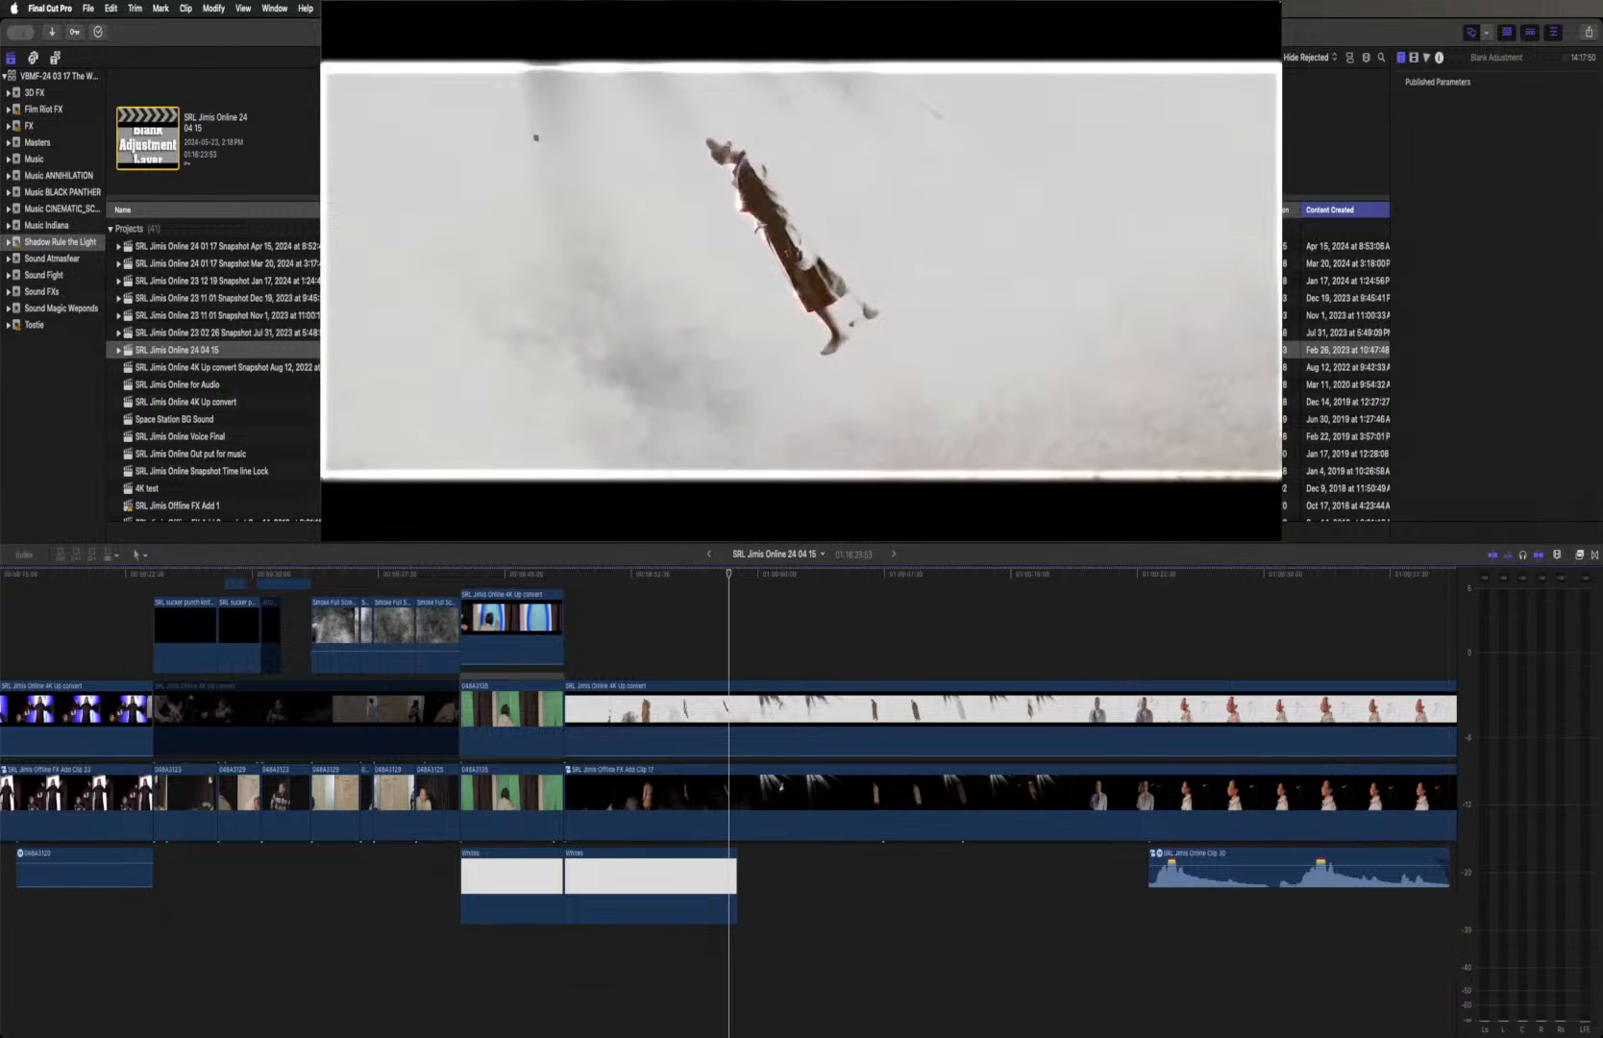
key(super+Tab)
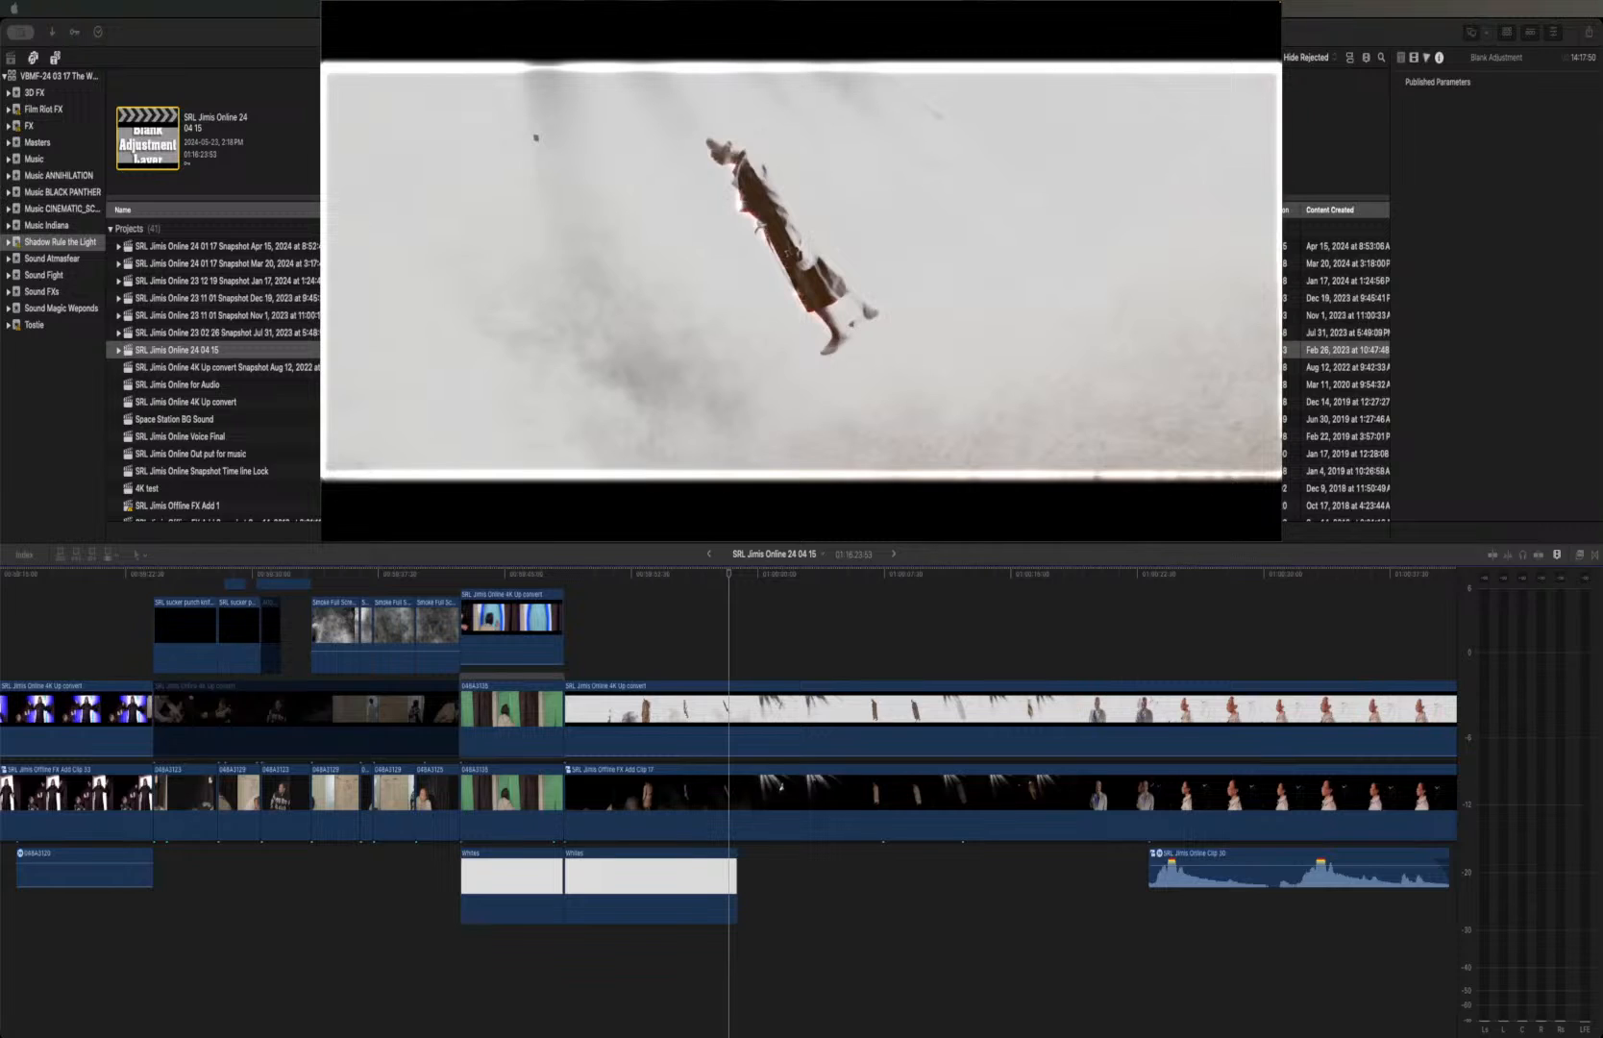
key(super+Tab)
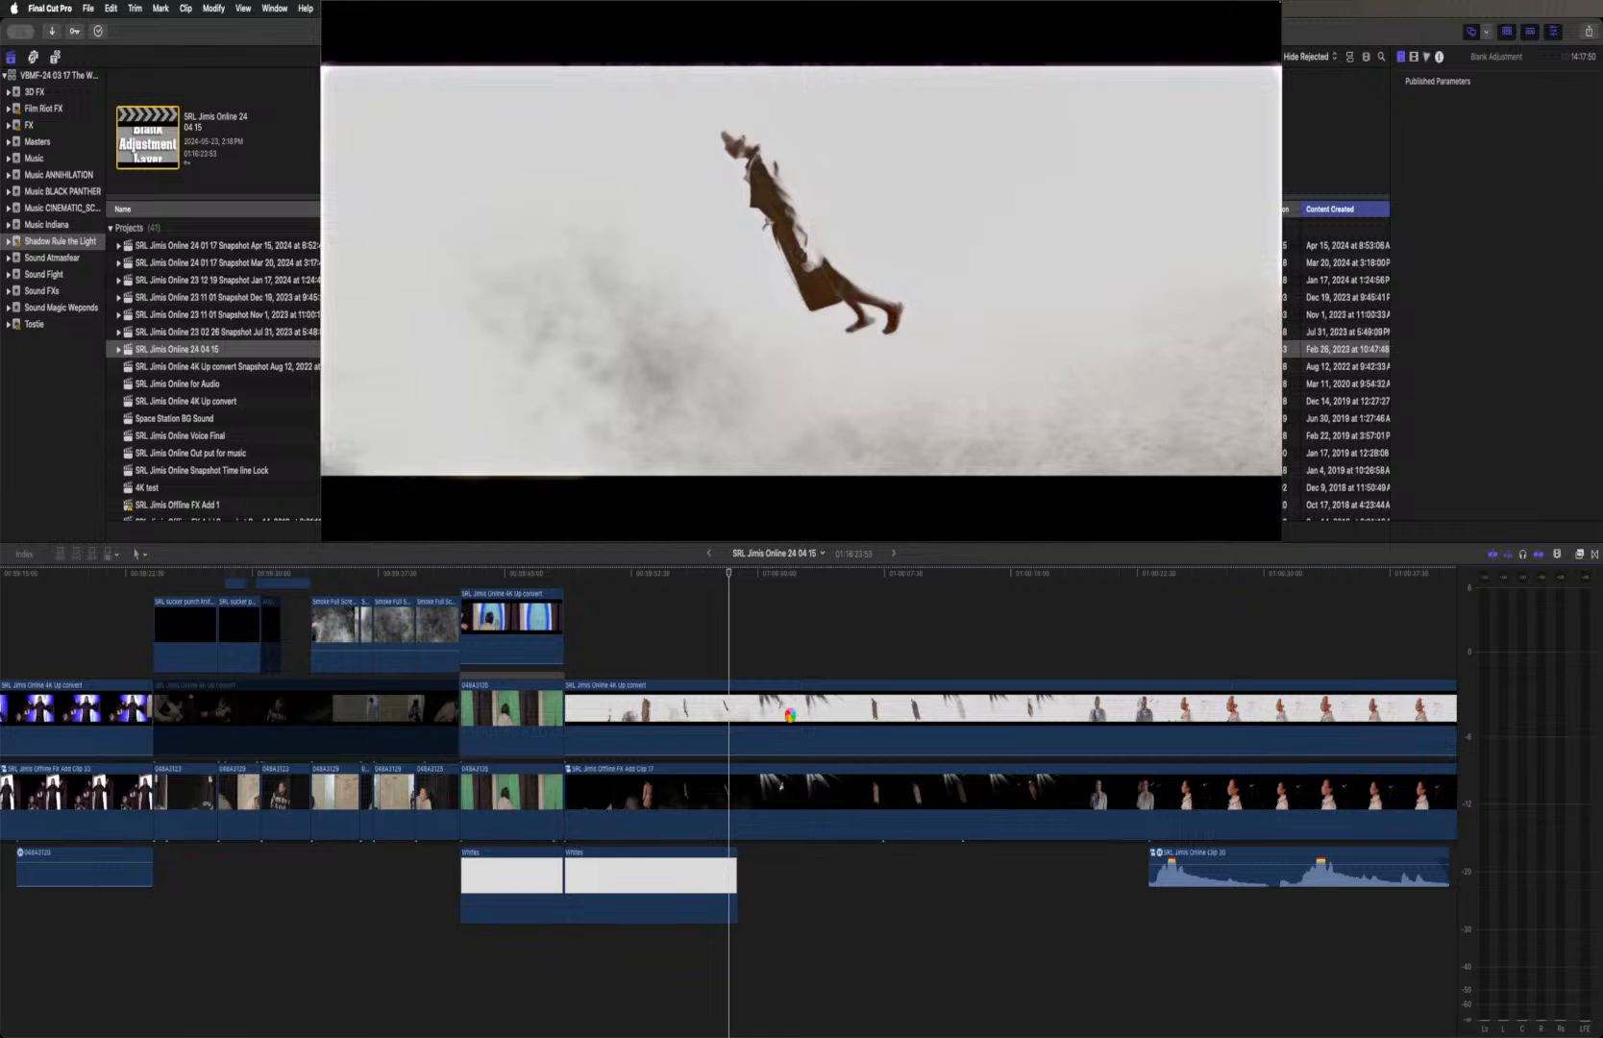
Examine the composited effects shots along the timeline, going back from the white flying-figure sequence through the ritual-room shots to the glowing-light shots
click(949, 650)
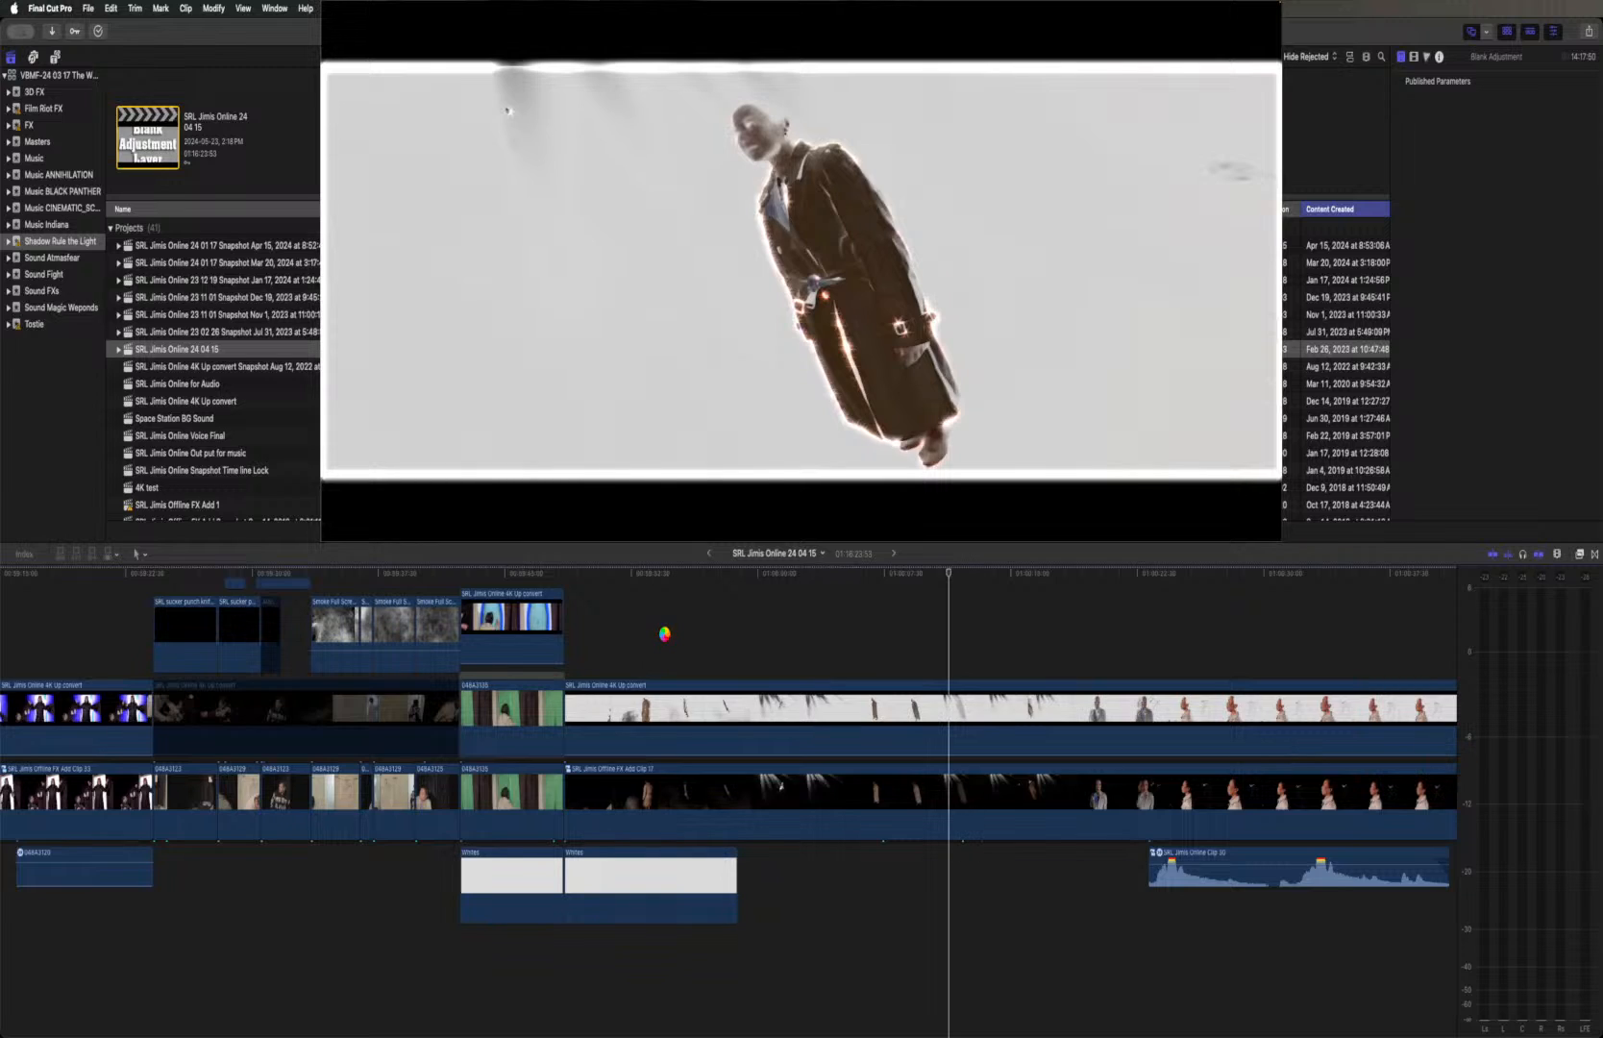
scroll(664, 638, left, 2)
scroll(664, 636, left, 10)
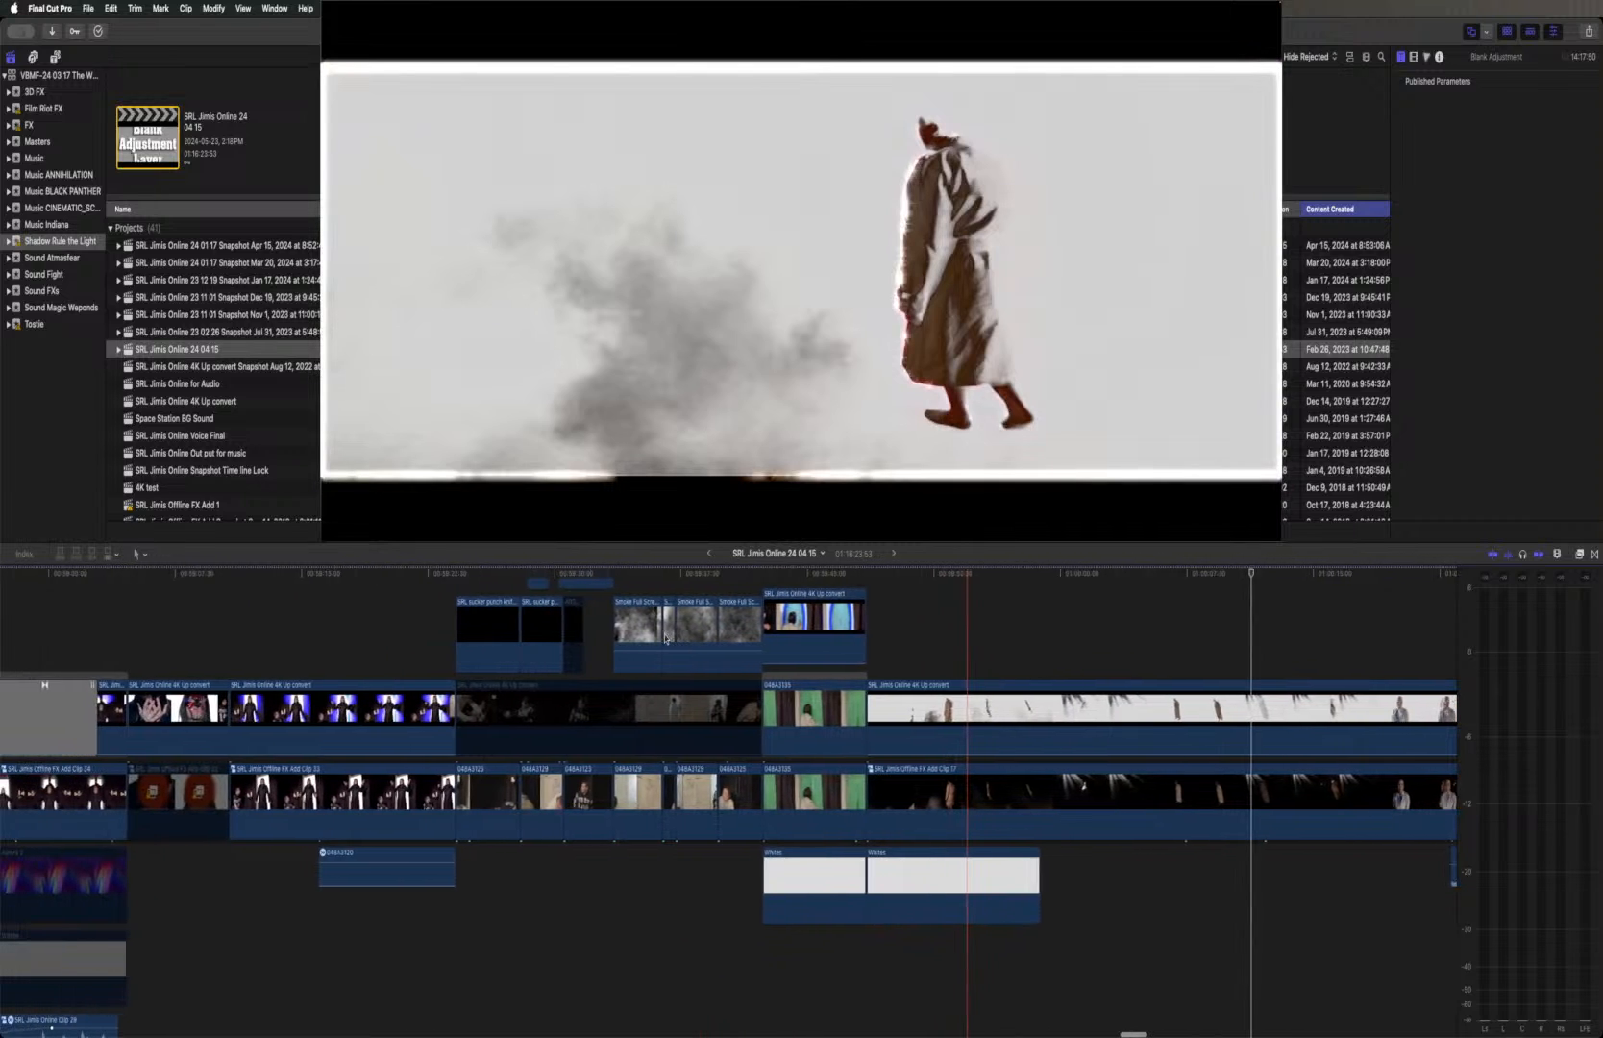
scroll(664, 634, left, 1)
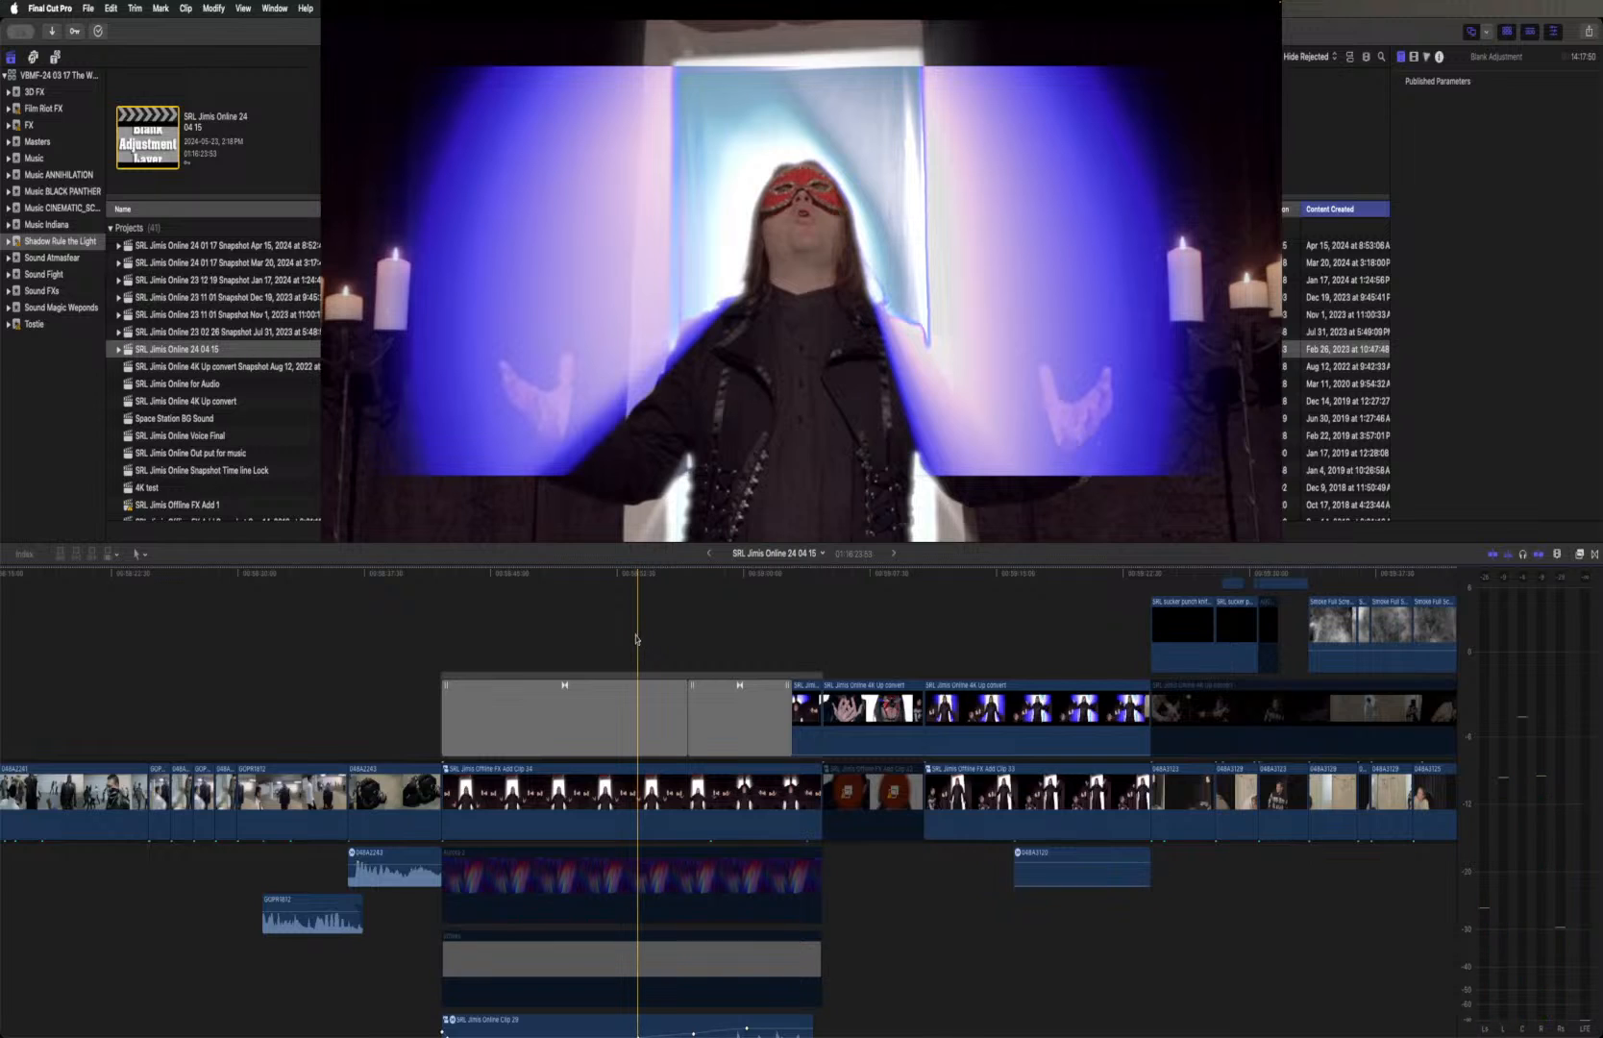
scroll(606, 636, left, 5)
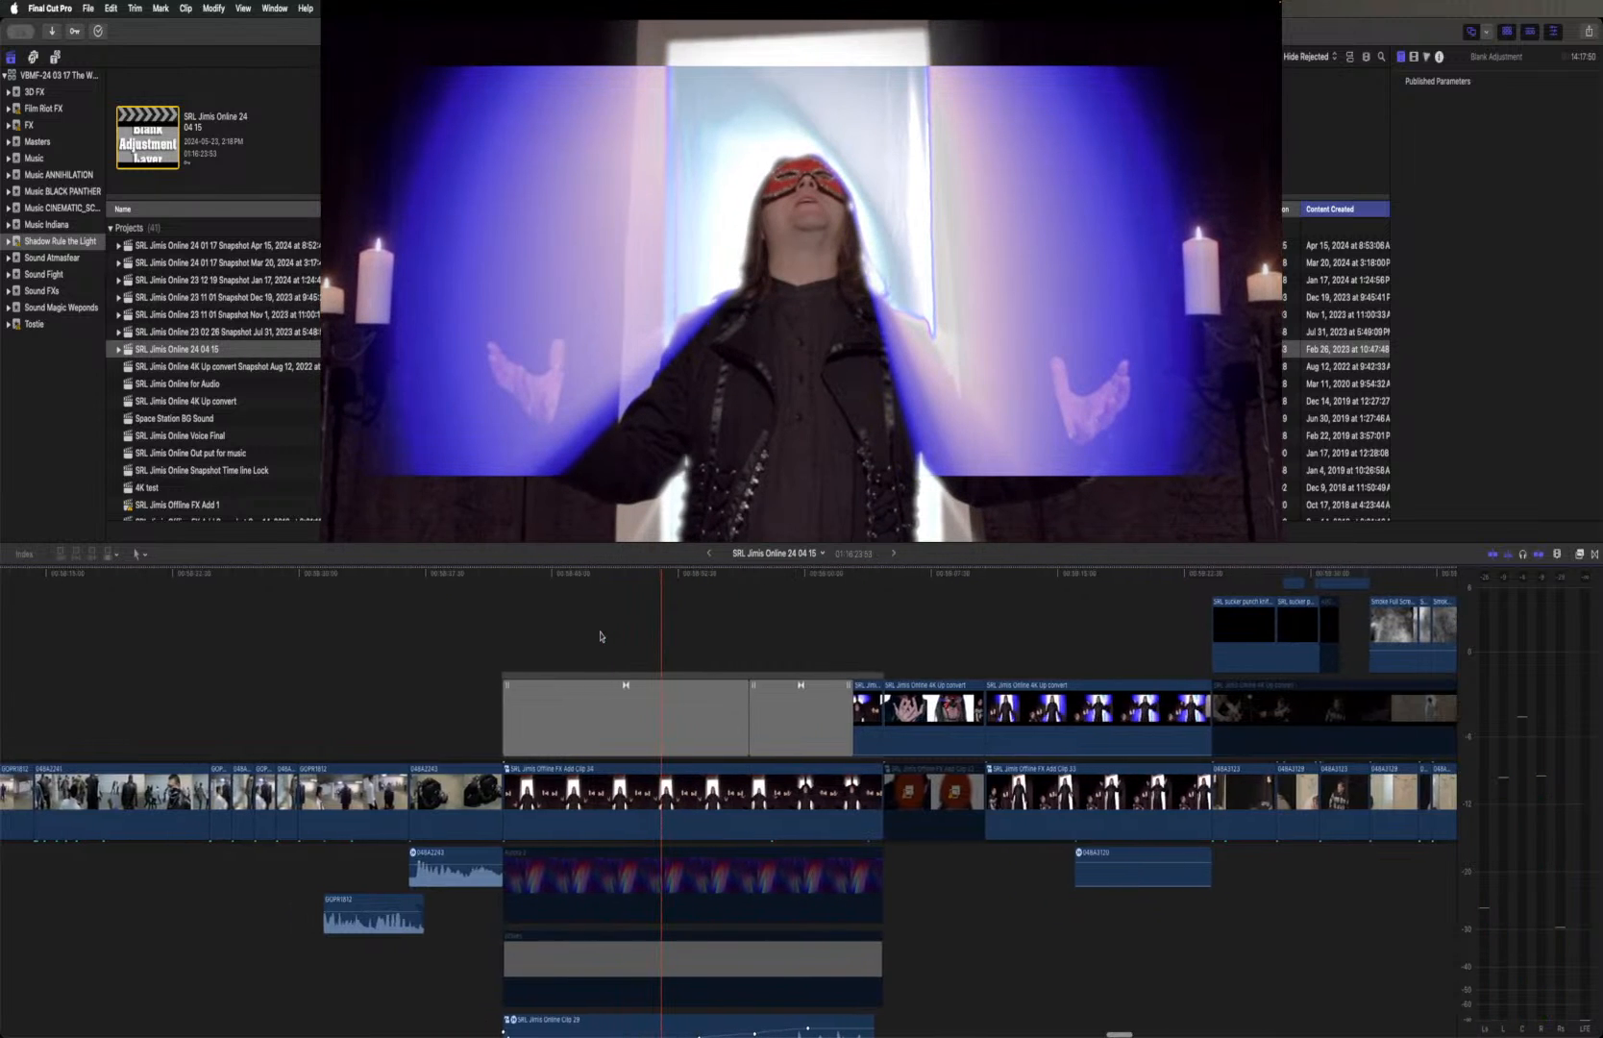
scroll(599, 636, left, 2)
scroll(600, 636, left, 1)
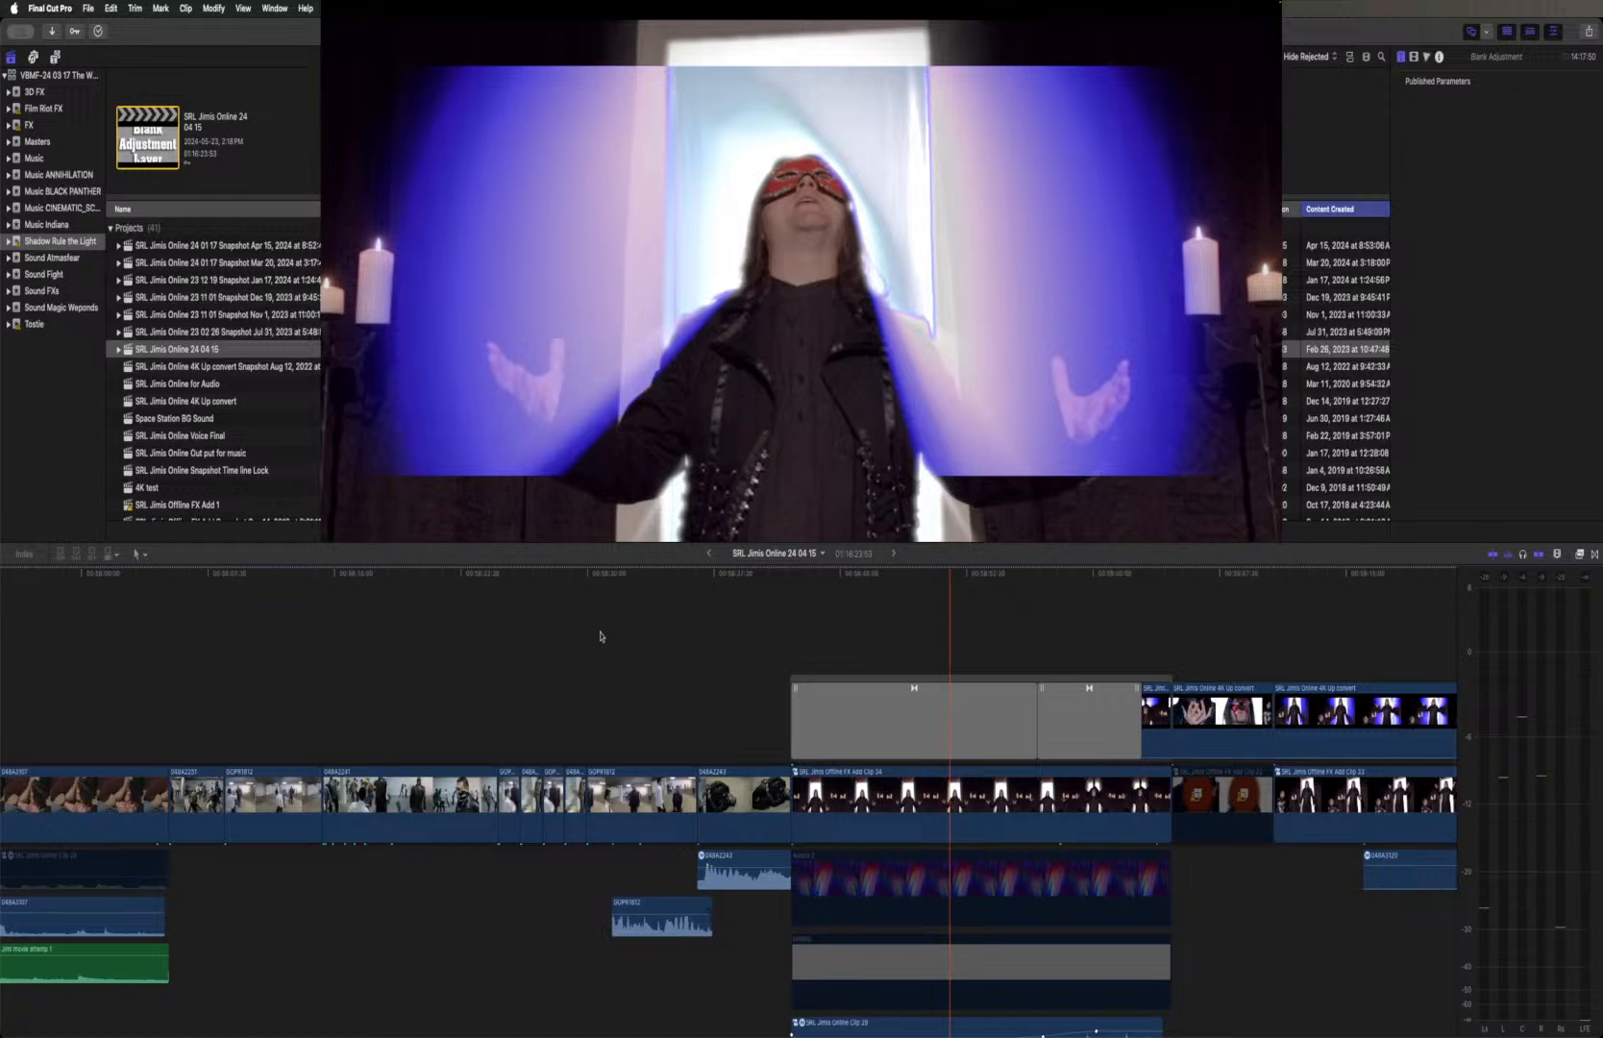
scroll(600, 636, left, 10)
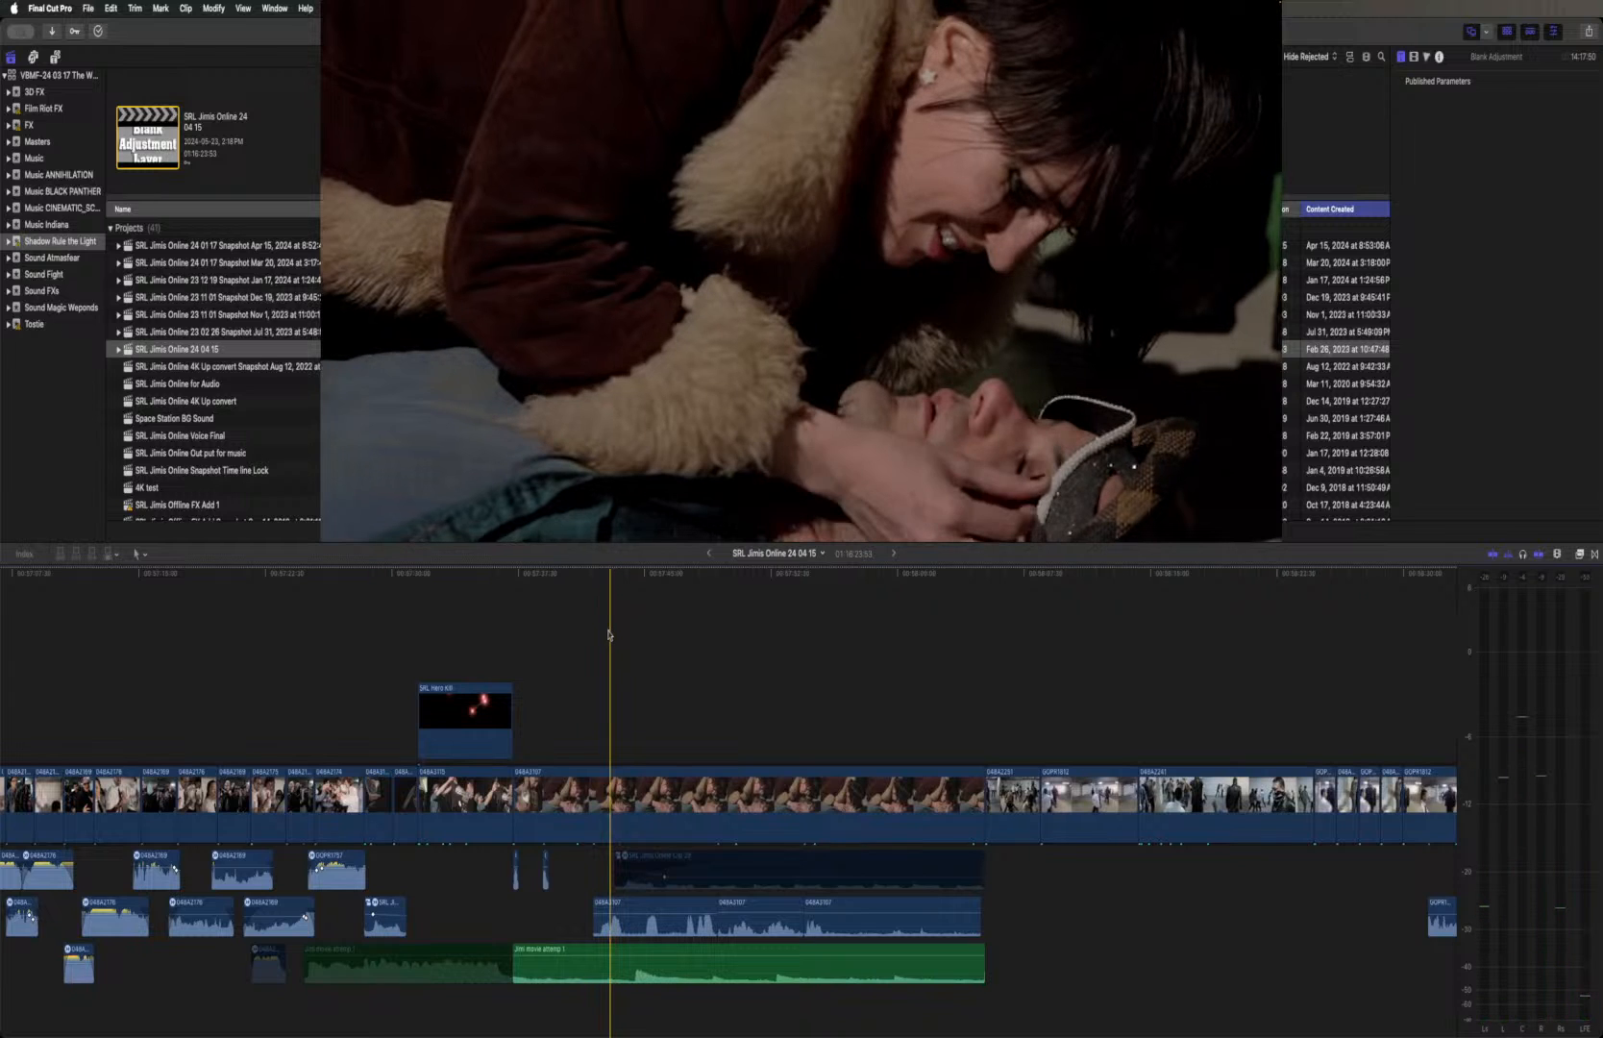
scroll(608, 634, left, 10)
scroll(609, 634, left, 10)
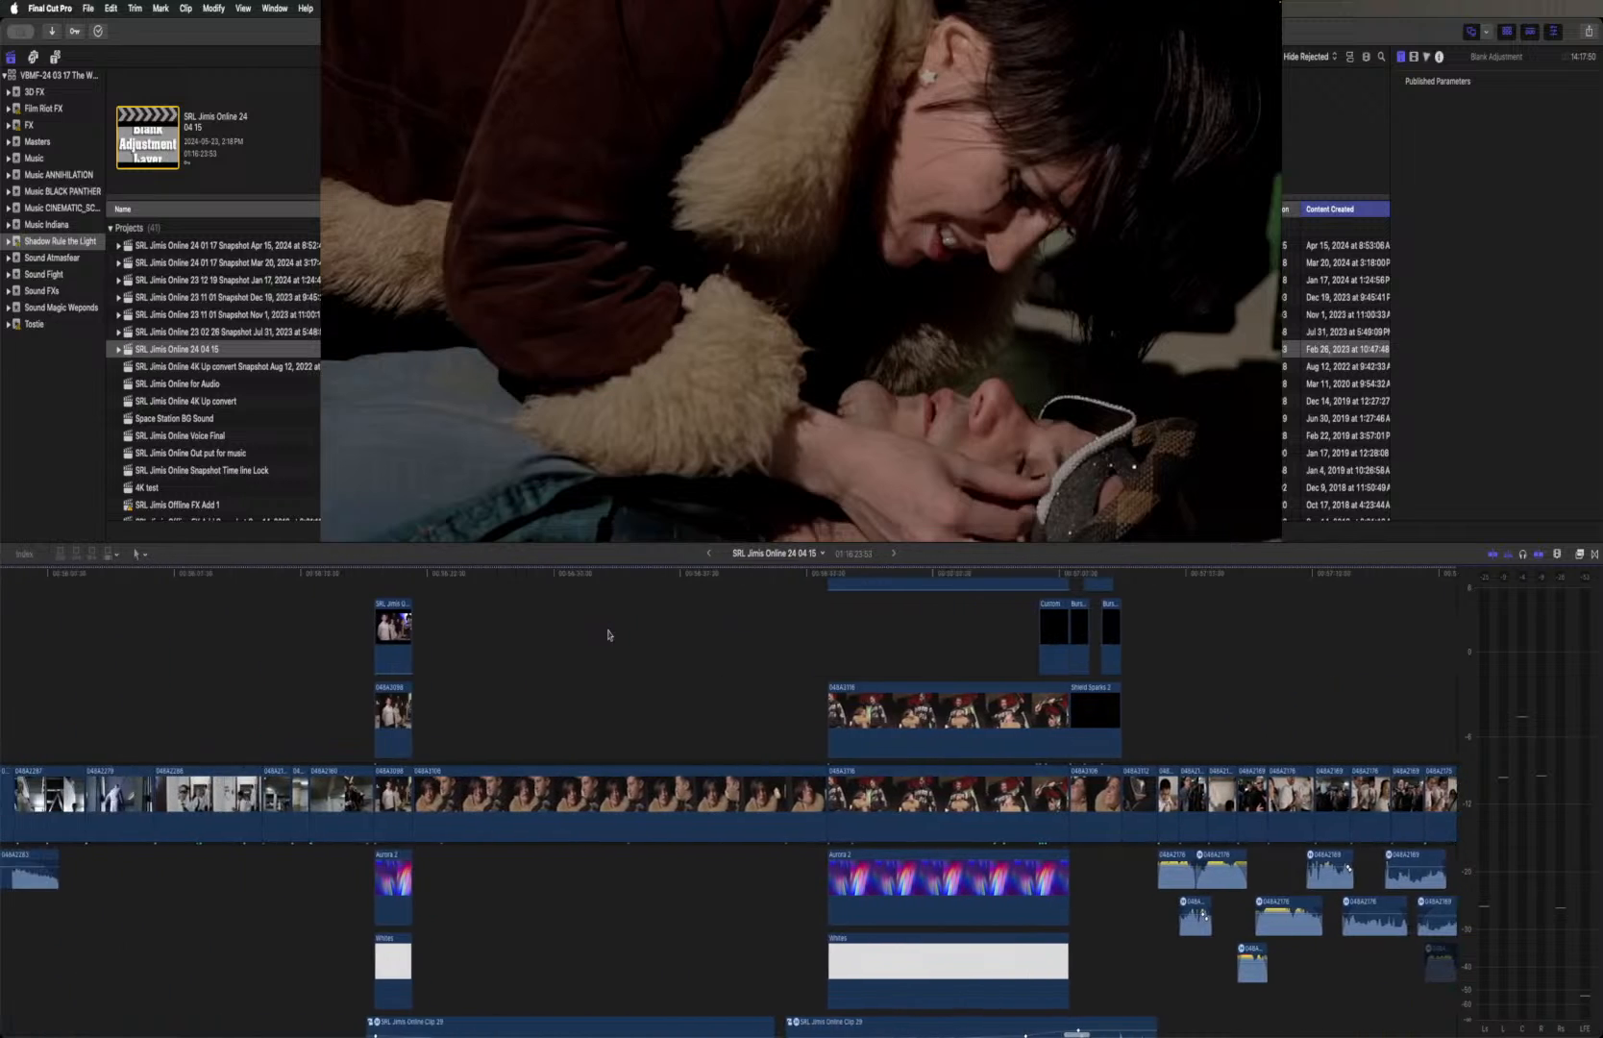
scroll(608, 634, left, 3)
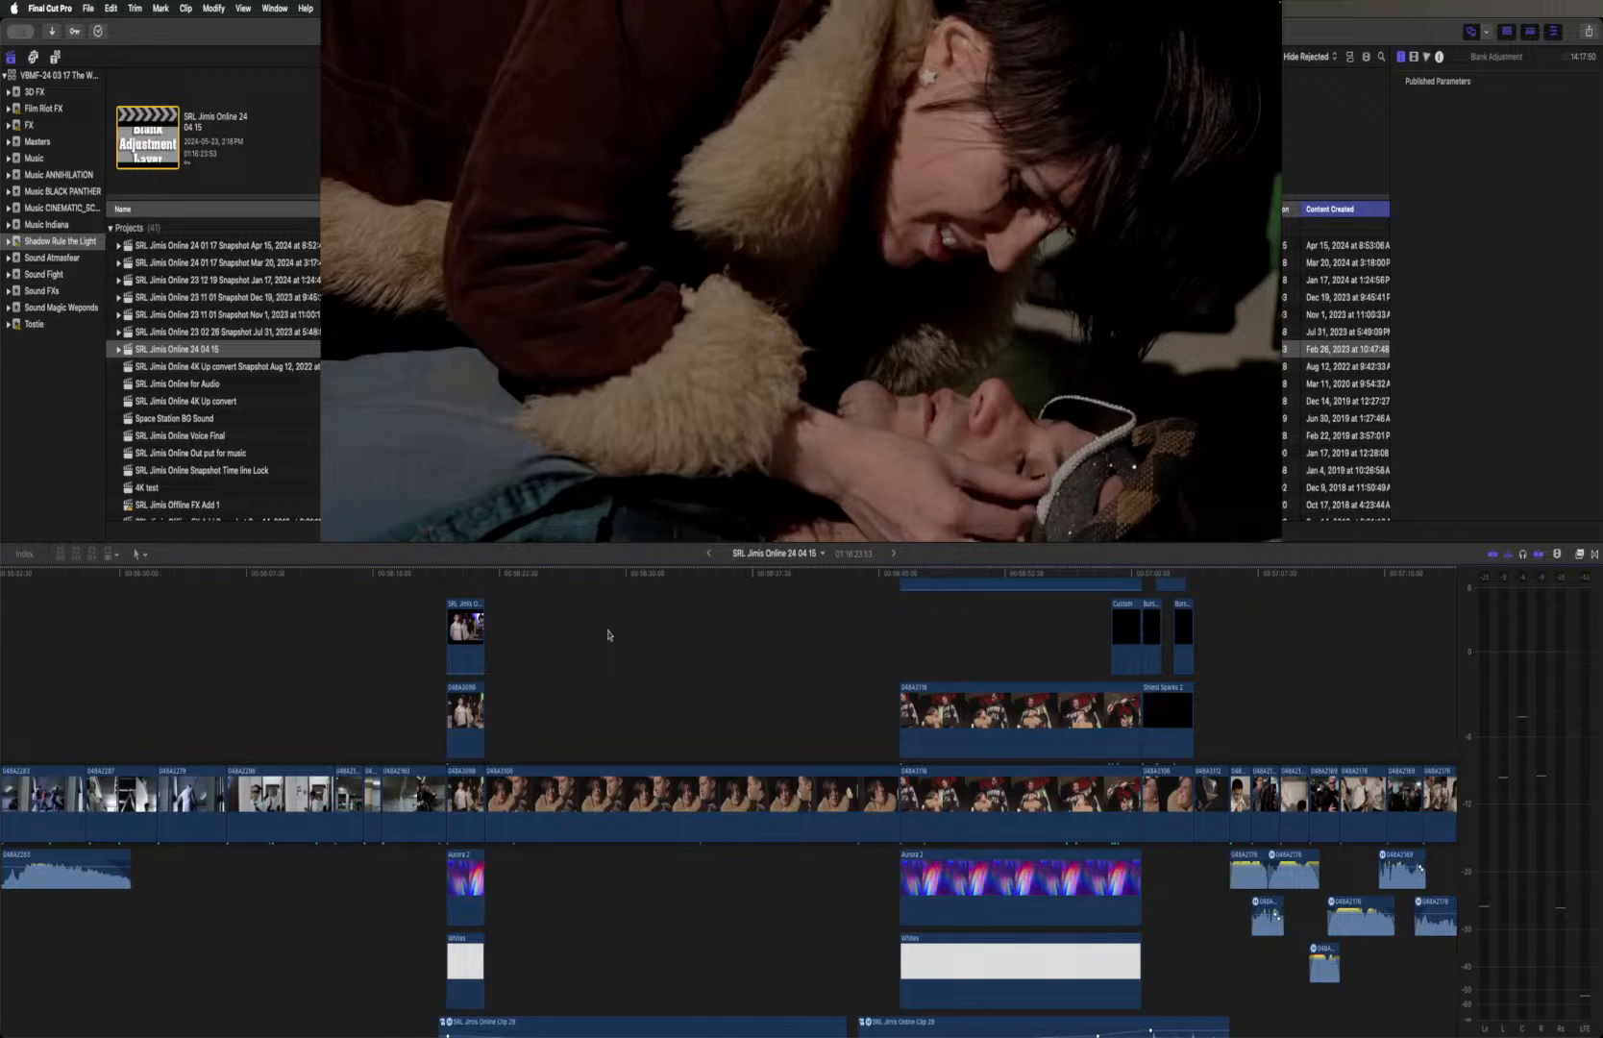
scroll(607, 634, left, 10)
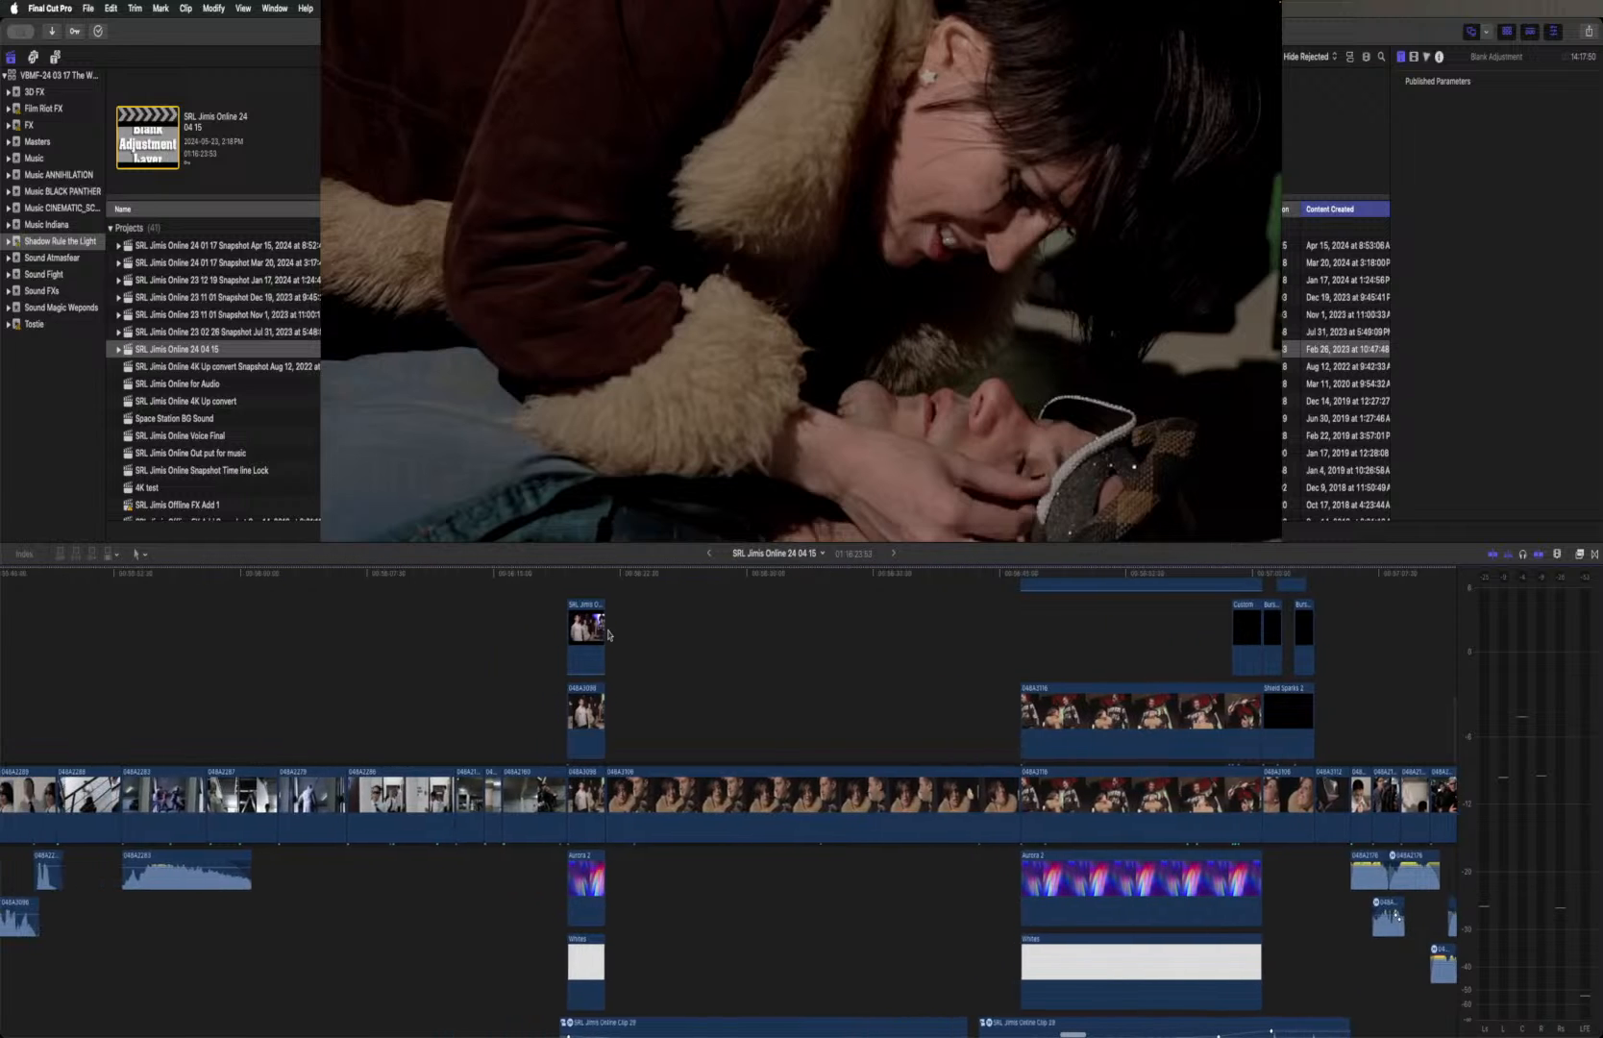
scroll(608, 634, left, 8)
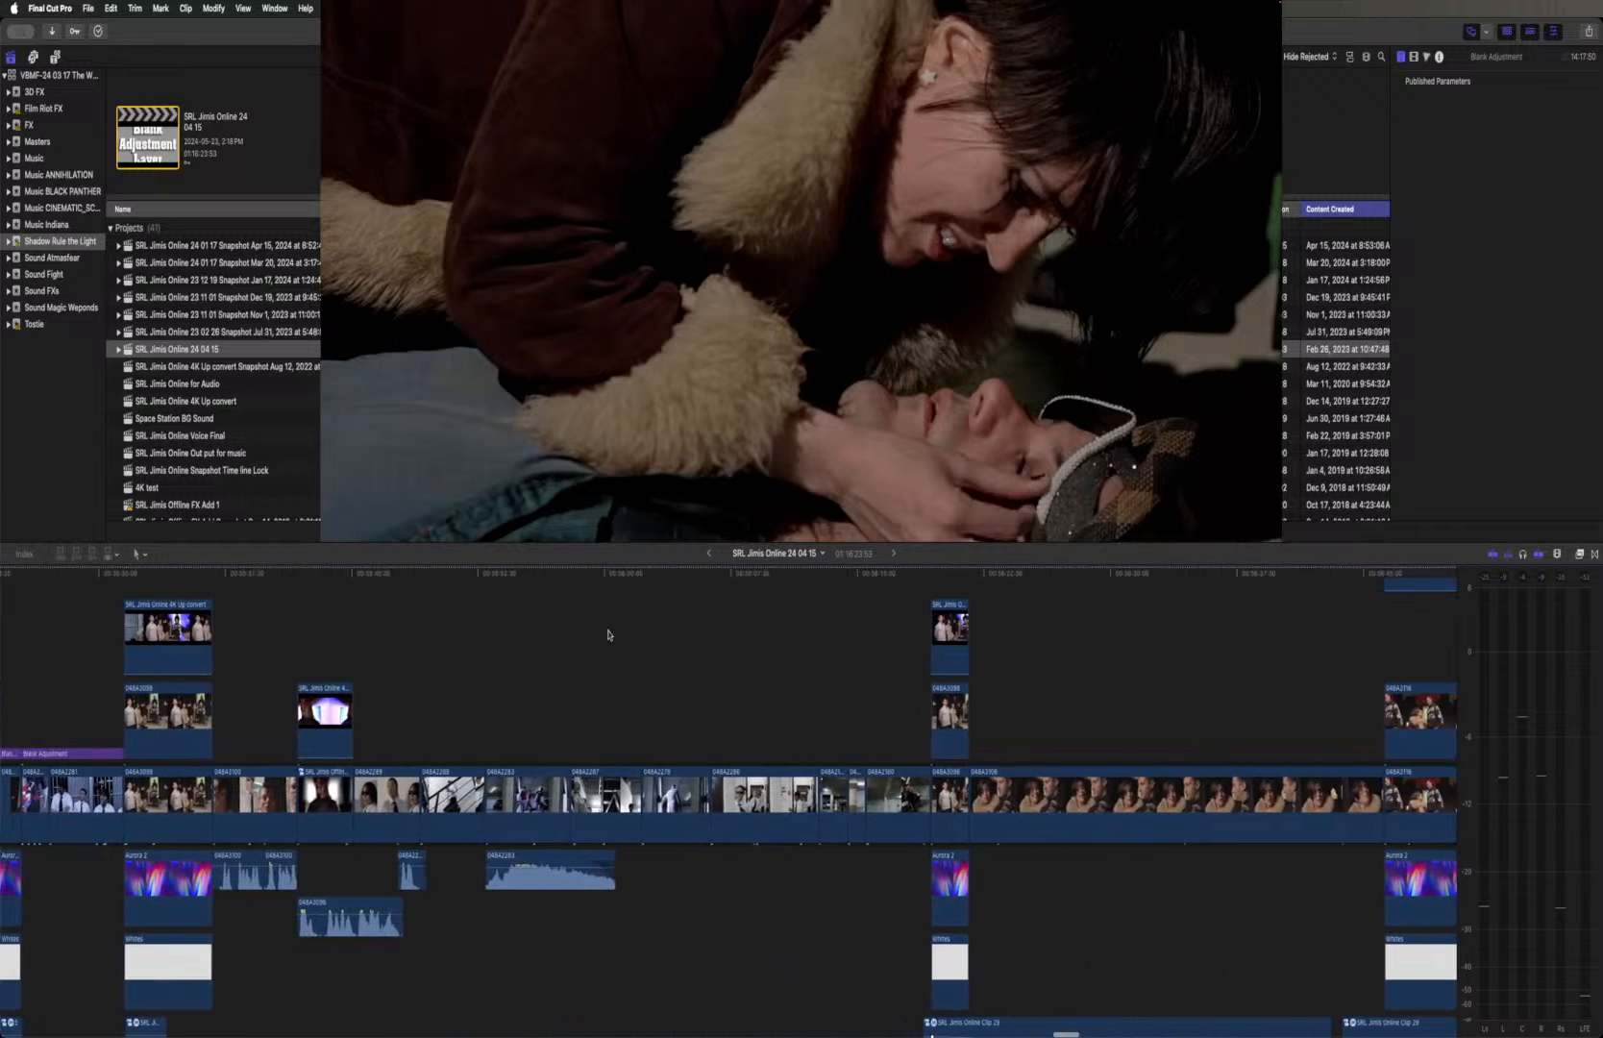
click(364, 617)
click(154, 602)
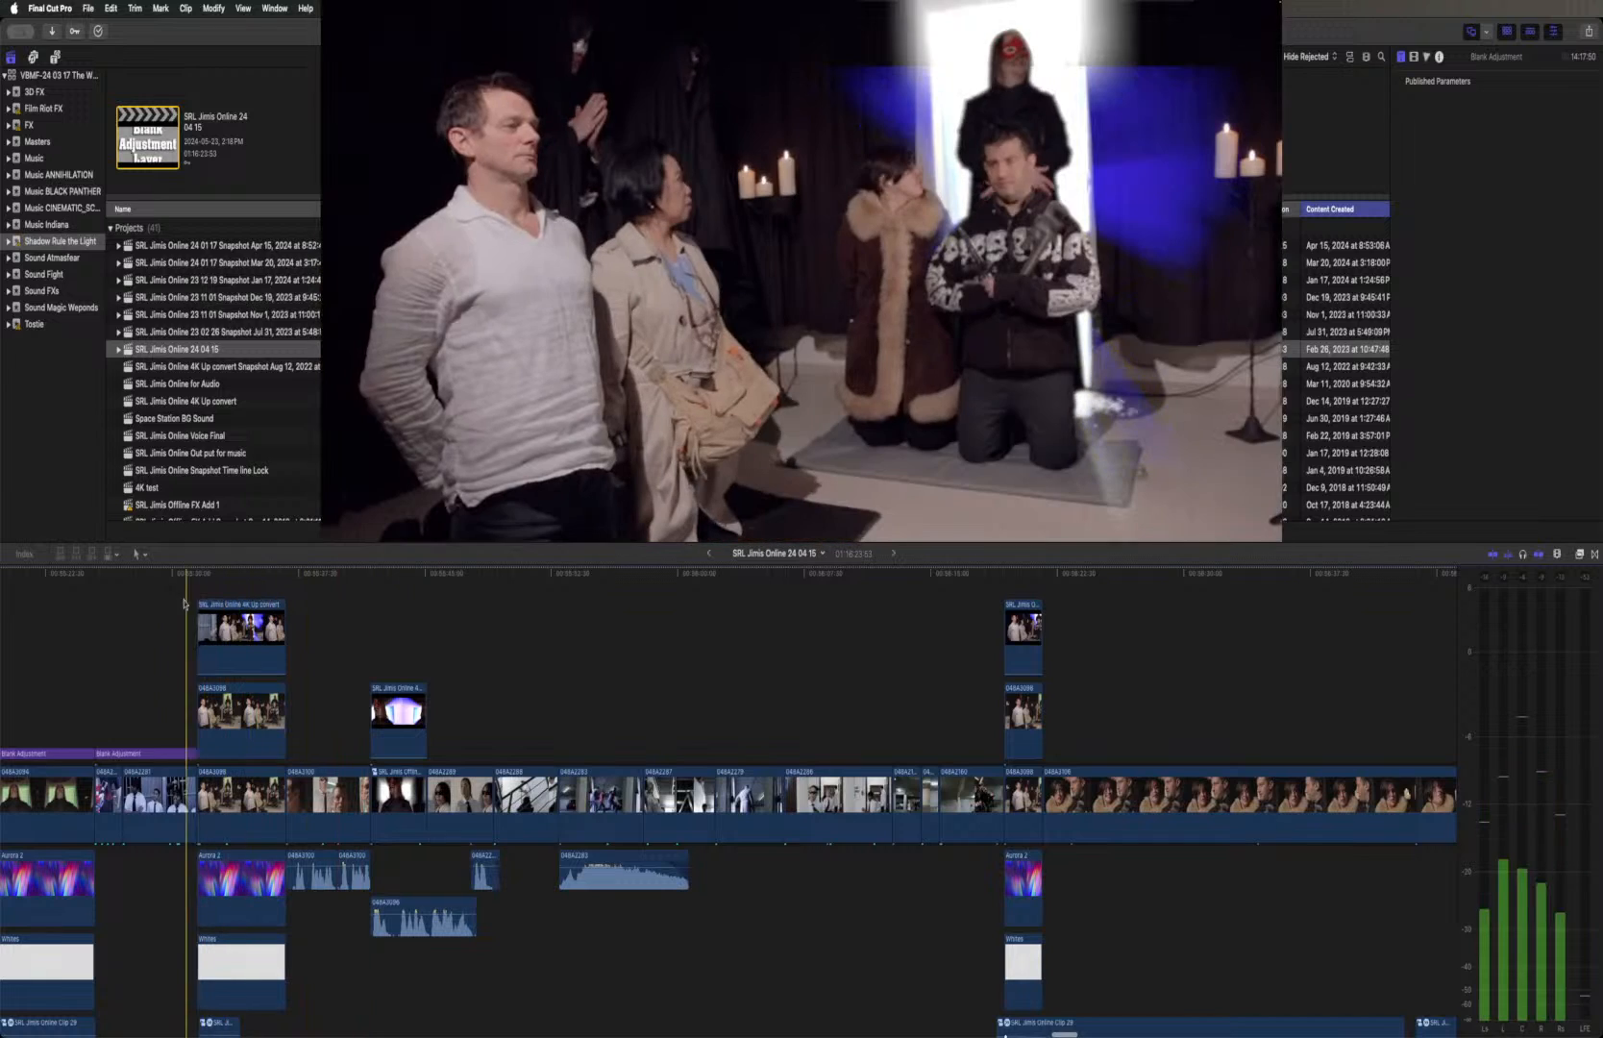
scroll(152, 602, left, 10)
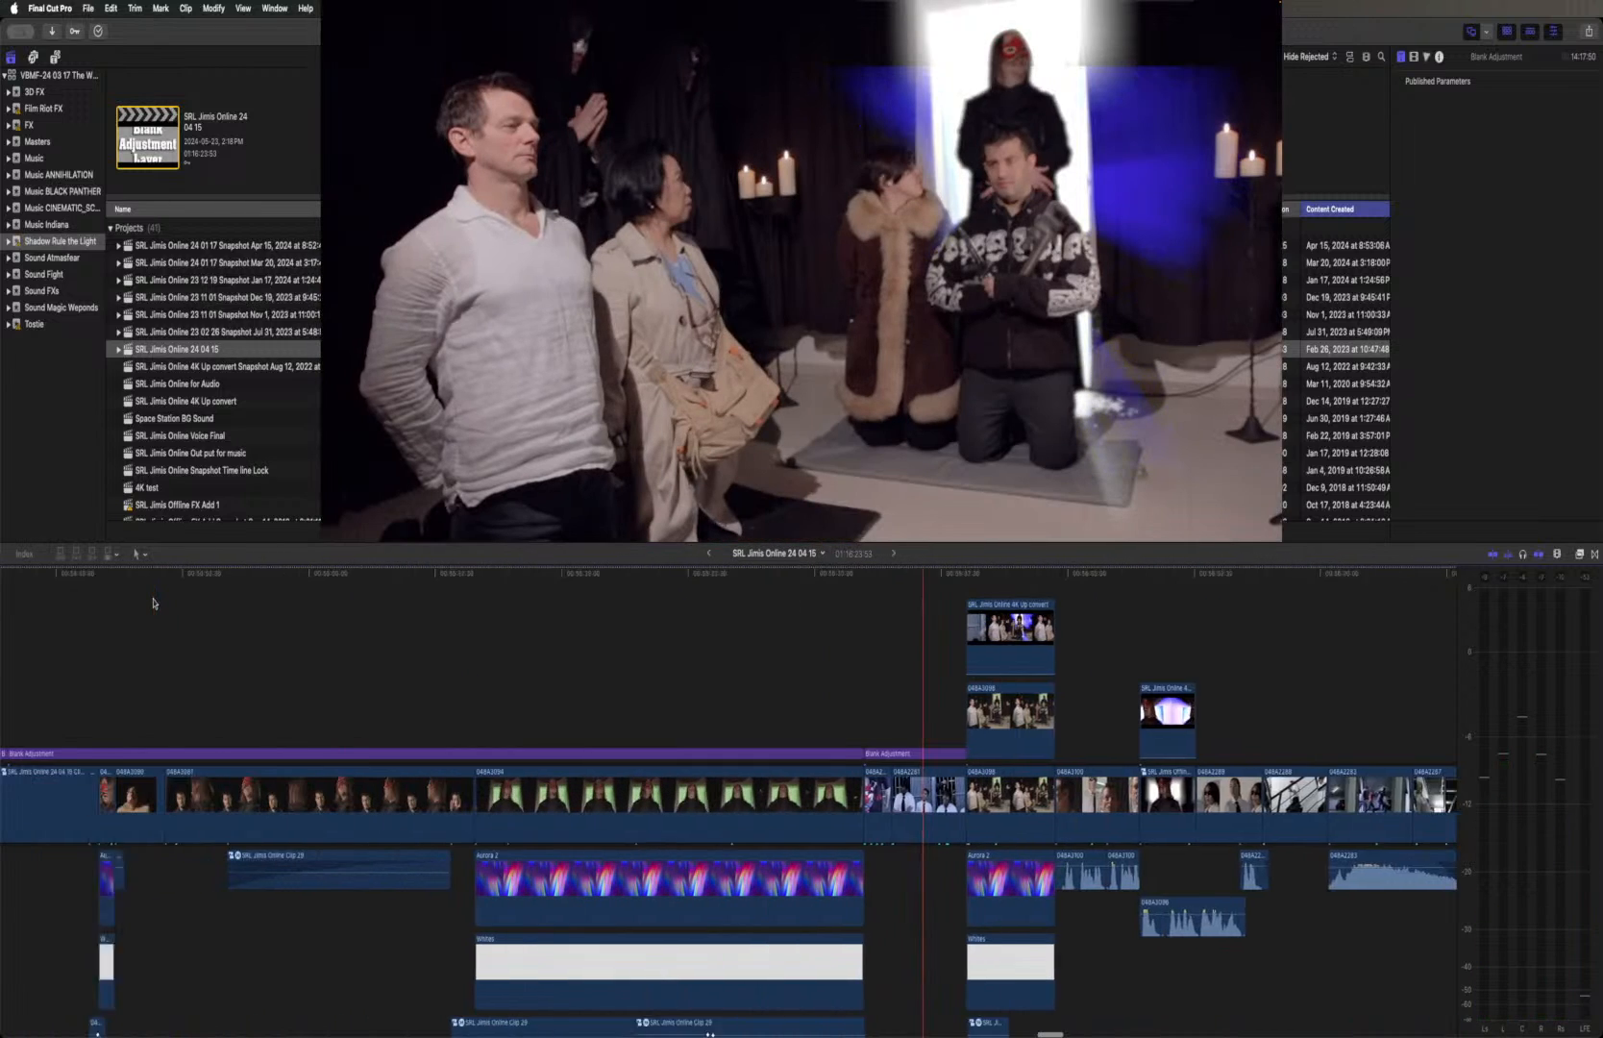
scroll(153, 602, left, 10)
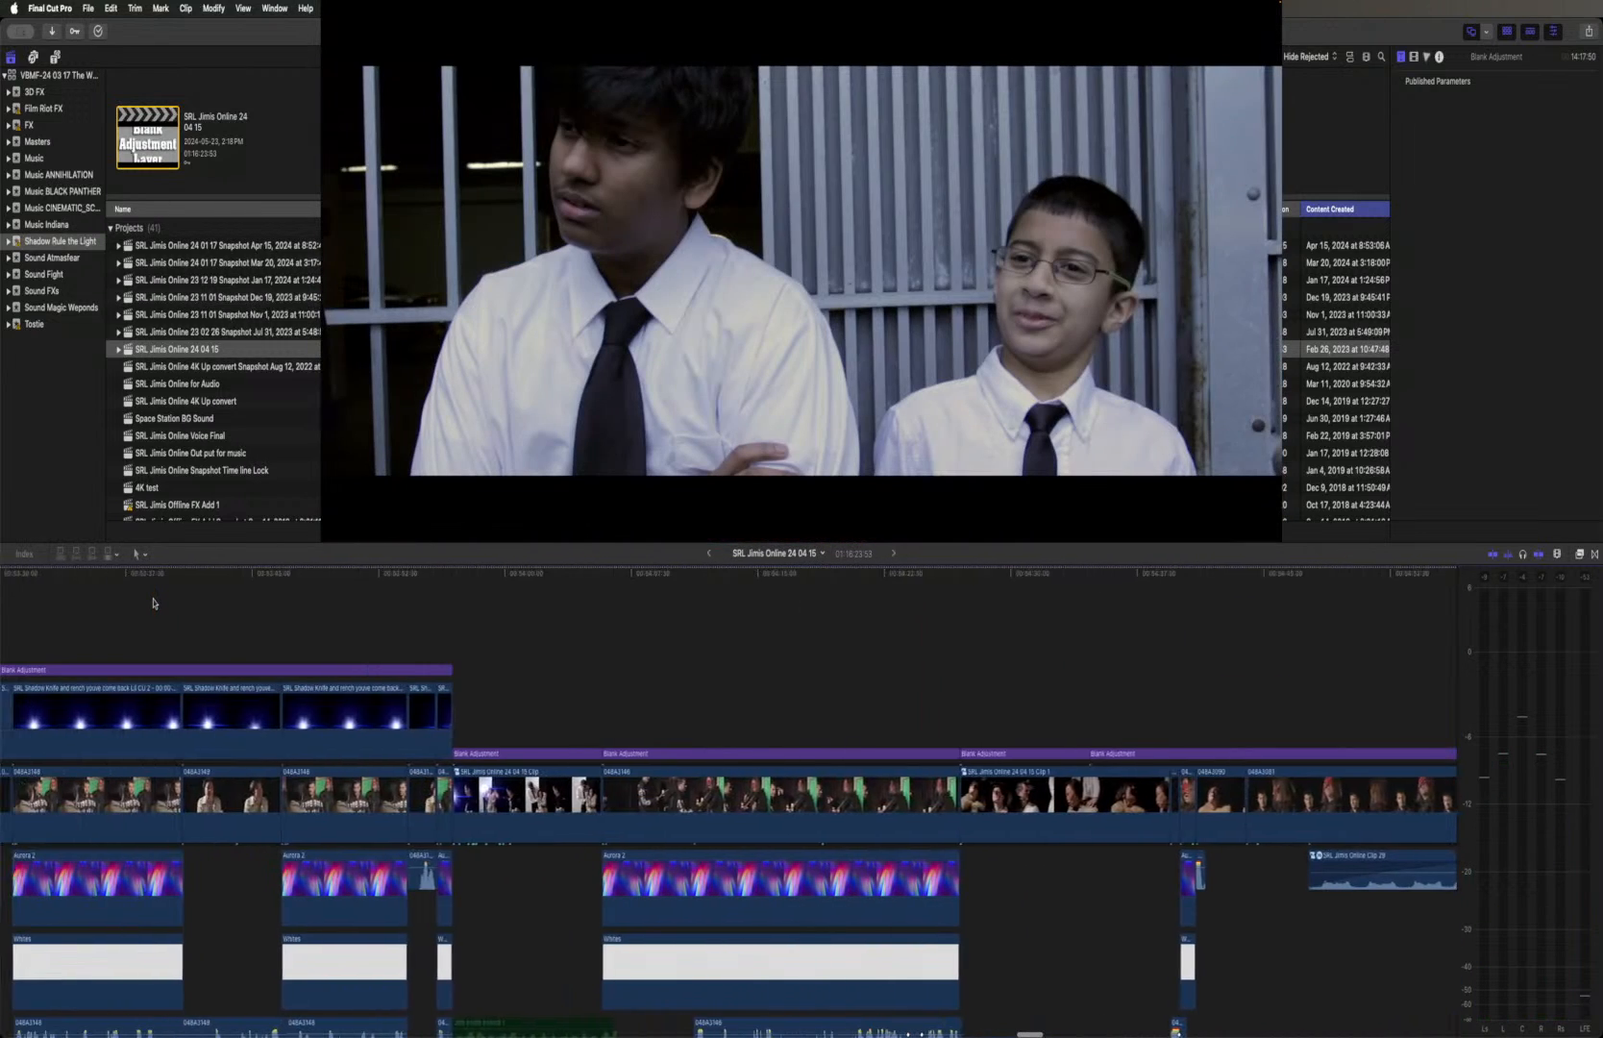
scroll(154, 604, left, 1)
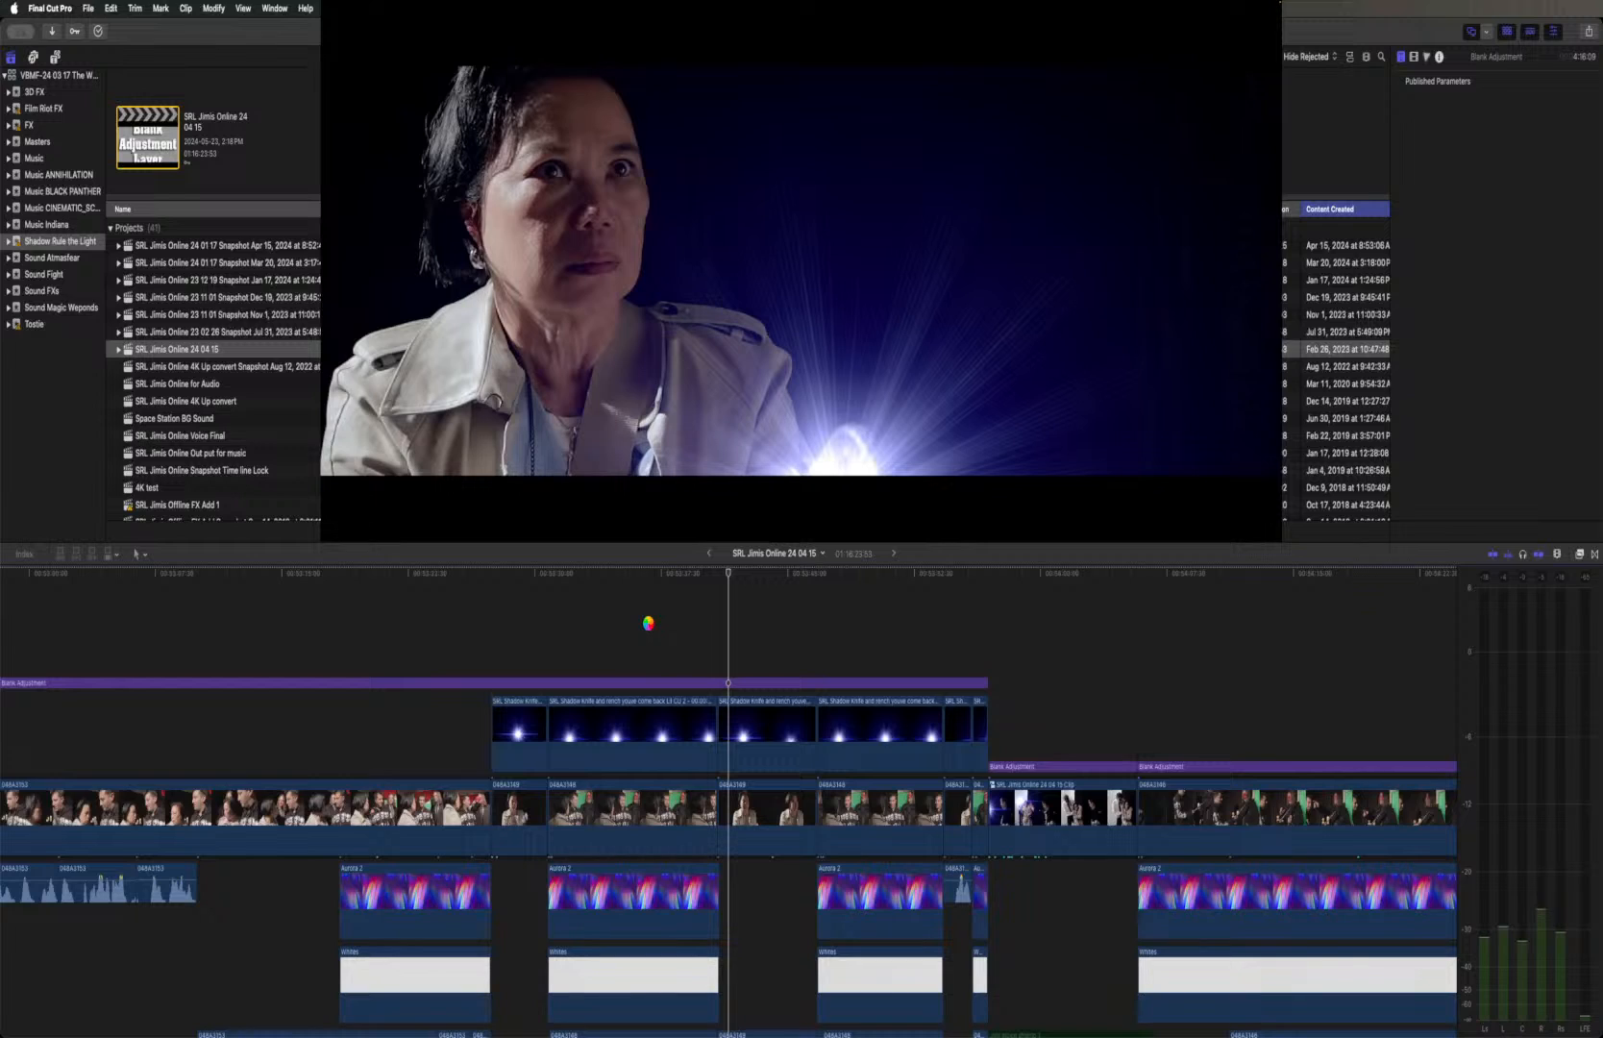
Disable and re-enable the topmost SRL Jimis Online 4K Up convert clip in the ritual-room shot to compare it with and without the blue light rays
key(s)
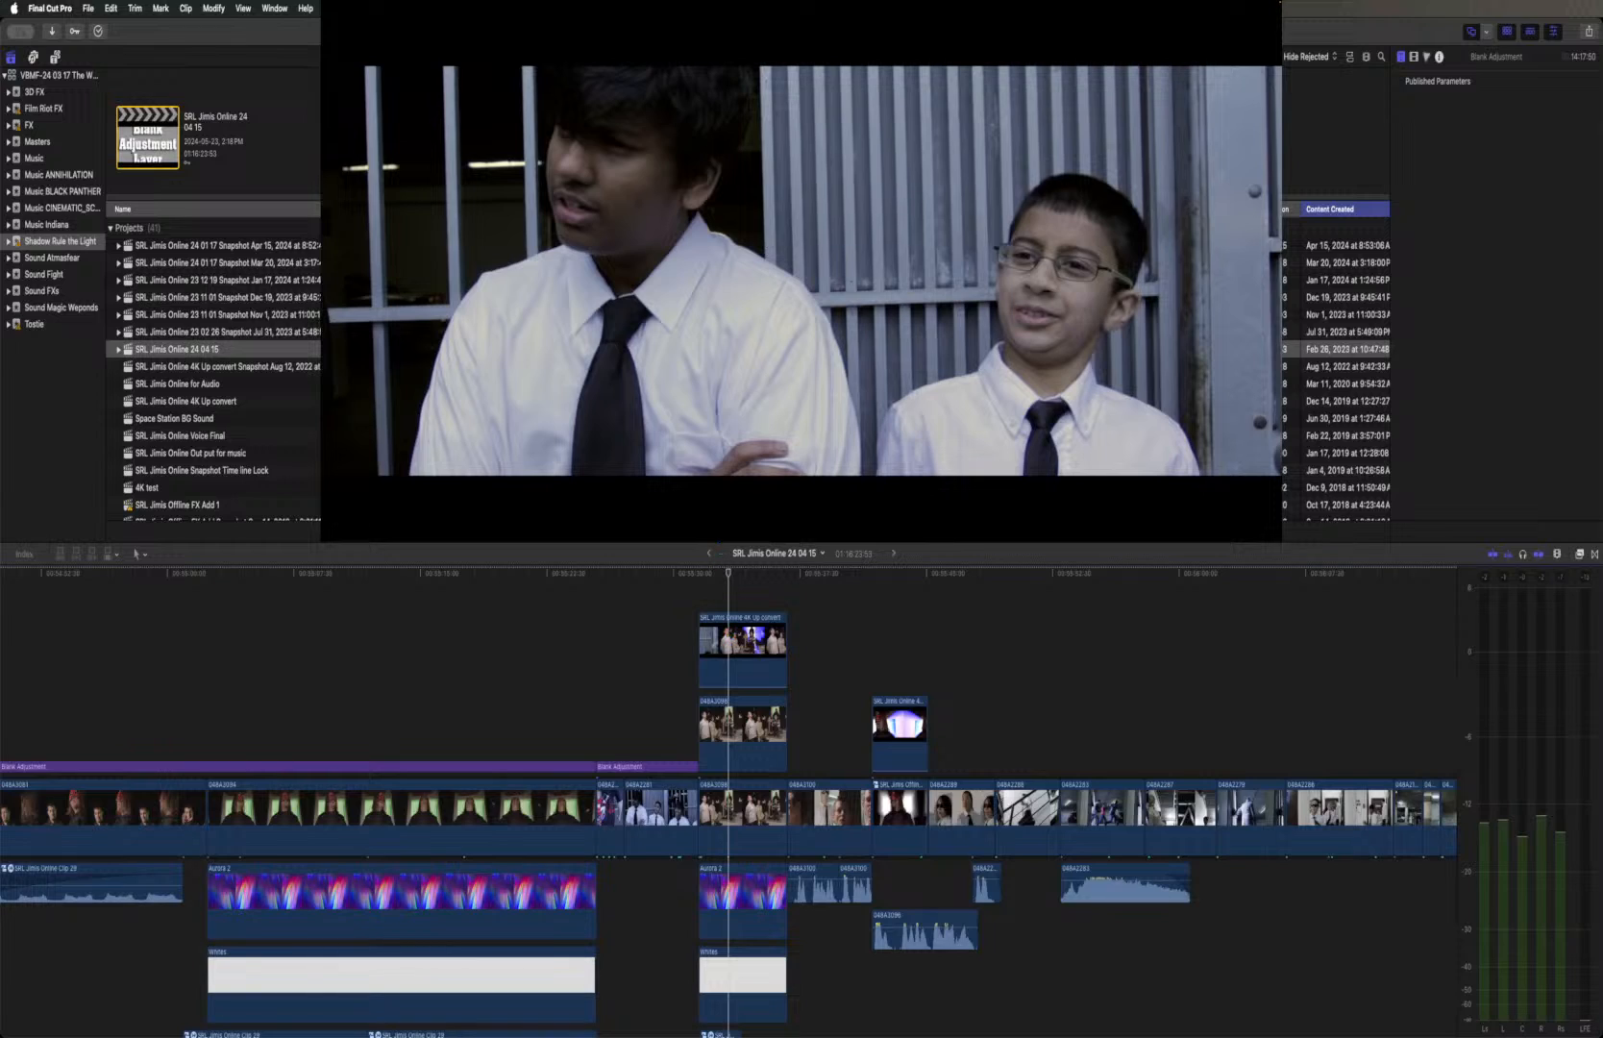
click(724, 654)
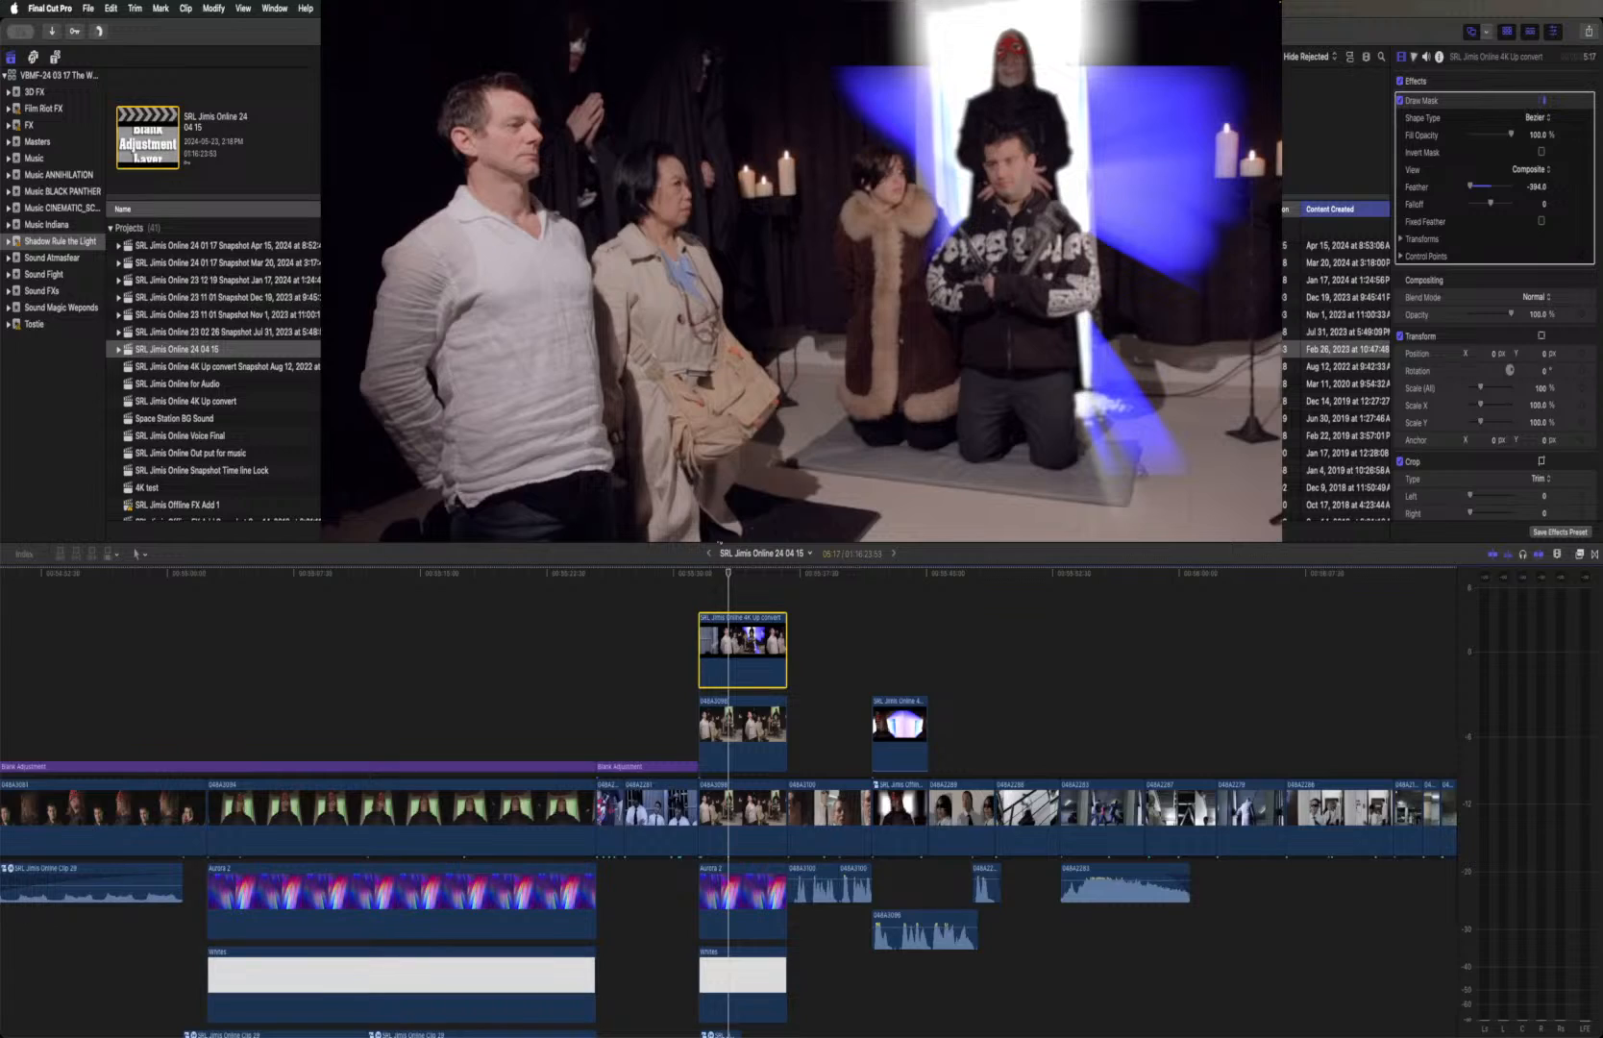
key(v)
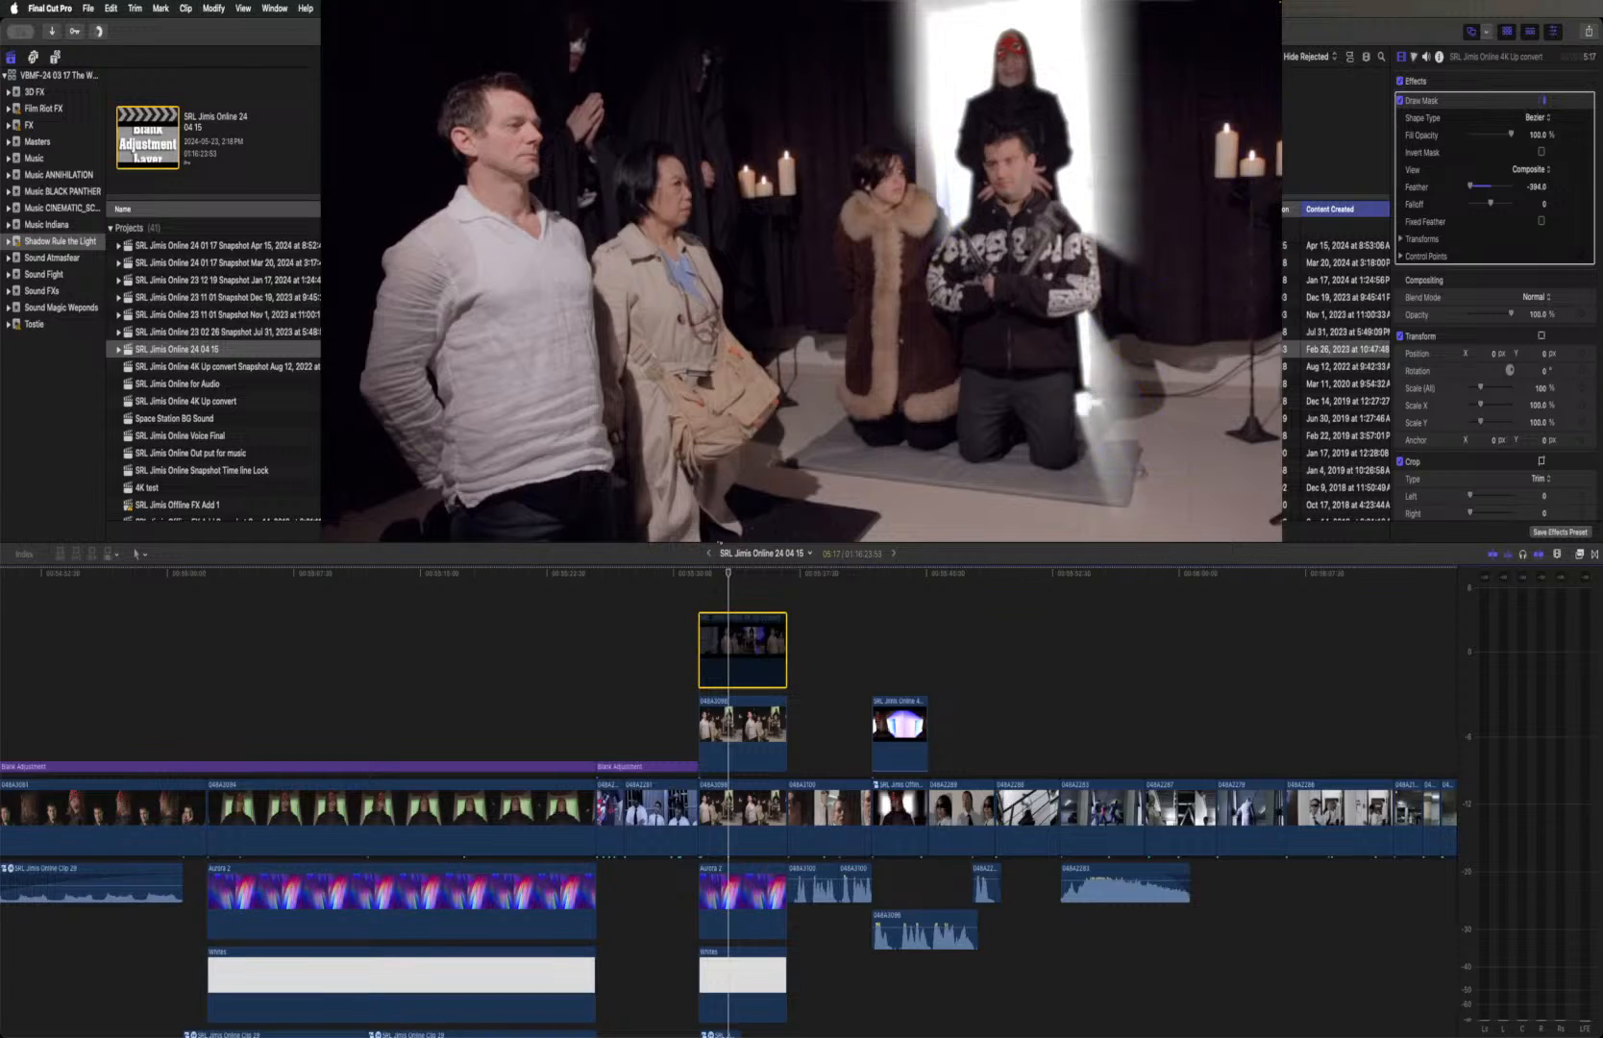
key(v)
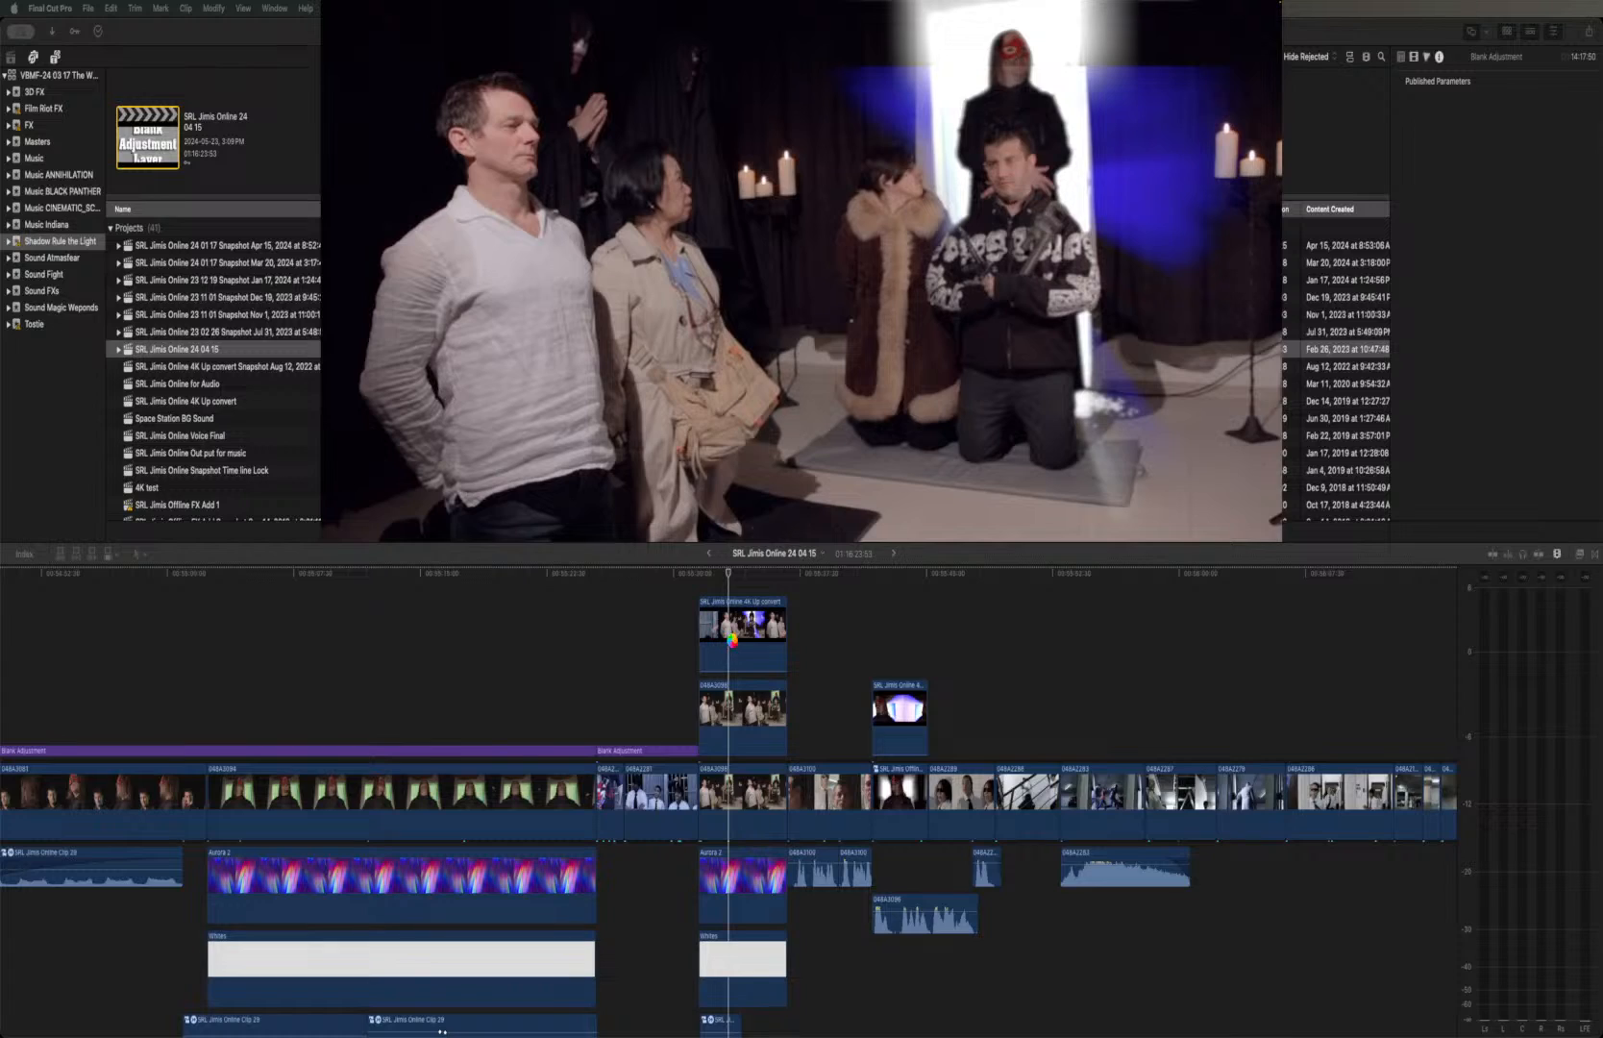
Switch the Draw Mask effect of the topmost ritual-room clip off and on twice to compare the masked and unmasked composite
click(732, 641)
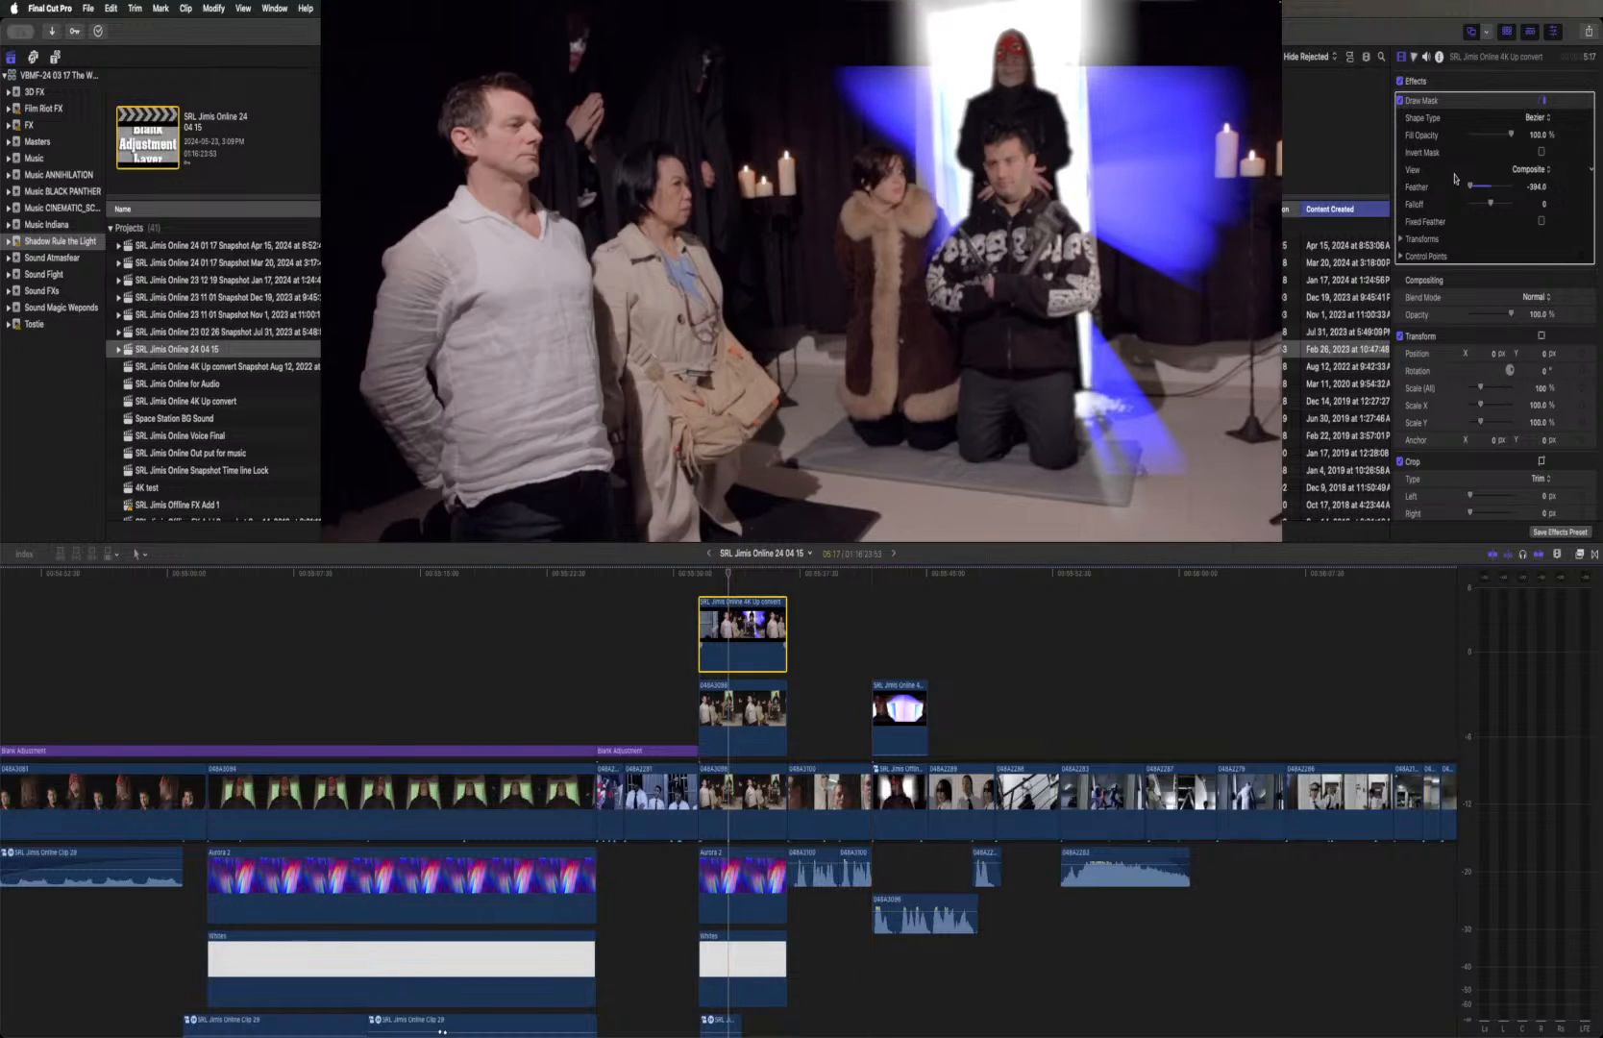
click(1399, 102)
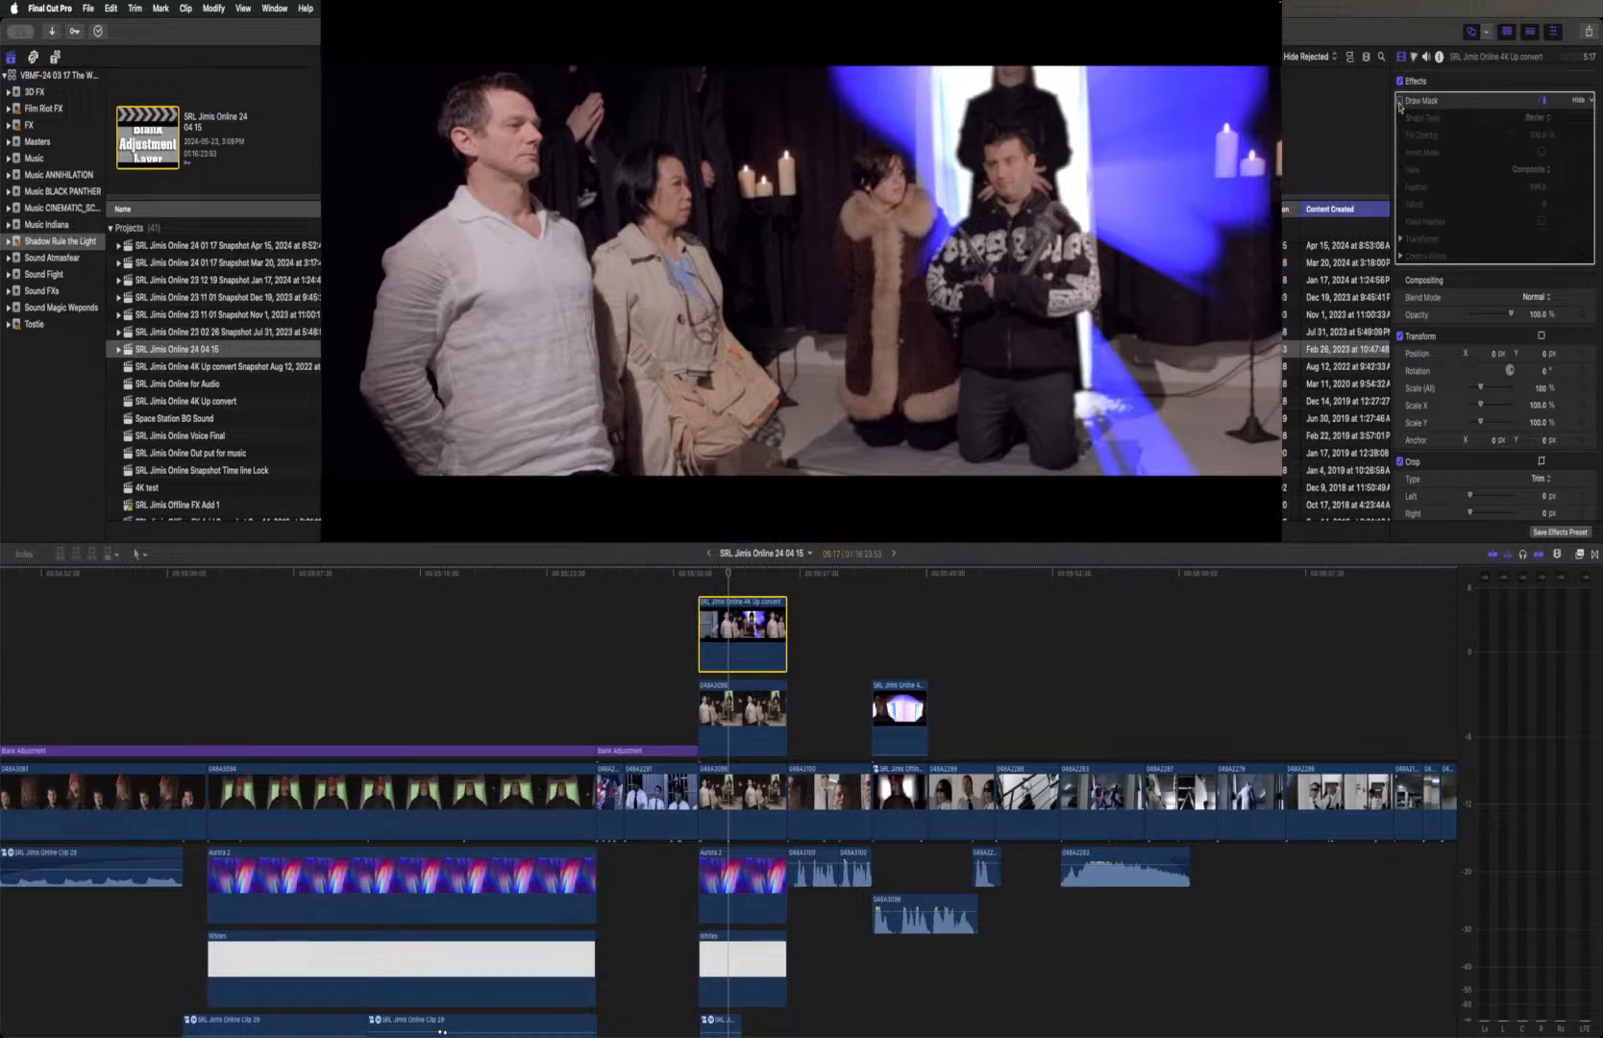
click(1399, 102)
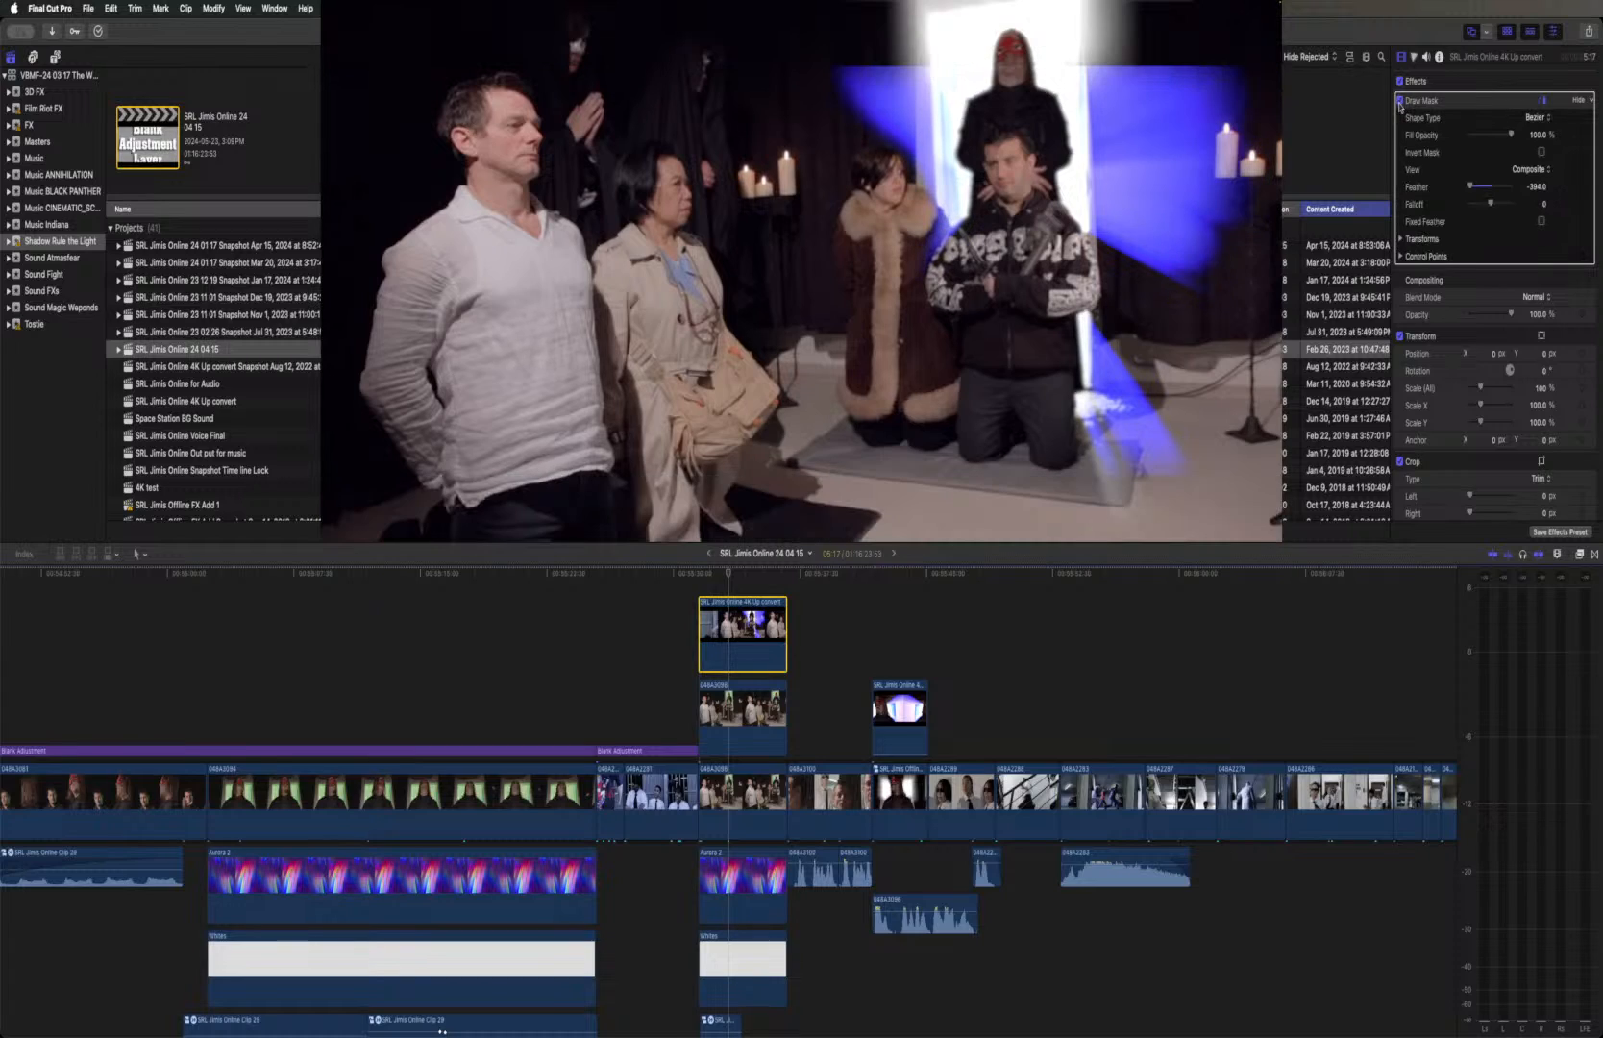
click(1399, 102)
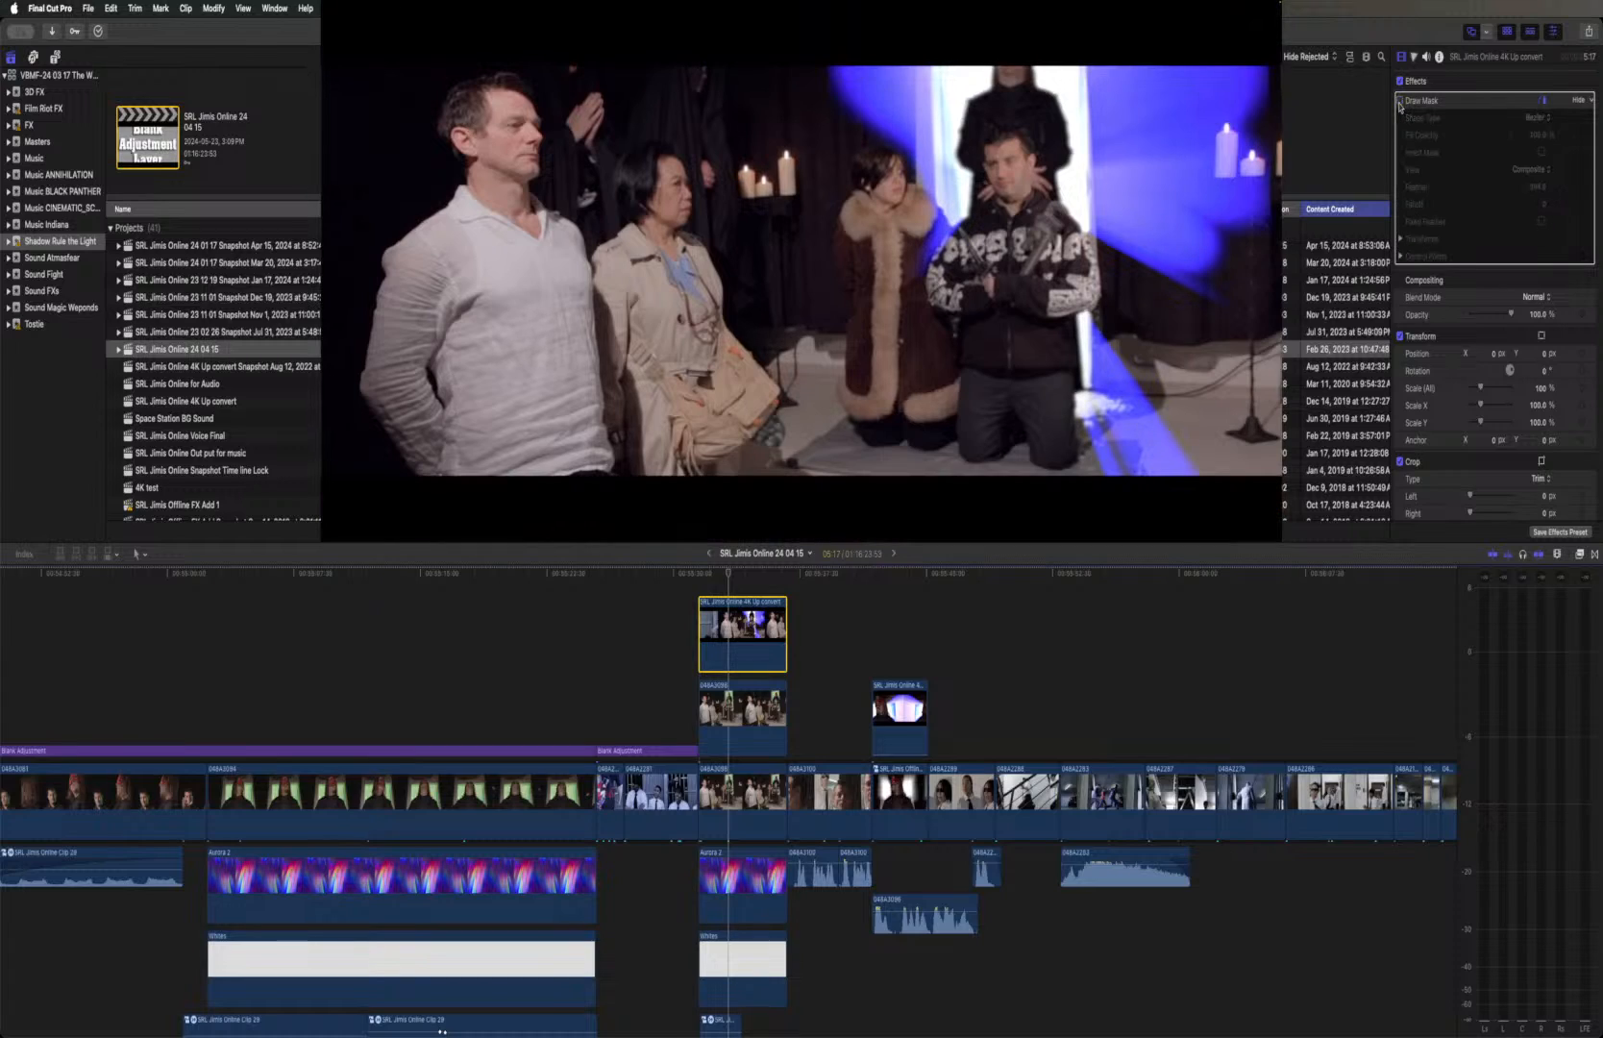
click(1399, 102)
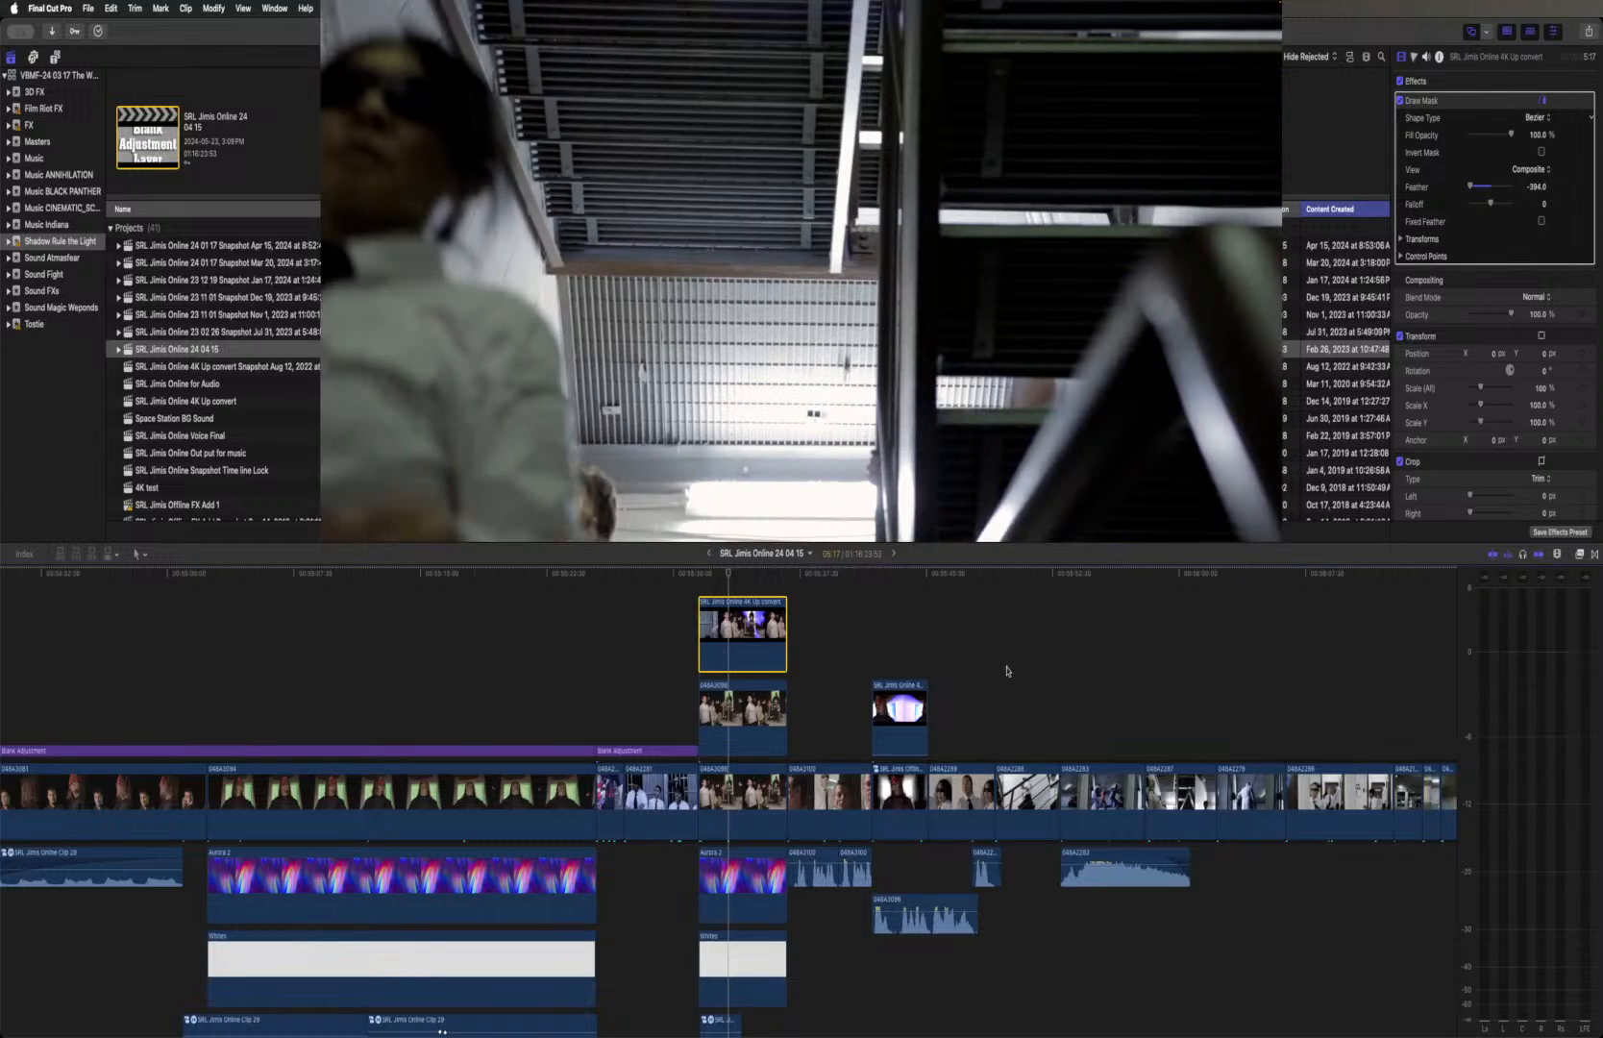
Enable the disabled Blank Adjustment layer above the ritual-room shot to apply its letterbox
scroll(993, 677, up, 3)
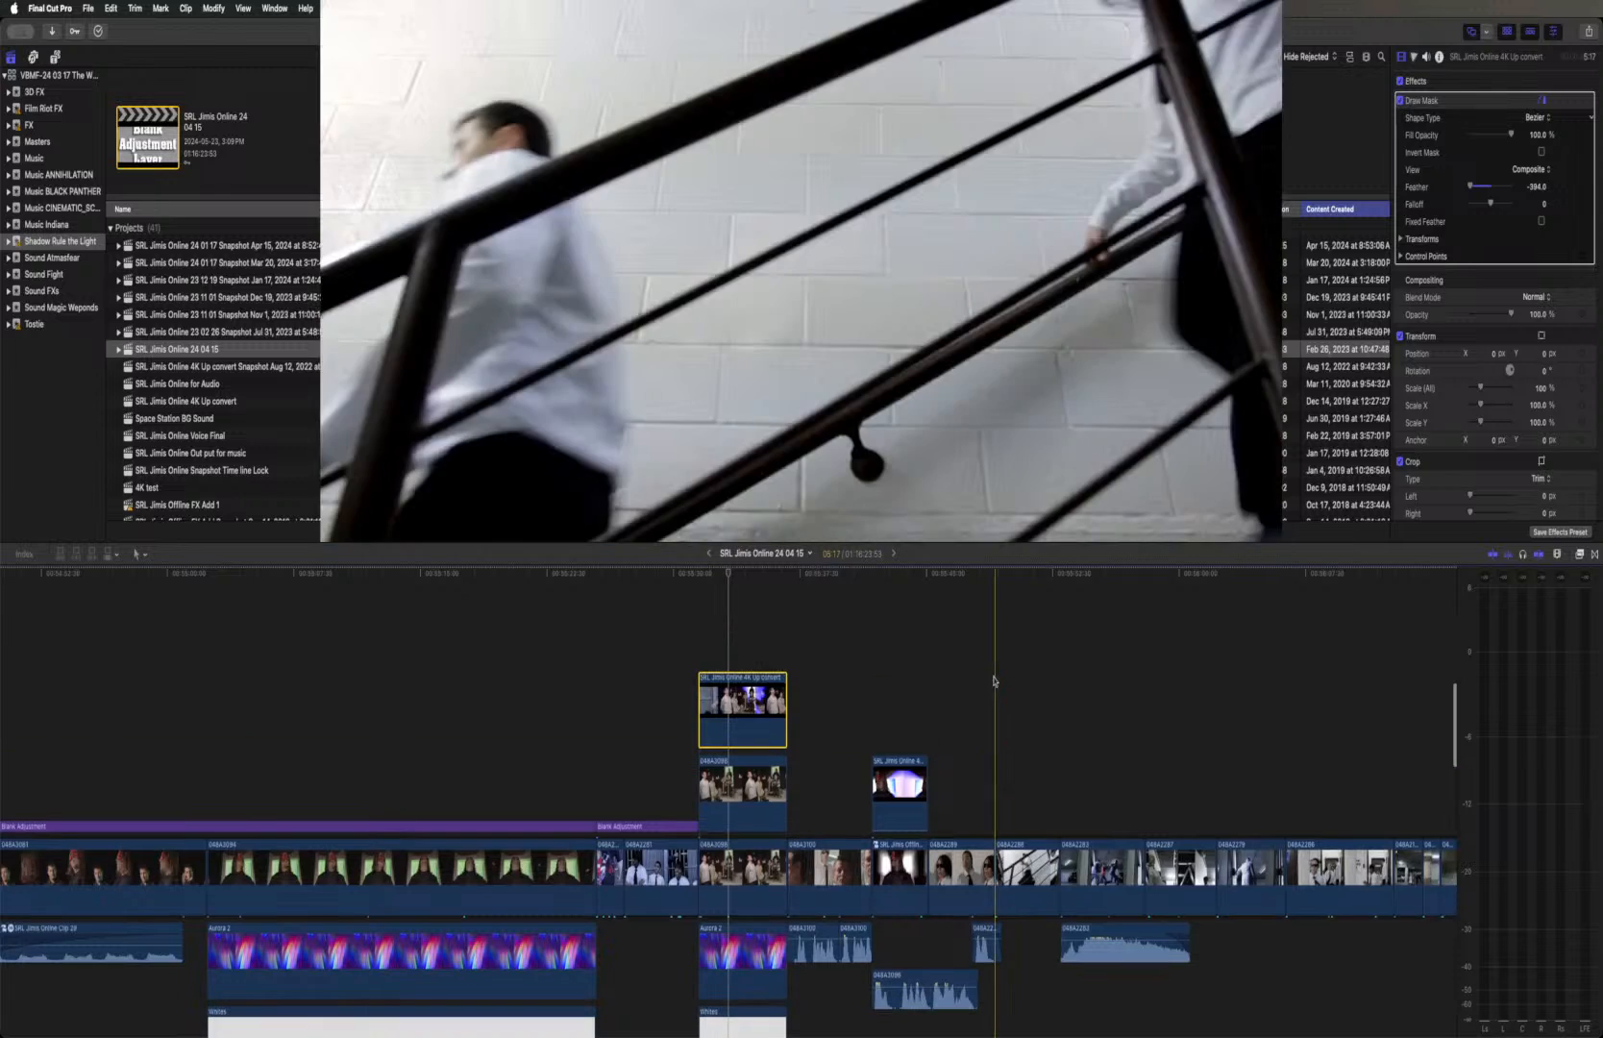
scroll(718, 609, up, 10)
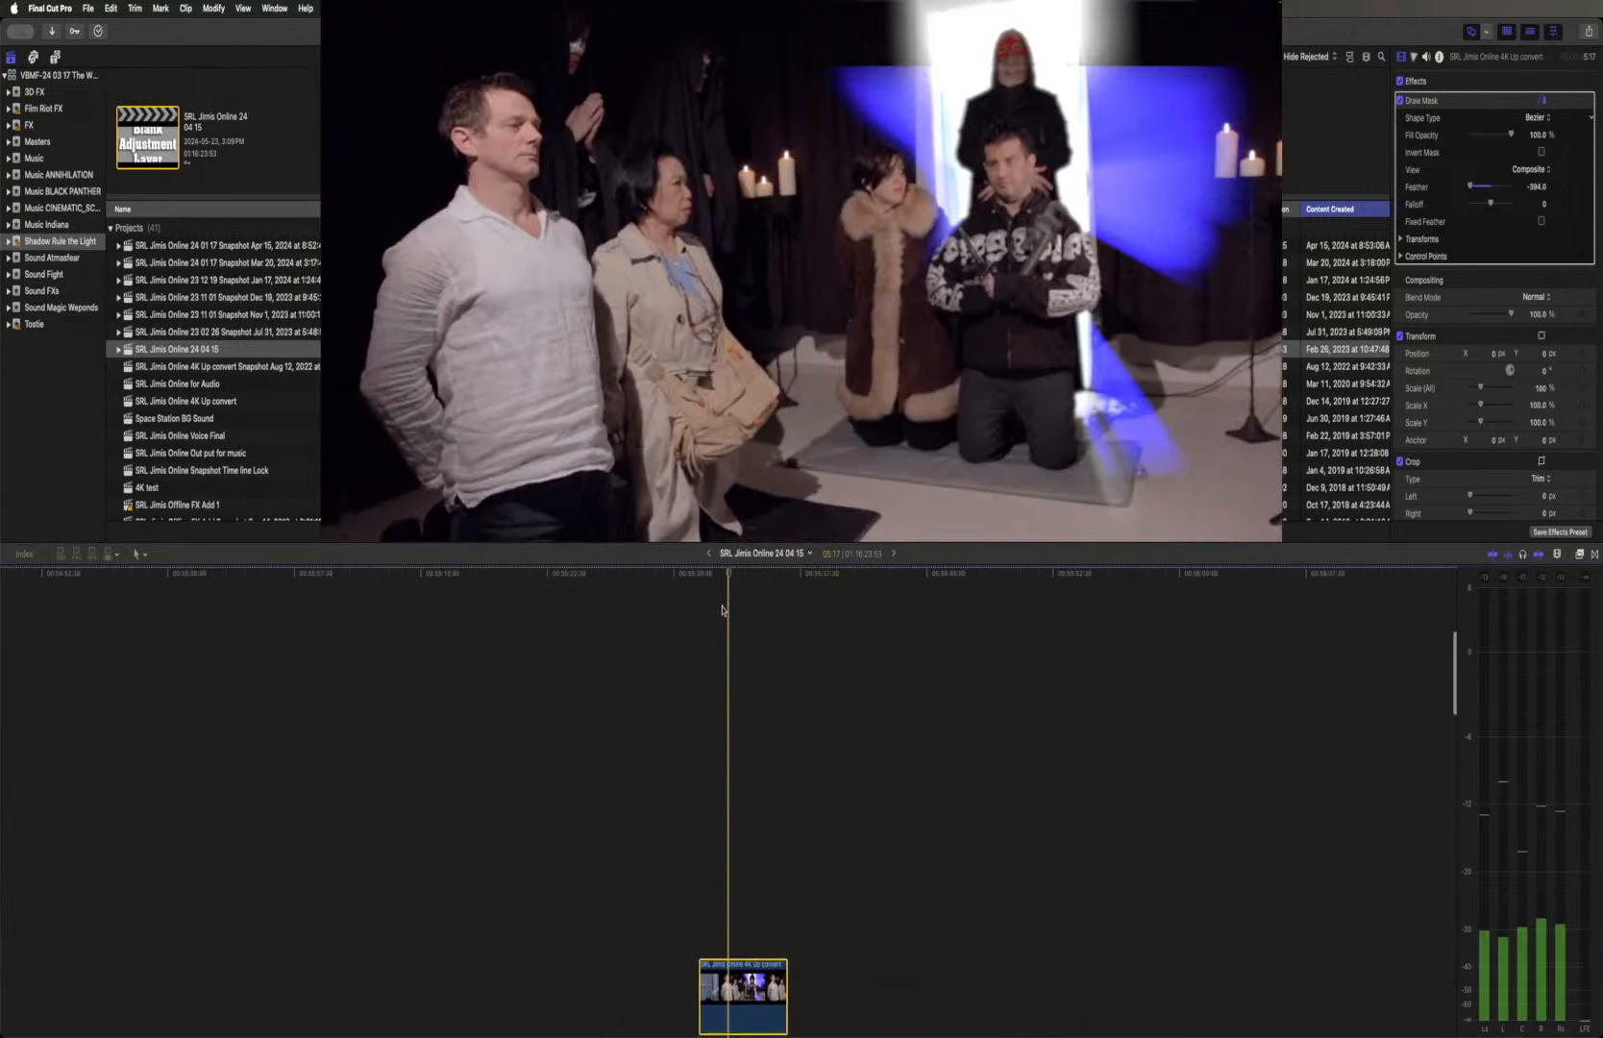
scroll(724, 609, up, 2)
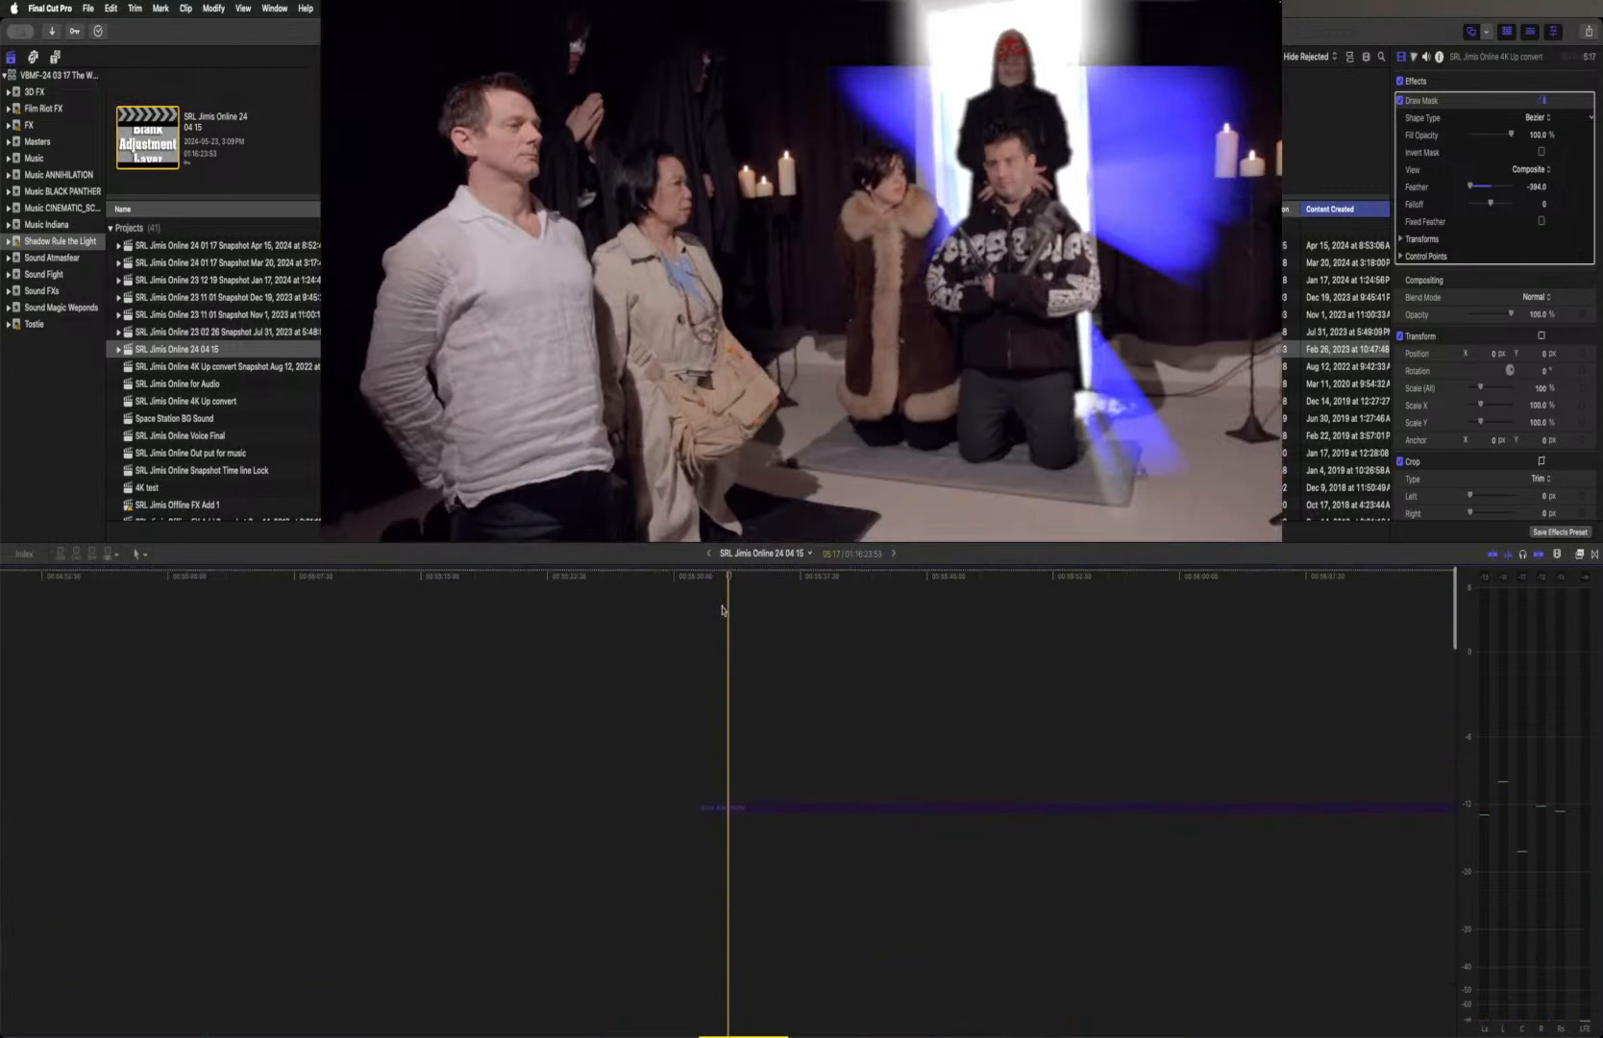
click(737, 805)
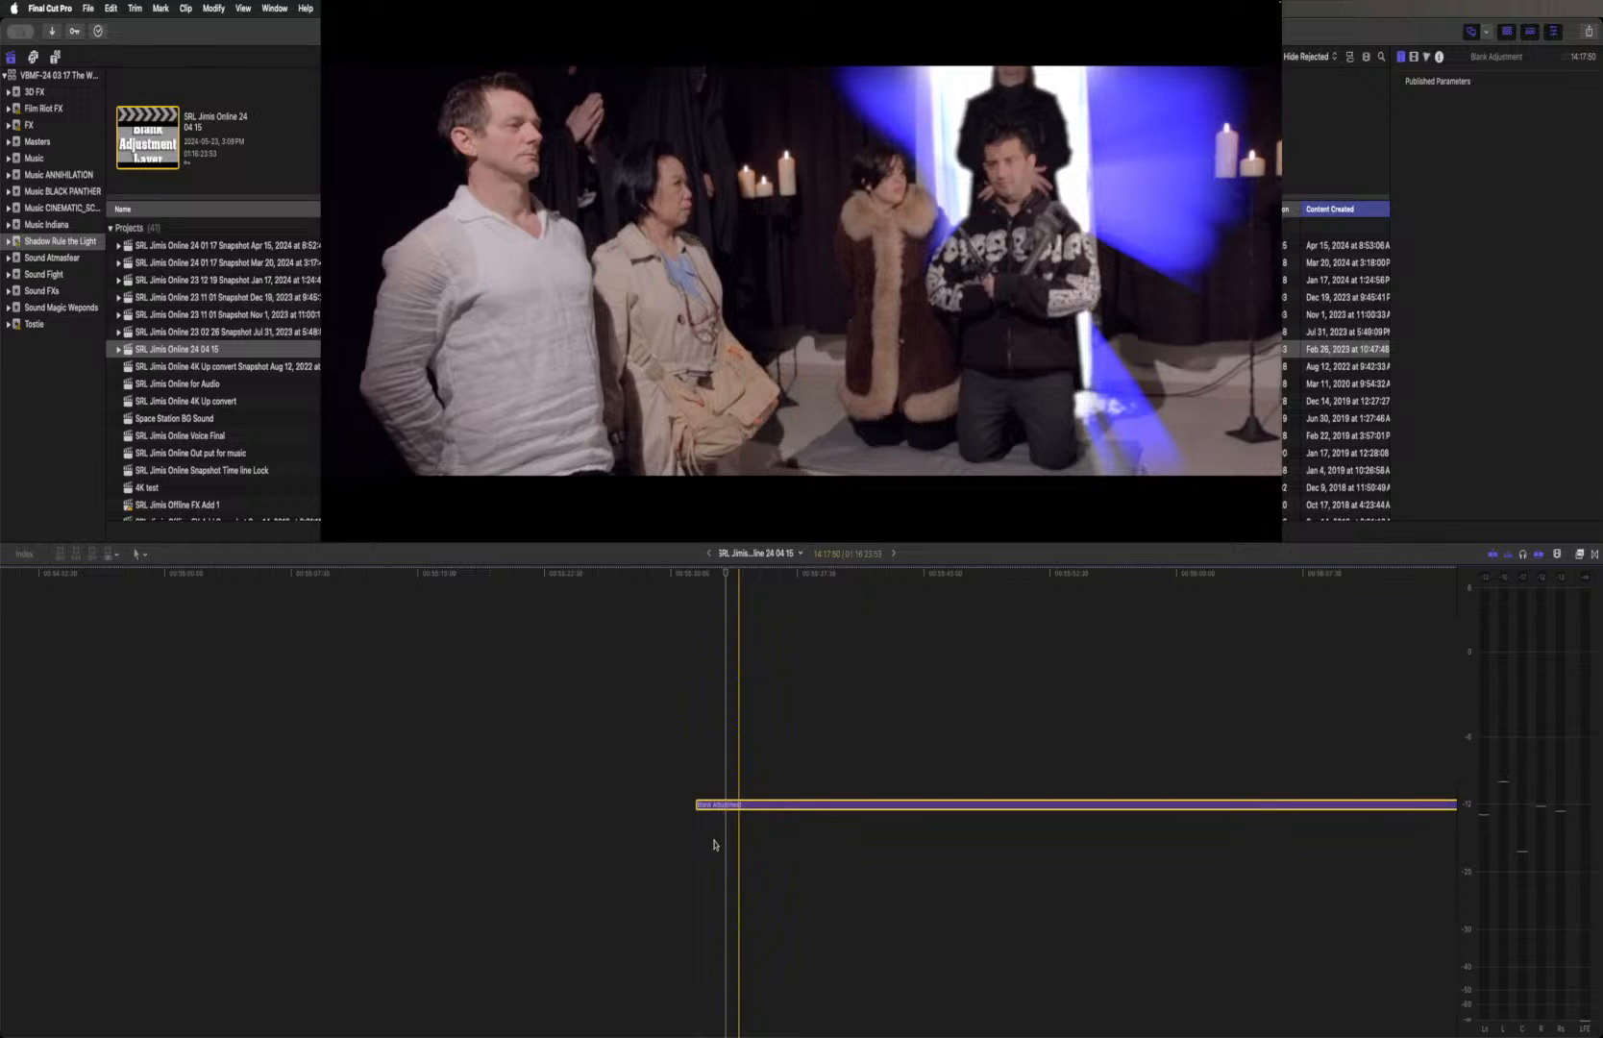
Examine the stacked clips under the Blank Adjustment layer and check the letterboxed ritual-room shot at several frames
scroll(732, 817, down, 6)
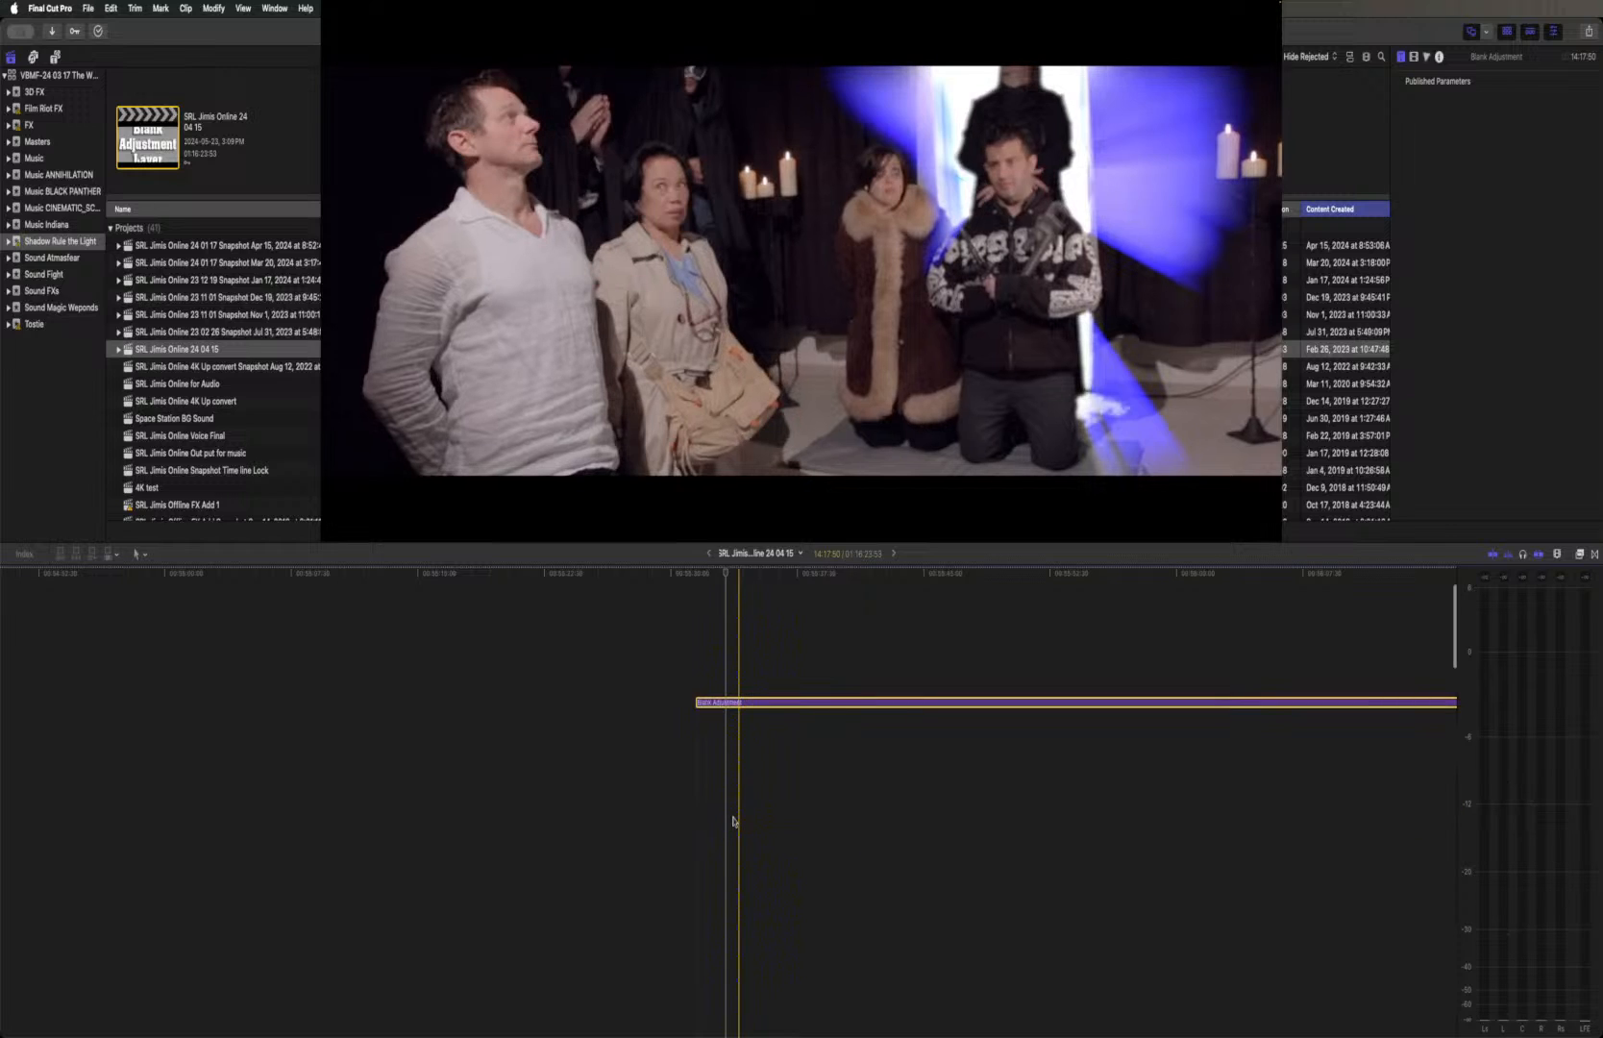
scroll(733, 821, down, 5)
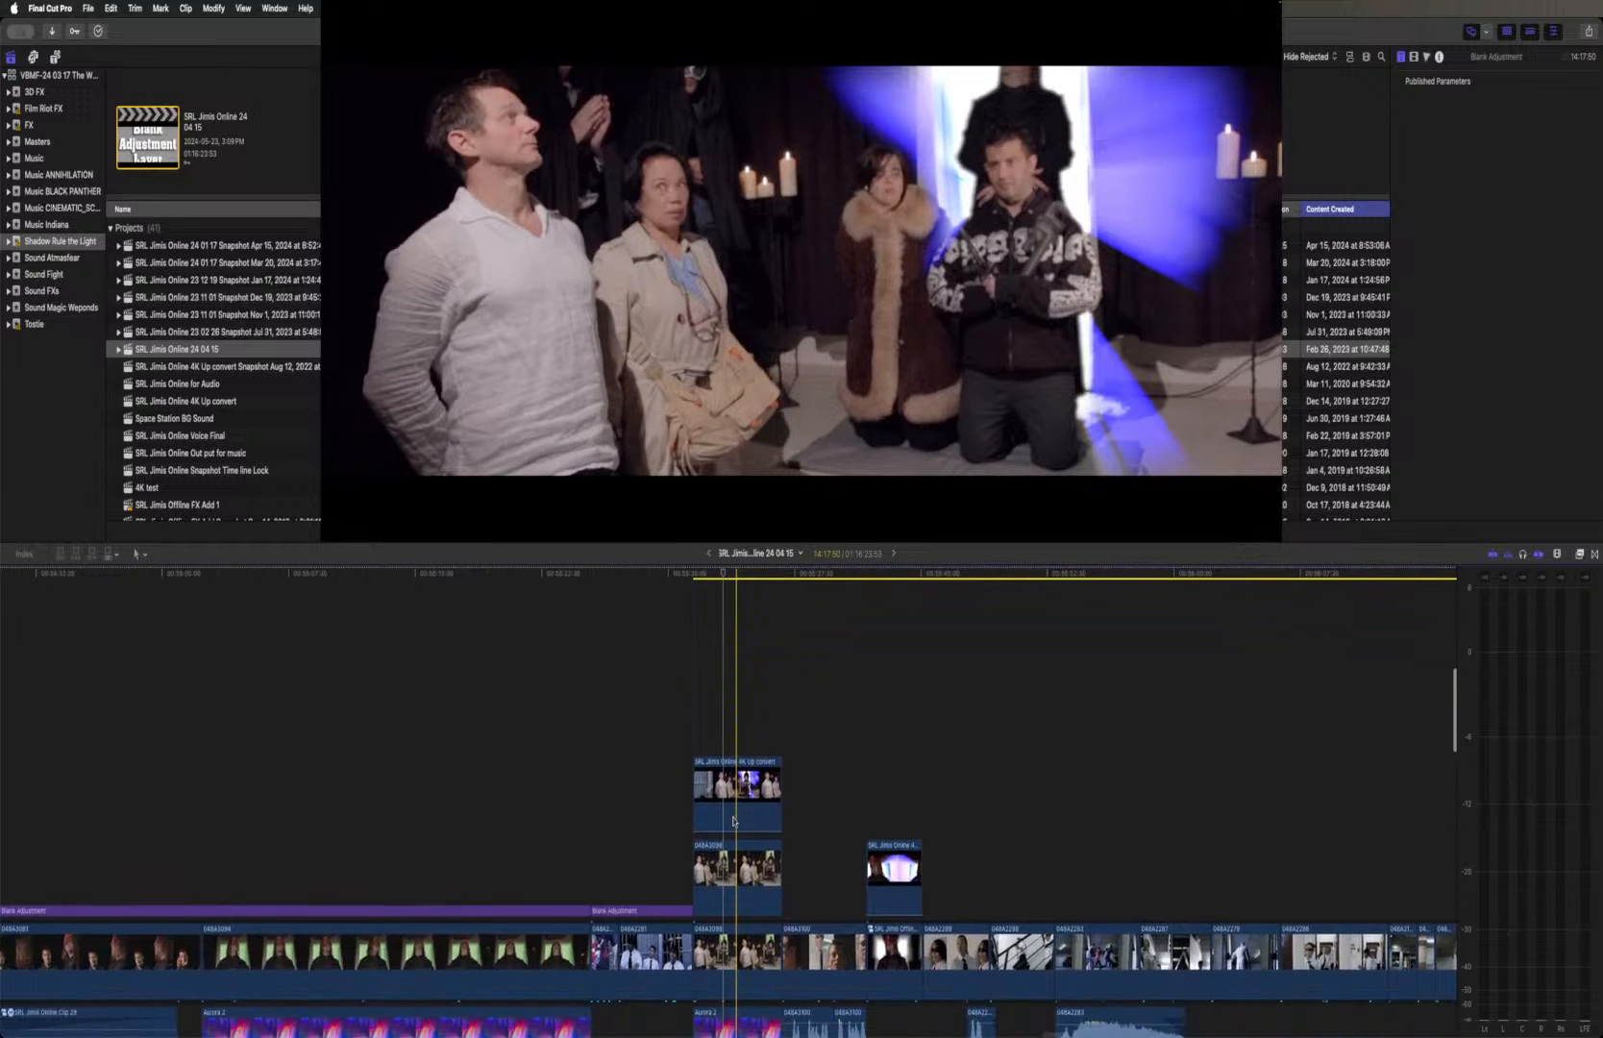
scroll(745, 792, up, 10)
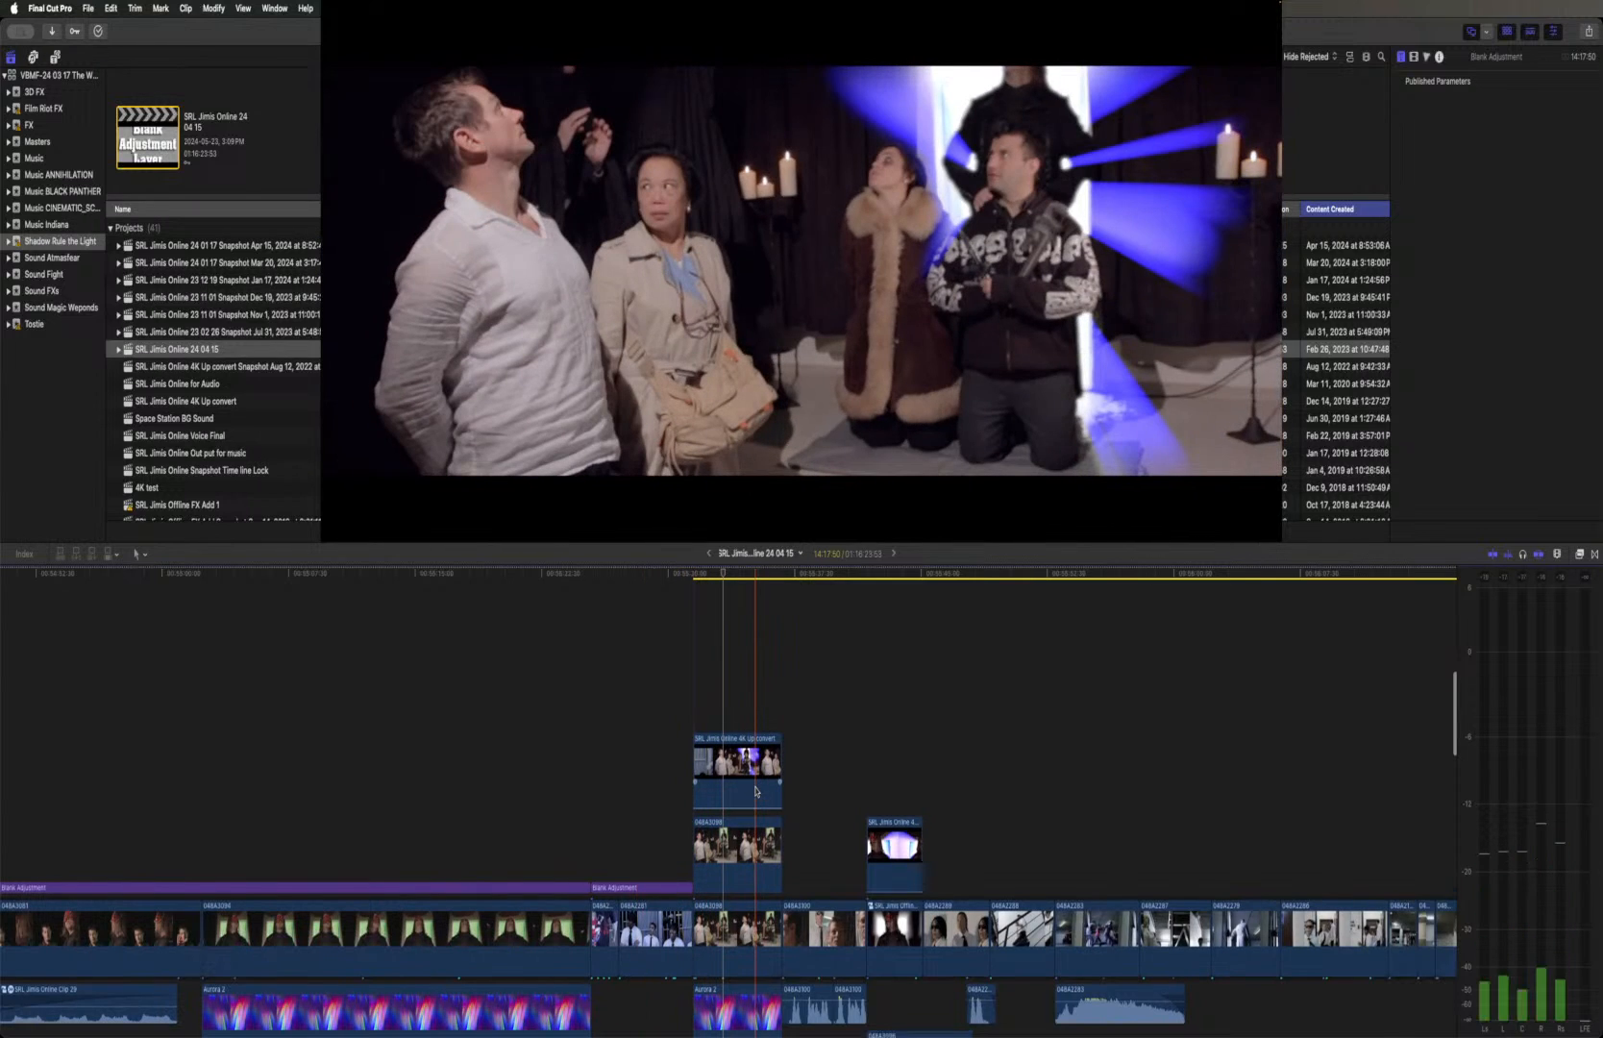
scroll(755, 790, up, 2)
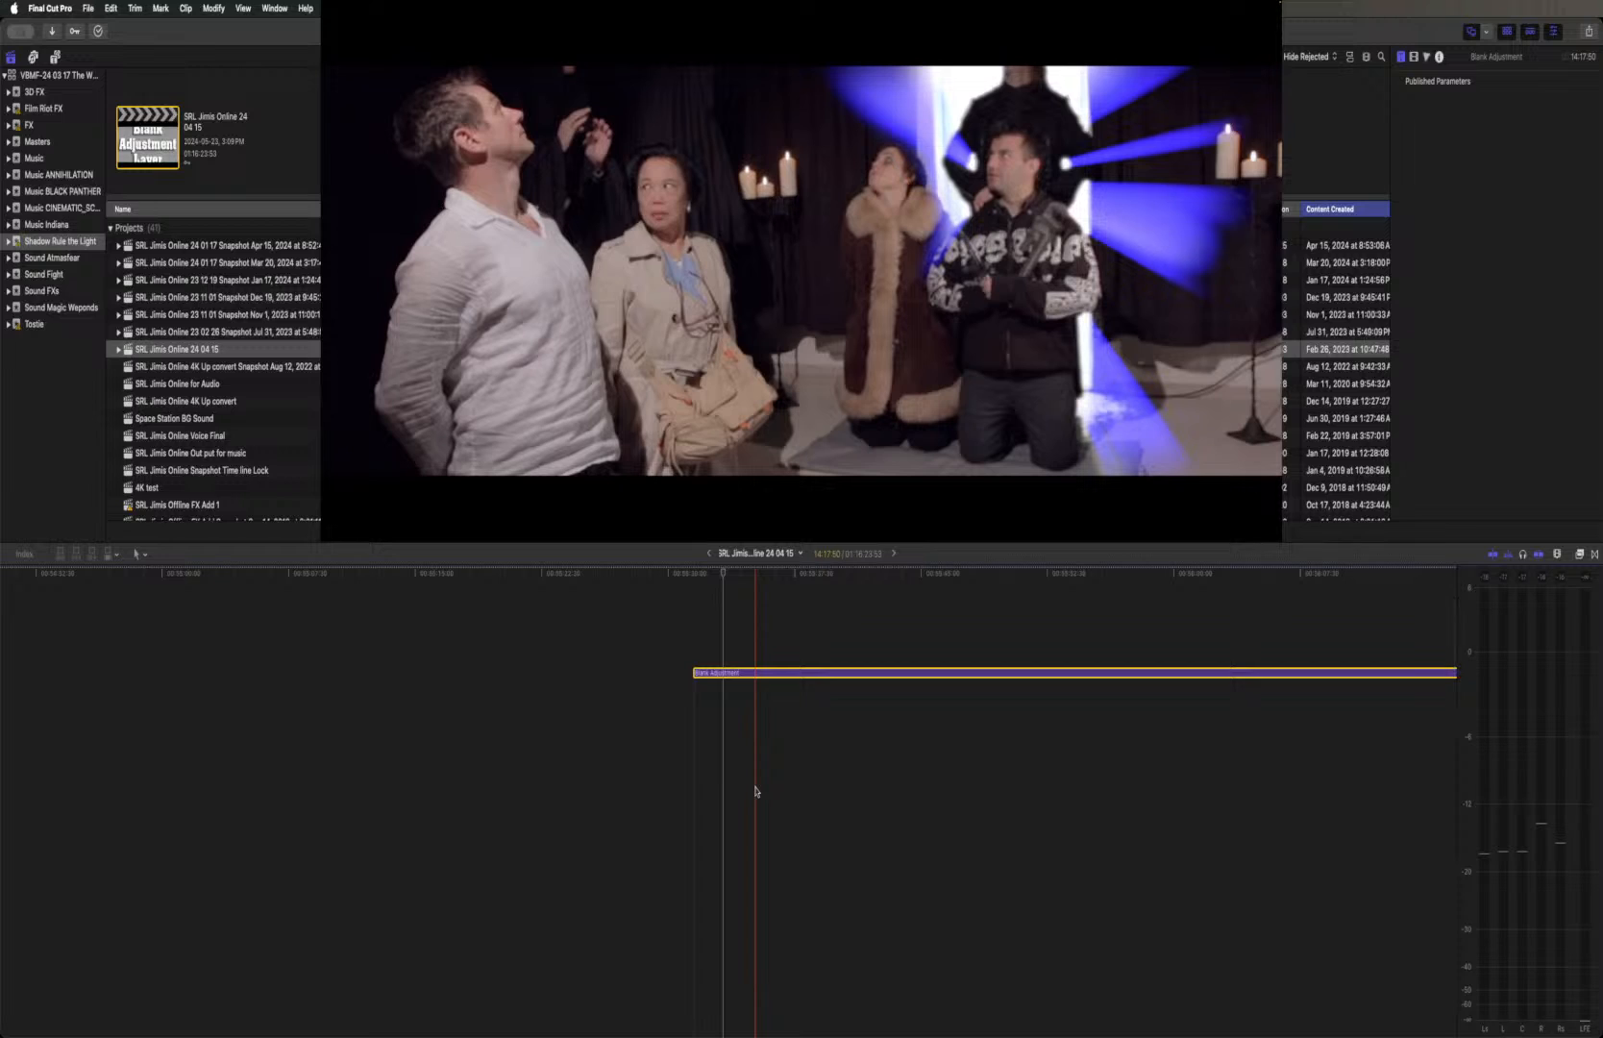
scroll(756, 790, down, 6)
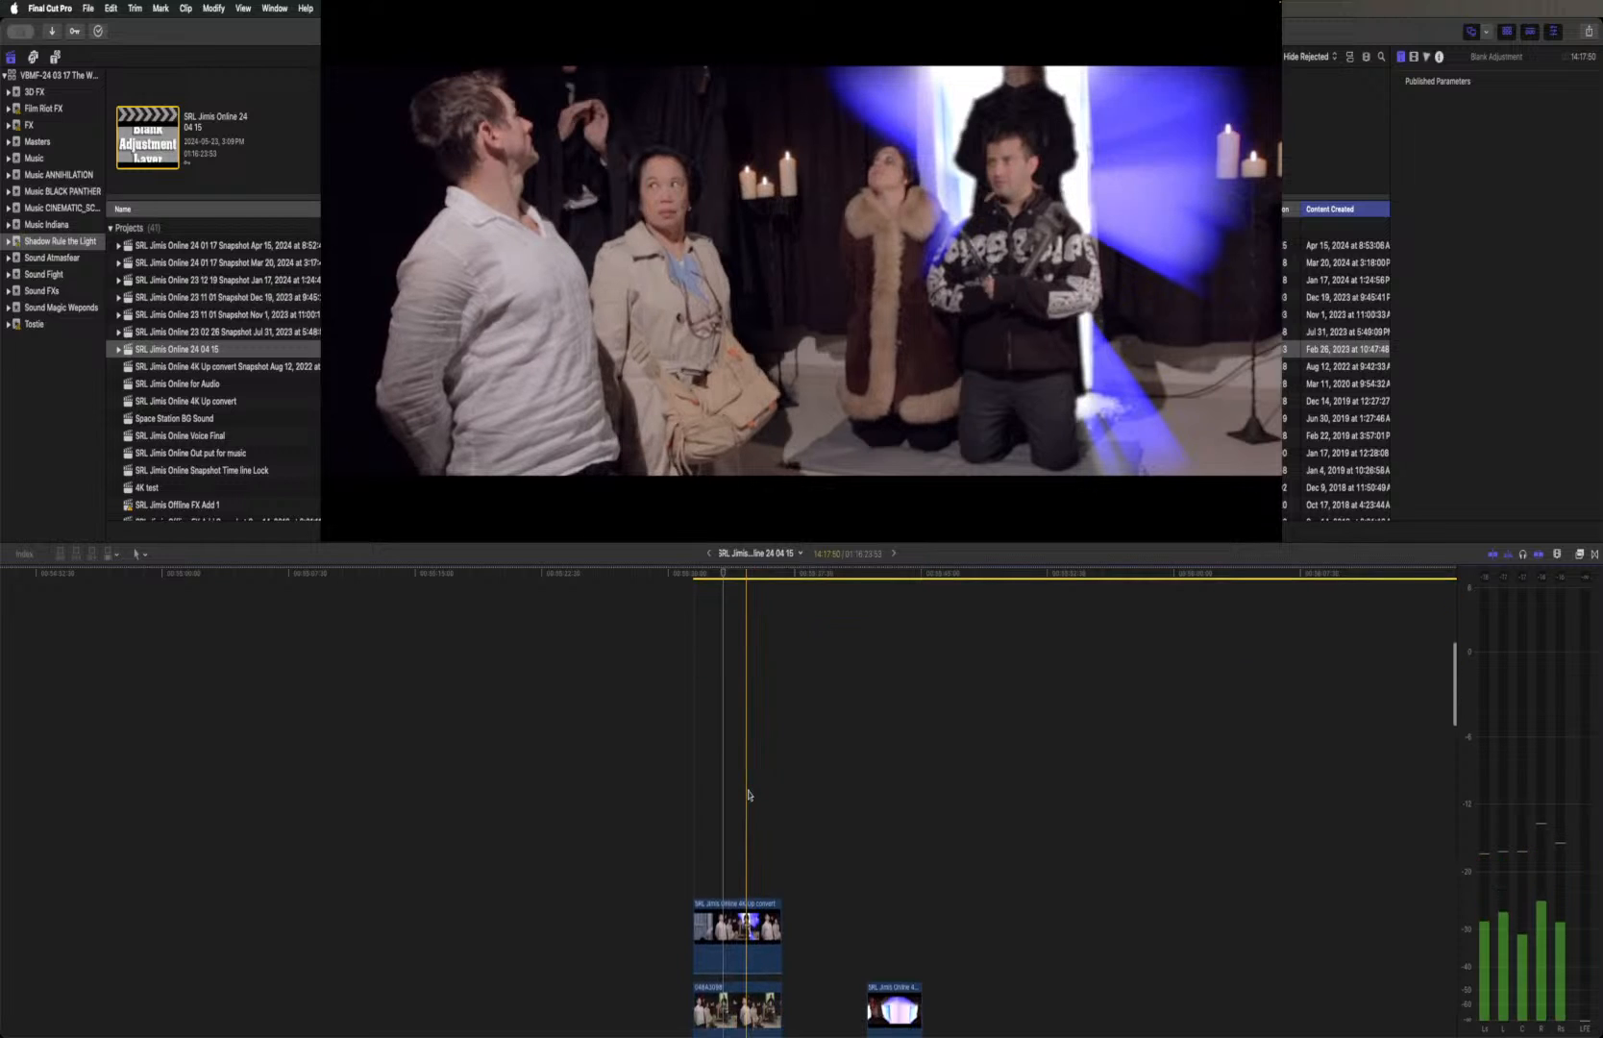
scroll(749, 794, down, 3)
scroll(748, 794, up, 6)
scroll(749, 794, up, 3)
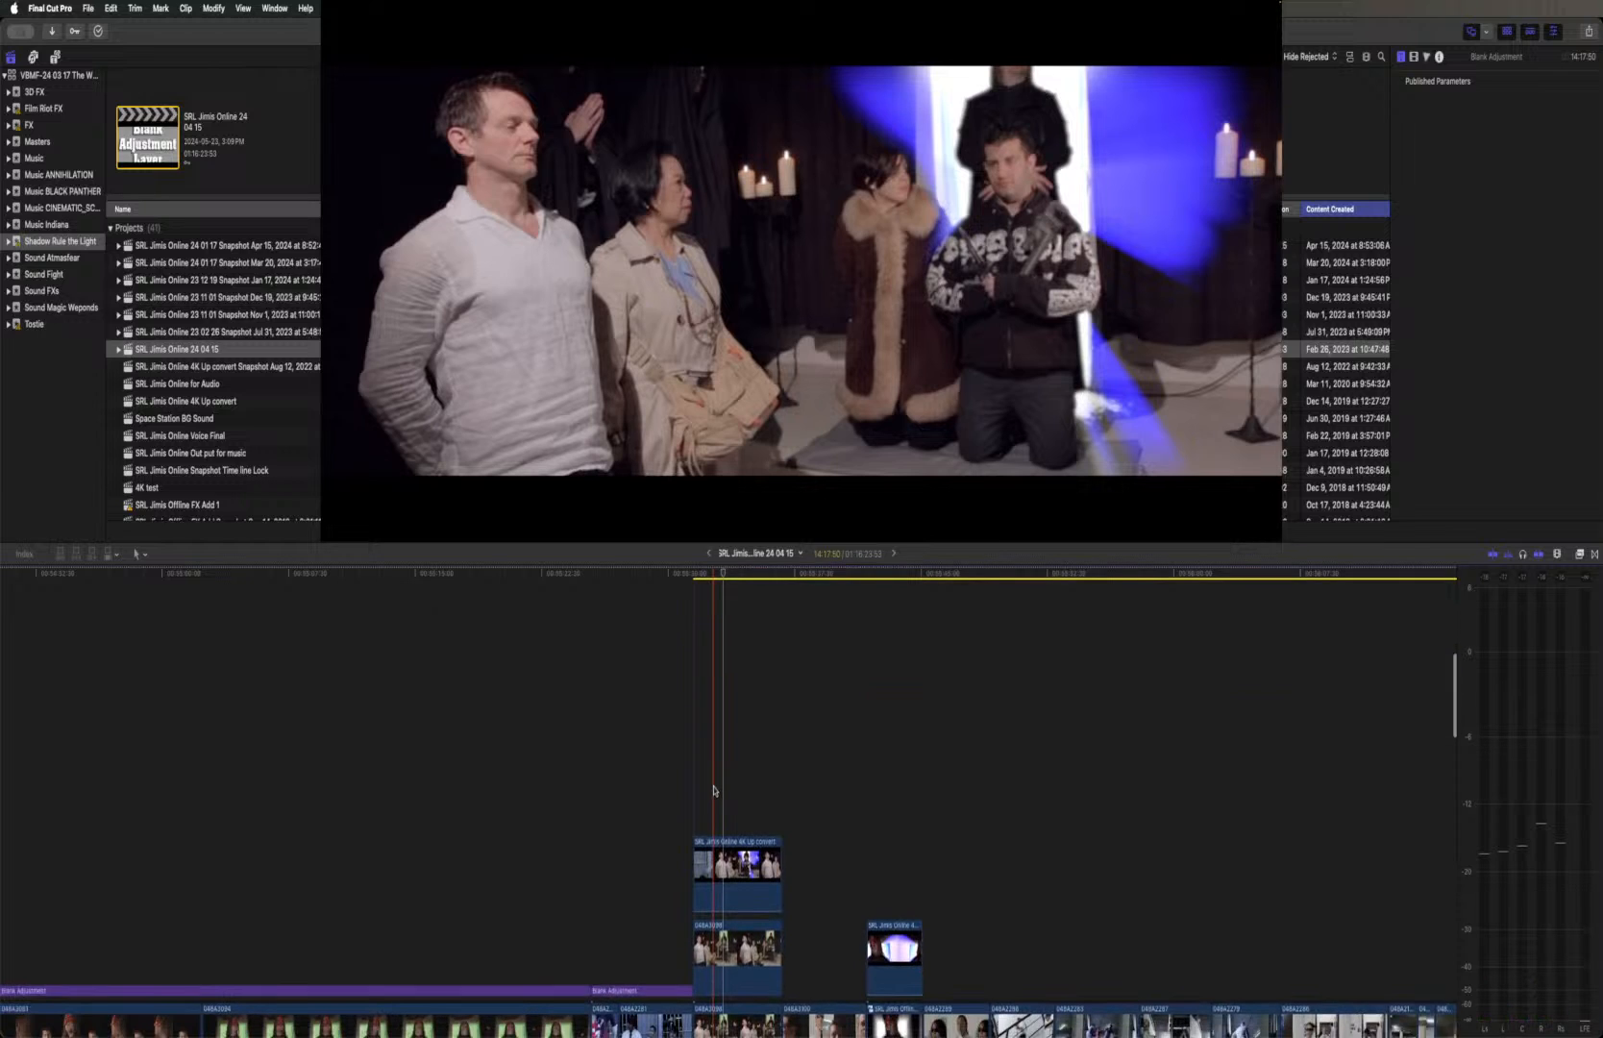
Disable the topmost SRL Jimis Online 4K Up convert clip and examine the effect, compositing and crop settings of the green-screen clip beneath it
click(725, 751)
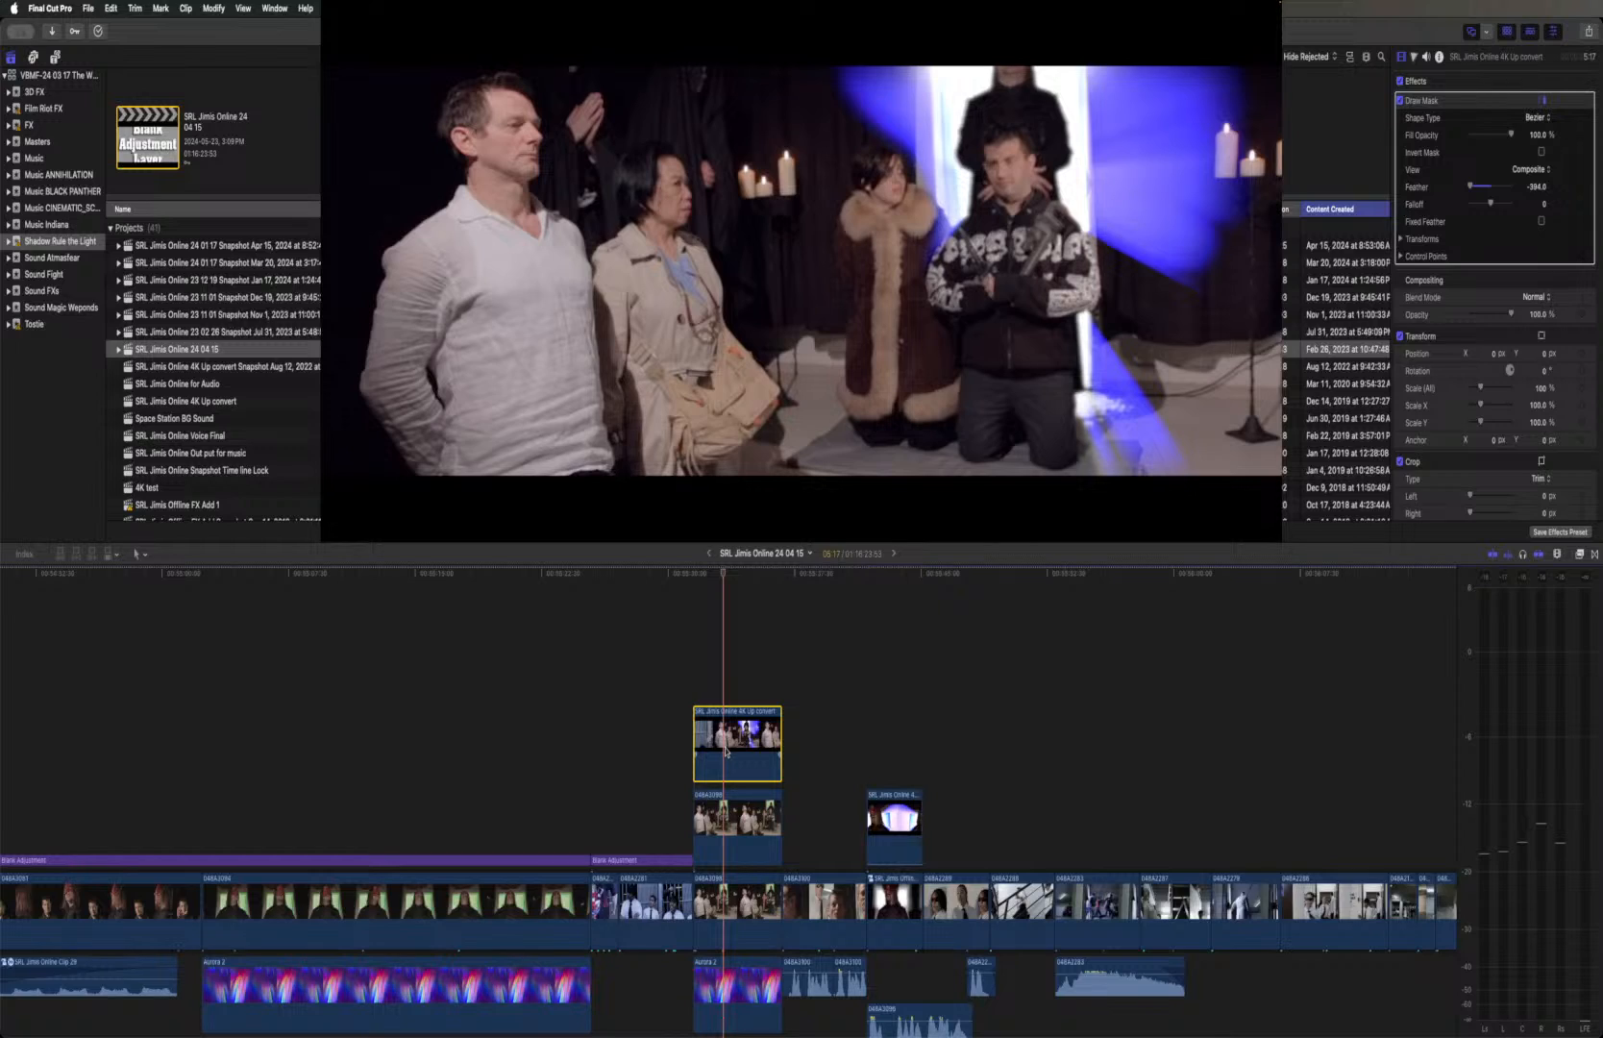
key(space)
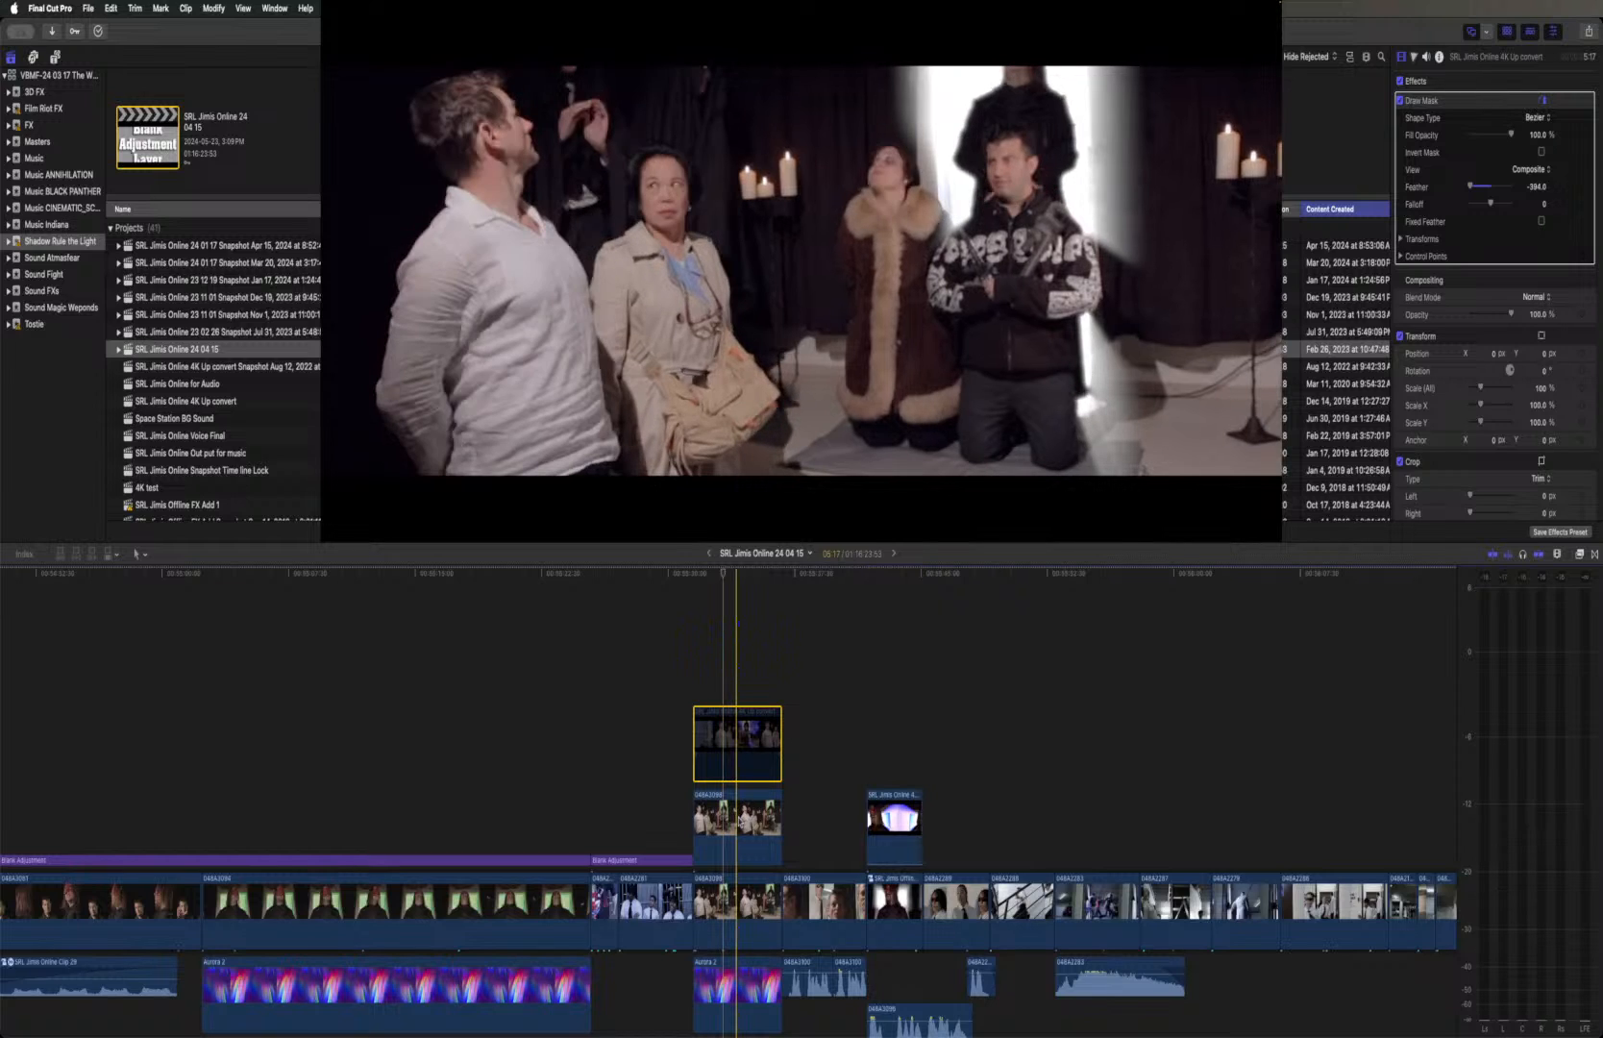
click(738, 821)
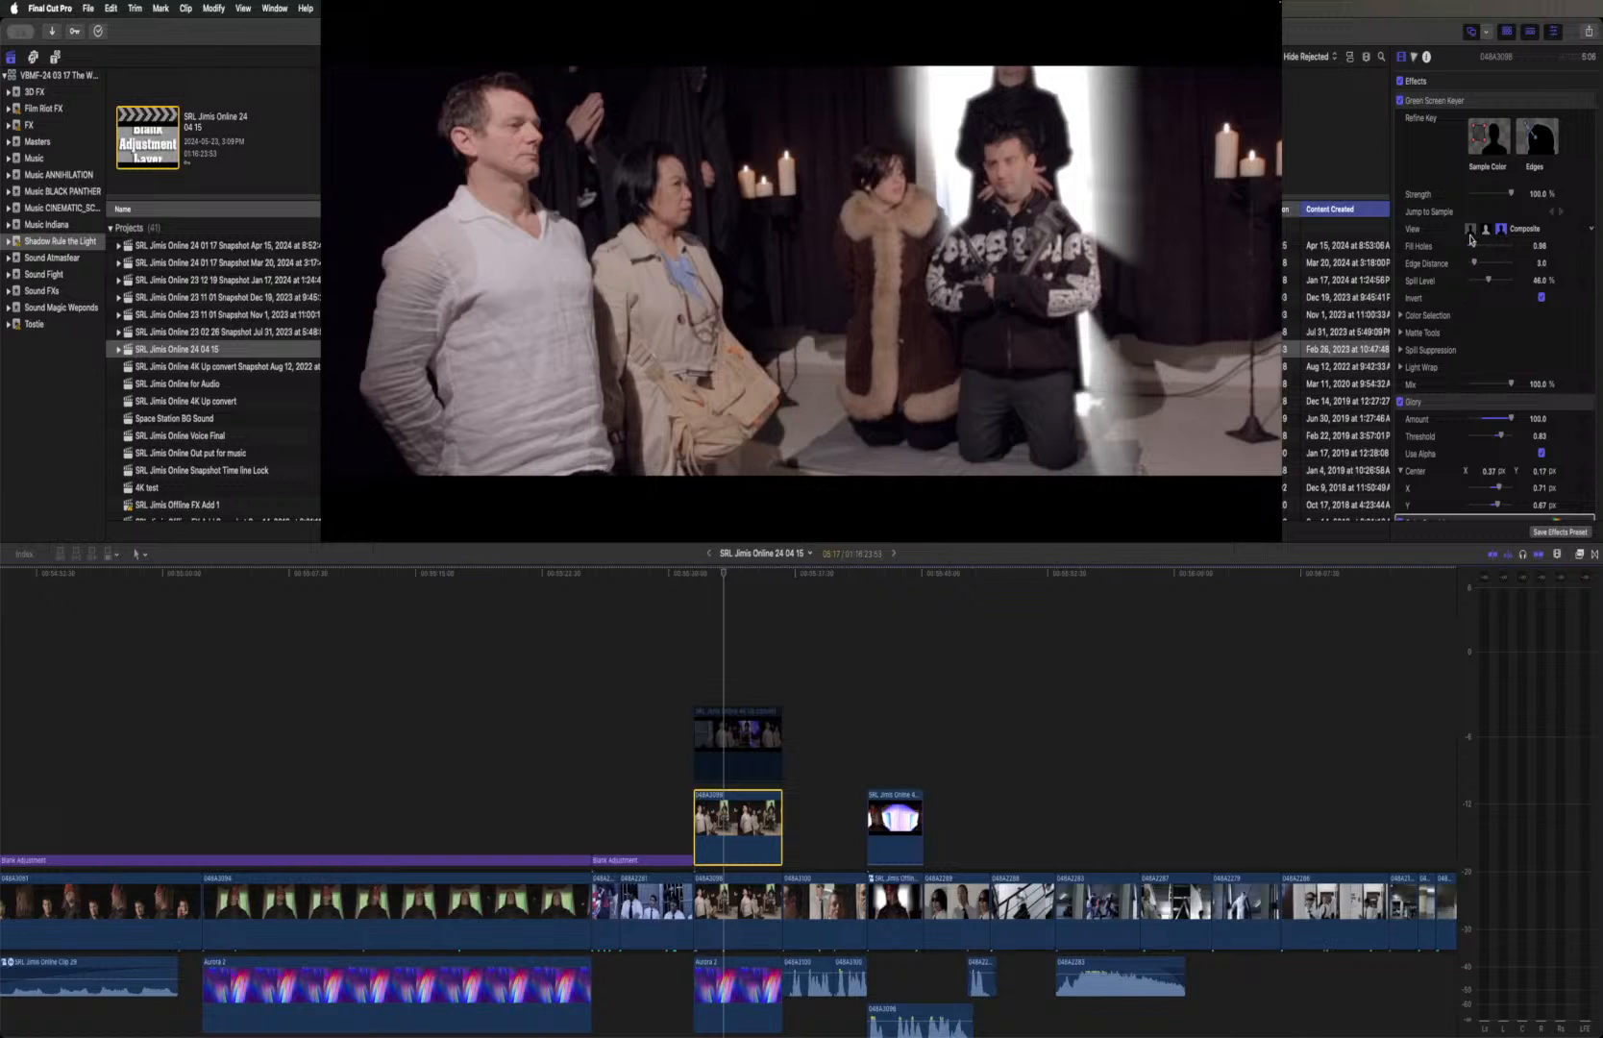
scroll(1470, 238, down, 5)
scroll(1471, 238, down, 5)
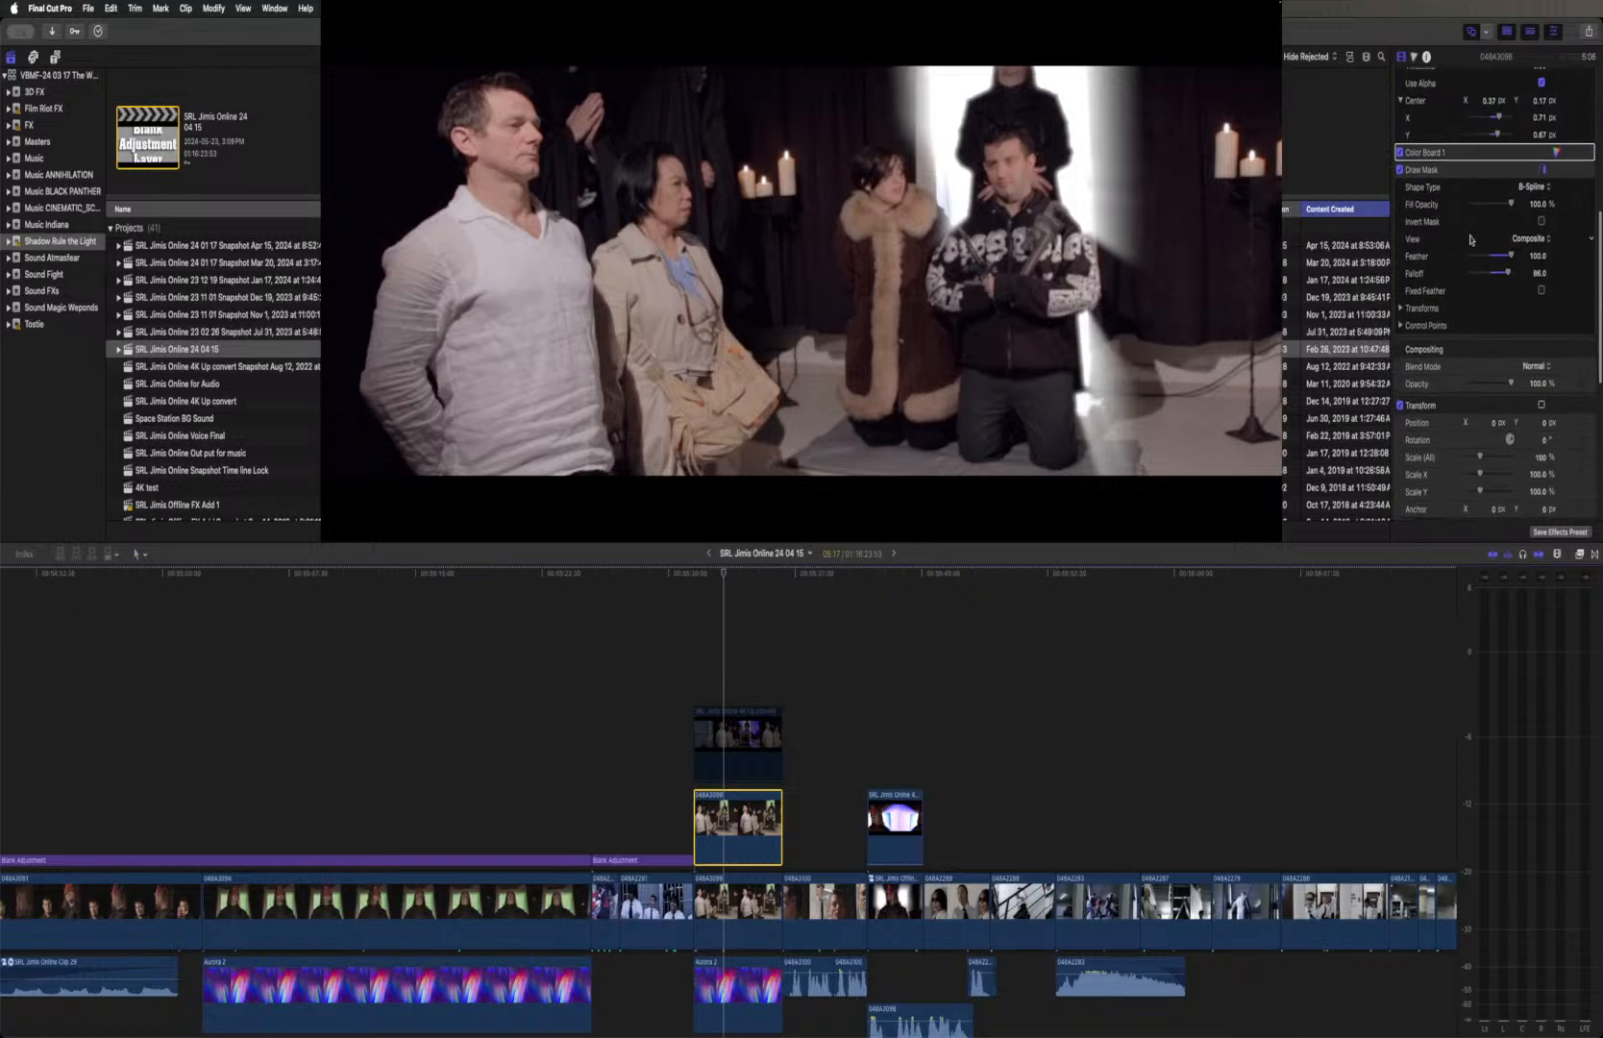
scroll(1470, 238, down, 5)
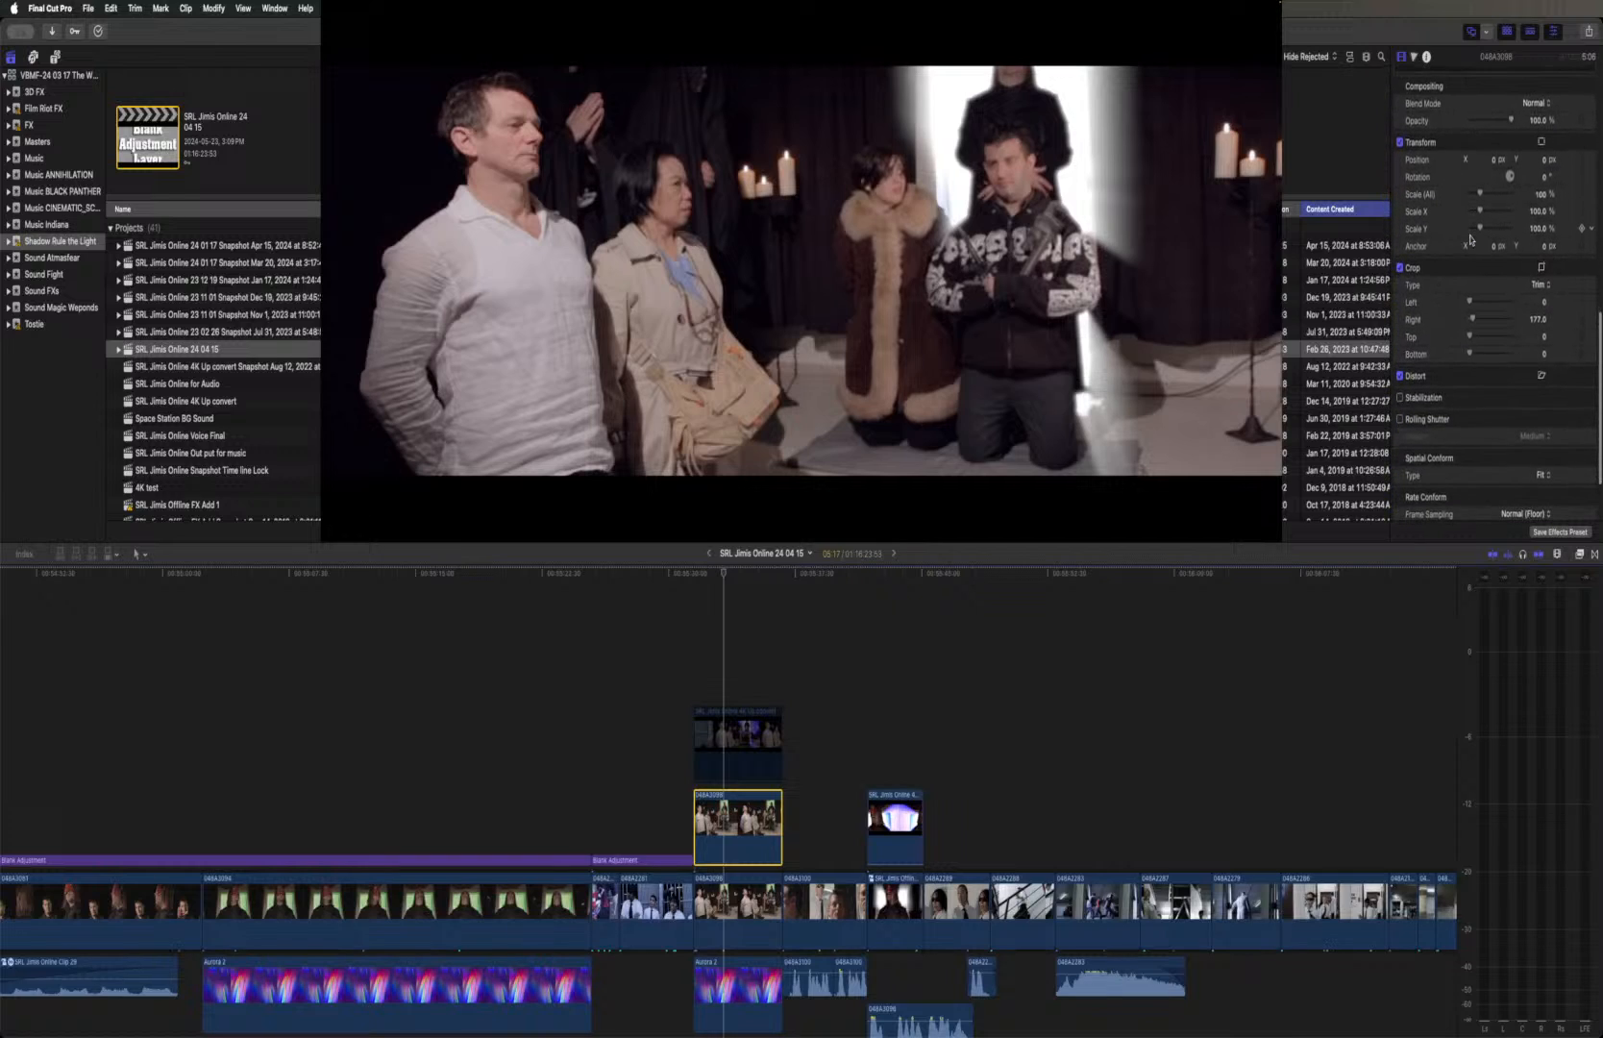
scroll(1471, 241, up, 8)
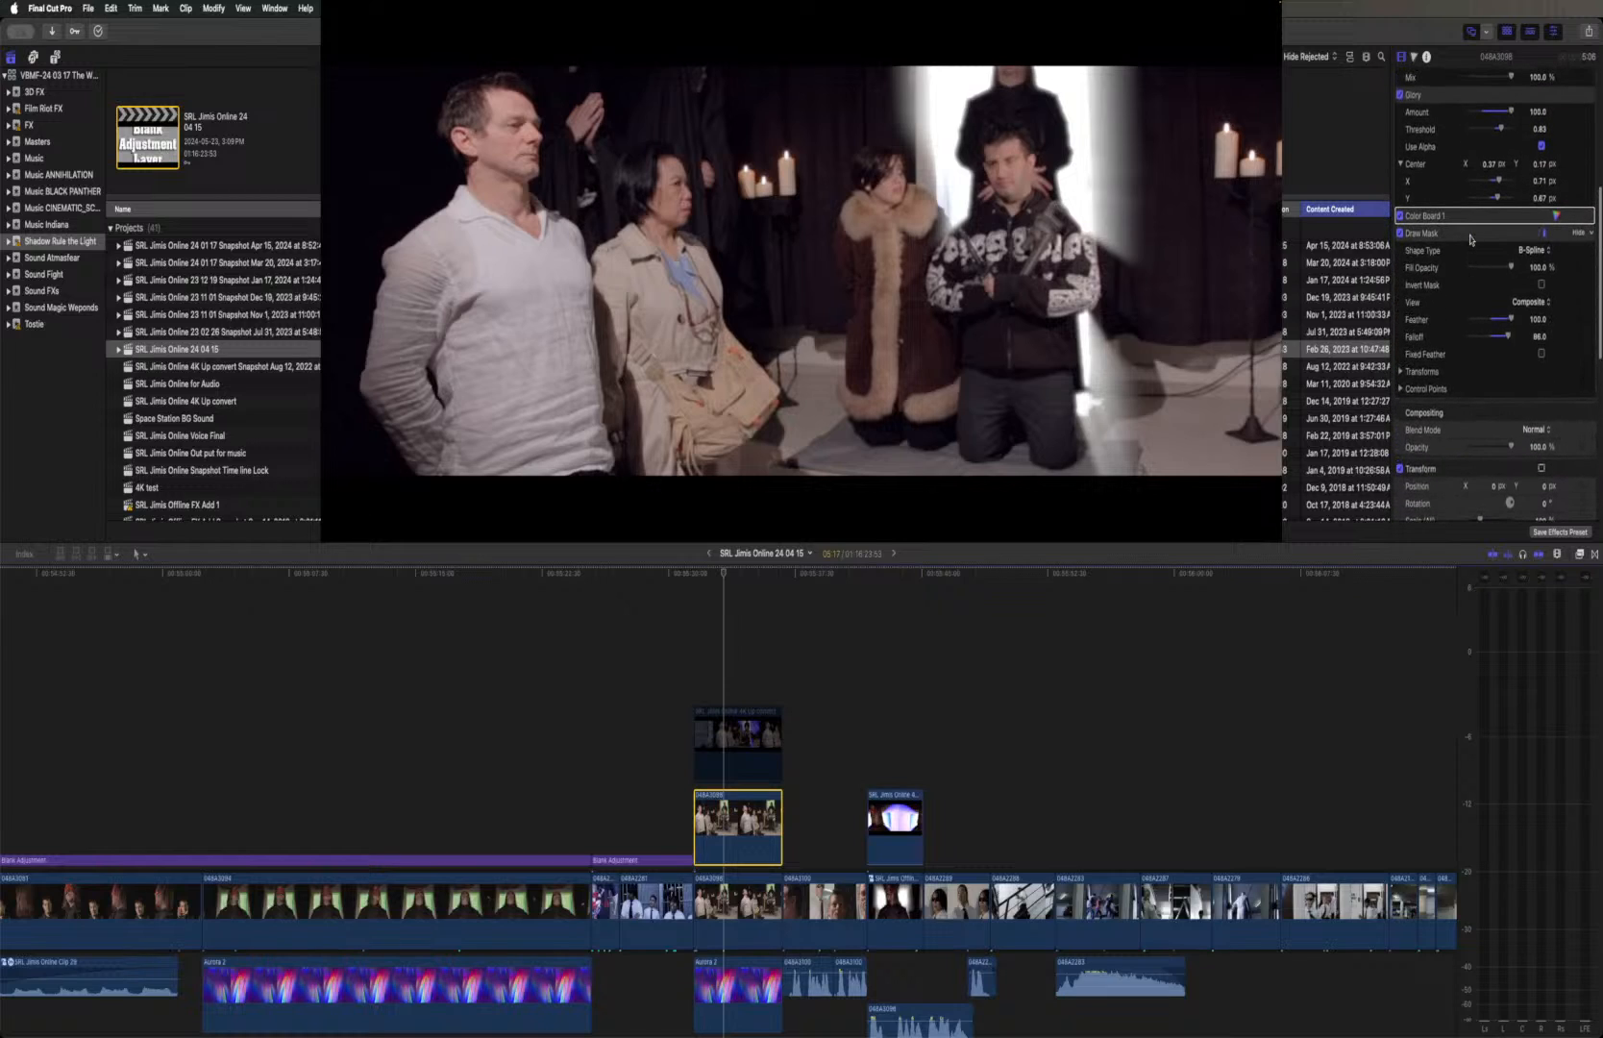
scroll(1461, 240, up, 6)
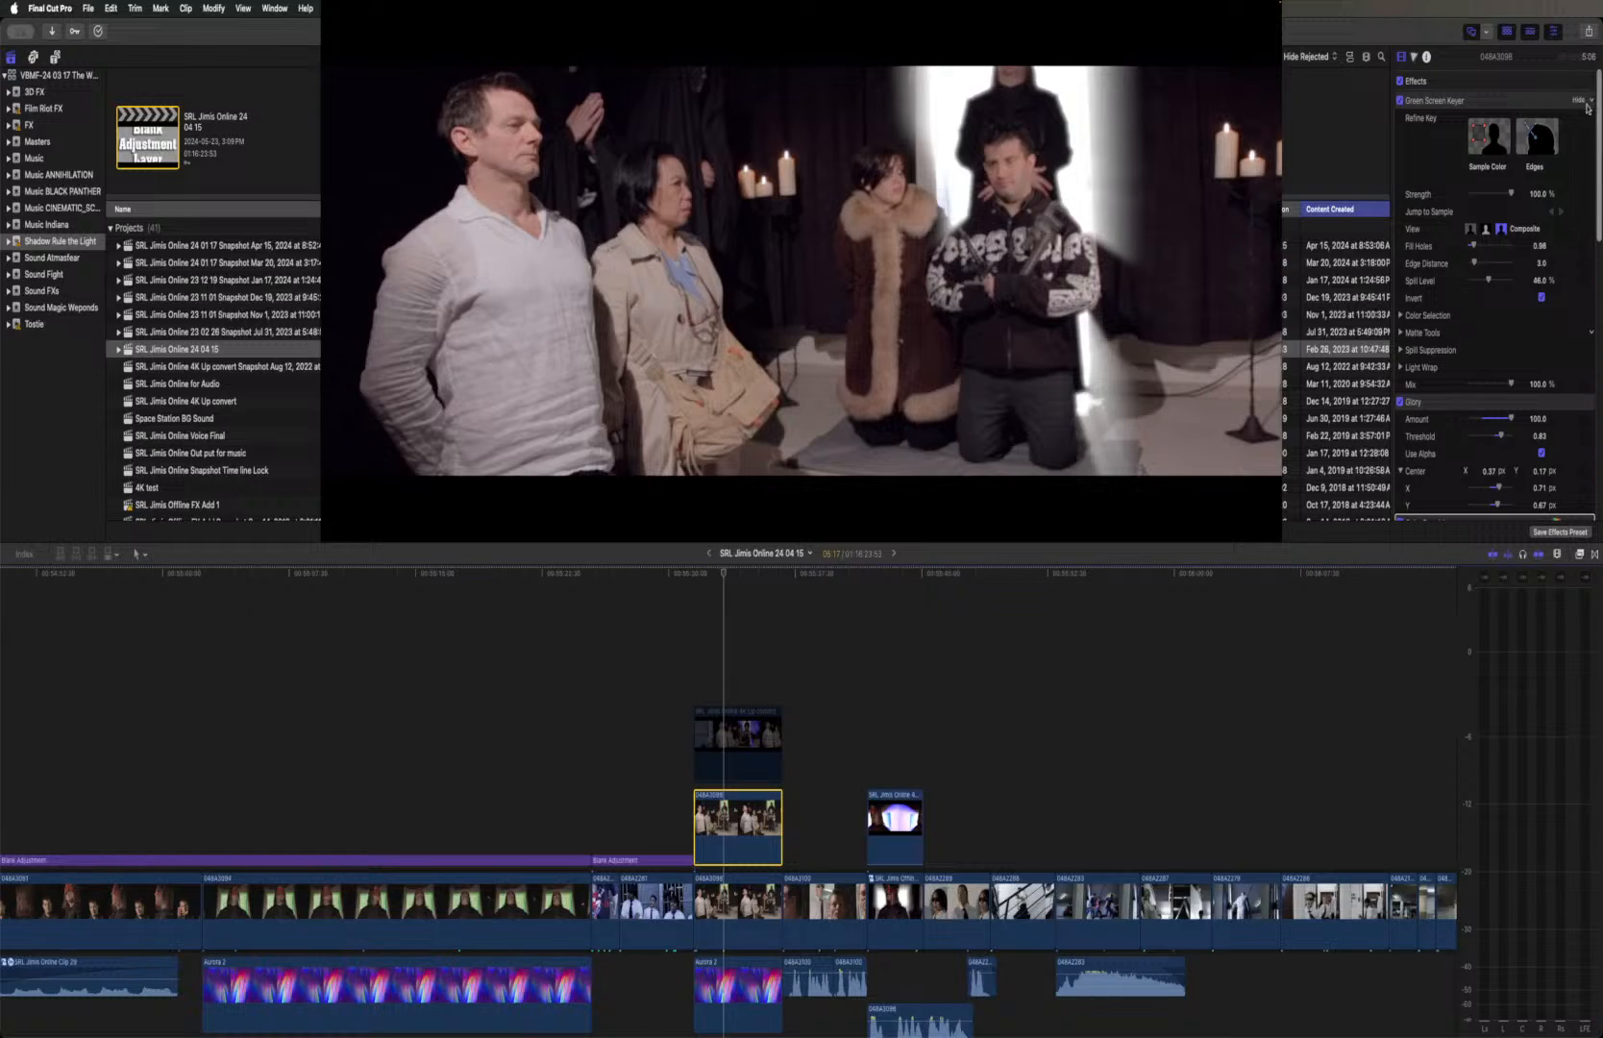
Collapse the Green Screen Keyer, Glory and Draw Mask settings of the green-screen clip so only the effect names are listed
click(1578, 101)
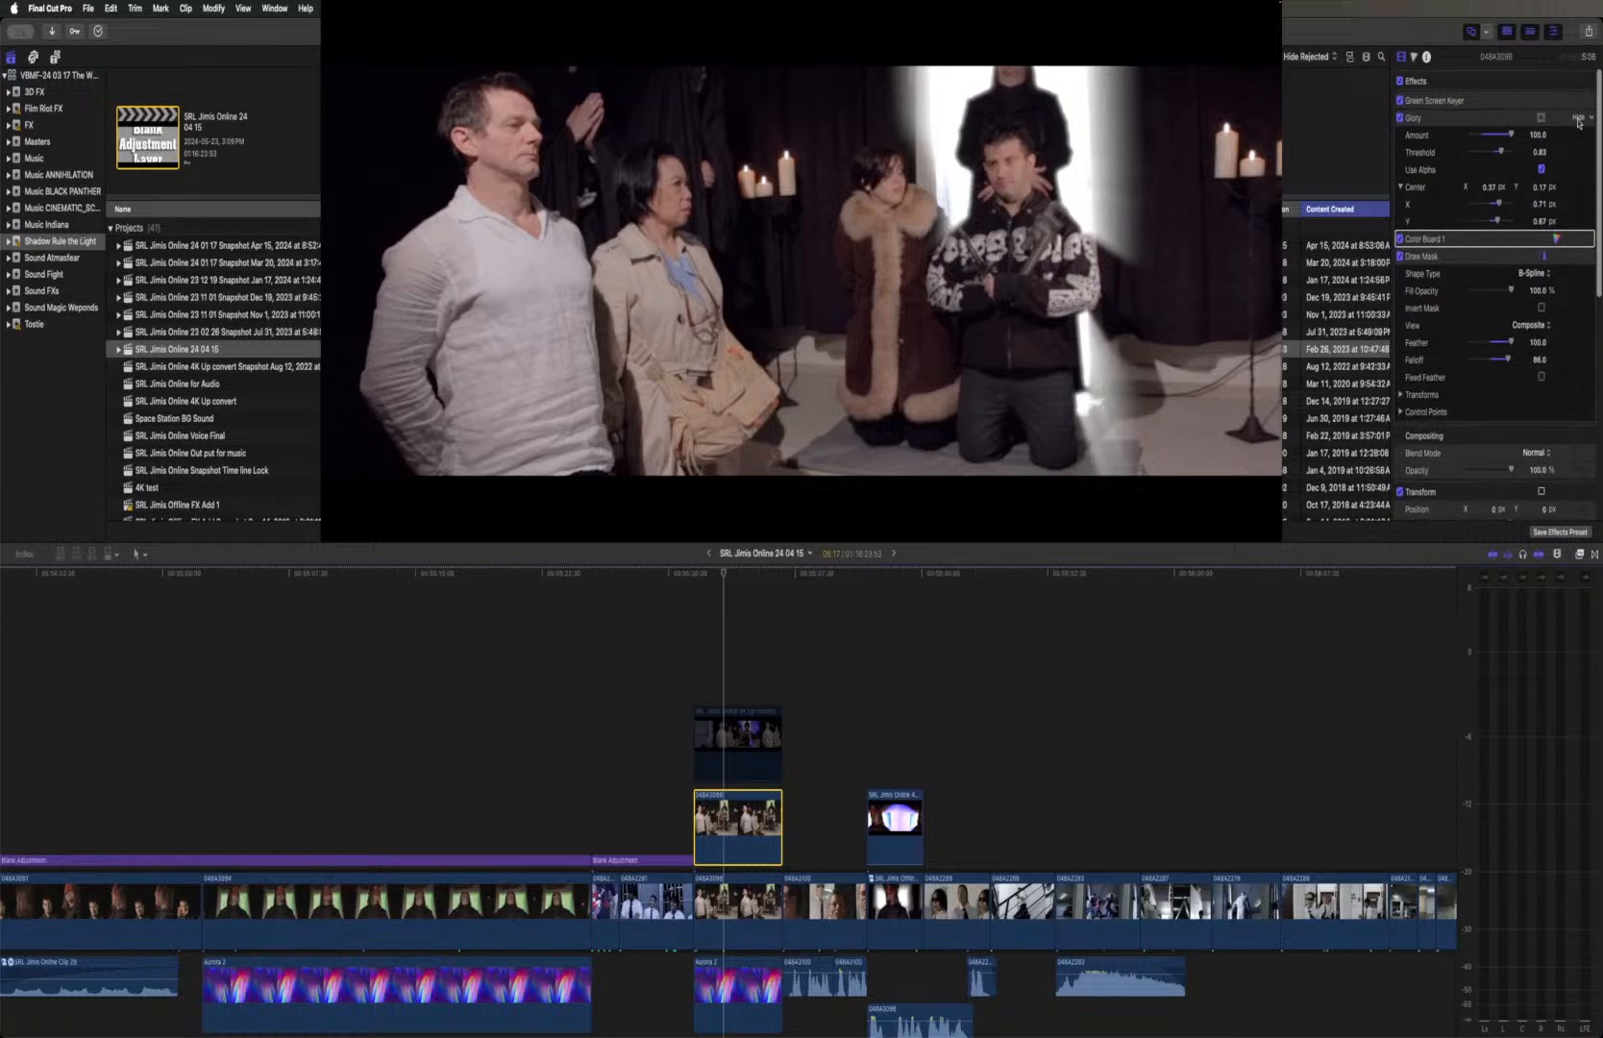
click(1442, 119)
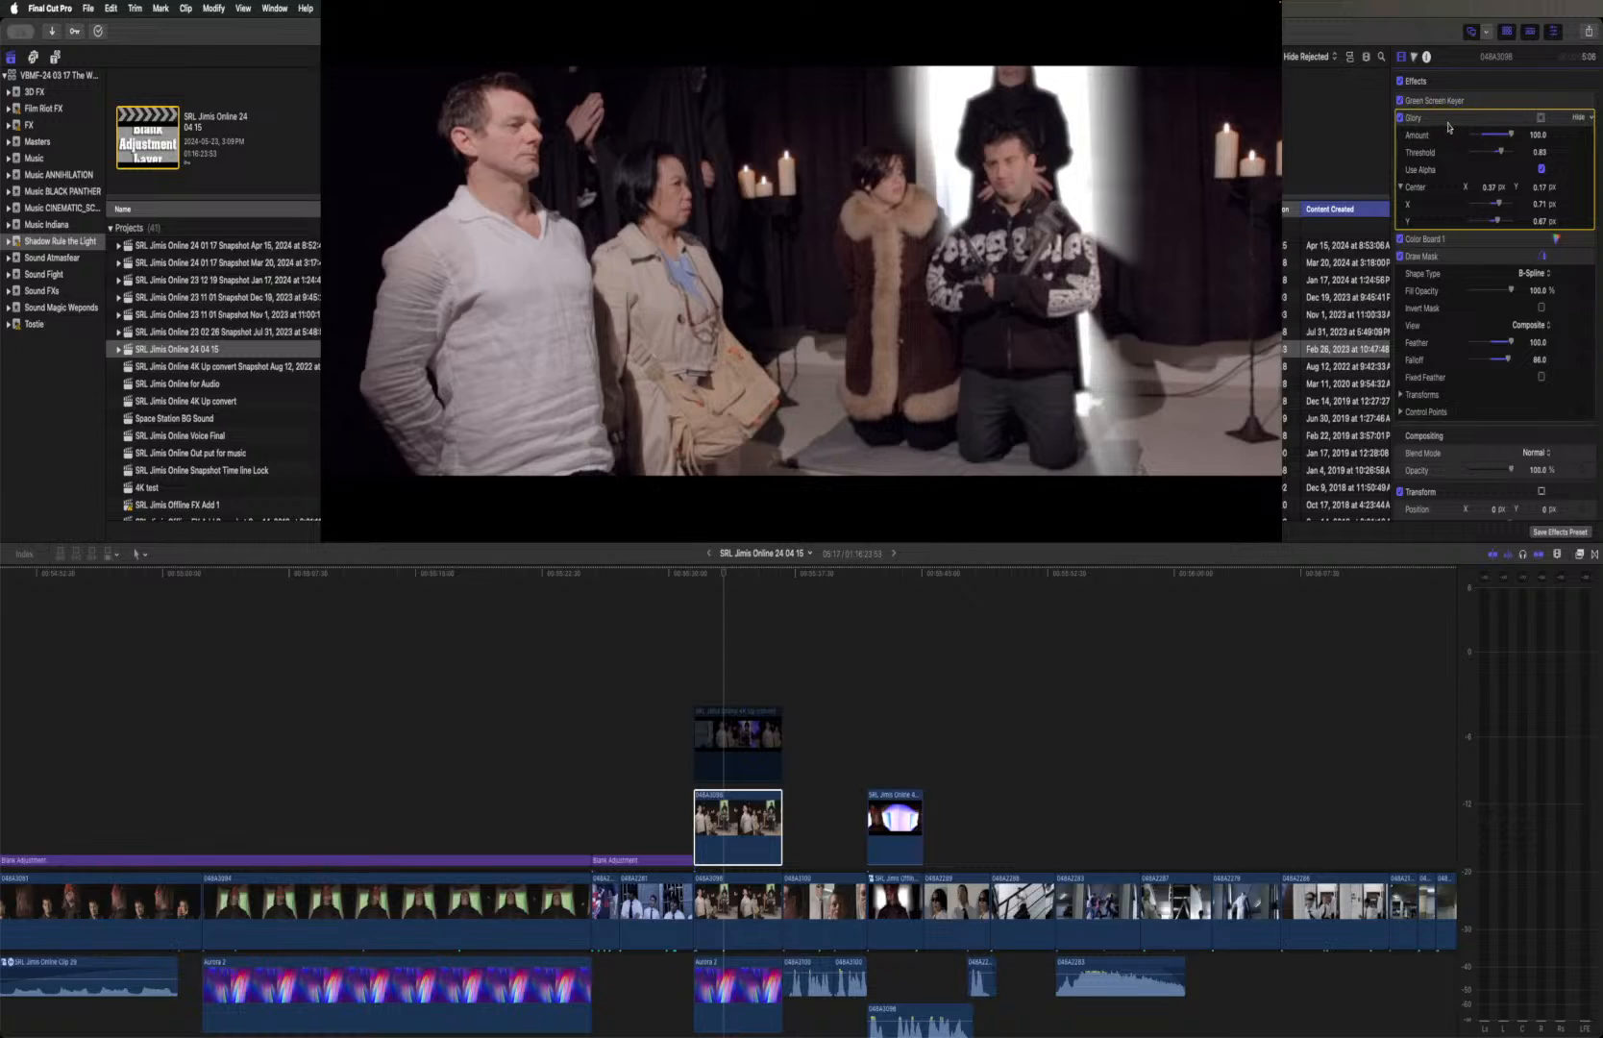
click(1578, 117)
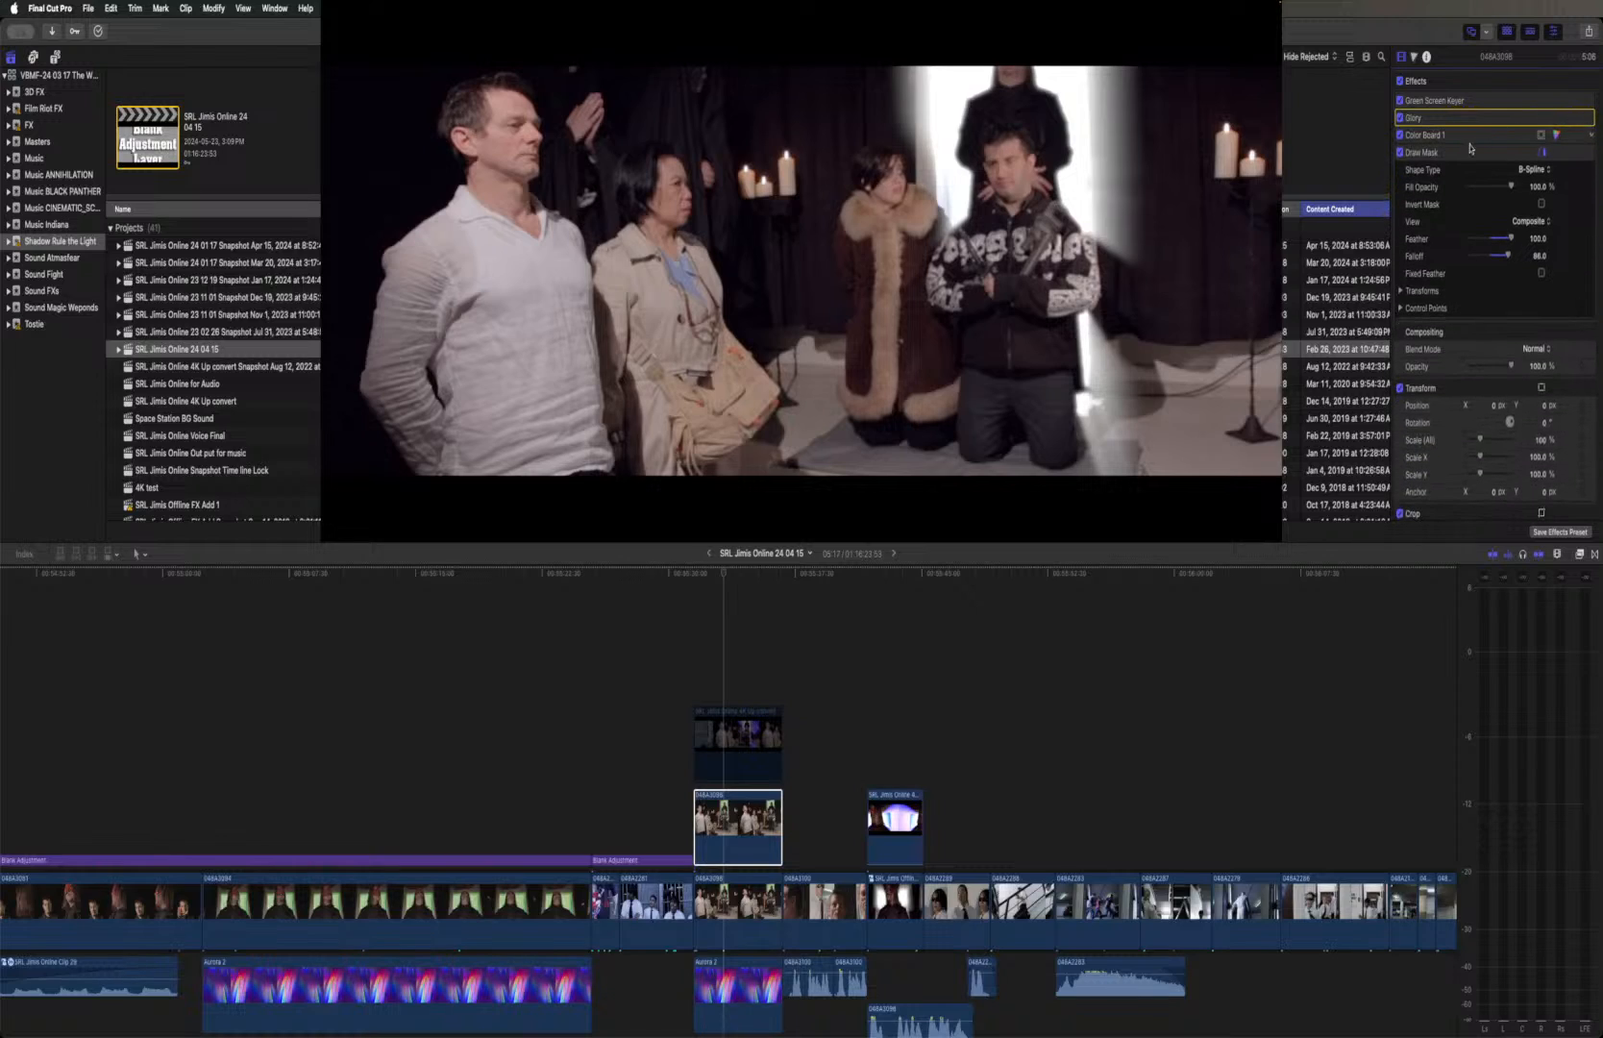
click(1577, 152)
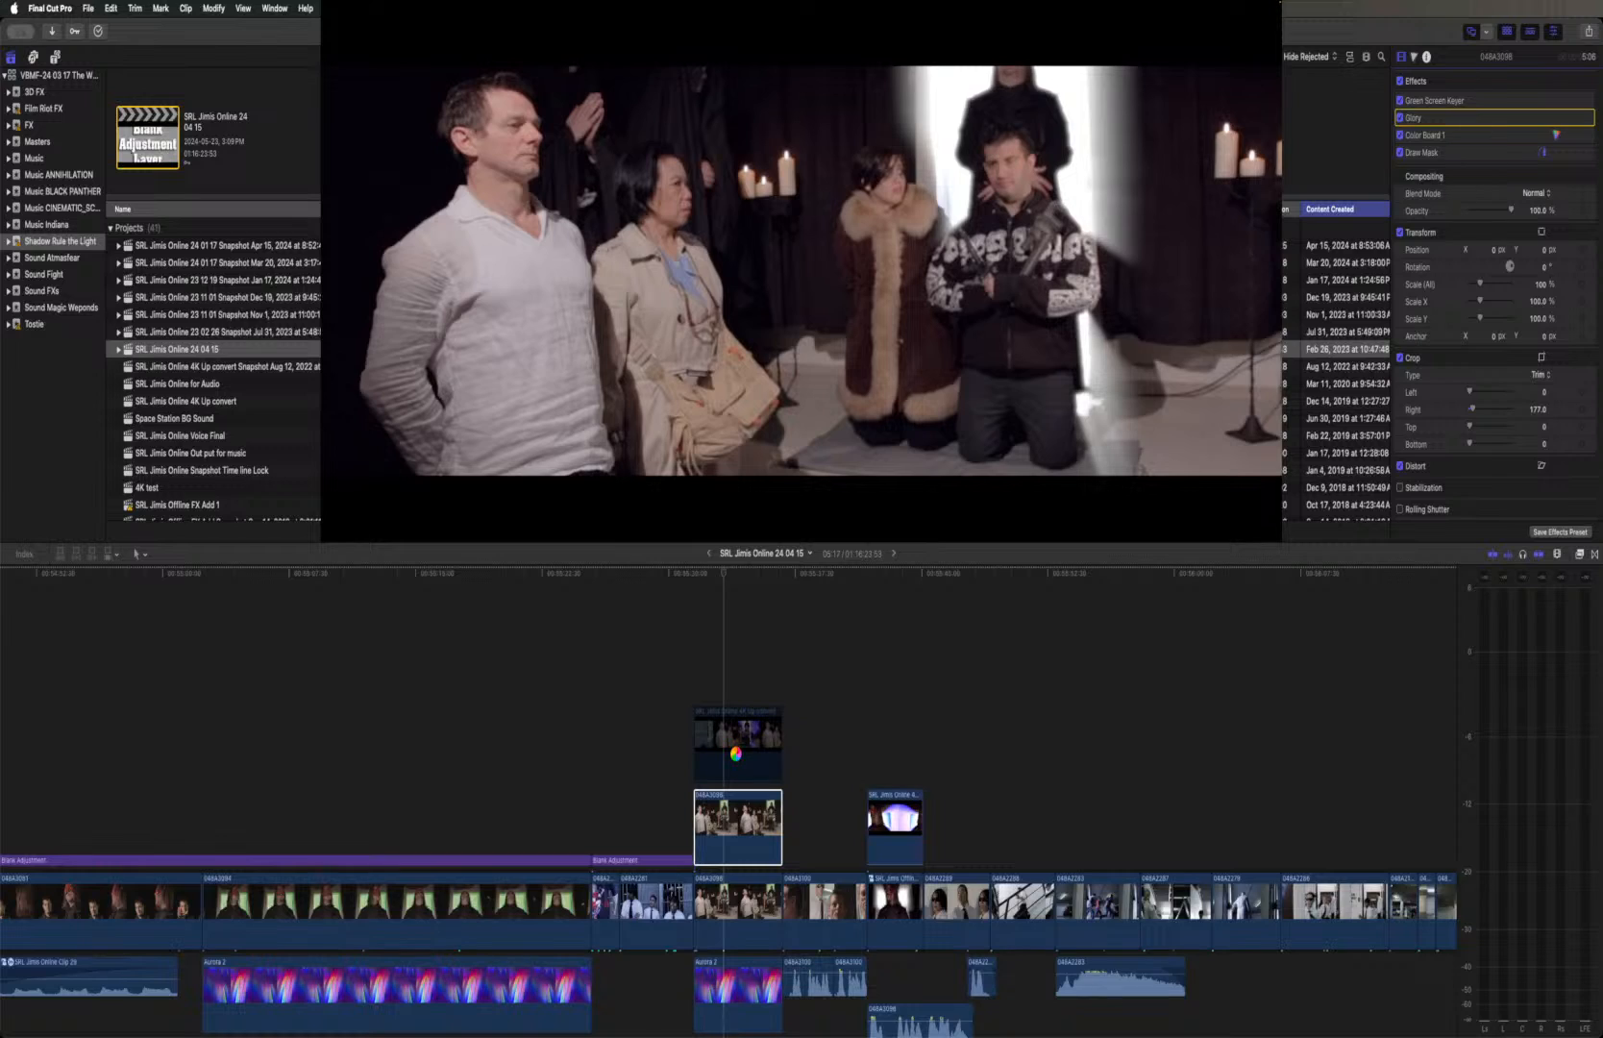
Re-enable the topmost ritual-room clip and select each stacked layer in turn to review how the composite is built
click(736, 757)
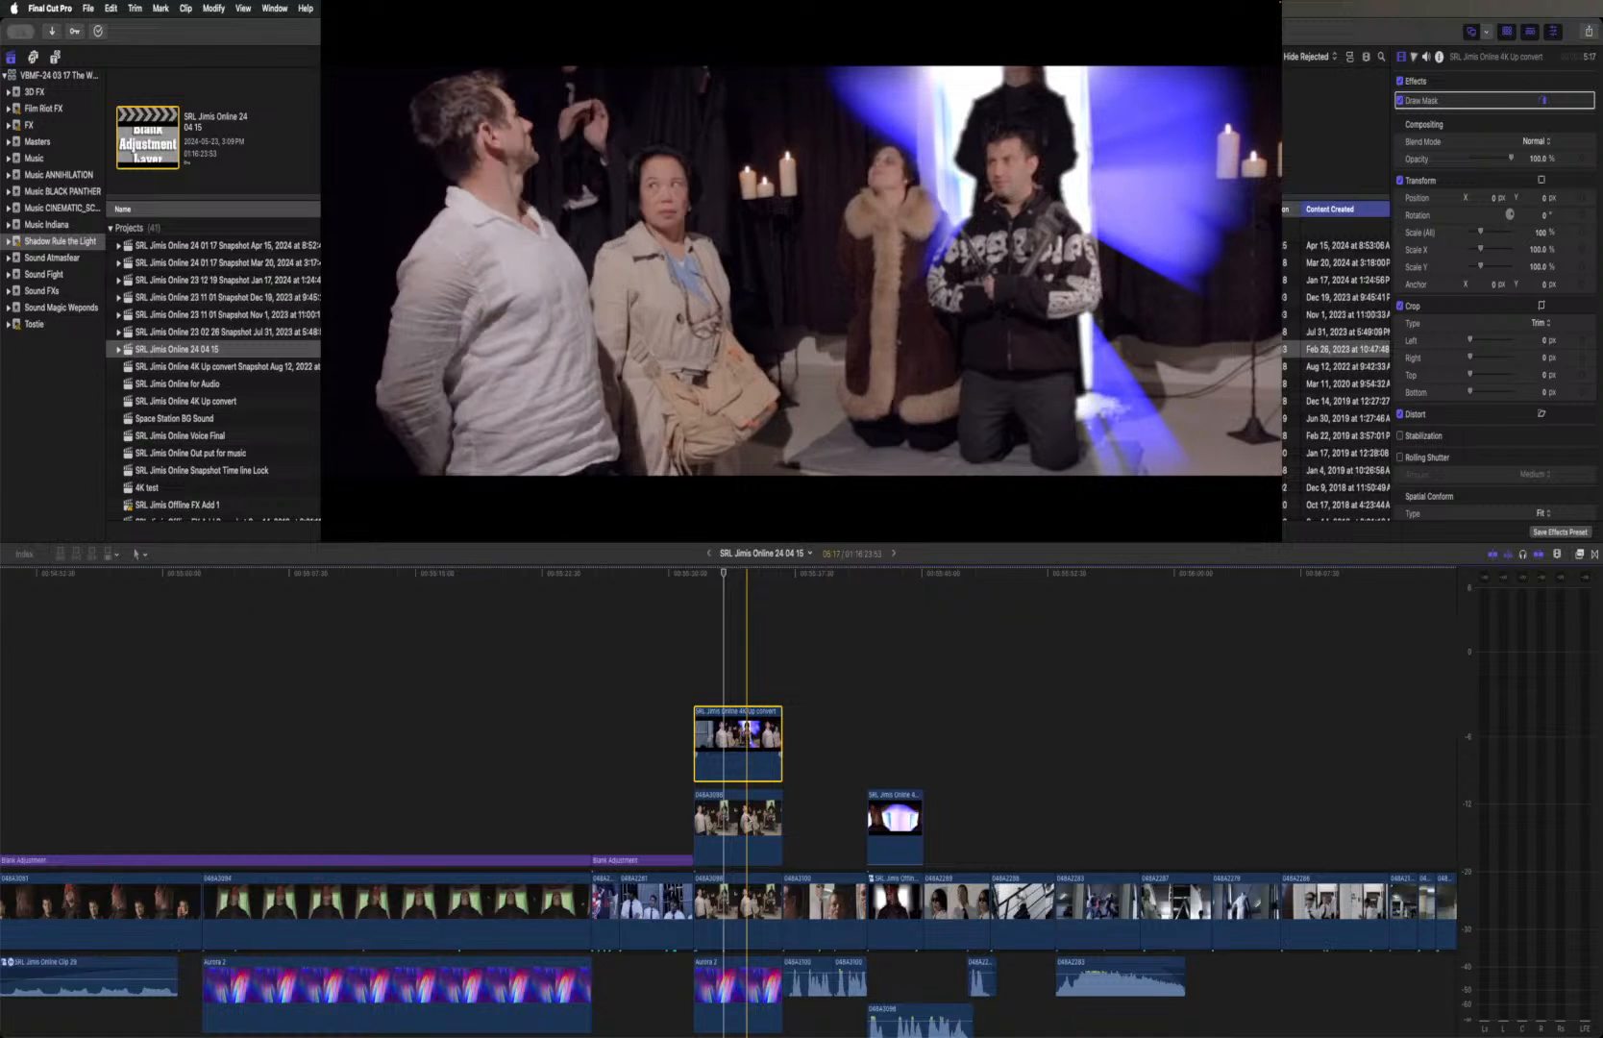
click(749, 819)
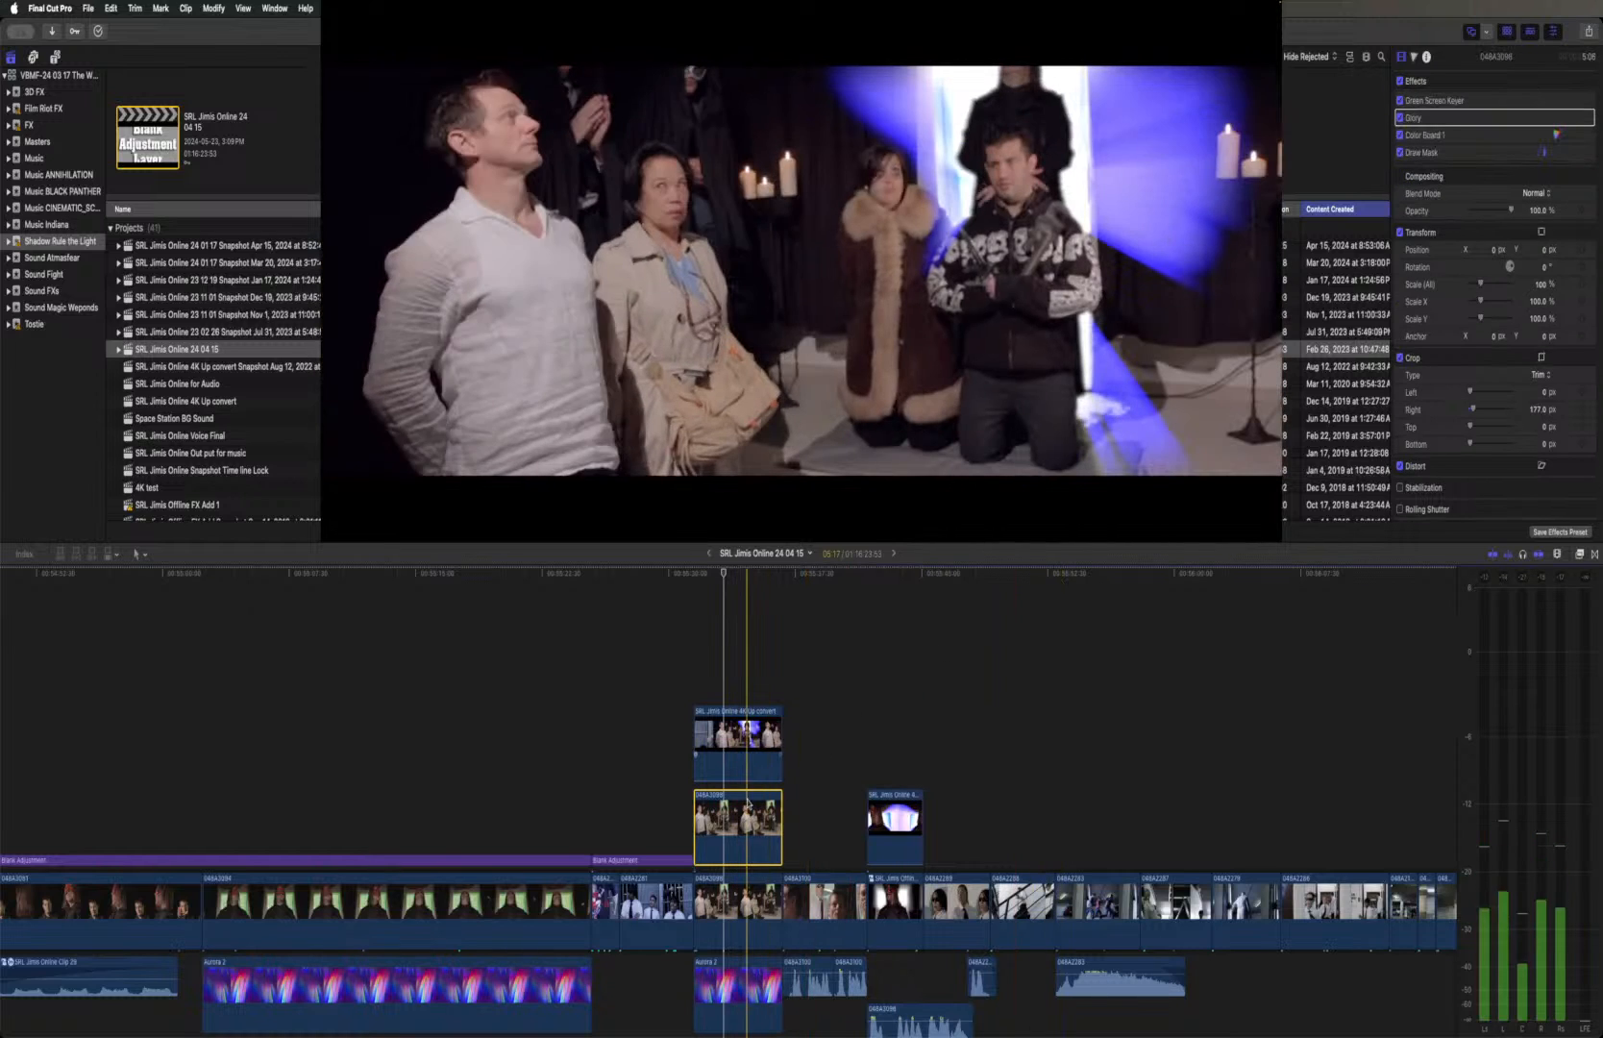
click(742, 897)
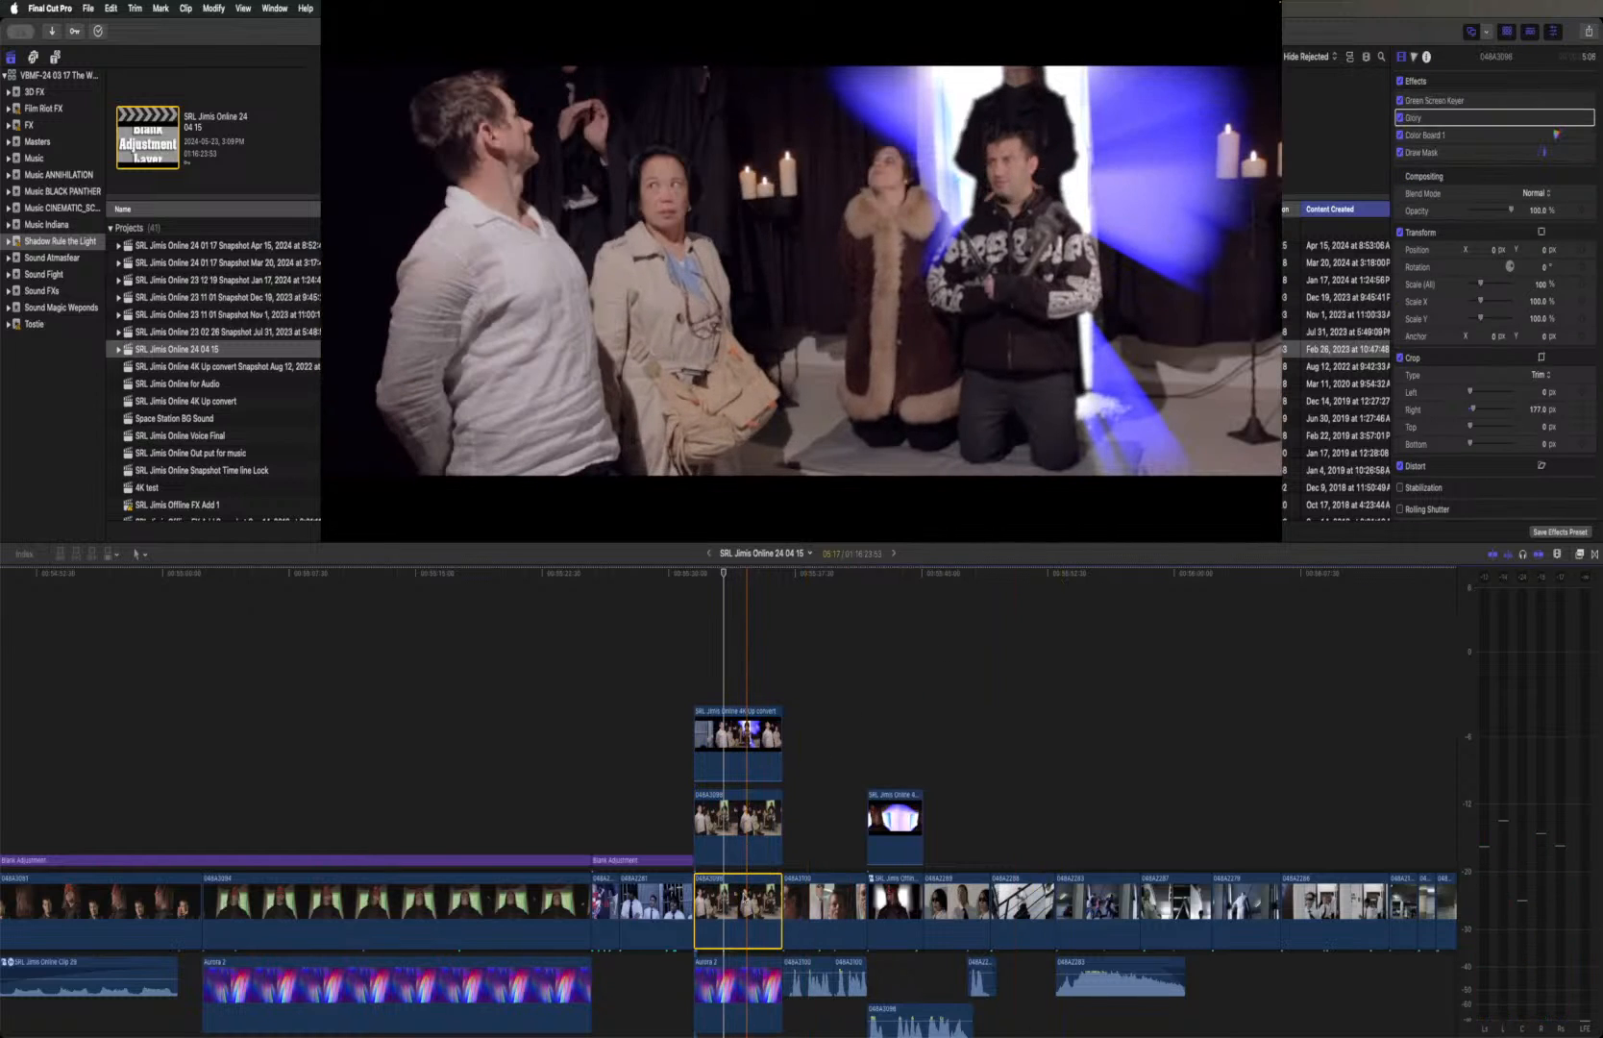
click(736, 821)
click(746, 751)
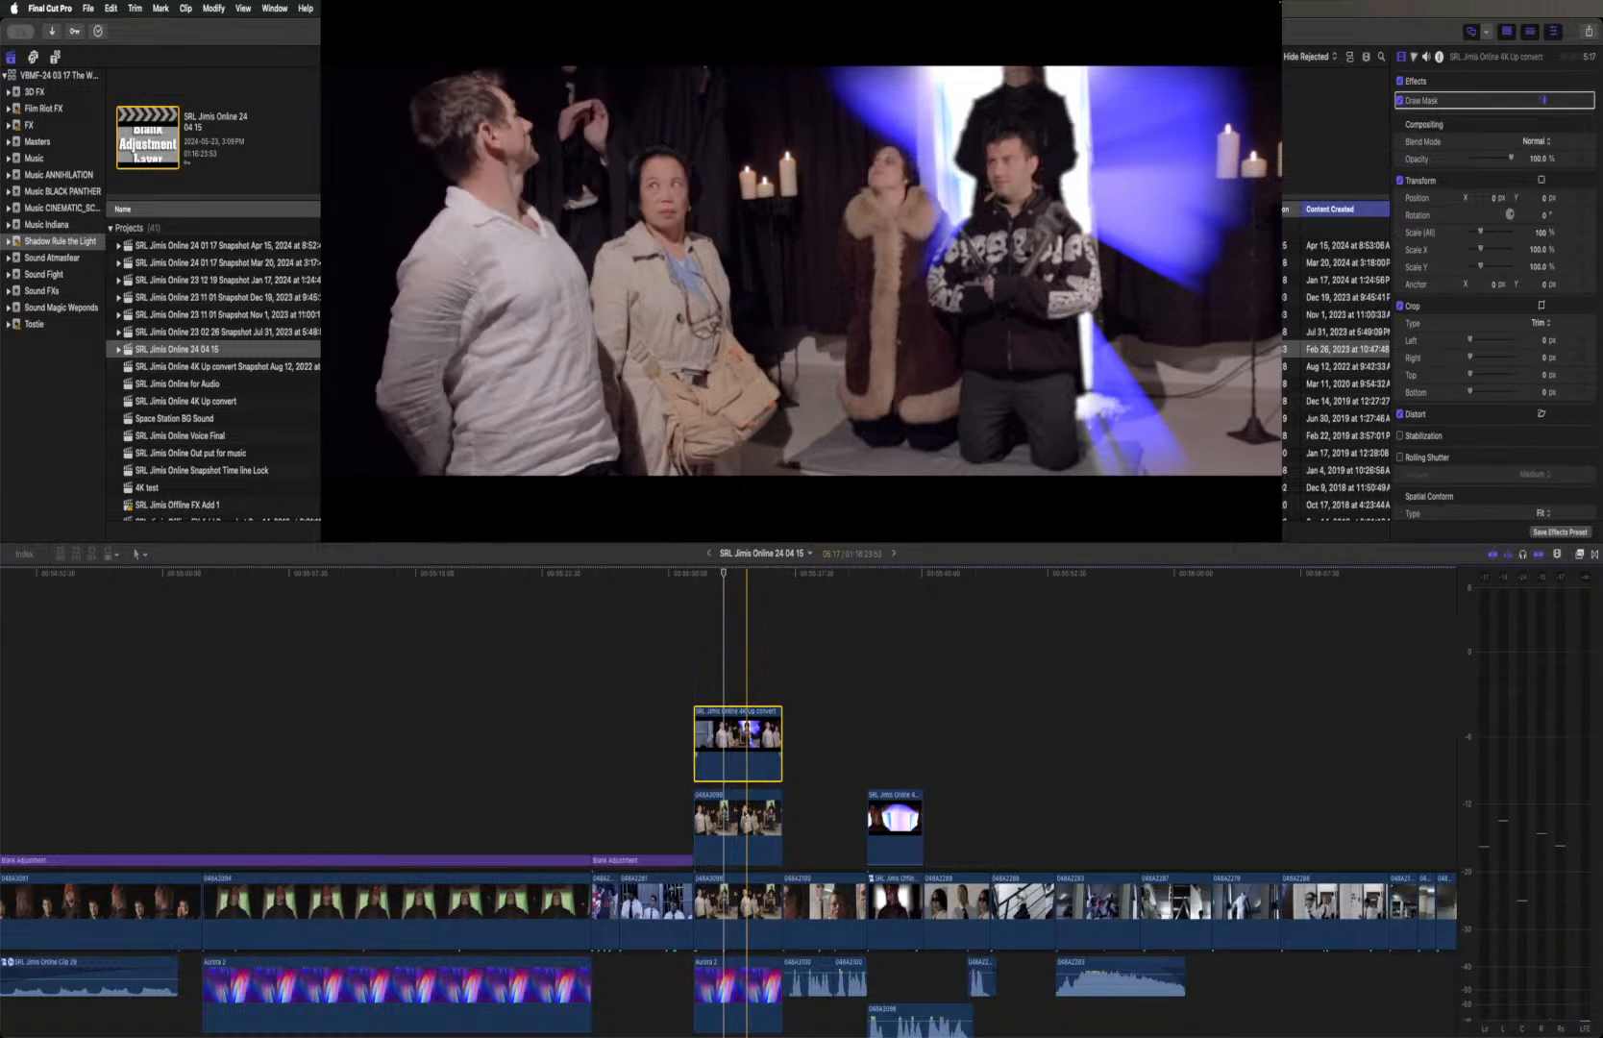
Switch the Draw Mask effect of the middle green-screen clip off and on repeatedly to compare the composite with and without the mask
click(738, 837)
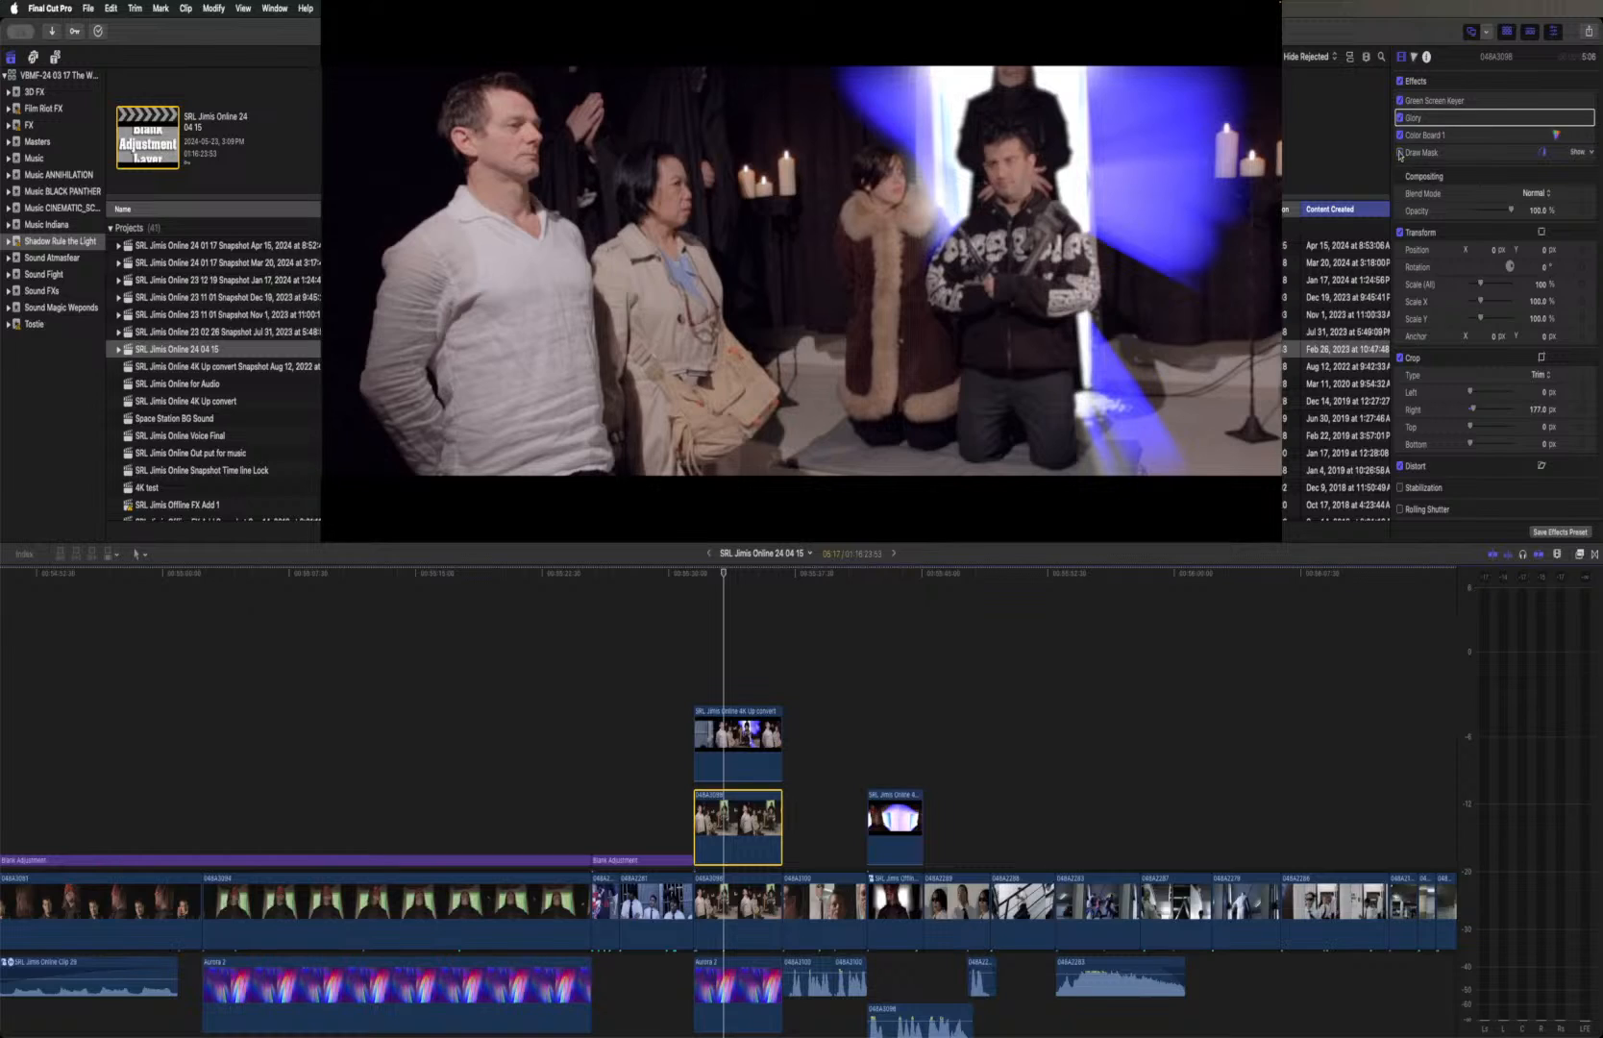
click(1400, 154)
click(1400, 153)
click(1400, 154)
click(1400, 154)
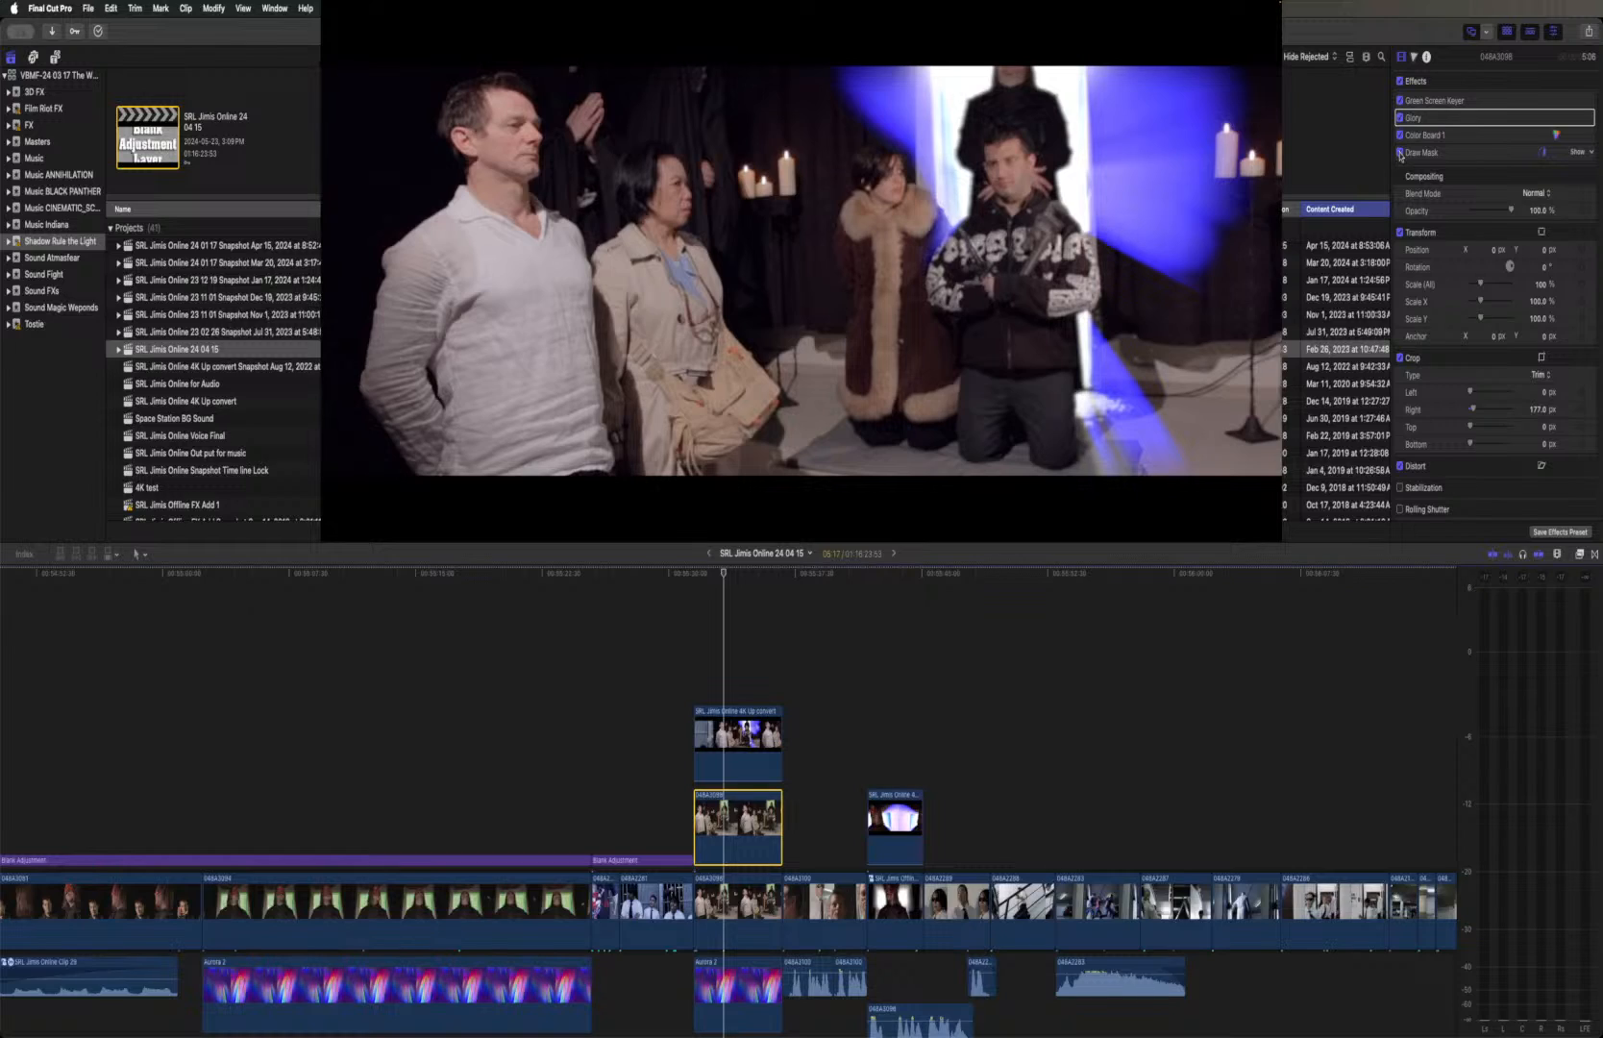
click(1400, 154)
click(1400, 153)
click(1400, 154)
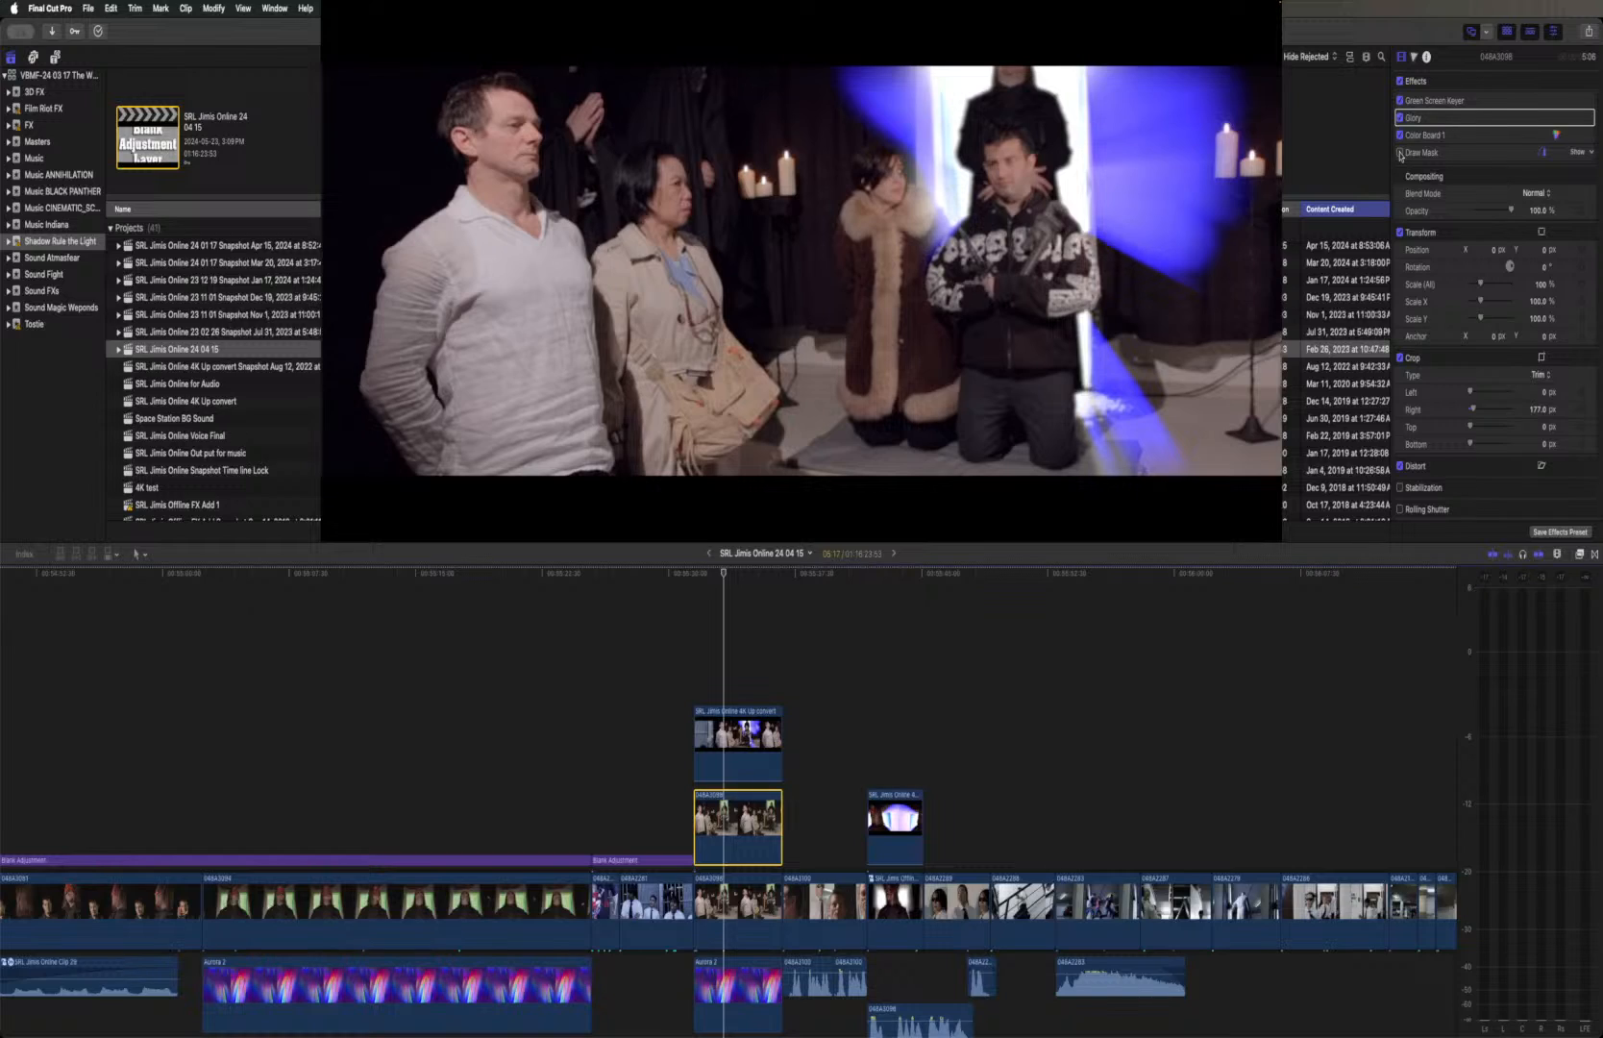
click(1400, 154)
click(1400, 154)
click(1400, 153)
click(1400, 154)
click(1400, 154)
click(1400, 154)
click(1400, 154)
click(1400, 153)
click(1399, 154)
click(1400, 154)
click(1399, 154)
click(1399, 154)
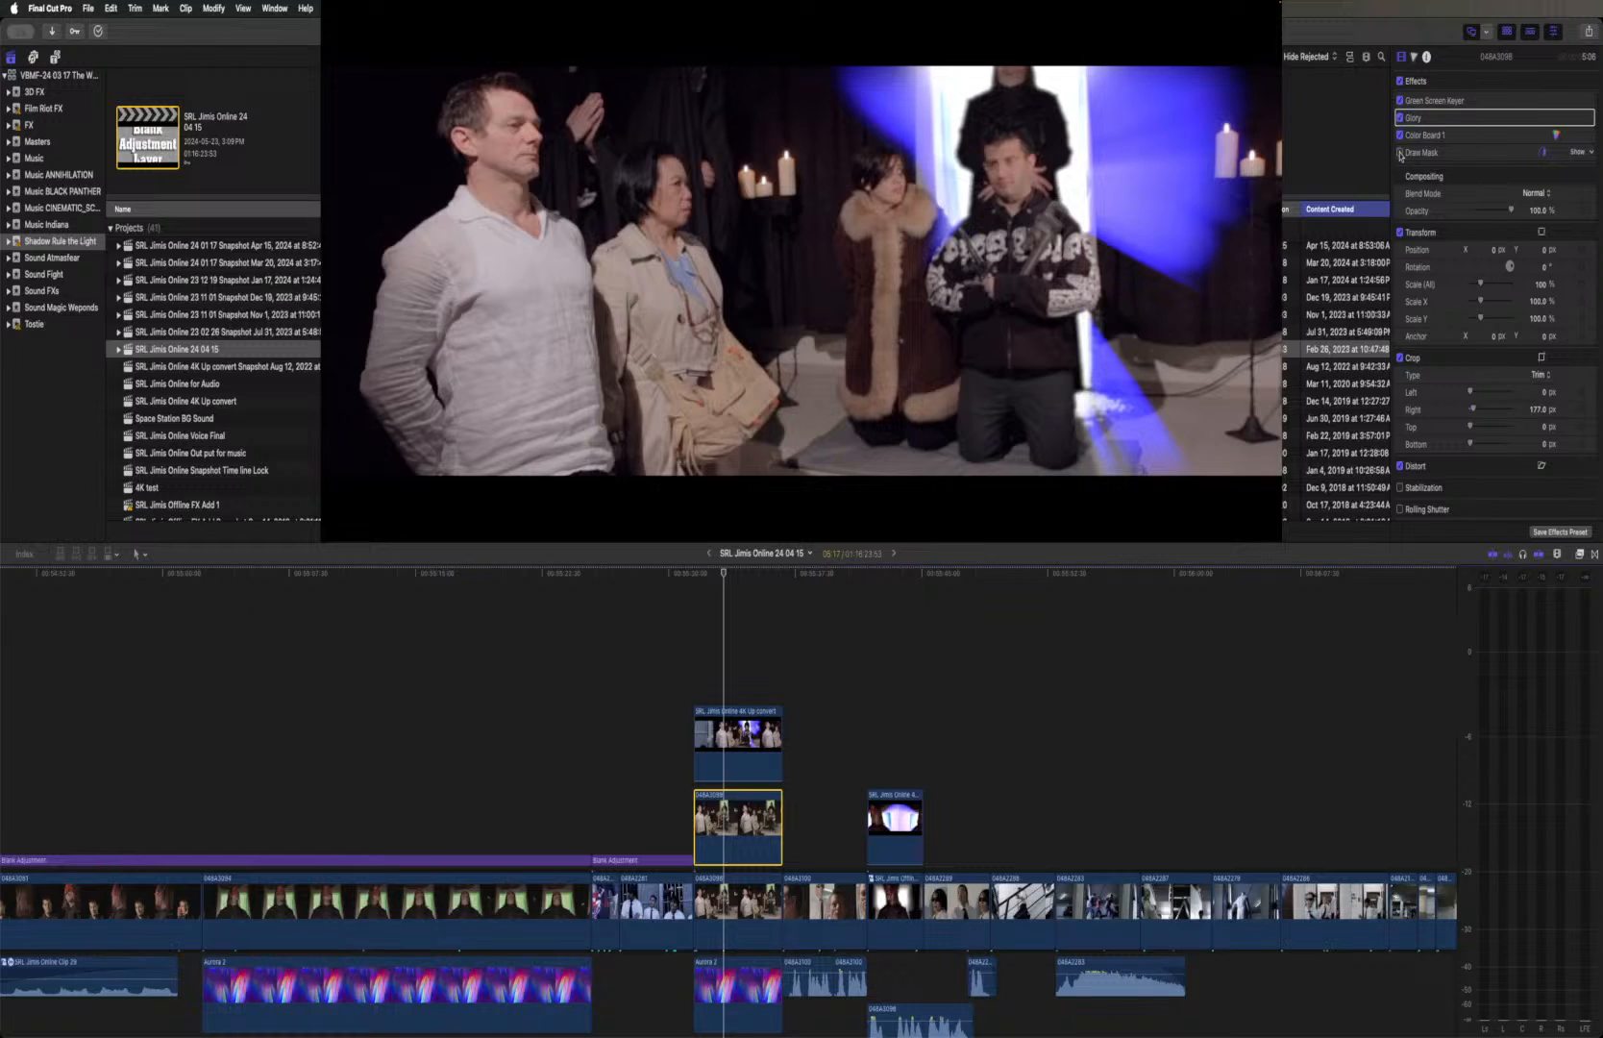
Select the green-screen clip's Draw Mask effect, toggle it again and return the playhead to the ritual-room shot
click(1498, 157)
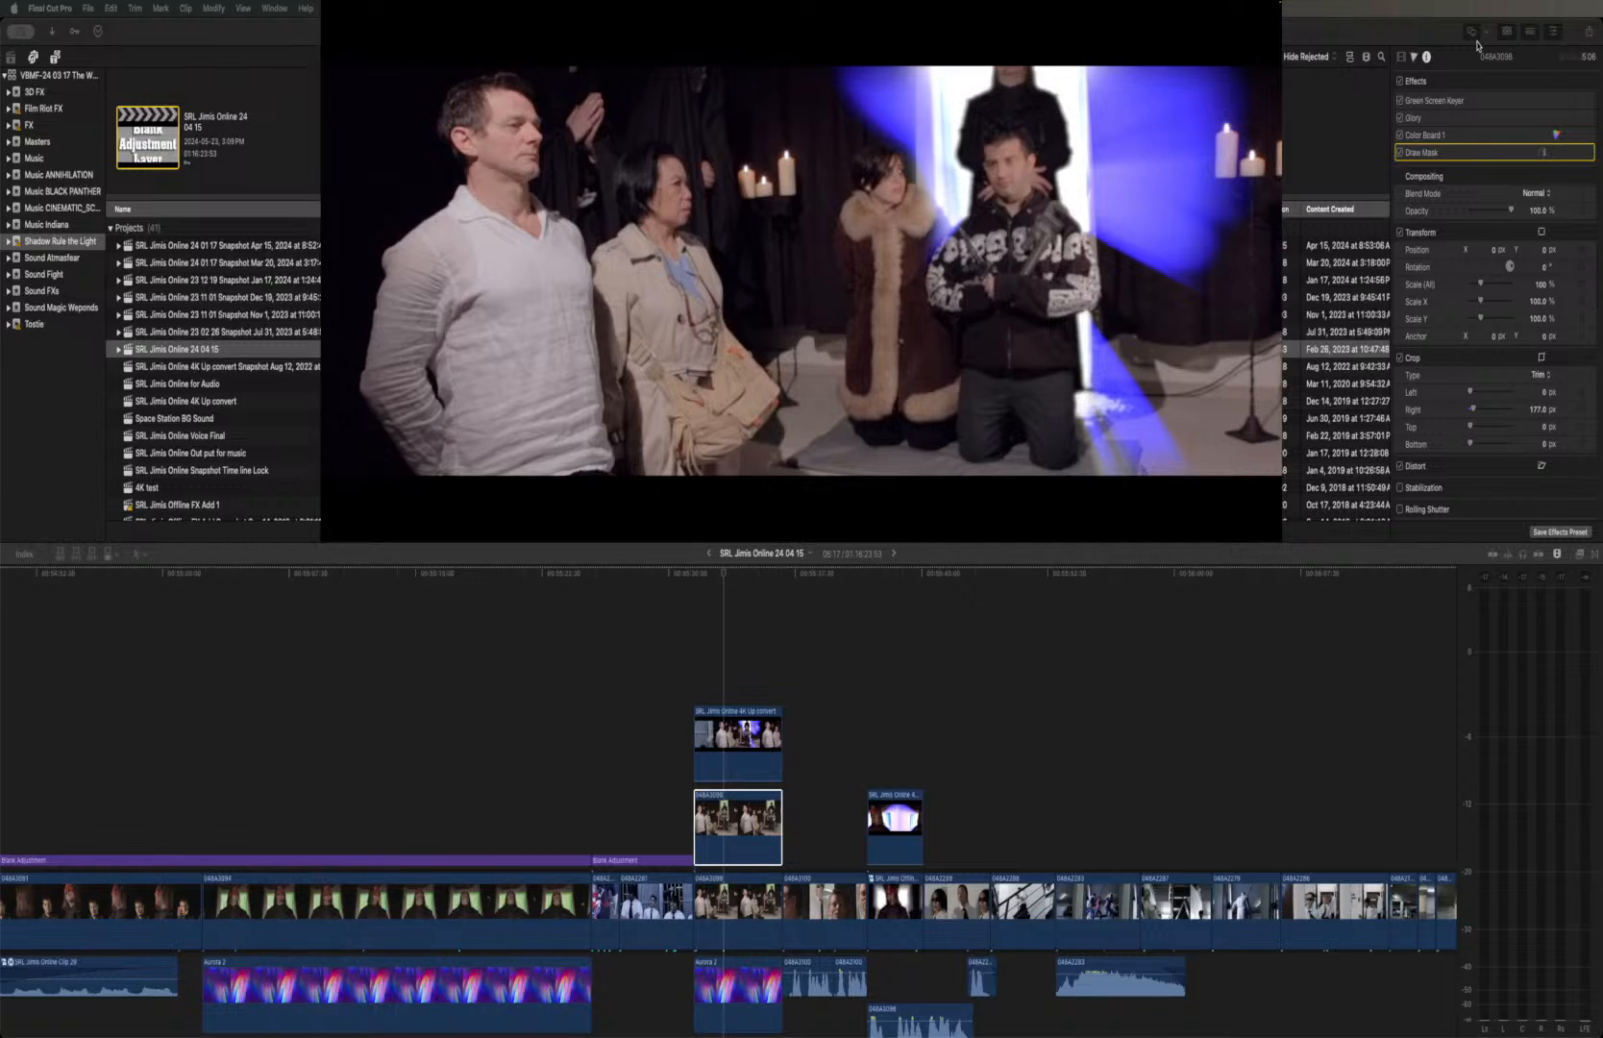
click(1410, 156)
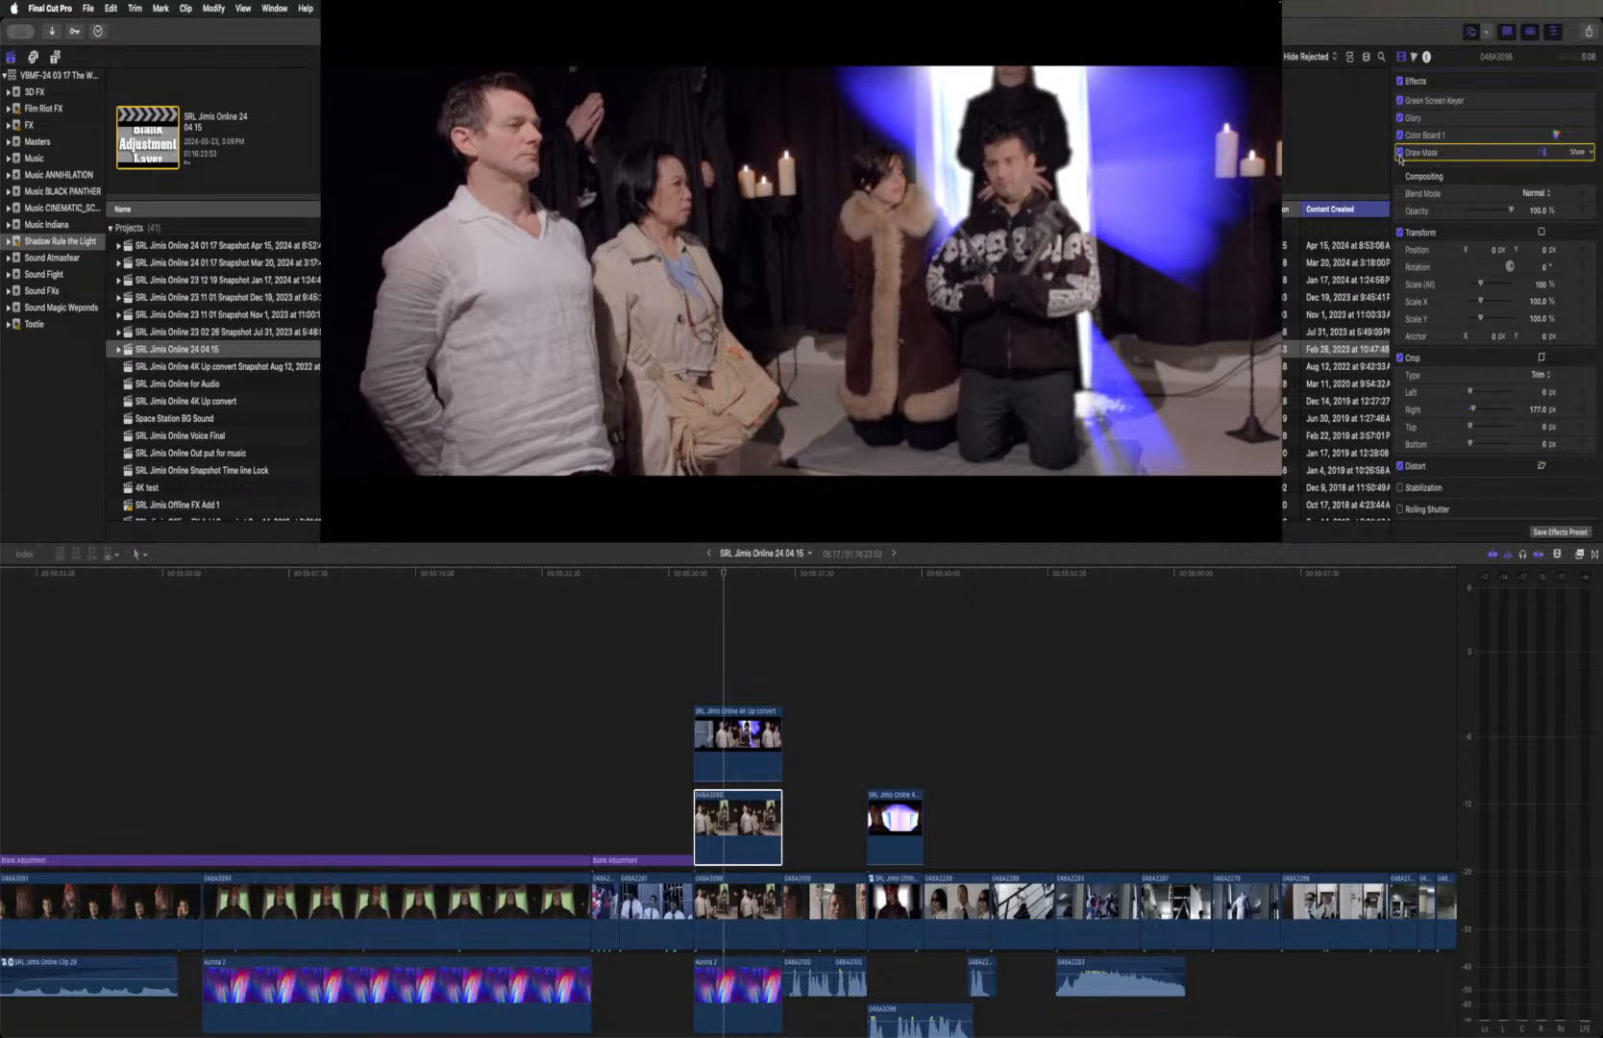
click(1400, 153)
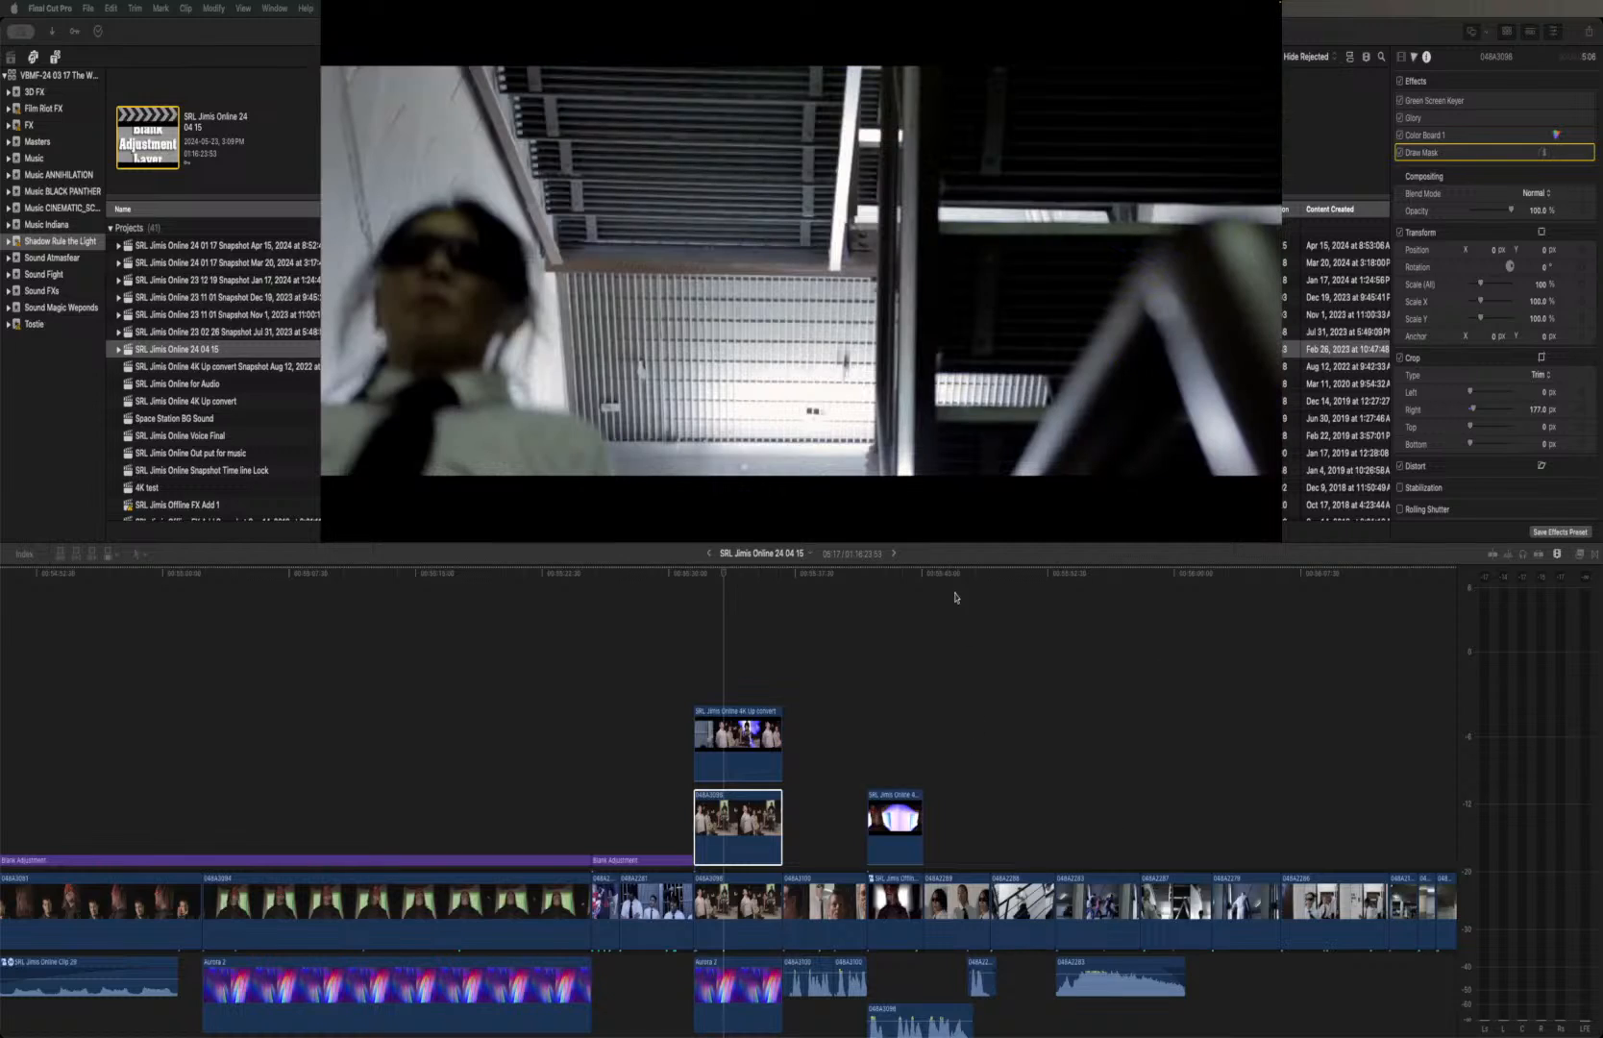
click(718, 596)
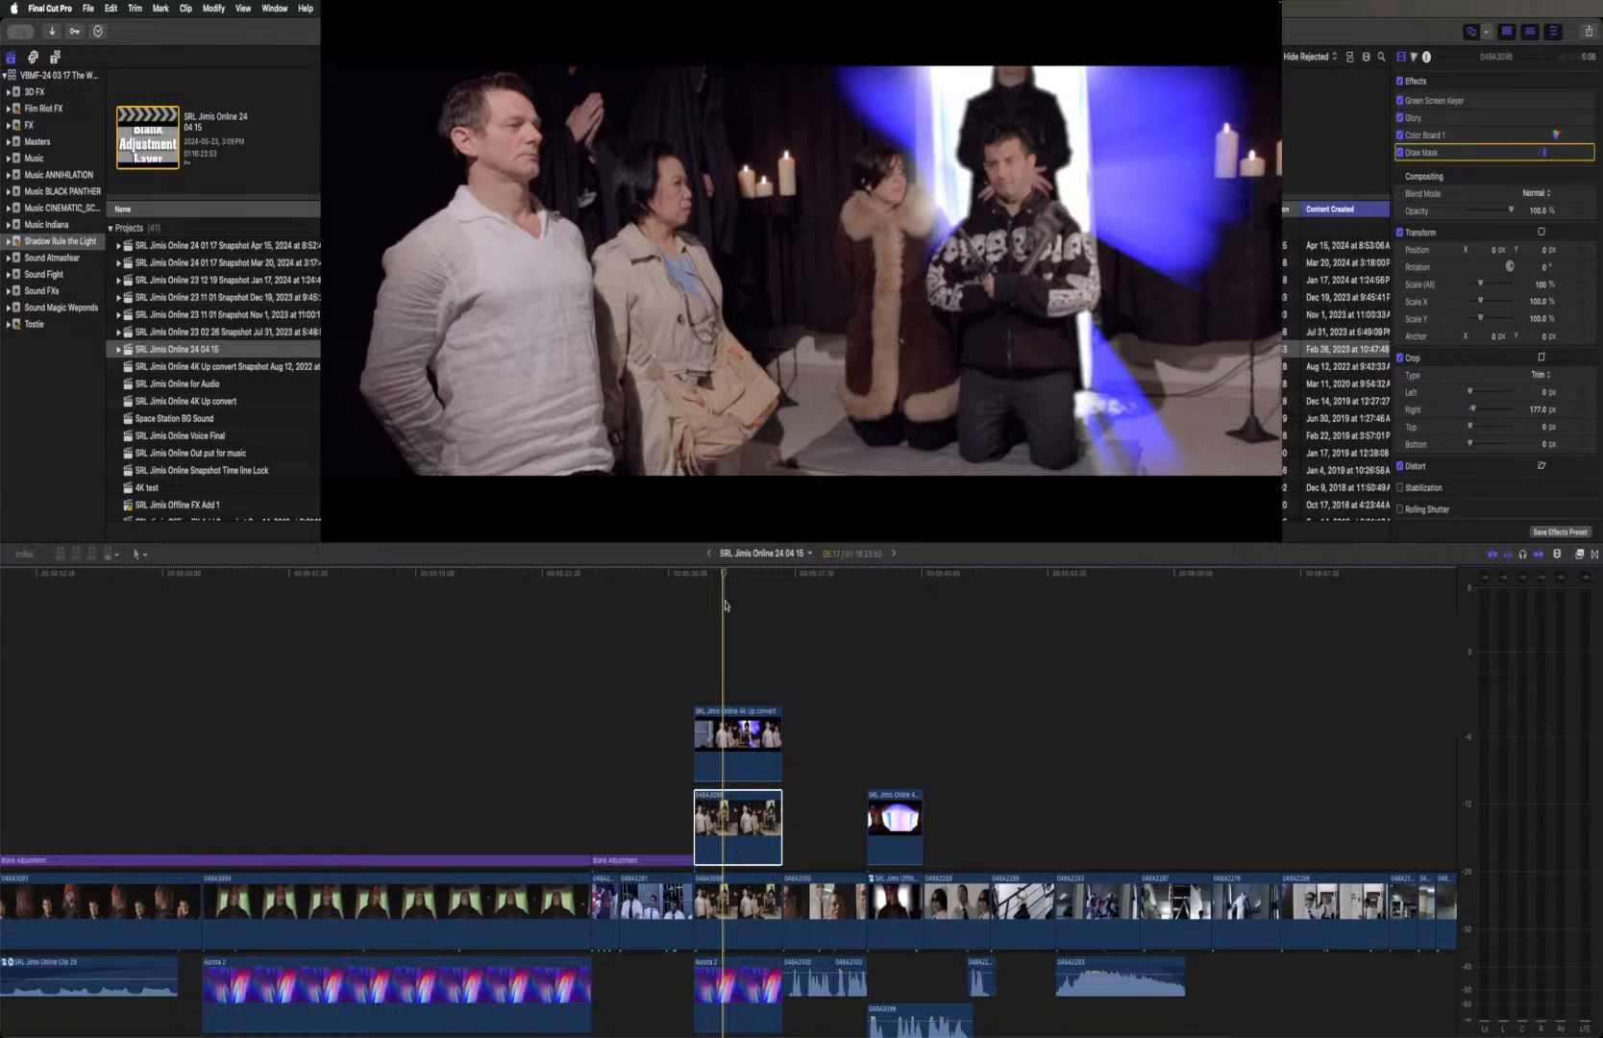
Bring up the full viewer with the Draw Mask outline over the ritual-room shot and toggle the mask to compare its effect
key(super+Tab)
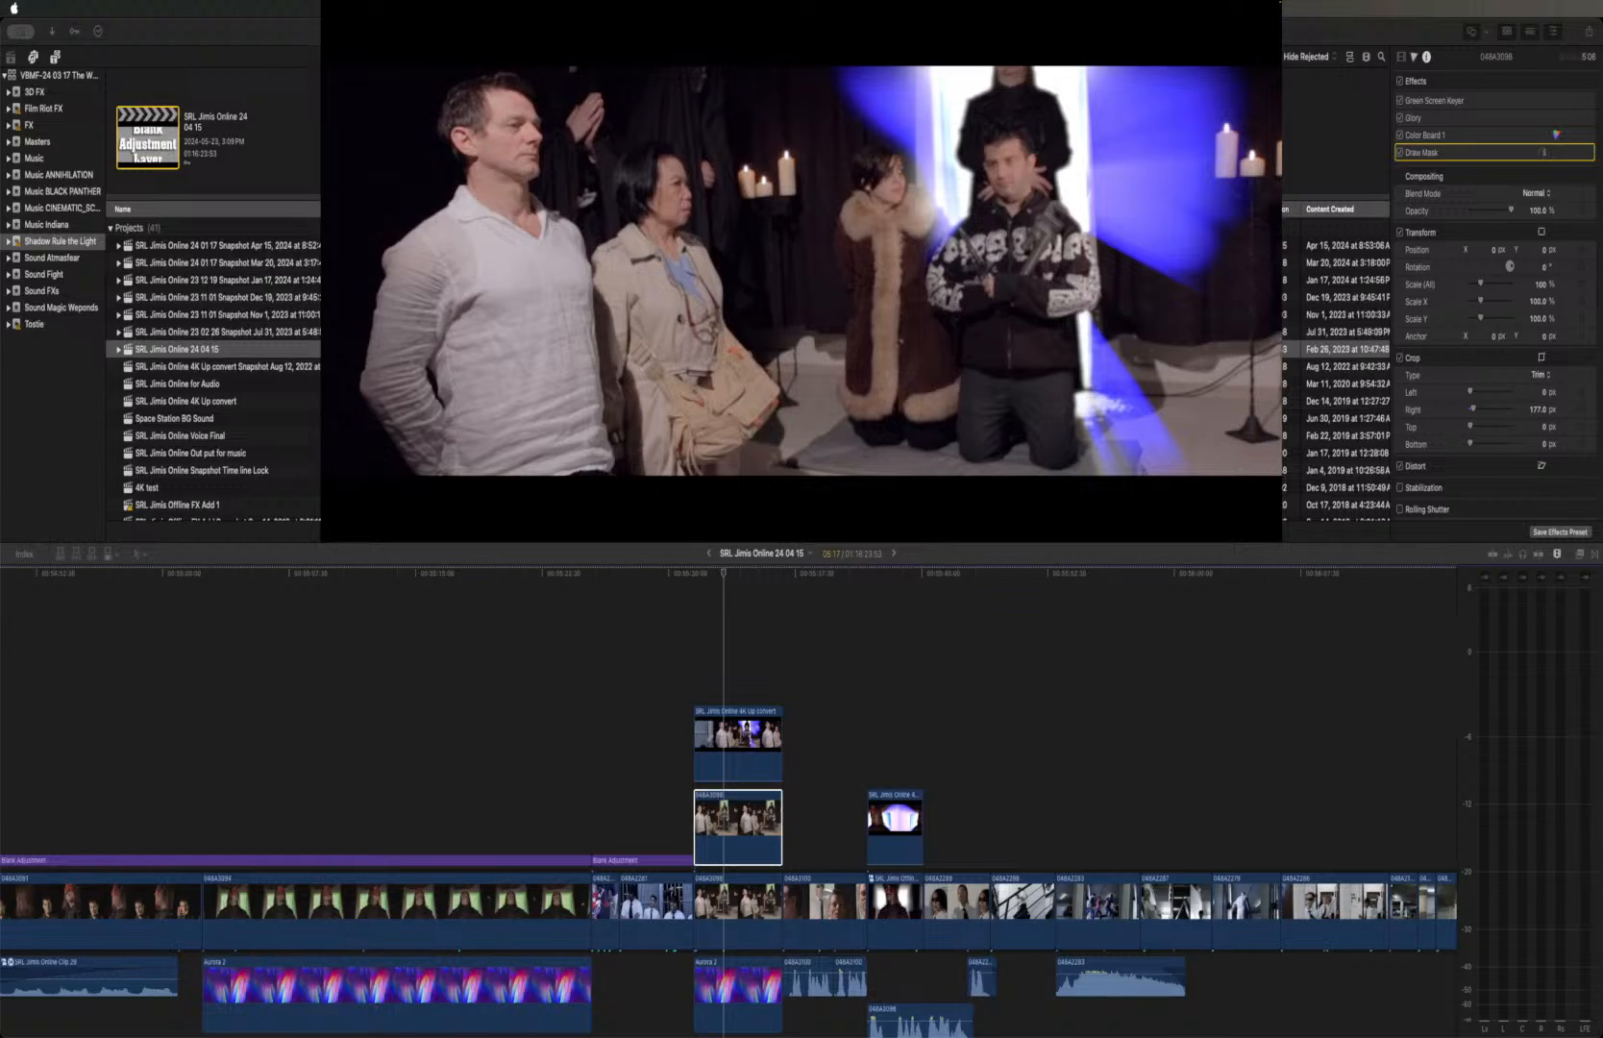
click(1421, 33)
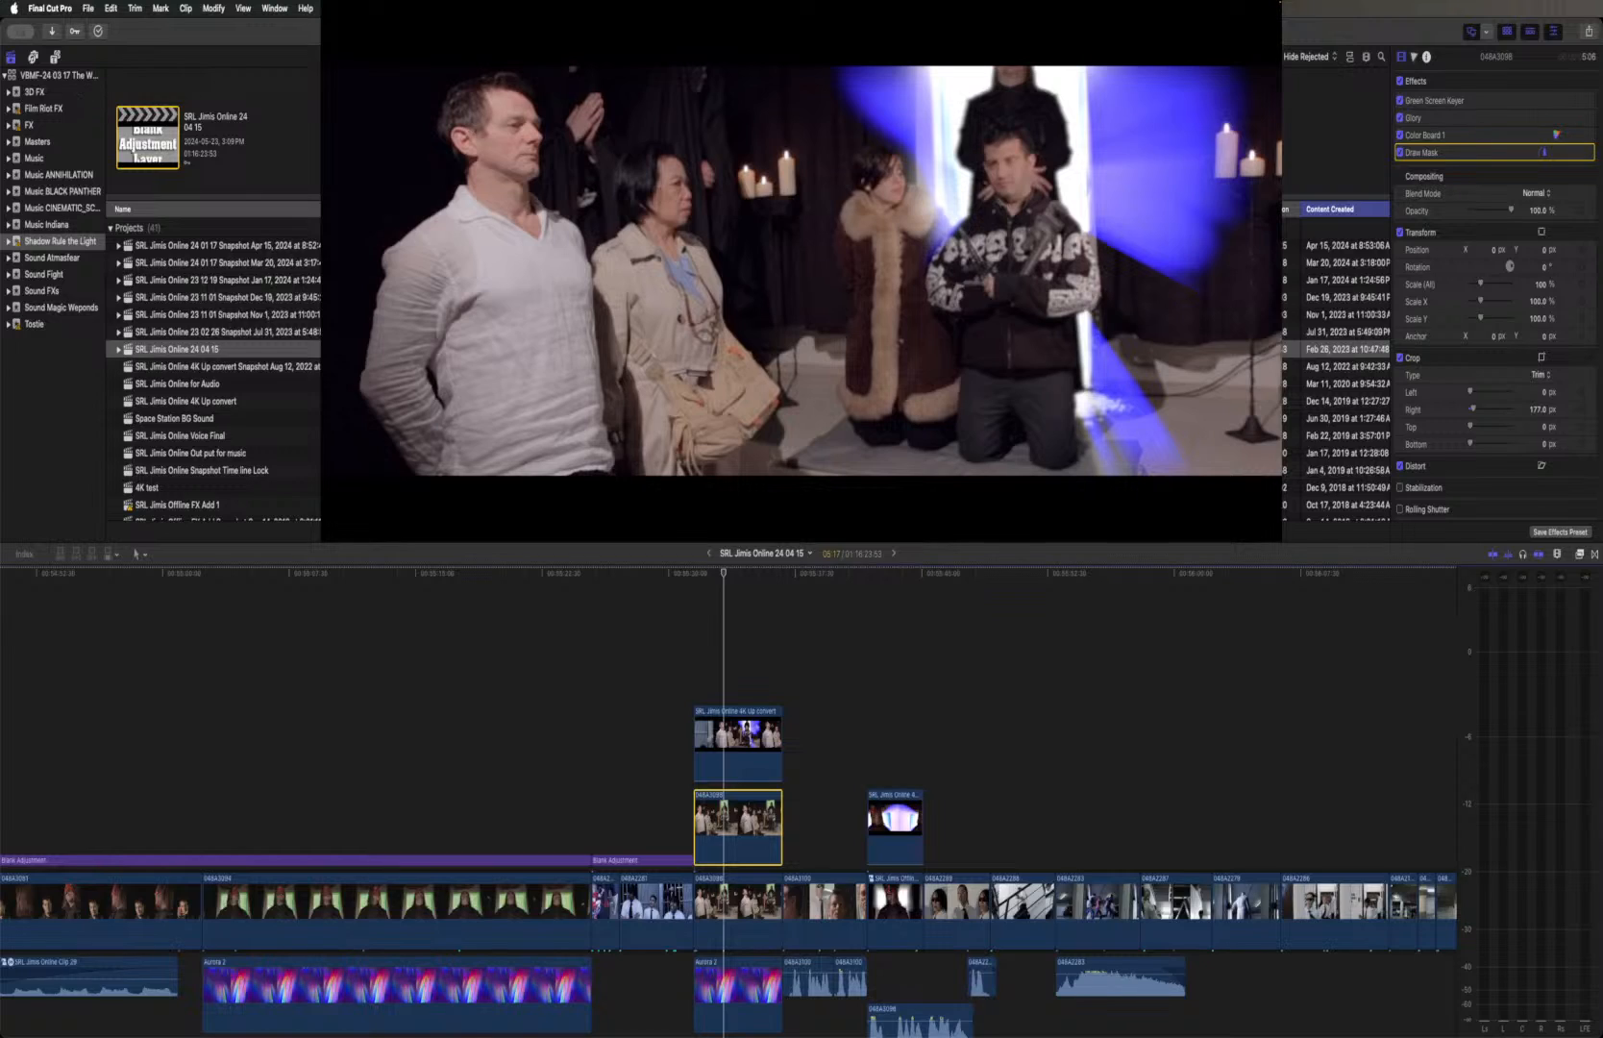
key(super+Tab)
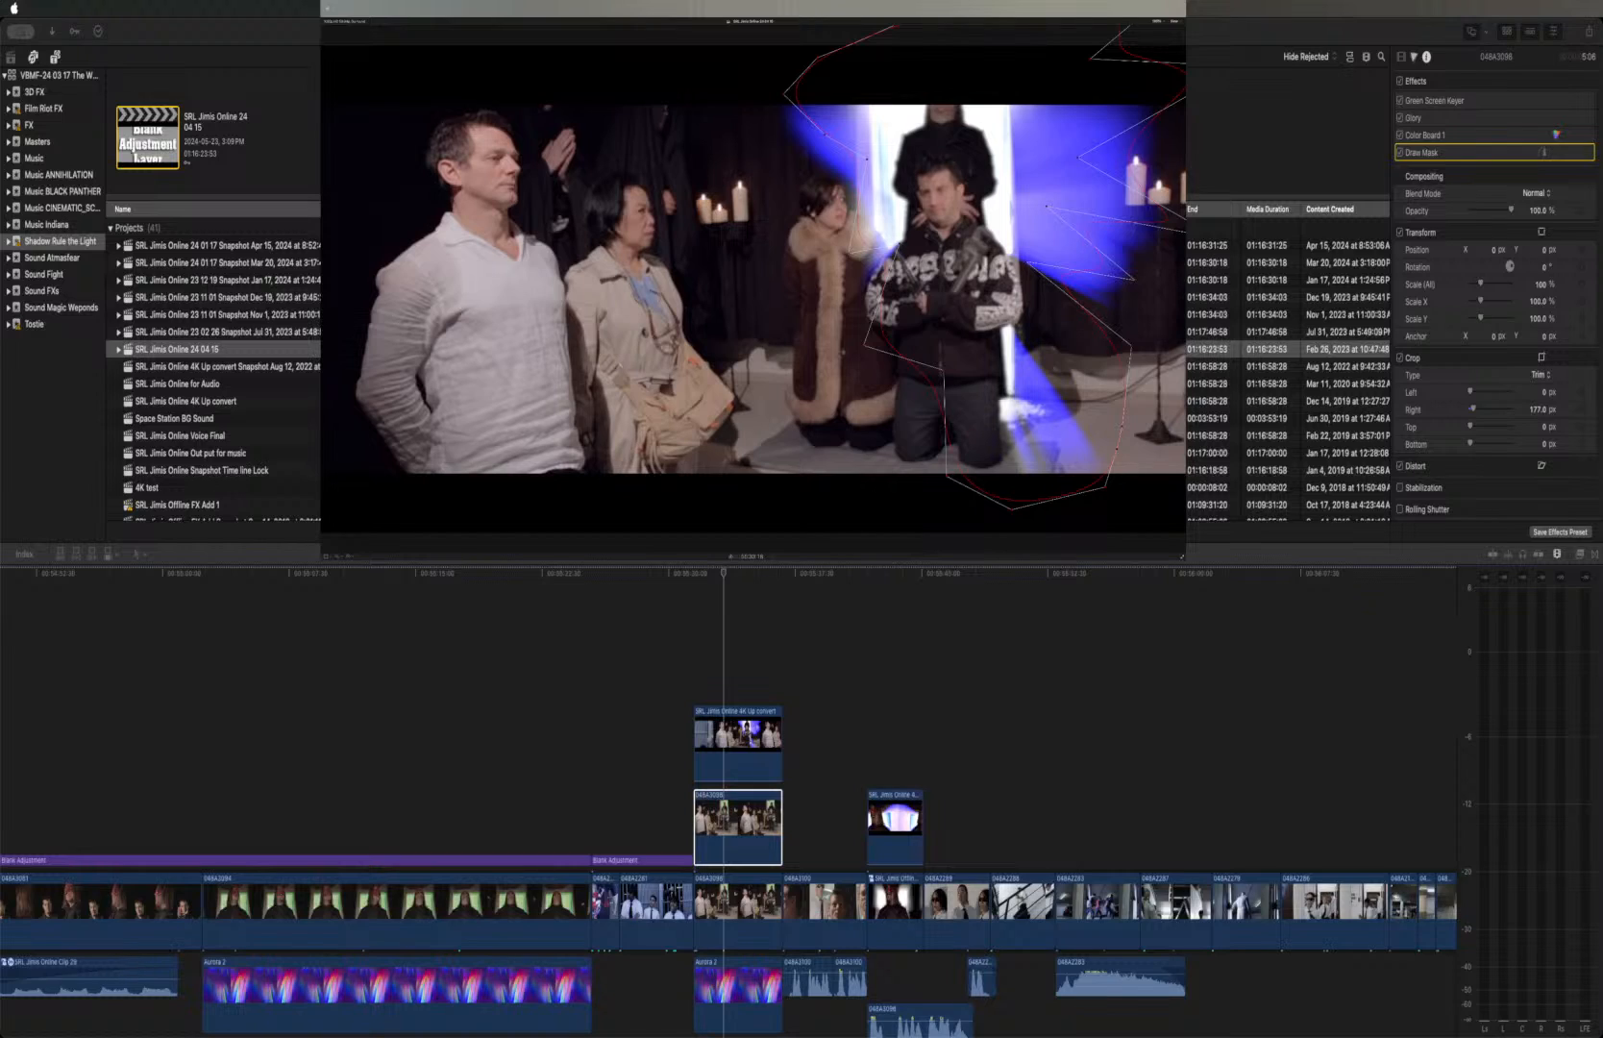
key(super+Tab)
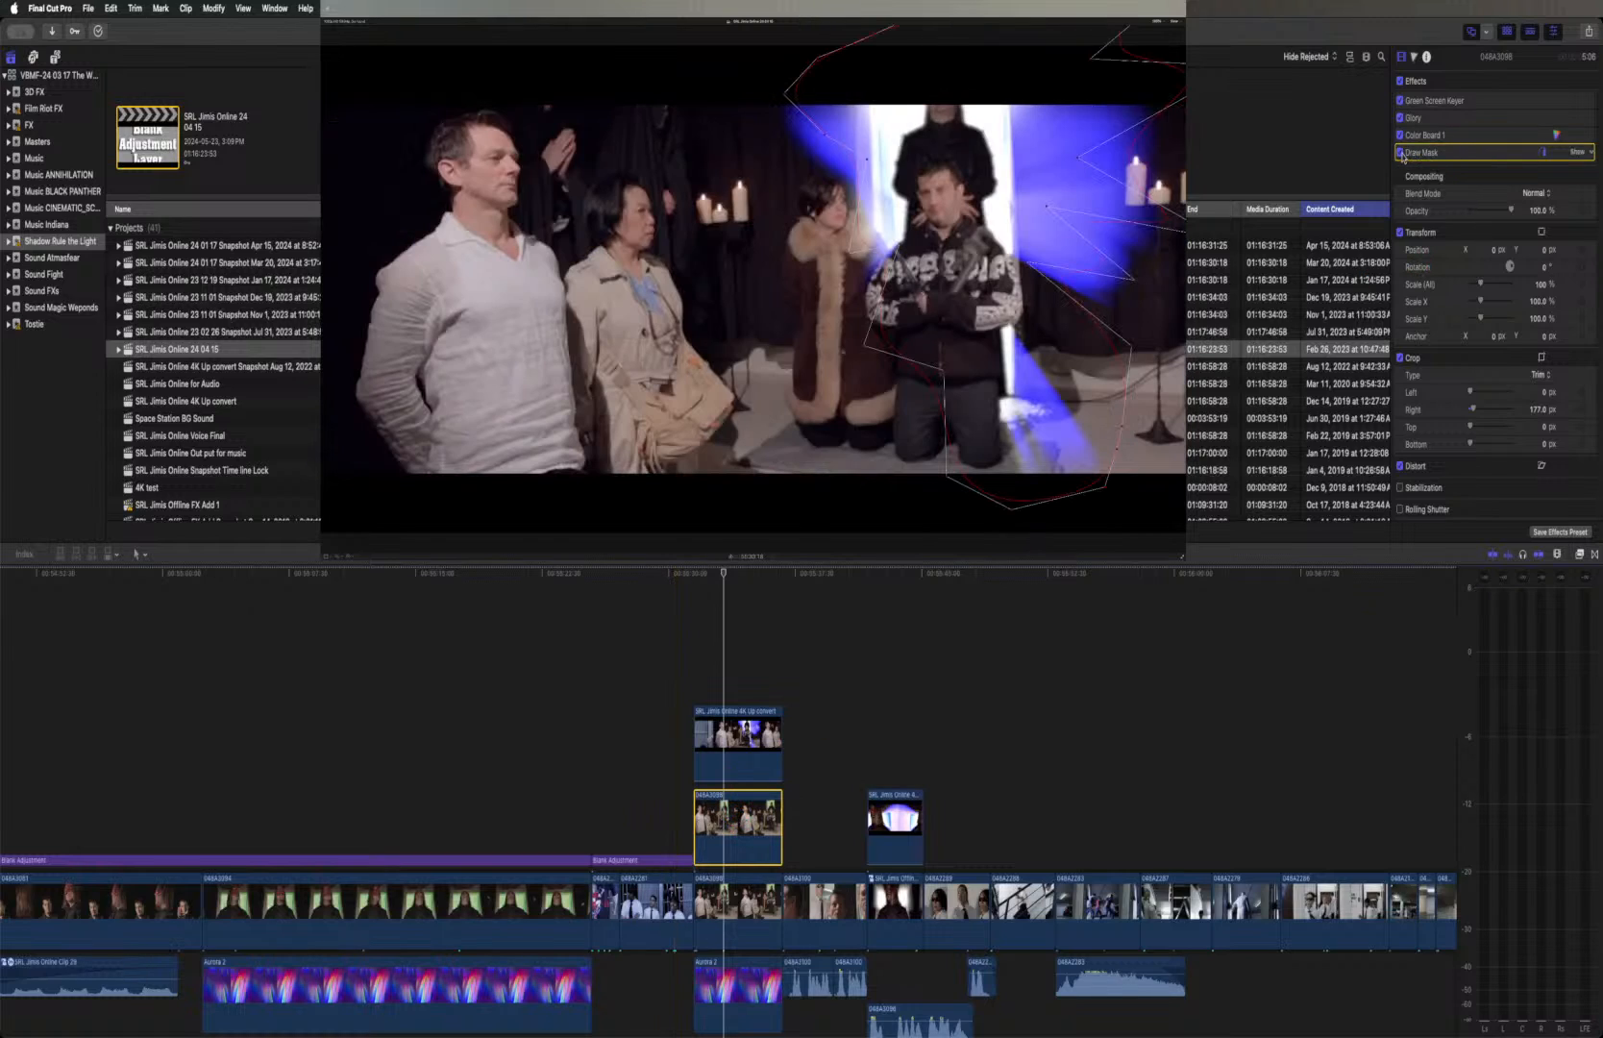
click(1400, 154)
Play the sequence from the two figures at the barred gate, and again from the starburst shot of the man with raised hands
click(591, 573)
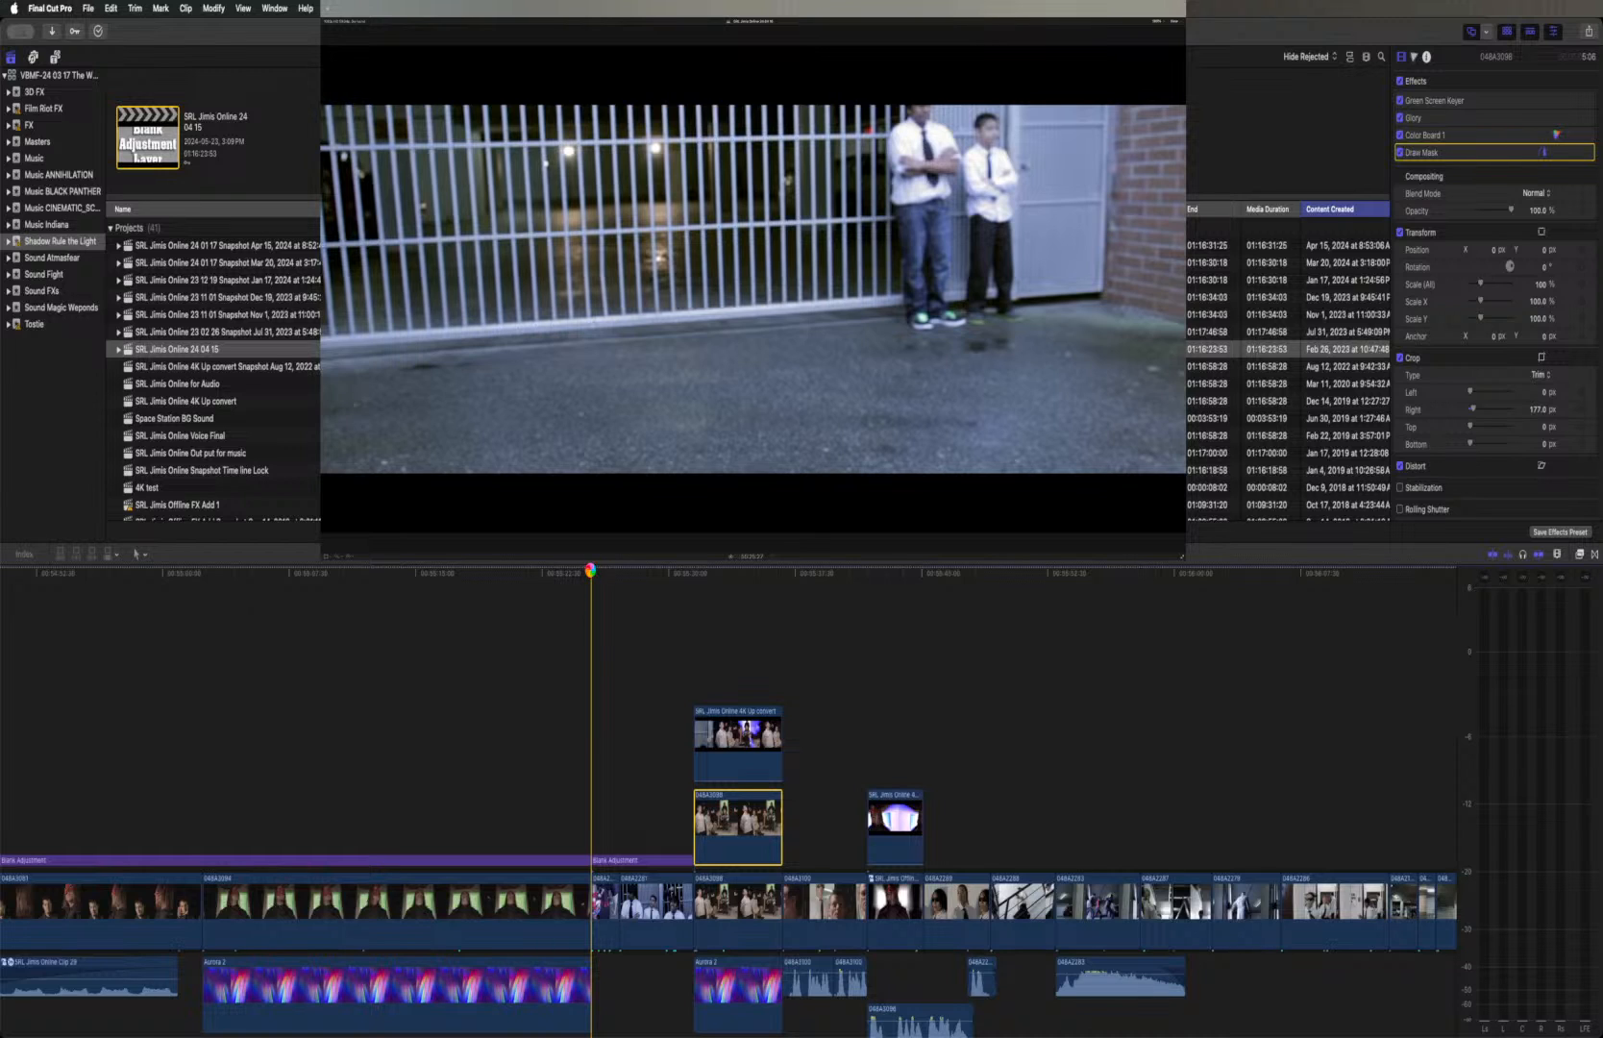
key(space)
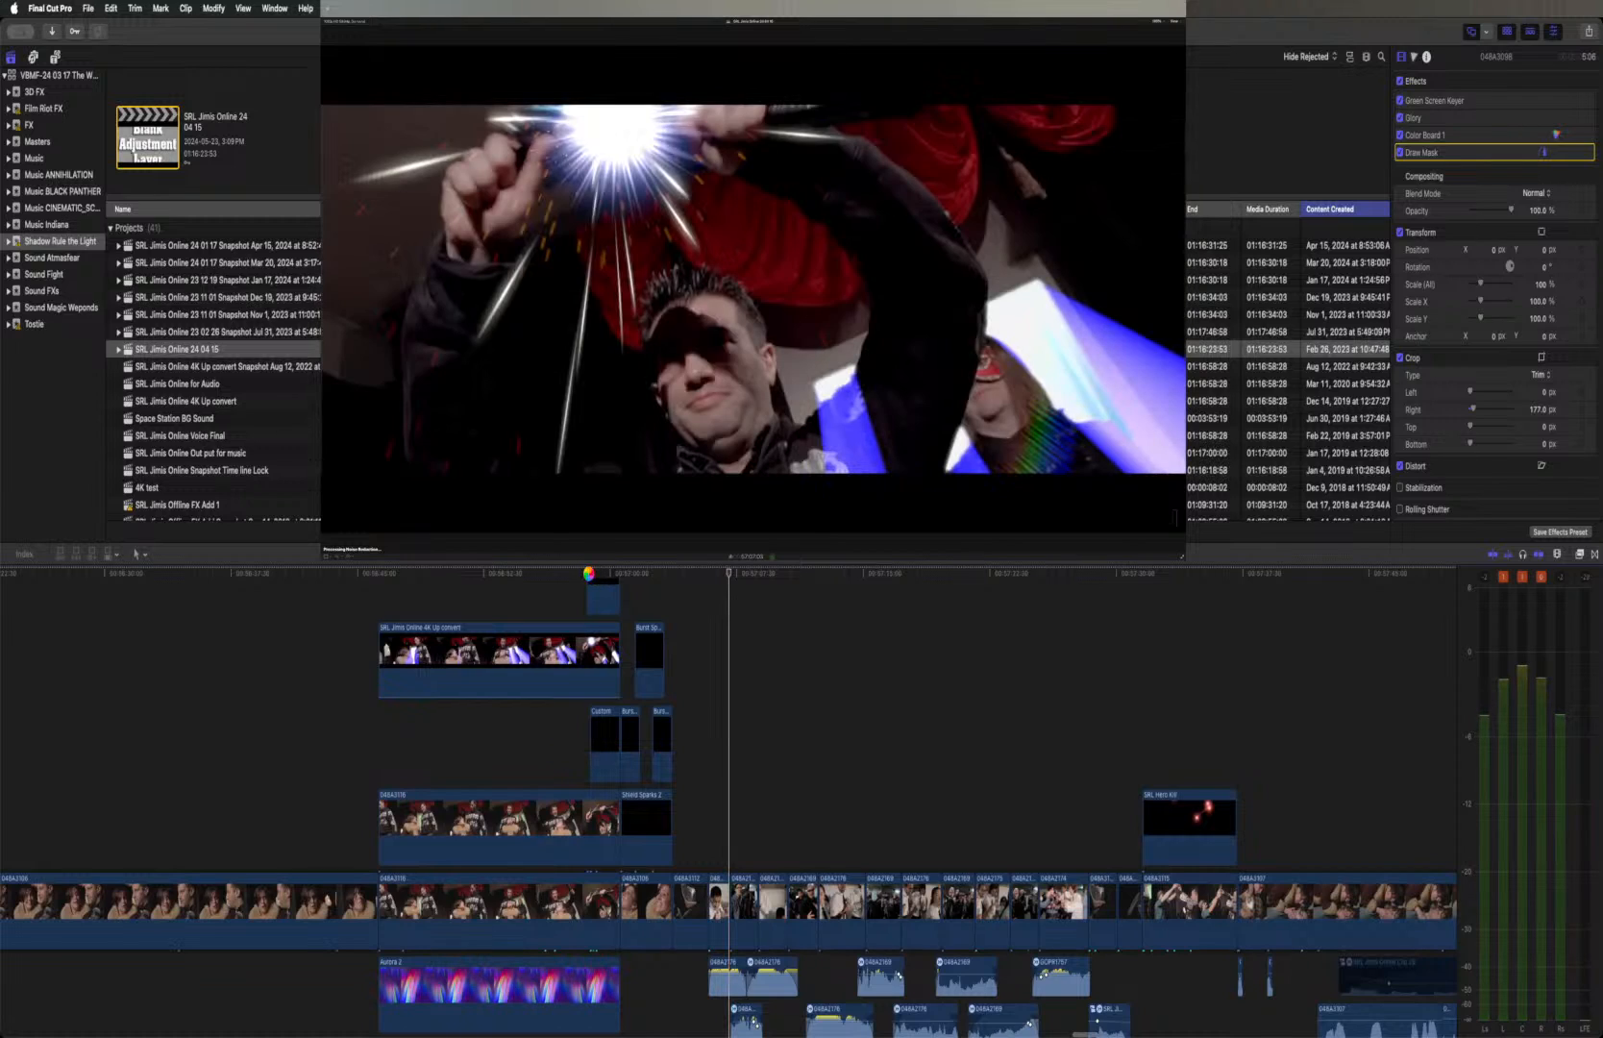
click(589, 577)
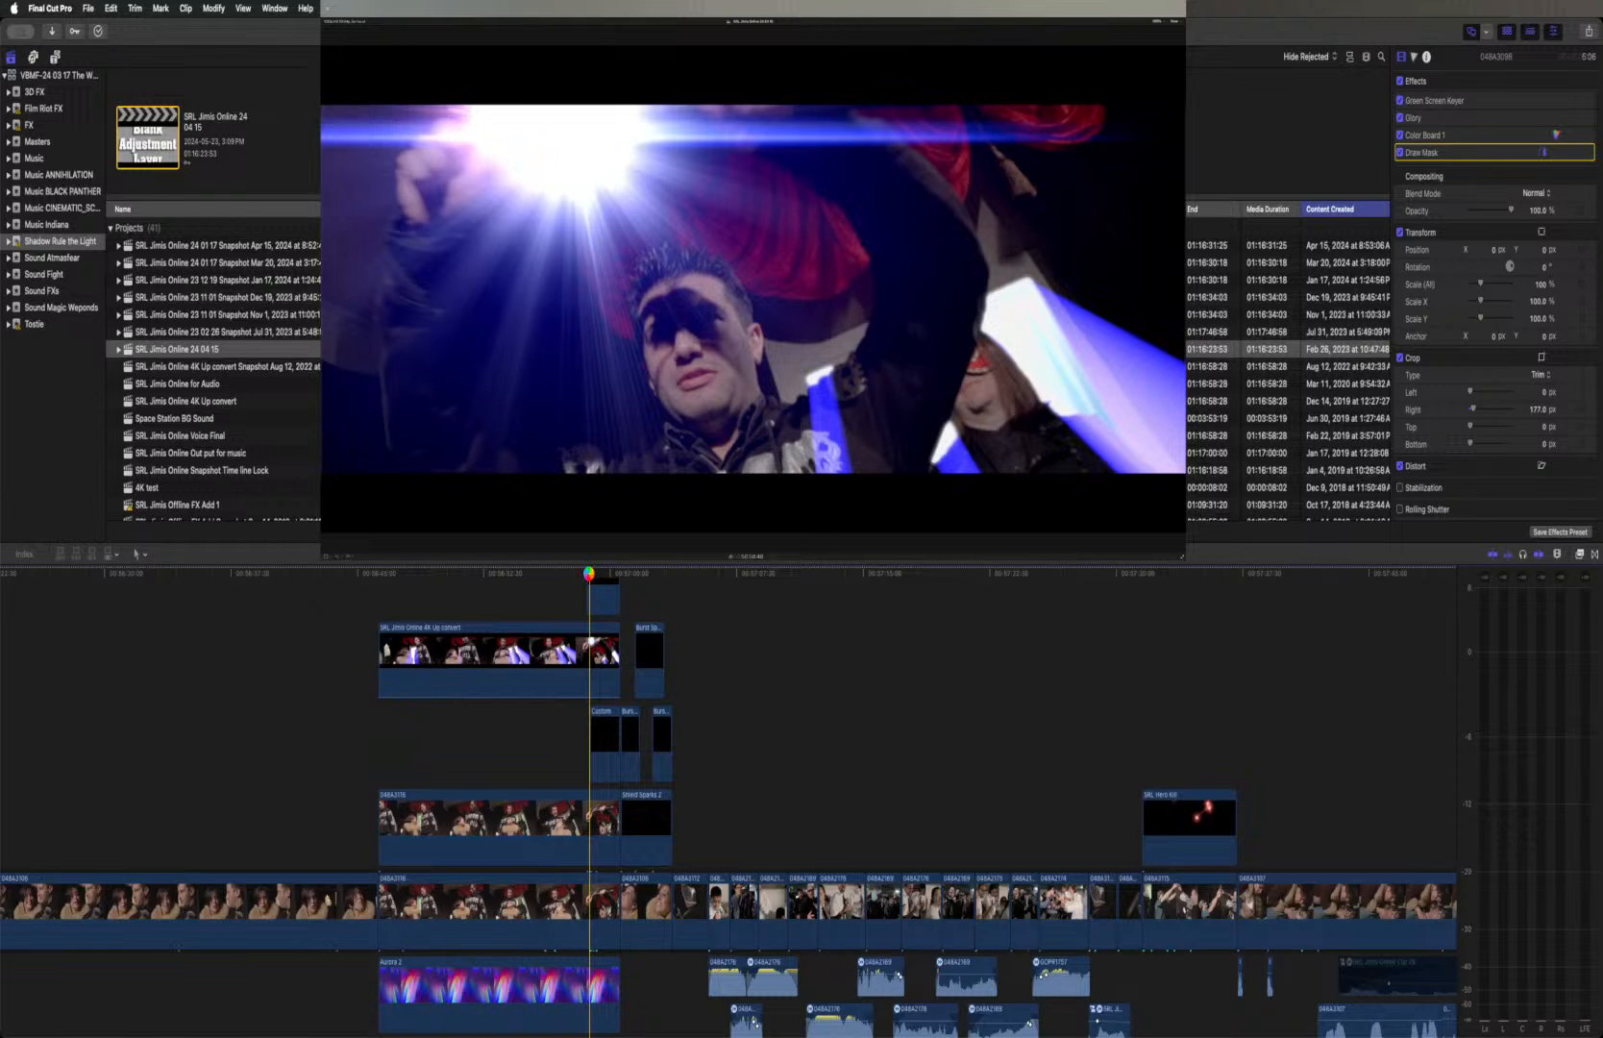
key(space)
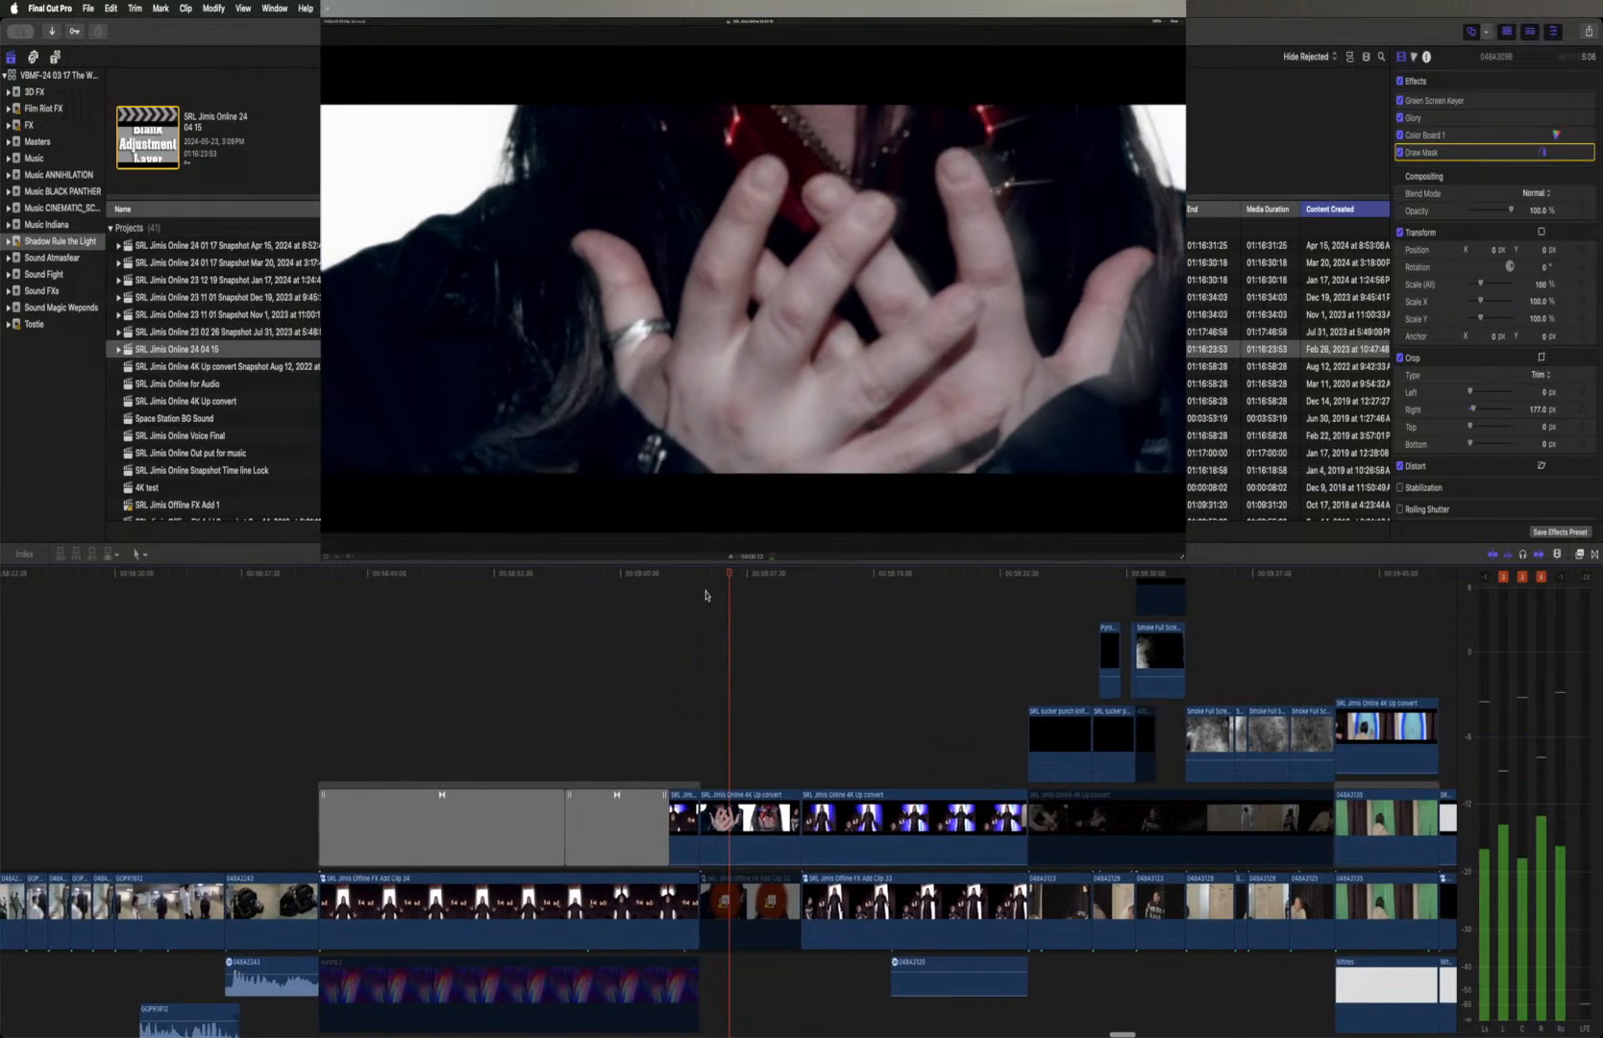
Stop playback at the red-masked figure's close-up and disable the SRL Jimis Online 4K Up convert clip at the playhead
key(space)
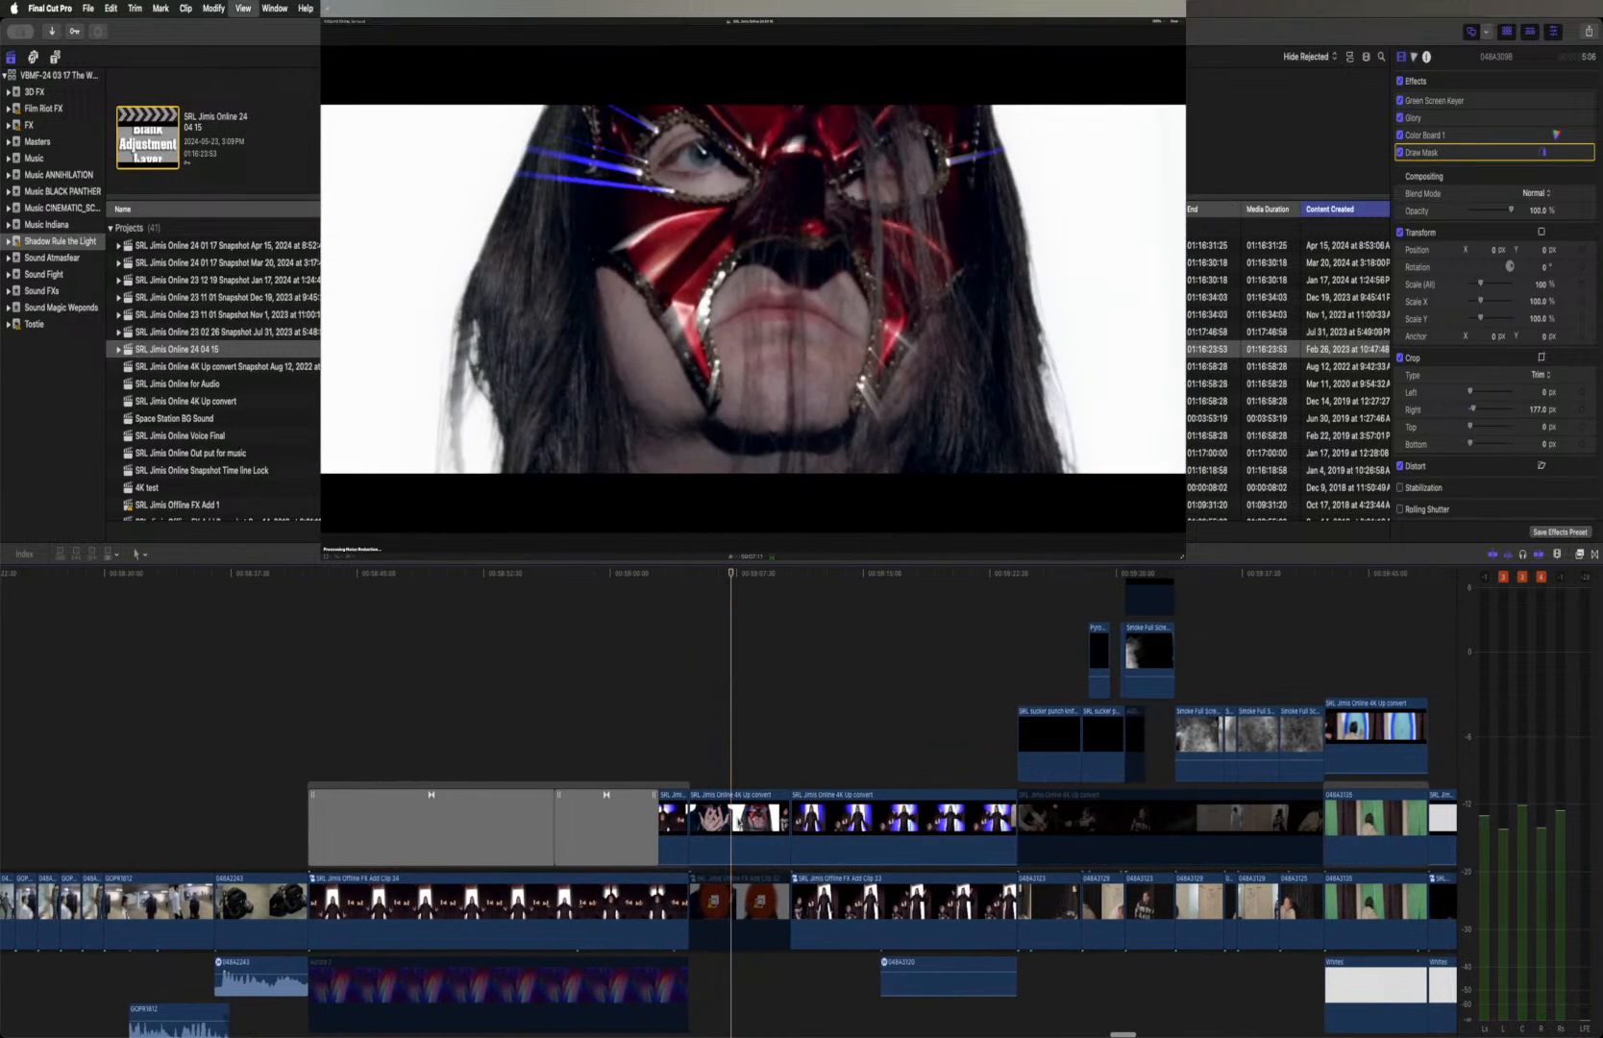
click(734, 832)
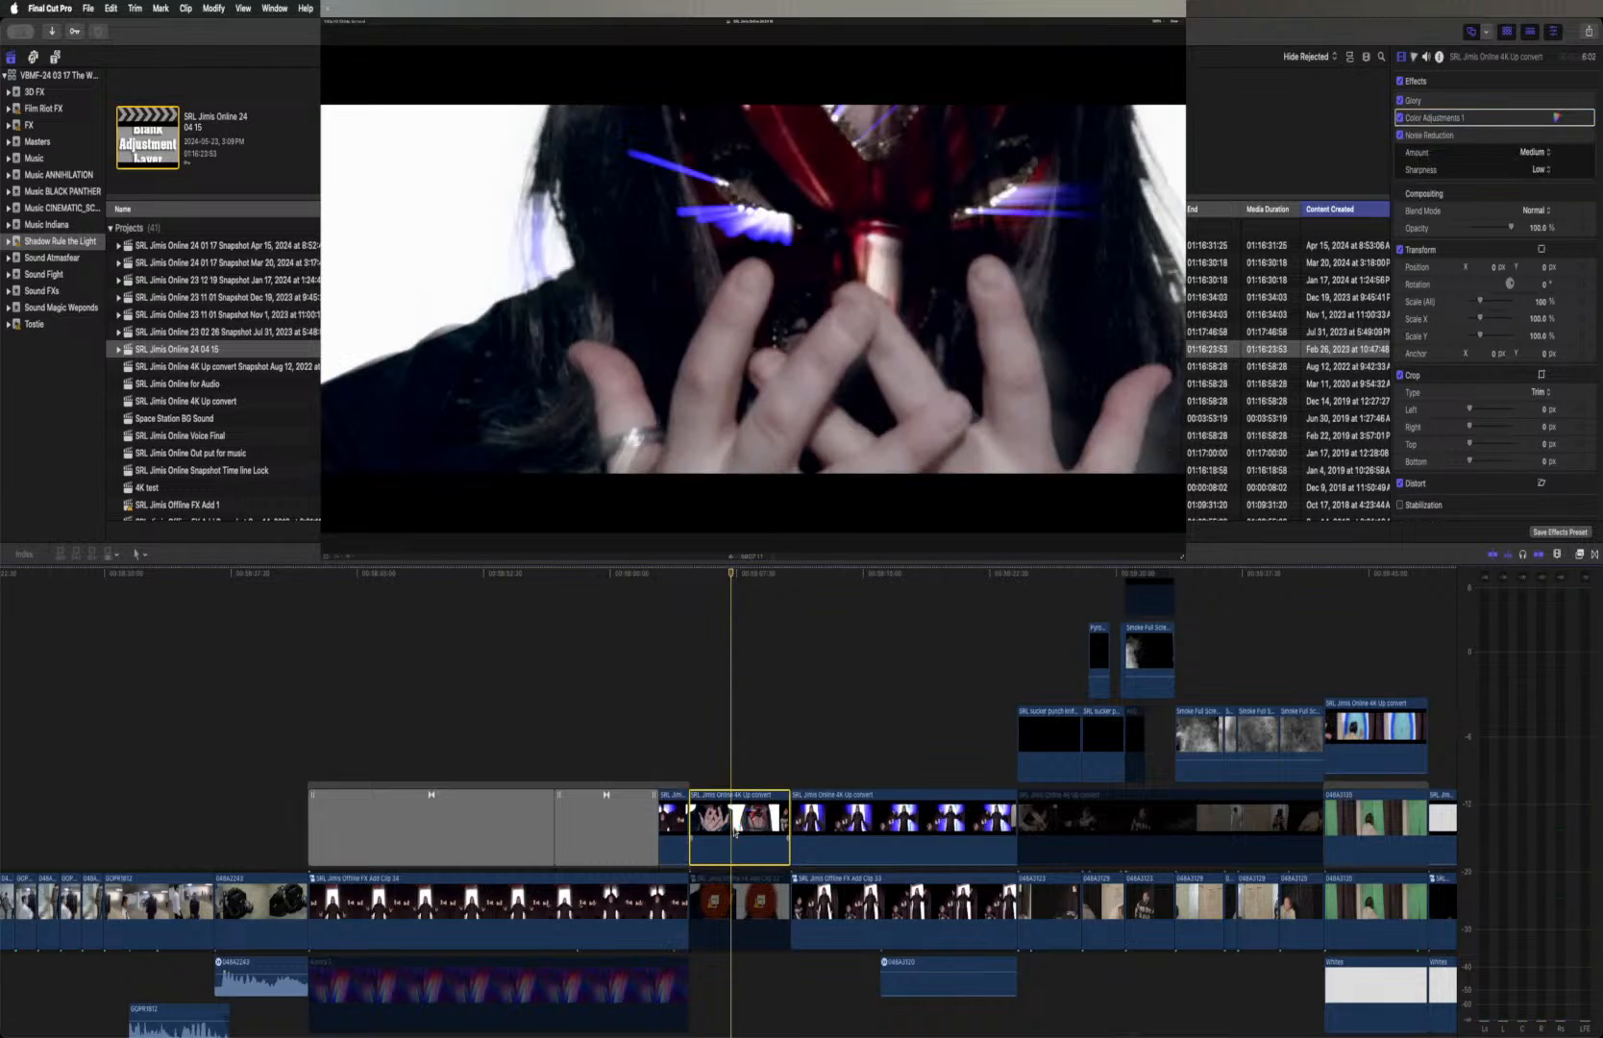
key(v)
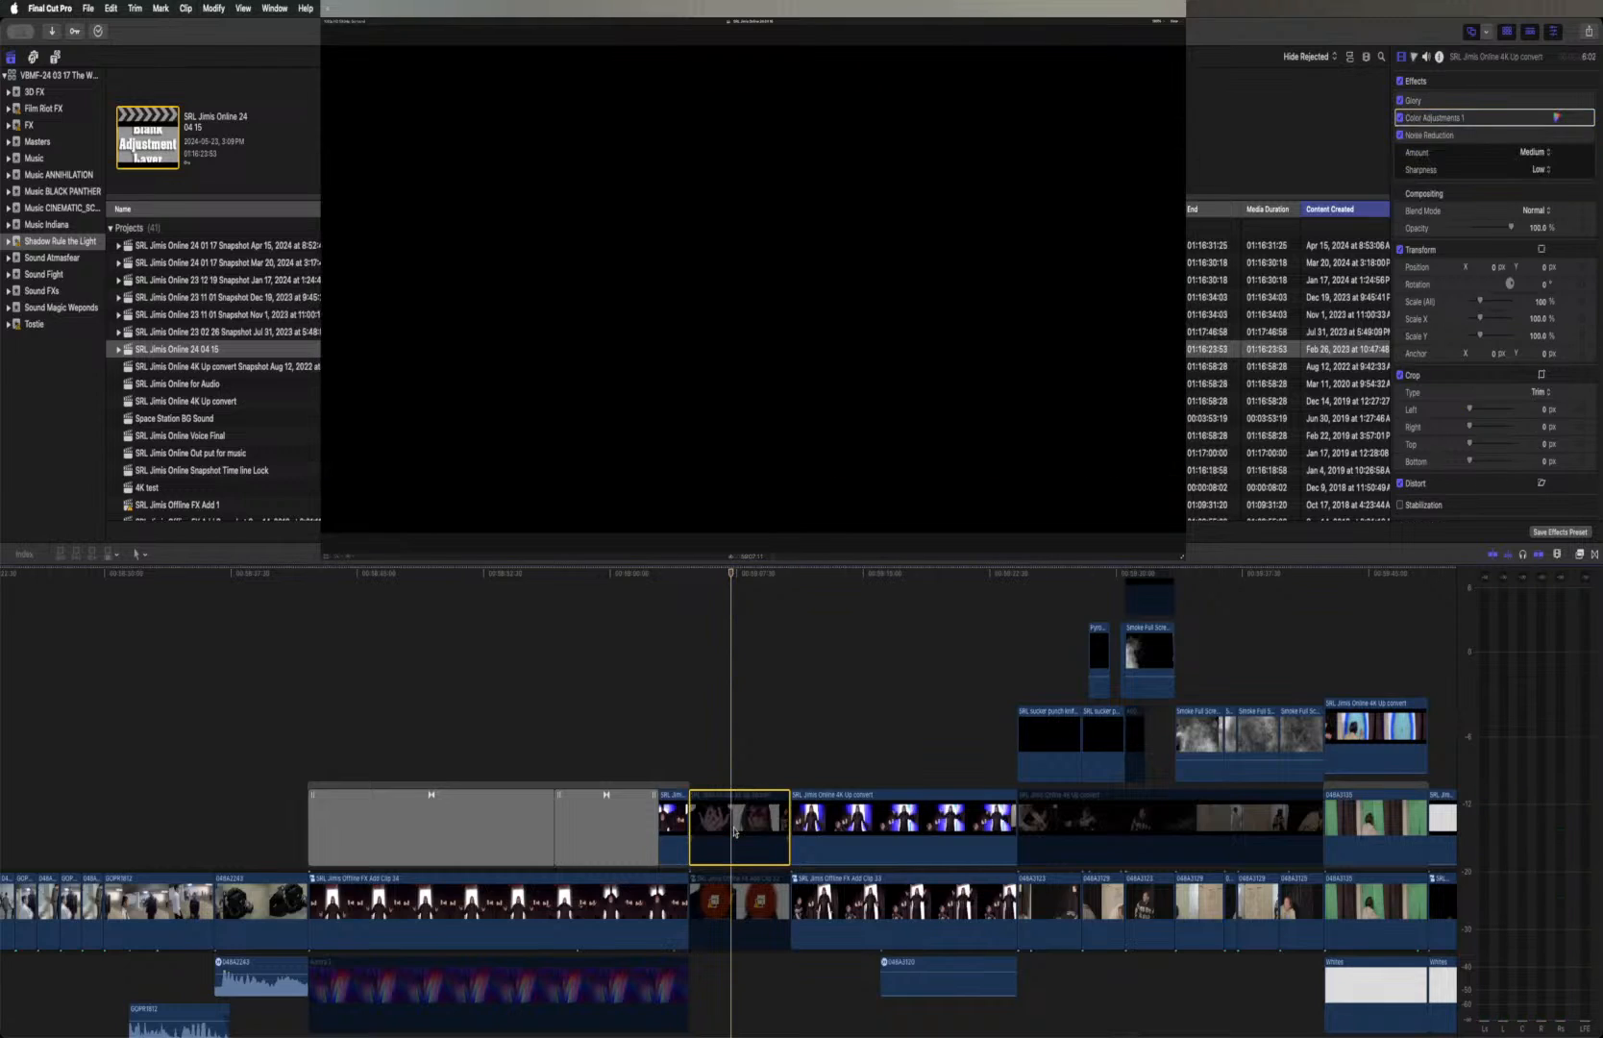
Enable the SRL Jimis Offline FX Add Clip 32 compound clip beneath the masked close-up and open its contents
click(745, 909)
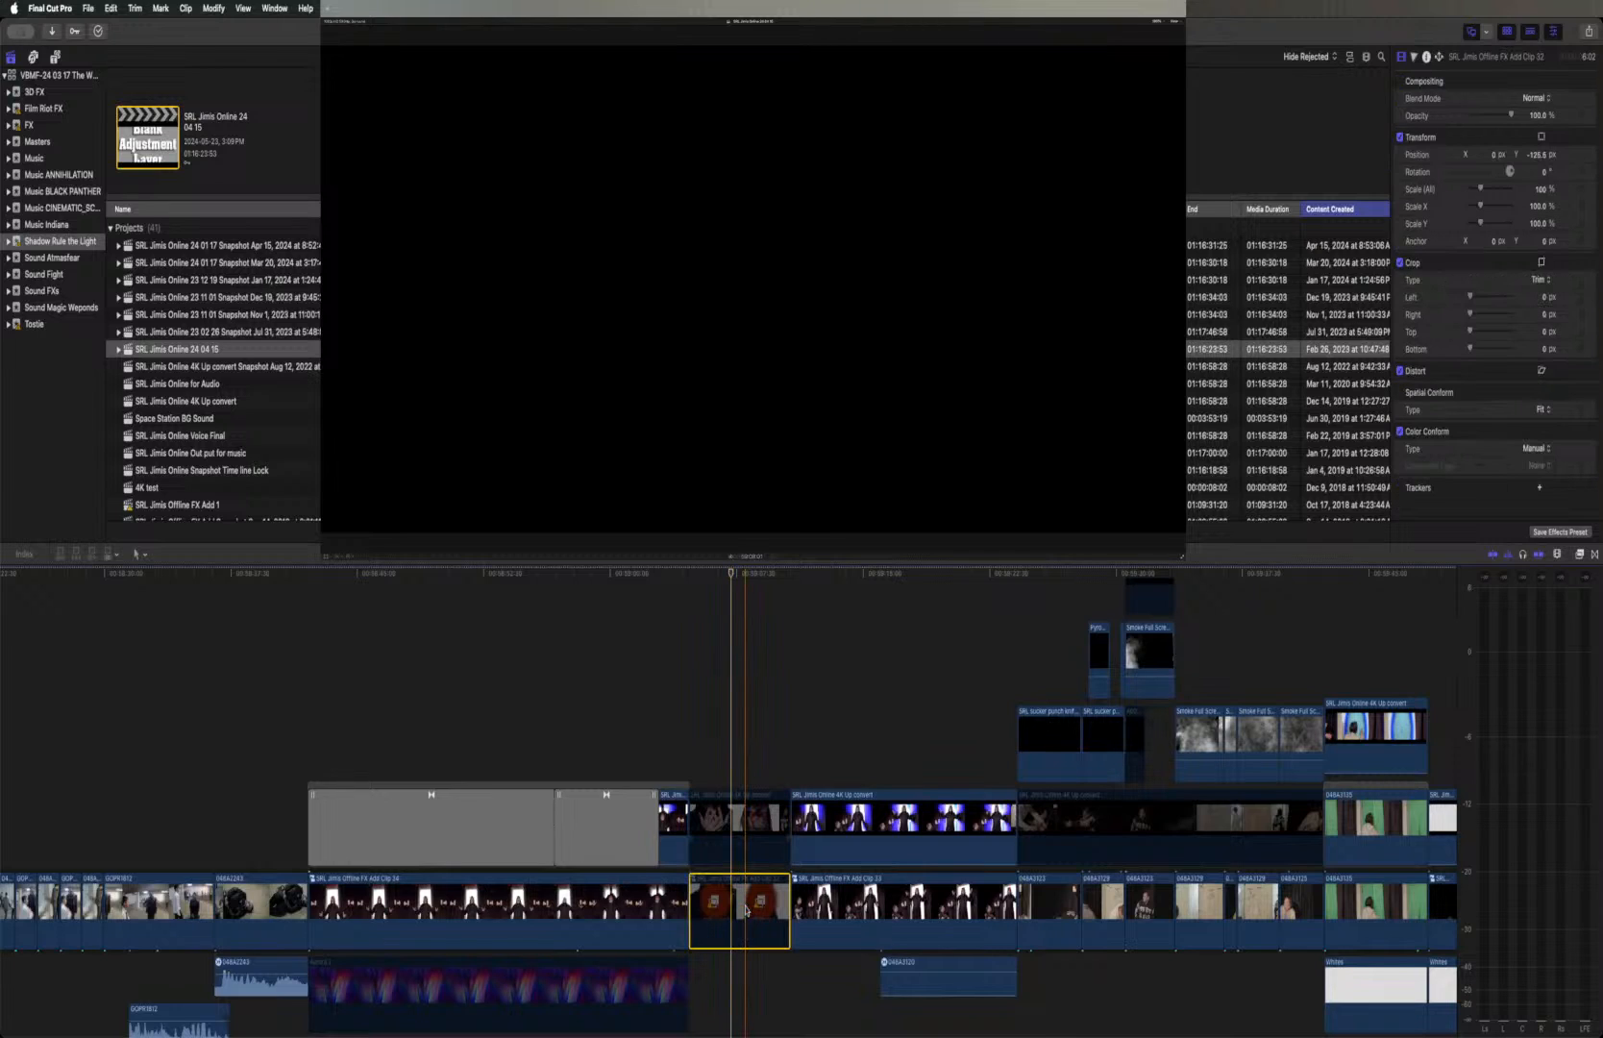
key(v)
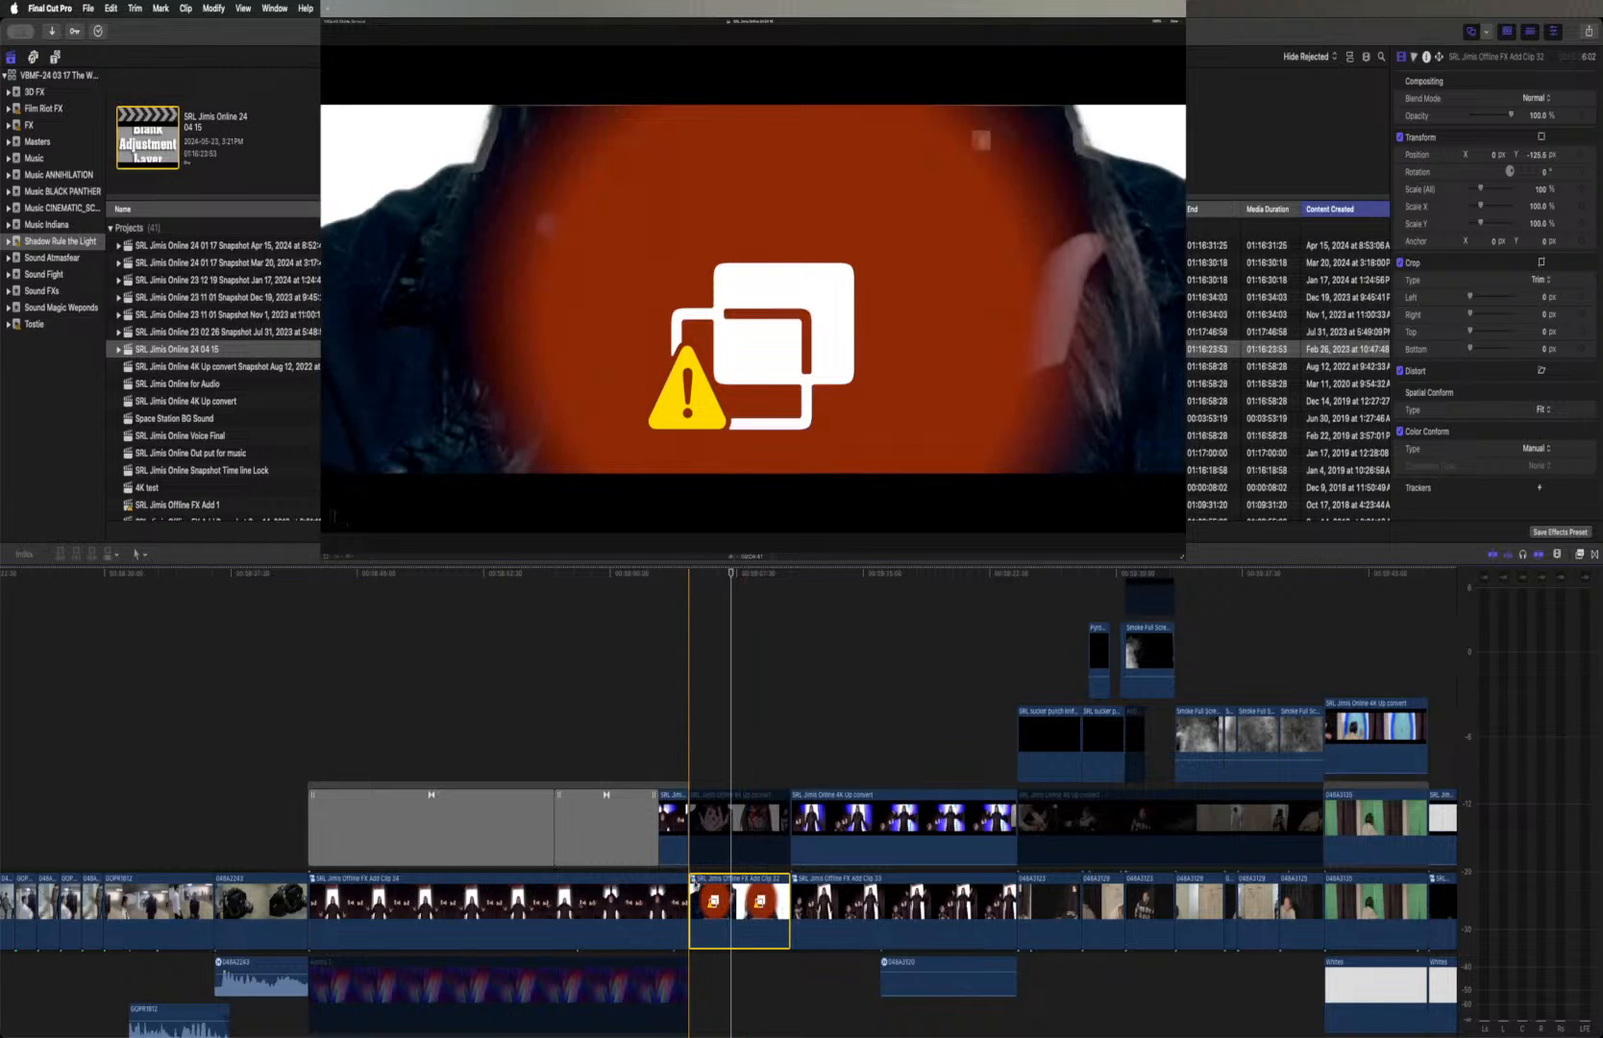
double_click(696, 882)
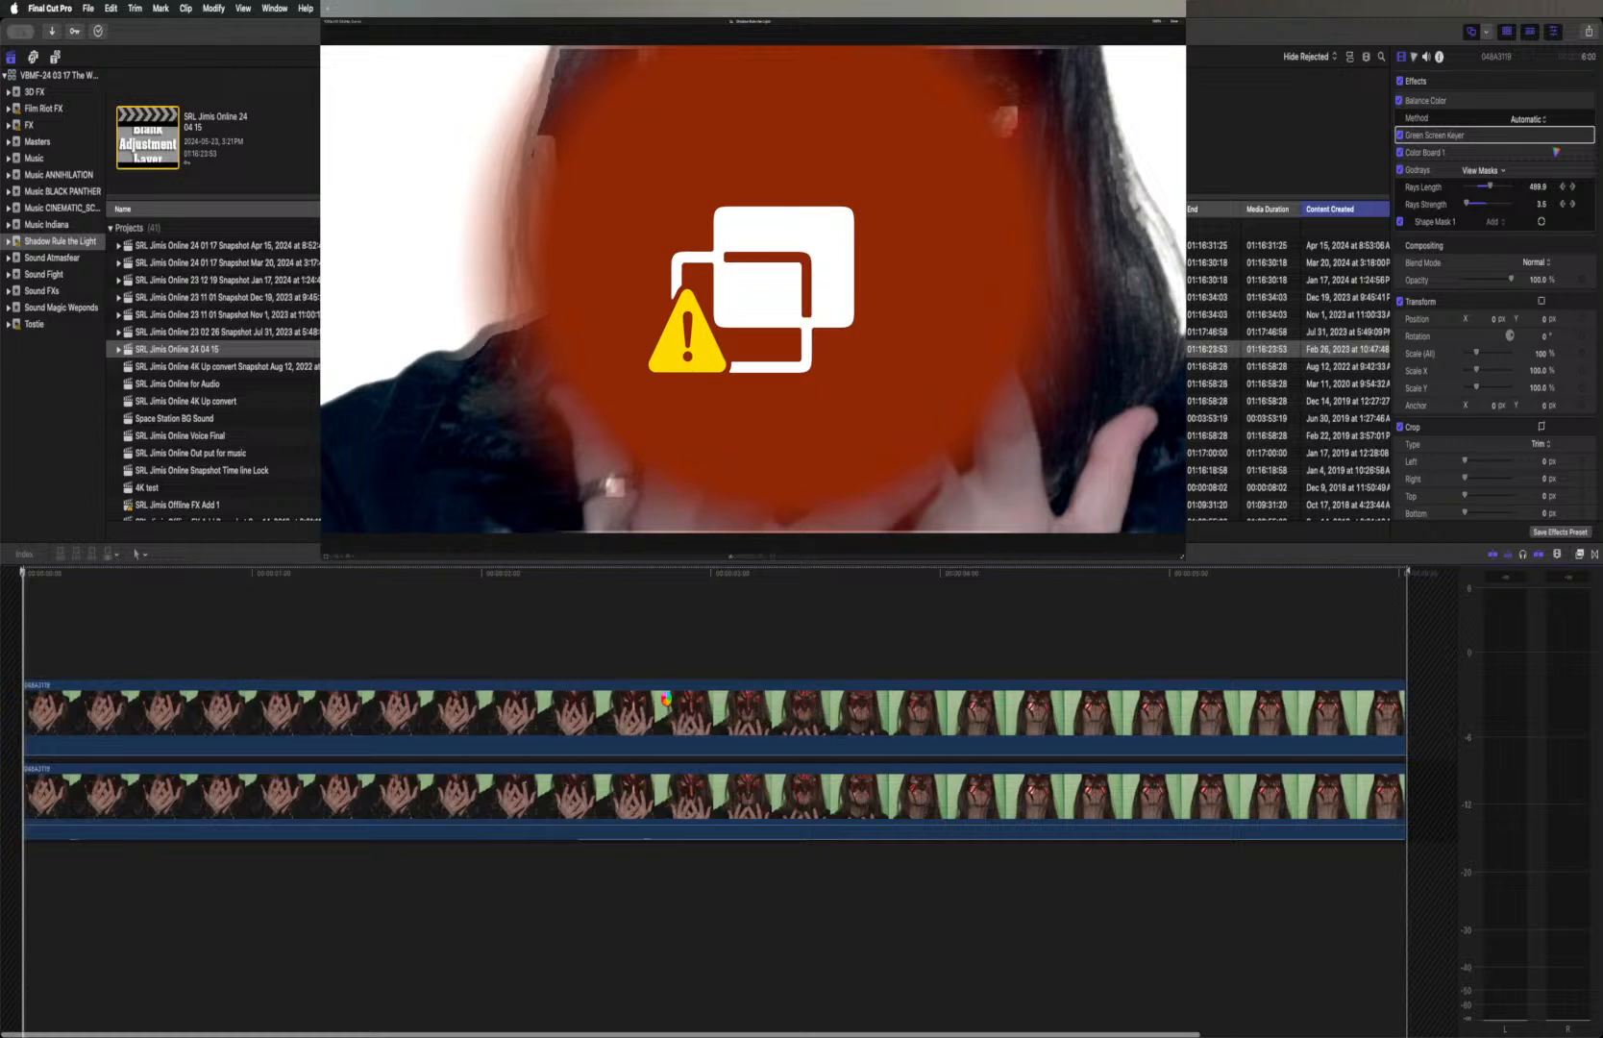
Select the upper green-screen clip's Godrays effect and toggle it repeatedly to compare the shot with and without it
click(666, 700)
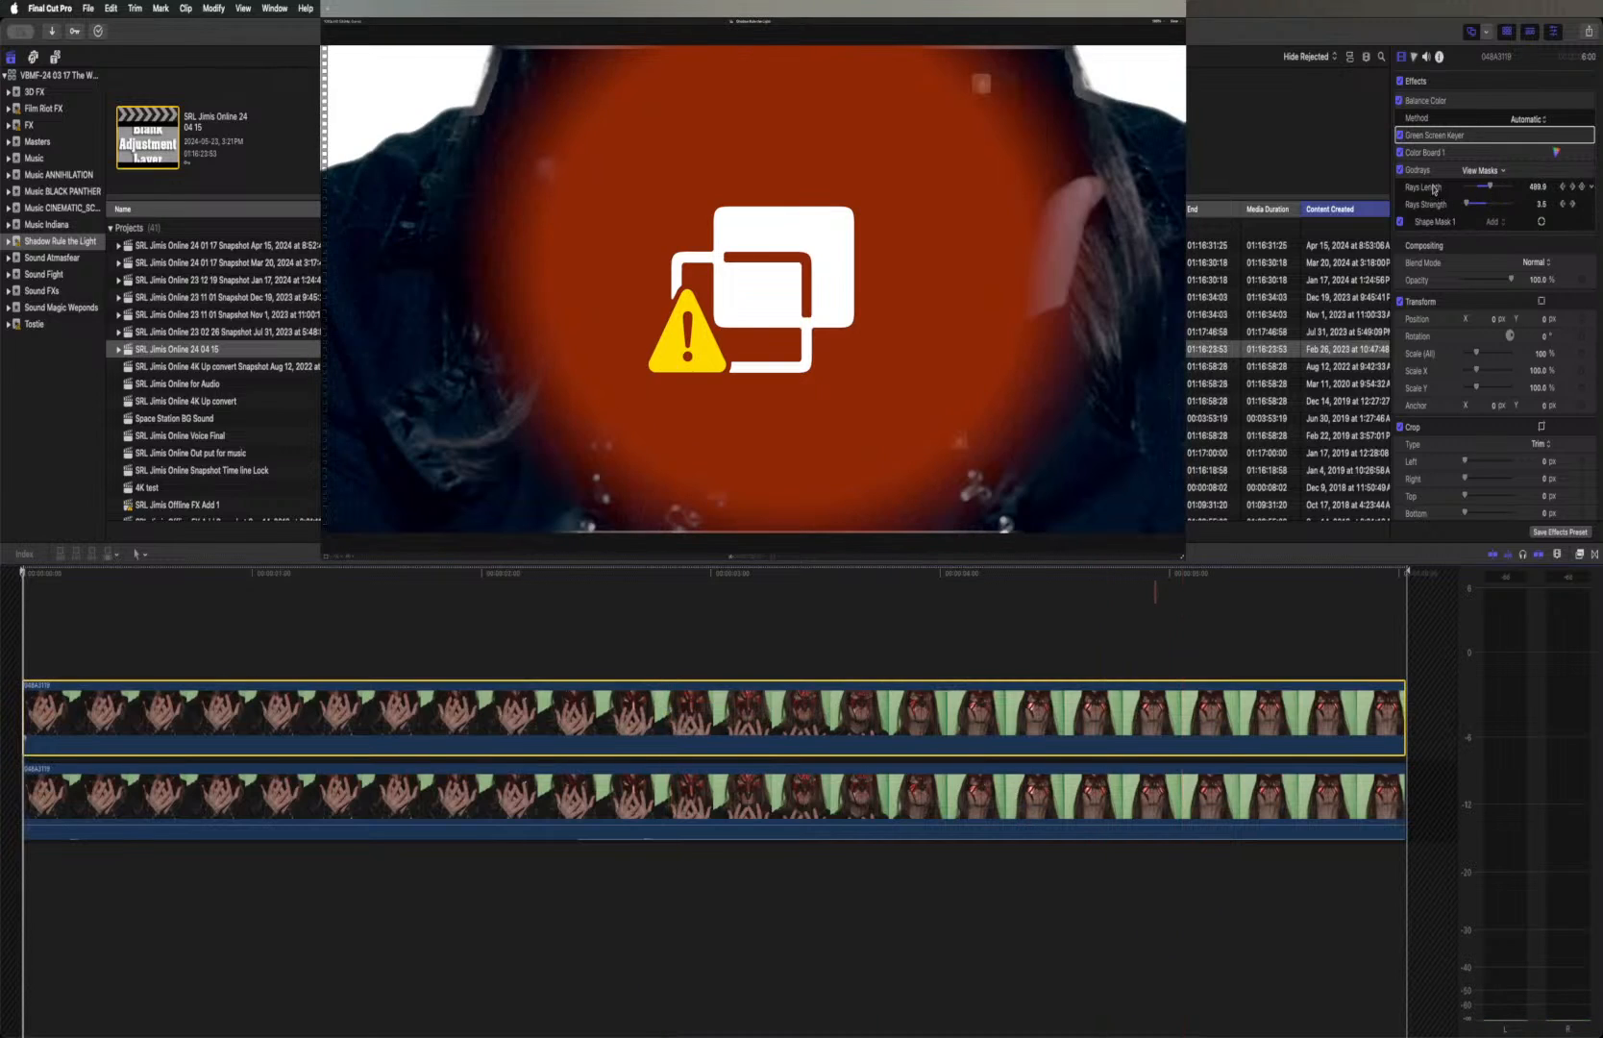
click(1434, 173)
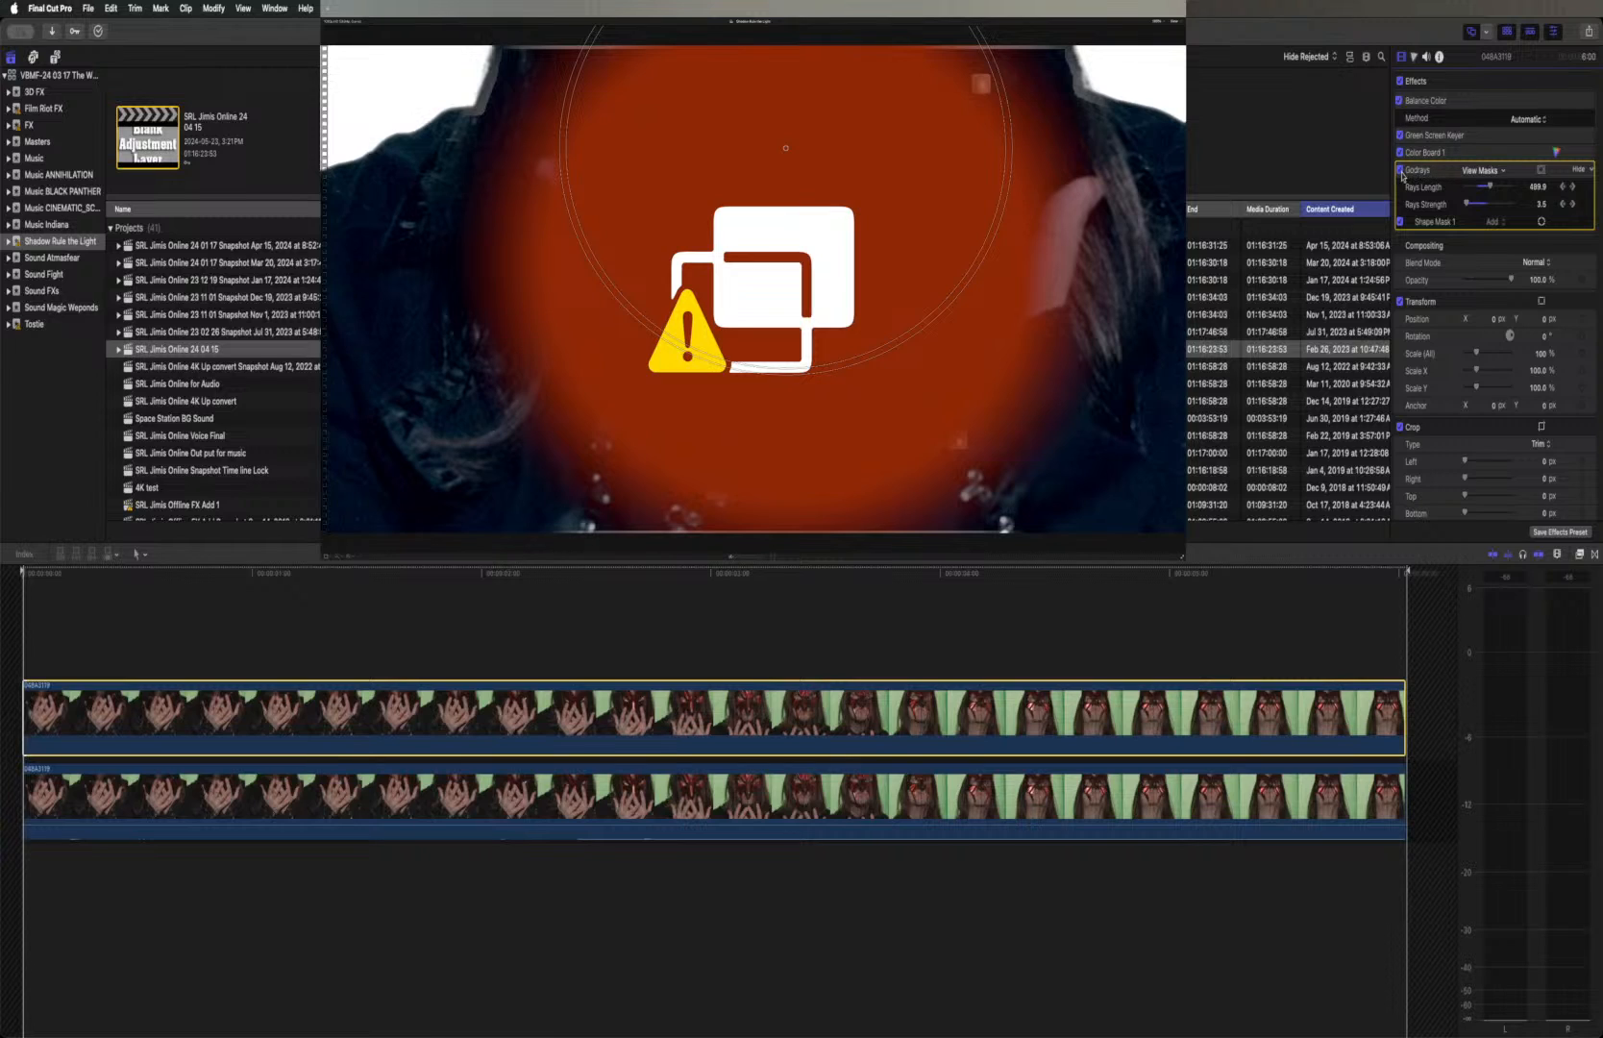
click(1400, 172)
click(1400, 172)
click(1400, 172)
click(1400, 172)
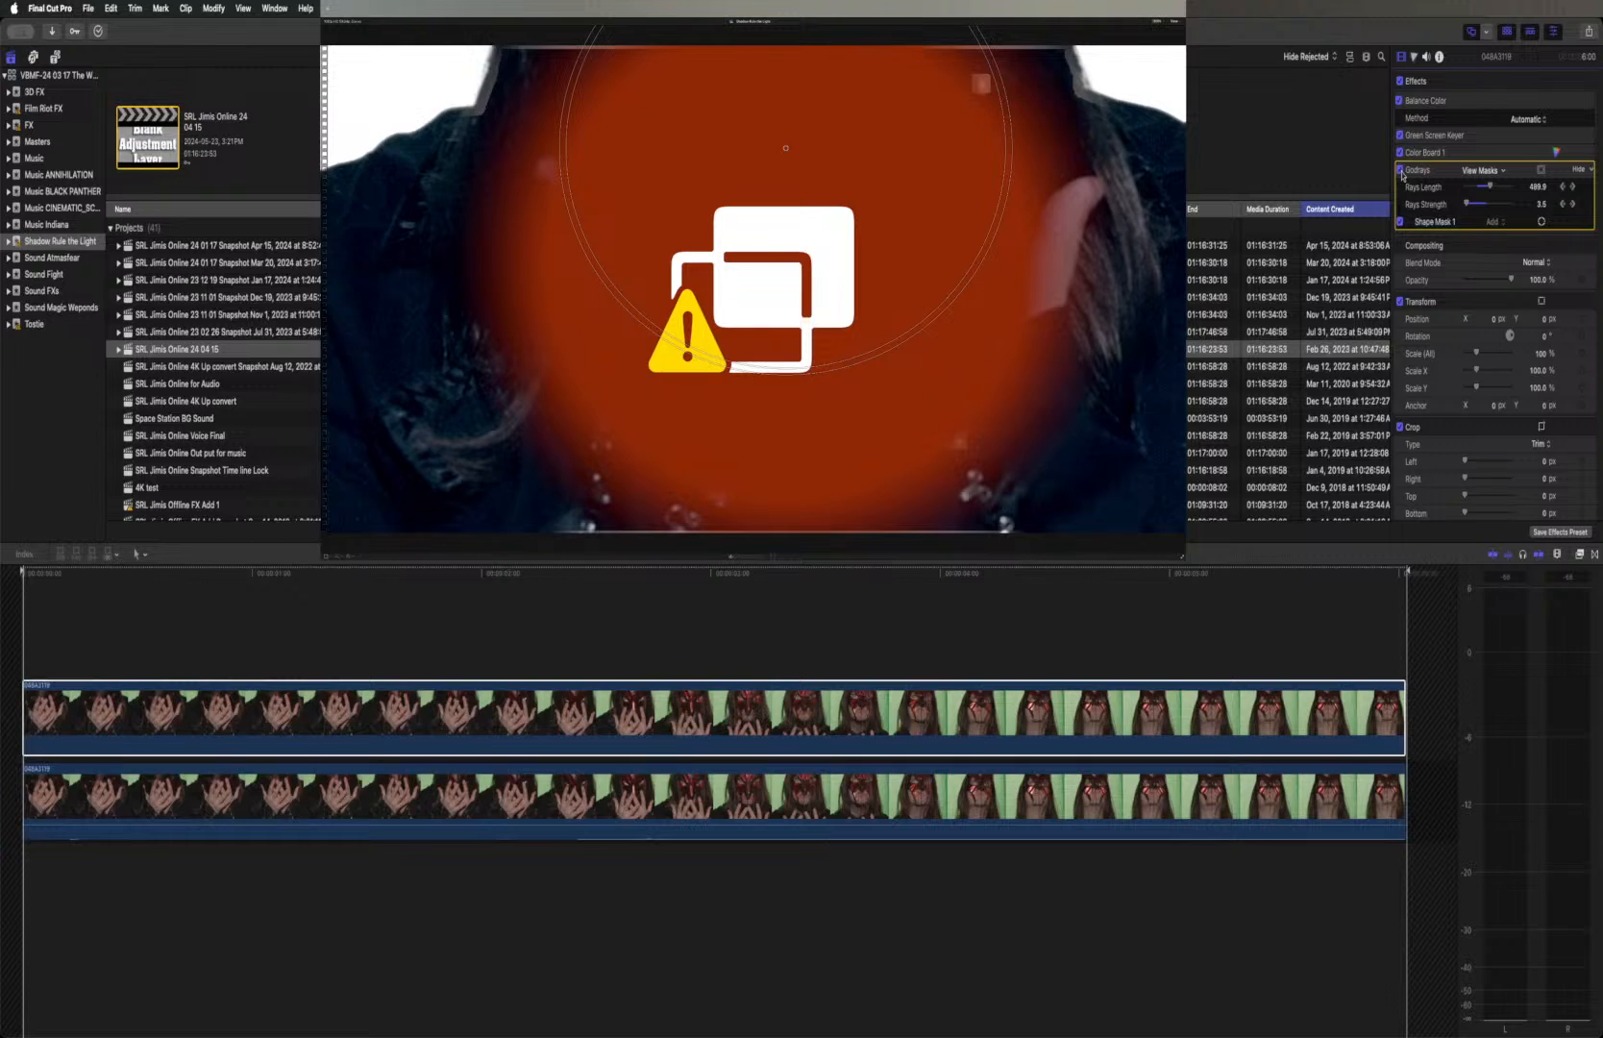
click(1400, 172)
click(1400, 172)
click(1400, 172)
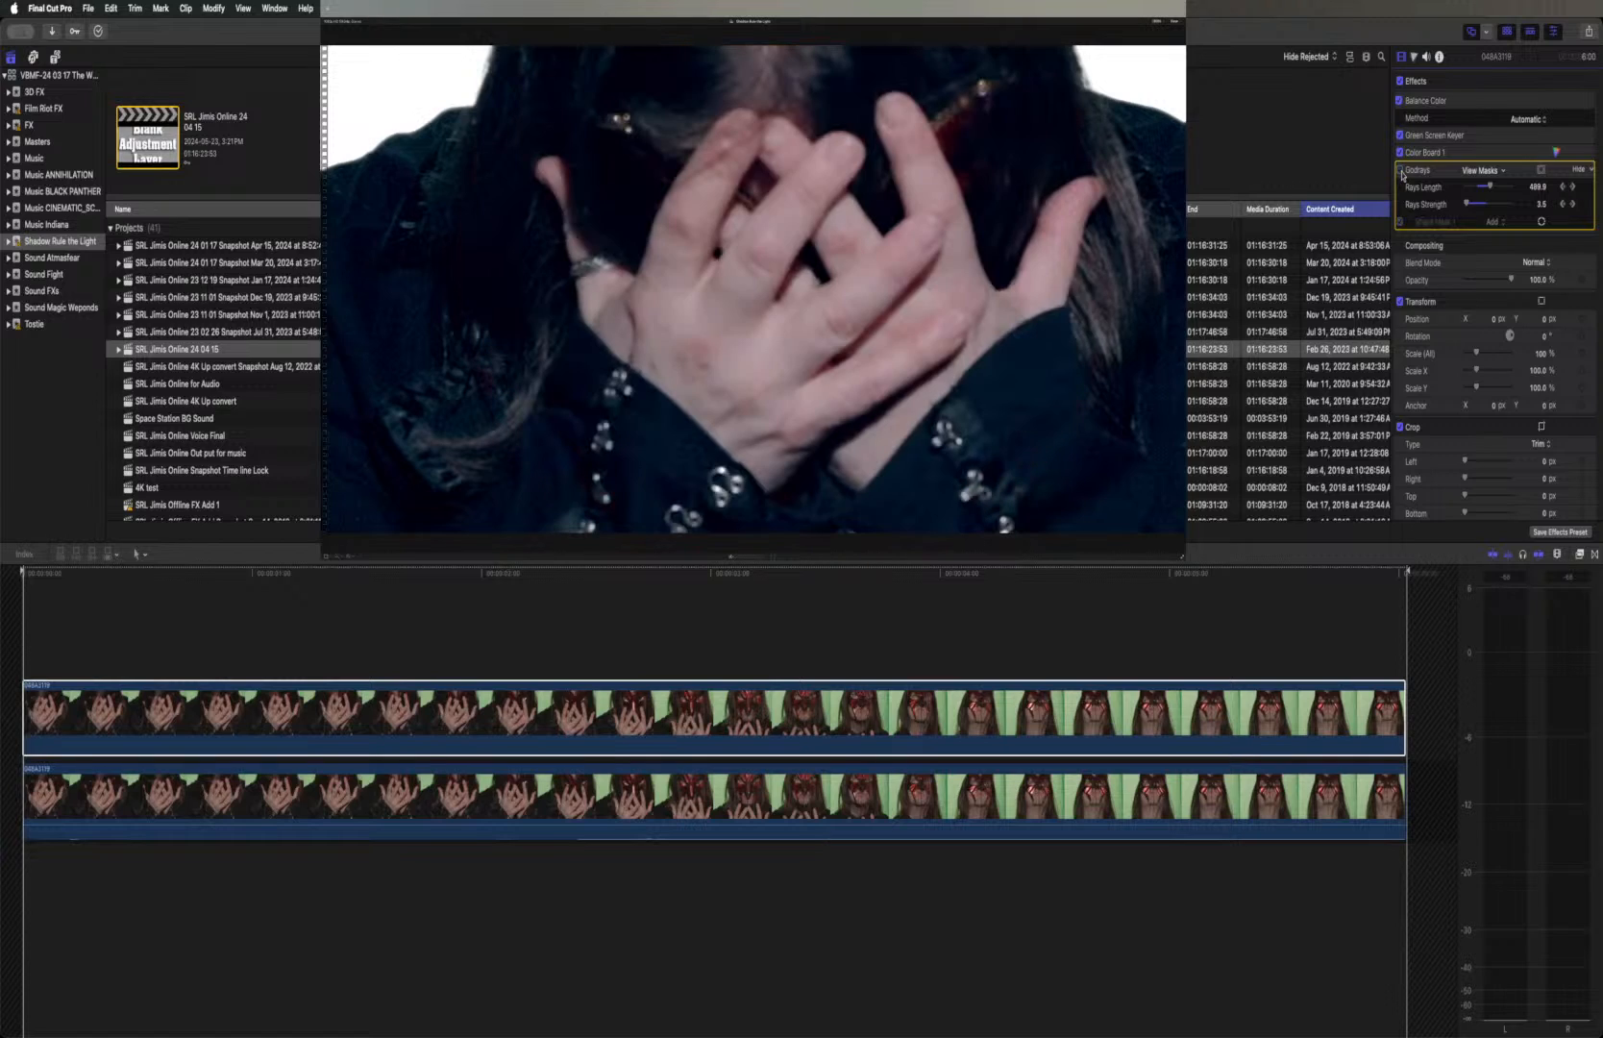
click(1400, 172)
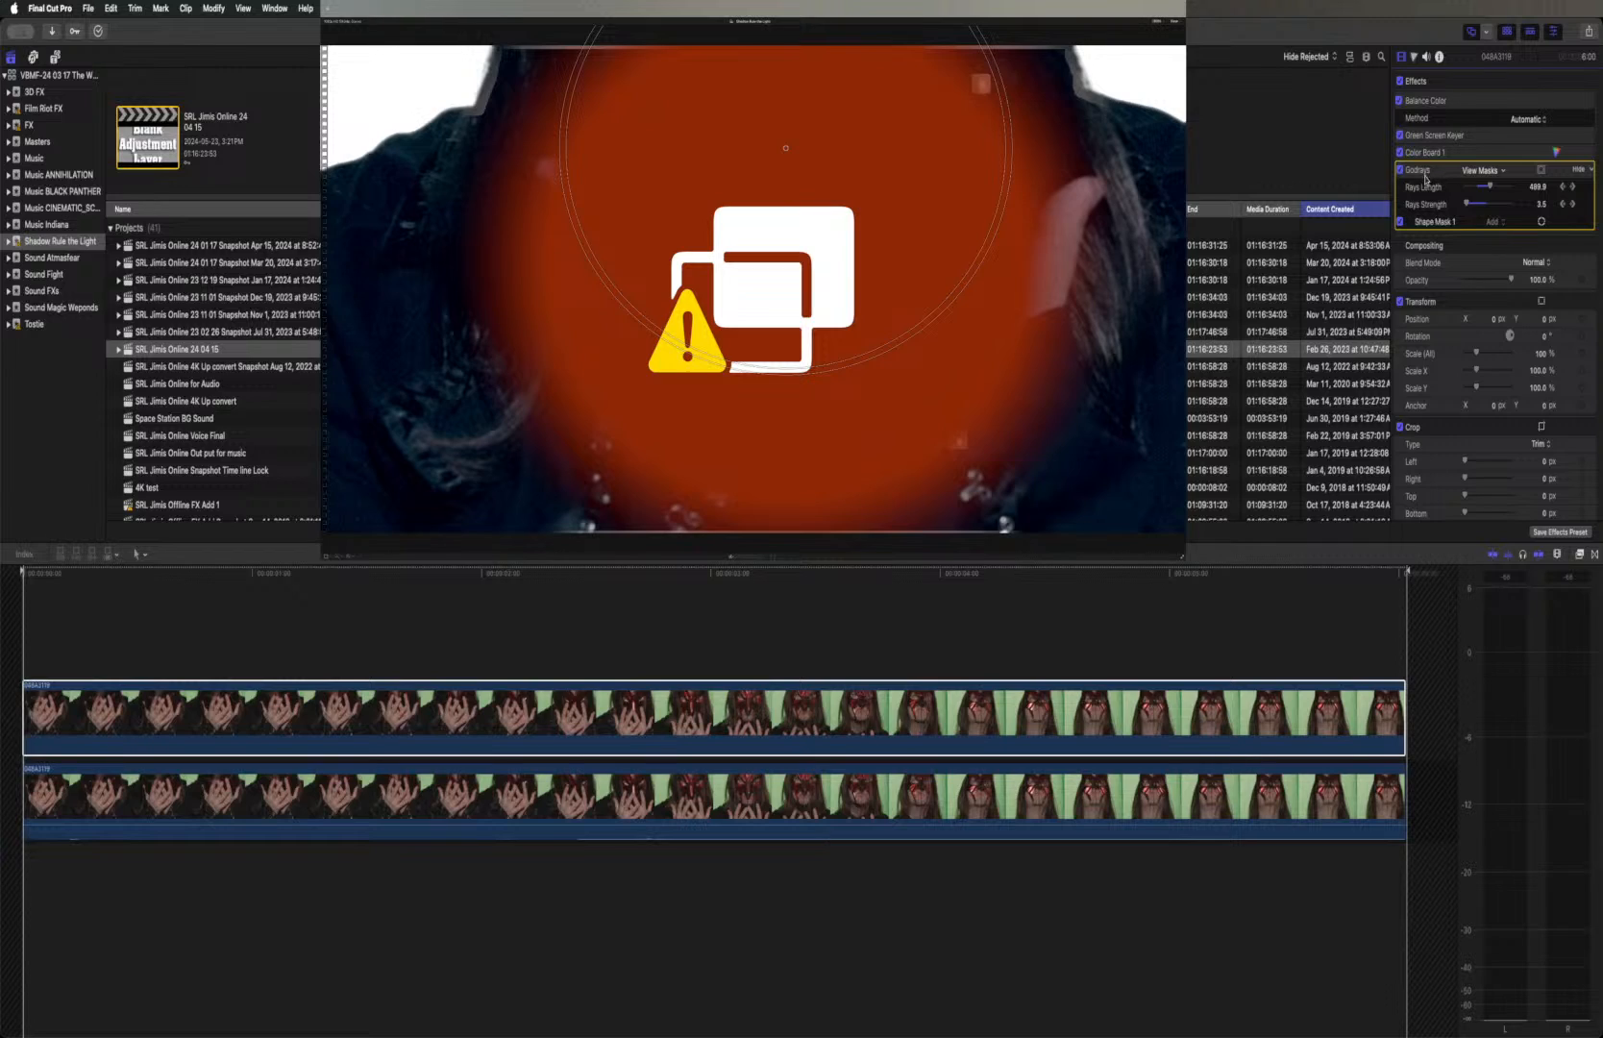
Return to the main timeline, disable SRL Jimis Offline FX Add Clip 32 and re-enable the SRL Jimis Online 4K Up convert clip above it
click(711, 572)
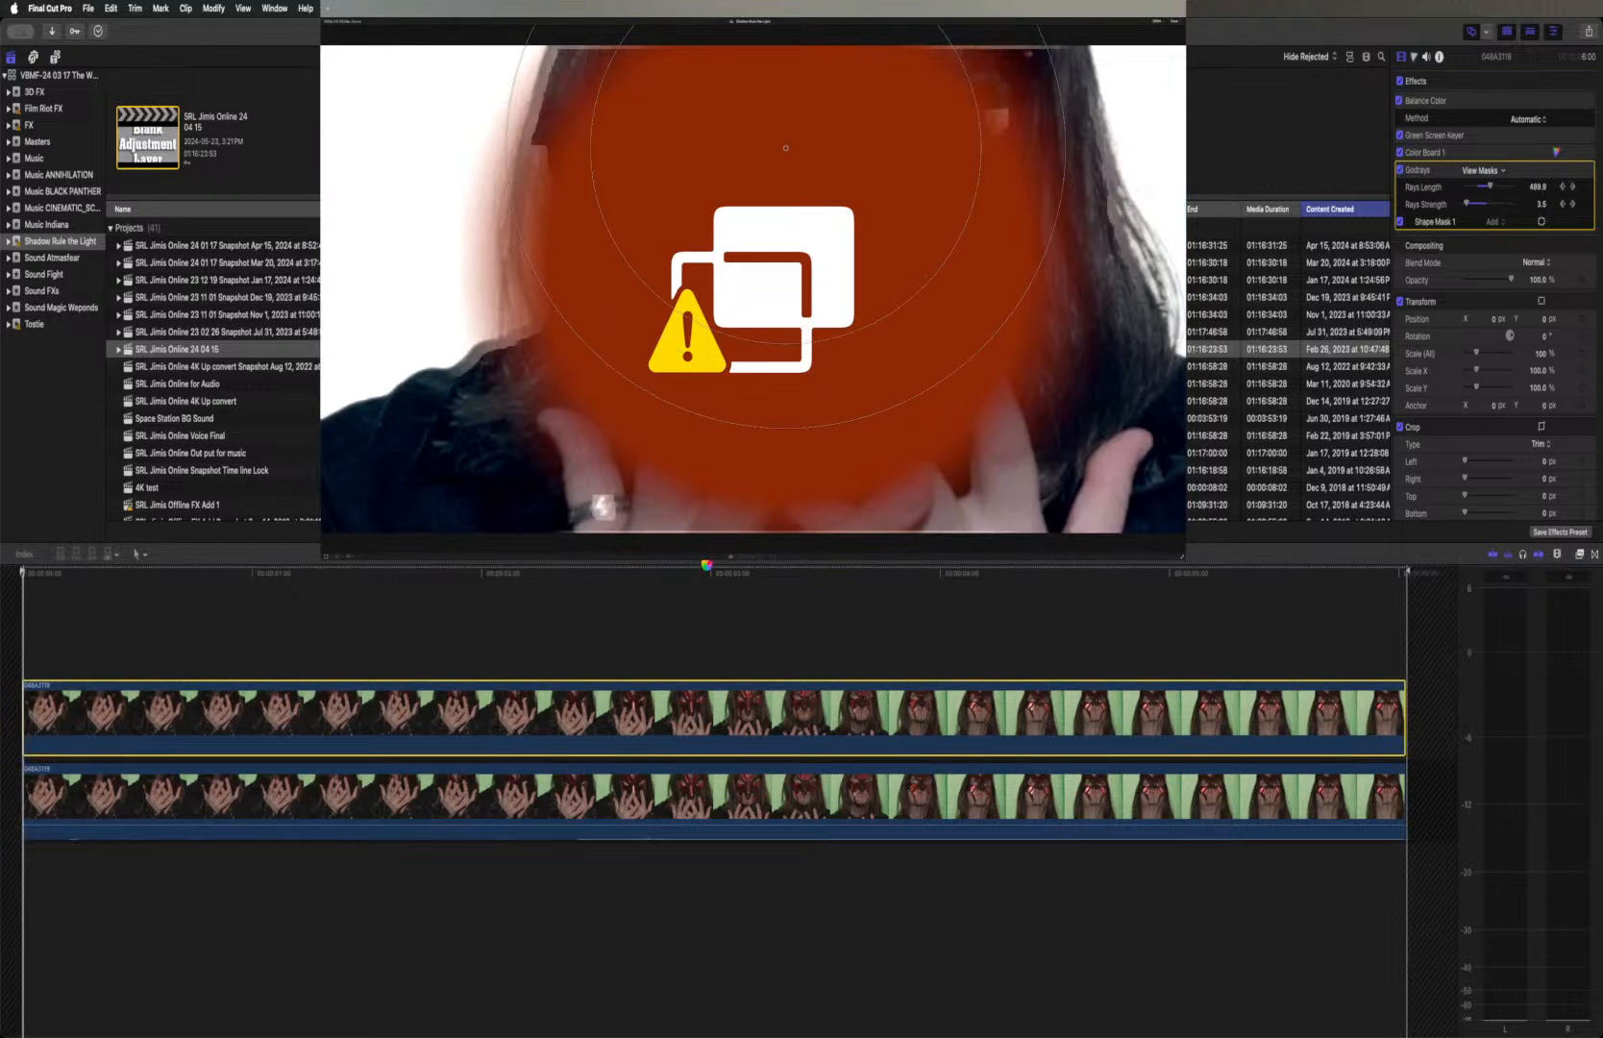
key(super+bracketleft)
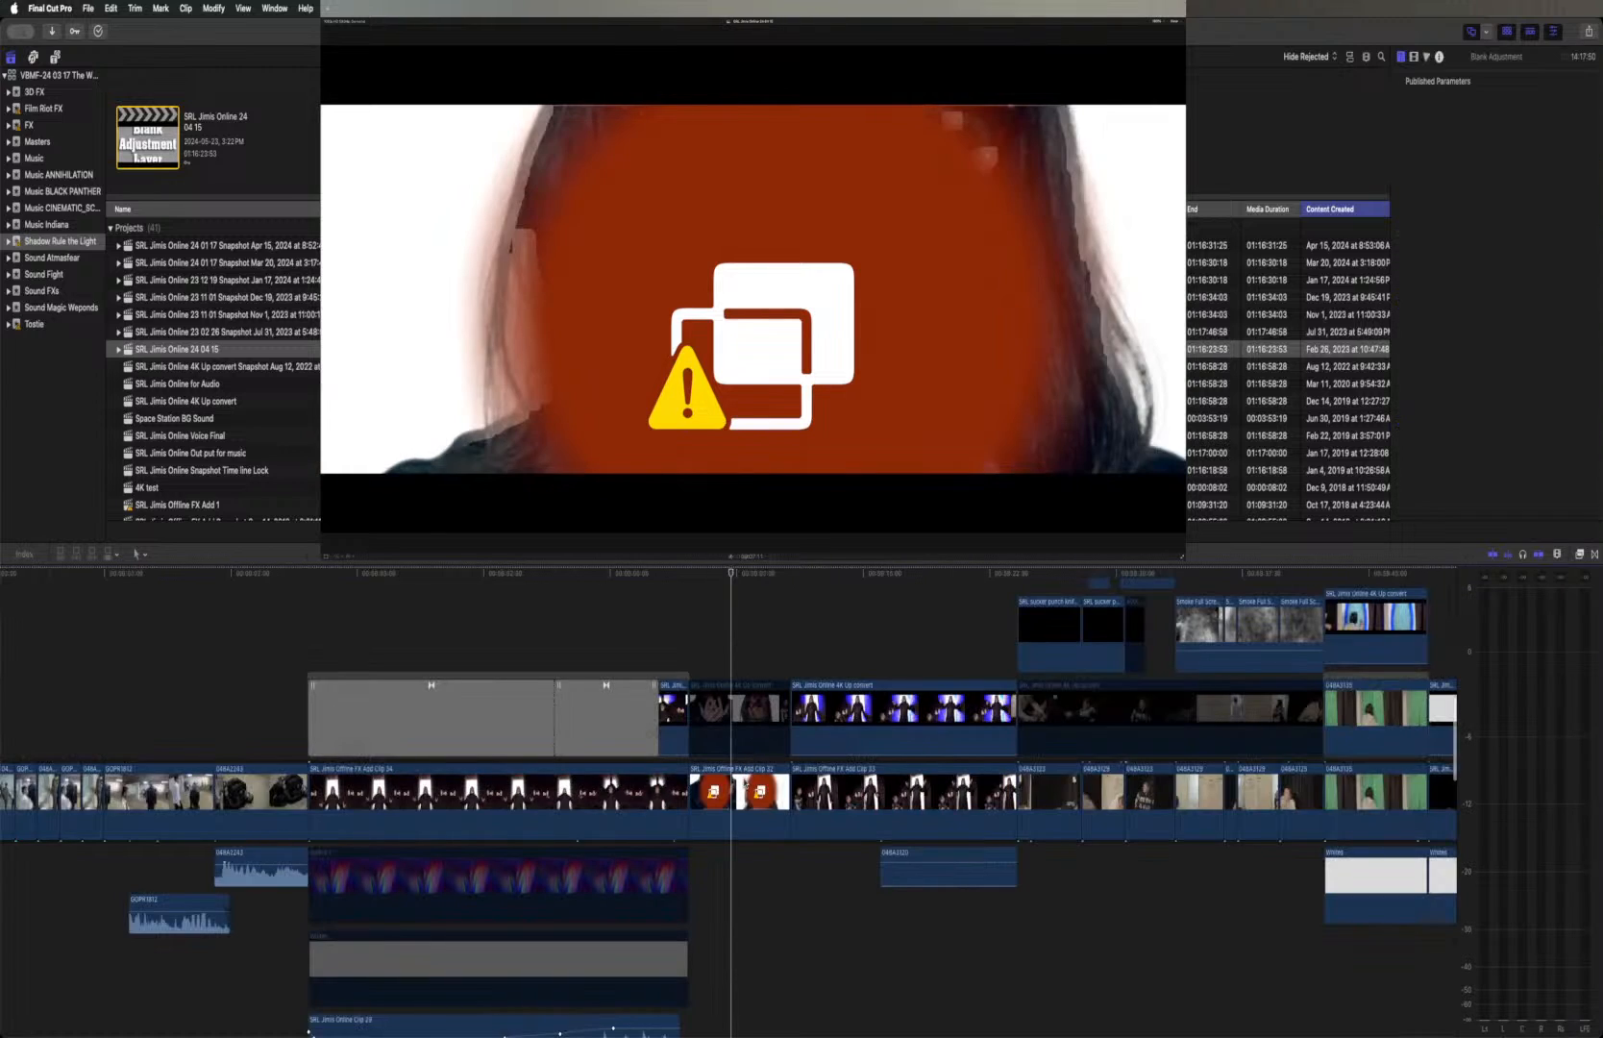
click(744, 780)
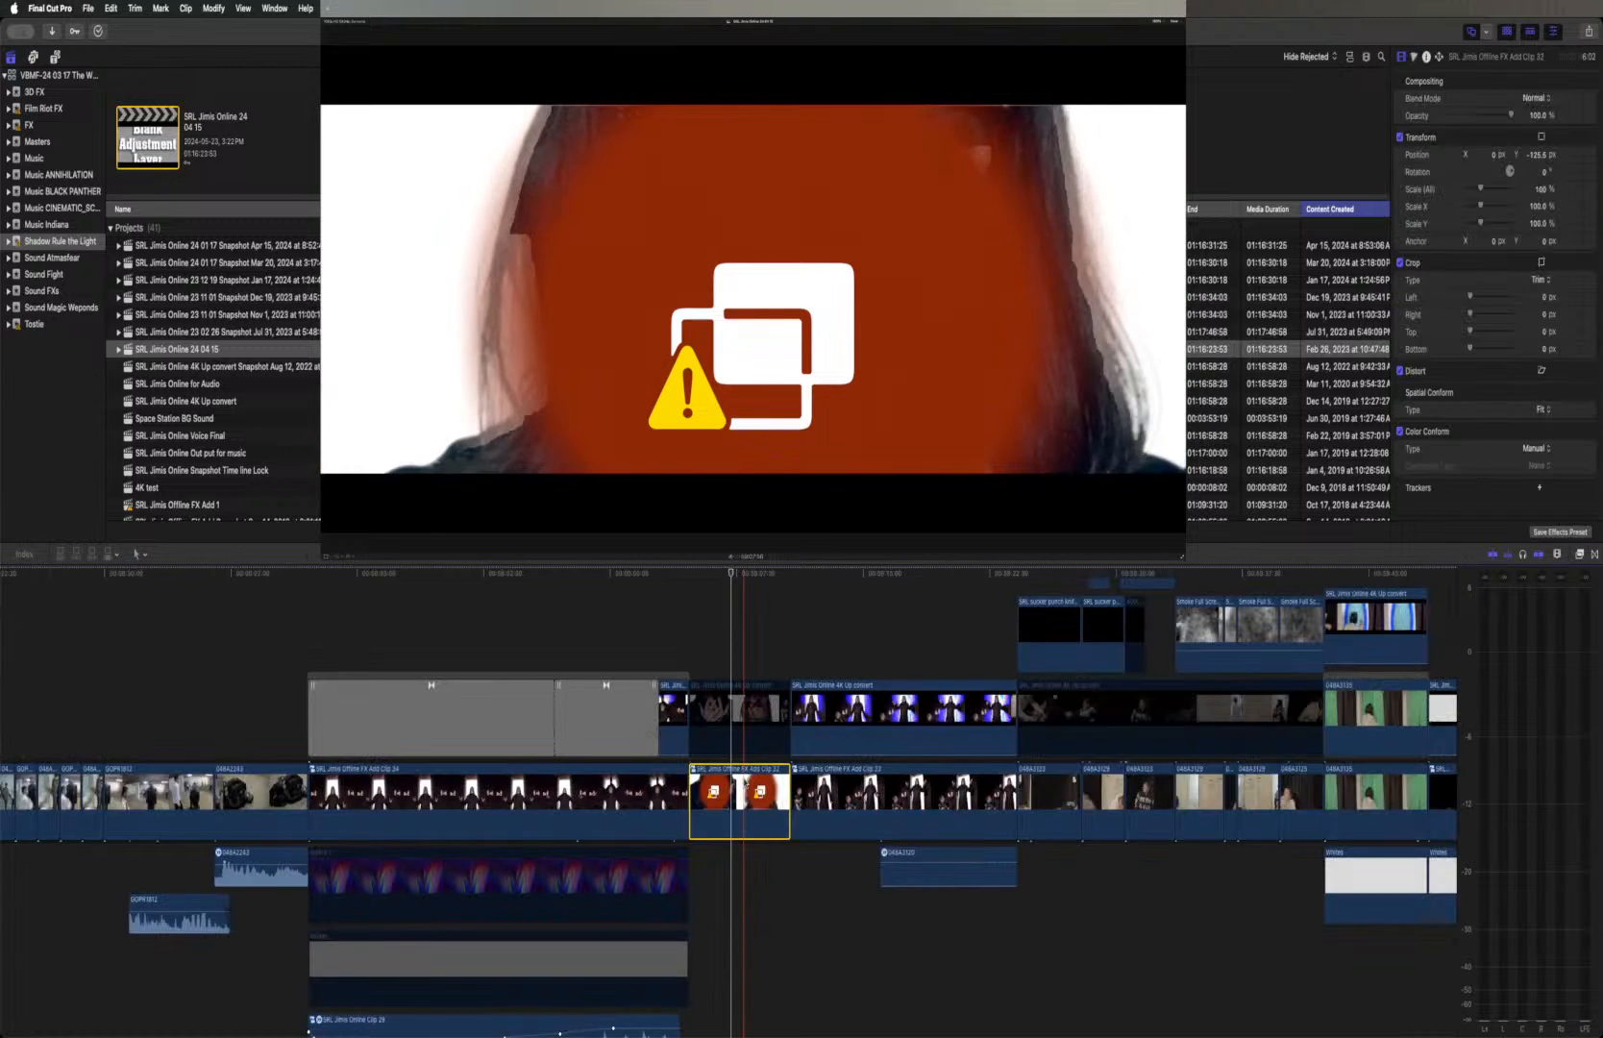
click(740, 735)
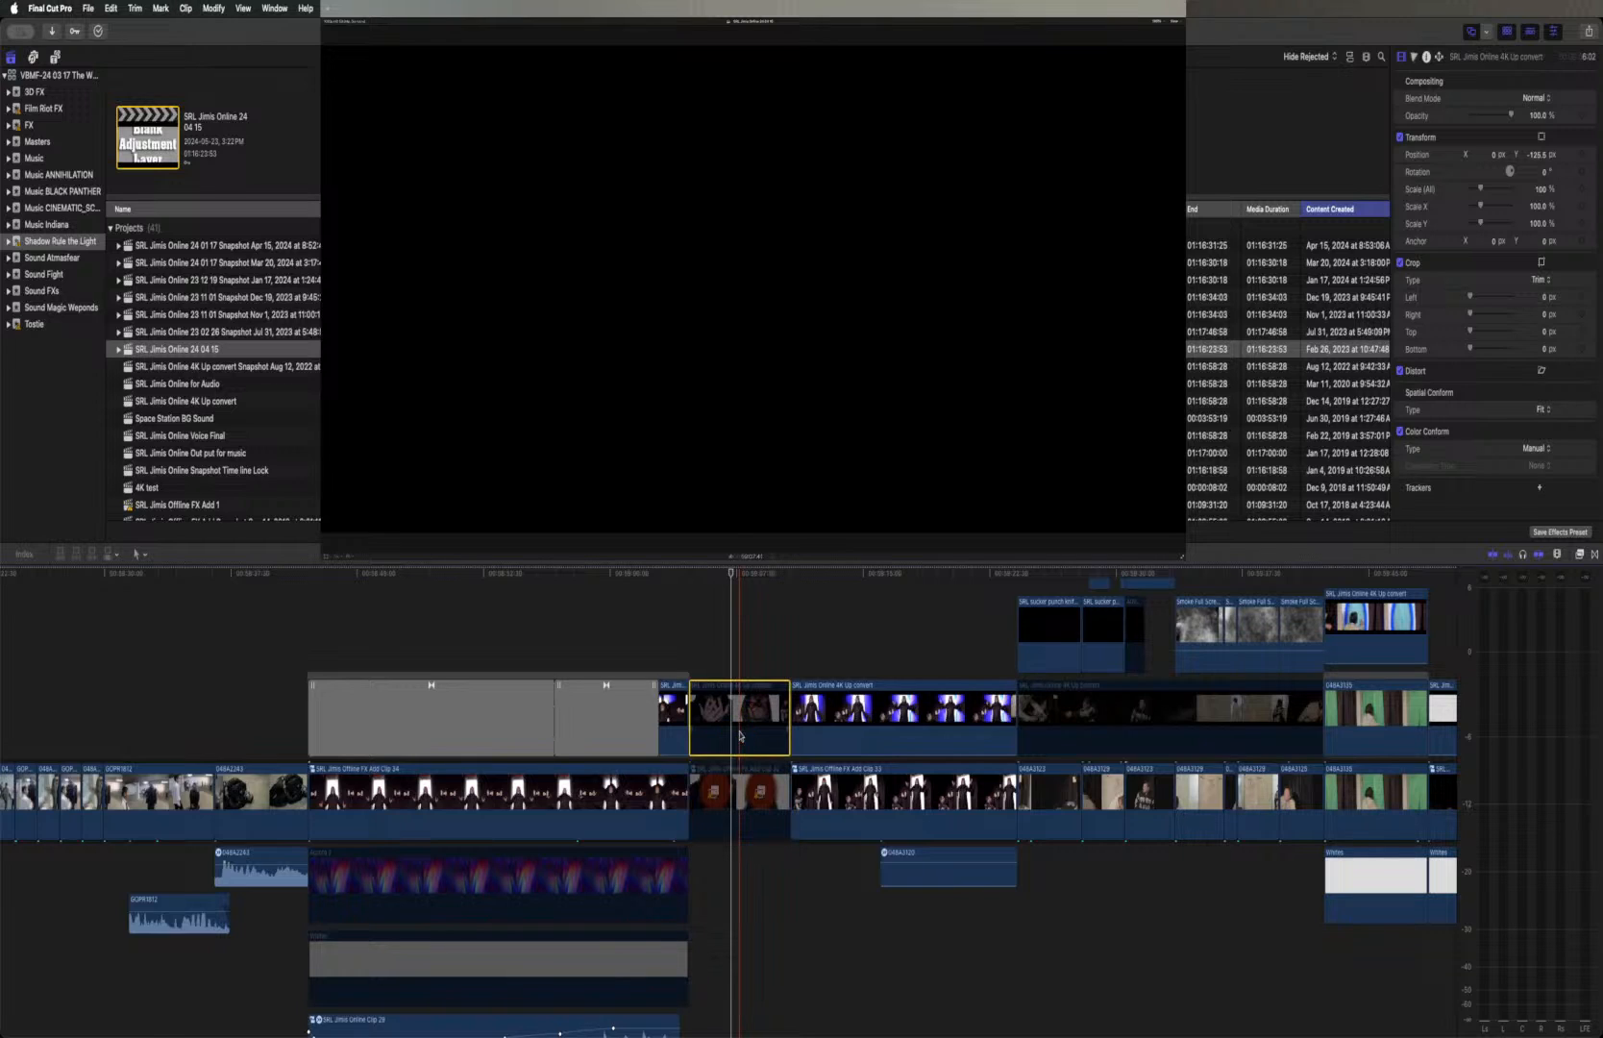
key(v)
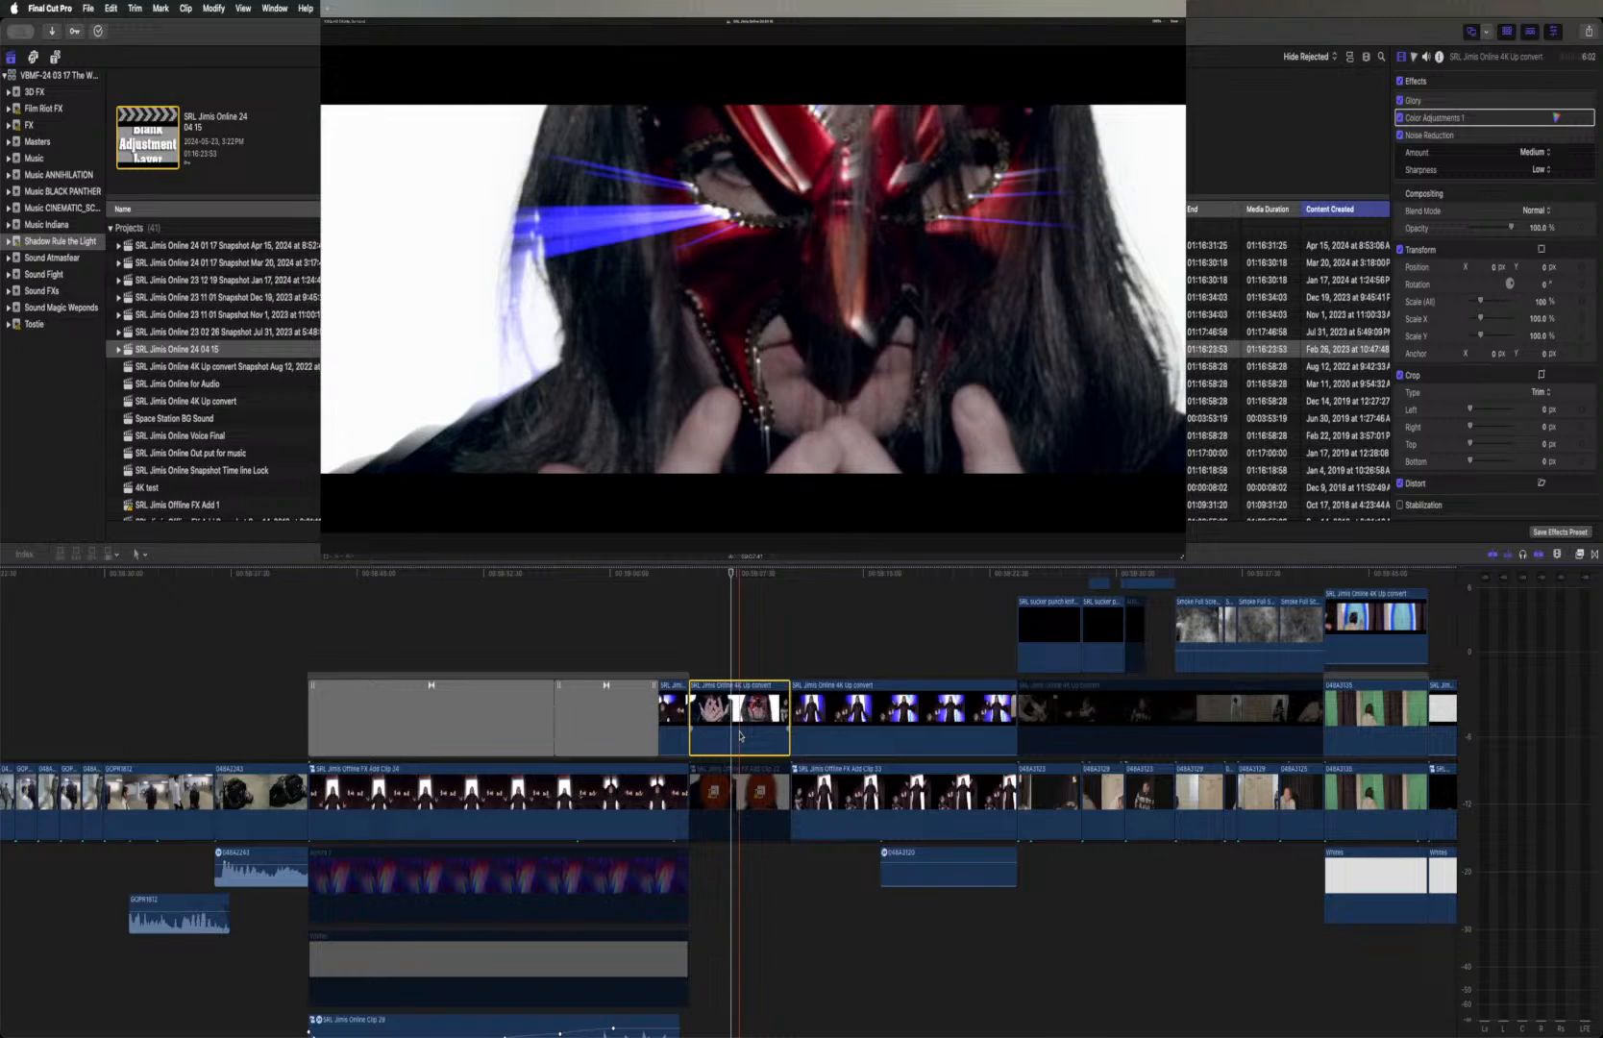
Play the red-masked close-up from its start and toggle its Glory effect, scrubbing through the shot to compare the light rays
click(687, 574)
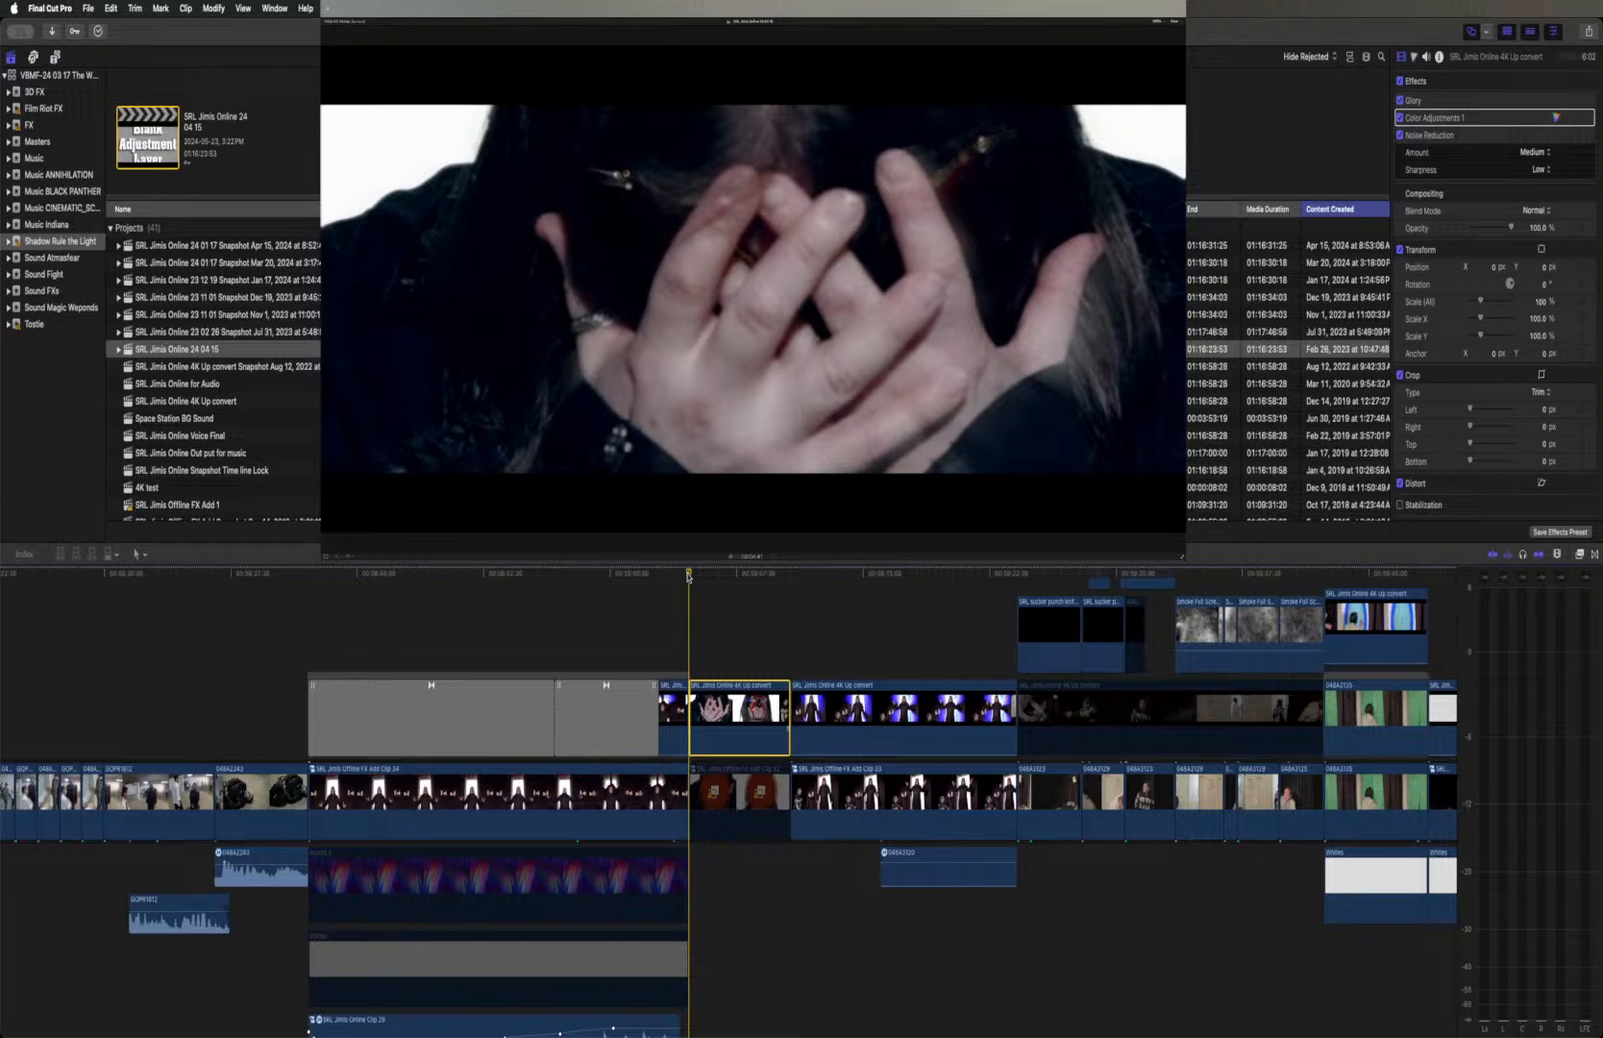
key(space)
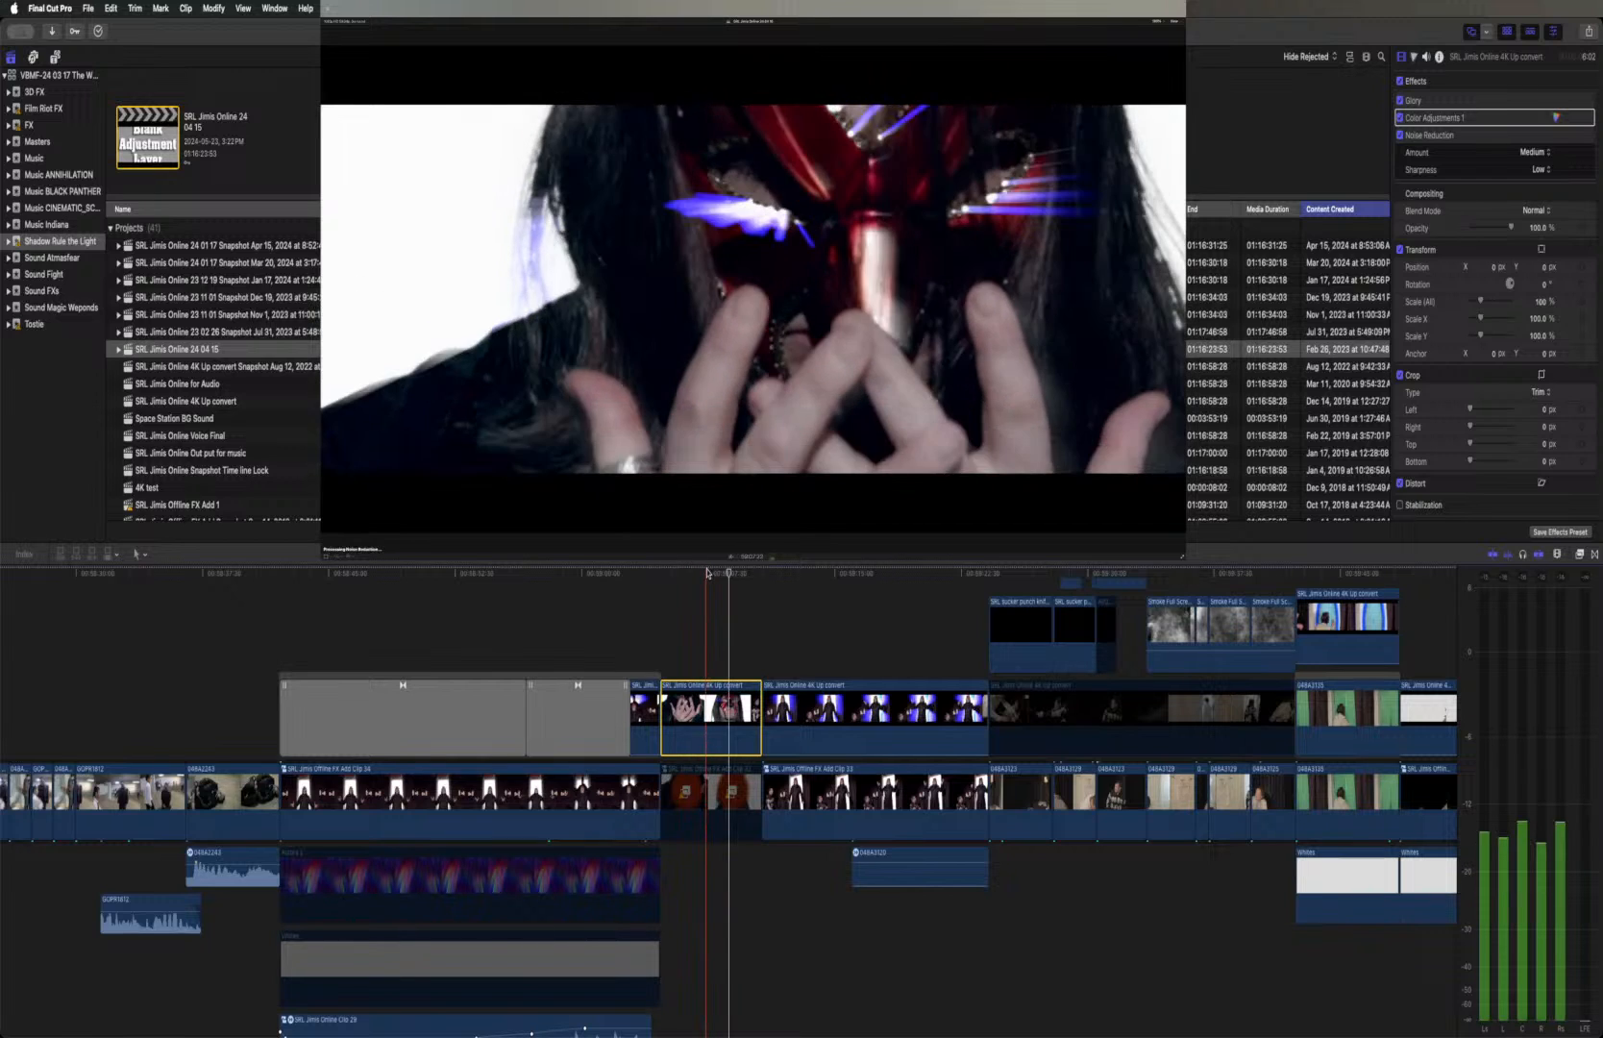
click(1400, 101)
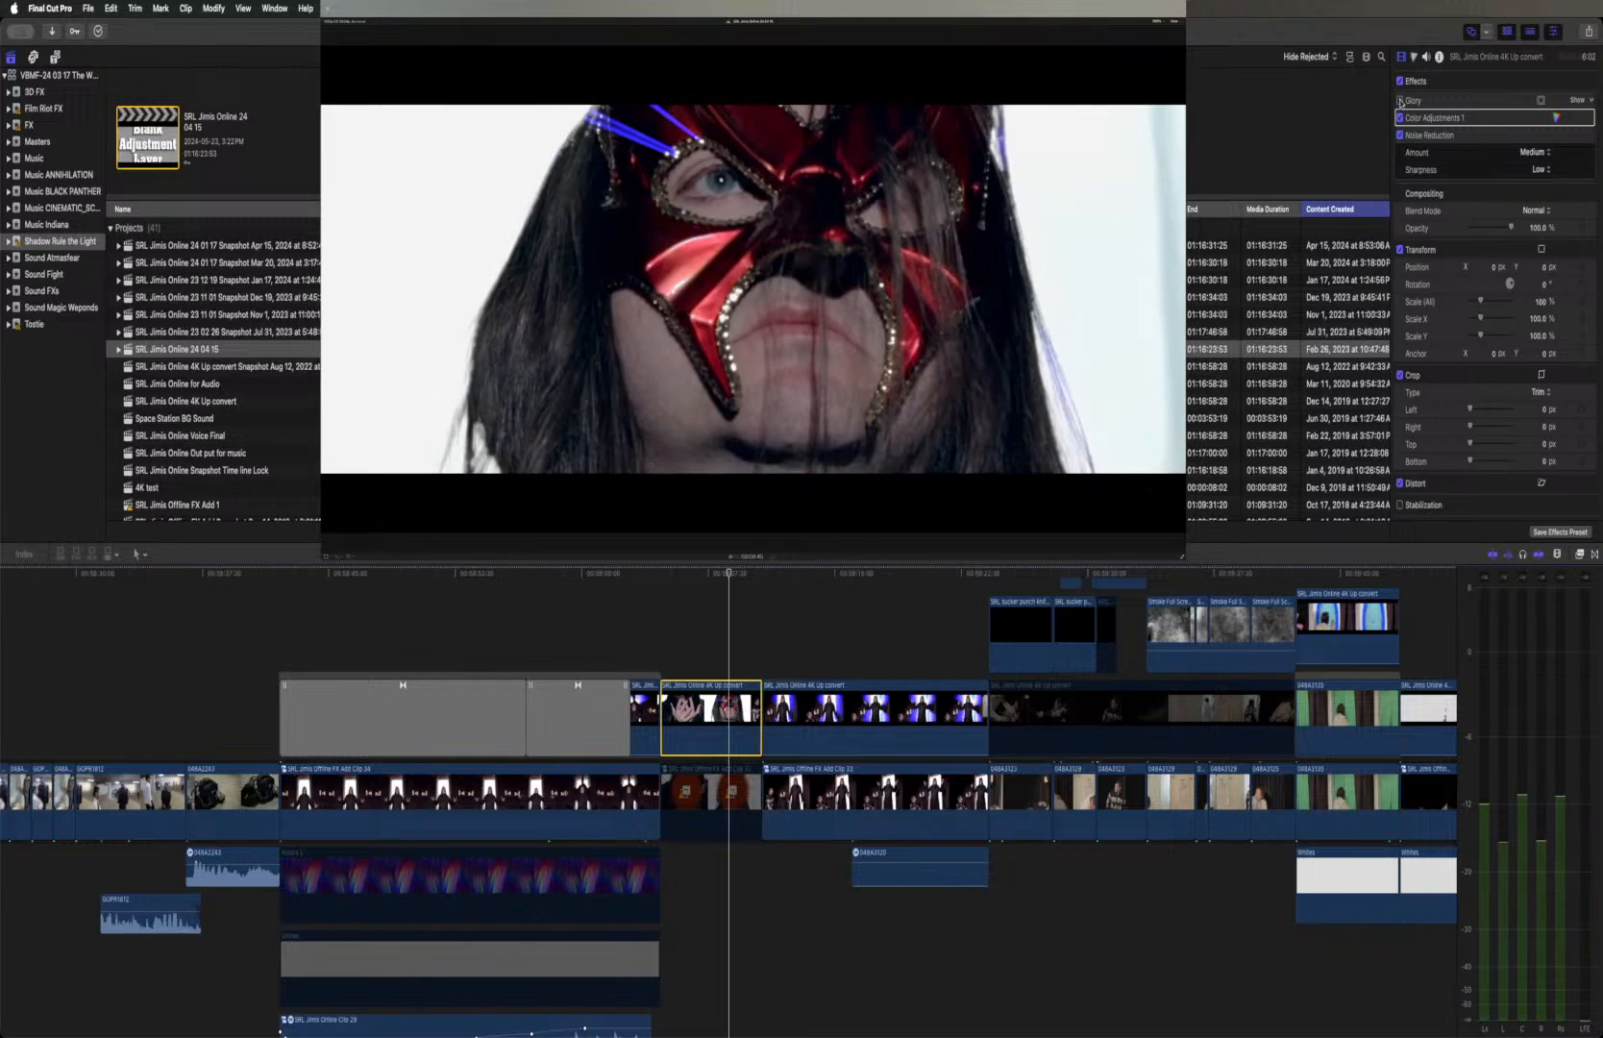
click(1400, 101)
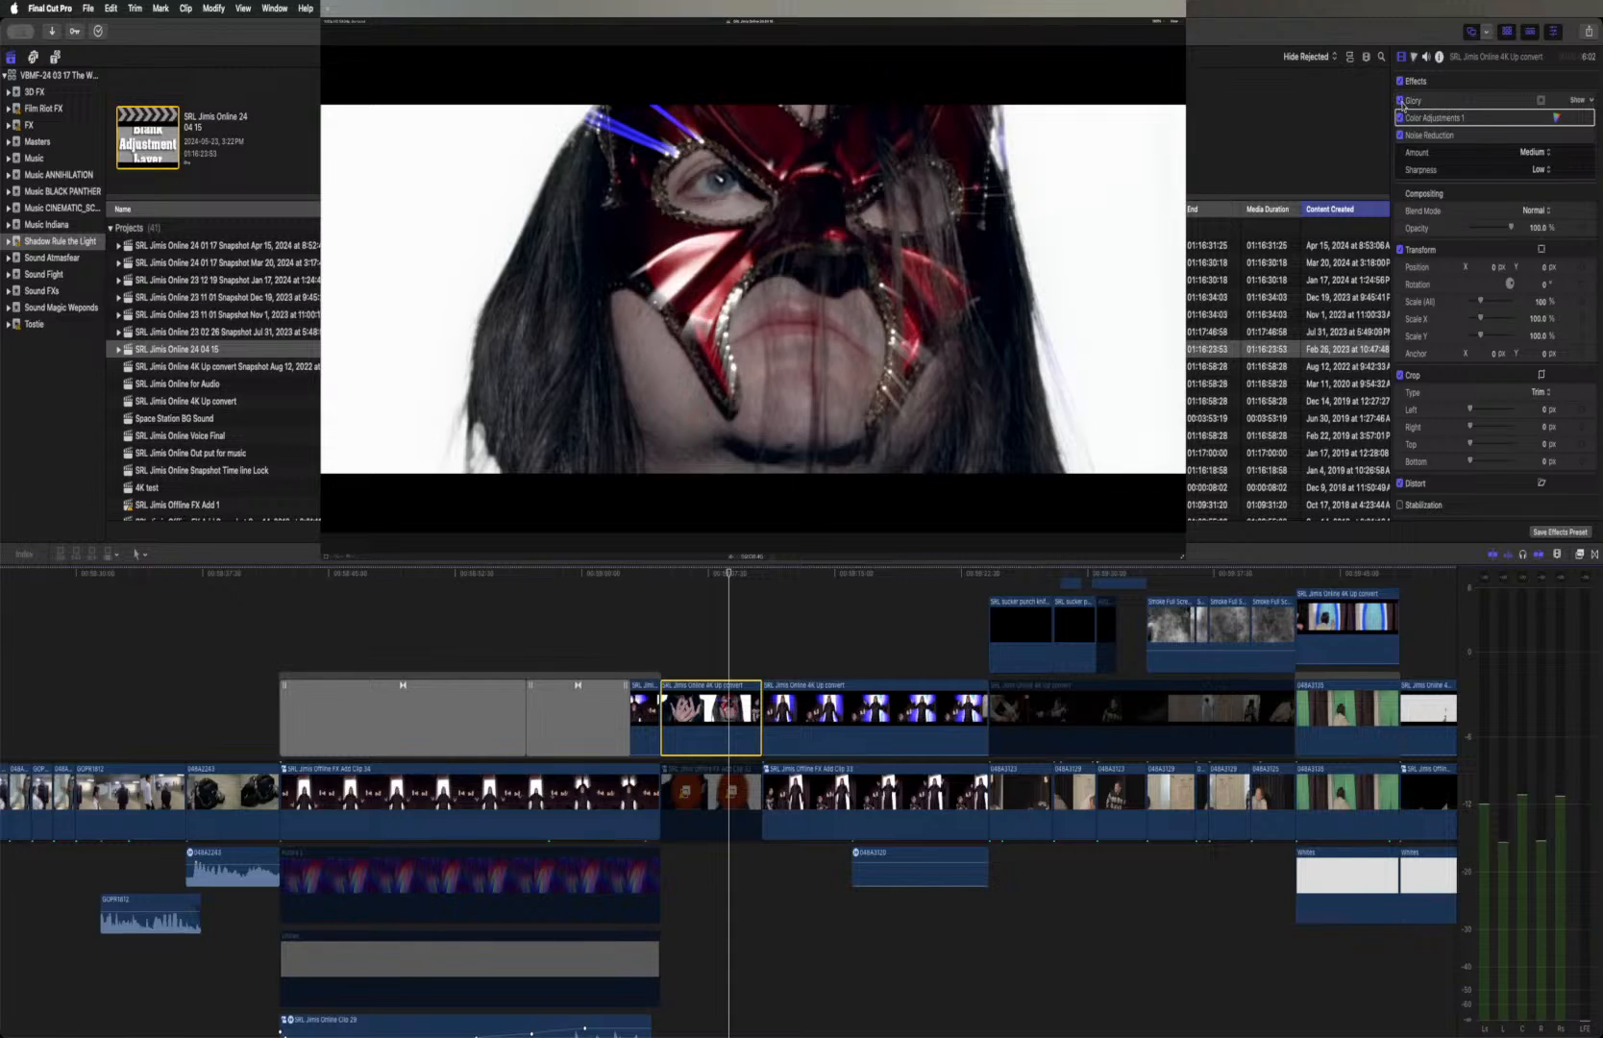
click(1400, 101)
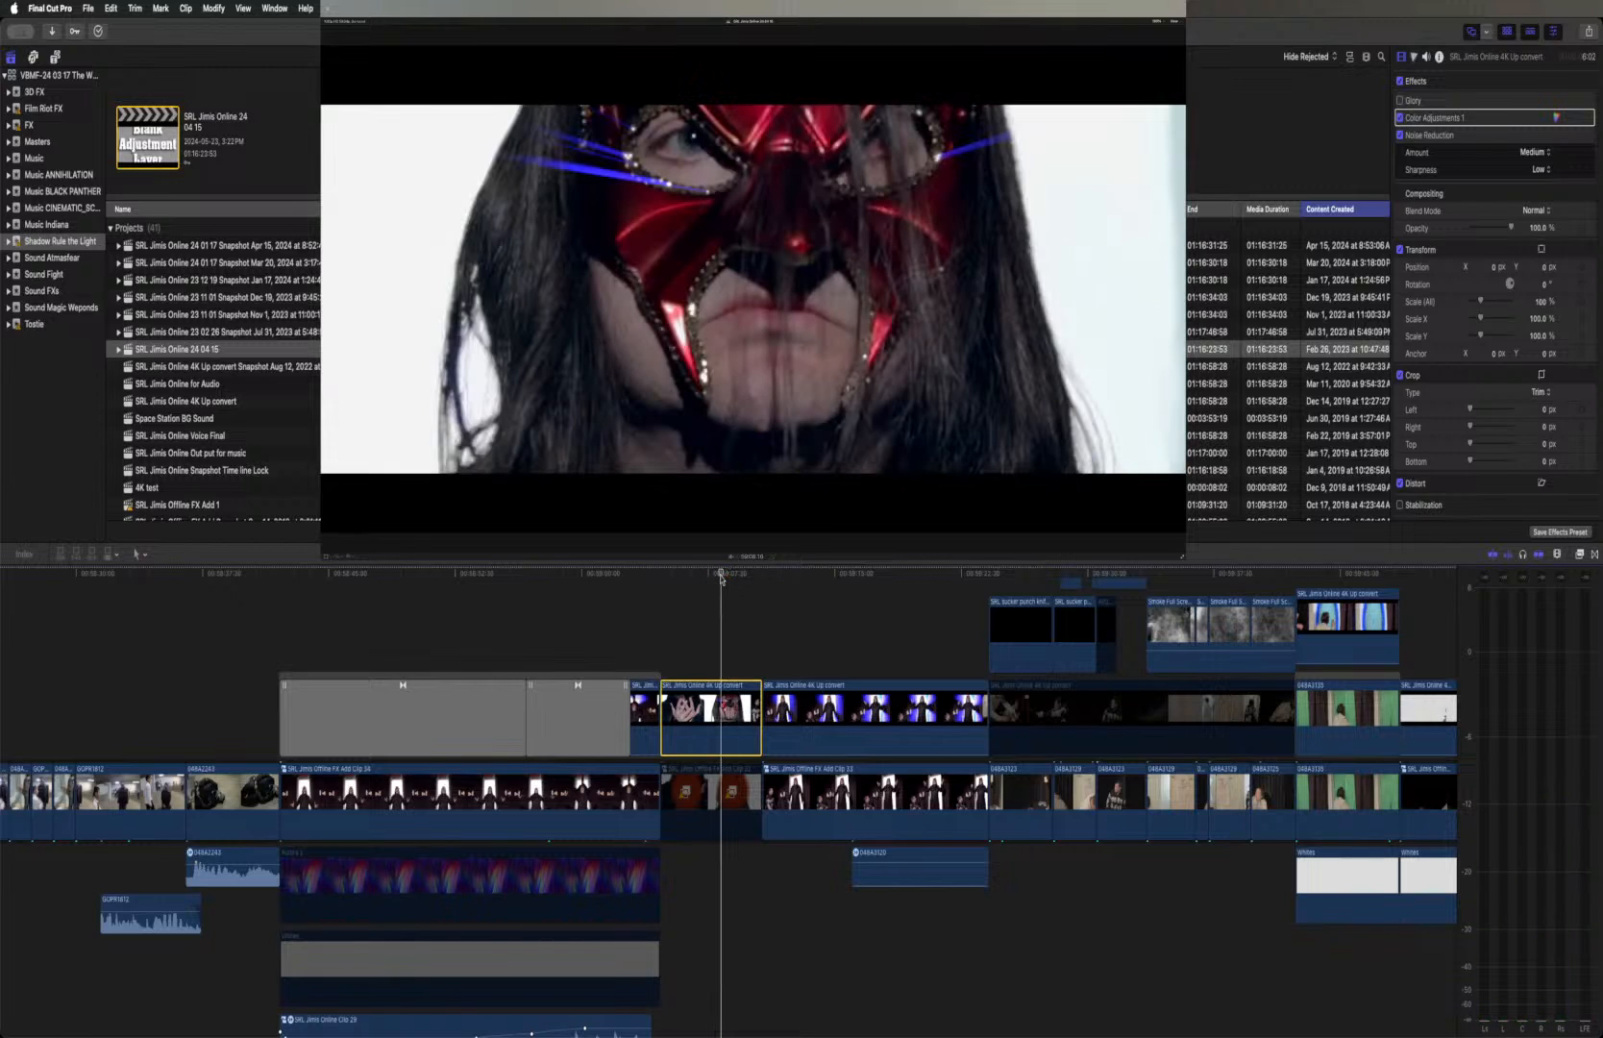
click(710, 573)
drag(710, 576, 718, 579)
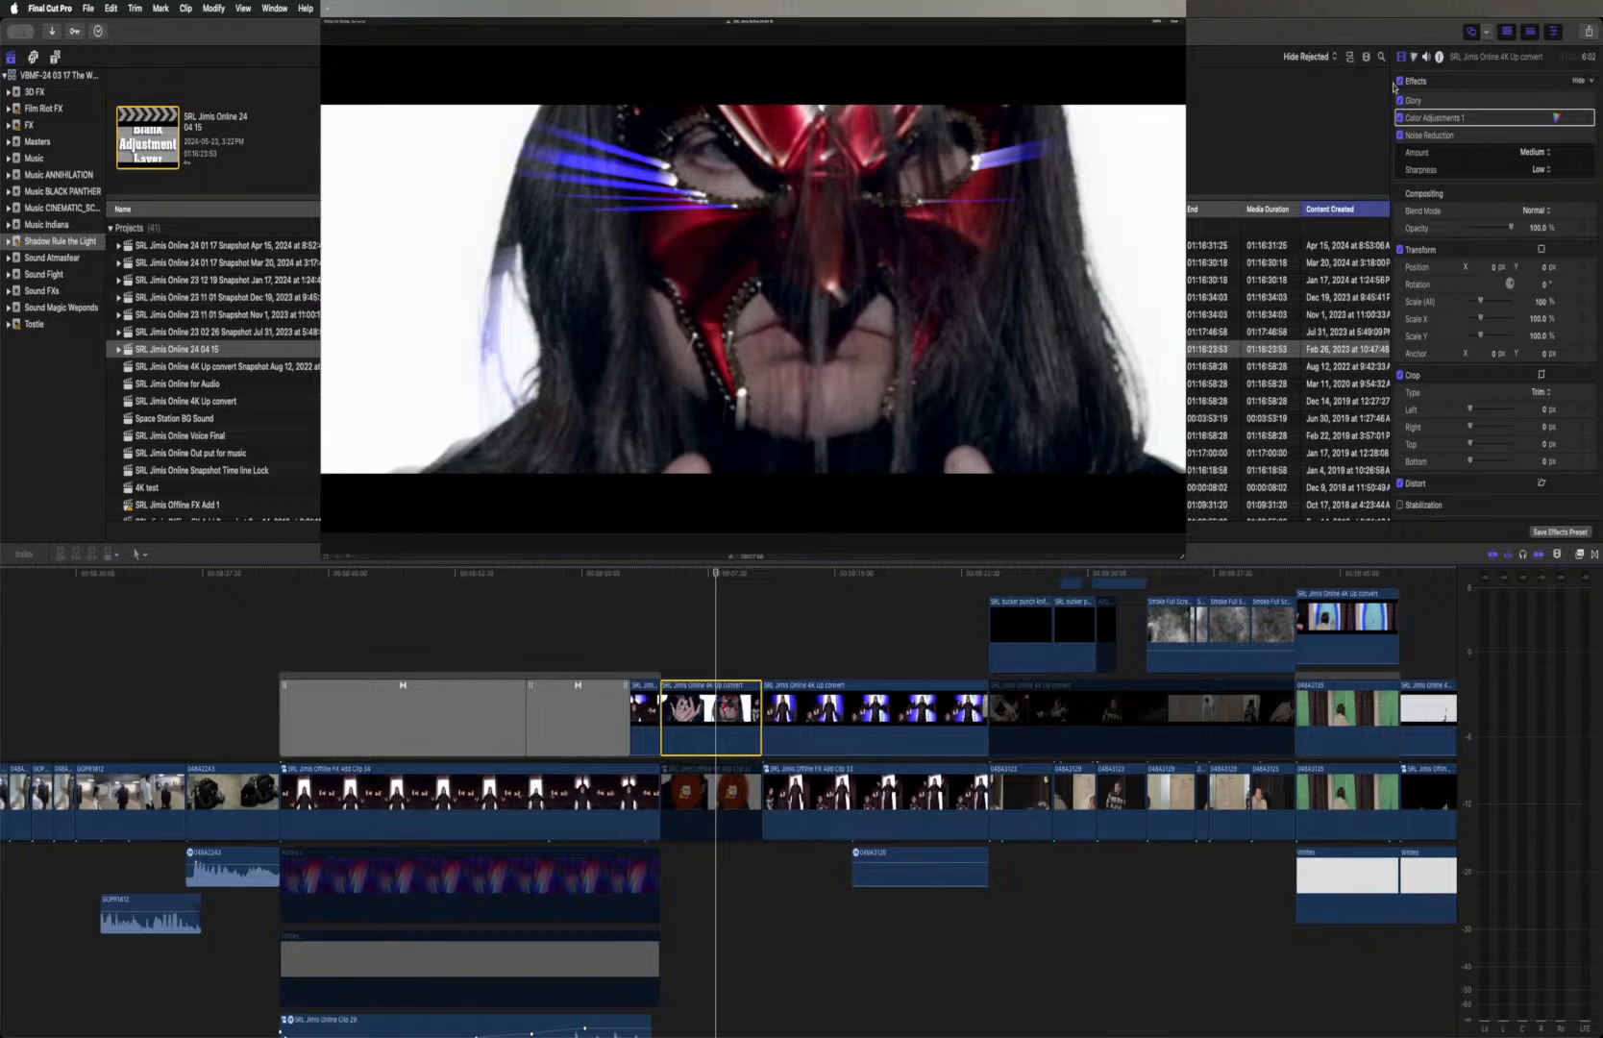
Play the sequence from just before the masked close-up through to the candlelit shot of the figure with outstretched arms
click(652, 572)
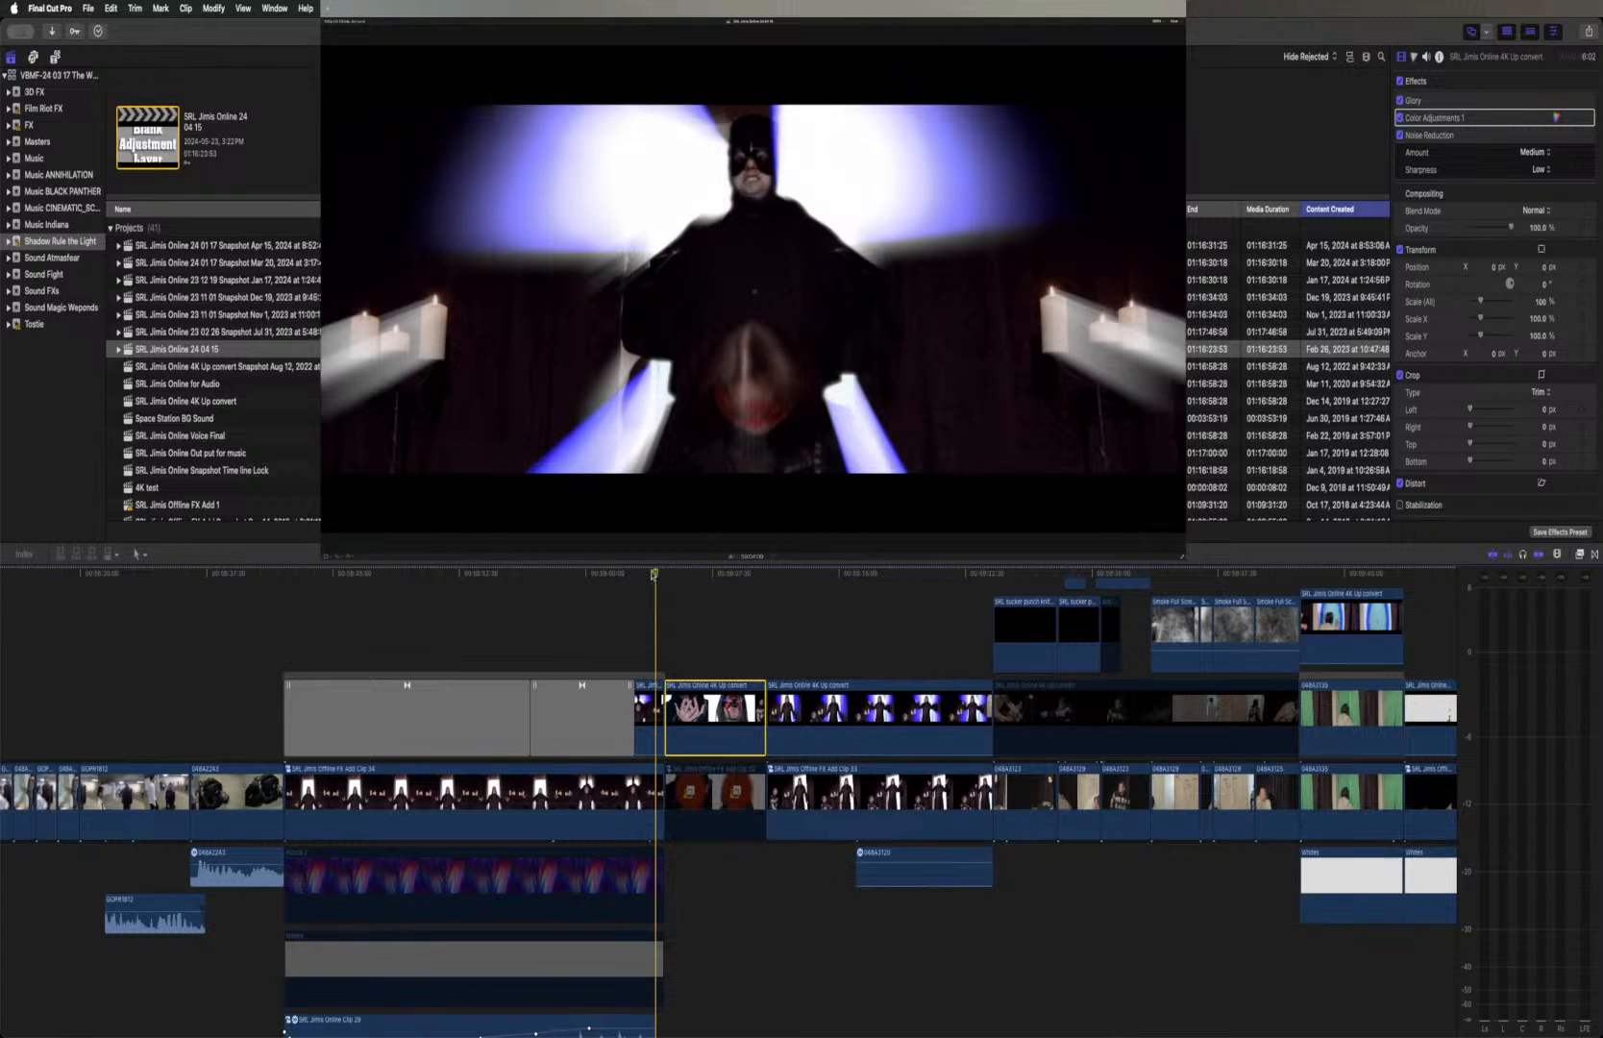
key(super+equal)
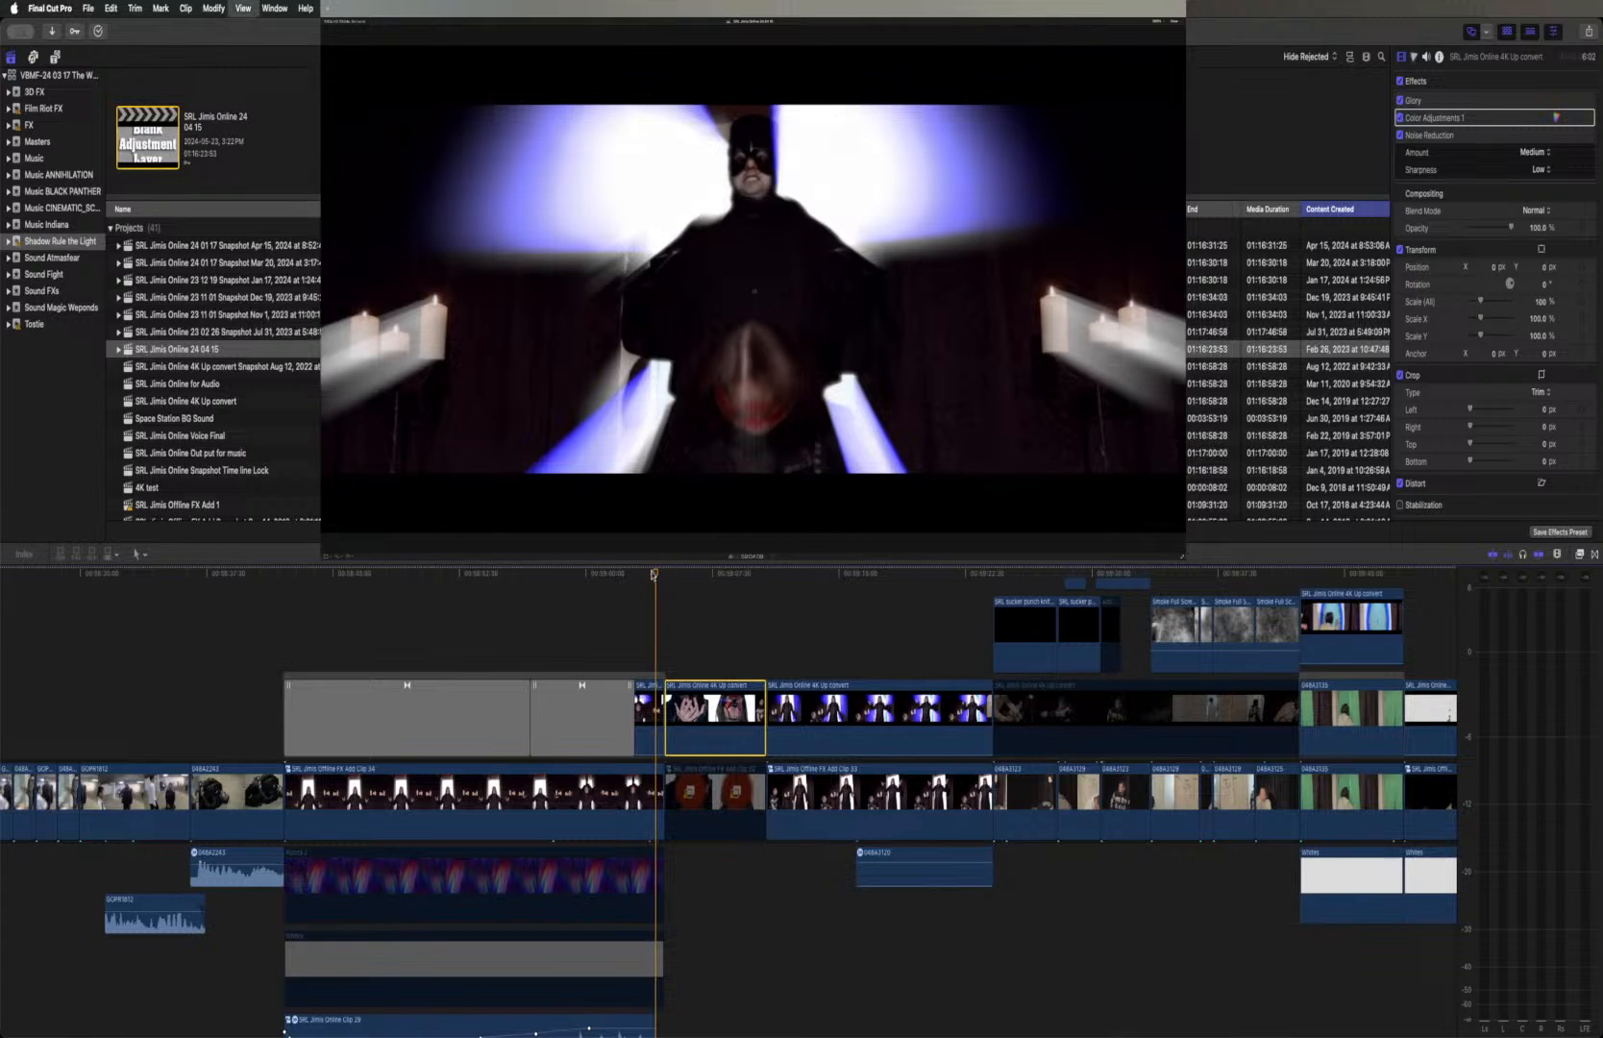
key(space)
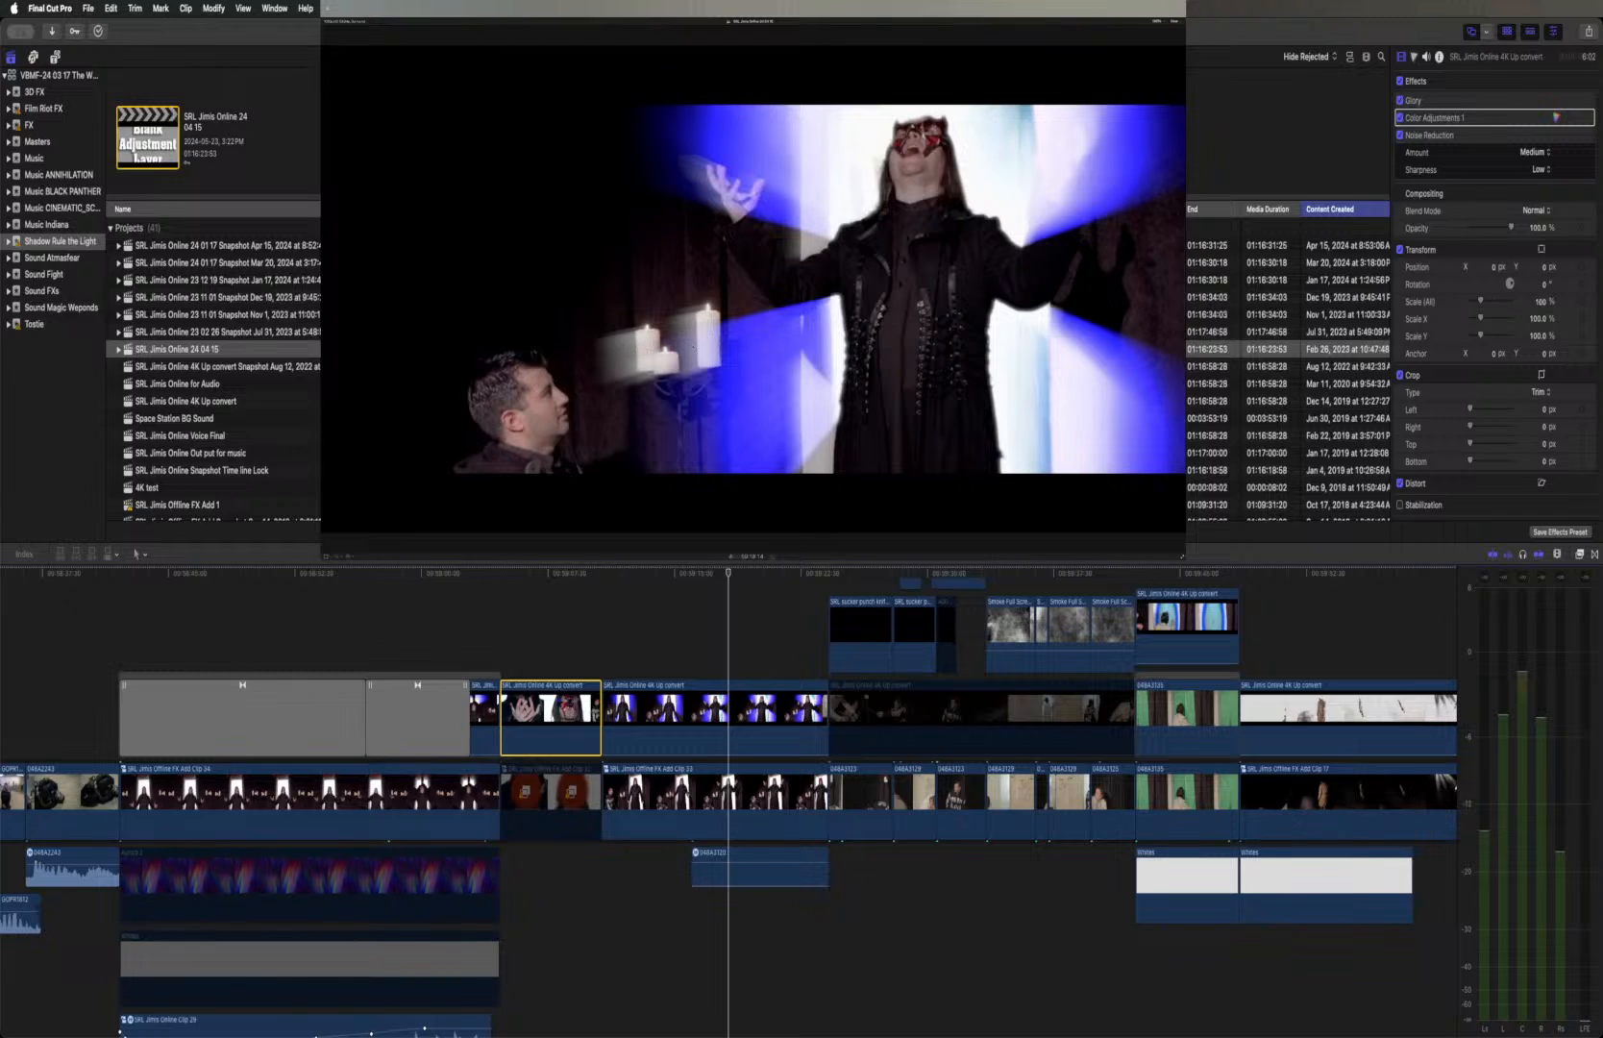
Apply a Draw Mask effect from the Masks and Keying category to the SRL Jimis Online 4K Up convert clip at the playhead
click(1497, 102)
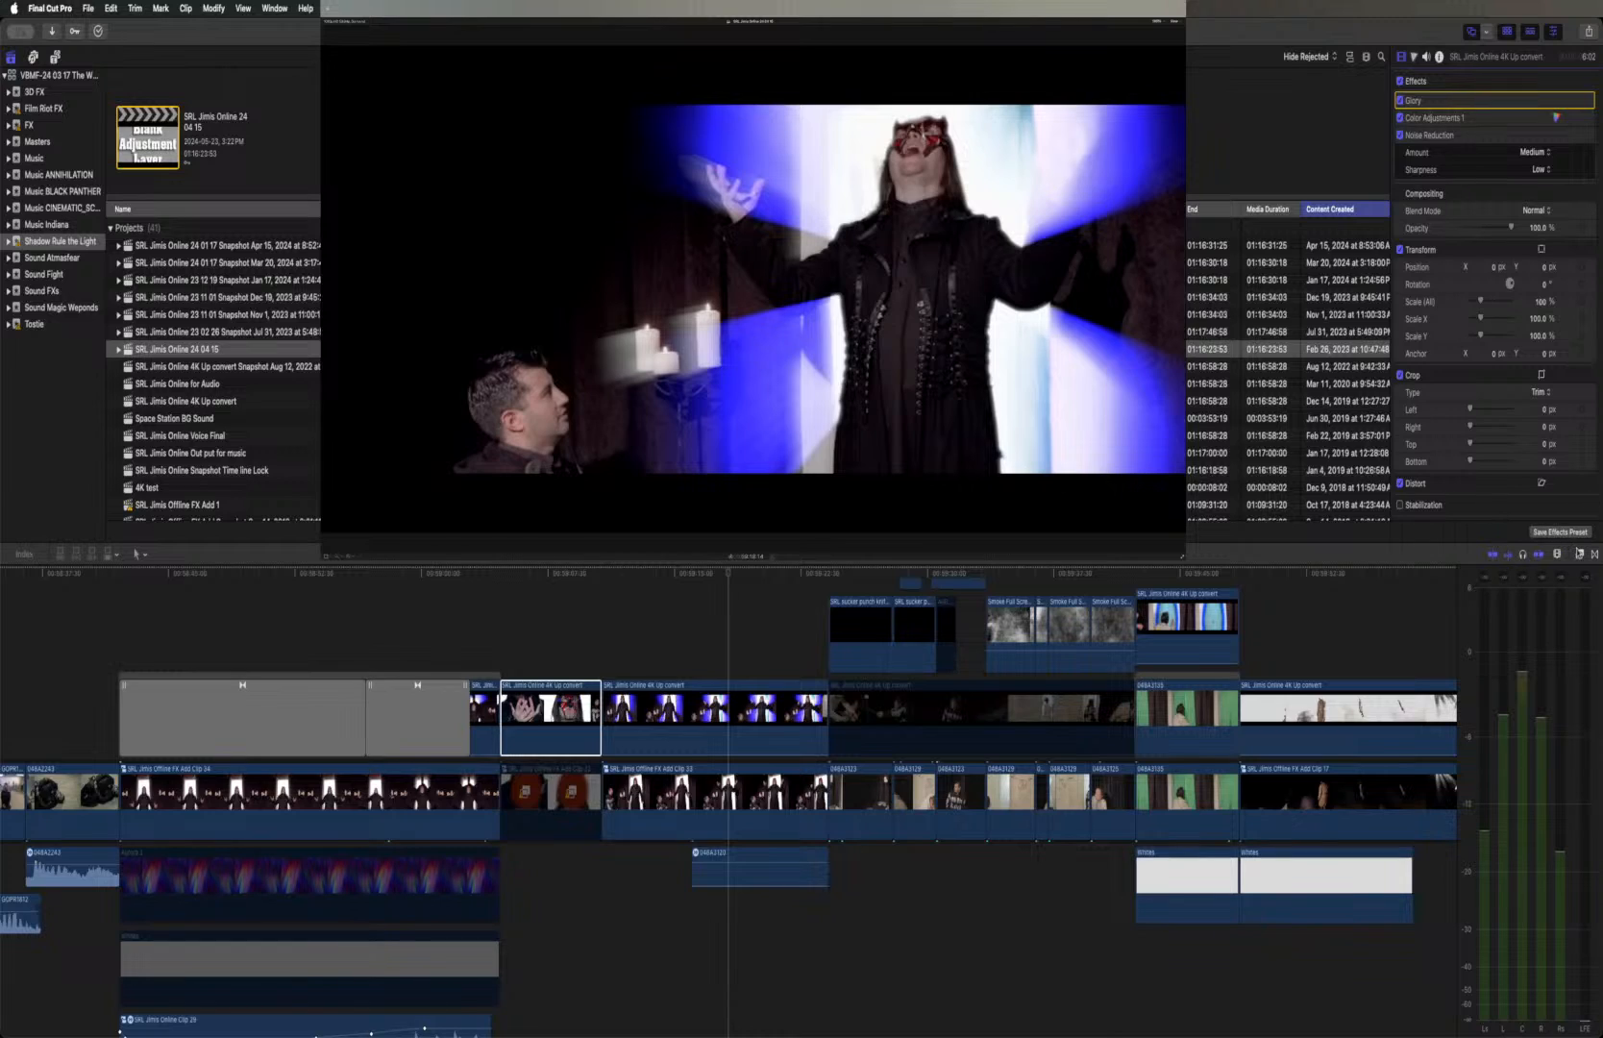
click(1580, 554)
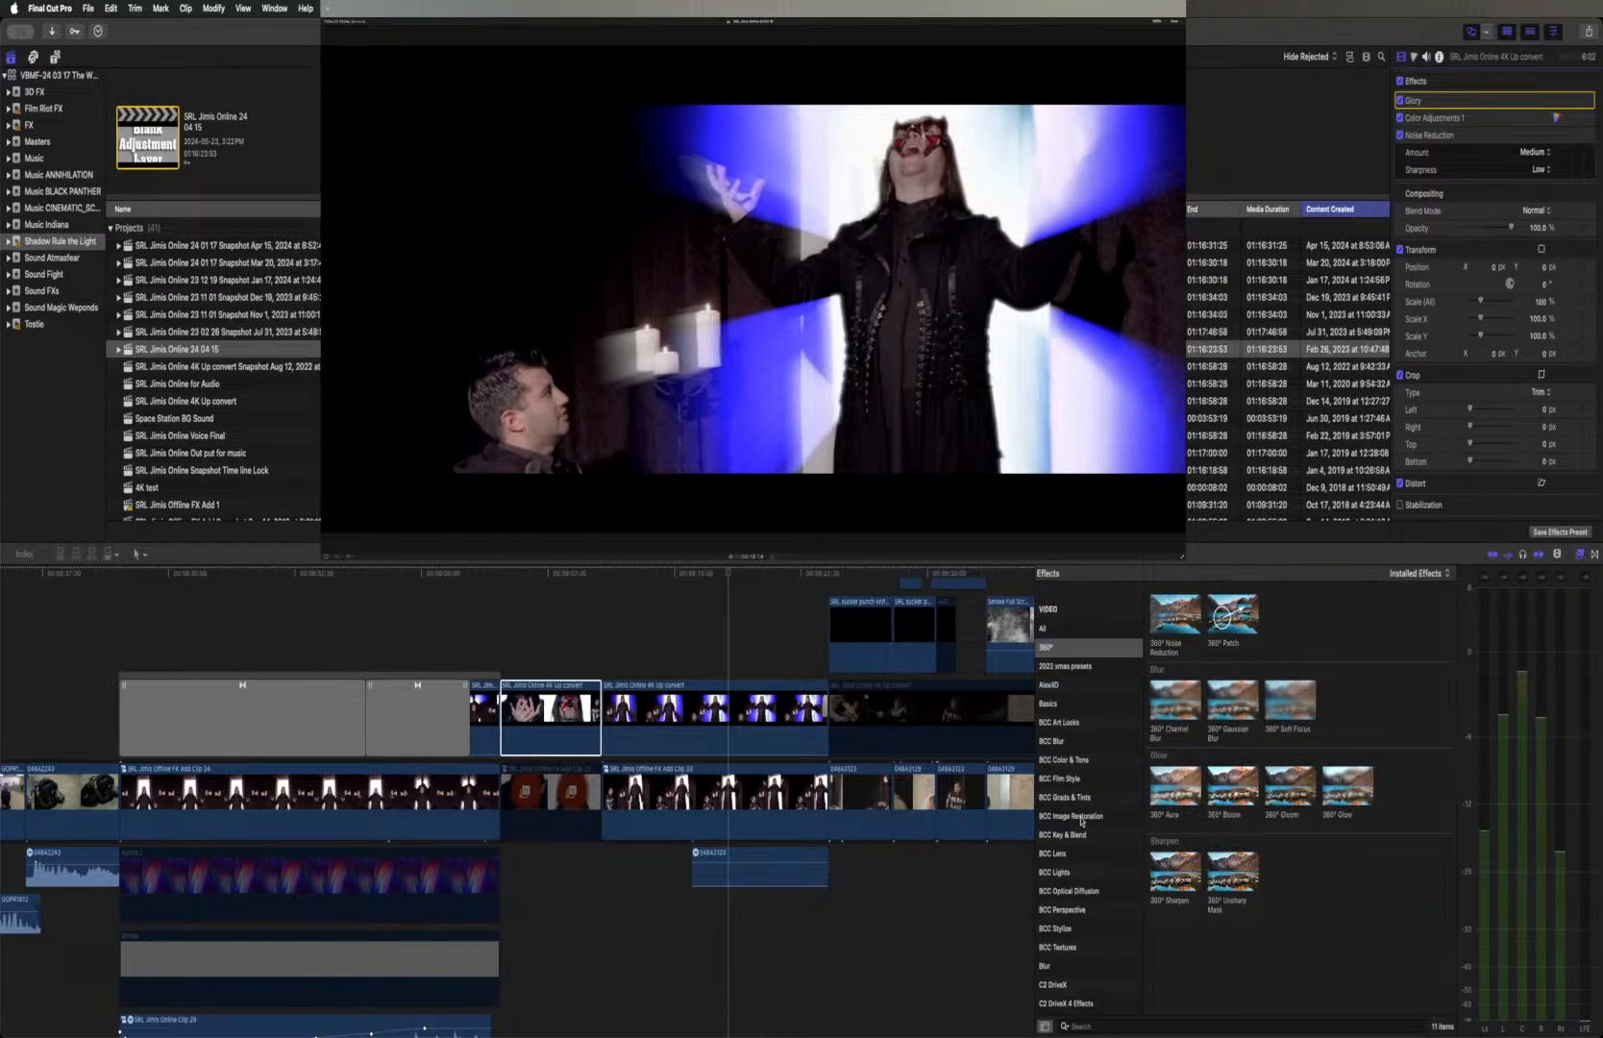
scroll(1081, 820, down, 5)
scroll(1081, 820, down, 4)
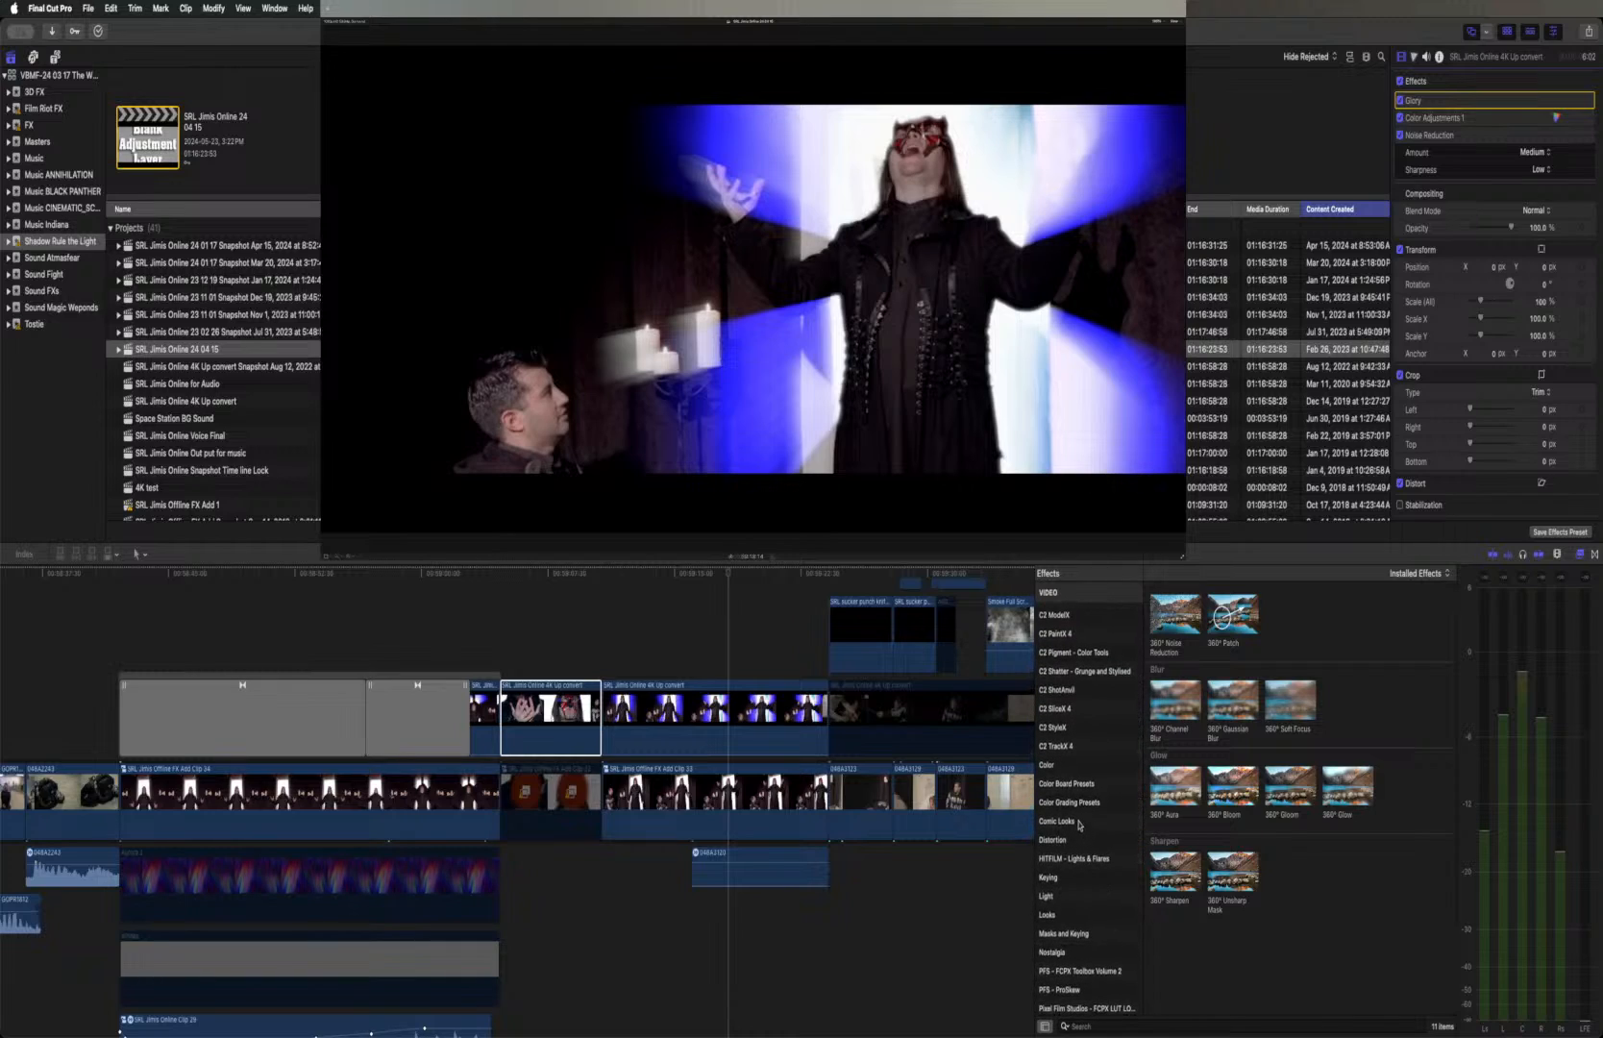
scroll(1078, 855, down, 1)
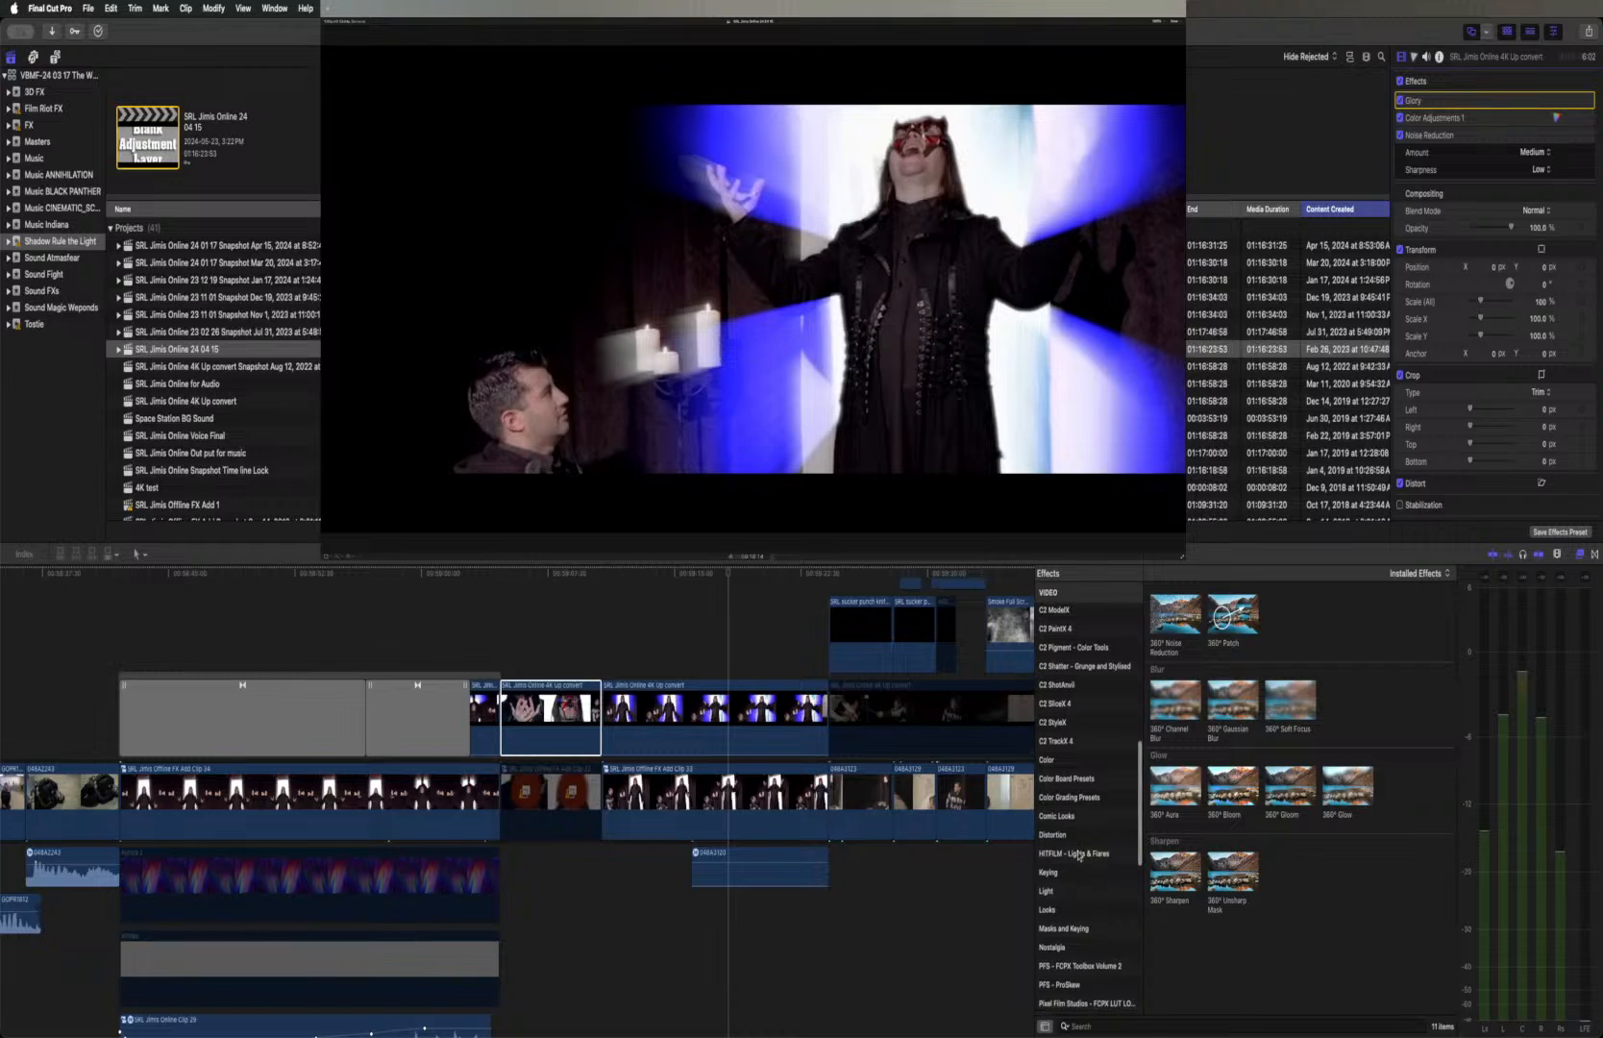
scroll(1078, 854, down, 1)
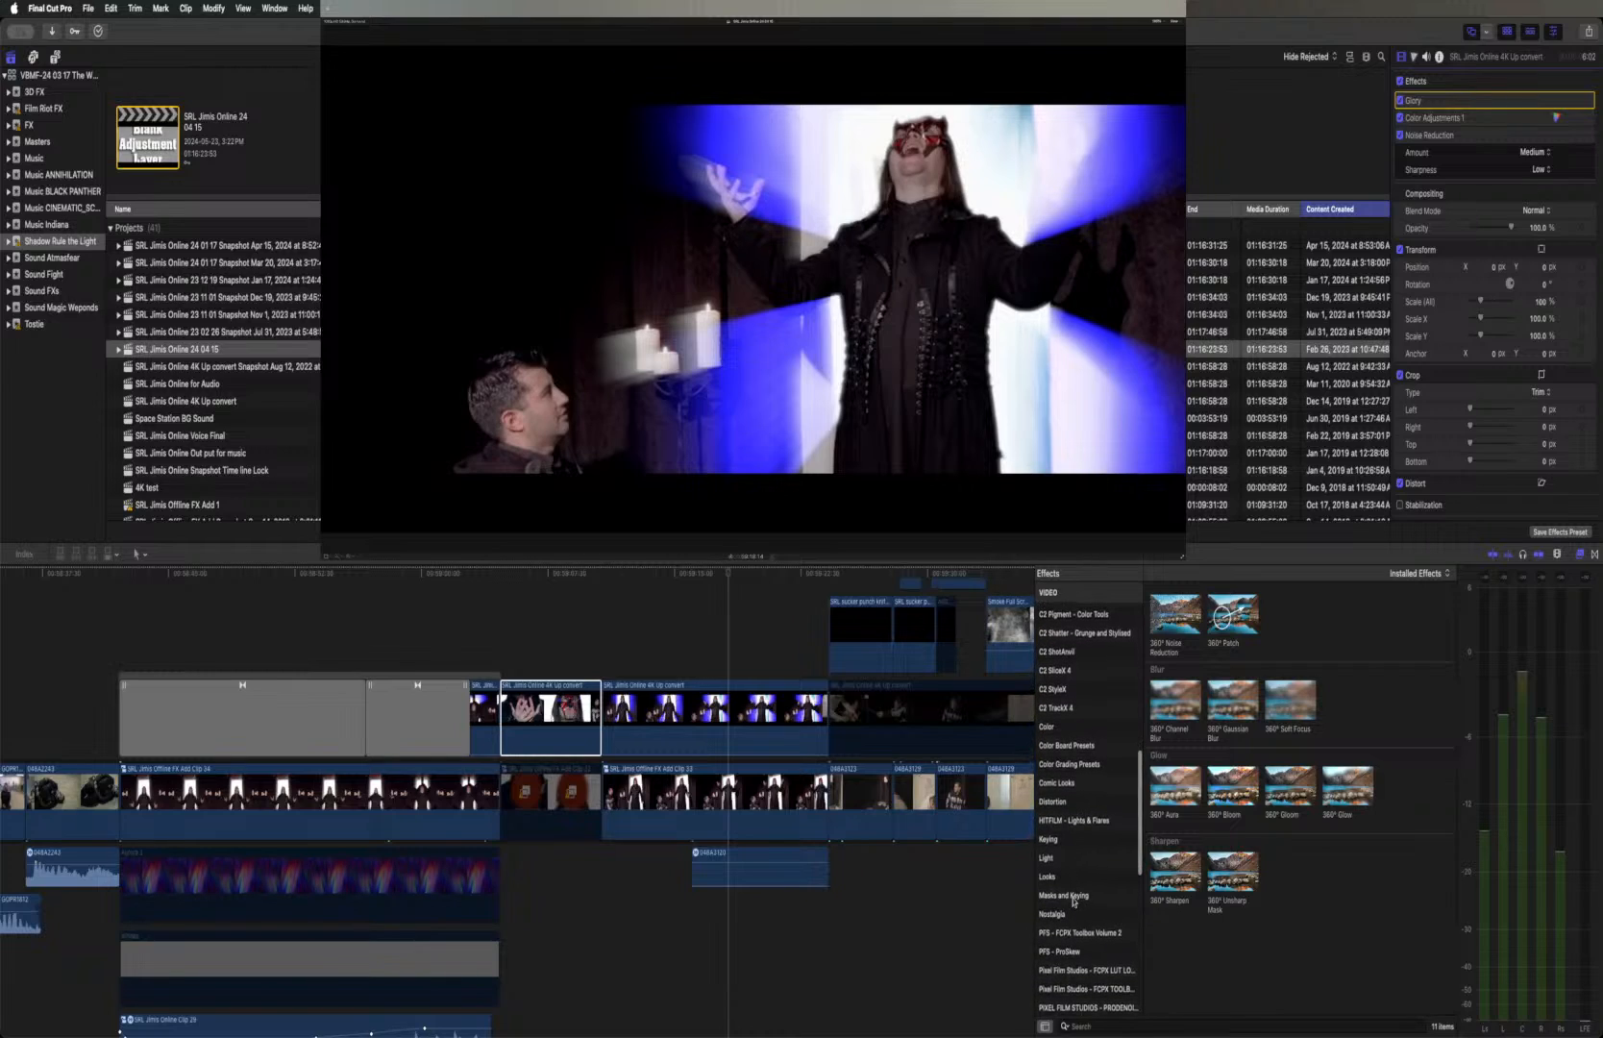
click(1074, 897)
drag(1232, 615, 755, 727)
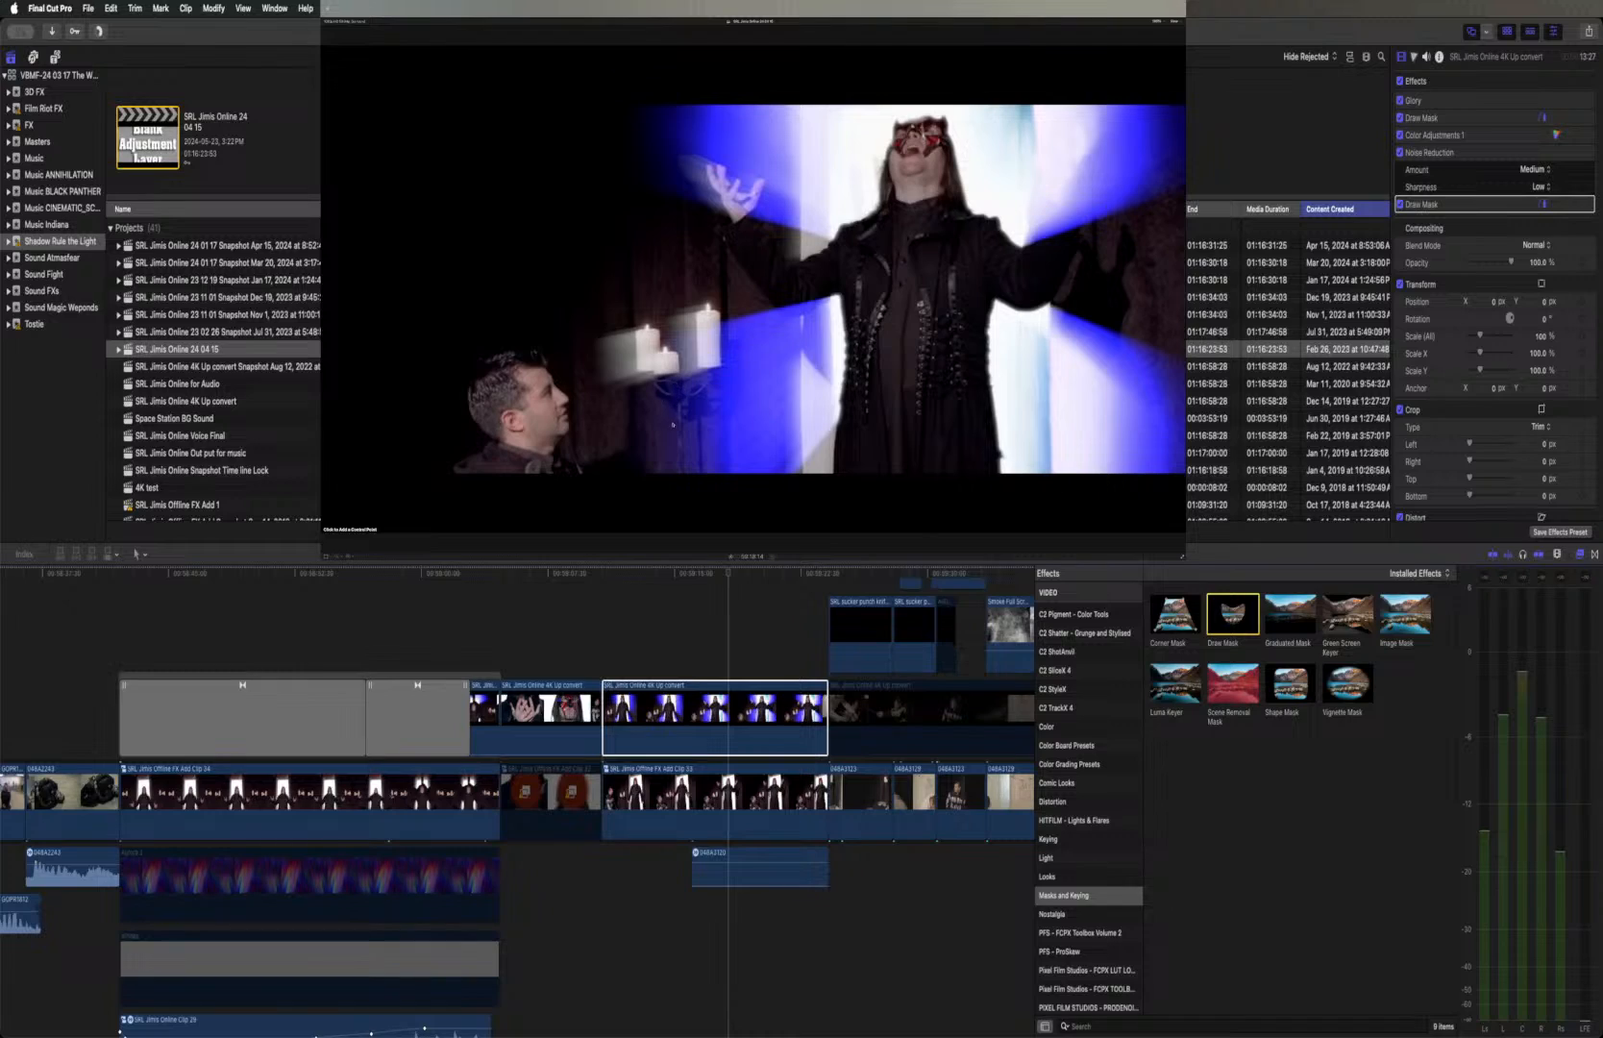
Draw a closed mask around the masked figure and blue light rays, zooming the viewer out to place points beyond the frame
click(688, 496)
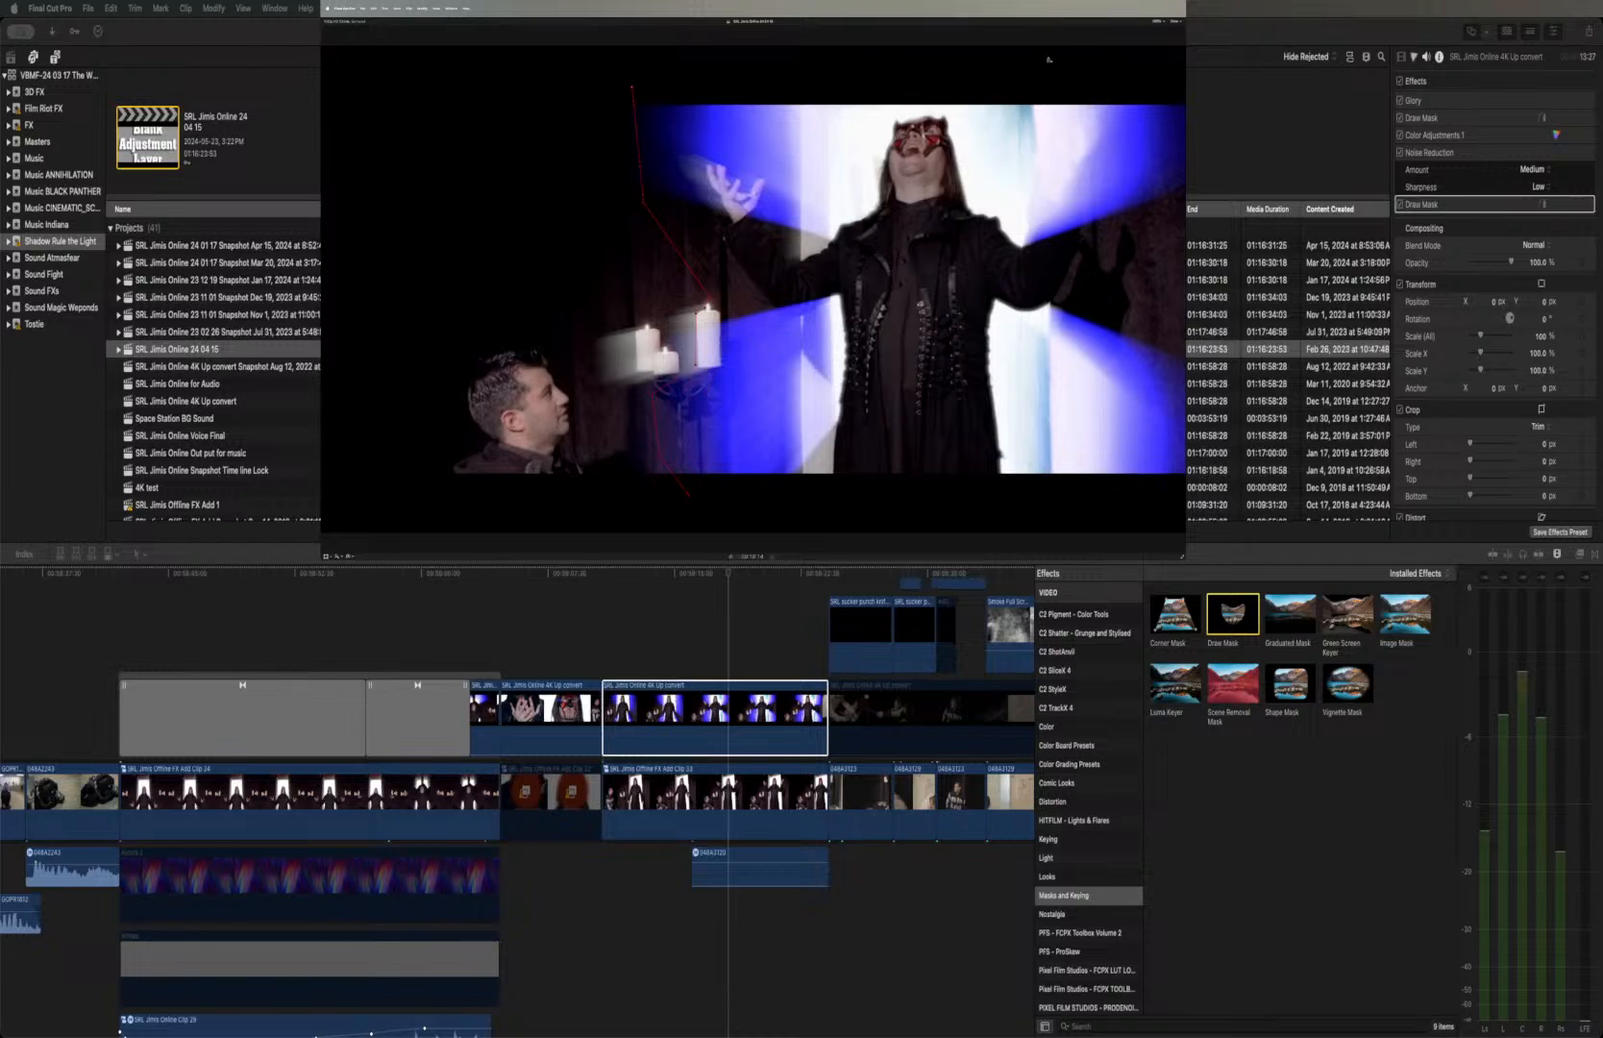
click(1155, 21)
click(1158, 48)
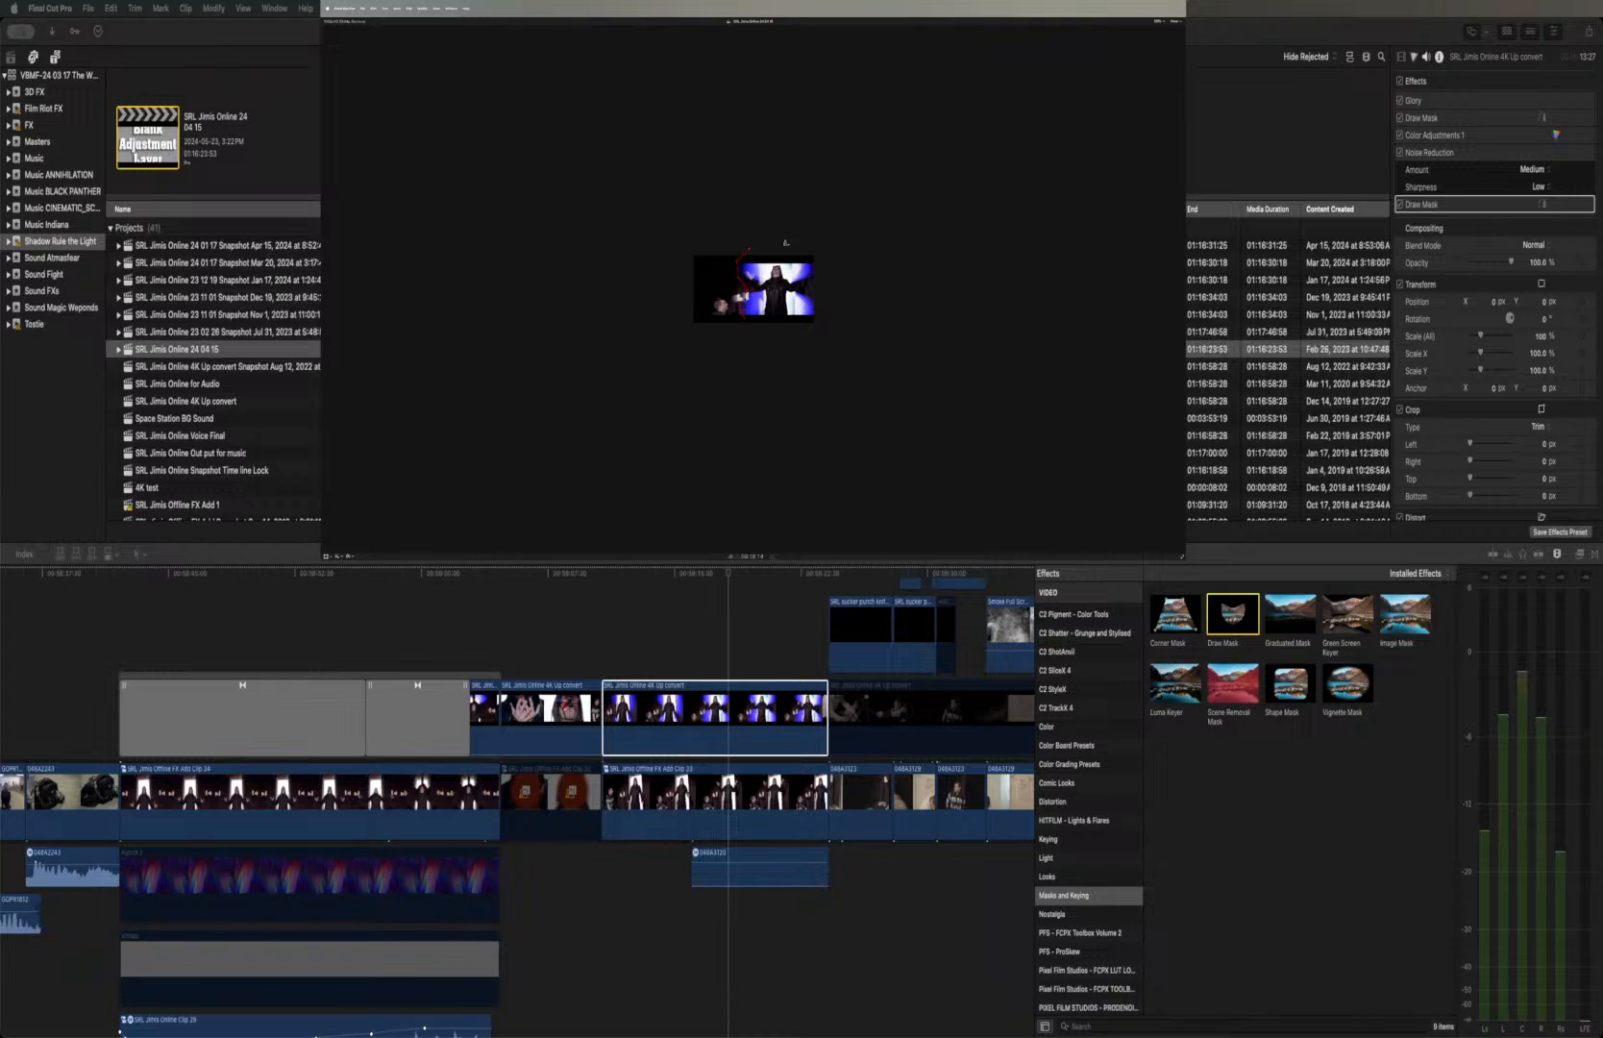
click(833, 289)
click(746, 320)
click(1158, 22)
click(1161, 27)
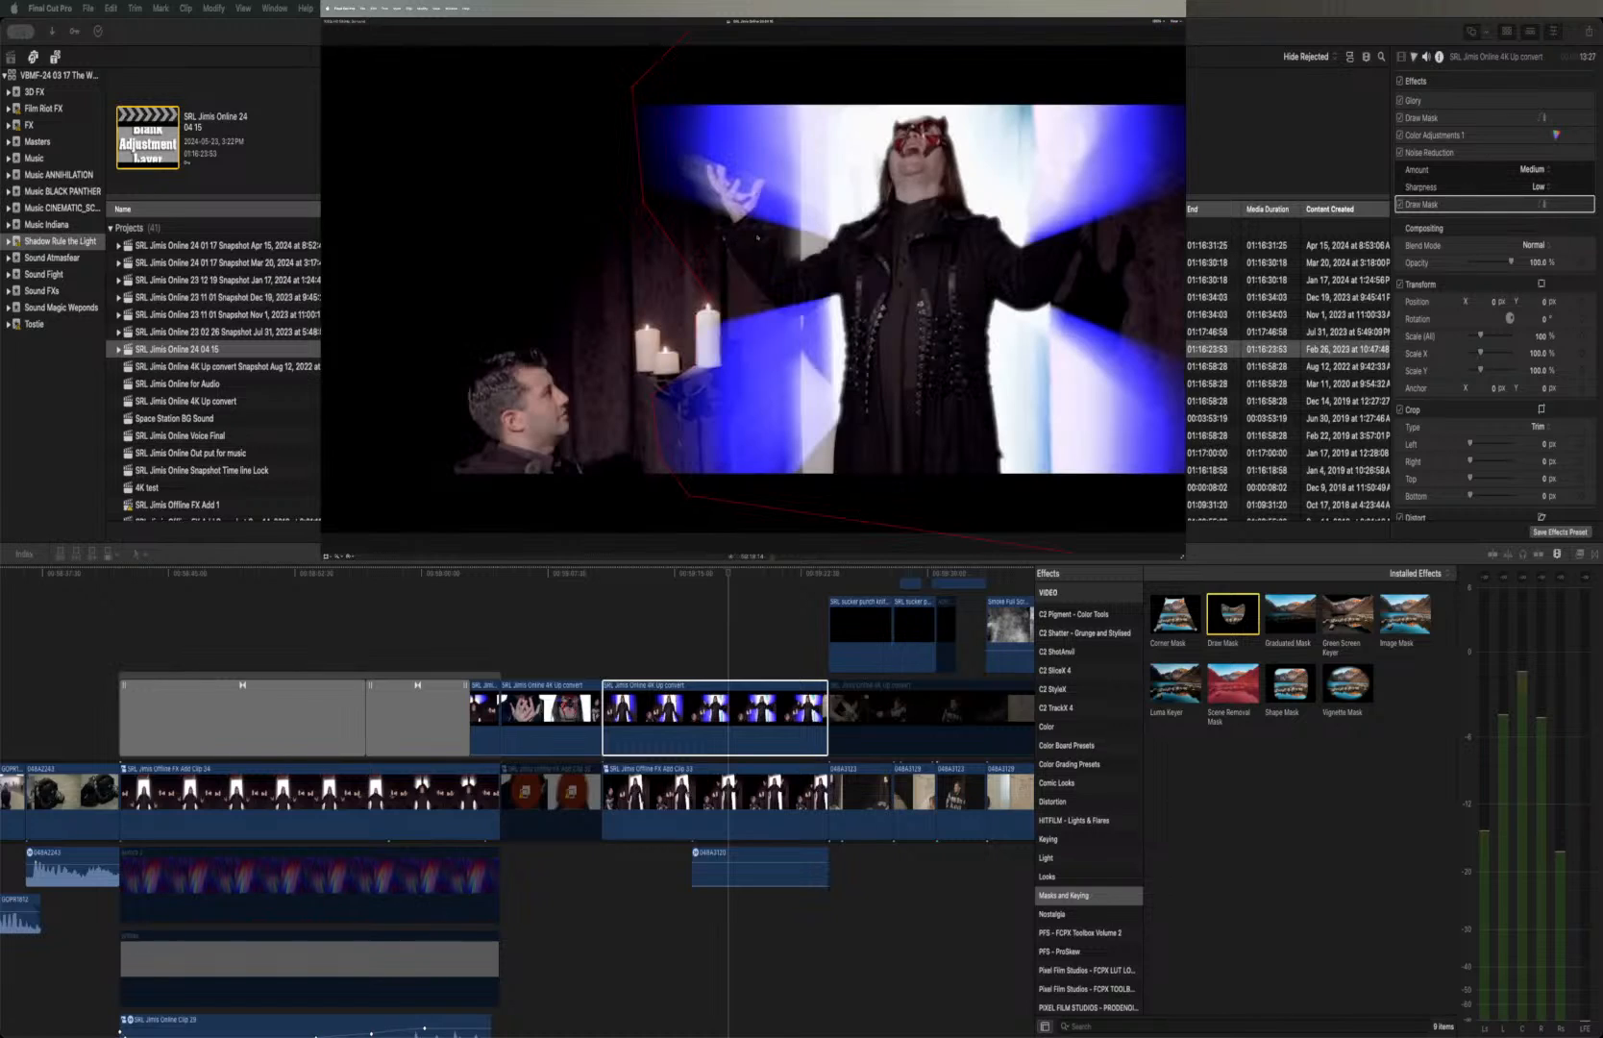
Reveal the new Draw Mask's parameters, set Feather to -84 and change Shape Type to B-Spline
click(1578, 204)
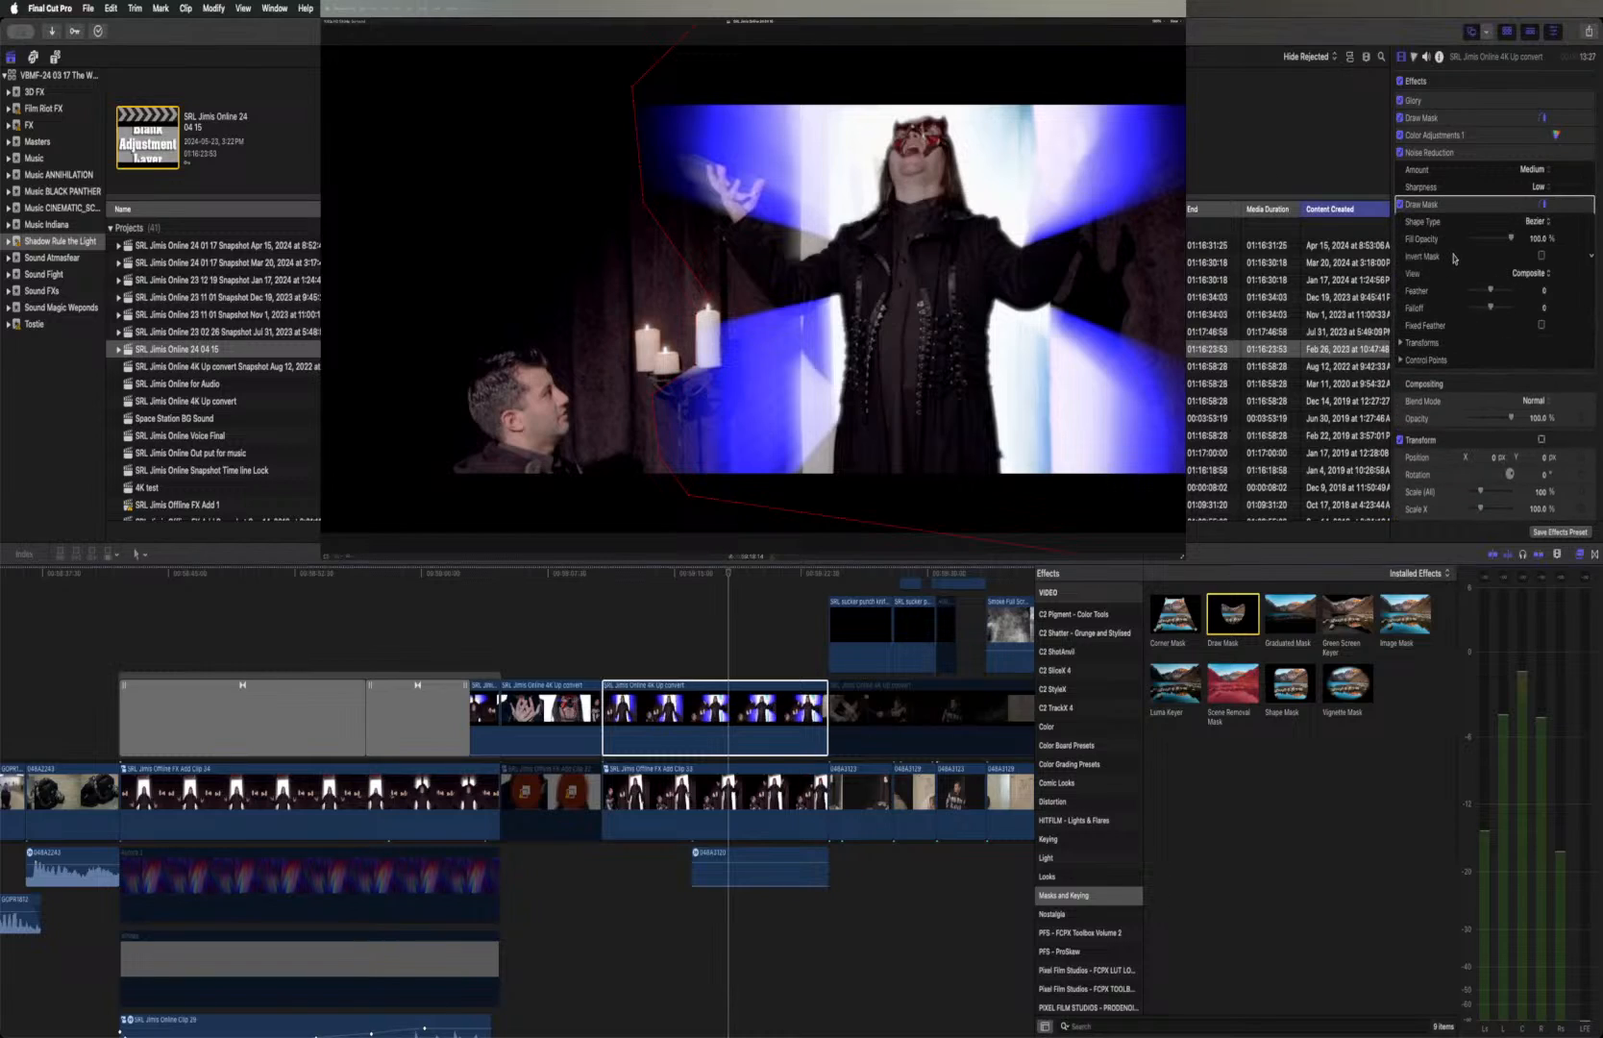
drag(1491, 290, 1481, 293)
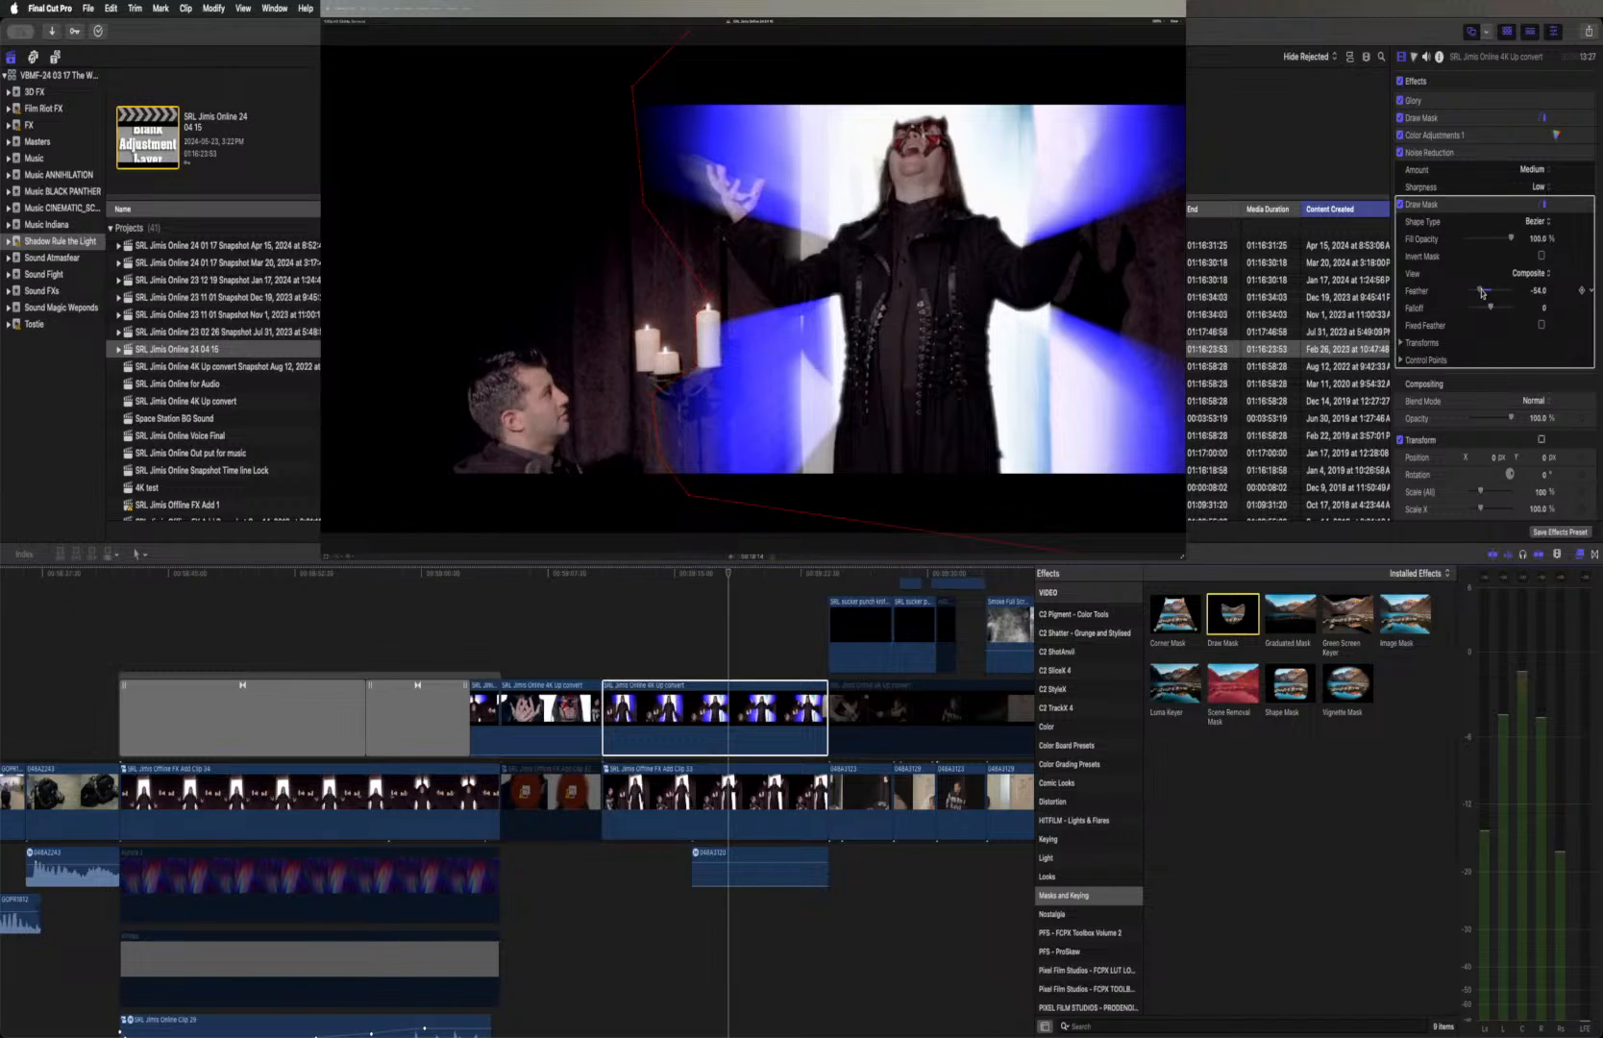
mouse_move(1481, 293)
mouse_down()
mouse_move(1459, 294)
mouse_move(1501, 293)
mouse_move(1472, 293)
mouse_up()
click(1535, 222)
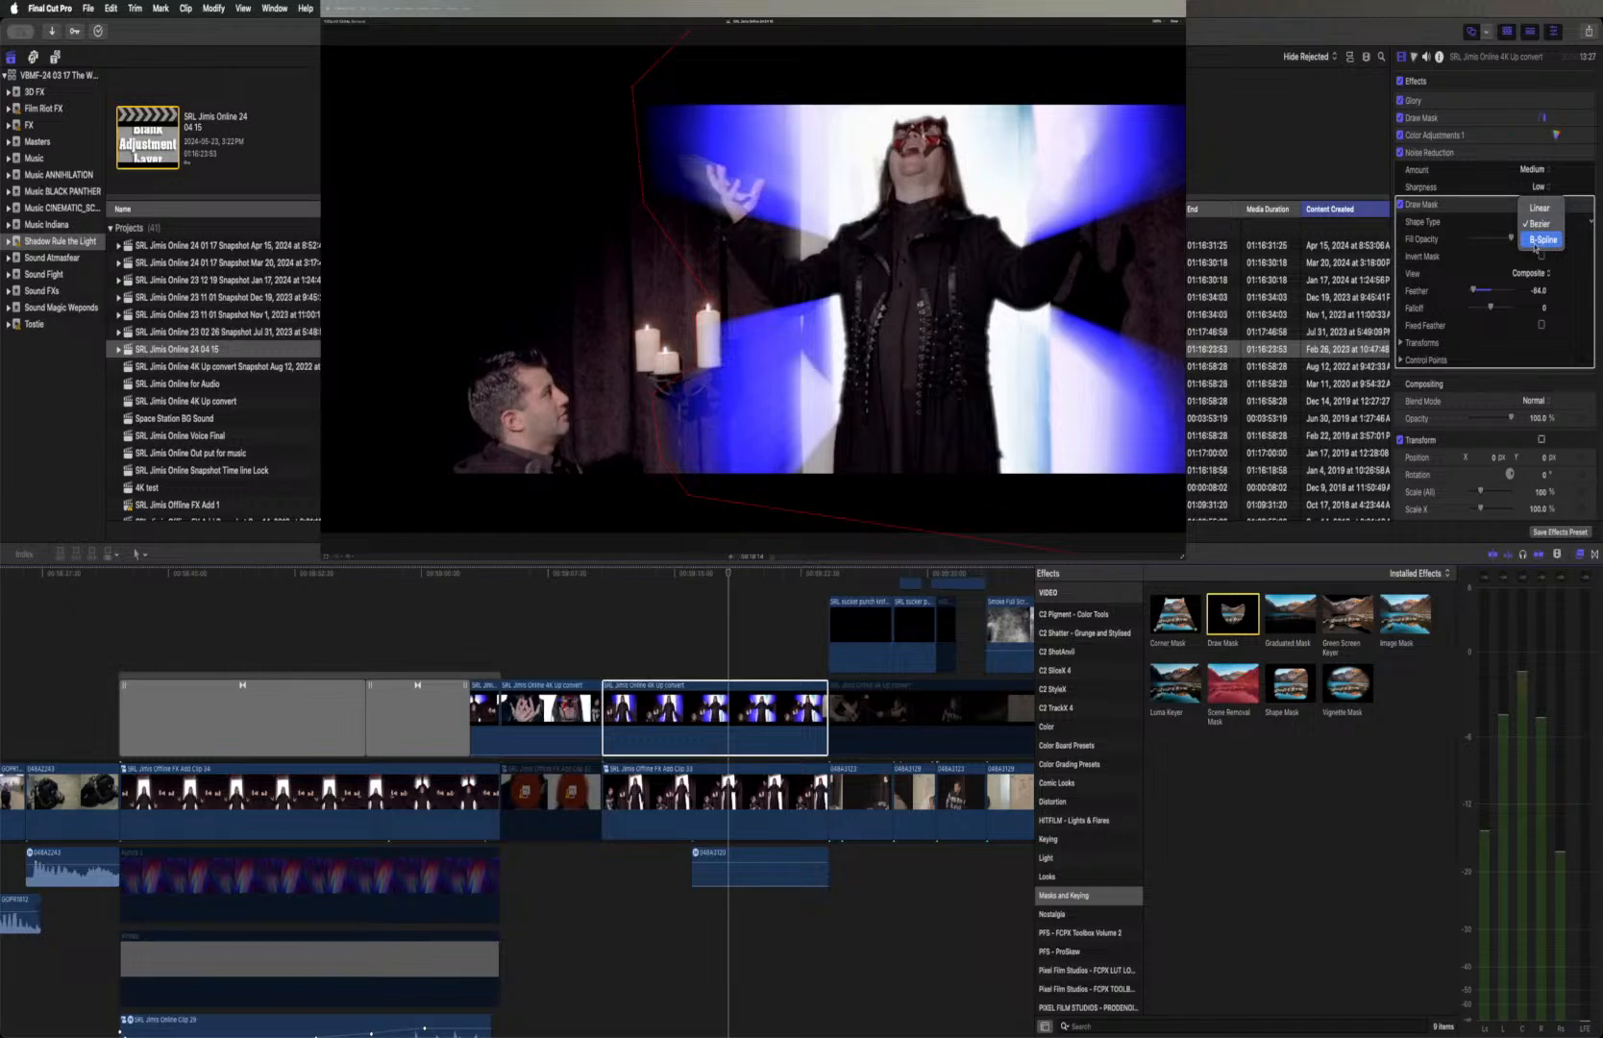
click(1541, 239)
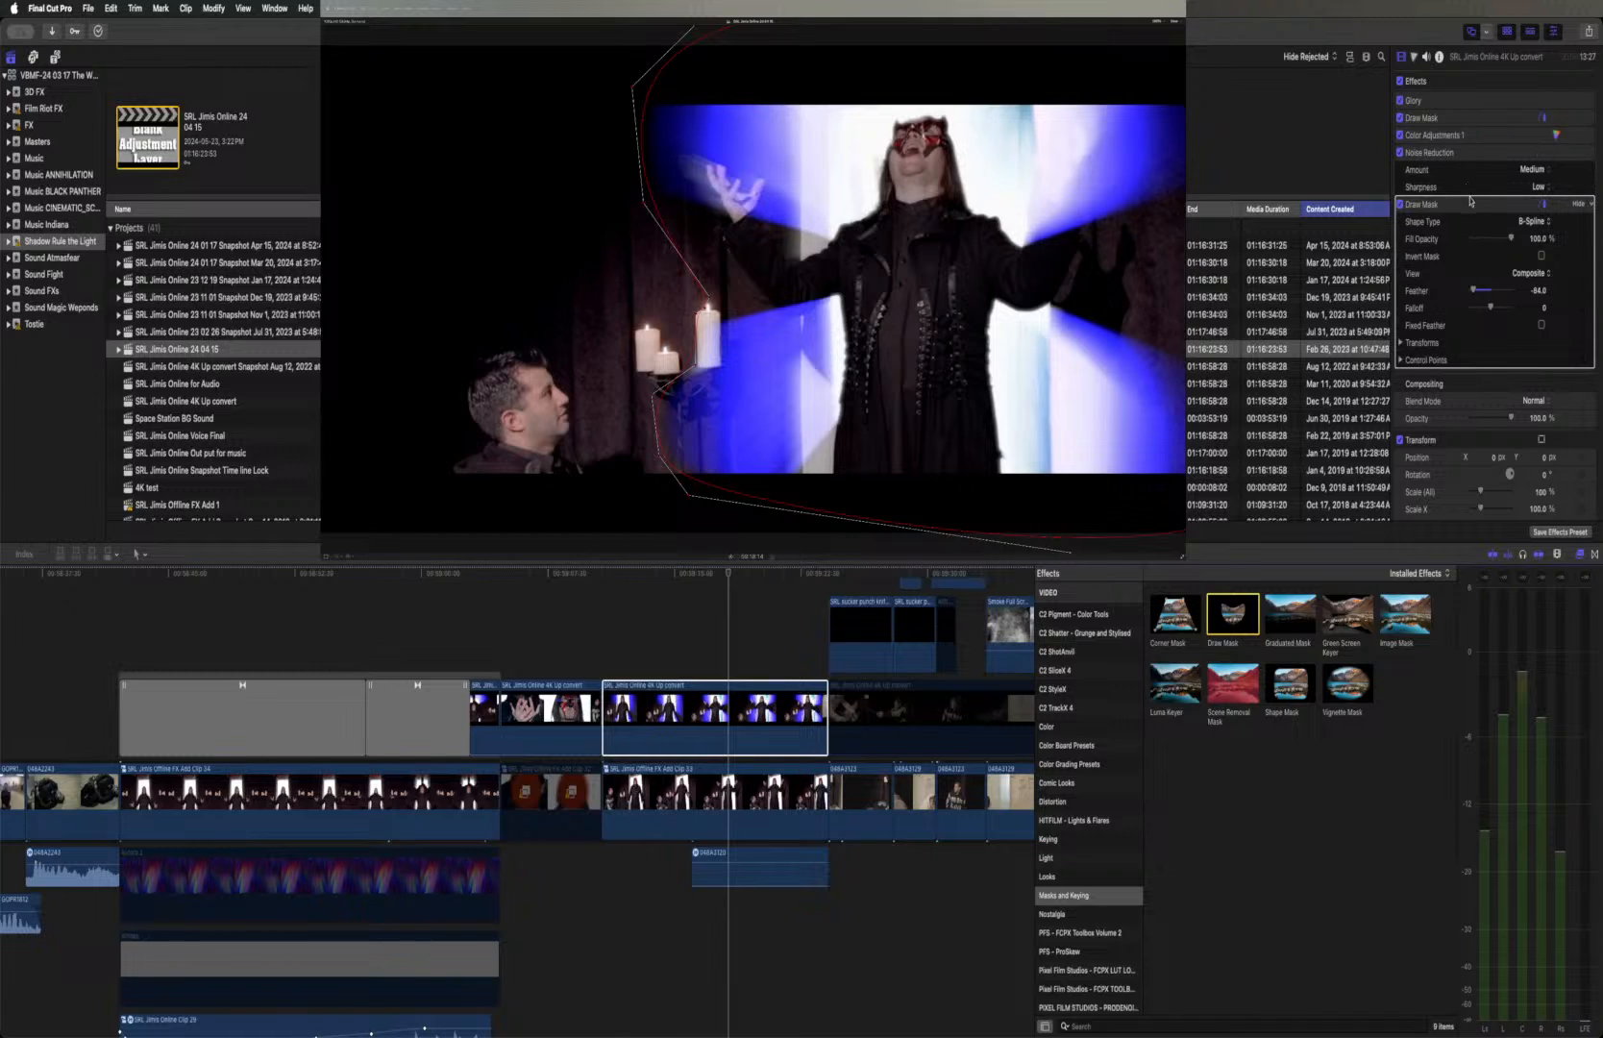
Select the Glory effect in place of the Draw Mask and play the sequence through to the green-screen shot with the blue portal
click(1448, 104)
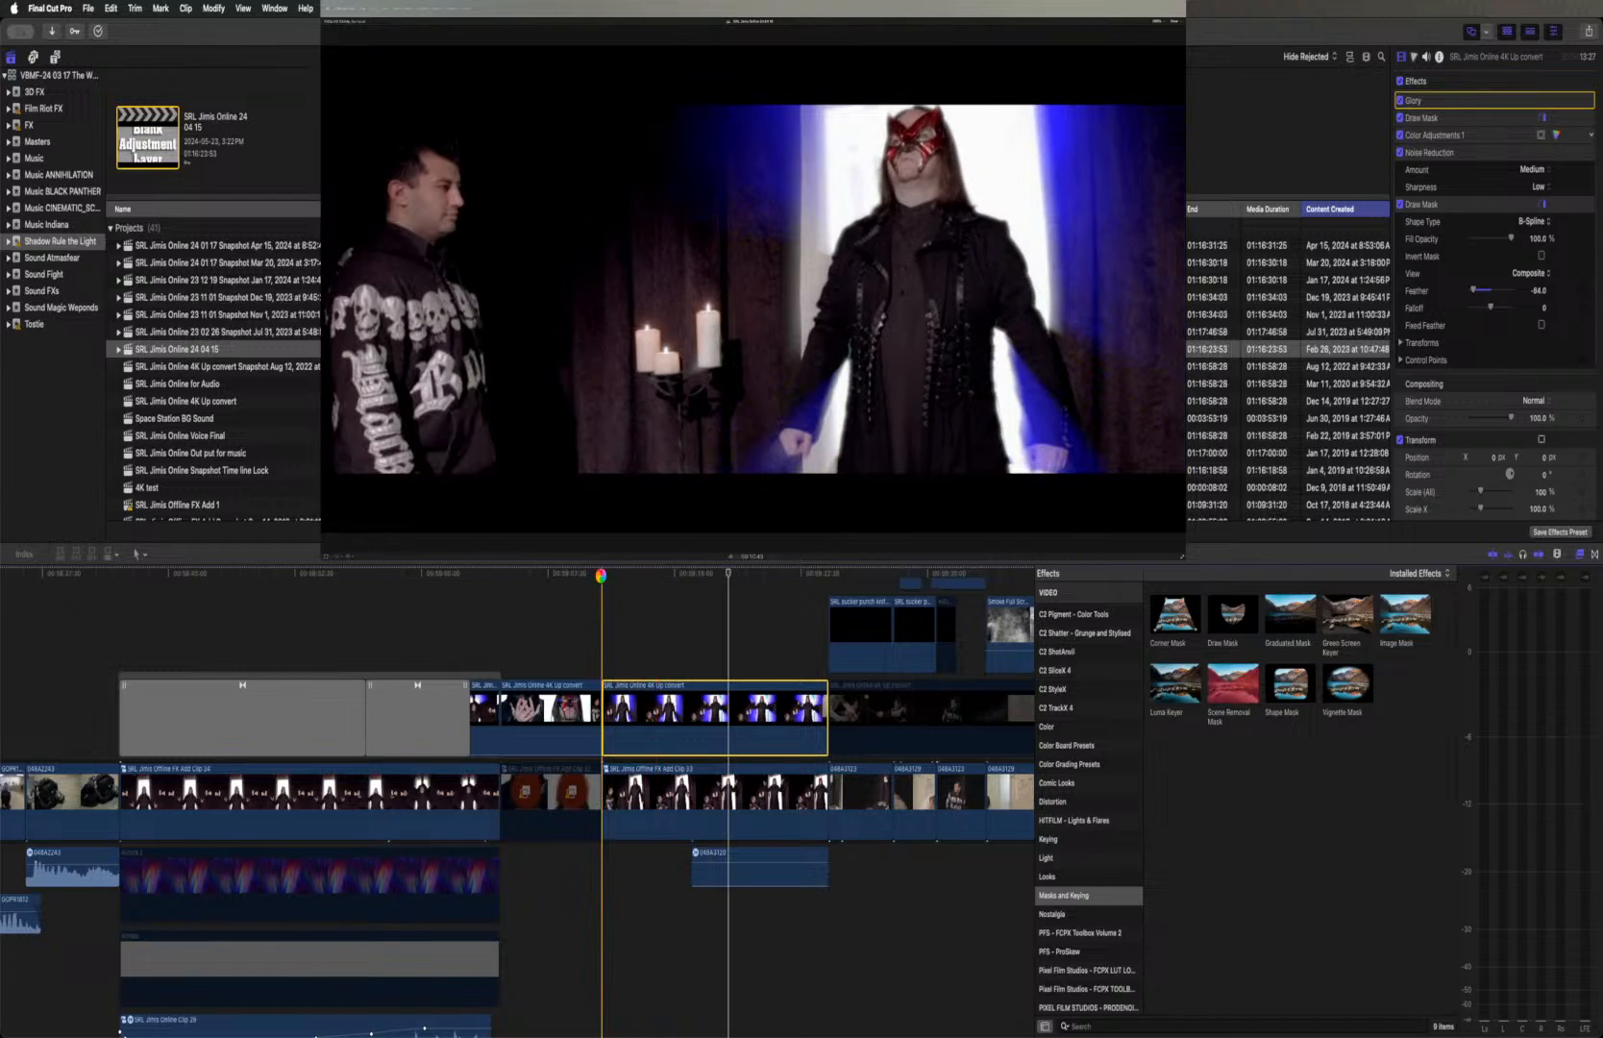
key(space)
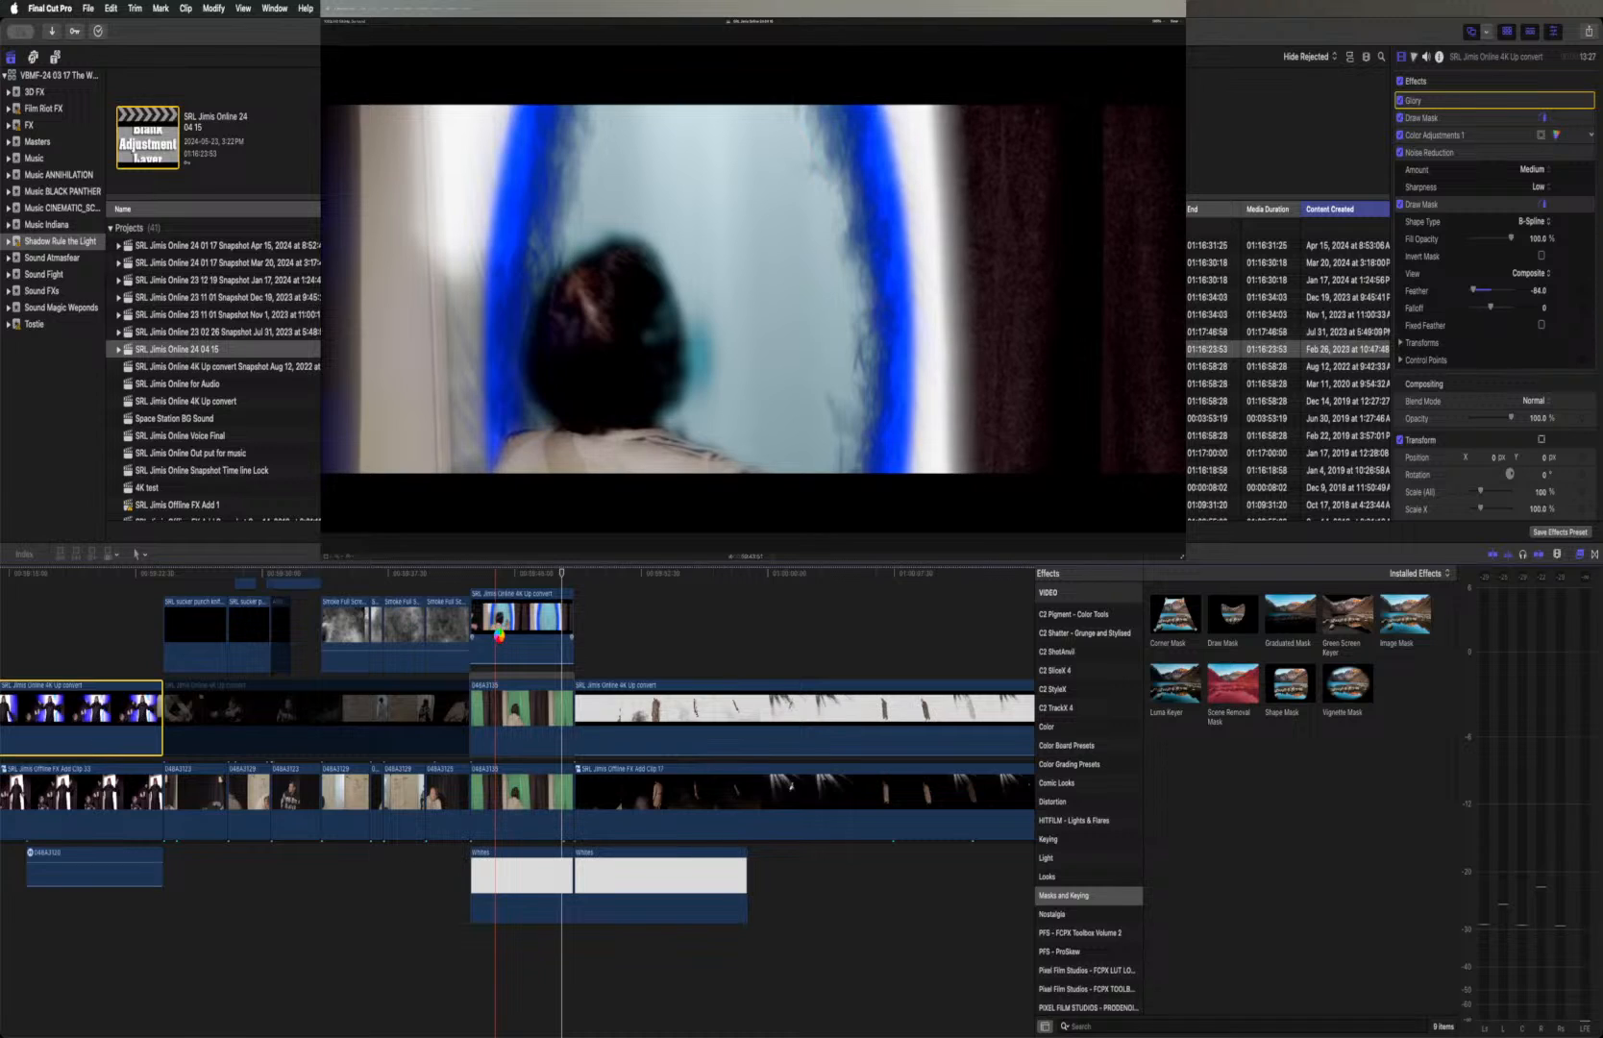
key(space)
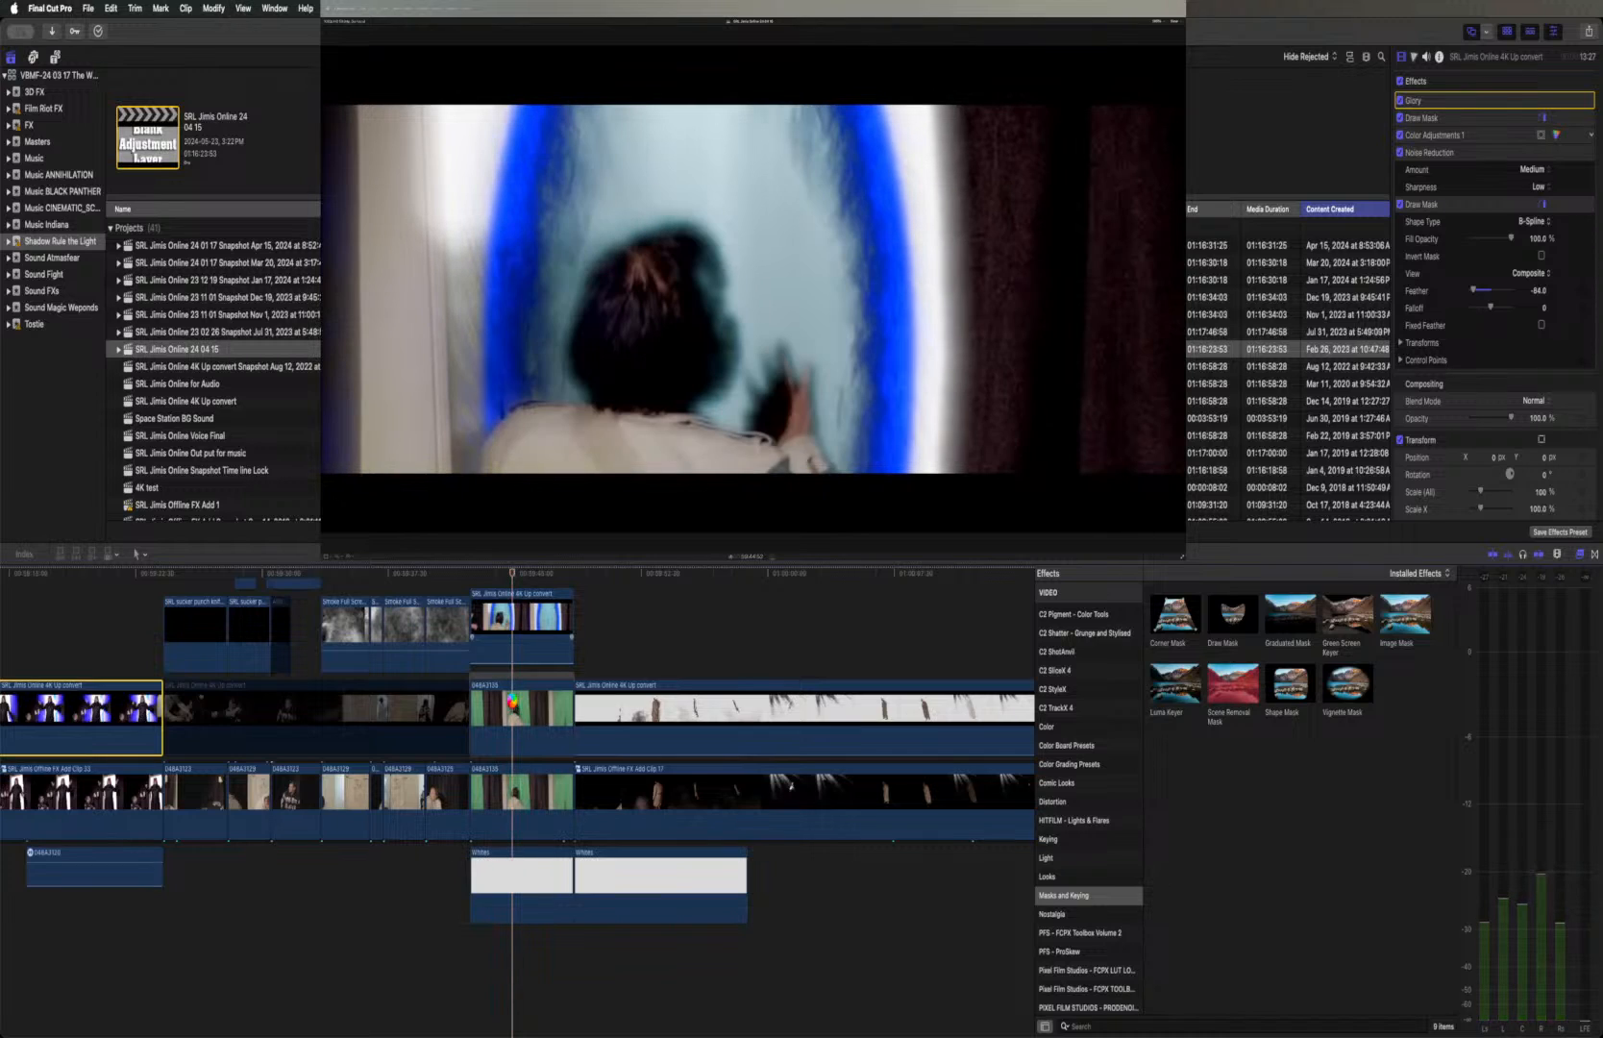
Compare the upper green-screen portal clip with Godrays and Color Board 1 toggled, and inspect the Glory effect clip stacked above it
click(512, 708)
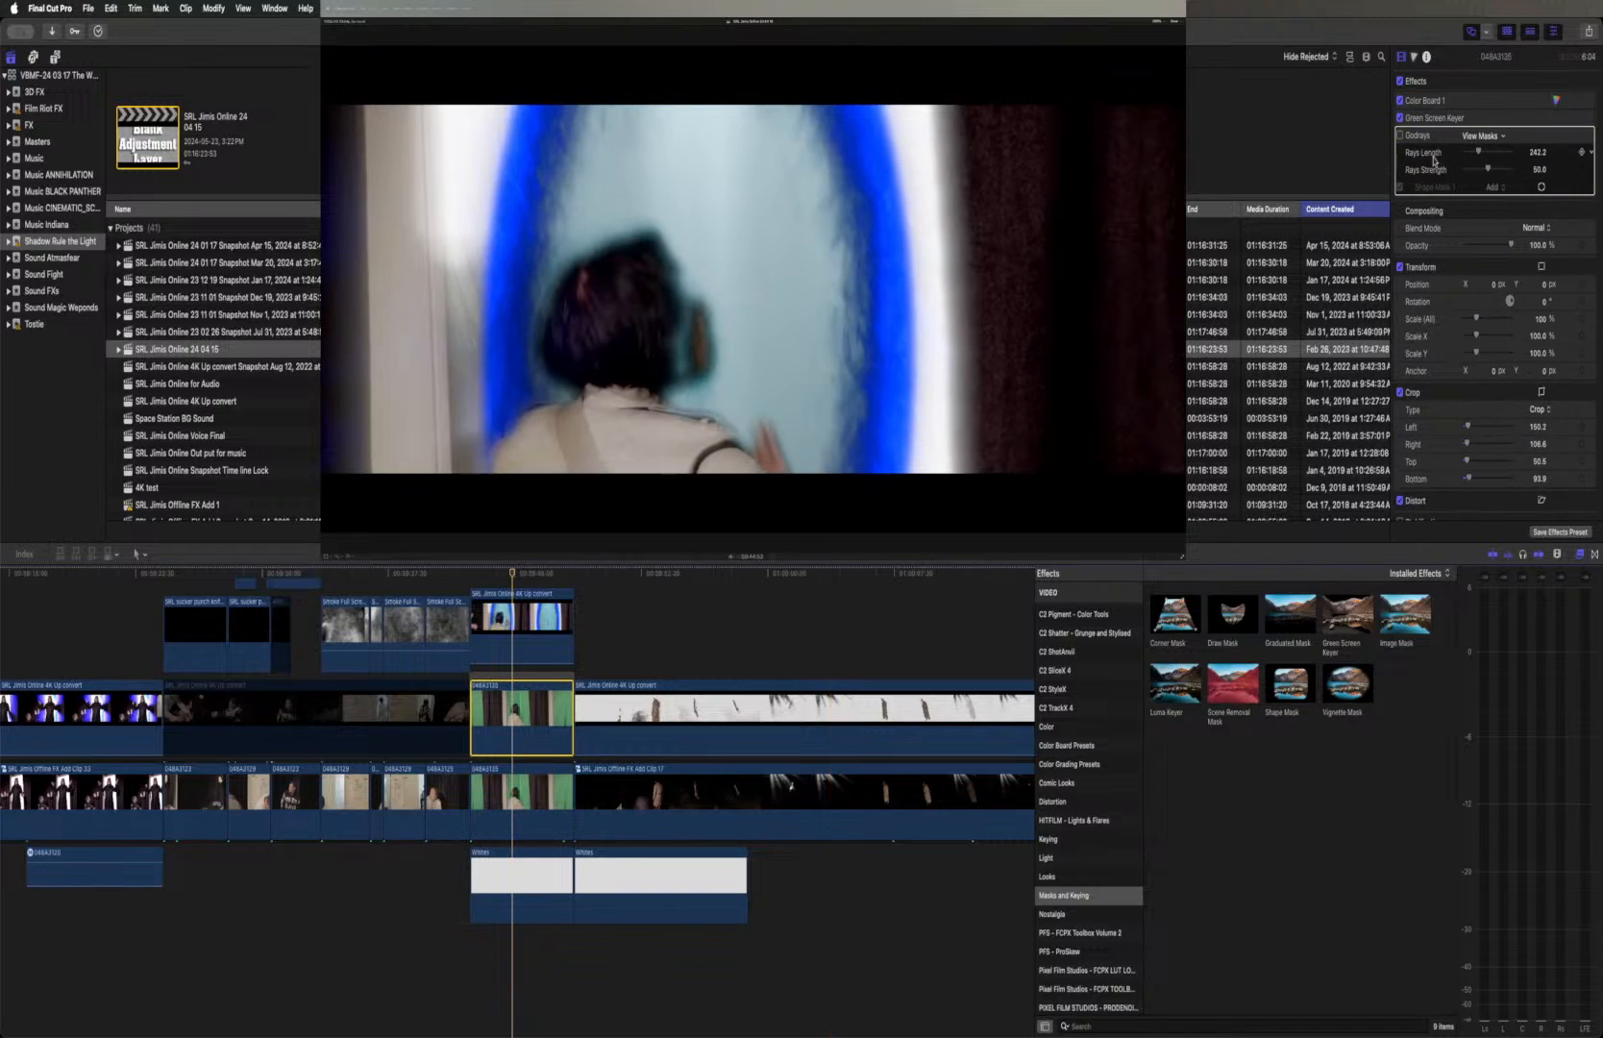
click(1400, 136)
click(1400, 135)
click(1400, 102)
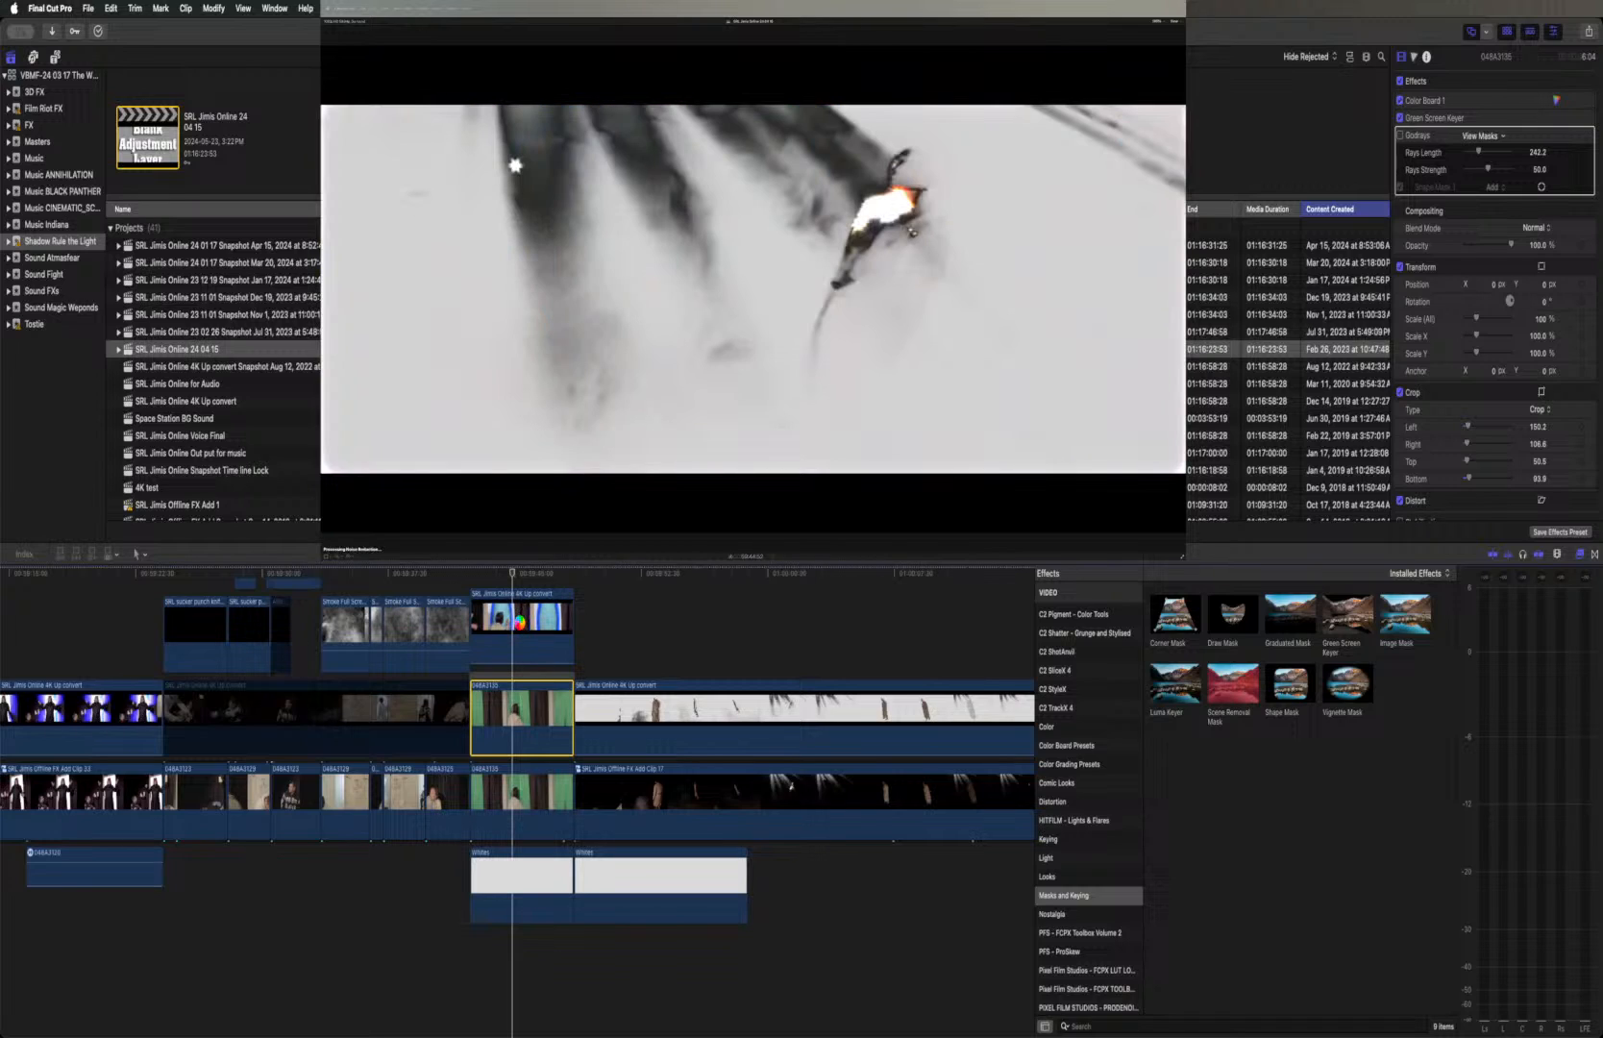
click(519, 625)
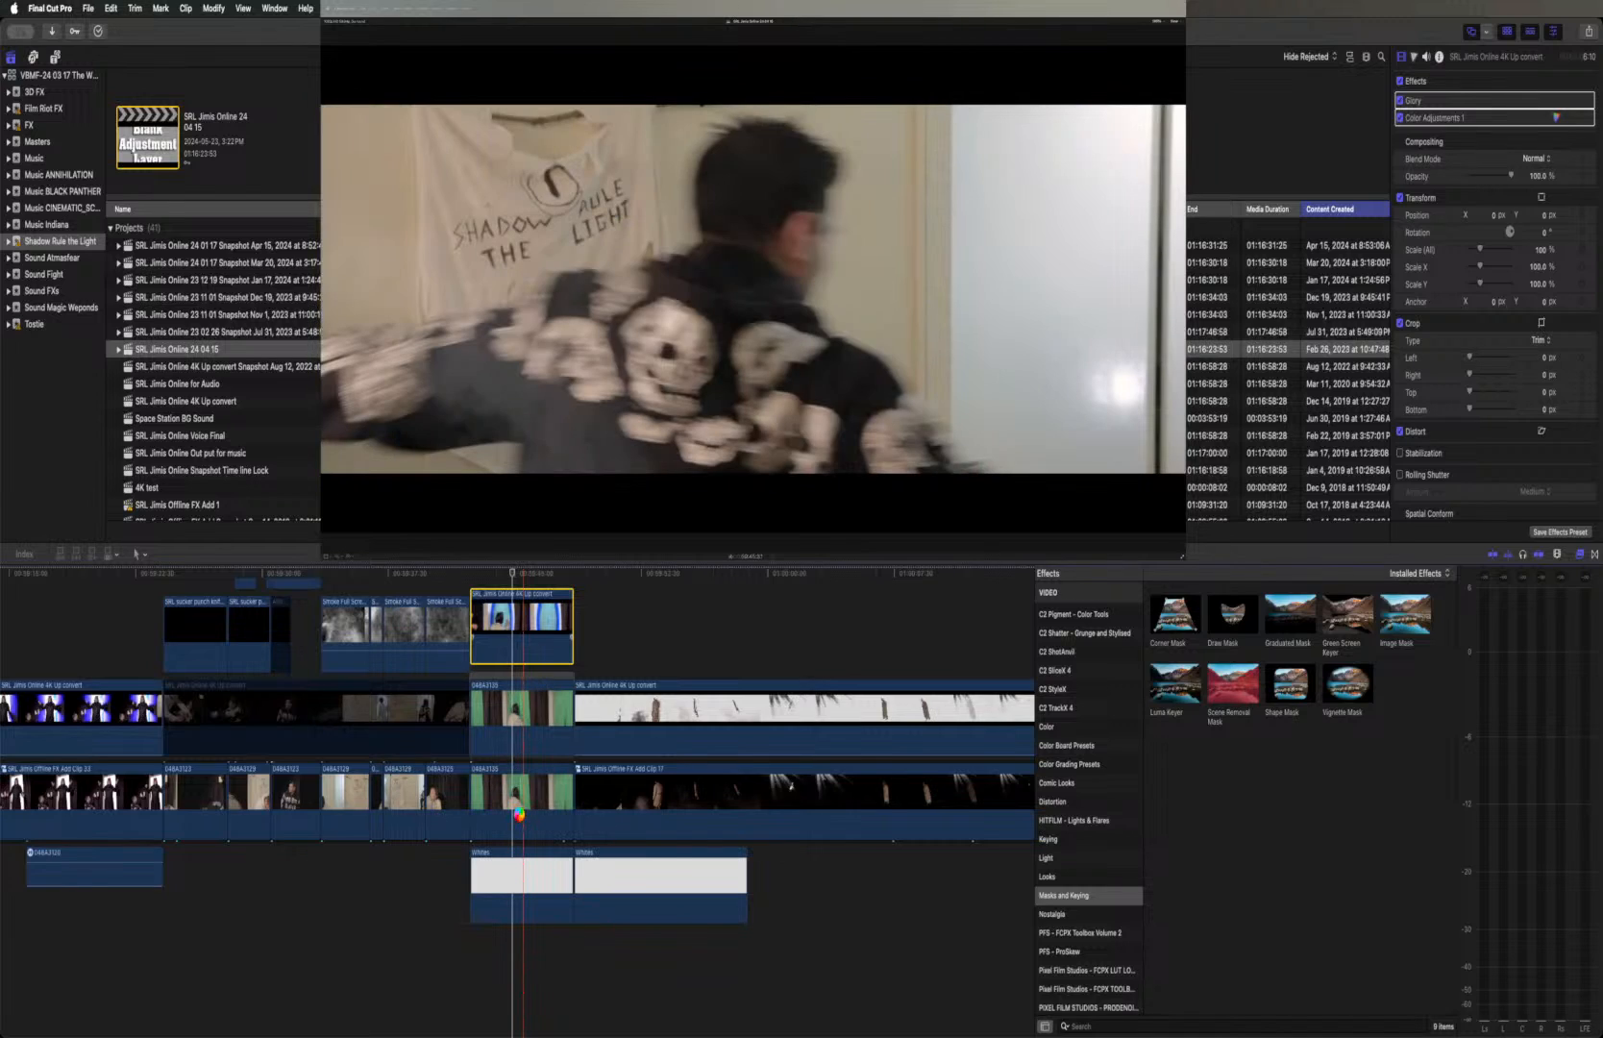
Disable both stacked green-screen clips in the blue portal shot and place the playhead just before them
click(519, 728)
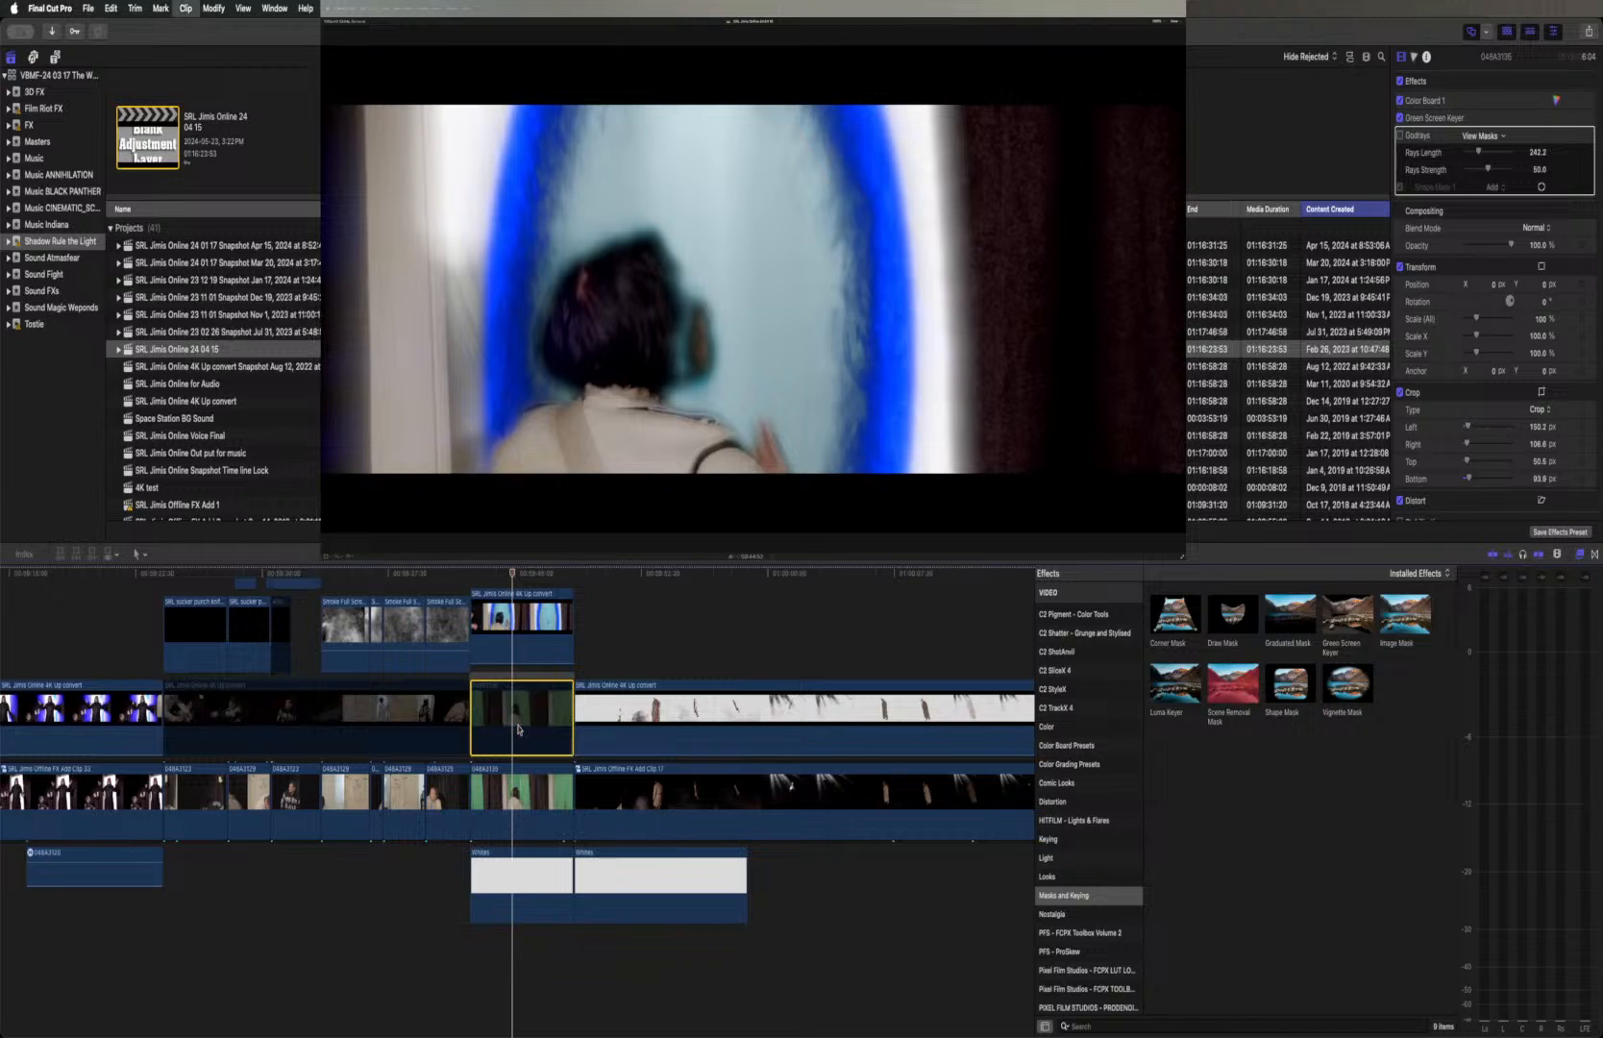
click(520, 787)
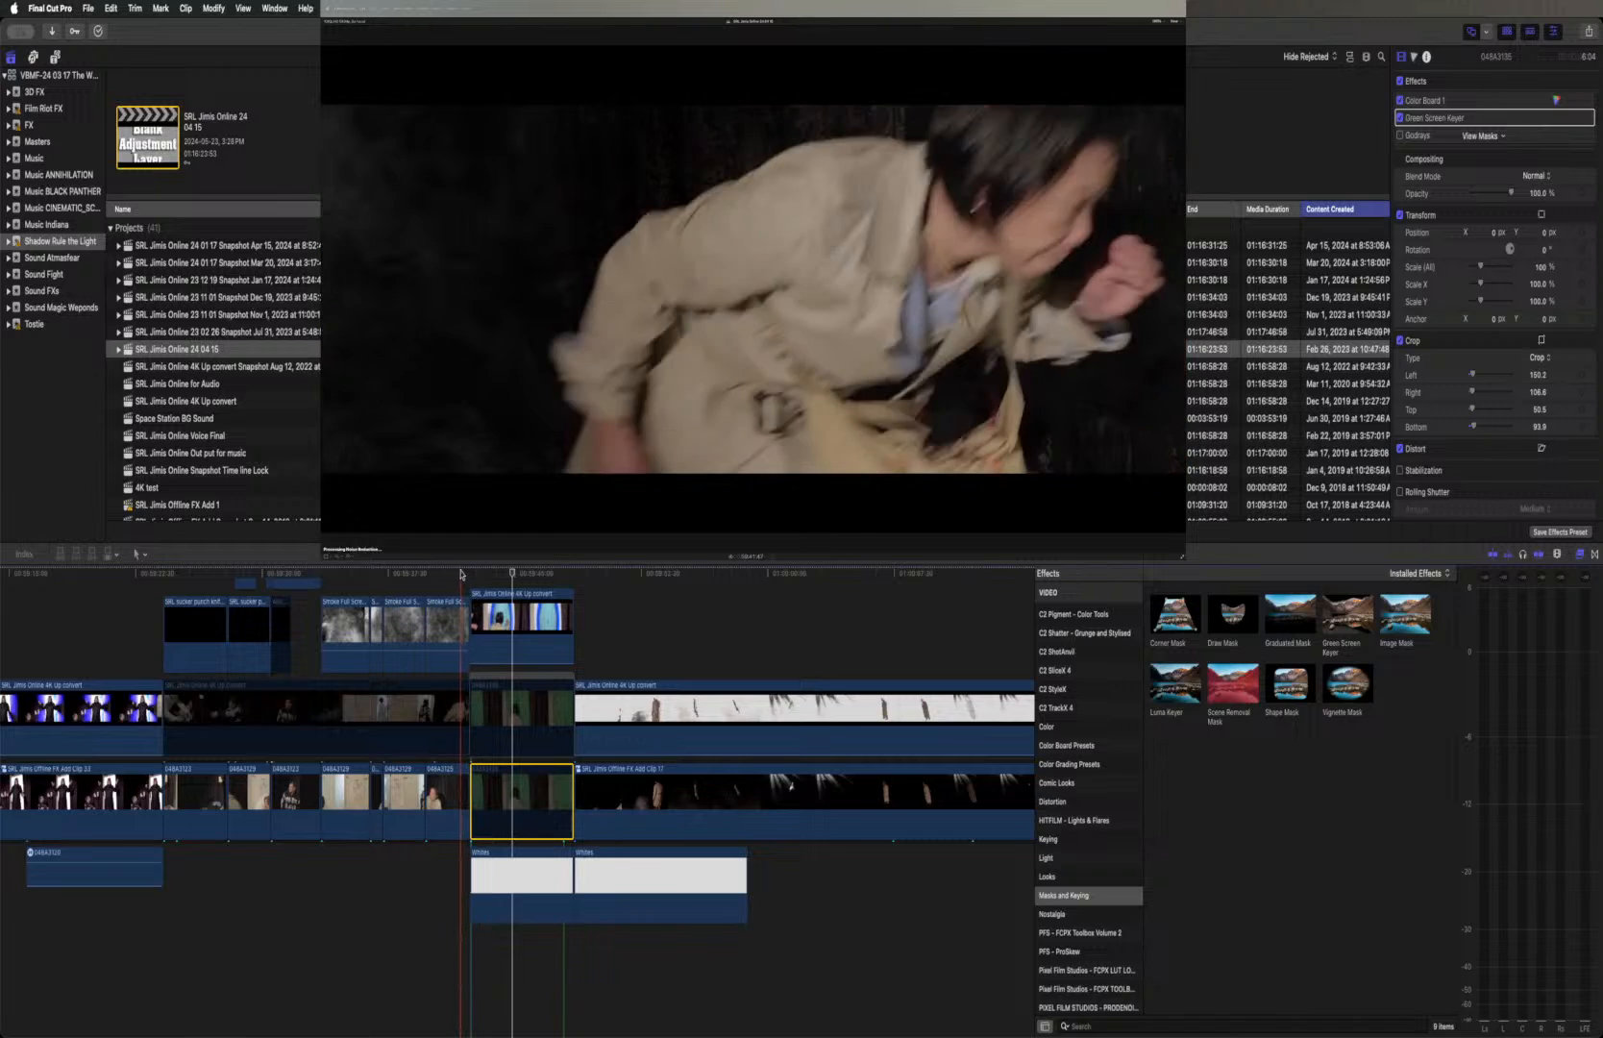
click(455, 575)
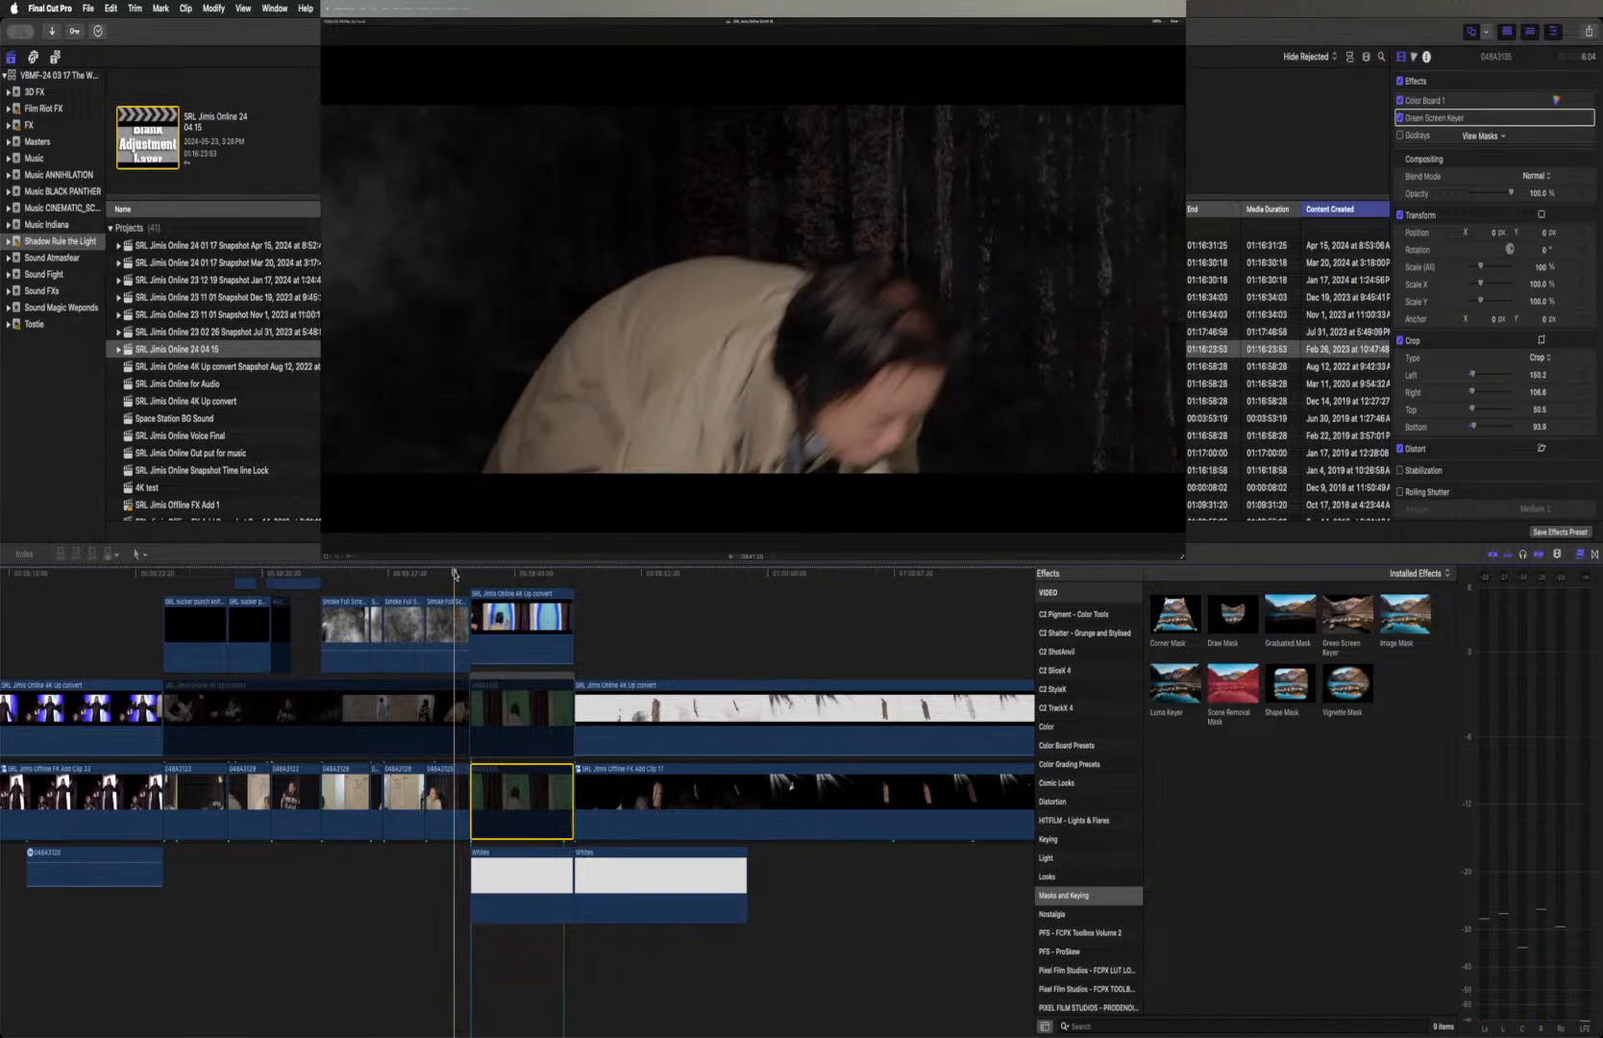
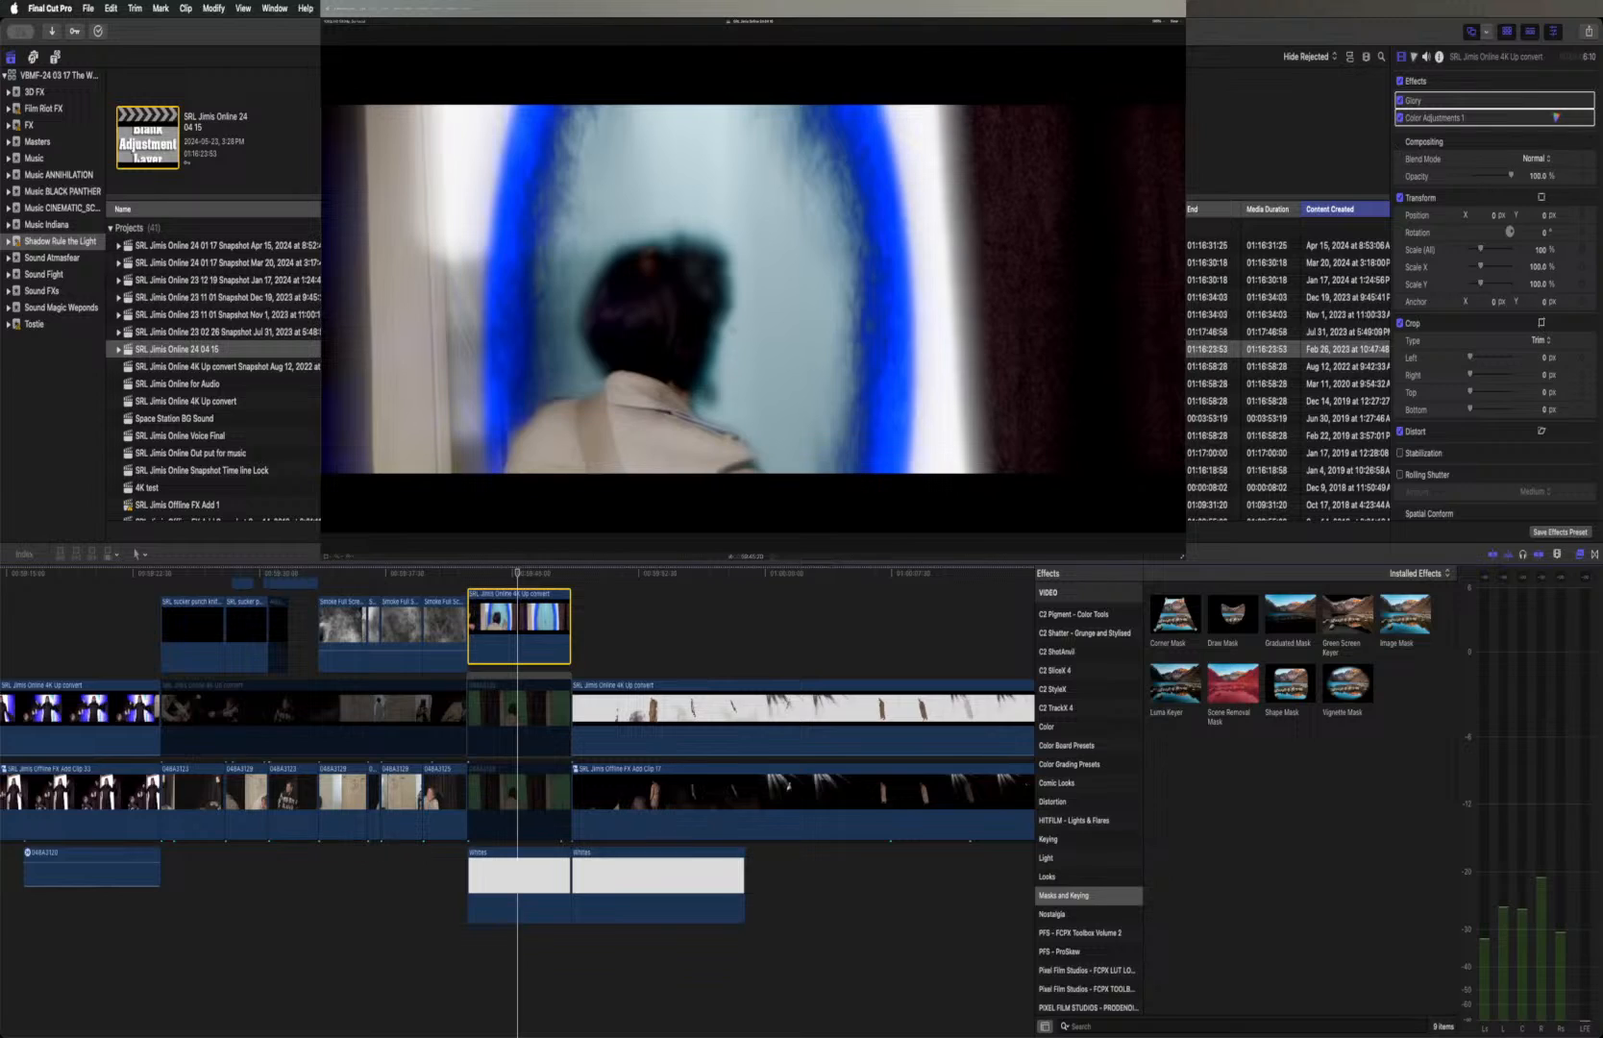
Play from the start of the blue portal shot through to the floating figure against white smoke
click(468, 573)
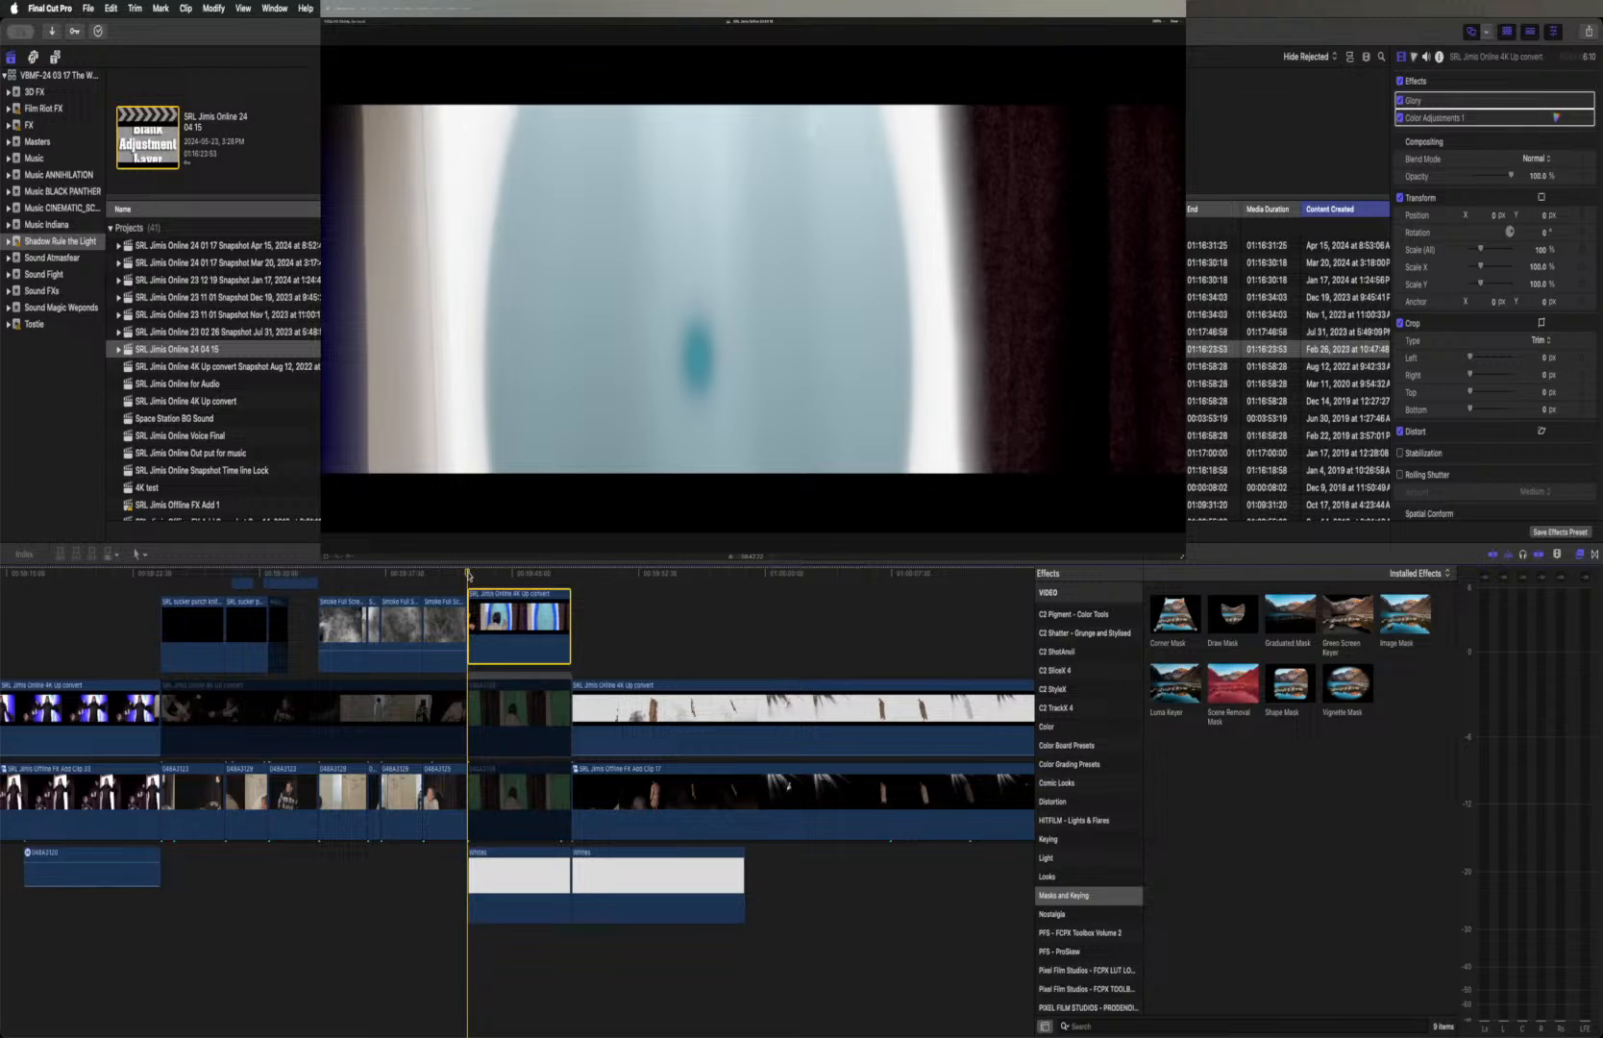
key(space)
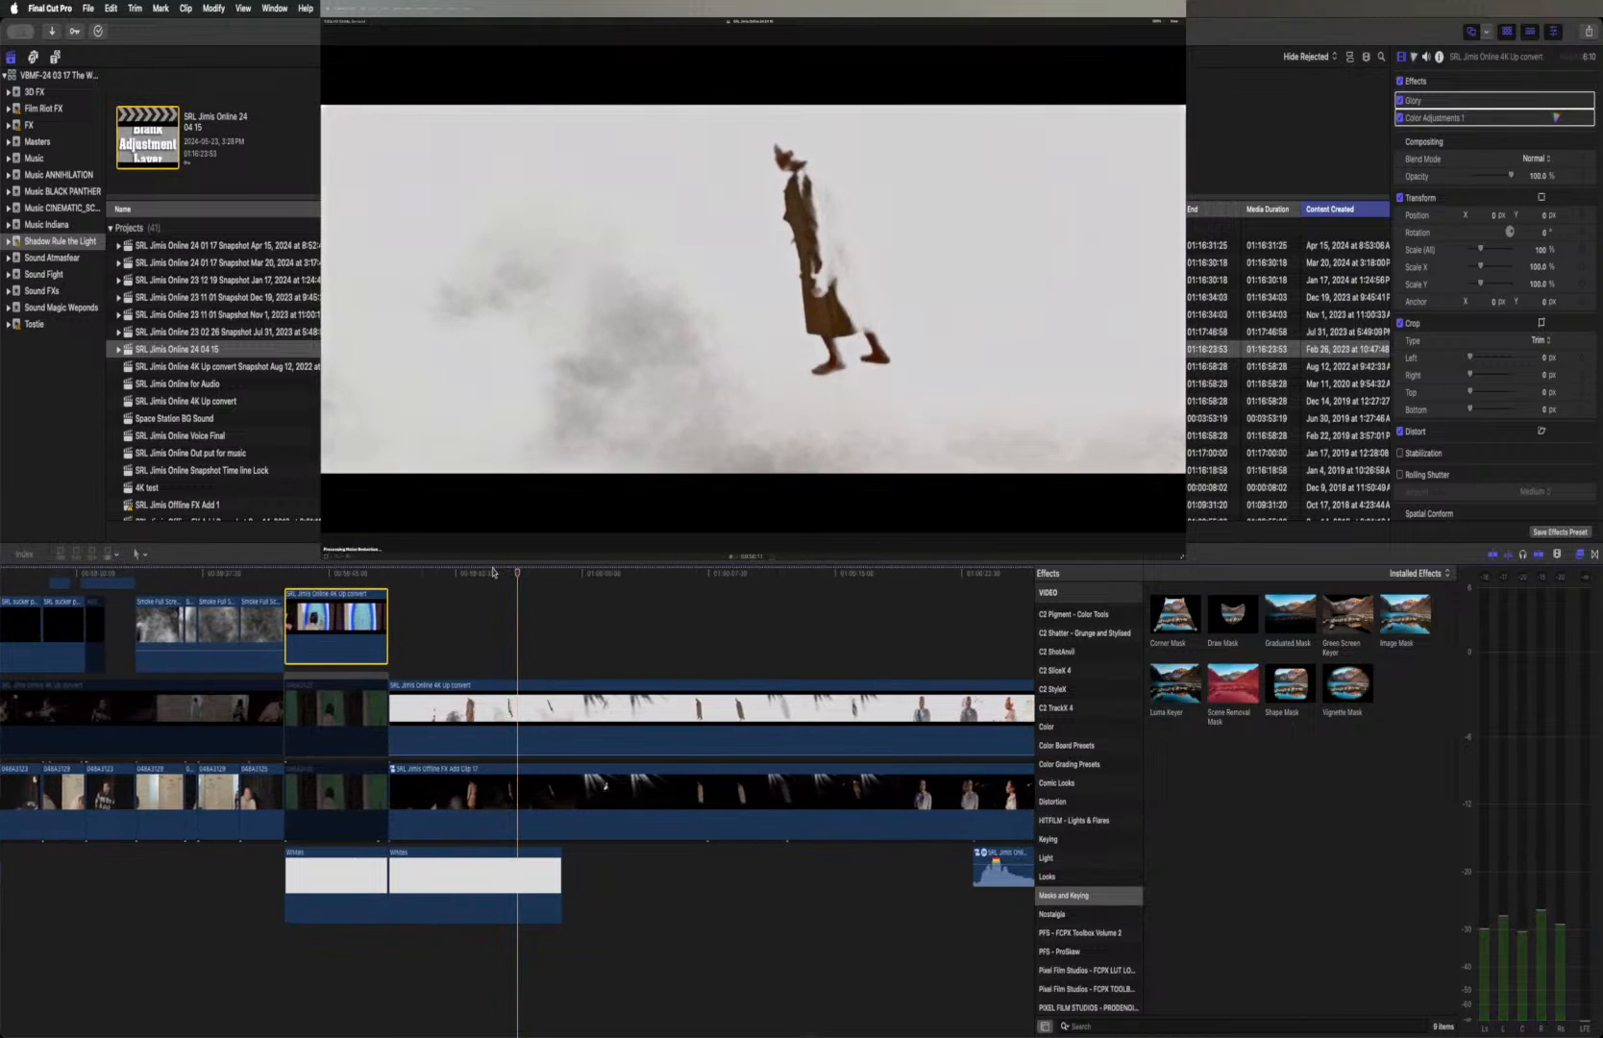
key(space)
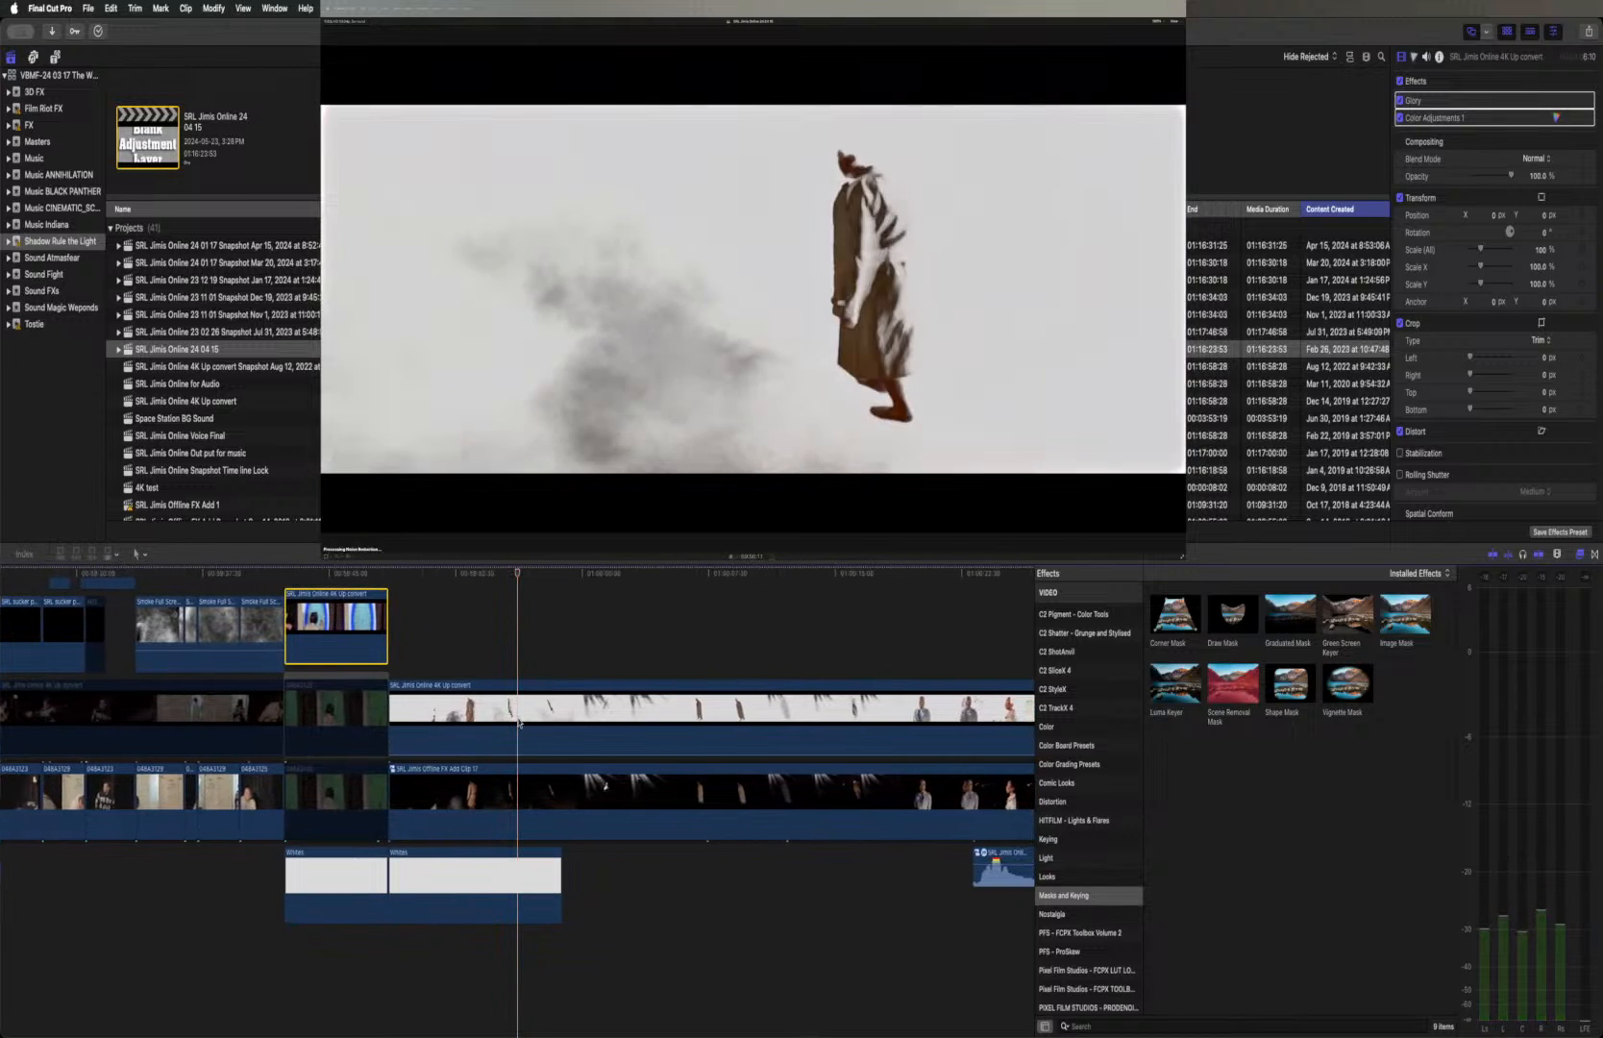
Compare the floating figure shot with the lower FX Add Clip 17 layer disabled and enabled
click(517, 716)
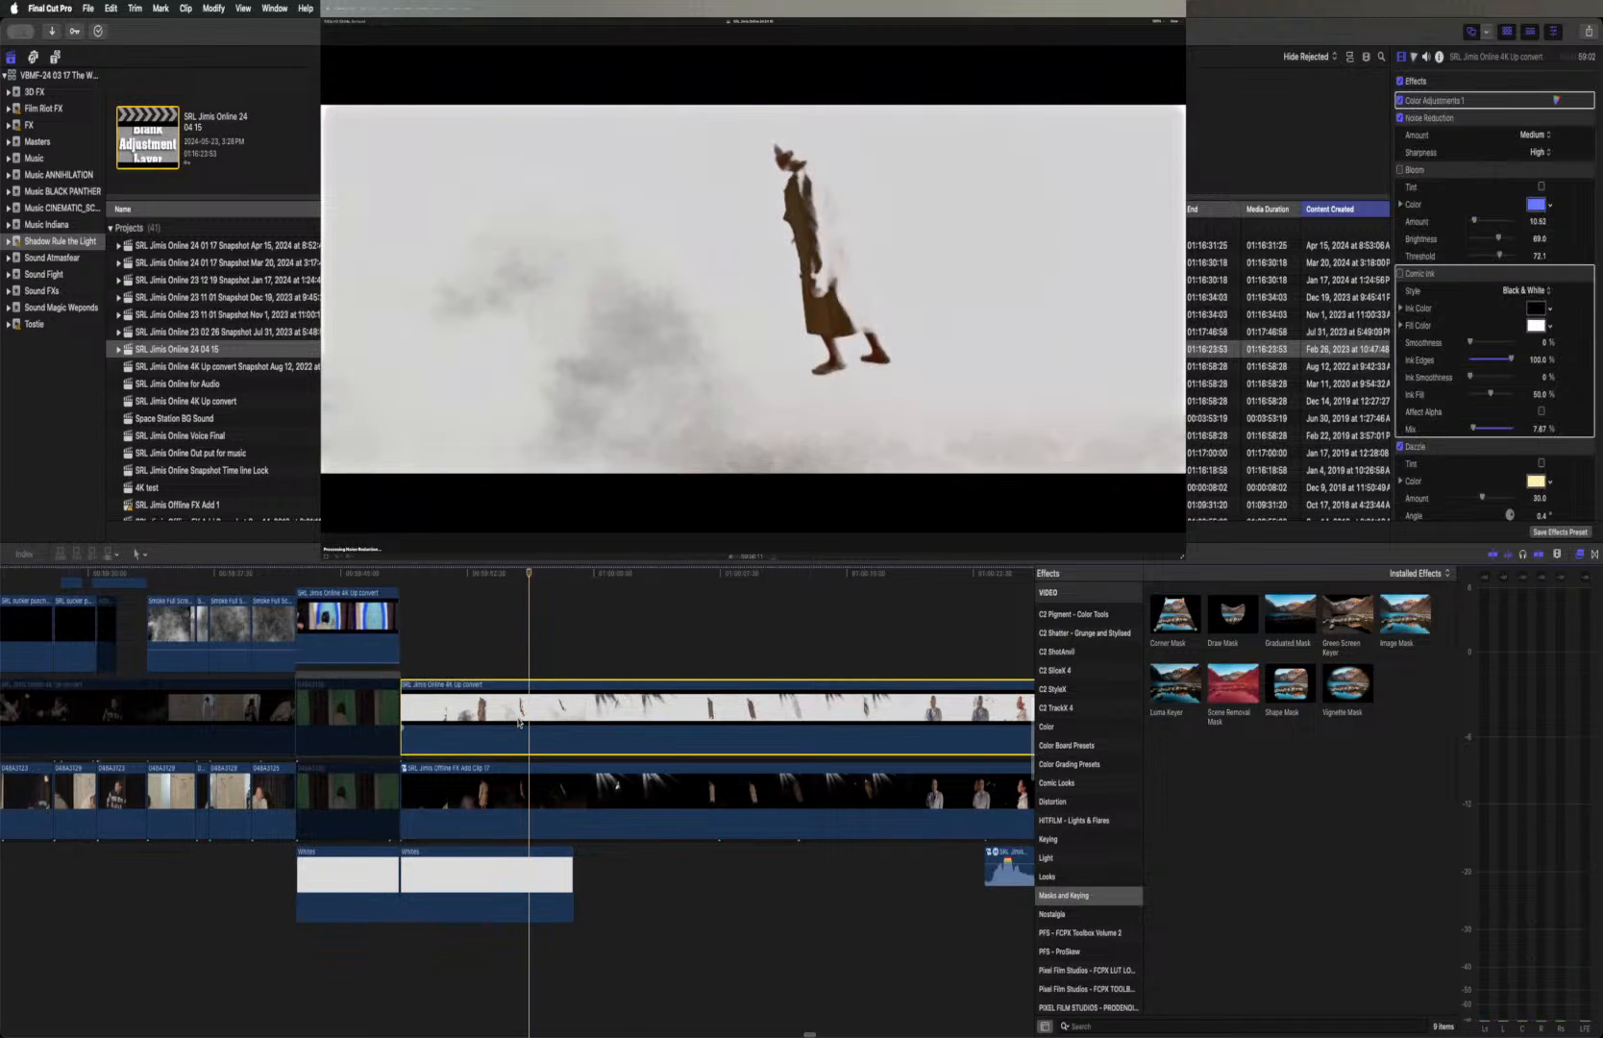
scroll(519, 722, down, 3)
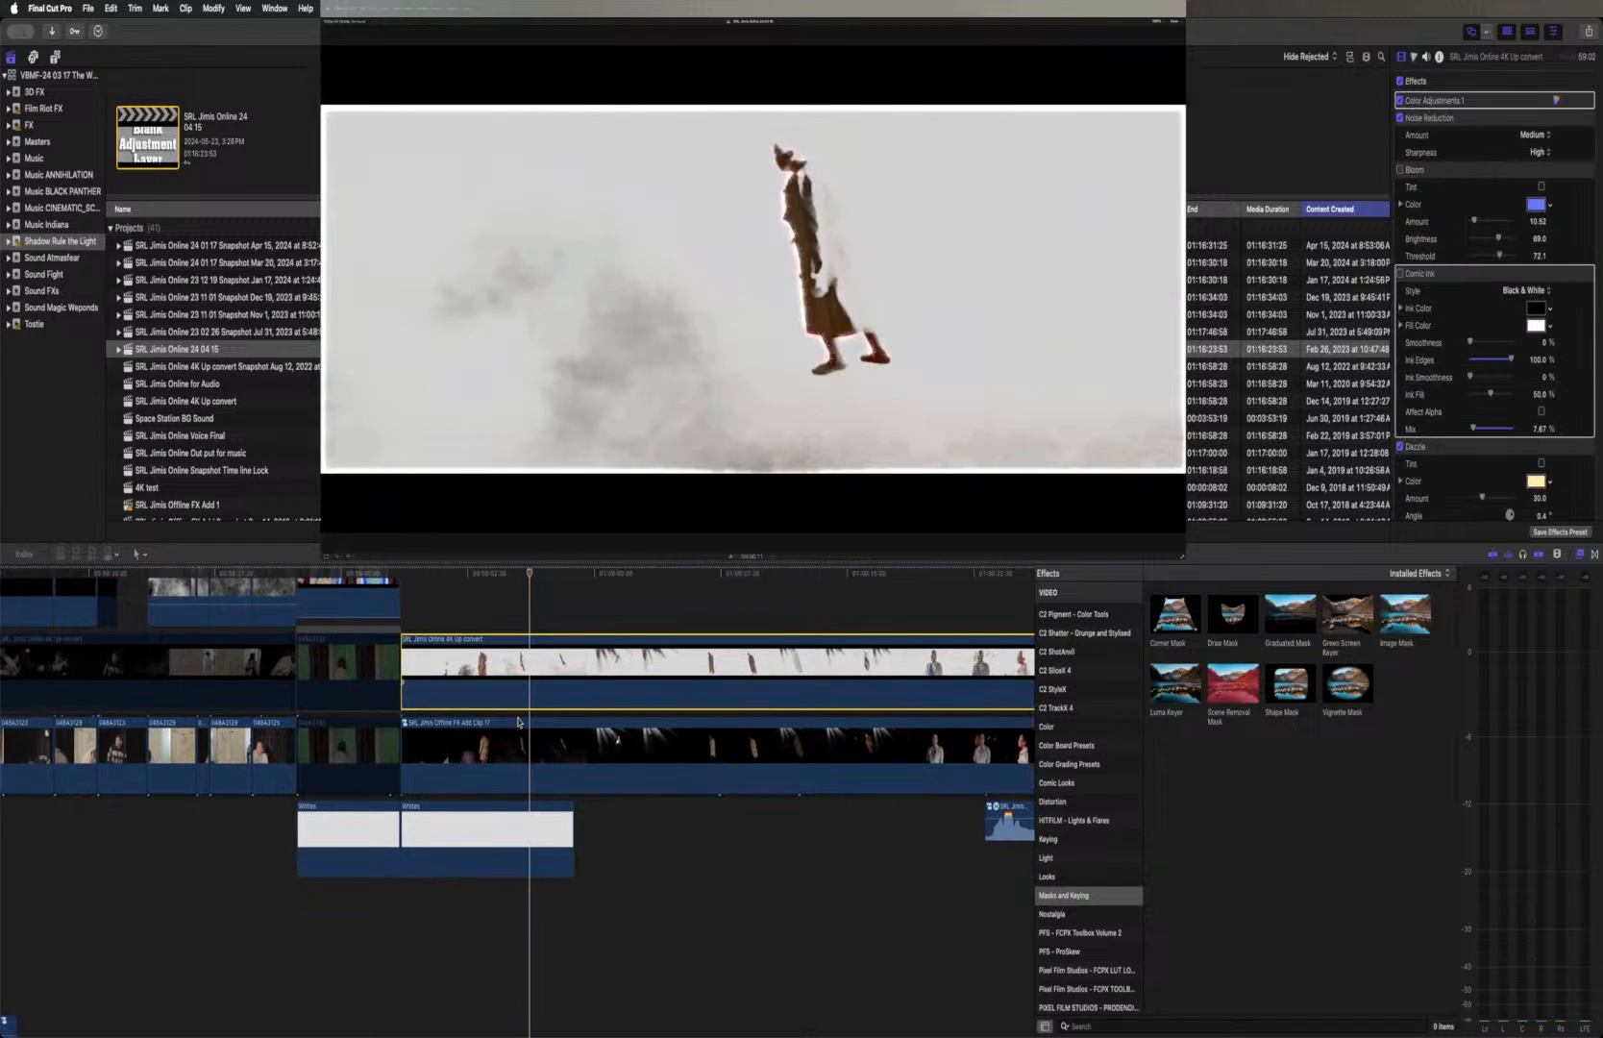
scroll(521, 722, down, 2)
click(522, 723)
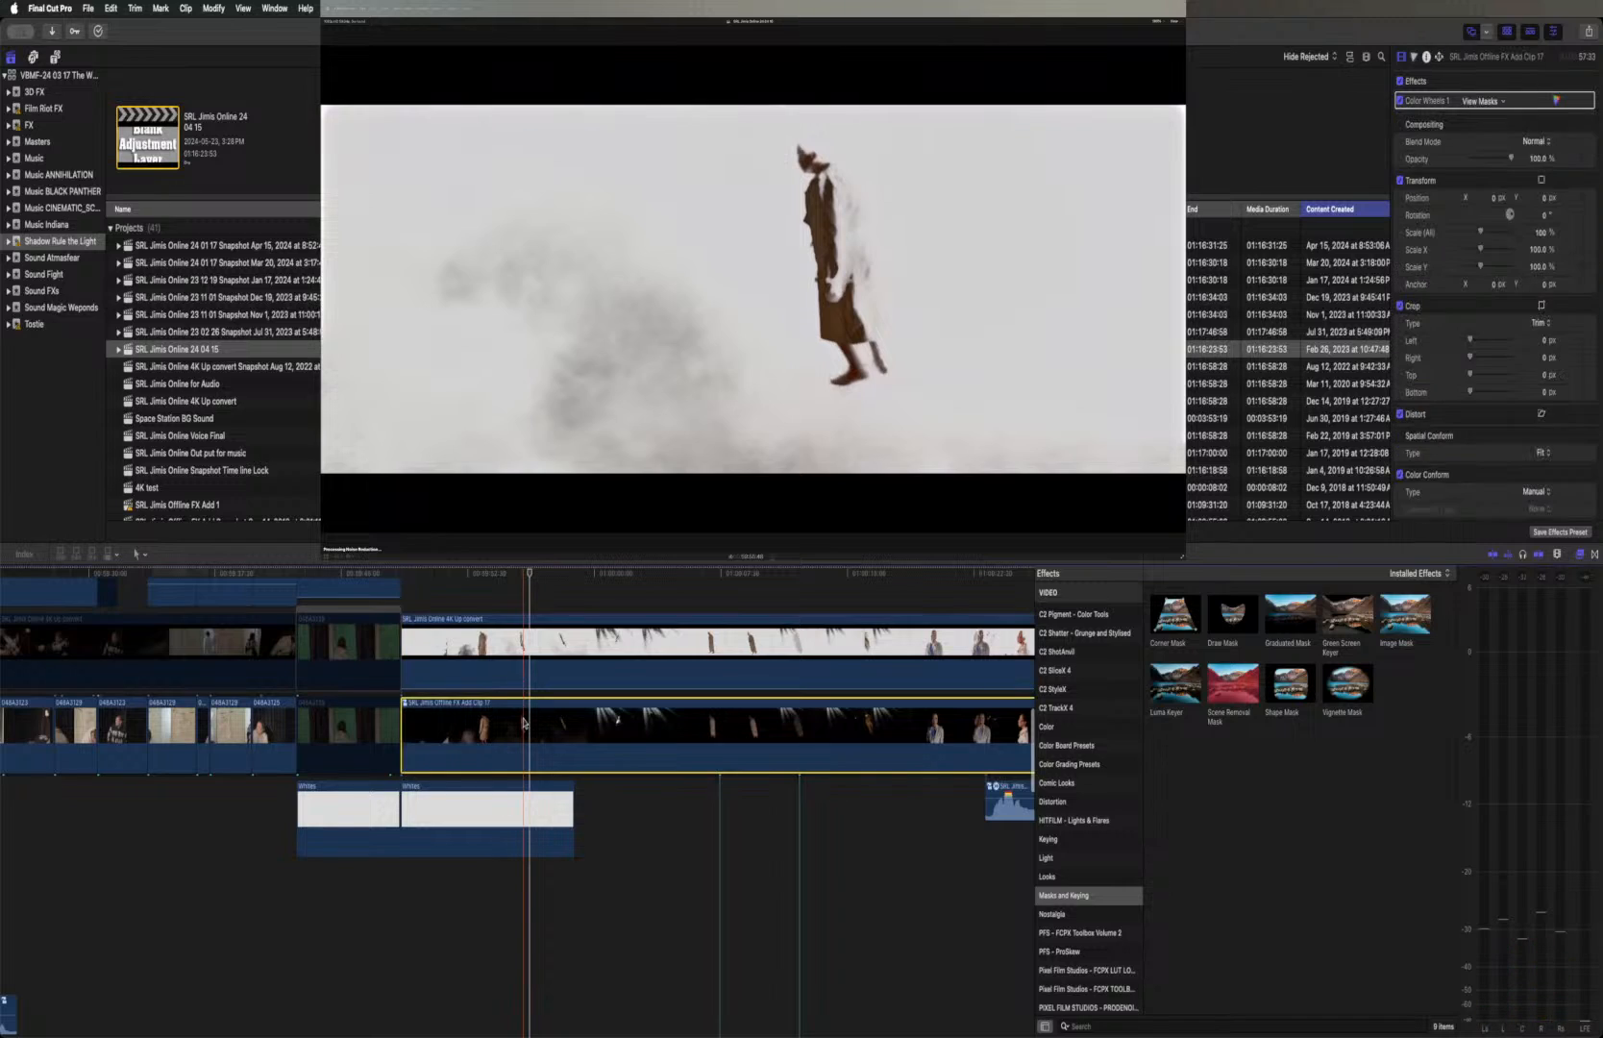
key(v)
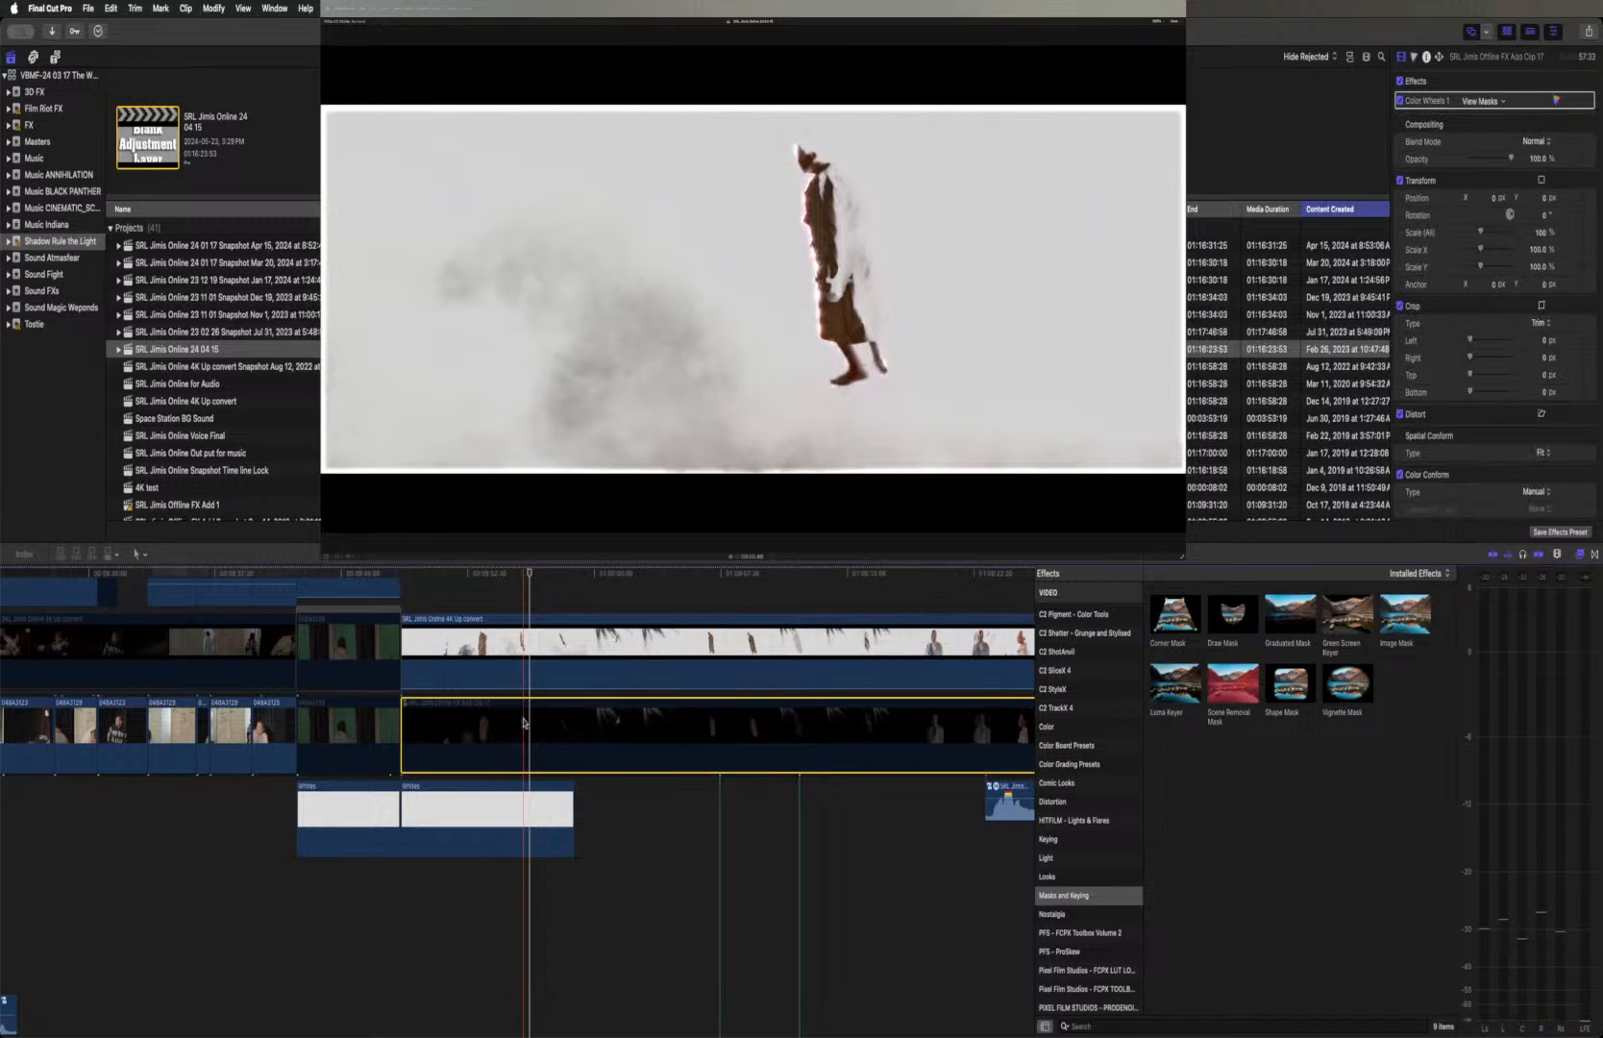
key(v)
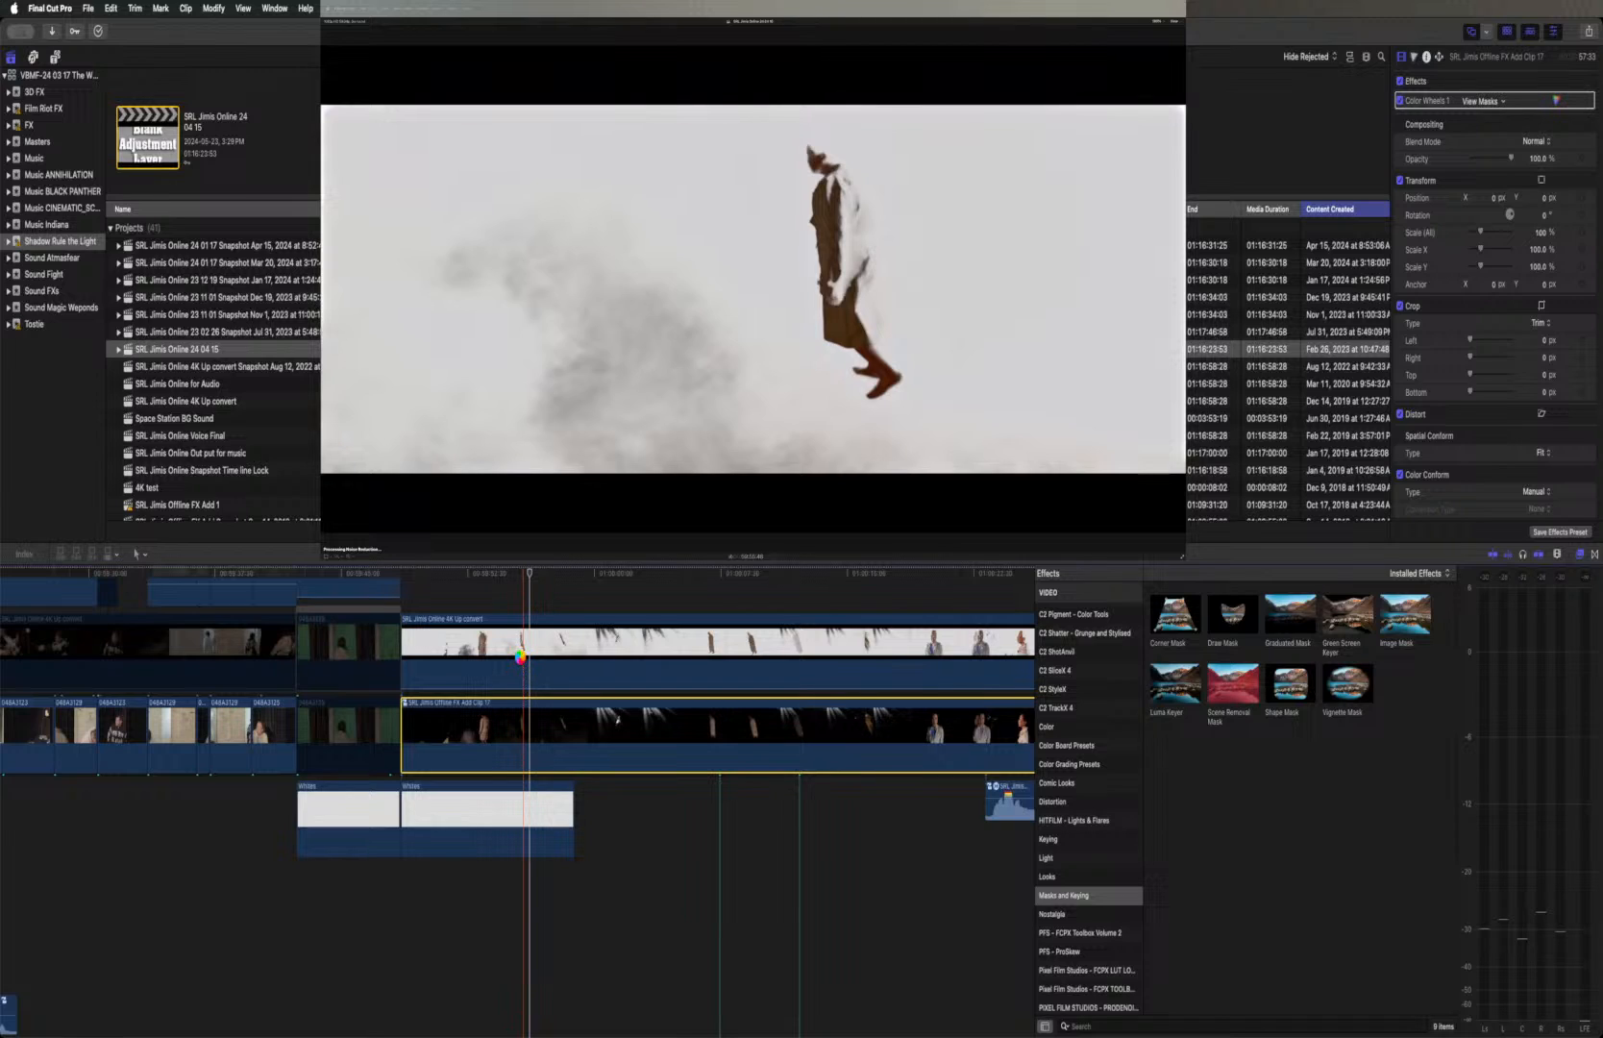
Toggle the upper 4K Up convert clip repeatedly to compare the floating figure with and without its effects
click(522, 661)
key(v)
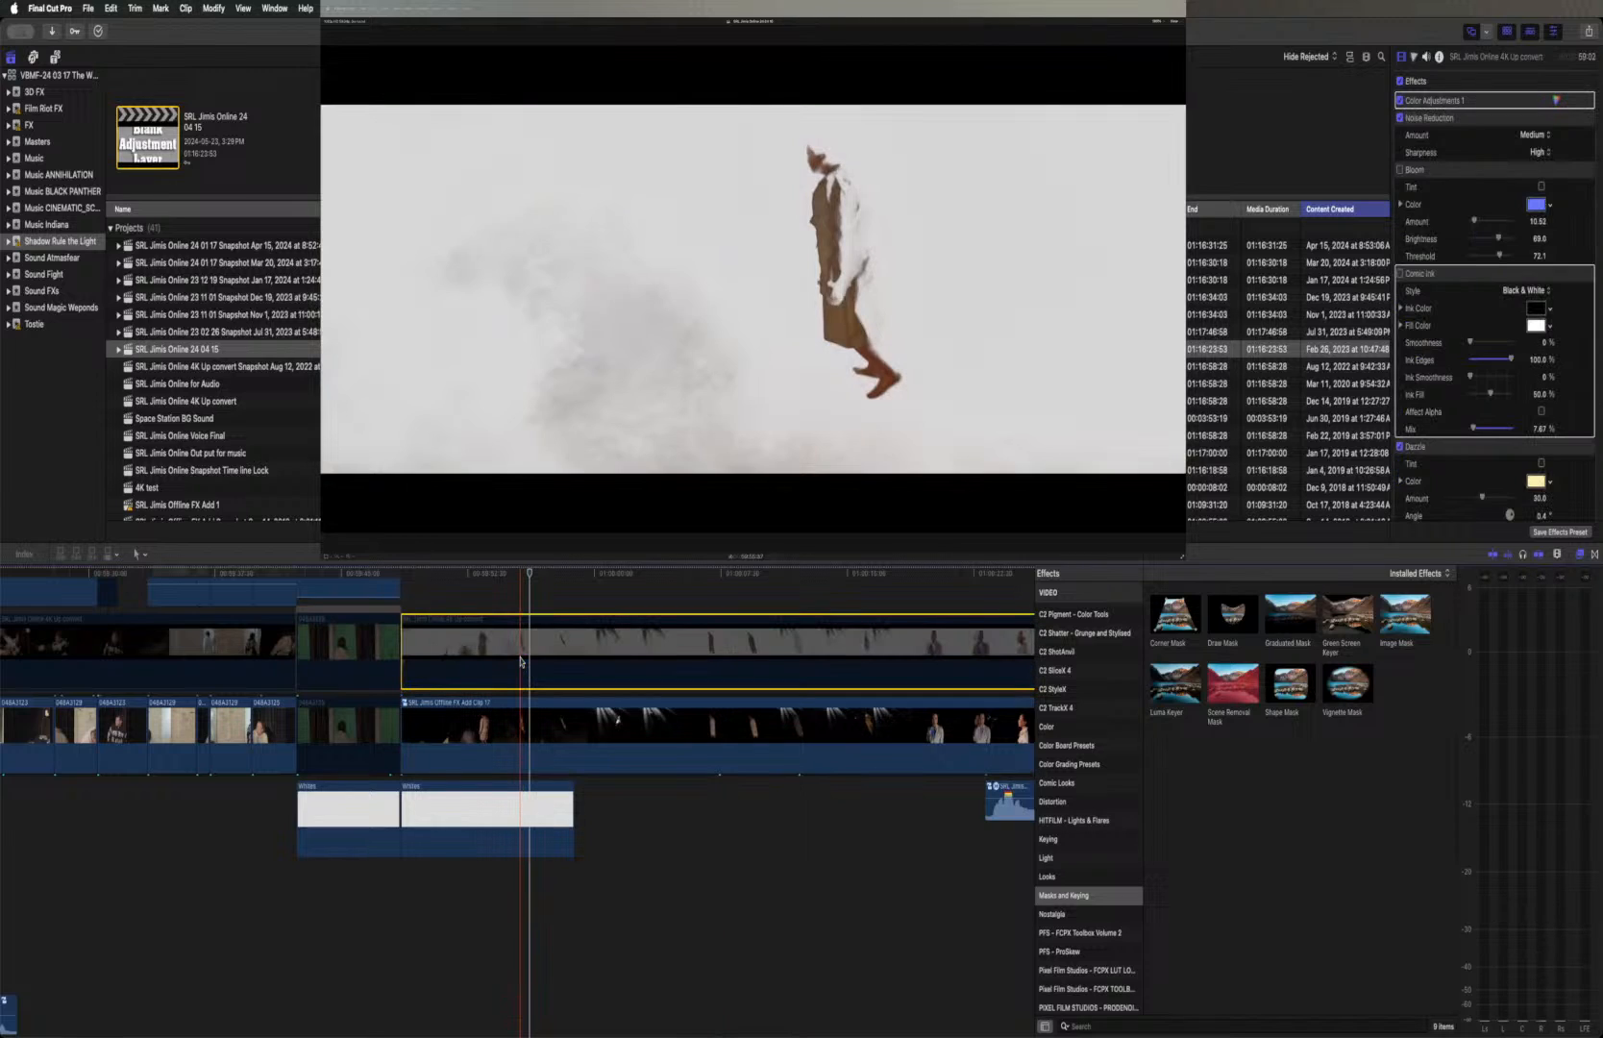
key(v)
key(v)
key(v)
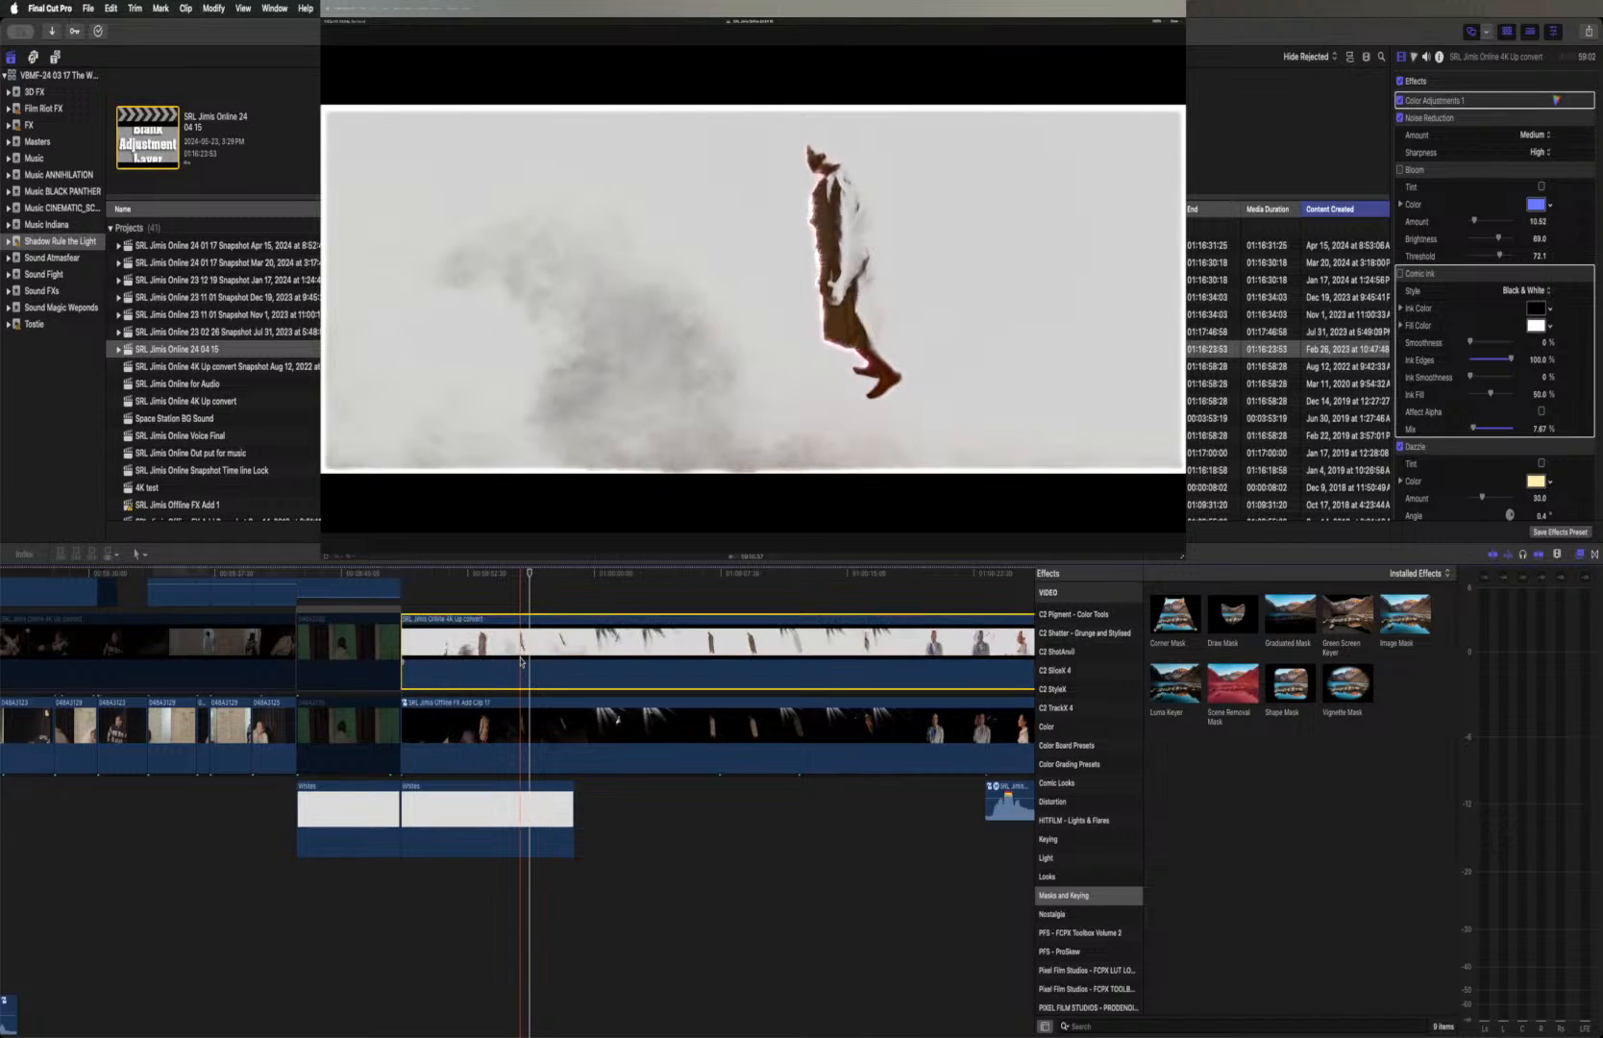
key(v)
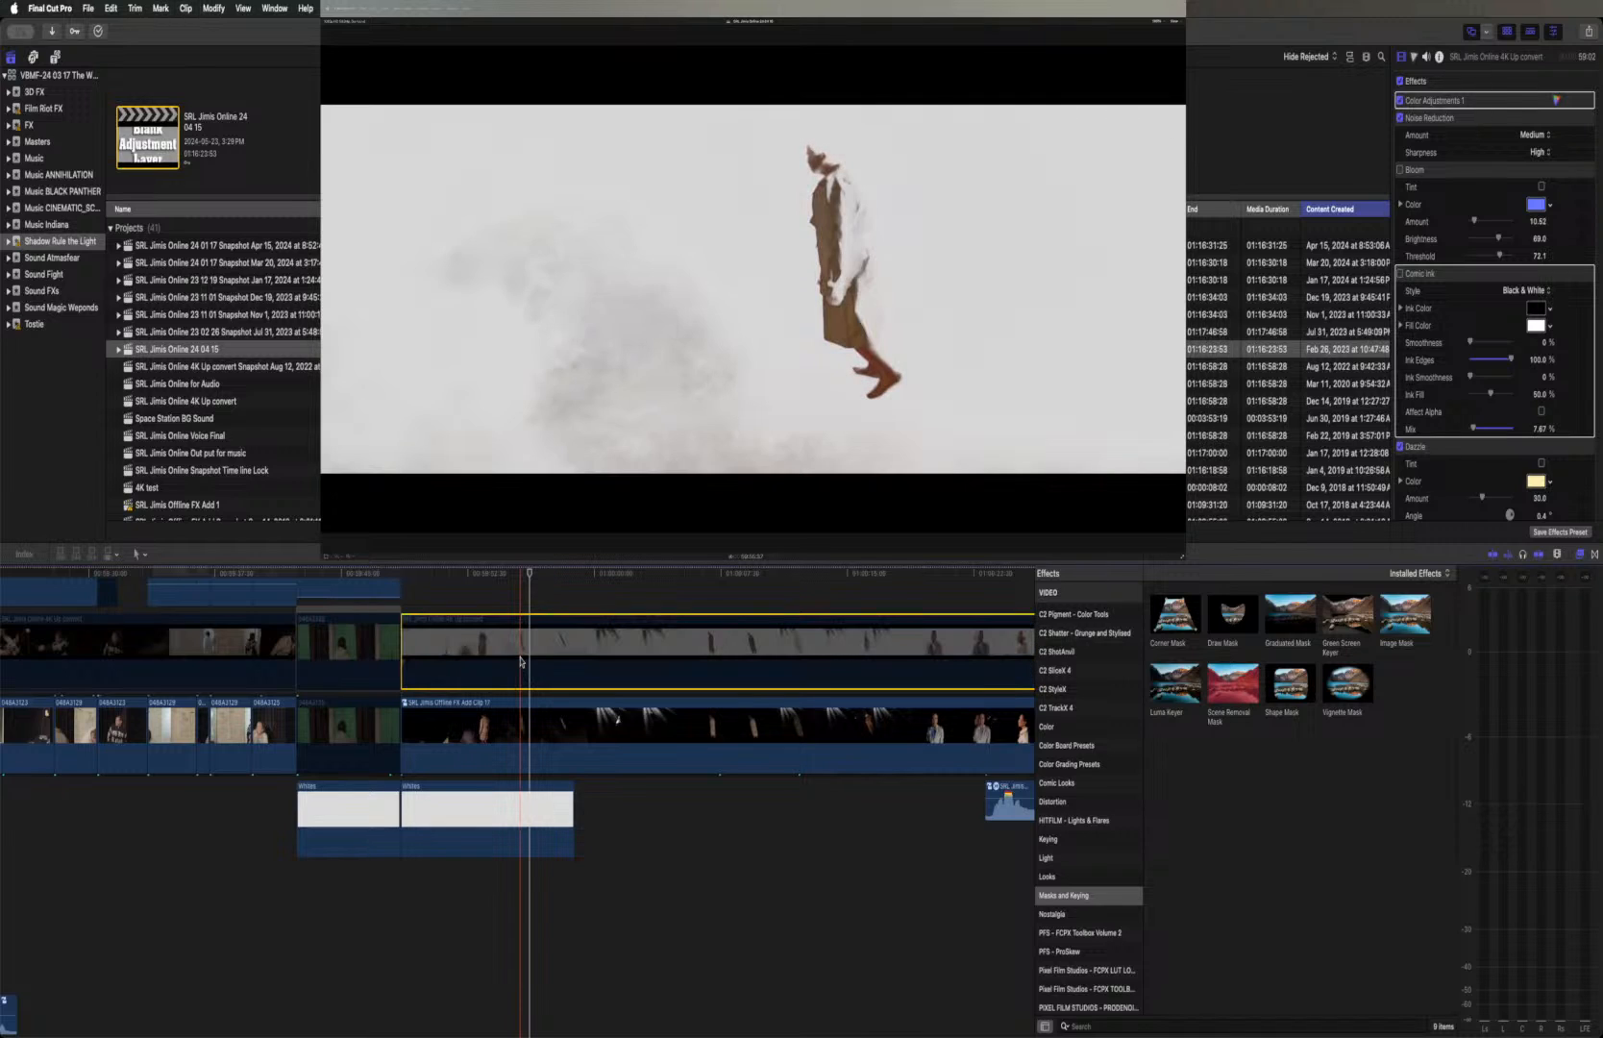
key(v)
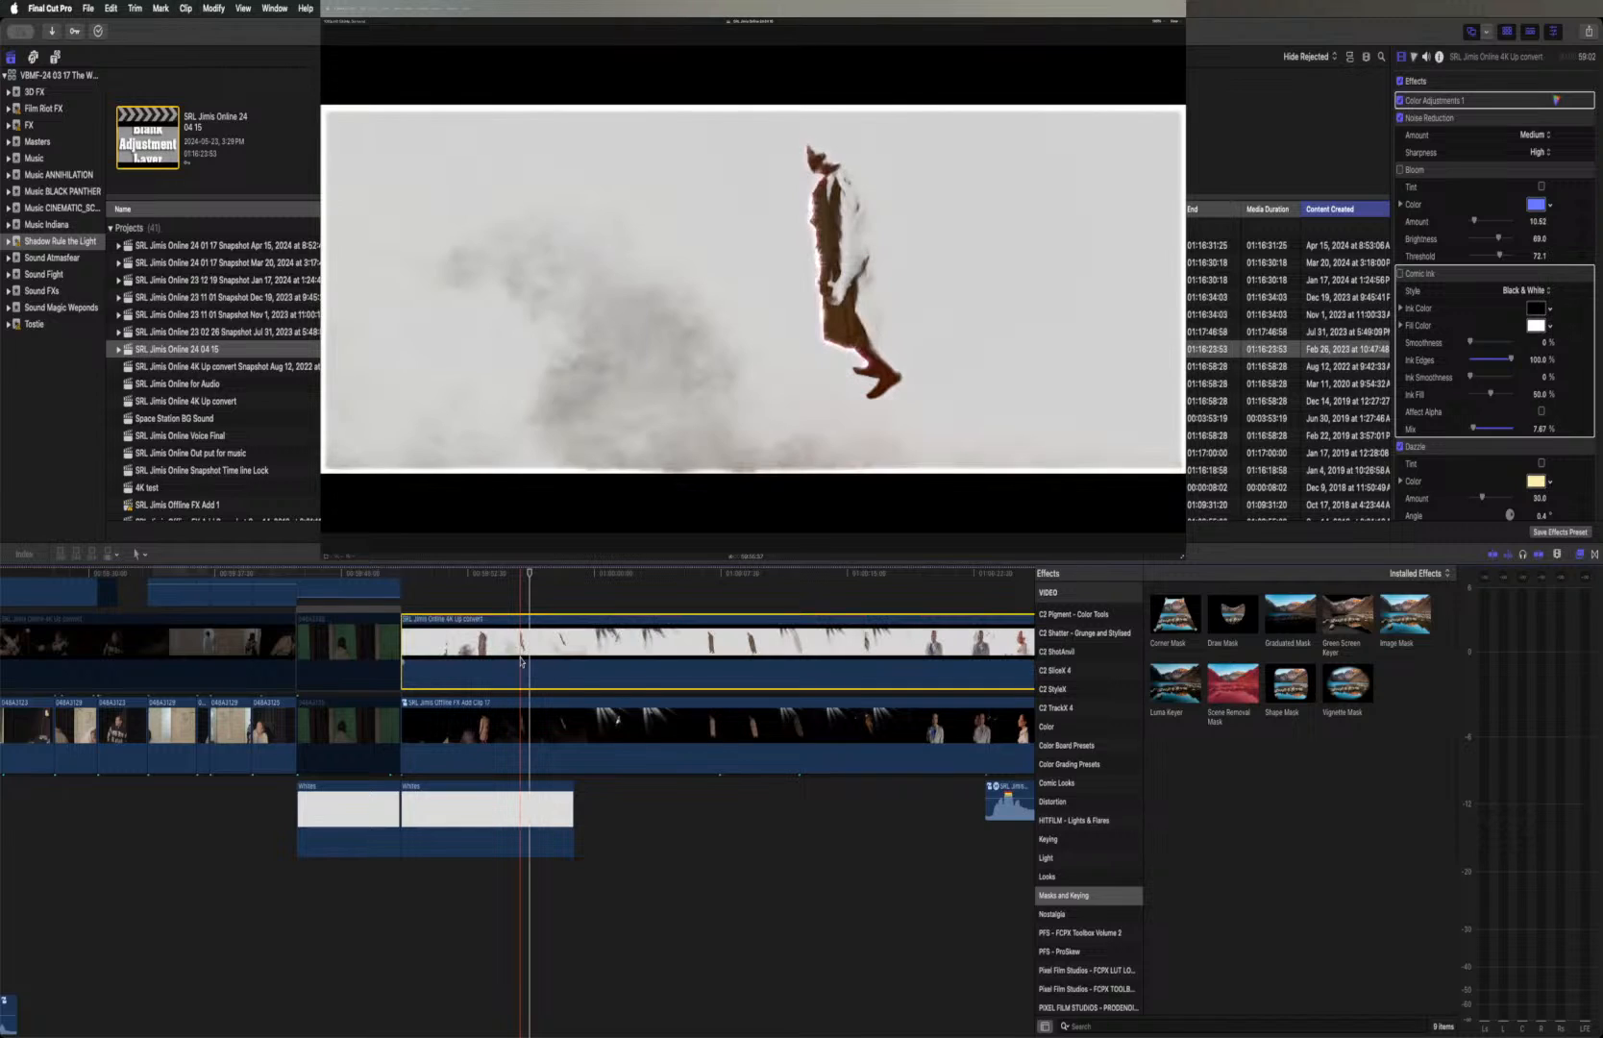
key(v)
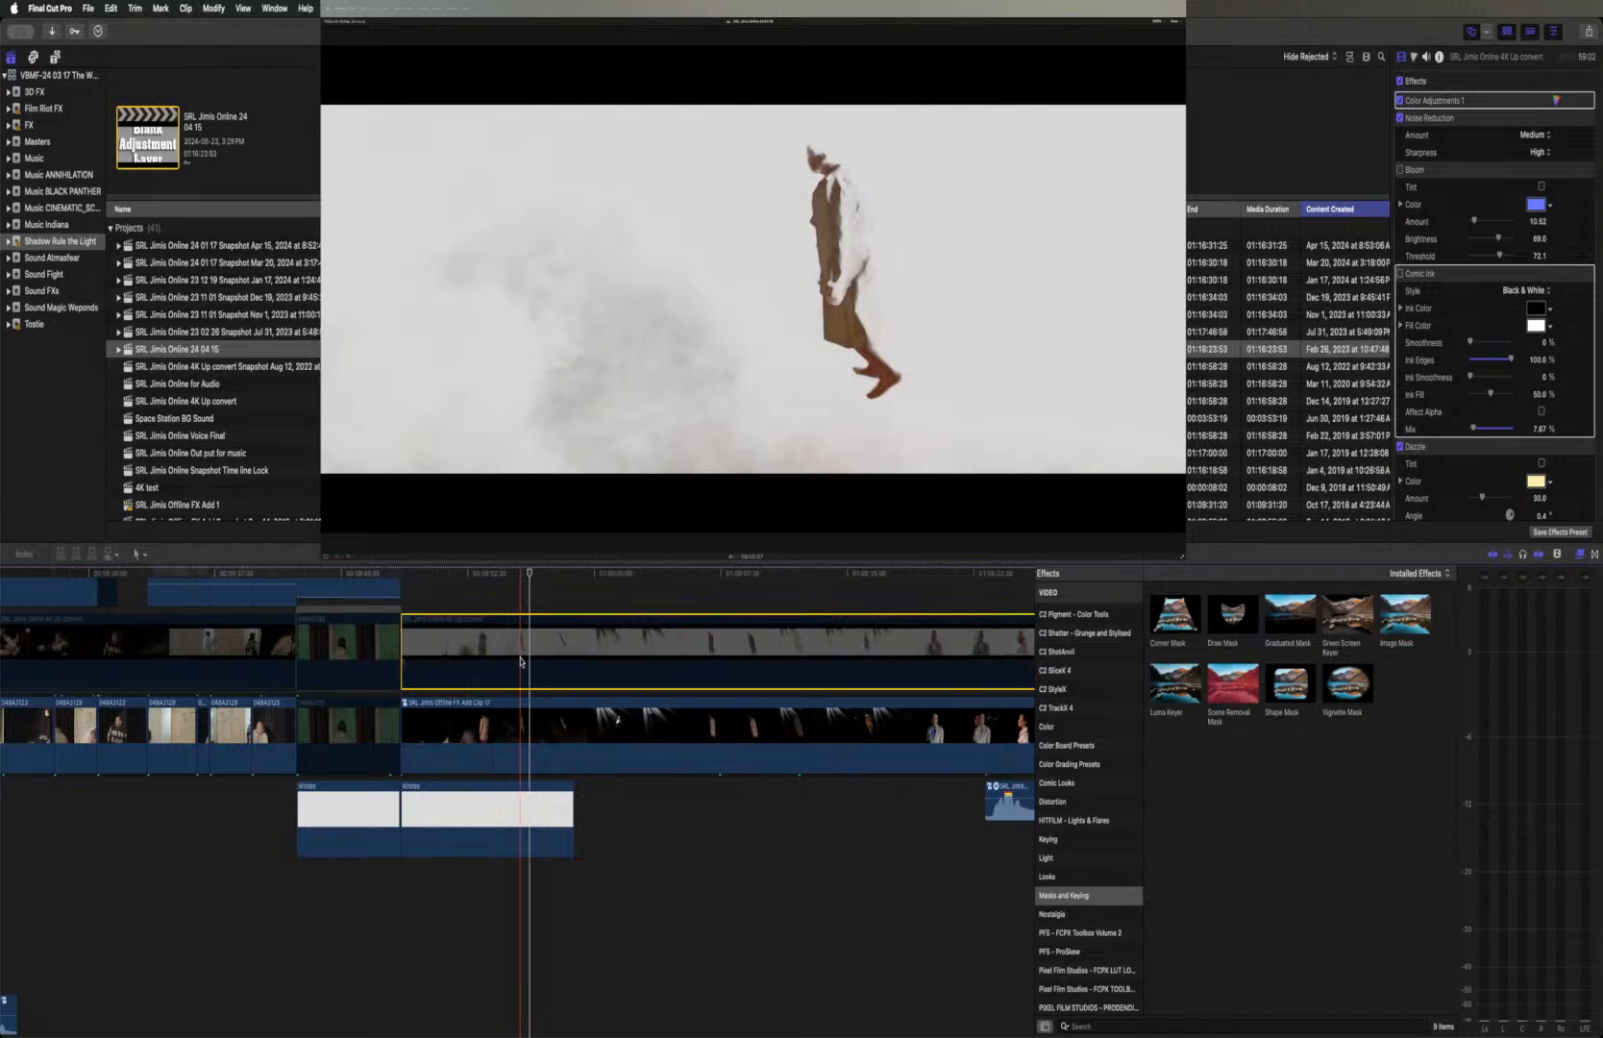
key(v)
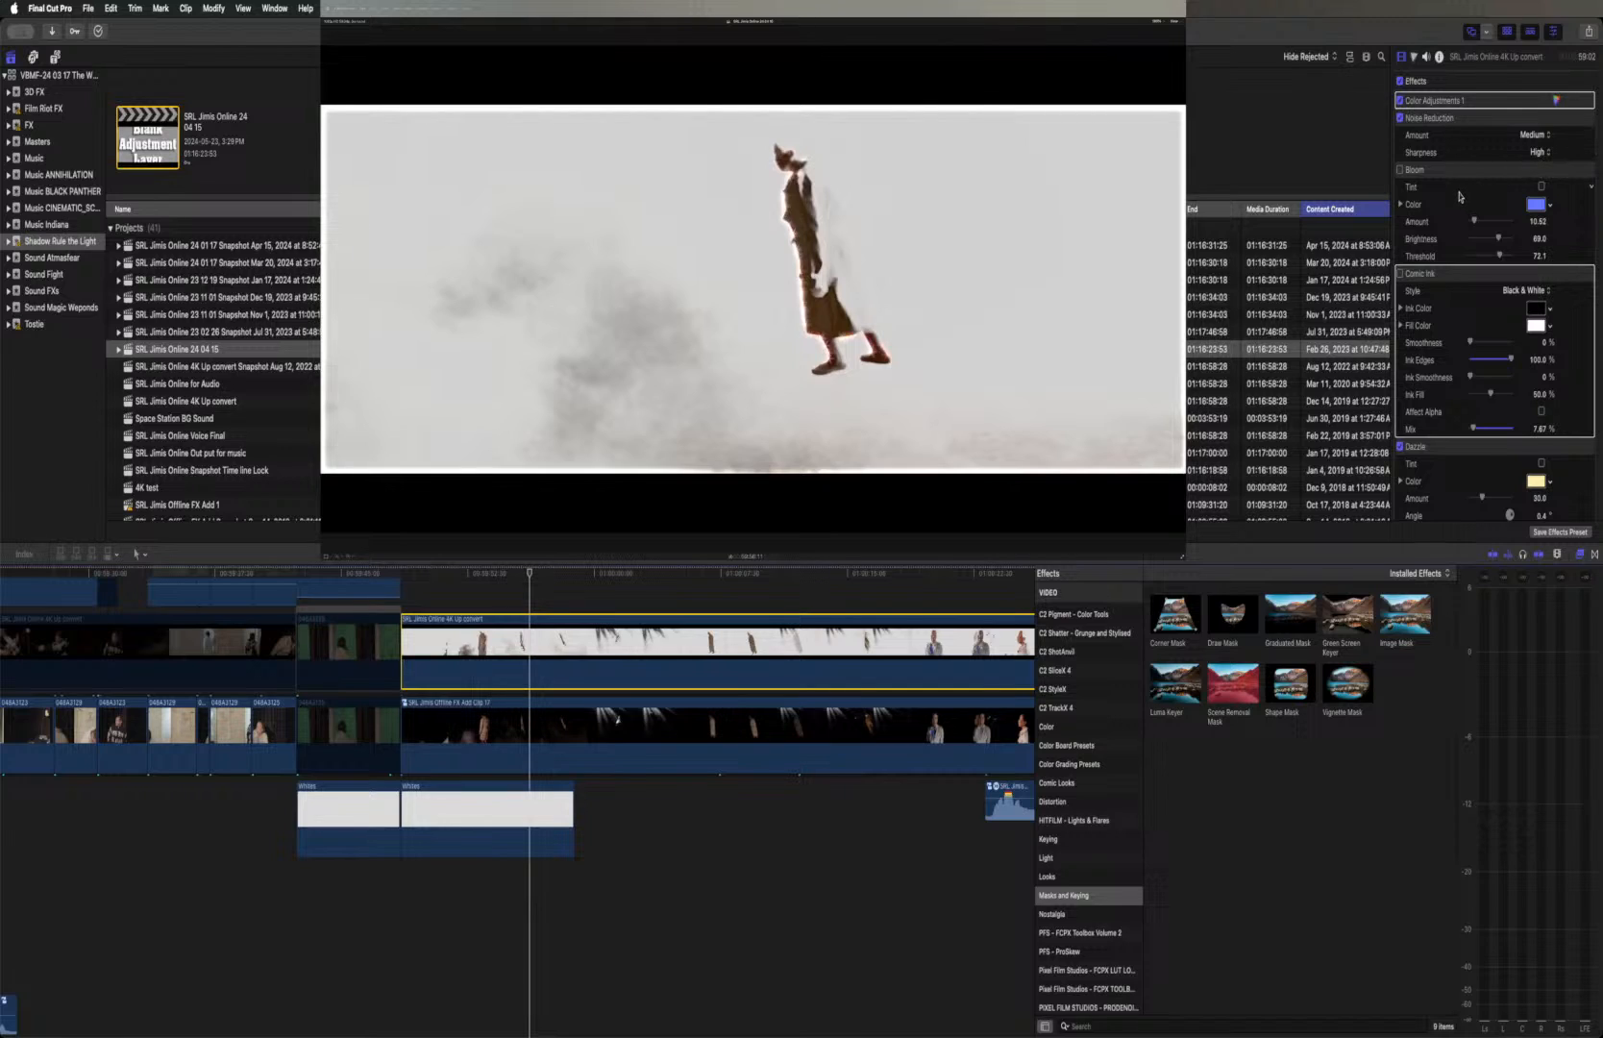
Preview the Comic Ink and Bloom effects on the upper floating figure clip, and delete both from it
click(1400, 275)
click(1400, 173)
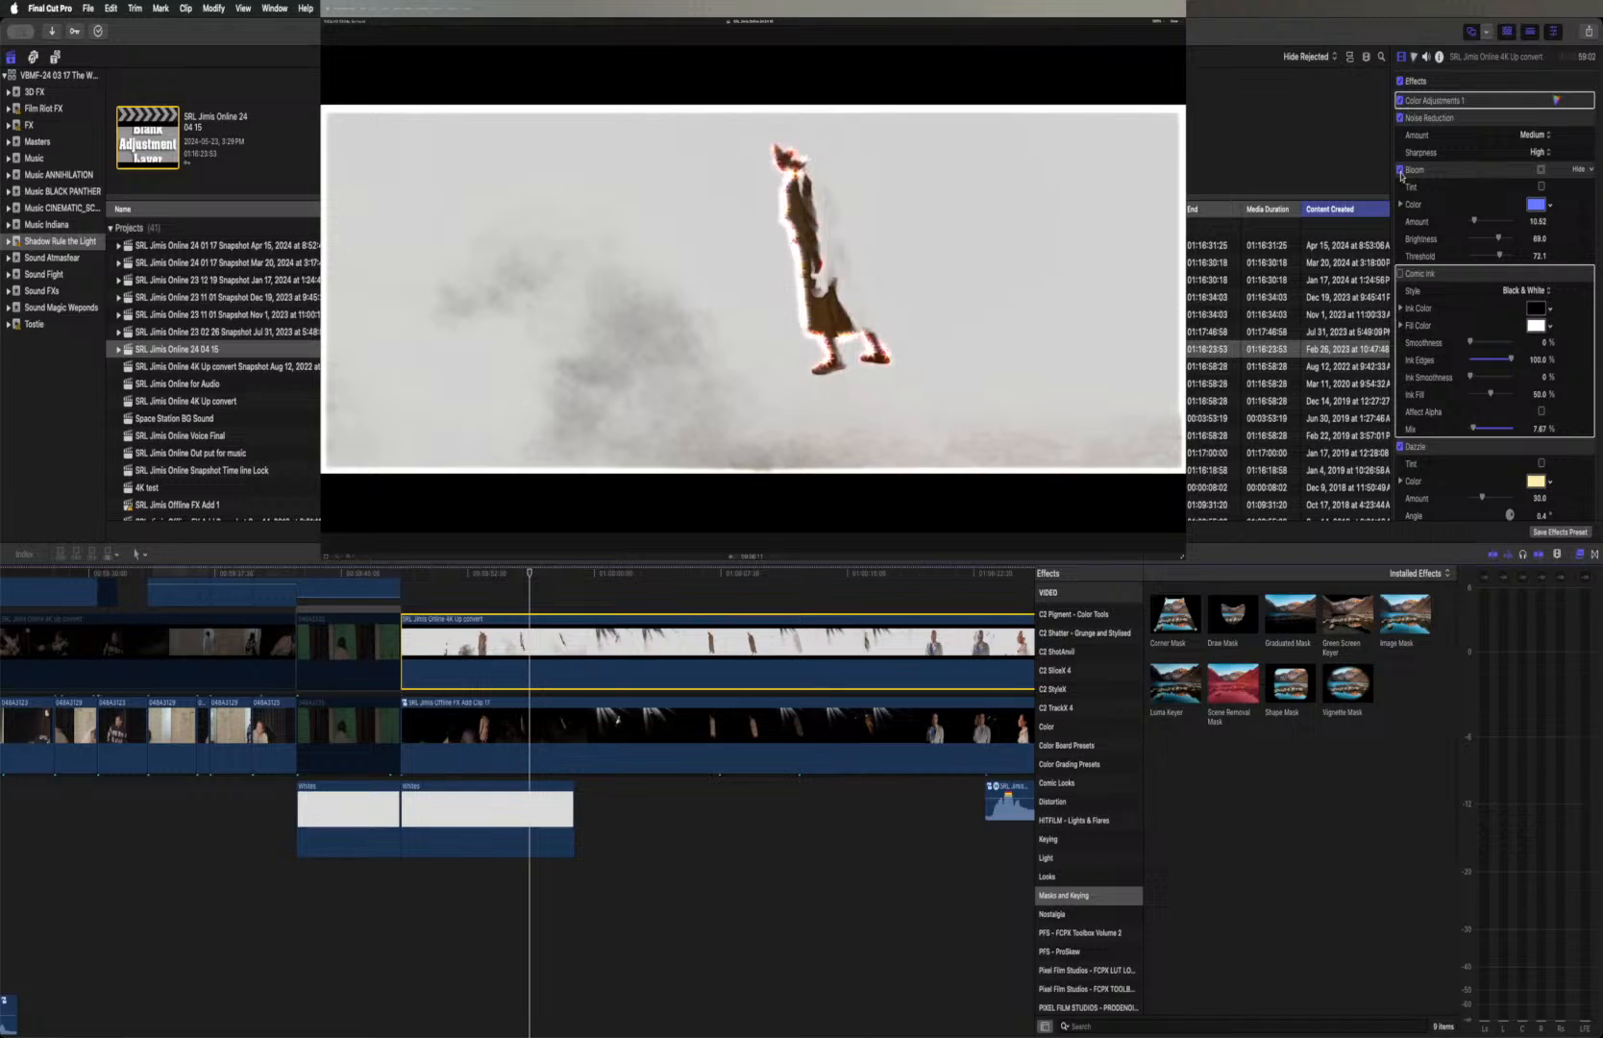
click(1401, 171)
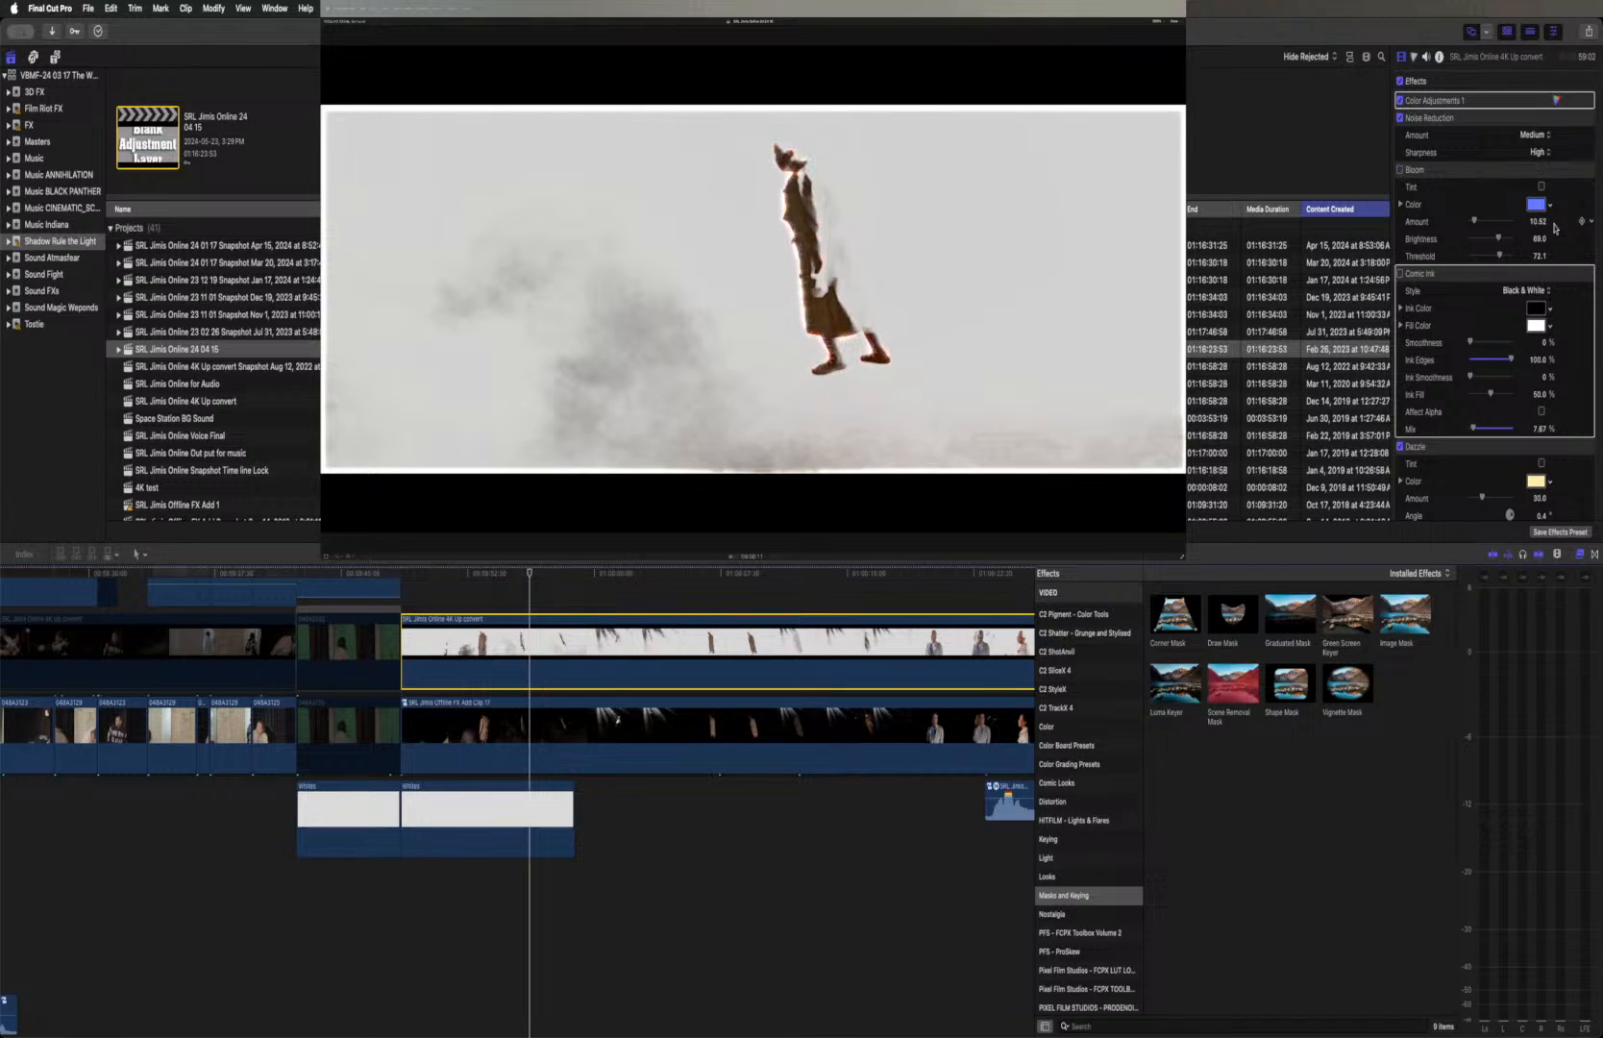
click(1467, 173)
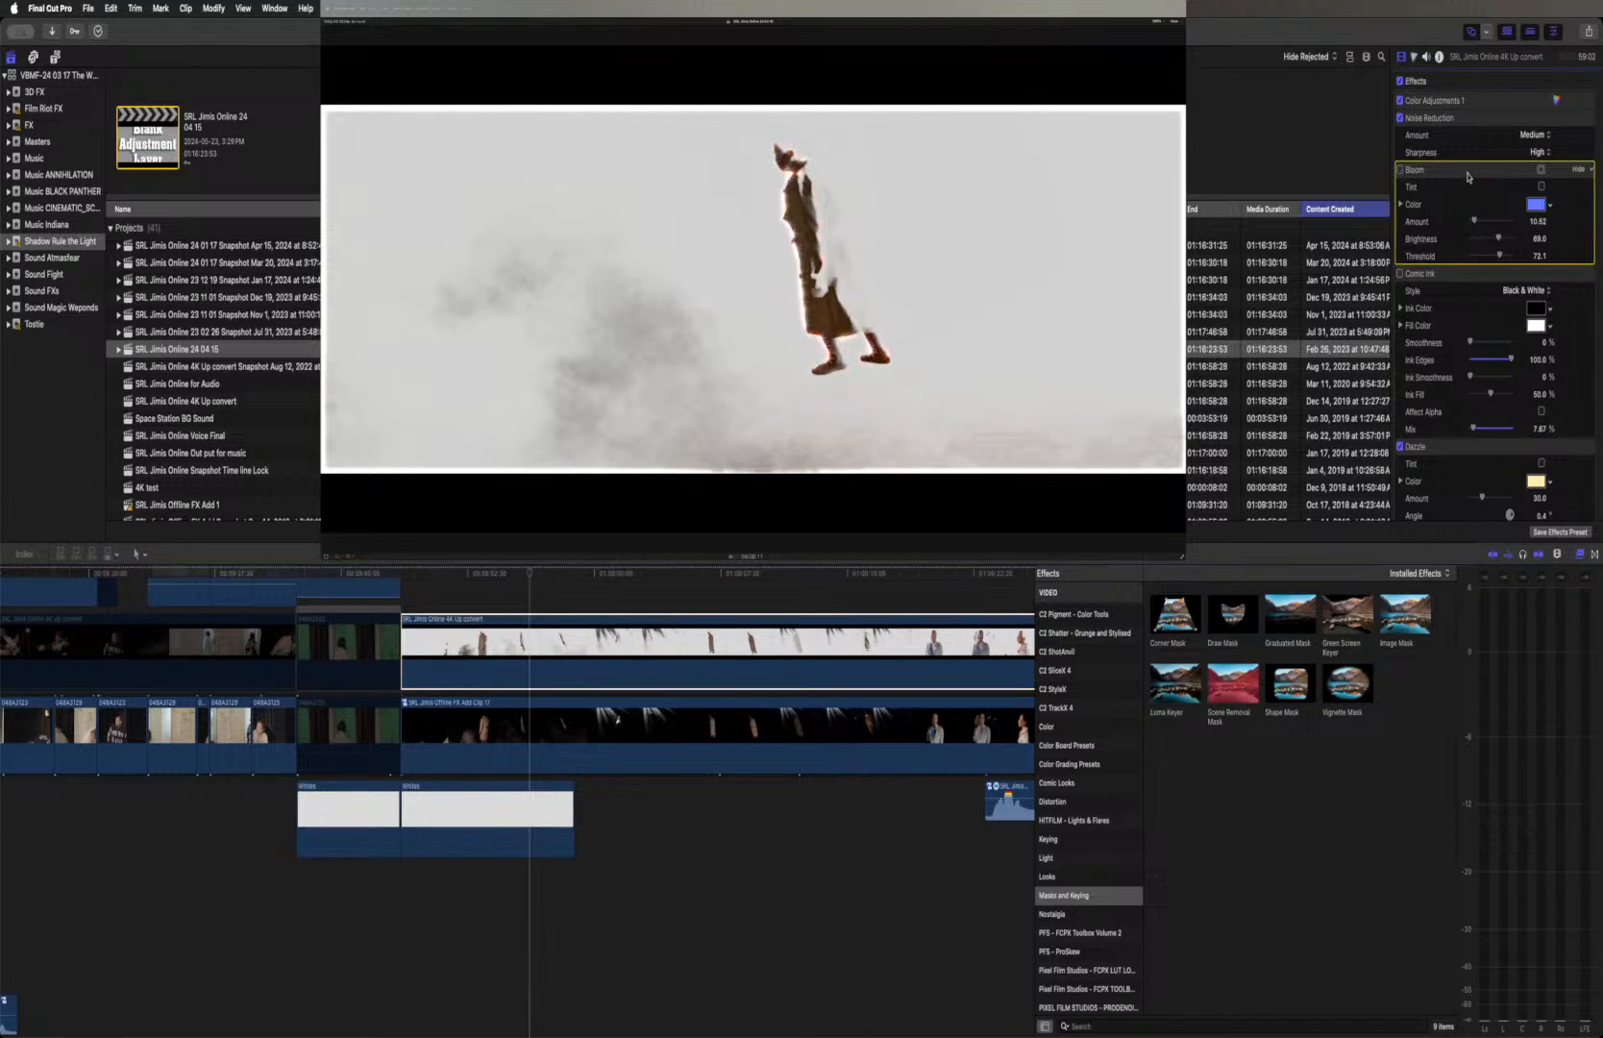
key(Delete)
click(1468, 173)
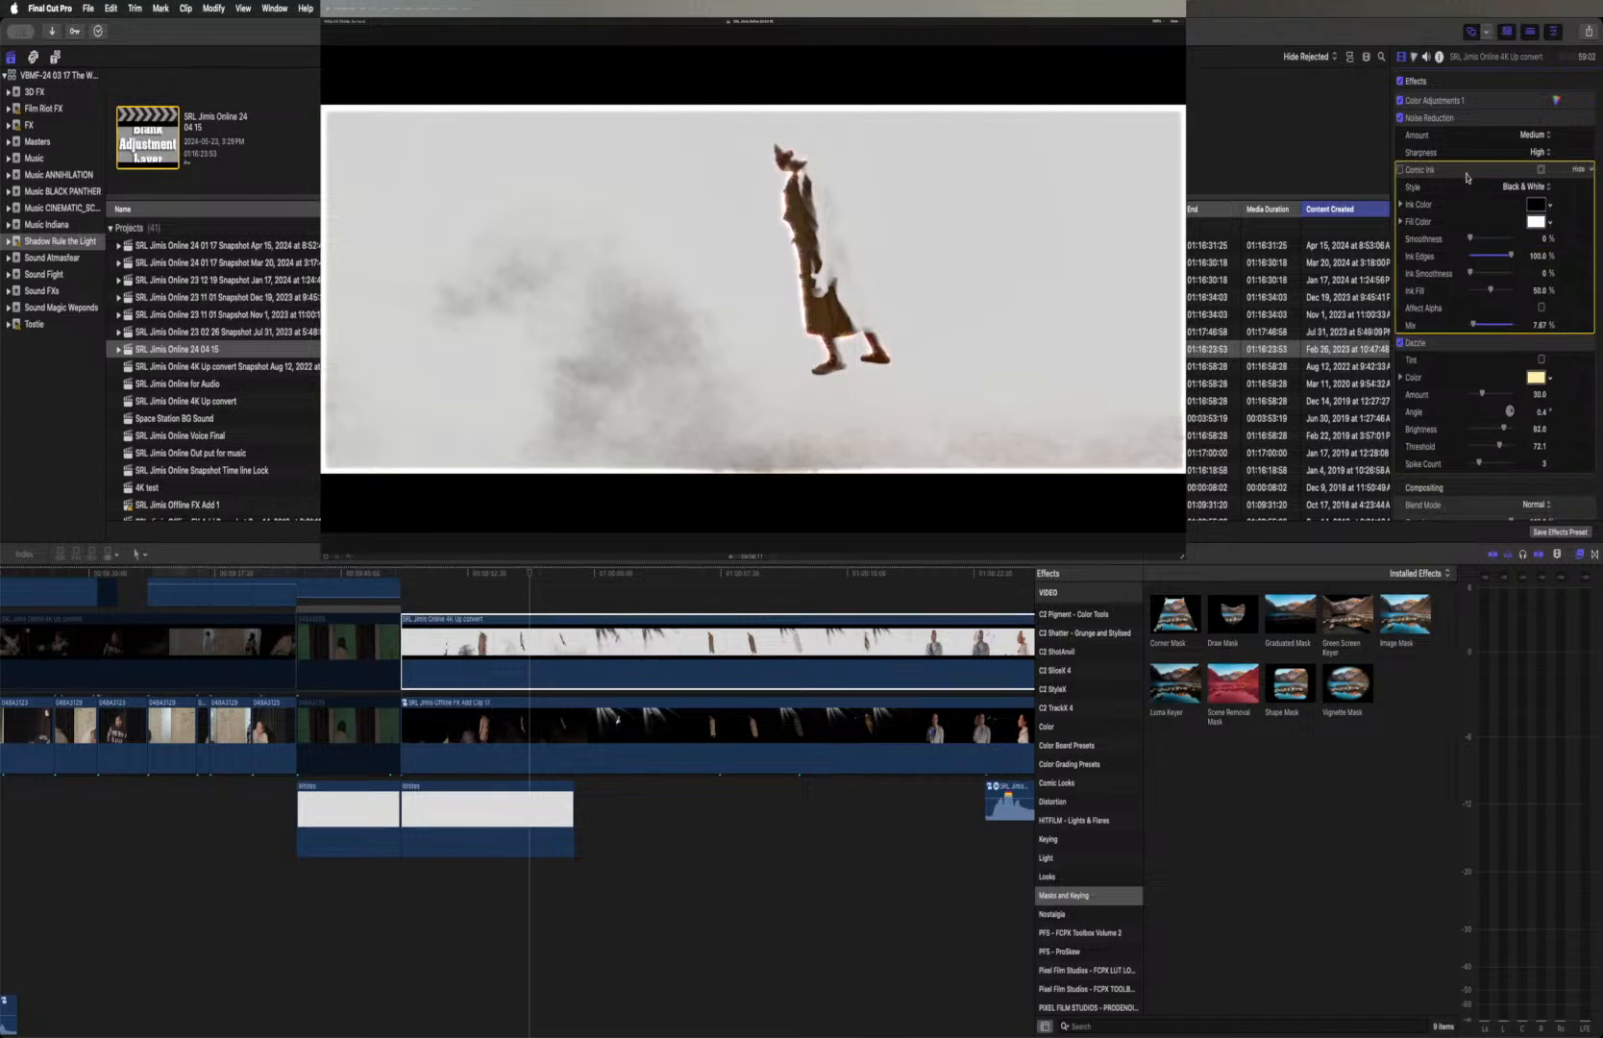
key(Delete)
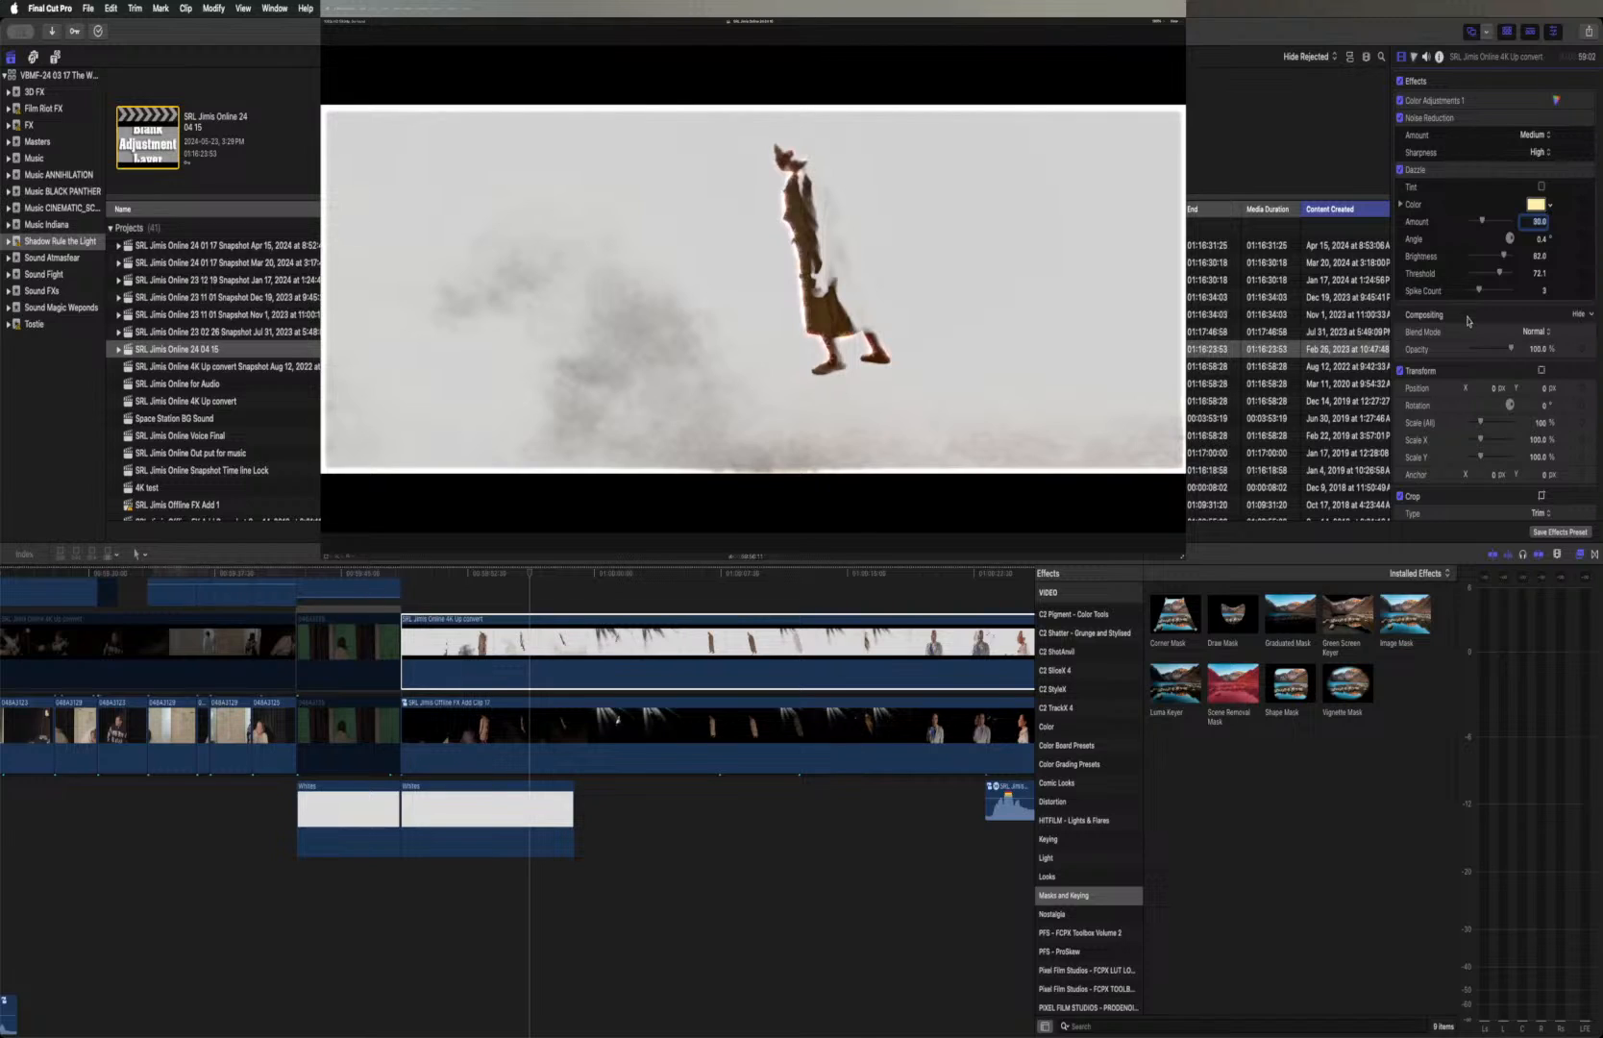
Inspect the lower layer and compare the shot with the cleaned-up upper clip disabled and enabled
click(544, 726)
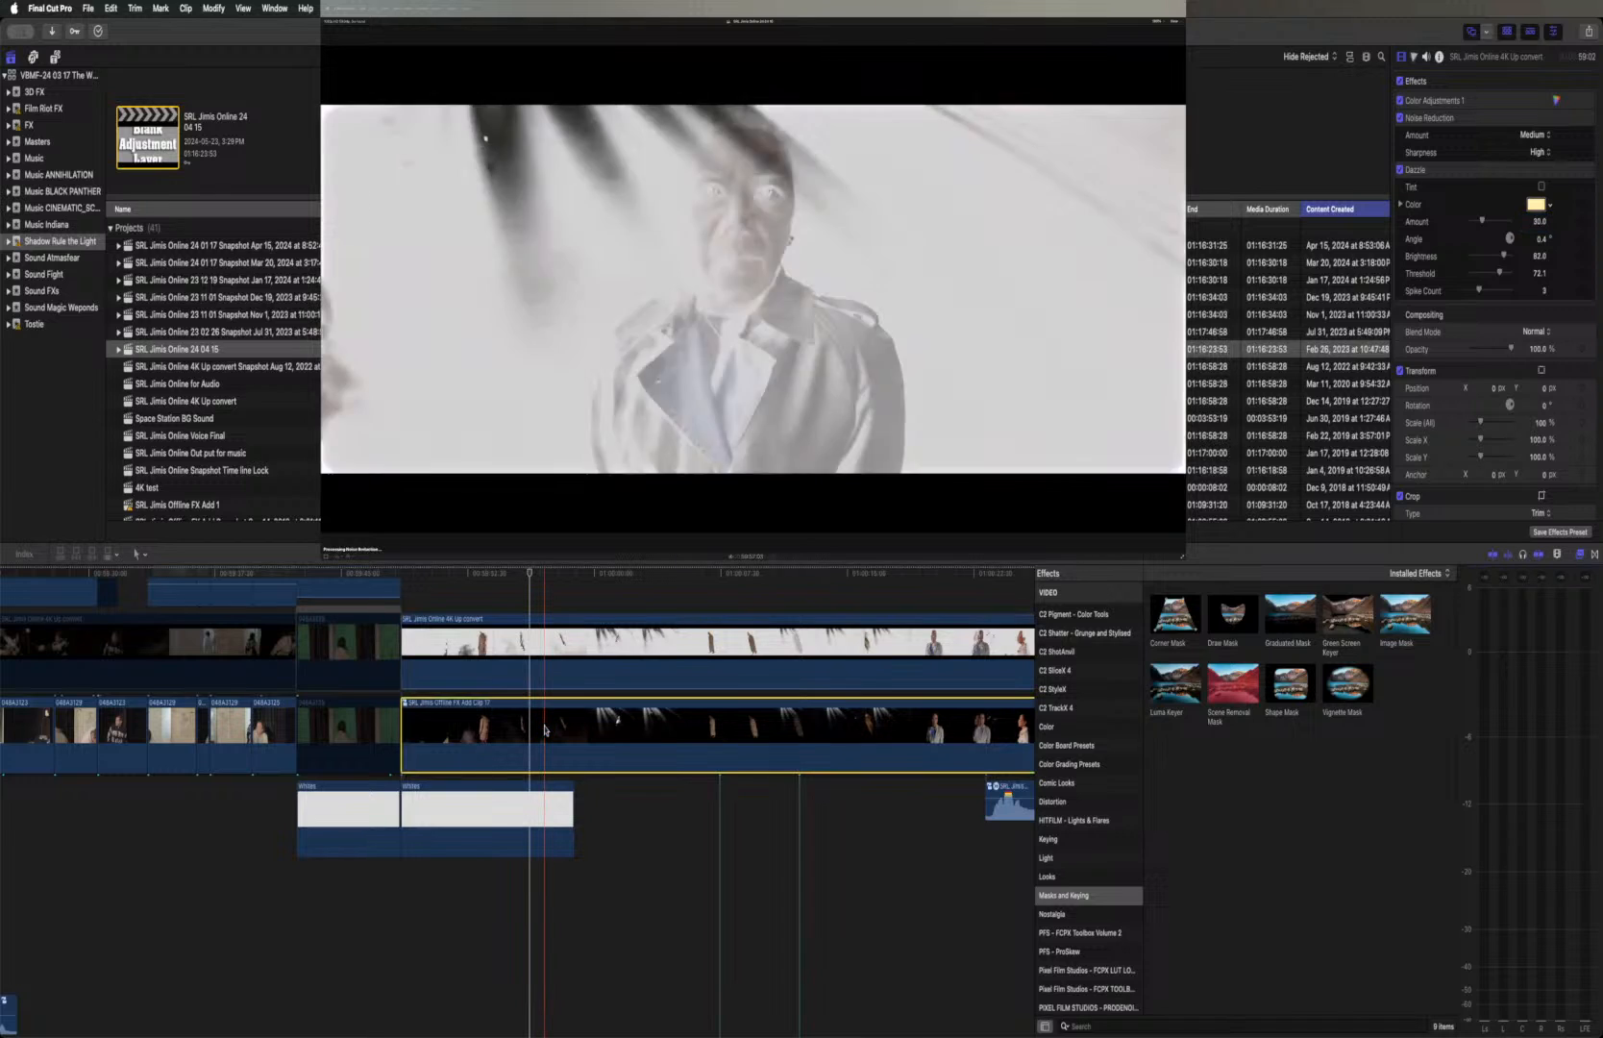
click(551, 646)
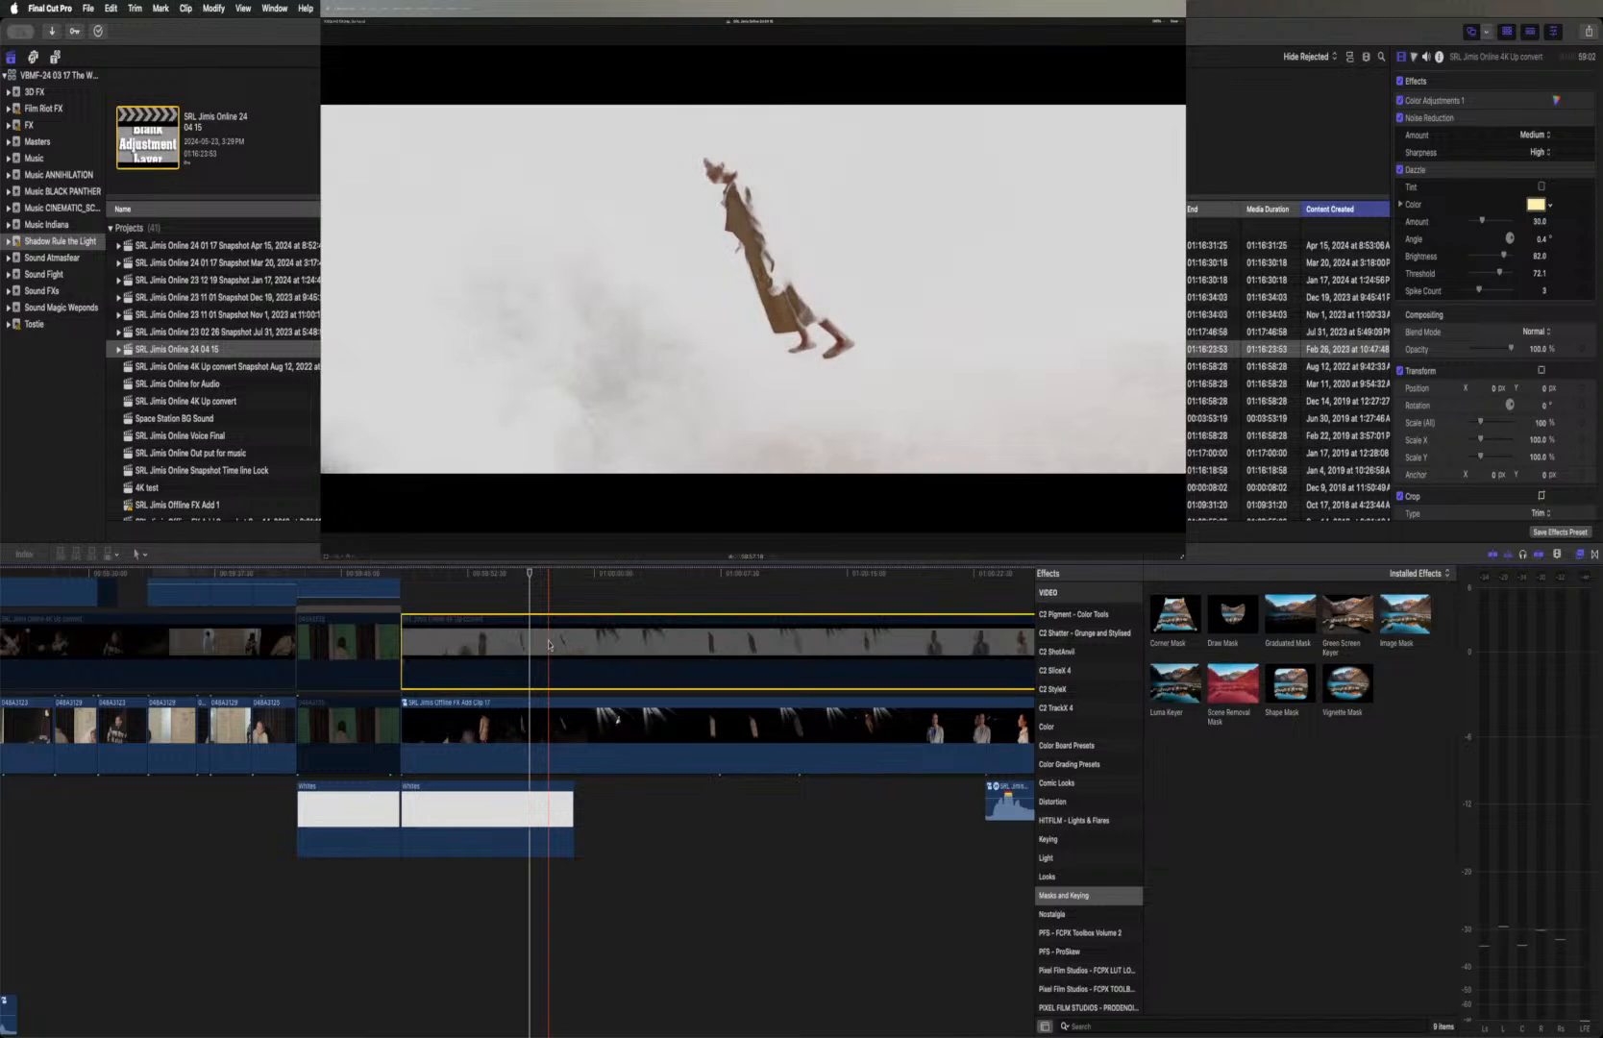
key(v)
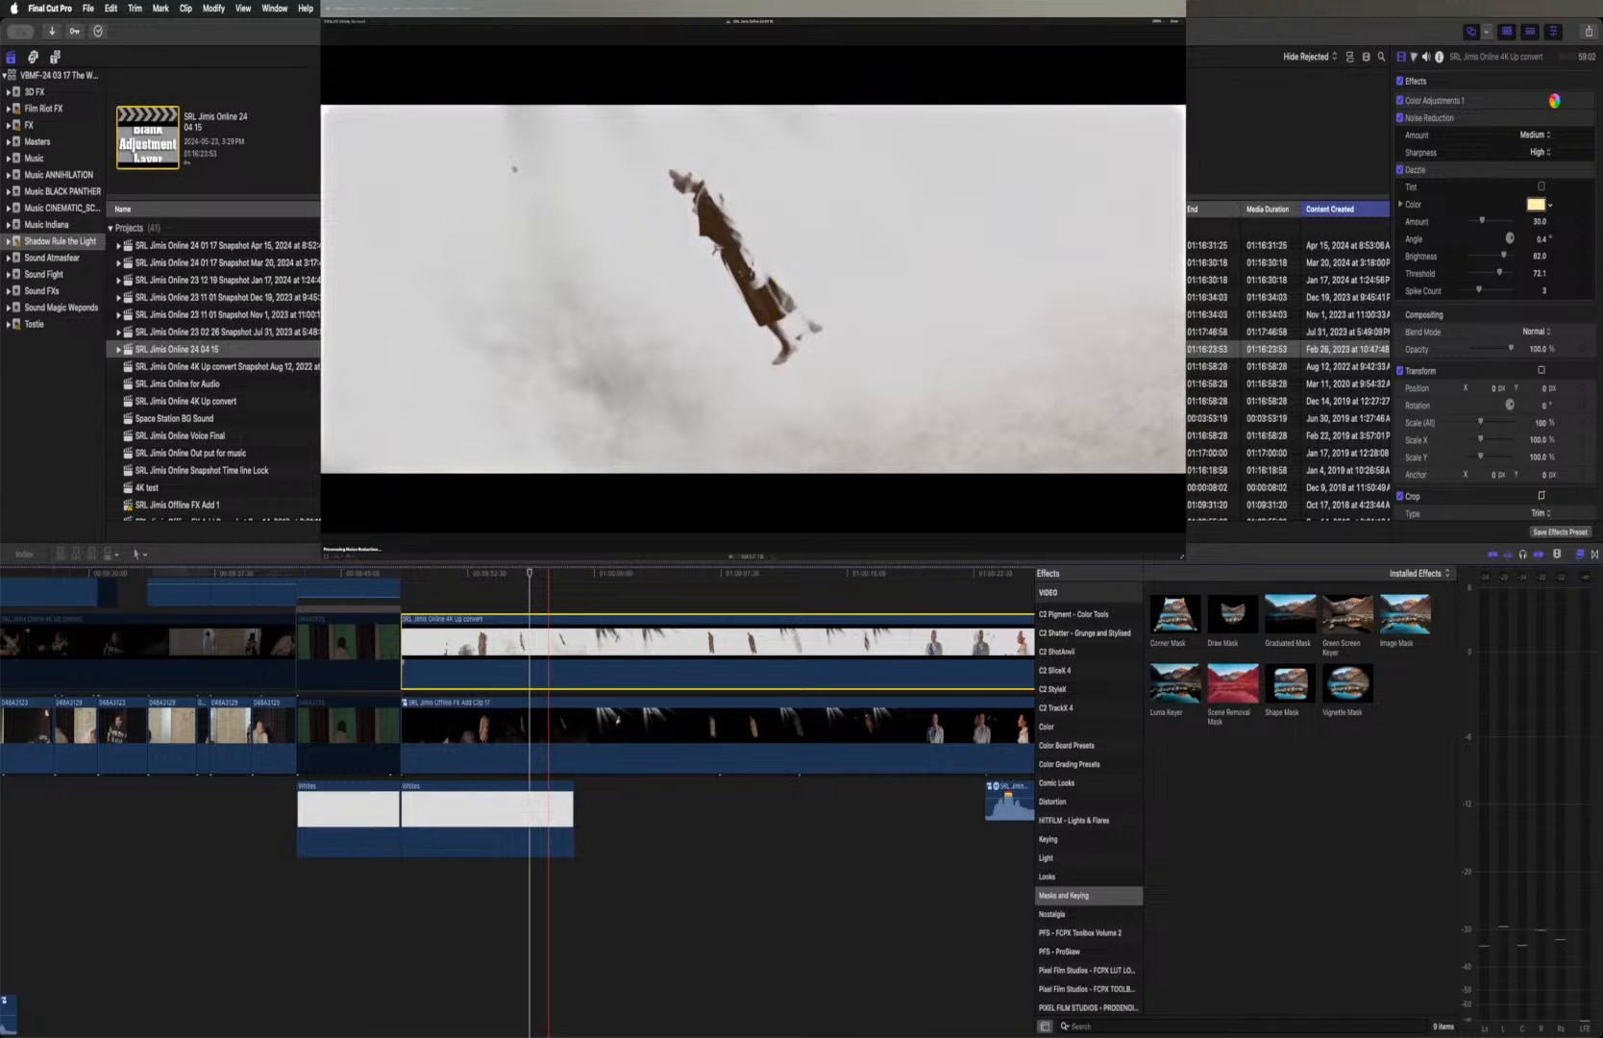
Open Color Adjustments 1 on the upper clip and try Shadows at 100 and at -100, undoing each change
click(1553, 100)
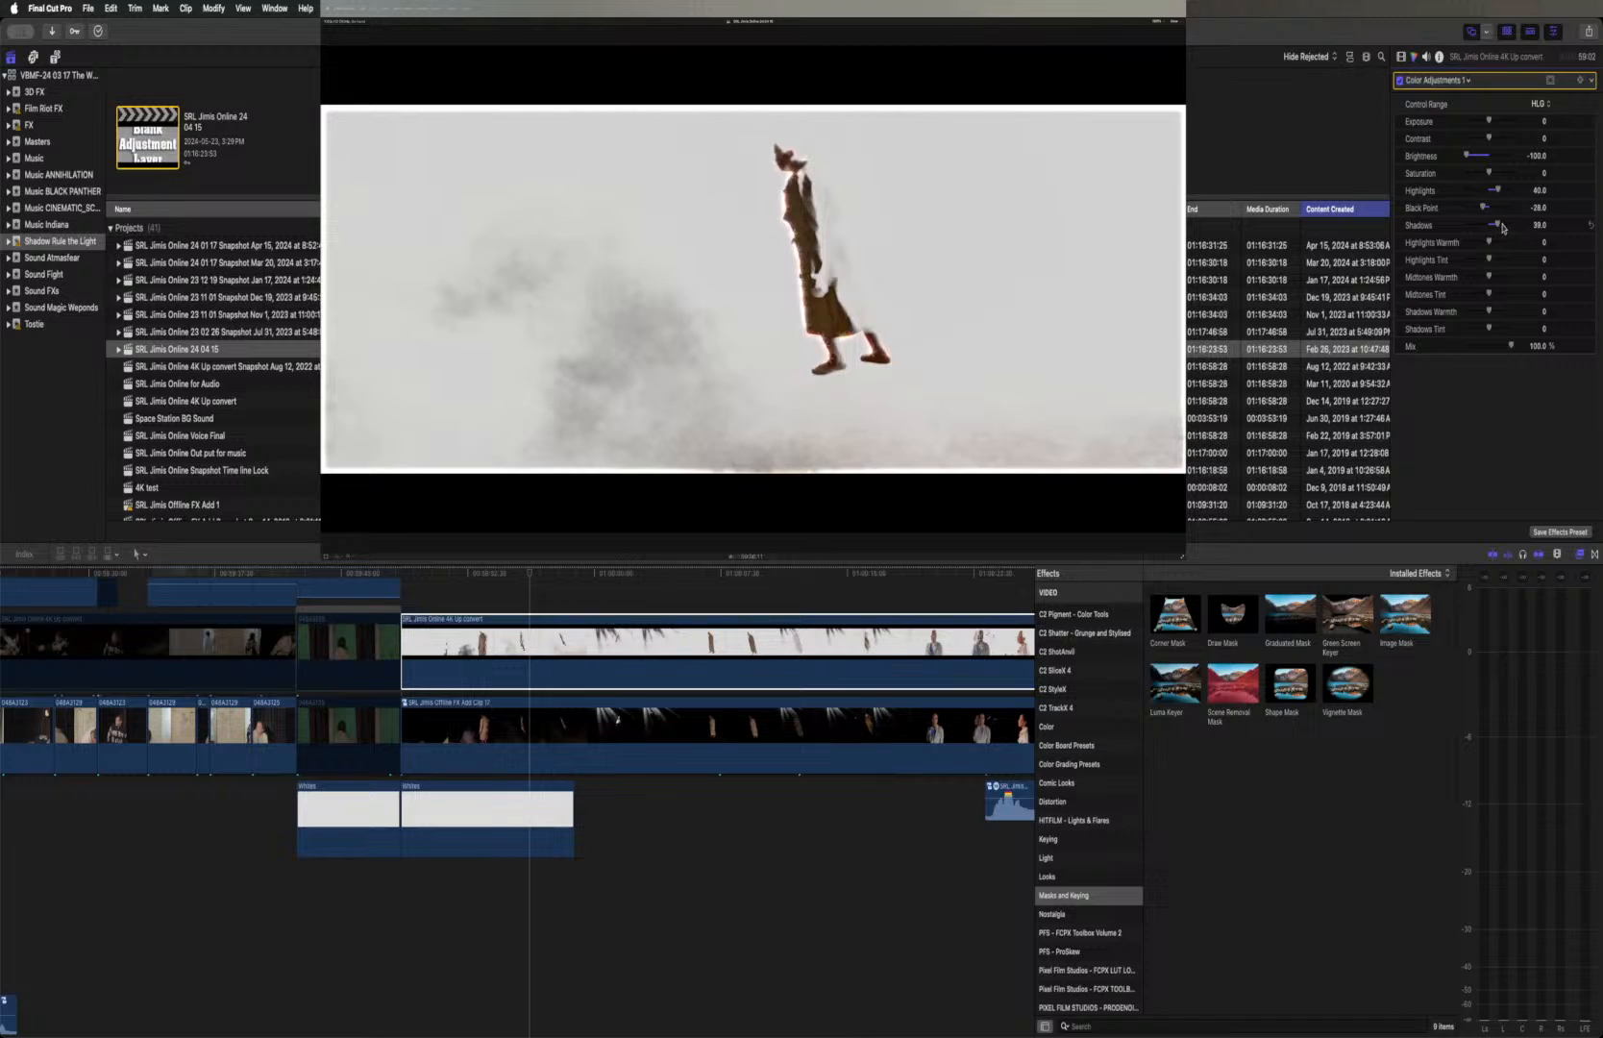
drag(1498, 228, 1530, 221)
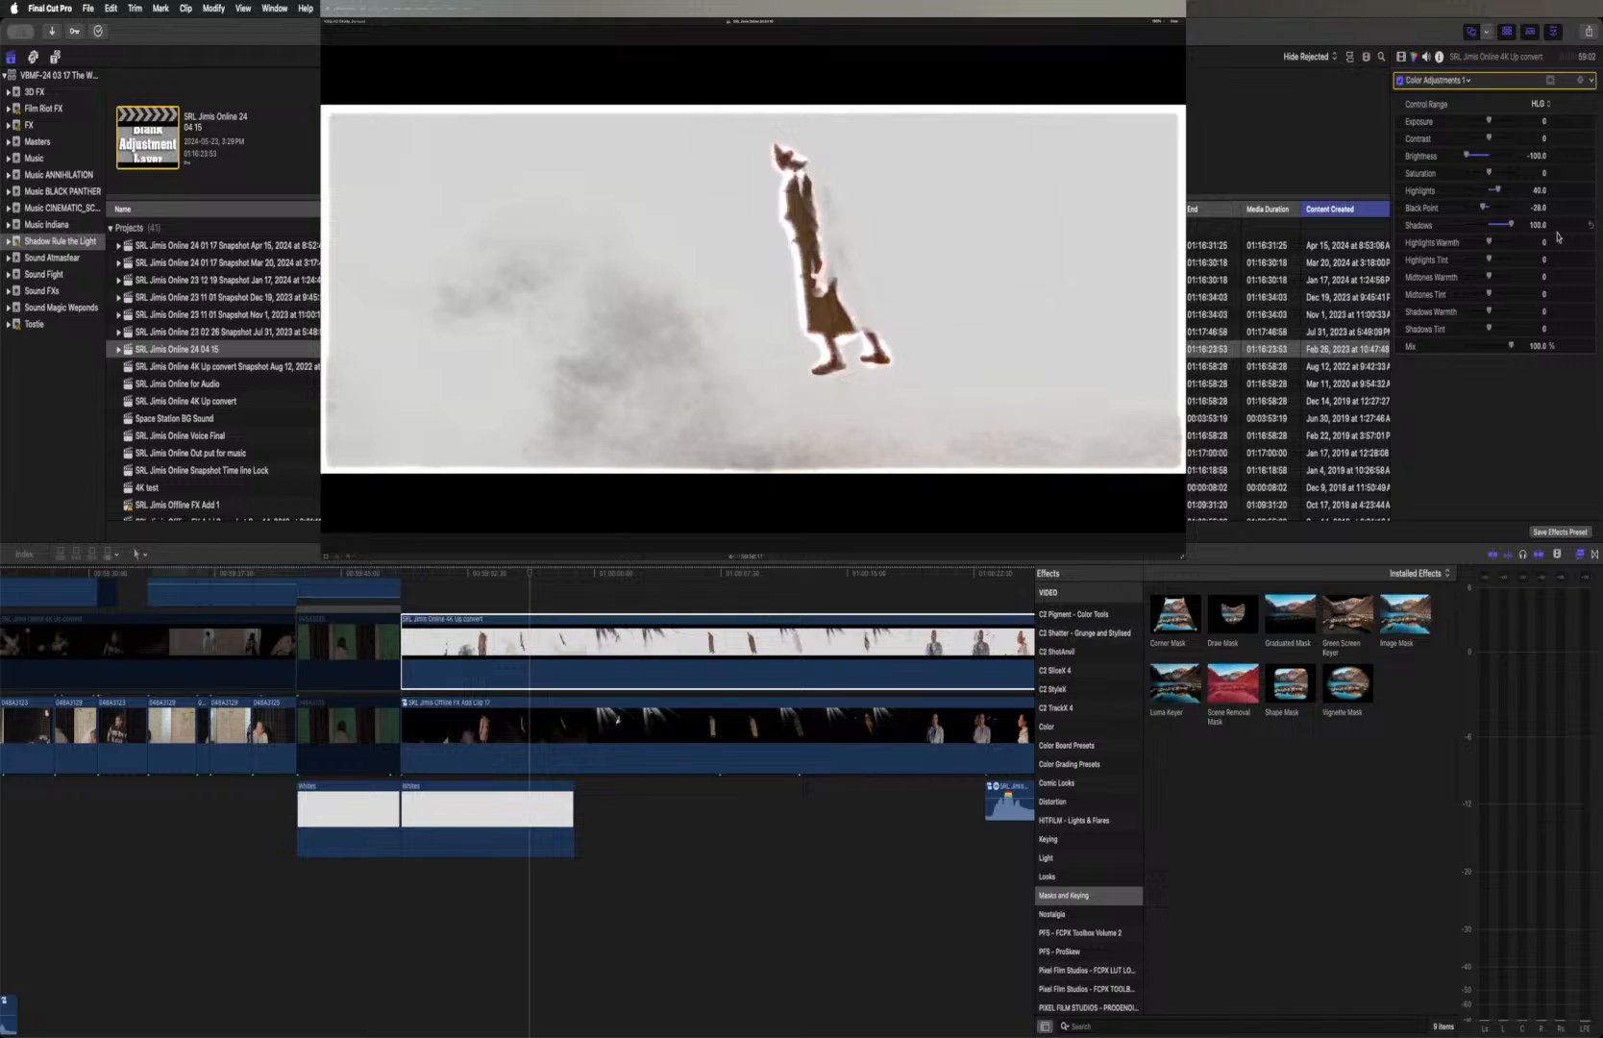
drag(1557, 236, 1557, 236)
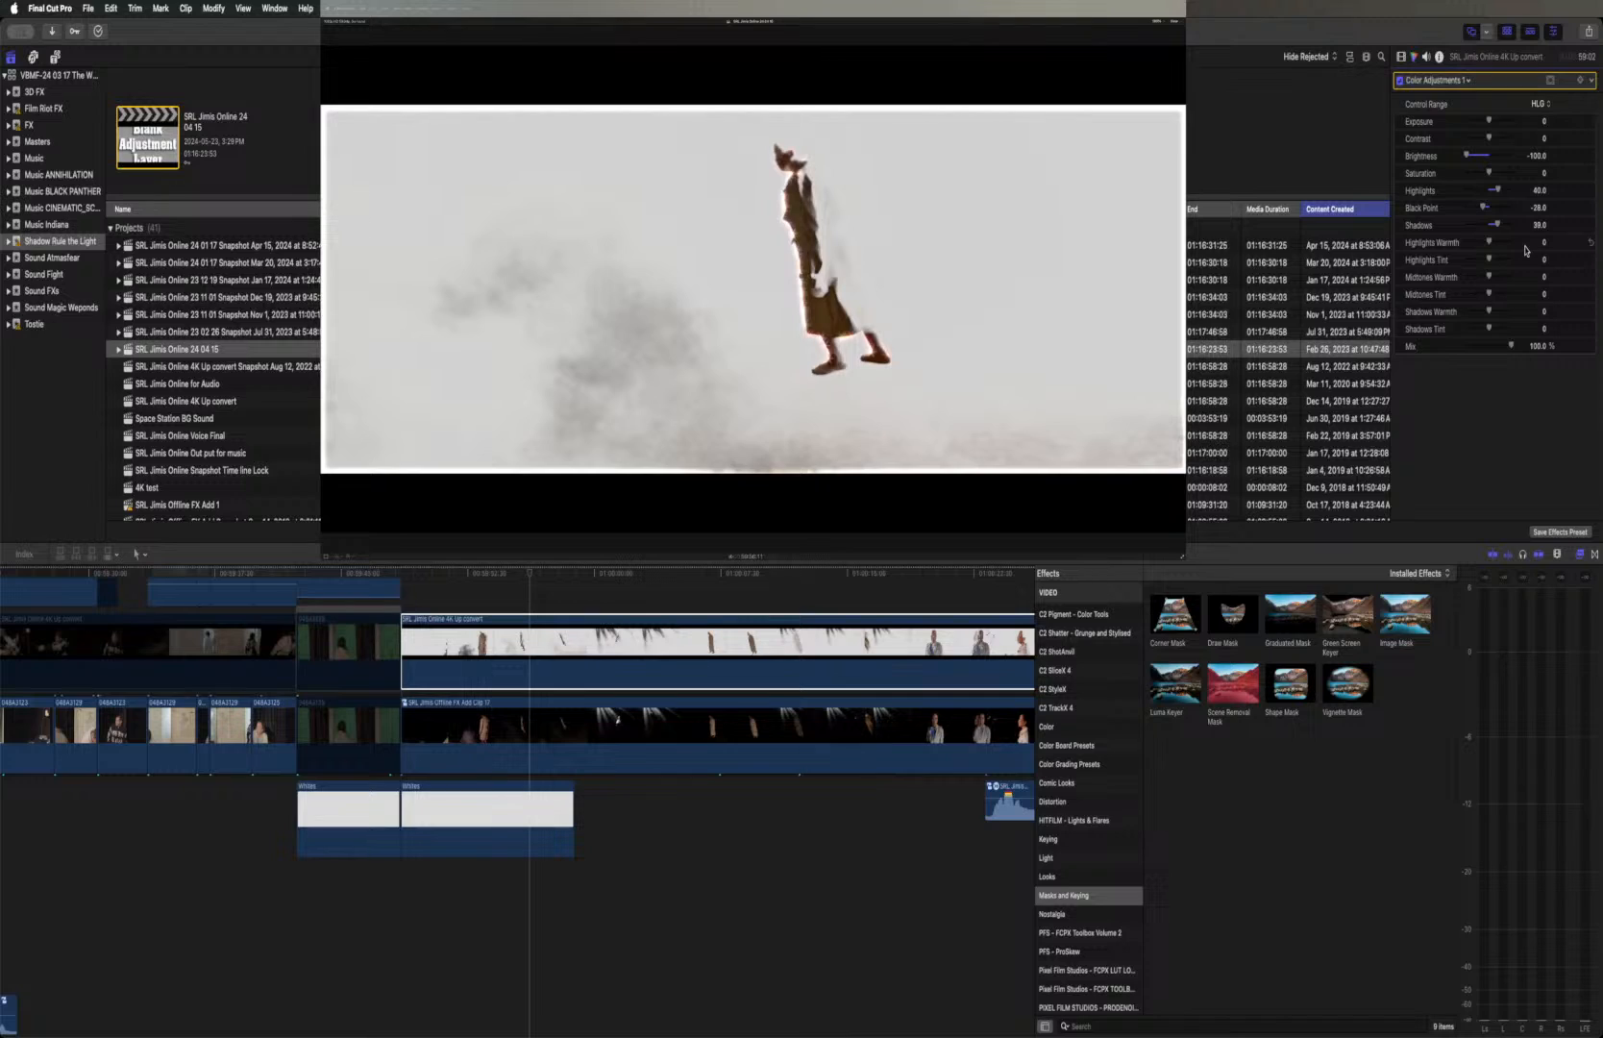
drag(1496, 226, 1455, 228)
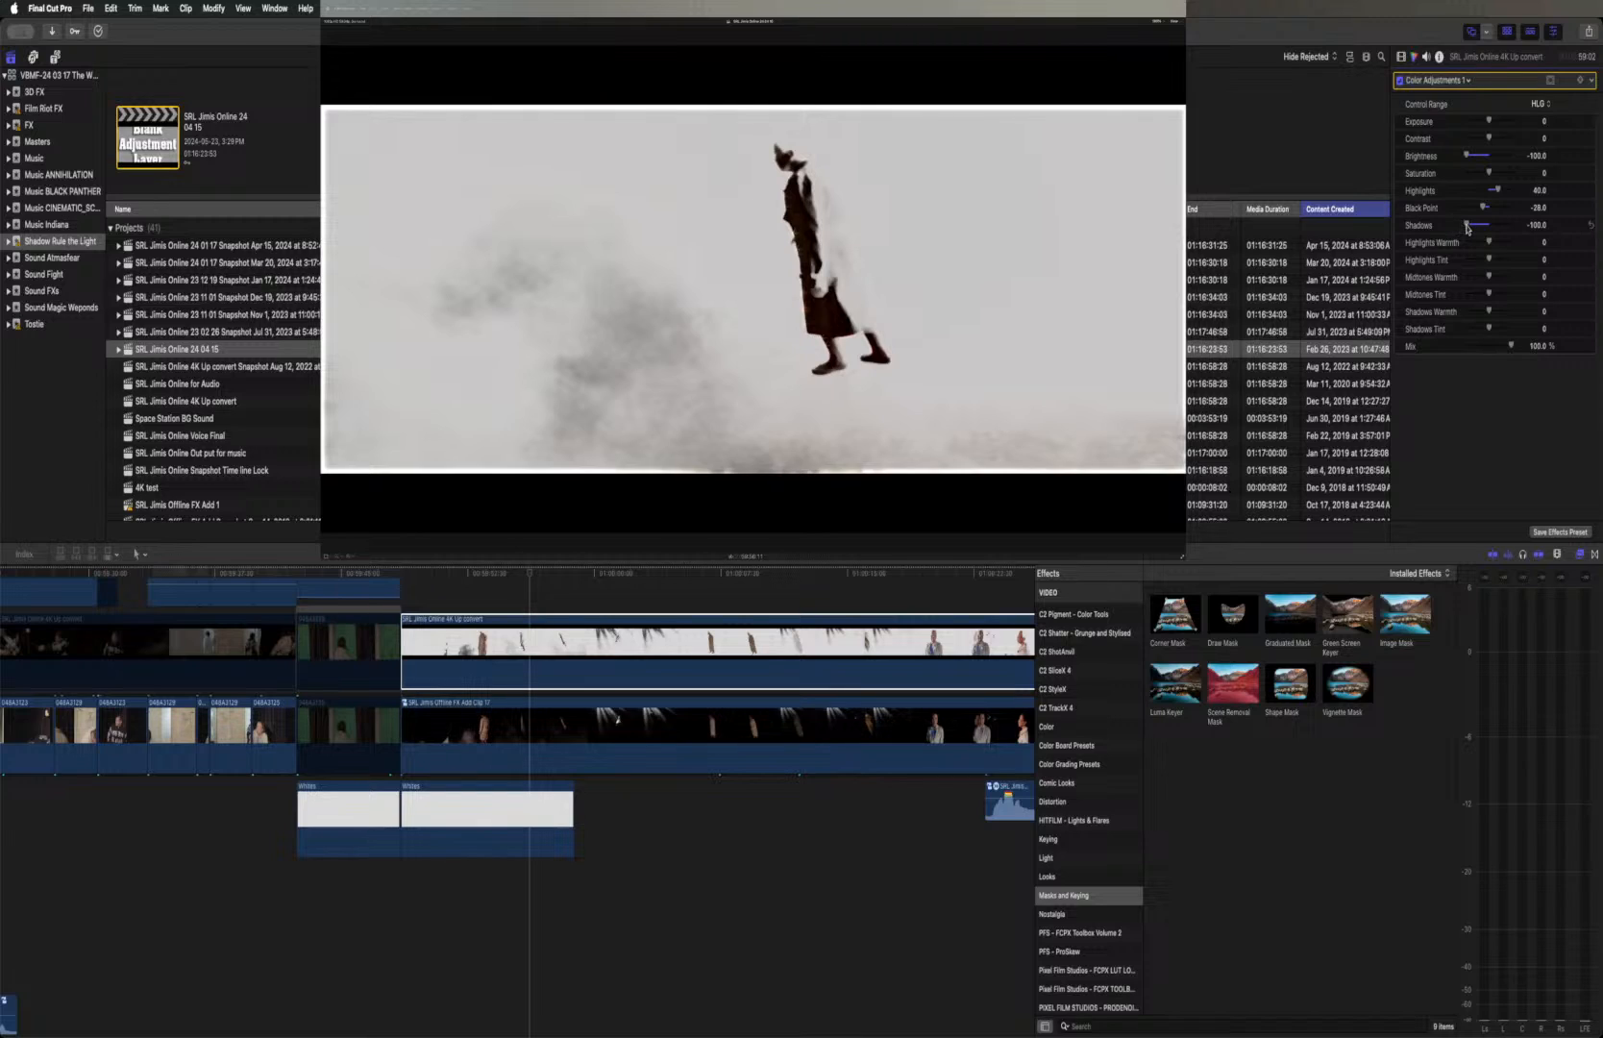
key(super+z)
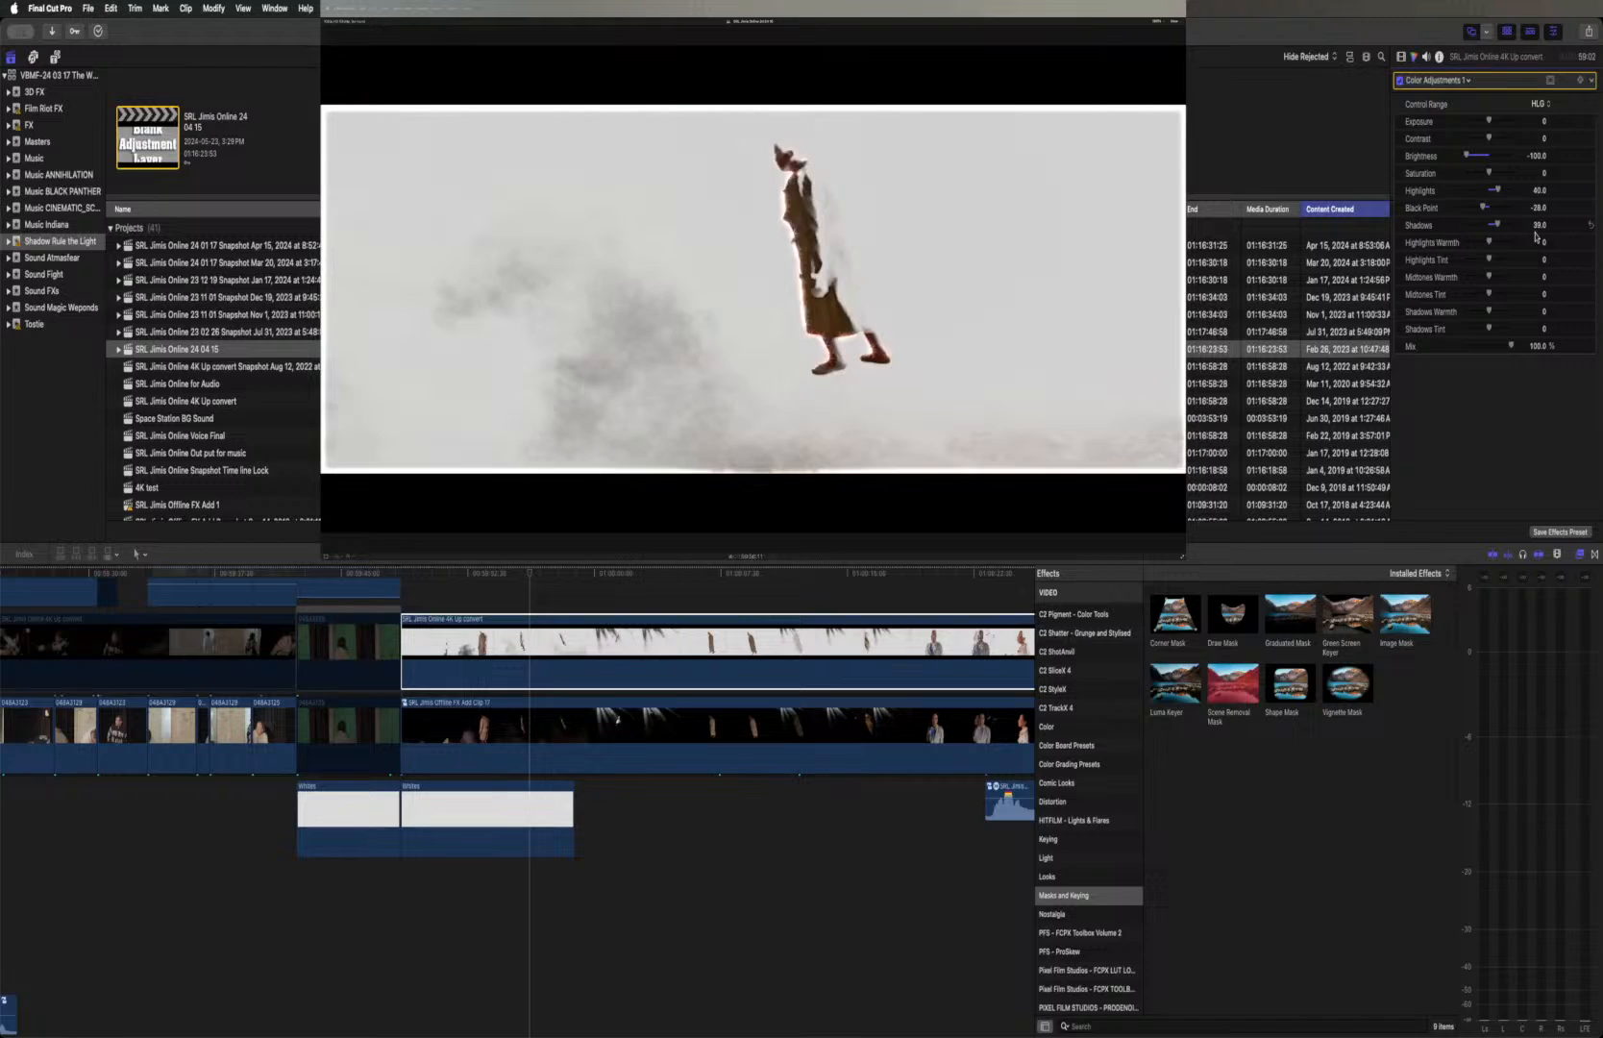
Skim ahead in the white-background sequence and play it from just before the coated figure with glowing eyes through to the profile shot
click(787, 574)
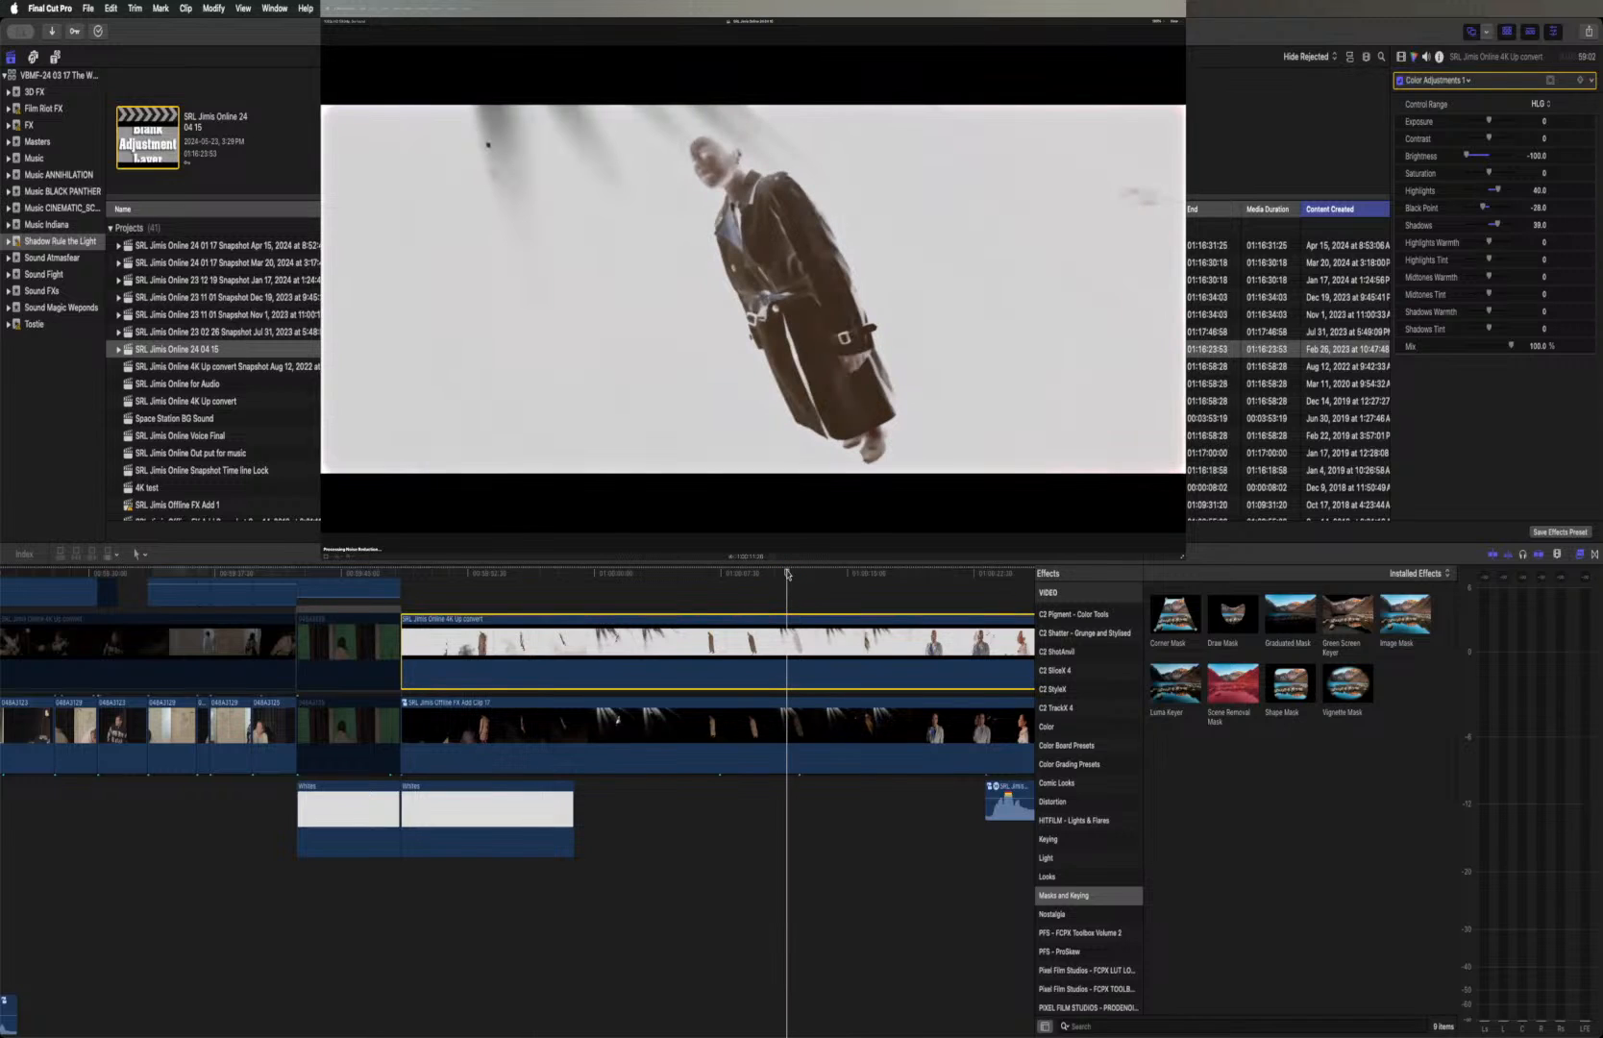
drag(787, 573, 901, 577)
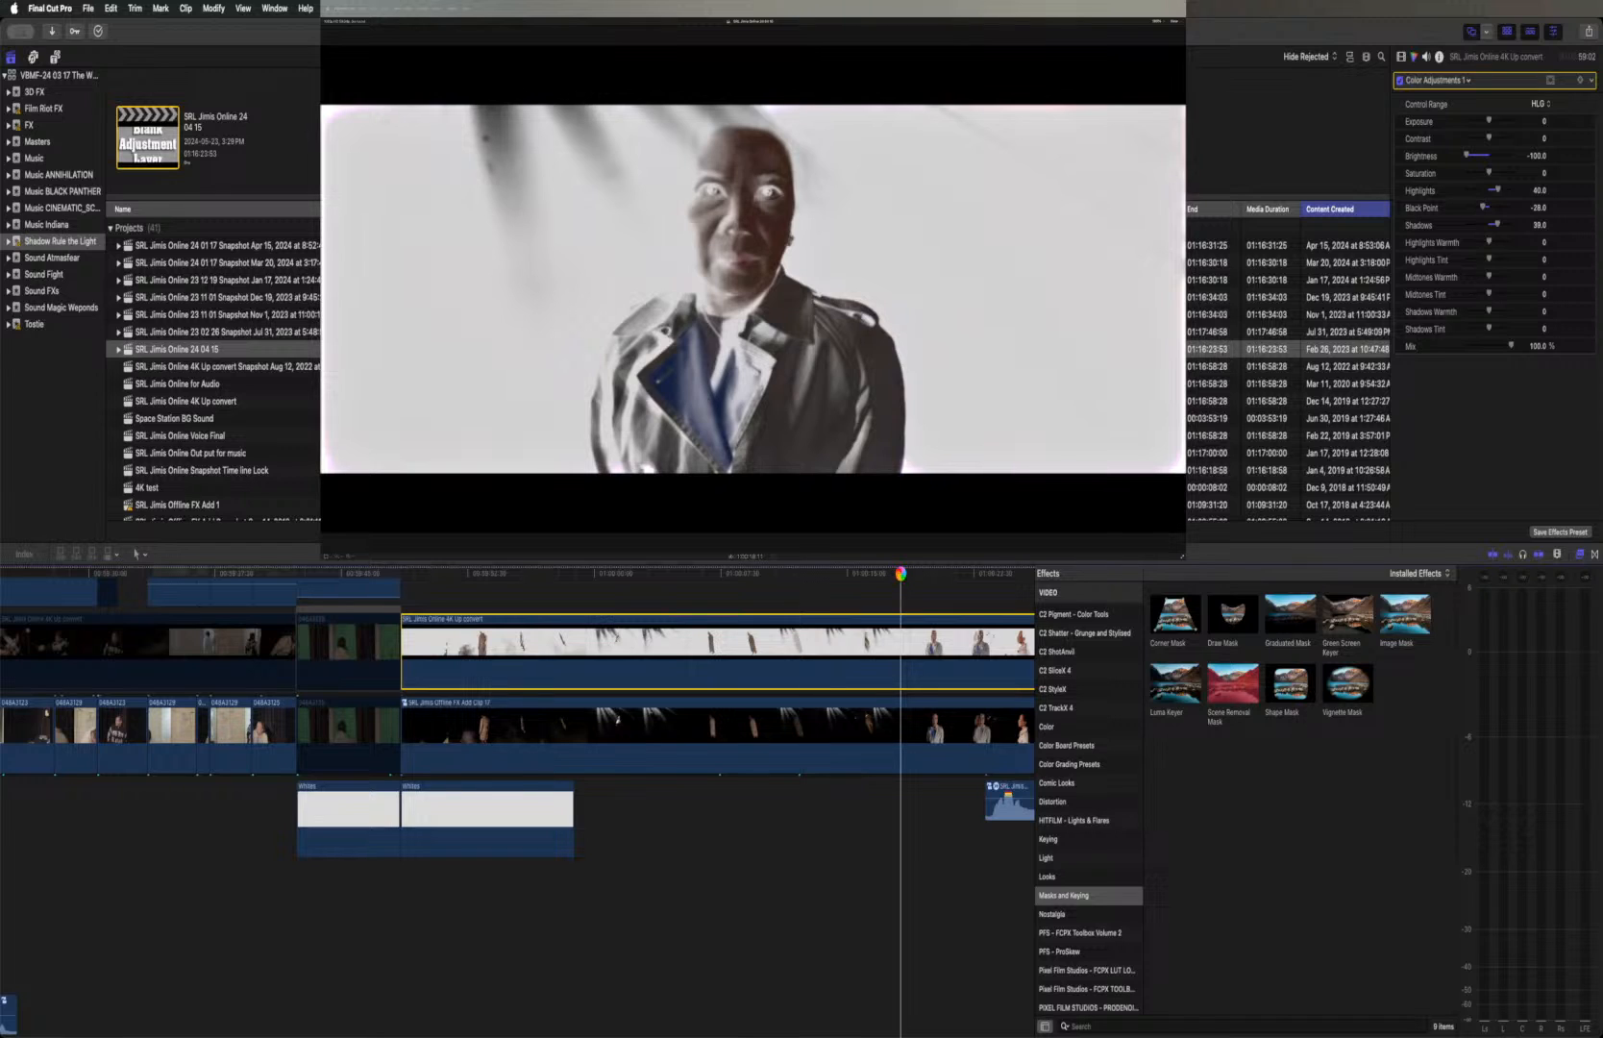
key(space)
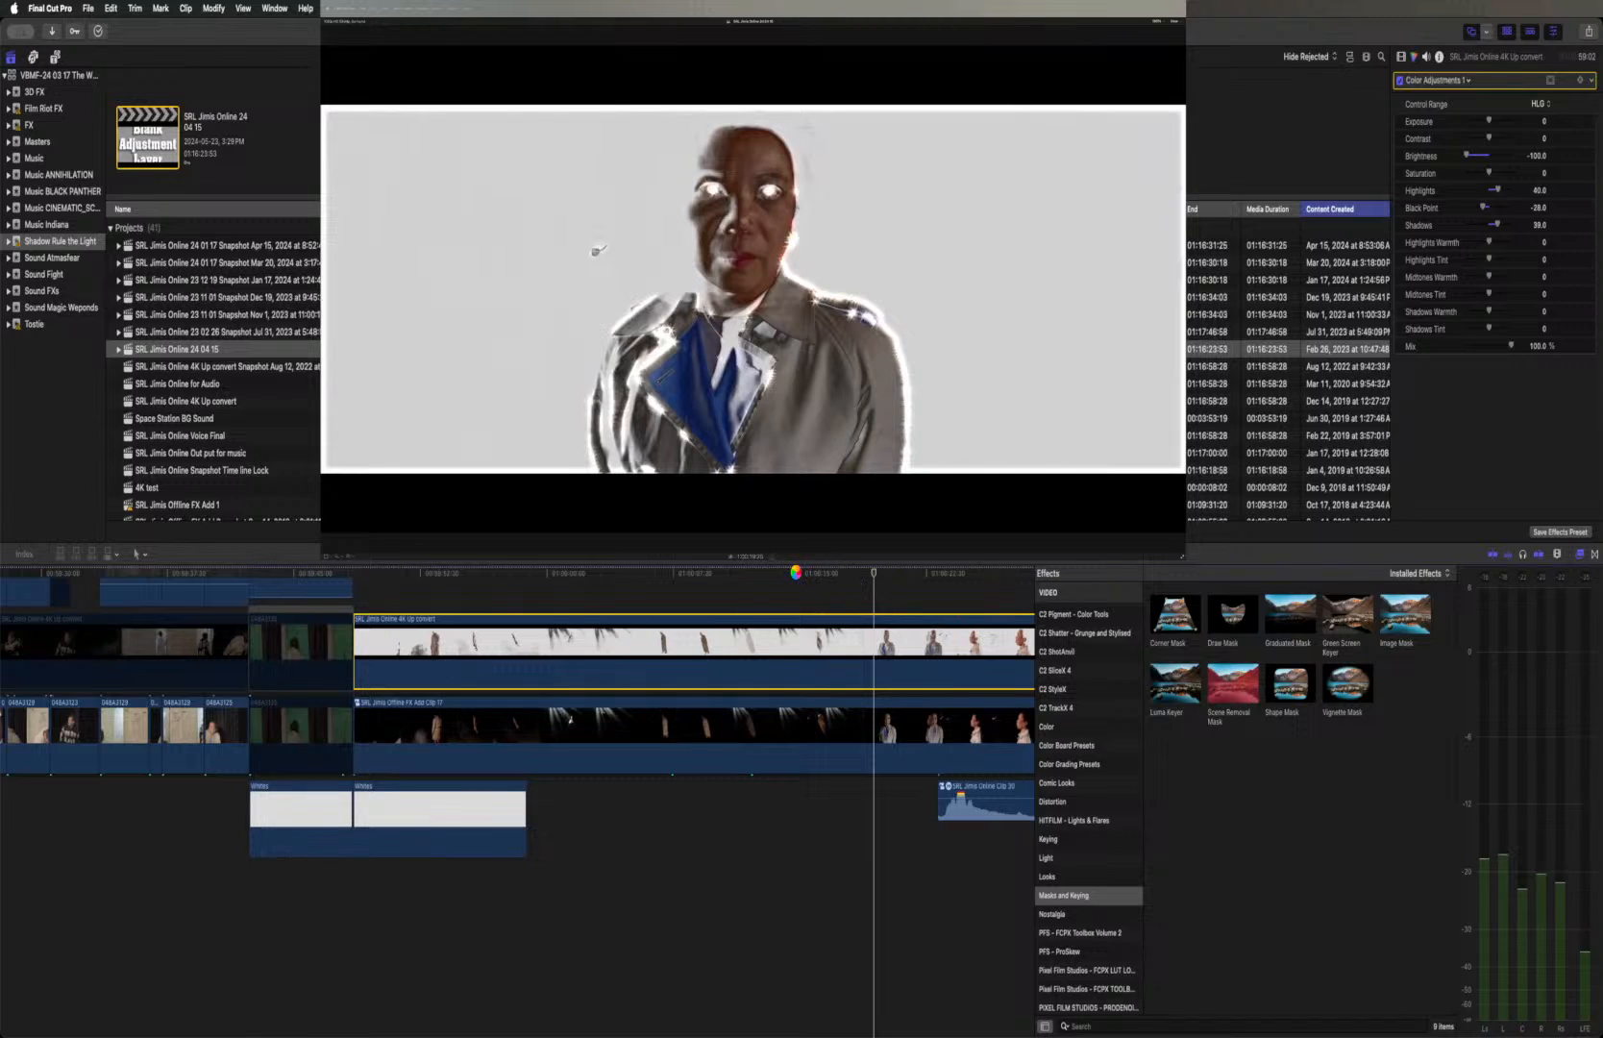
click(796, 574)
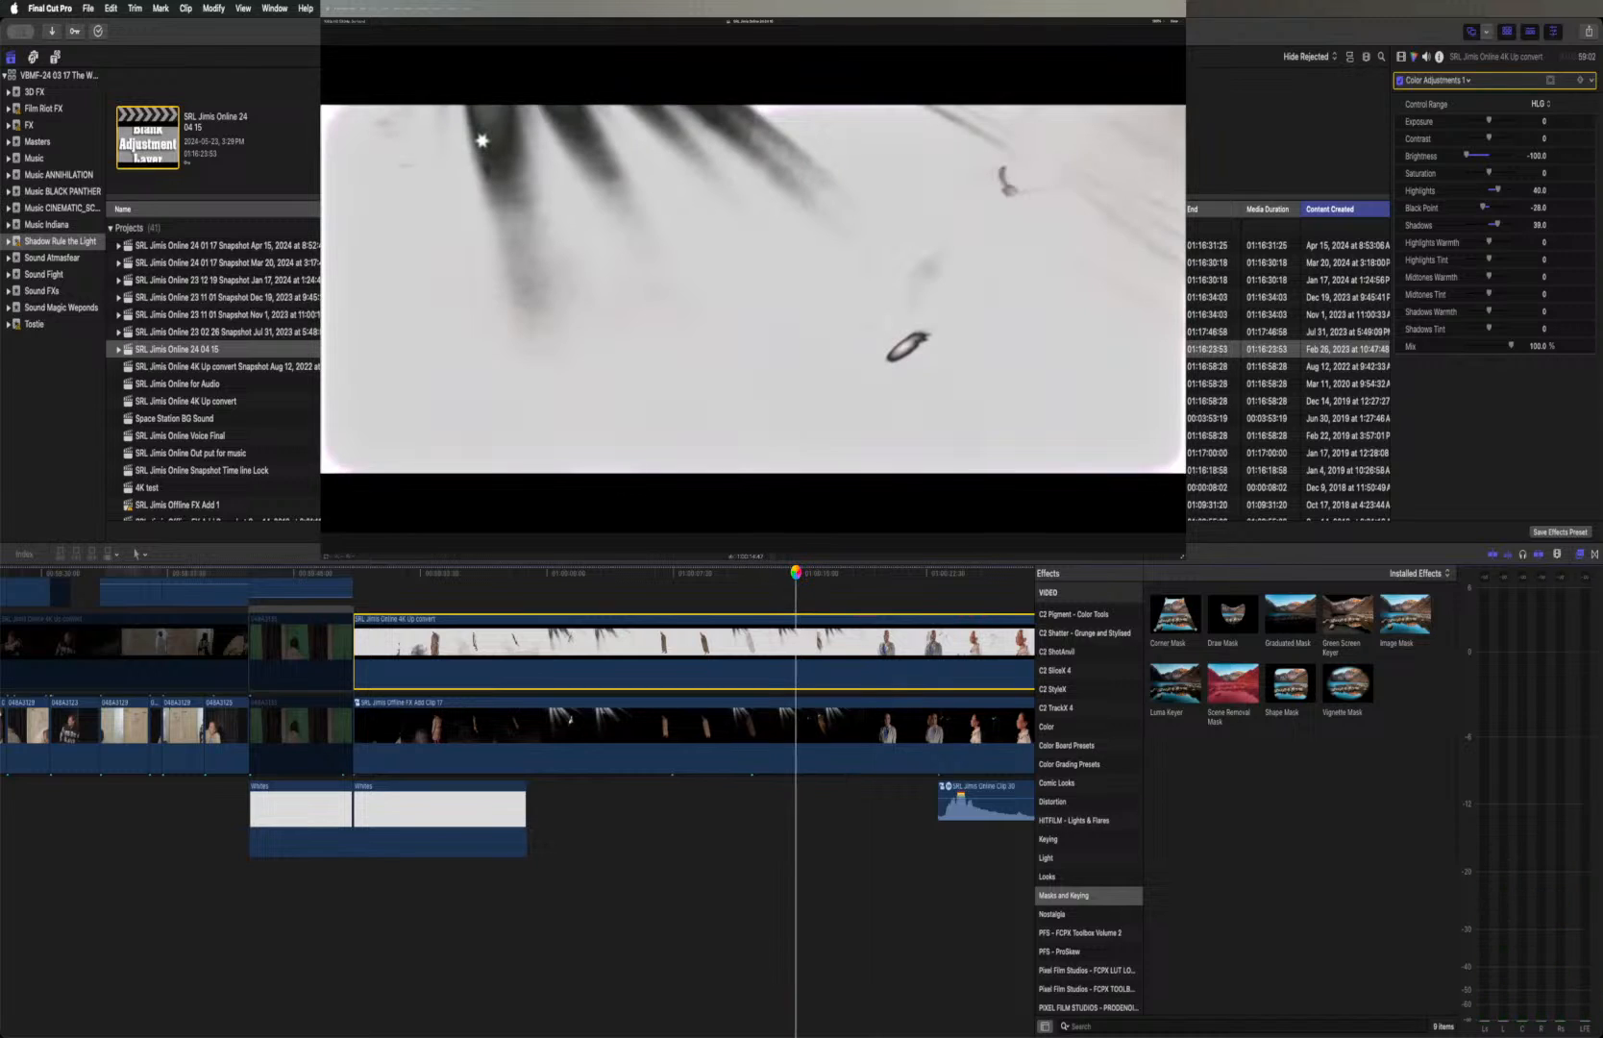
key(space)
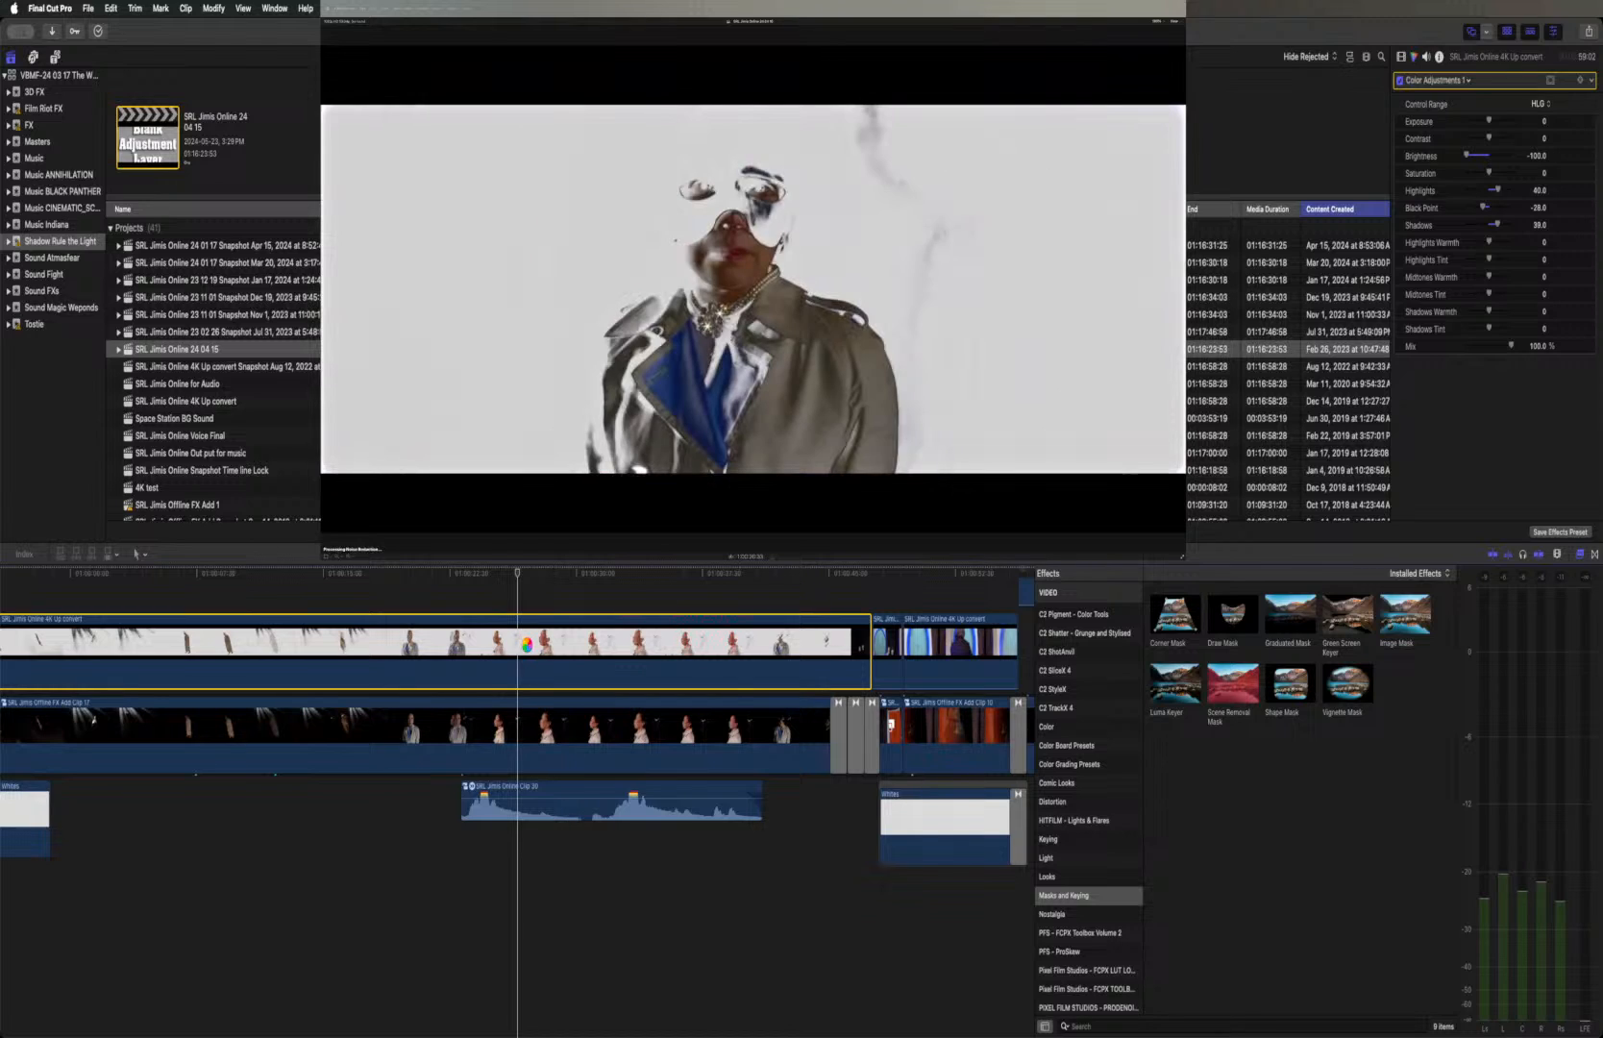
Toggle the upper clip to compare the profile and necklace shot with and without its glow and grading
key(v)
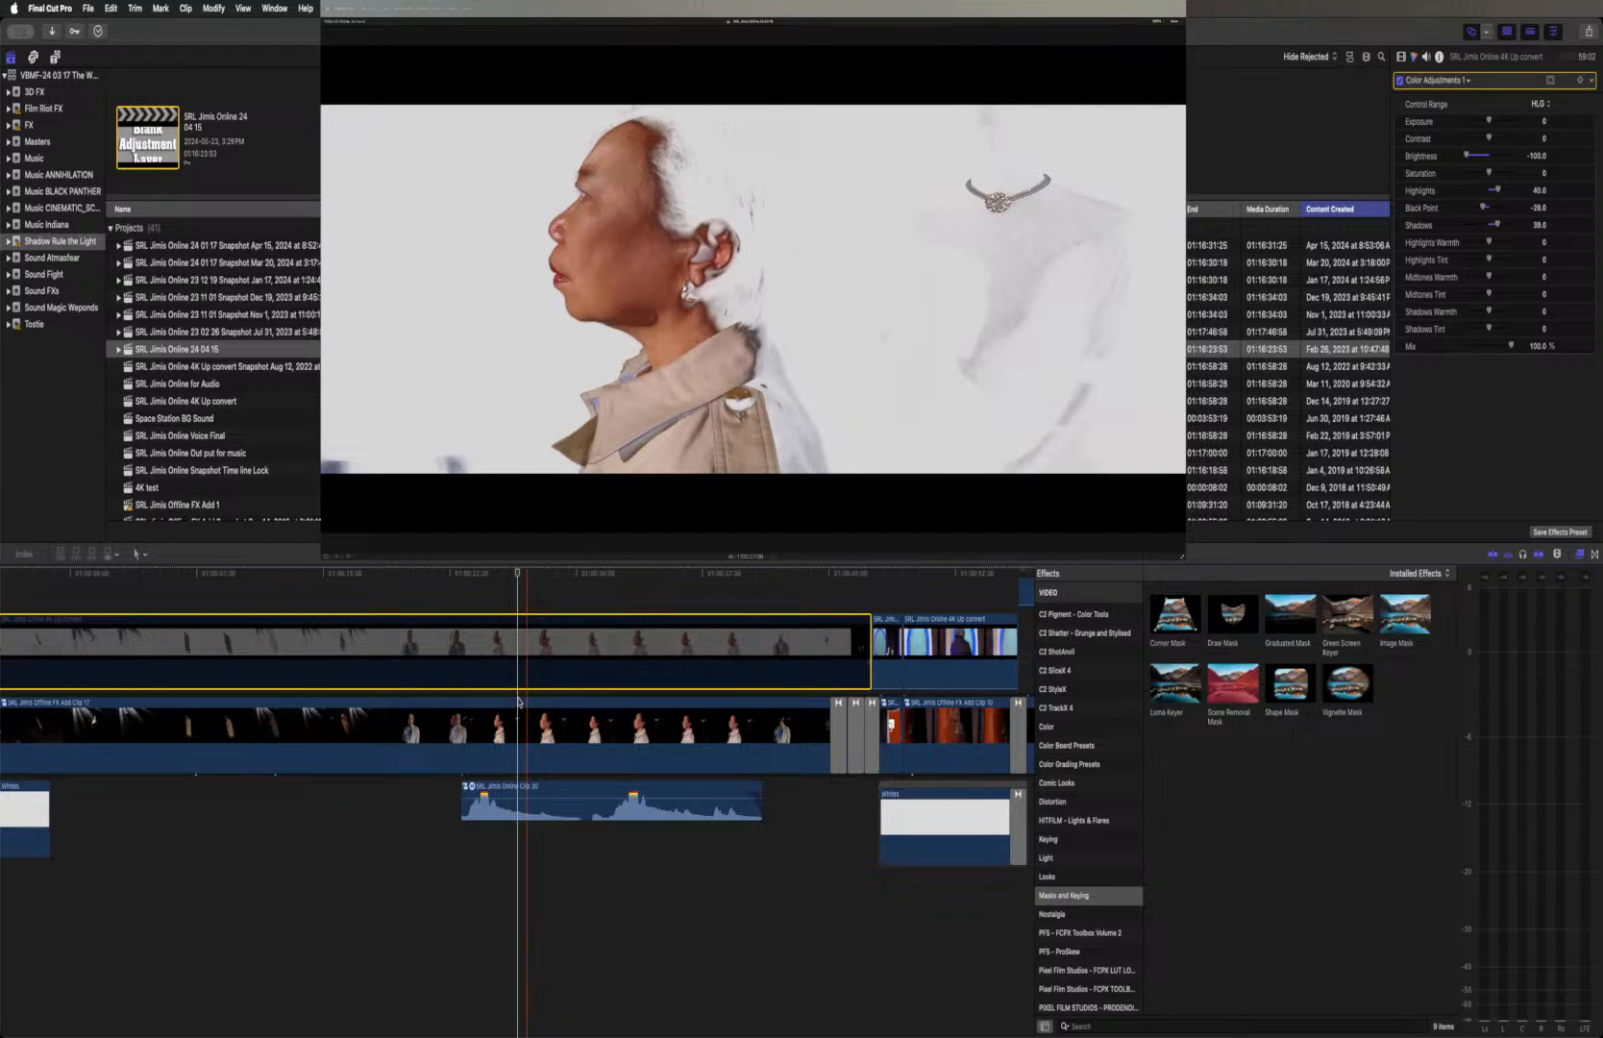
key(v)
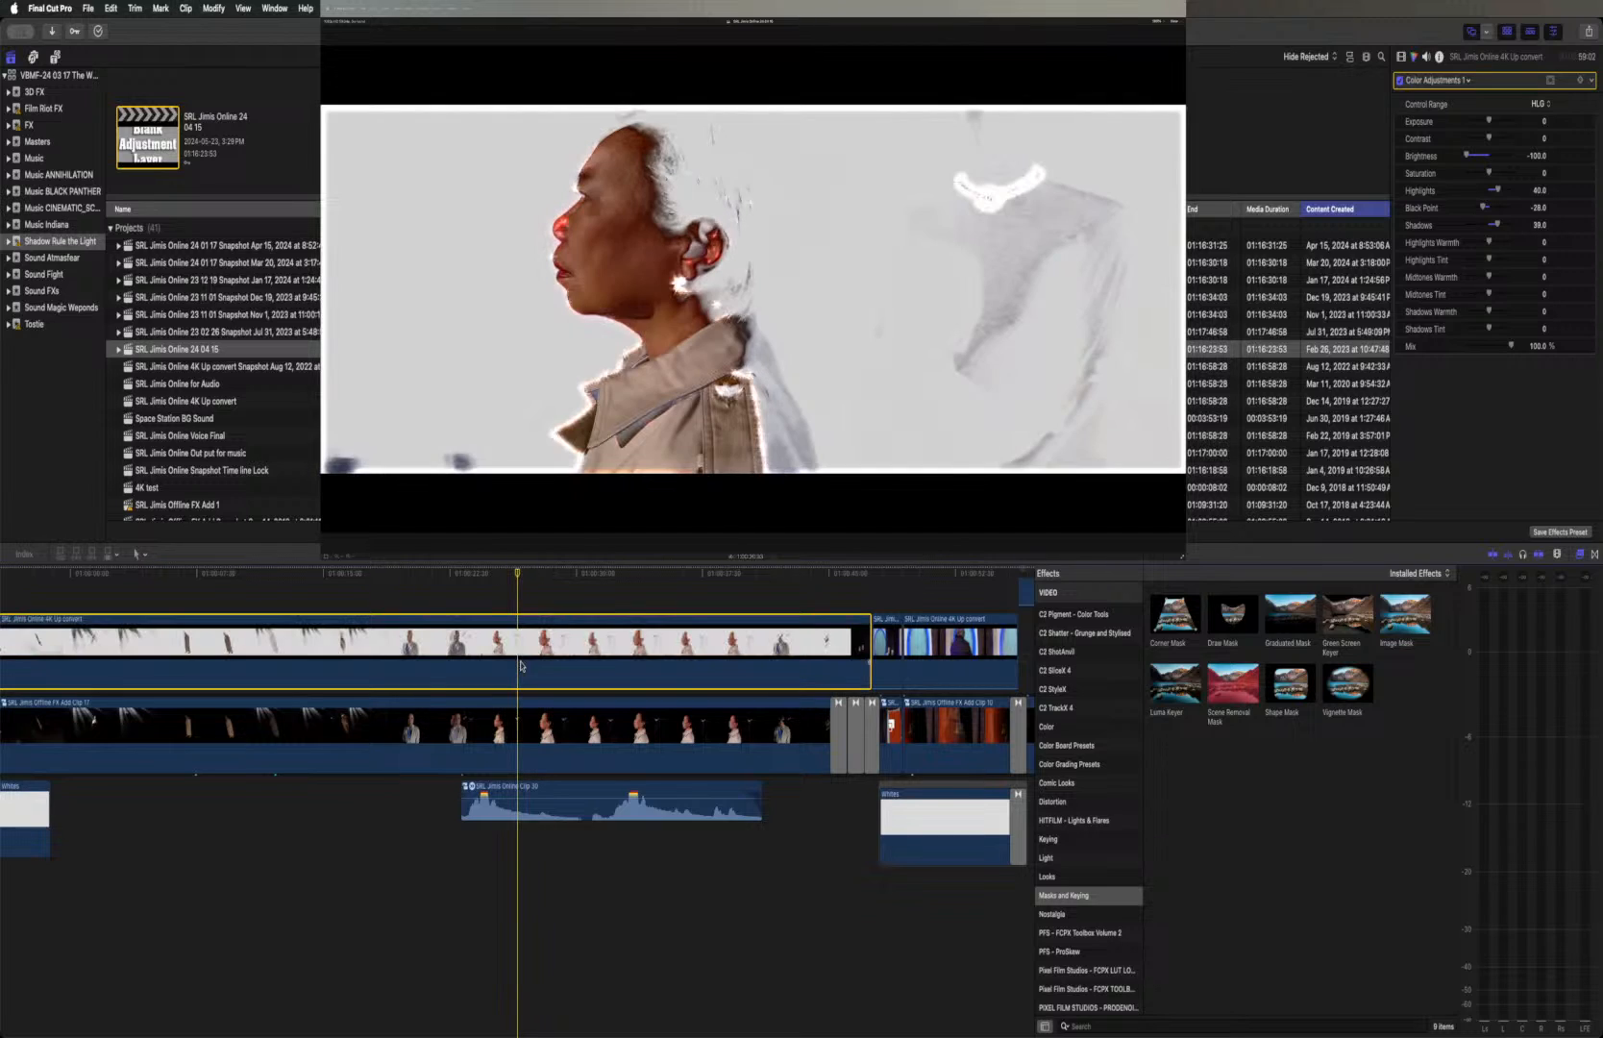
key(v)
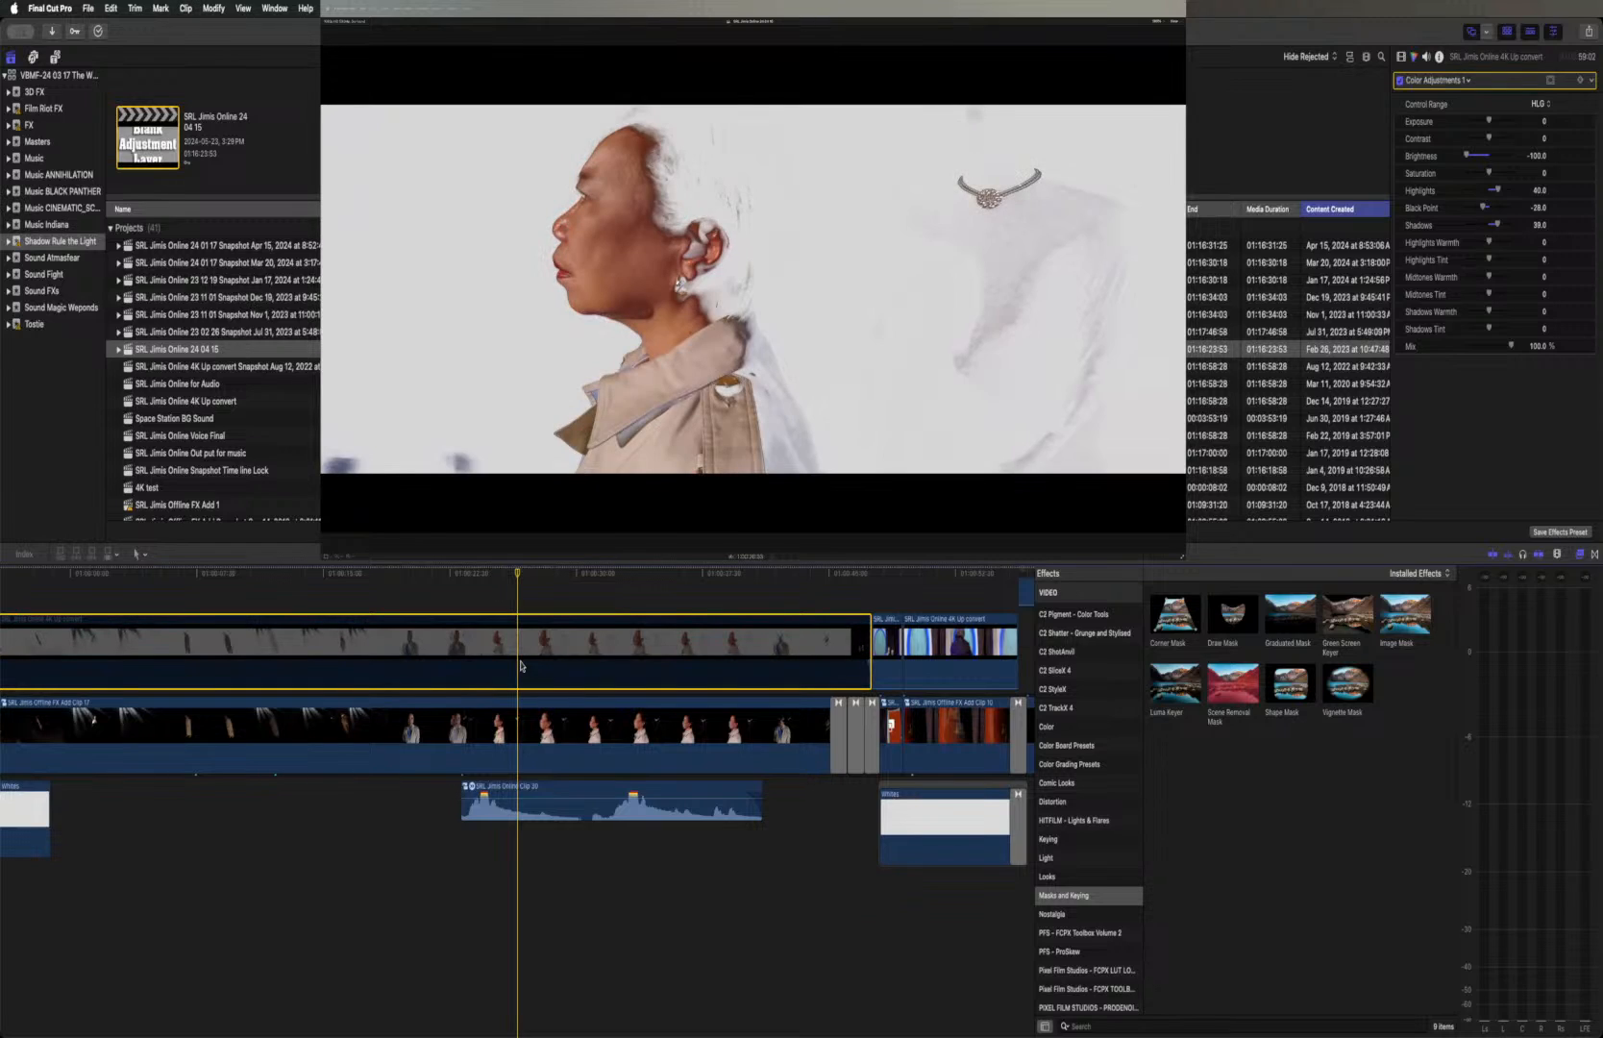
Recheck the profile and necklace shot with the upper clip enabled and disabled, leaving the clip enabled
key(v)
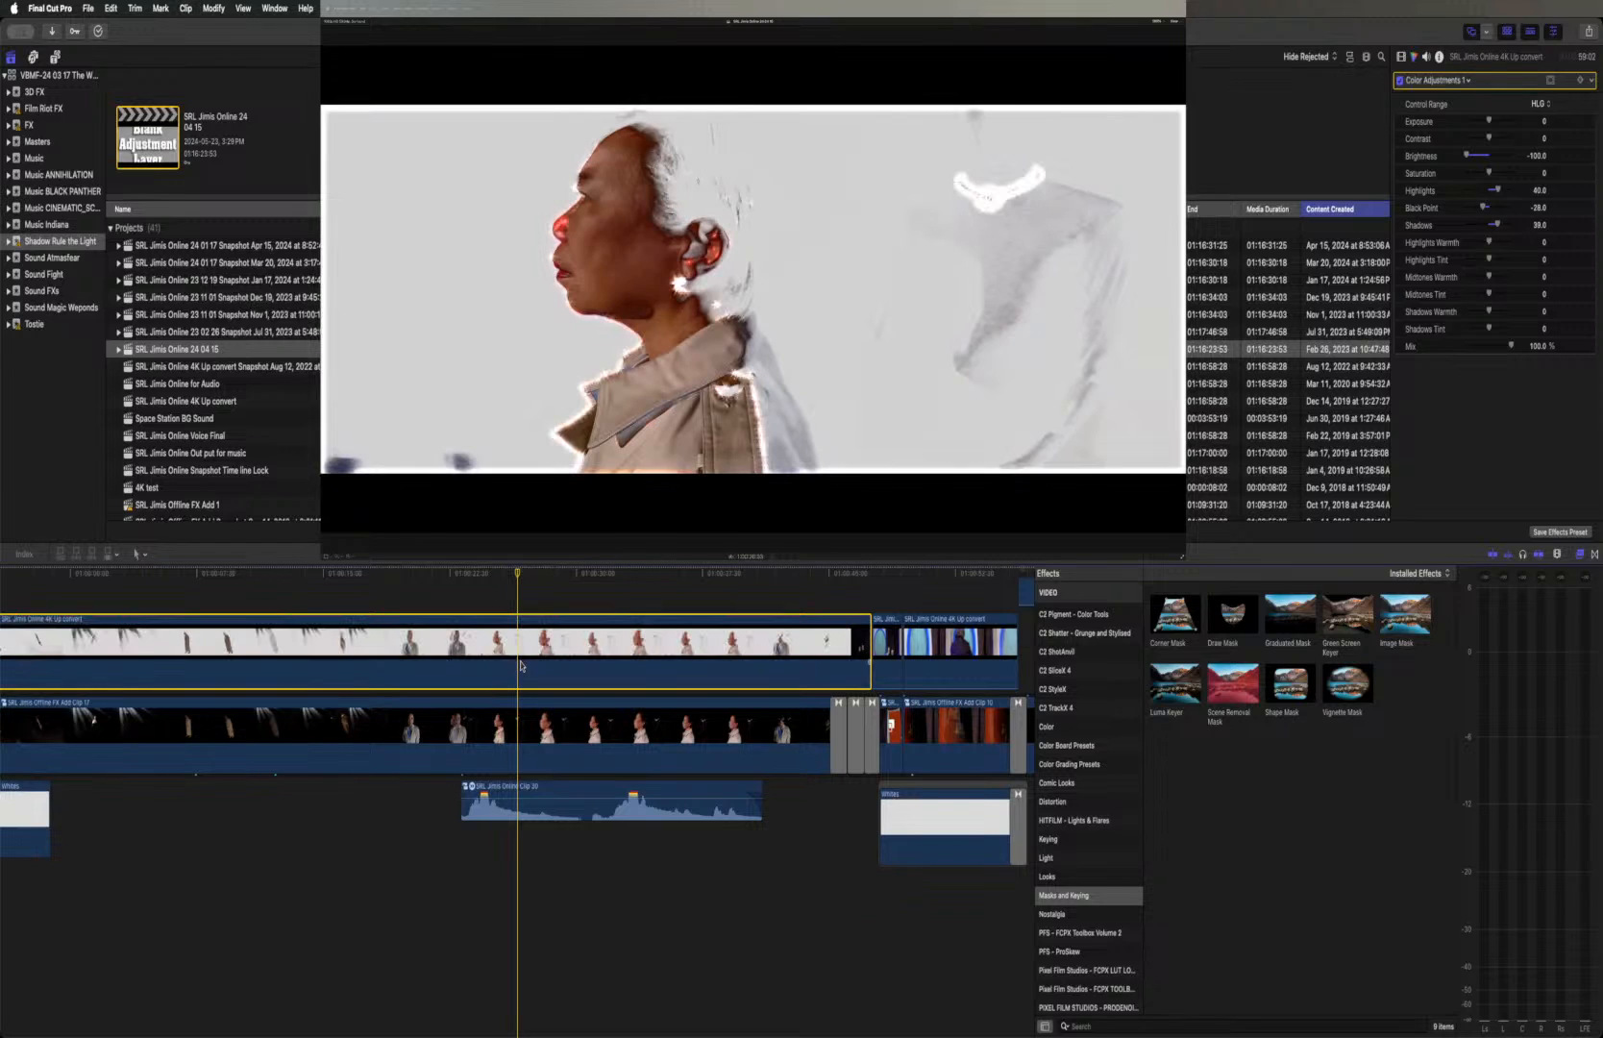
key(v)
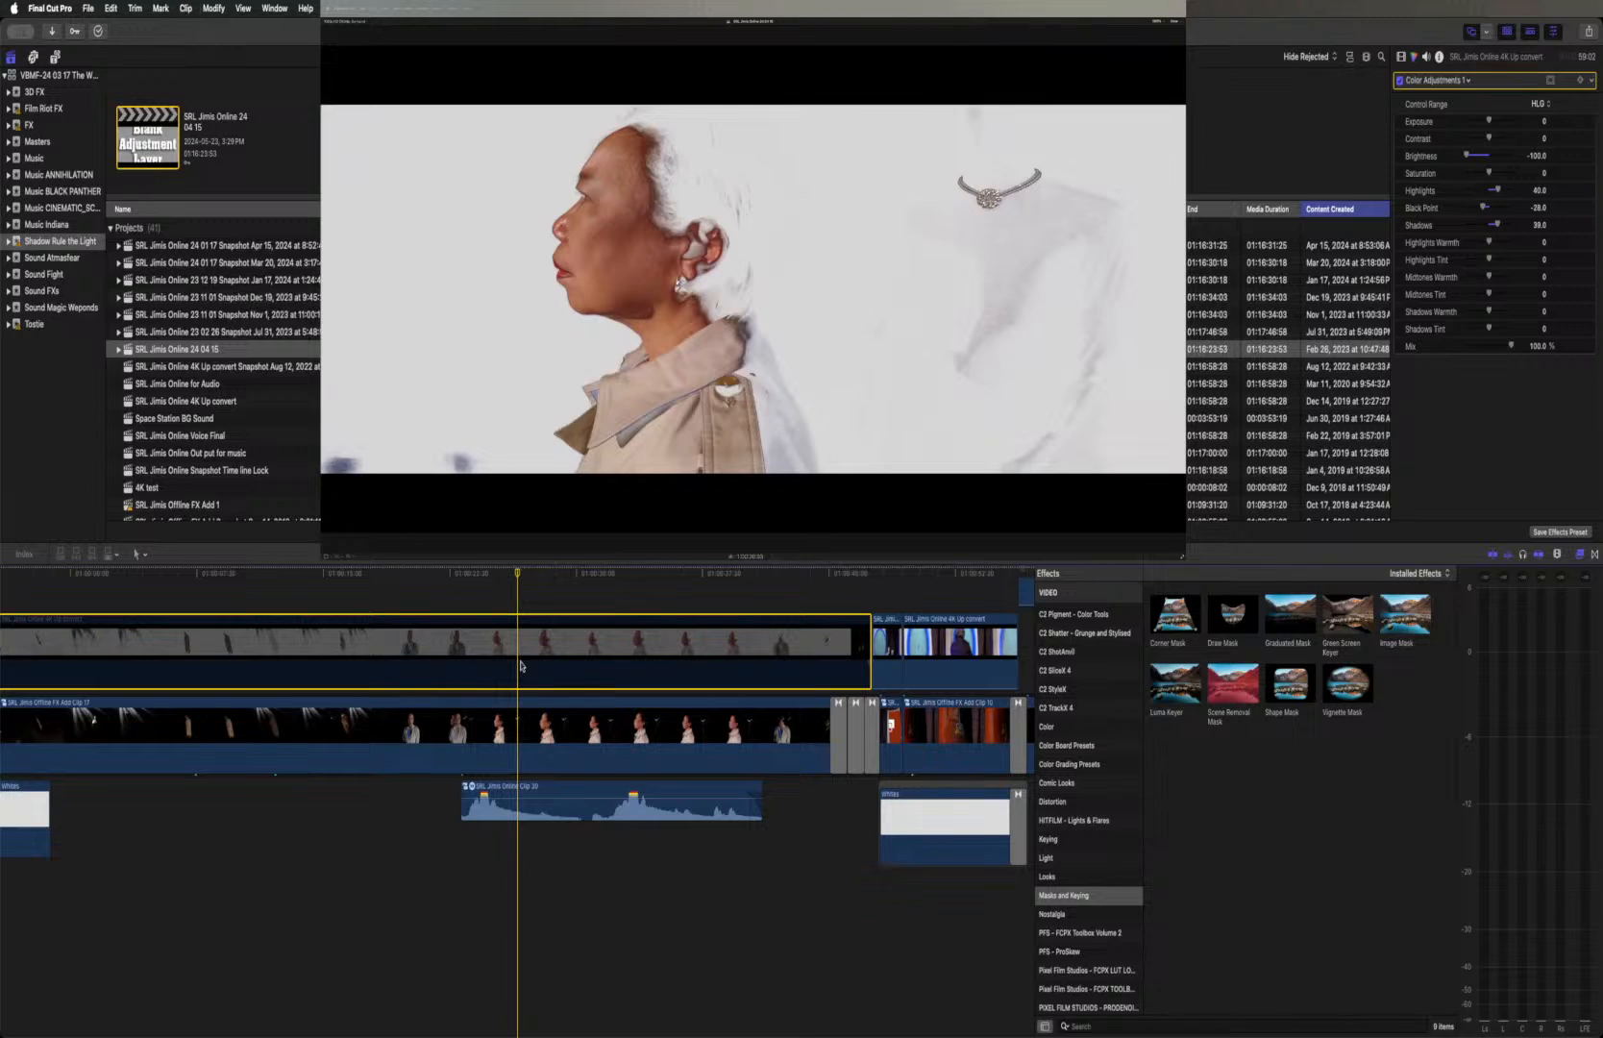
key(v)
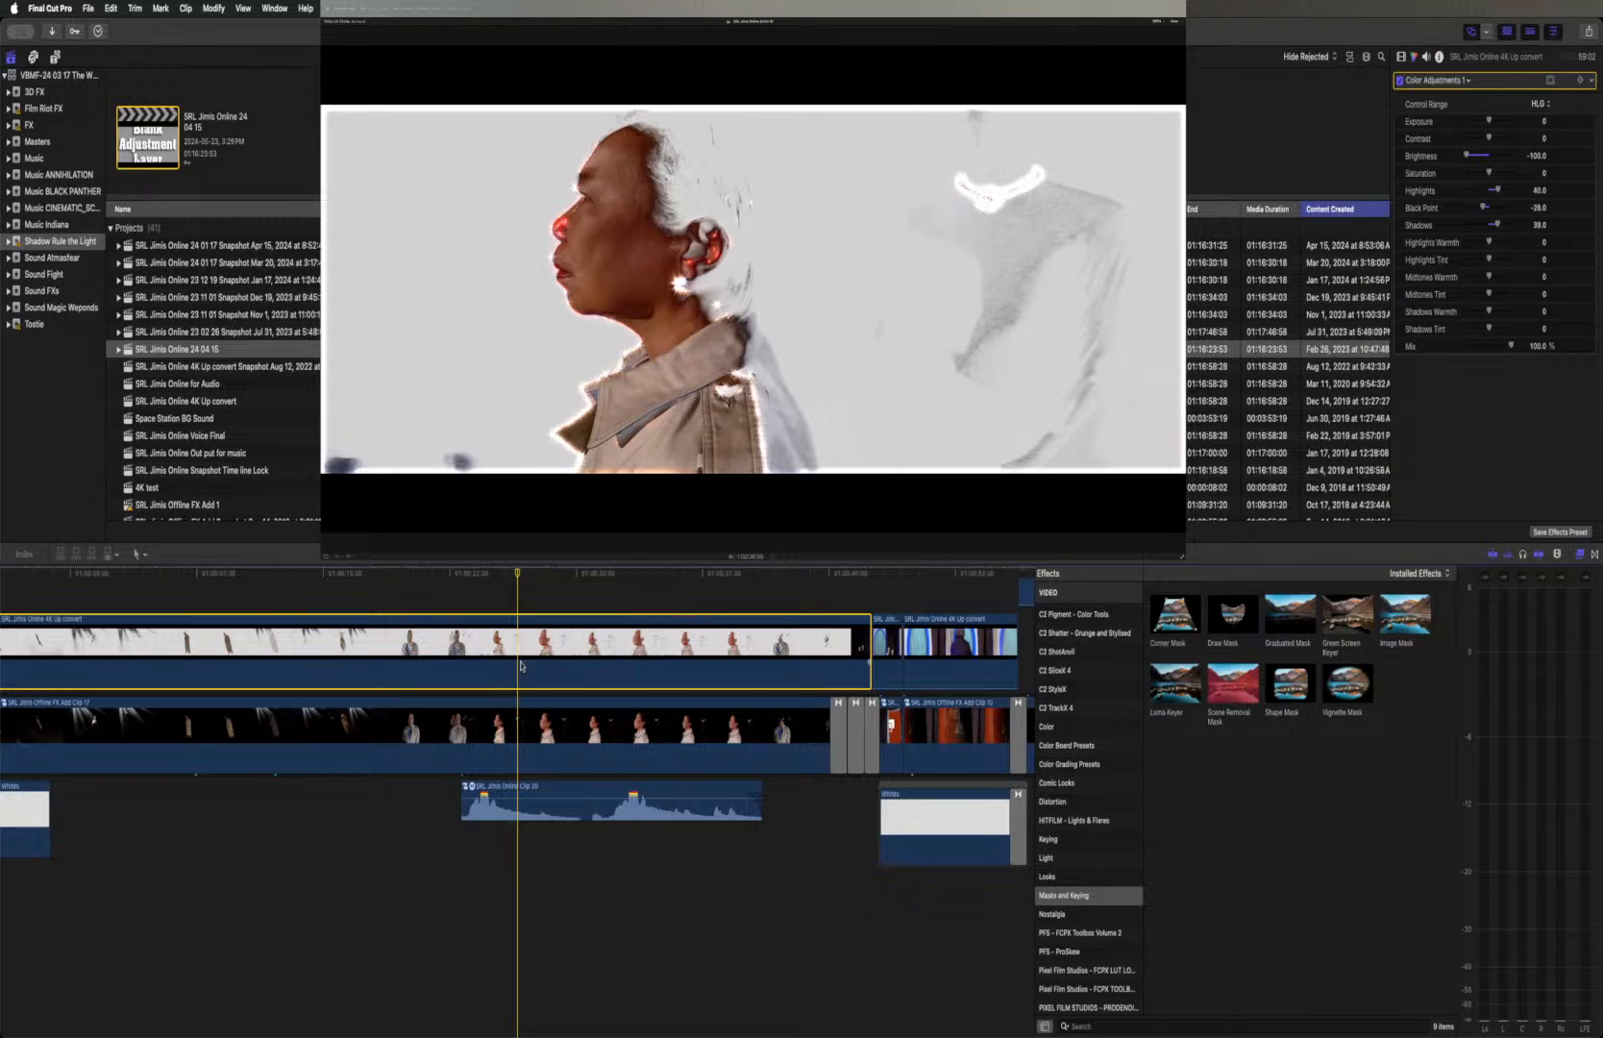
Render the selected white-background upper clip and hide the effects browser
scroll(520, 665, left, 8)
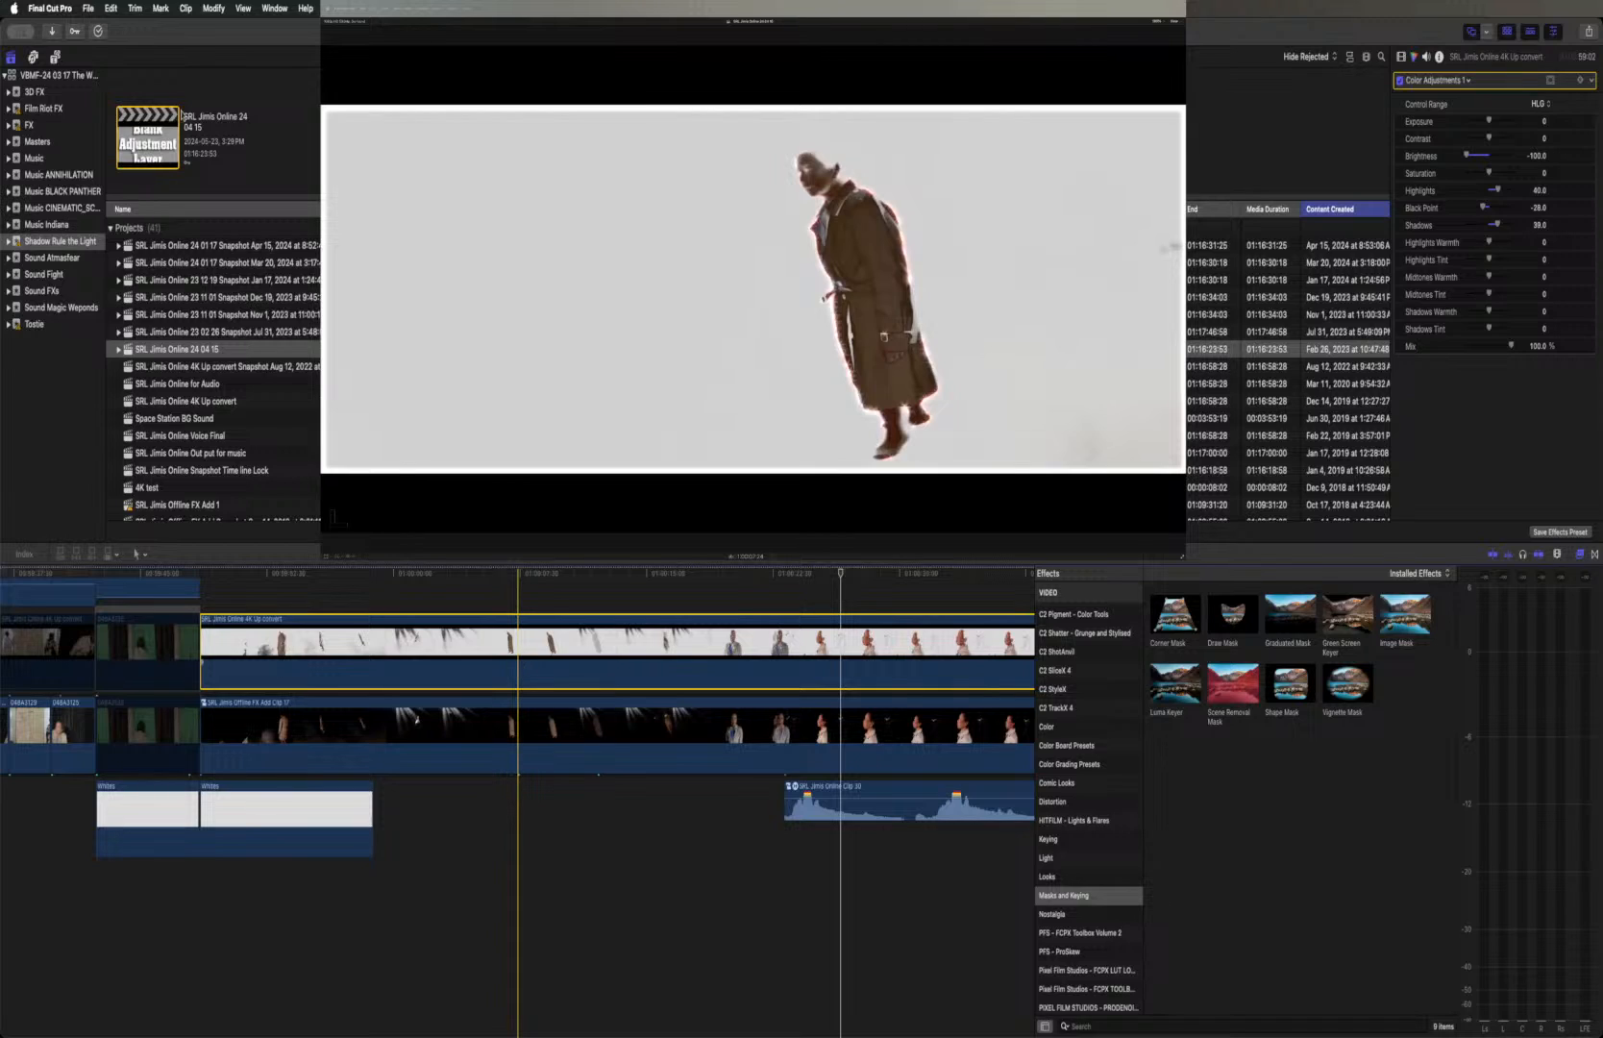
click(185, 10)
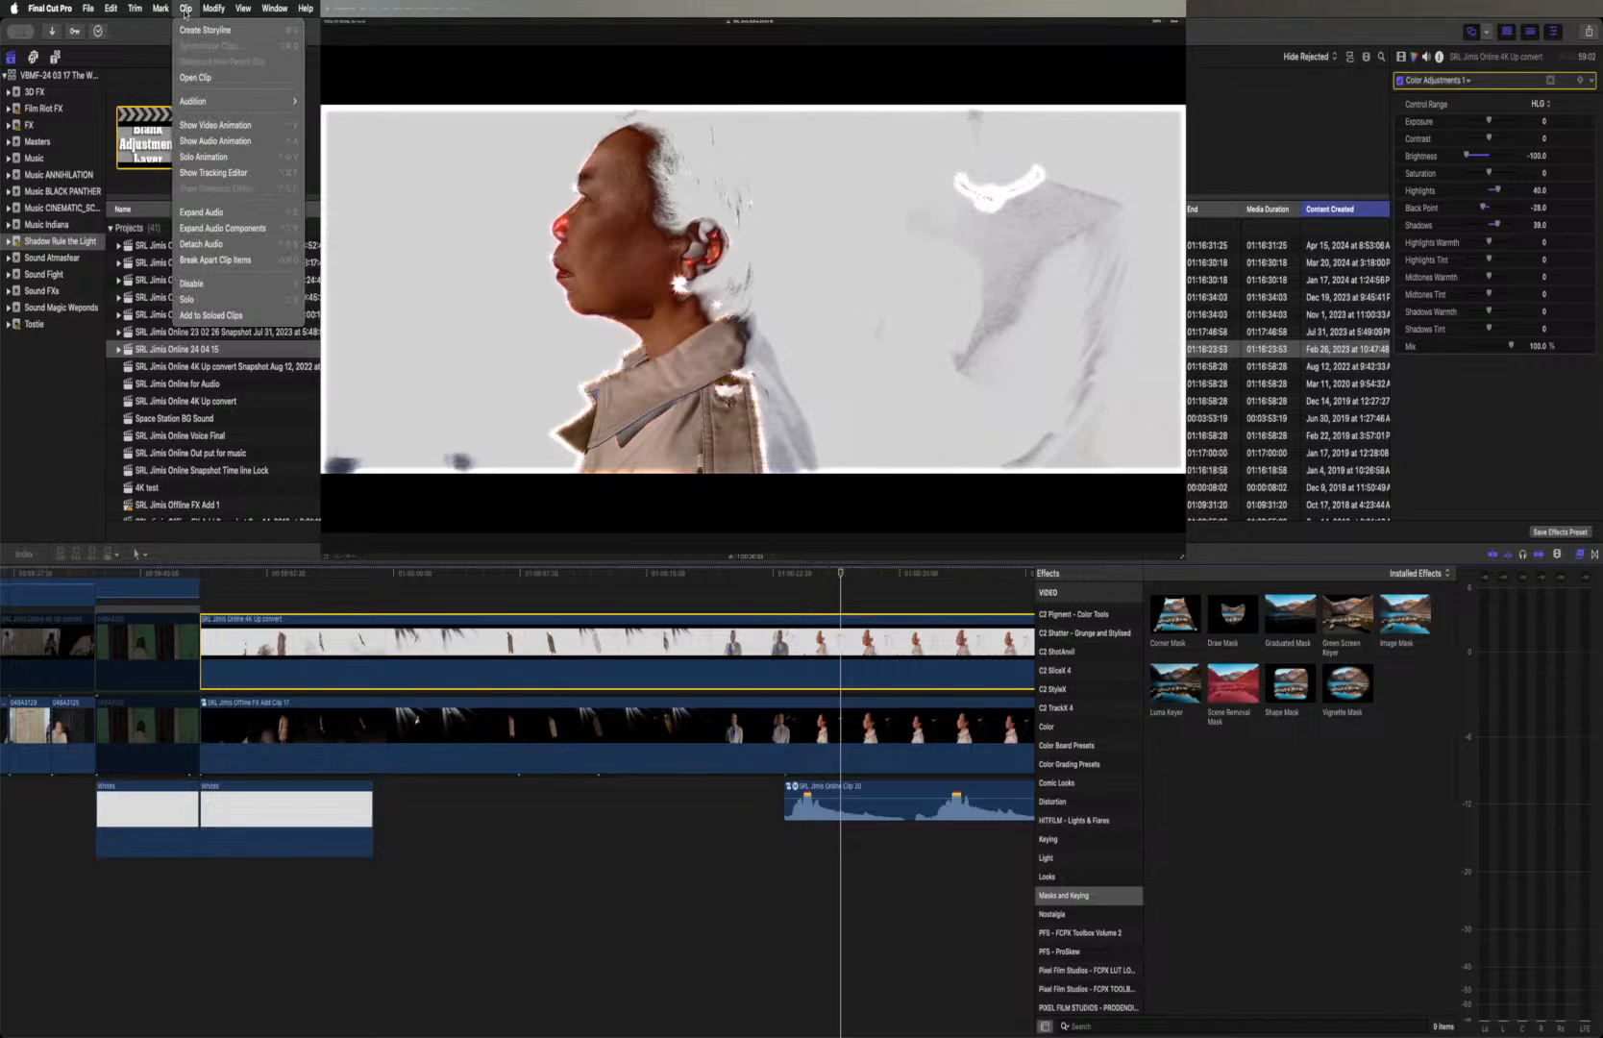
mouse_move(211, 10)
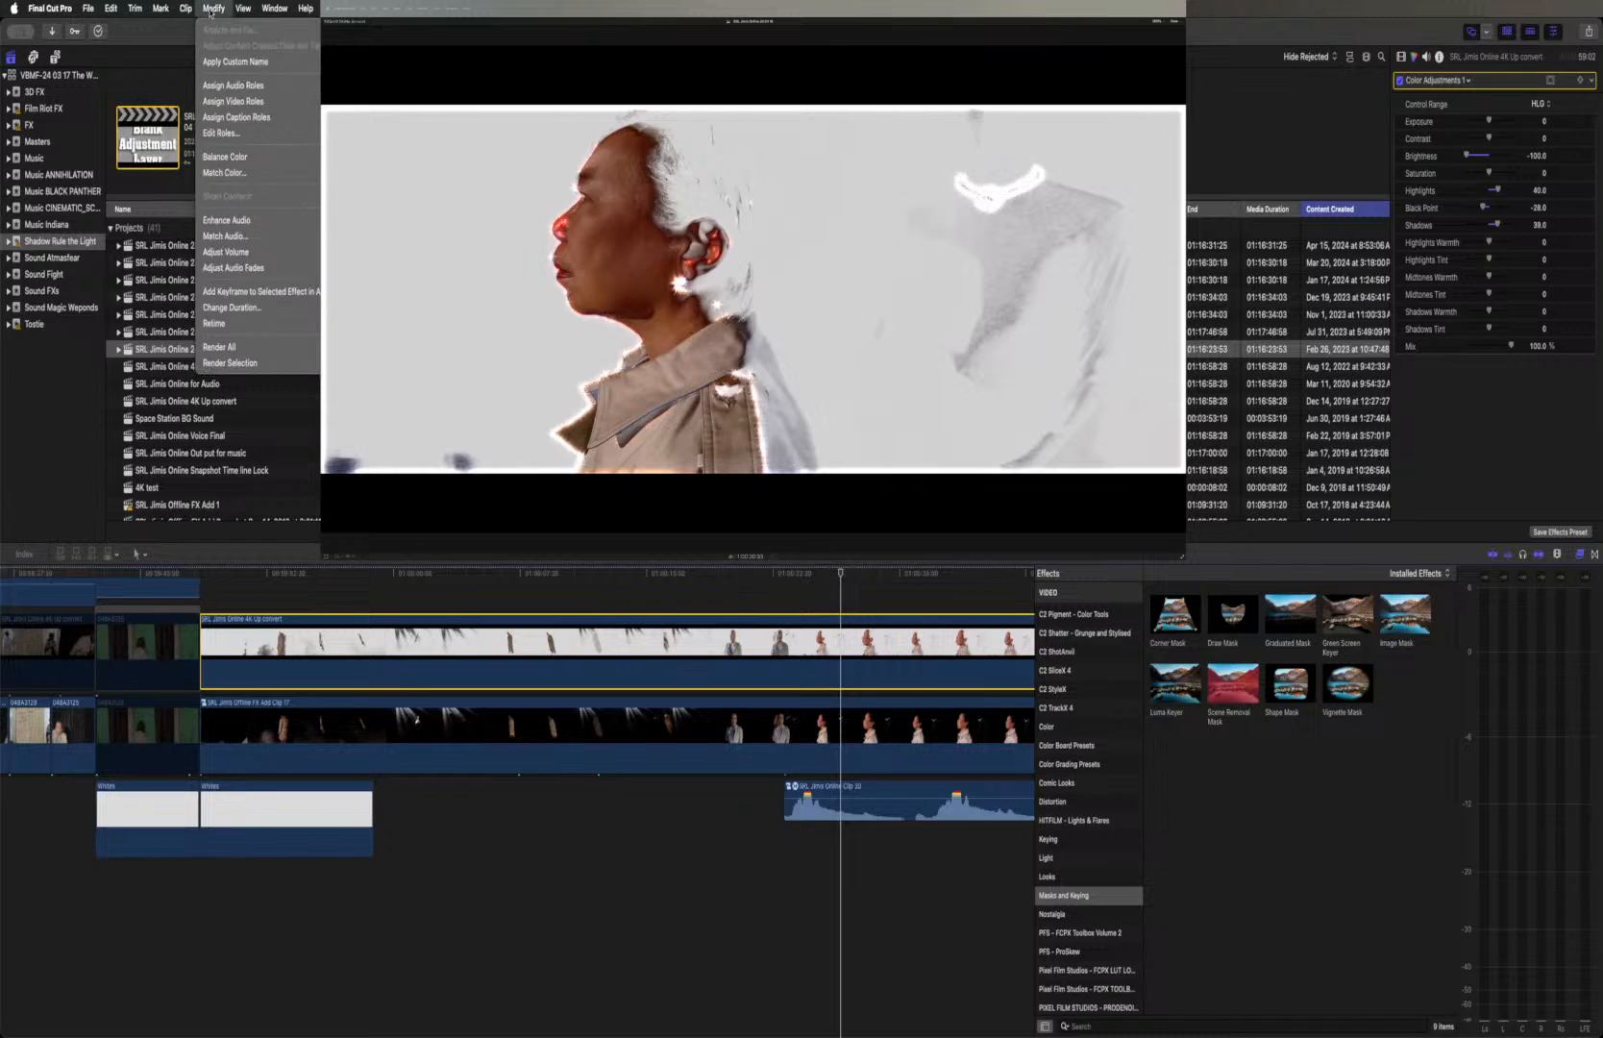
click(230, 362)
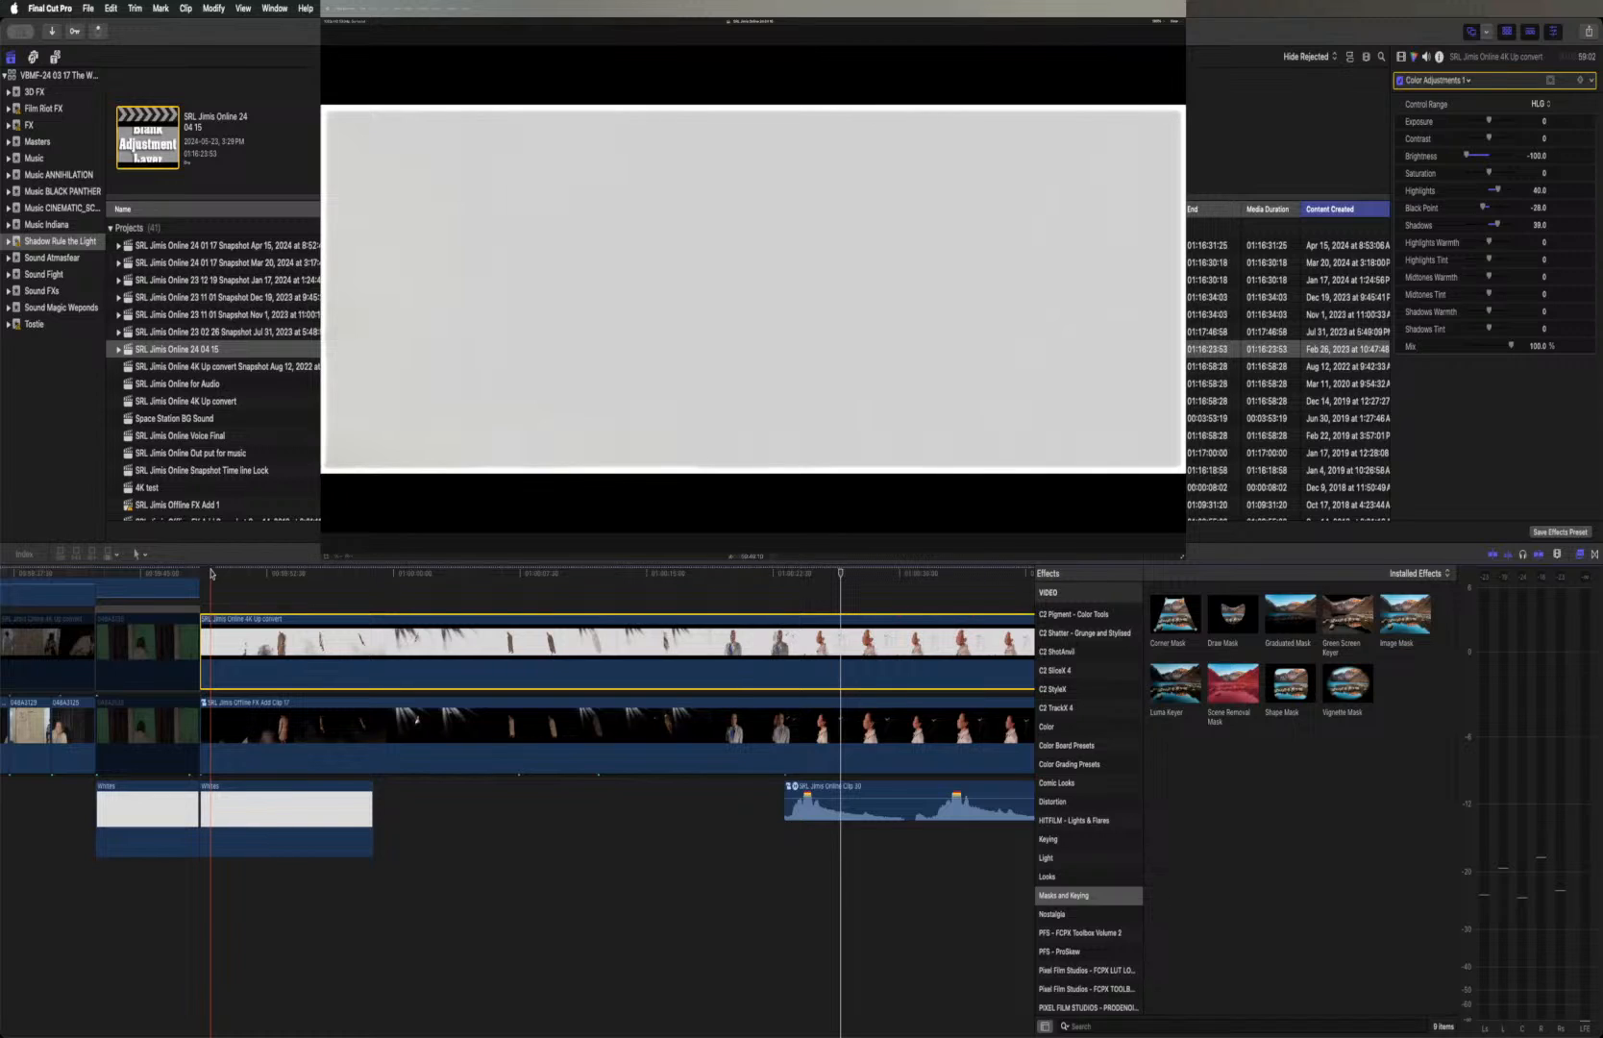
click(1580, 554)
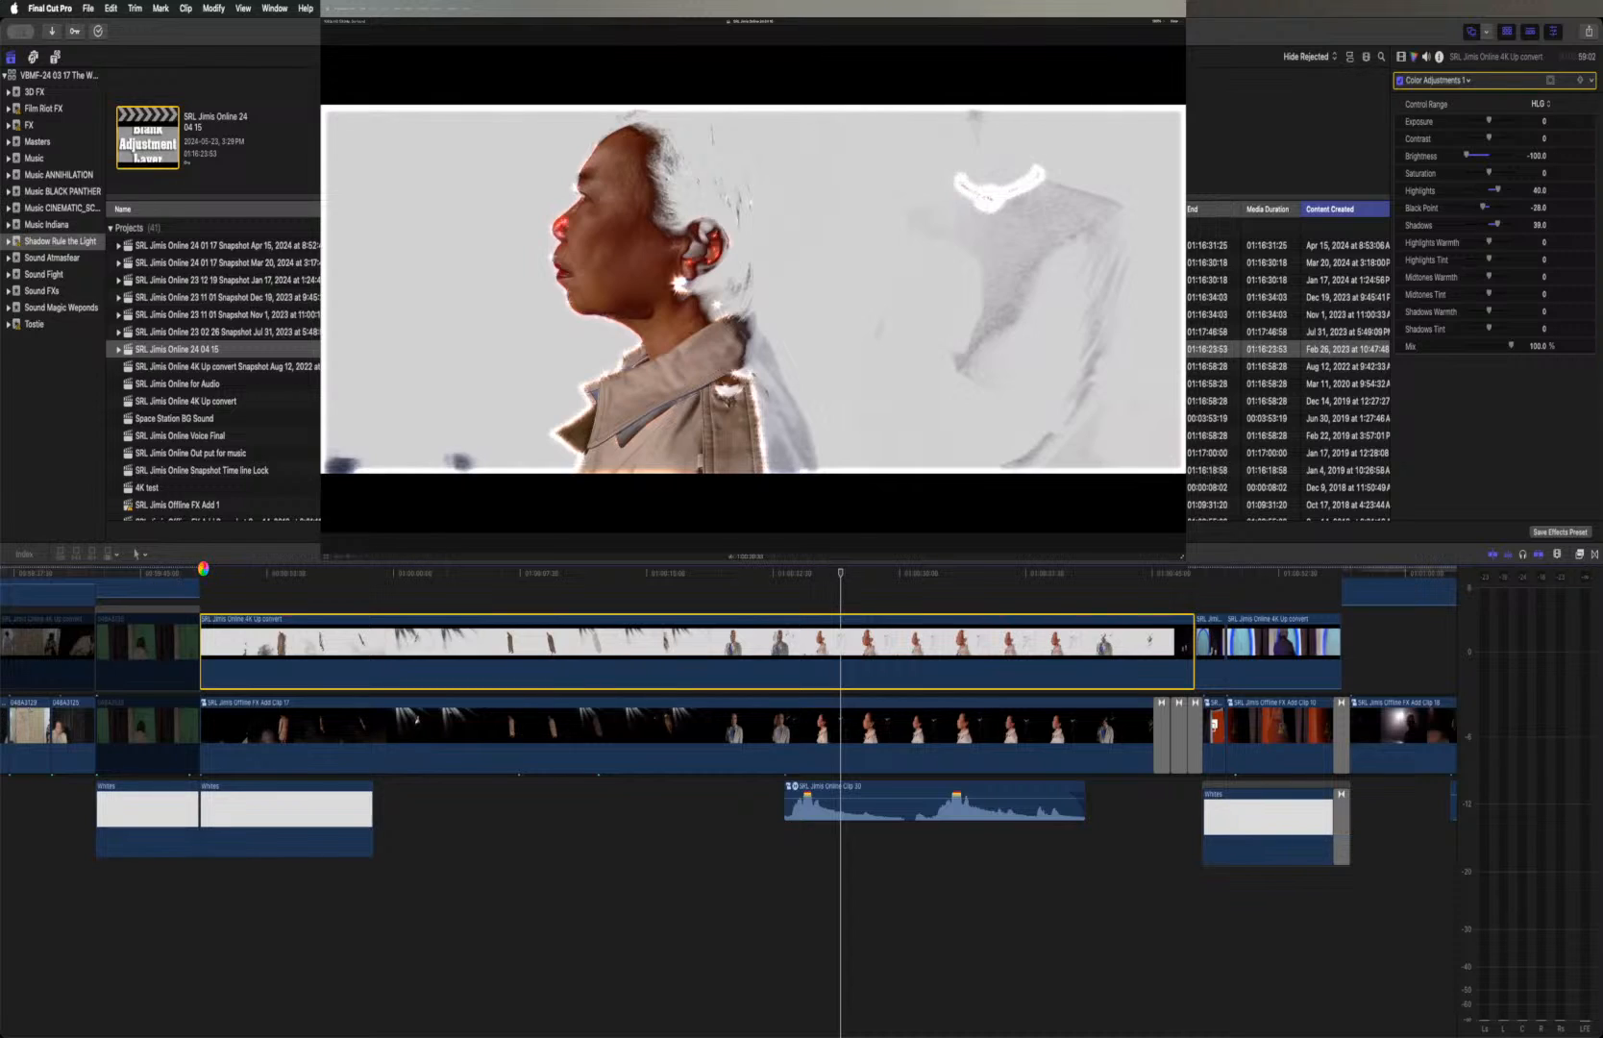
Play the rendered white-background clip from its start through to the profile and necklace shot
click(202, 573)
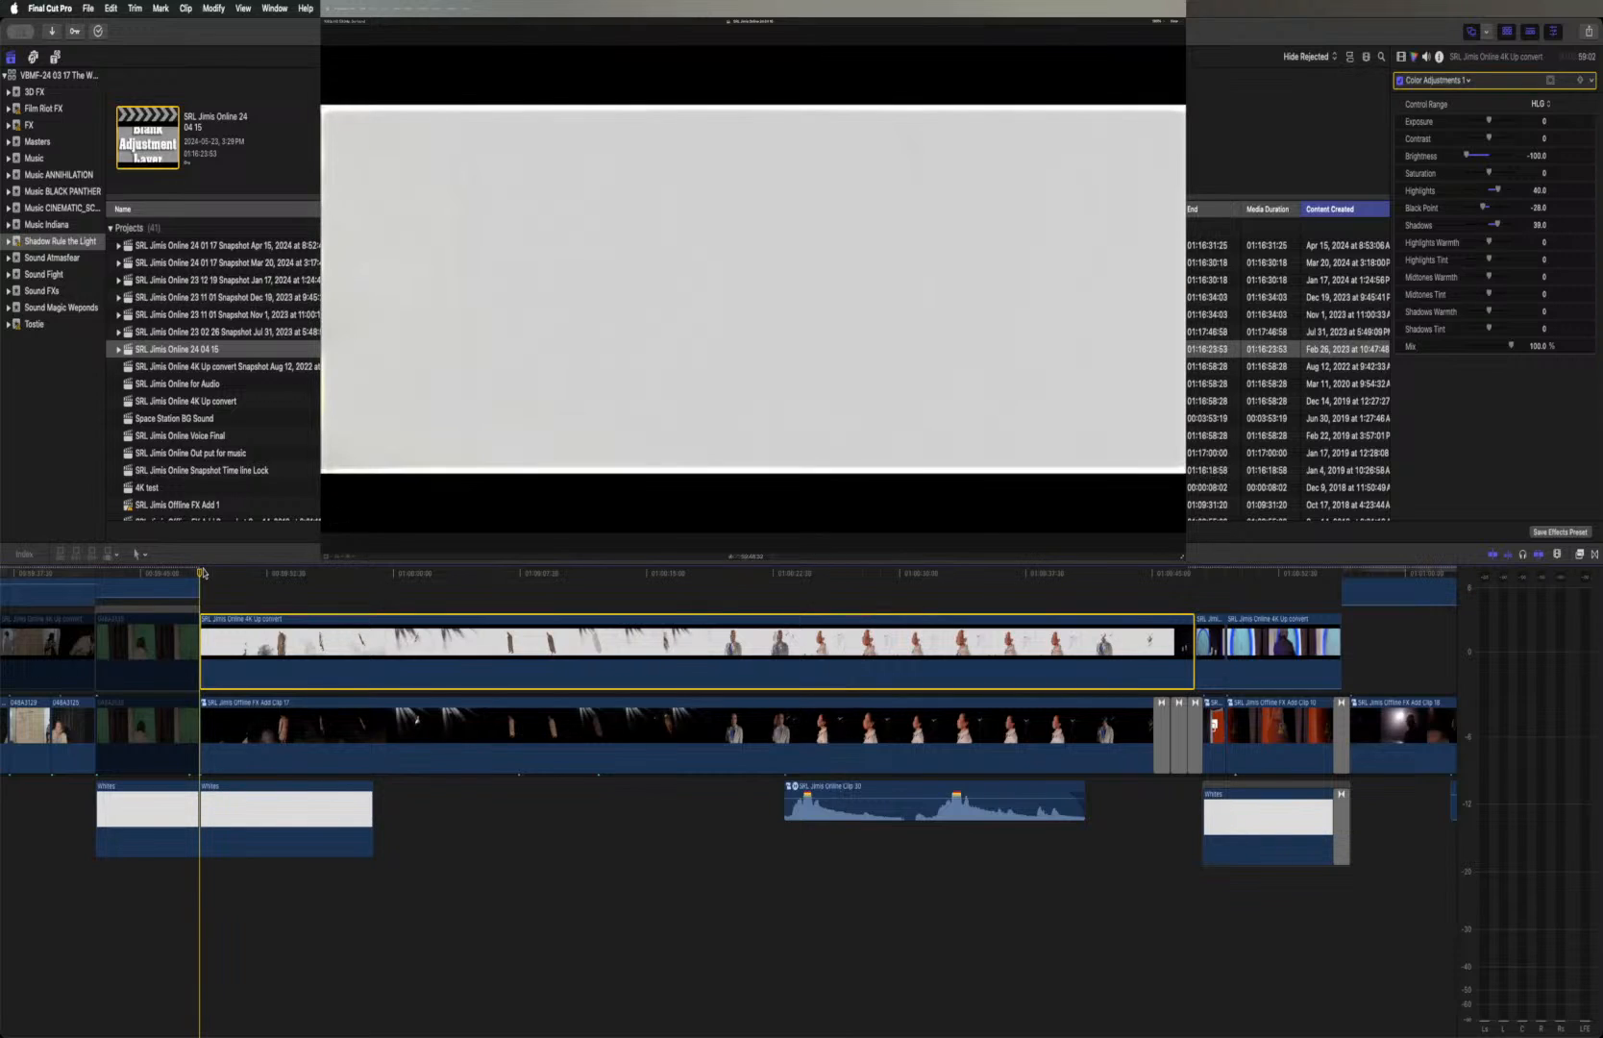
key(space)
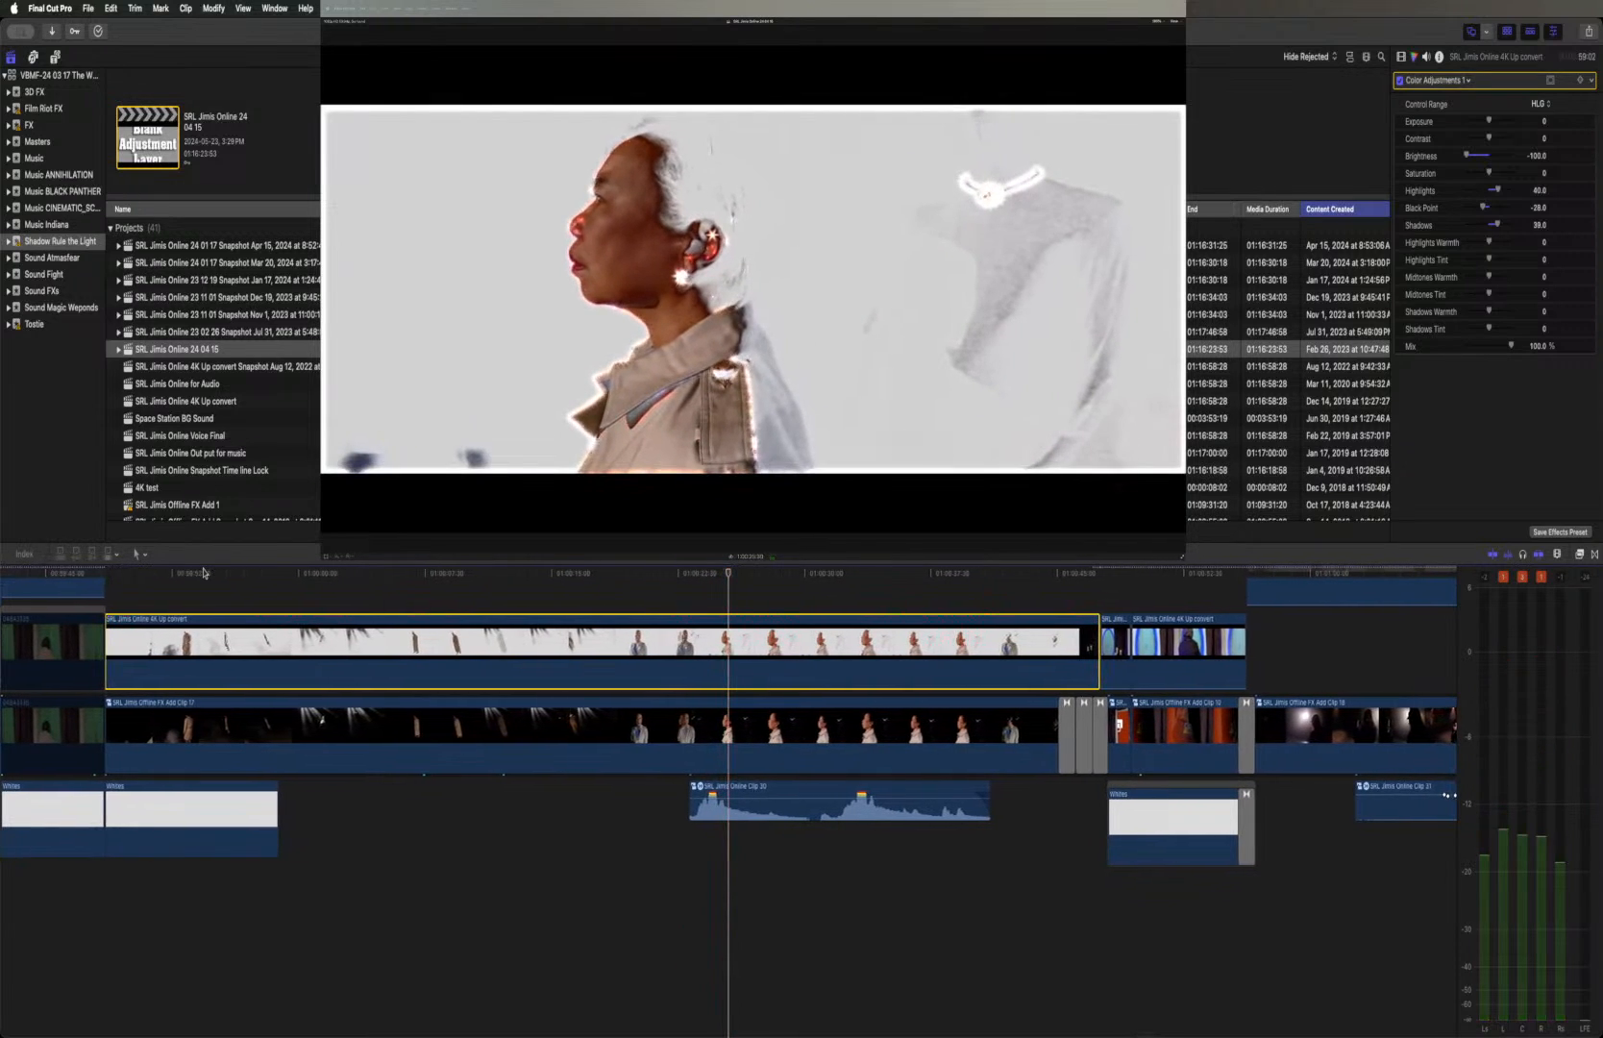
key(space)
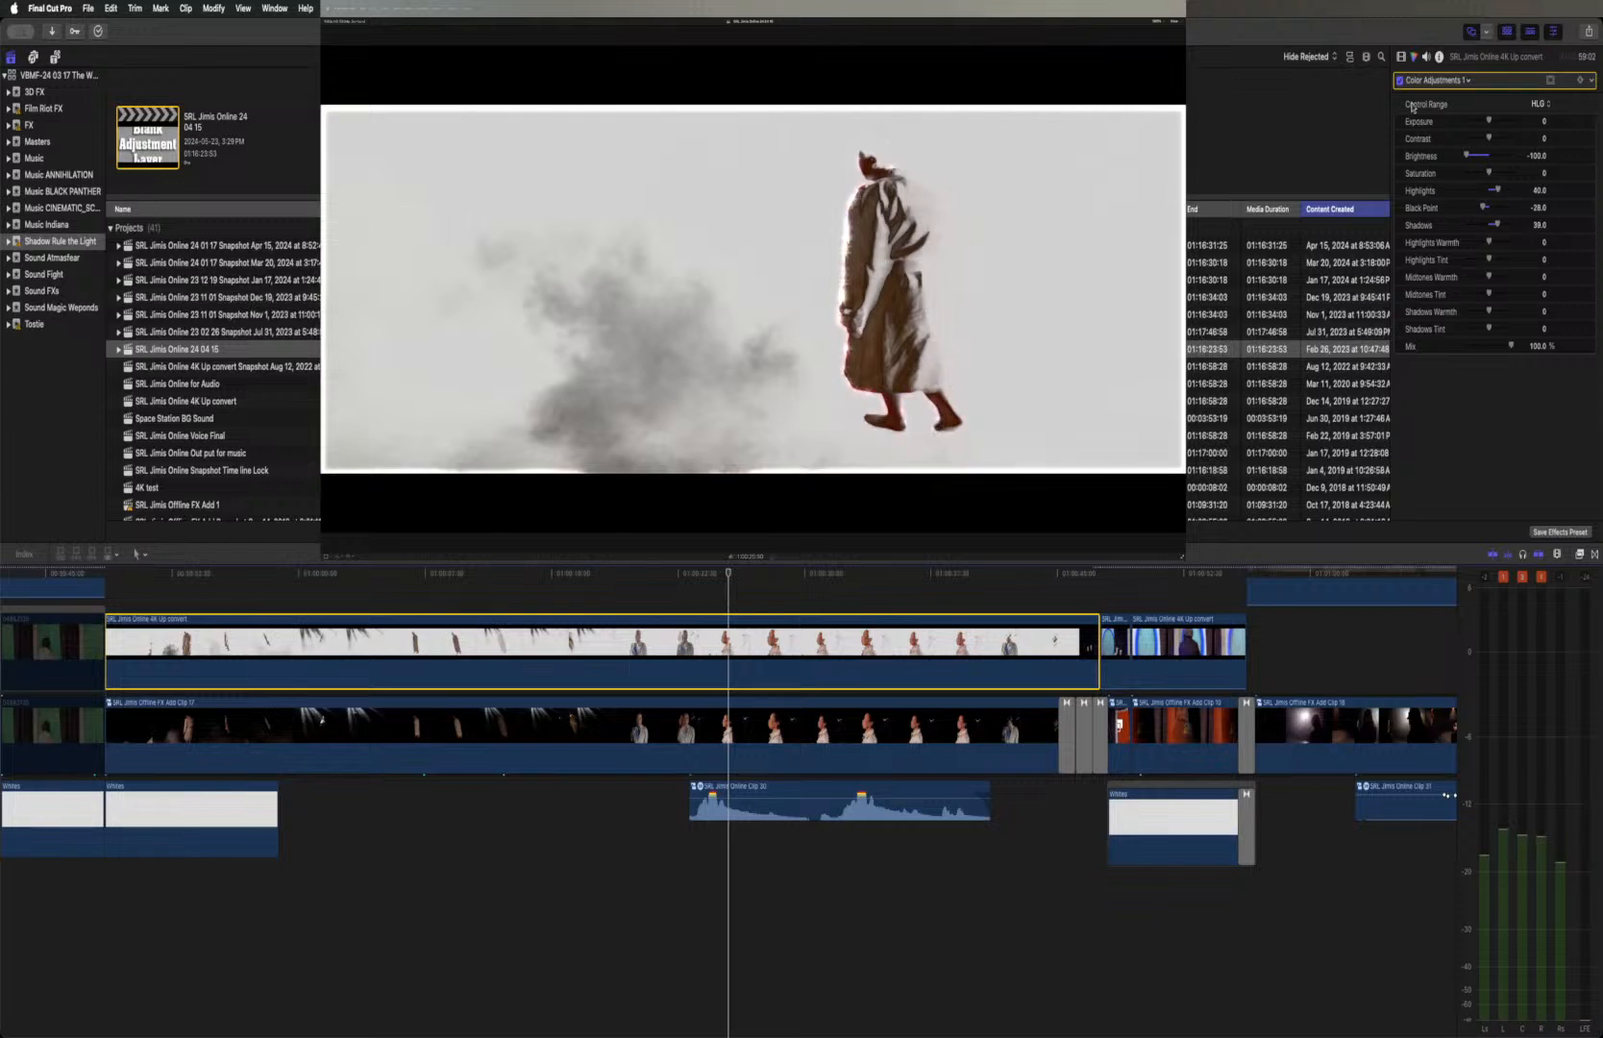
Show the upper clip's video effects and compare the profile shot with Dazzle switched off and on
click(1400, 58)
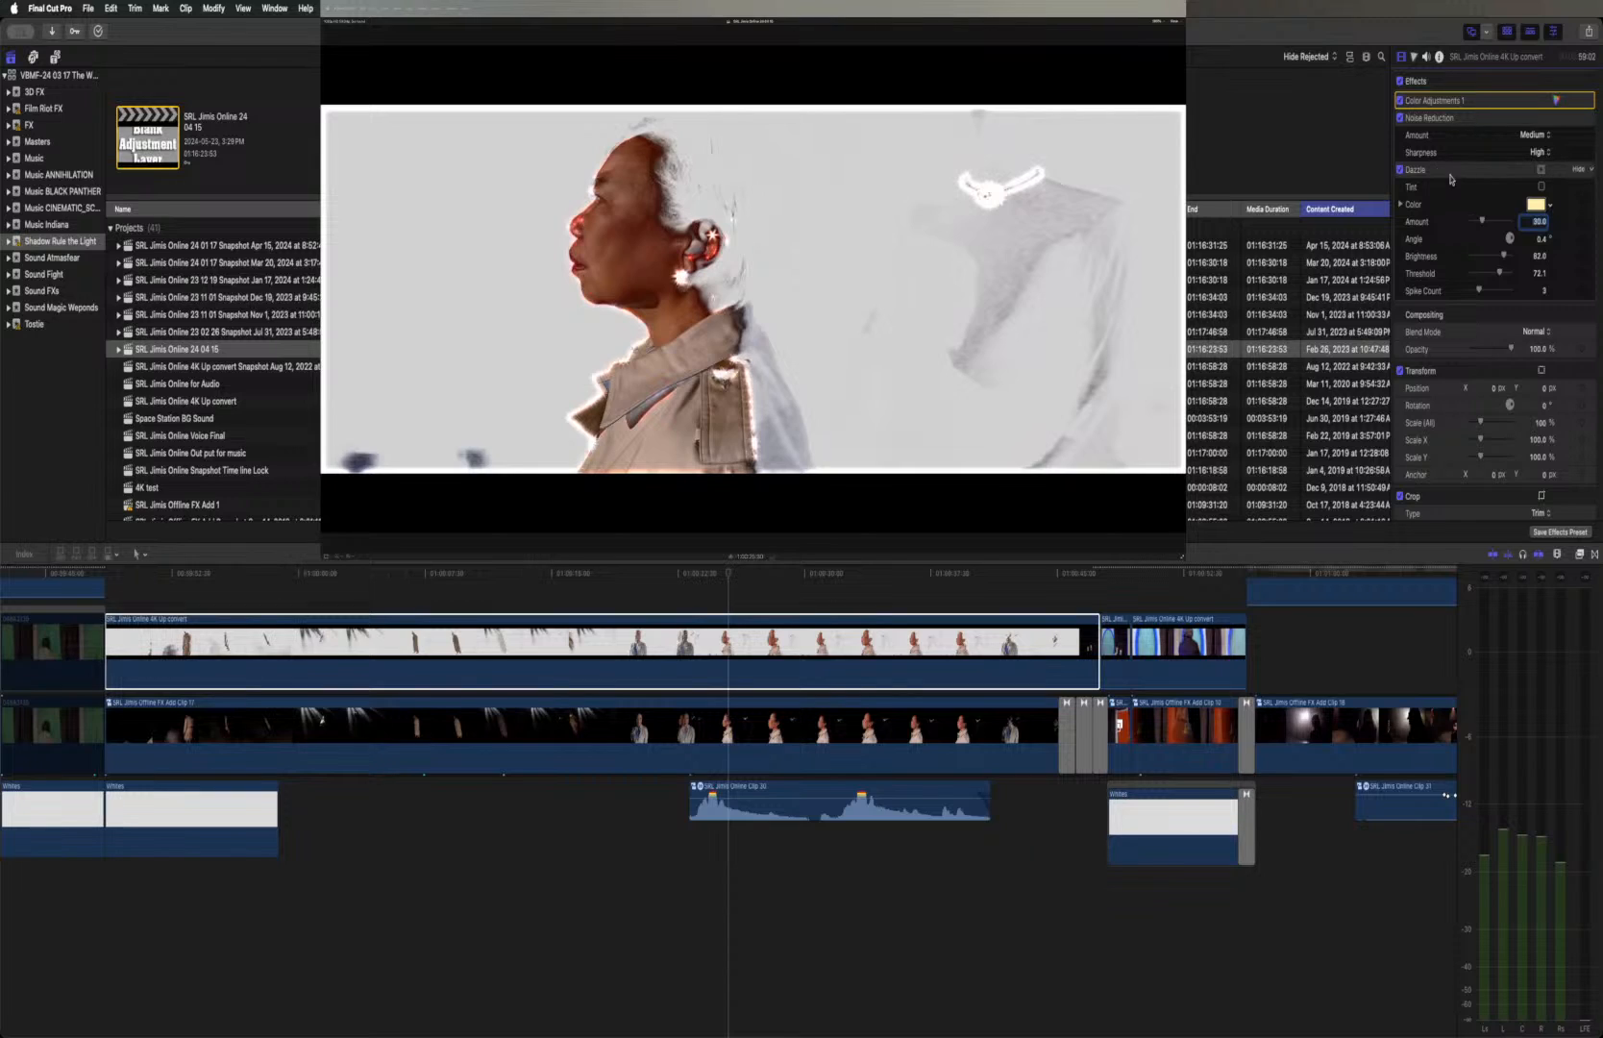
click(1400, 171)
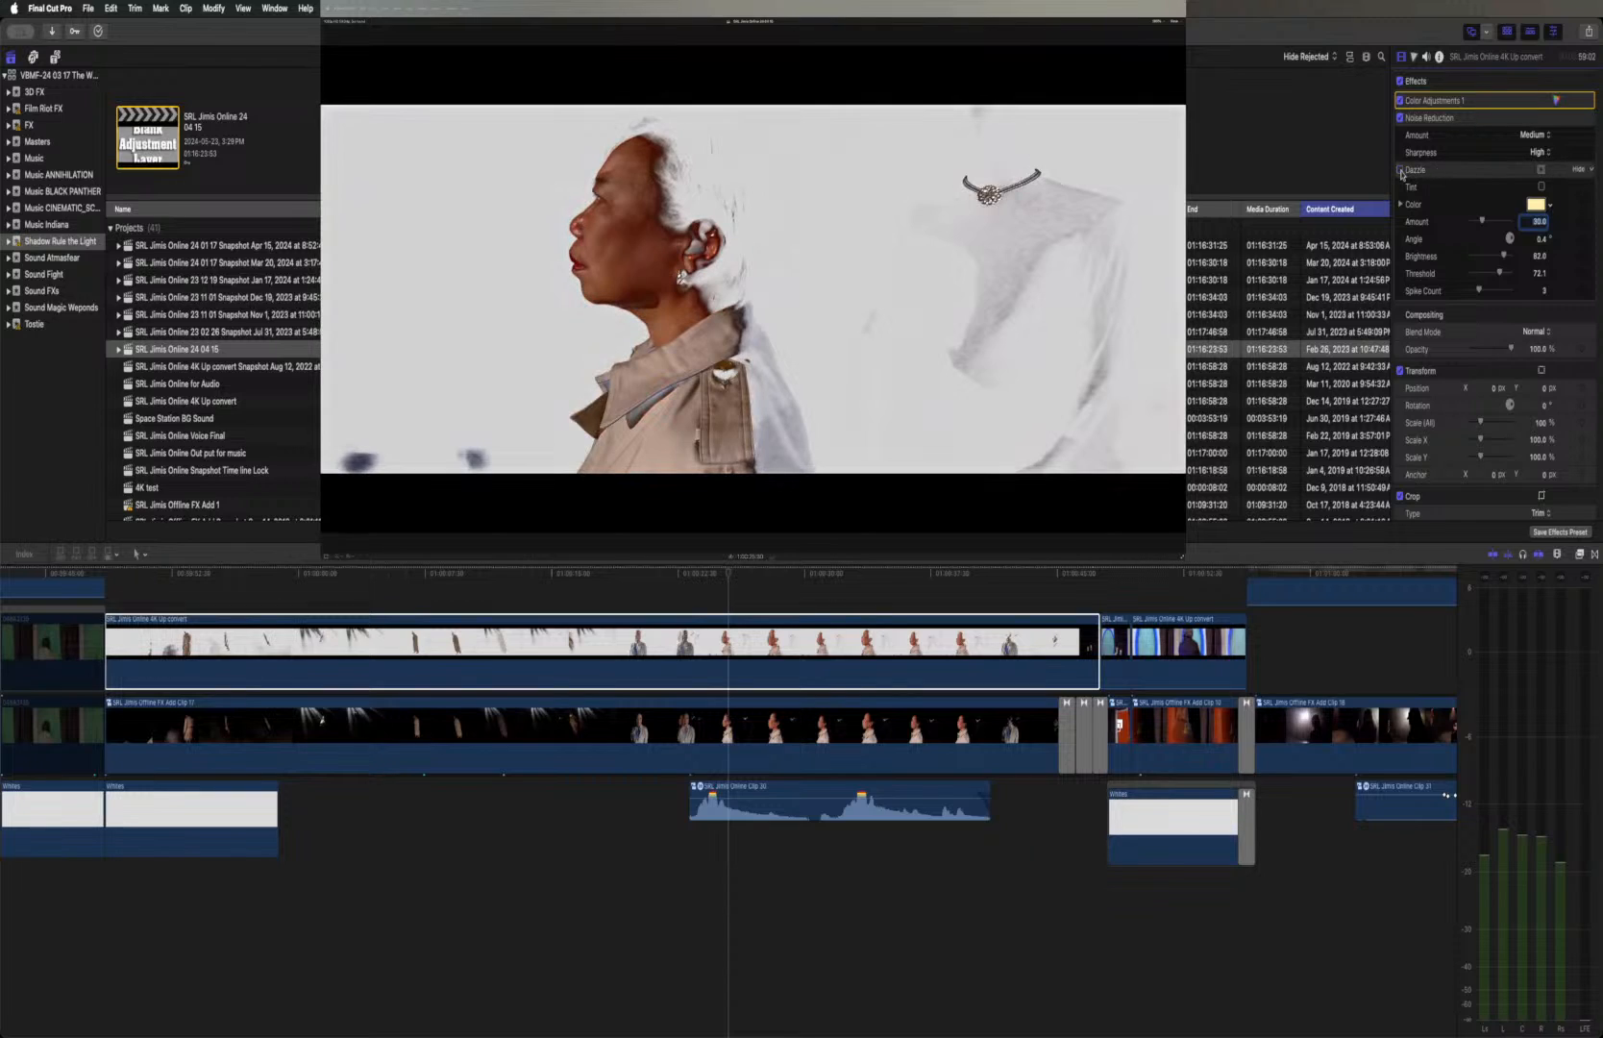
click(1400, 171)
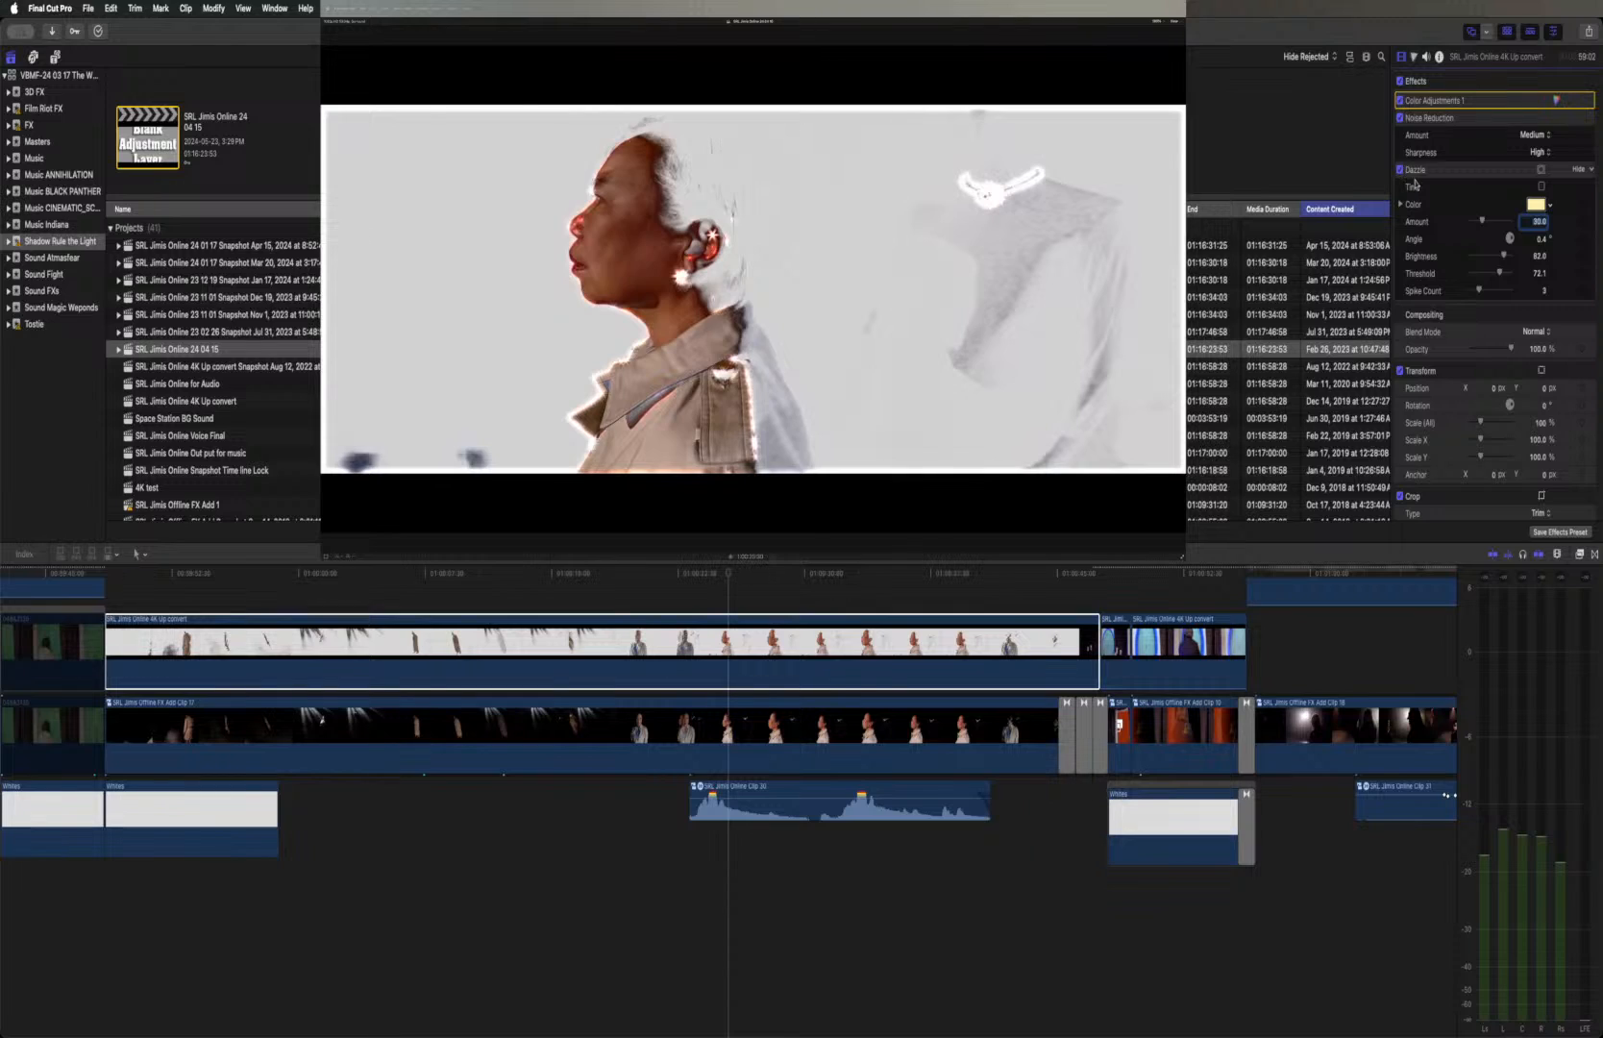
Try a Dazzle Amount of 10.44 on the upper clip and set the Amount to 30
click(1474, 222)
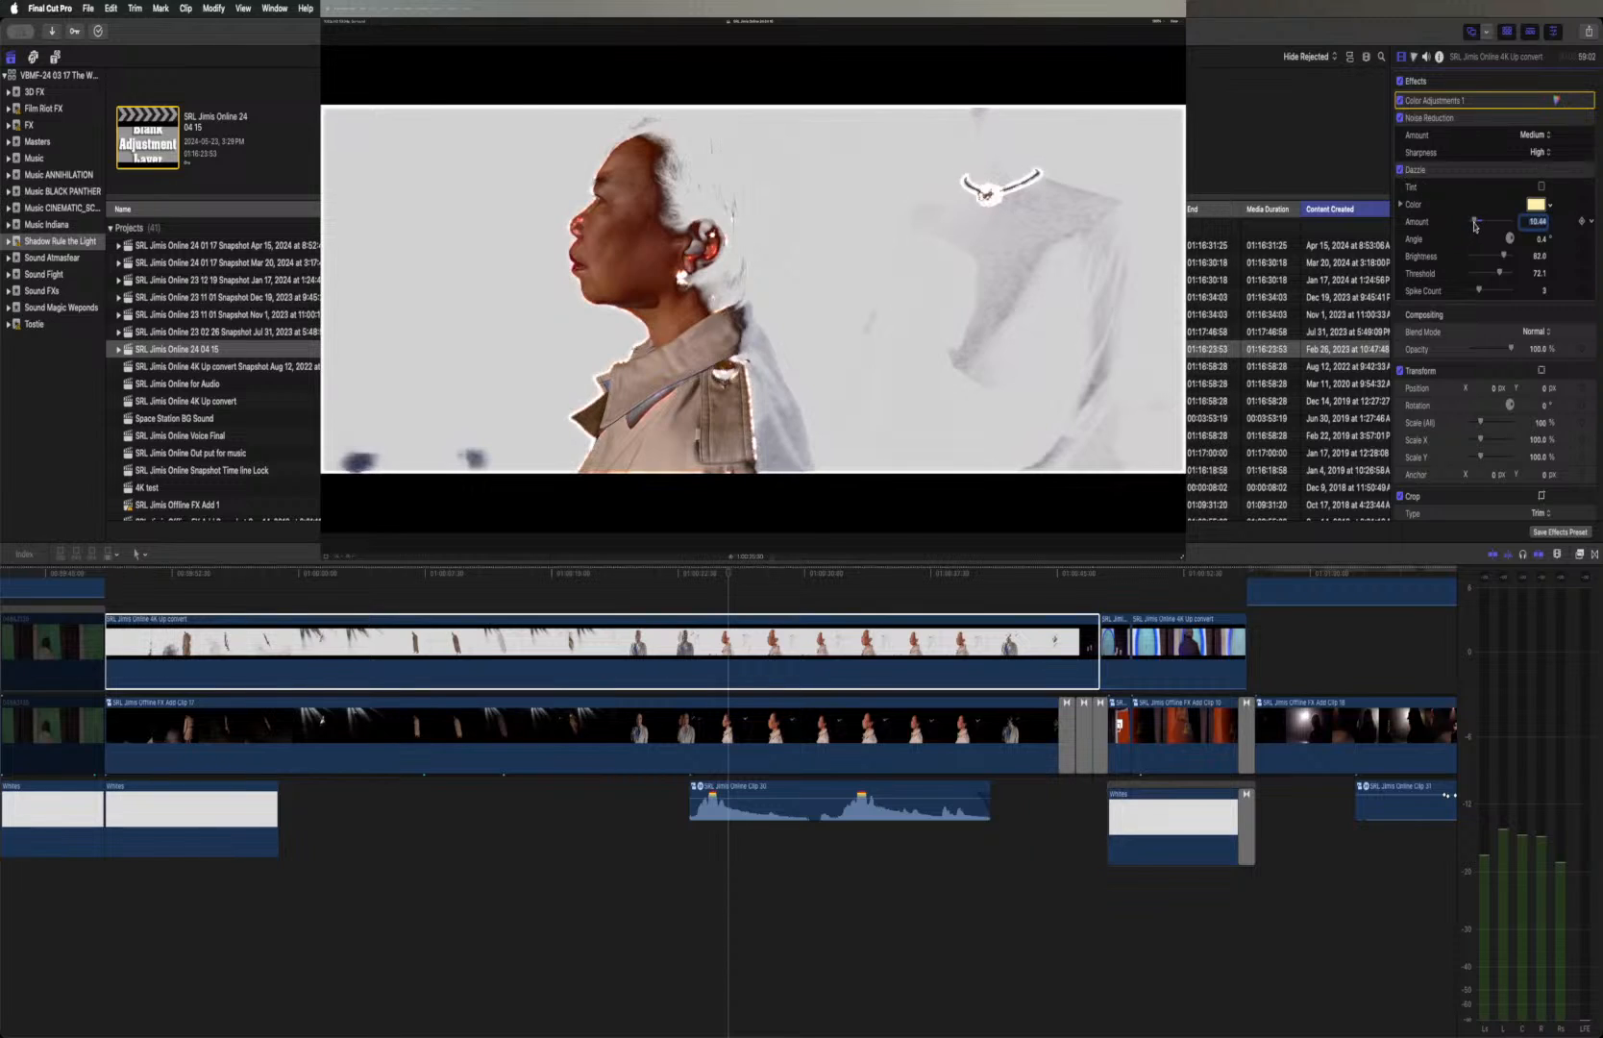
drag(1474, 225, 1481, 228)
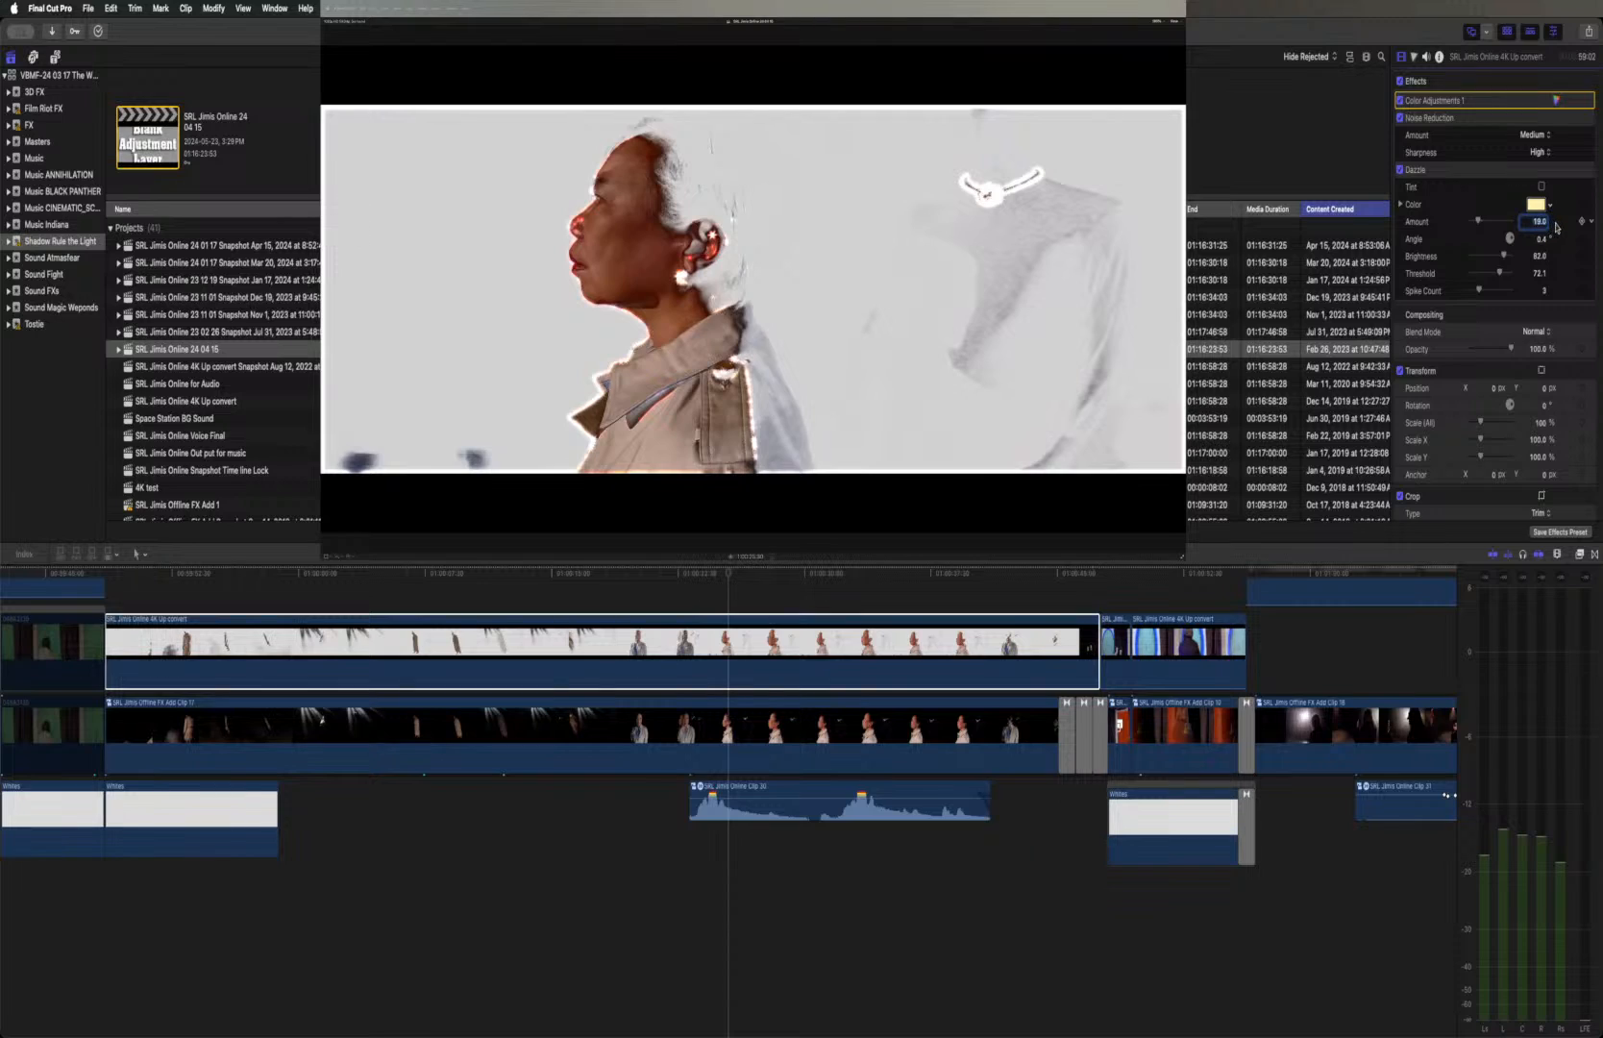
text(10.44)
key(Return)
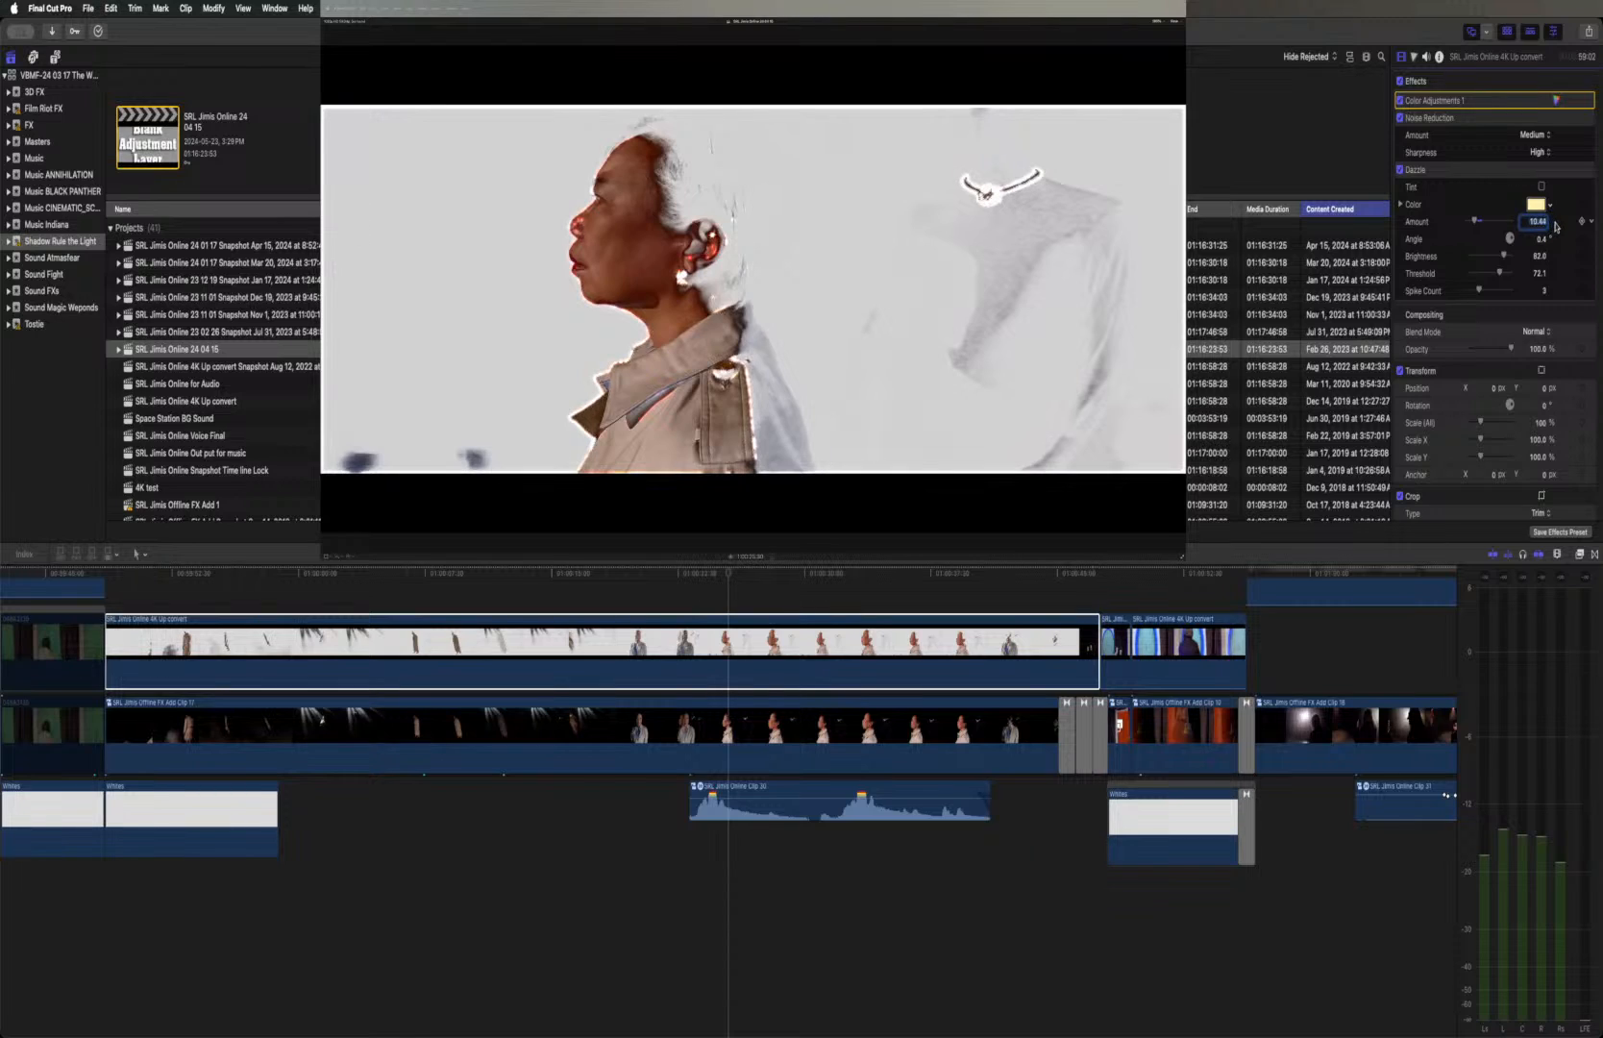
text(30)
key(Return)
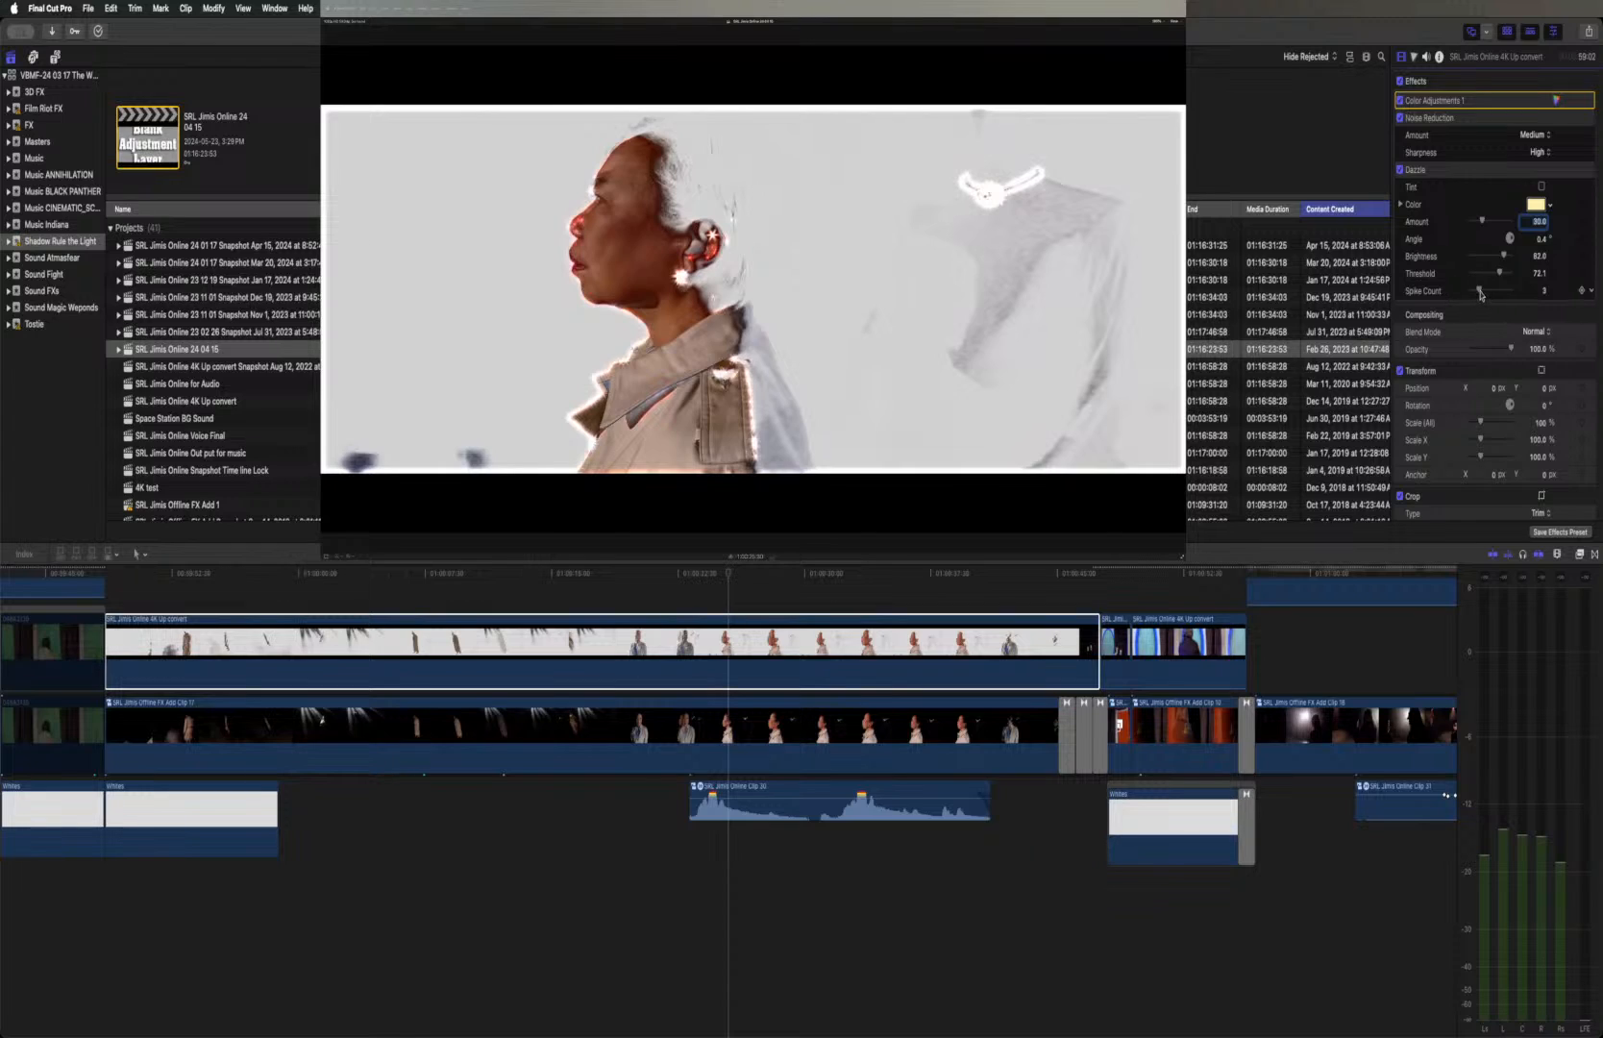
Reduce the Dazzle effect's Spike Count to 2 and set its Amount to 3 after trying 8
drag(1479, 293, 1476, 292)
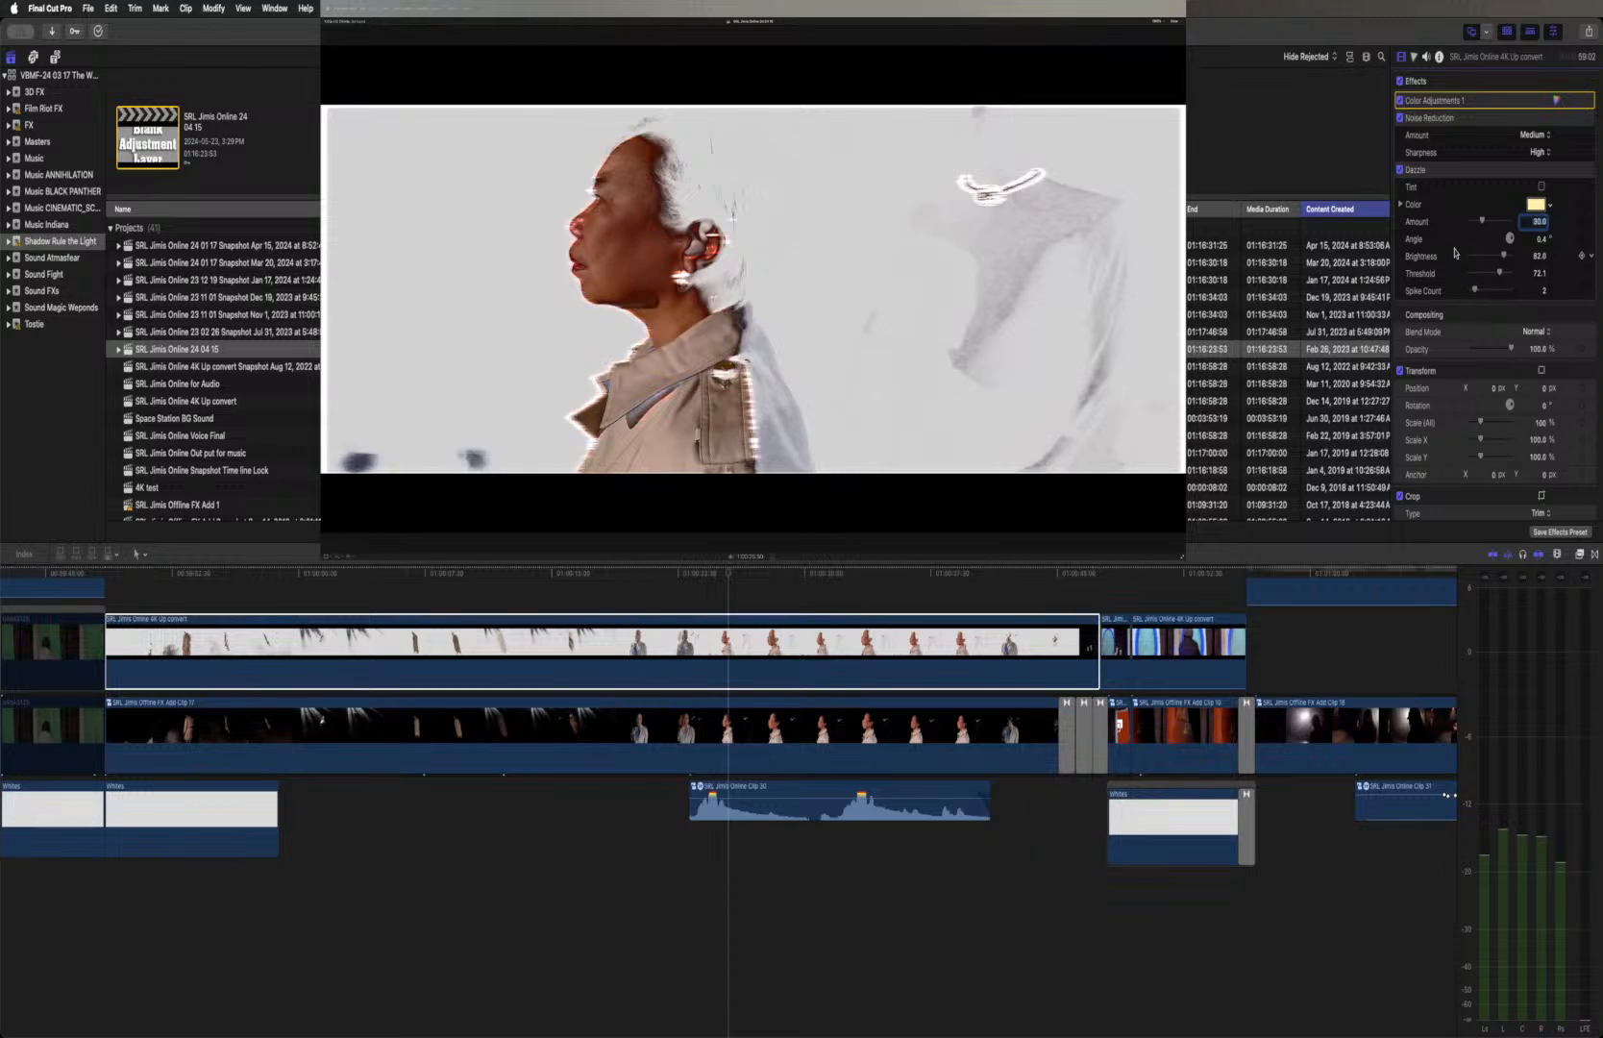
scroll(1457, 255, down, 2)
scroll(1456, 253, up, 2)
drag(1473, 224, 1475, 223)
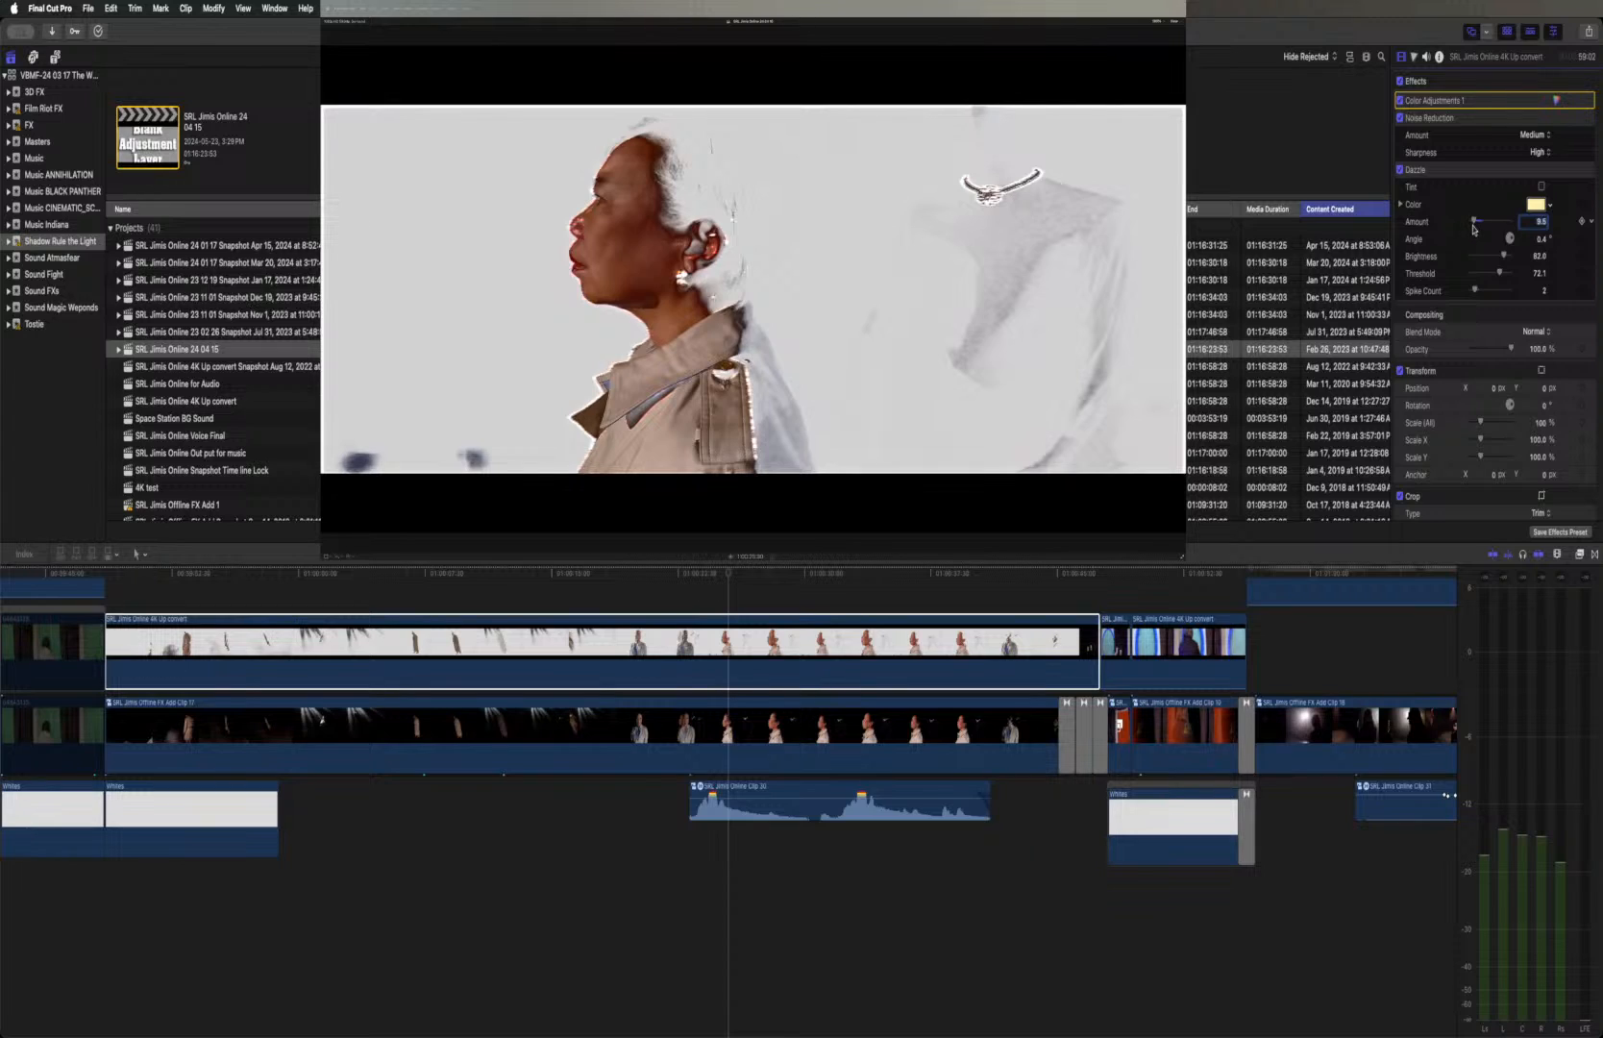
drag(1473, 225, 1467, 226)
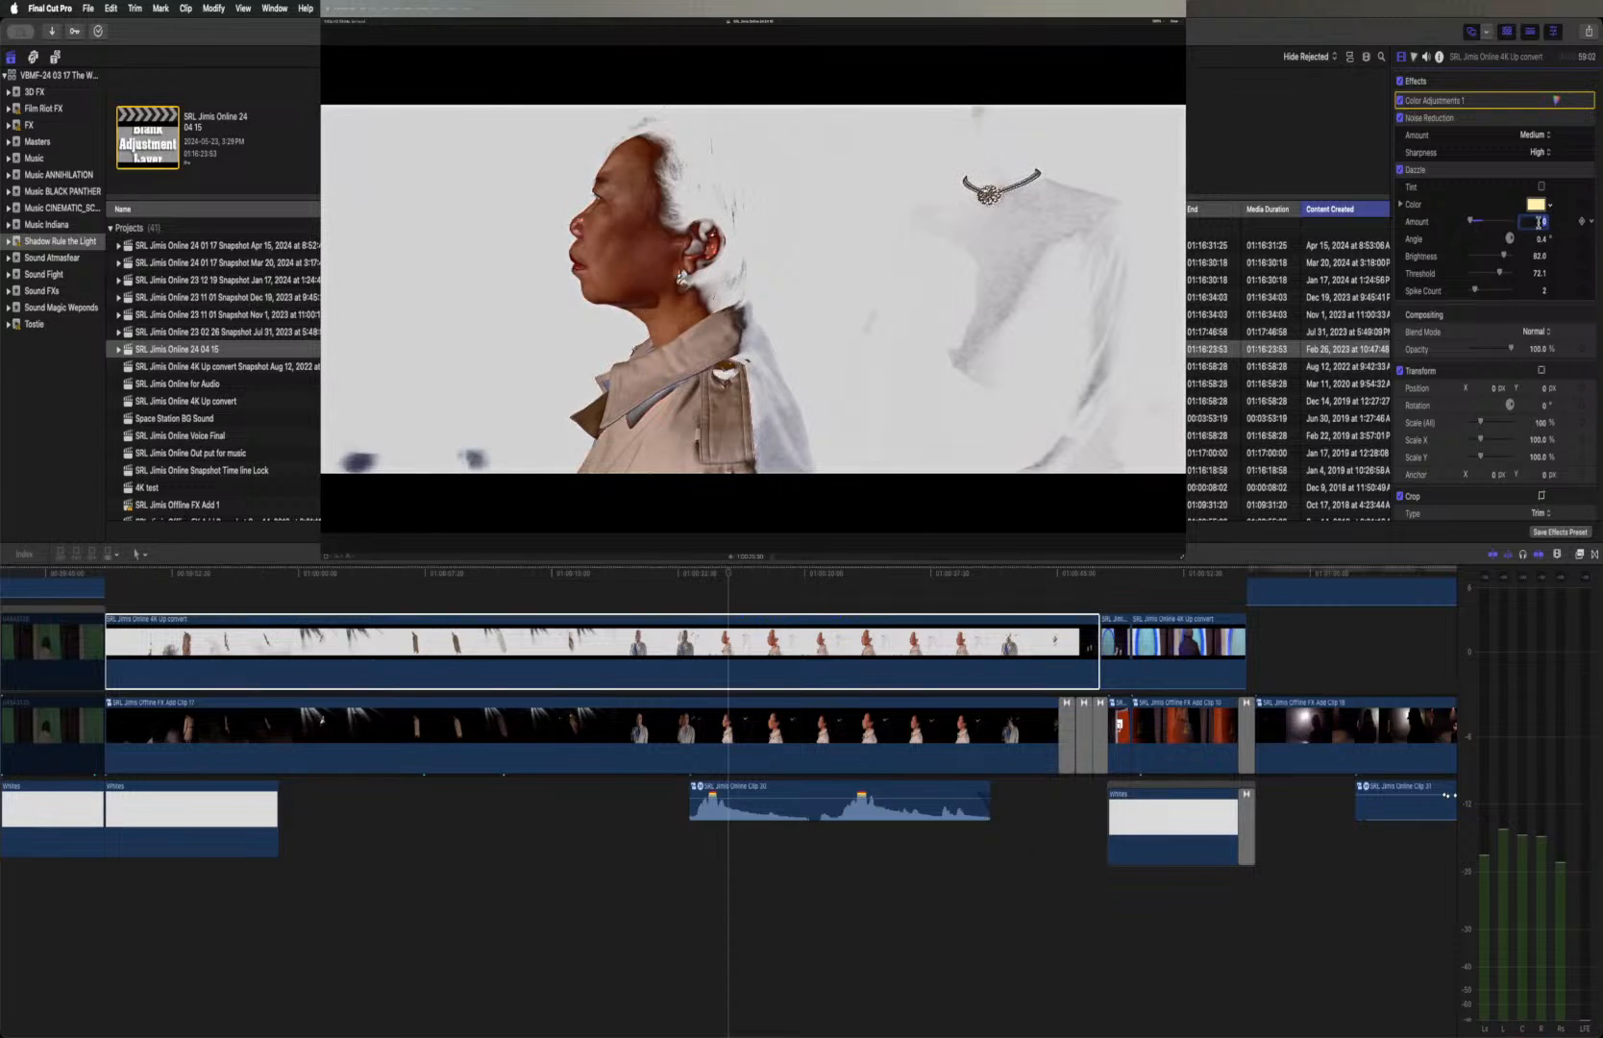
text(8)
key(Return)
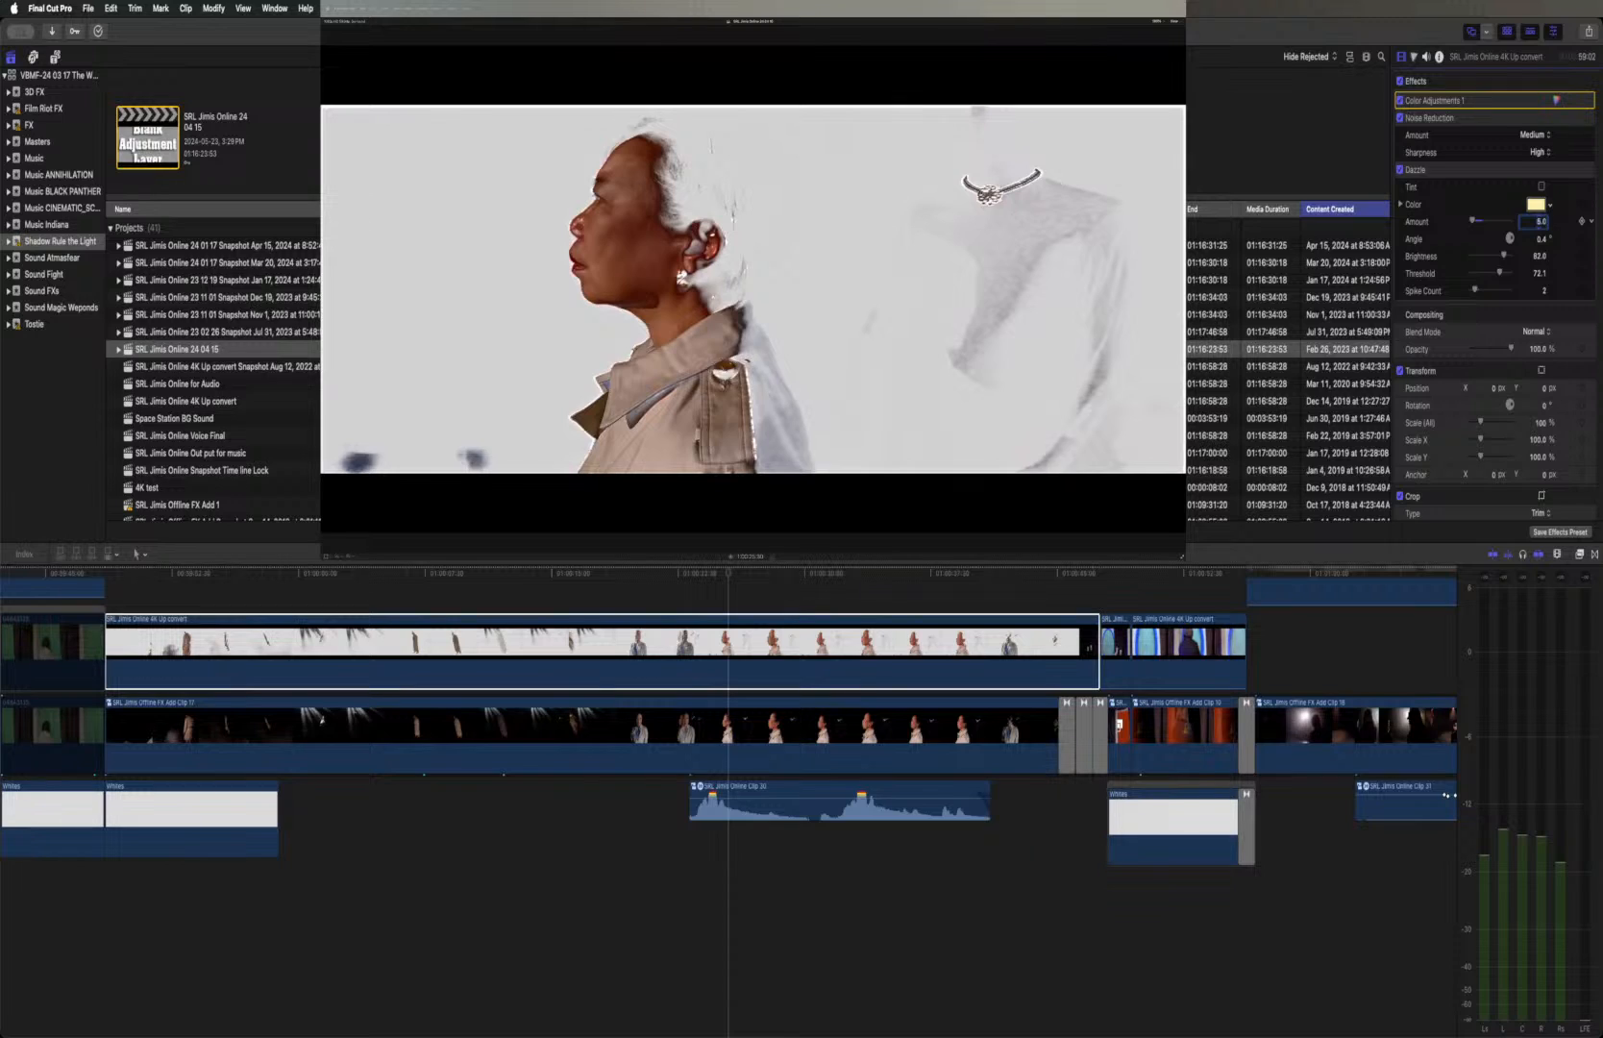
click(1542, 222)
text(3)
key(Return)
Play the white-background clip from its start with the softened Dazzle, pausing on the dark streaks and the walking coated figure
click(108, 575)
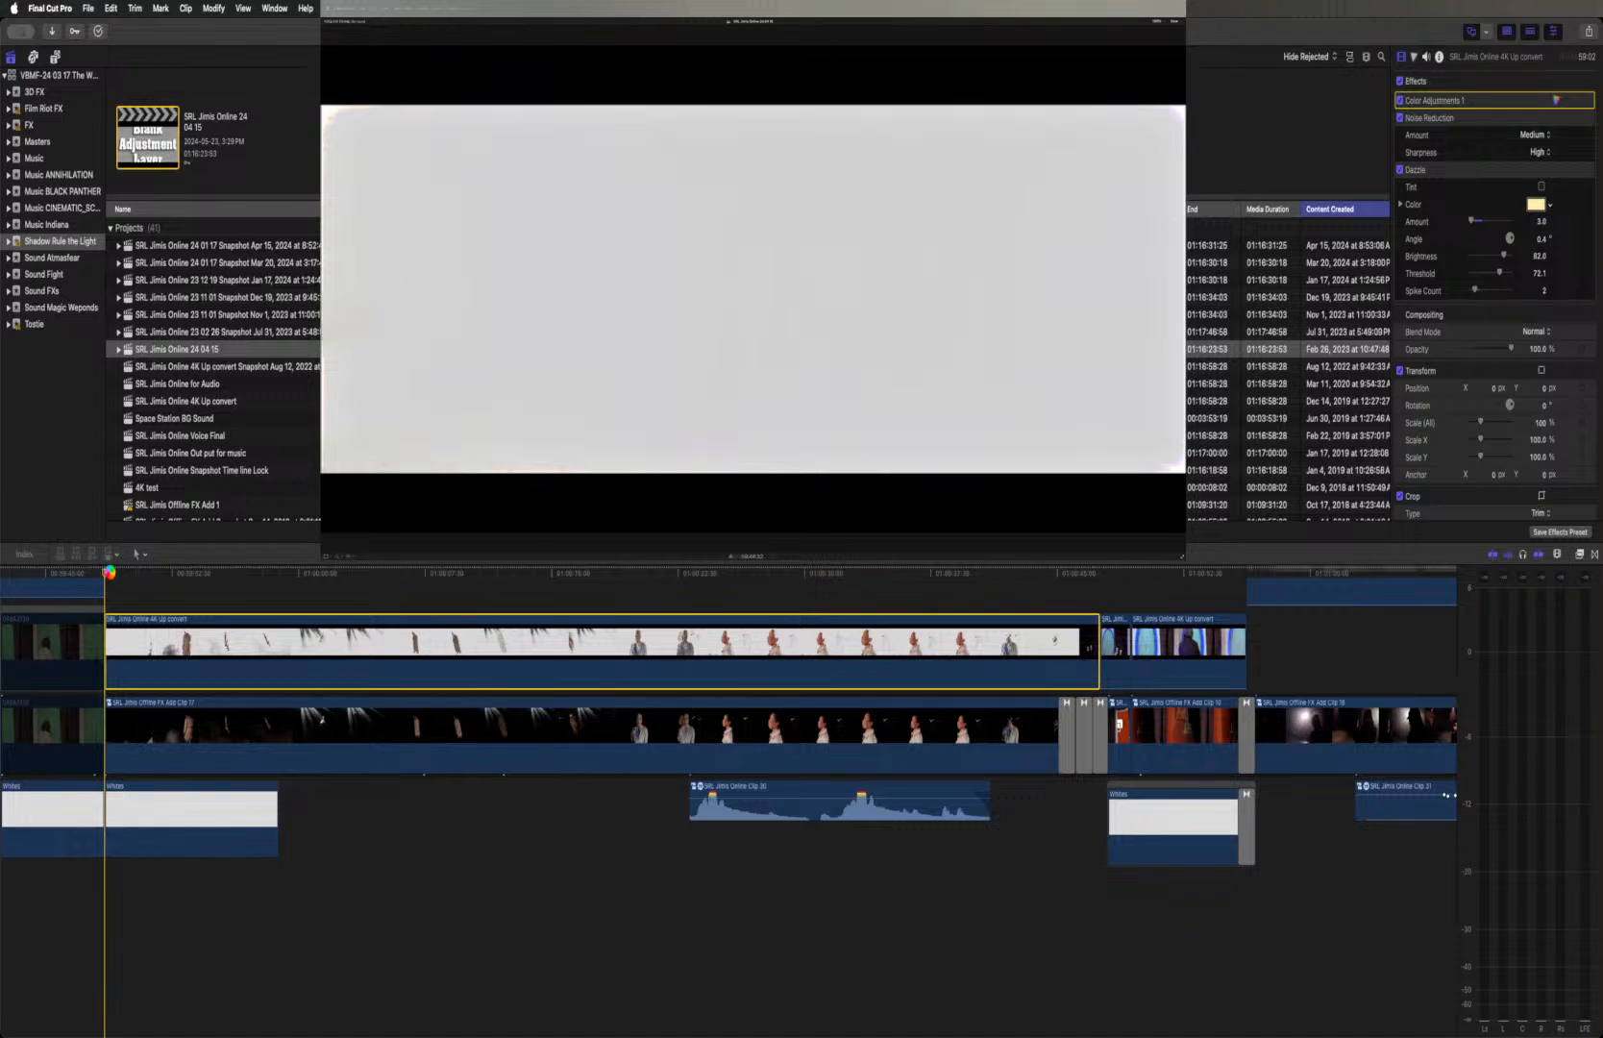
key(space)
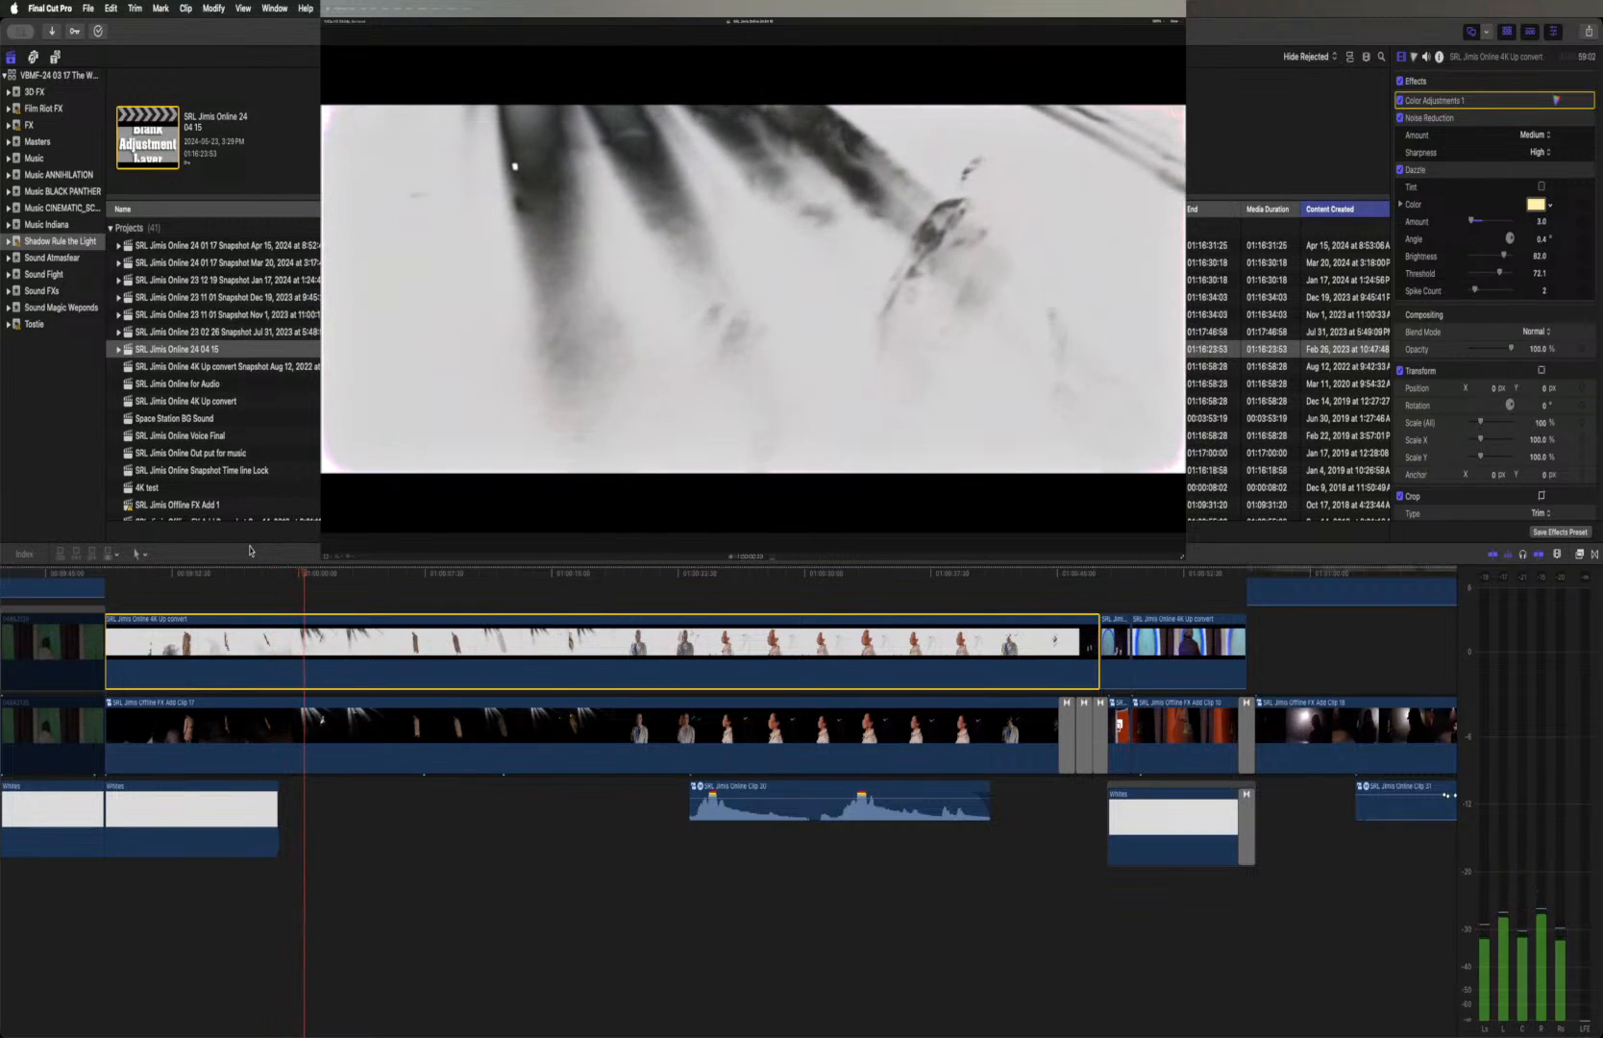
key(space)
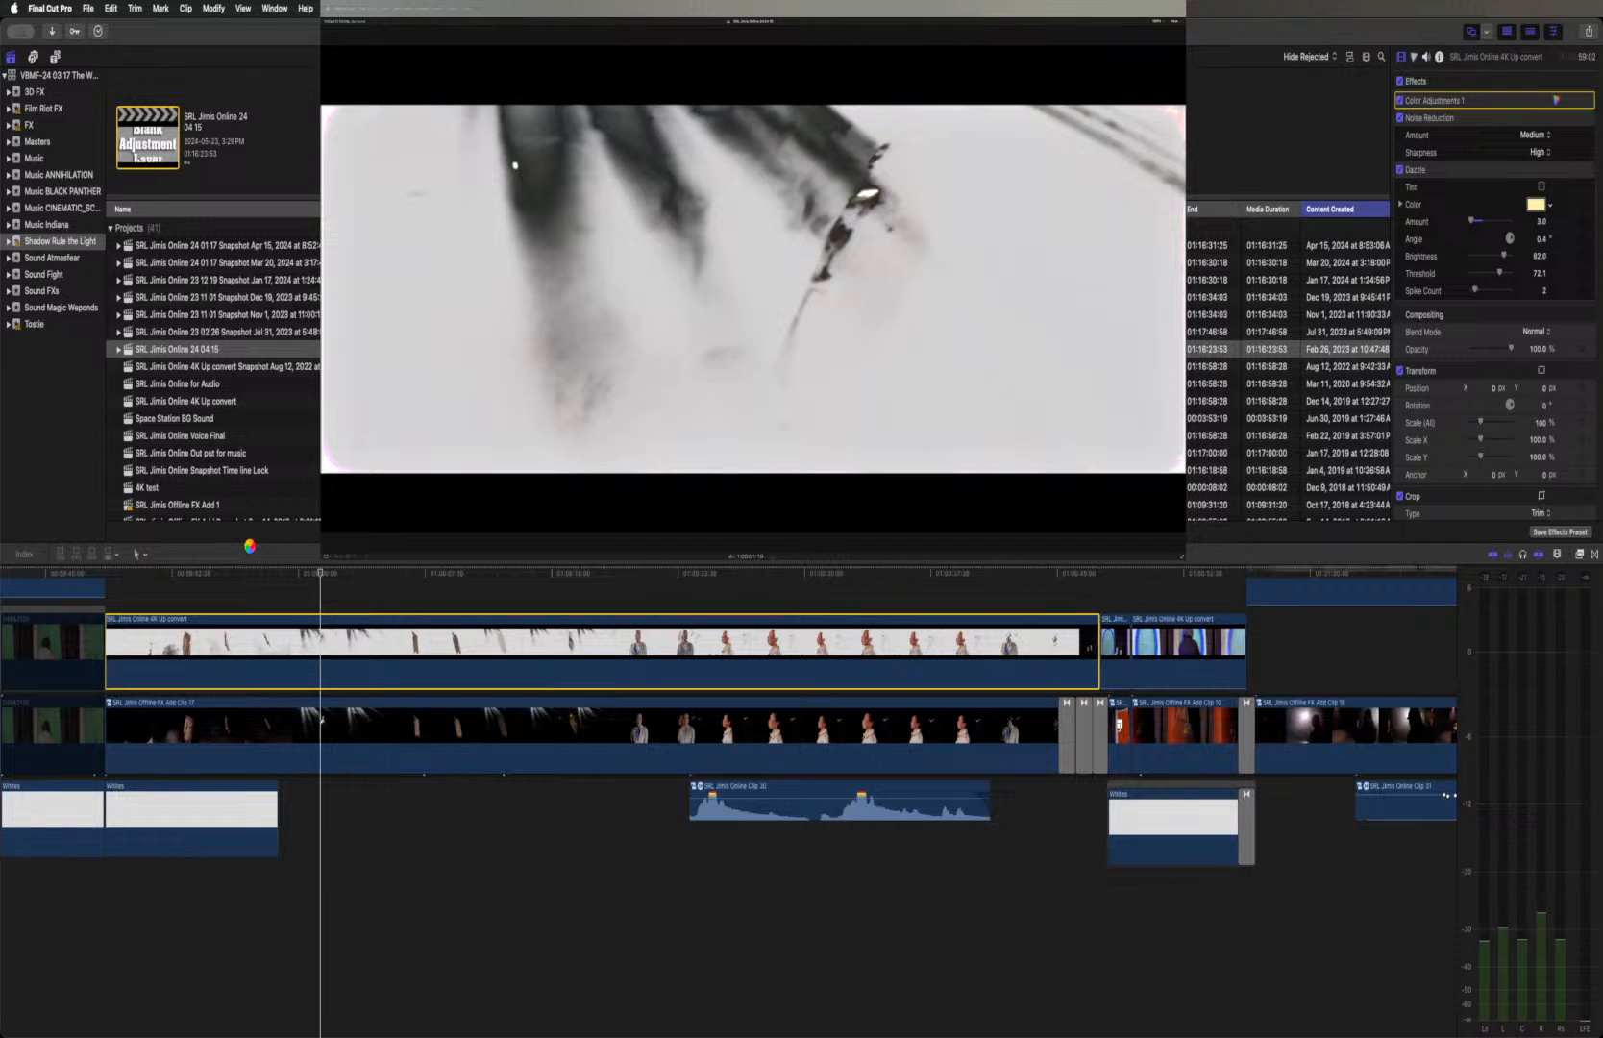
key(space)
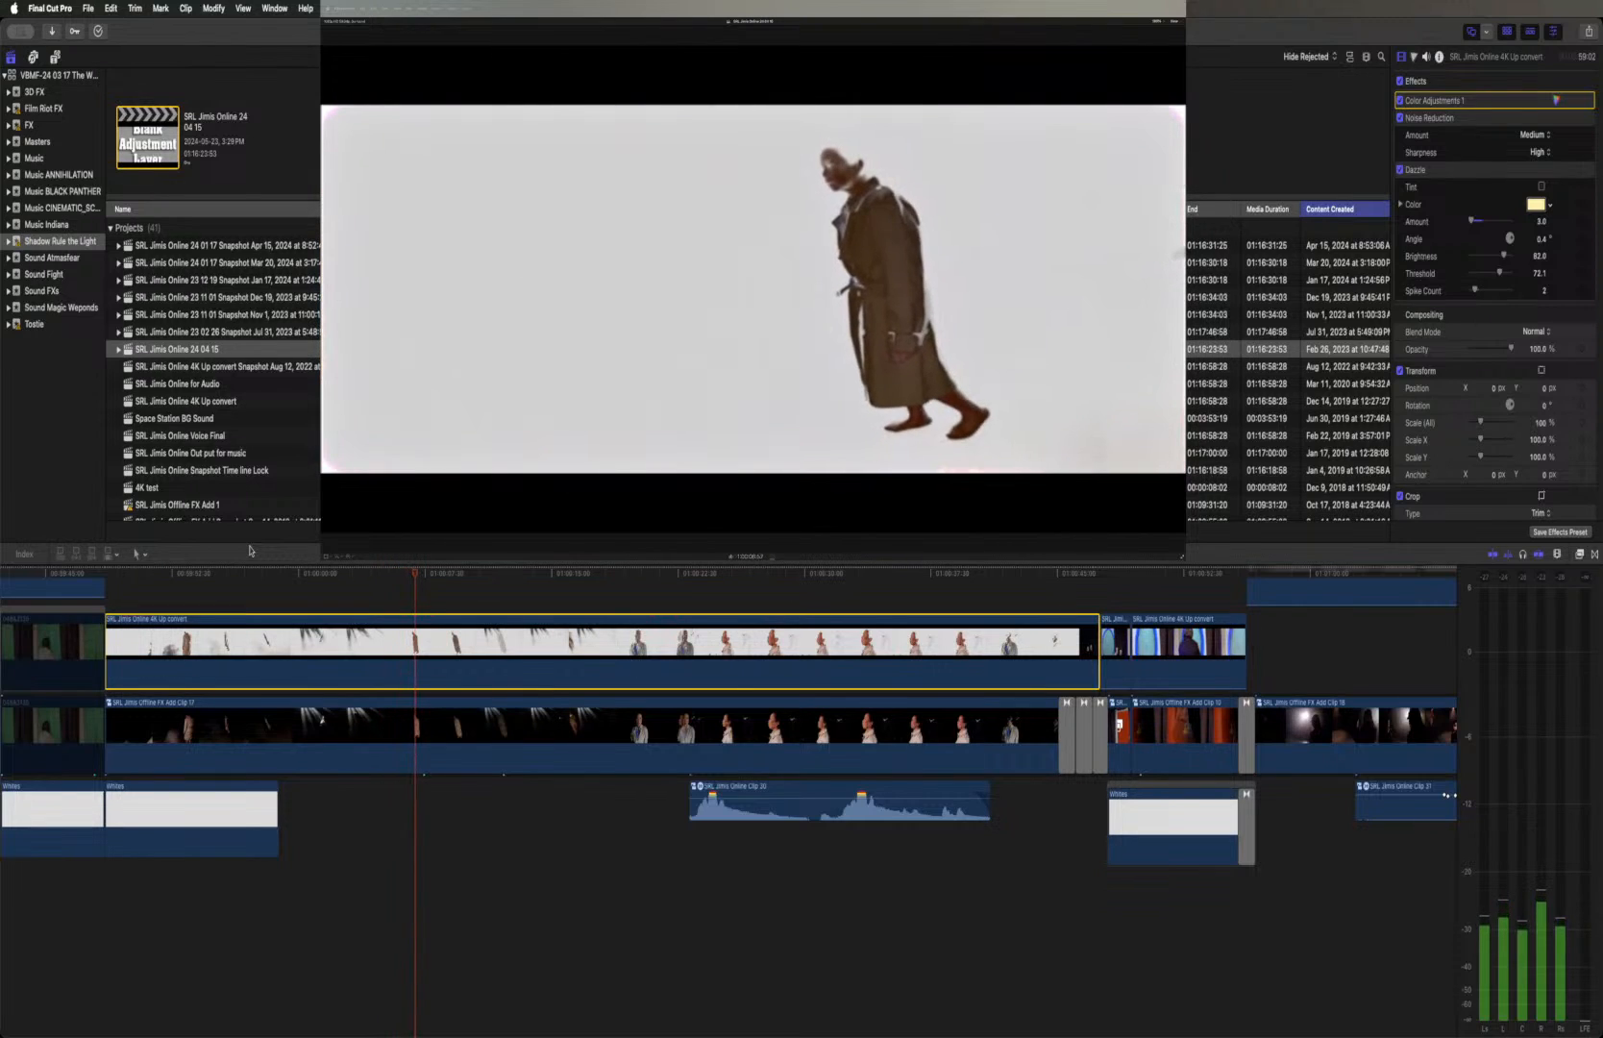
key(space)
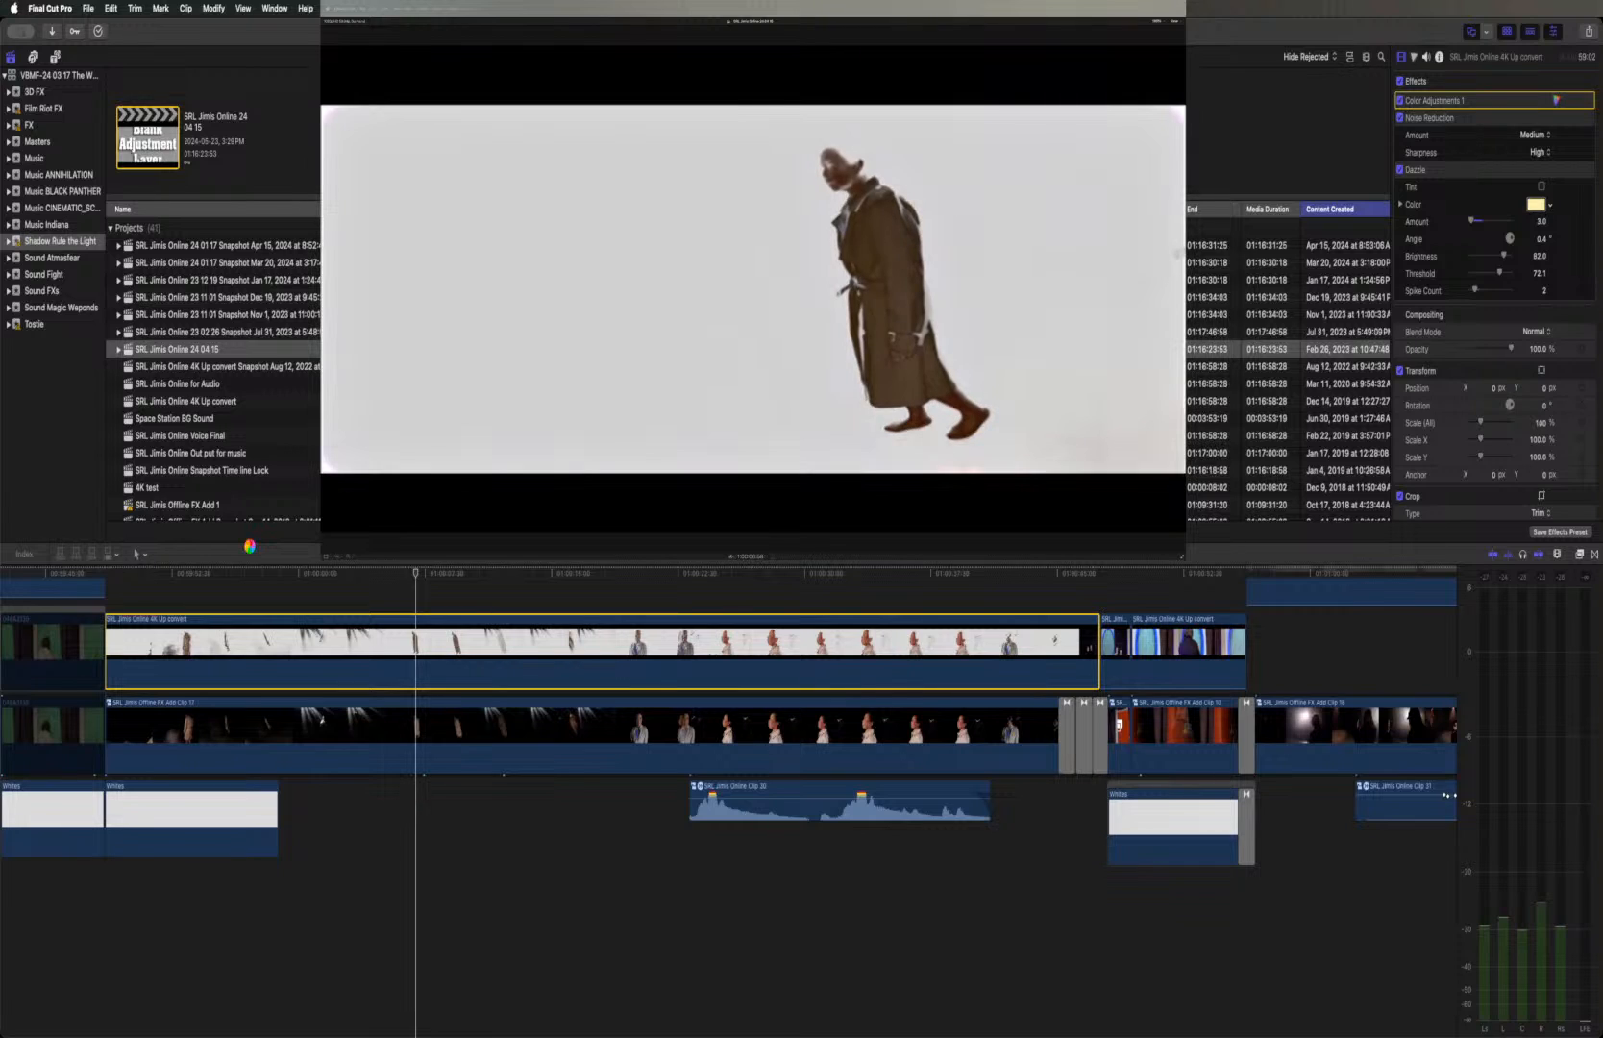
key(space)
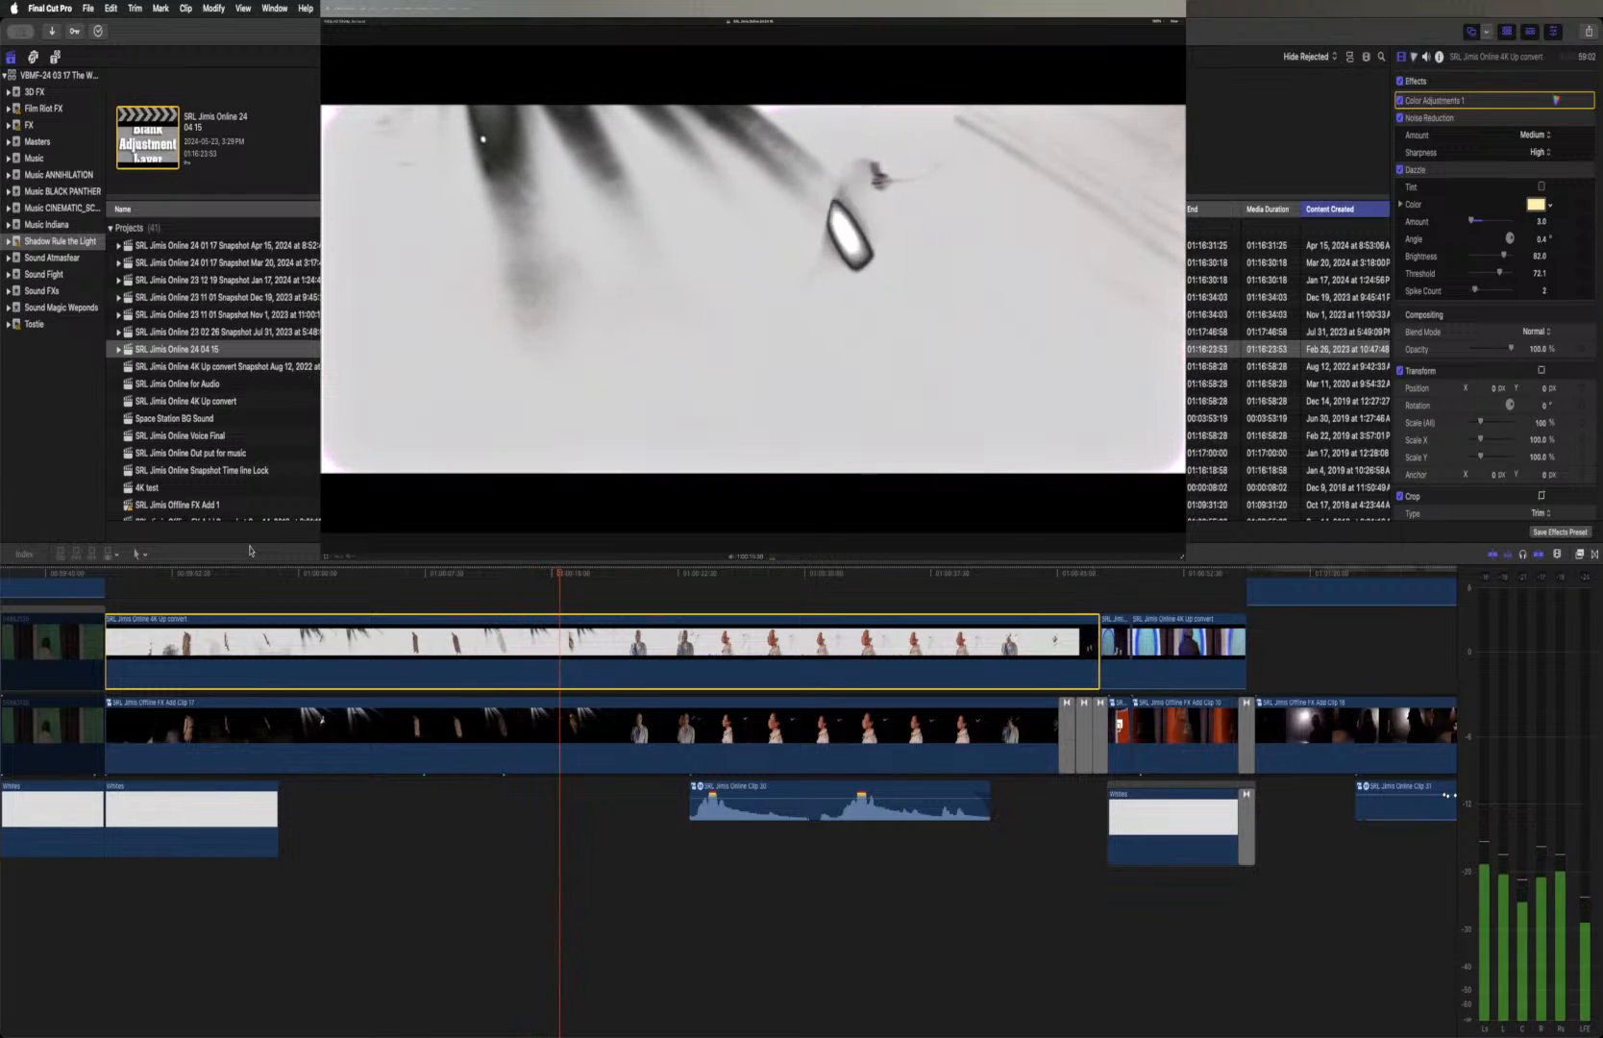
key(space)
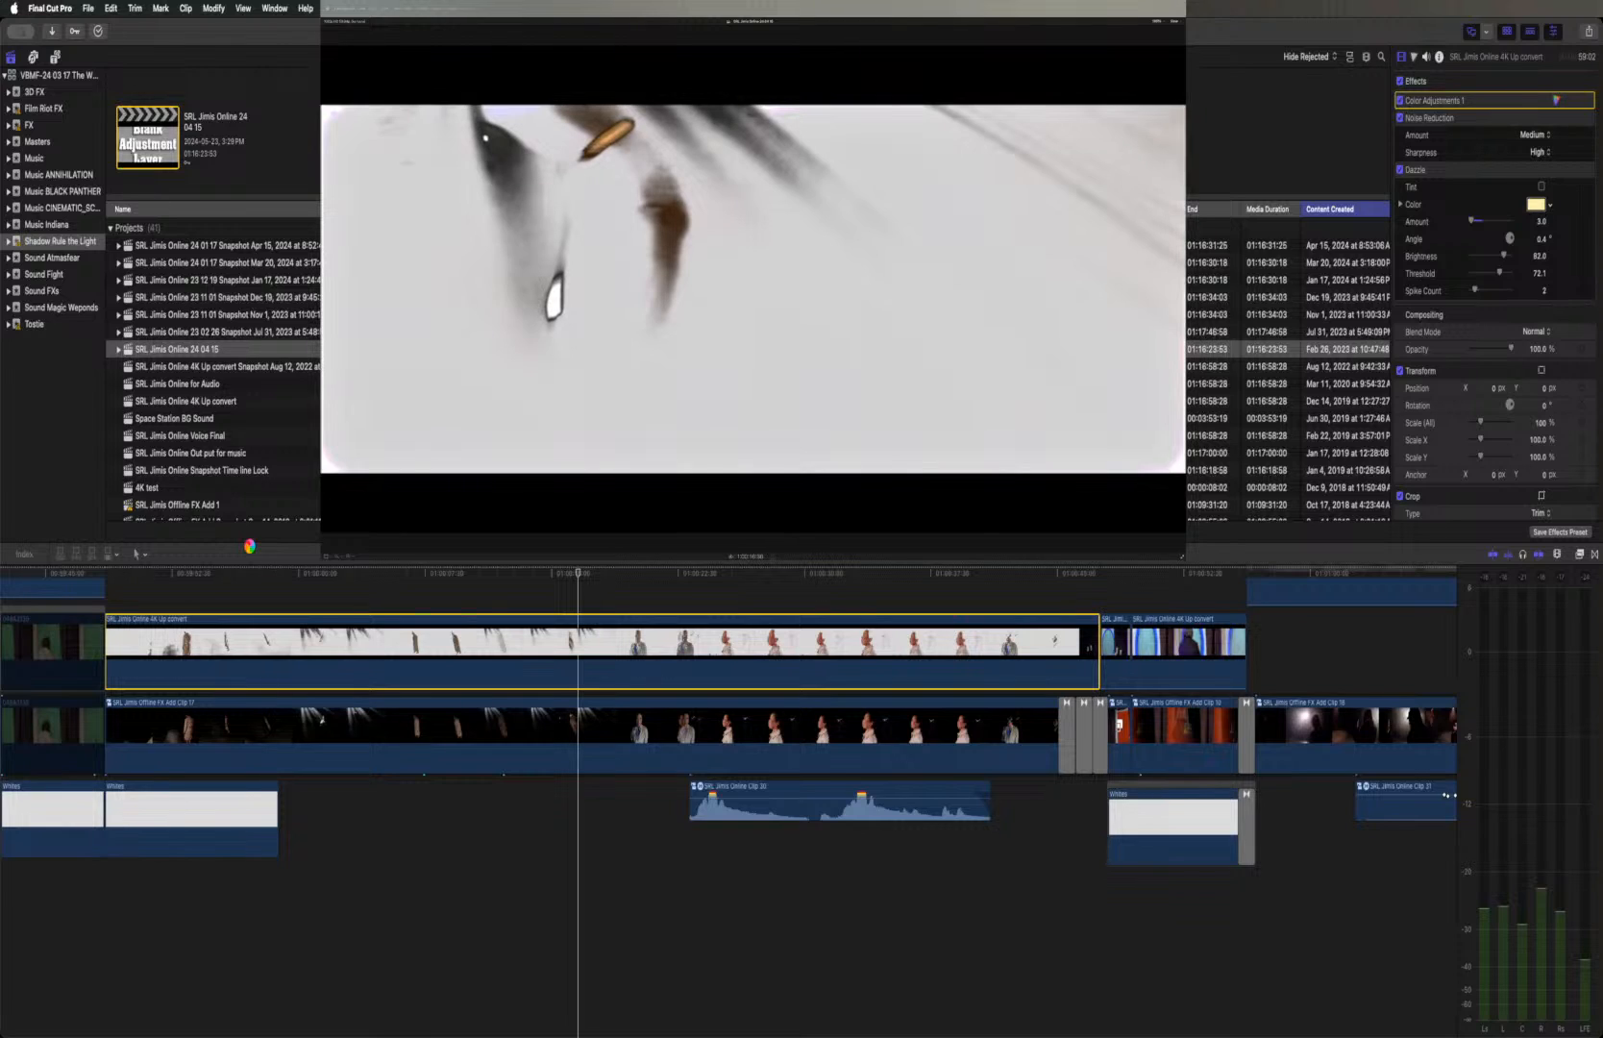
Continue playback through the glowing-eyes figure, the profile and necklace shot and on to the blue portal shot
key(space)
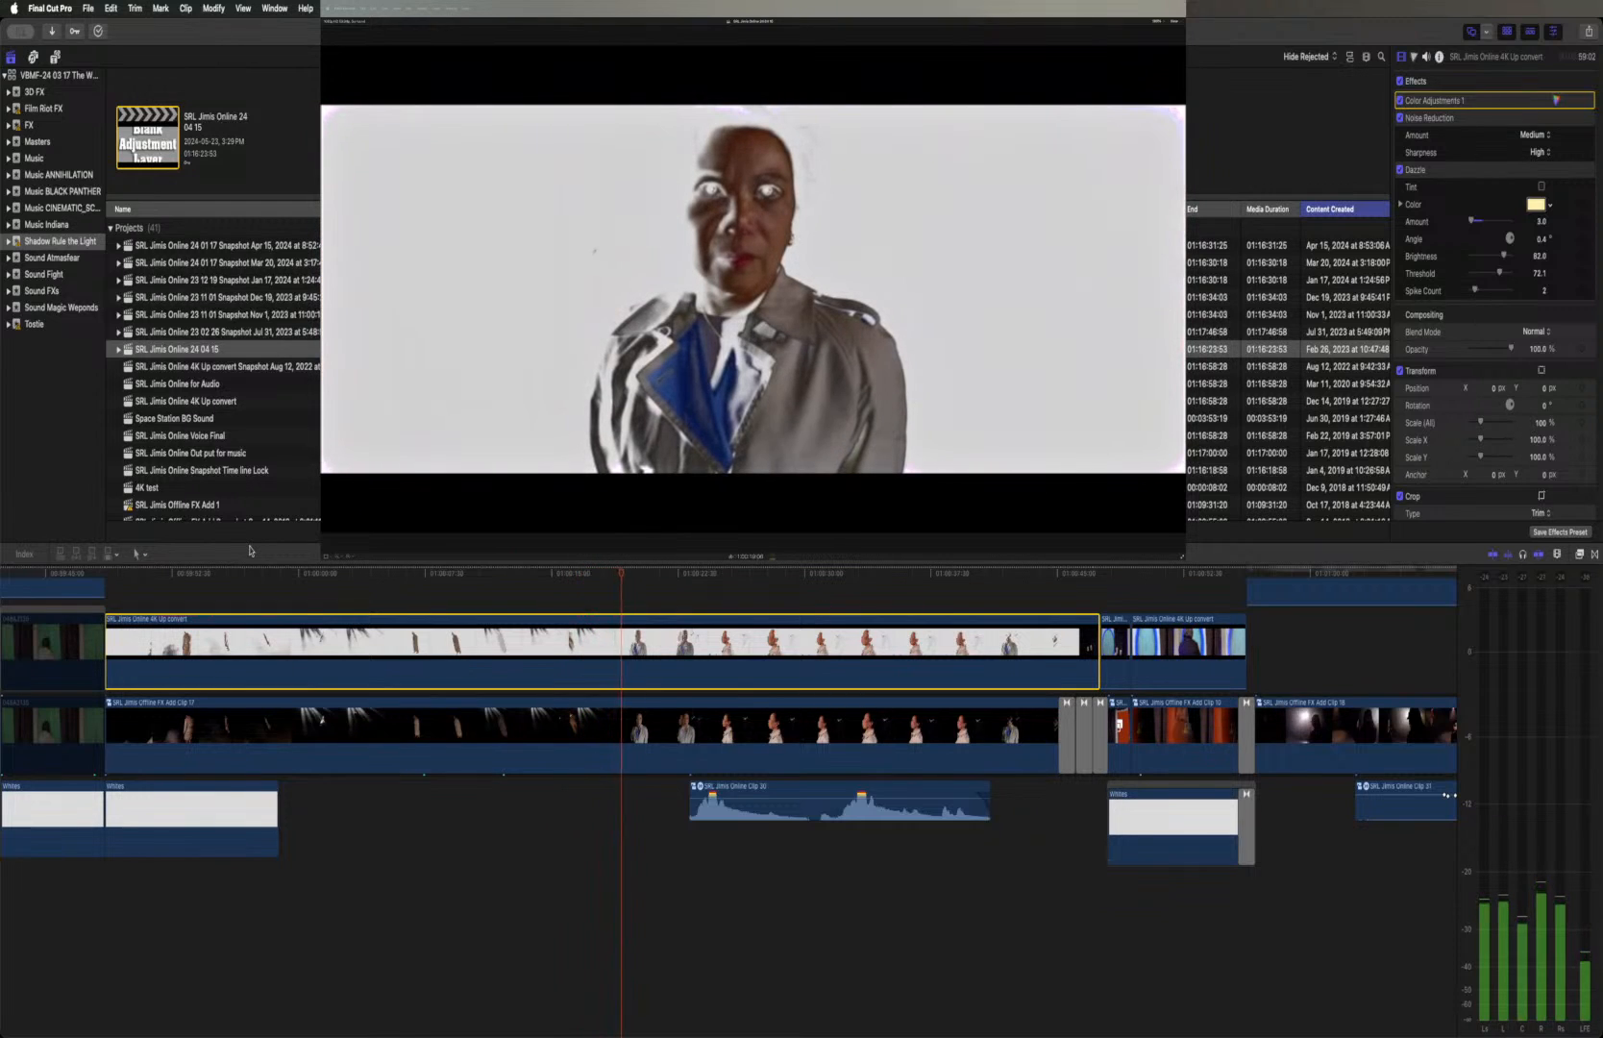
key(space)
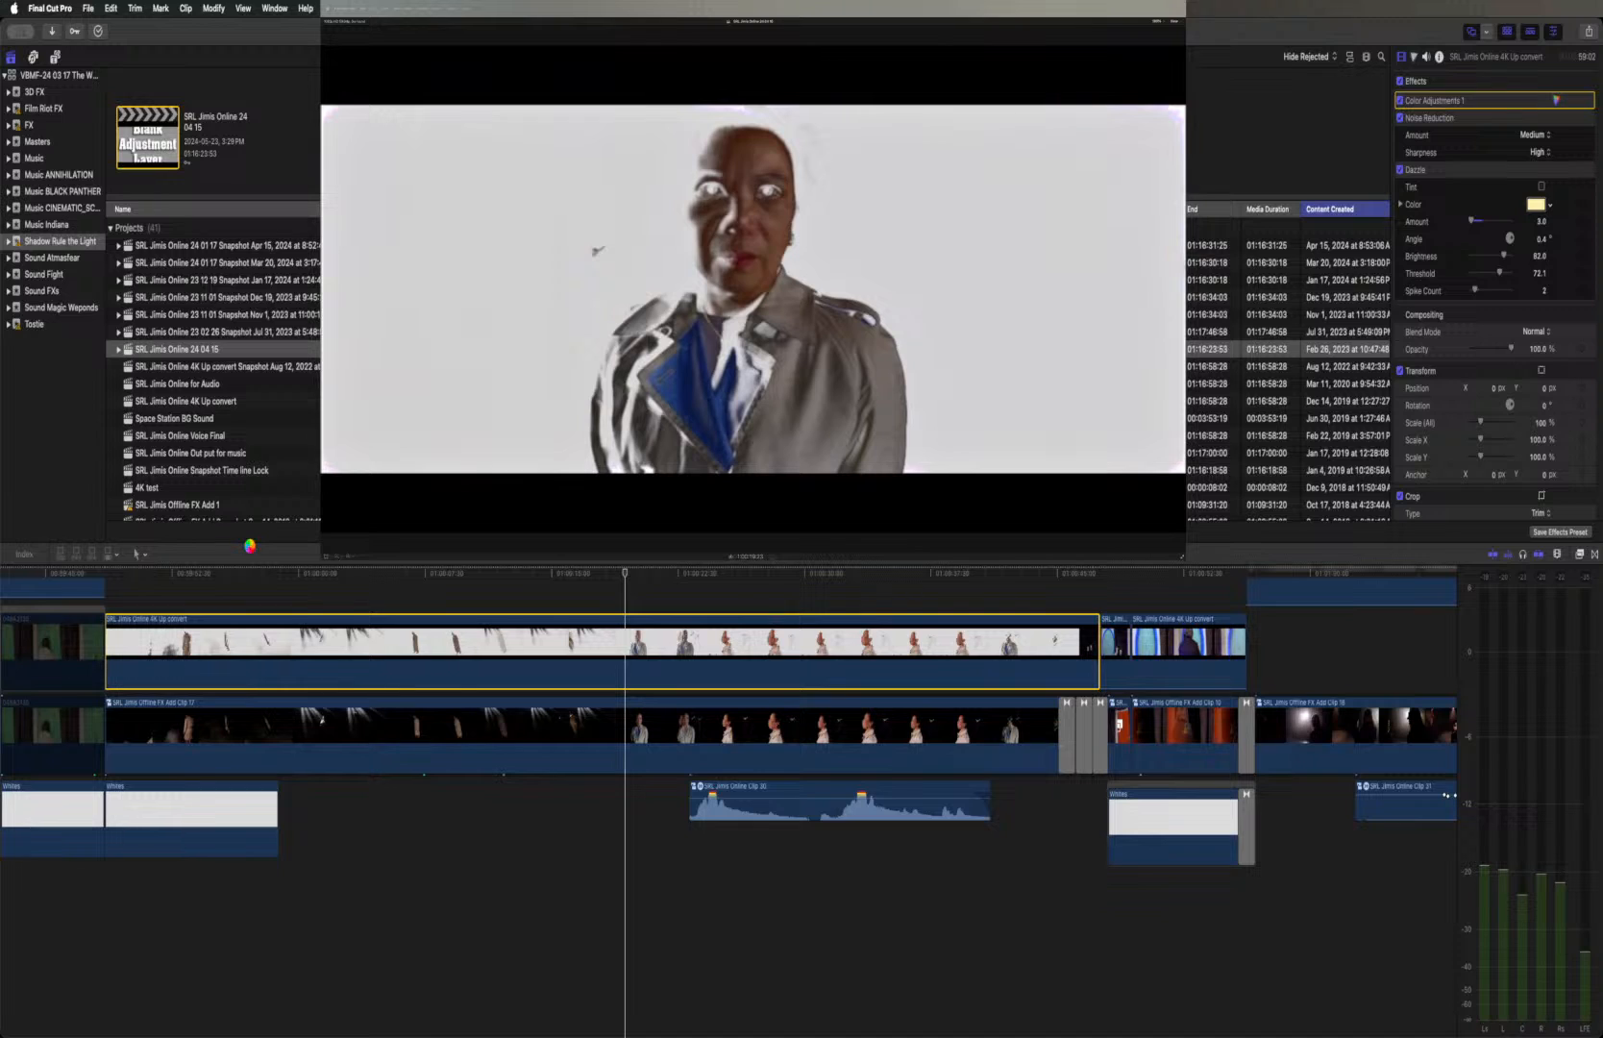
key(space)
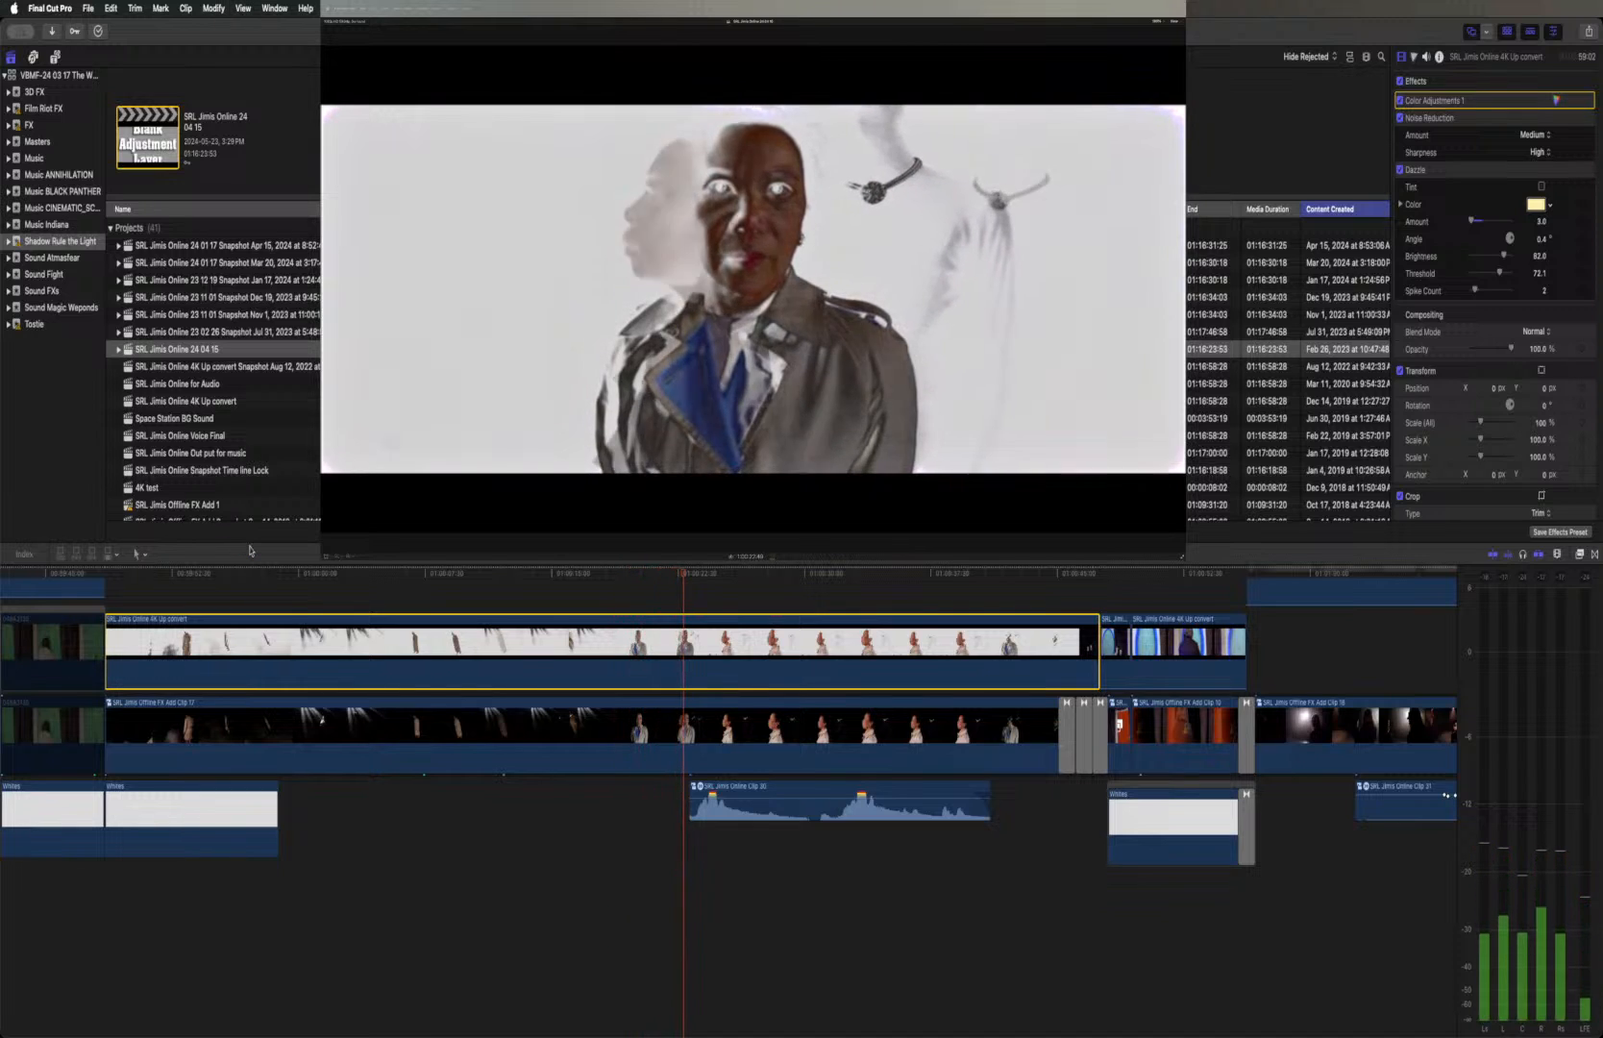
key(space)
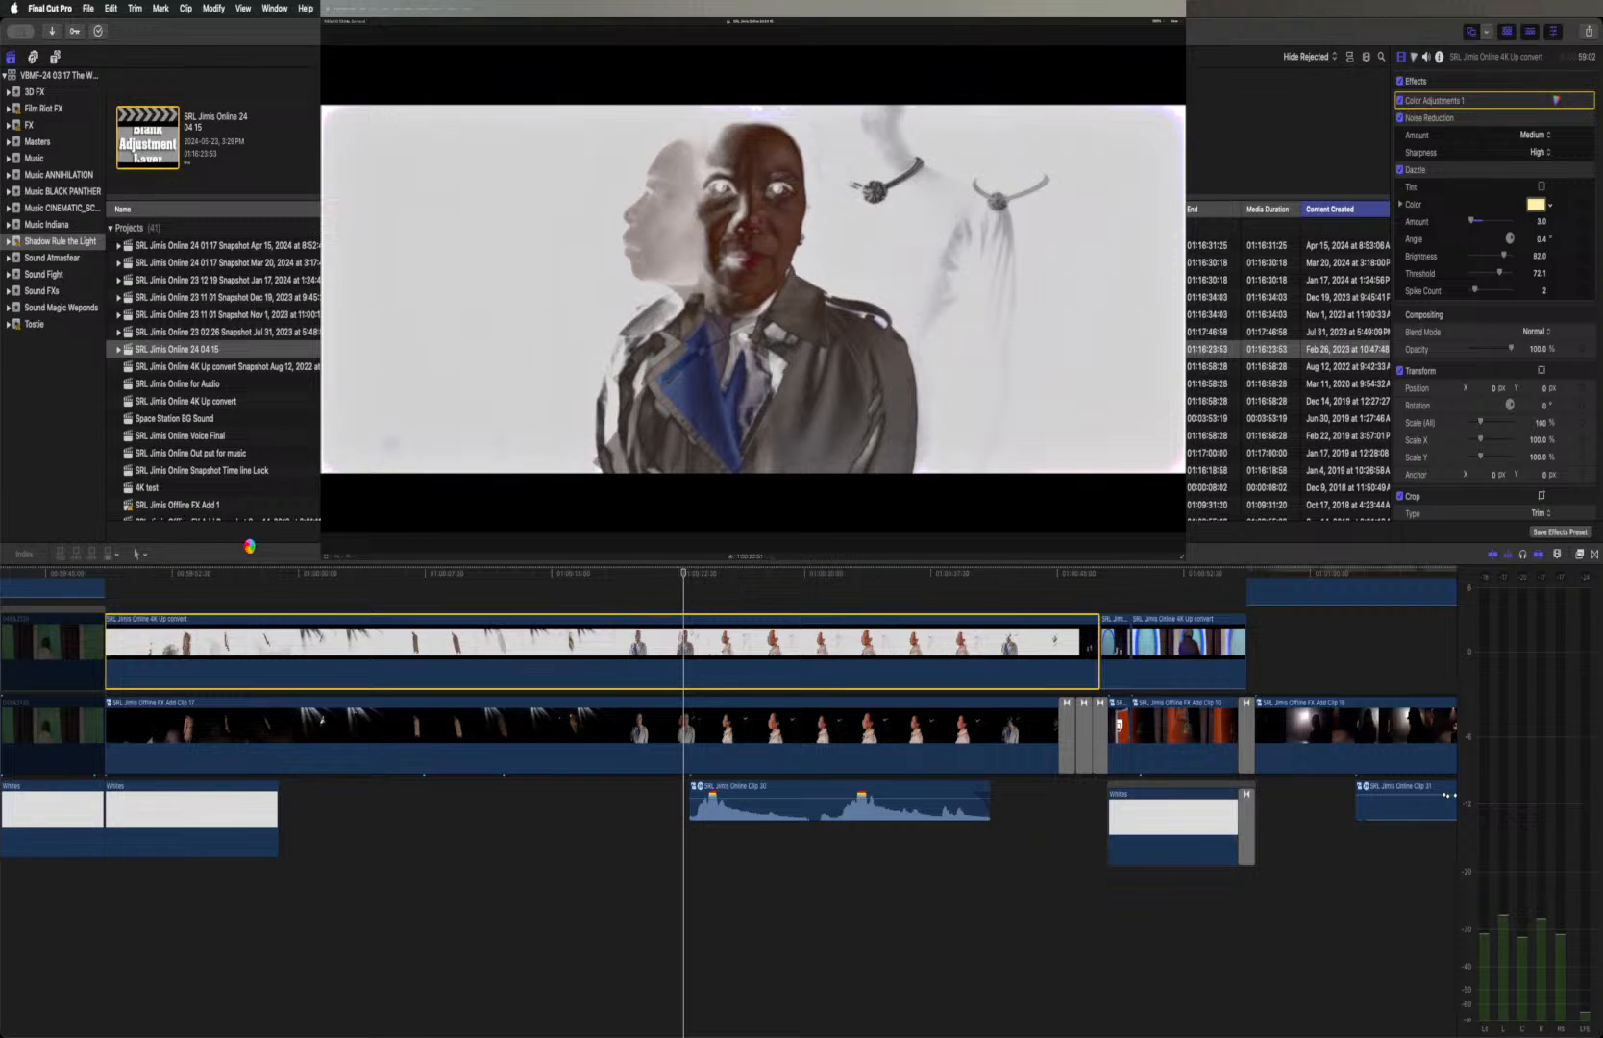
key(space)
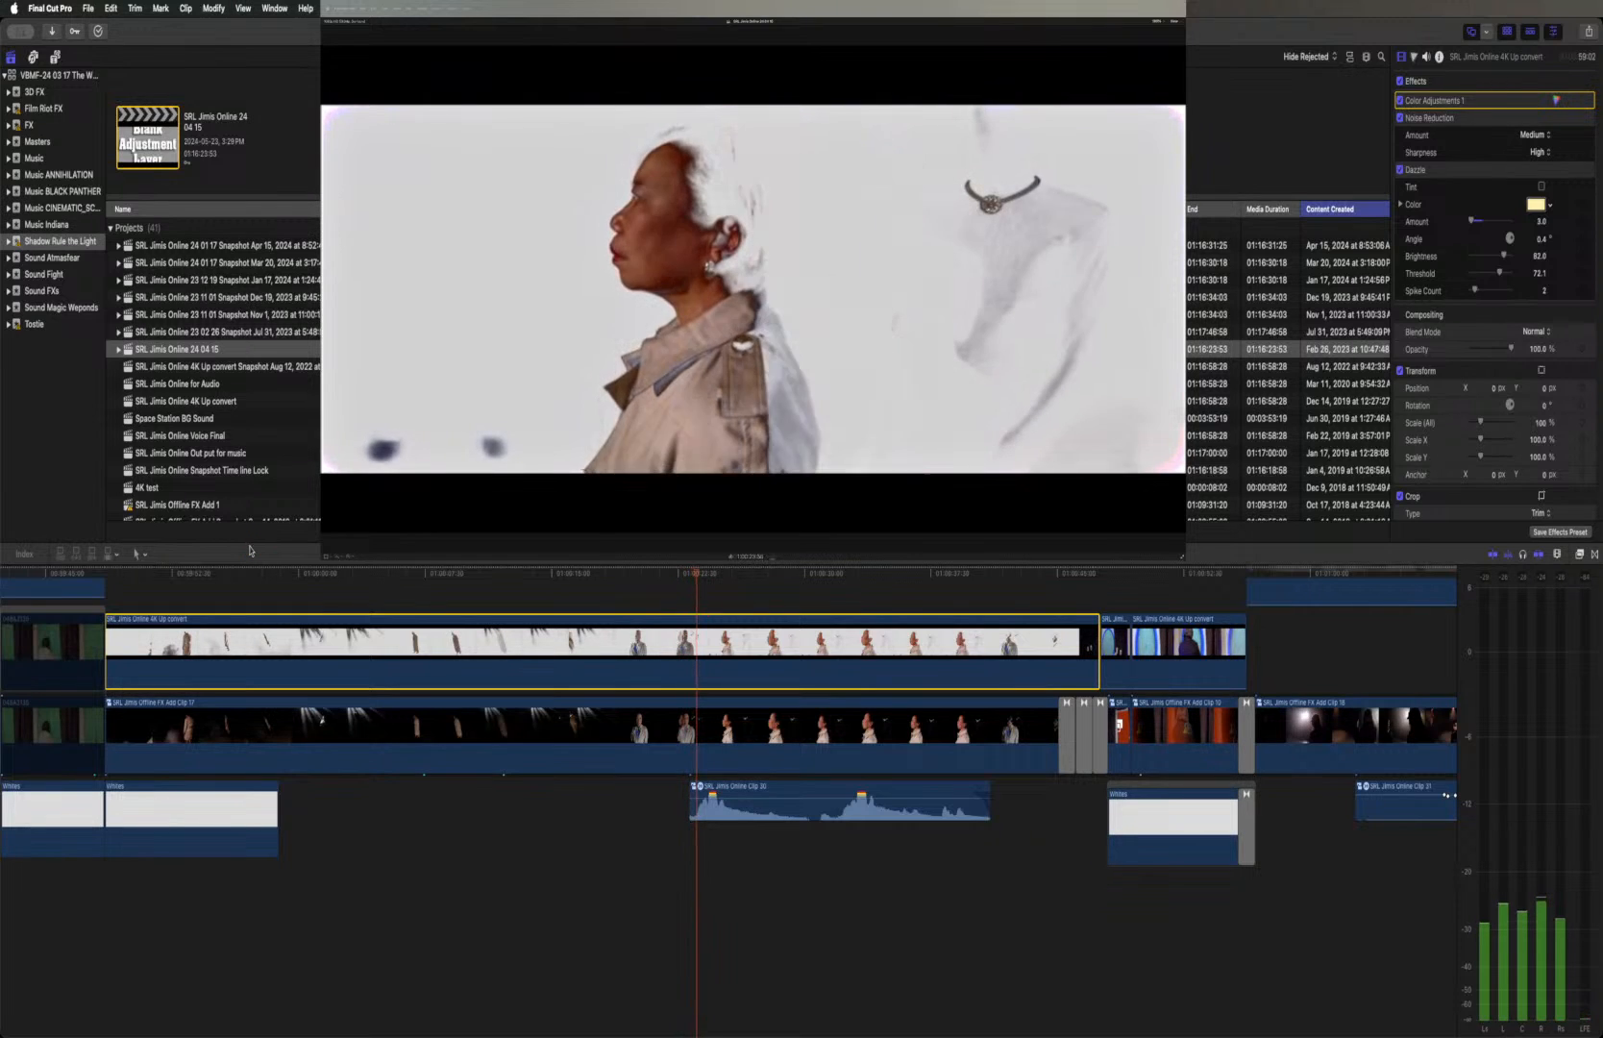
key(space)
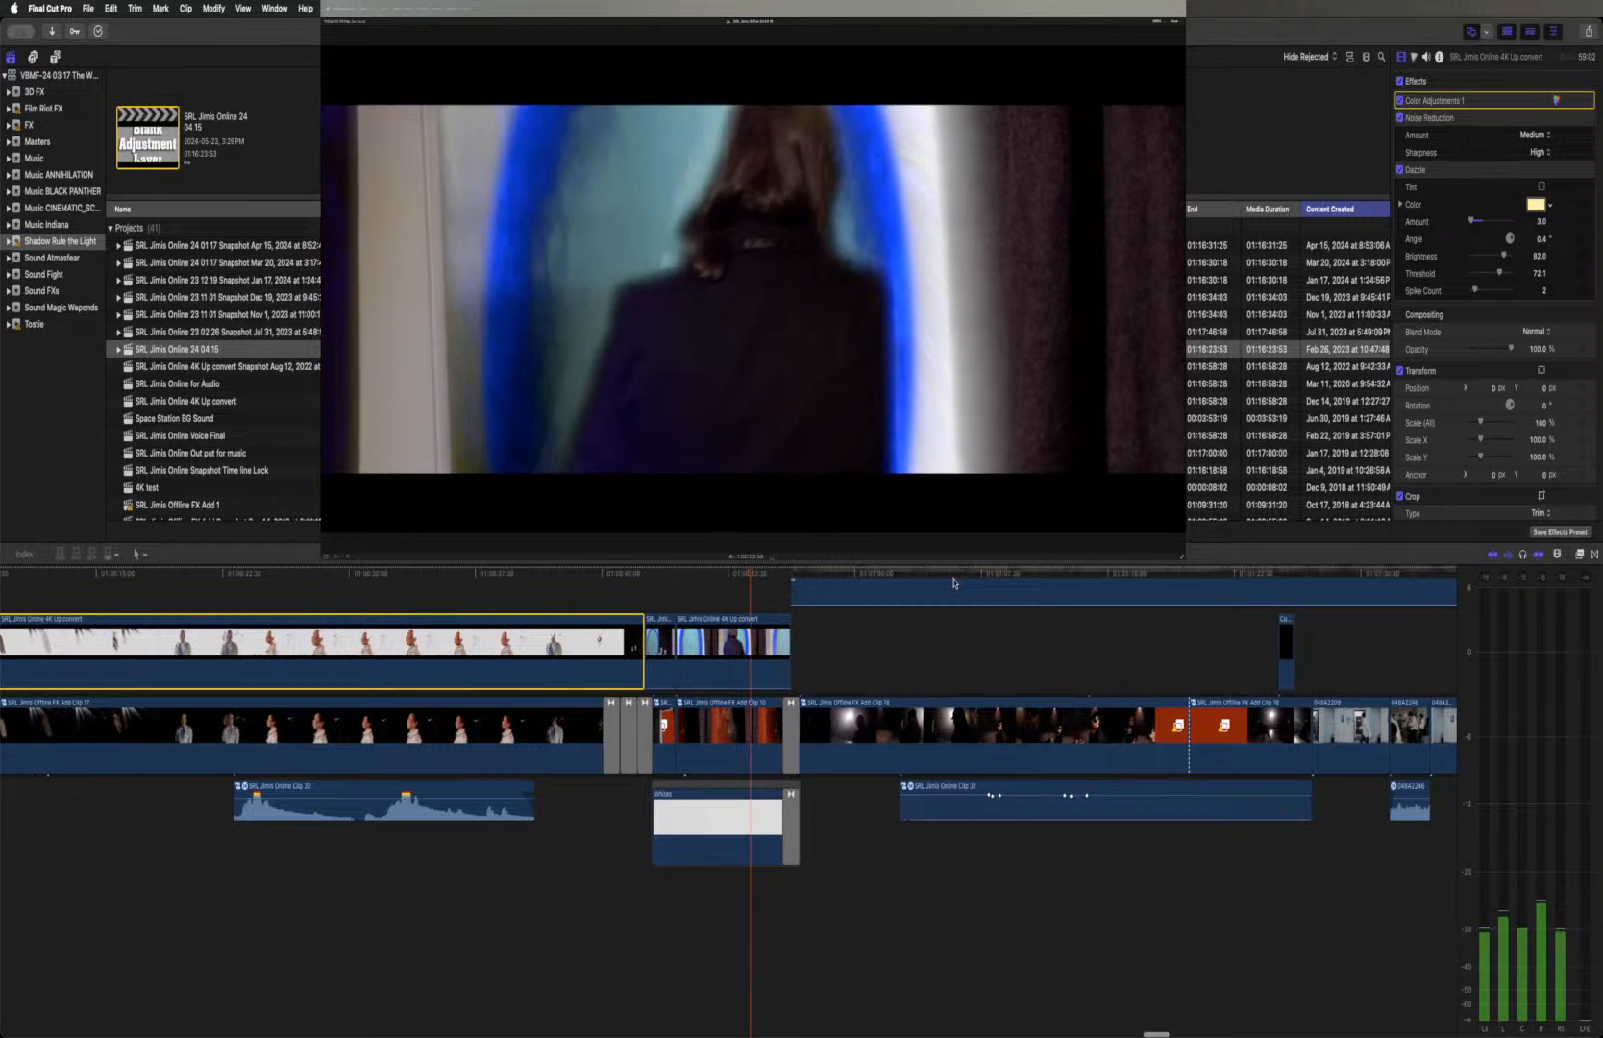
Open the compound clip Offline FX Add Clip 17 under the white-background clip, play its closing shots, and return to the main timeline
key(space)
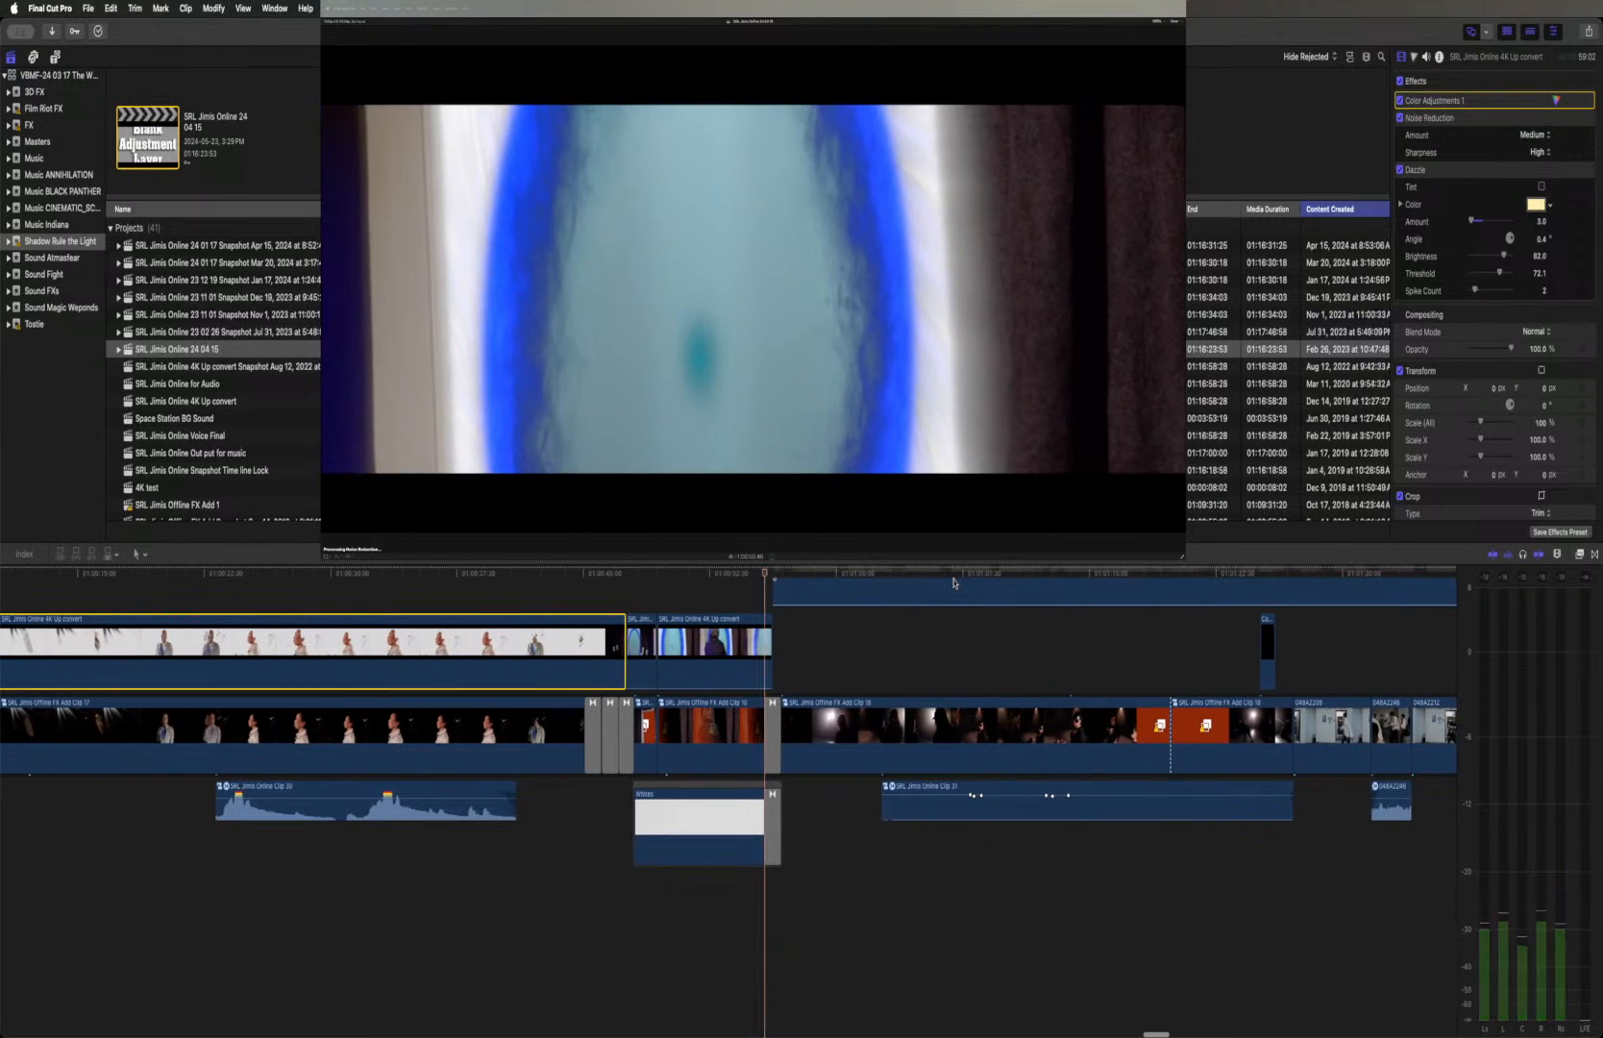
scroll(954, 583, left, 5)
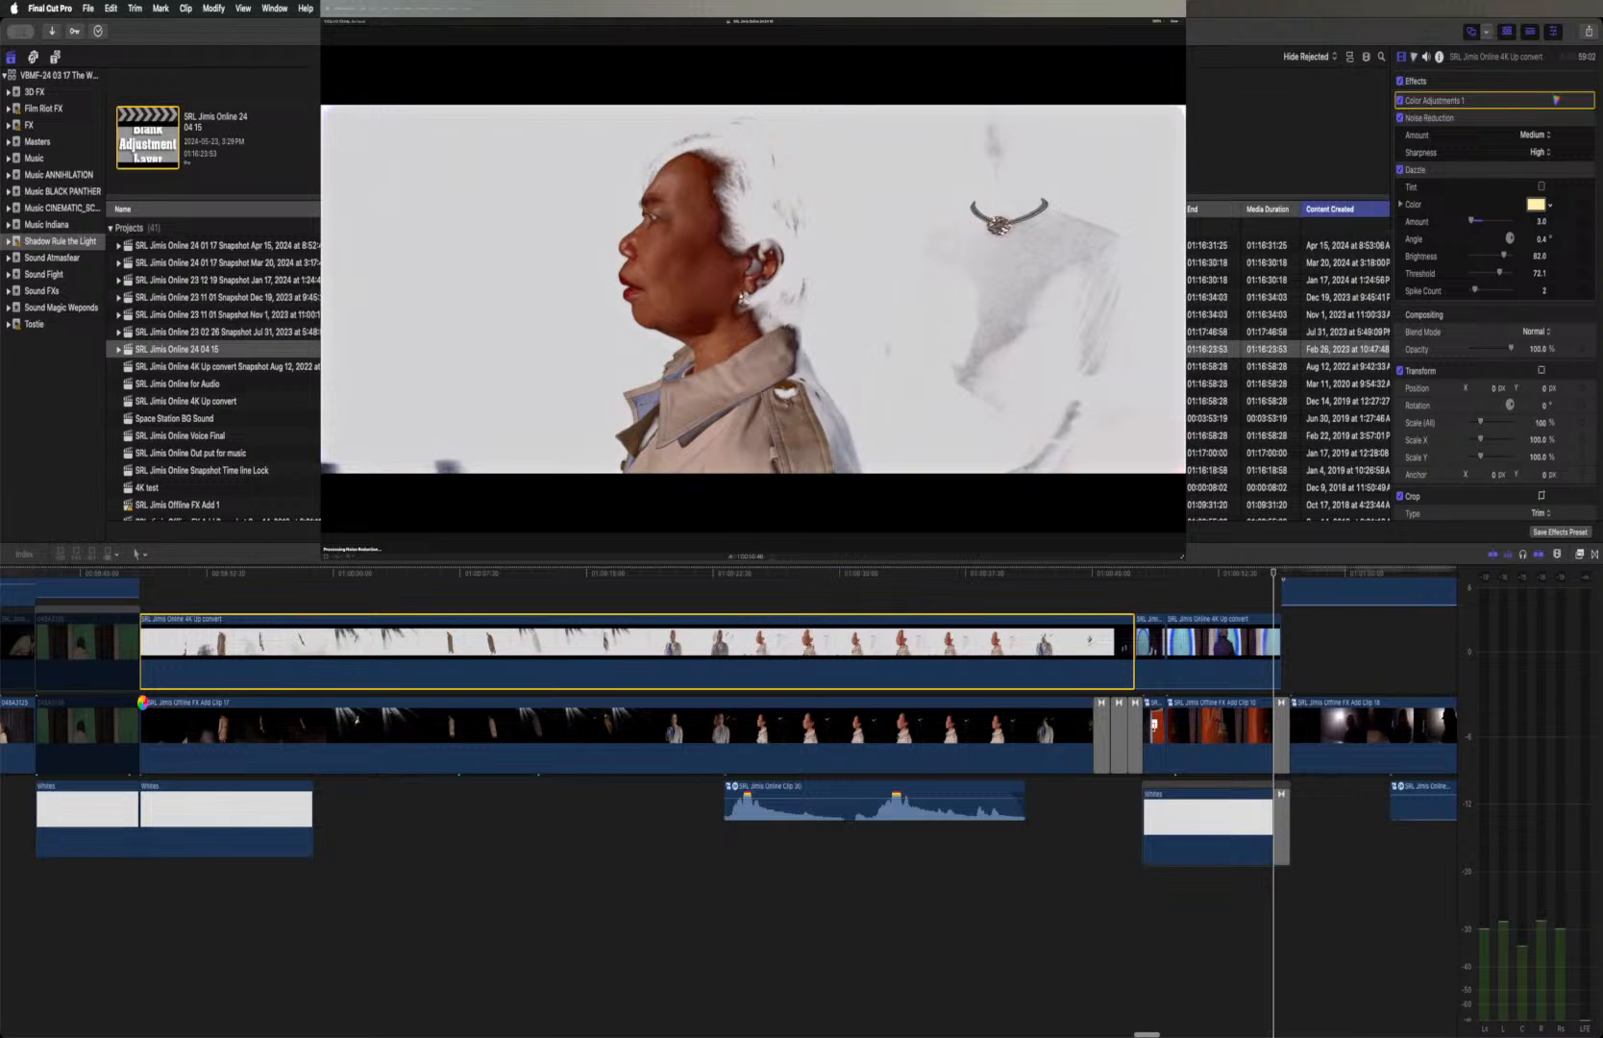
double_click(144, 709)
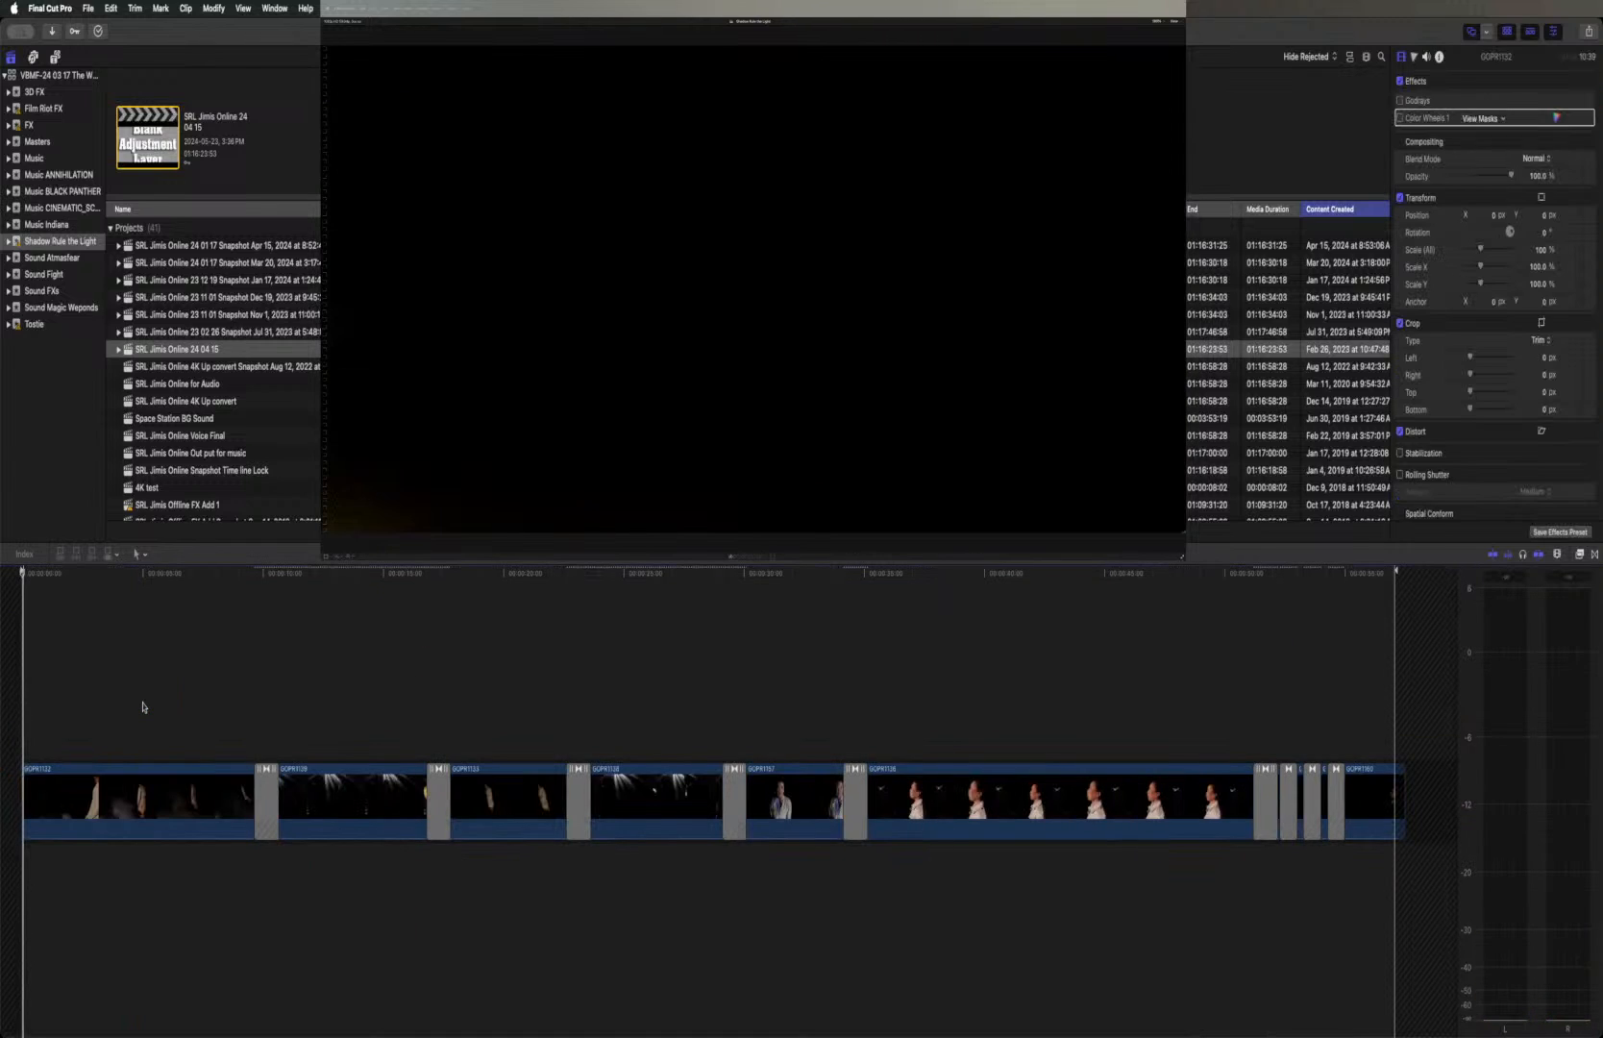
click(1244, 573)
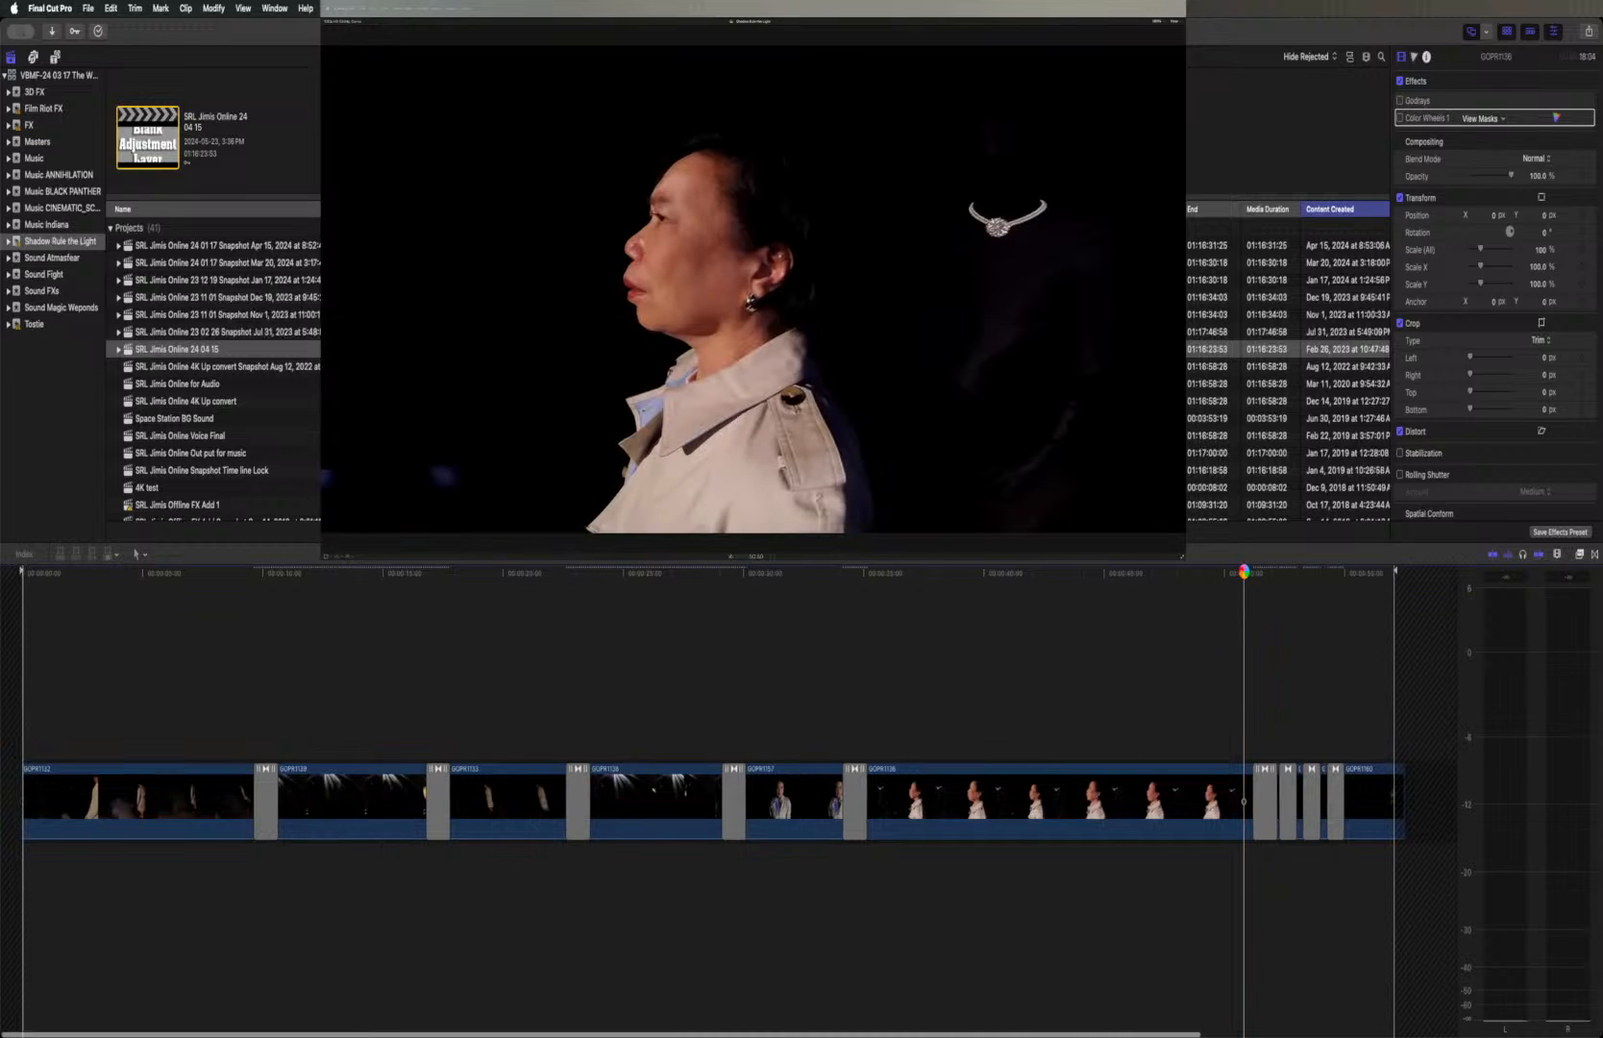
key(space)
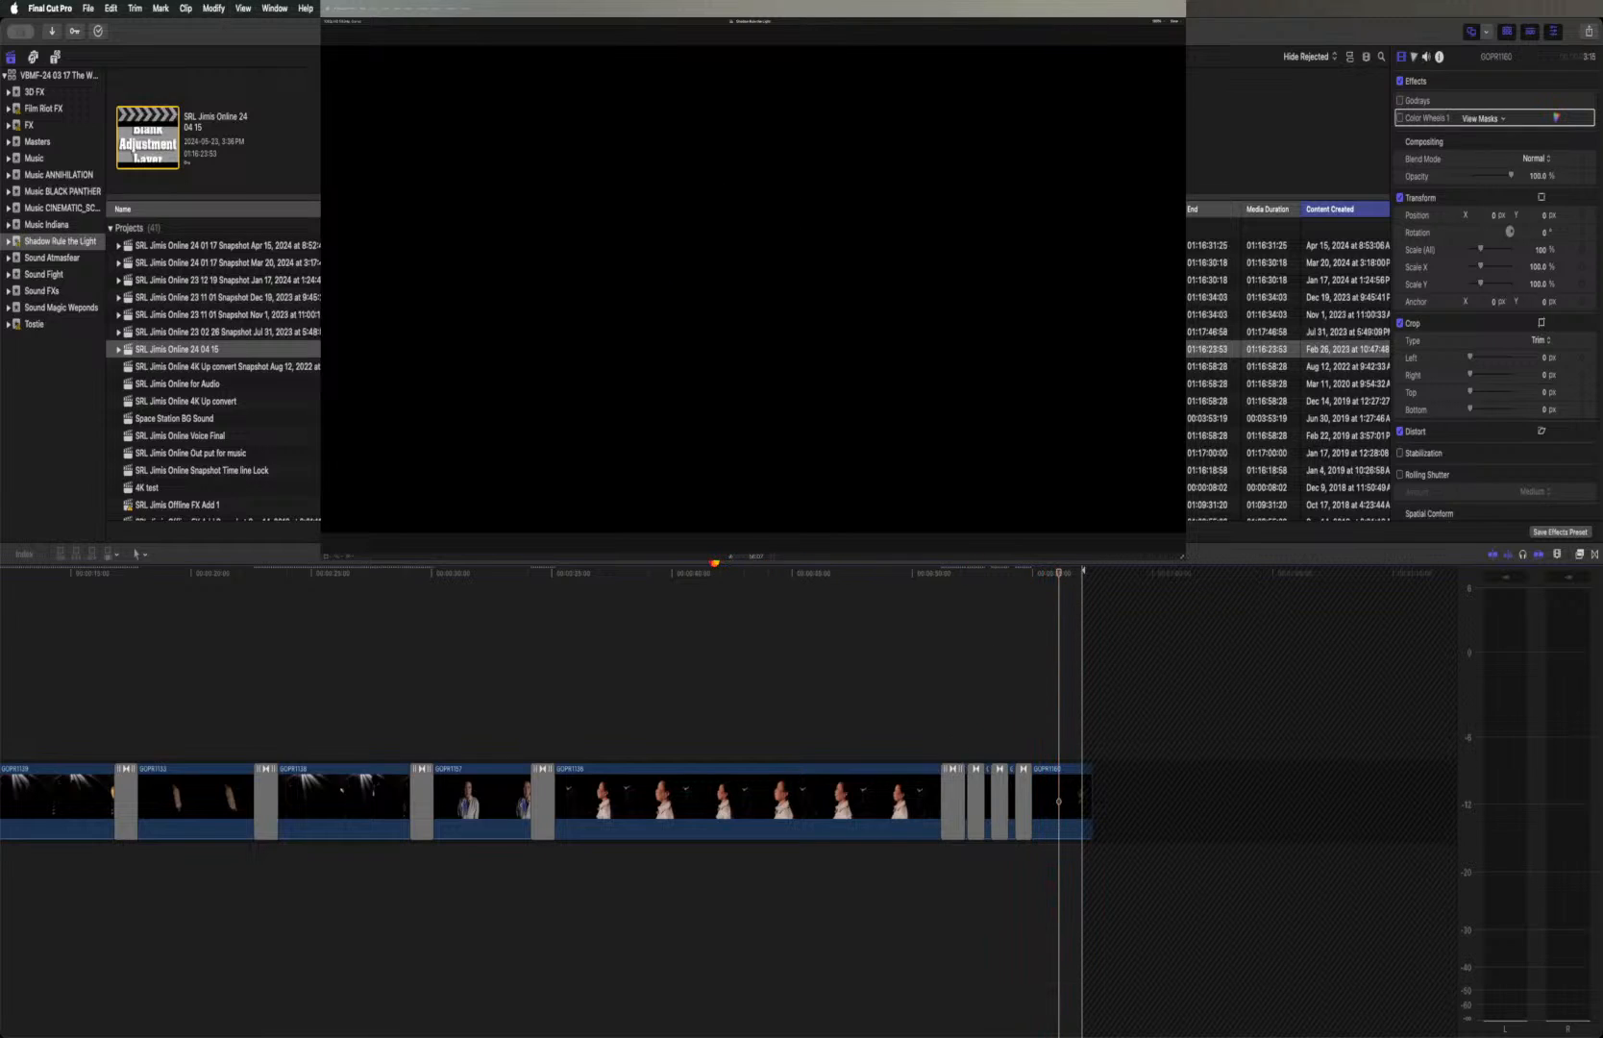
click(709, 556)
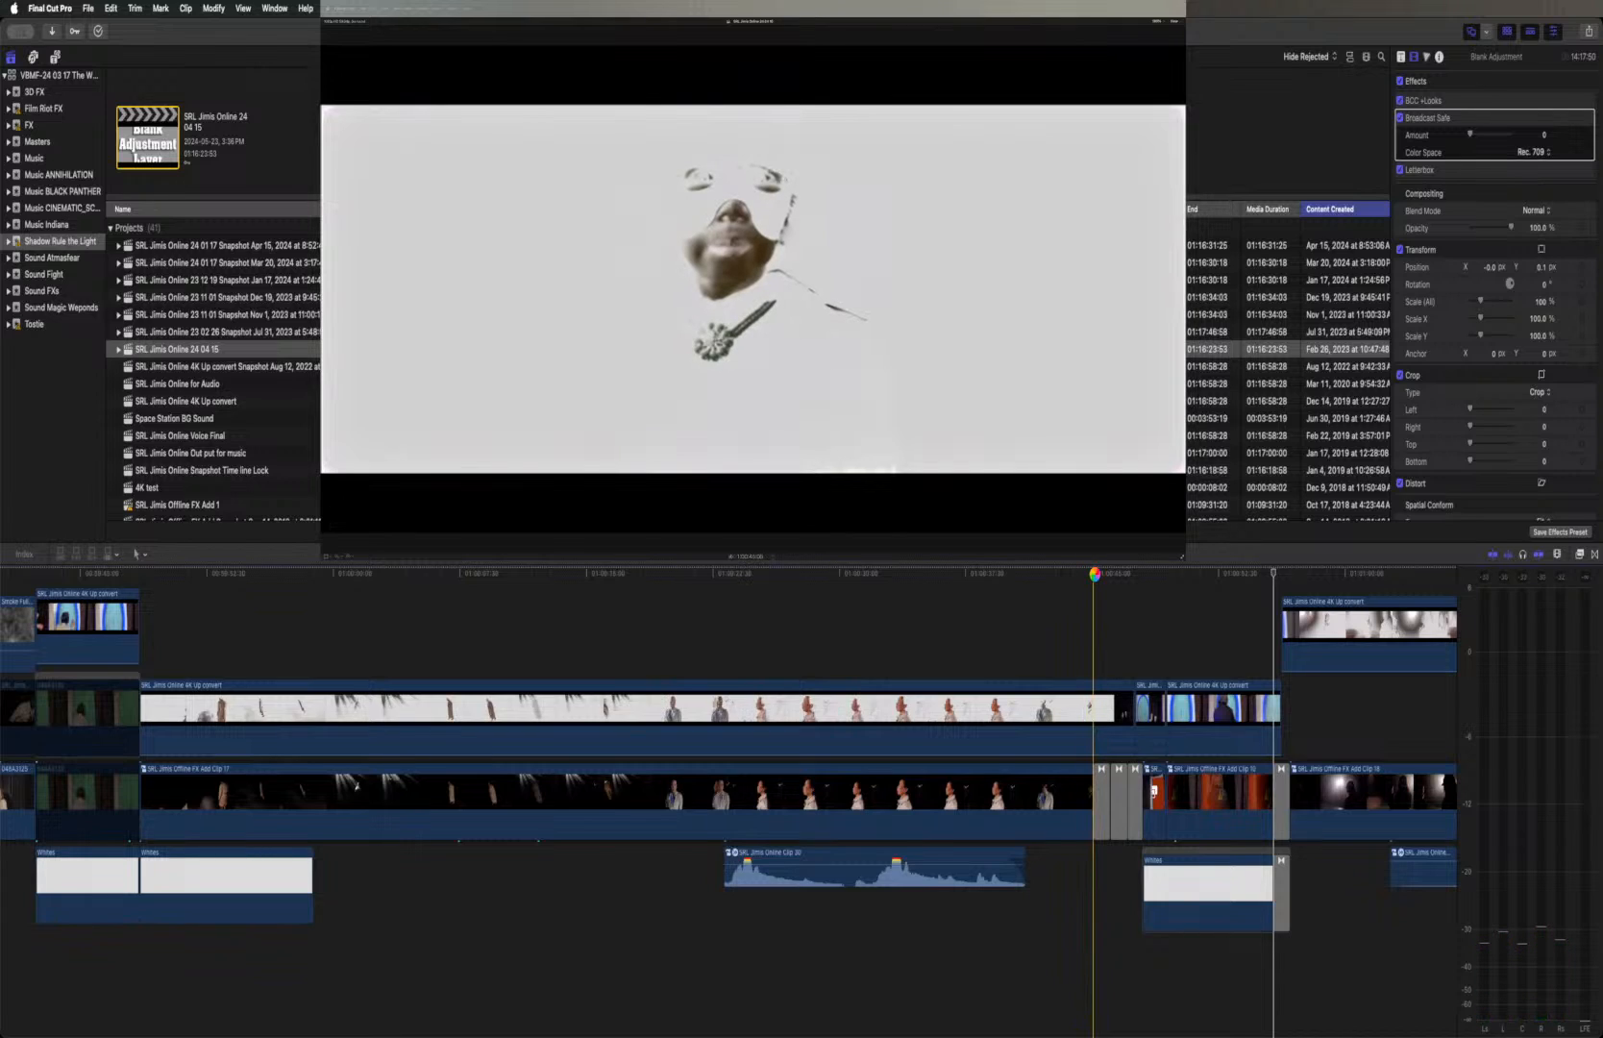
Play the end of the white-background clip, replaying the dissolve between the necklace profile and the coated figure
scroll(1094, 673, right, 3)
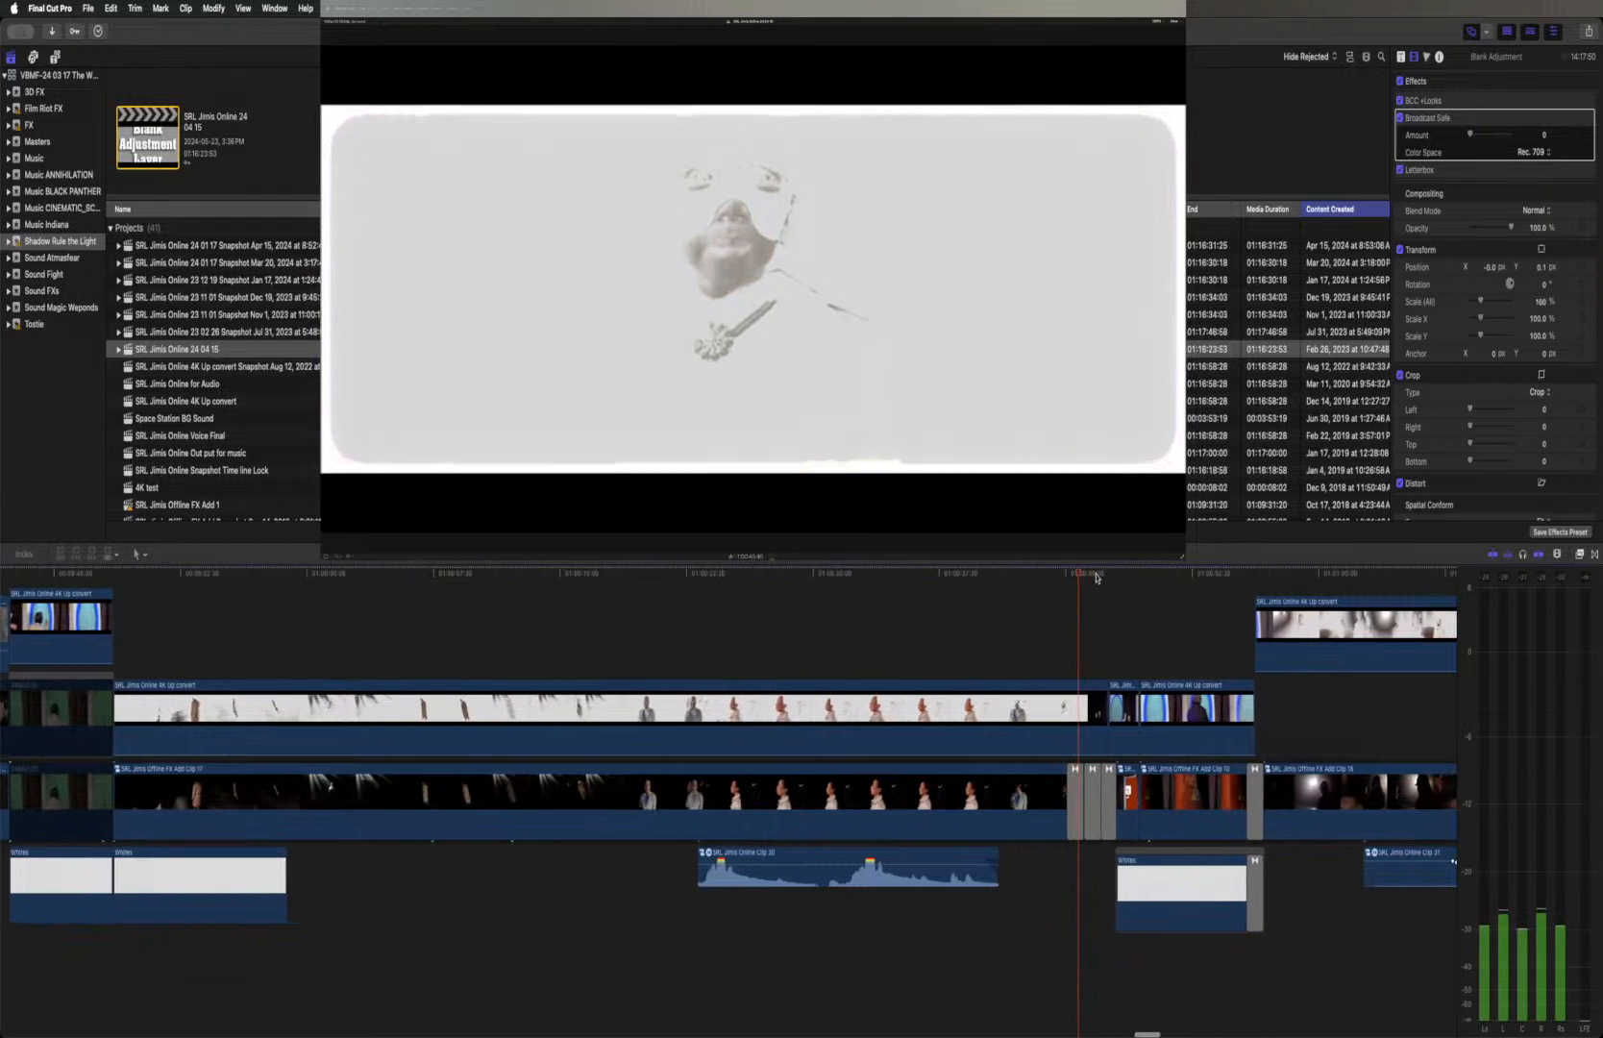
key(space)
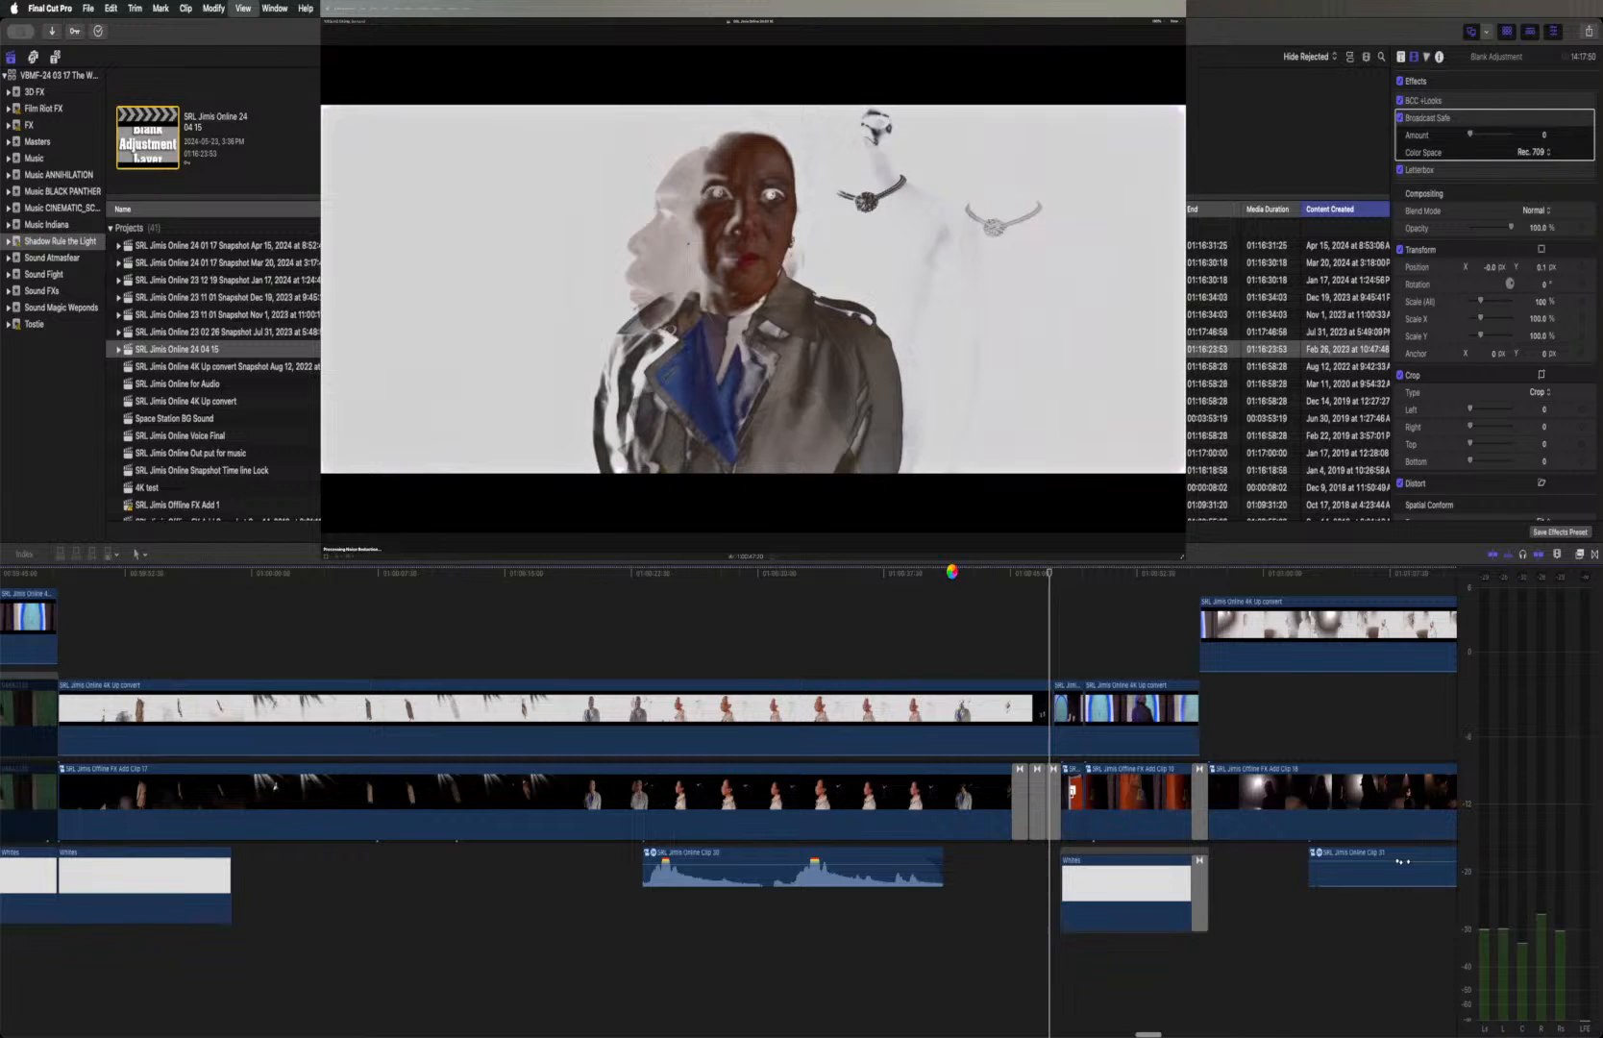
click(952, 573)
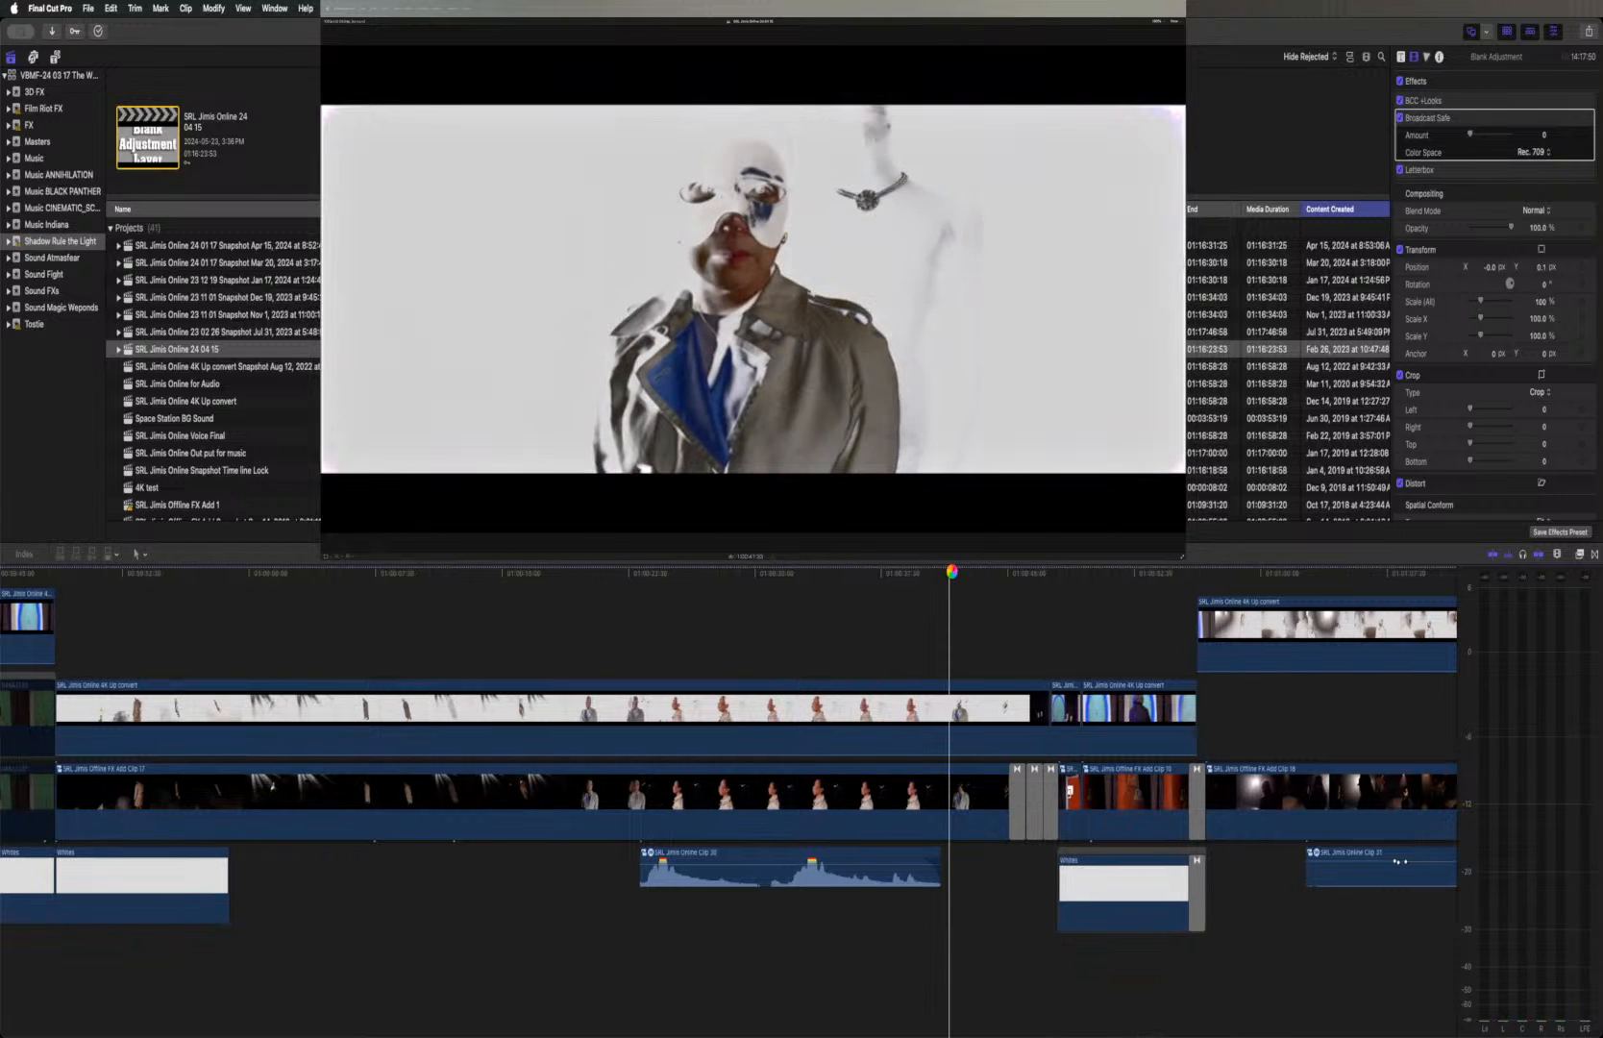
key(space)
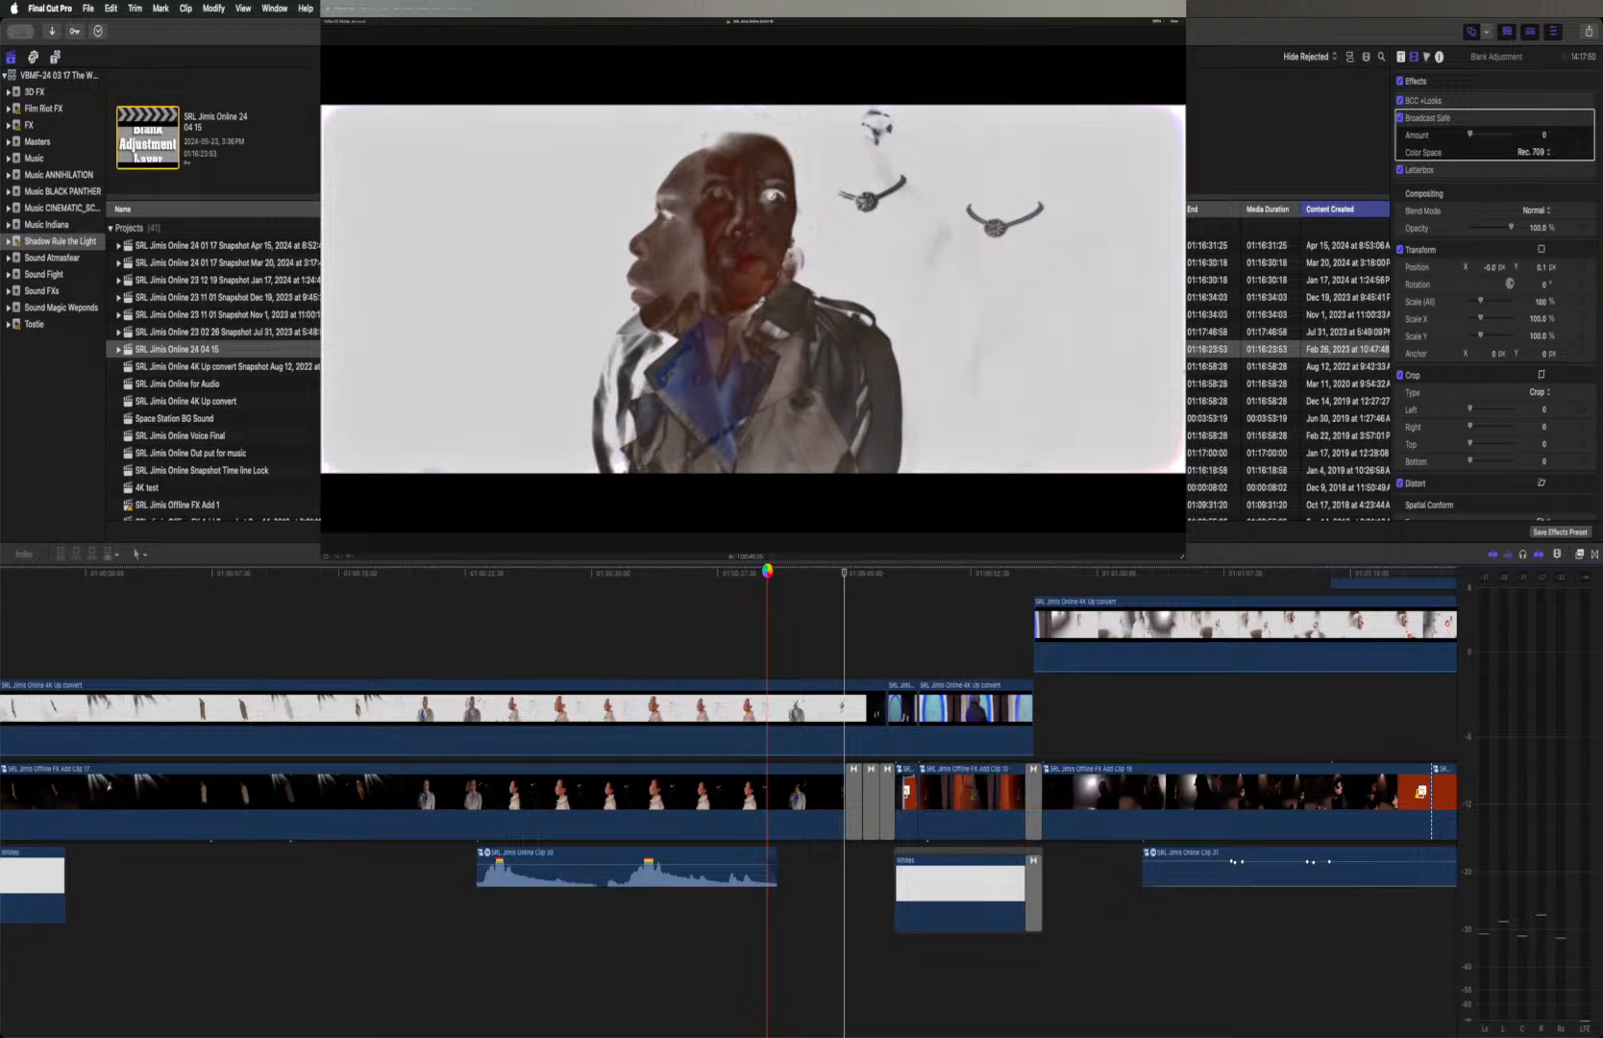
Split the upper white-background clip at three successive points across the coated figure's closing shot
key(space)
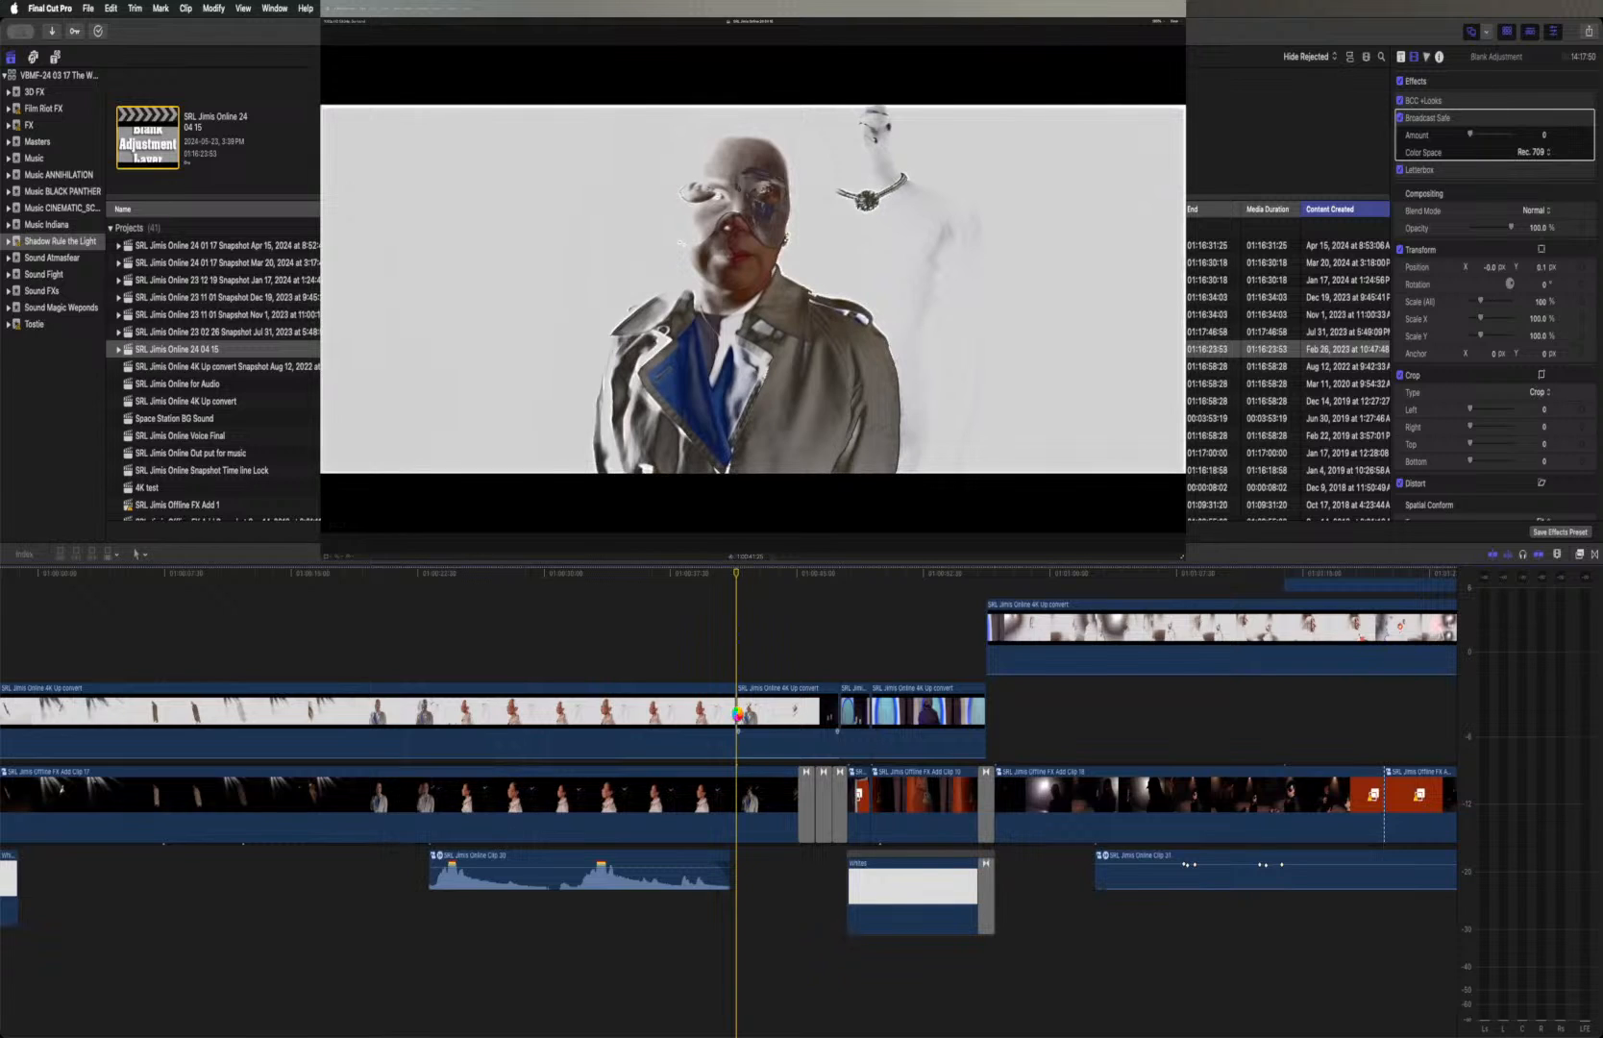
key(space)
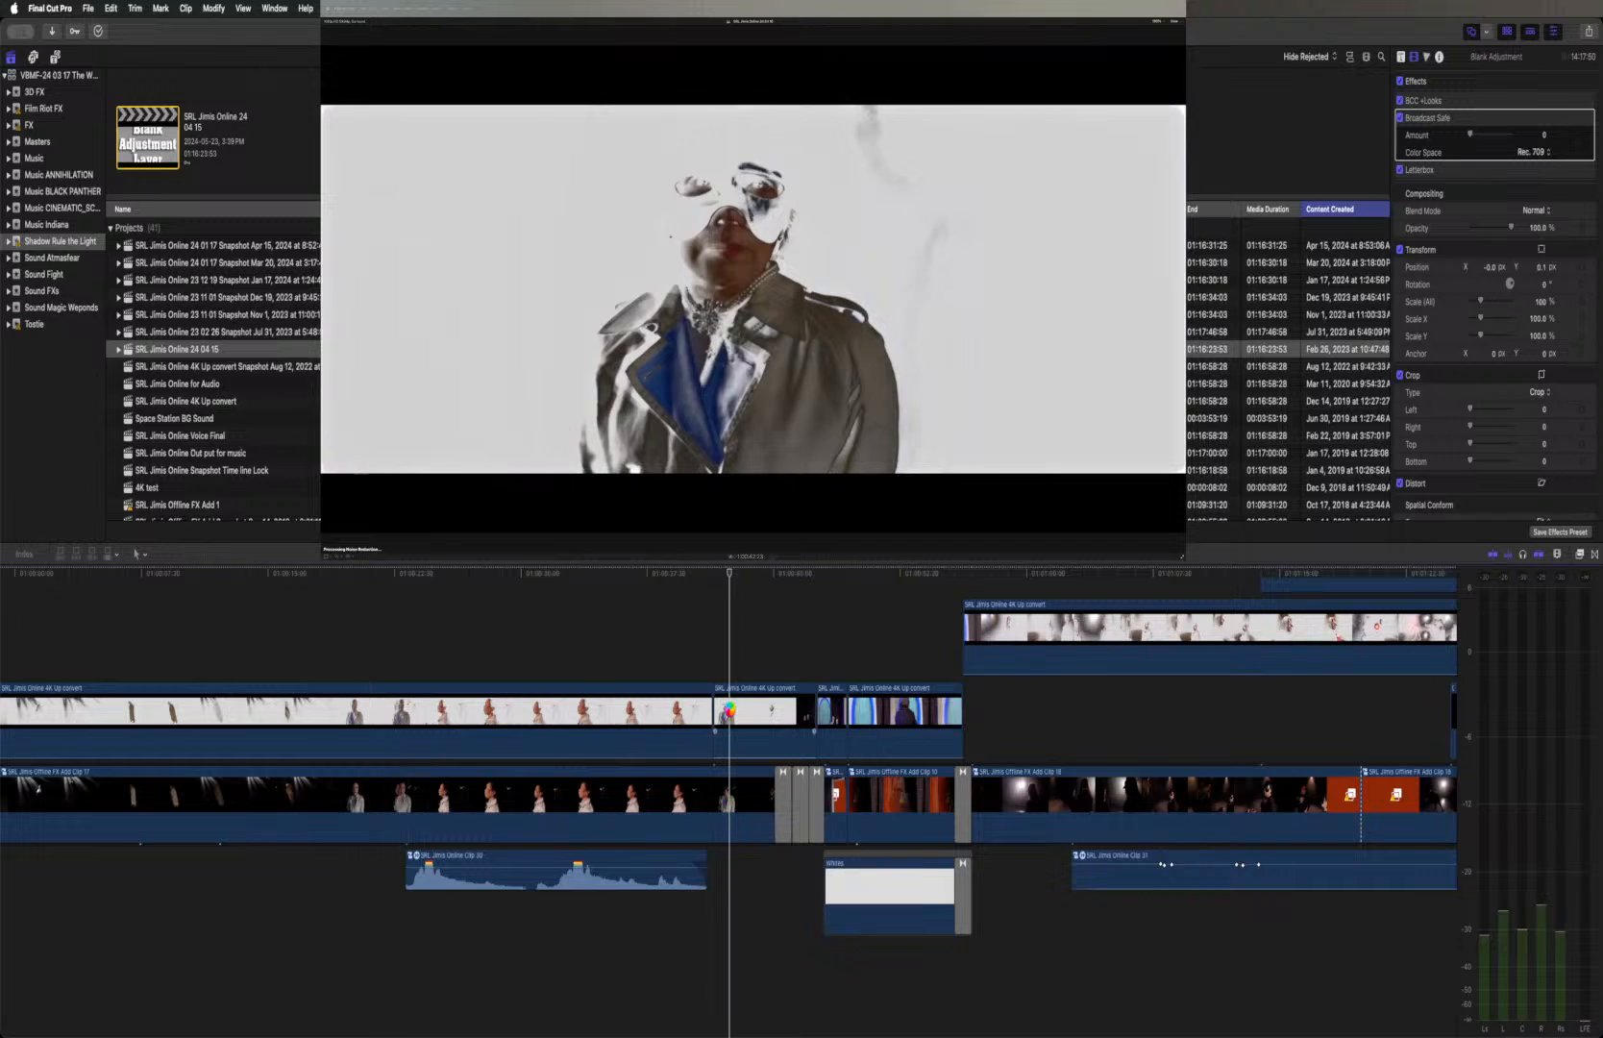
key(super+b)
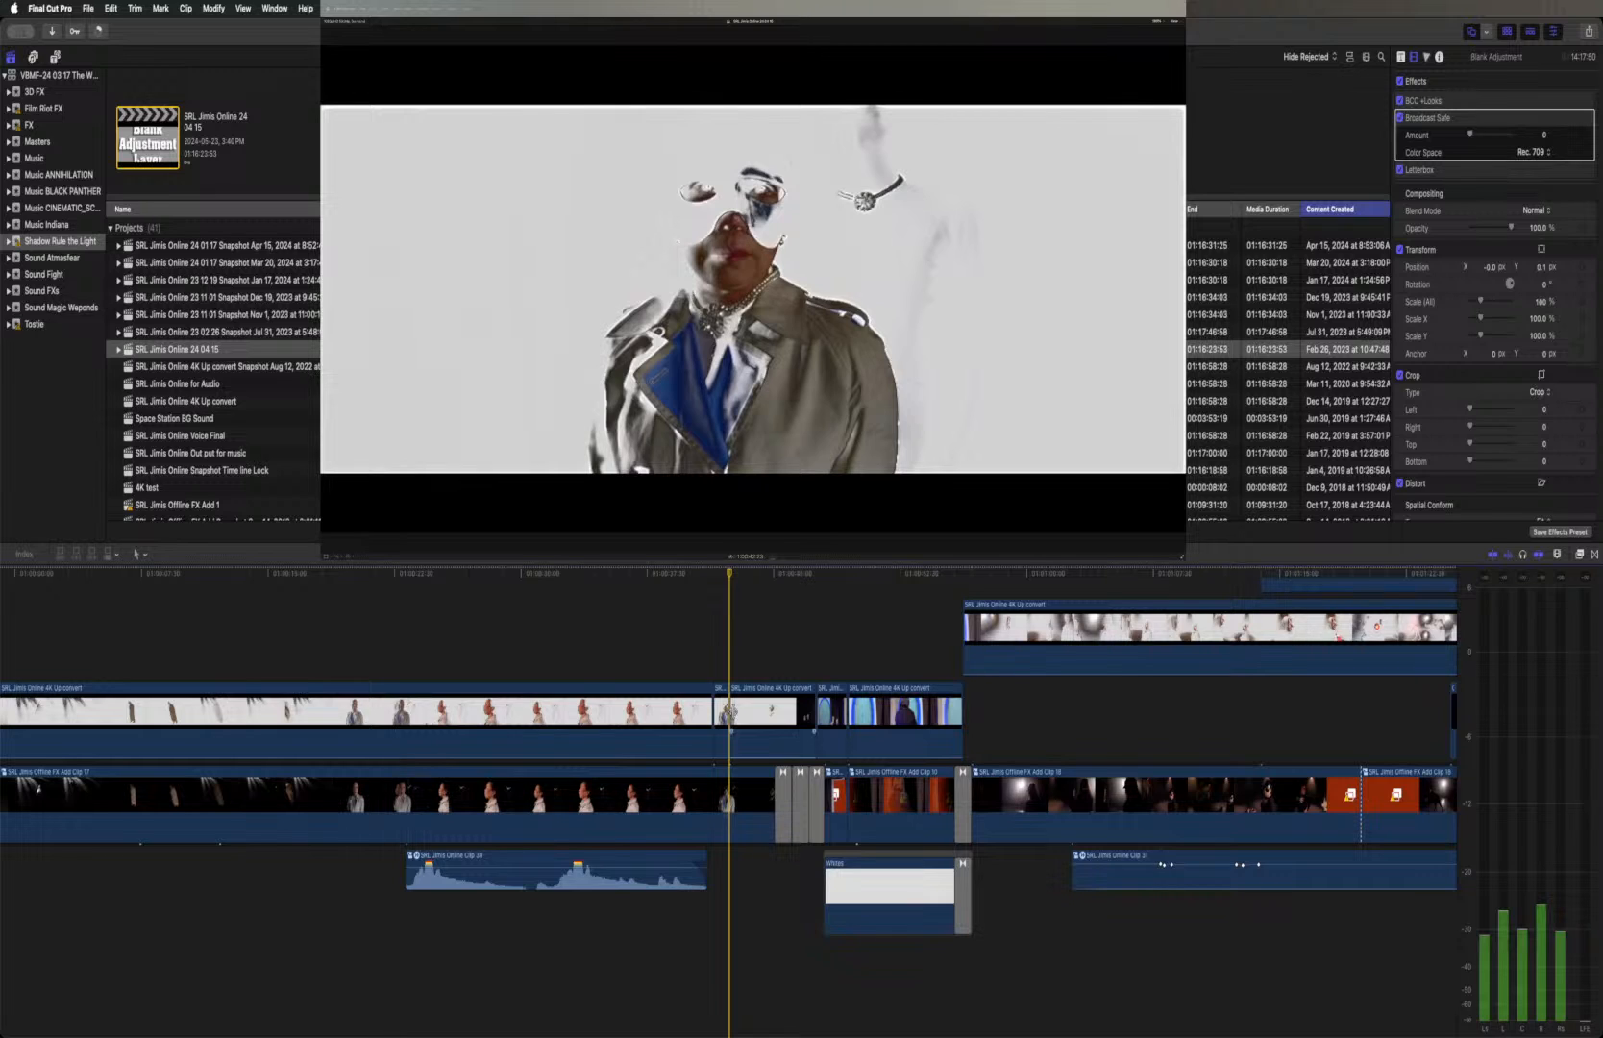
key(space)
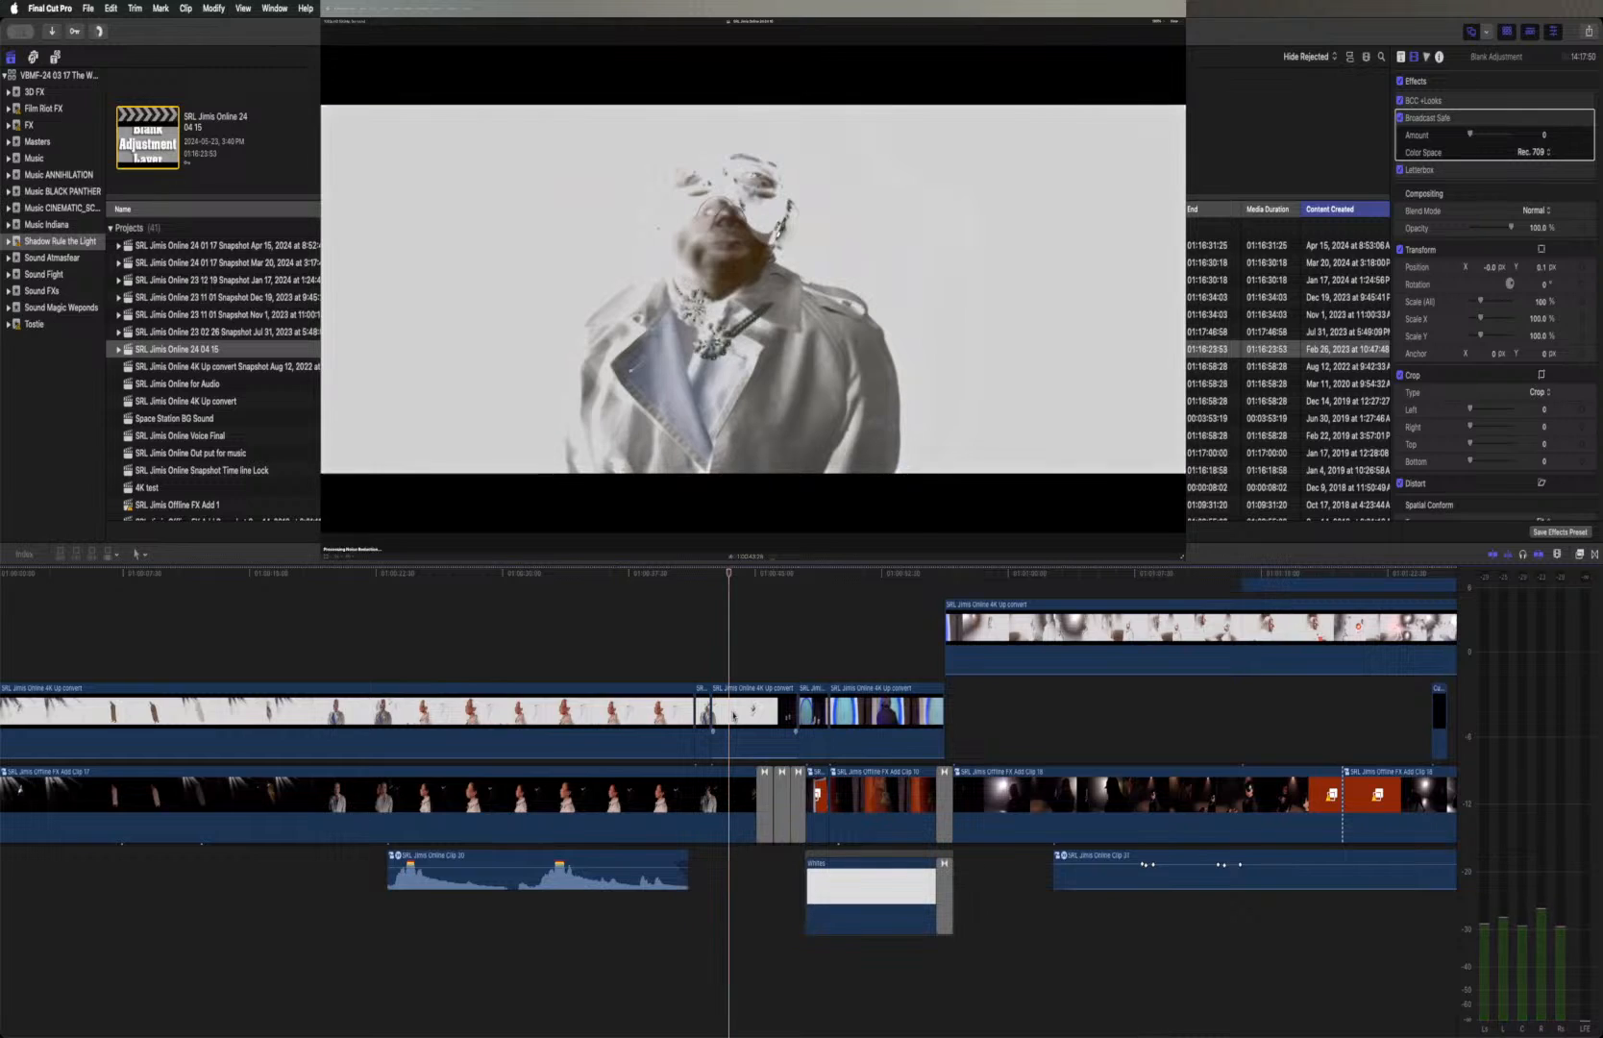
key(b)
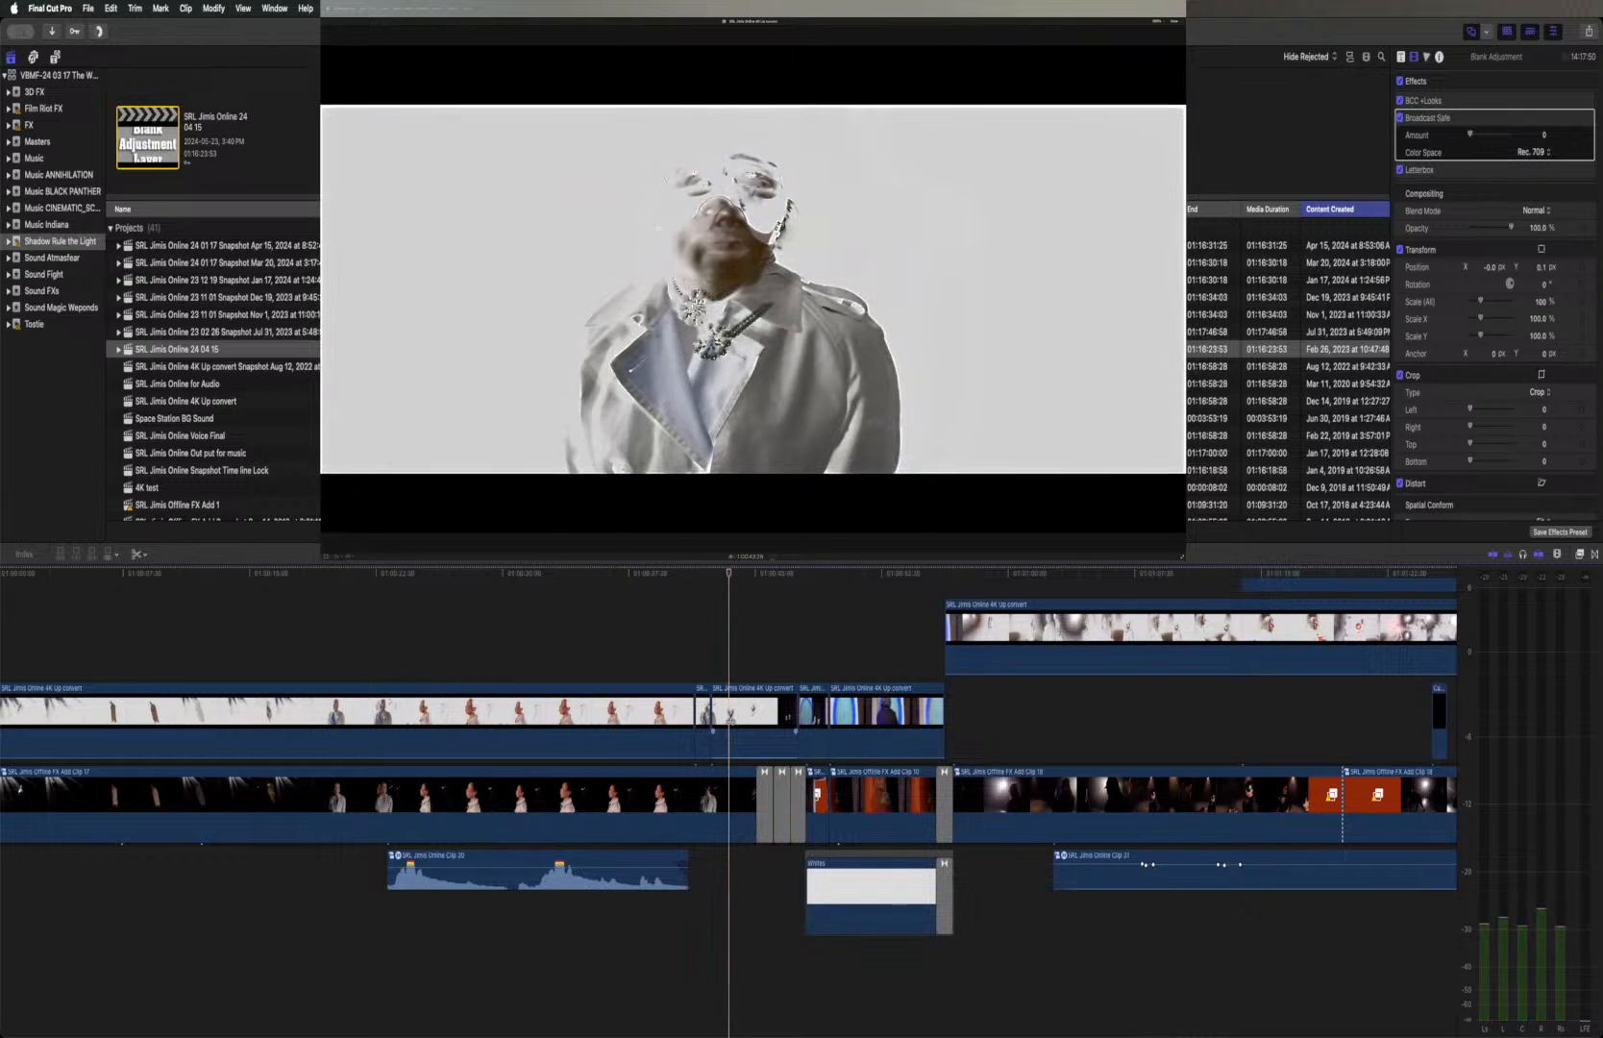
click(729, 717)
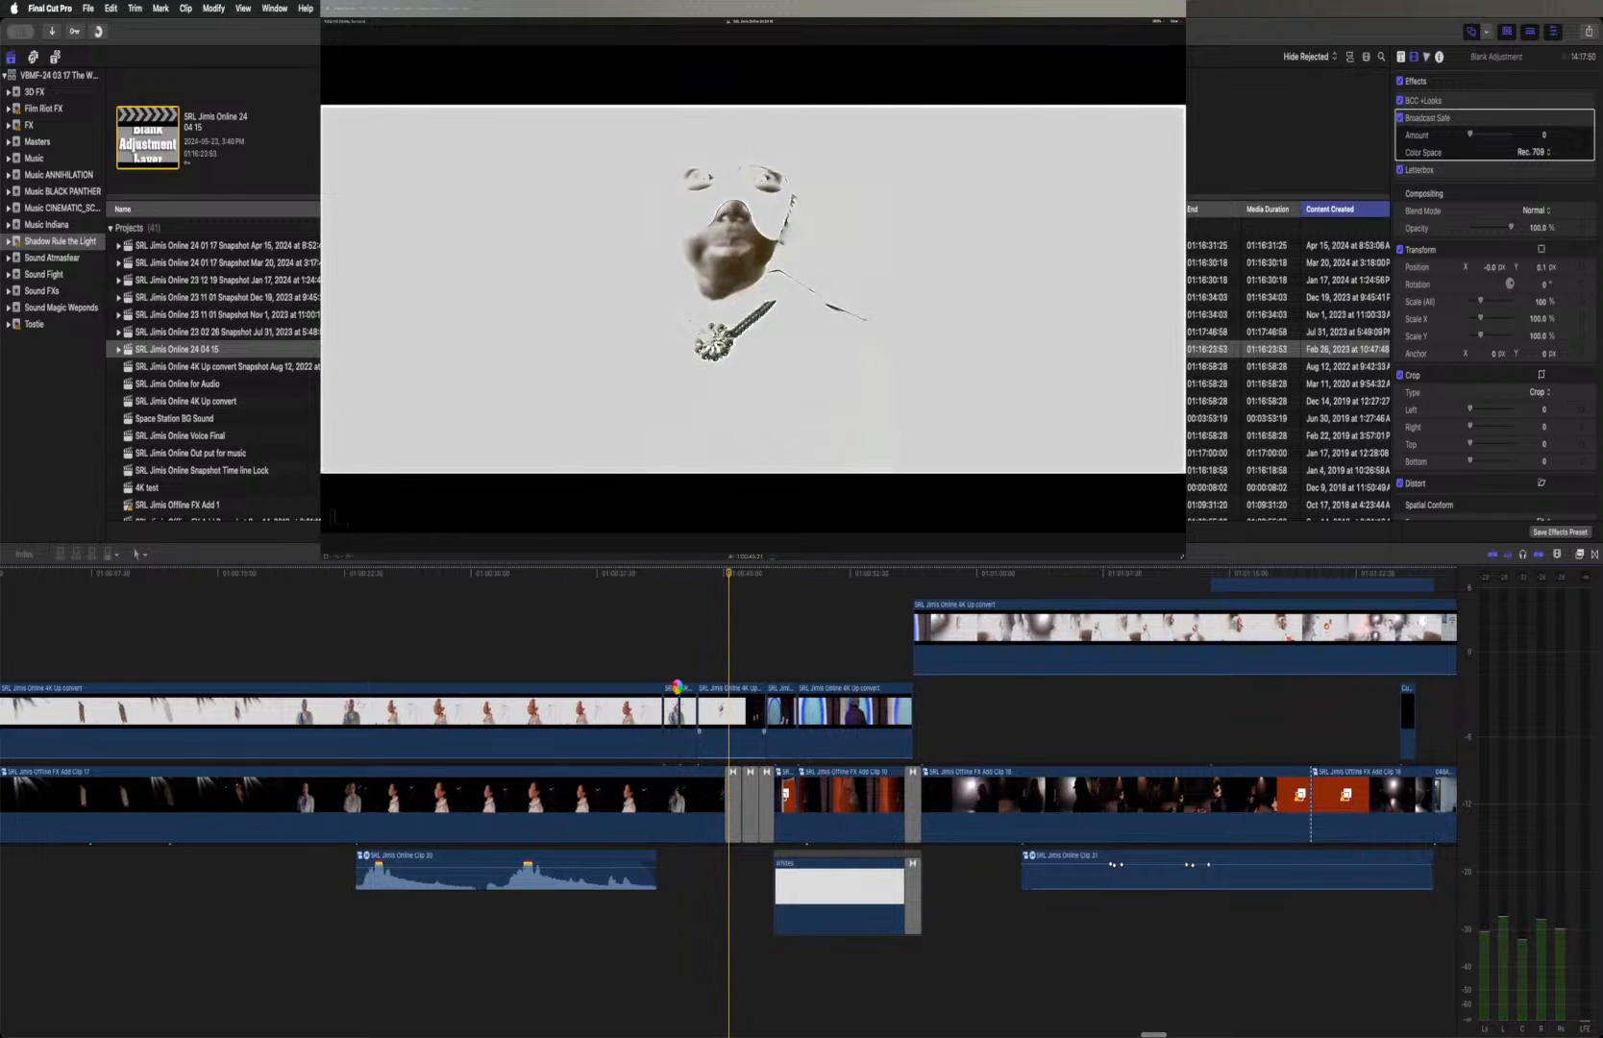
Select the two short segments cut from the upper white-background clip and show the installed transitions
drag(686, 660, 675, 692)
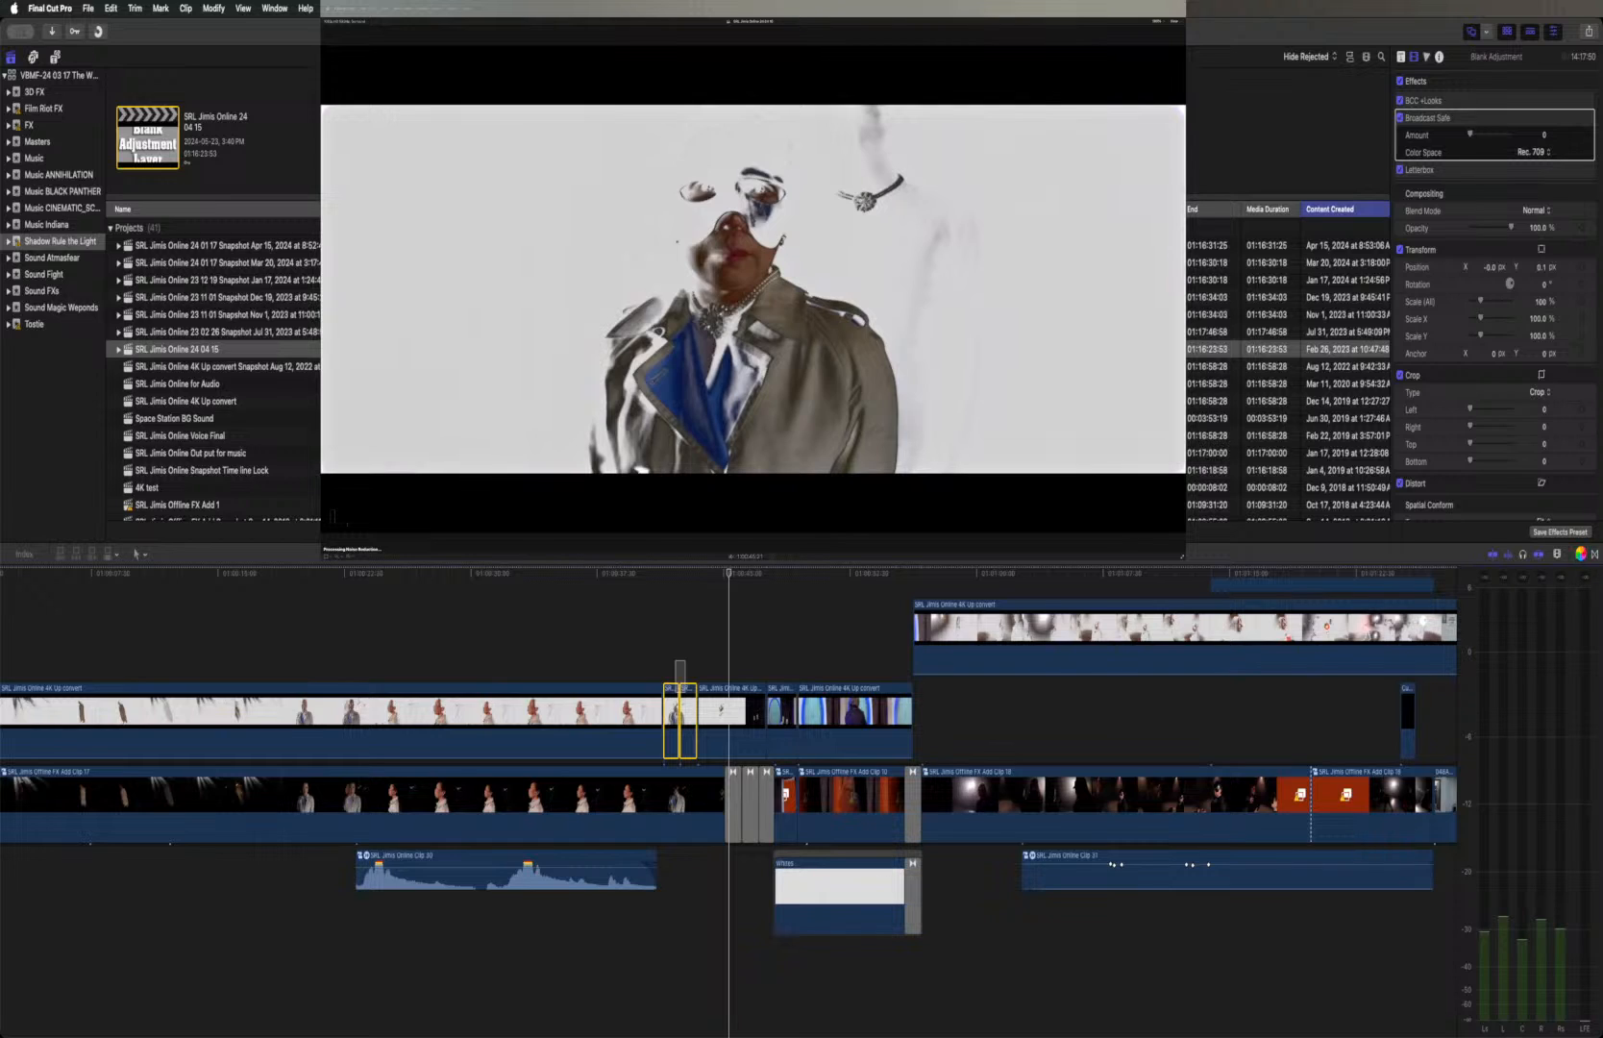
click(1580, 555)
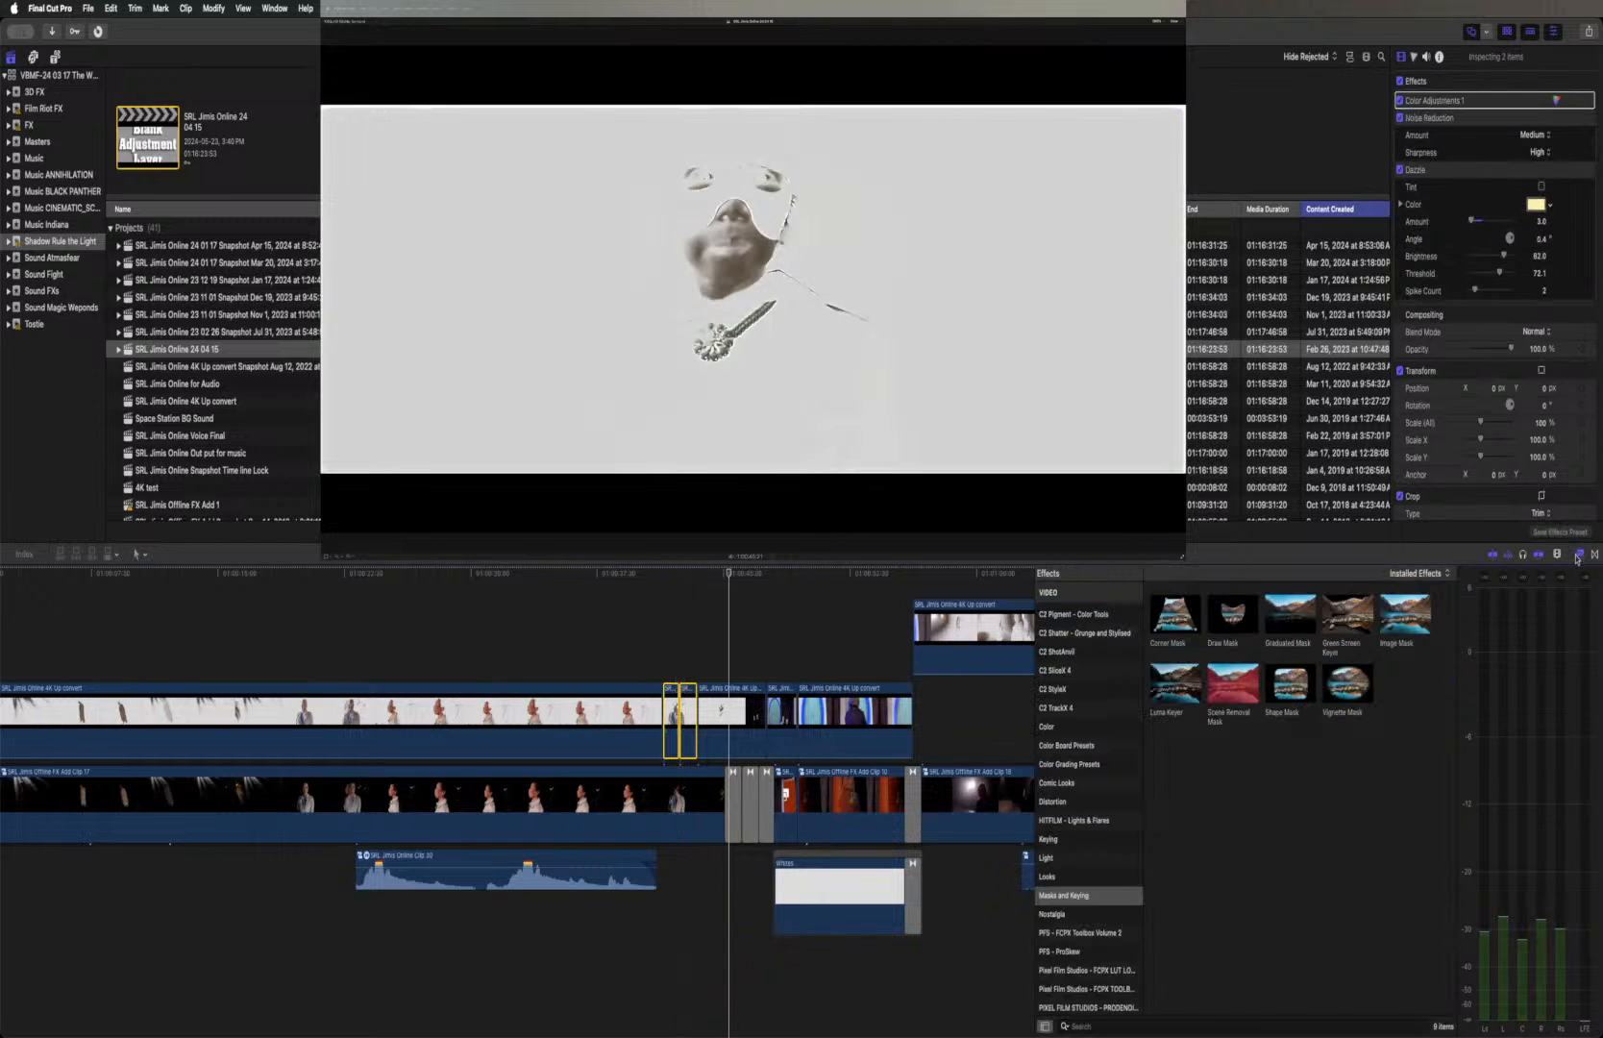
click(1580, 554)
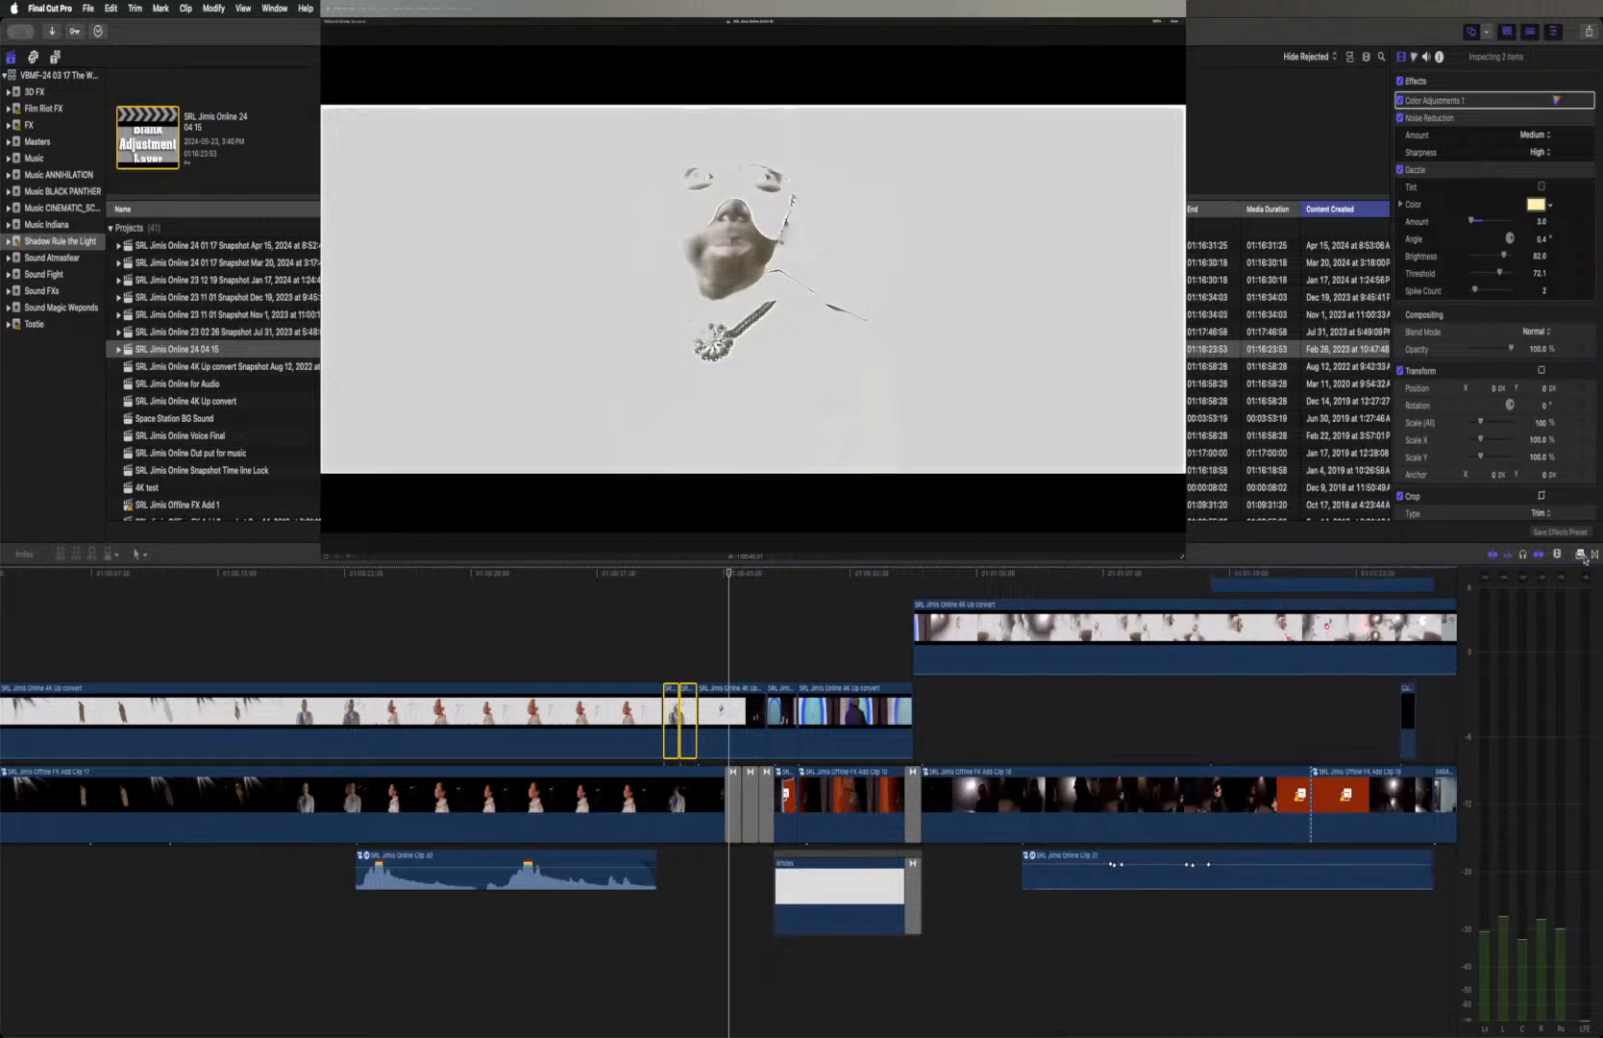
click(1594, 554)
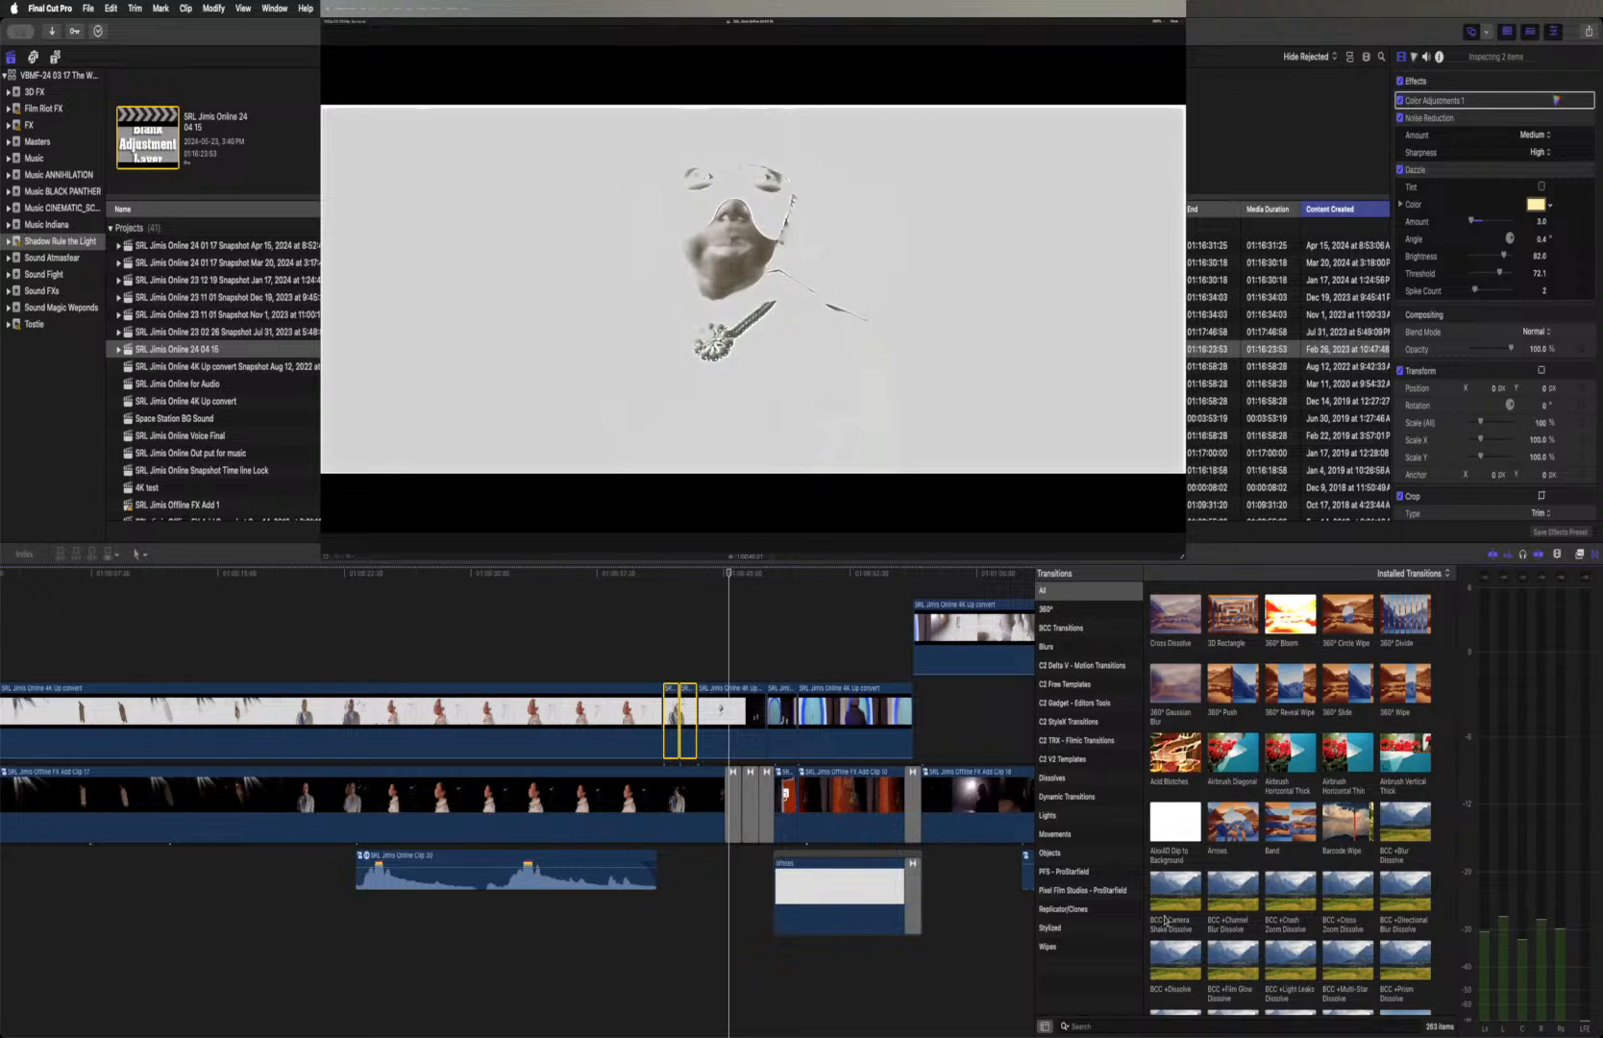
Search the transitions for "wat", check Waterdrop Distort Wipe, and clear the search
click(1103, 1026)
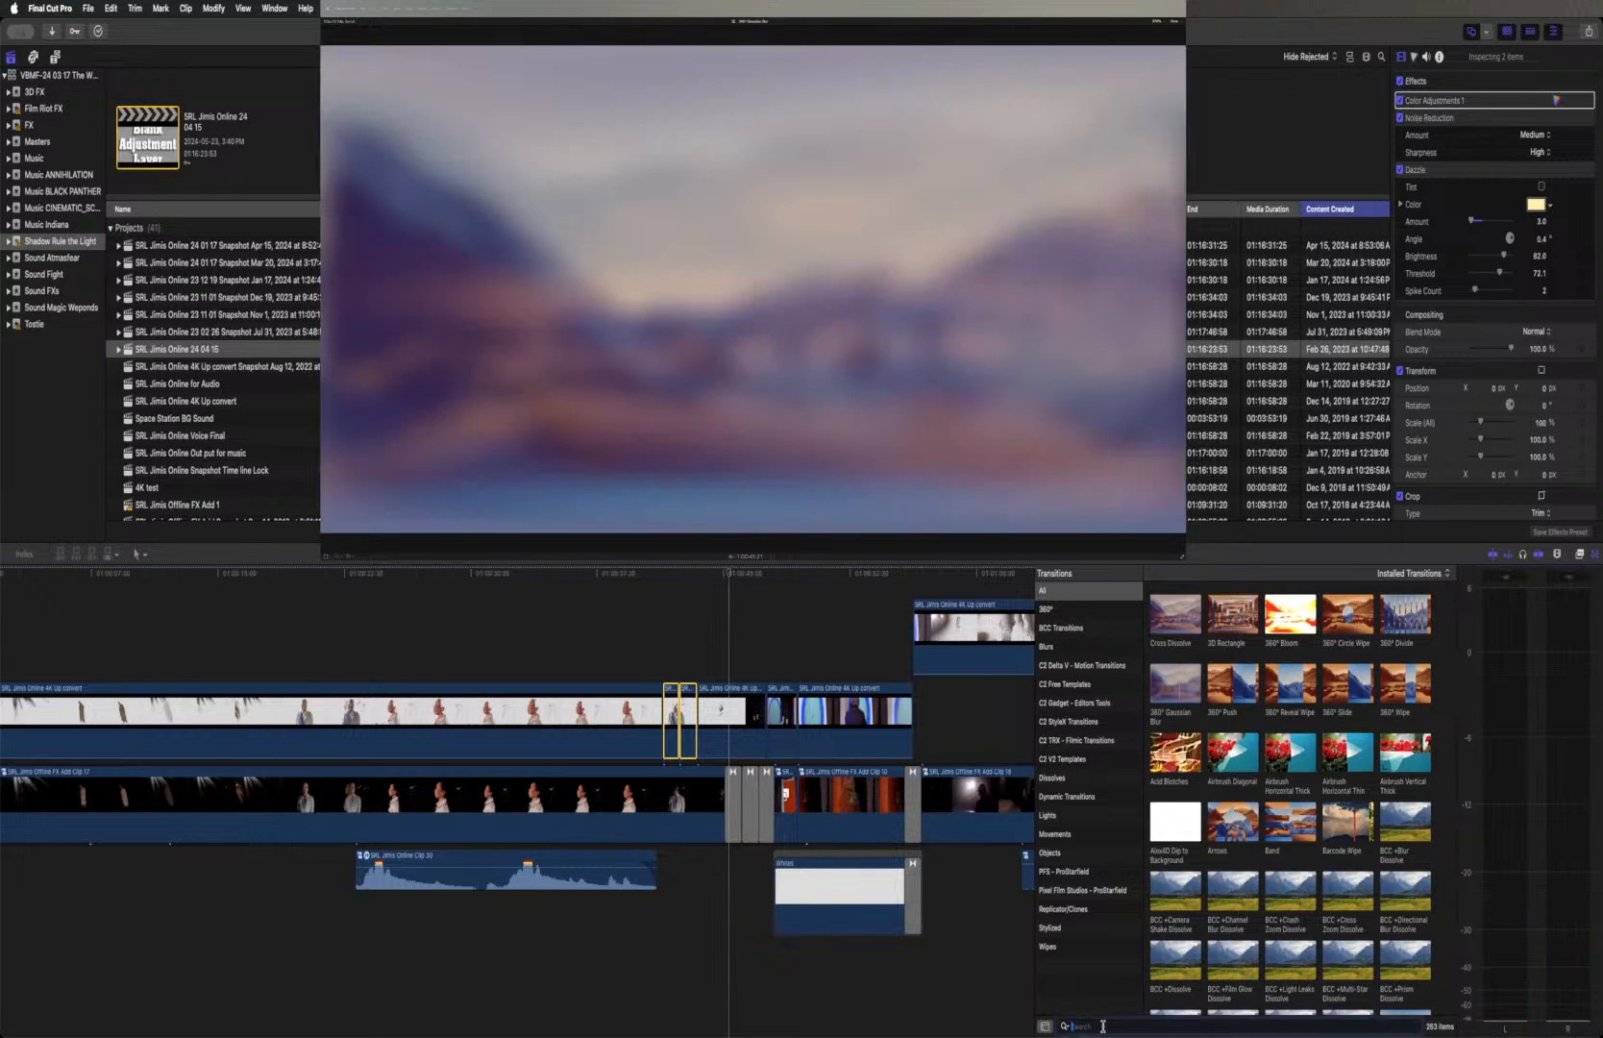
text(wat)
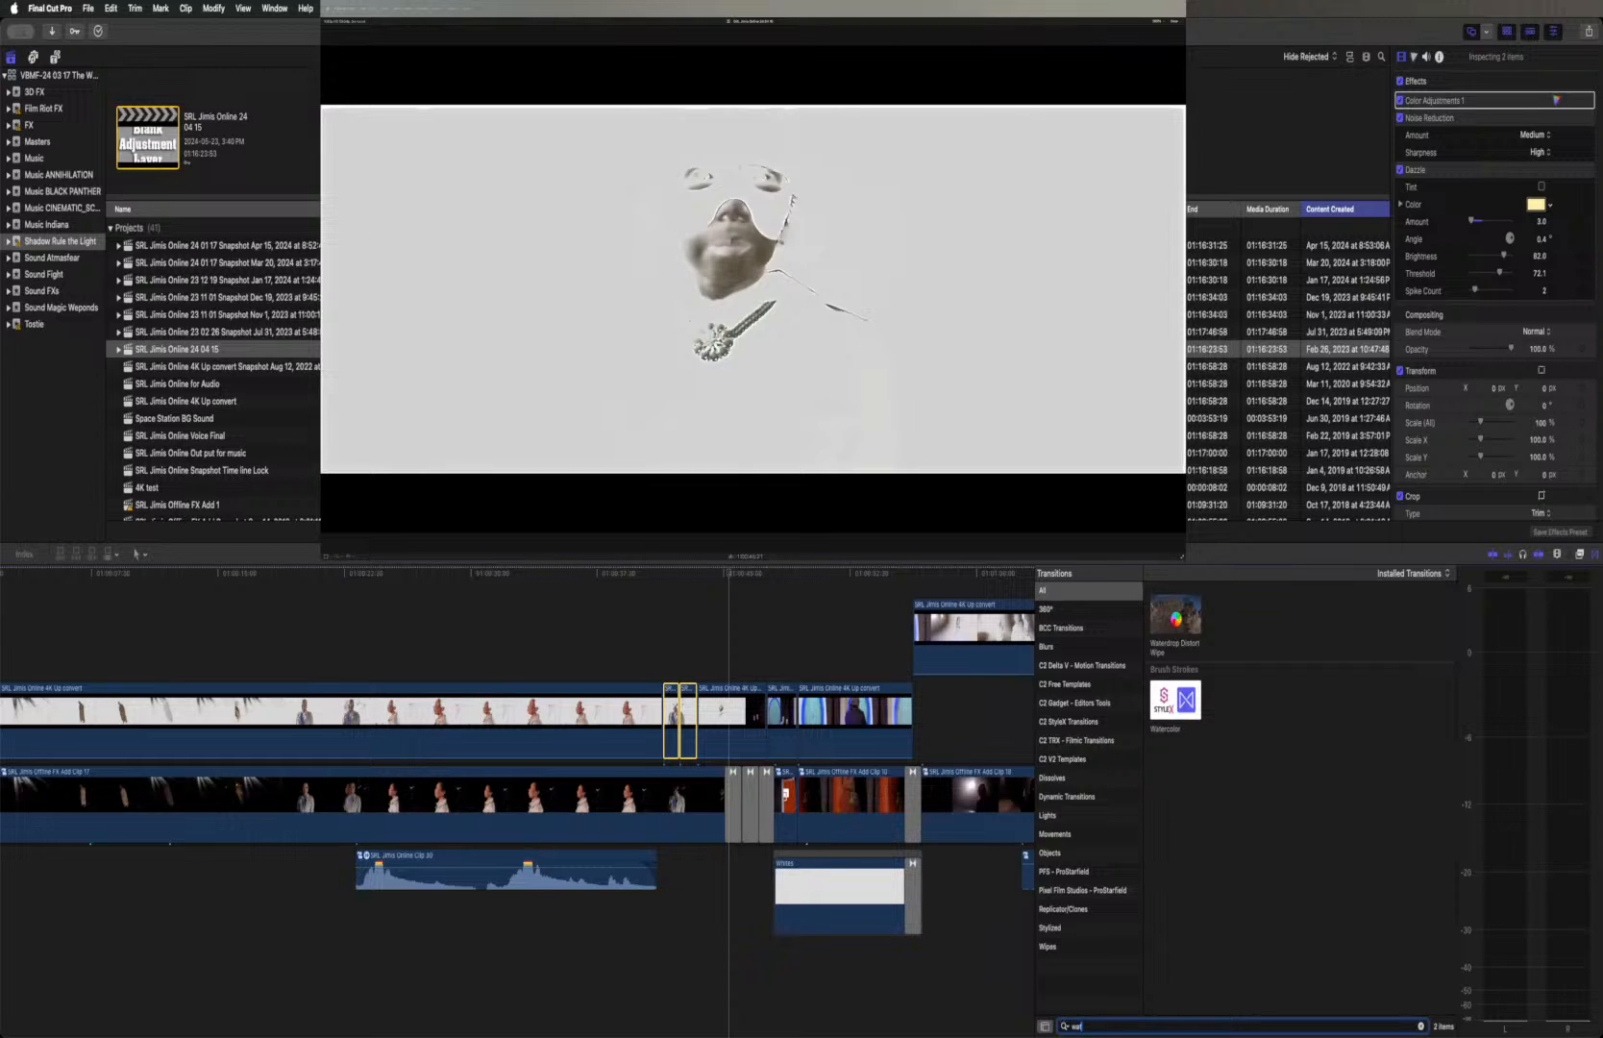
click(1176, 621)
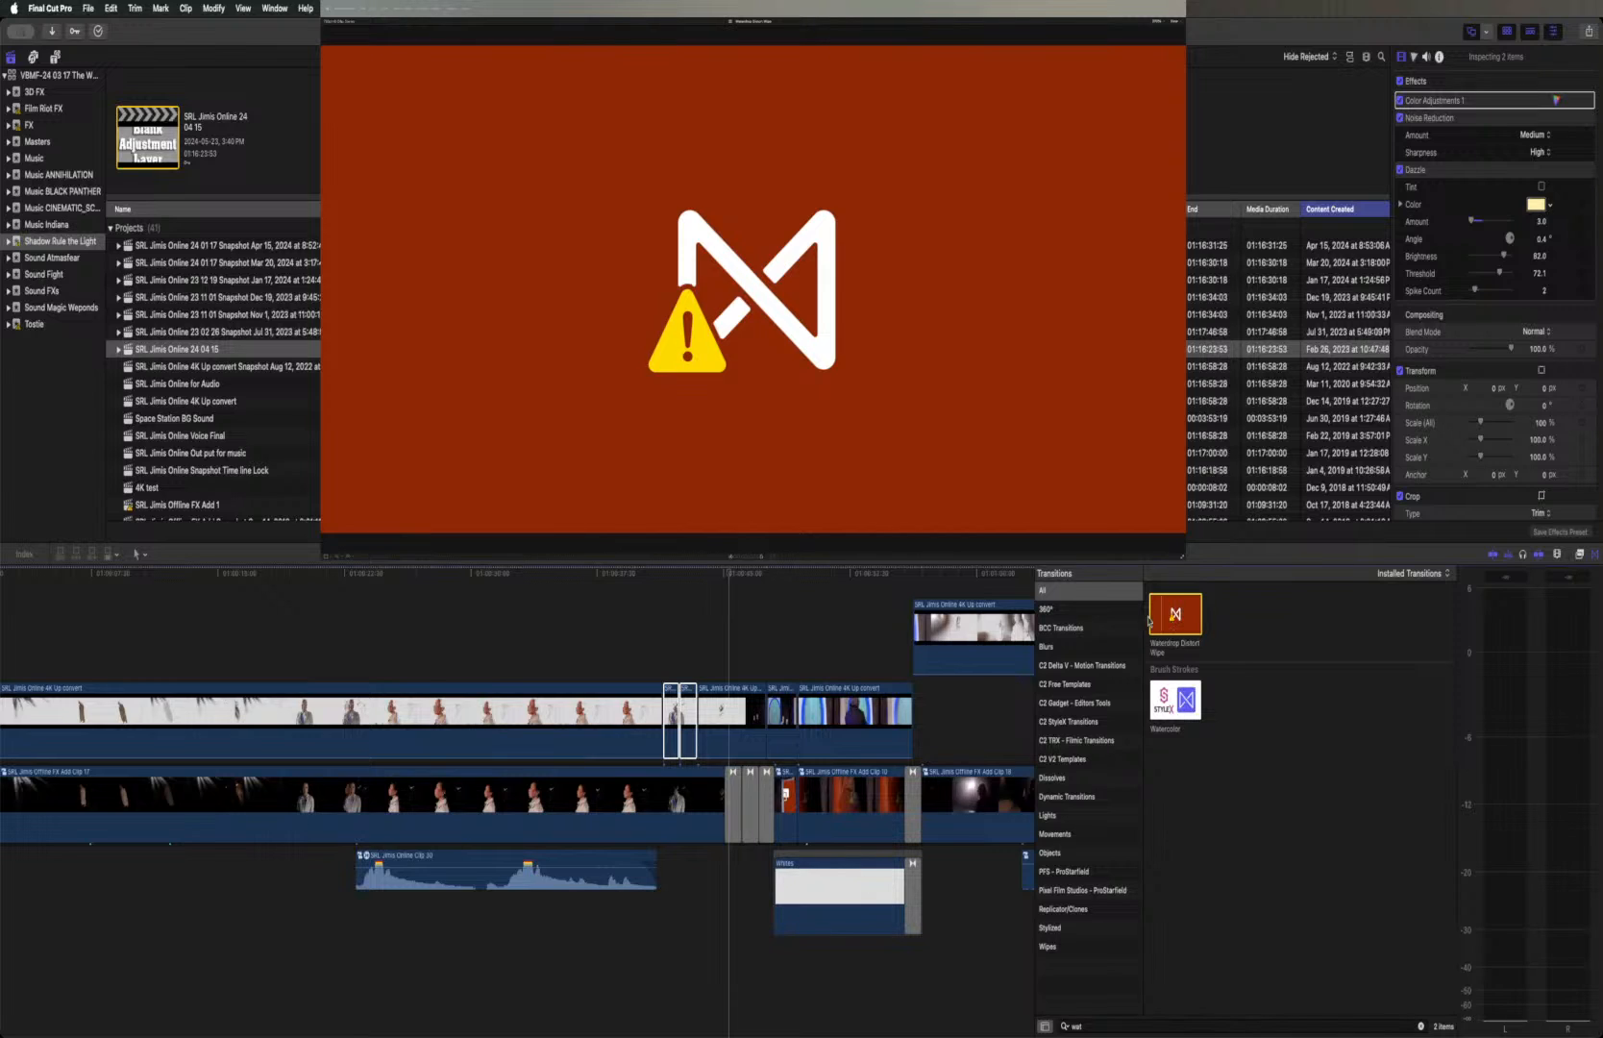
click(1420, 1026)
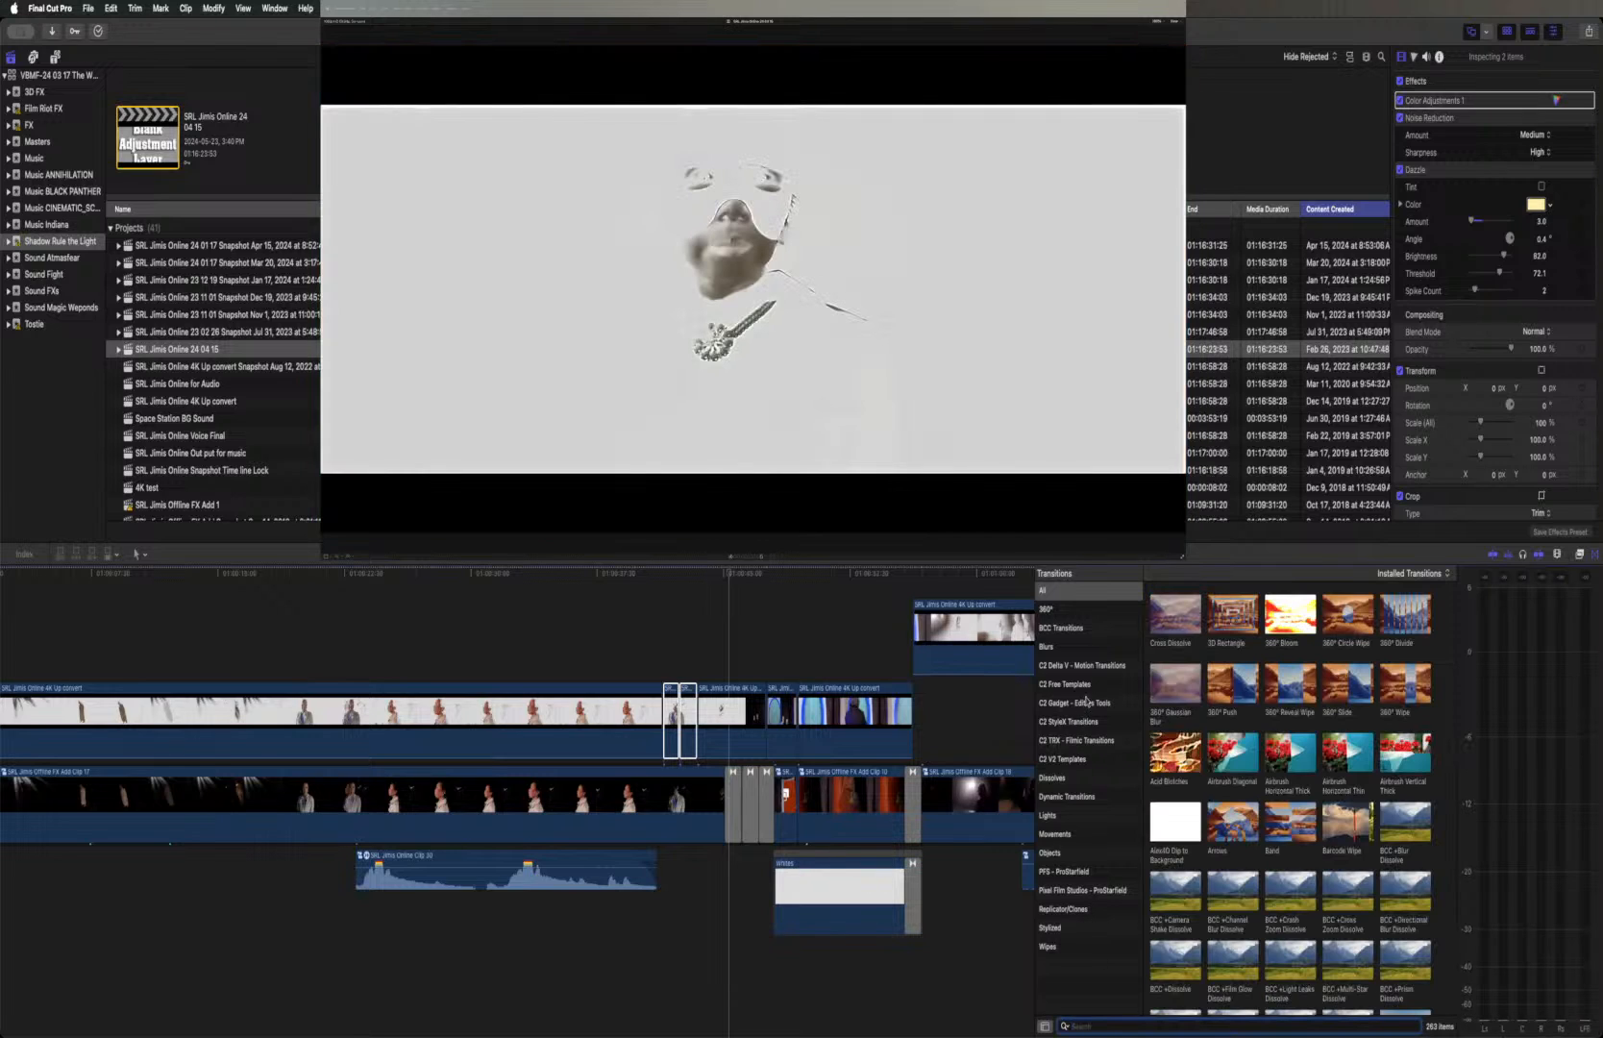
Look through all installed transitions, from the 360° and BCC sets to the Ripple group, for one that suits the two short segments
click(1075, 593)
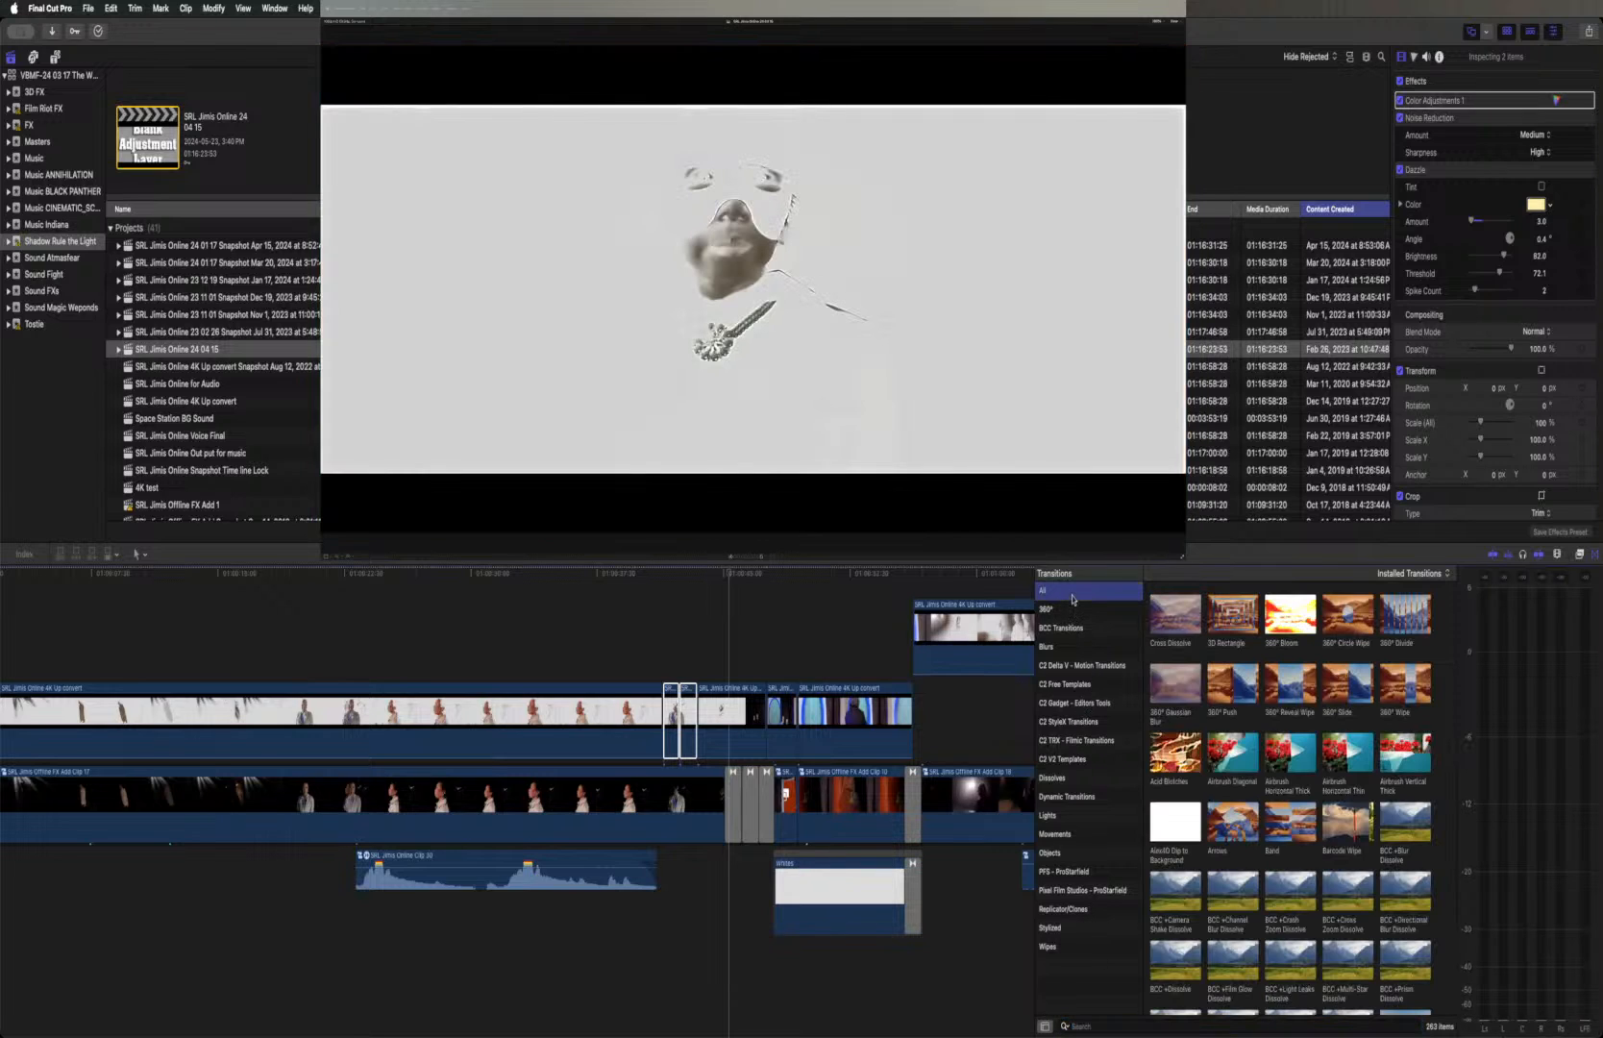
scroll(1222, 726, down, 3)
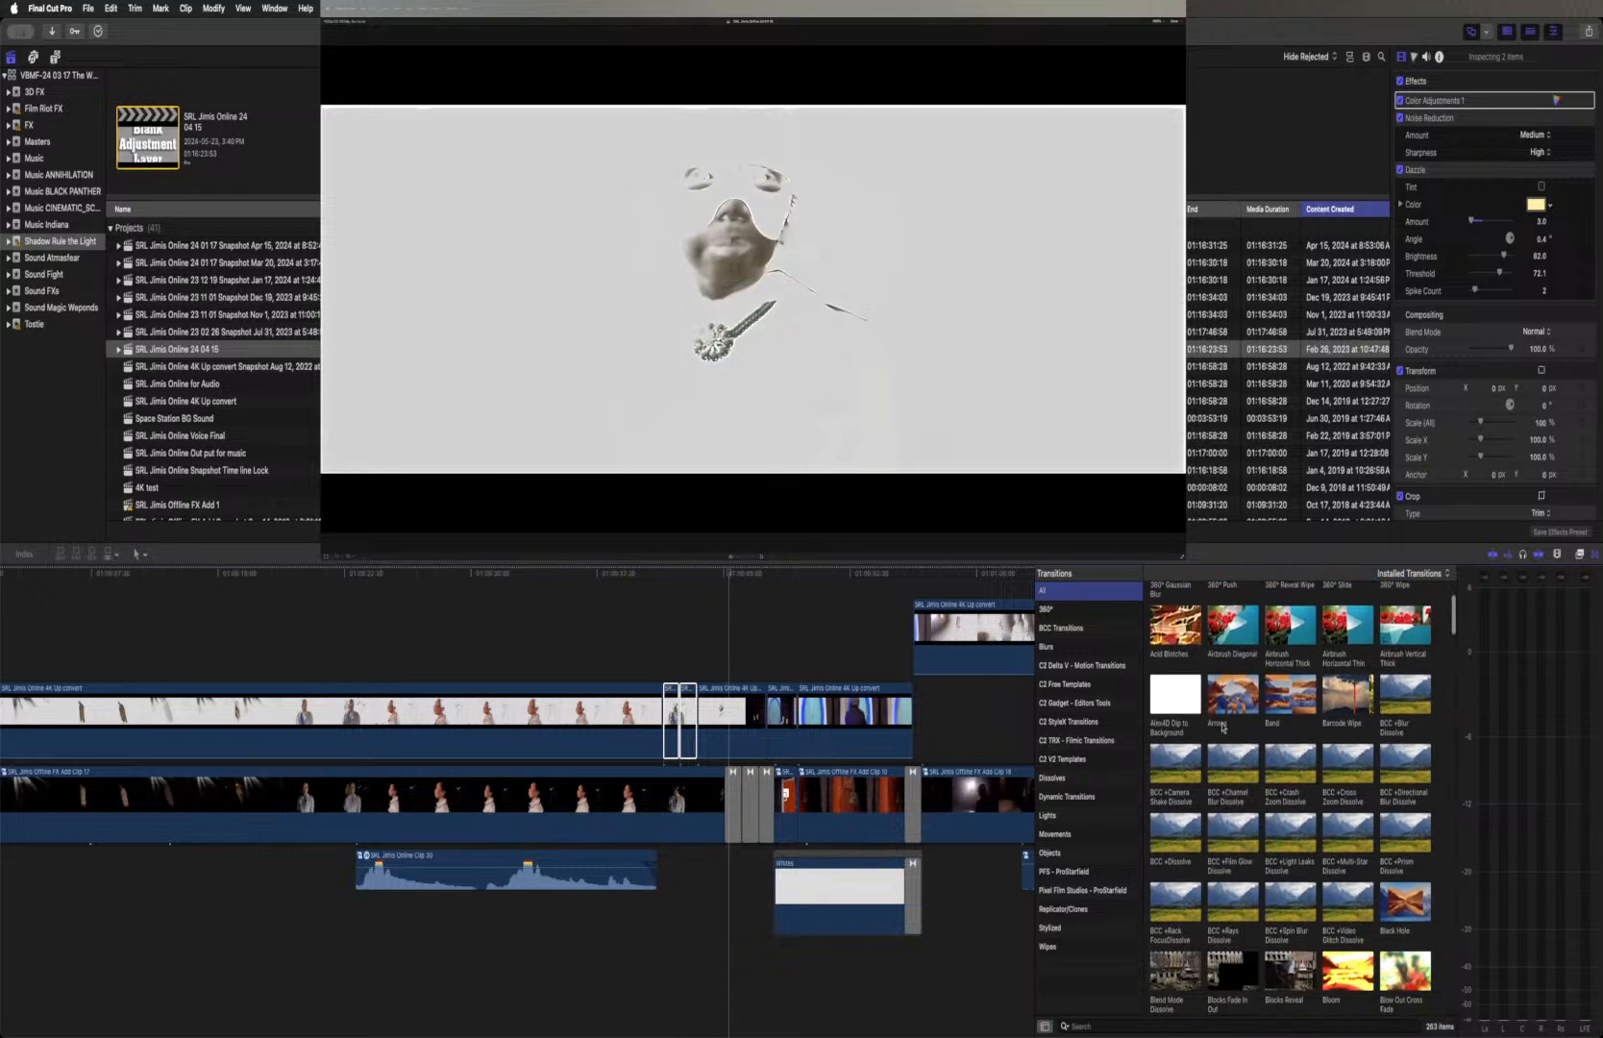
scroll(1223, 726, down, 5)
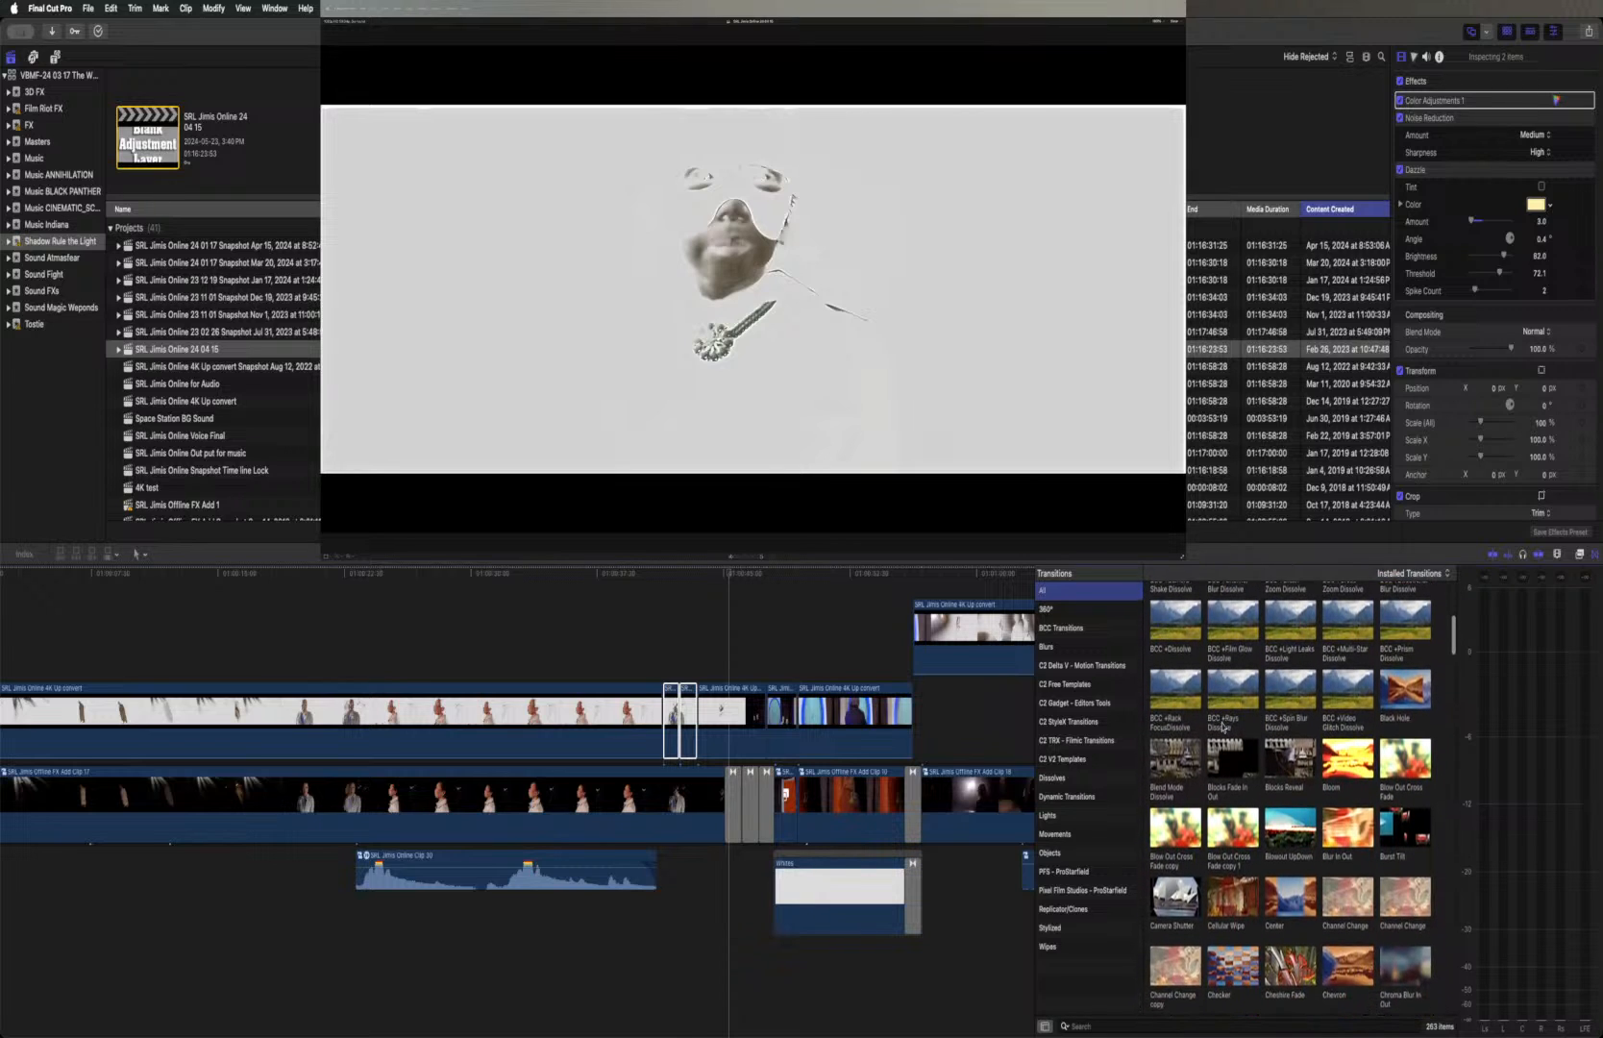
scroll(1222, 726, down, 6)
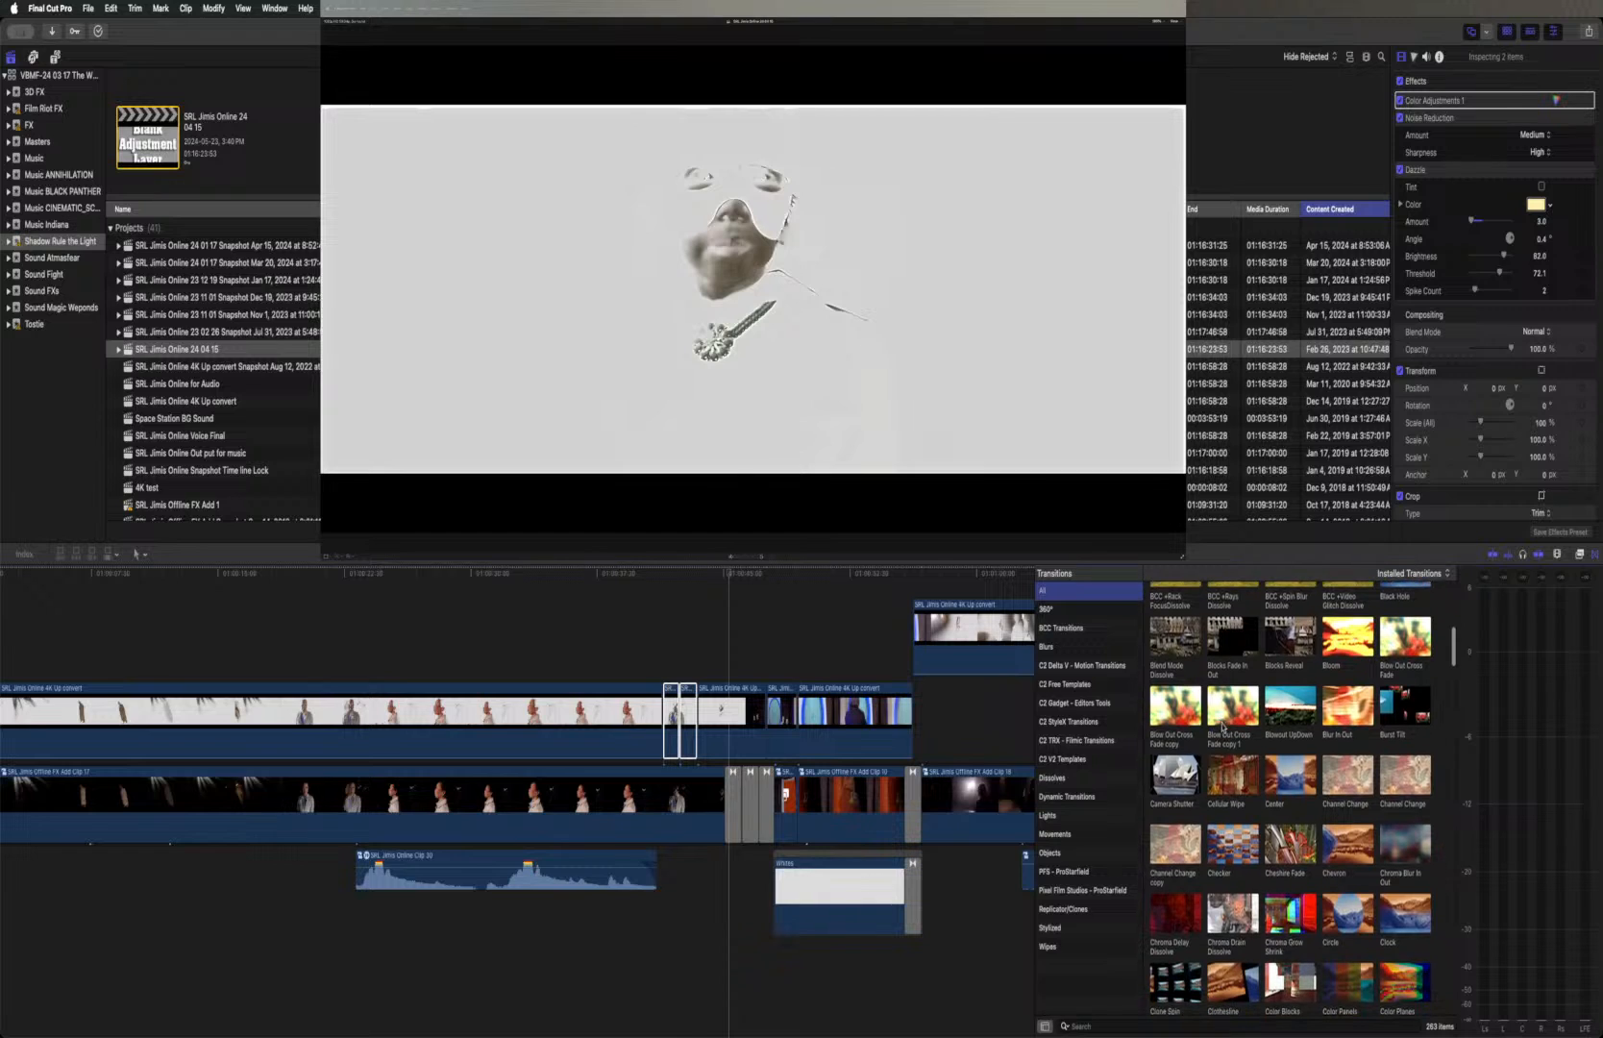
scroll(1222, 726, down, 7)
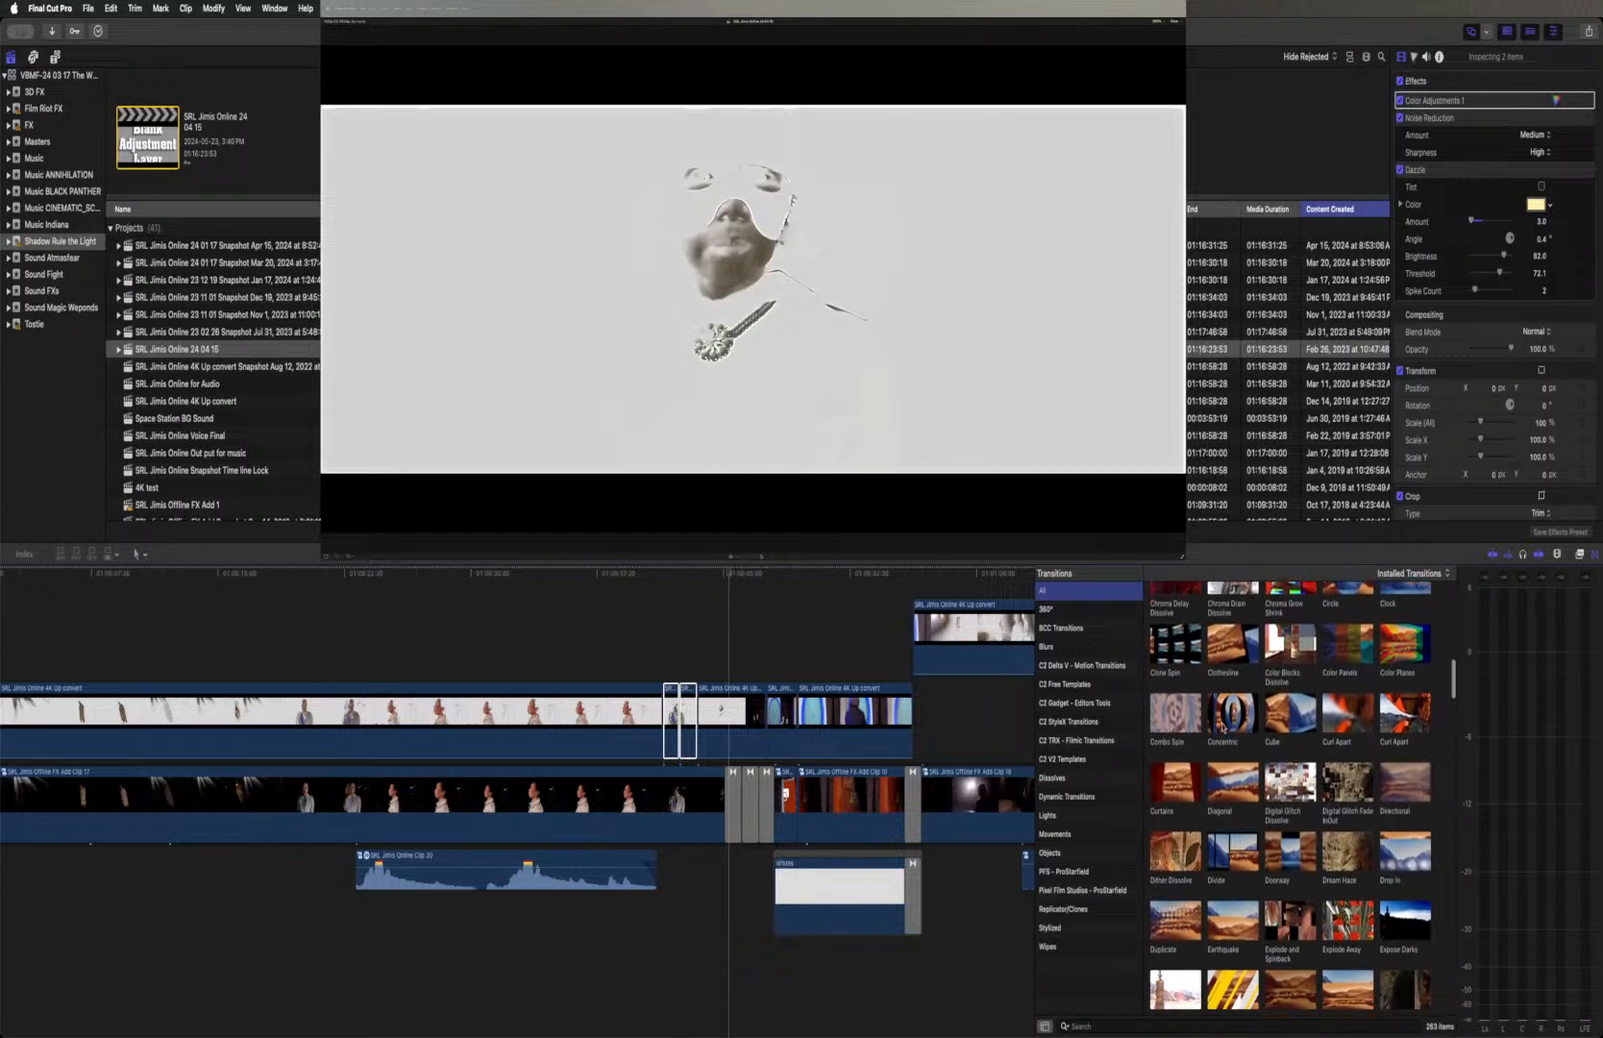
scroll(1222, 727, down, 4)
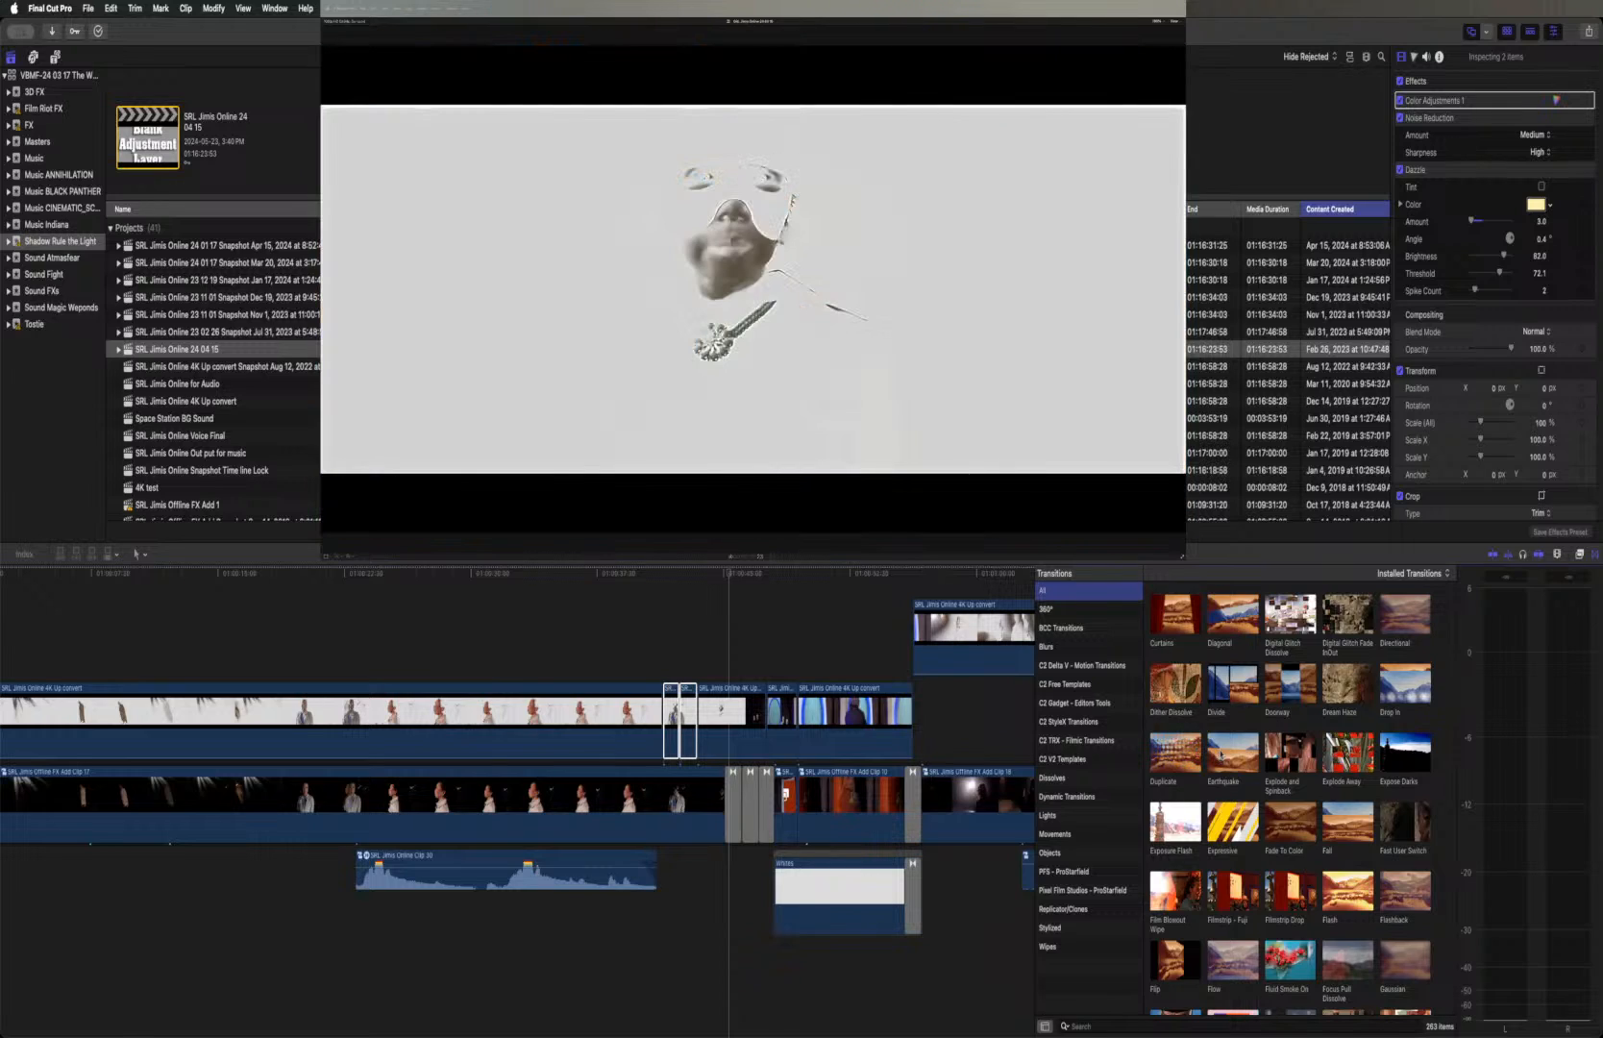
scroll(1219, 754, down, 3)
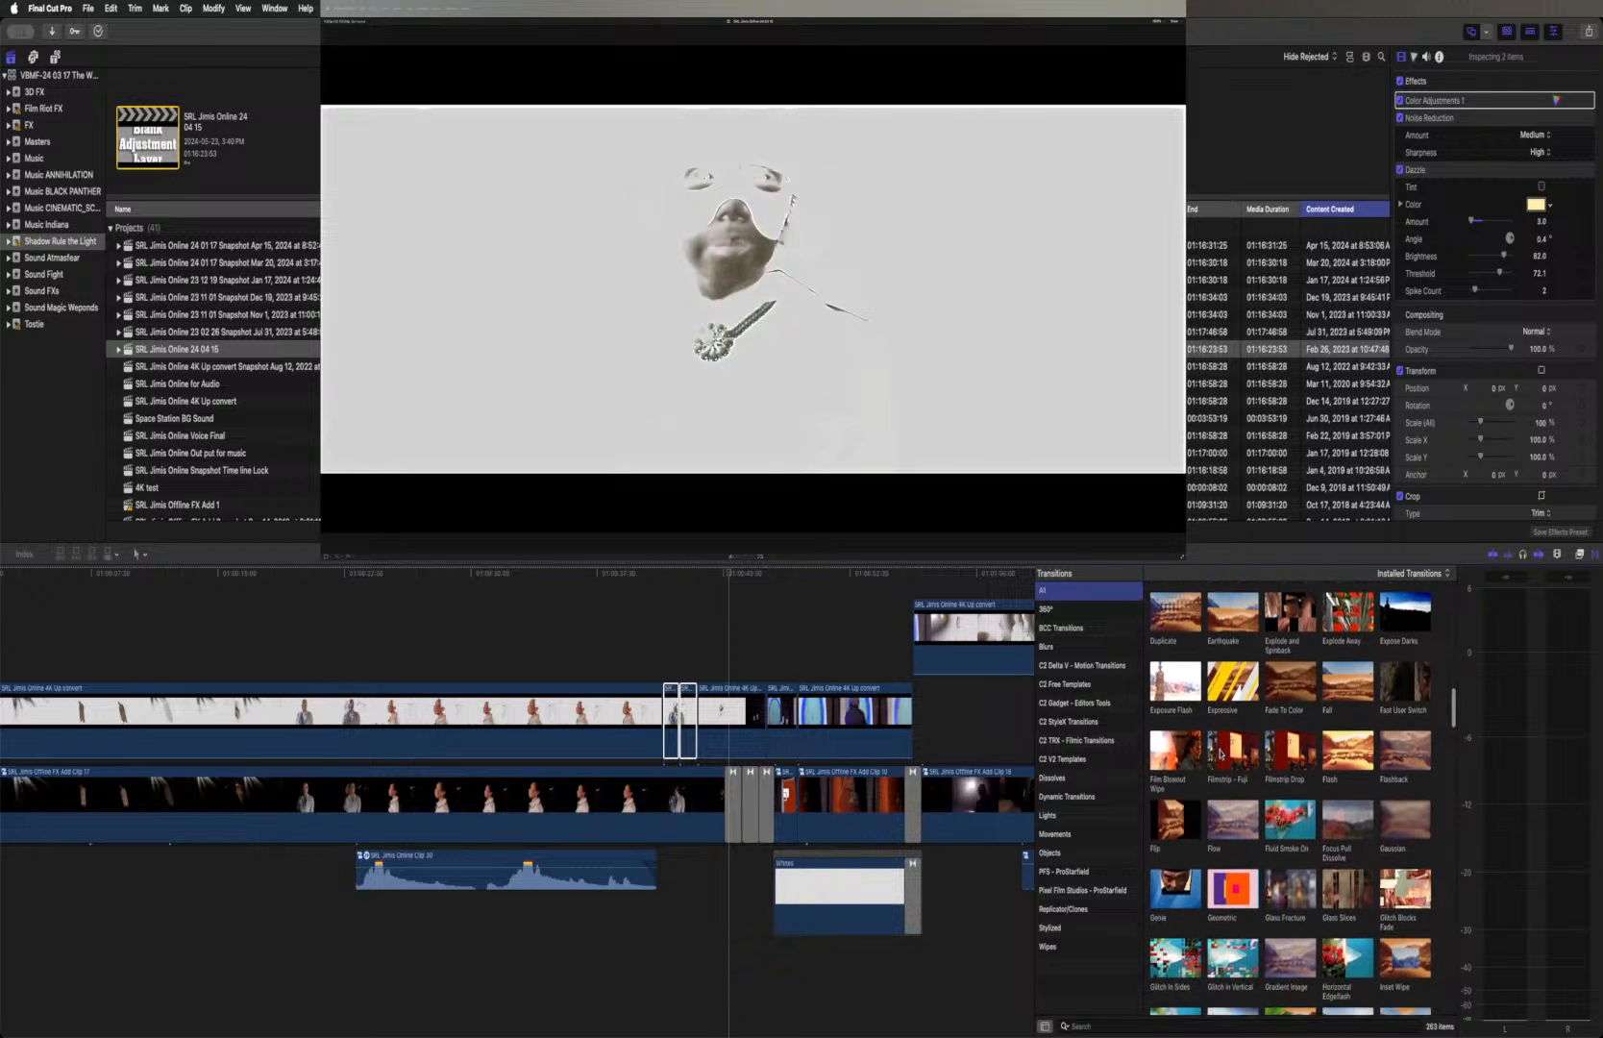
scroll(1220, 754, up, 1)
scroll(1221, 754, up, 1)
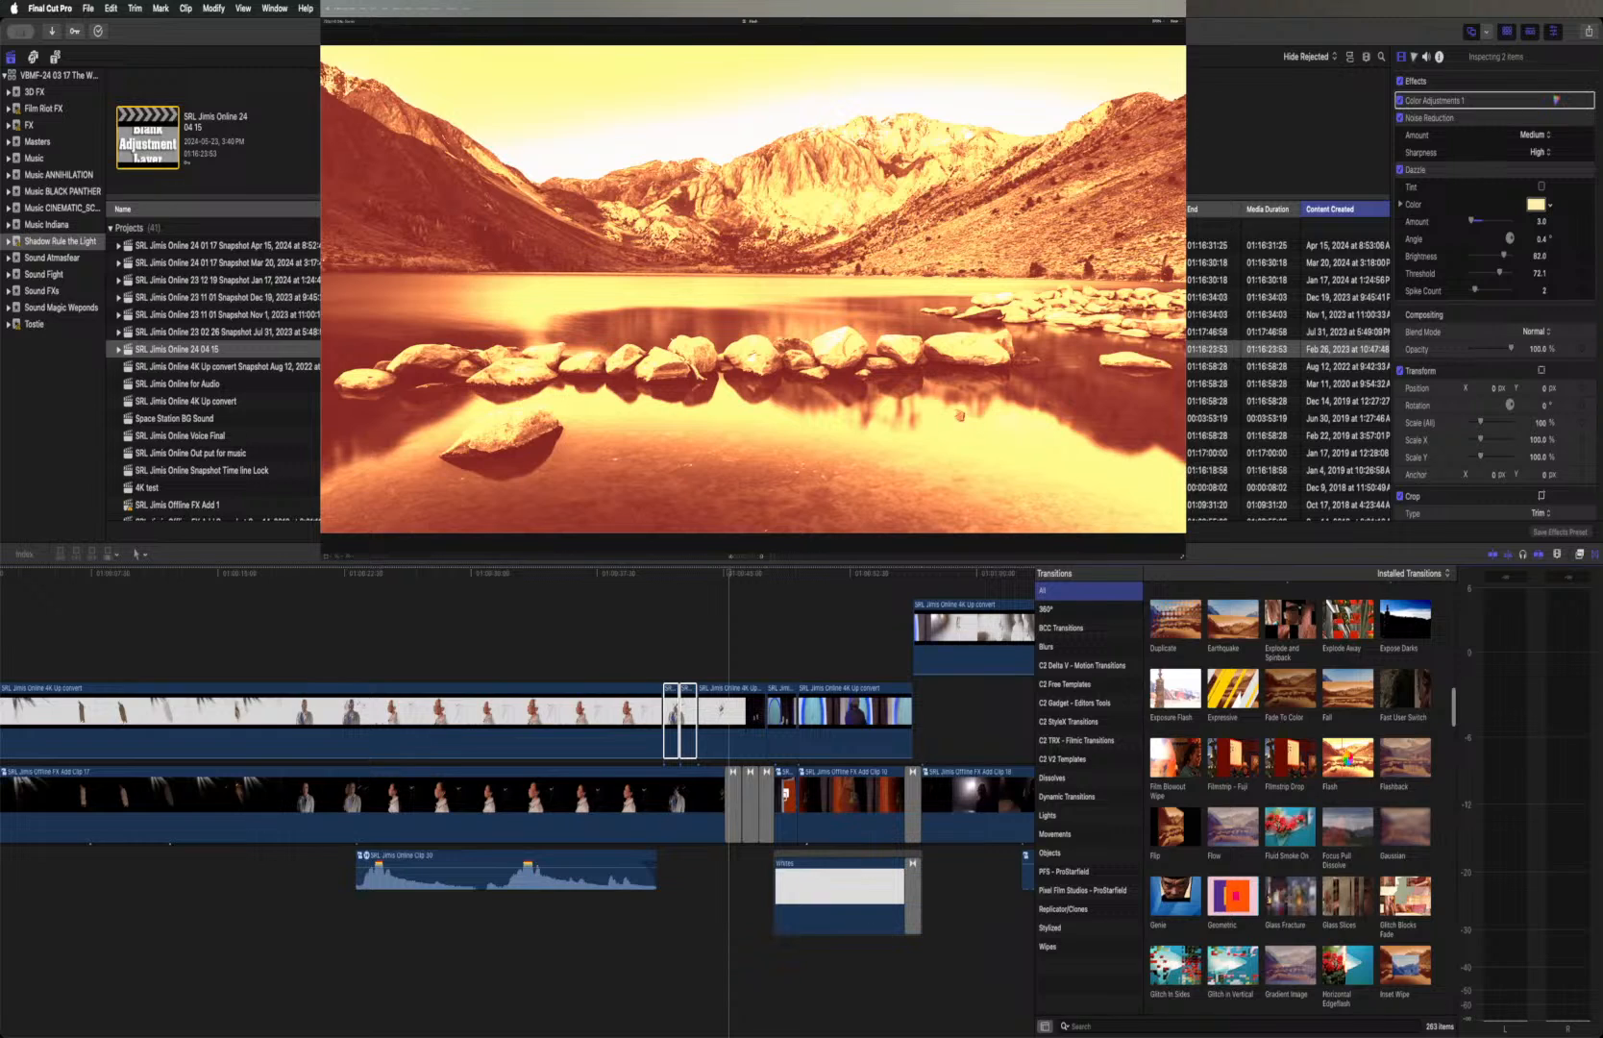
scroll(1348, 762, down, 5)
scroll(1348, 762, down, 4)
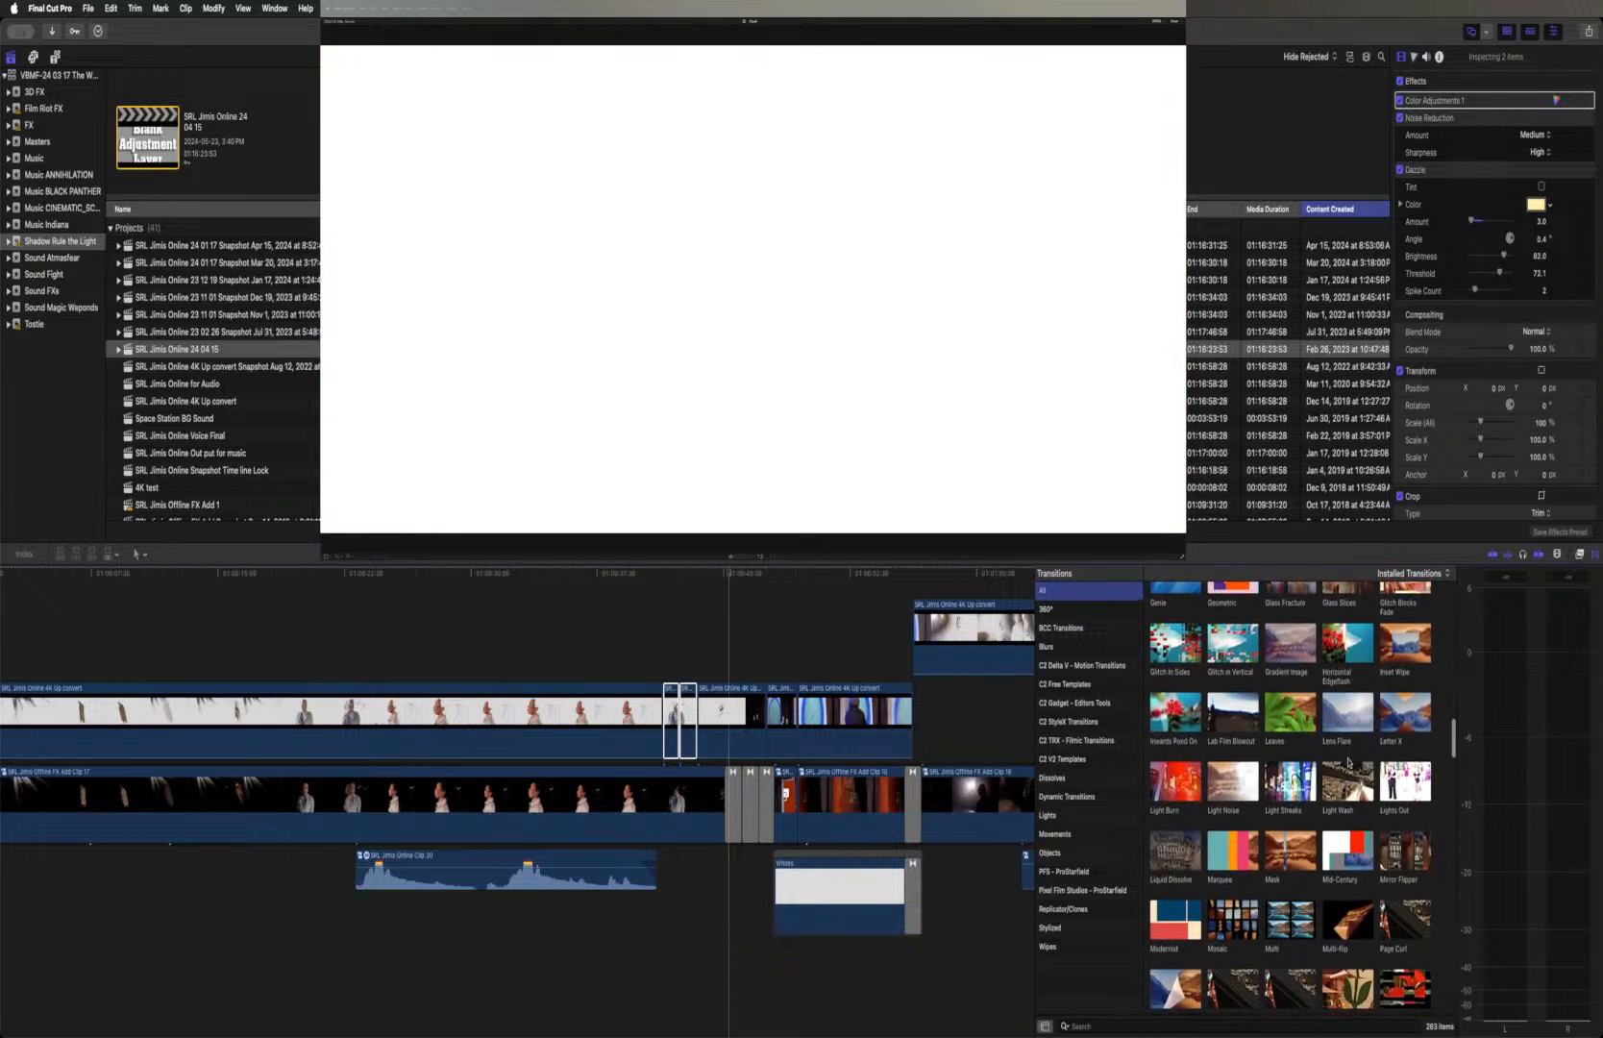
scroll(1348, 762, down, 3)
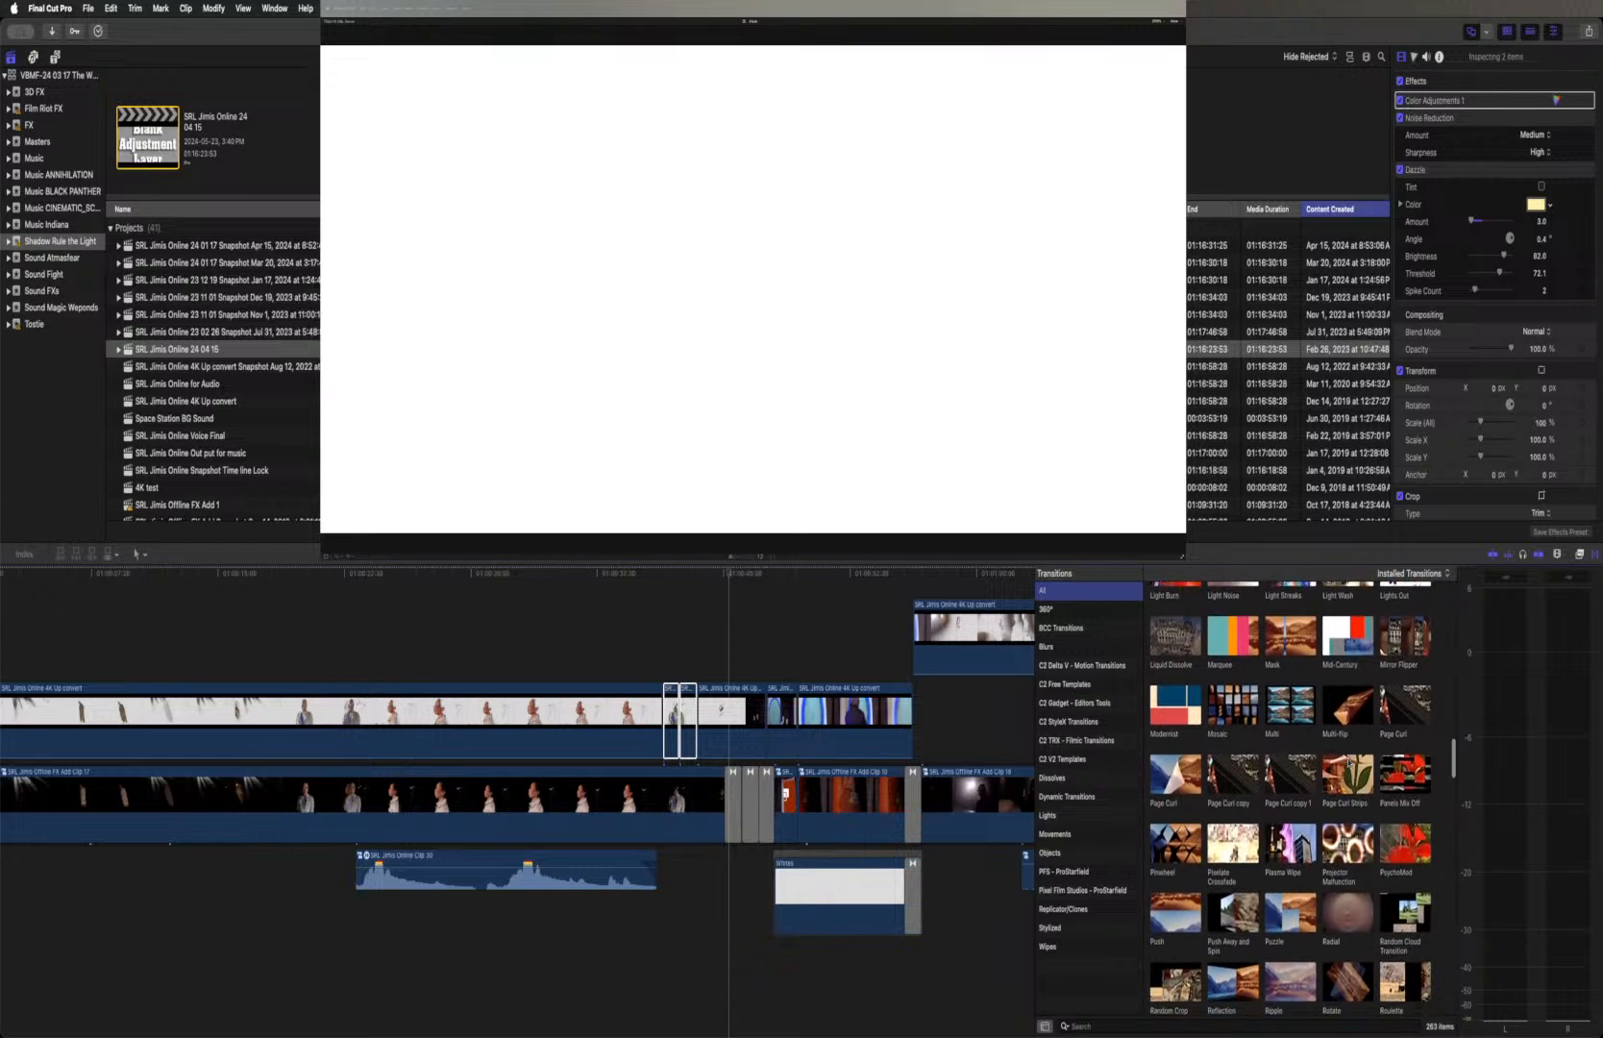
scroll(1348, 762, down, 1)
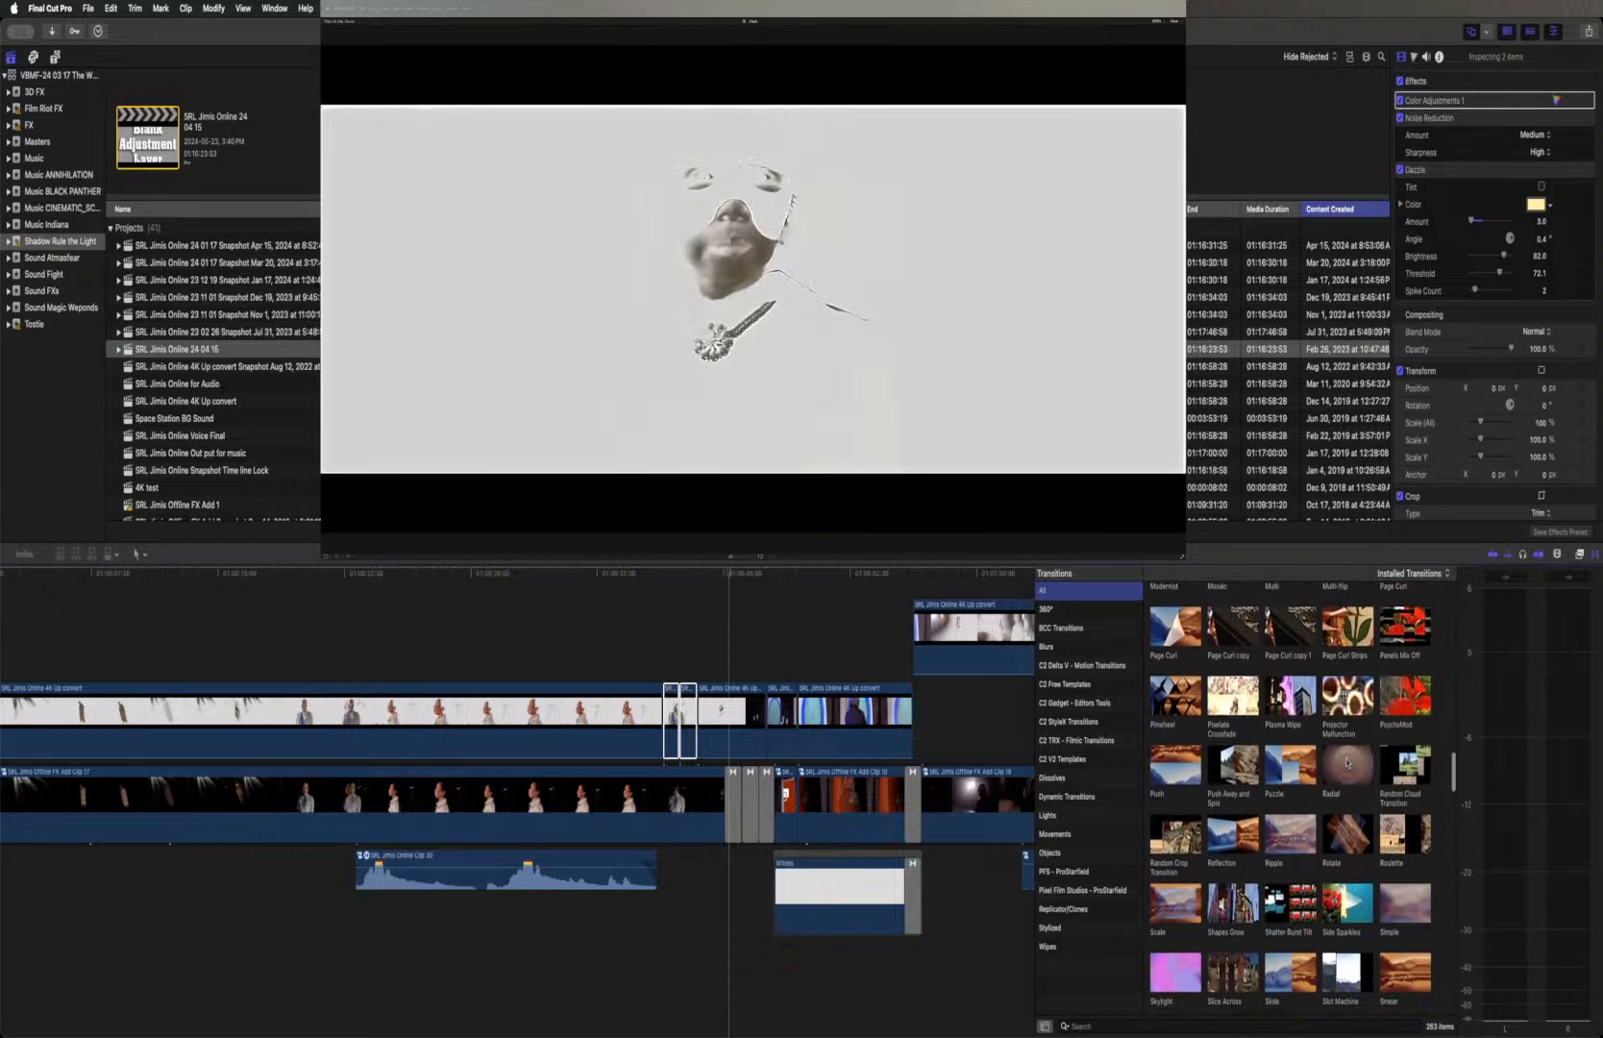
Apply the Ripple transition to the cuts around the two selected short segments and play through them
click(1286, 838)
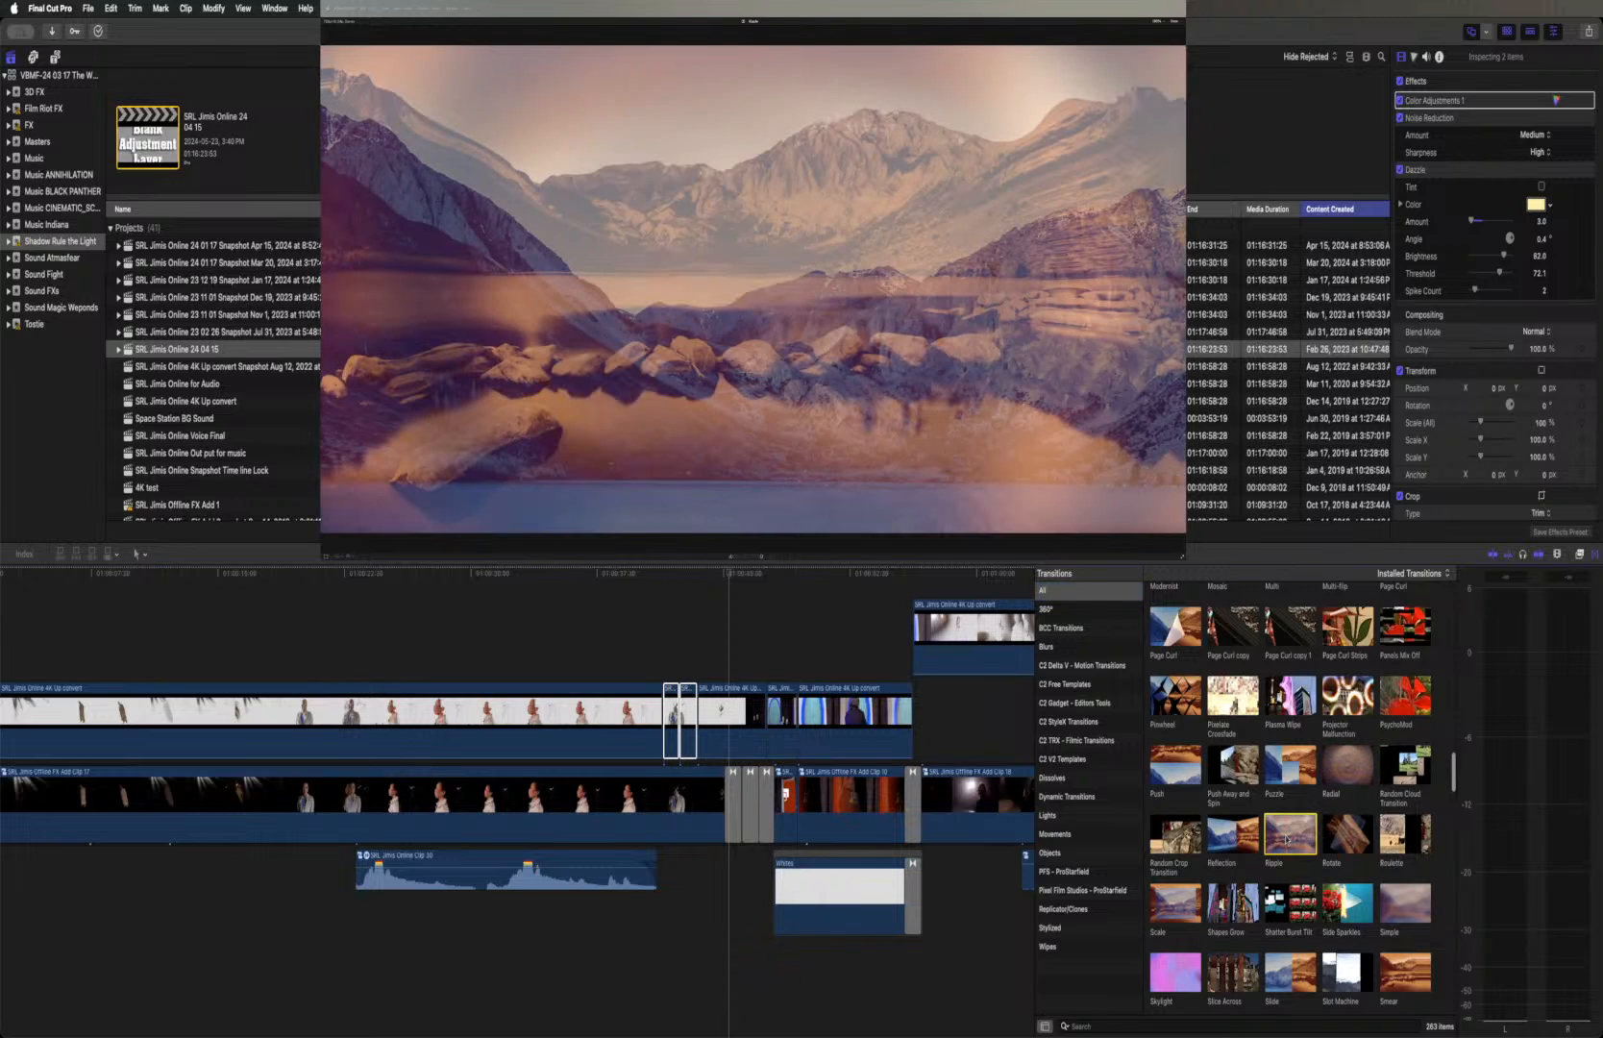
double_click(1286, 838)
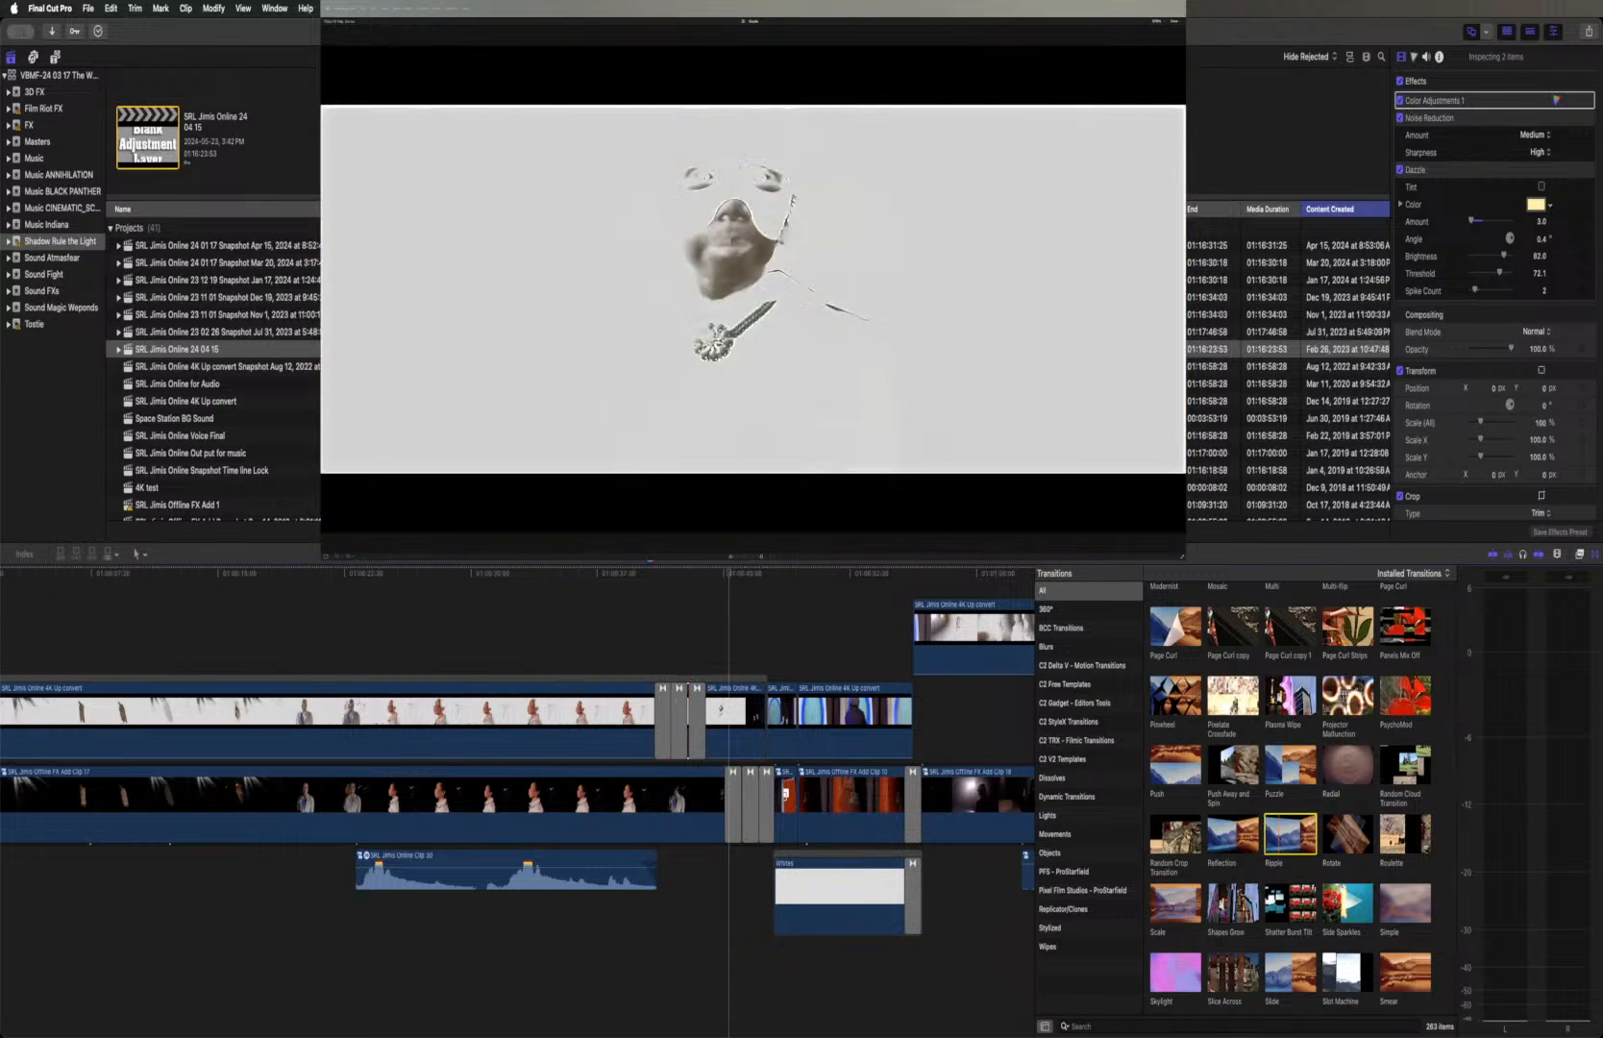
click(648, 574)
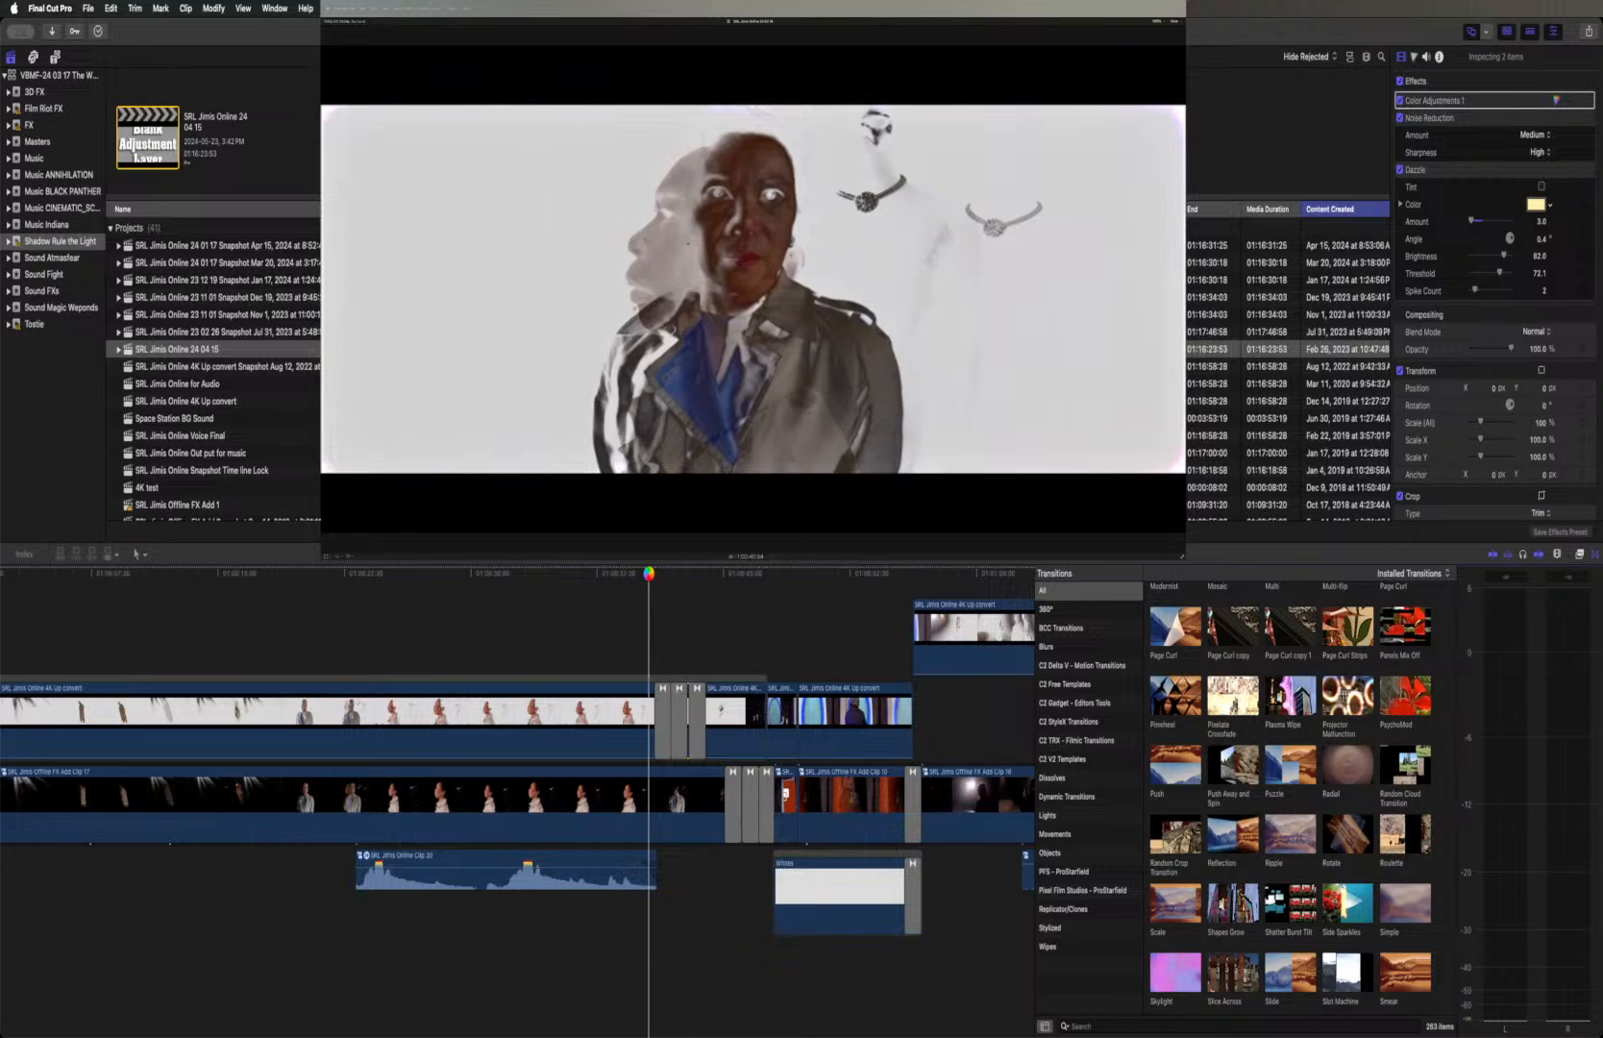
key(space)
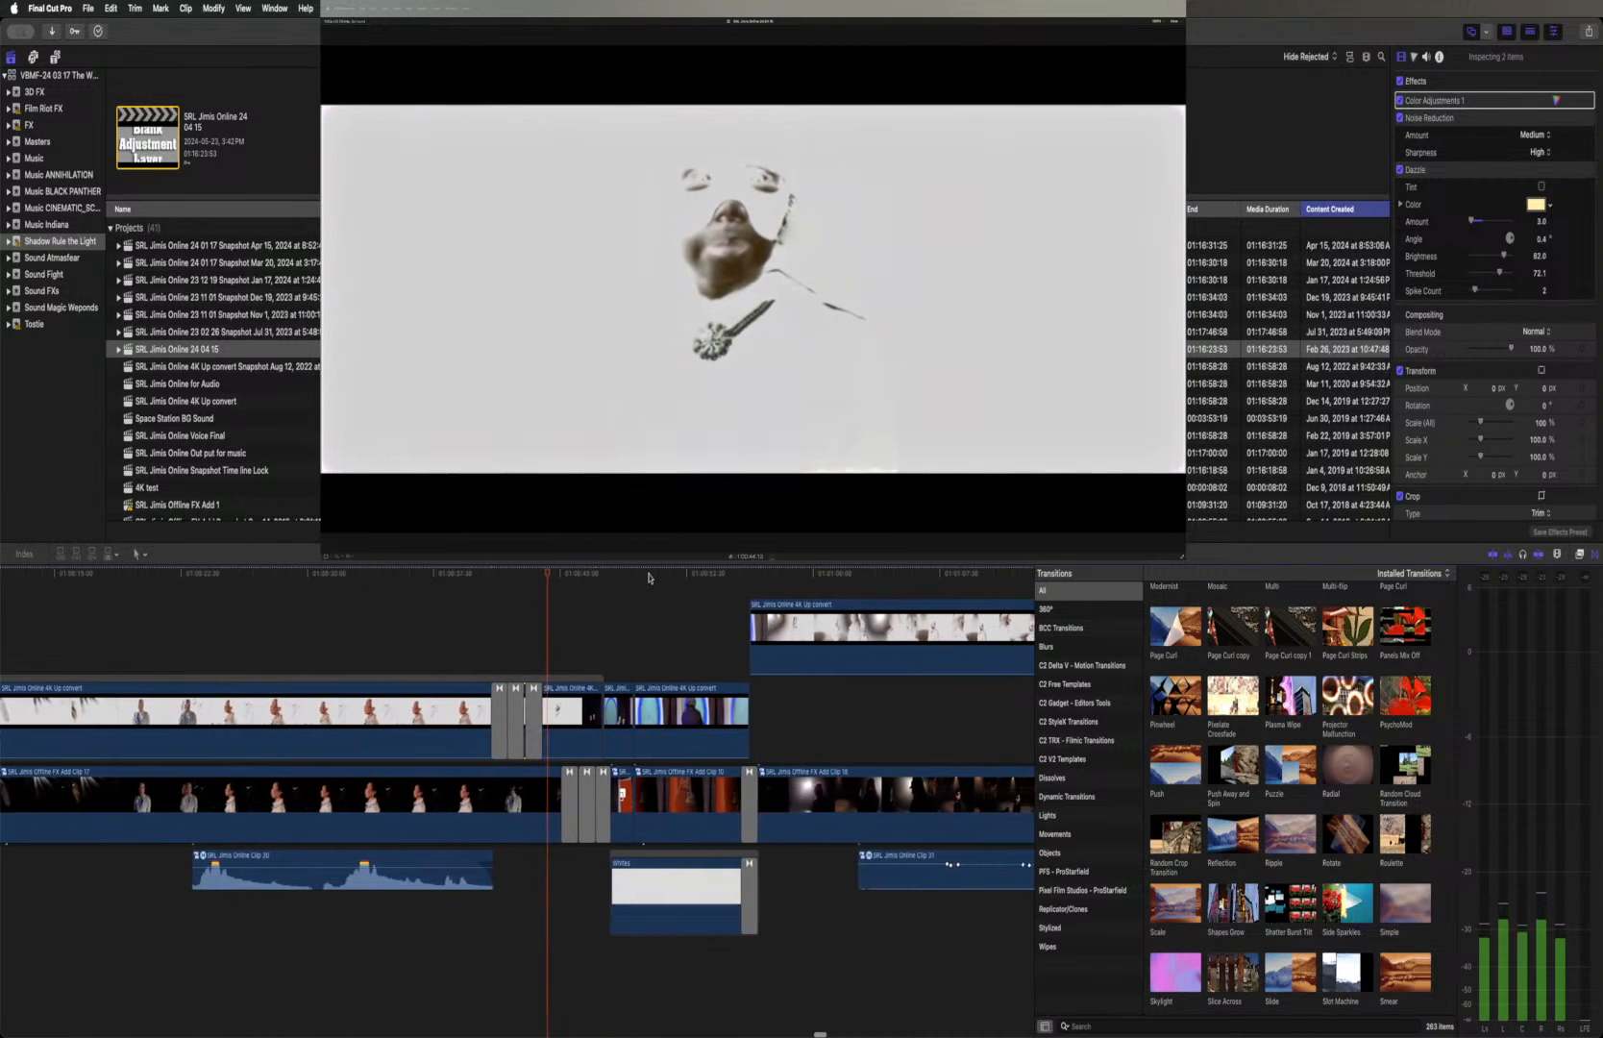
key(space)
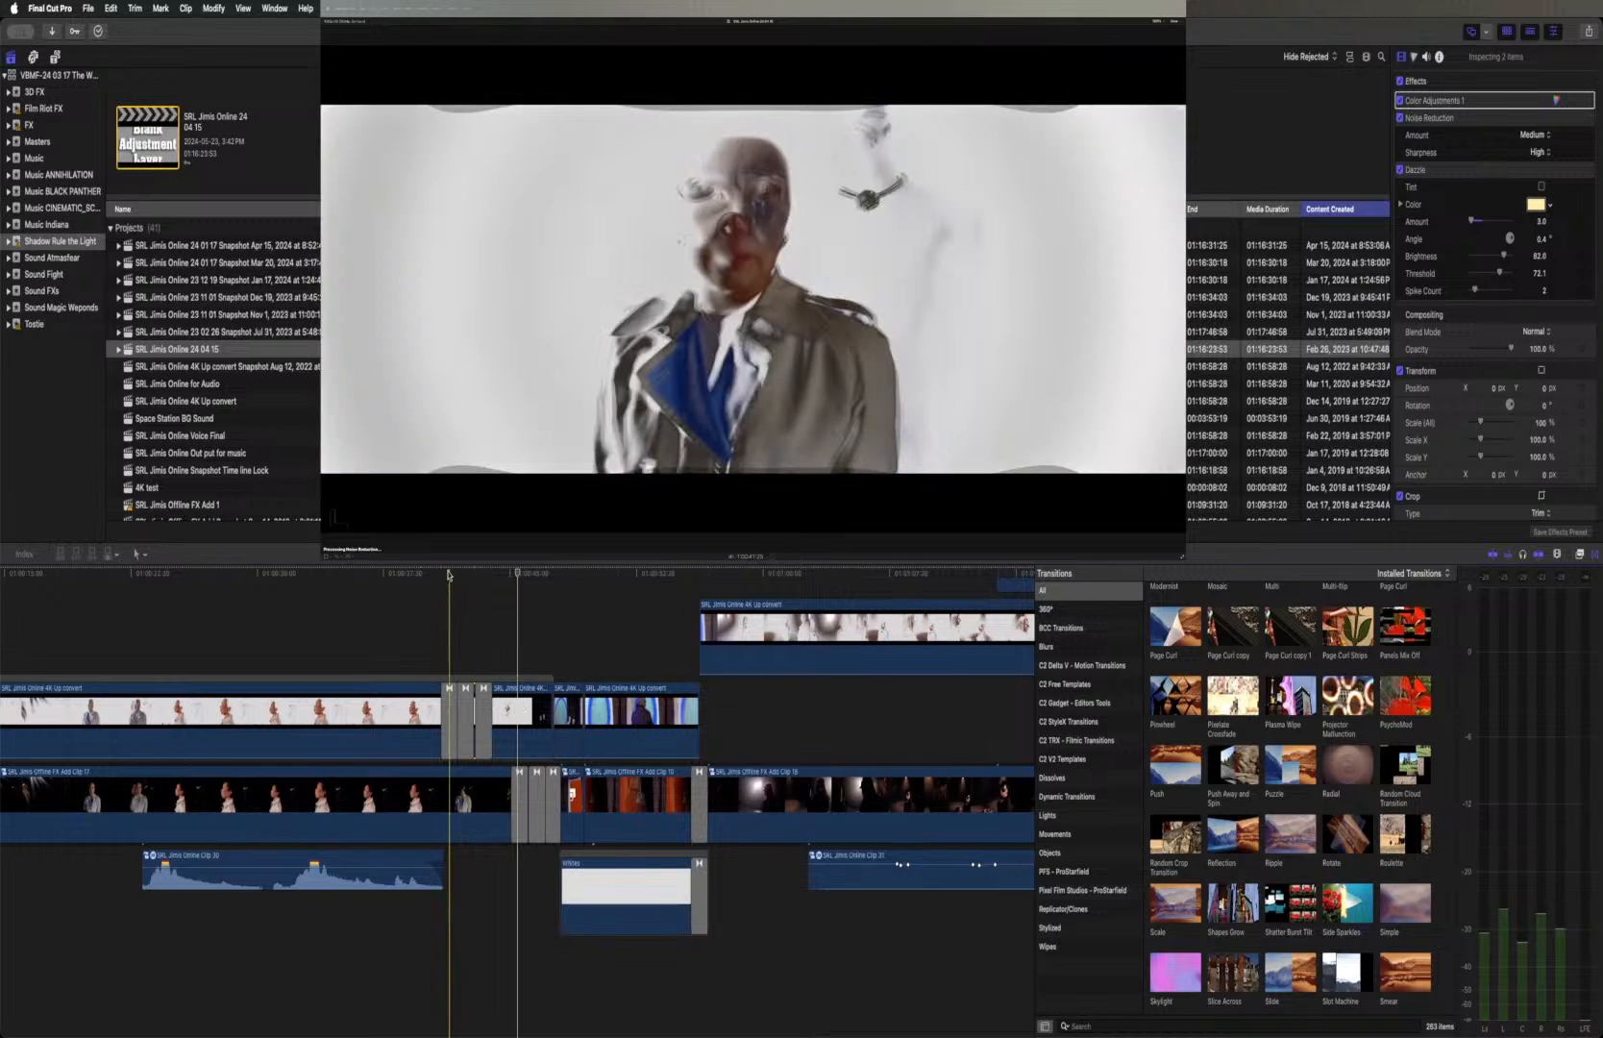
Set the first Ripple transition's Ripple to 0.1, lower its Amplitude to roughly half, and play it
click(450, 722)
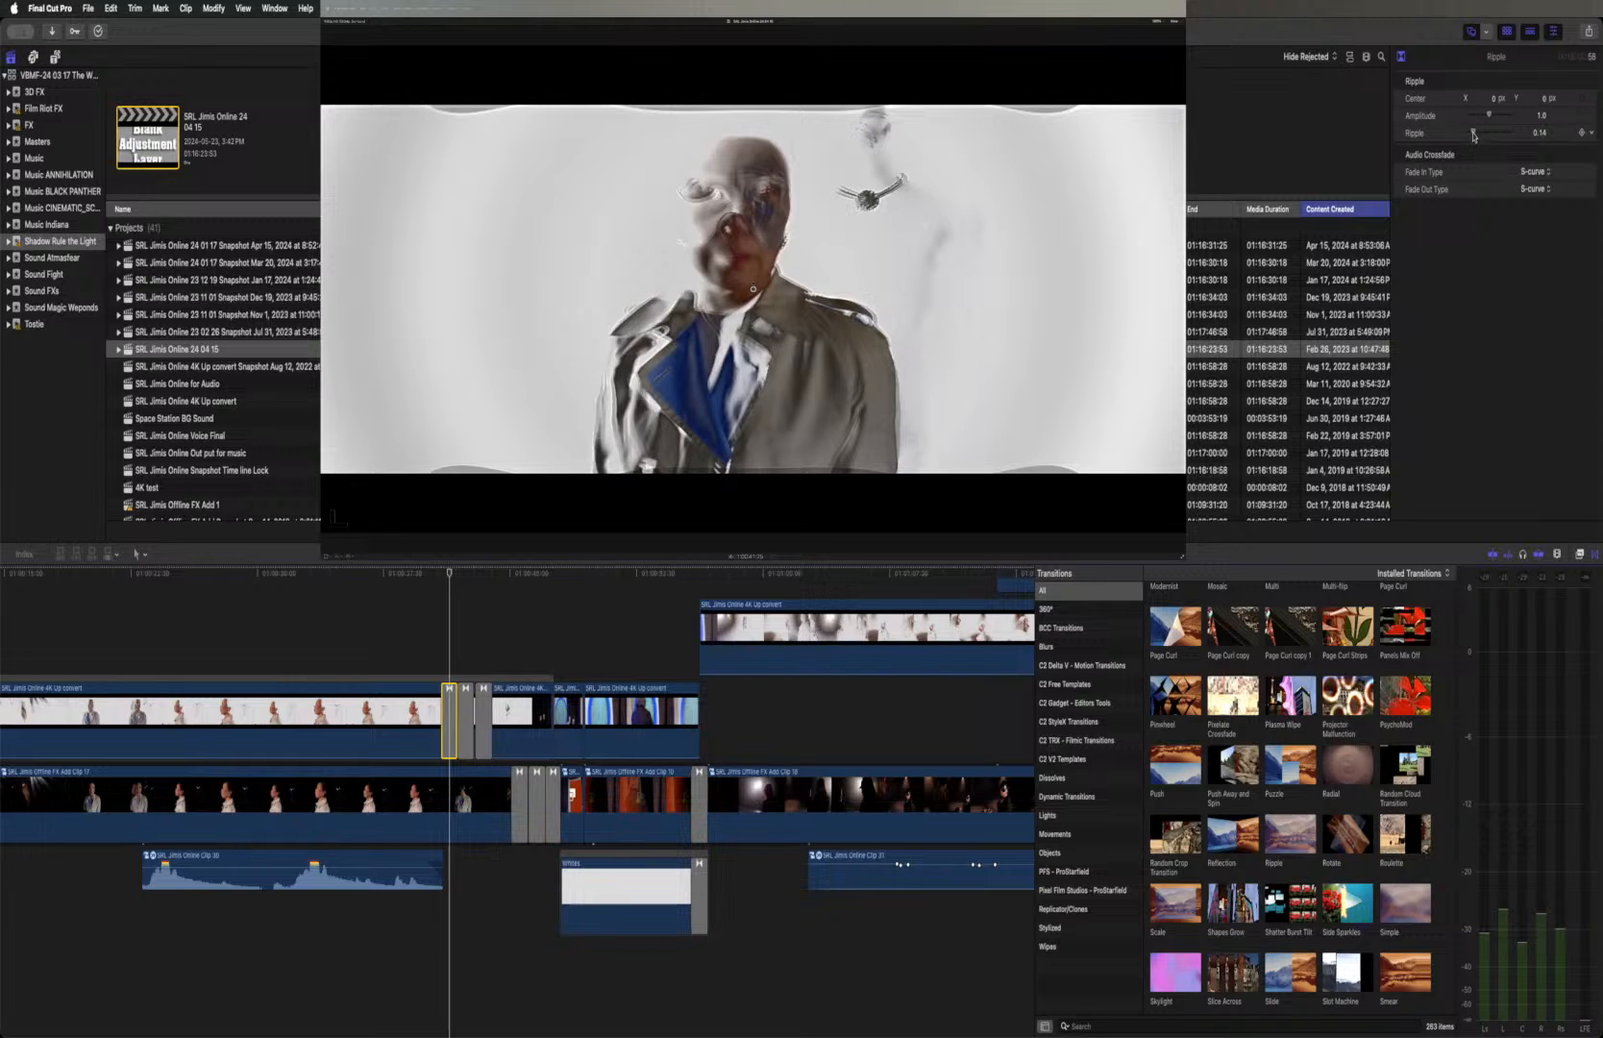
mouse_move(1474, 136)
mouse_down()
mouse_move(1460, 135)
mouse_move(1473, 136)
mouse_up()
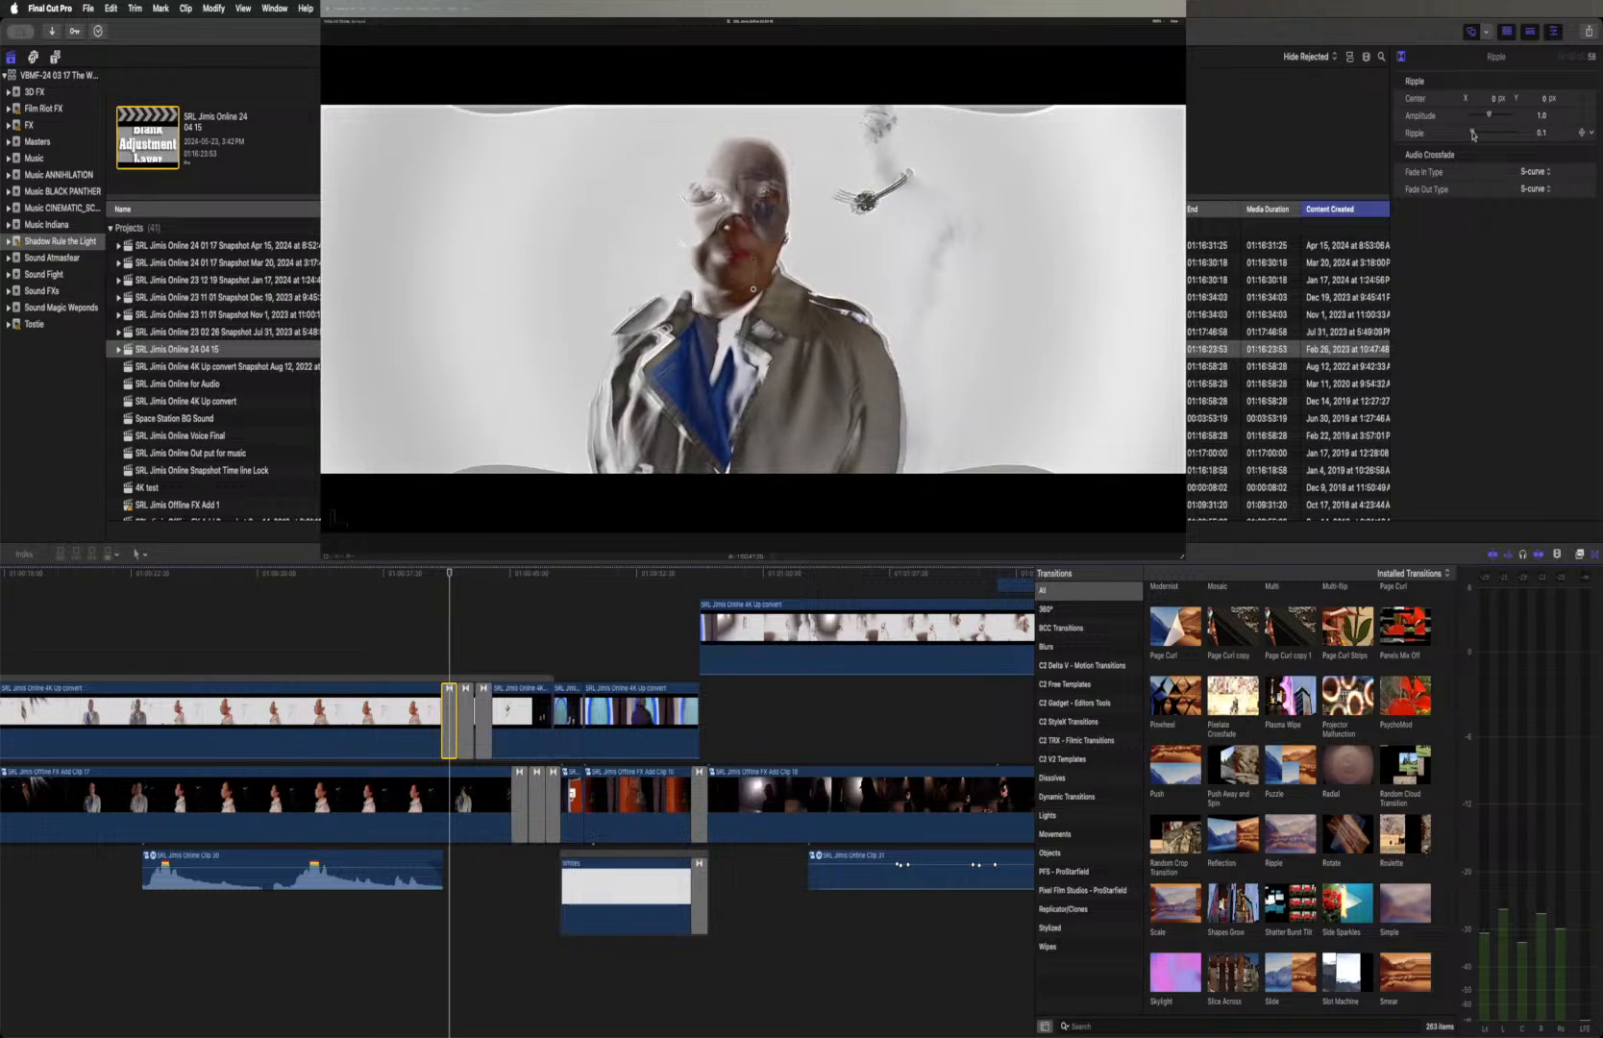
mouse_move(1489, 118)
mouse_down()
mouse_move(1510, 114)
mouse_move(1479, 116)
mouse_up()
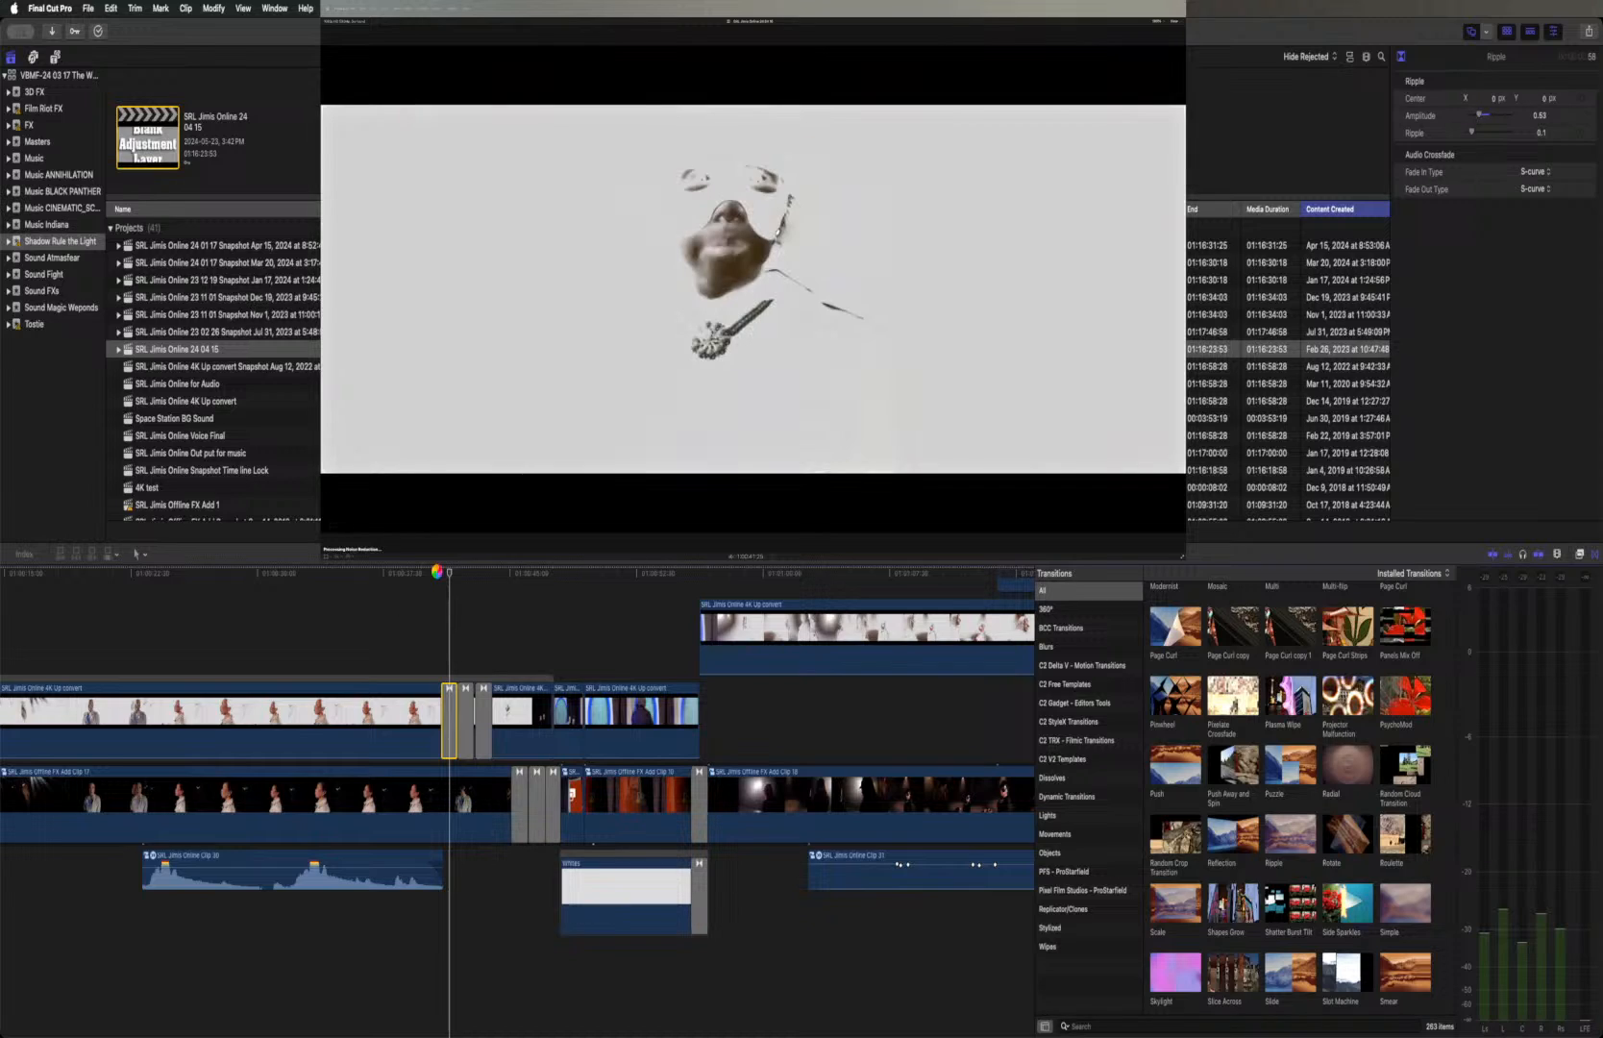
click(440, 574)
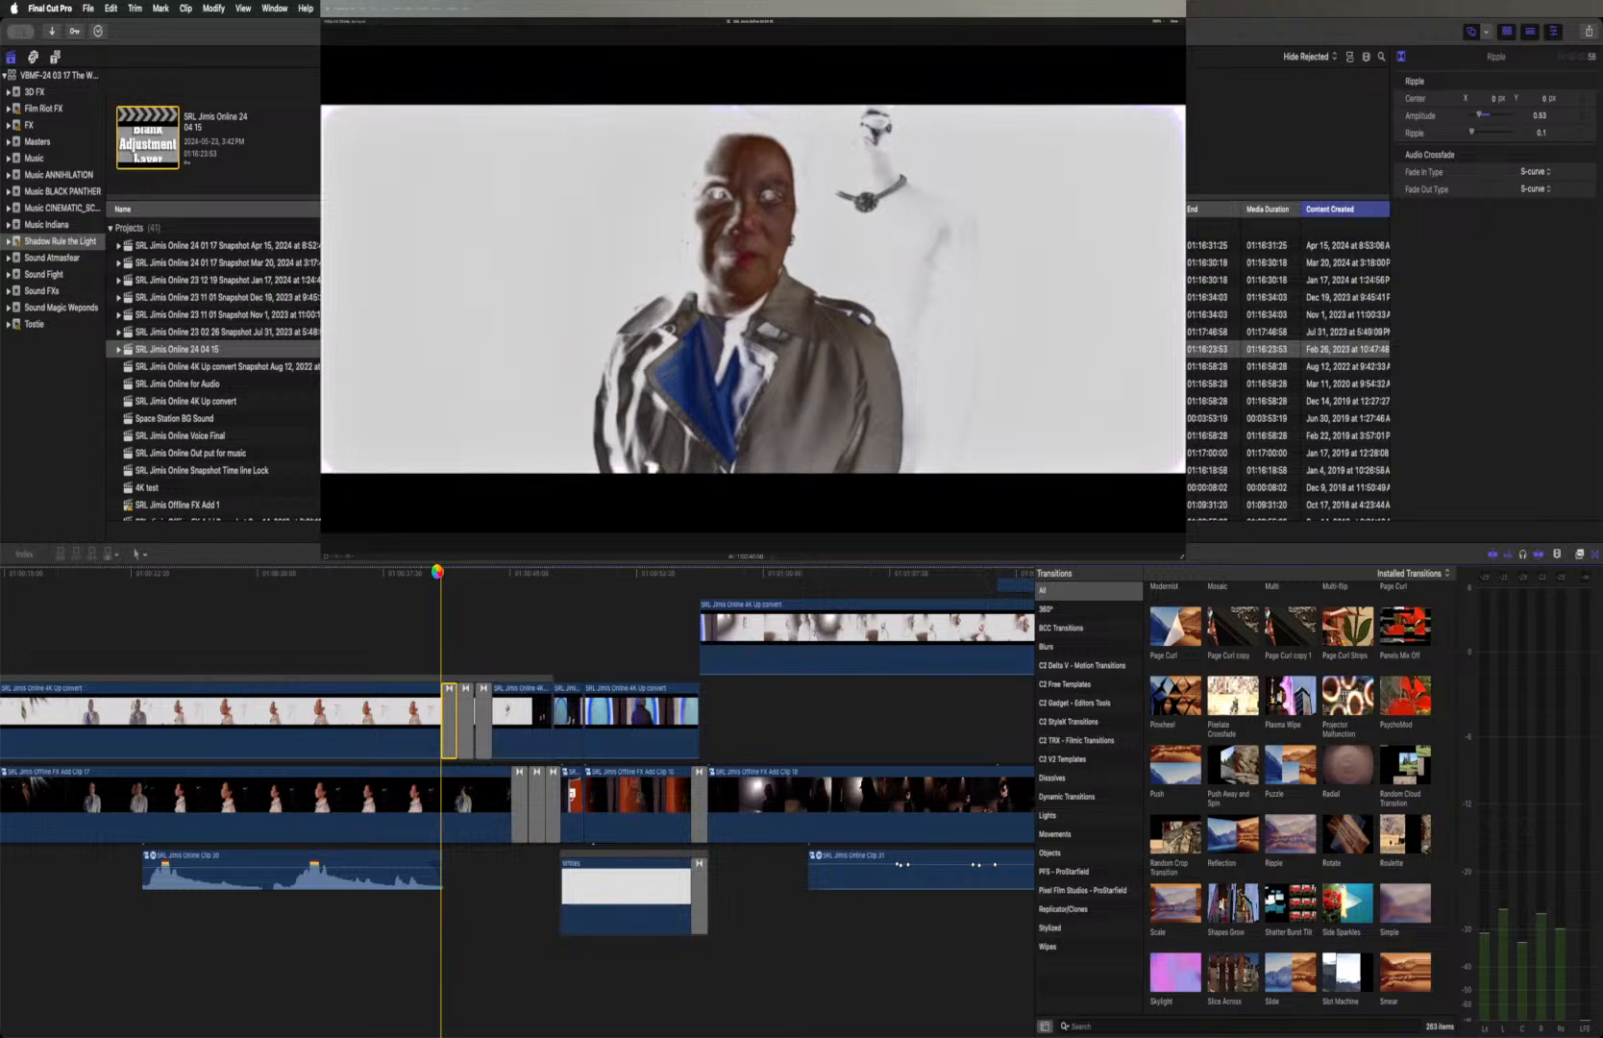
key(space)
key(space)
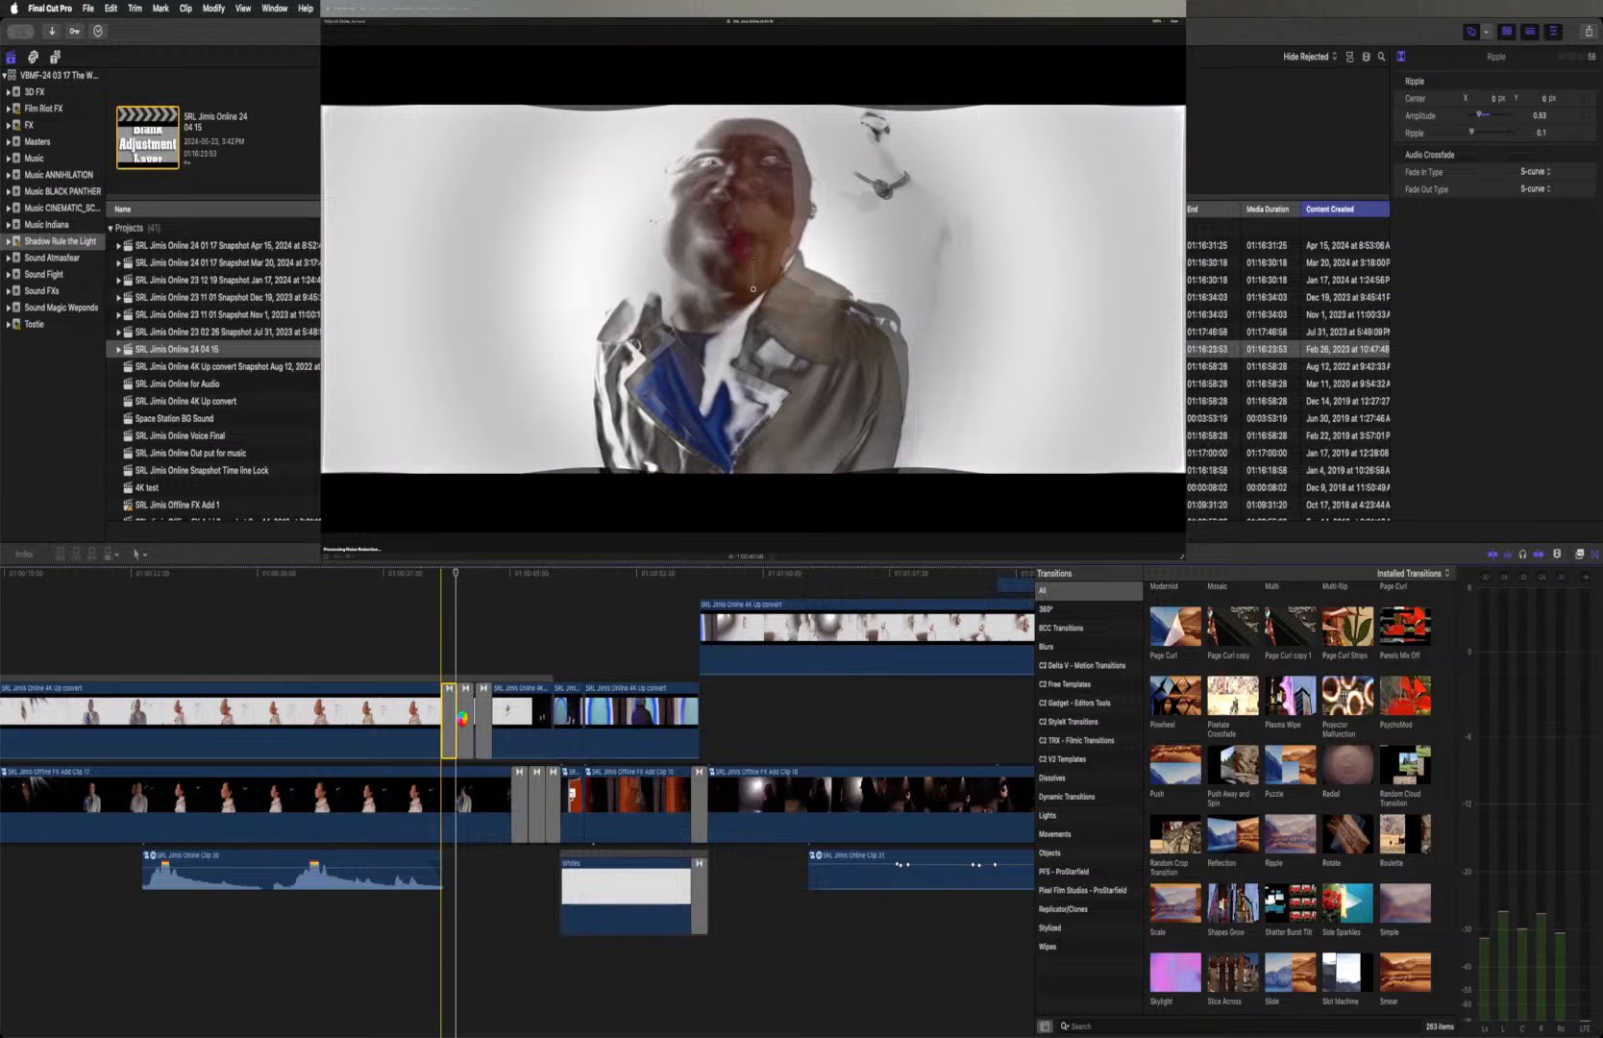
Replace the unadjusted second and third Ripple transitions by deleting them and copying the adjusted first one onto the second cut
click(464, 722)
key(Delete)
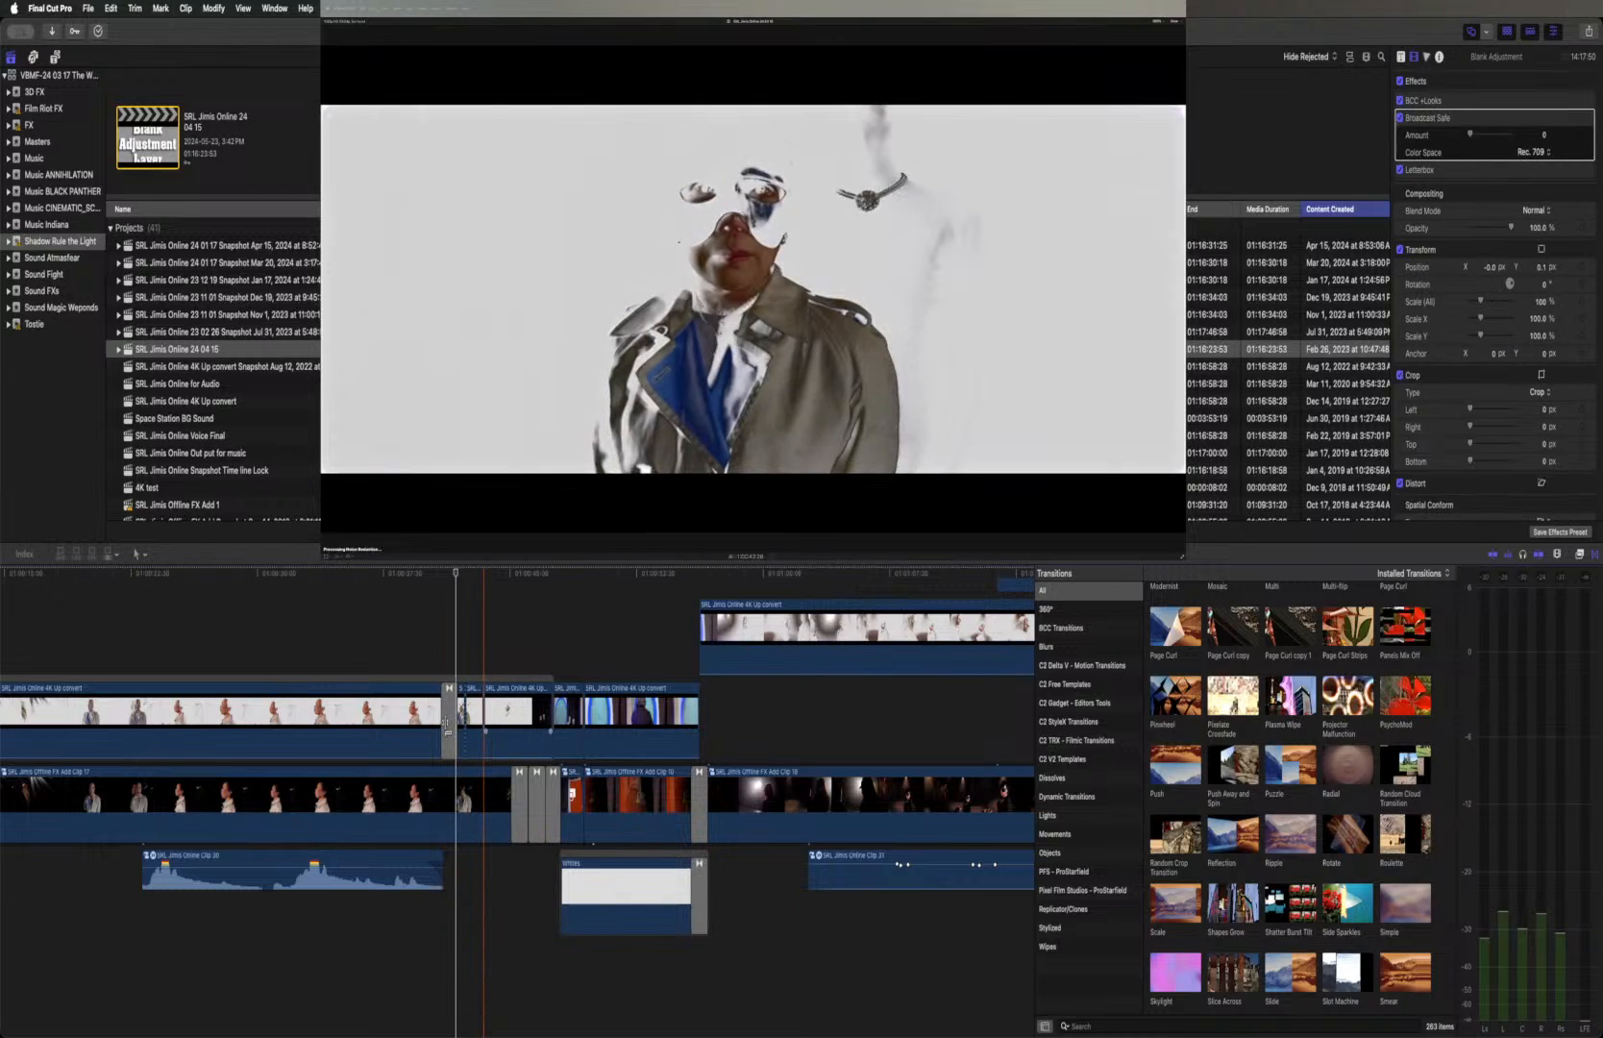
click(448, 723)
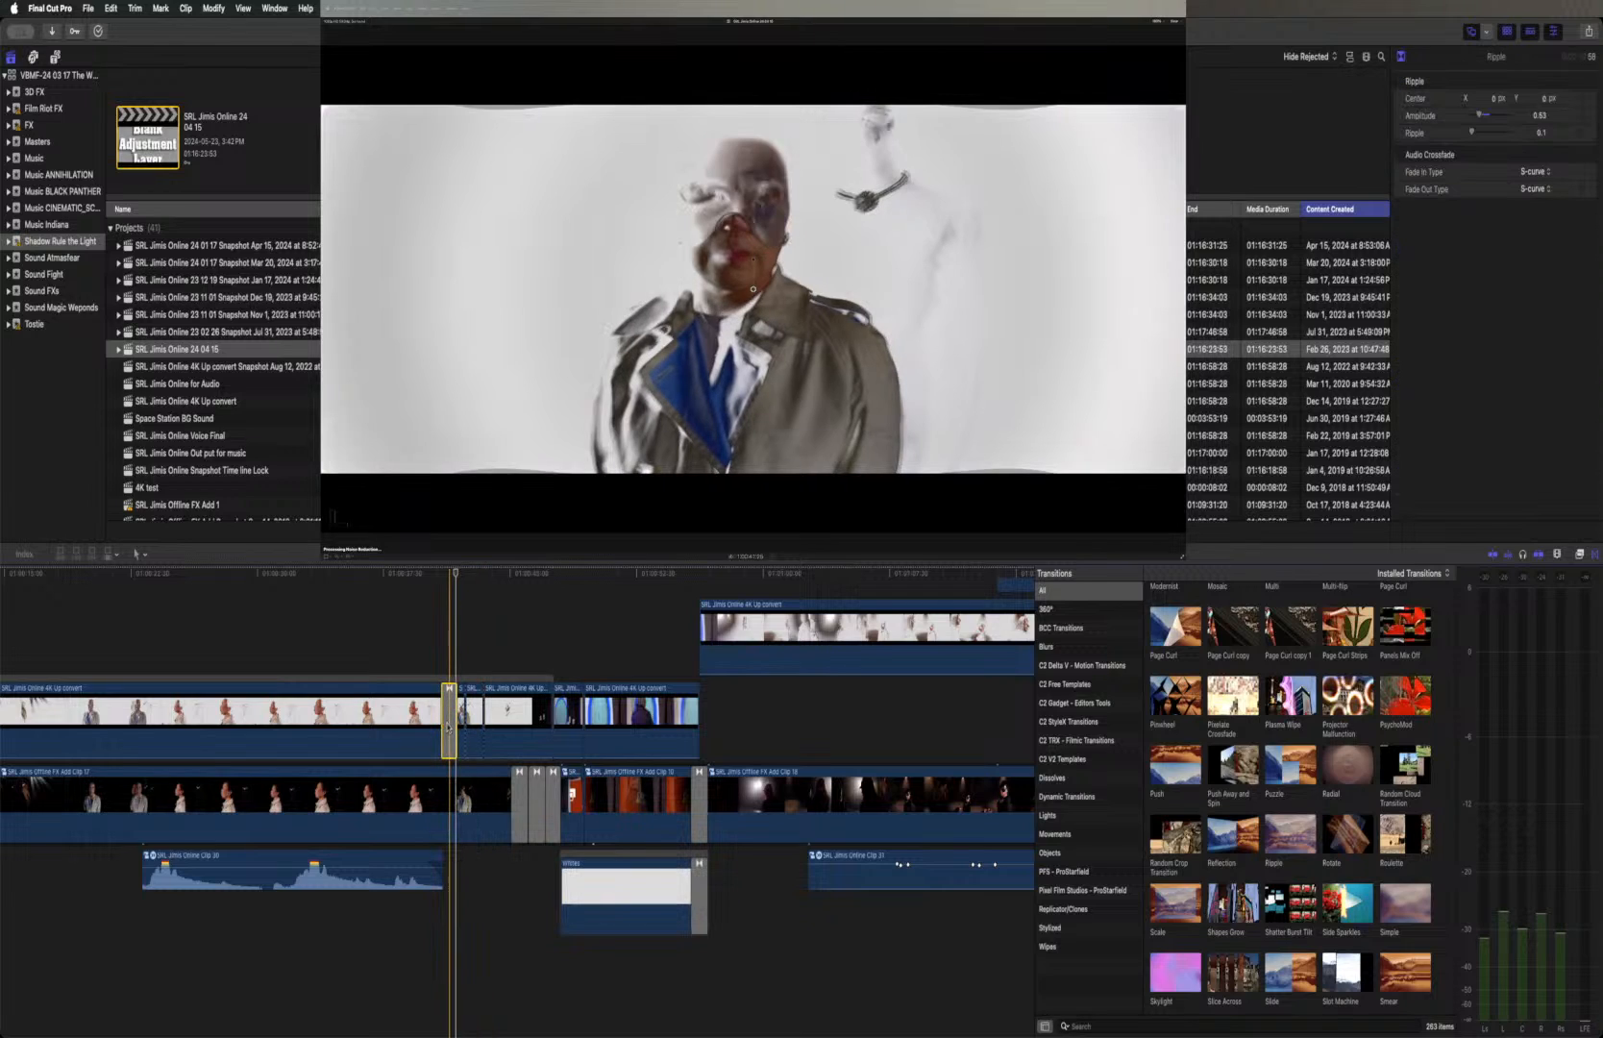
drag(449, 723, 466, 730)
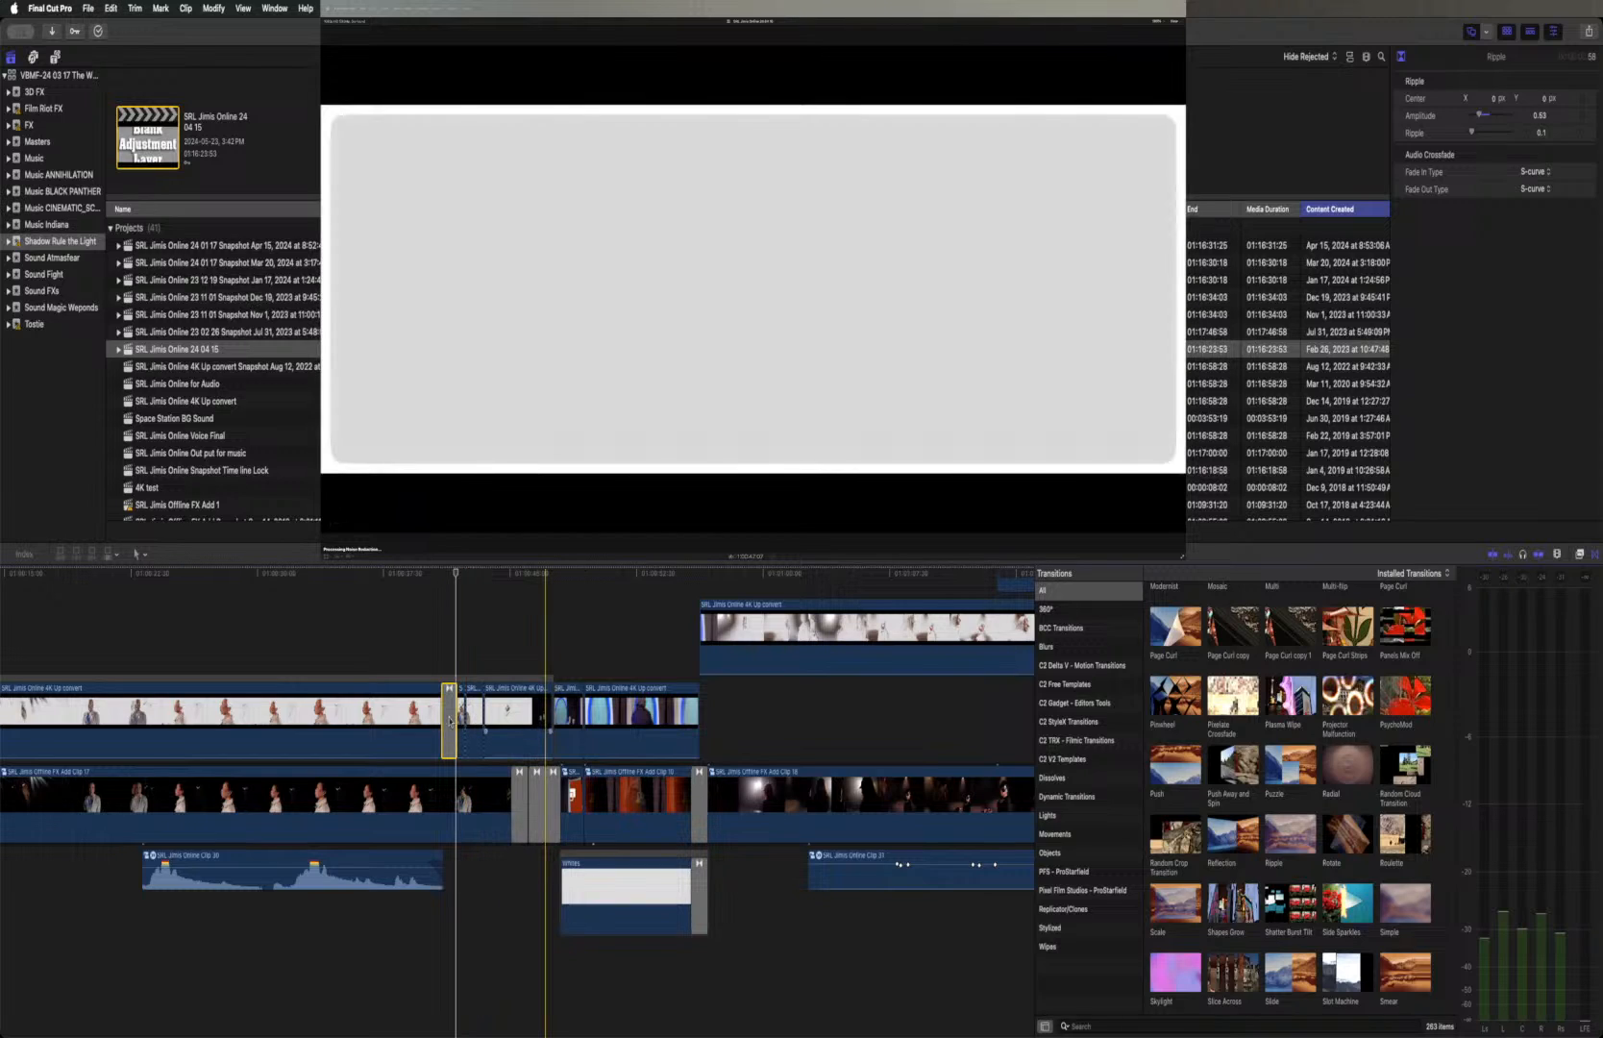
drag(449, 716, 464, 719)
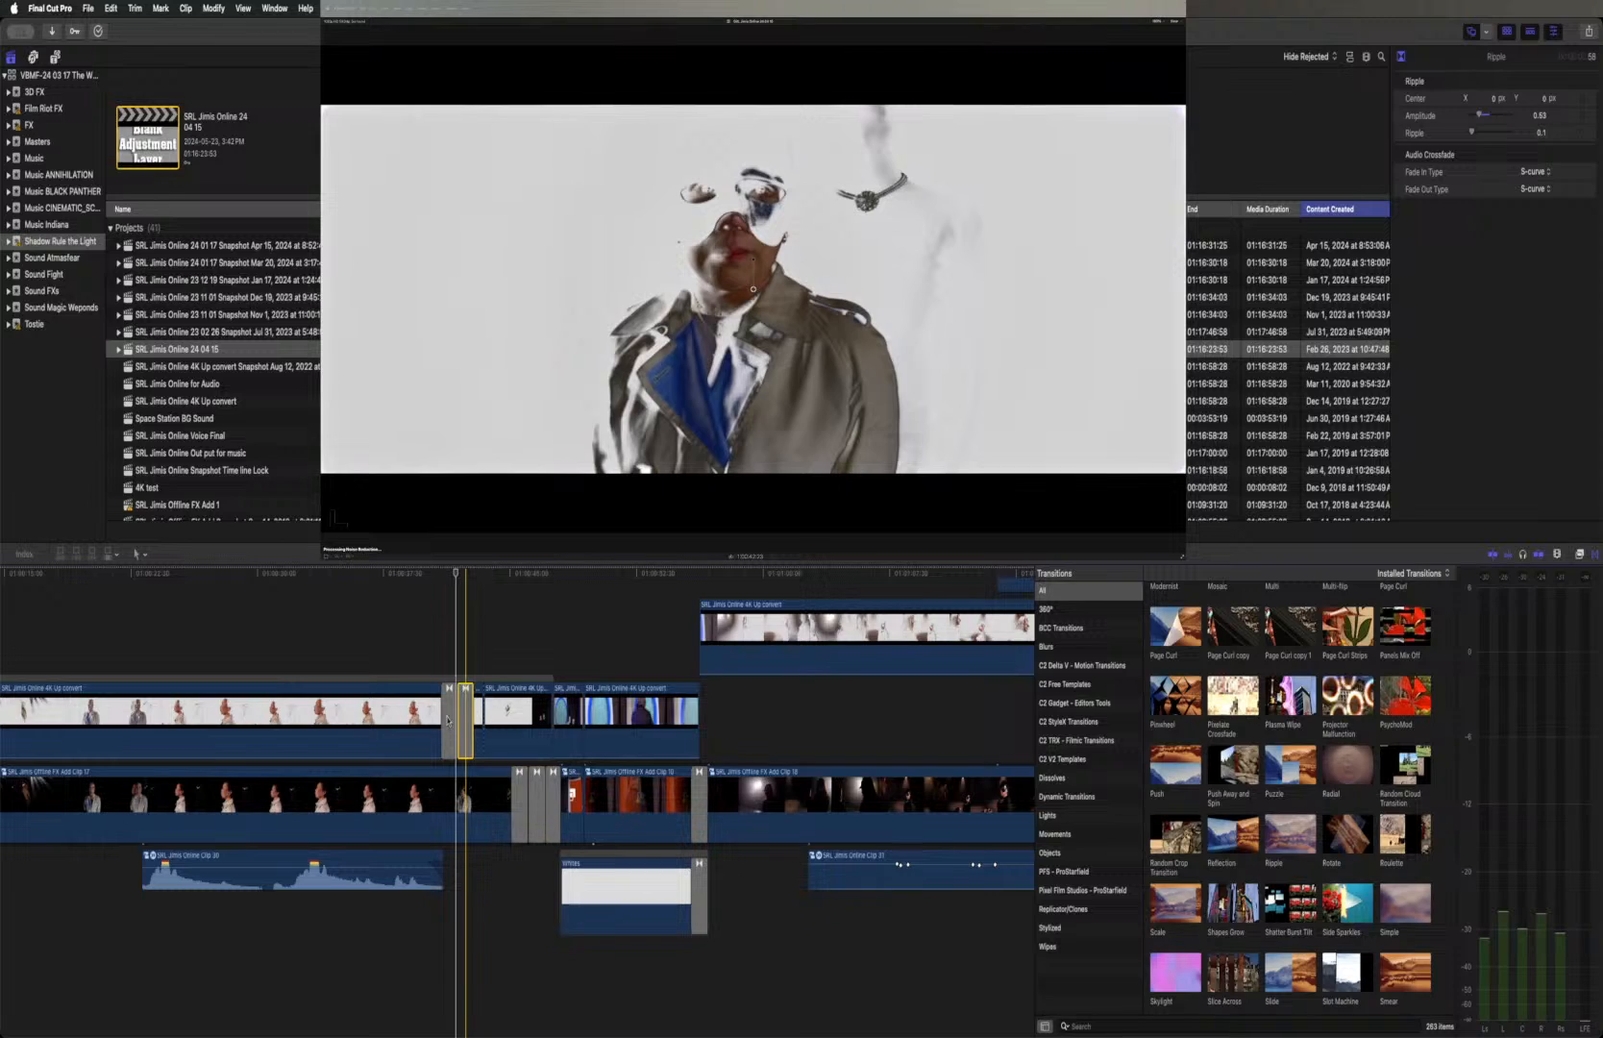
click(438, 576)
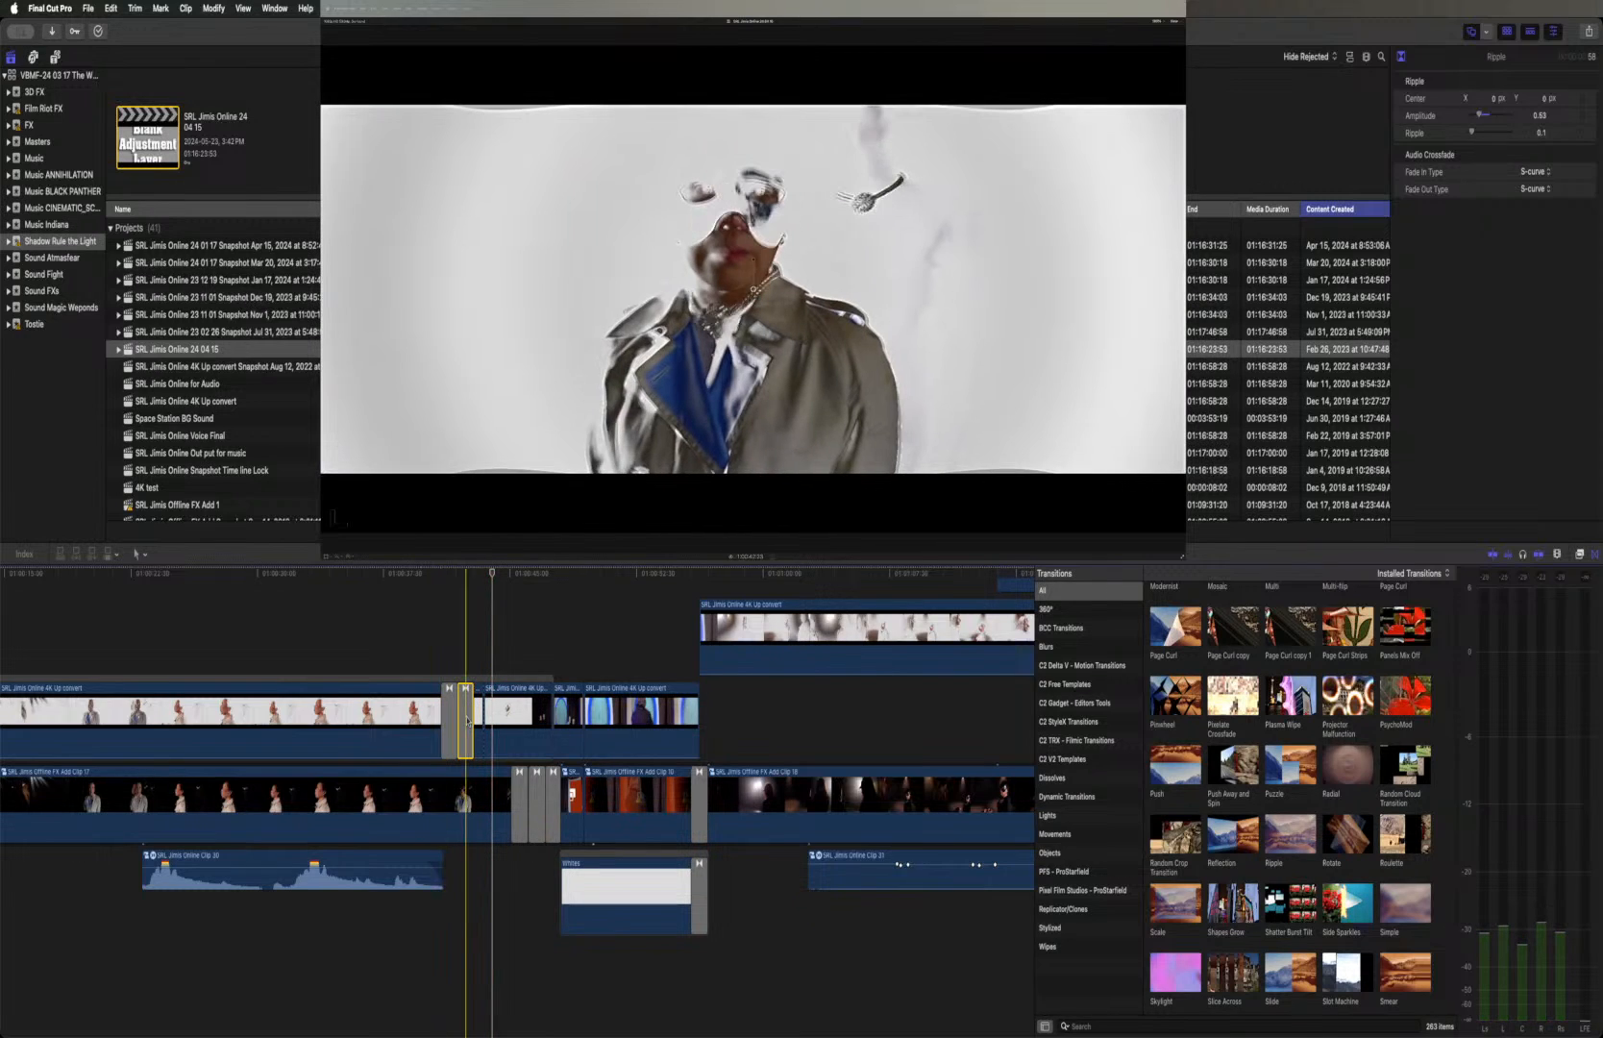
Copy the adjusted Ripple onto the third cut, lengthen that copy to 1:05, and play all three transitions
drag(467, 721, 480, 721)
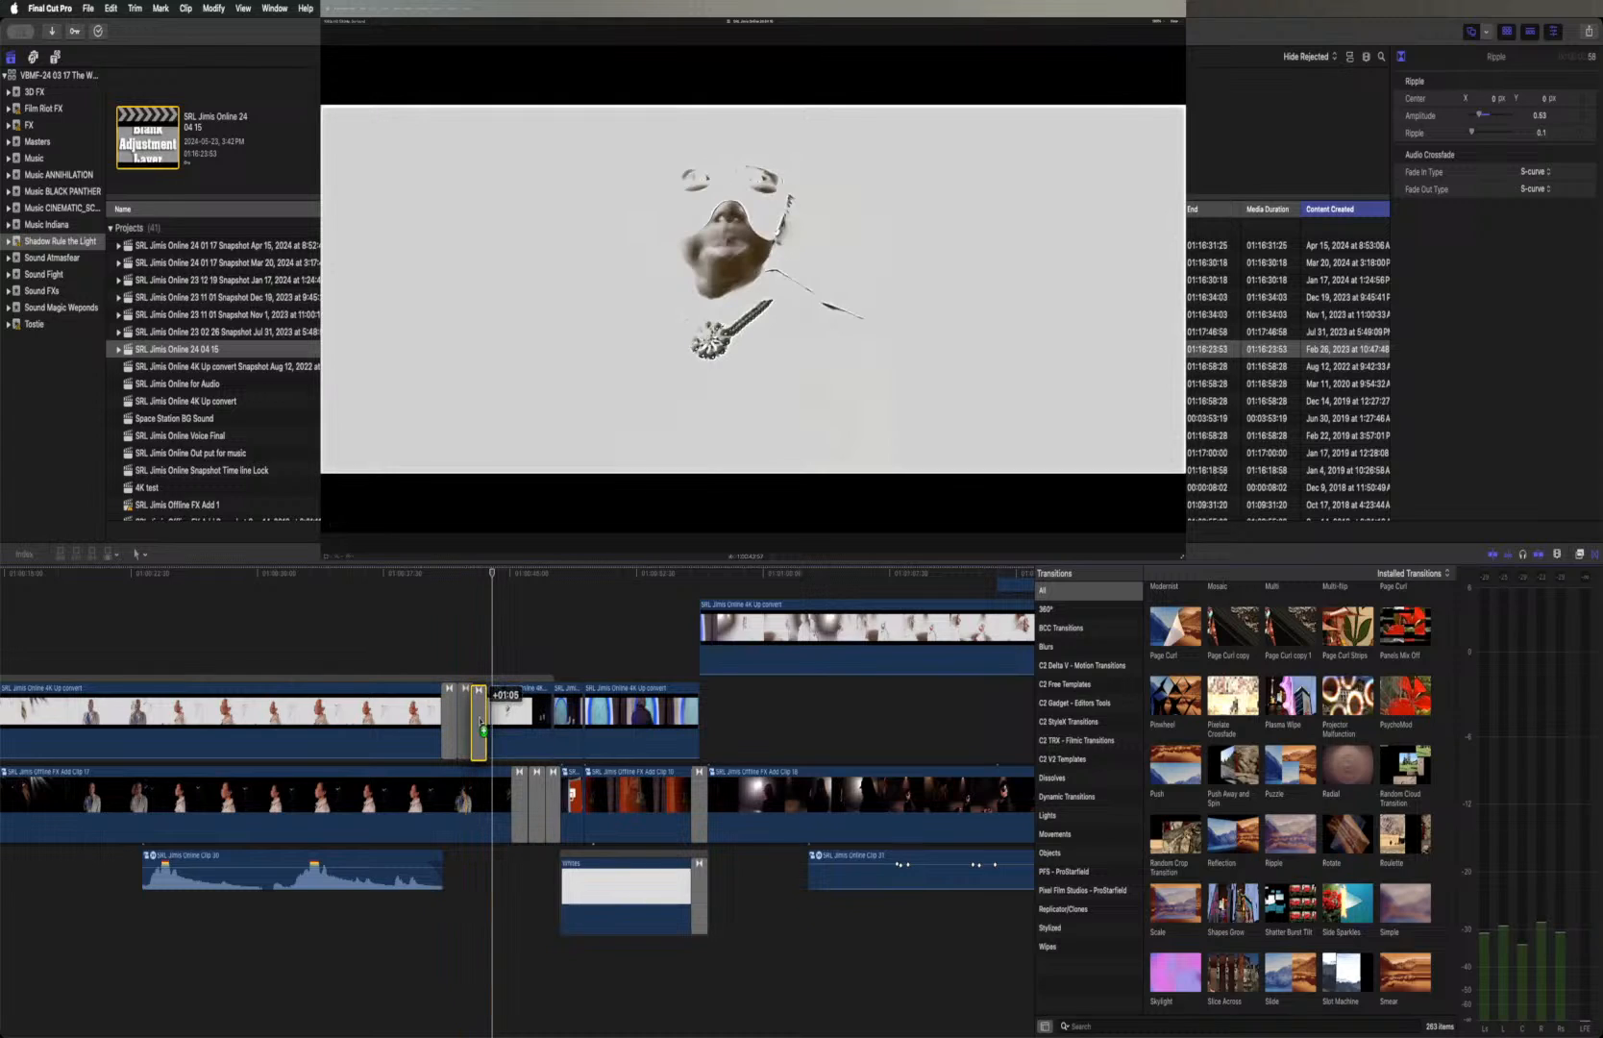
drag(475, 717, 470, 717)
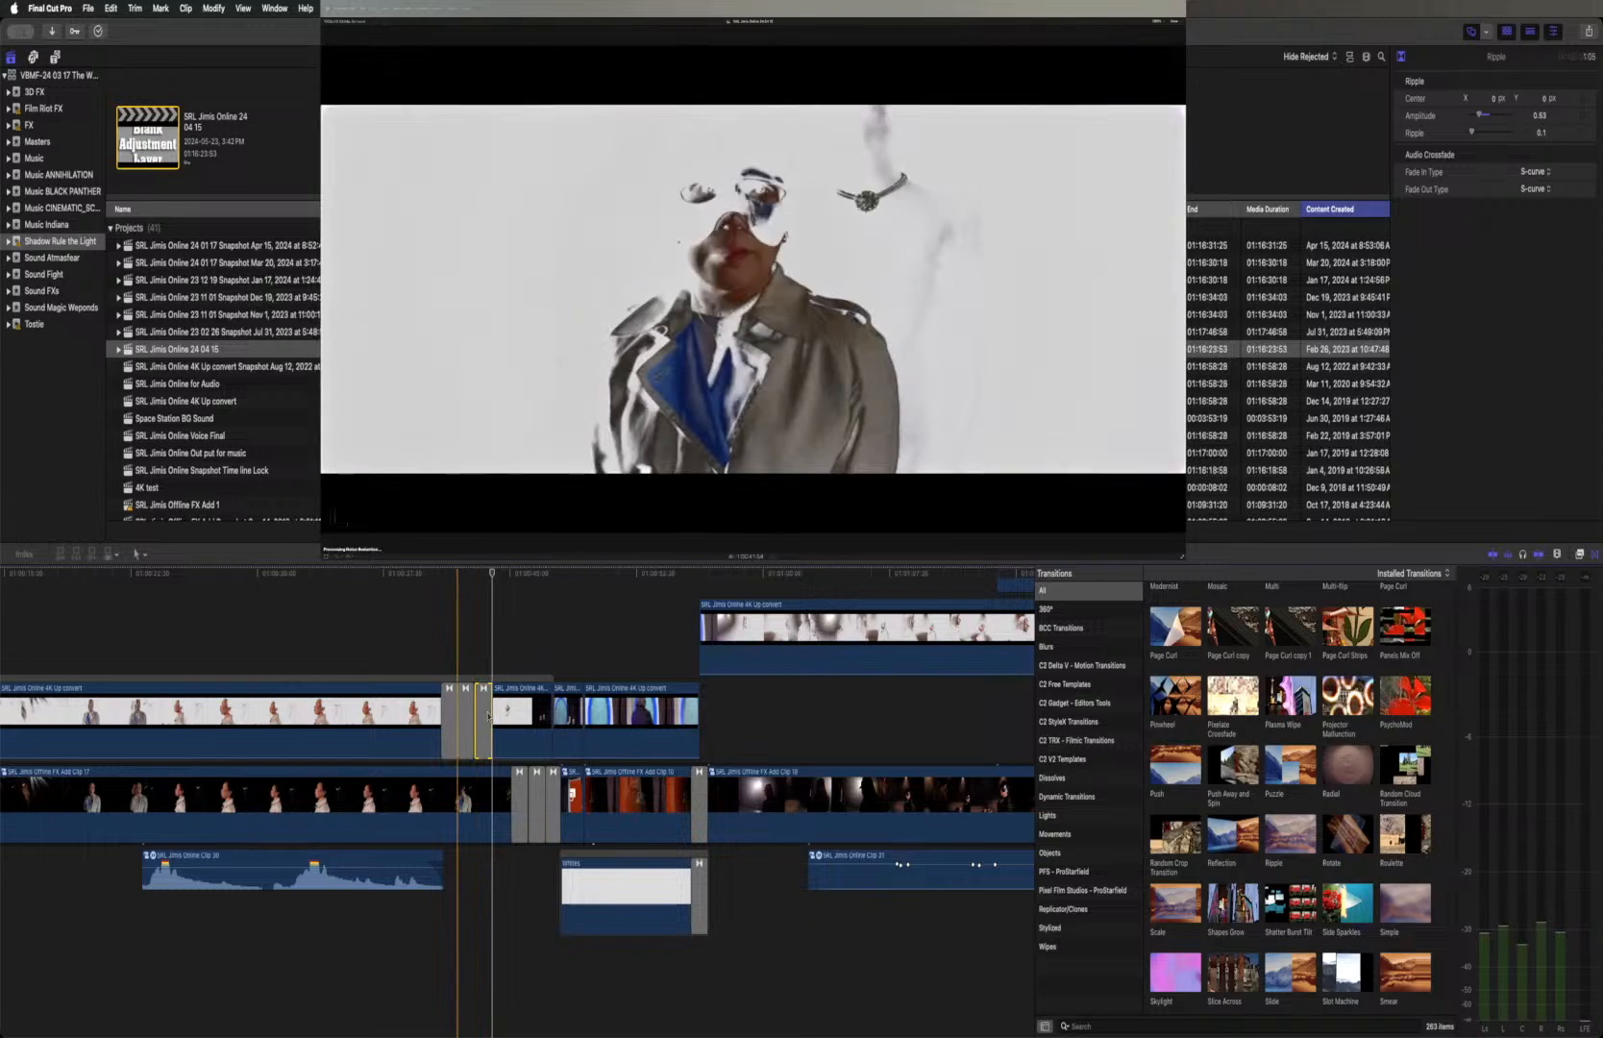
click(439, 574)
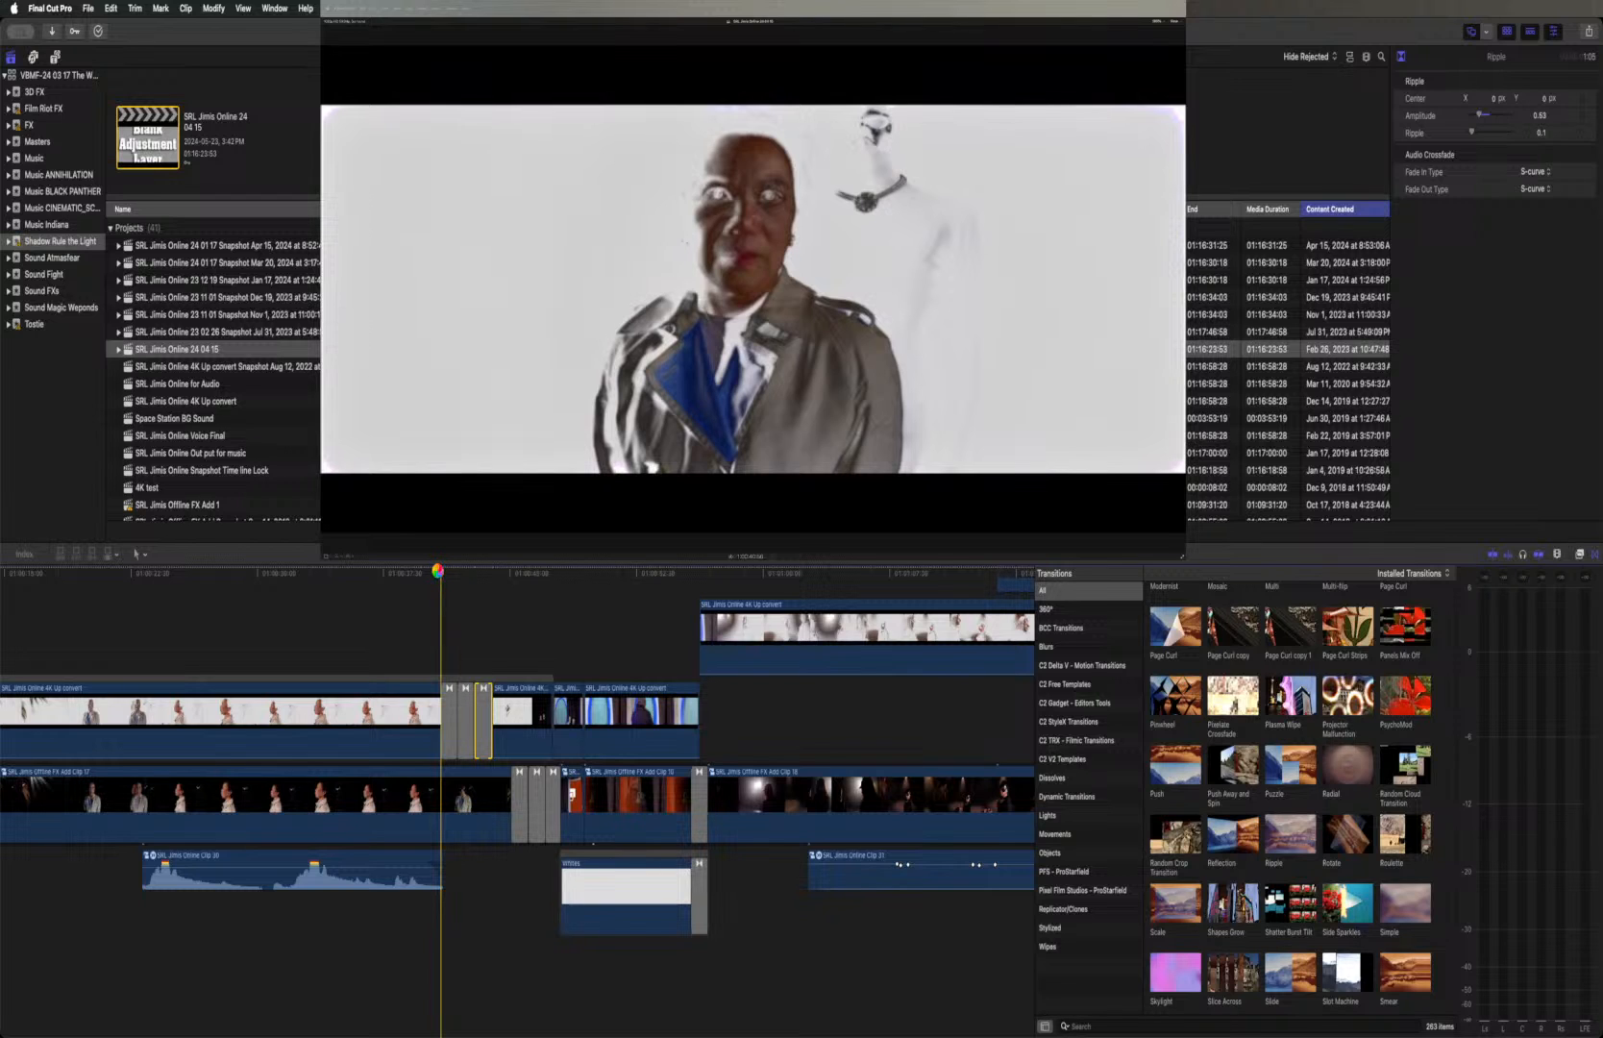
key(space)
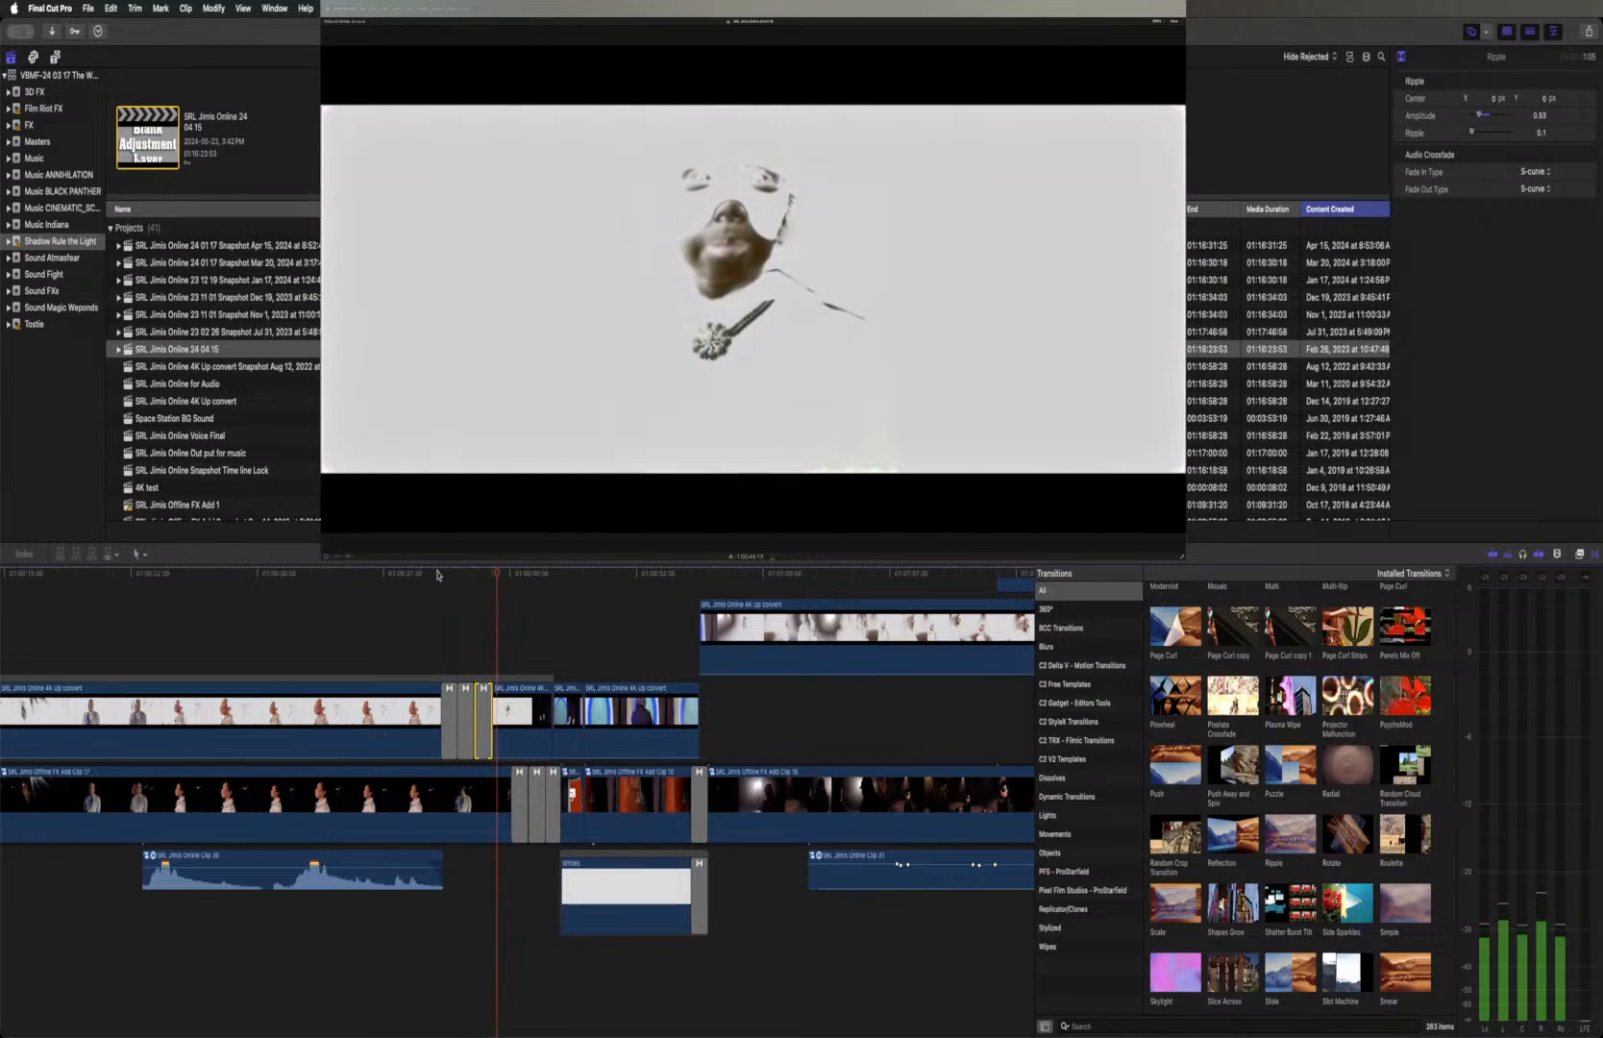
key(space)
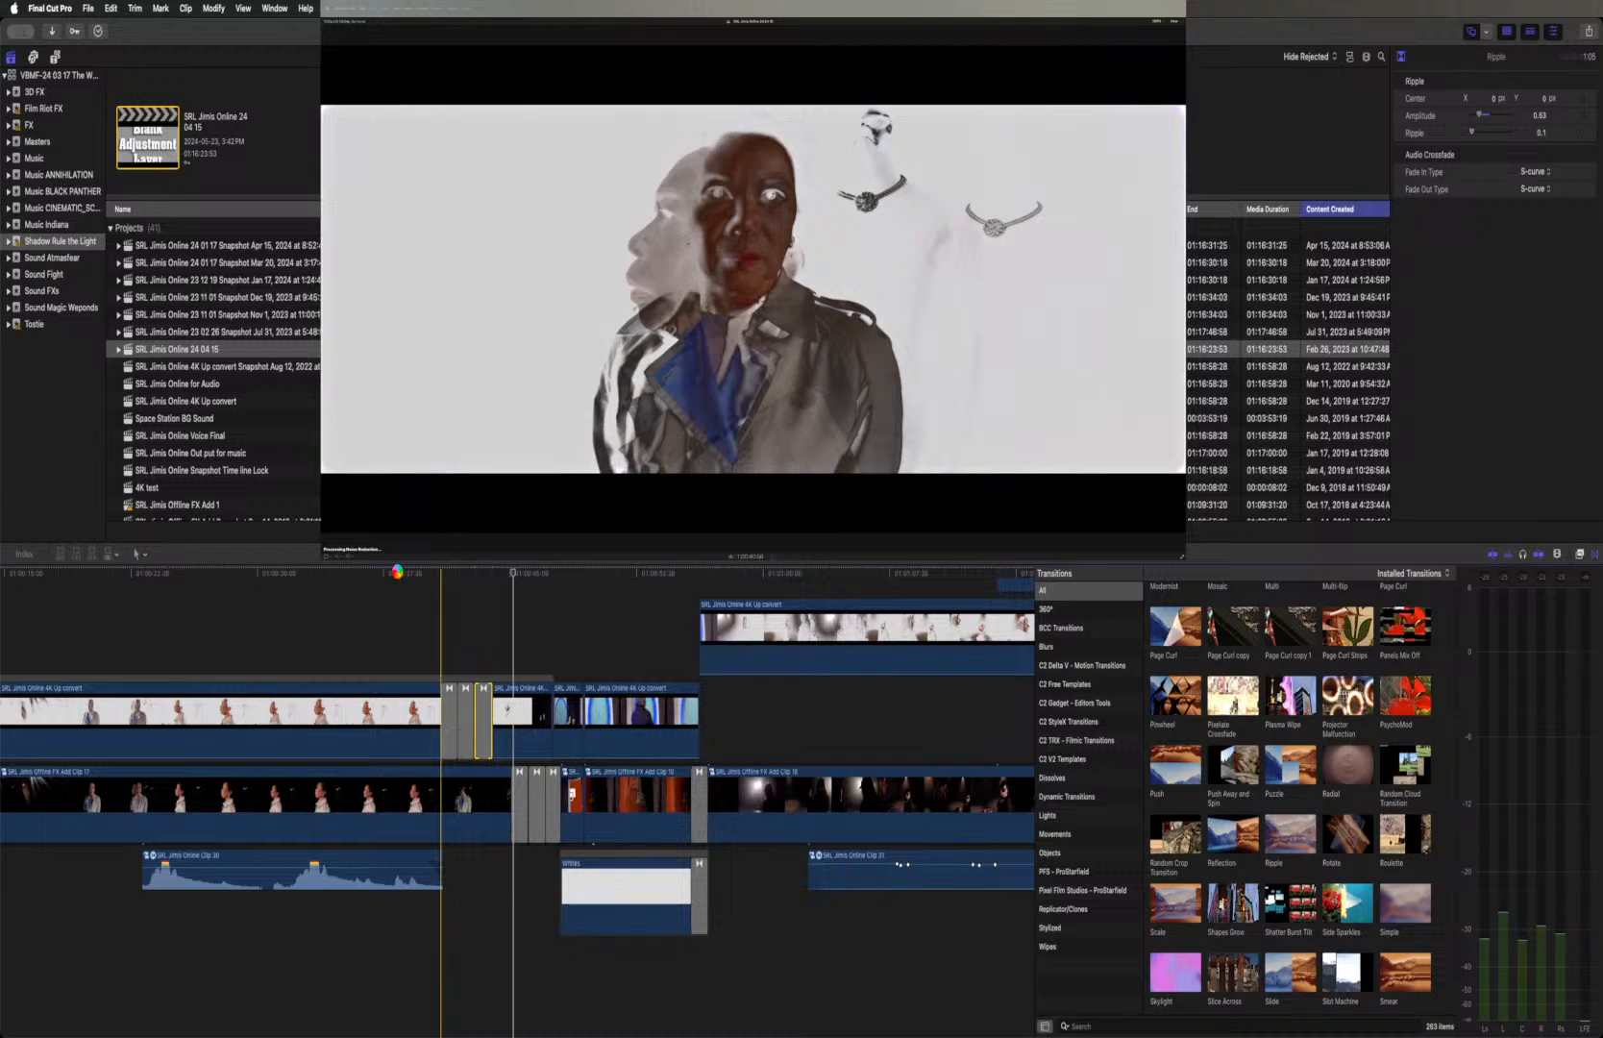
Play the sequence from the necklace profile through the Ripple transitions and check the following blue portal shot with candles
click(398, 573)
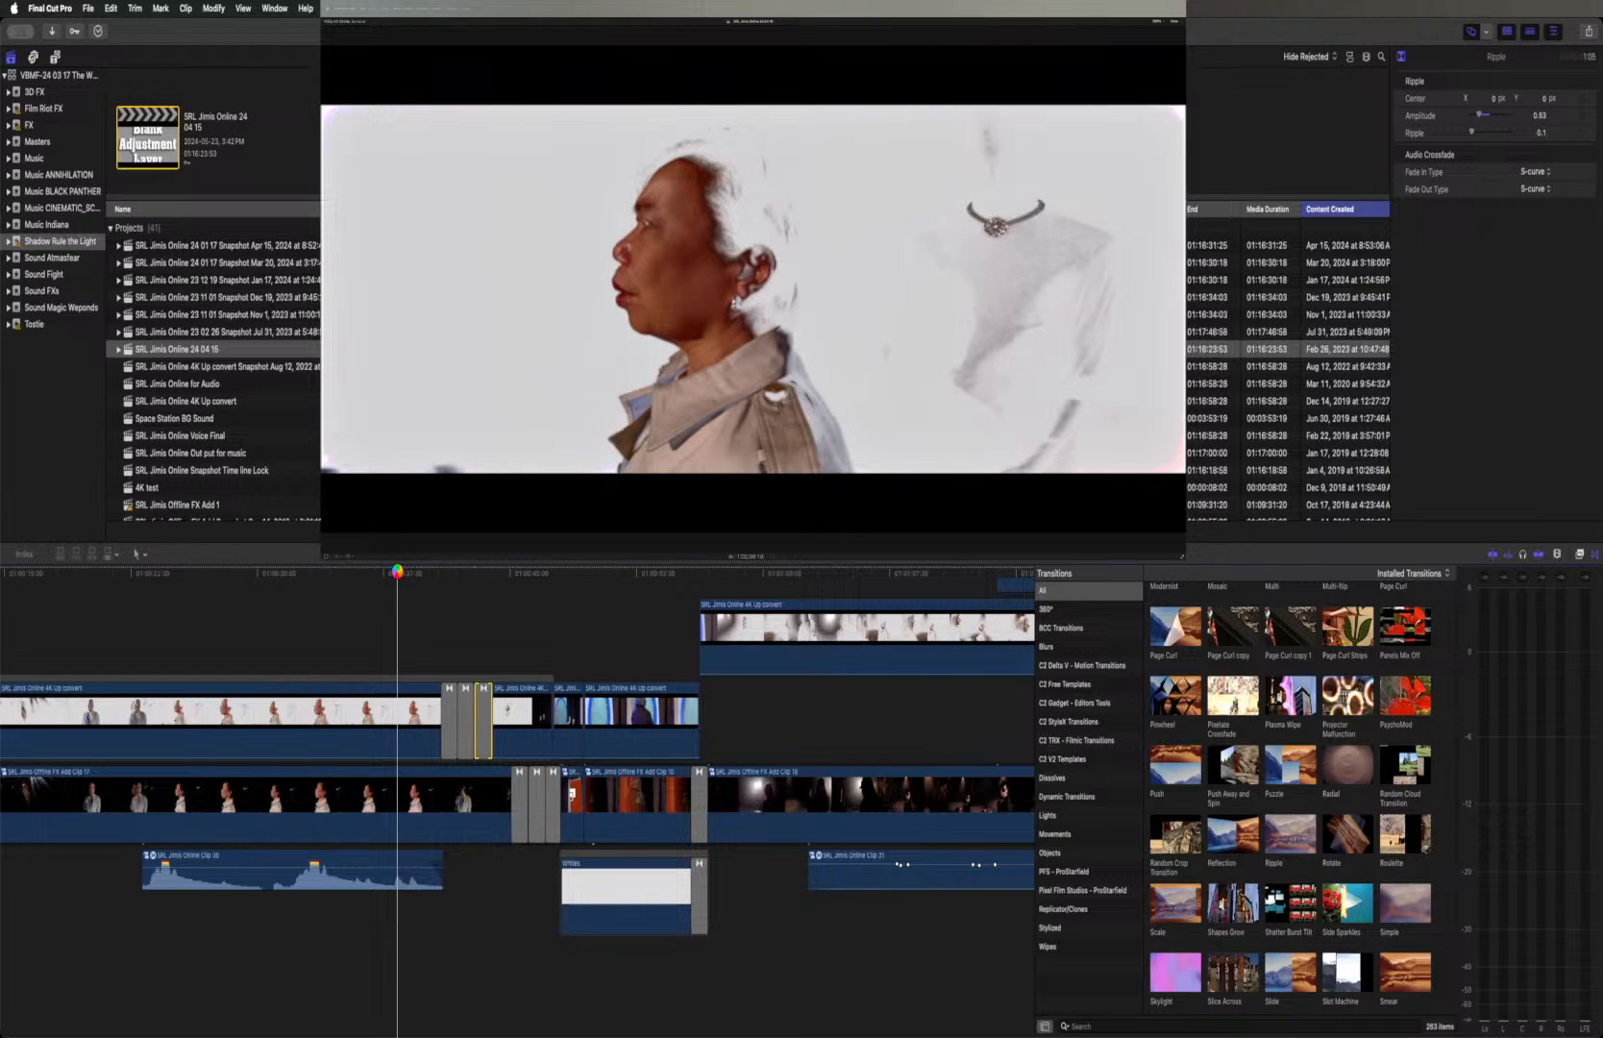
key(space)
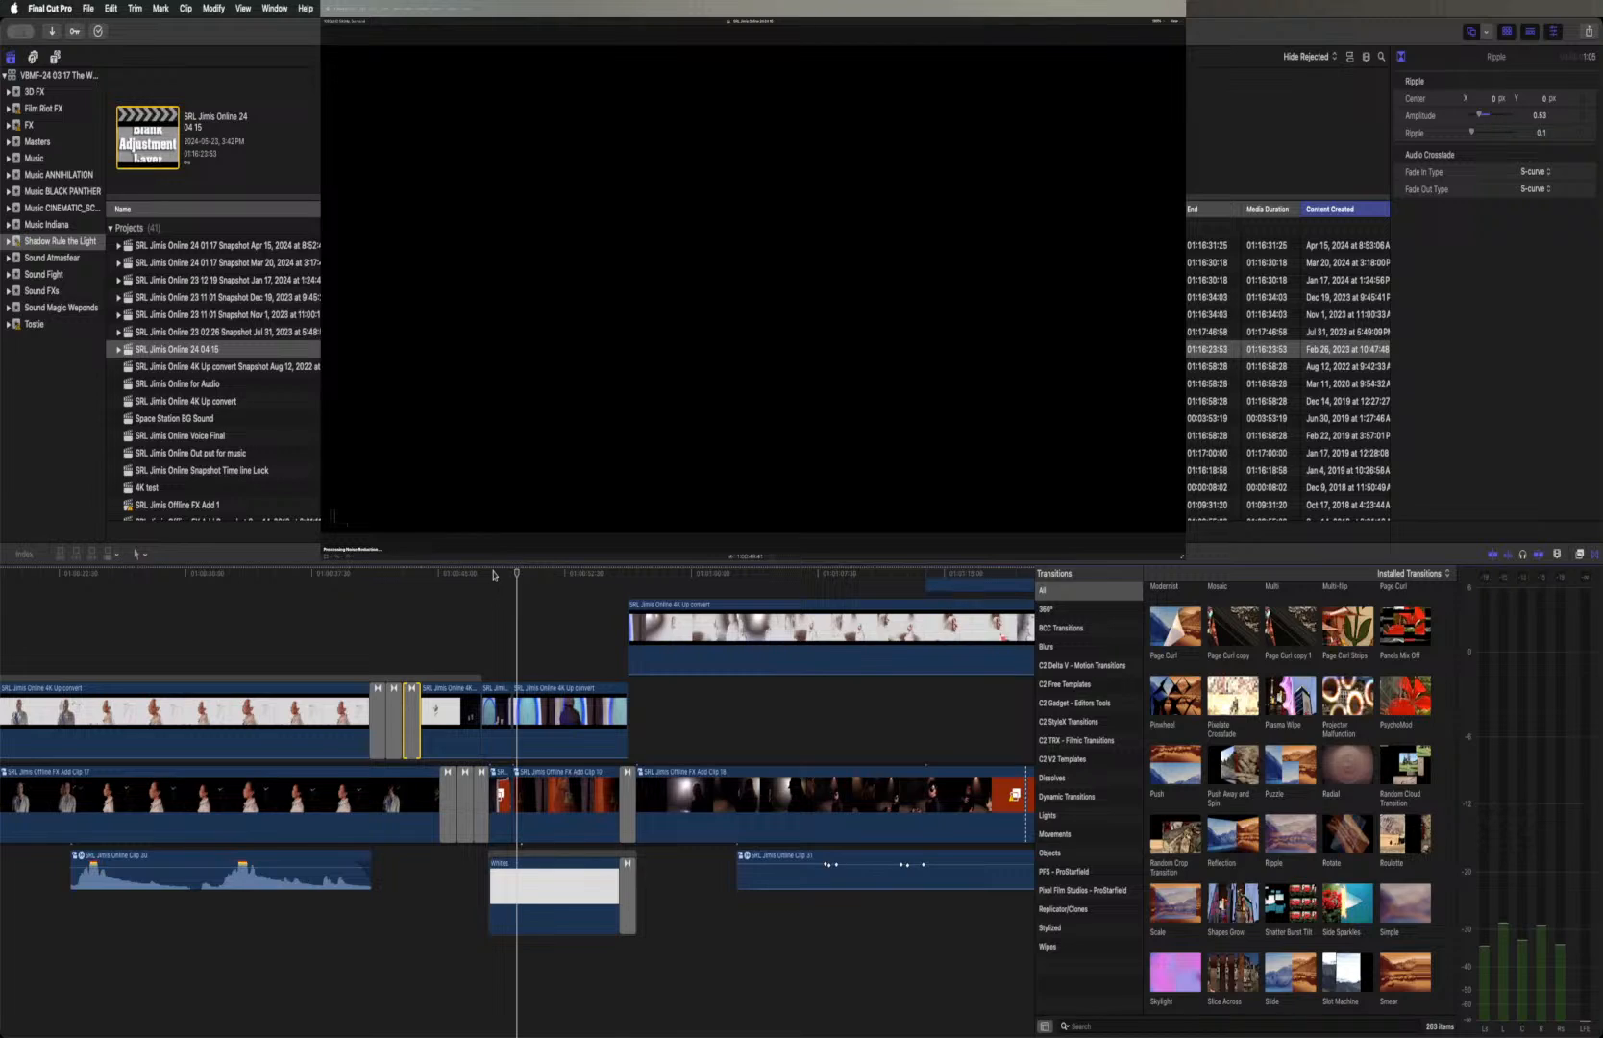
click(493, 574)
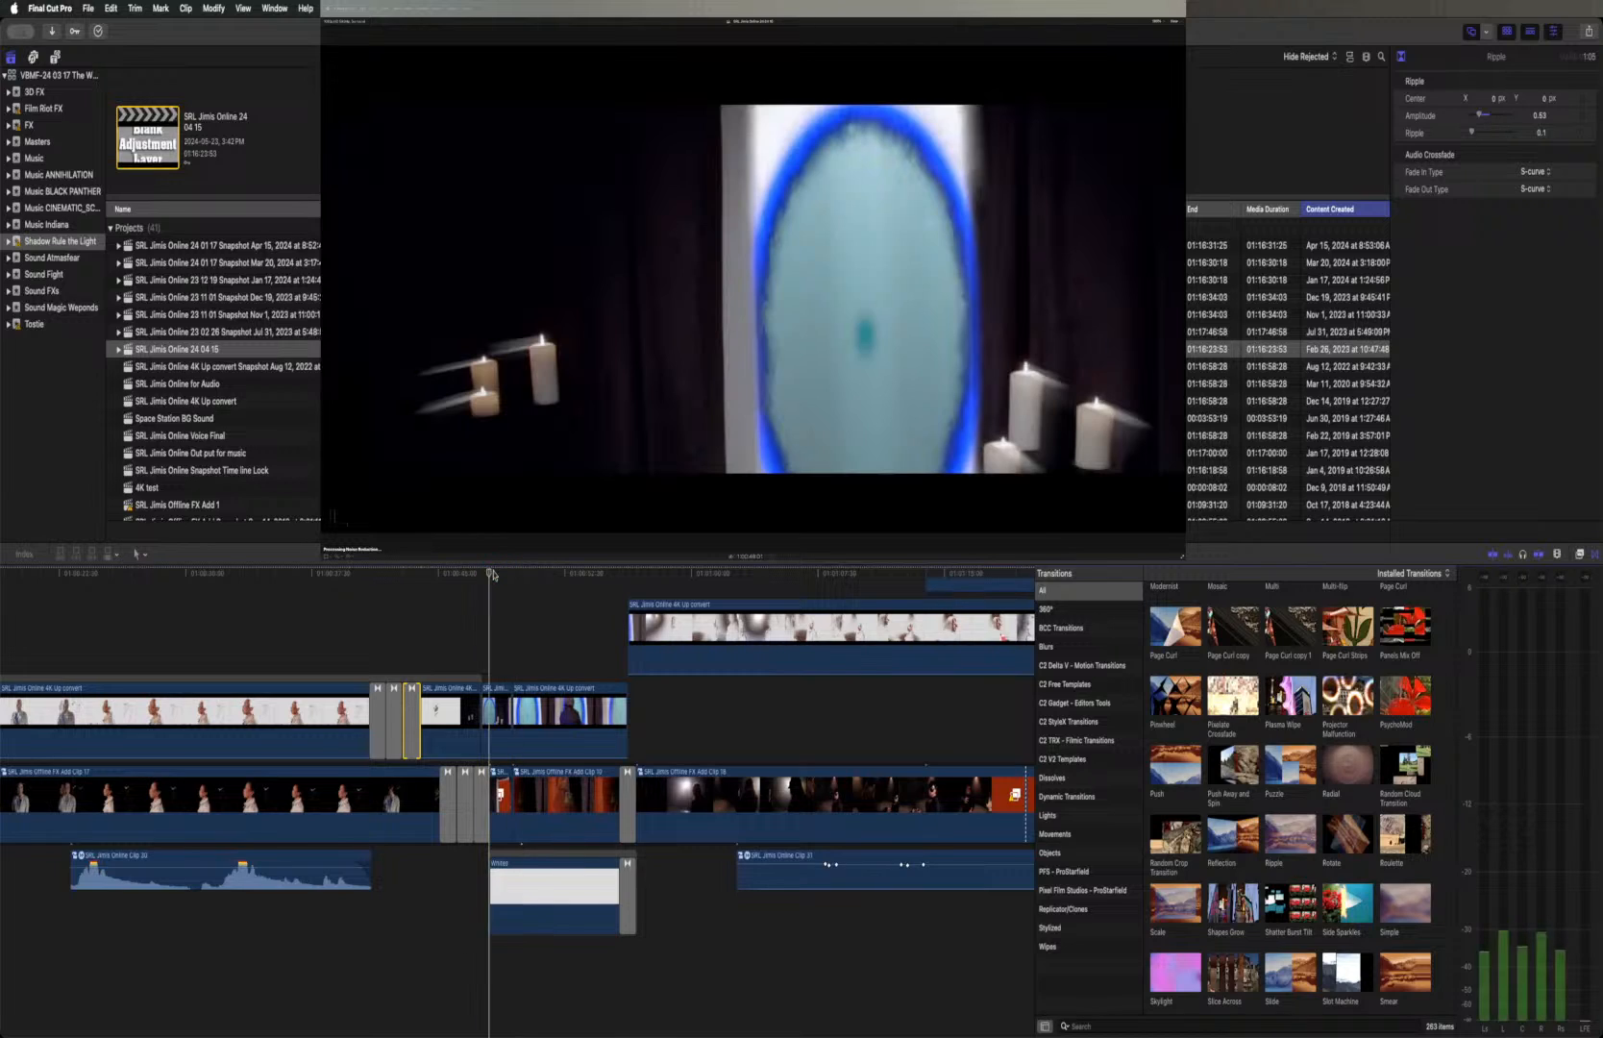
drag(493, 575, 498, 576)
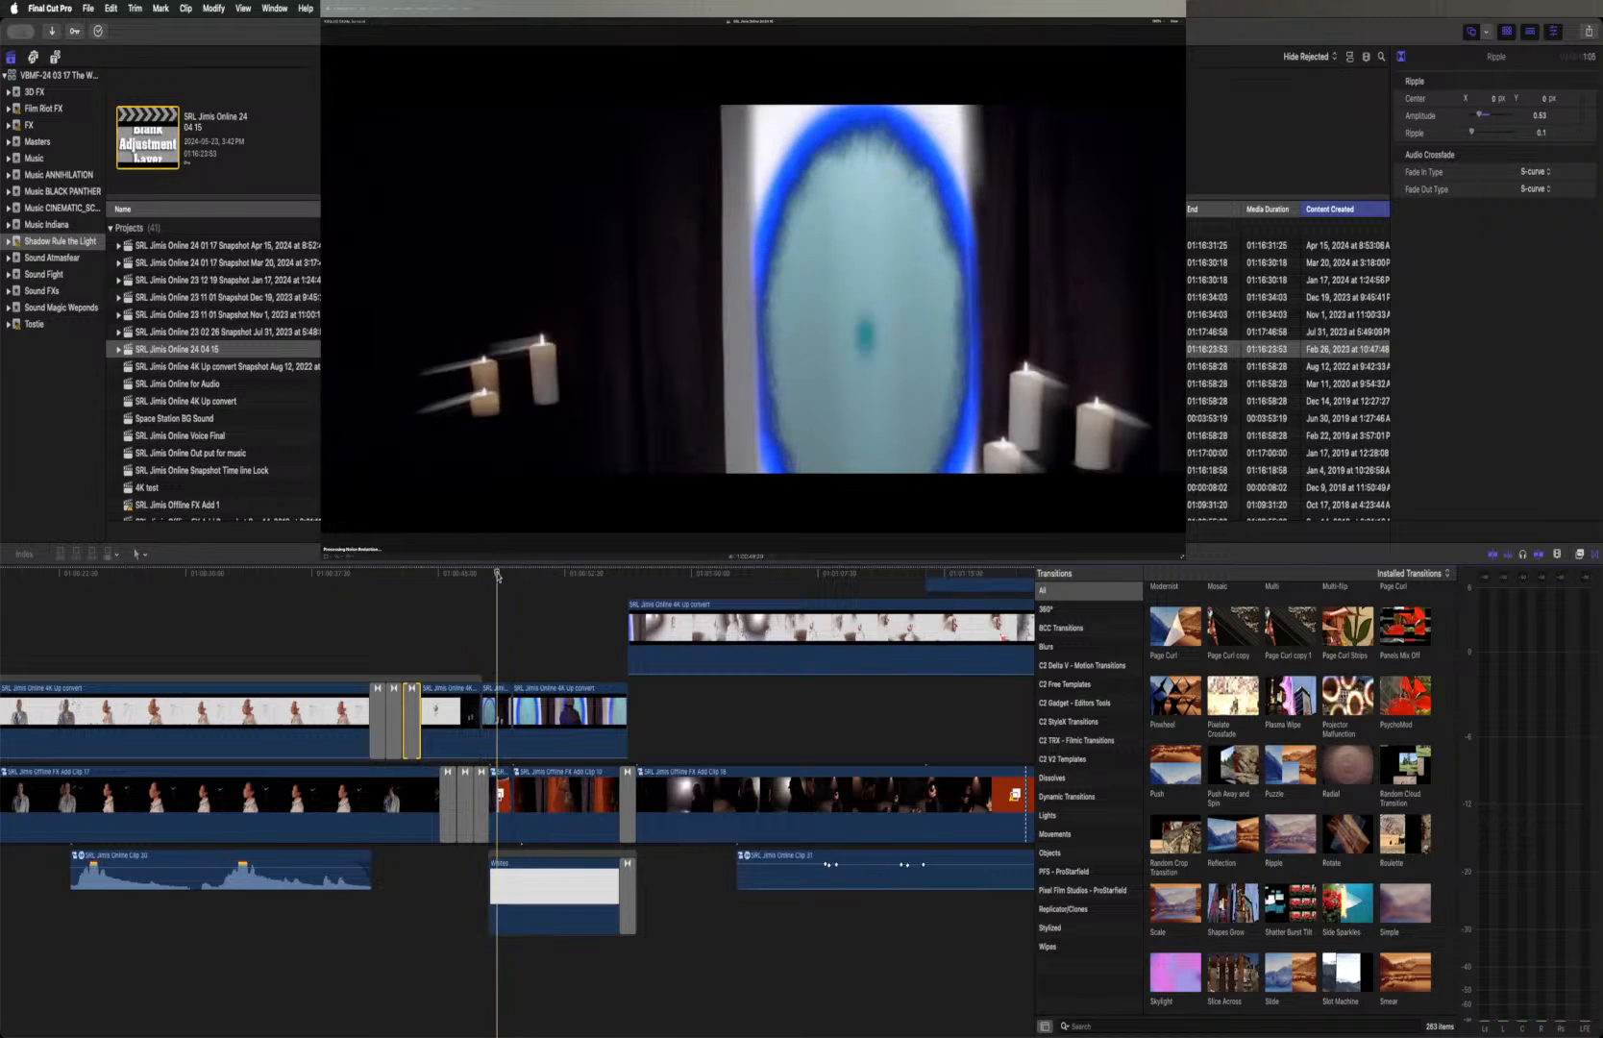
Select the blue portal clip, show its Glory effect settings, and toggle Glory off and on repeatedly to compare the candles' glow
click(497, 711)
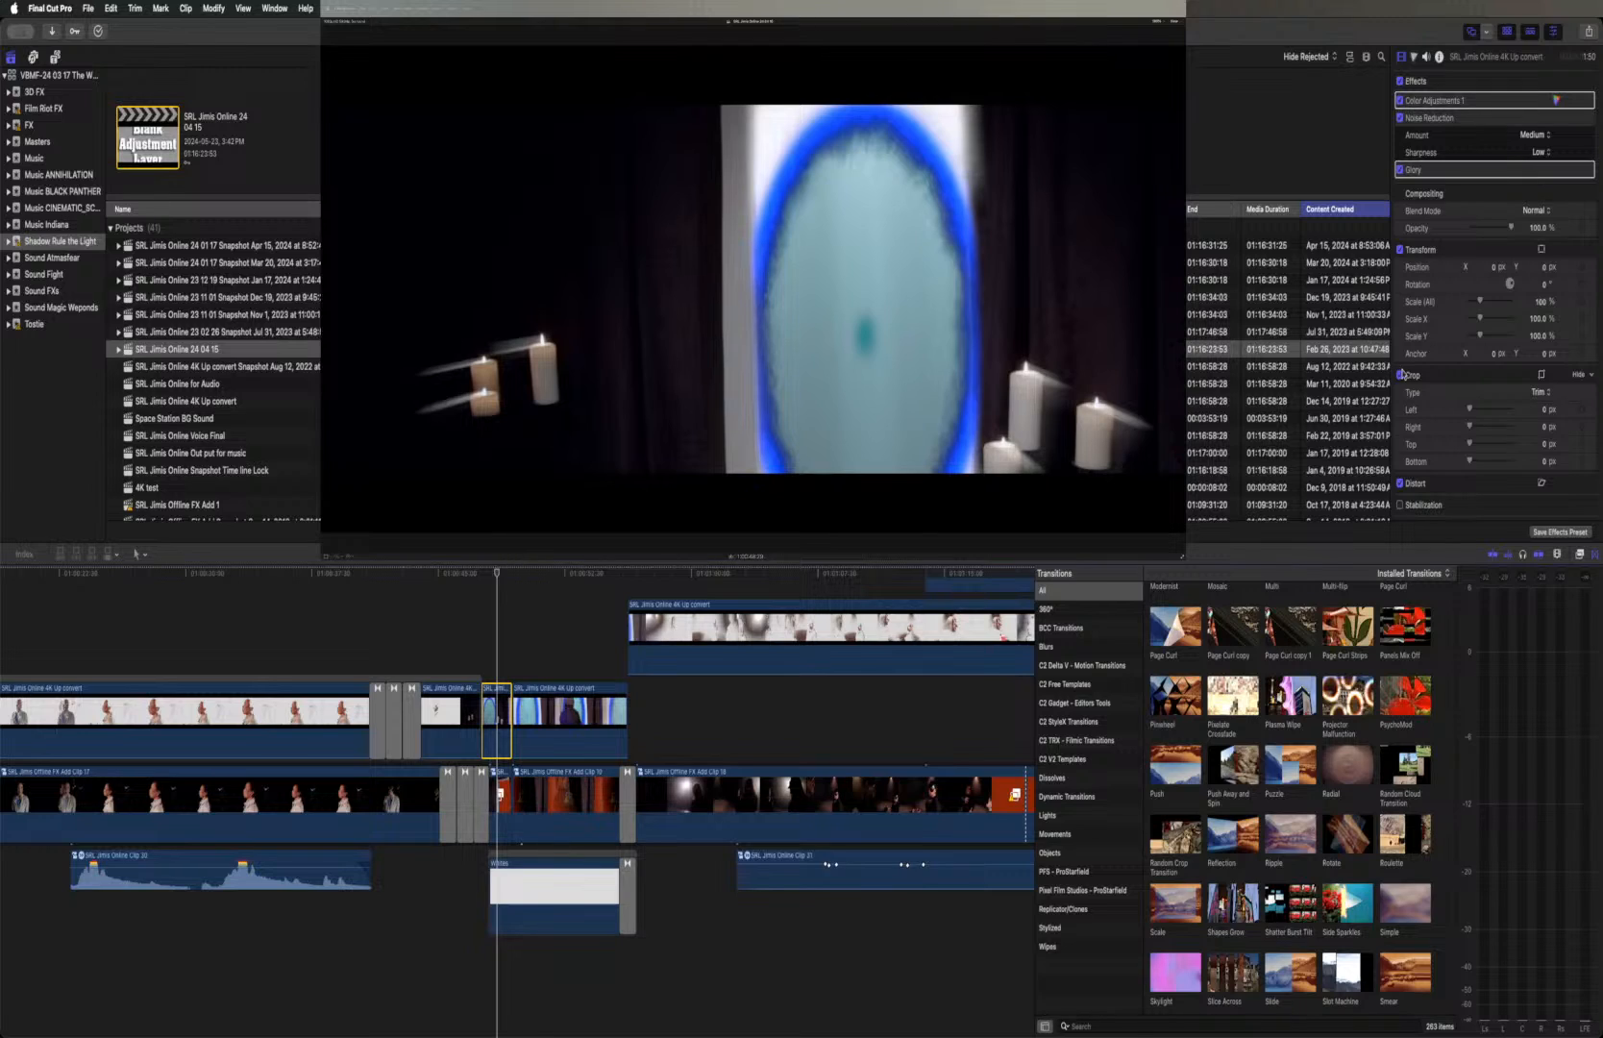
click(1577, 170)
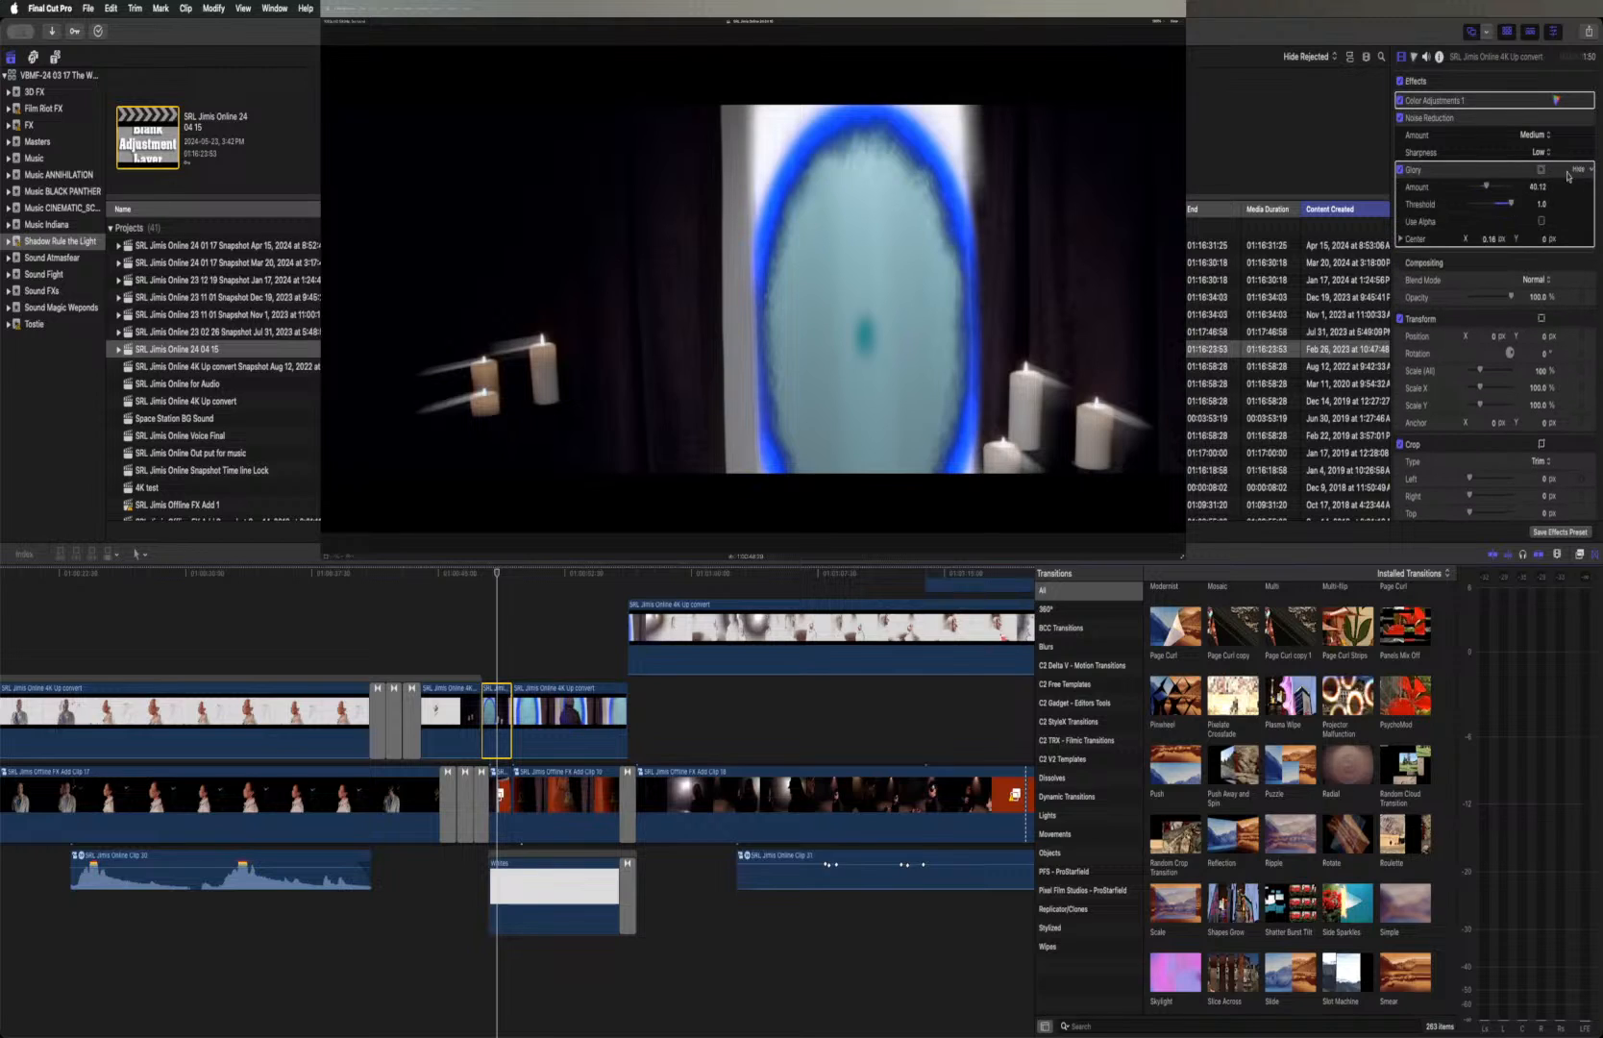
click(1401, 170)
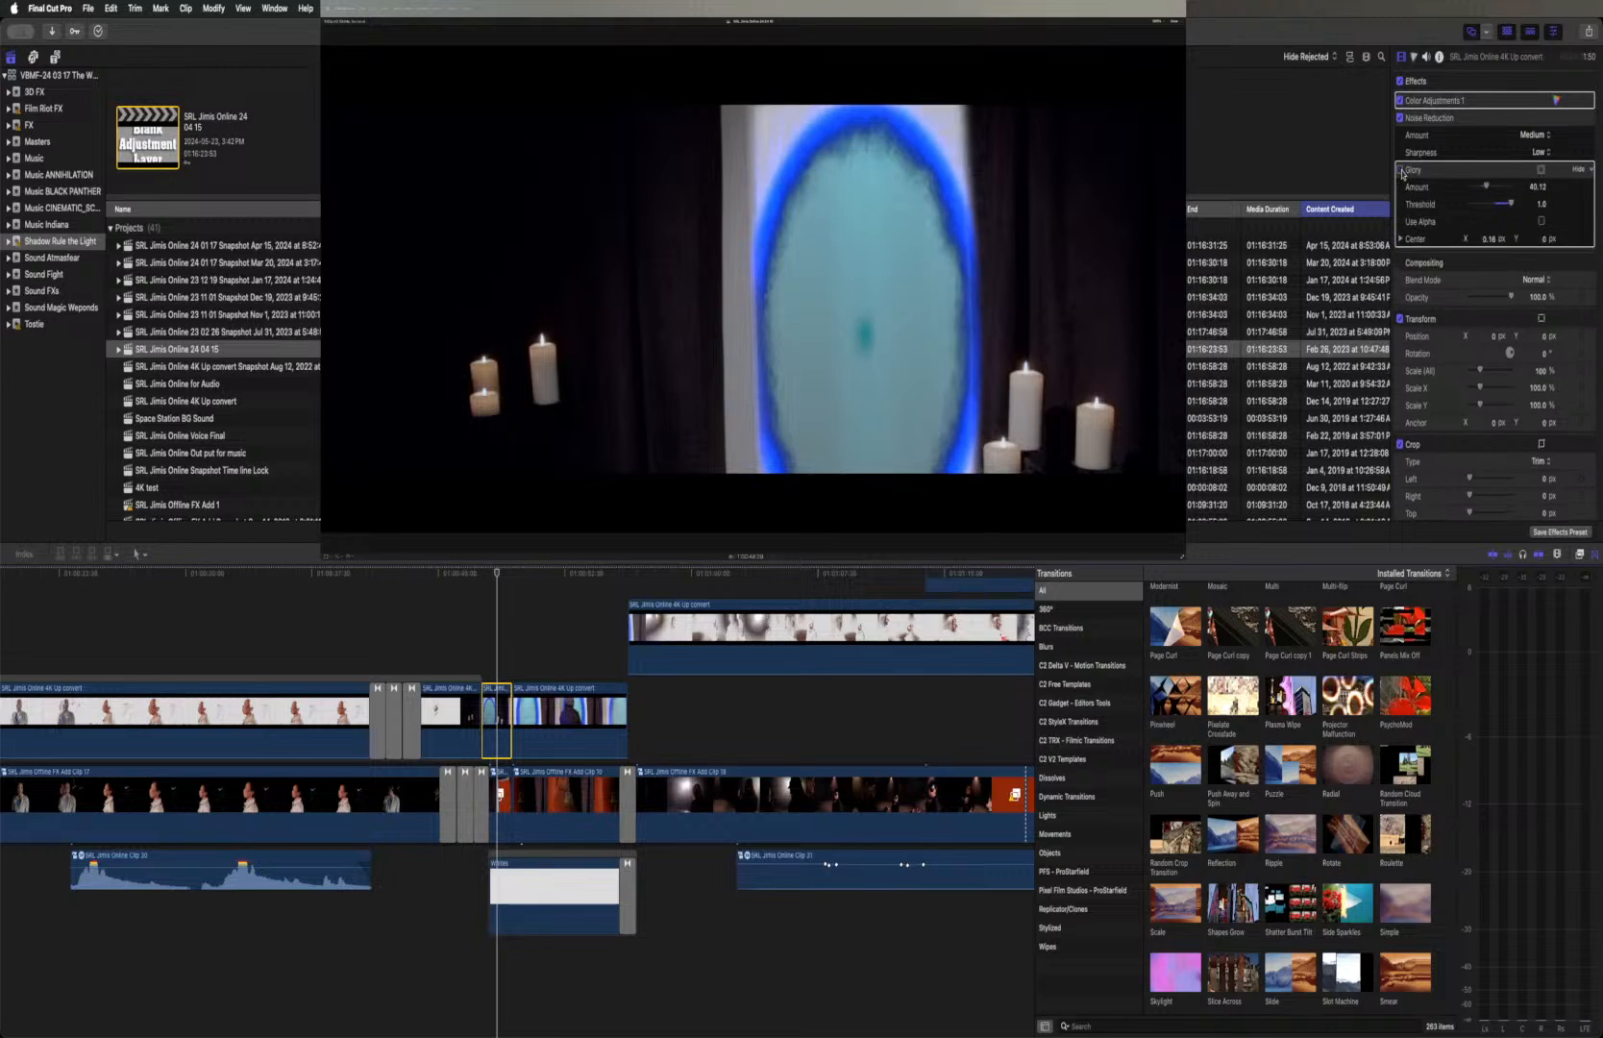
click(1401, 170)
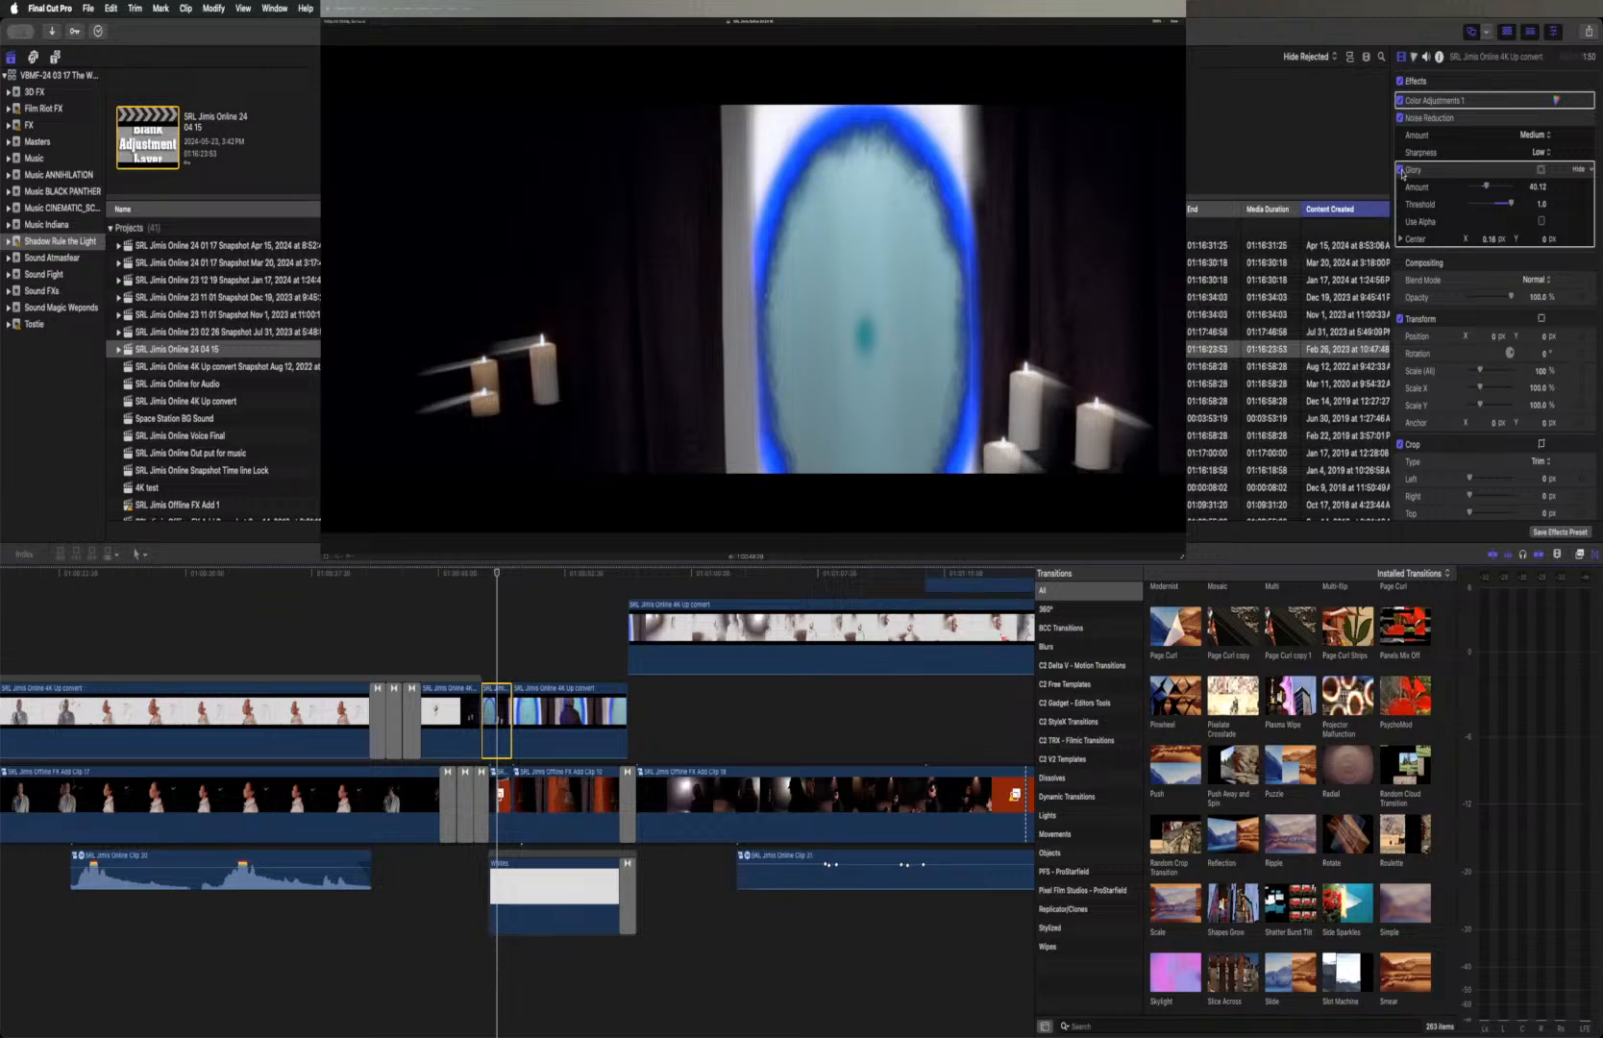
click(1401, 170)
click(1401, 170)
click(1401, 170)
click(1401, 170)
click(1401, 170)
click(1401, 170)
Find the Masks and Keying effects and apply Draw Mask to the blue portal clip
click(1580, 555)
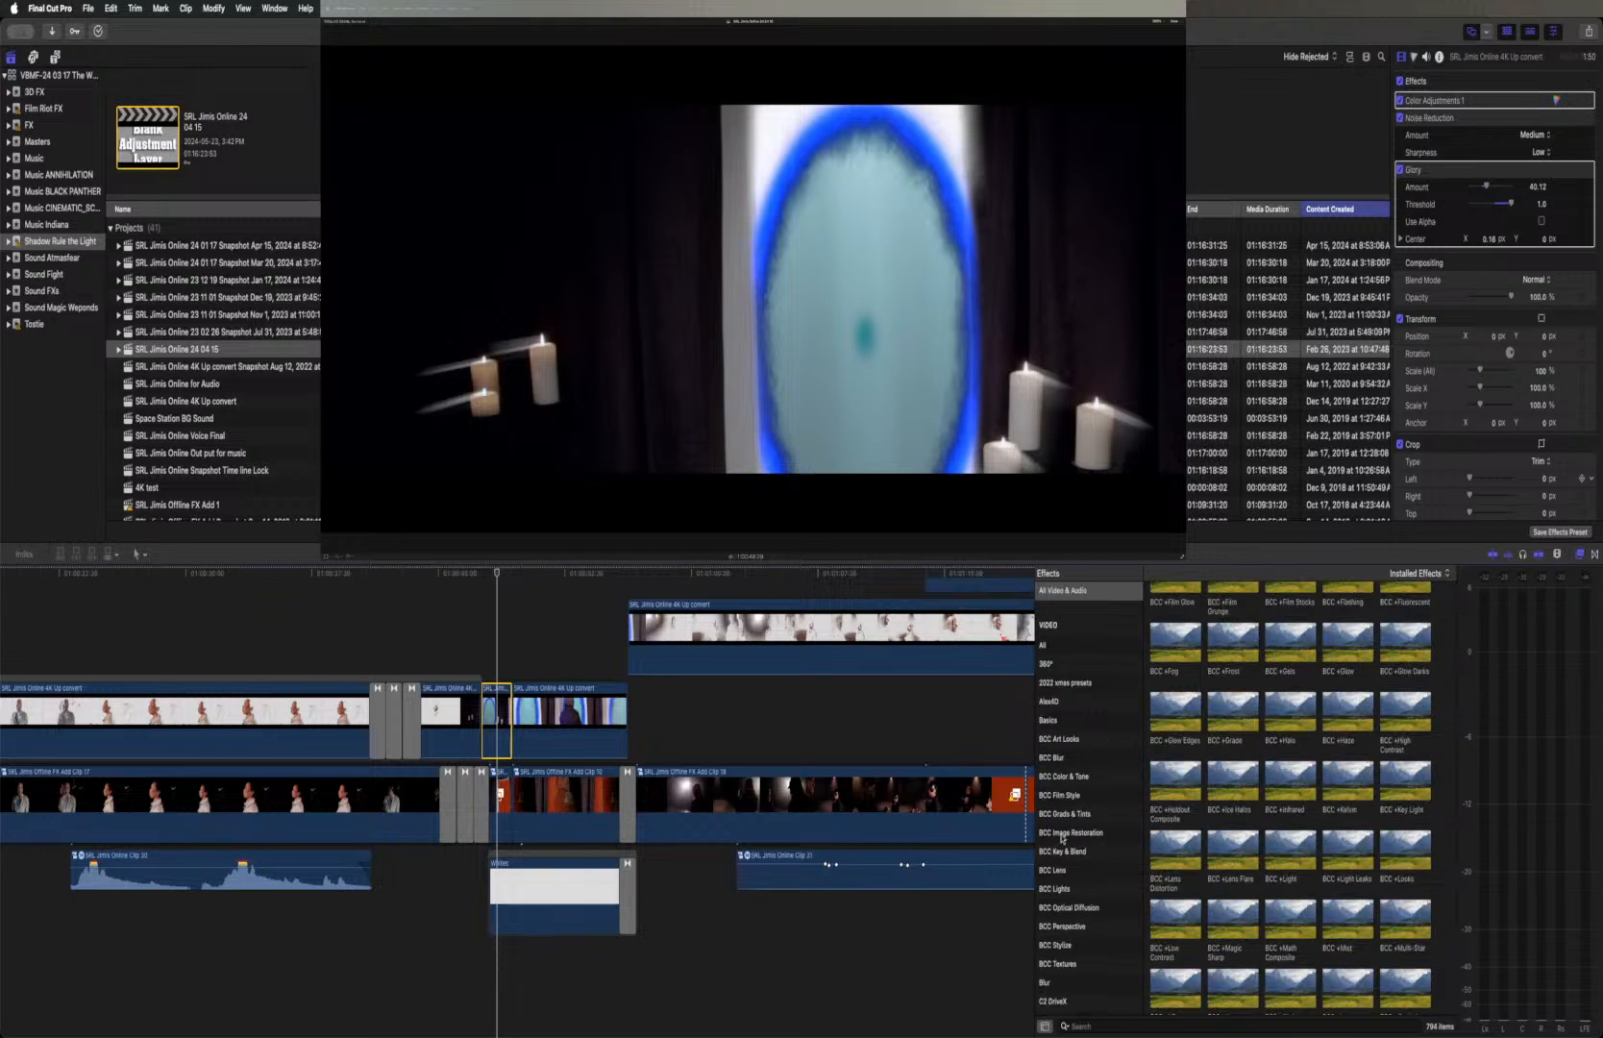
scroll(1064, 777, down, 5)
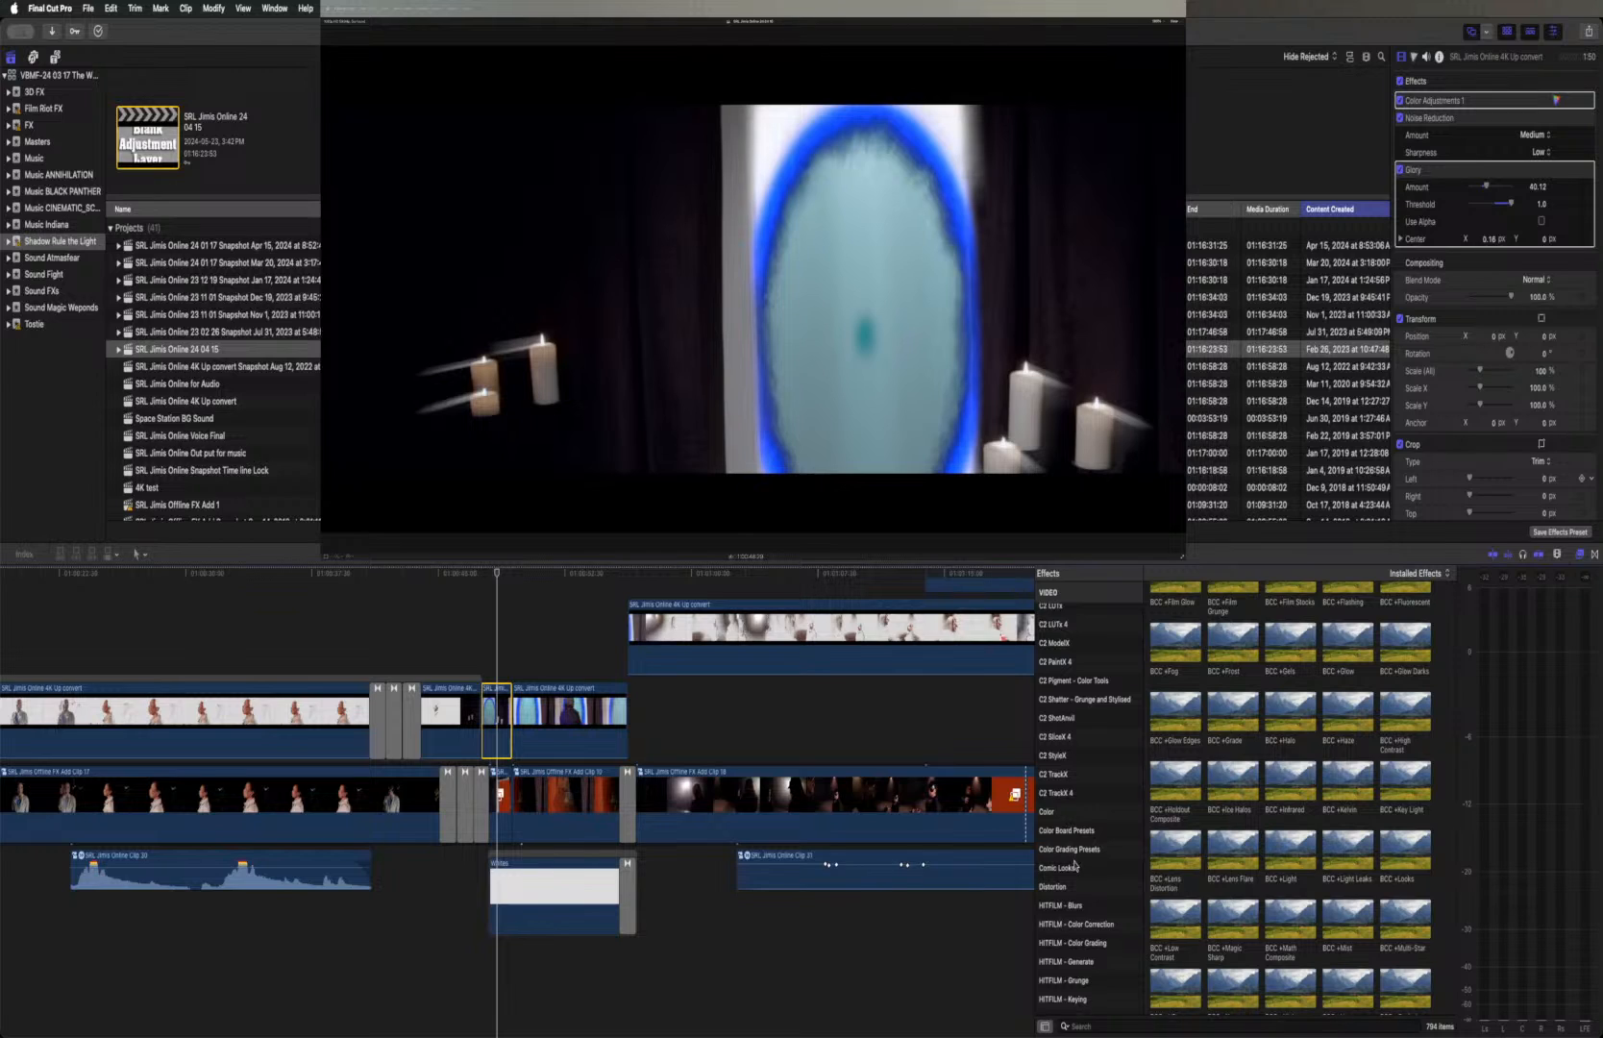
scroll(1075, 834, down, 10)
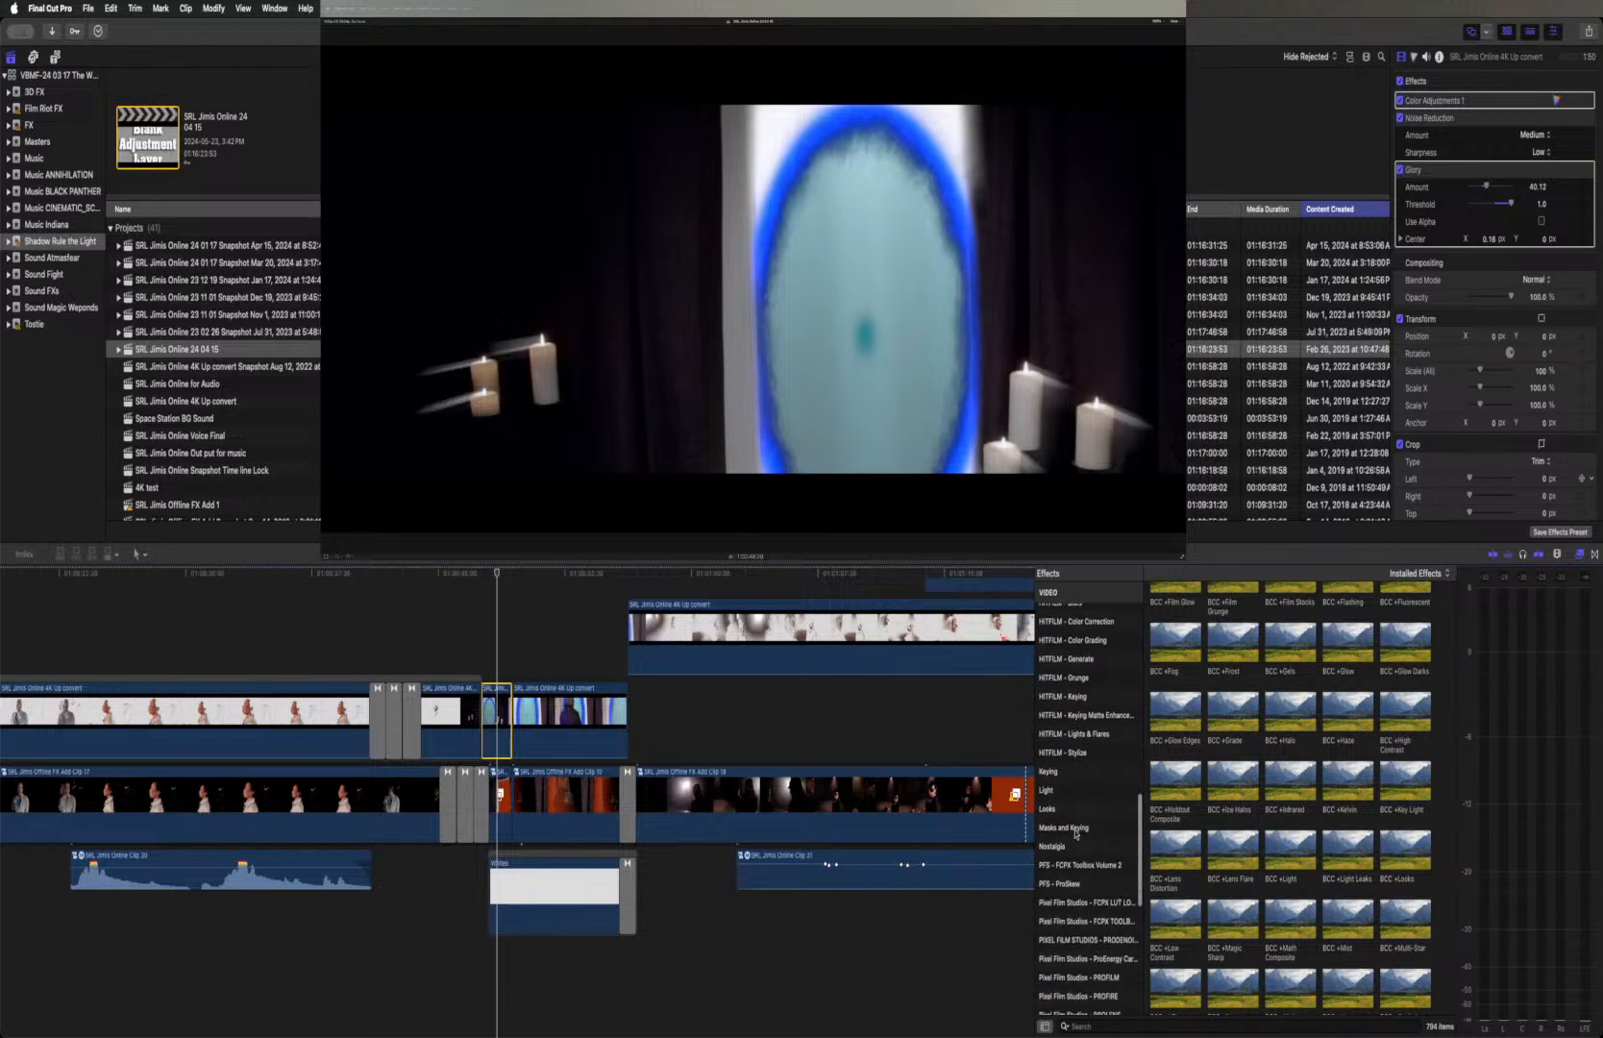
scroll(1075, 834, down, 2)
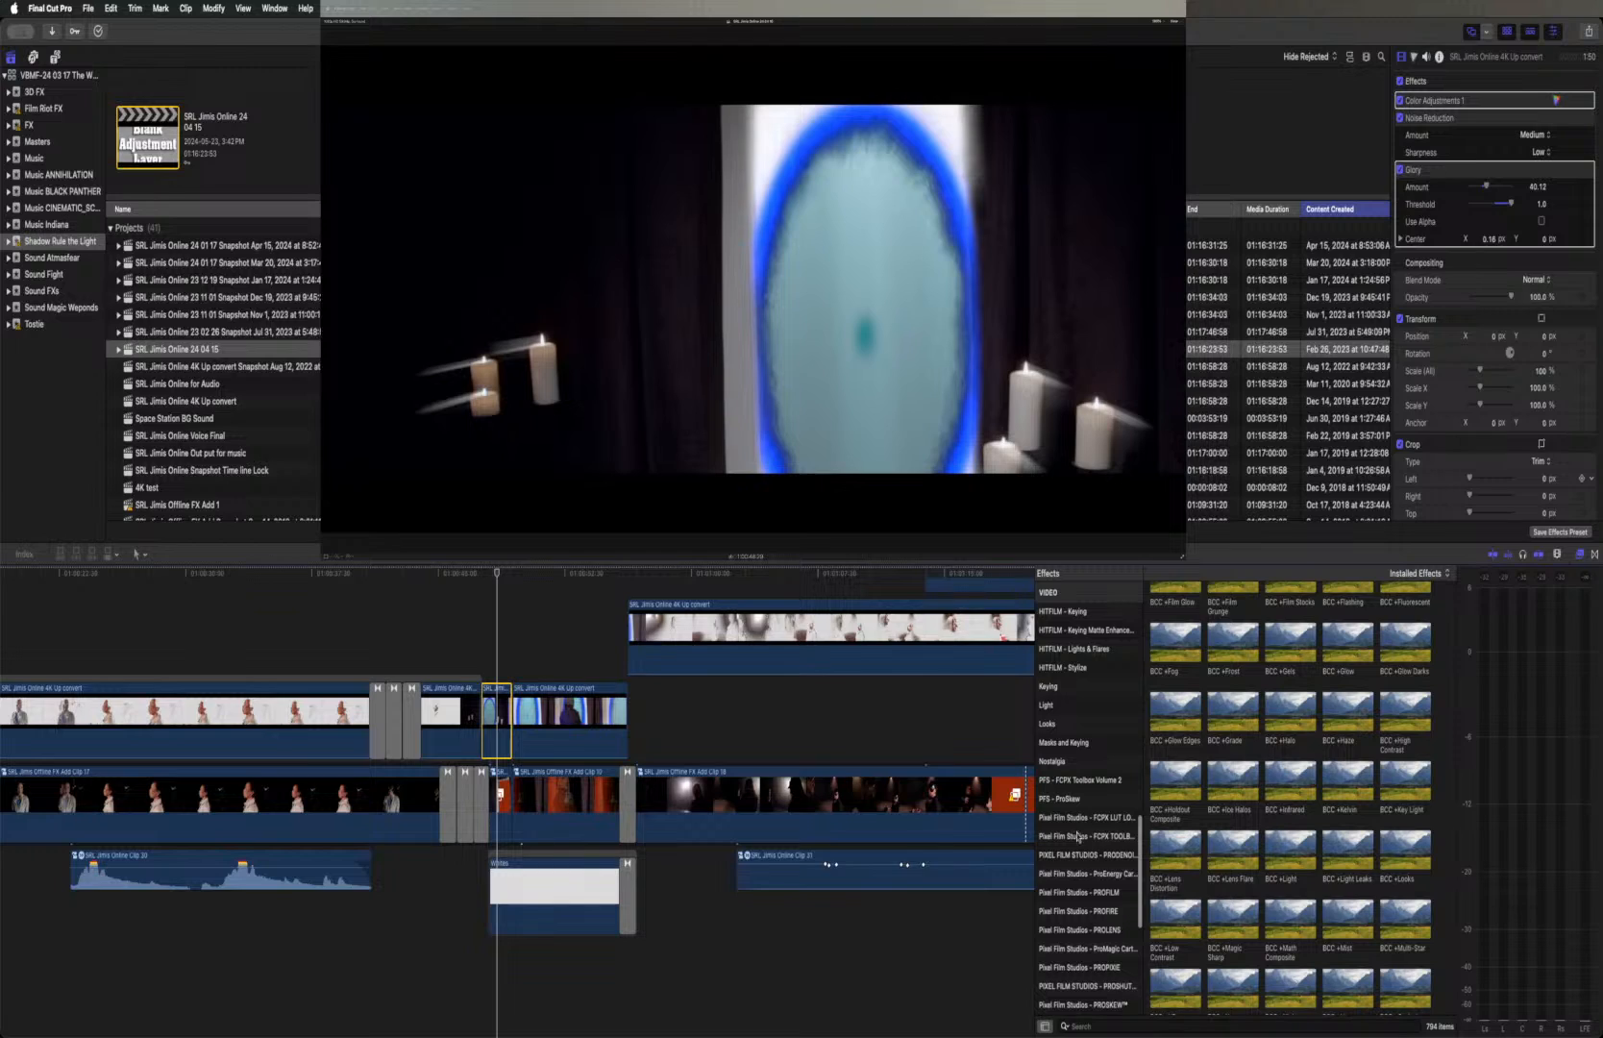
click(1069, 746)
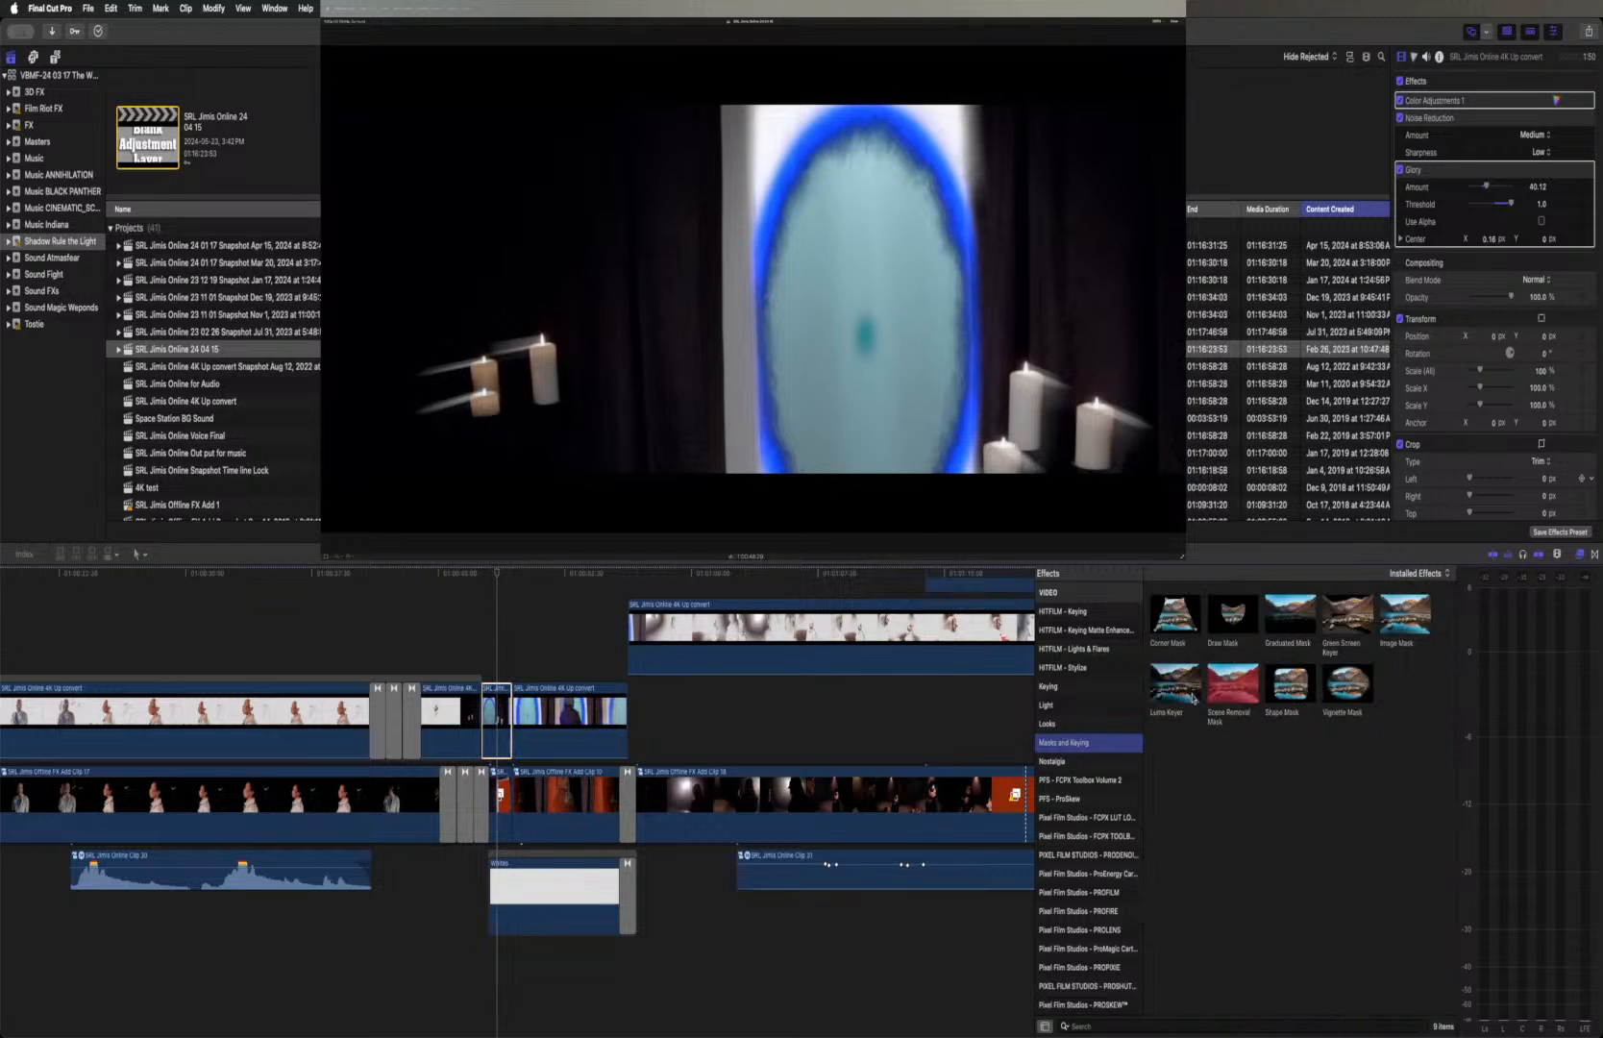
click(1231, 612)
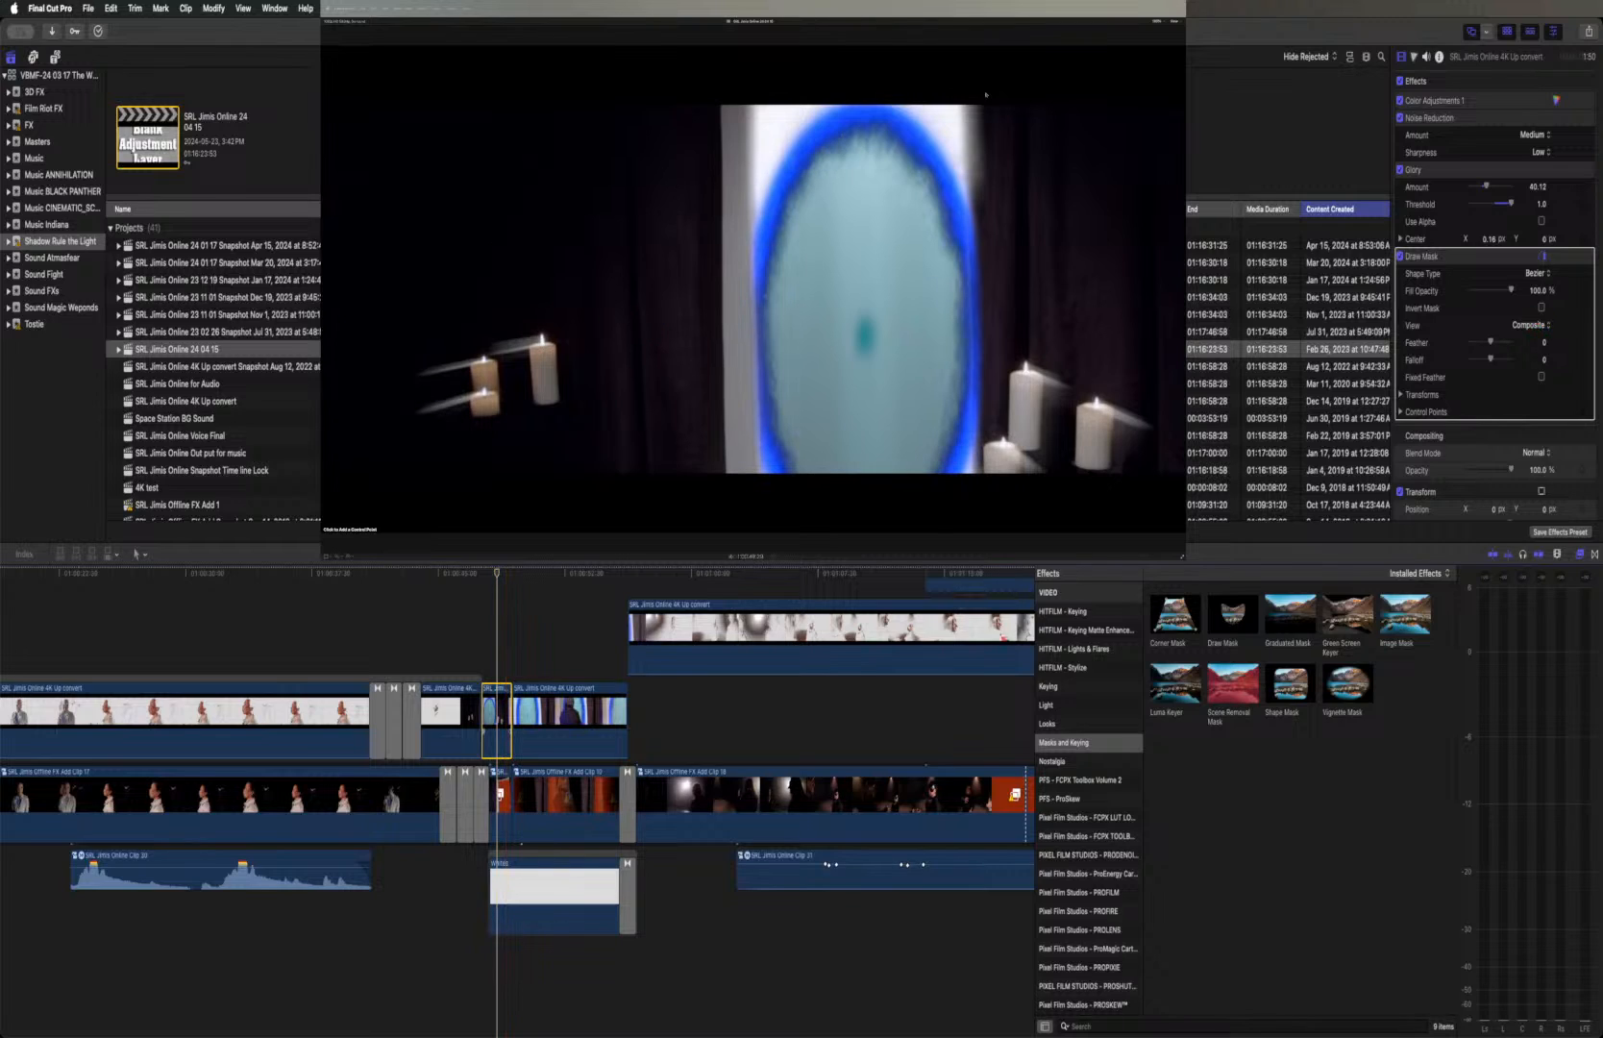
Draw a four-point mask around the doorway with the blue portal, extending past the frame's upper and lower edges and excluding most candles
click(1158, 21)
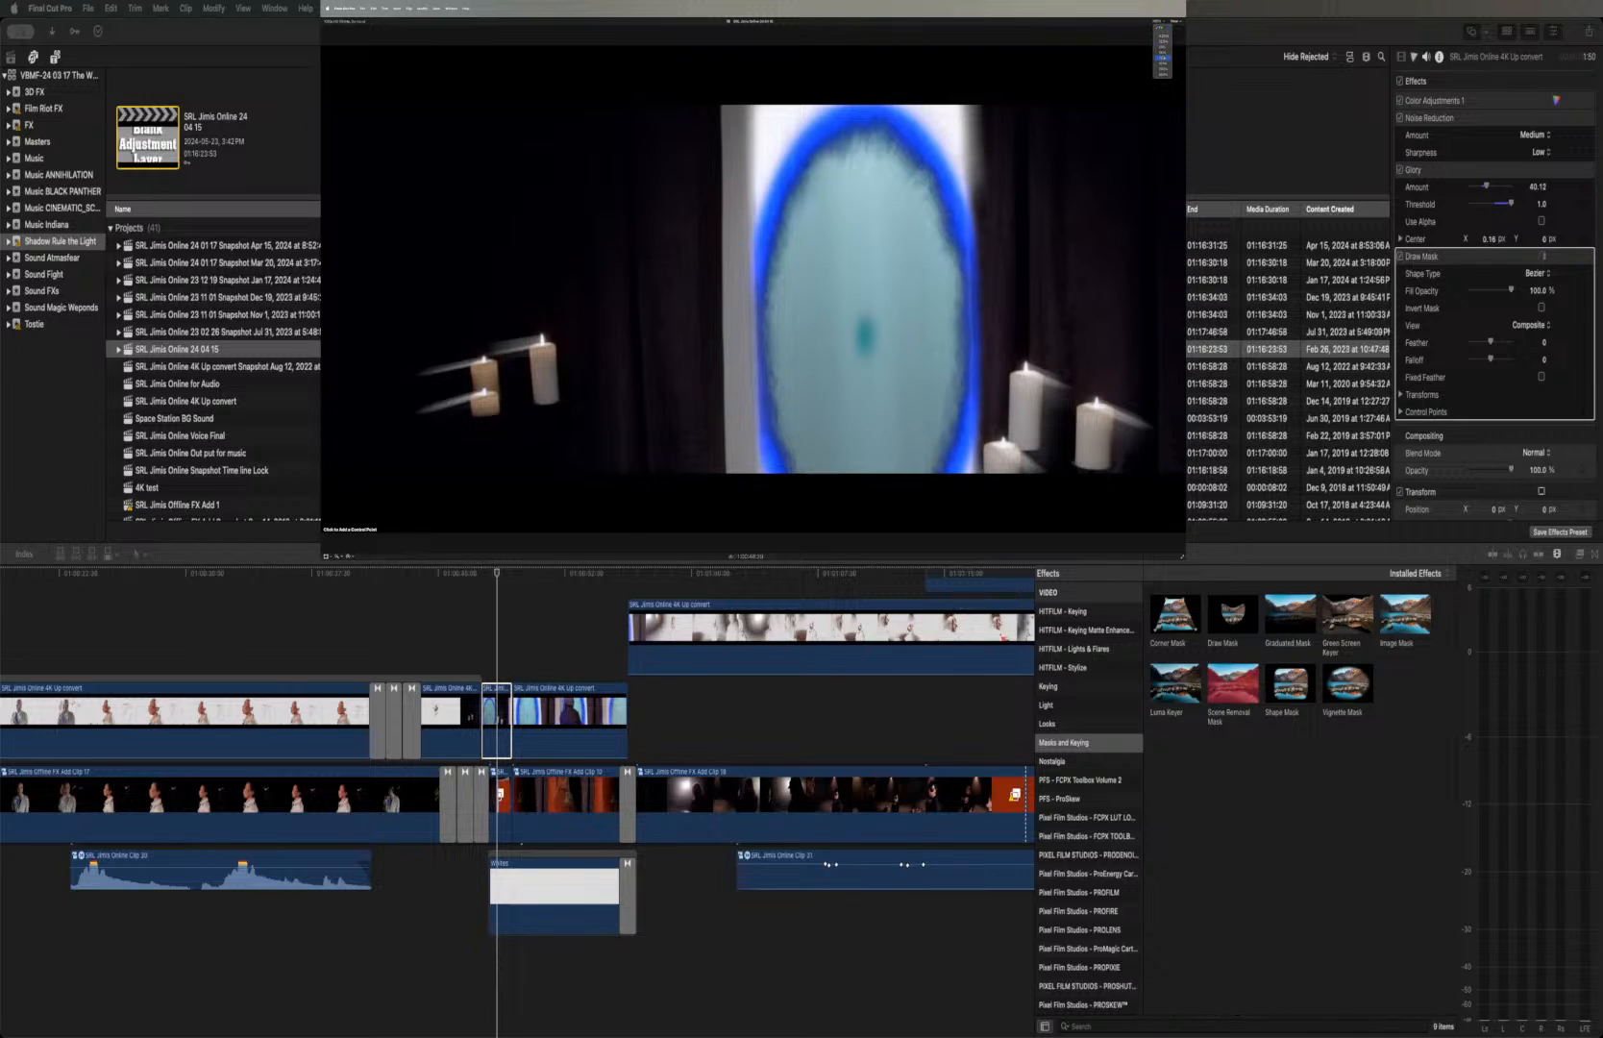
click(1163, 58)
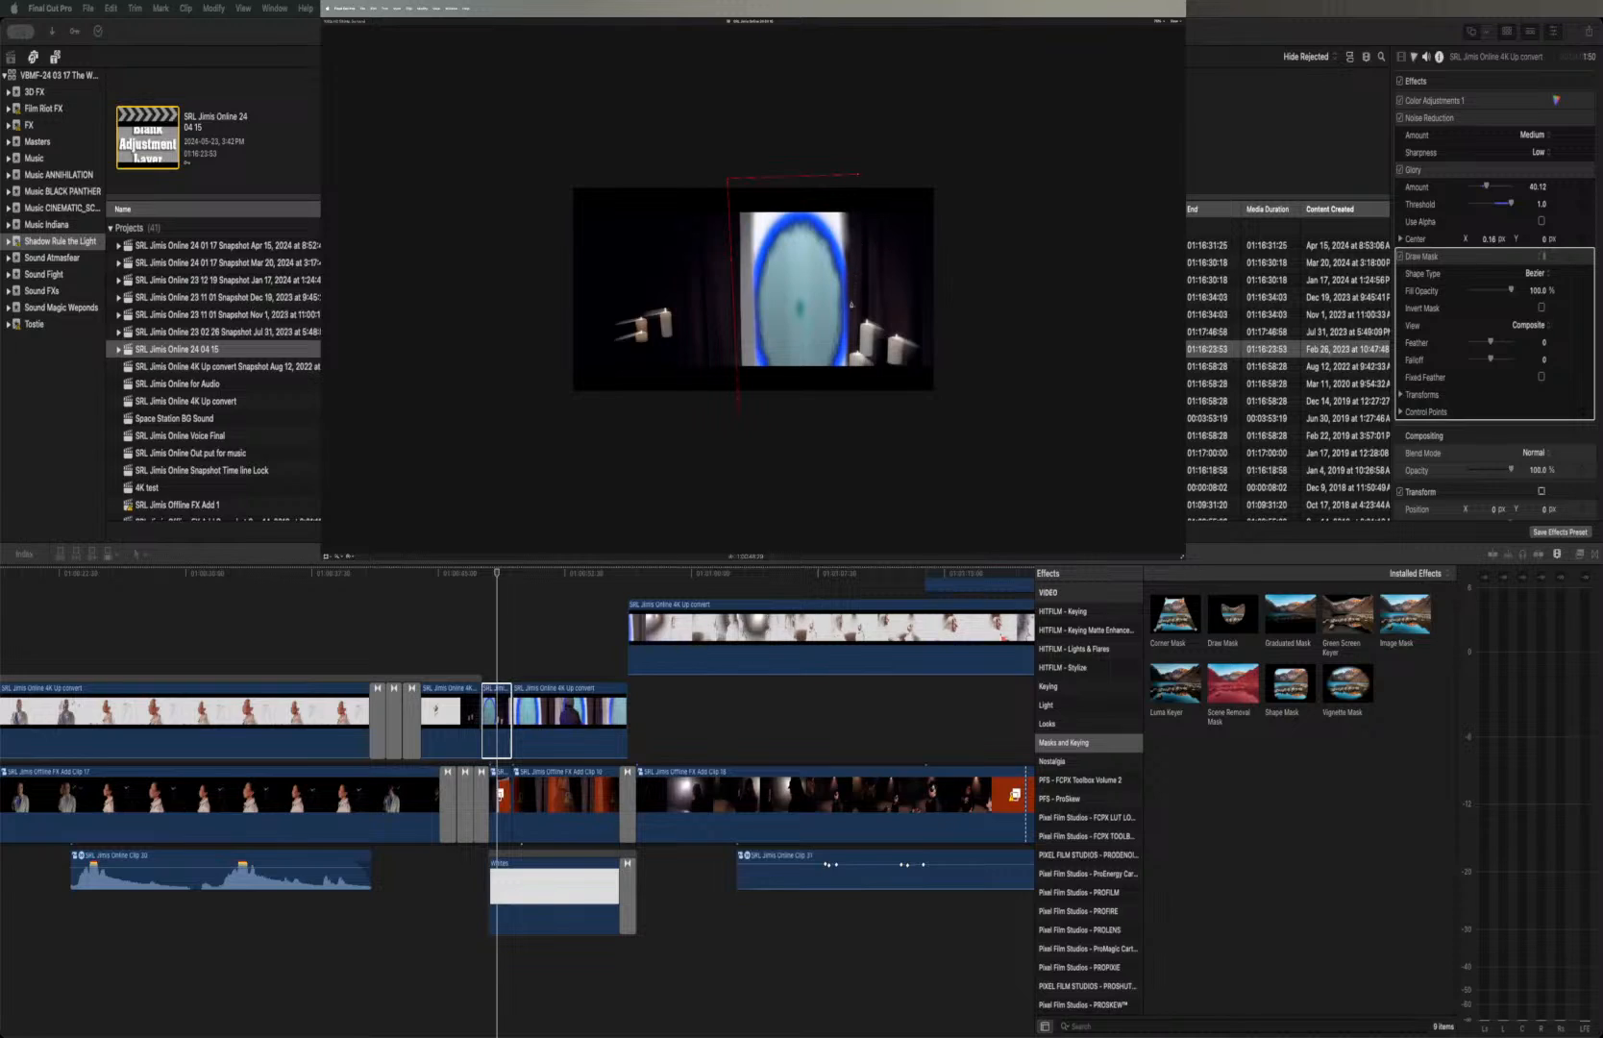
click(857, 393)
click(739, 411)
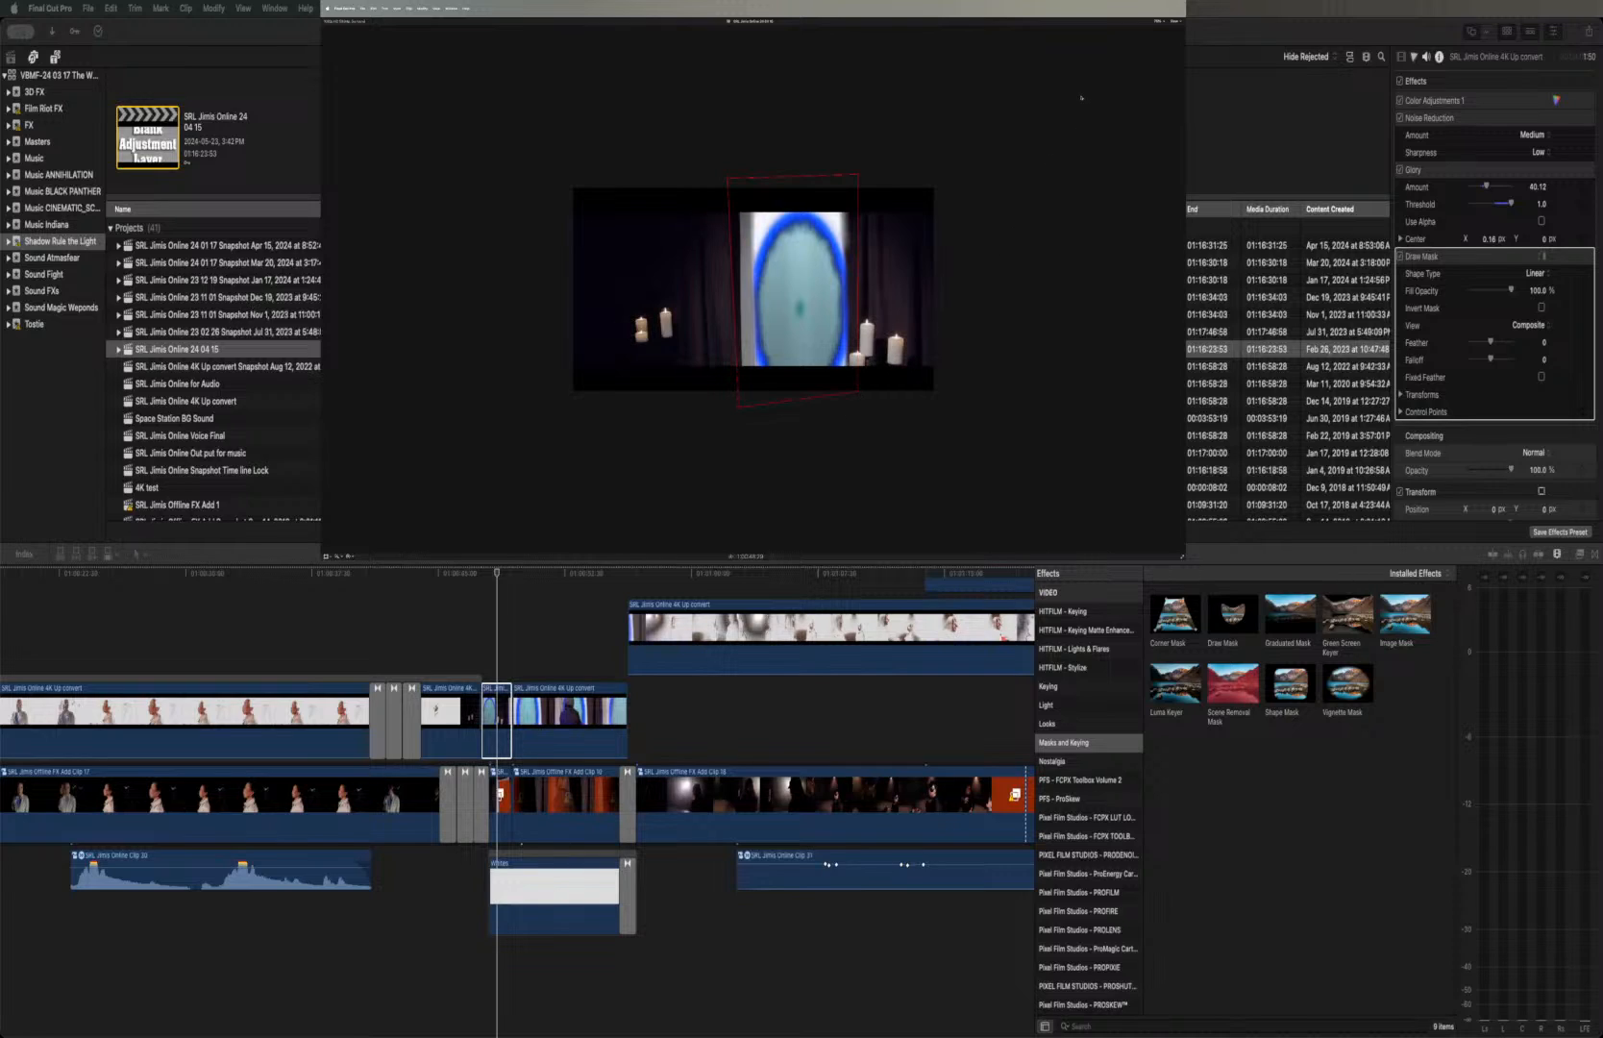
click(1158, 22)
click(1161, 25)
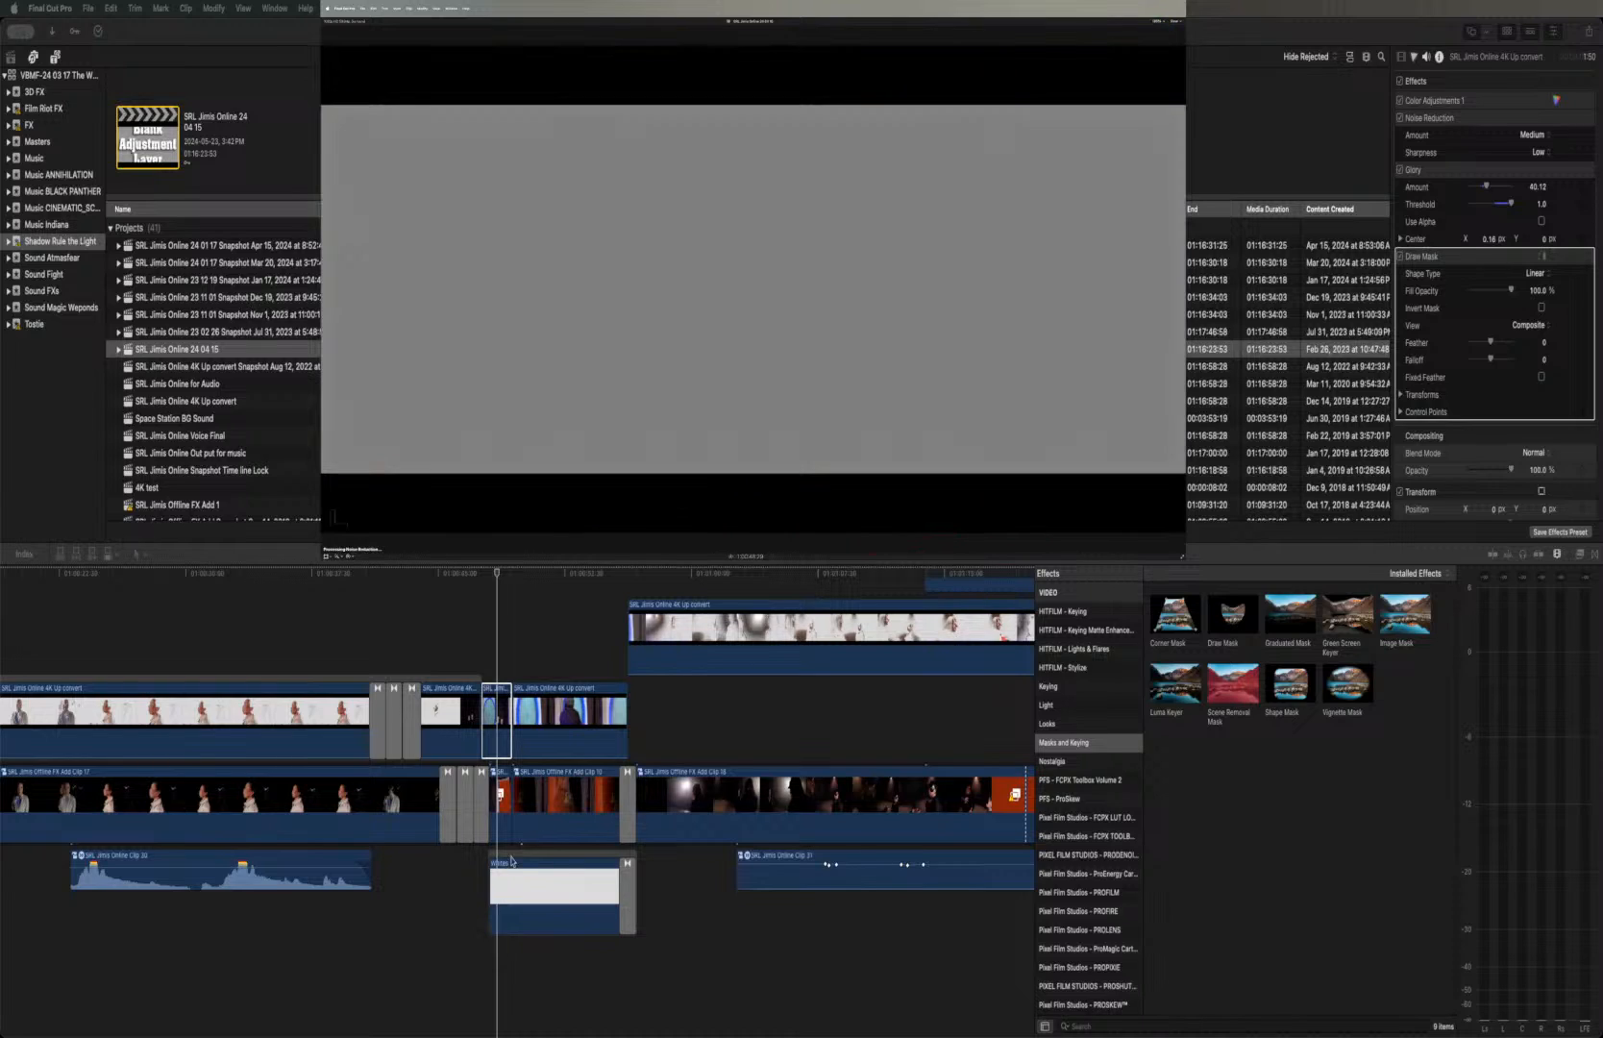
Disable the masked portal clip and open the compound clip directly beneath it for editing
click(500, 805)
click(496, 716)
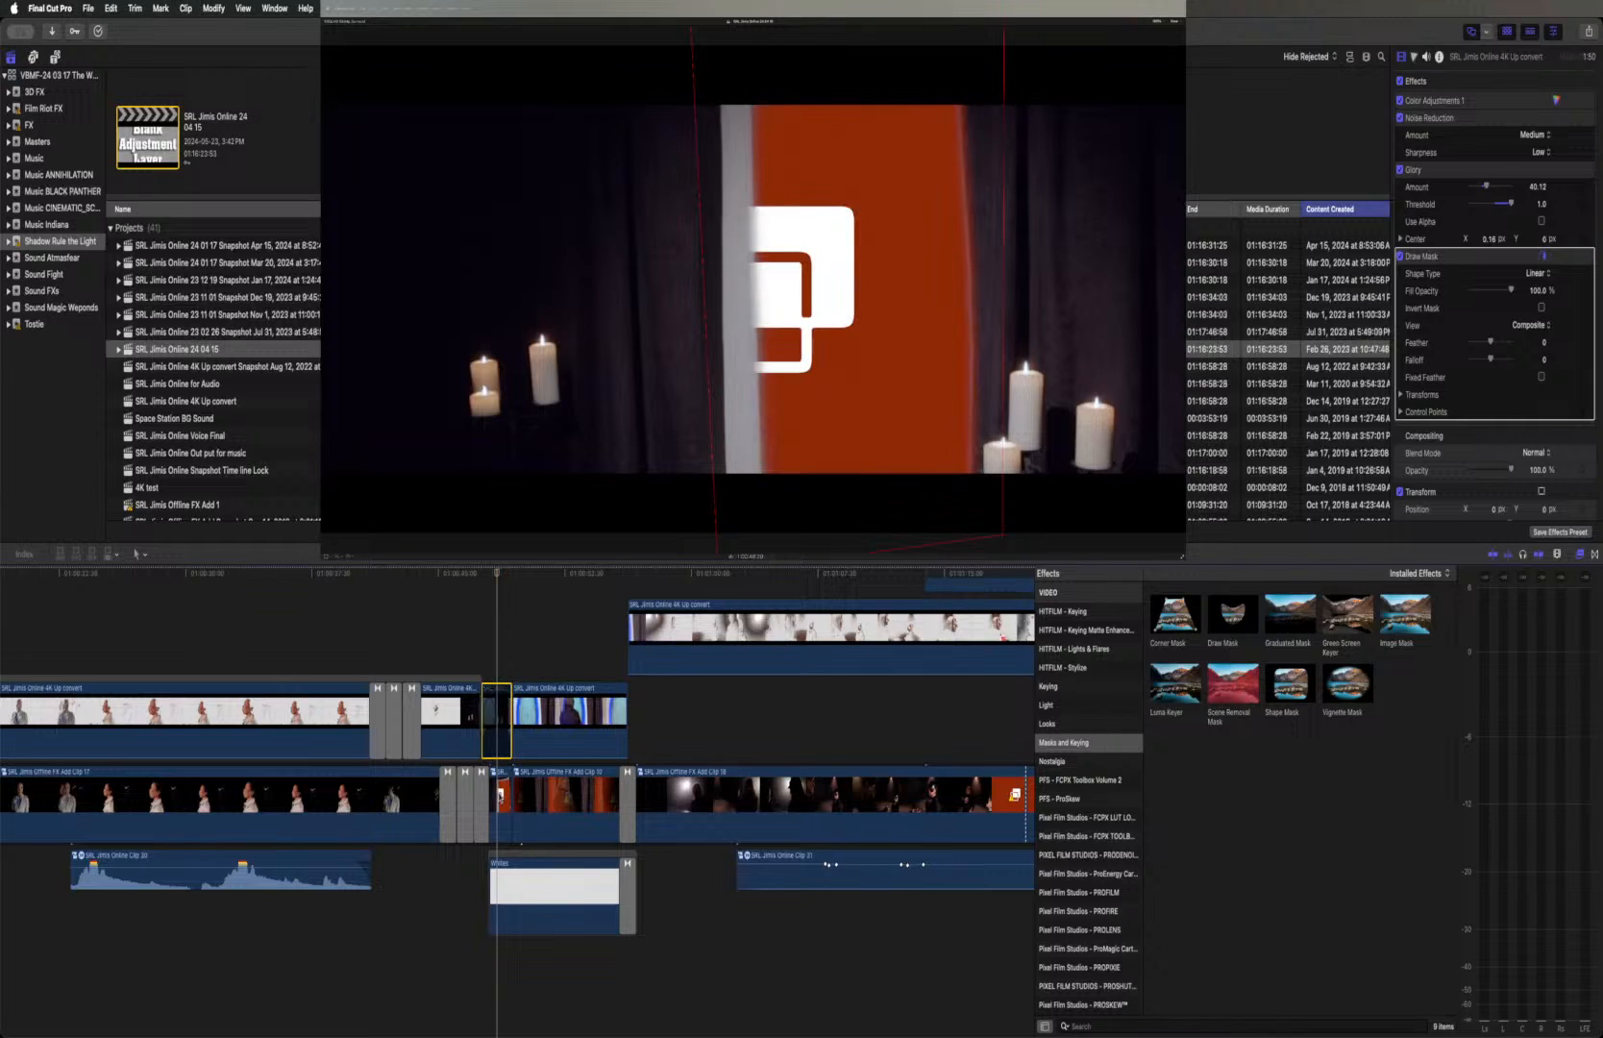
click(500, 794)
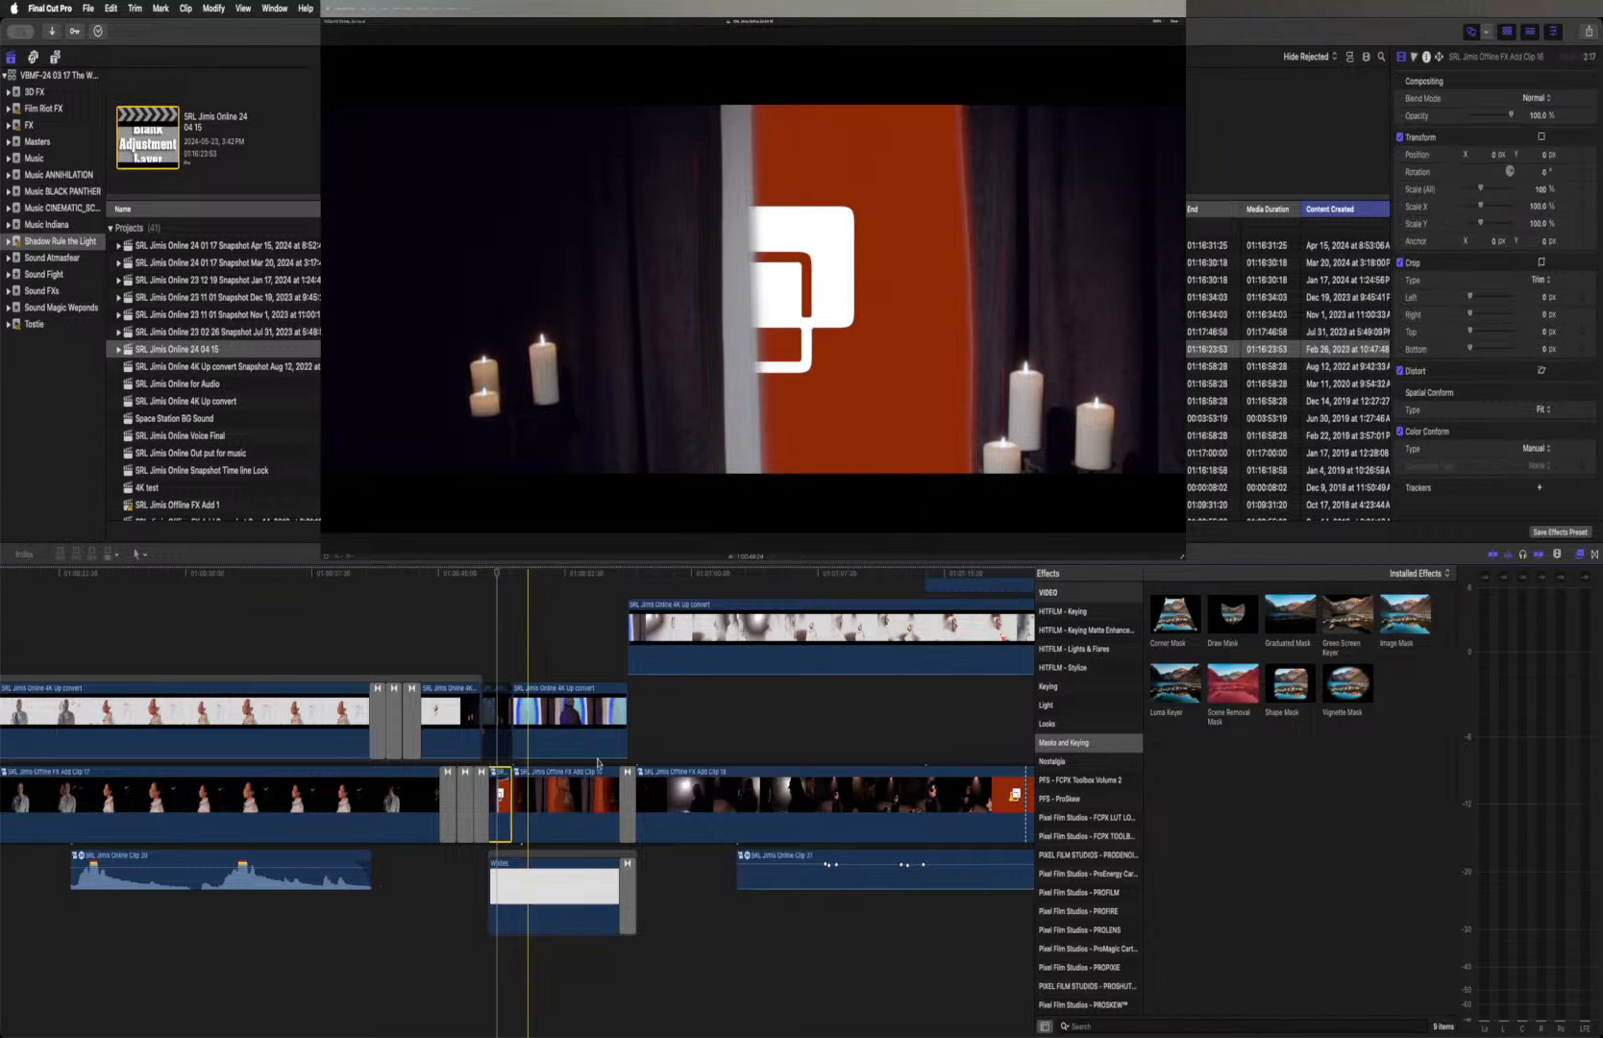
scroll(1438, 213, up, 1)
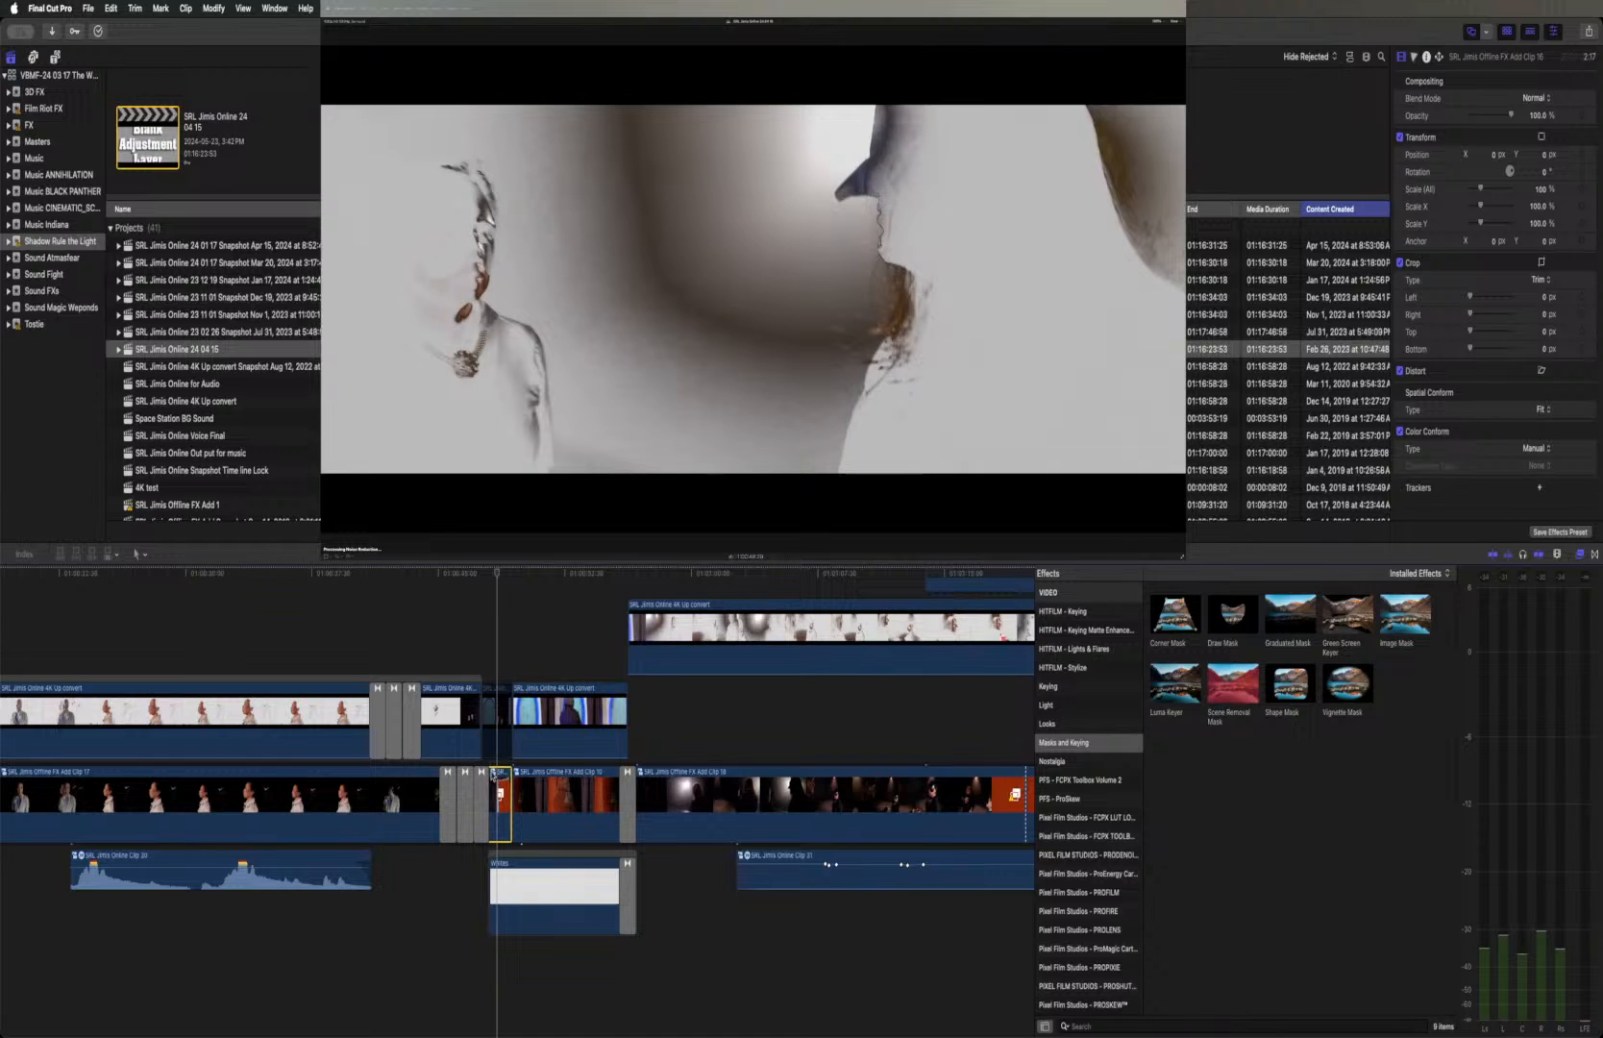
double_click(583, 744)
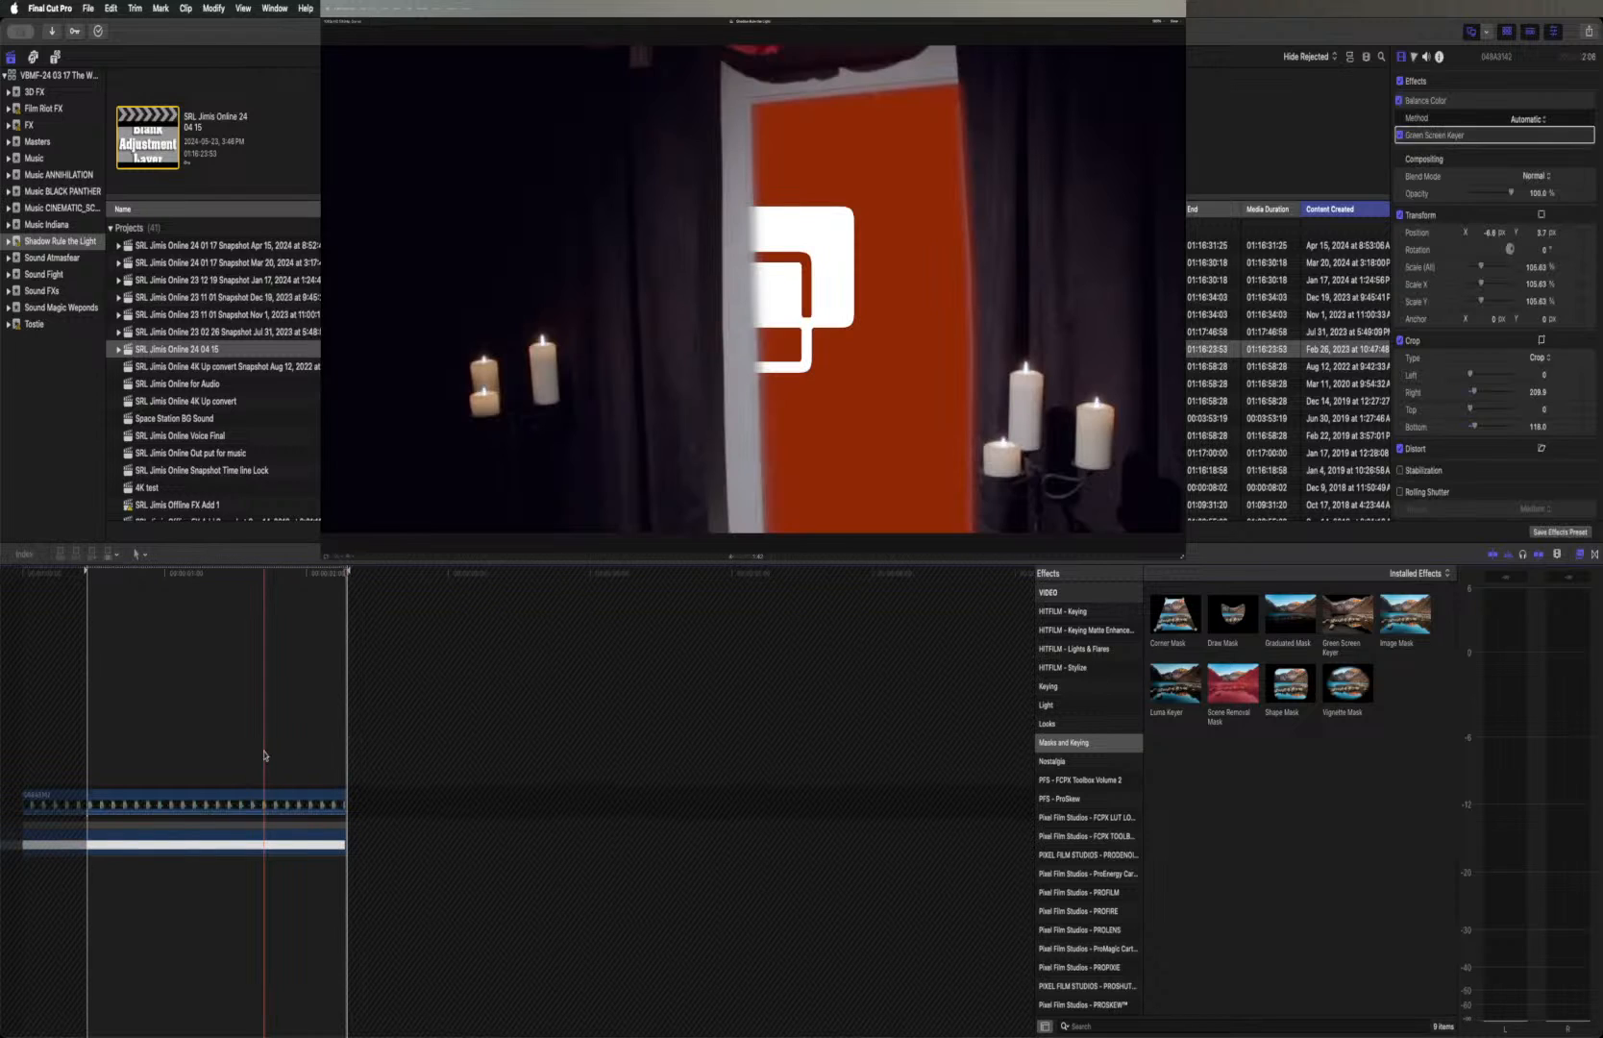
Turn off the Track Portal effect on the white clip beneath the keyed footage and return to the main project
key(super+equal)
key(super+equal)
key(super+equal)
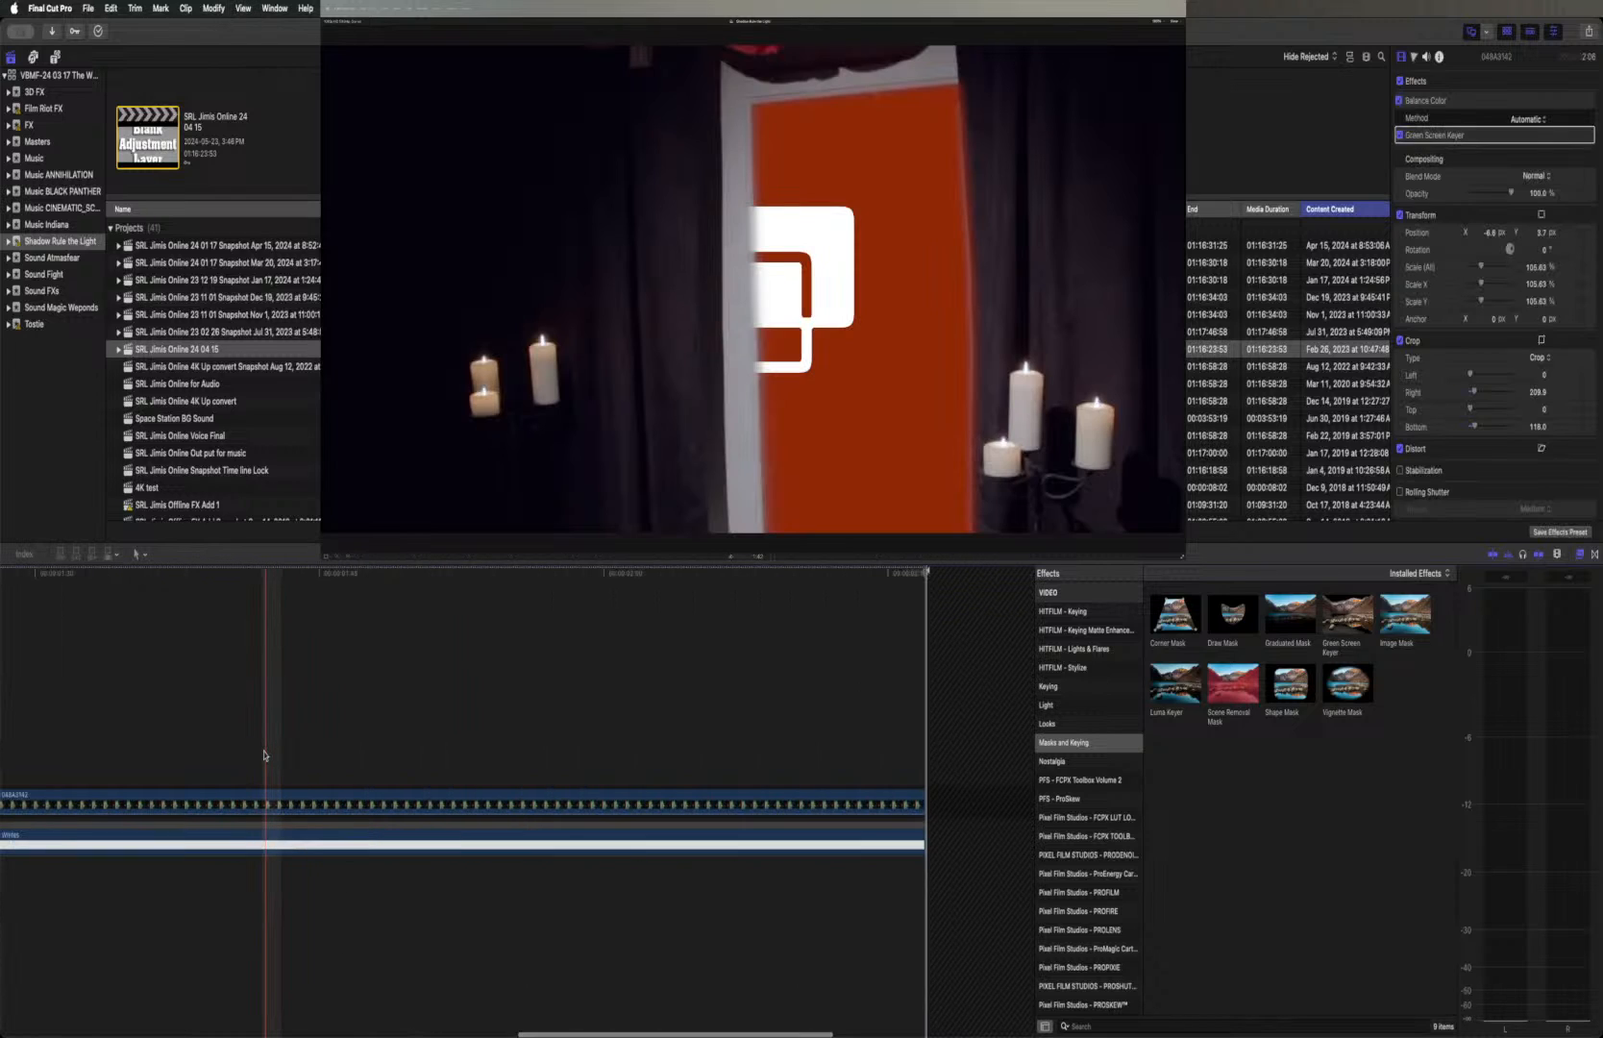
scroll(265, 756, left, 8)
scroll(265, 756, left, 1)
click(443, 798)
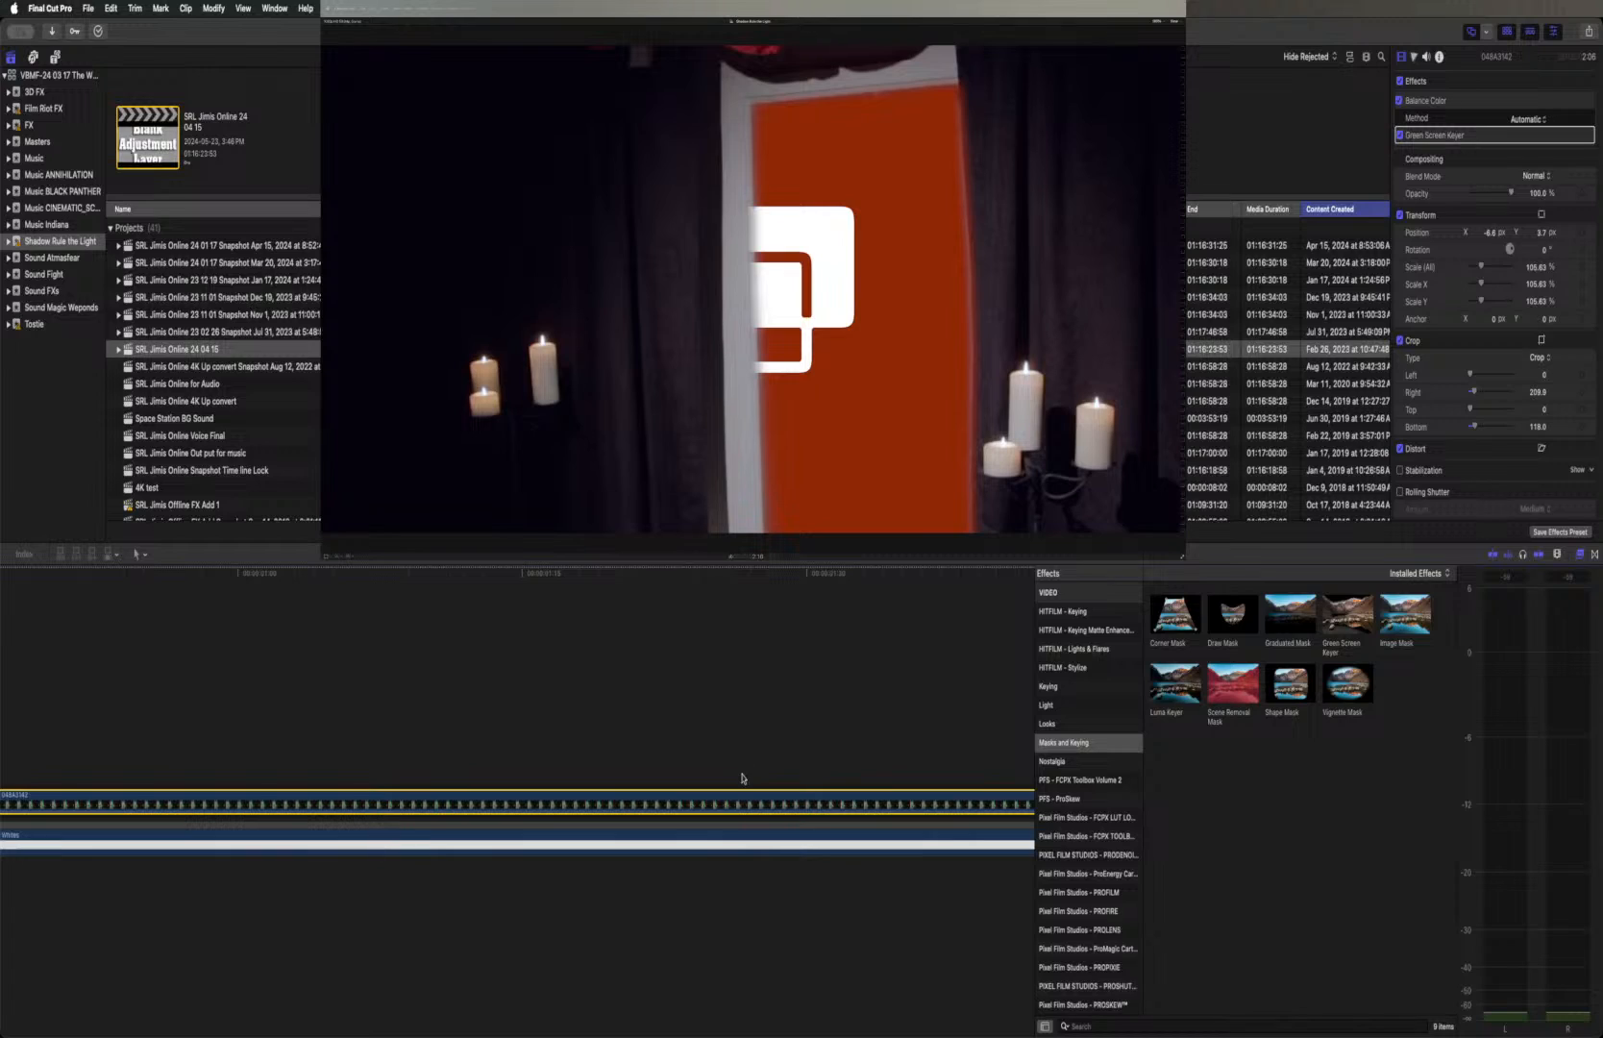
click(721, 836)
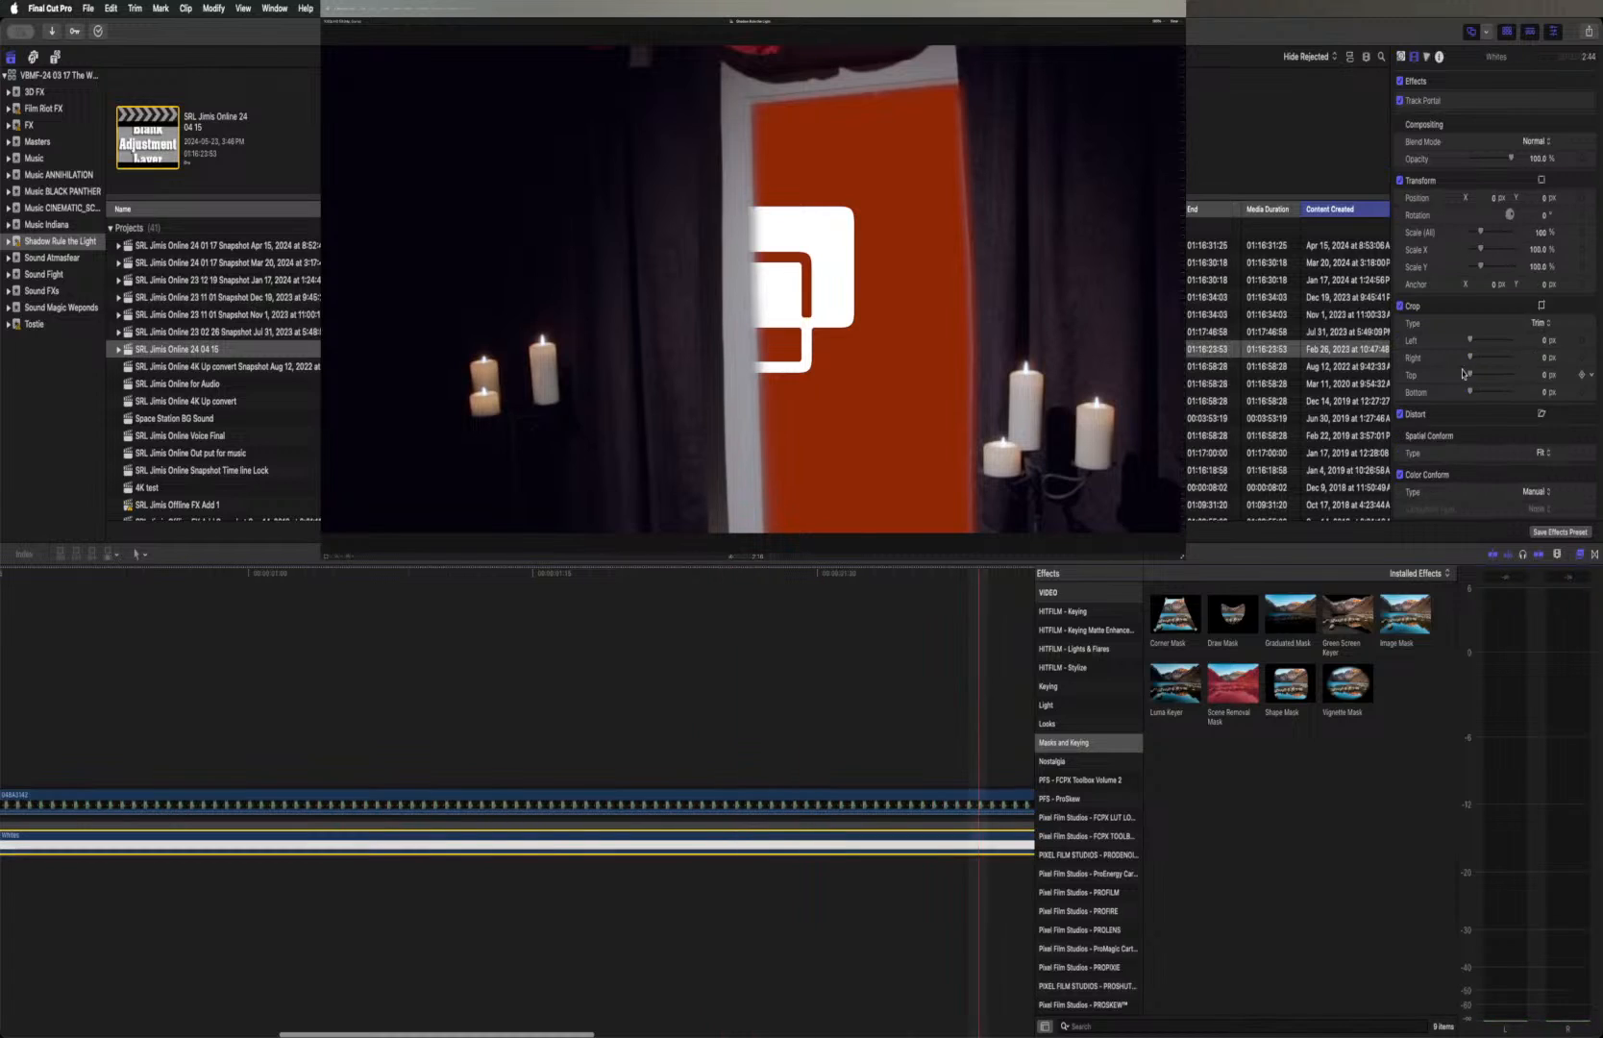
click(1400, 101)
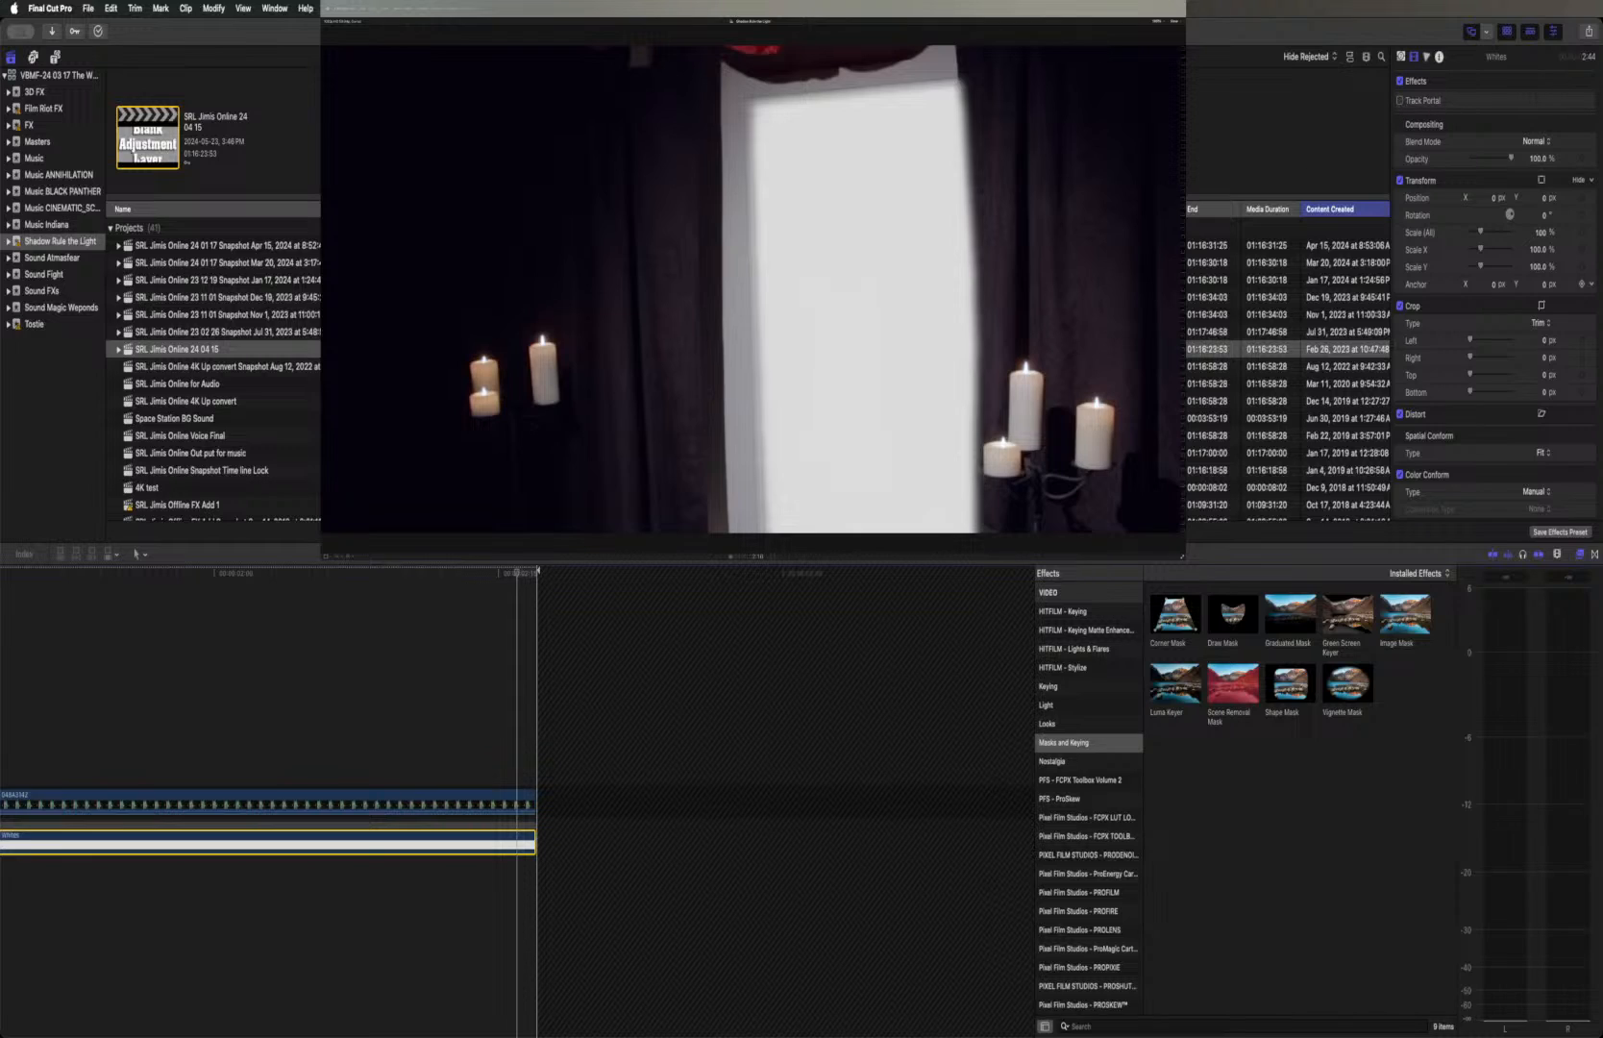
click(709, 556)
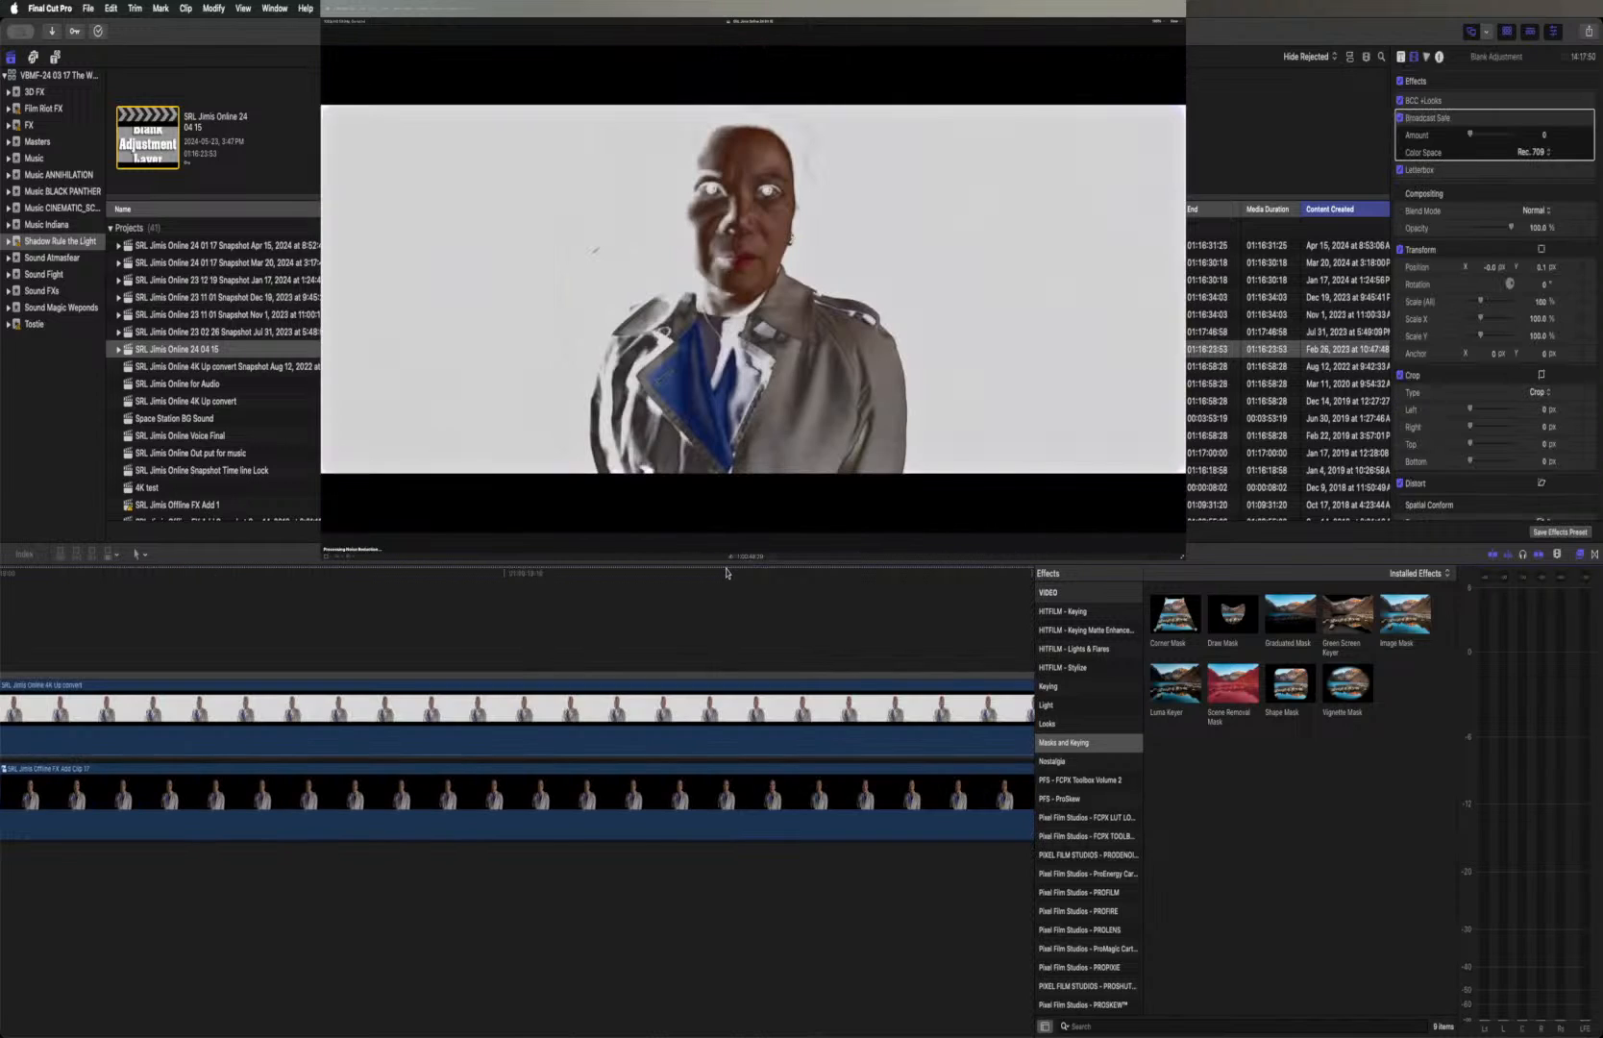
Return to the candle shot in the main timeline, hide the effects browser, and re-enable the masked portal clip
click(806, 613)
scroll(806, 612, right, 3)
scroll(805, 612, right, 5)
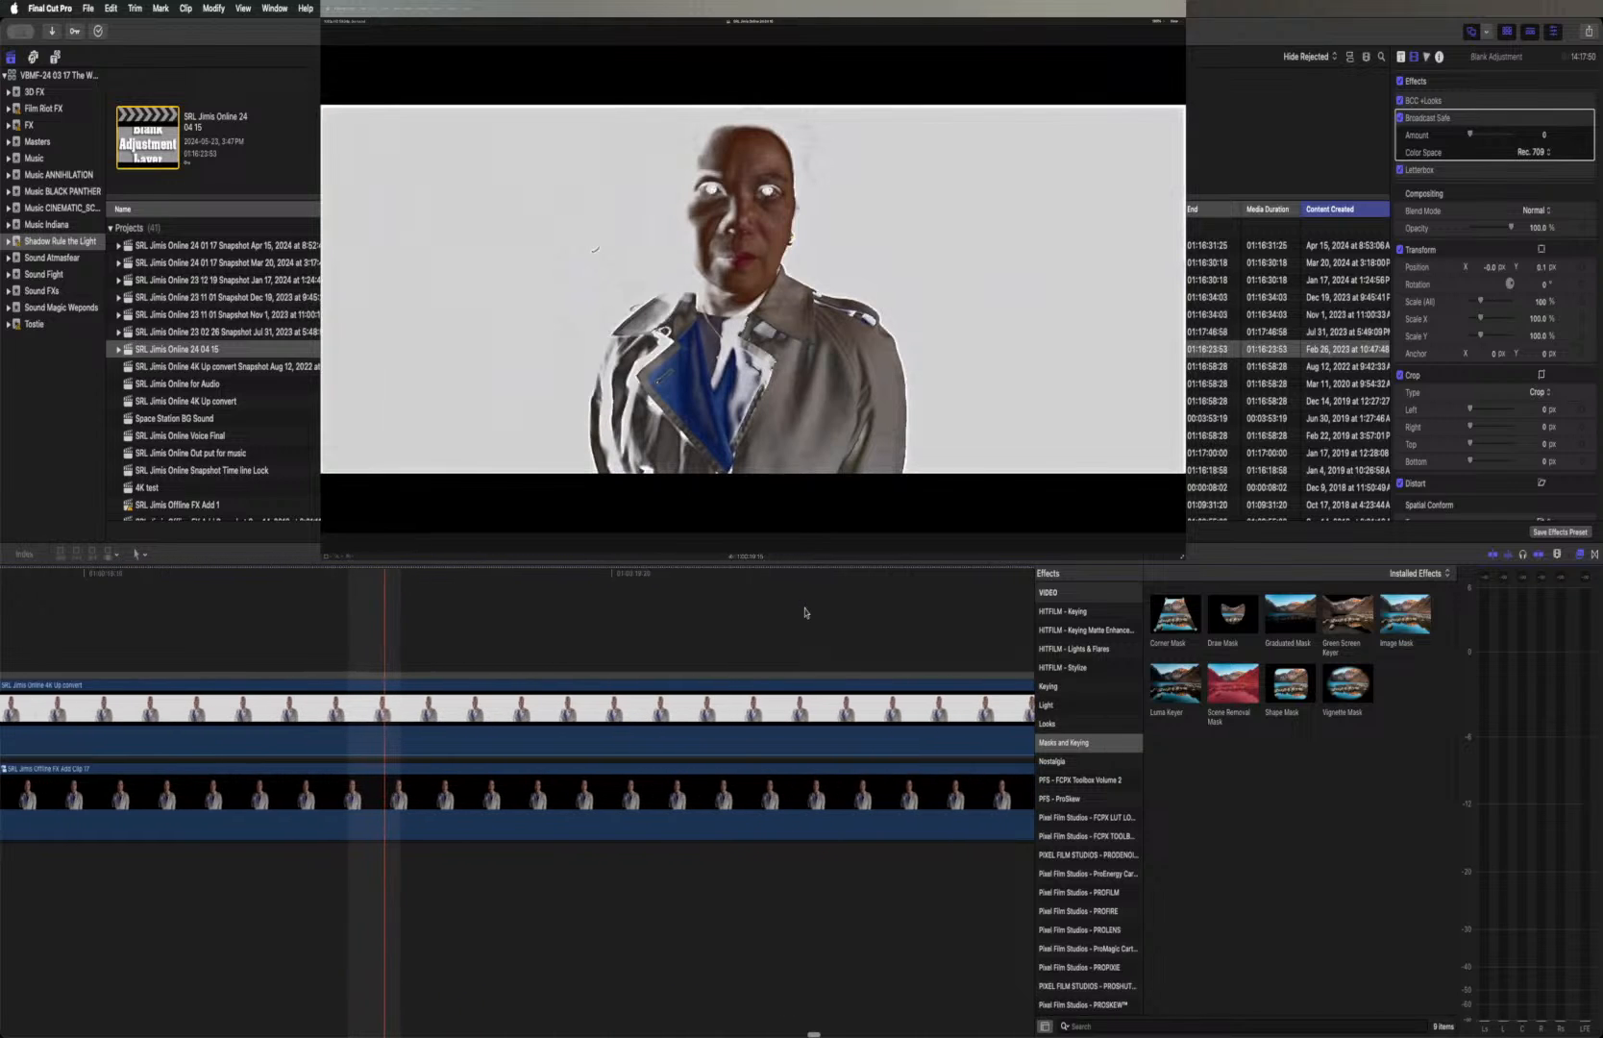
scroll(809, 611, right, 4)
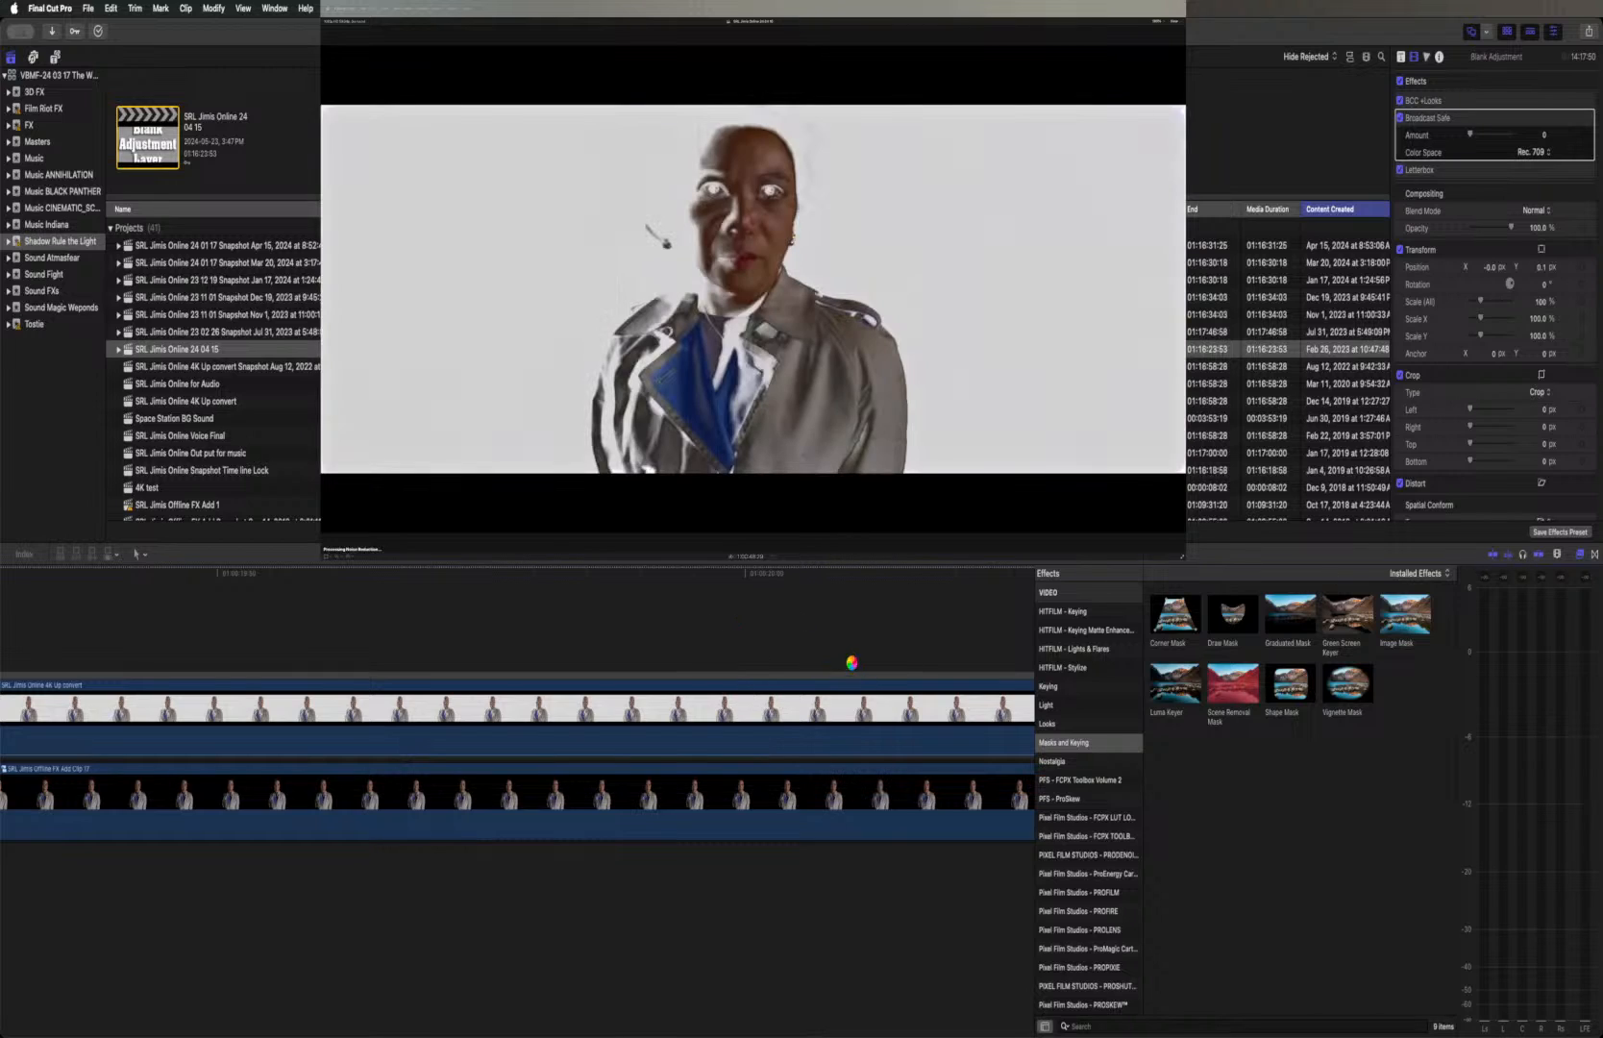
key(super+minus)
key(super+minus)
key(super+minus)
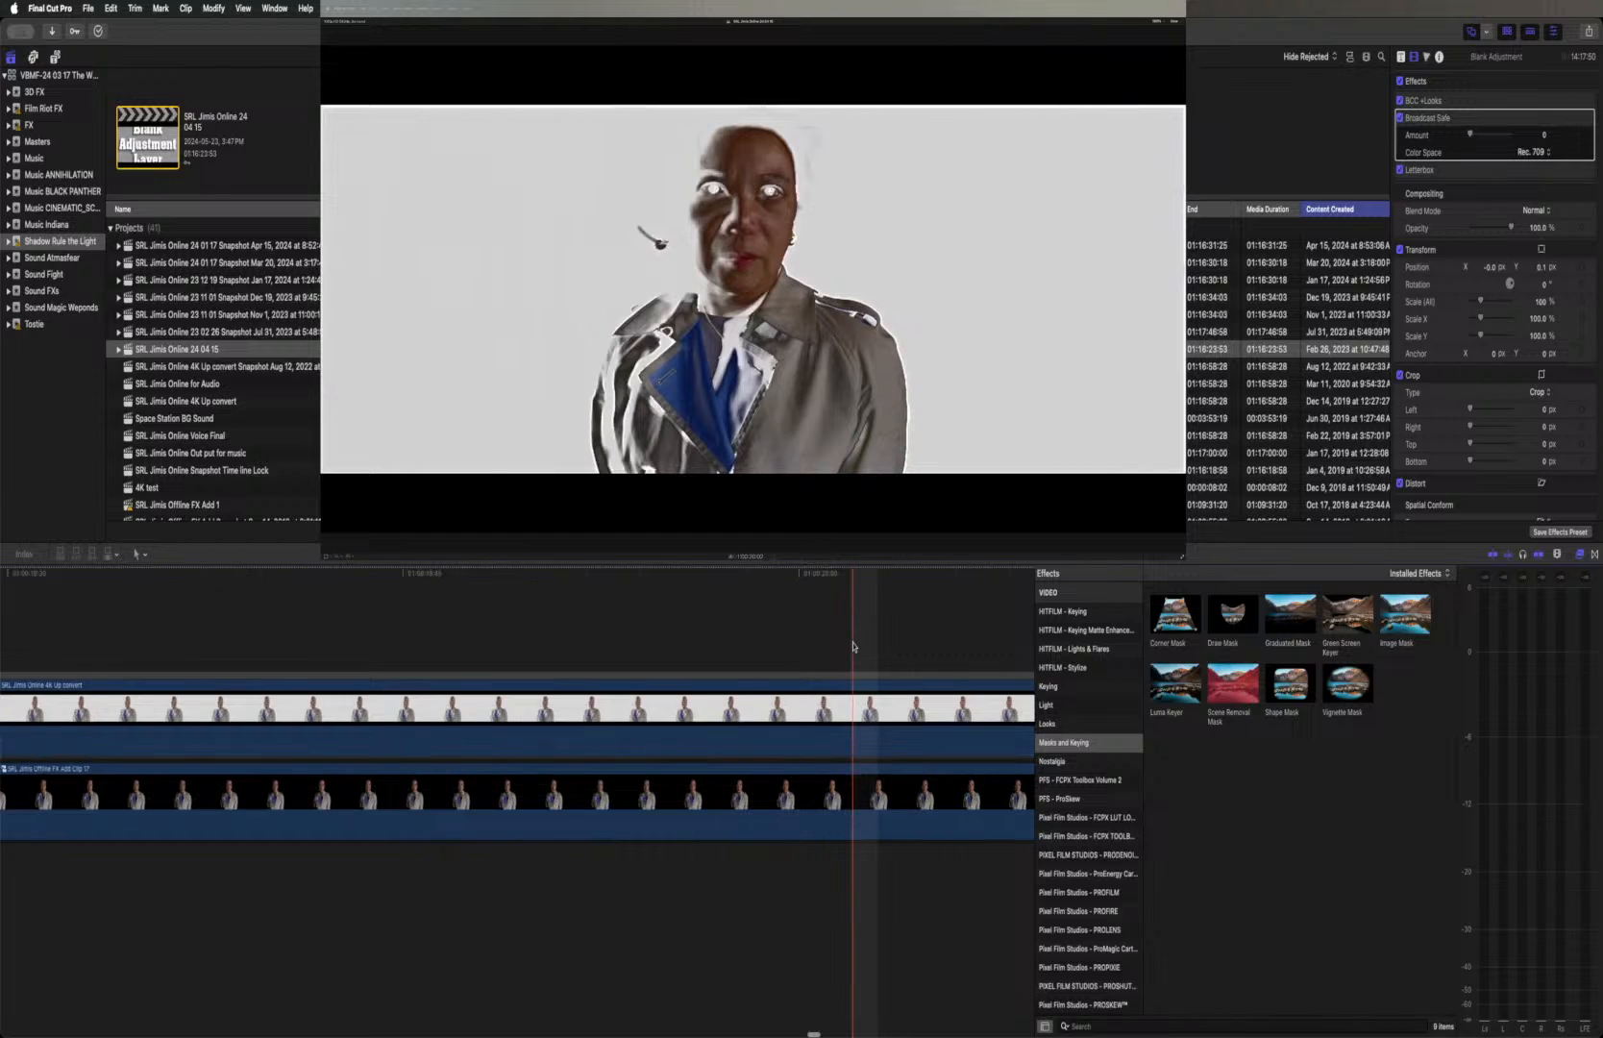
key(super+minus)
key(super+minus)
key(super+minus)
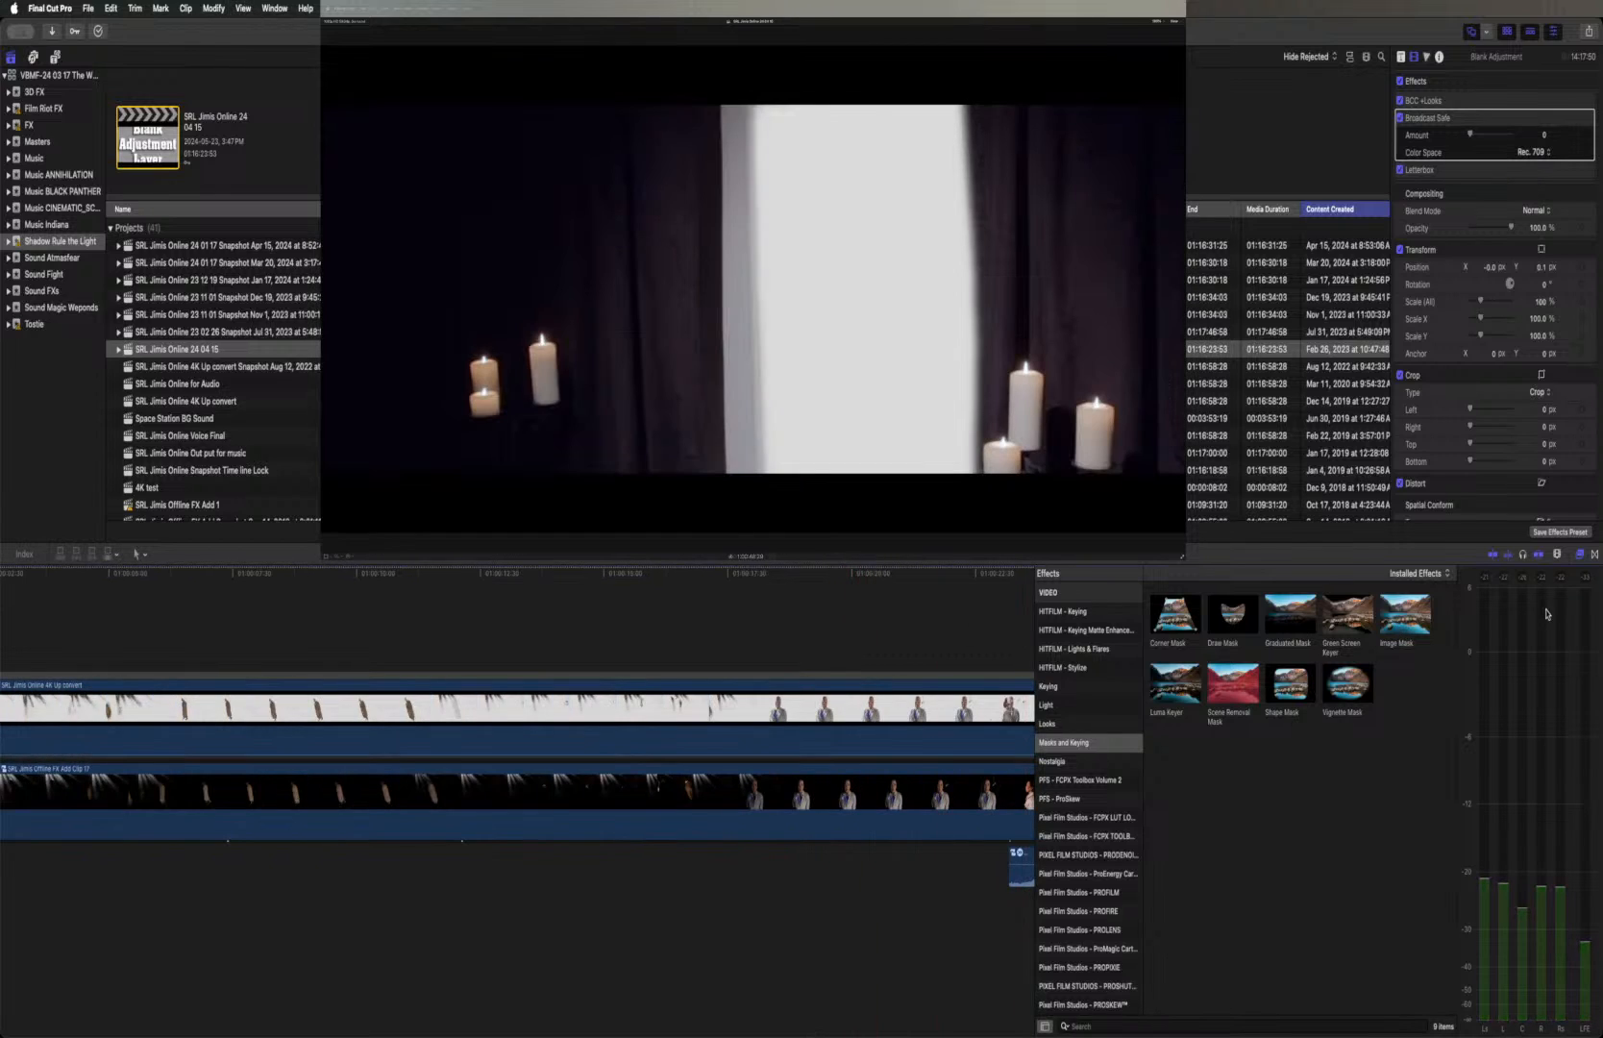
click(1580, 555)
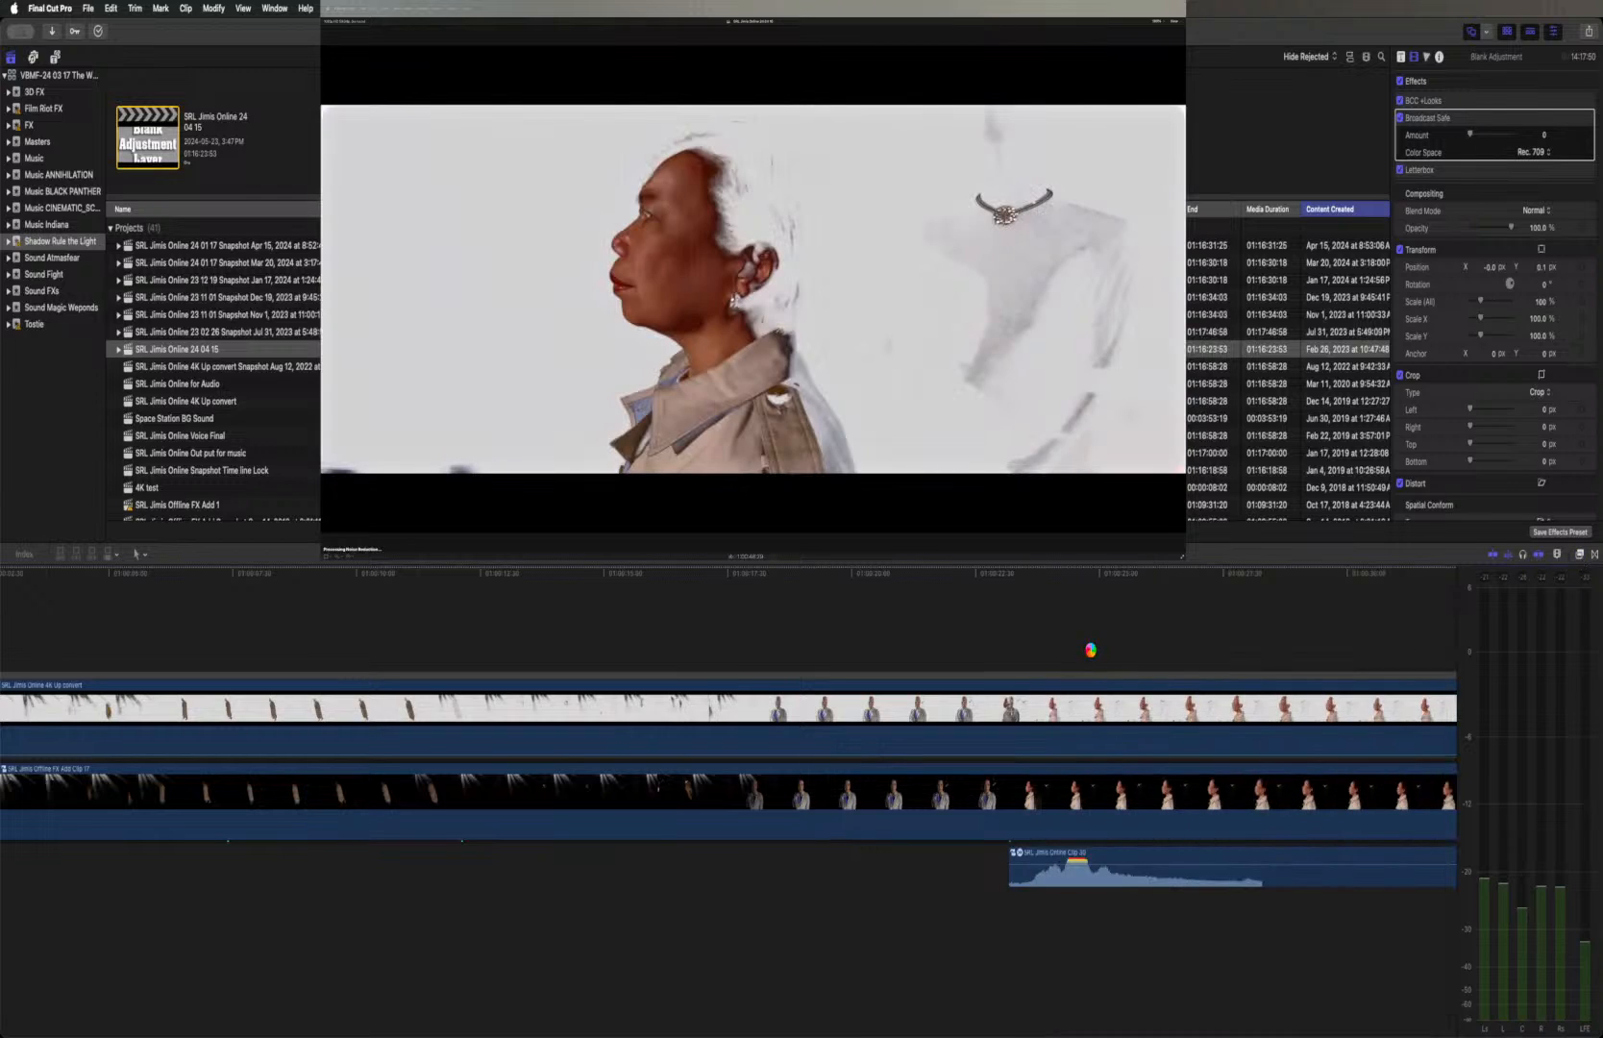
scroll(1091, 654, right, 5)
scroll(1091, 655, right, 10)
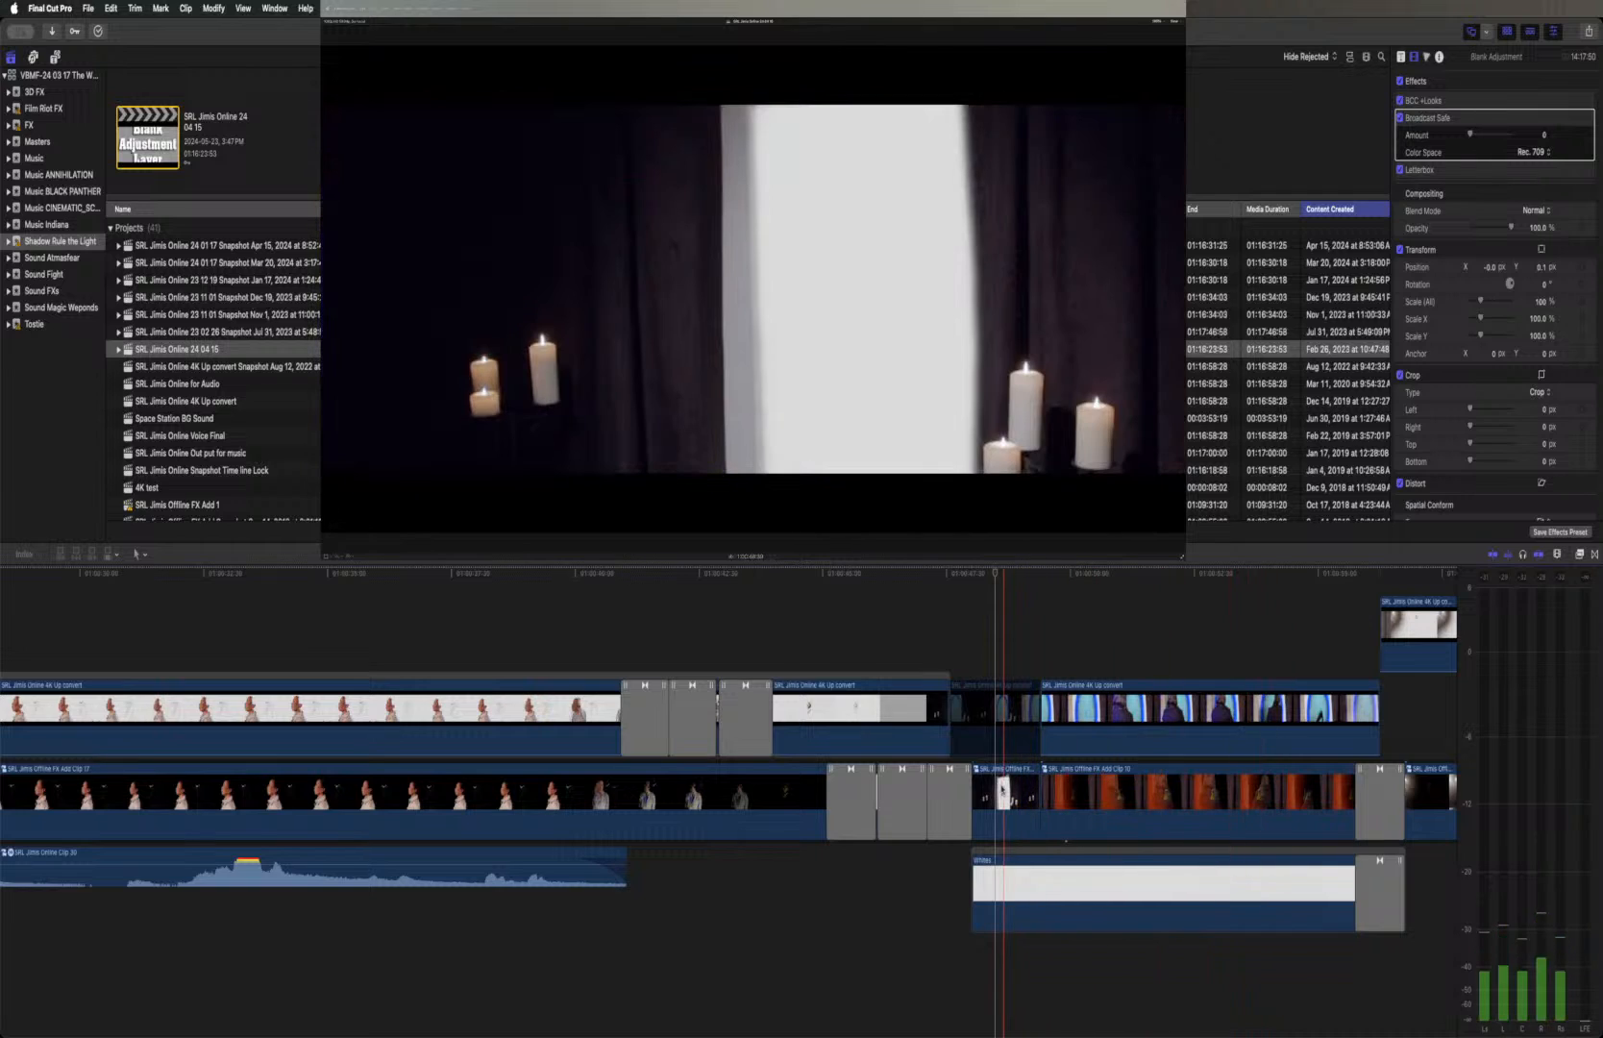
click(988, 727)
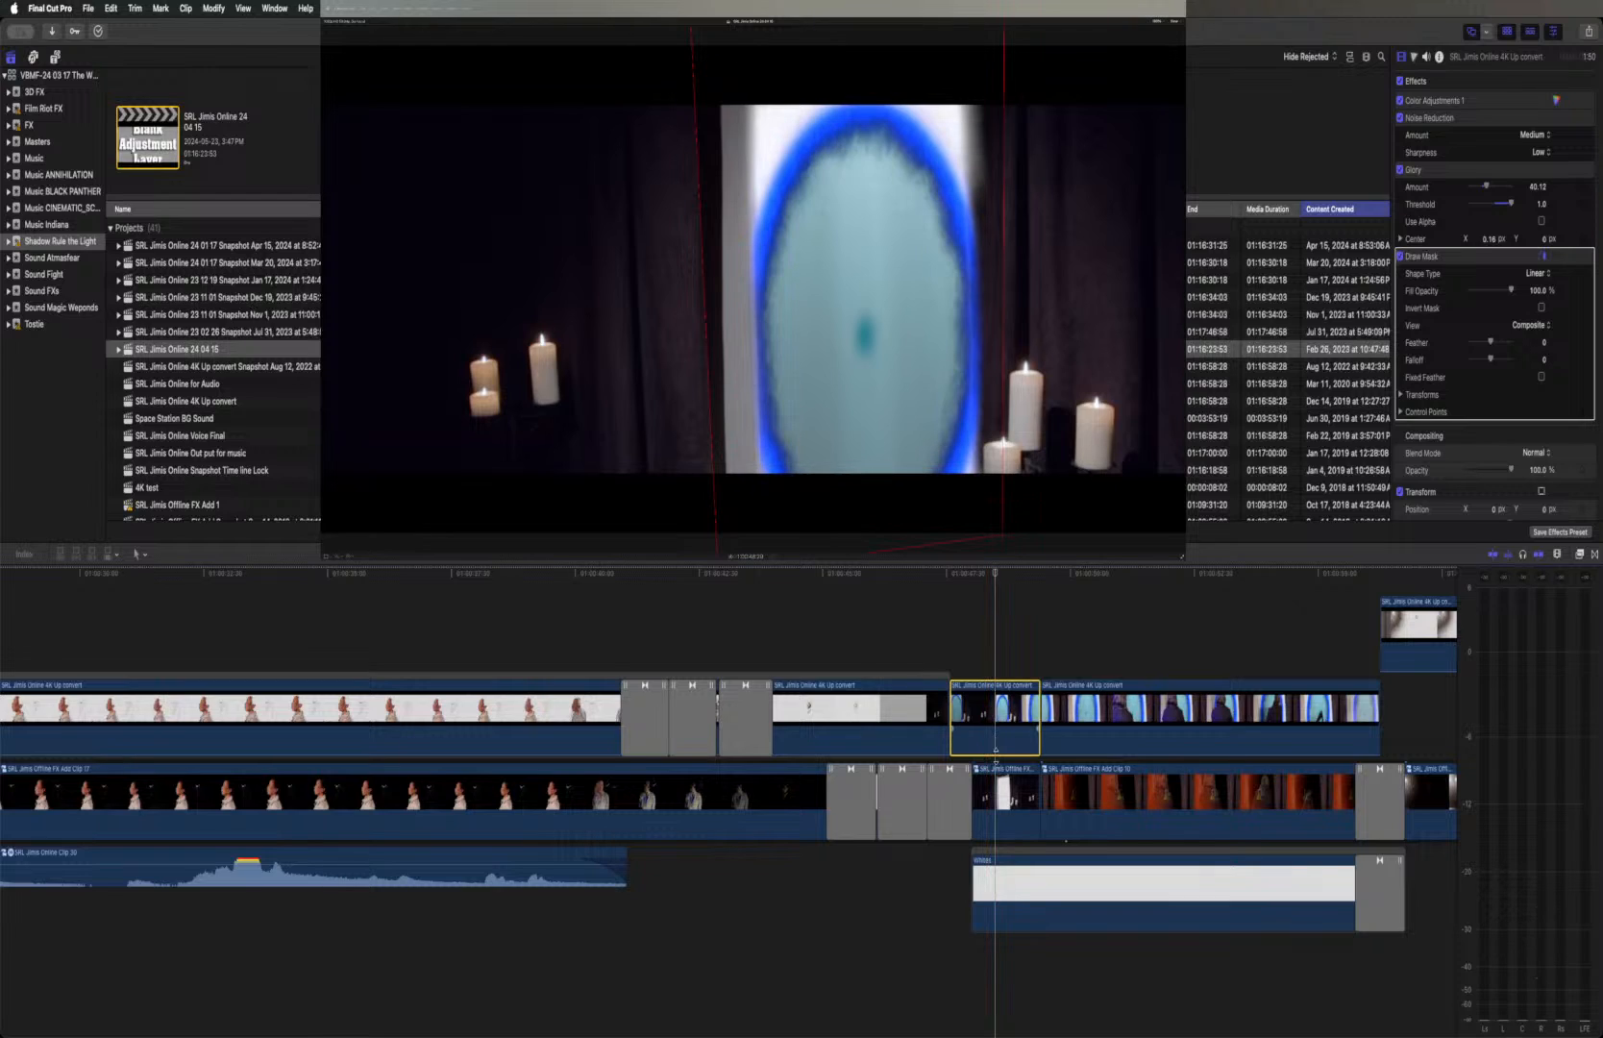
Check the masked portal clip against the candle compound clip beneath it
click(995, 786)
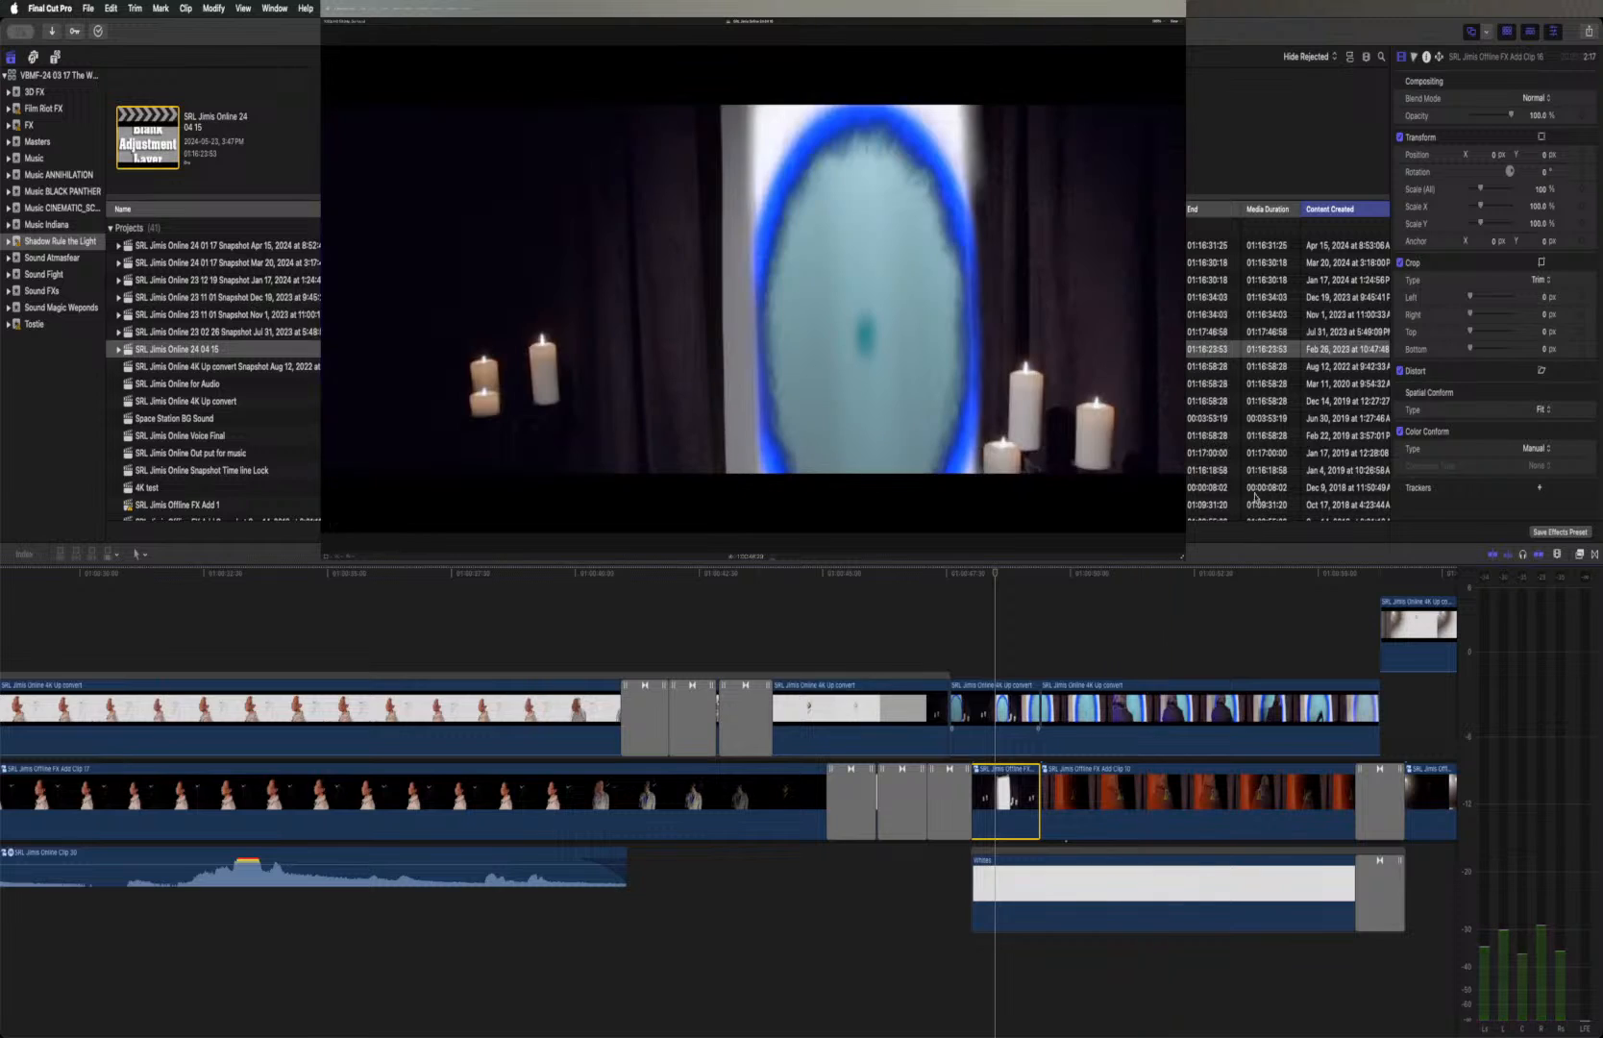
click(996, 711)
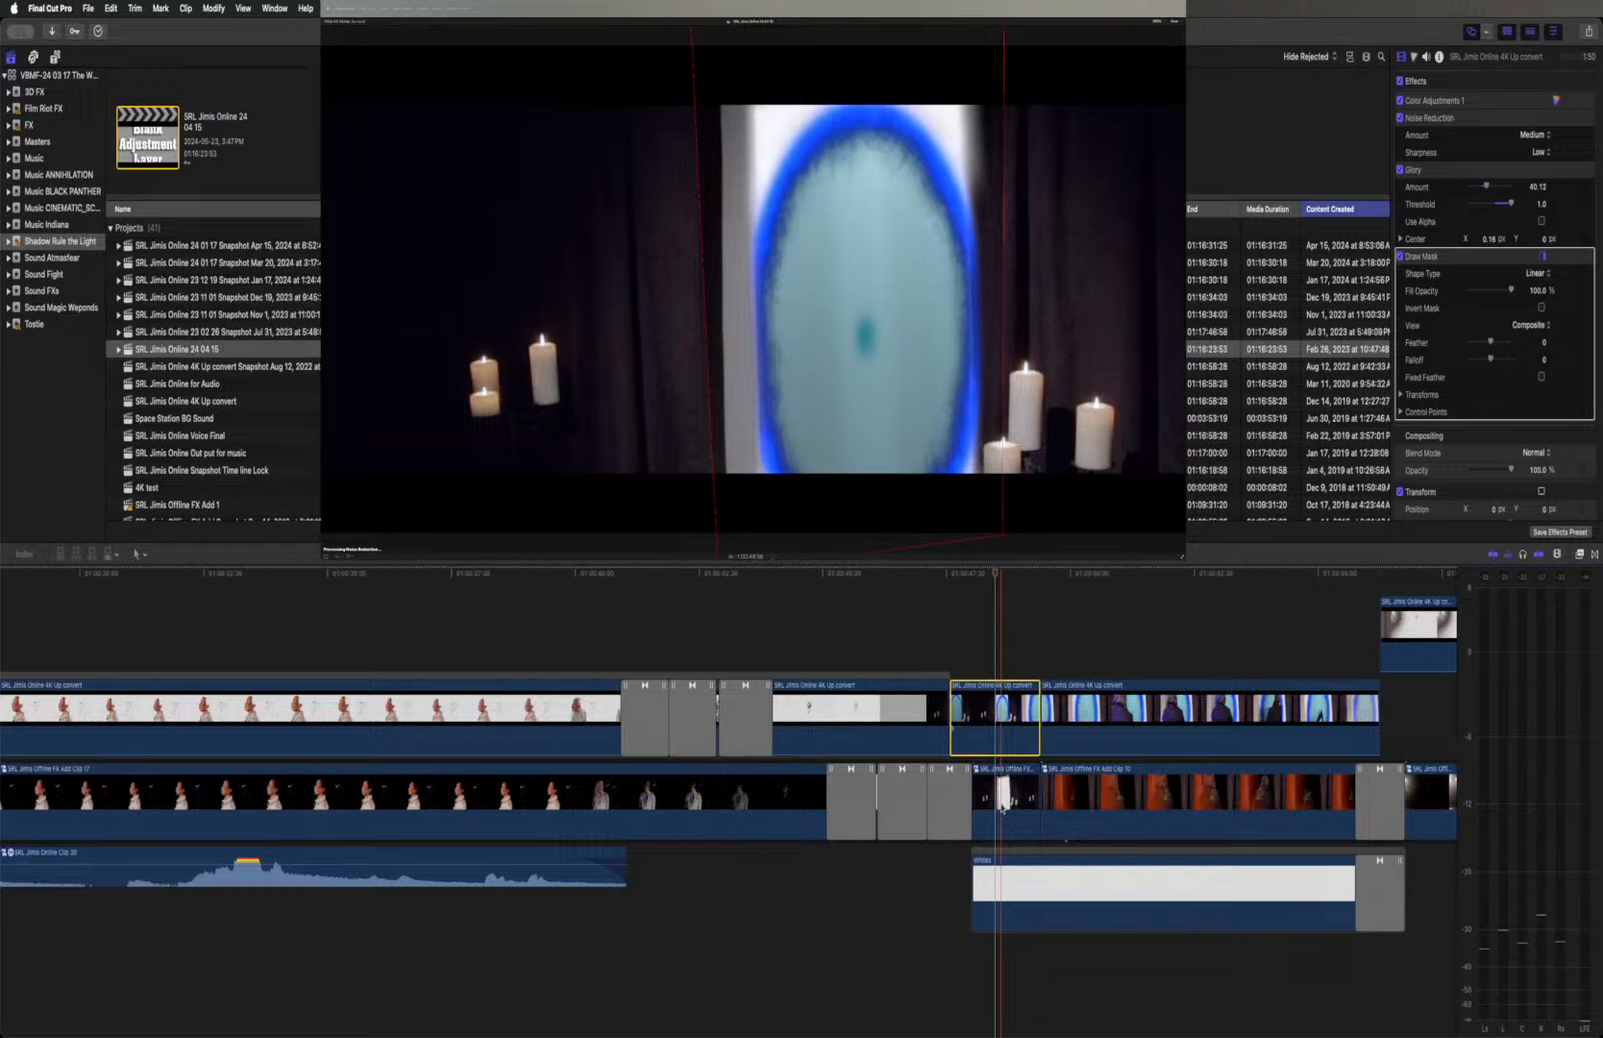
super+click(1001, 807)
mouse_move(1001, 807)
mouse_down()
mouse_move(1003, 764)
mouse_move(999, 813)
mouse_up()
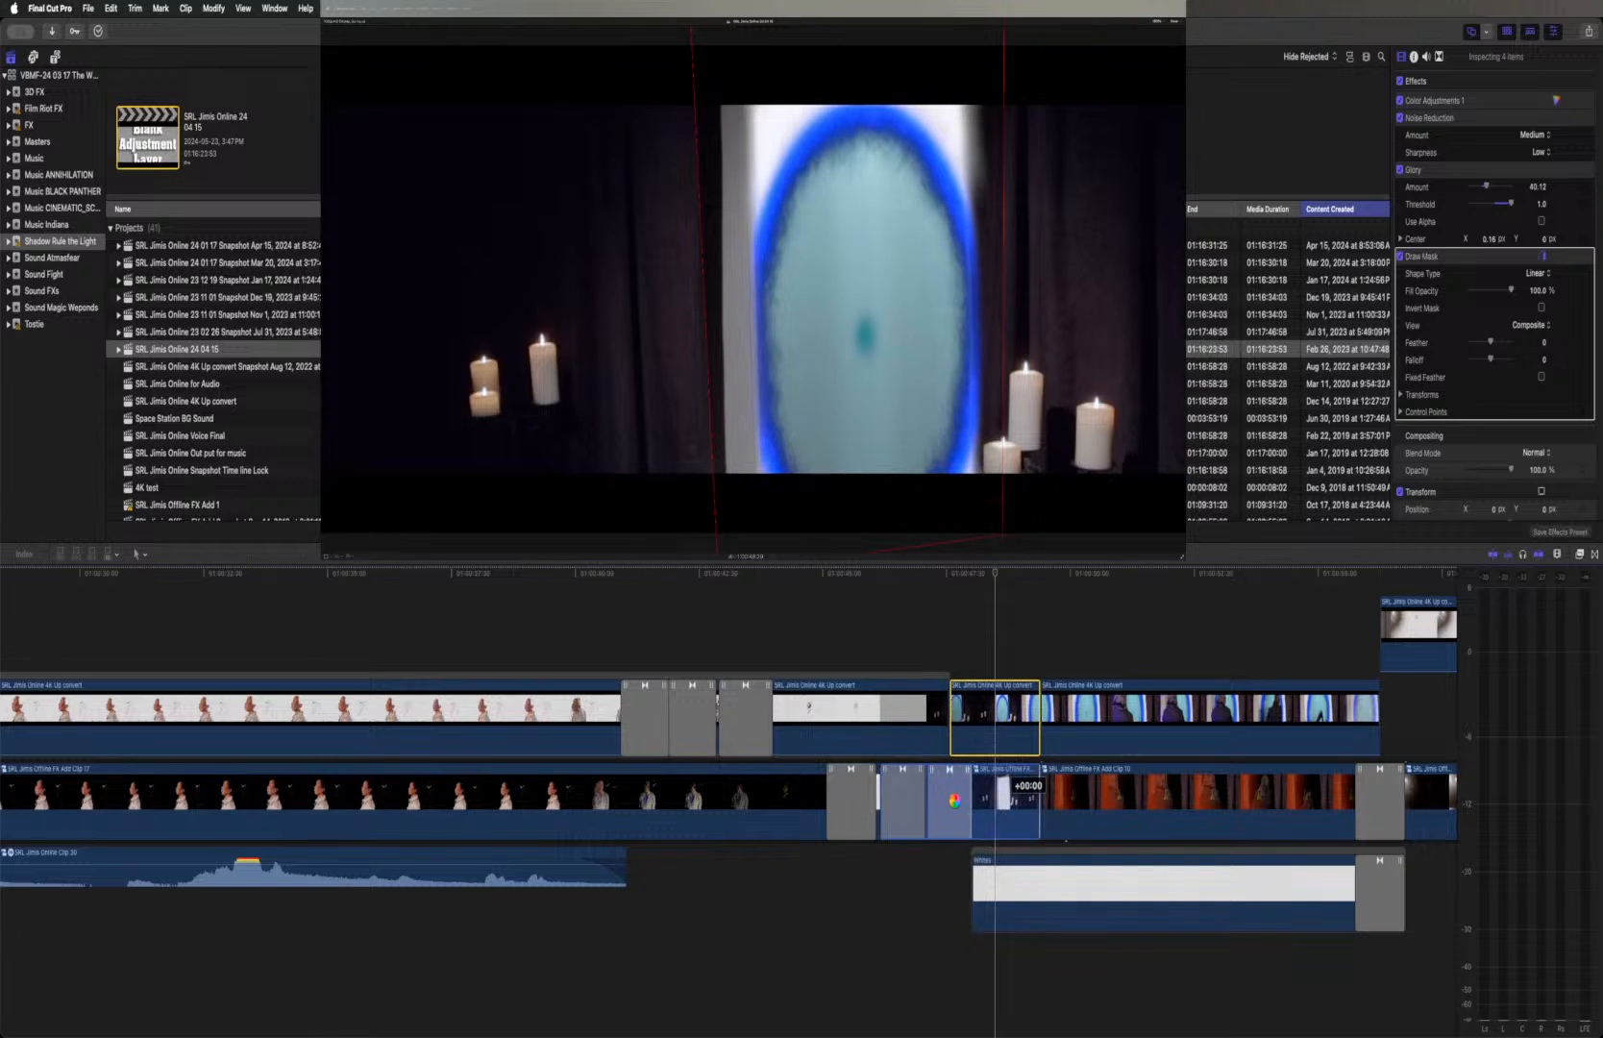
Delete the cross dissolve at the start of the candle compound clip
key(Up)
key(Up)
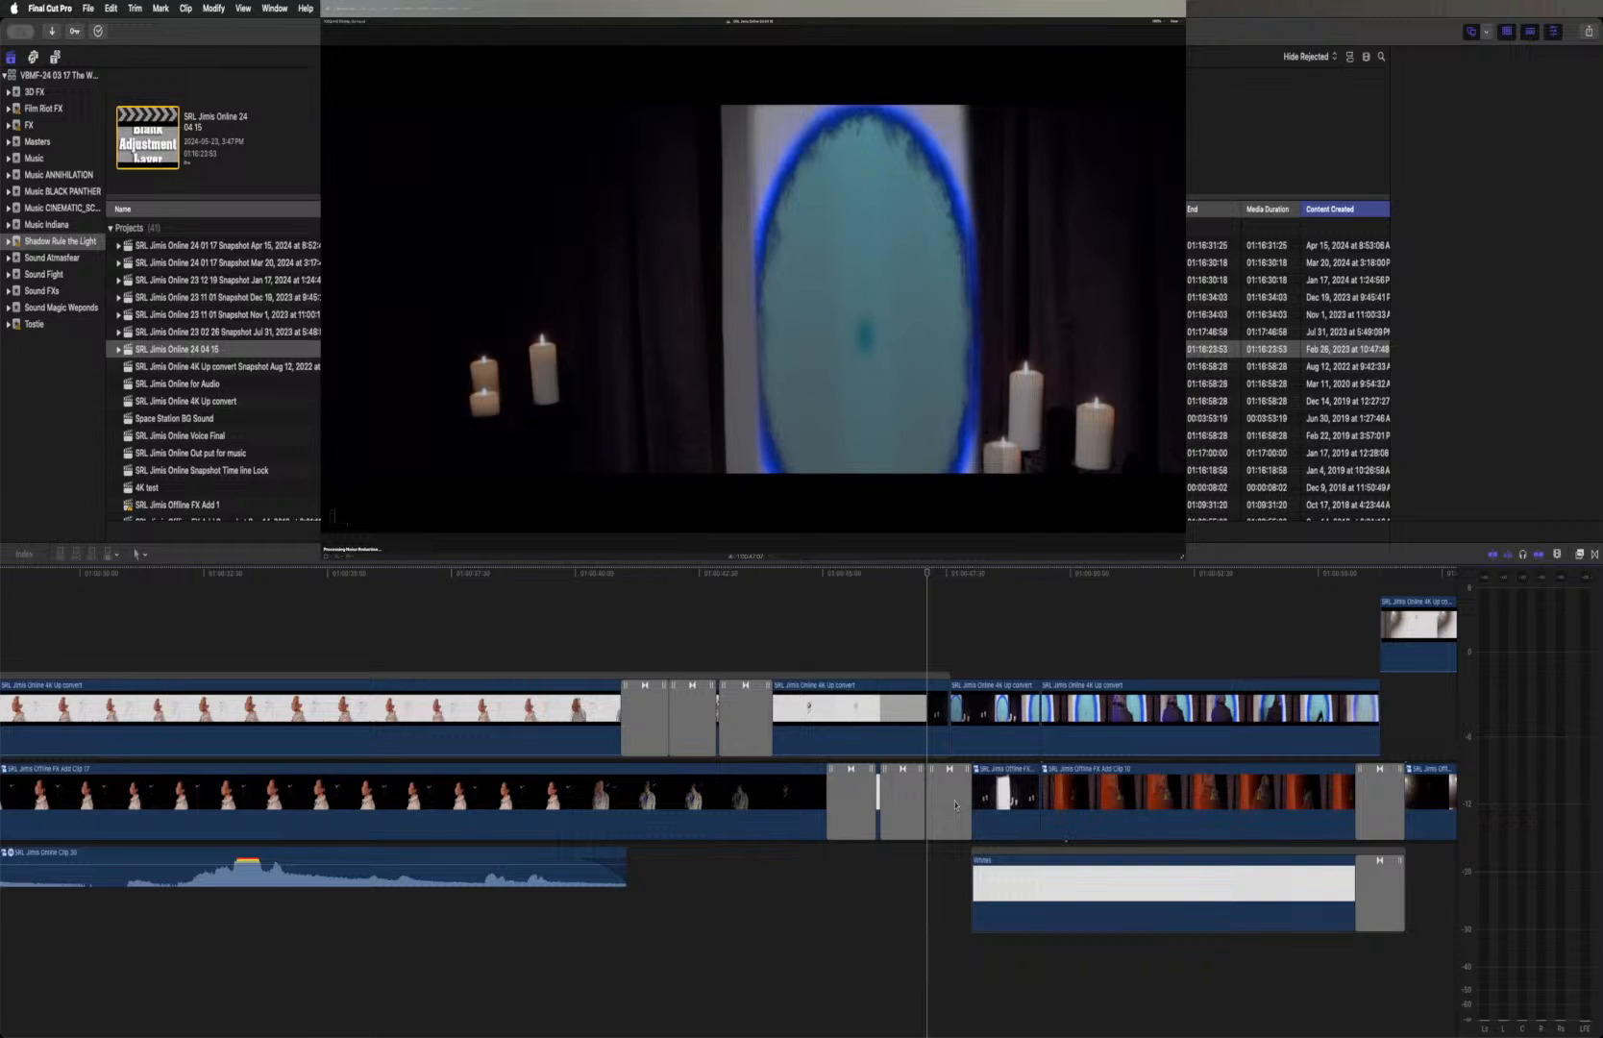
click(943, 802)
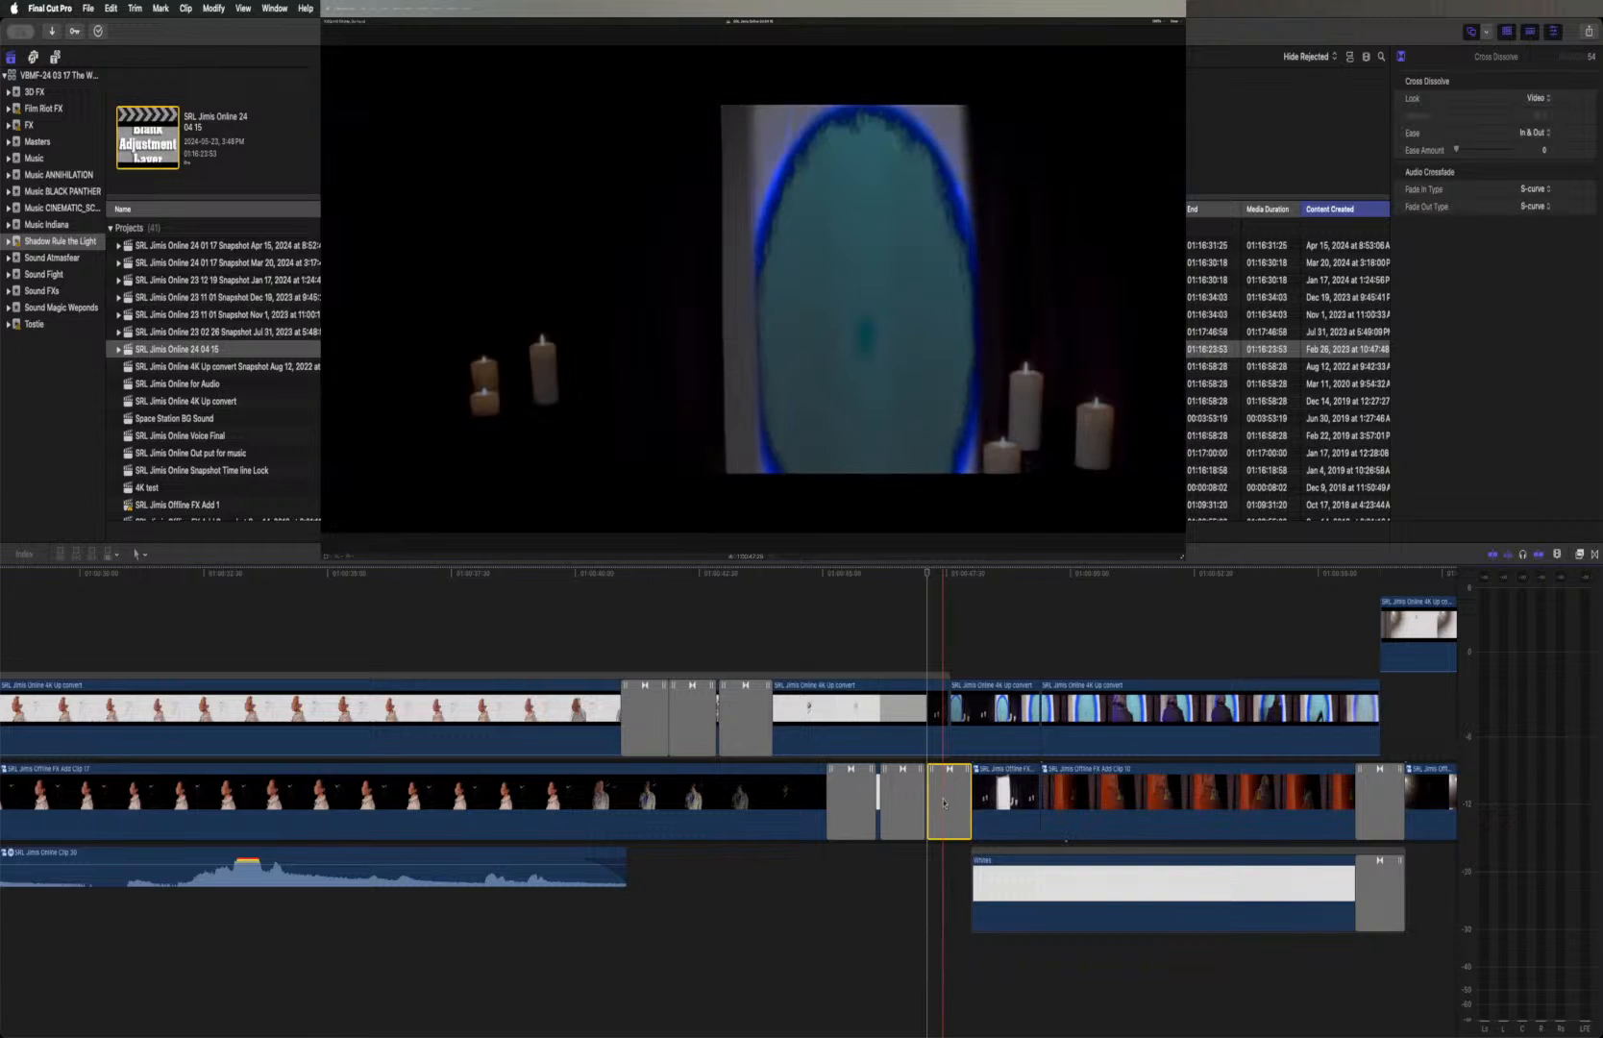
key(Delete)
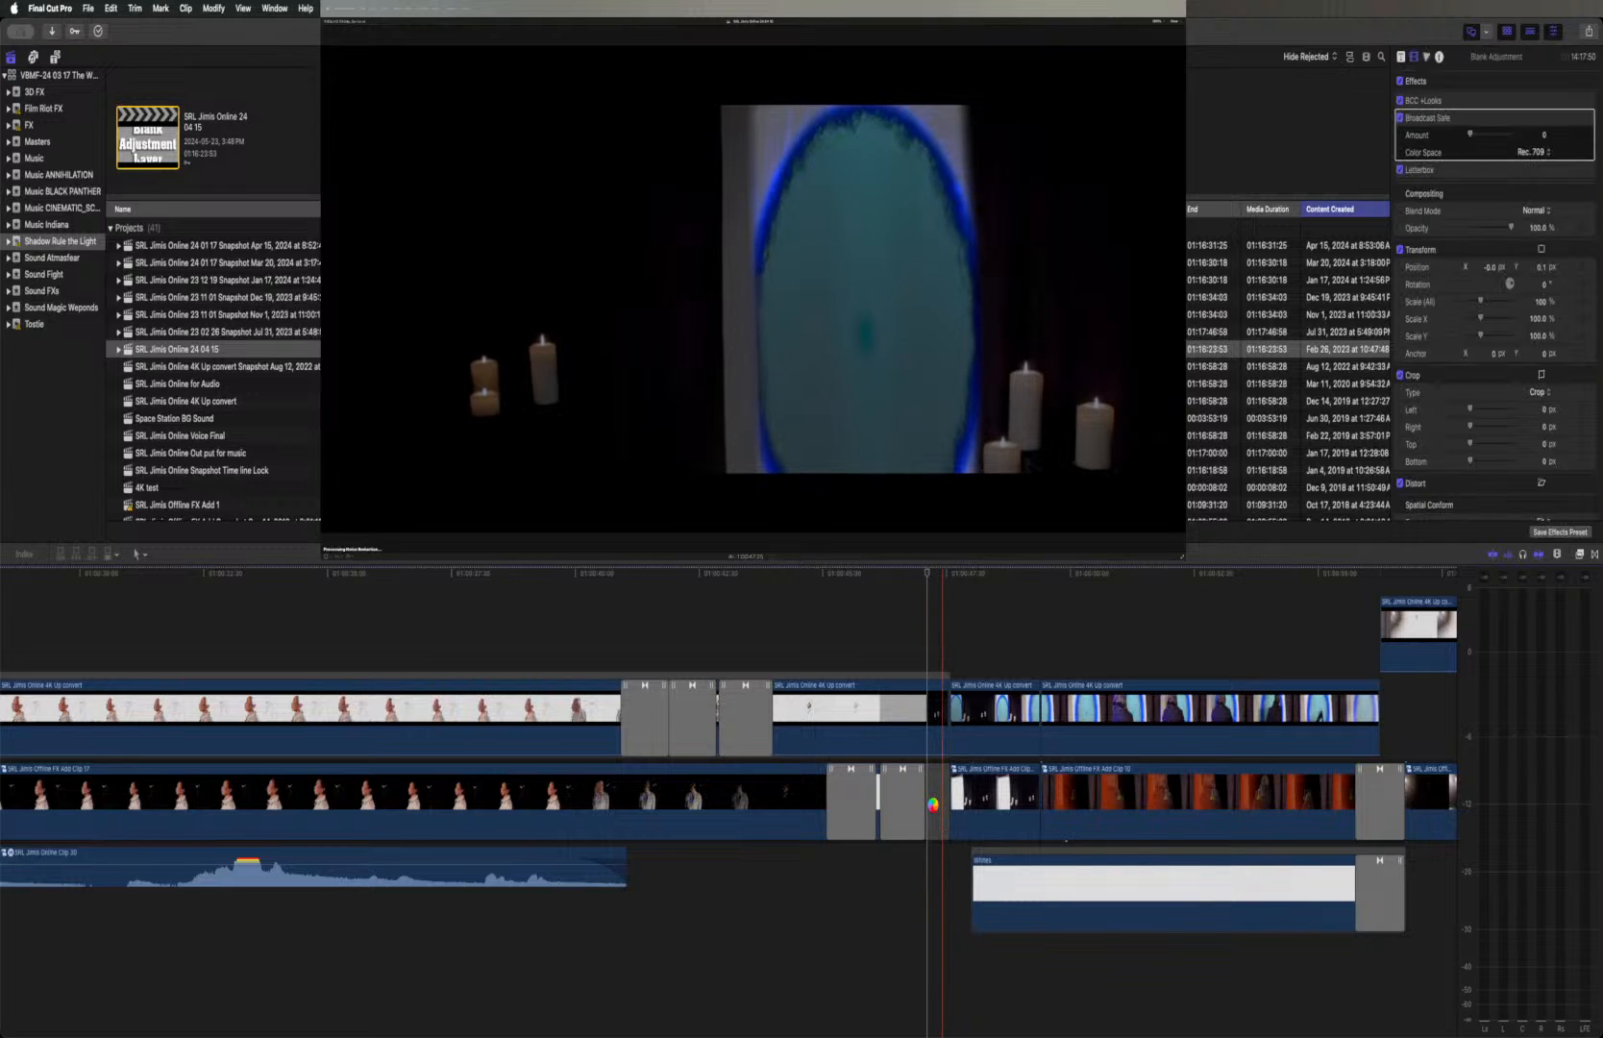
Duplicate the candle compound clip onto the layer beneath the portal clip and paste the portal clip's Glory and Draw Mask effects onto the copy
click(971, 806)
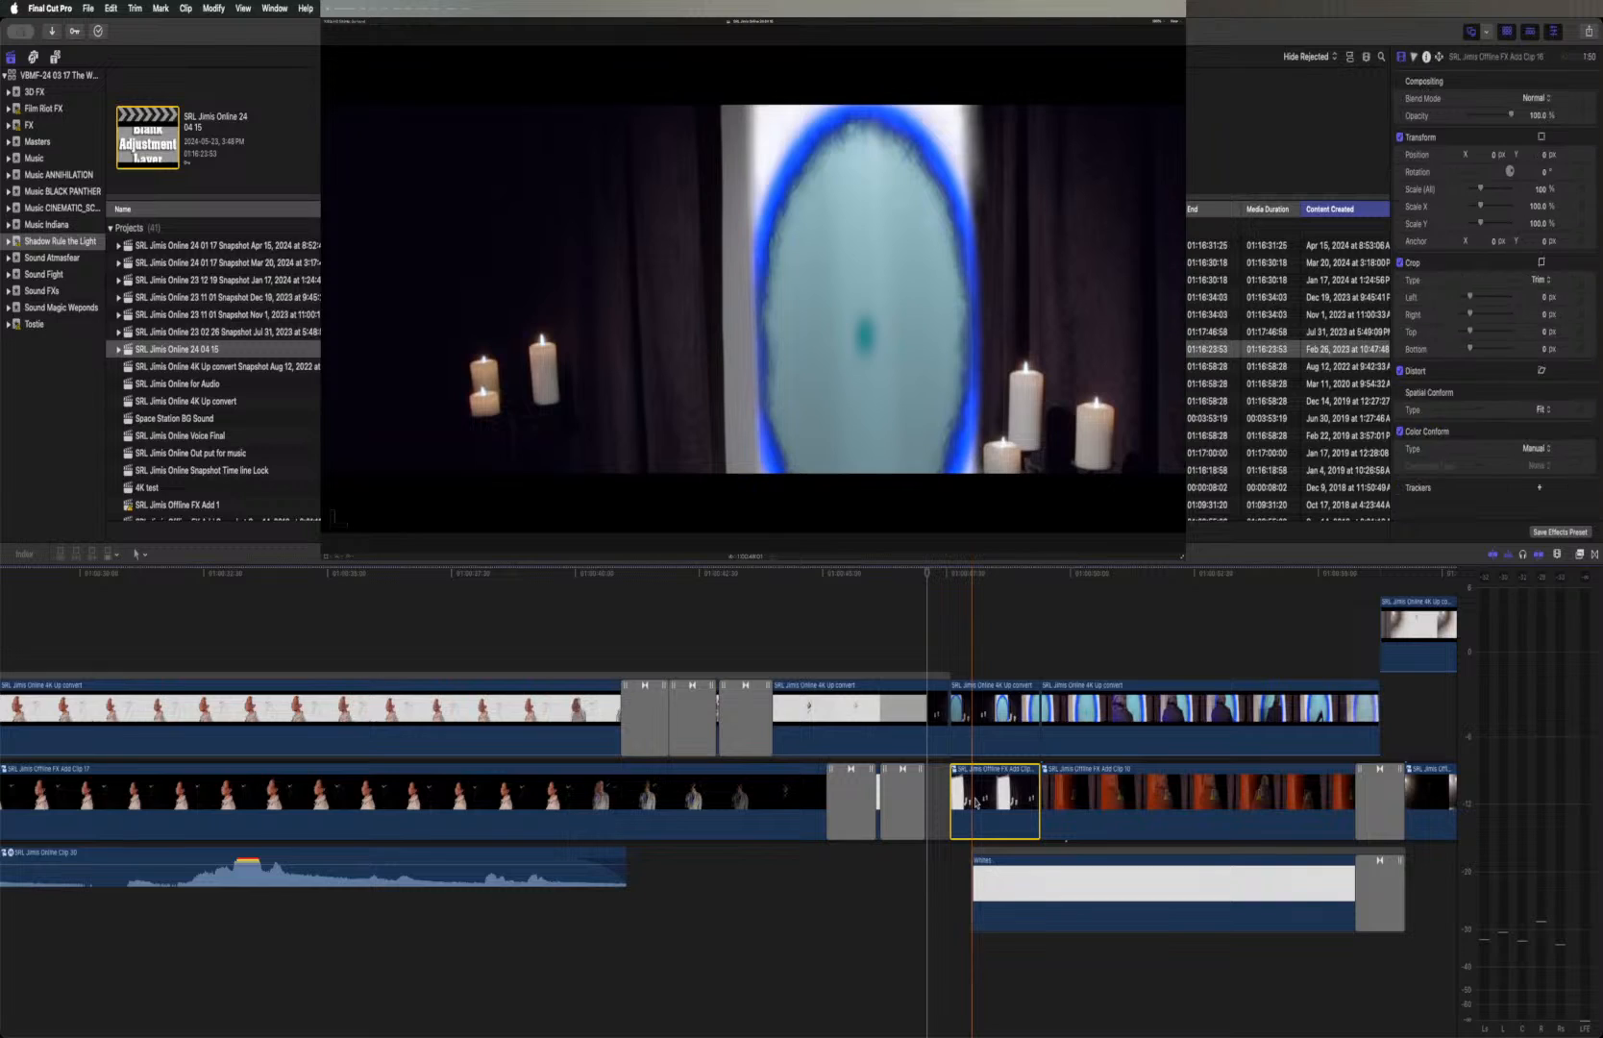
drag(975, 802, 999, 713)
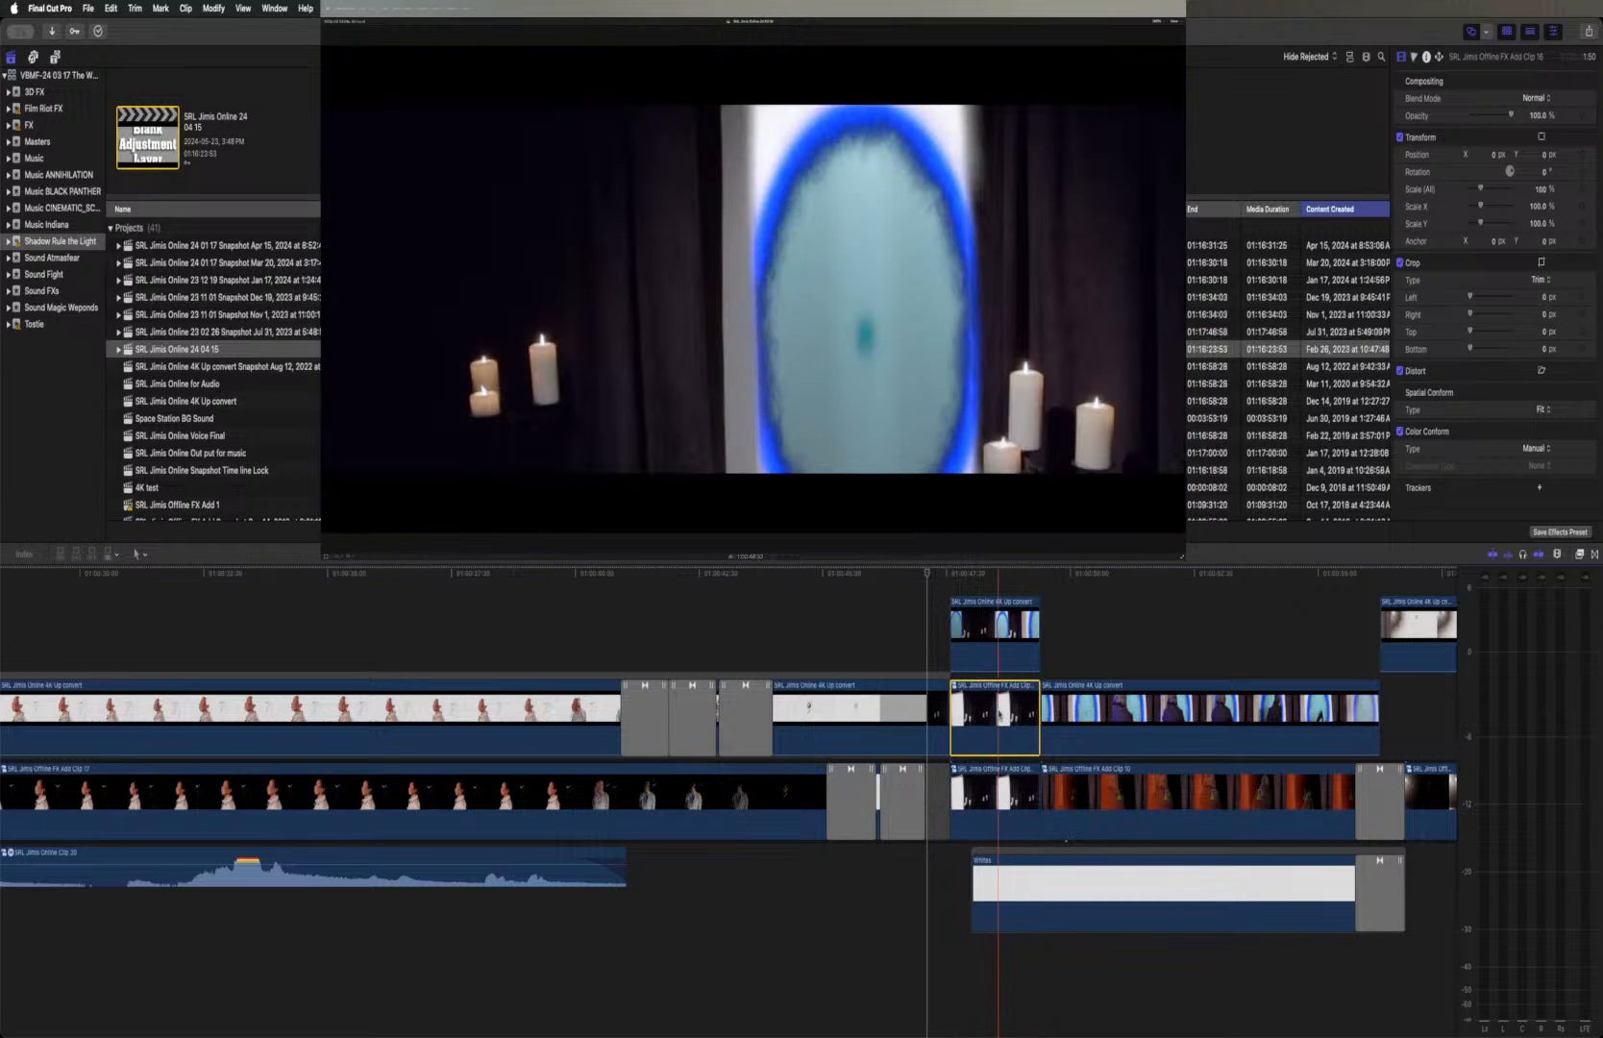
click(1000, 654)
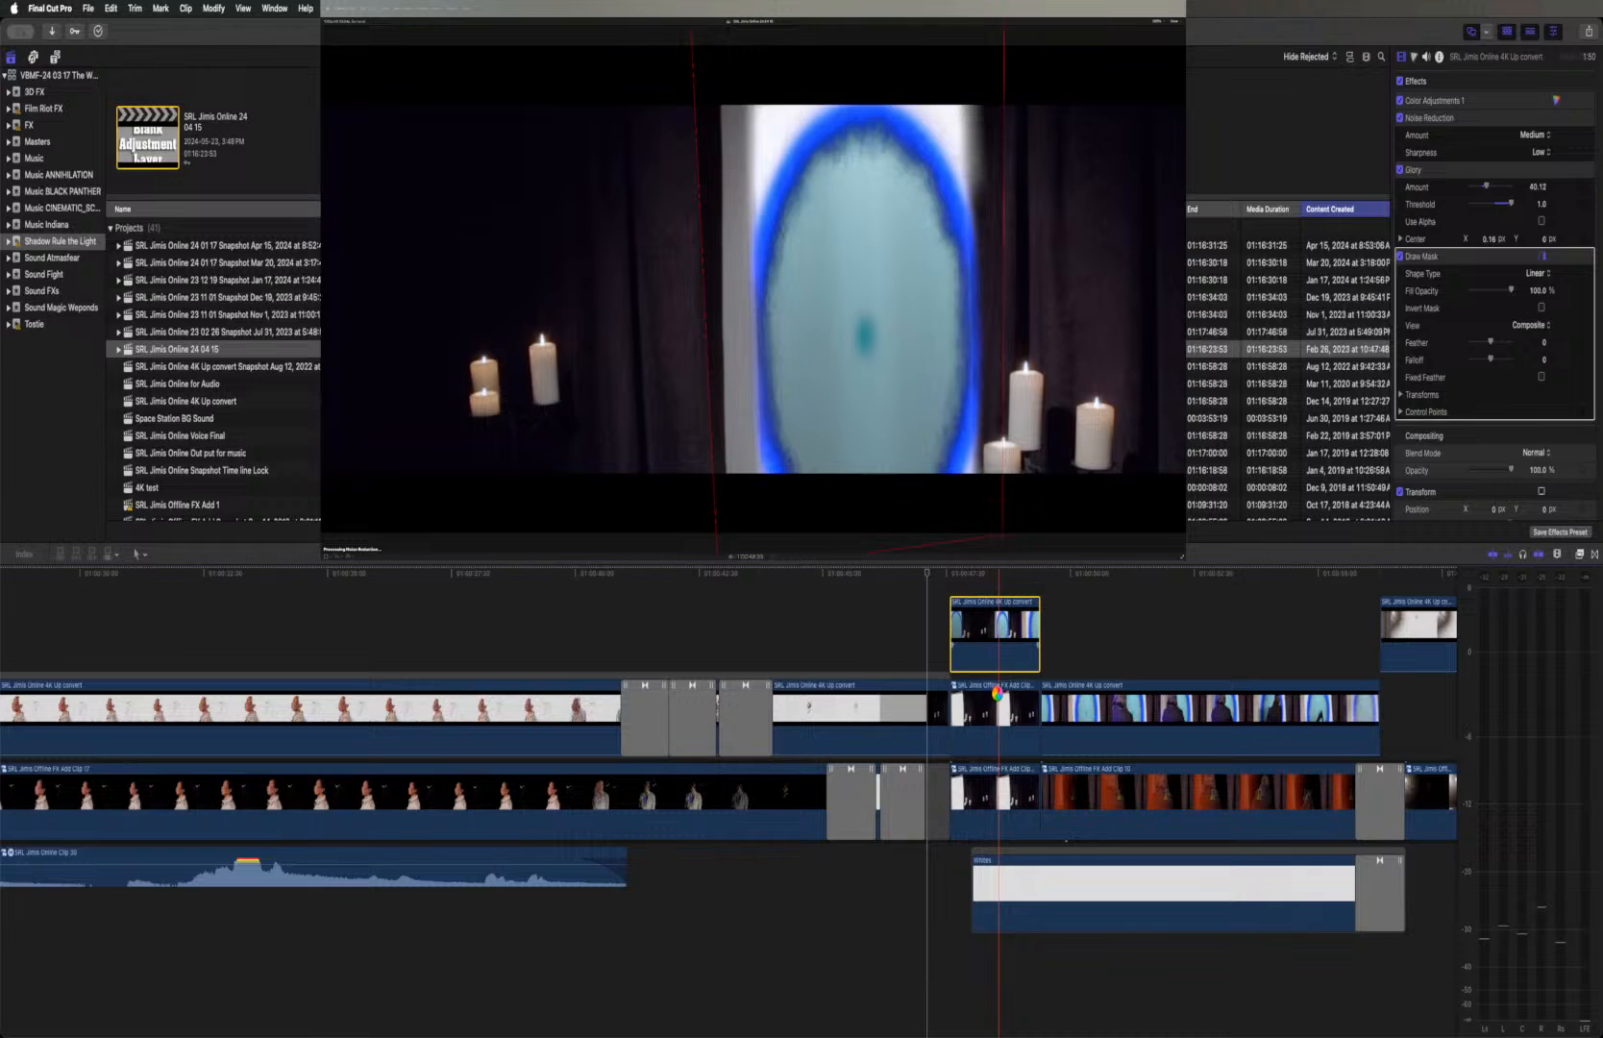
click(1000, 697)
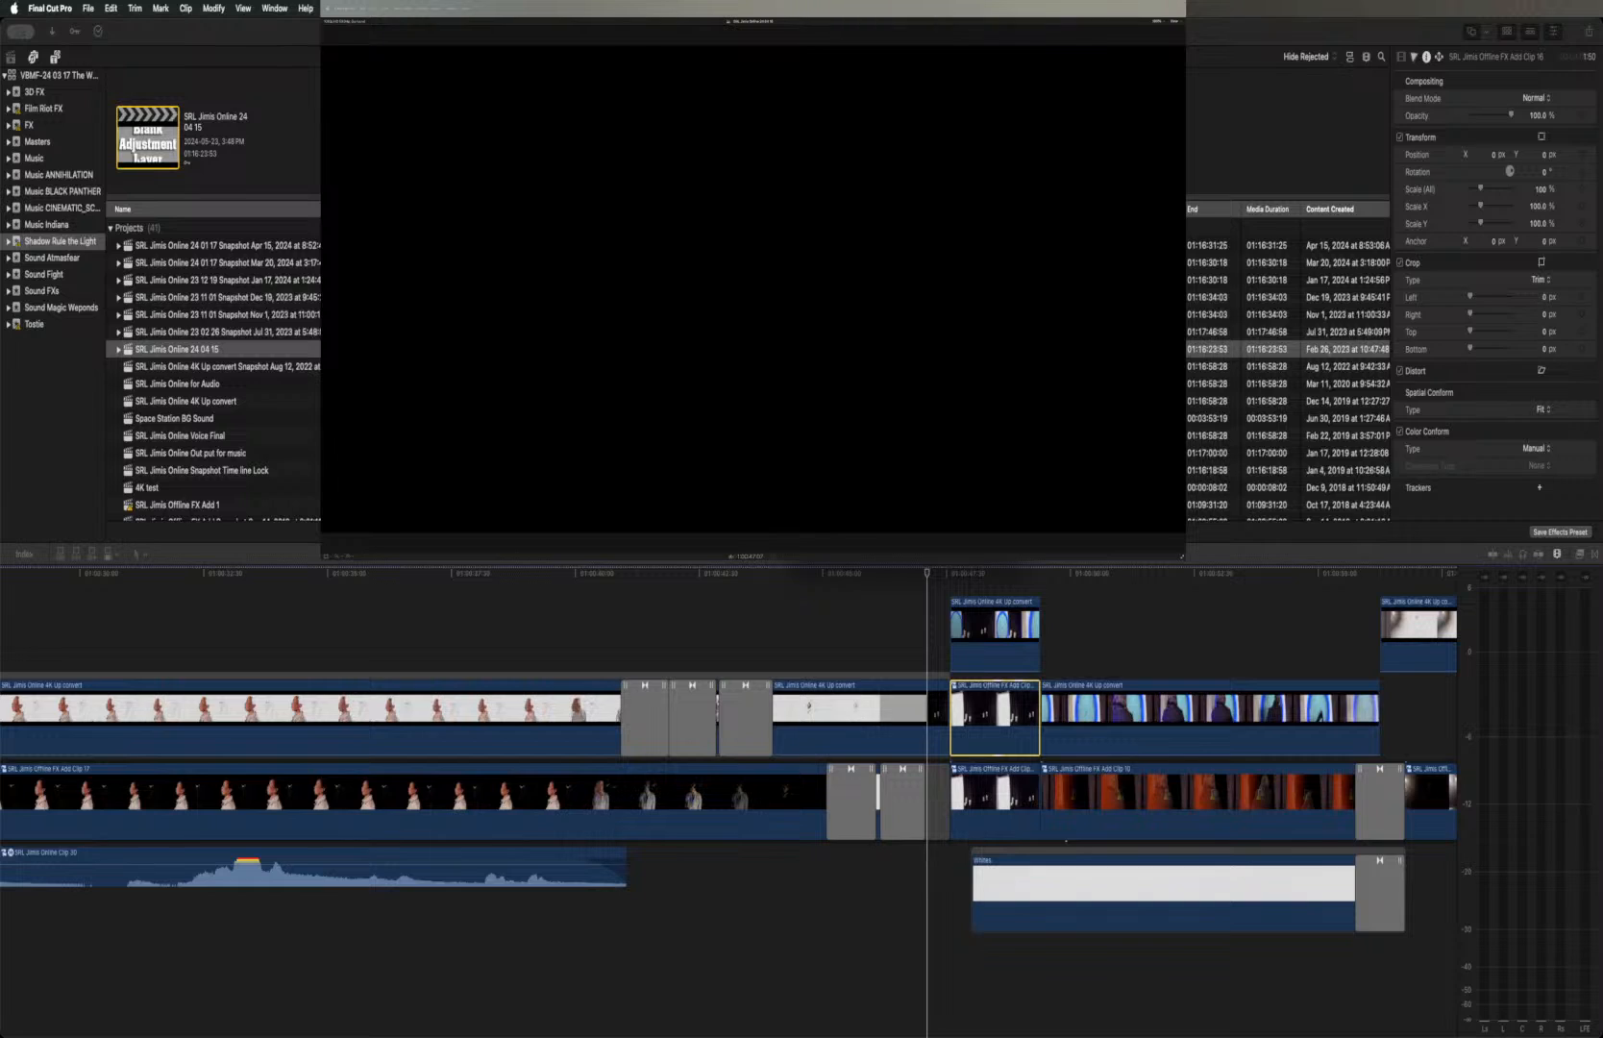
key(Return)
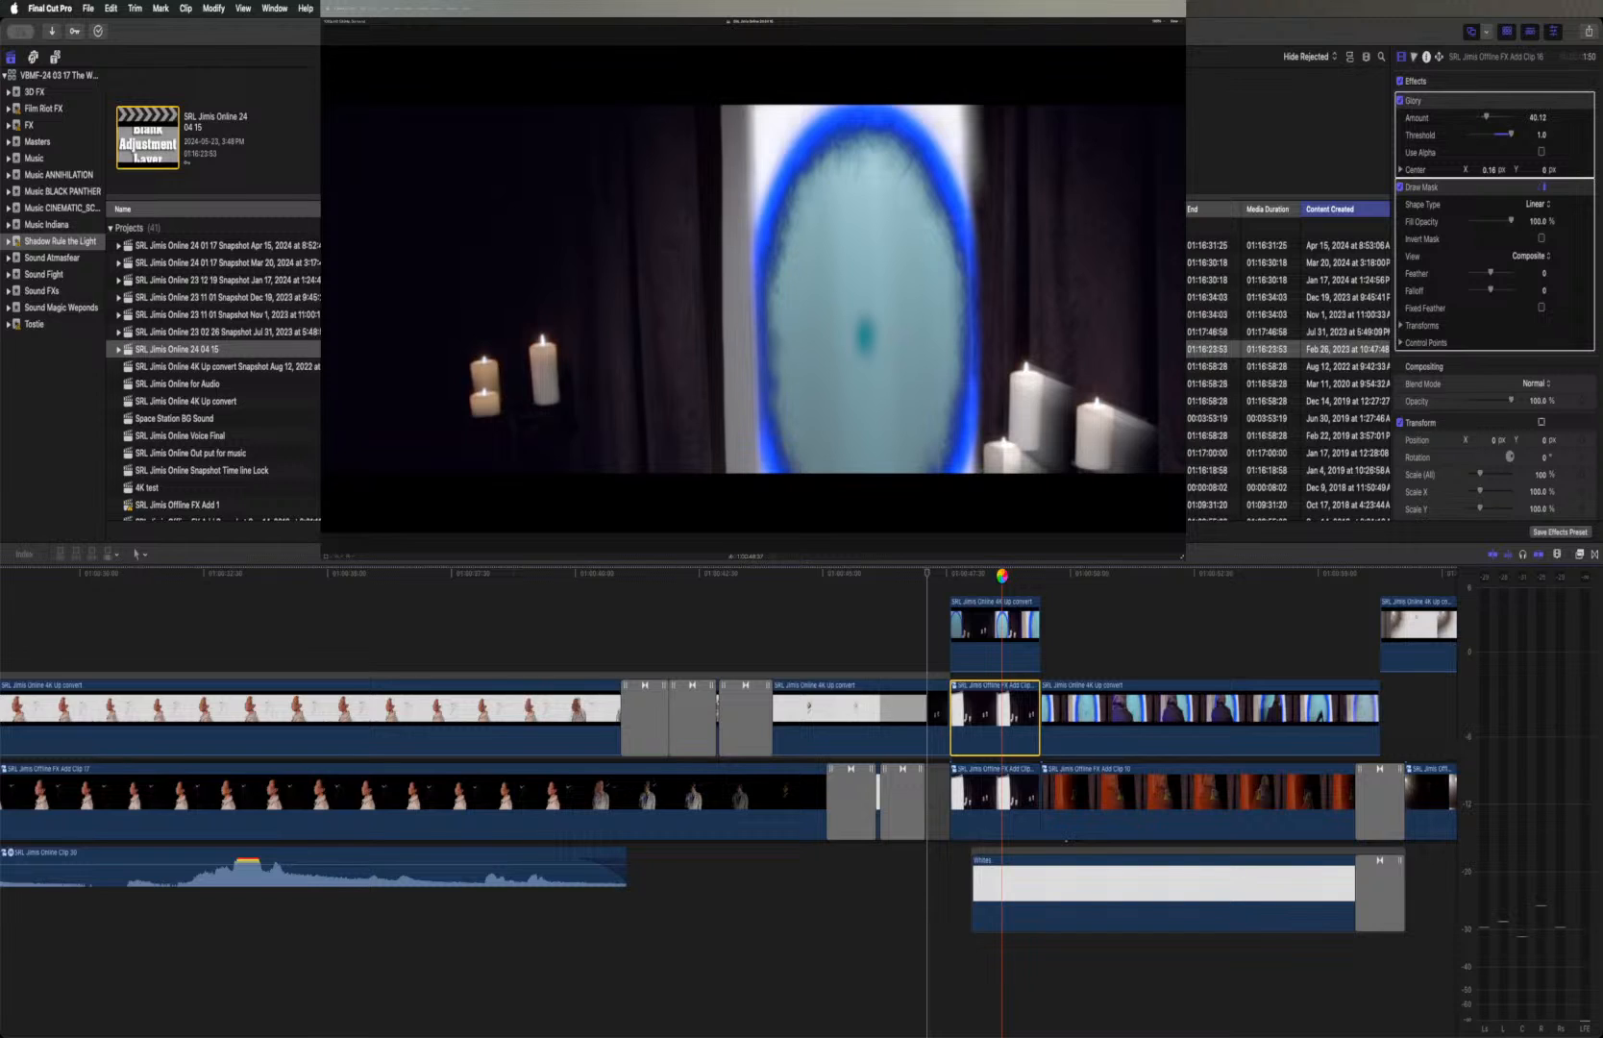
key(space)
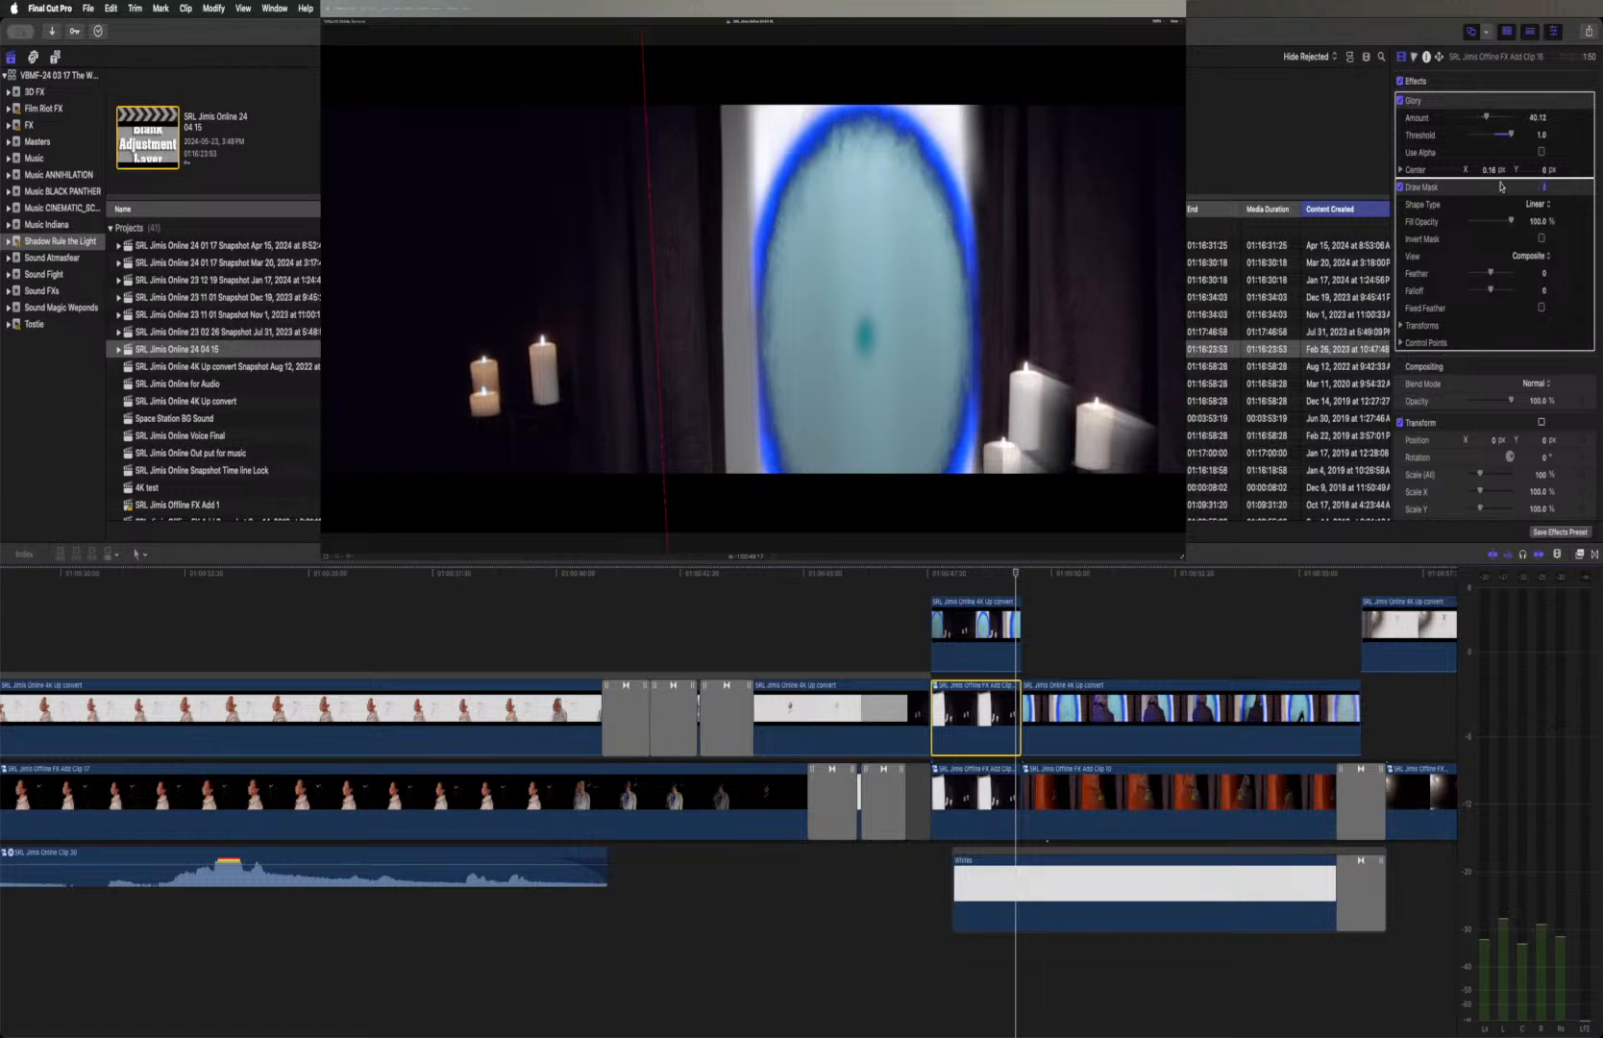
Set the portal clip's Draw Mask feather to -100 and try inverting the mask
mouse_move(1558, 193)
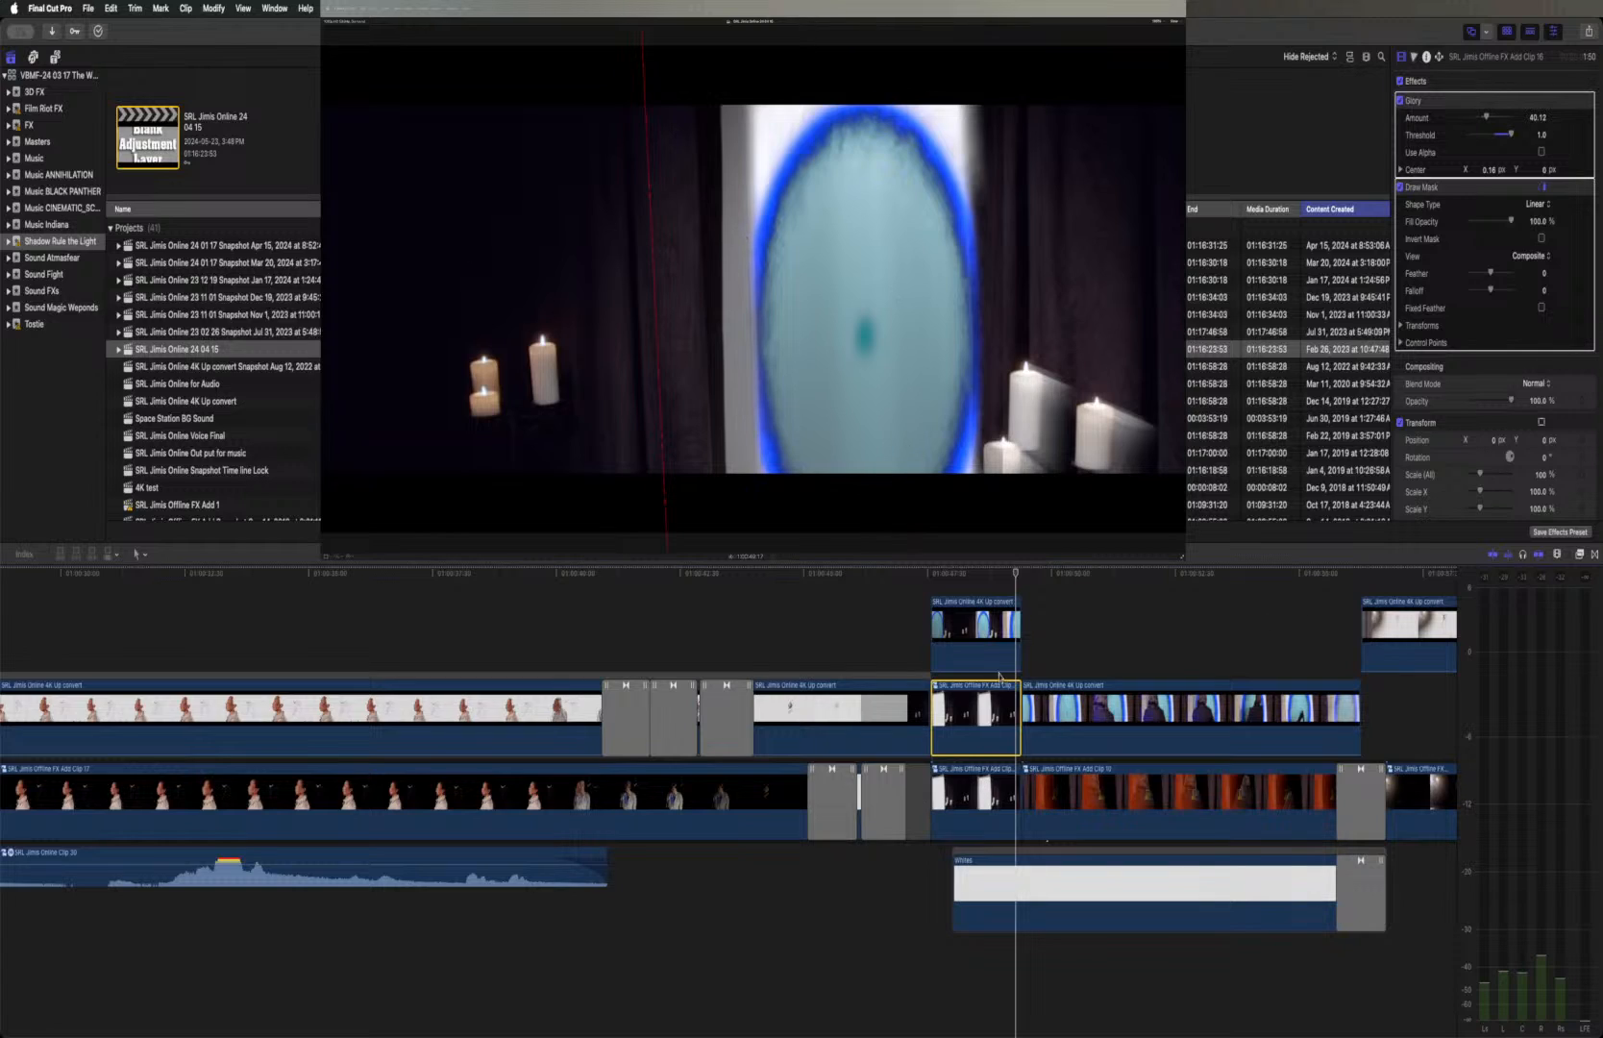
click(993, 625)
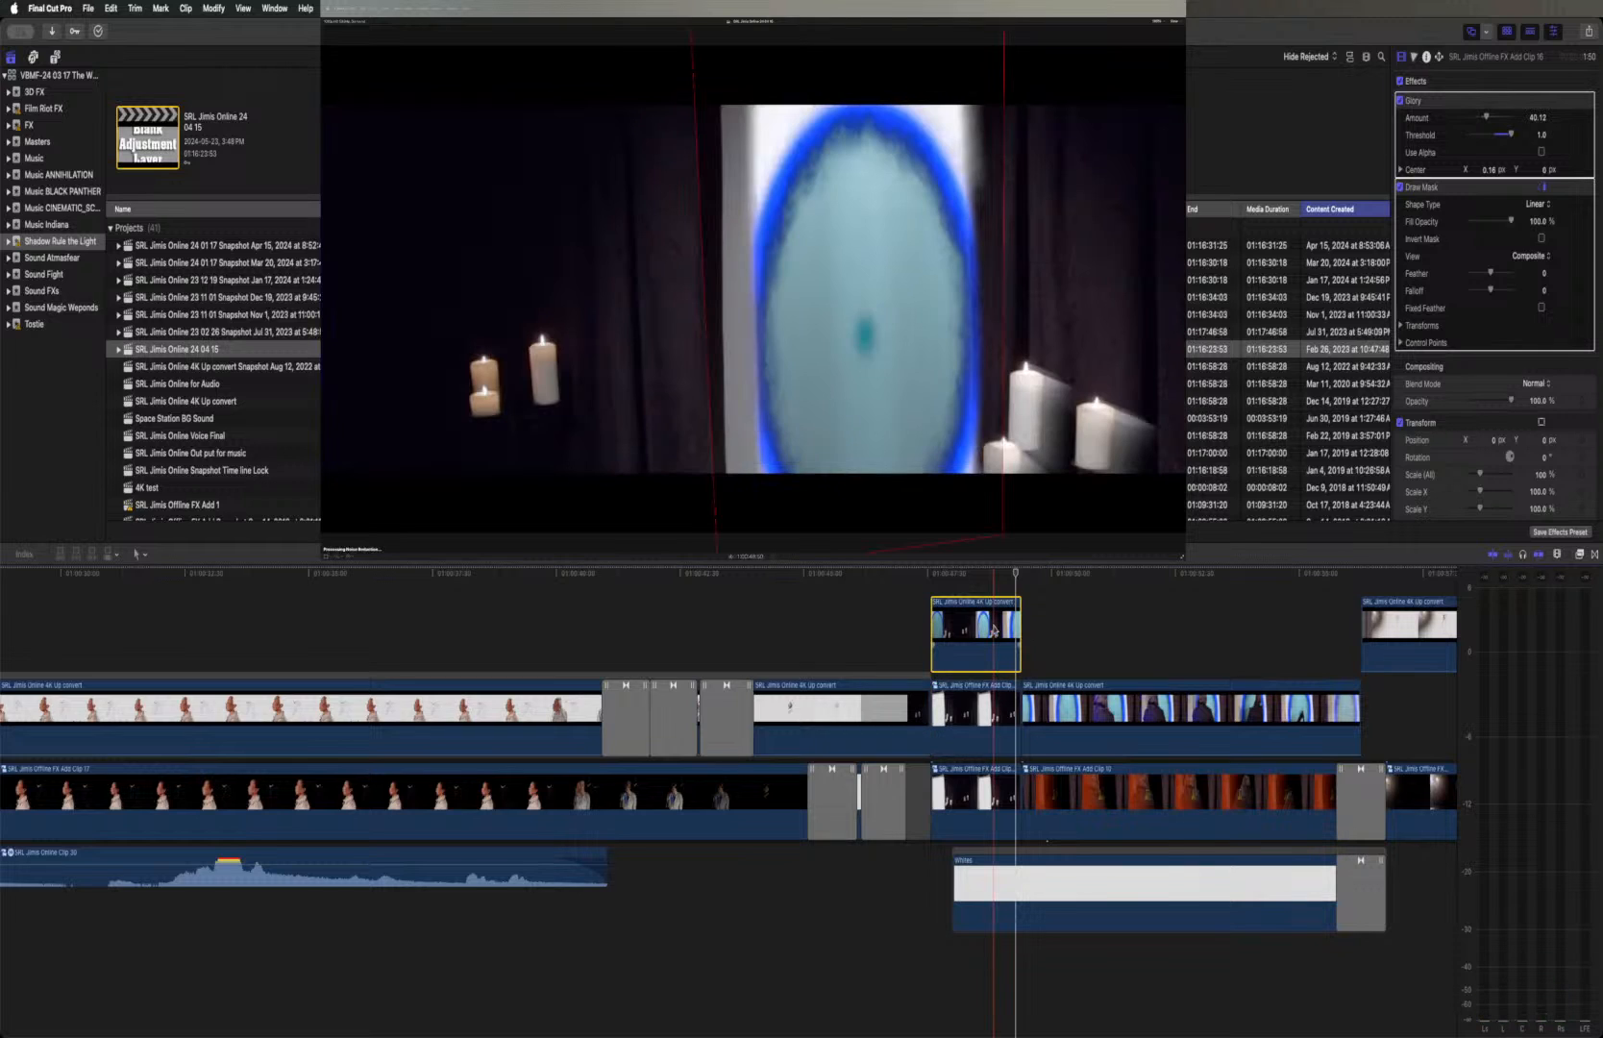
scroll(1463, 272, down, 1)
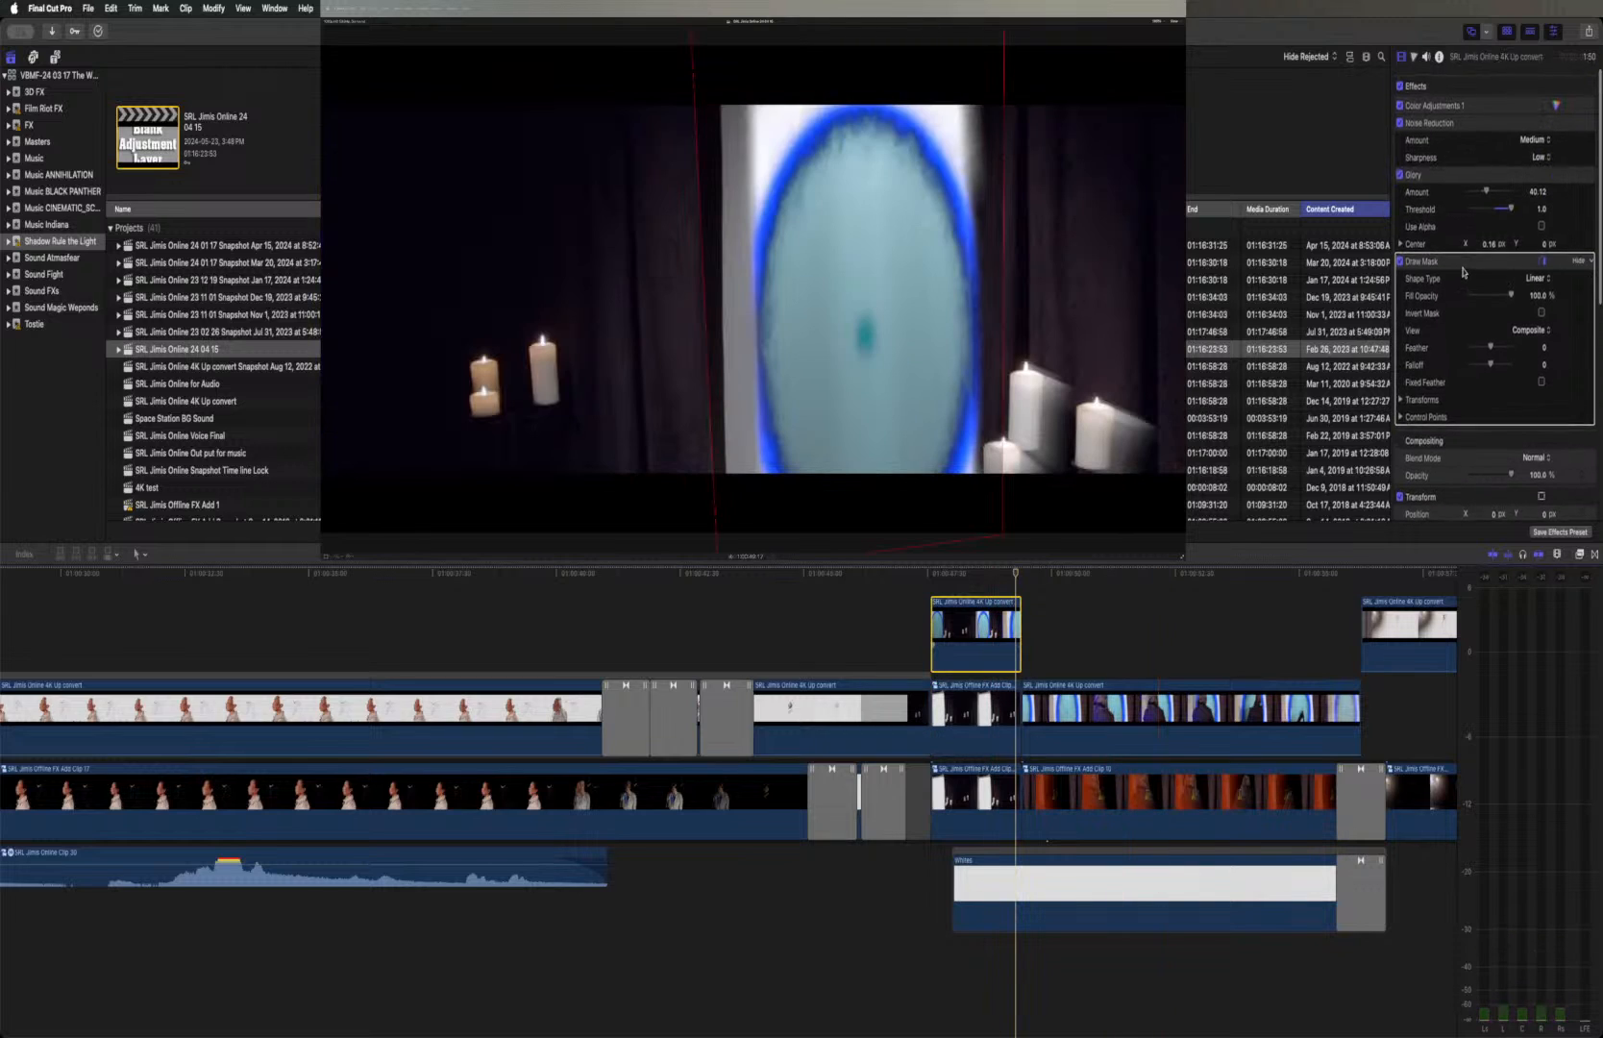
scroll(1463, 272, down, 5)
scroll(1464, 273, up, 5)
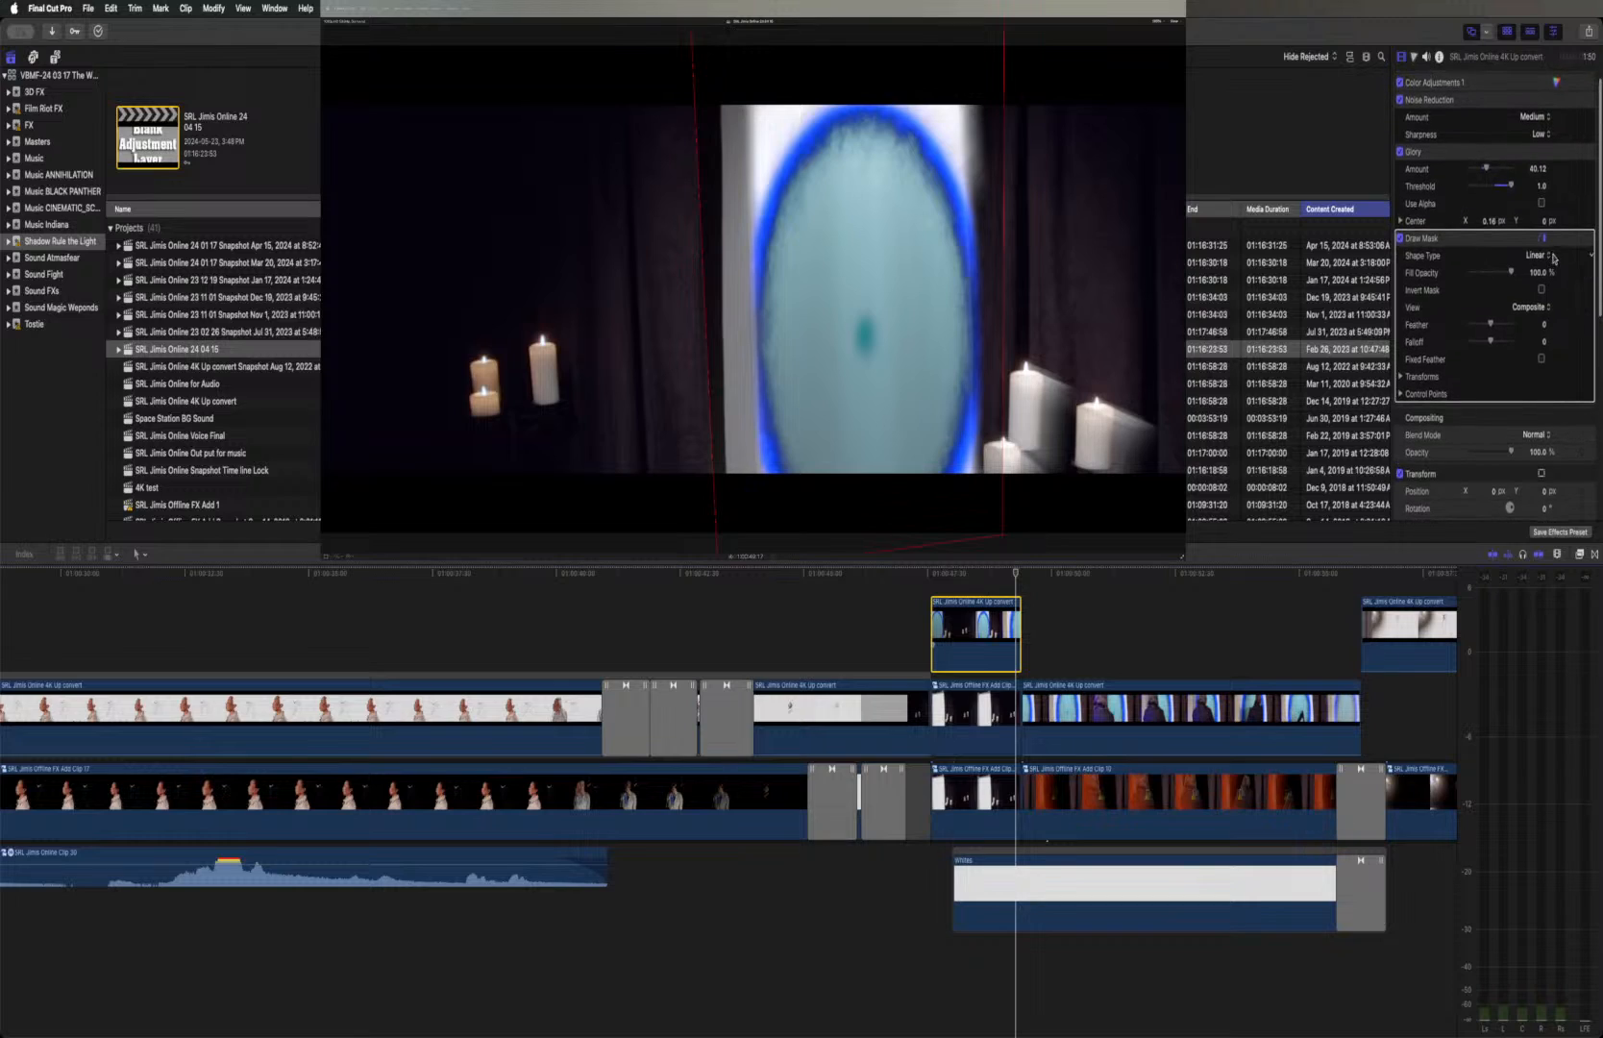
click(1509, 243)
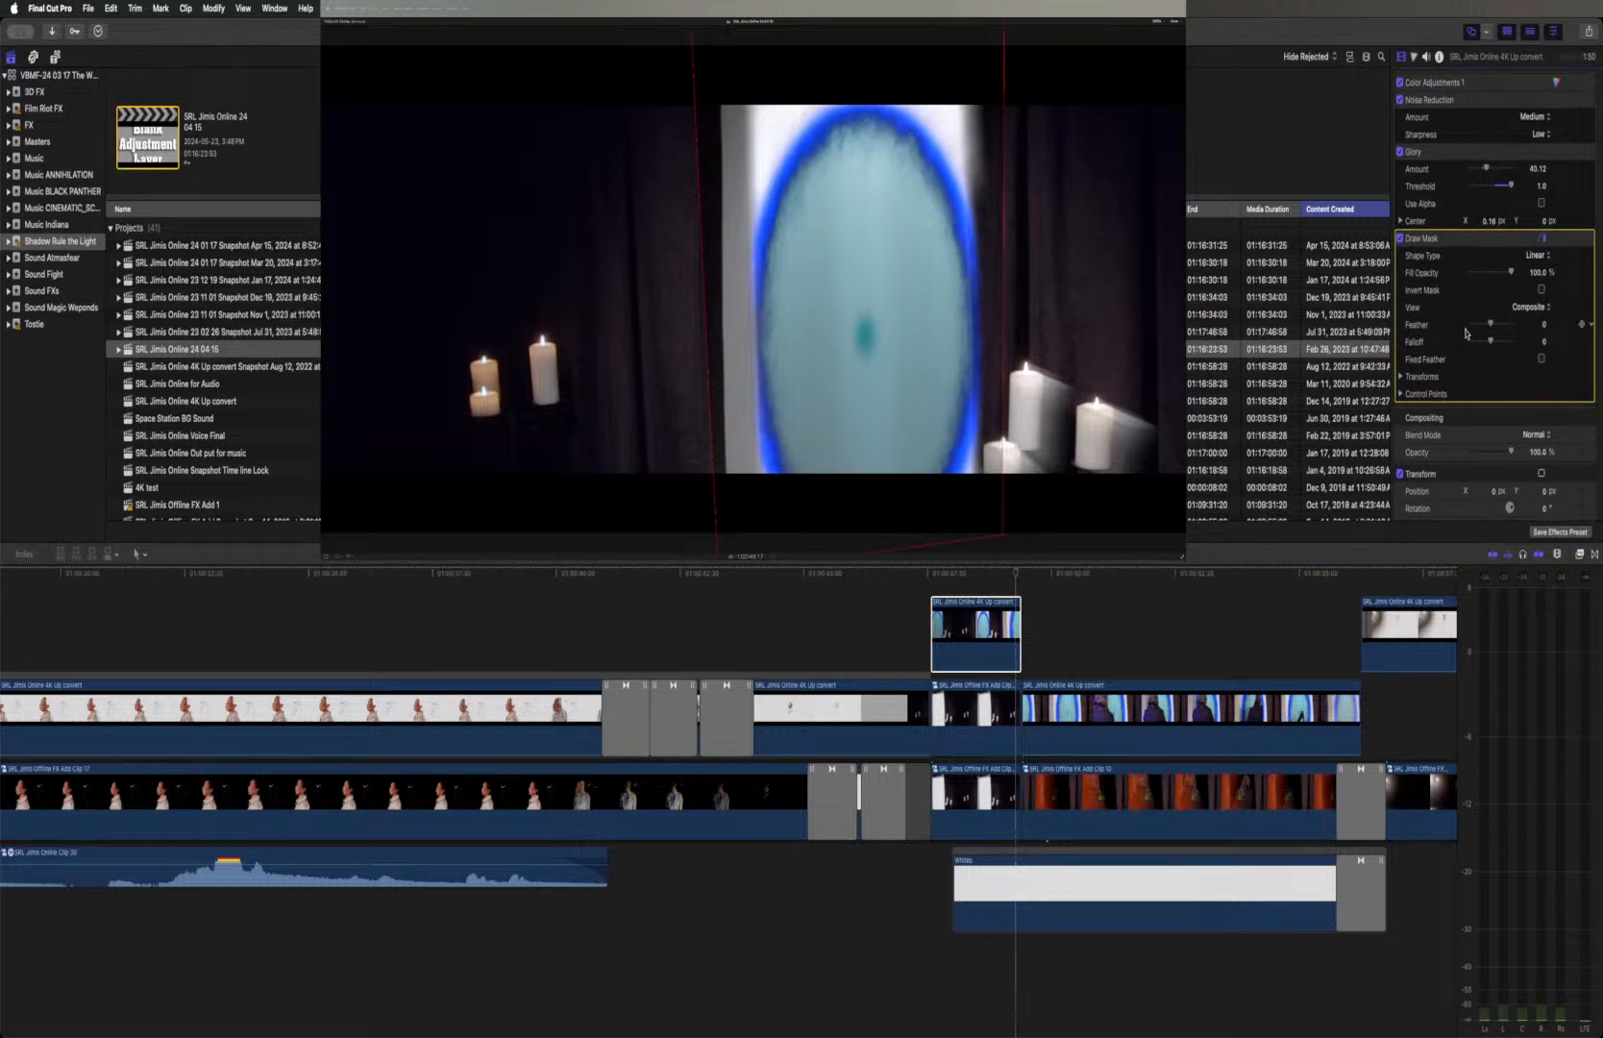
drag(1490, 328, 1461, 330)
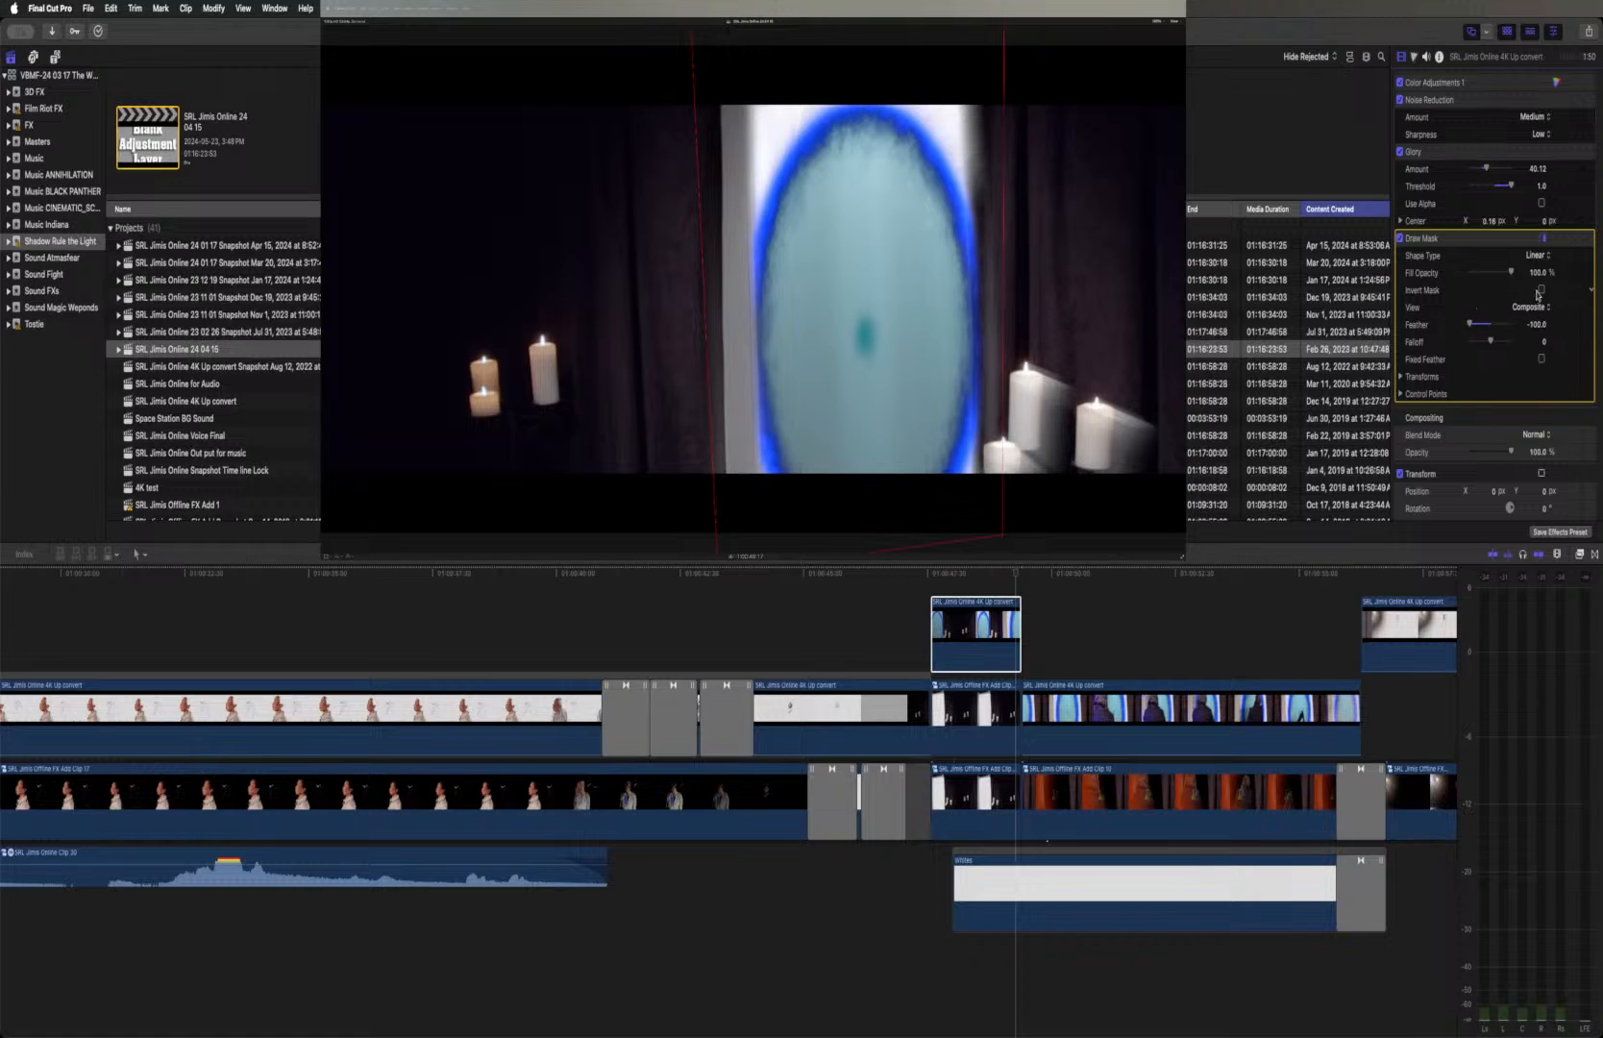
click(1541, 290)
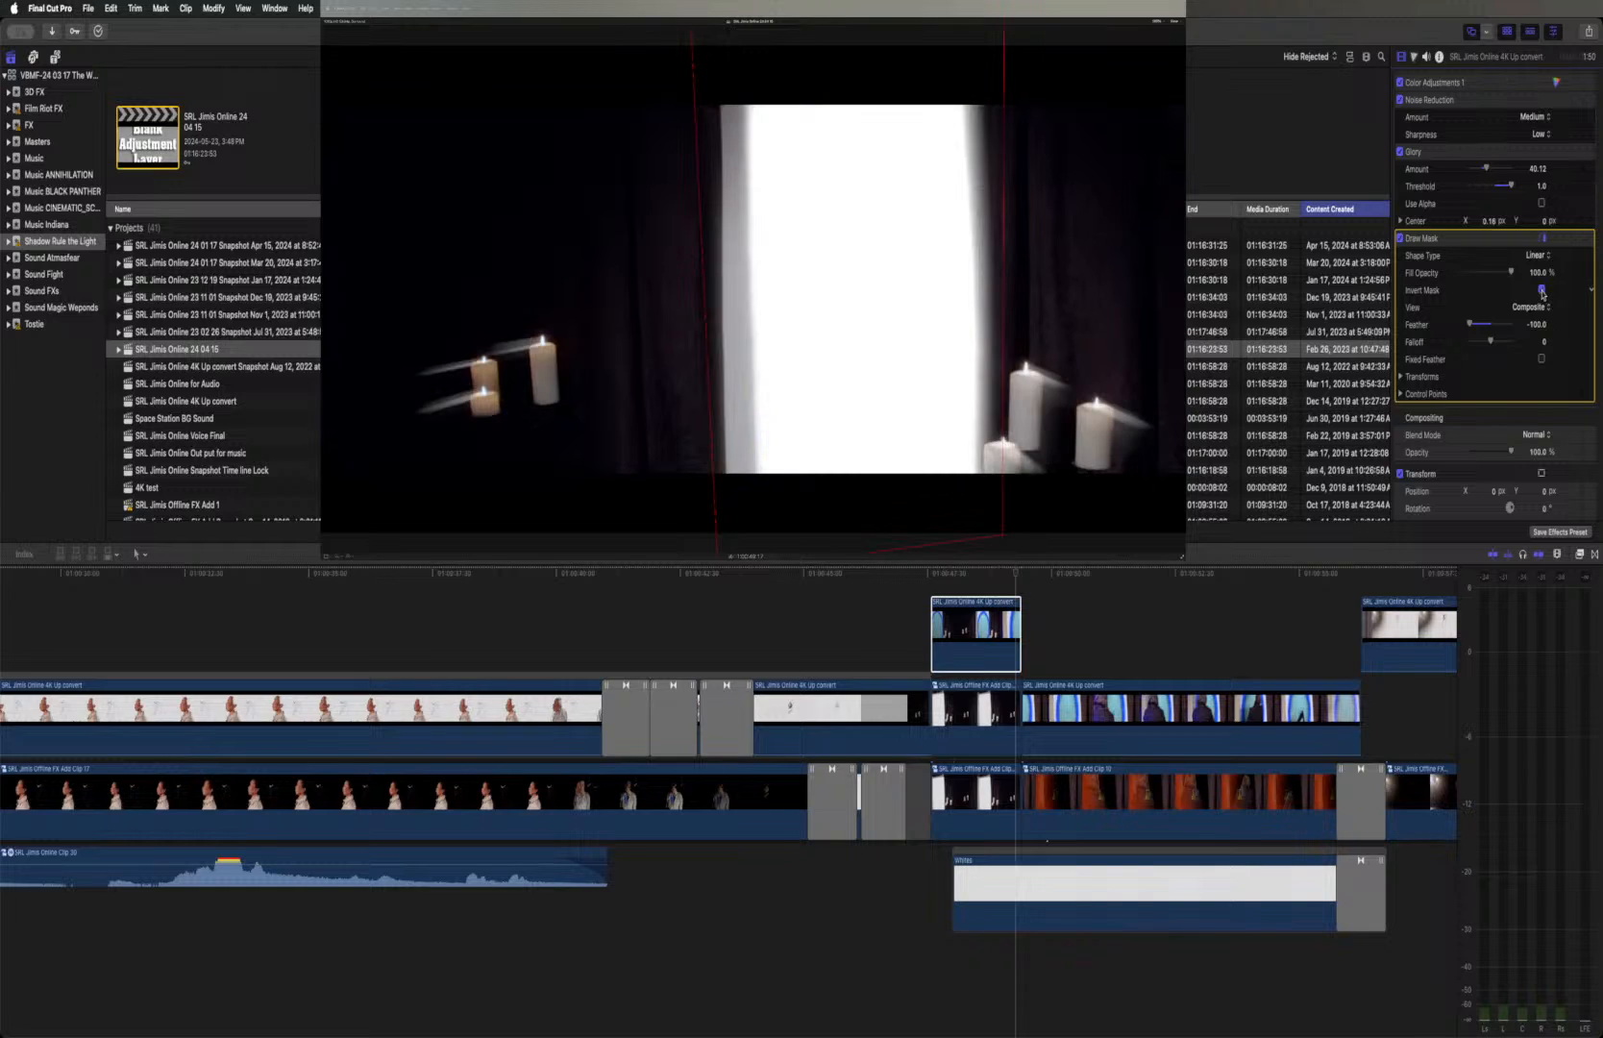
click(1541, 290)
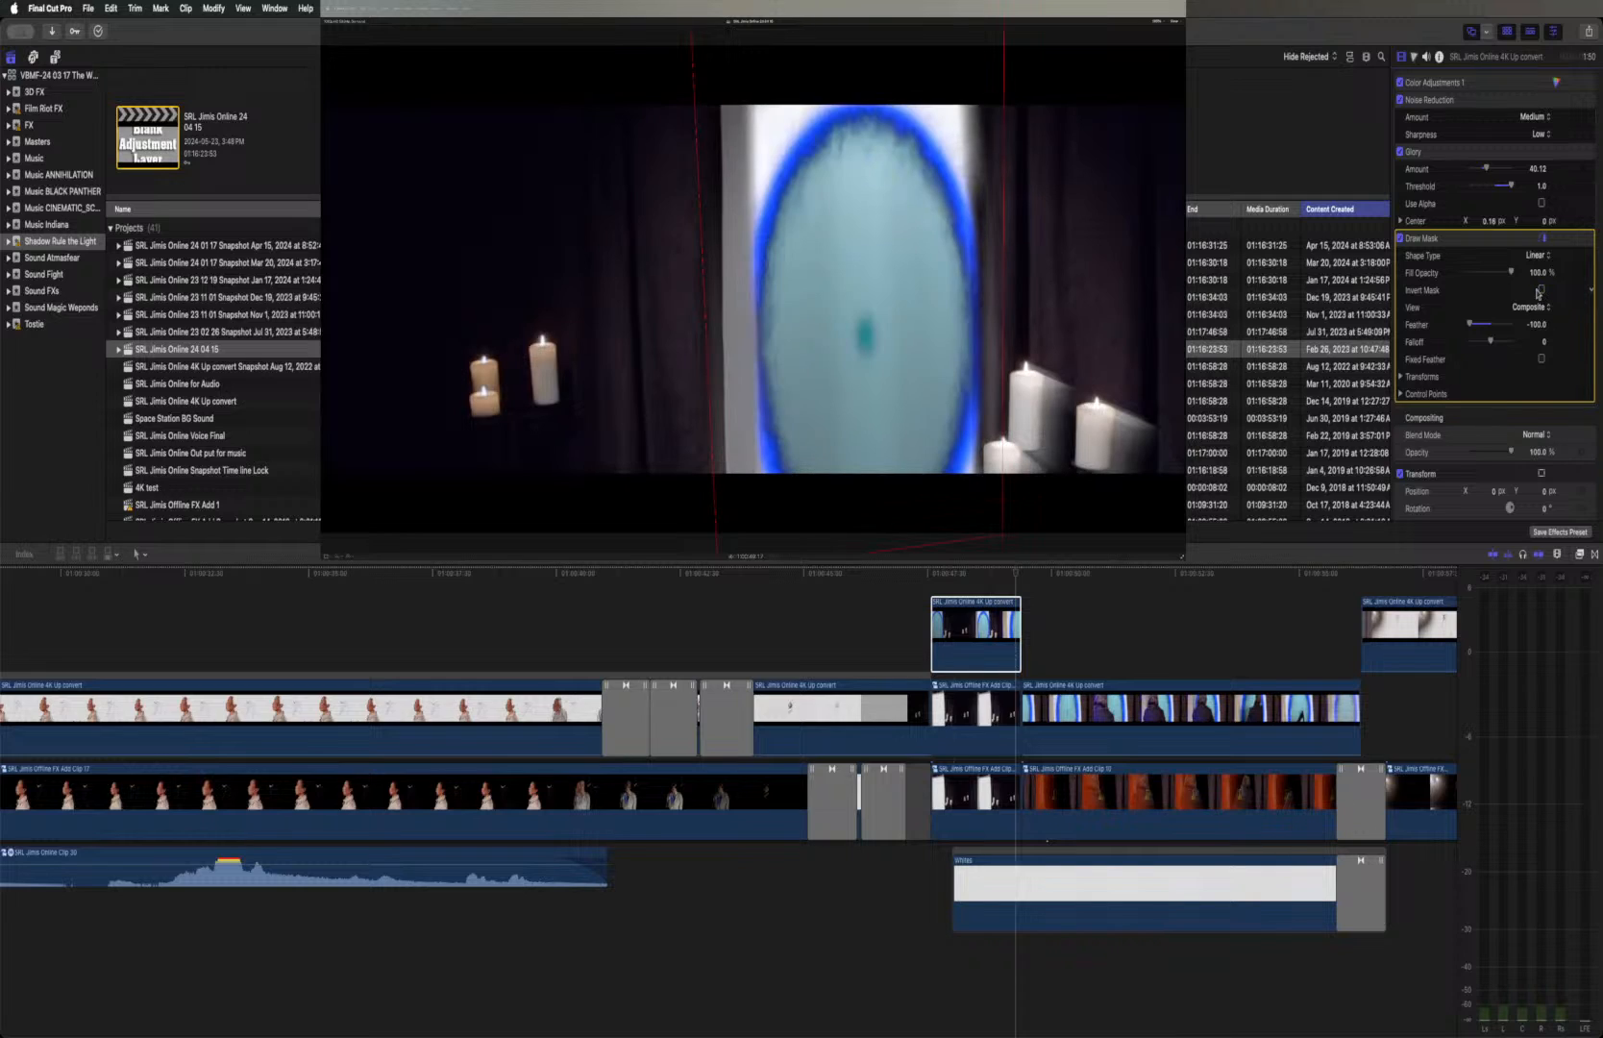
Disable the duplicated candle clip and readjust the portal clip's Draw Mask feather, checking the edge with the mask temporarily inverted
click(993, 706)
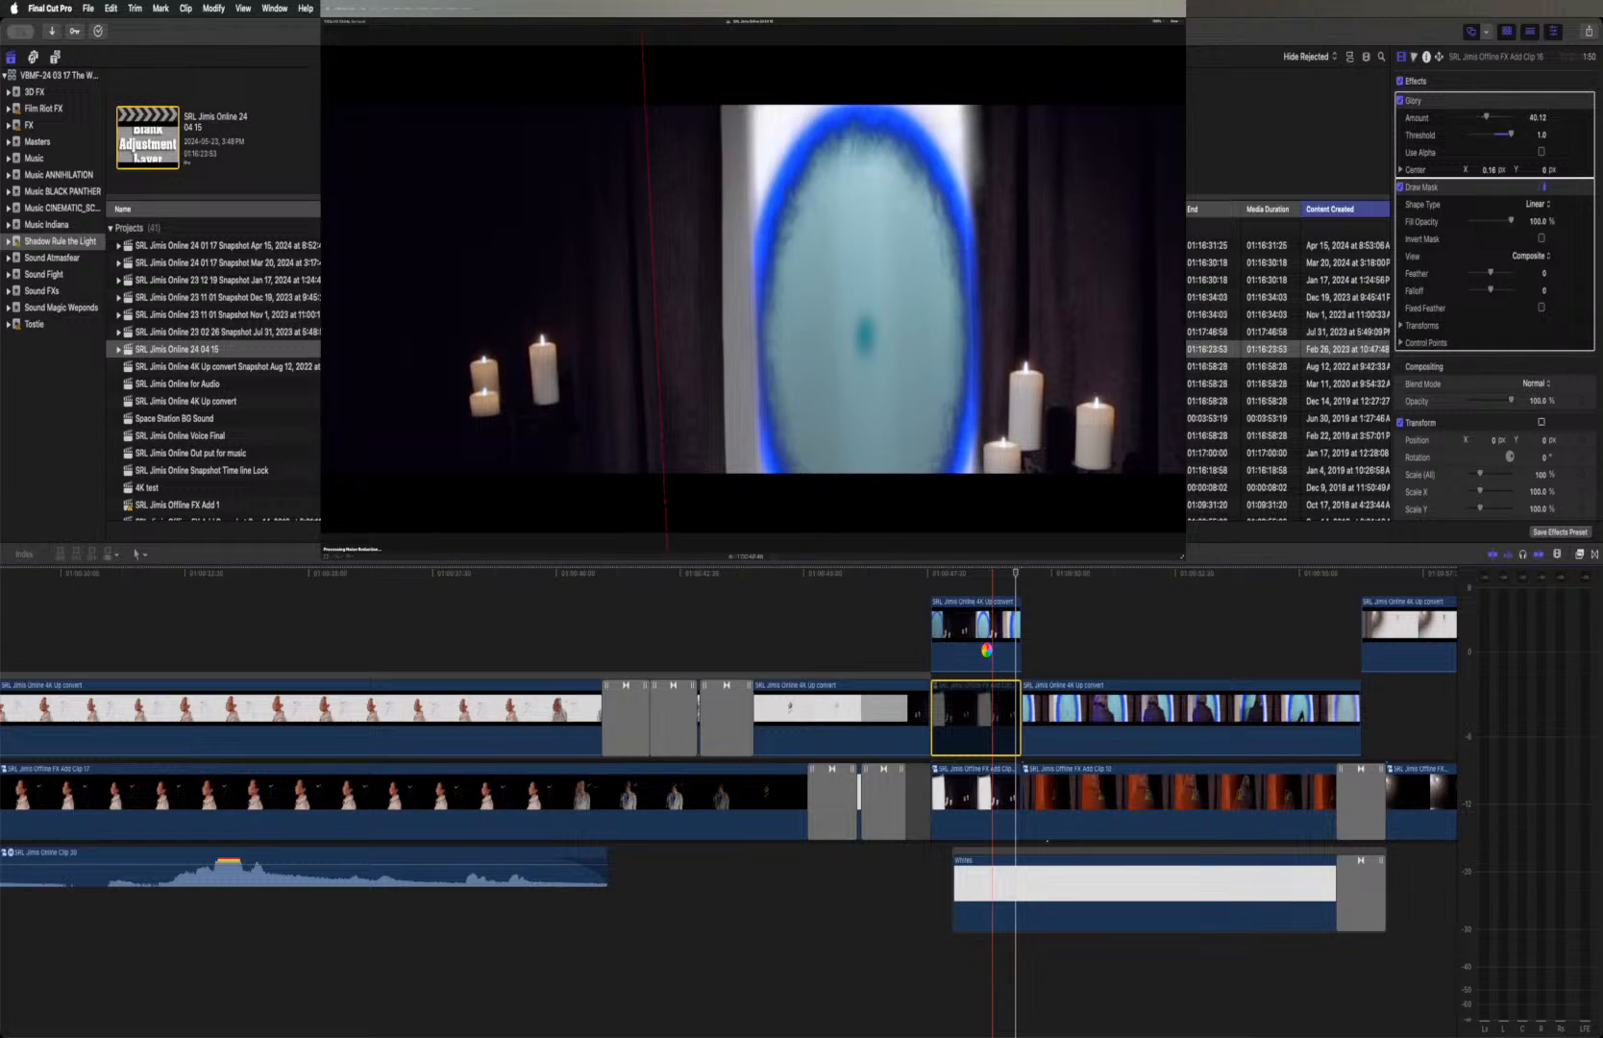
click(989, 654)
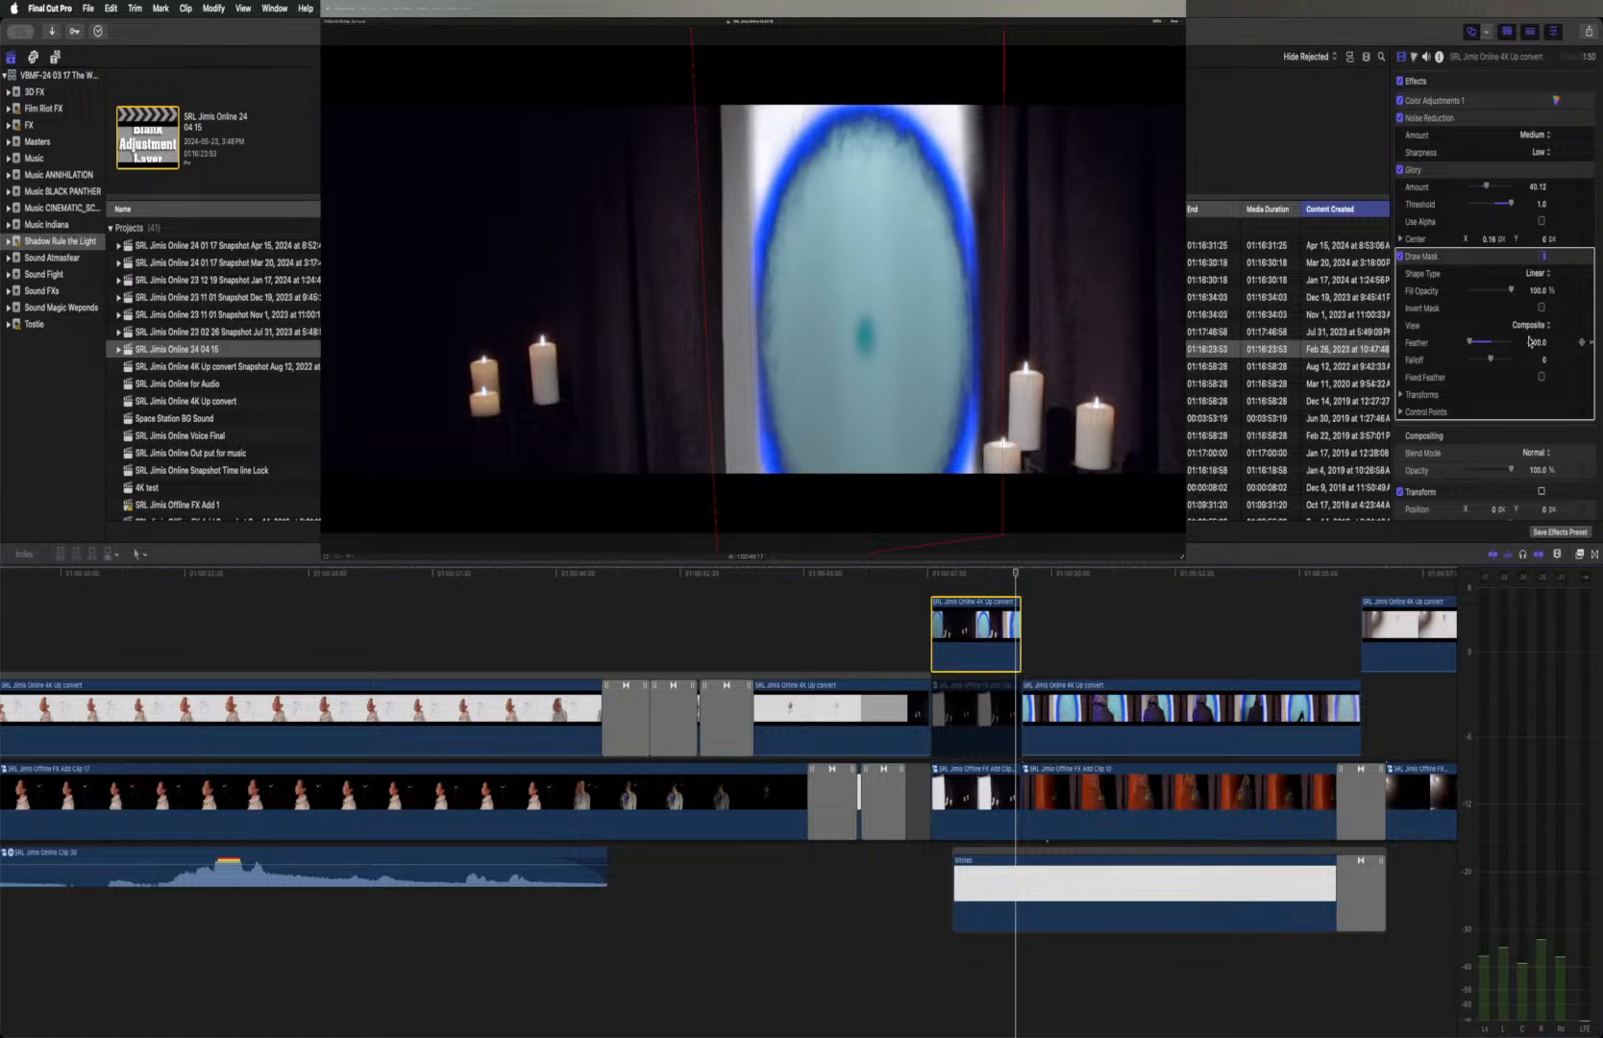
scroll(1482, 312, down, 1)
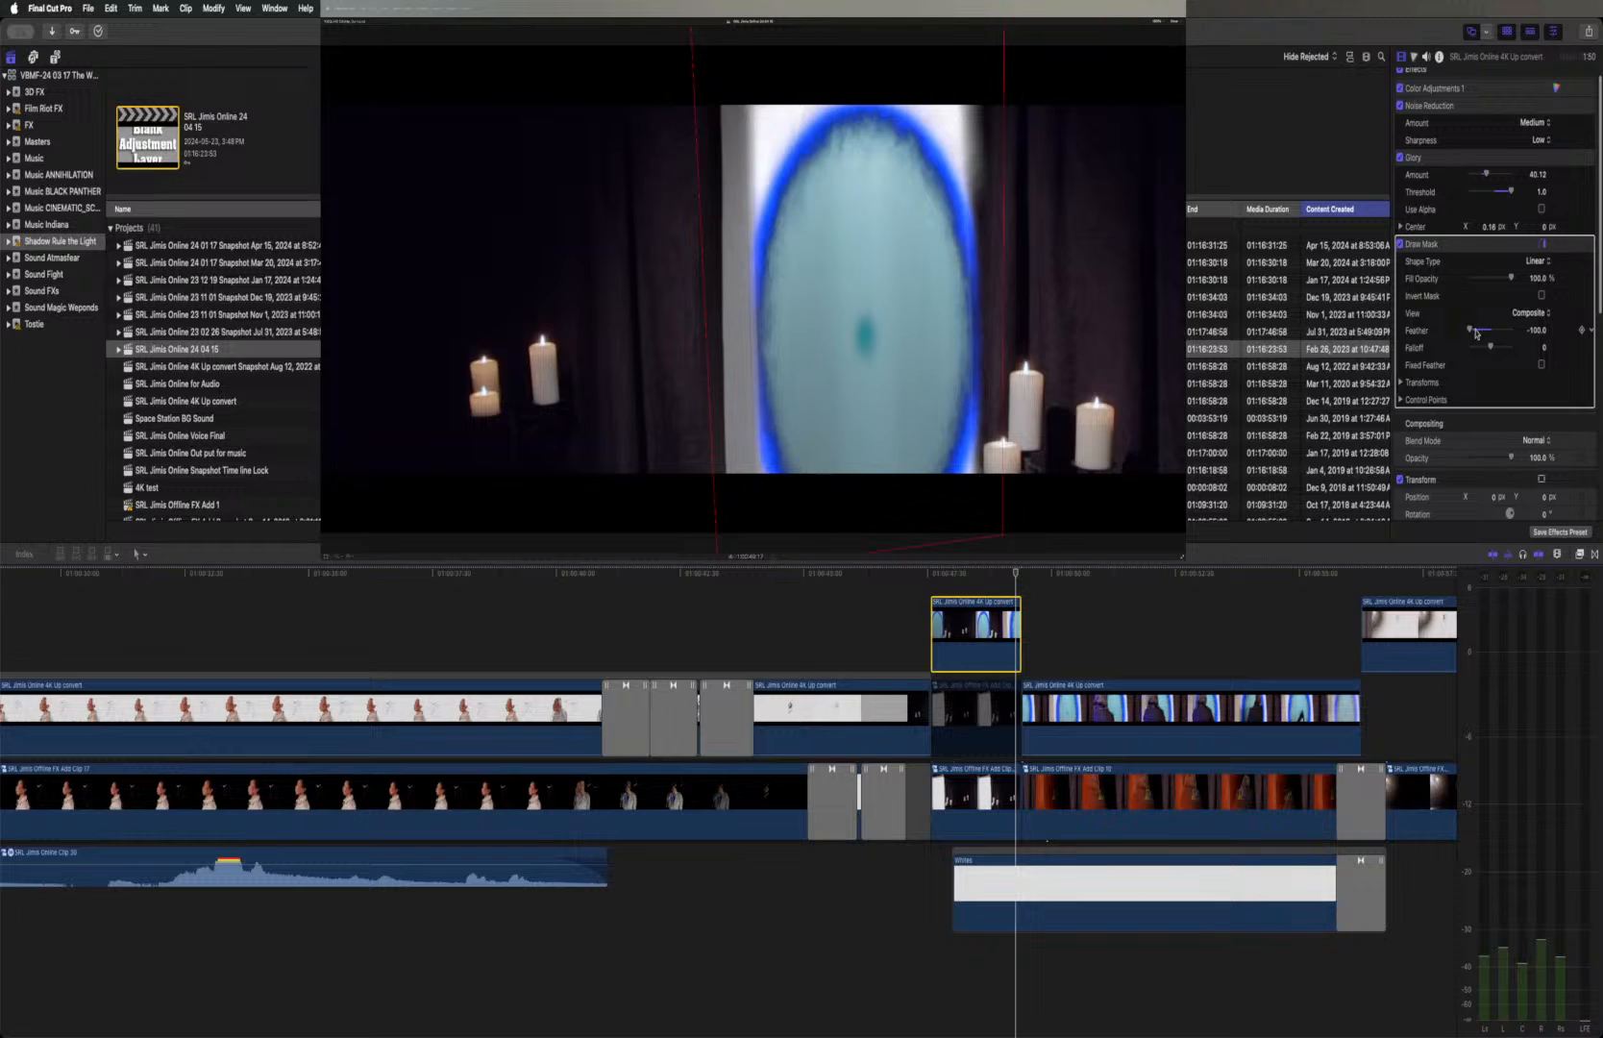
mouse_move(1474, 330)
mouse_down()
mouse_move(1508, 331)
mouse_move(1453, 336)
mouse_move(1535, 331)
mouse_move(1448, 335)
mouse_move(1522, 338)
mouse_move(1472, 339)
mouse_up()
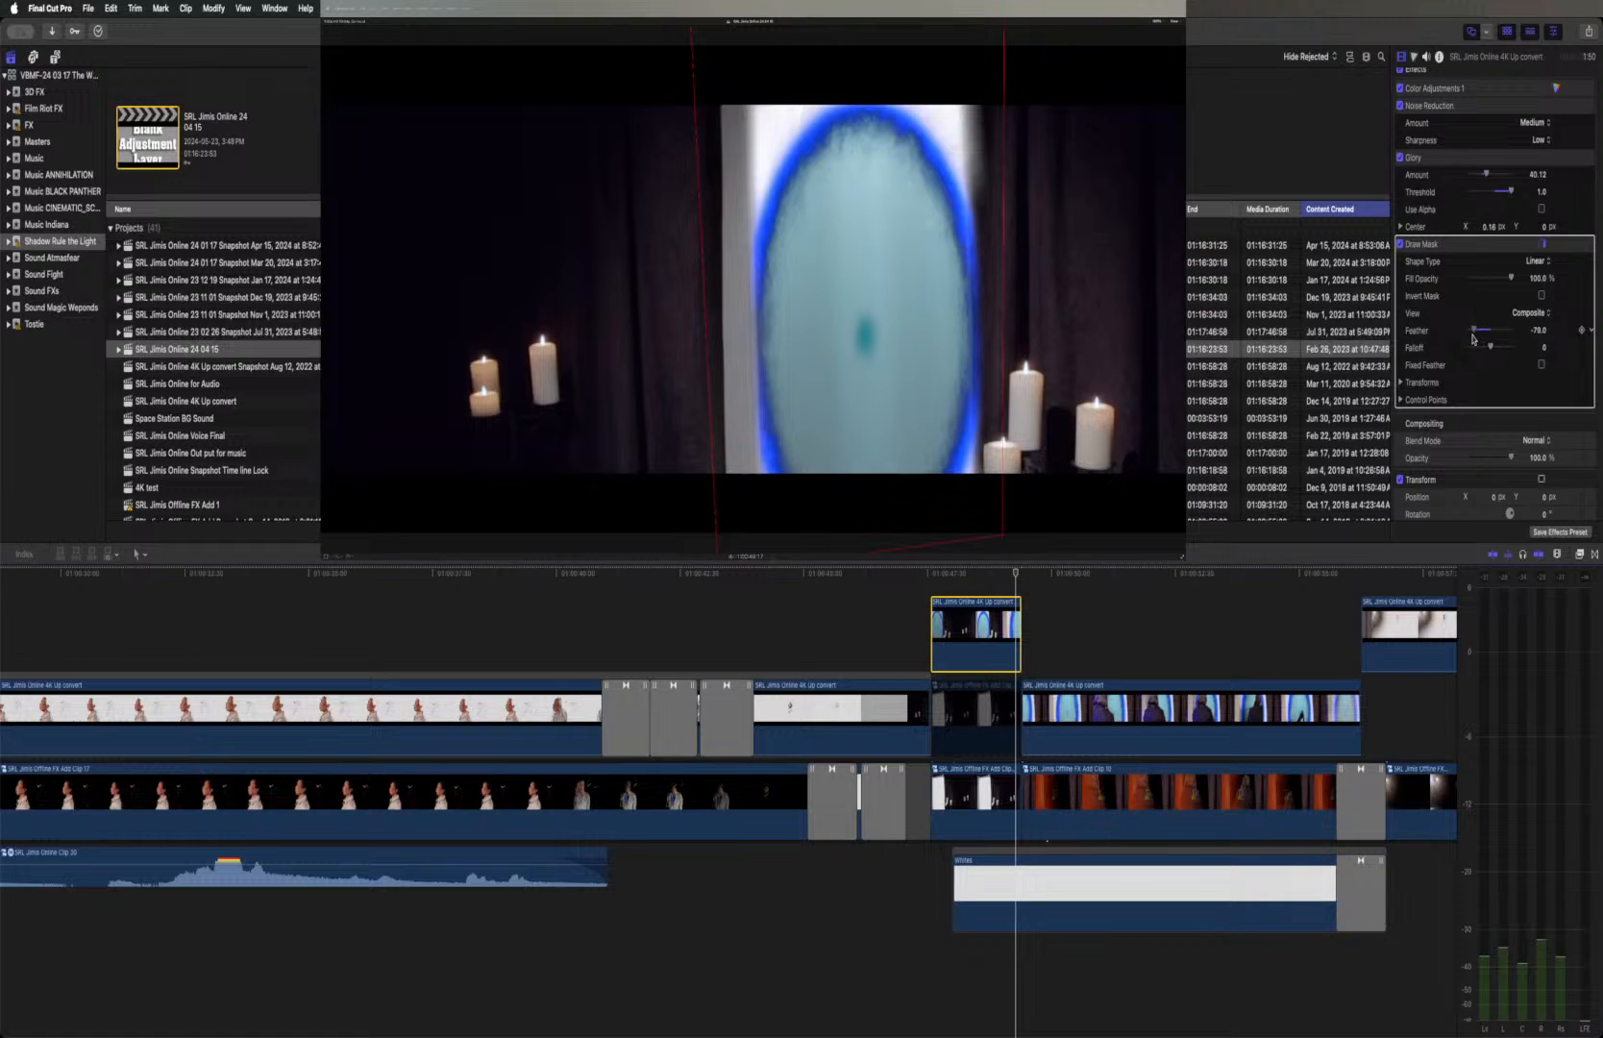
click(1541, 295)
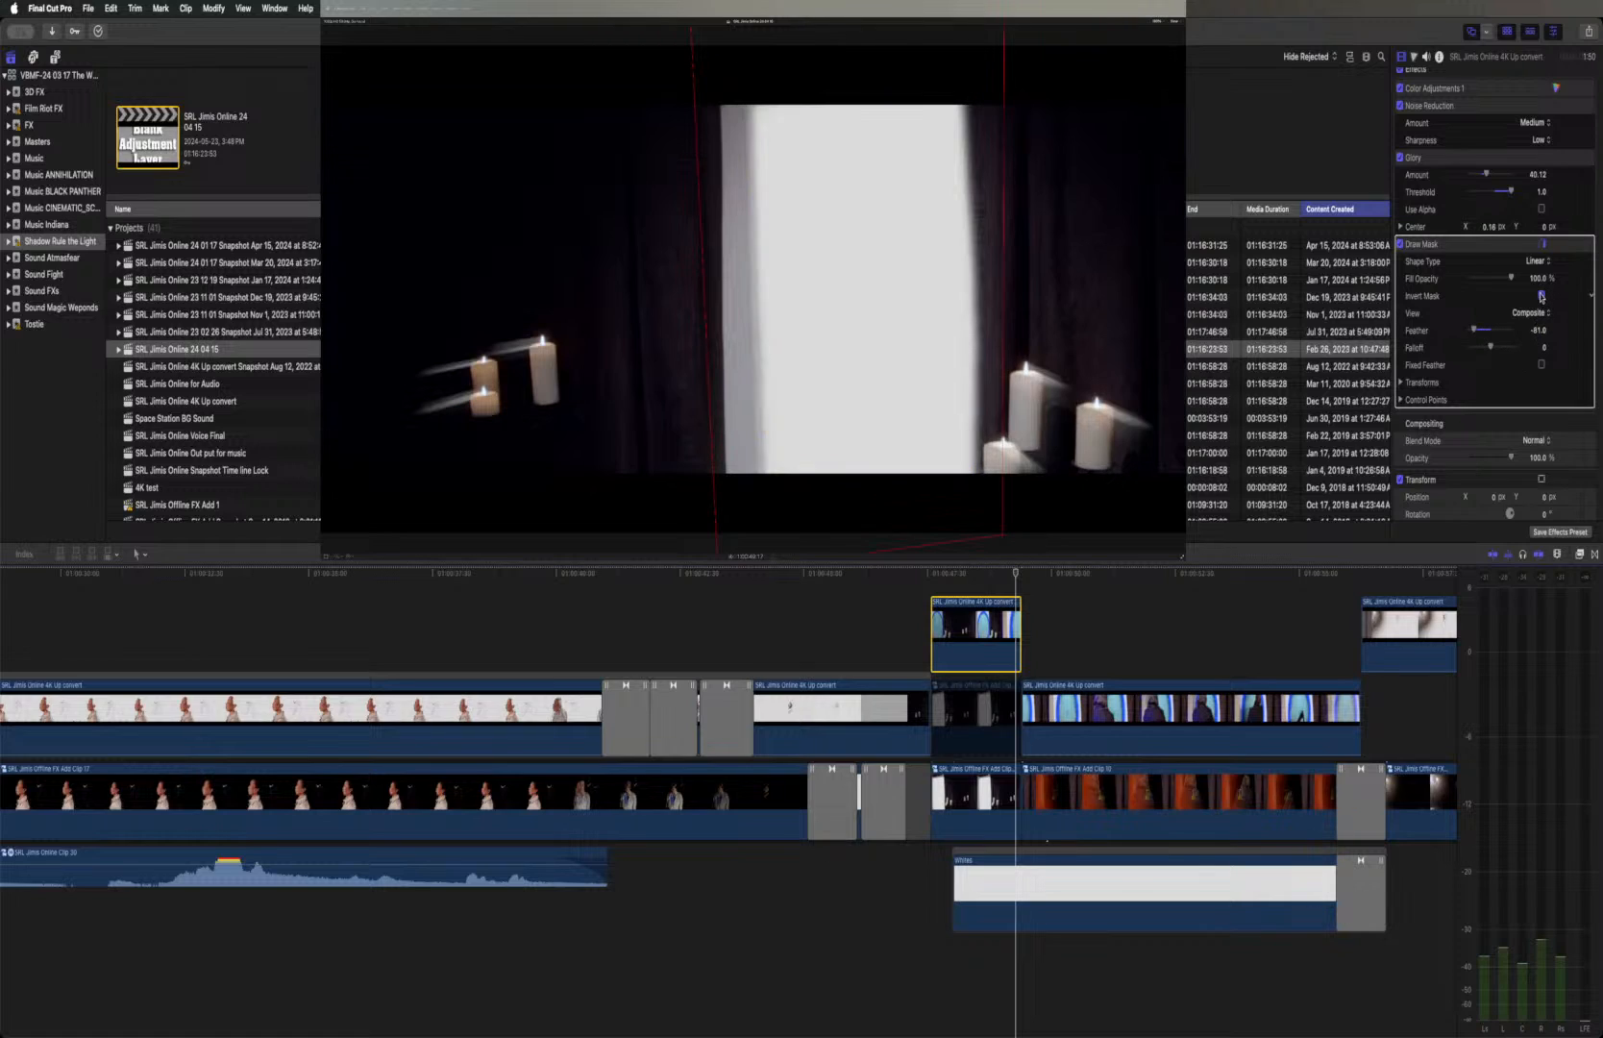
click(1542, 296)
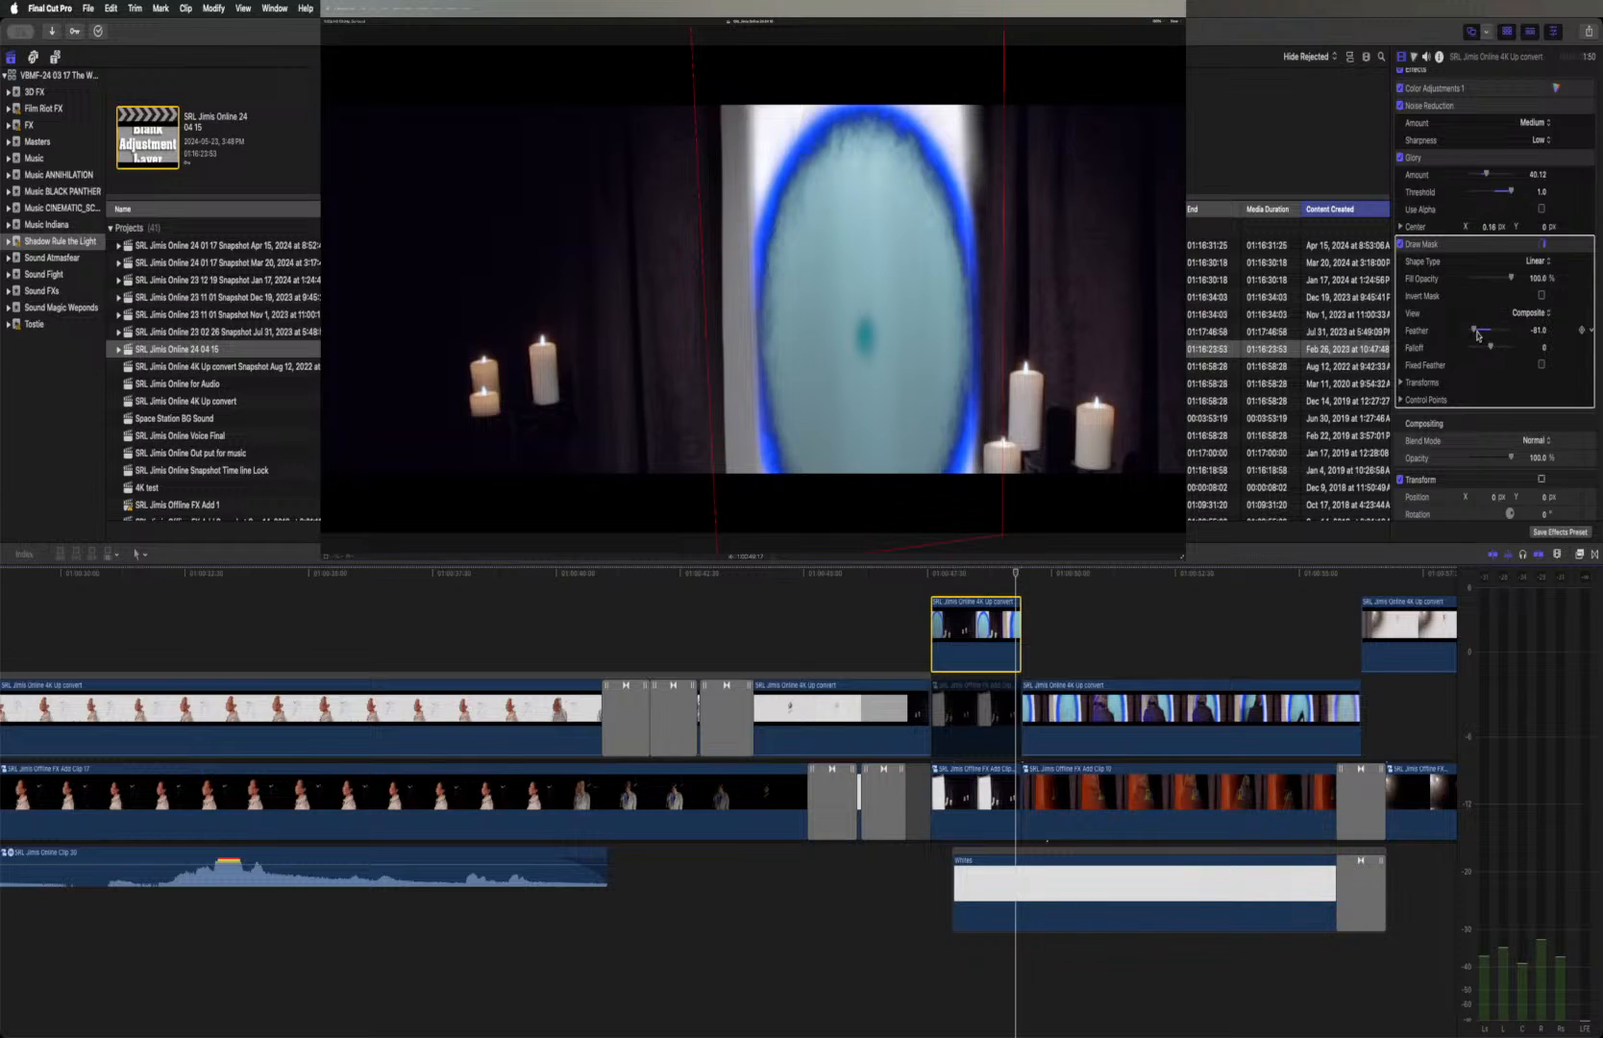
mouse_move(1475, 333)
mouse_down()
mouse_move(1549, 331)
mouse_move(1463, 335)
mouse_up()
Re-enable the duplicated candle clip and reshape its Draw Mask into a narrow four-sided outline around the glowing doorway, excluding the candles
click(994, 715)
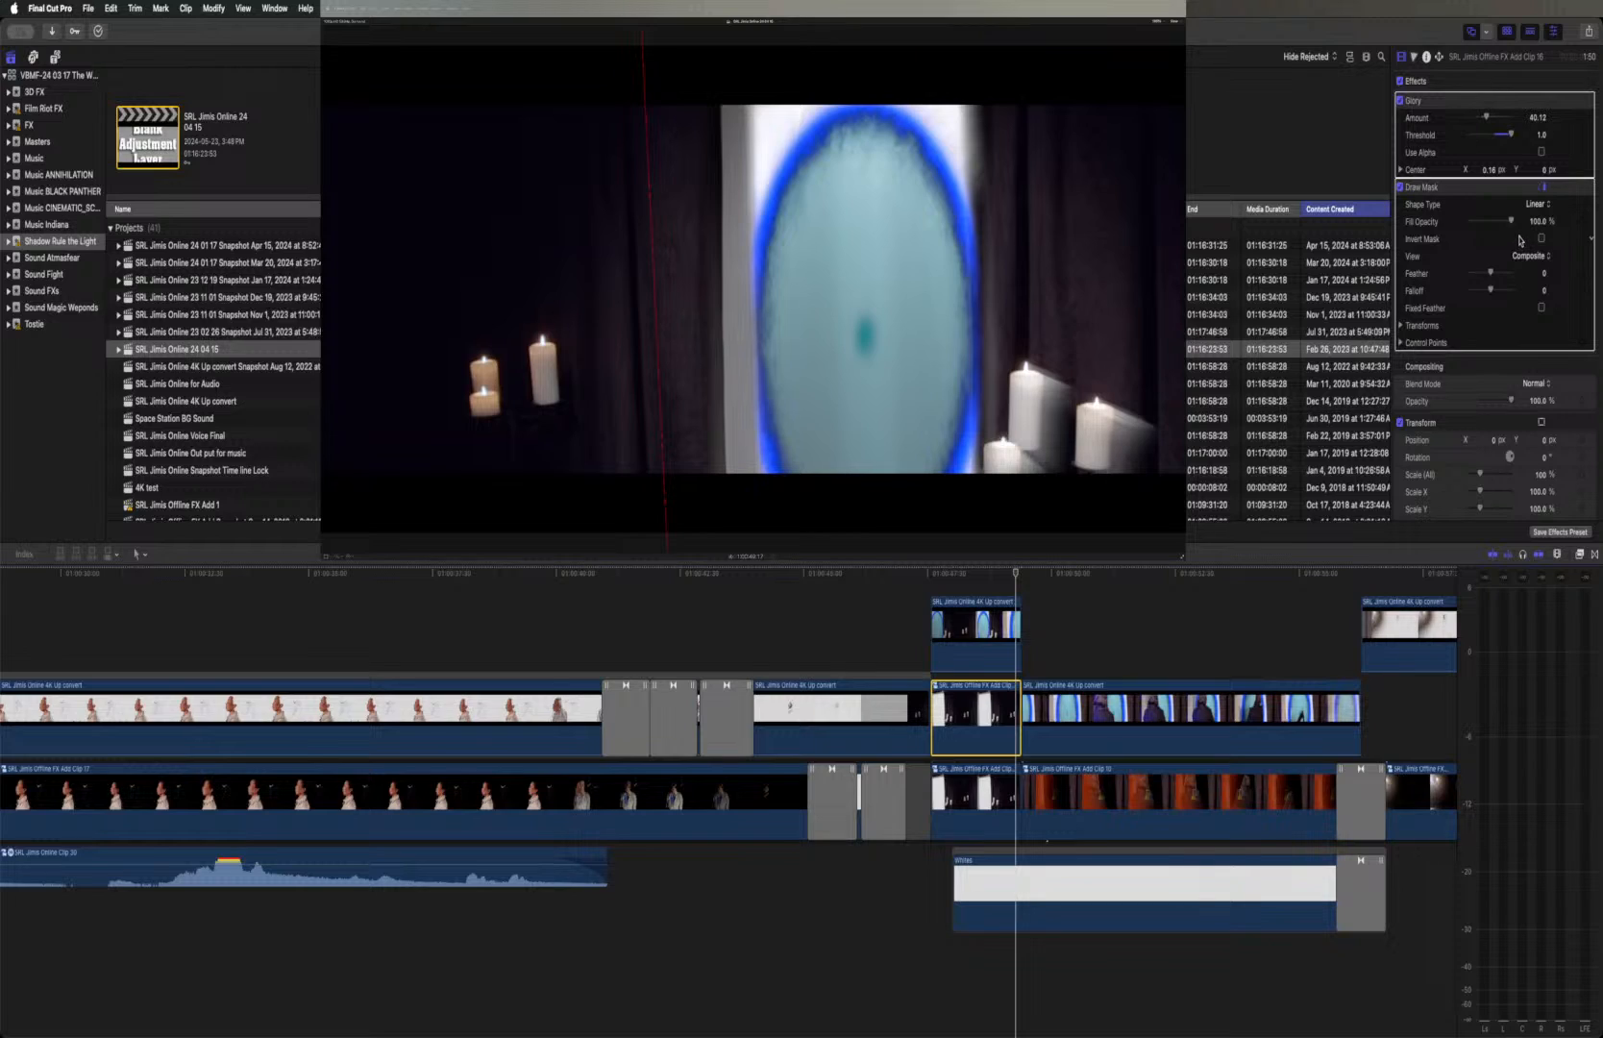
click(1509, 190)
click(1499, 82)
click(1508, 196)
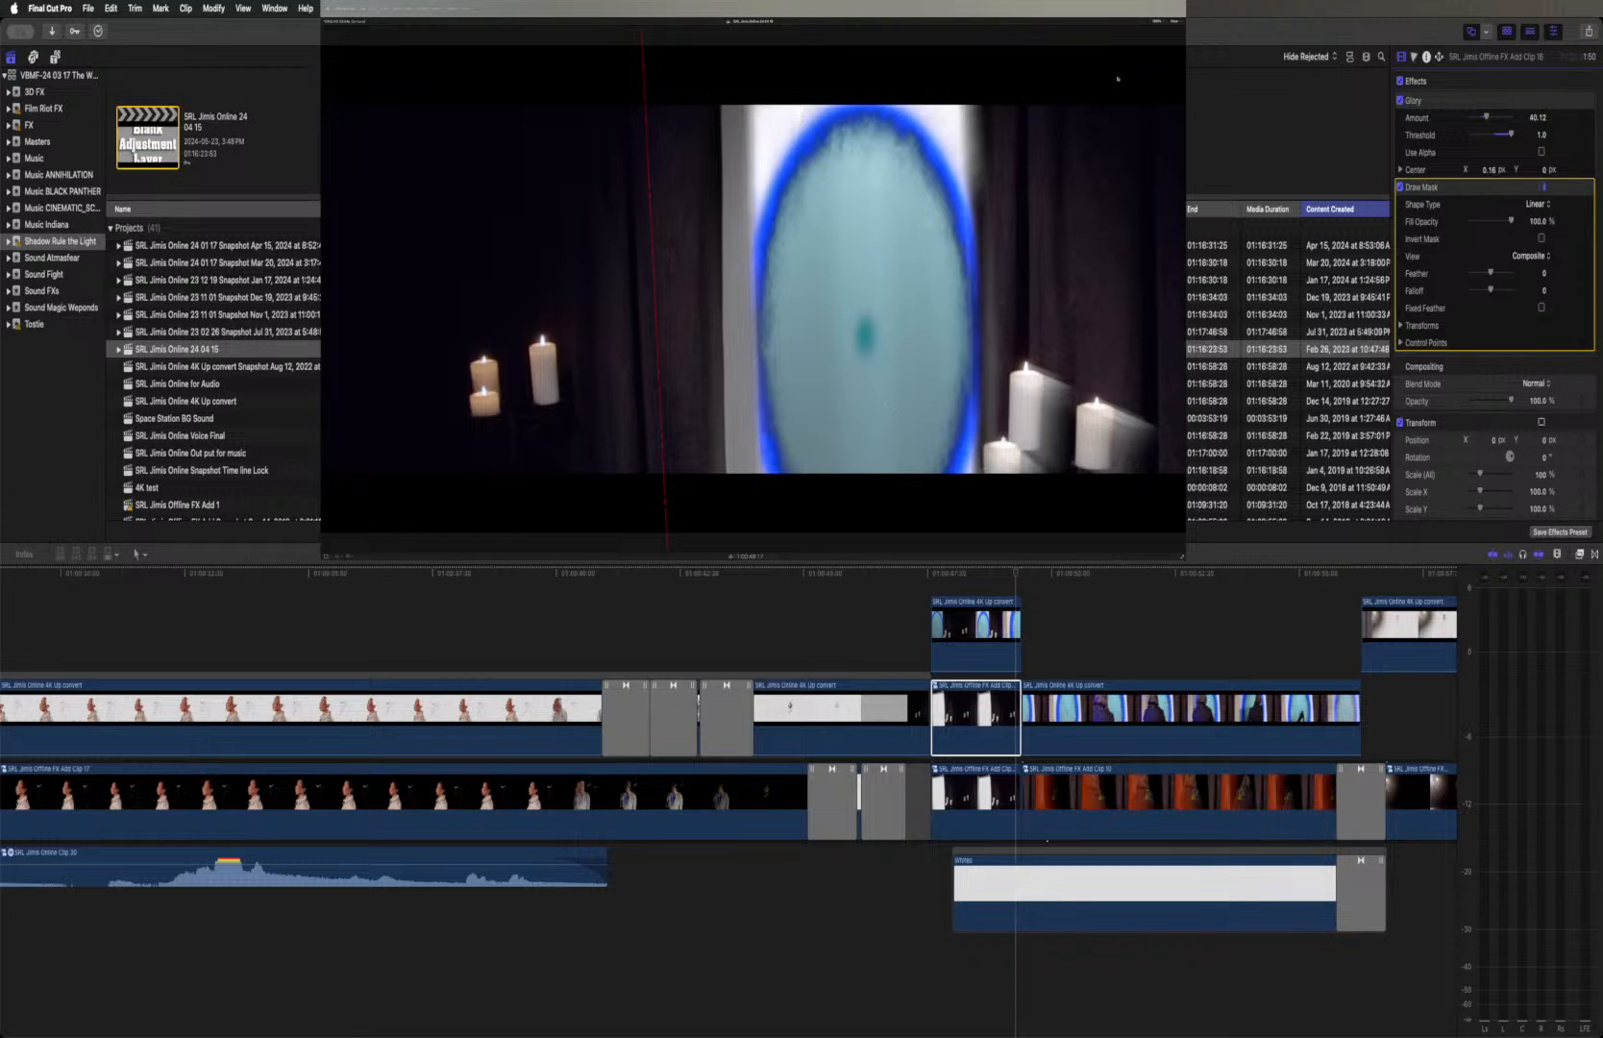
click(1160, 22)
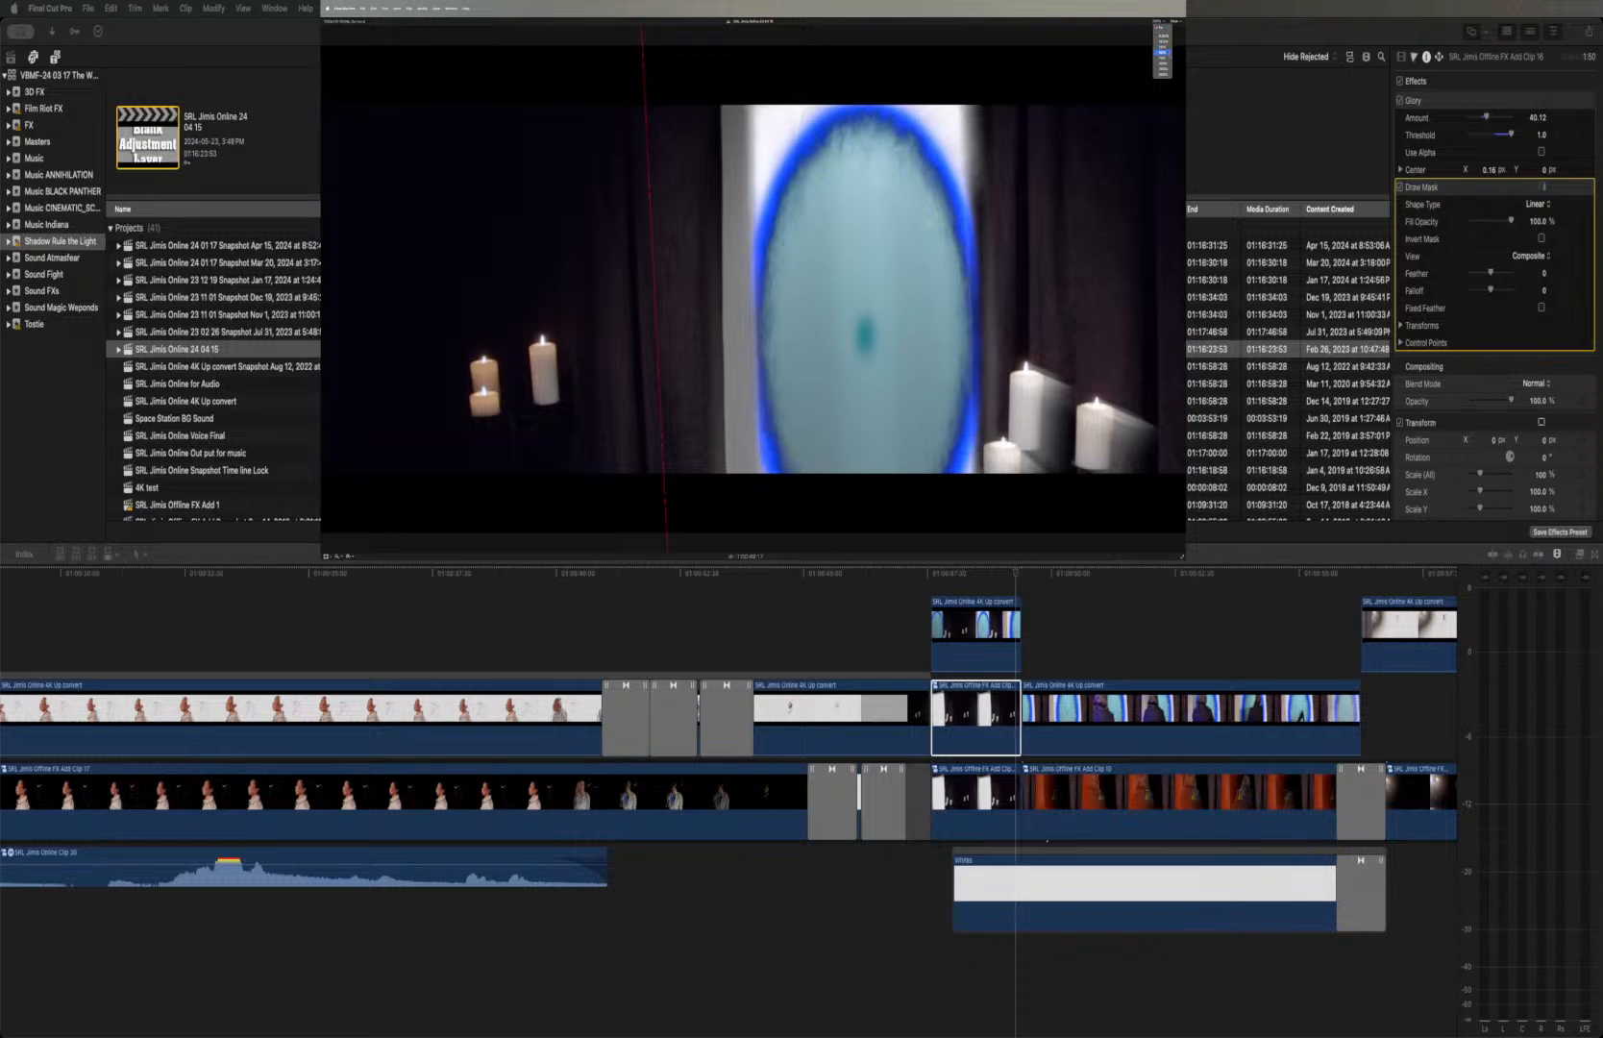
click(1162, 62)
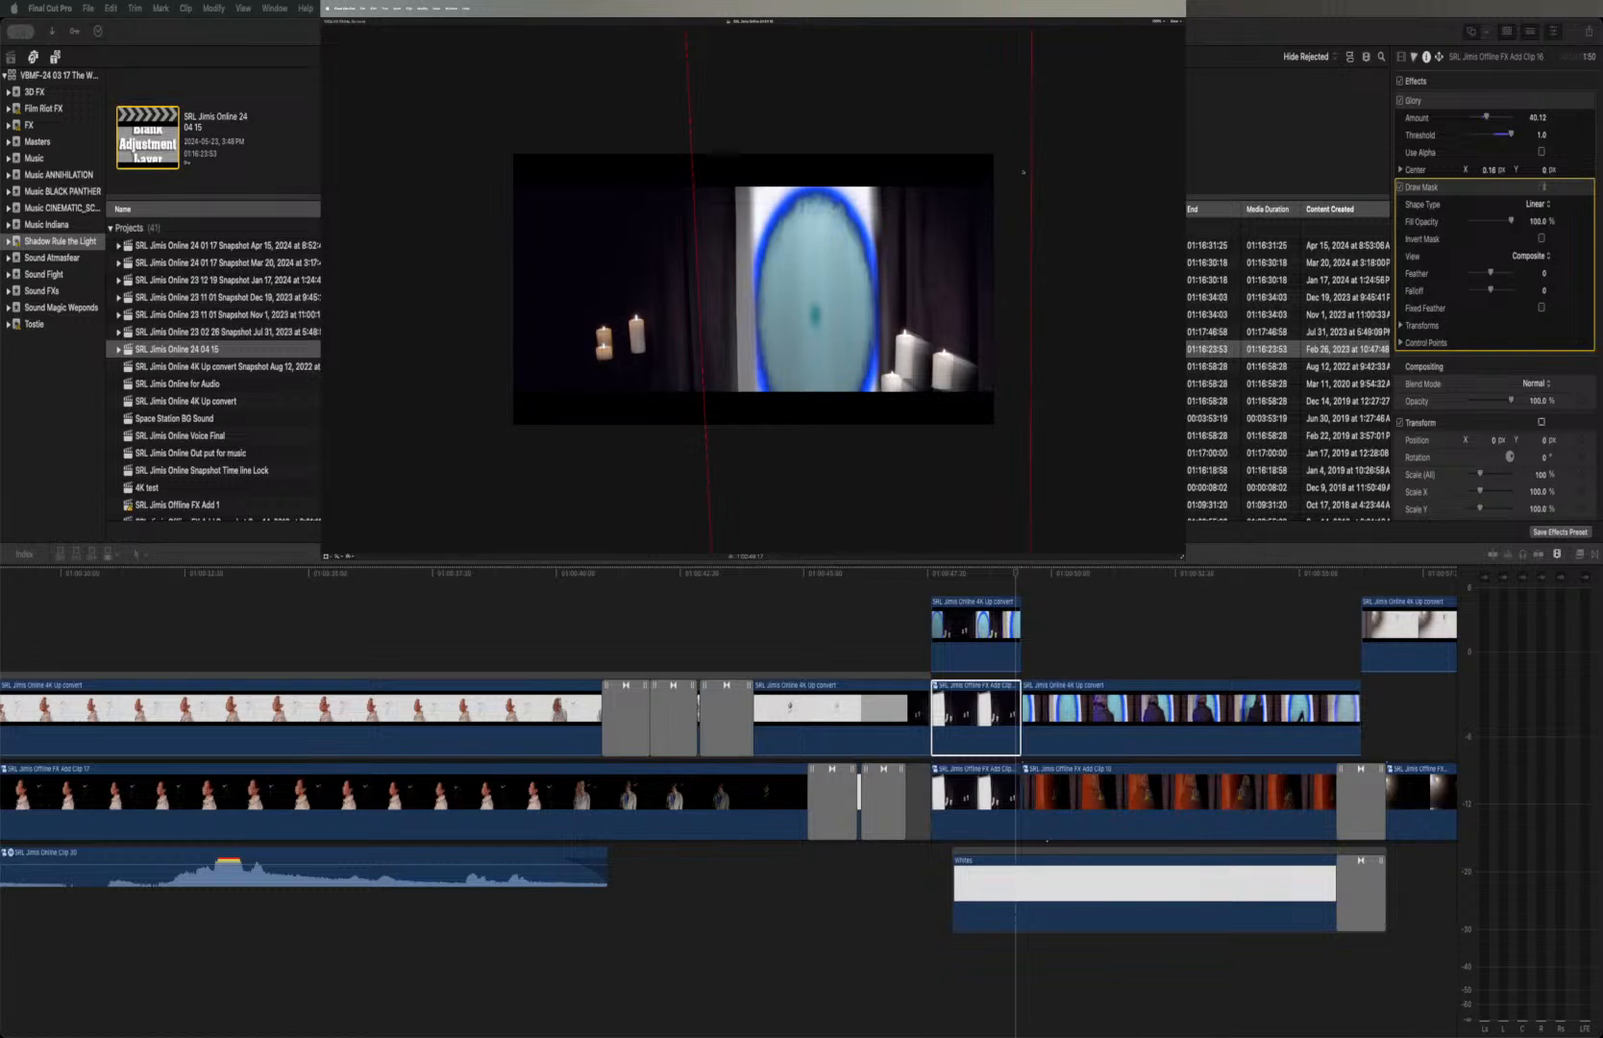
drag(1028, 162, 1044, 273)
mouse_move(1053, 124)
mouse_down()
mouse_move(865, 159)
mouse_move(889, 173)
mouse_move(880, 143)
mouse_up()
drag(910, 272, 907, 239)
mouse_move(813, 165)
mouse_down()
mouse_move(839, 280)
mouse_move(837, 190)
mouse_up()
drag(1036, 402, 886, 455)
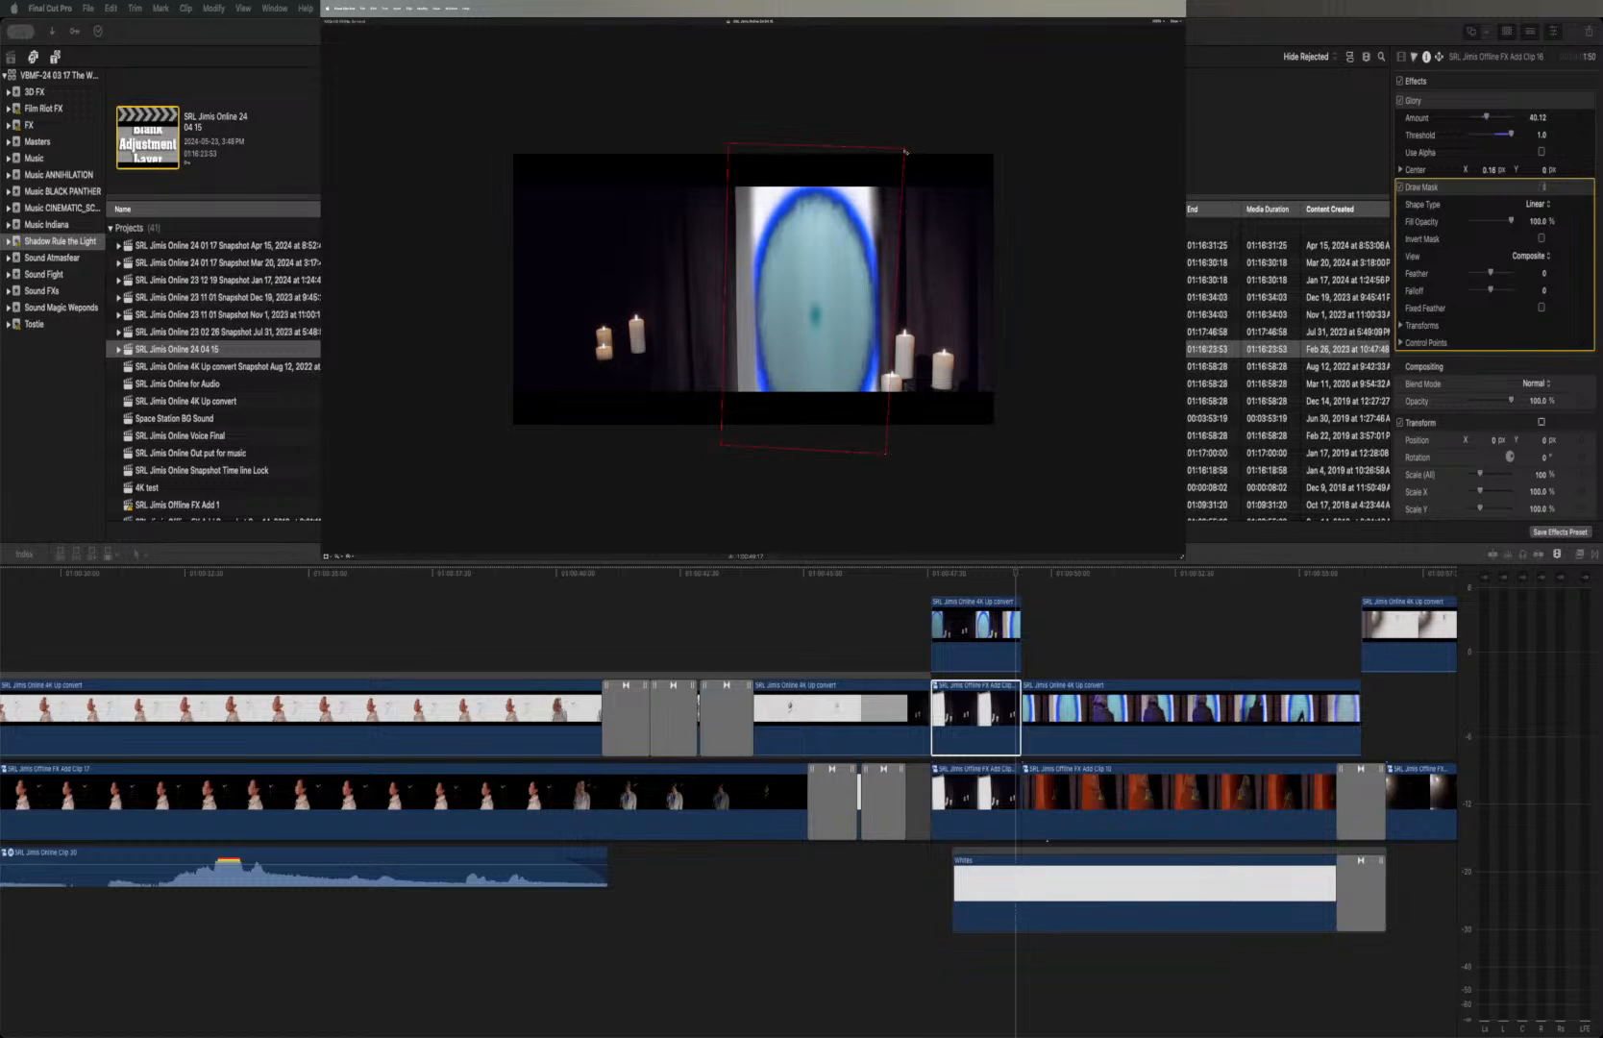
drag(903, 149, 896, 149)
click(1160, 21)
click(1157, 34)
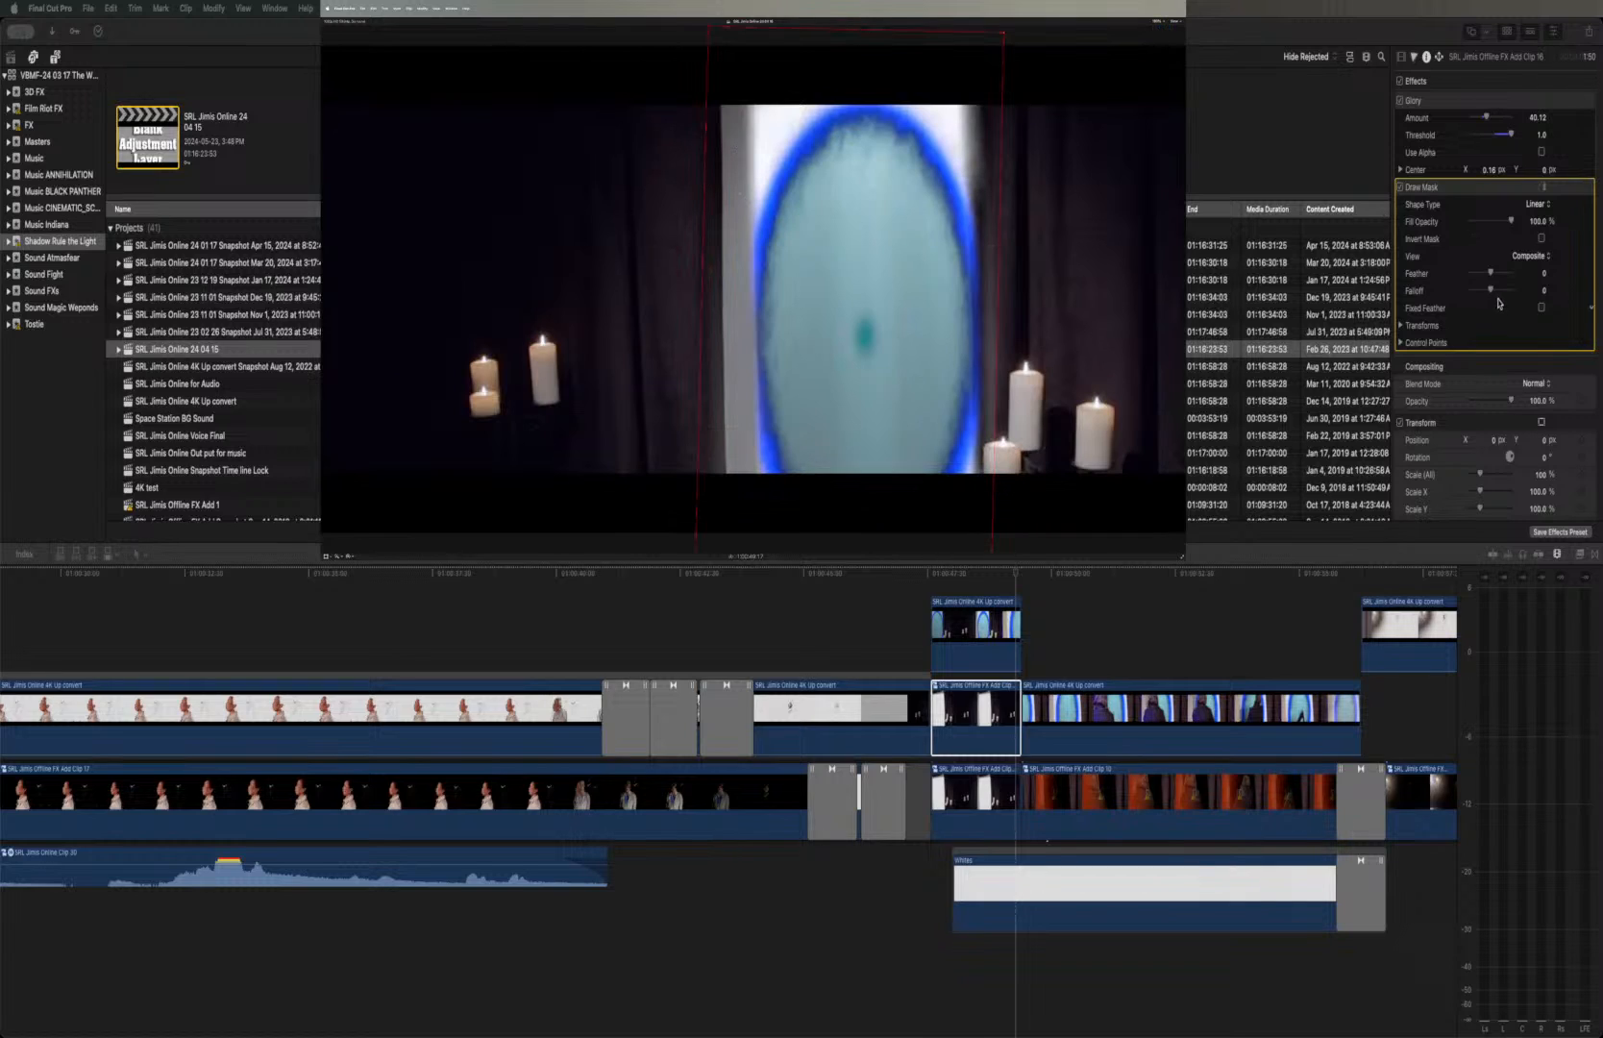
Set the Draw Mask feather on the duplicated candle clip to 78
mouse_move(1492, 276)
mouse_down()
mouse_move(1523, 277)
mouse_move(1444, 277)
mouse_move(1500, 277)
mouse_up()
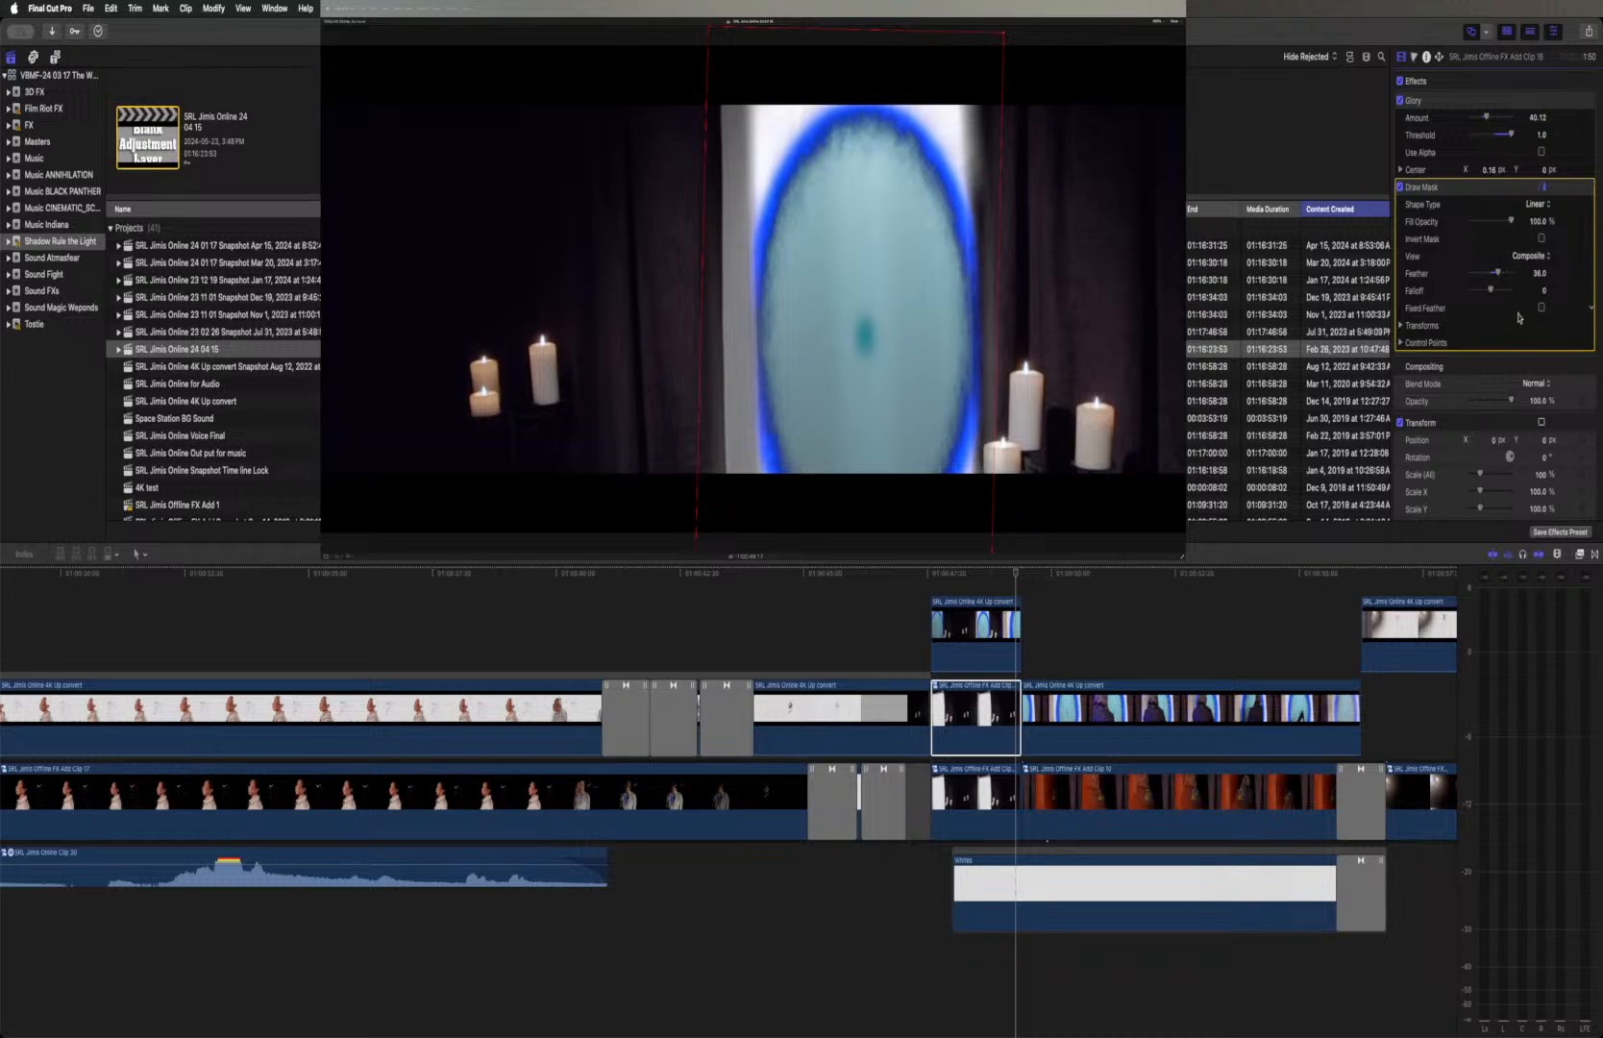
drag(1496, 275, 1506, 275)
Move the duplicated candle clip's Glory center to about X 0.38 px, Y -0.17 px
click(1467, 98)
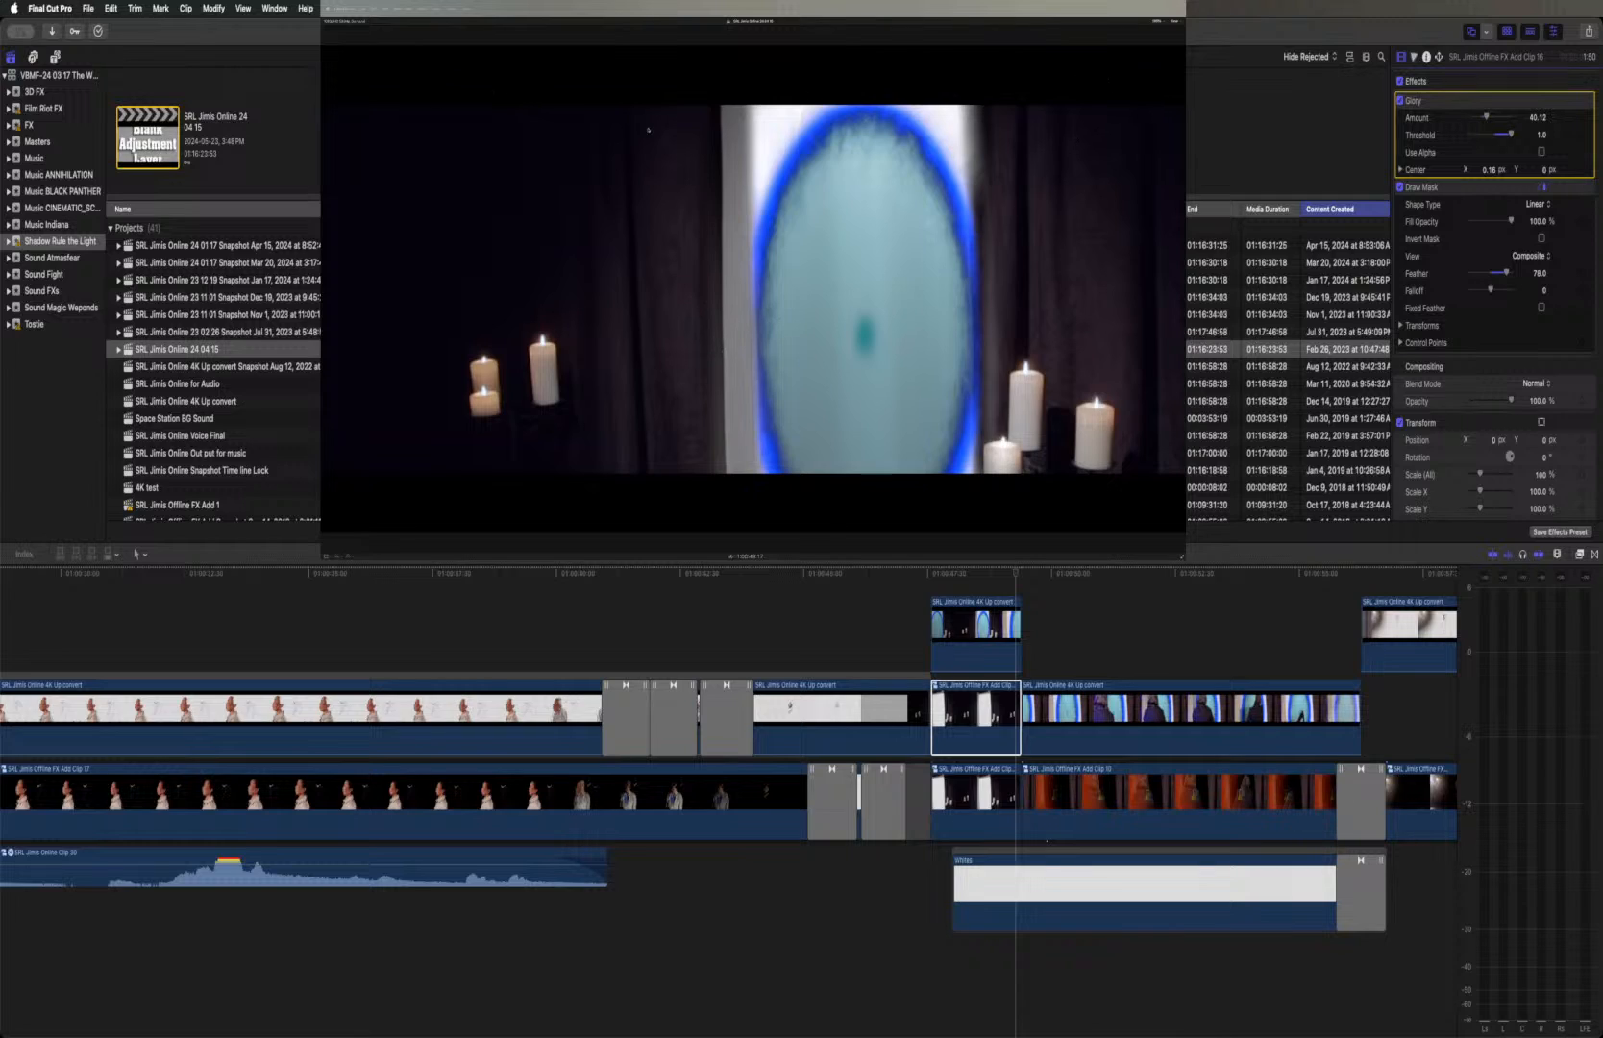
click(1156, 22)
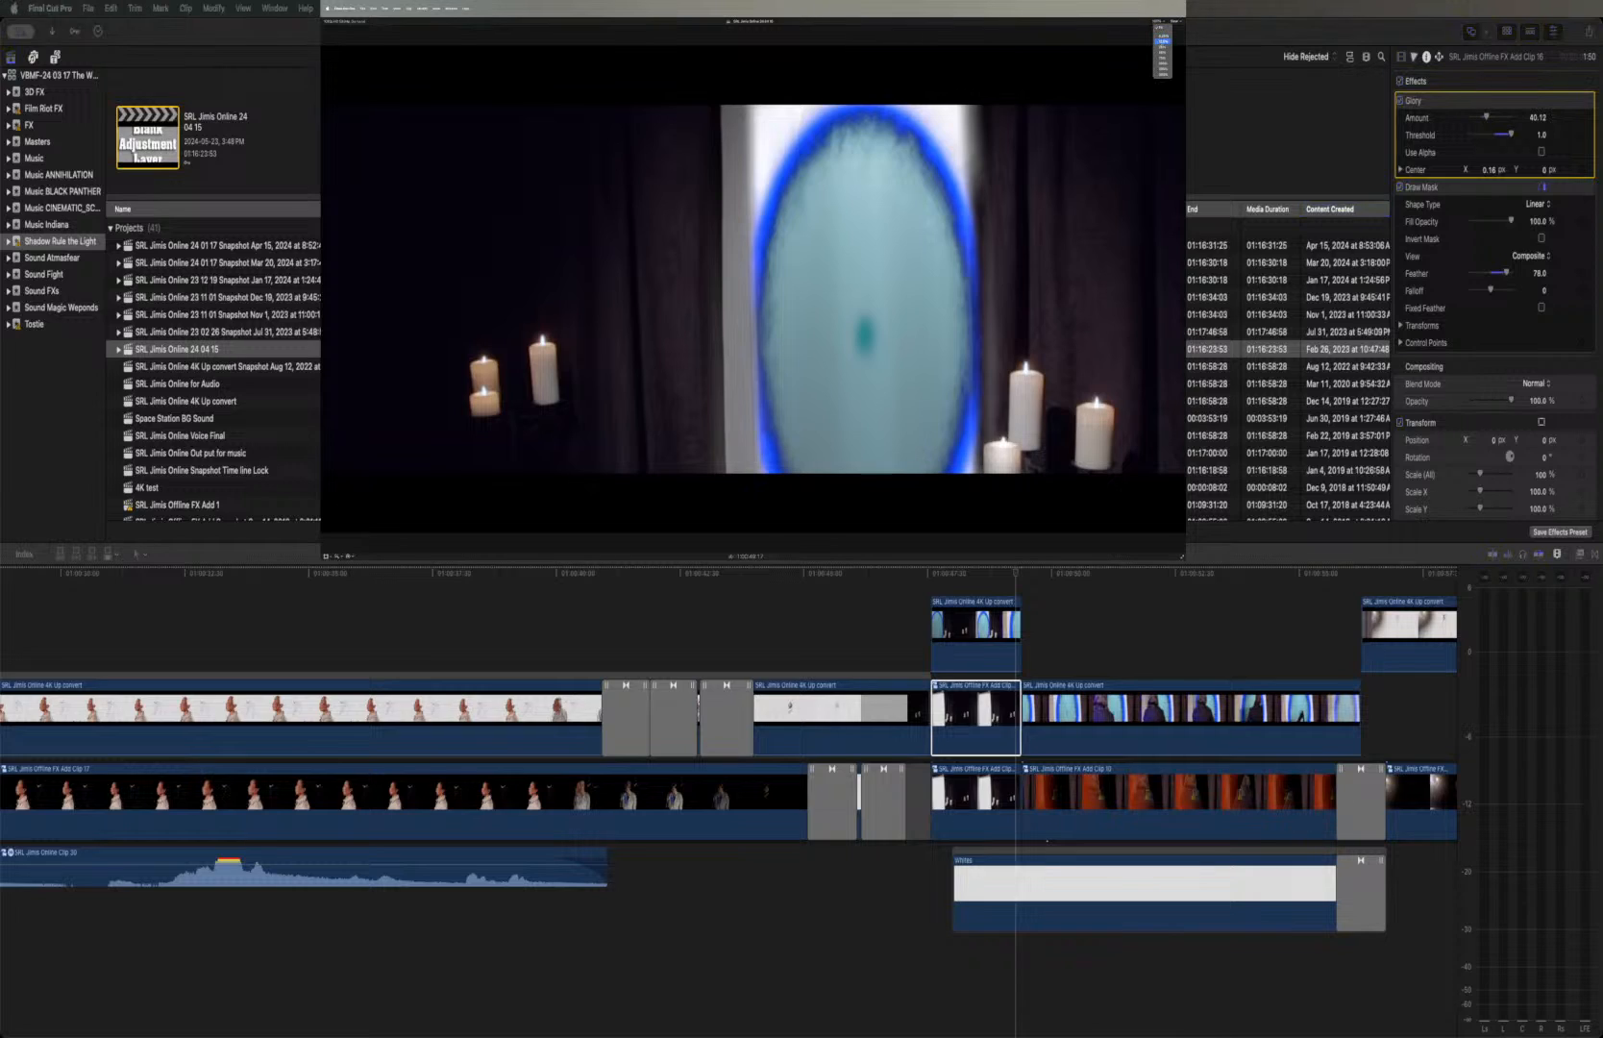
click(1159, 58)
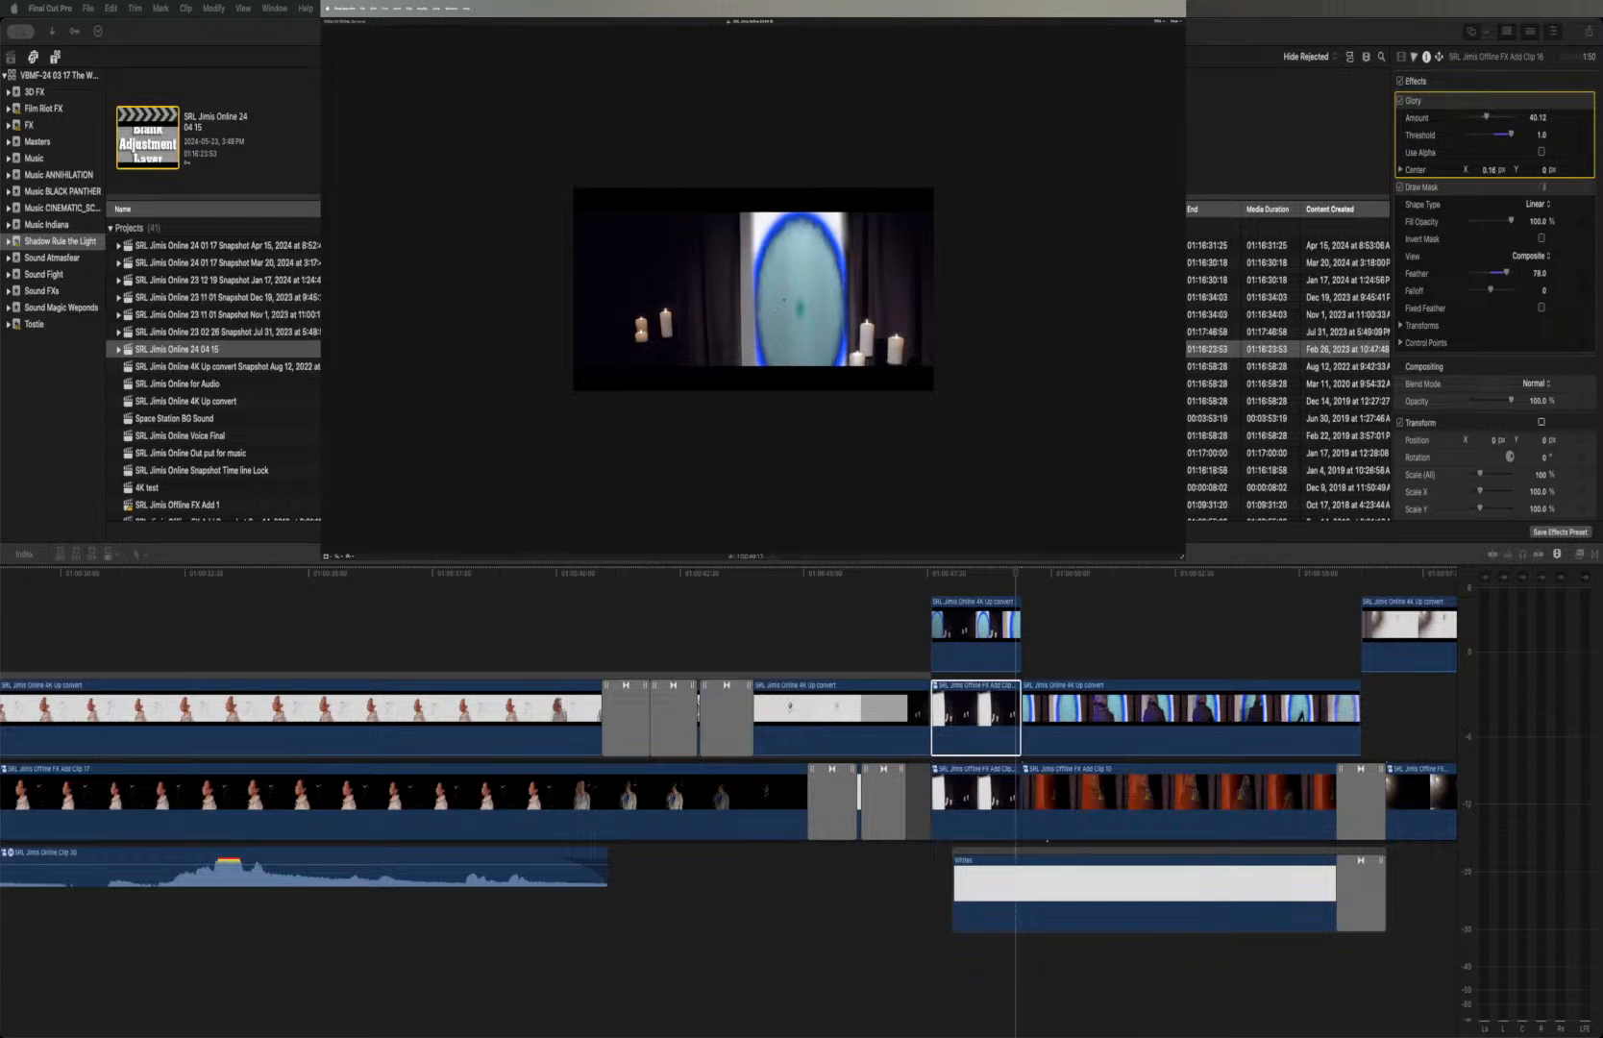
drag(799, 306, 810, 309)
click(1158, 23)
click(1159, 30)
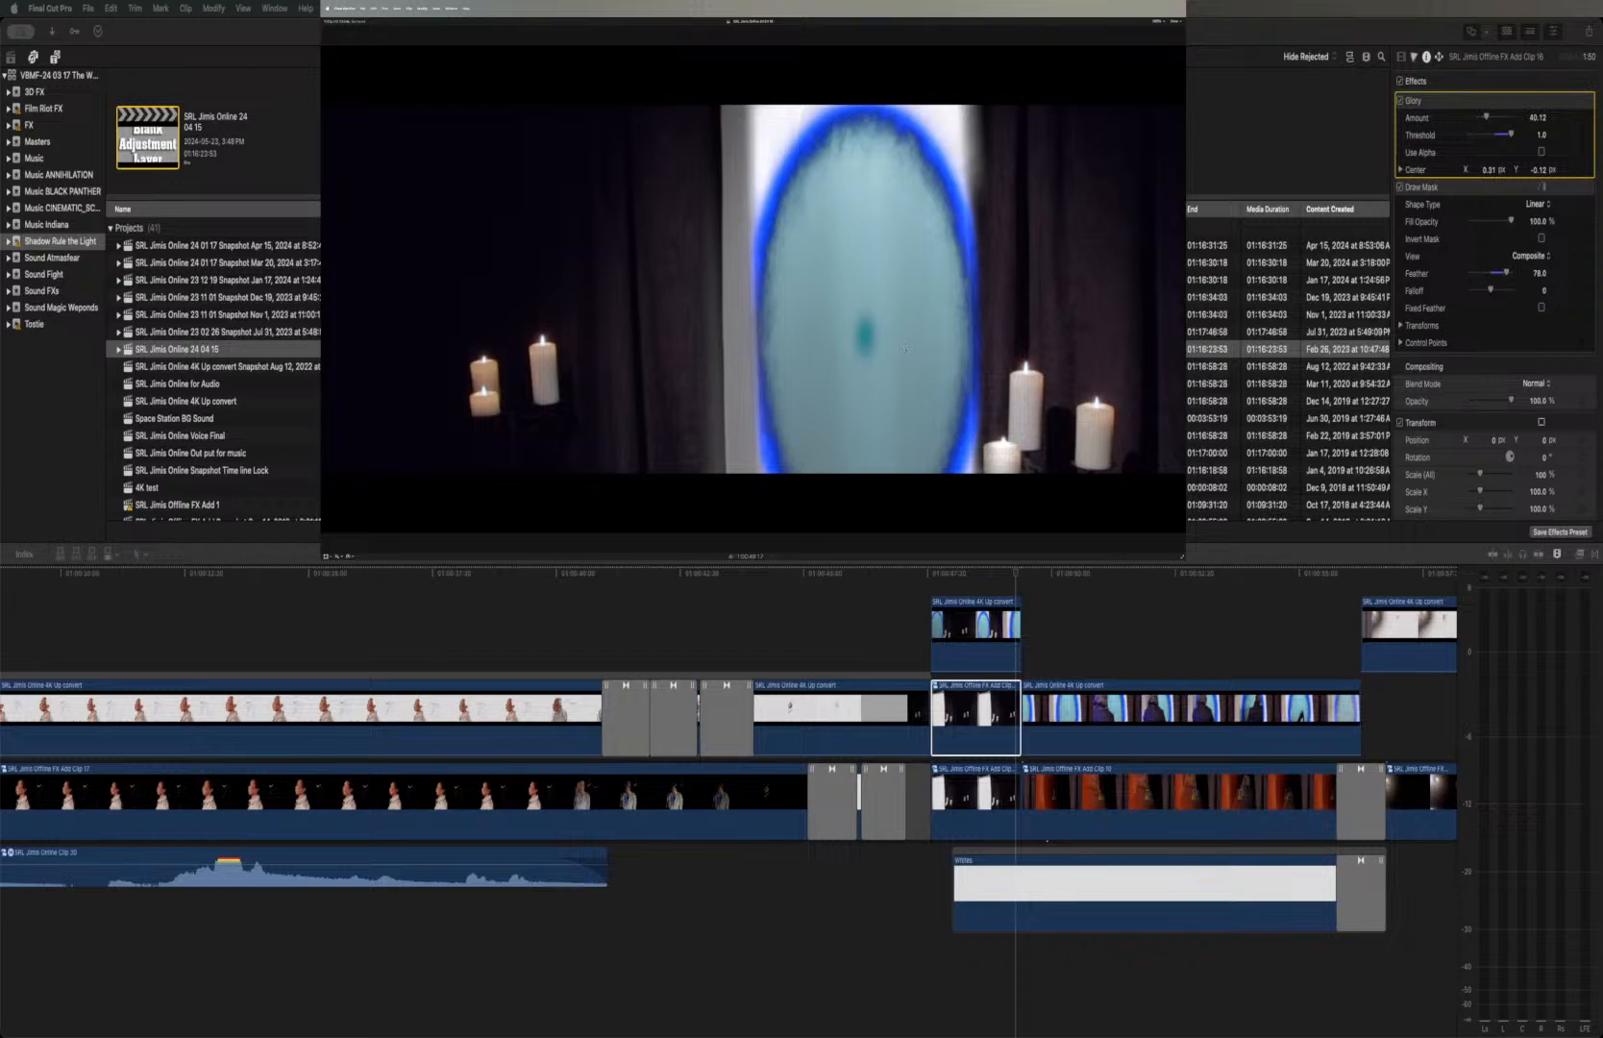
drag(905, 357, 1118, 443)
drag(1127, 441, 913, 366)
Set the duplicated candle clip's Glory amount to 70, after trying 100 and 60, and its threshold to 0.95
click(1538, 117)
text(100)
key(Return)
text(60)
key(Return)
text(70)
key(Return)
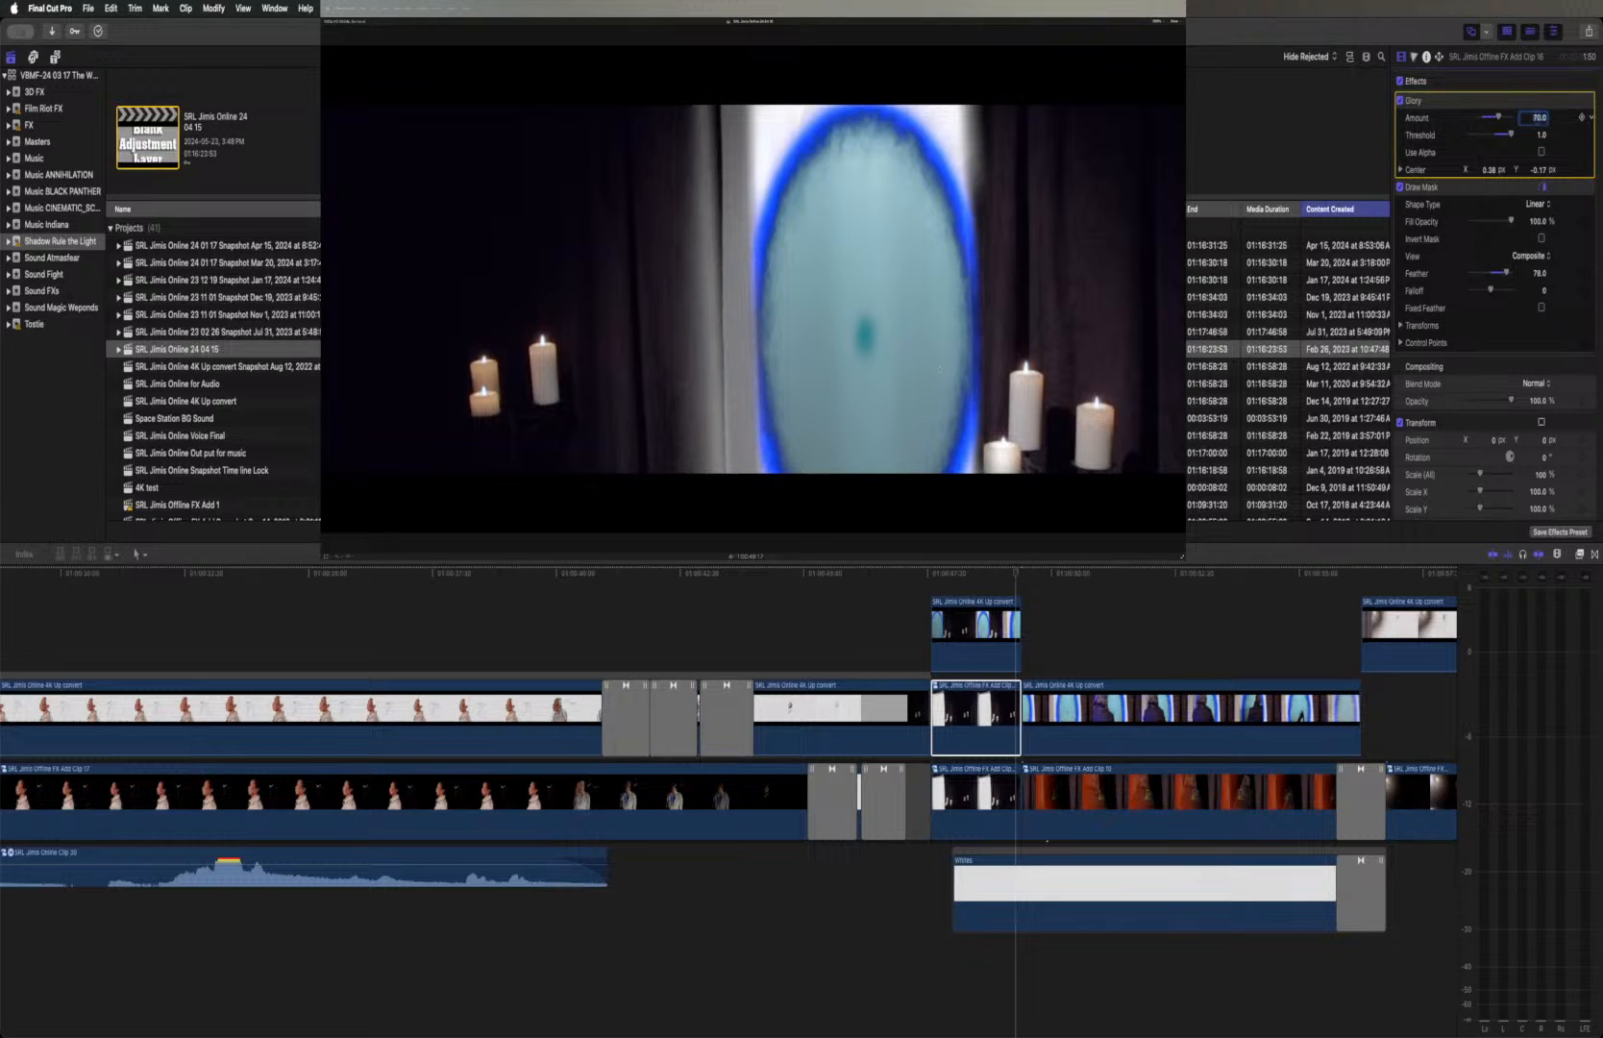
click(1540, 135)
text(0.85)
key(Return)
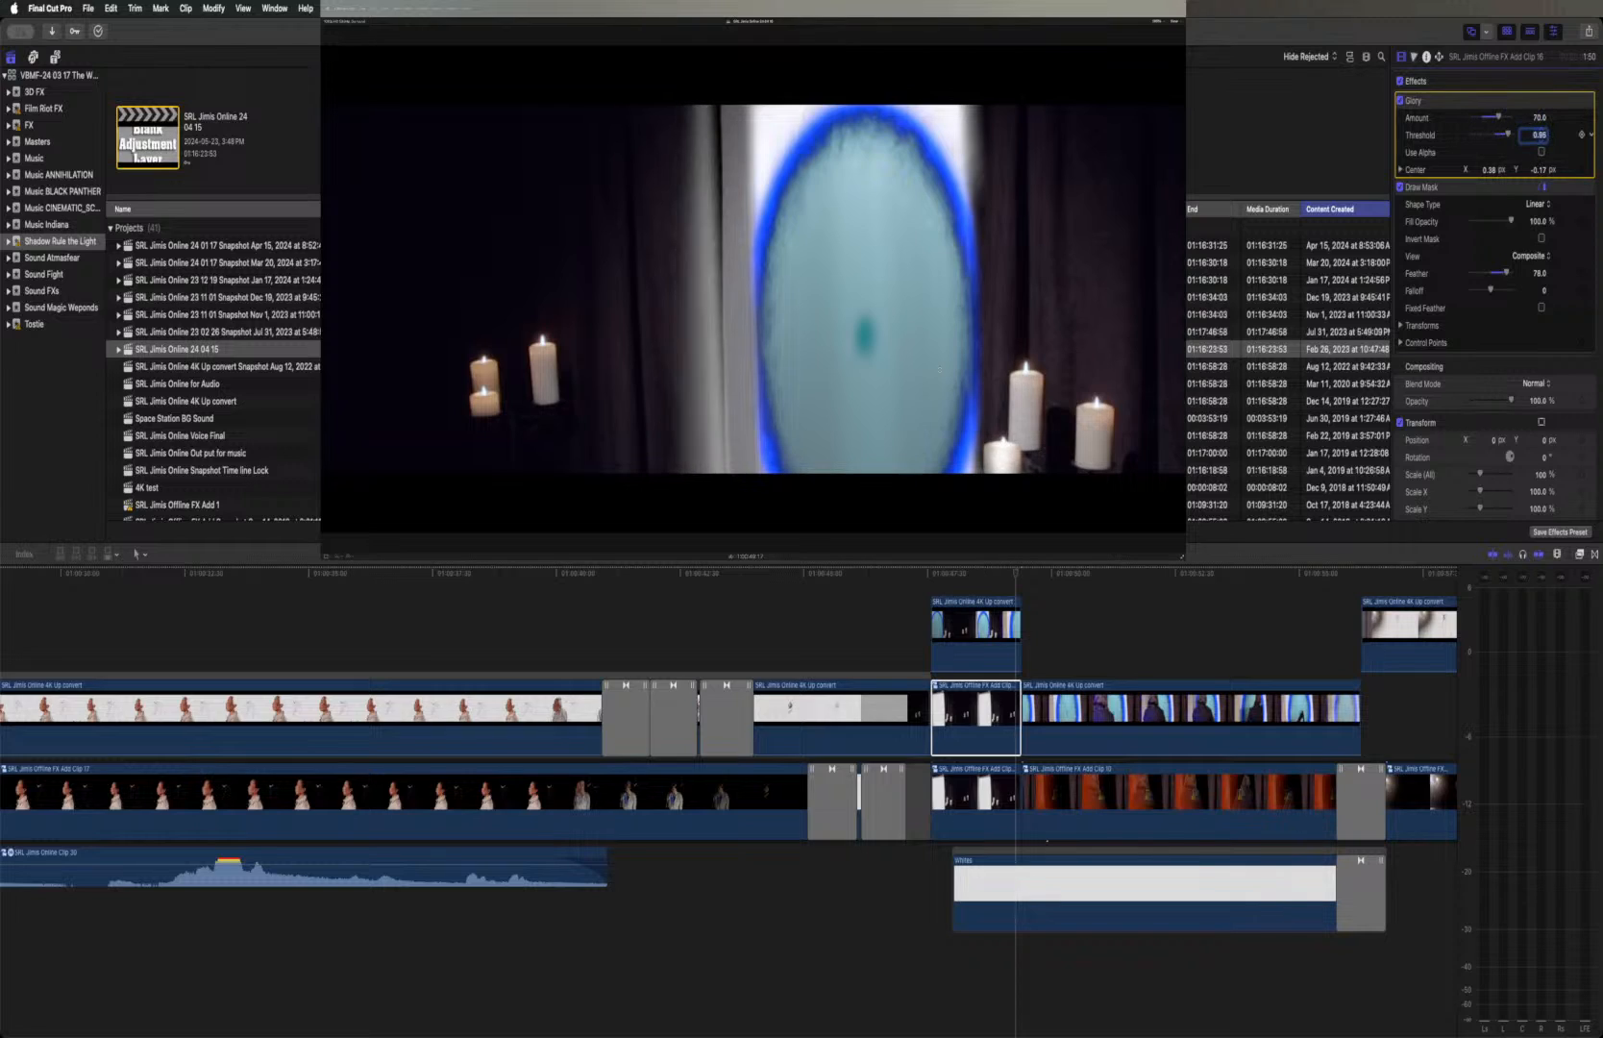
Try Glory amounts of 80, 50, 40, 0, 10, 60 and 70 on the duplicated candle clip
click(1540, 117)
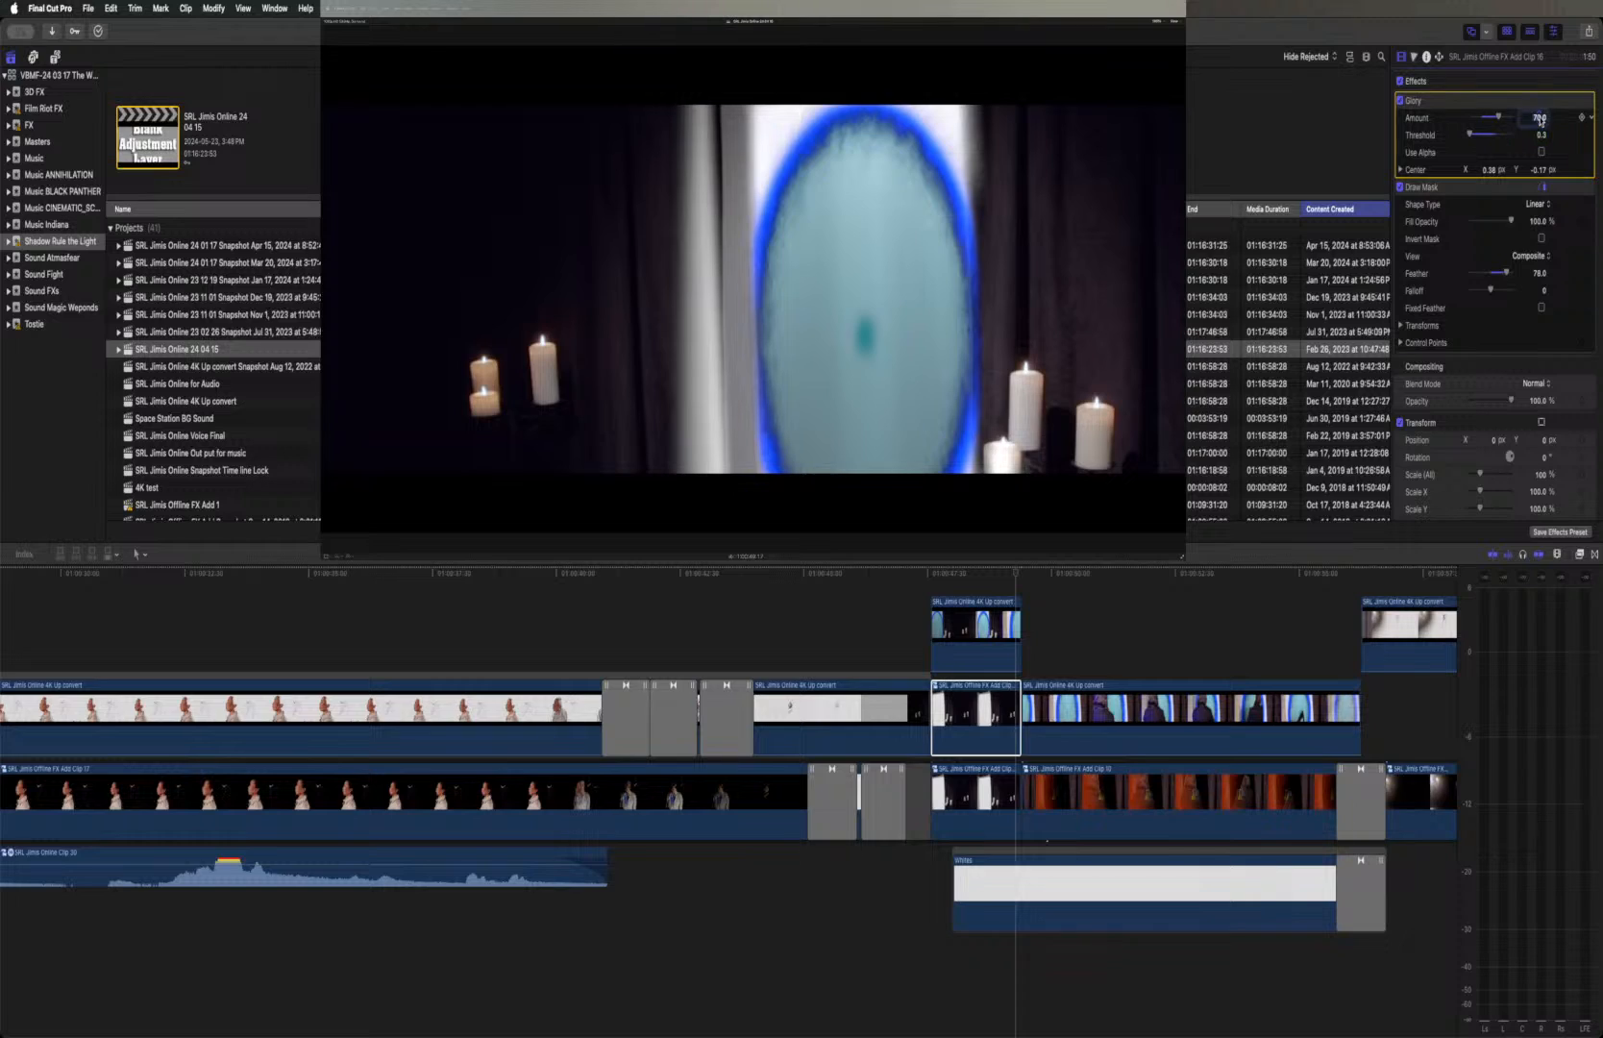
text(80)
key(Return)
text(50)
key(Return)
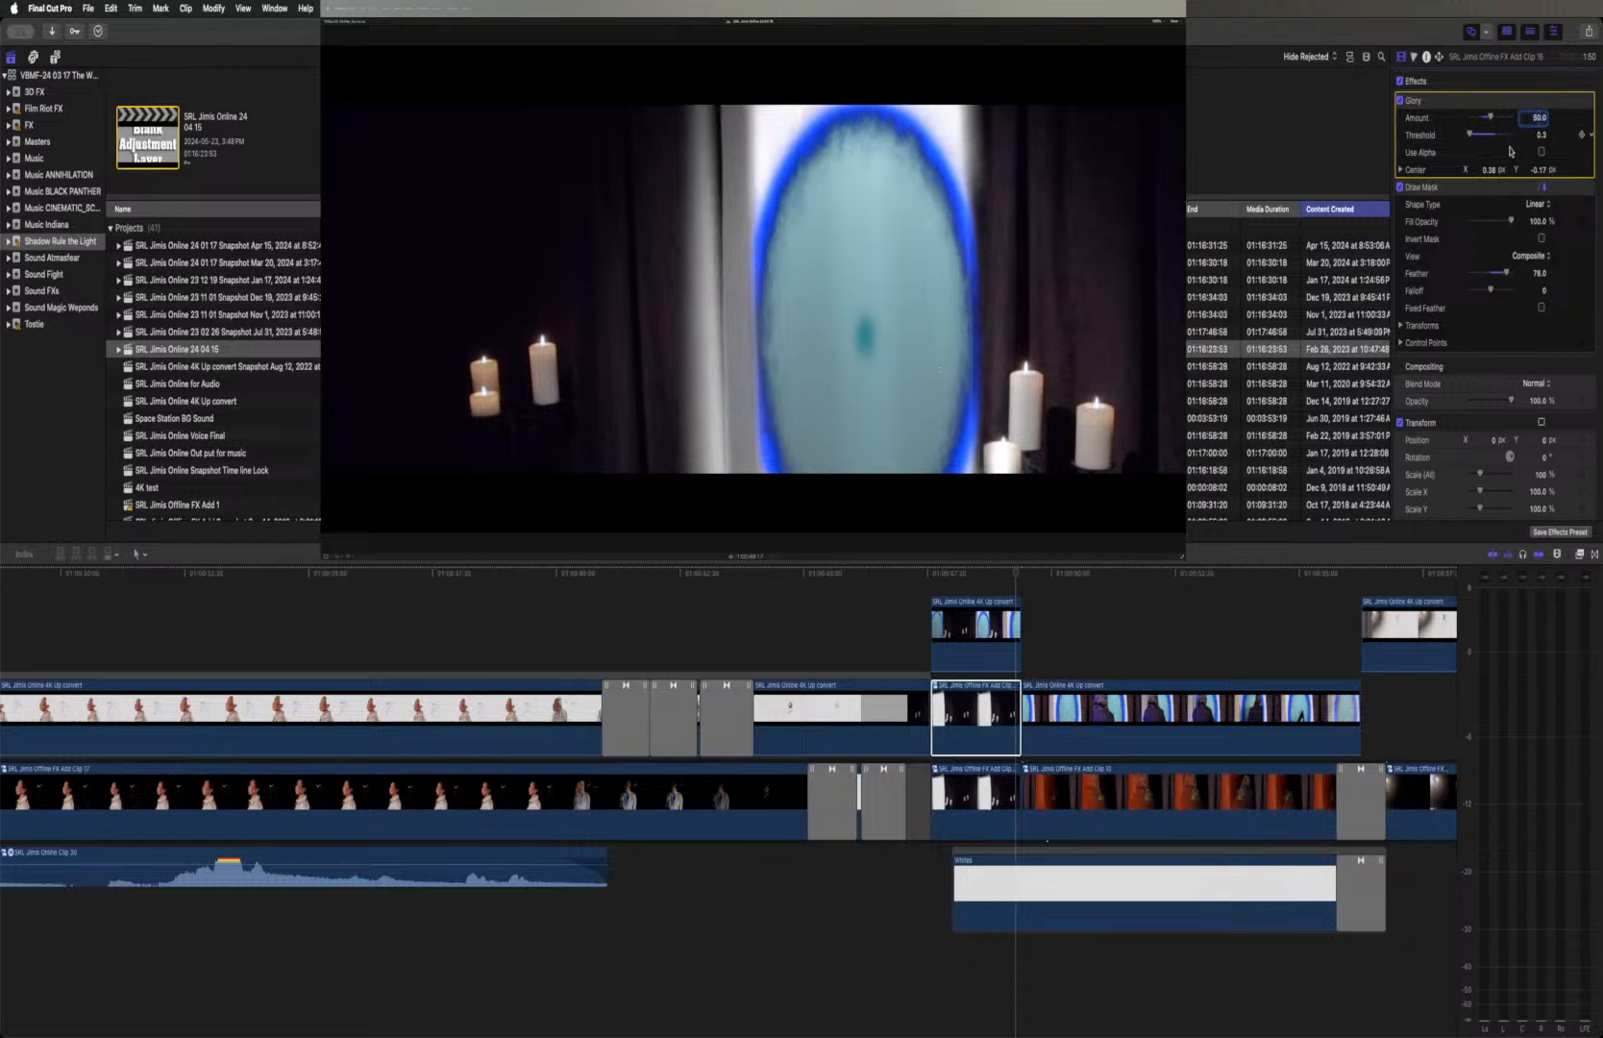
text(40)
key(Return)
text(0)
key(Return)
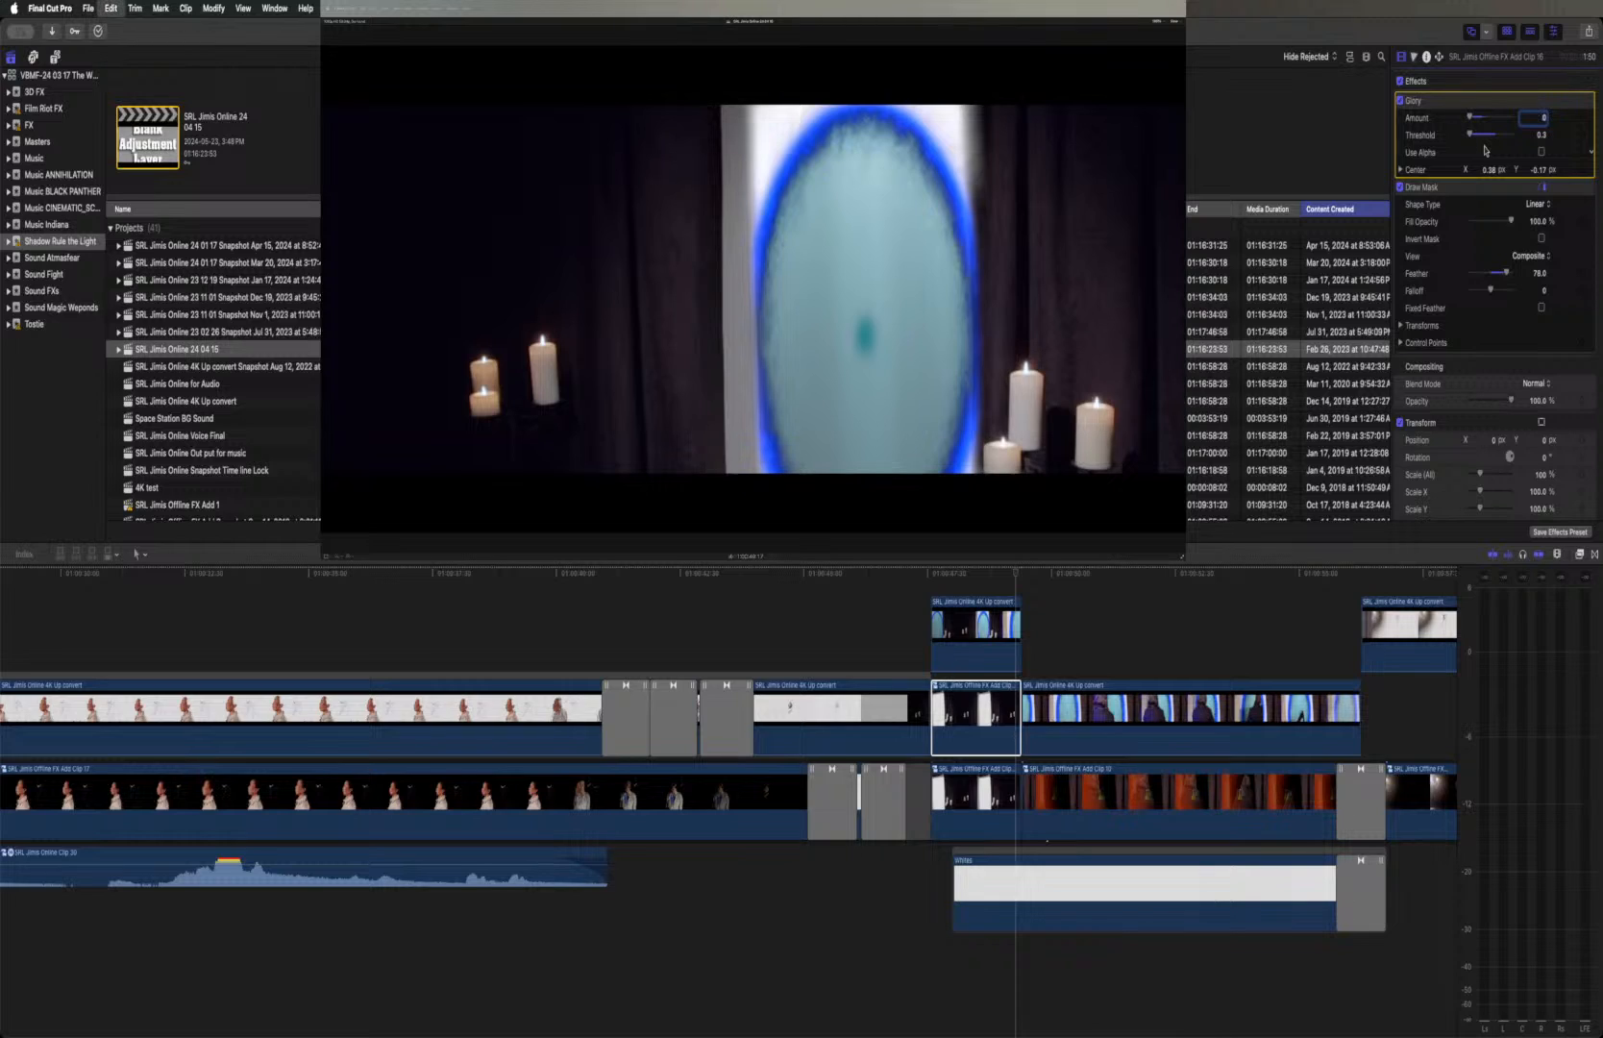
text(10)
key(Return)
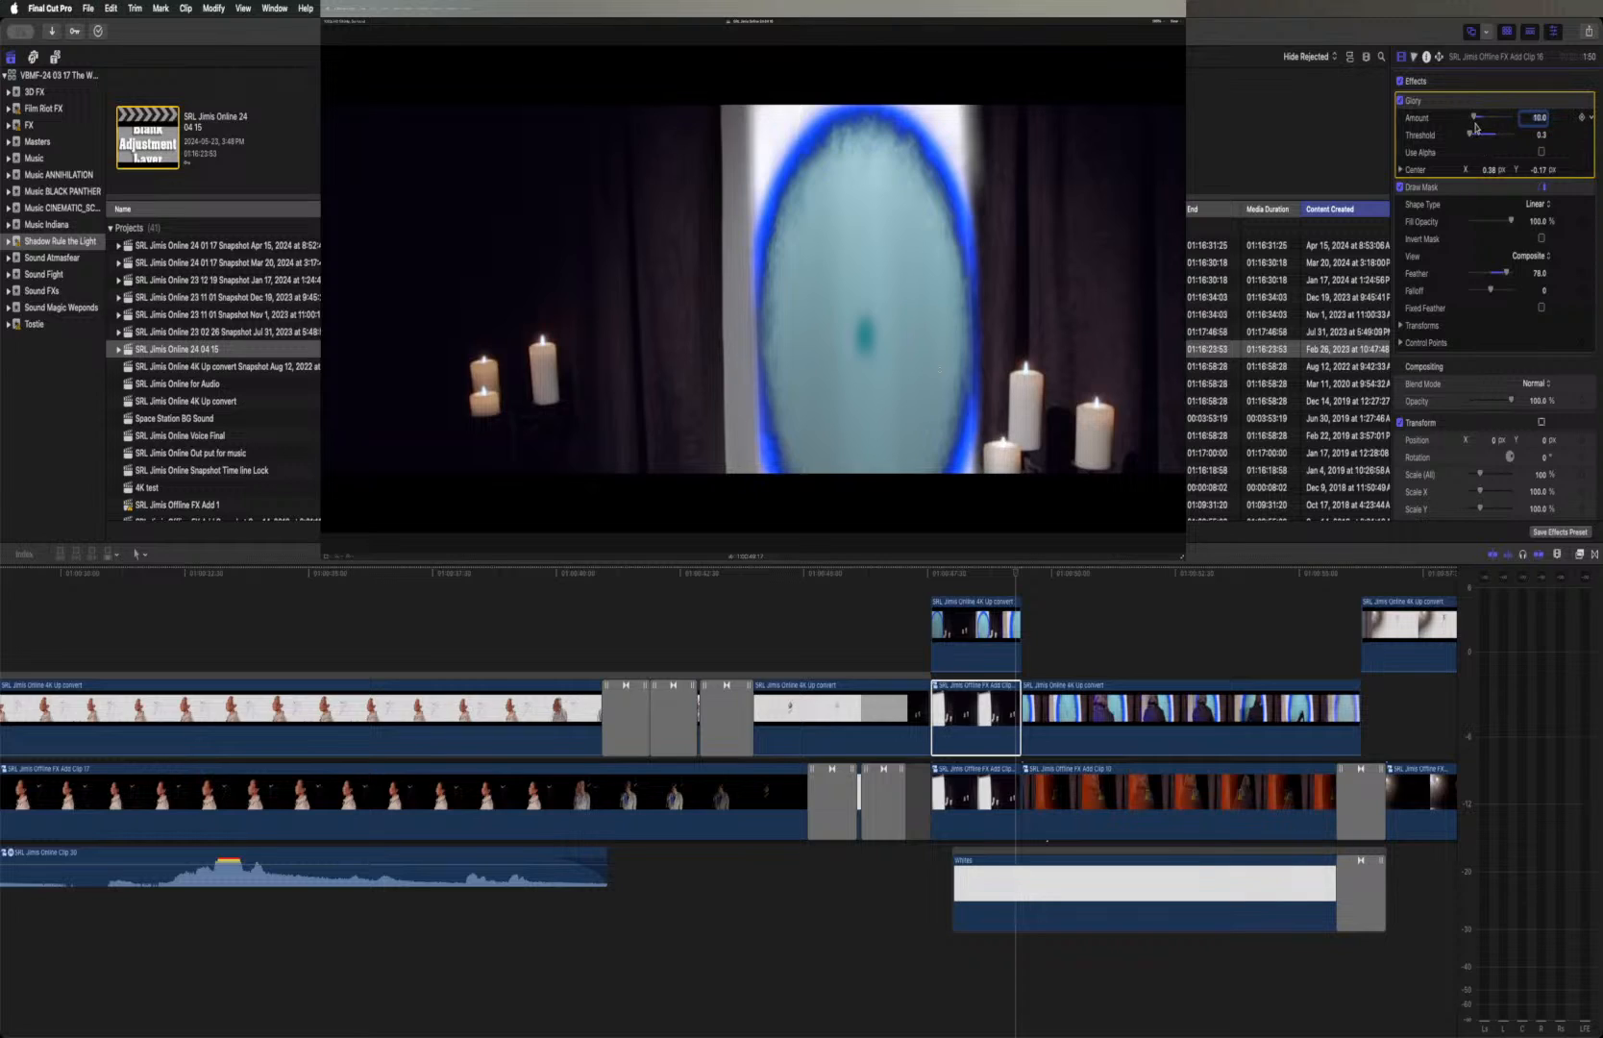
text(60)
key(Return)
text(70)
key(Return)
Undo the recent series of Glory amount and threshold changes on the duplicated candle clip
key(super+z)
key(super+z)
key(super+z)
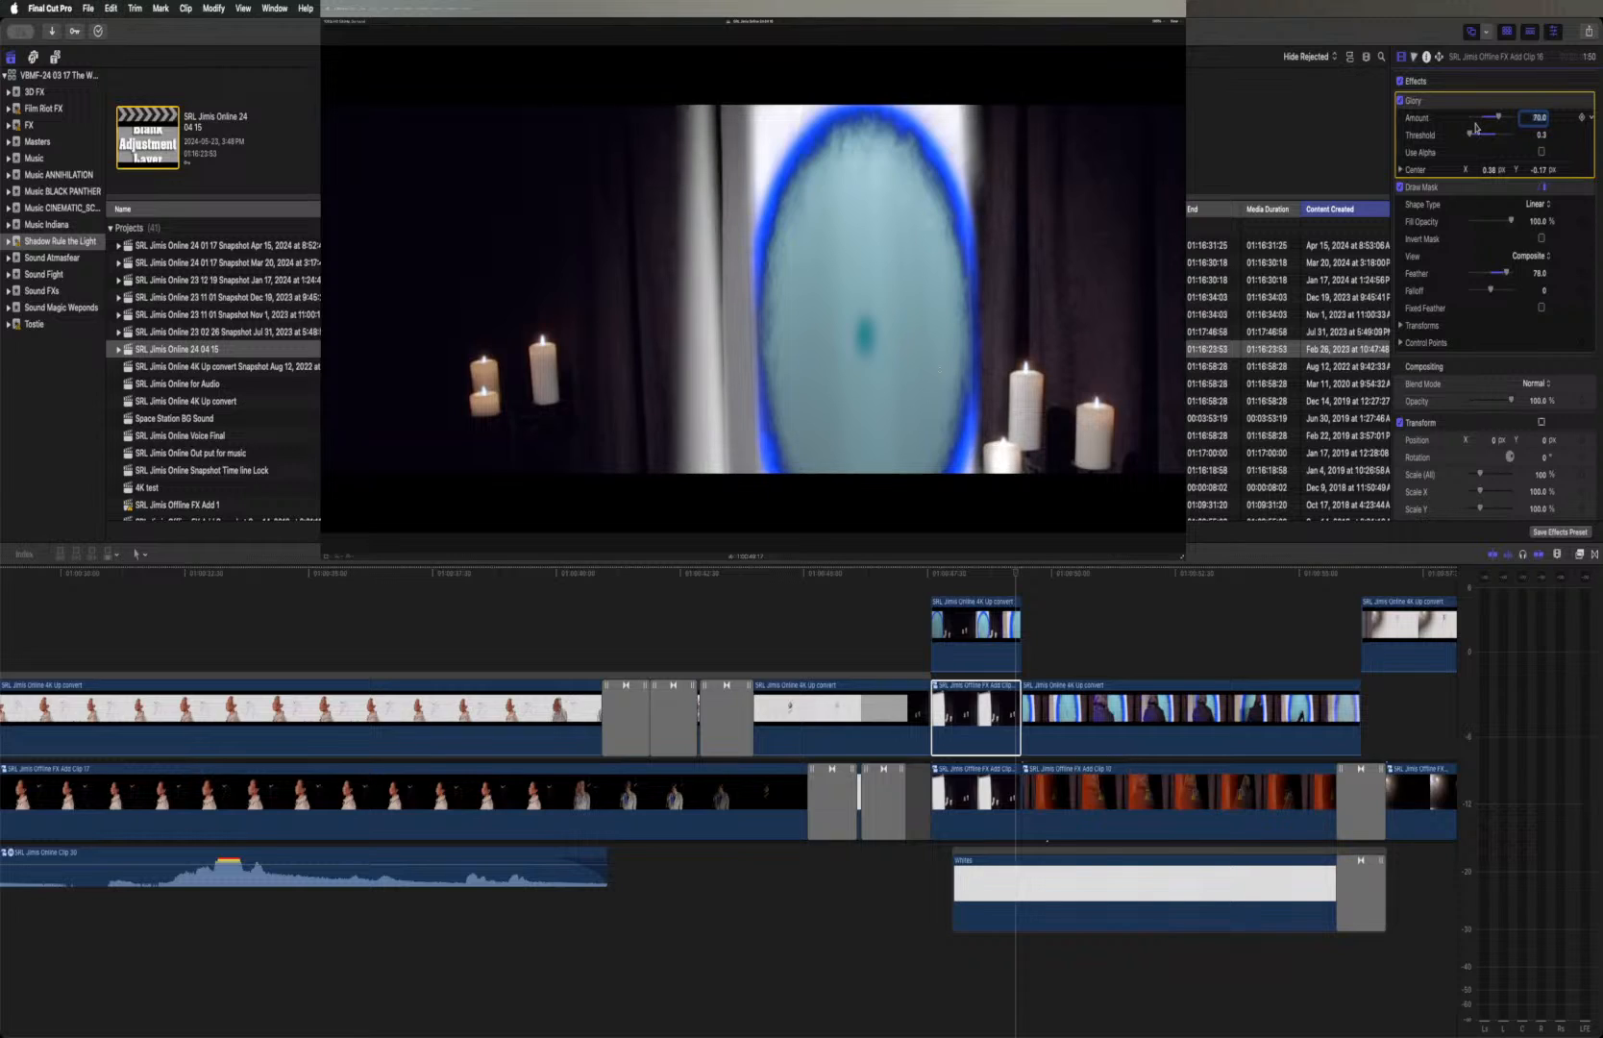
key(super+z)
key(super+z)
key(super+z)
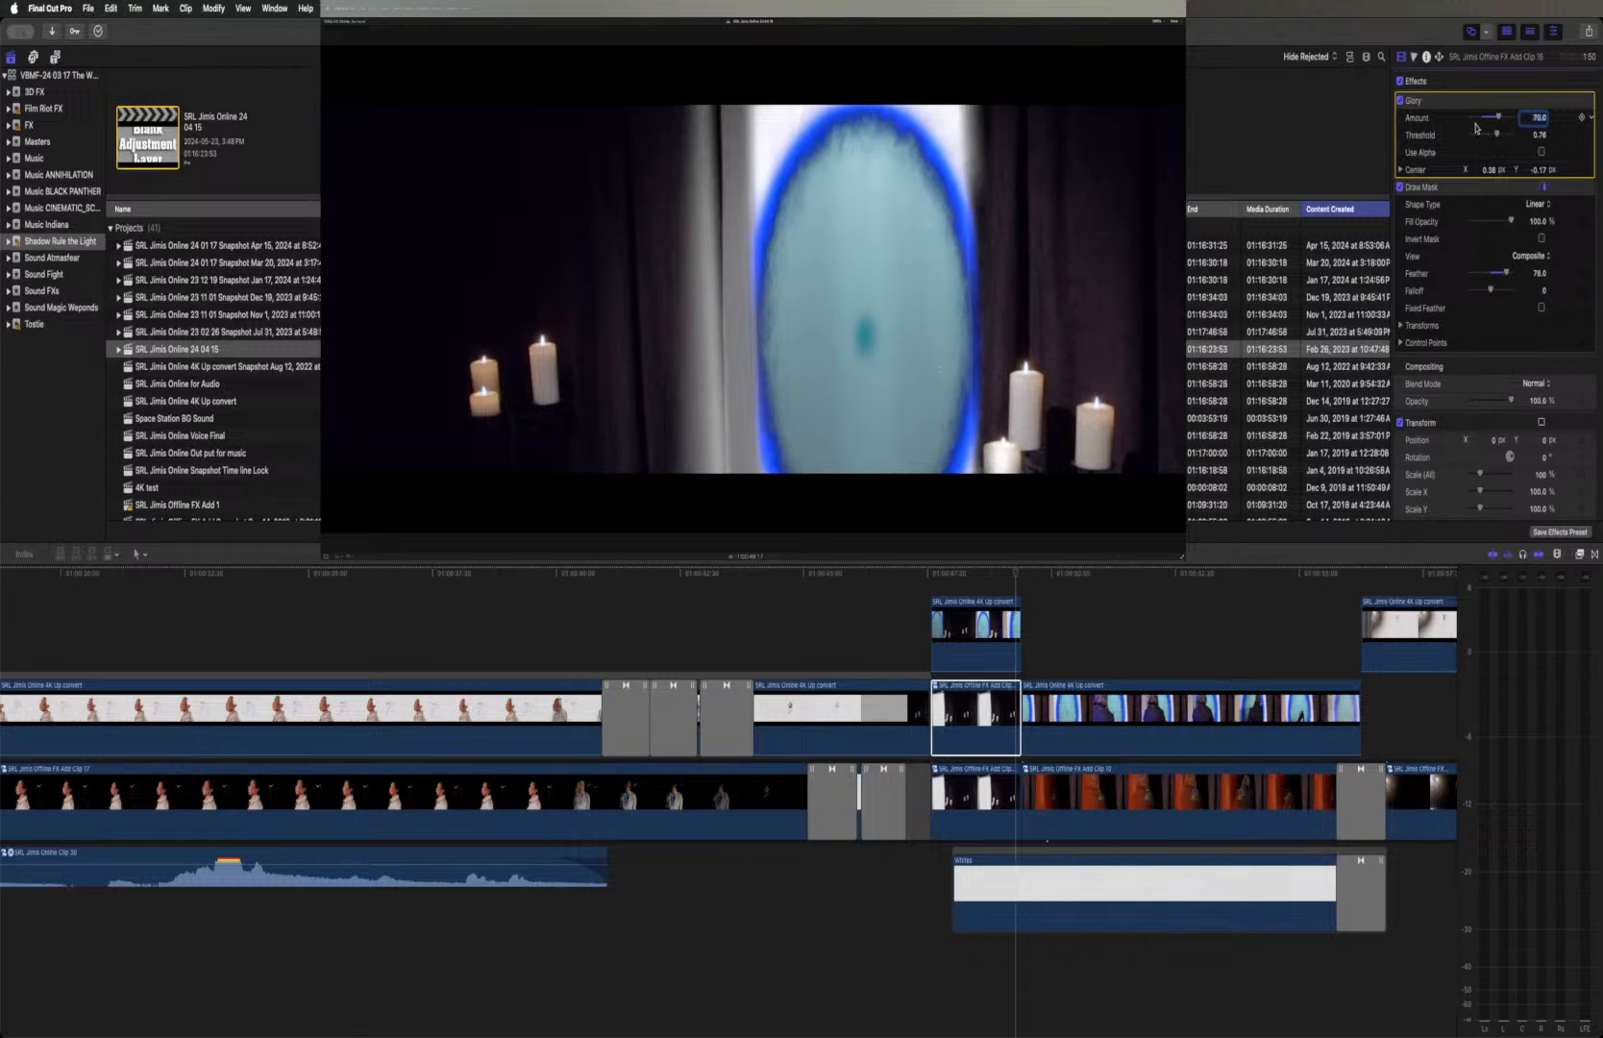
key(super+z)
key(super+z)
key(super+z)
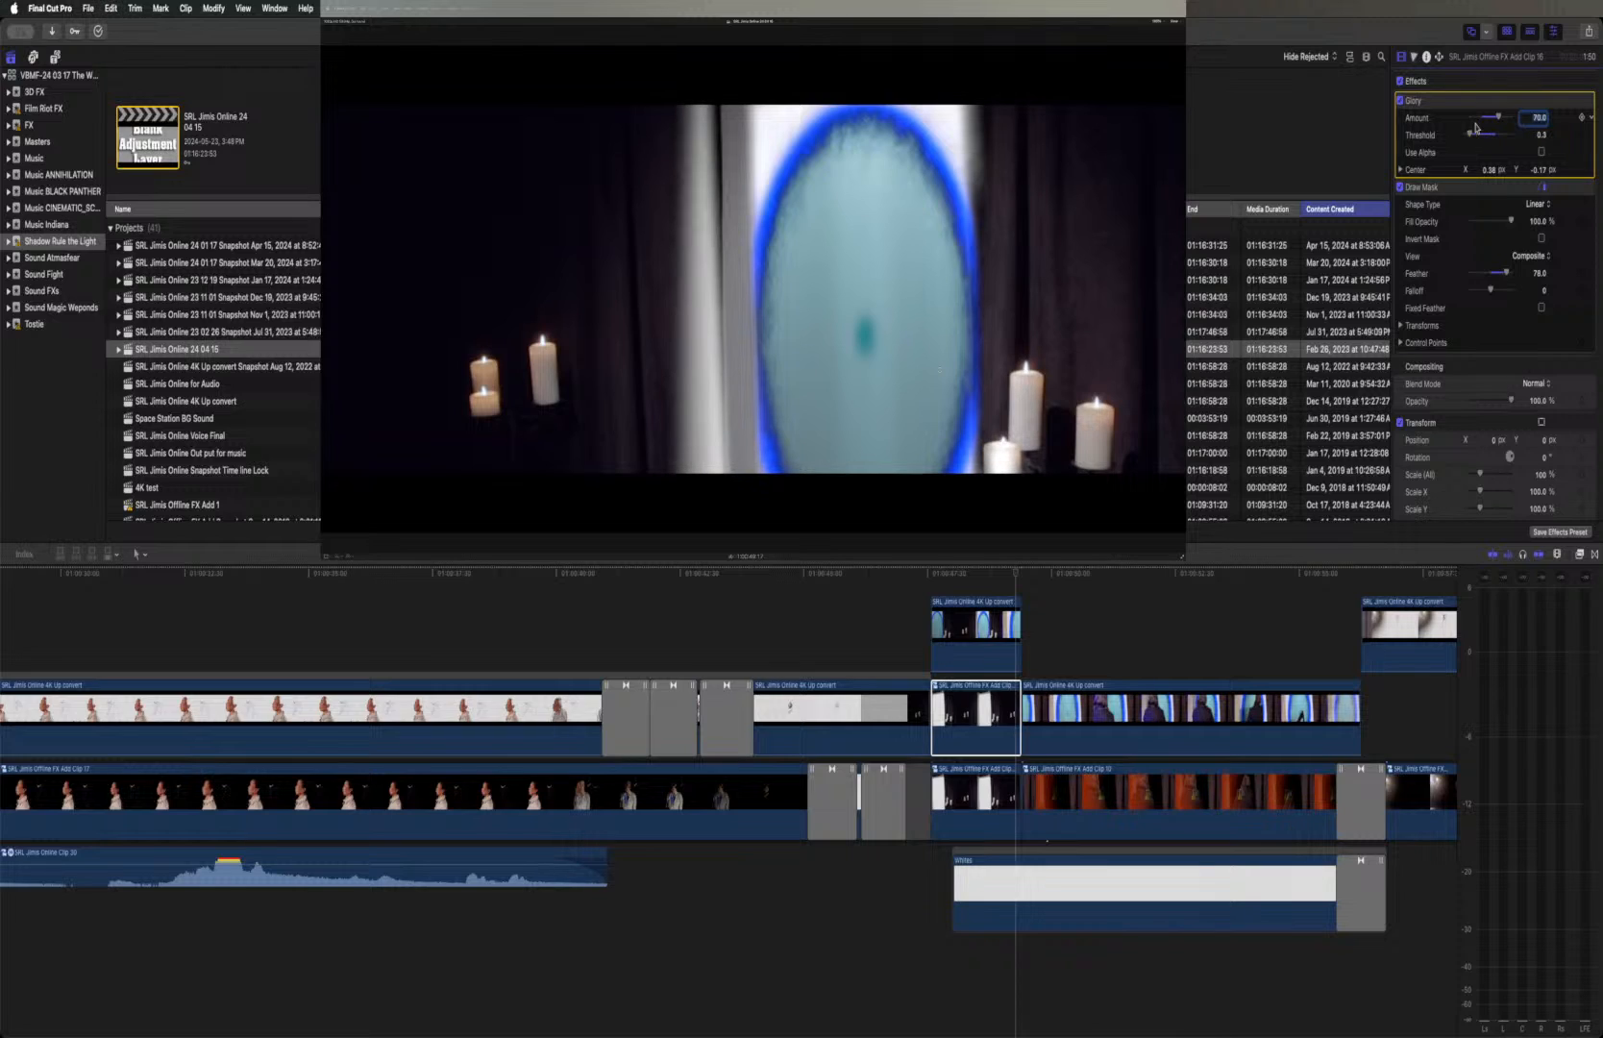
key(super+z)
key(super+z)
key(super+z)
key(super+z)
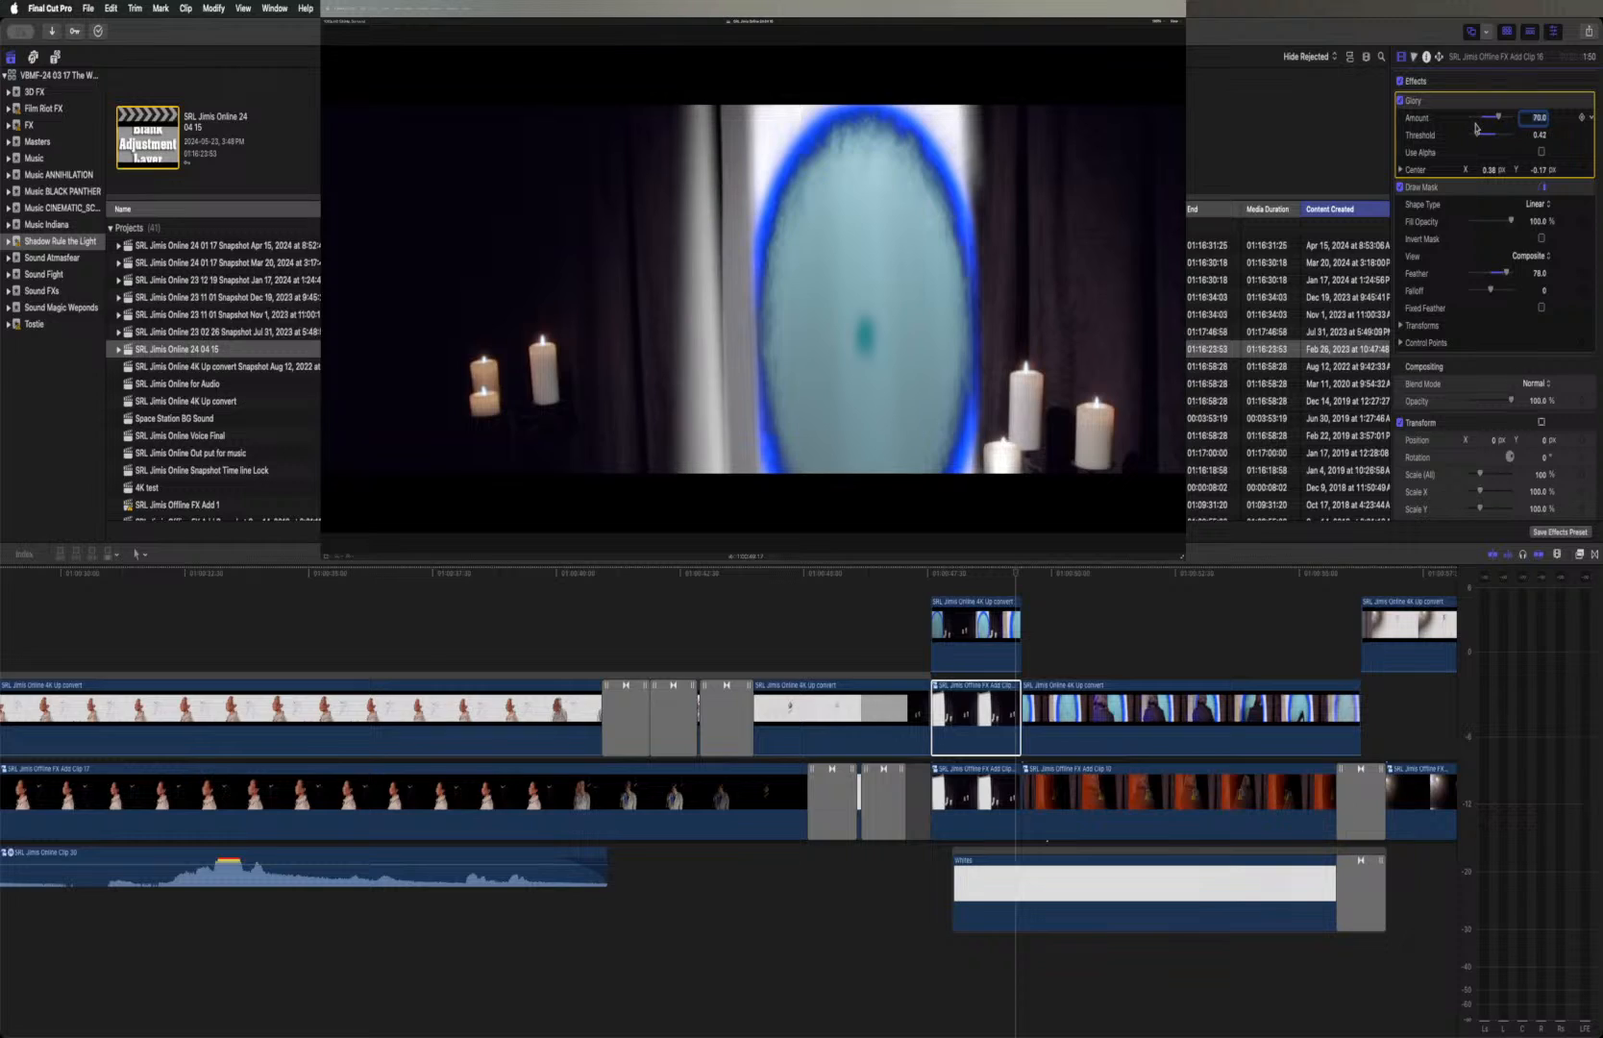
key(super+z)
key(super+z)
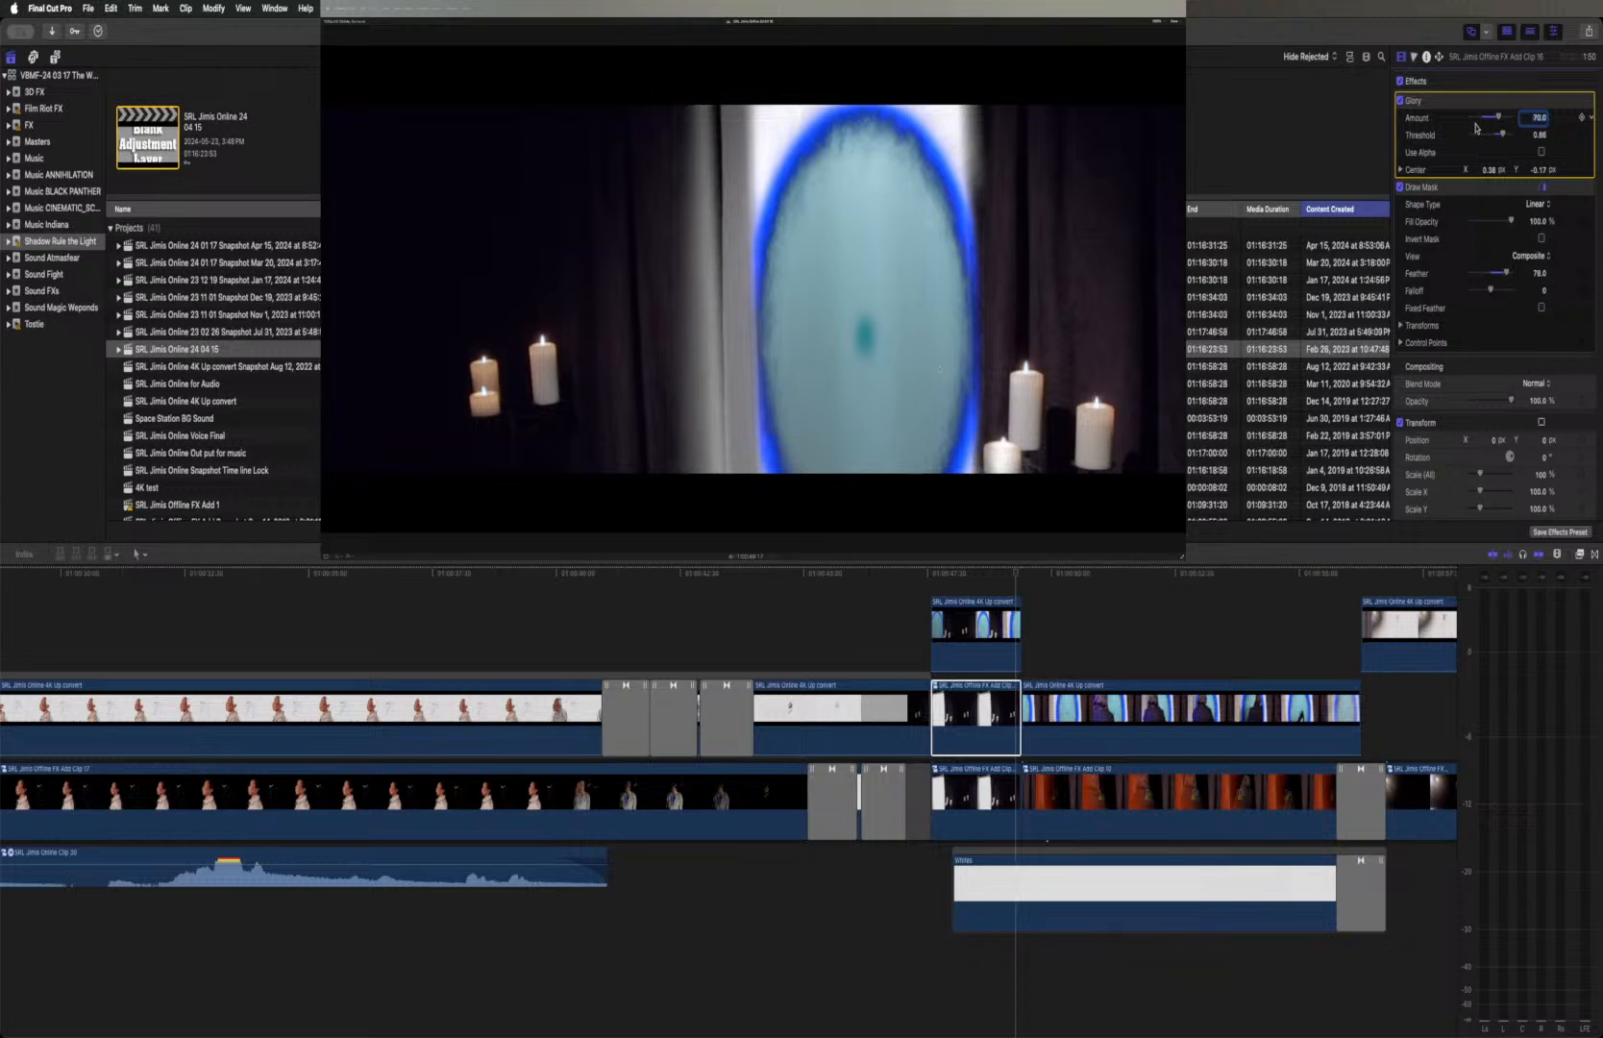
key(super+z)
key(super+z)
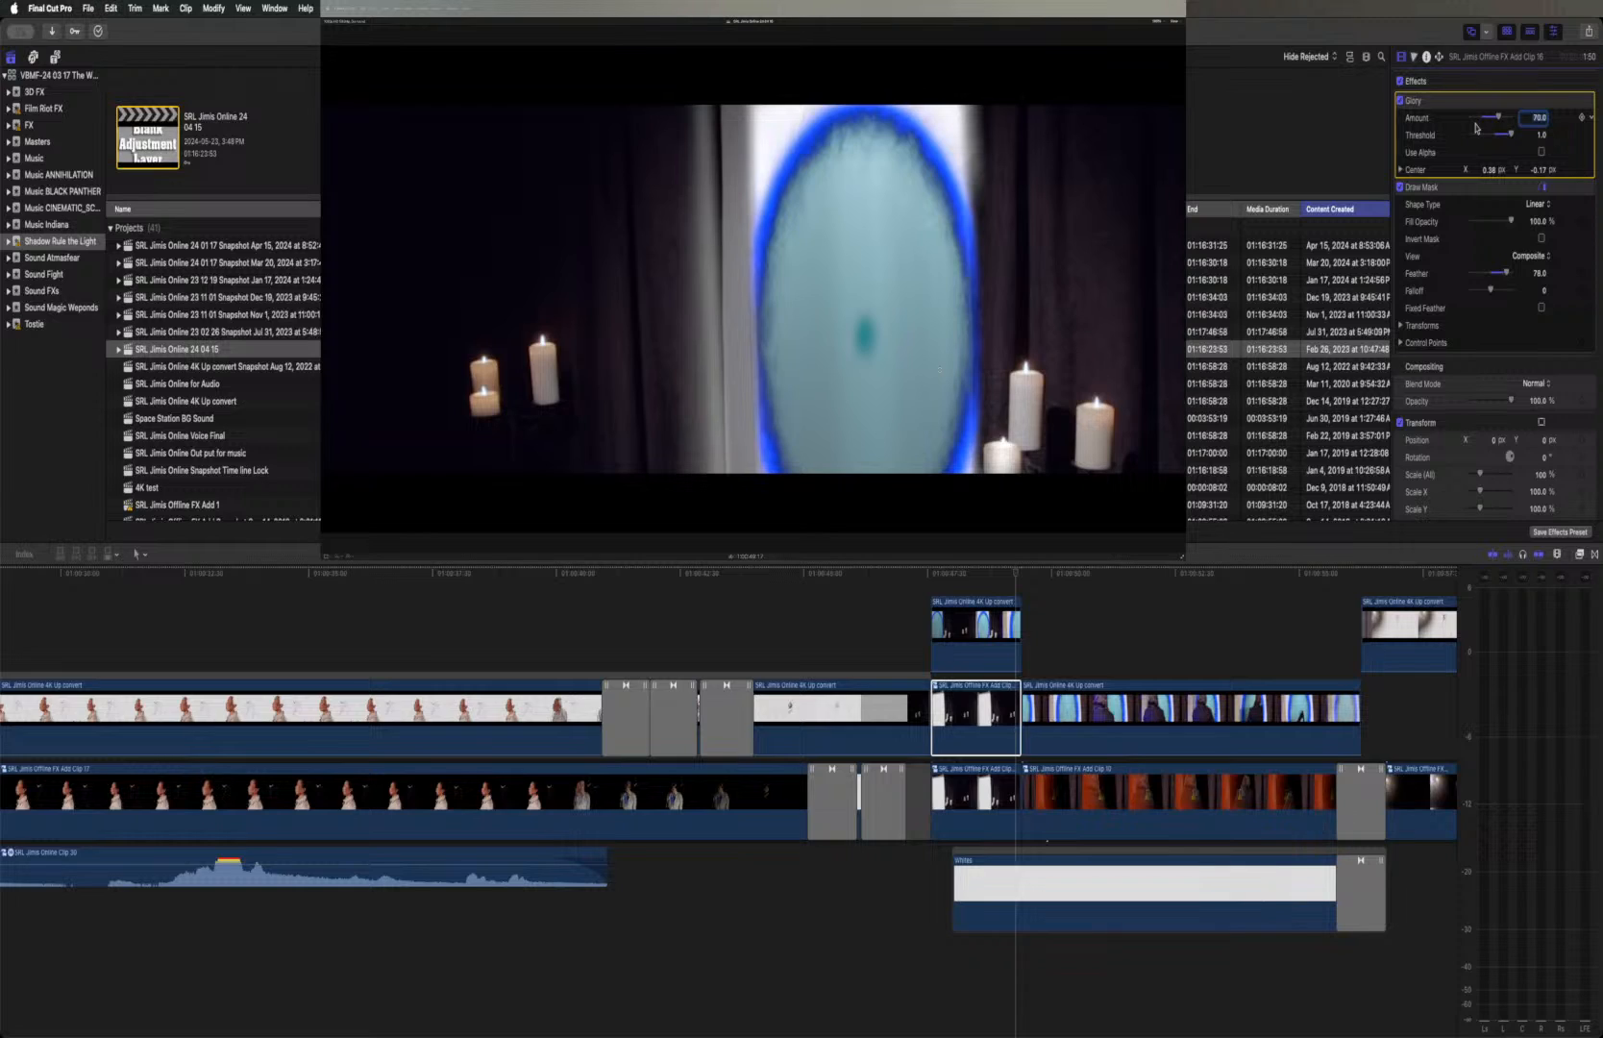
Replace the duplicated candle clip's Glory effect with the one copied from the portal clip above, placing it before Draw Mask
click(1472, 104)
key(Delete)
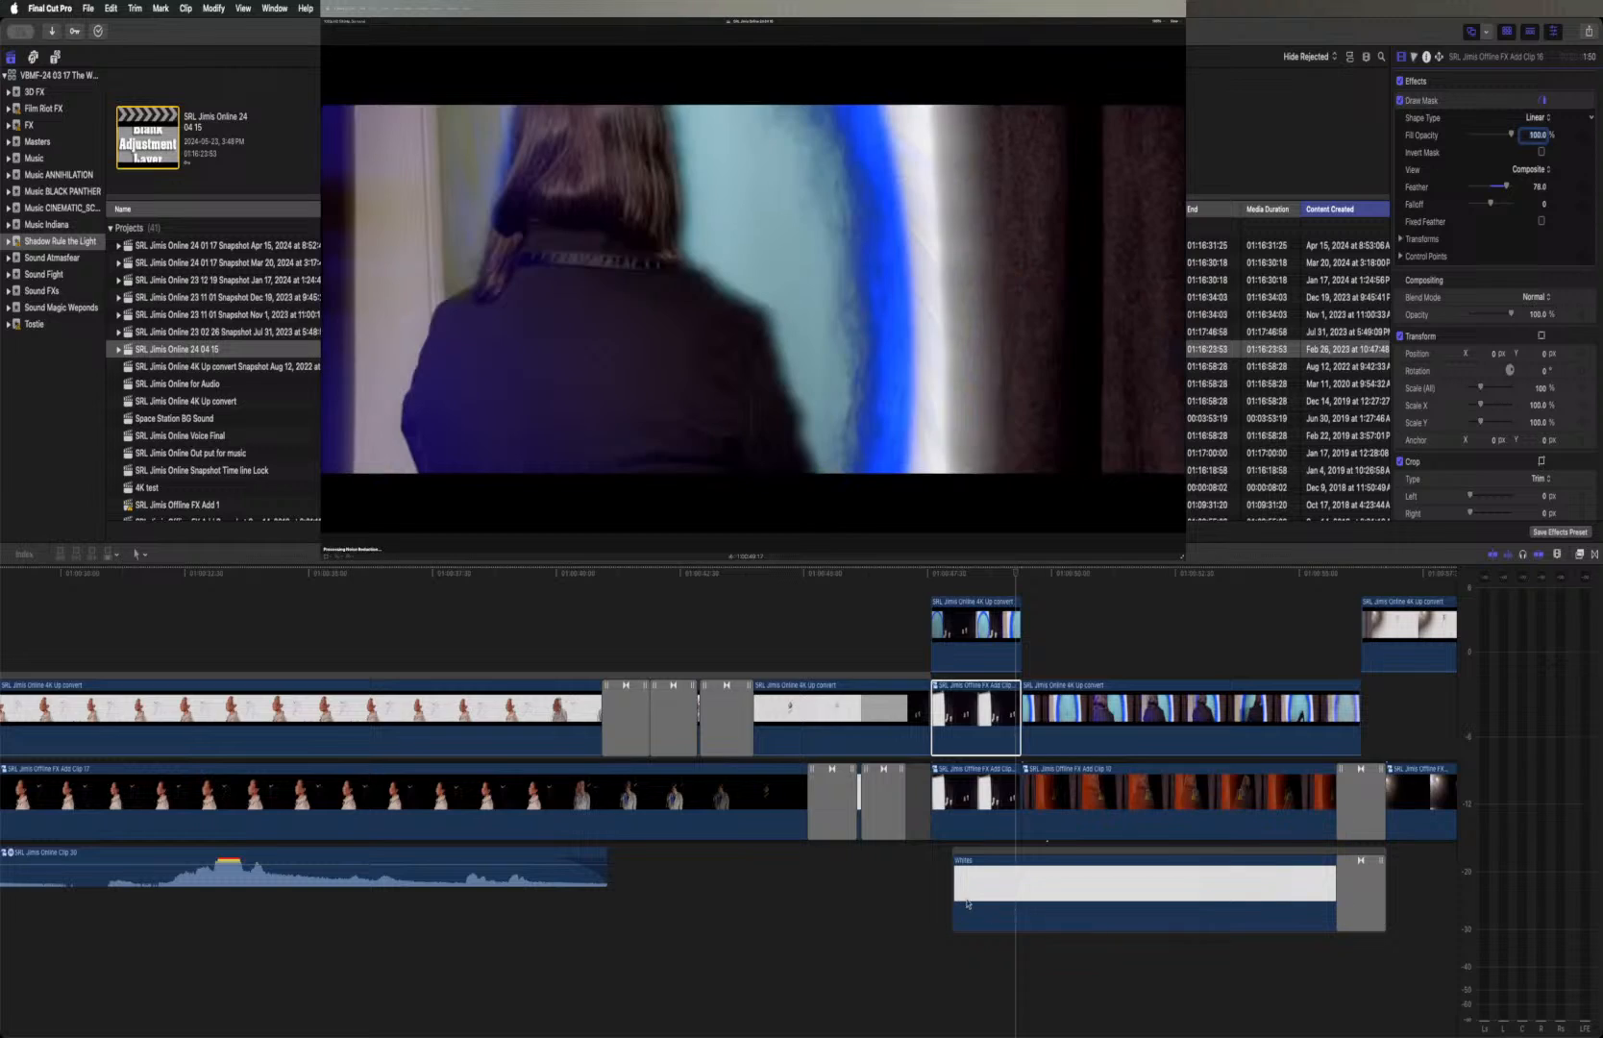
click(990, 635)
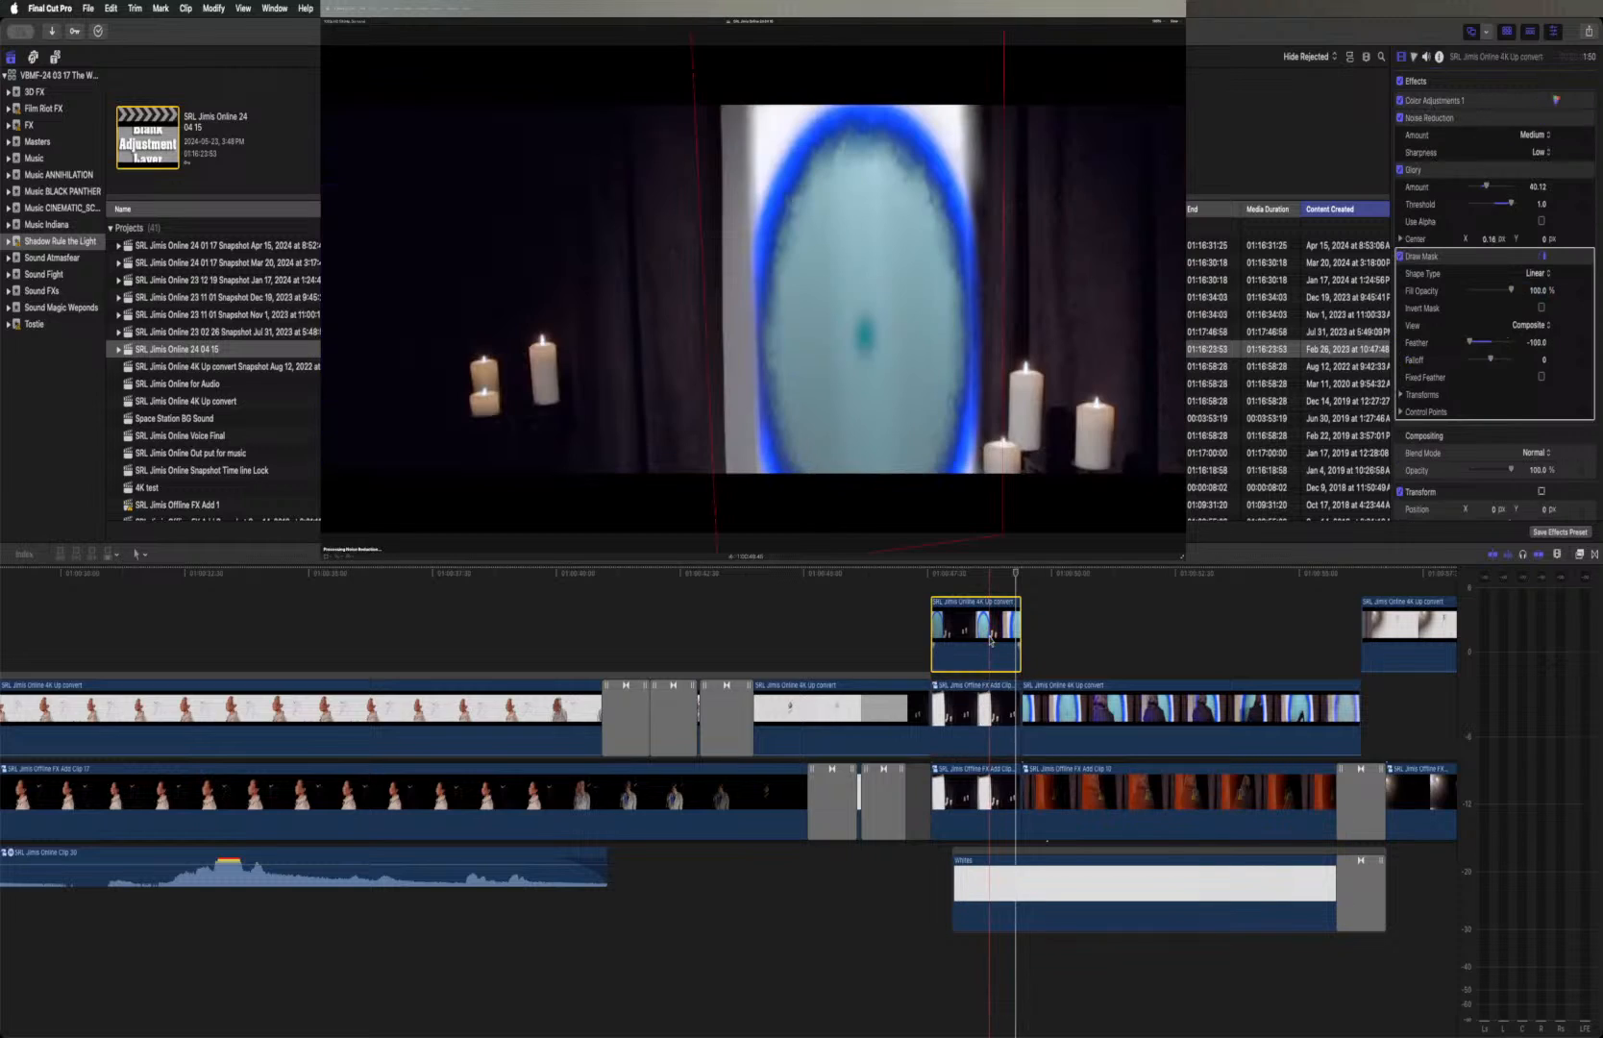
click(990, 723)
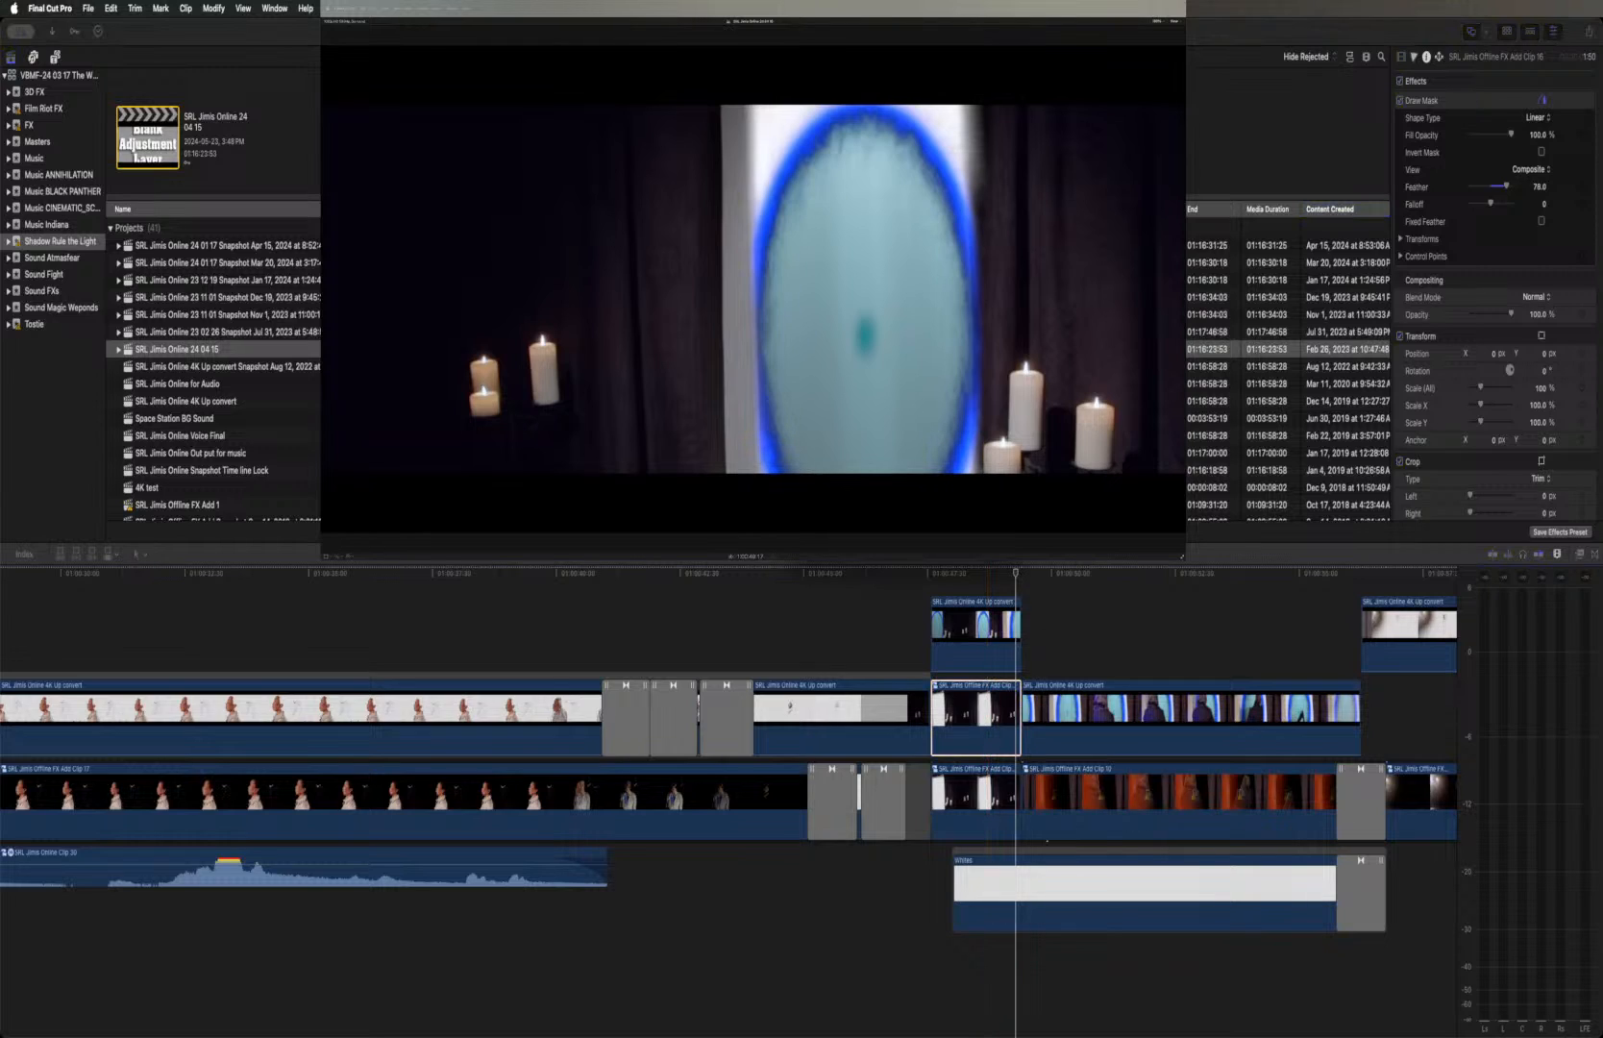
key(Return)
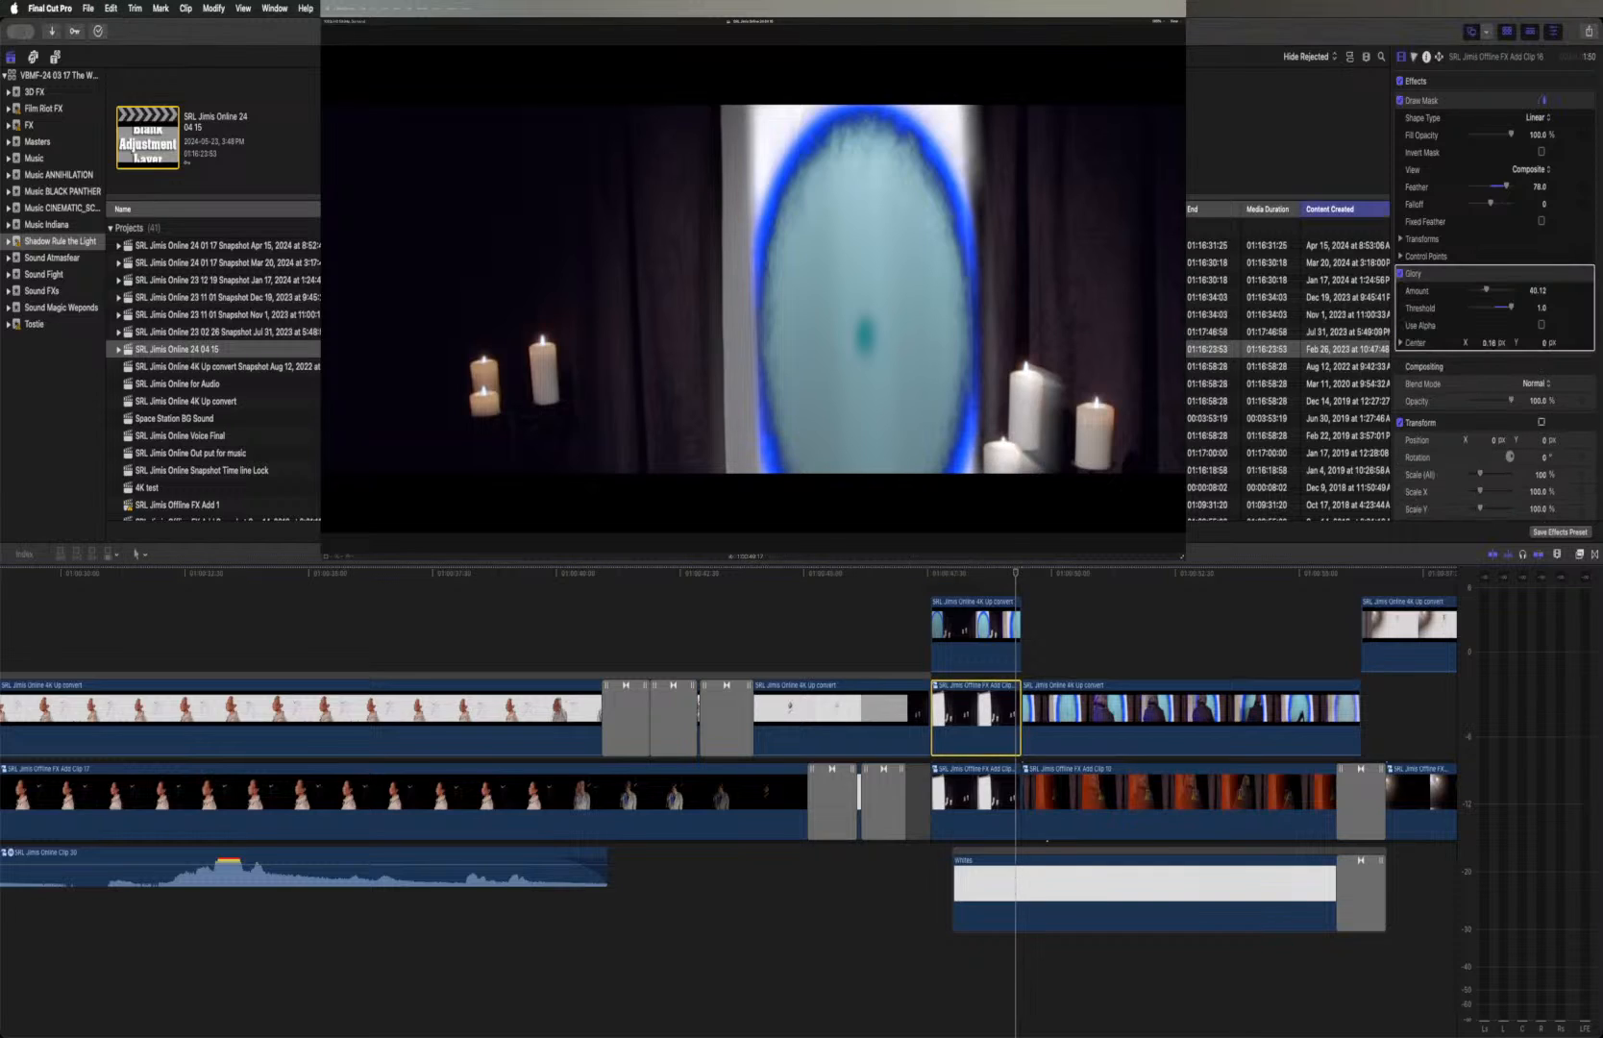
drag(1480, 277, 1481, 130)
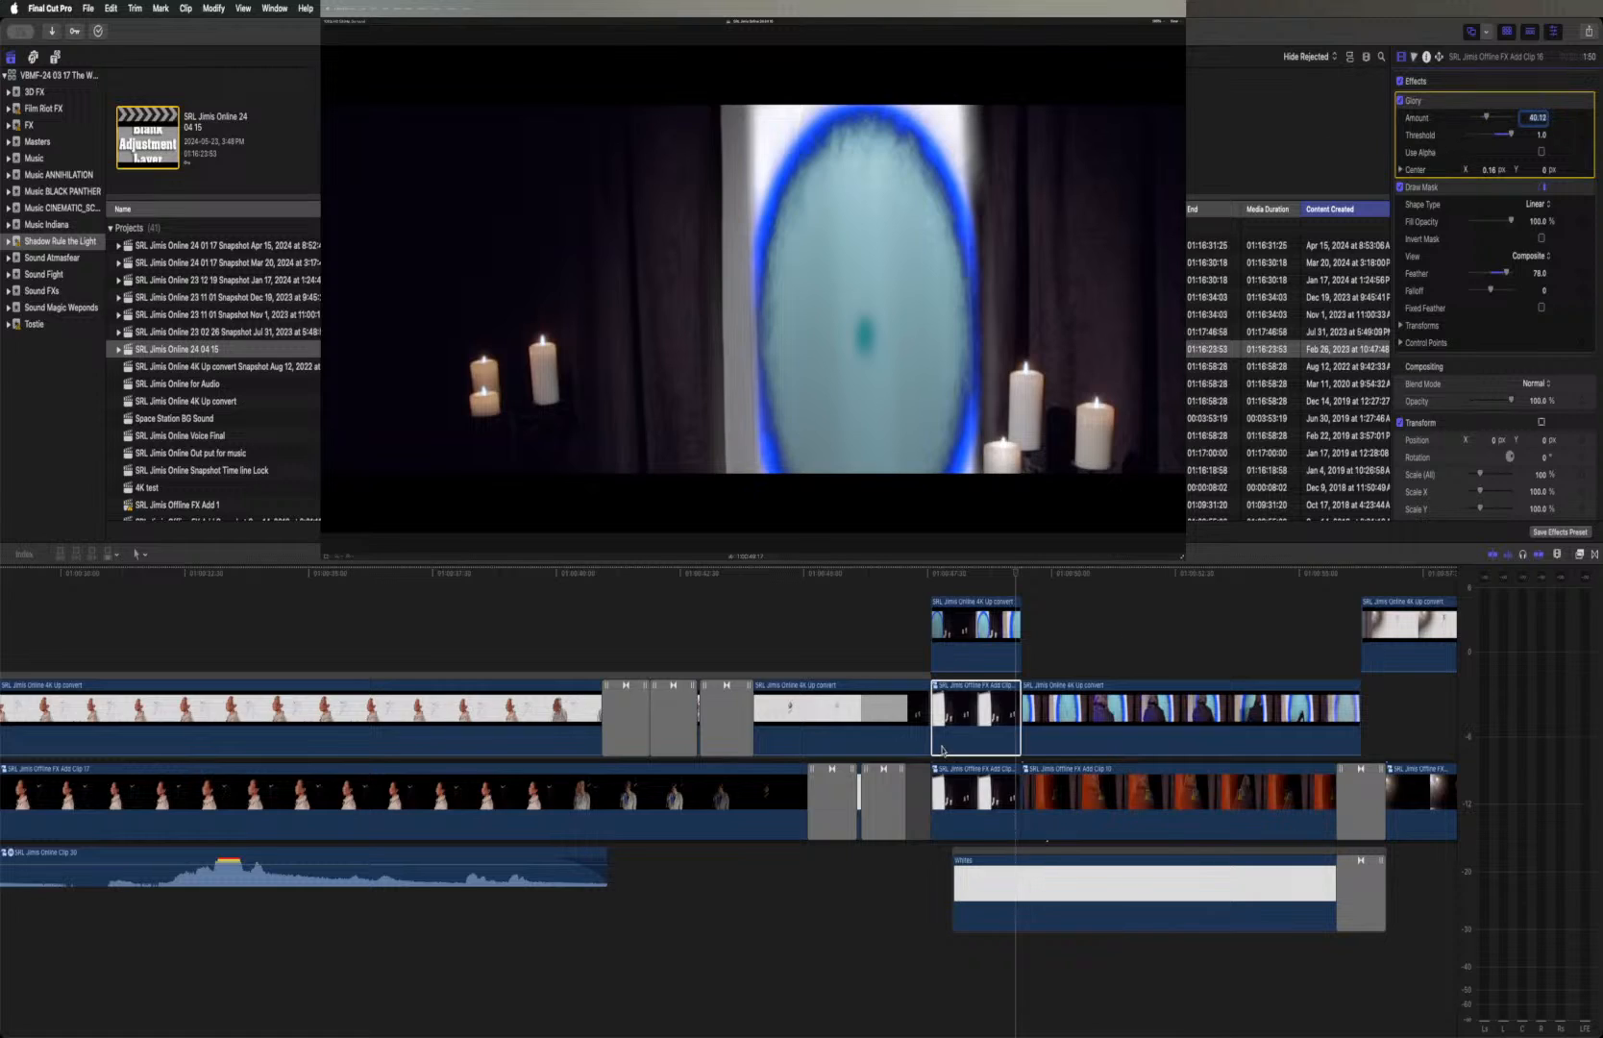
Return to the portal doorway shot in the timeline and open the duplicated candle compound clip in its own timeline
click(937, 688)
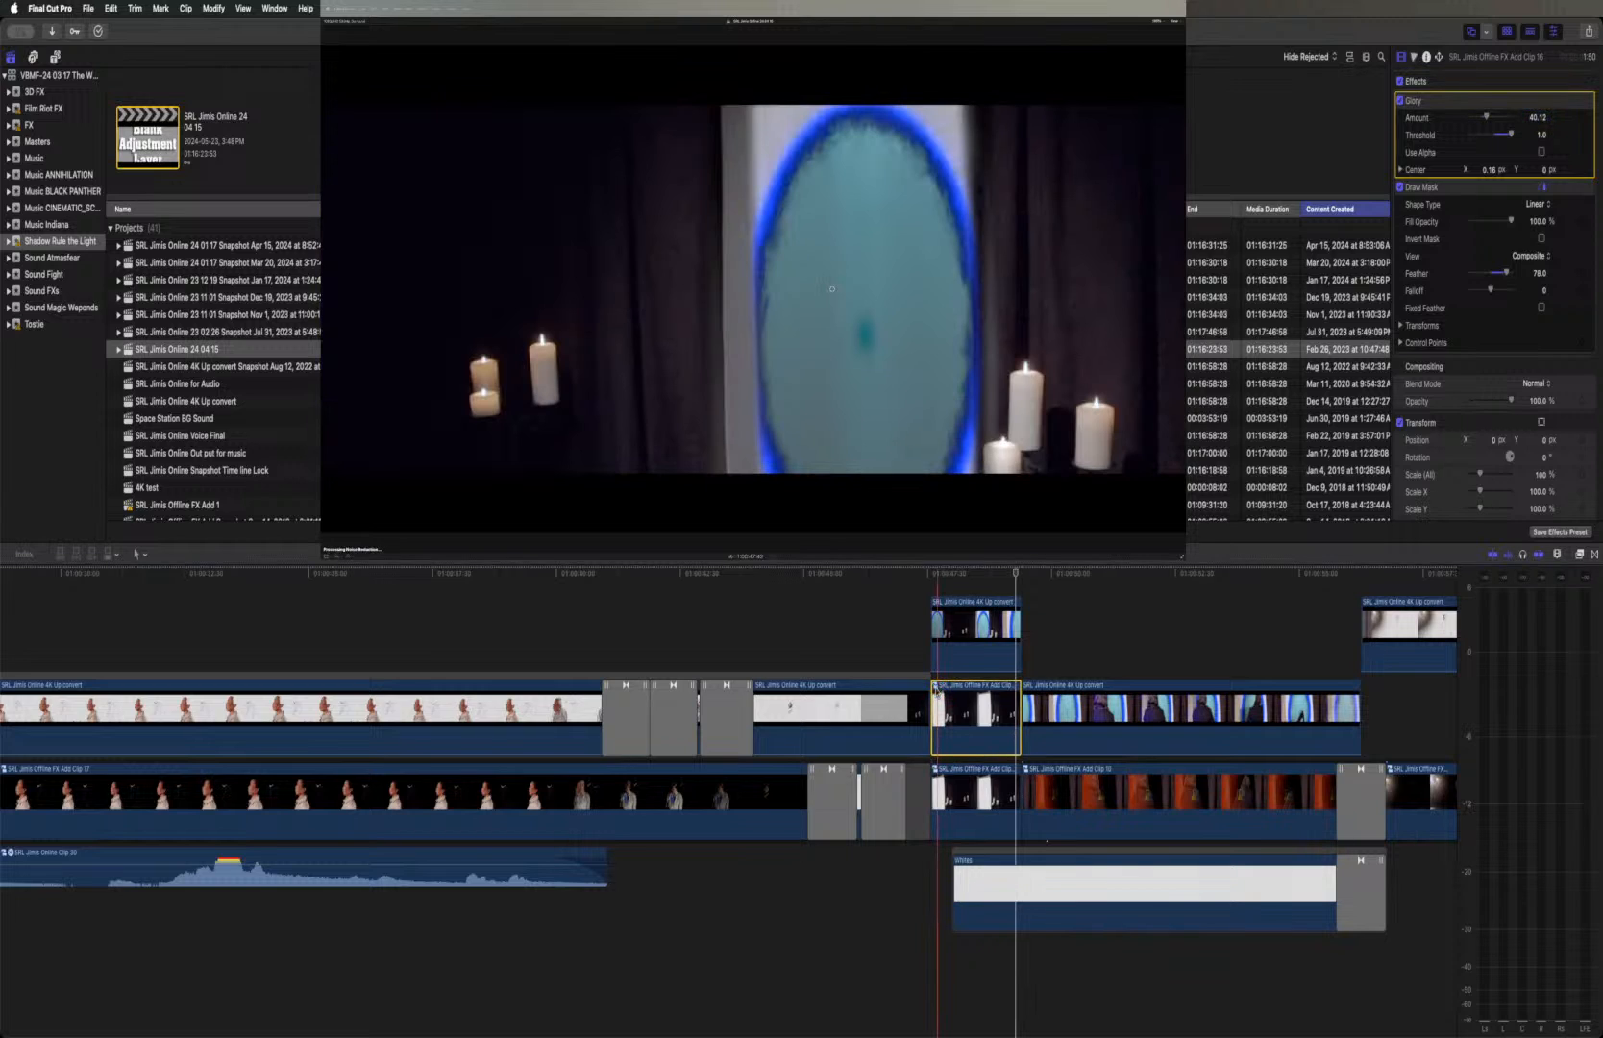
key(shift+z)
click(936, 691)
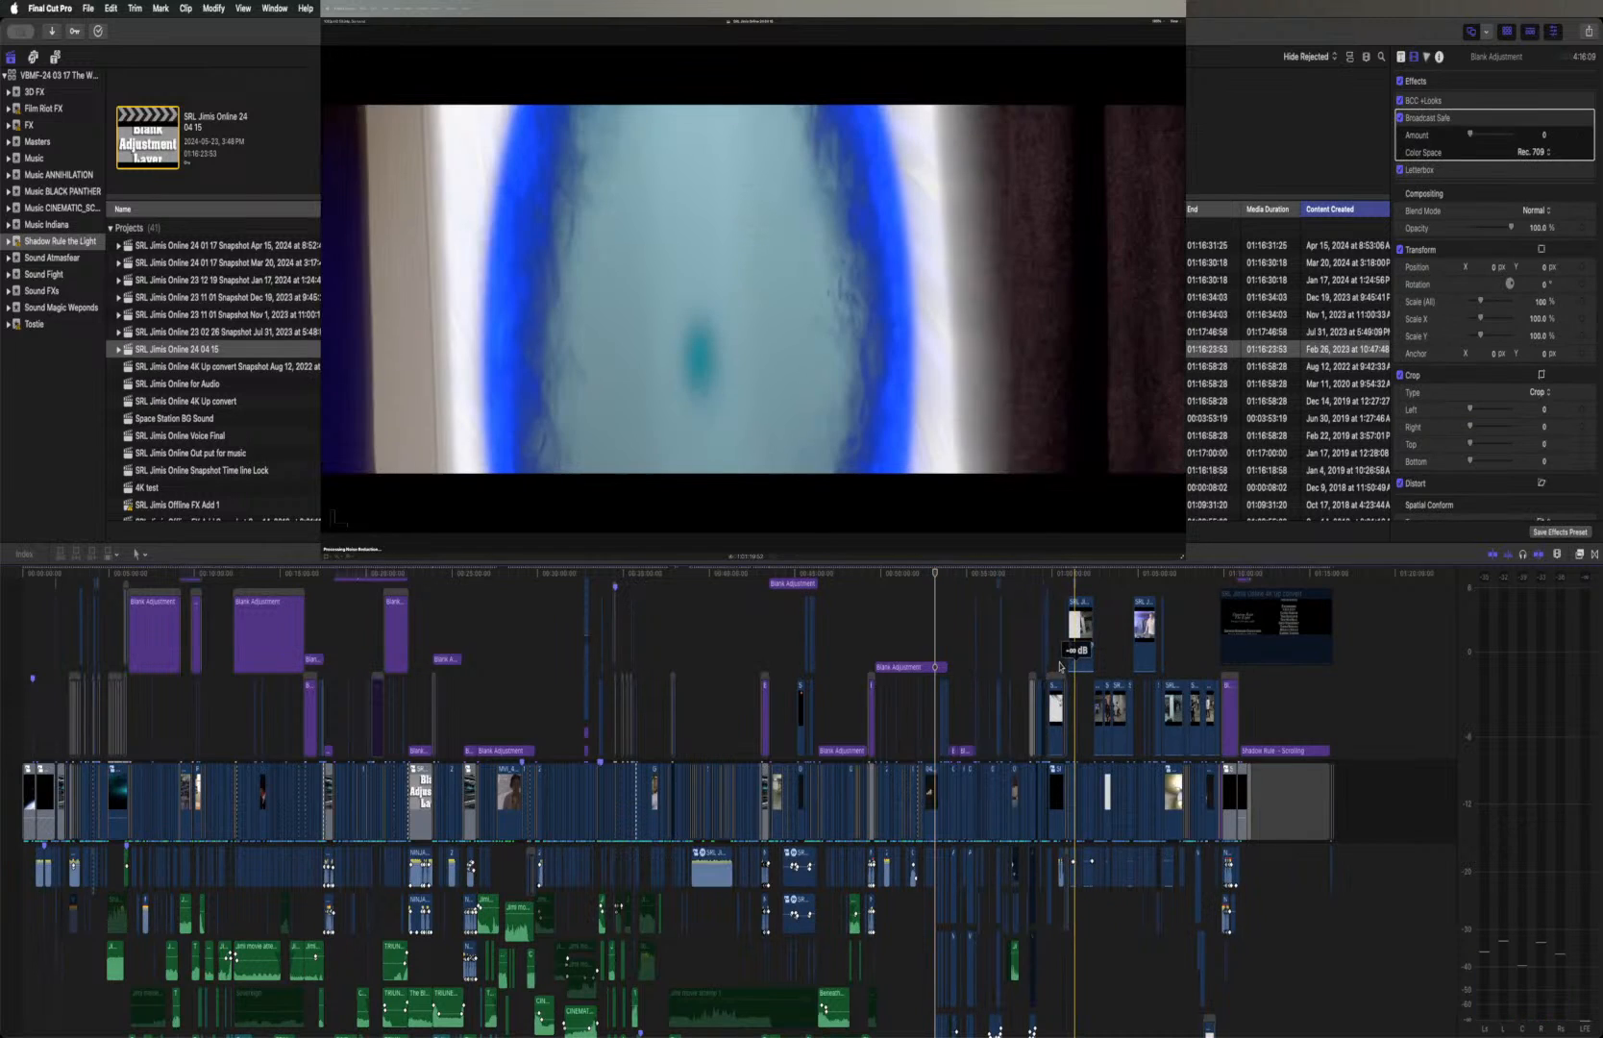
click(1052, 575)
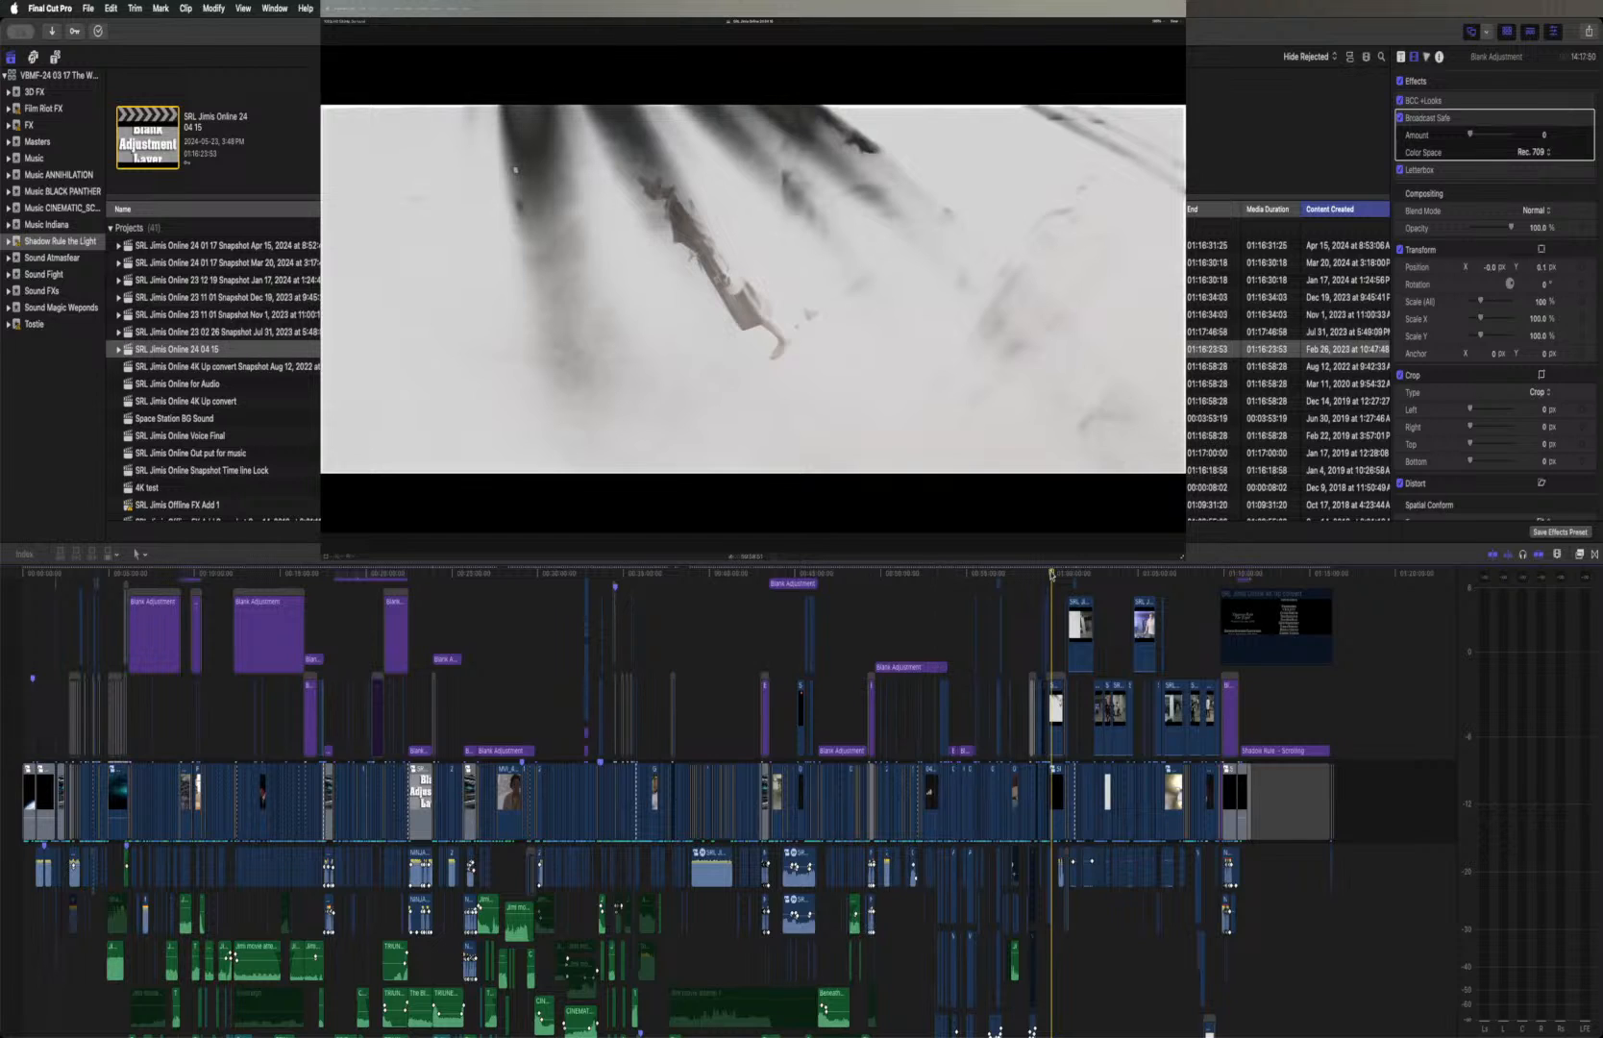
key(super+equal)
key(super+equal)
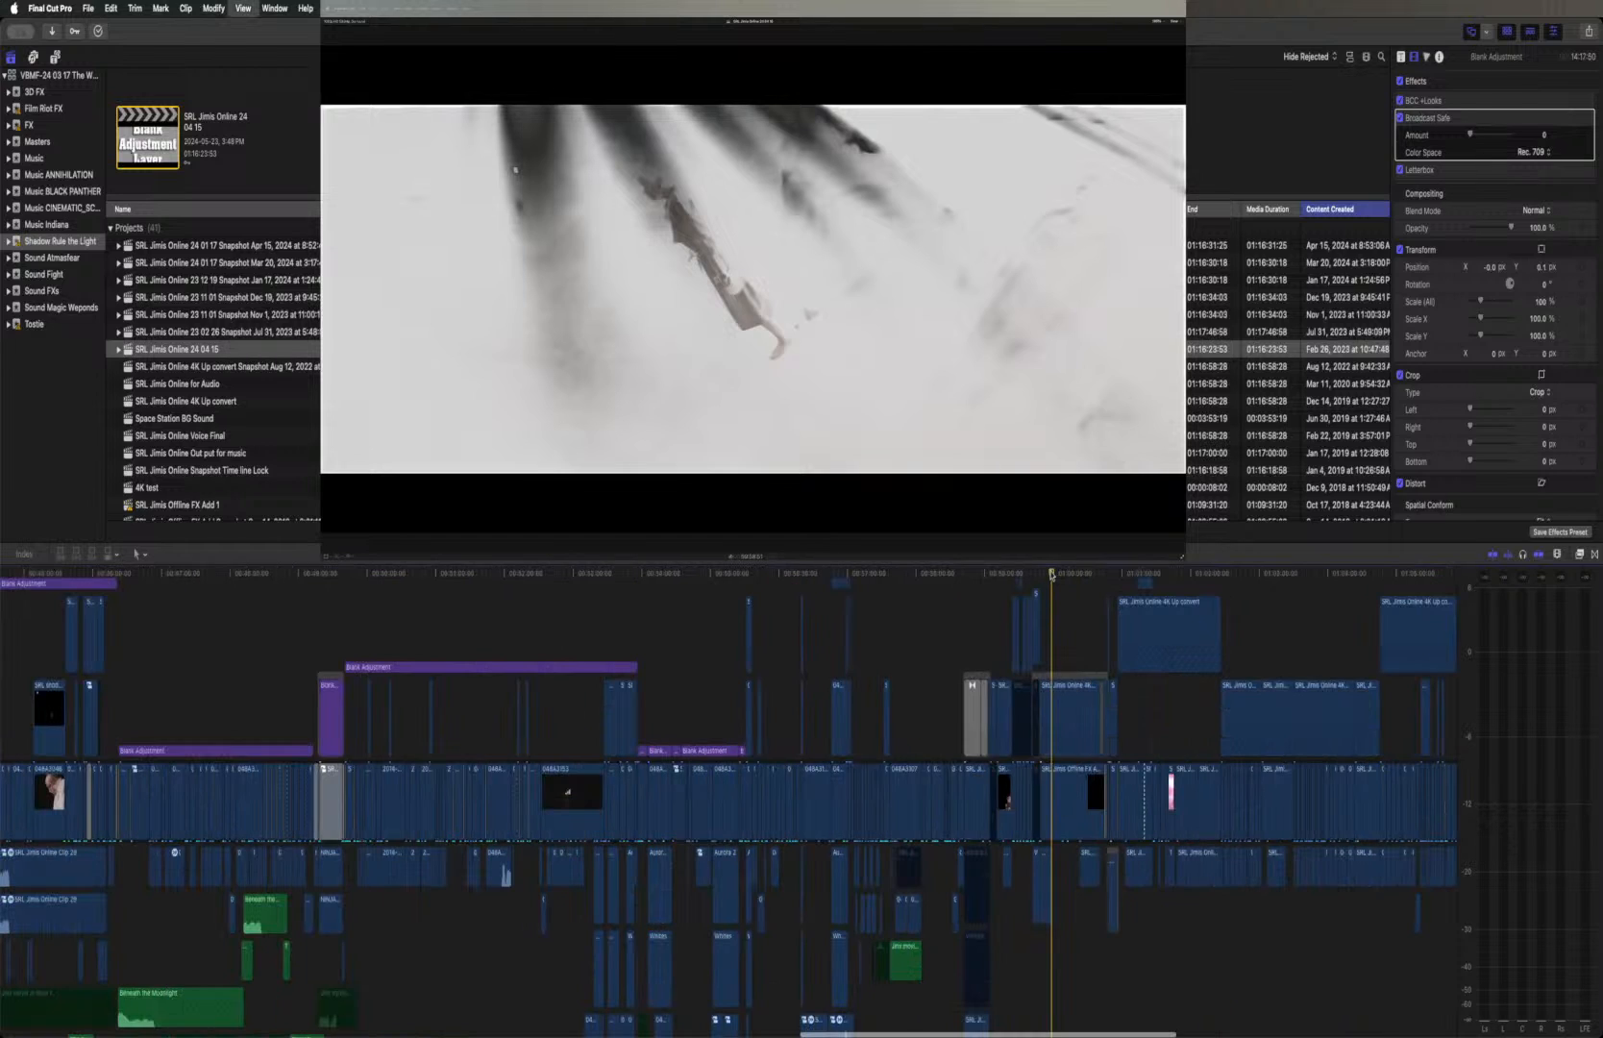
key(super+equal)
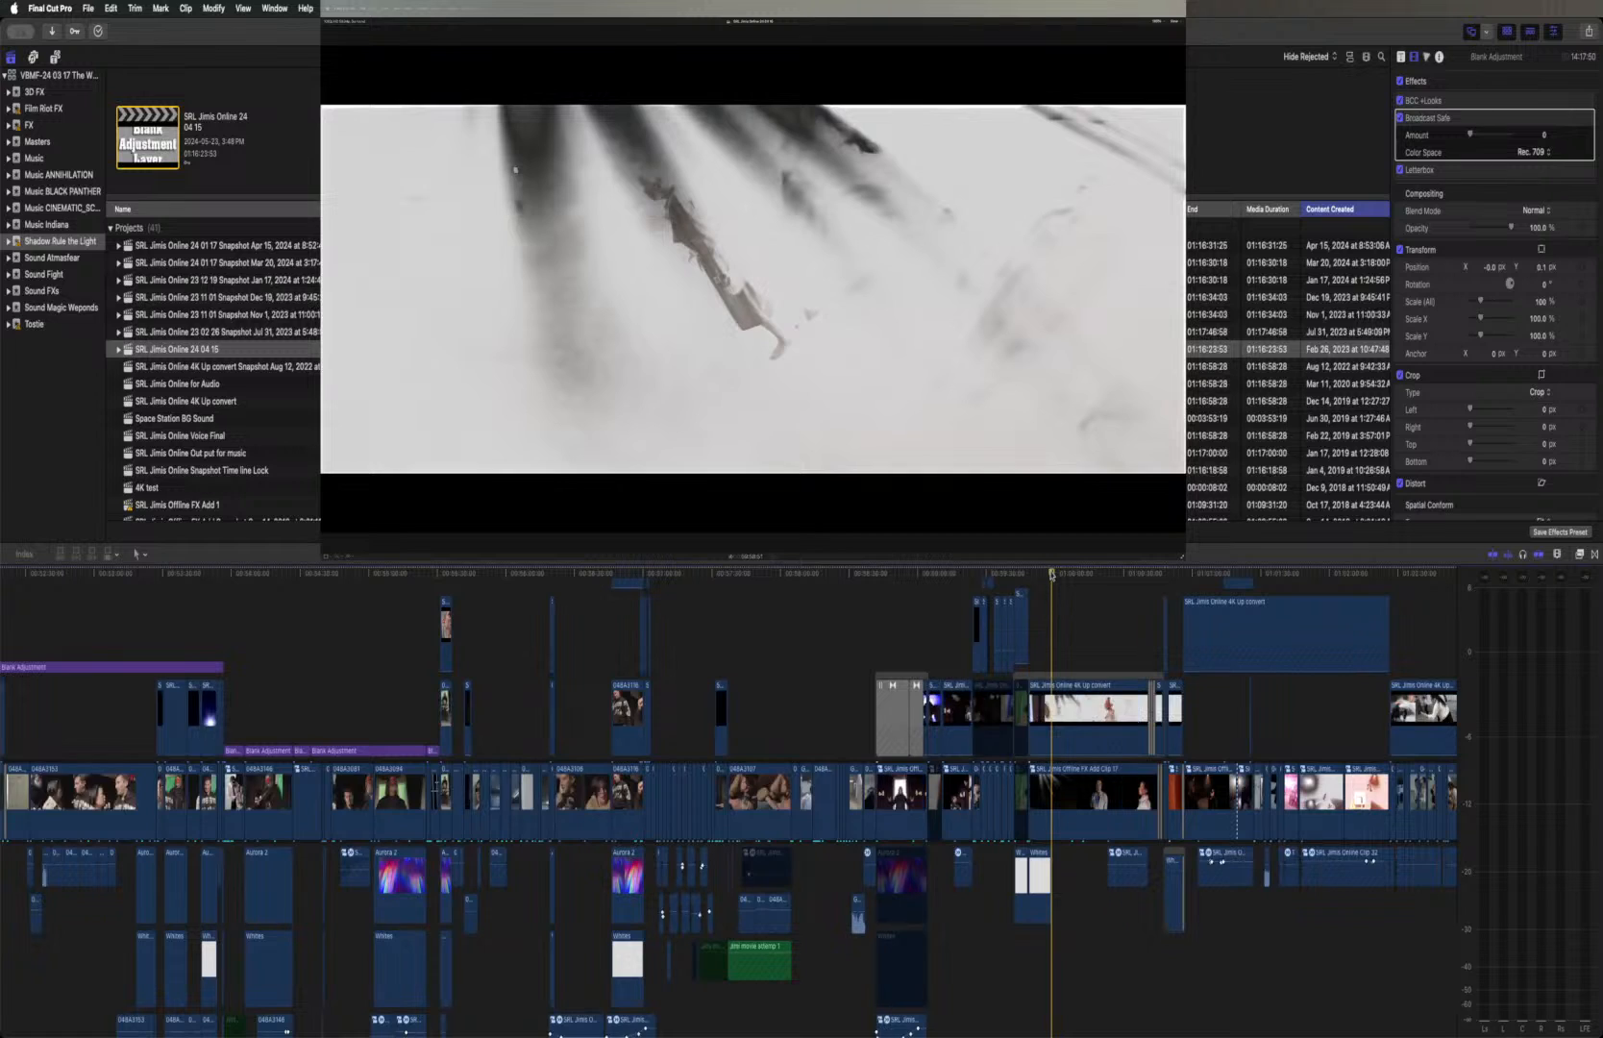
key(super+equal)
key(super+equal)
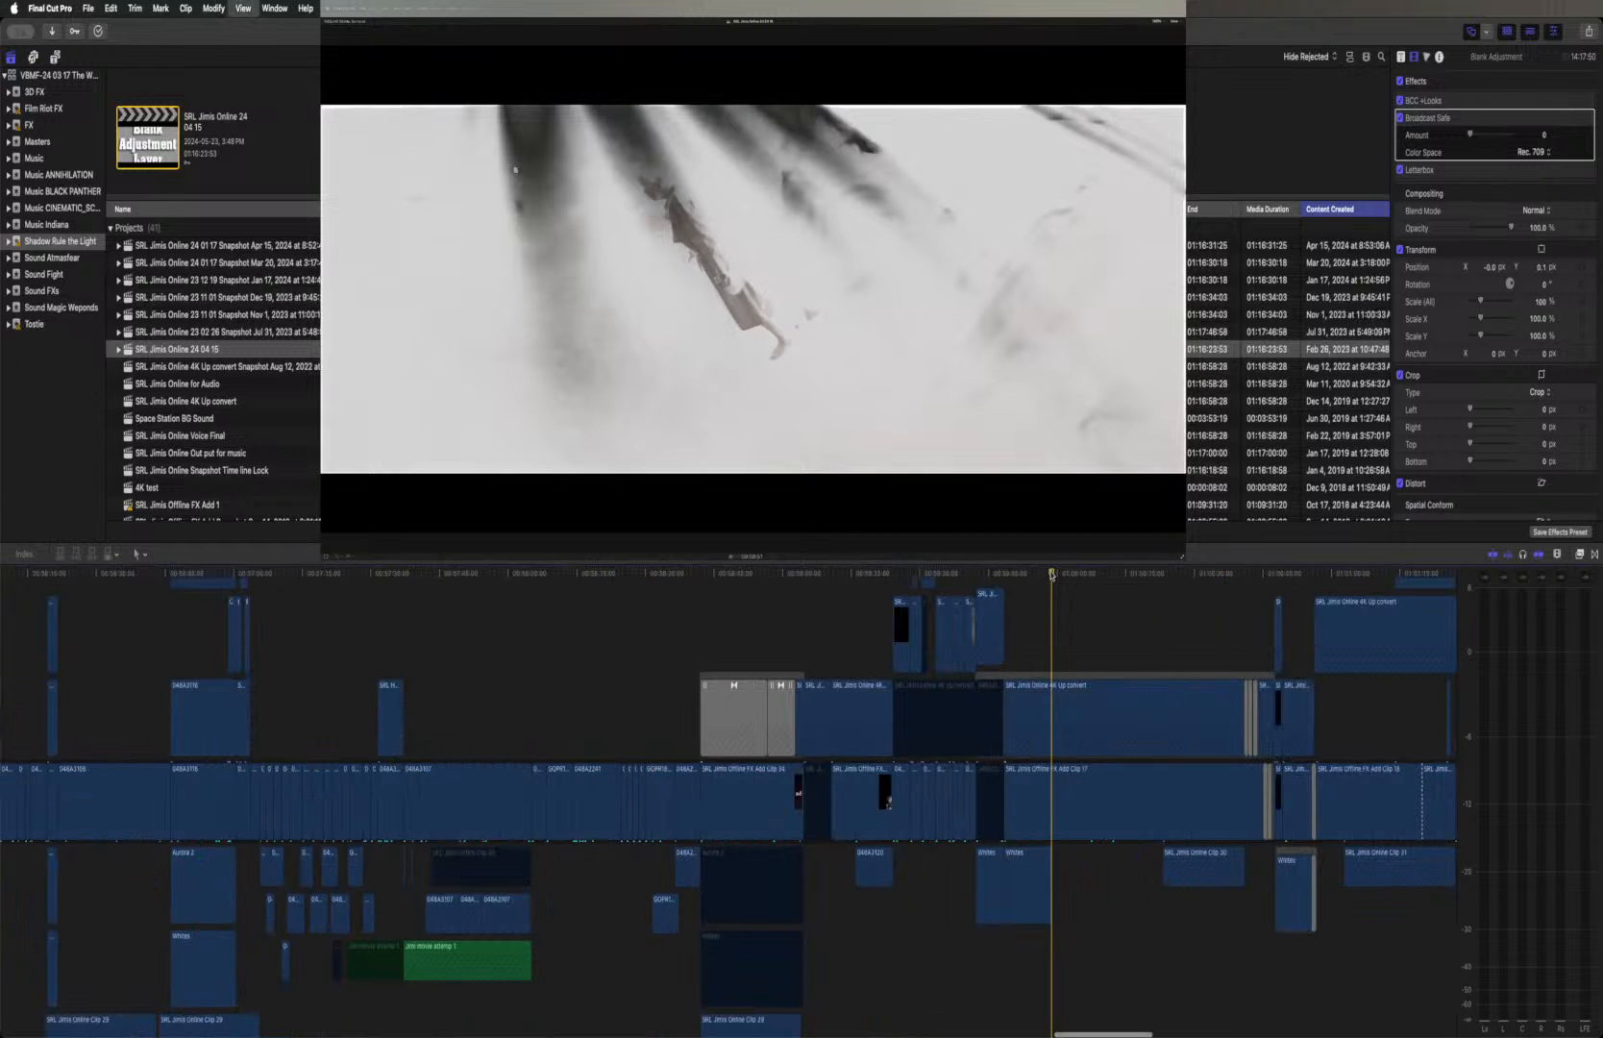
scroll(1130, 598, right, 6)
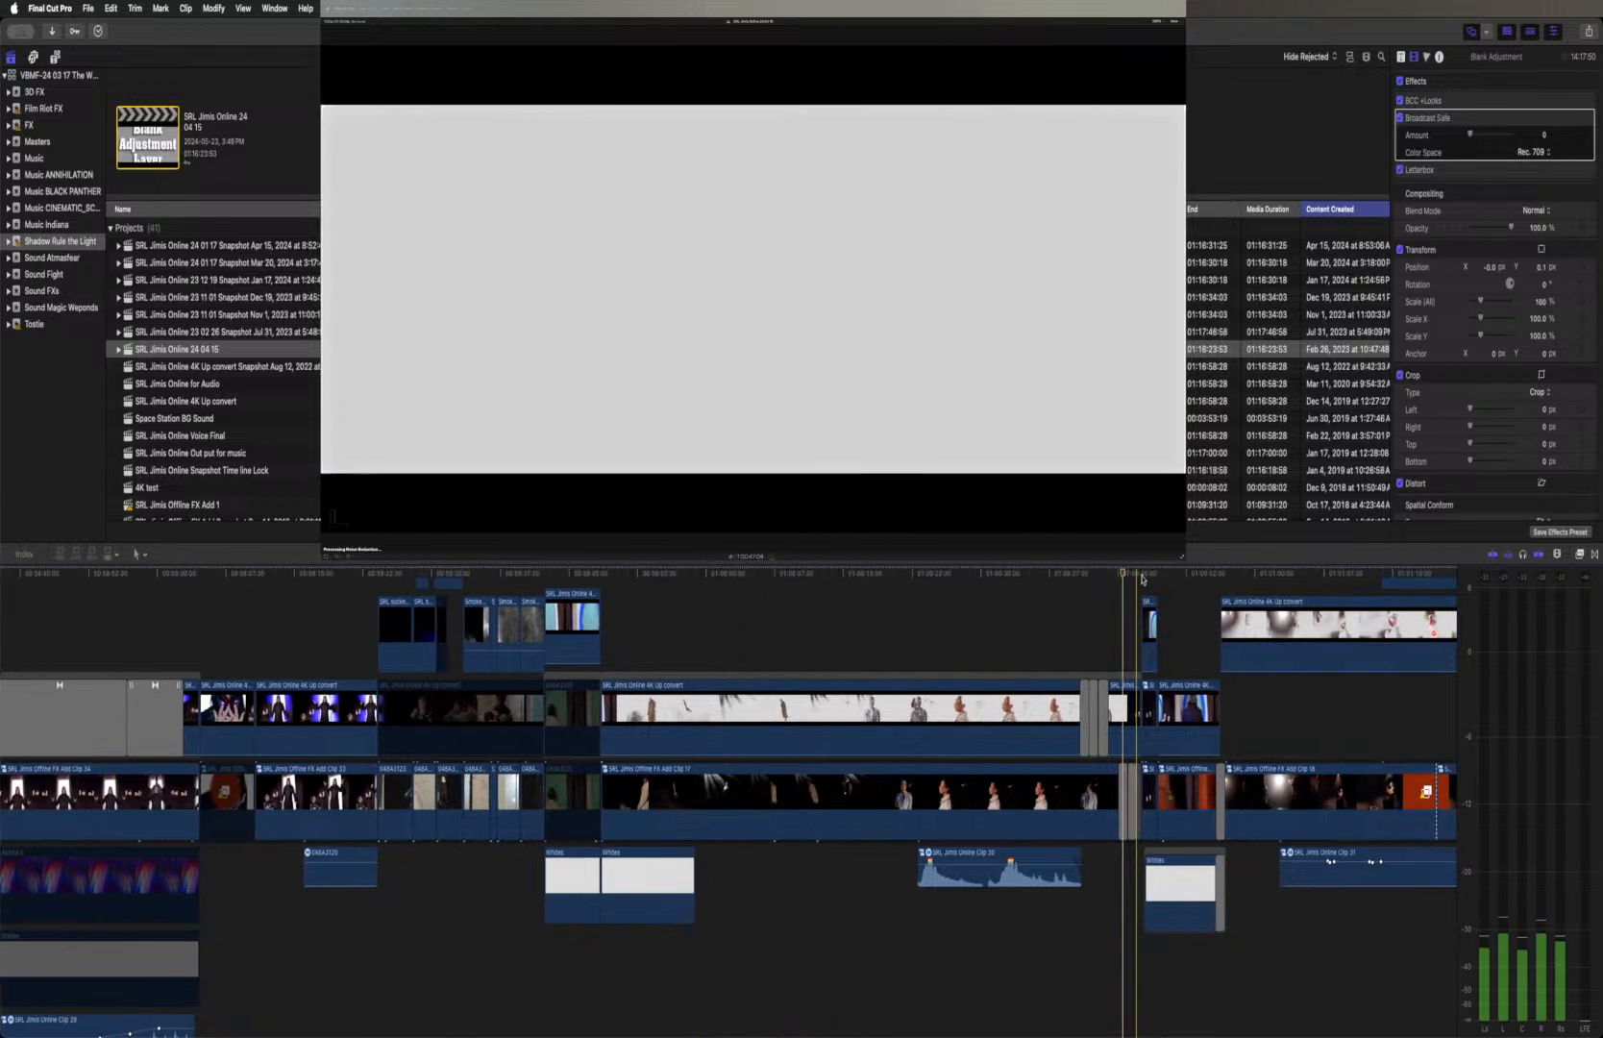
click(1148, 577)
key(super+equal)
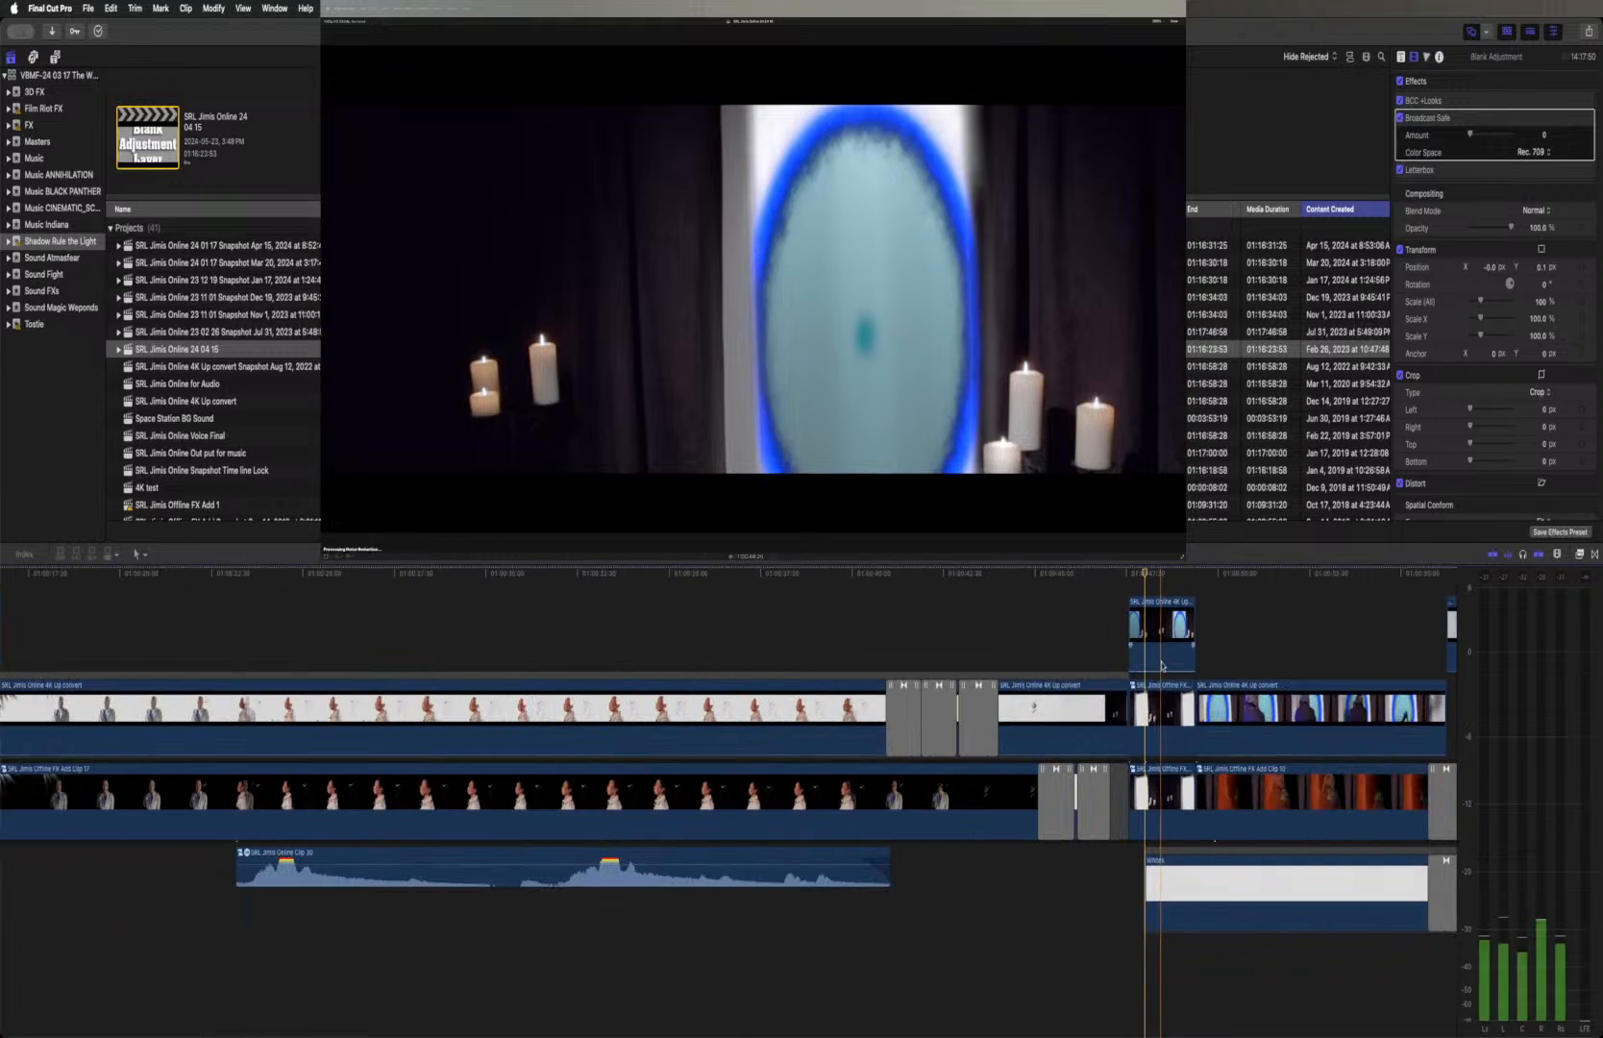
double_click(1132, 687)
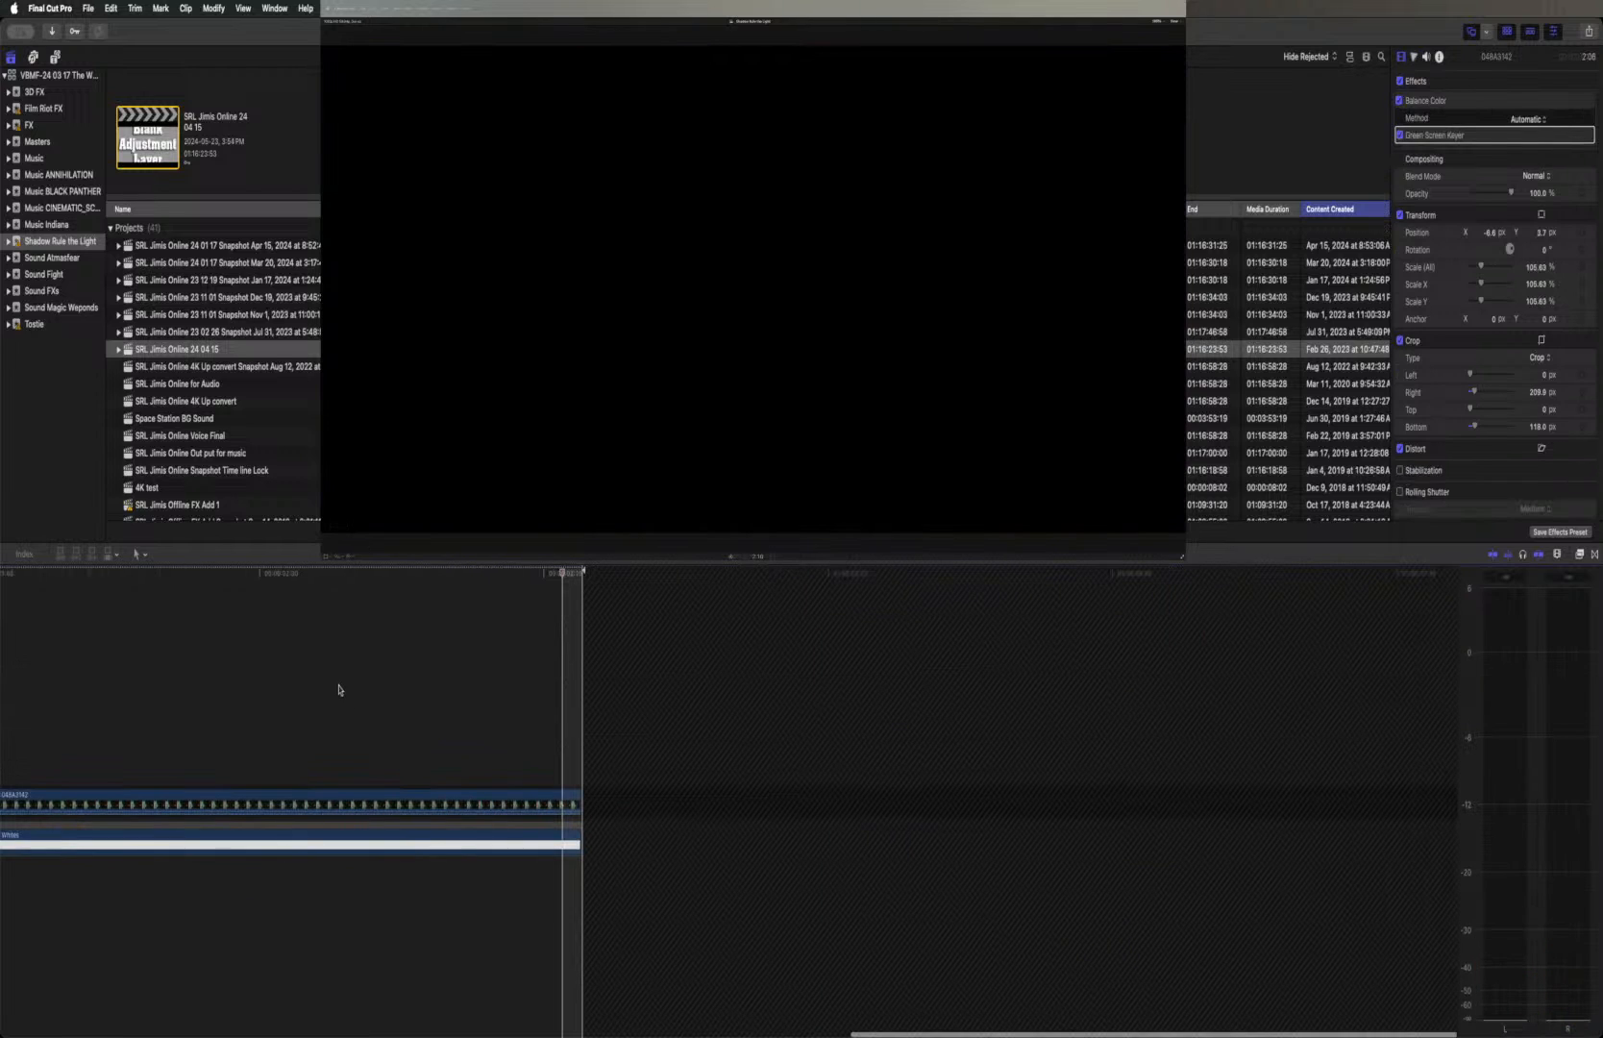
Paste the copied Glory and Draw Mask effects onto the green-screen candle clip above the white background inside the compound clip
click(338, 689)
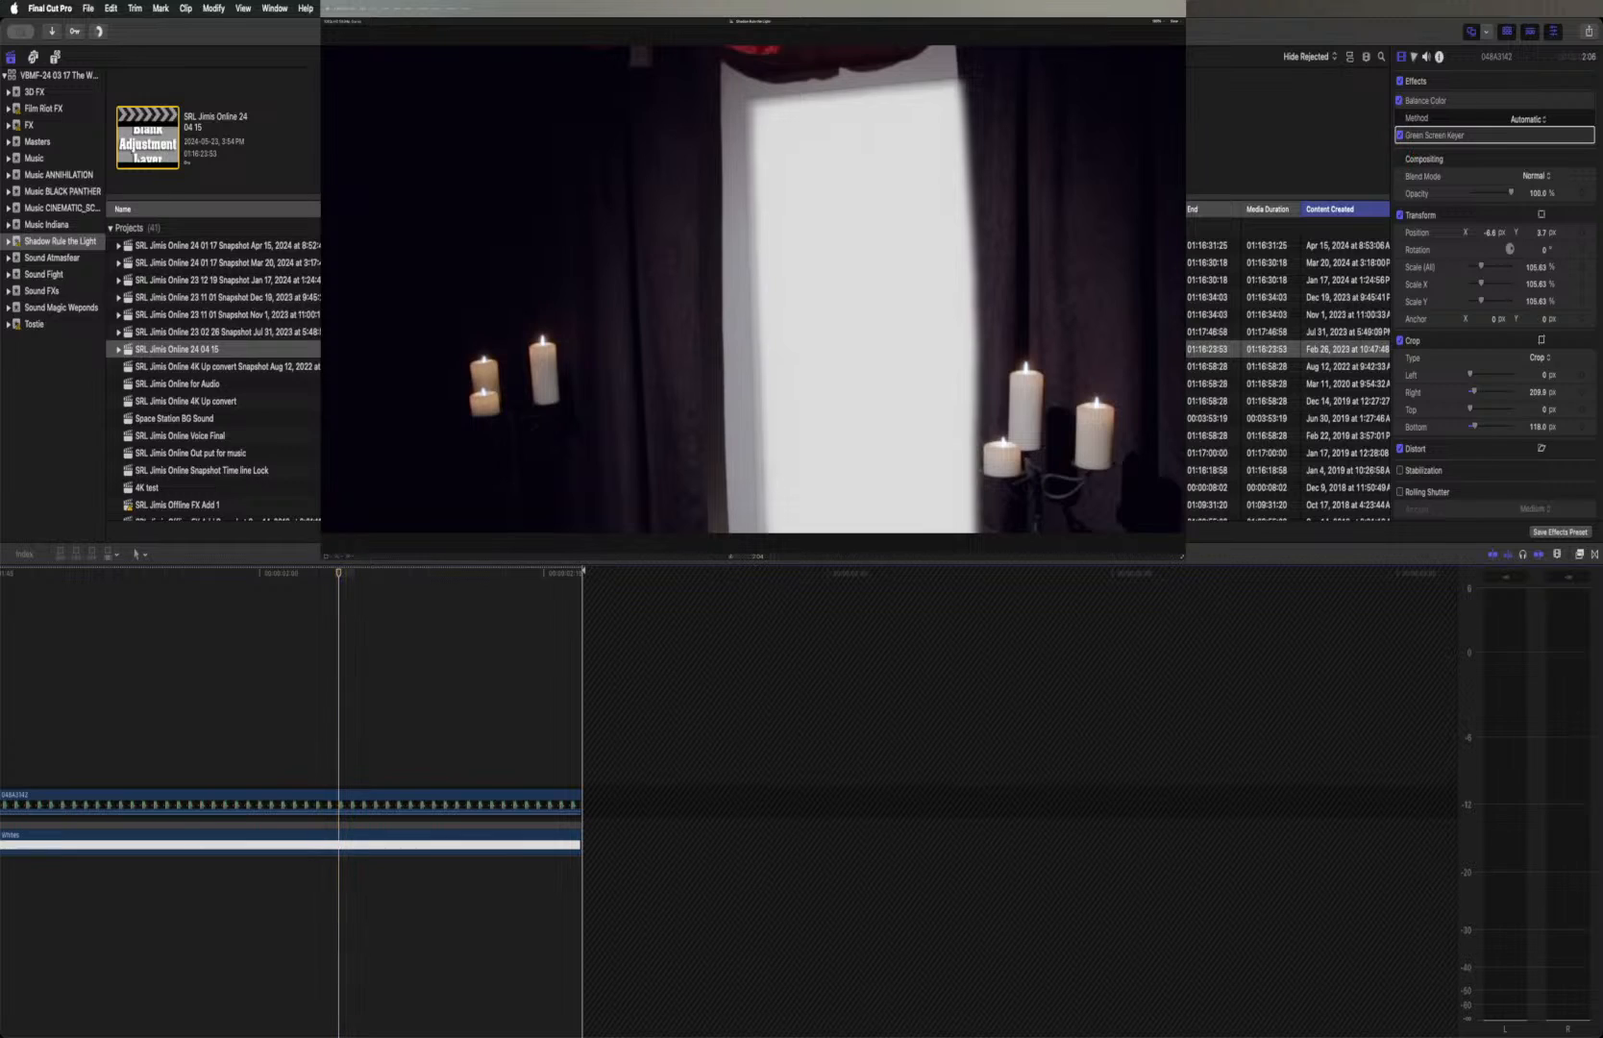
click(365, 804)
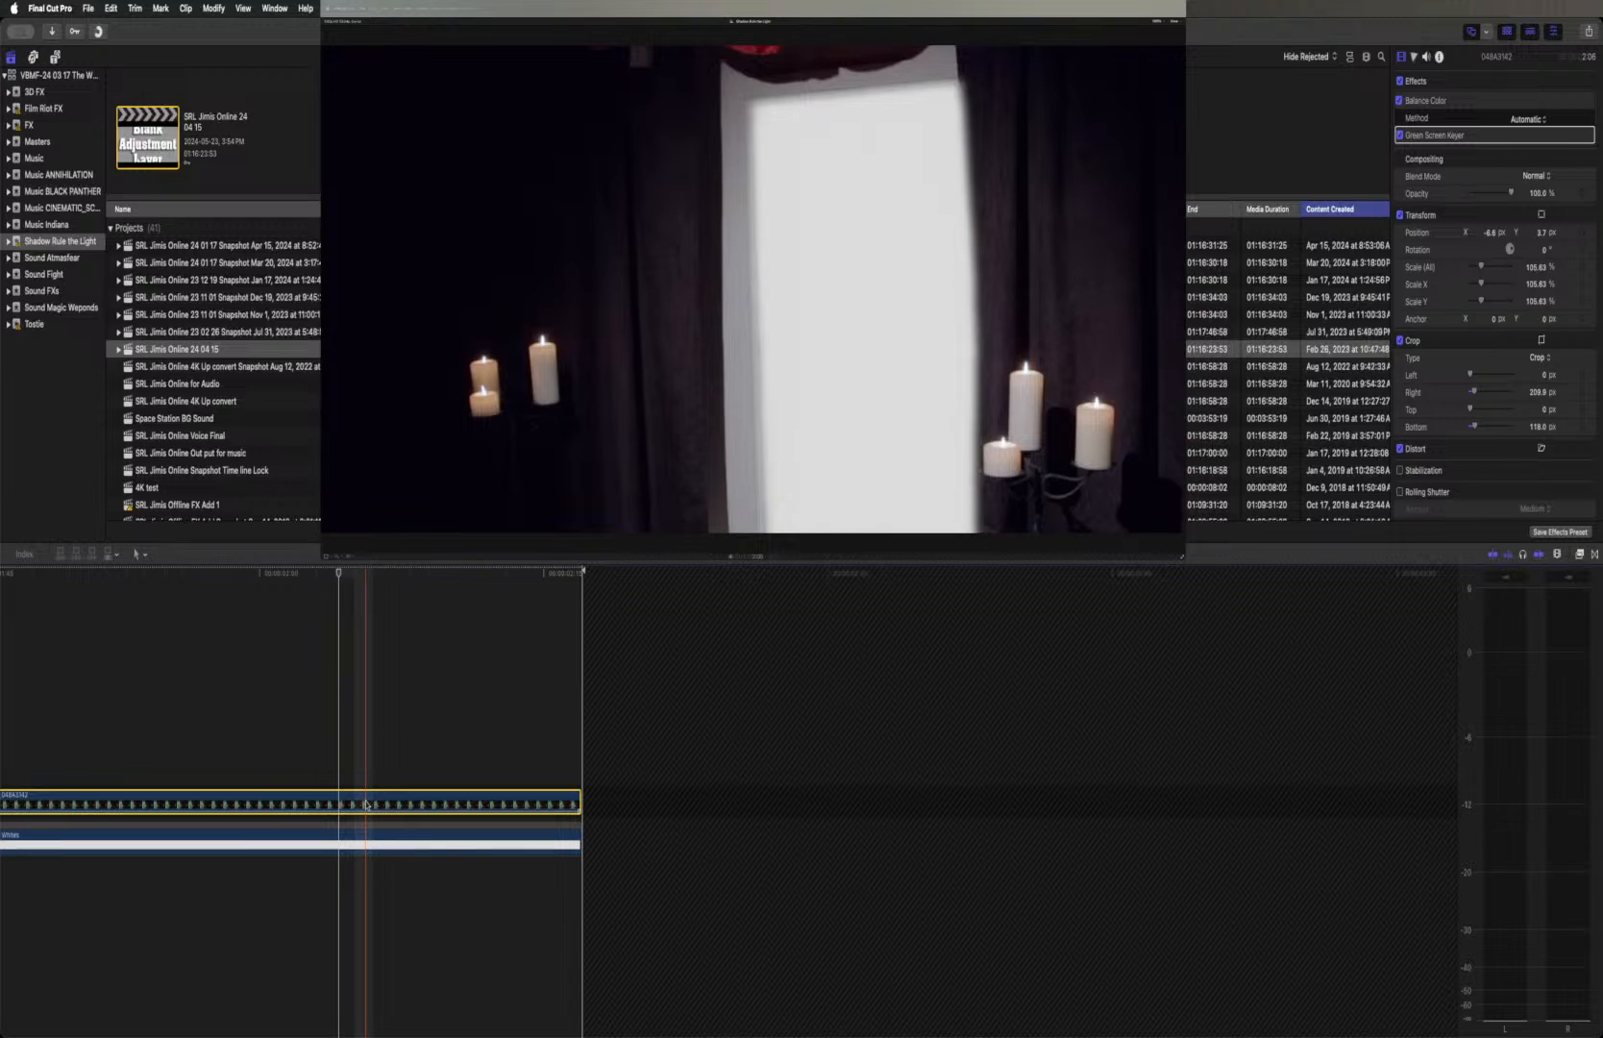
key(alt+g)
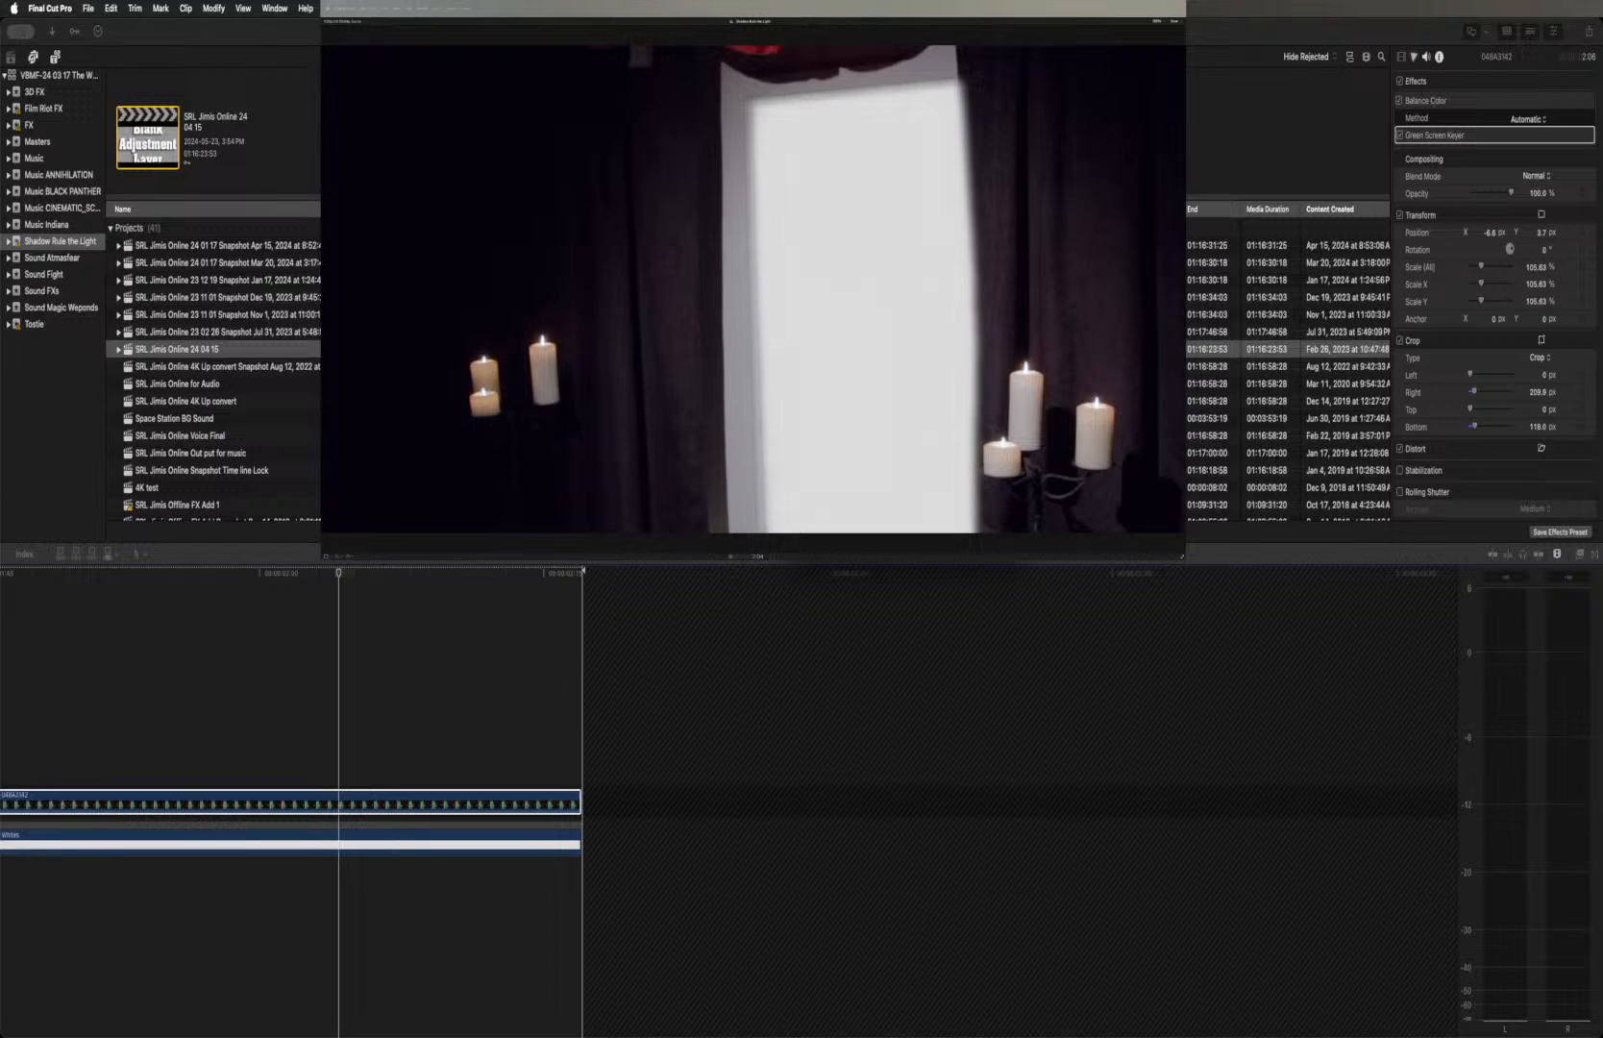
key(Return)
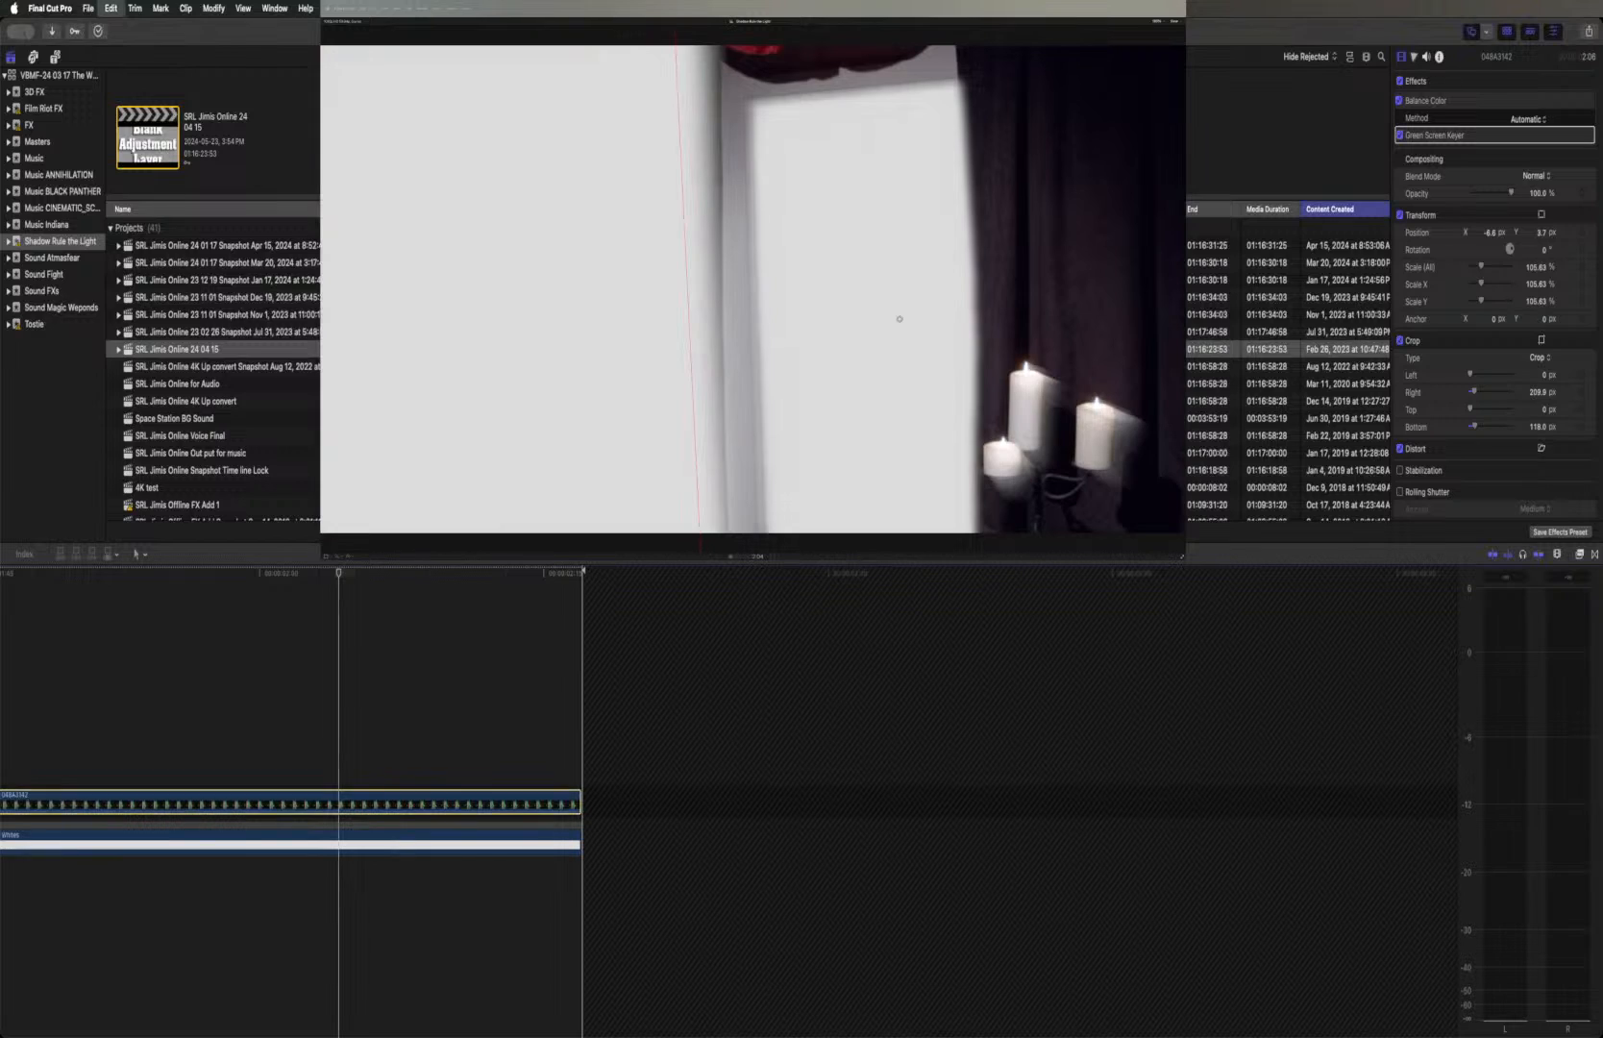
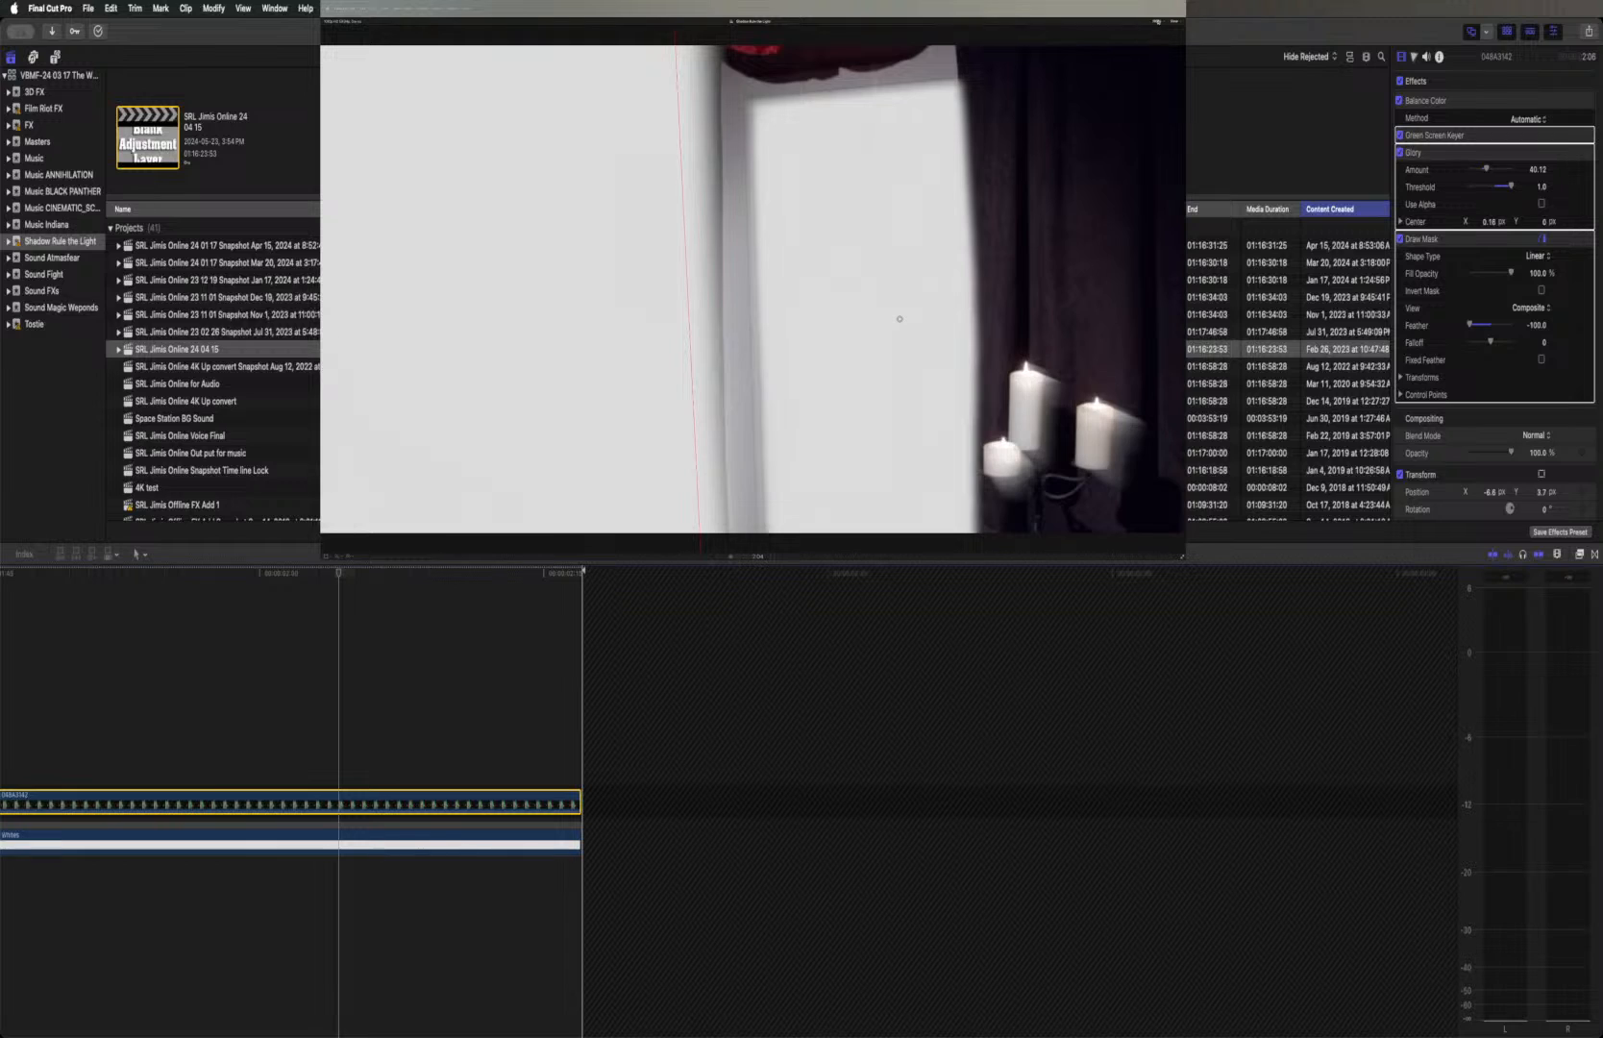
Reshape the Draw Mask on the green-screen candle clip by moving its four corner points into a narrow rectangle around the doorway
click(1156, 21)
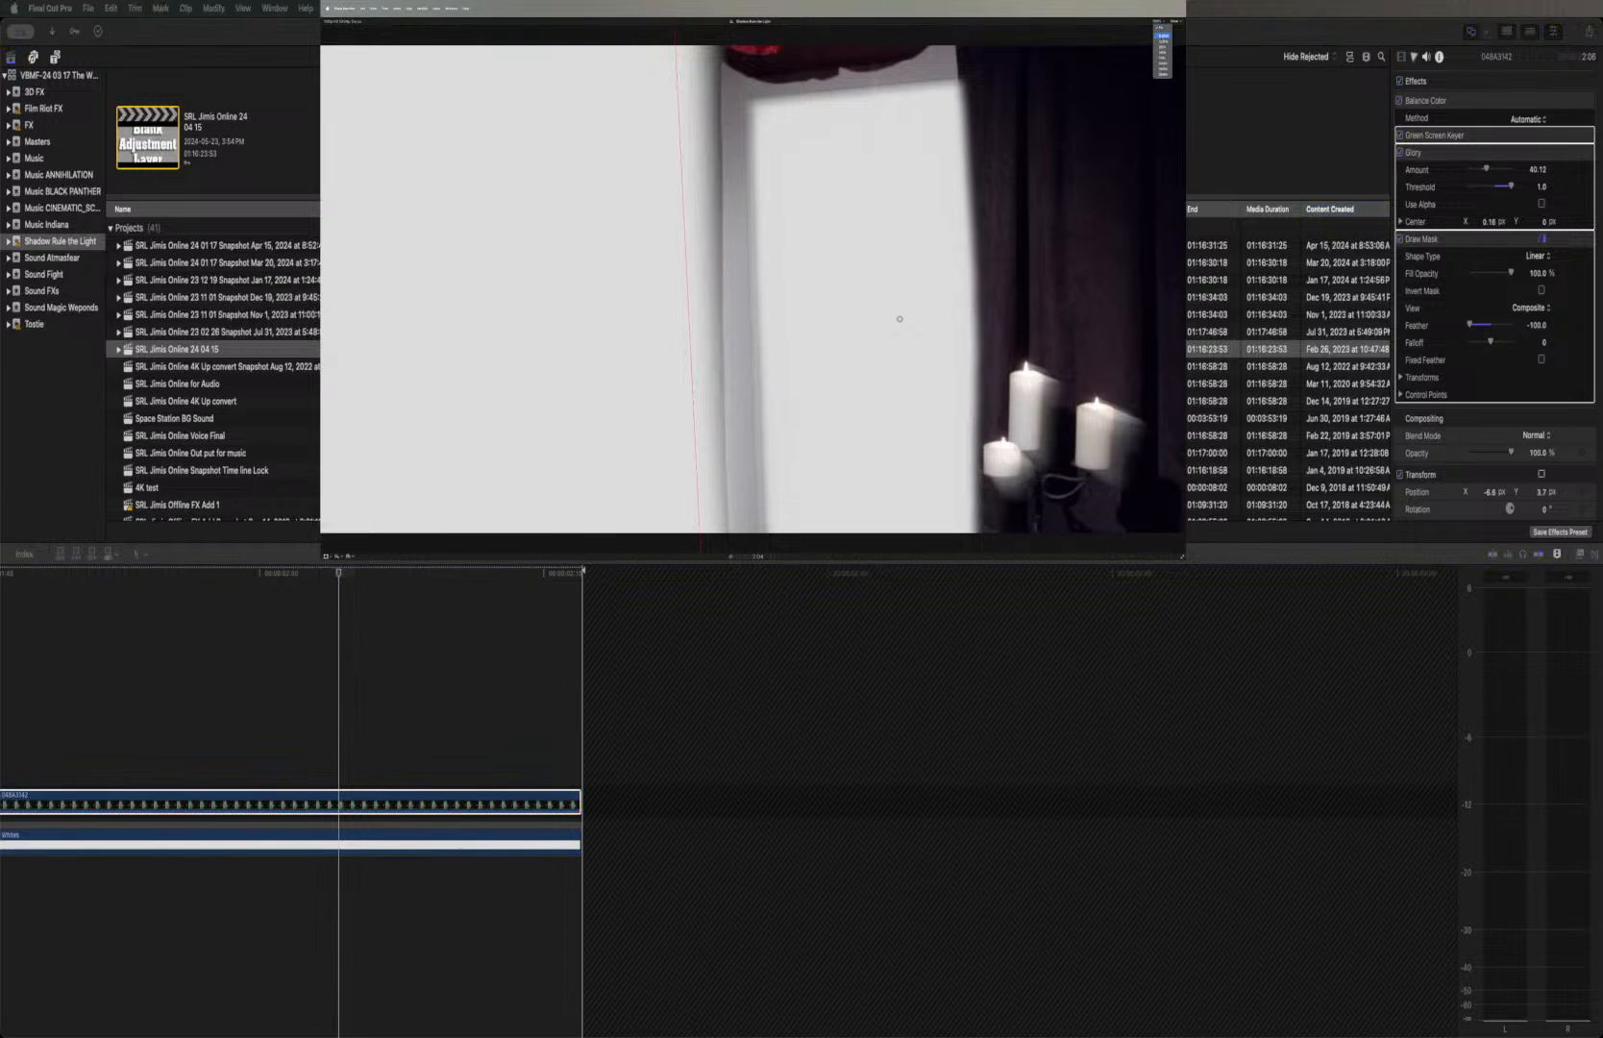
click(1162, 58)
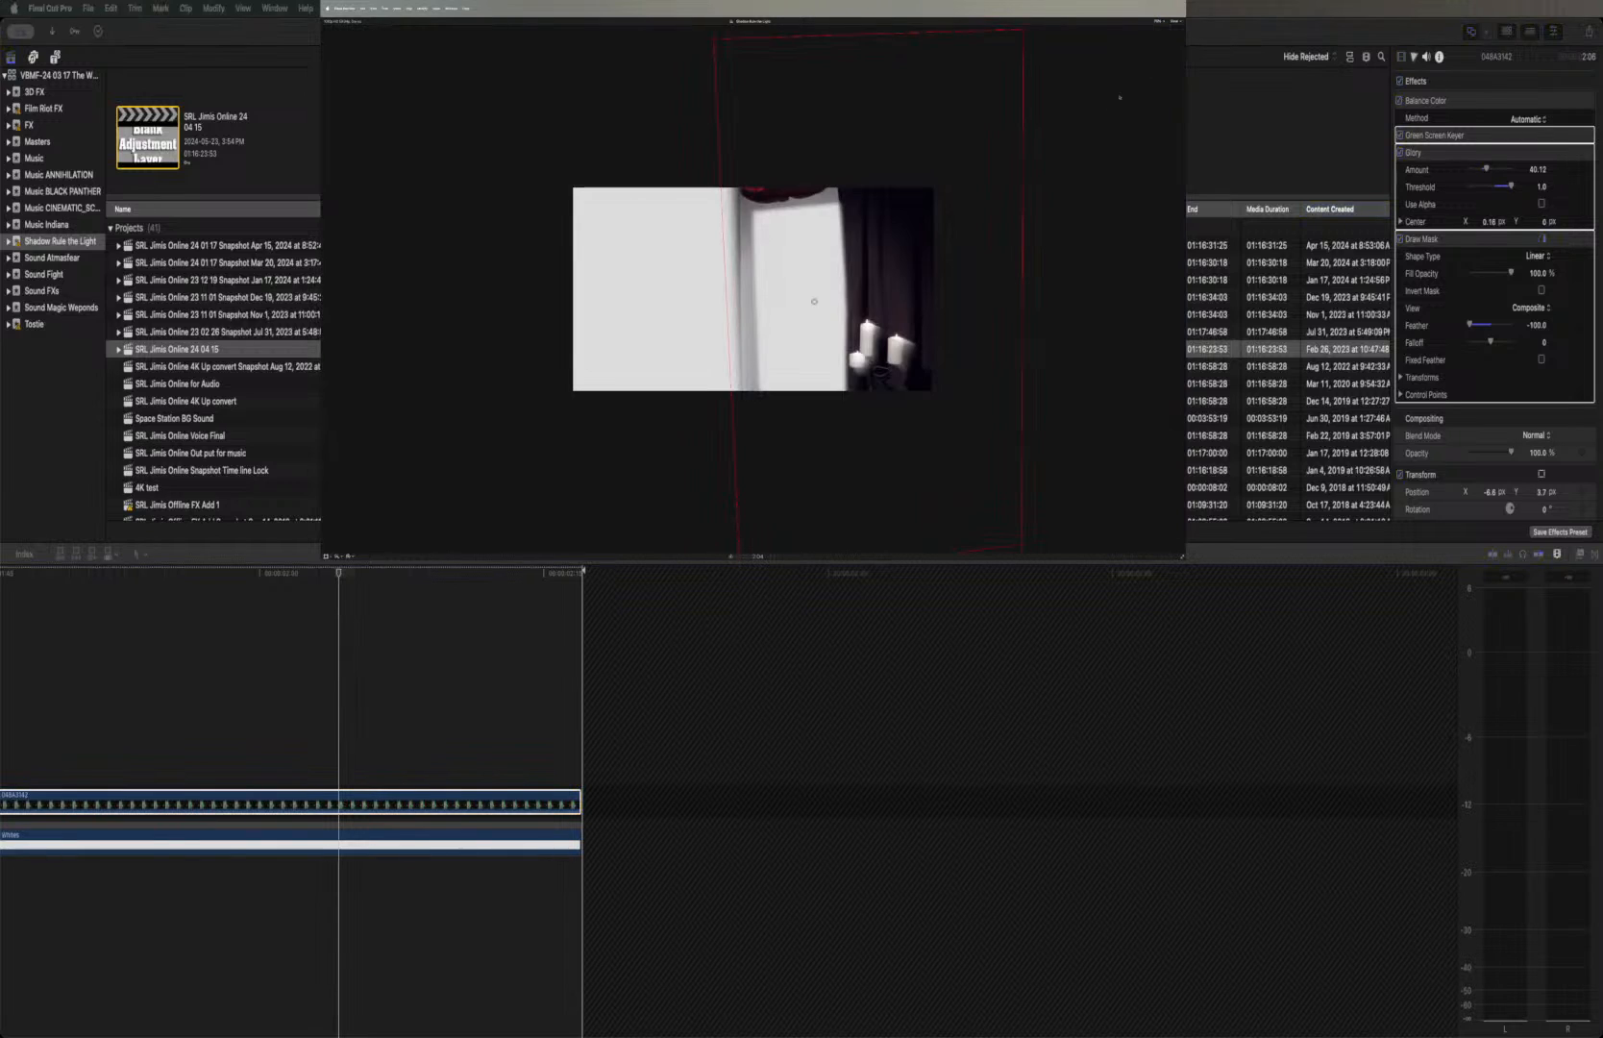
mouse_move(1022, 34)
mouse_down()
mouse_move(858, 177)
mouse_move(847, 162)
mouse_up()
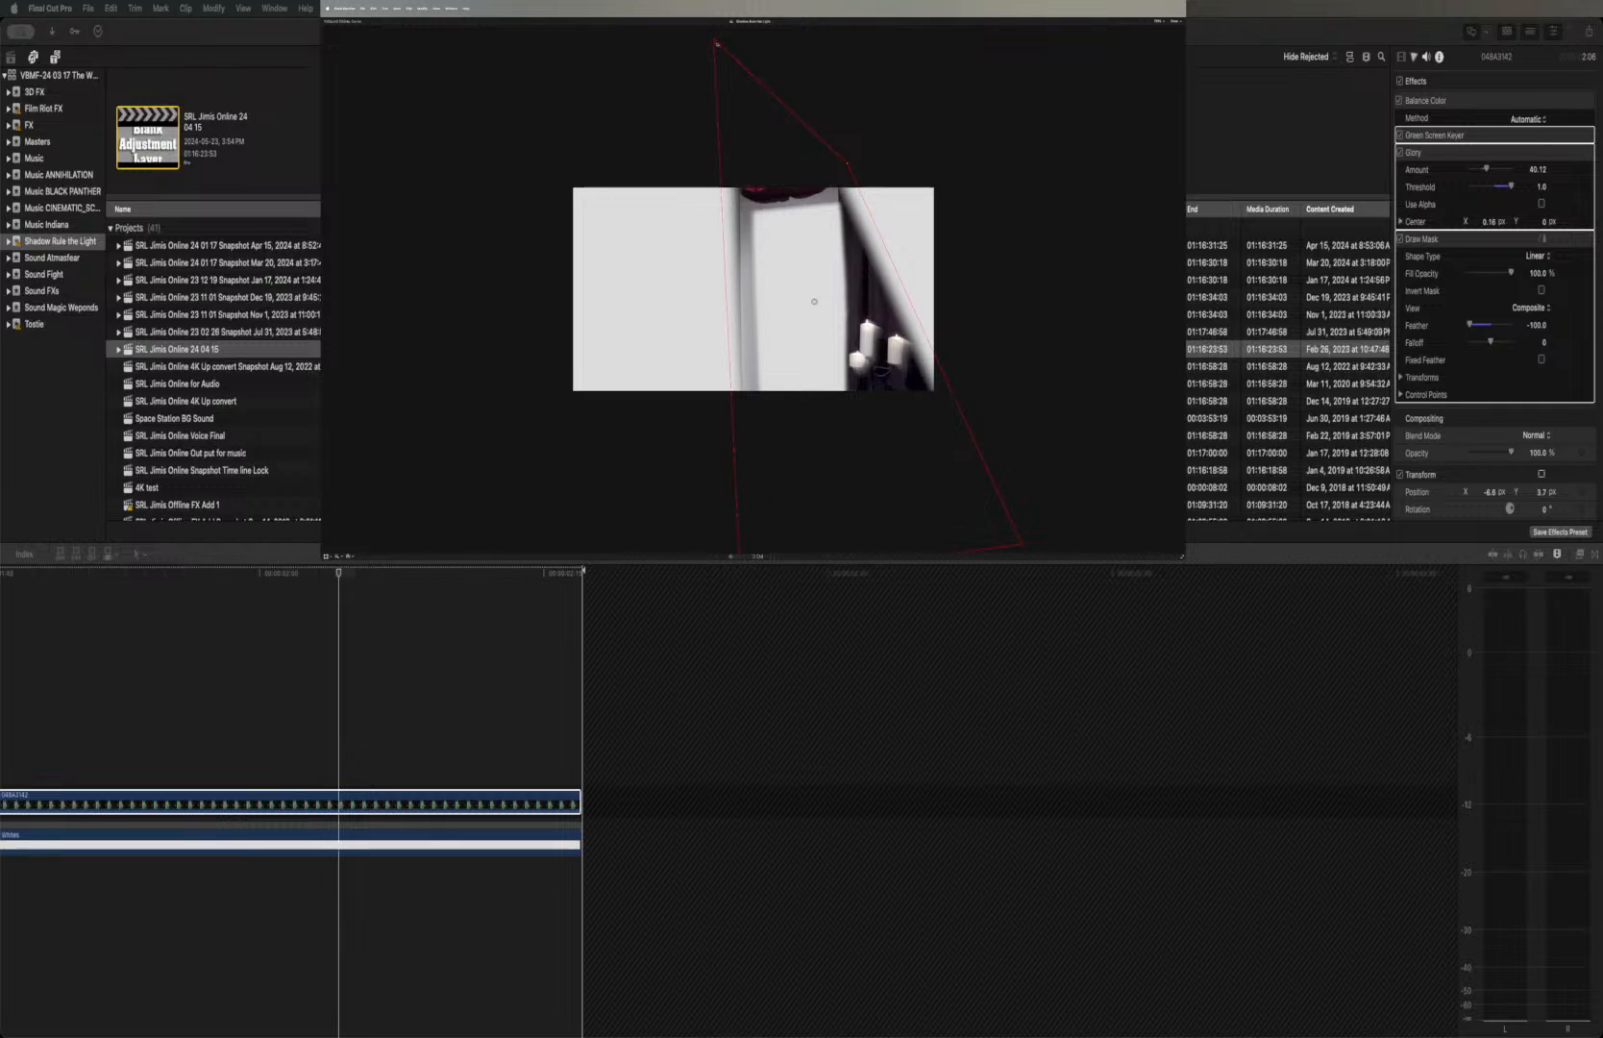
drag(714, 41, 722, 157)
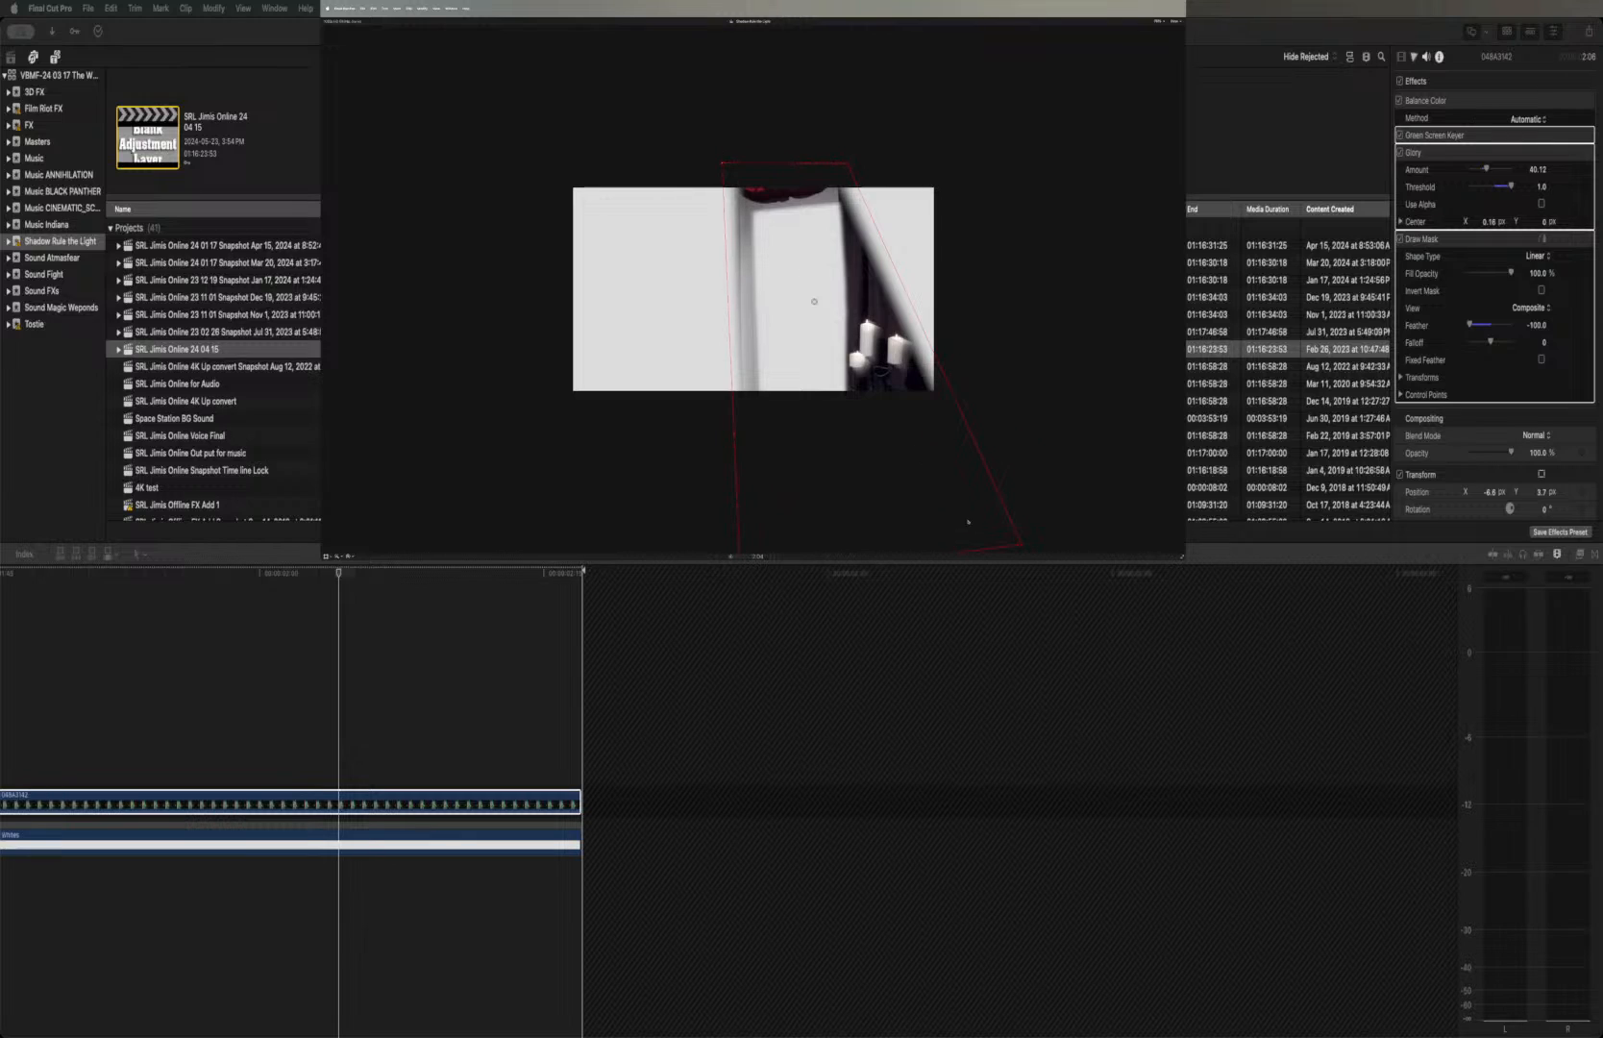
mouse_move(987, 551)
mouse_down()
mouse_move(956, 442)
mouse_move(972, 434)
mouse_move(856, 419)
mouse_up()
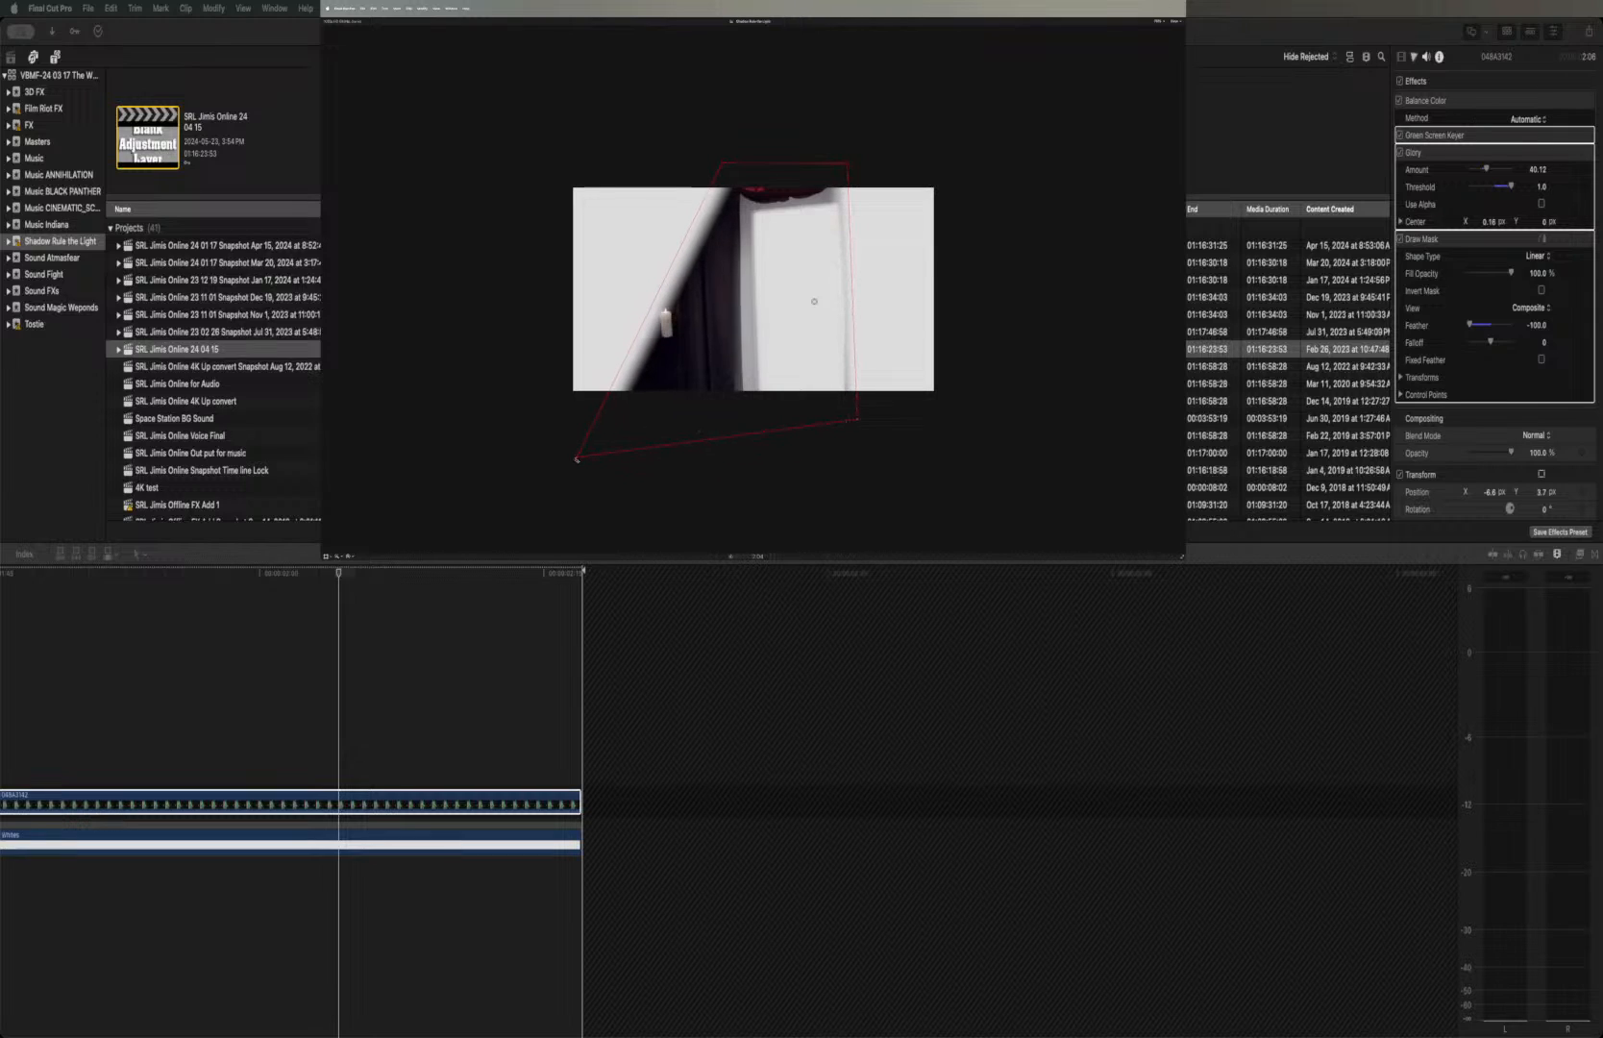
drag(577, 460, 706, 438)
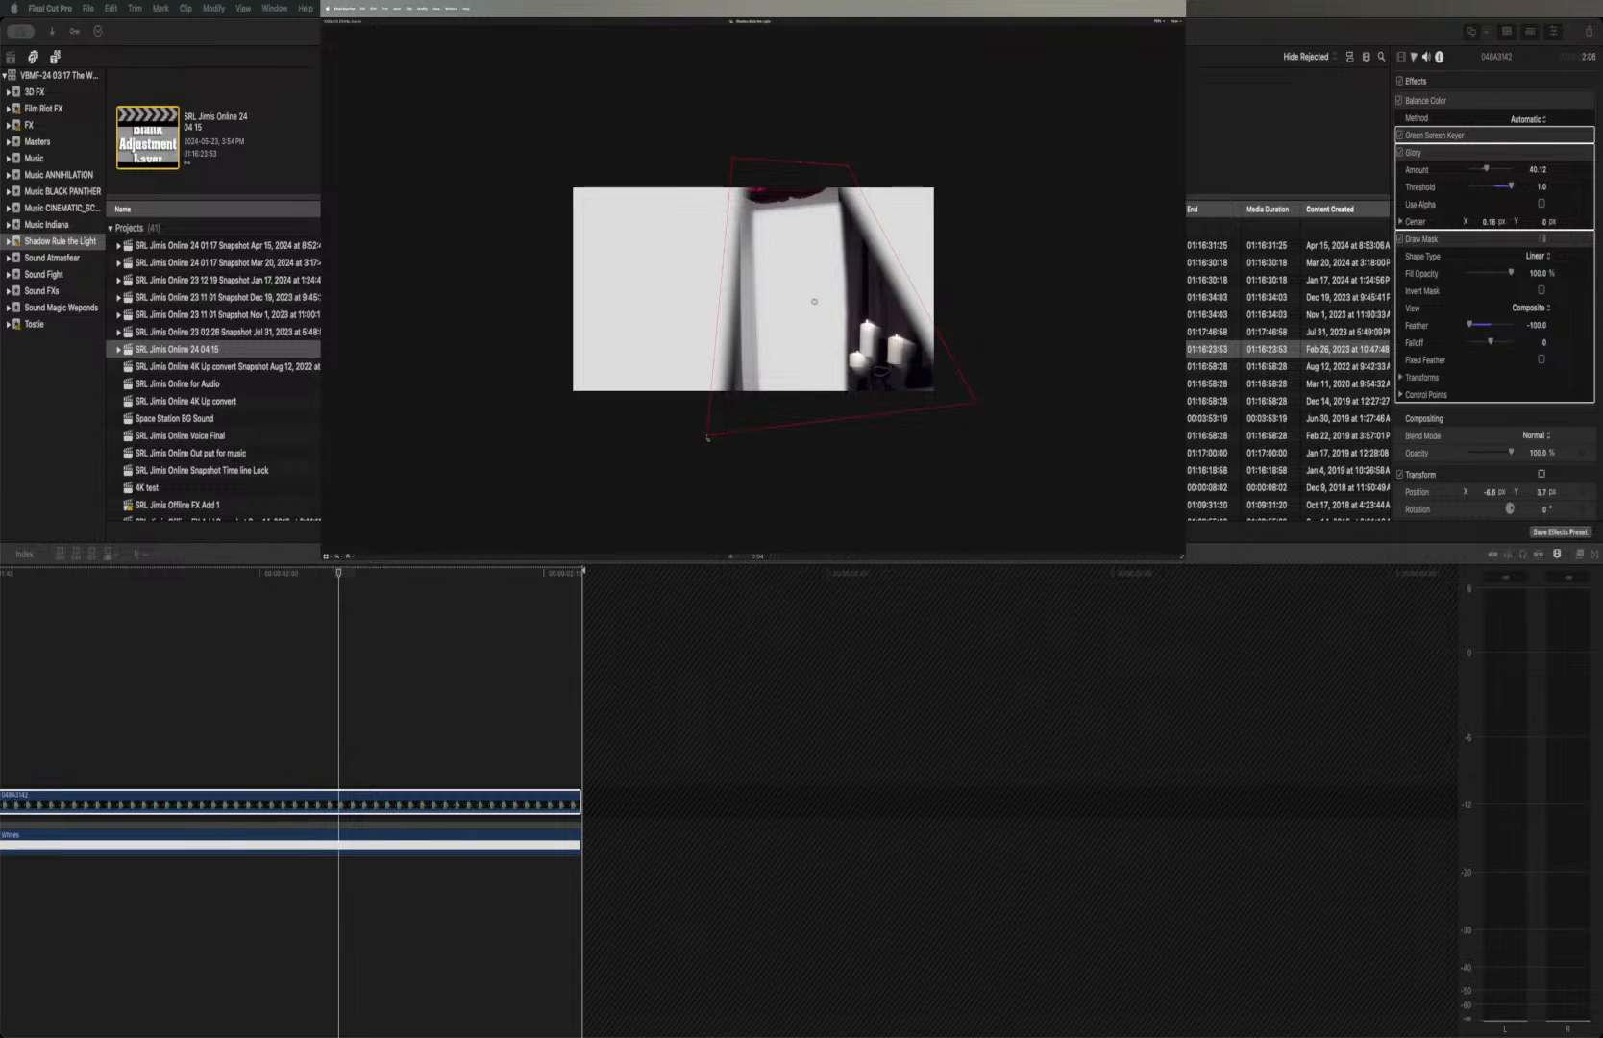
drag(708, 437, 732, 414)
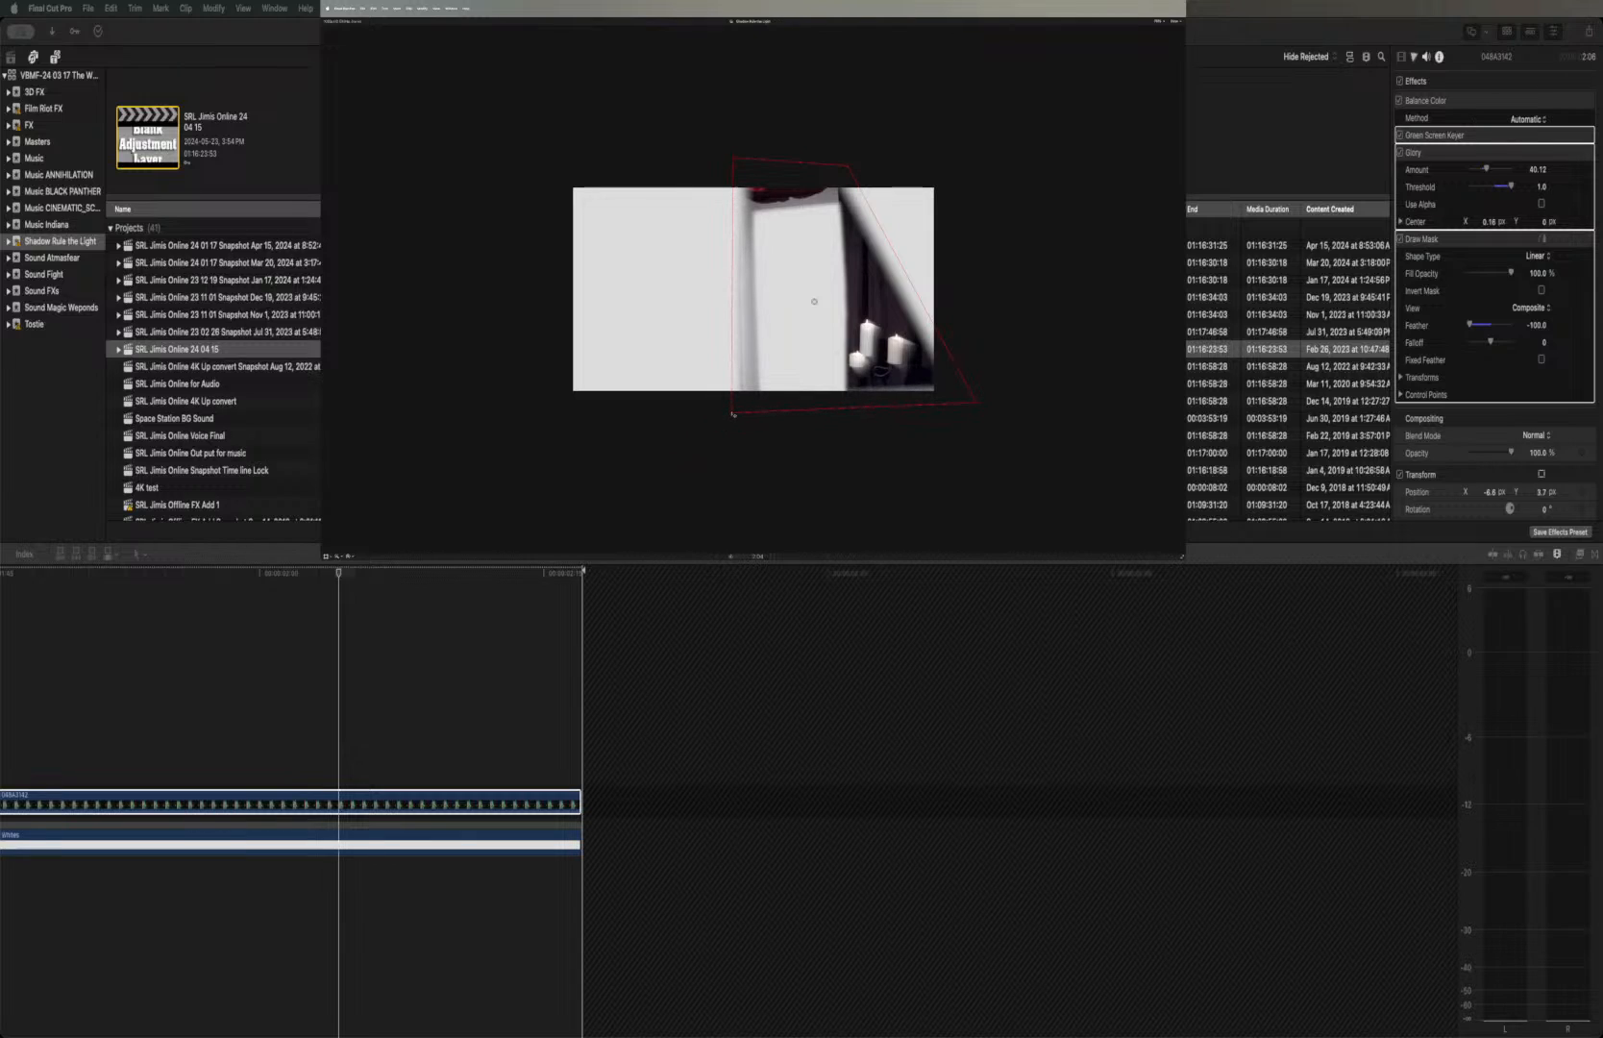
drag(977, 406, 862, 408)
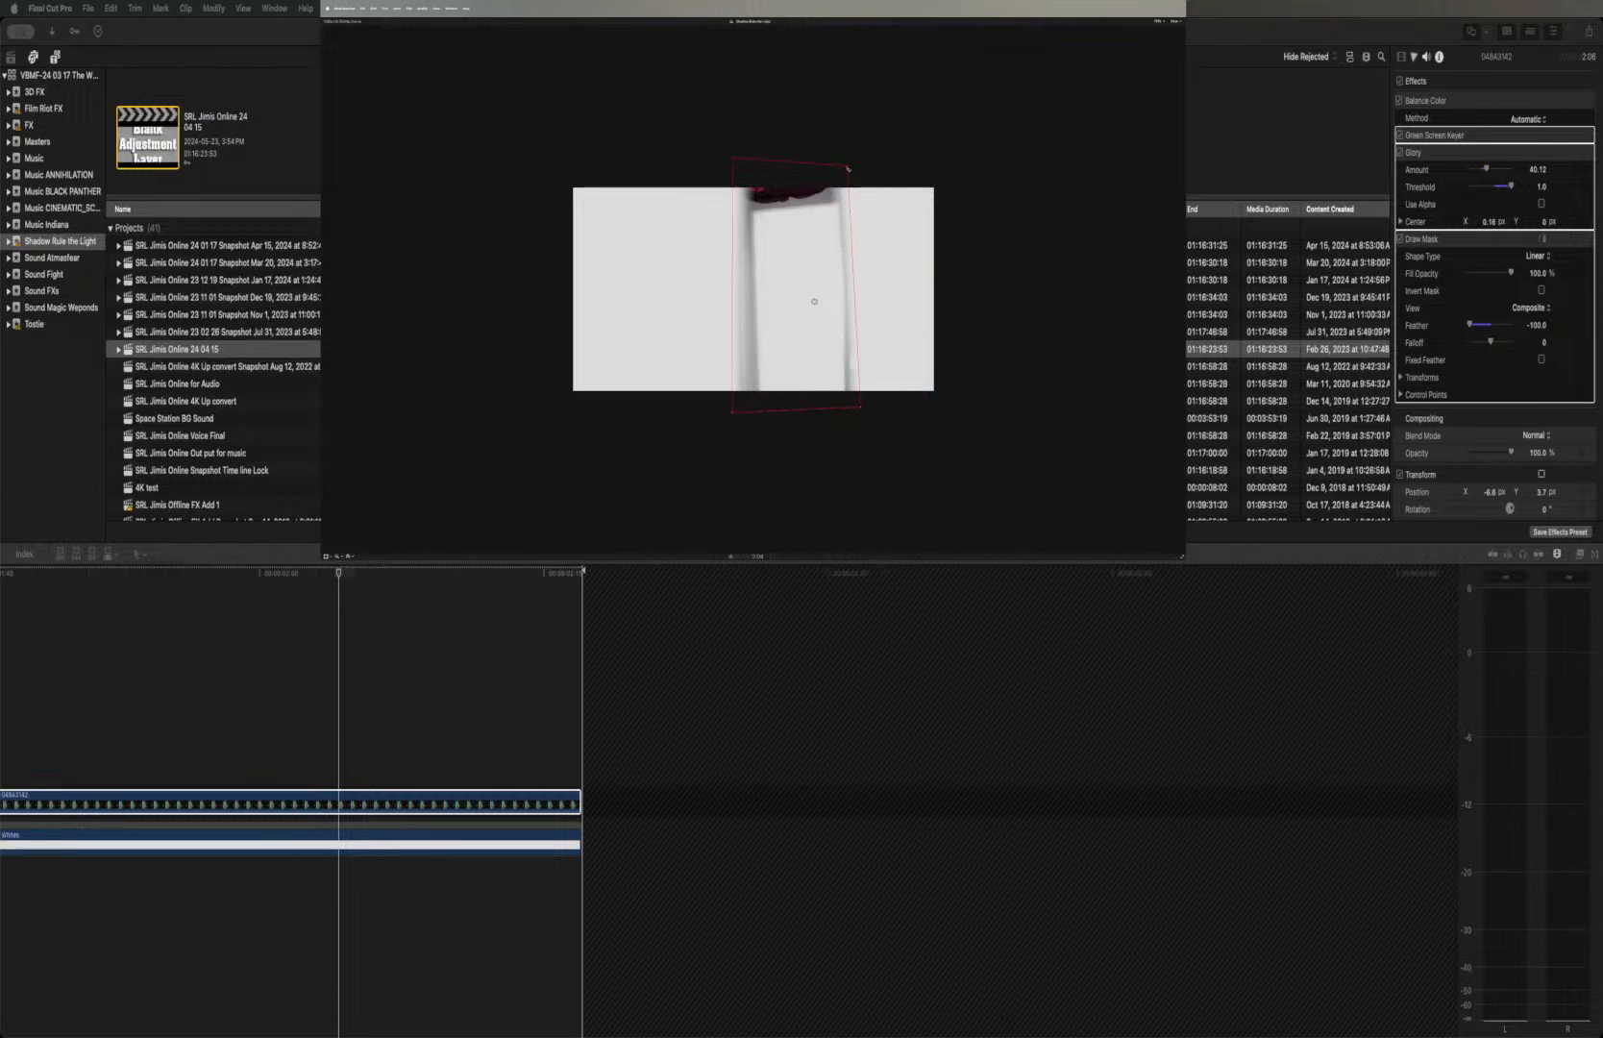
drag(847, 166, 853, 164)
drag(736, 159, 731, 169)
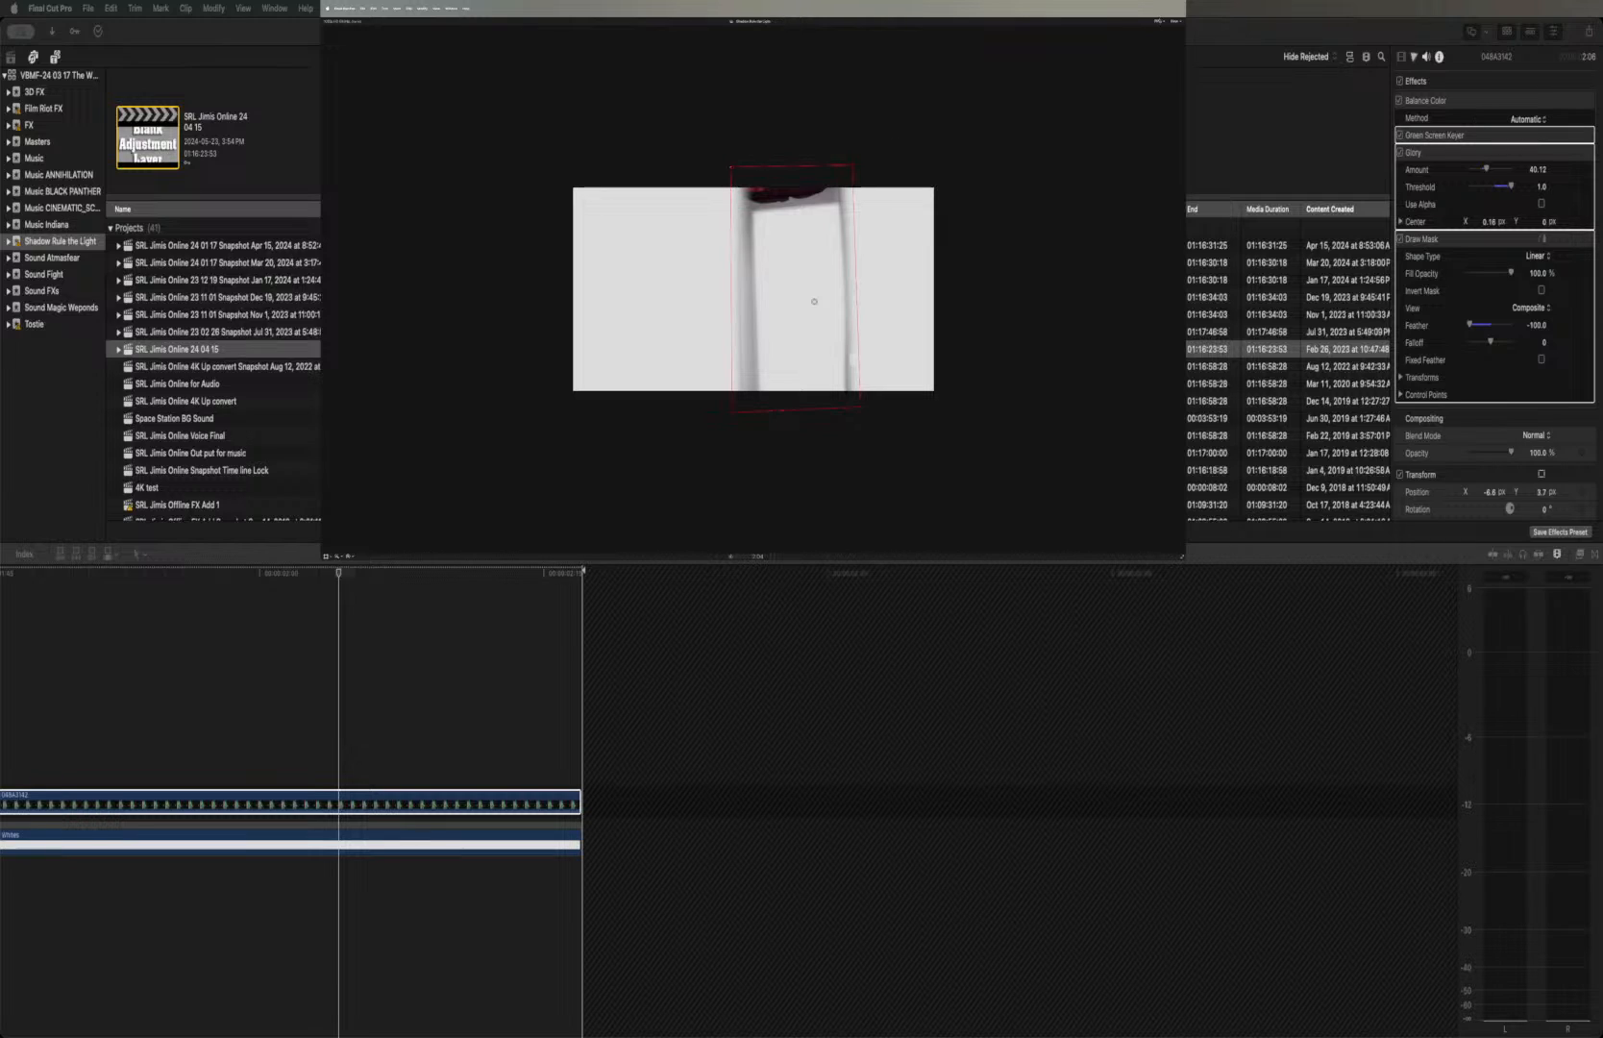
click(1159, 21)
click(1161, 27)
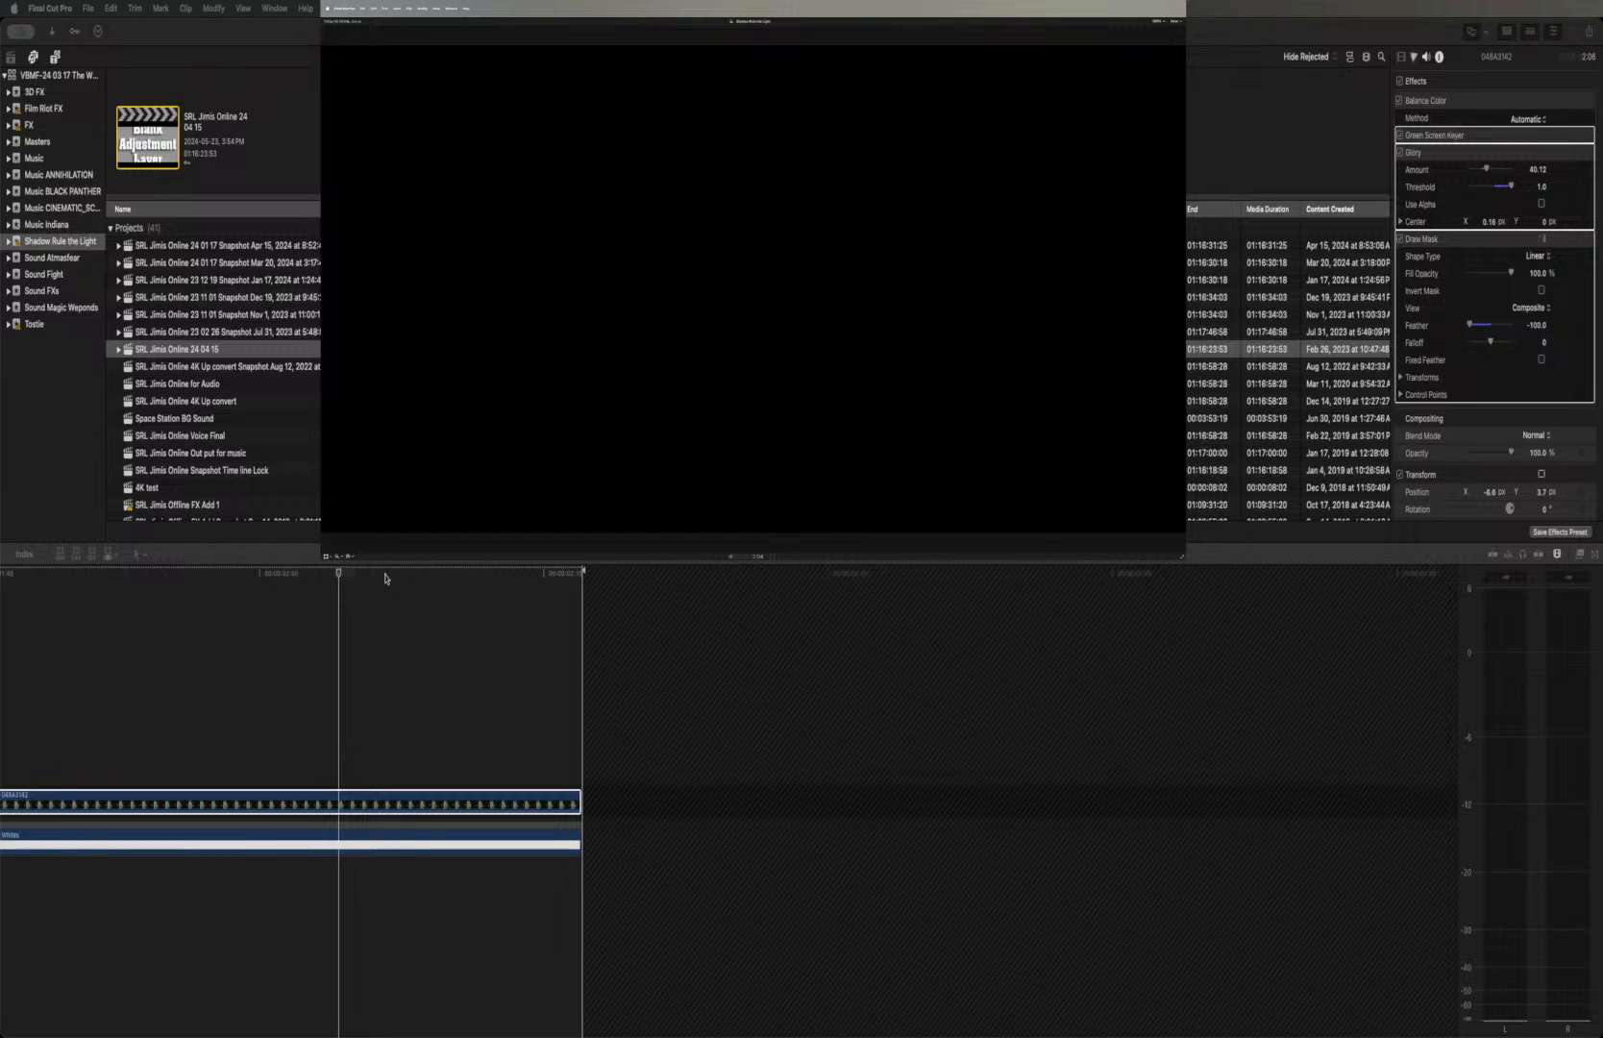
Set the Glory amount to 57.13 and threshold to 0.38 on the green-screen candle clip inside the compound clip
click(338, 577)
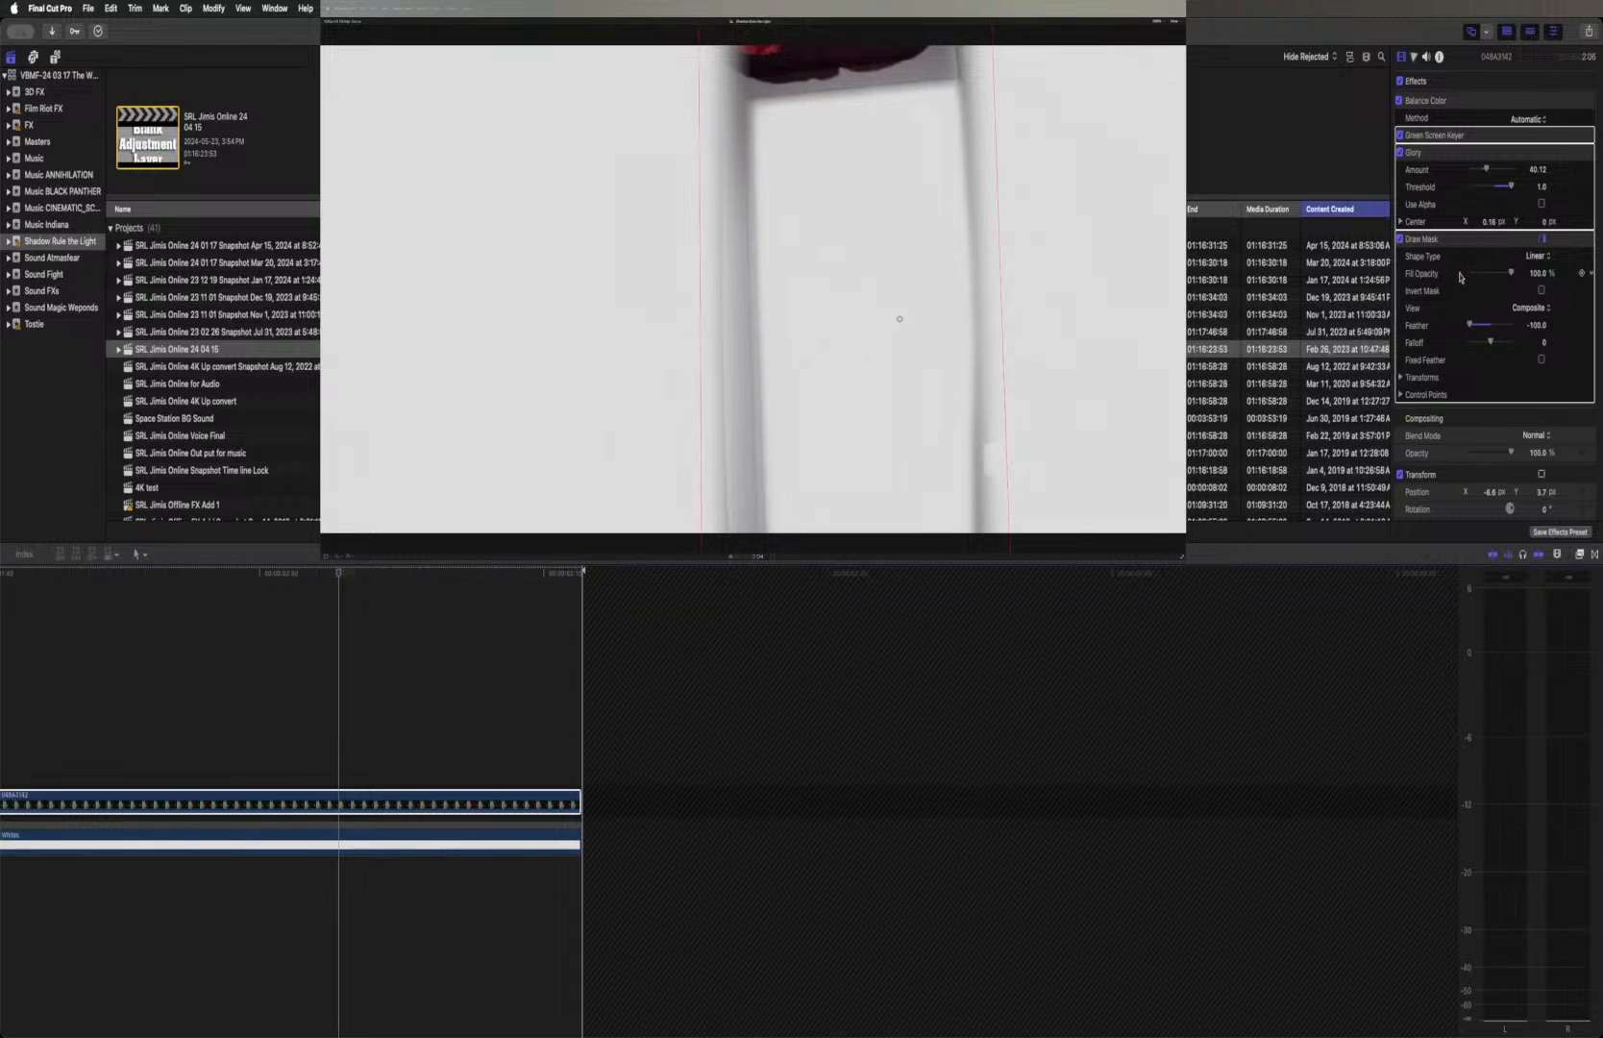
click(1454, 155)
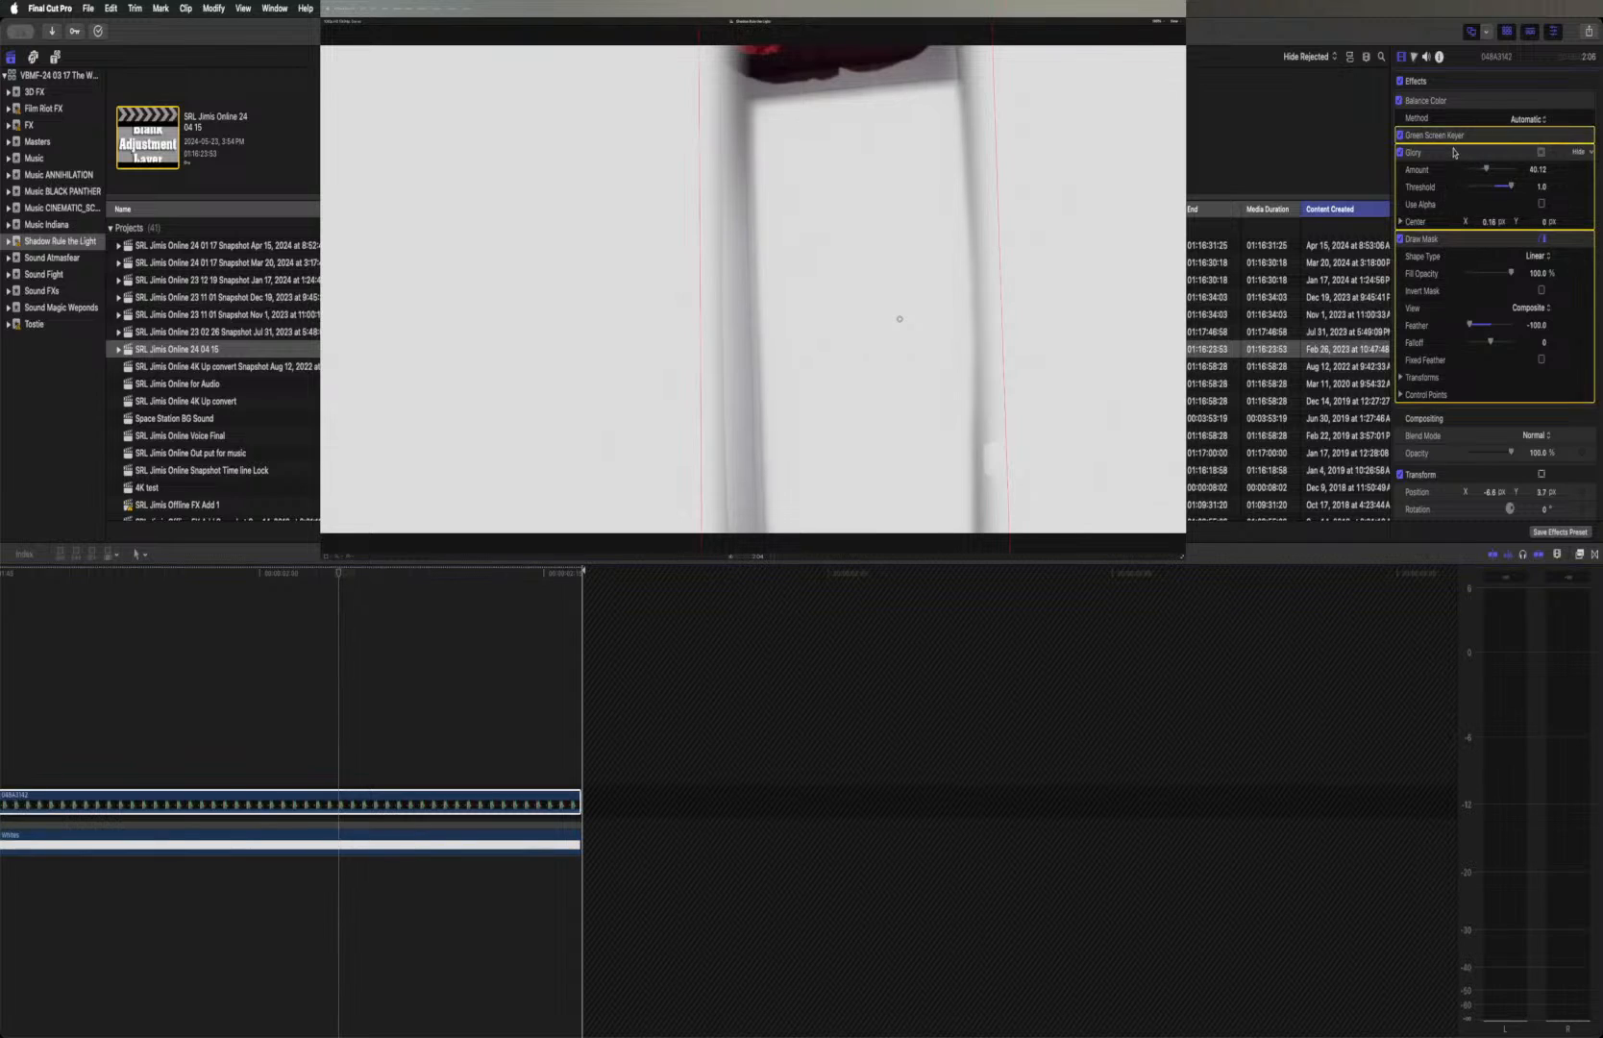
click(1455, 102)
click(1454, 155)
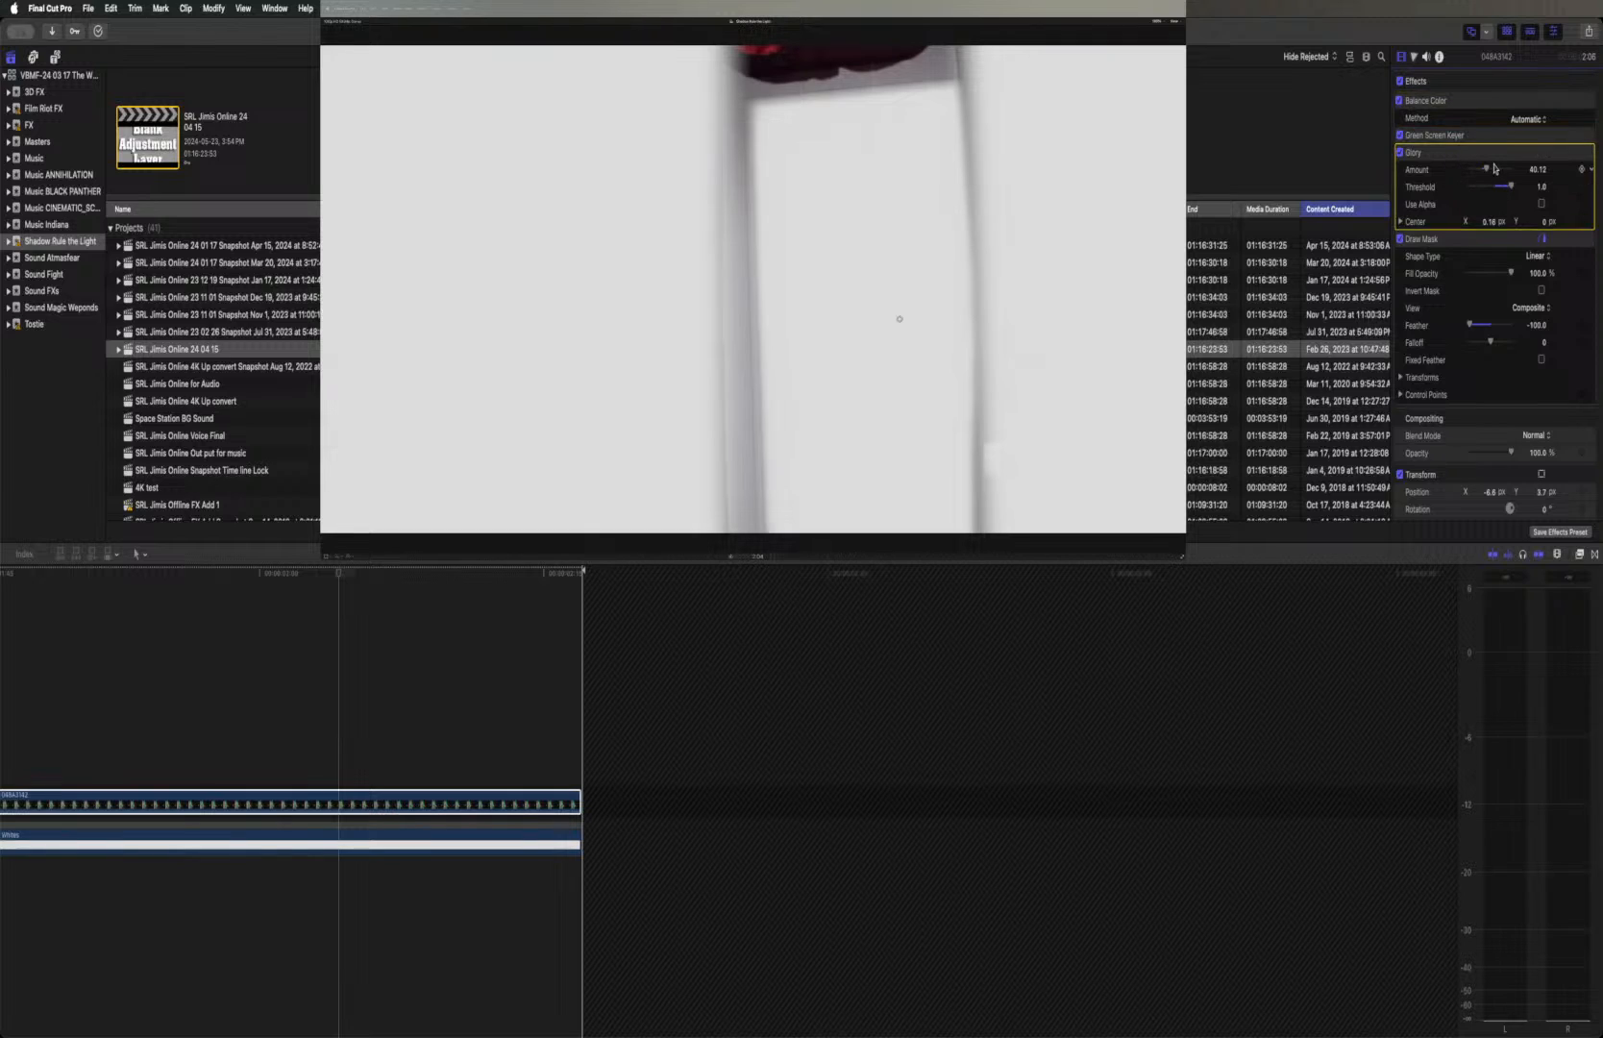
mouse_move(1489, 169)
mouse_down()
mouse_move(1520, 171)
mouse_move(1446, 170)
mouse_move(1488, 170)
mouse_move(1510, 193)
mouse_move(1470, 193)
mouse_move(1494, 175)
mouse_up()
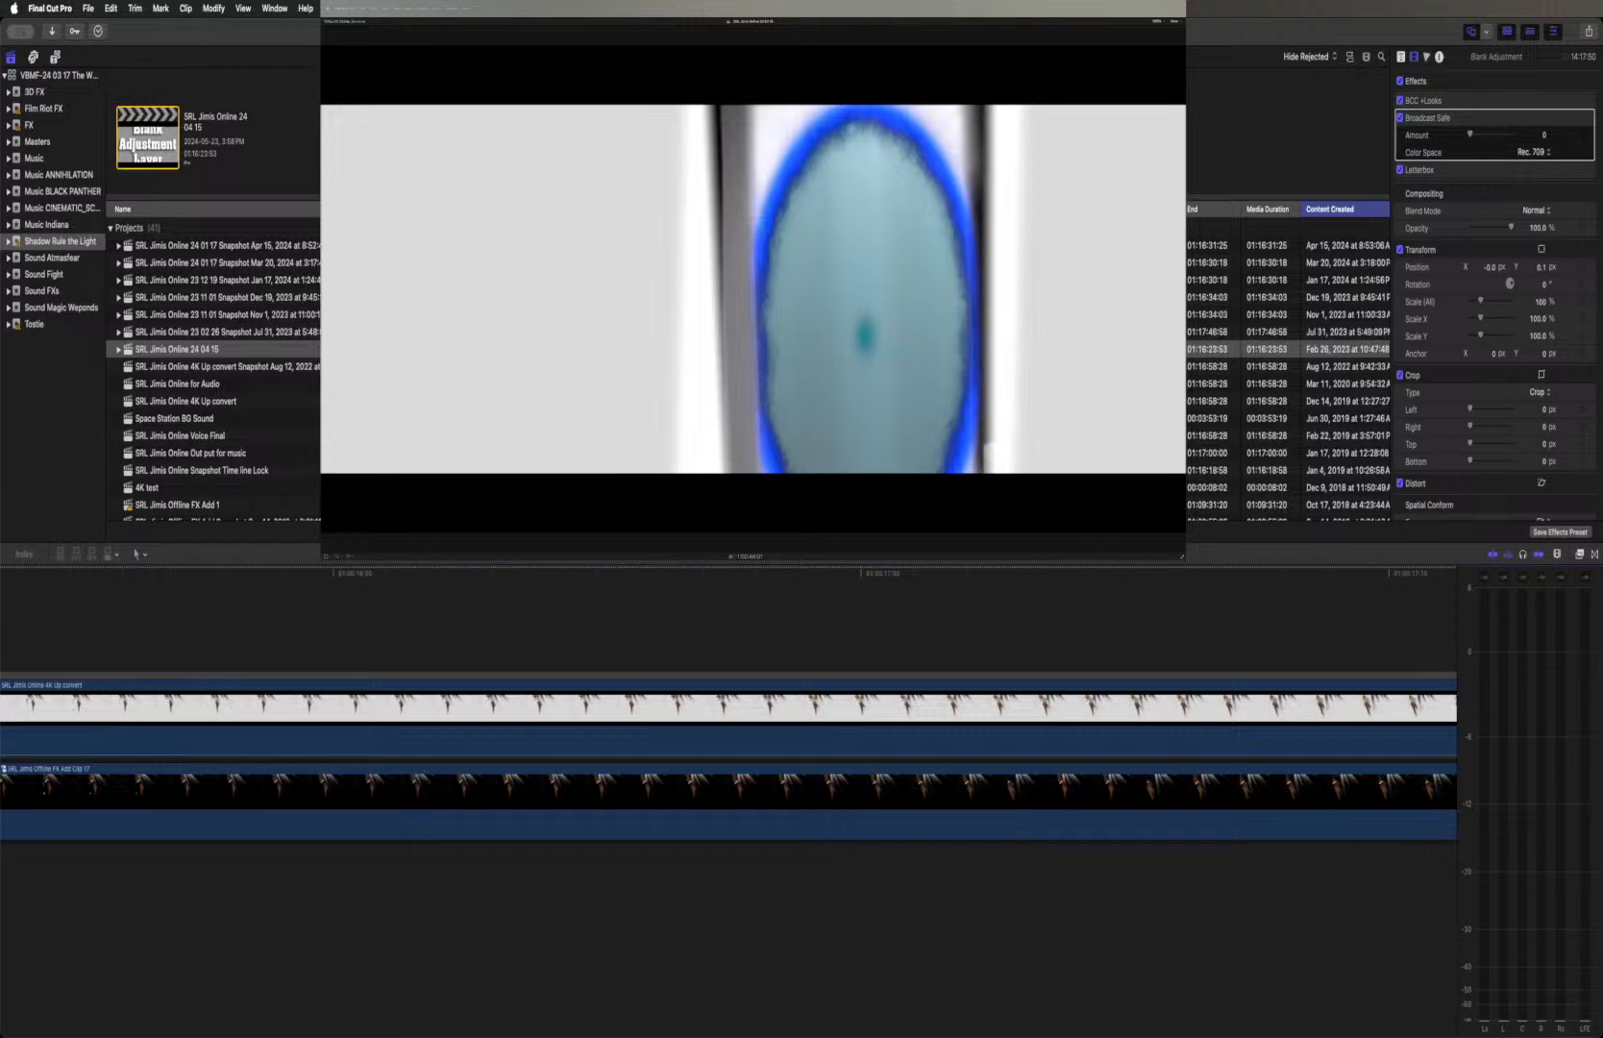
Play the portal doorway shot in the main project timeline to review the composited glow
key(space)
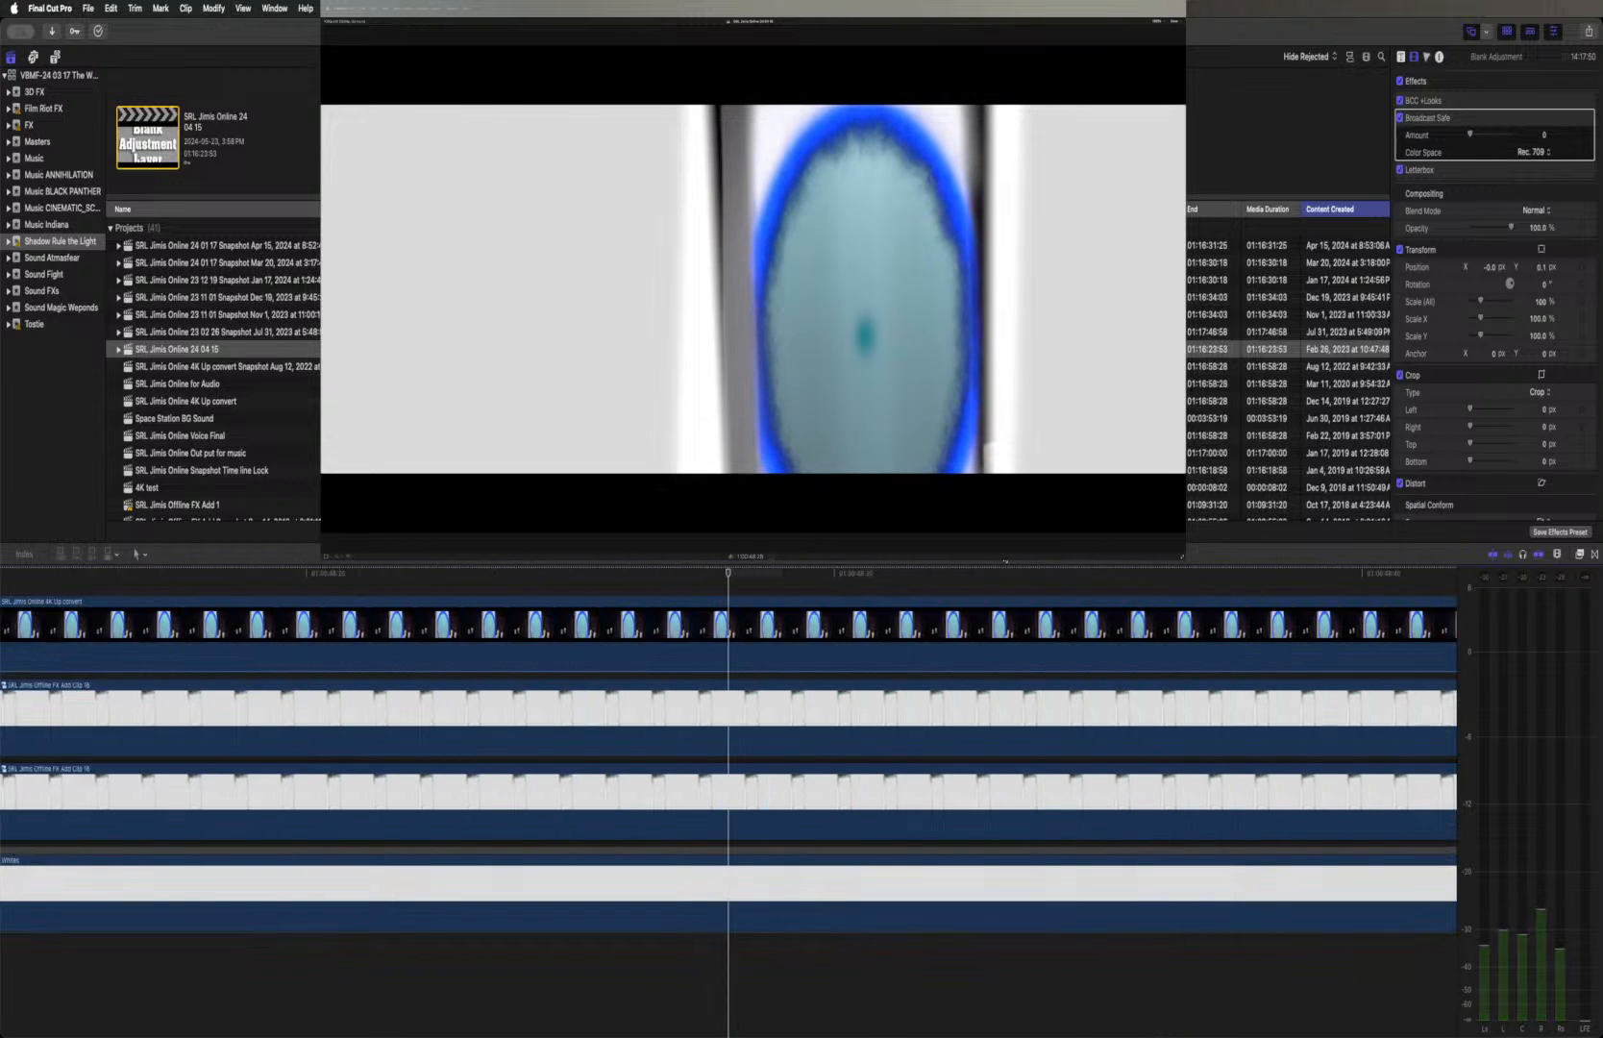
key(super+minus)
key(super+minus)
key(super+minus)
key(super+minus)
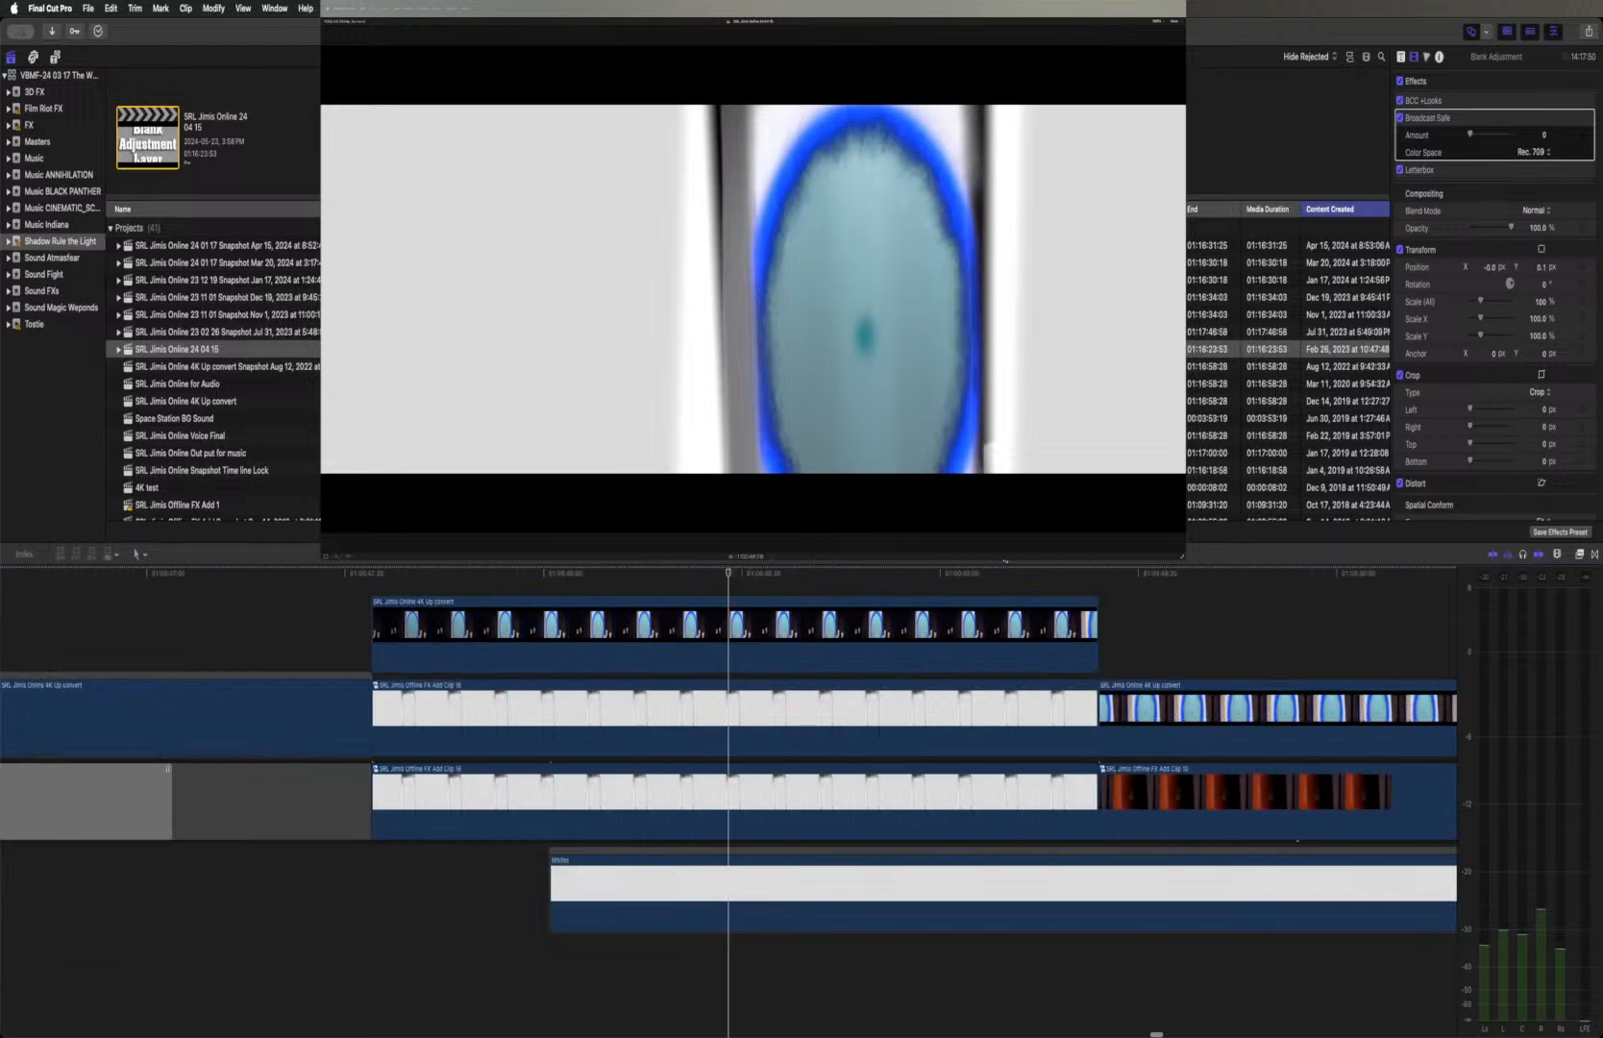
key(super+minus)
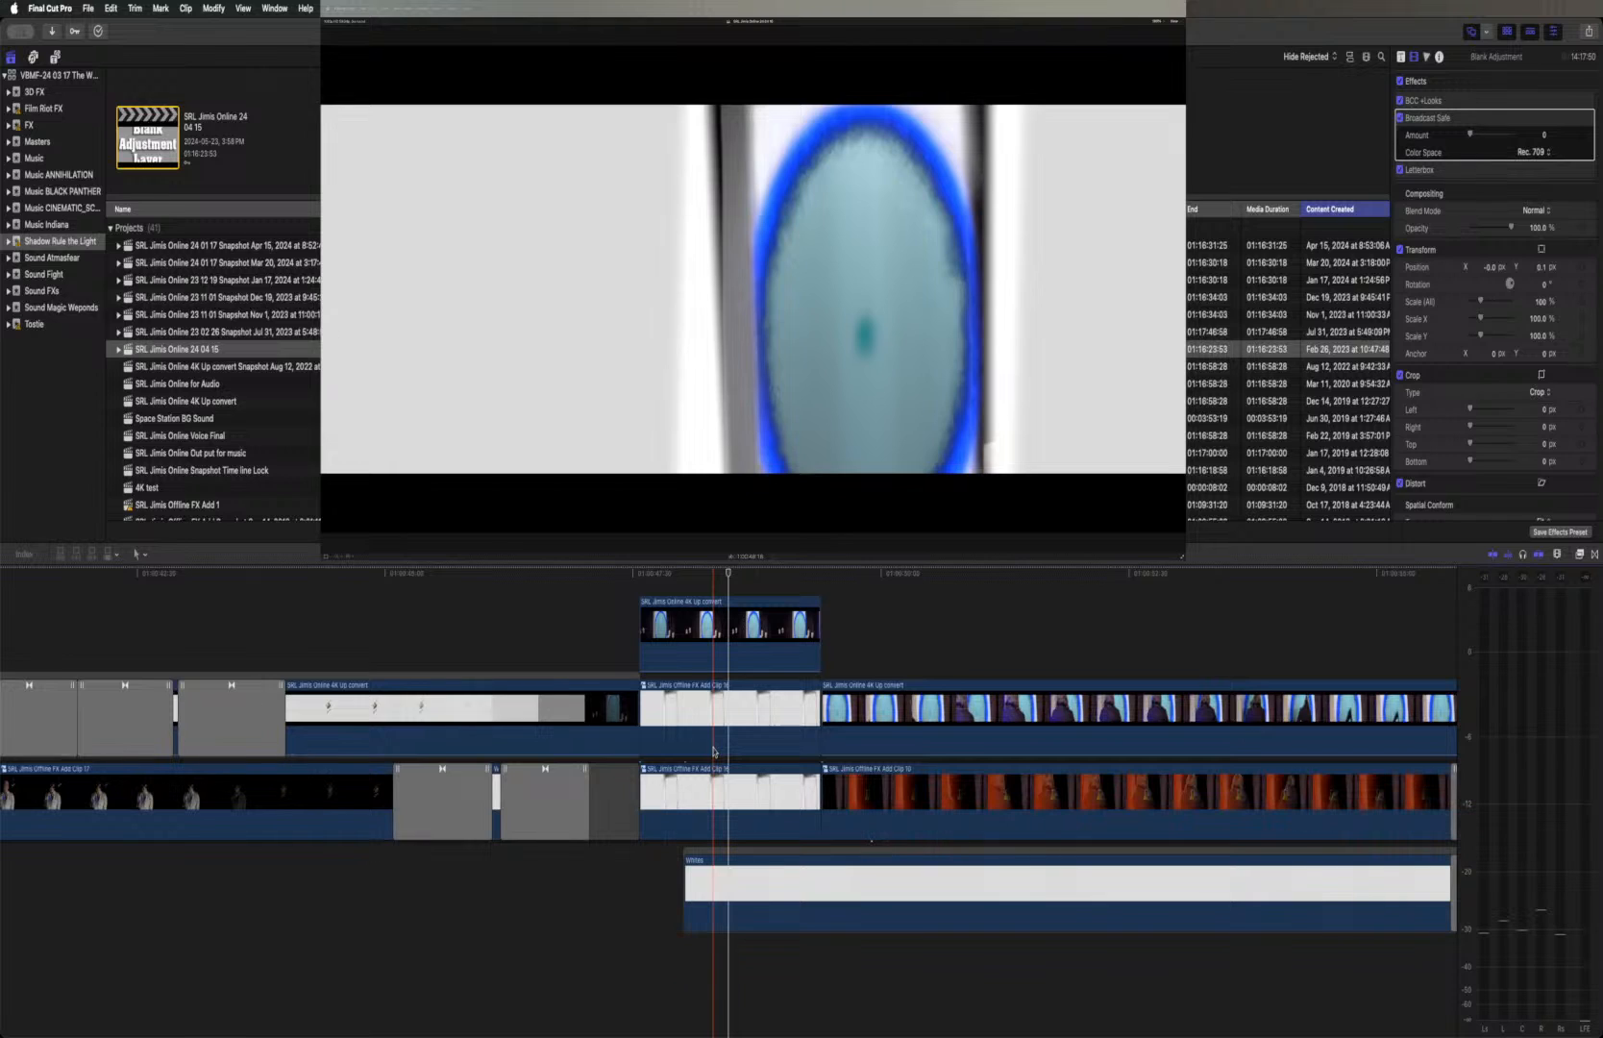
Open the upper candle compound clip, look over its inner timeline, and return to the main project timeline
click(711, 740)
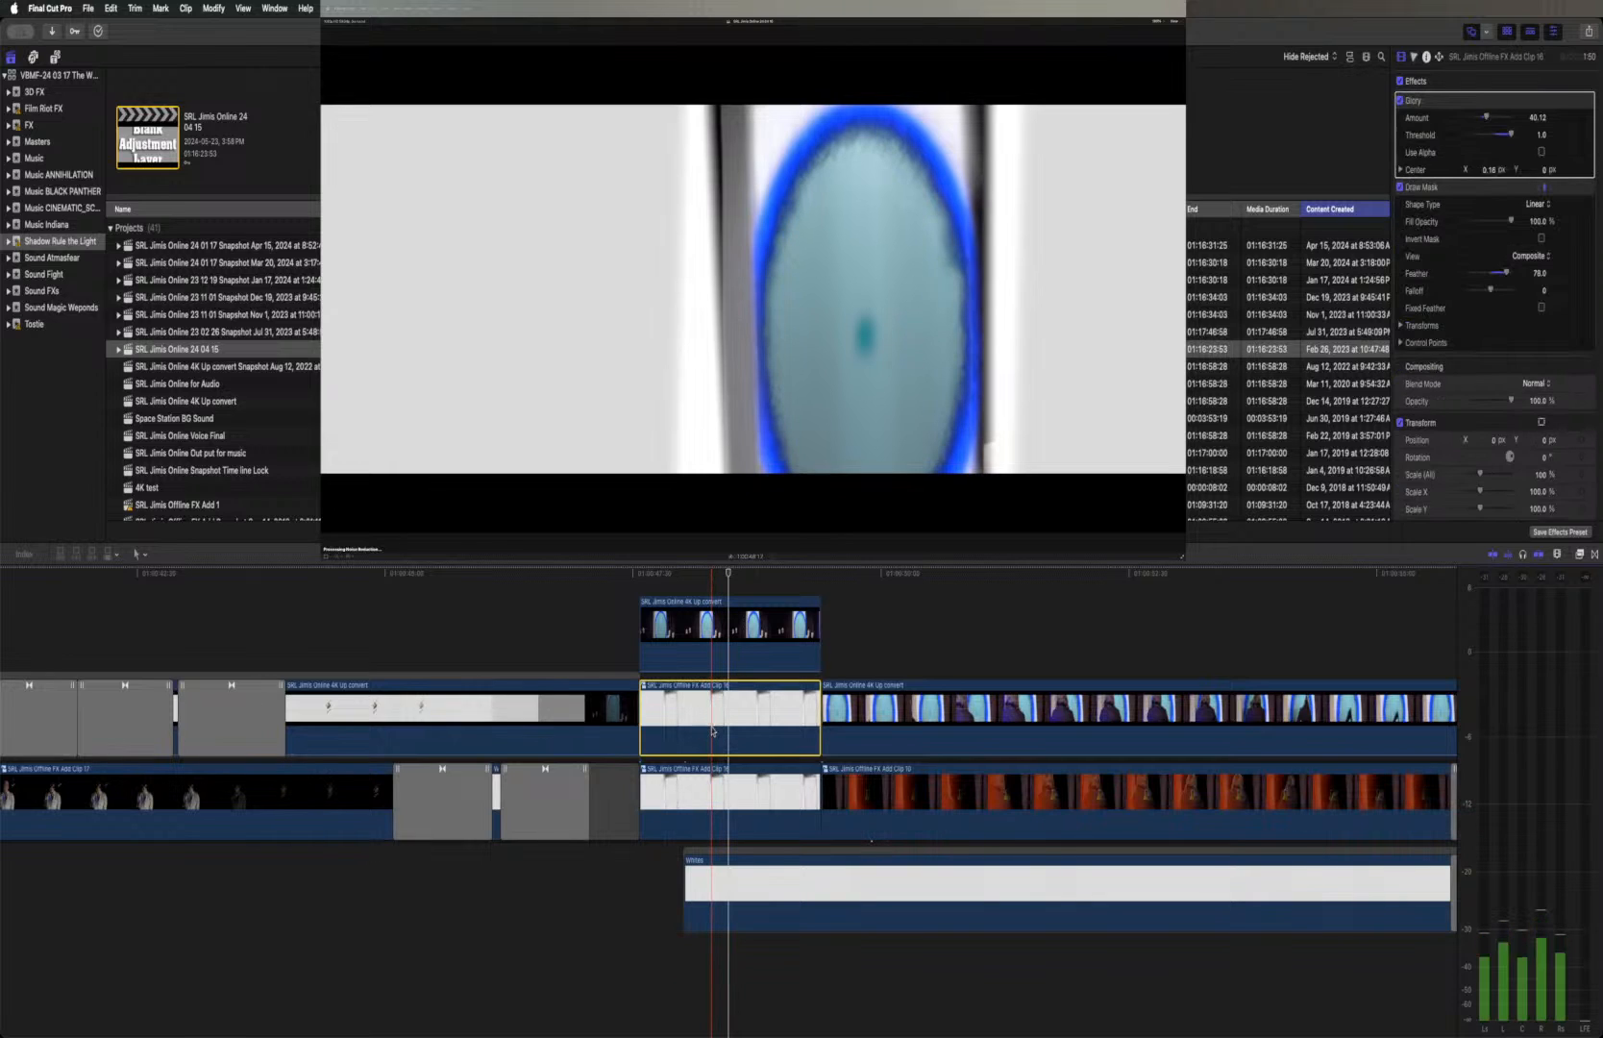
double_click(643, 687)
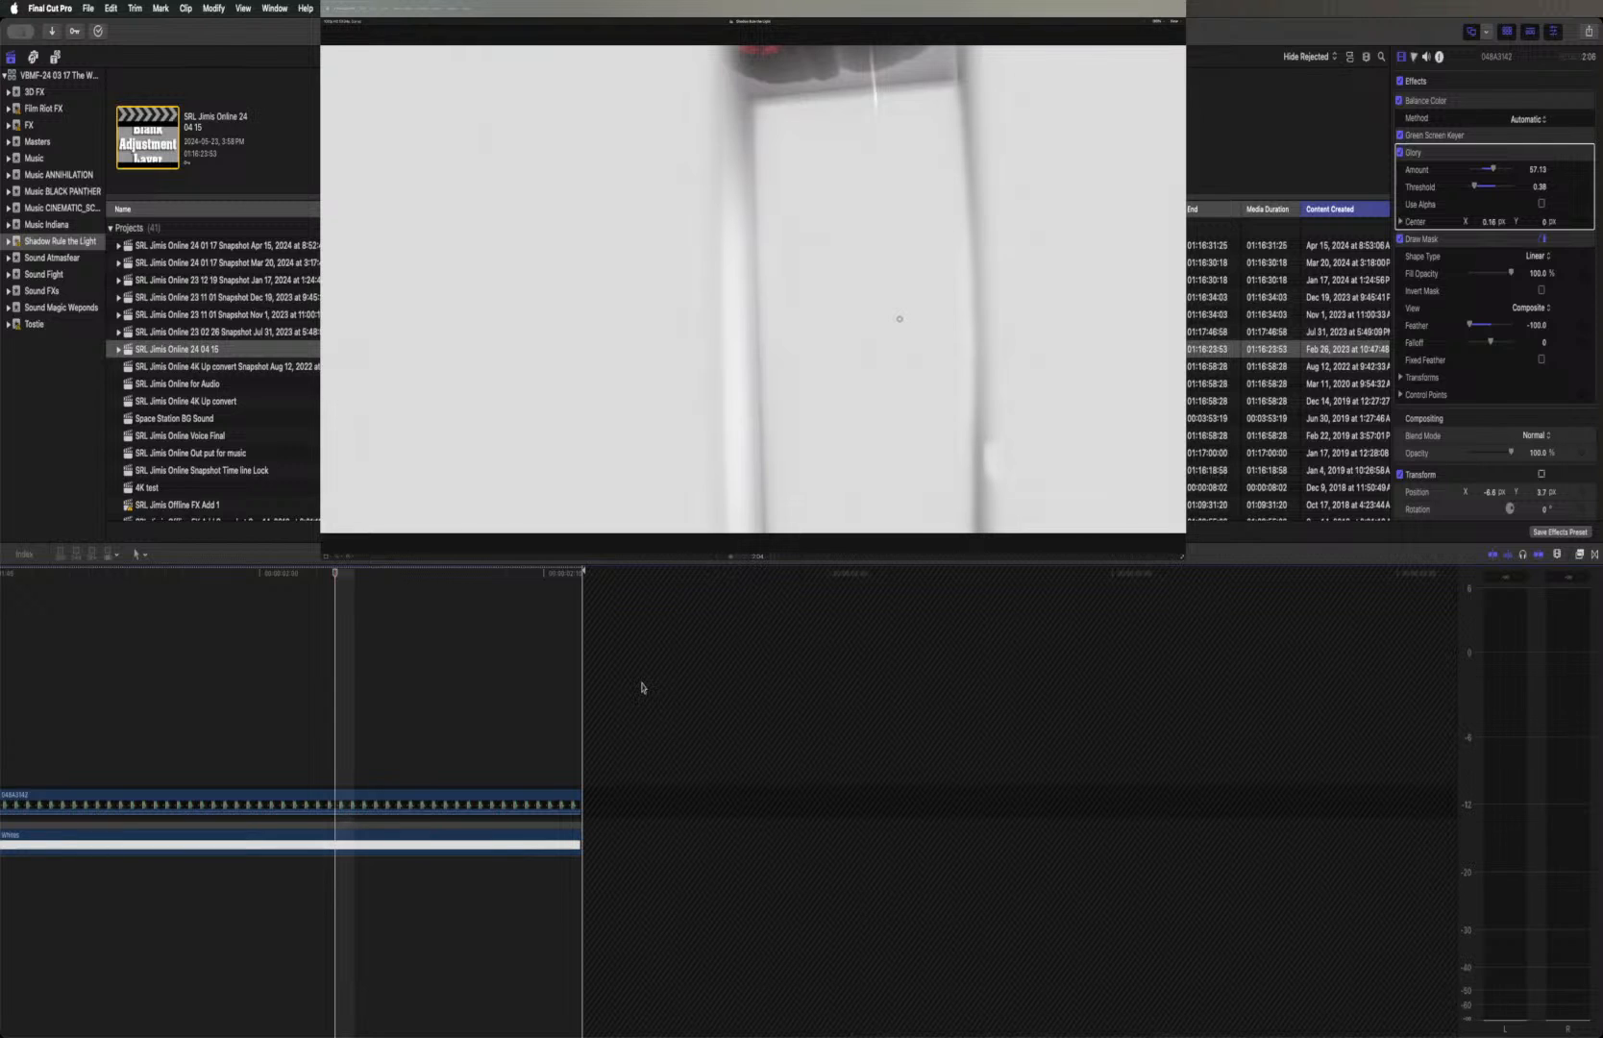
scroll(642, 687, left, 5)
scroll(643, 687, right, 20)
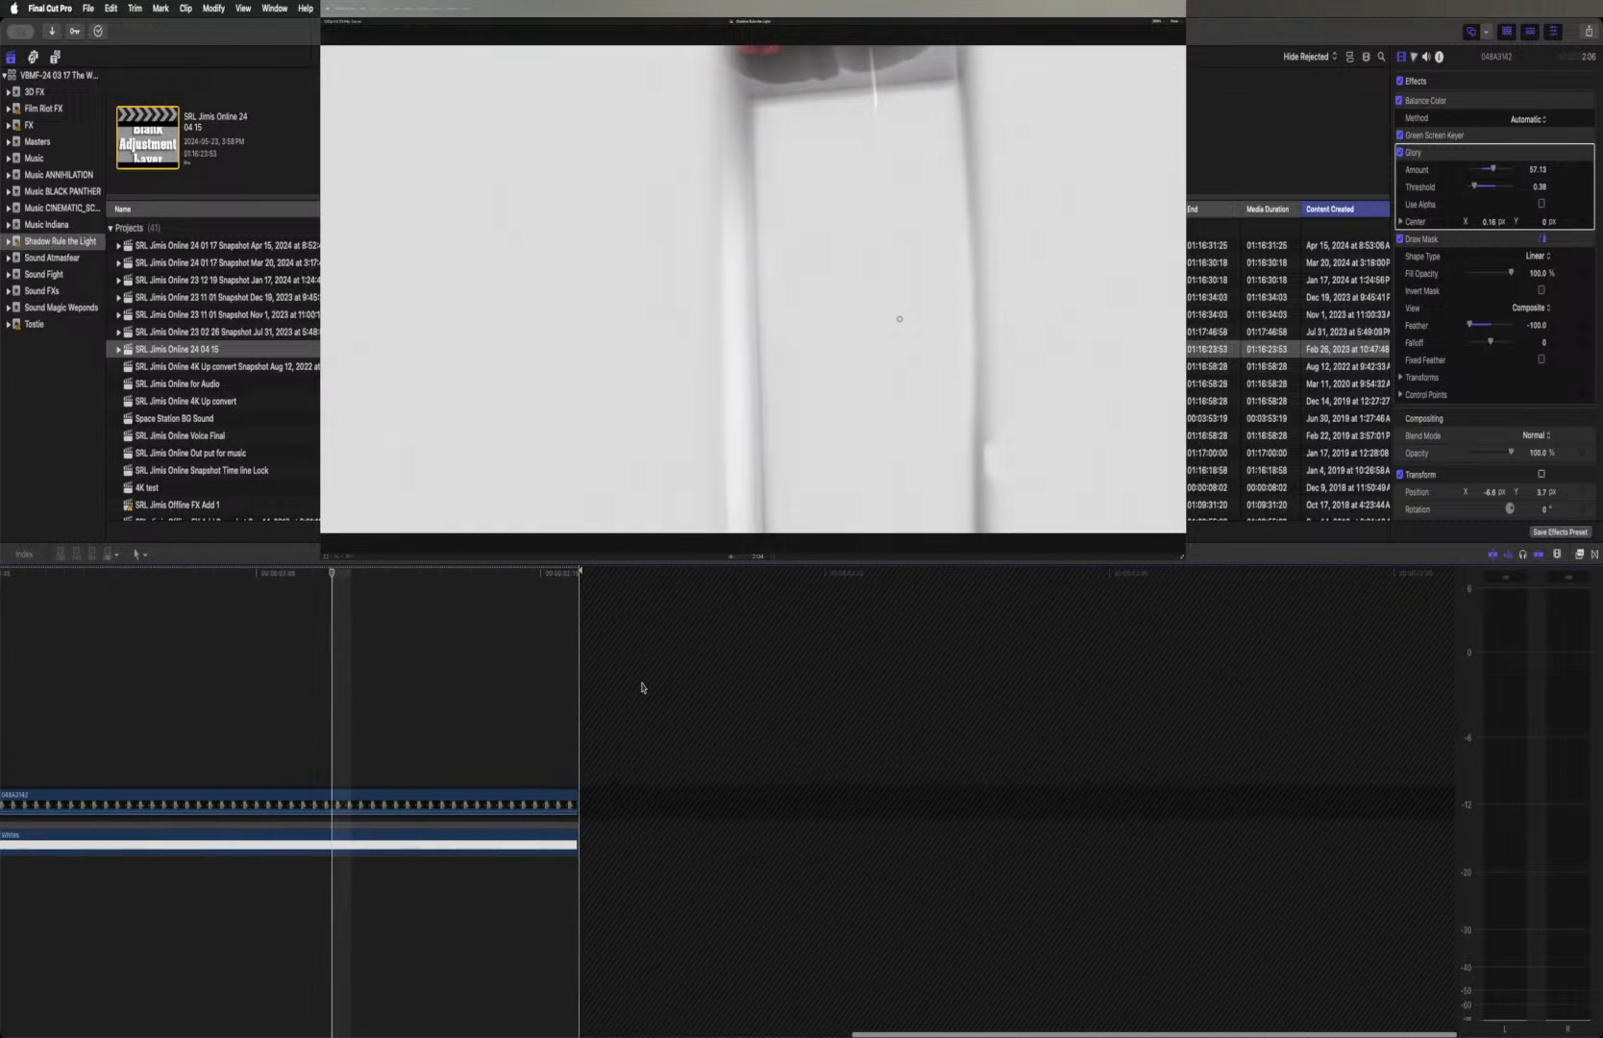
scroll(643, 687, left, 10)
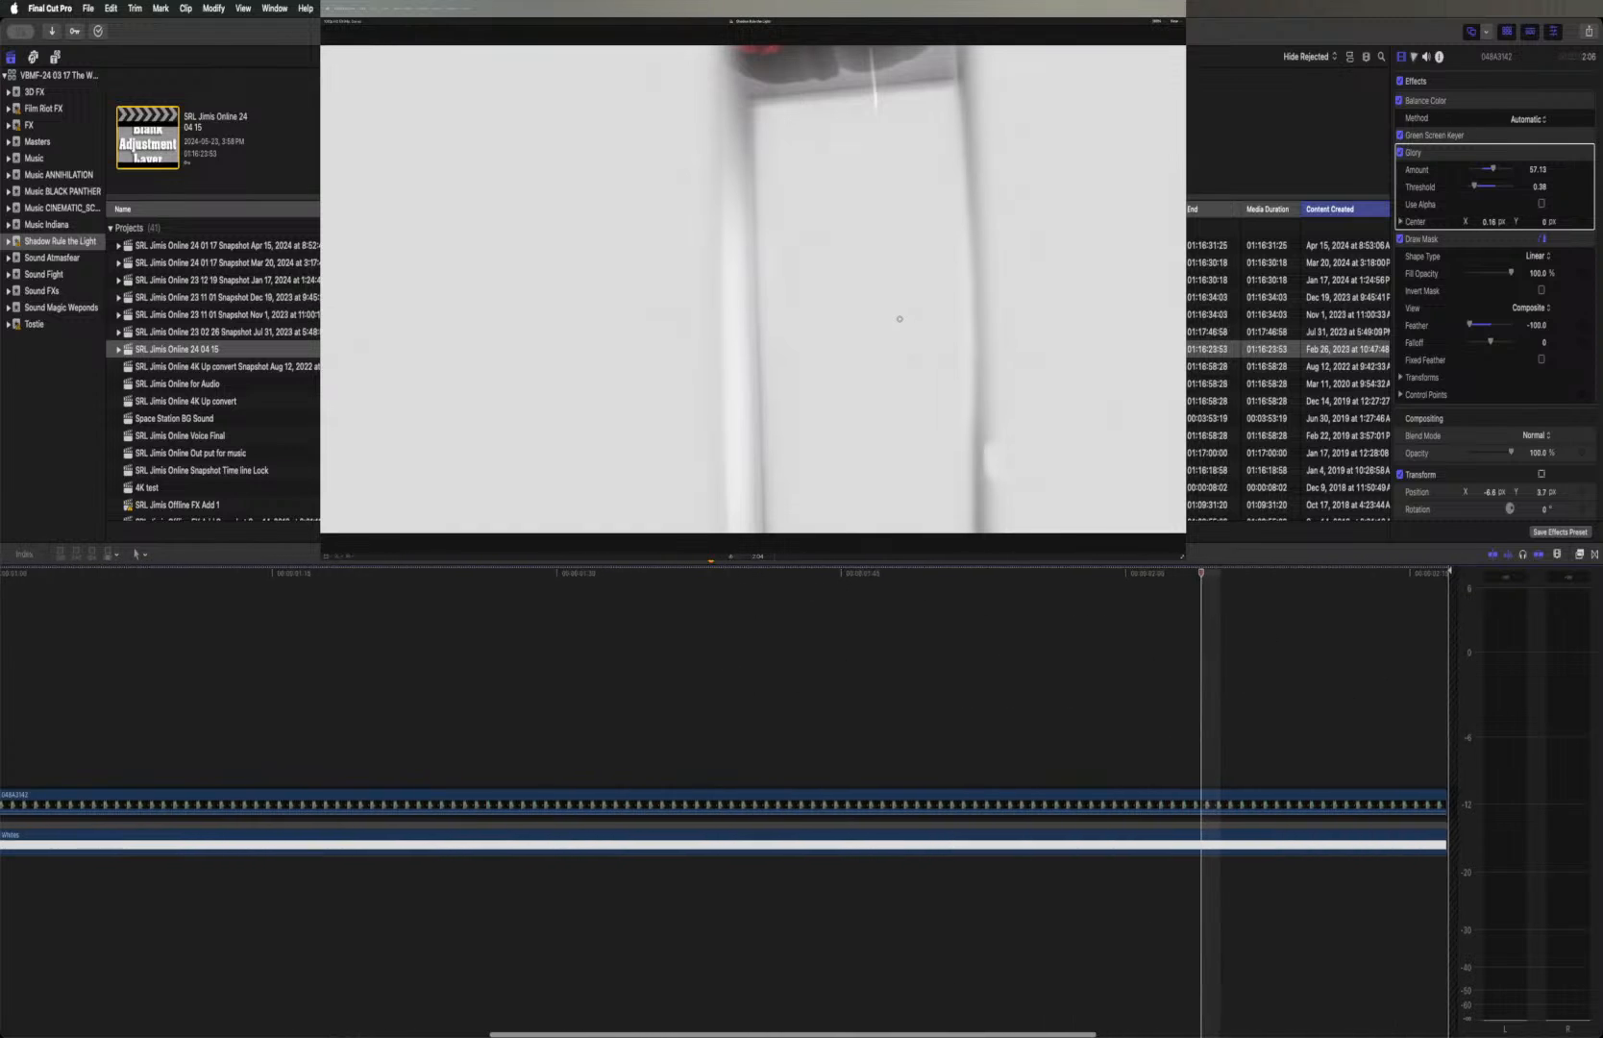
click(712, 563)
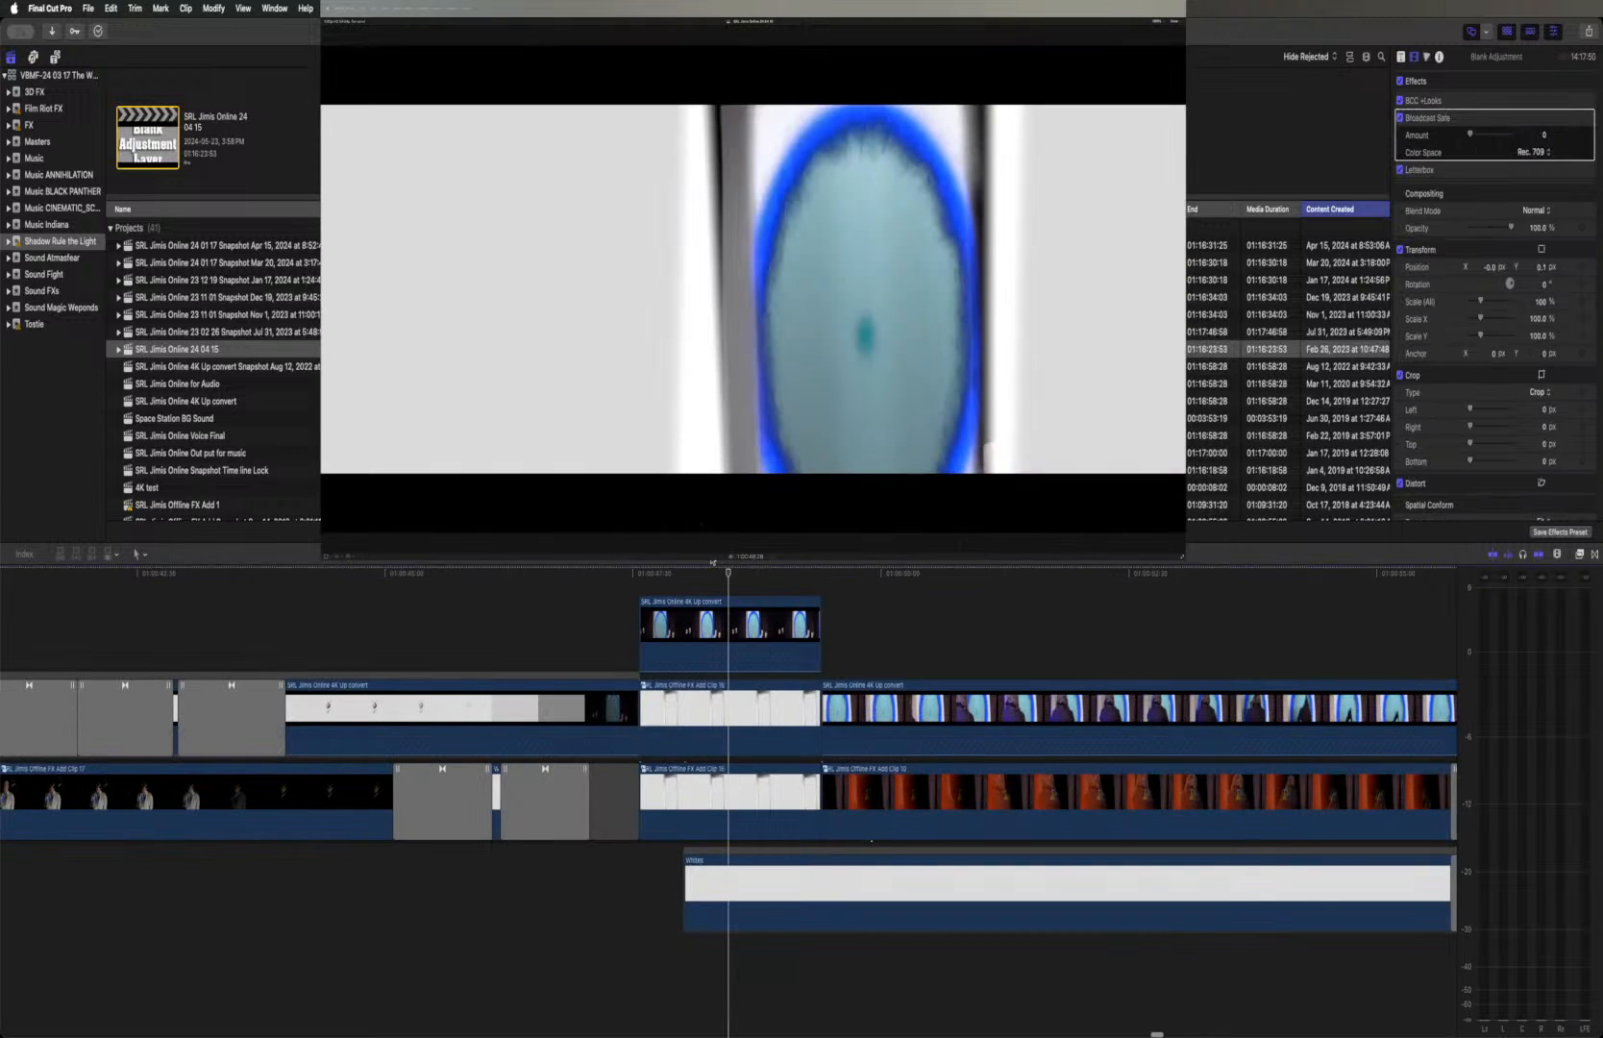
Reopen the upper candle compound clip and disable both Glory and Draw Mask on its green-screen candle clip
click(729, 707)
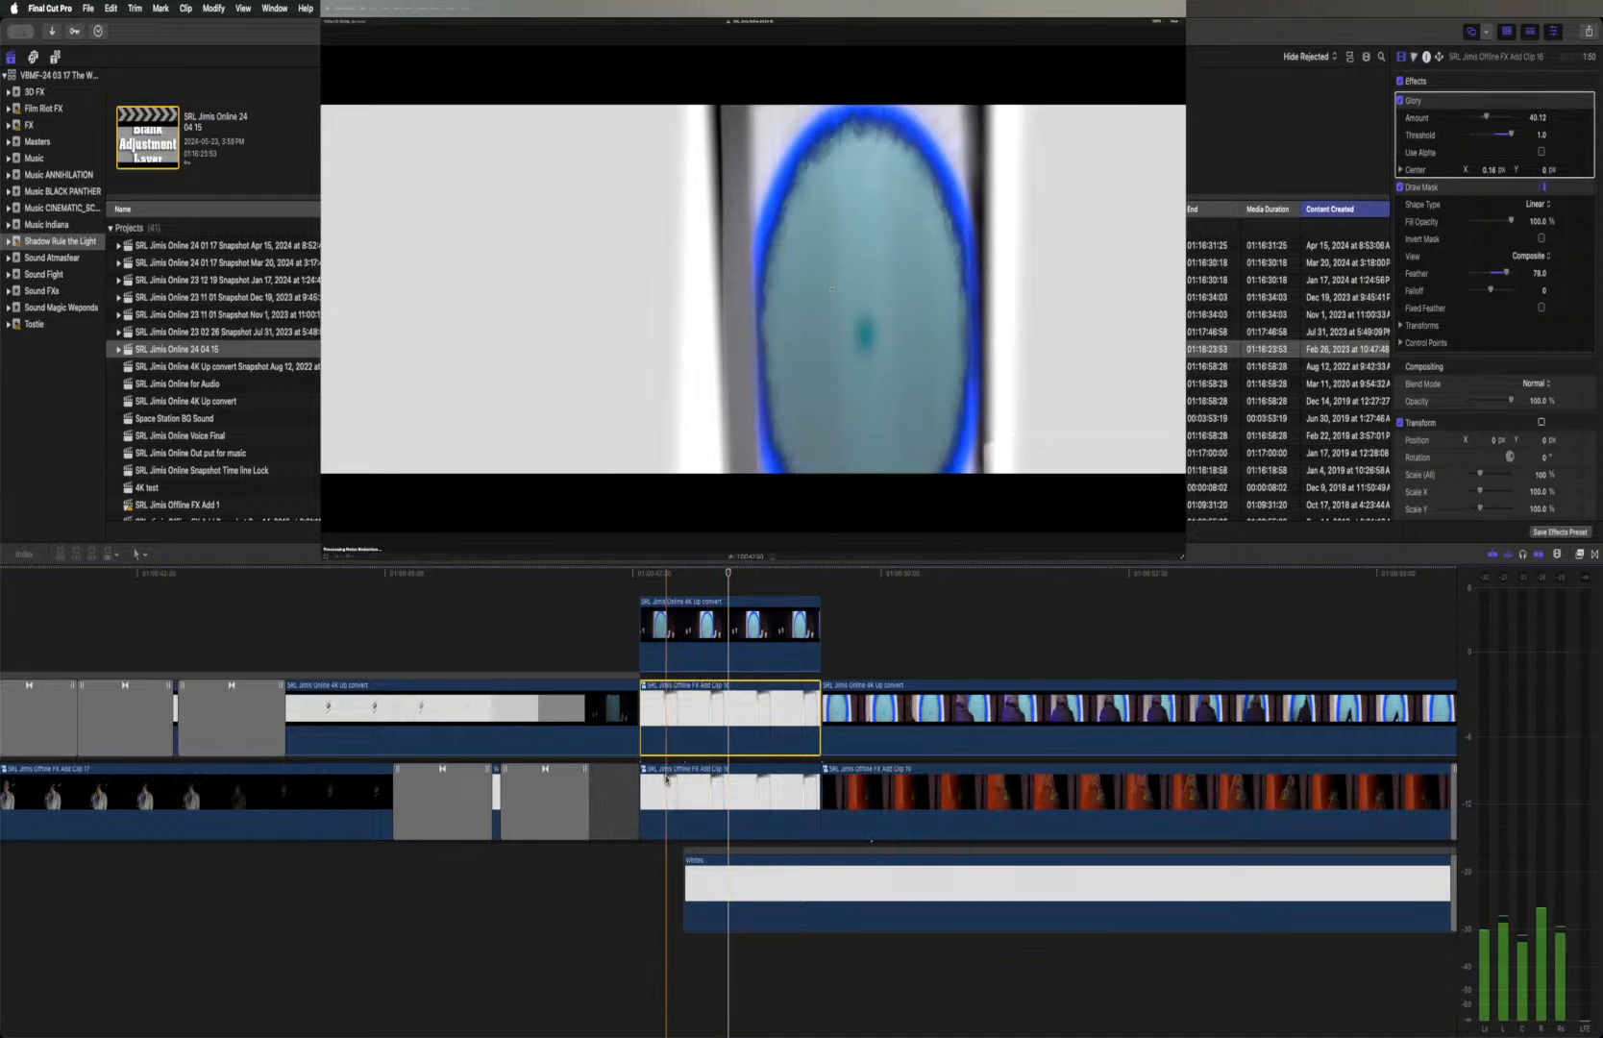
double_click(643, 689)
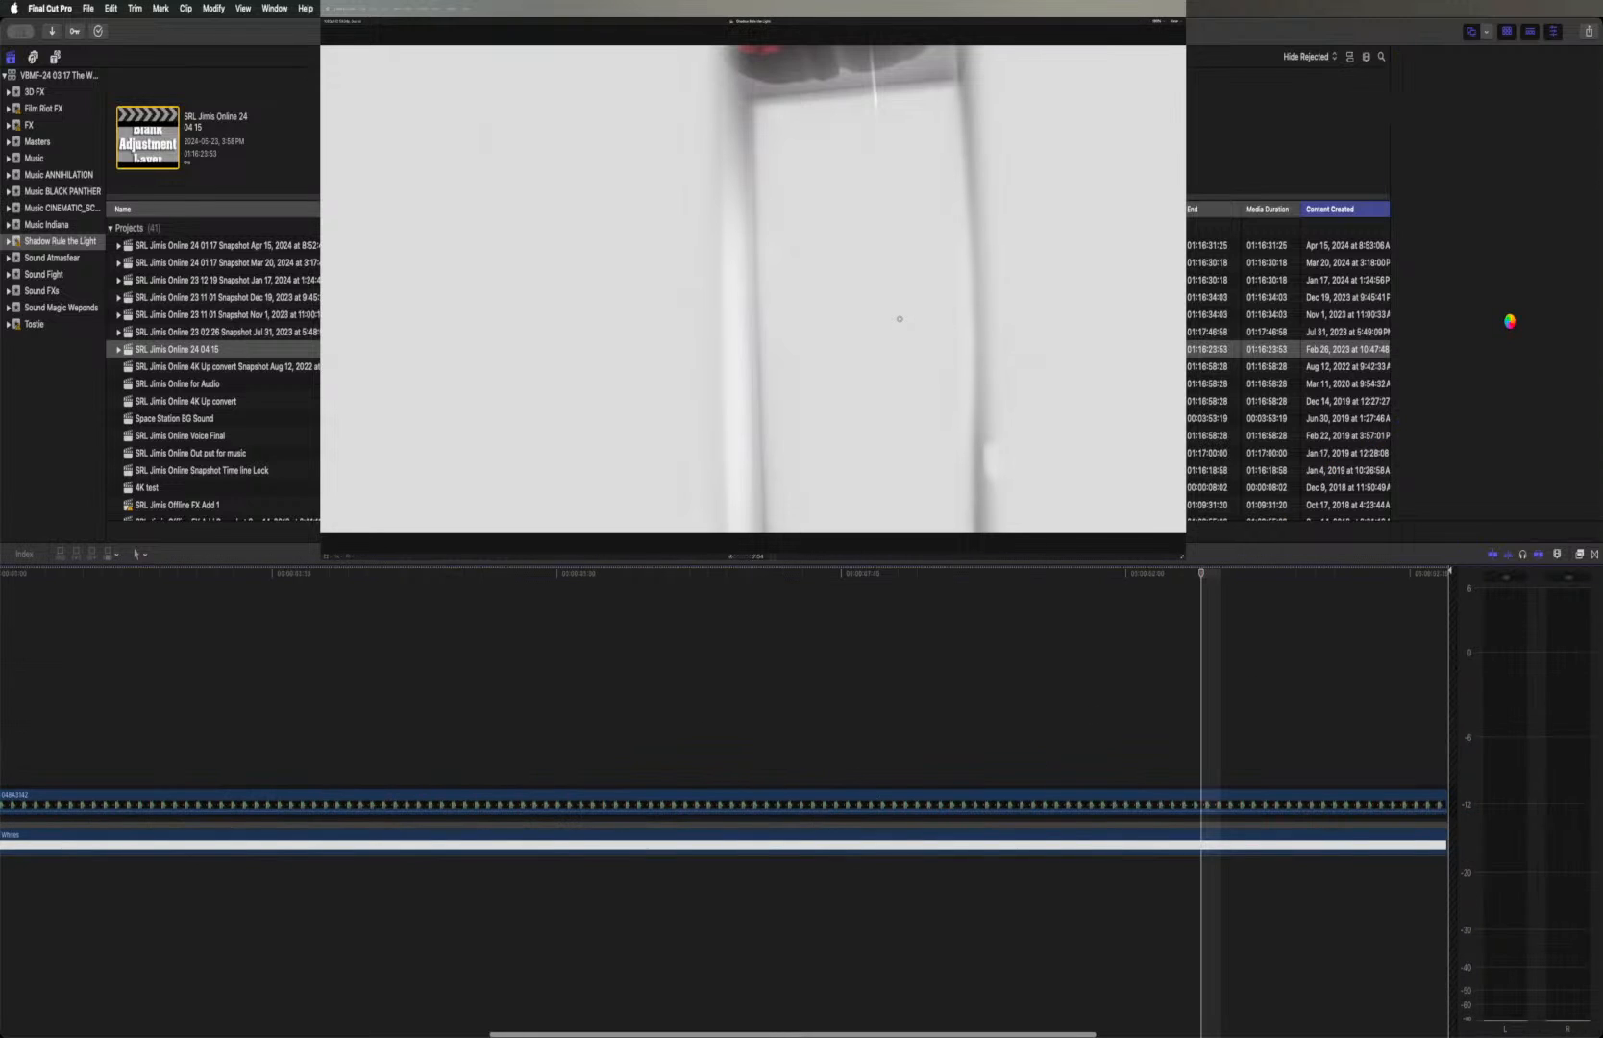
key(c)
click(1399, 152)
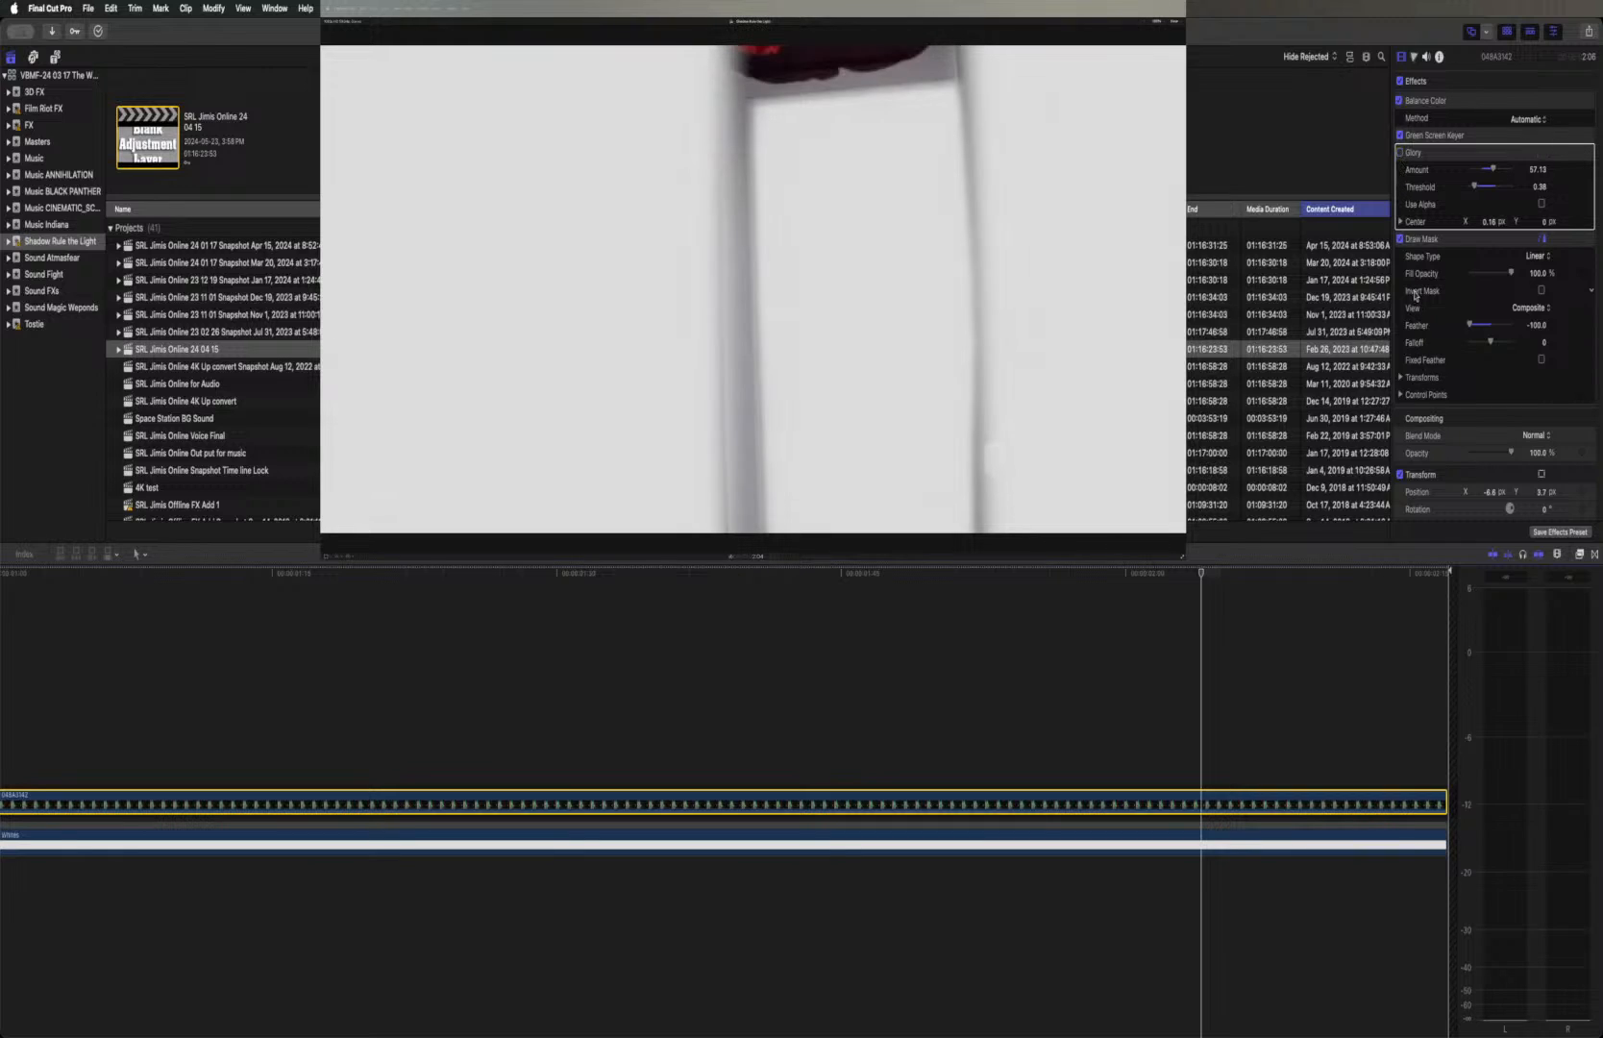
click(1399, 238)
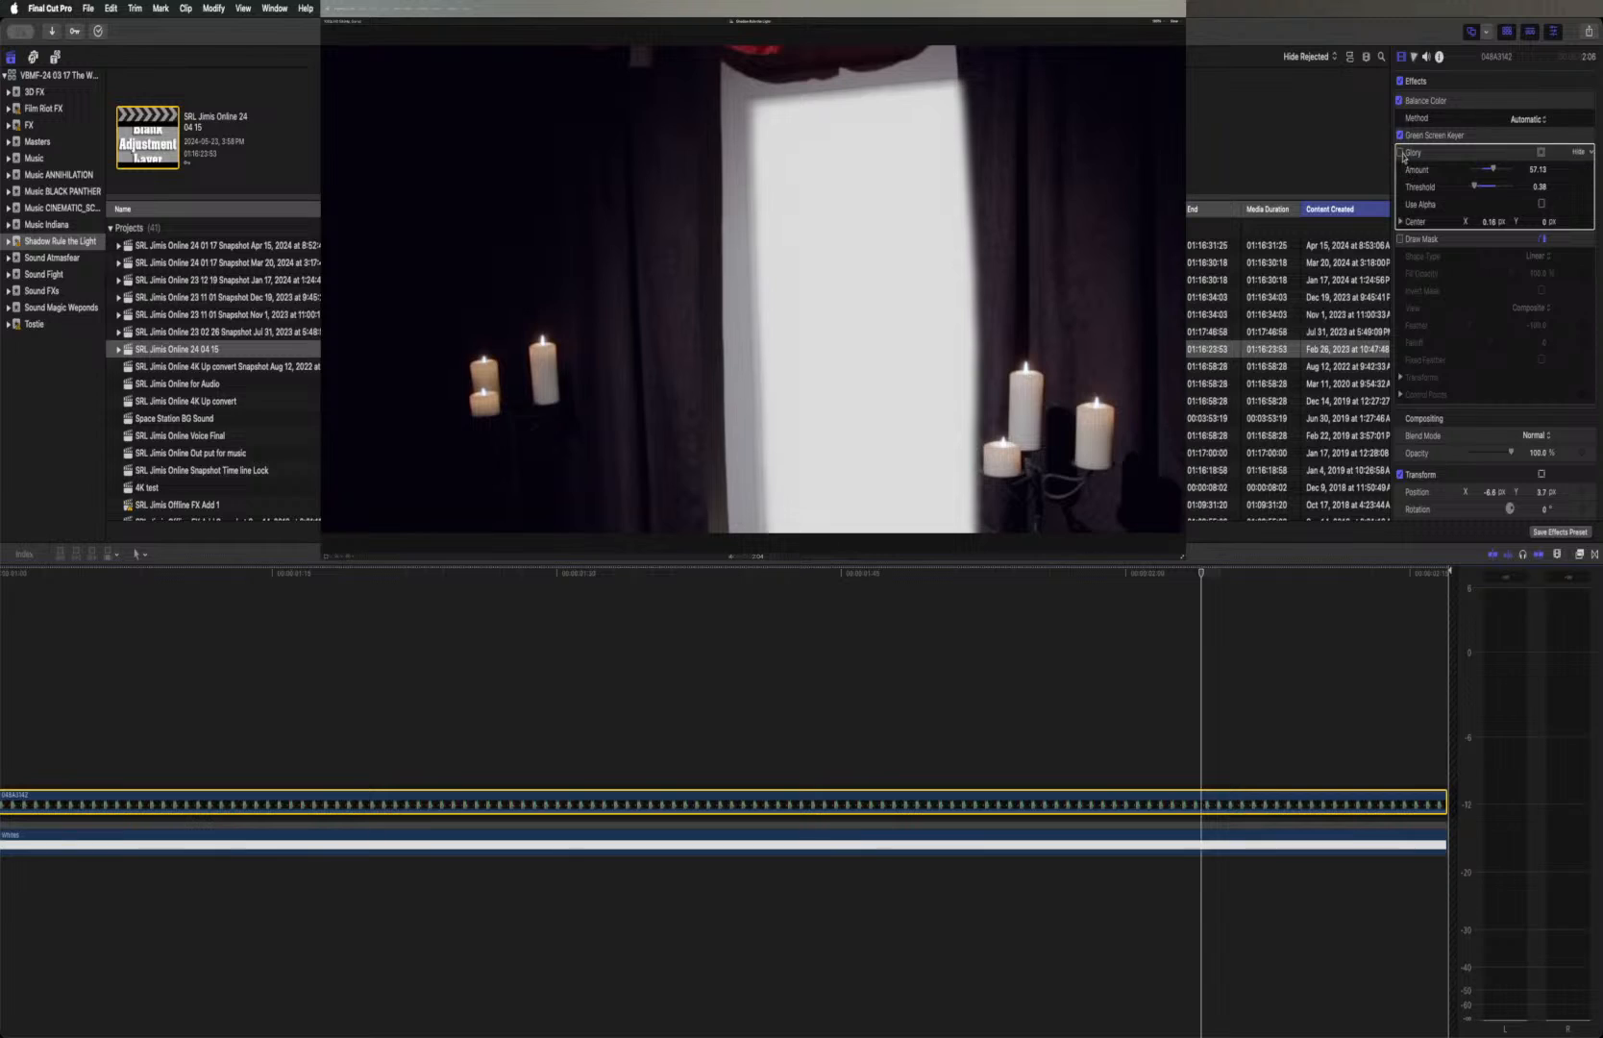
click(1400, 152)
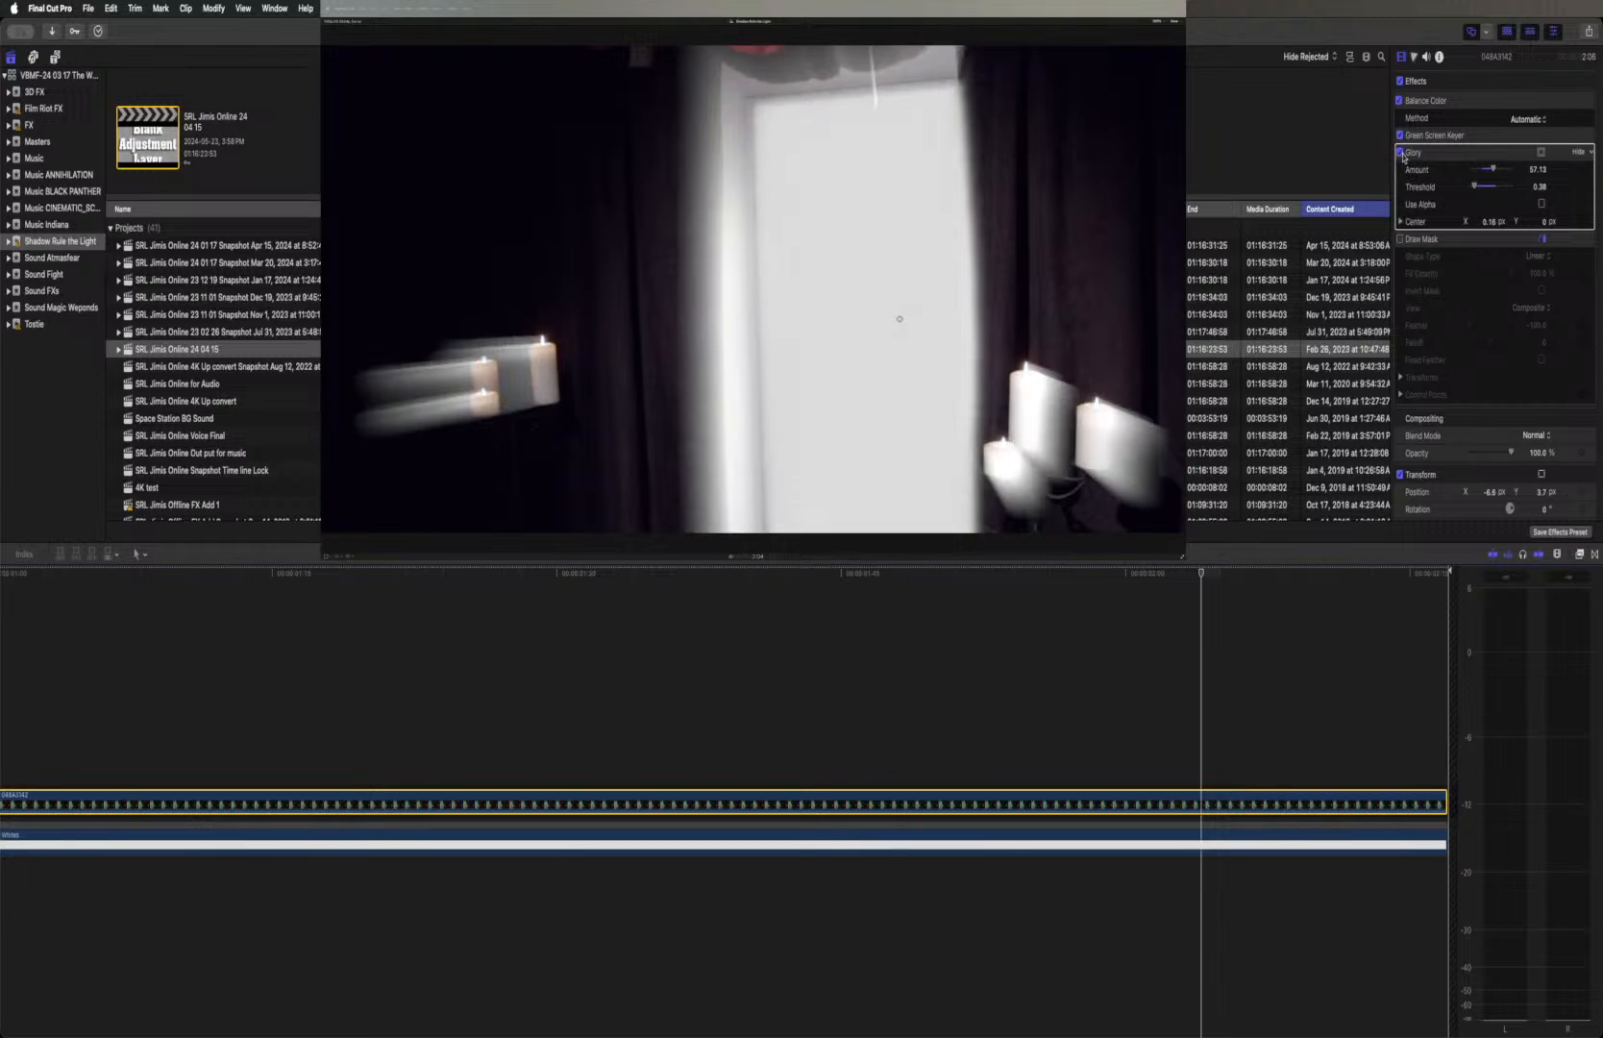
click(1401, 154)
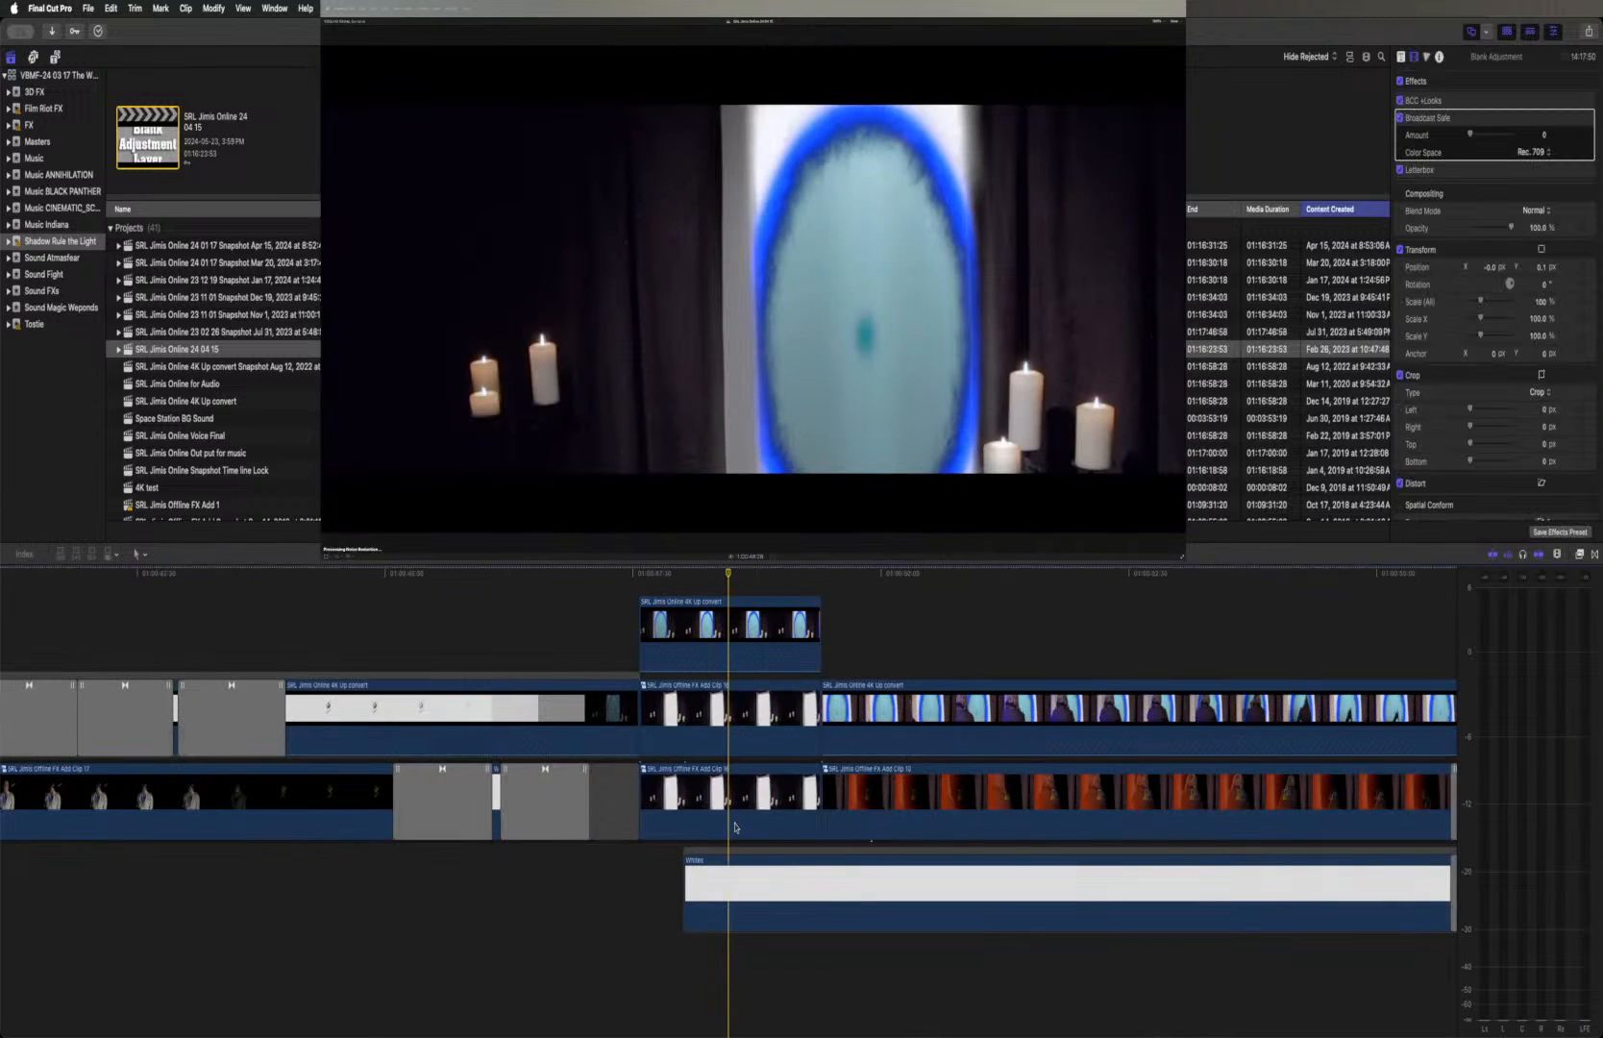
Set the Glory amount to 53.4 on the upper candle compound clip in the main project timeline
click(719, 725)
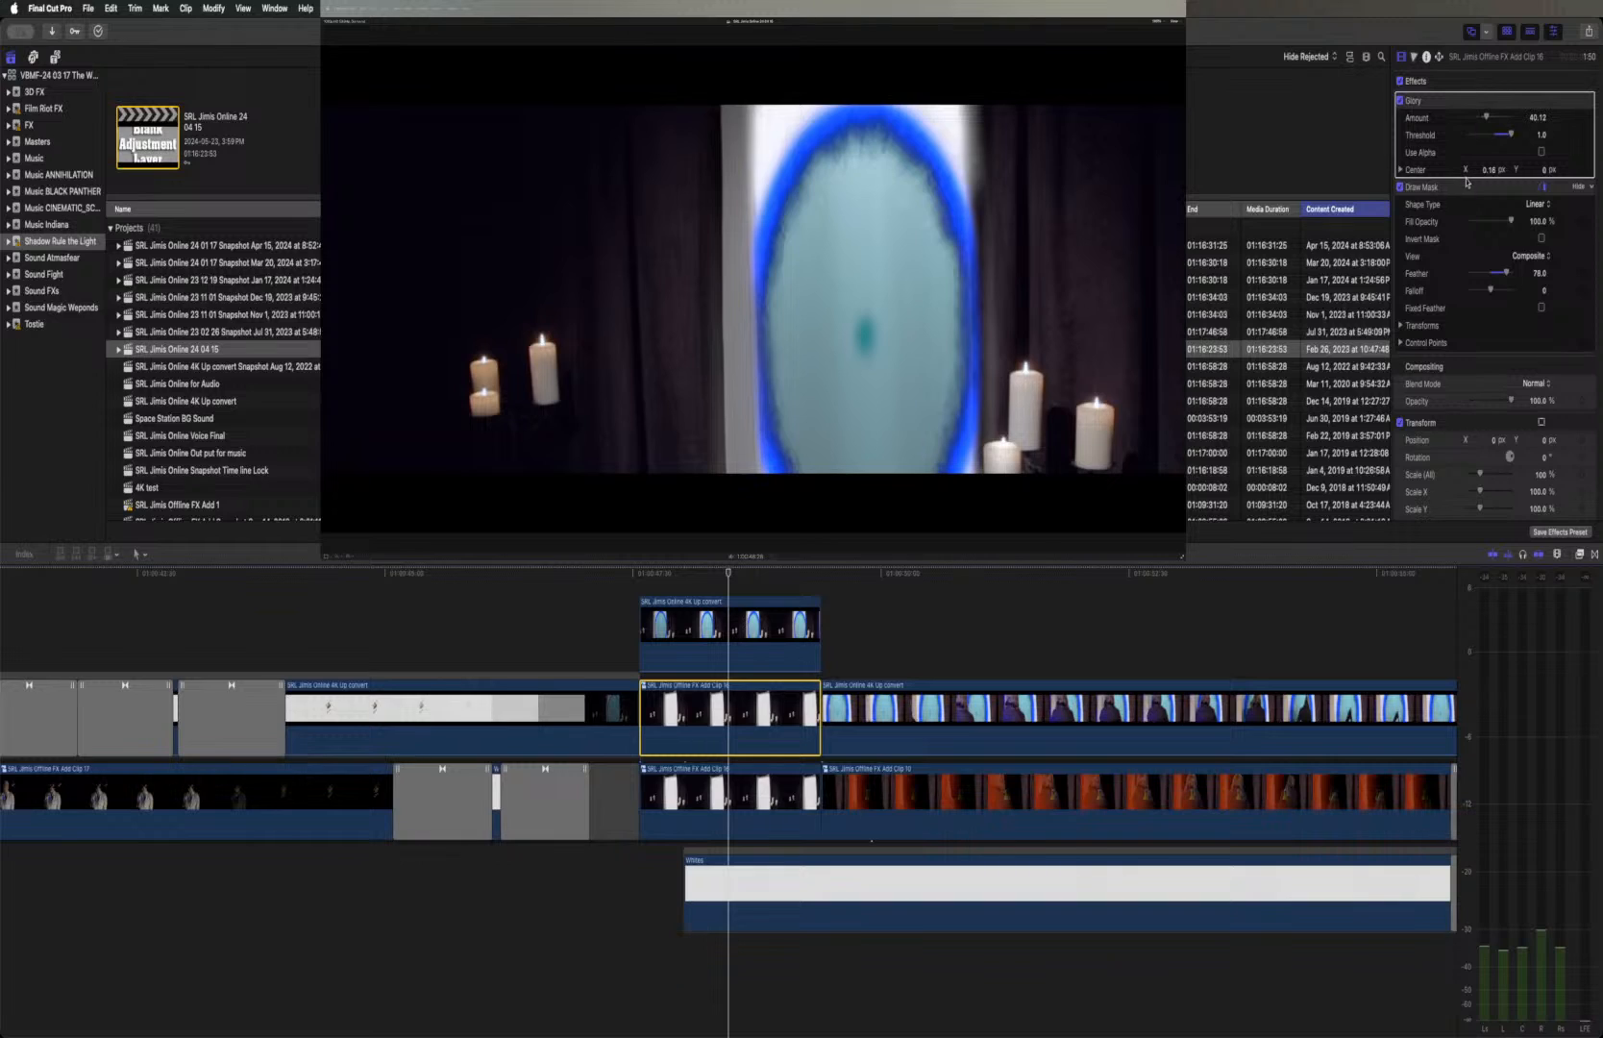
drag(1496, 120, 1513, 137)
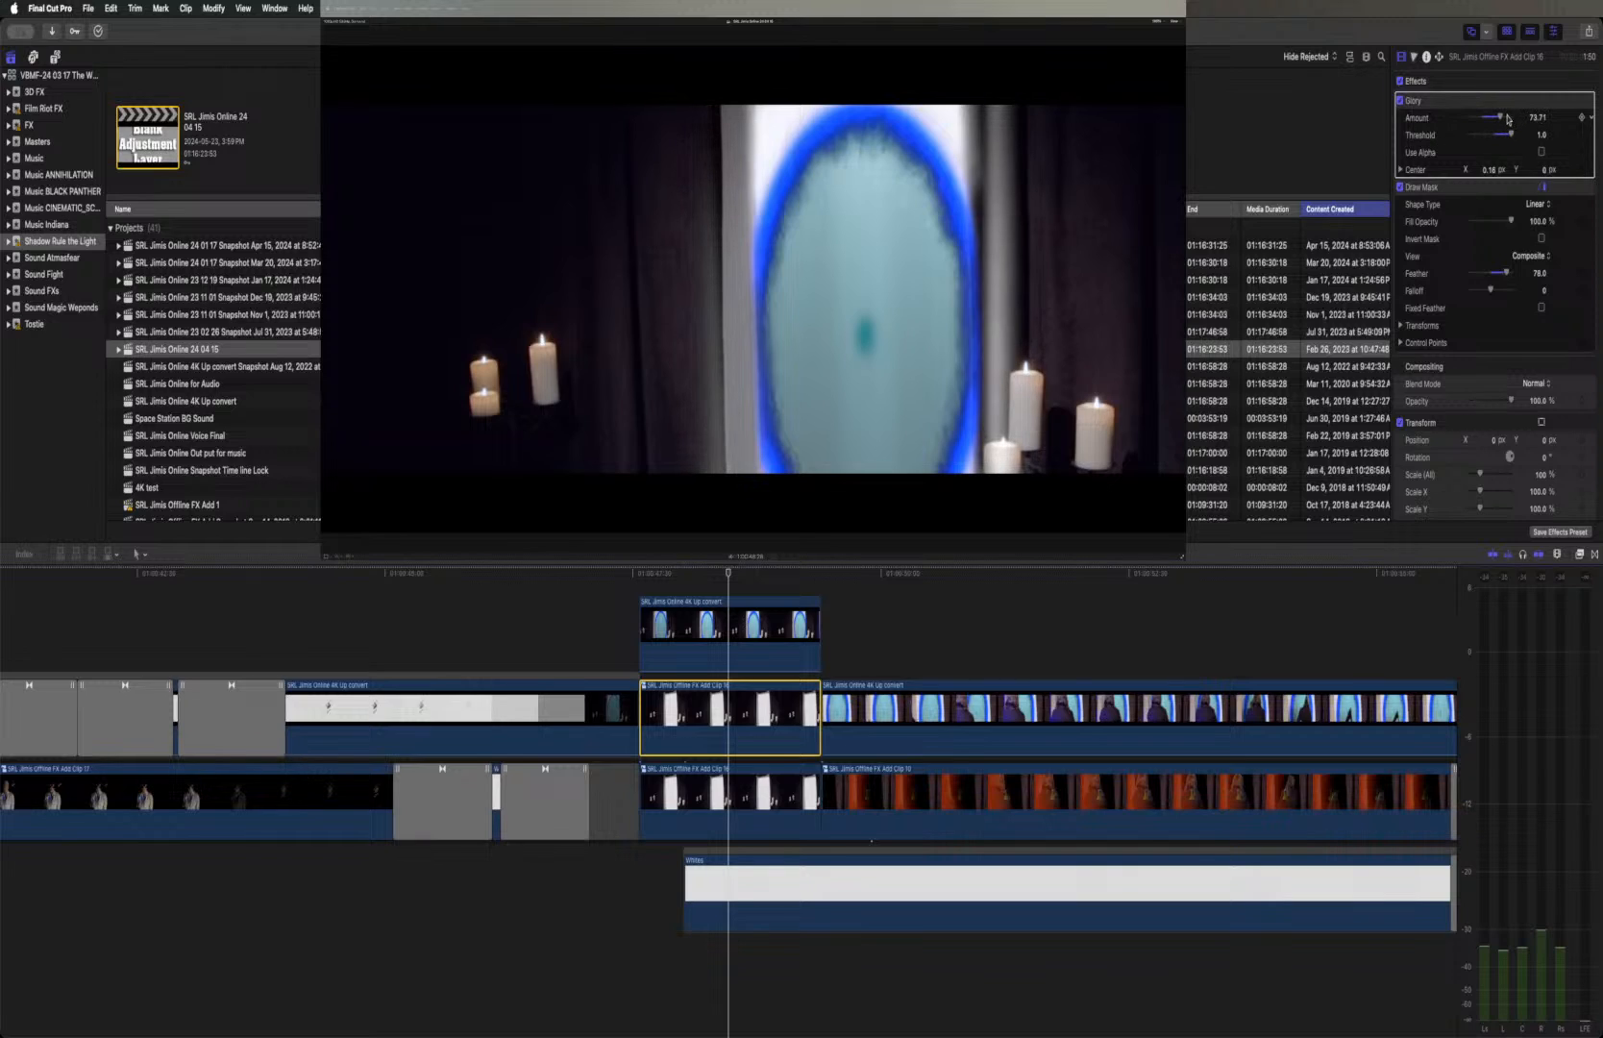
drag(1500, 117, 1494, 123)
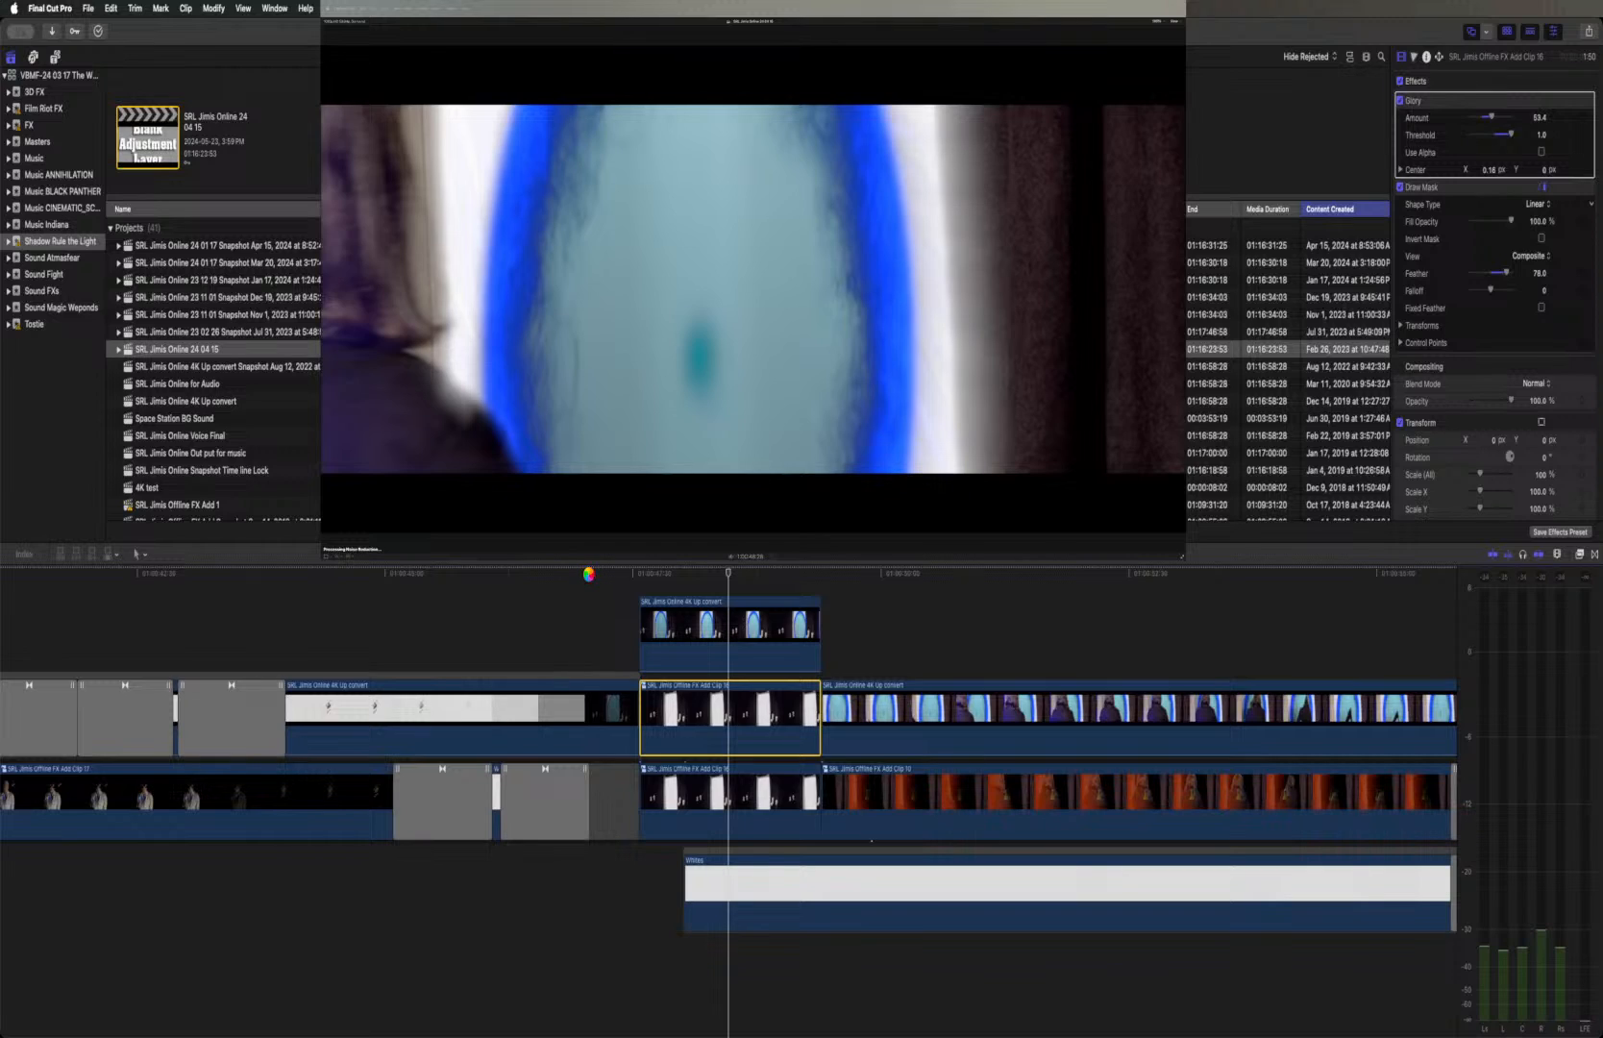
Play from just before the portal doorway shot and add the default transition at the start of the lower candle compound clip
click(589, 574)
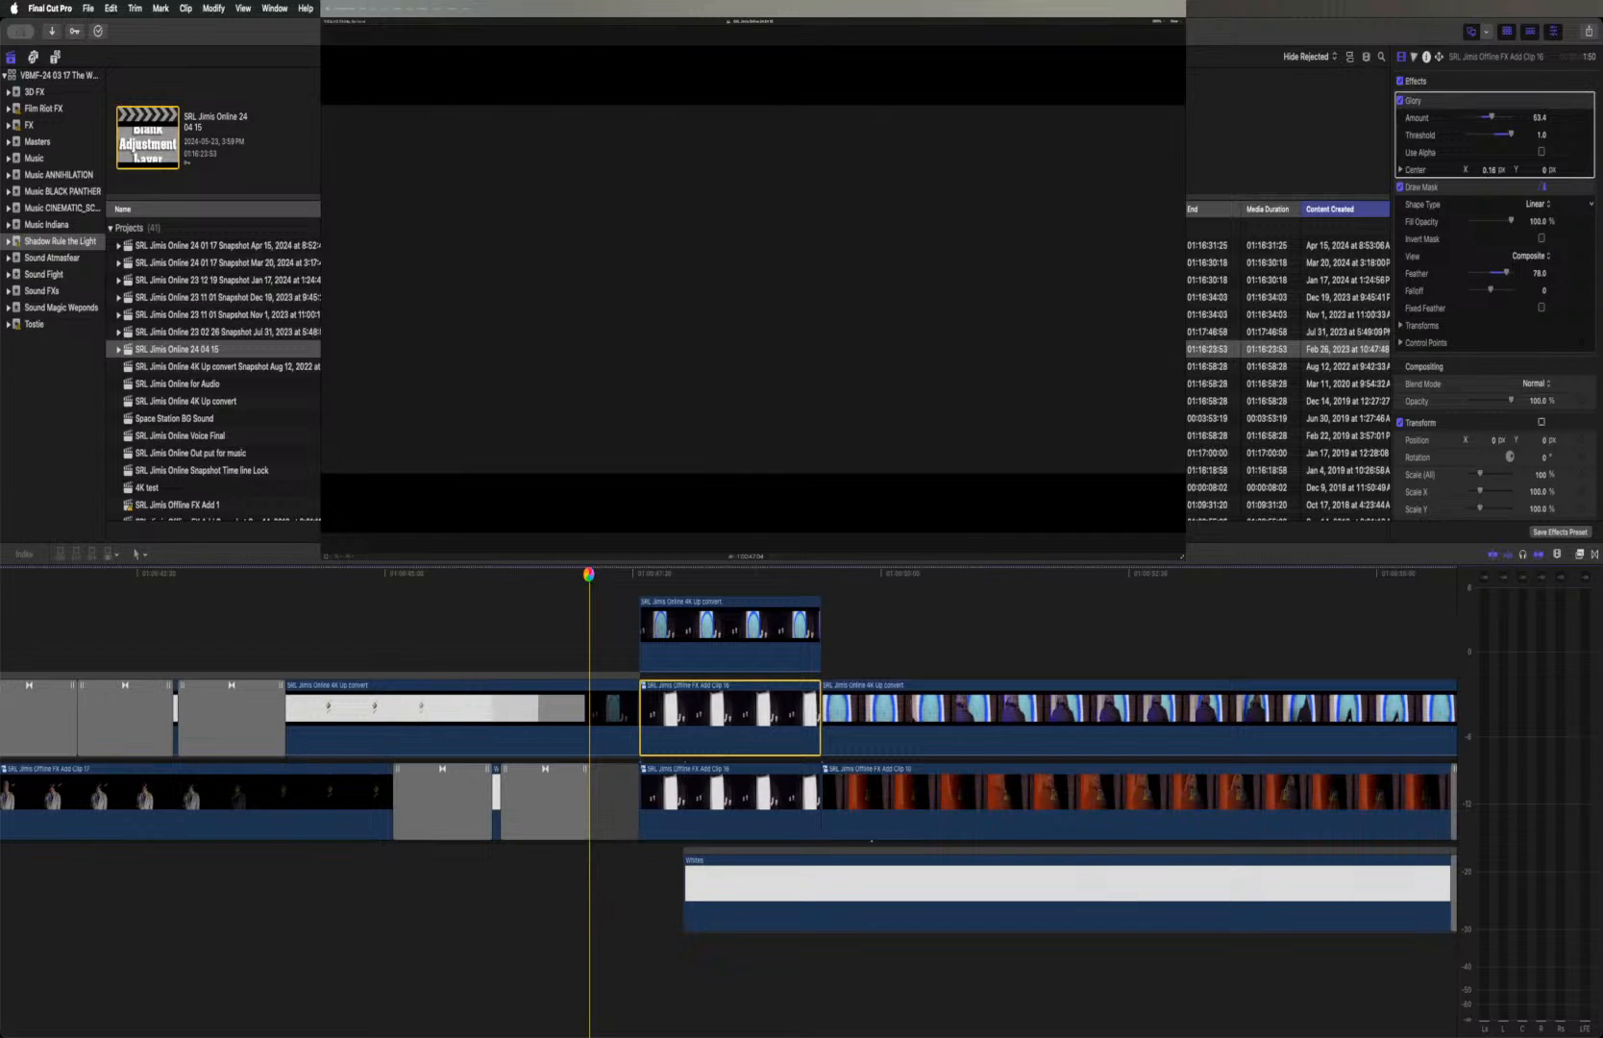
key(space)
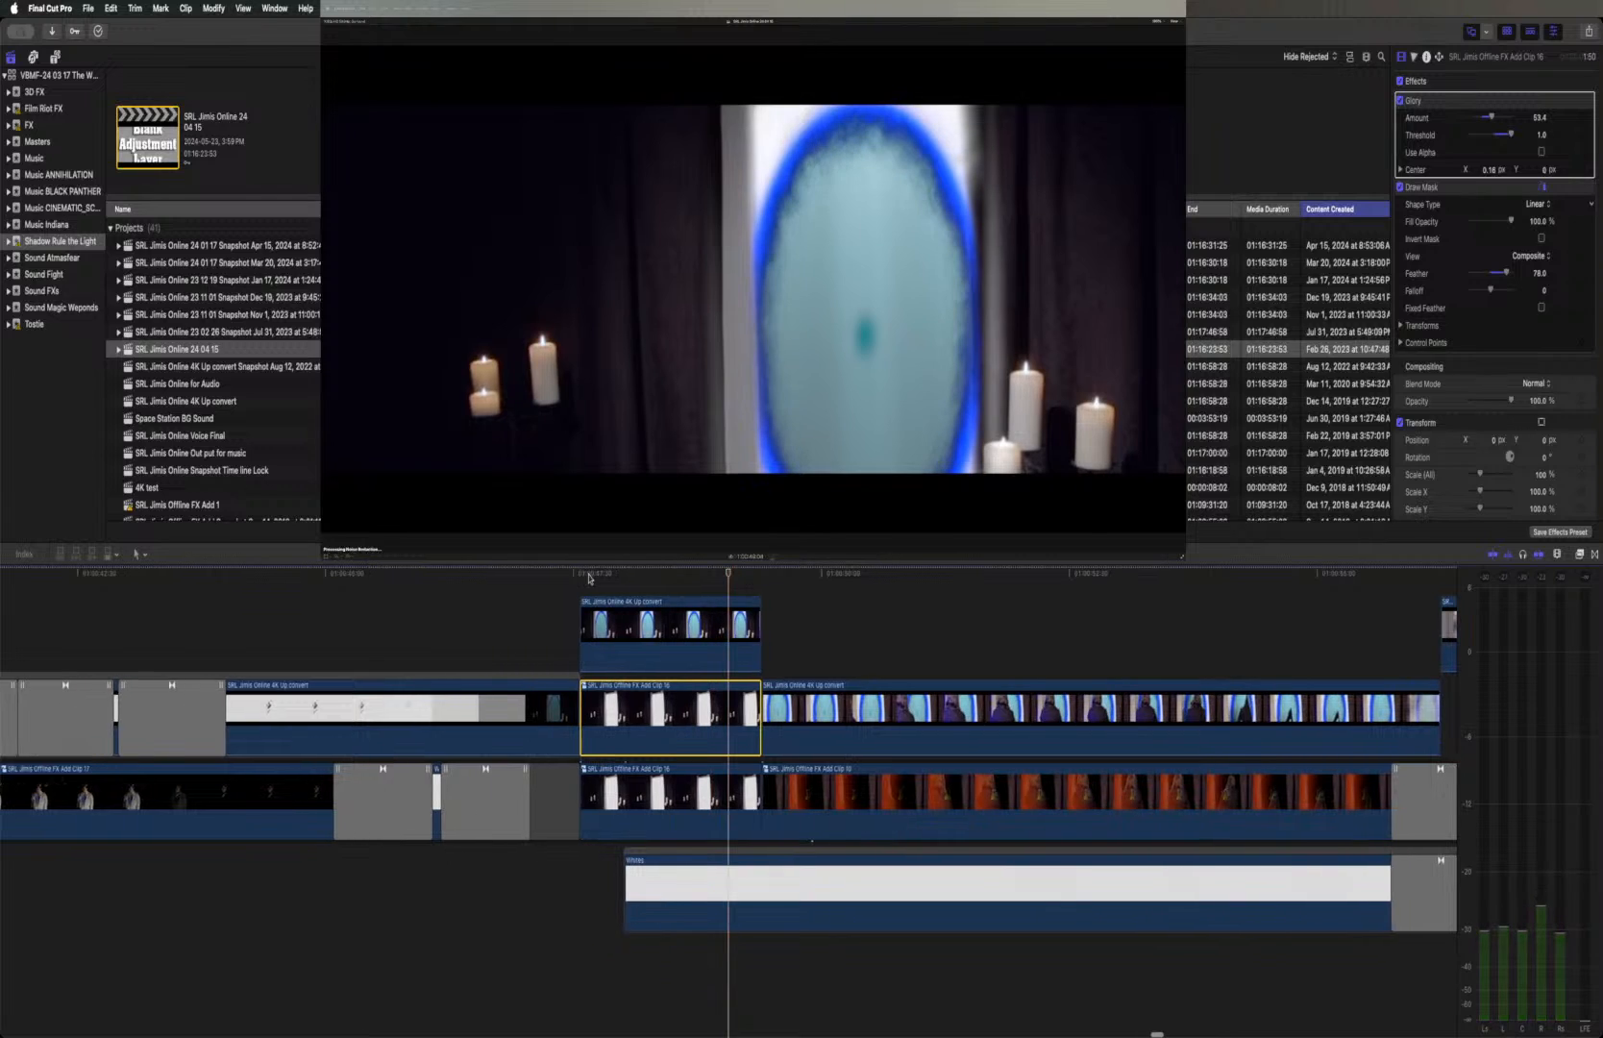
key(space)
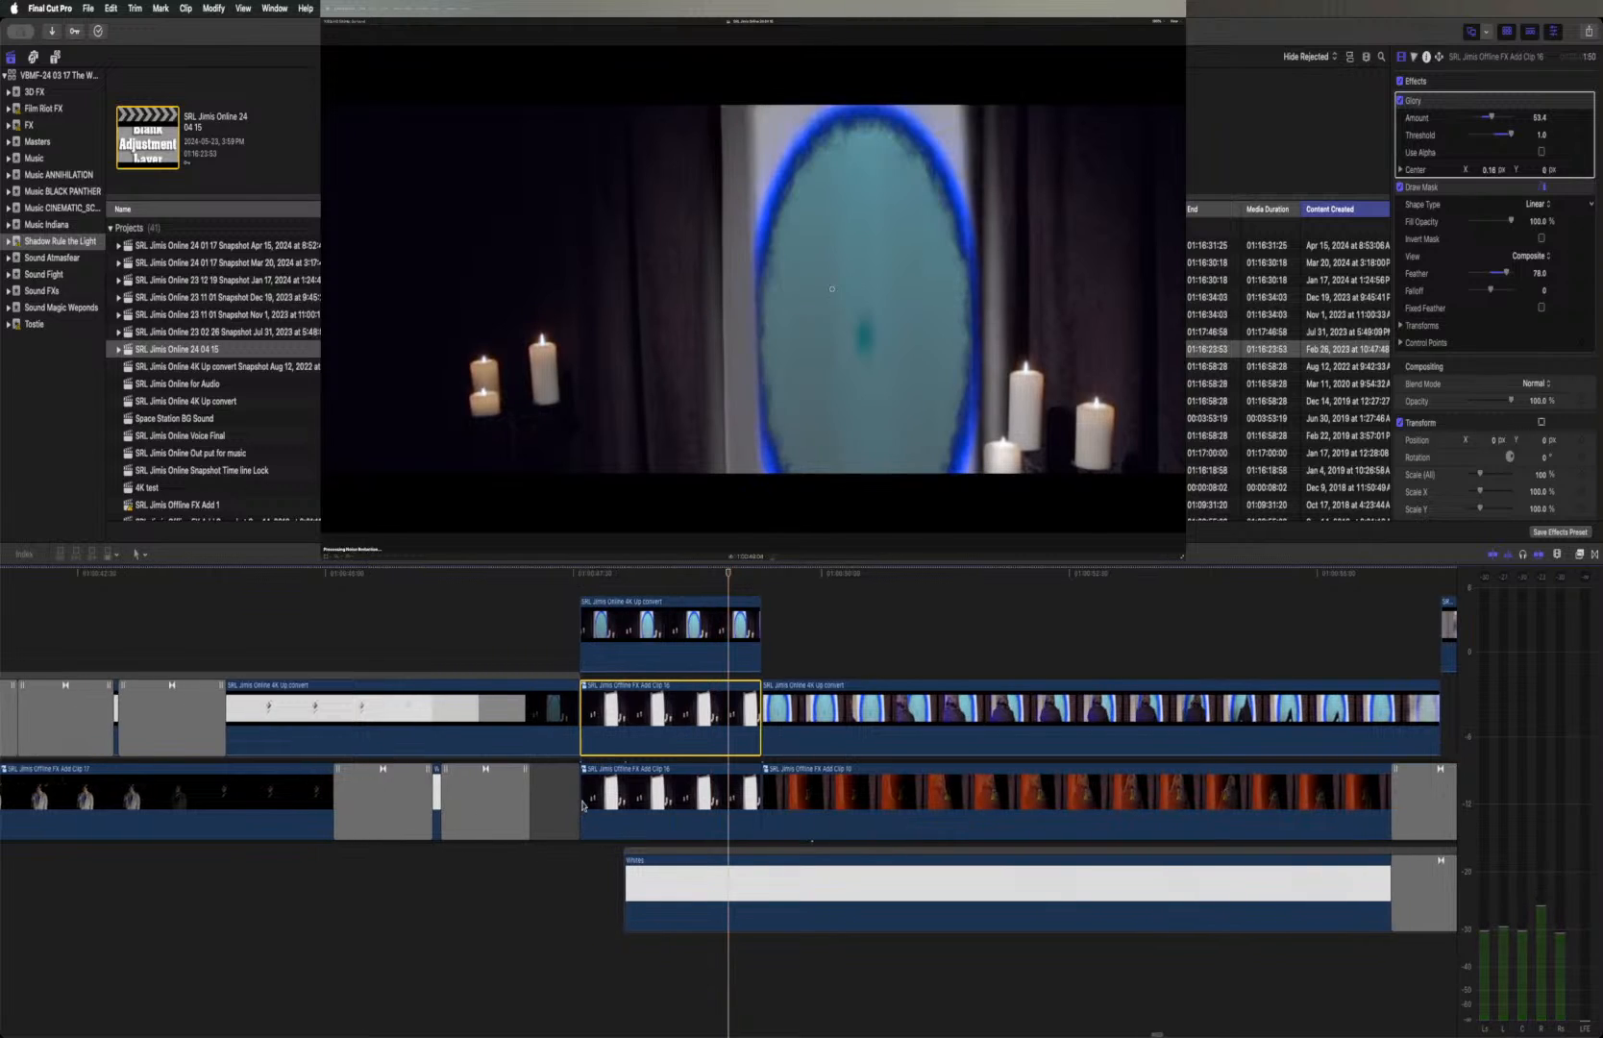
click(581, 804)
key(super+t)
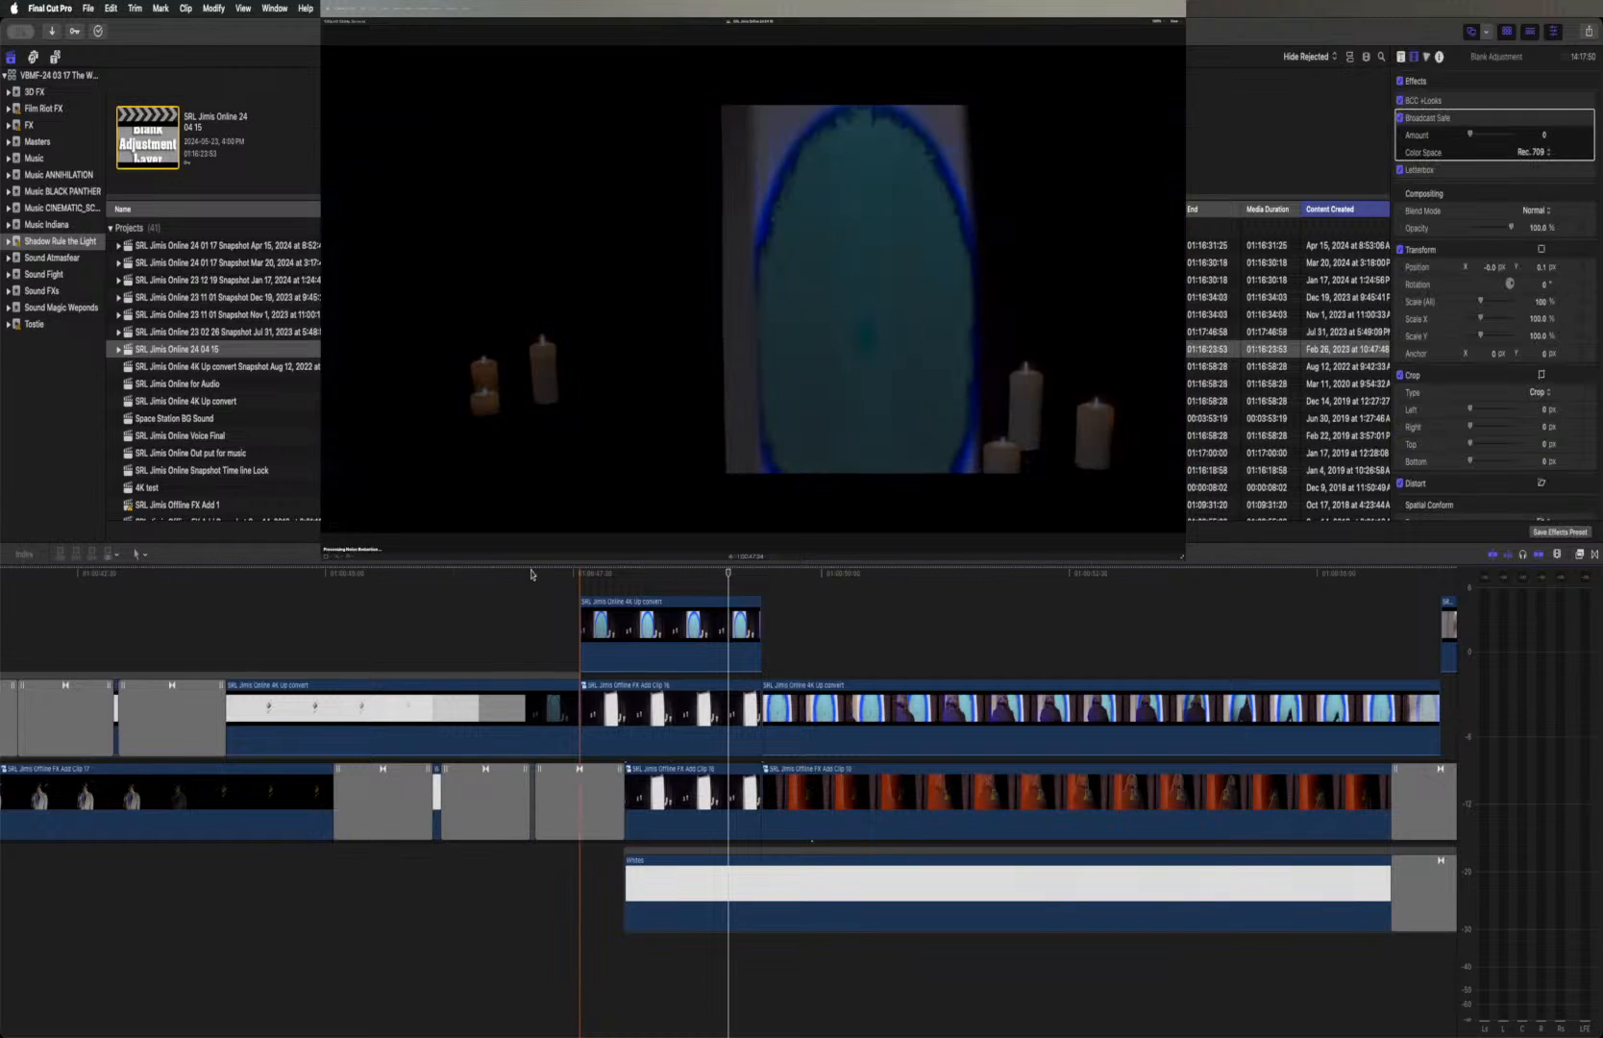
Play the dissolve into the portal doorway shot twice from just before it, selecting the lower candle compound clip in between
click(531, 572)
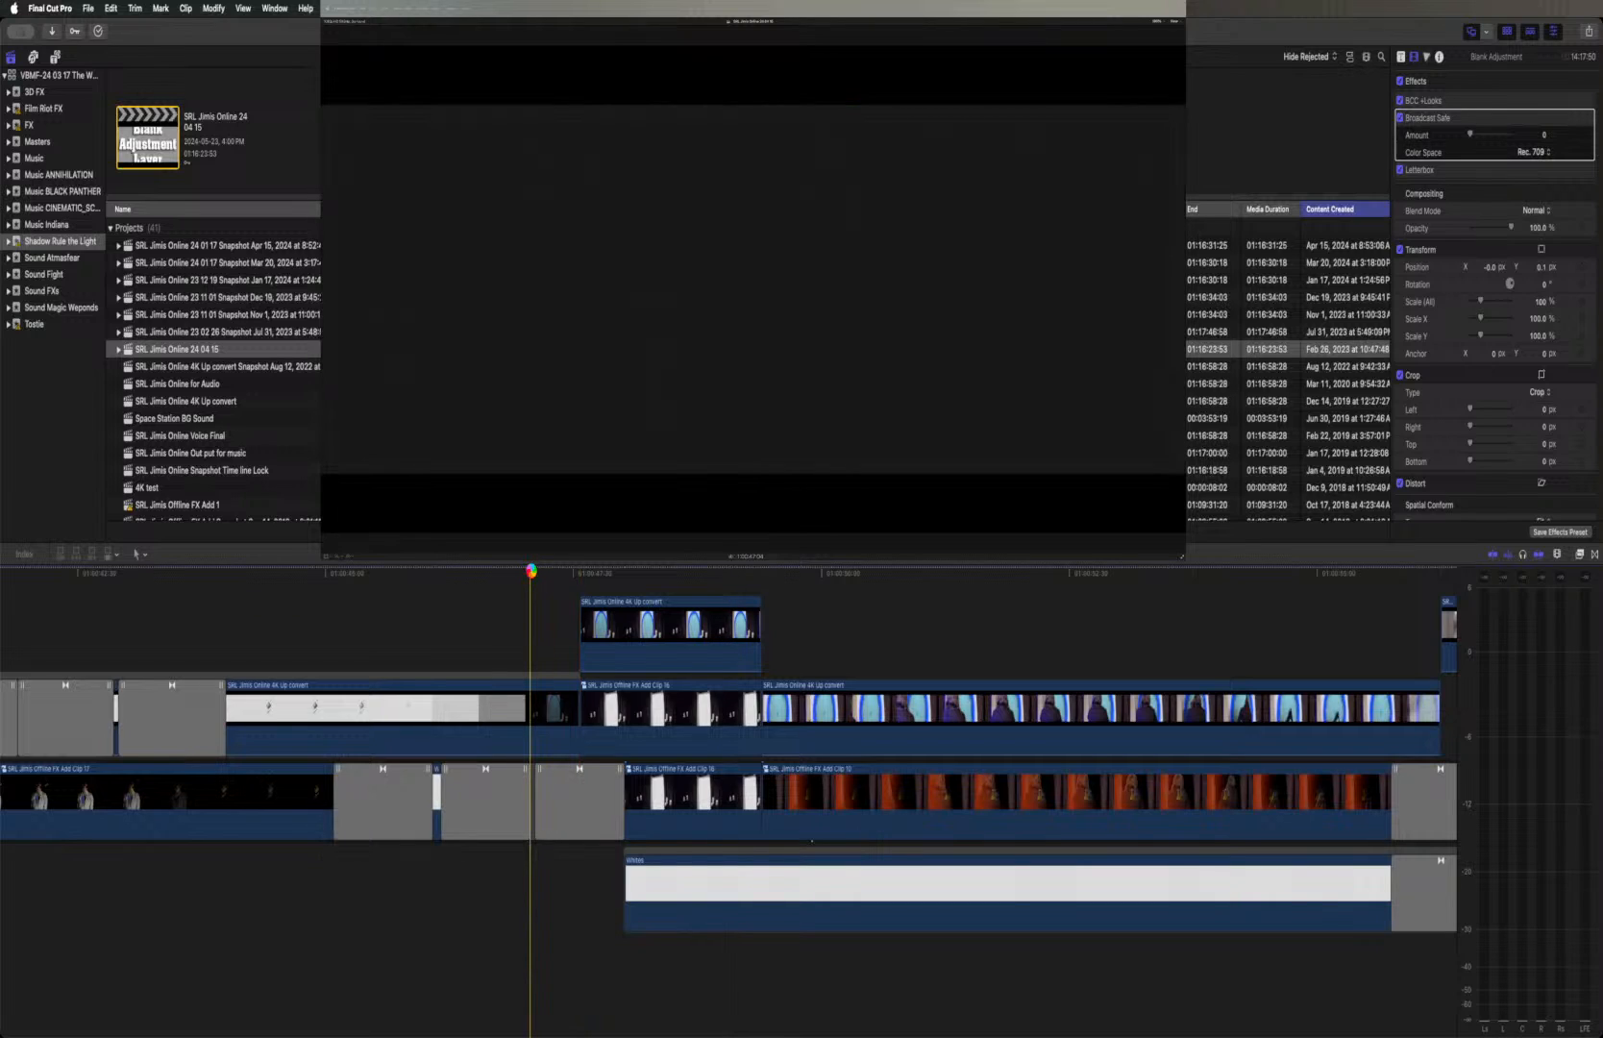
key(space)
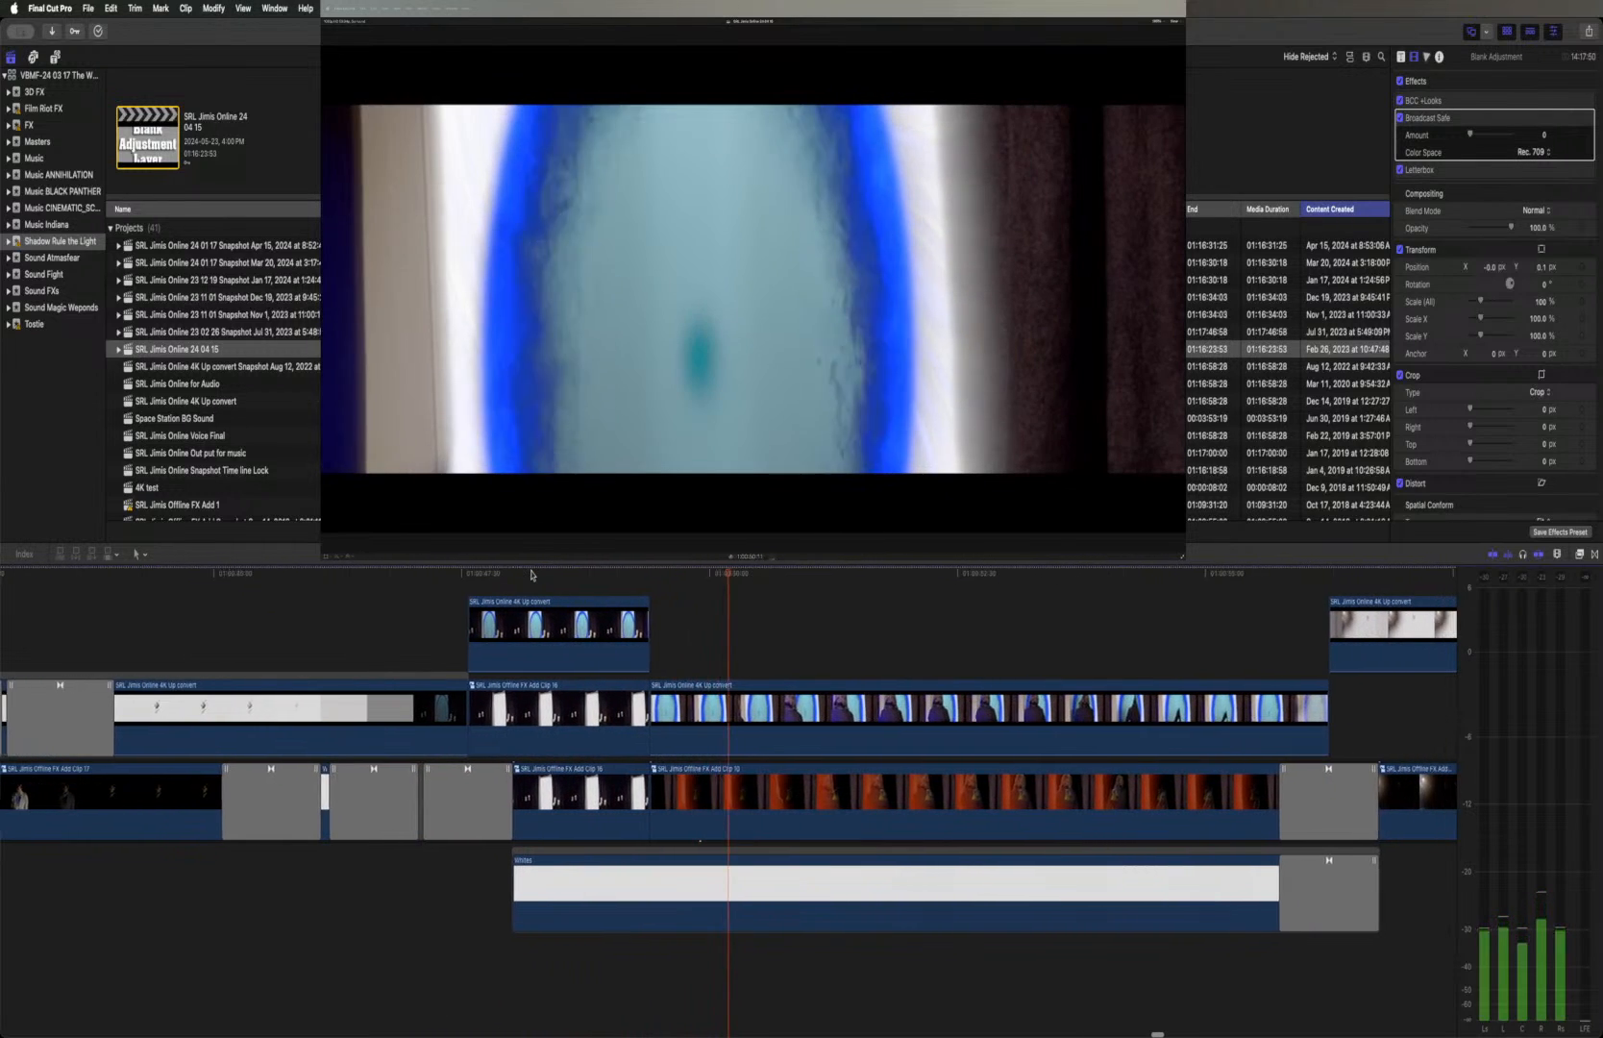
key(space)
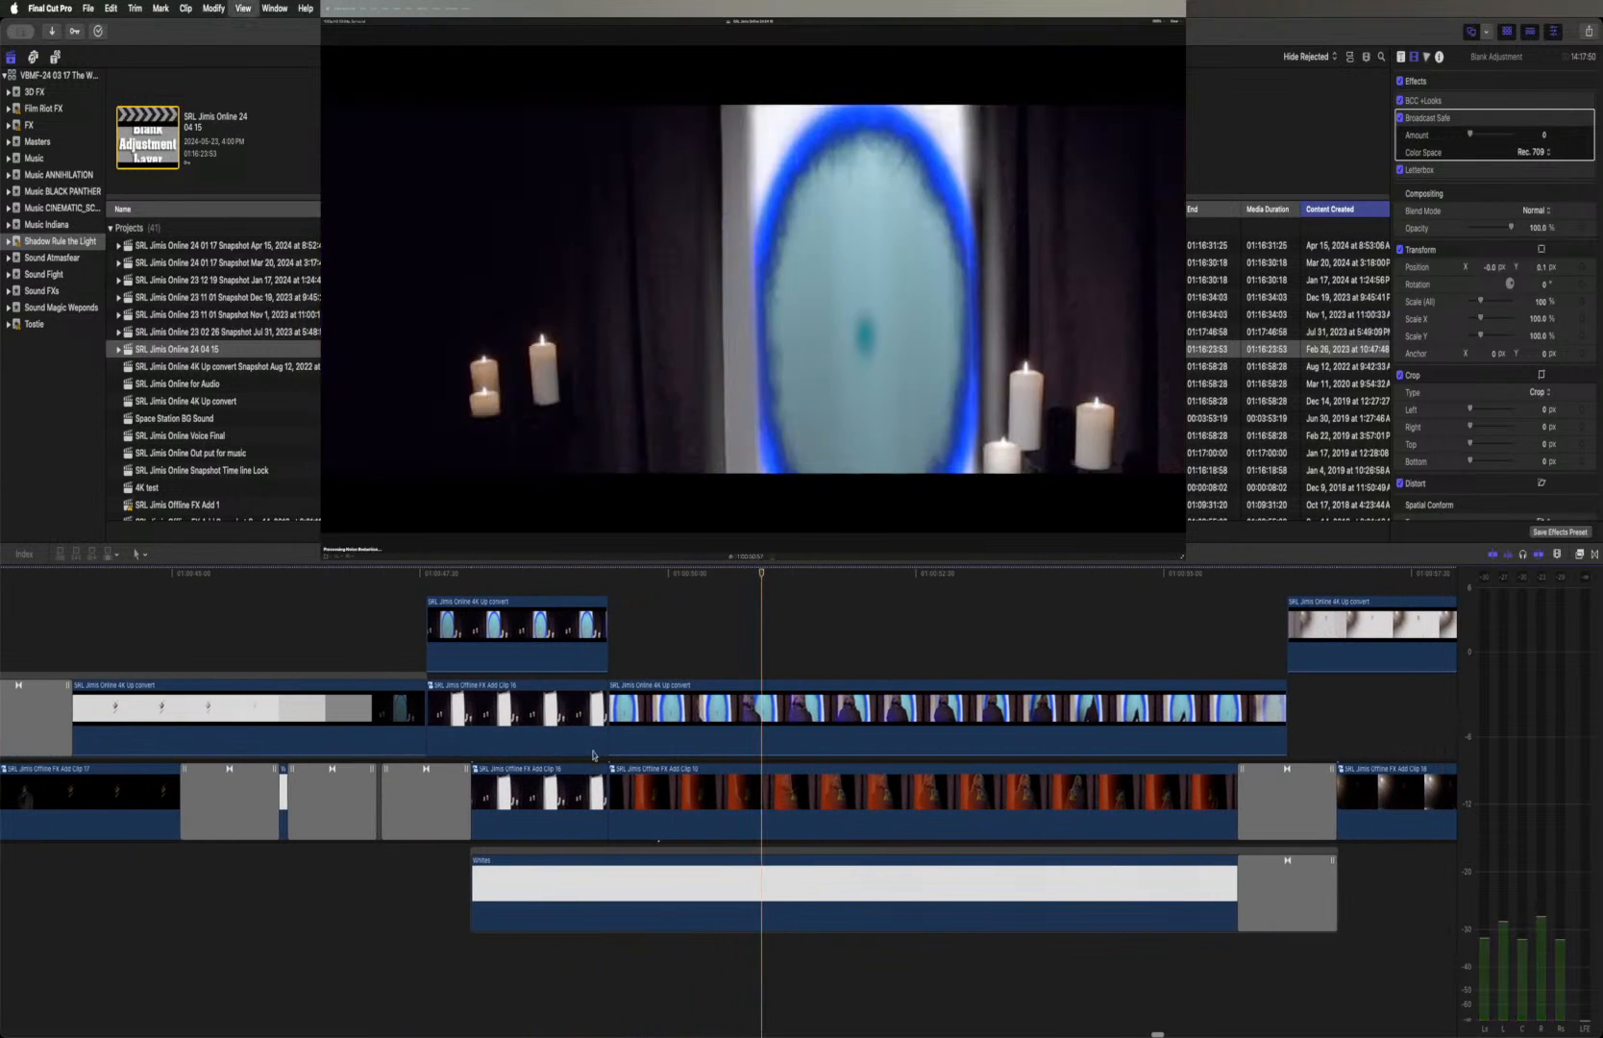
click(471, 796)
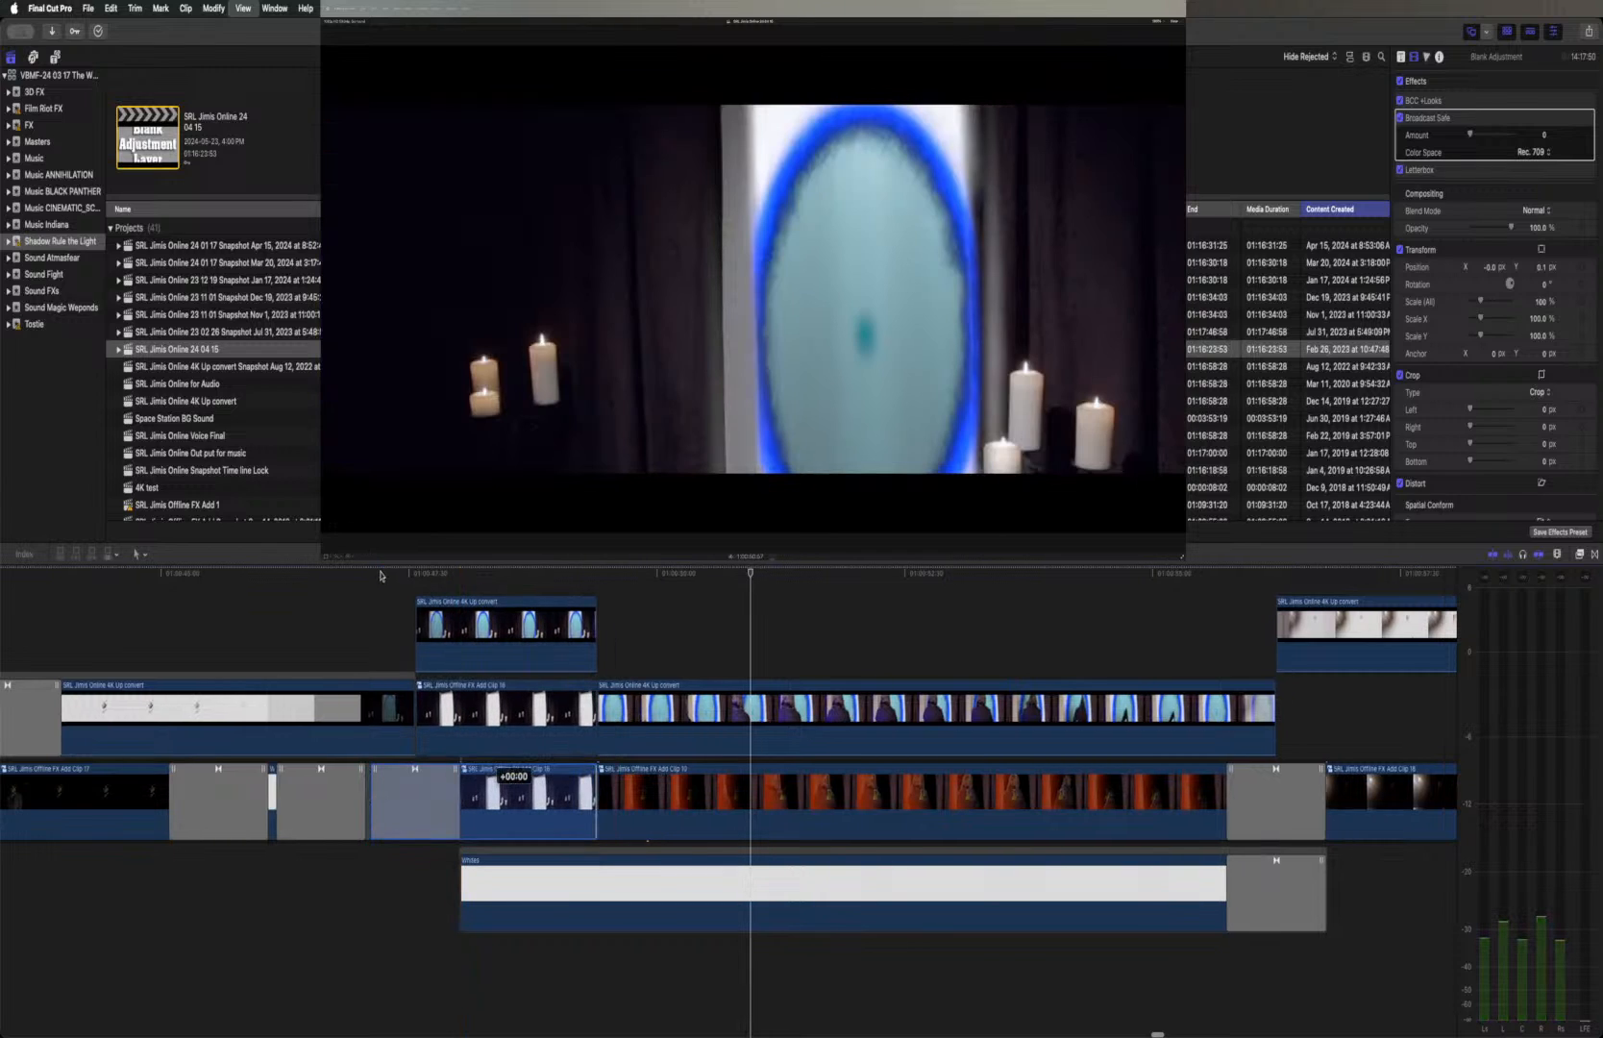
click(380, 575)
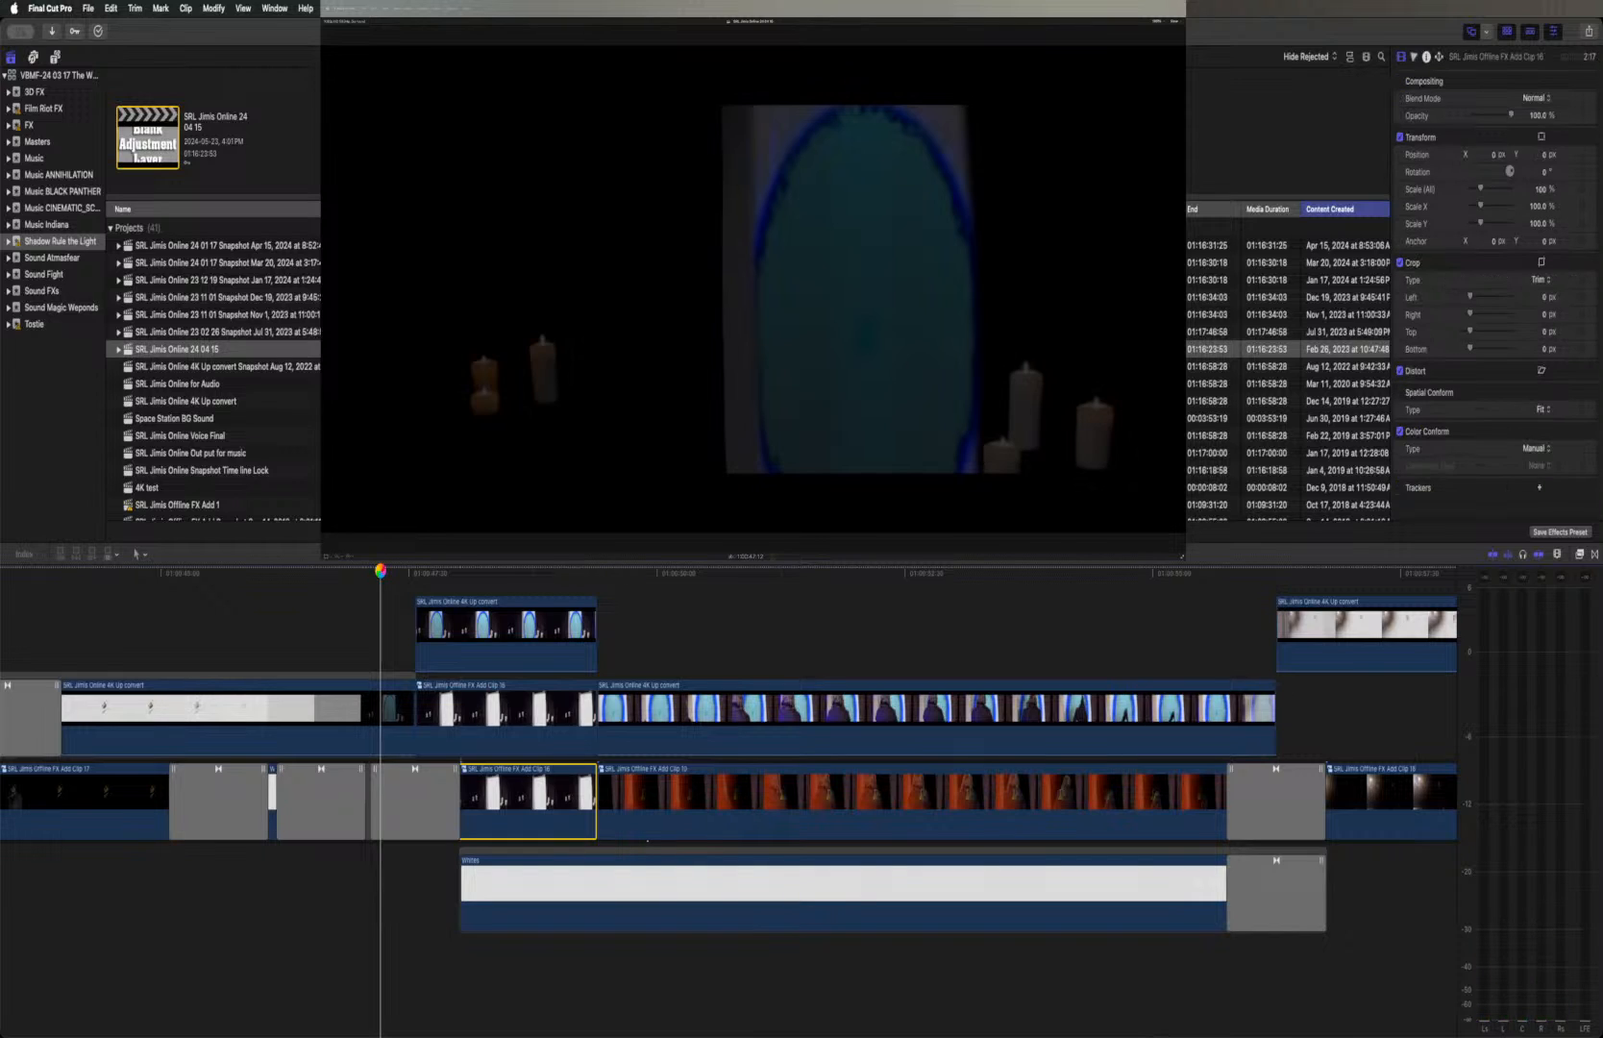
key(space)
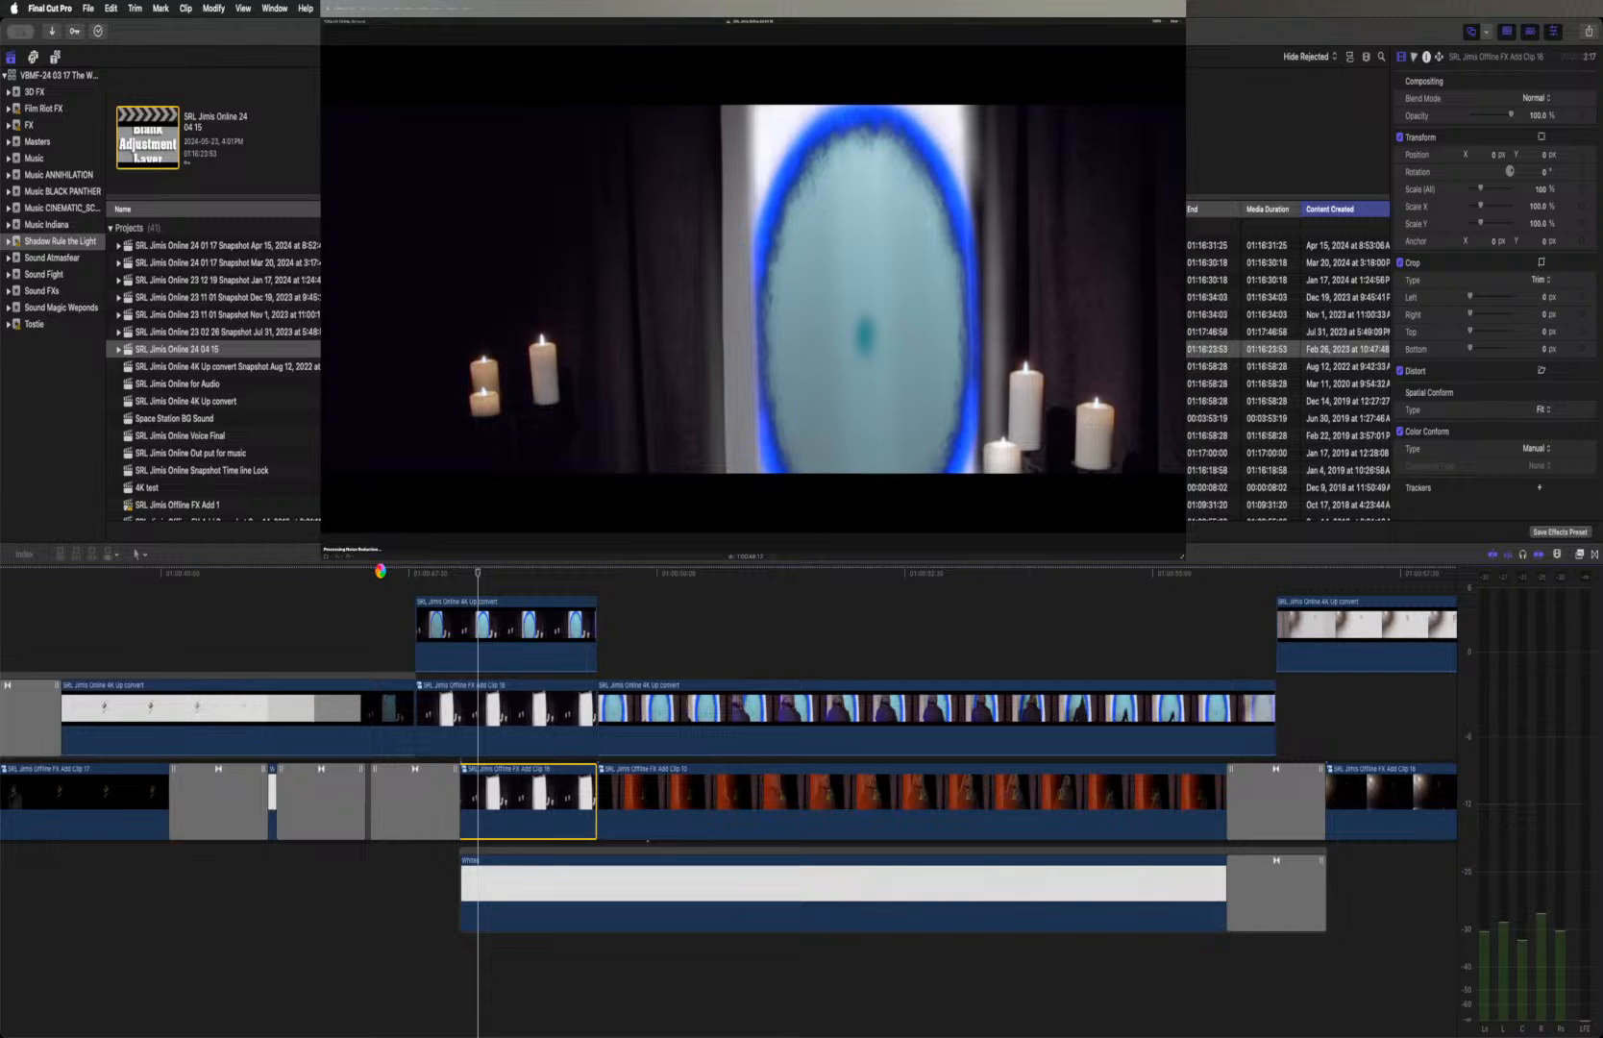
Step frame by frame back and forth across the start of the upper candle compound clip to examine the brightness jump at the cut
key(Left)
key(Left)
key(Left)
key(Left)
key(Left)
key(Left)
key(Left)
key(Left)
key(Left)
key(Left)
key(Left)
key(Left)
key(Left)
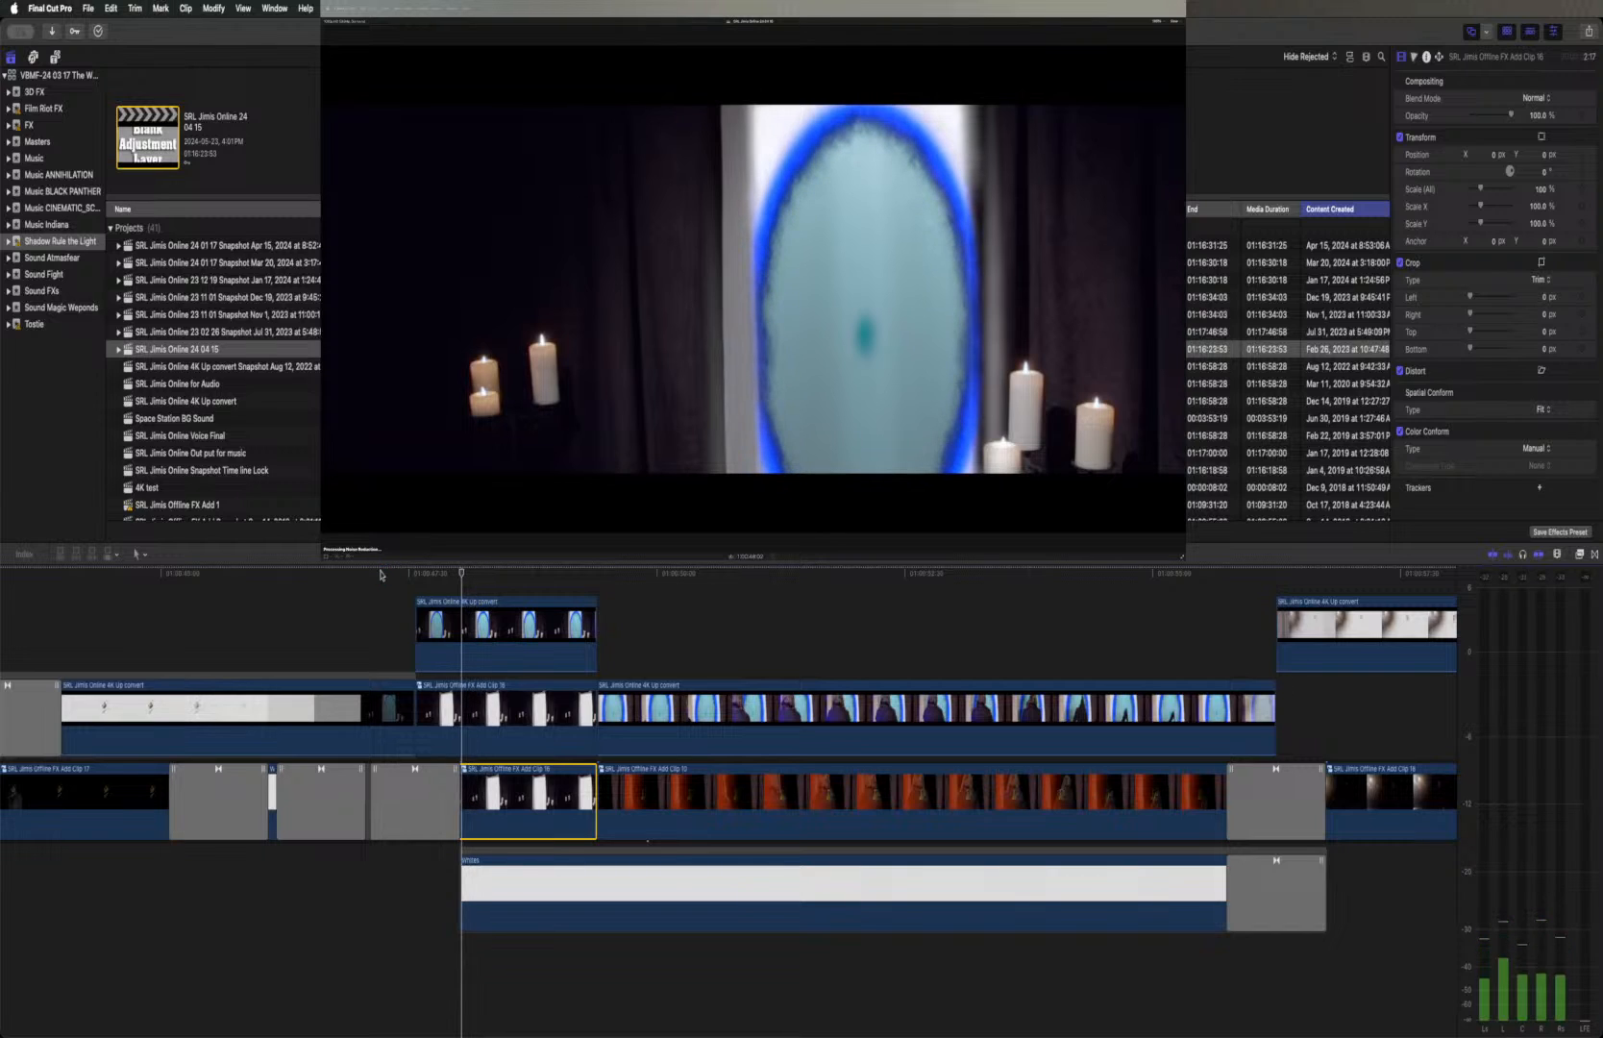
key(Left)
key(Left)
key(Left)
key(Left)
key(Left)
key(Left)
key(Left)
key(Left)
key(Left)
key(Left)
key(Left)
key(Left)
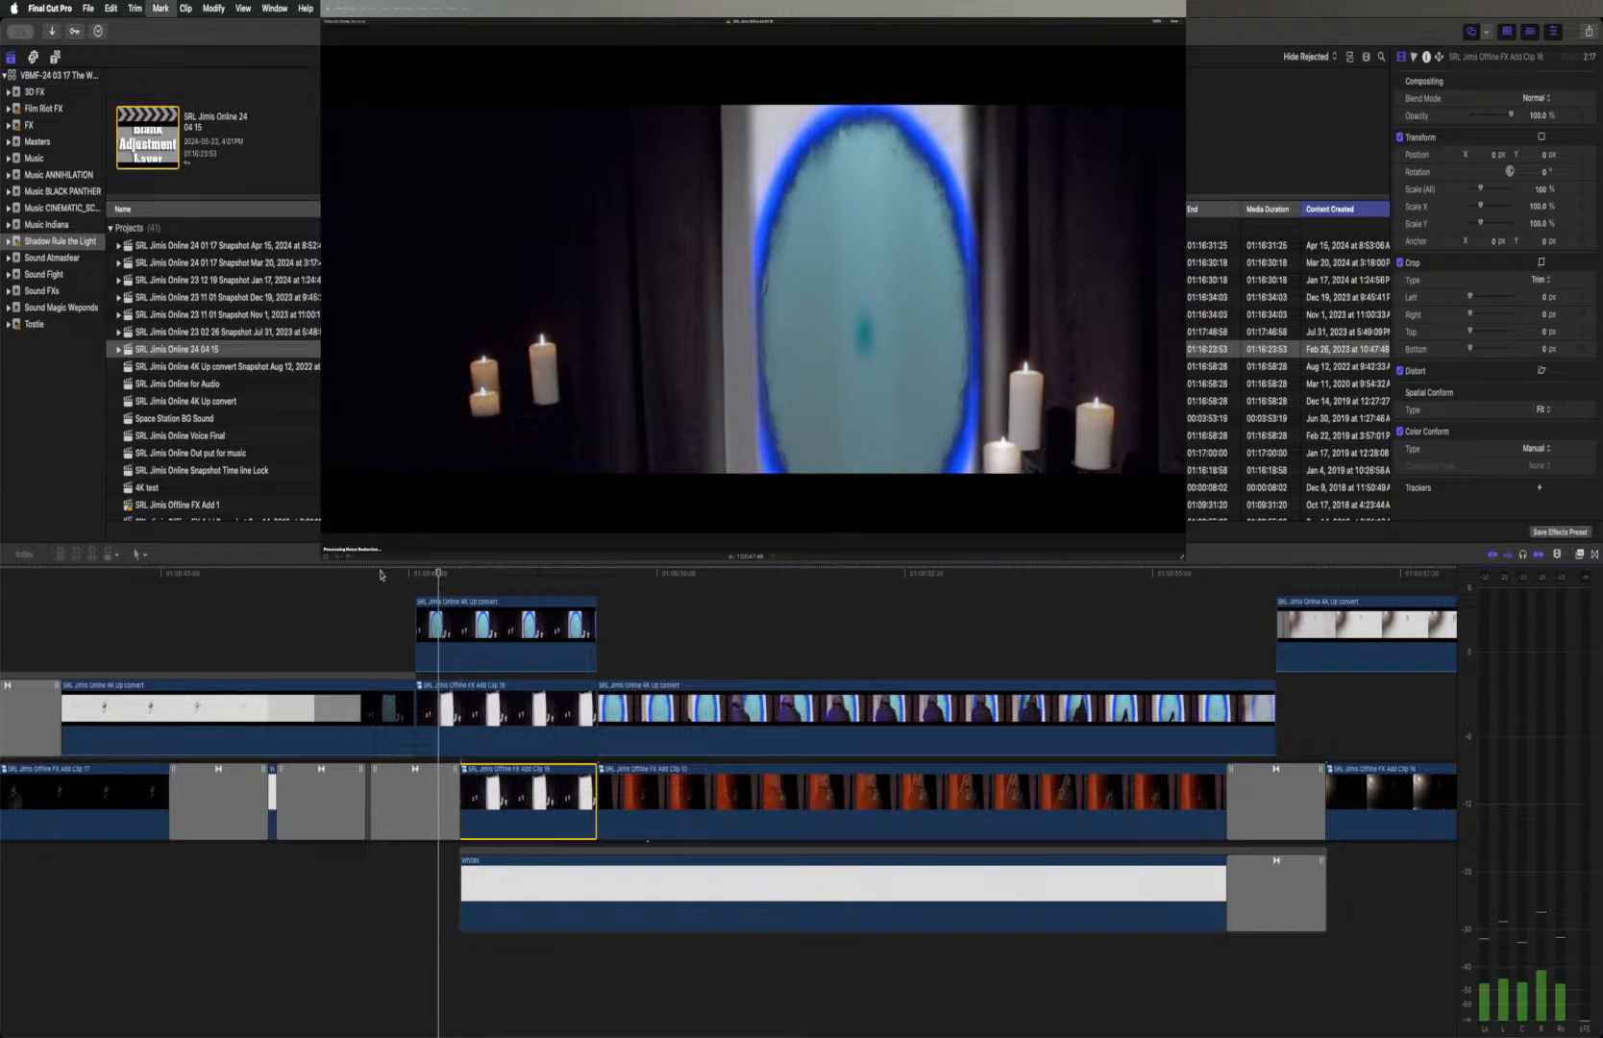
key(Left)
key(Left)
key(Left)
key(Left)
key(Left)
key(Left)
key(Left)
key(Left)
key(Left)
key(Left)
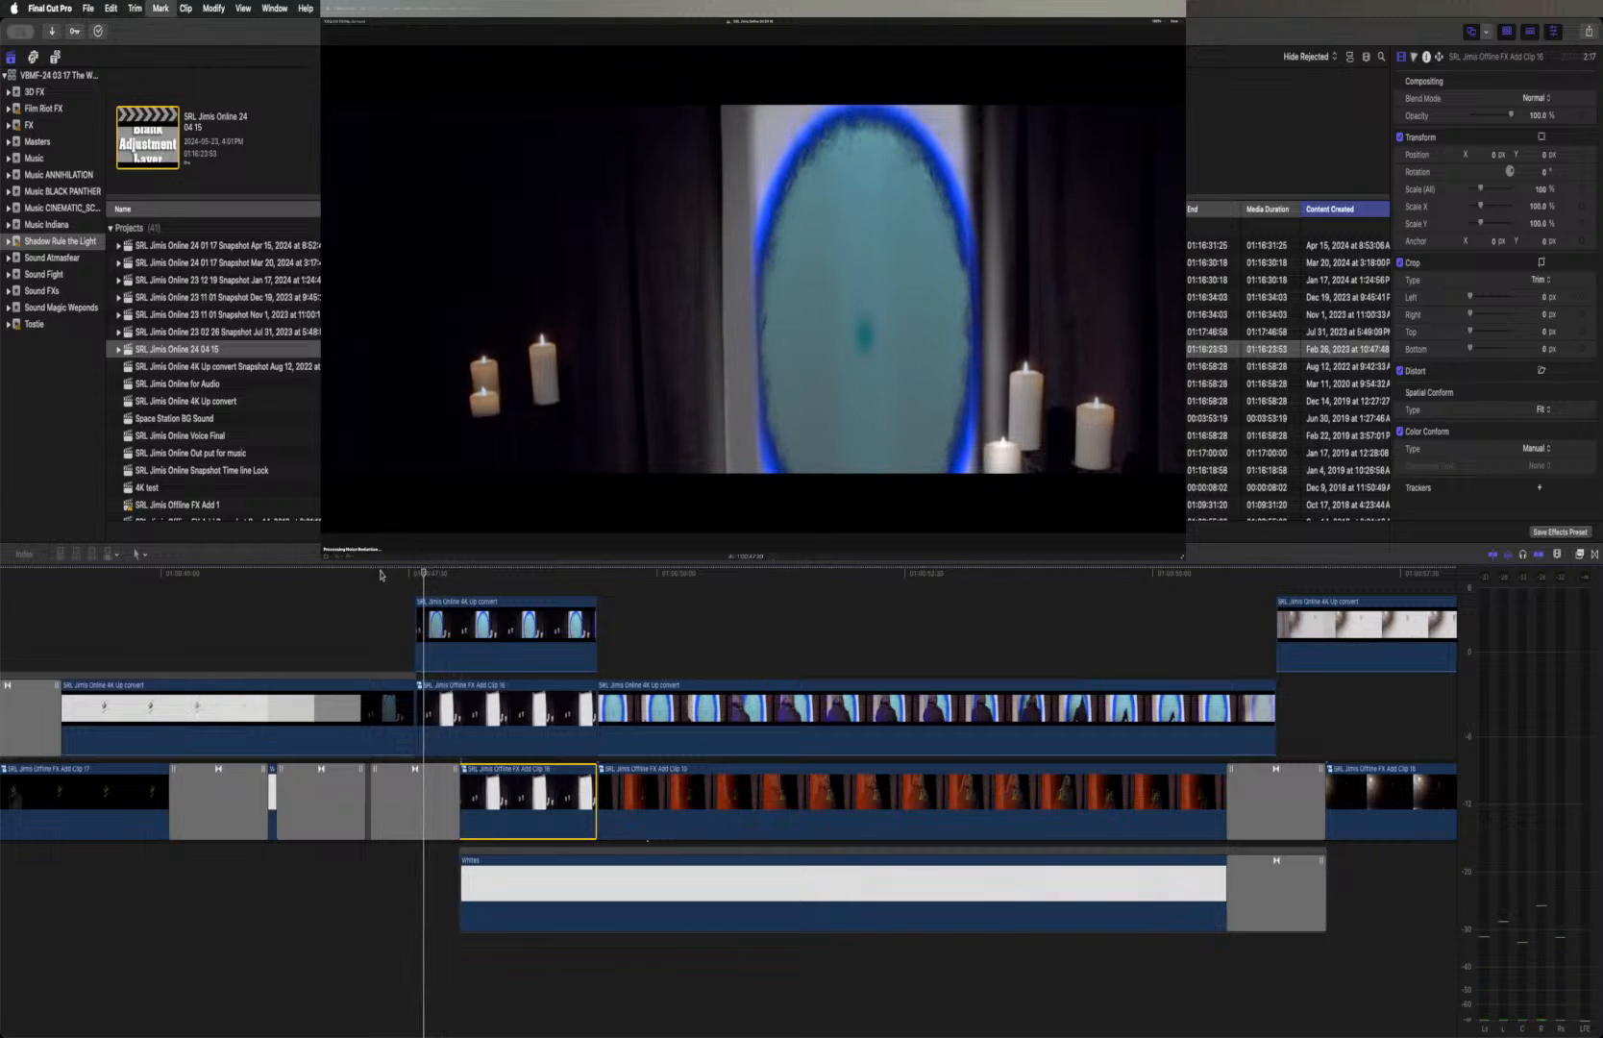
key(Left)
key(Left)
key(Left)
key(Left)
key(Left)
key(Left)
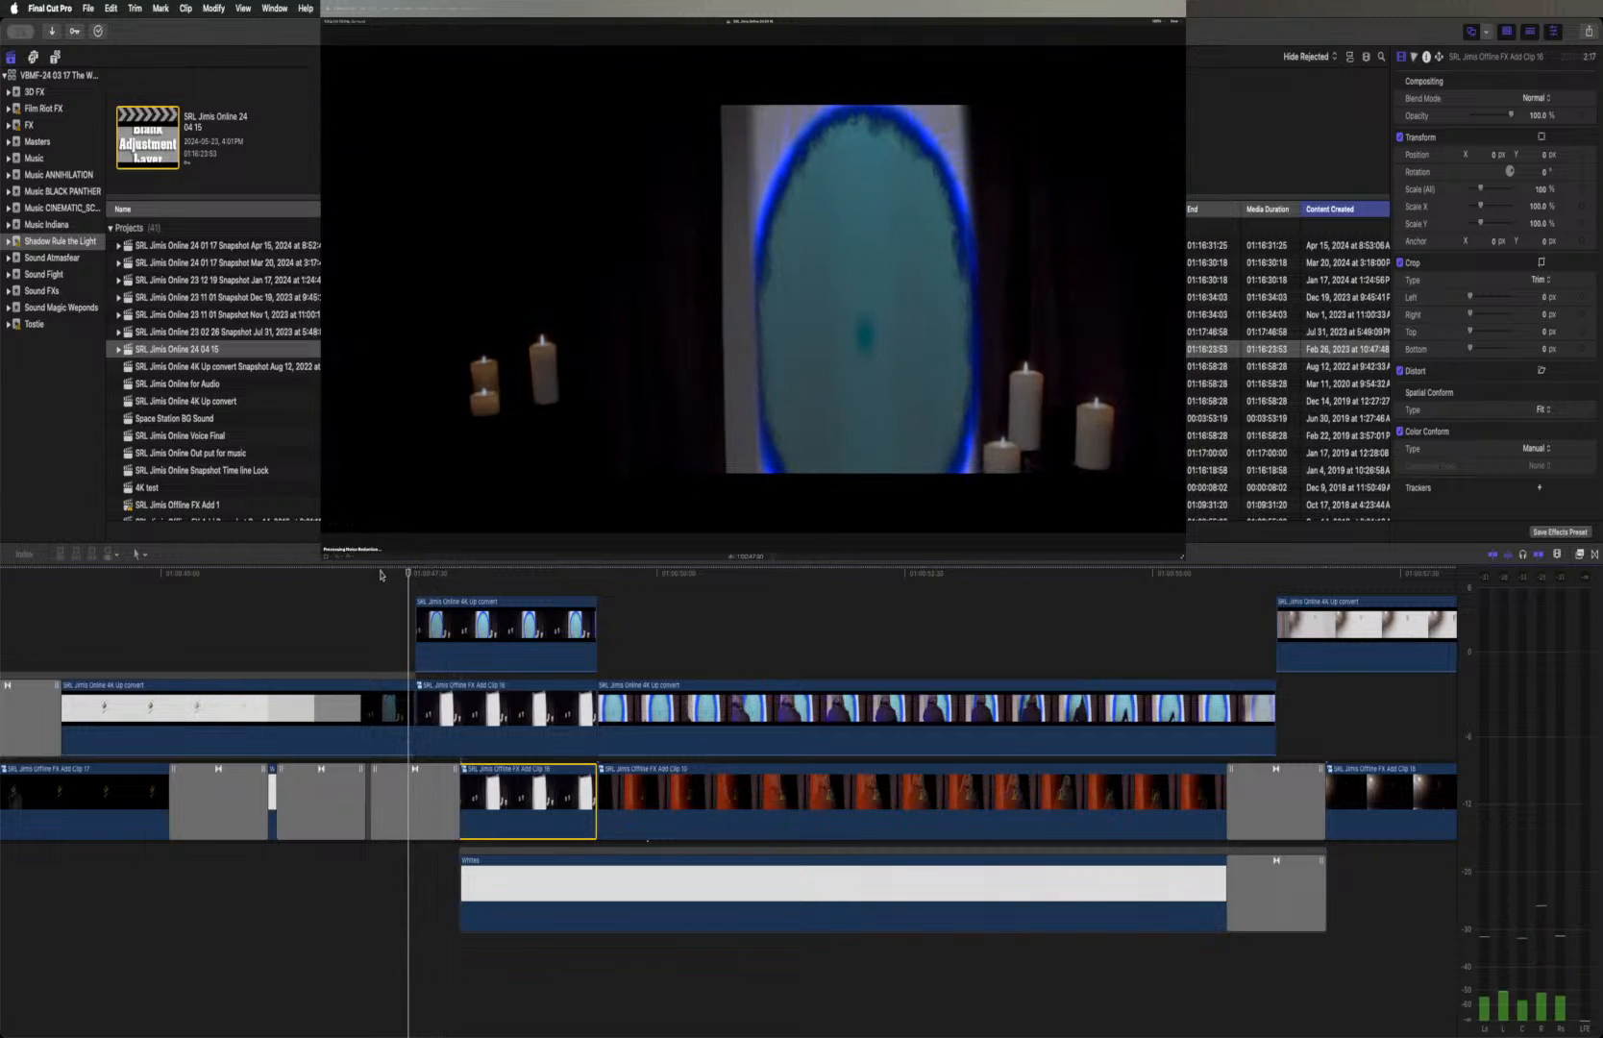
key(Right)
key(Right)
key(Right)
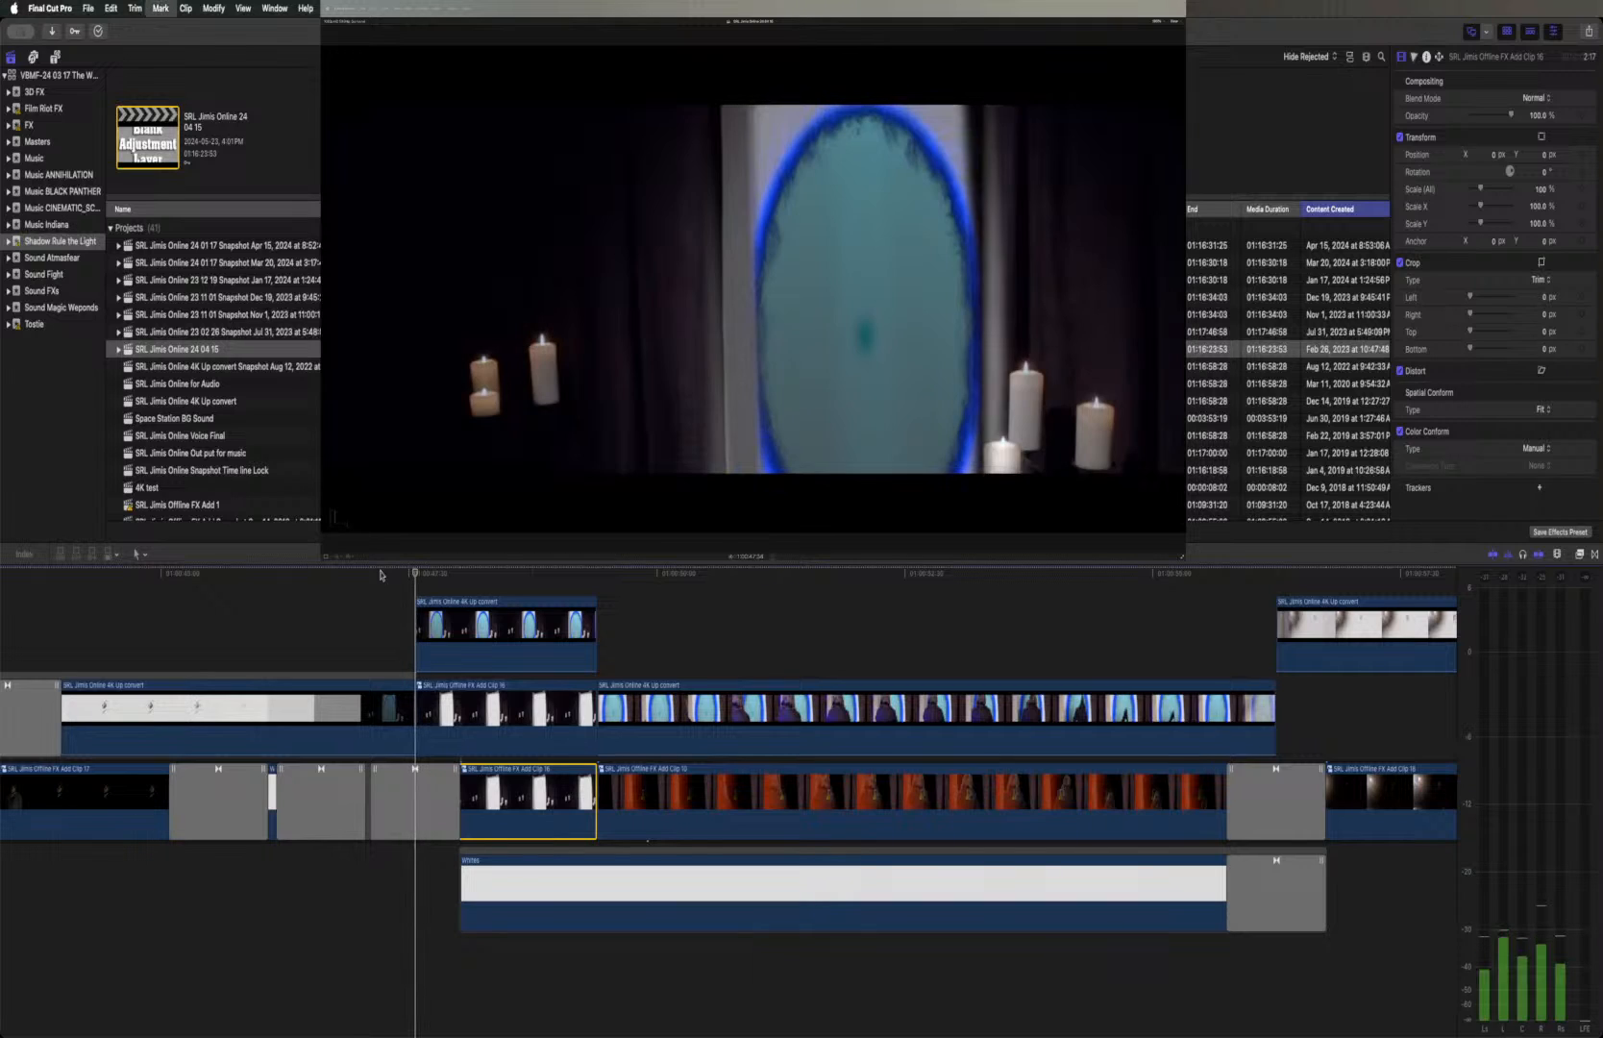
key(Left)
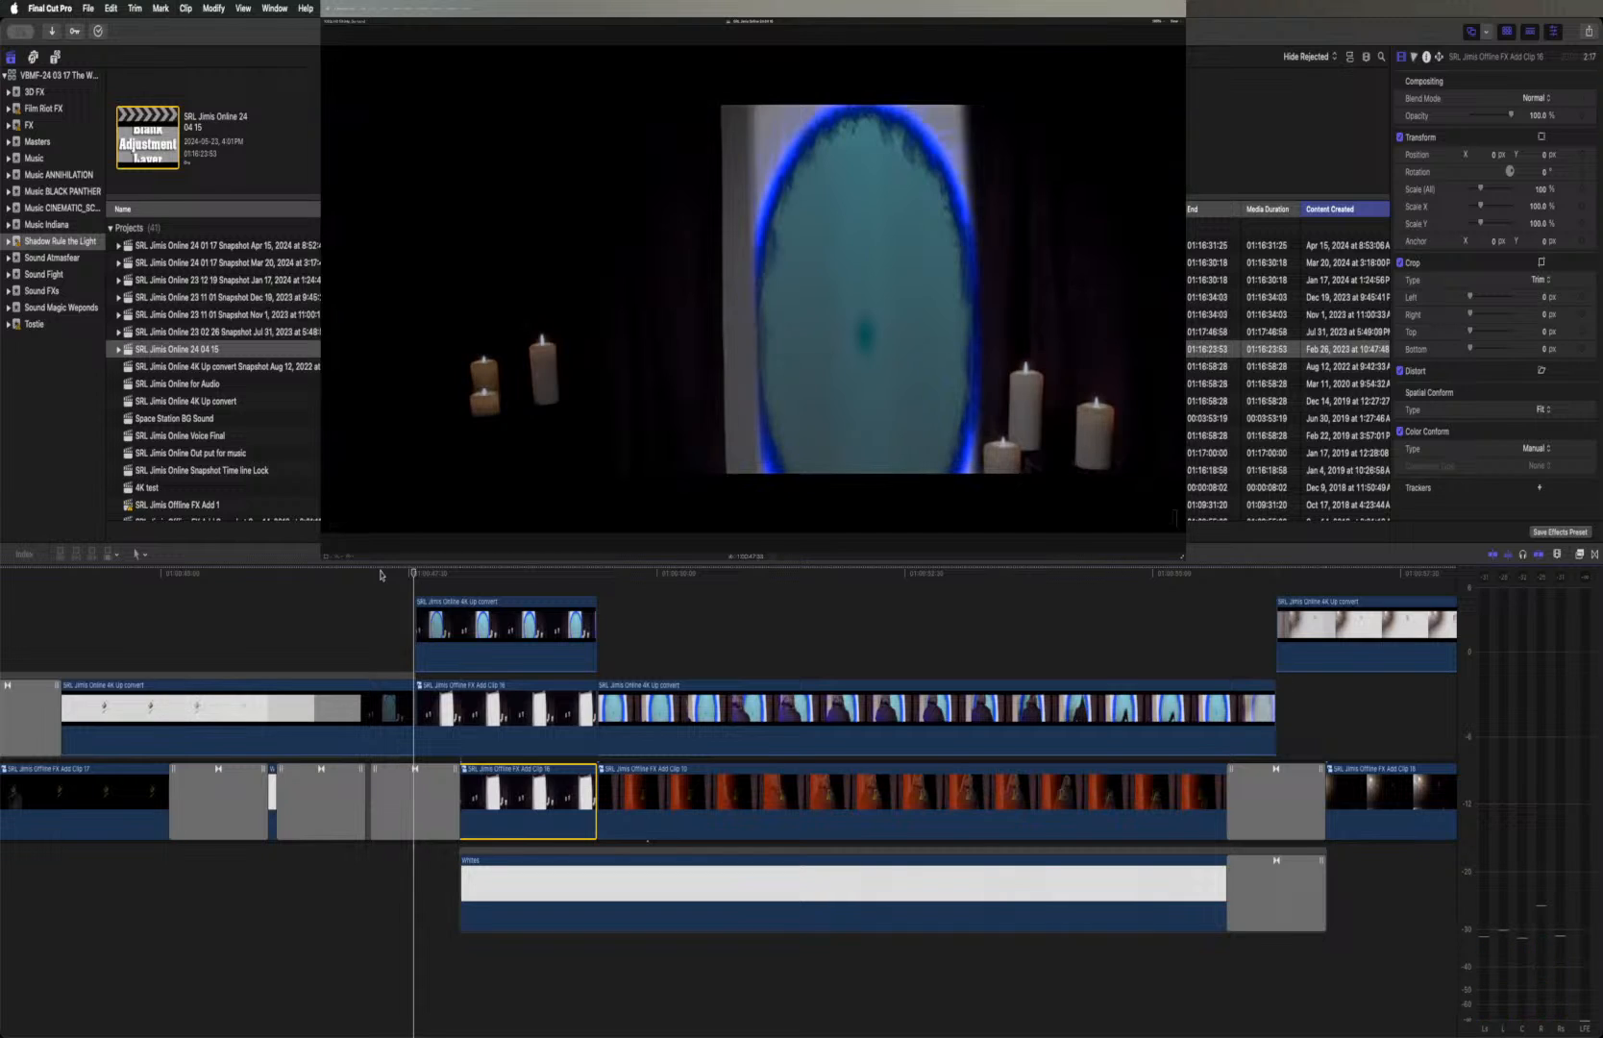
key(Right)
key(Left)
key(Right)
key(Left)
key(Right)
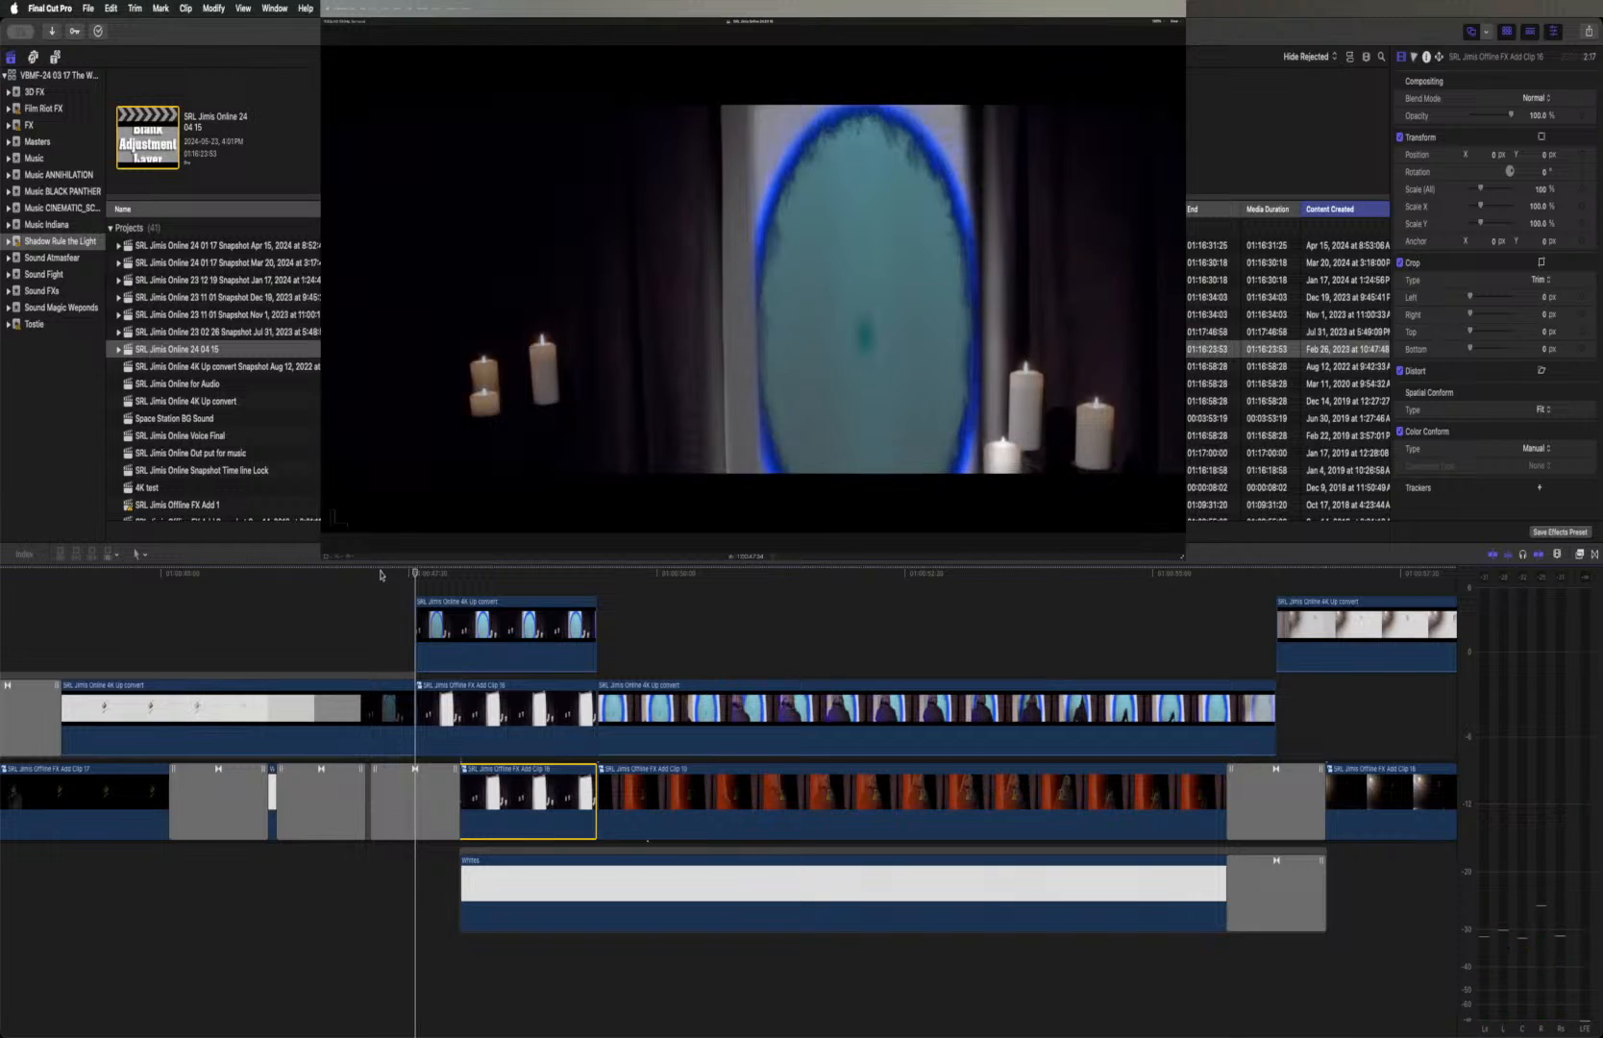
key(Left)
key(Right)
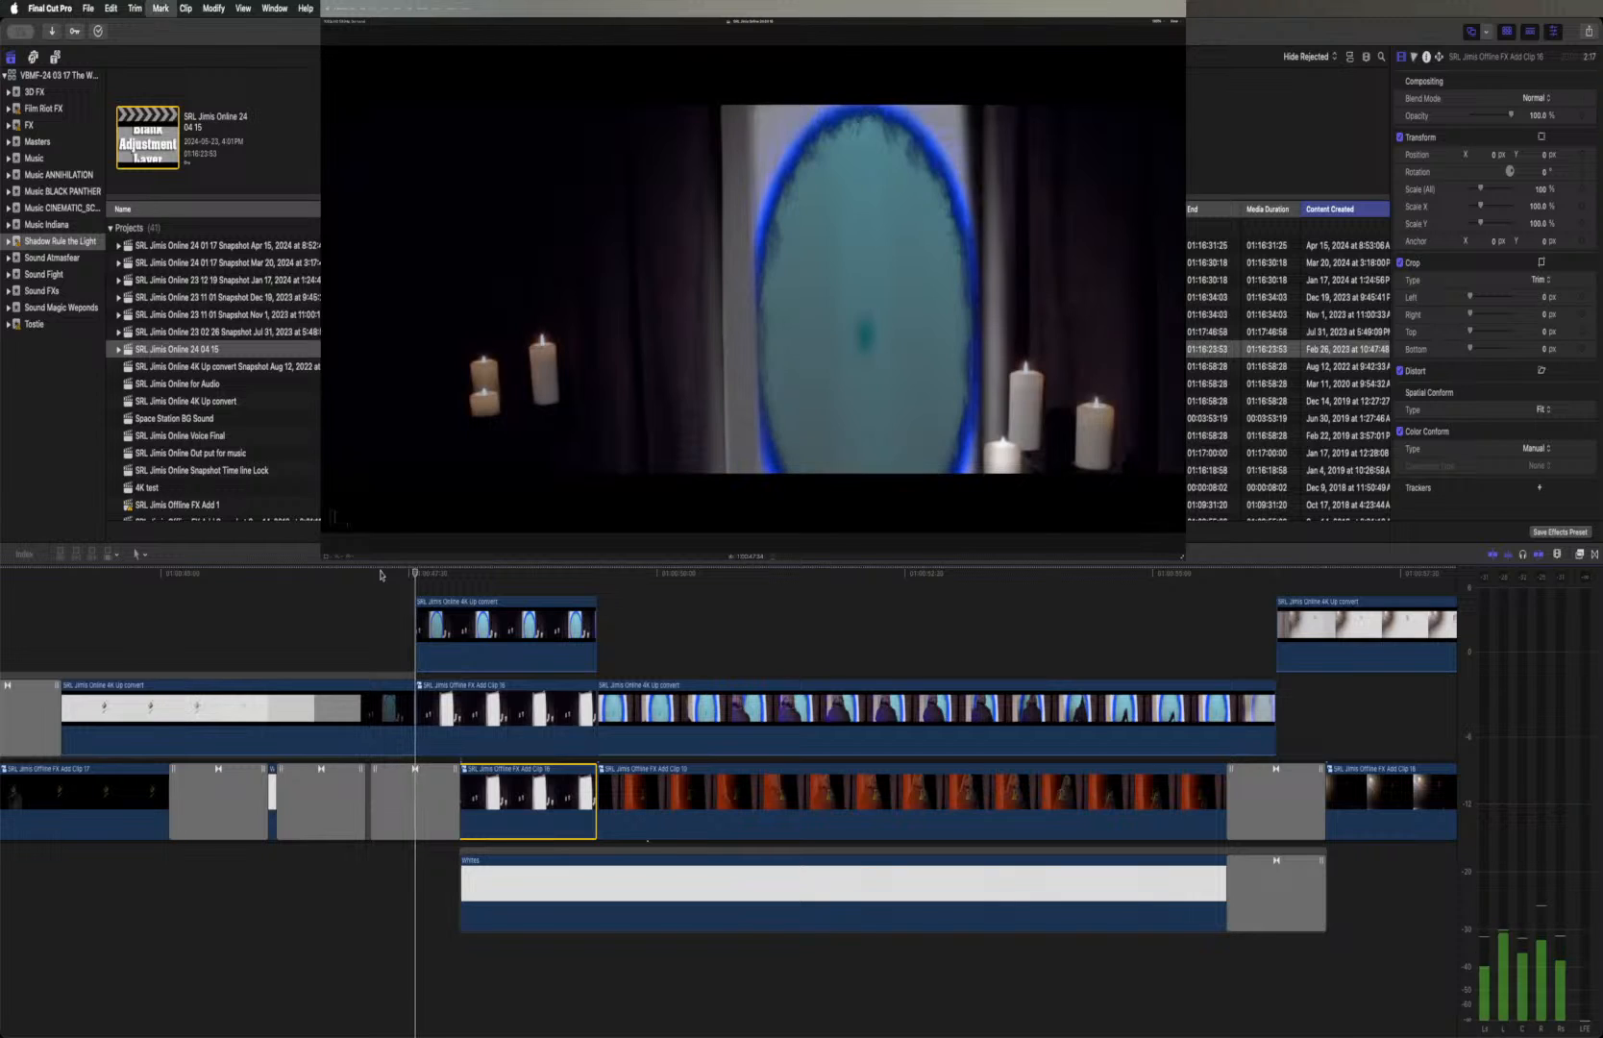
key(Left)
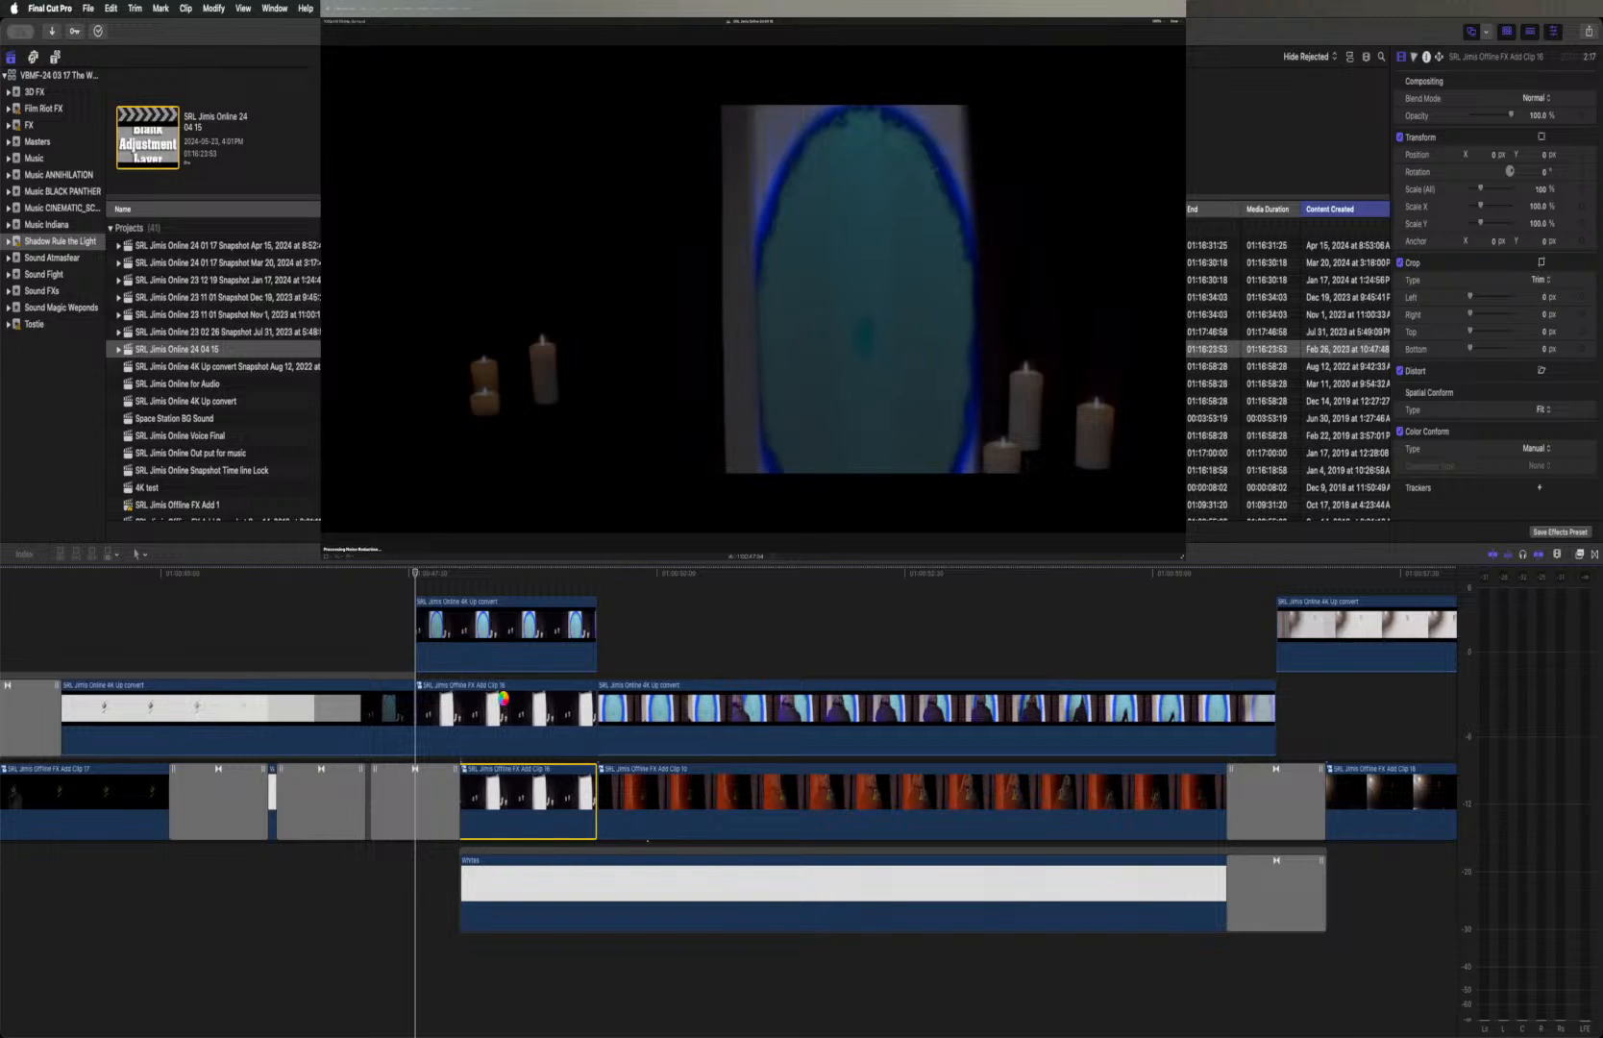
Delete the upper candle compound clip and play back the cut into the portal doorway shot
click(502, 702)
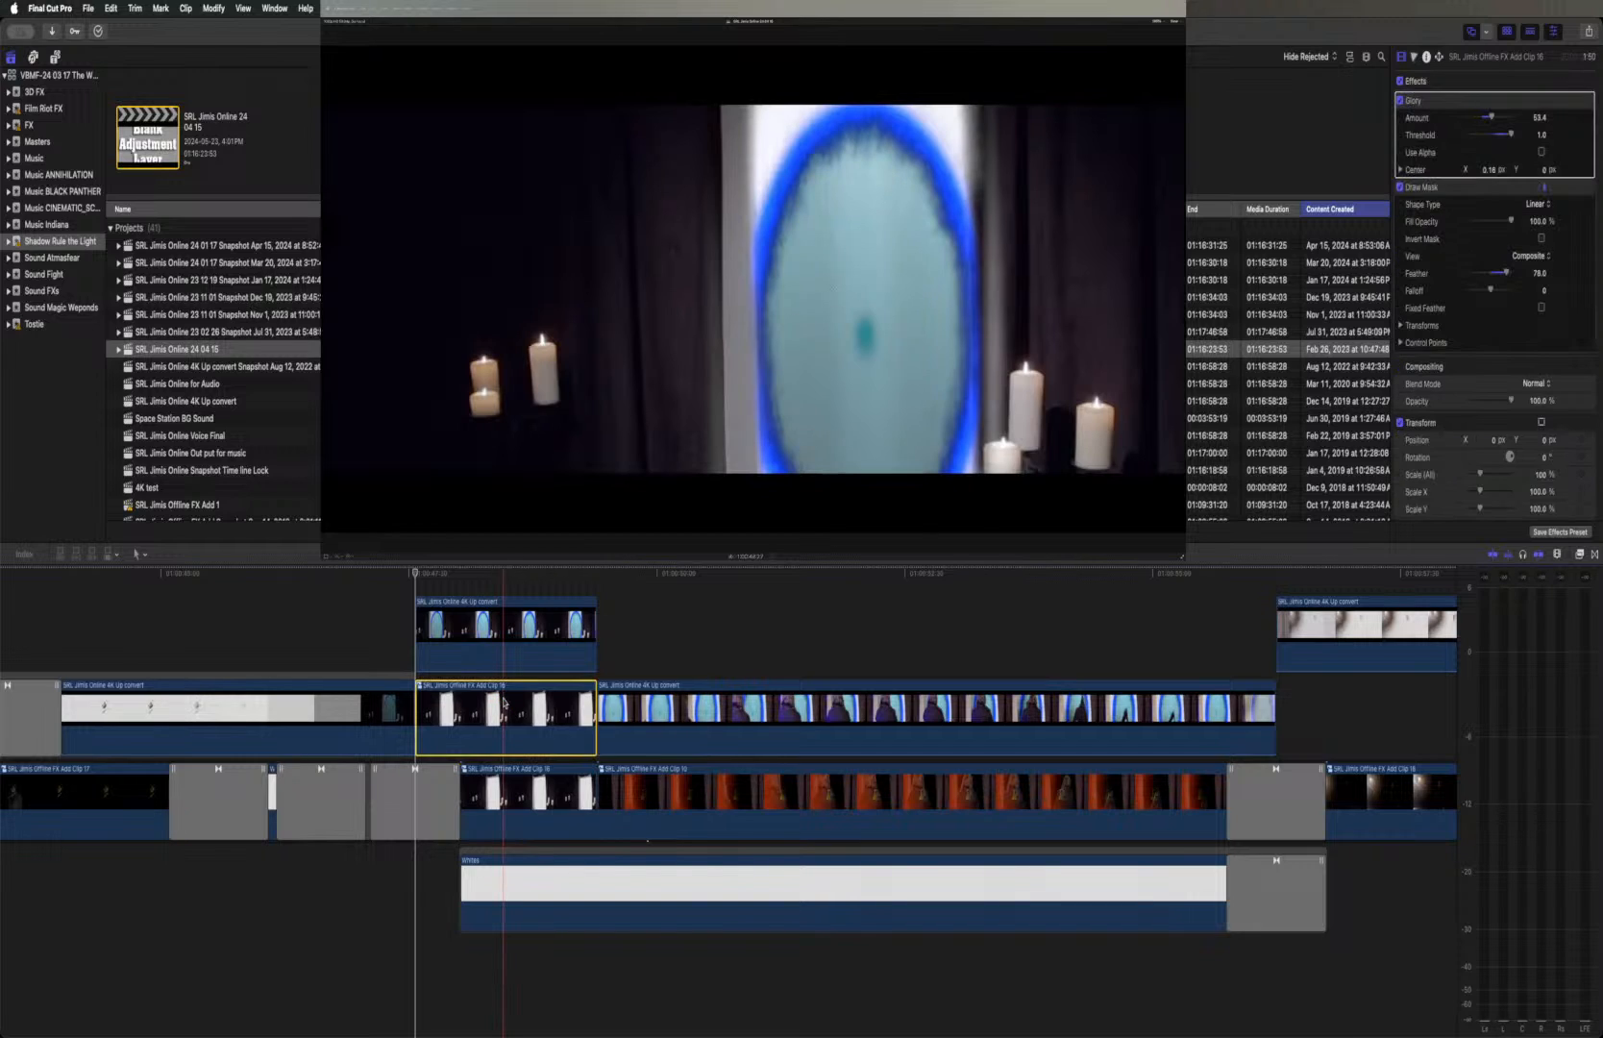
key(Delete)
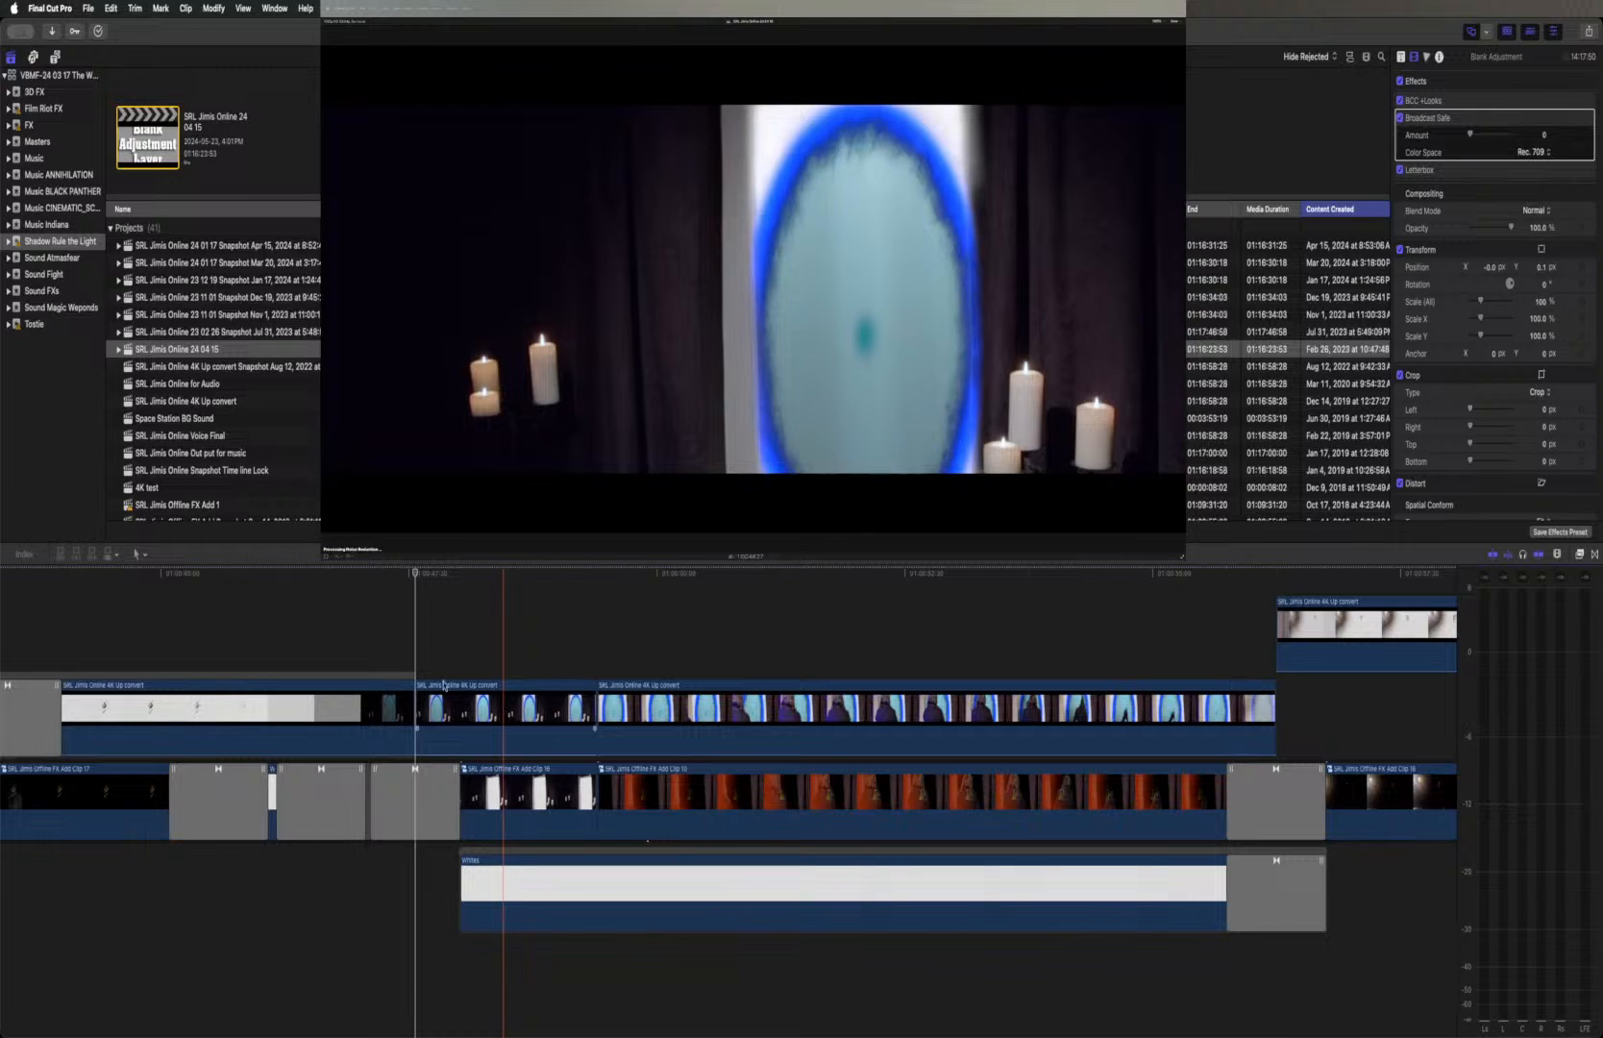
click(388, 571)
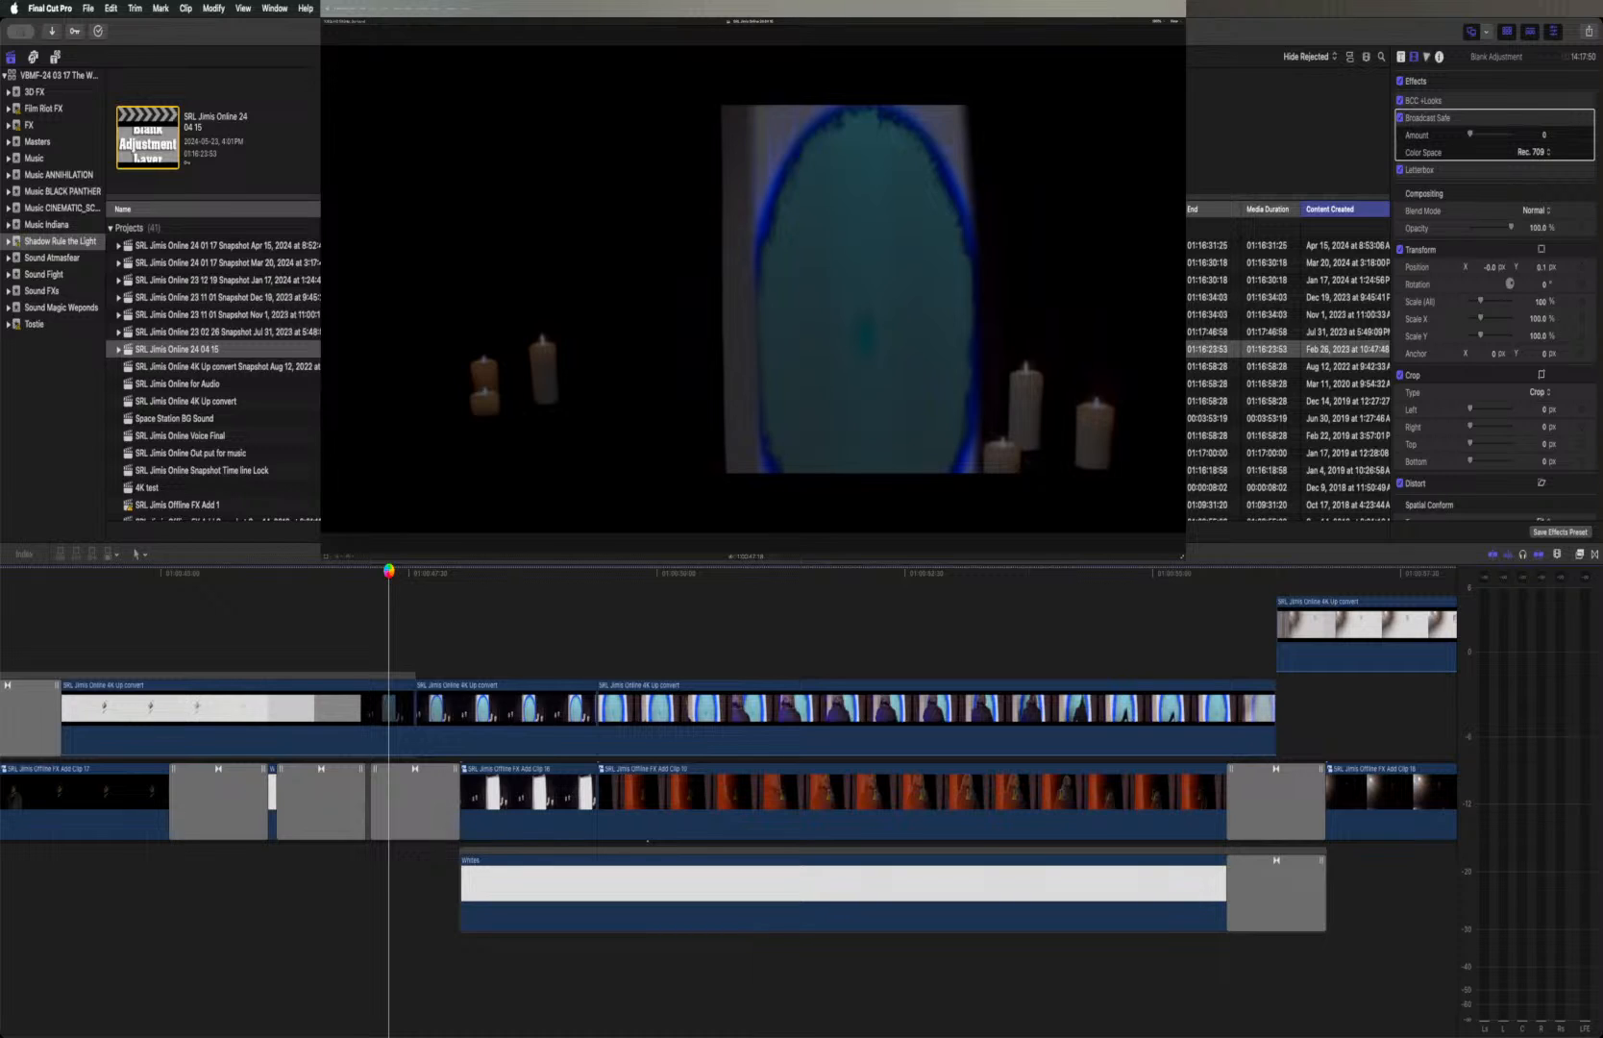
key(space)
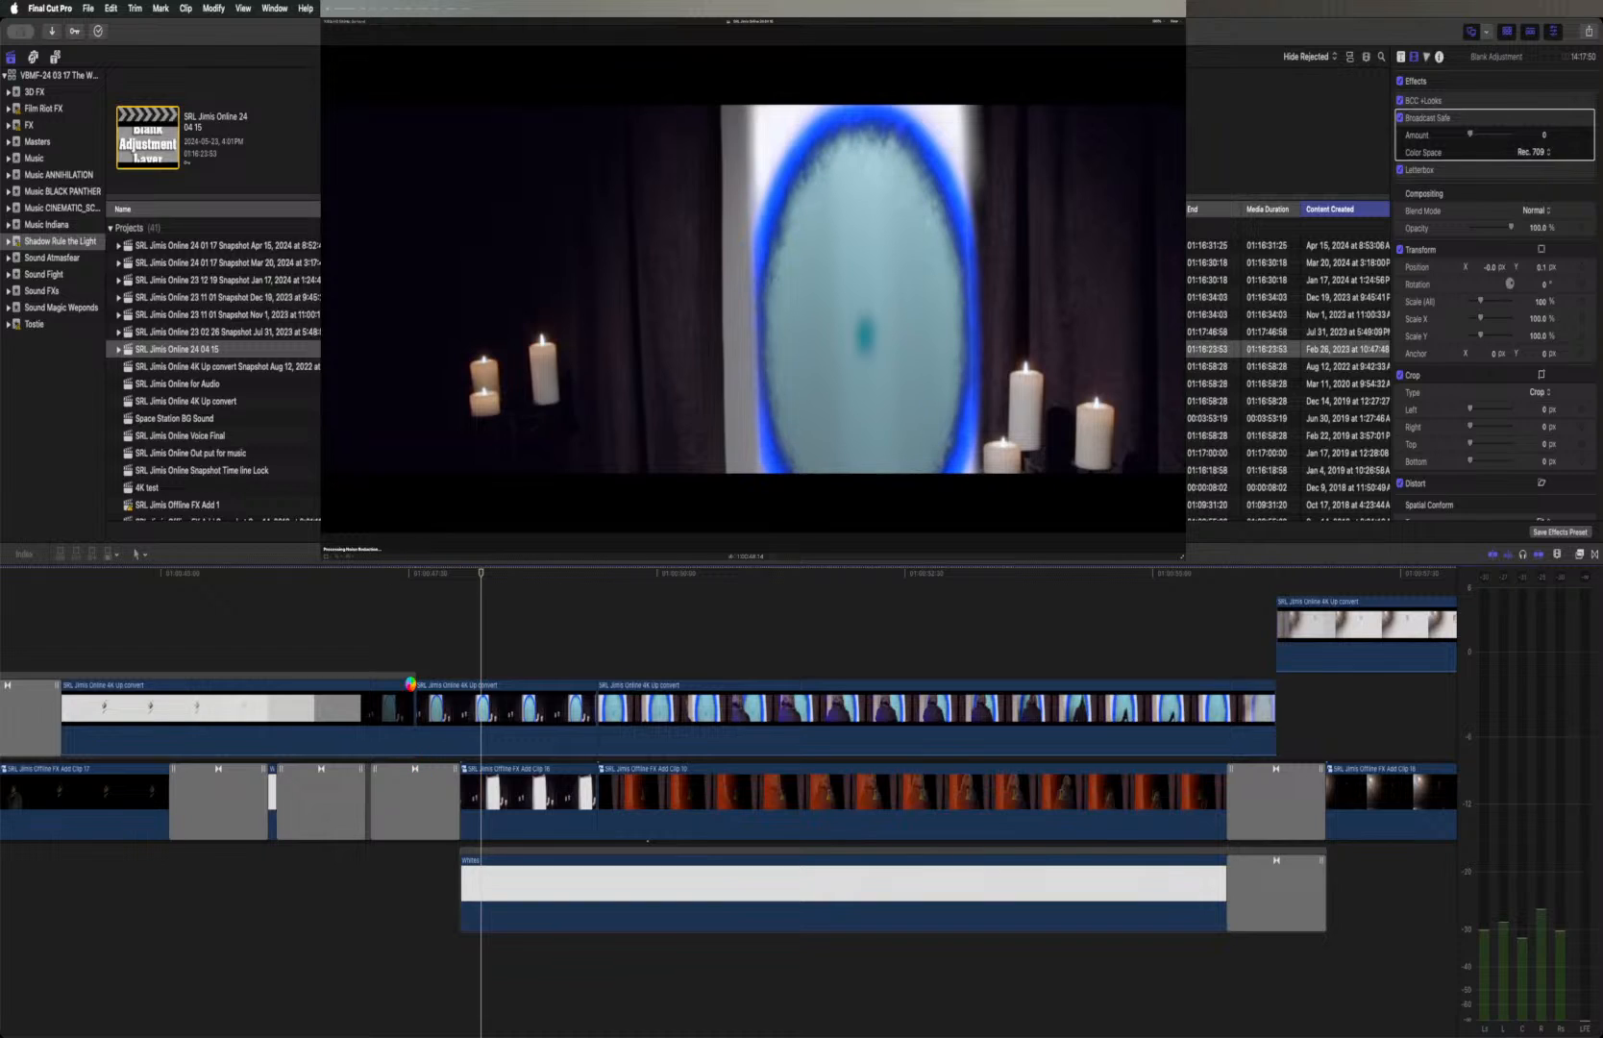
Add the default transition at the cut between the white face shot and the portal doorway clip on the connected layer, and play it back
key(Left)
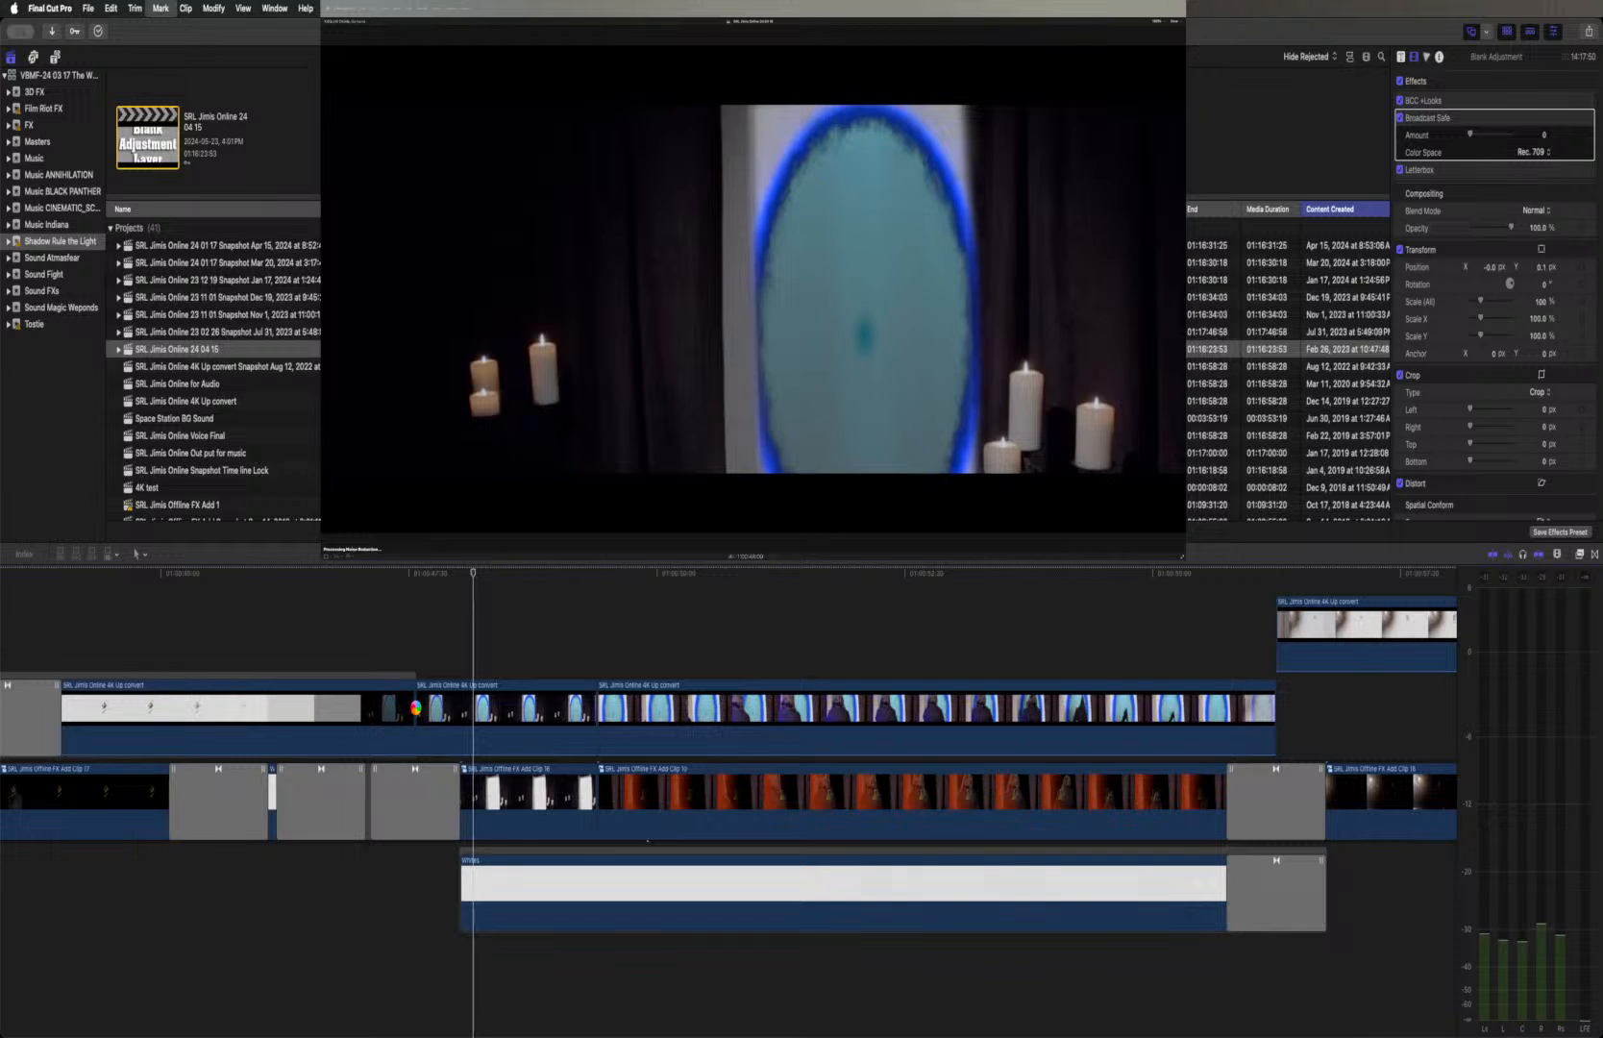
click(416, 711)
key(super+t)
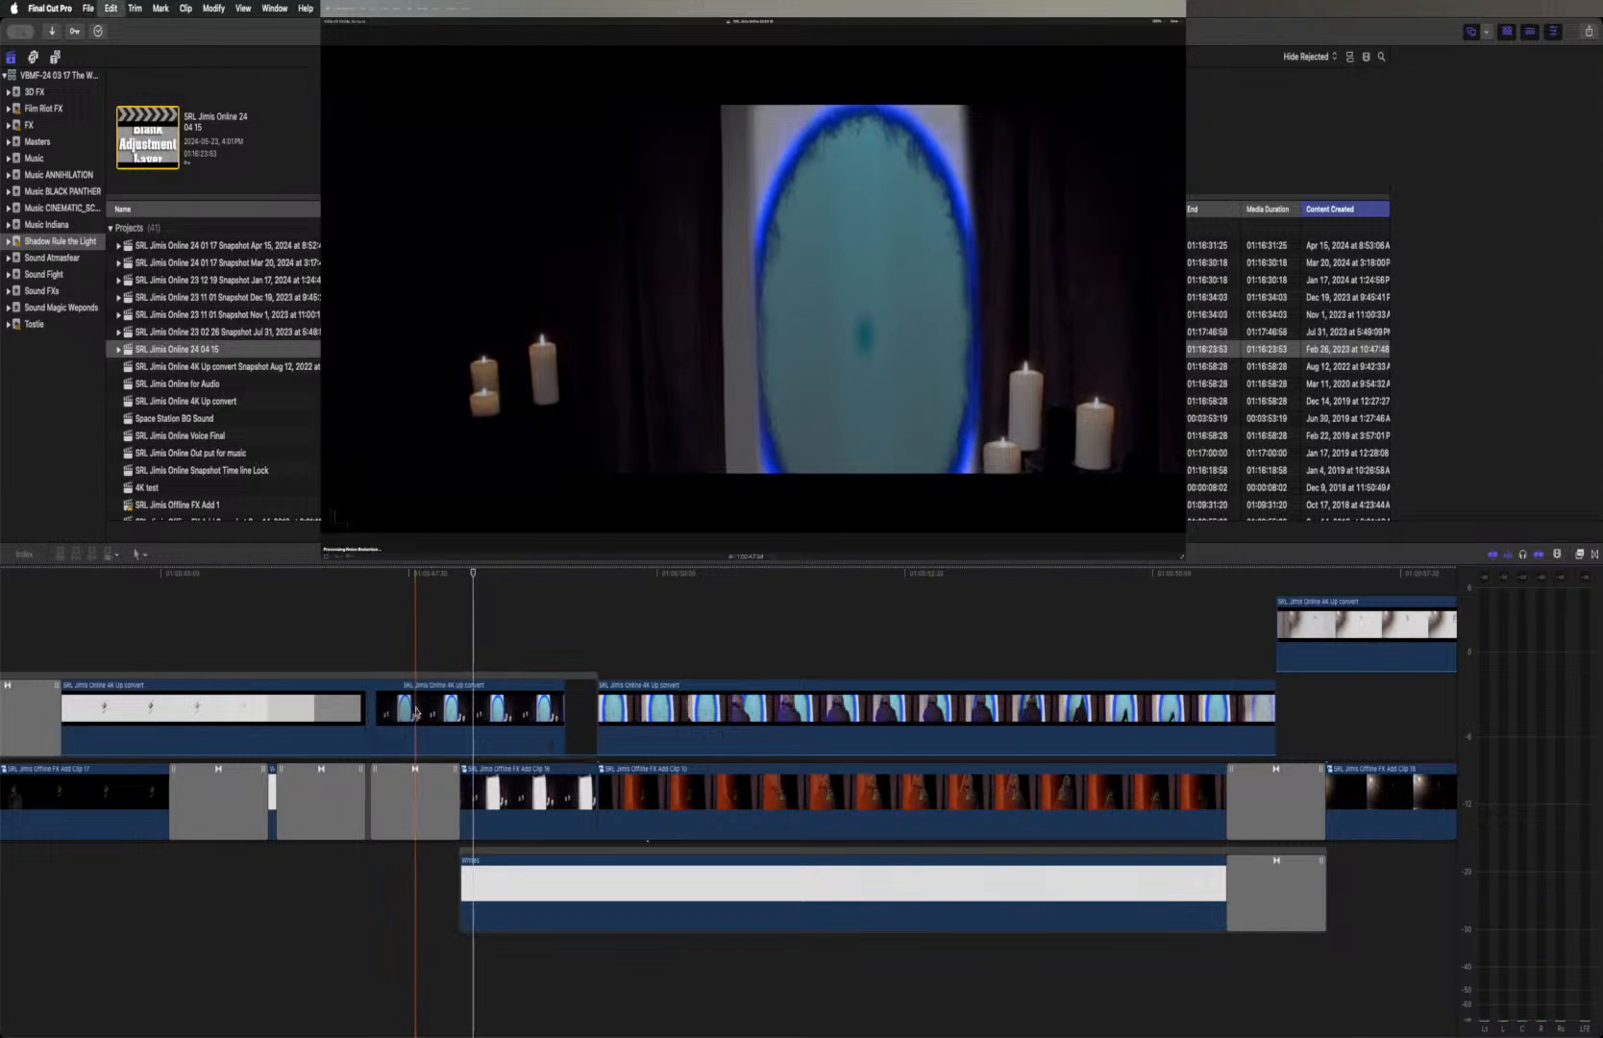
click(365, 571)
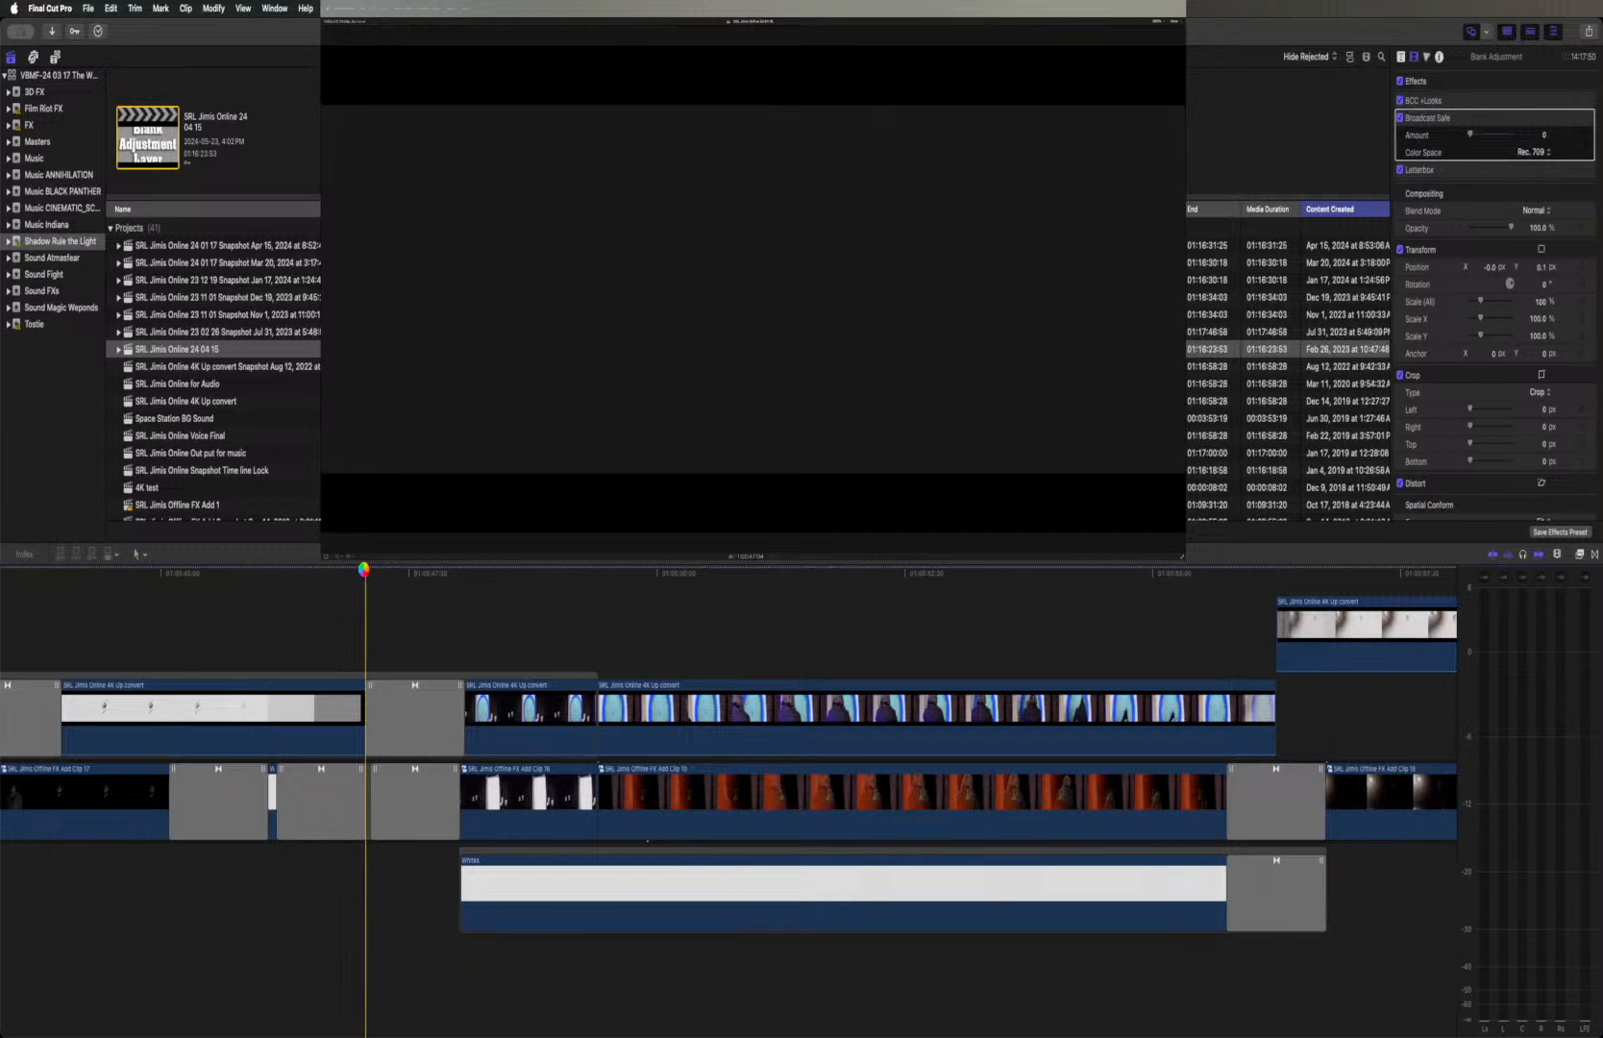
key(space)
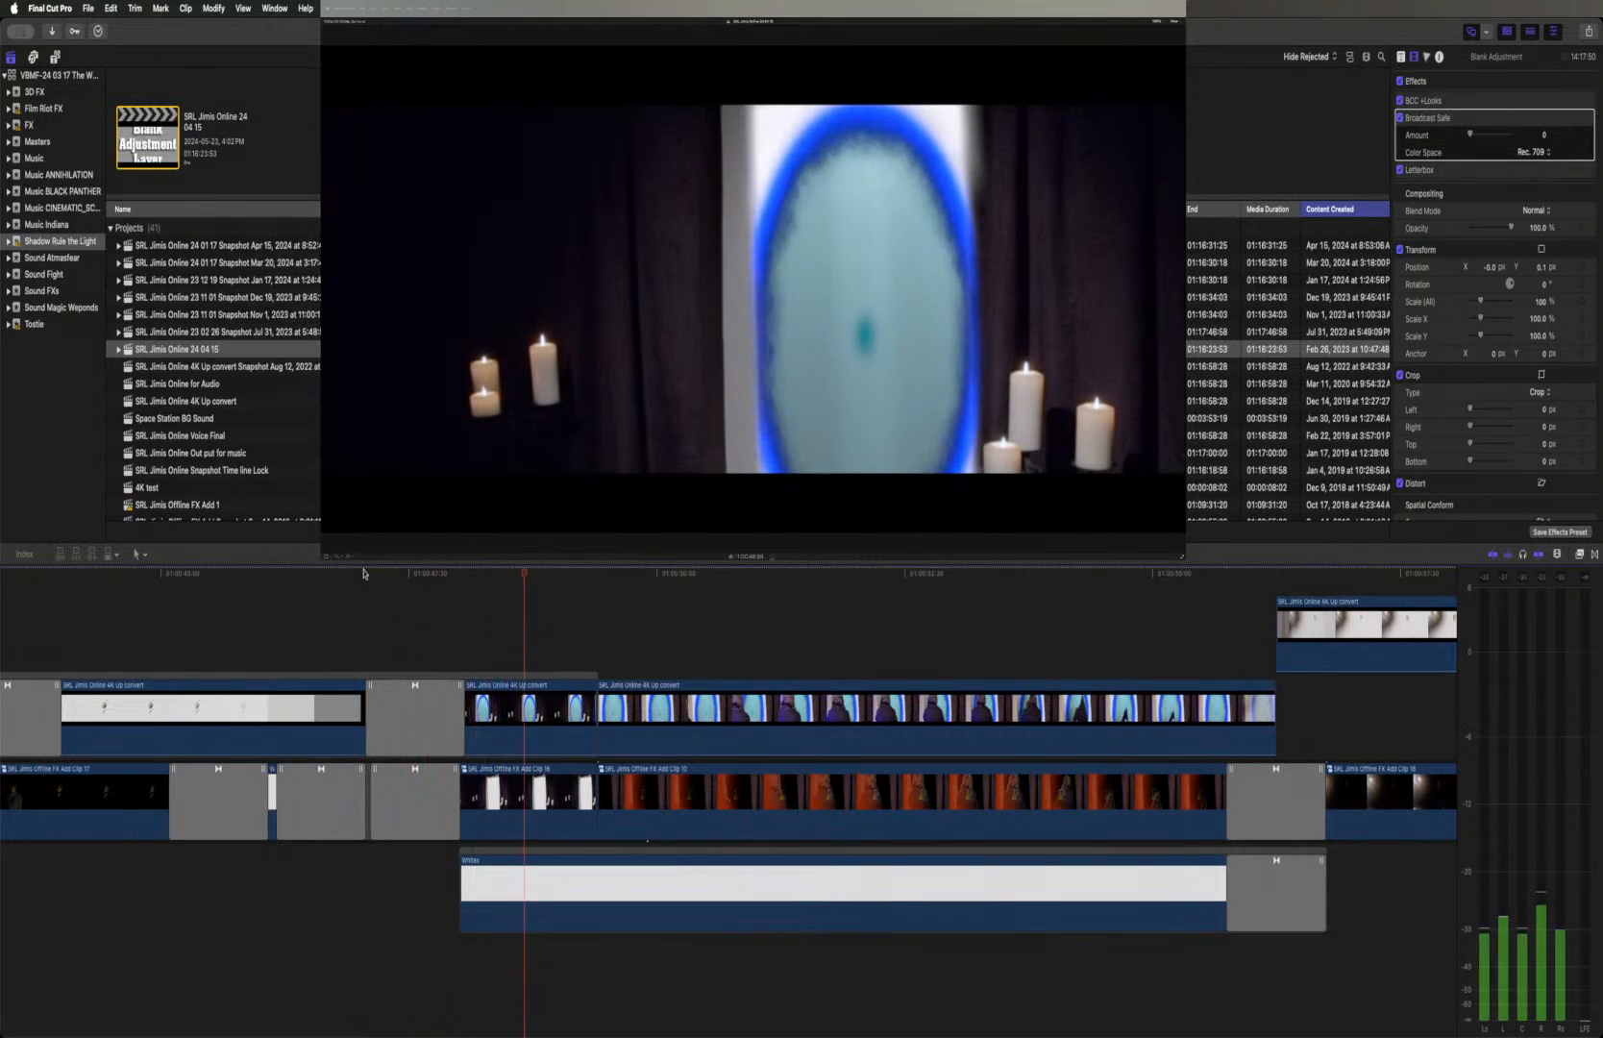
key(space)
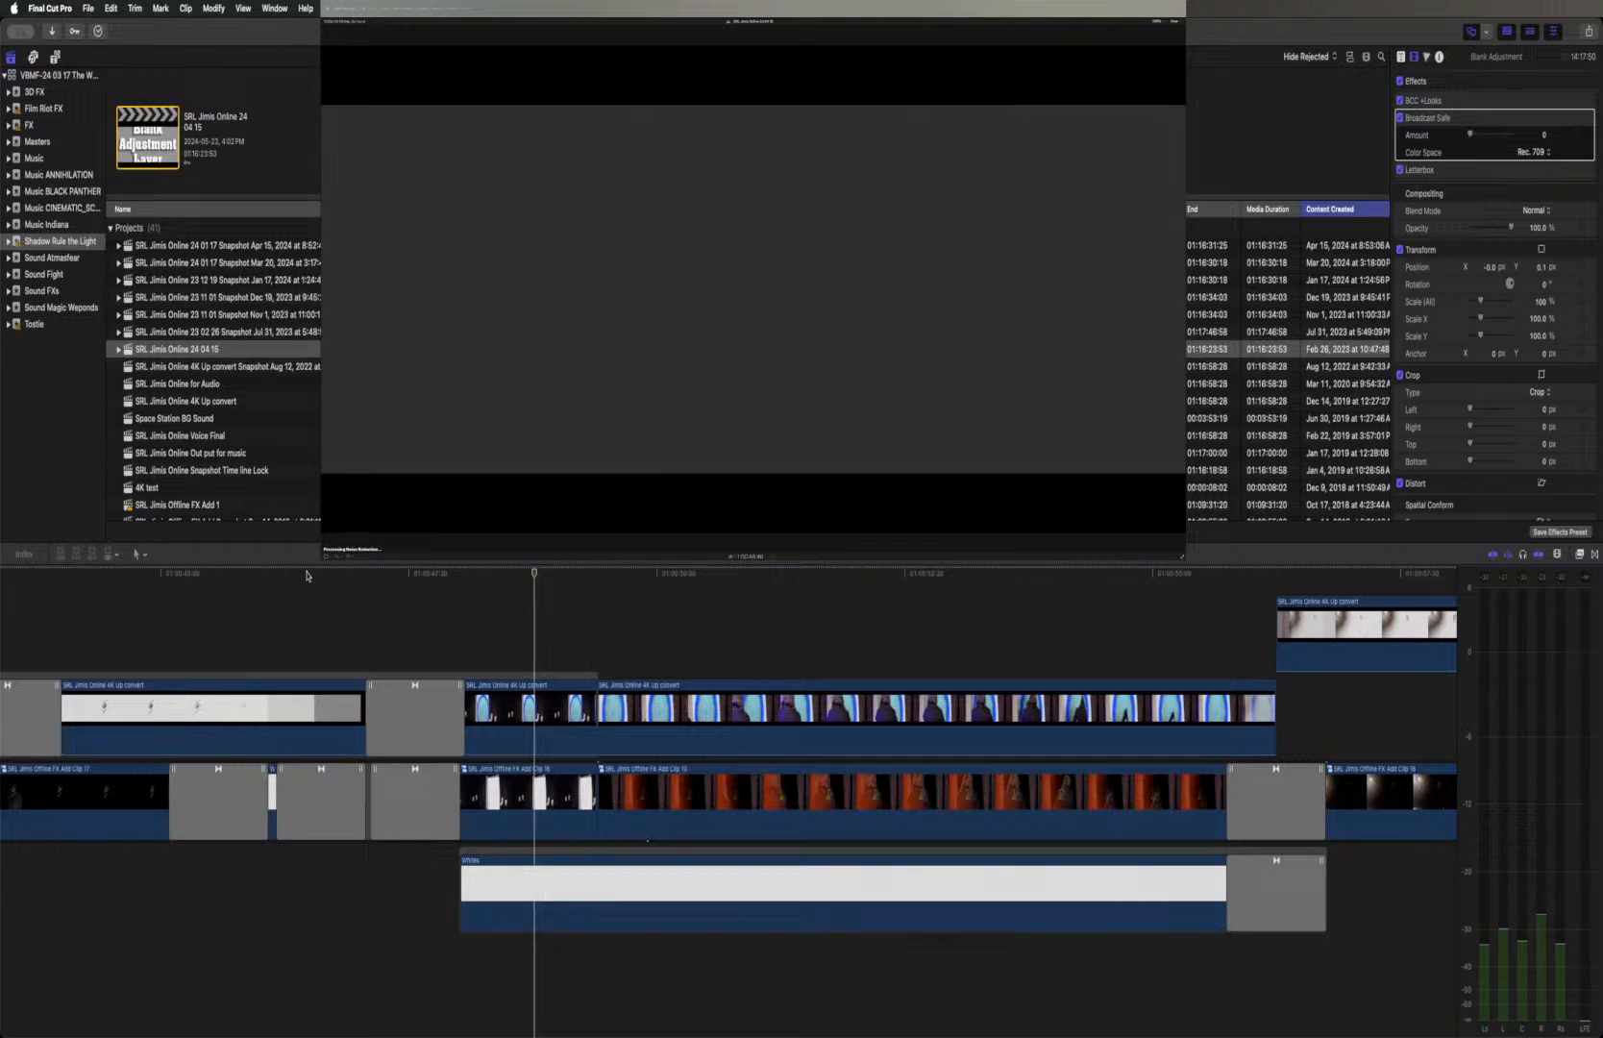
Review playback from the white face shot through the portal doorway sequence and on to the fireball fight
click(307, 575)
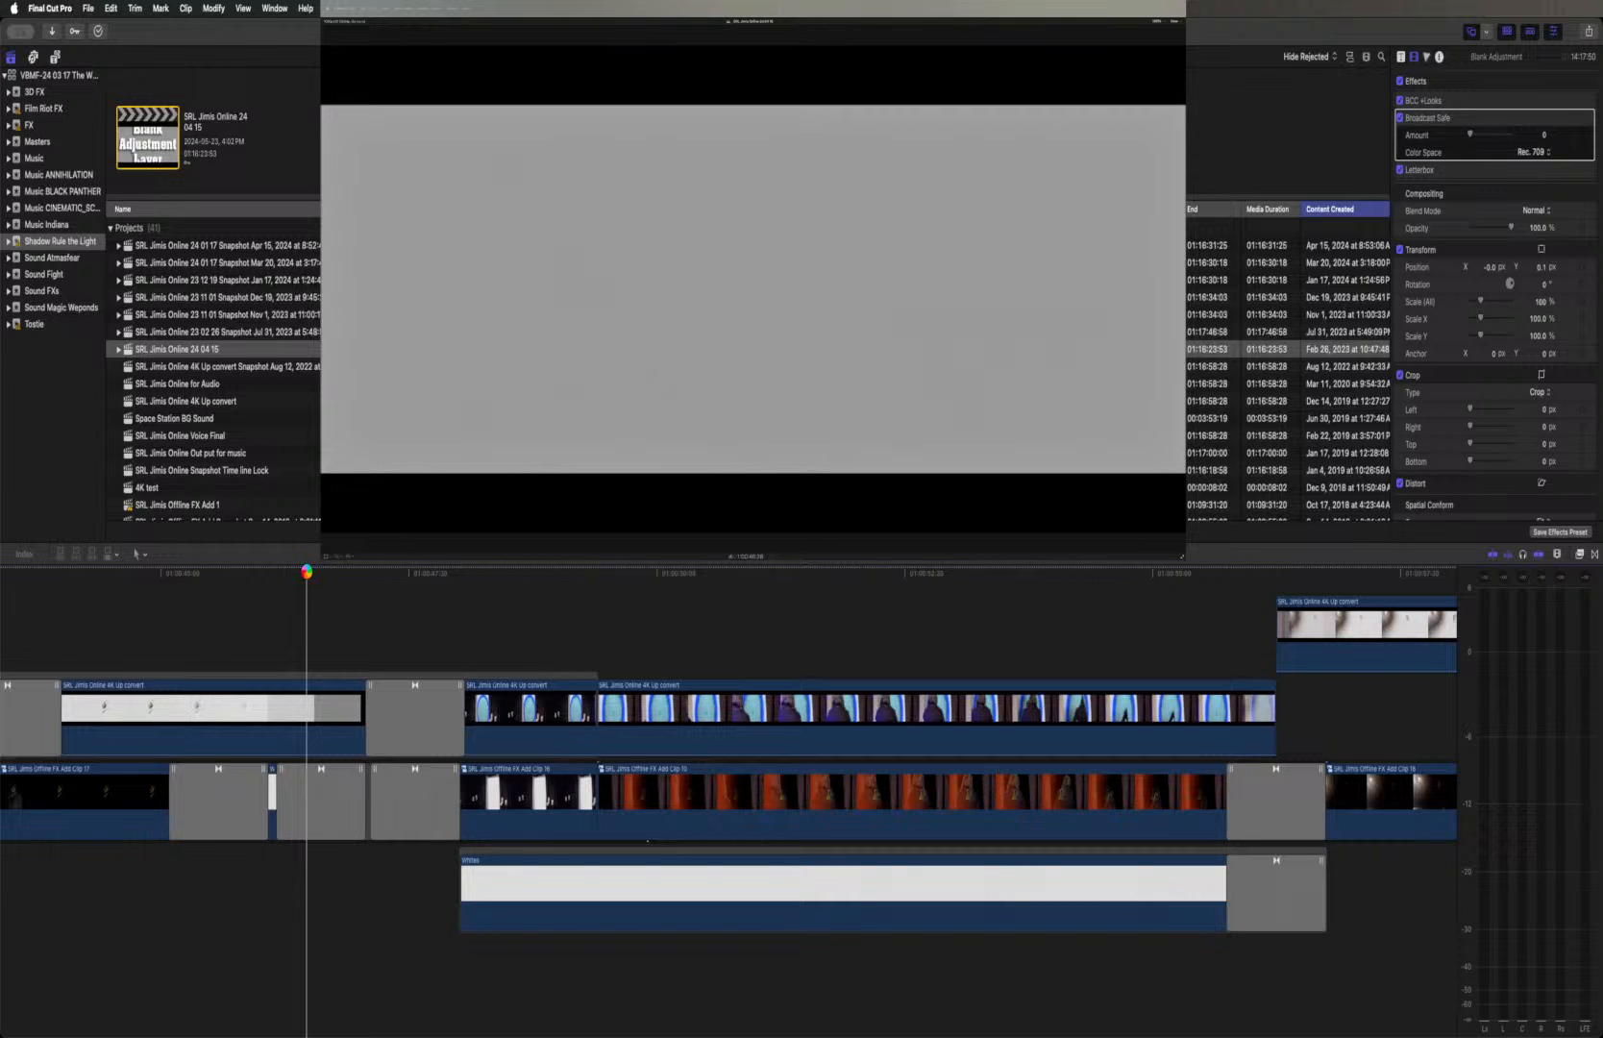
key(space)
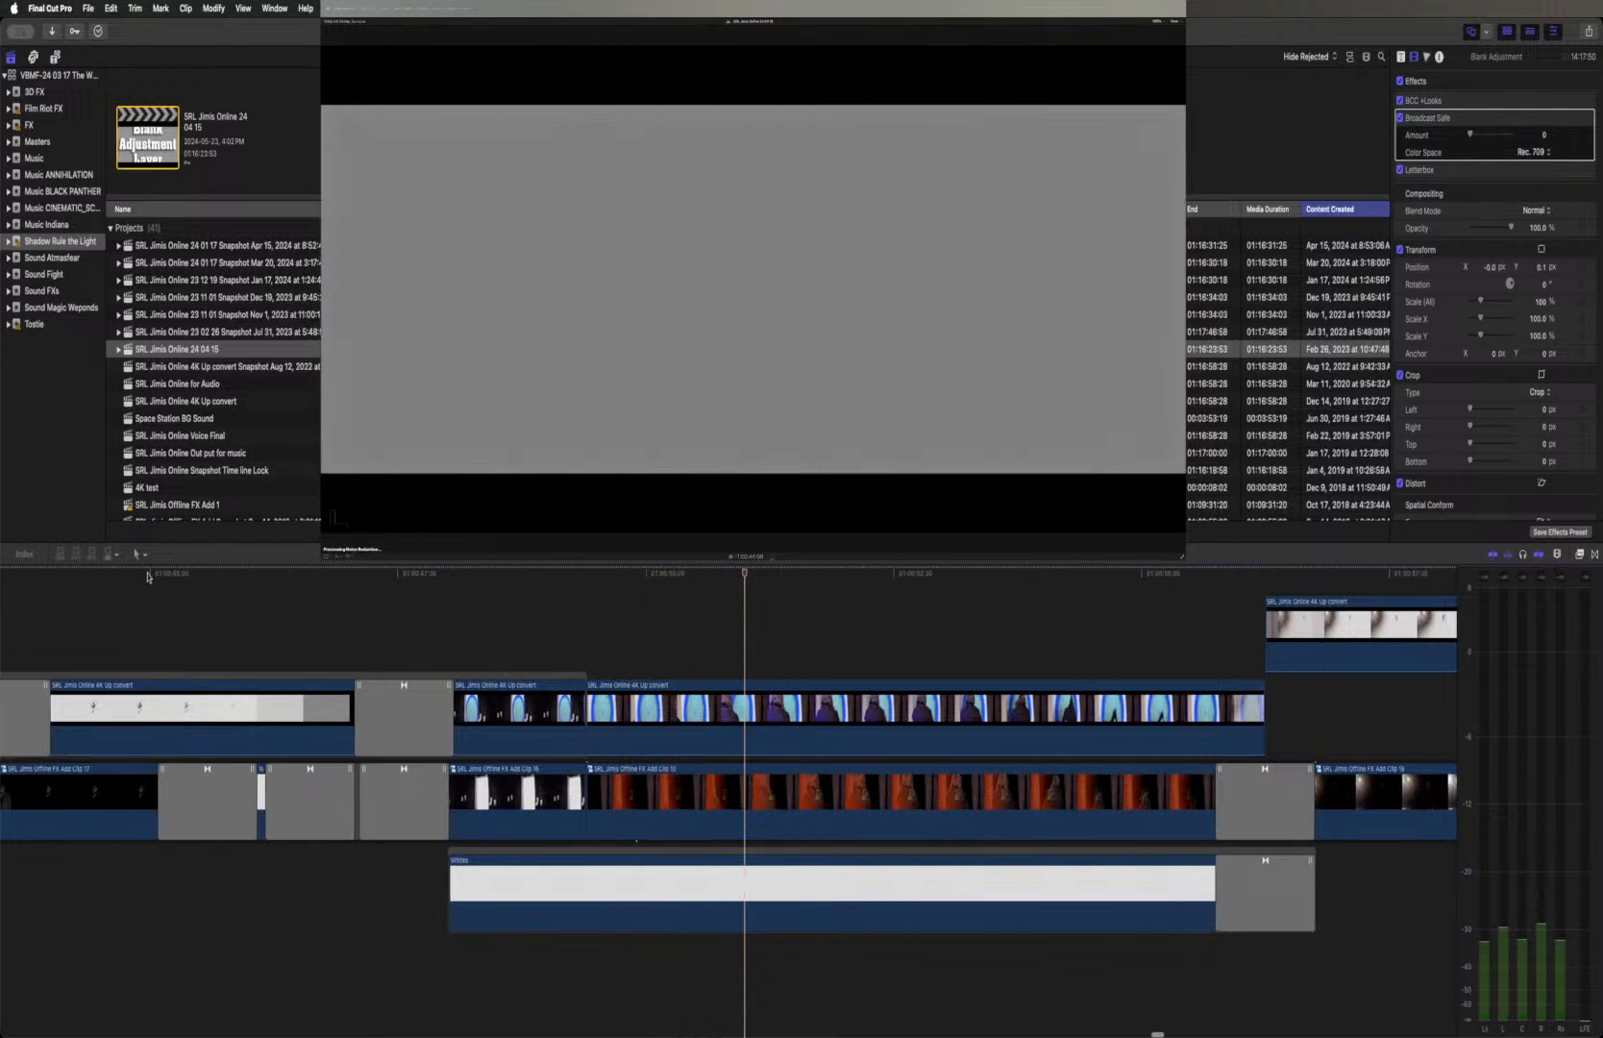
click(147, 572)
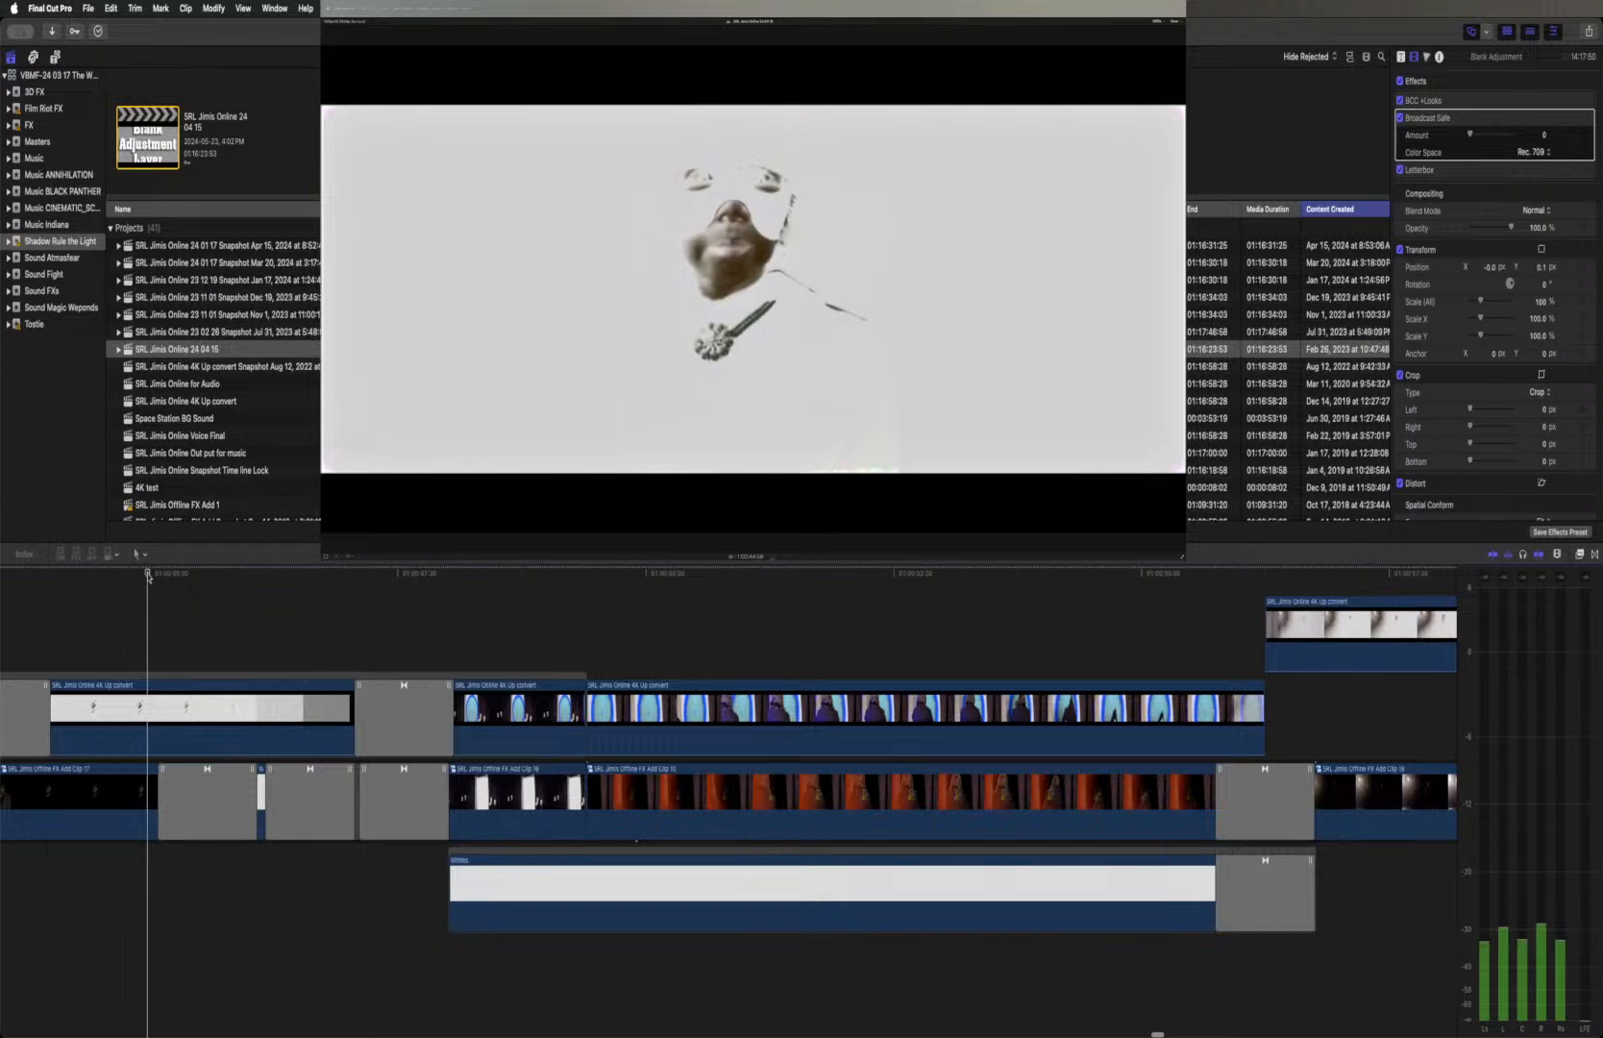
key(space)
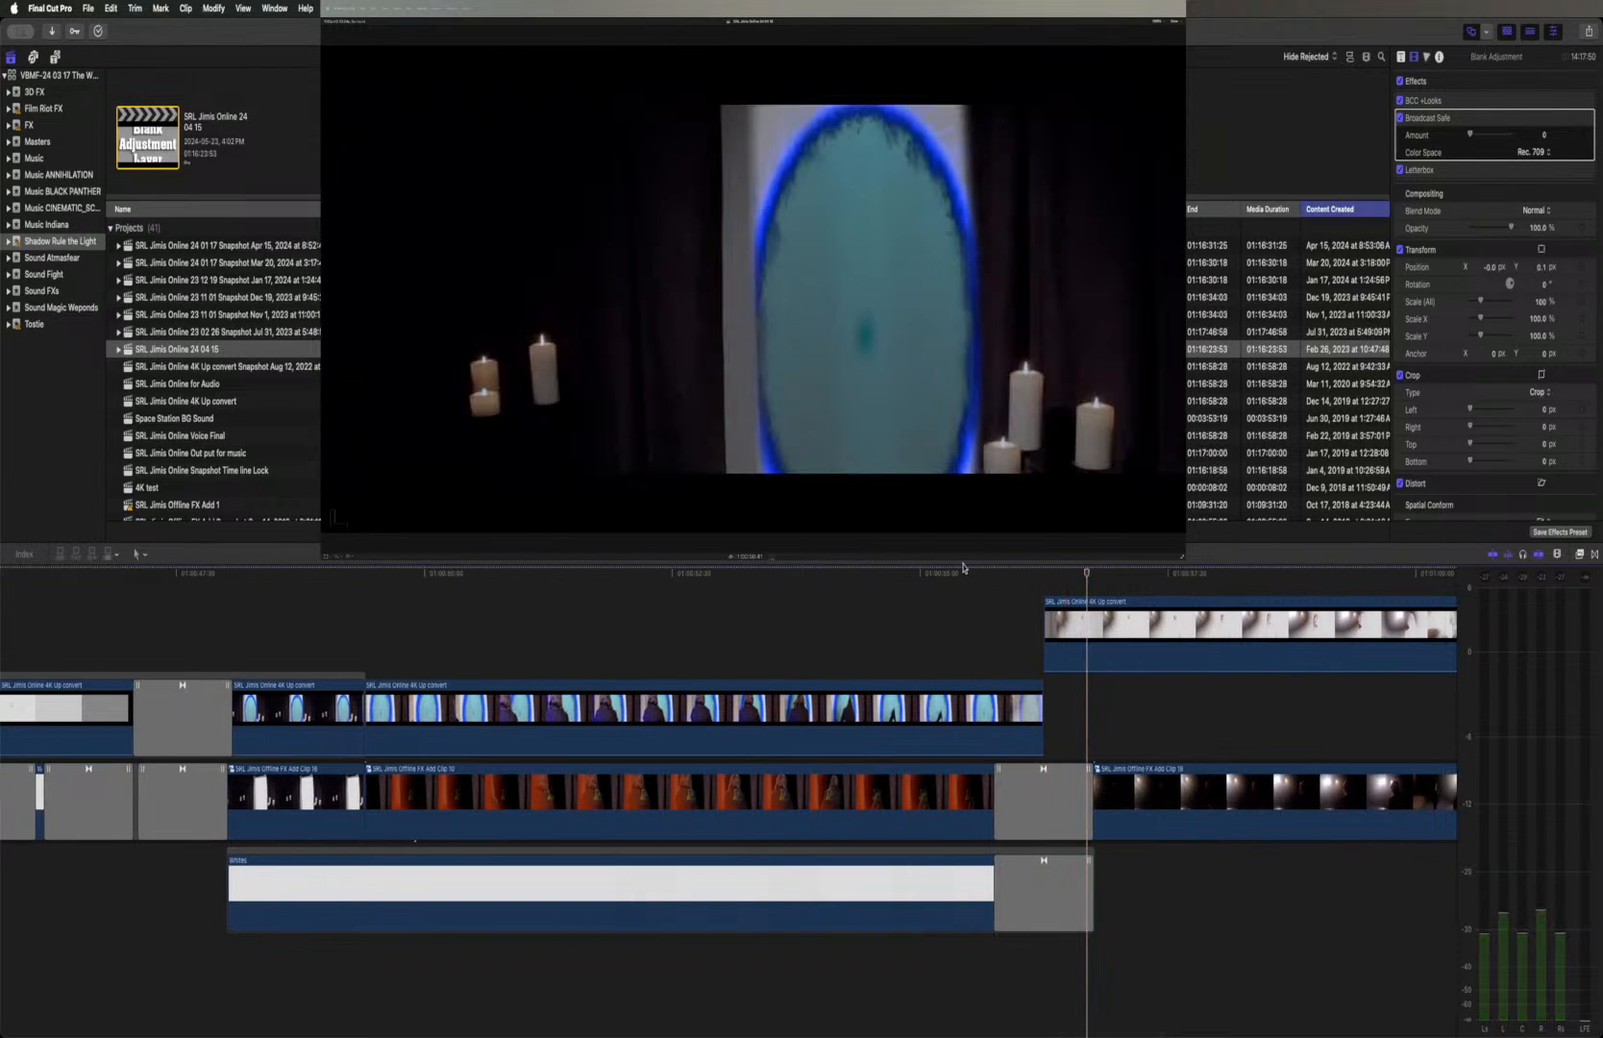
scroll(943, 578, right, 1)
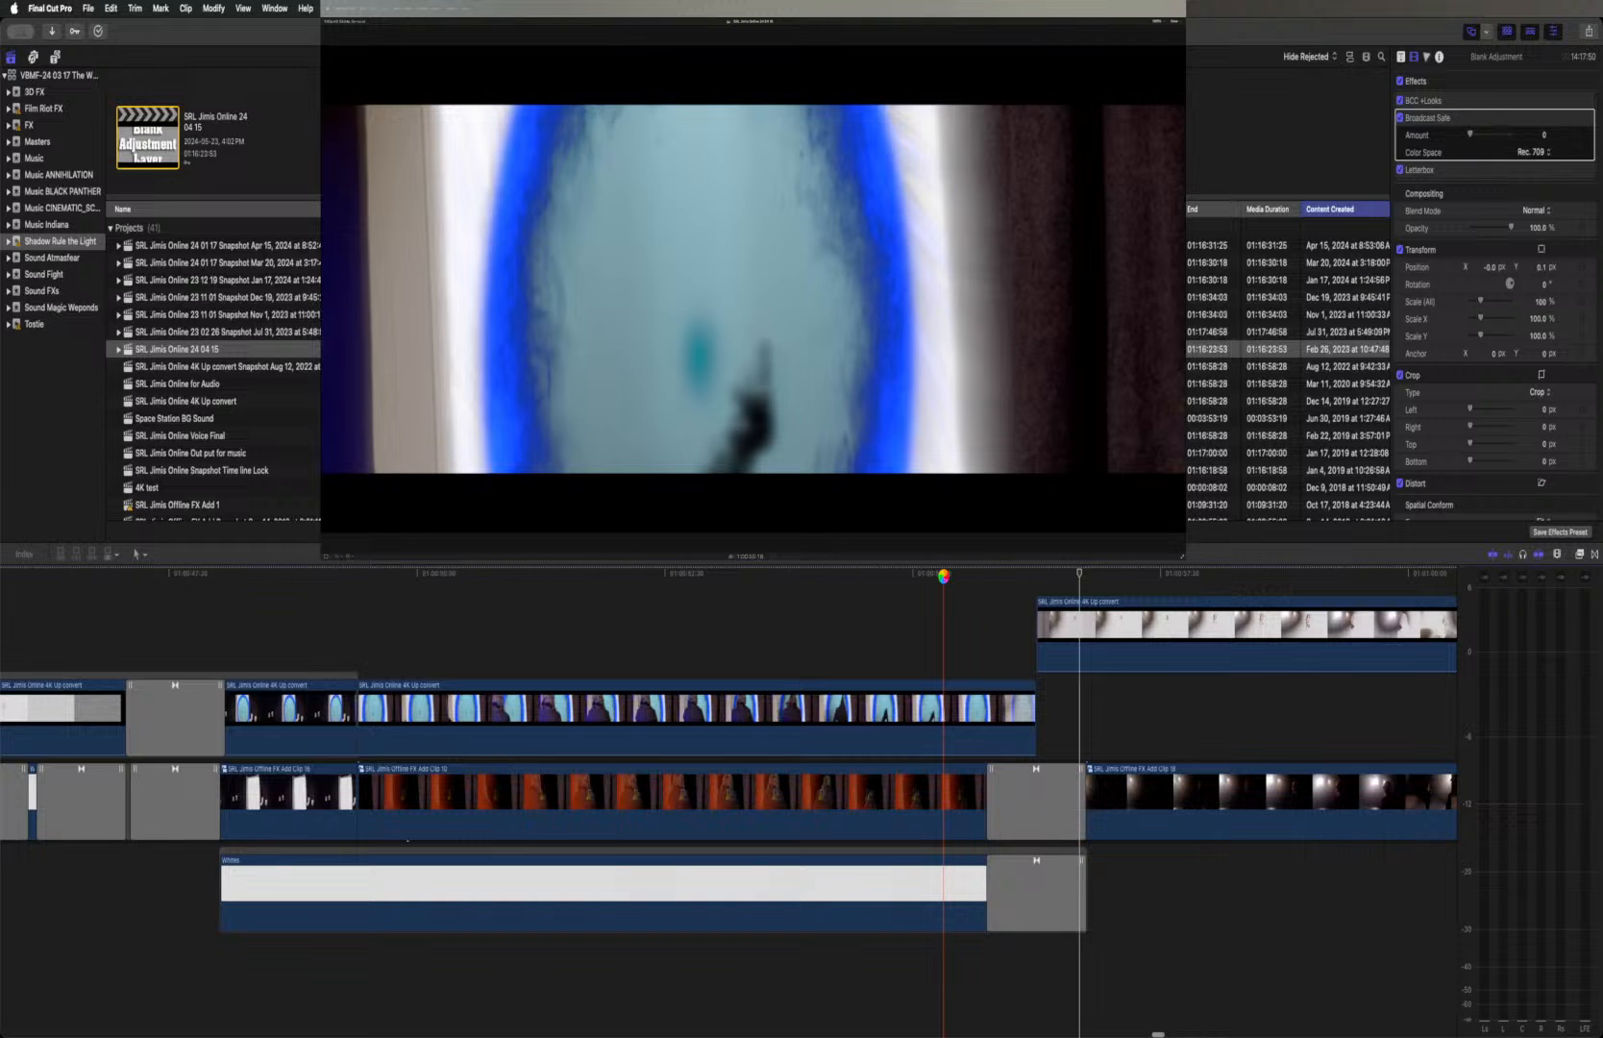
key(space)
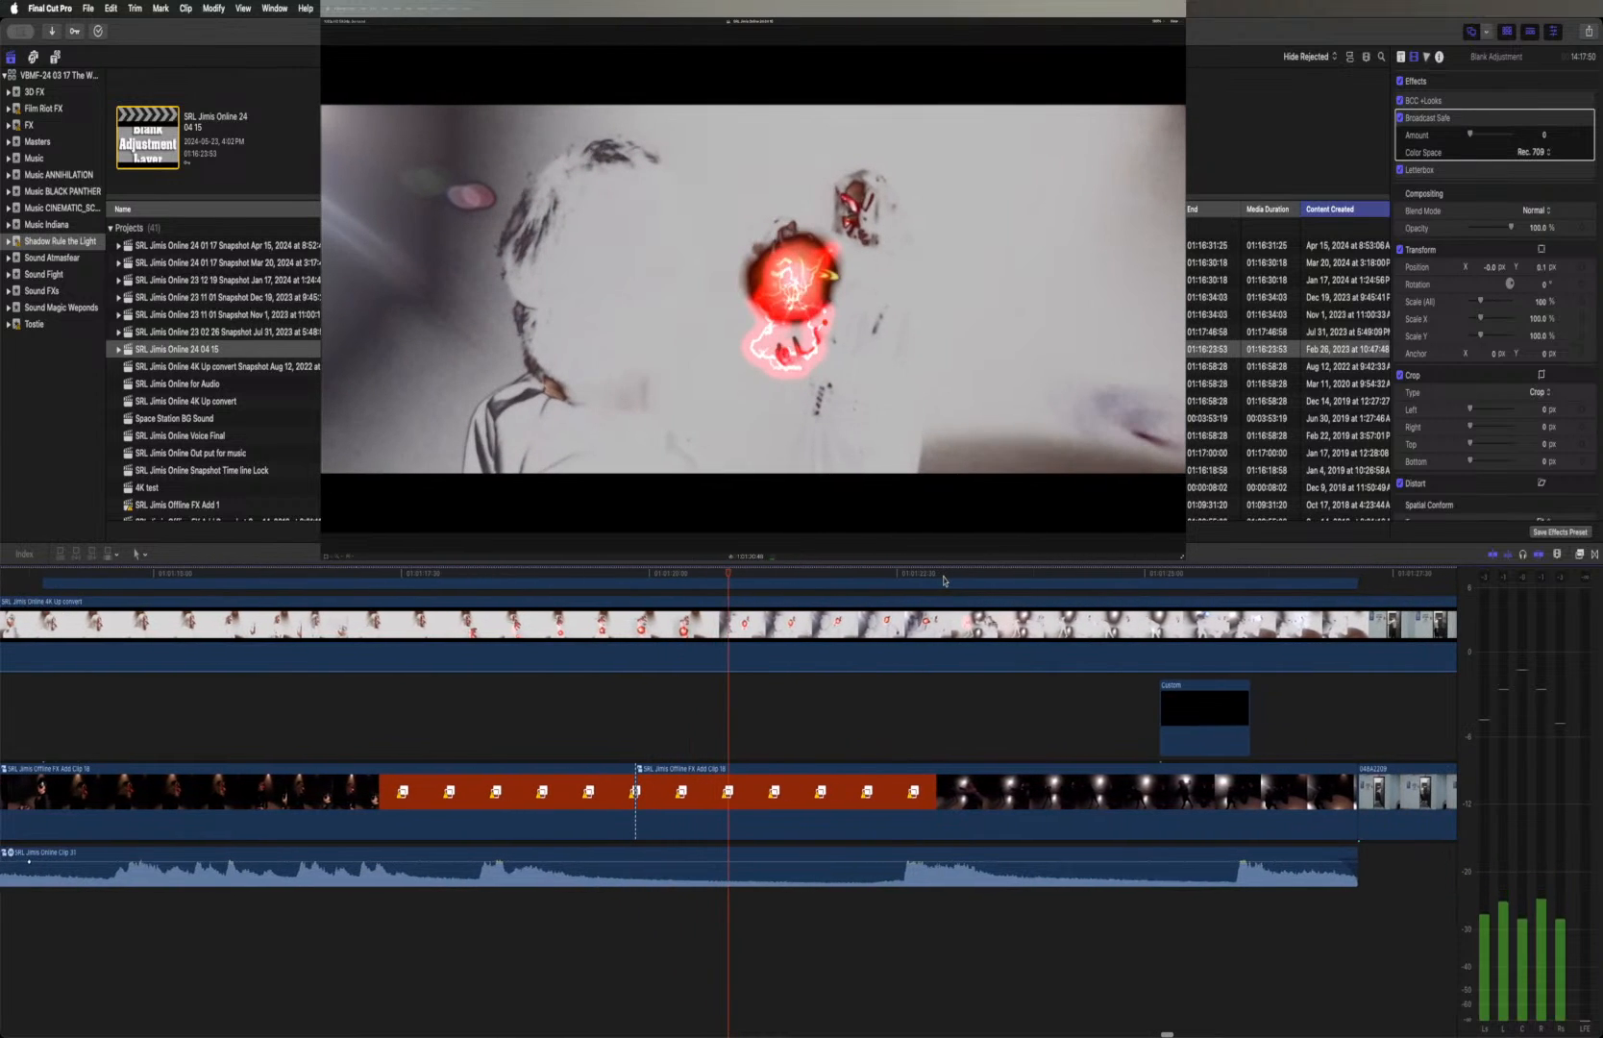
key(space)
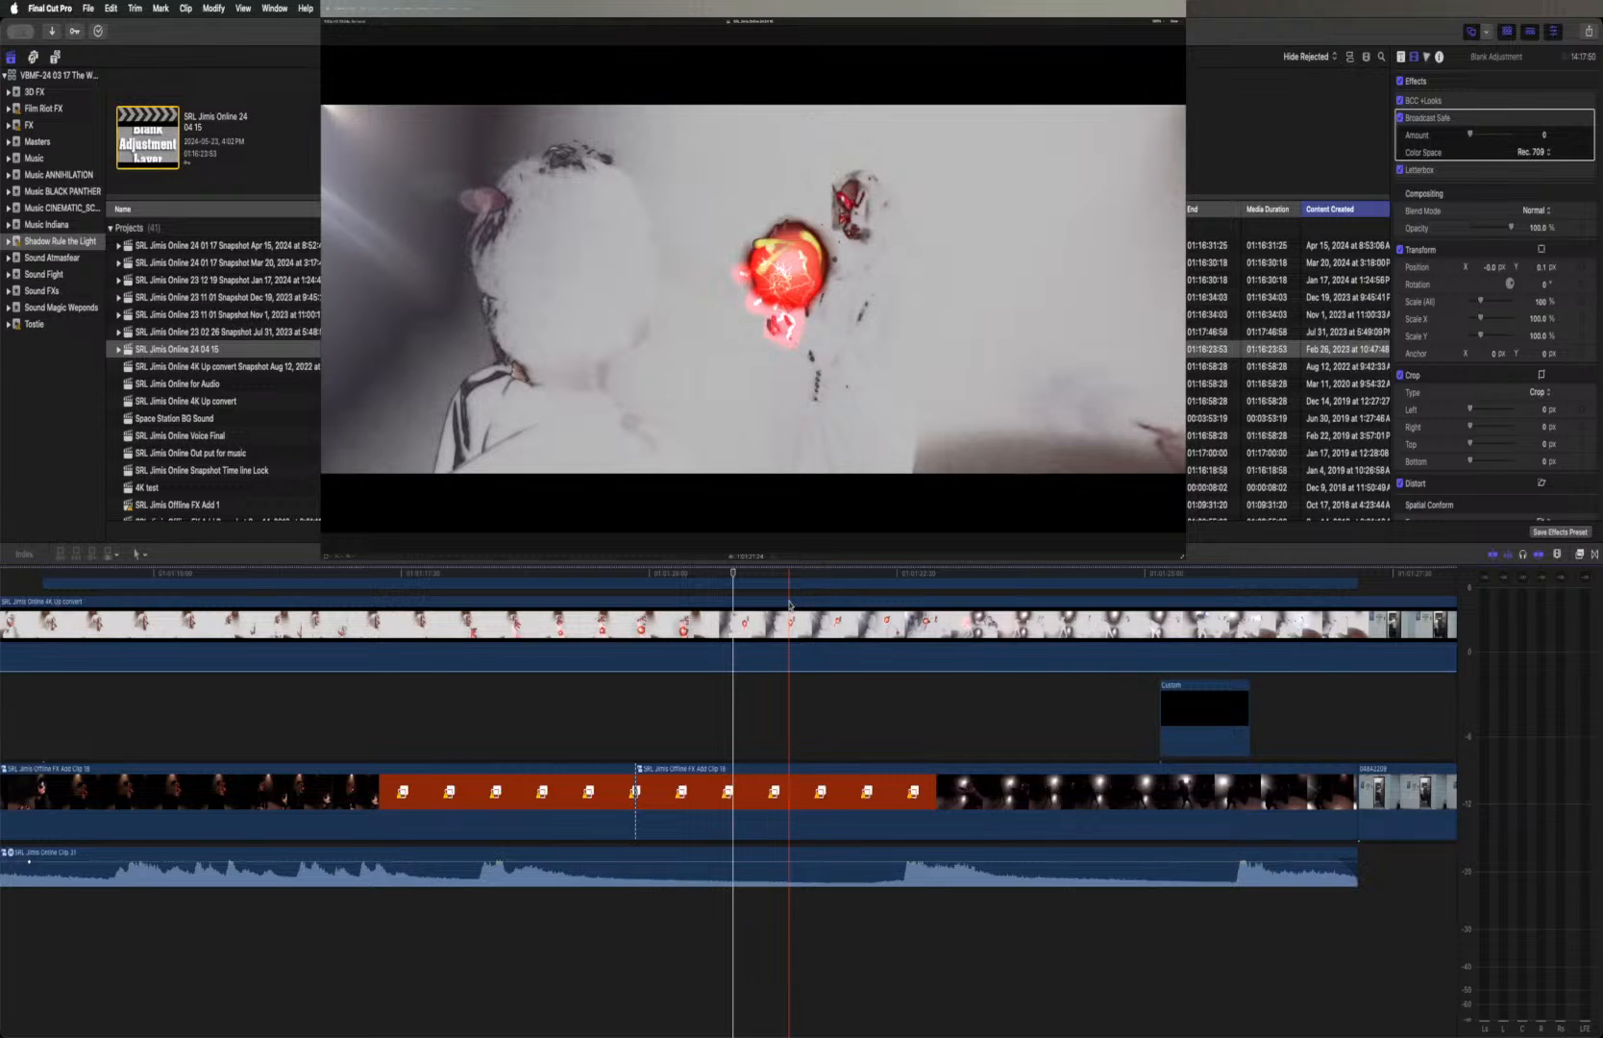
Disable the SRL Jimis Online 4K Up convert clip over the fireball fight and the second missing-media compound clip beneath it
click(726, 648)
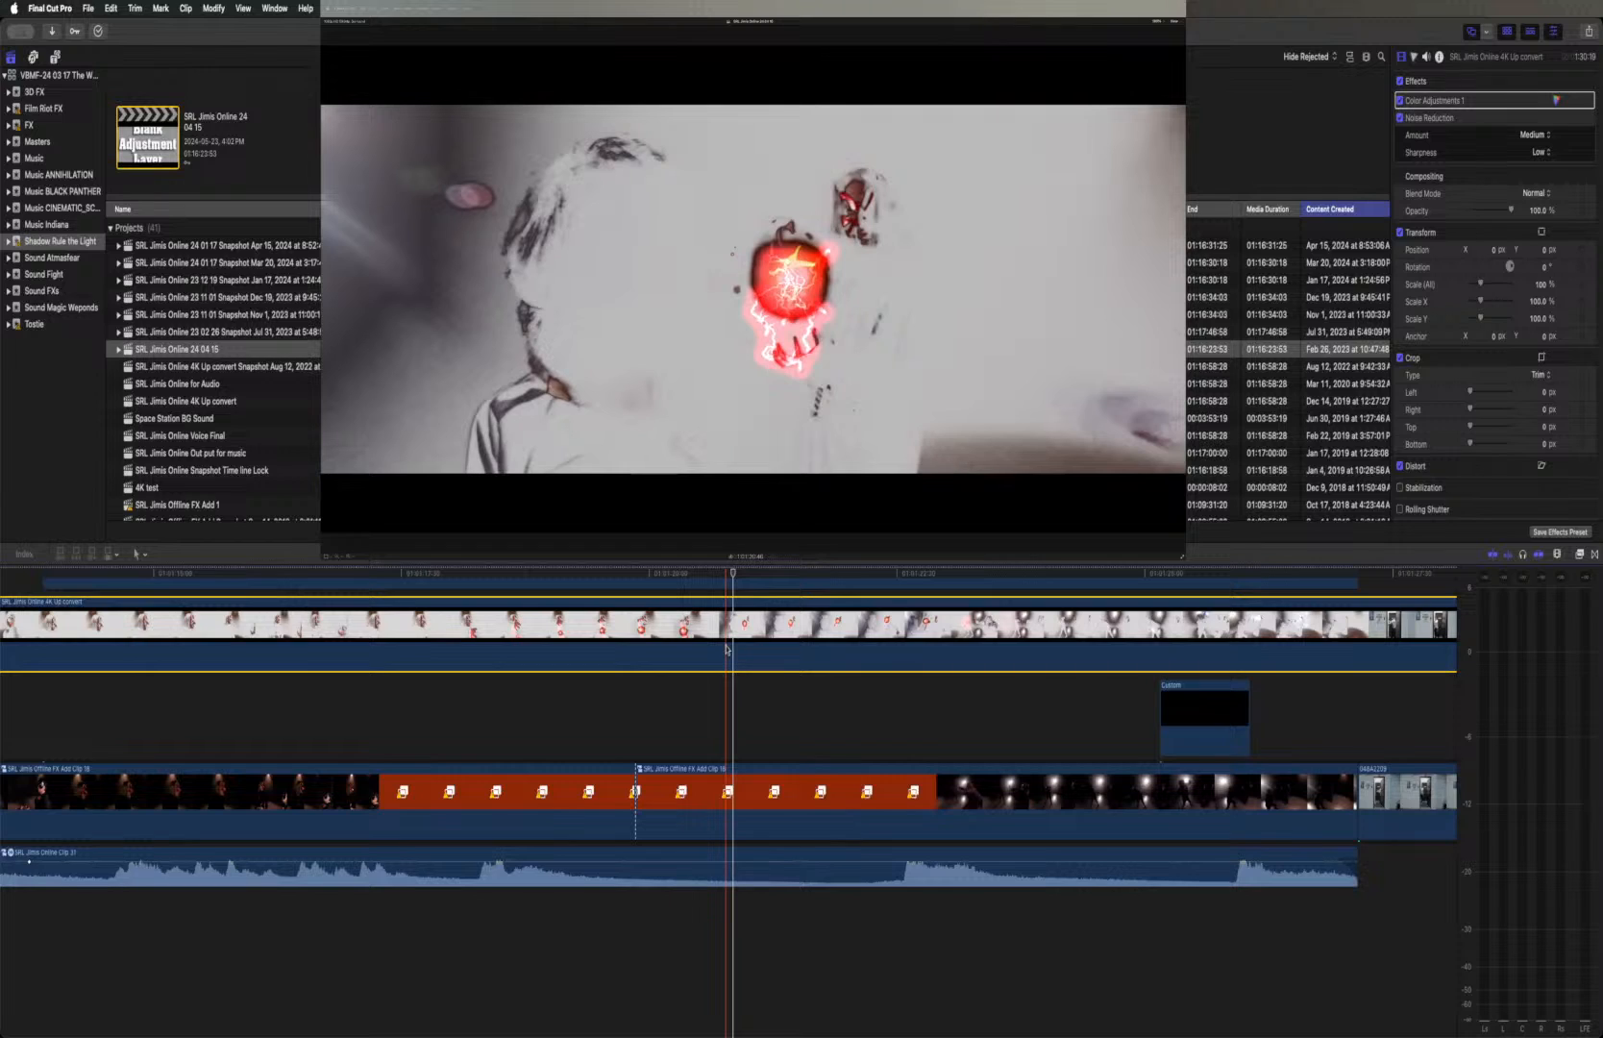
key(v)
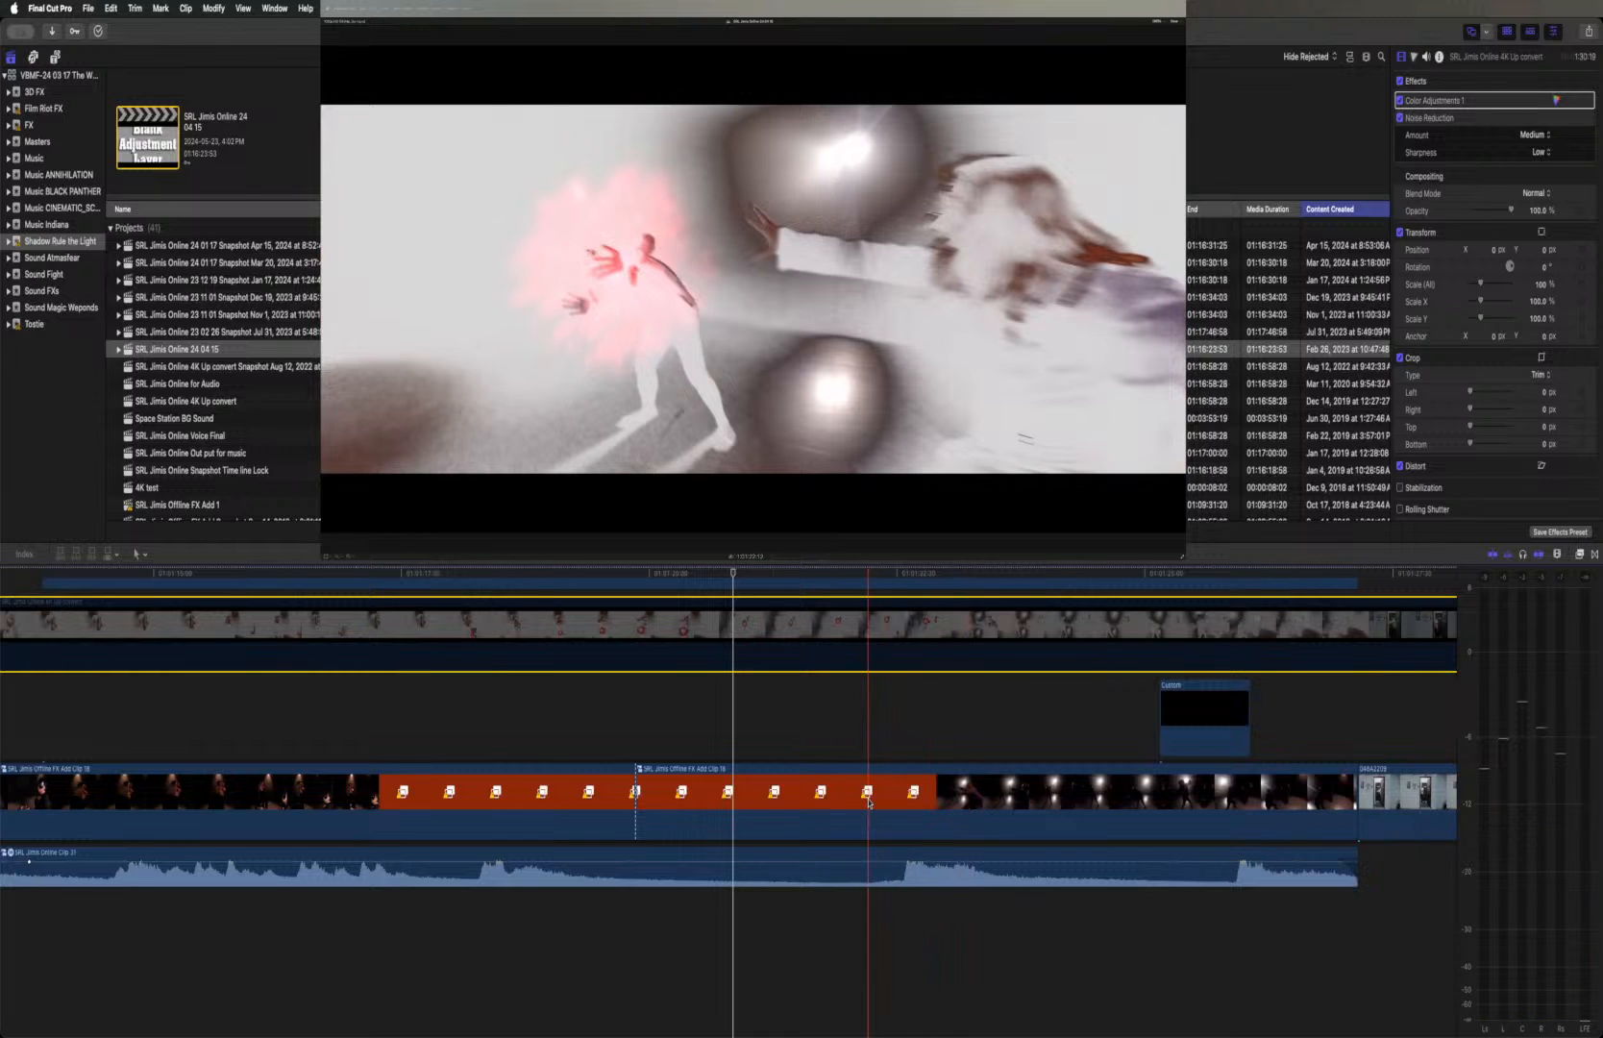
scroll(870, 802, up, 5)
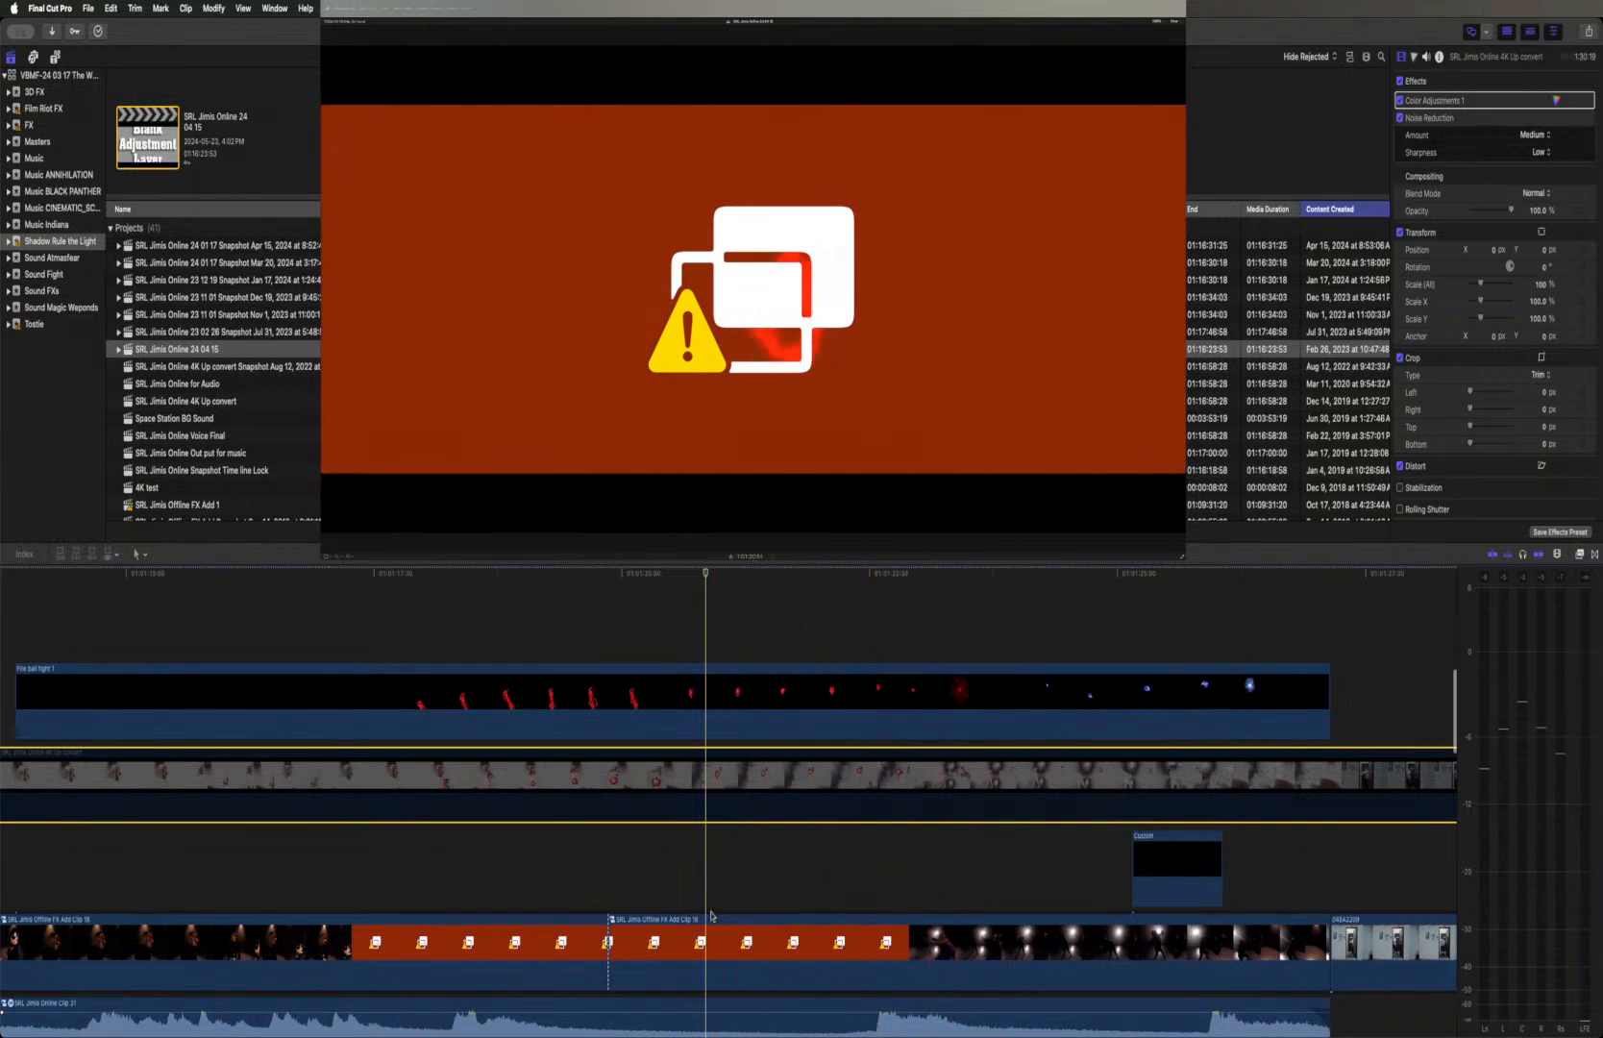
click(736, 940)
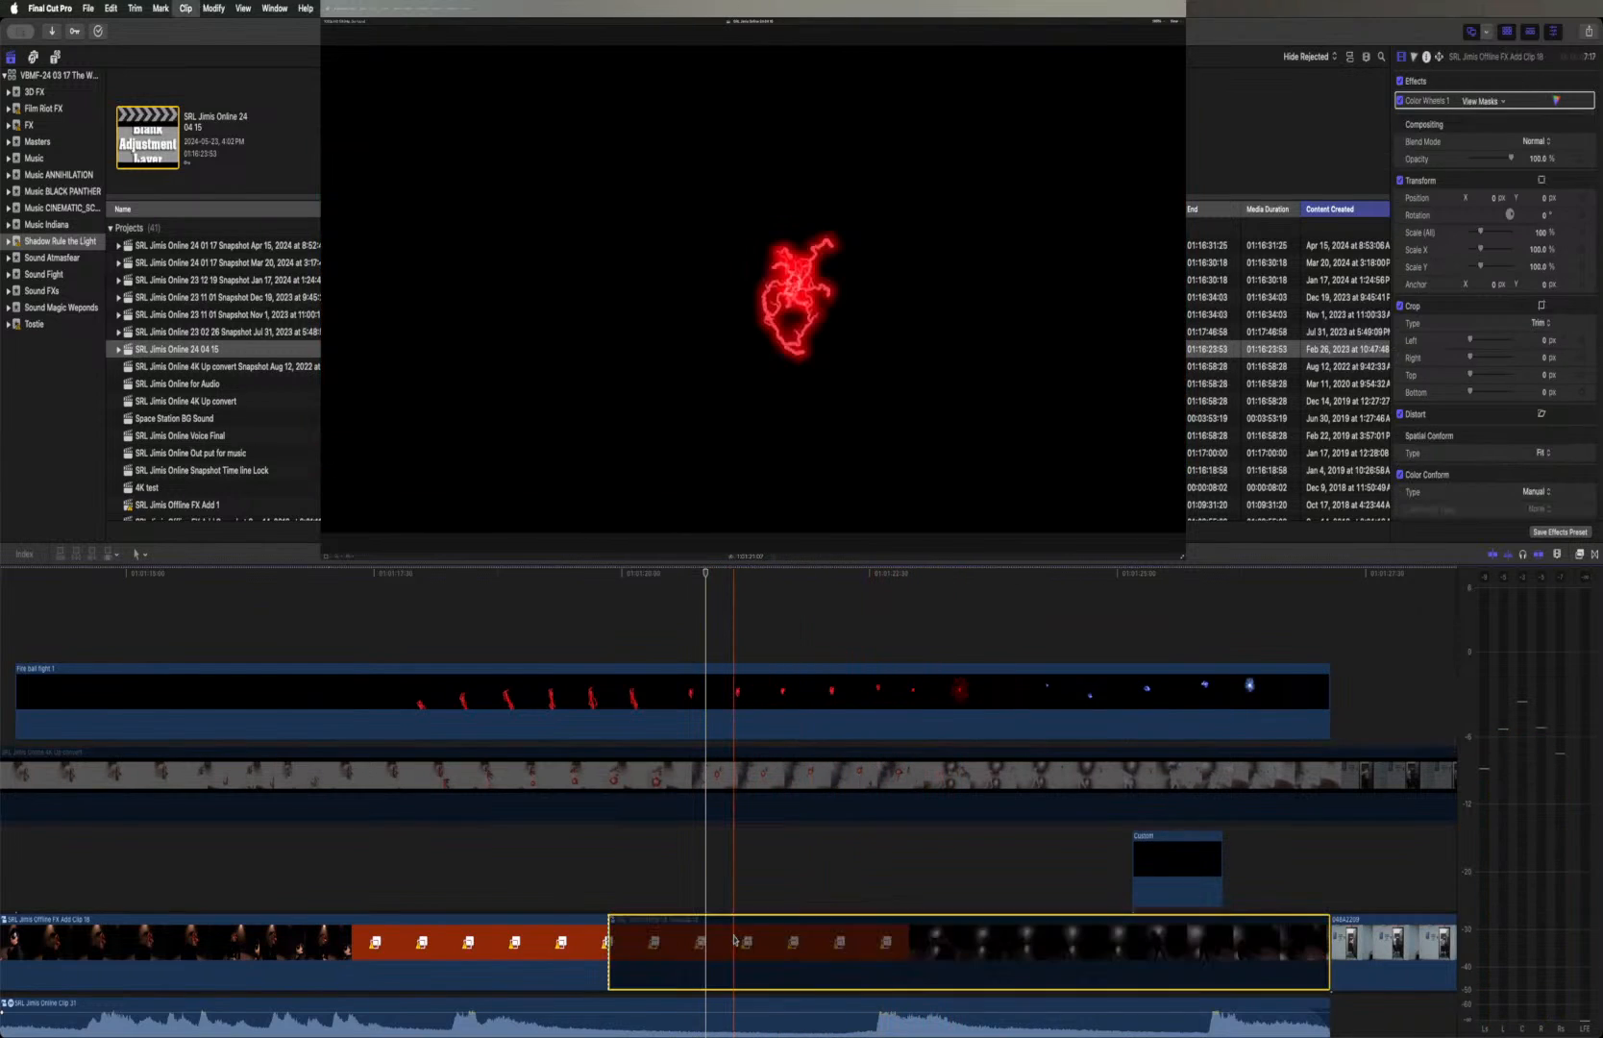
Disable the first missing-media compound clip beneath the fireball fight and check the surrounding layers along the timeline
click(568, 929)
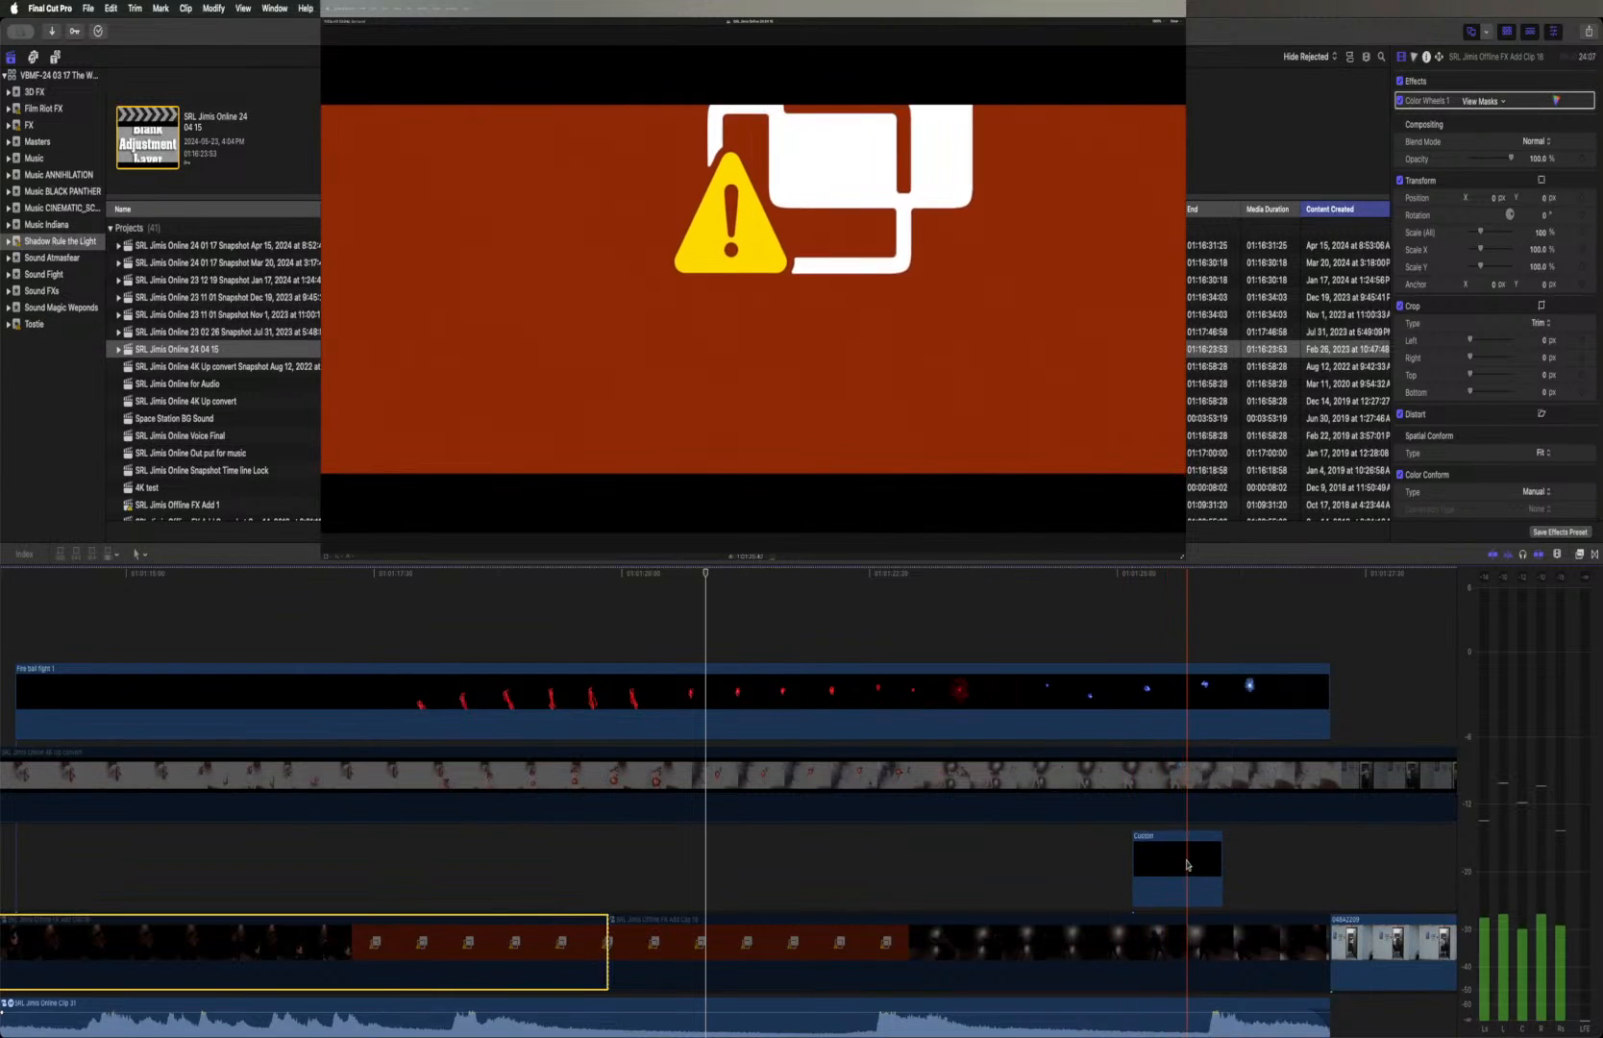
scroll(1168, 865, down, 4)
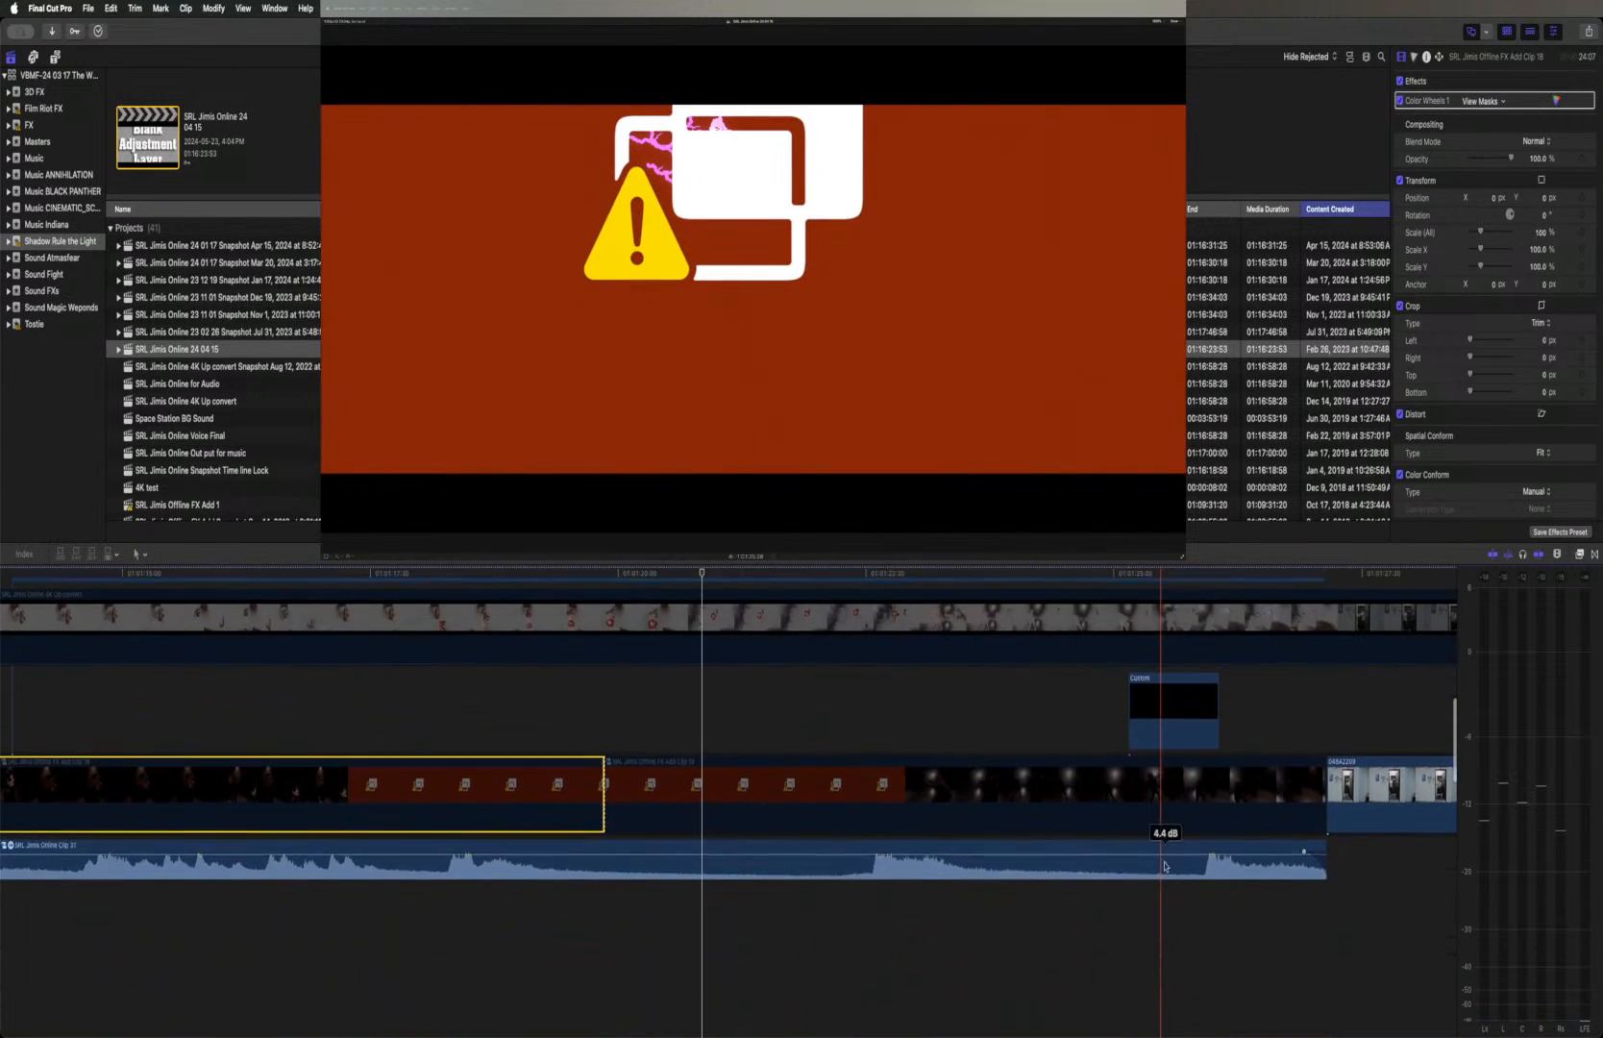
scroll(1144, 826, up, 3)
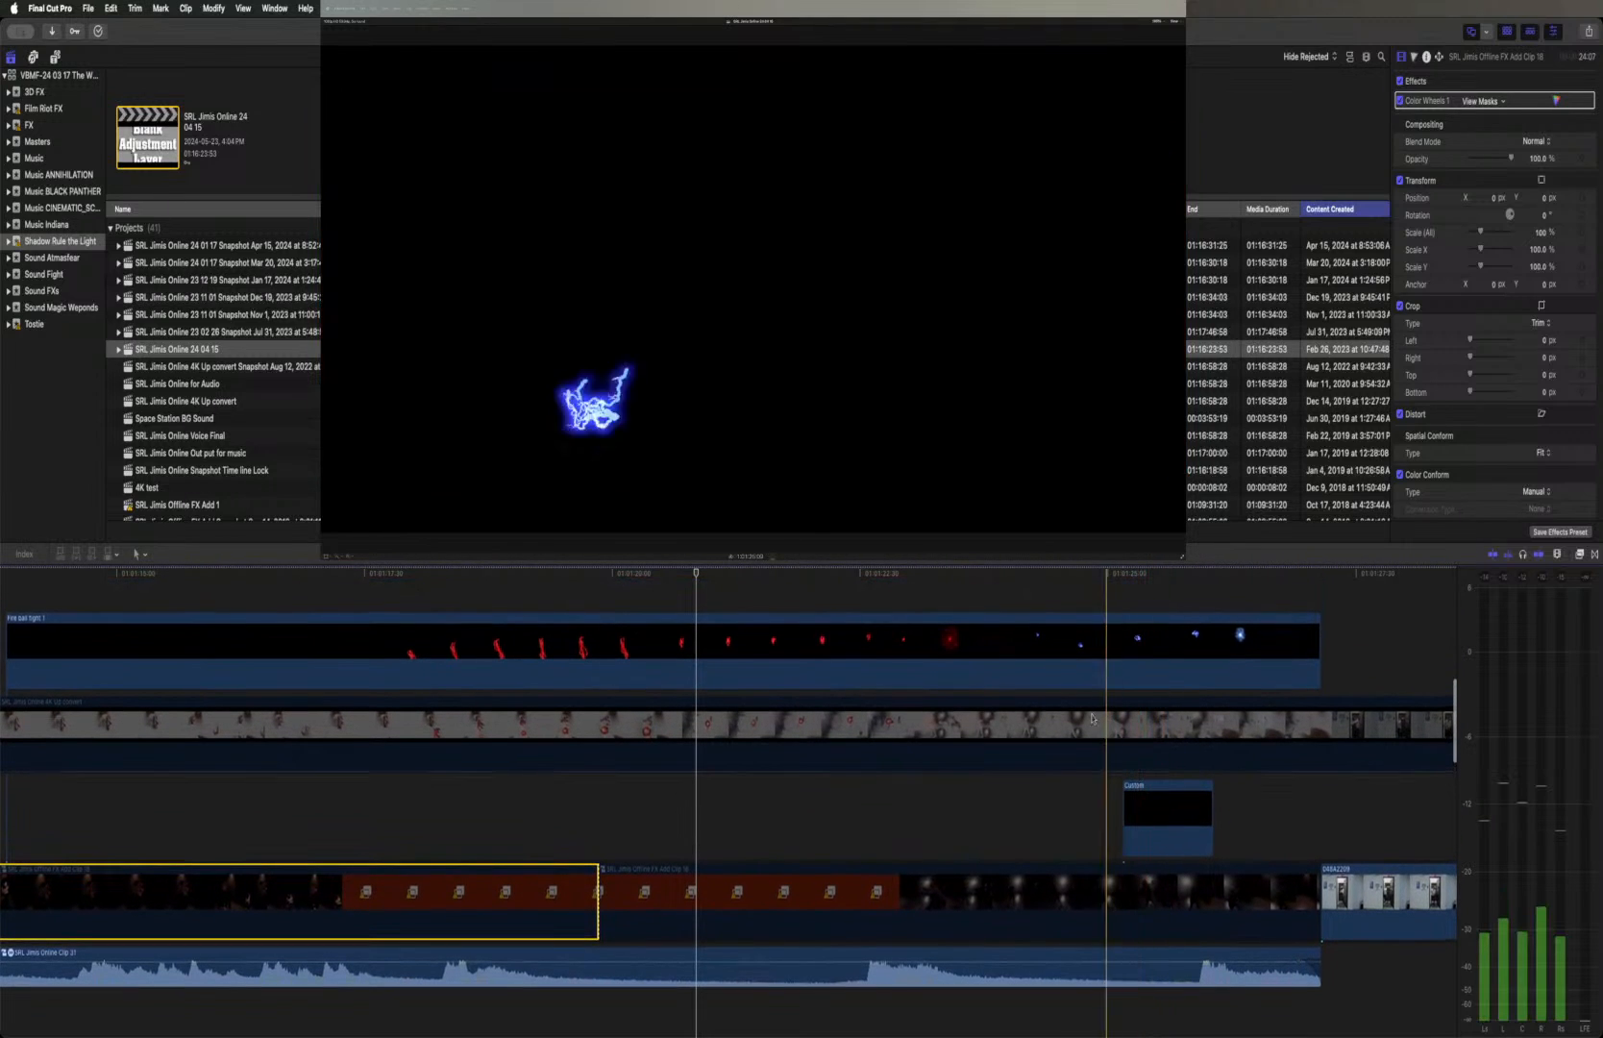
scroll(618, 754, left, 4)
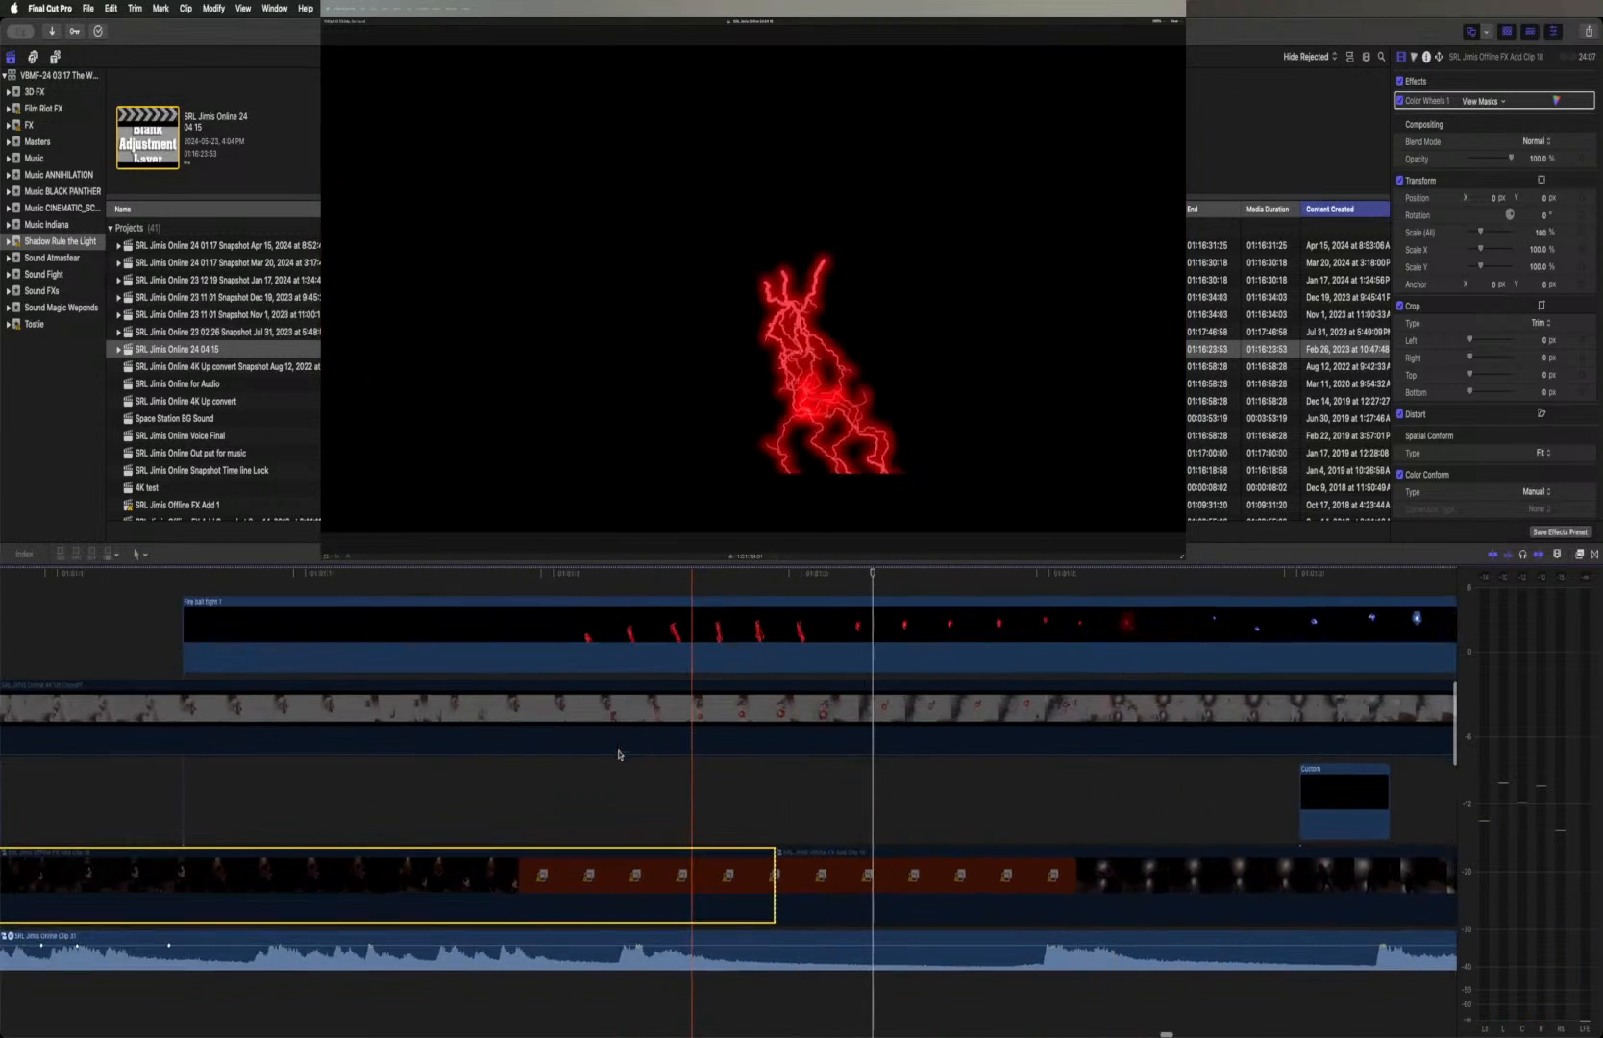
scroll(618, 754, left, 10)
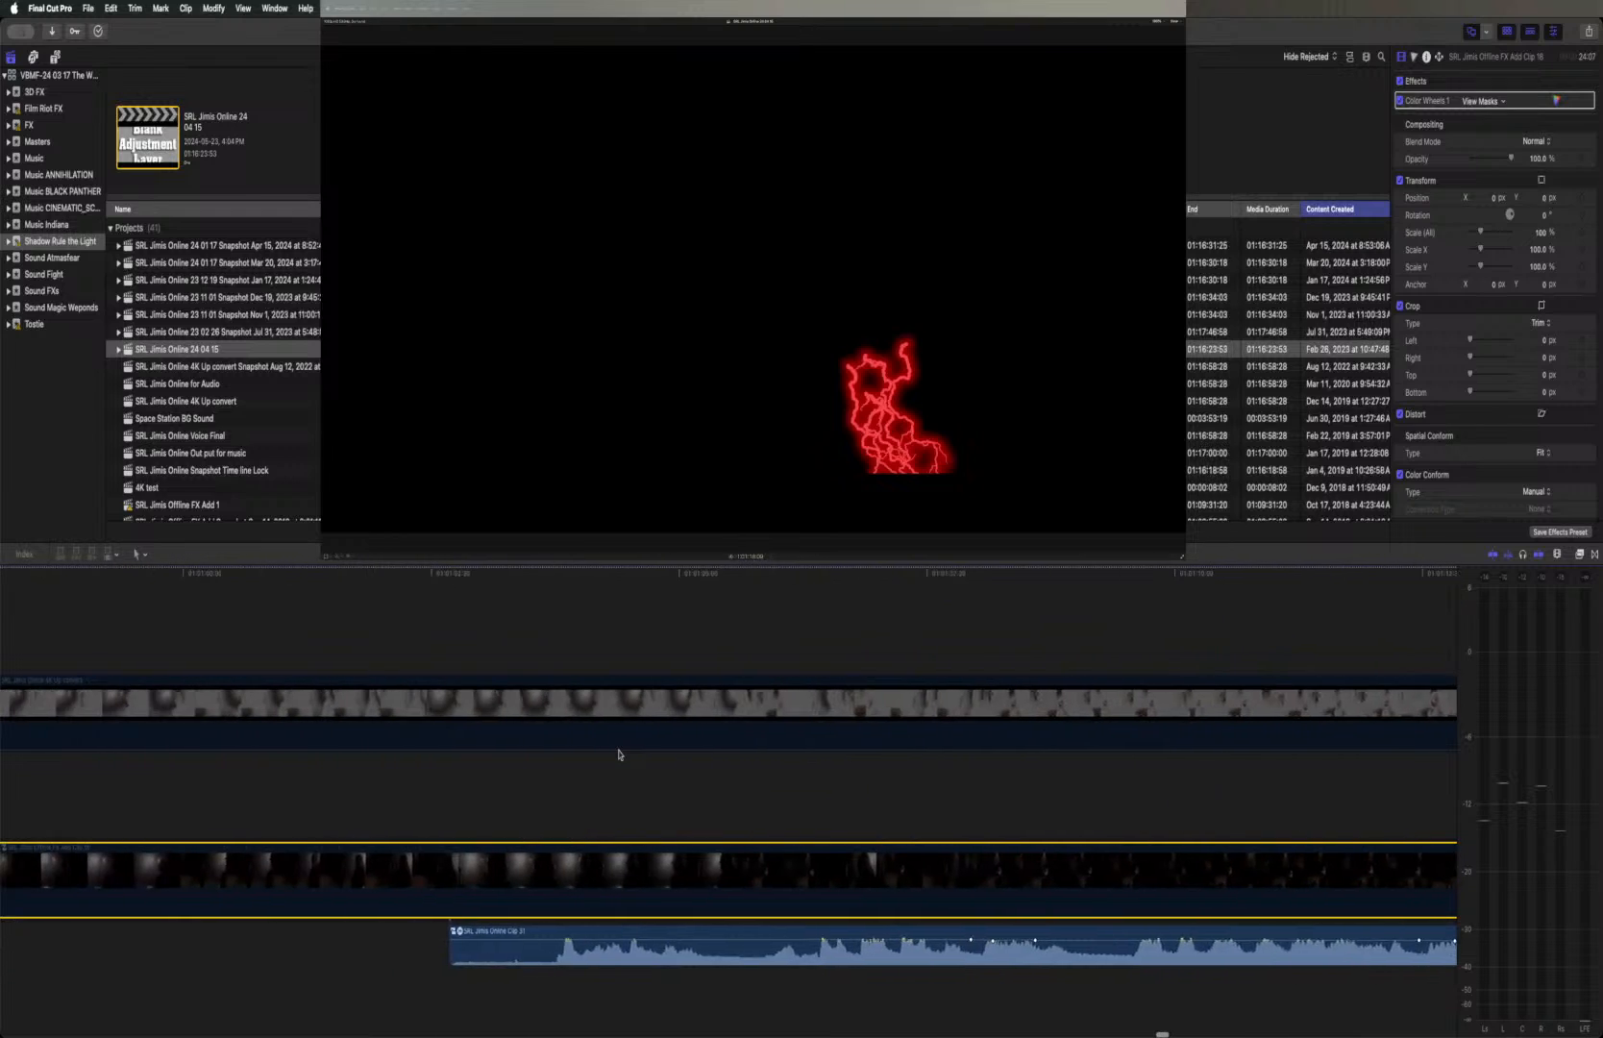
scroll(618, 754, left, 6)
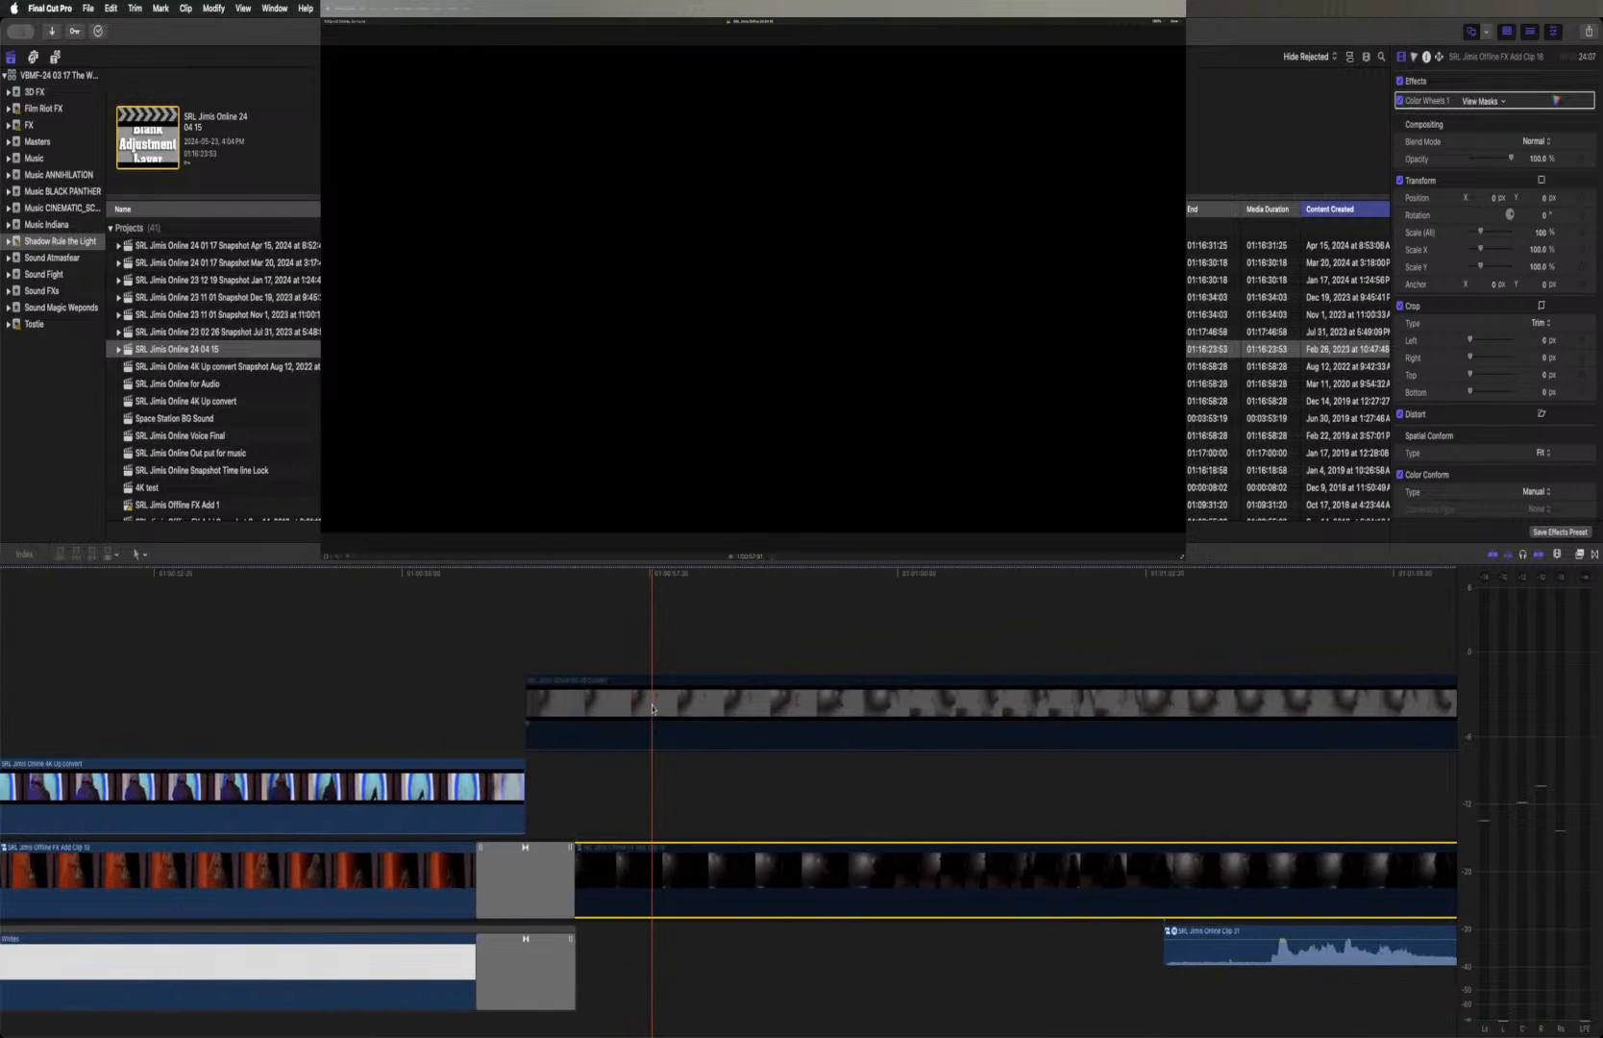
scroll(652, 708, right, 13)
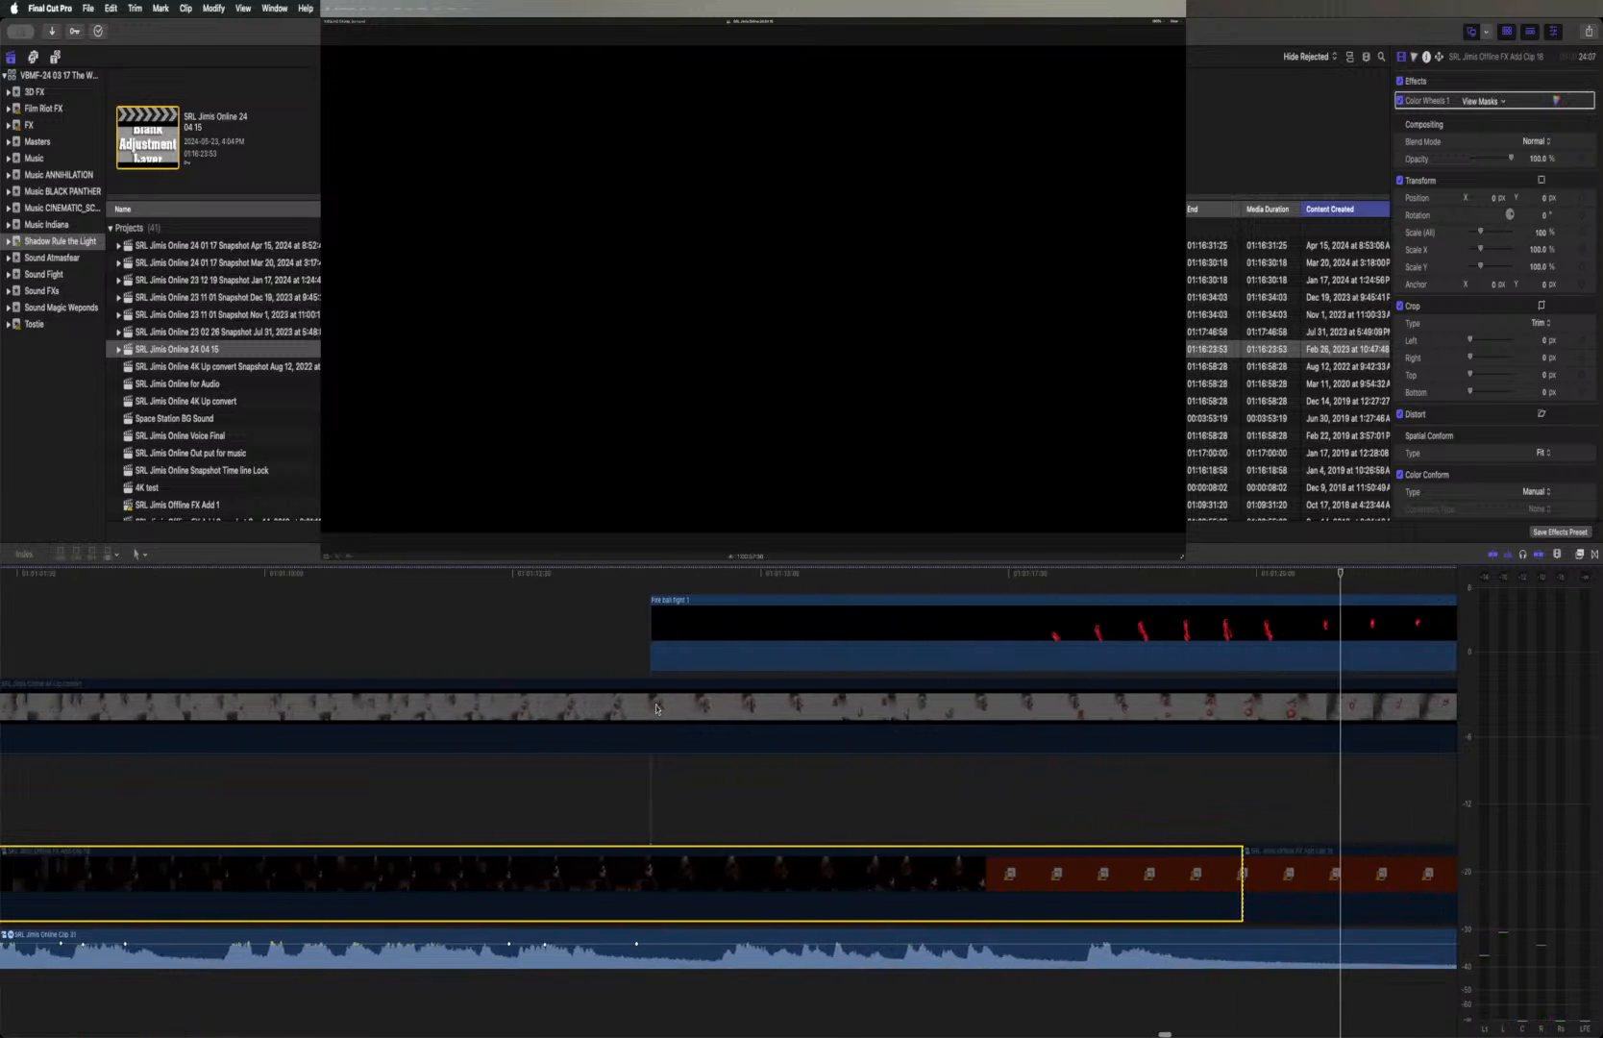
scroll(656, 708, right, 4)
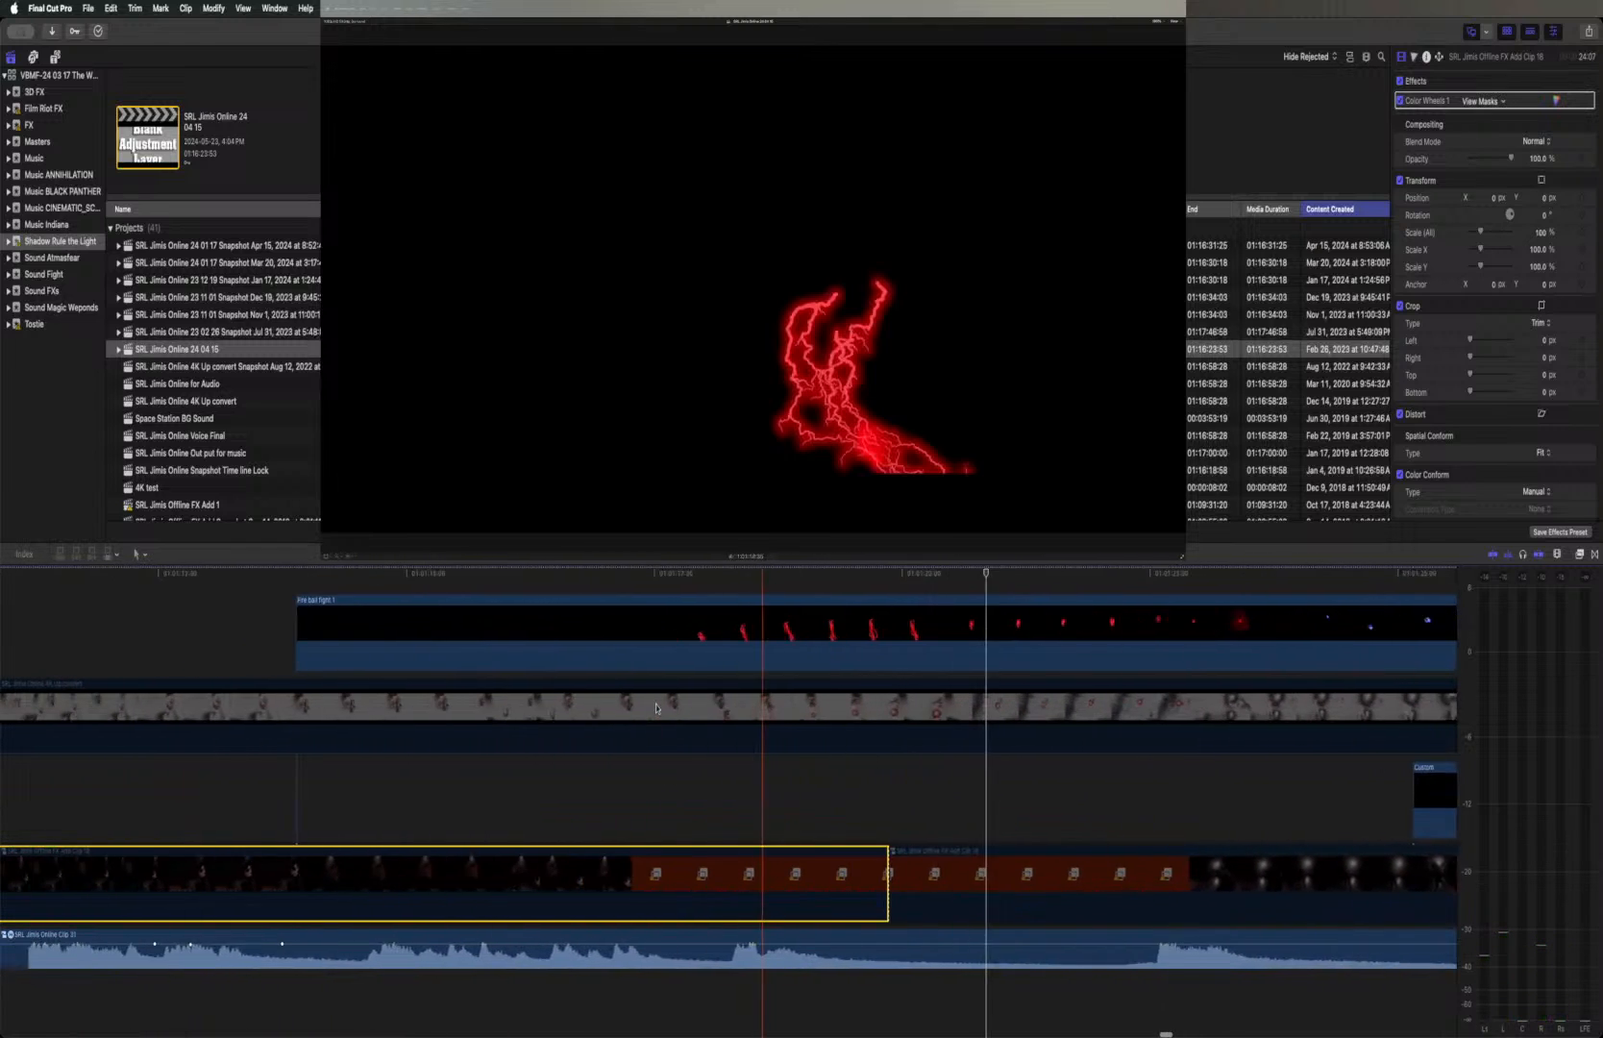
Re-enable the first missing-media compound clip and the SRL Jimis Online 4K Up convert clip above it
scroll(655, 709, left, 15)
scroll(655, 709, left, 1)
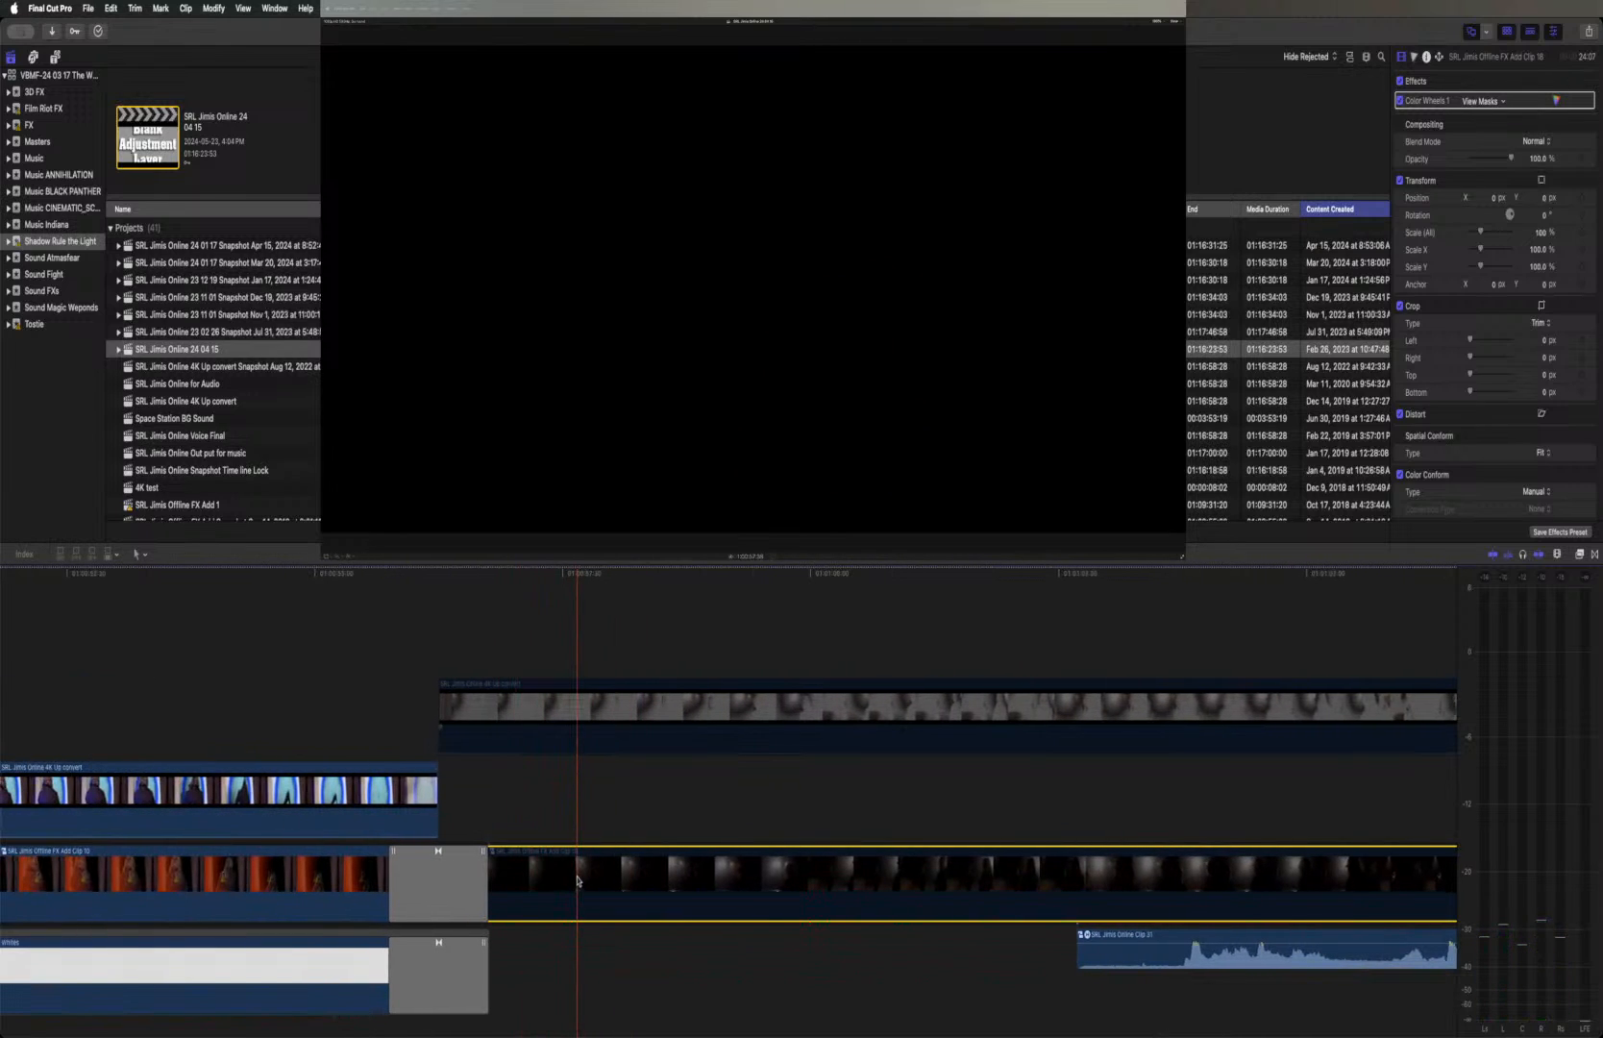
key(v)
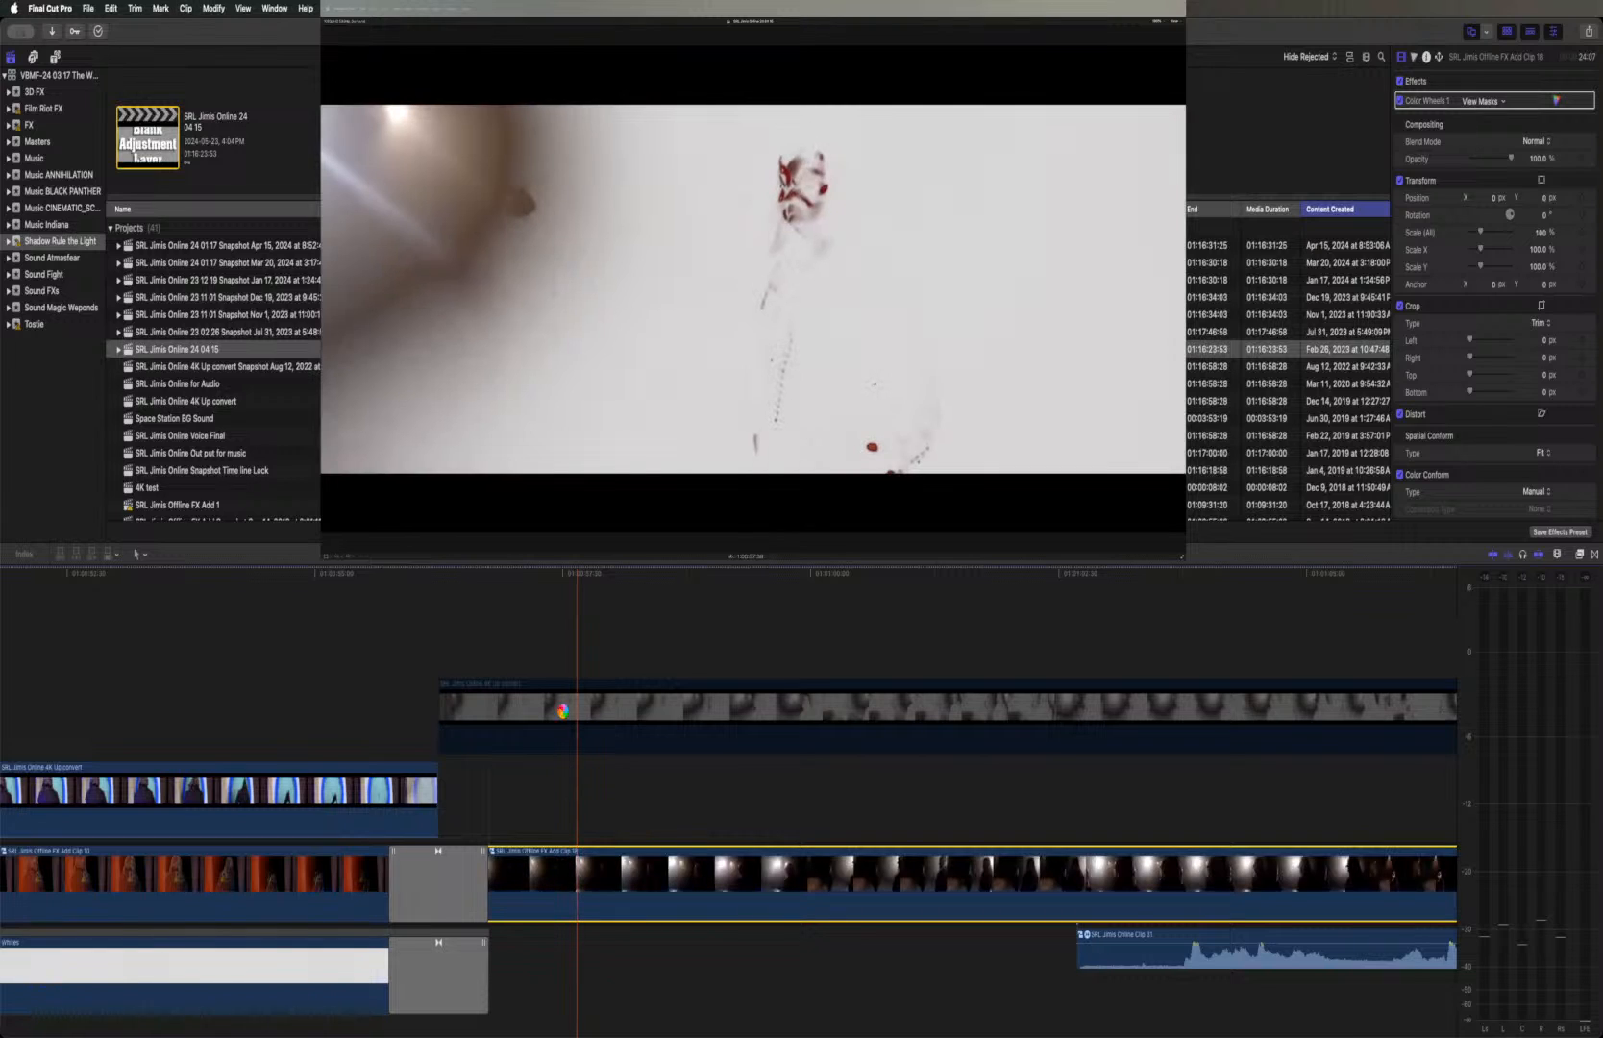
click(563, 711)
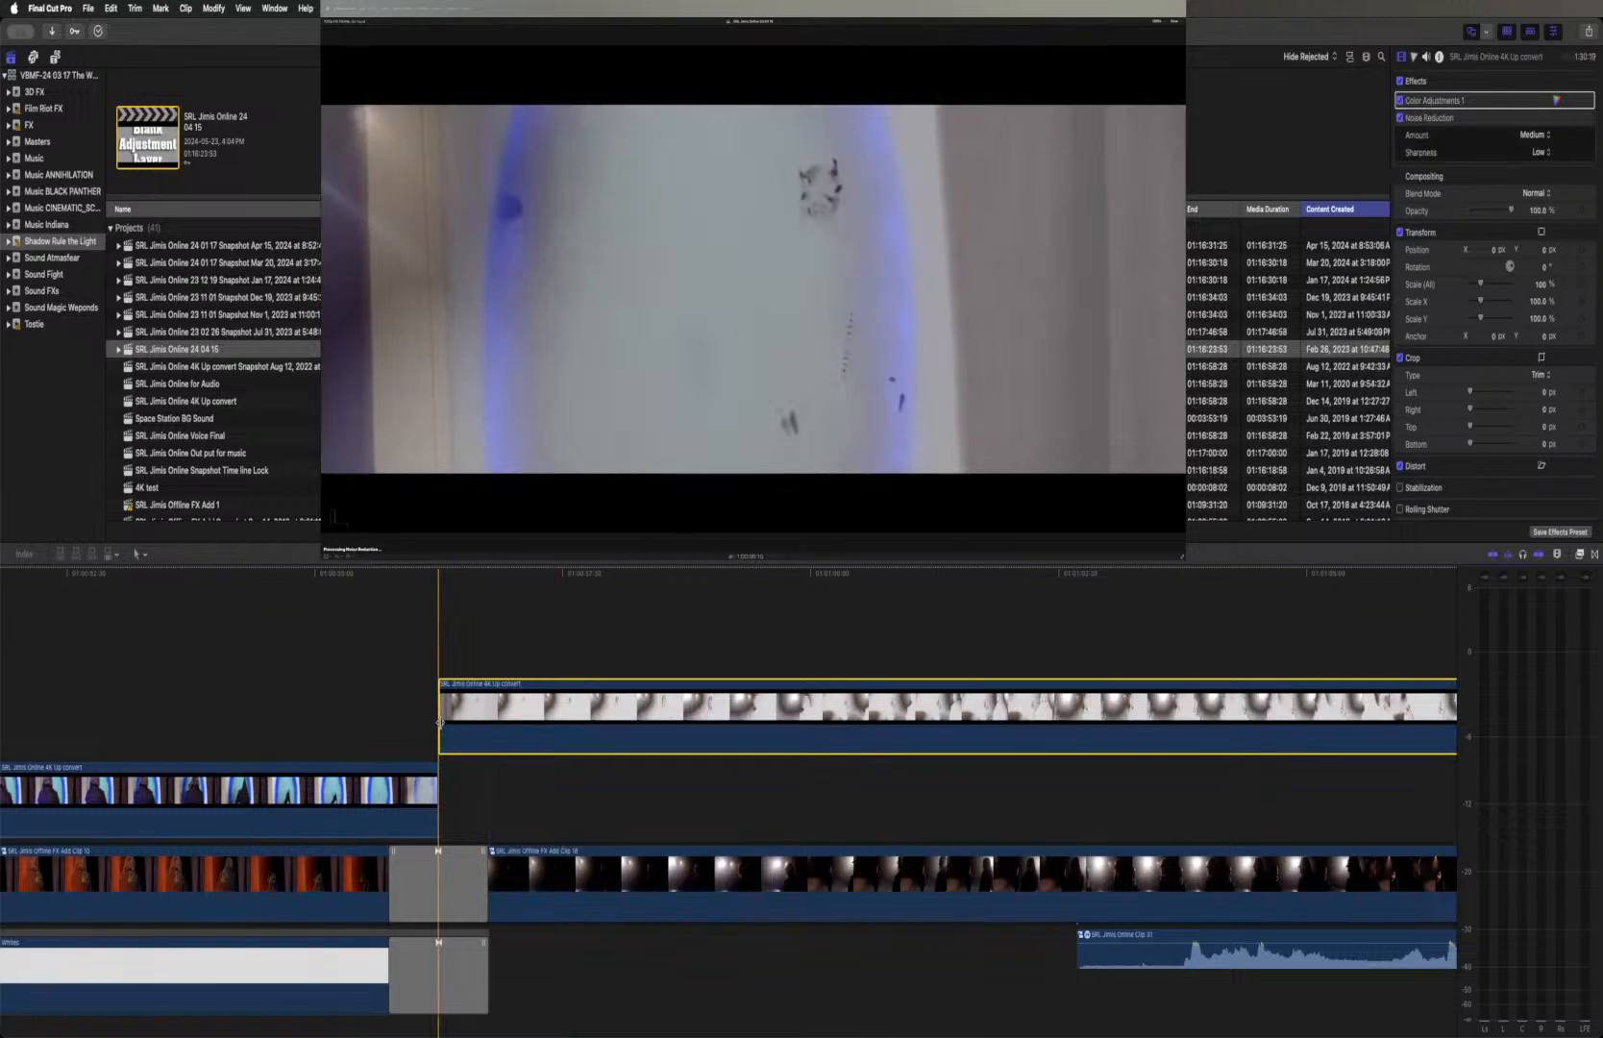
Try the default cross dissolve at the start of the upper fight clip, delete it, and play back the cut from the portal doorway
click(440, 720)
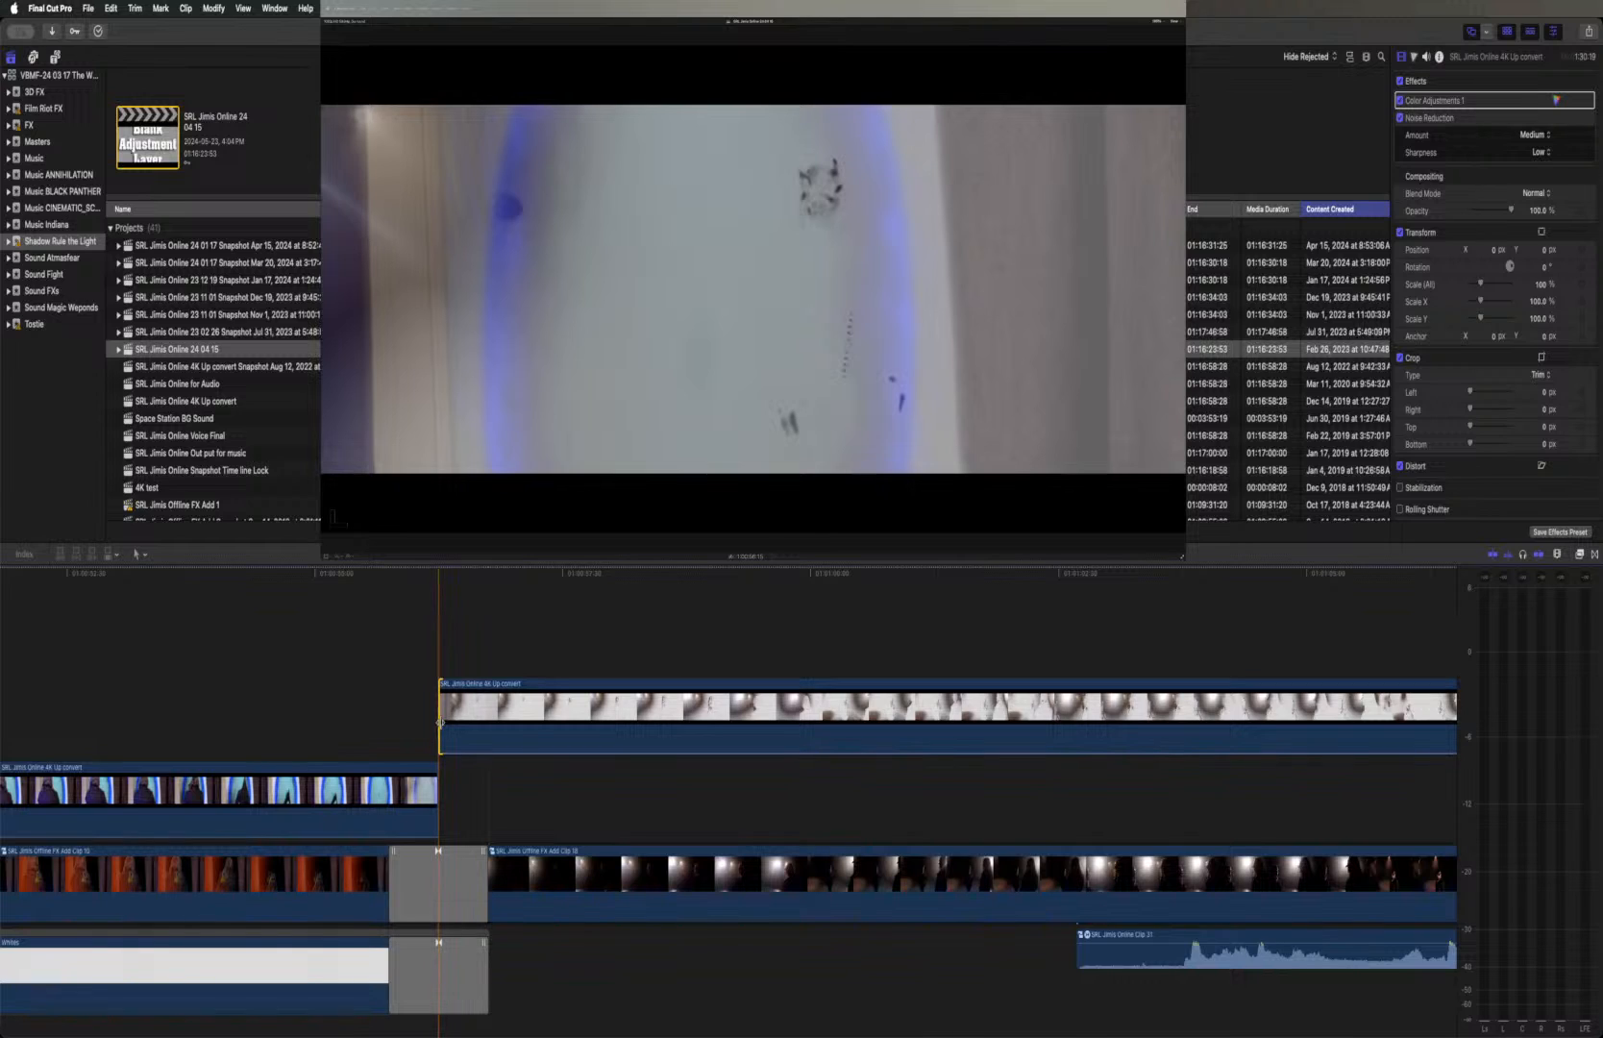
key(super+t)
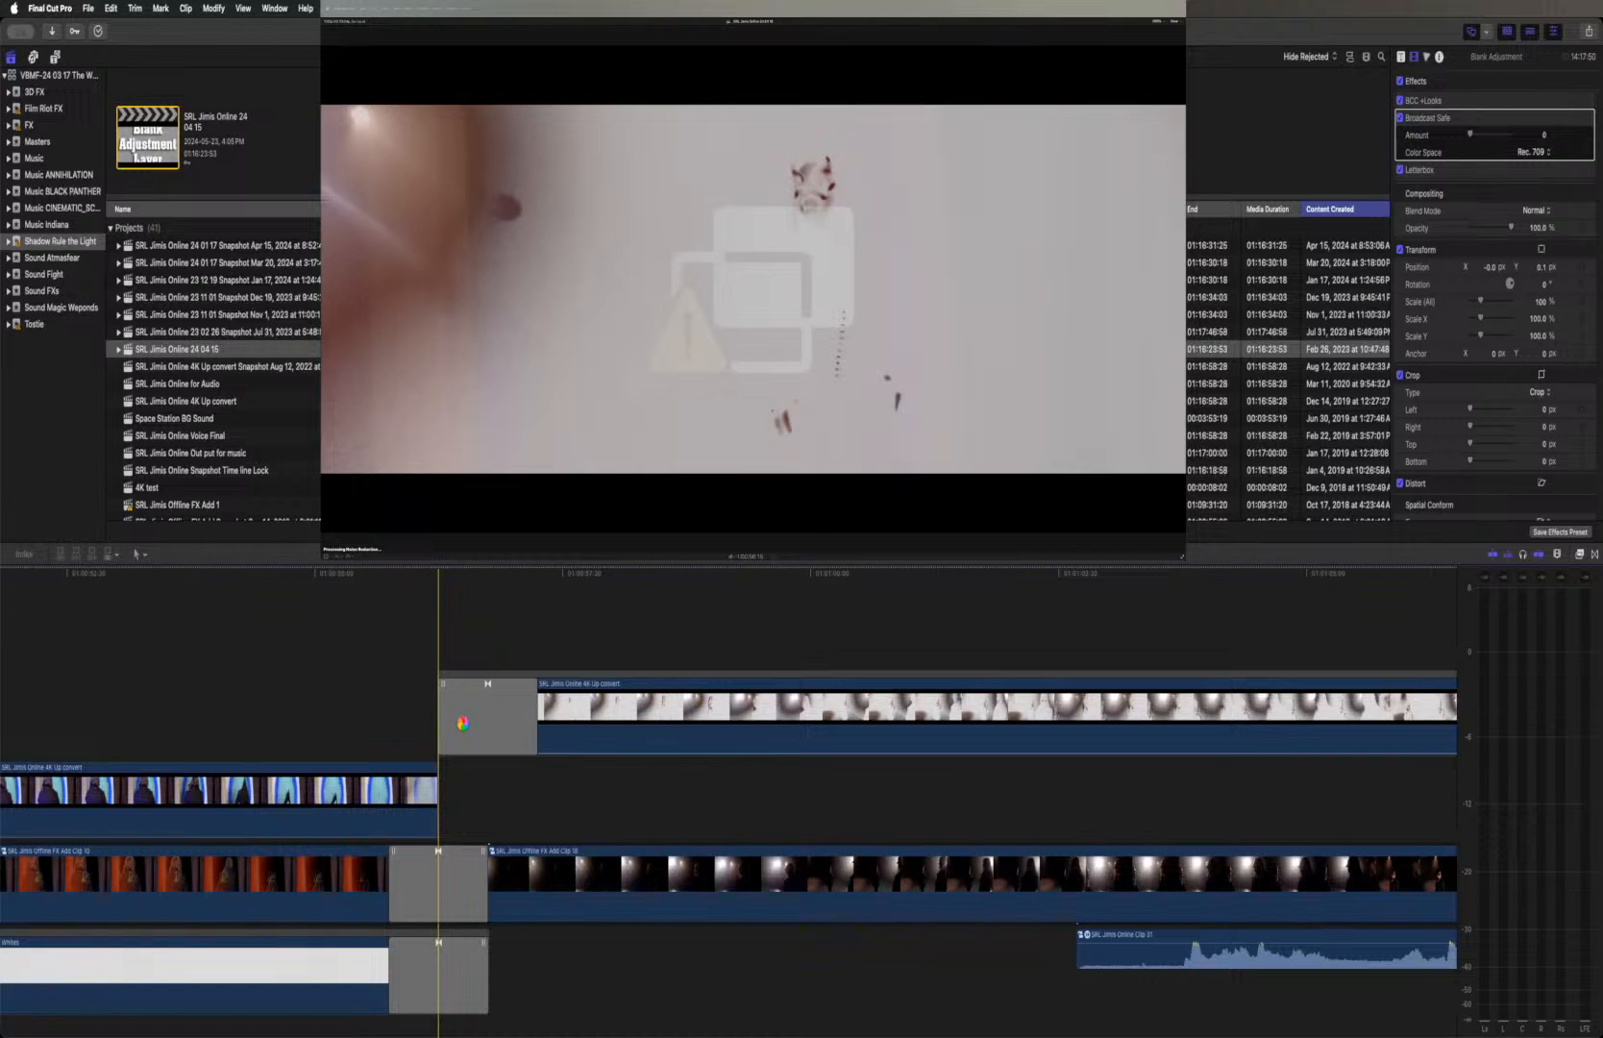
click(463, 725)
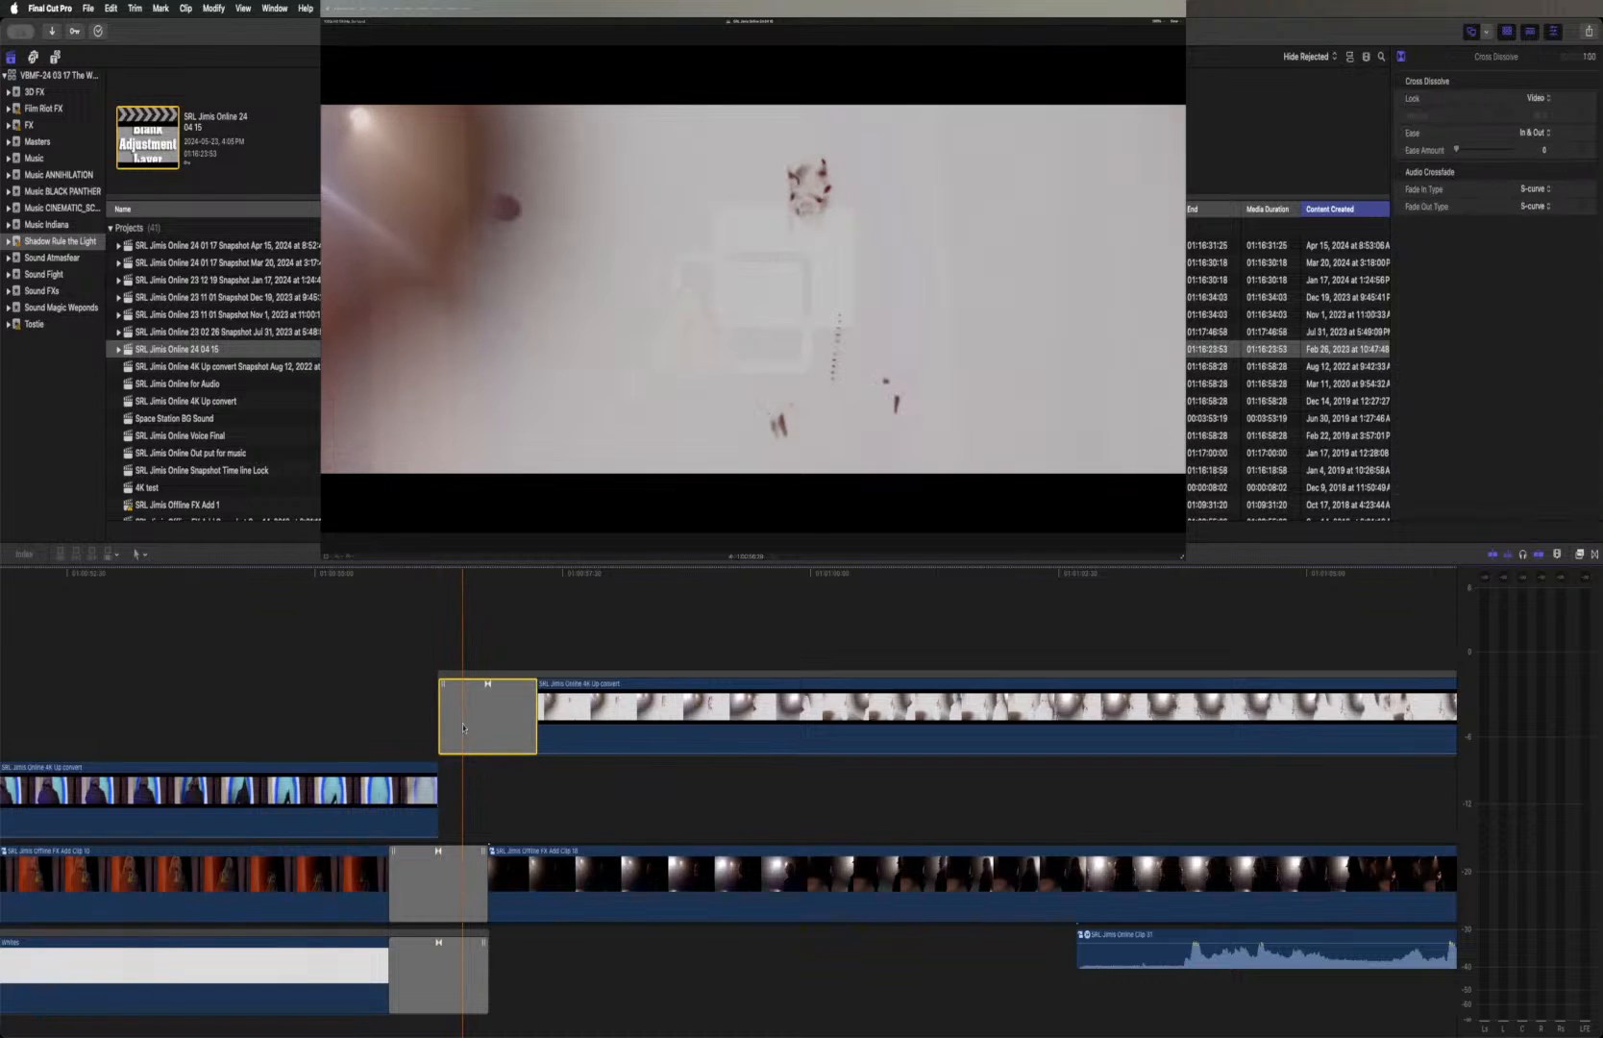
key(Delete)
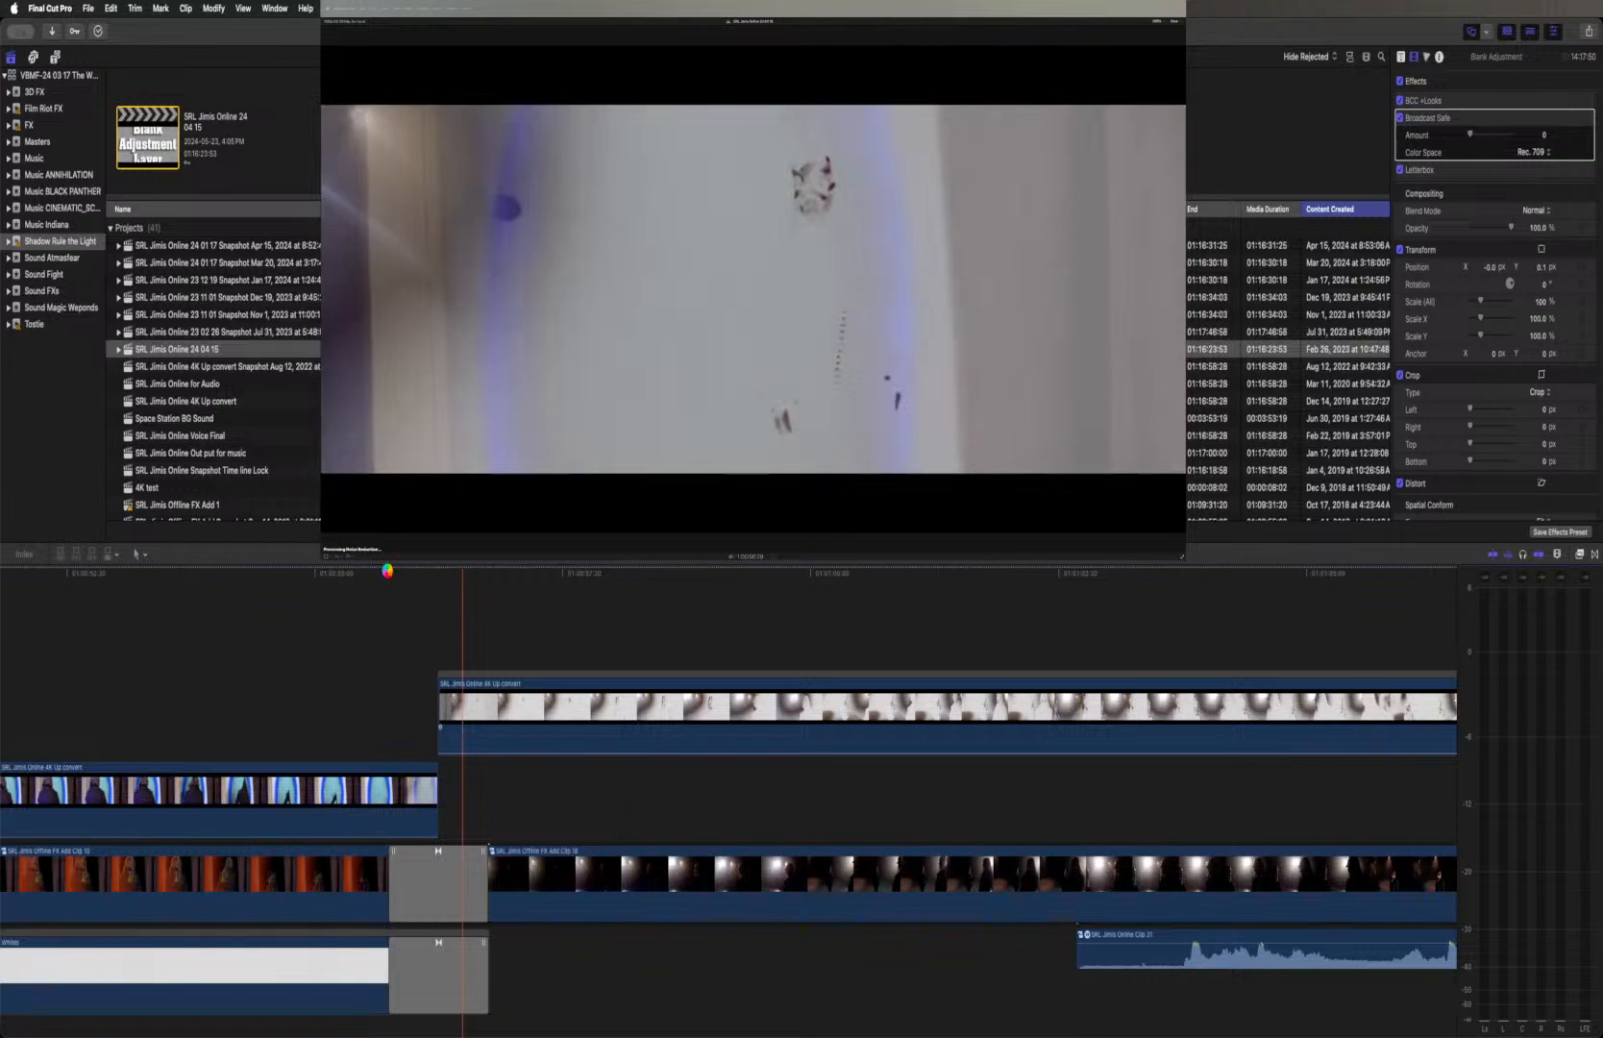
click(388, 573)
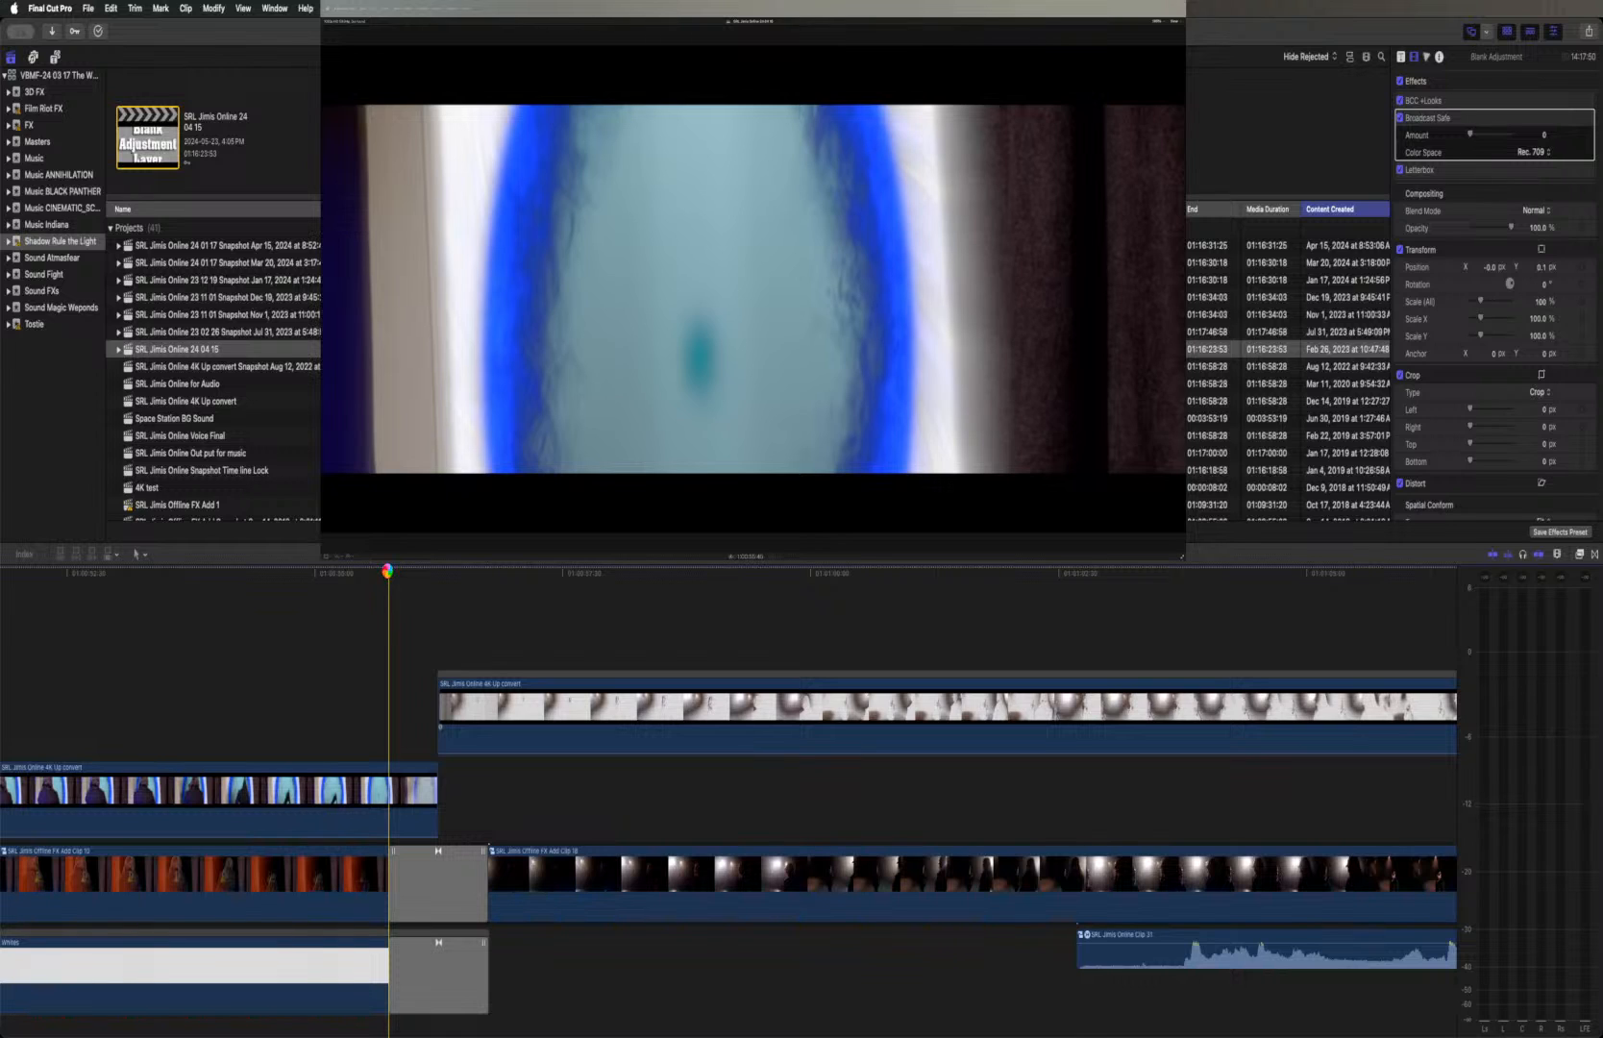
key(space)
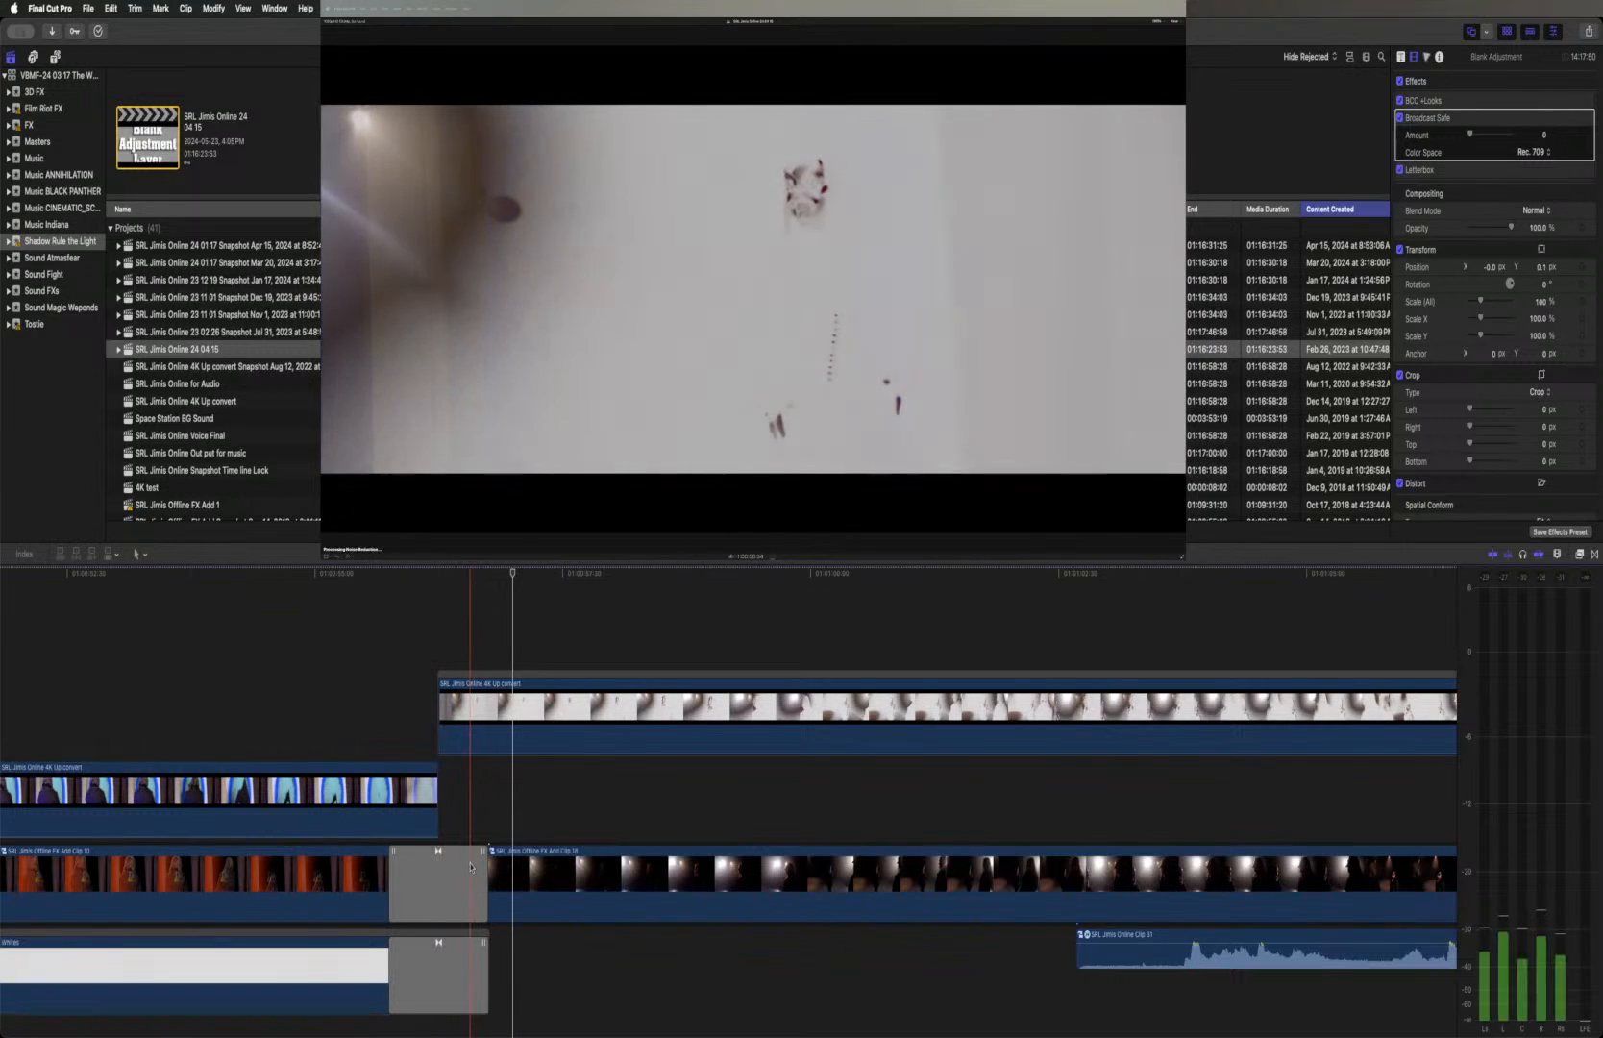
Try to move the upper SRL Jimis Online 4K Up convert fight clip down to the portal doorway clip's layer
mouse_move(489, 709)
mouse_down()
mouse_move(489, 795)
mouse_move(487, 740)
mouse_up()
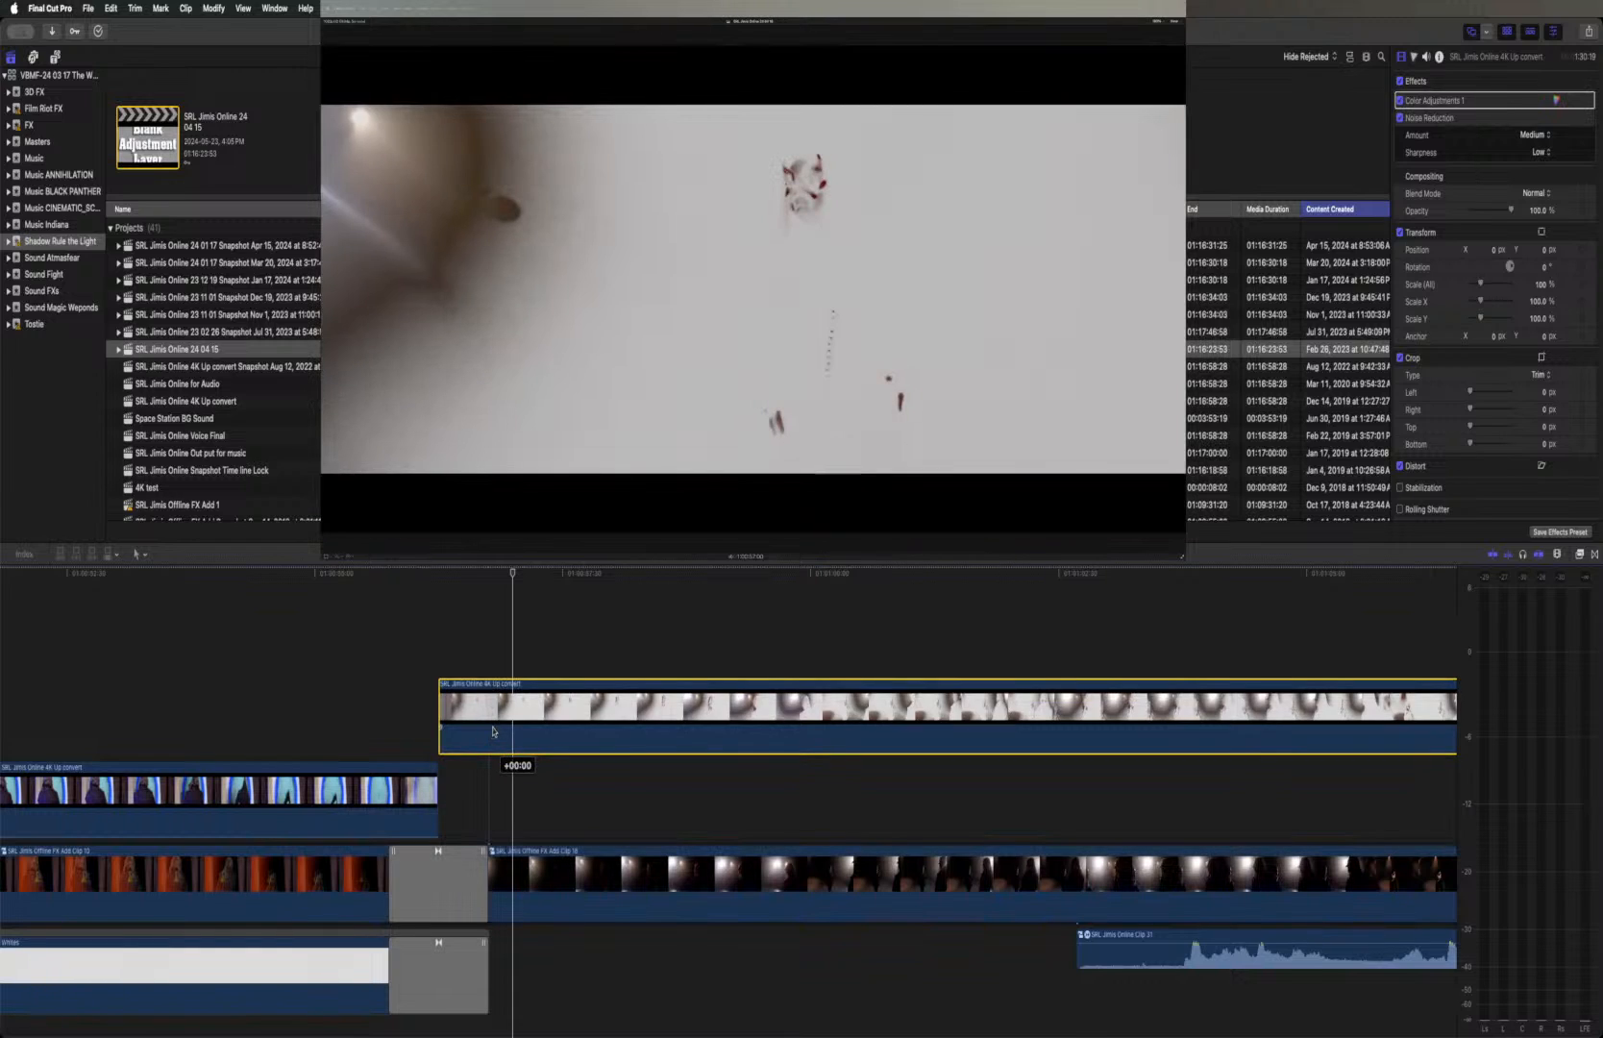
drag(493, 722, 515, 788)
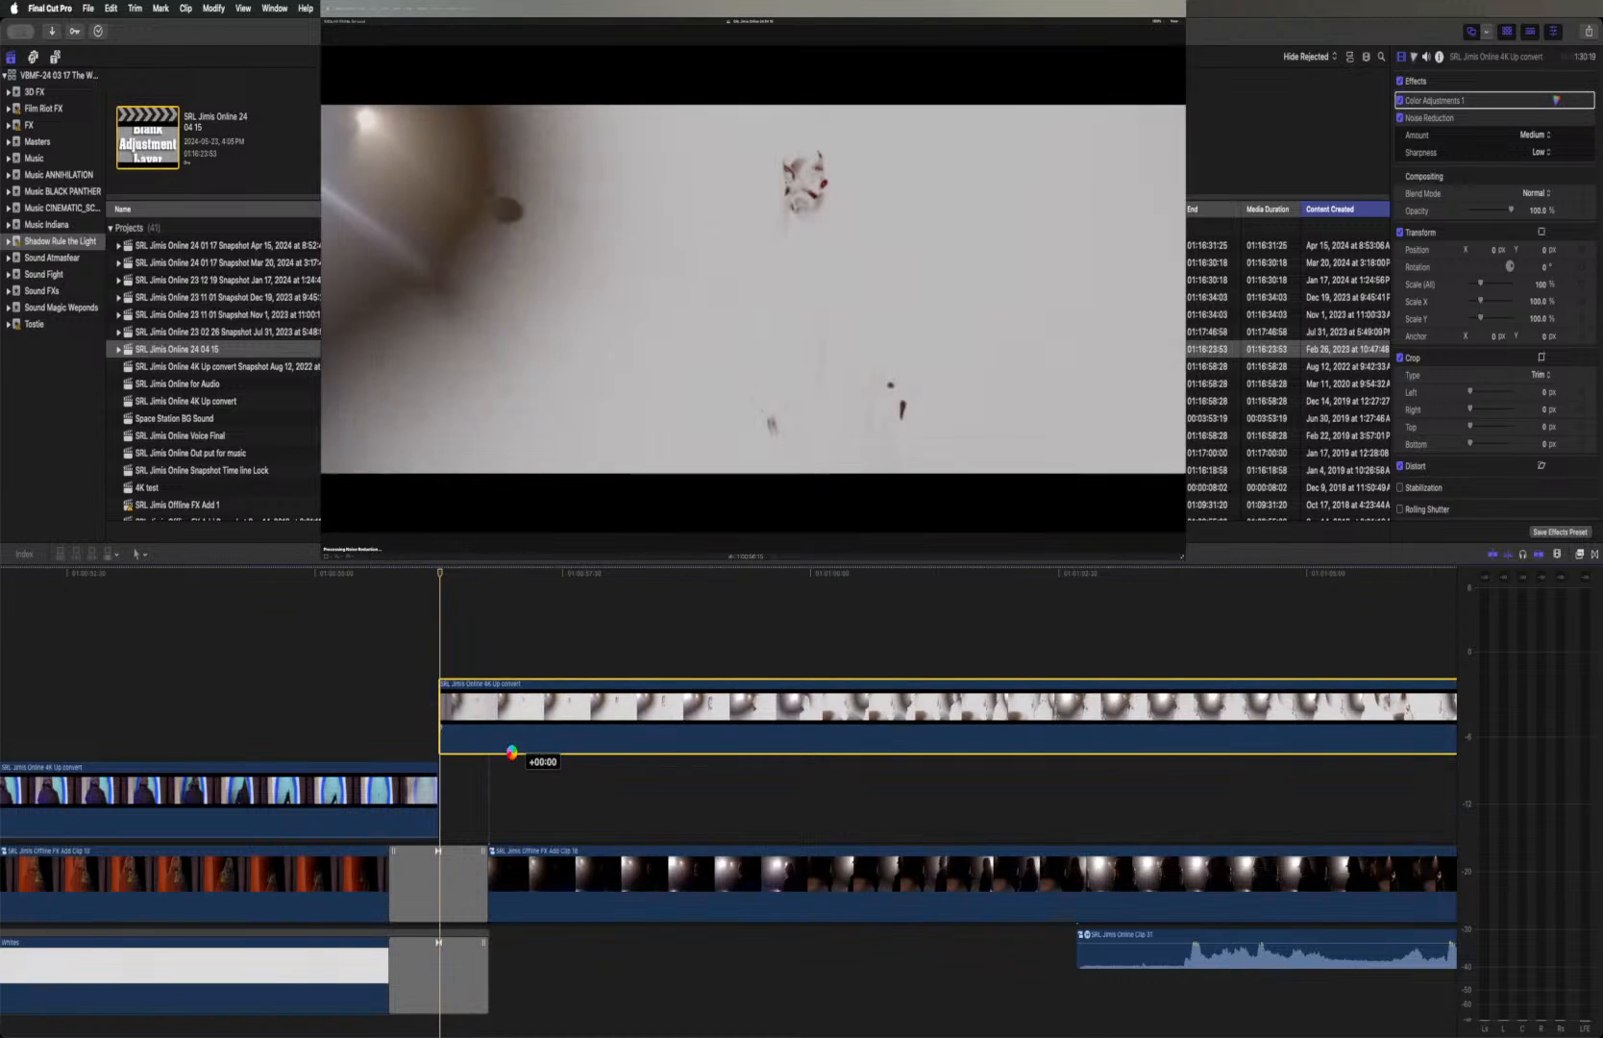
drag(511, 751, 511, 751)
Move the Custom magic orb clip in the fireball fight above the 4K Up convert clip, keeping its timing
scroll(511, 751, right, 10)
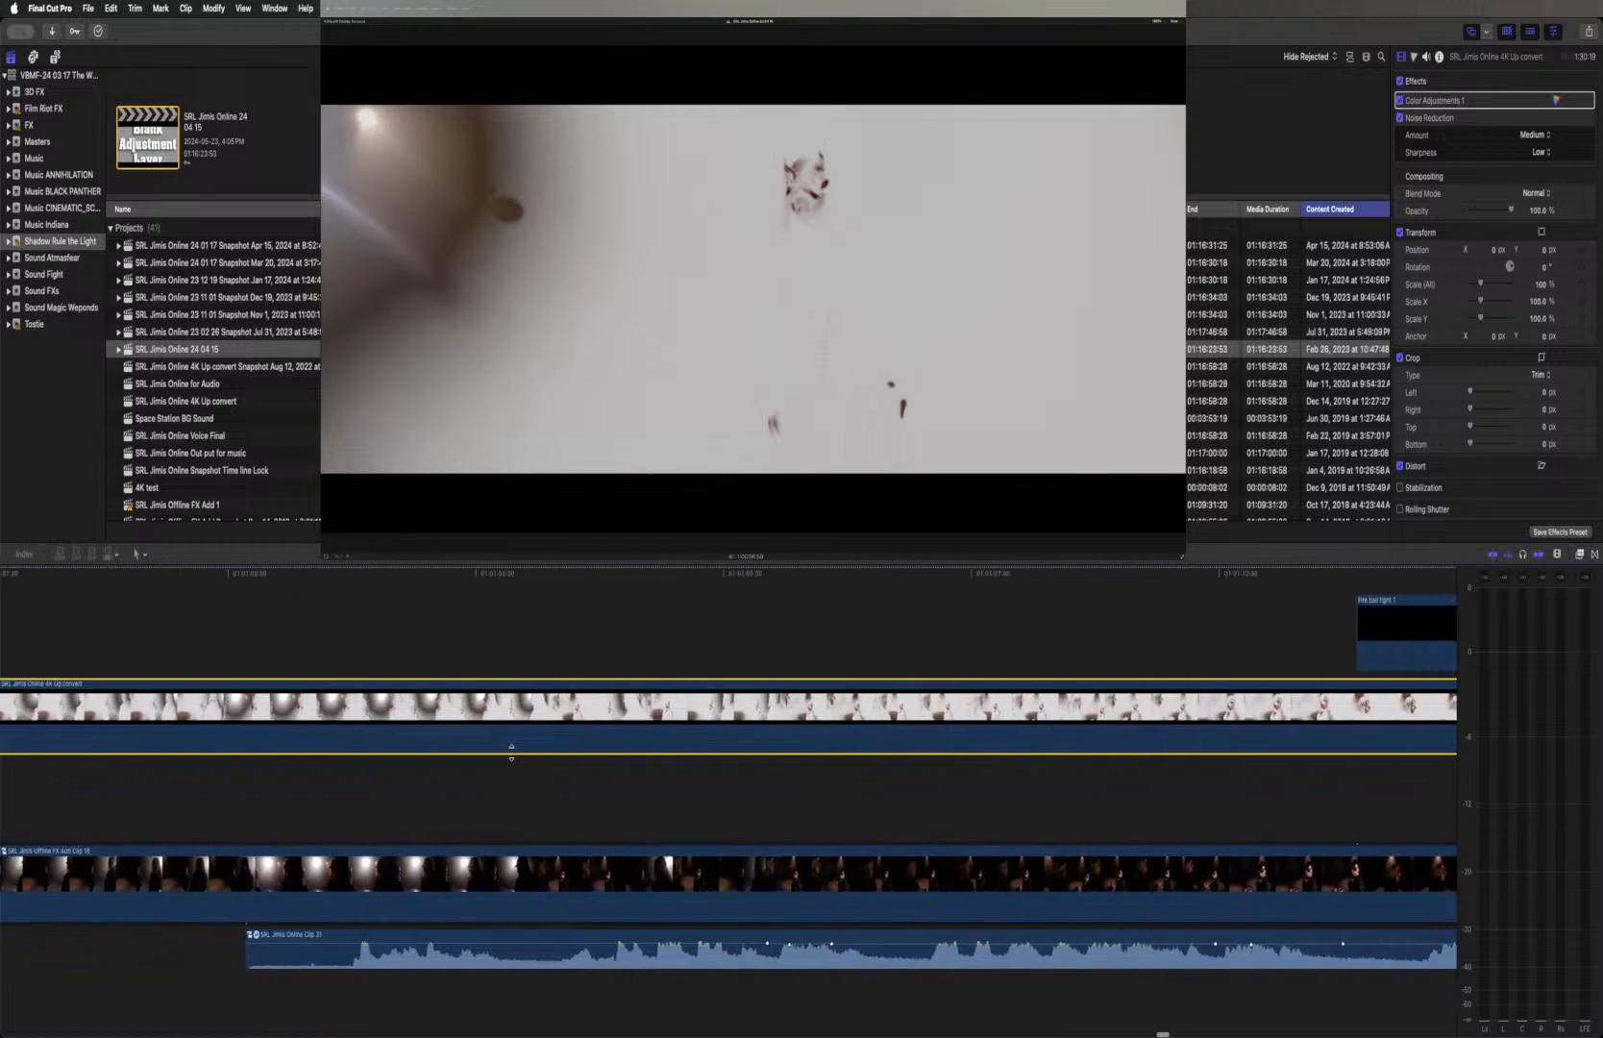
scroll(511, 752, right, 15)
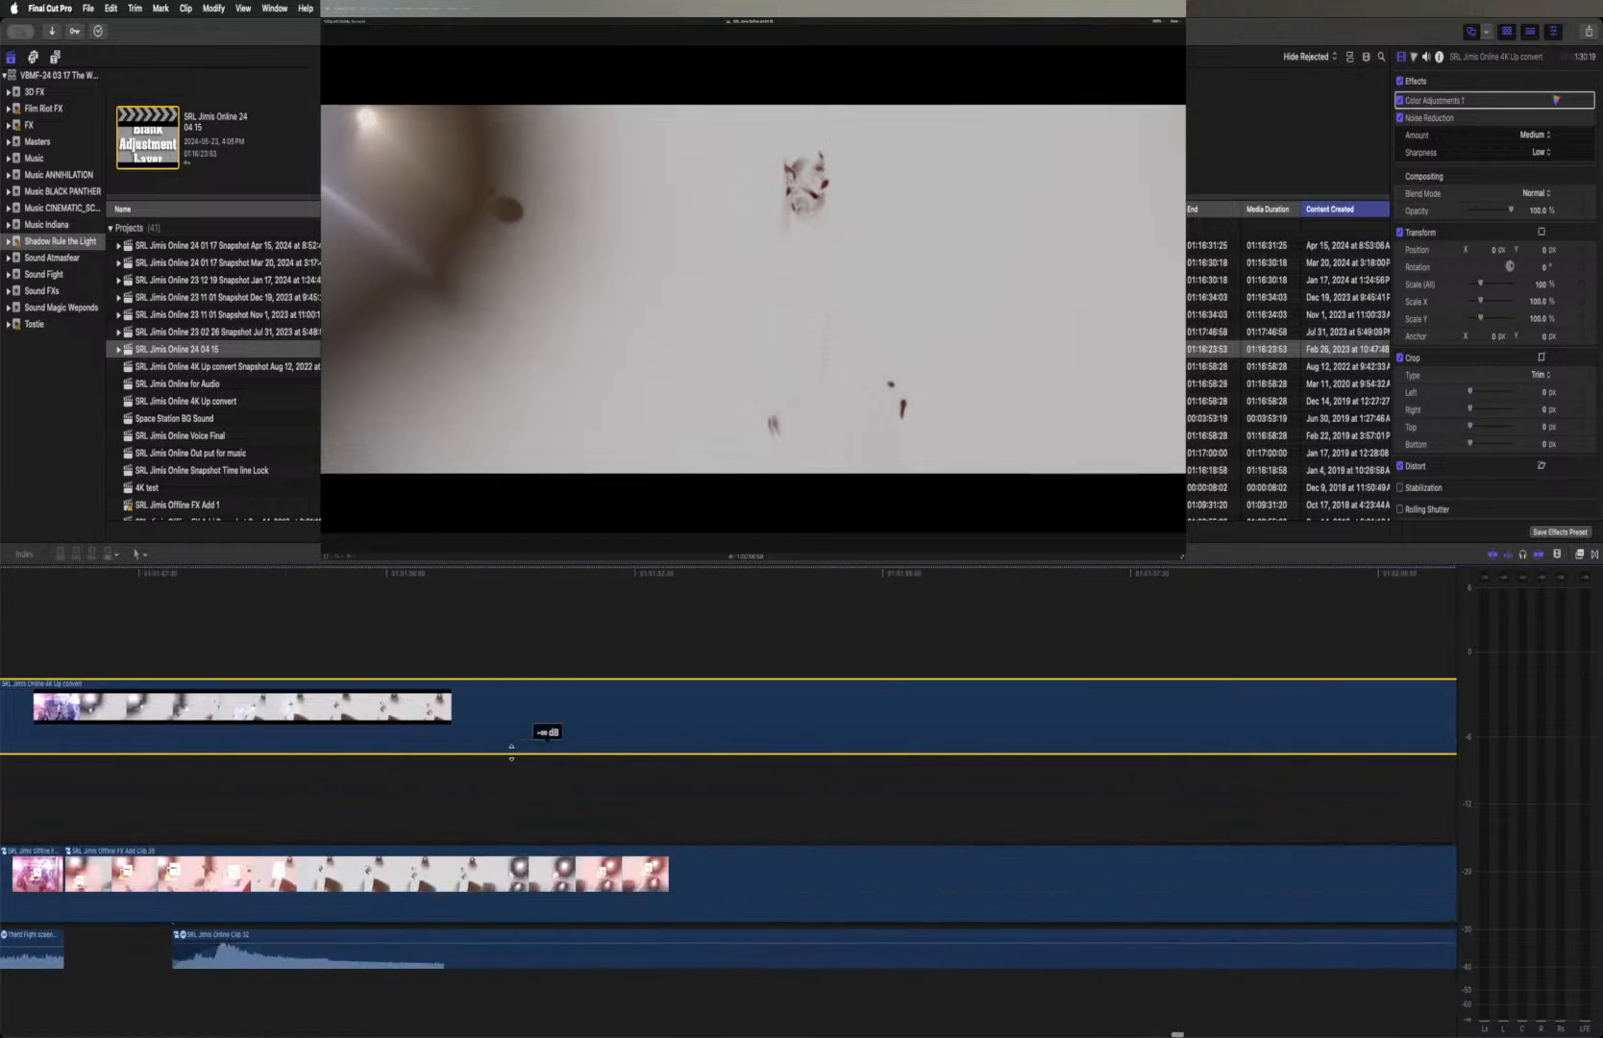
scroll(511, 751, left, 10)
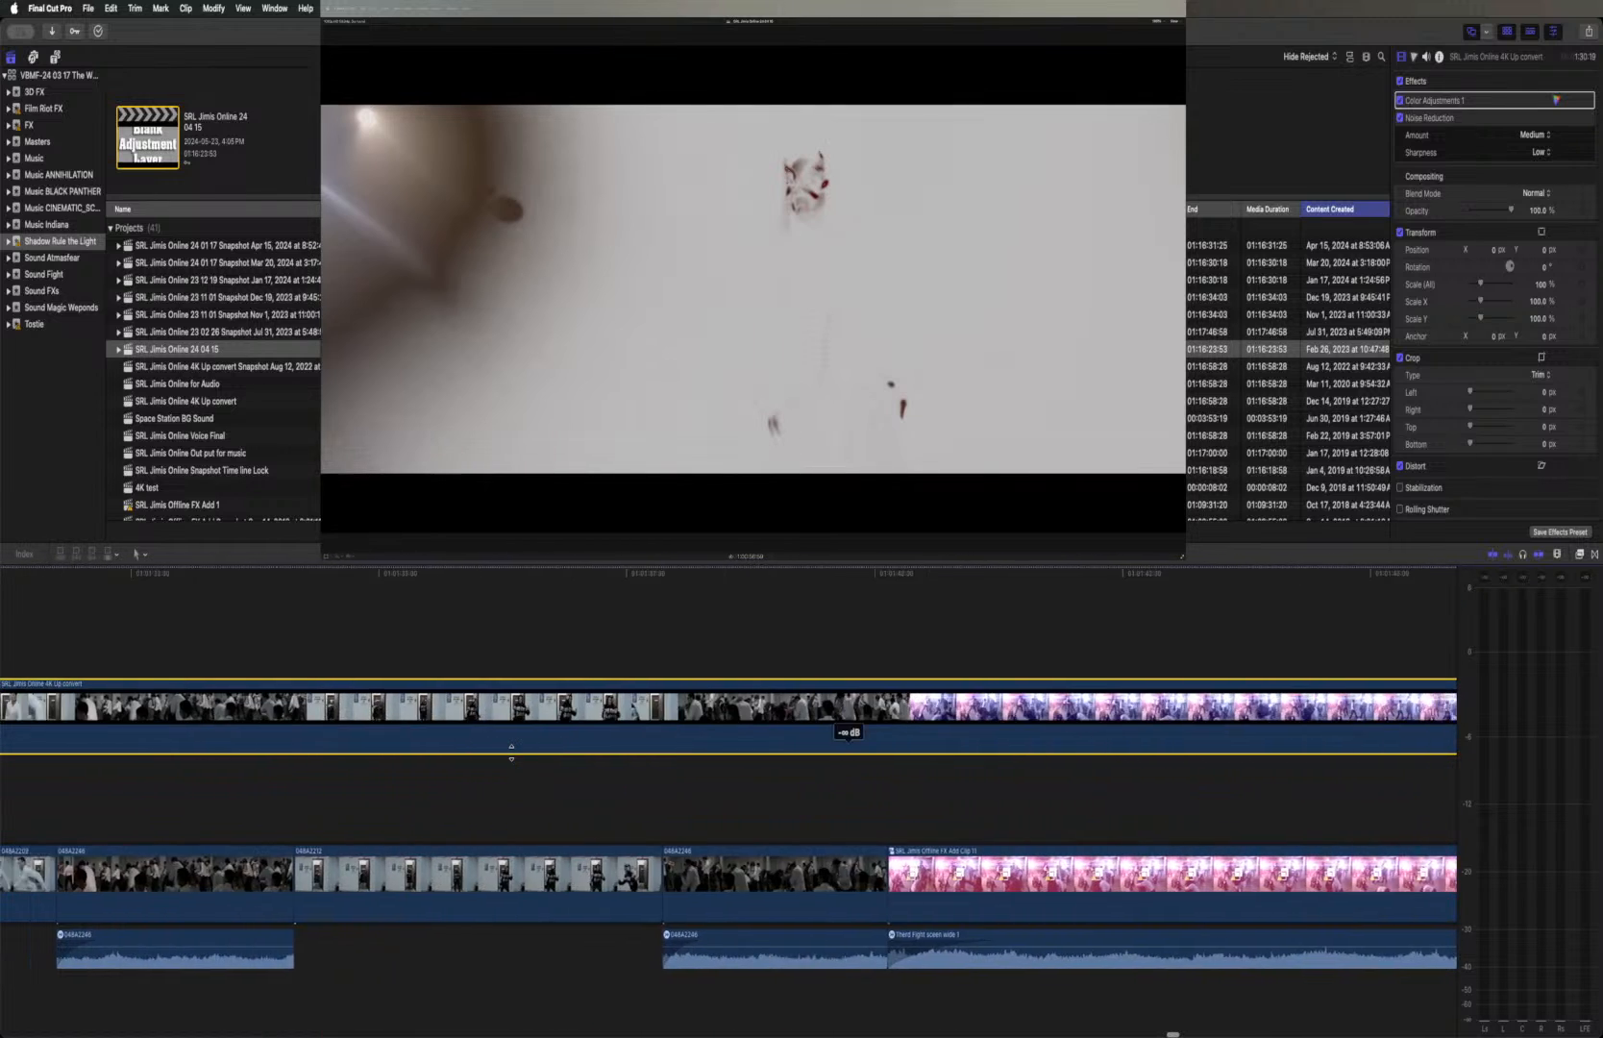
scroll(512, 751, left, 10)
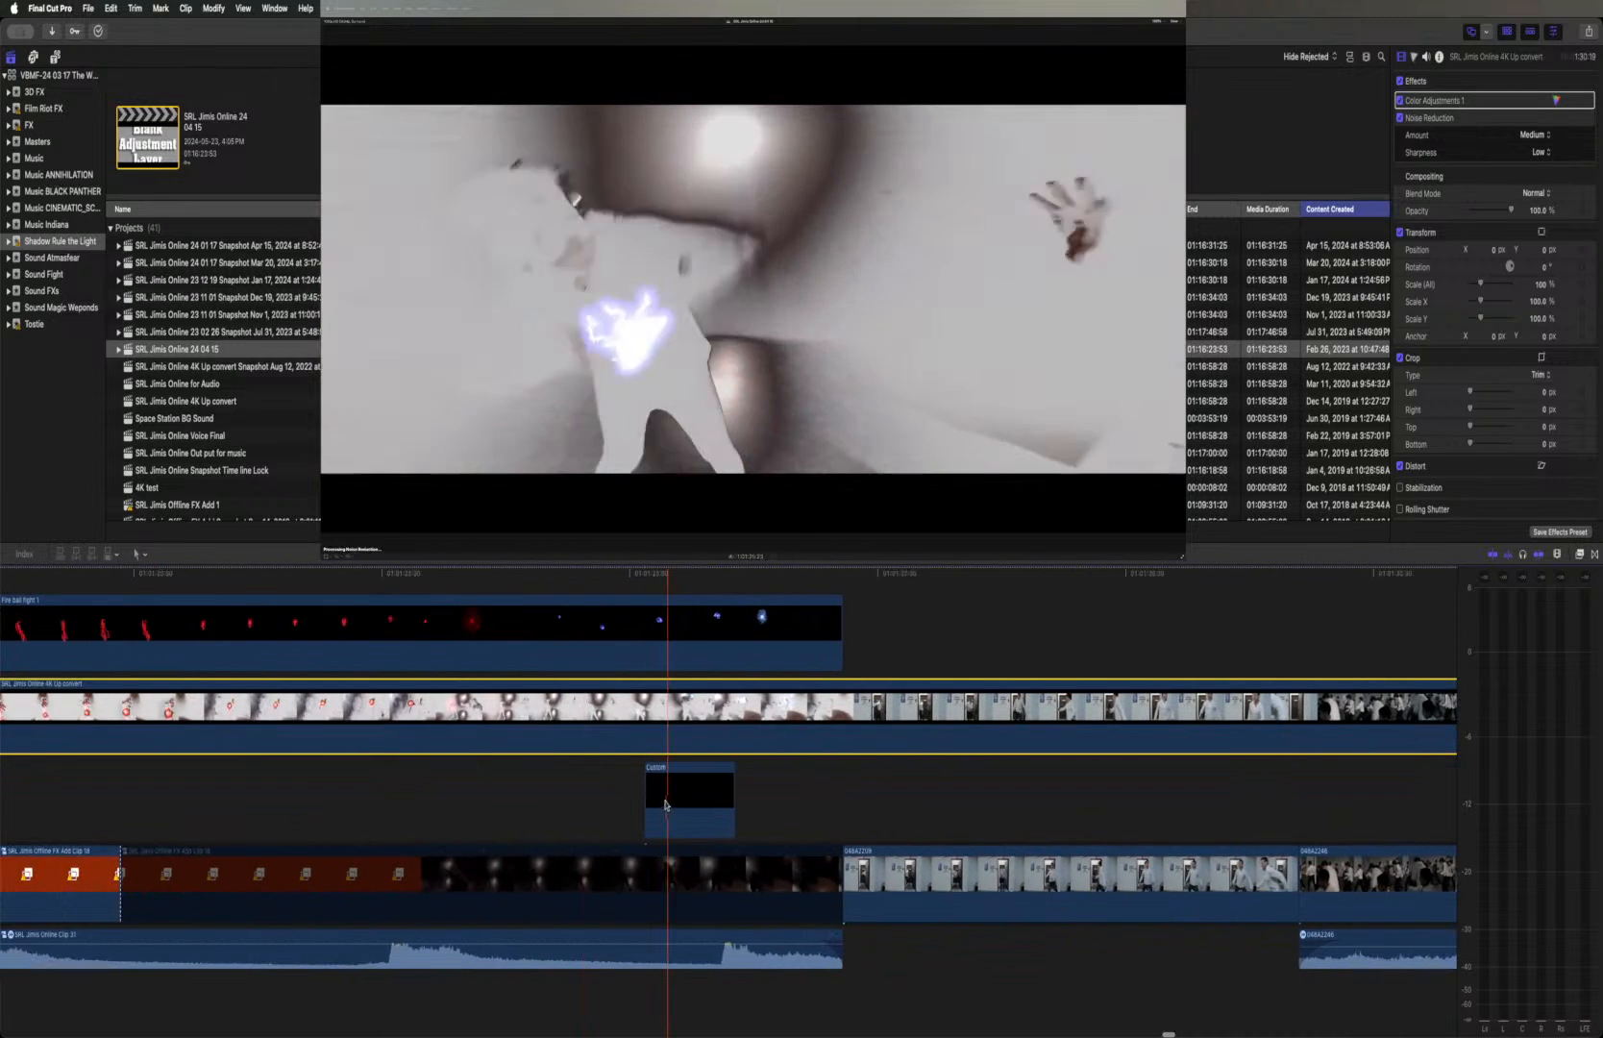
click(668, 772)
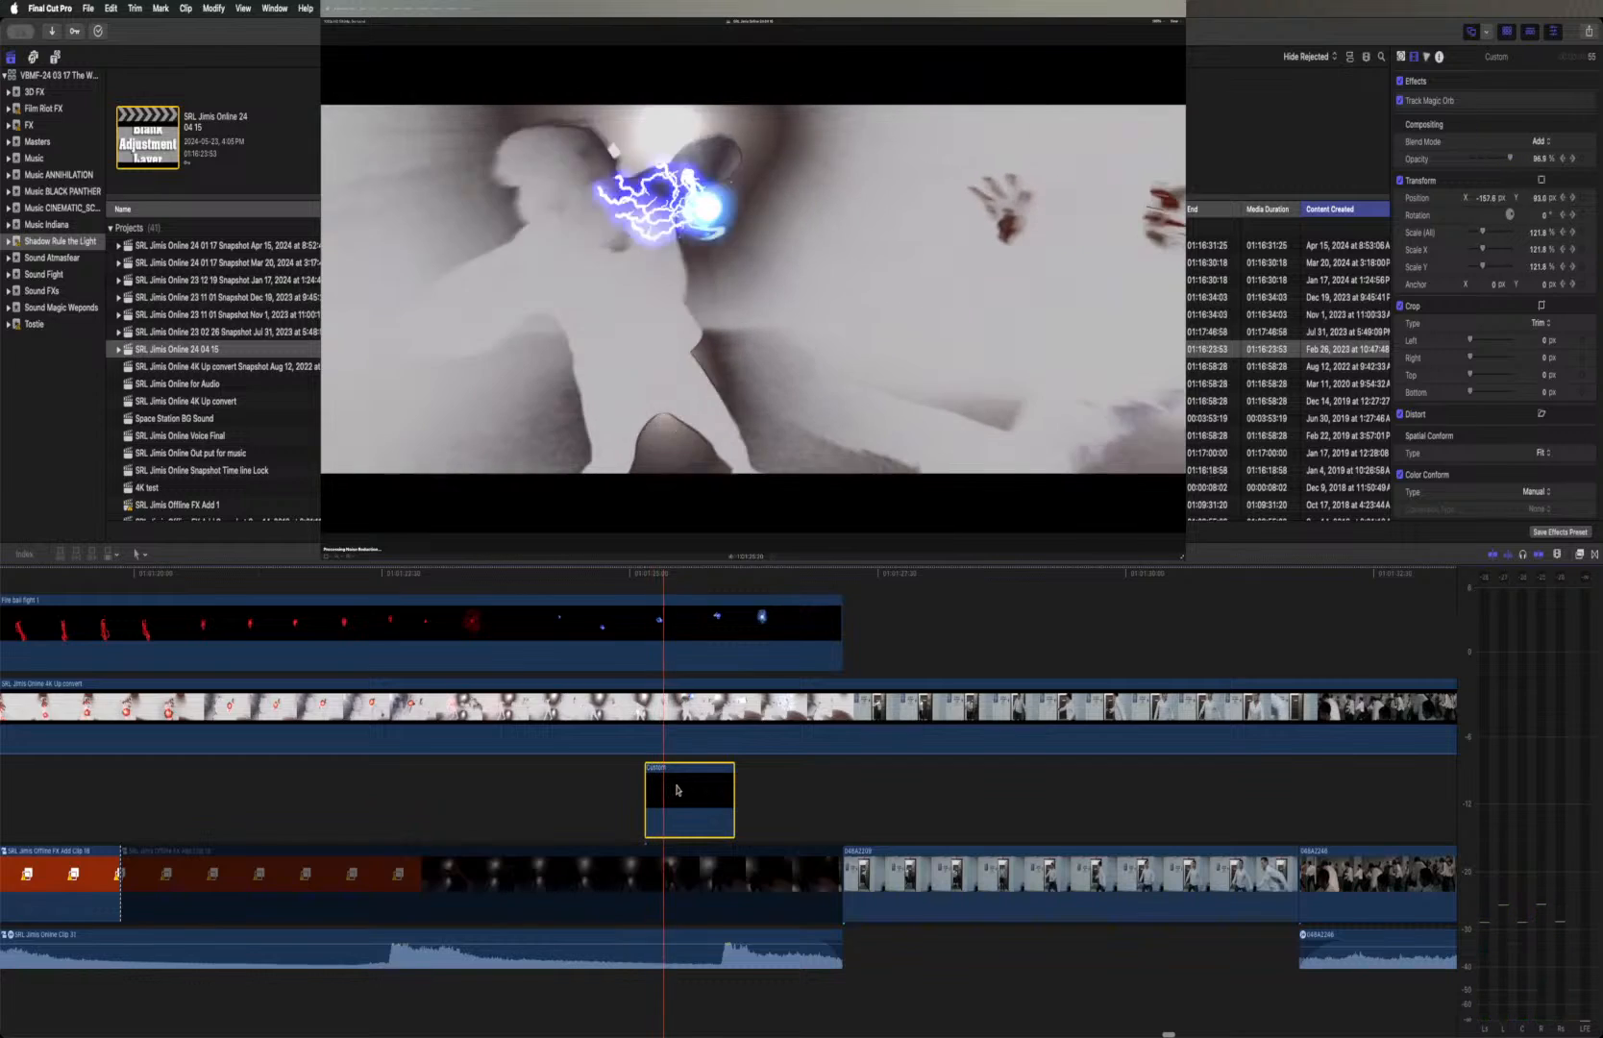
drag(679, 774, 673, 714)
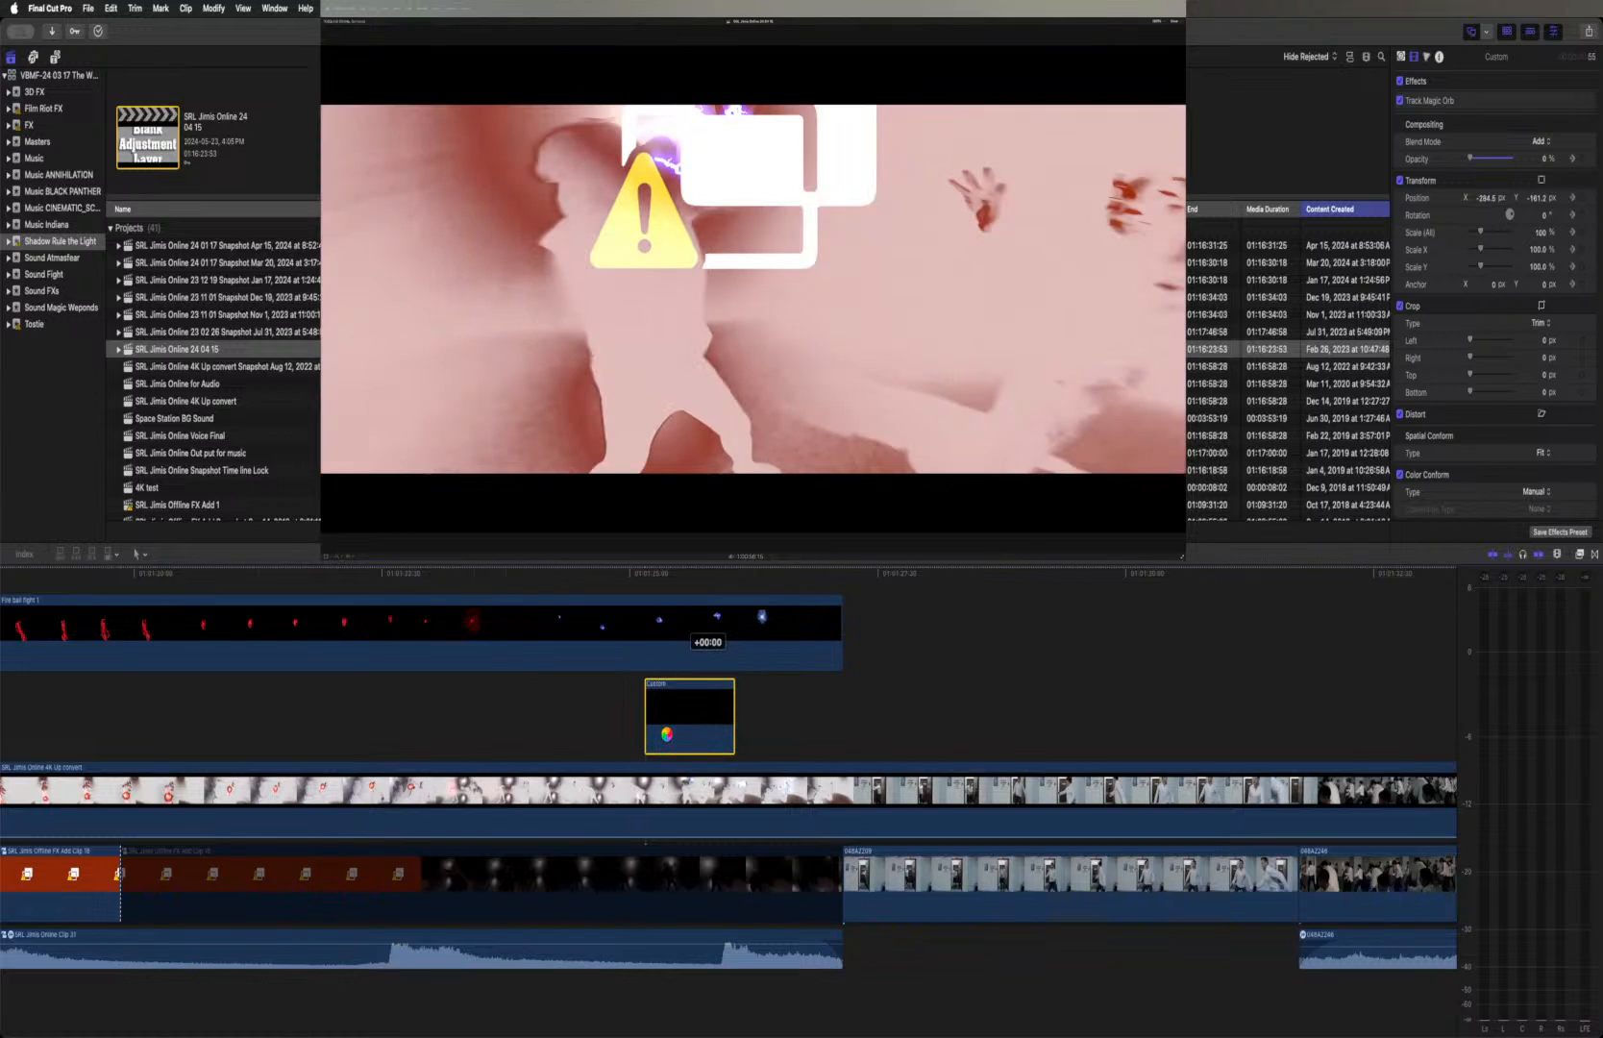
drag(673, 714, 663, 734)
Add the default transition at the cut between the portal doorway clip and the fight clip on the connected layer, and play it back
scroll(663, 733, left, 15)
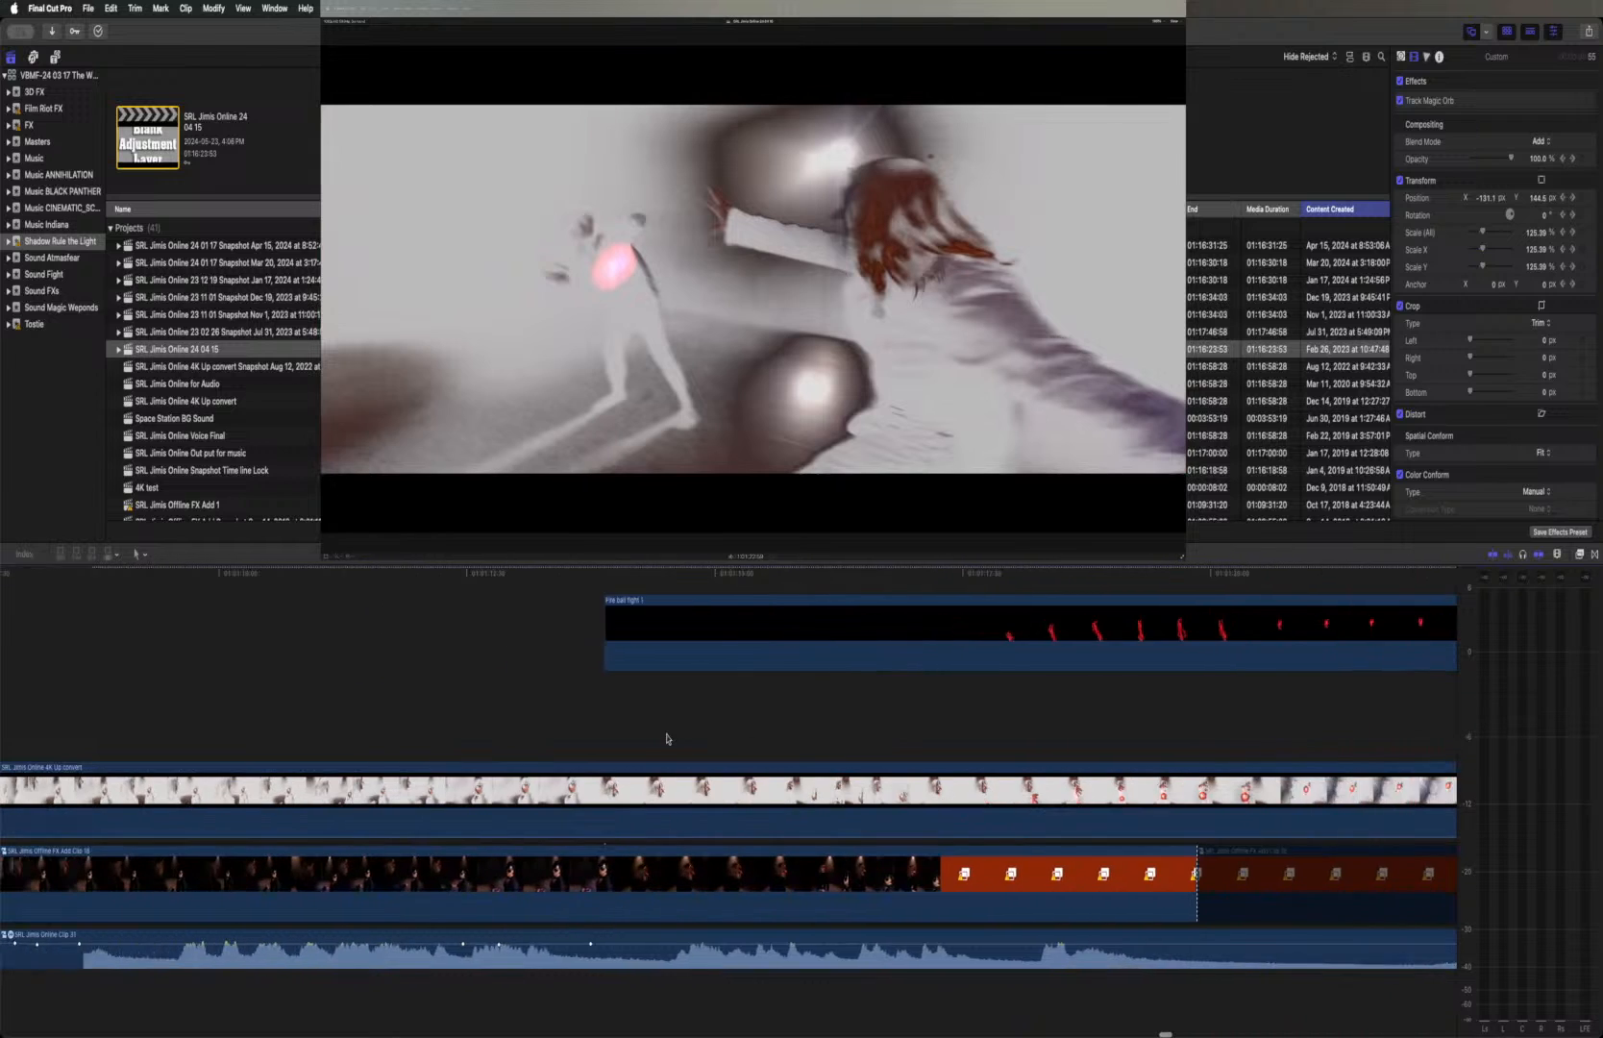
scroll(667, 738, left, 15)
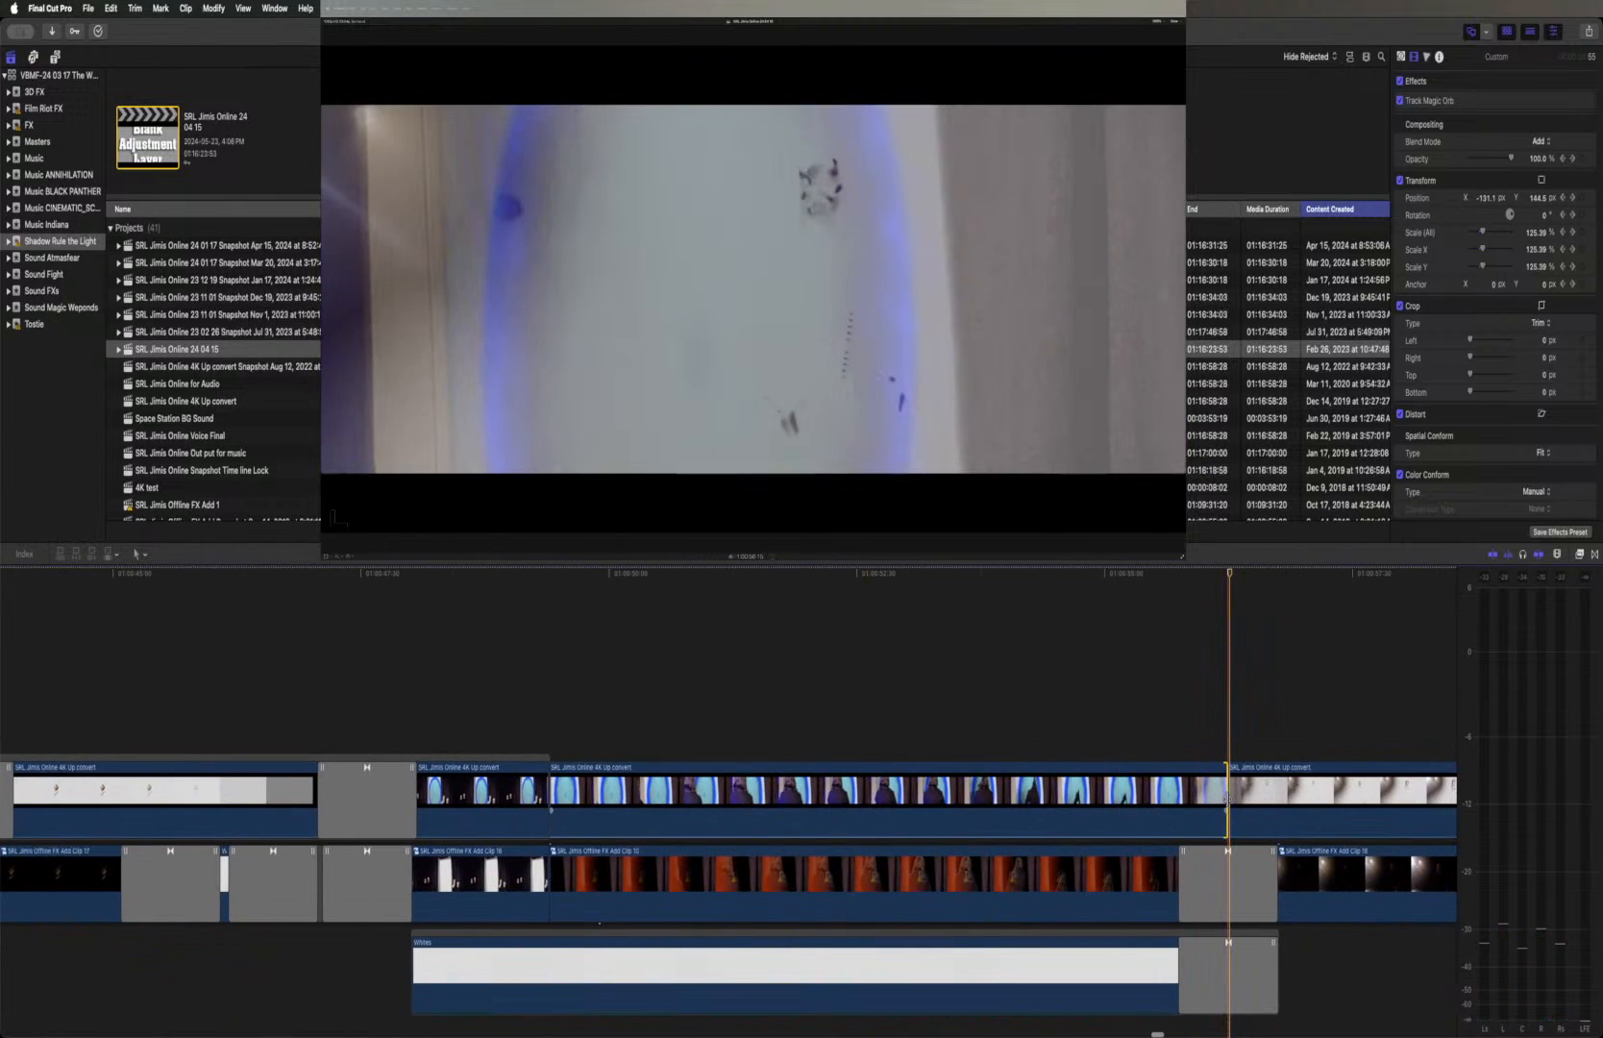
click(1226, 796)
key(super+t)
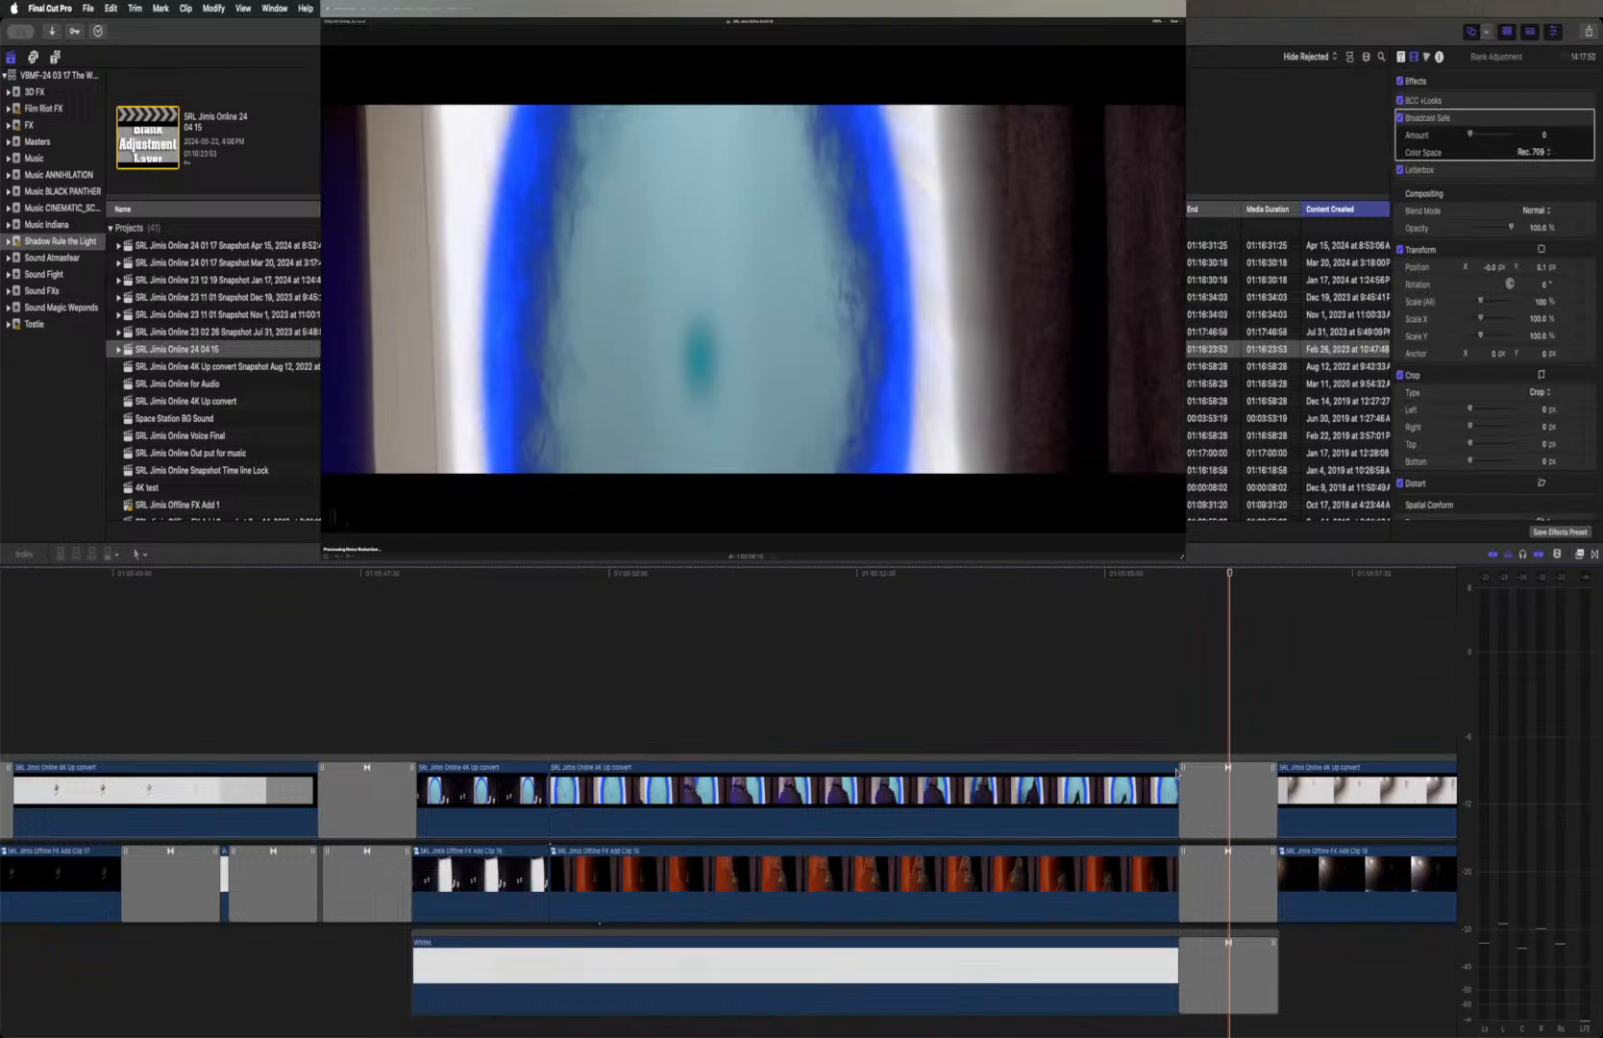
click(1179, 572)
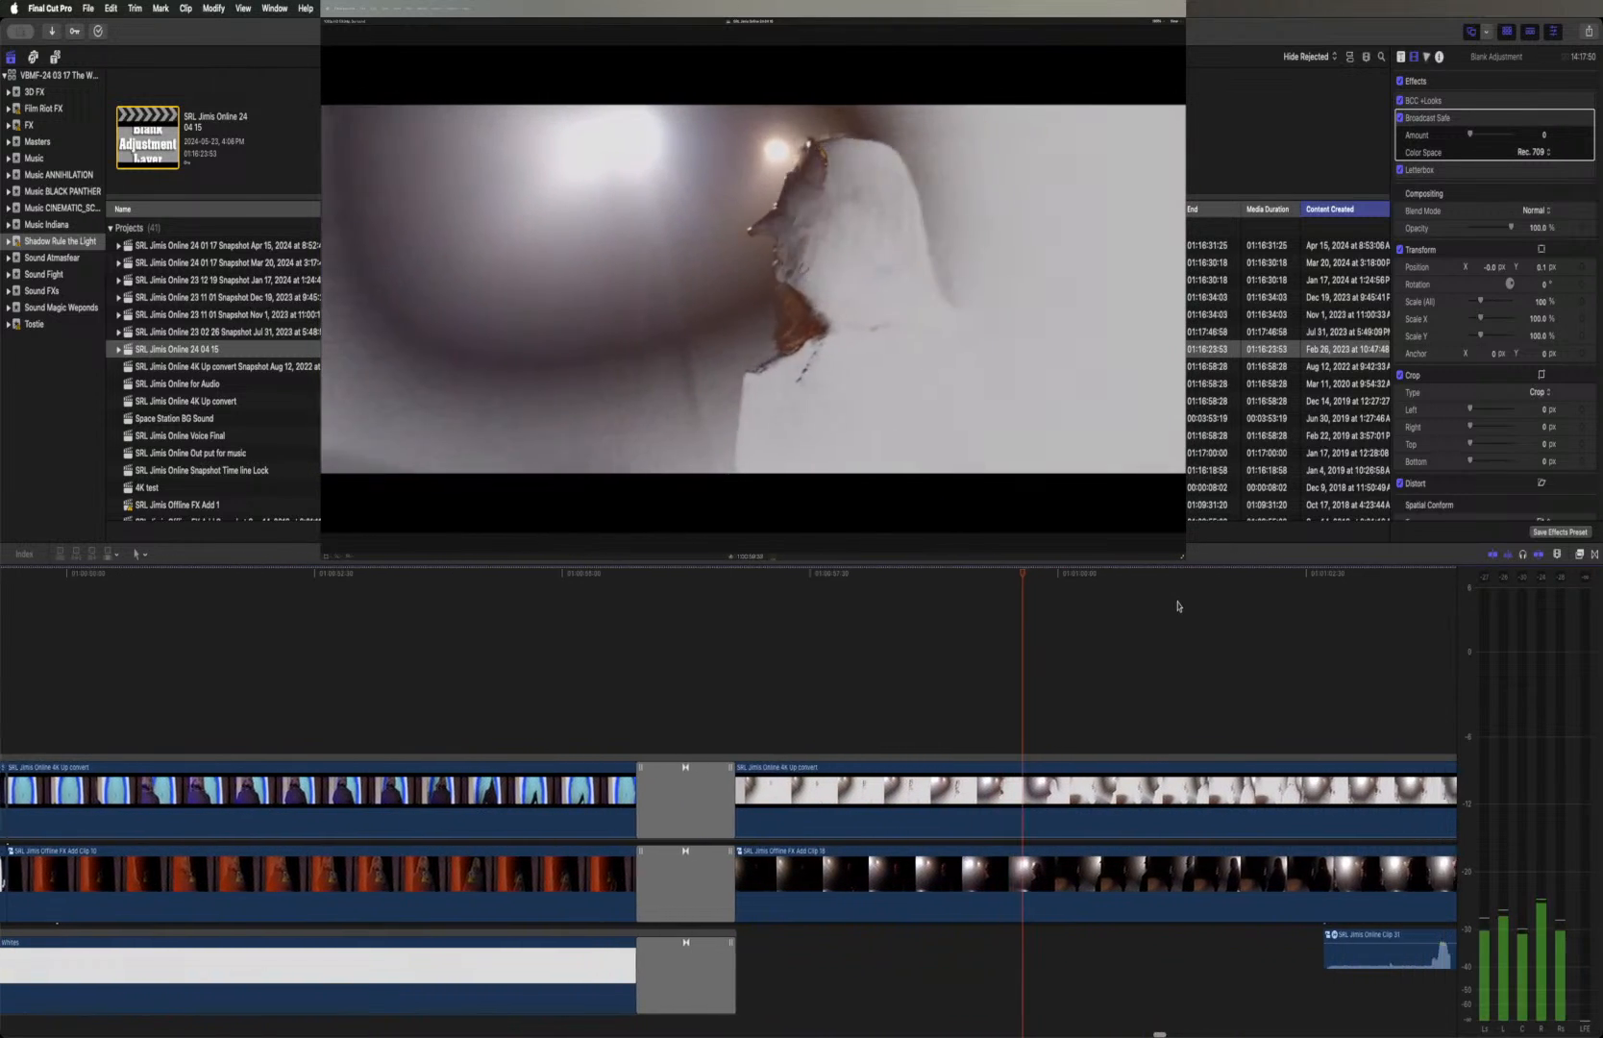
key(space)
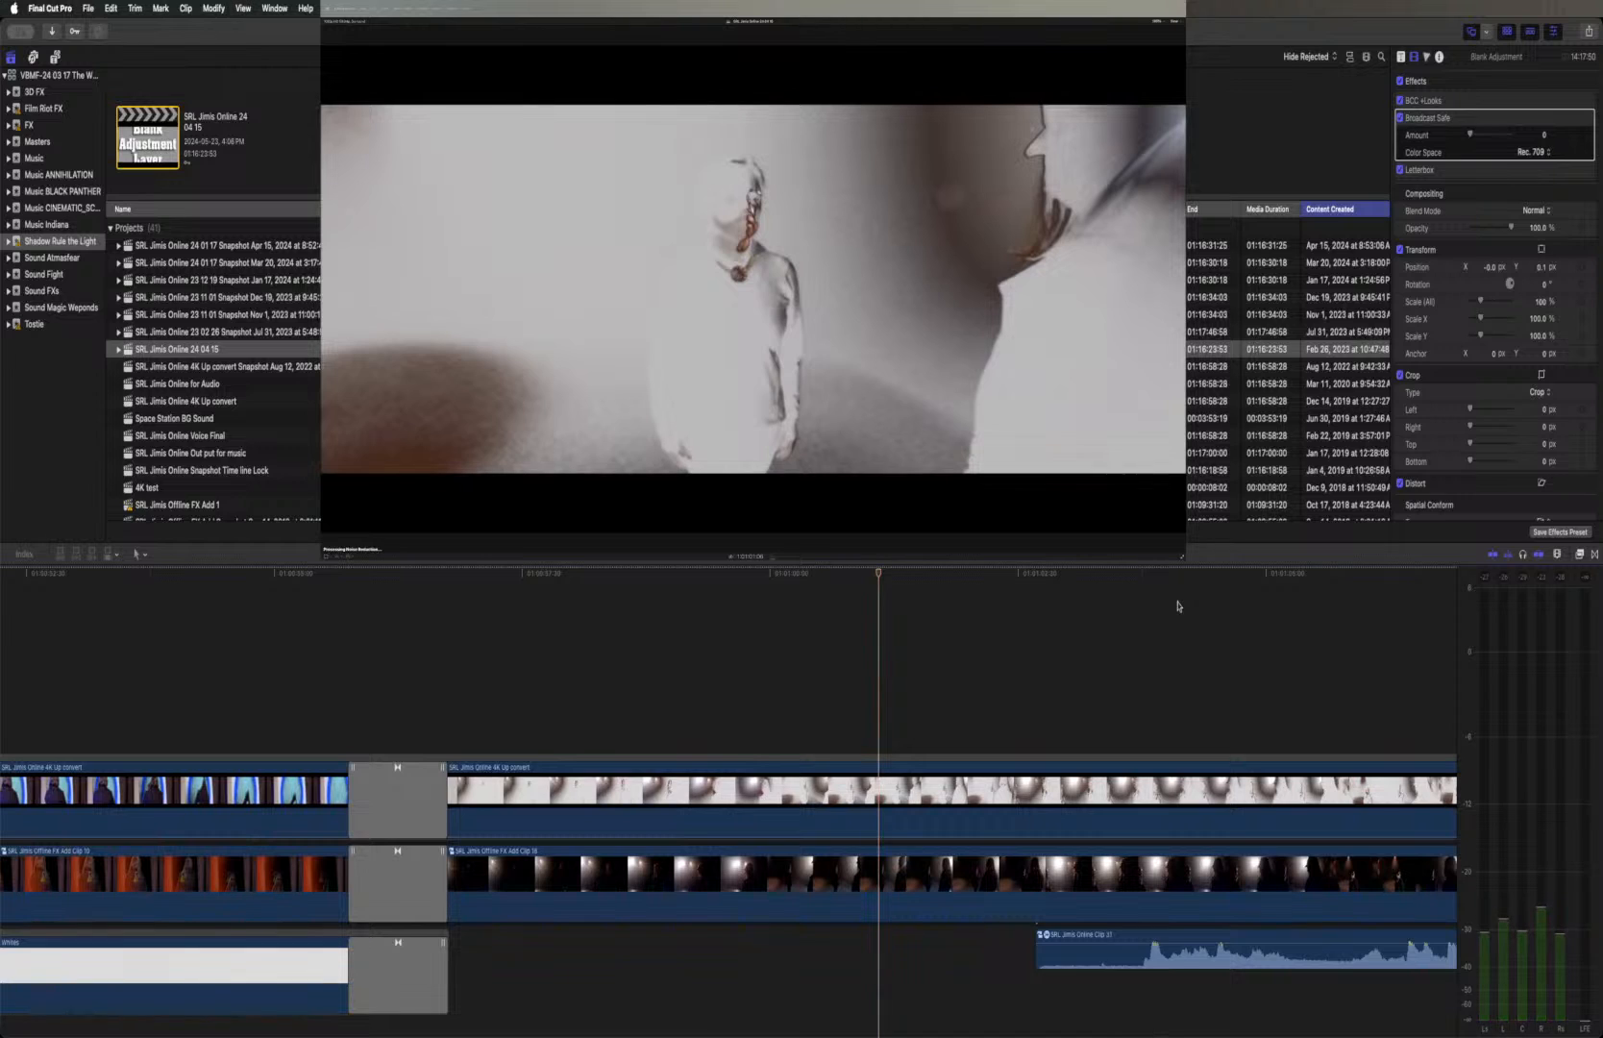
Copy the white close-up clip ahead of the portal doorway and paste only its Dazzle attribute onto the fight clip after the doorway
scroll(1178, 606, left, 15)
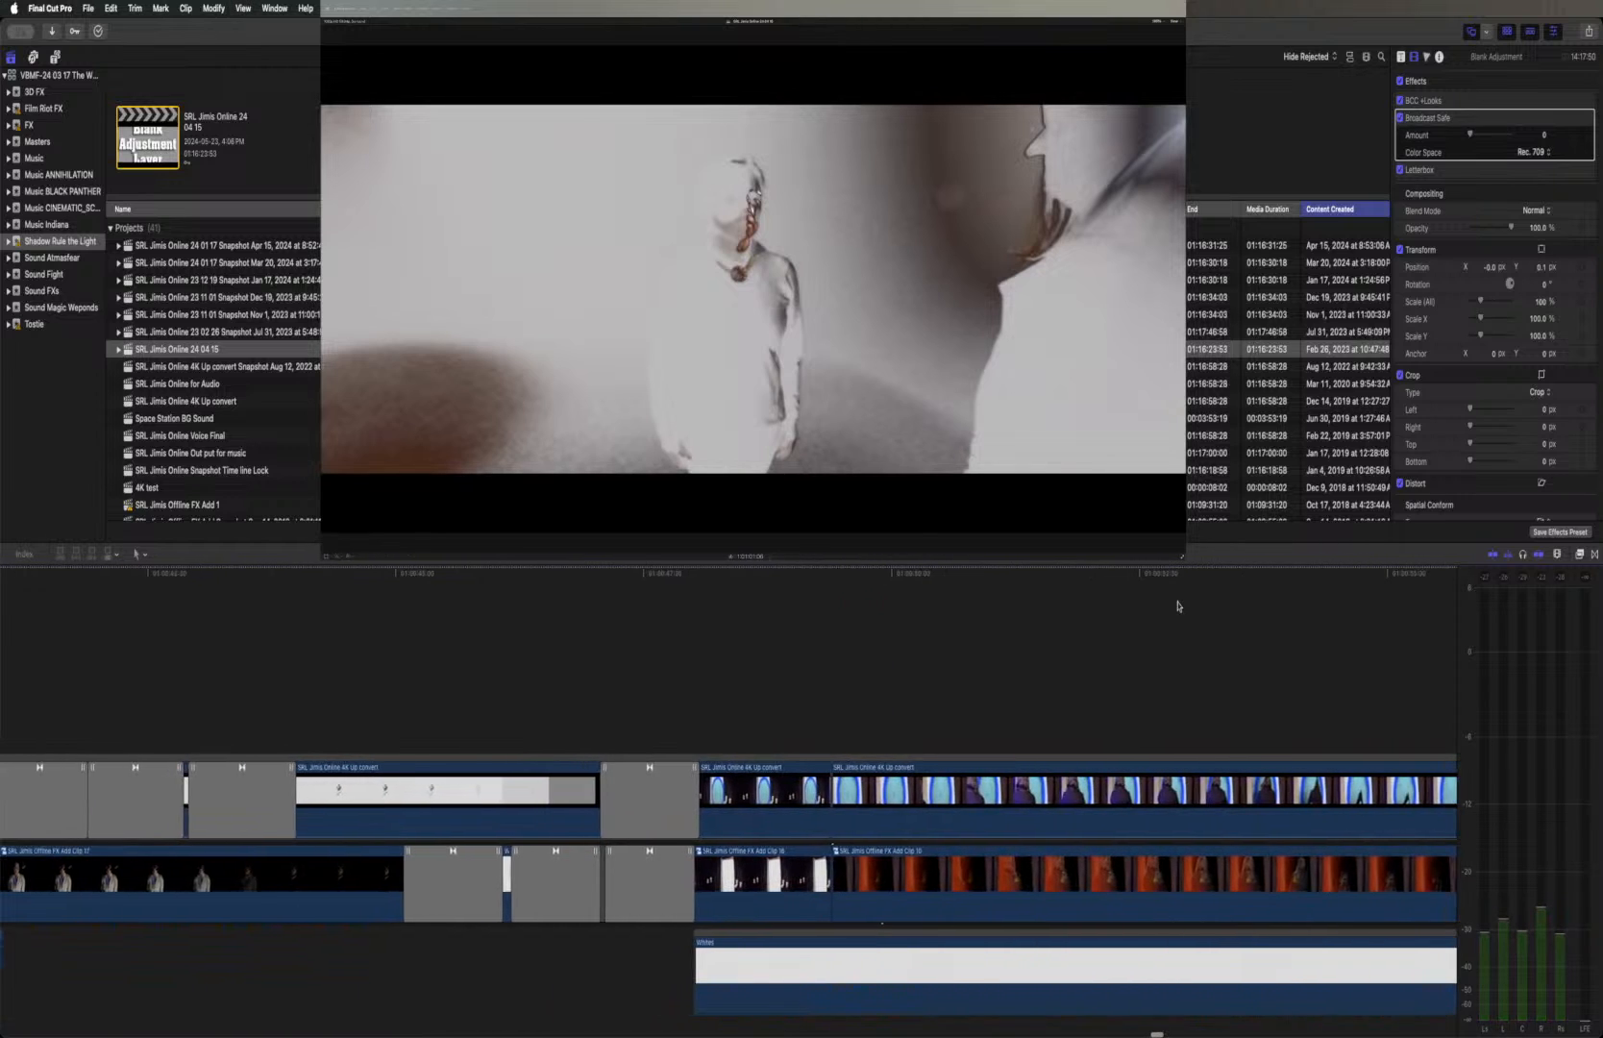
scroll(1178, 606, left, 3)
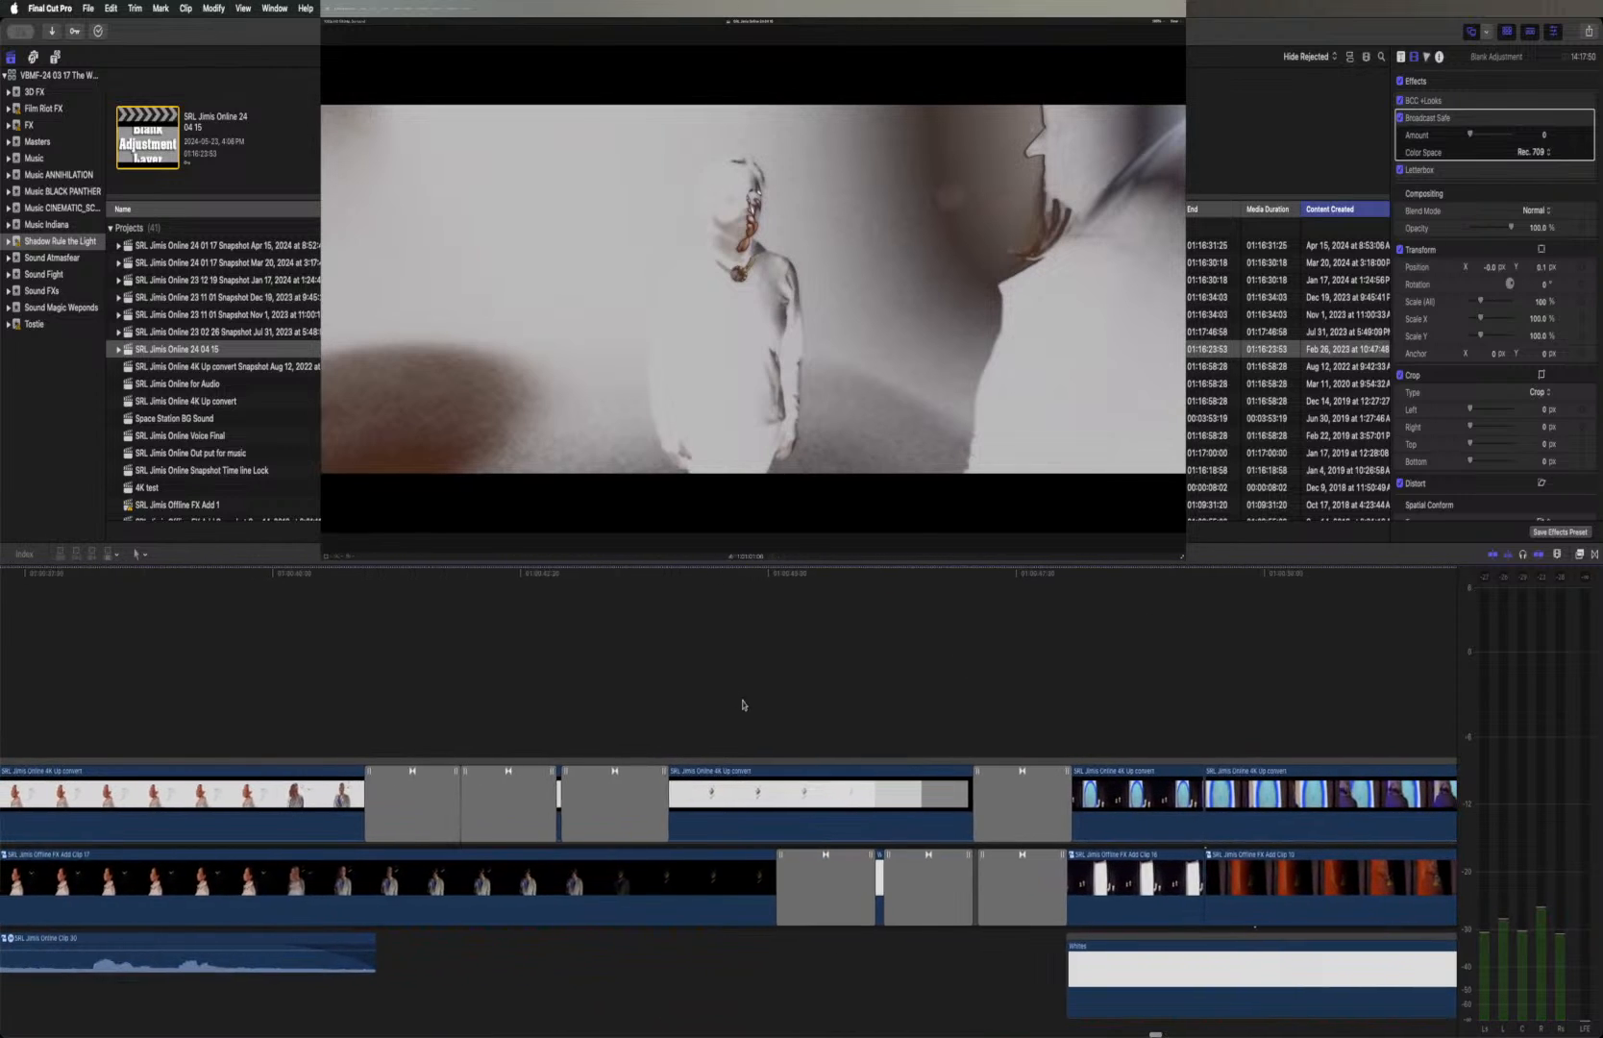
click(808, 798)
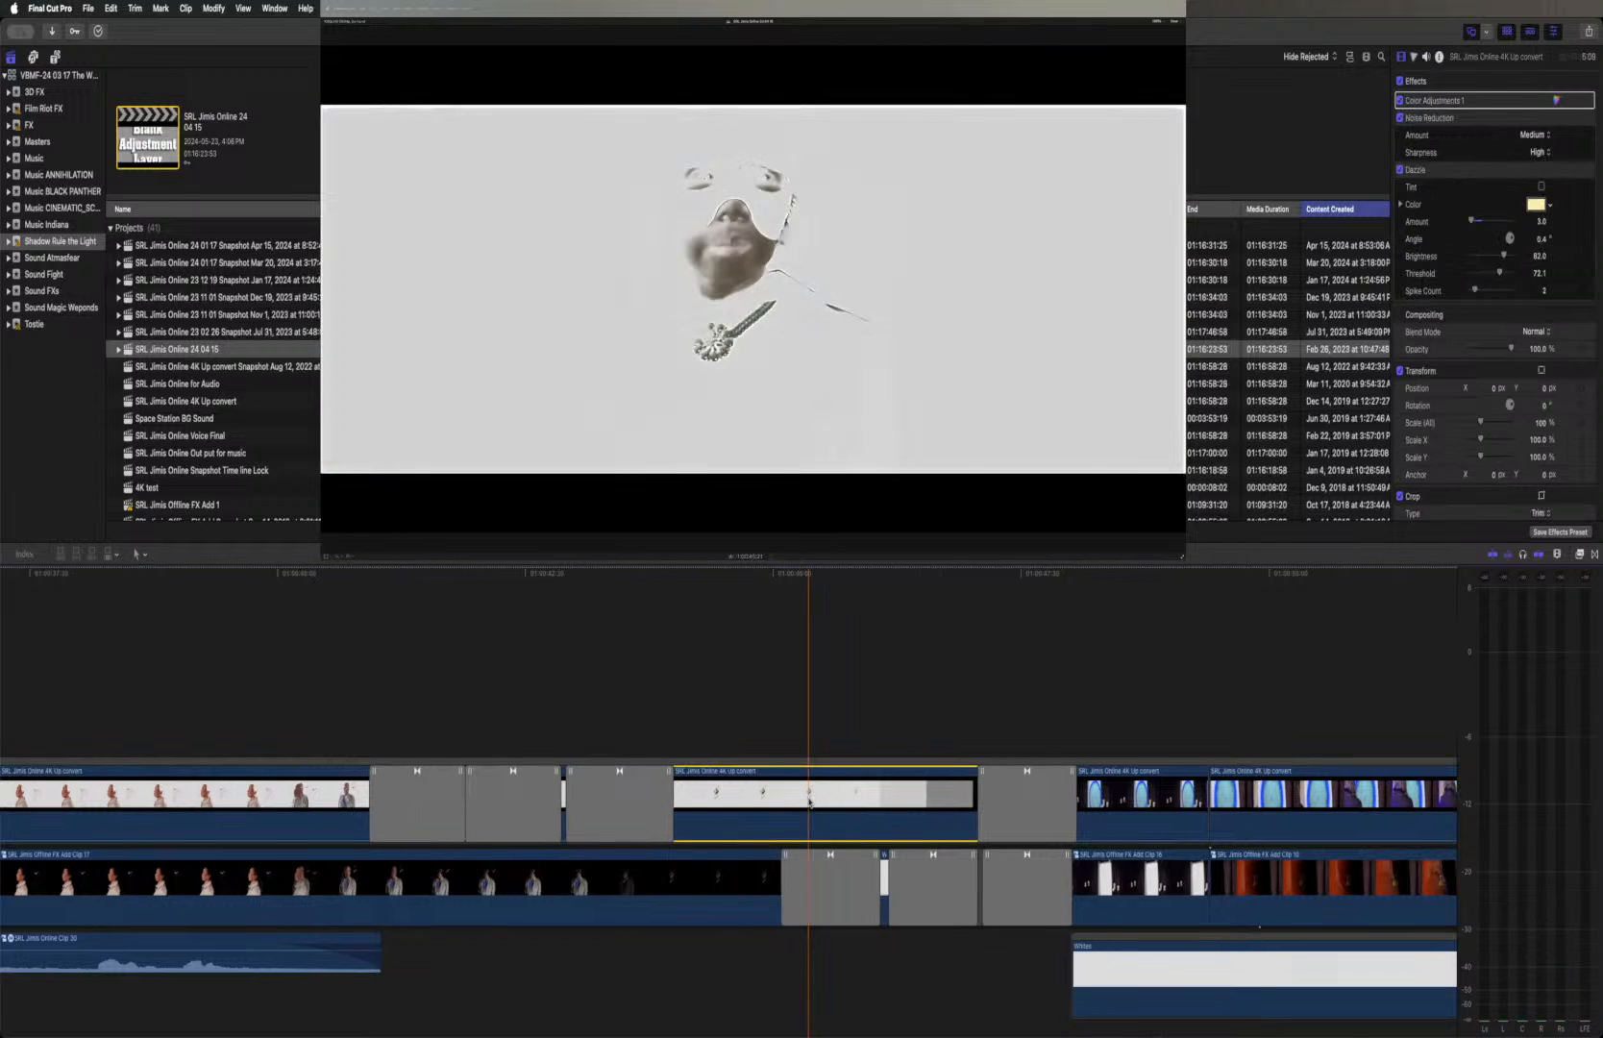
scroll(811, 802, left, 1)
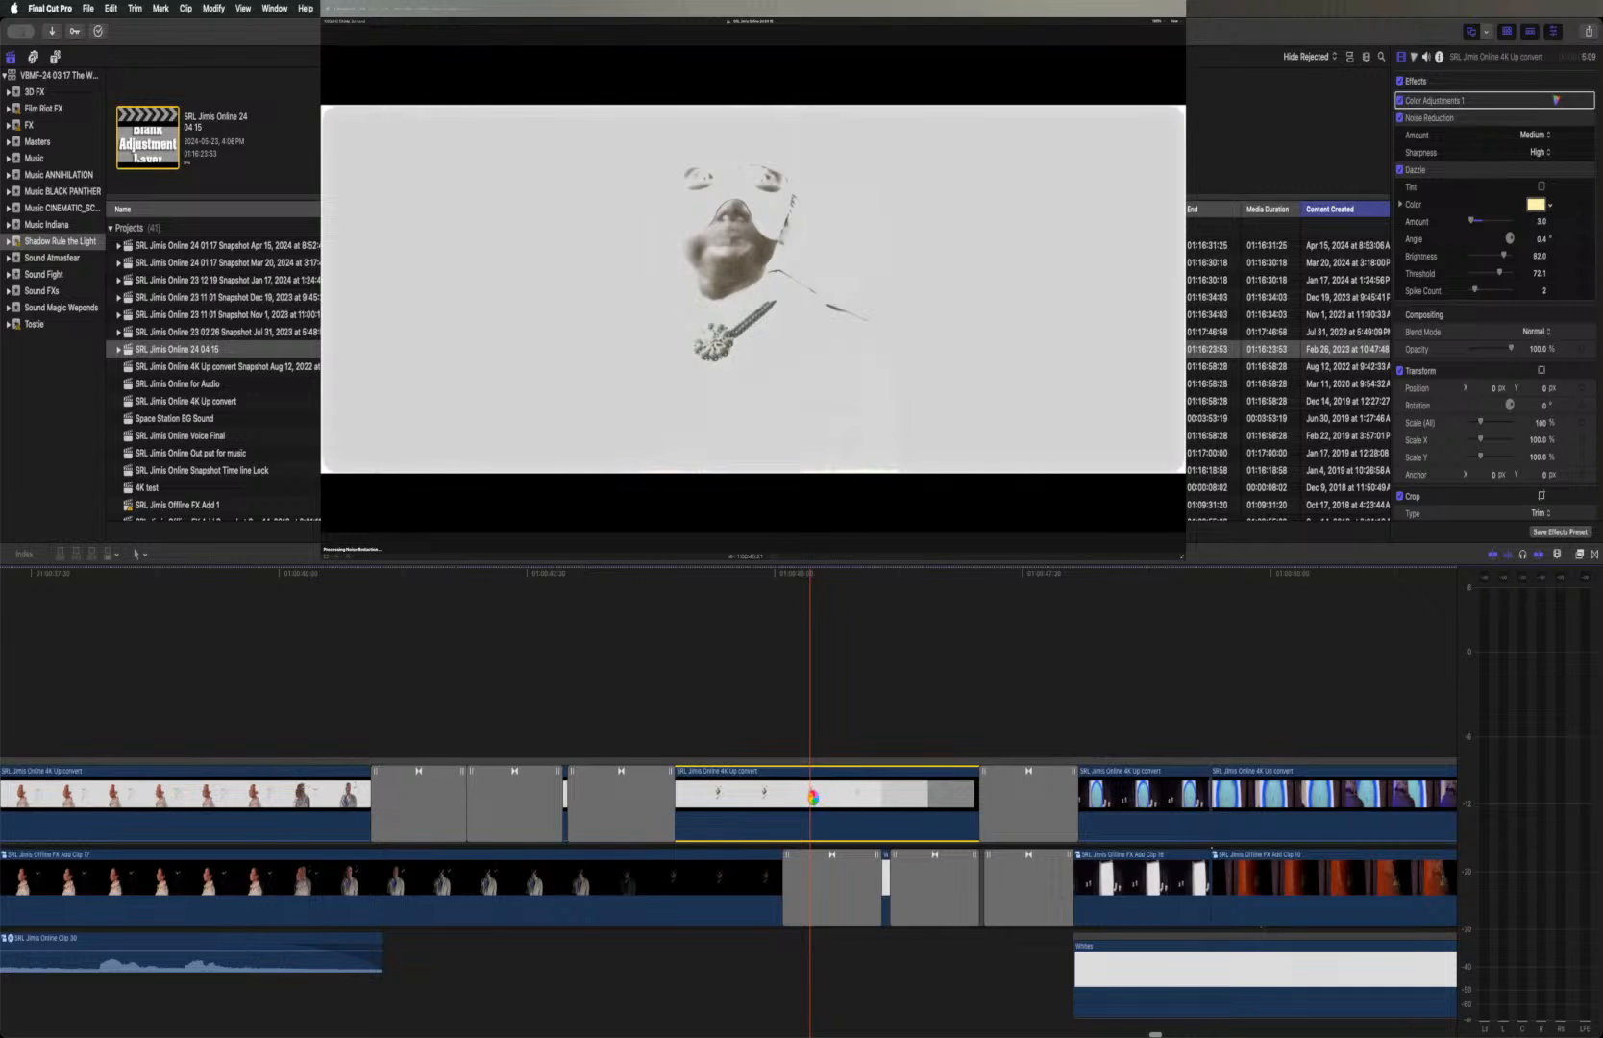
scroll(812, 798, right, 15)
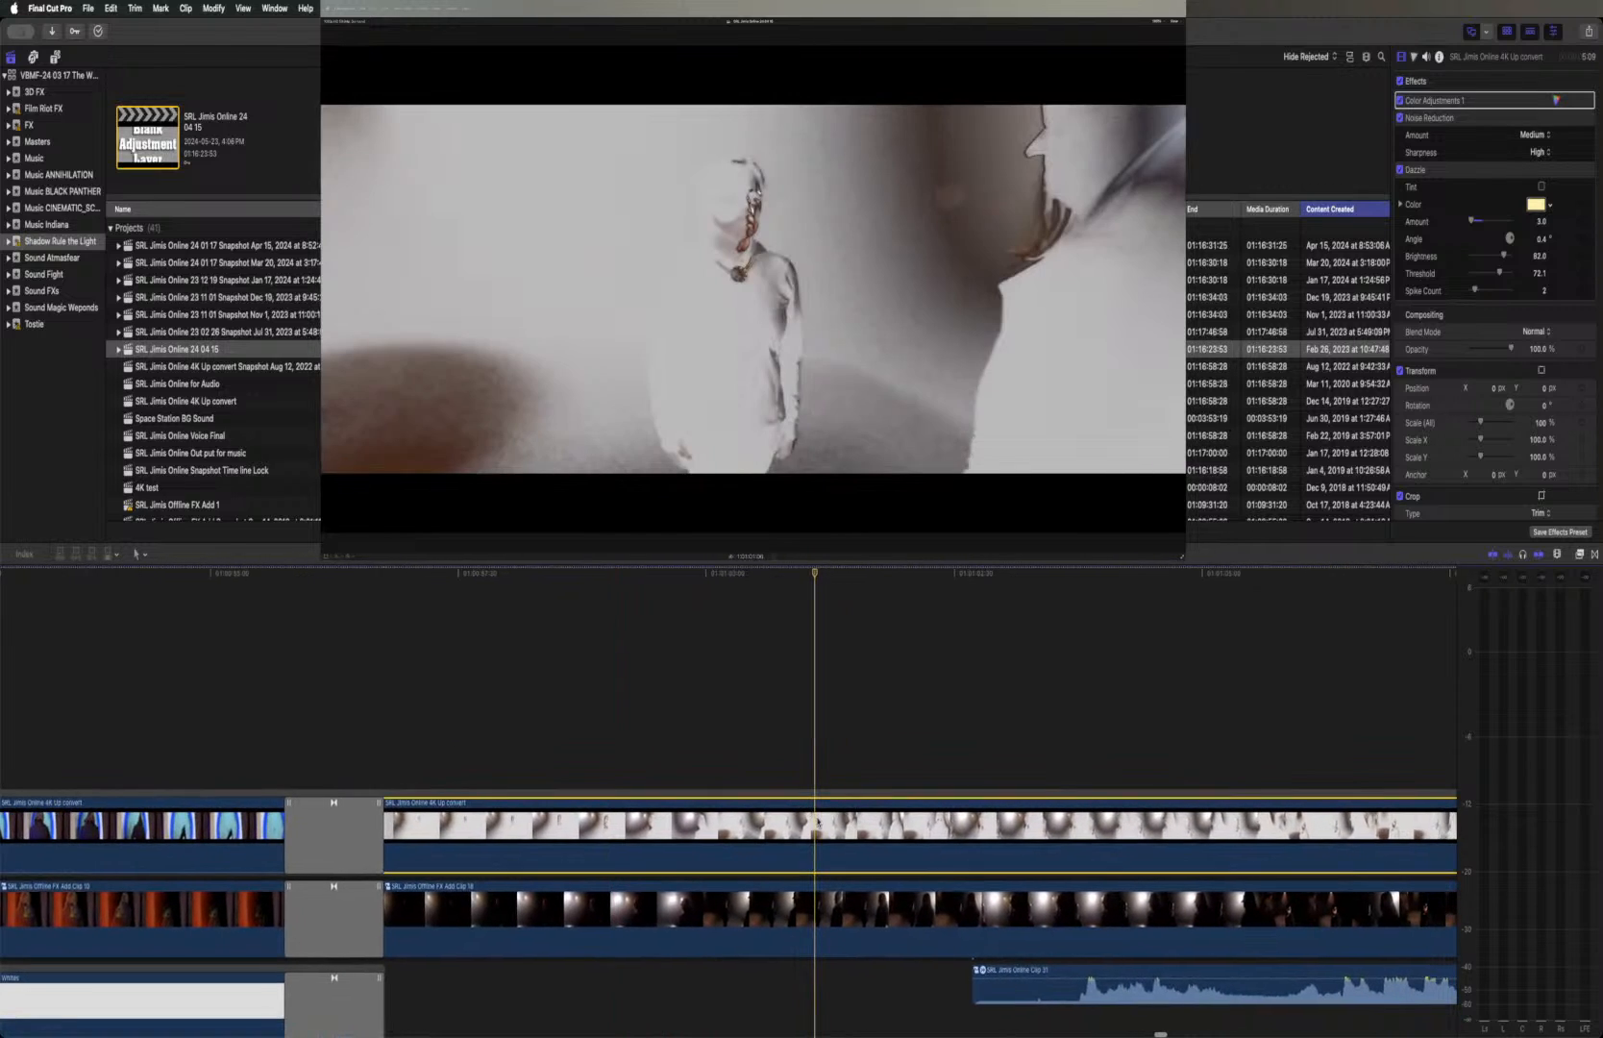
key(super+shift+v)
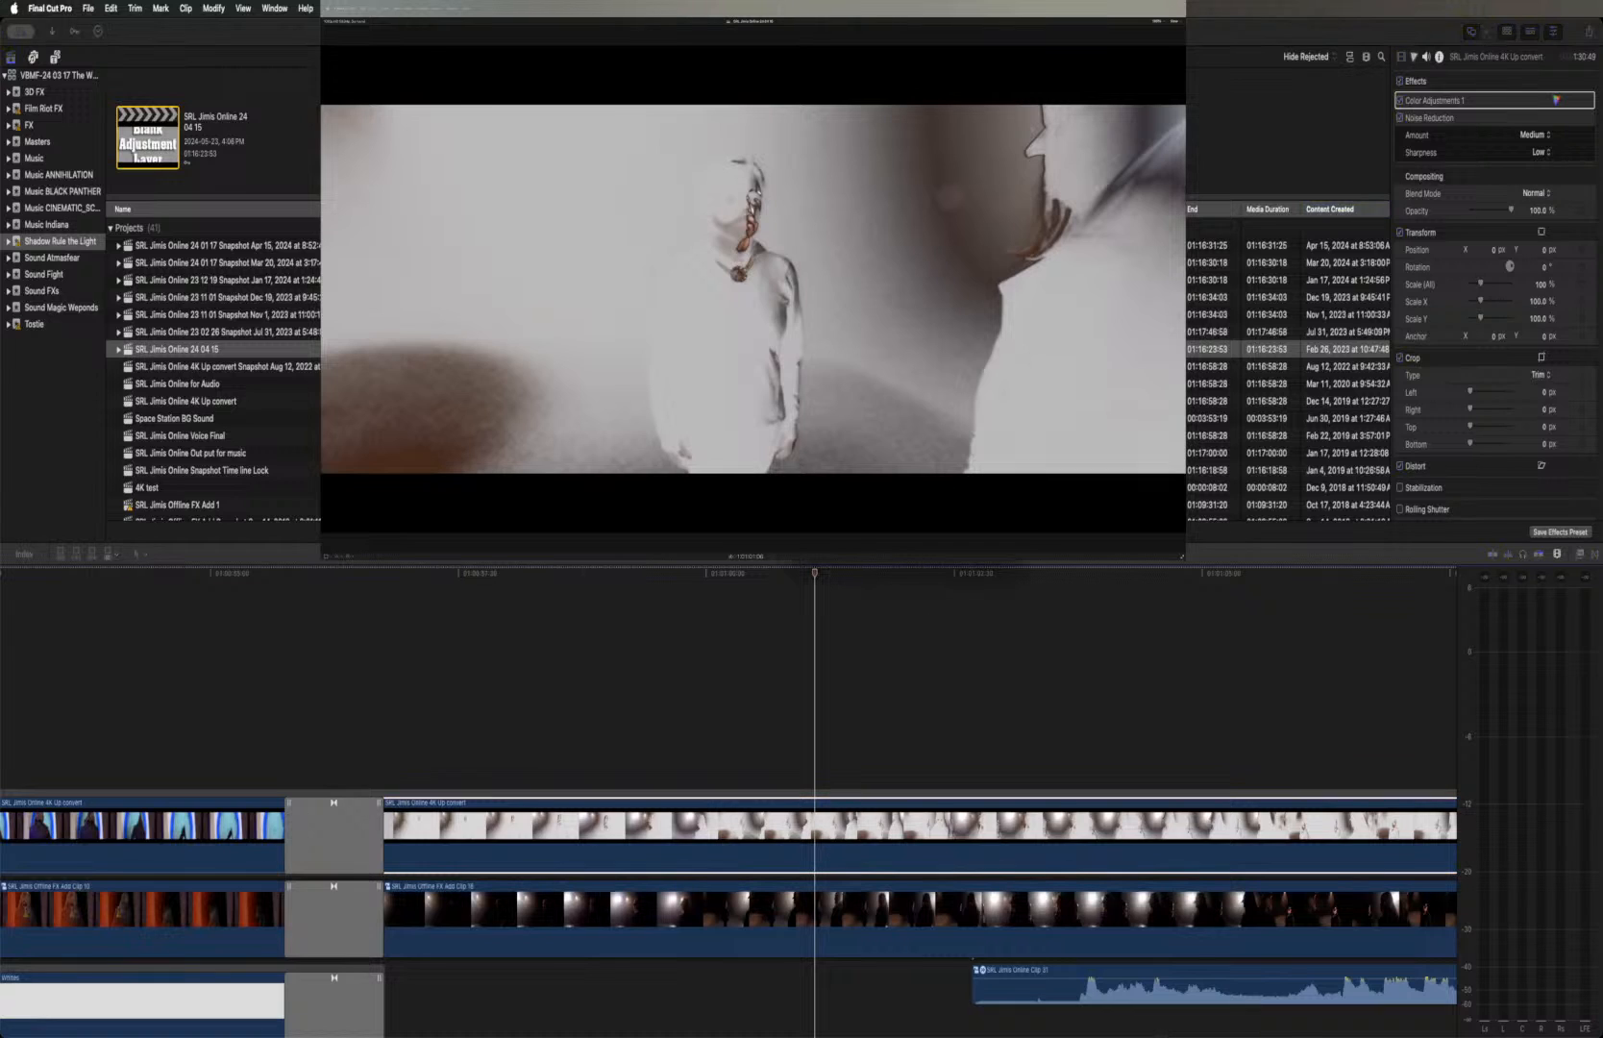
drag(881, 245, 1427, 612)
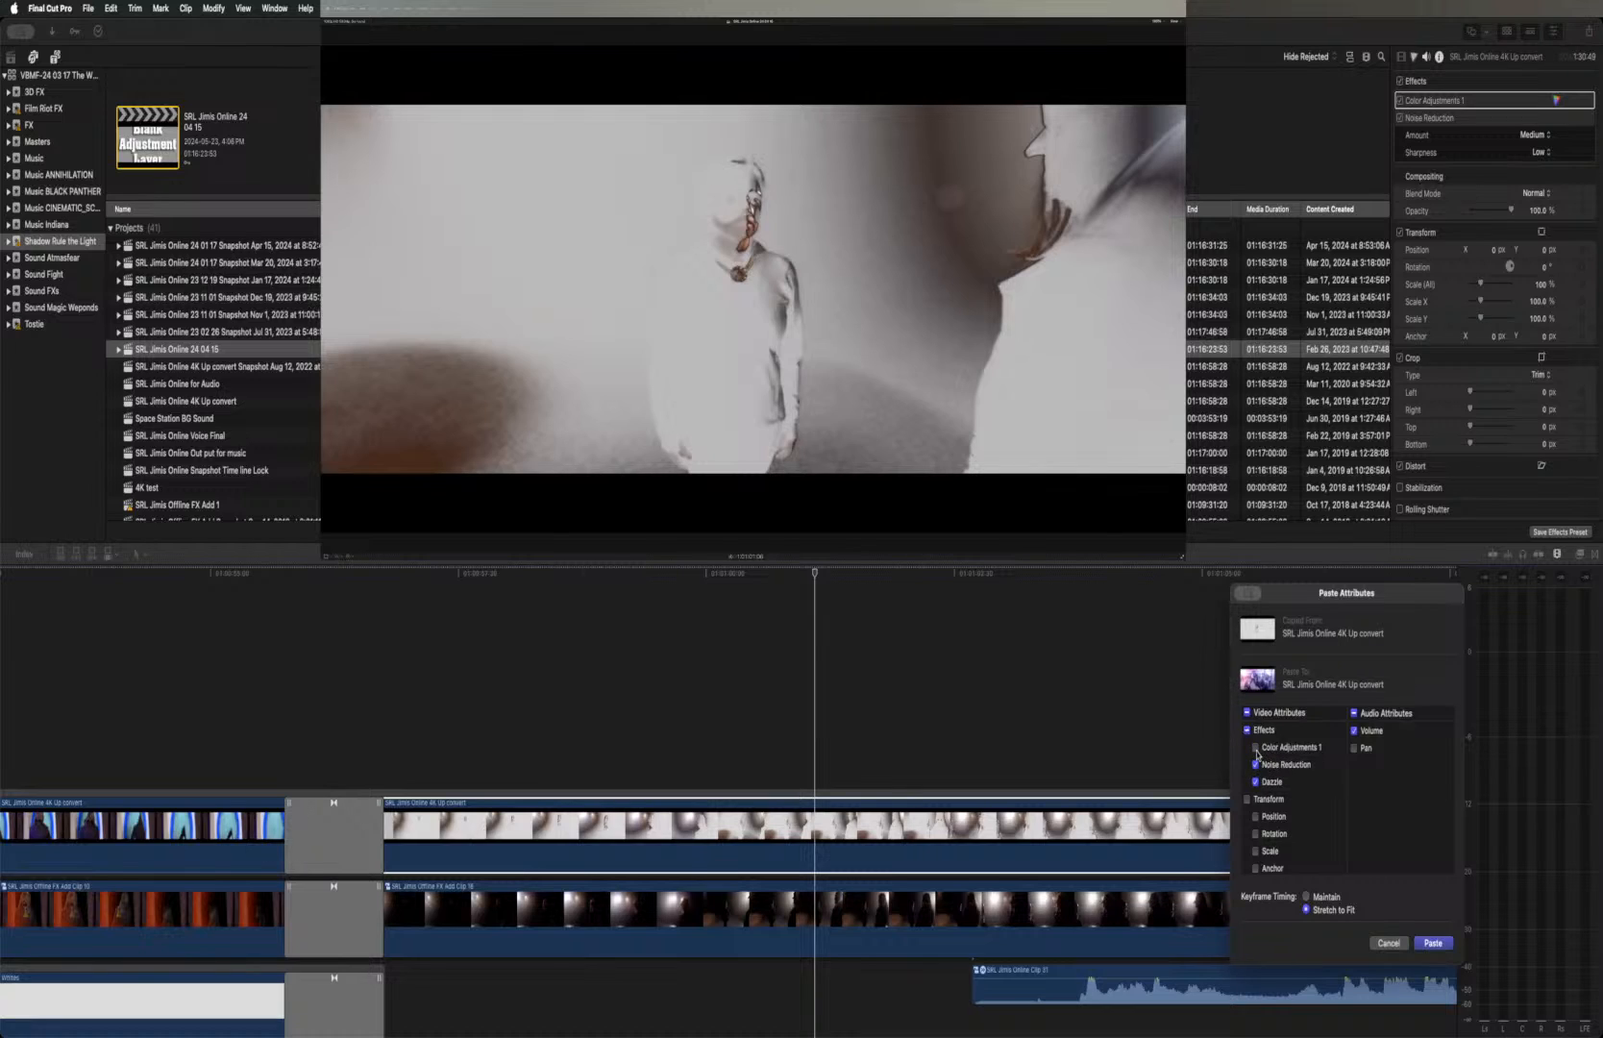
click(1248, 713)
click(1255, 782)
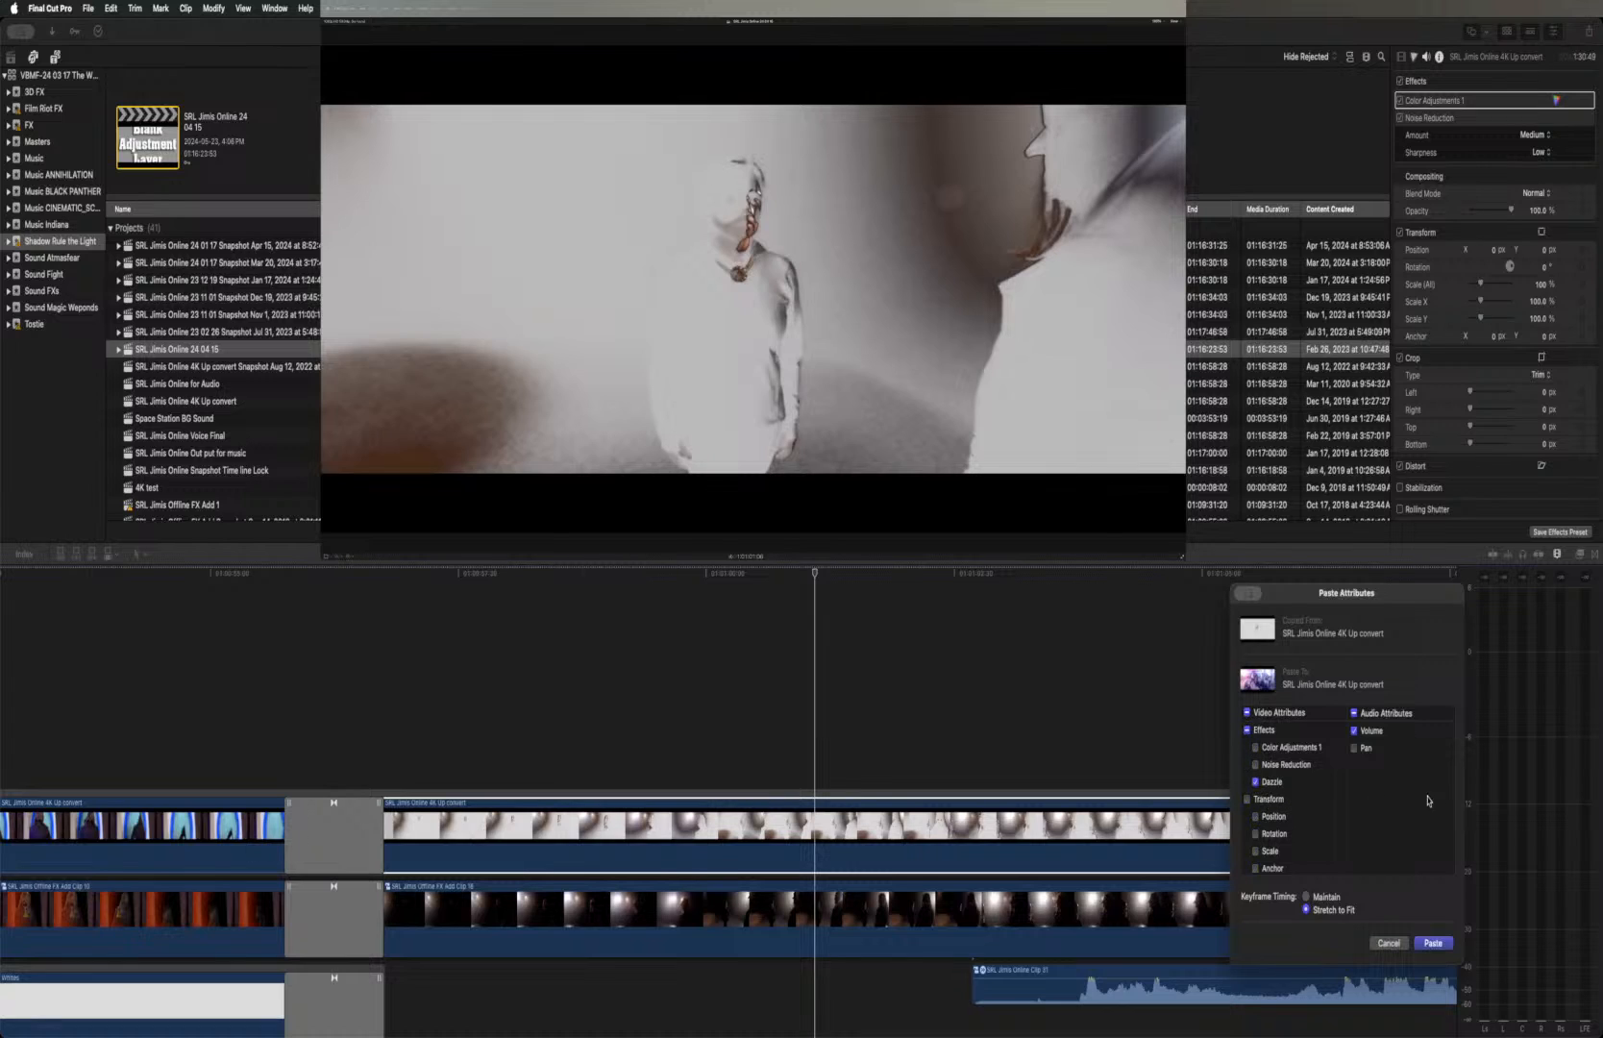
click(1355, 713)
click(1432, 943)
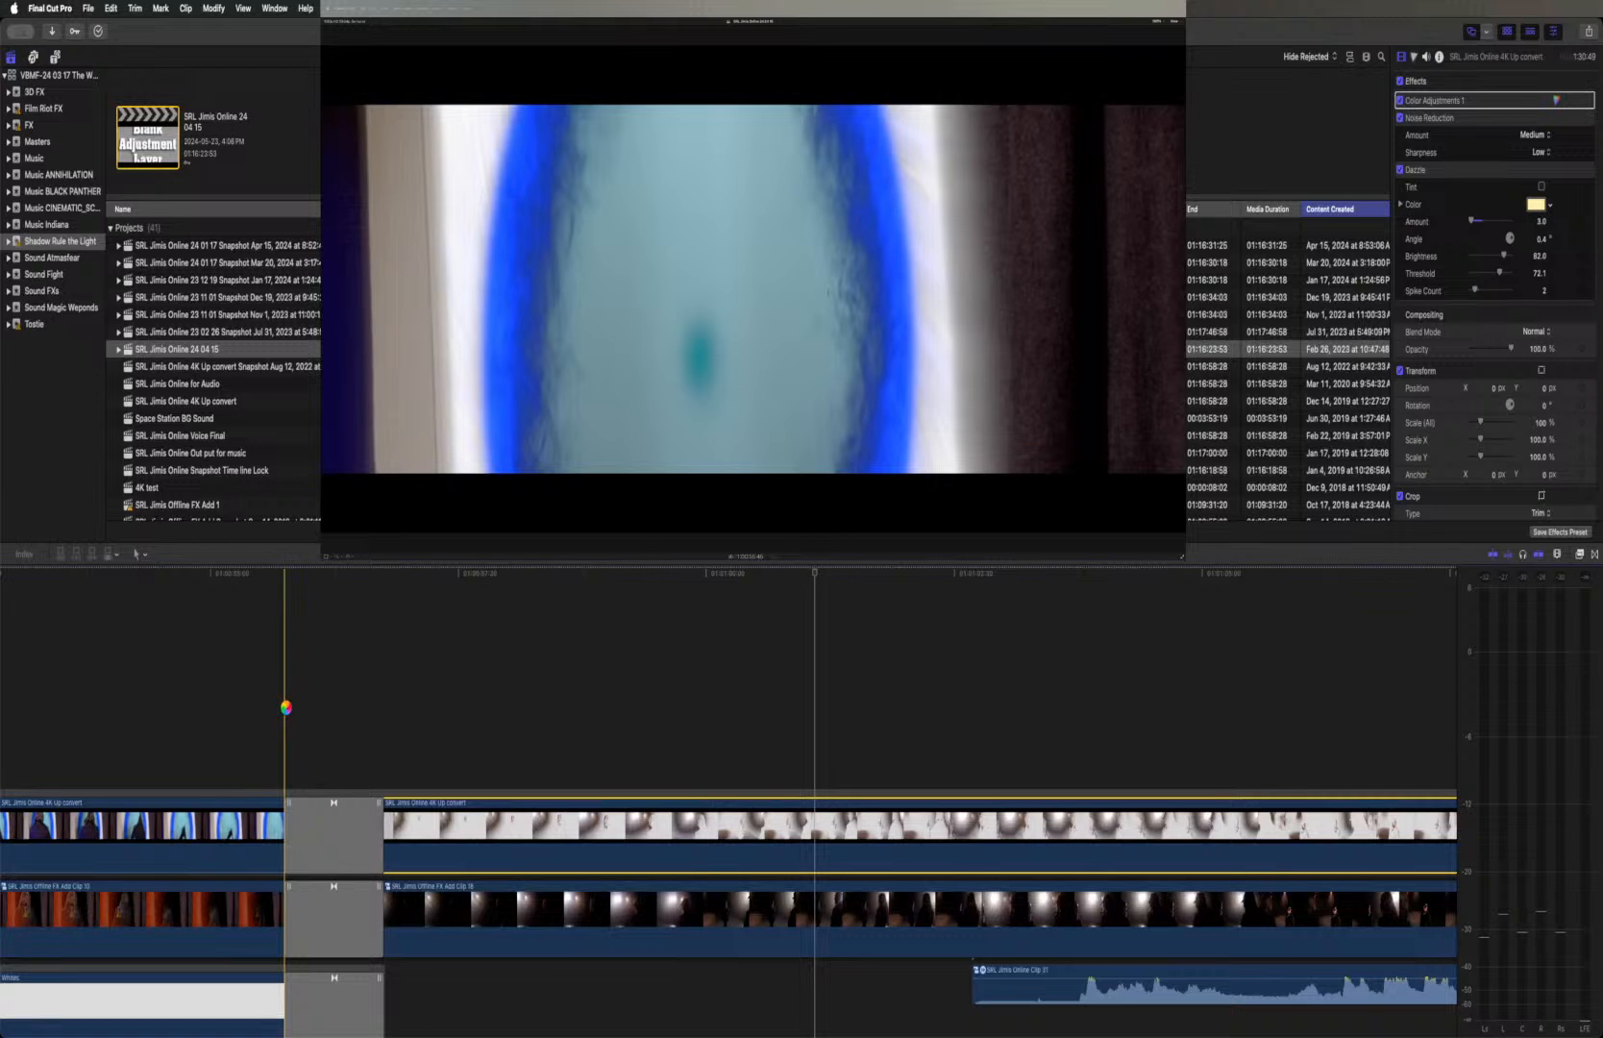
Play back the fight from the end of the portal doorway shot, then replay the fireball exchange around the Custom magic orb clip
key(space)
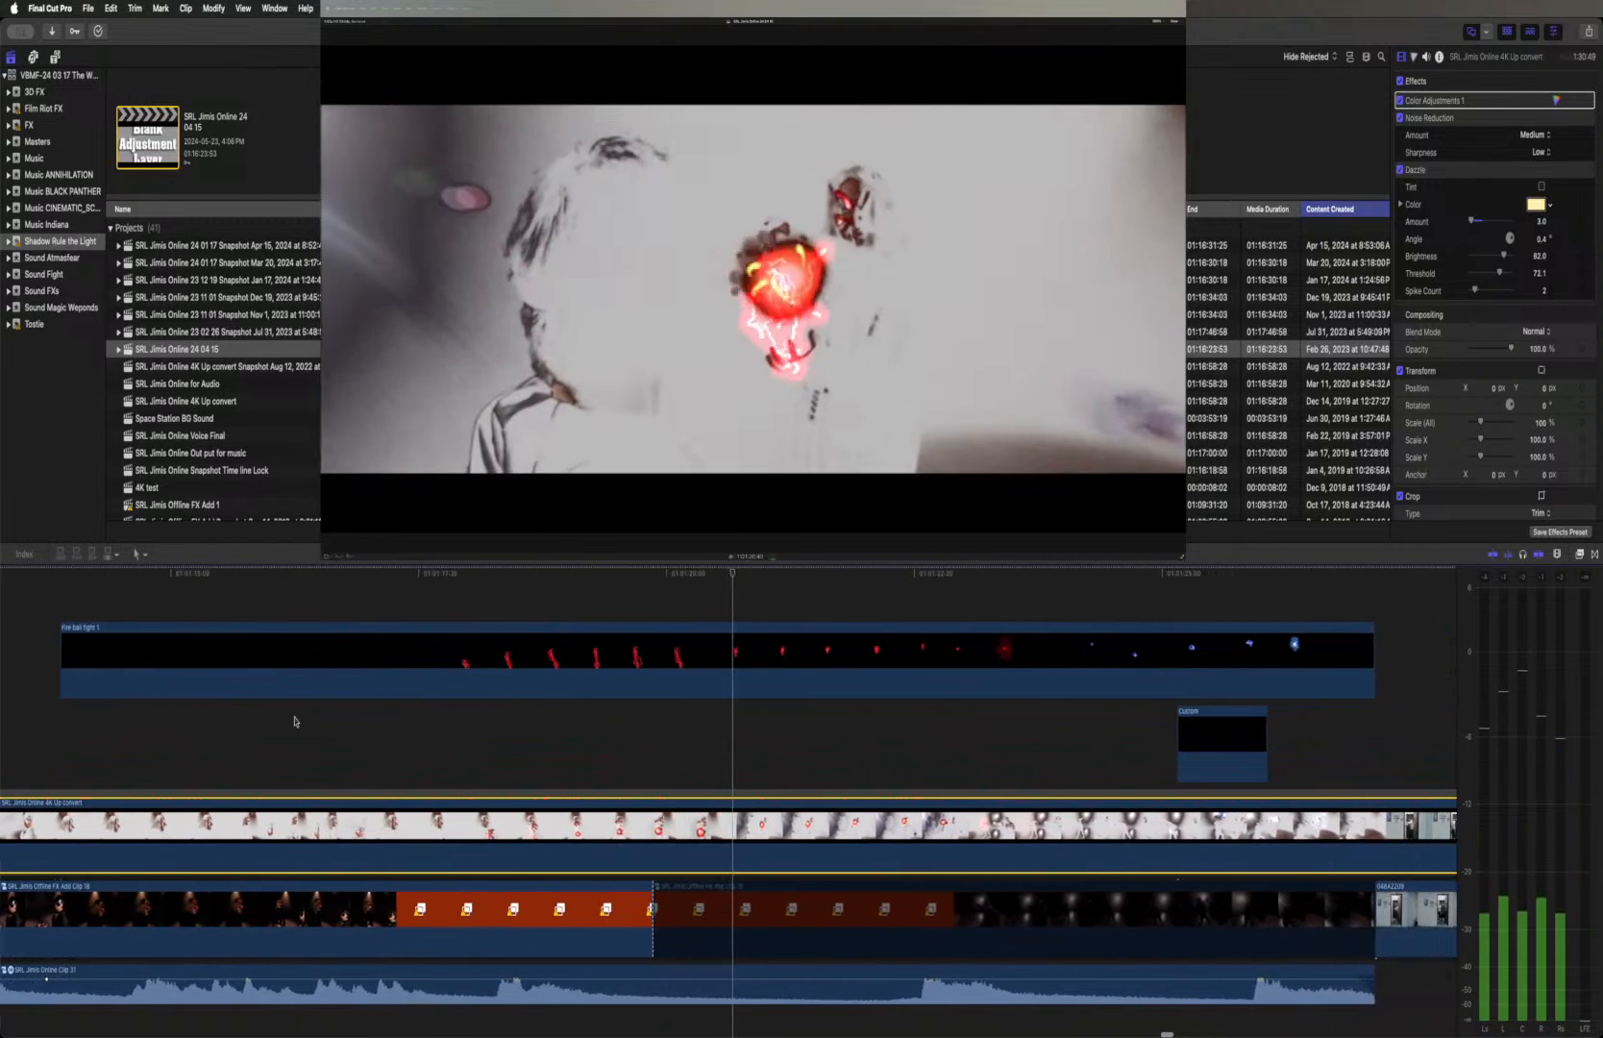
key(space)
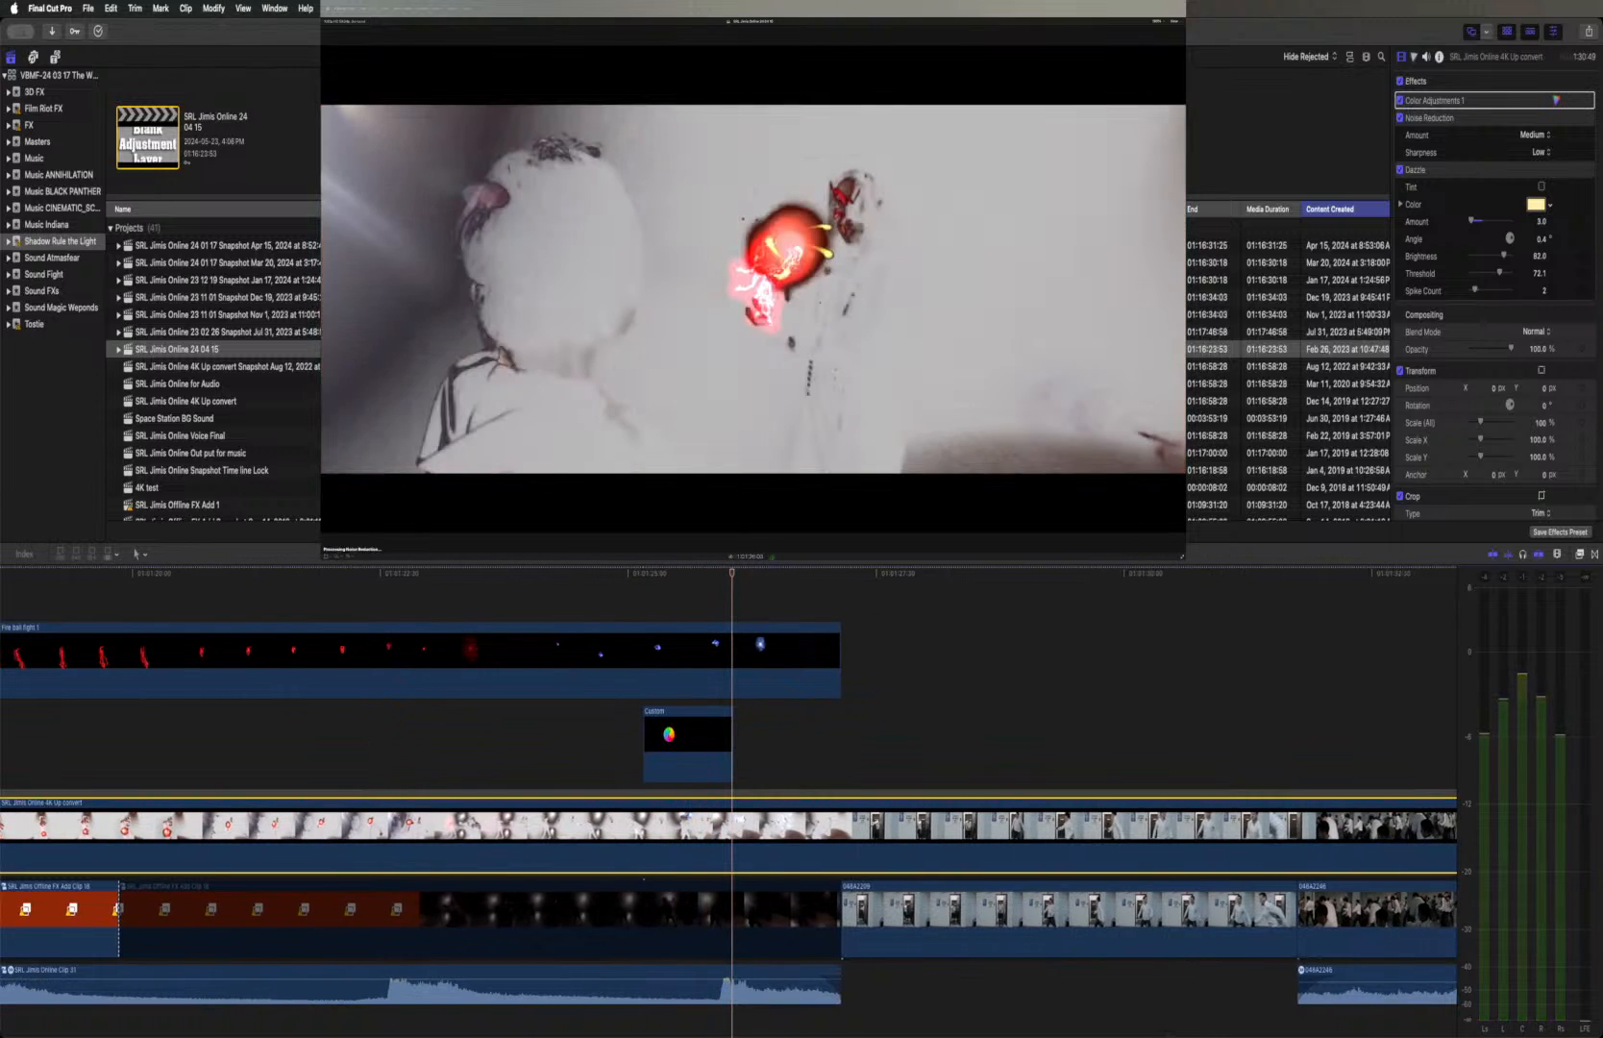
click(669, 734)
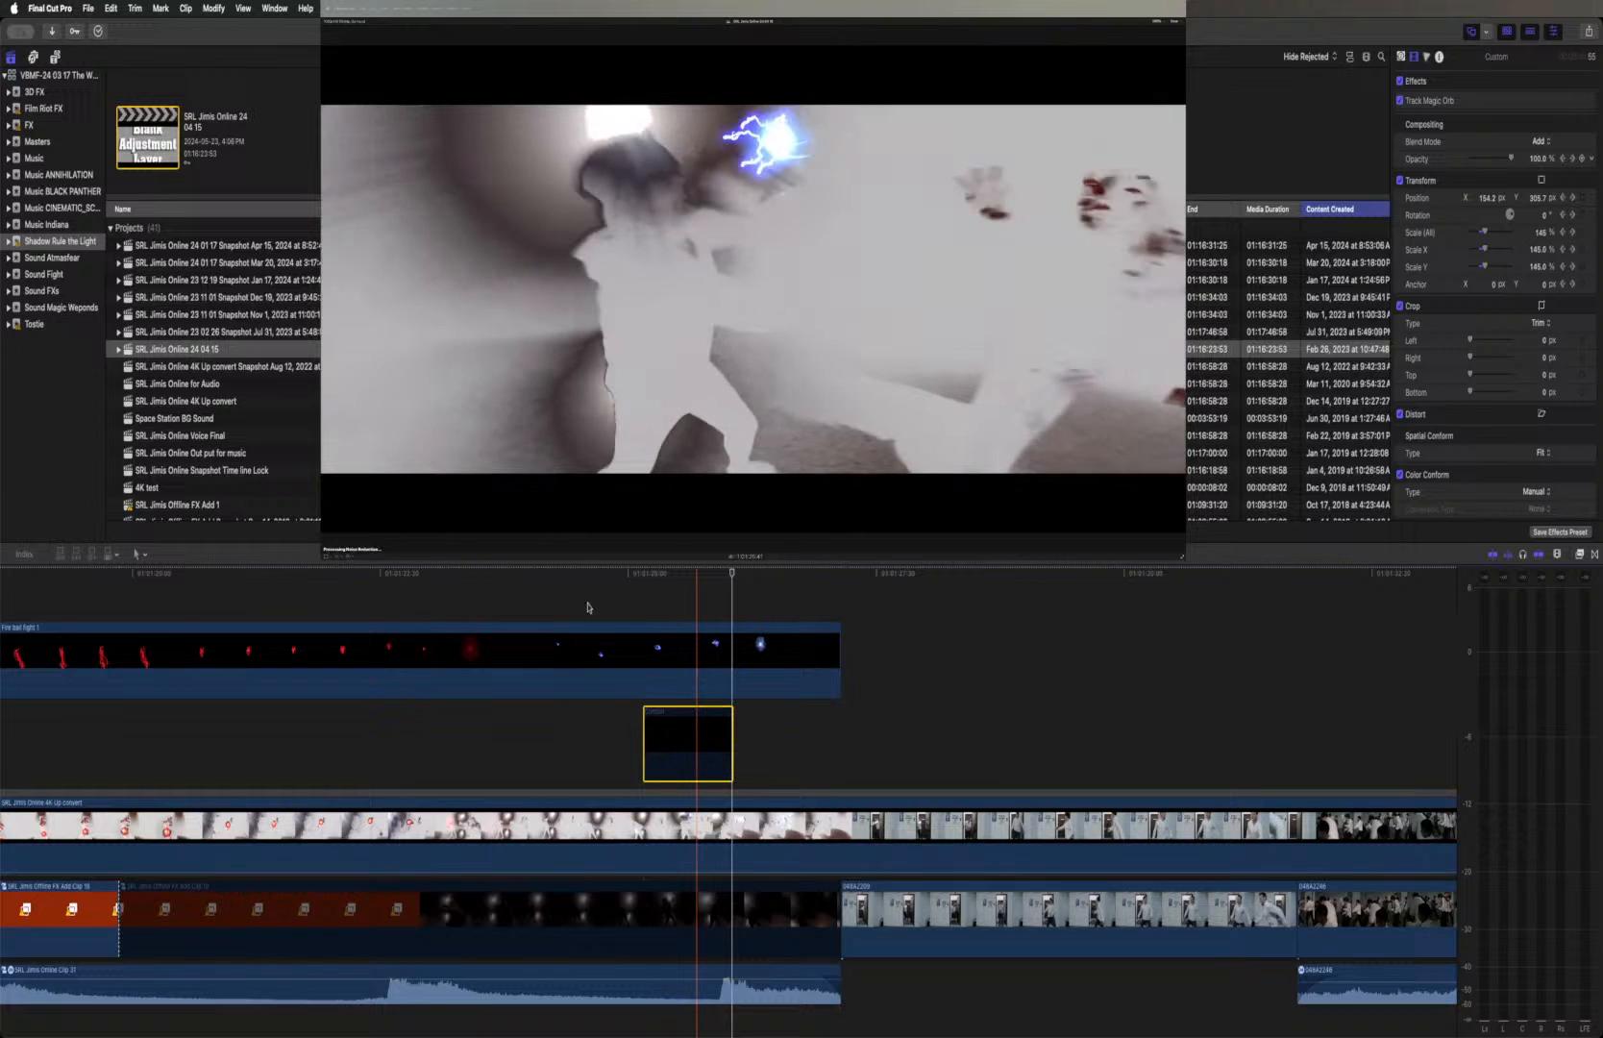
click(544, 573)
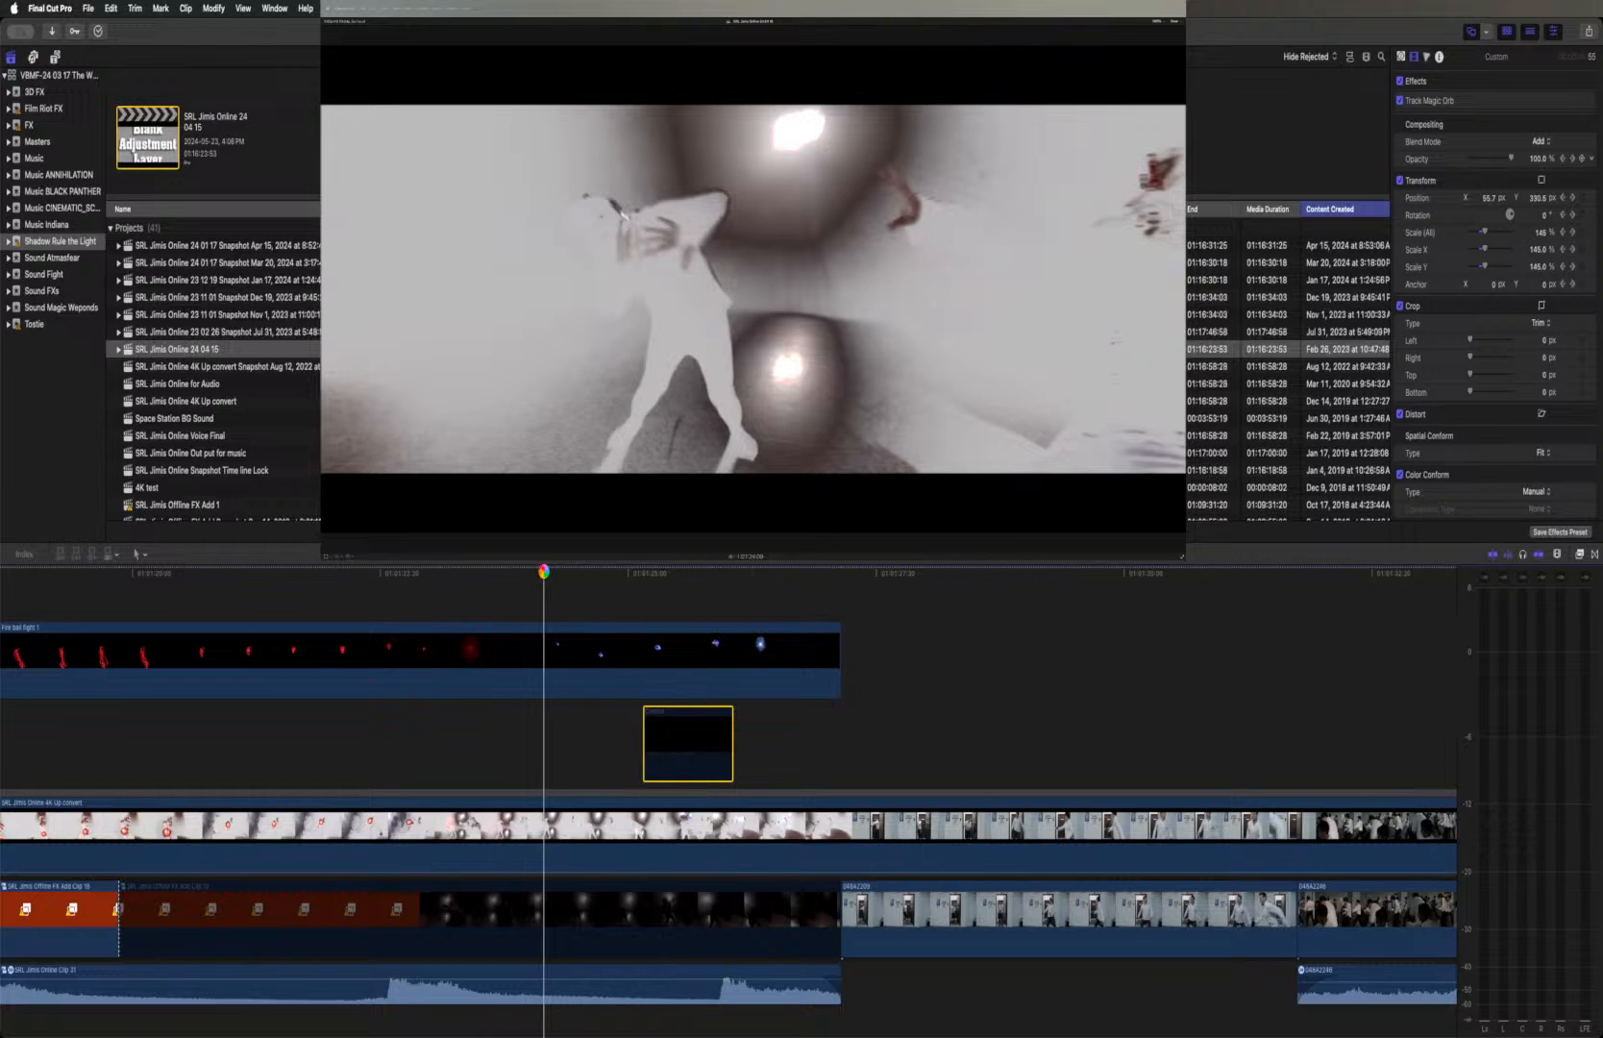
key(space)
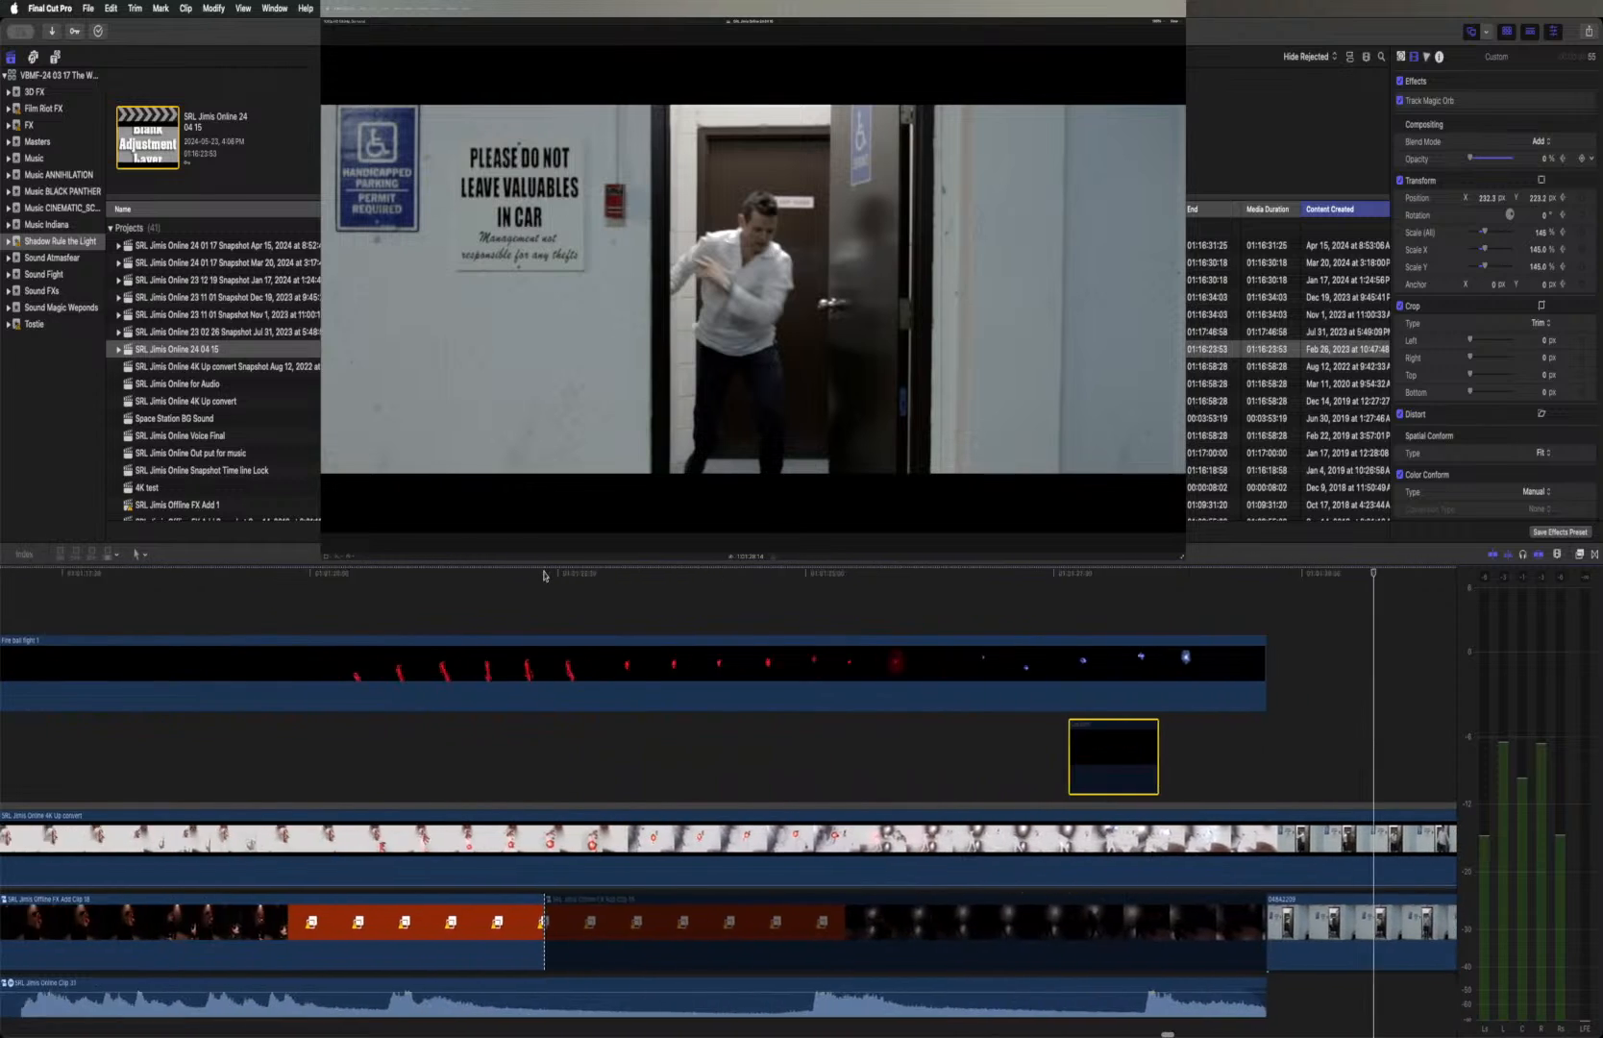
Browse the Film Riot FX event and preview the Pyro Muzzle Side and Shield 6 effect clips
scroll(543, 576, left, 10)
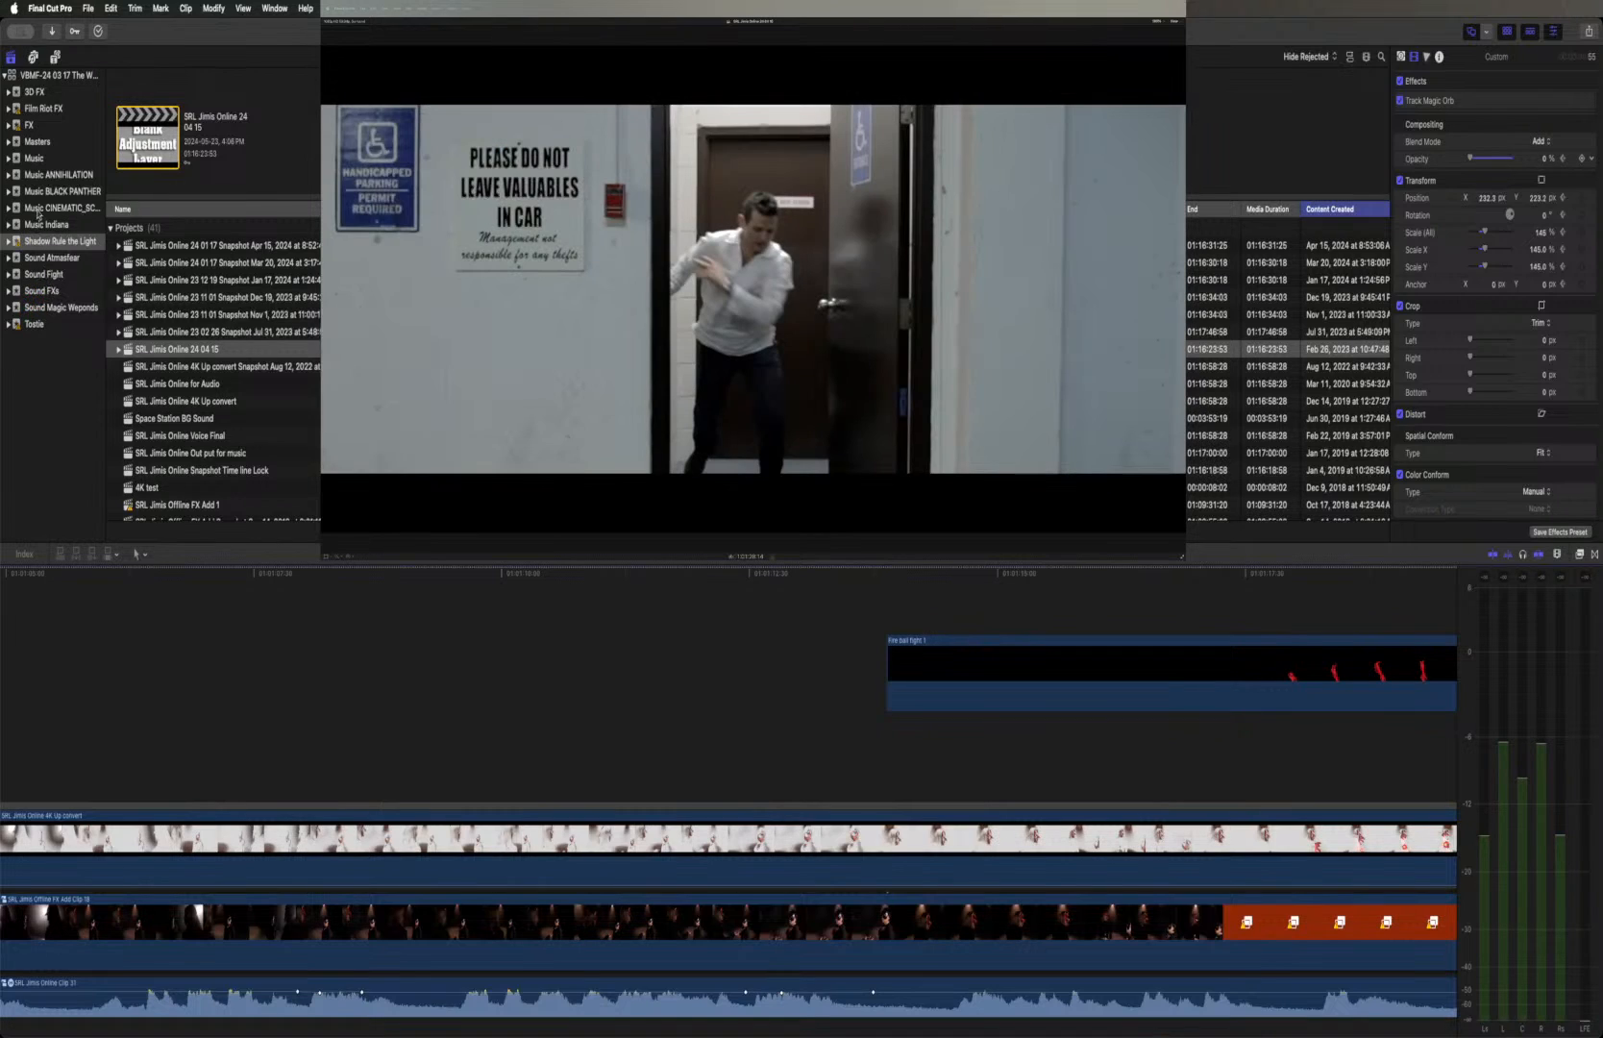
click(38, 108)
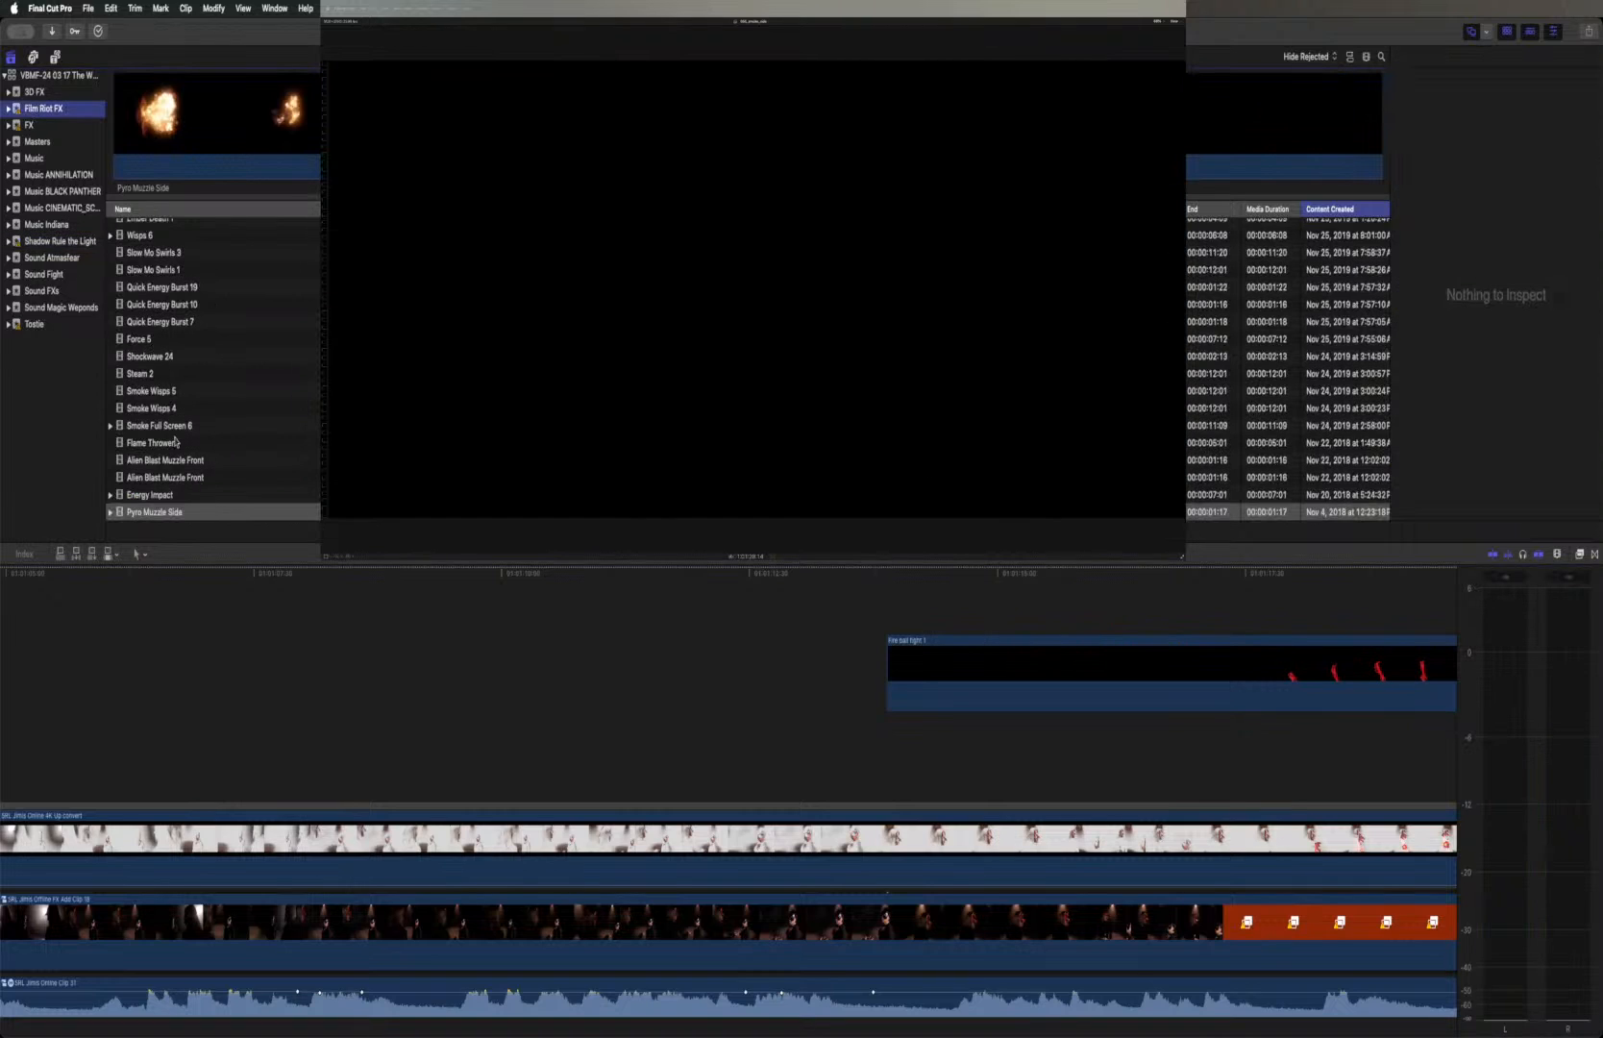
click(150, 133)
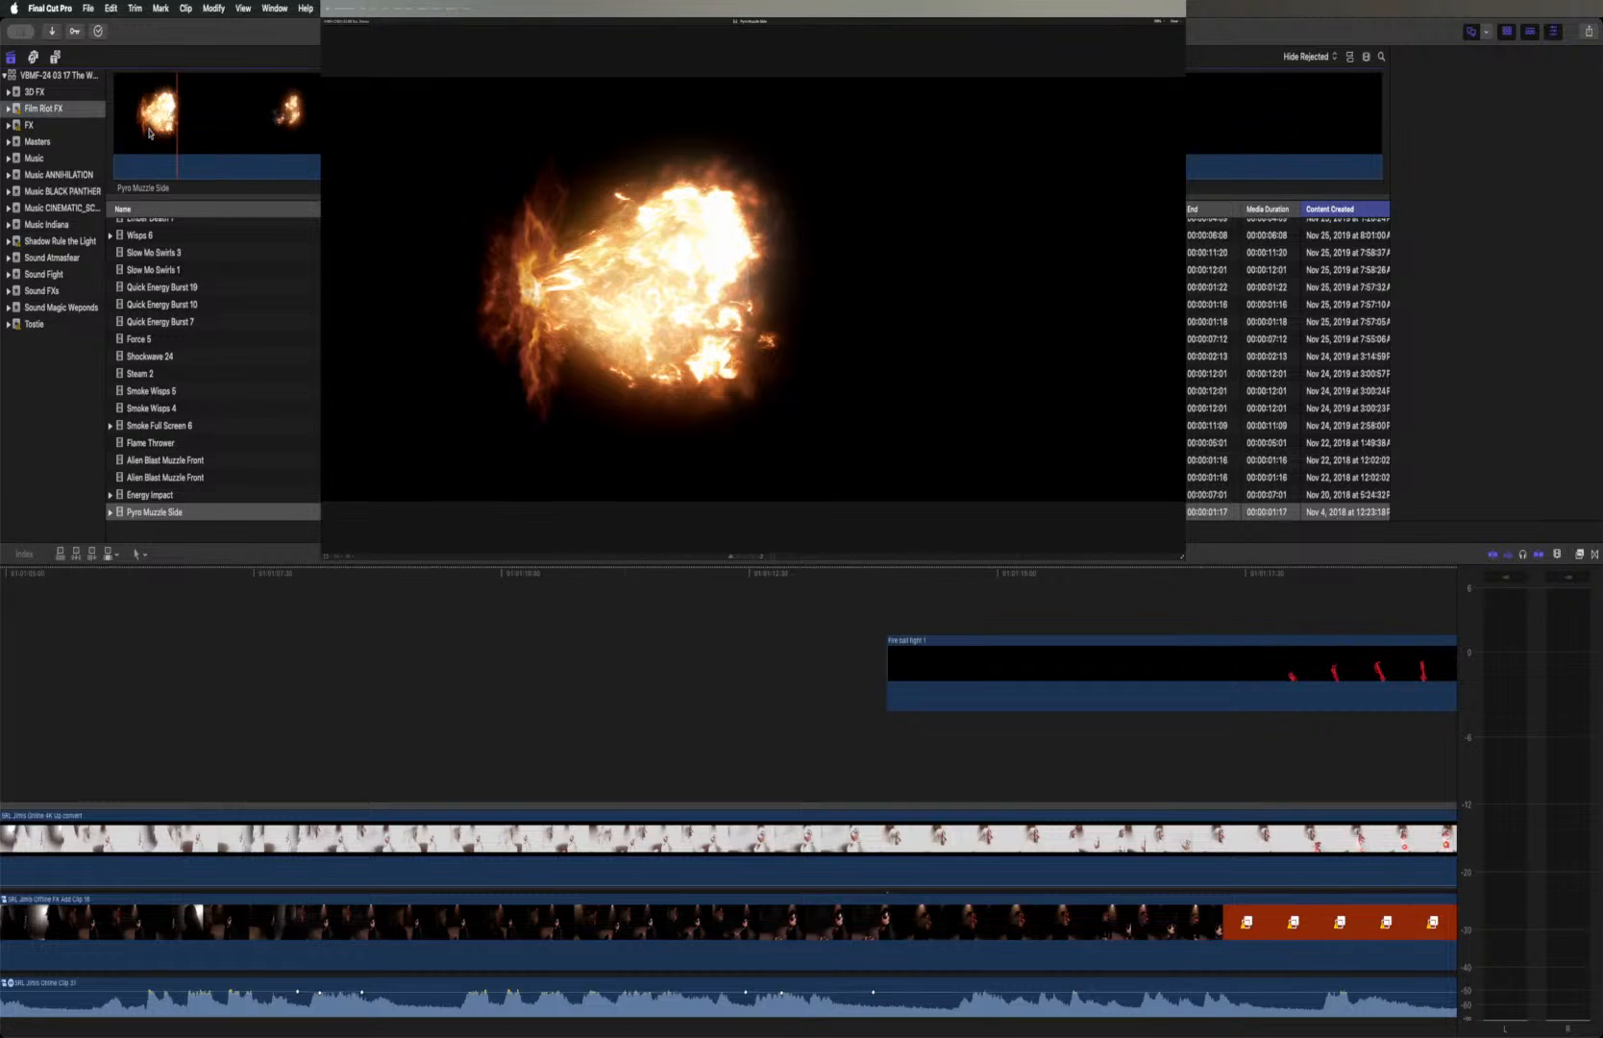
click(150, 133)
key(space)
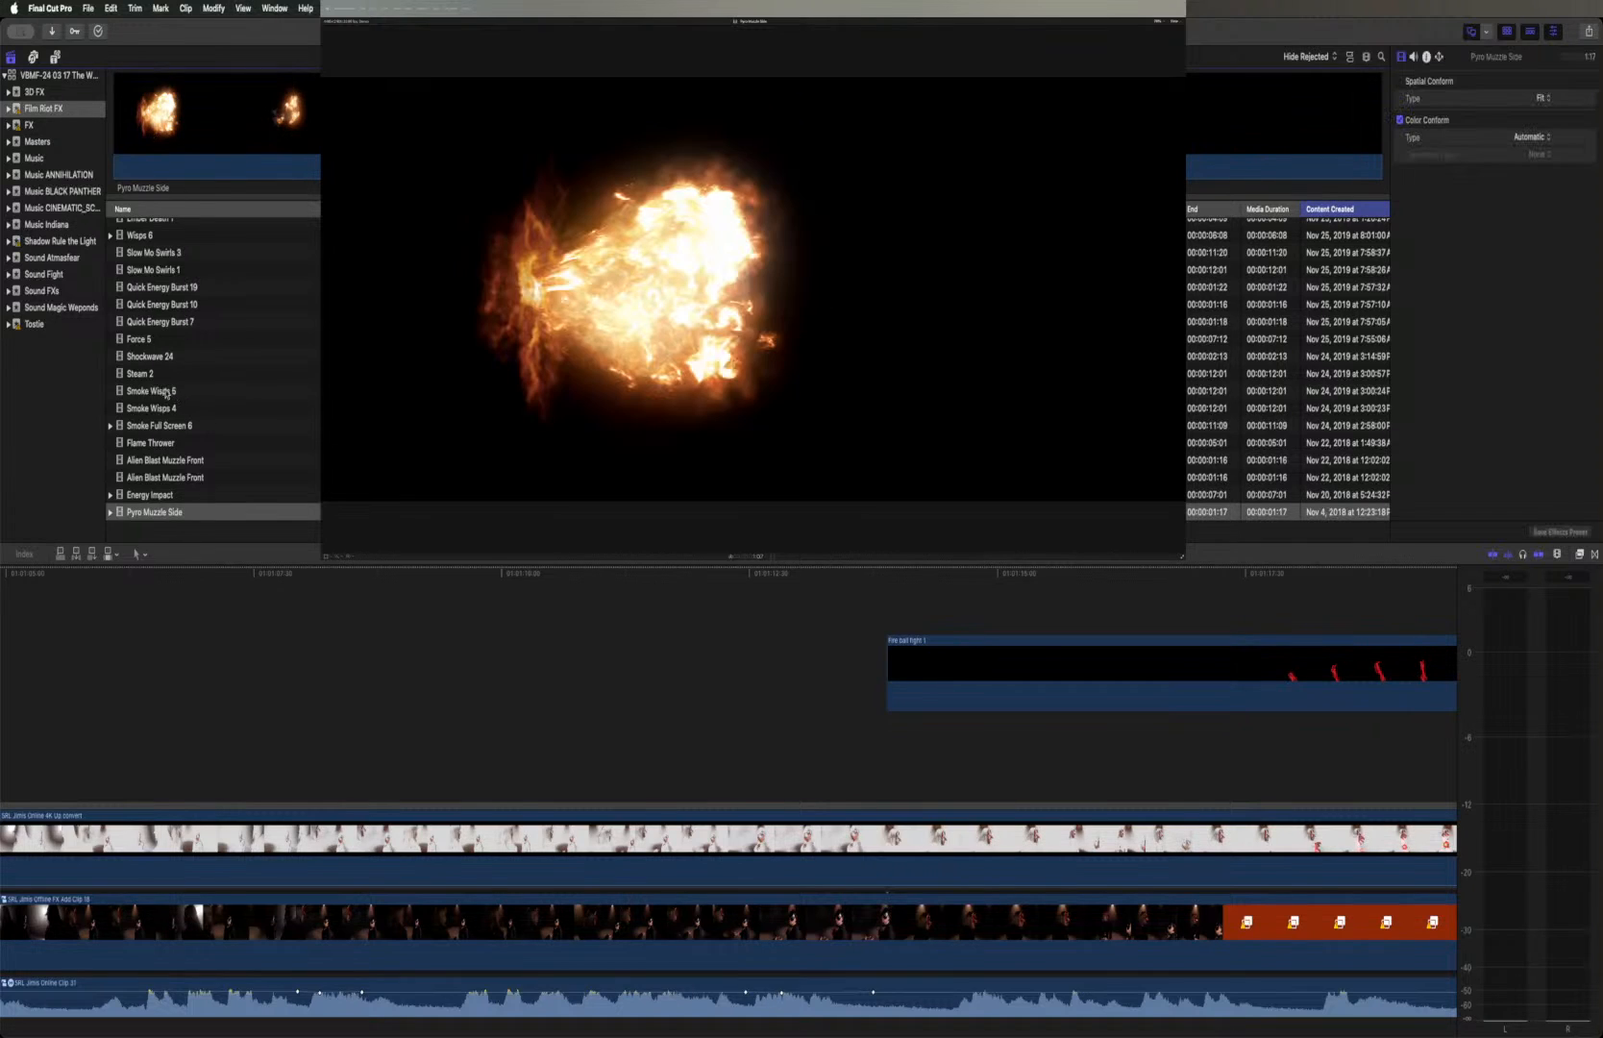
scroll(165, 392, up, 5)
scroll(166, 392, up, 10)
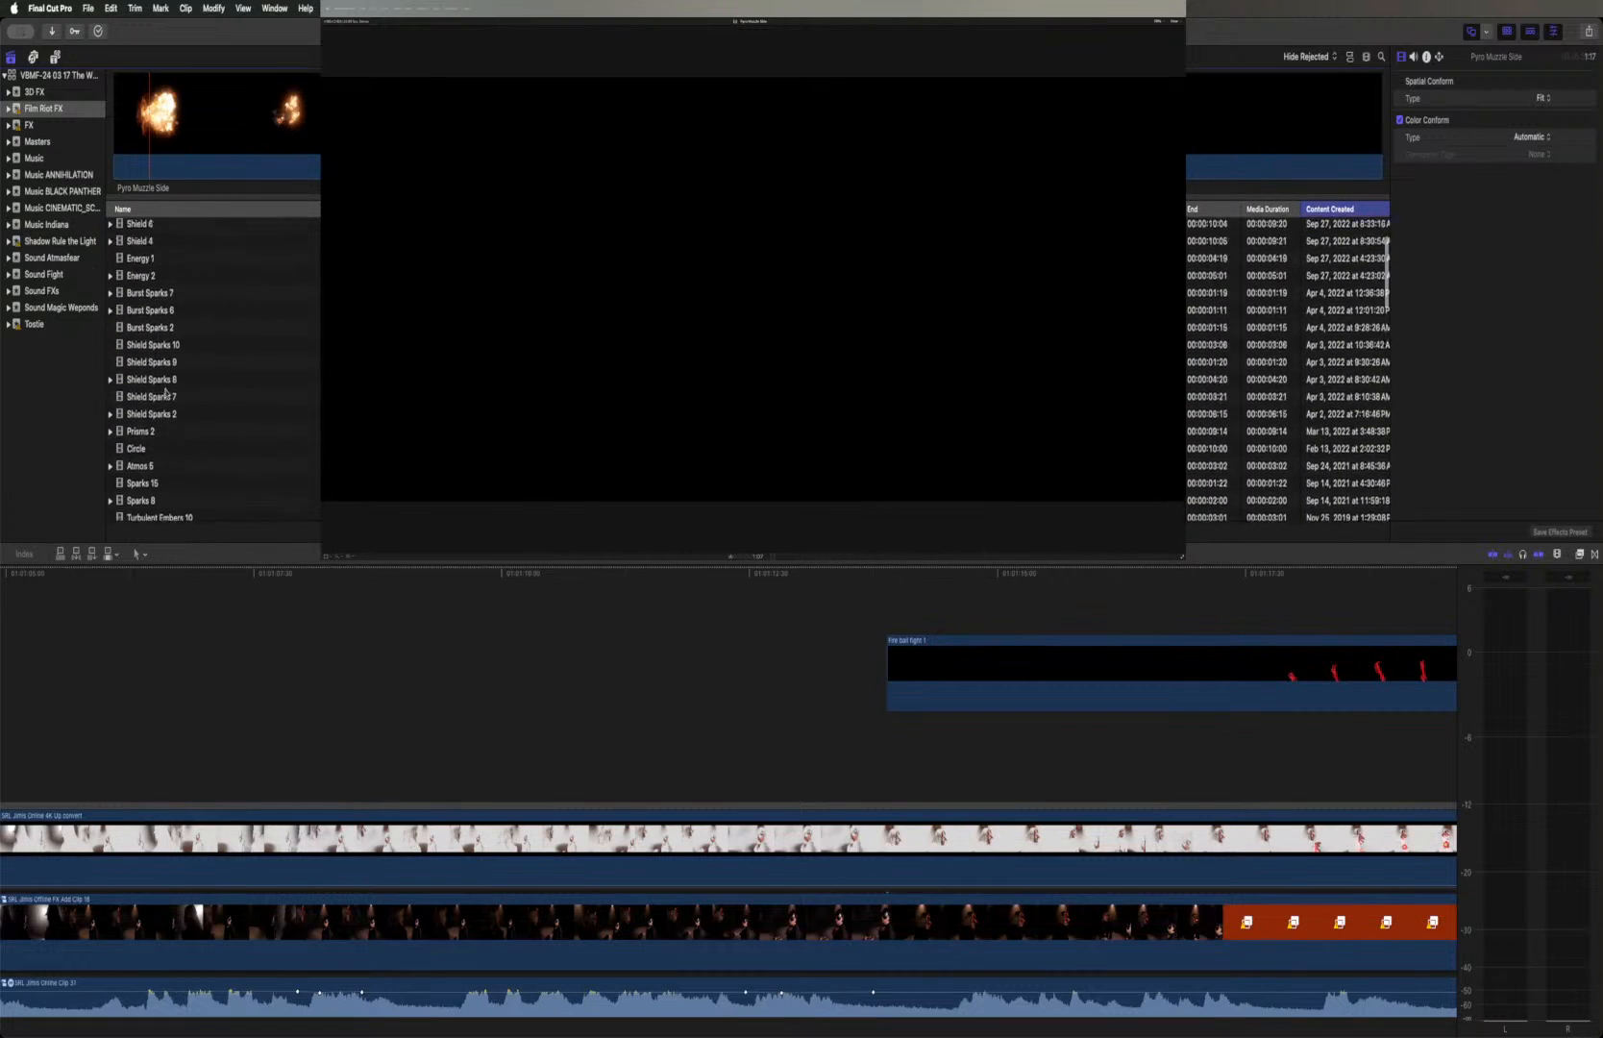
click(143, 298)
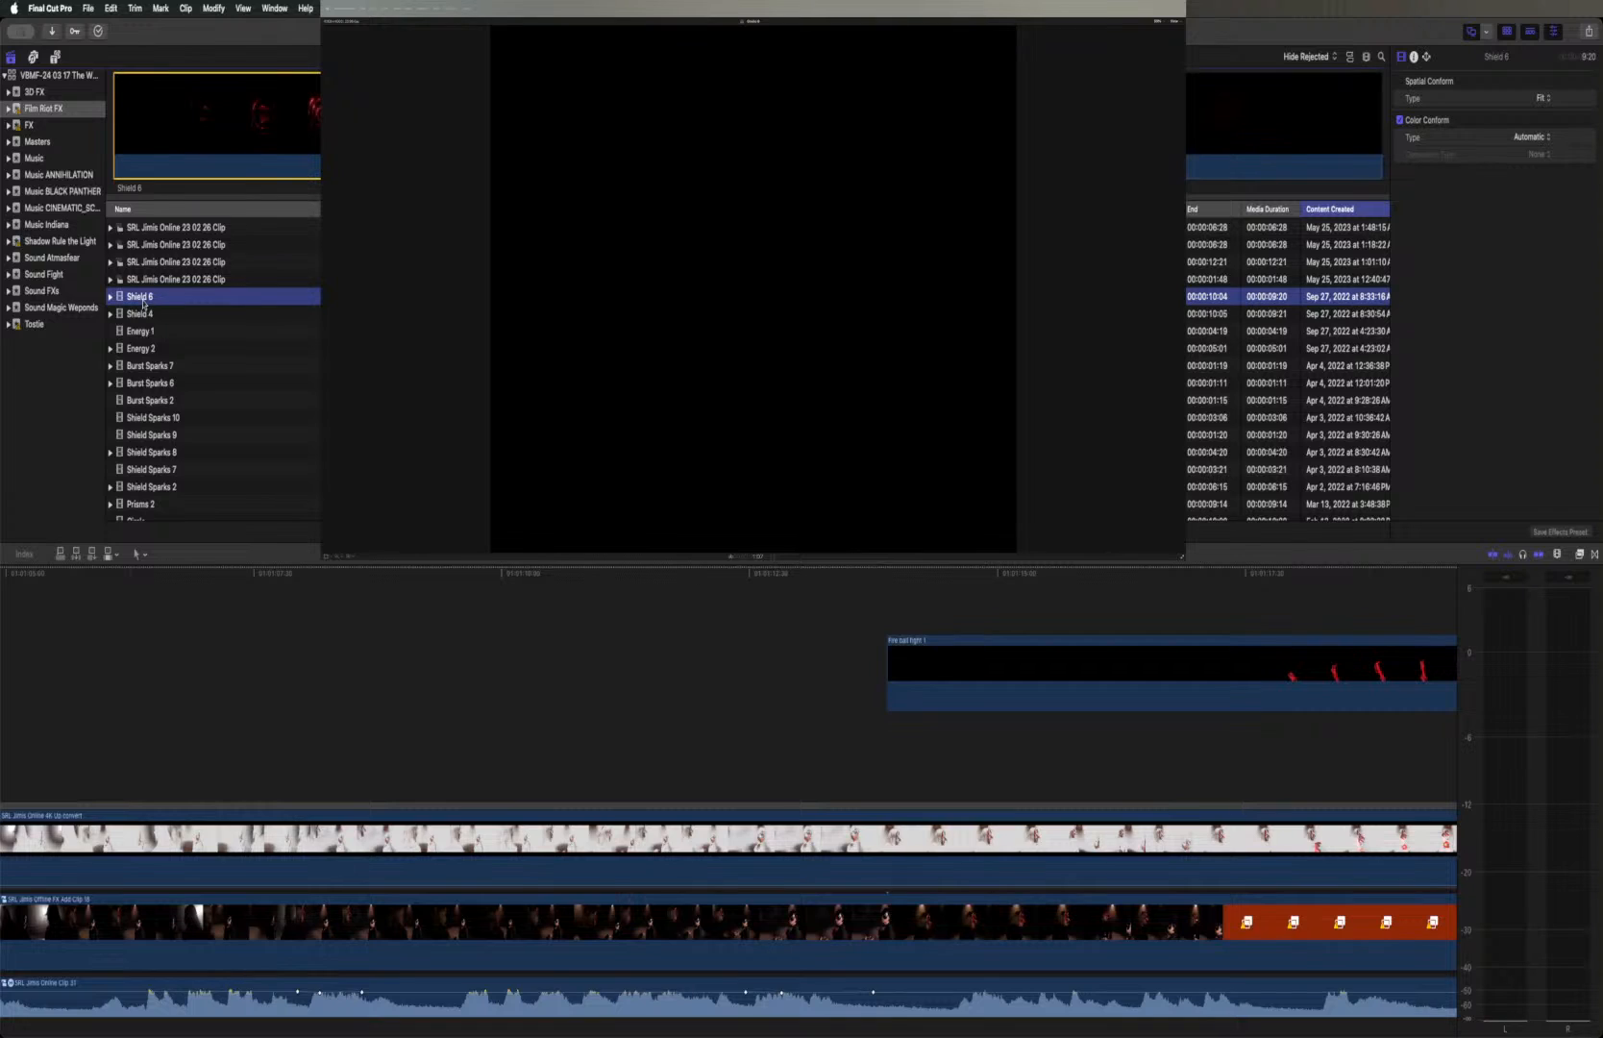
key(space)
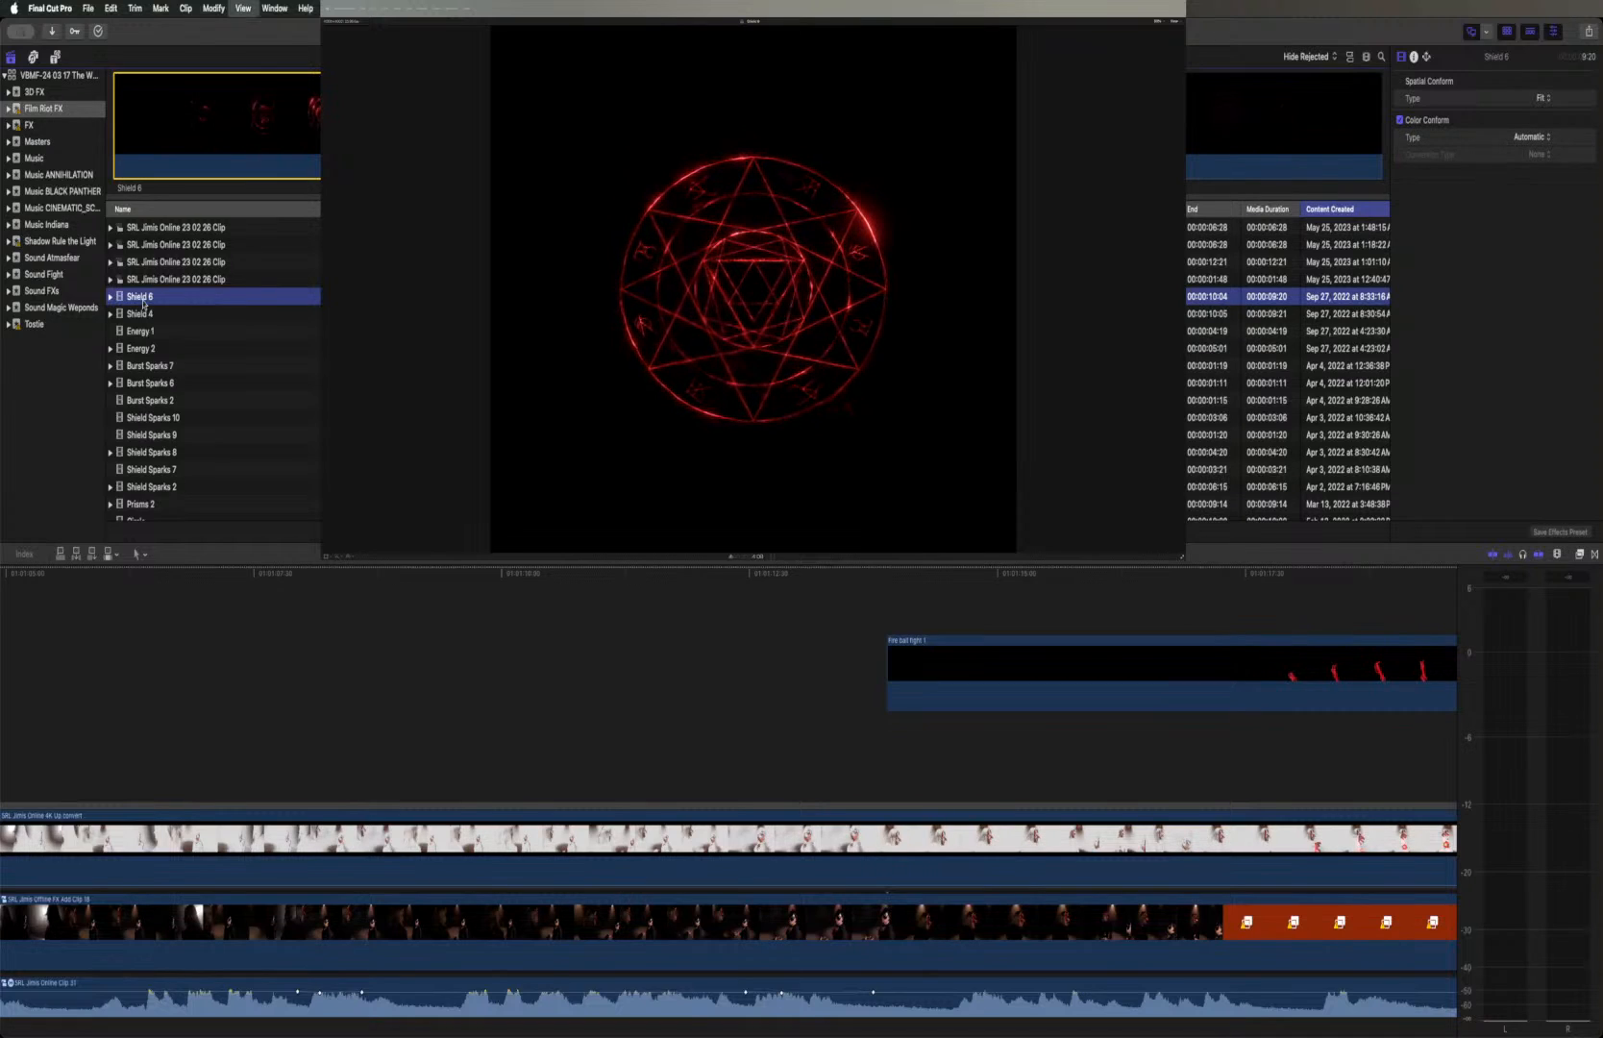
Preview the Burst Sparks 7, Shield Sparks 10, 9 and 8, Prisms 2, Circle and Atmos 5 effect clips
click(142, 369)
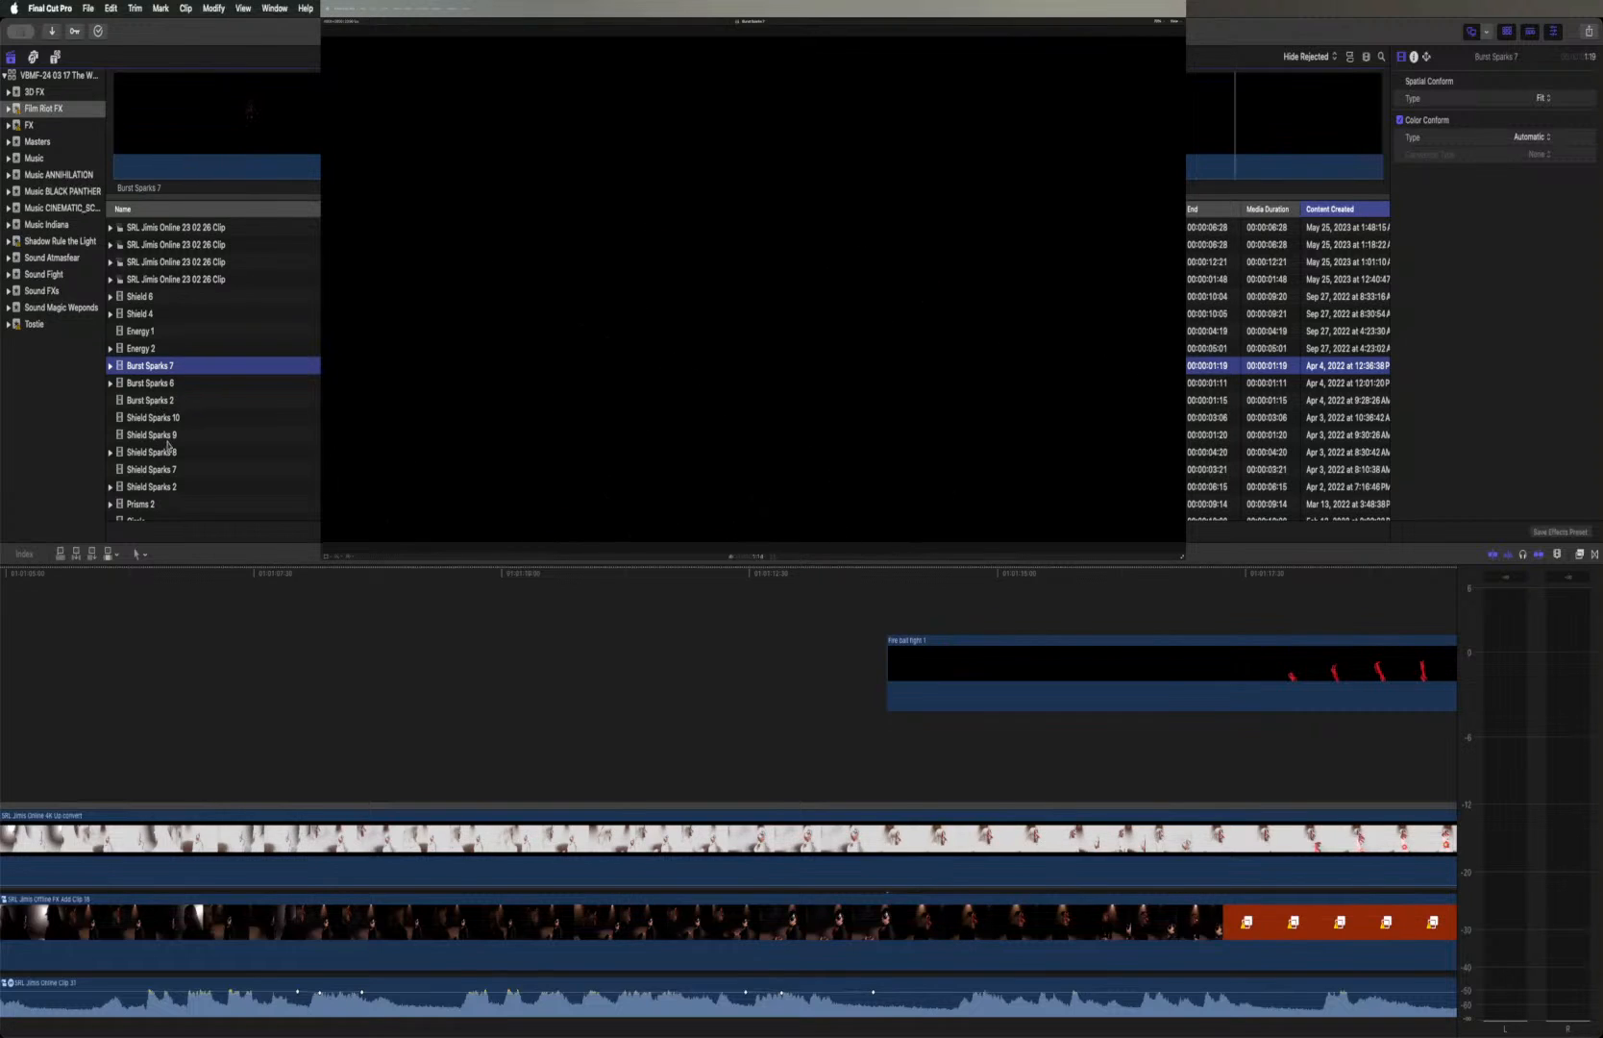
click(136, 424)
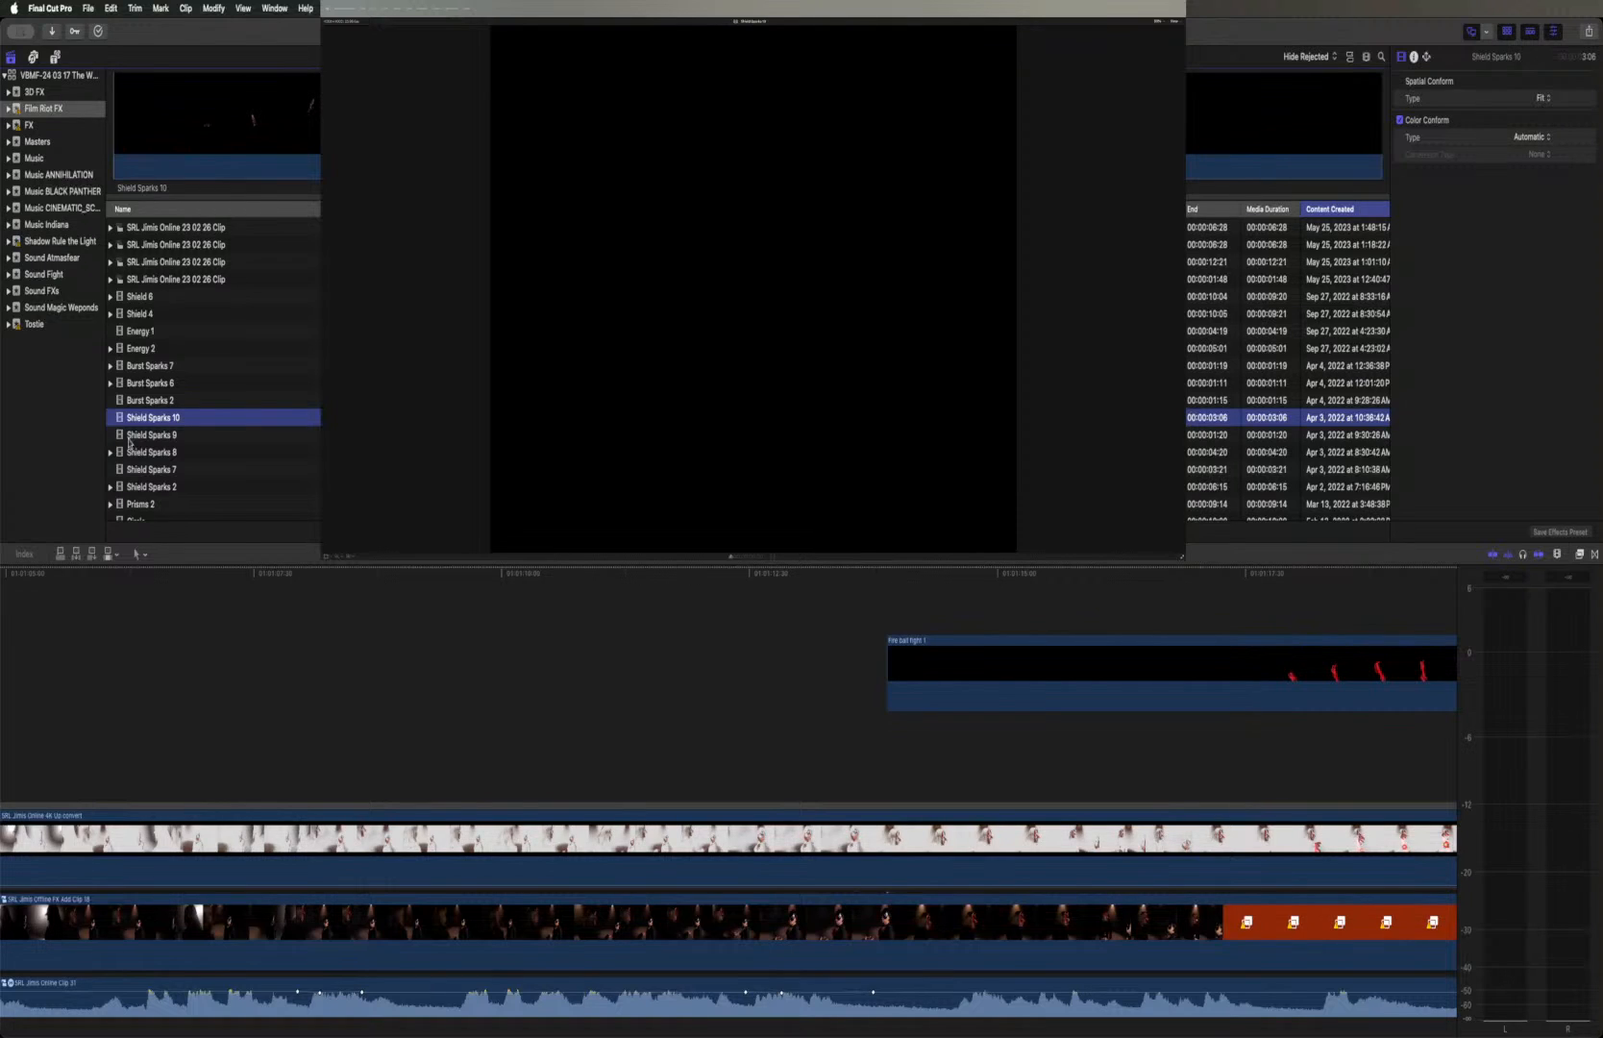
click(130, 442)
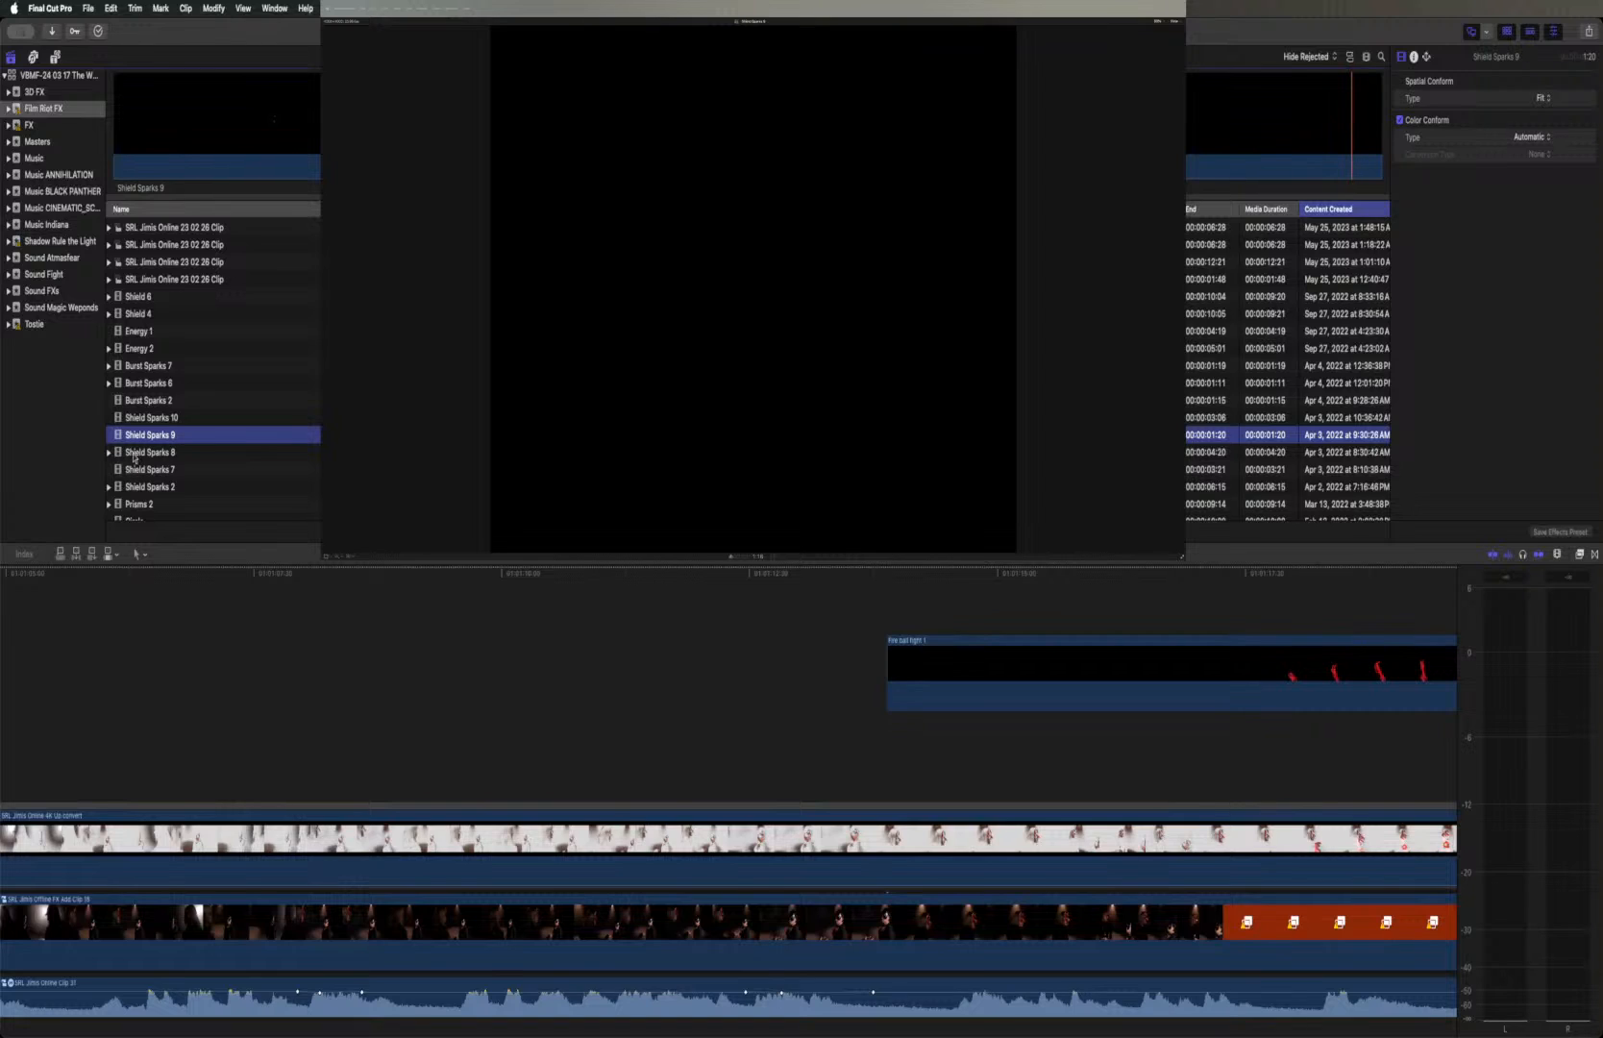
click(134, 453)
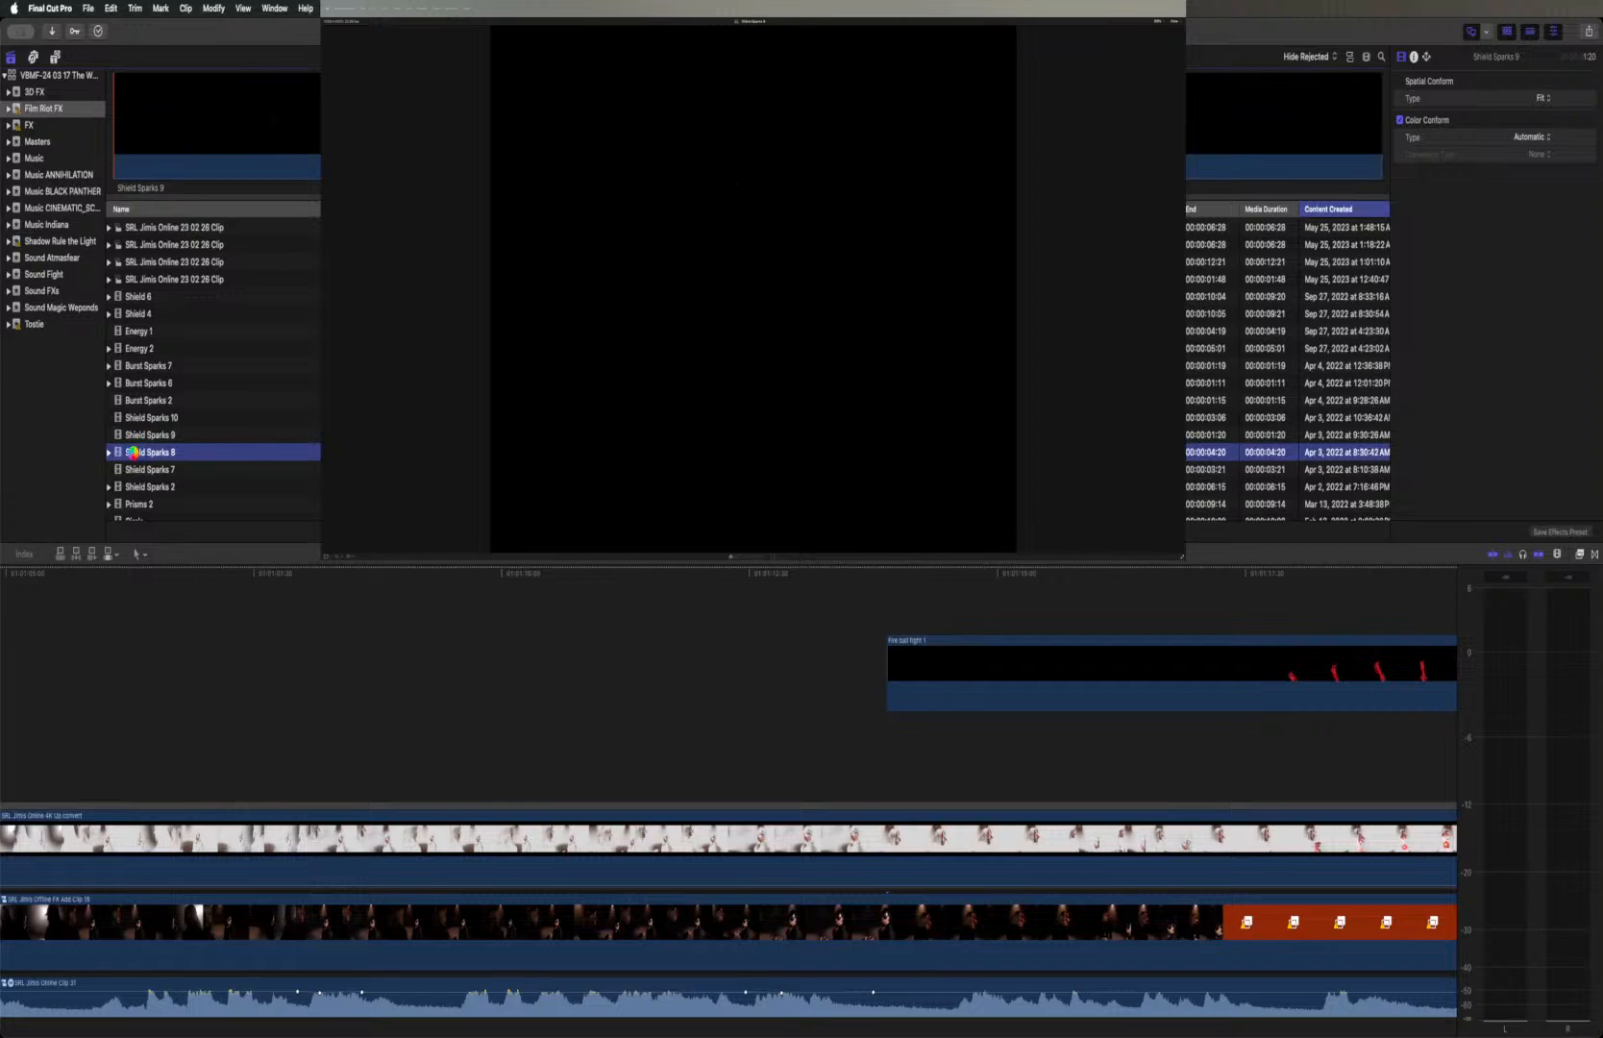
key(space)
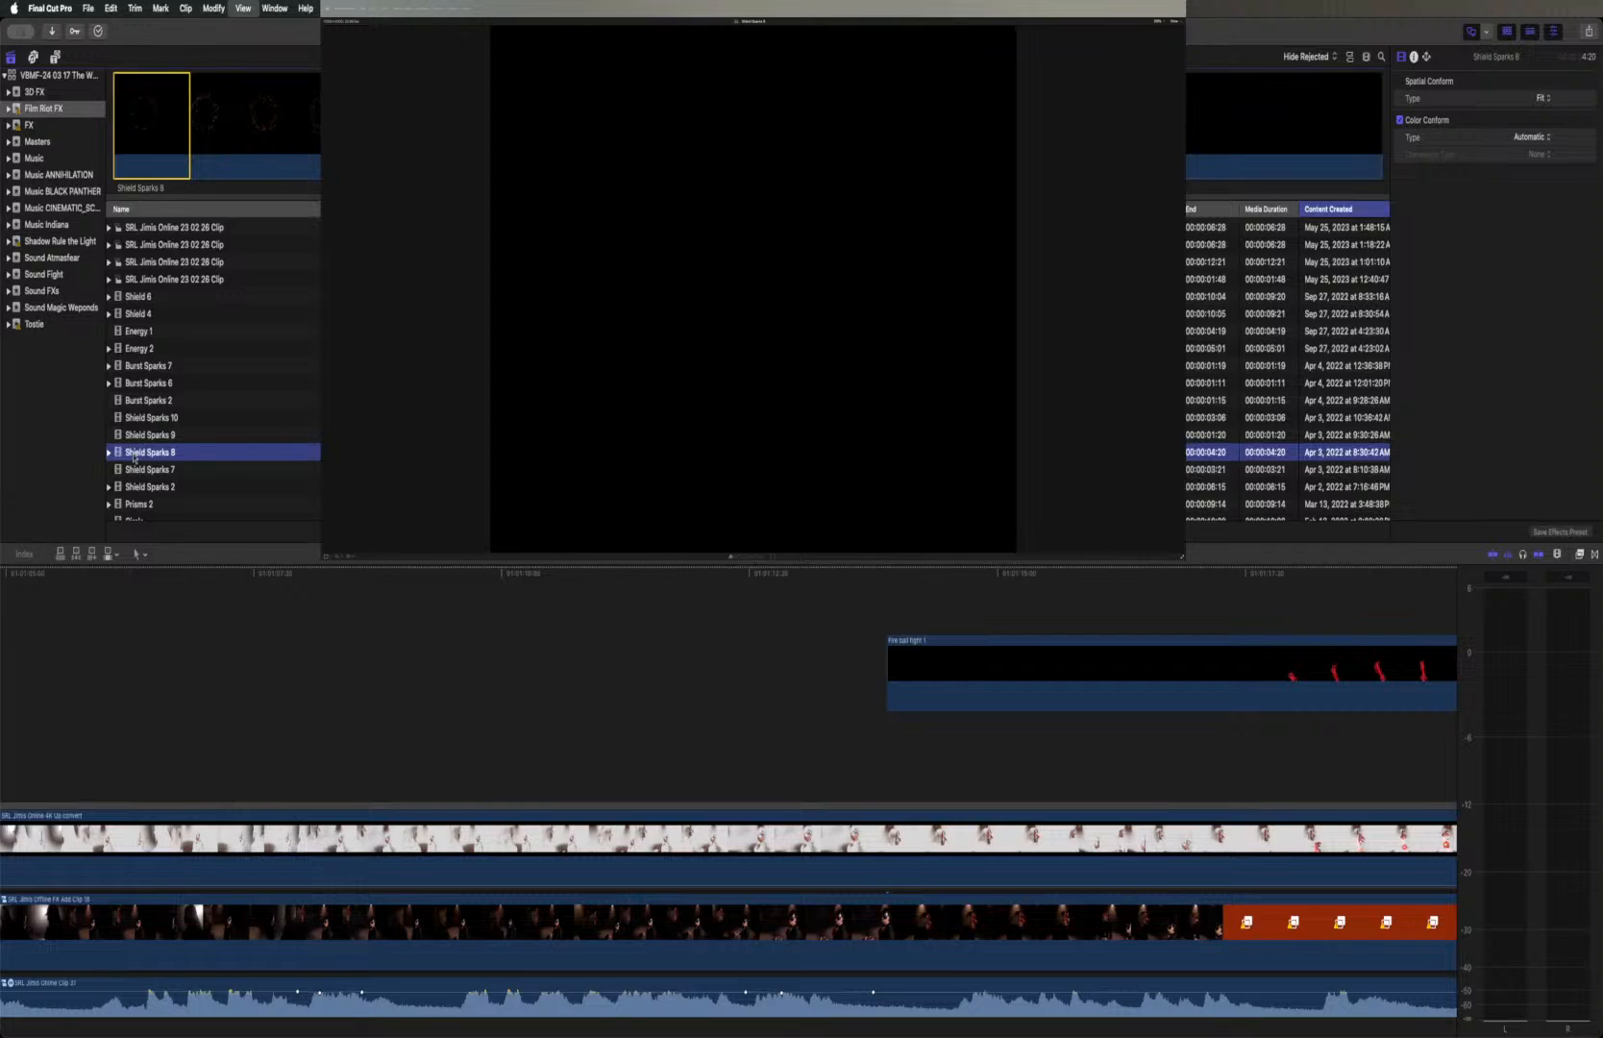
click(125, 121)
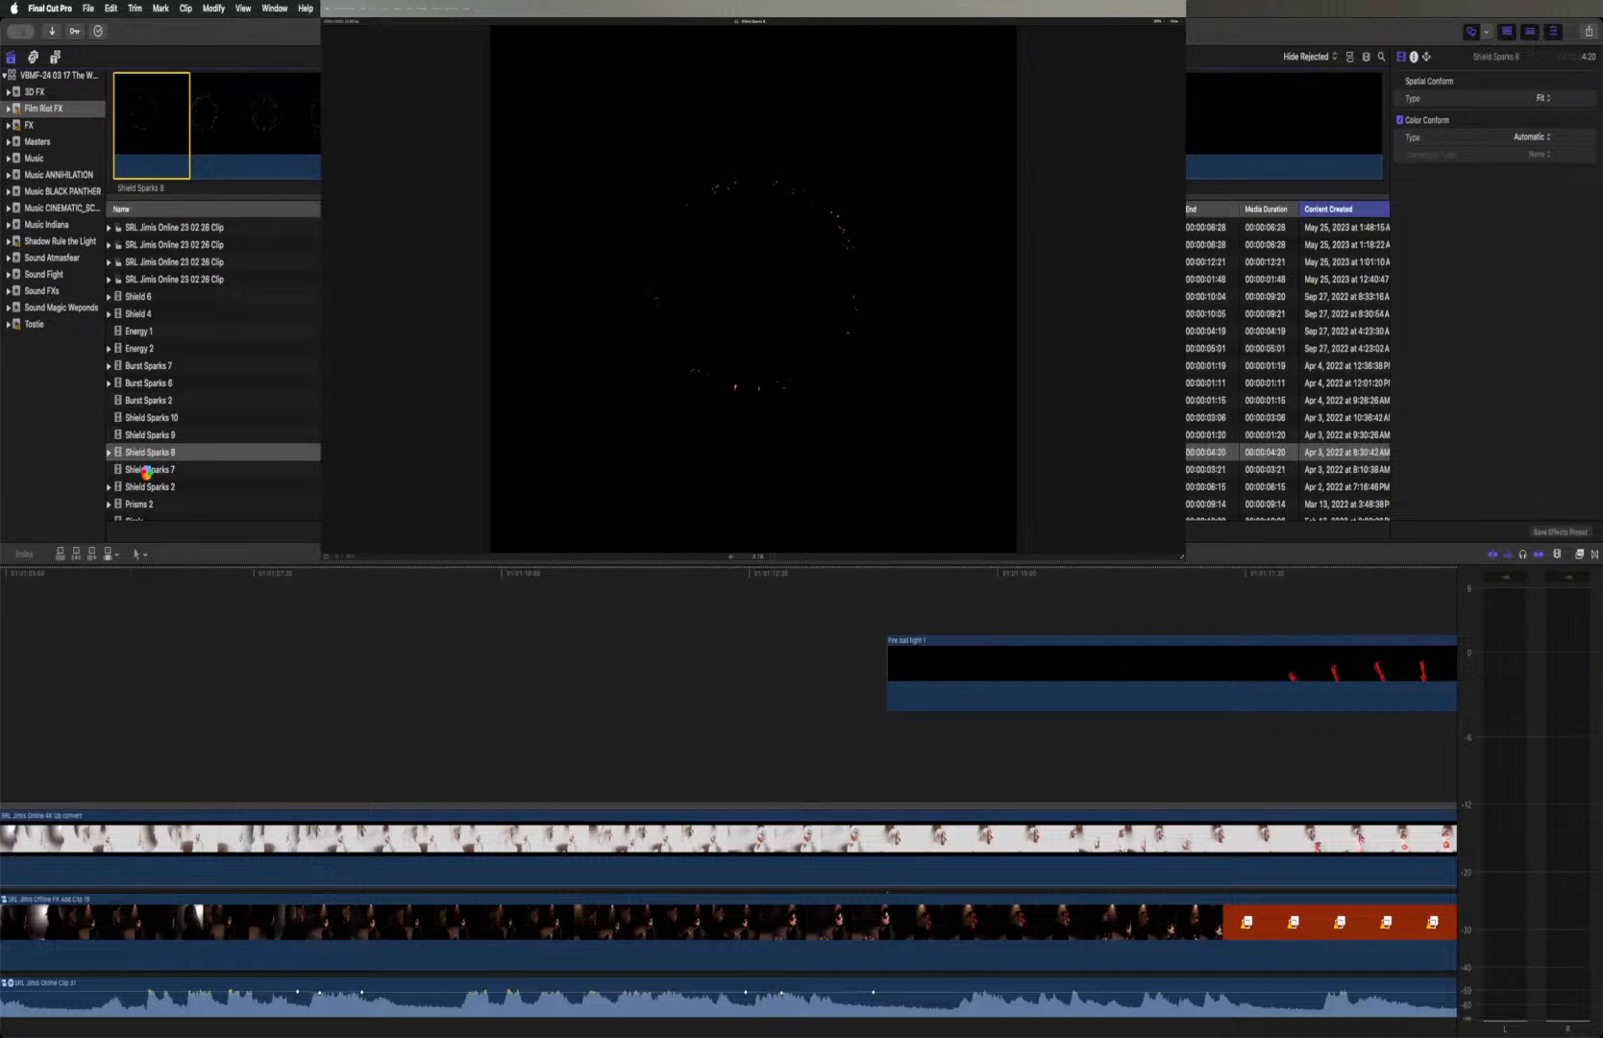
click(141, 503)
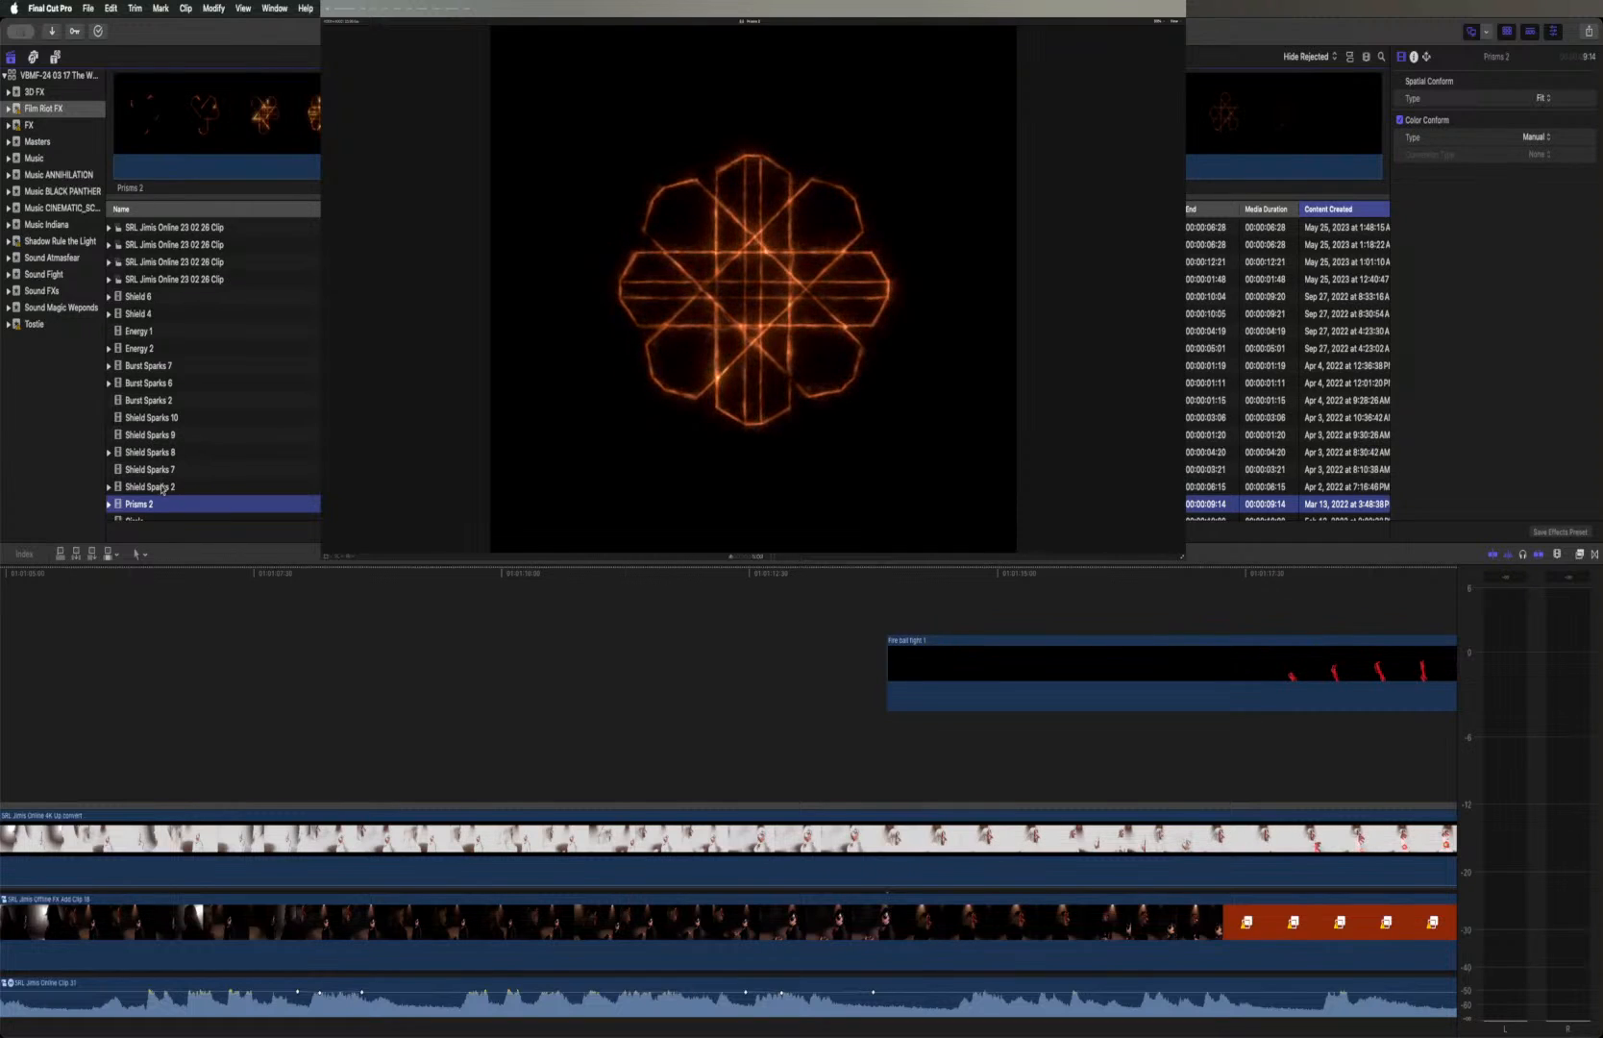
scroll(156, 468, down, 2)
scroll(156, 468, down, 4)
click(148, 439)
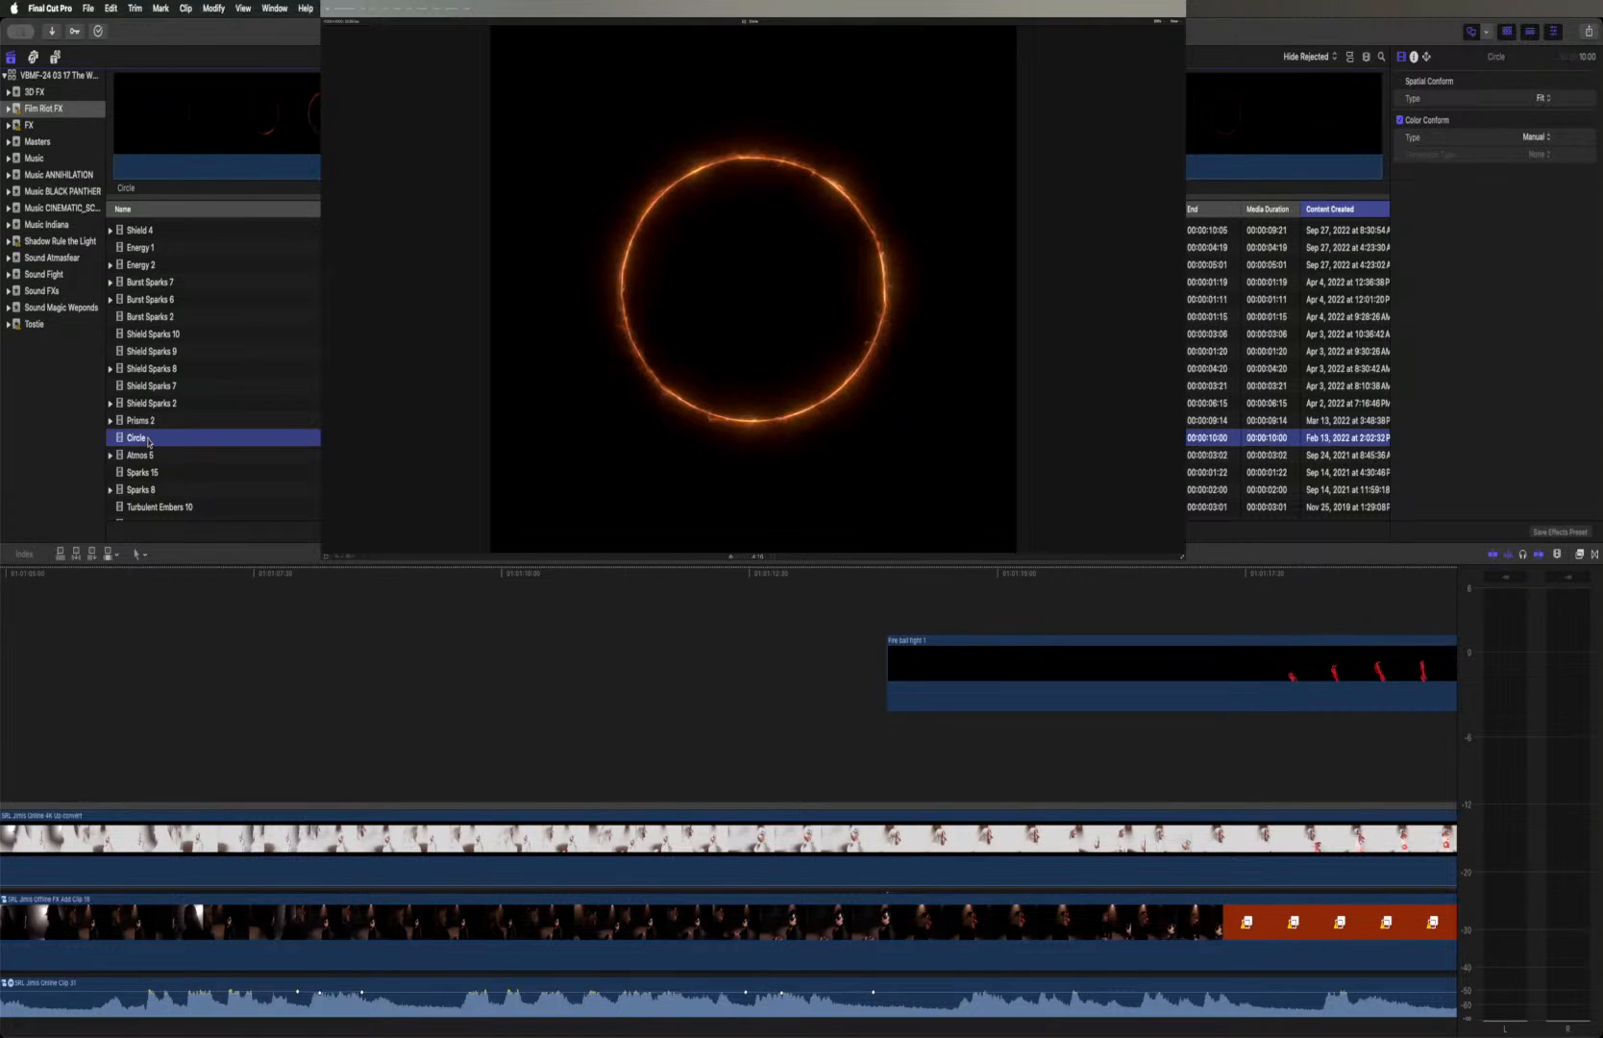
scroll(148, 441, down, 2)
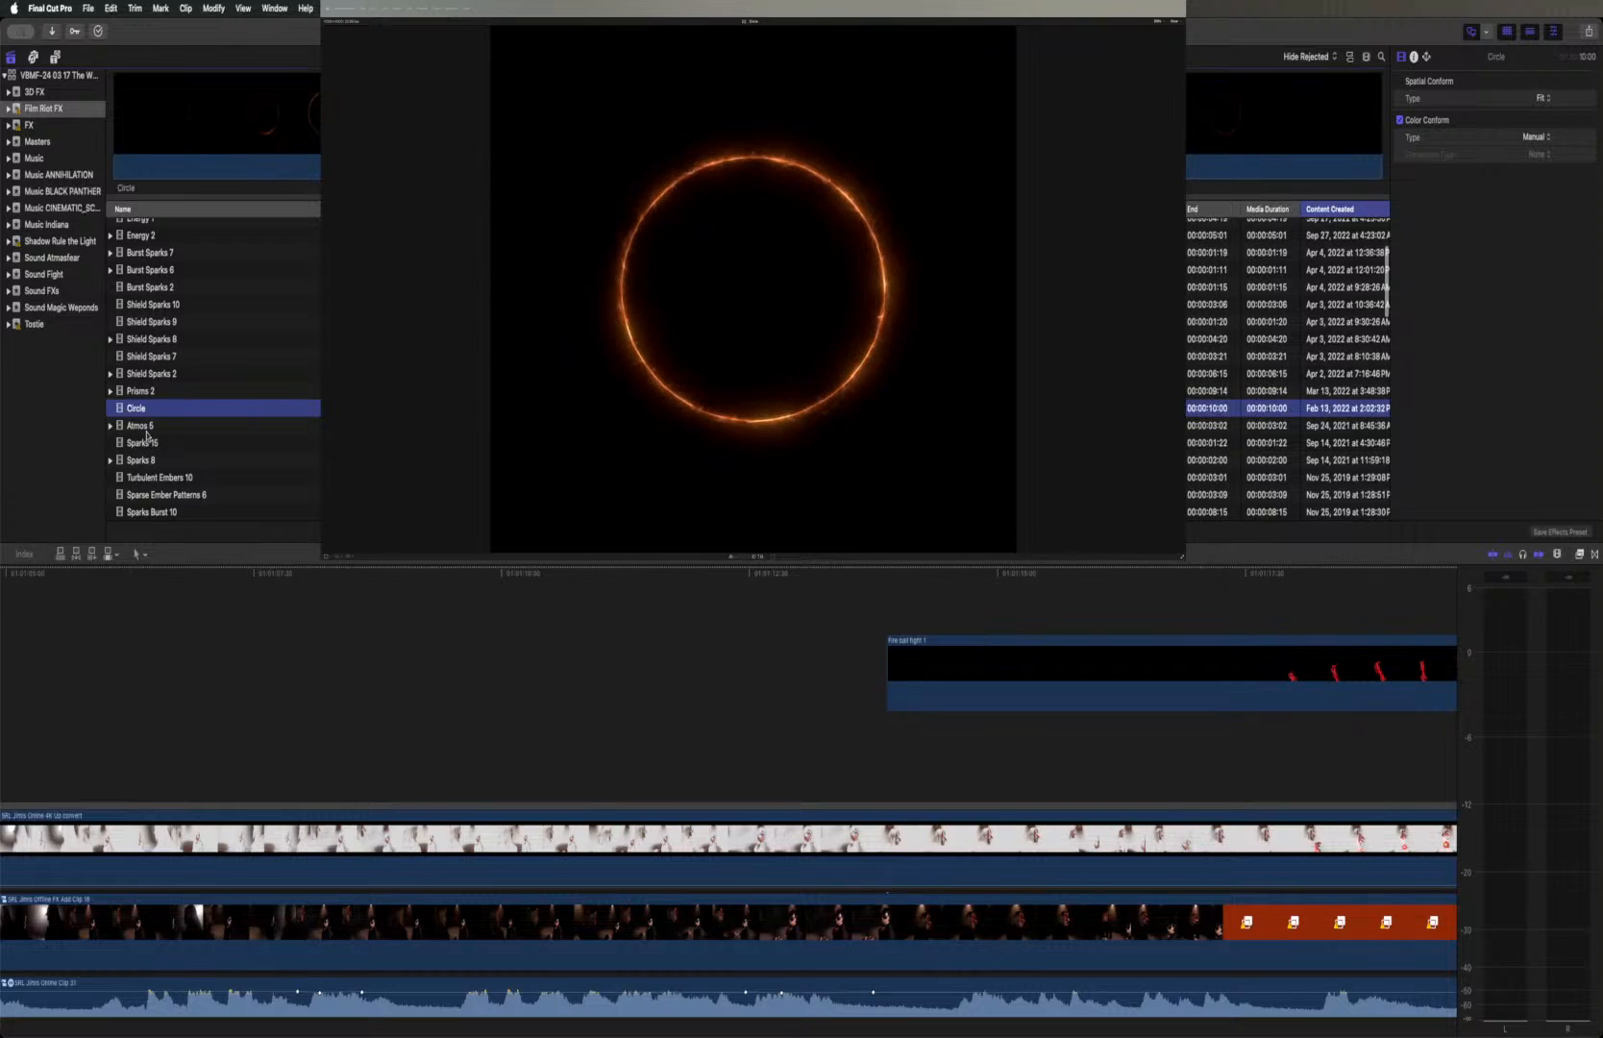
click(147, 433)
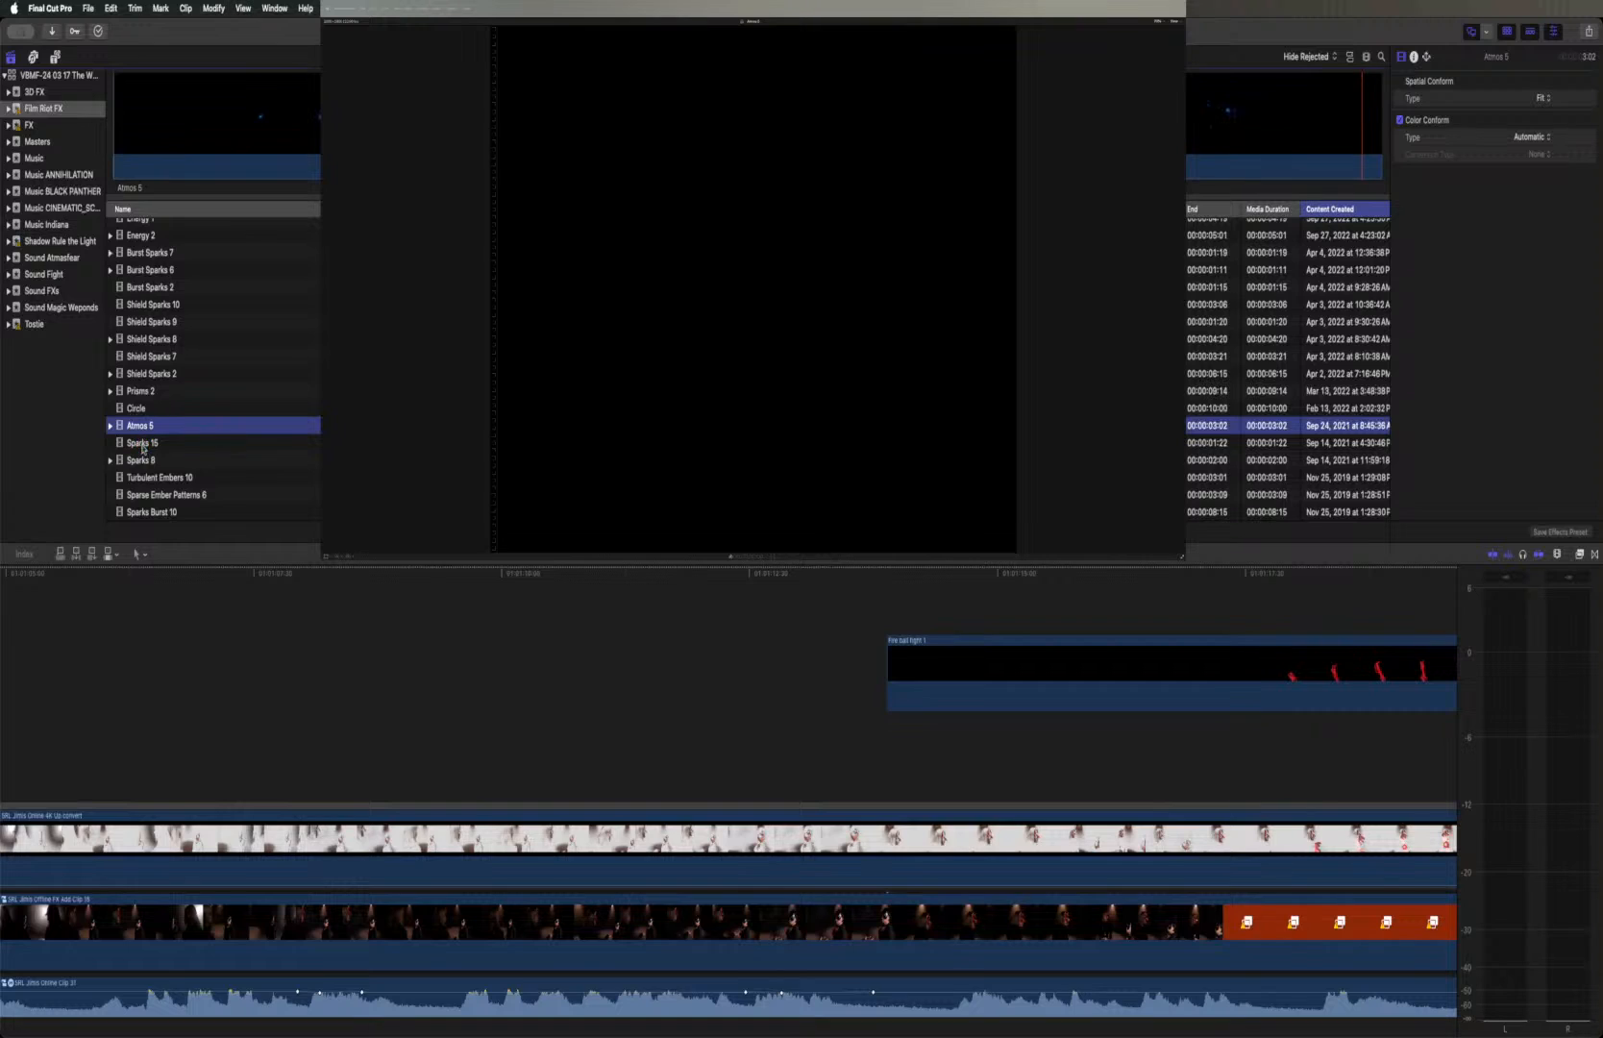
Preview the Sparks 15, Sparks 8, Turbulent Embers 10 and Sparse Ember Patterns 6 effect clips
click(143, 443)
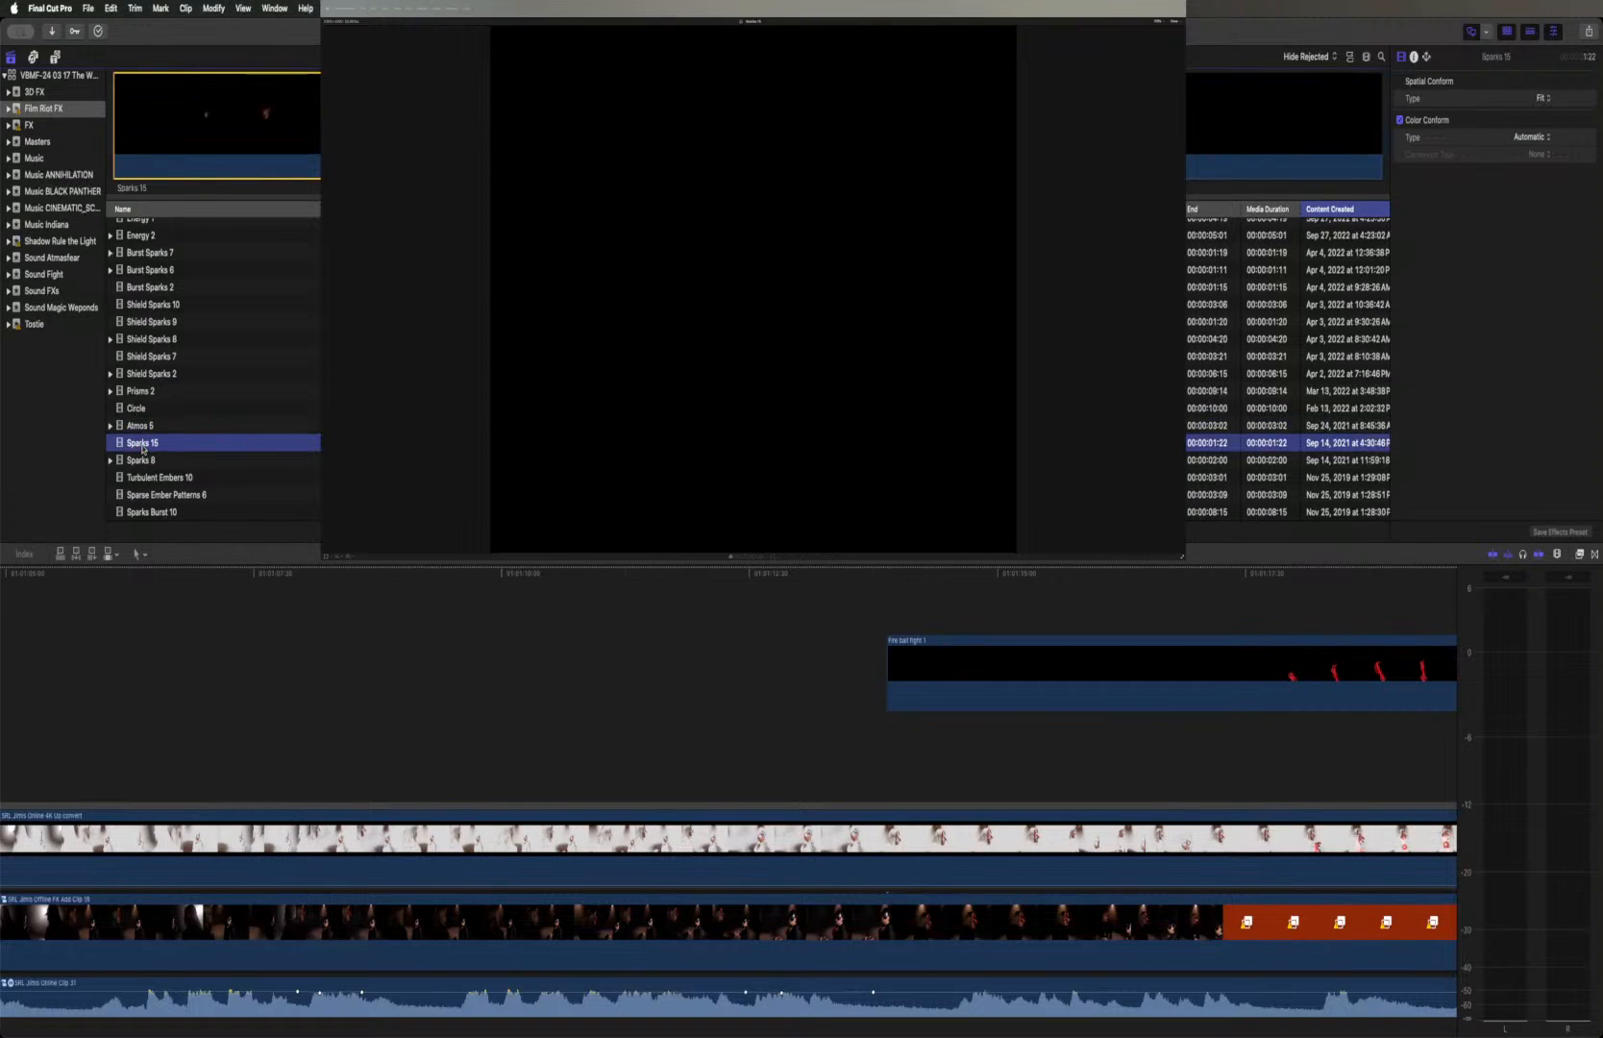
key(space)
click(142, 464)
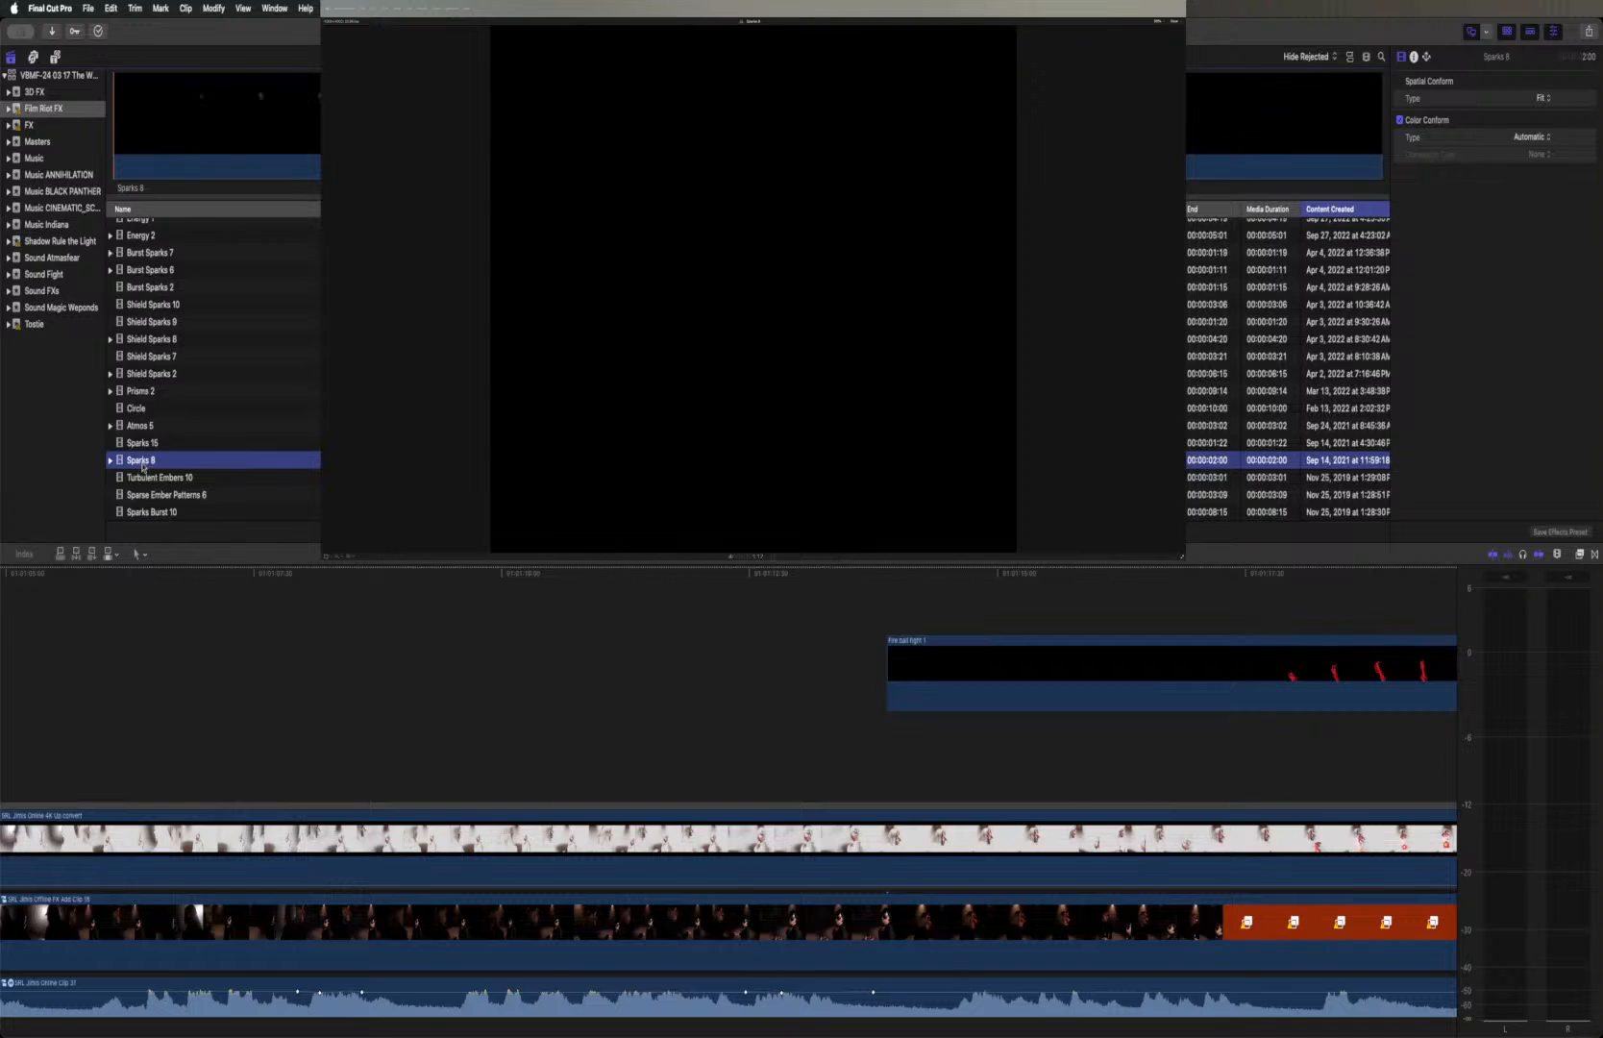
key(space)
key(space)
click(143, 478)
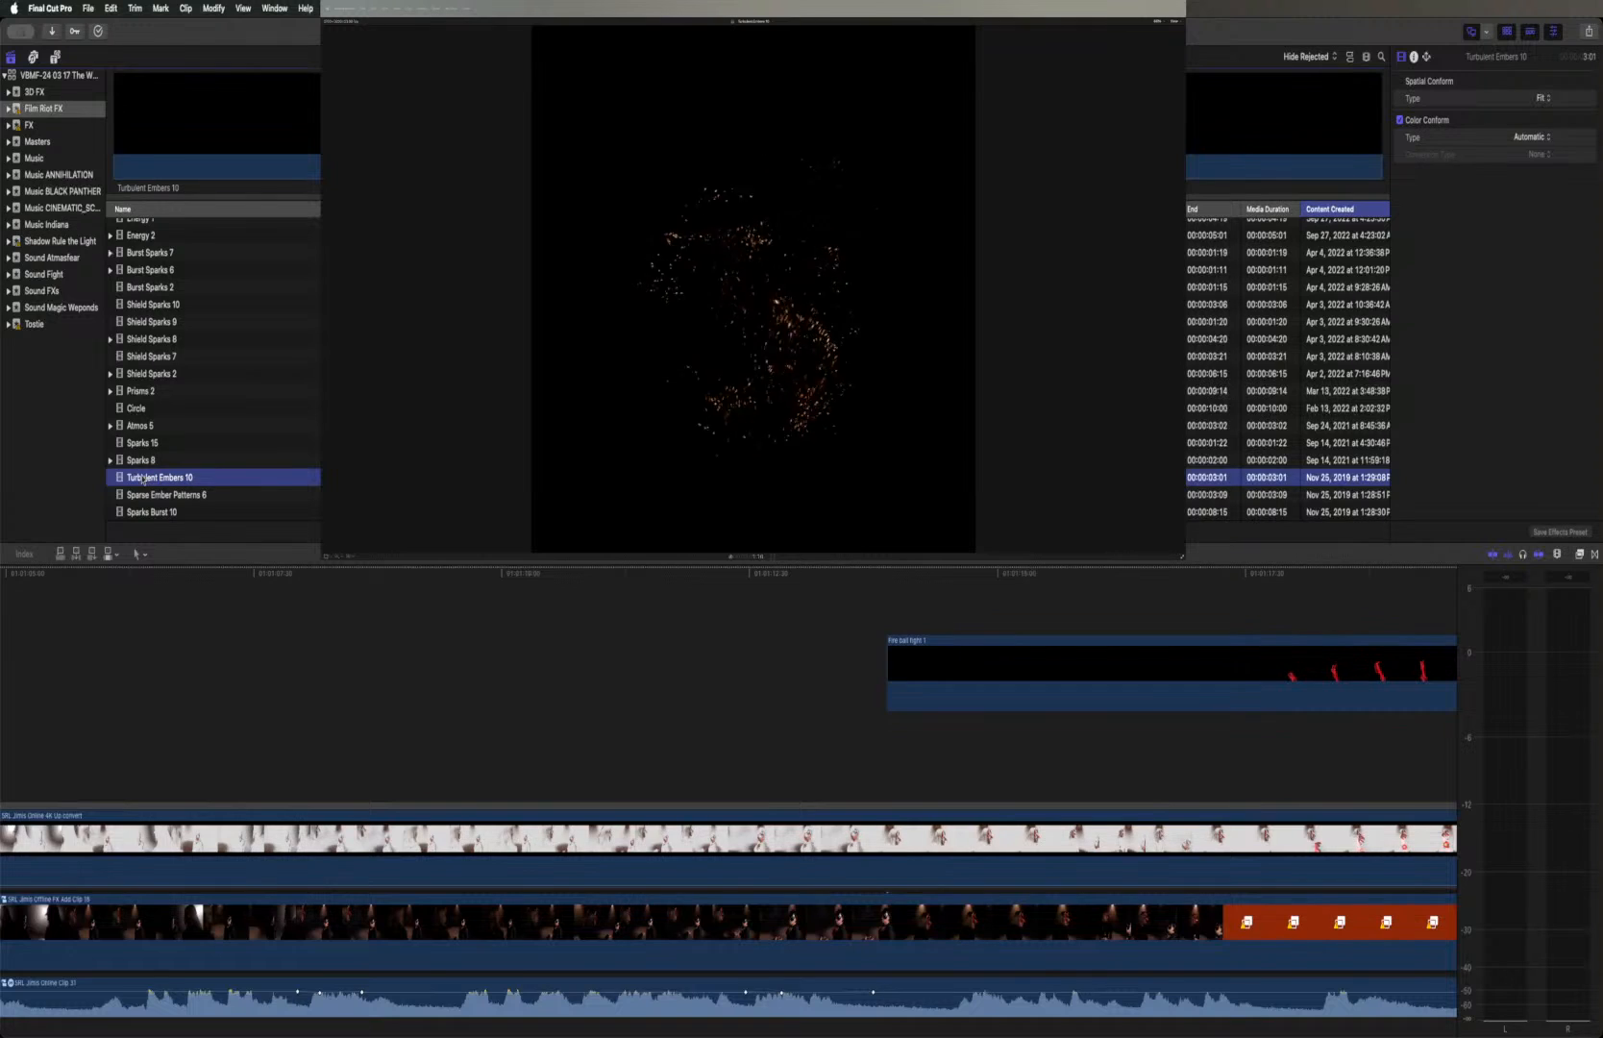
scroll(146, 479, down, 3)
scroll(151, 480, down, 2)
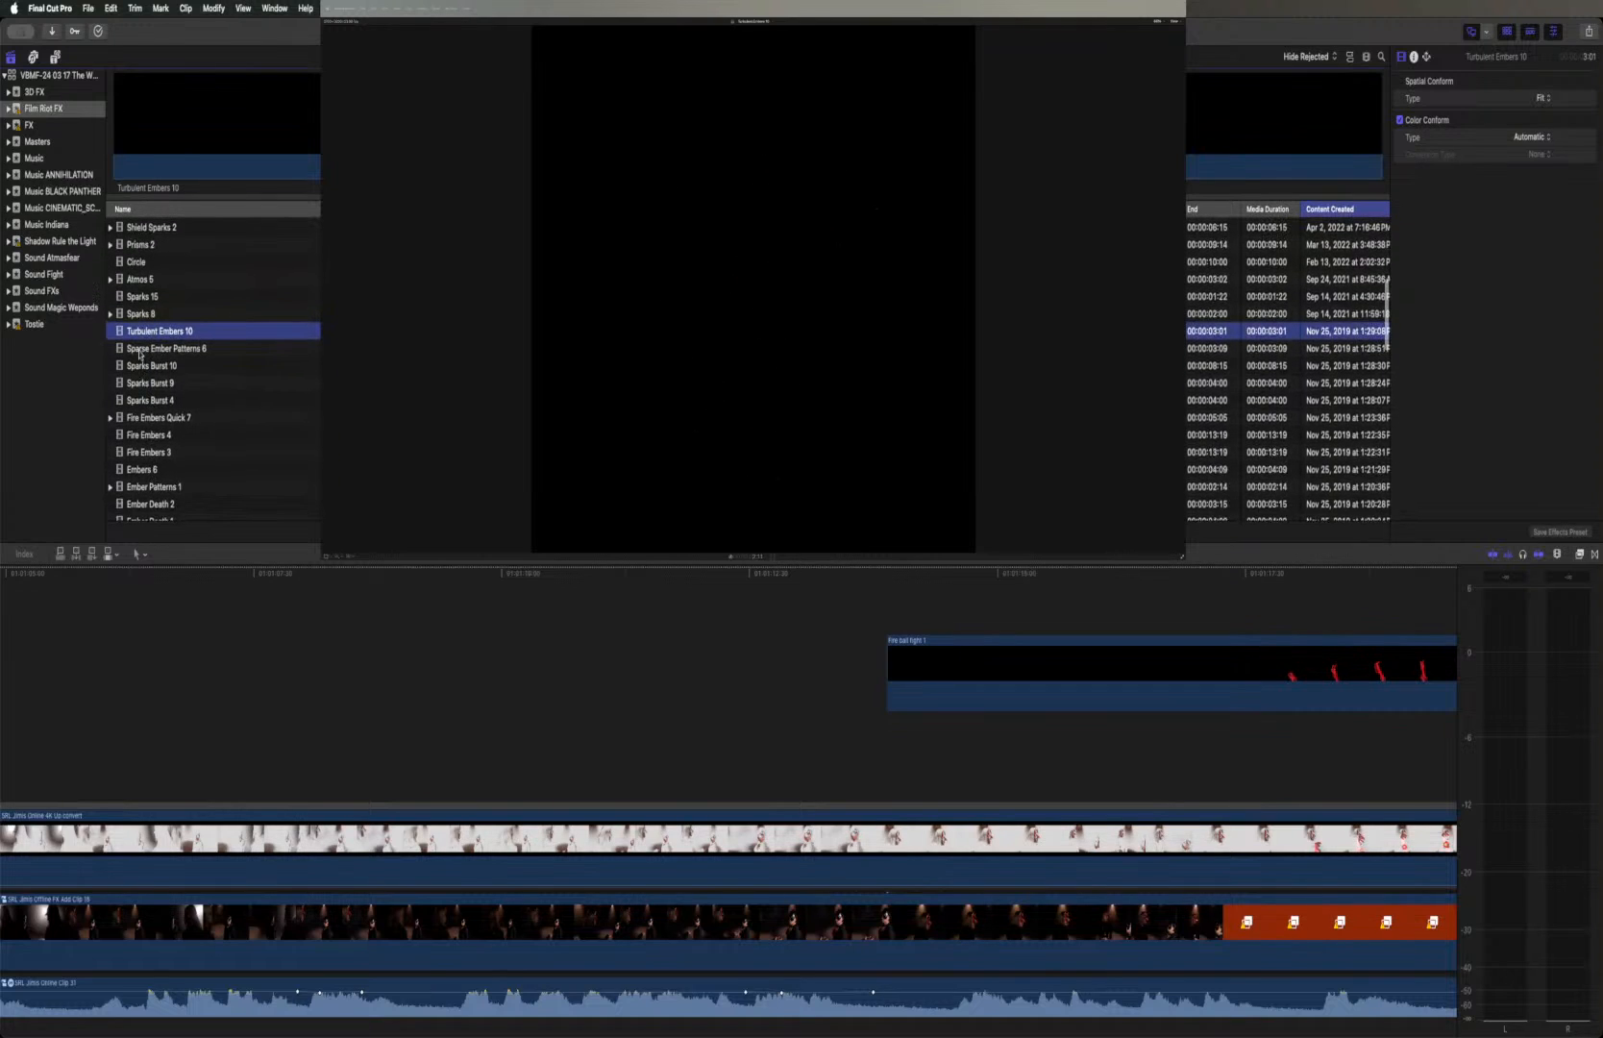
click(140, 349)
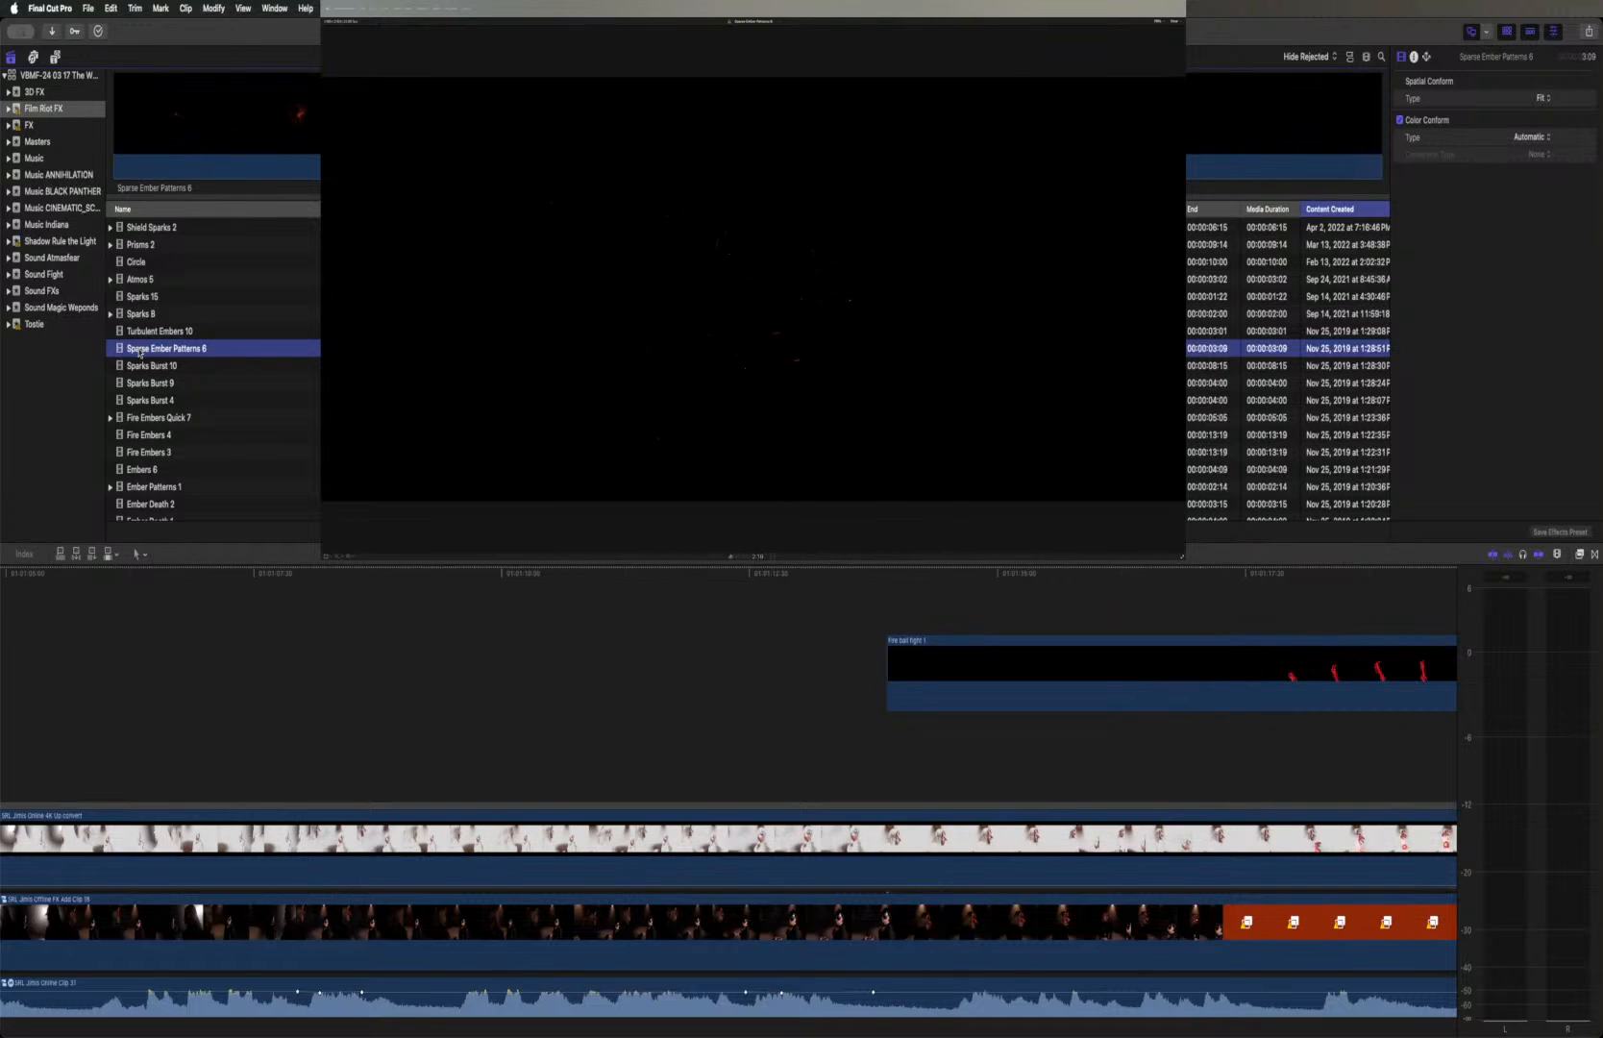
Preview the Sparks Burst 10, 9 and 4 effect clips and replay Sparks Burst 9
click(144, 374)
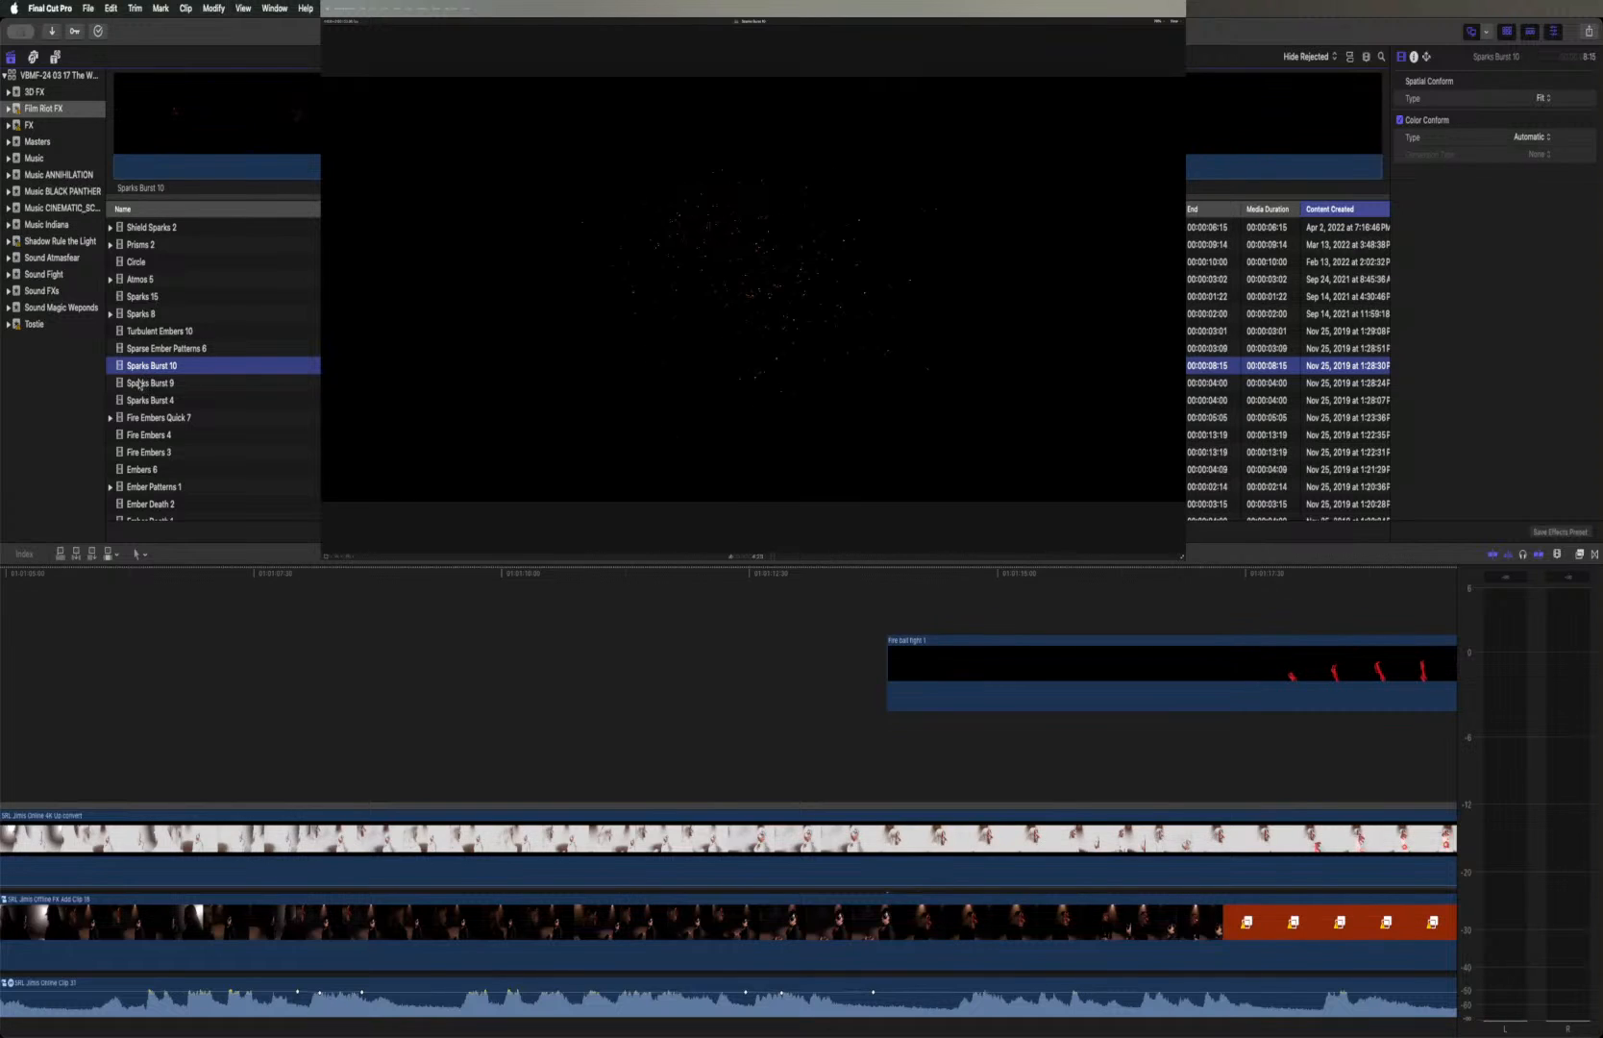
click(140, 384)
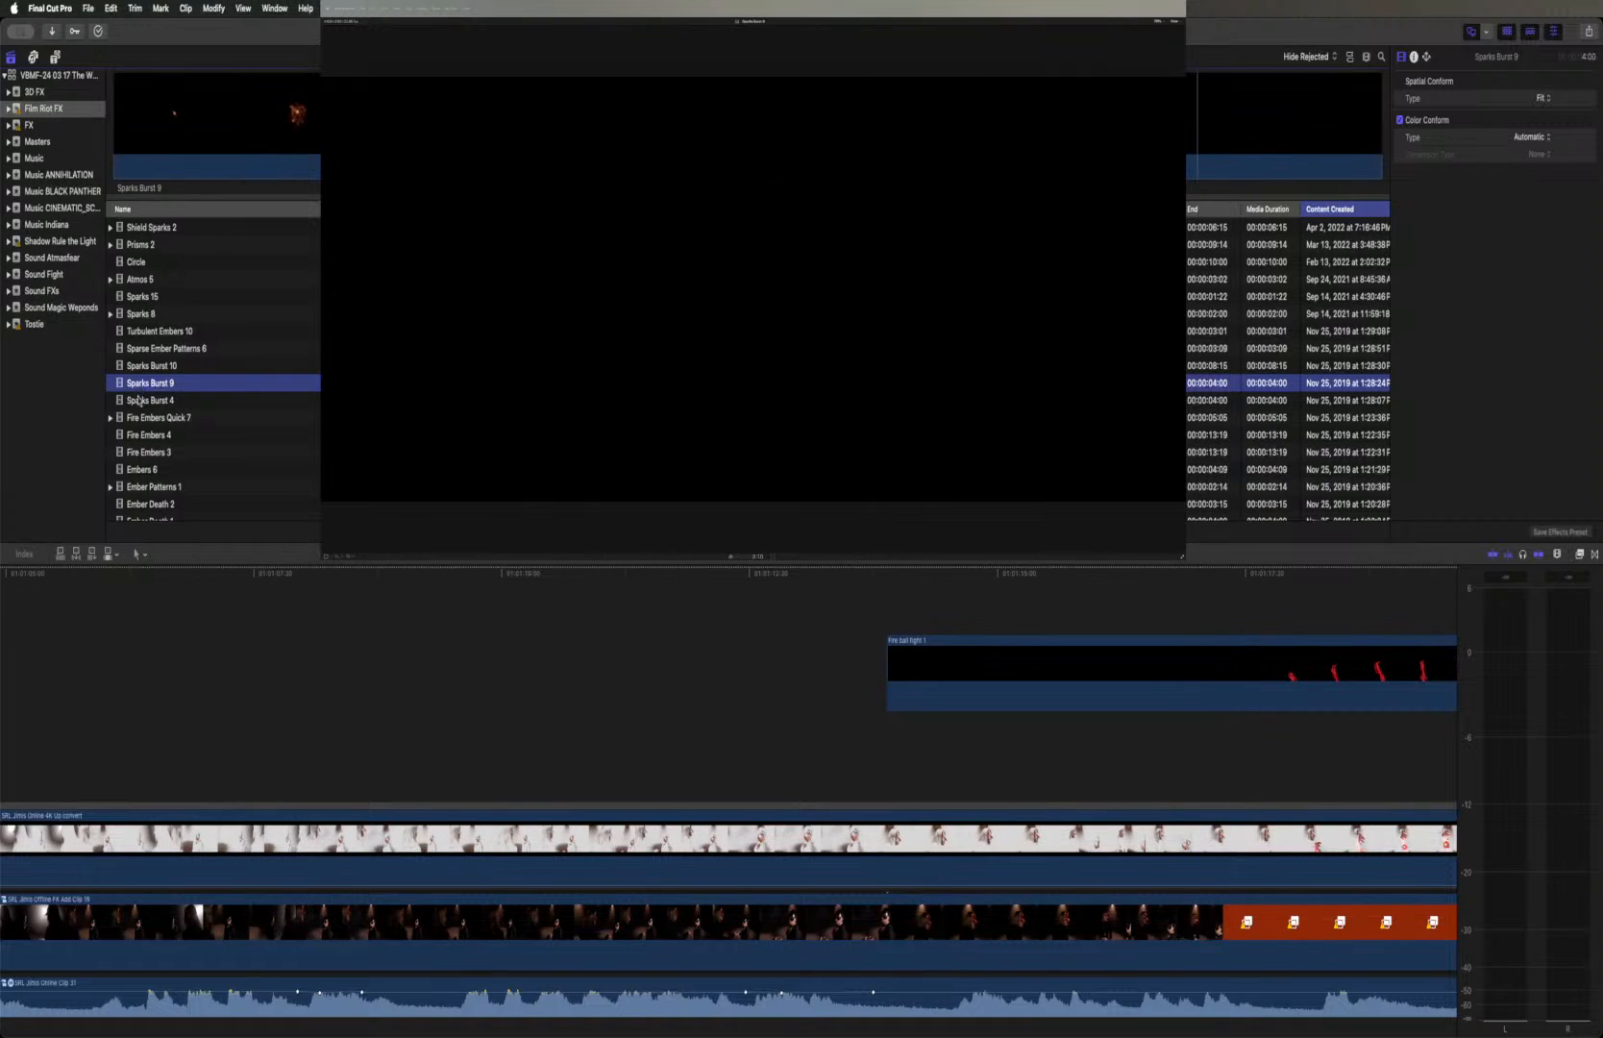
click(139, 400)
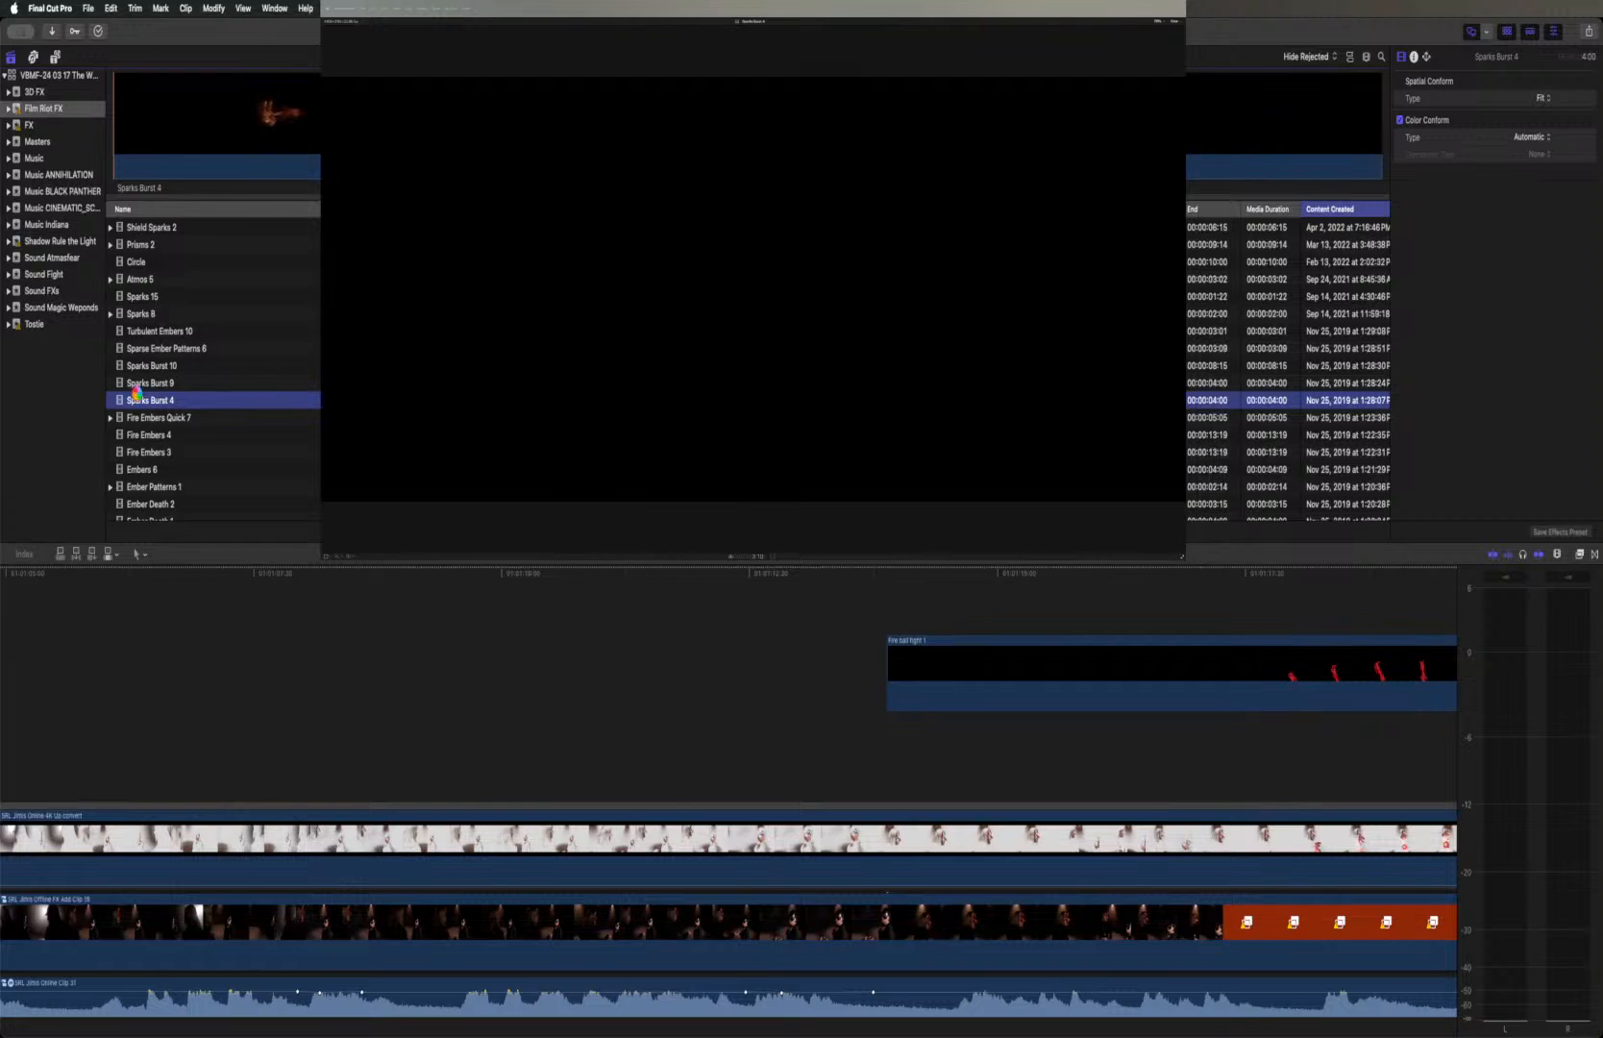
key(space)
click(138, 384)
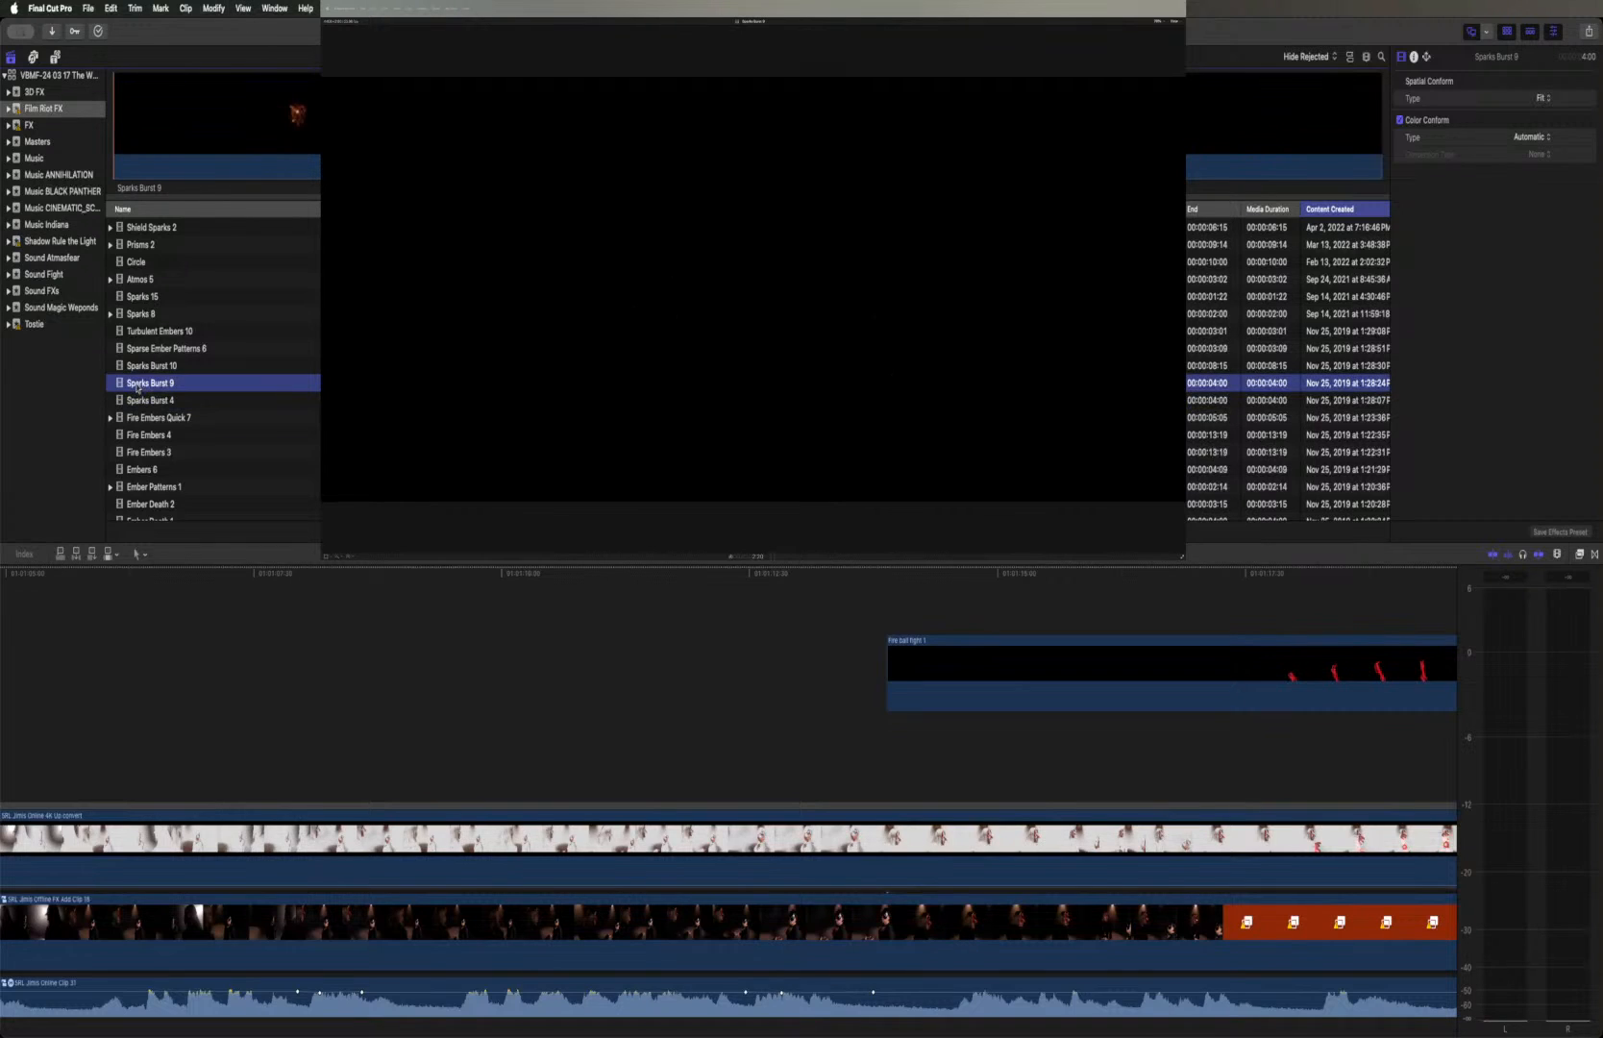
key(space)
Preview the Fire Embers Quick 7 and Fire Embers 4 effect clips to compare them with the spark bursts
click(137, 419)
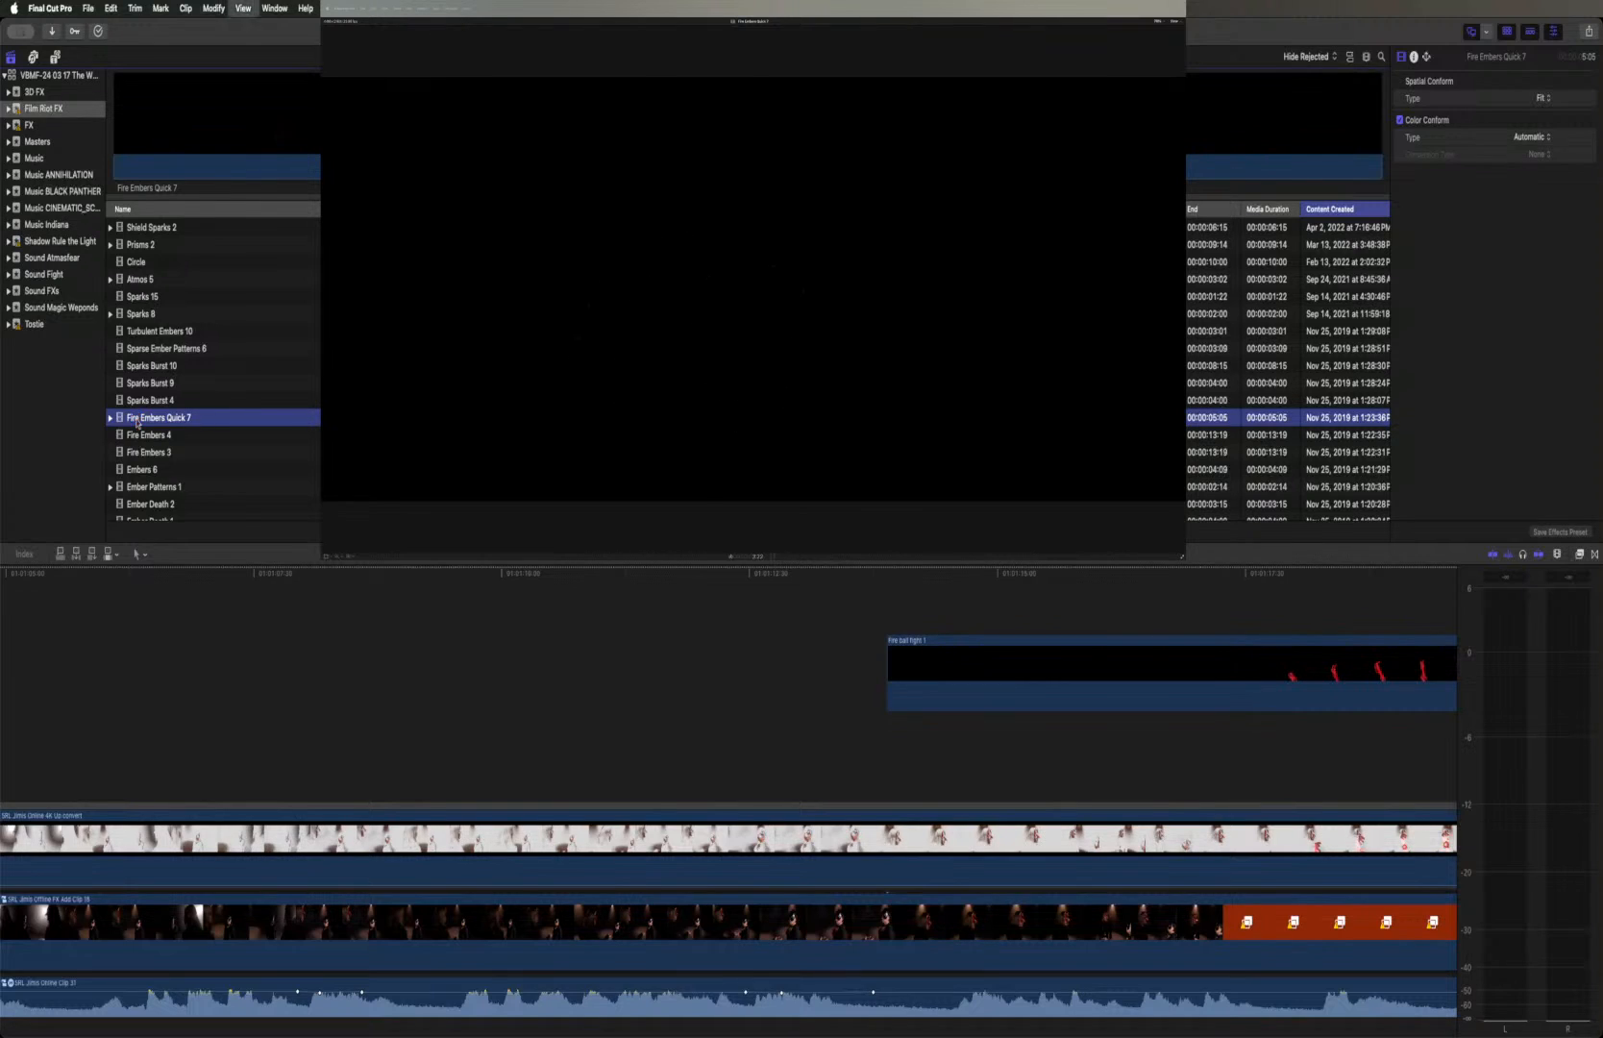
click(140, 441)
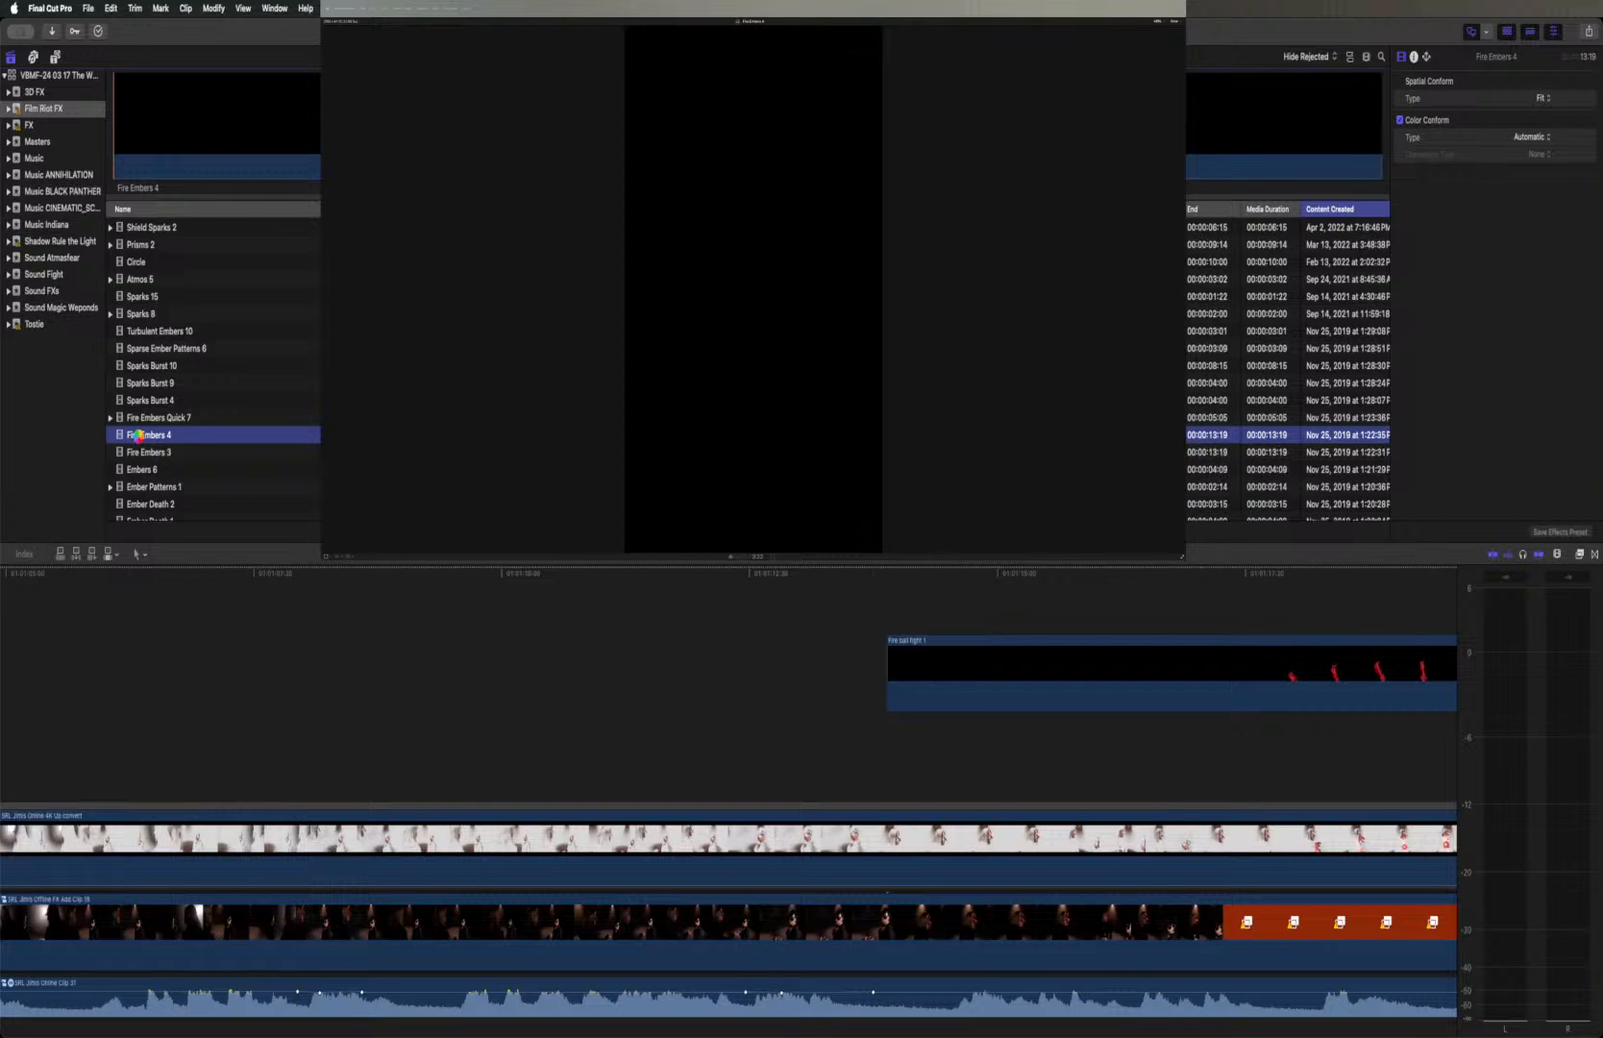
key(space)
click(141, 419)
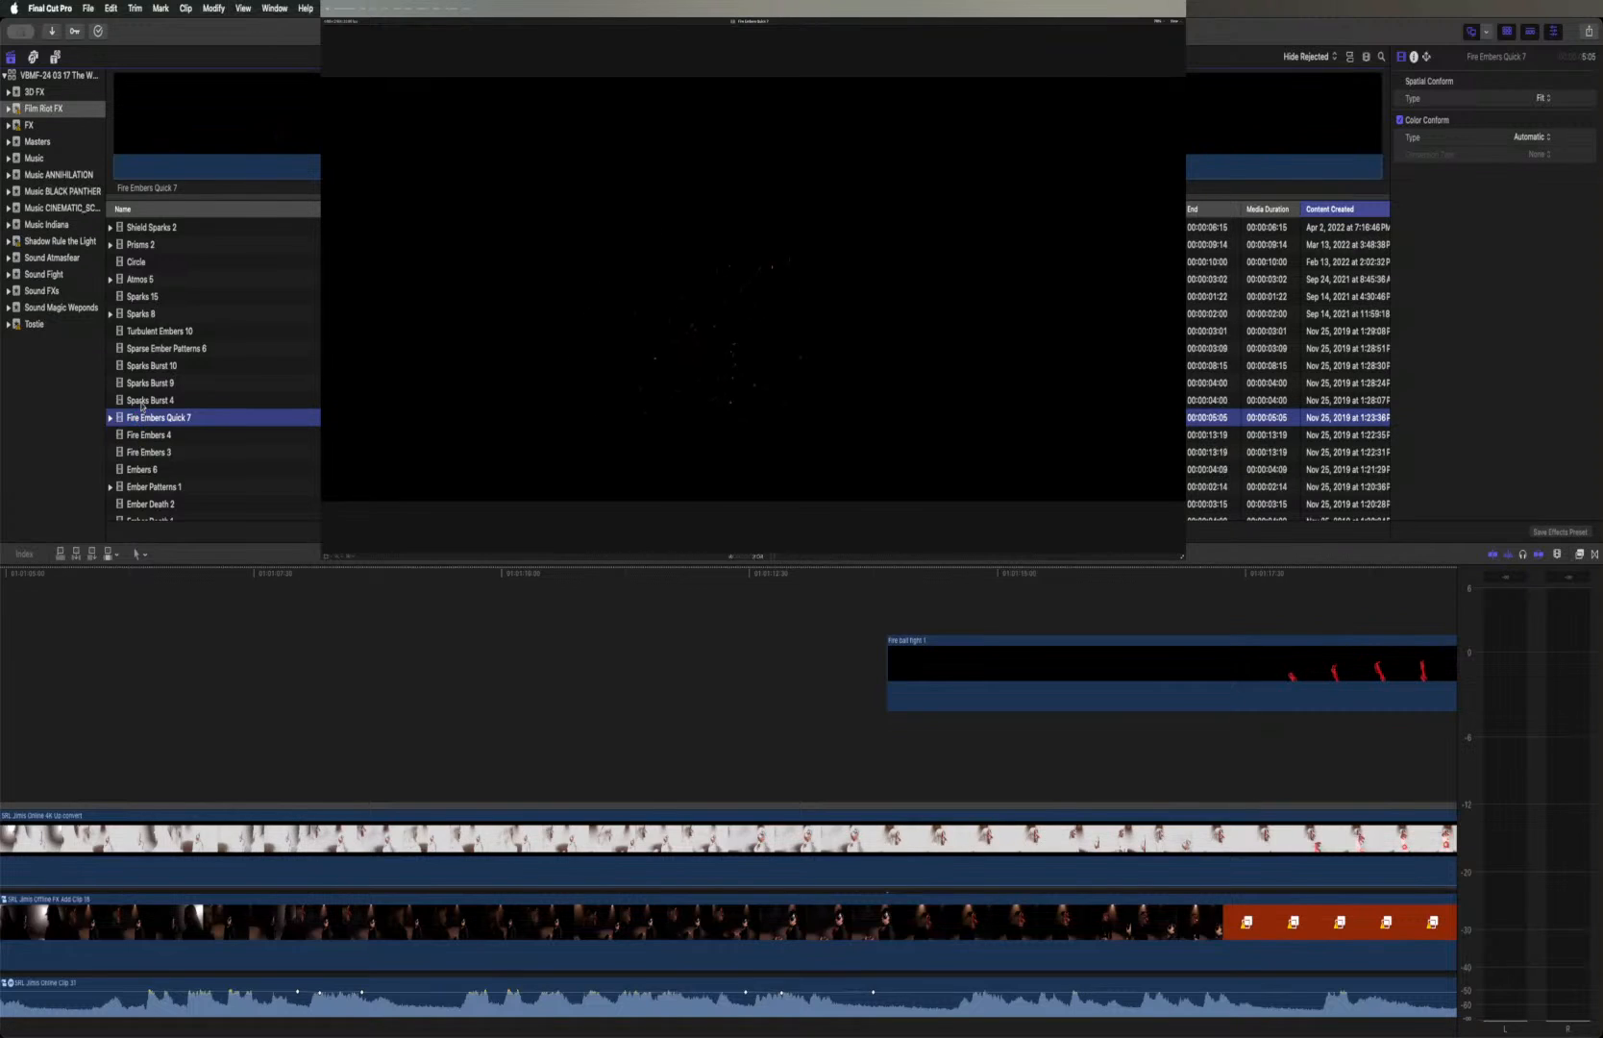
Recheck Sparks Burst 4 and Sparks Burst 9, and select the full range of Sparks Burst 9 for use
click(142, 404)
click(141, 383)
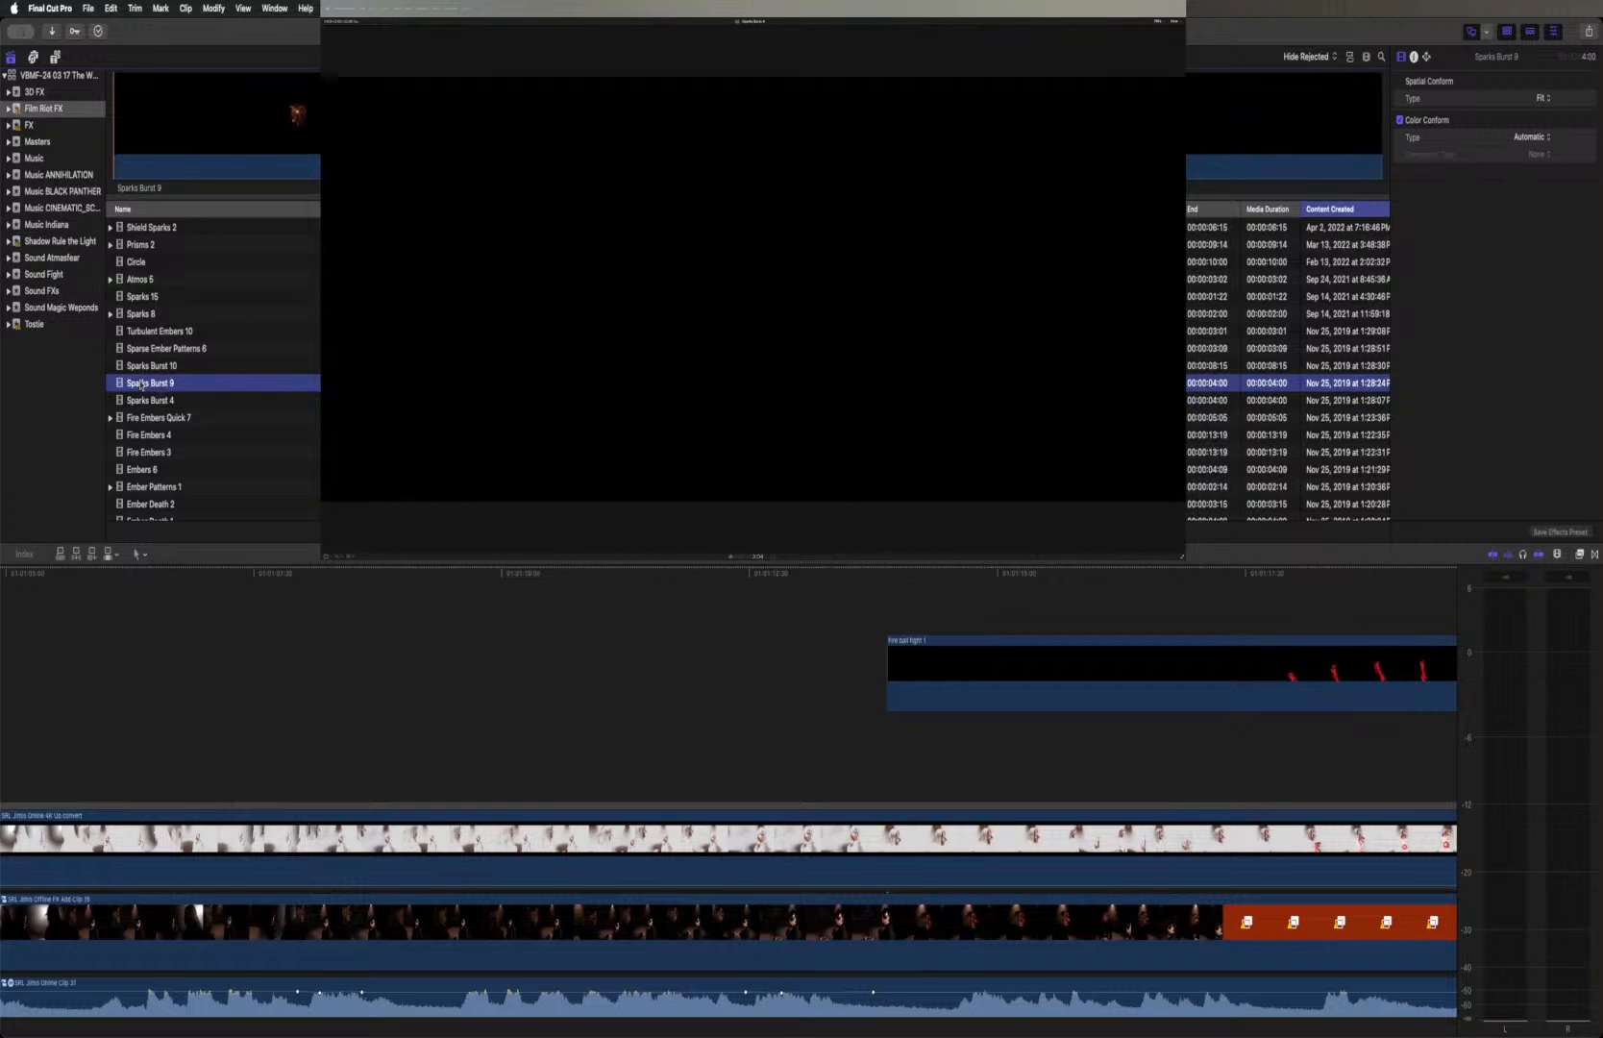
key(space)
click(695, 125)
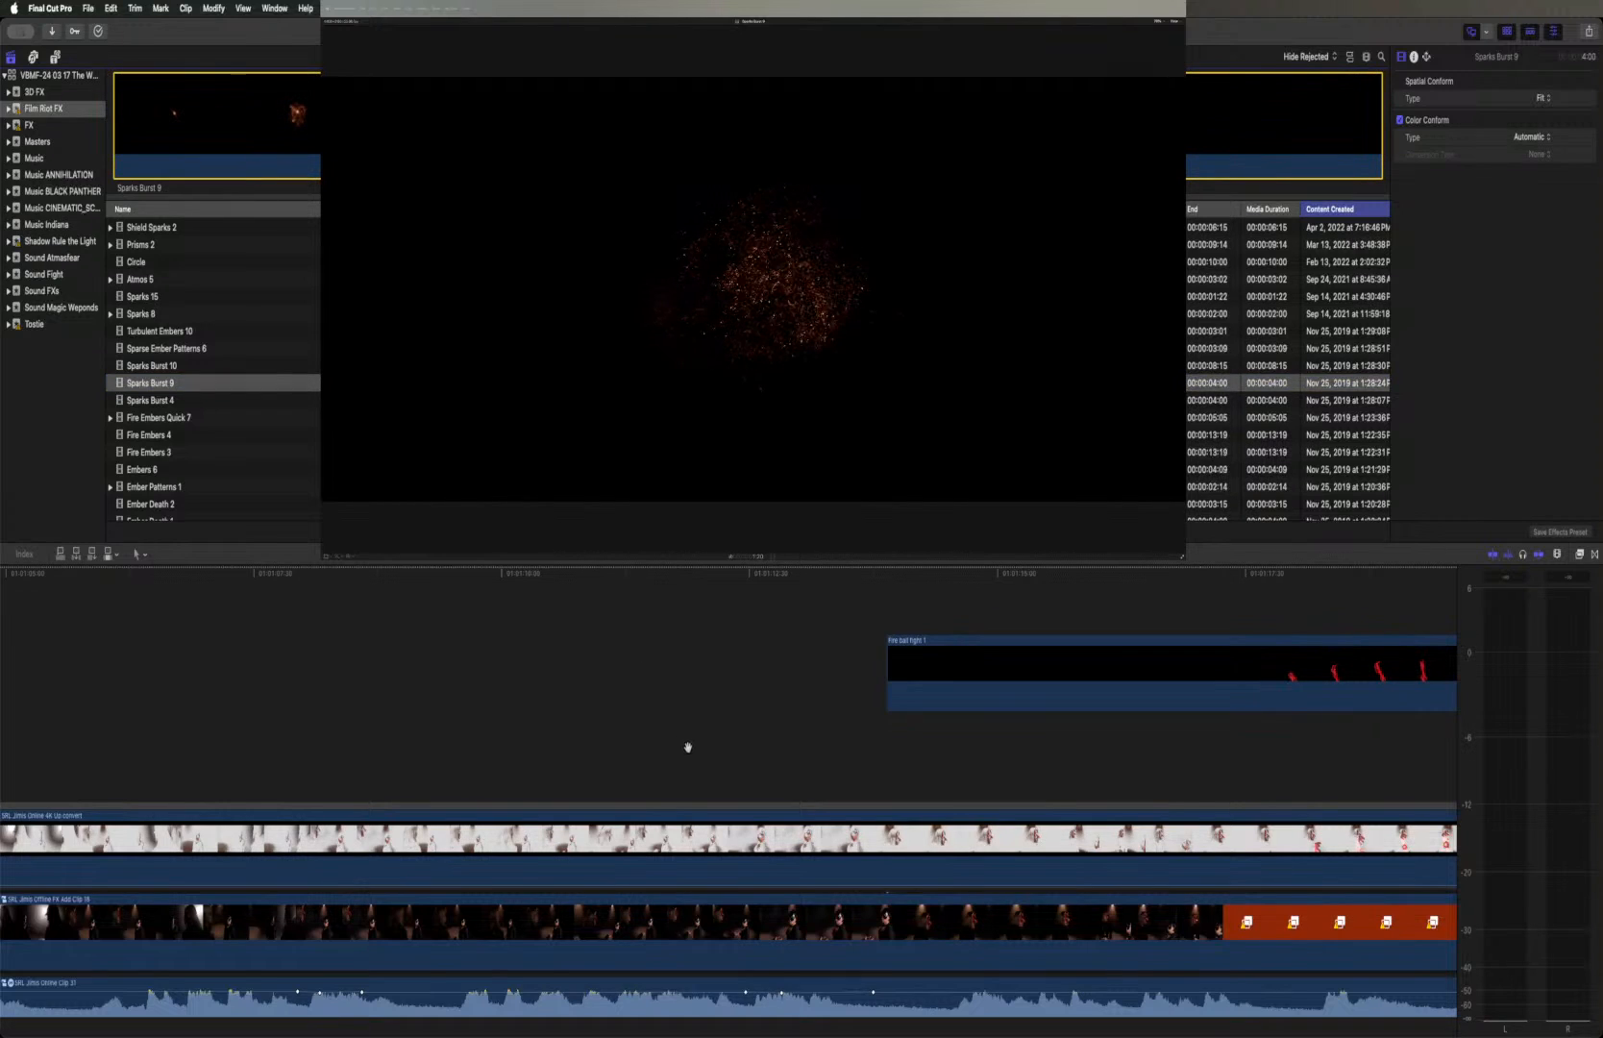
Skim back through the timeline from the fireball fight to the early portal shot with the caped figure and candles
scroll(688, 752, left, 2)
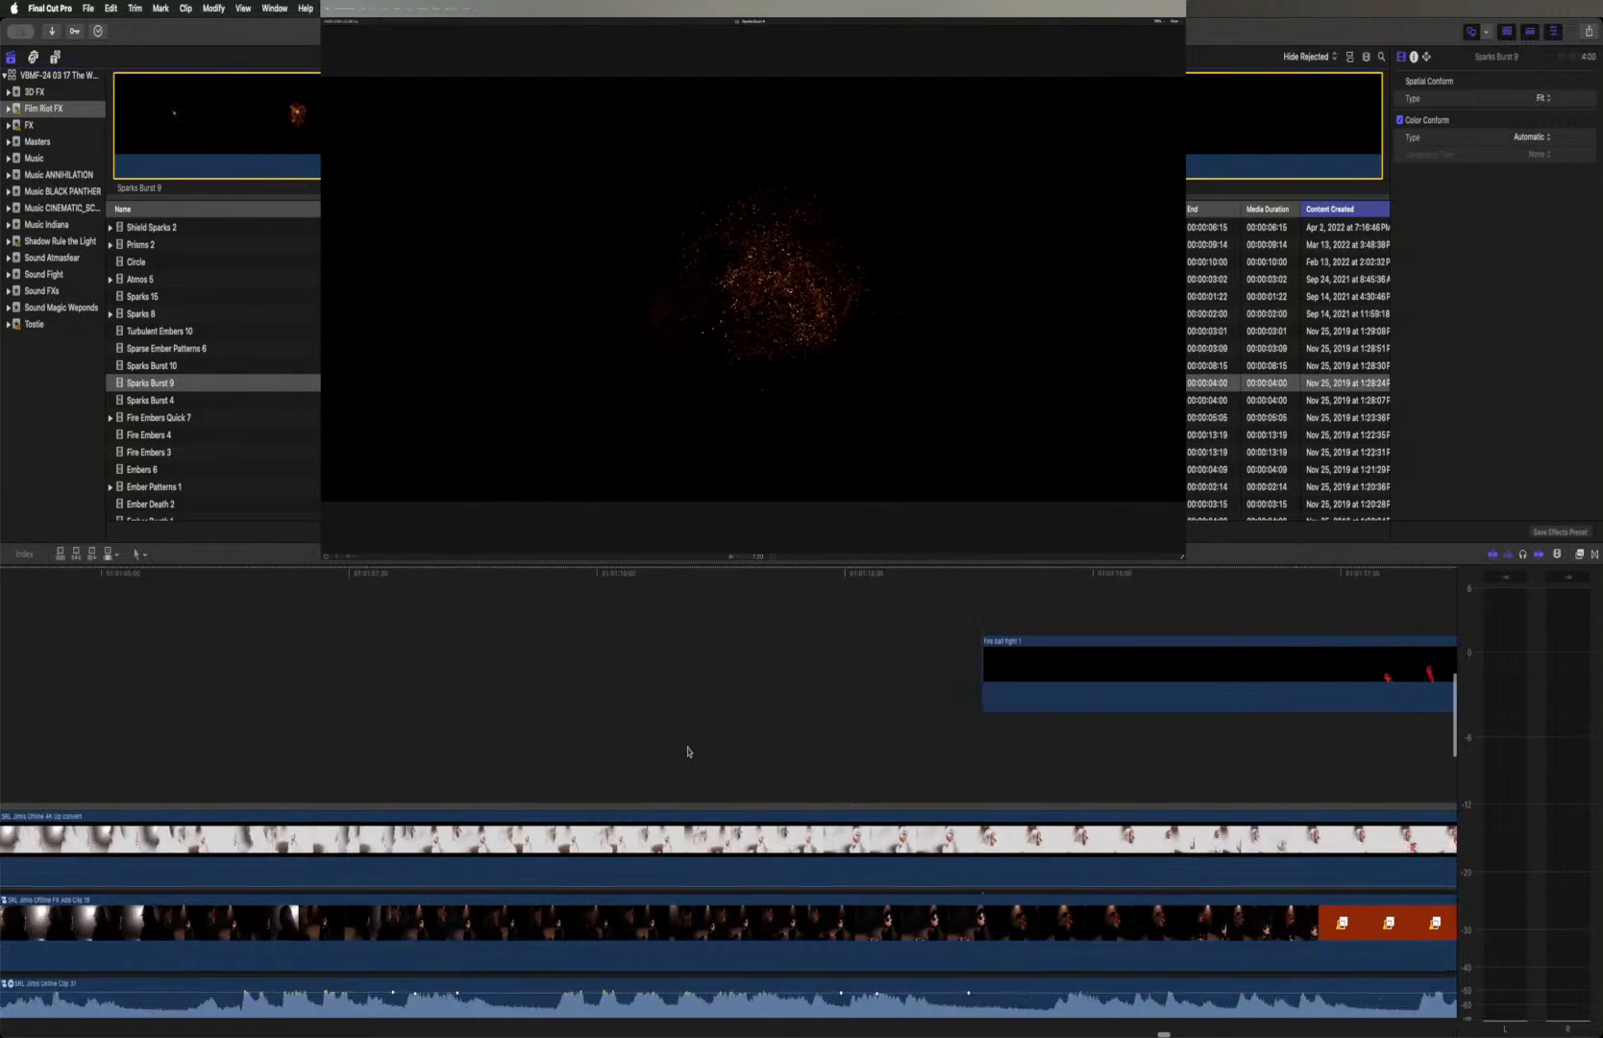
scroll(688, 752, left, 10)
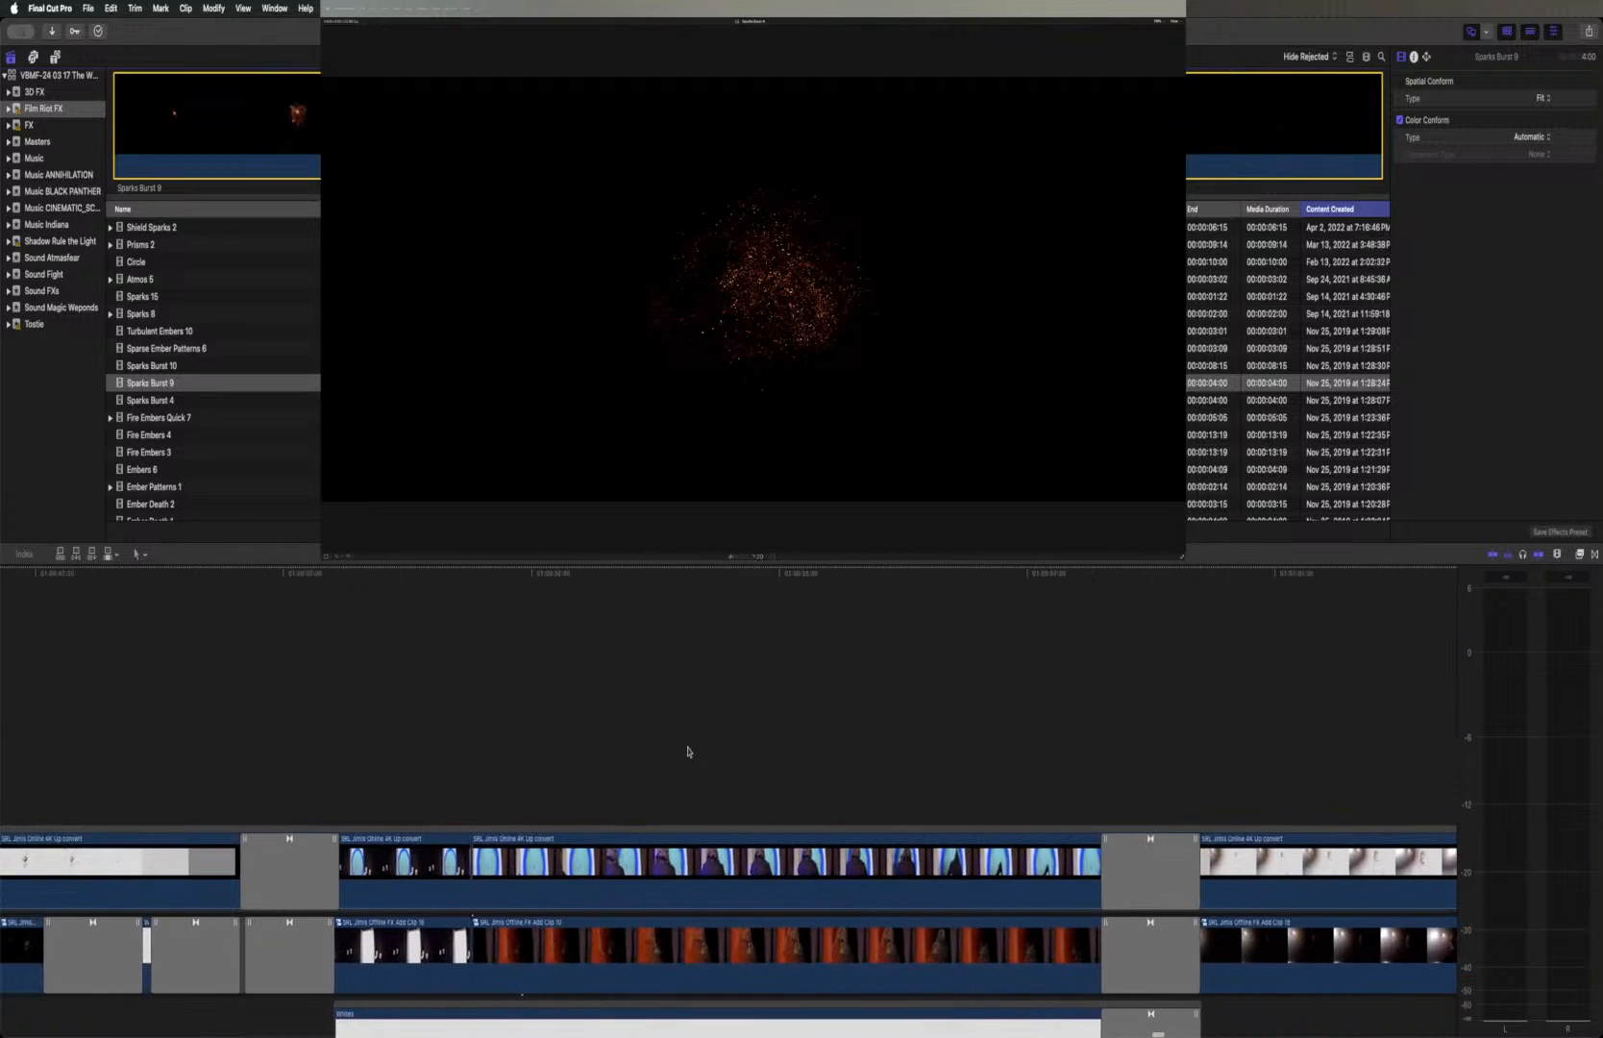
scroll(688, 751, left, 10)
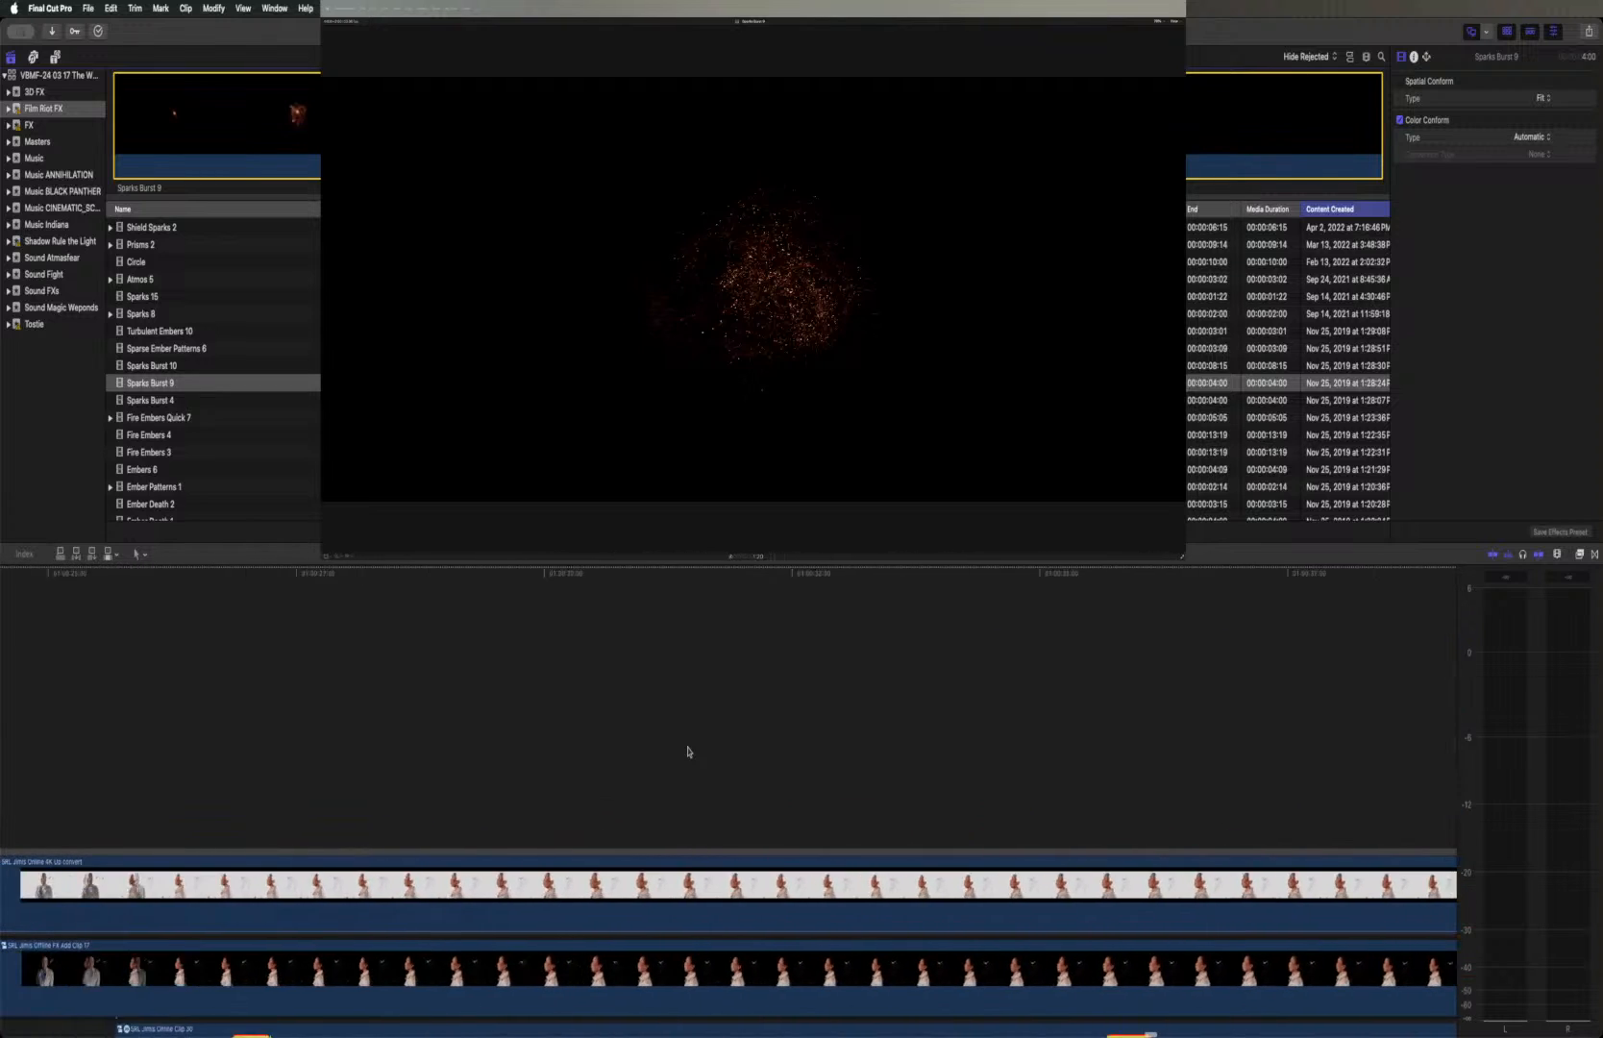
scroll(688, 752, left, 5)
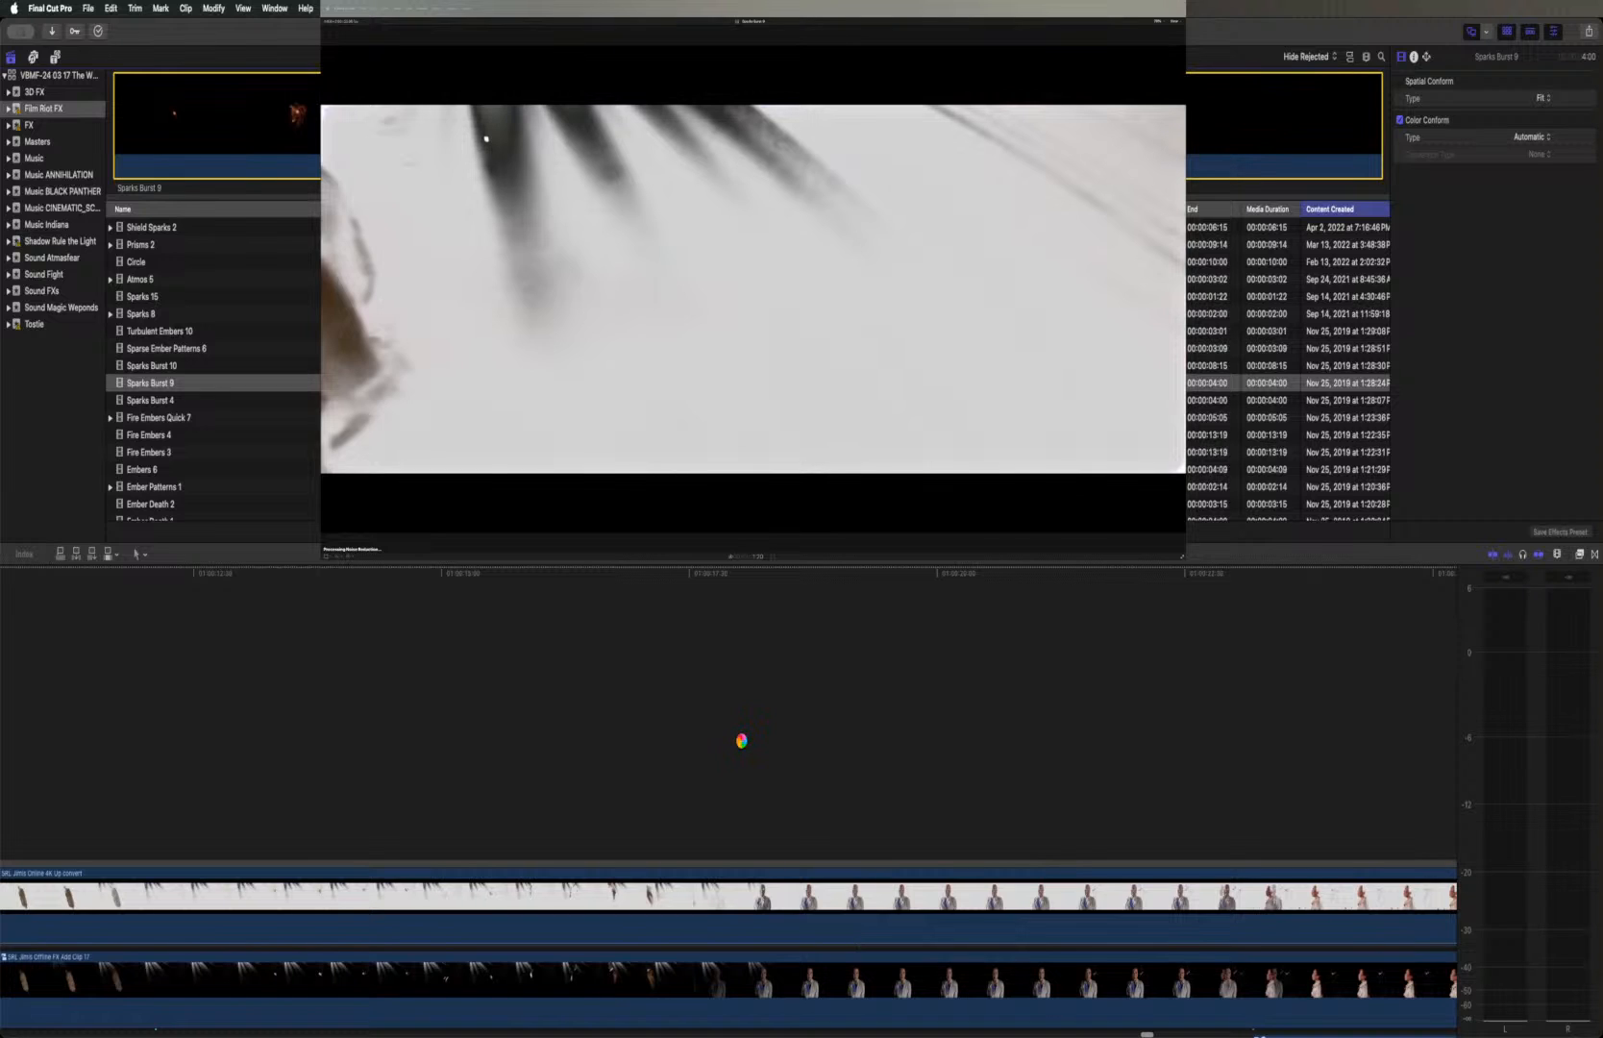
click(741, 741)
scroll(741, 741, left, 10)
scroll(741, 745, left, 15)
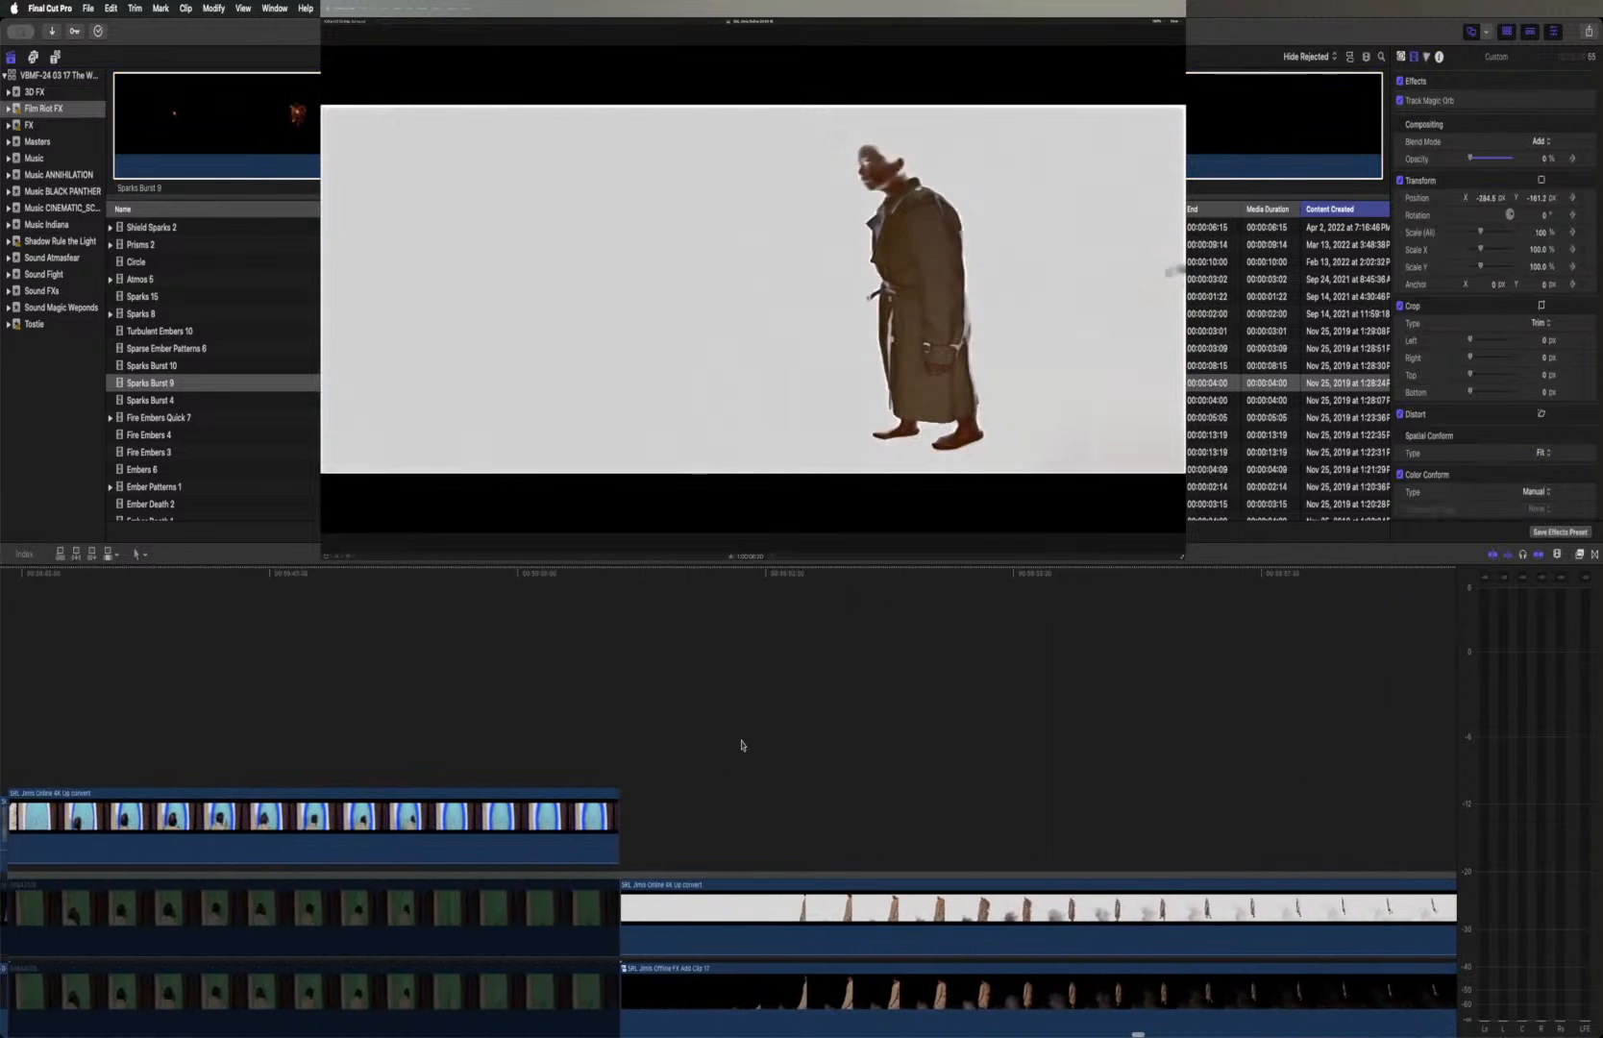
scroll(741, 743, left, 3)
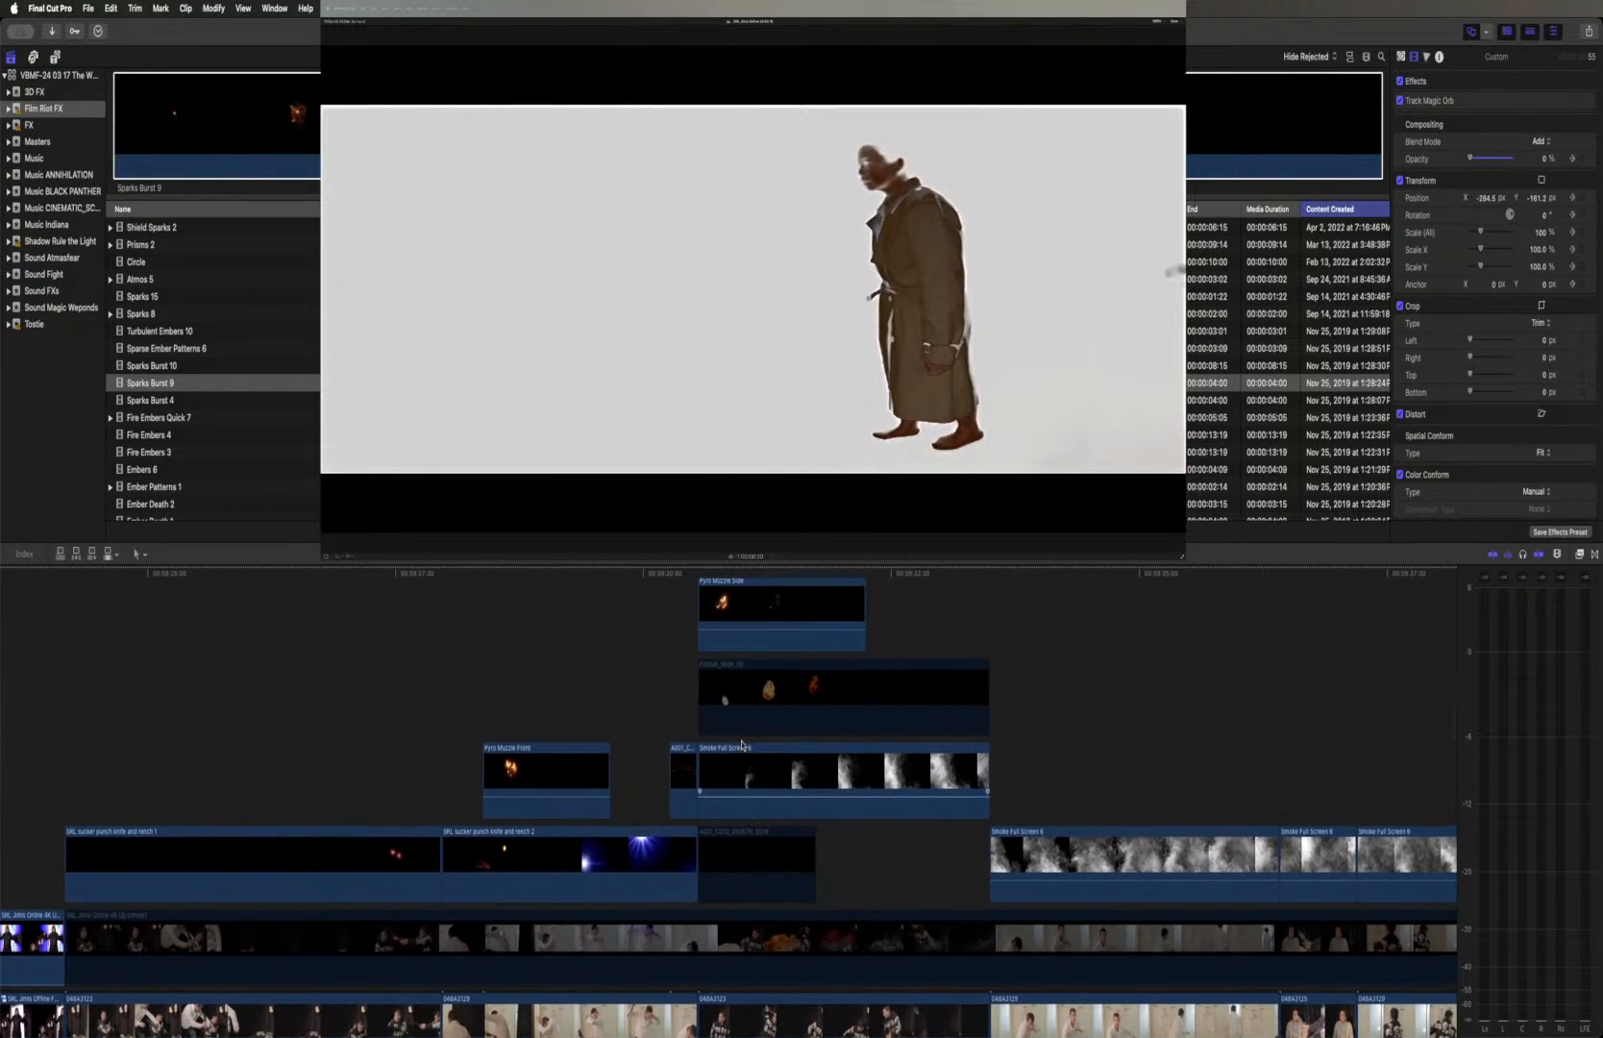
scroll(741, 745, left, 20)
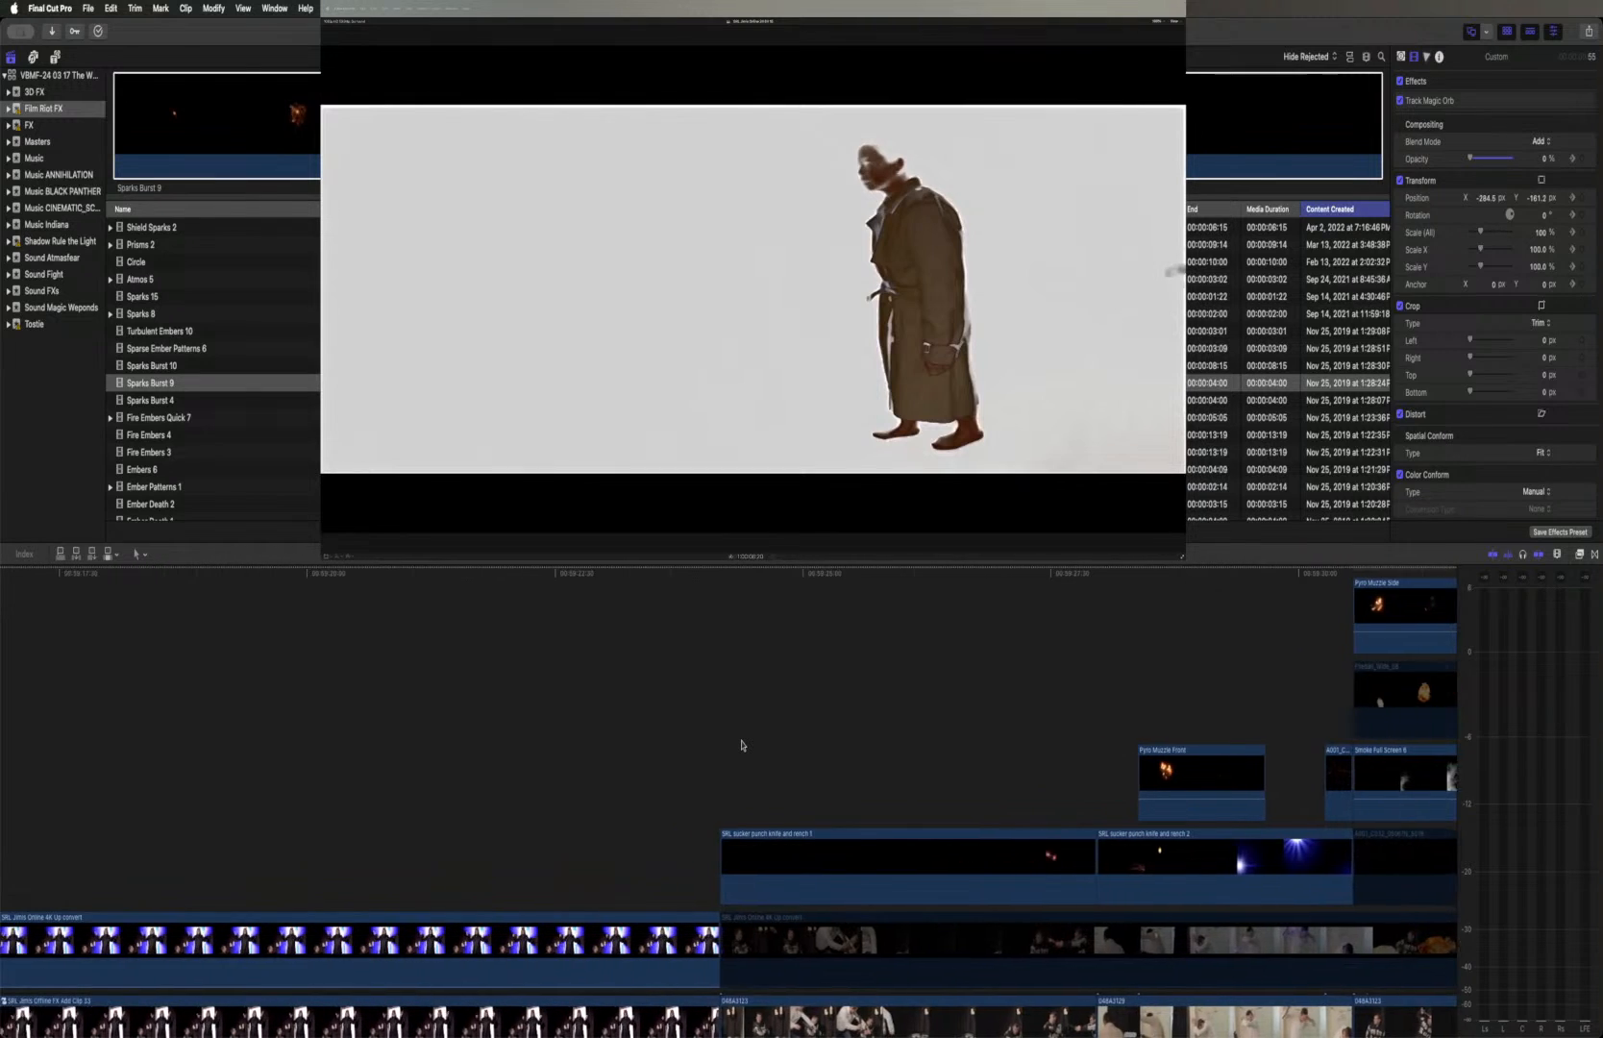
scroll(741, 745, left, 20)
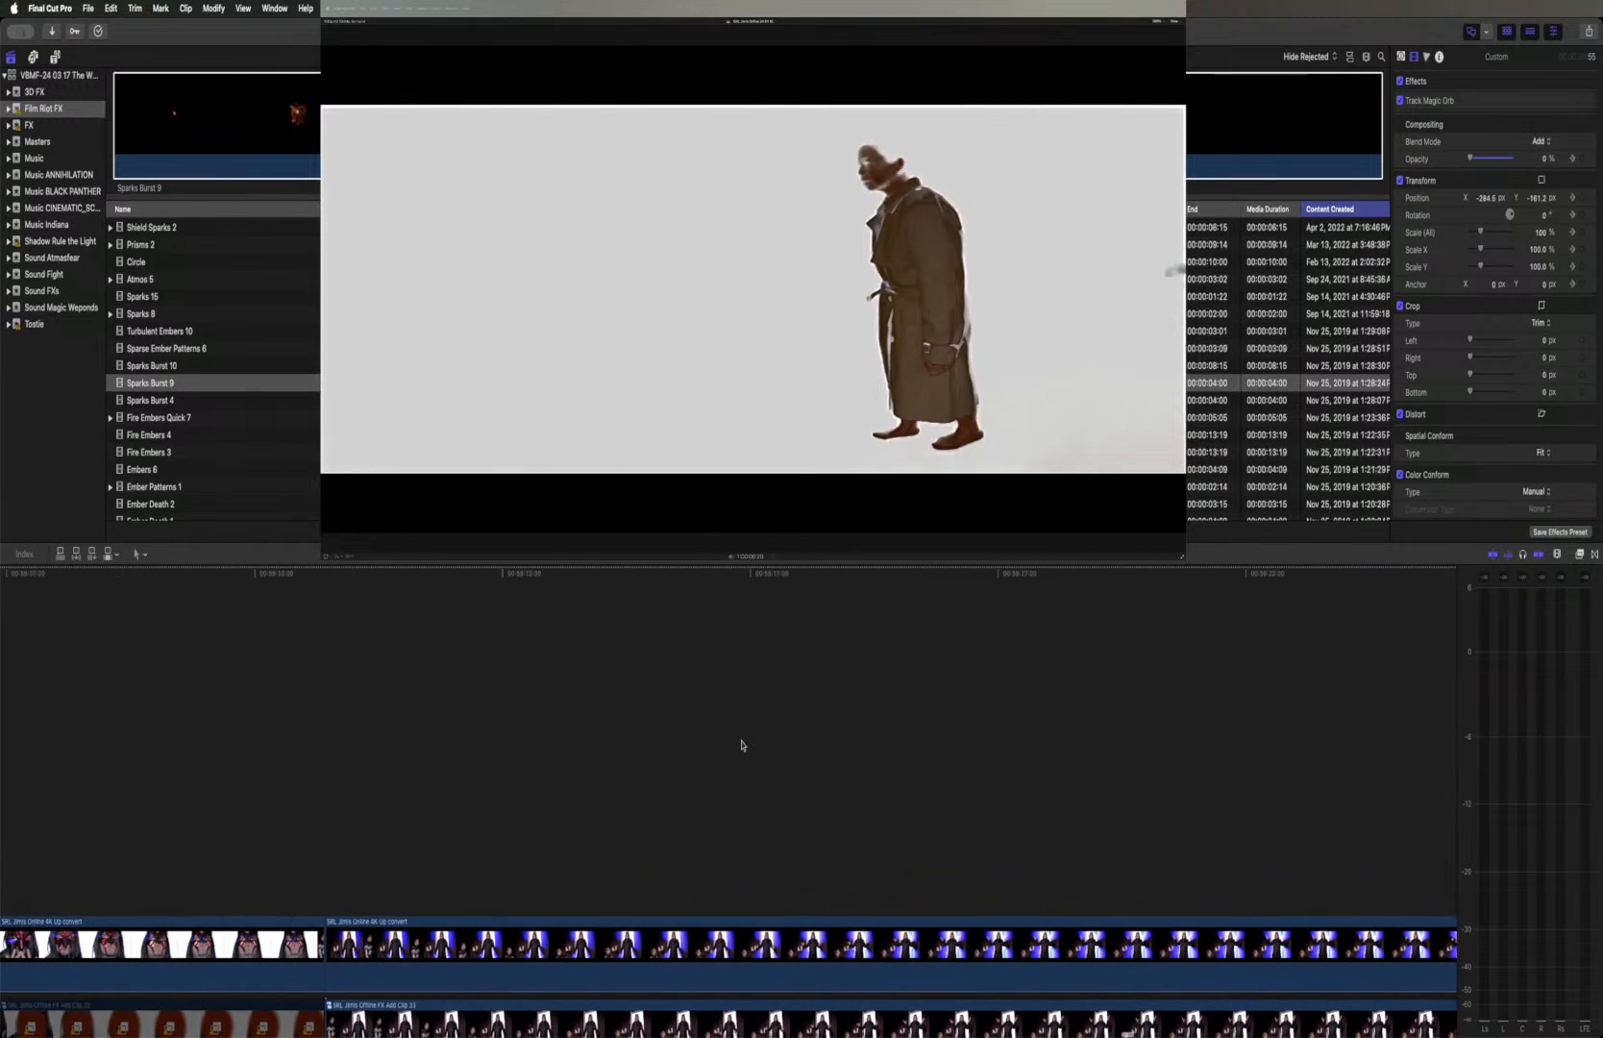
scroll(740, 735, down, 5)
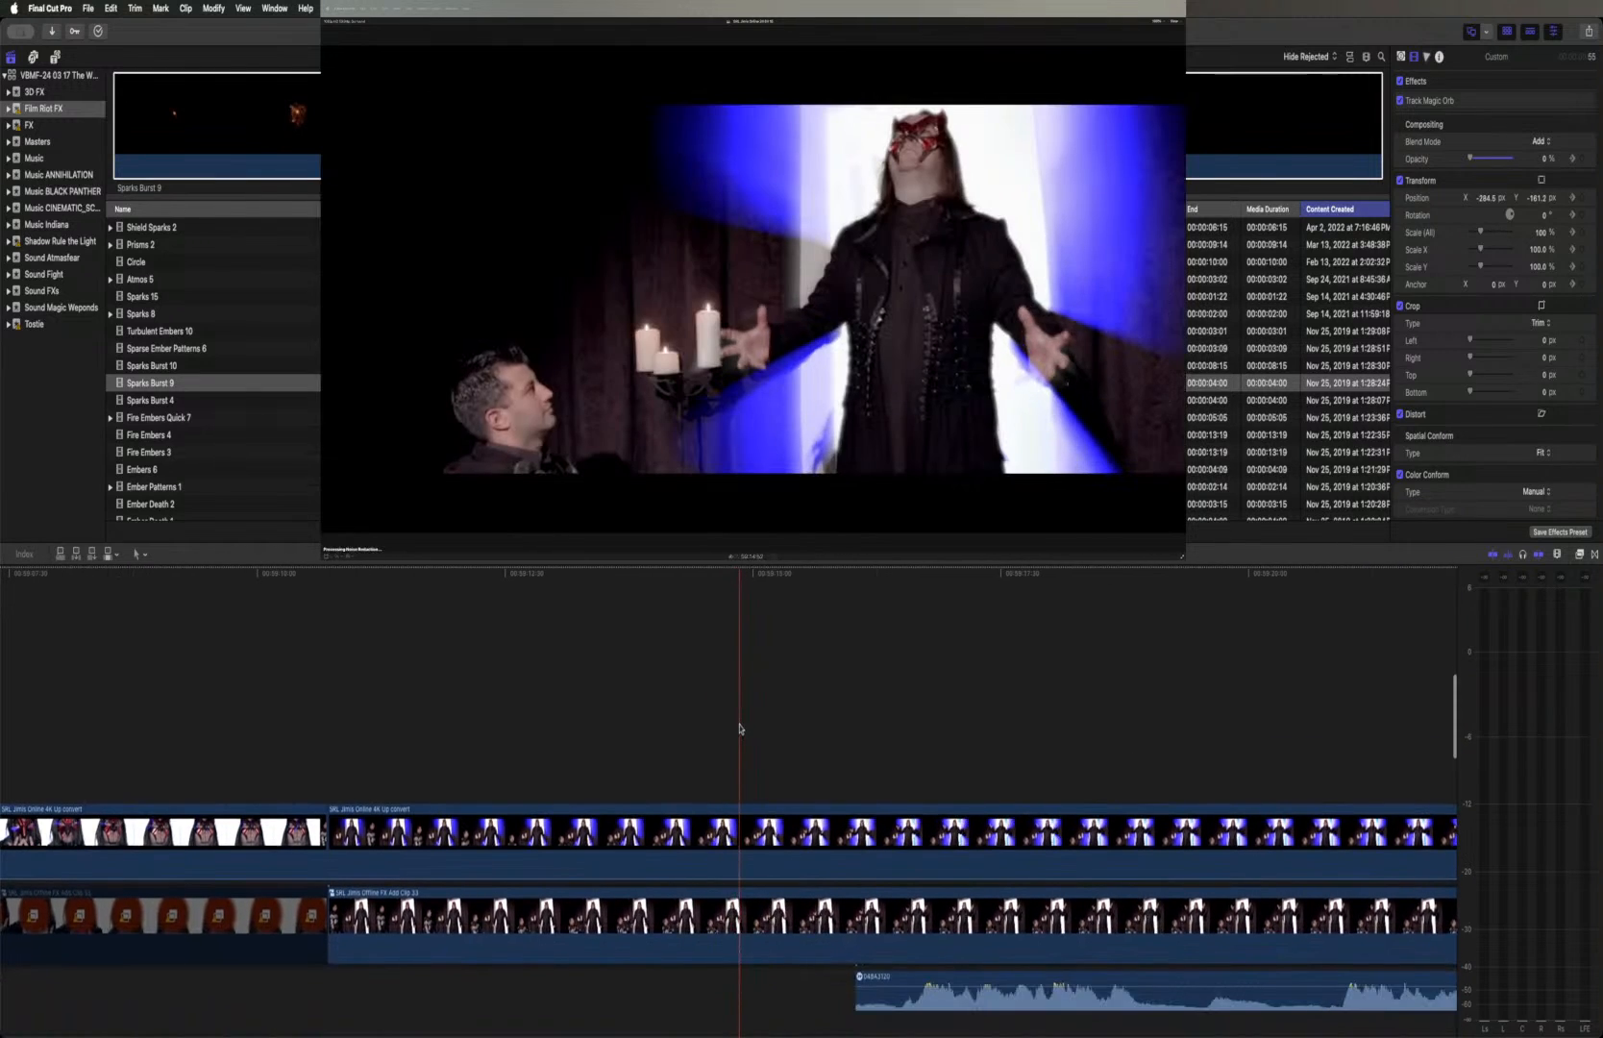
scroll(740, 729, right, 20)
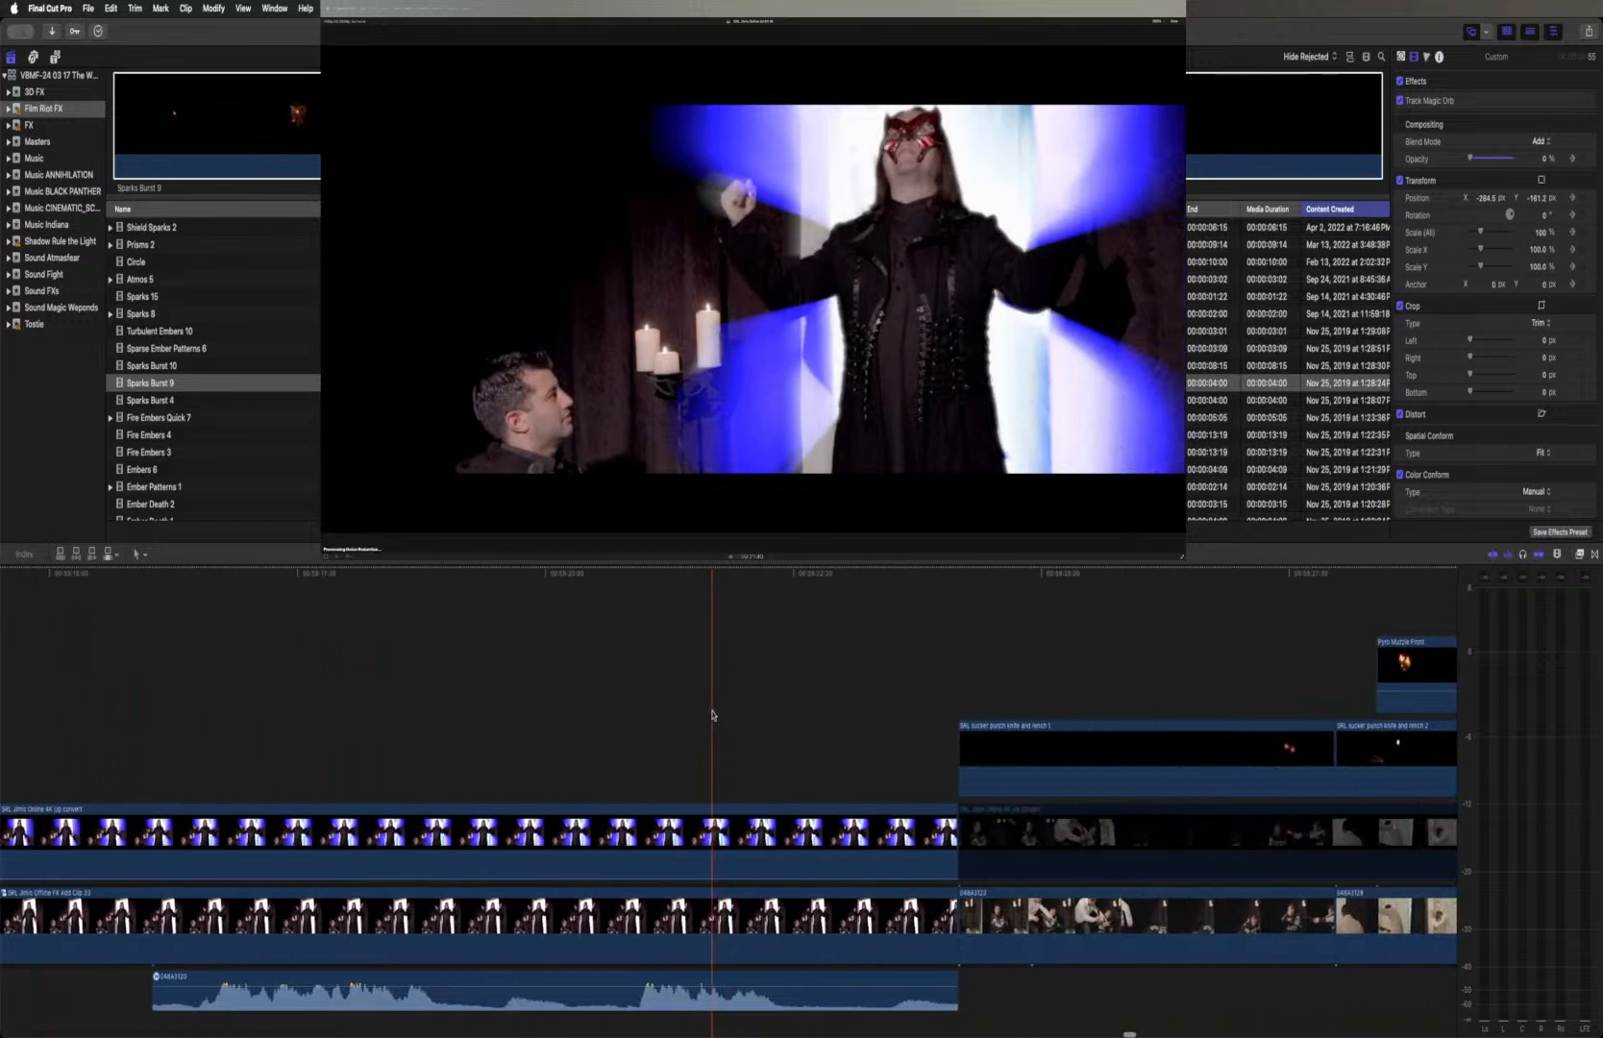
scroll(770, 706, left, 14)
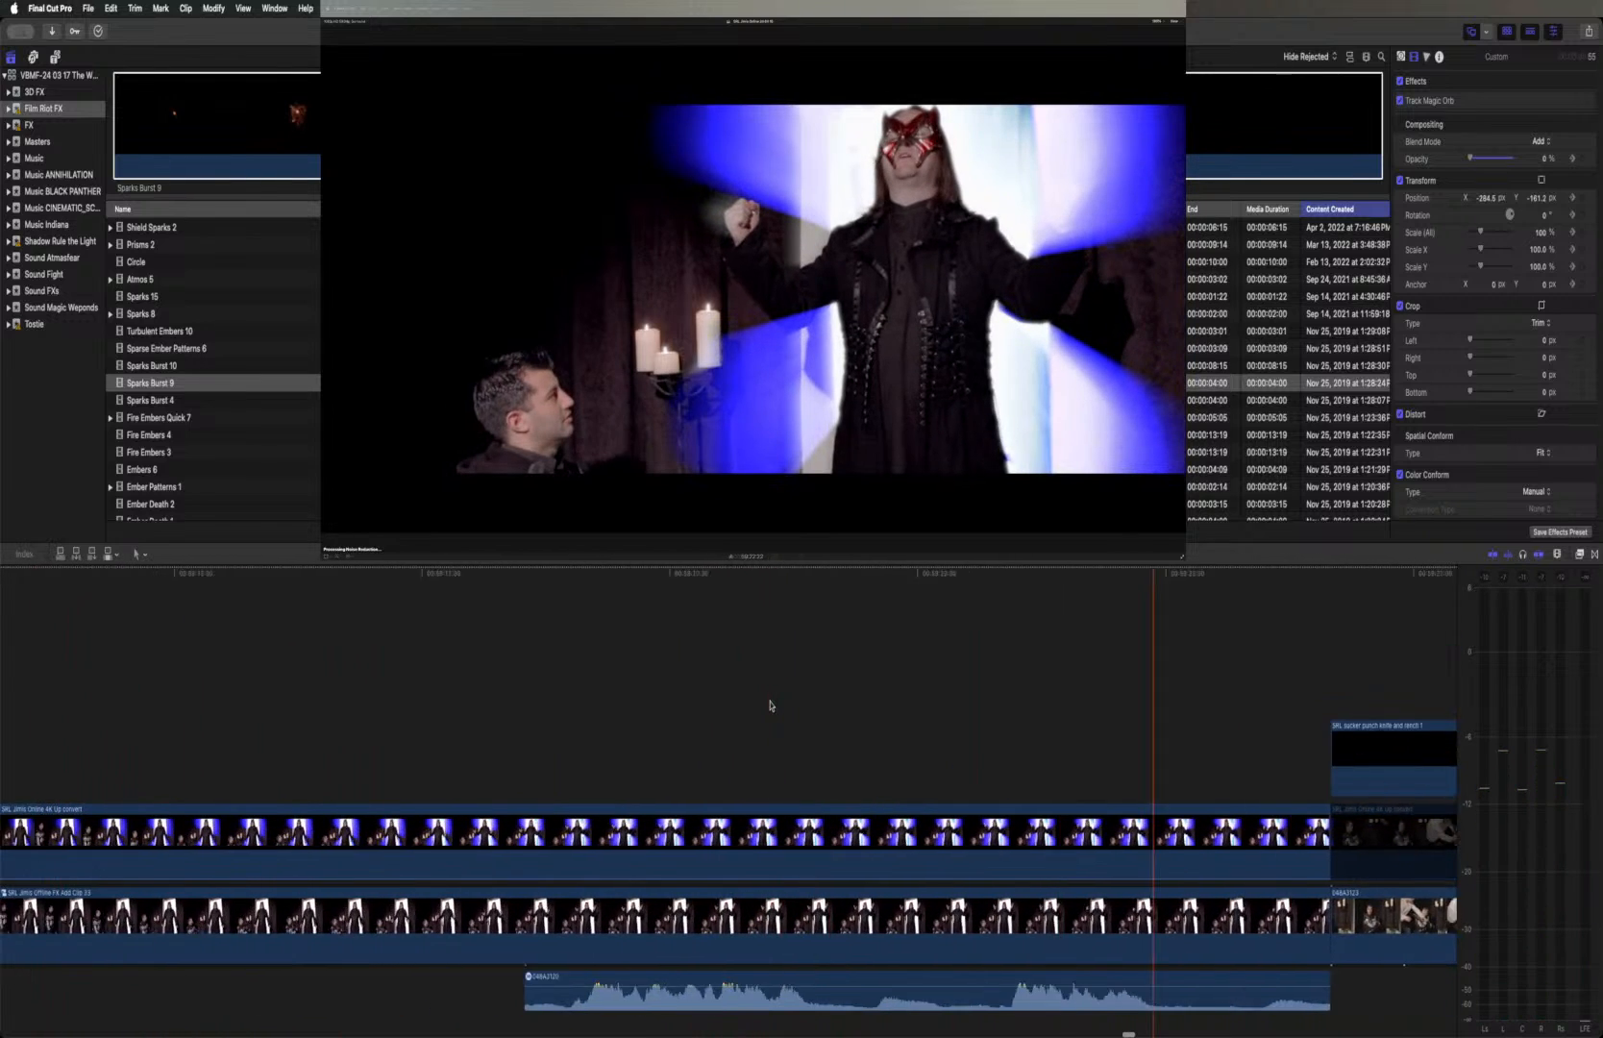
scroll(769, 706, left, 20)
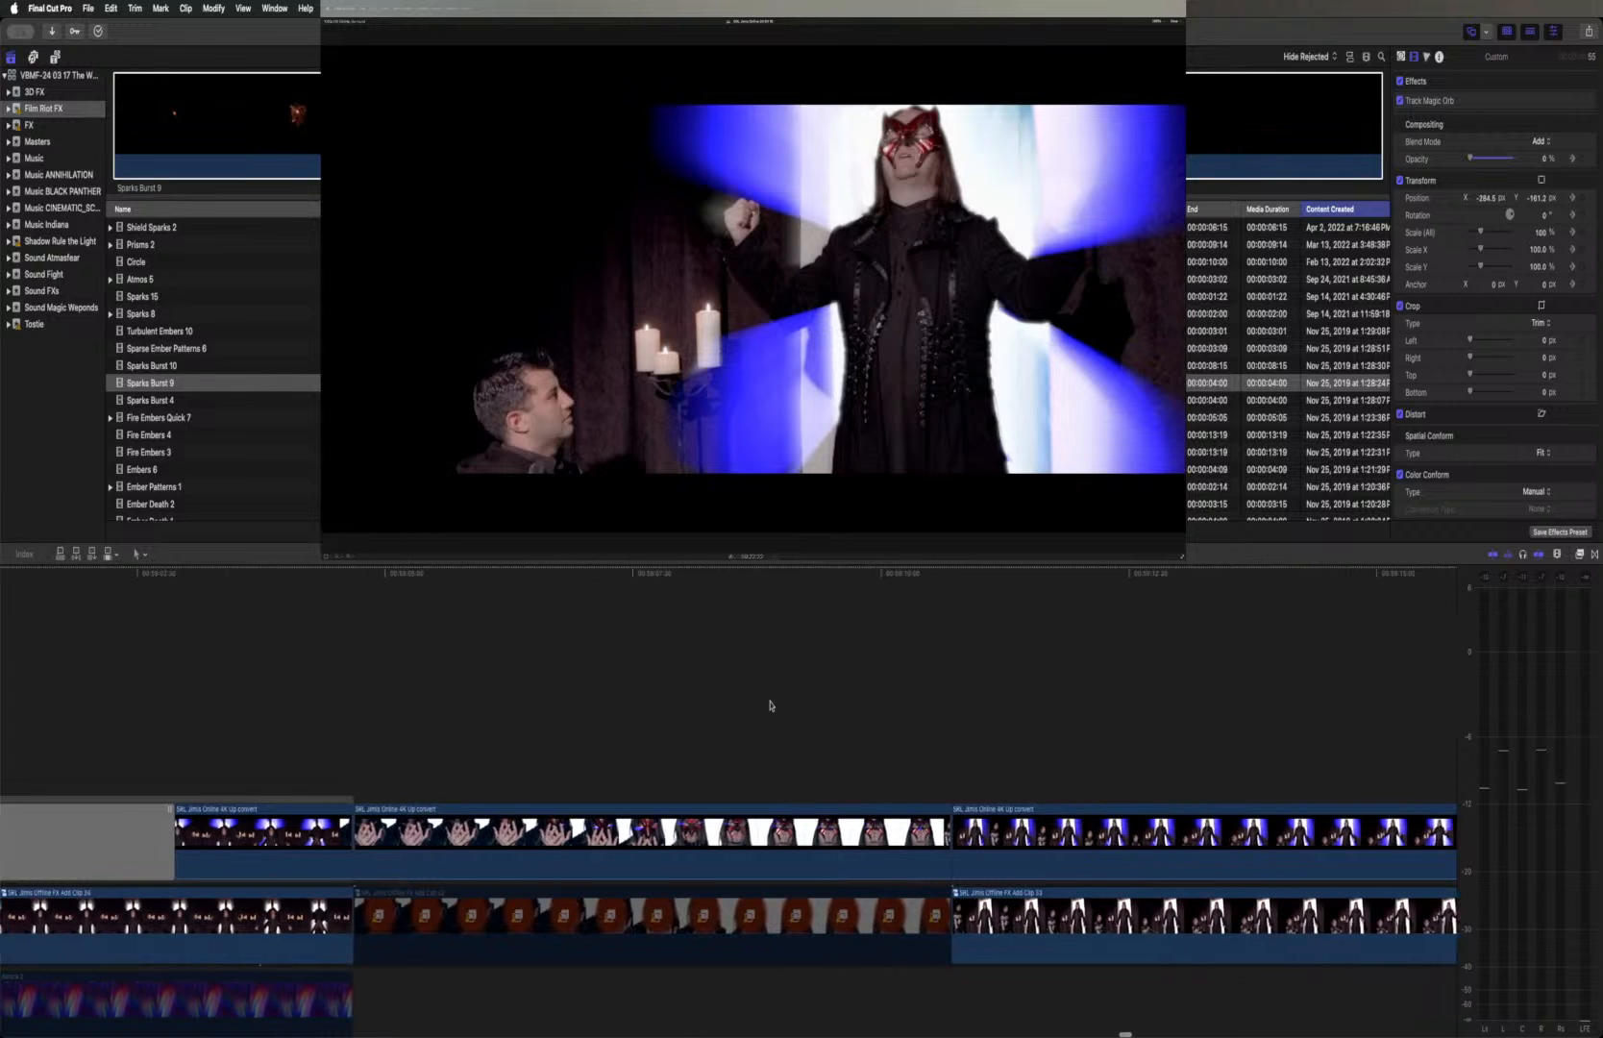
scroll(770, 705, left, 20)
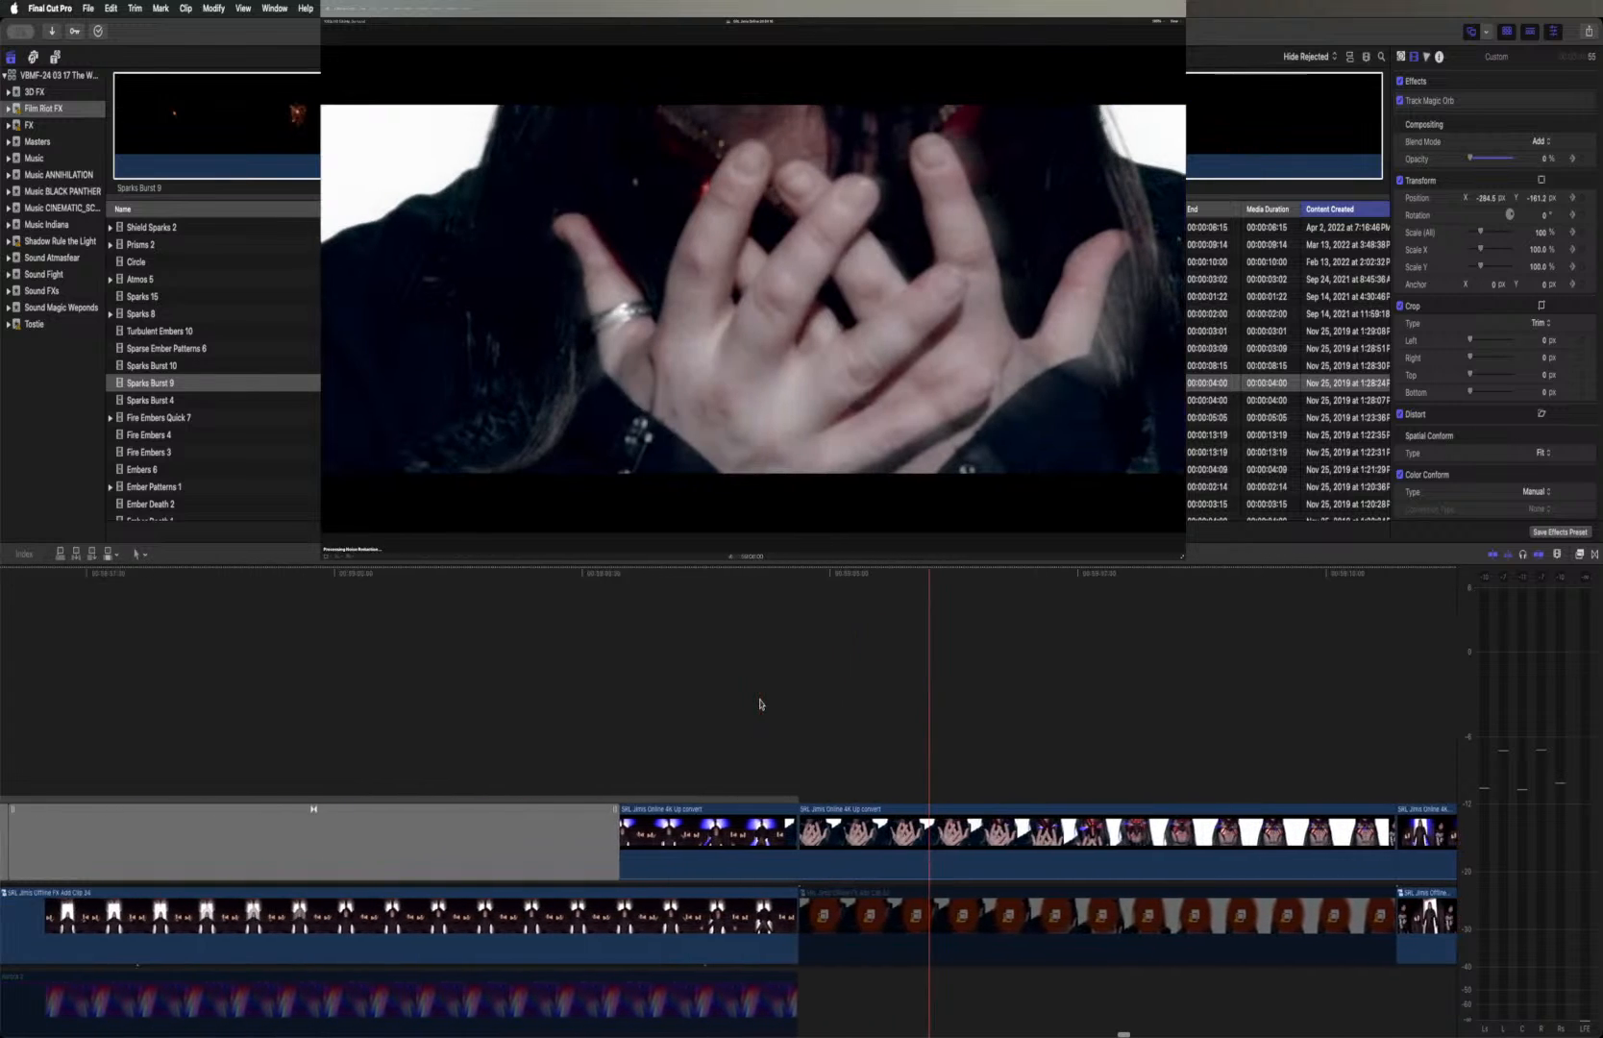
scroll(760, 704, left, 2)
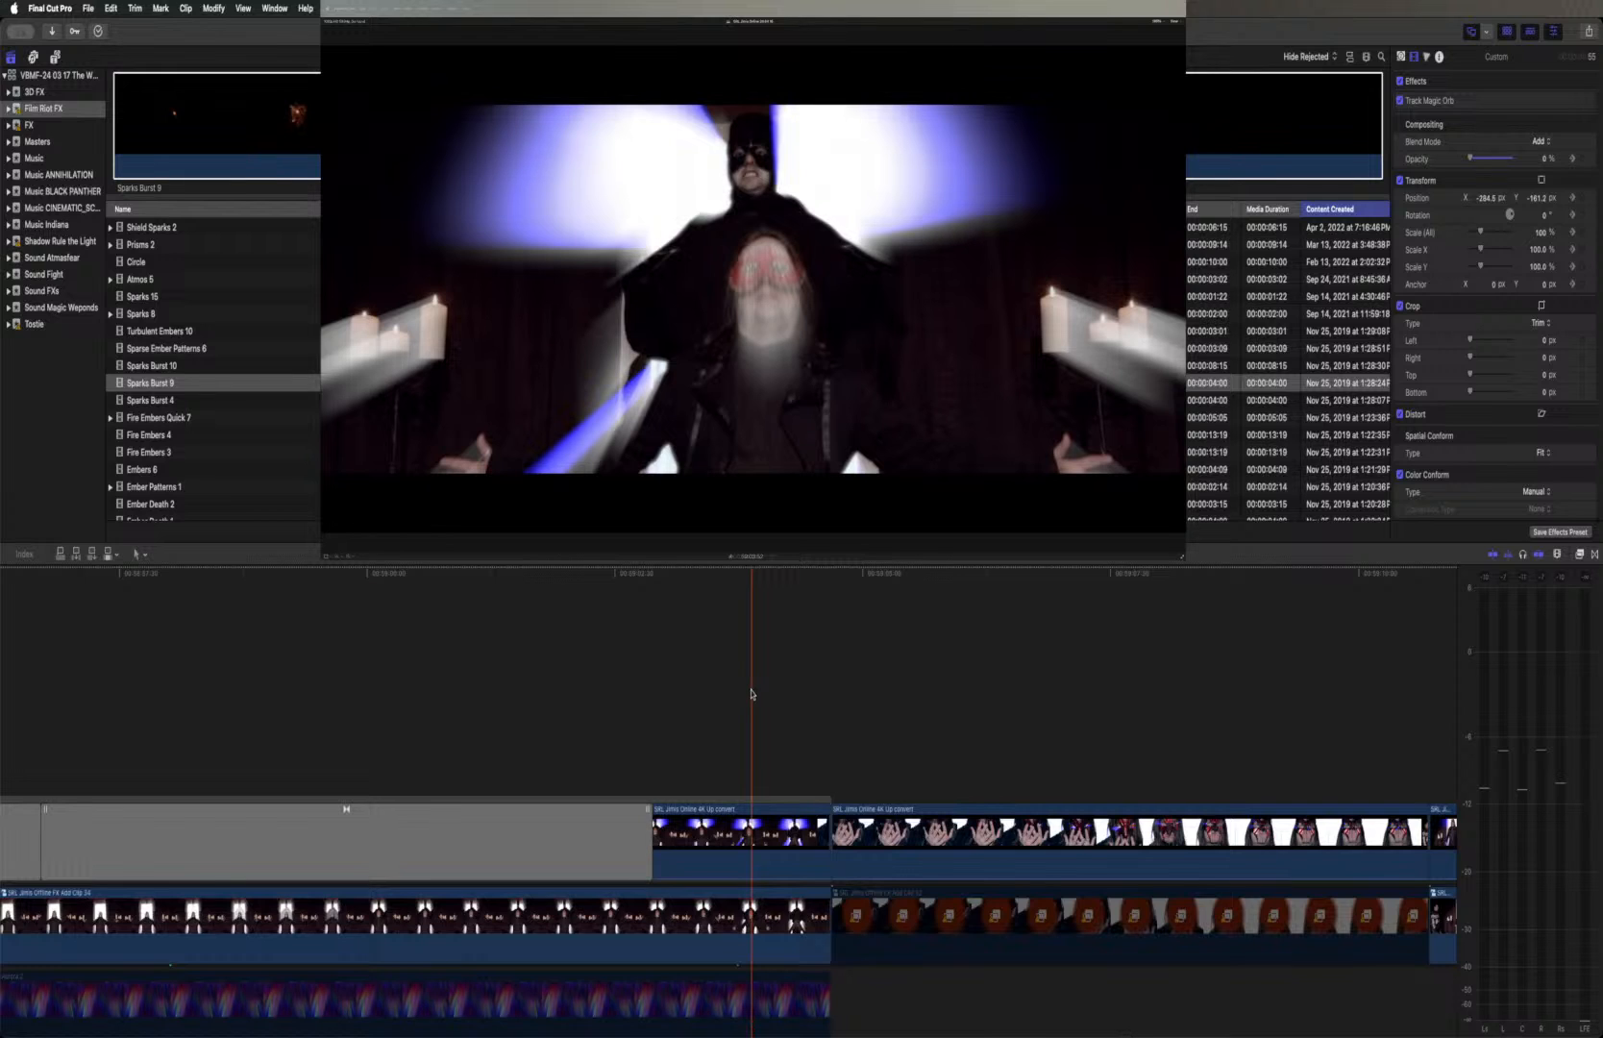
scroll(749, 692, left, 6)
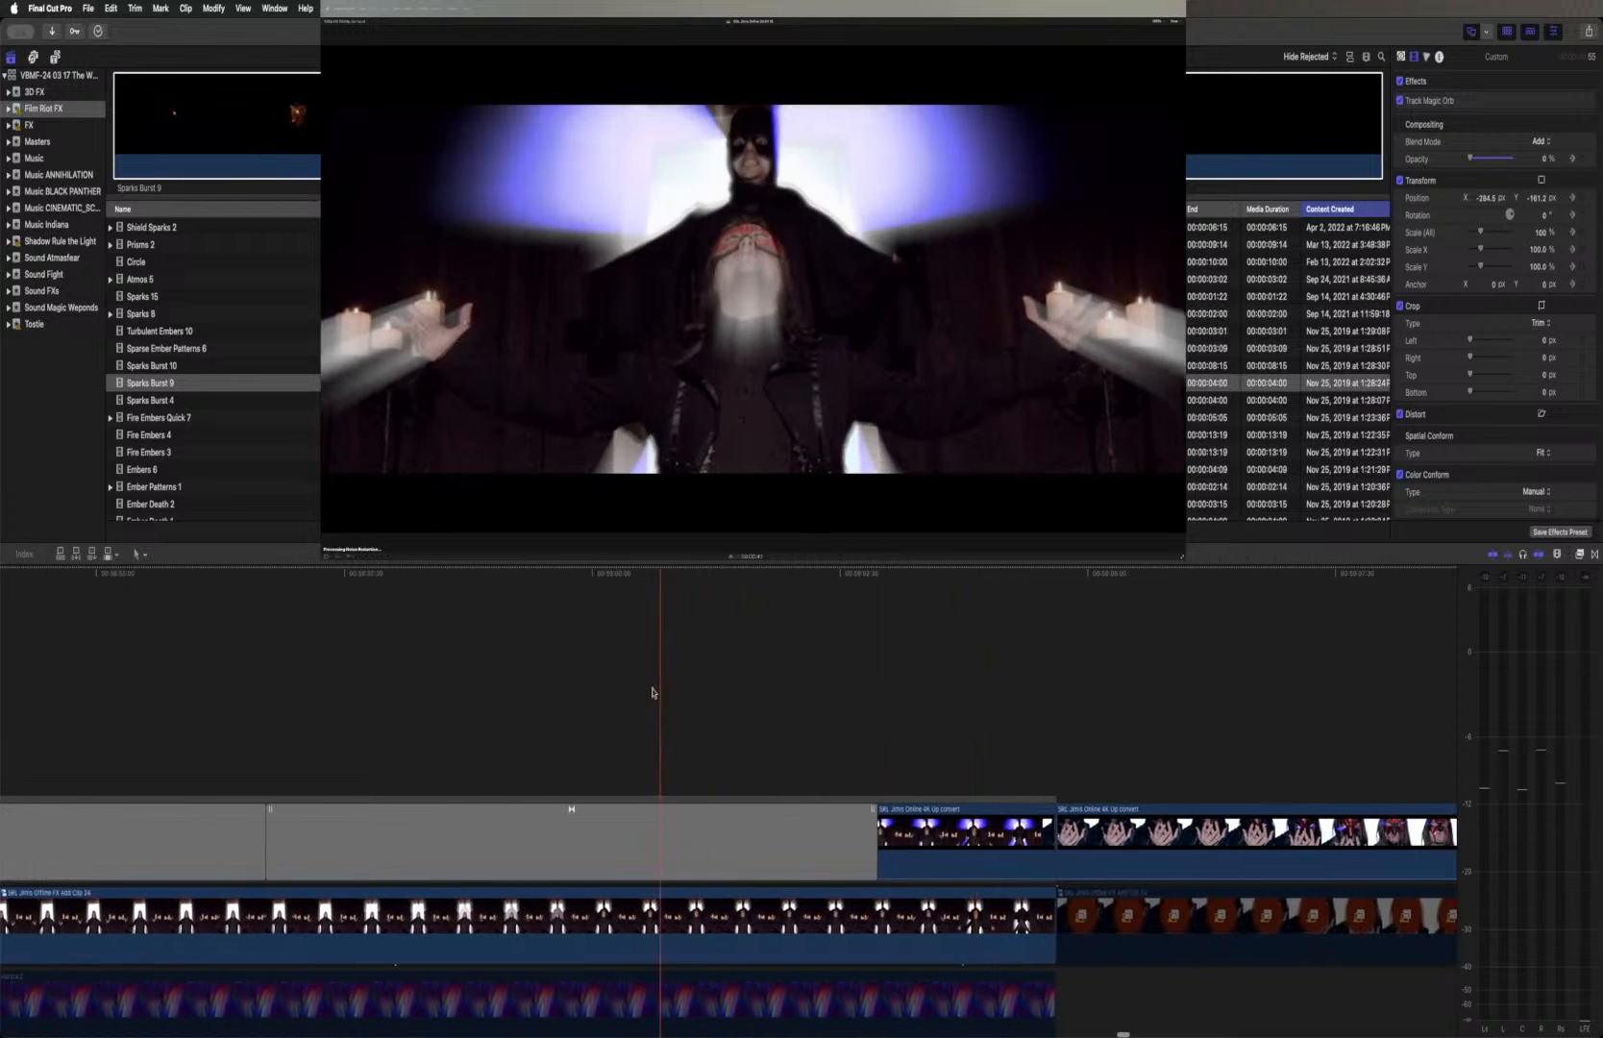
Add Sparks Burst 9 as a connected clip above the early portal shot, starting at the glowing portal frame
click(404, 678)
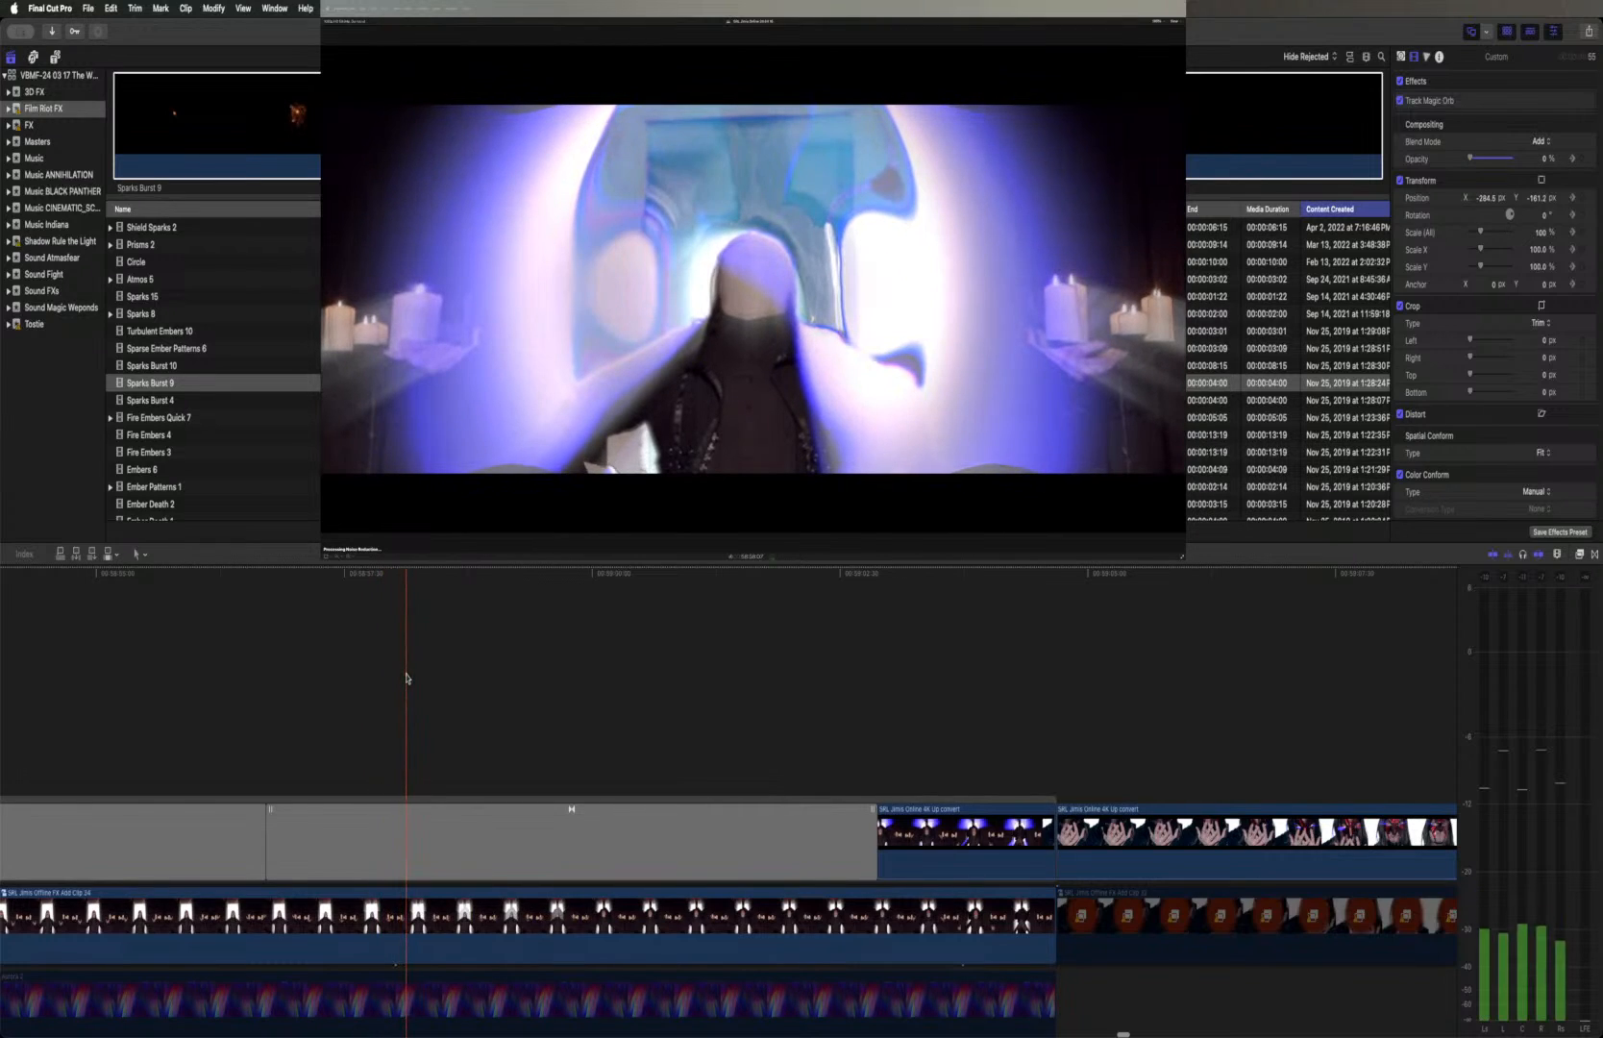
key(super+1)
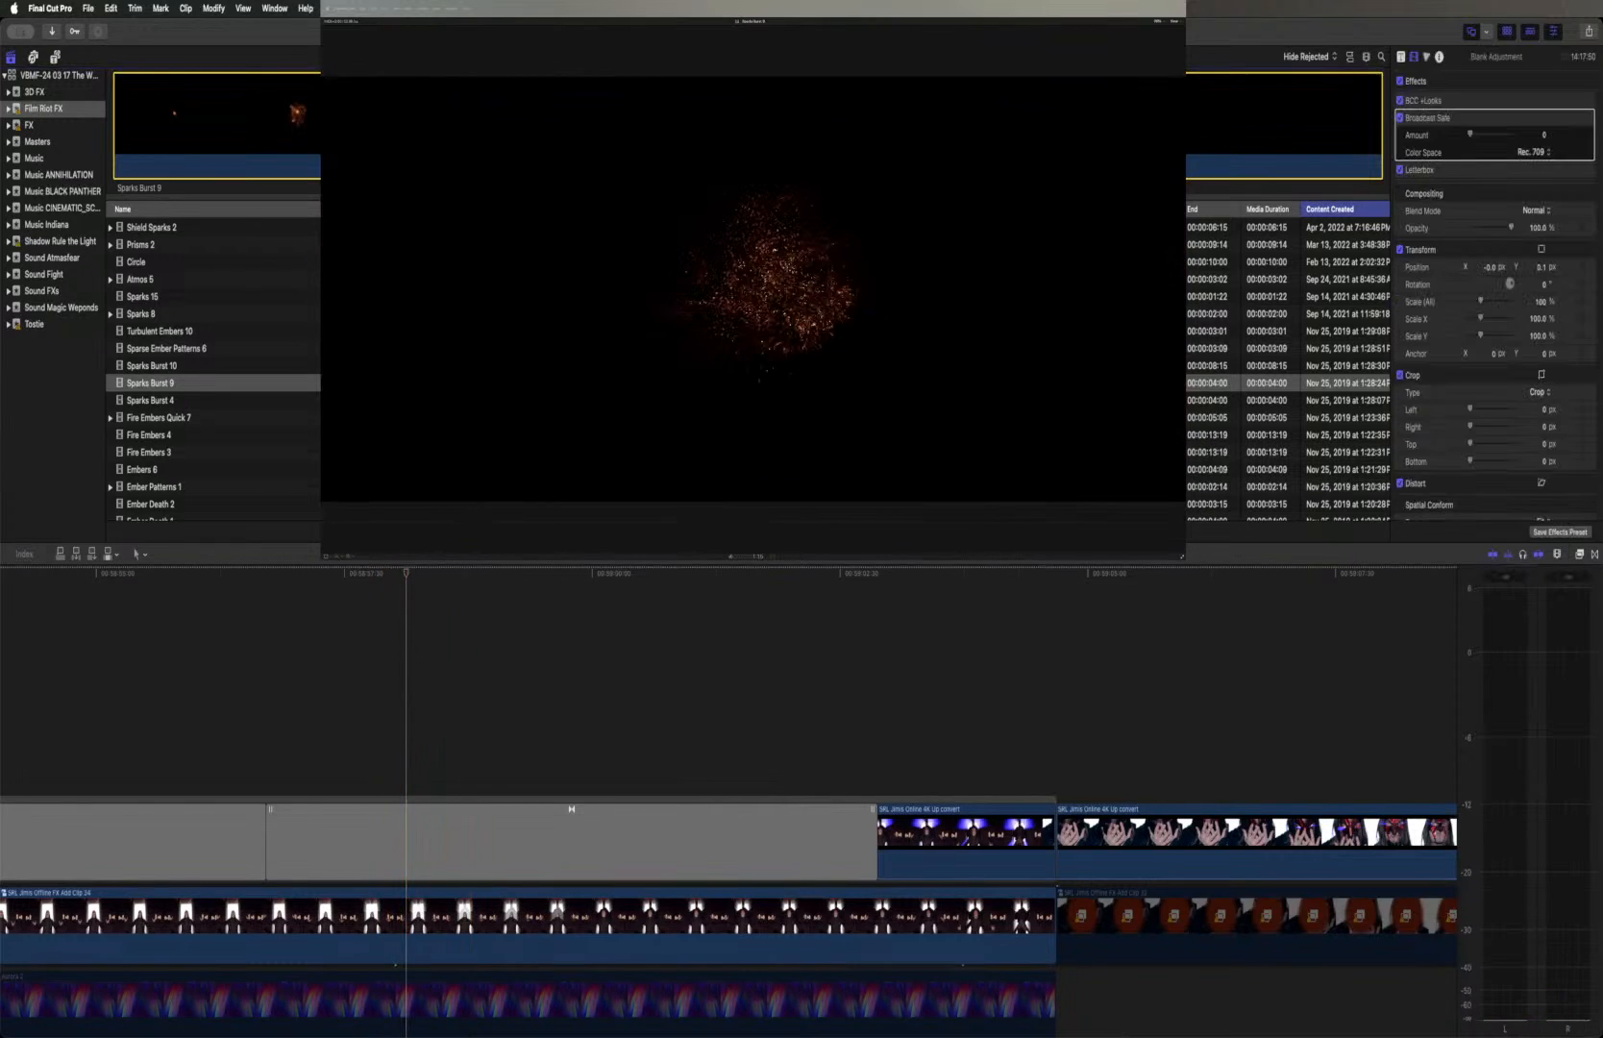
drag(549, 562, 414, 740)
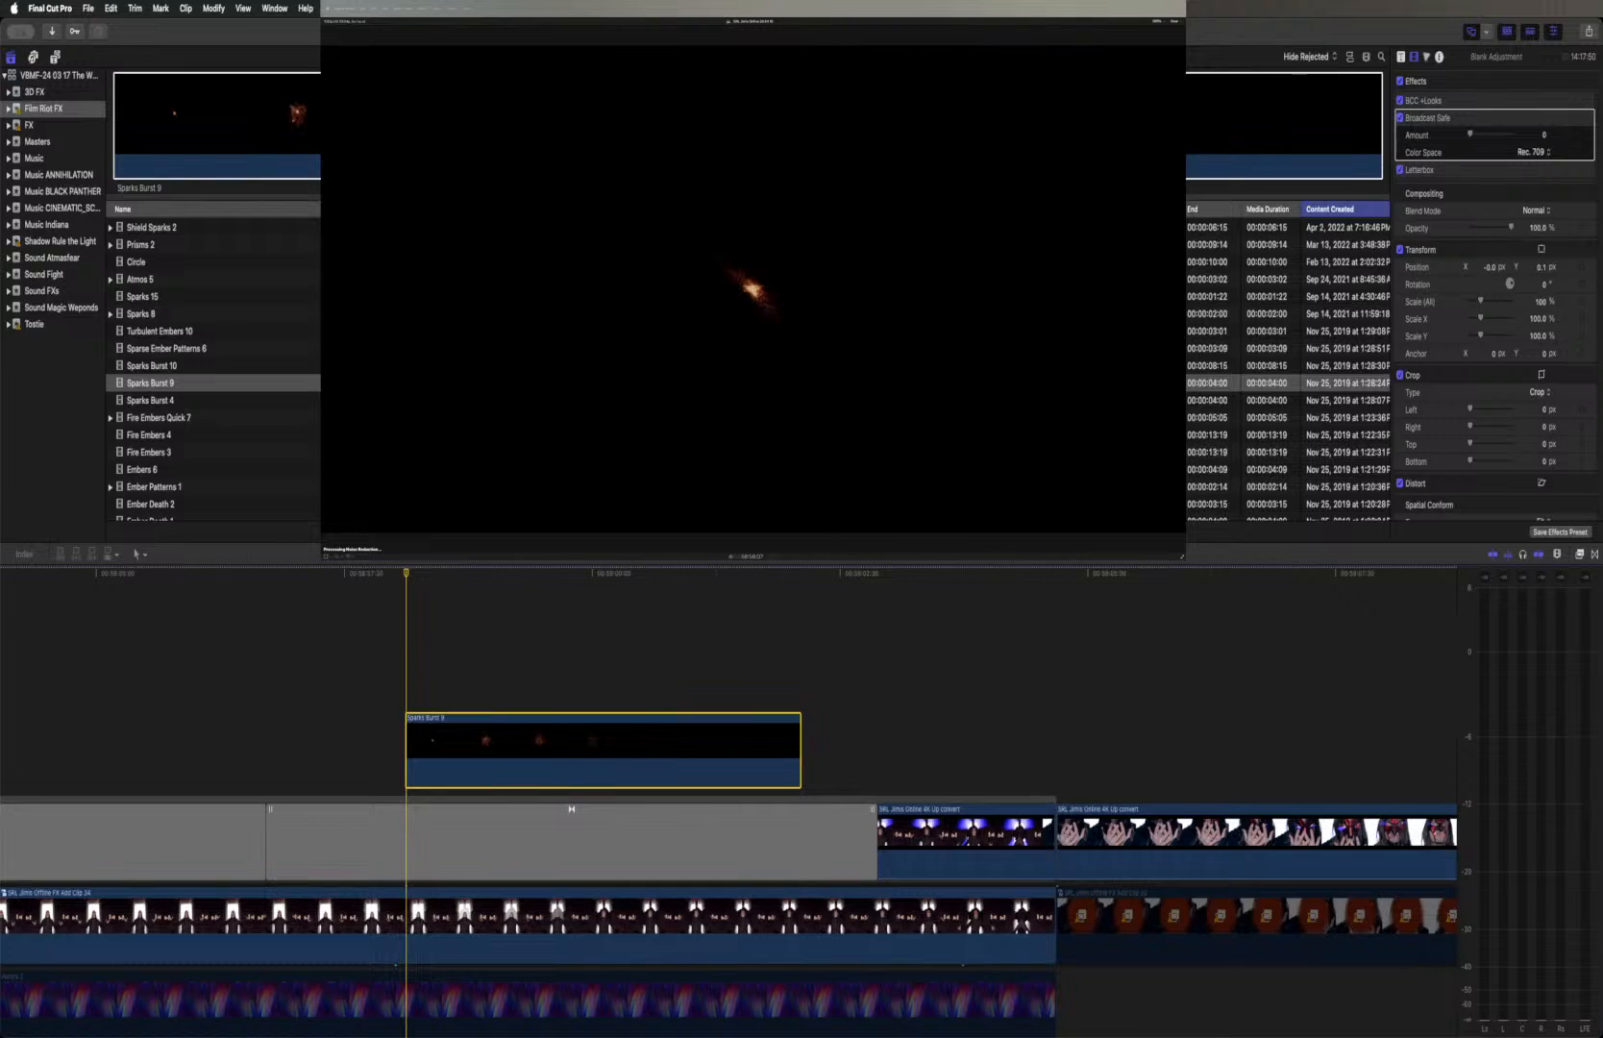
Set the Sparks Burst 9 clip's blend mode to Add and play back the composite over the portal shot
mouse_move(1576, 158)
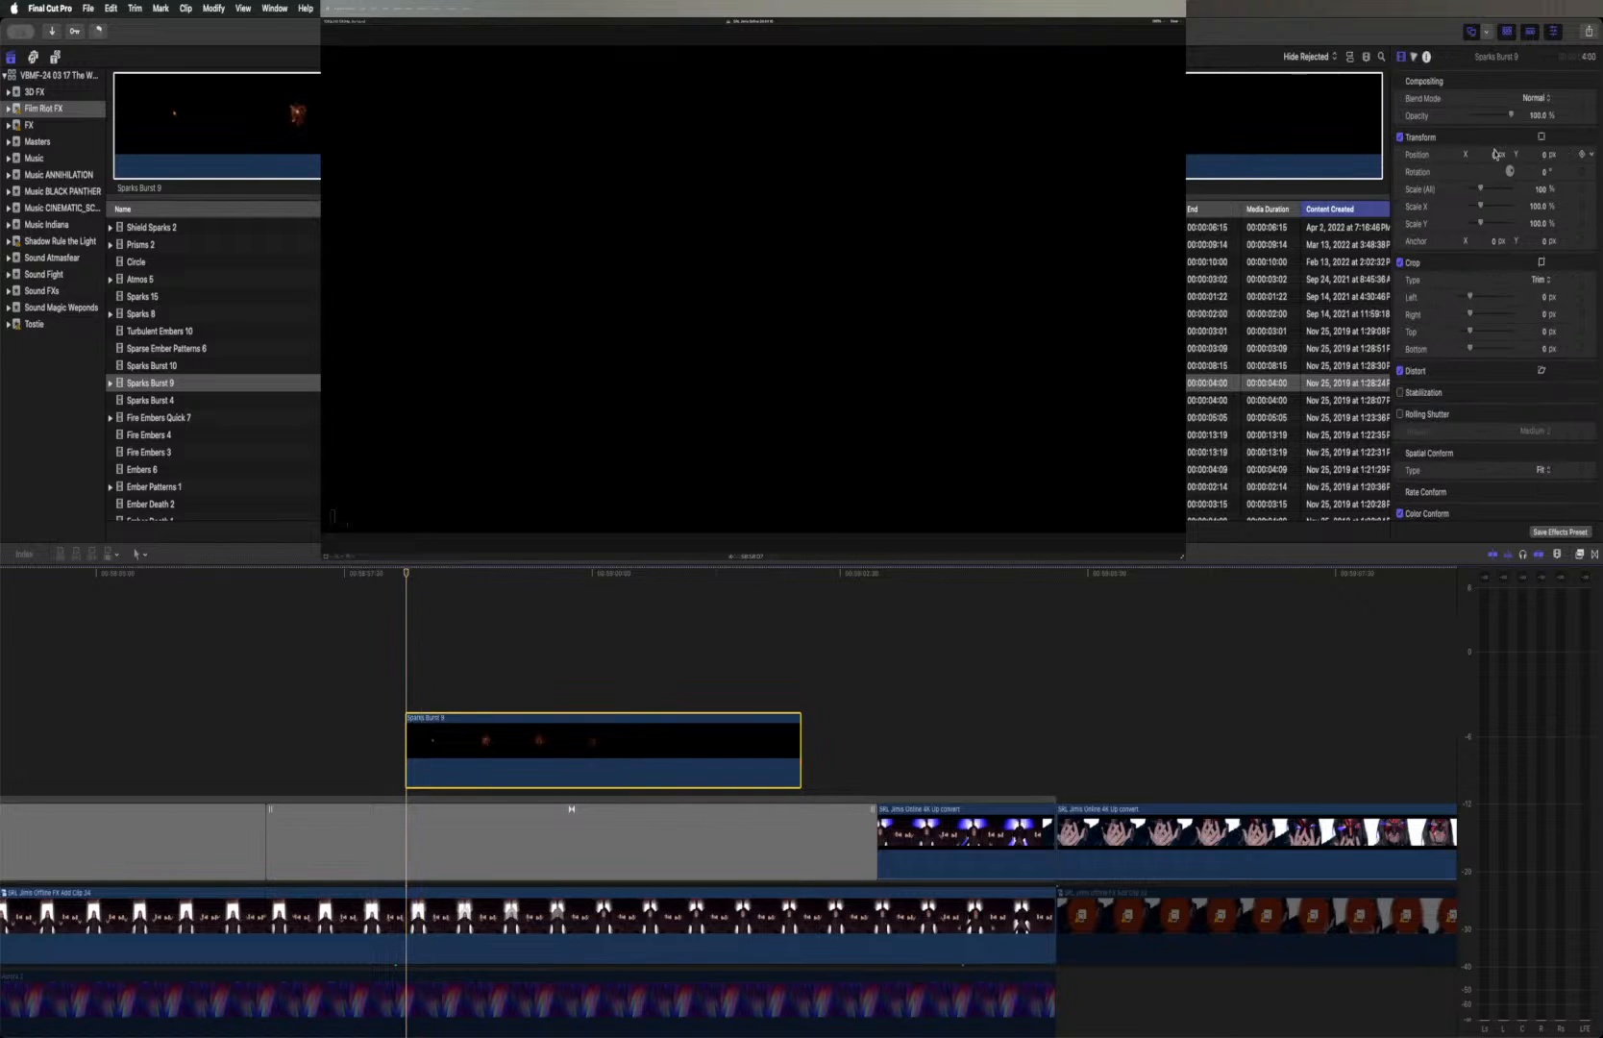
click(1533, 100)
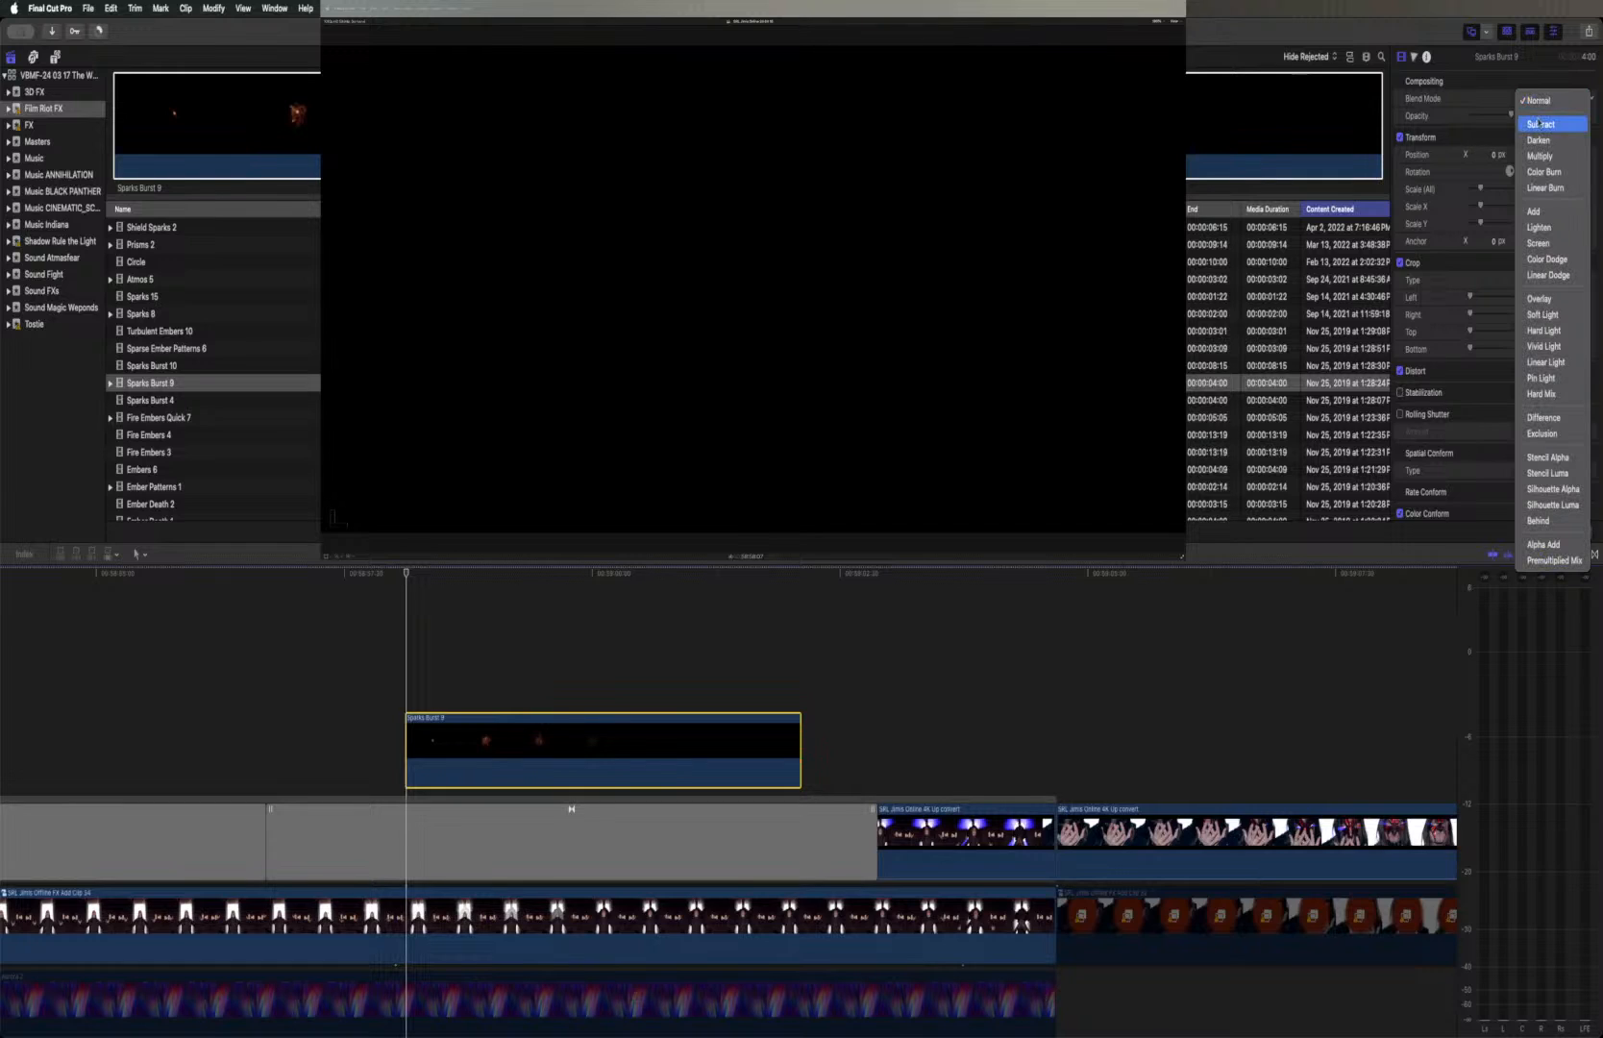
click(1540, 214)
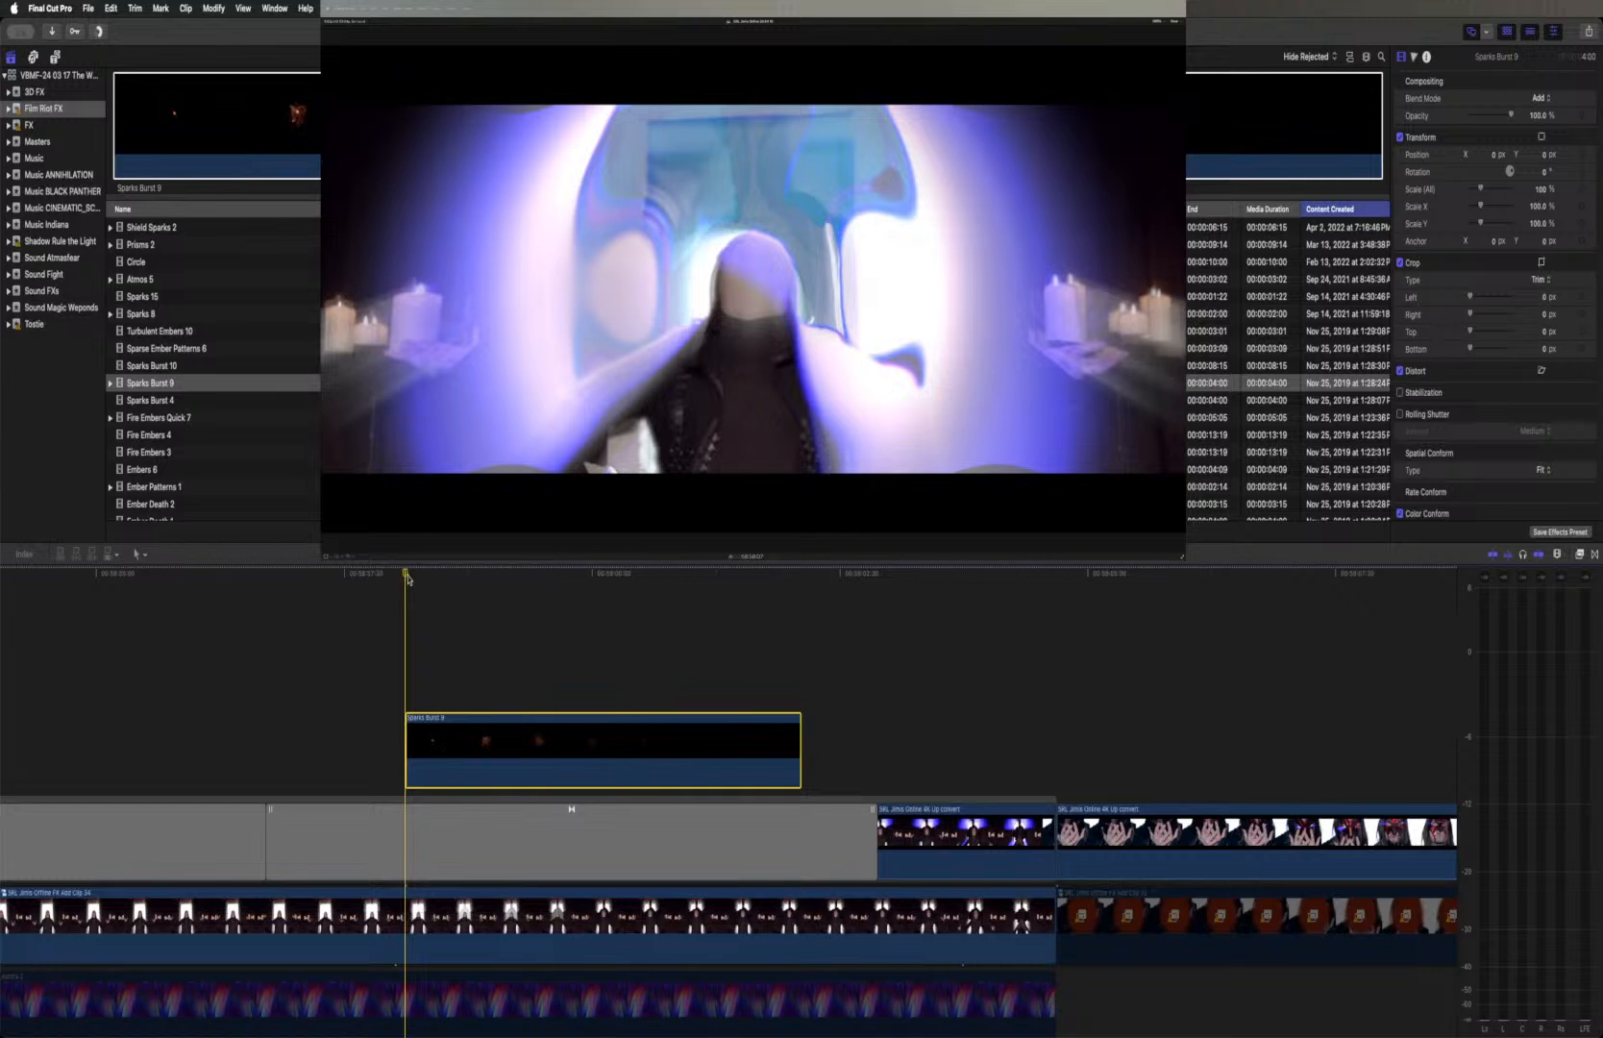
key(space)
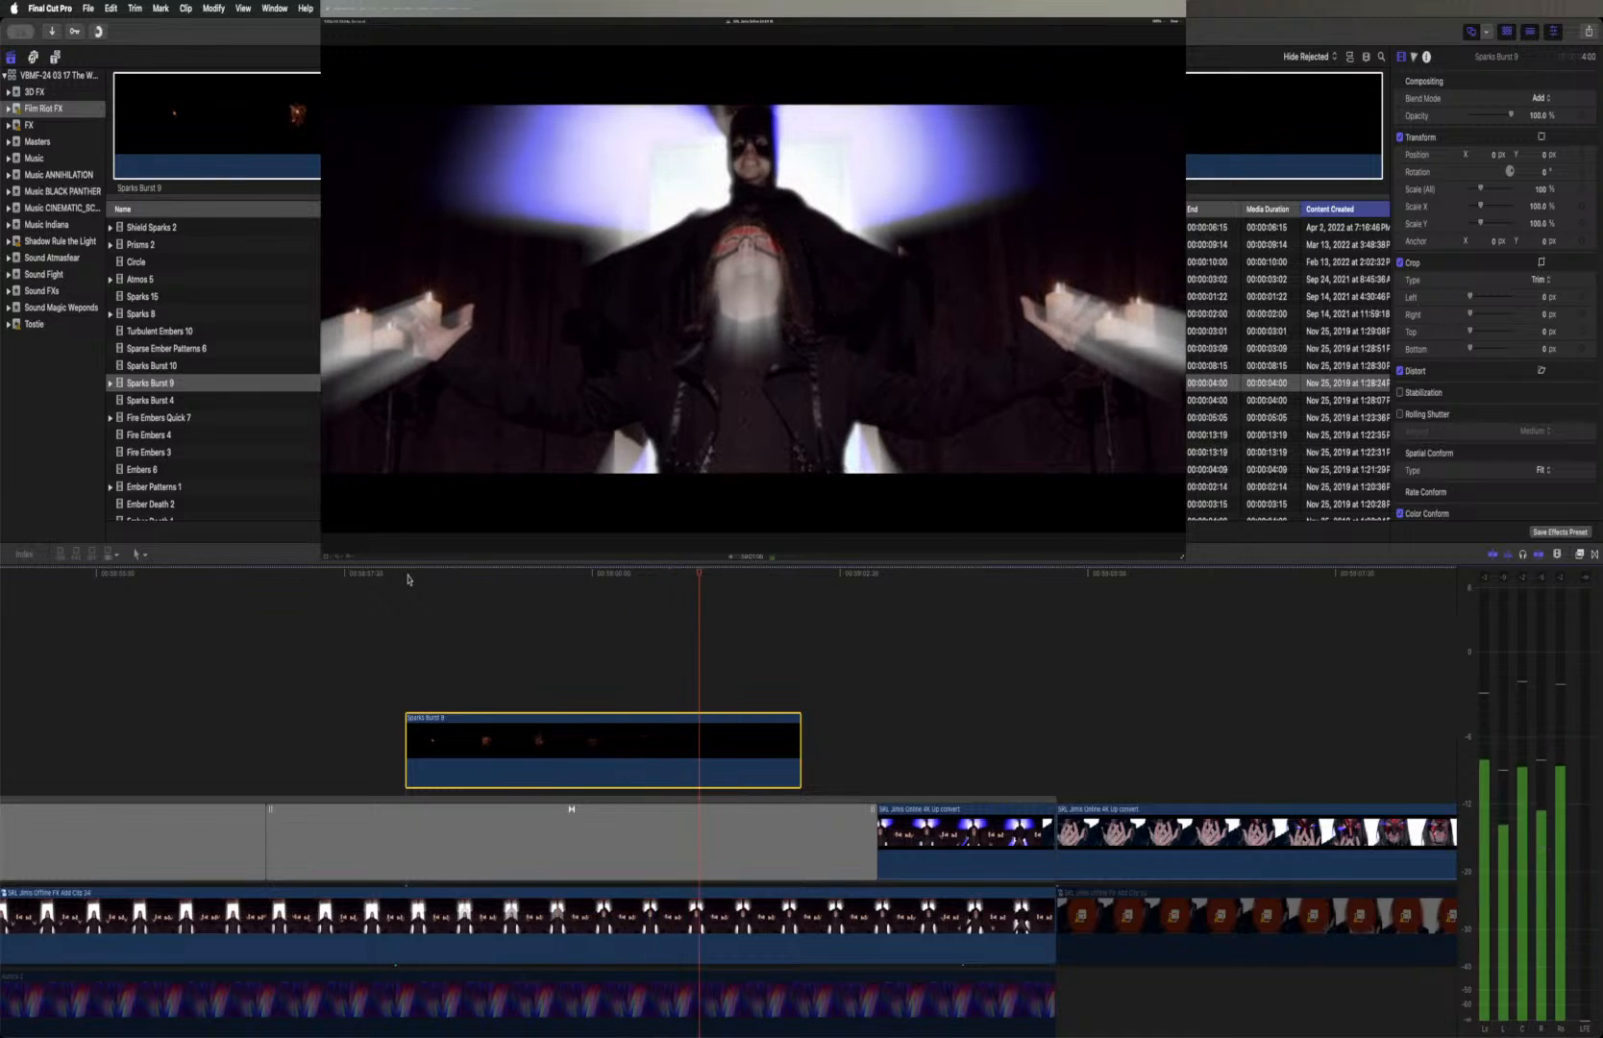
key(space)
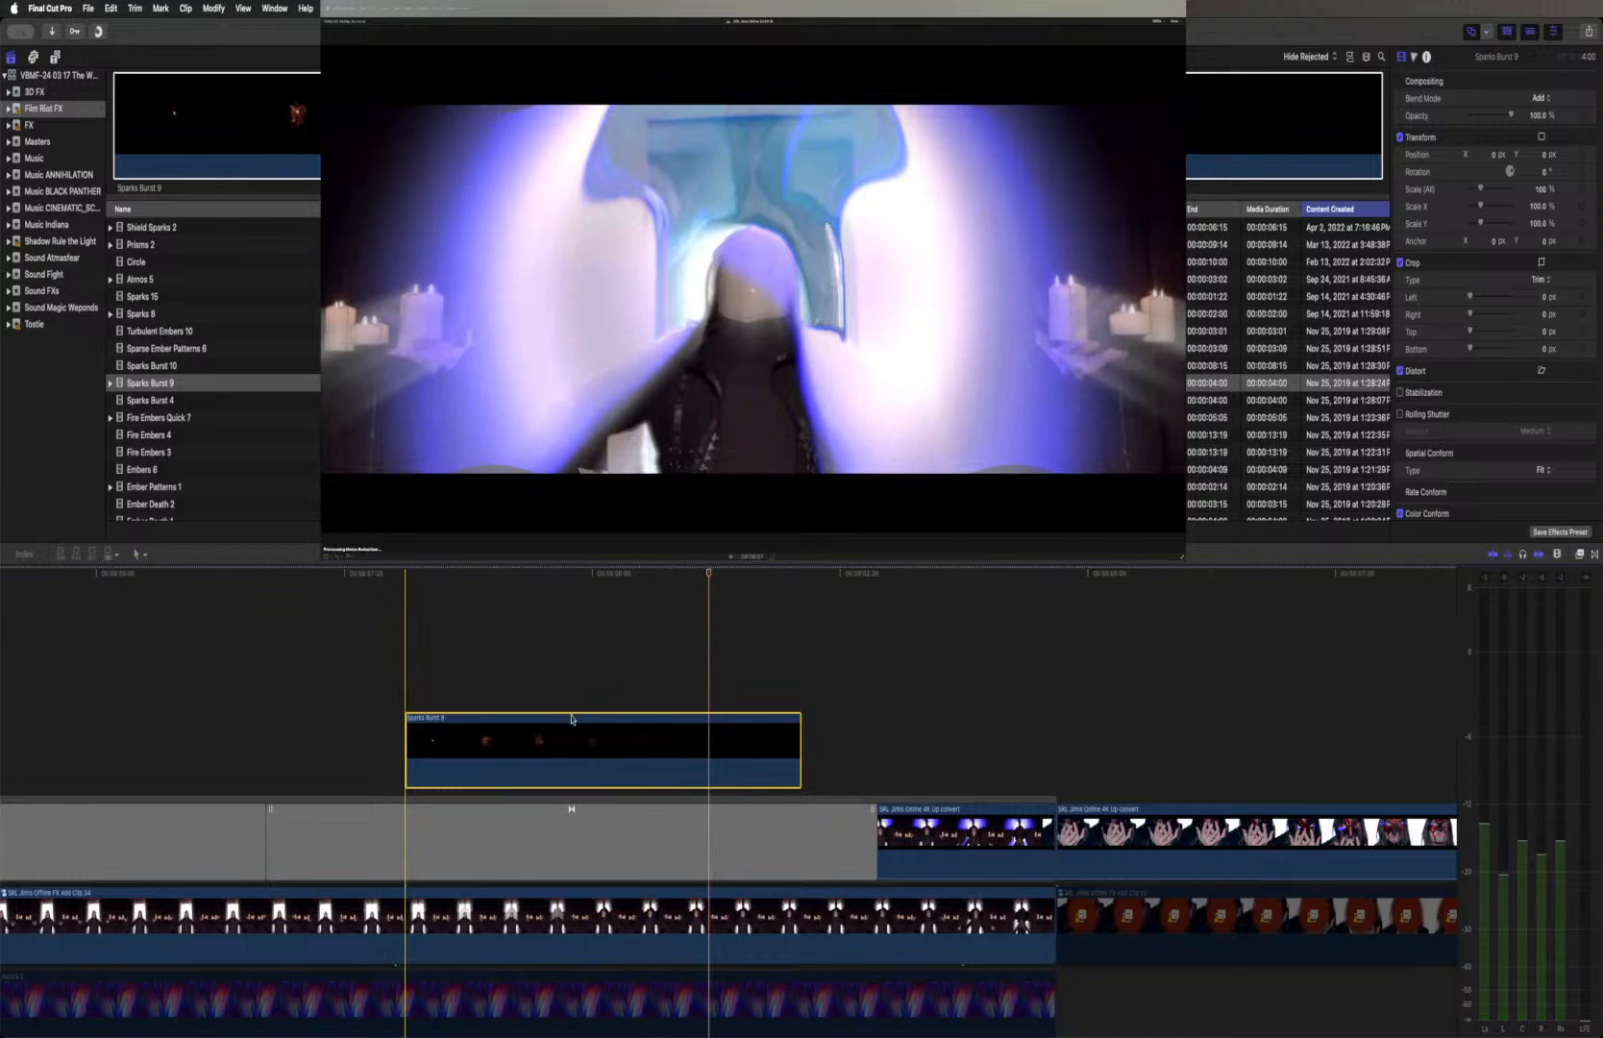
At a frame with spread-out sparks, transform Sparks Burst 9 upward over the portal to about X -24 px, Y 250 px
click(493, 572)
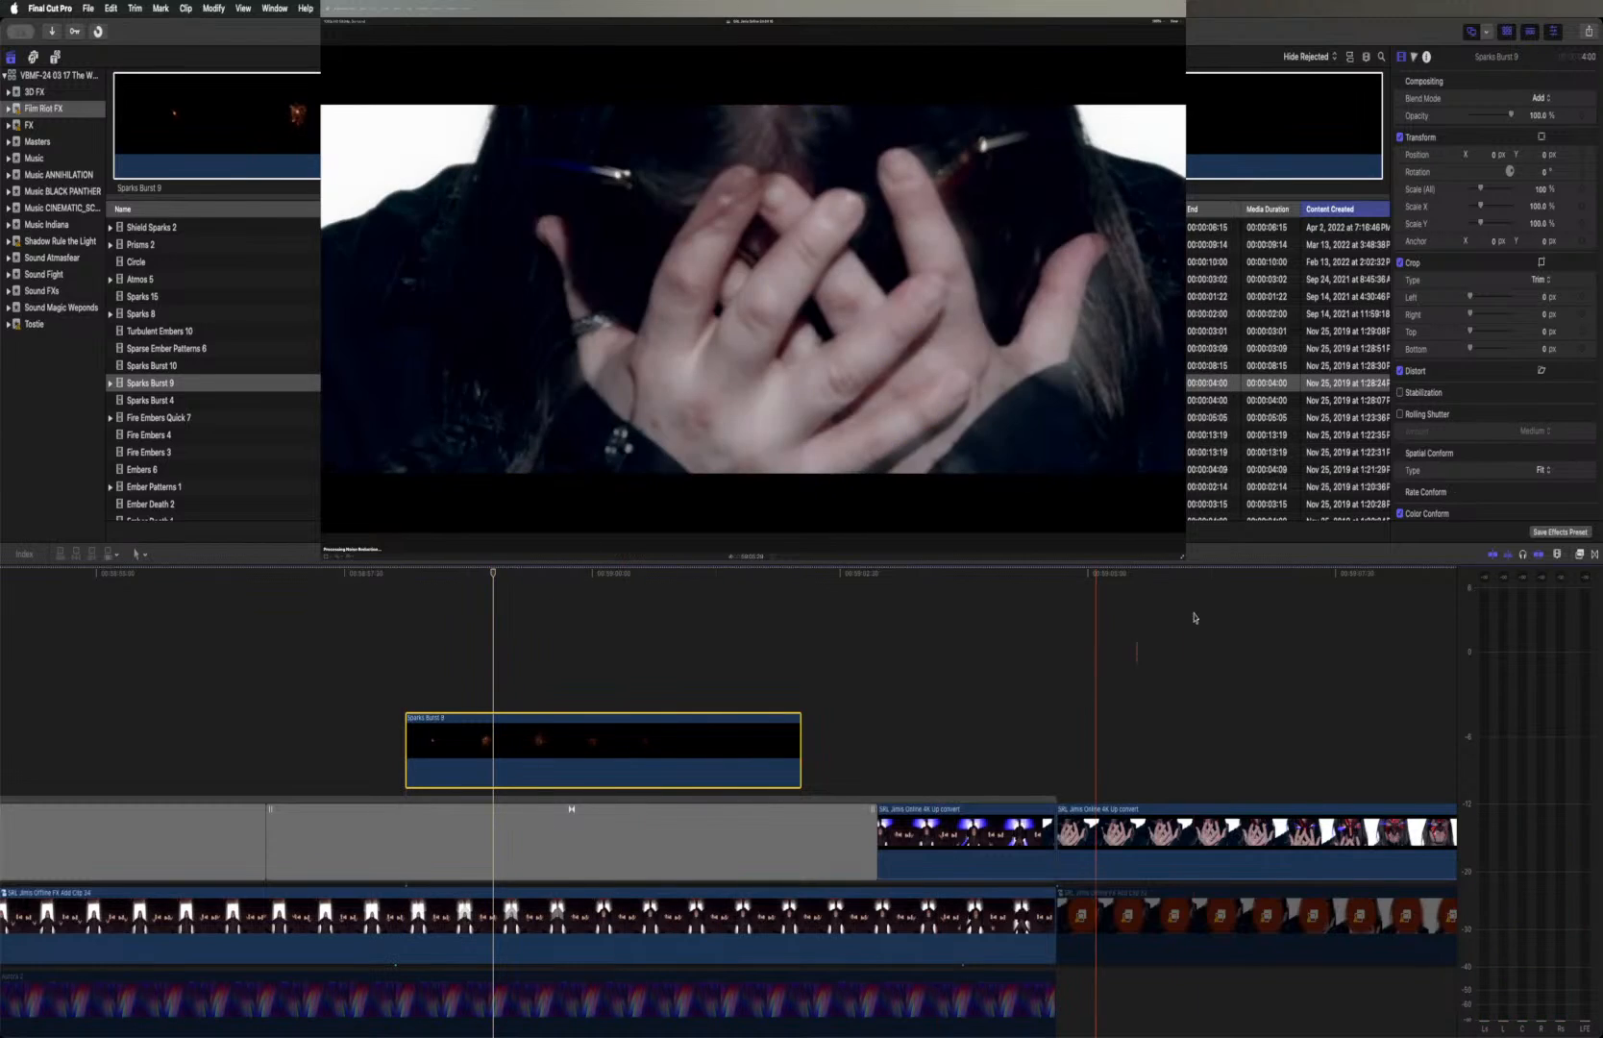
click(1543, 138)
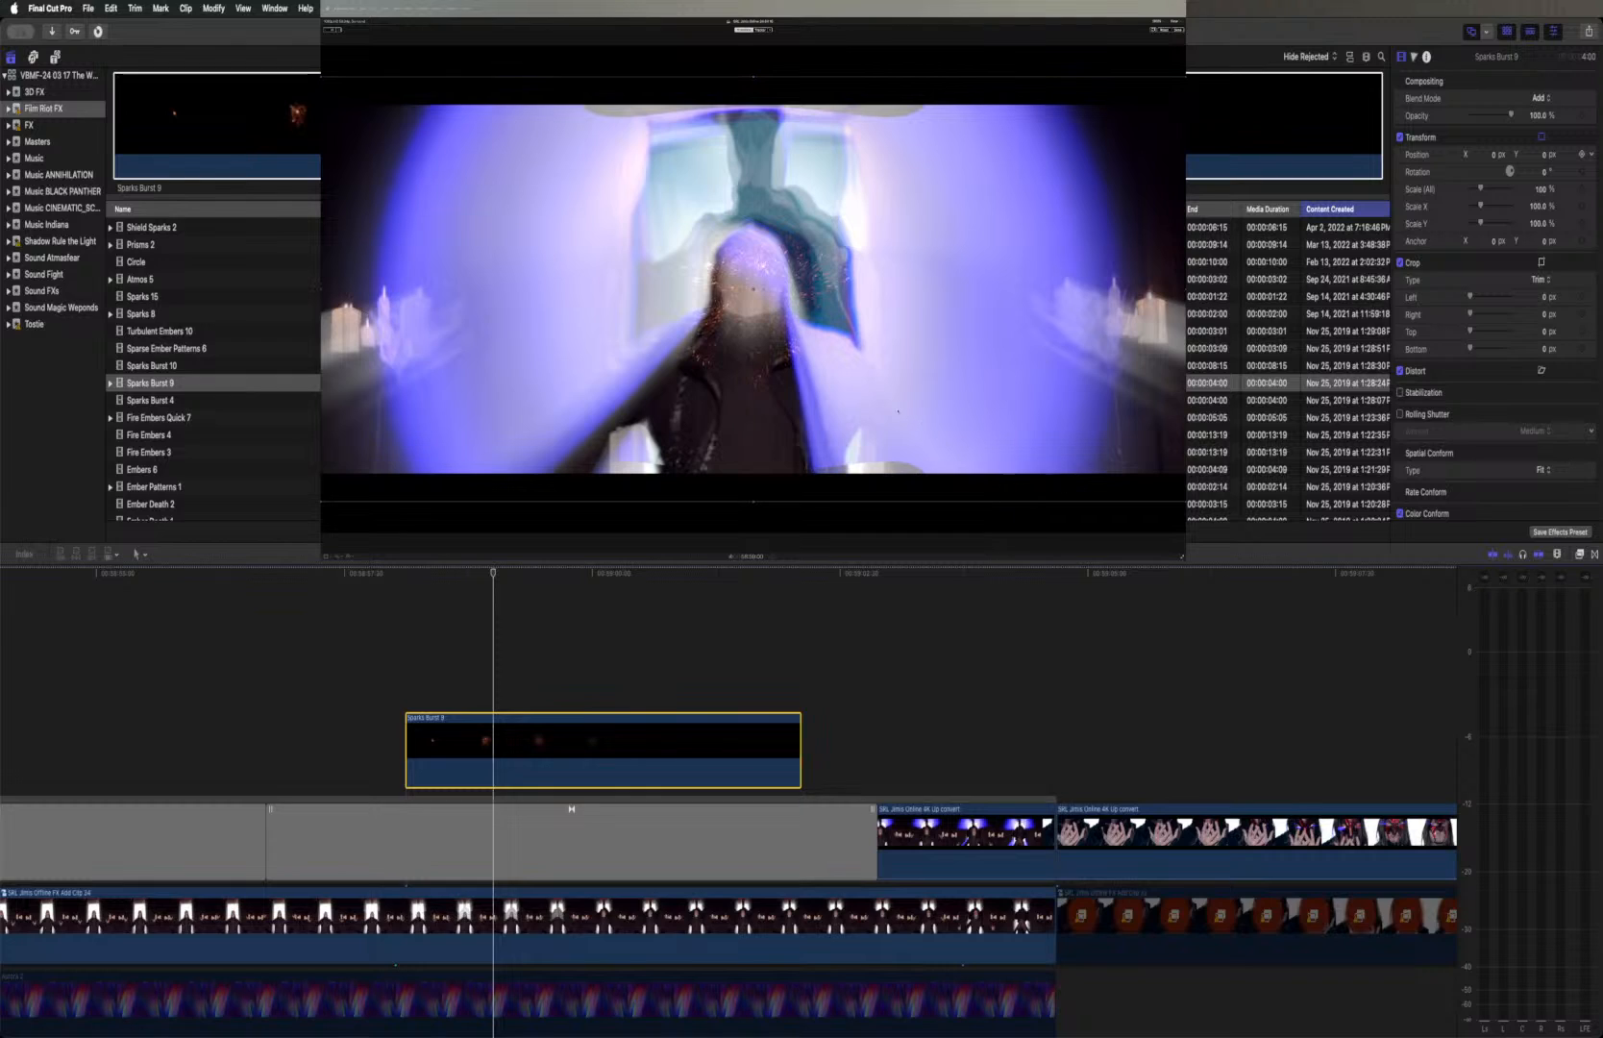
drag(866, 382, 853, 267)
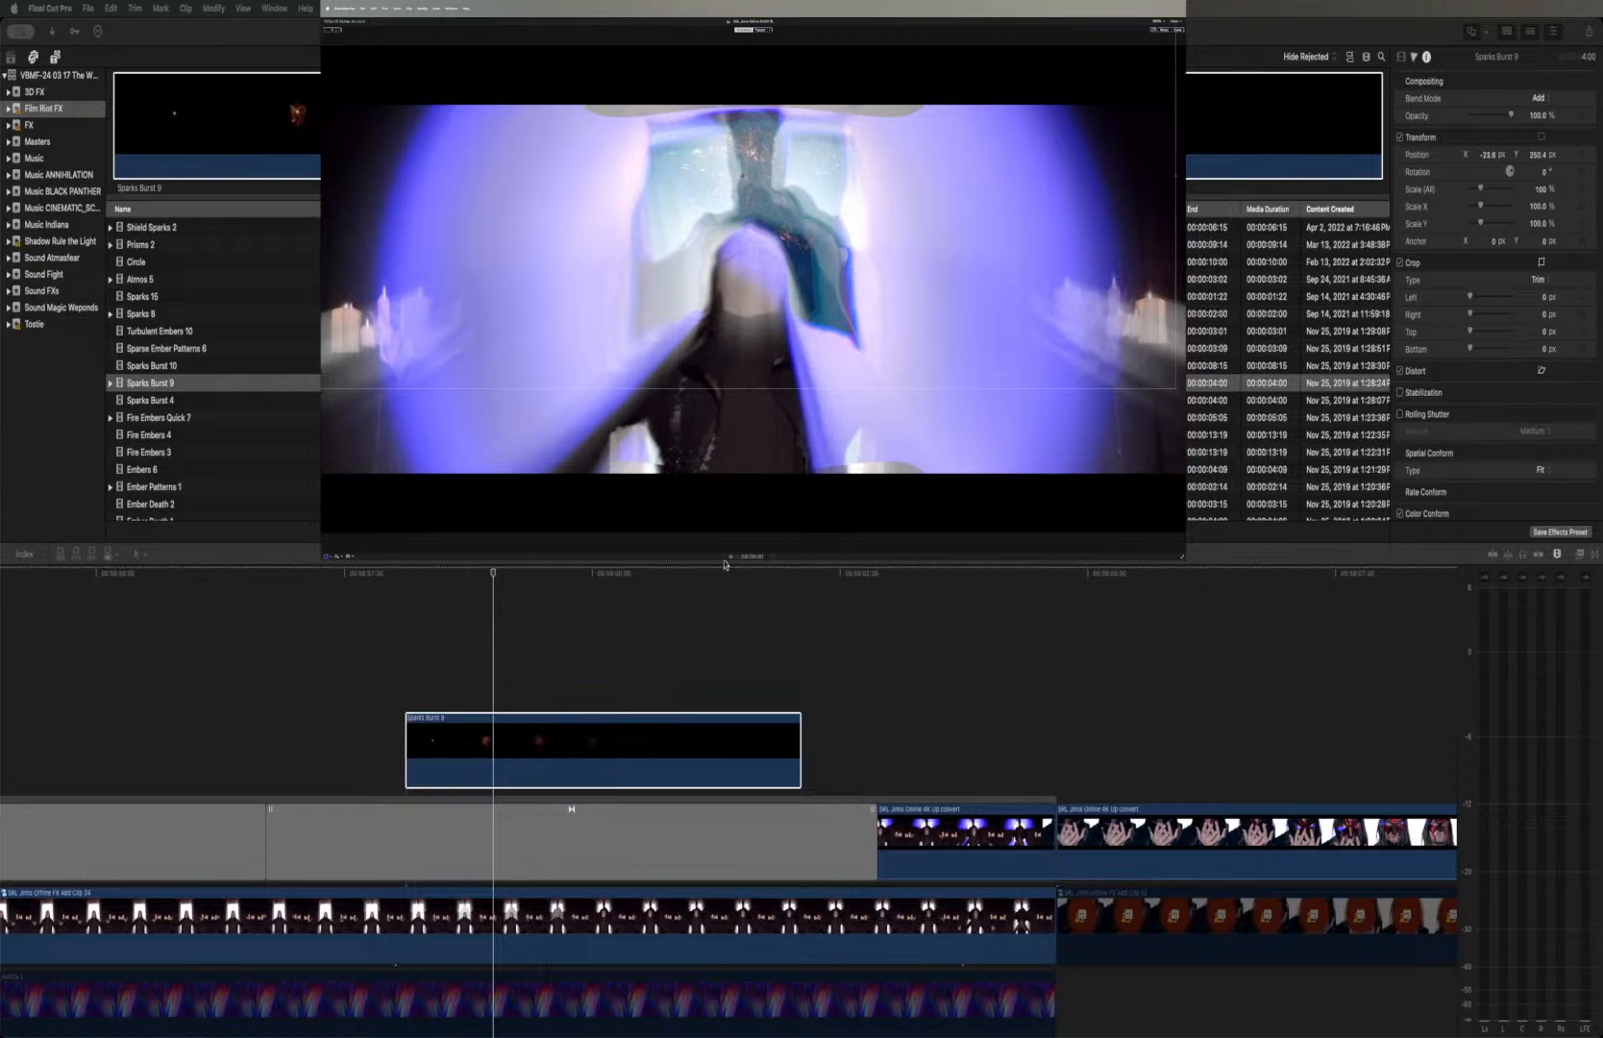
Play back the portal shot from just before Sparks Burst 9 to review the repositioned sparks
click(391, 578)
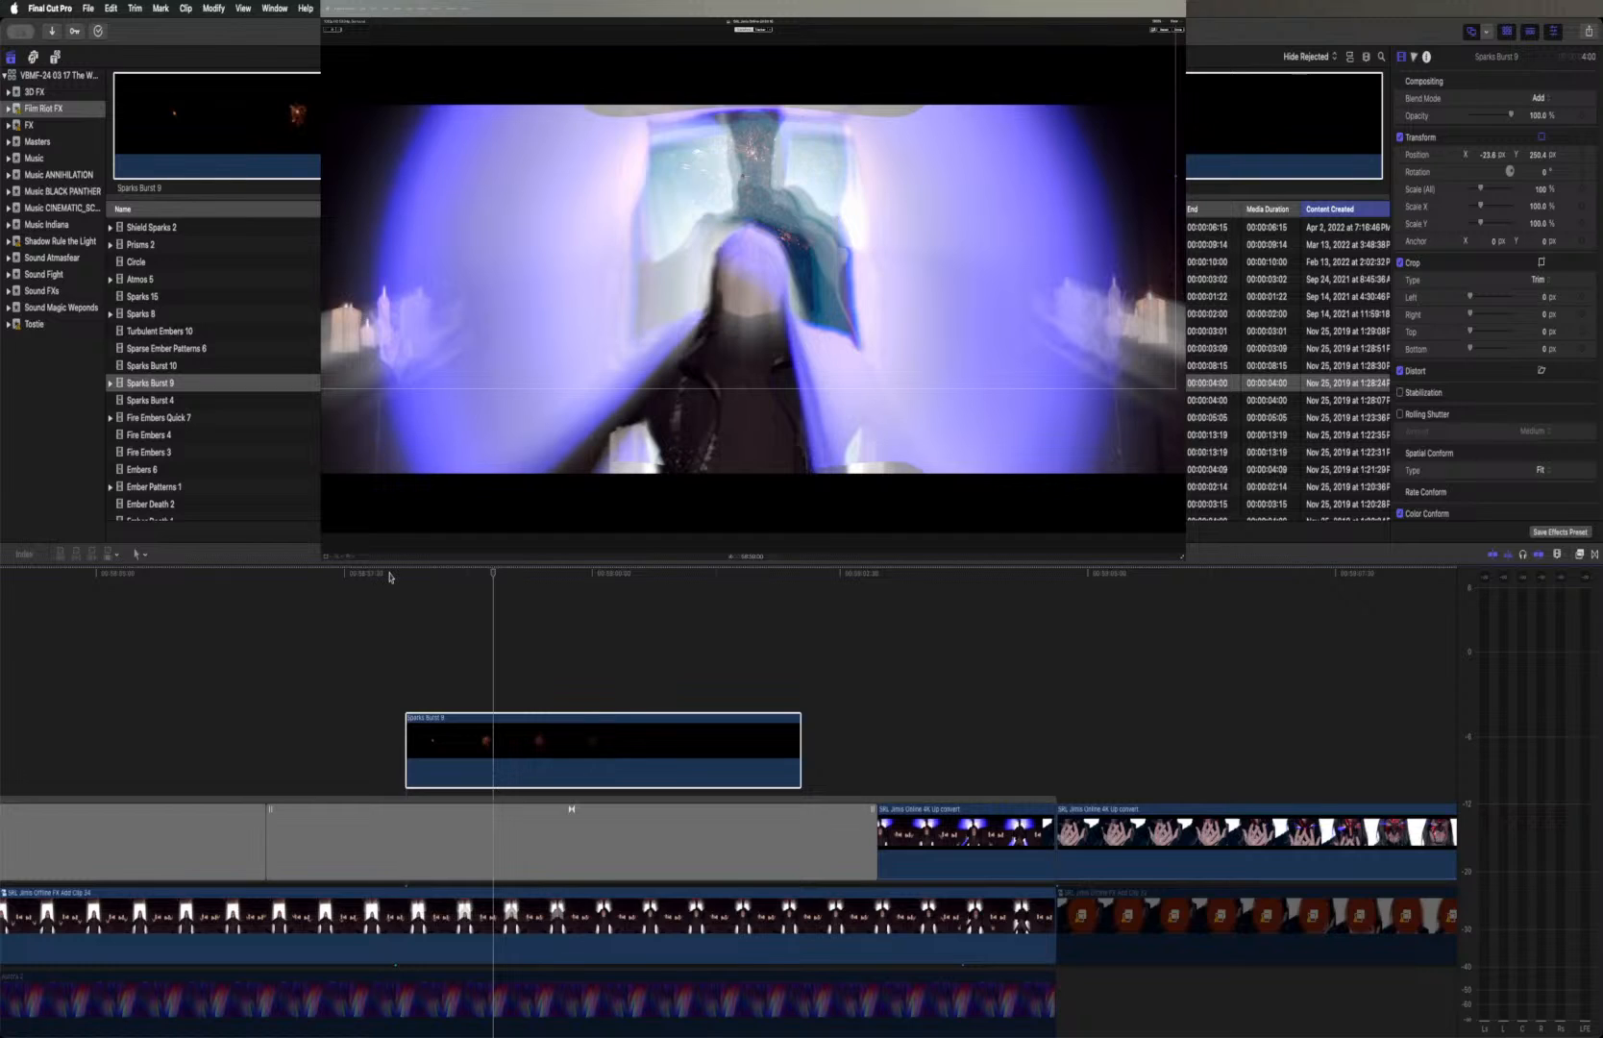
click(389, 575)
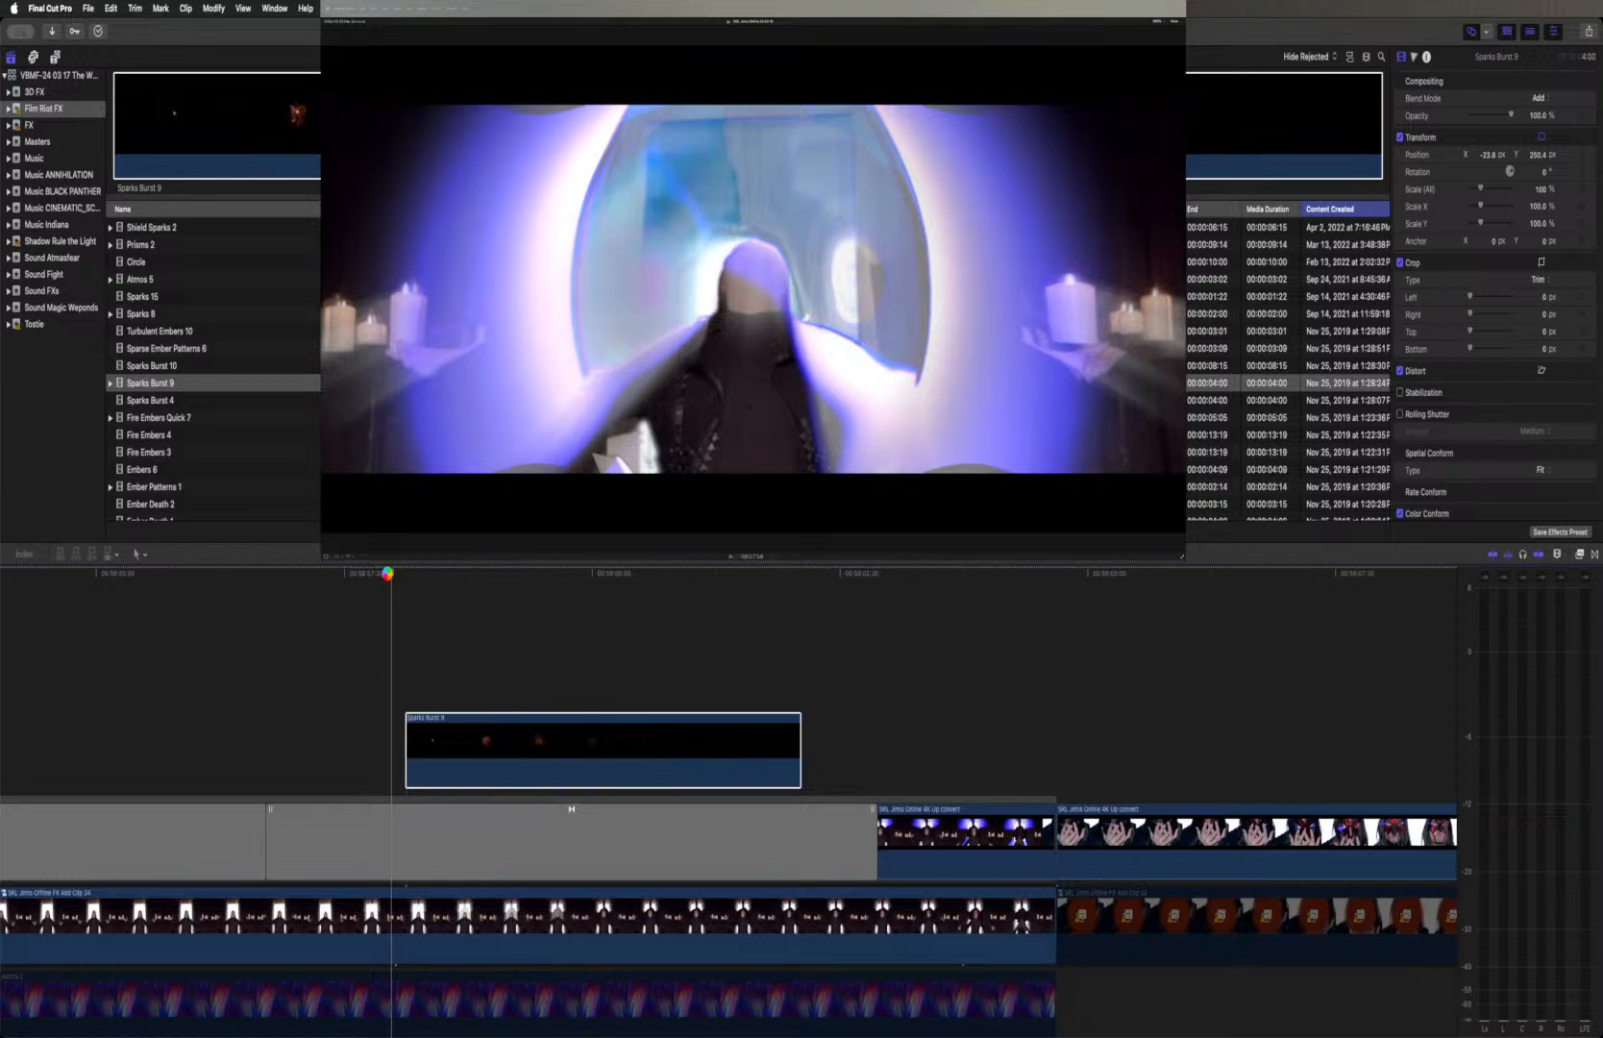
key(space)
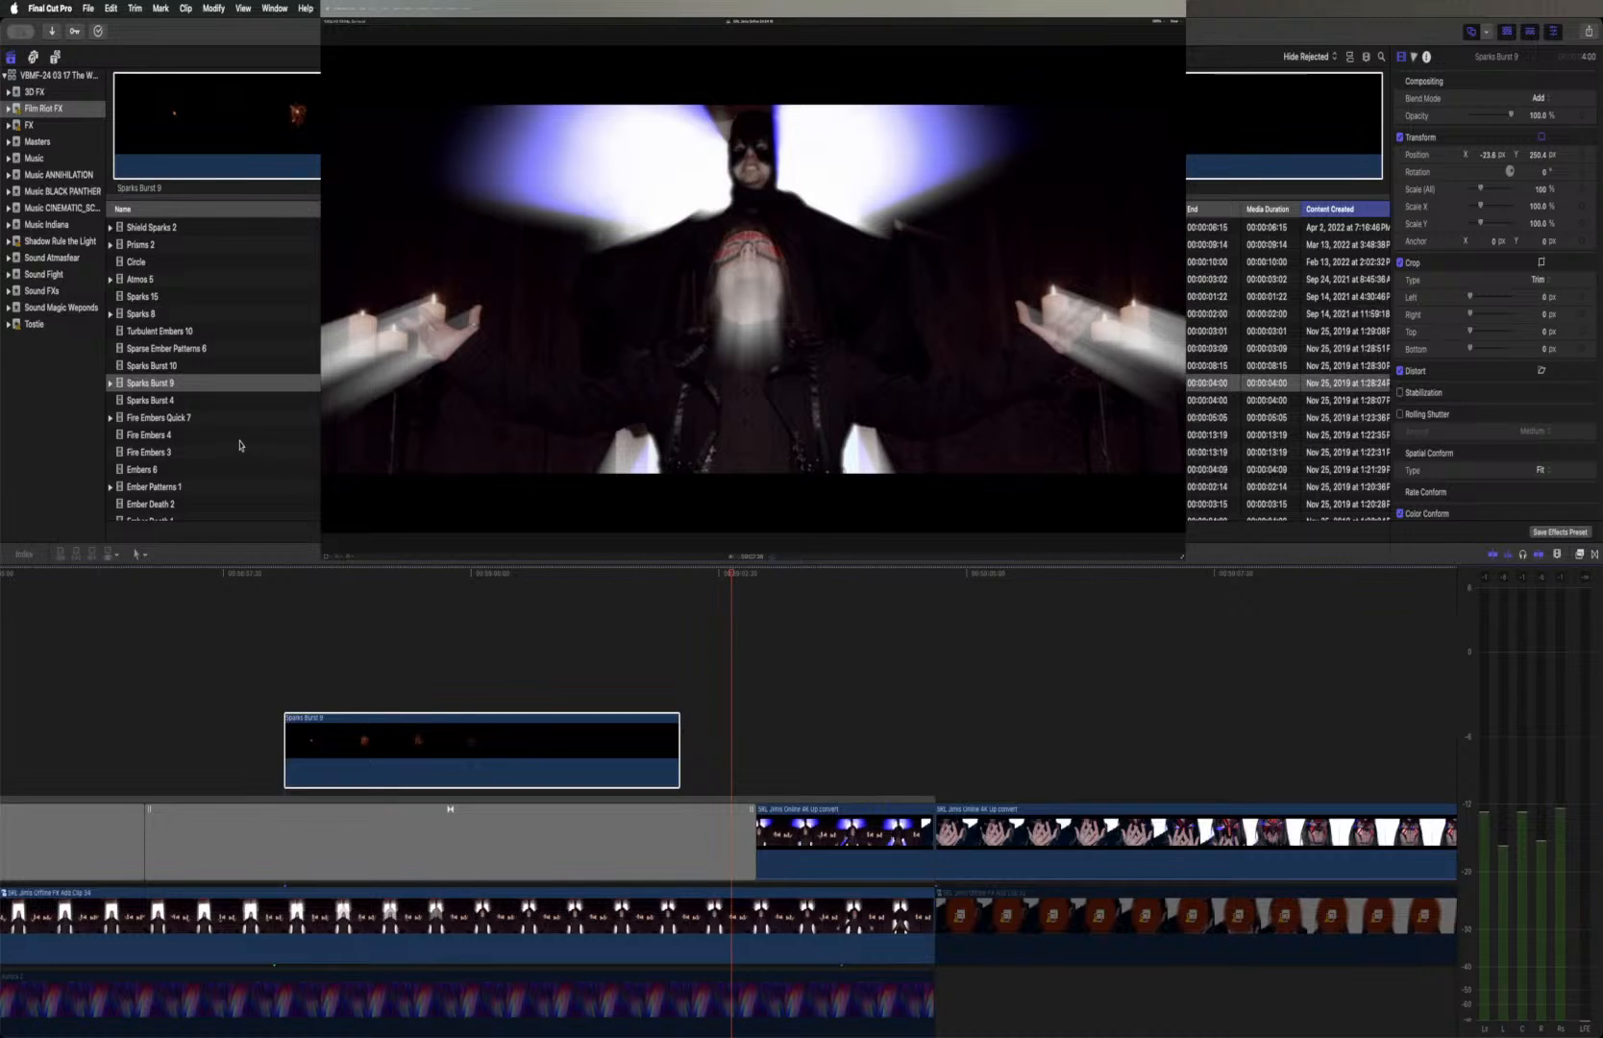
Preview the stock clips Fire Embers Quick 7, Fire Embers 4, Fire Embers 3 and Embers 6 in the browser
click(198, 419)
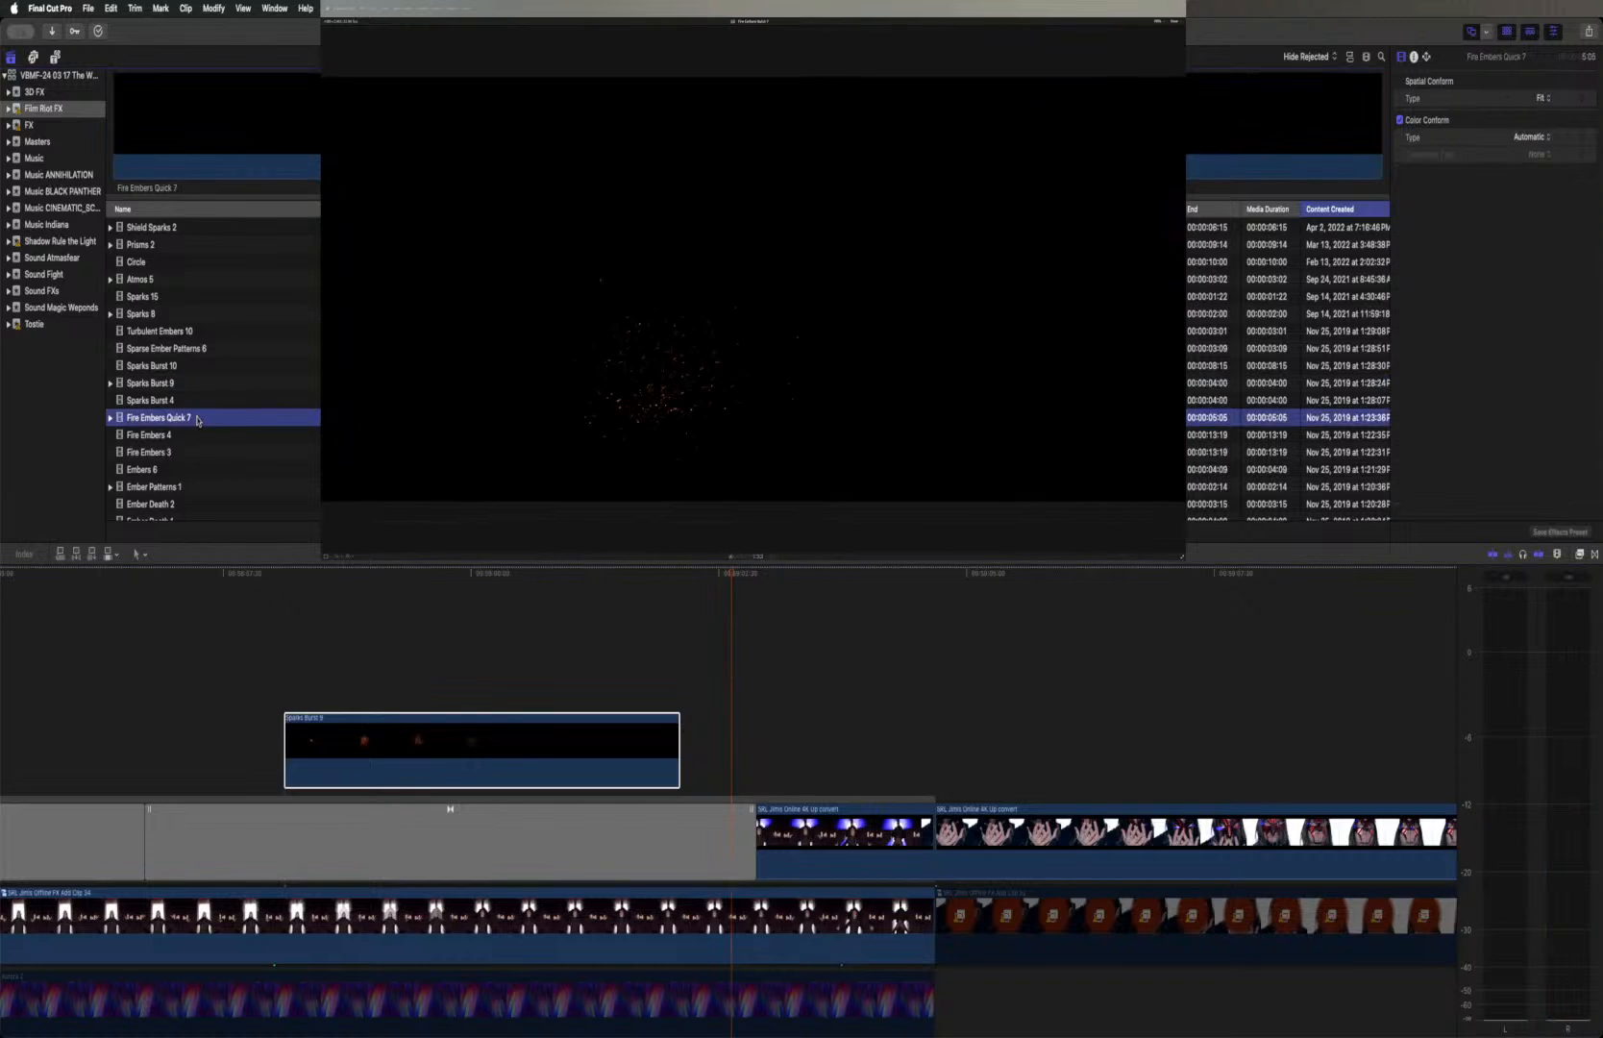
click(263, 126)
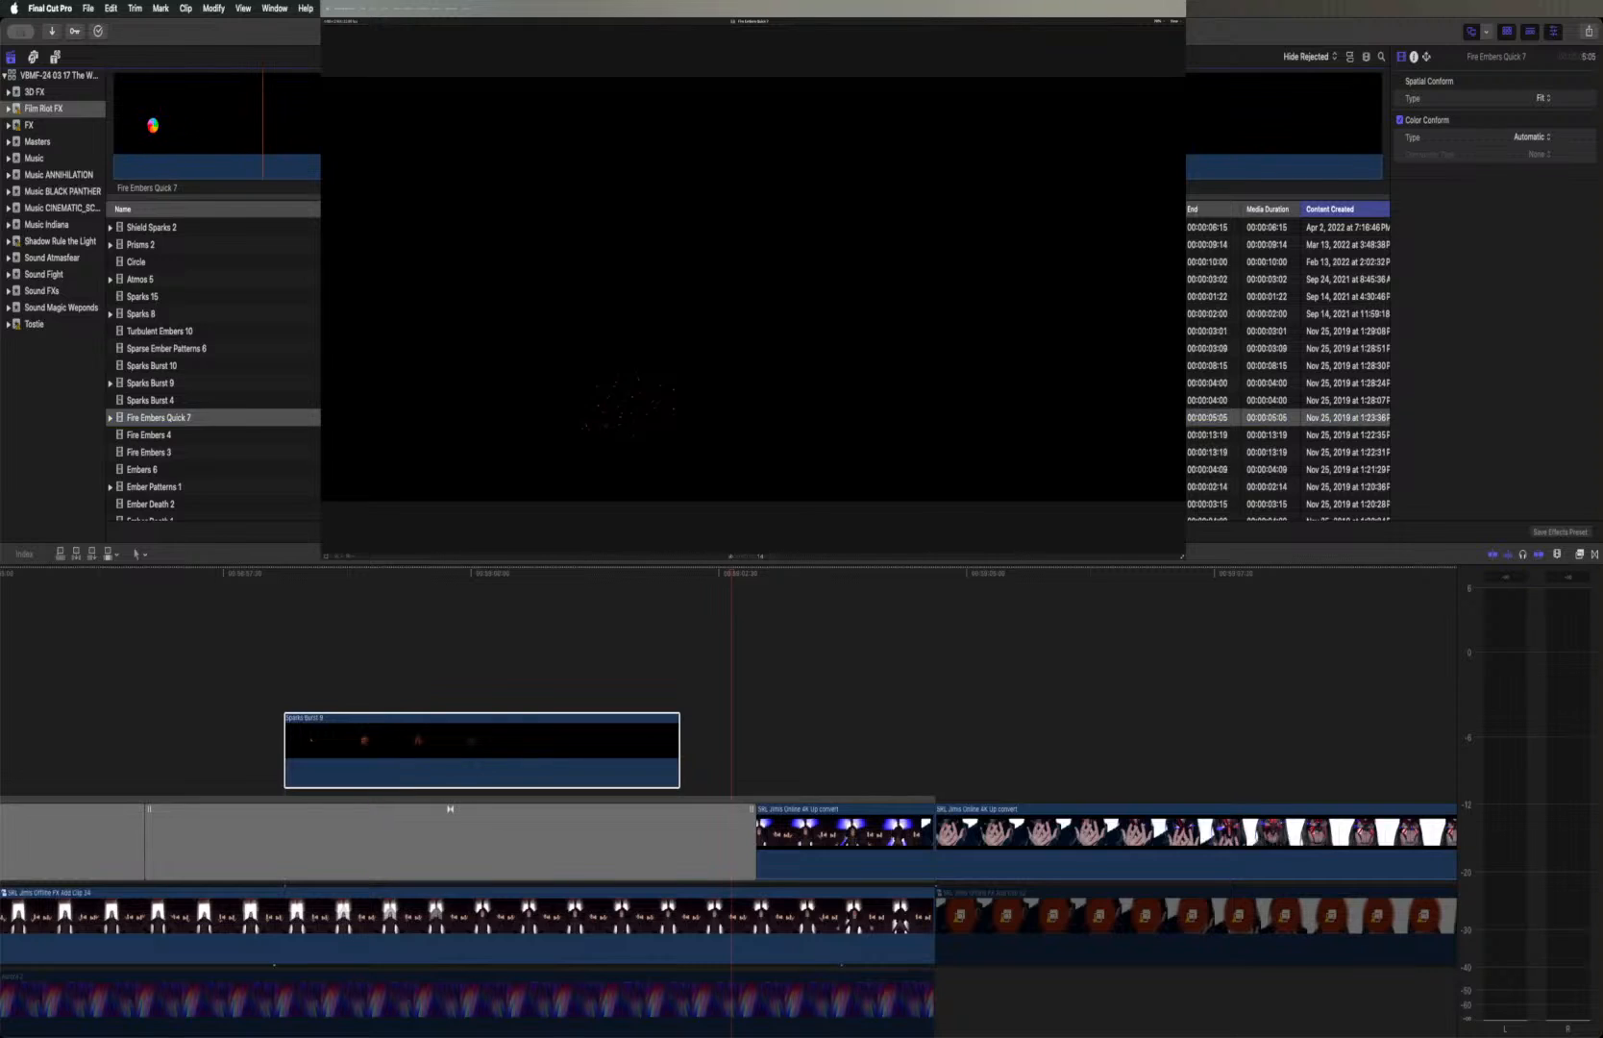
click(184, 434)
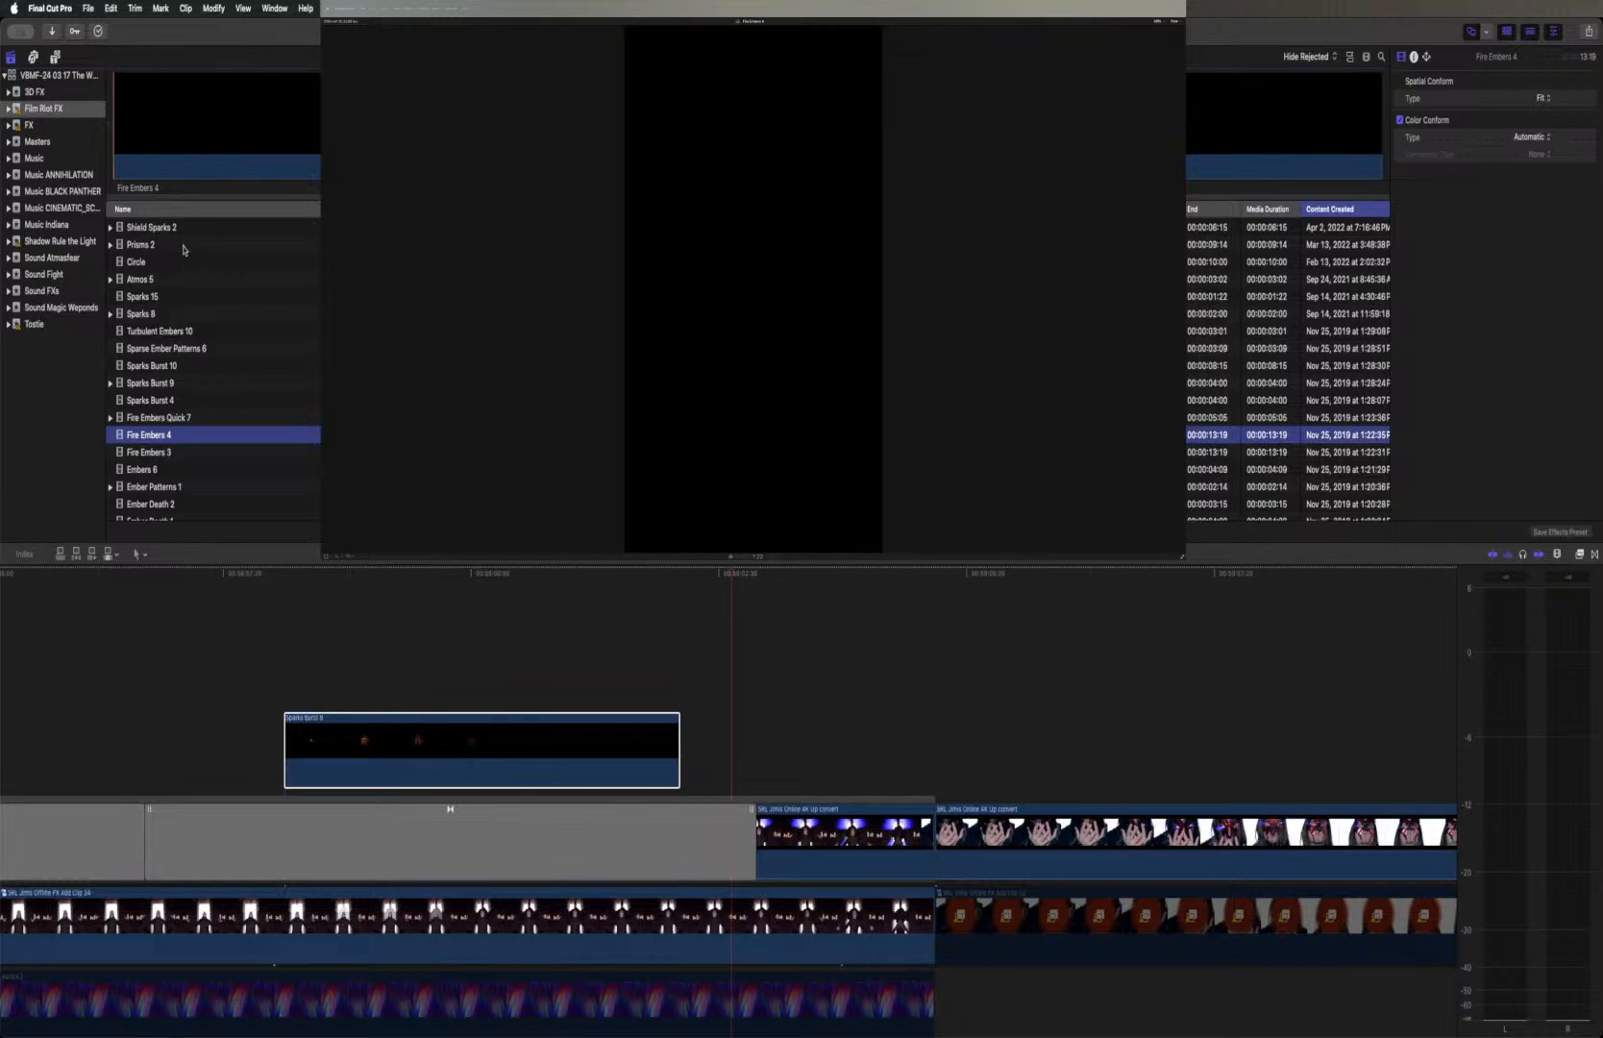
key(space)
click(202, 455)
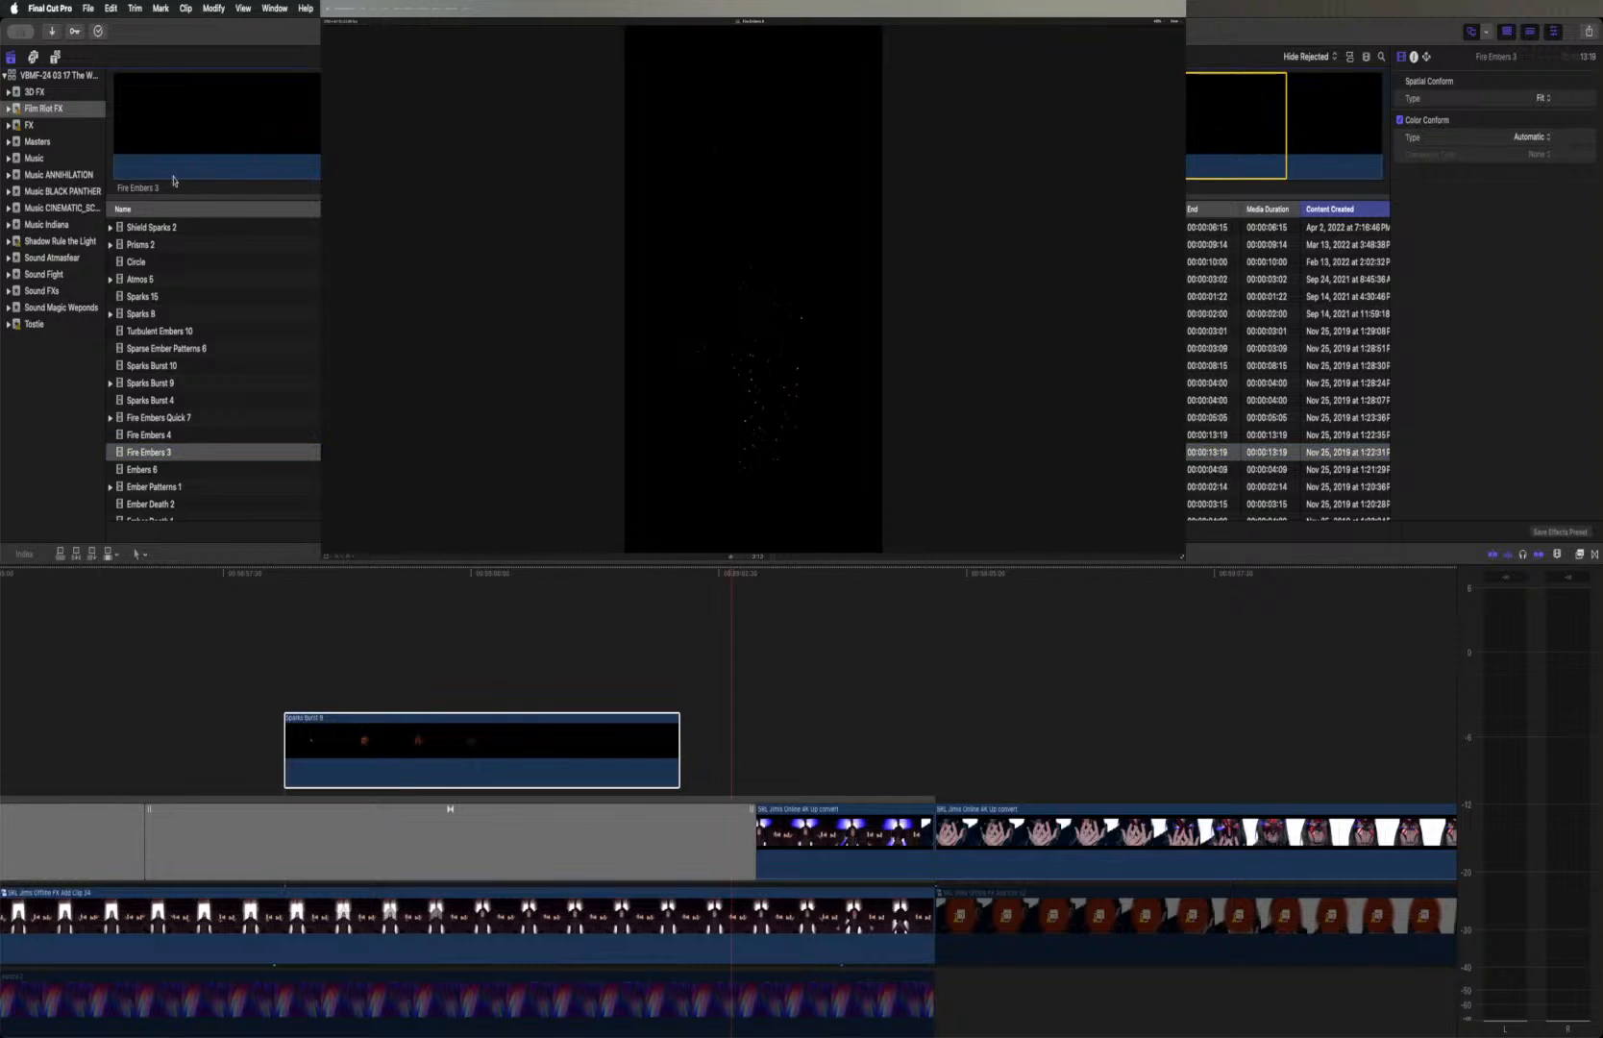
key(space)
click(199, 470)
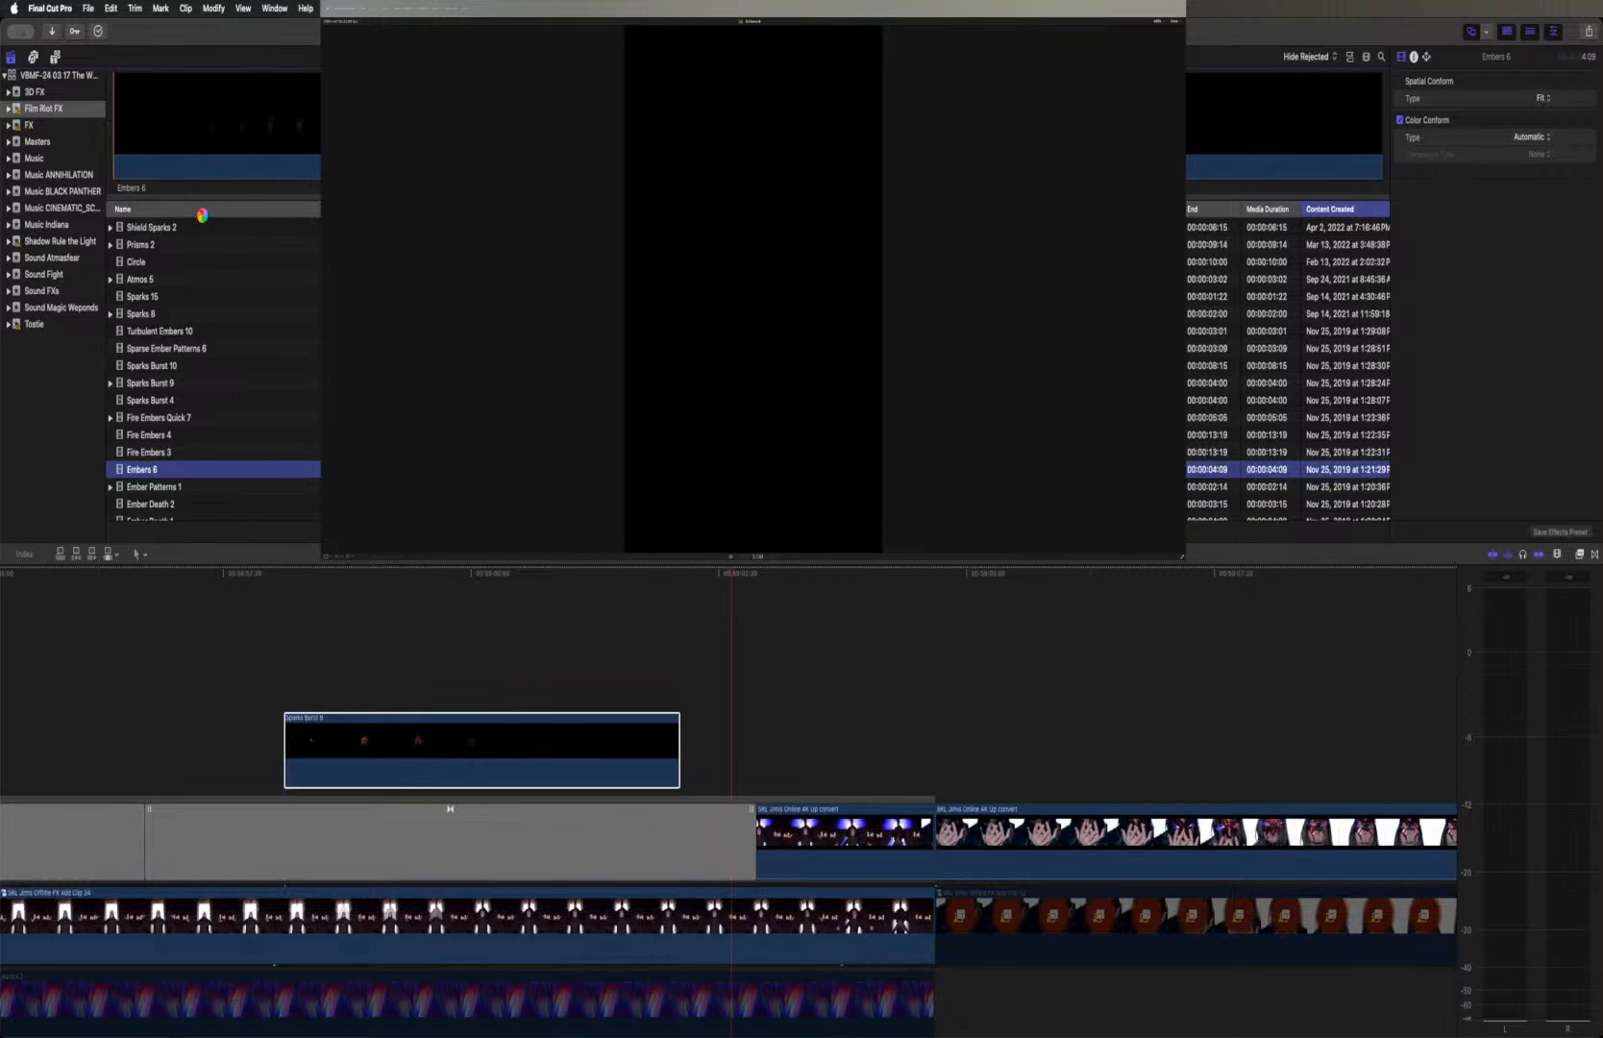
key(space)
Add the whole Embers 6 clip above Sparks Burst 9, overlapping its second half, and set its blend mode to Screen
click(524, 125)
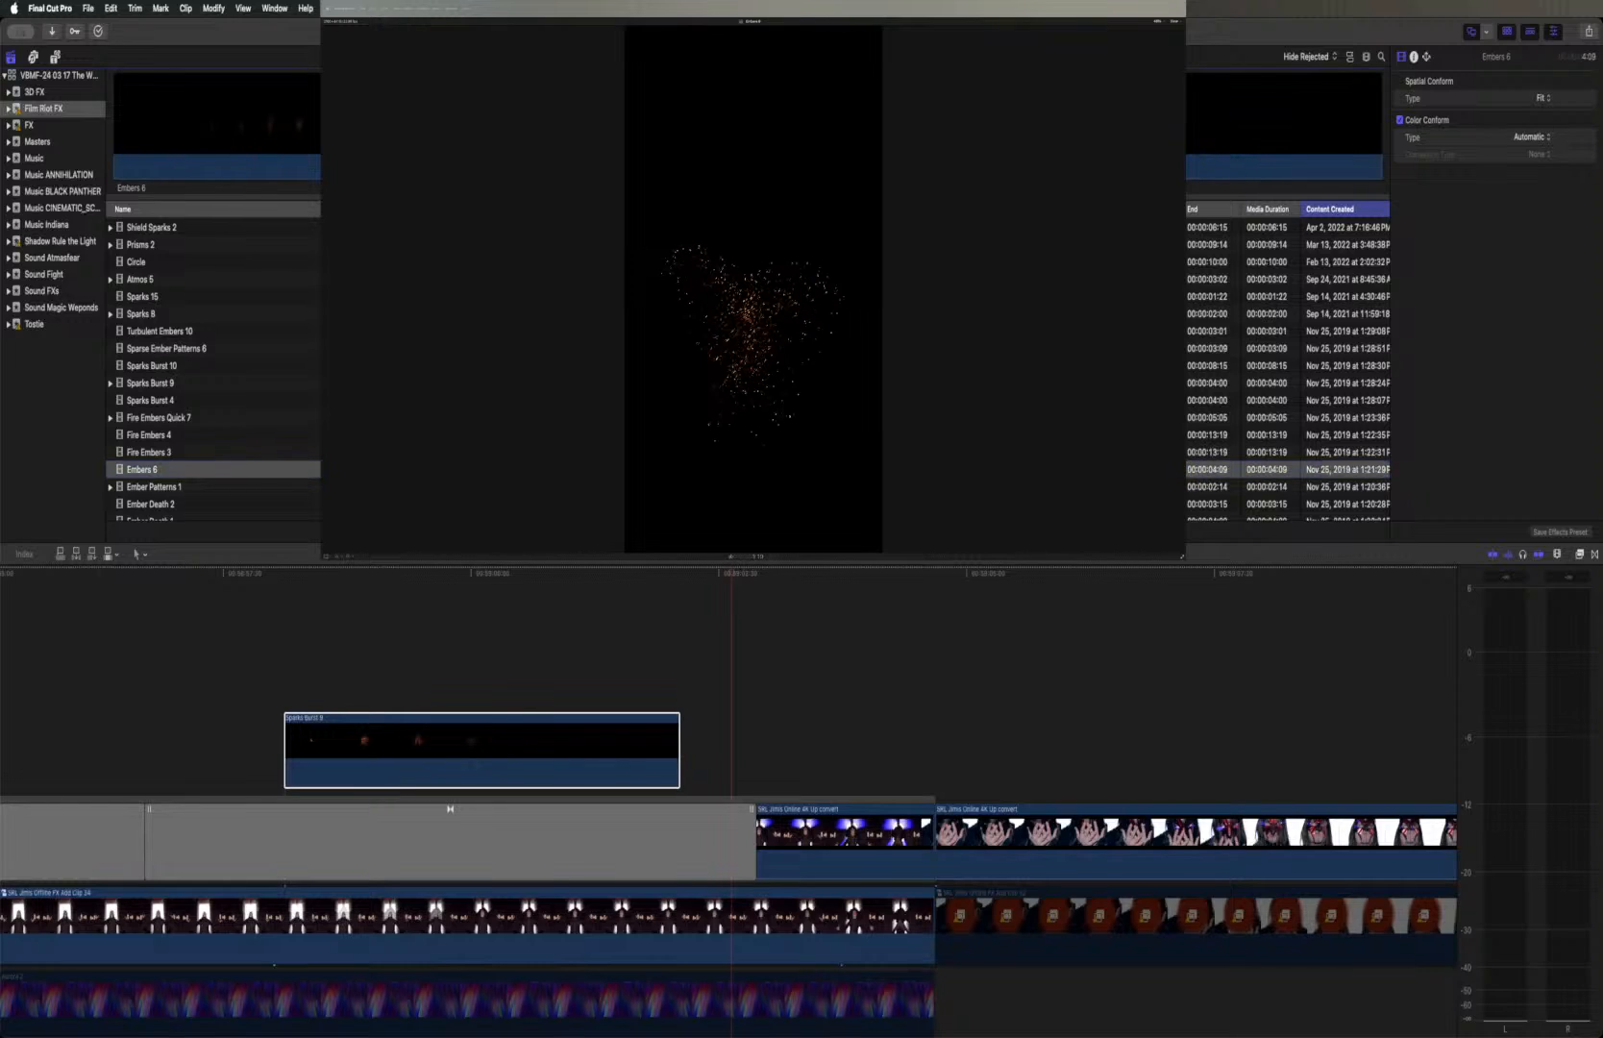
click(519, 125)
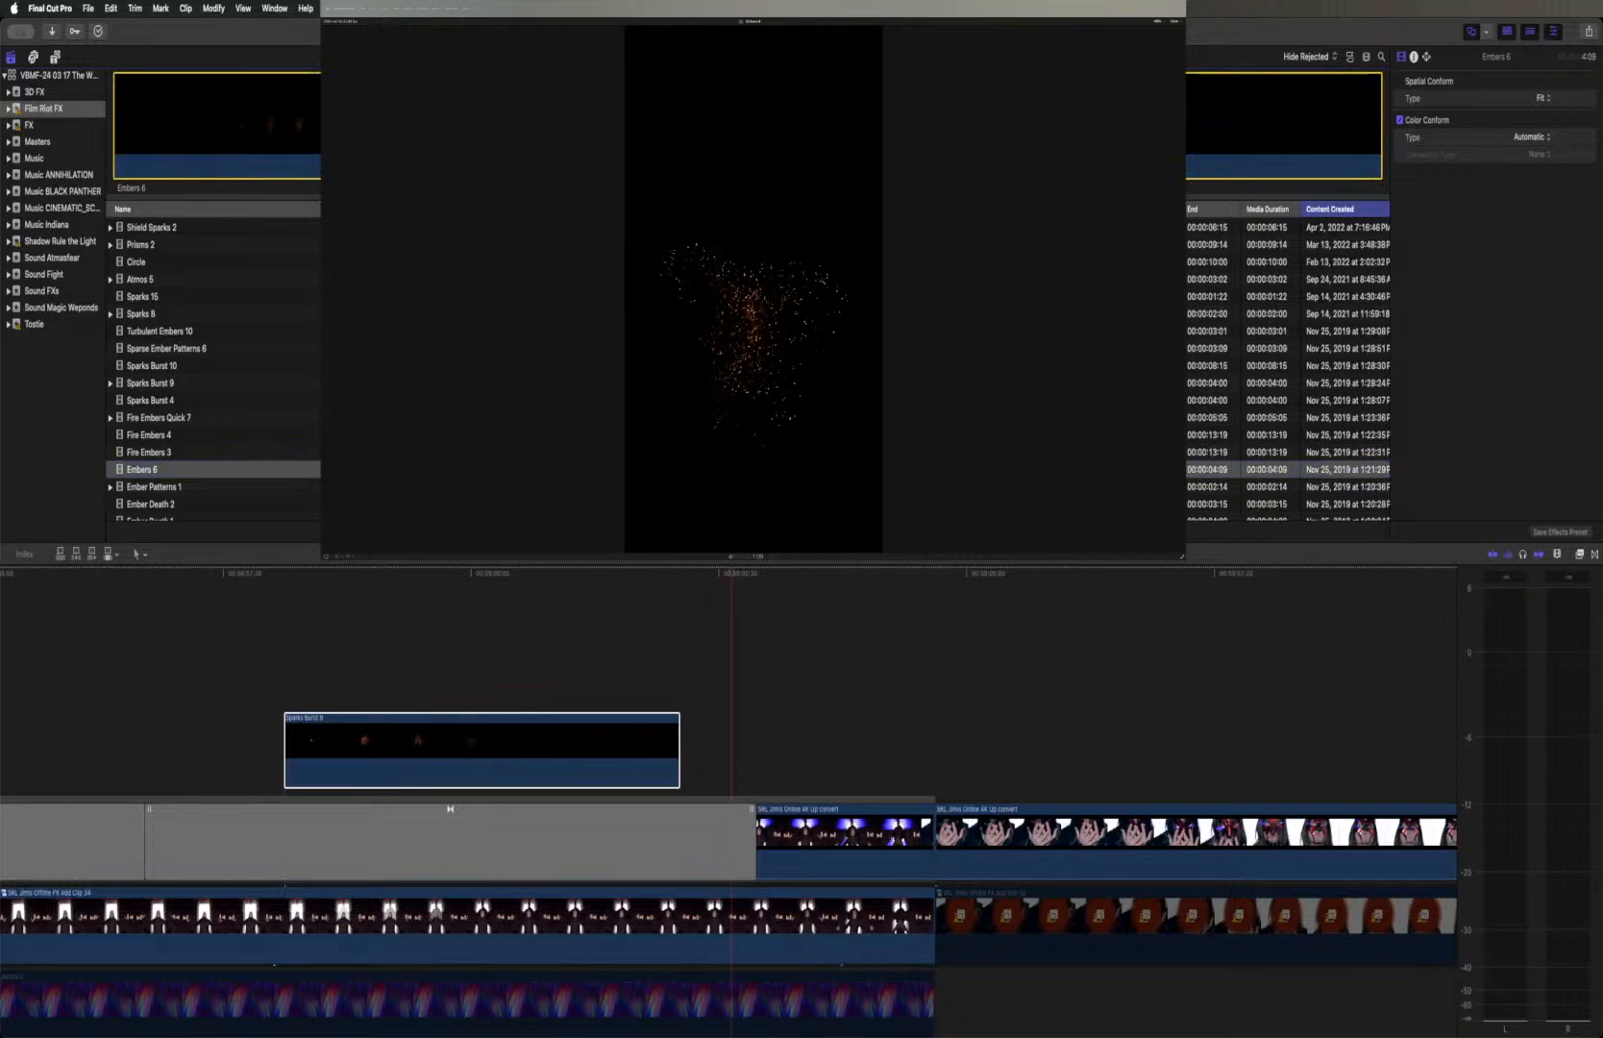
drag(487, 576, 510, 679)
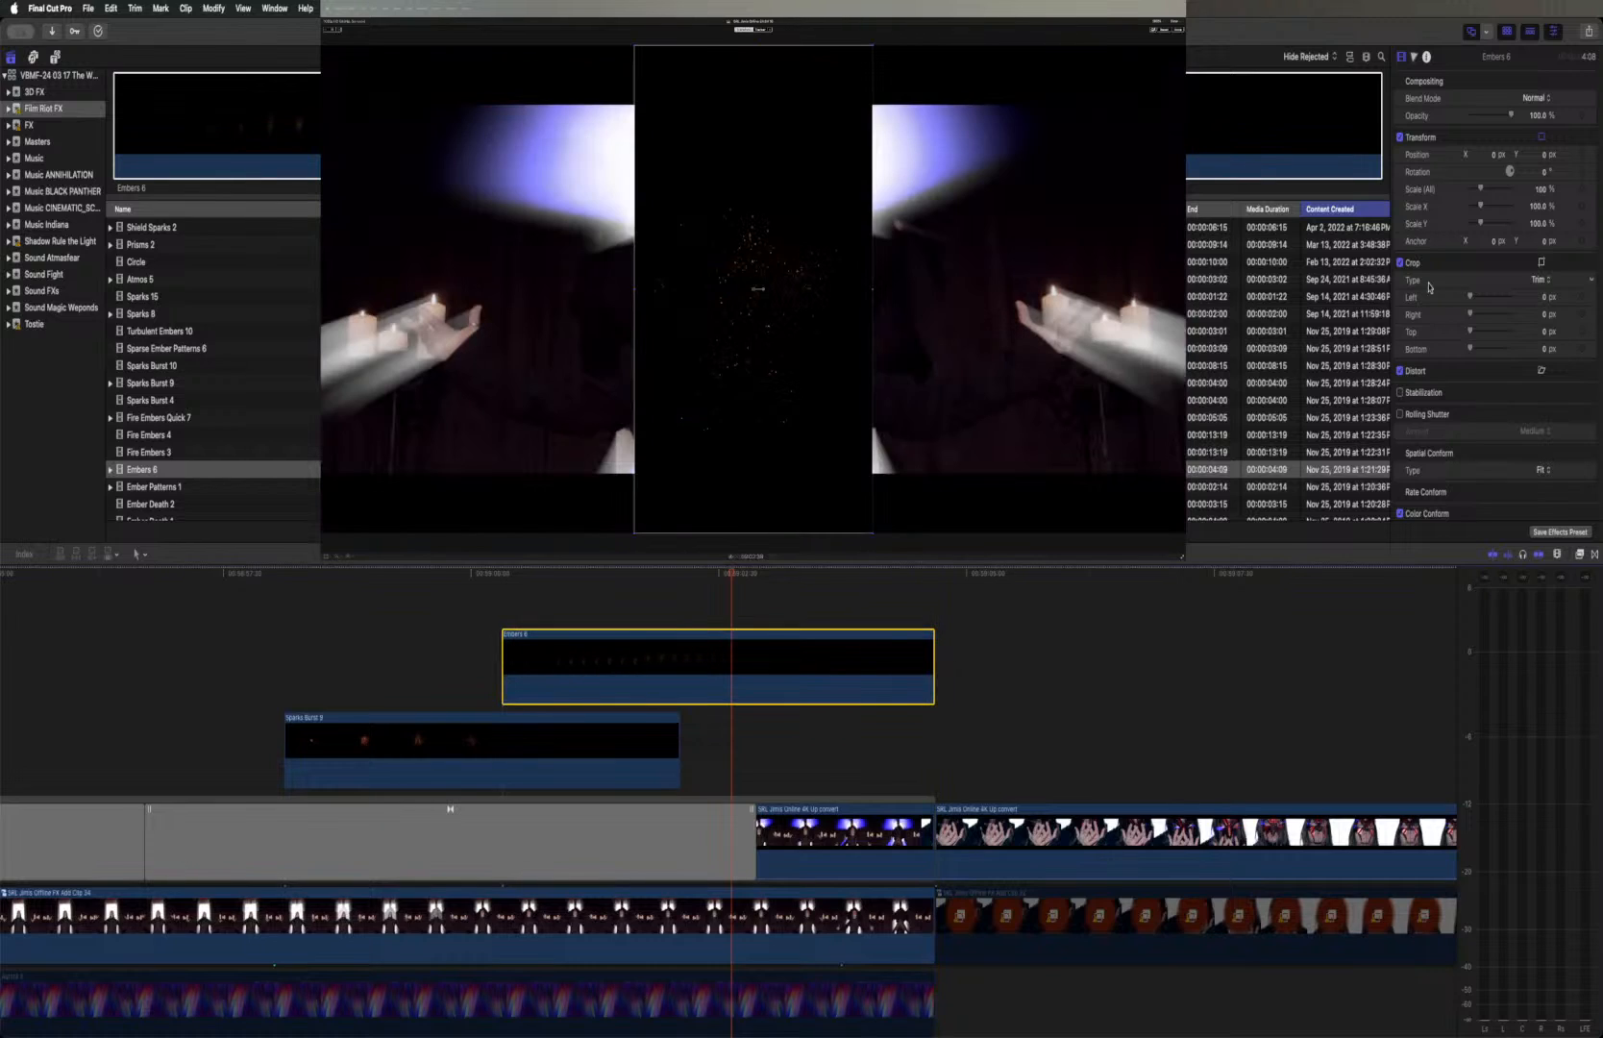
click(1535, 99)
click(1540, 243)
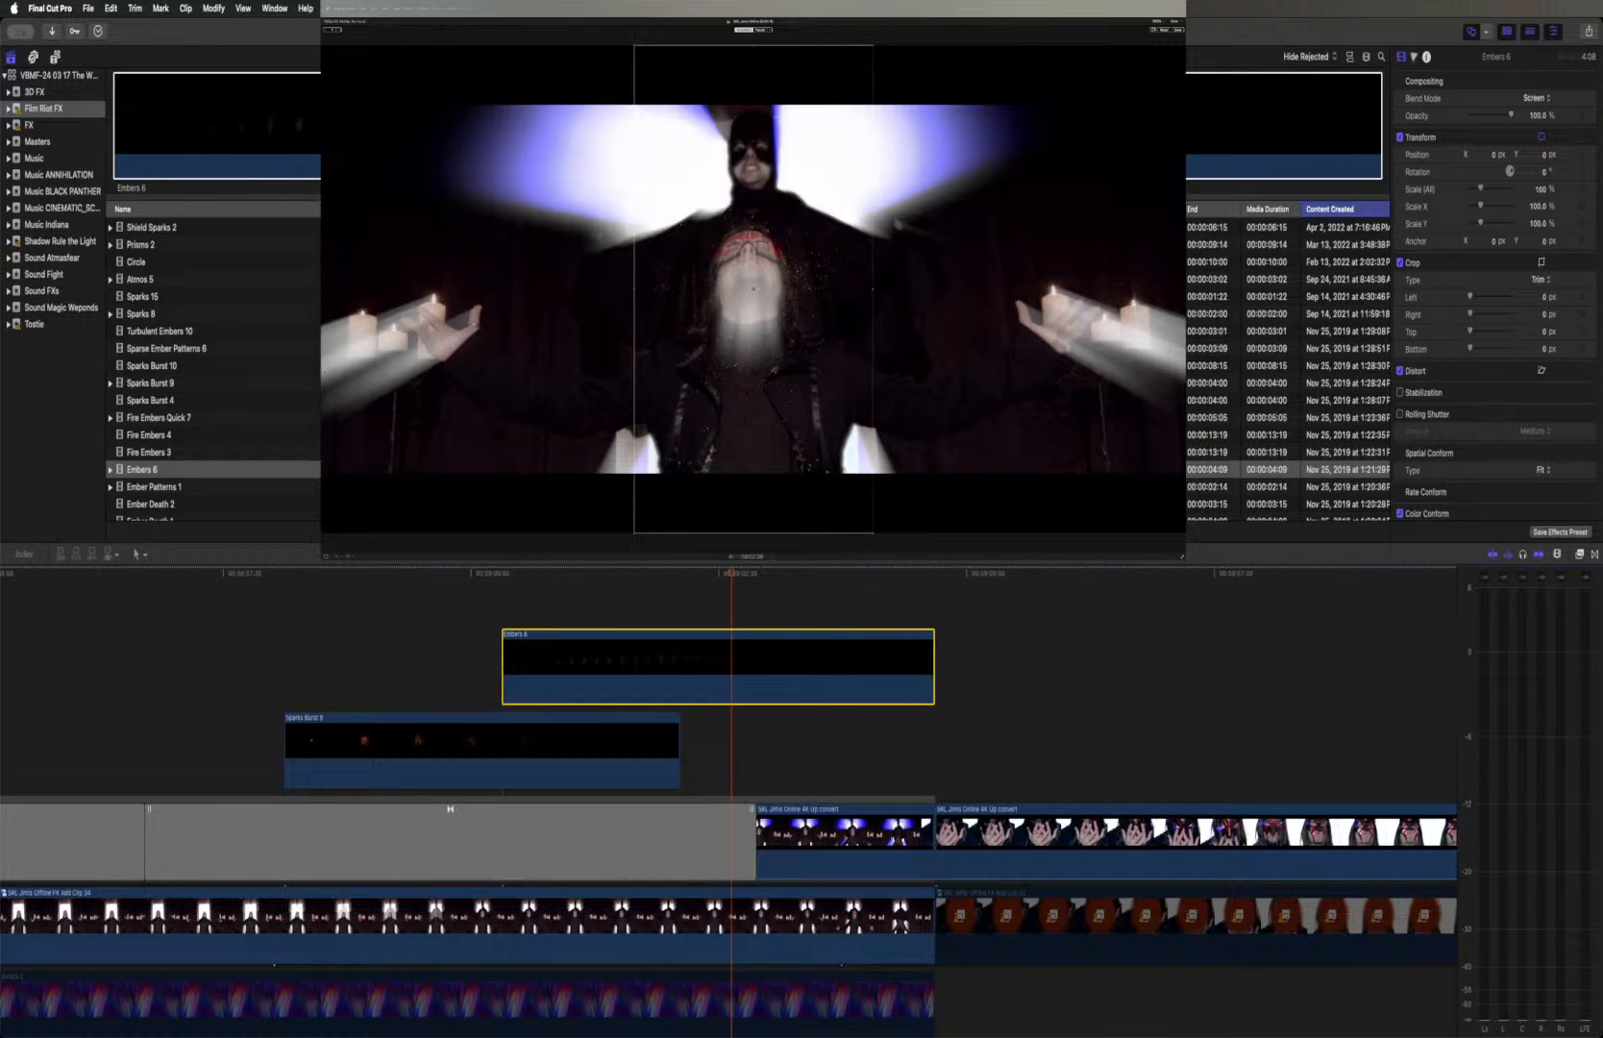
Scale Embers 6 to about 178% and move it up over the caped figure to about X -4 px, Y 380 px
drag(753, 290, 748, 178)
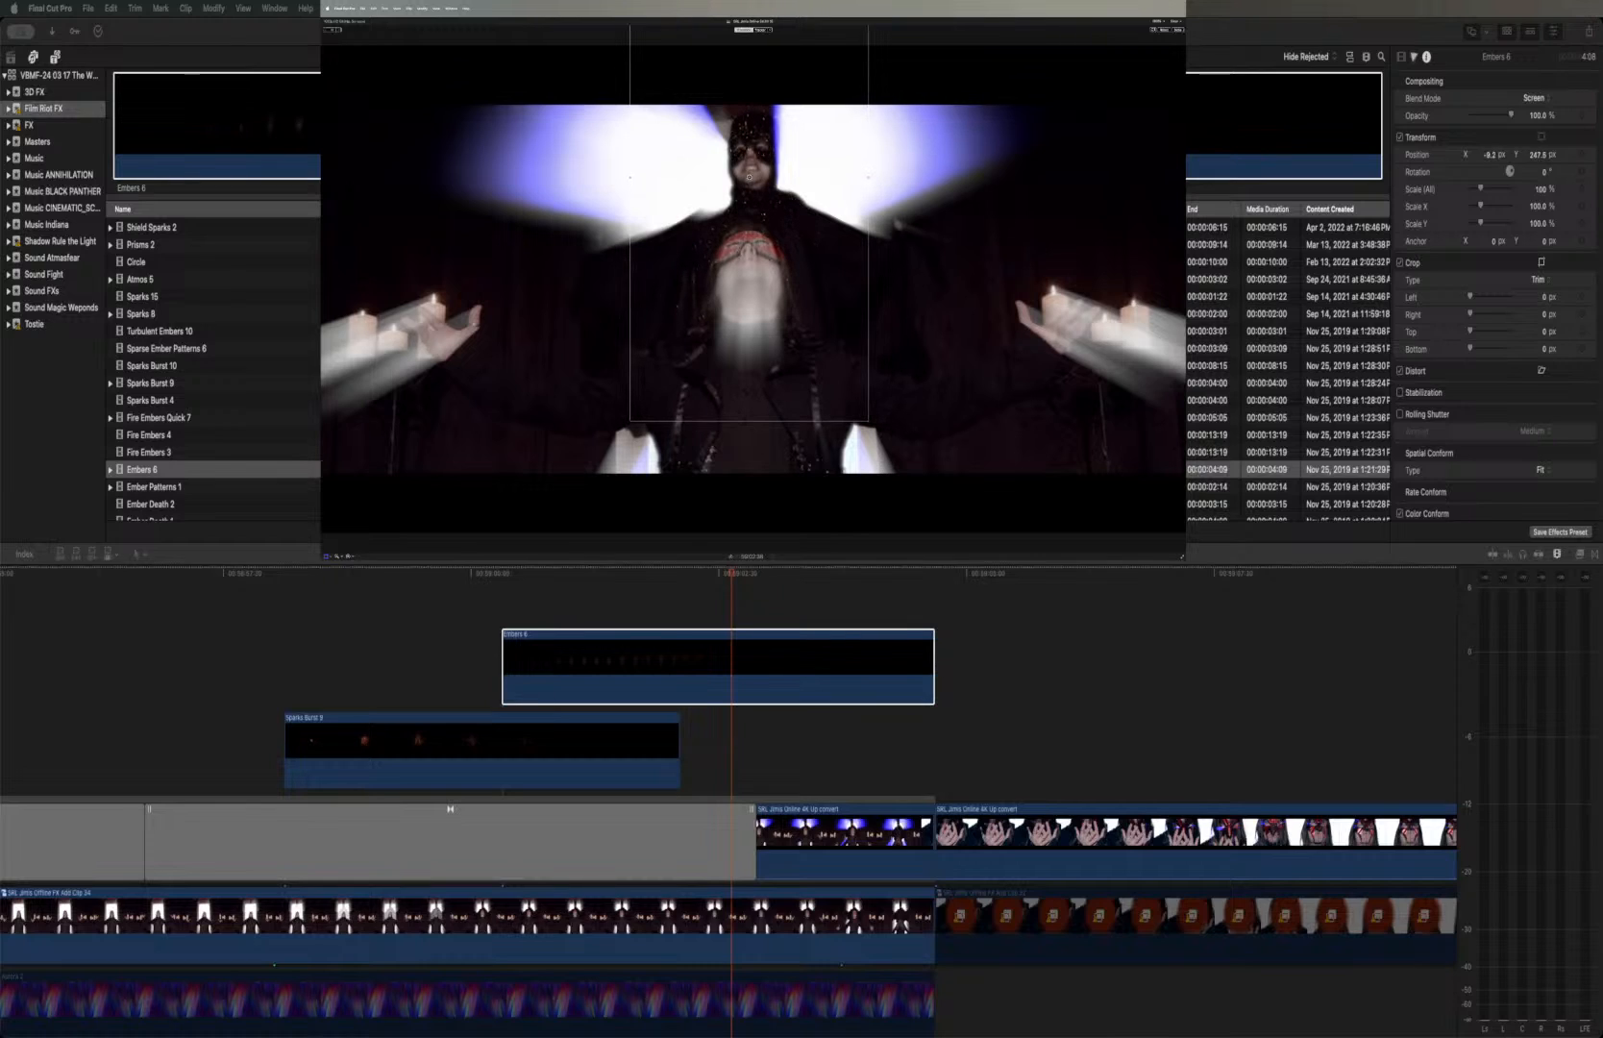
drag(868, 421, 960, 575)
drag(858, 420, 855, 355)
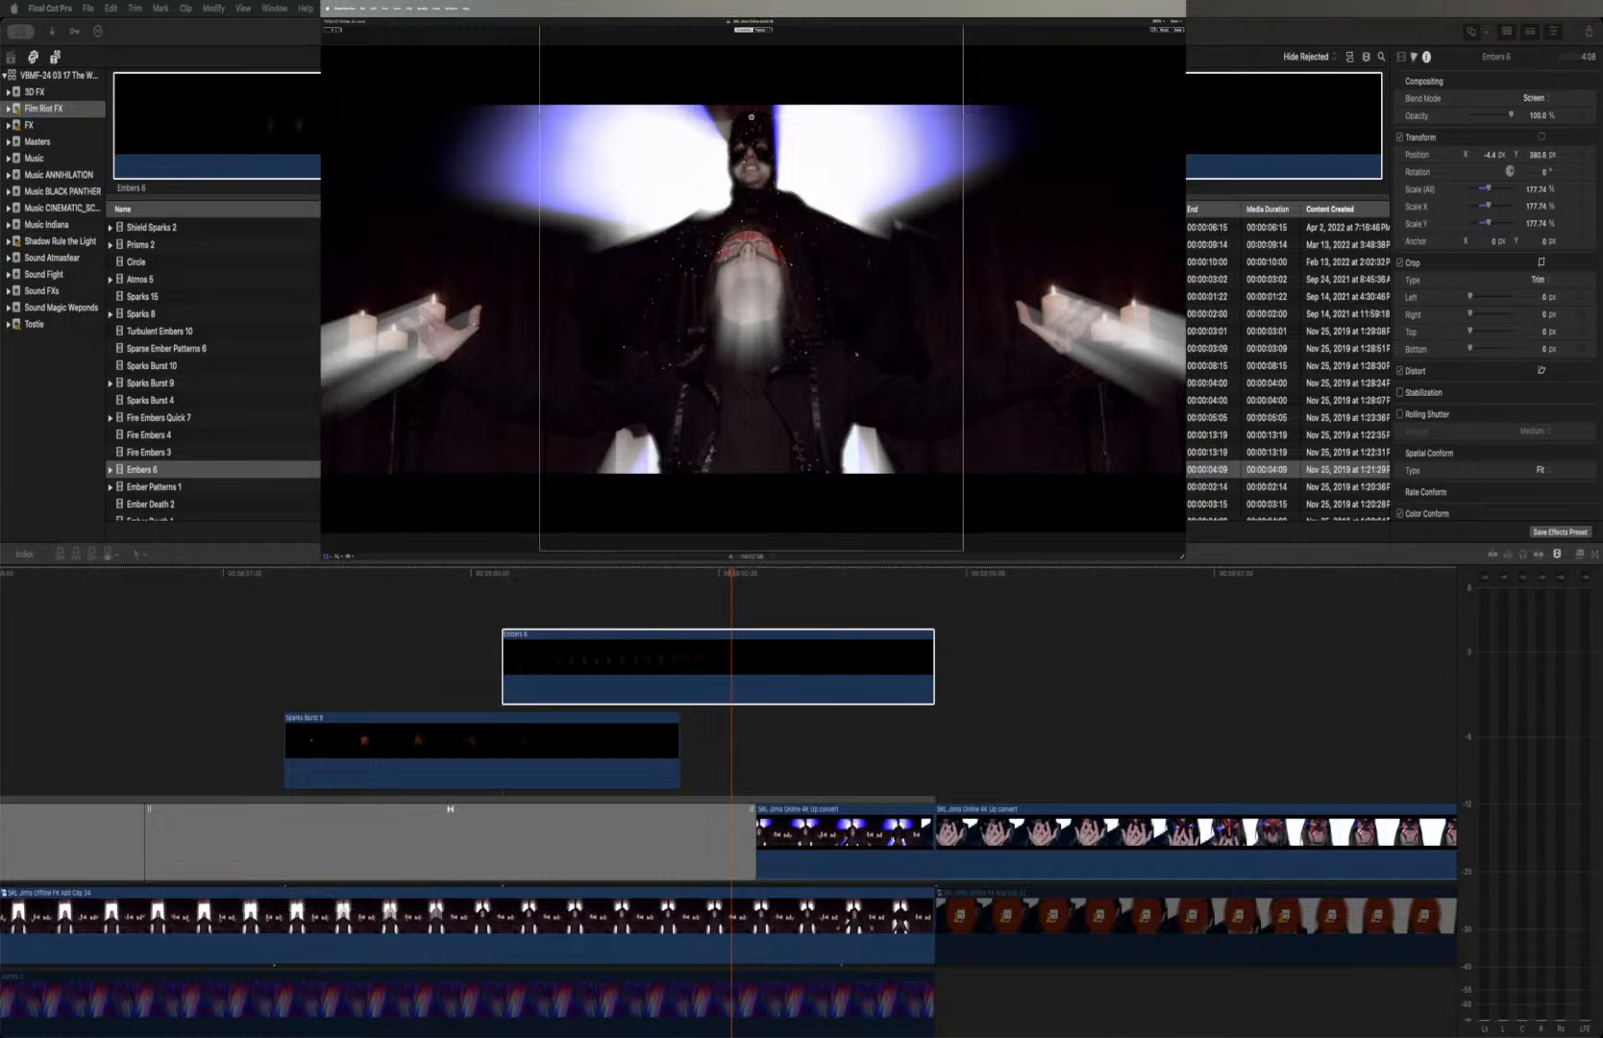
Play back the portal shot with Sparks Burst 9 and Embers 6 twice to review the combined effect
click(251, 576)
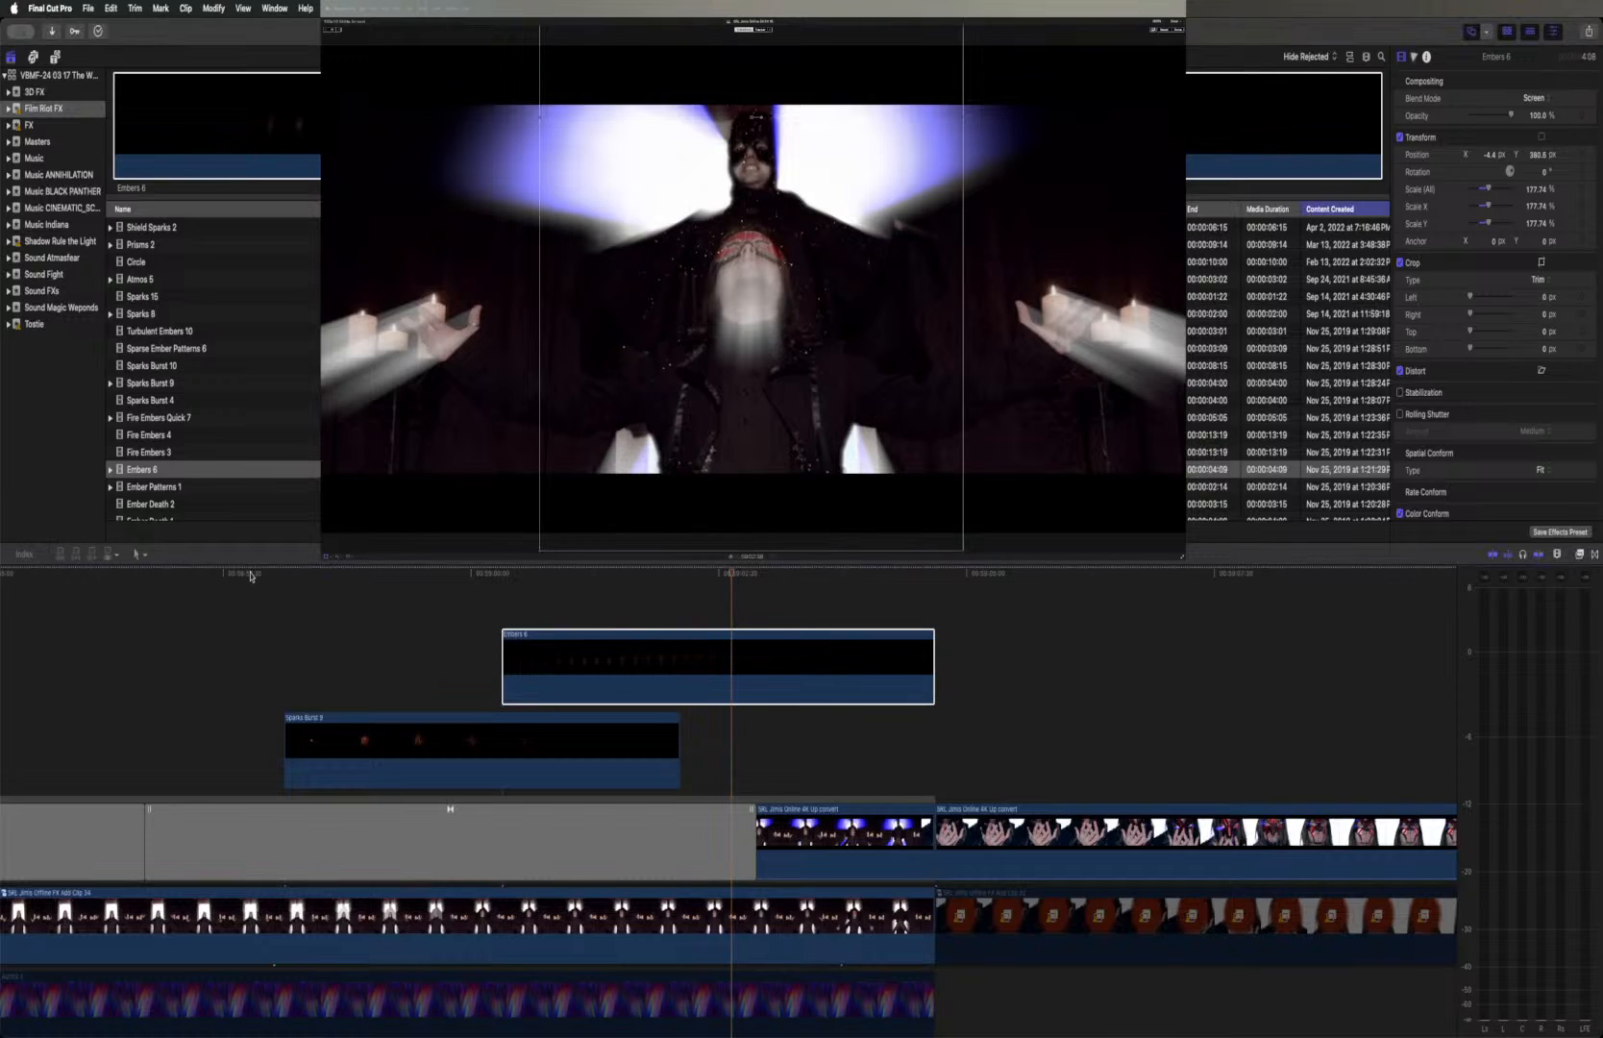
click(251, 575)
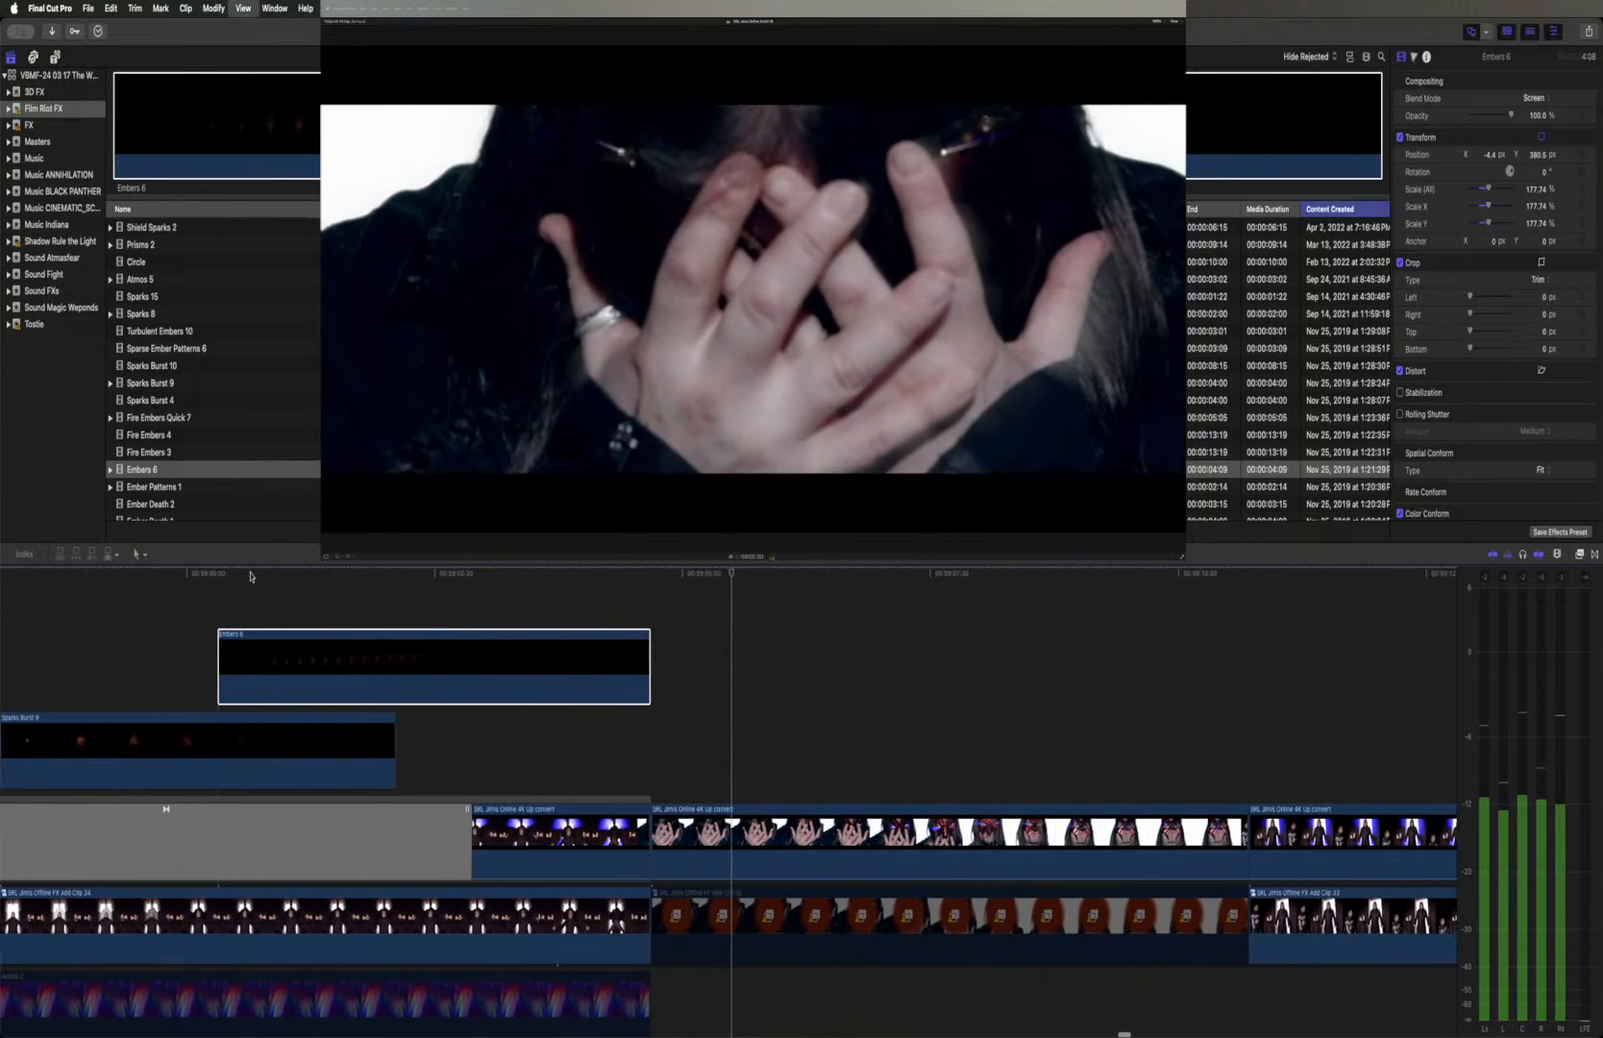
key(space)
scroll(230, 575, left, 5)
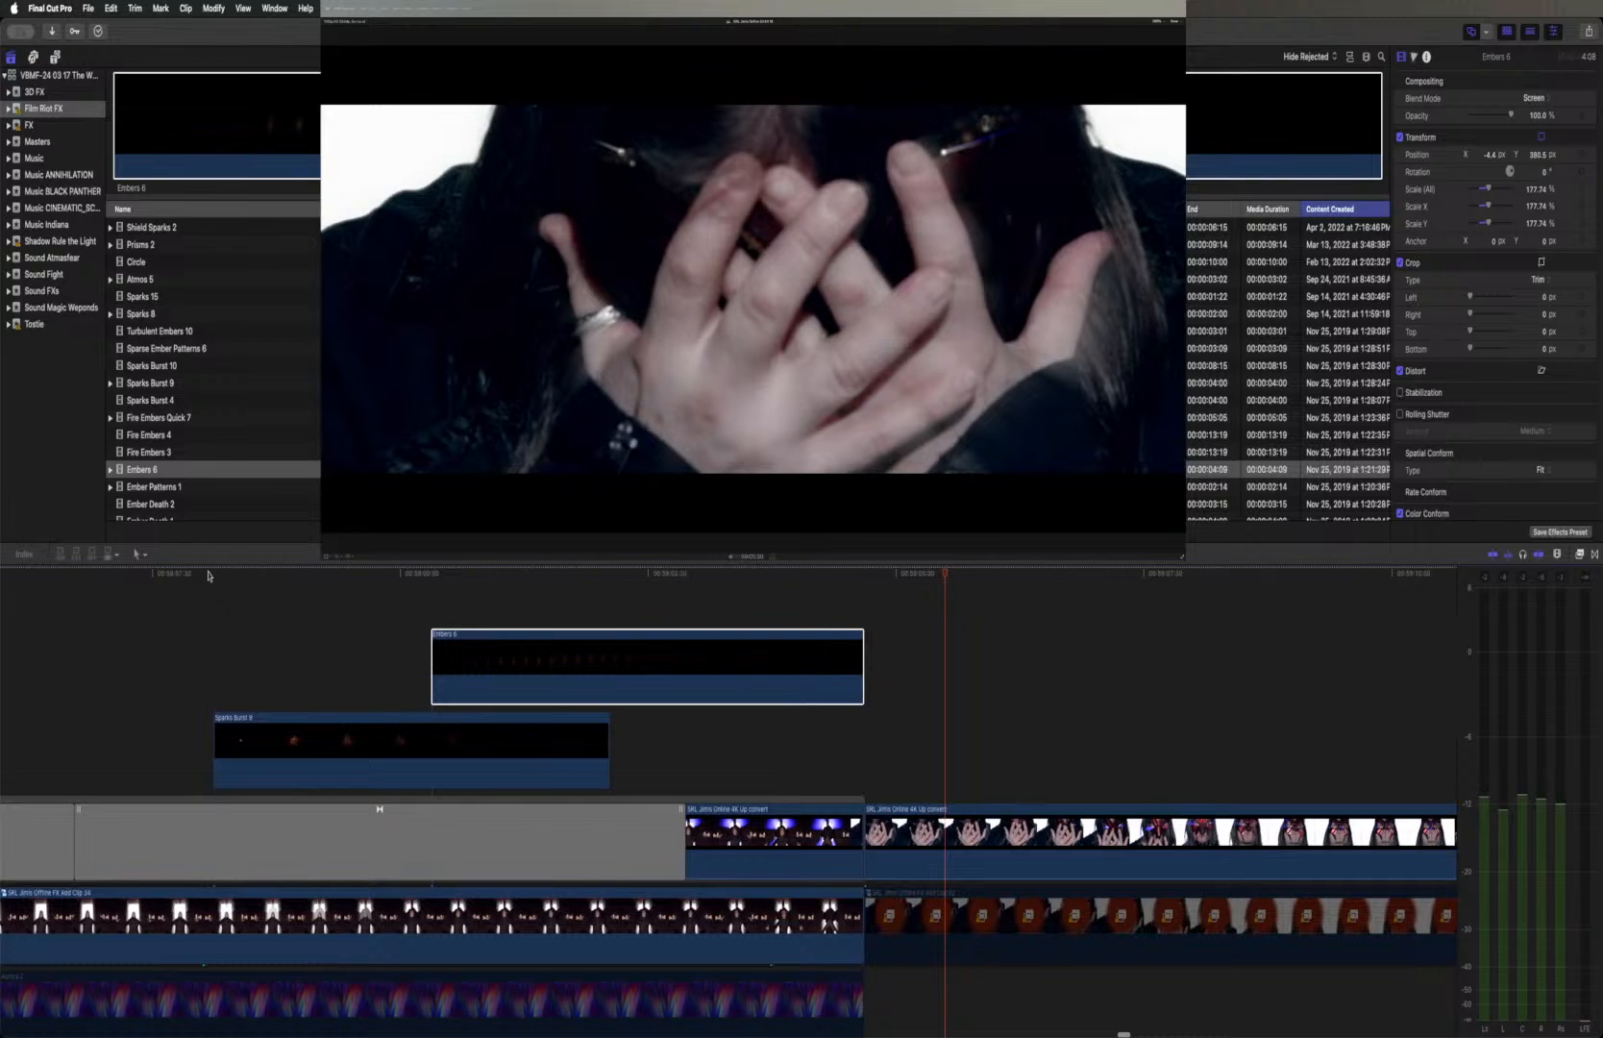
click(209, 574)
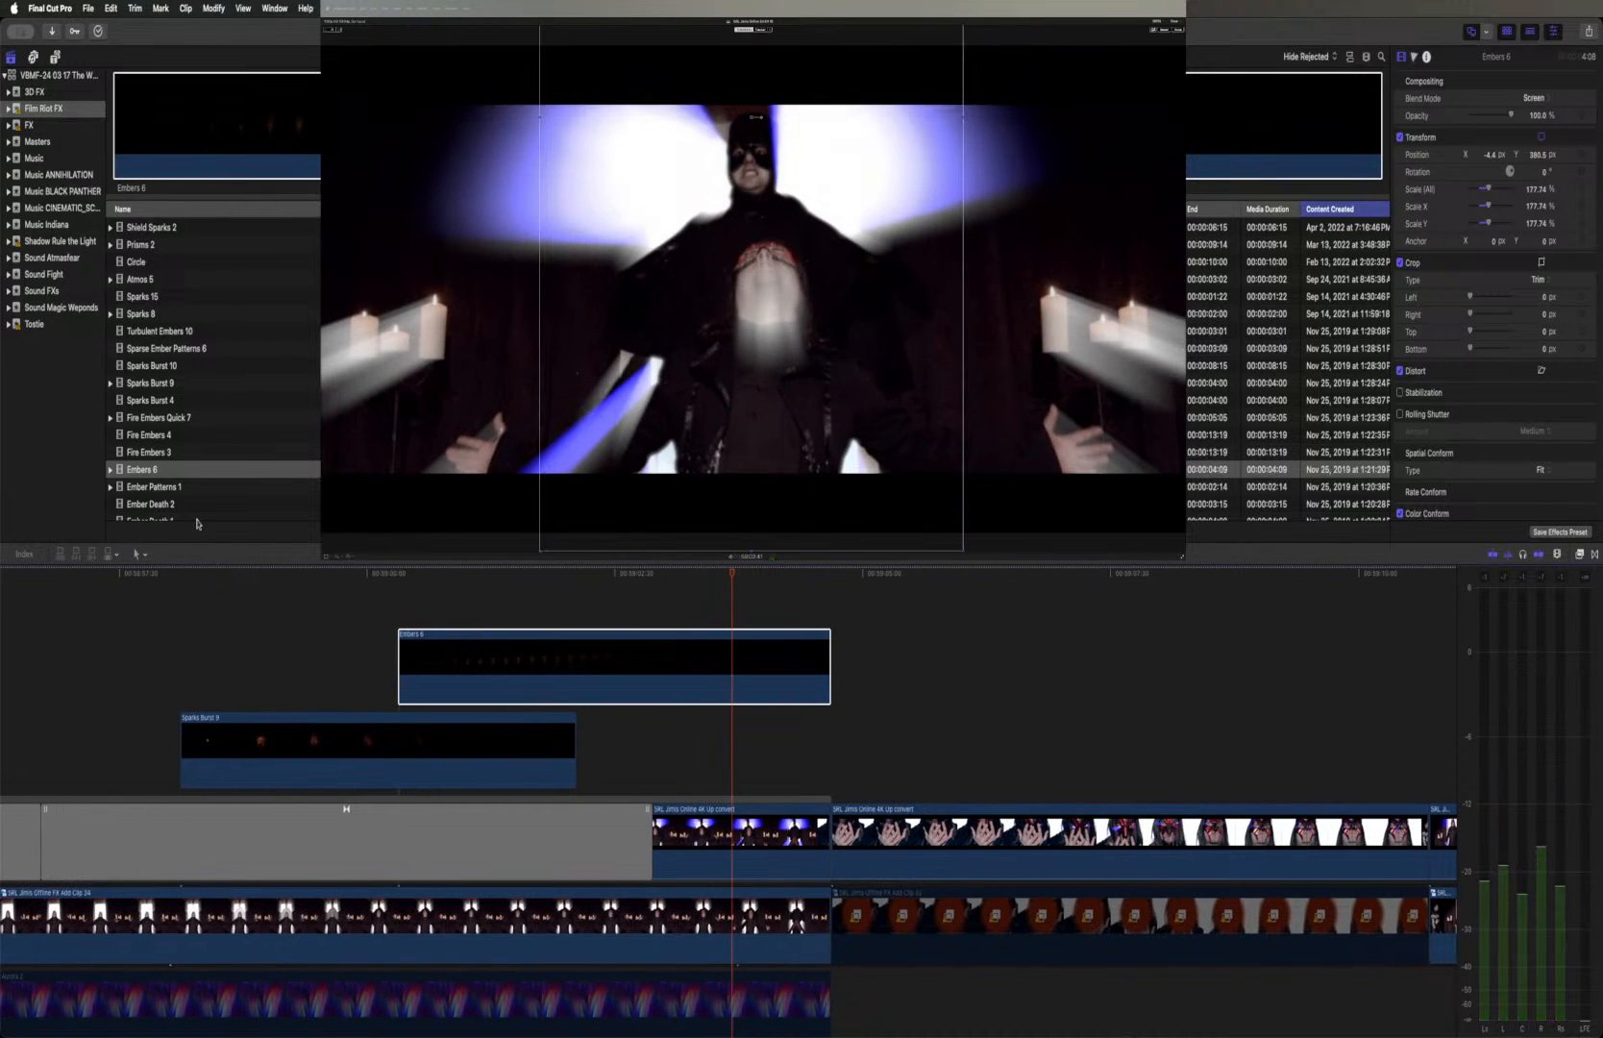
Preview the stock clips Ember Patterns 1, Ember Death 2 and Ember Death 1 in the browser
scroll(186, 500, down, 2)
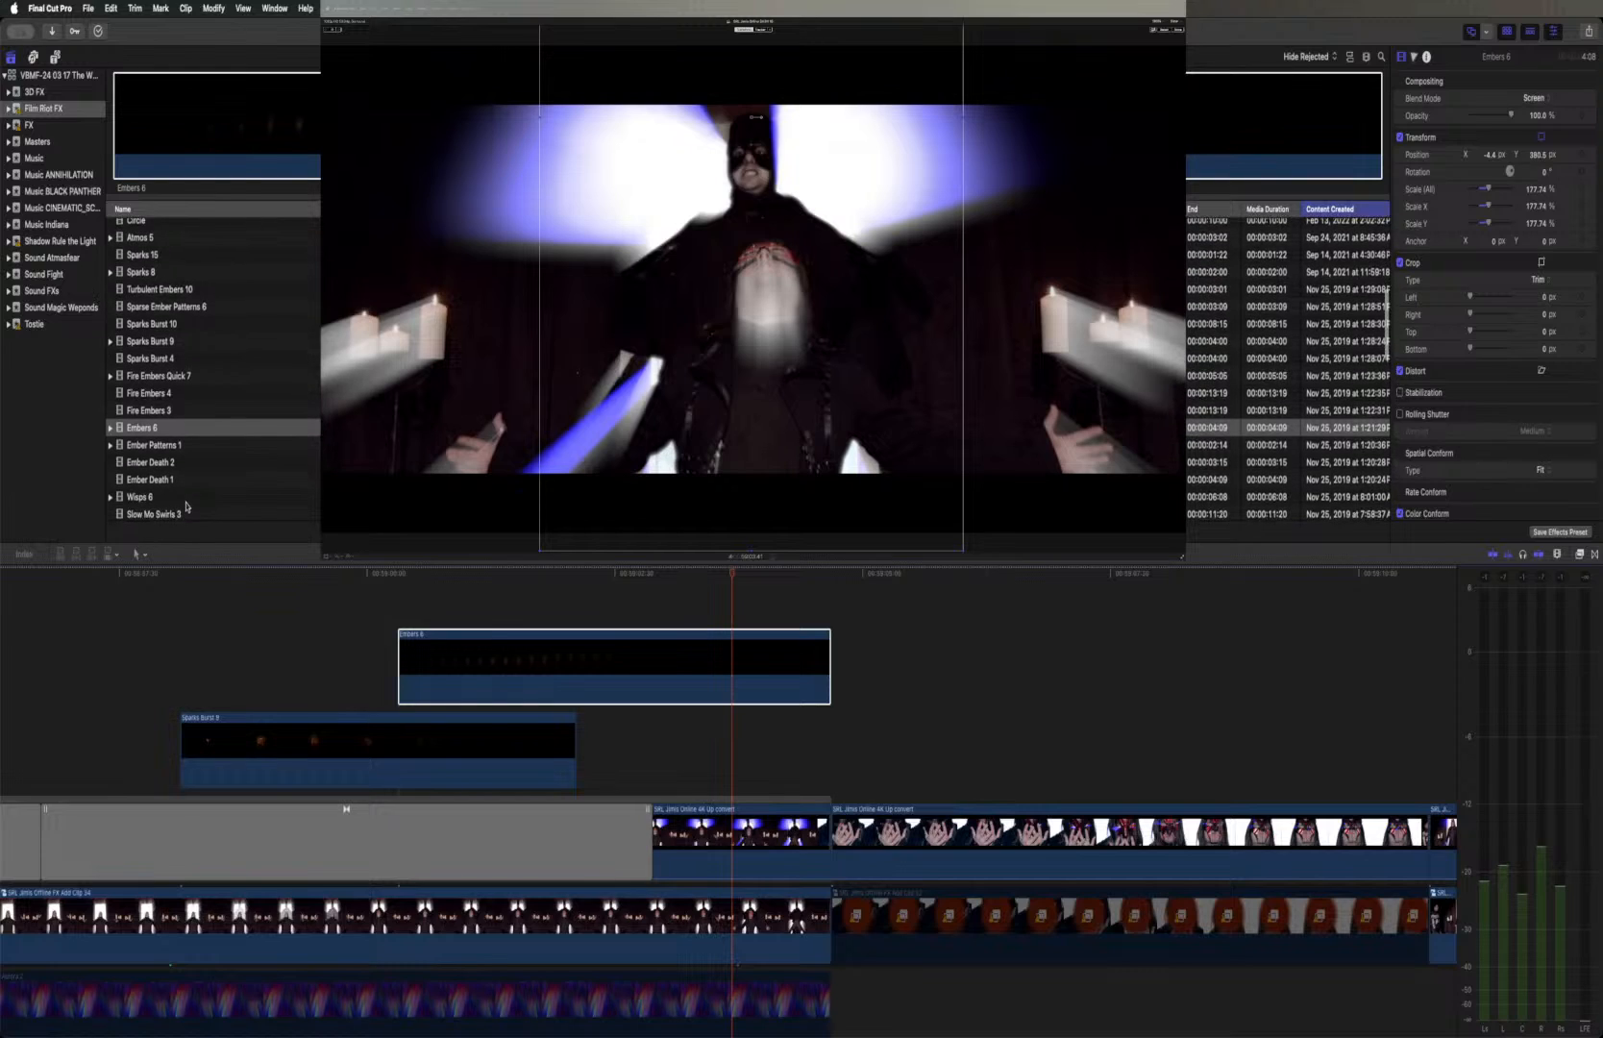
click(177, 446)
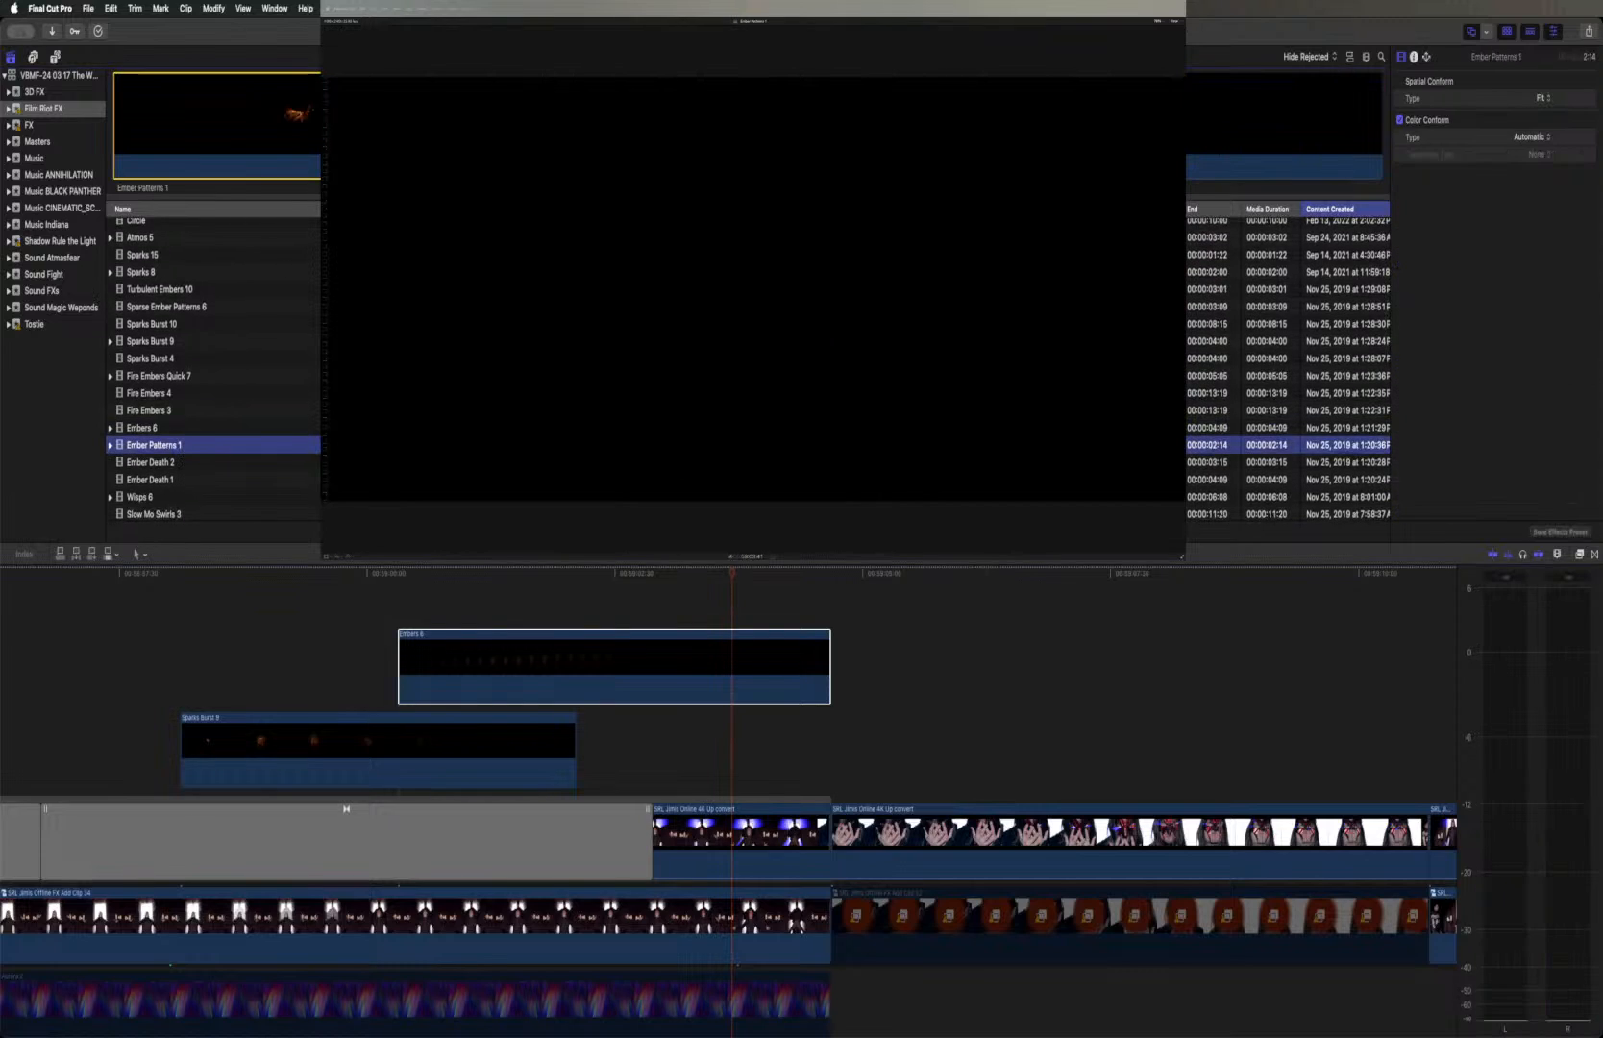
click(237, 146)
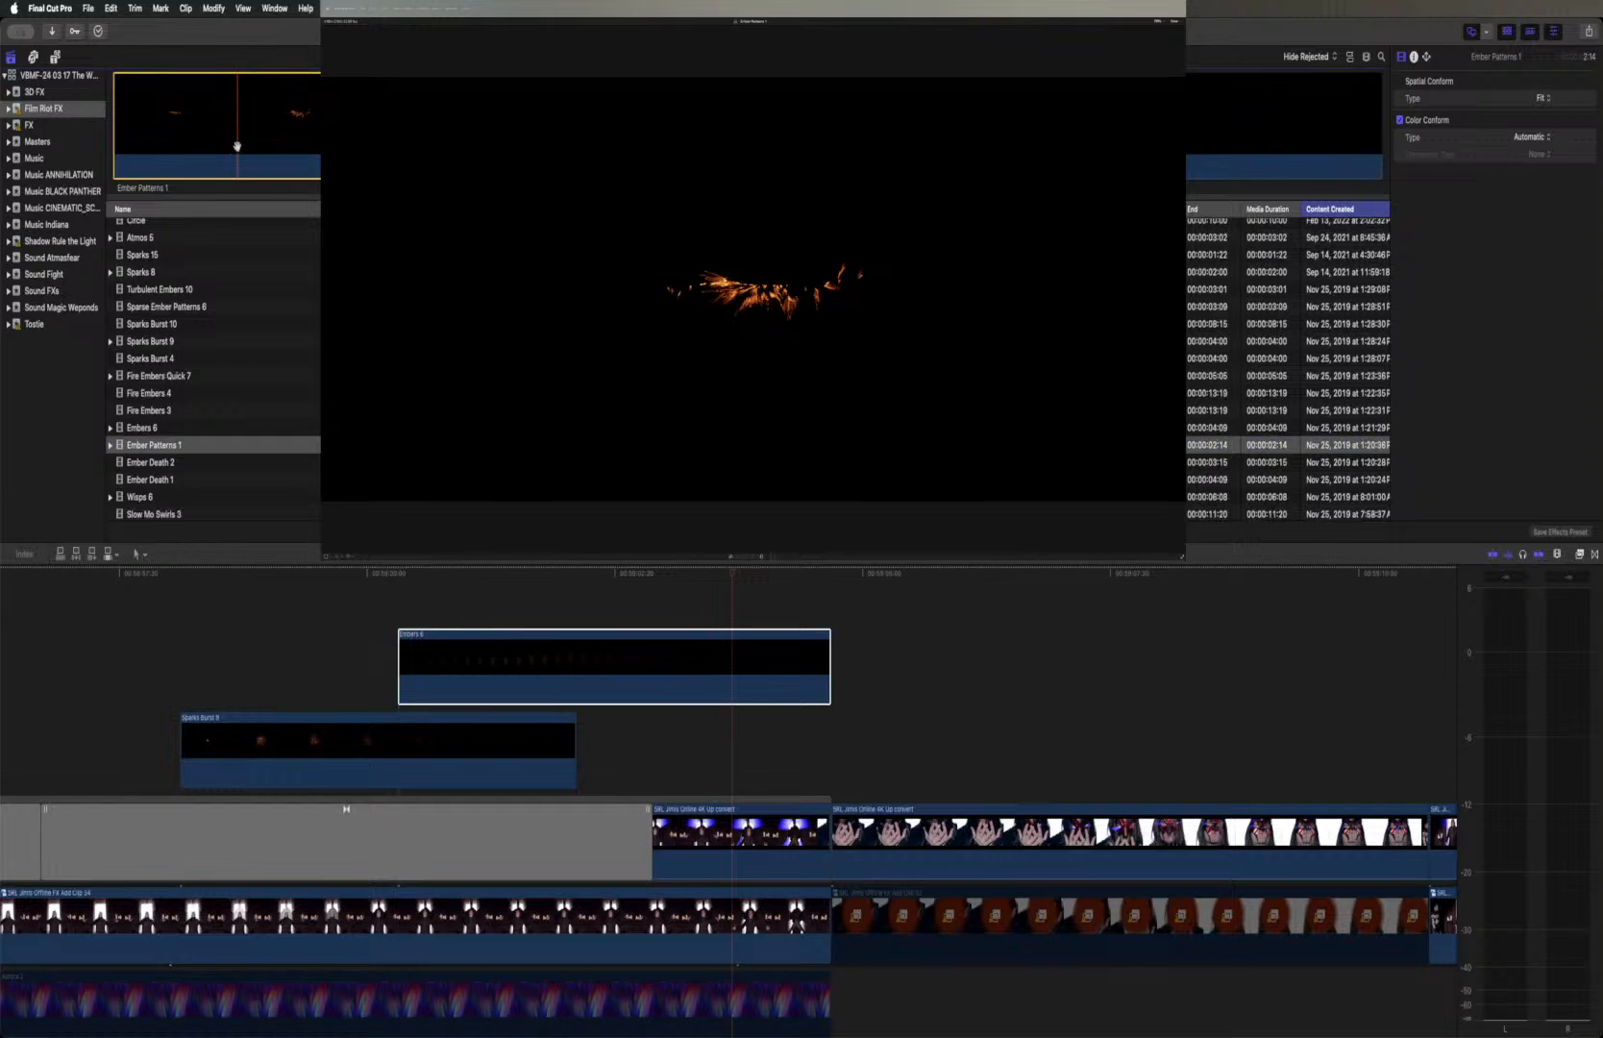
key(space)
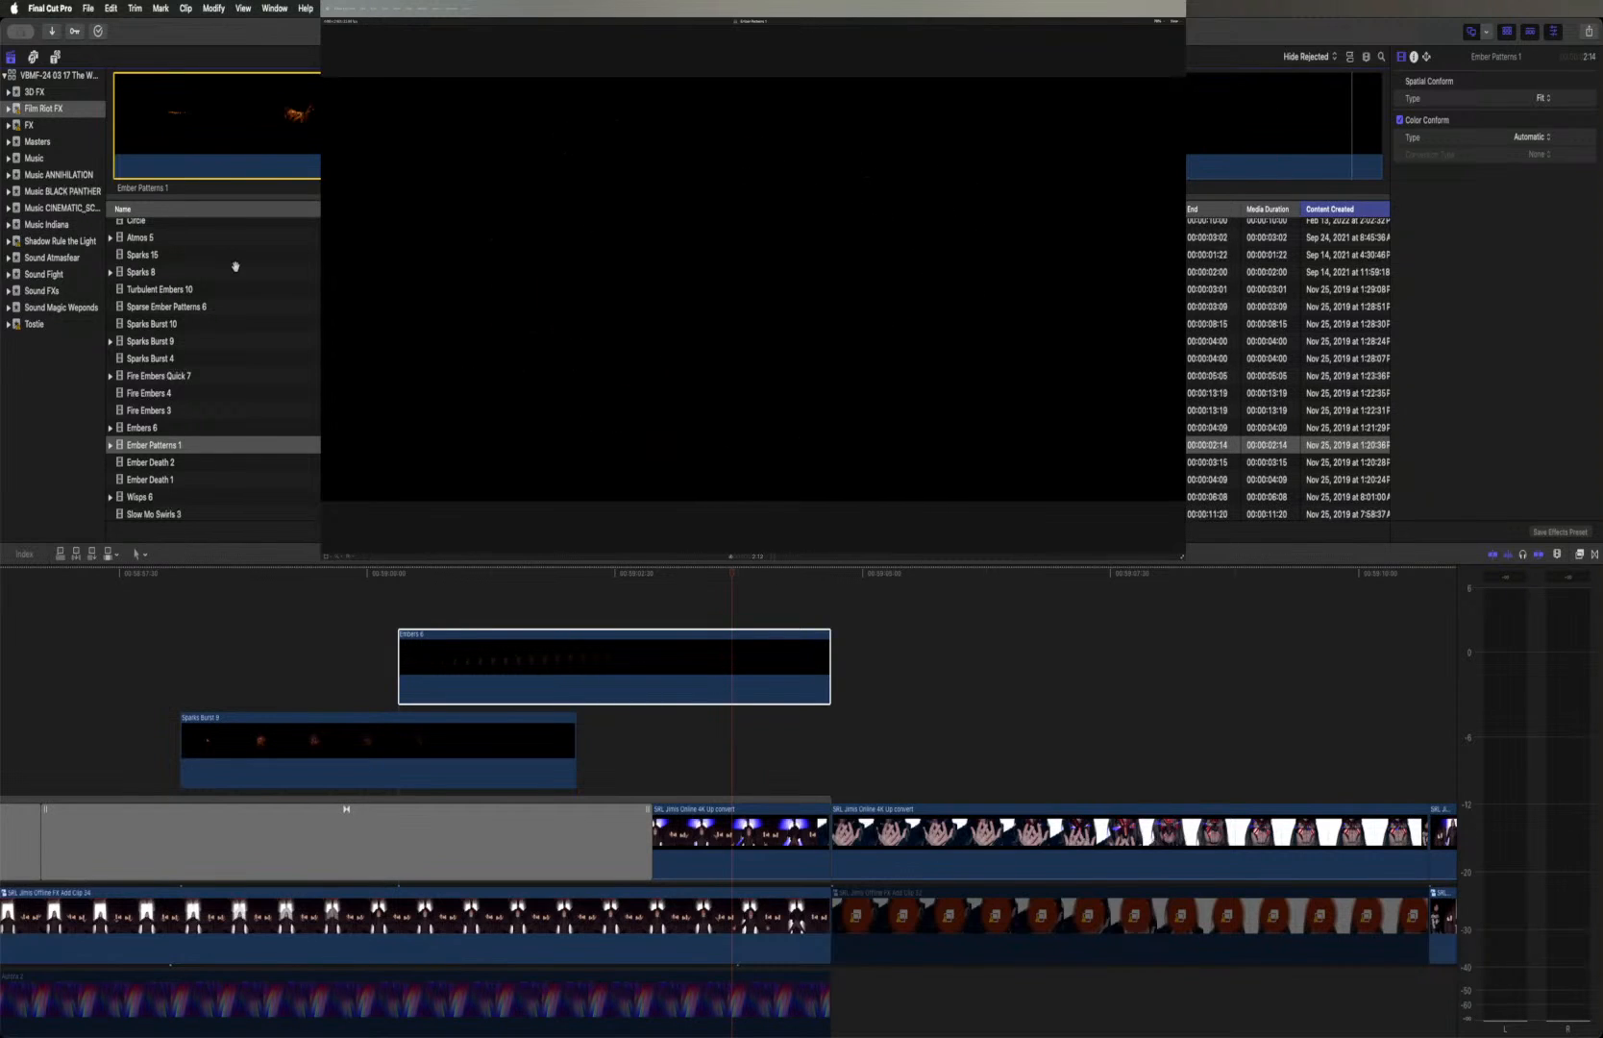
click(190, 463)
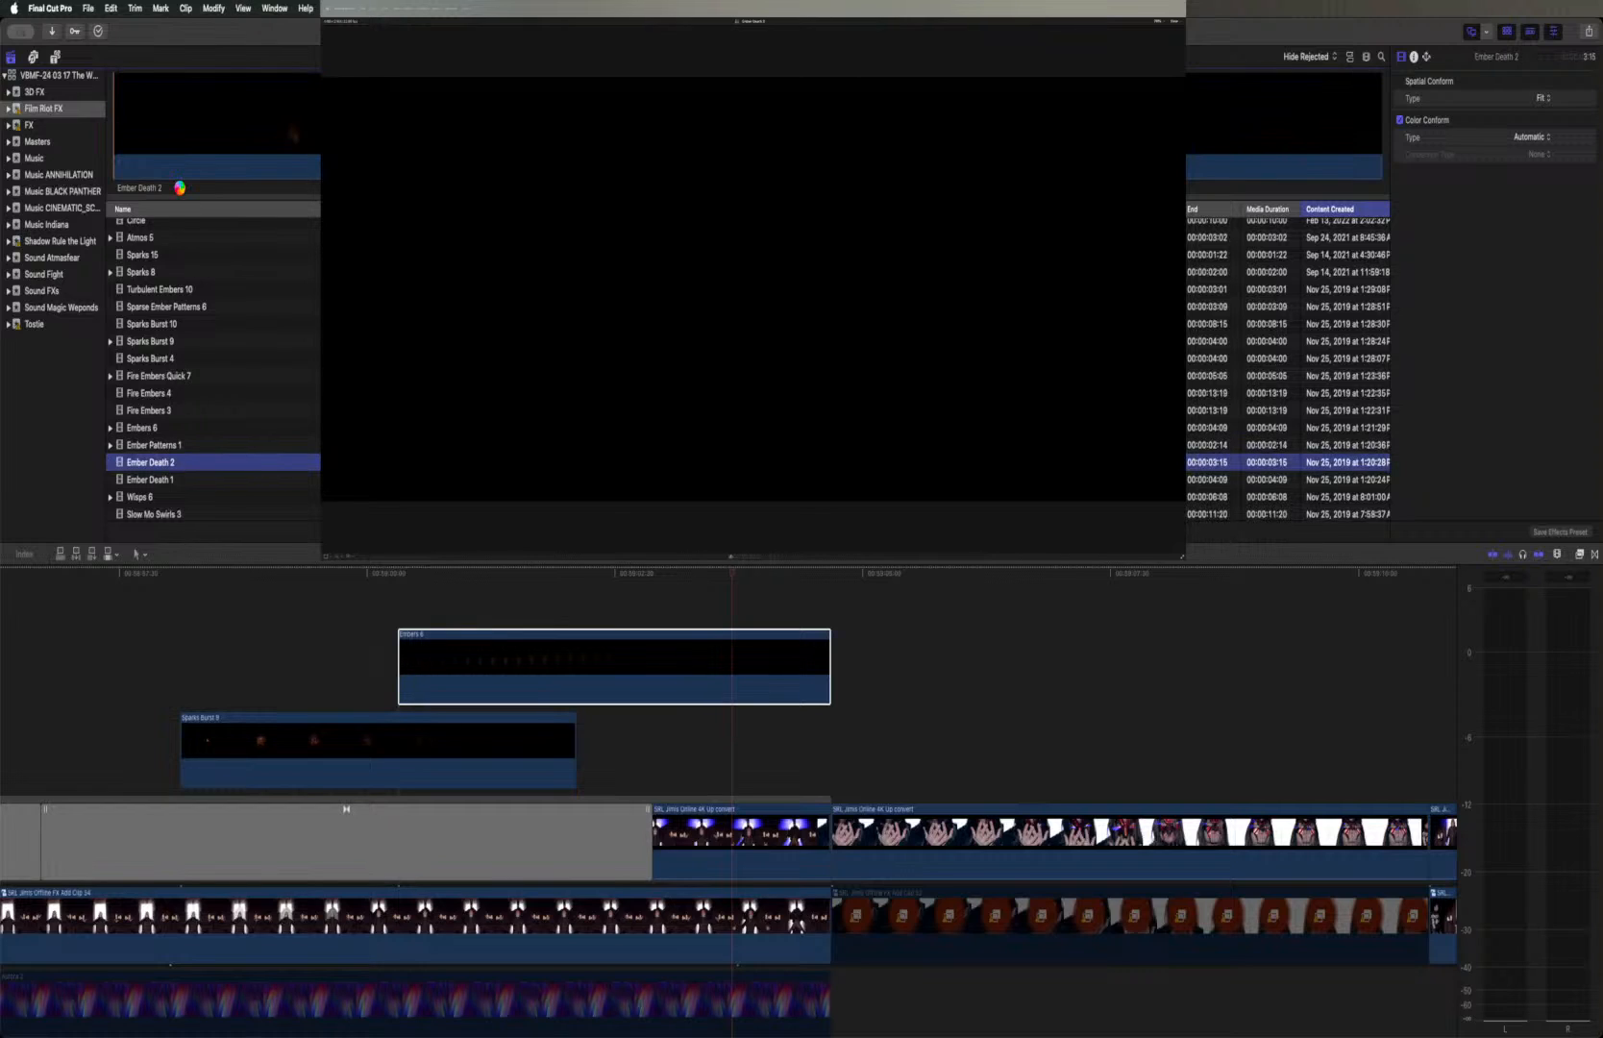
key(space)
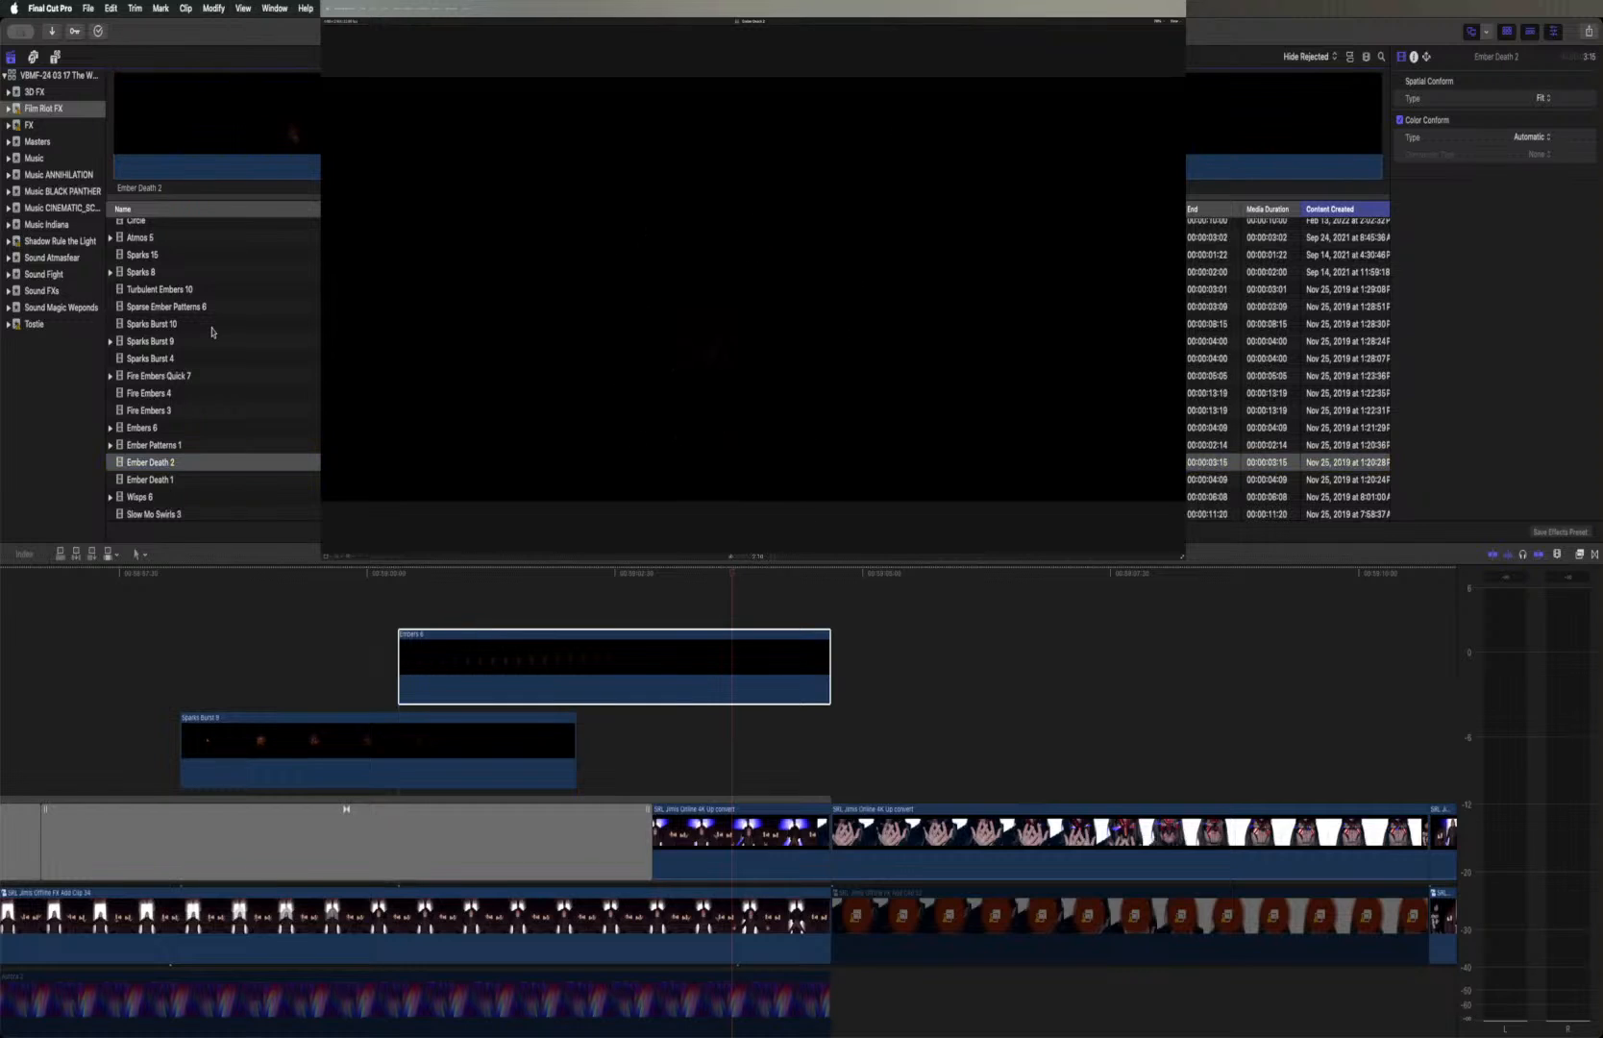
key(space)
click(171, 480)
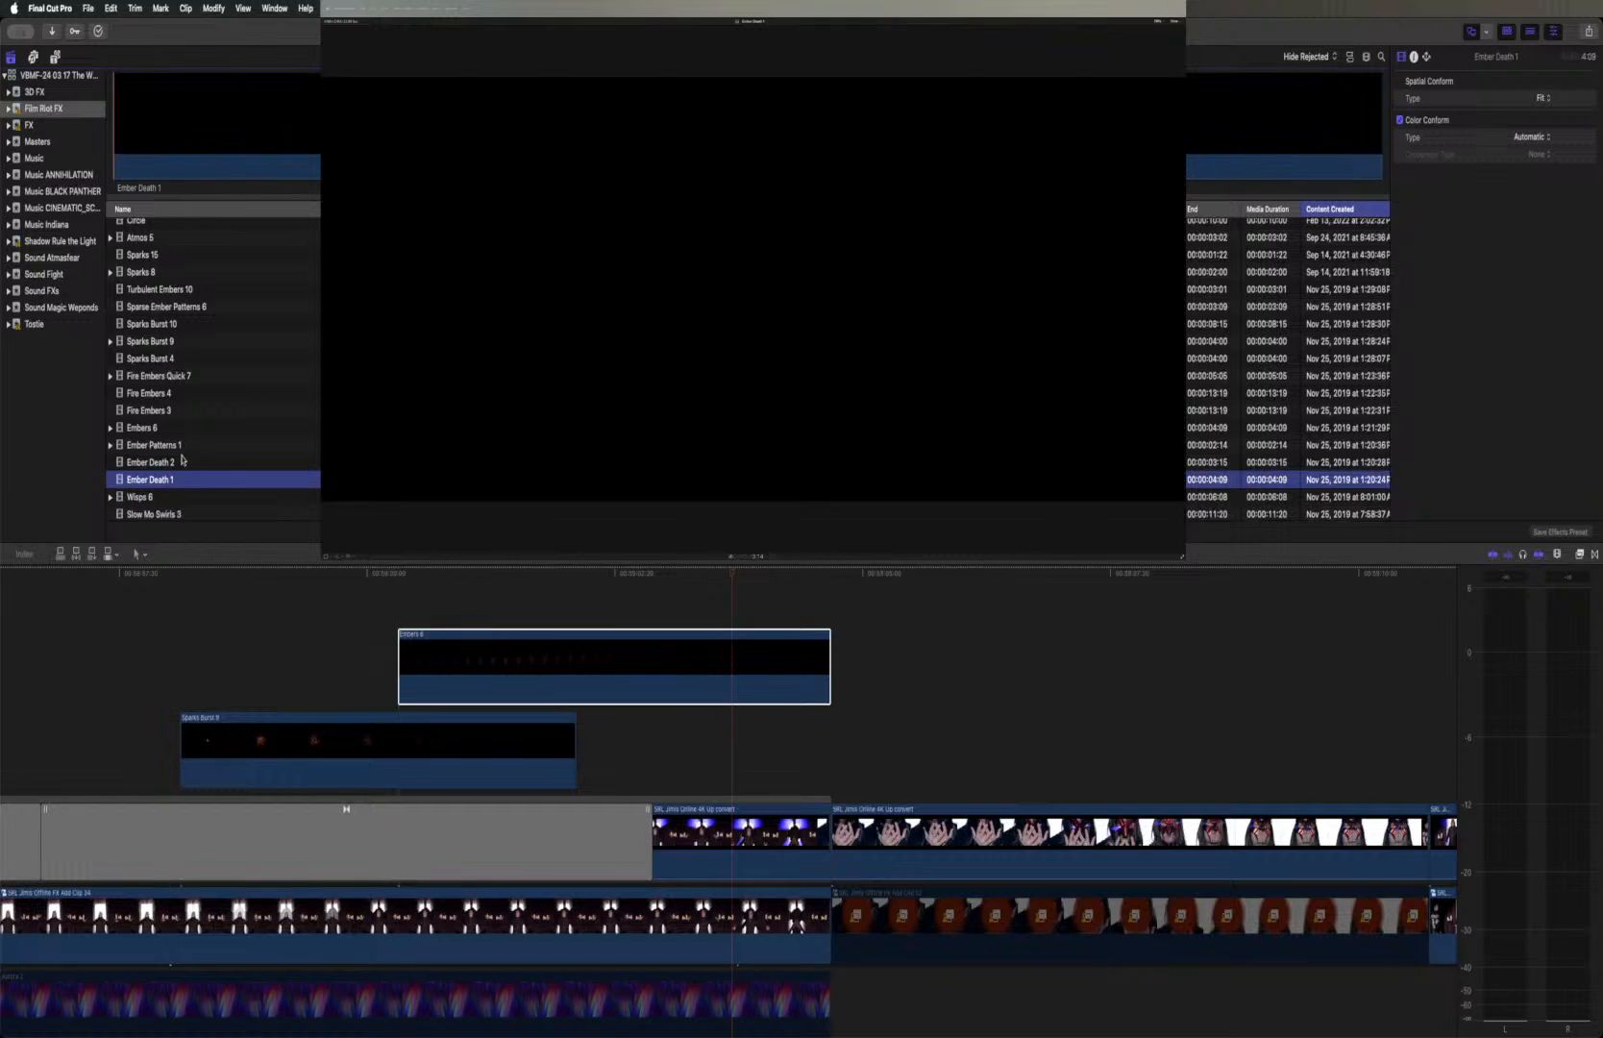
key(space)
Preview Wisps 6 and add the whole clip above Embers 6, starting near the beginning of Sparks Burst 9
scroll(189, 453, down, 3)
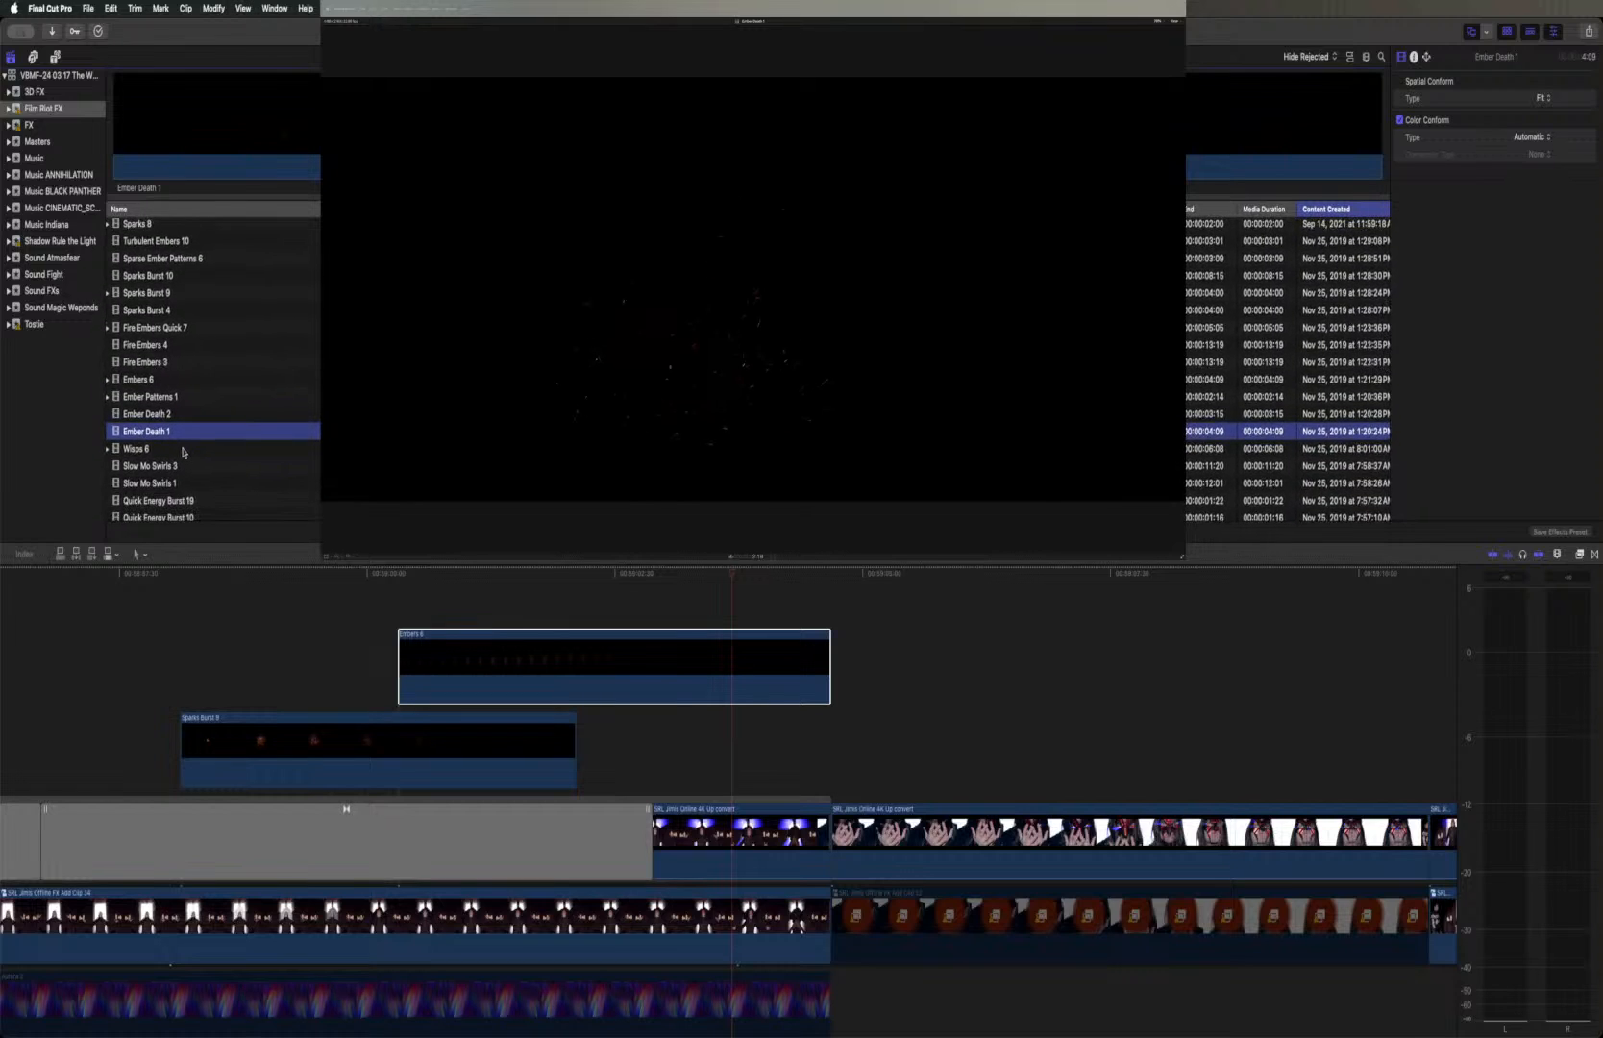
click(184, 449)
scroll(182, 456, left, 1)
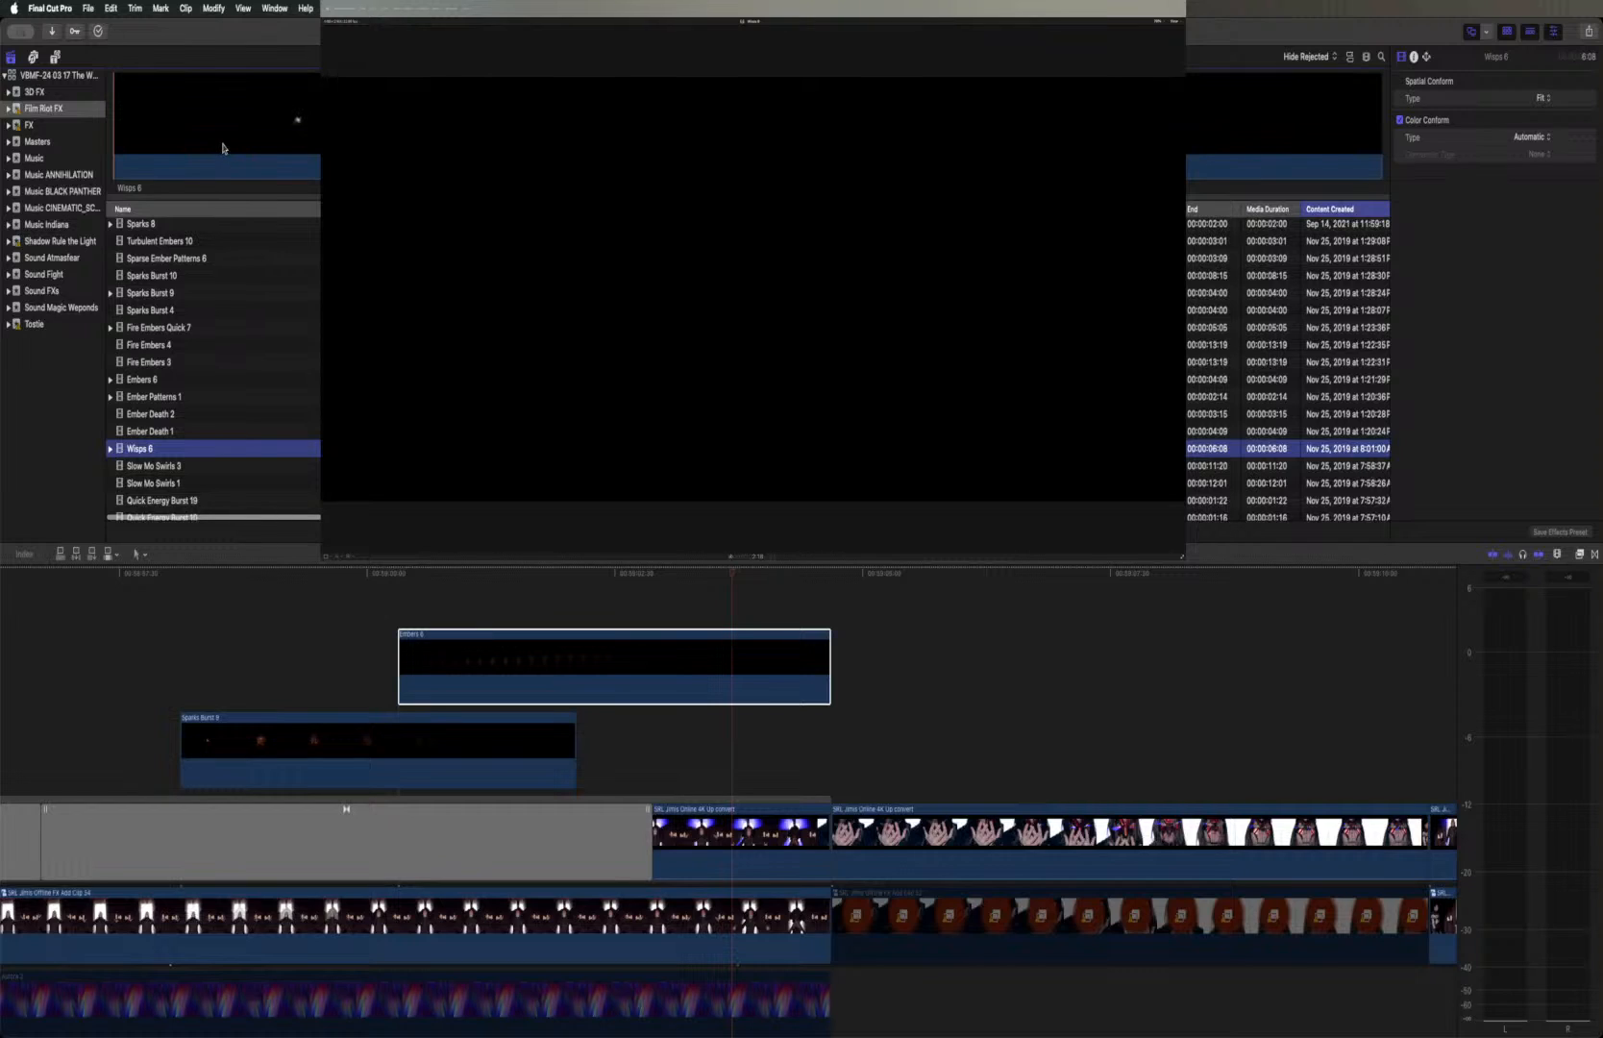
key(space)
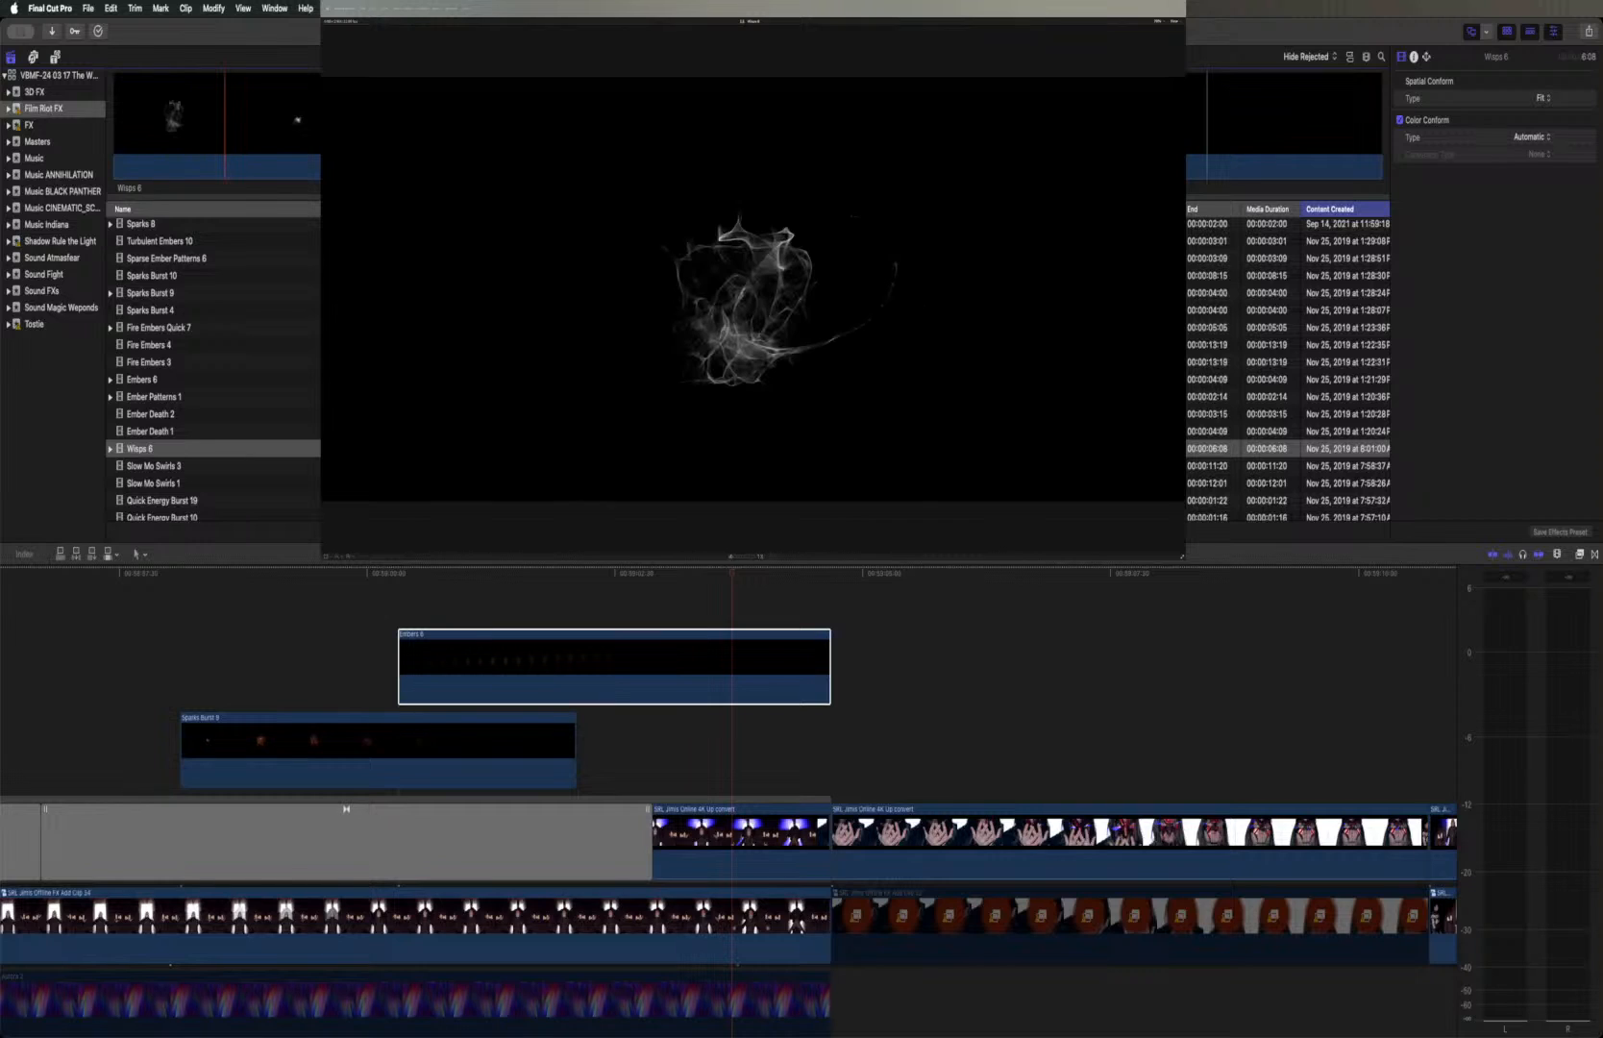
click(615, 125)
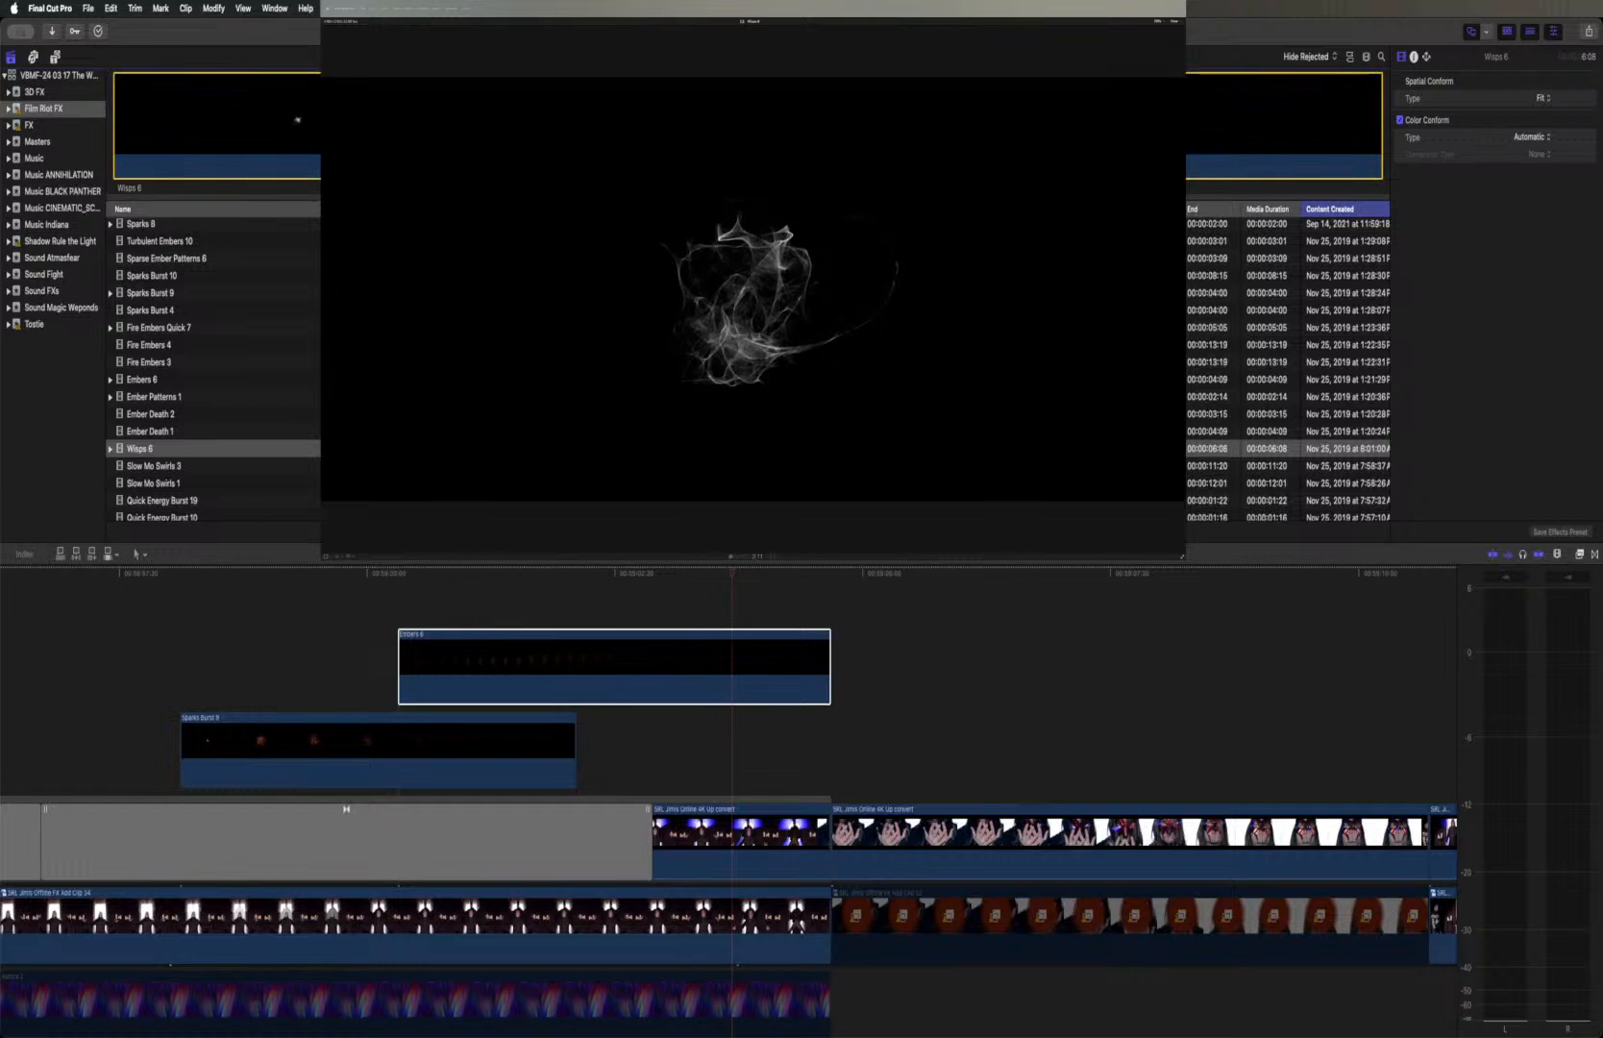
drag(523, 587, 190, 603)
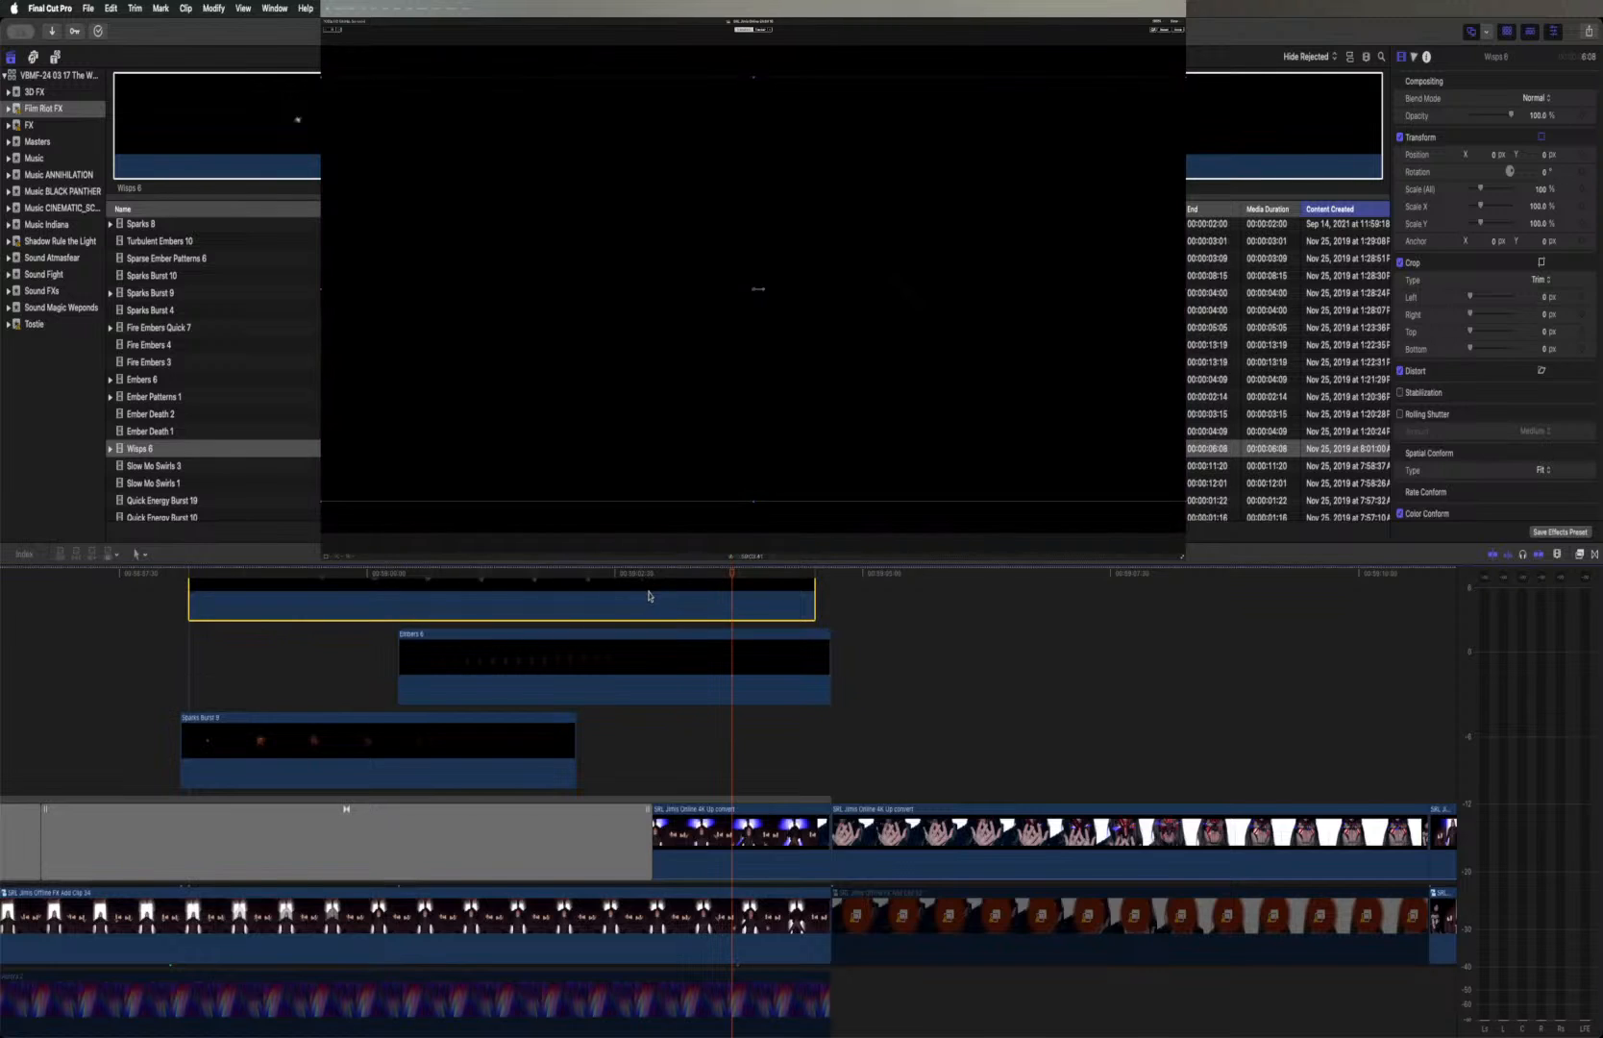
Set the Wisps 6 clip's blend mode to Screen and check the wisps over the caped figure
scroll(648, 596, up, 3)
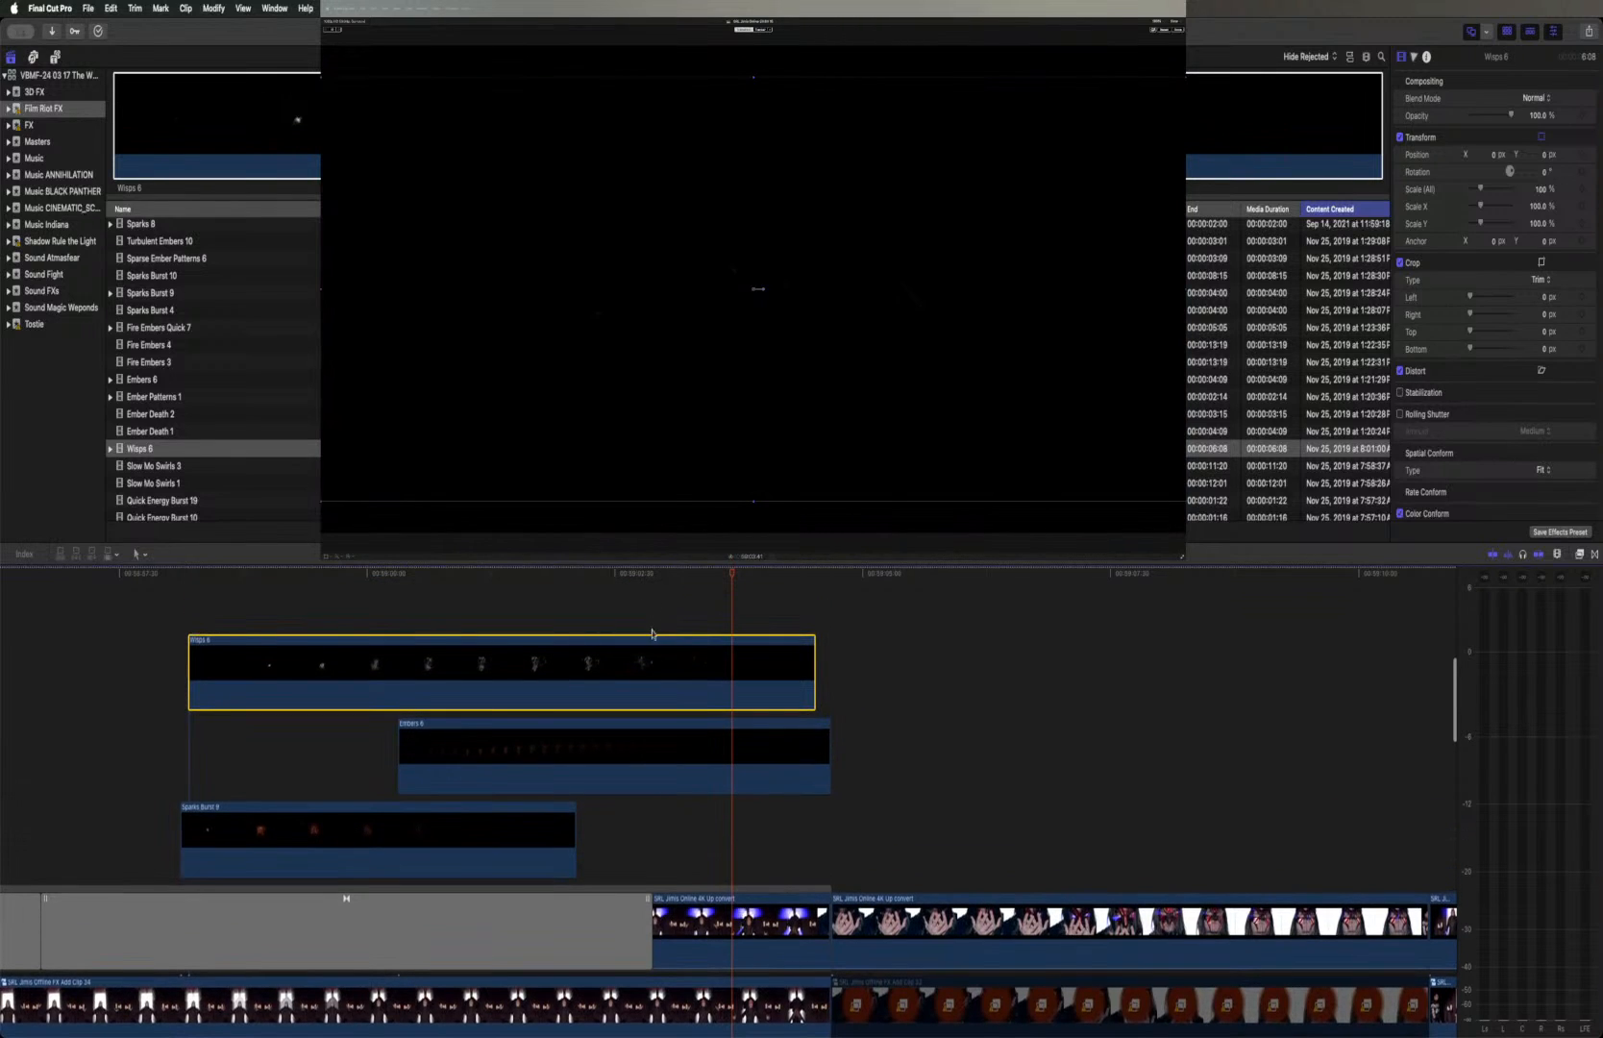
click(662, 575)
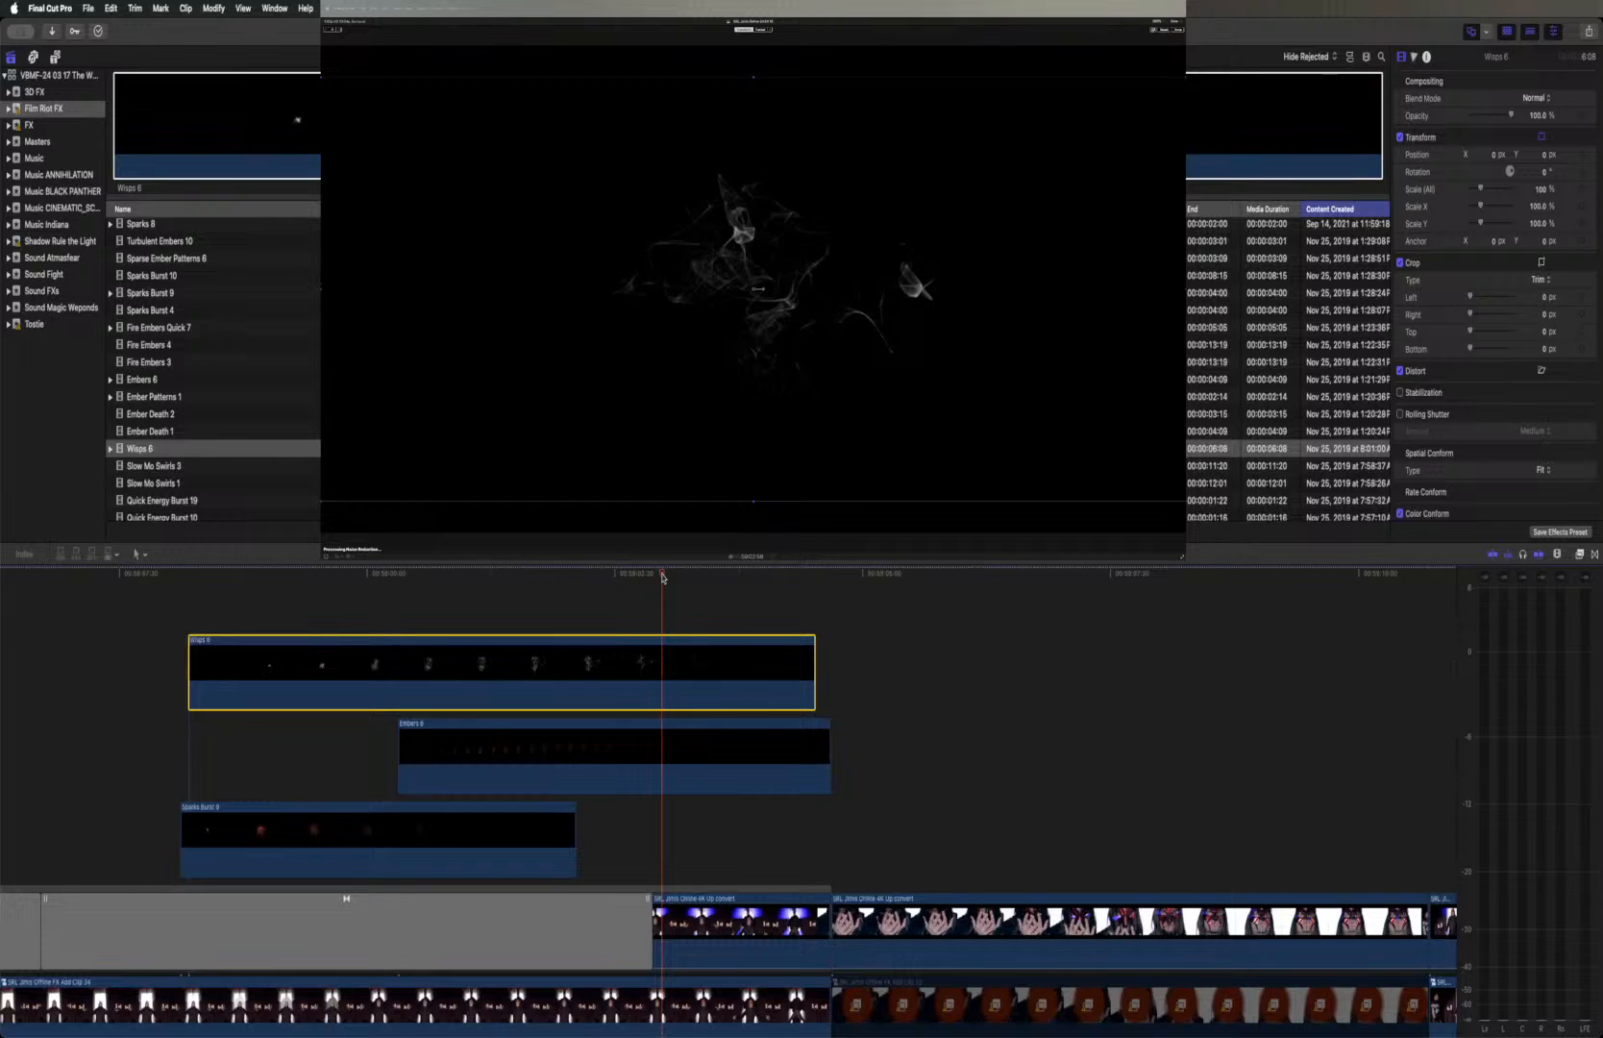
click(1541, 100)
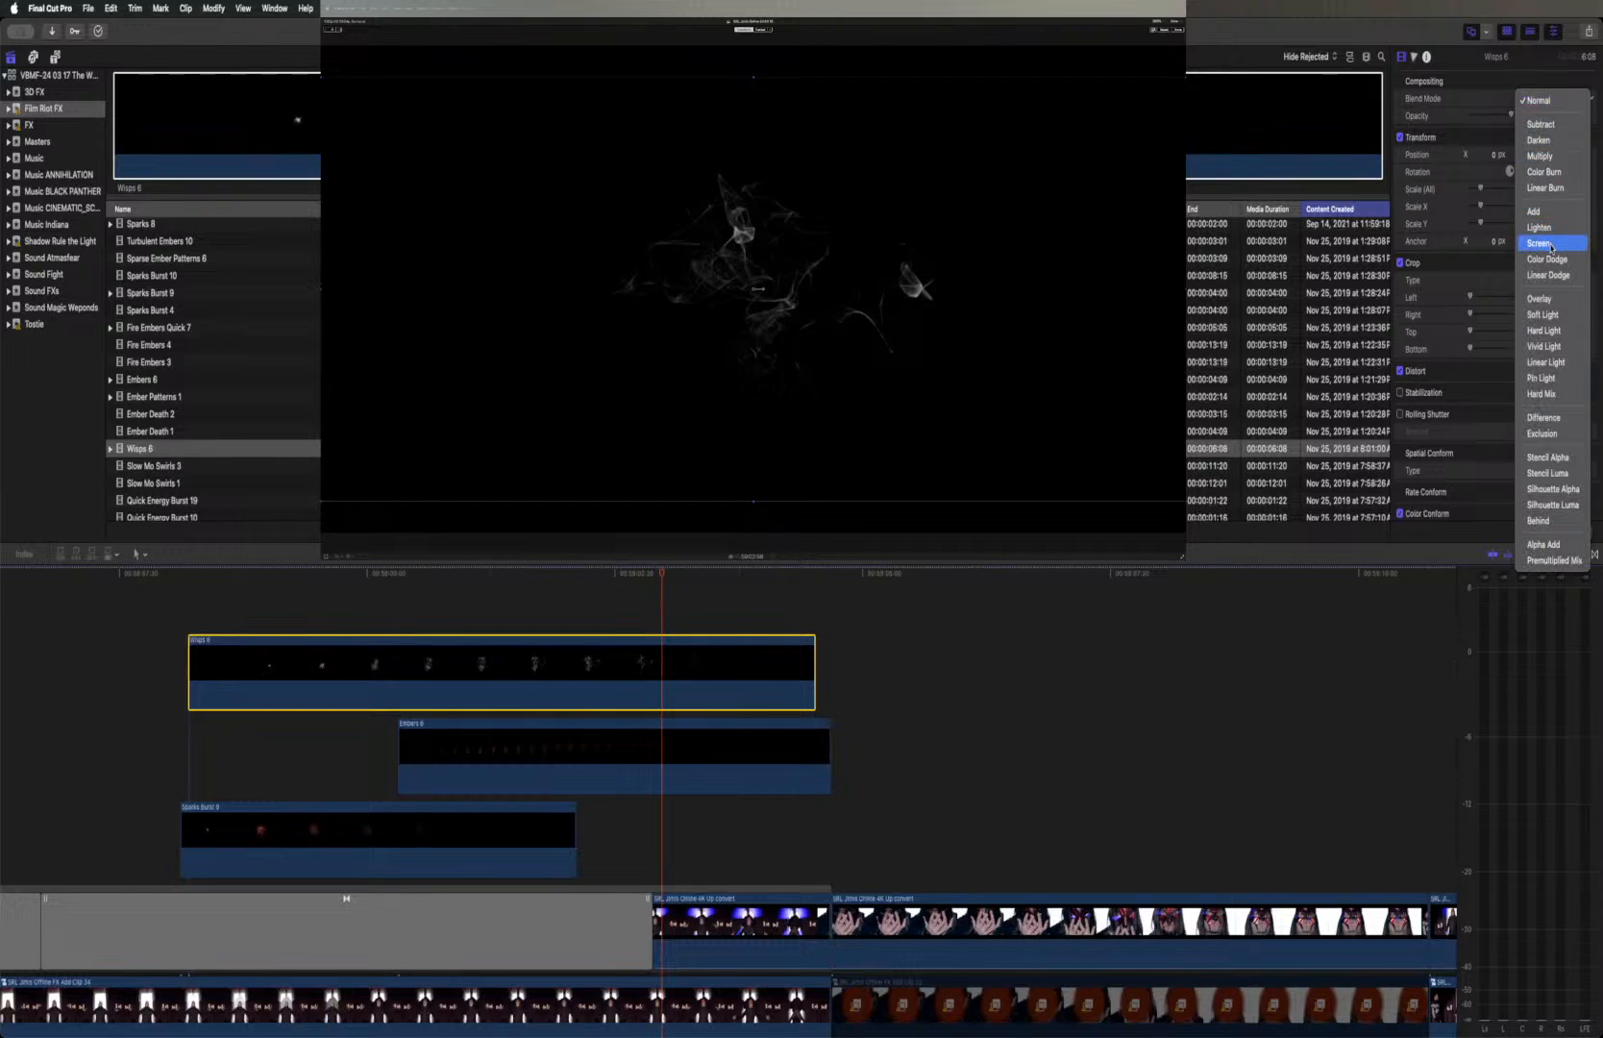
click(1549, 244)
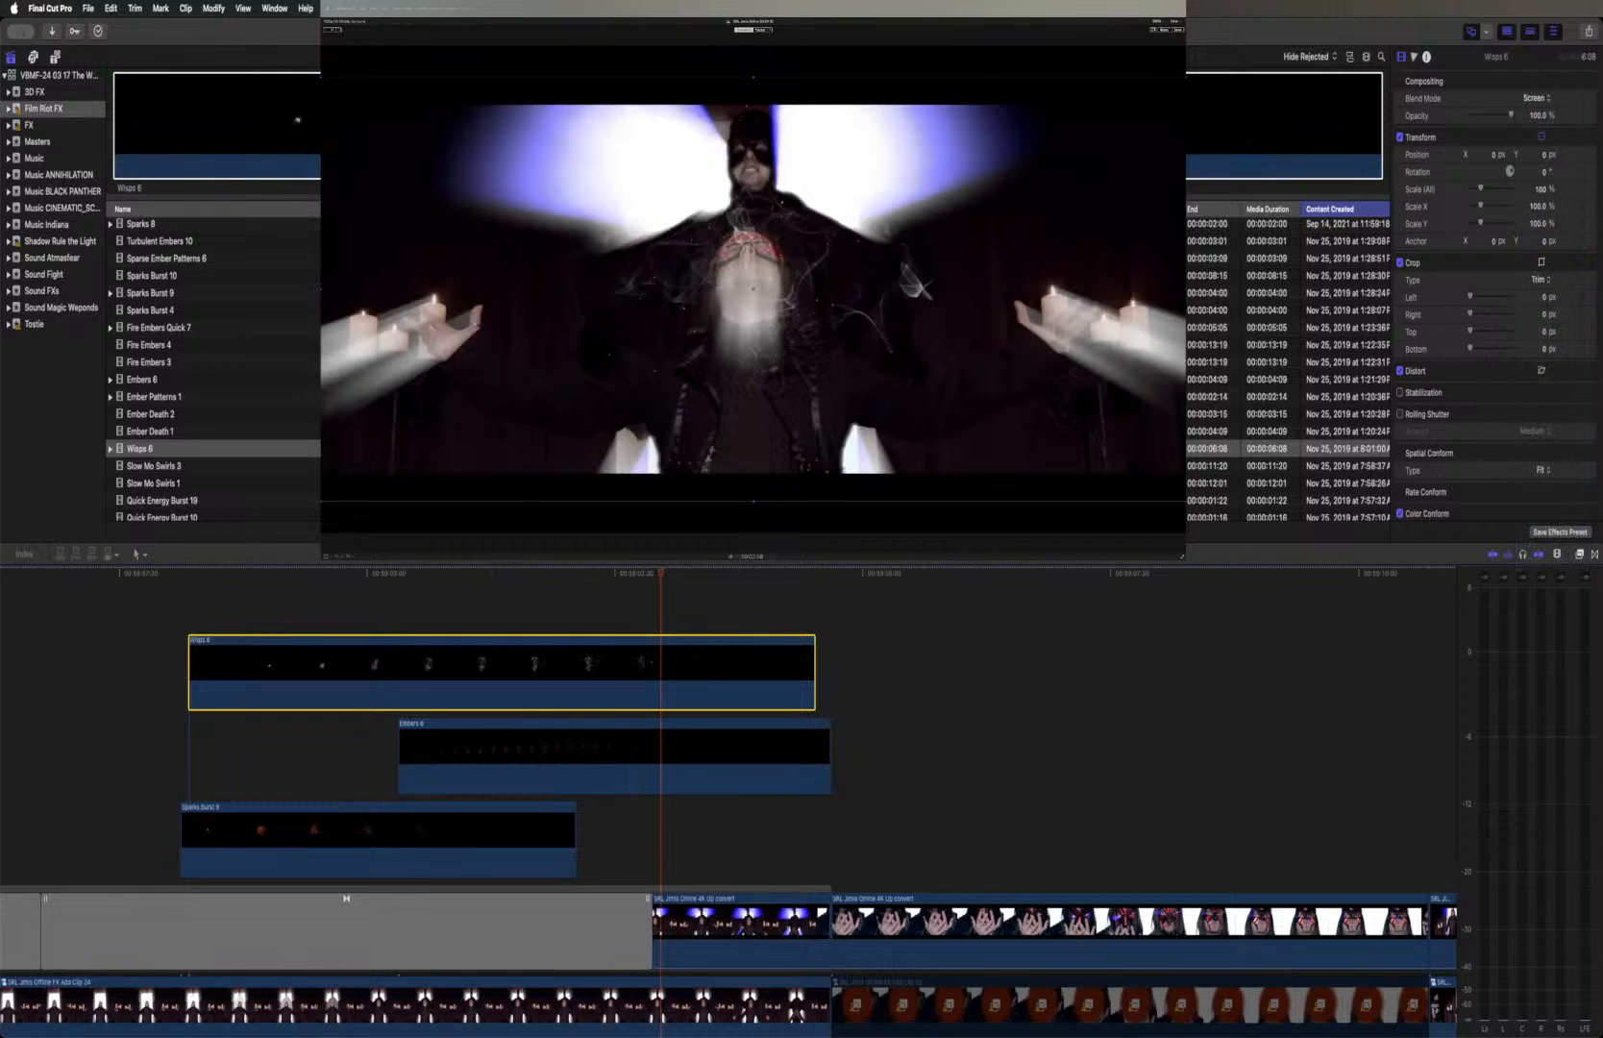
drag(661, 576, 700, 579)
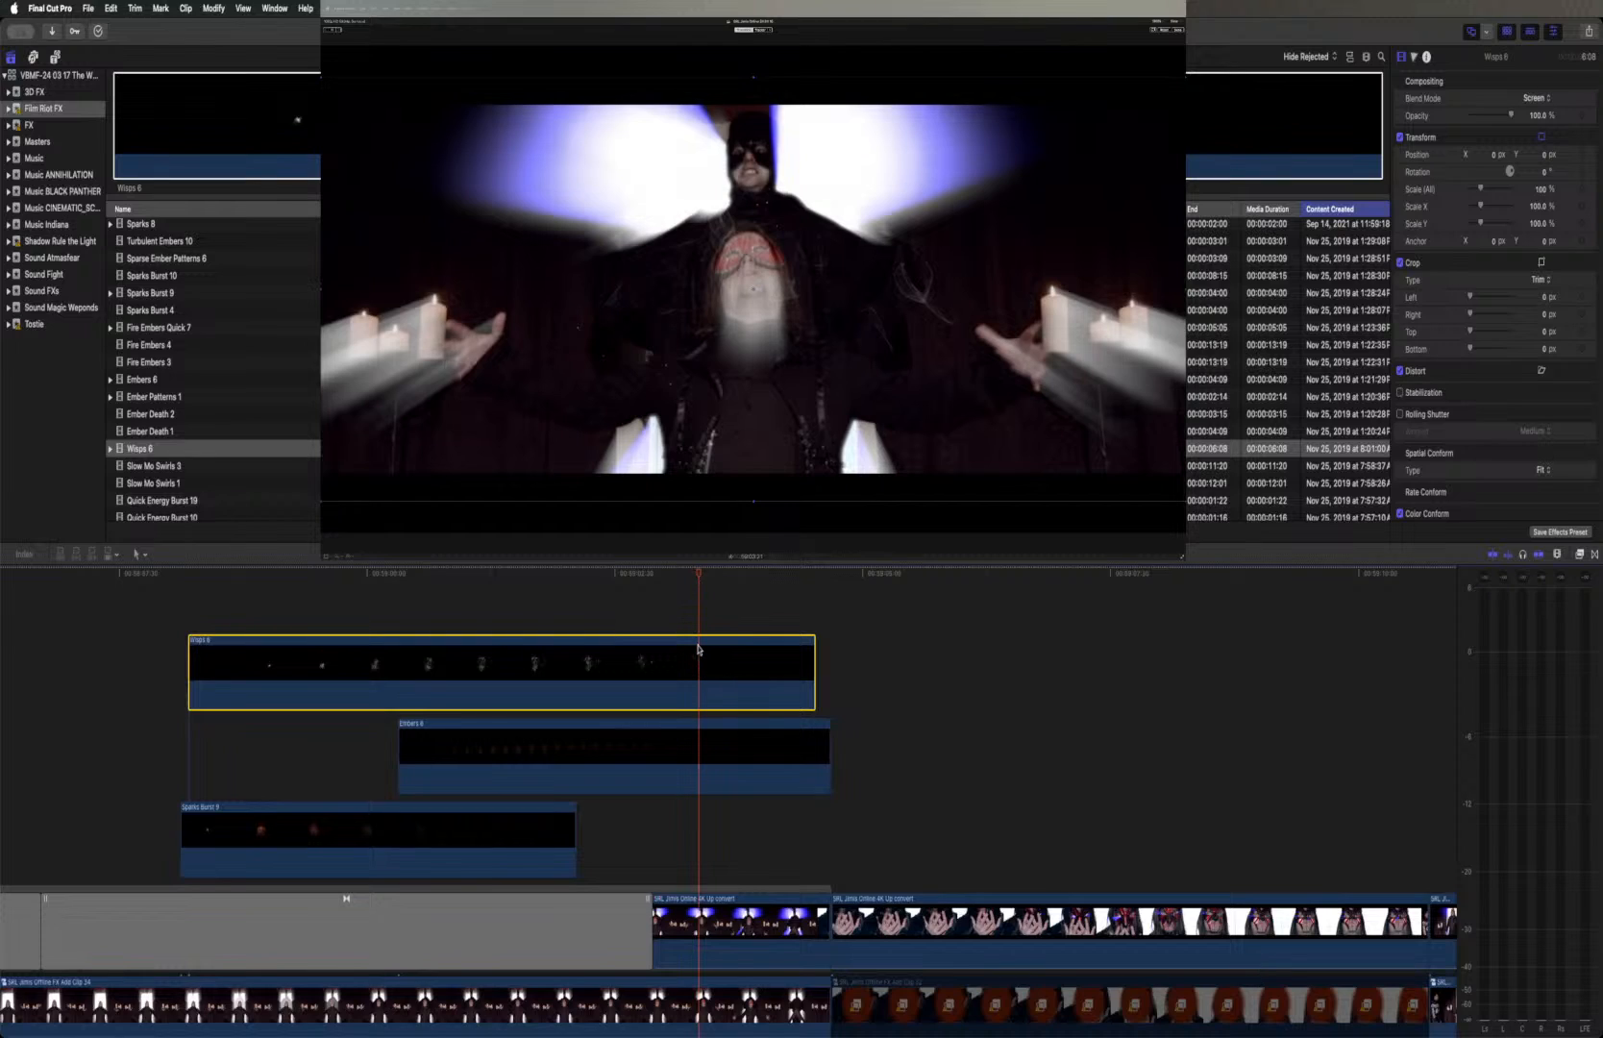
Mark the current frame on the short portal clip after the gap, and reverse the Wisps 6 clip
click(701, 904)
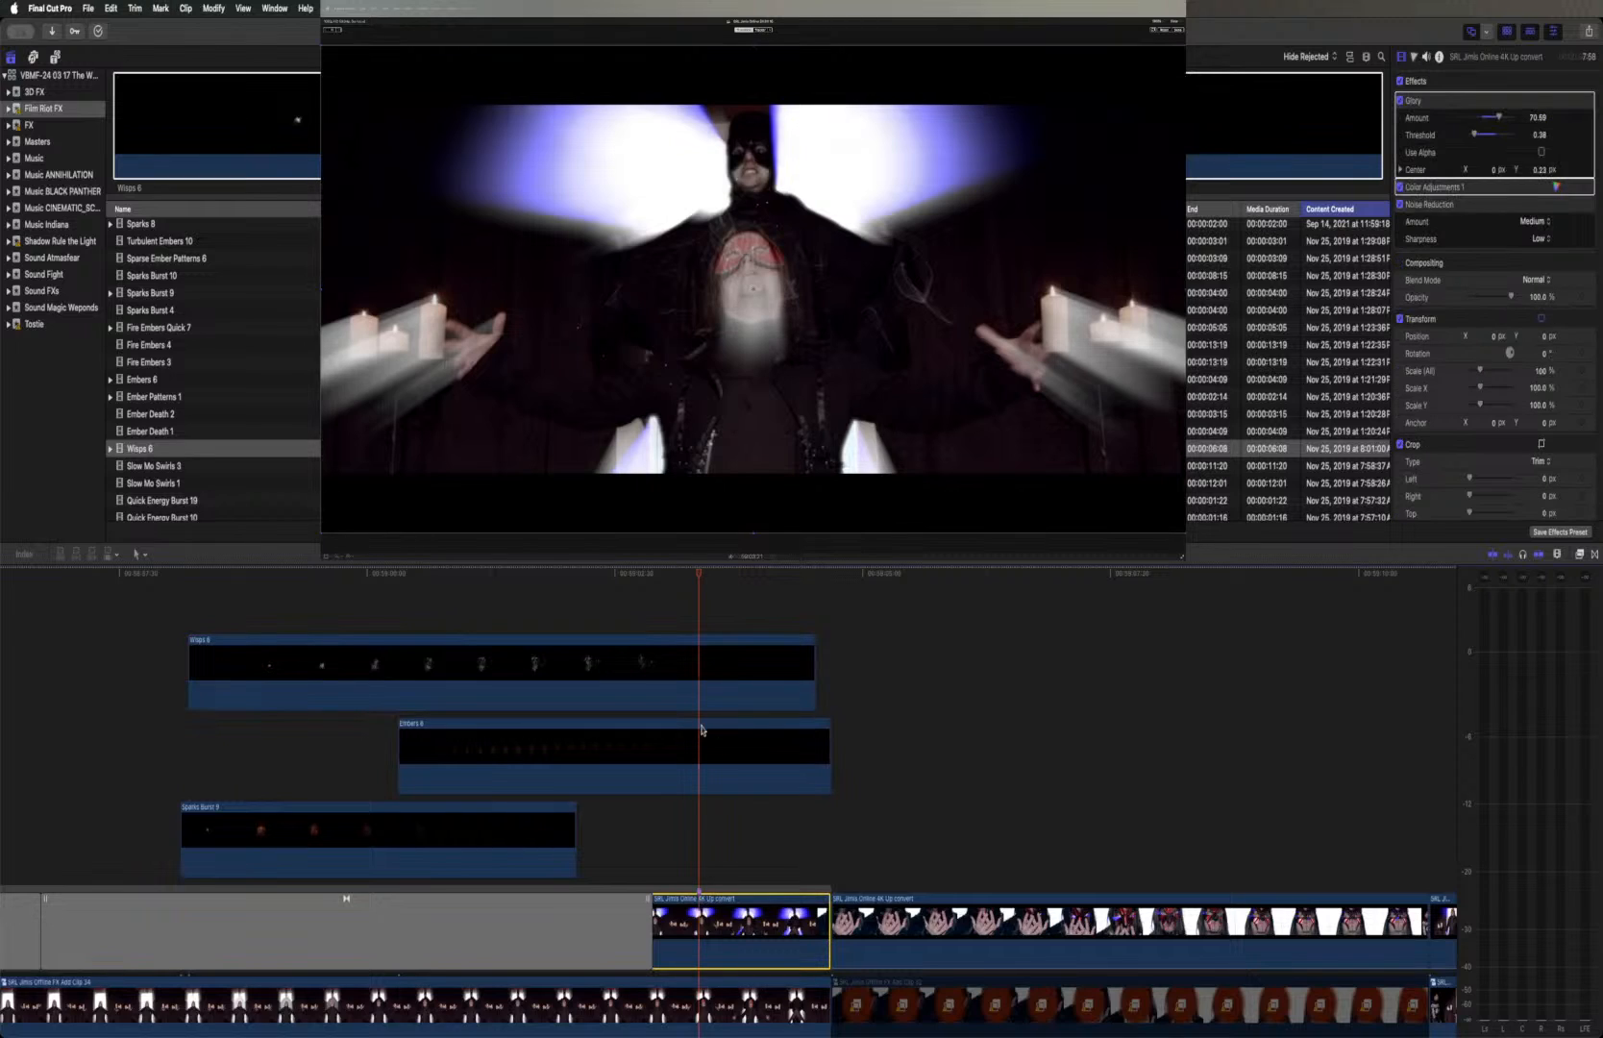
click(674, 654)
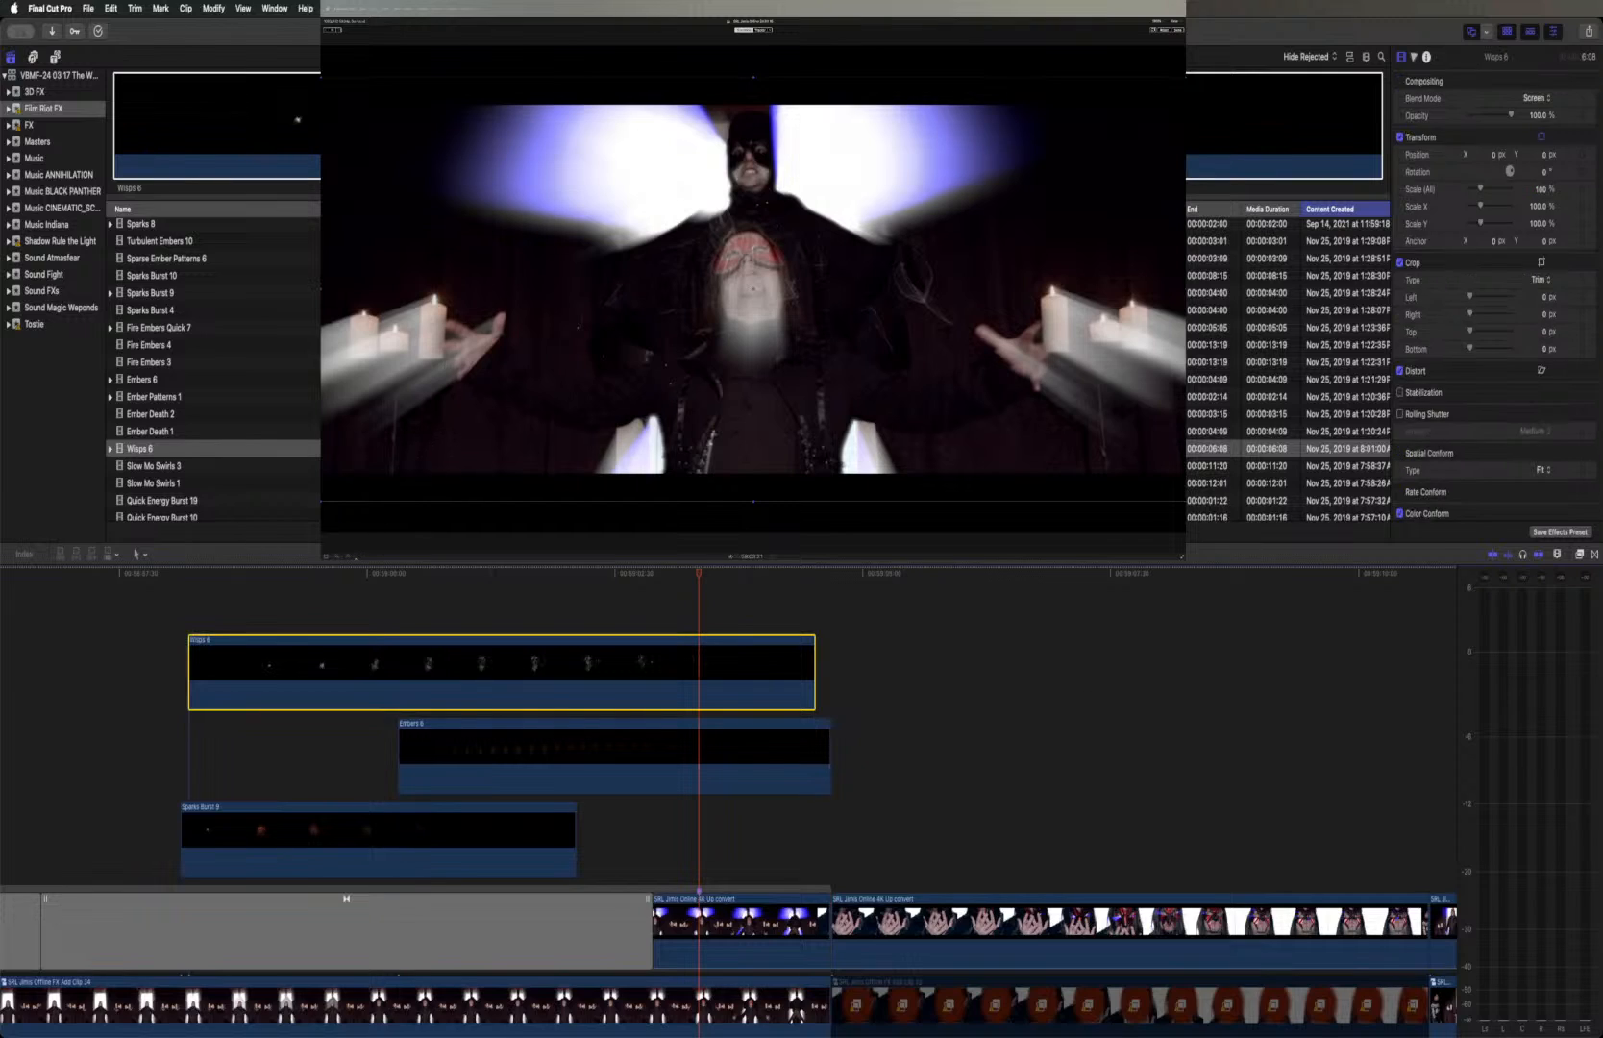
click(330, 556)
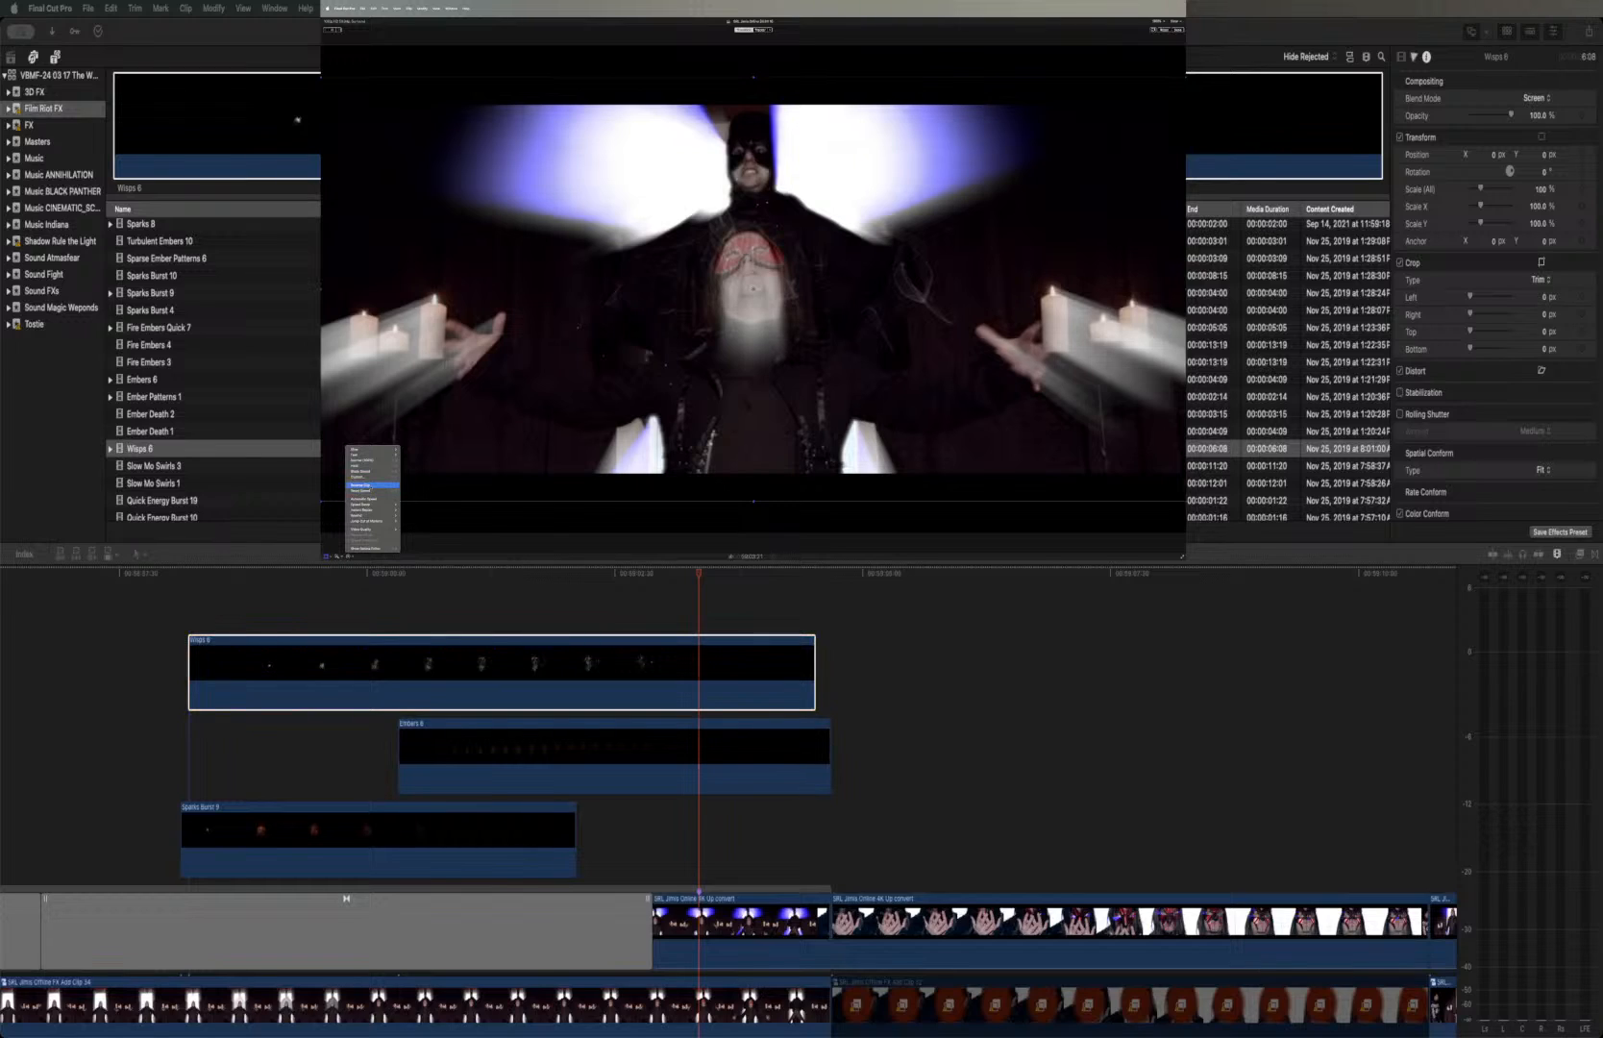
click(372, 484)
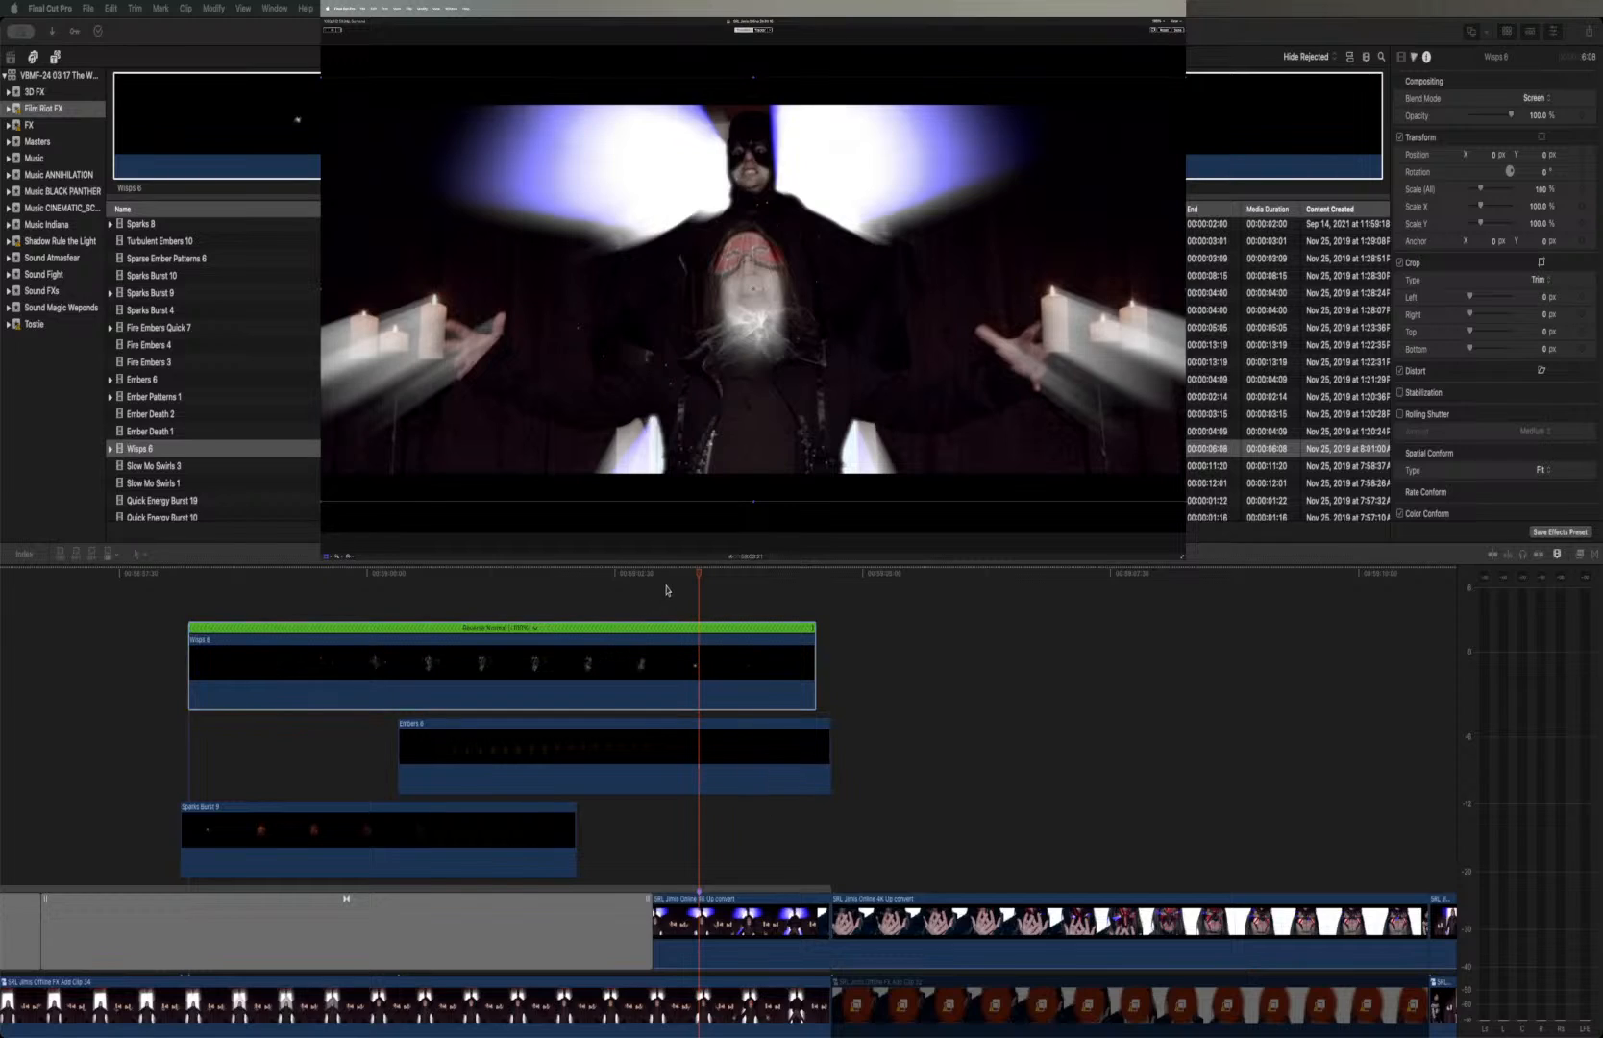
Mark the end of the reversed wisps in Wisps 6 and slide the clip earlier to line its marker up with the portal clip's marker
click(698, 577)
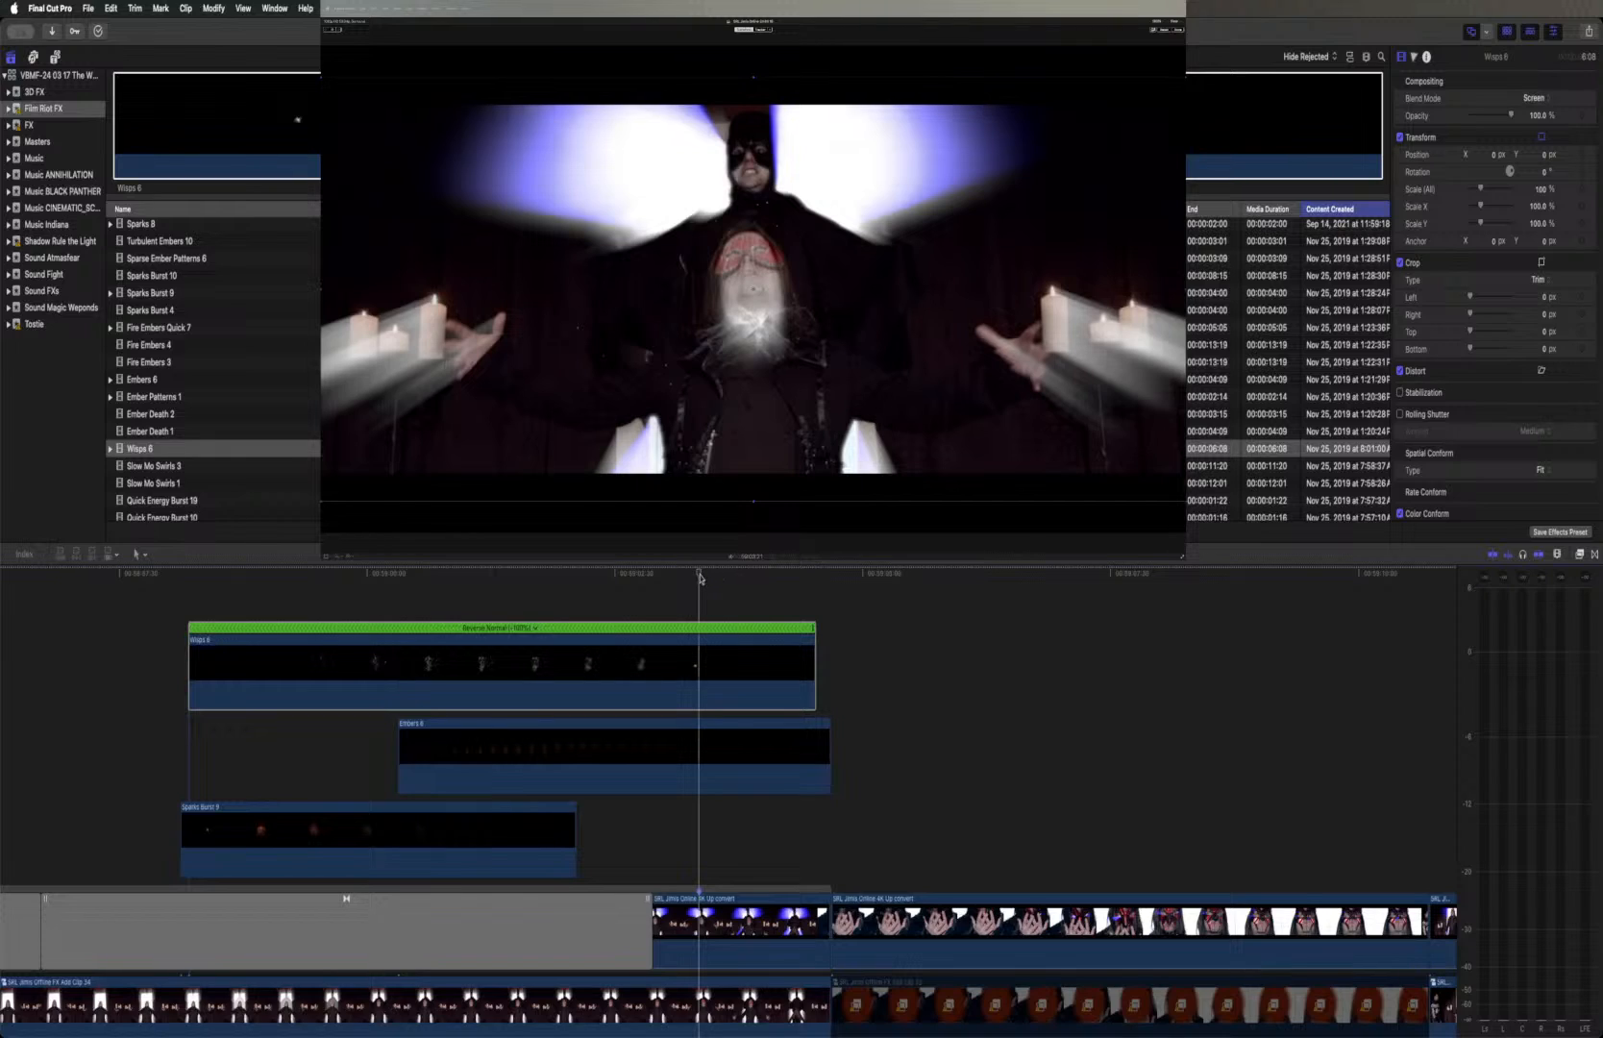
drag(703, 577, 803, 580)
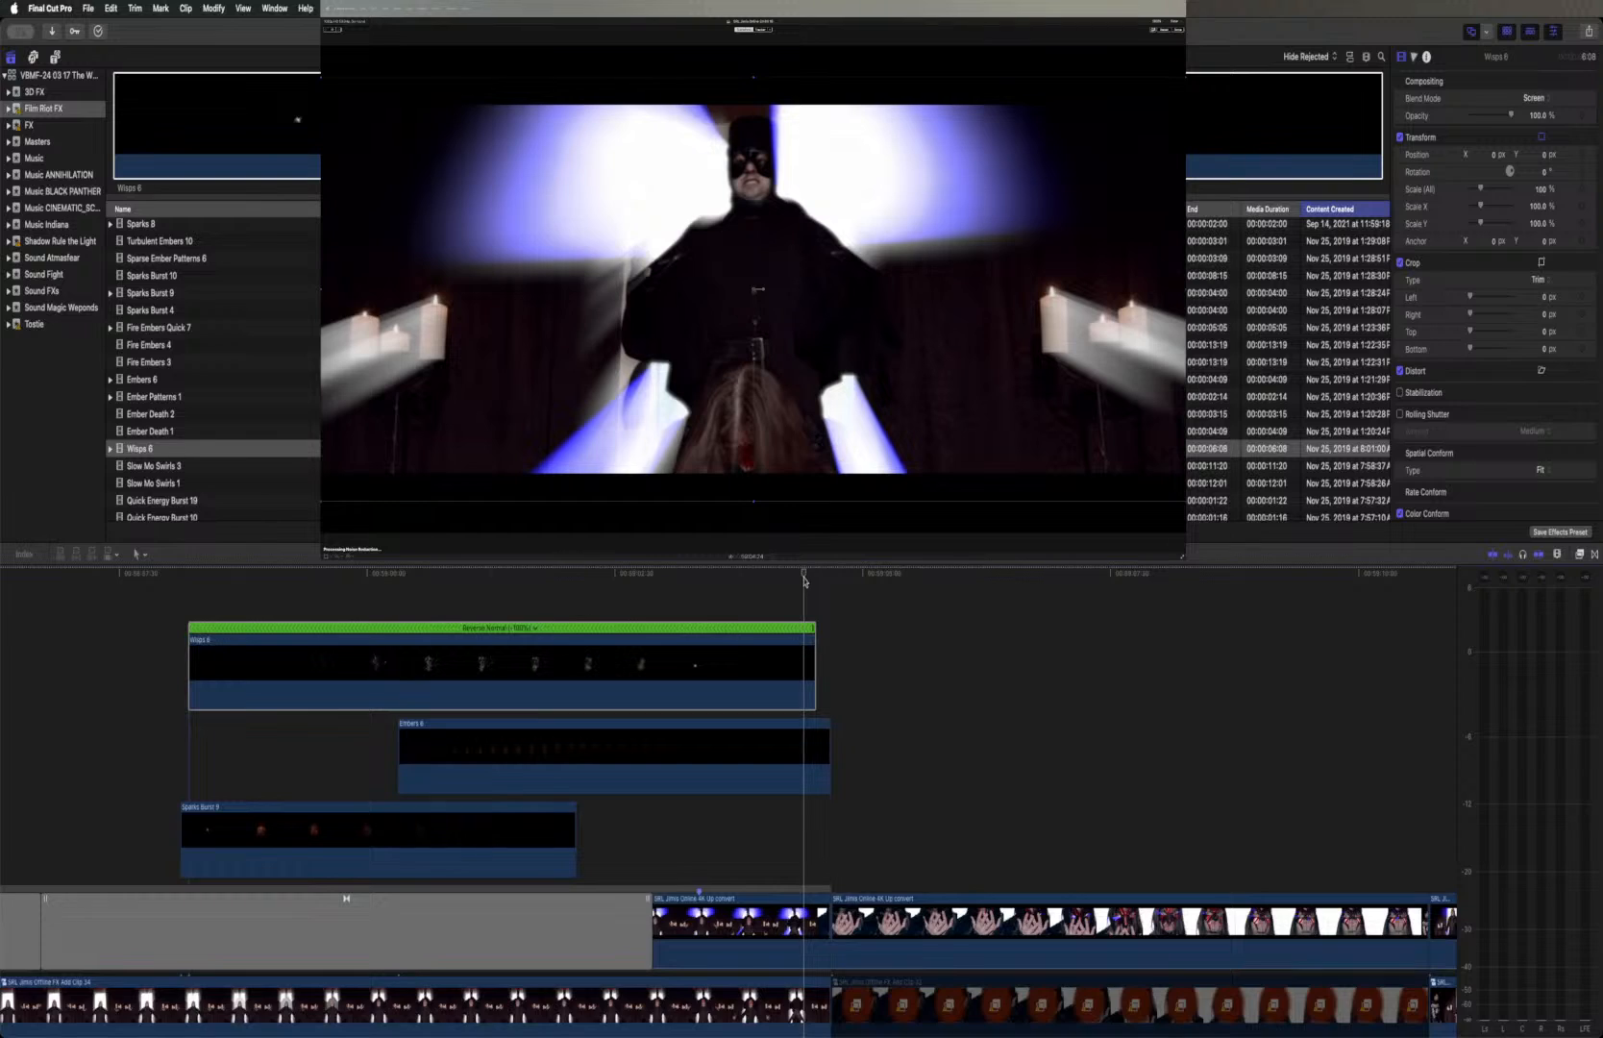
click(804, 643)
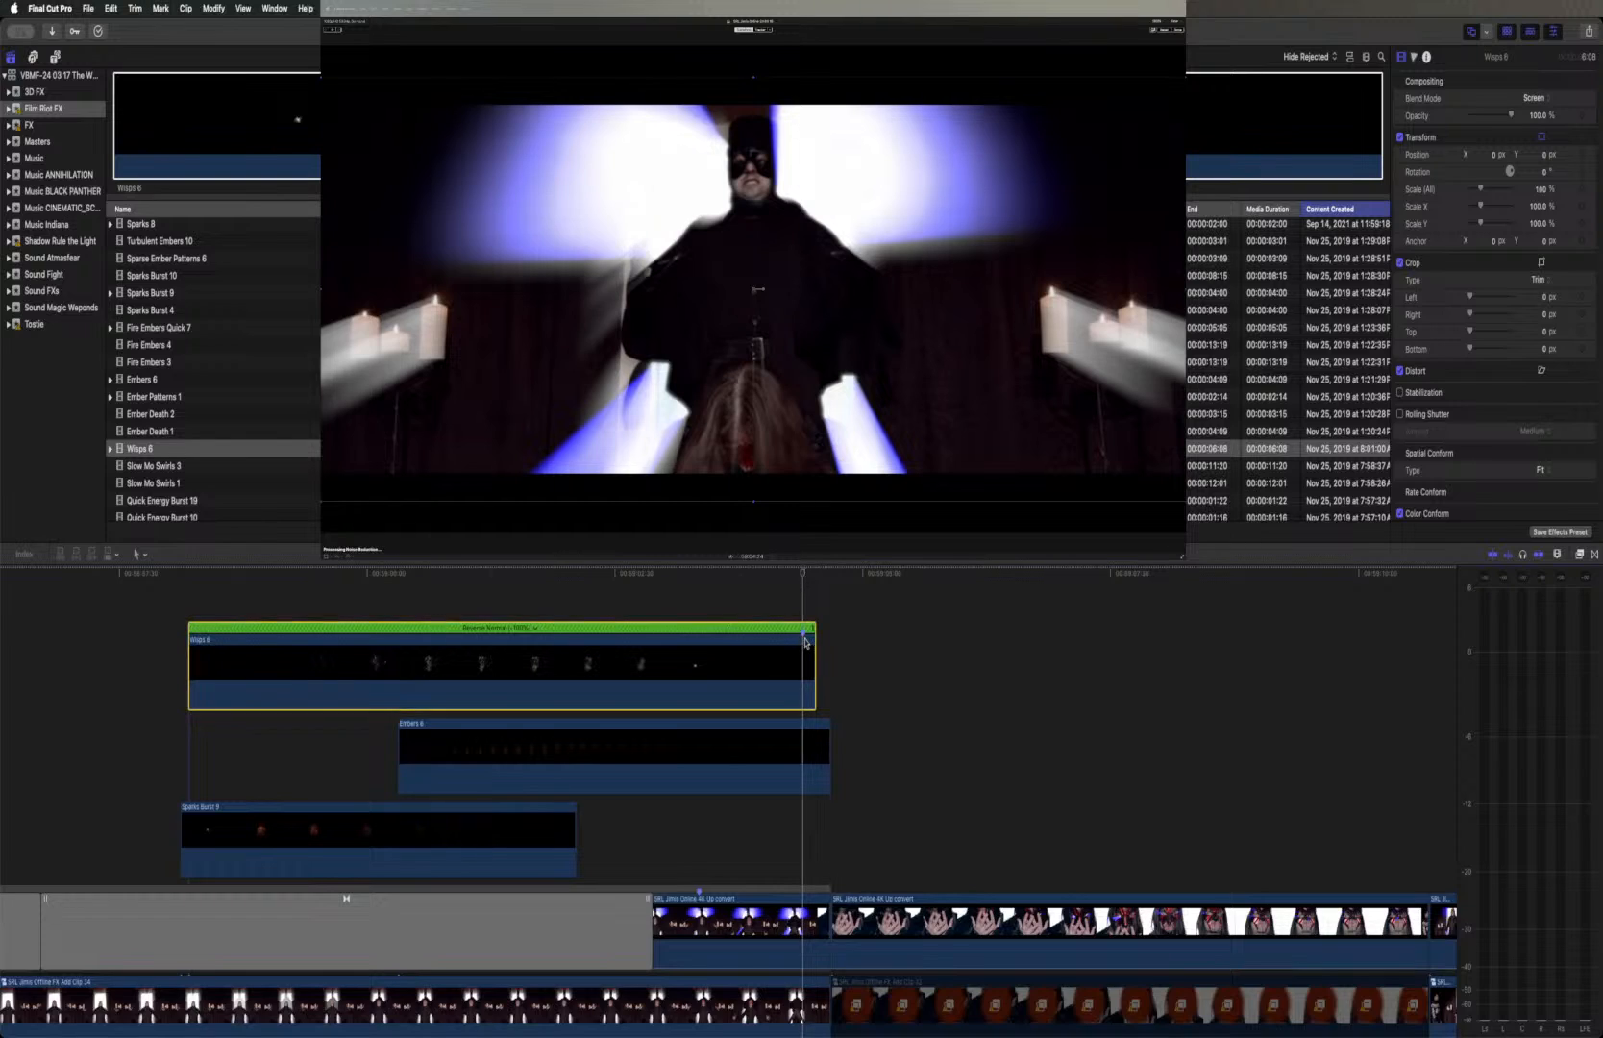
drag(792, 643, 689, 643)
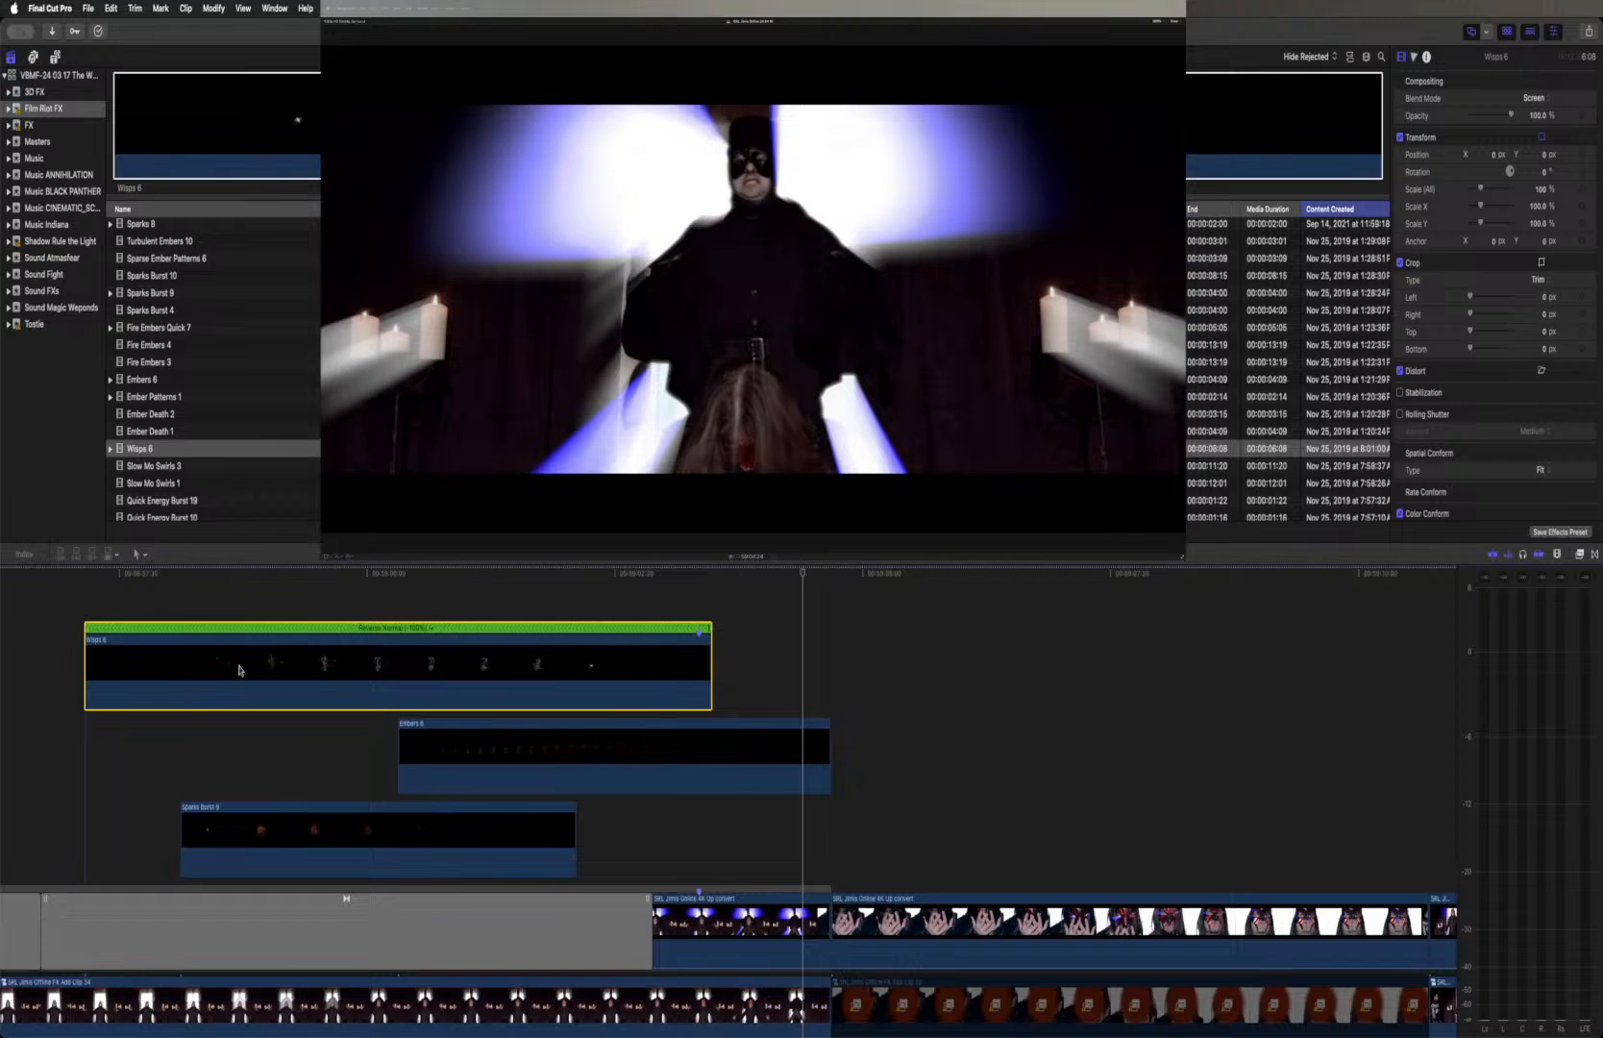
Play through the retimed shot and reposition Wisps 6 over the masked face, to about X -28.8 px, Y 178.1 px
click(66, 575)
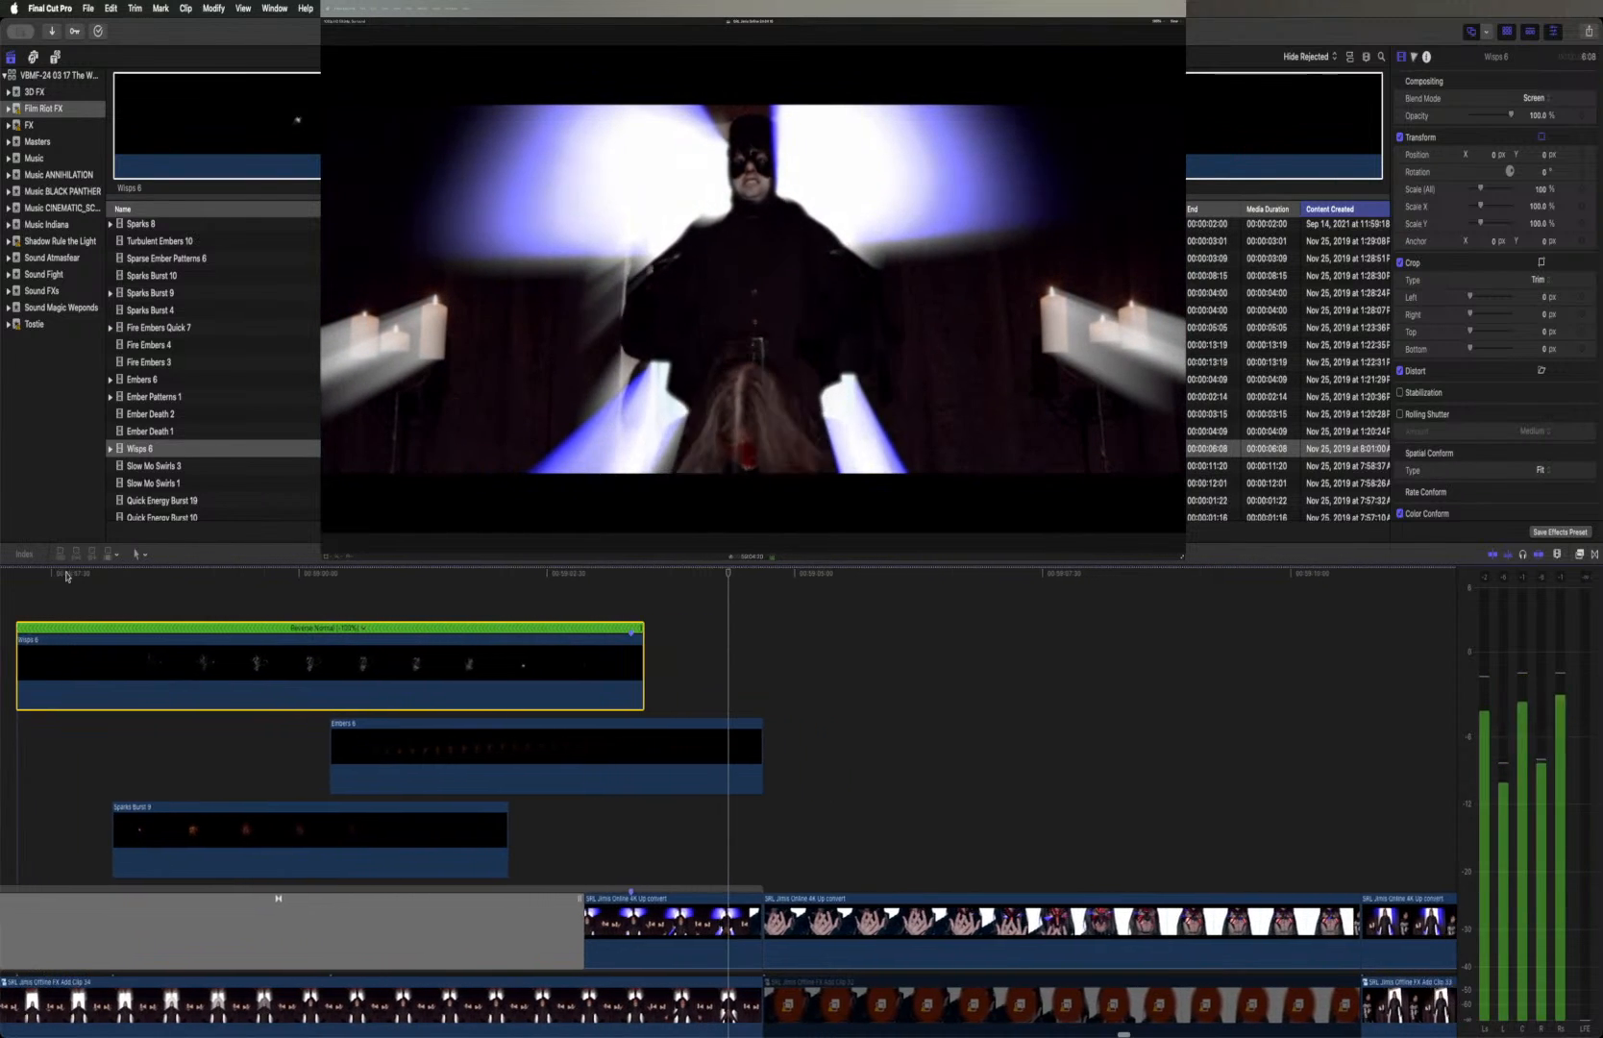
click(611, 575)
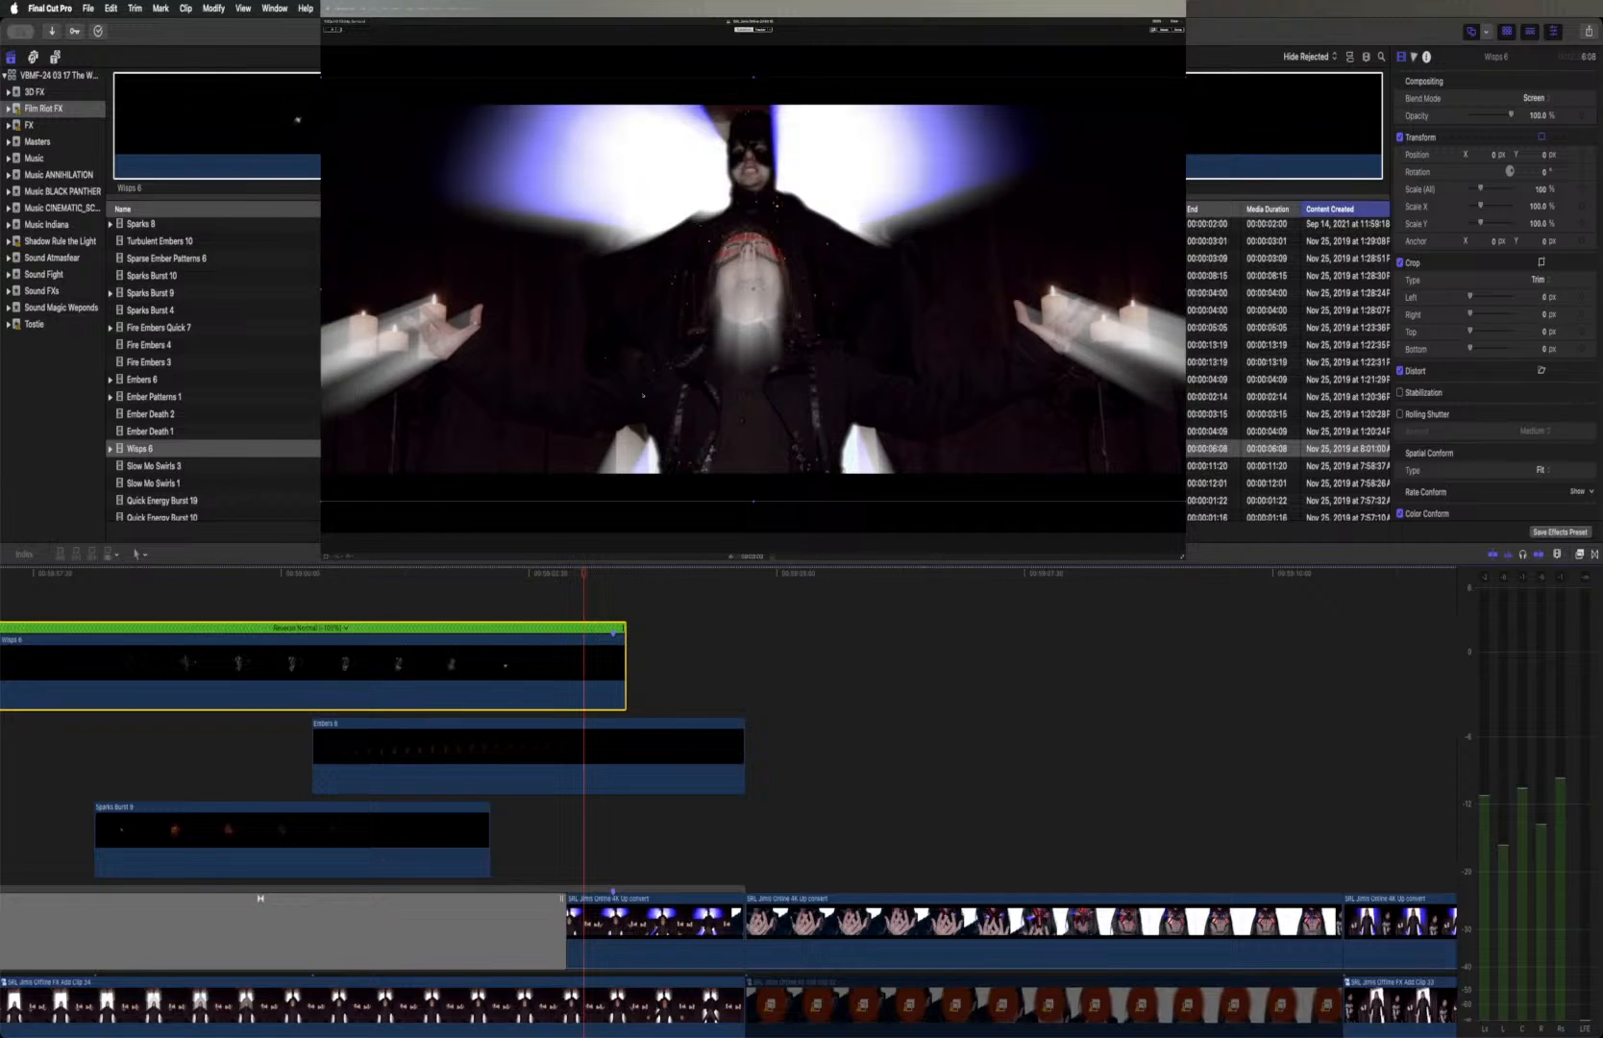
drag(717, 317, 741, 208)
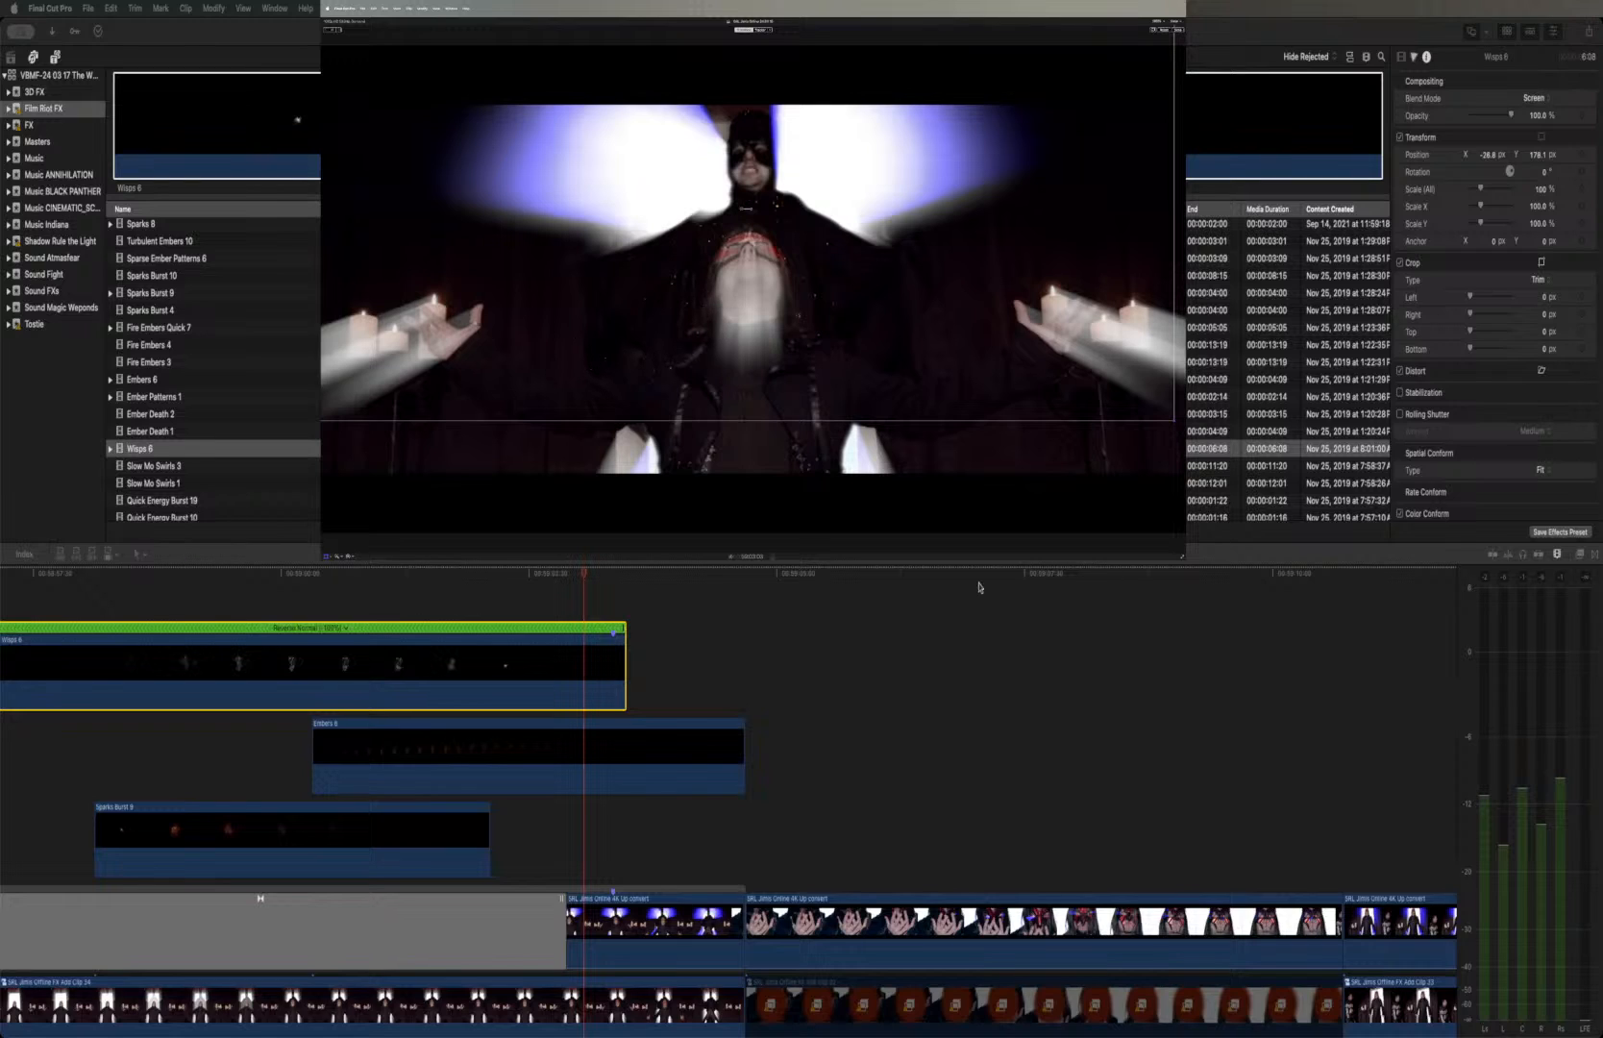
Play back the portal shot from just before Wisps 6 to review the repositioned wisps
scroll(352, 656, left, 5)
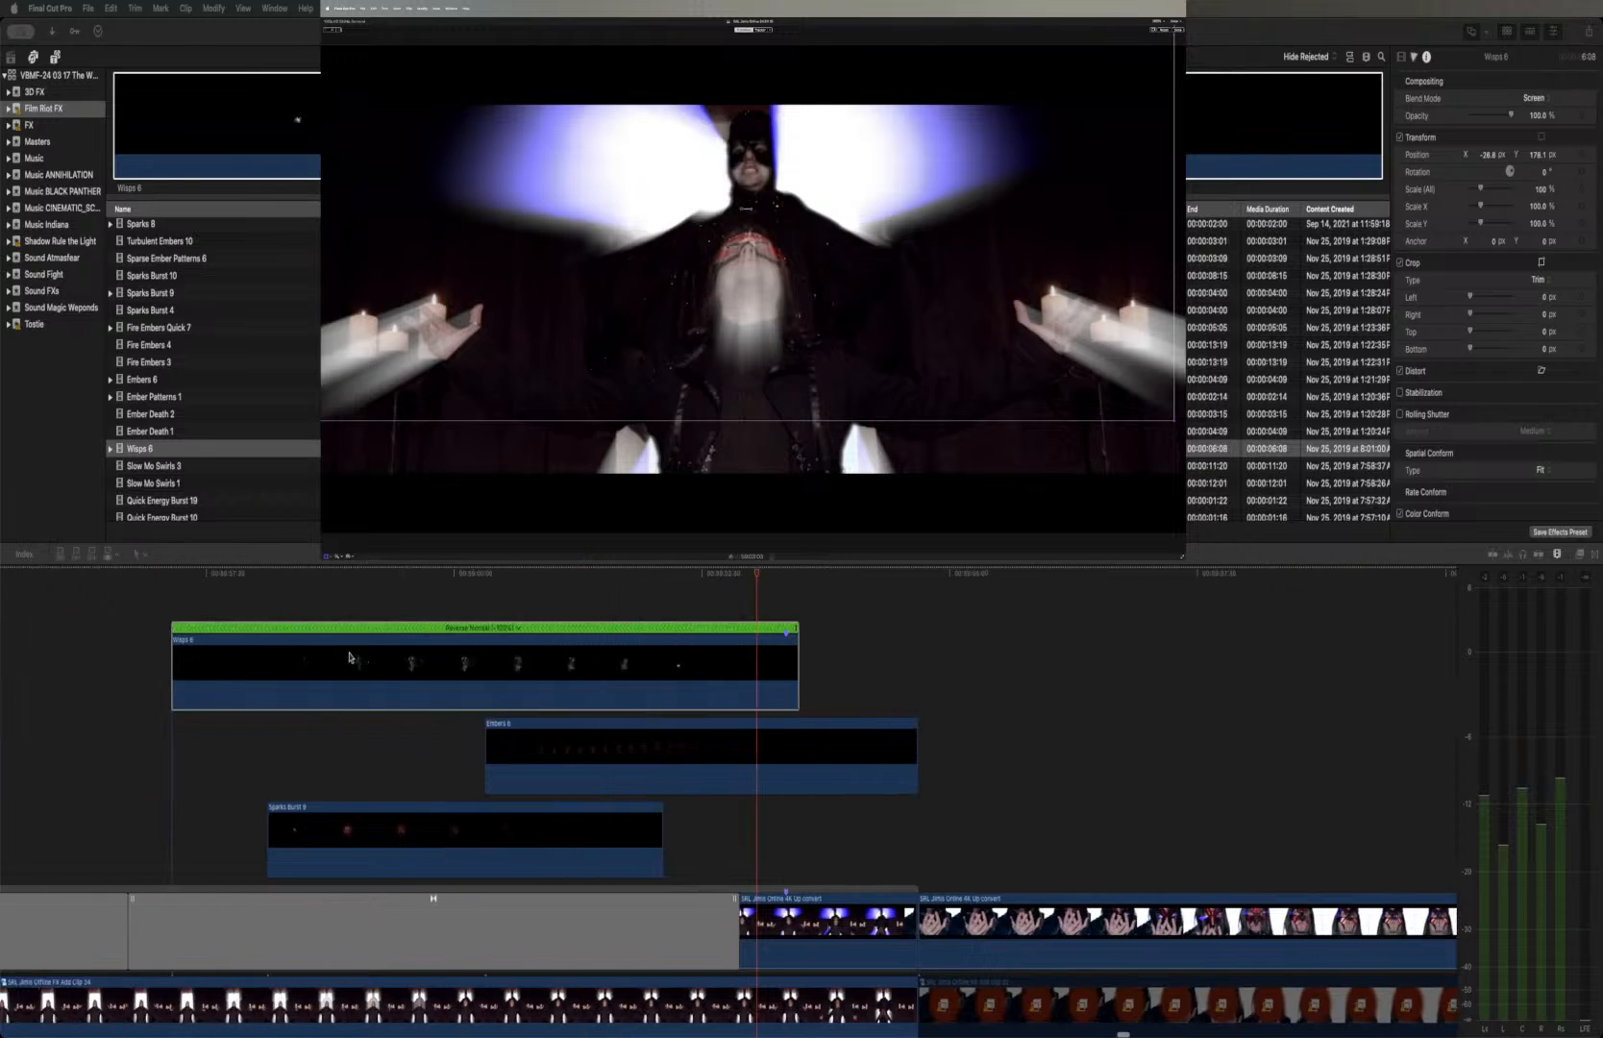
click(227, 577)
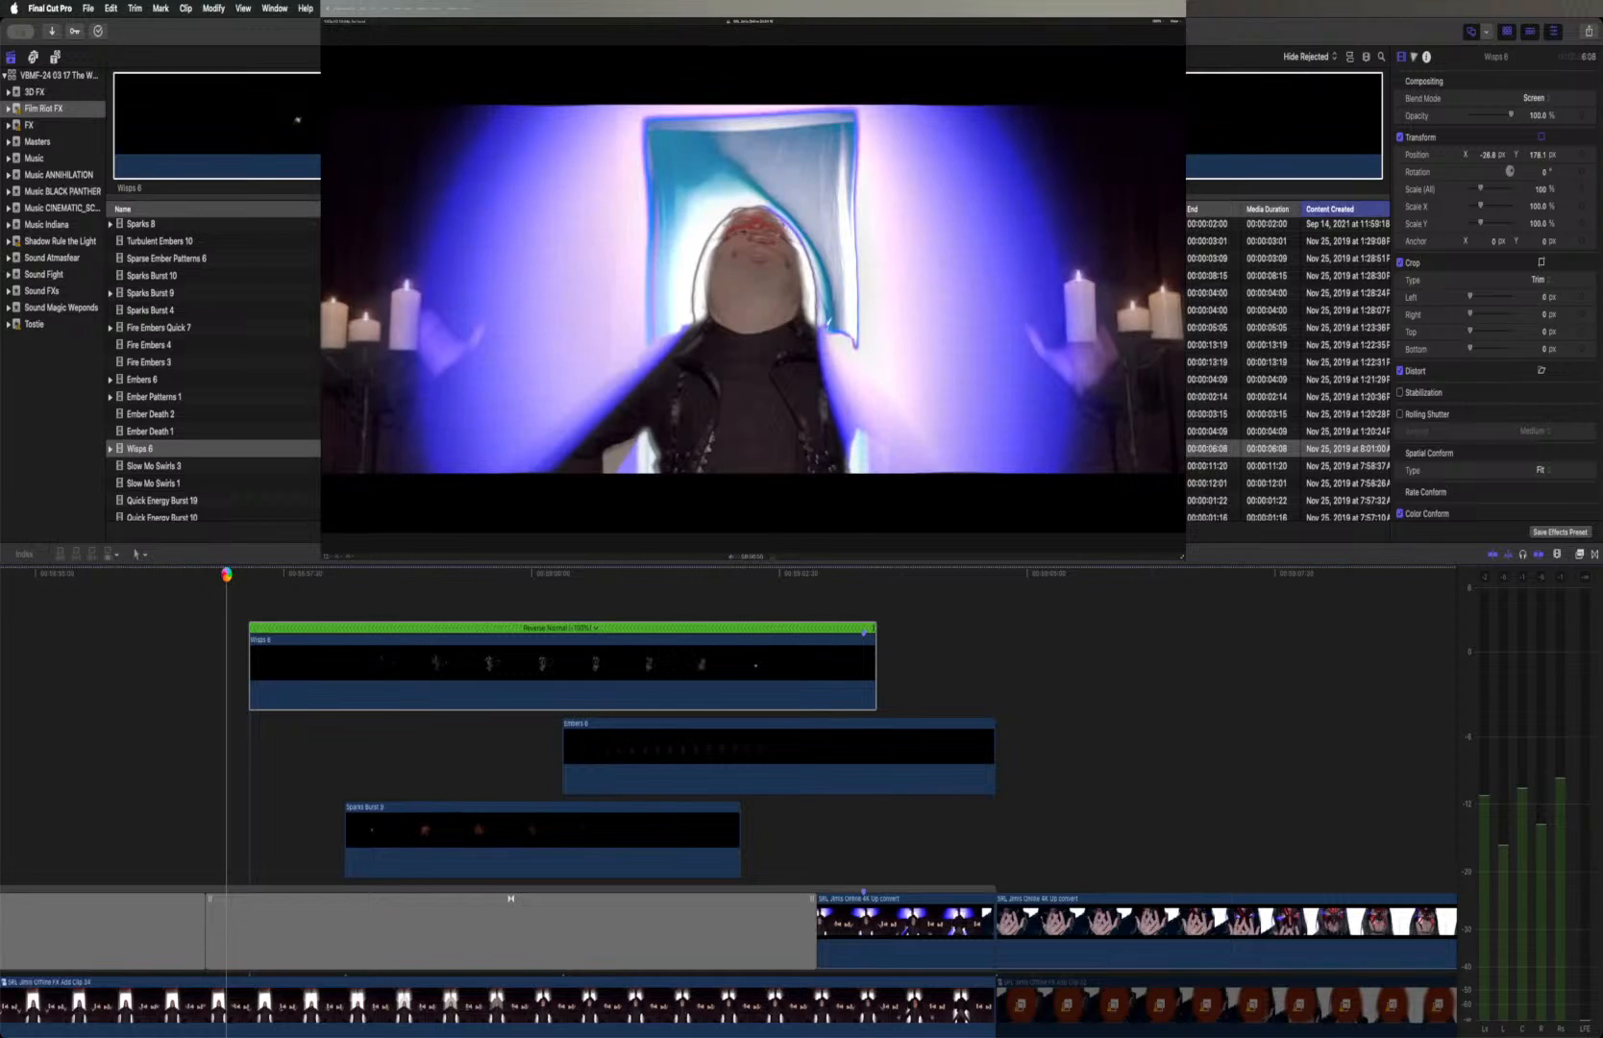
key(space)
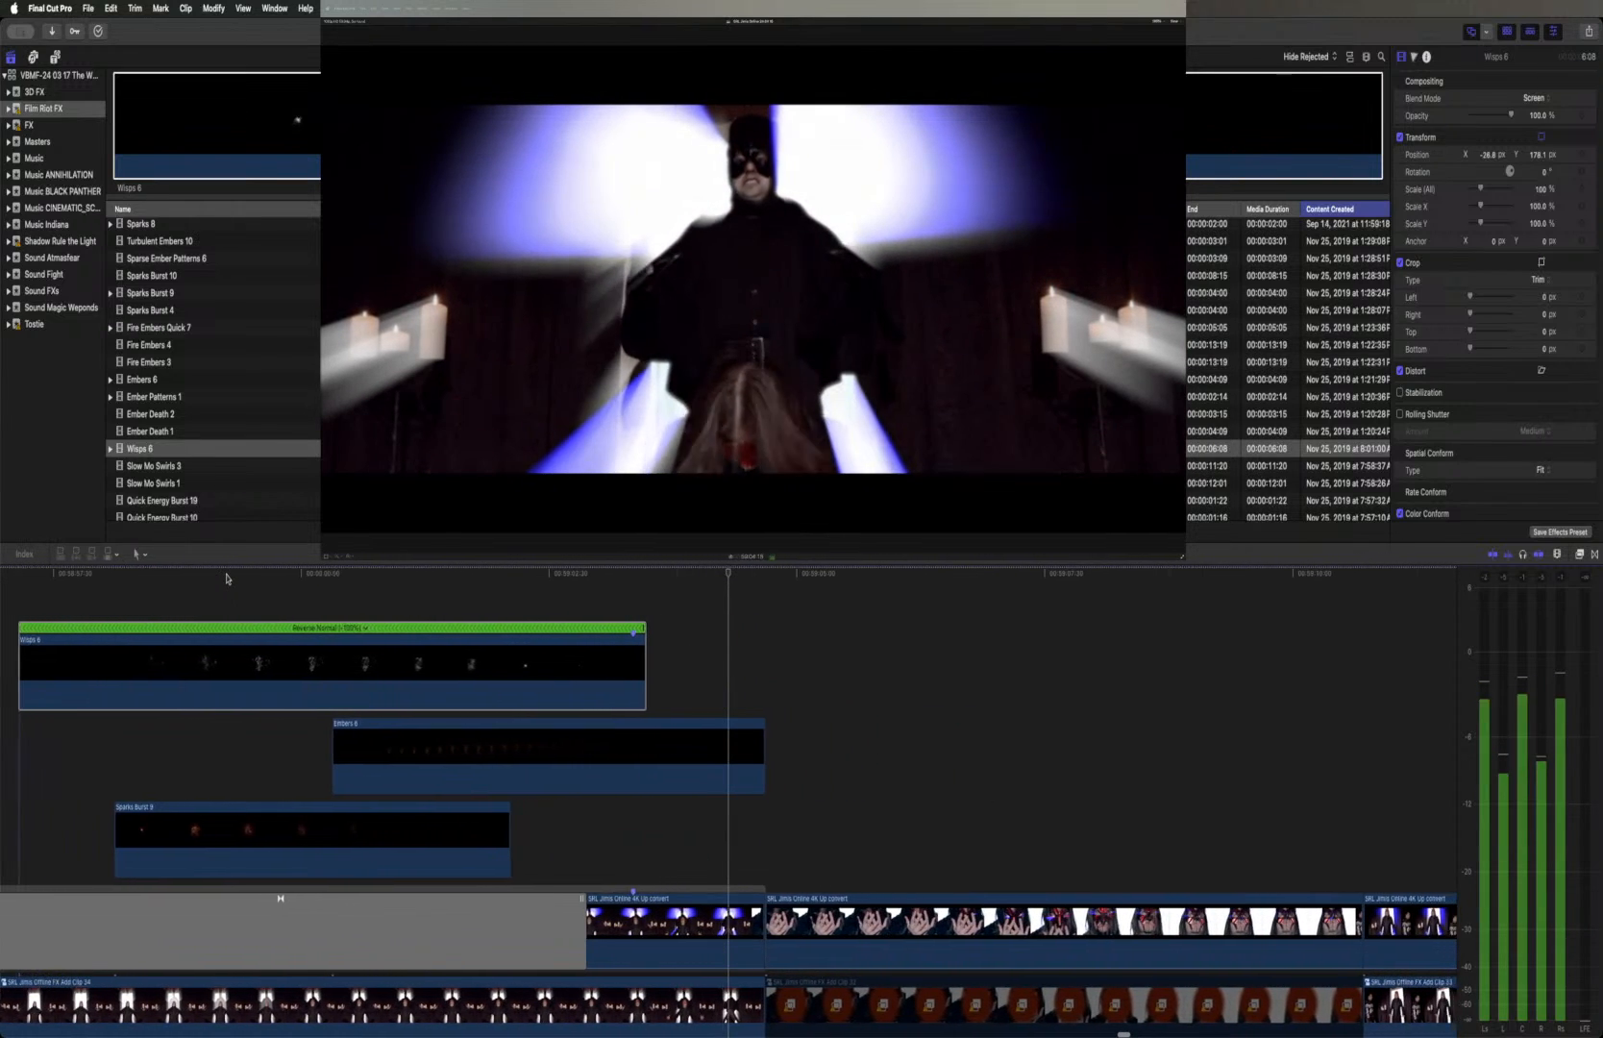
key(space)
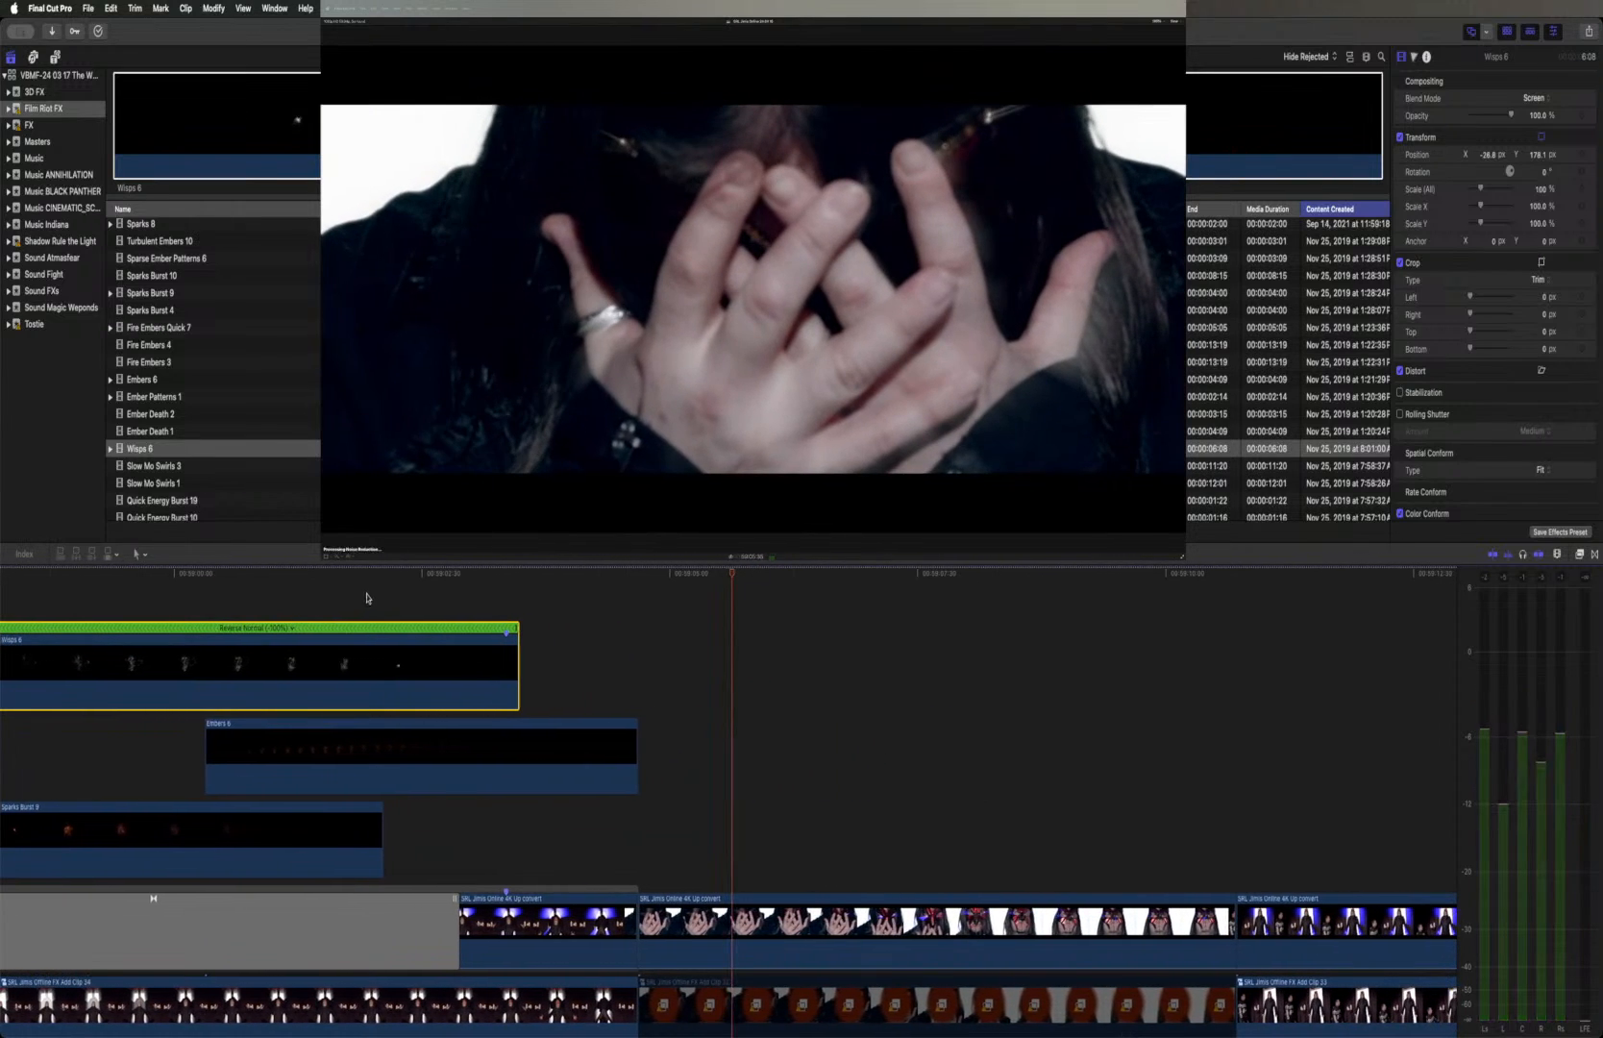
Enlarge Wisps 6 to about 165.7% and recentre its wisps, at about X -35.5 px, Y 218.8 px
click(356, 577)
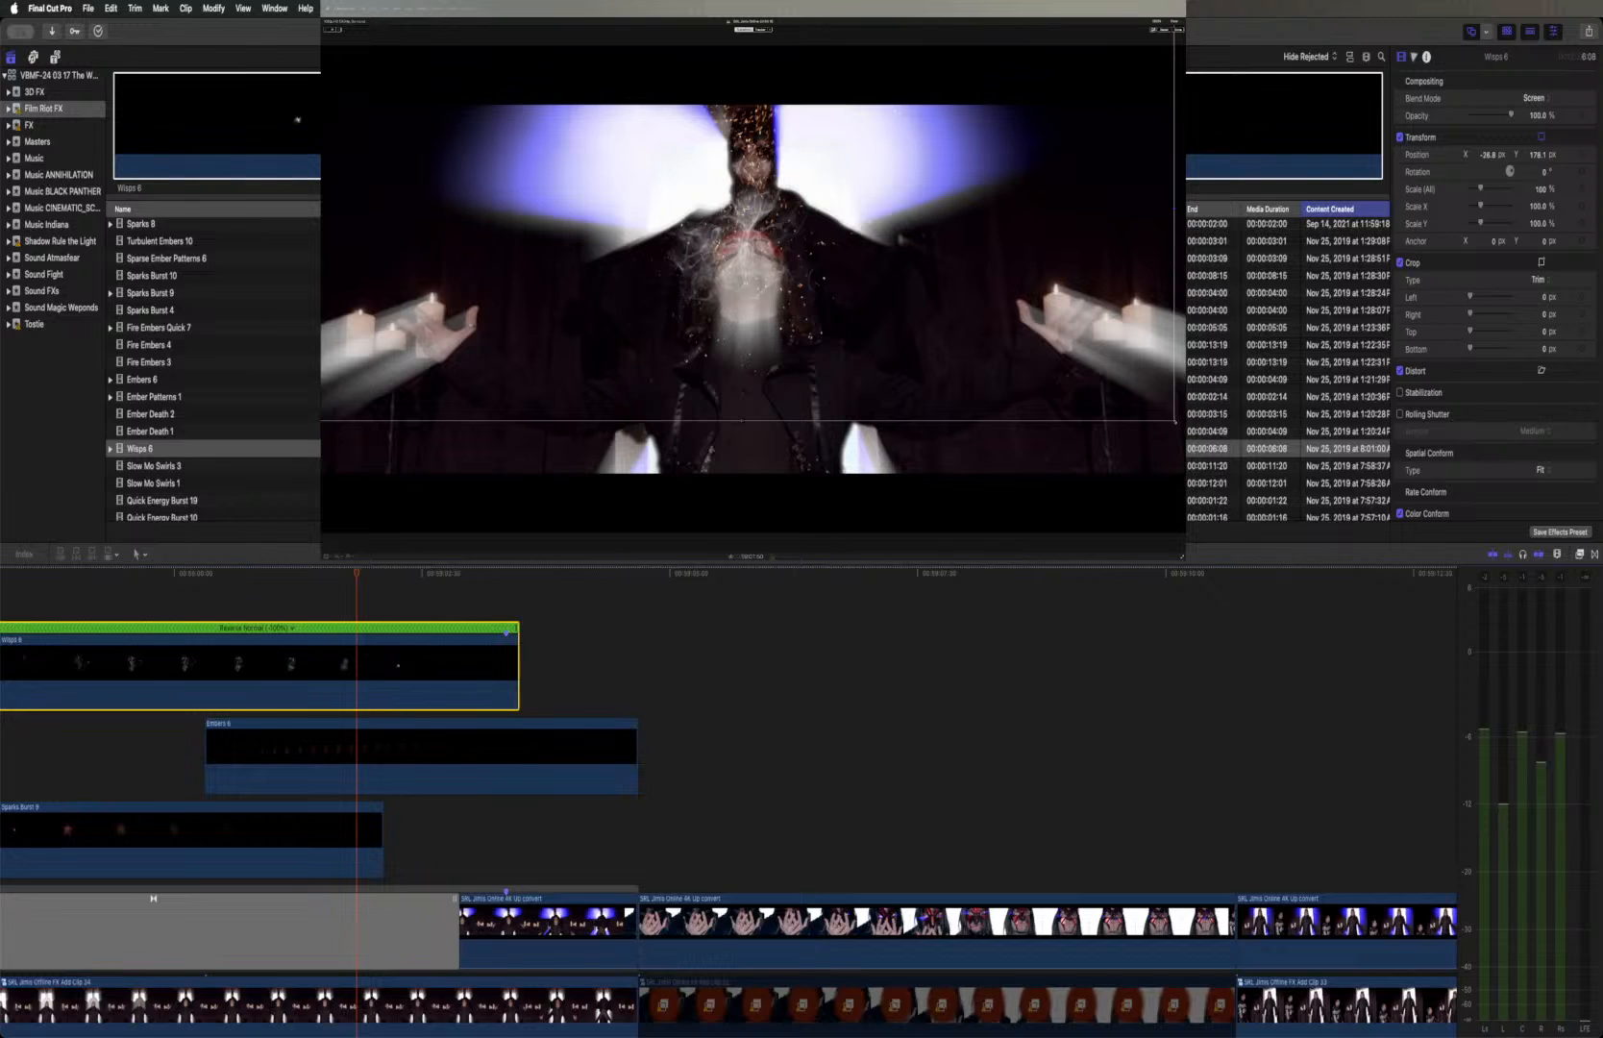
drag(1174, 420, 1182, 554)
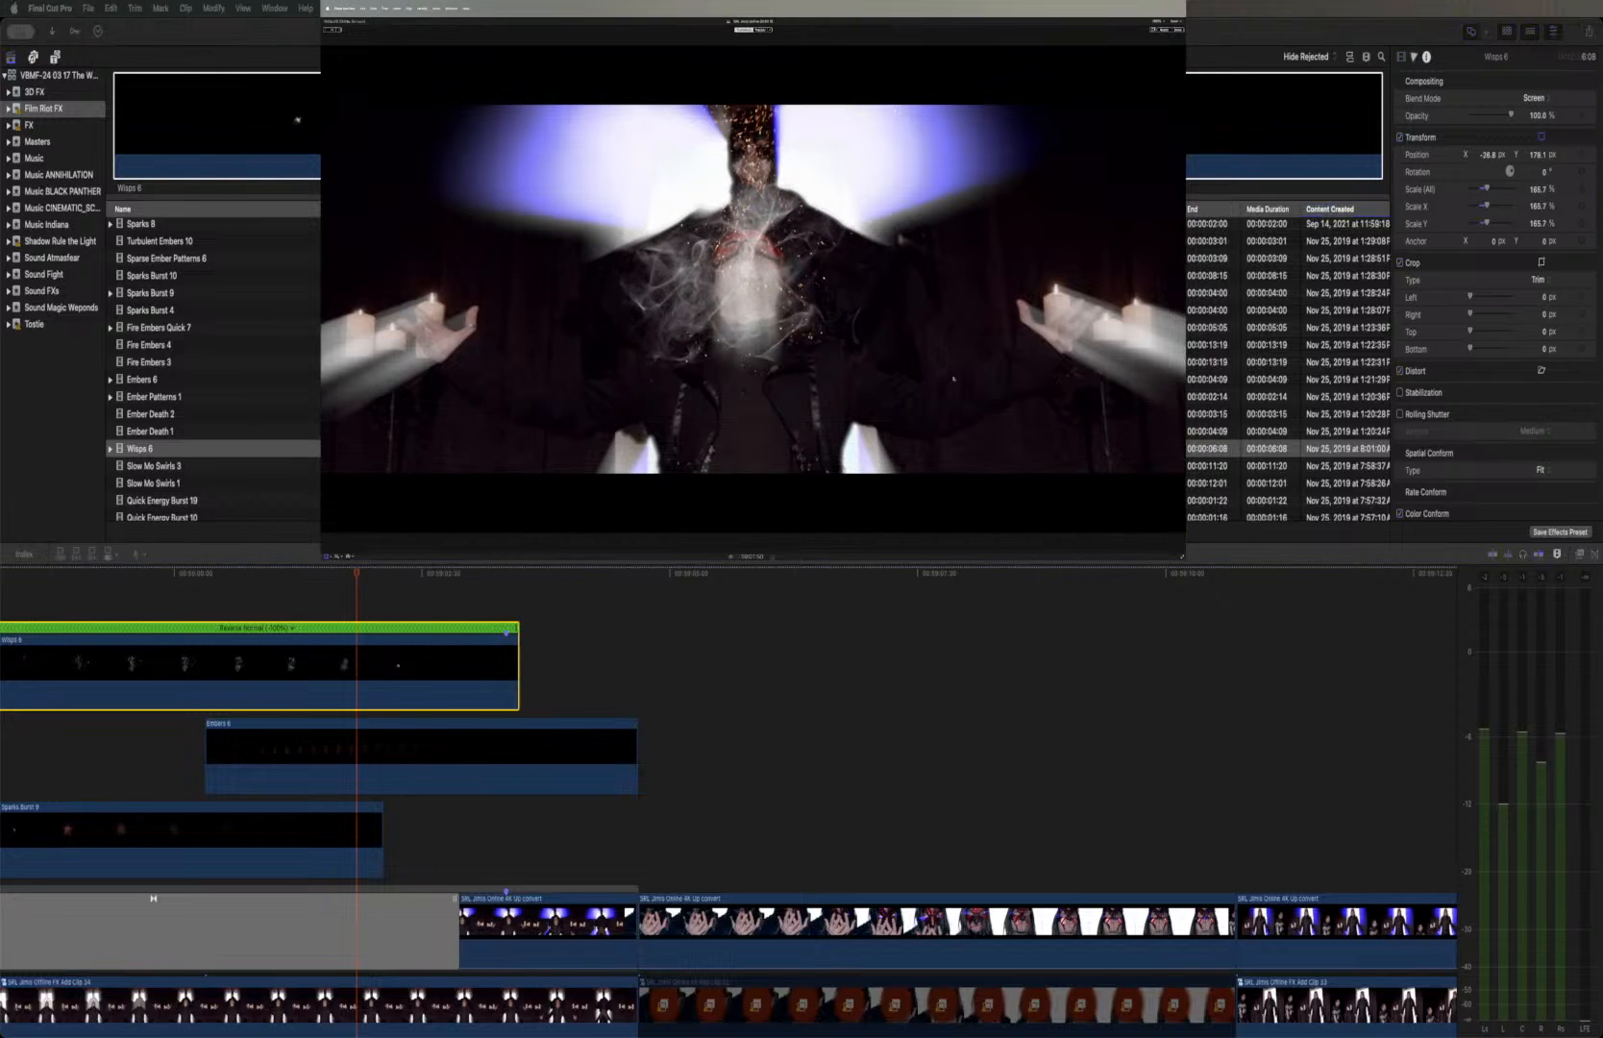
click(477, 575)
drag(490, 575, 478, 575)
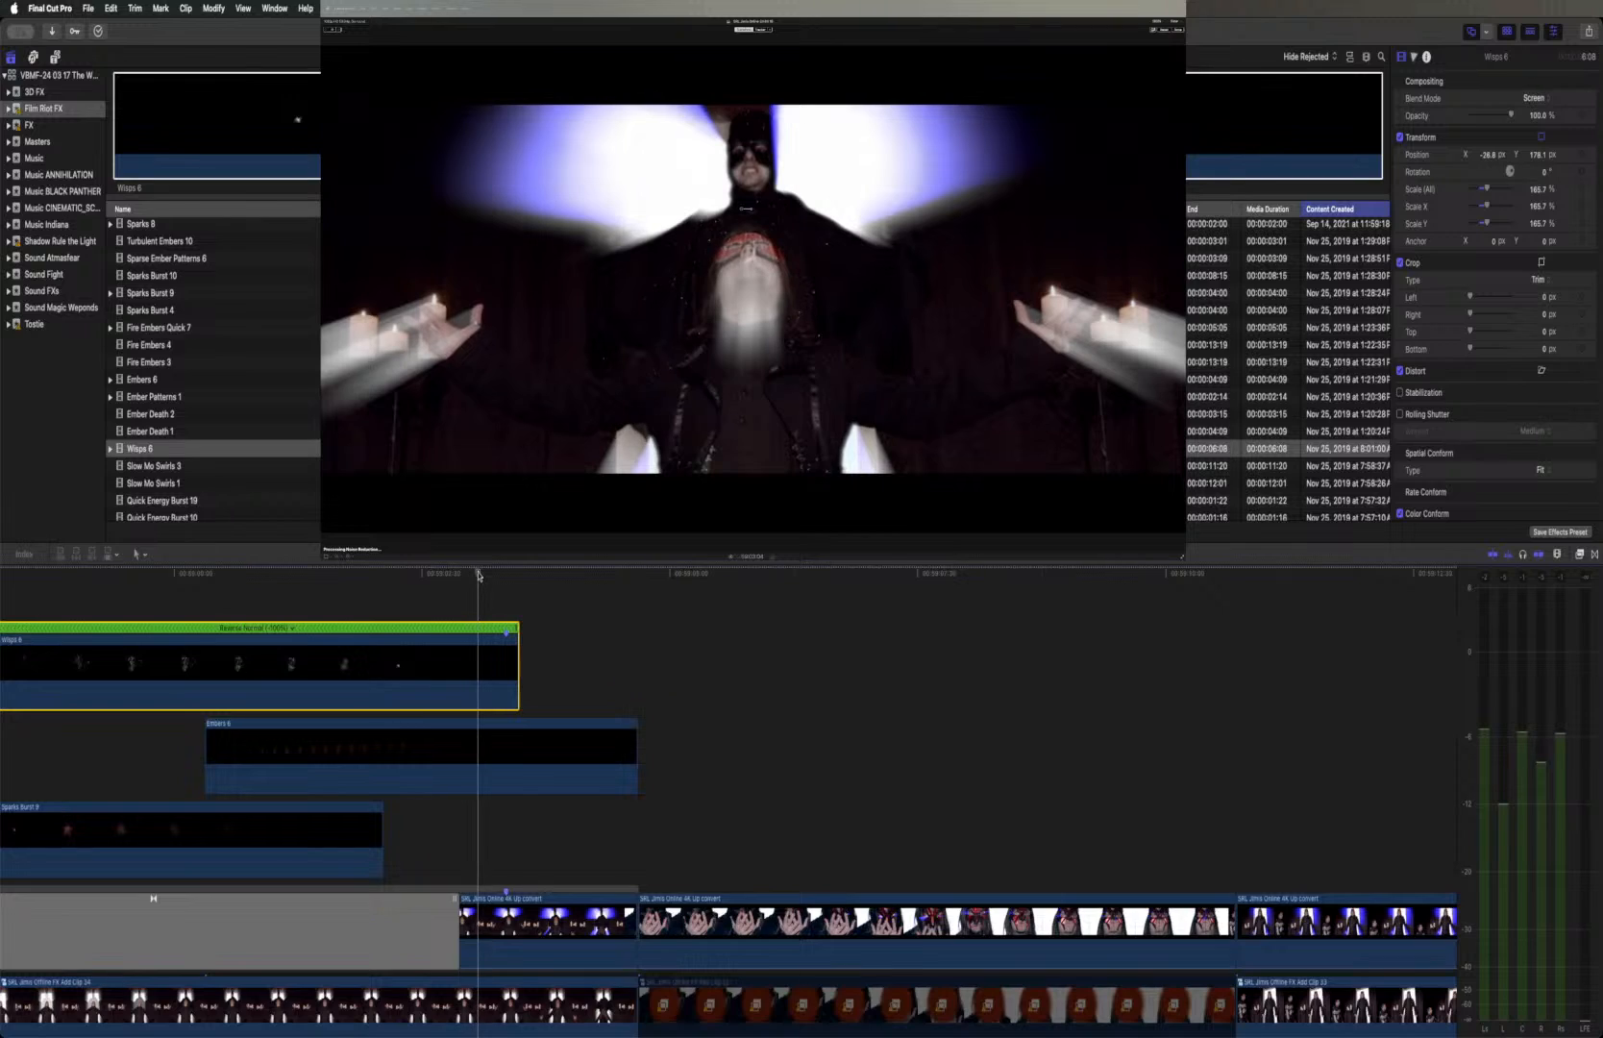
drag(836, 337, 833, 318)
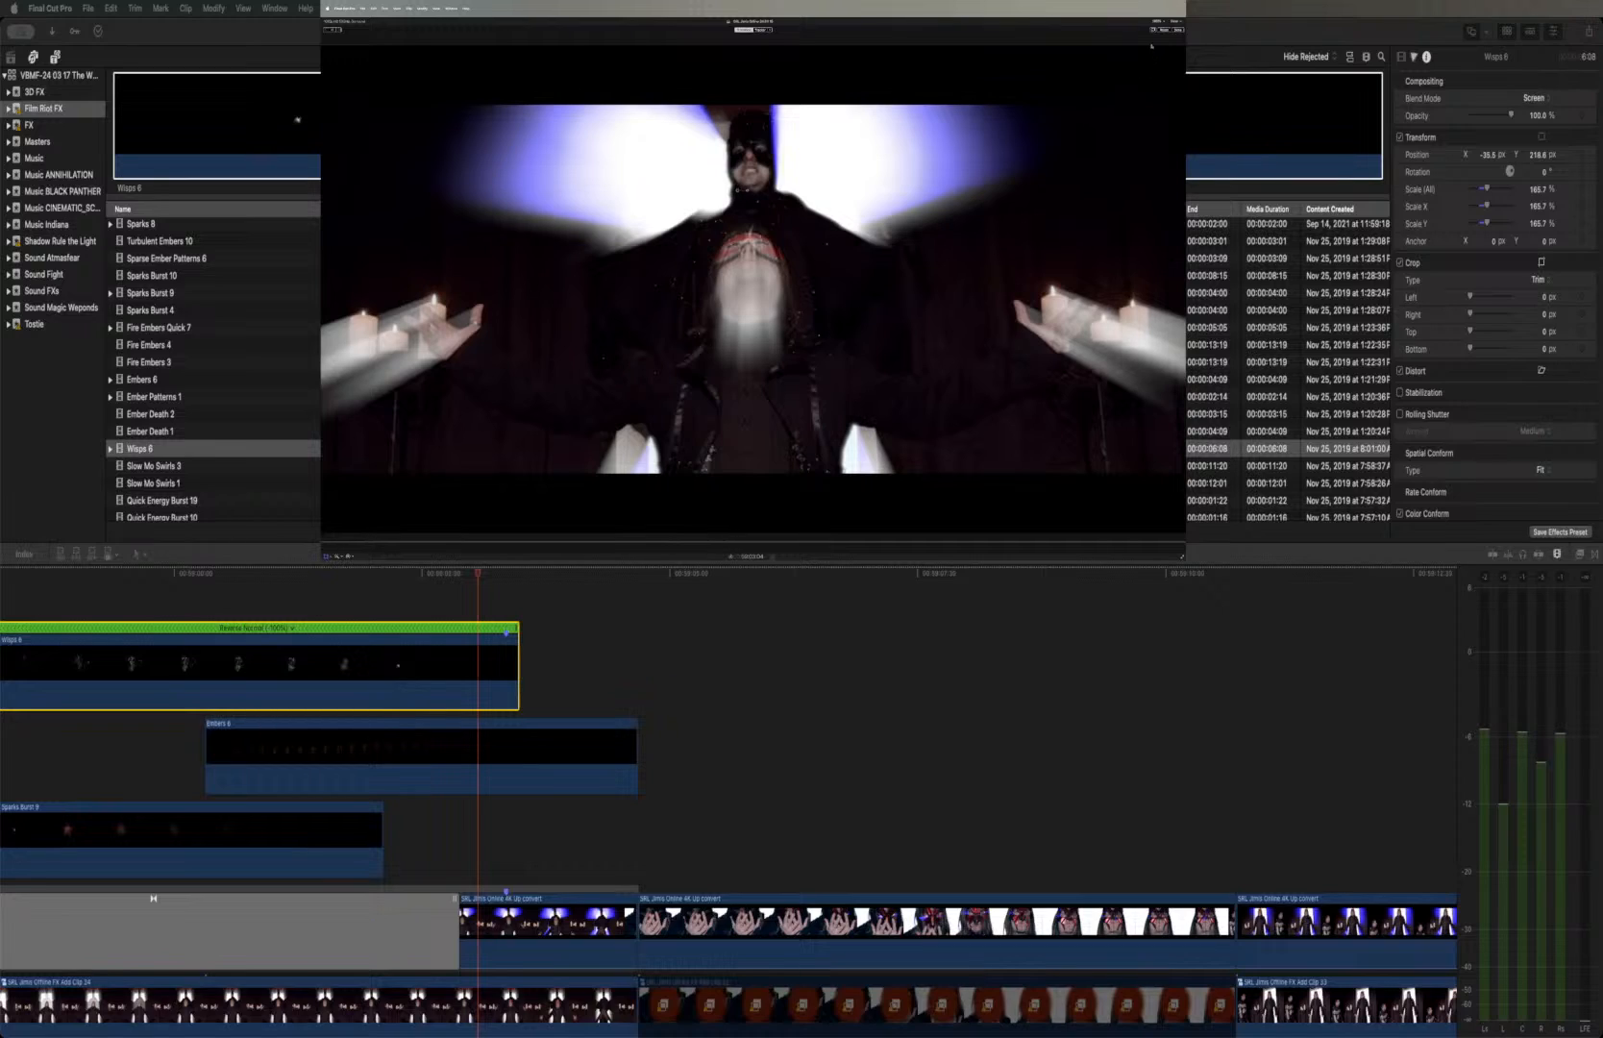
click(1157, 21)
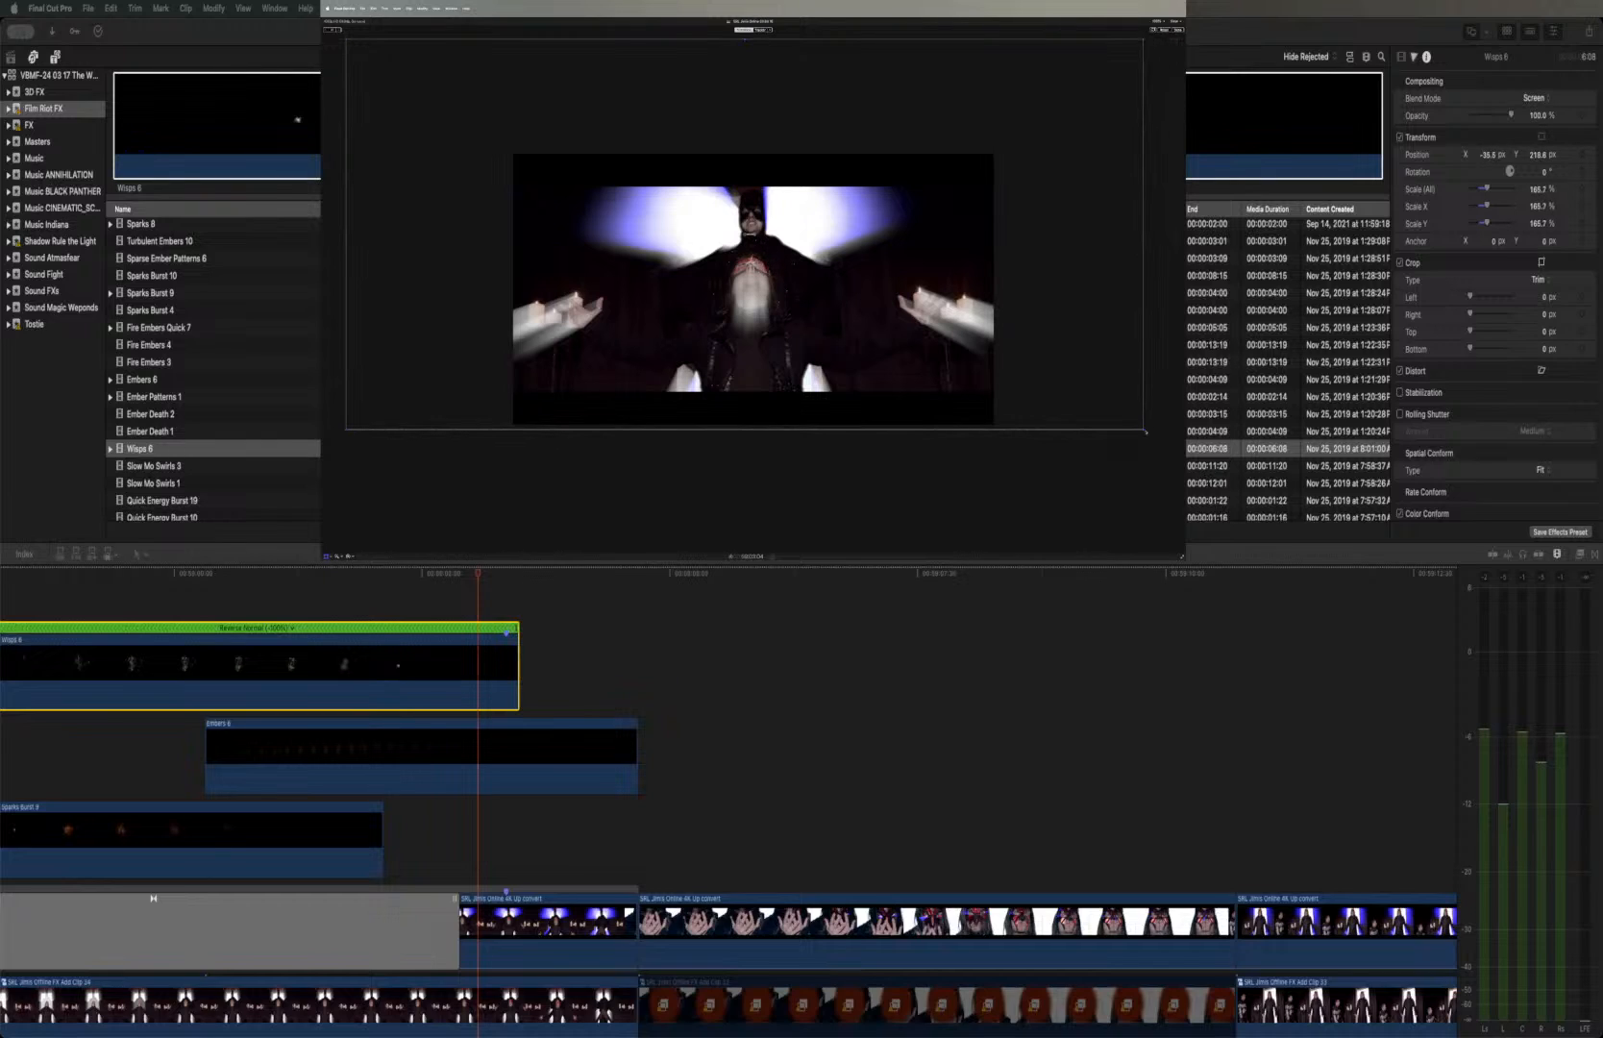
drag(1144, 429, 1154, 441)
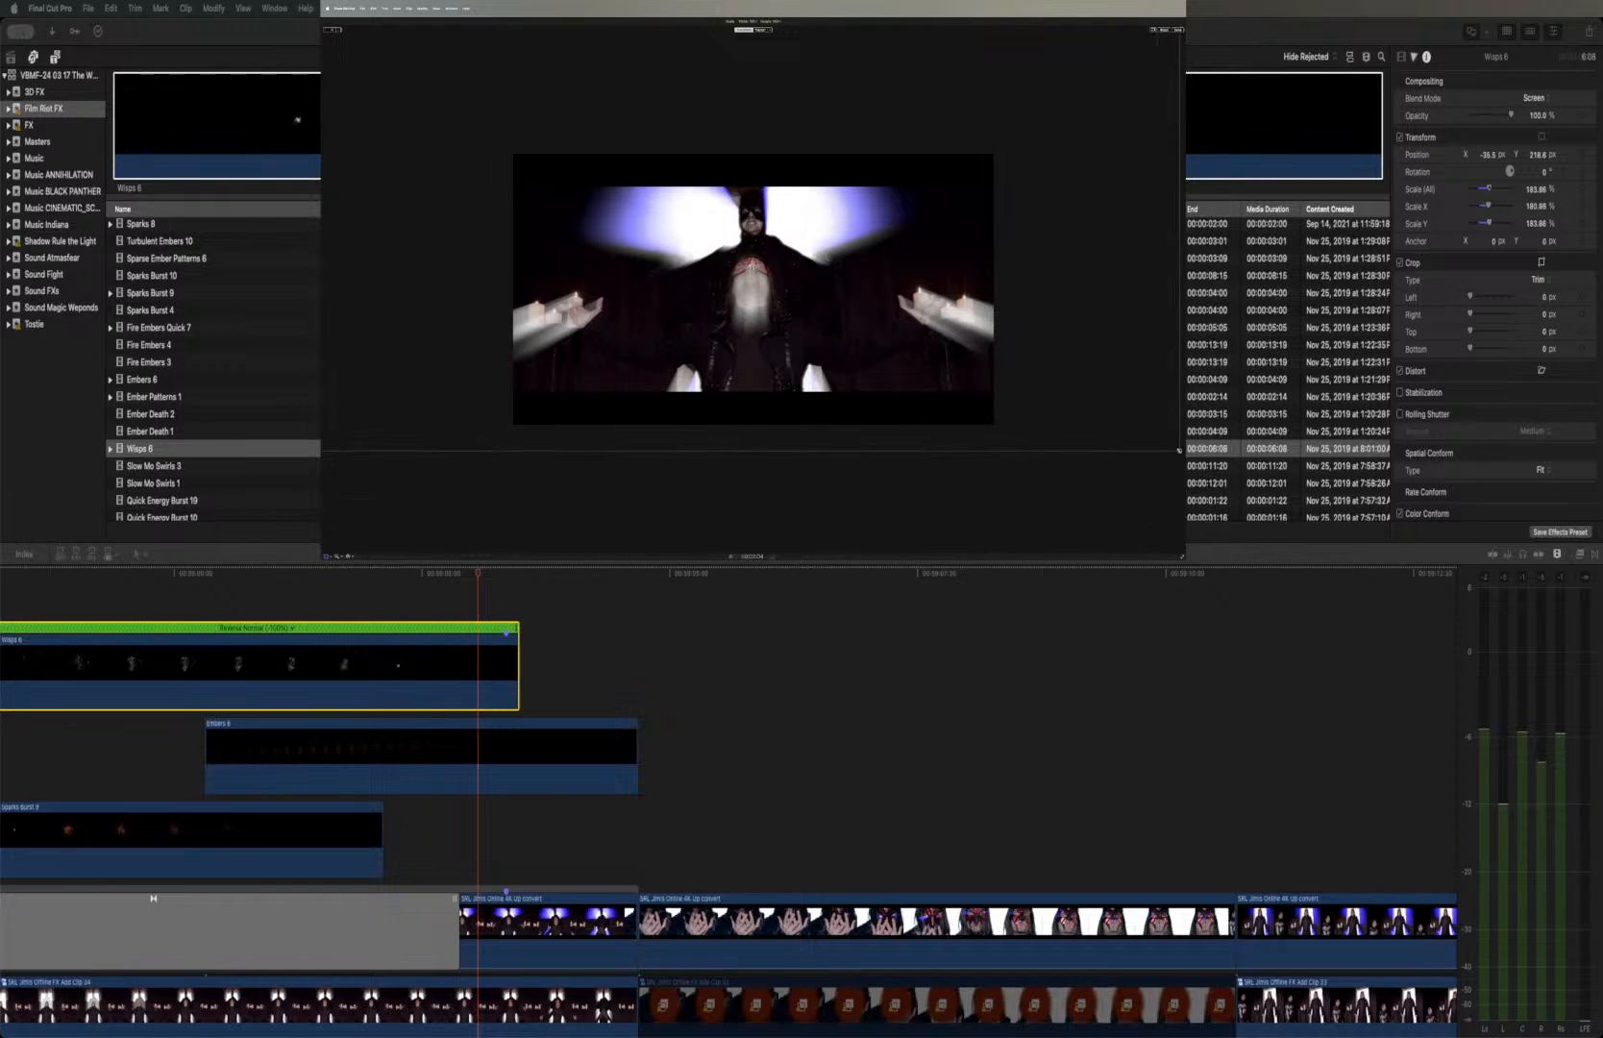
key(super+z)
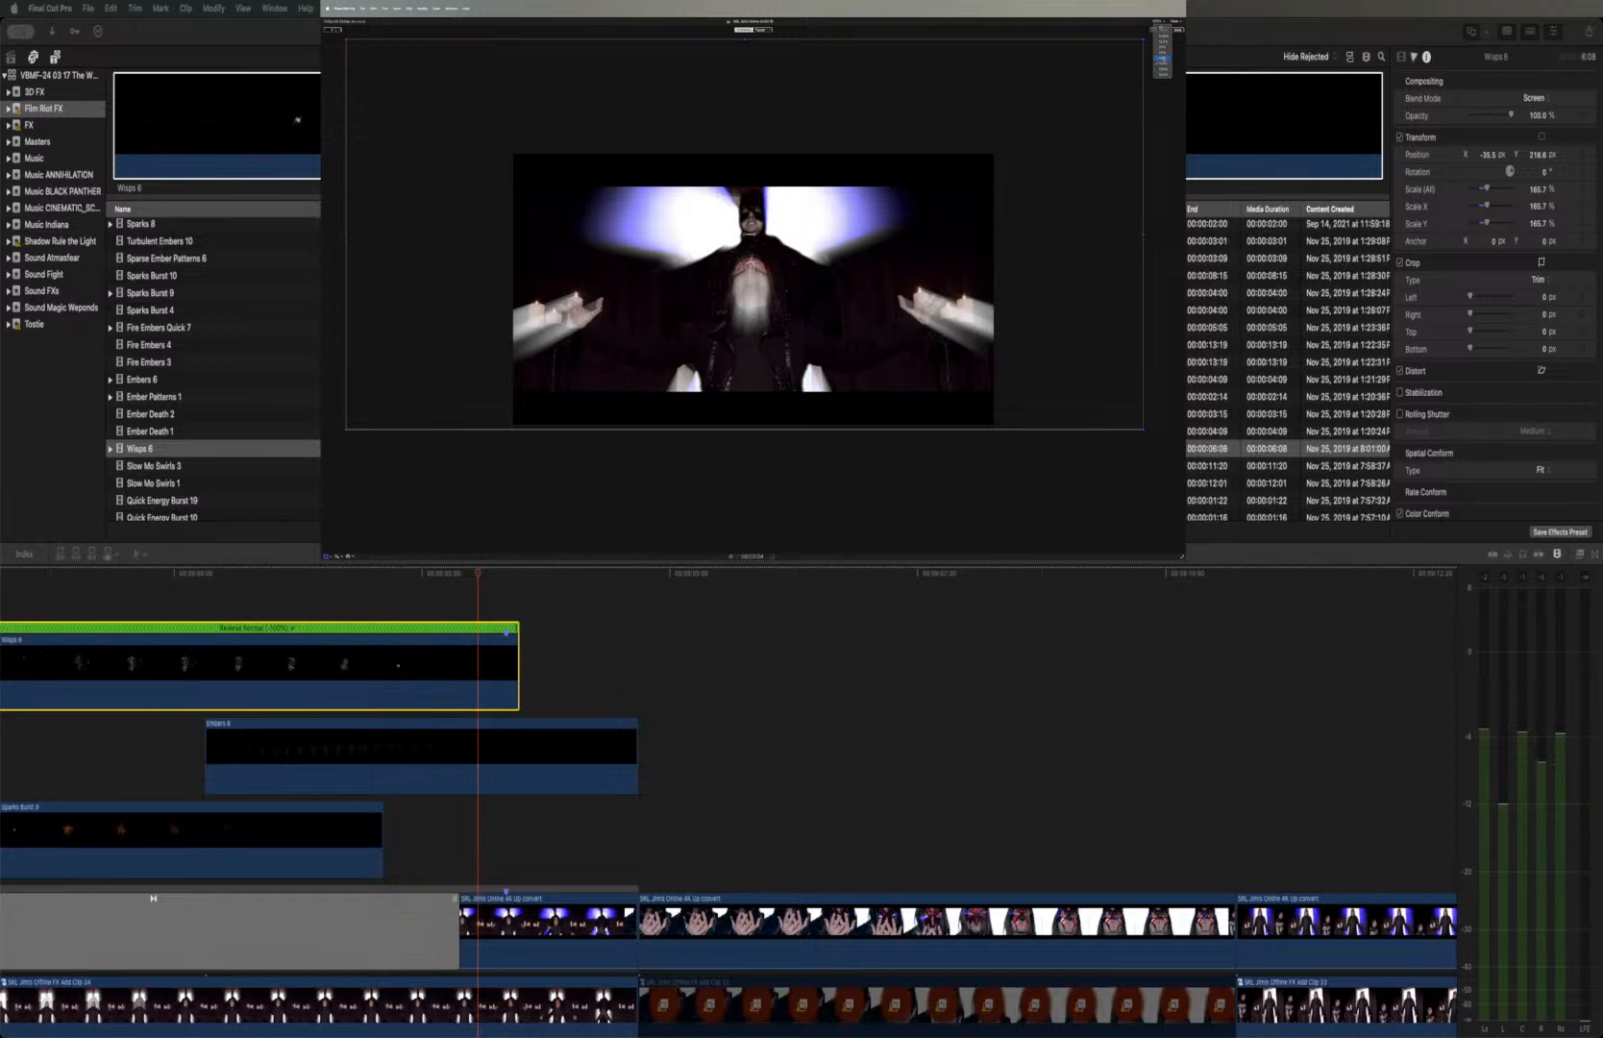
Scale Wisps 6 to about 227%, move it to about X -44.1 px, Y 264.8 px, finish the transform and fit the frame to the viewer
click(1161, 58)
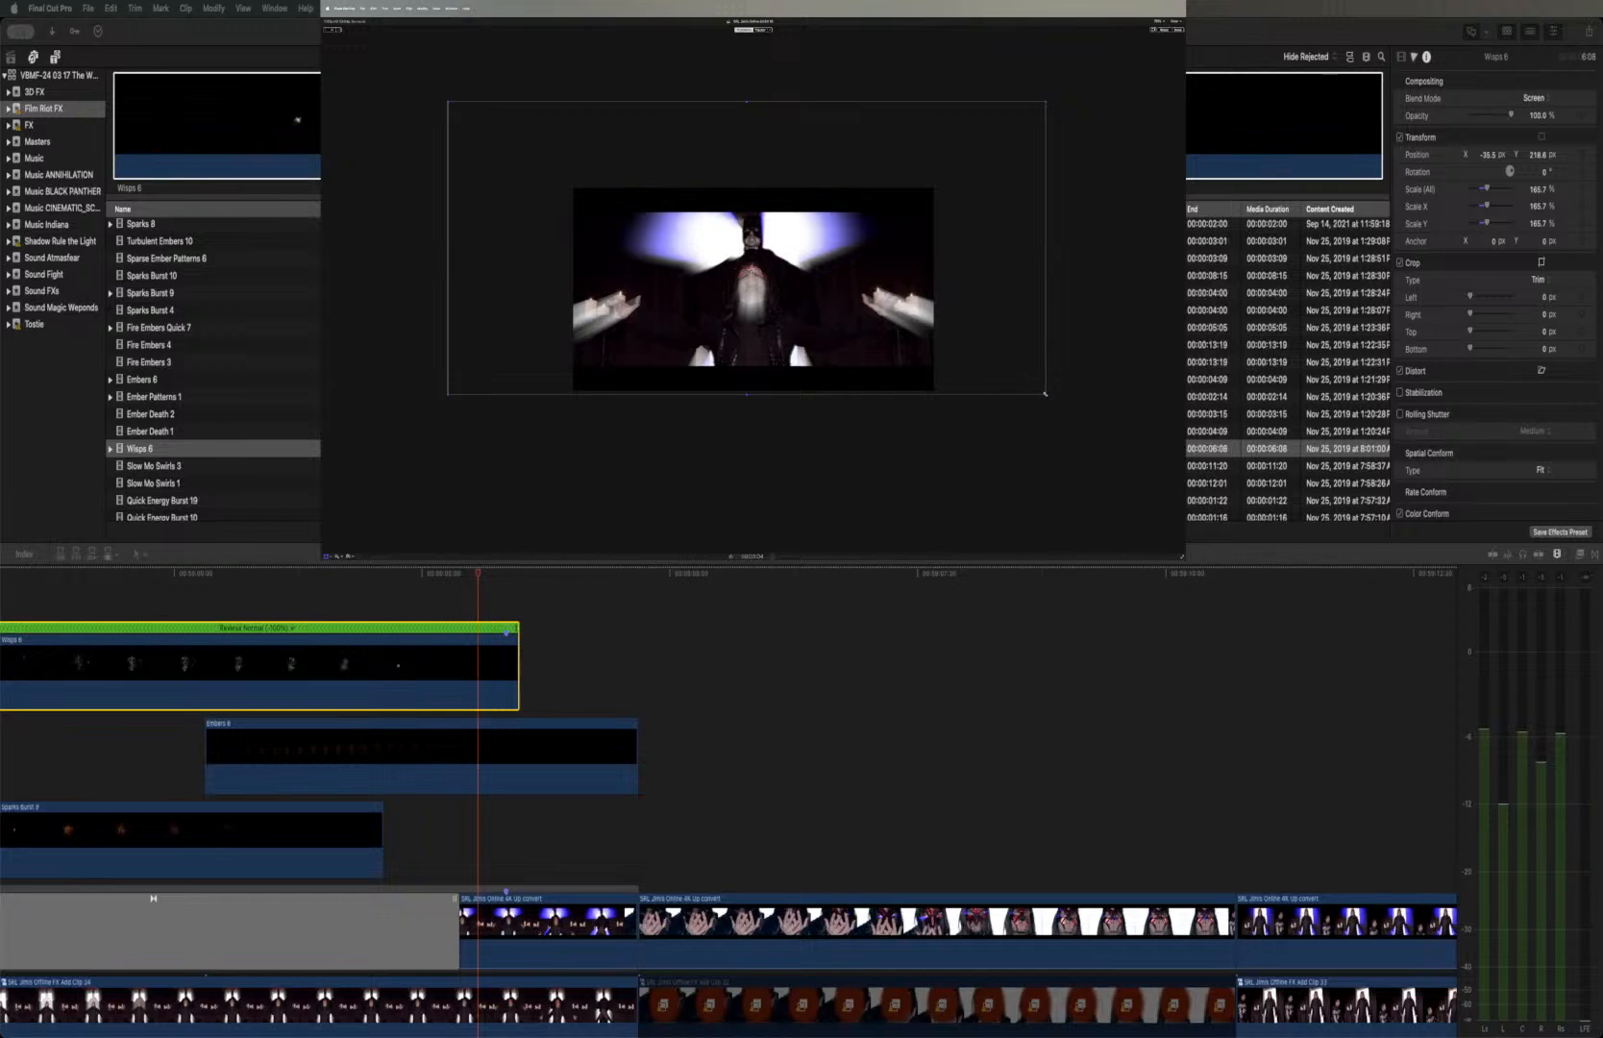
drag(1076, 415, 1090, 425)
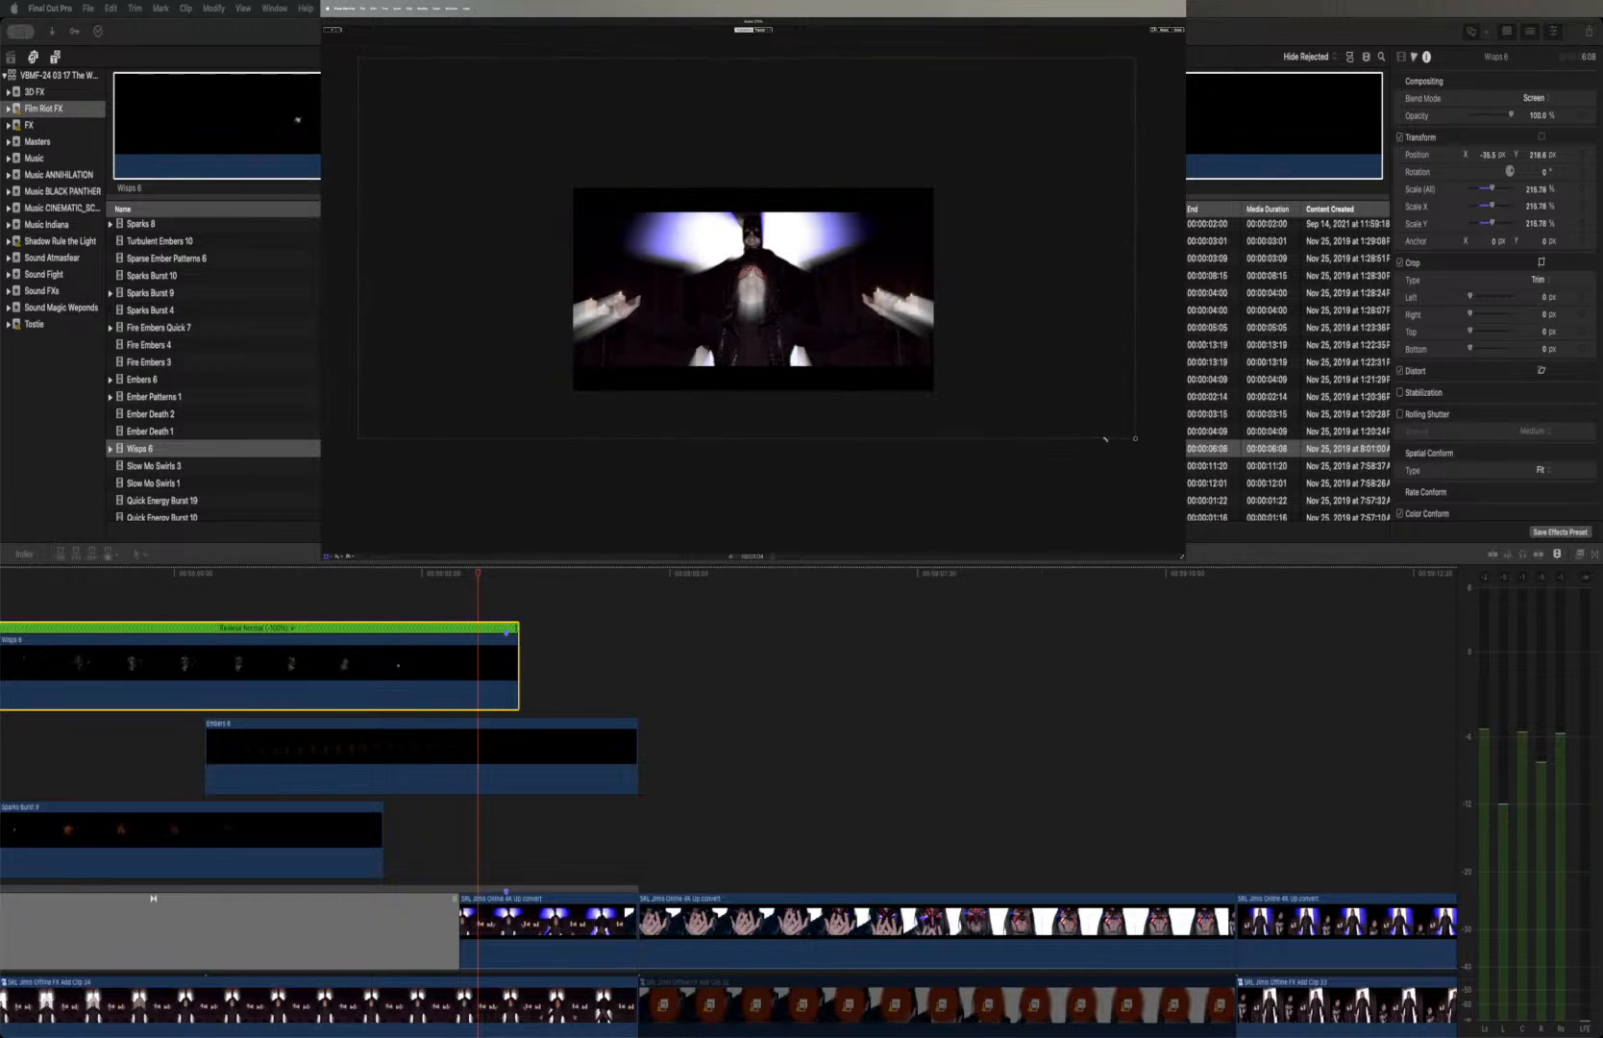
drag(1012, 358, 1017, 343)
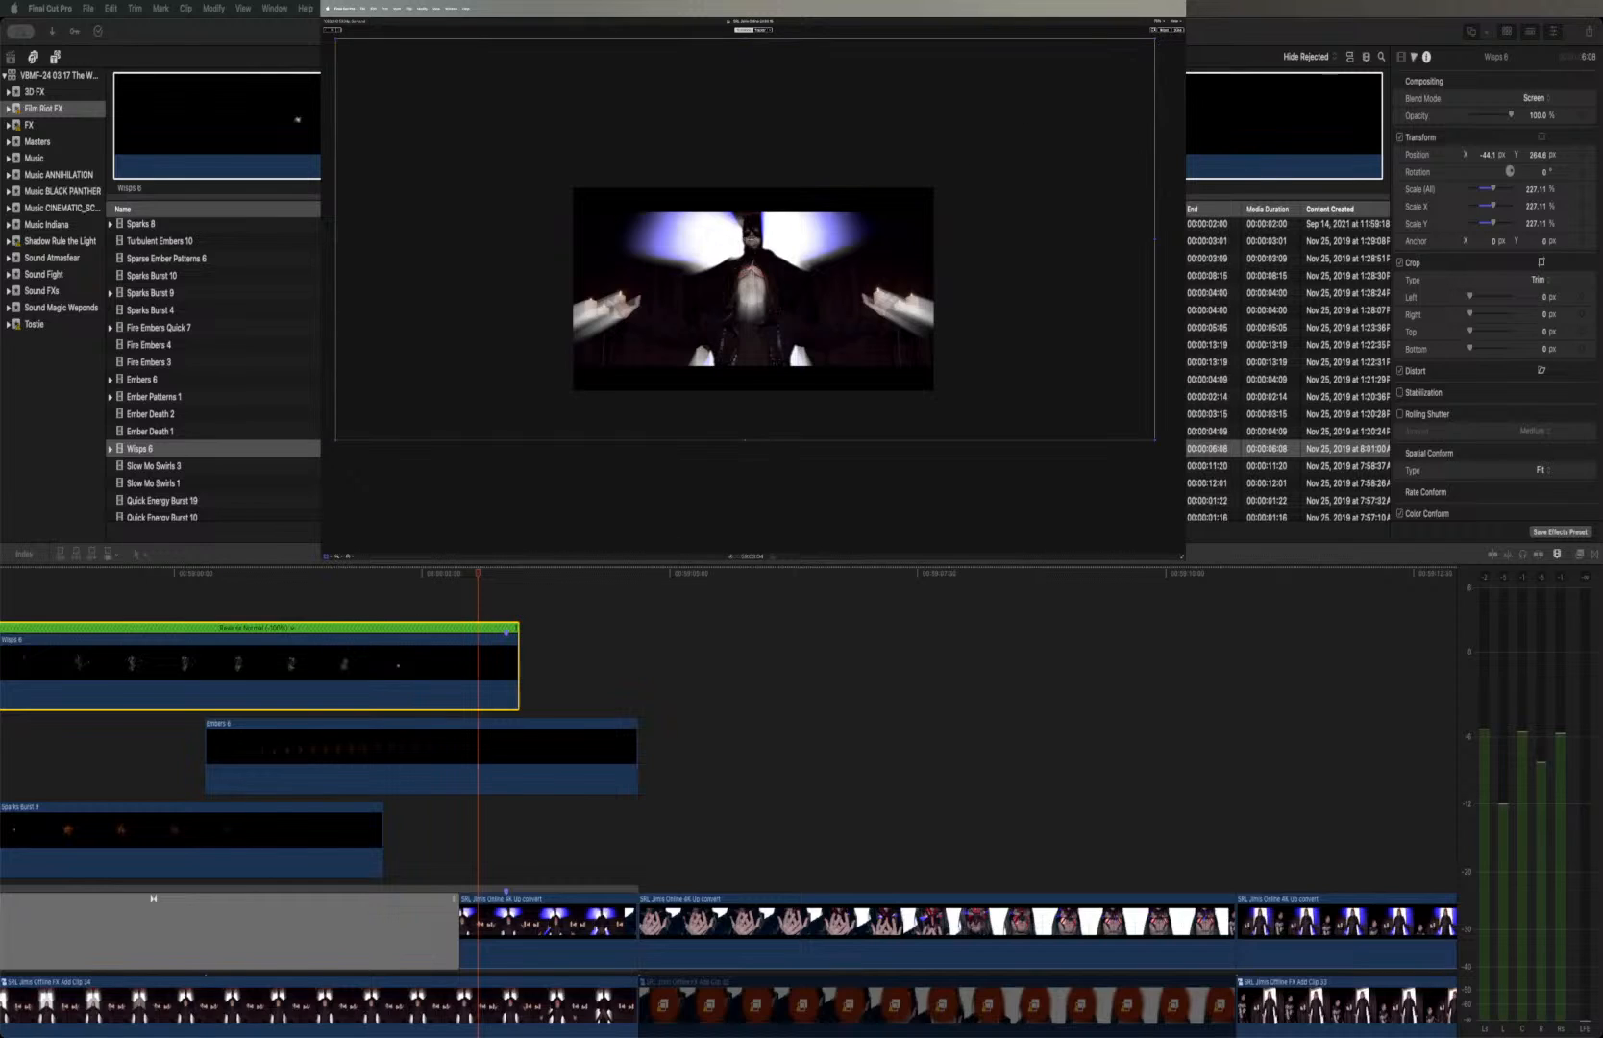
click(1178, 30)
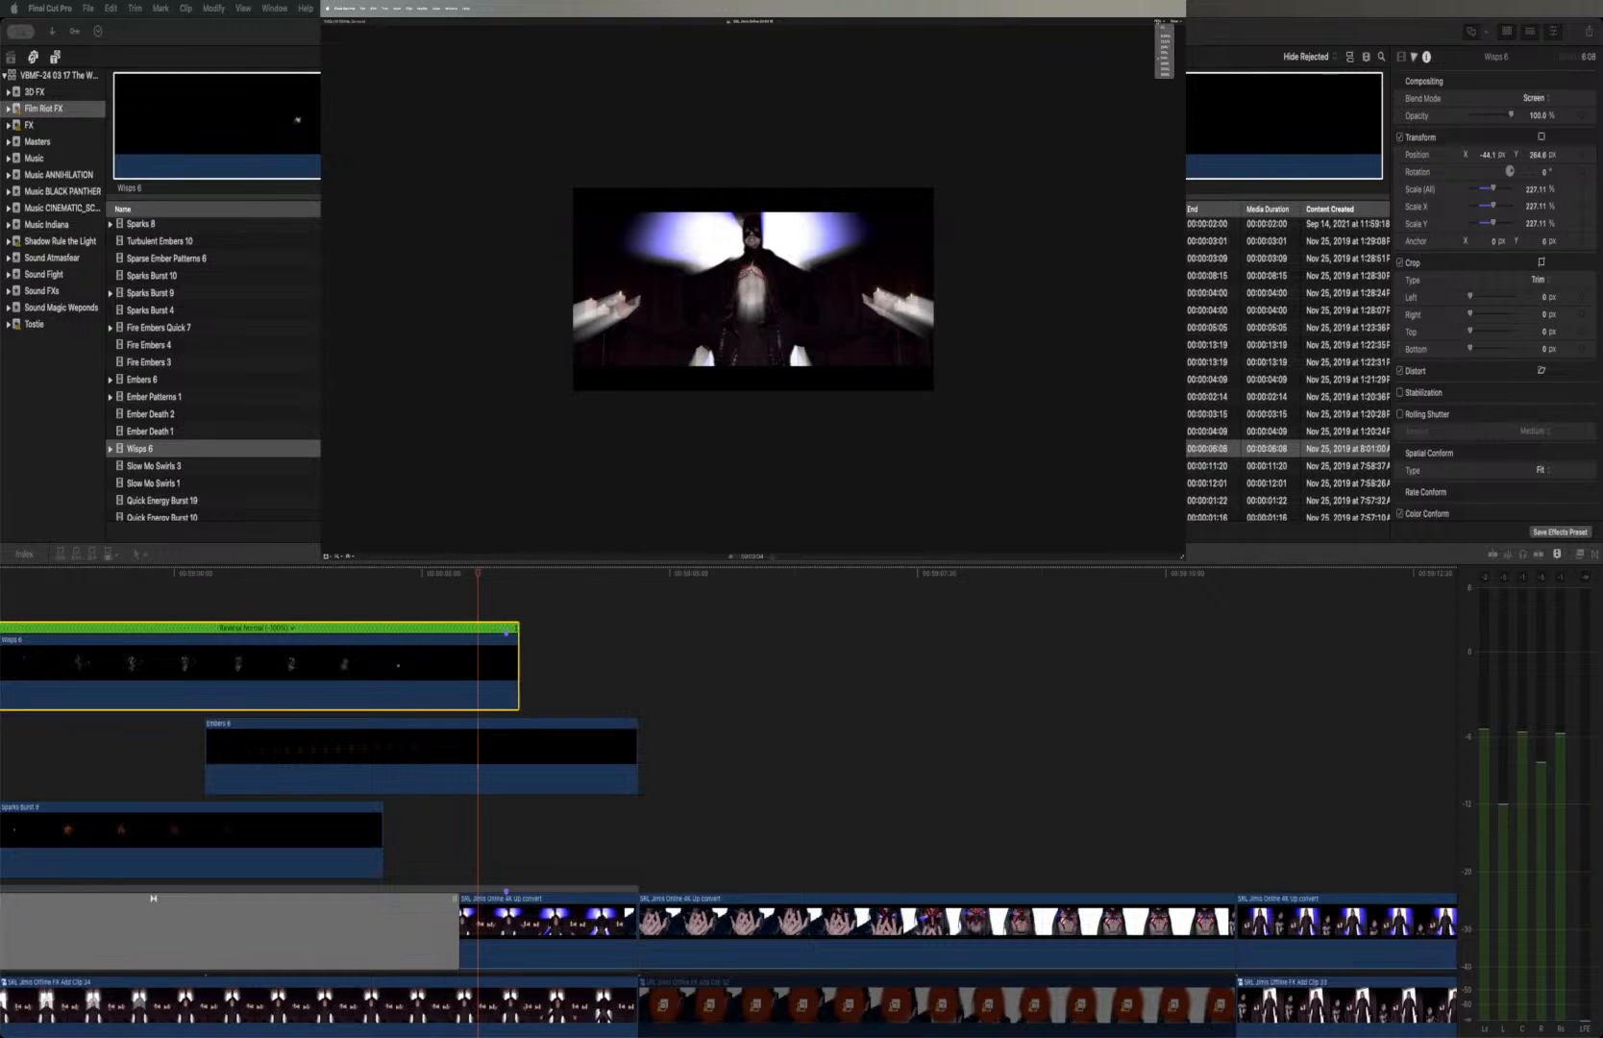
click(1163, 27)
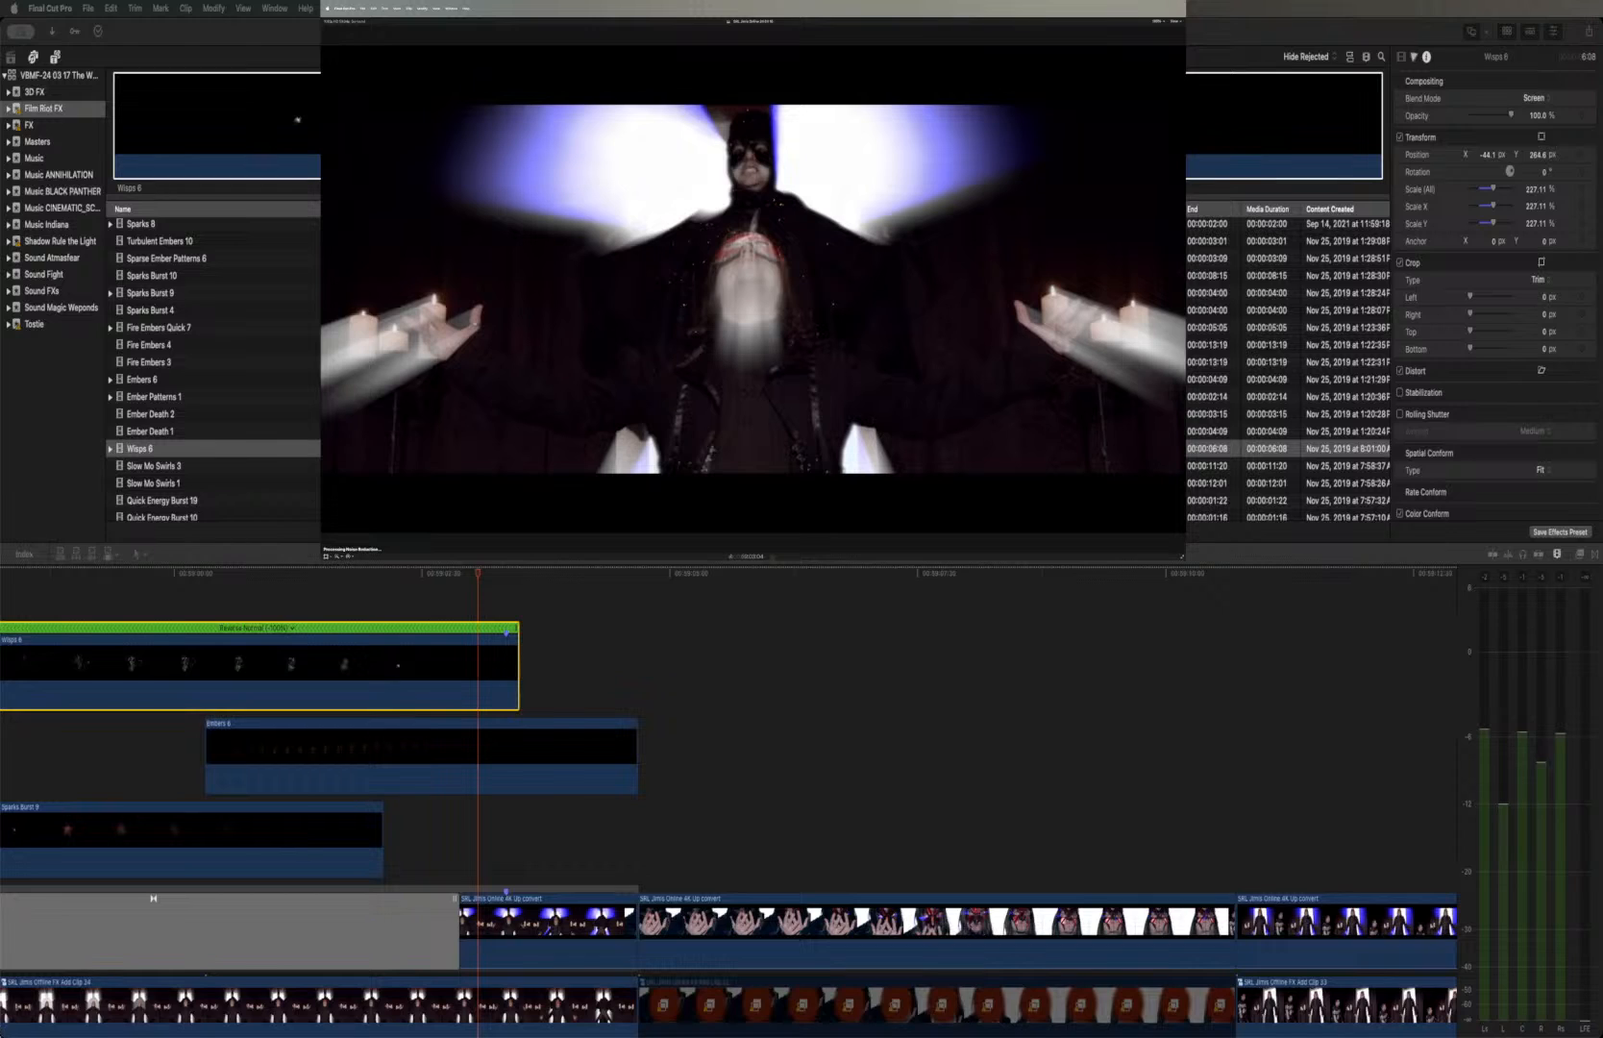
Play back the portal shot repeatedly from before Wisps 6 to review the enlarged wisps with the sparks and embers
scroll(870, 671, left, 5)
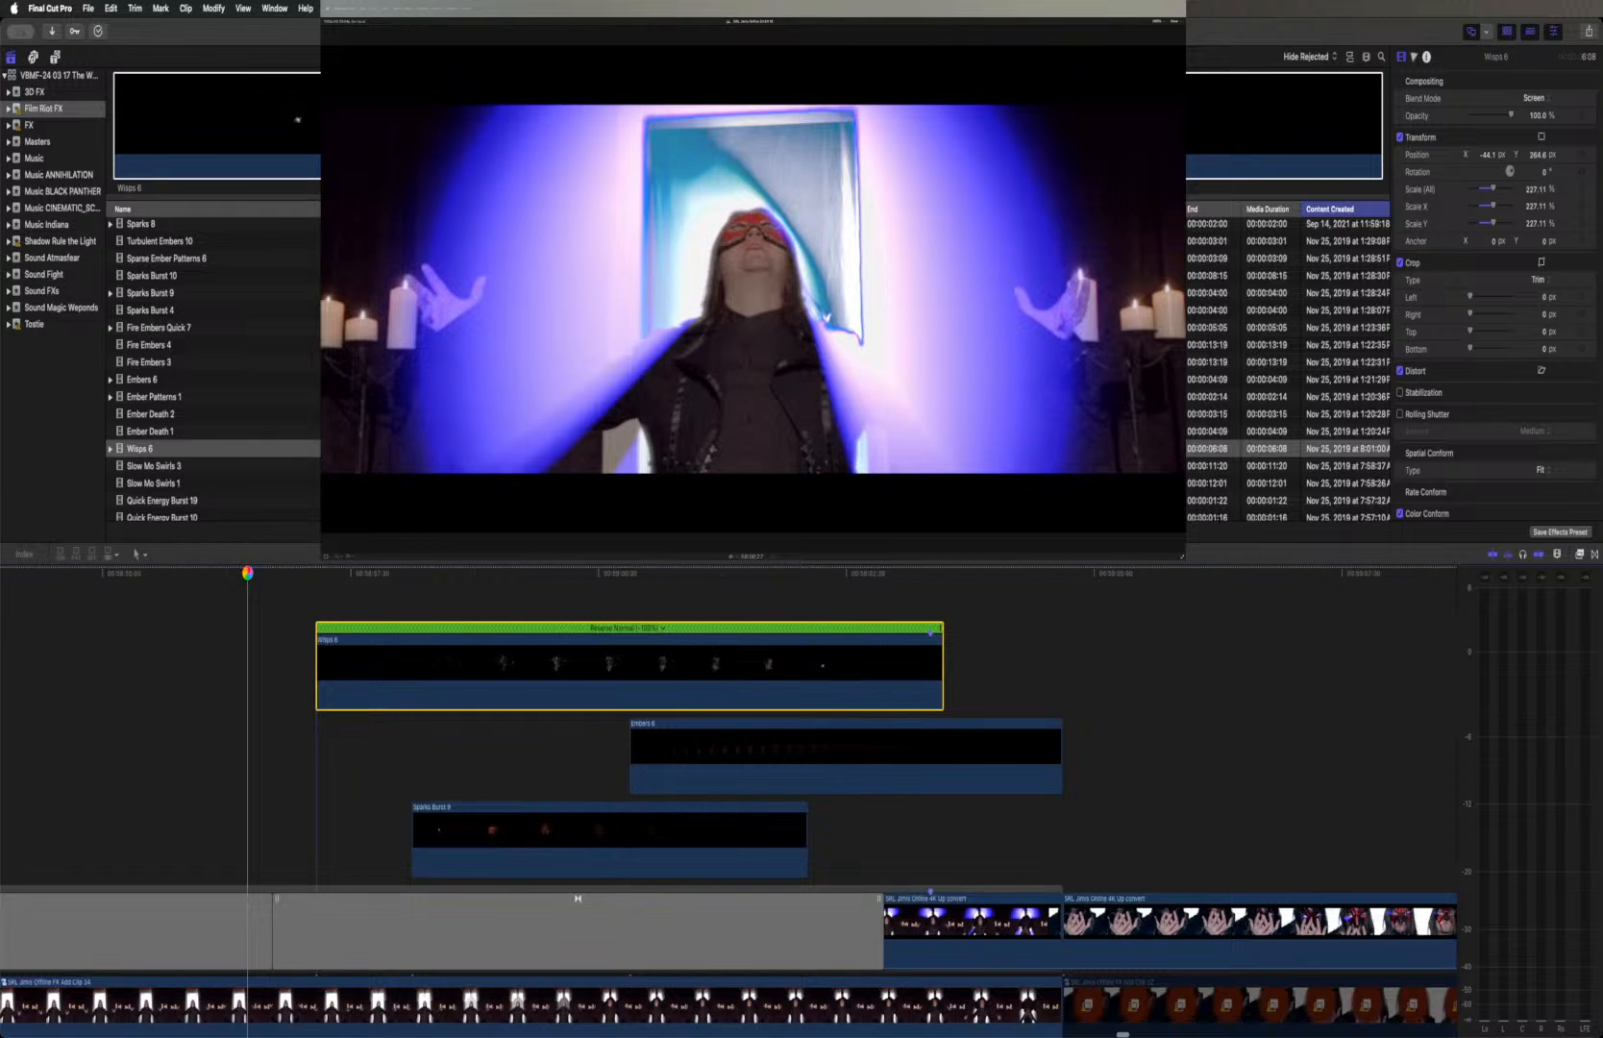
key(space)
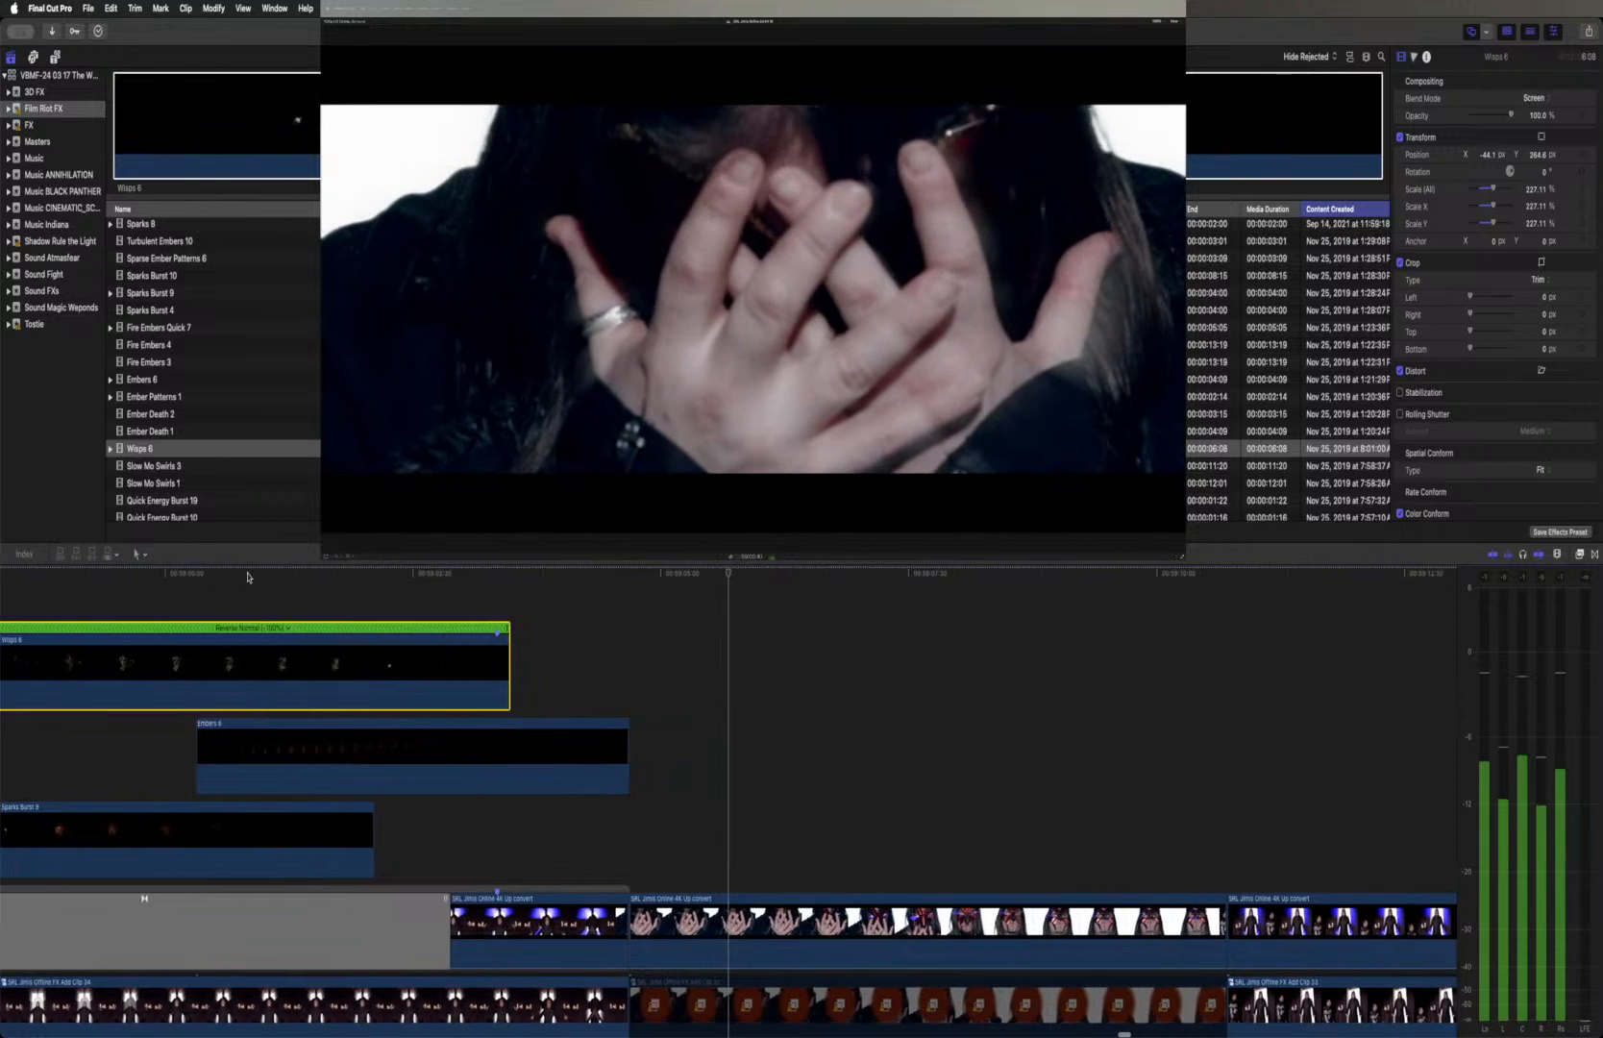
scroll(248, 578, left, 10)
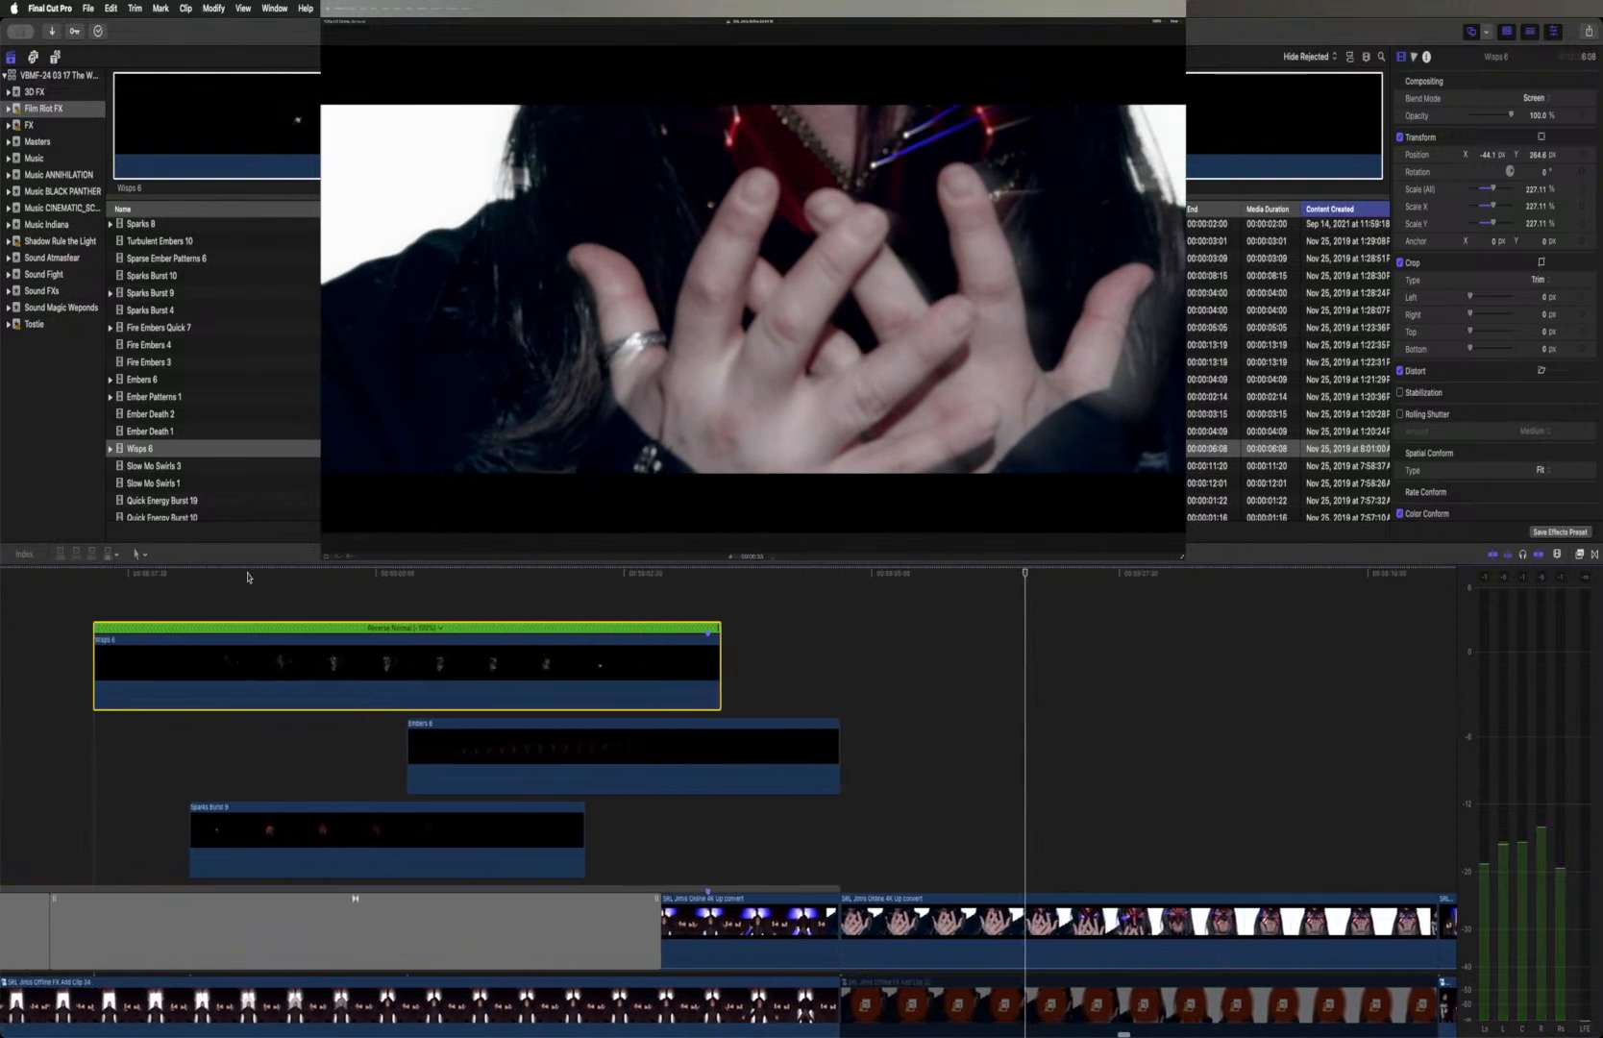
scroll(248, 578, left, 4)
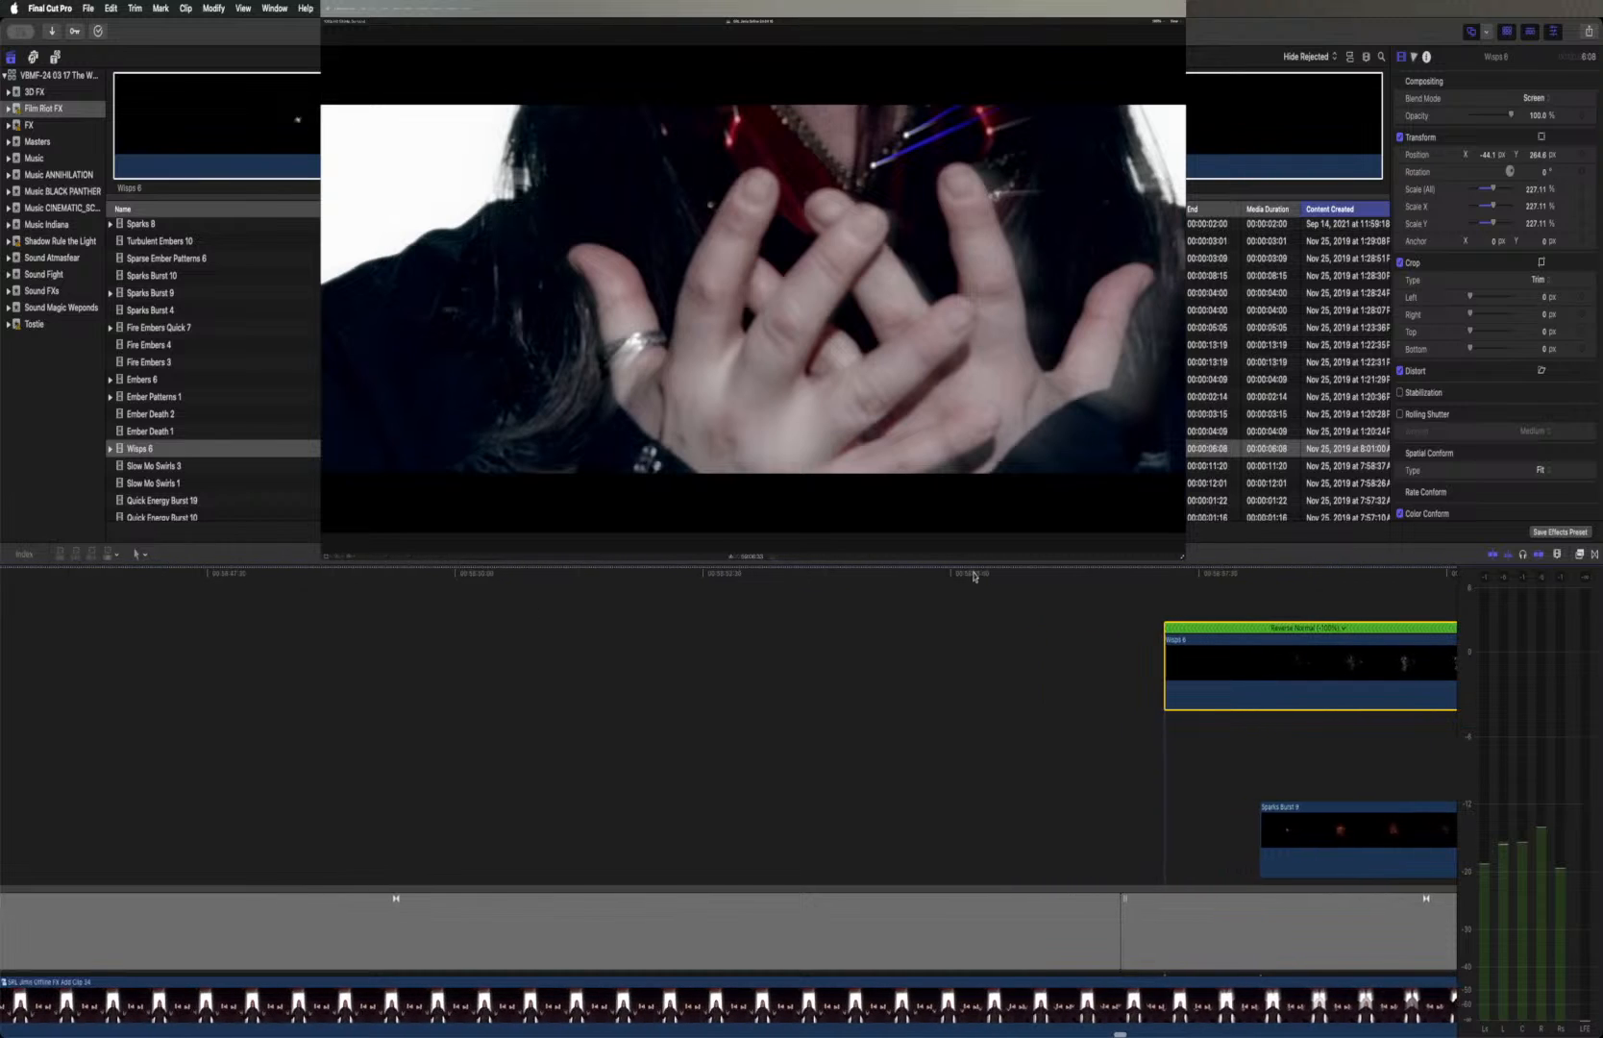
click(1054, 576)
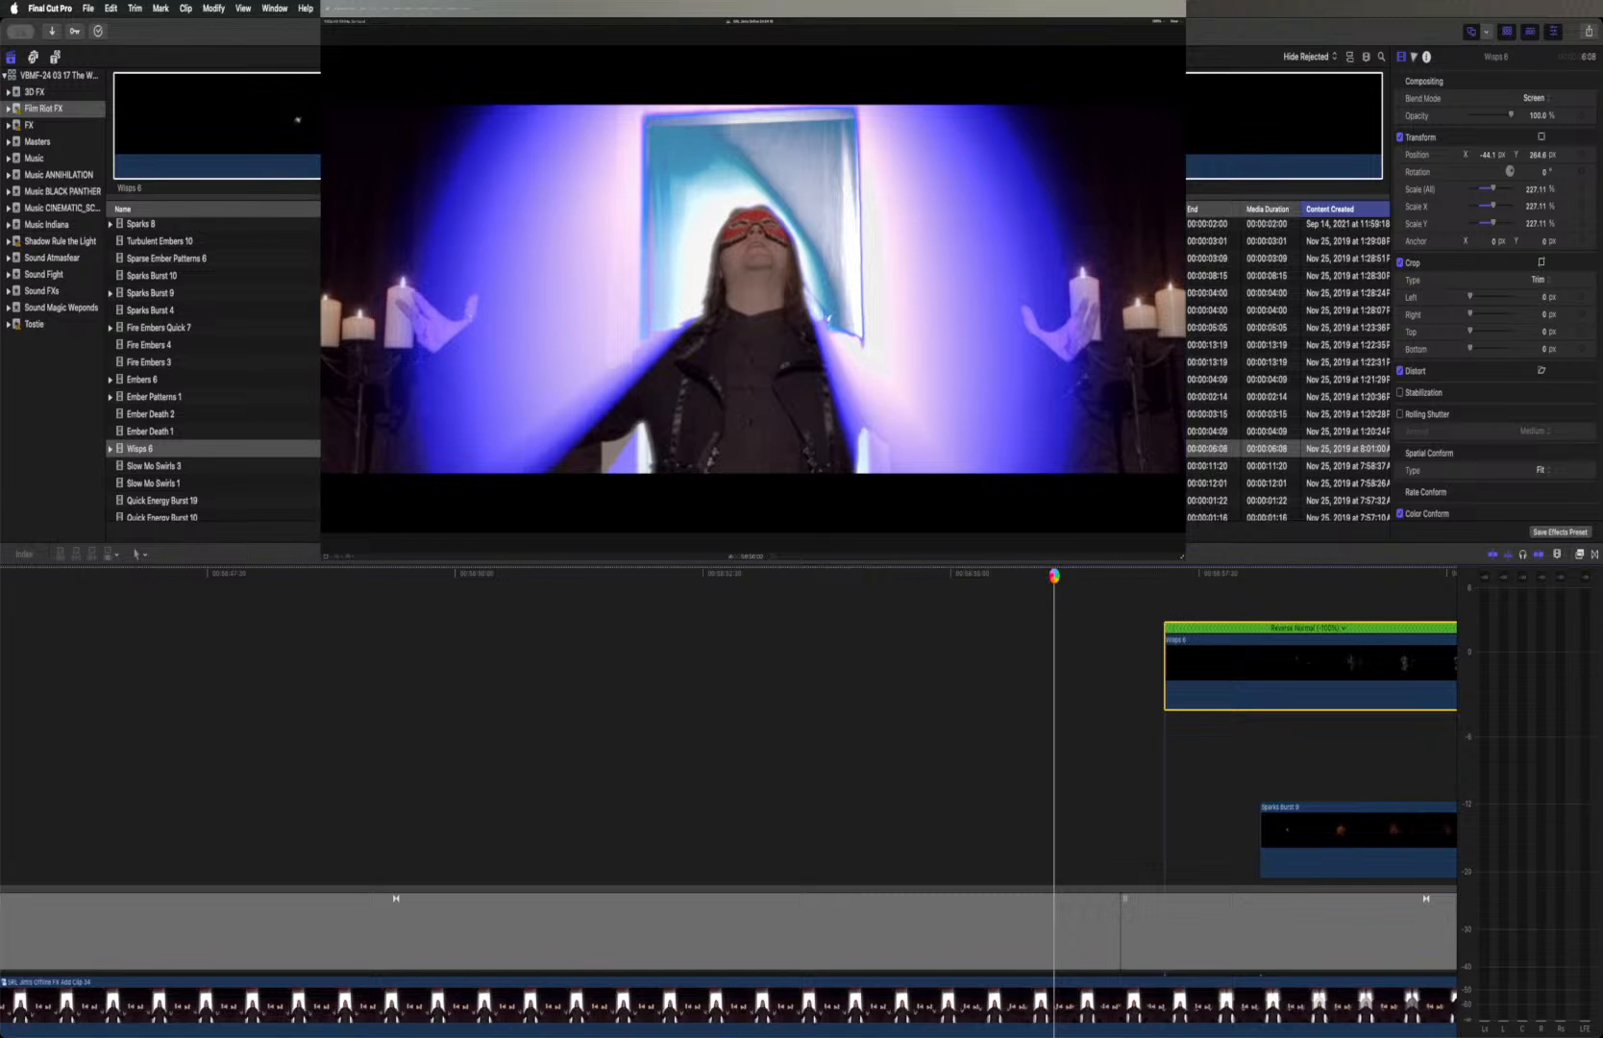
key(space)
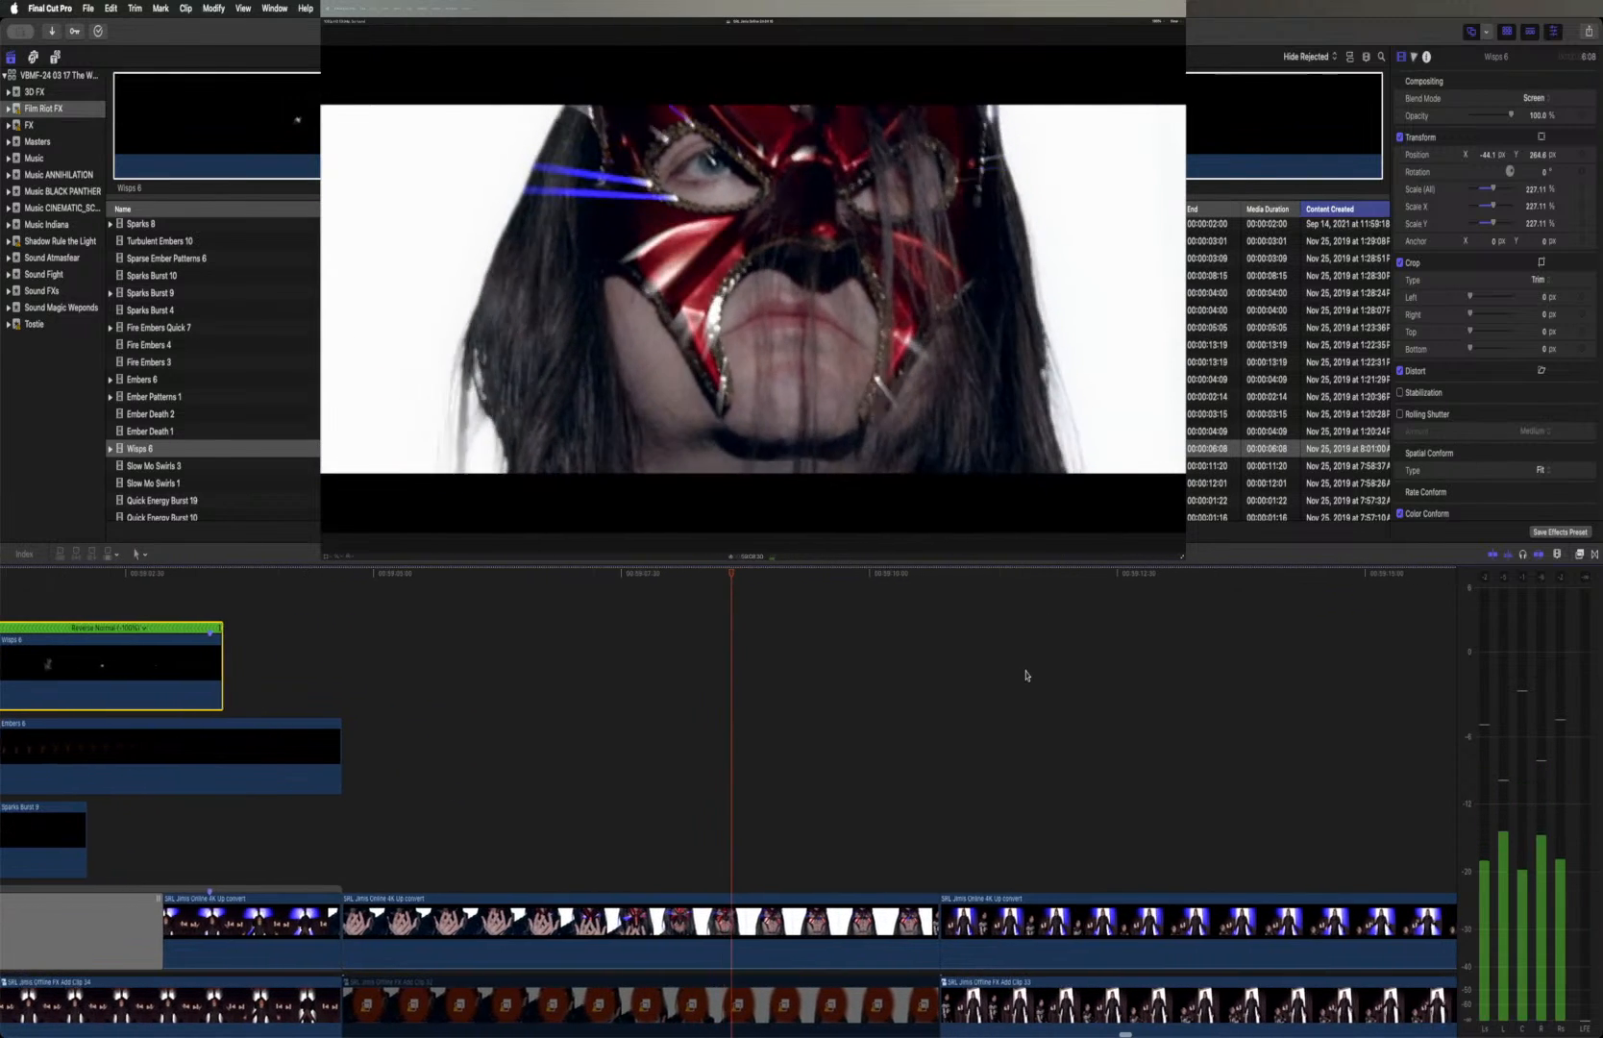
scroll(1027, 676, left, 15)
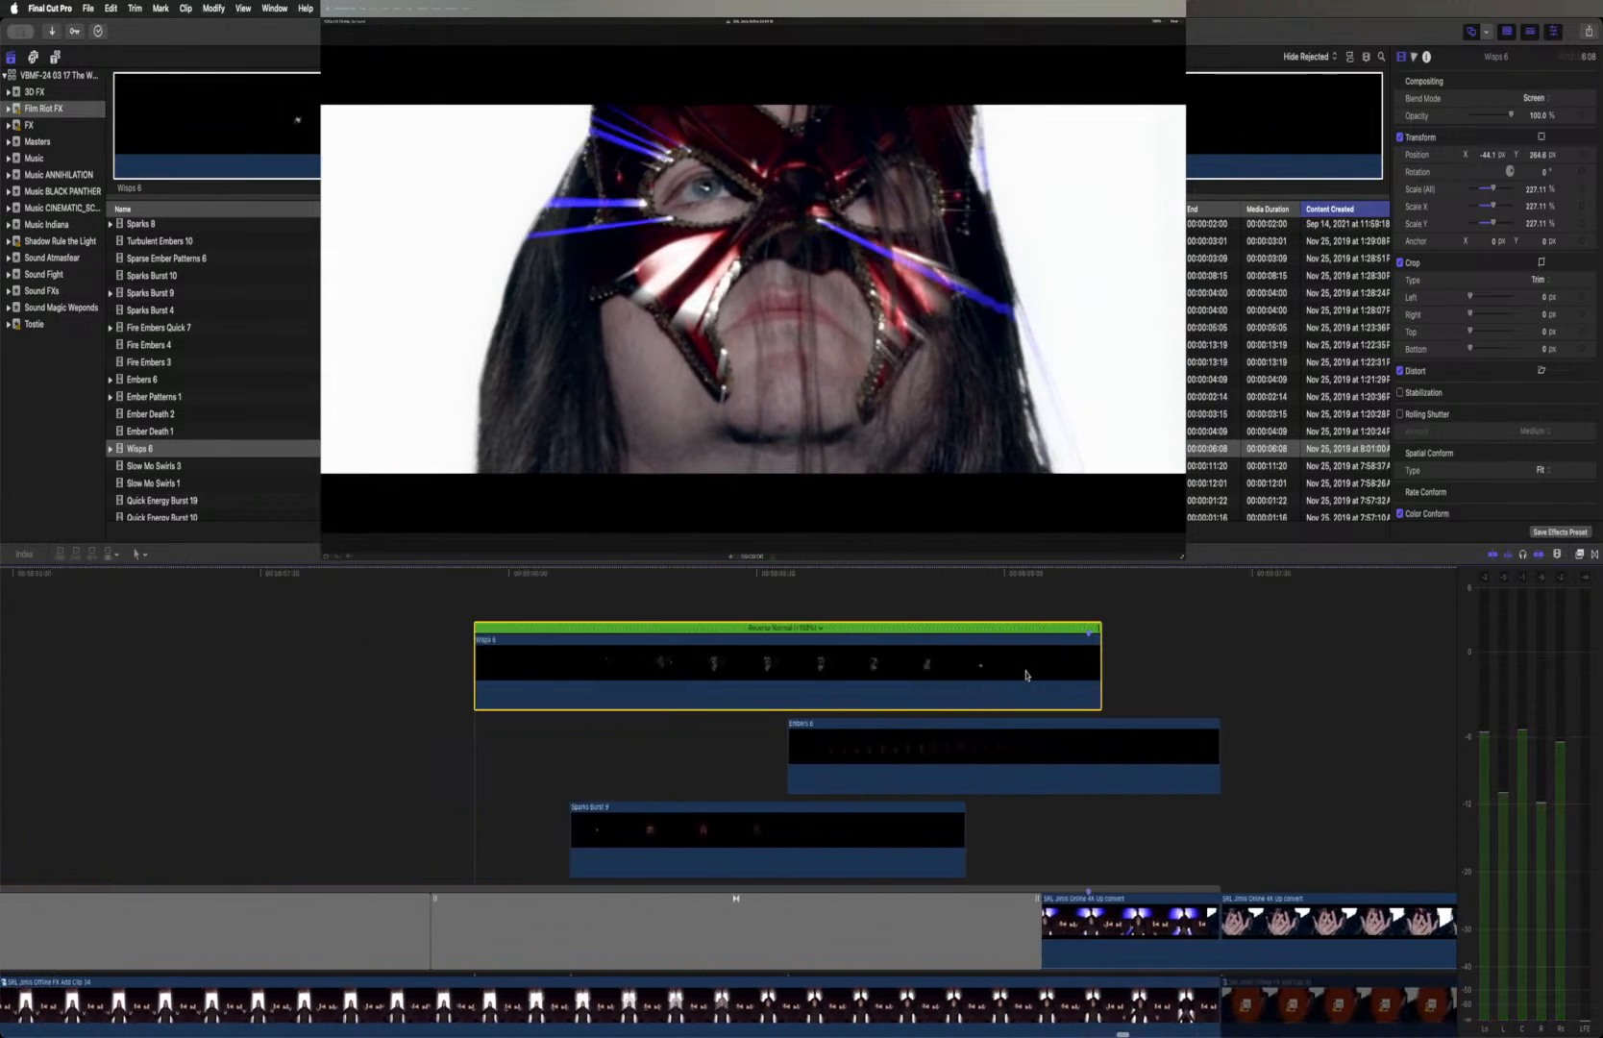
click(611, 572)
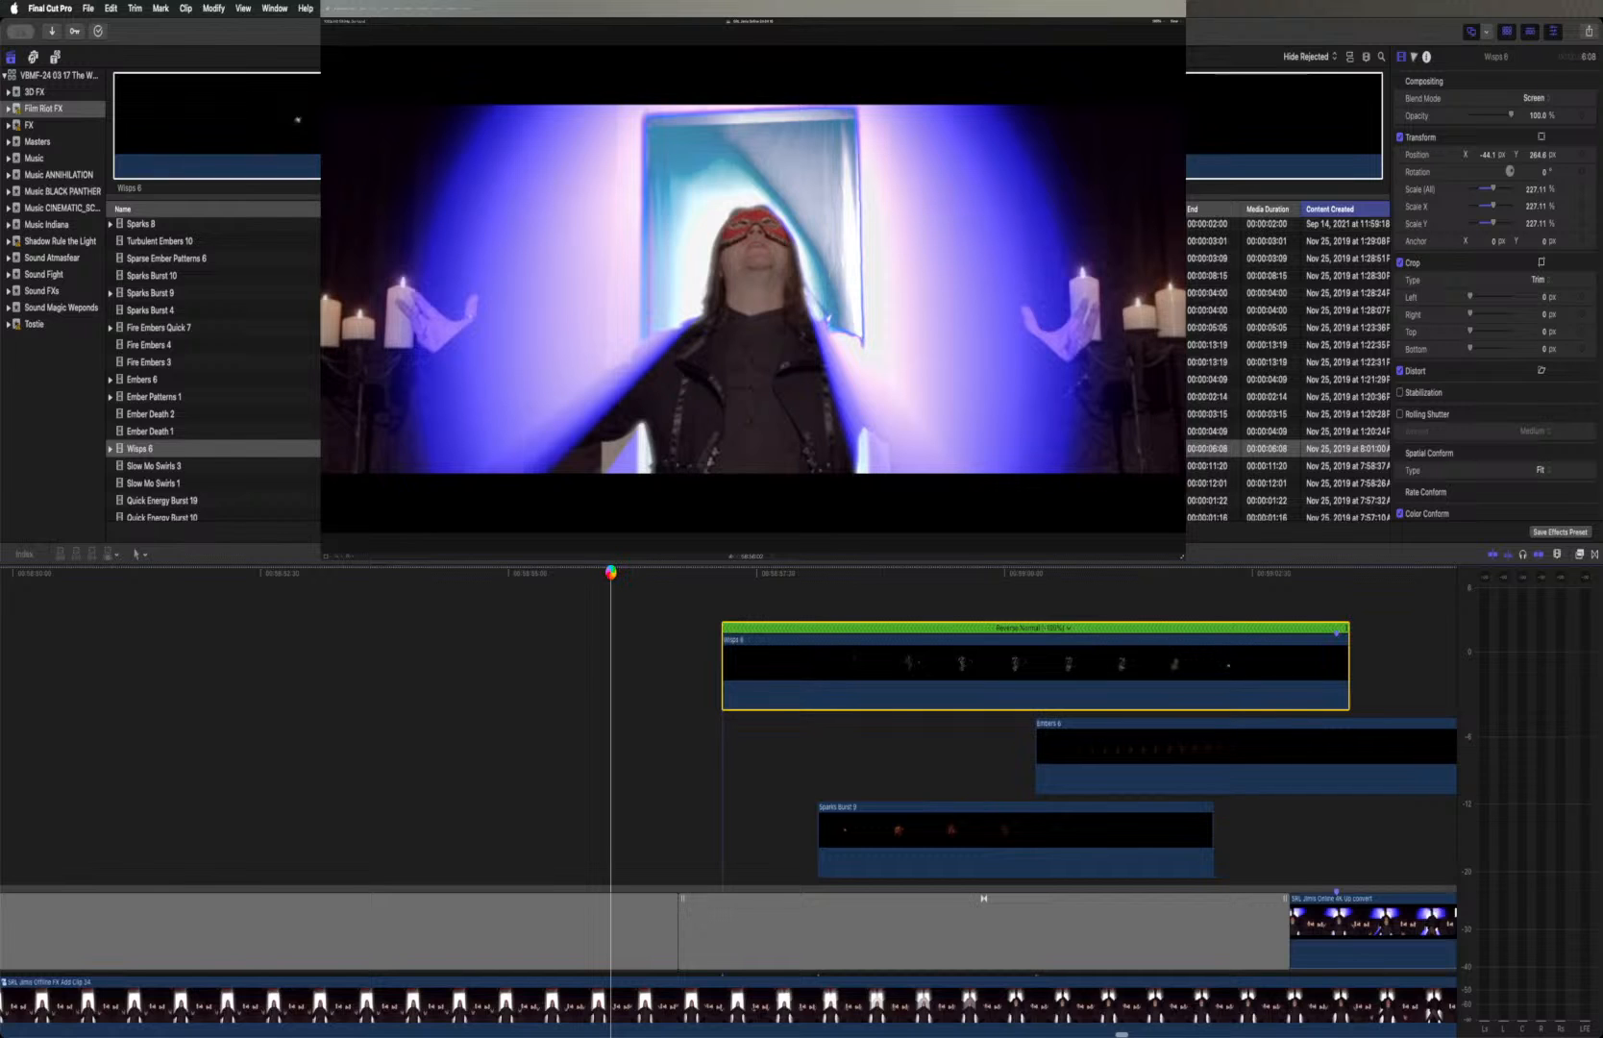
key(space)
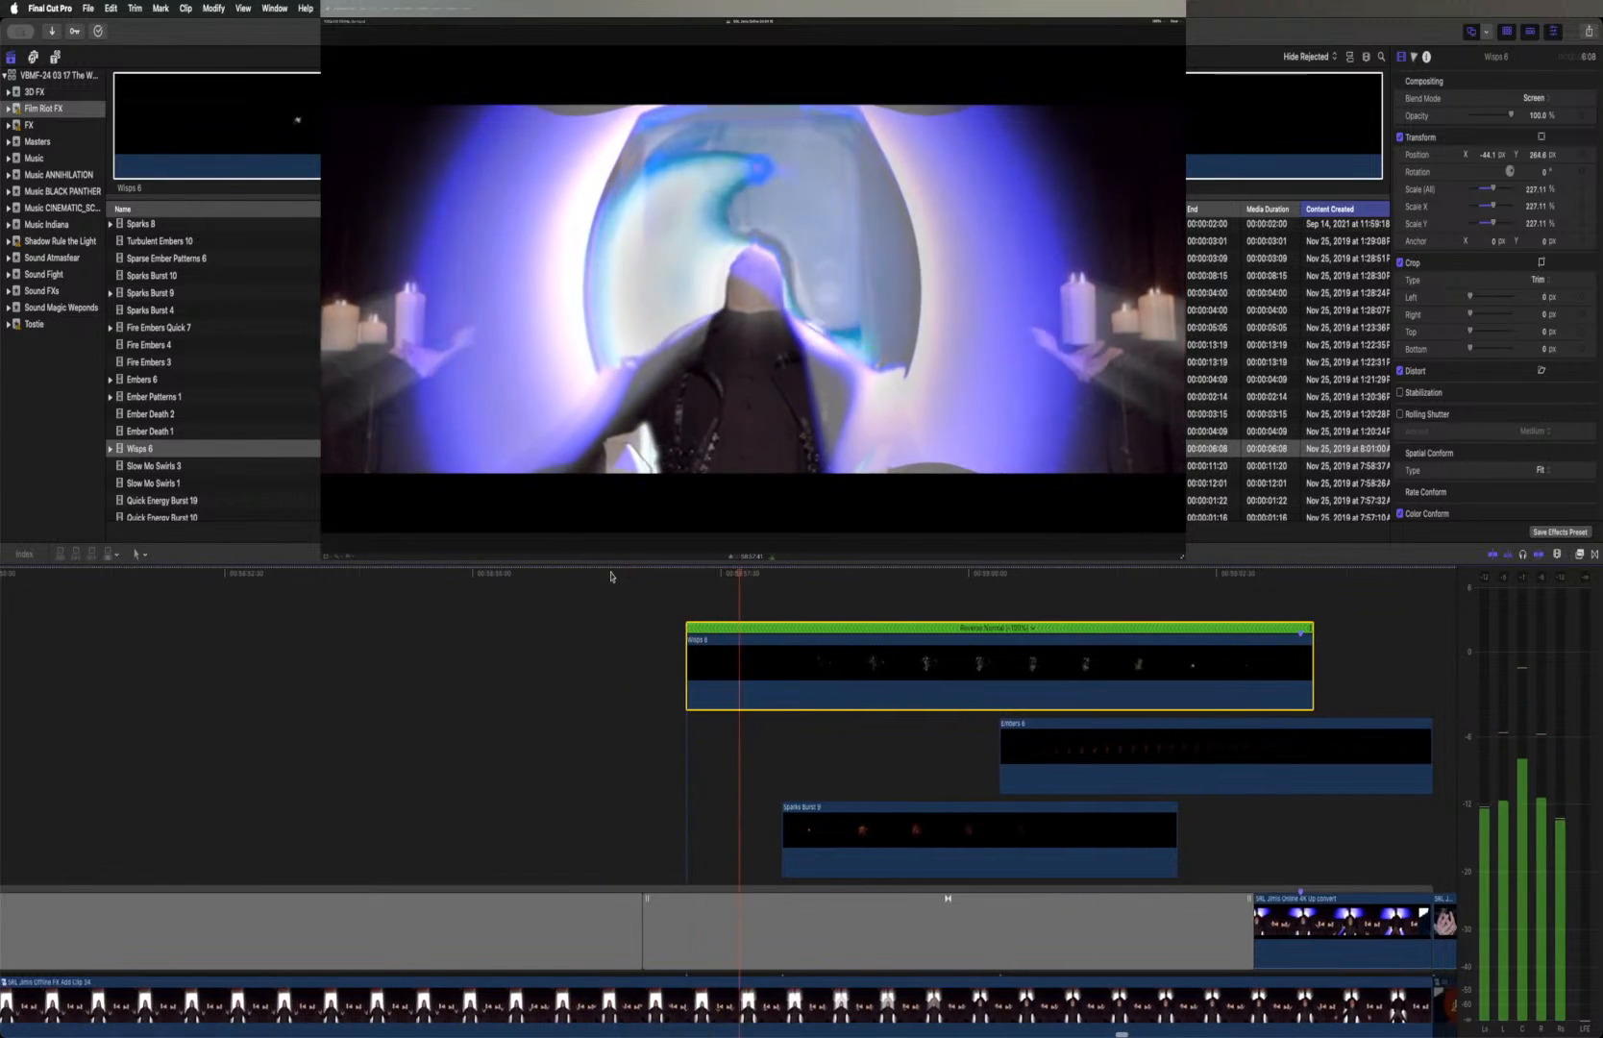
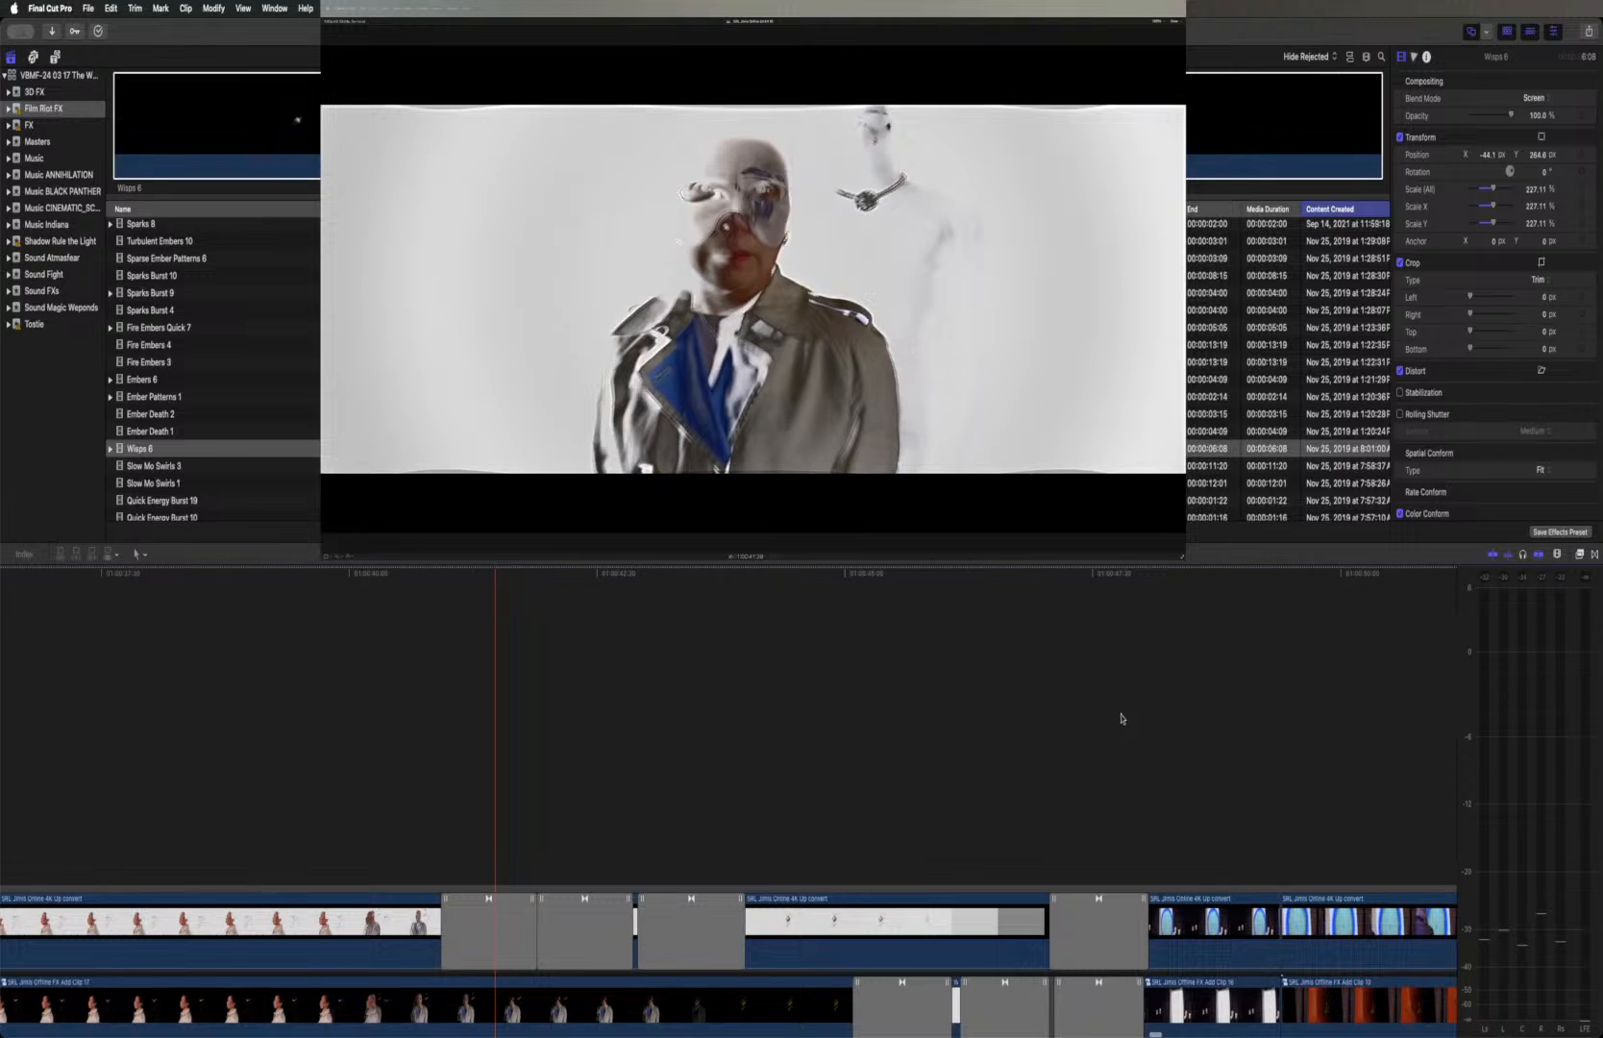
Preview Slow Mo Swirls 3 and add it to the timeline above Wisps 6 so both clips end together
click(211, 466)
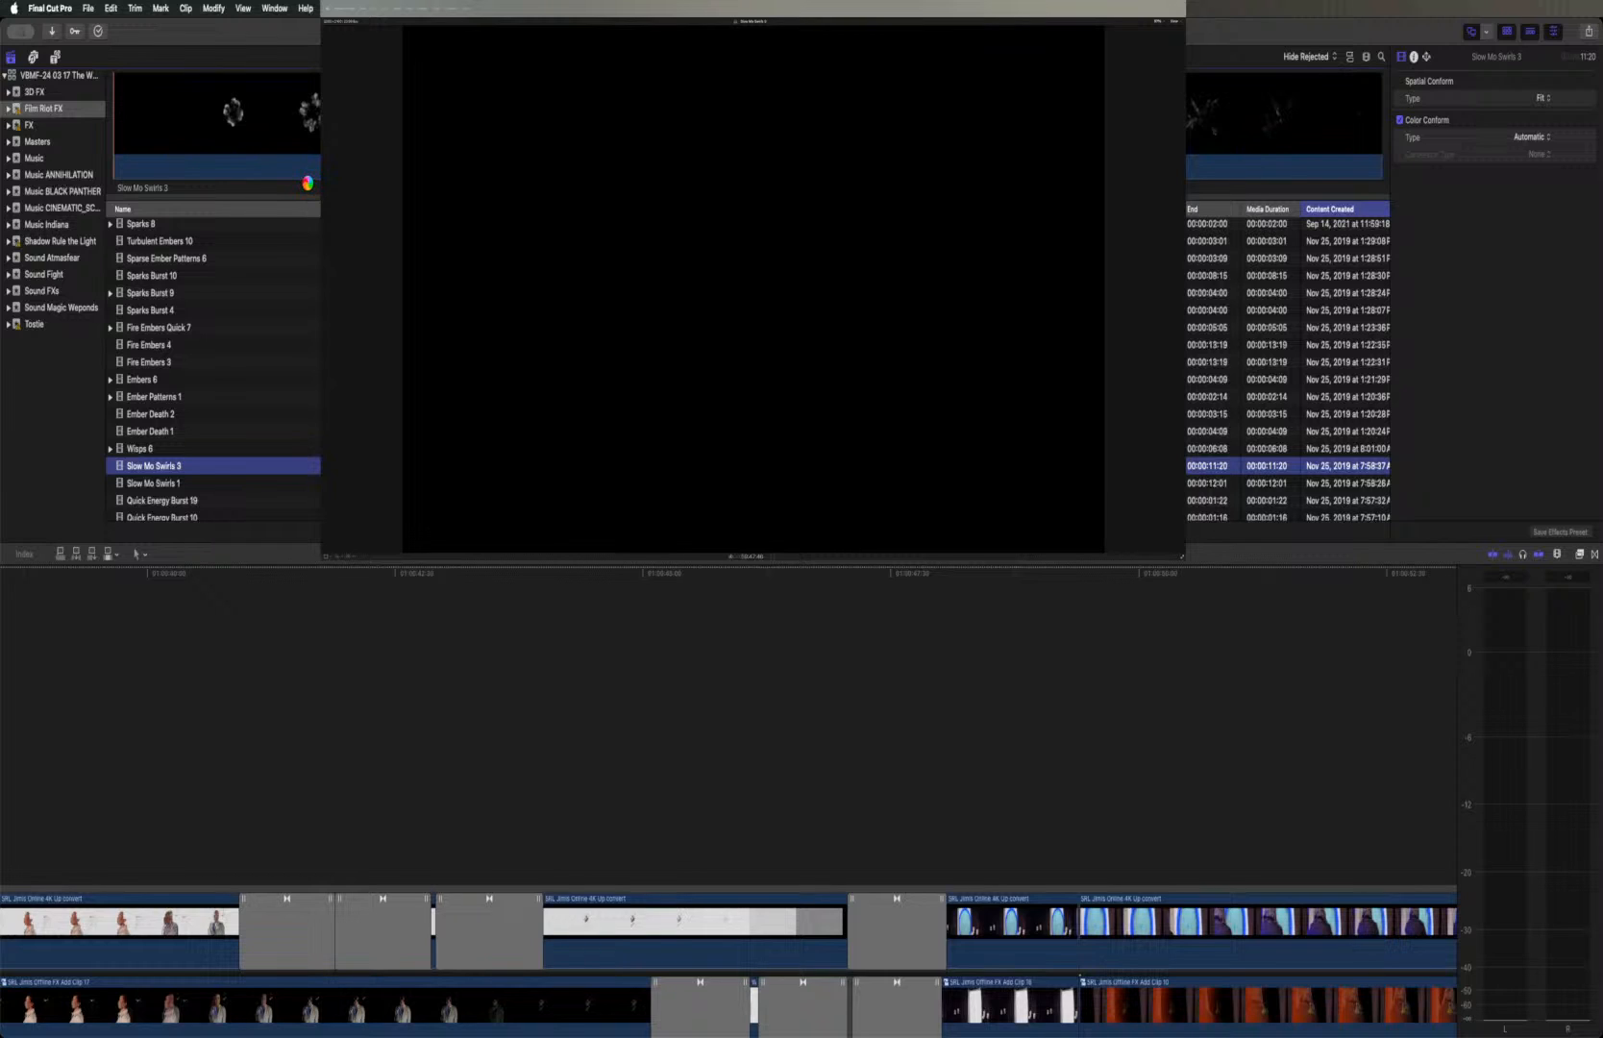
key(space)
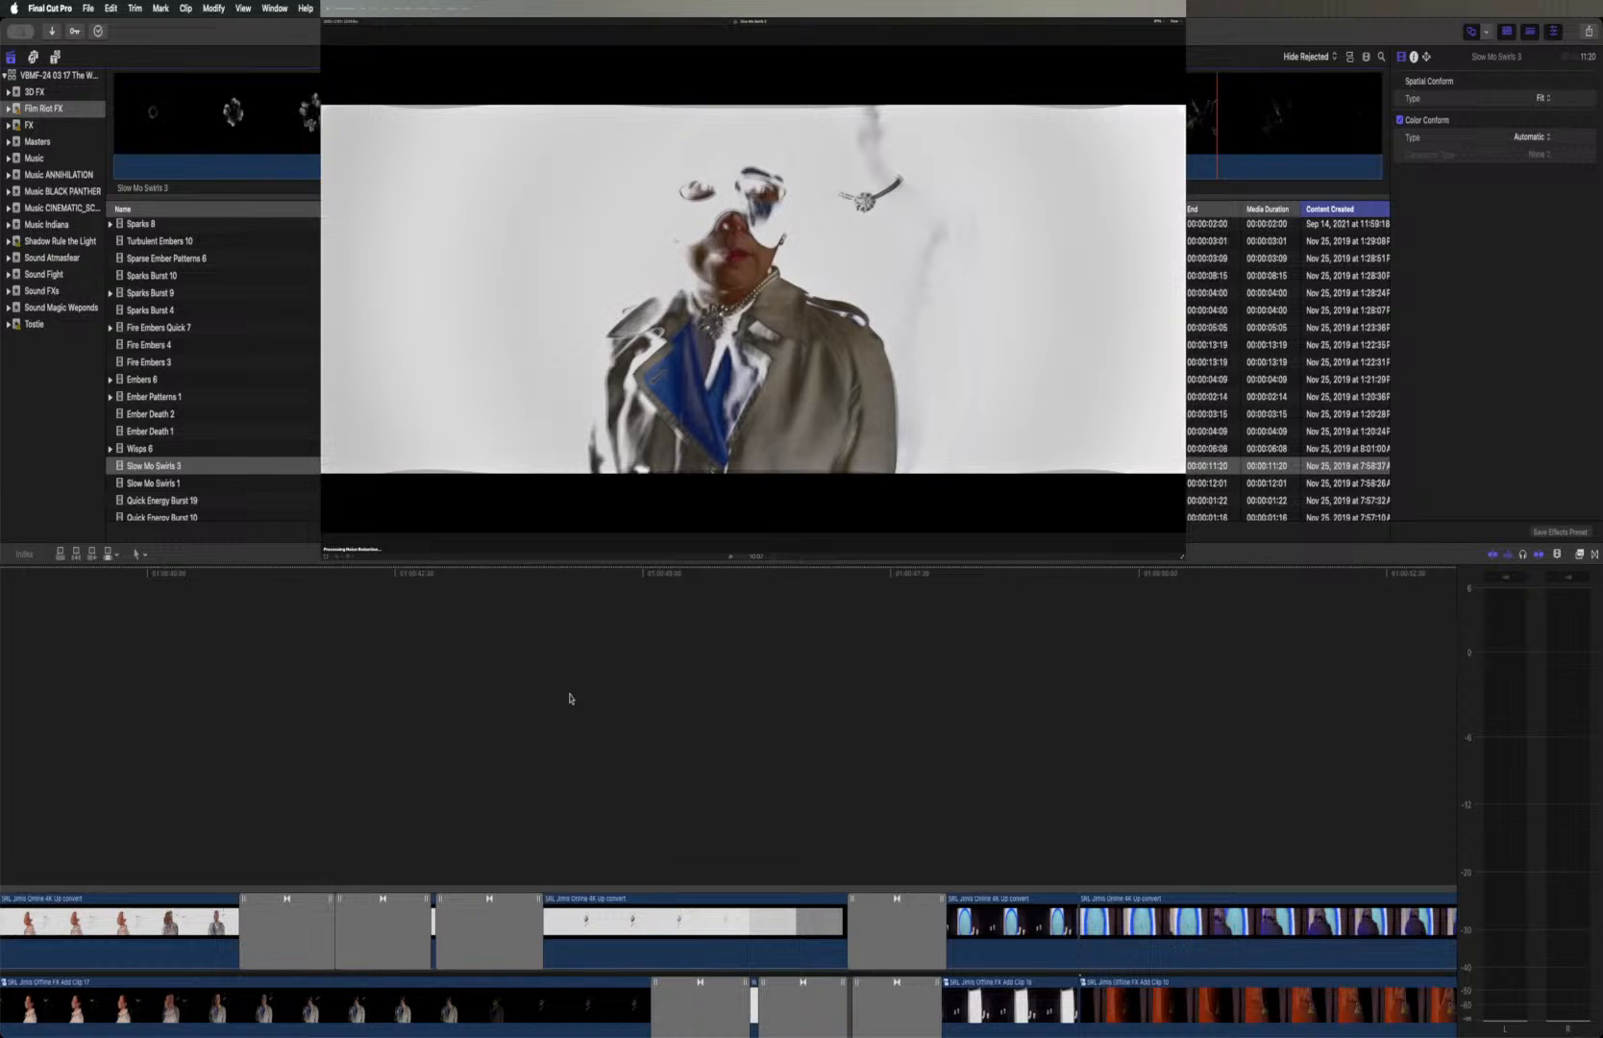
click(570, 694)
scroll(569, 693, left, 20)
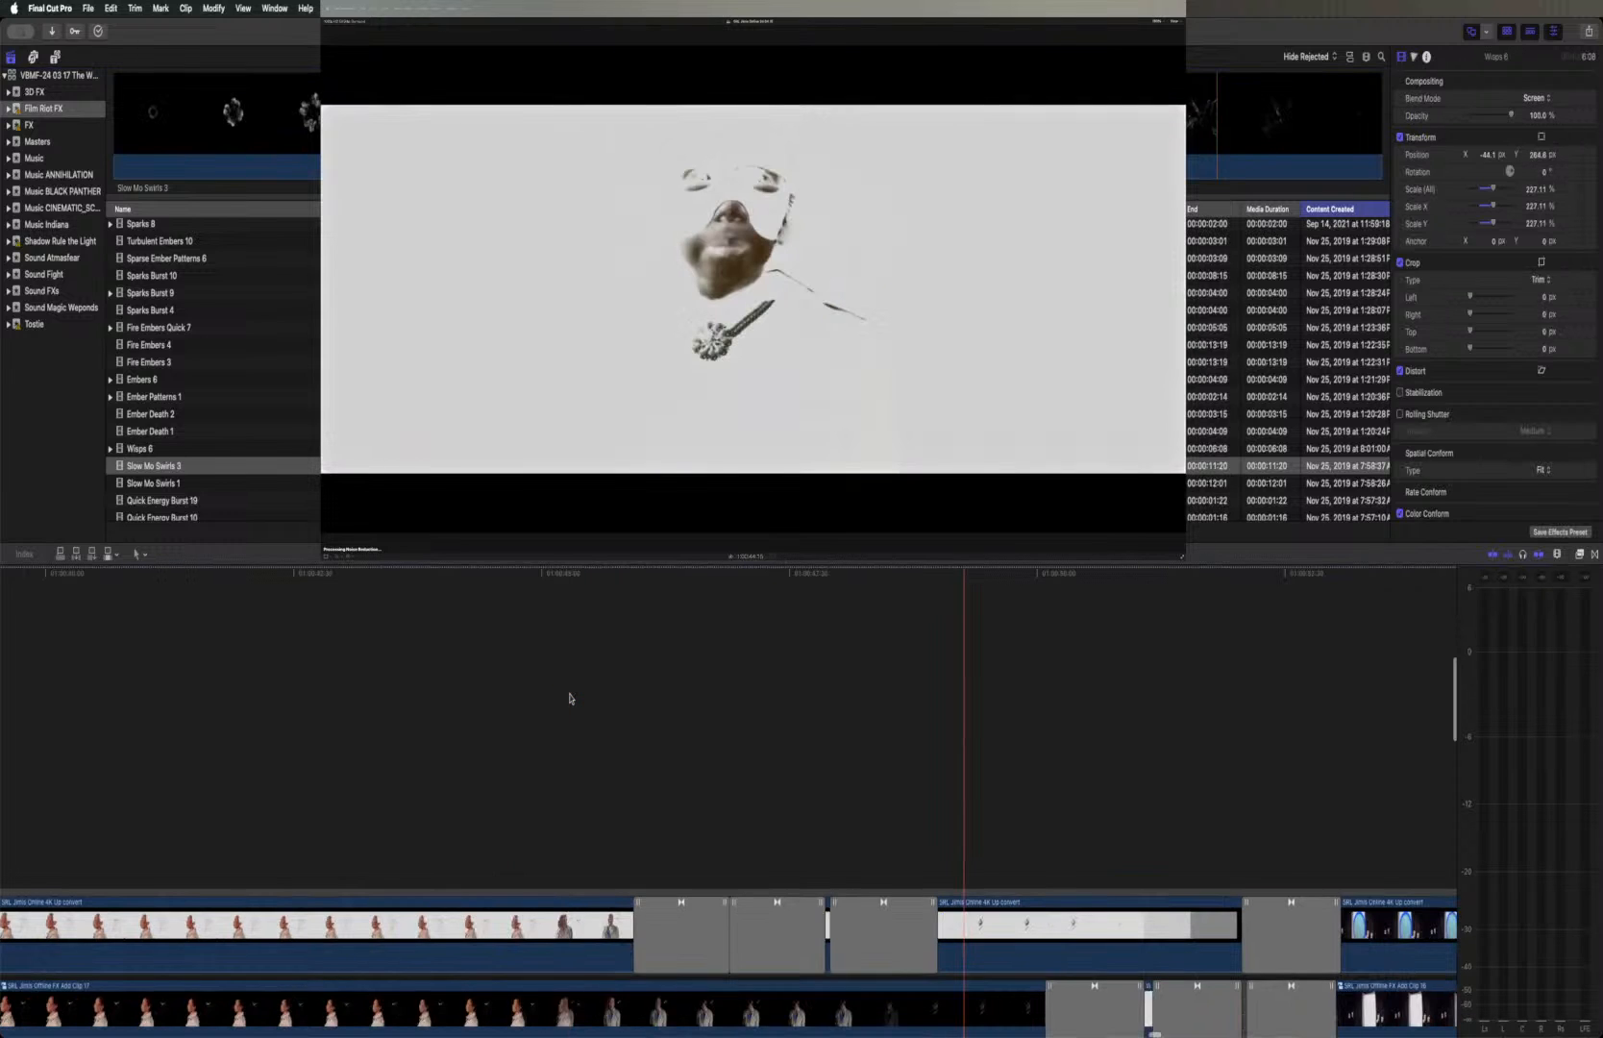
scroll(570, 699, left, 15)
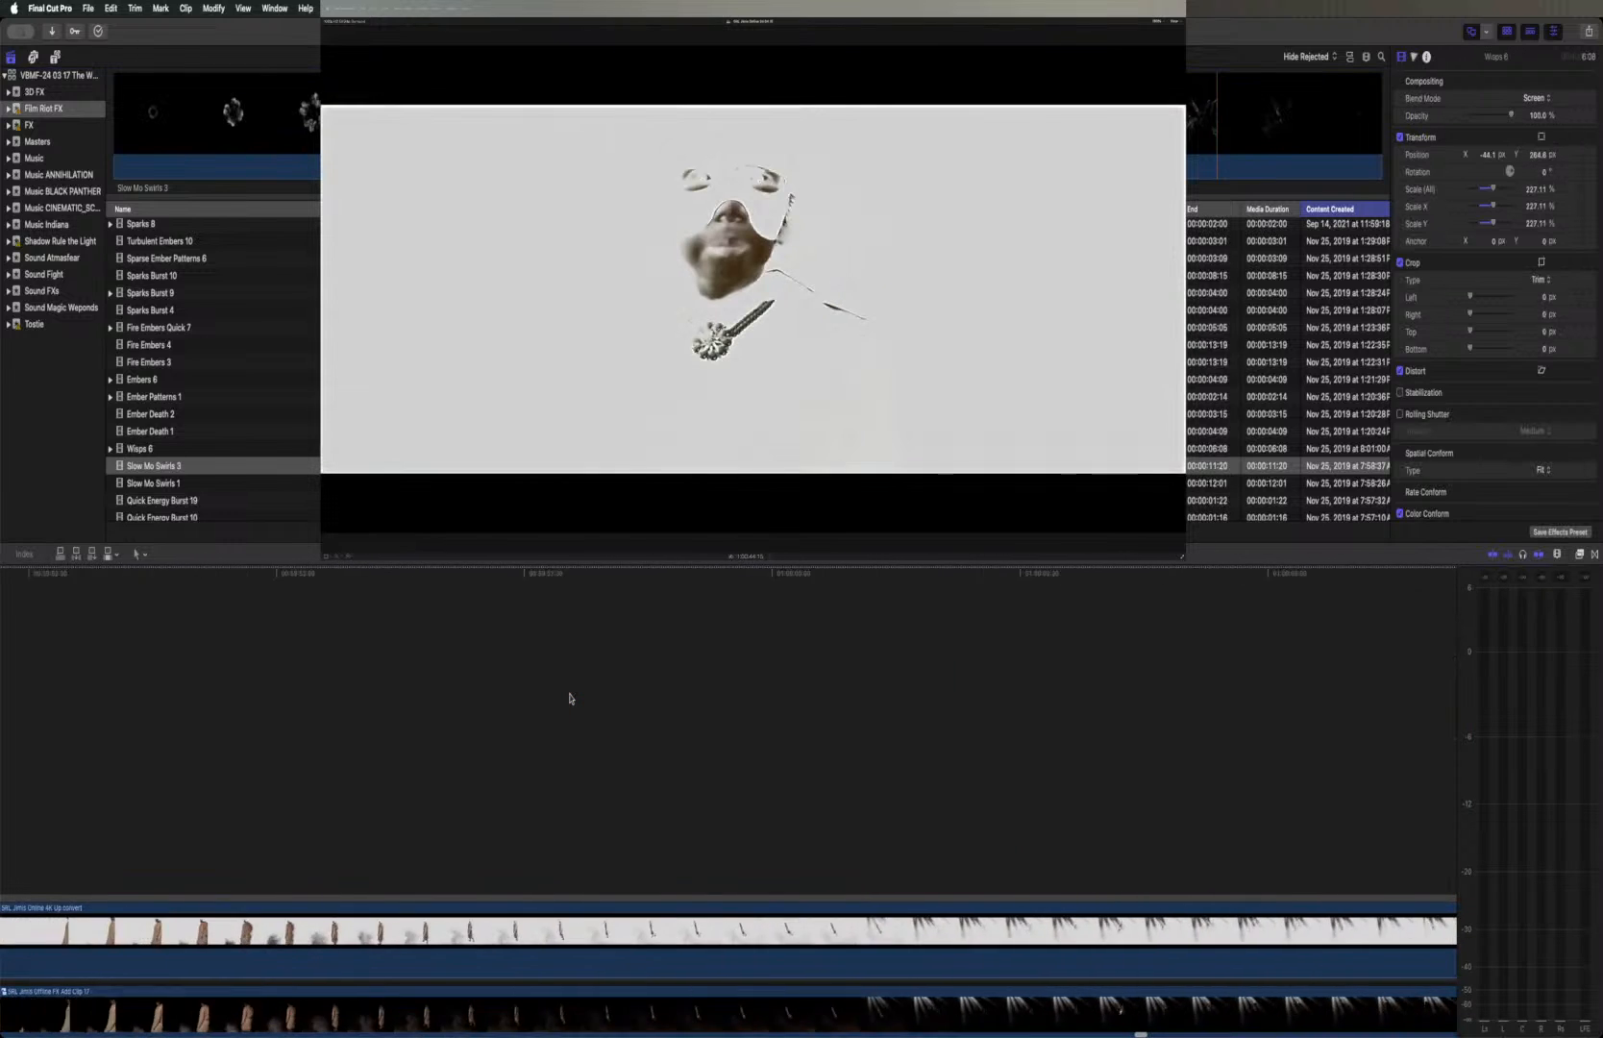
scroll(570, 699, left, 15)
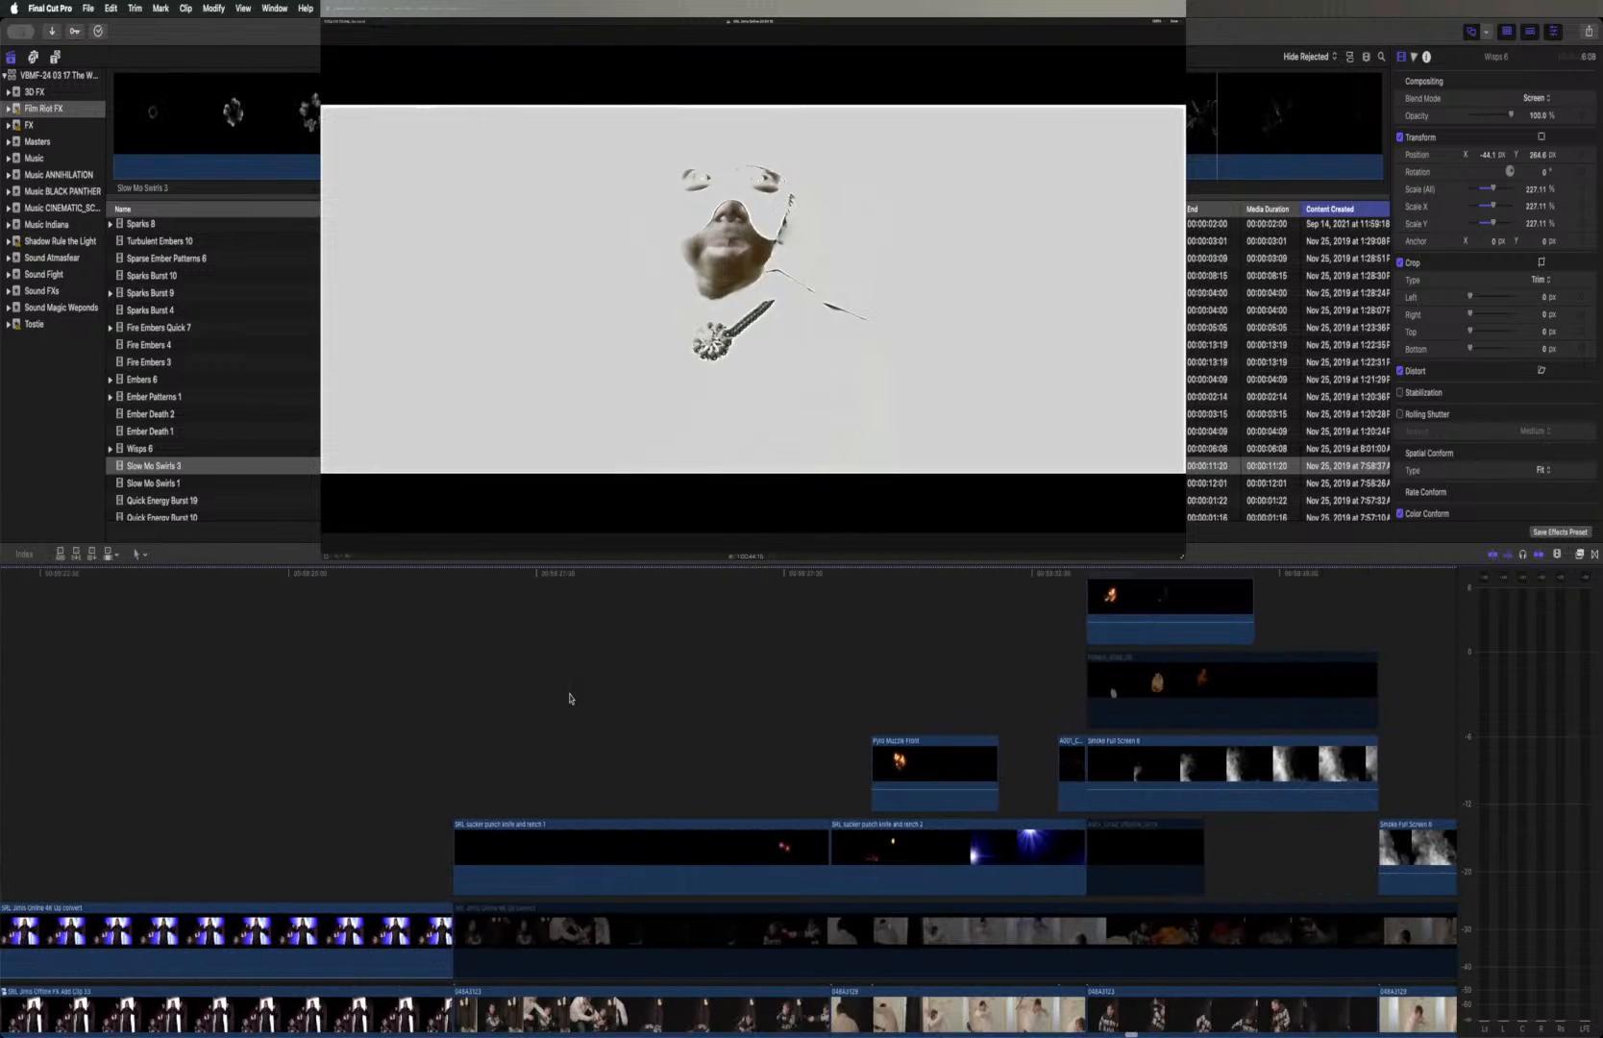
scroll(570, 698, left, 2)
scroll(570, 699, left, 20)
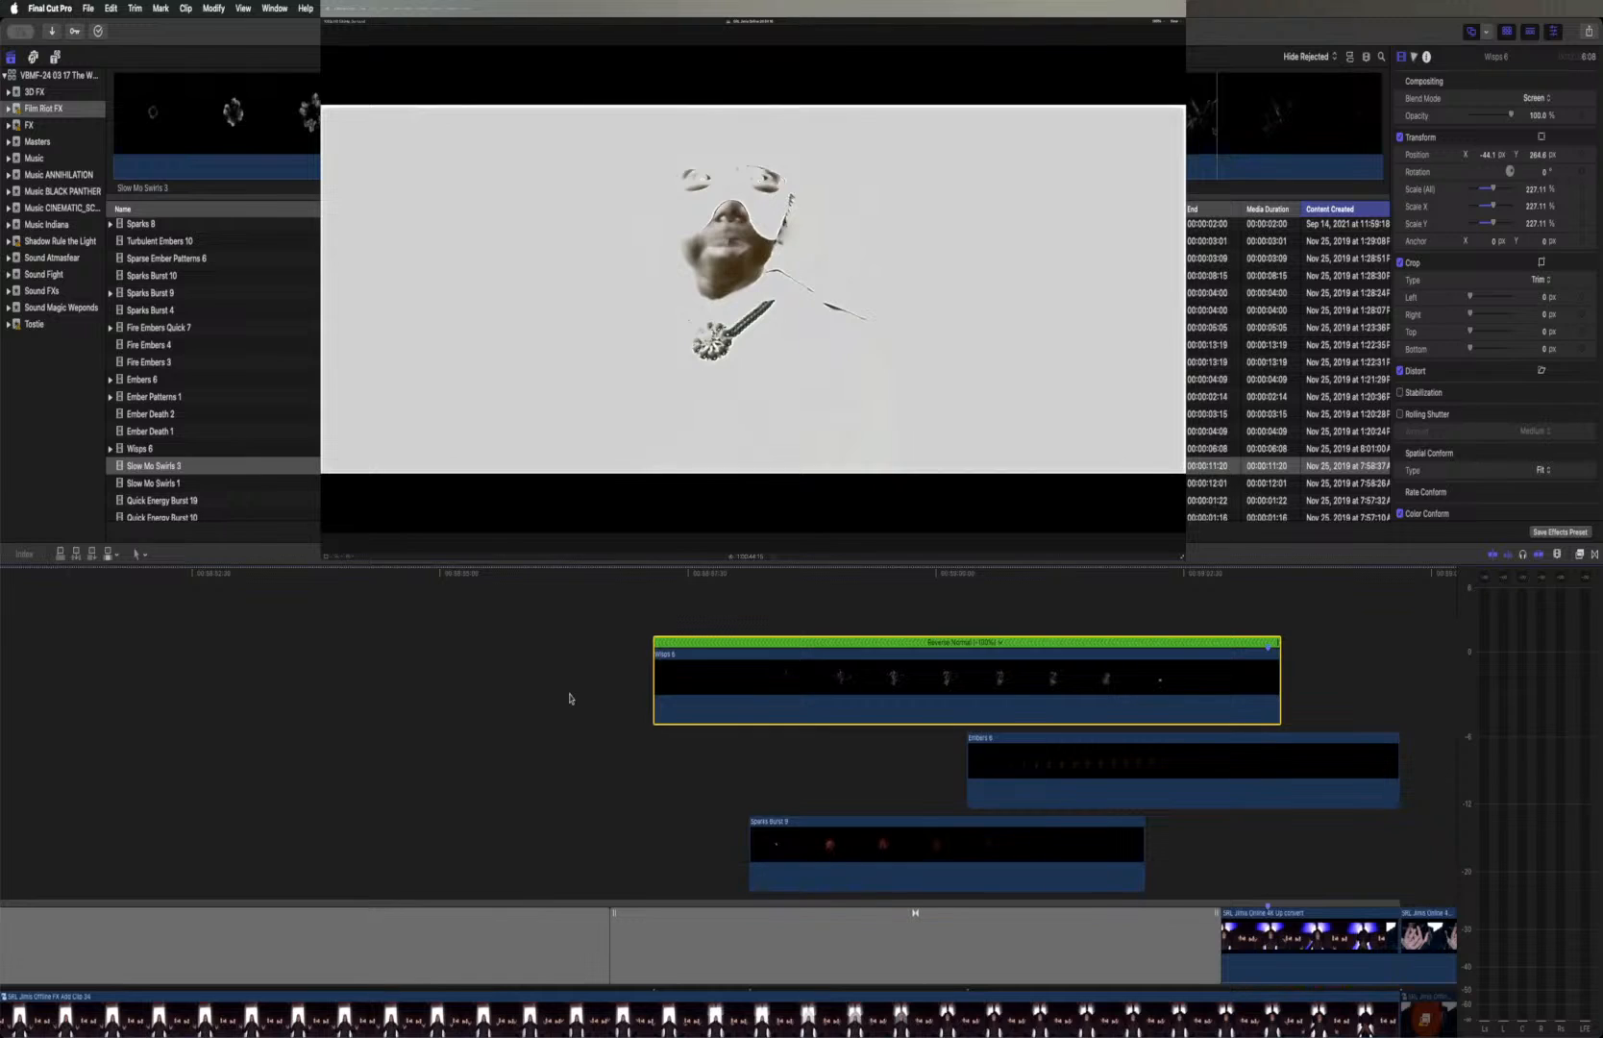
click(438, 113)
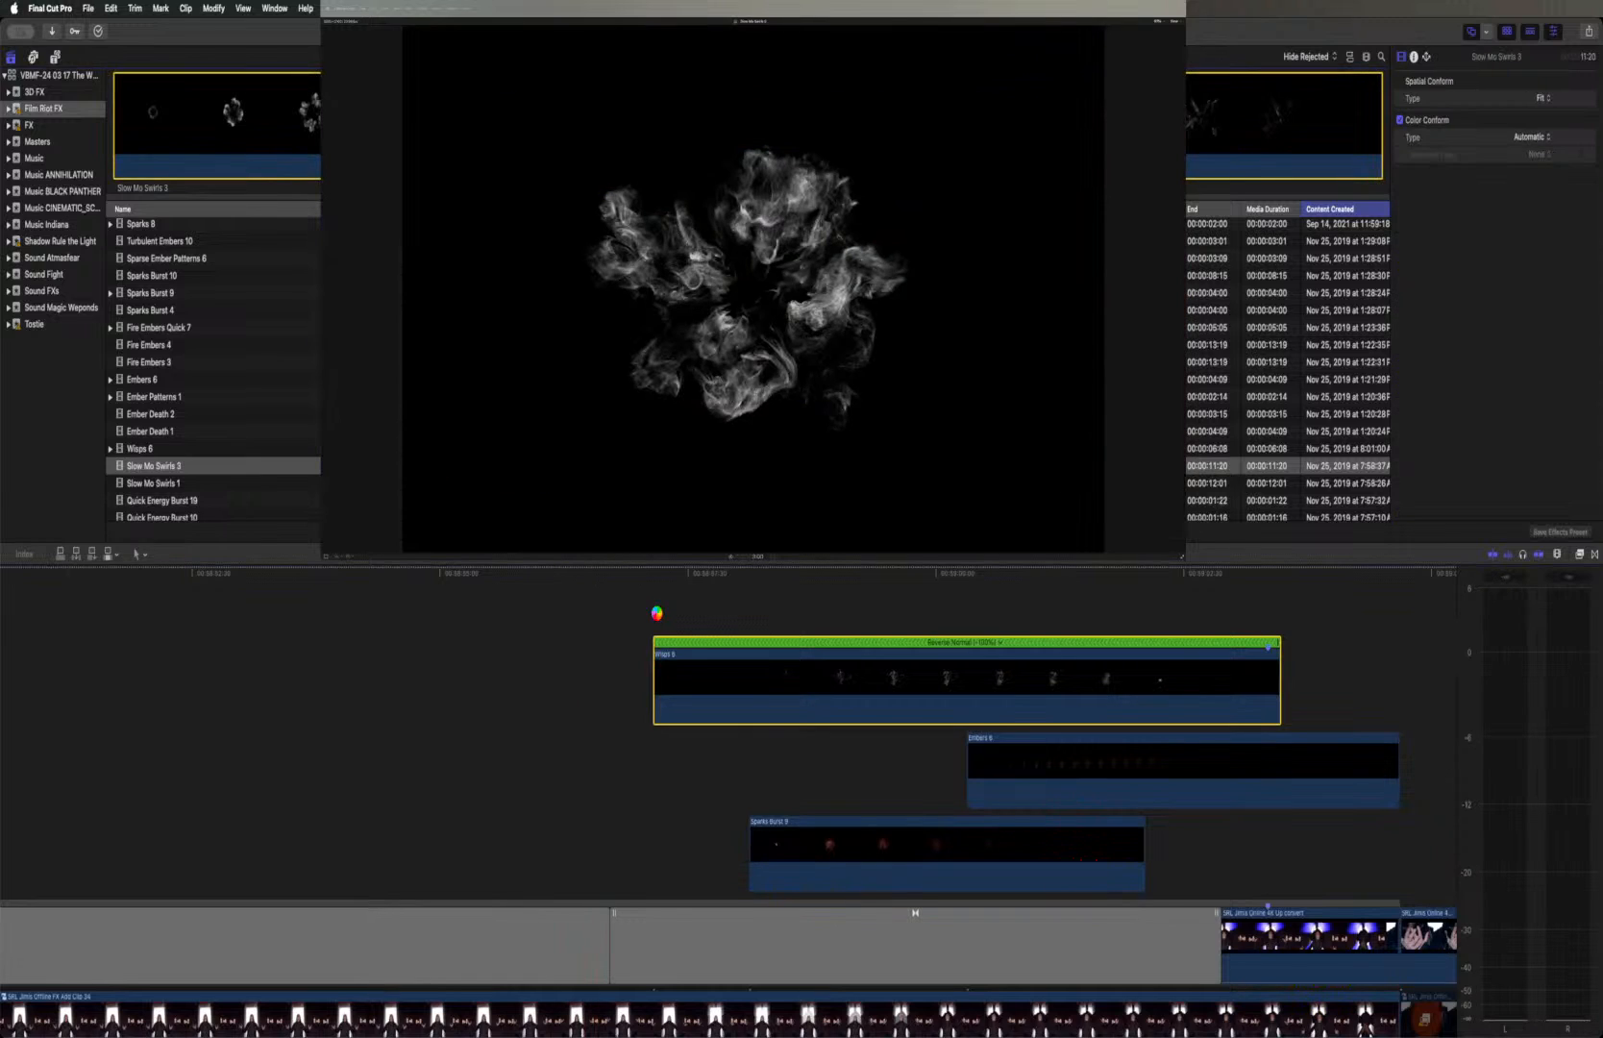
drag(657, 613, 203, 615)
drag(111, 612, 107, 614)
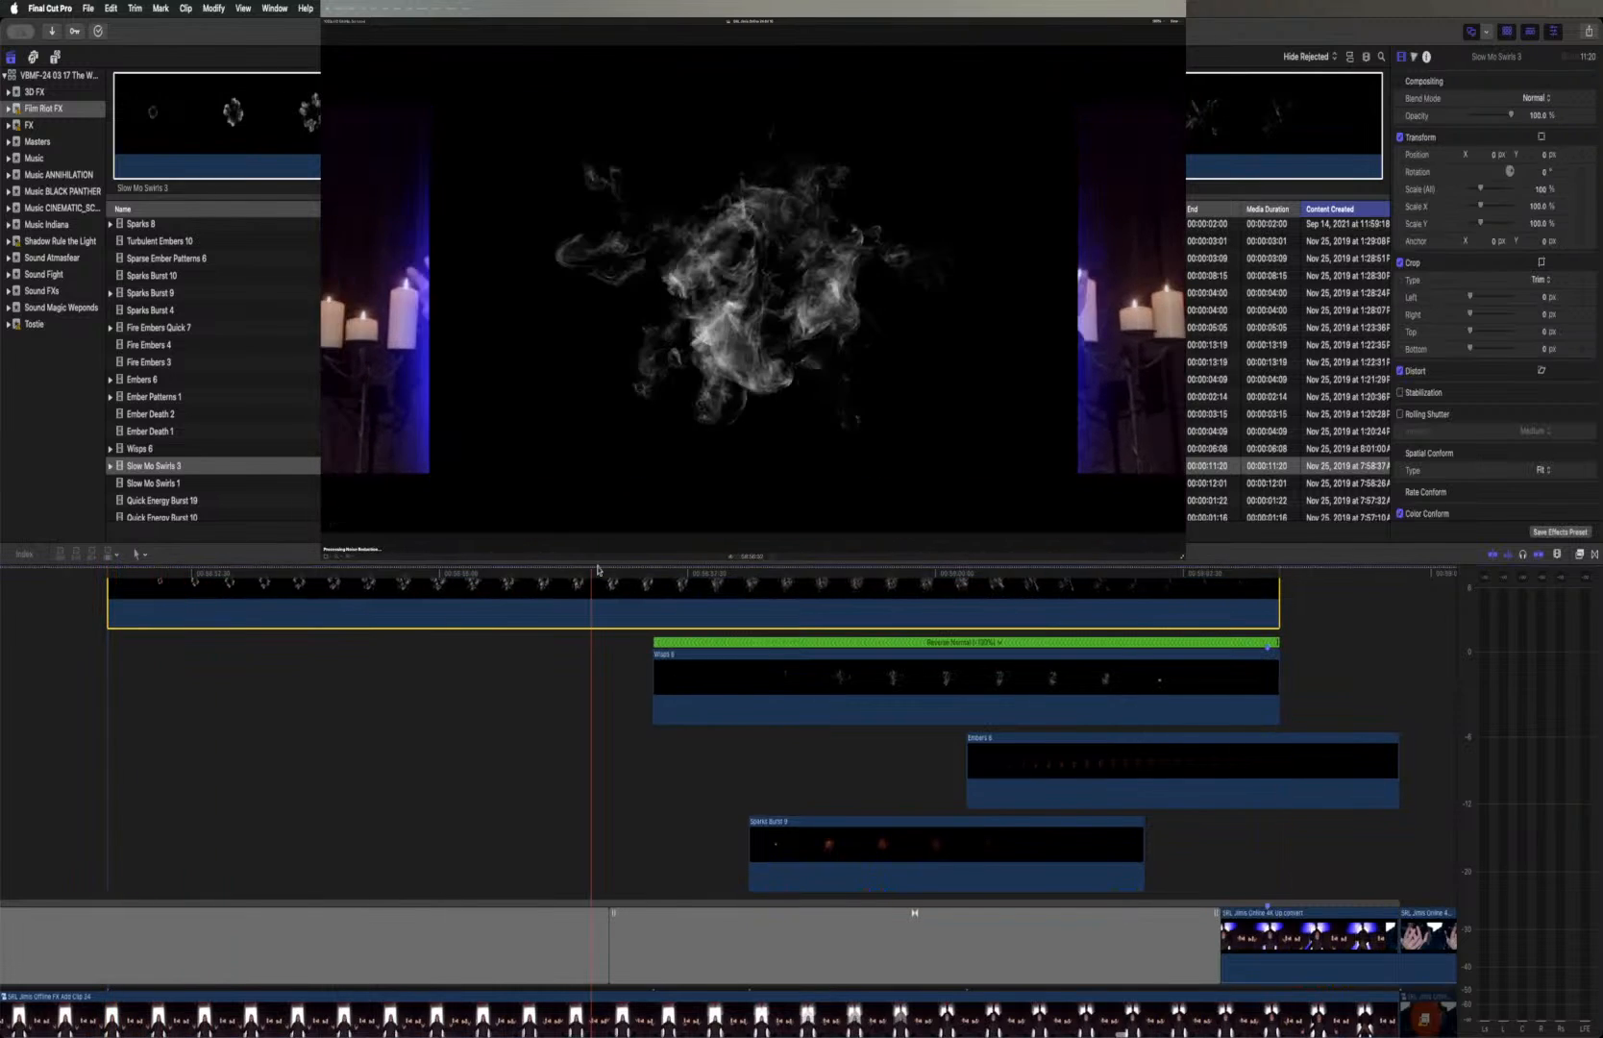
Set the blend mode of Slow Mo Swirls 3 to Screen
click(1538, 99)
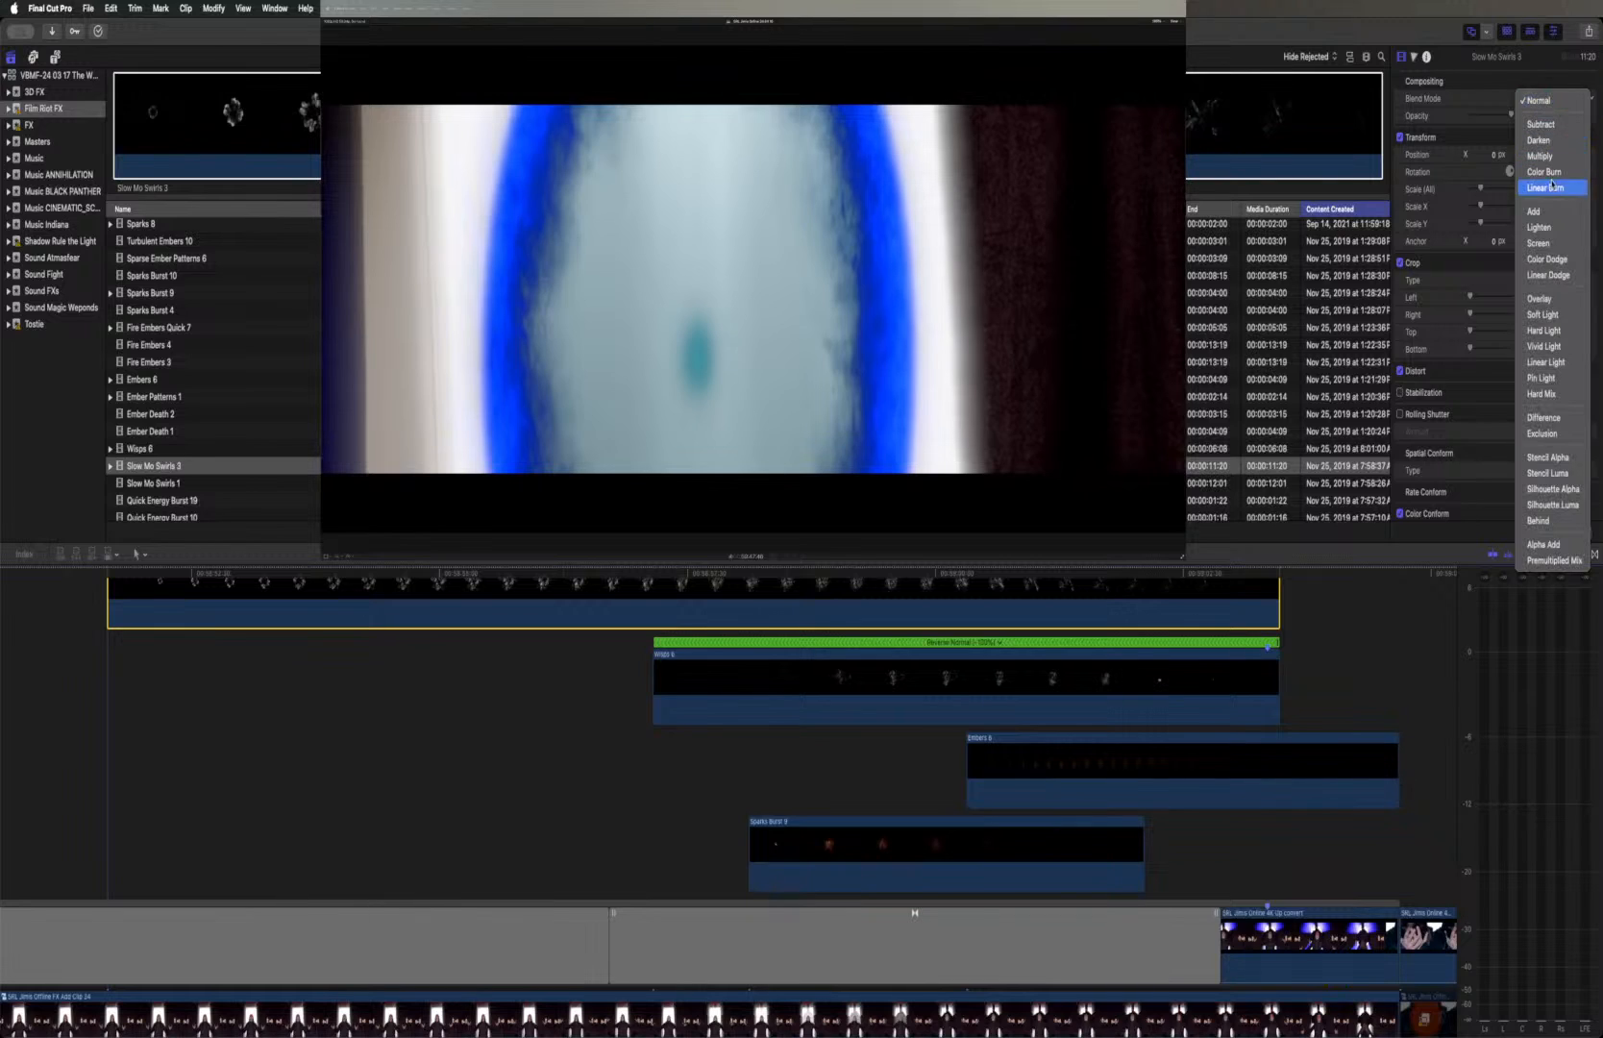
click(1556, 241)
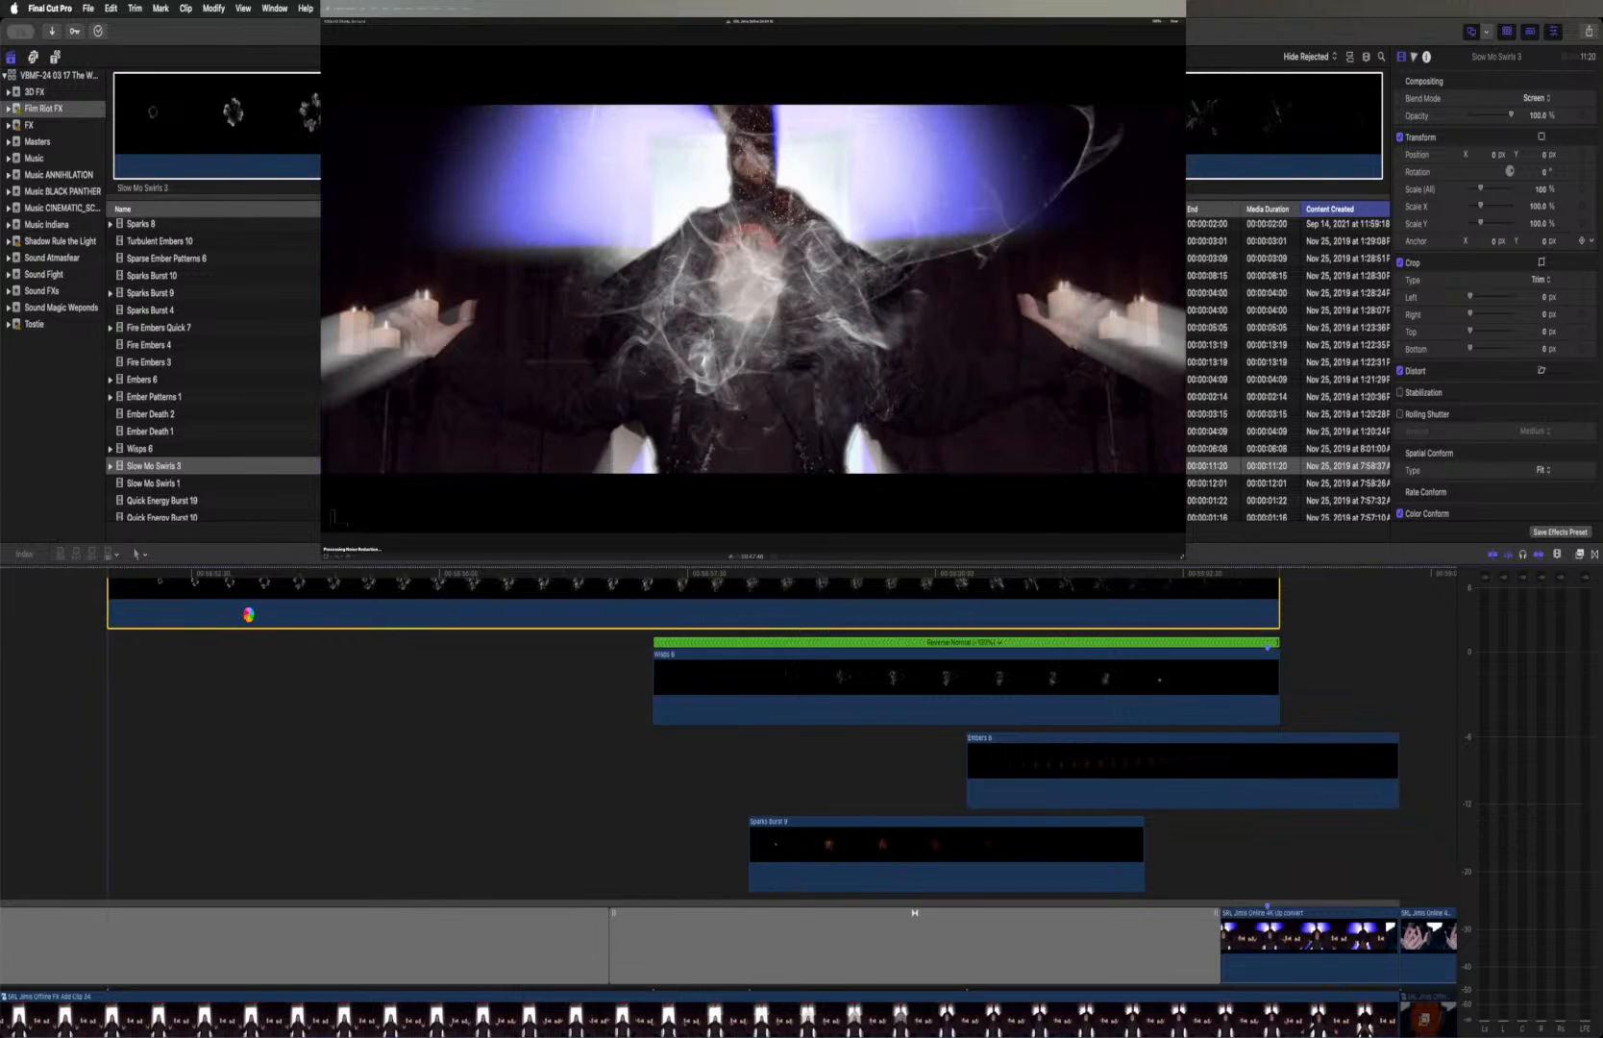
click(447, 616)
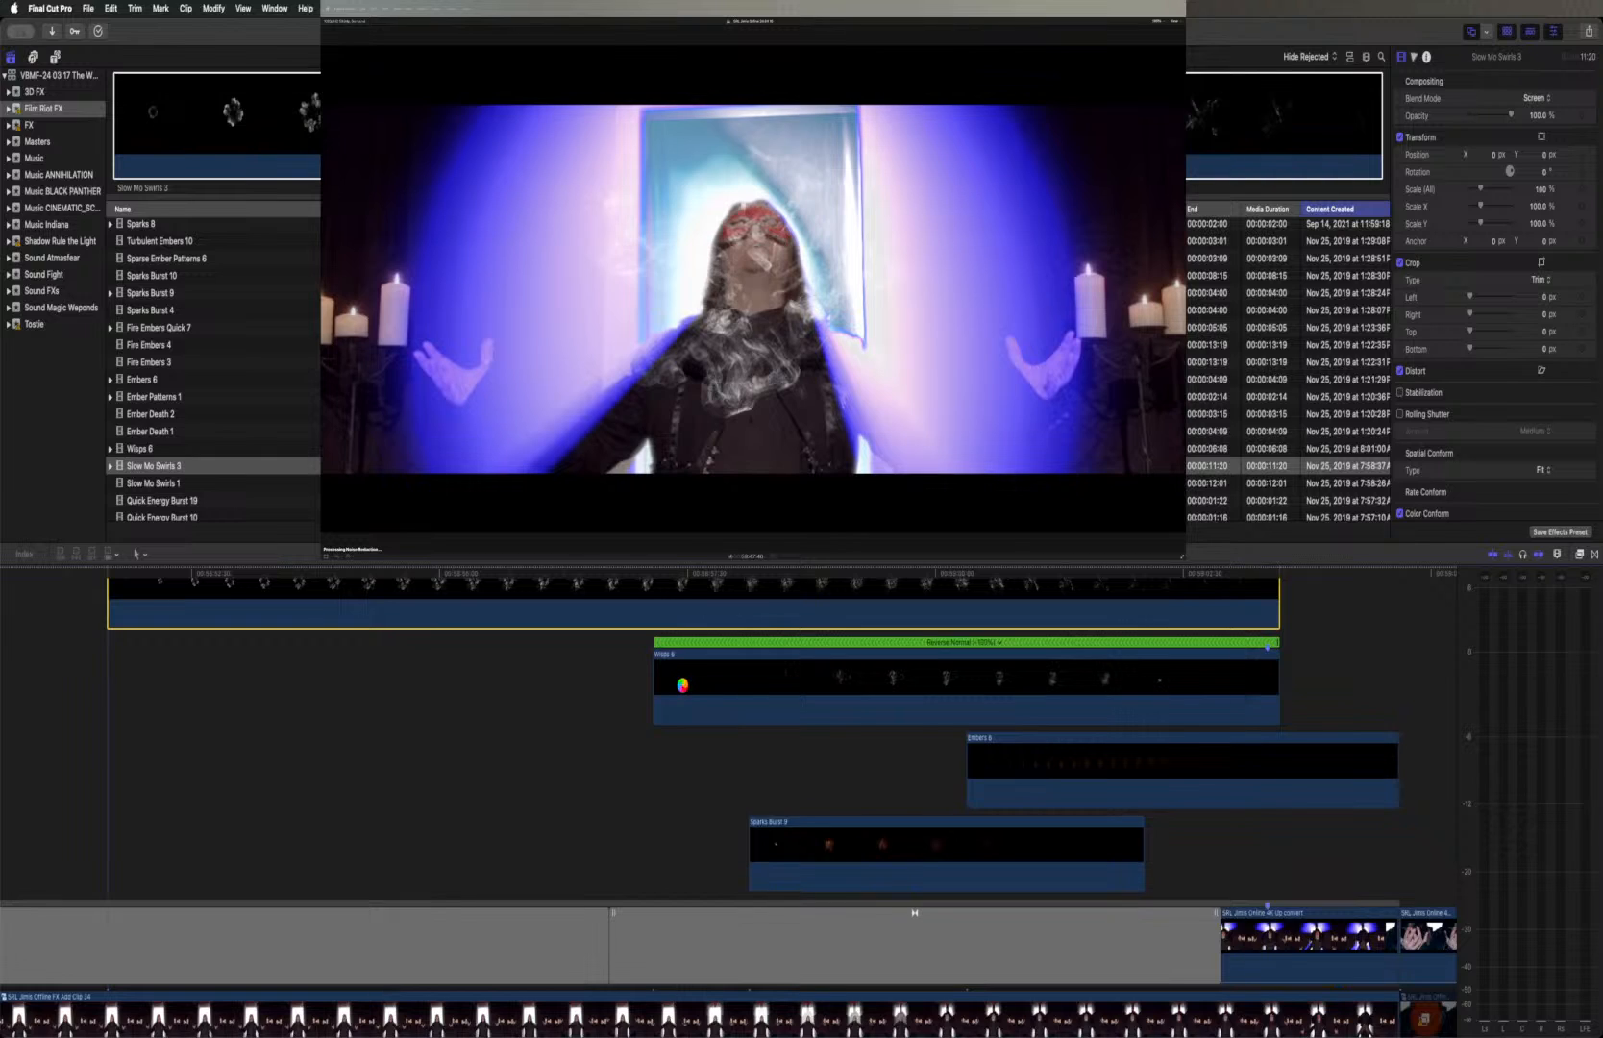
Paste the position and scale attributes of Wisps 6 onto Slow Mo Swirls 3
click(682, 686)
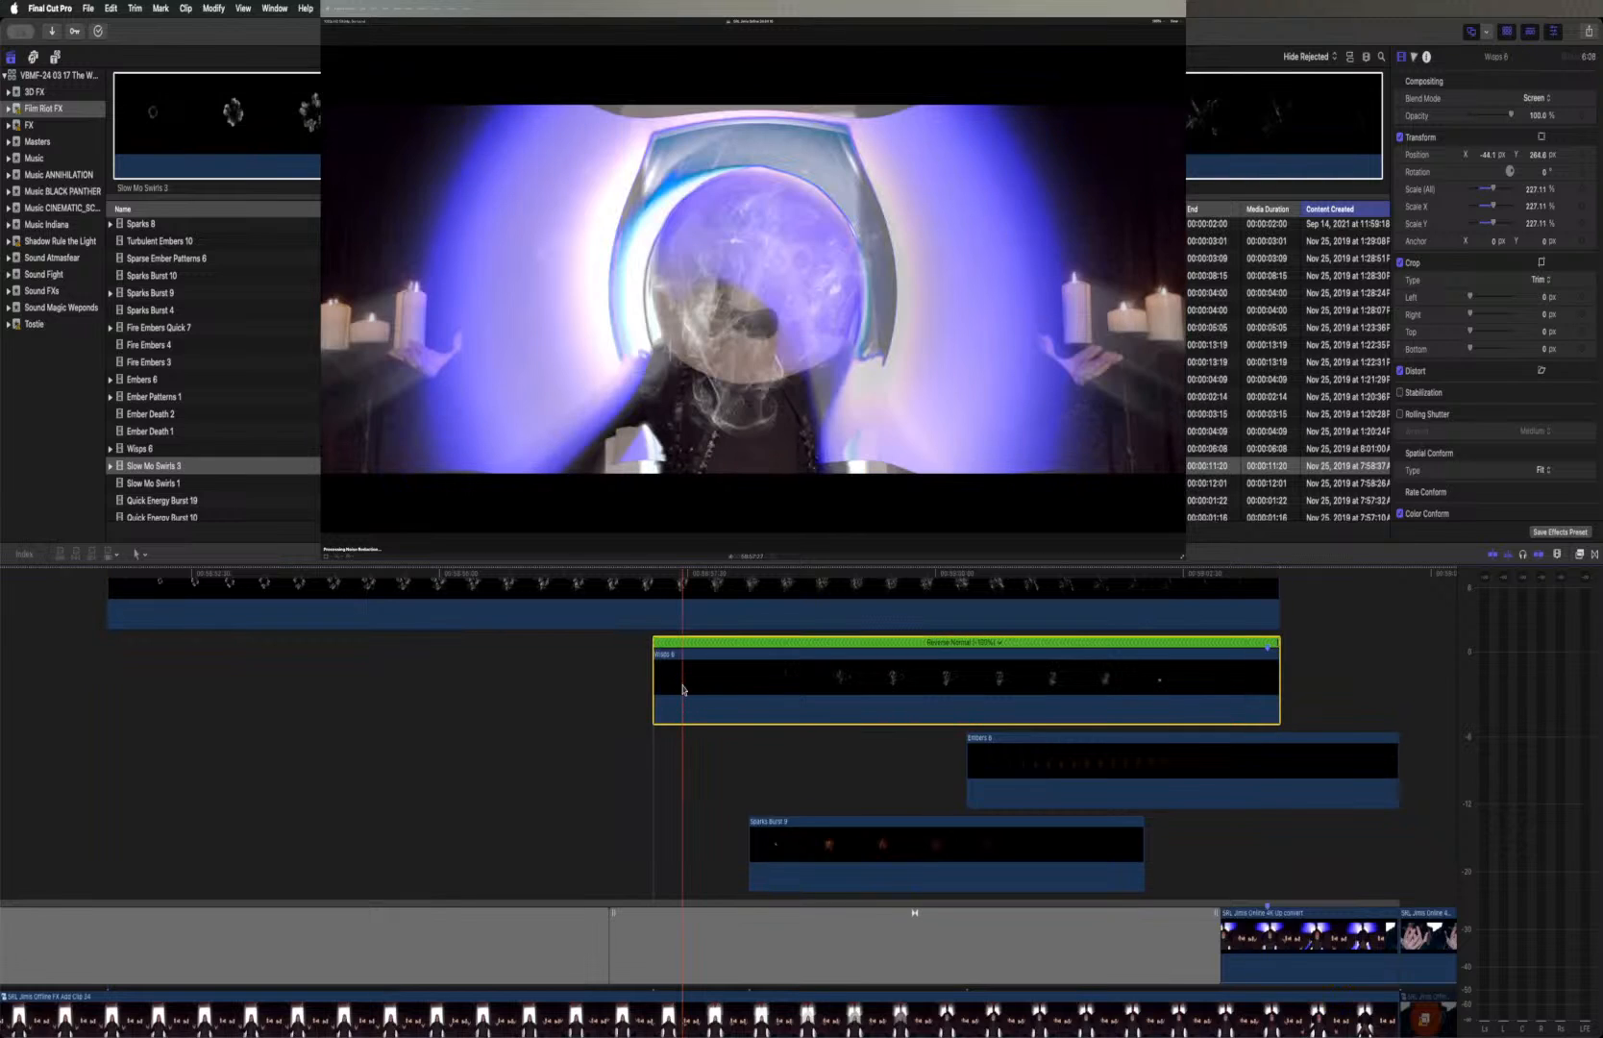
click(620, 598)
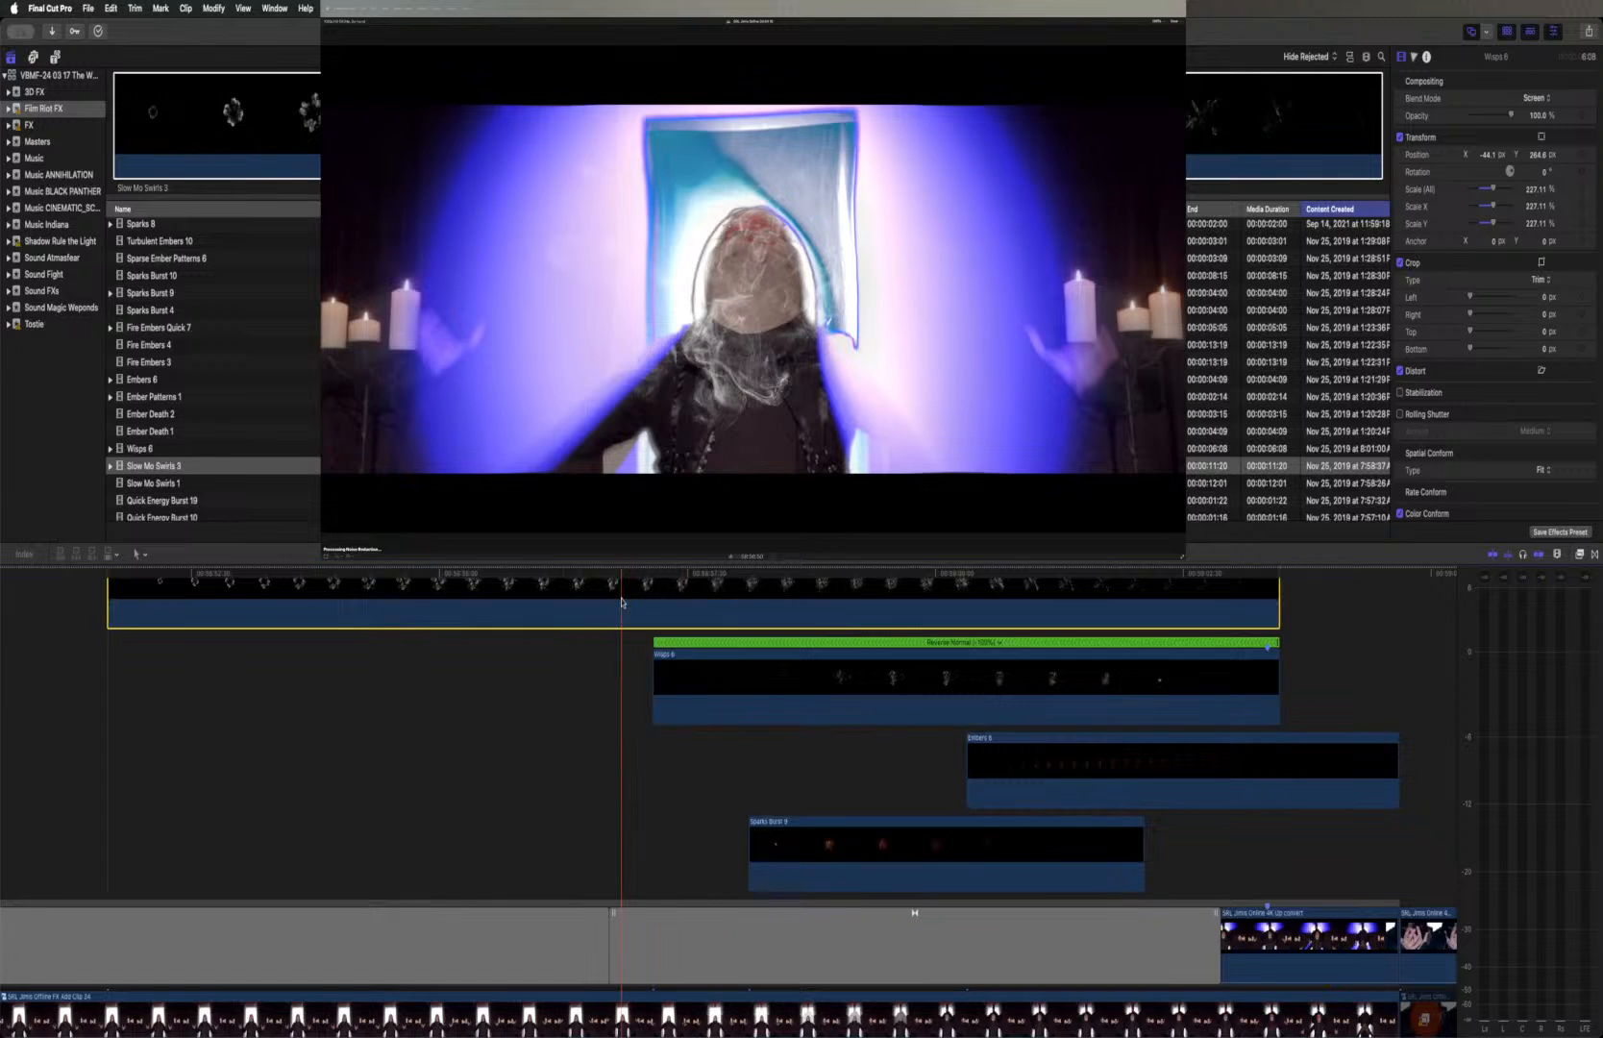
key(super+shift+v)
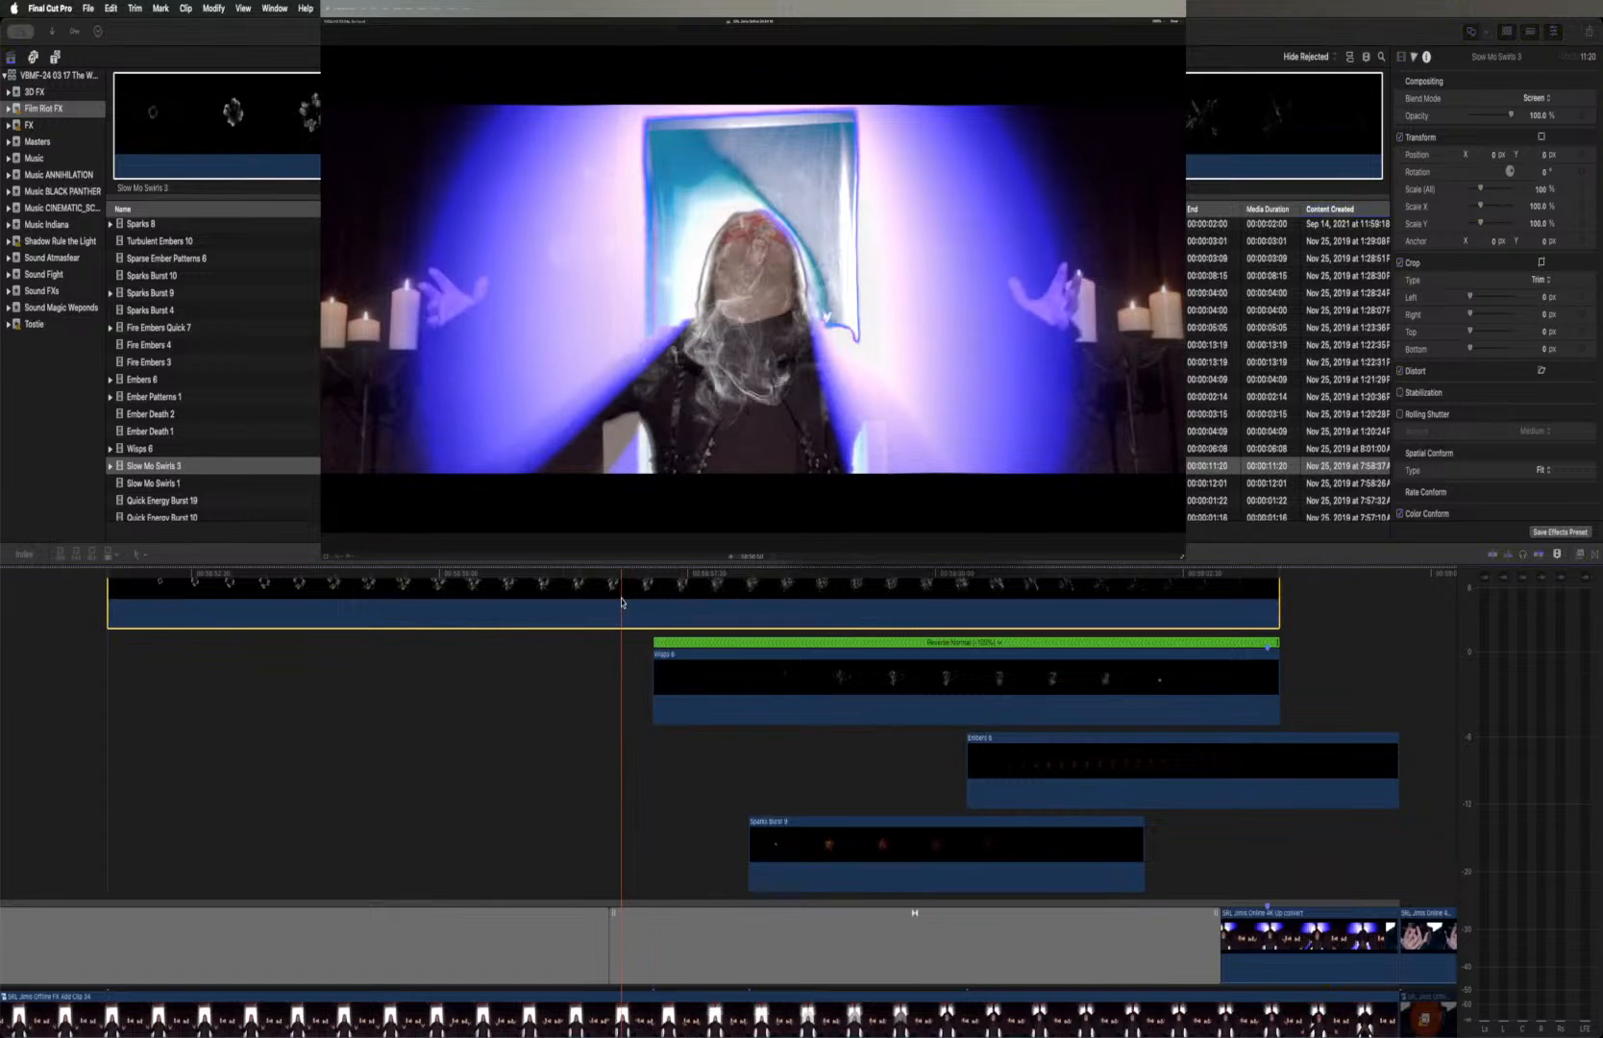
click(827, 317)
key(Up)
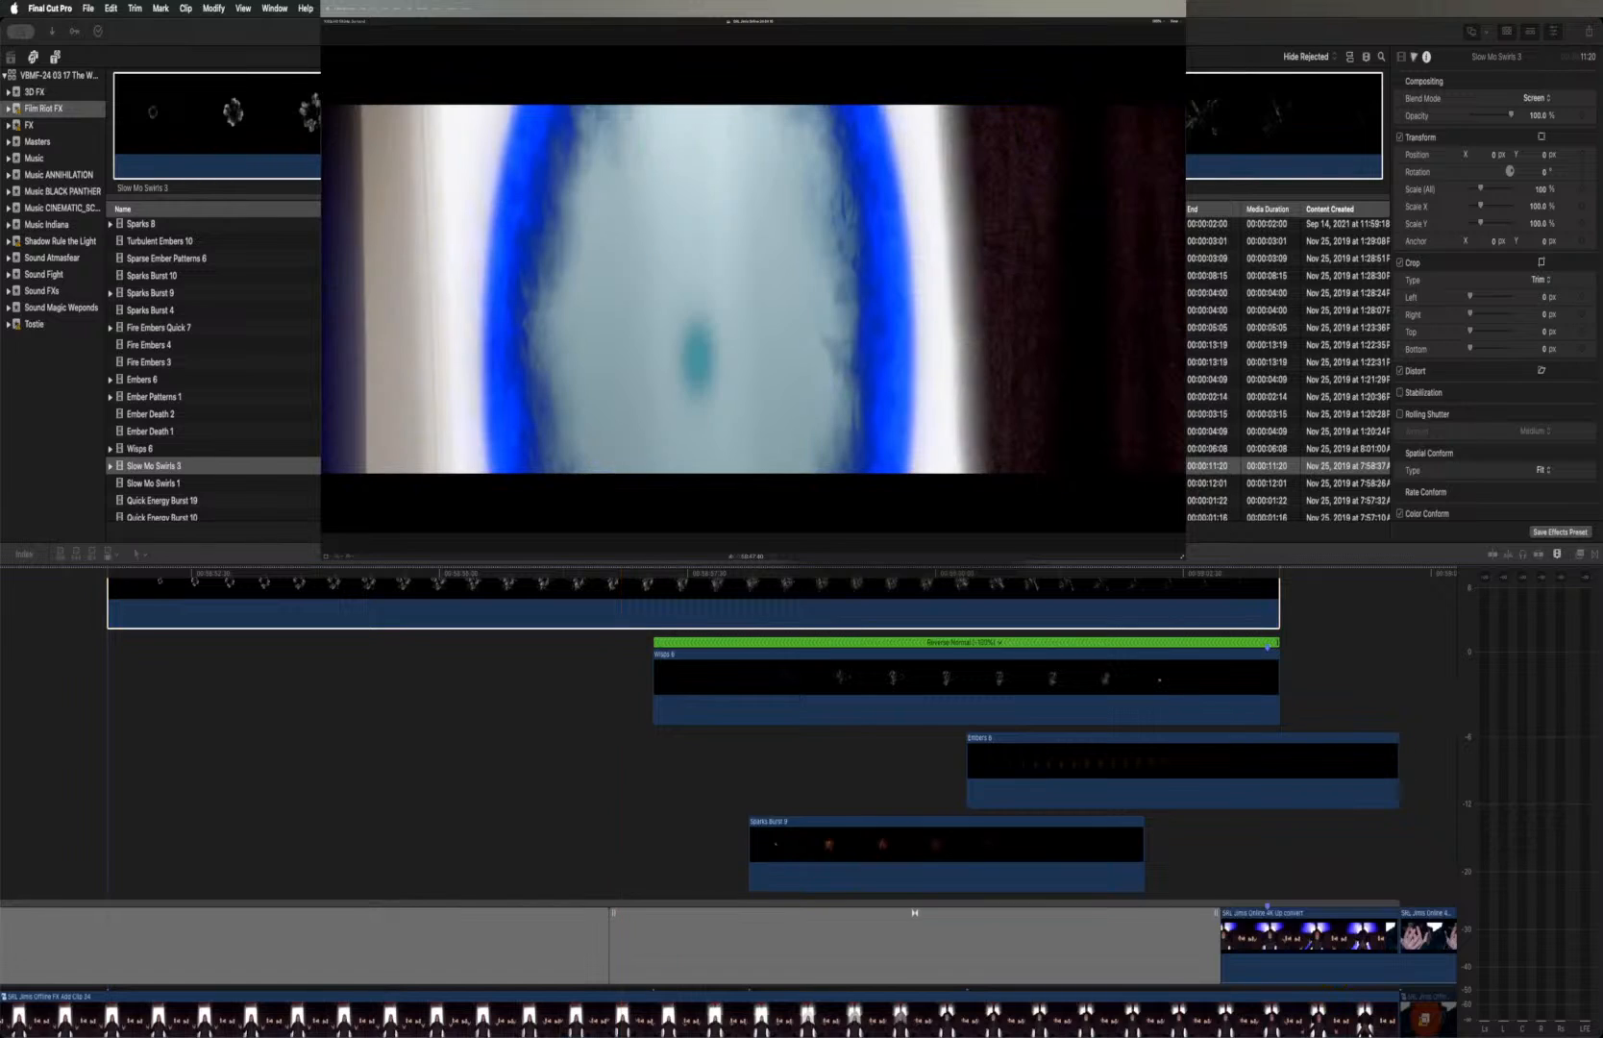
key(Return)
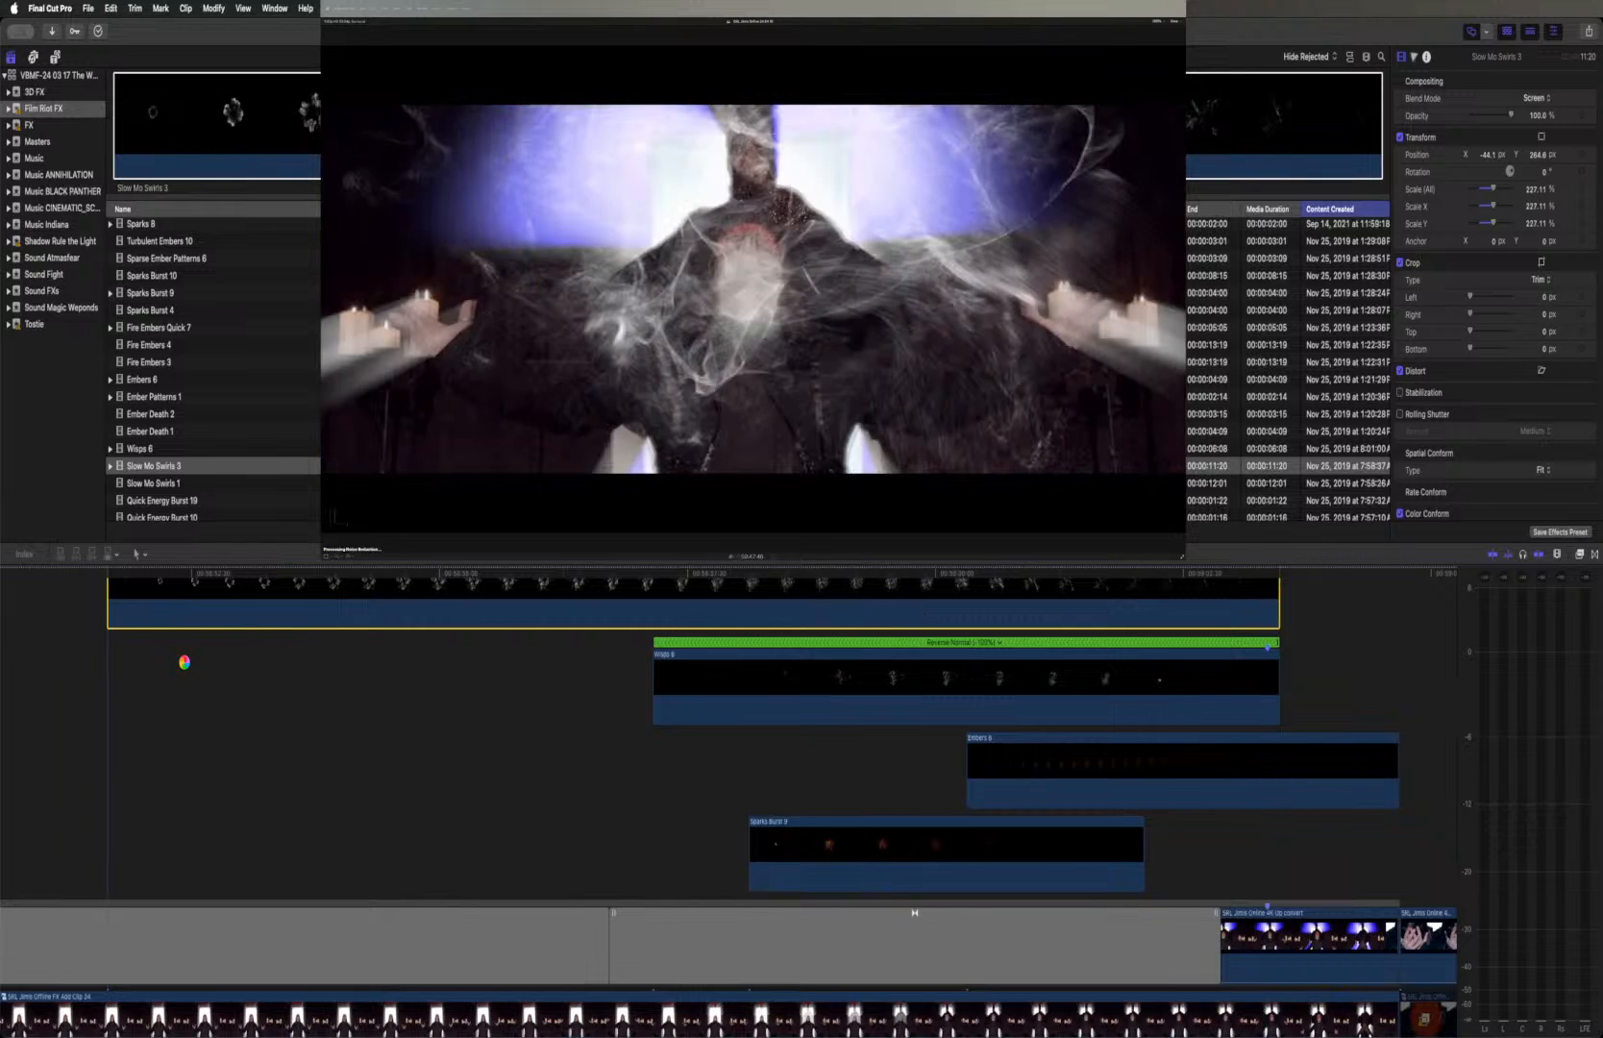
Play back the portal shot from the start of Slow Mo Swirls 3 to review the enlarged swirls
scroll(184, 662, up, 3)
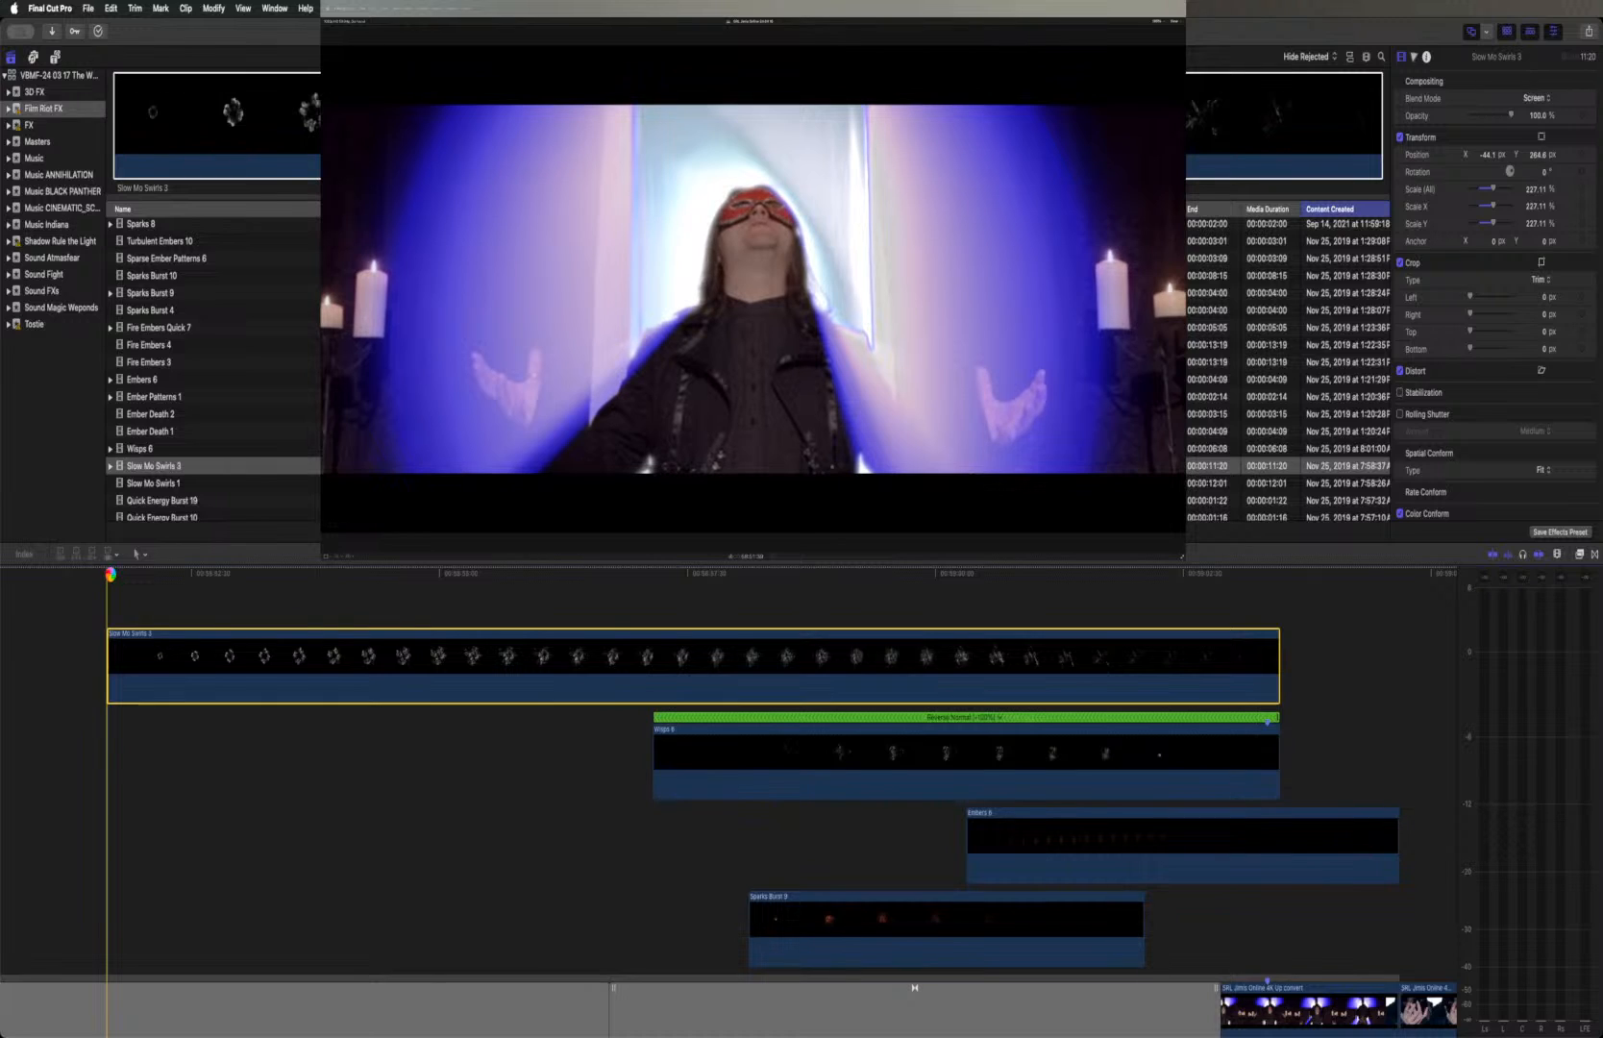
key(space)
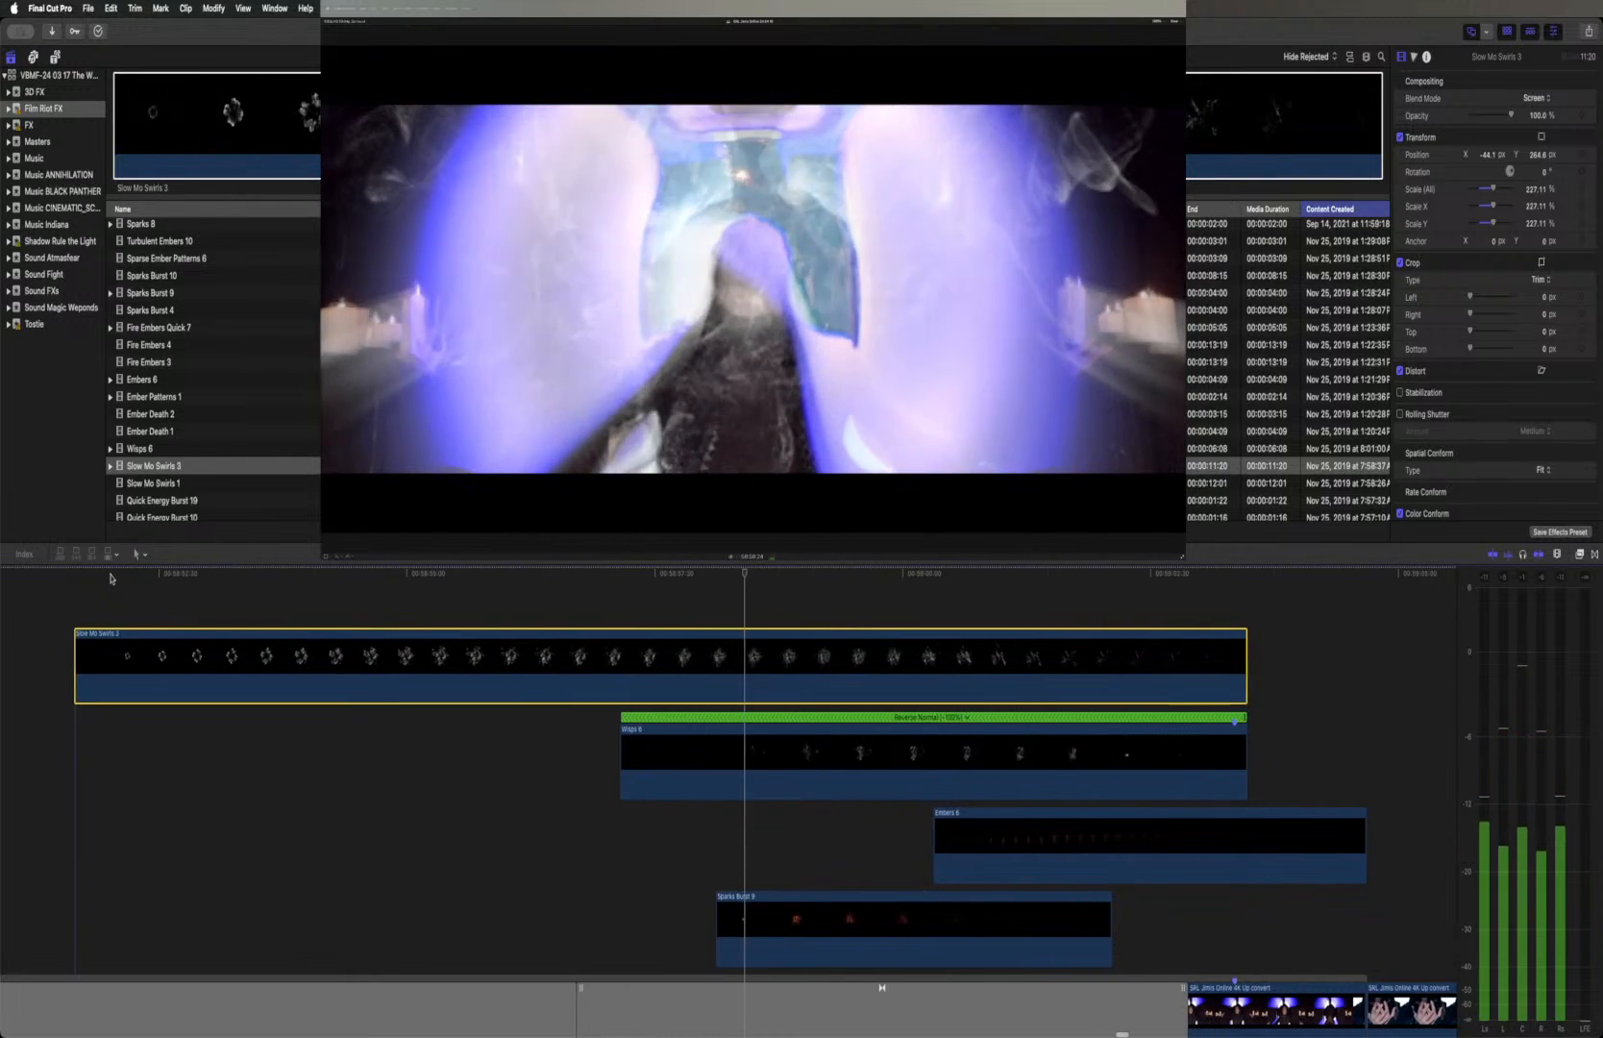
key(space)
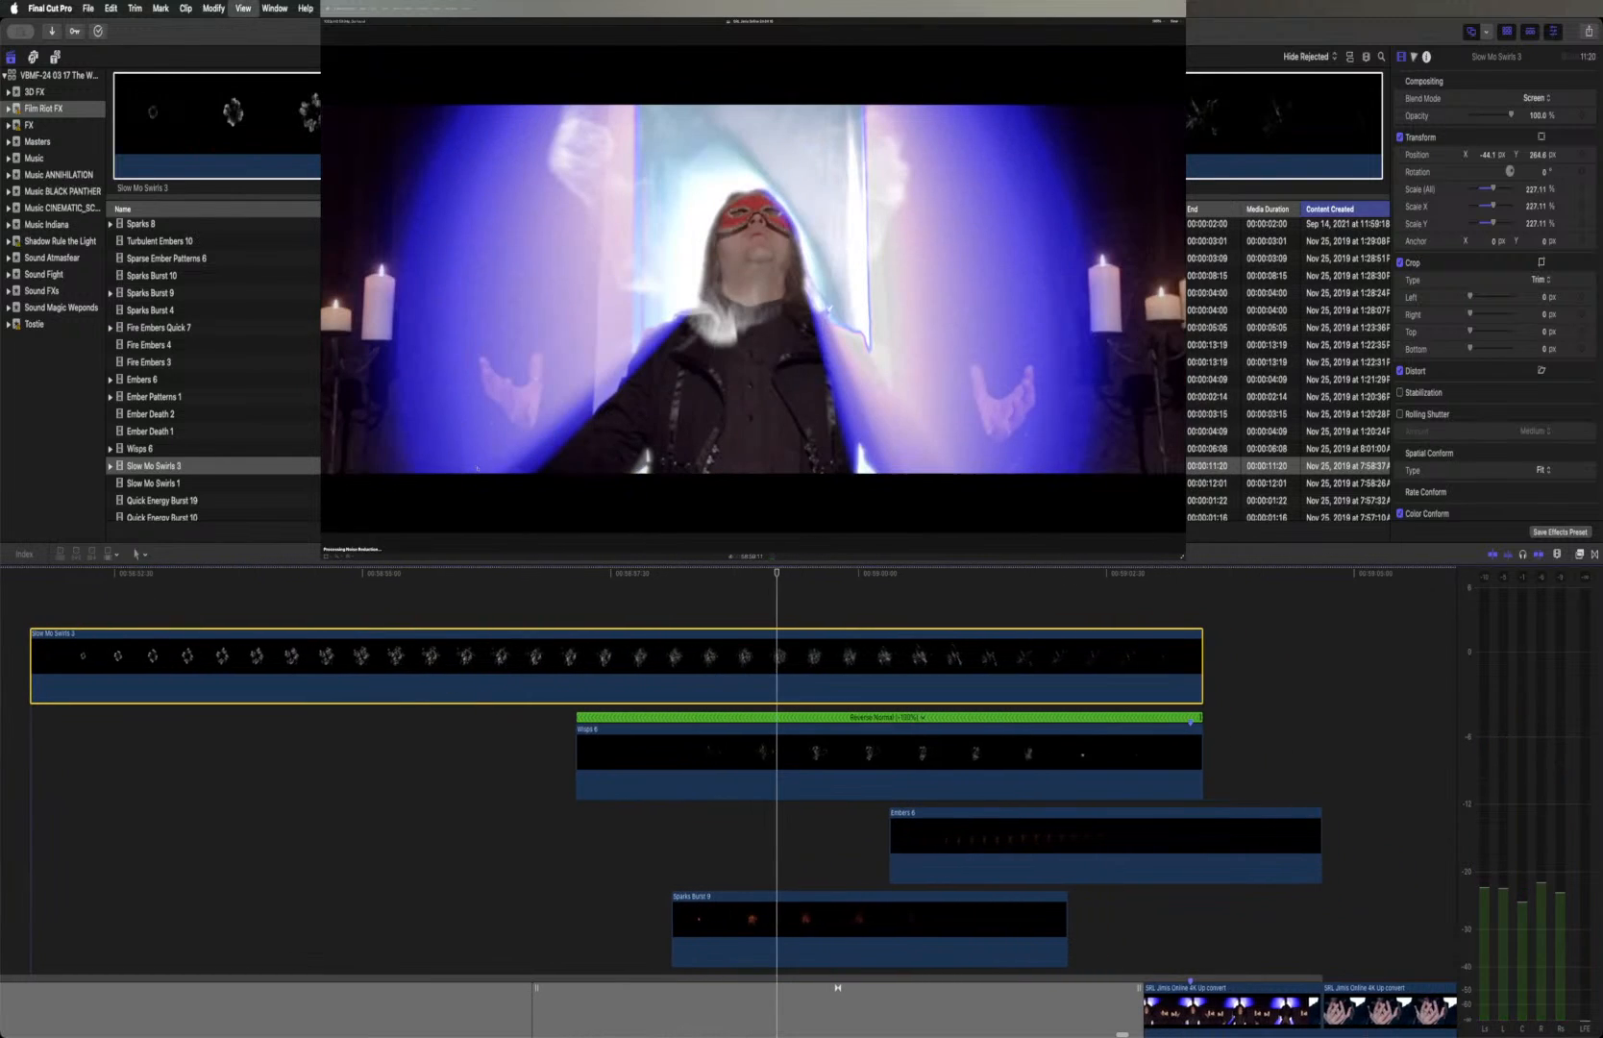
Reverse the Slow Mo Swirls 3 clip and play back the portal shot from its beginning to review it
click(353, 555)
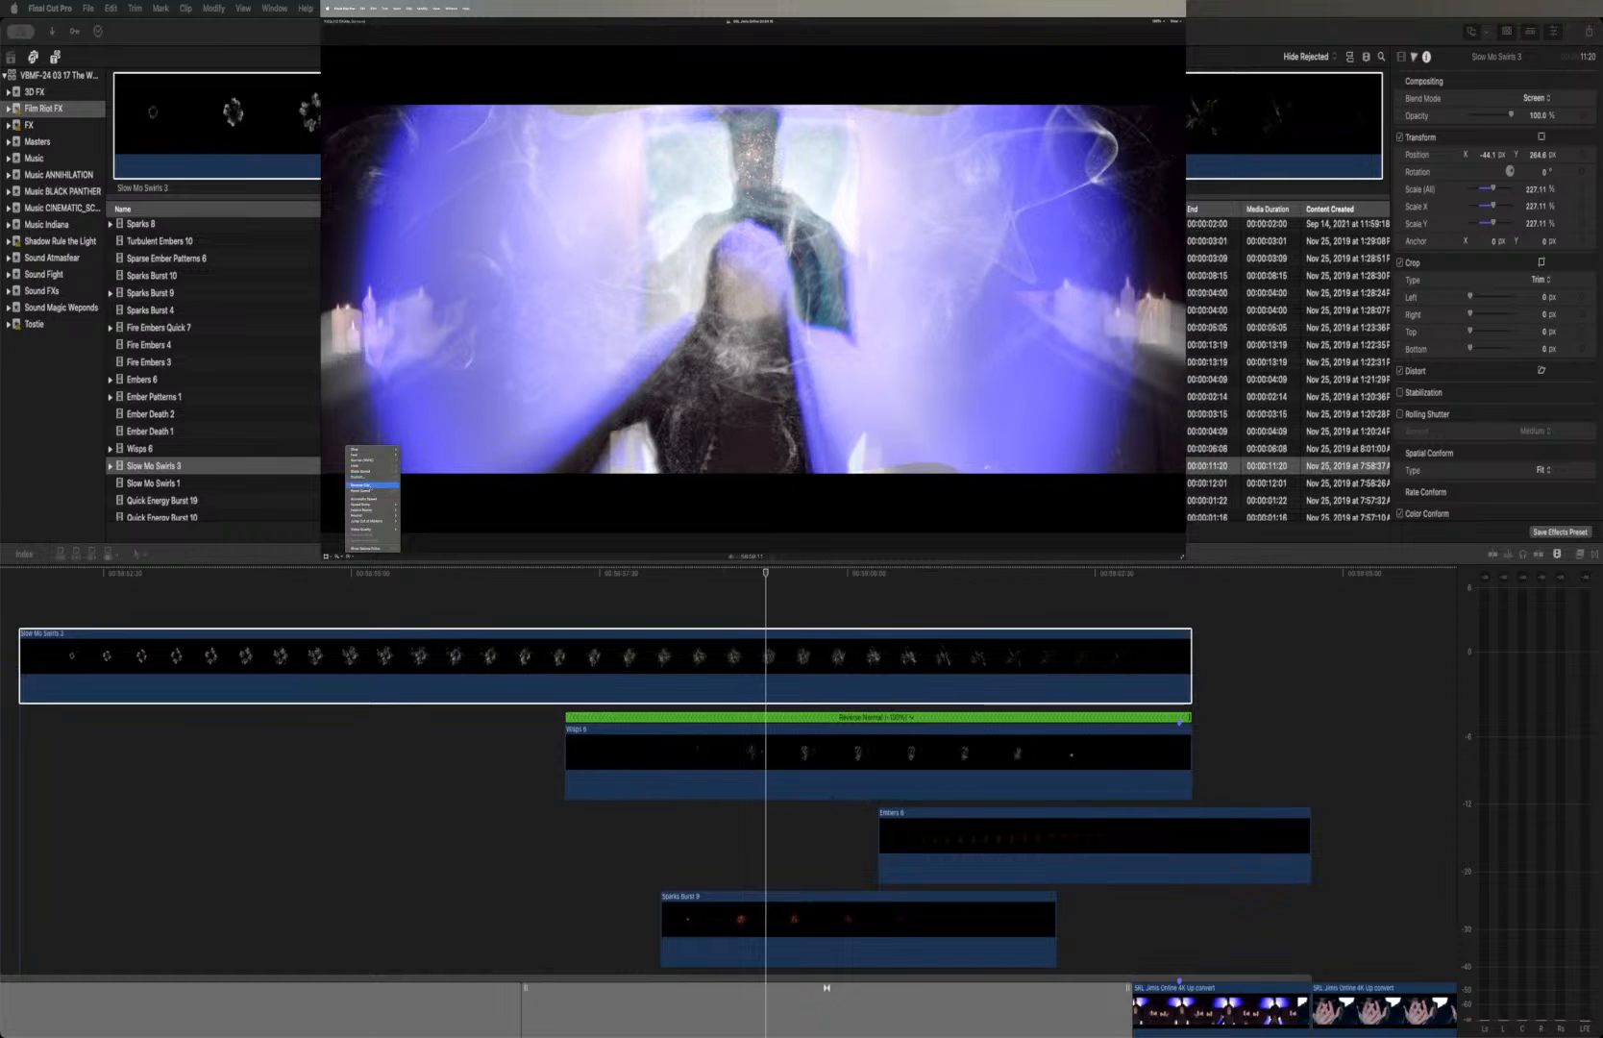
click(371, 489)
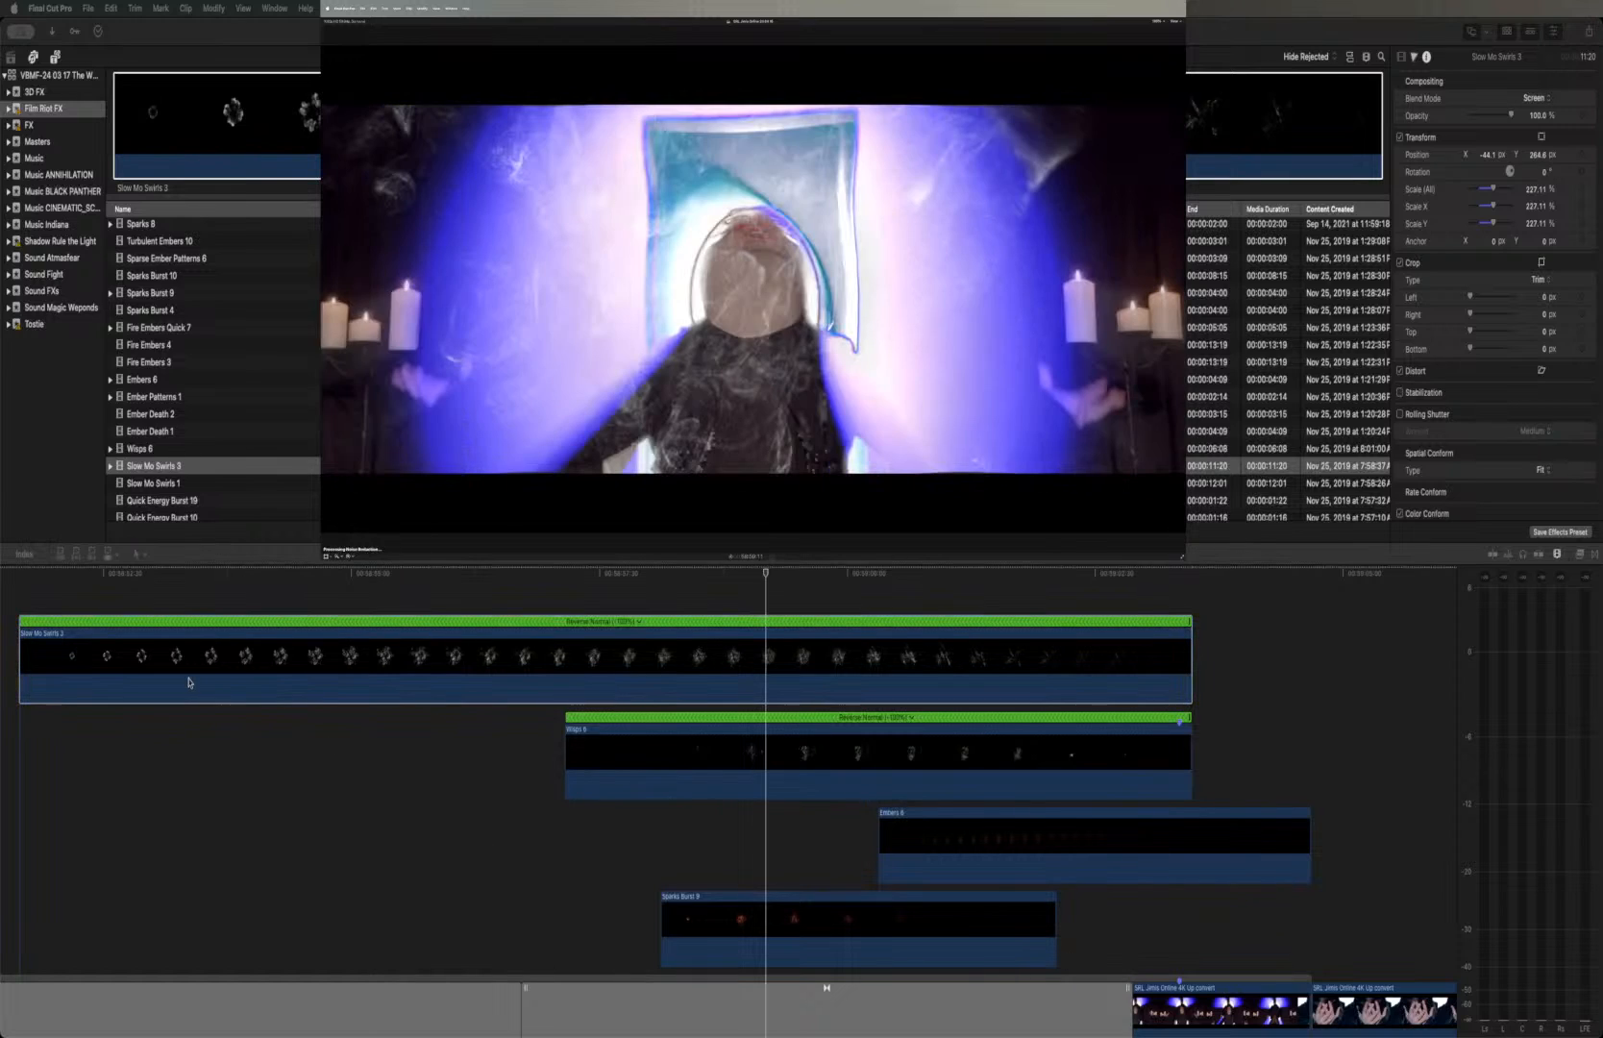
click(23, 574)
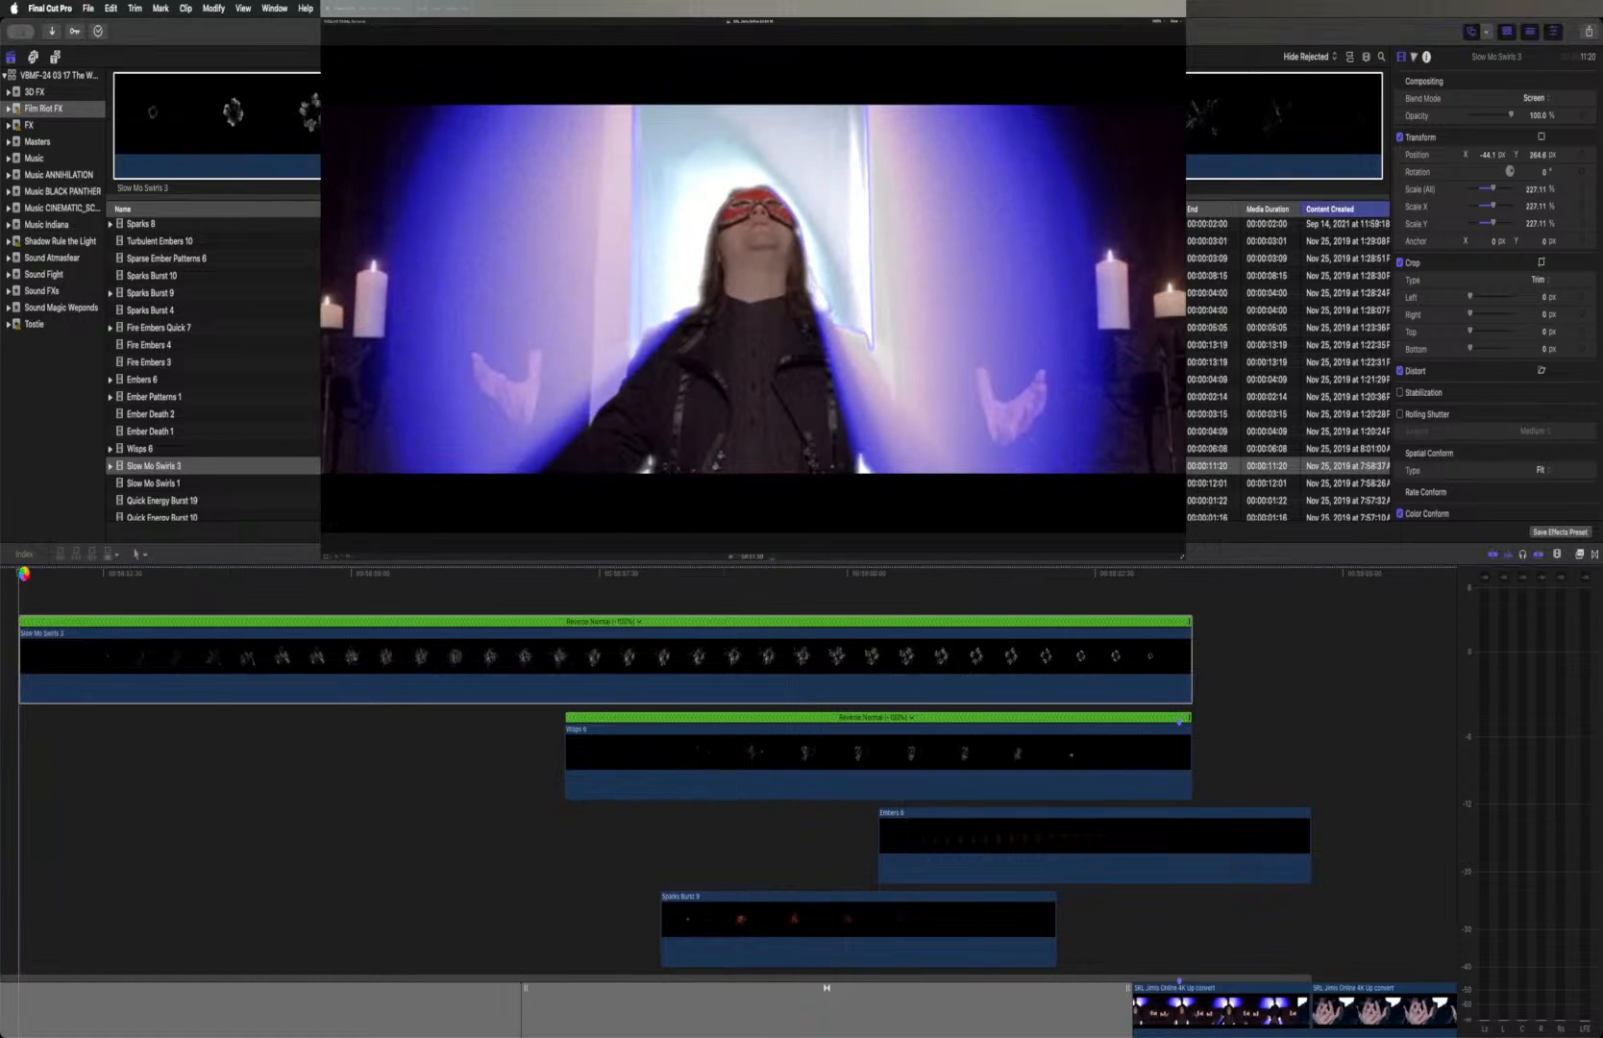
key(space)
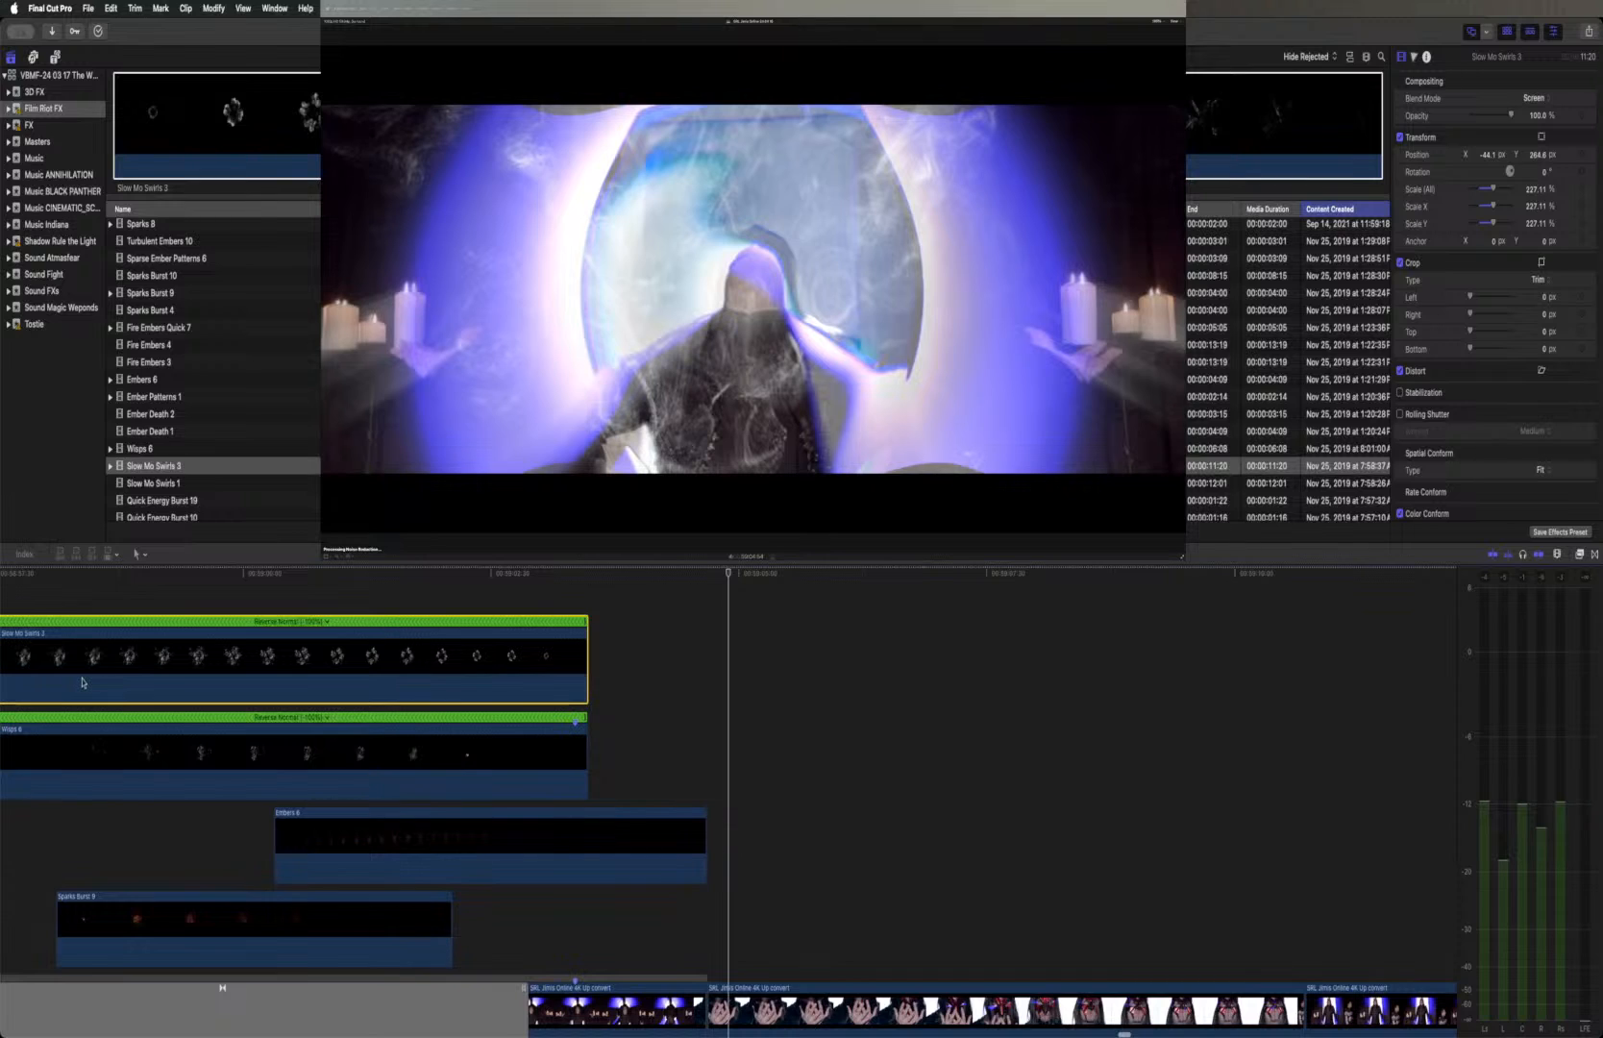
scroll(244, 801, left, 10)
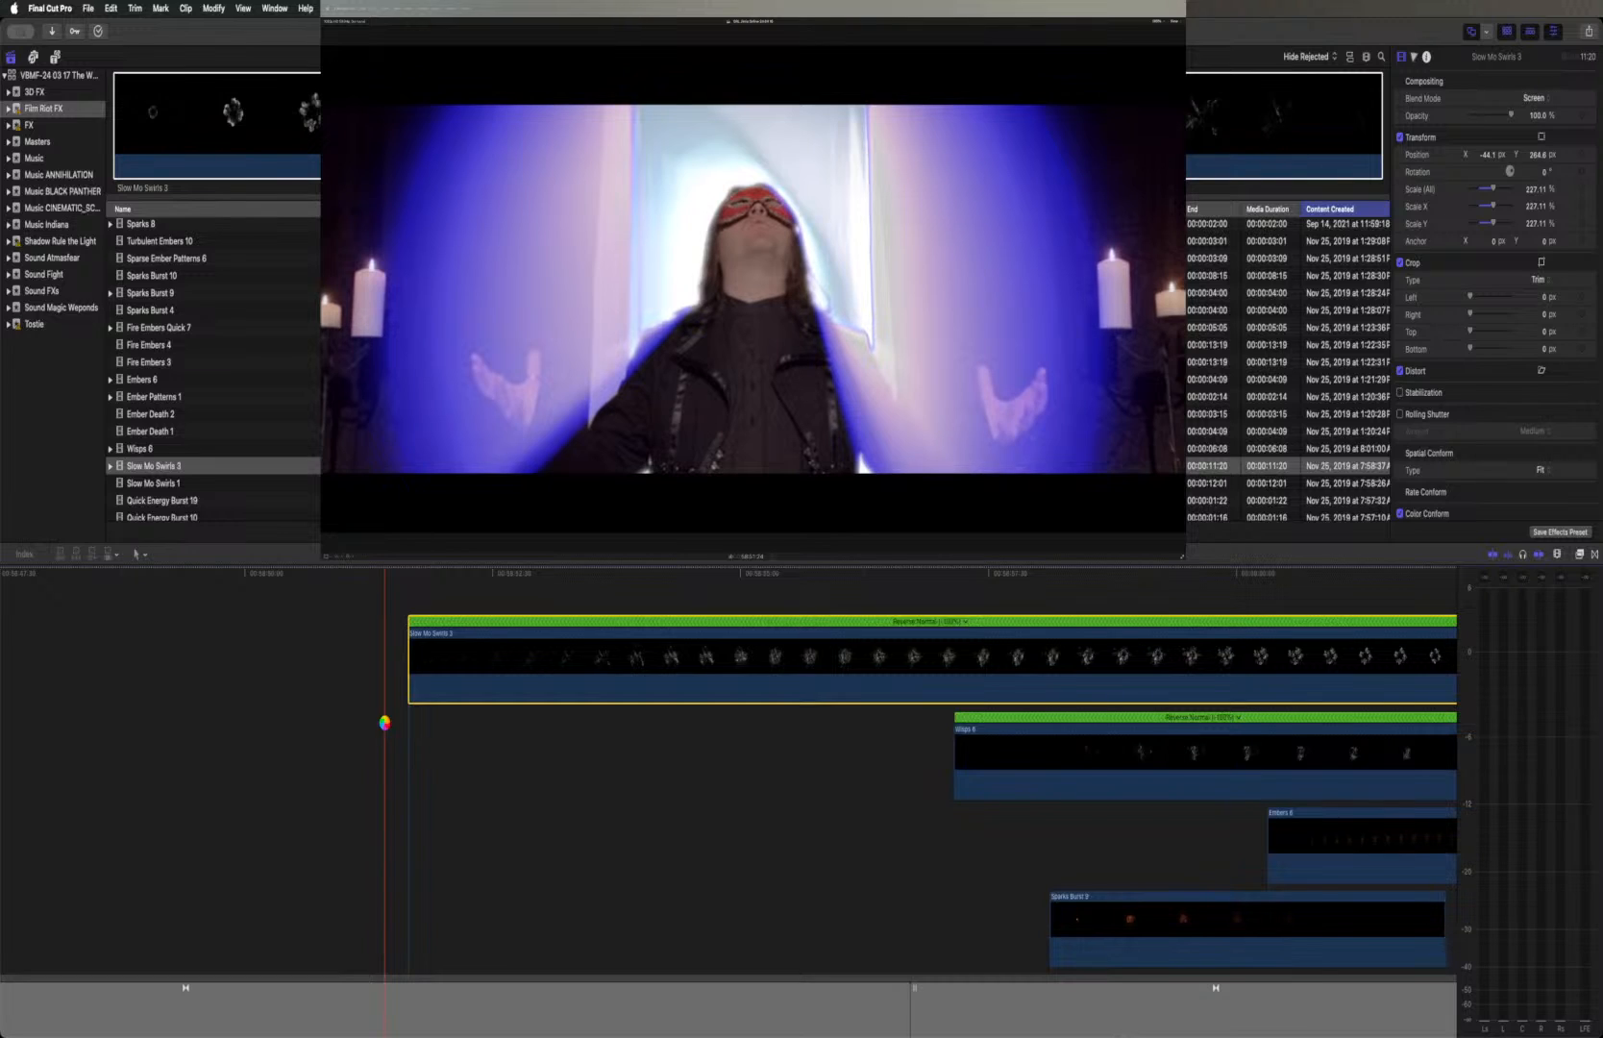
key(space)
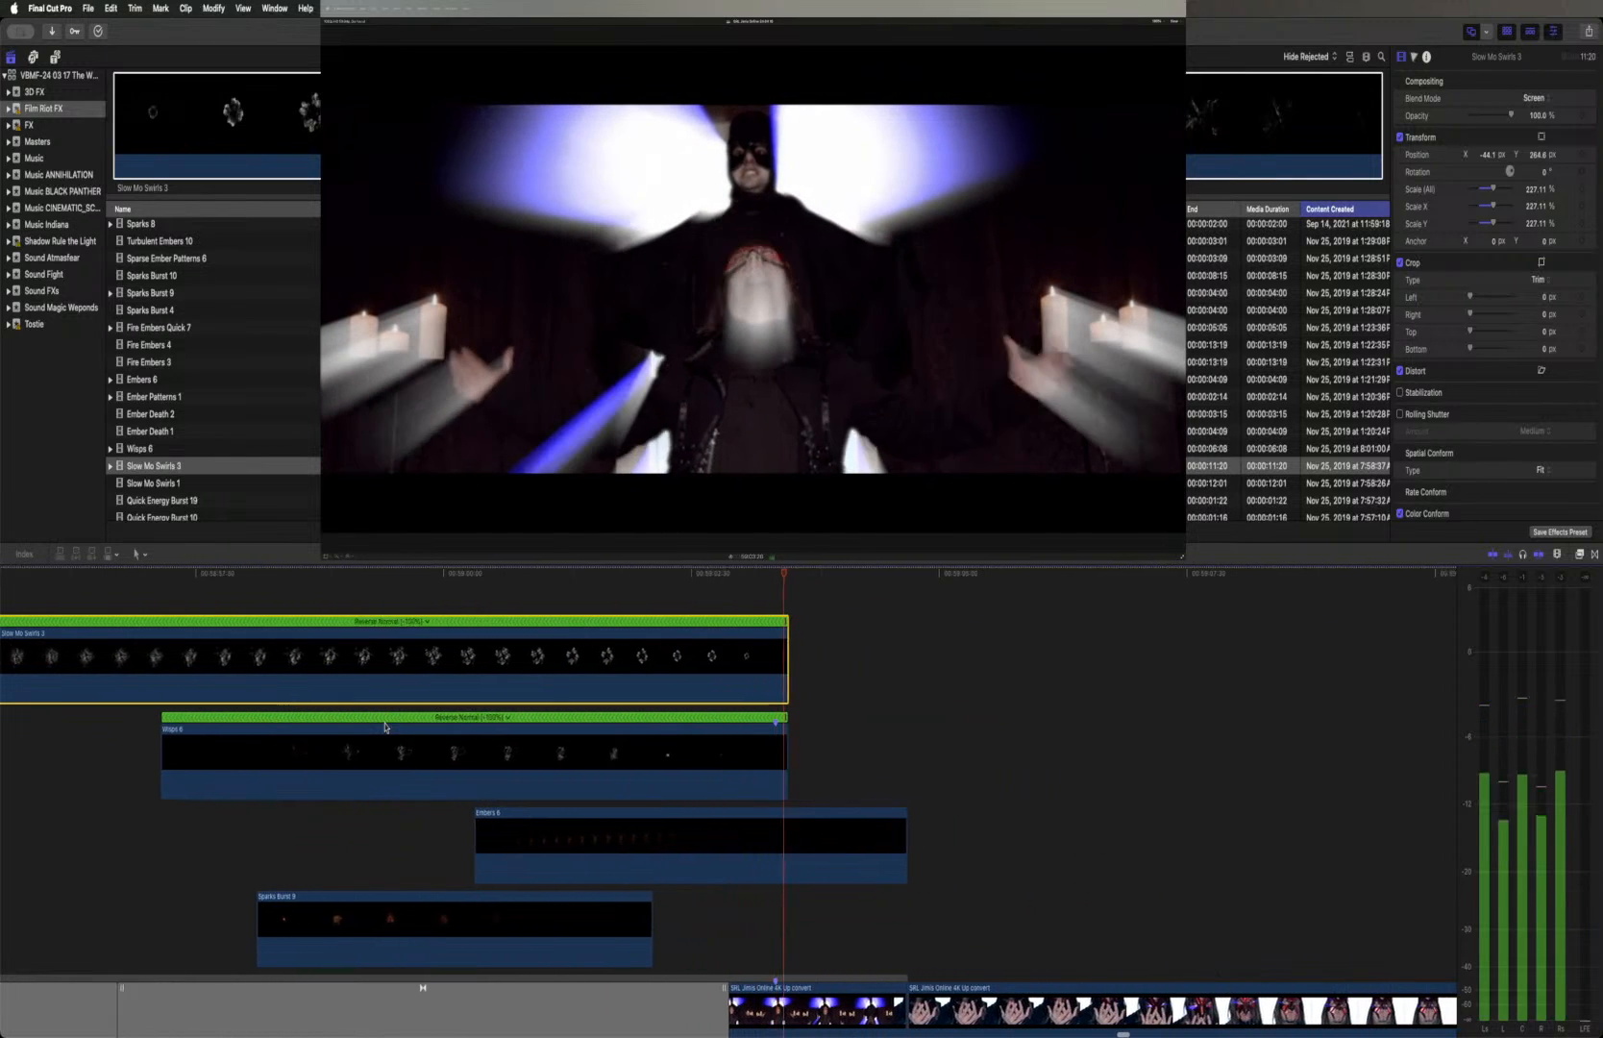
Reposition Slow Mo Swirls 3 in the frame to about X -10.2 px, Y 102.7 px, centring the swirls on the figure
click(726, 575)
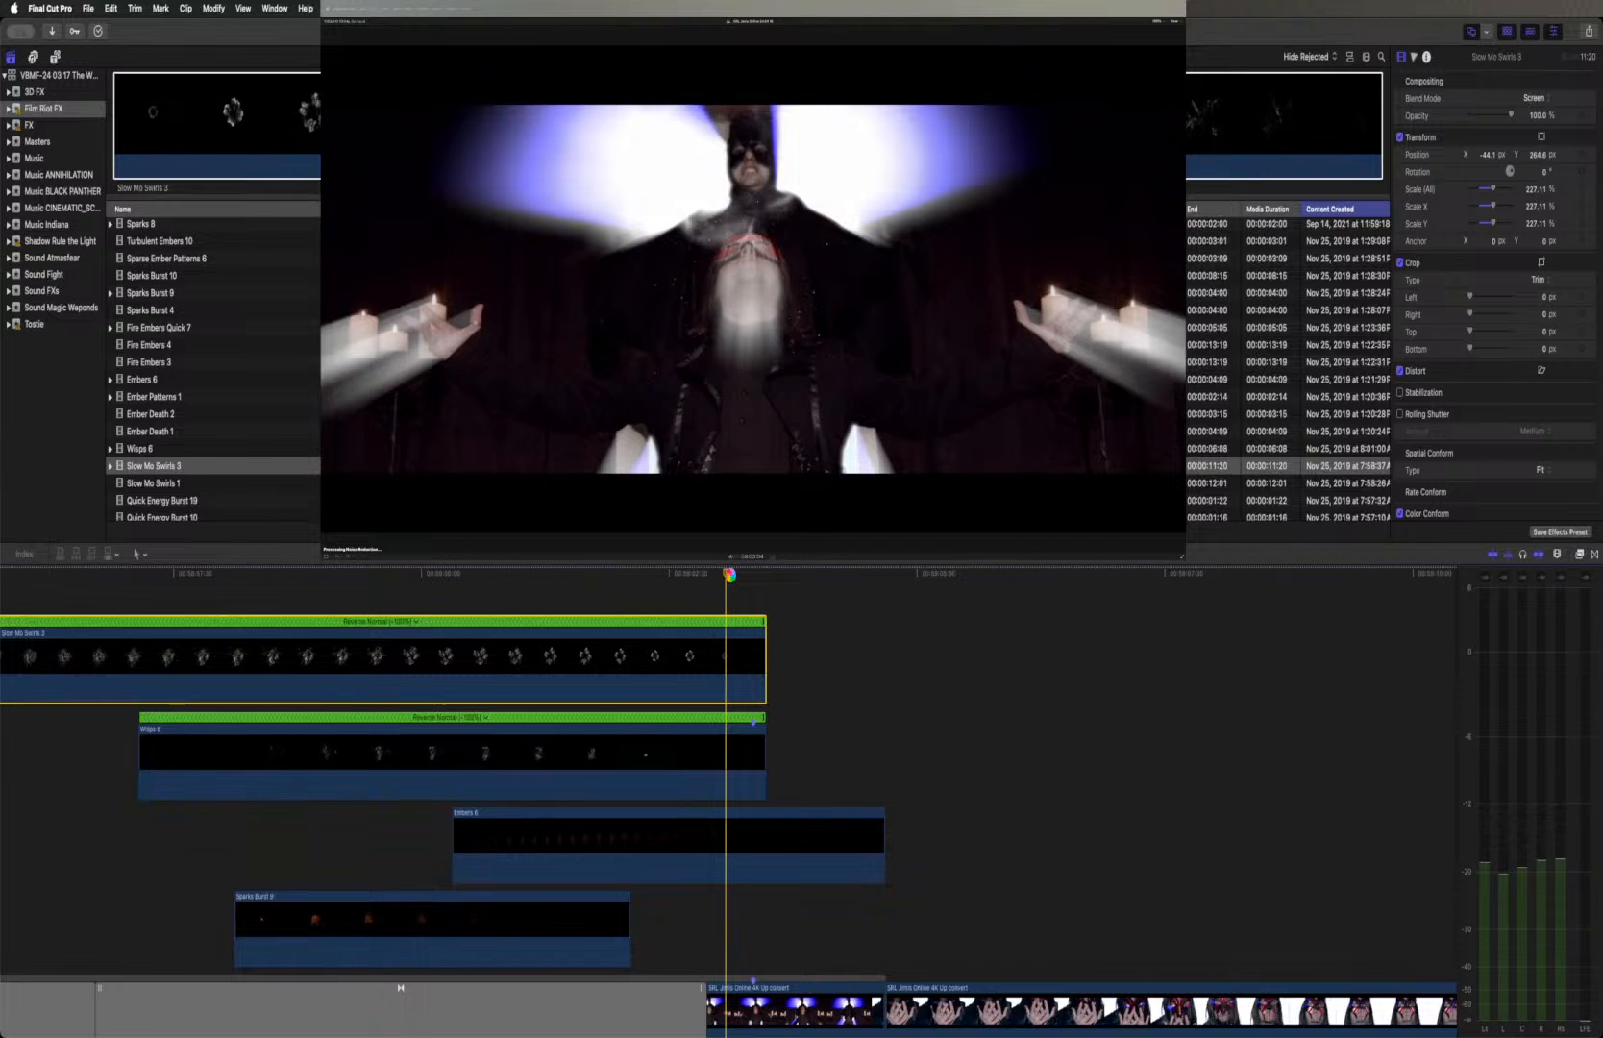
click(733, 575)
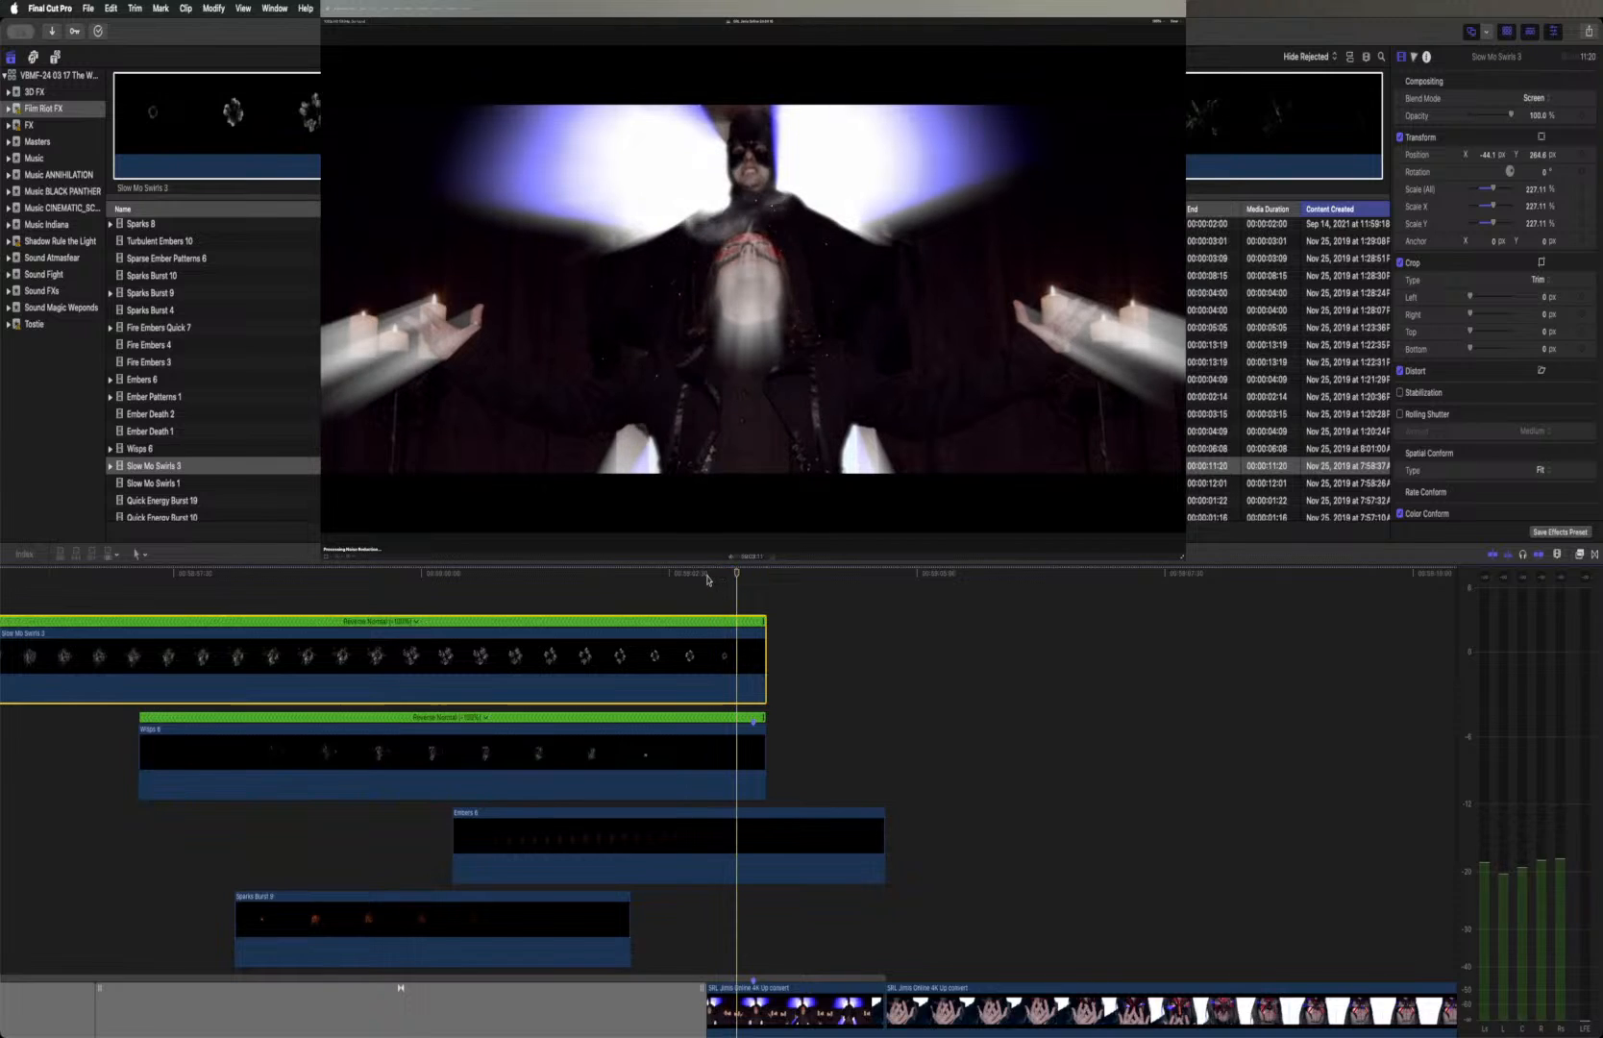
click(708, 574)
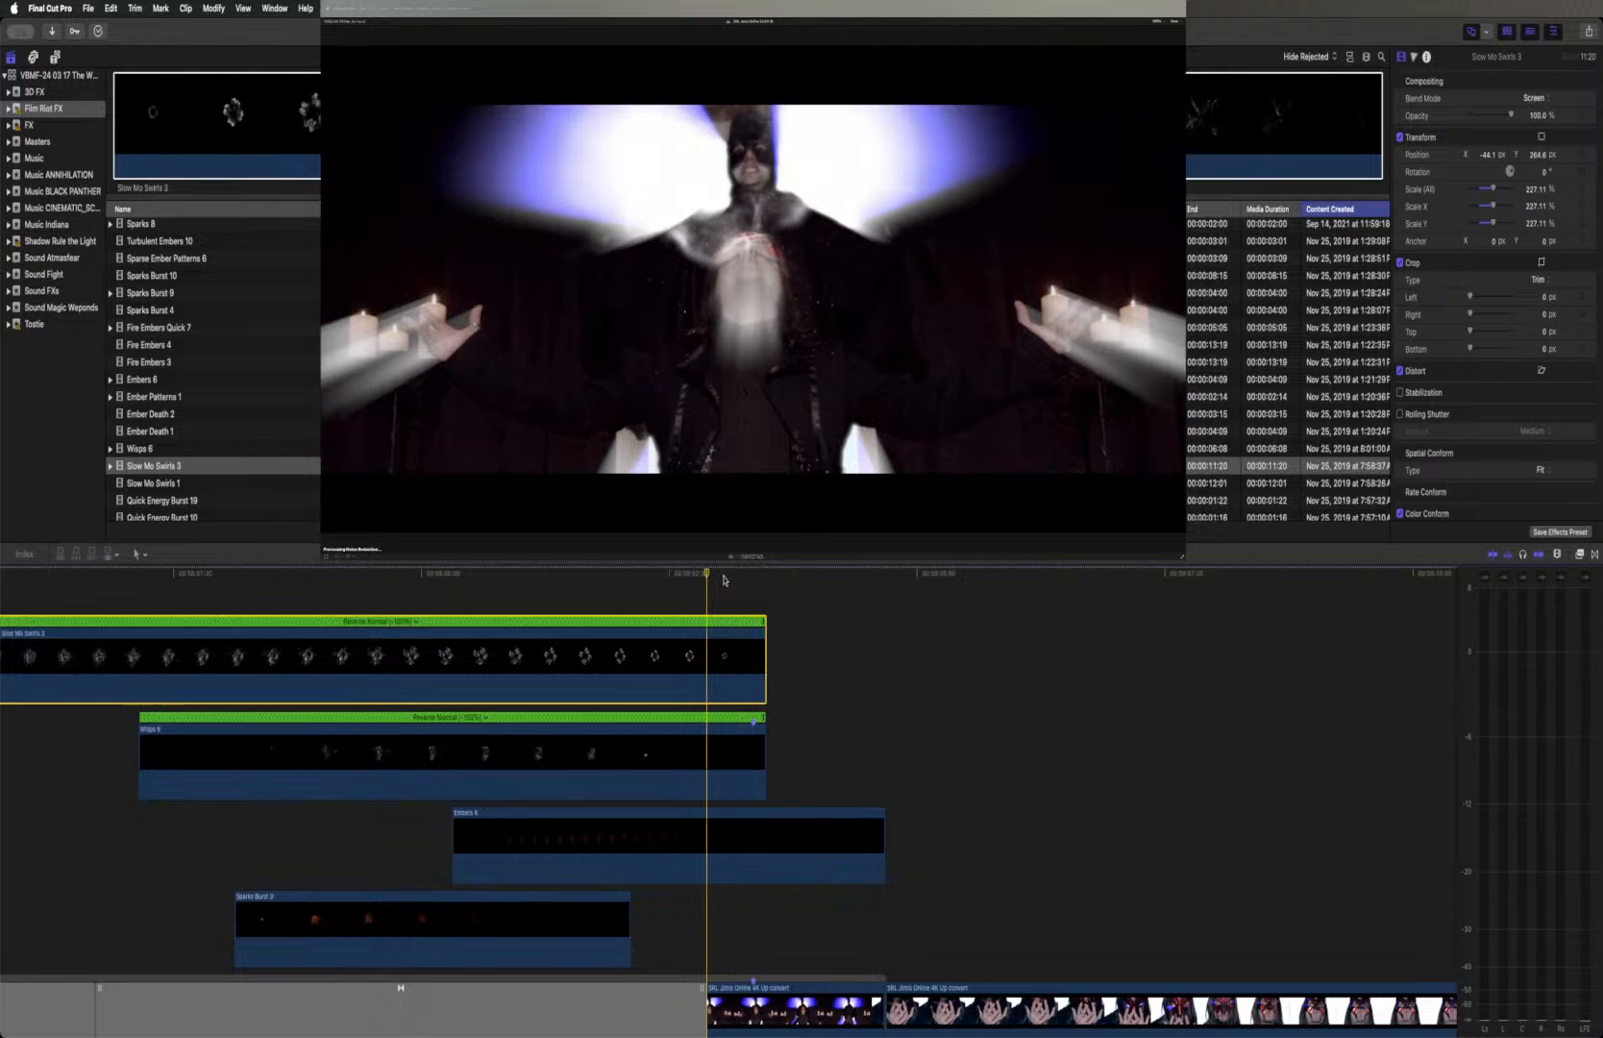
click(723, 575)
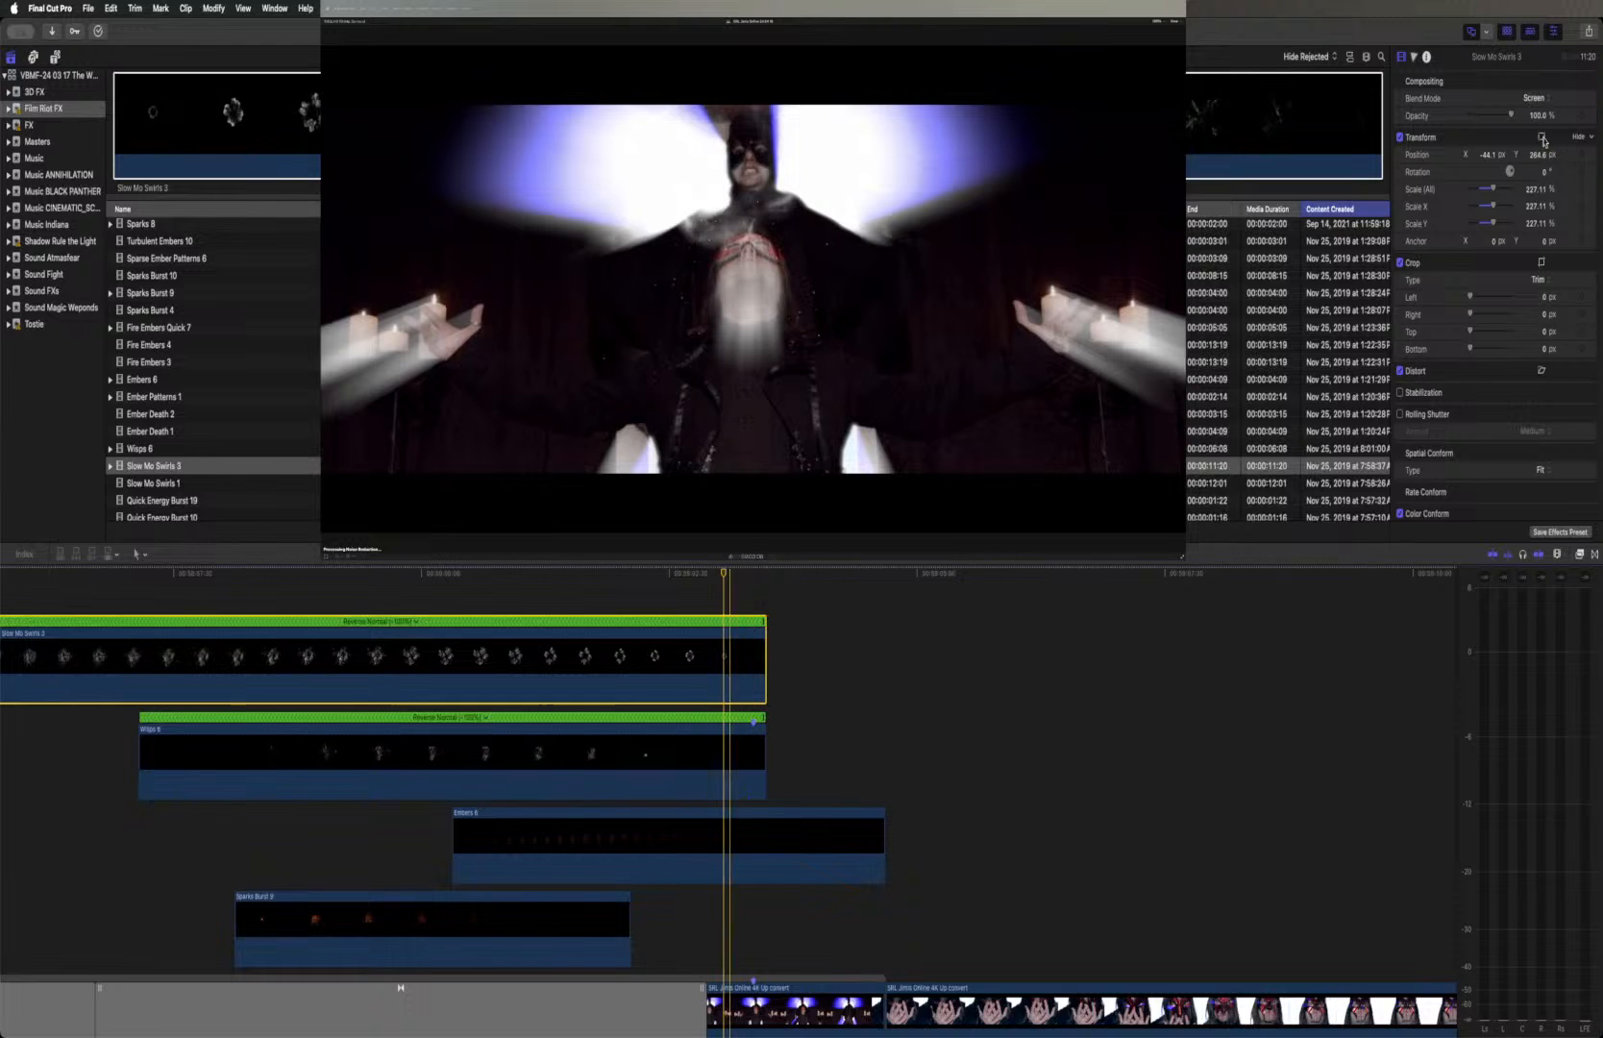
drag(737, 357, 752, 427)
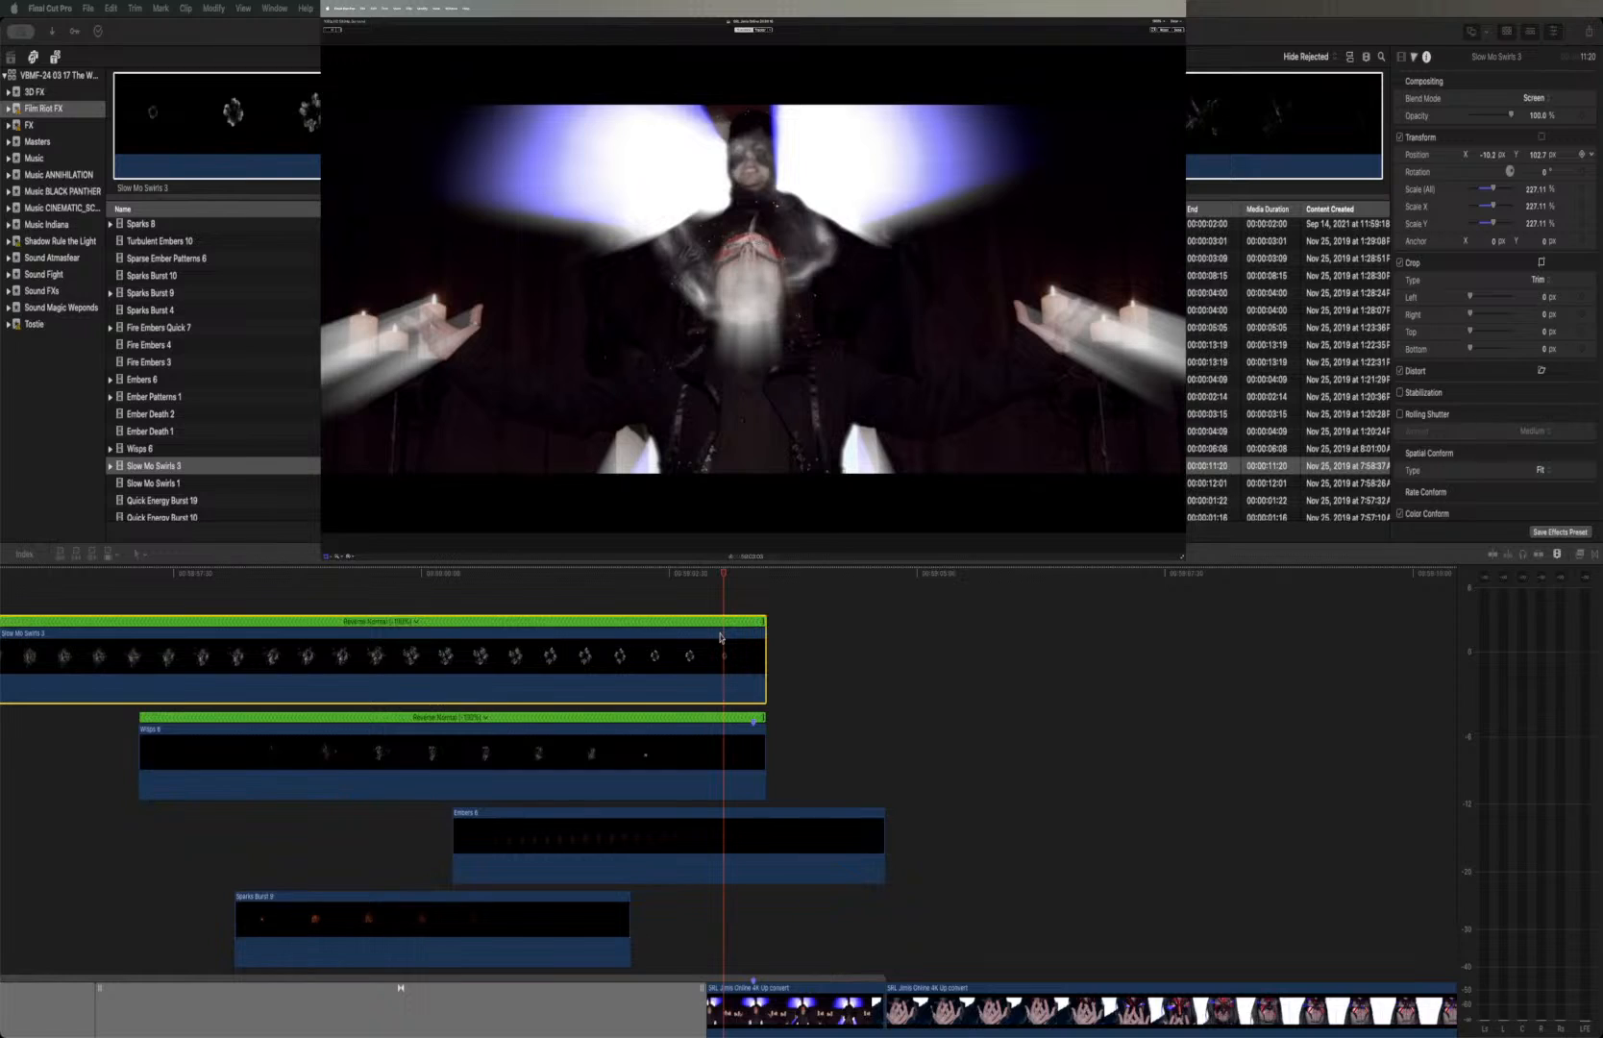
Slide Slow Mo Swirls 3 earlier in the timeline so that it ends at the playhead
click(708, 633)
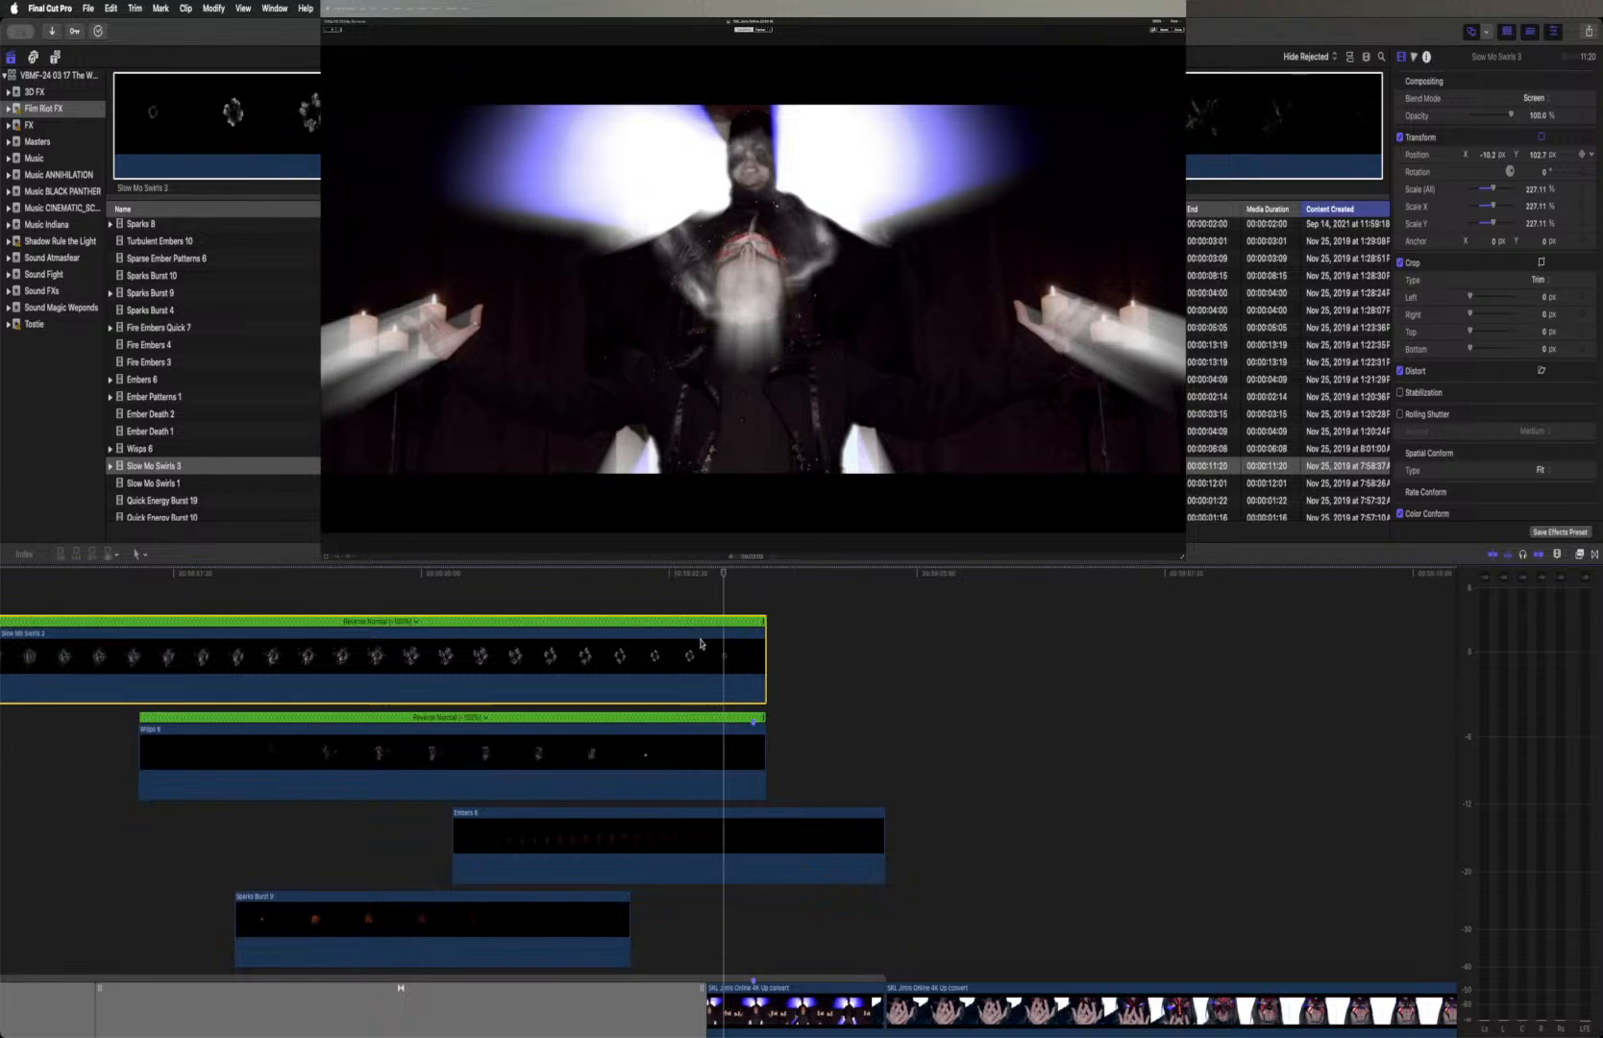
drag(706, 634, 687, 635)
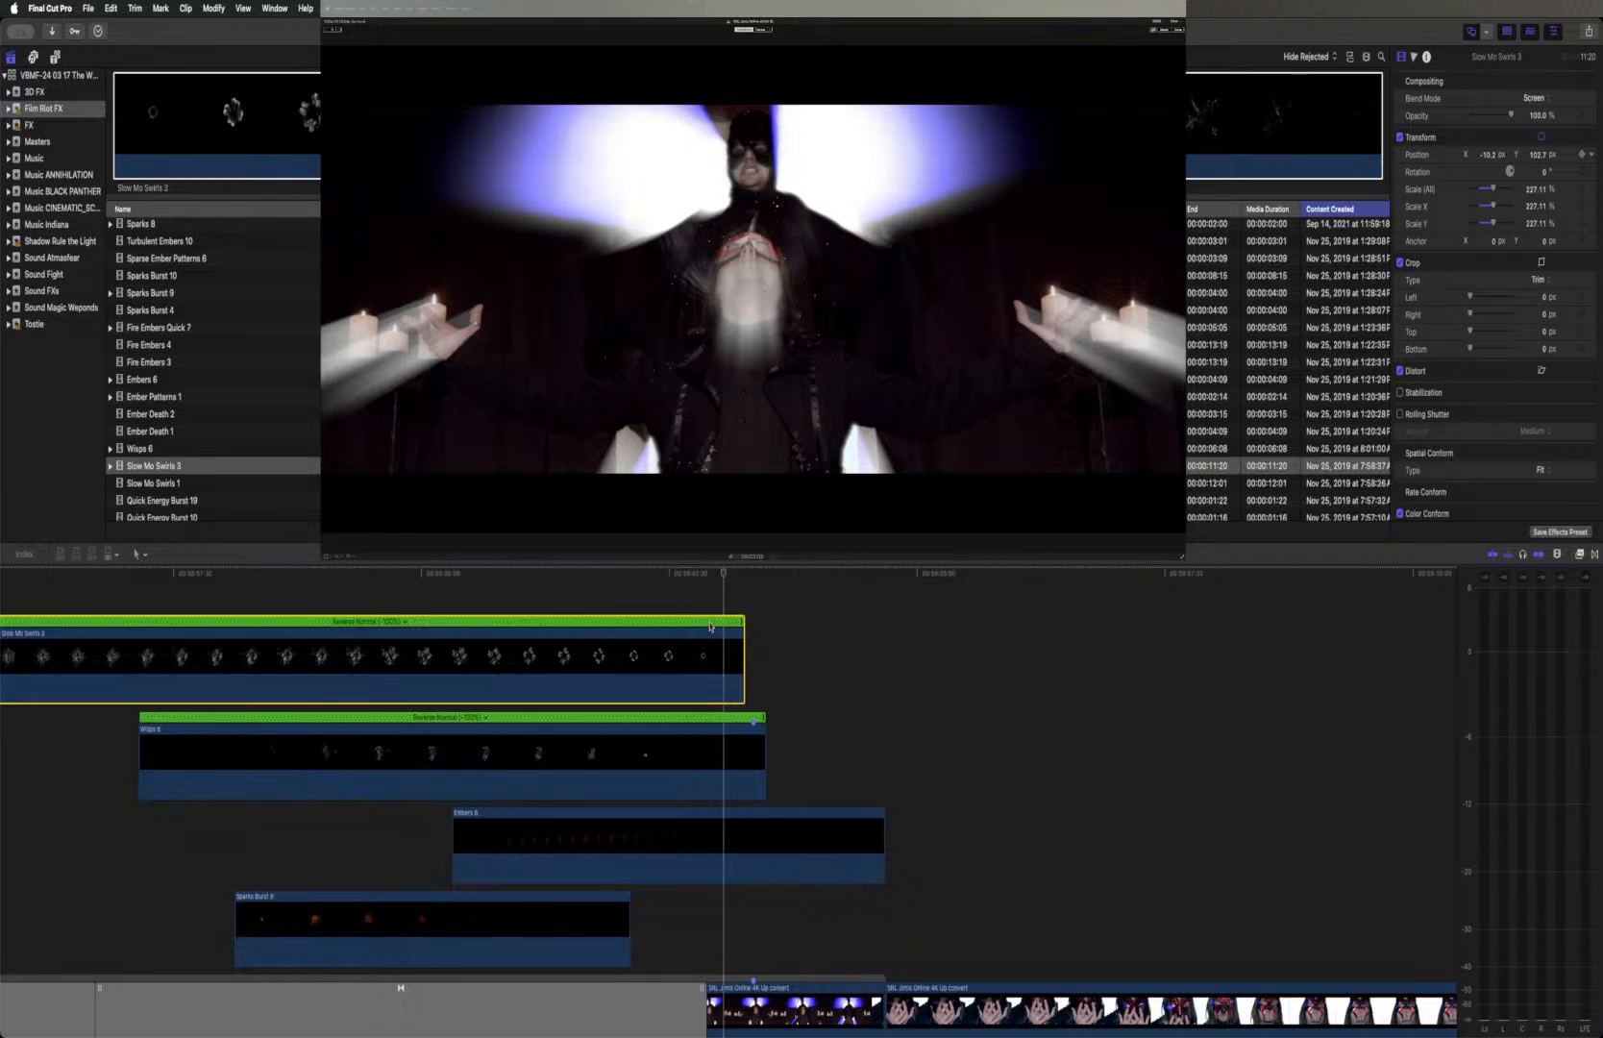
drag(706, 636, 690, 636)
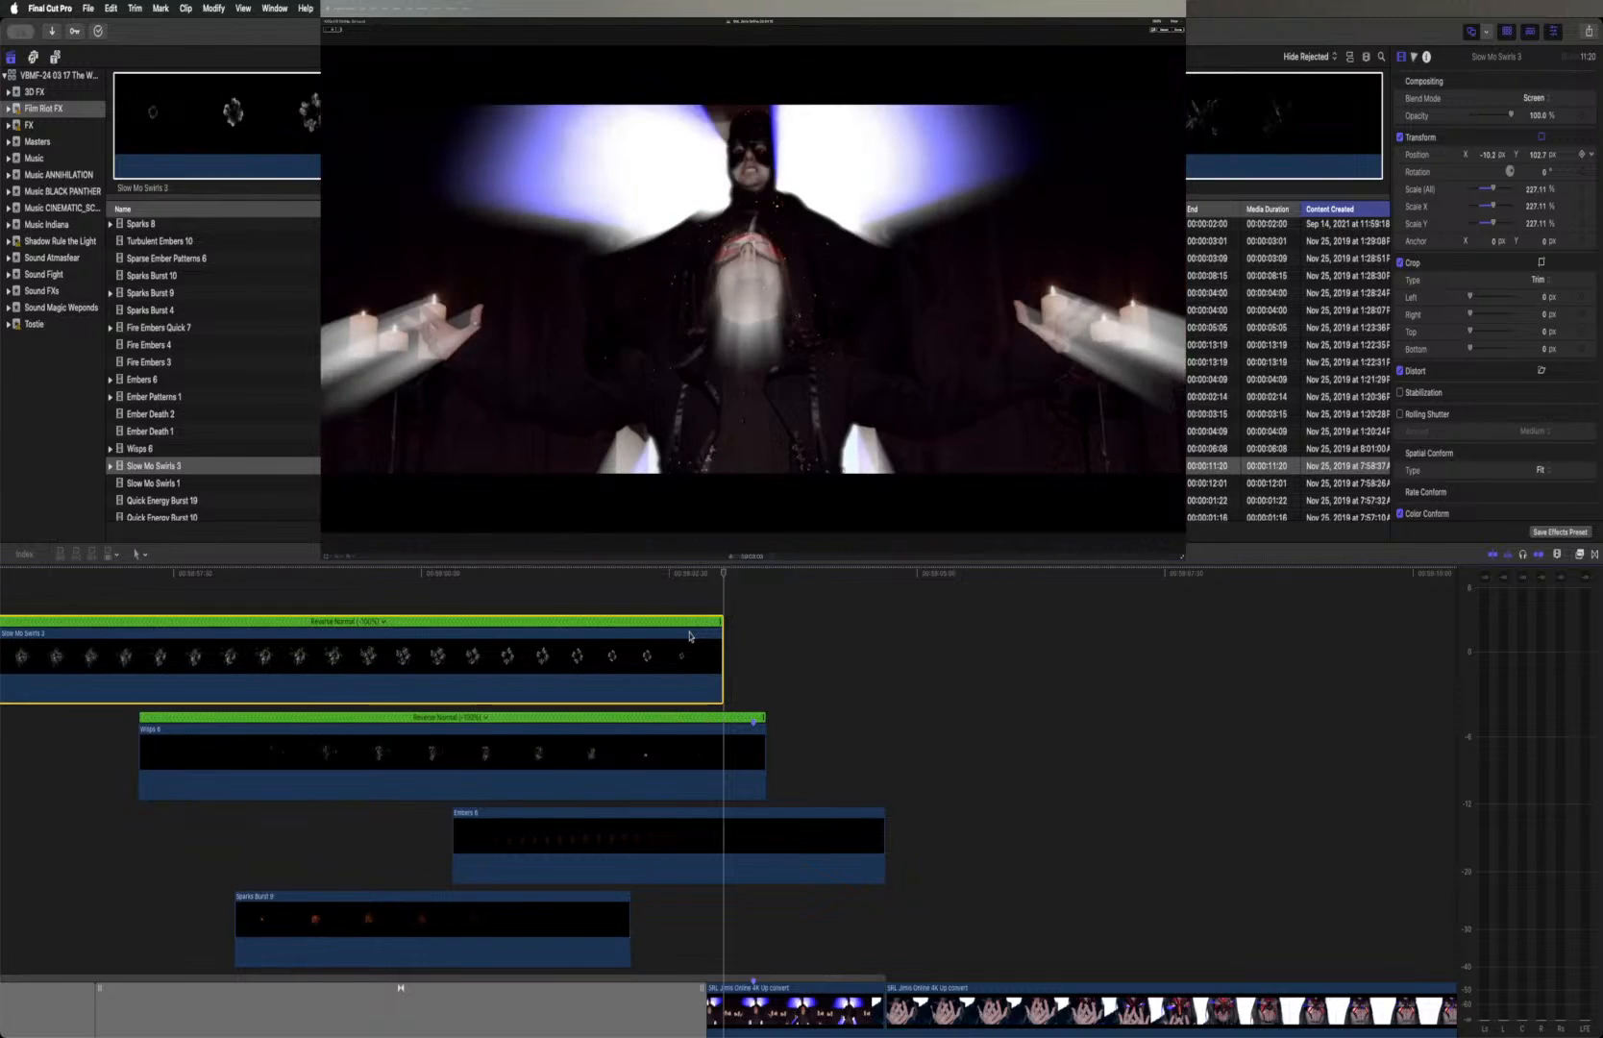
Play back the portal shot from the start of Slow Mo Swirls 3 to check its new timing
scroll(690, 635, left, 10)
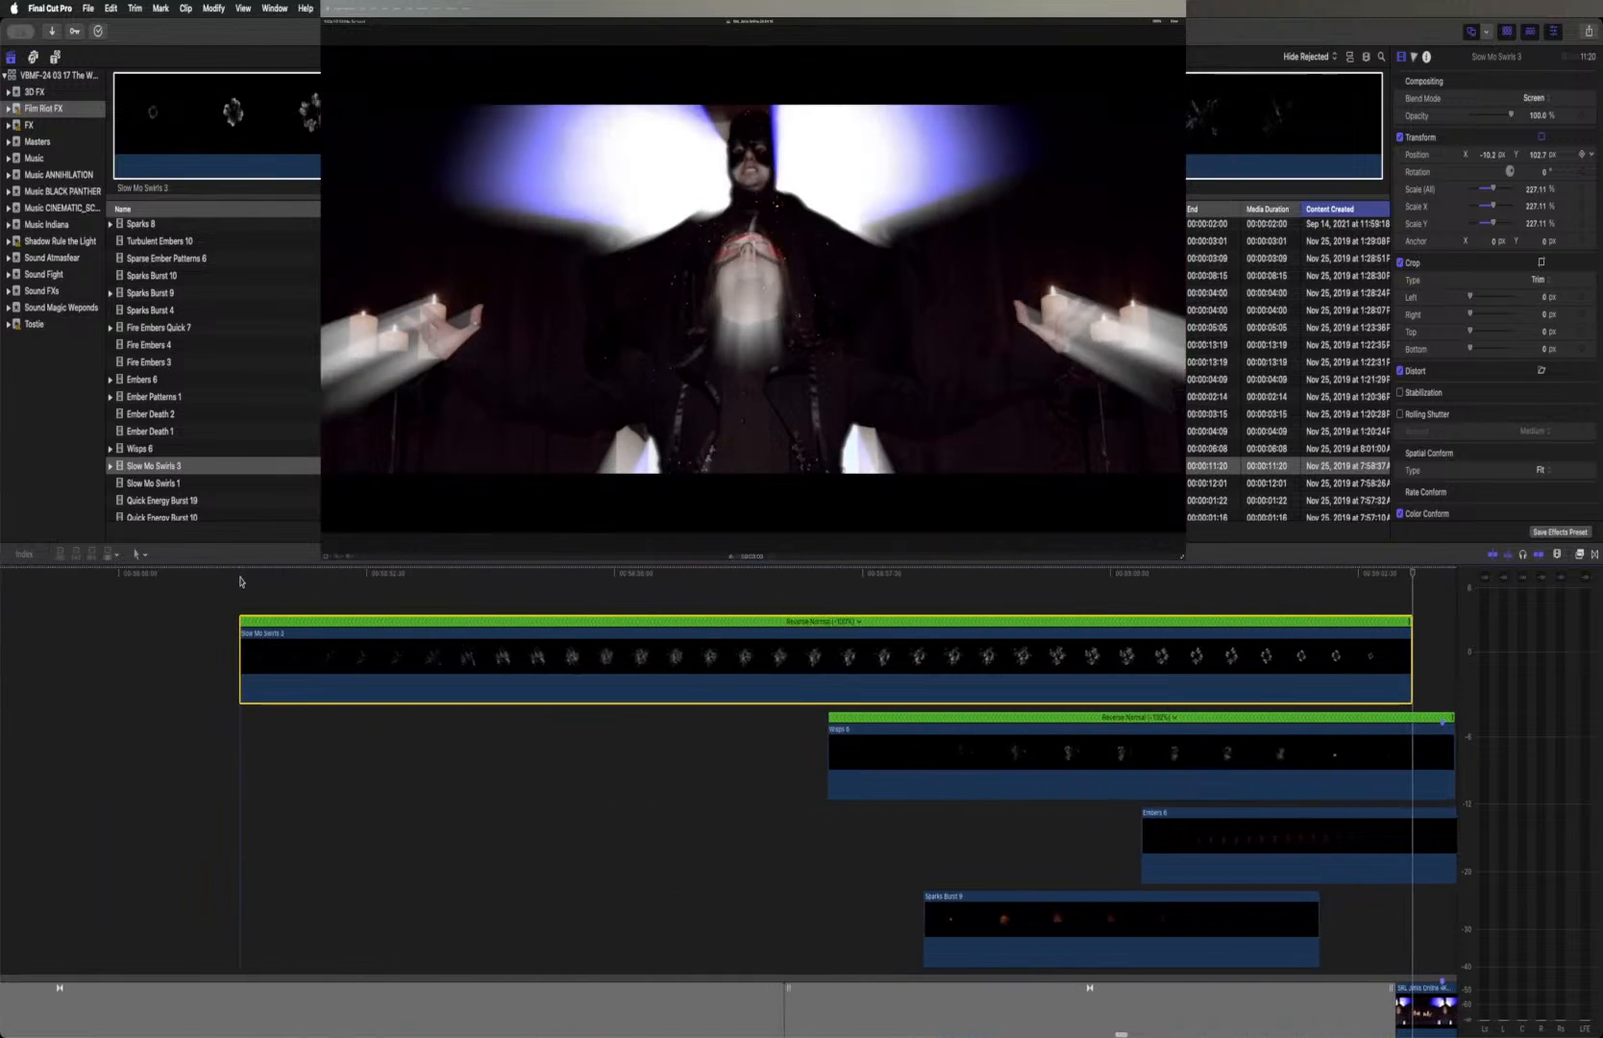
click(233, 576)
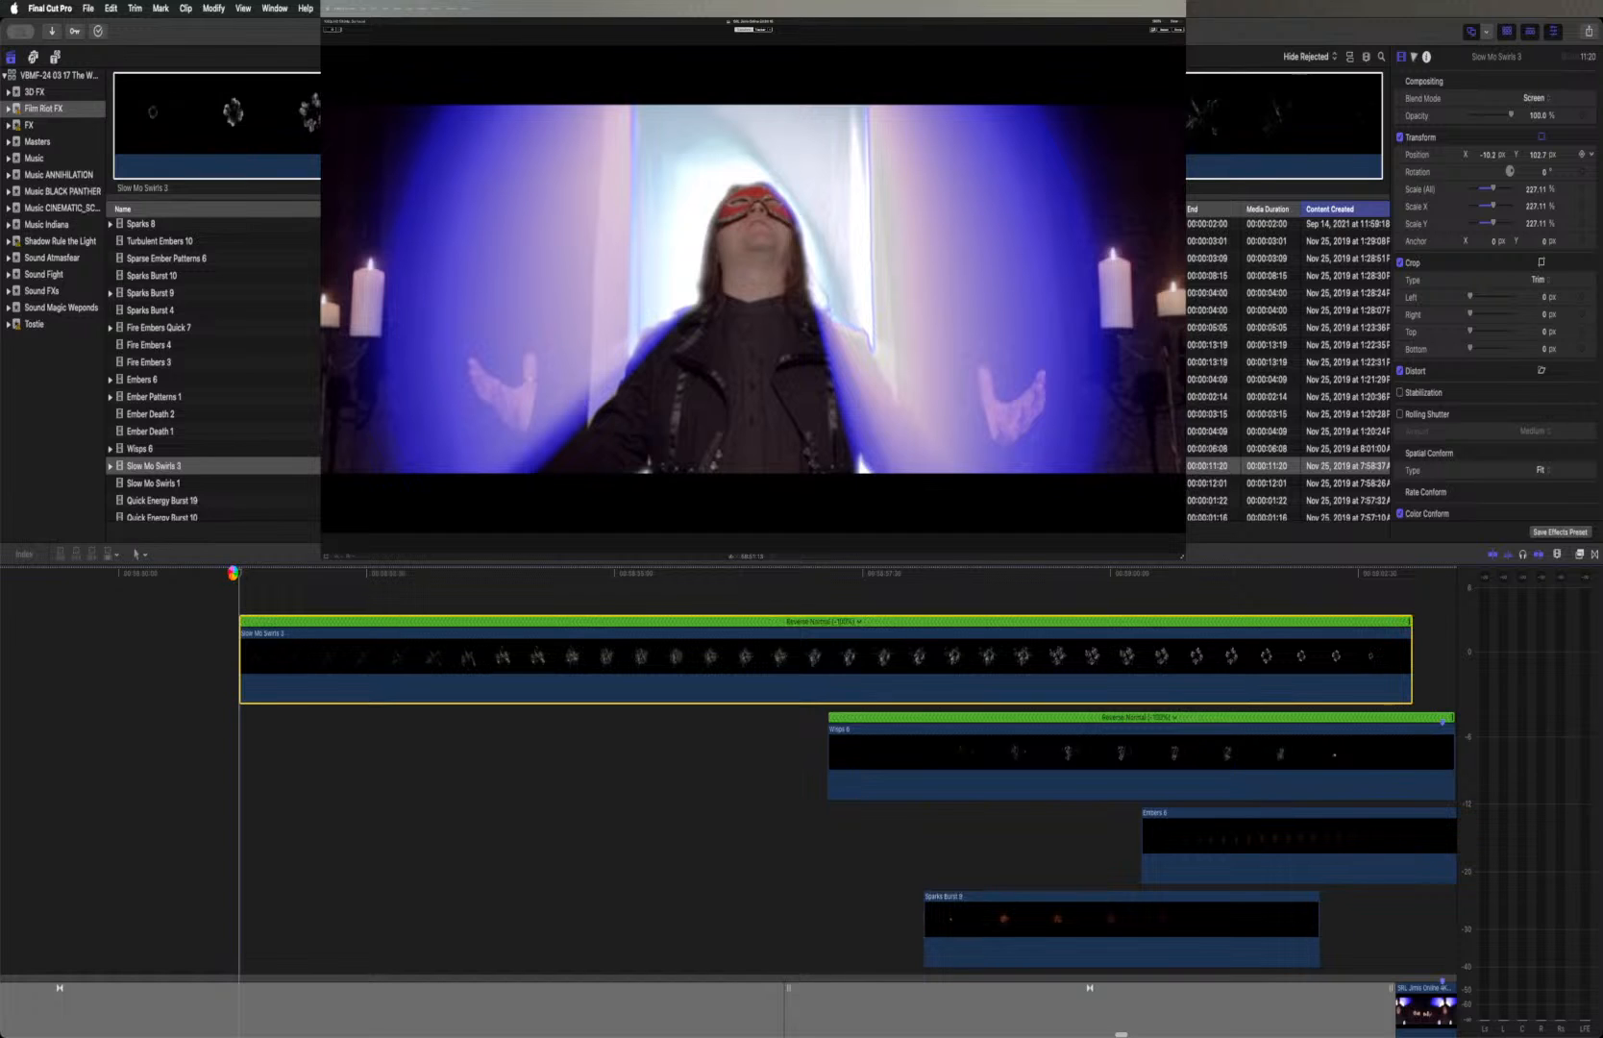
key(space)
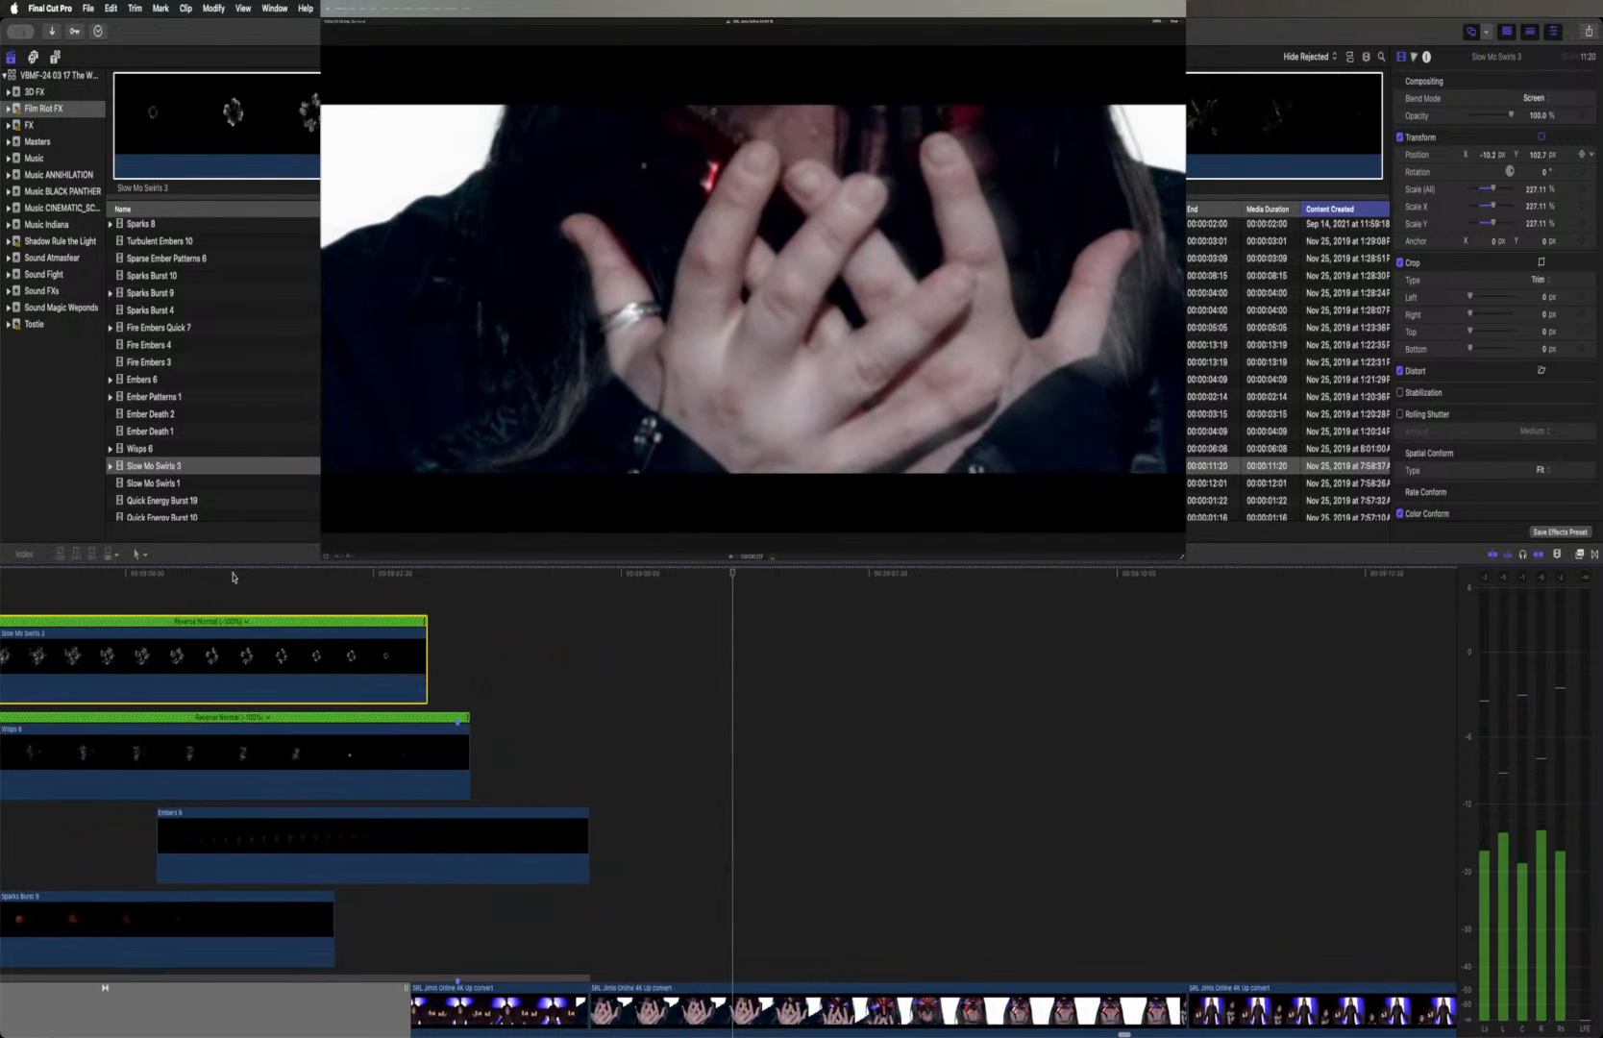
key(space)
Try the Add blend mode on Slow Mo Swirls 3, compare it over the portal, and restore Screen
scroll(316, 637, left, 10)
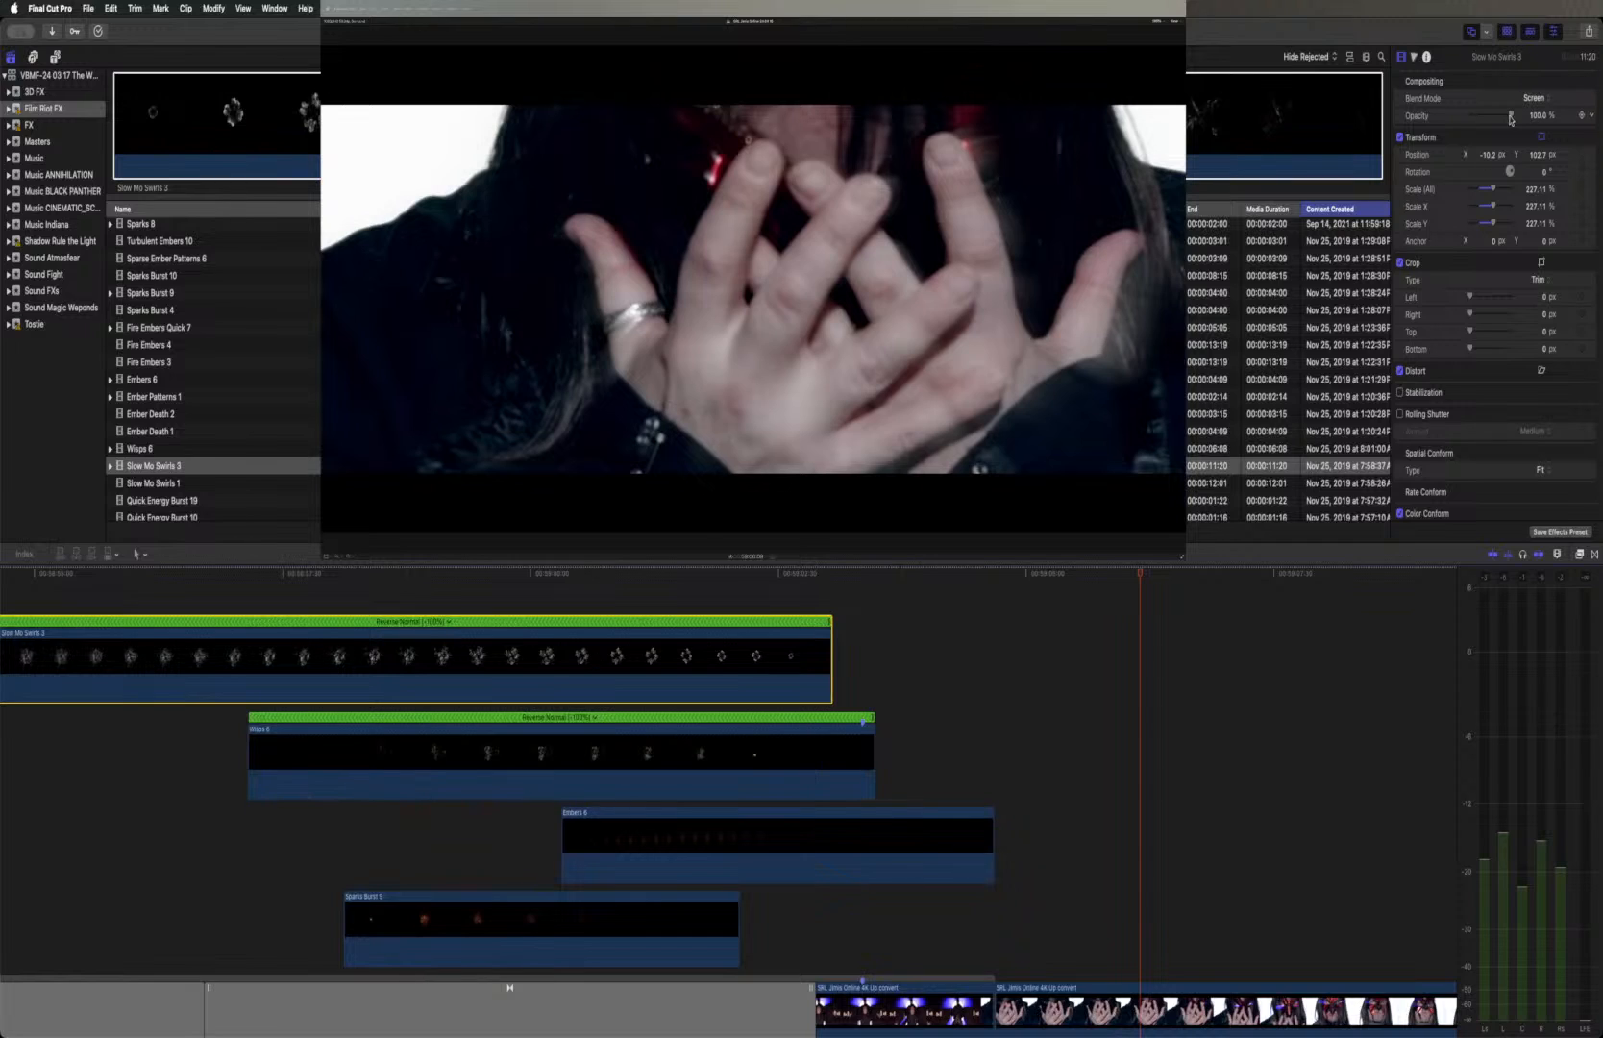
click(1535, 98)
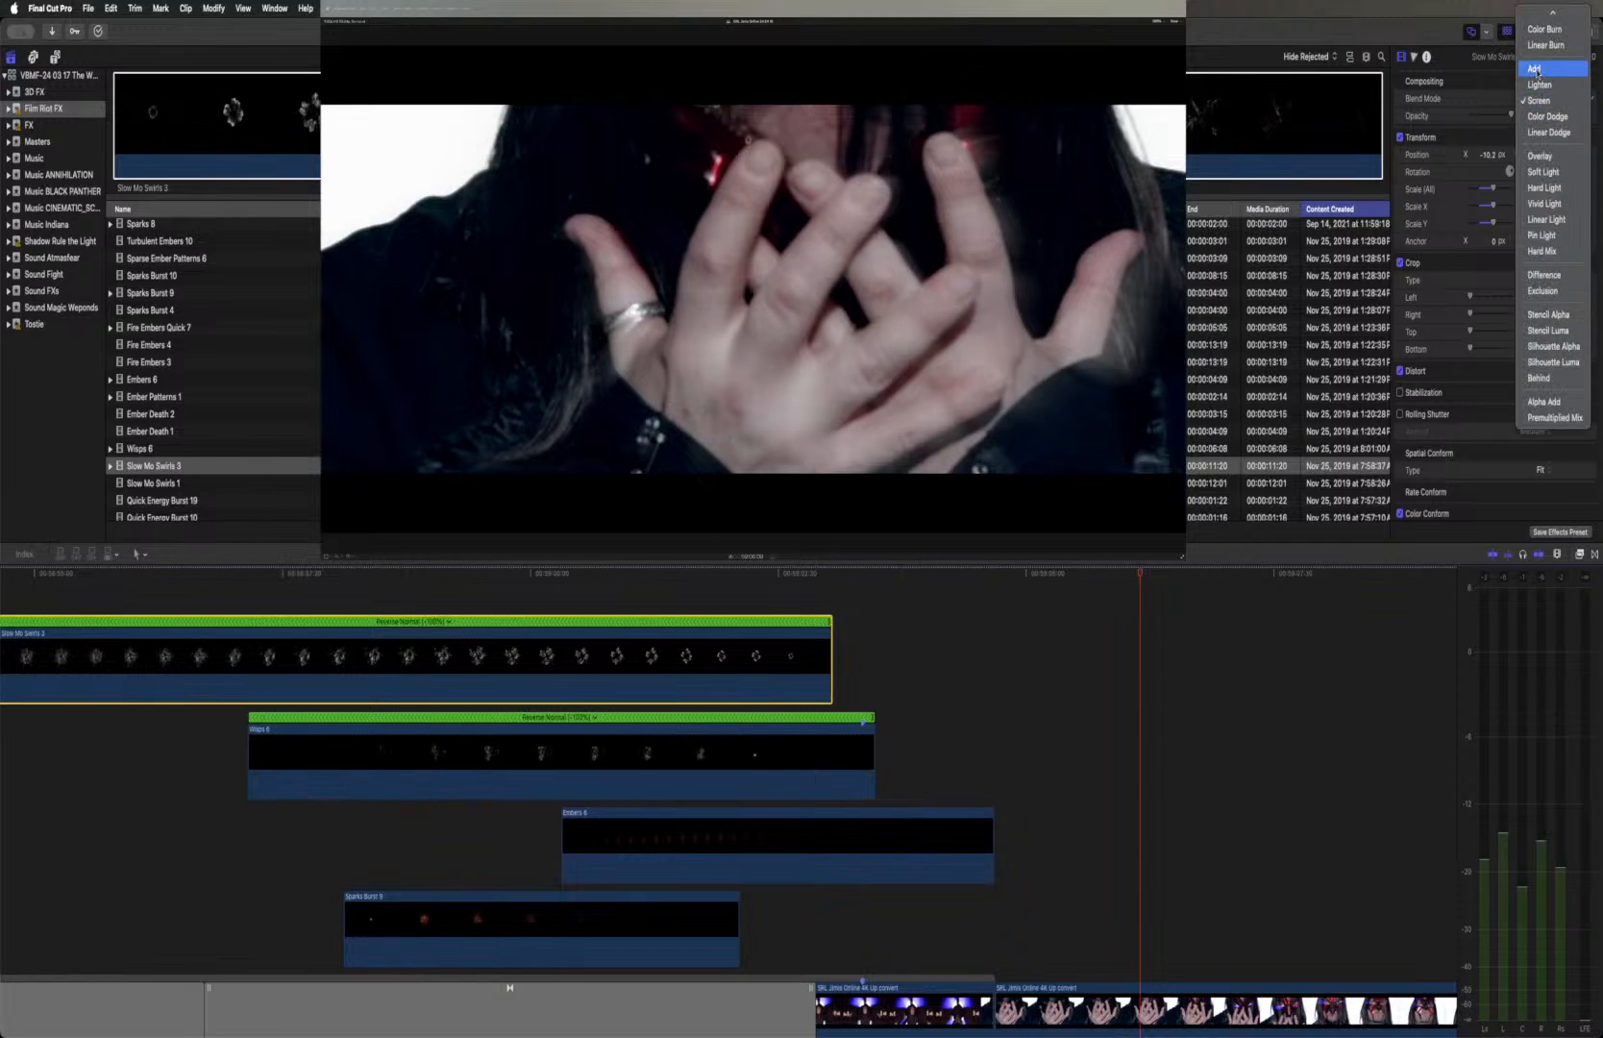
click(1535, 63)
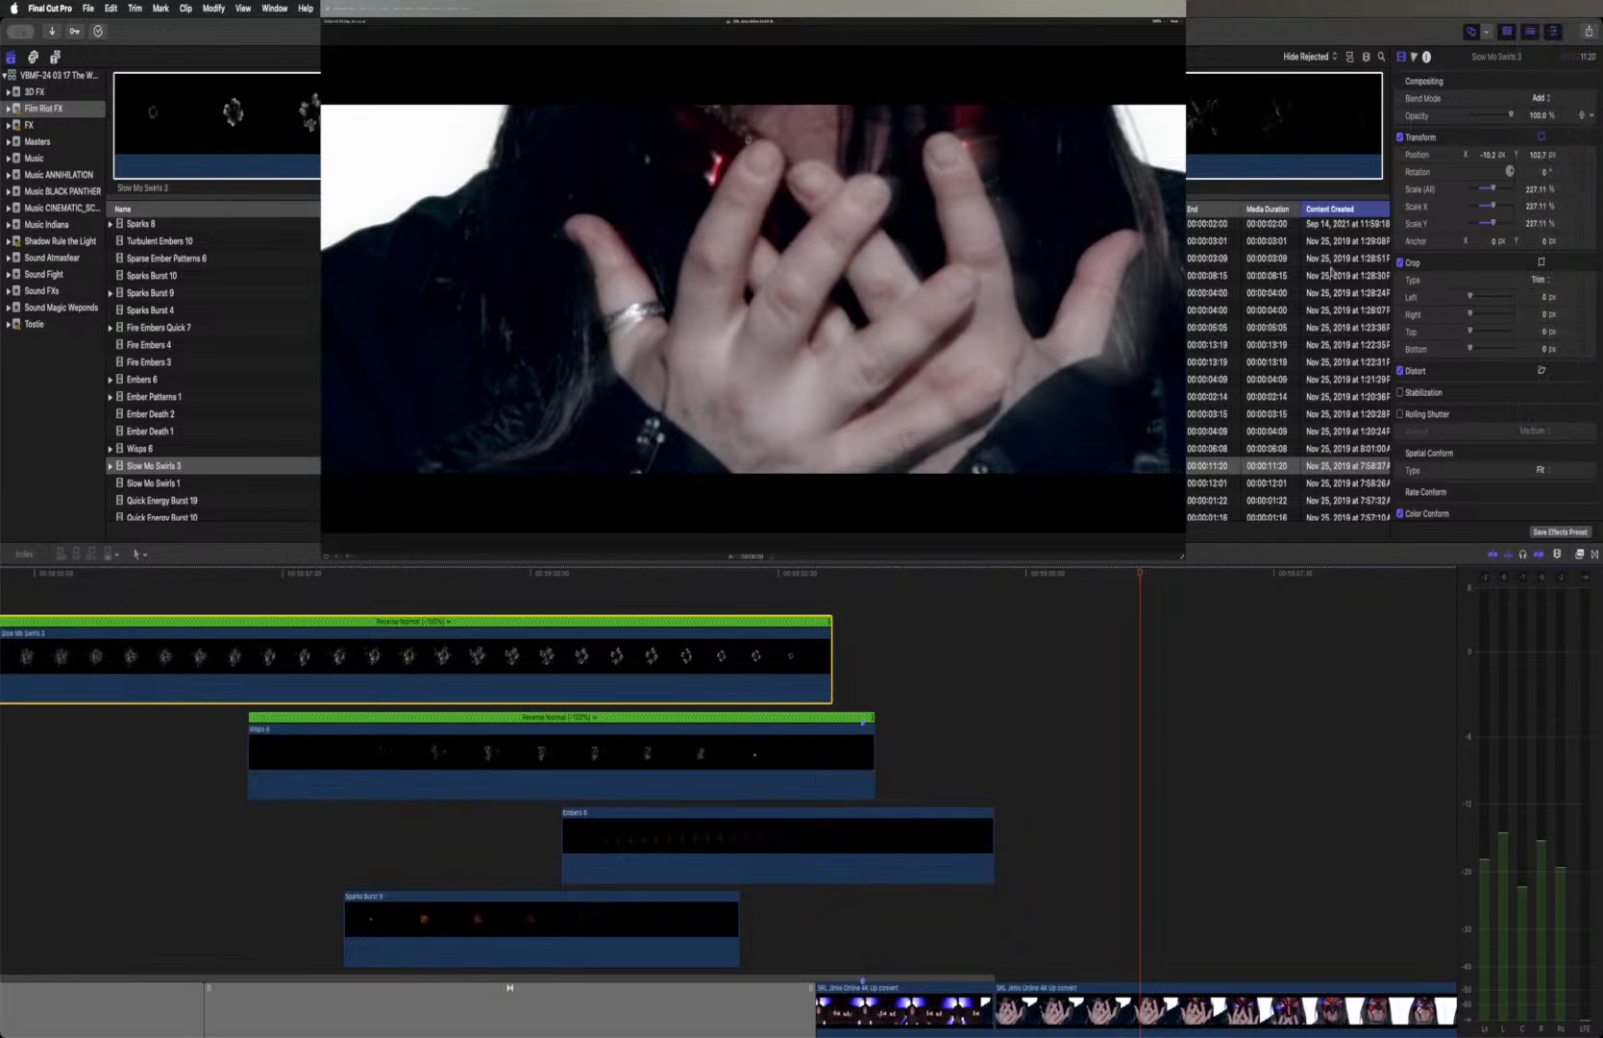
click(368, 576)
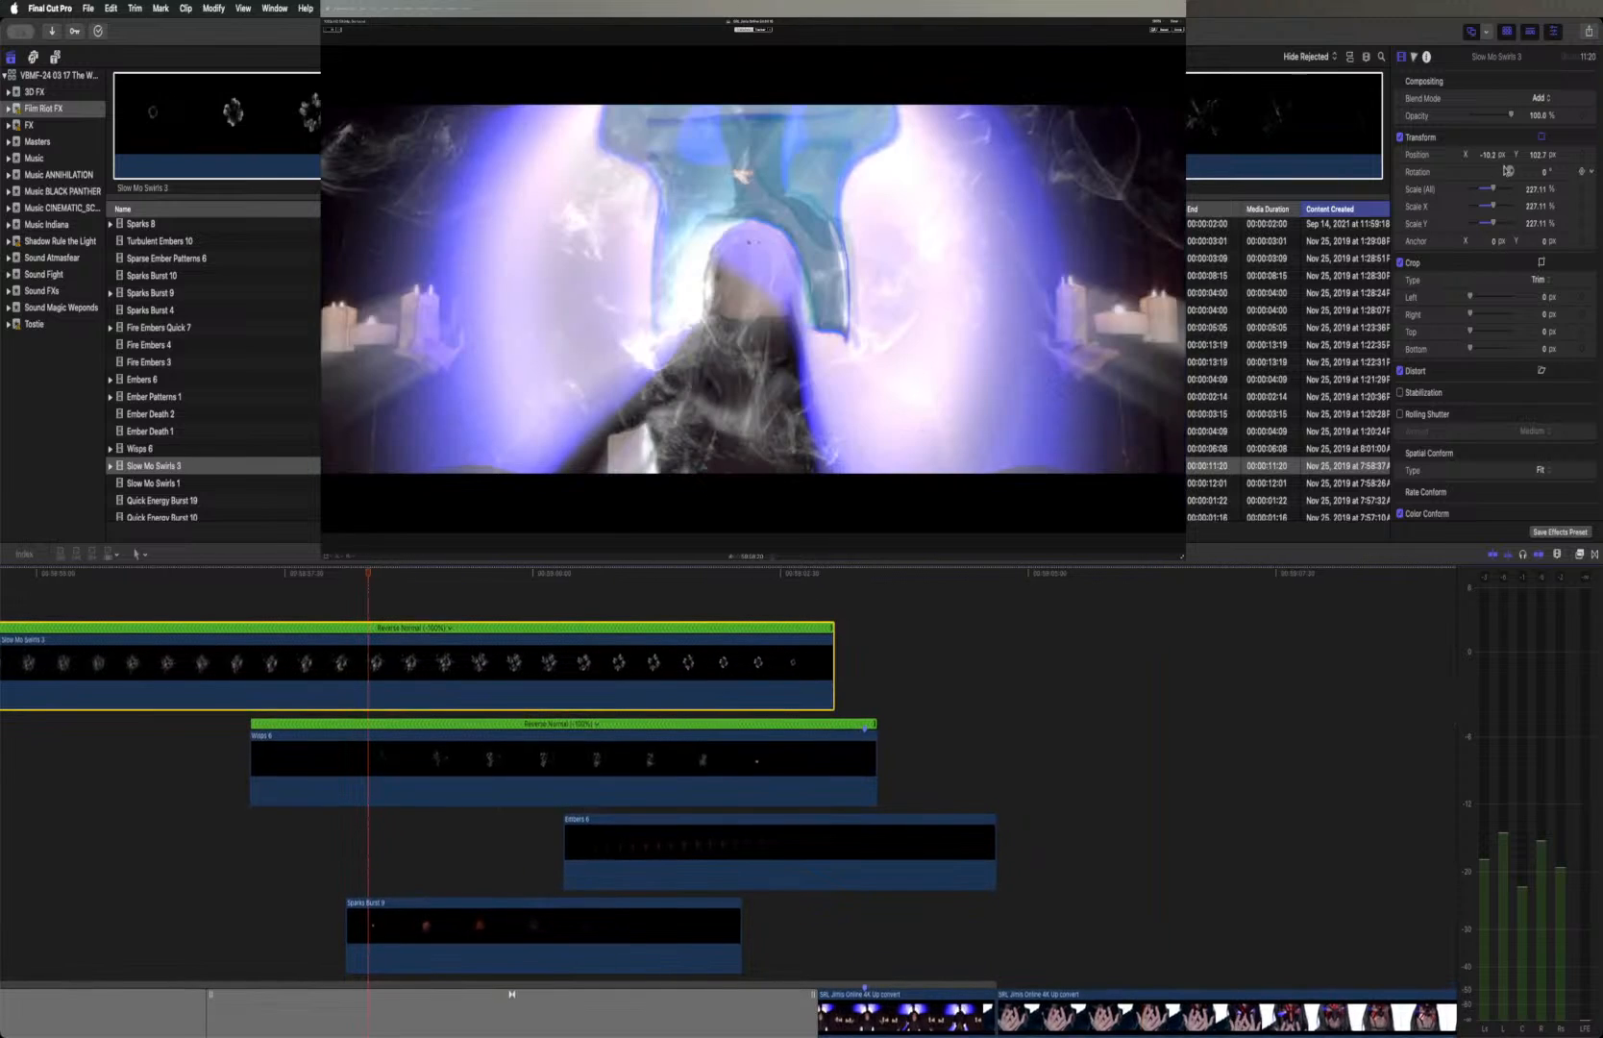
click(1543, 100)
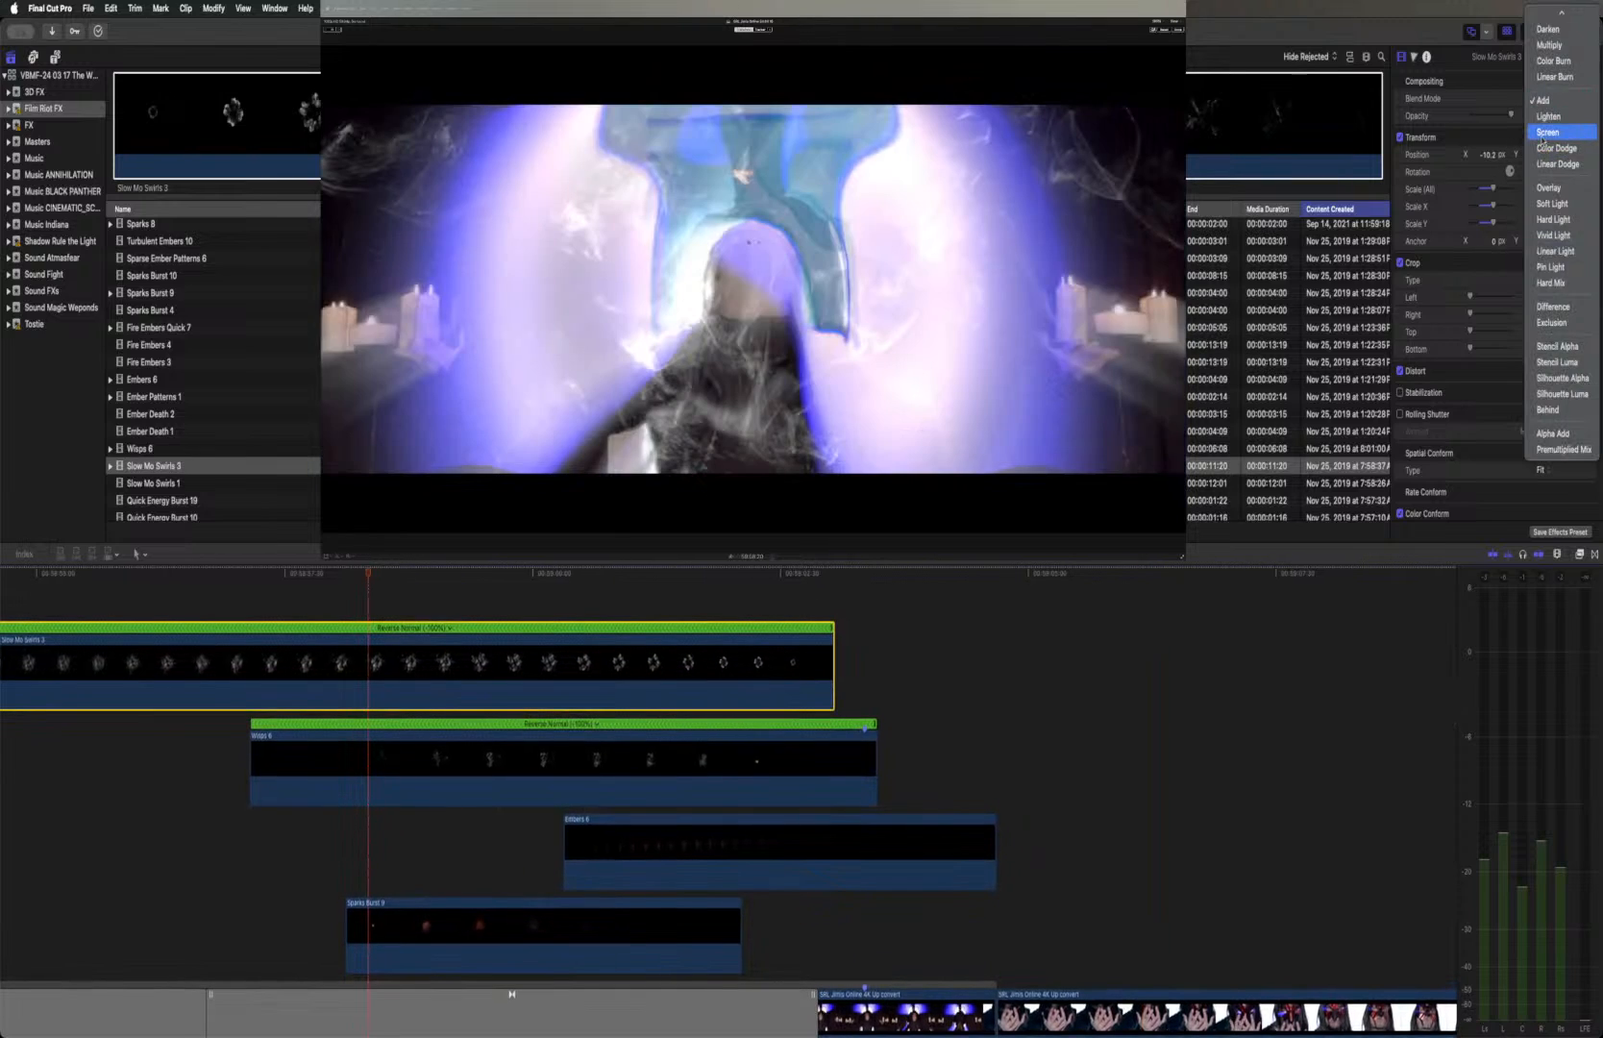
click(1542, 140)
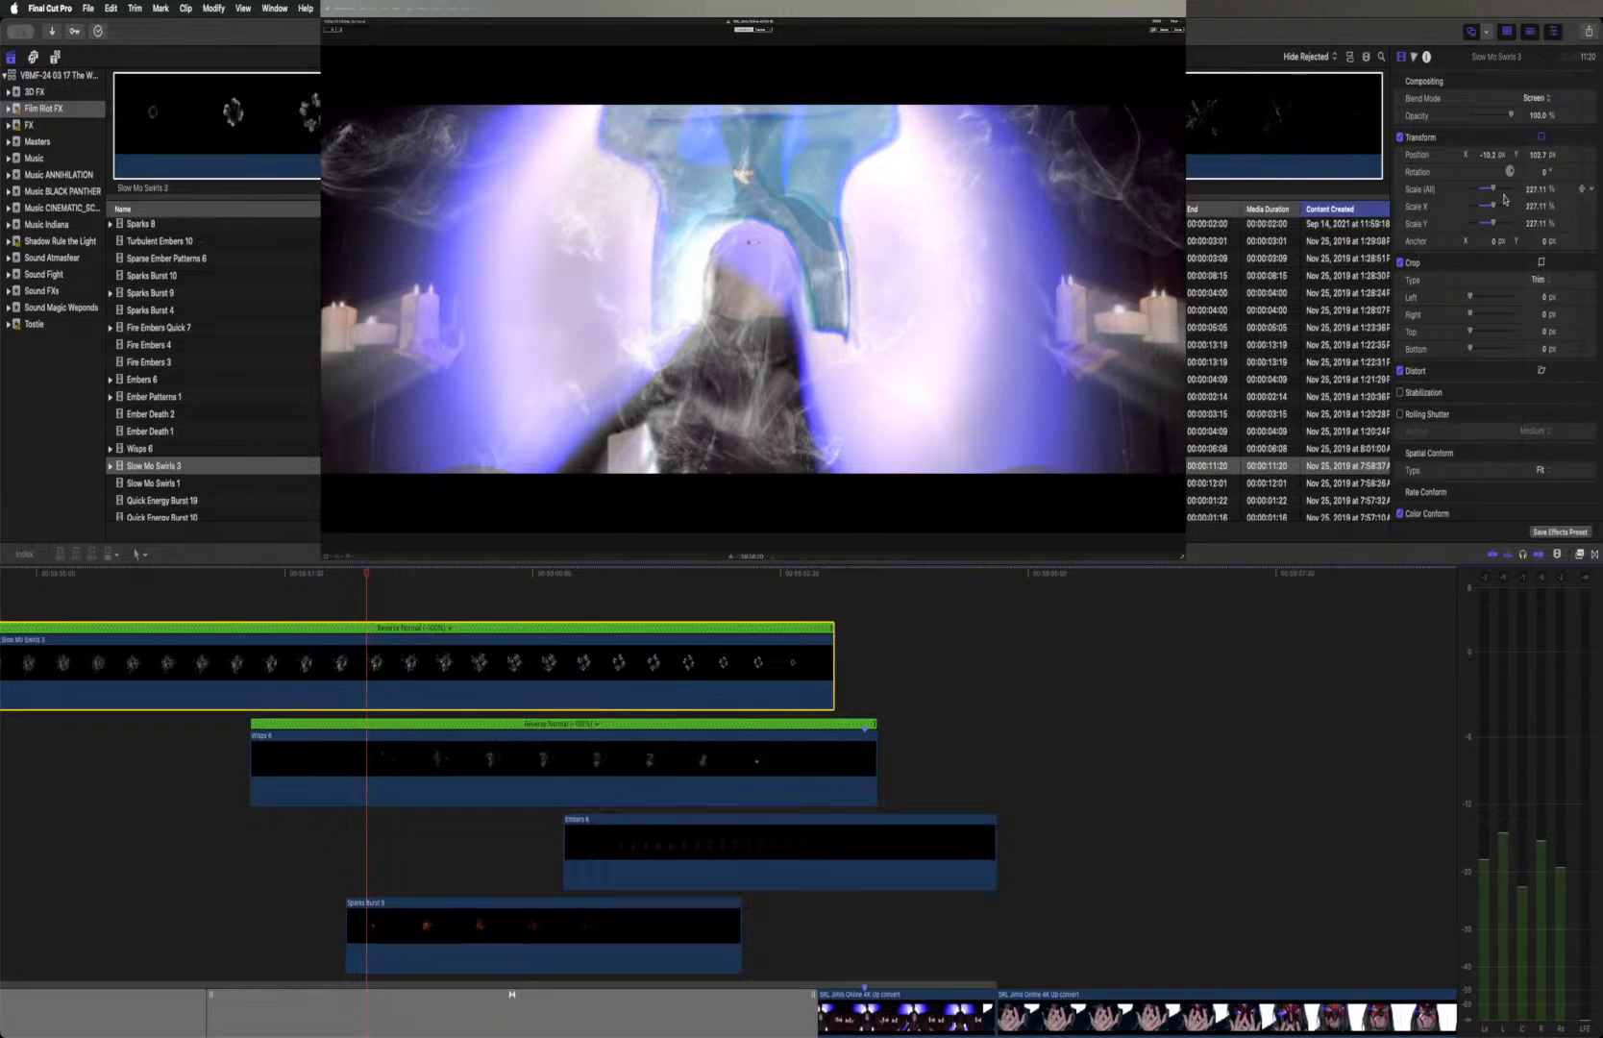
Set the blend mode of the Wisps 6 clip to Add
click(602, 753)
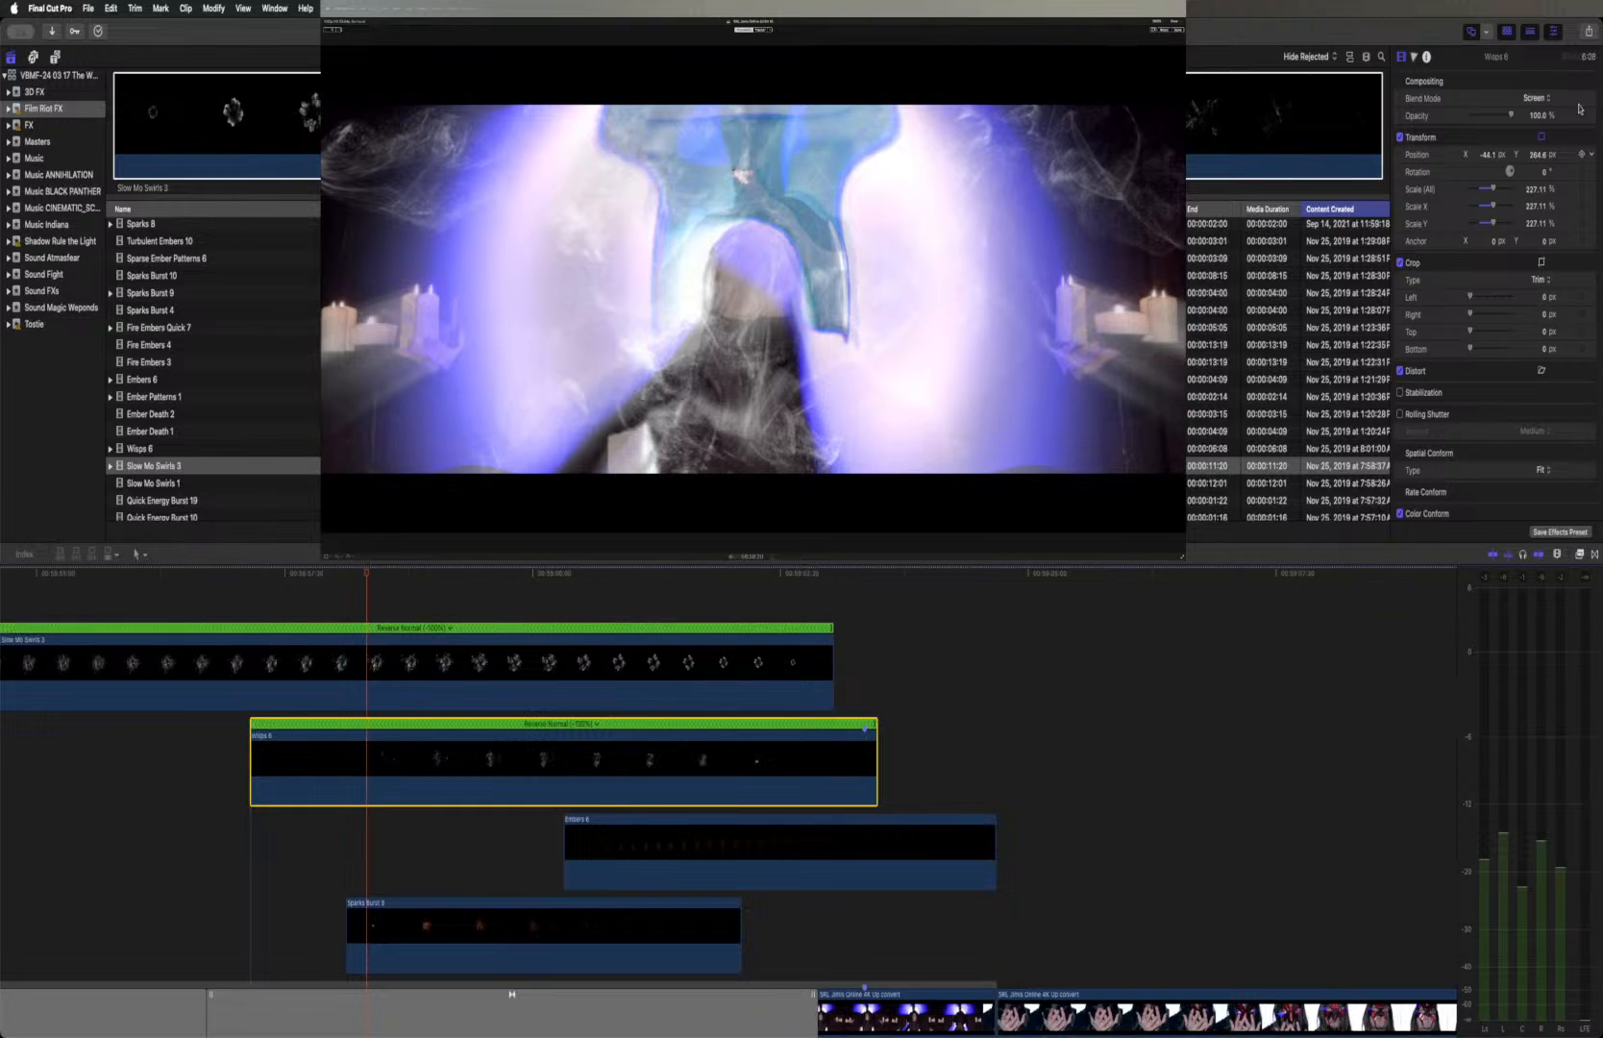
click(1537, 99)
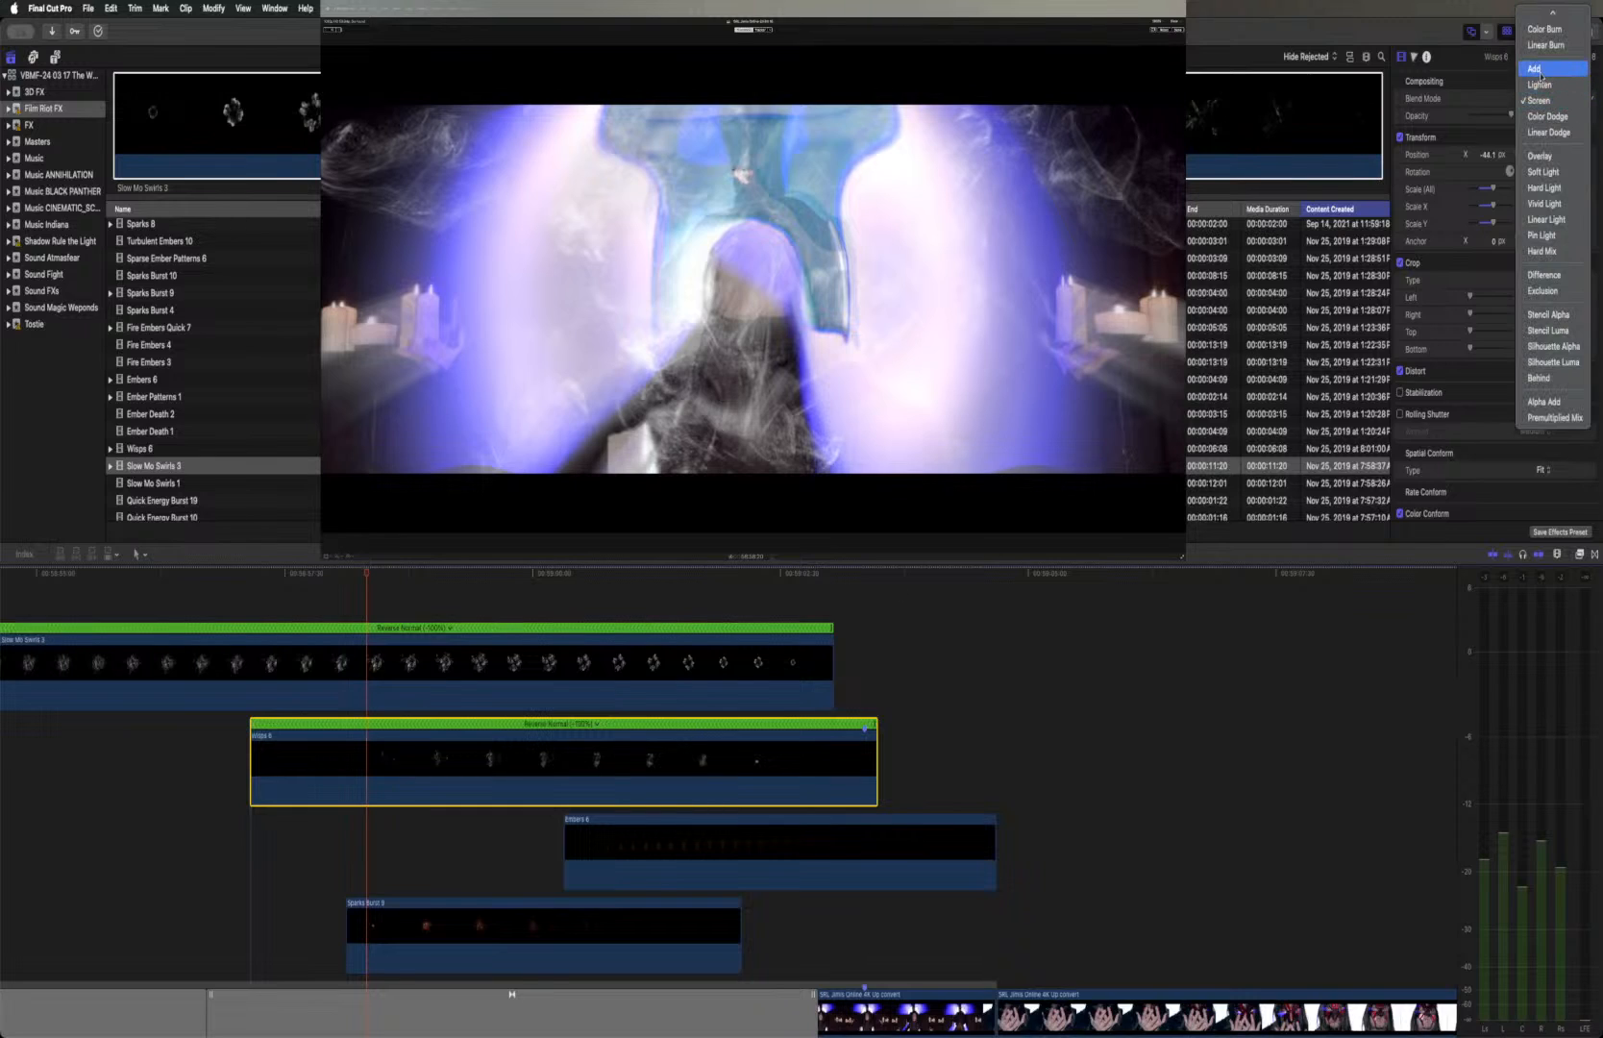
click(1537, 70)
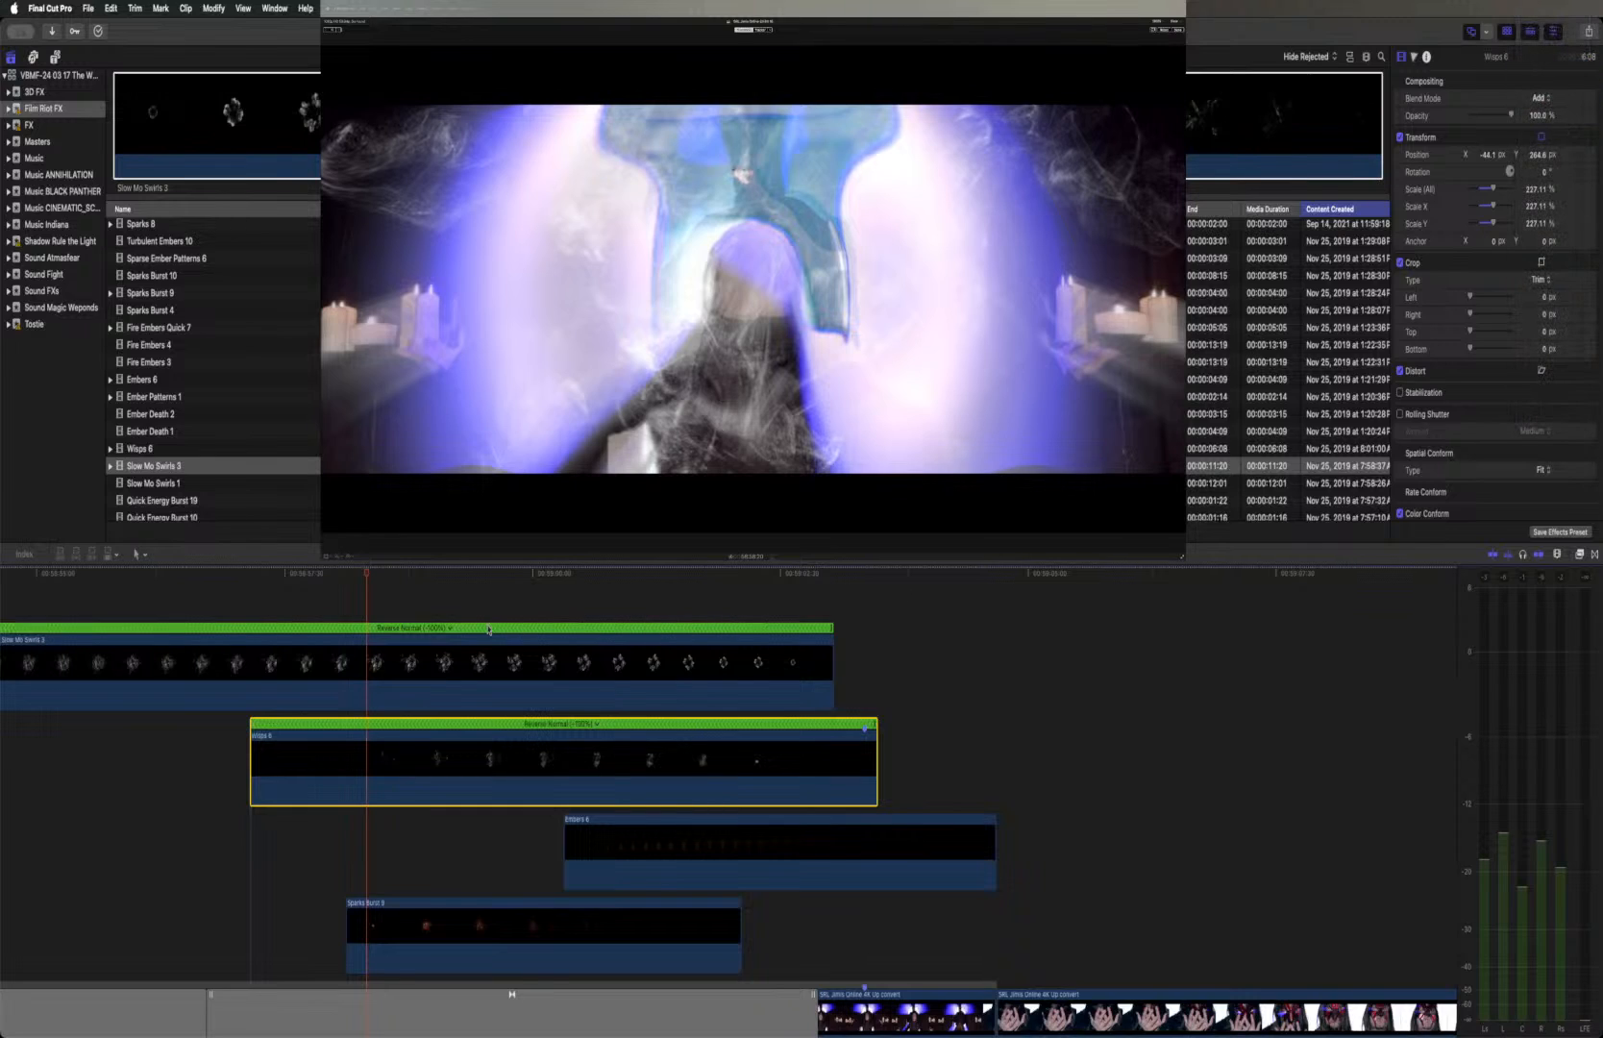
Play back the portal shot from the start of Slow Mo Swirls 3 to review the Wisps 6 blend change
scroll(488, 630, left, 15)
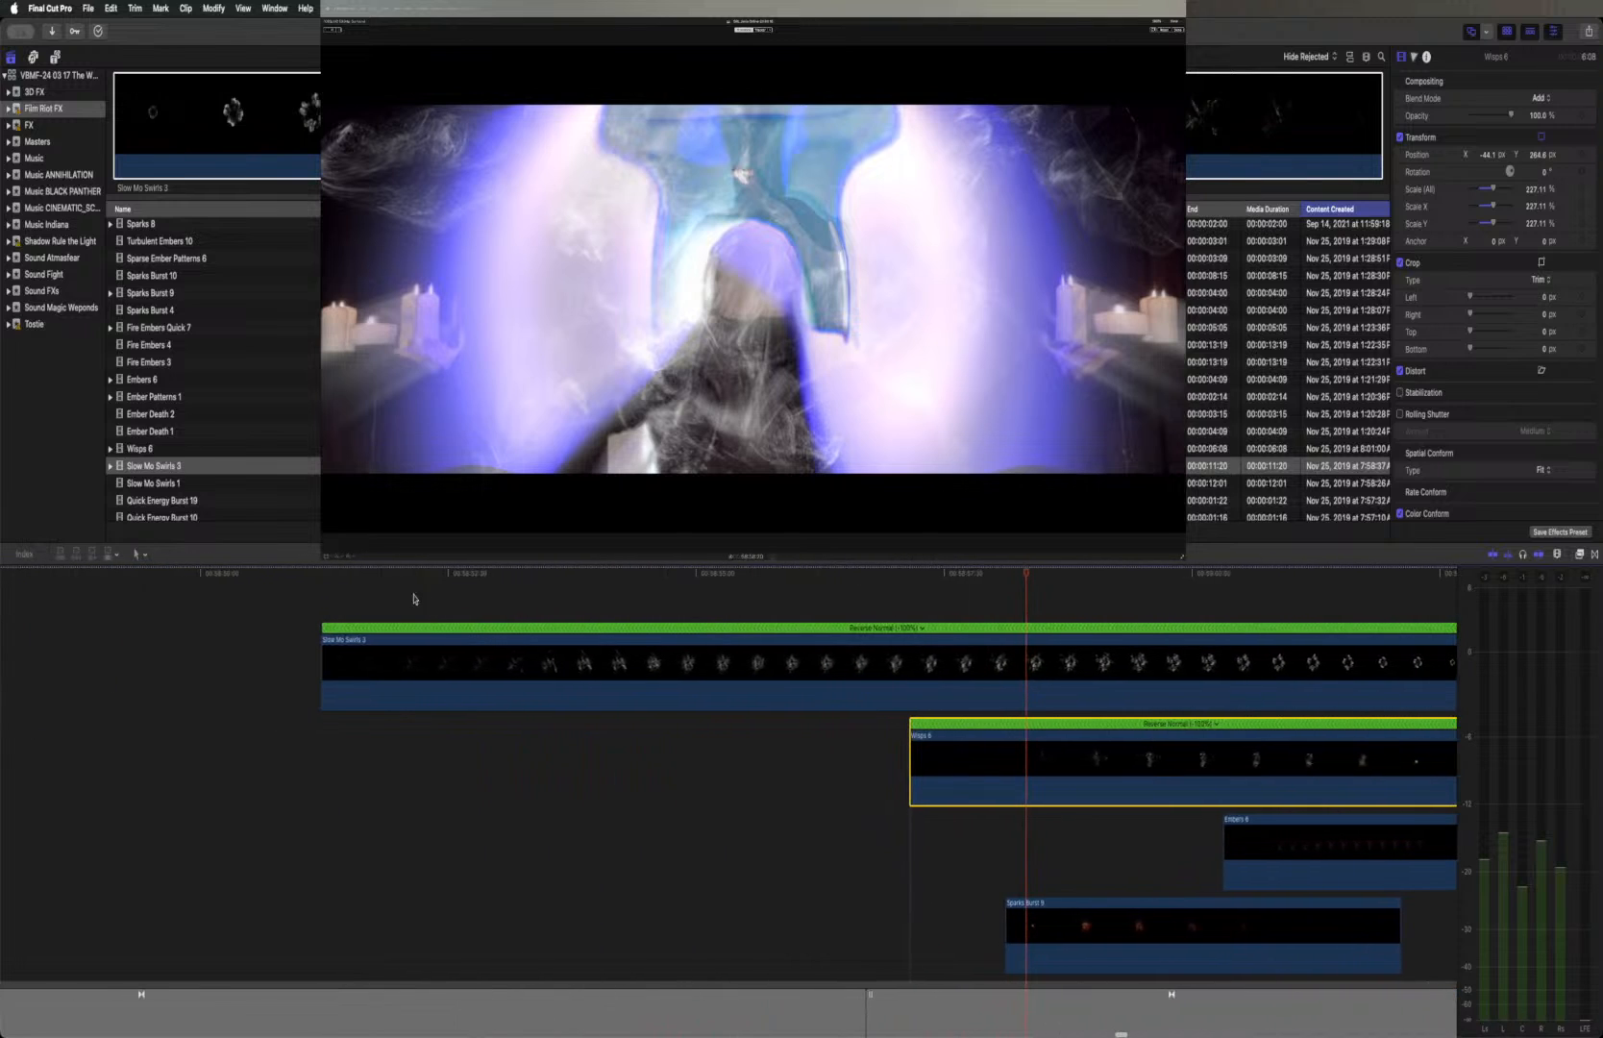
click(323, 574)
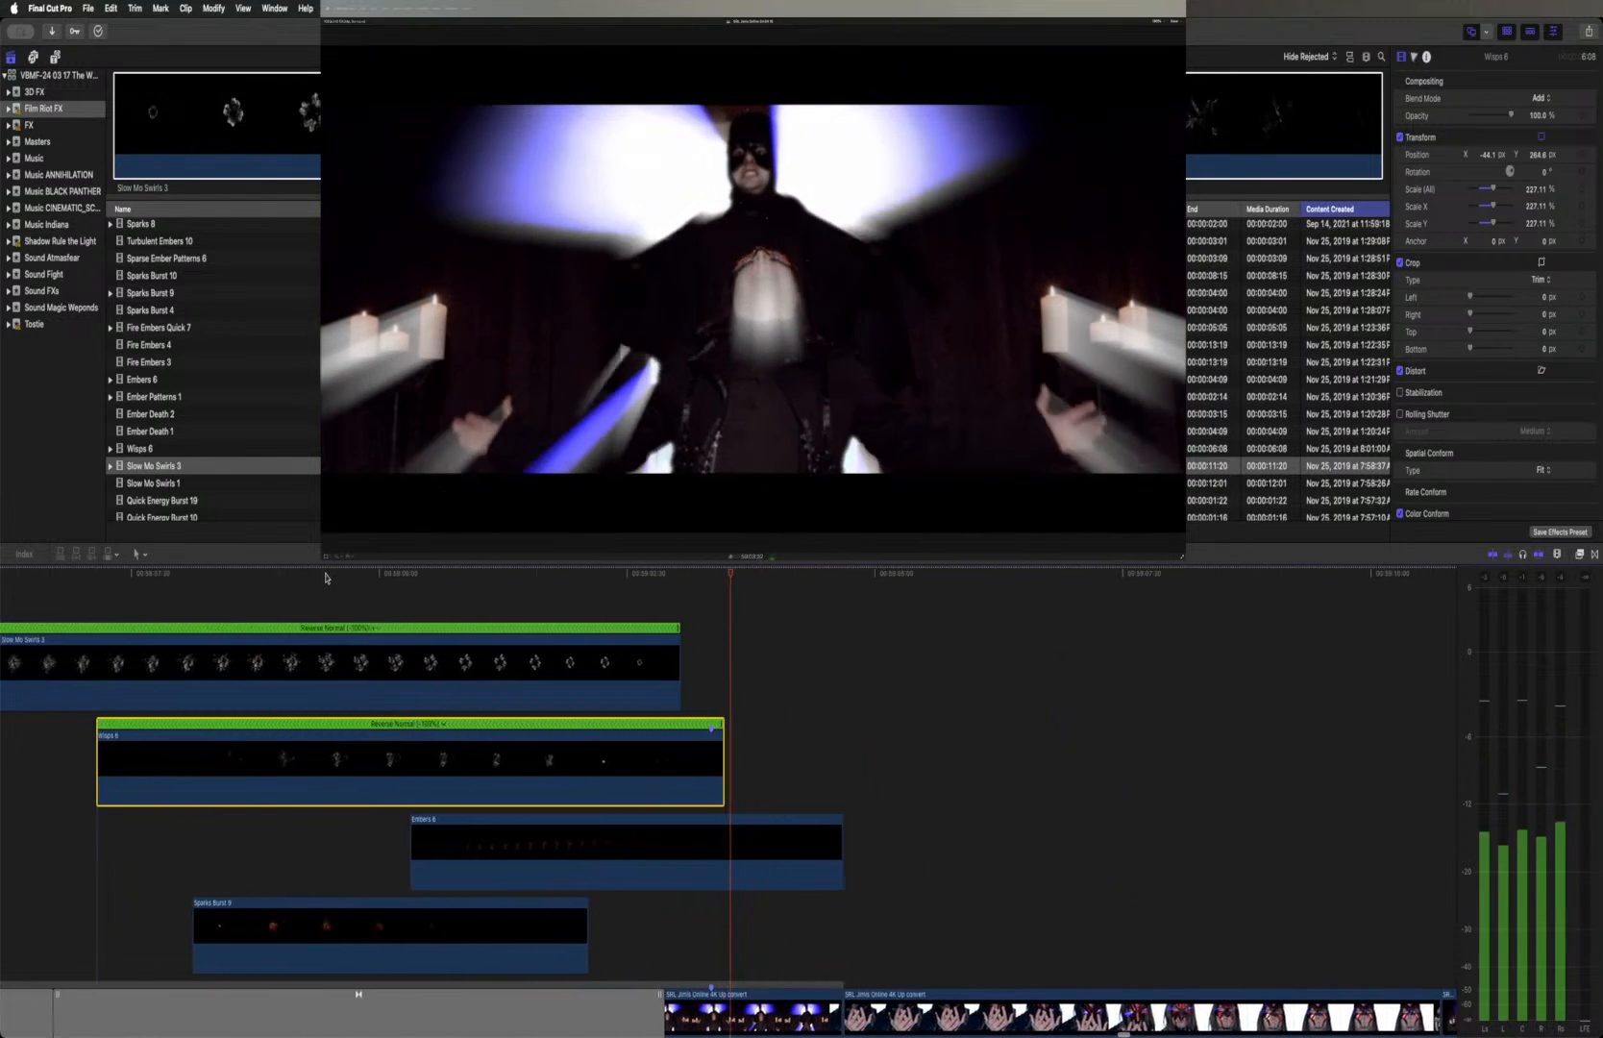
scroll(325, 576, left, 10)
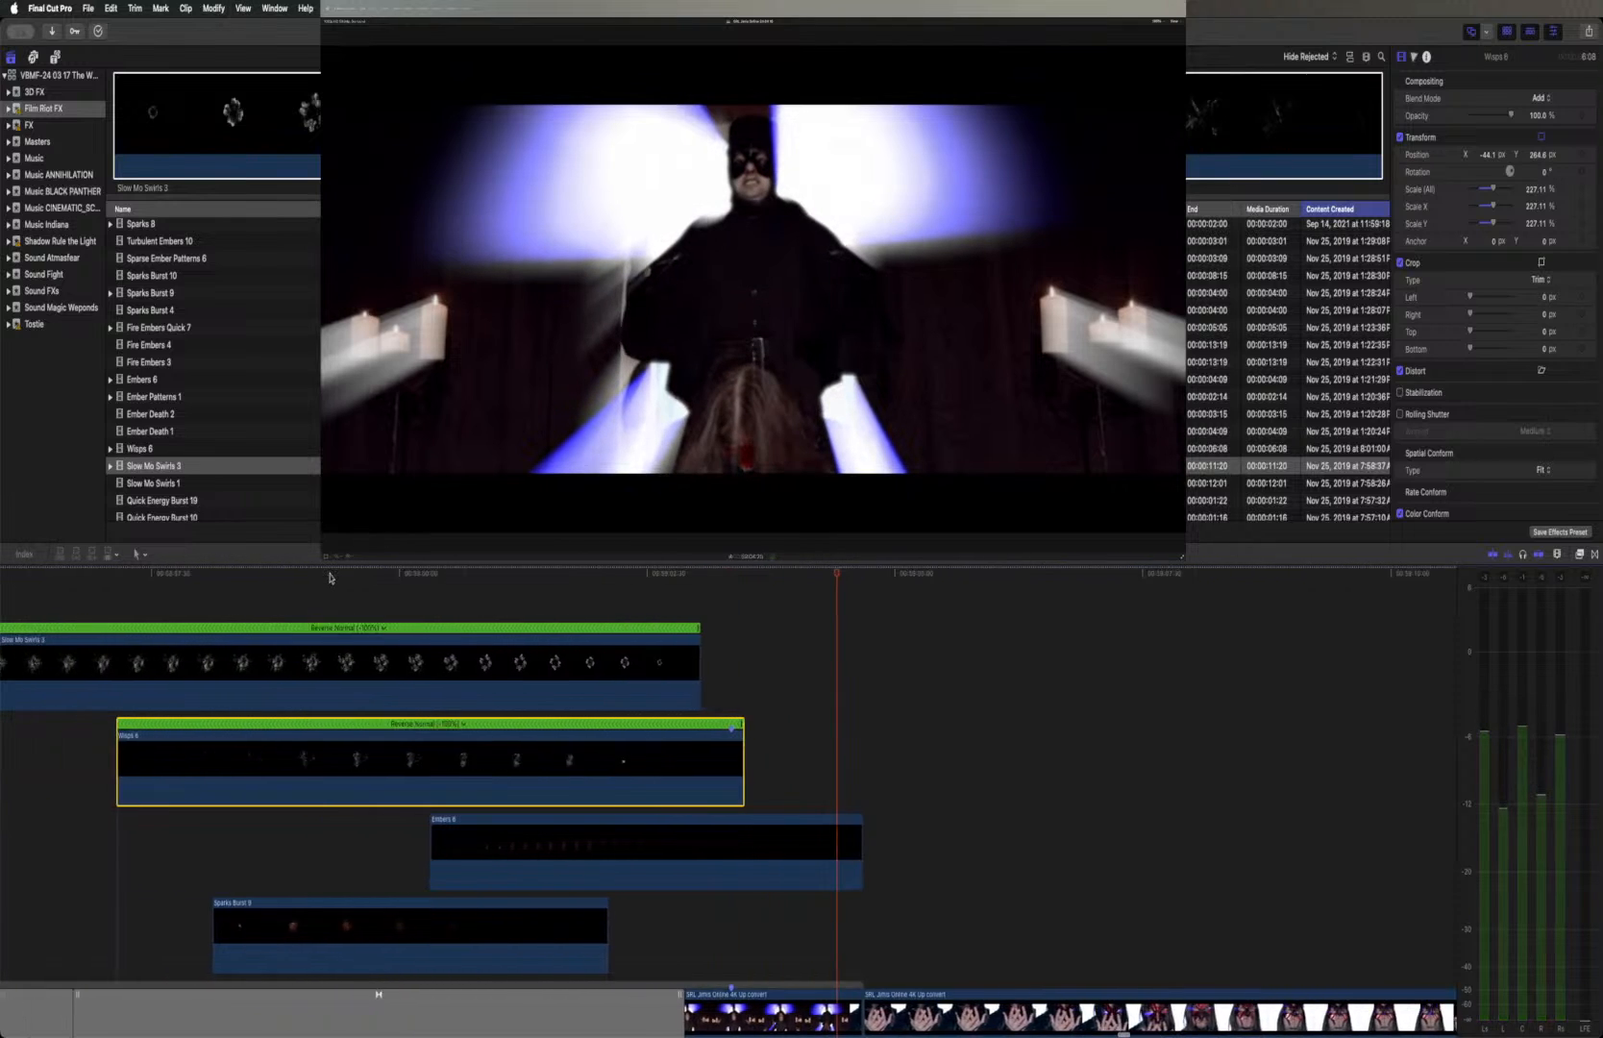
Add a Cross Dissolve at the start of Slow Mo Swirls 3 and lengthen it to about 3:50
scroll(282, 652, left, 2)
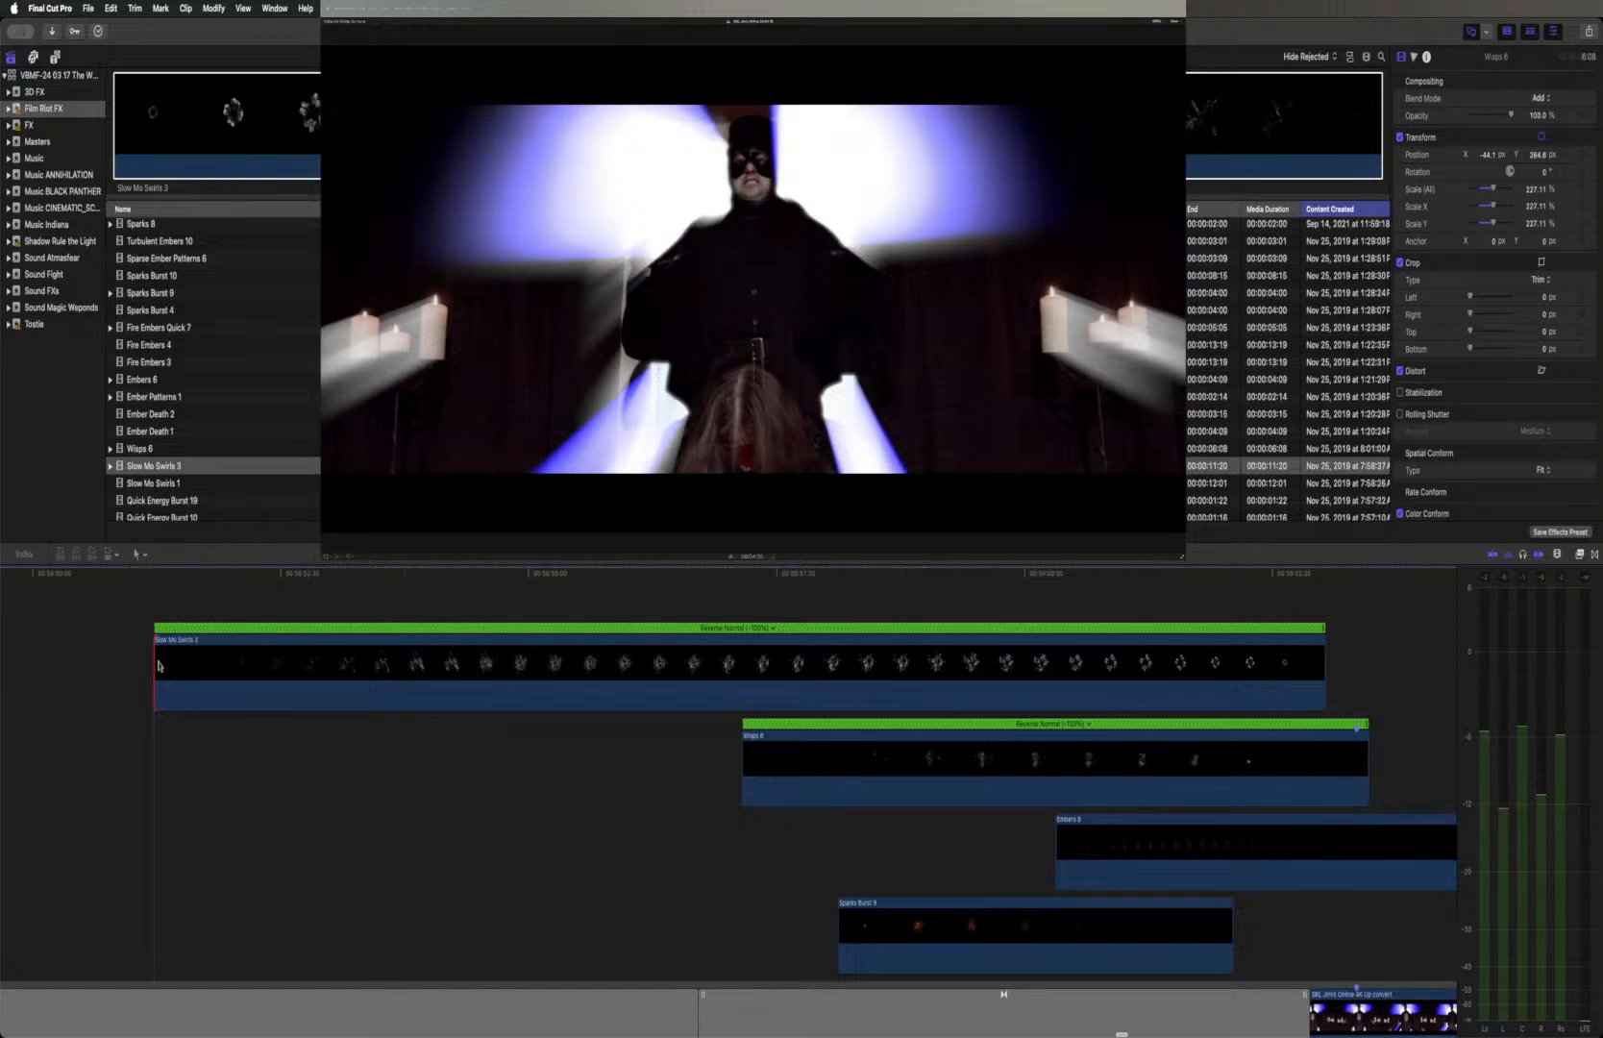
key(super+t)
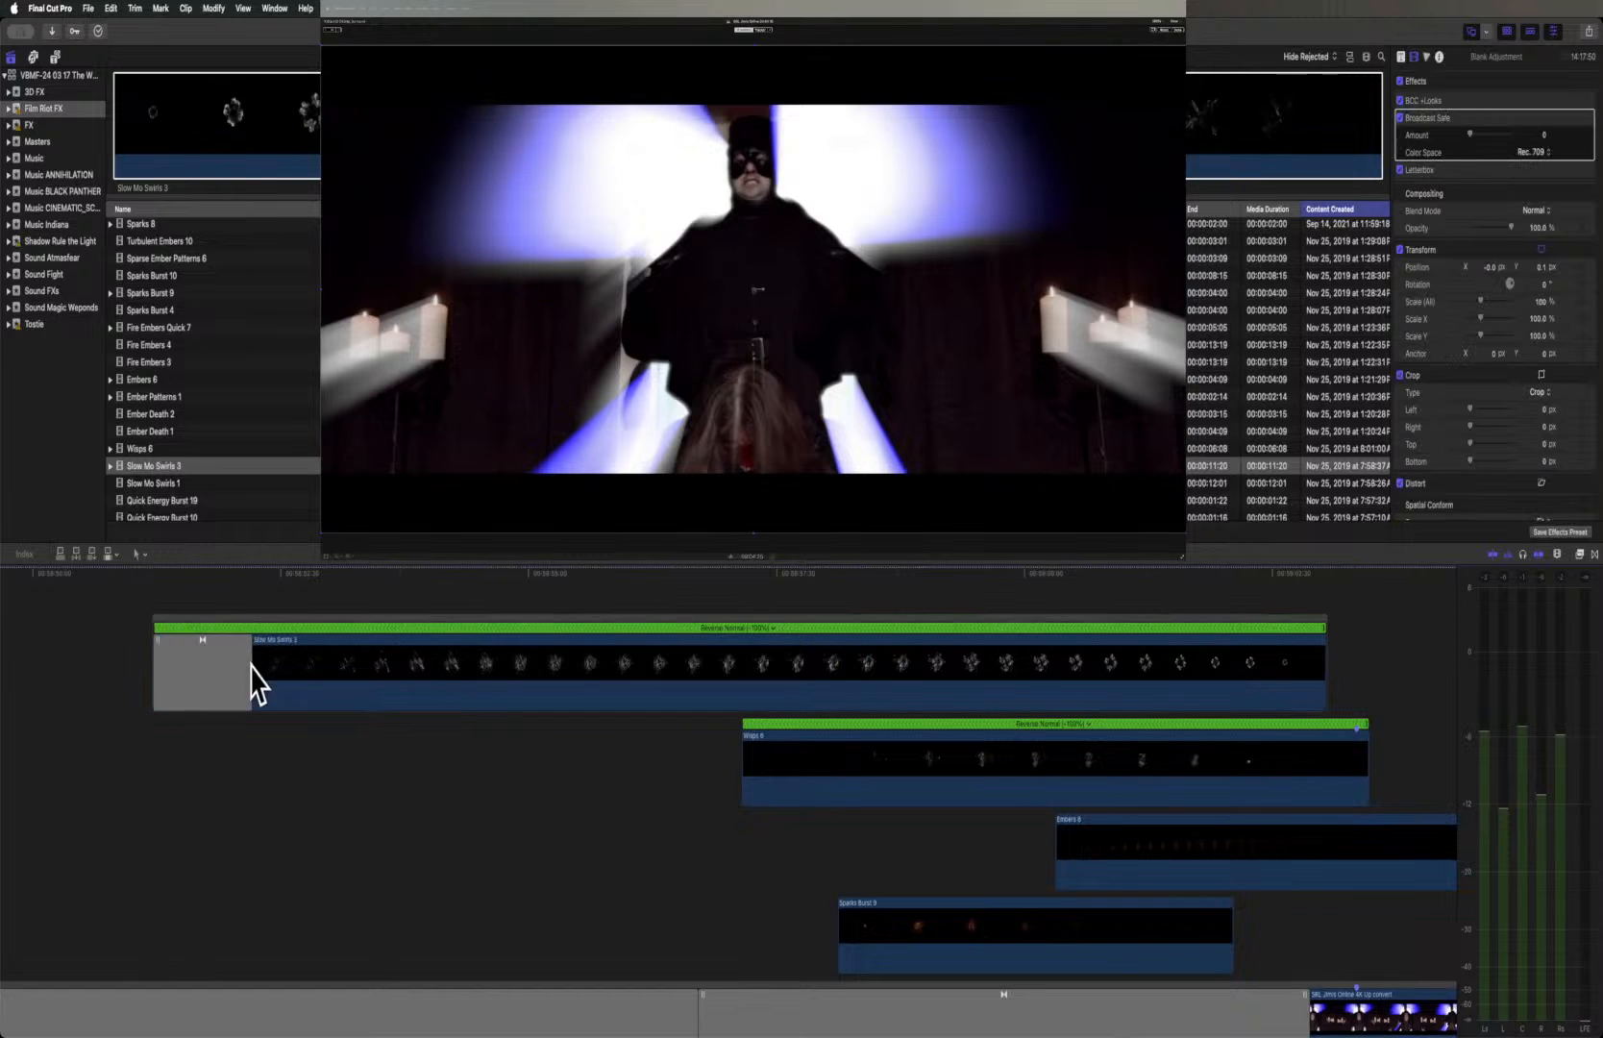
drag(251, 666, 532, 666)
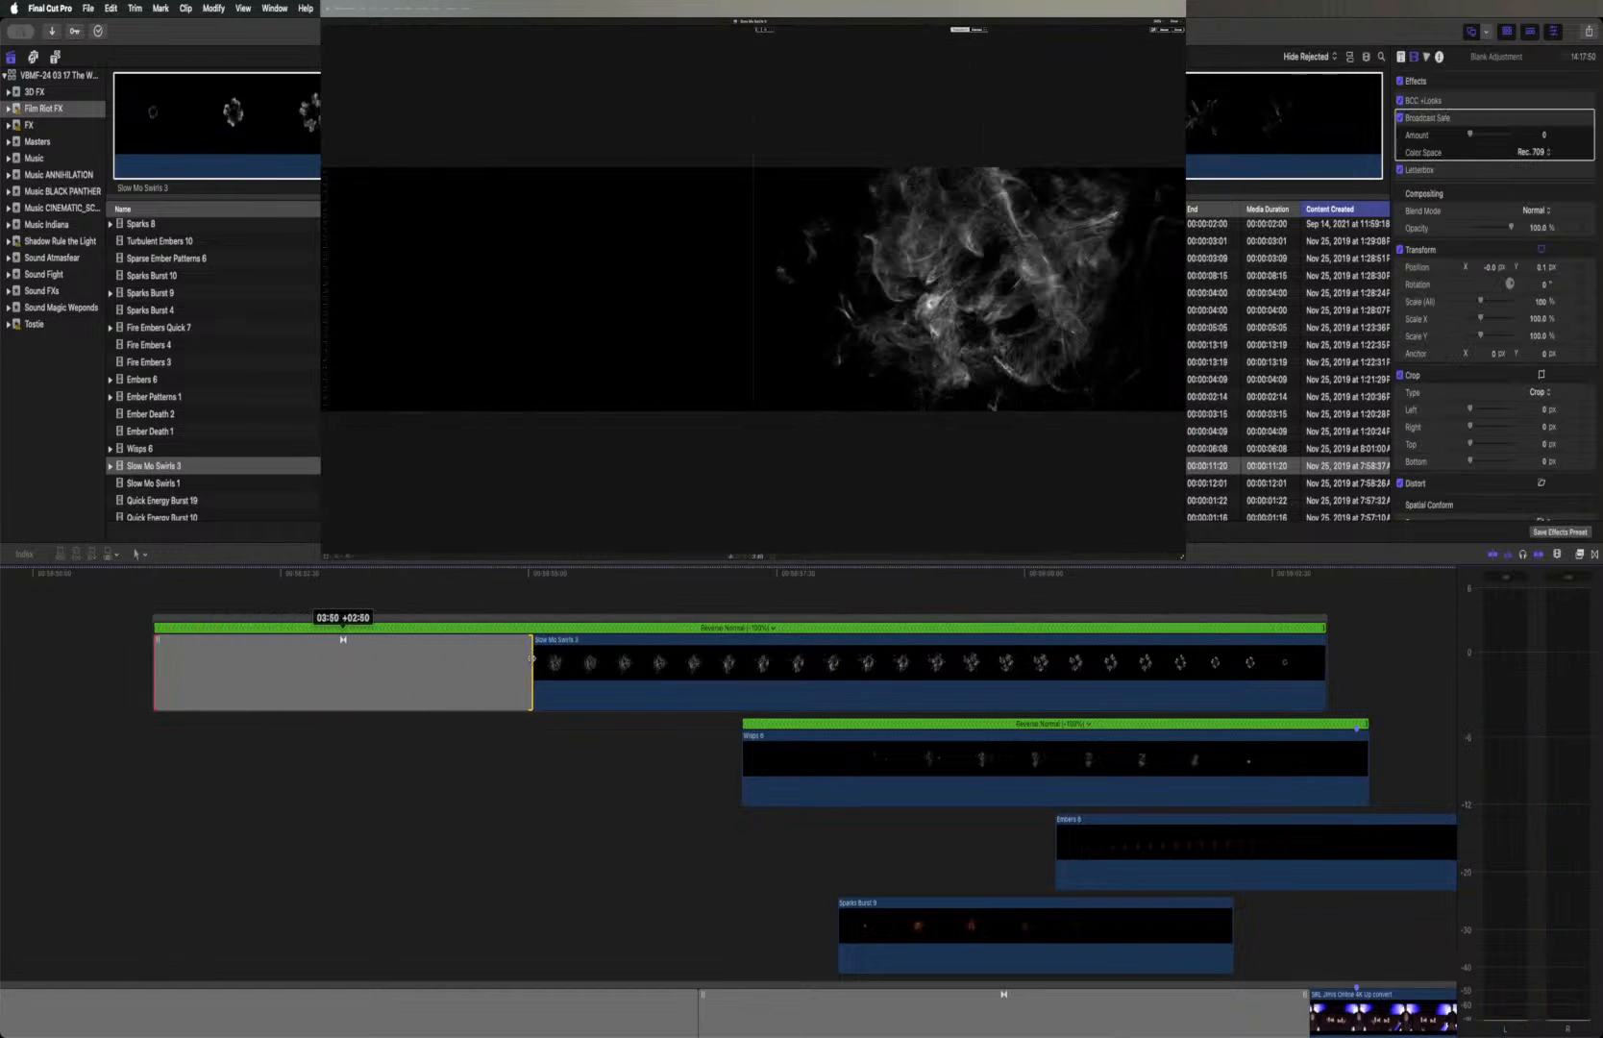
Play back the swirls' fade-in and extend the Cross Dissolve to about 5:43, ending it at the playhead
click(154, 573)
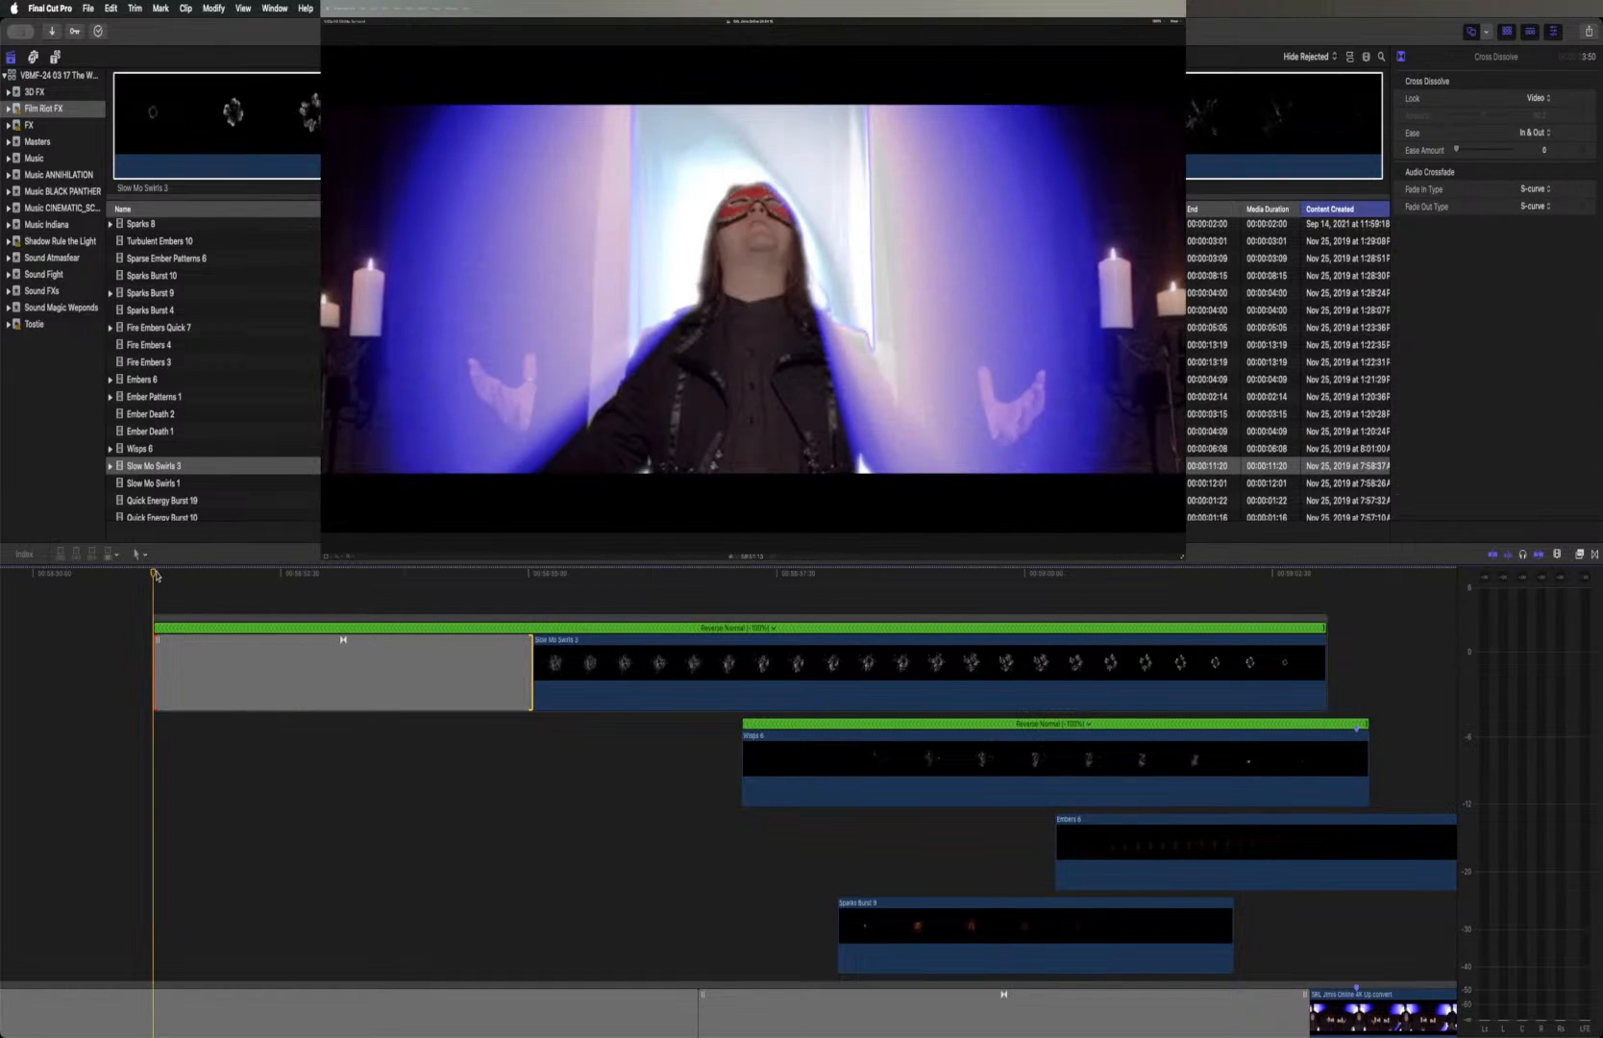
key(space)
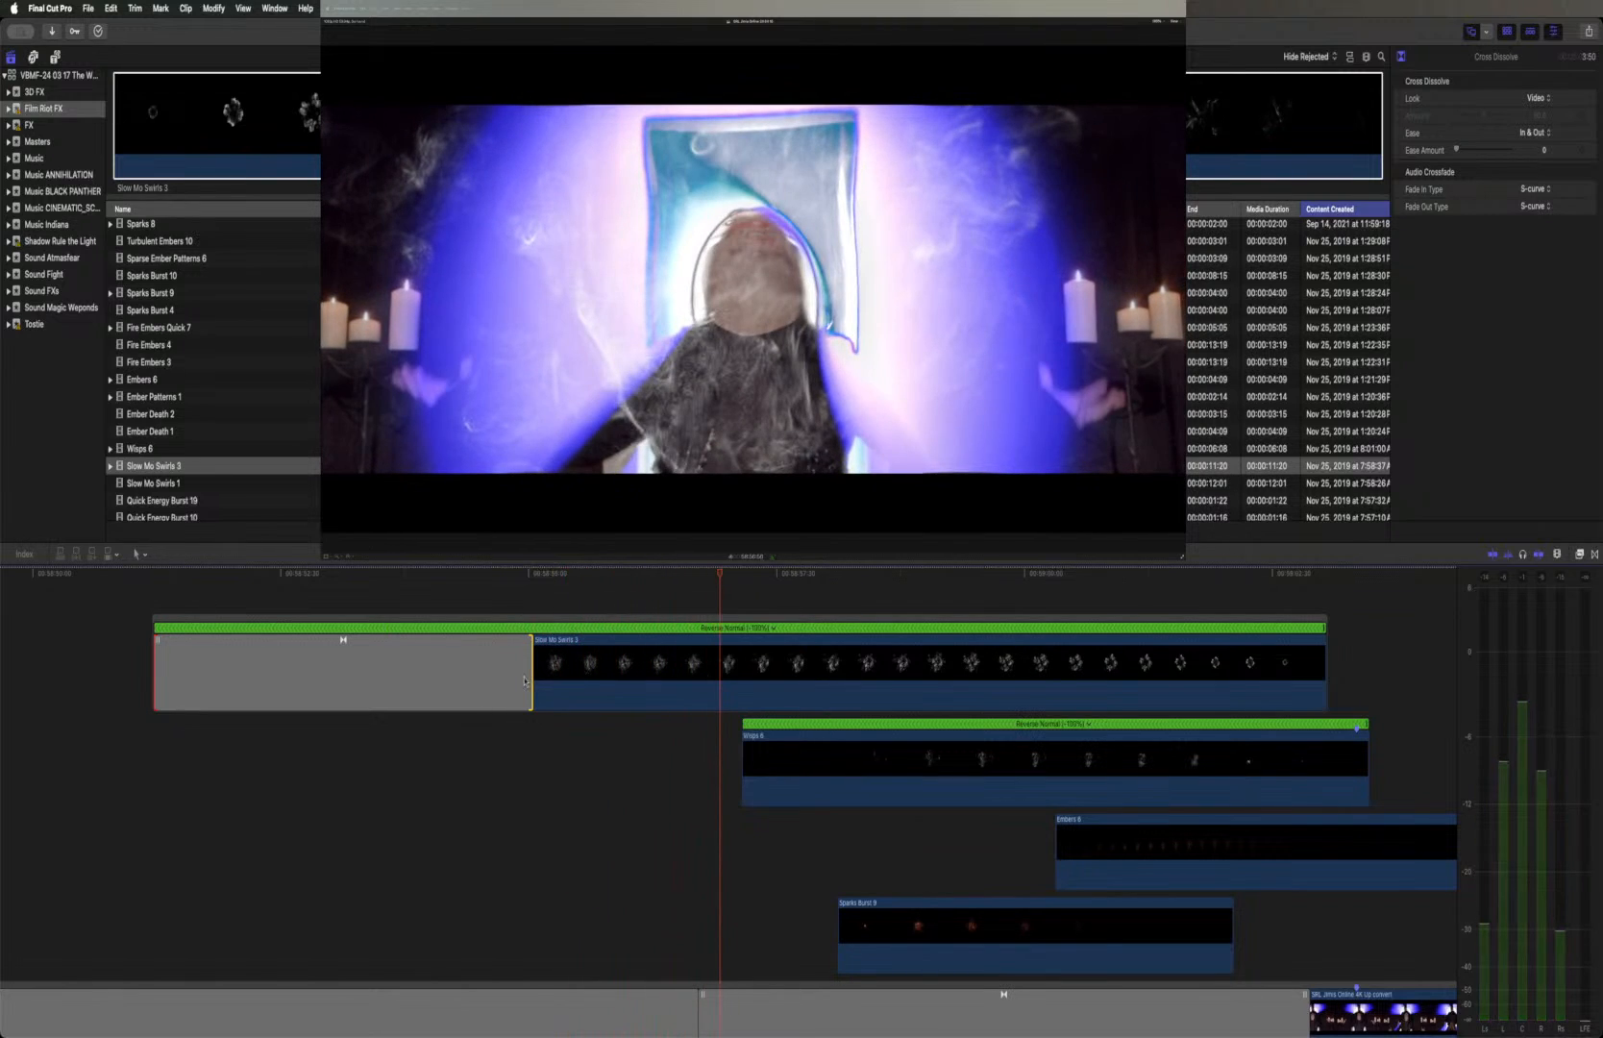
drag(531, 676, 719, 669)
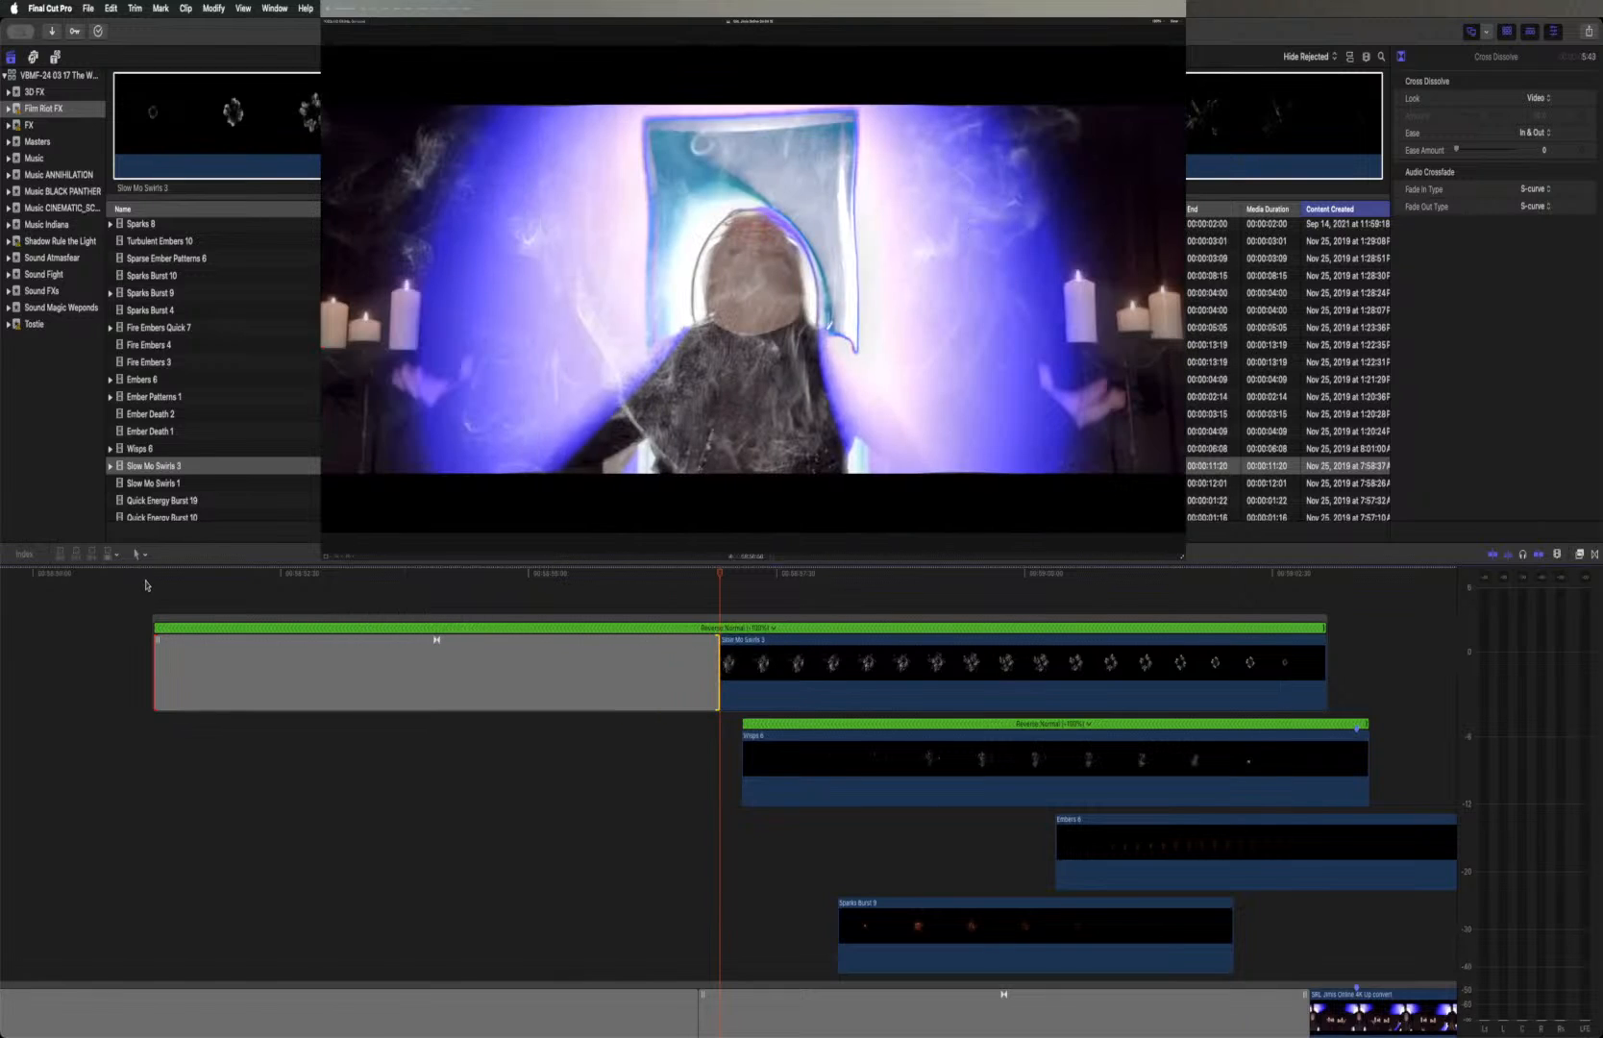
Play back the portal shot and the following scene from the start of Slow Mo Swirls 3 to review the longer fade-in
click(151, 577)
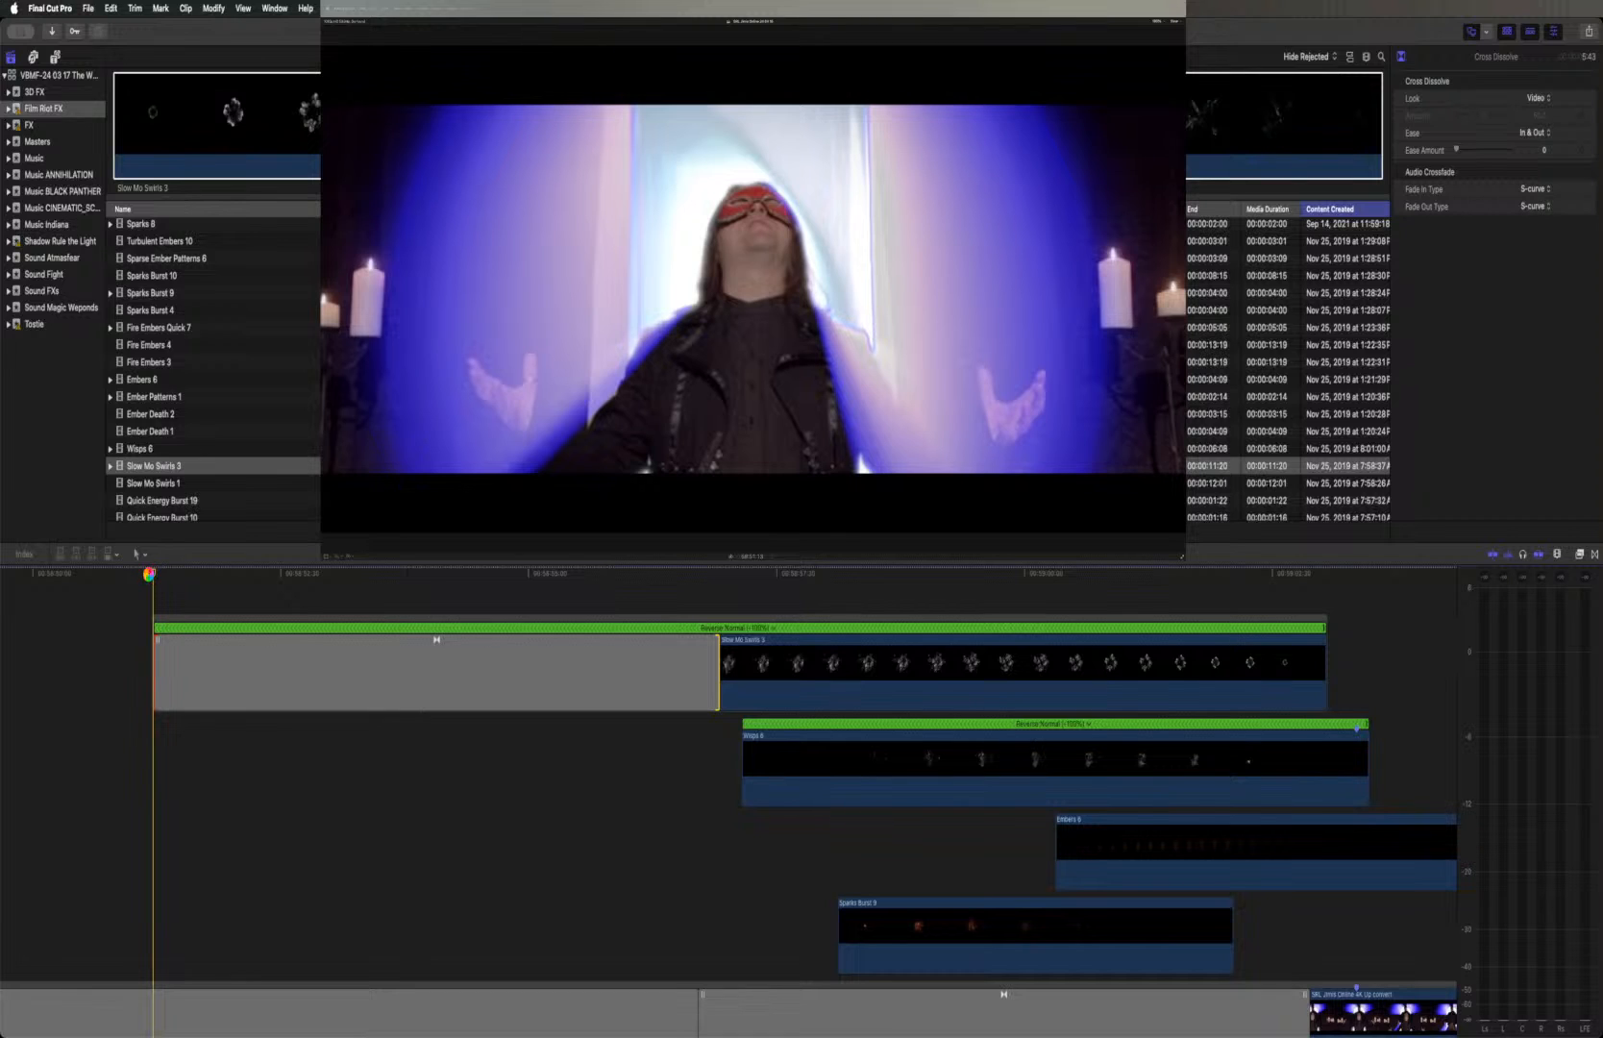
key(space)
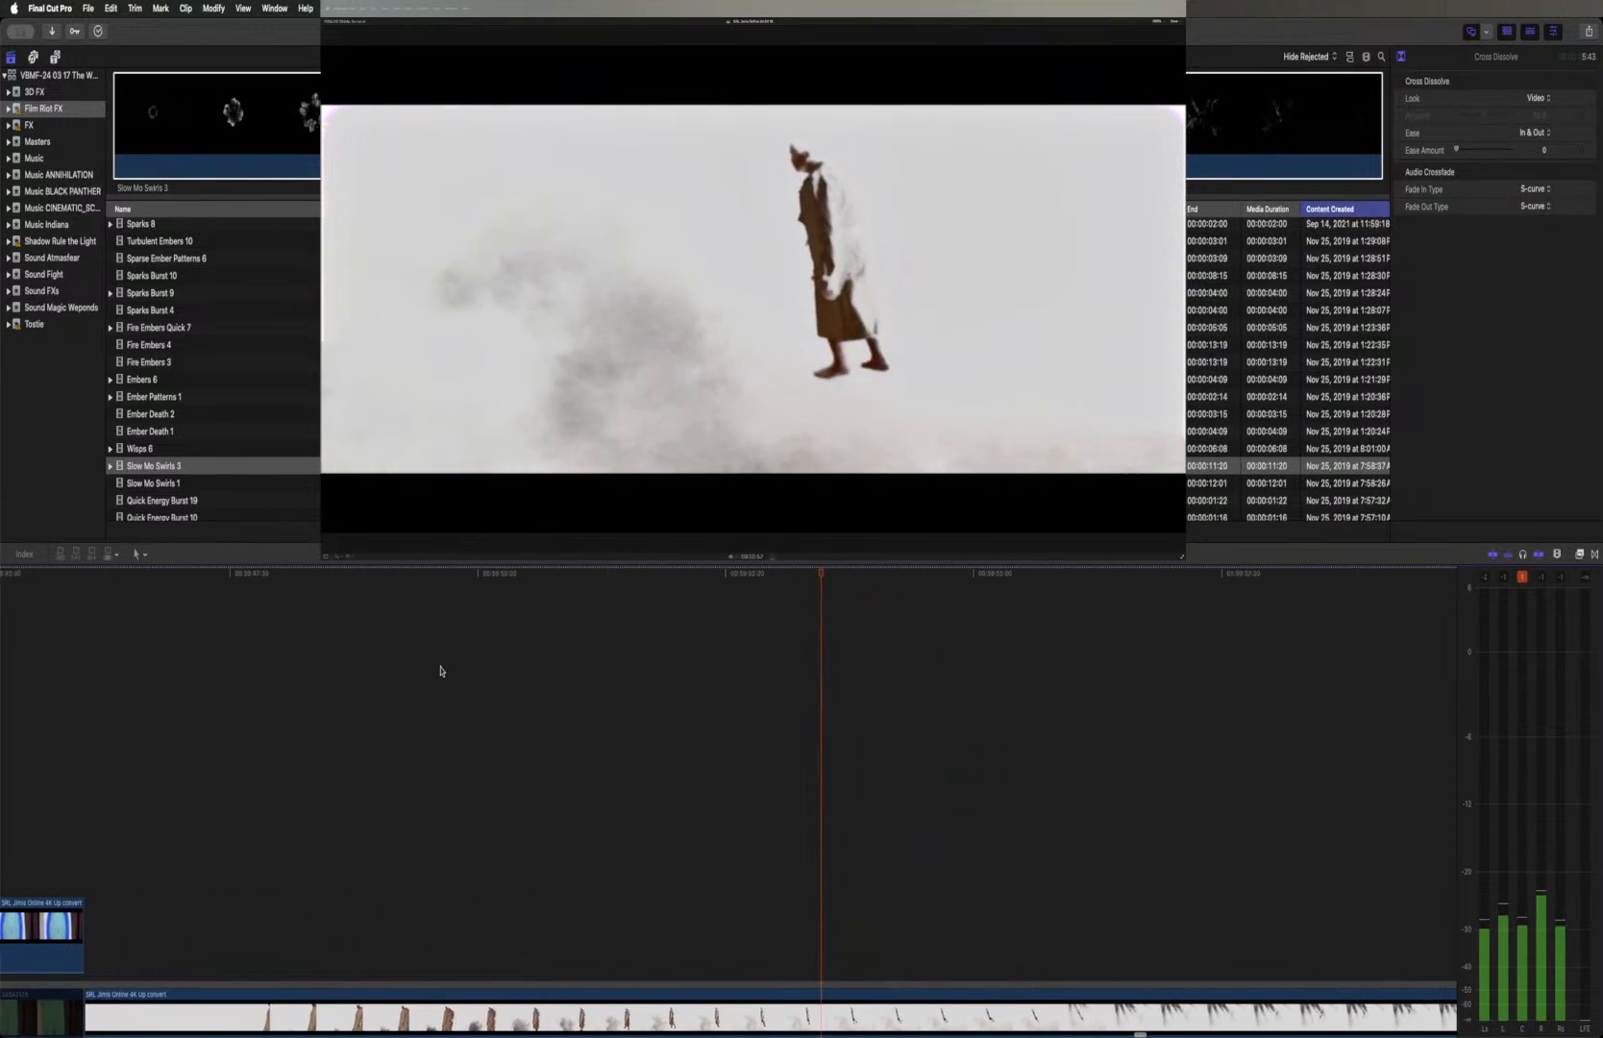
Review the cut from the blue portal clip to the white-background shot of the flying figure
scroll(442, 671, down, 2)
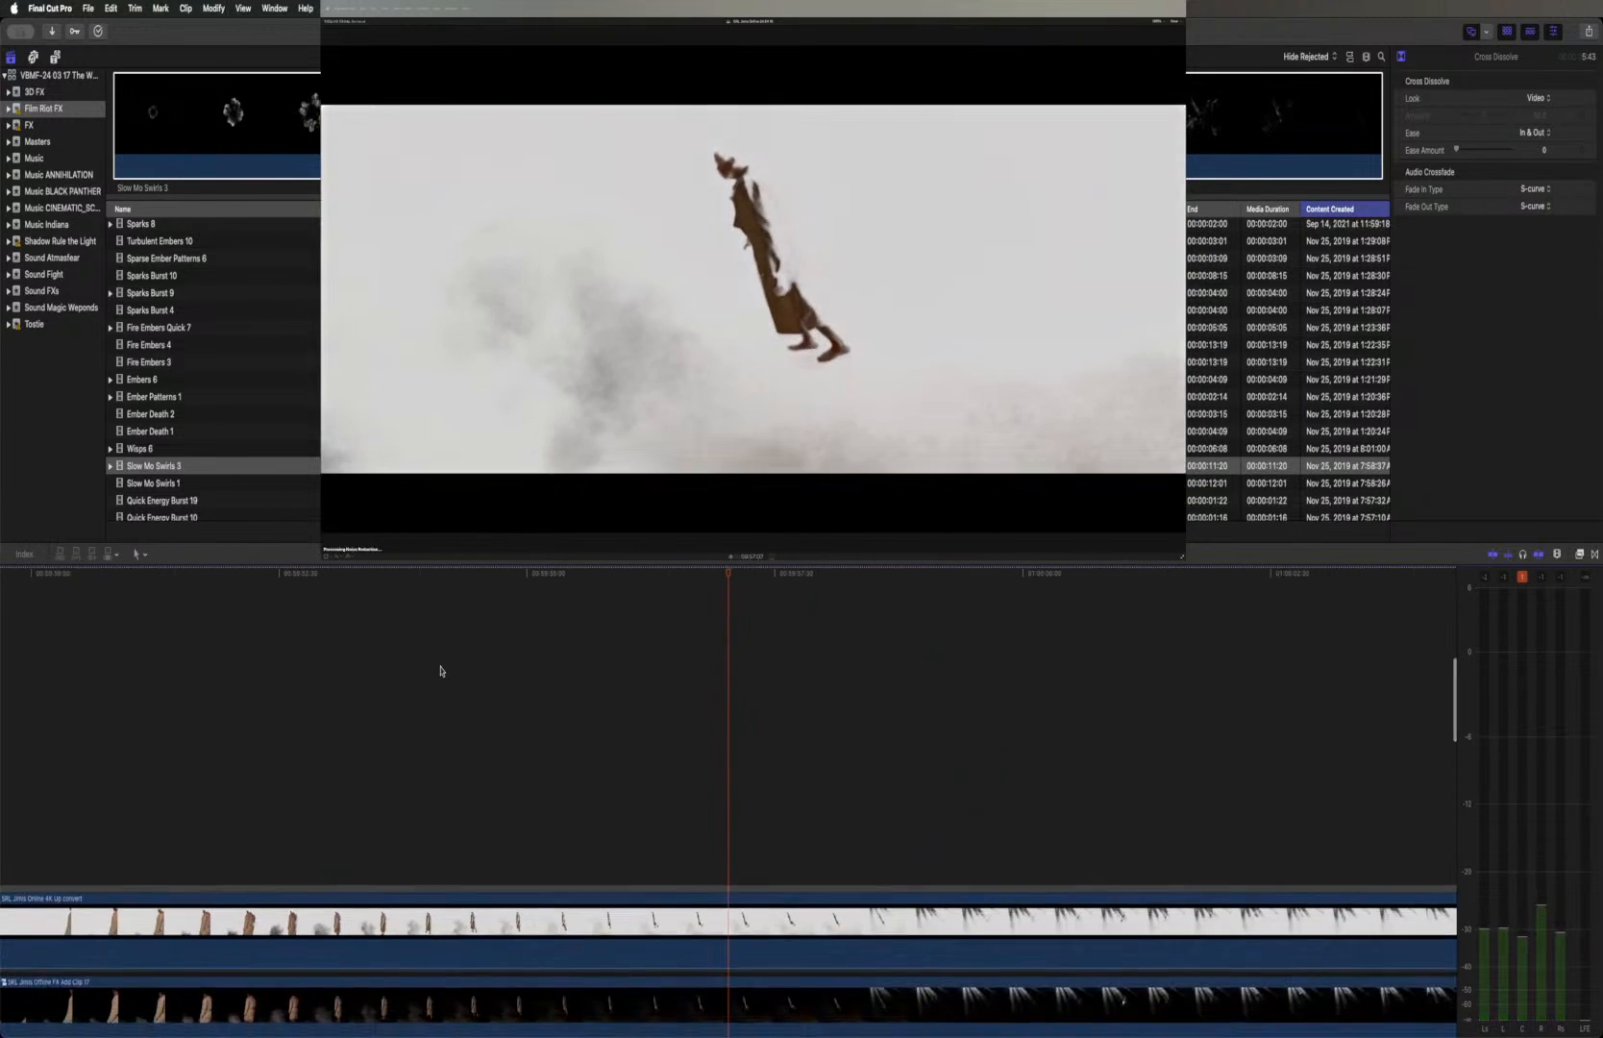
scroll(441, 671, left, 5)
scroll(441, 671, left, 3)
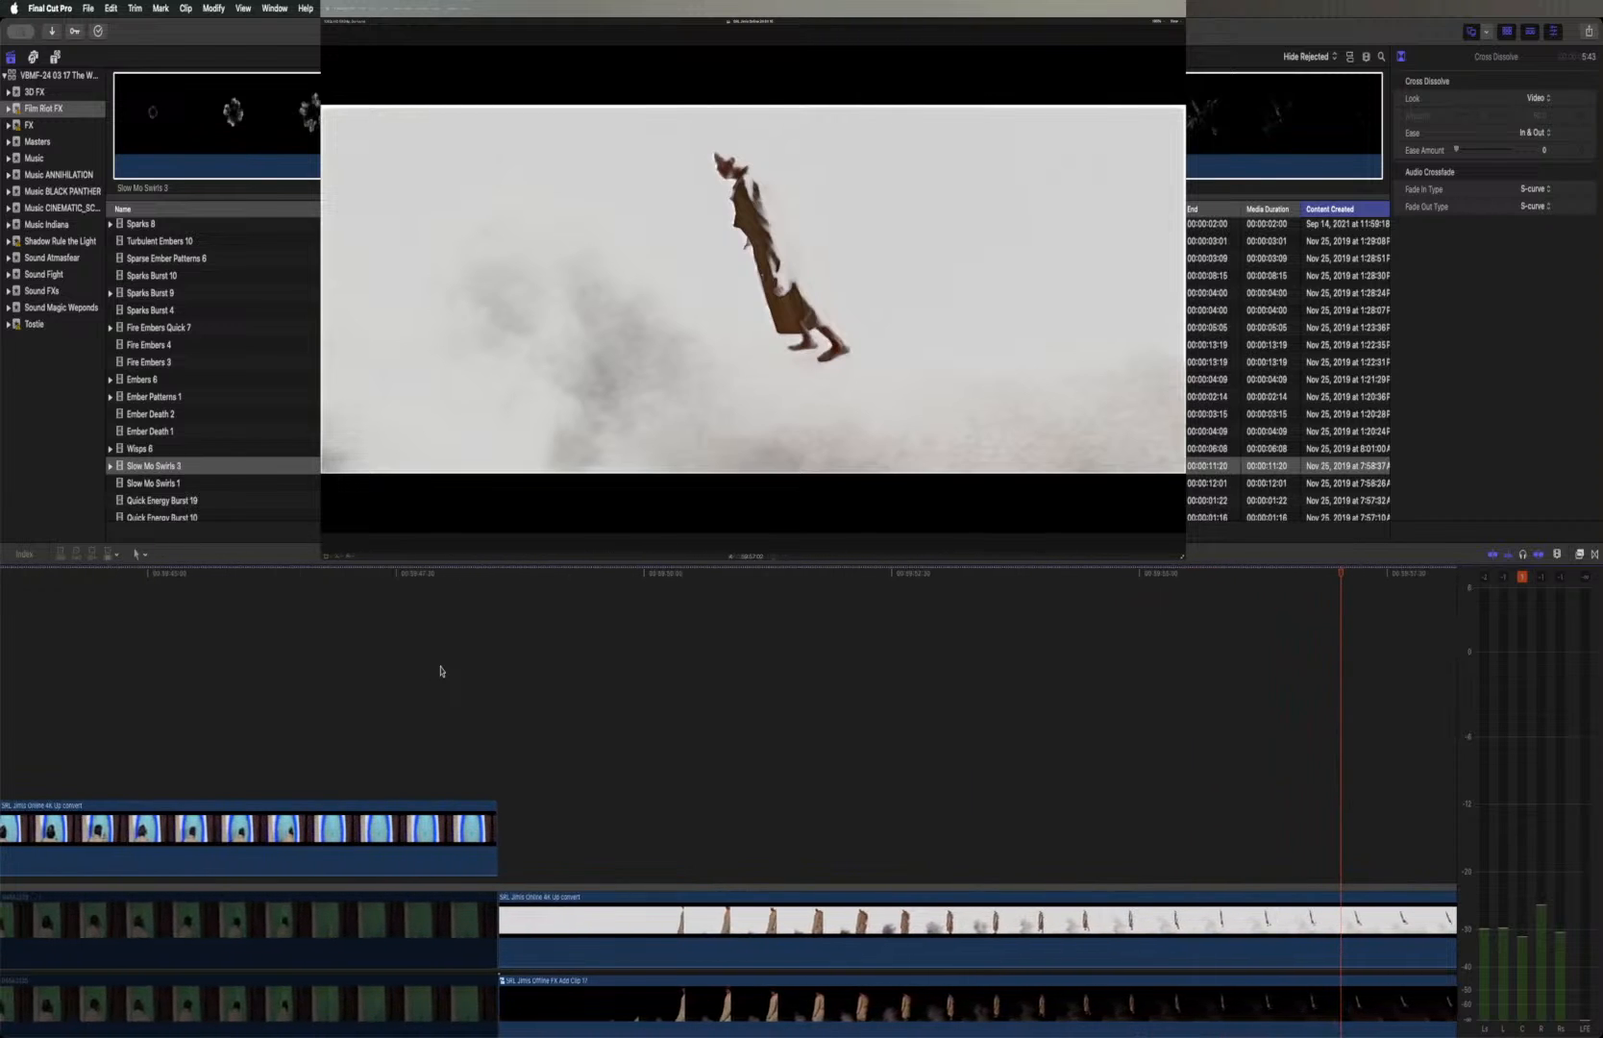
scroll(441, 671, right, 1)
click(466, 574)
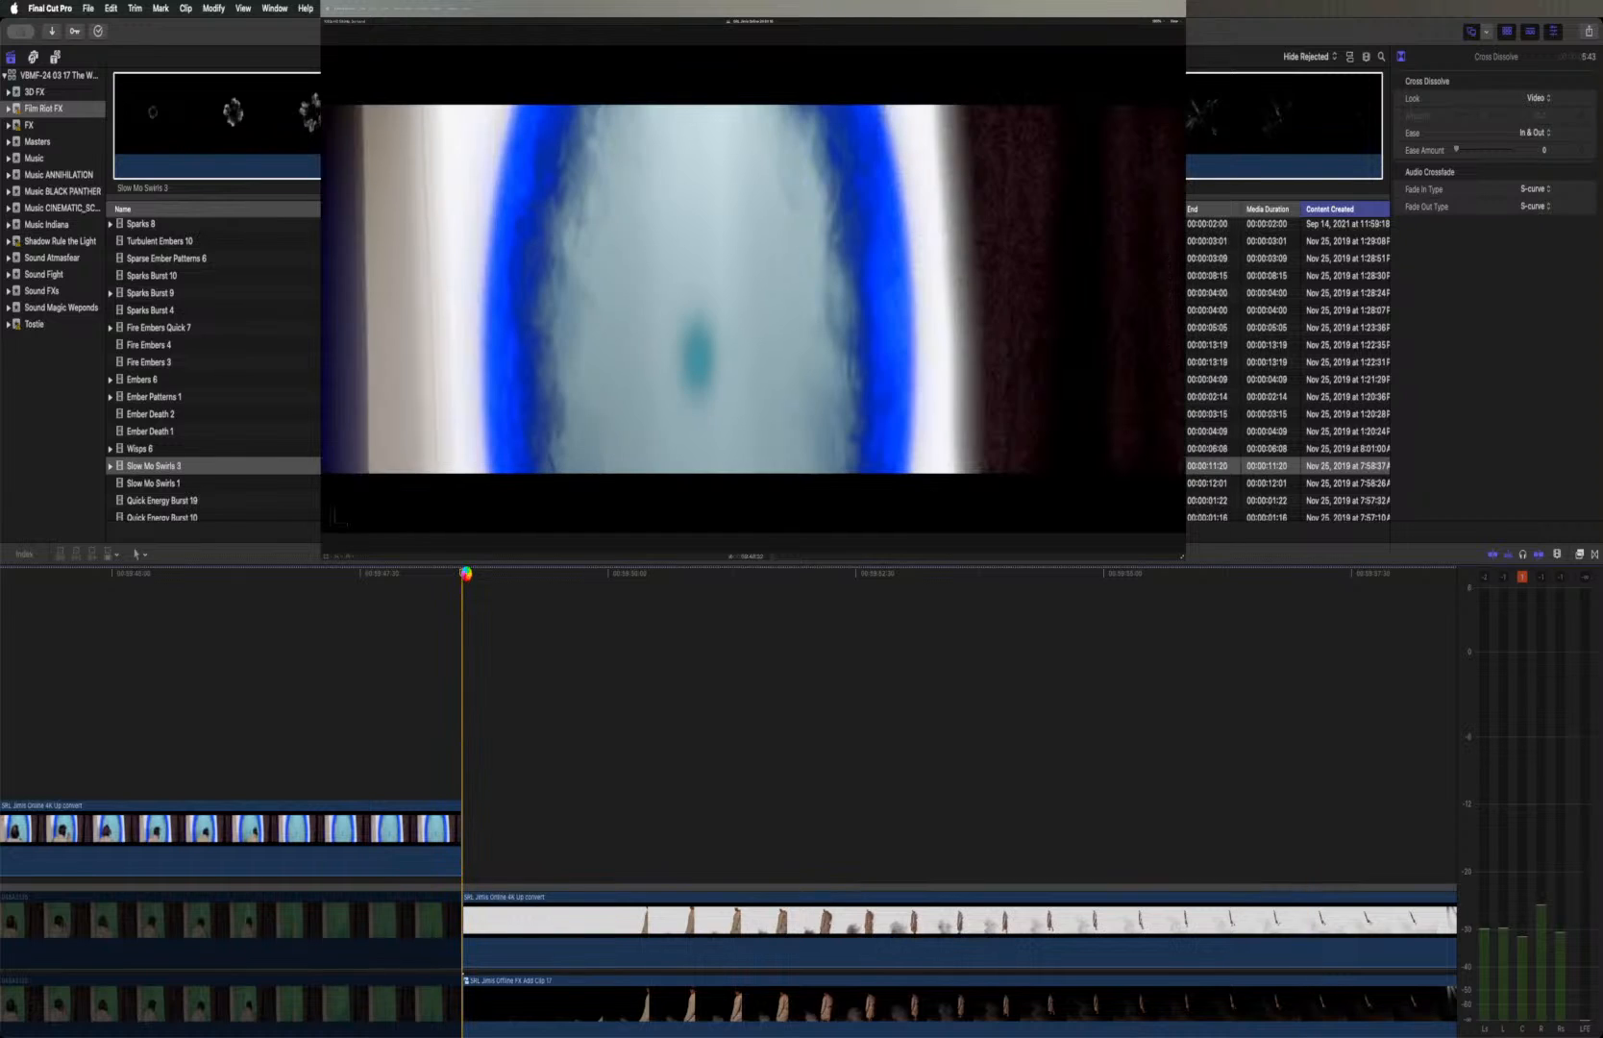
Go to the fireball fight shot and park the playhead where the red lightning comes from the outstretched hand
scroll(519, 607, right, 10)
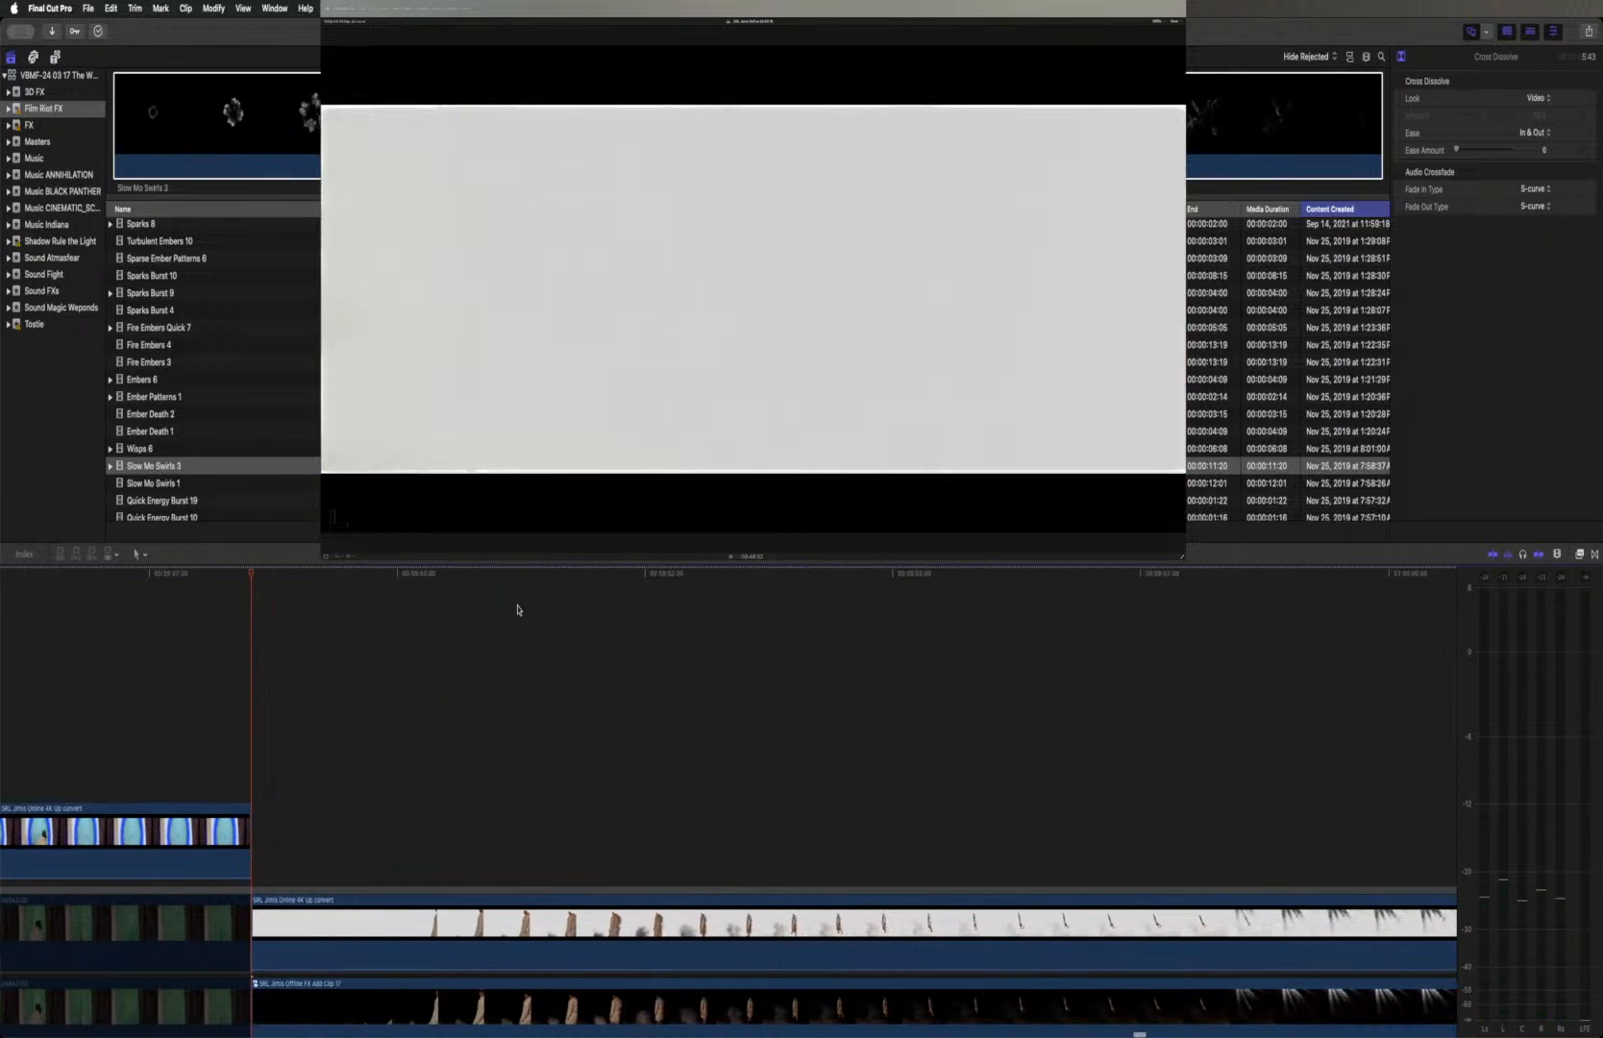
scroll(524, 611, right, 15)
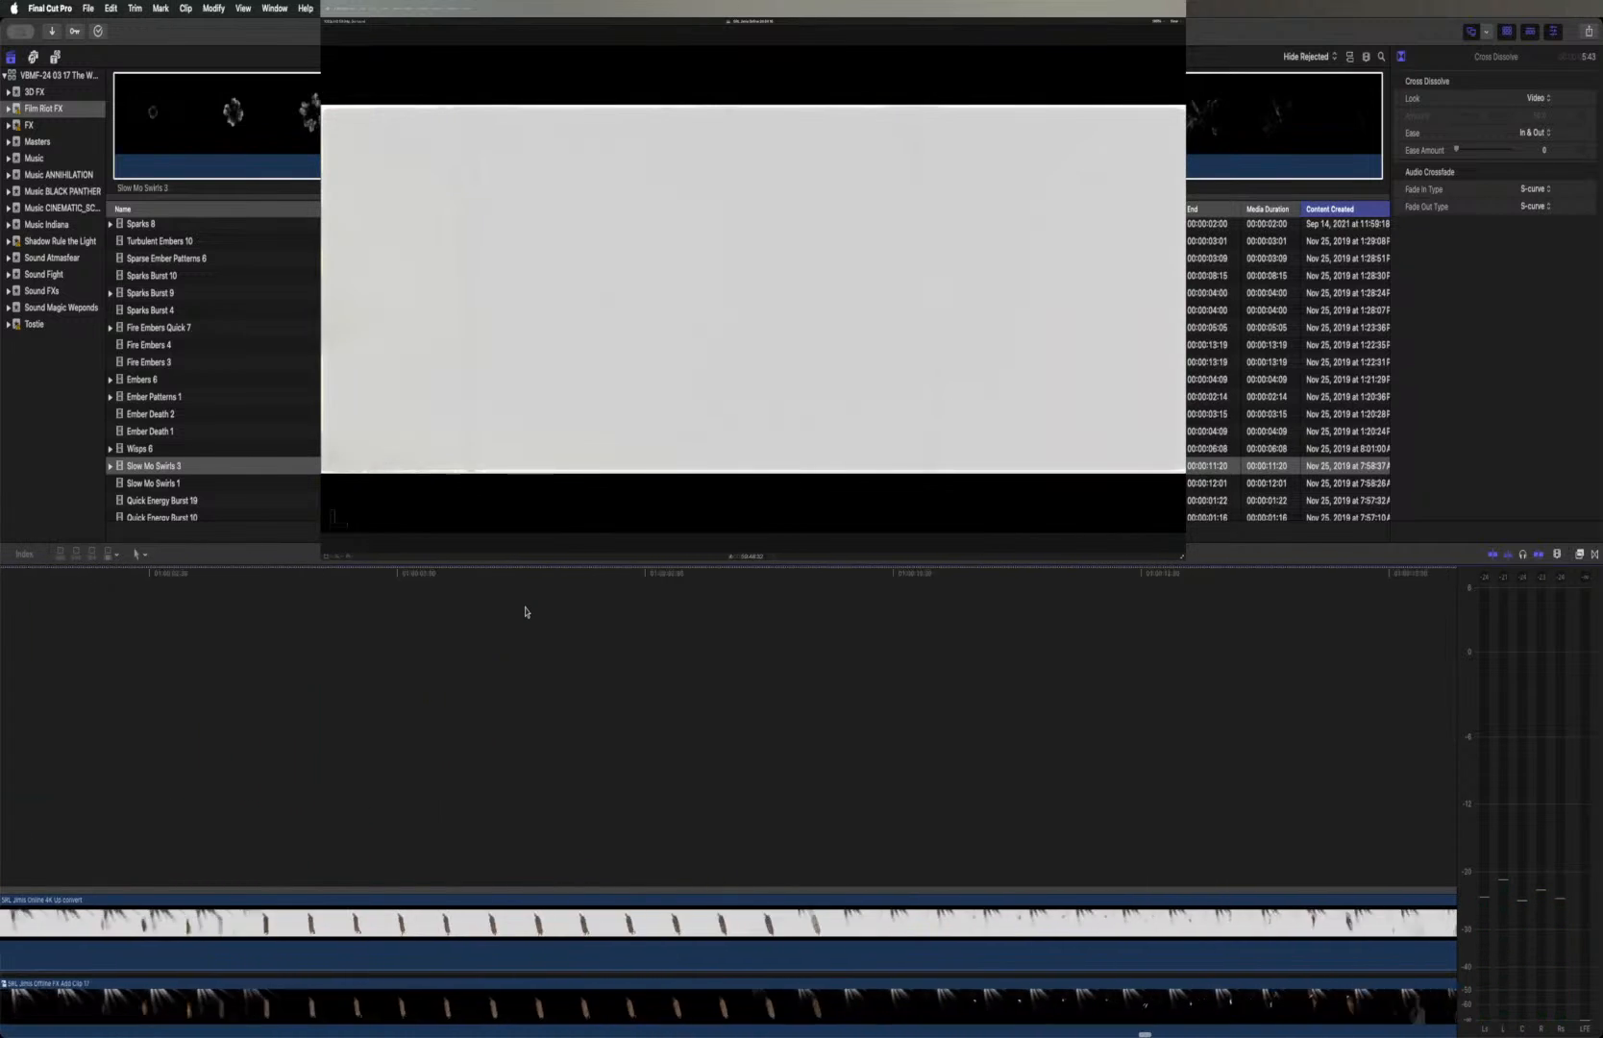
scroll(521, 611, right, 15)
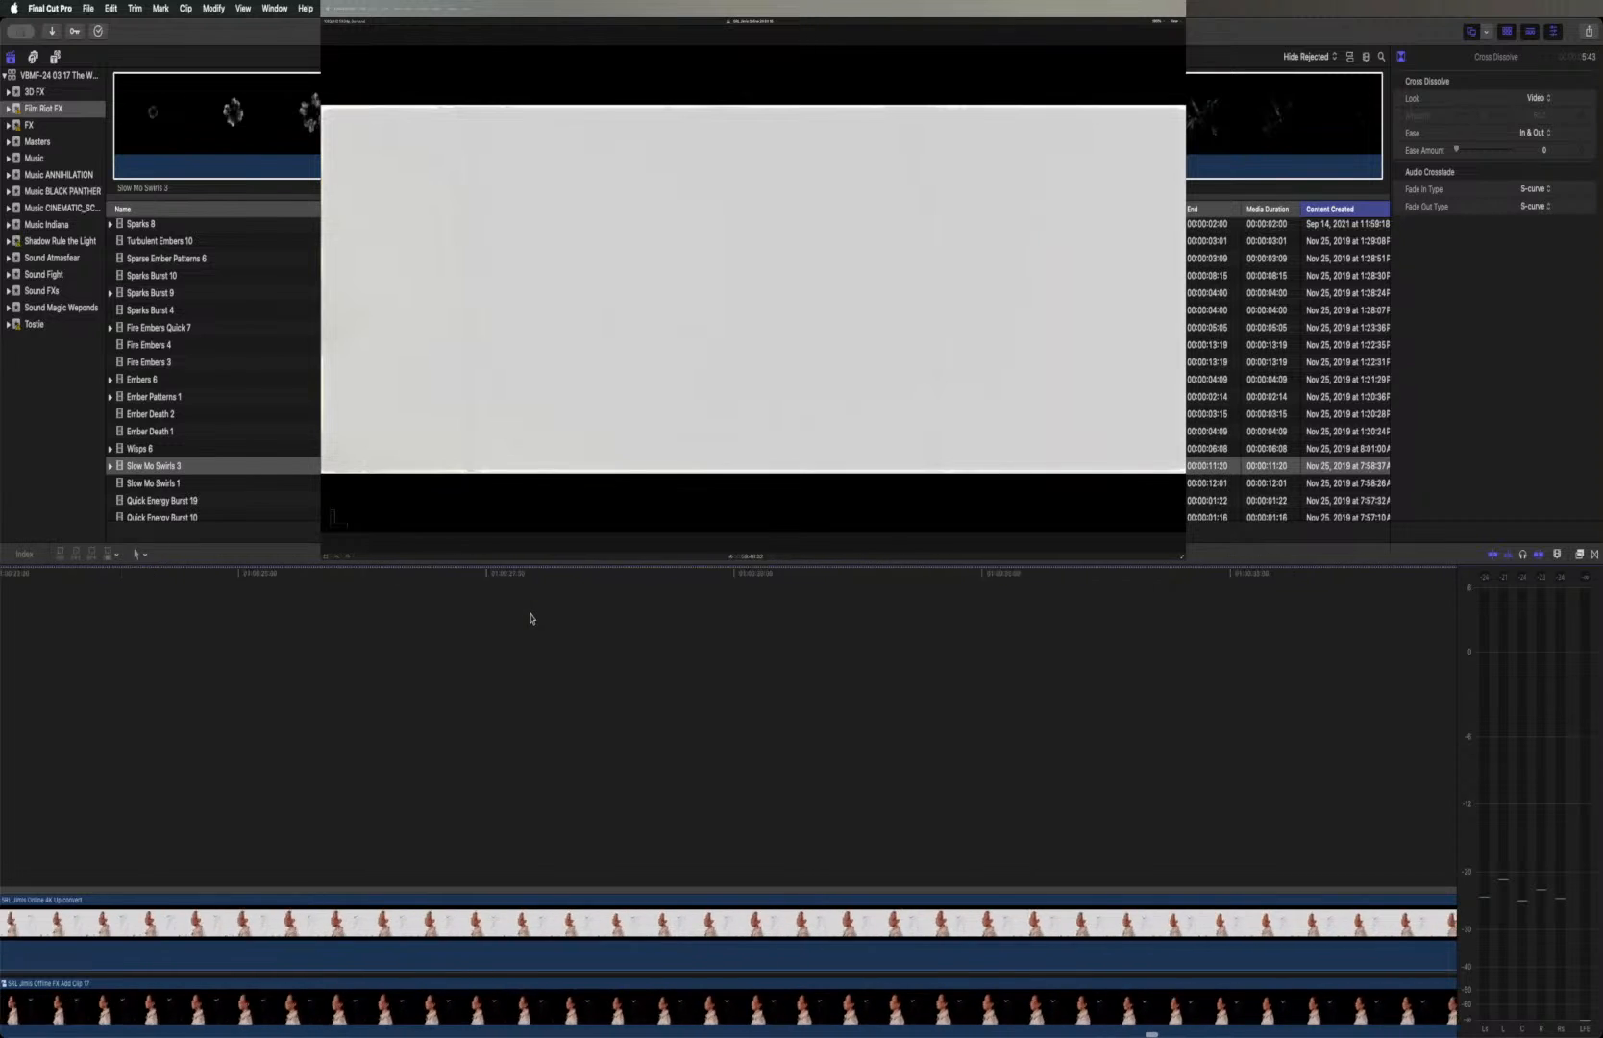
scroll(519, 611, right, 15)
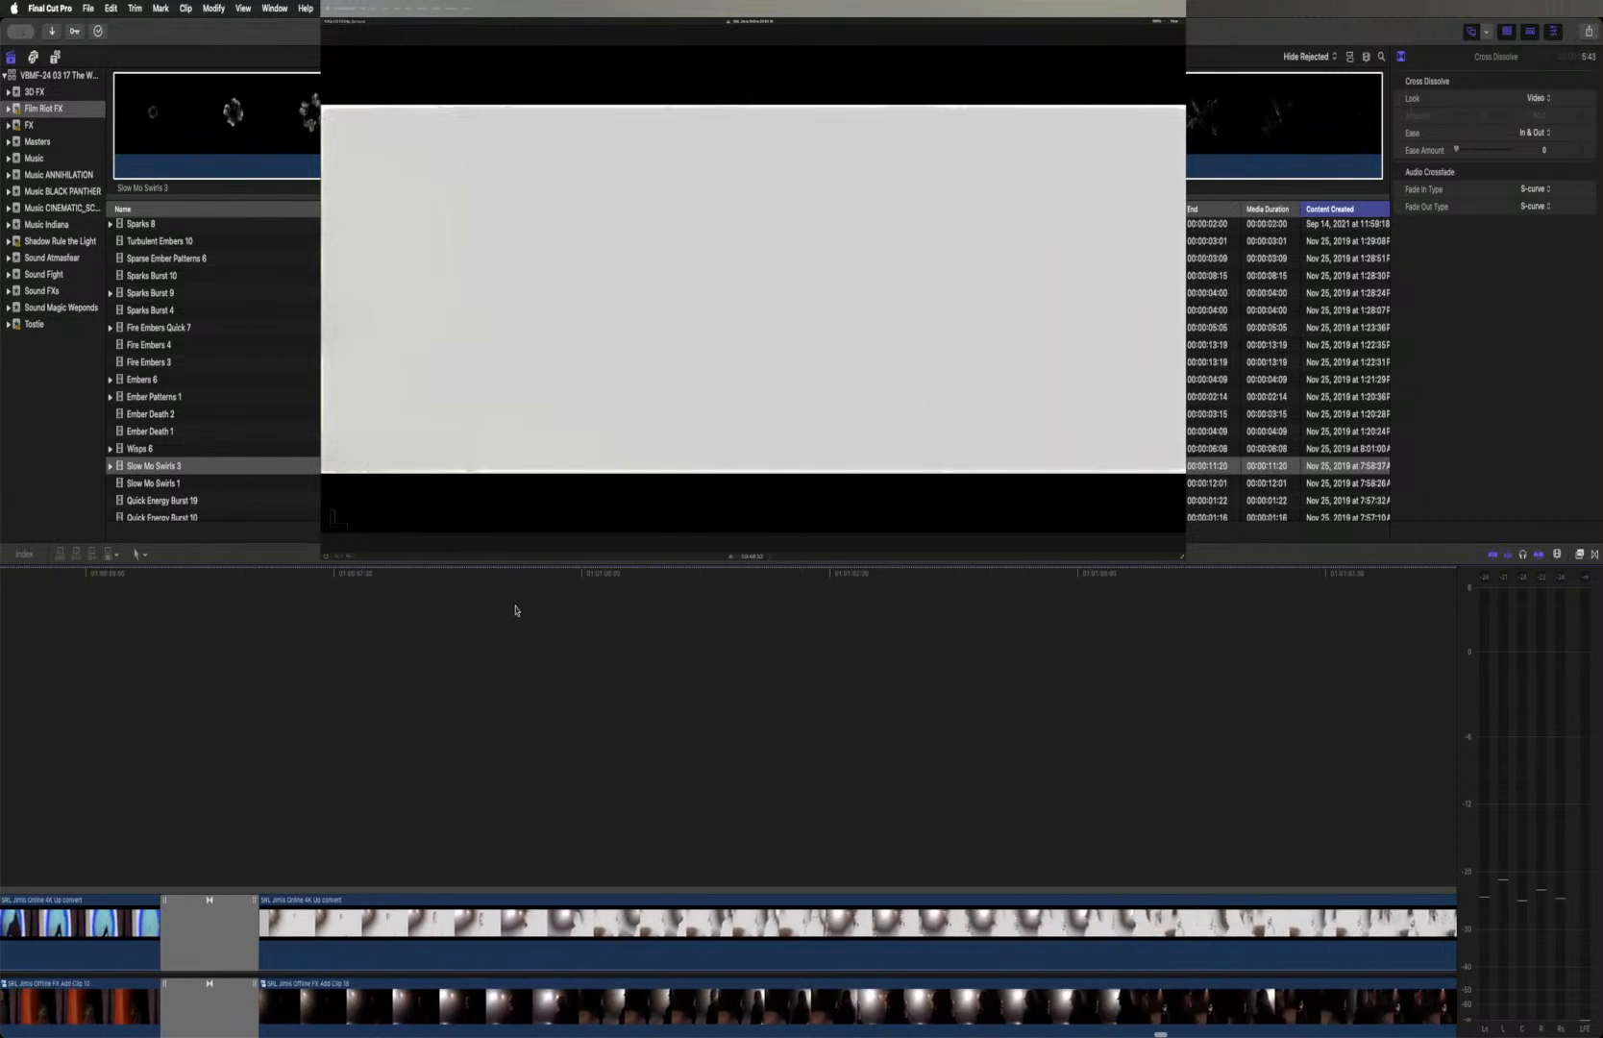
scroll(510, 607, right, 8)
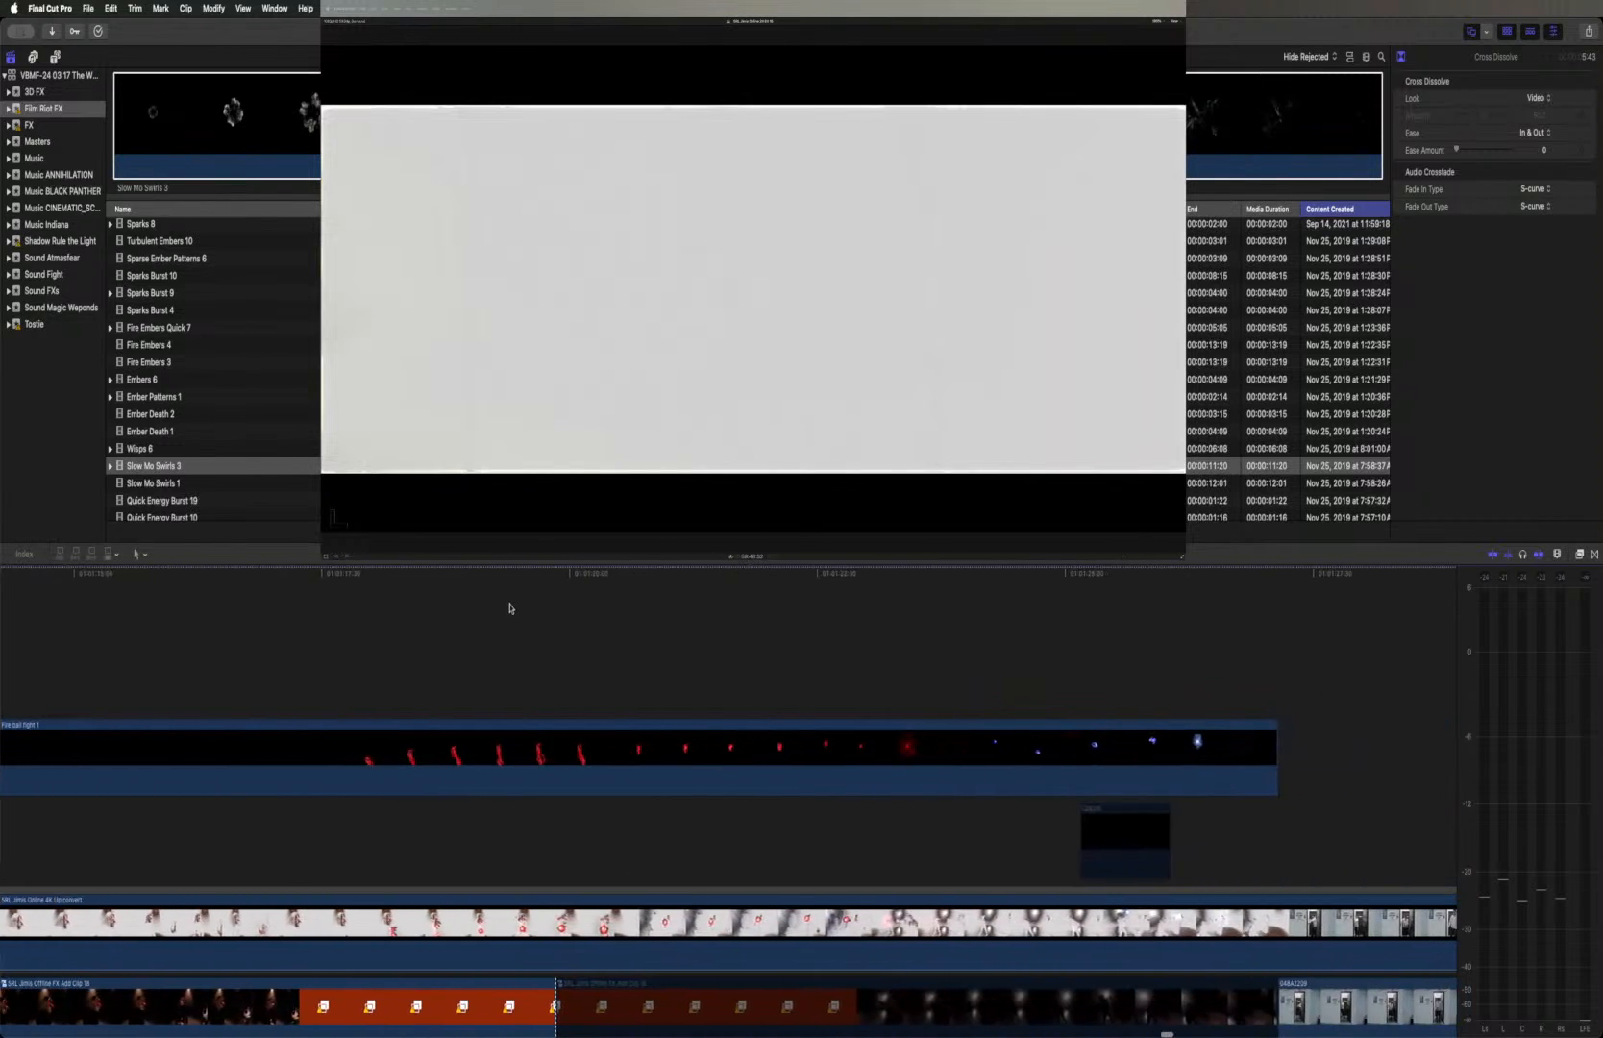
click(457, 576)
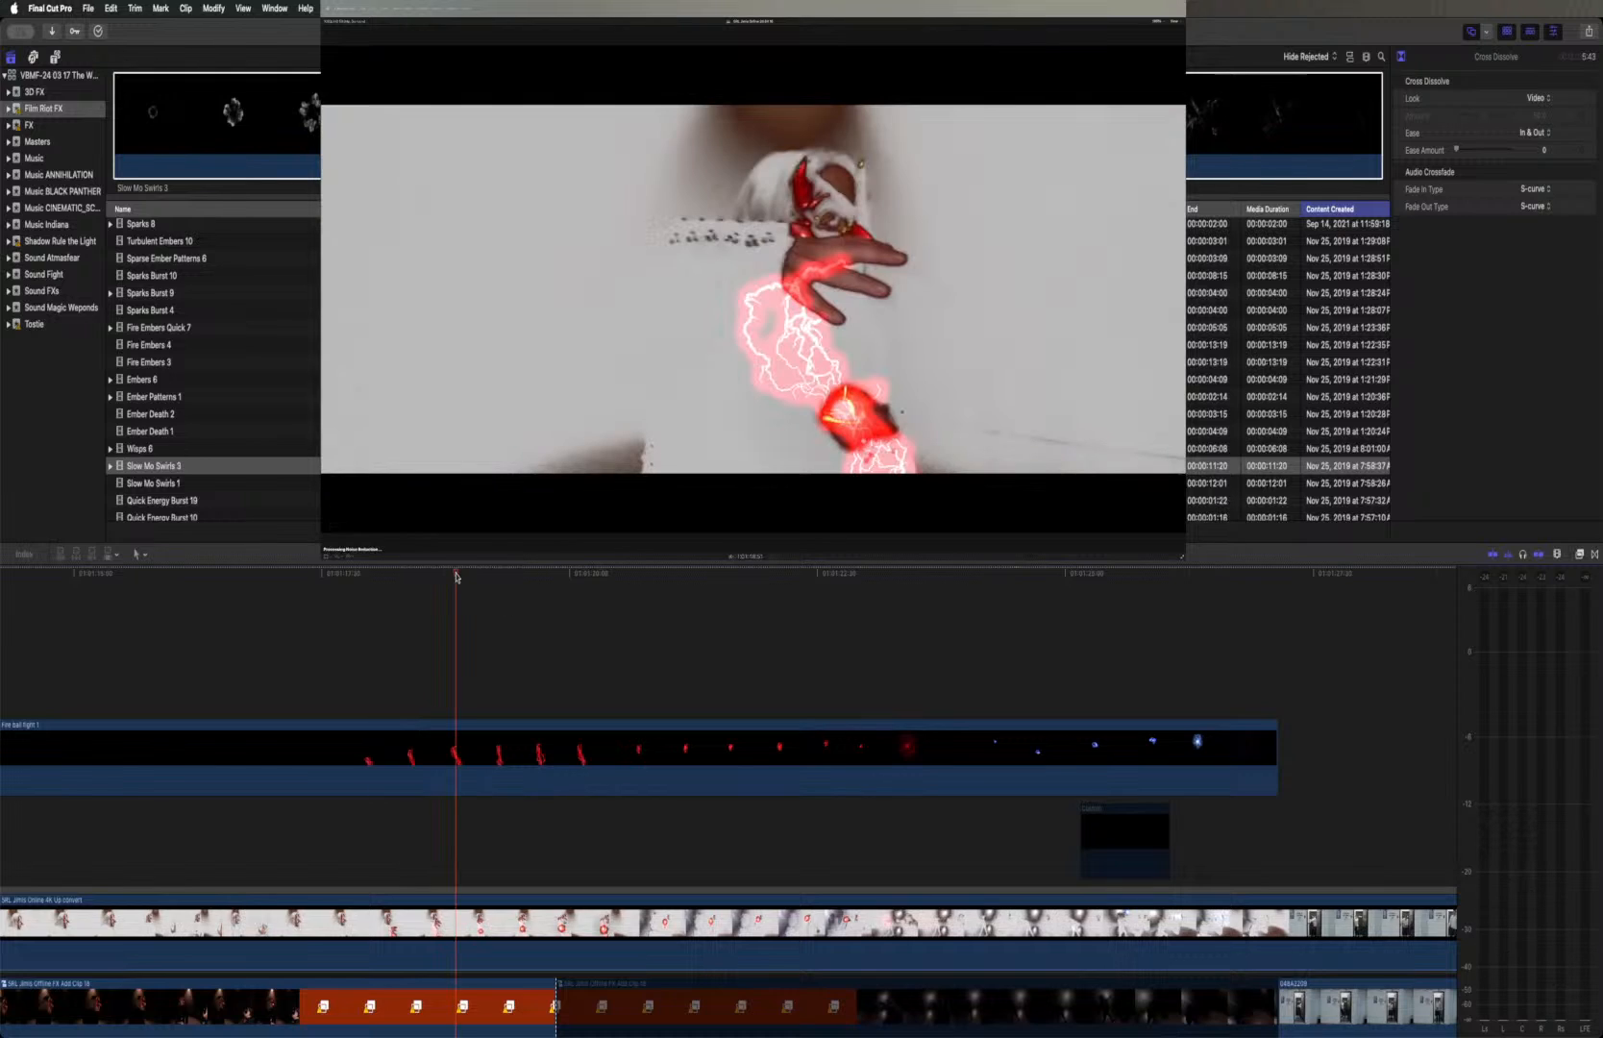
Preview Slow Mo Swirls 1, Quick Energy Burst 19 and Quick Energy Burst 10, and select the whole Quick Energy Burst 10 clip
click(173, 486)
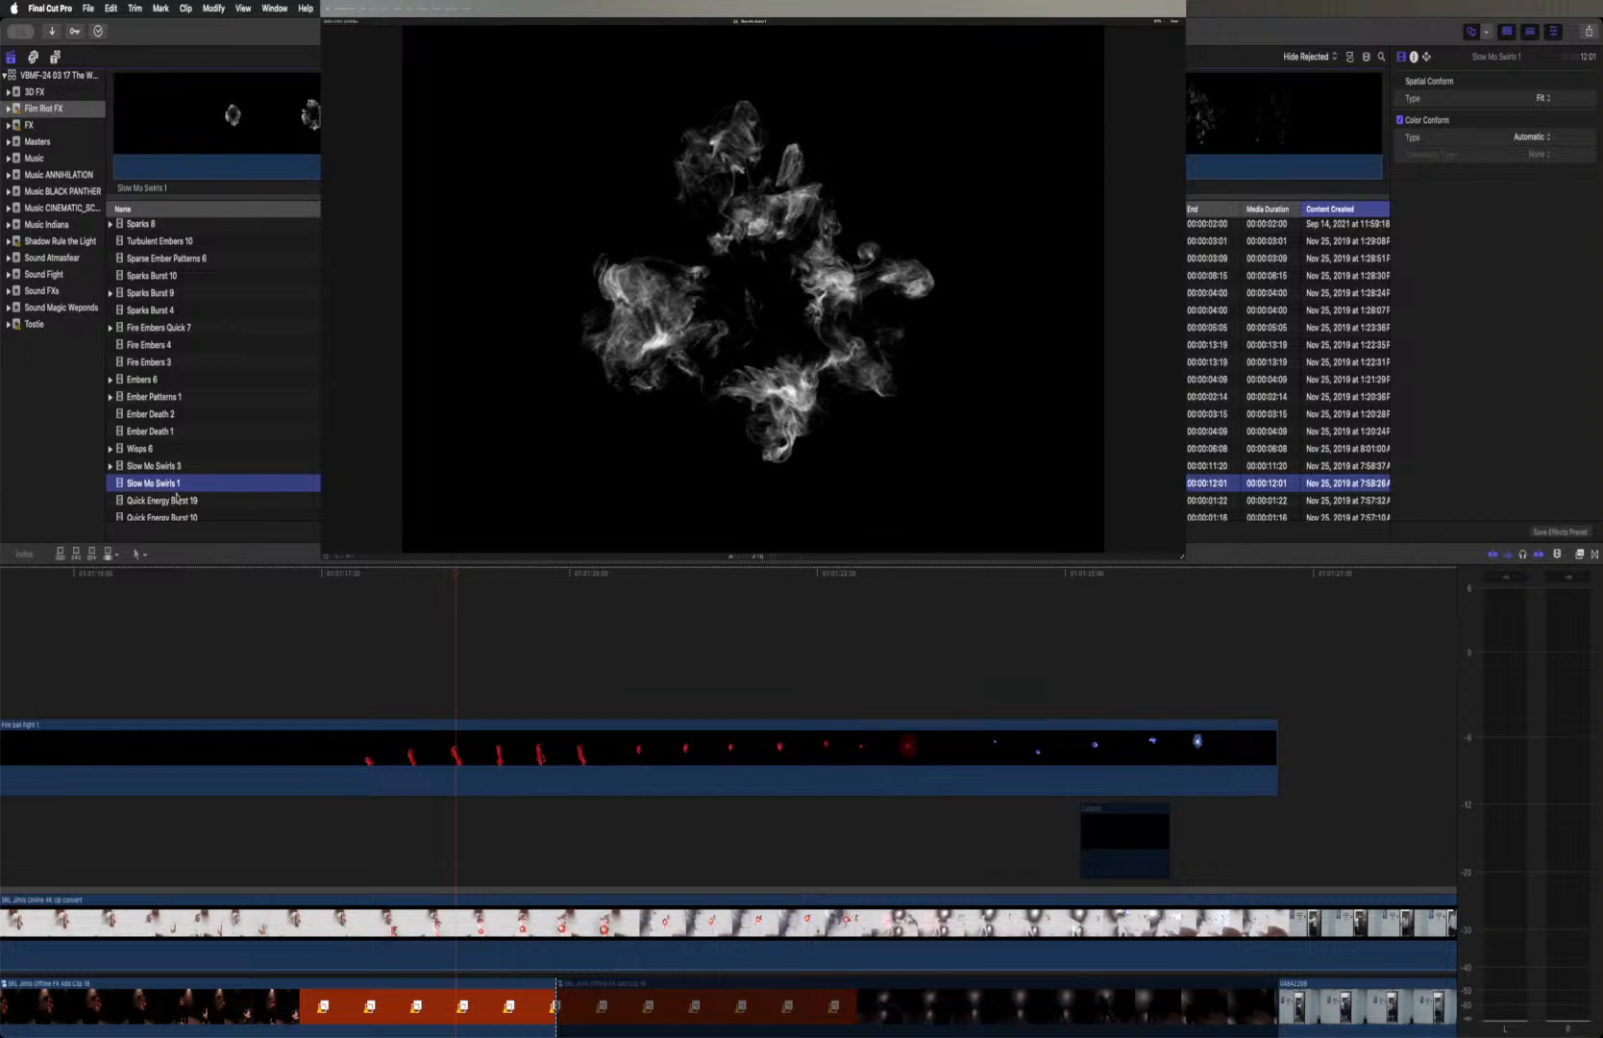
click(177, 497)
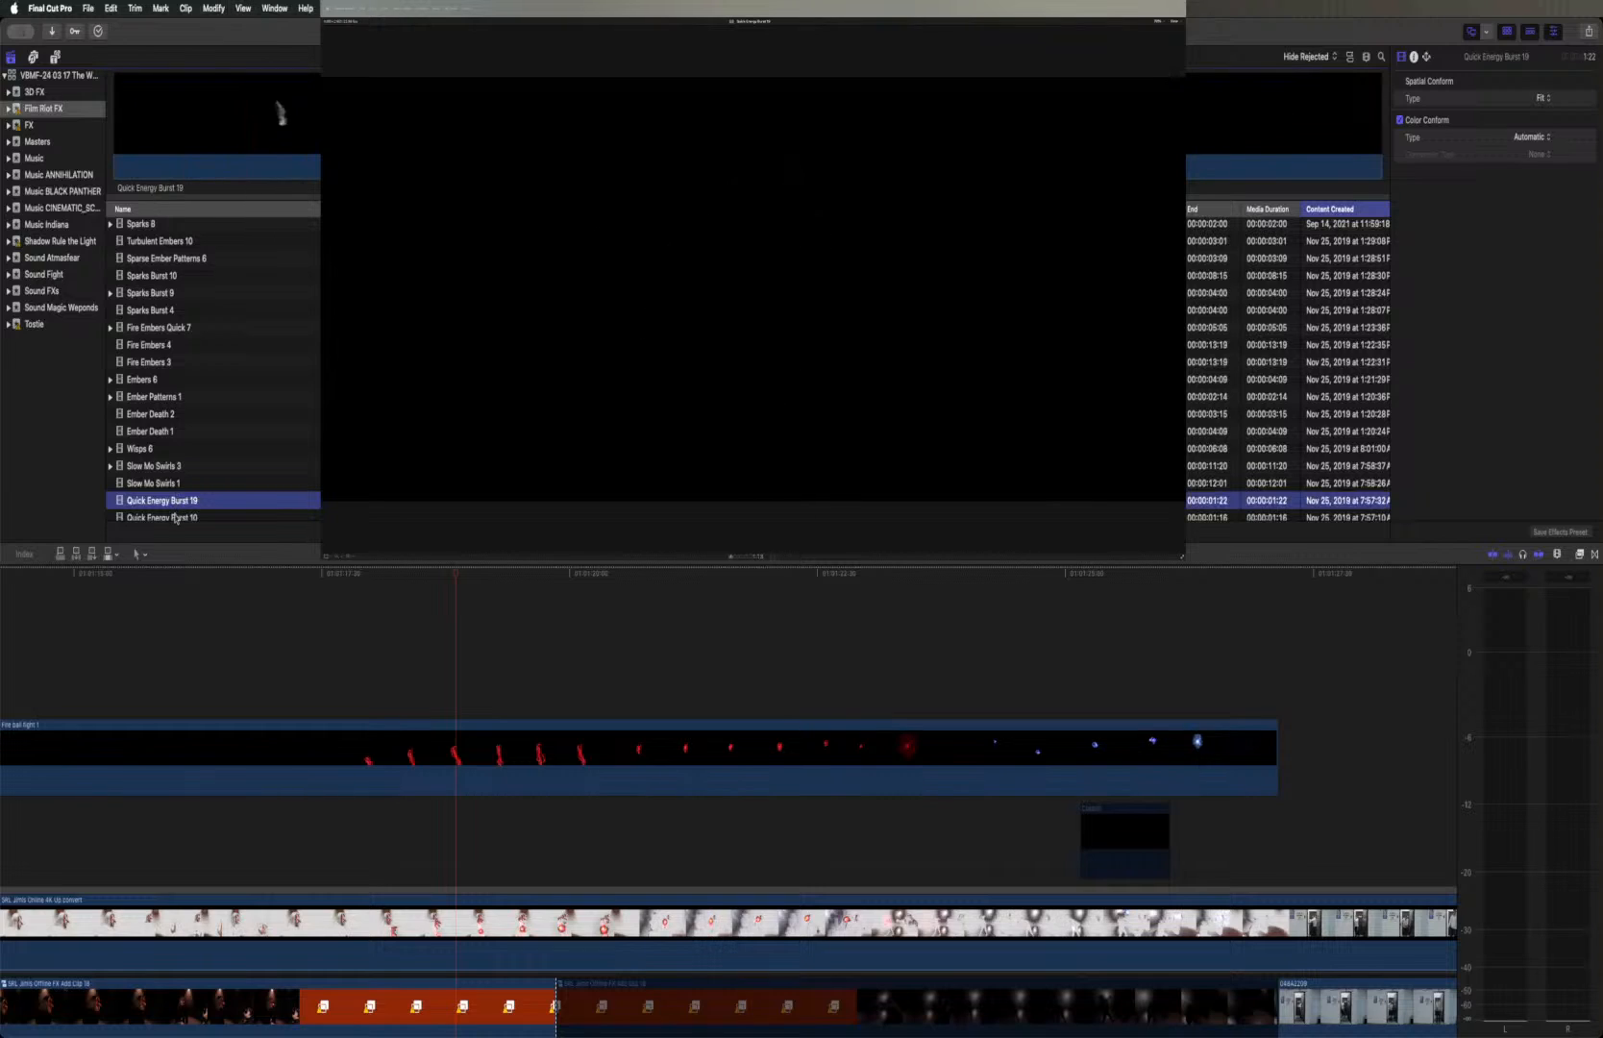
click(176, 516)
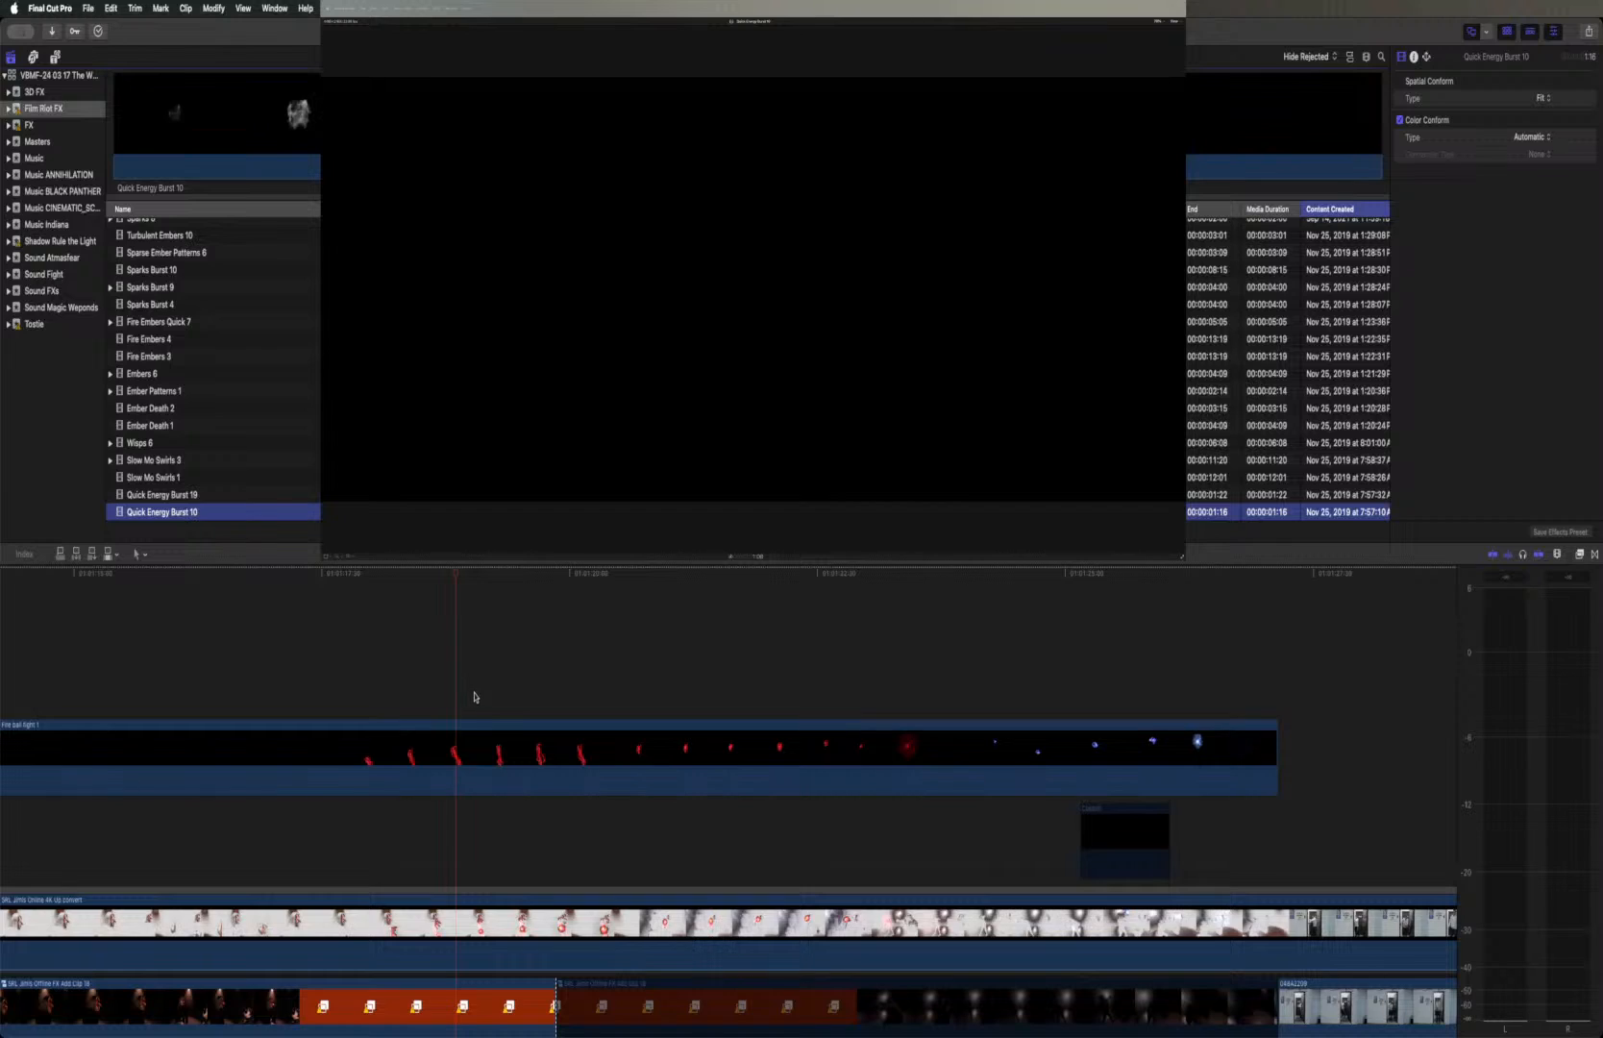
click(621, 115)
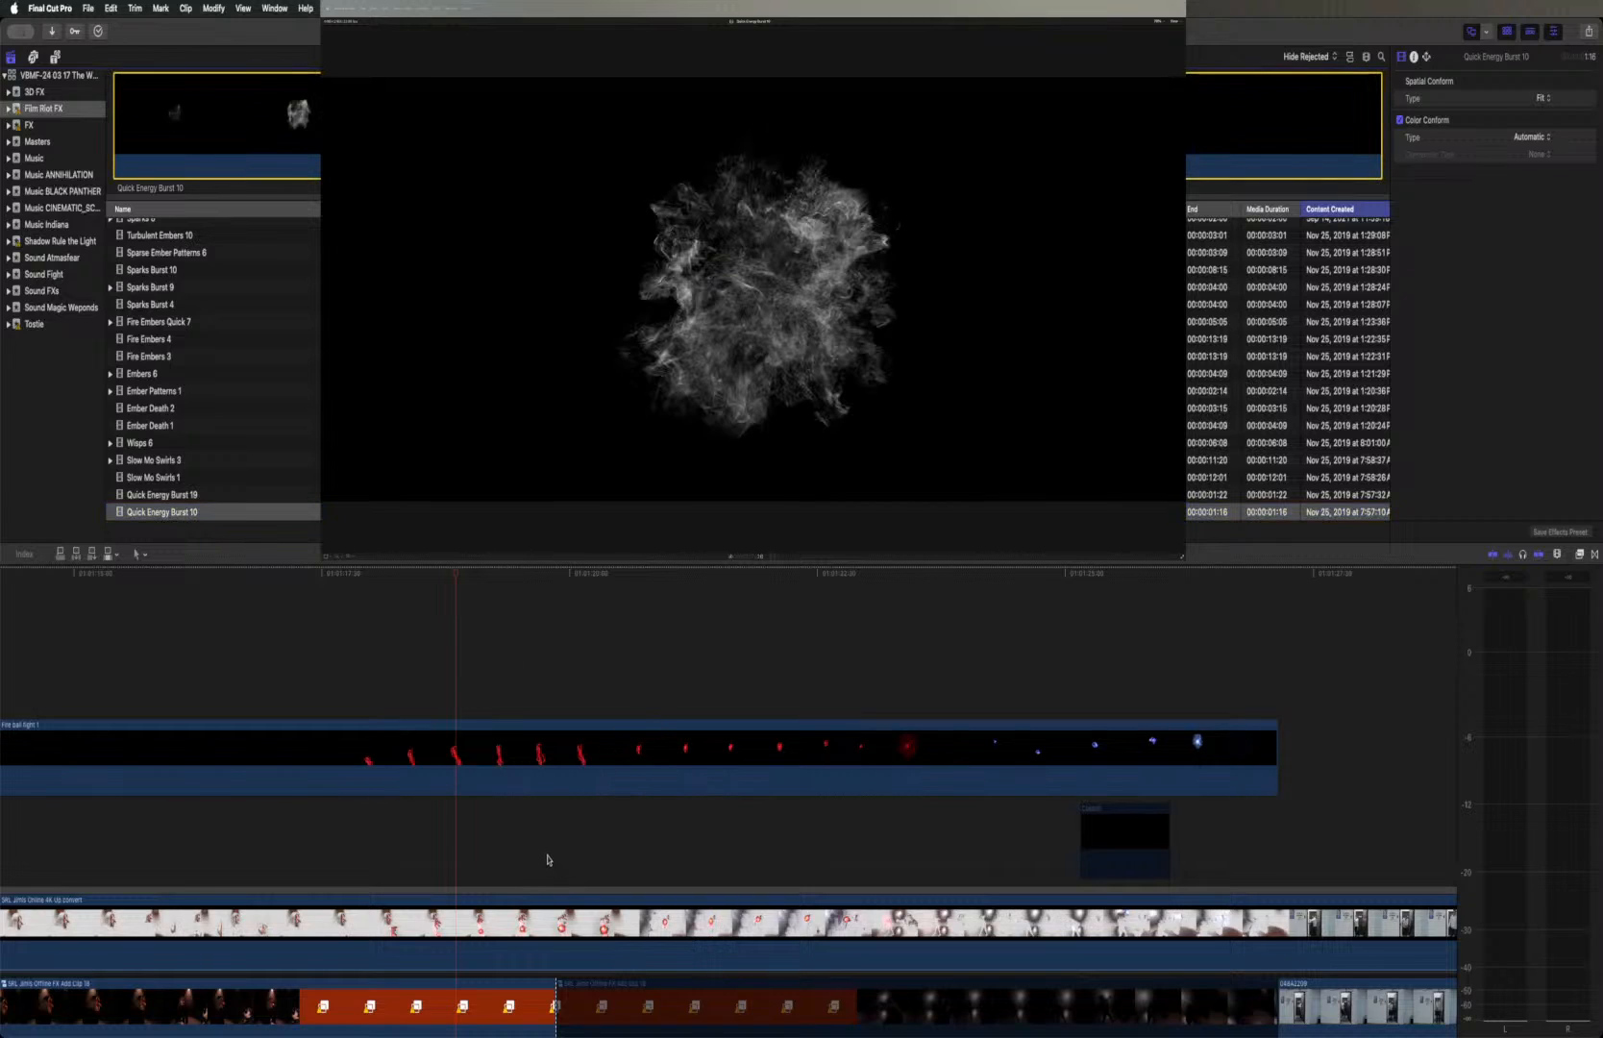
Place Quick Energy Burst 10 above the Fire ball fight 1 clip, starting where the red fireball reaches the distant figure's chest
scroll(547, 859, right, 4)
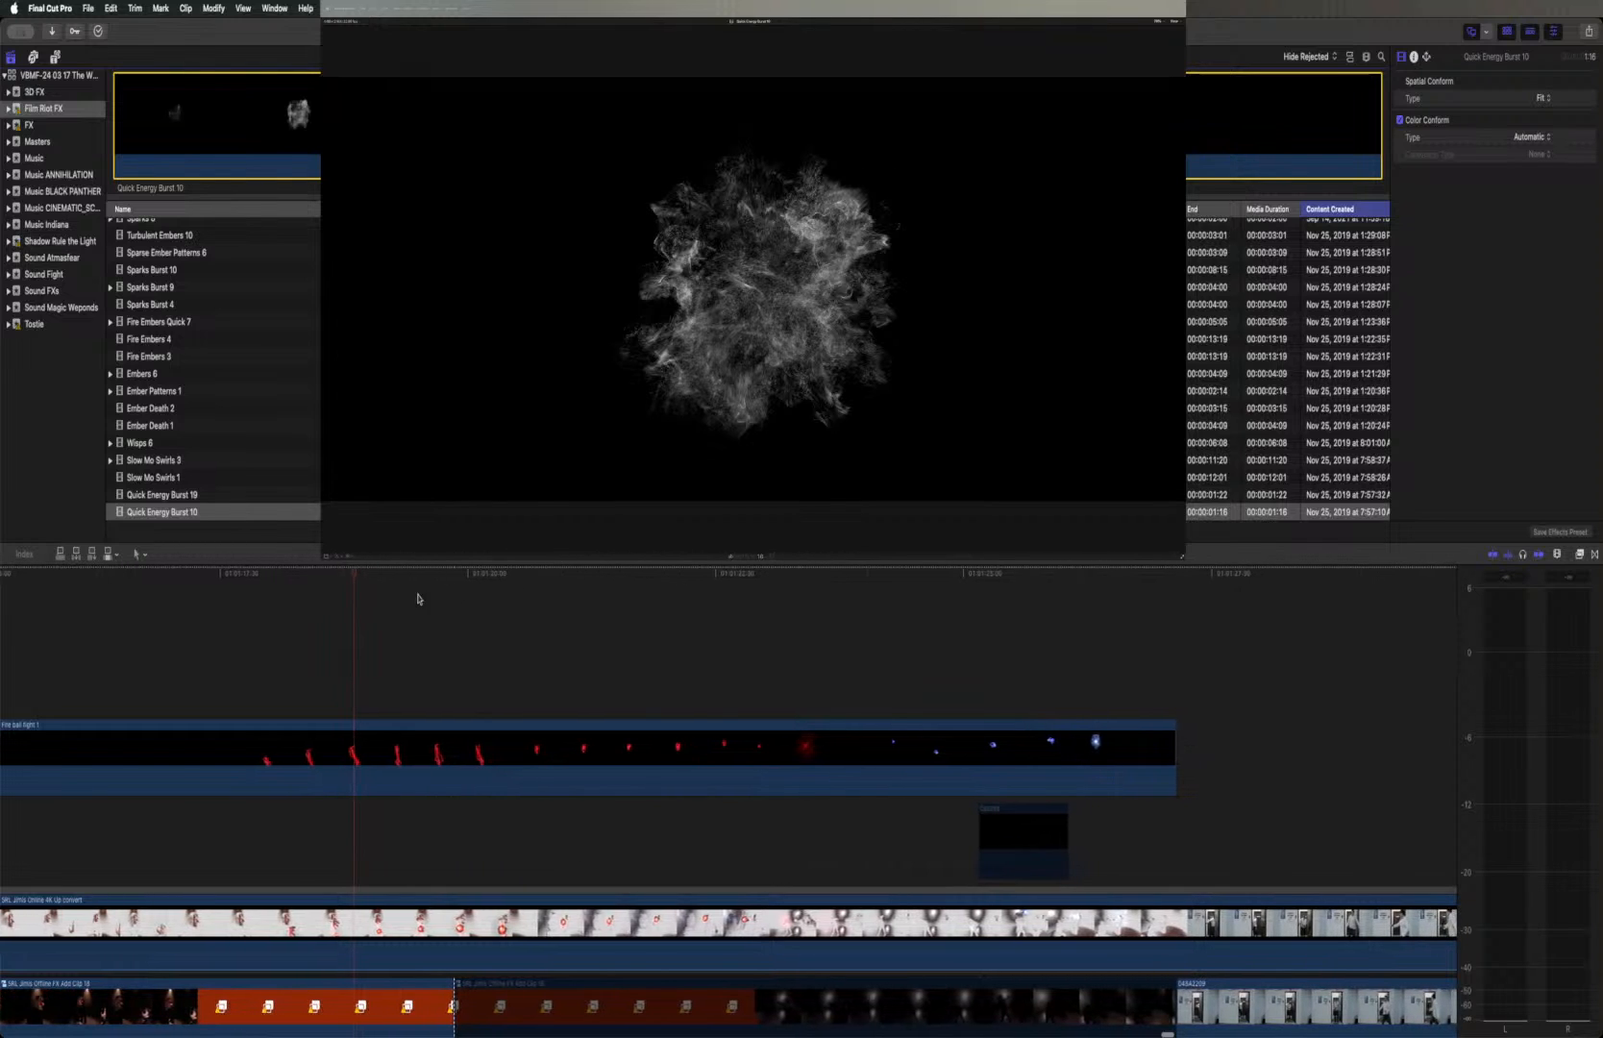
drag(349, 577, 763, 594)
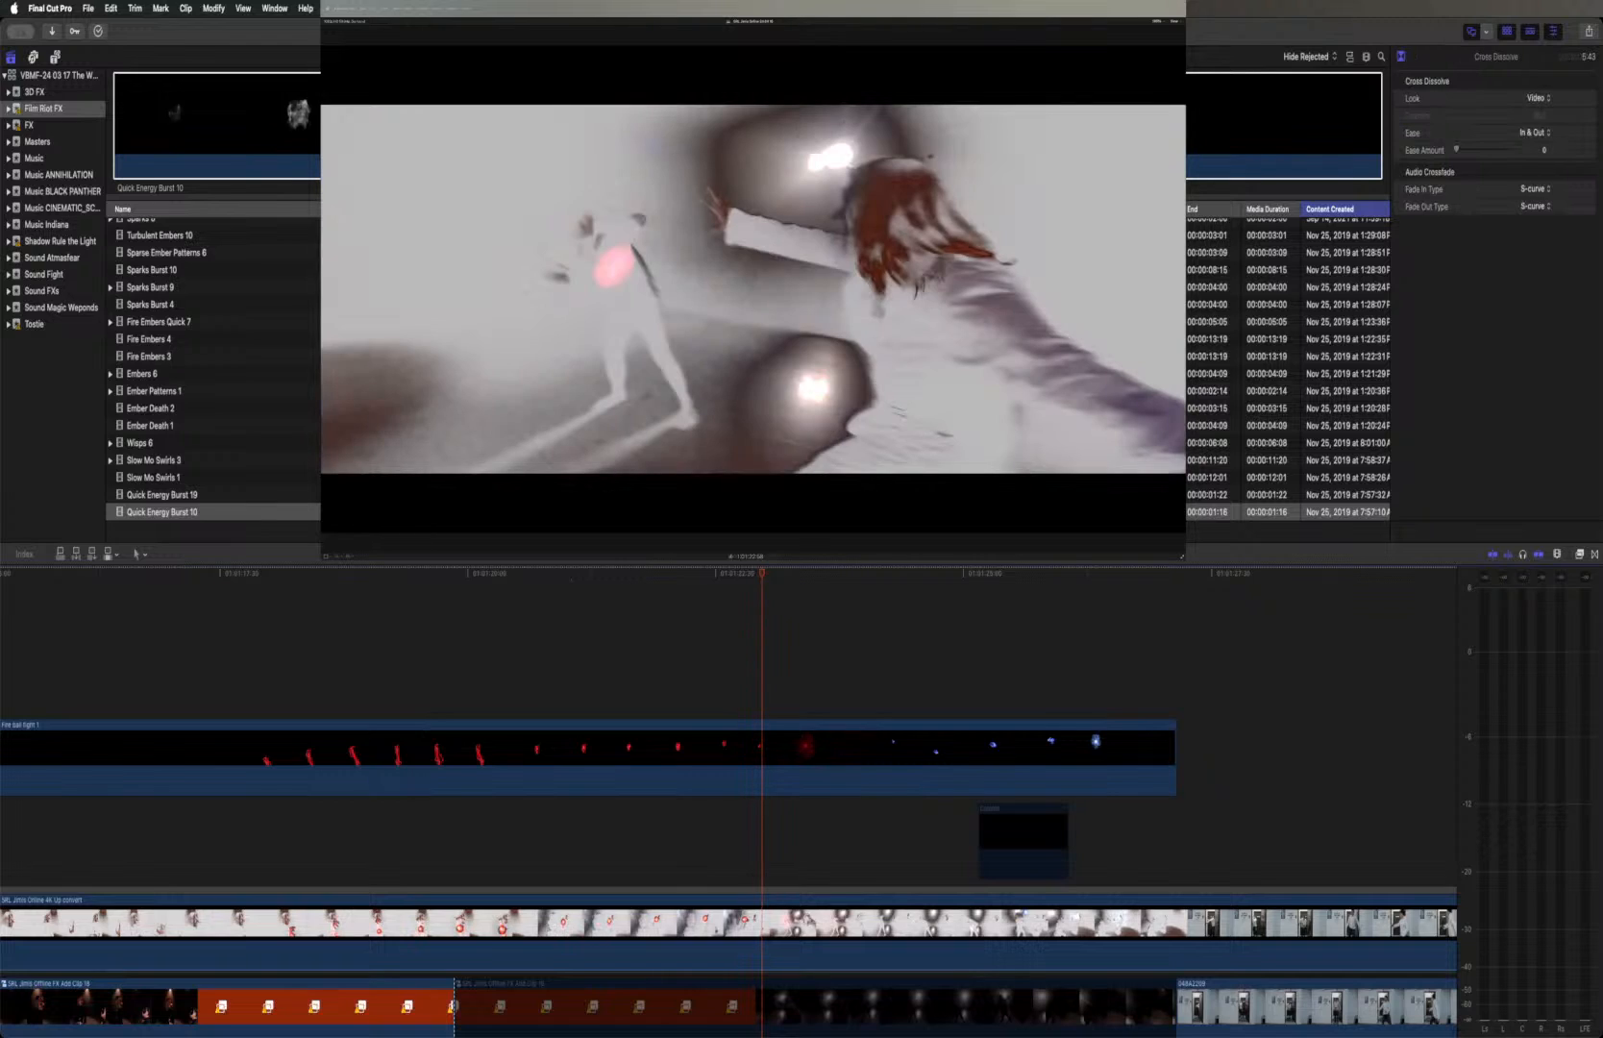
click(559, 124)
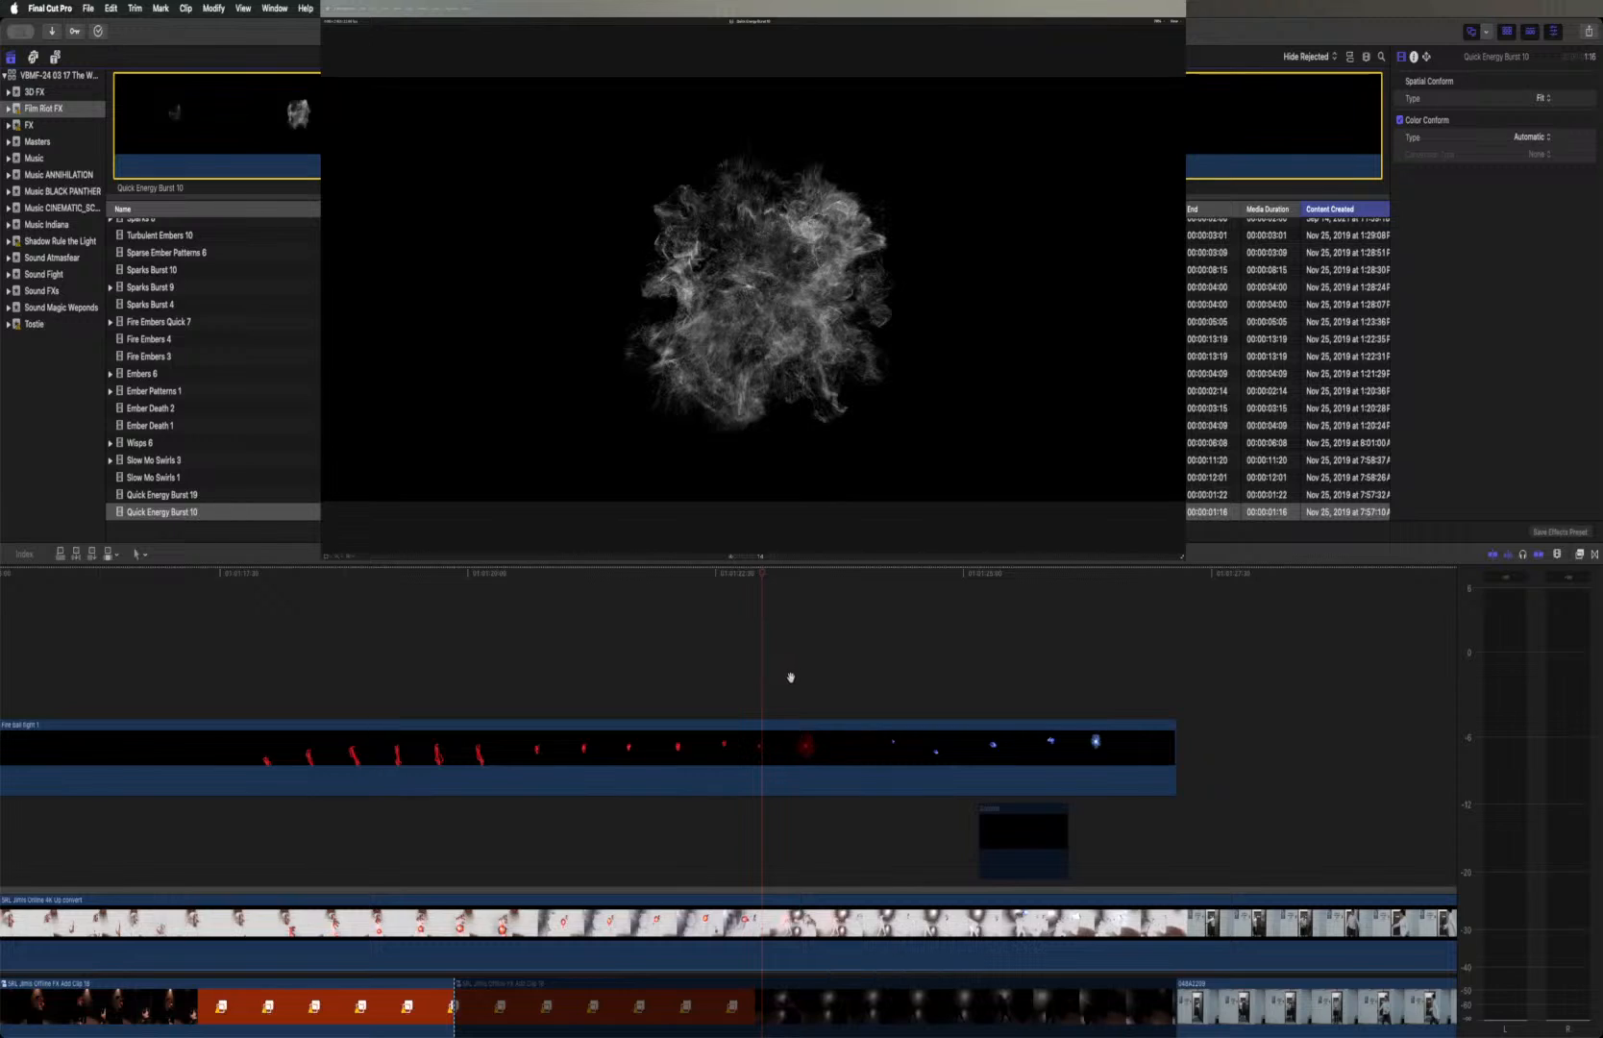
drag(786, 690, 761, 671)
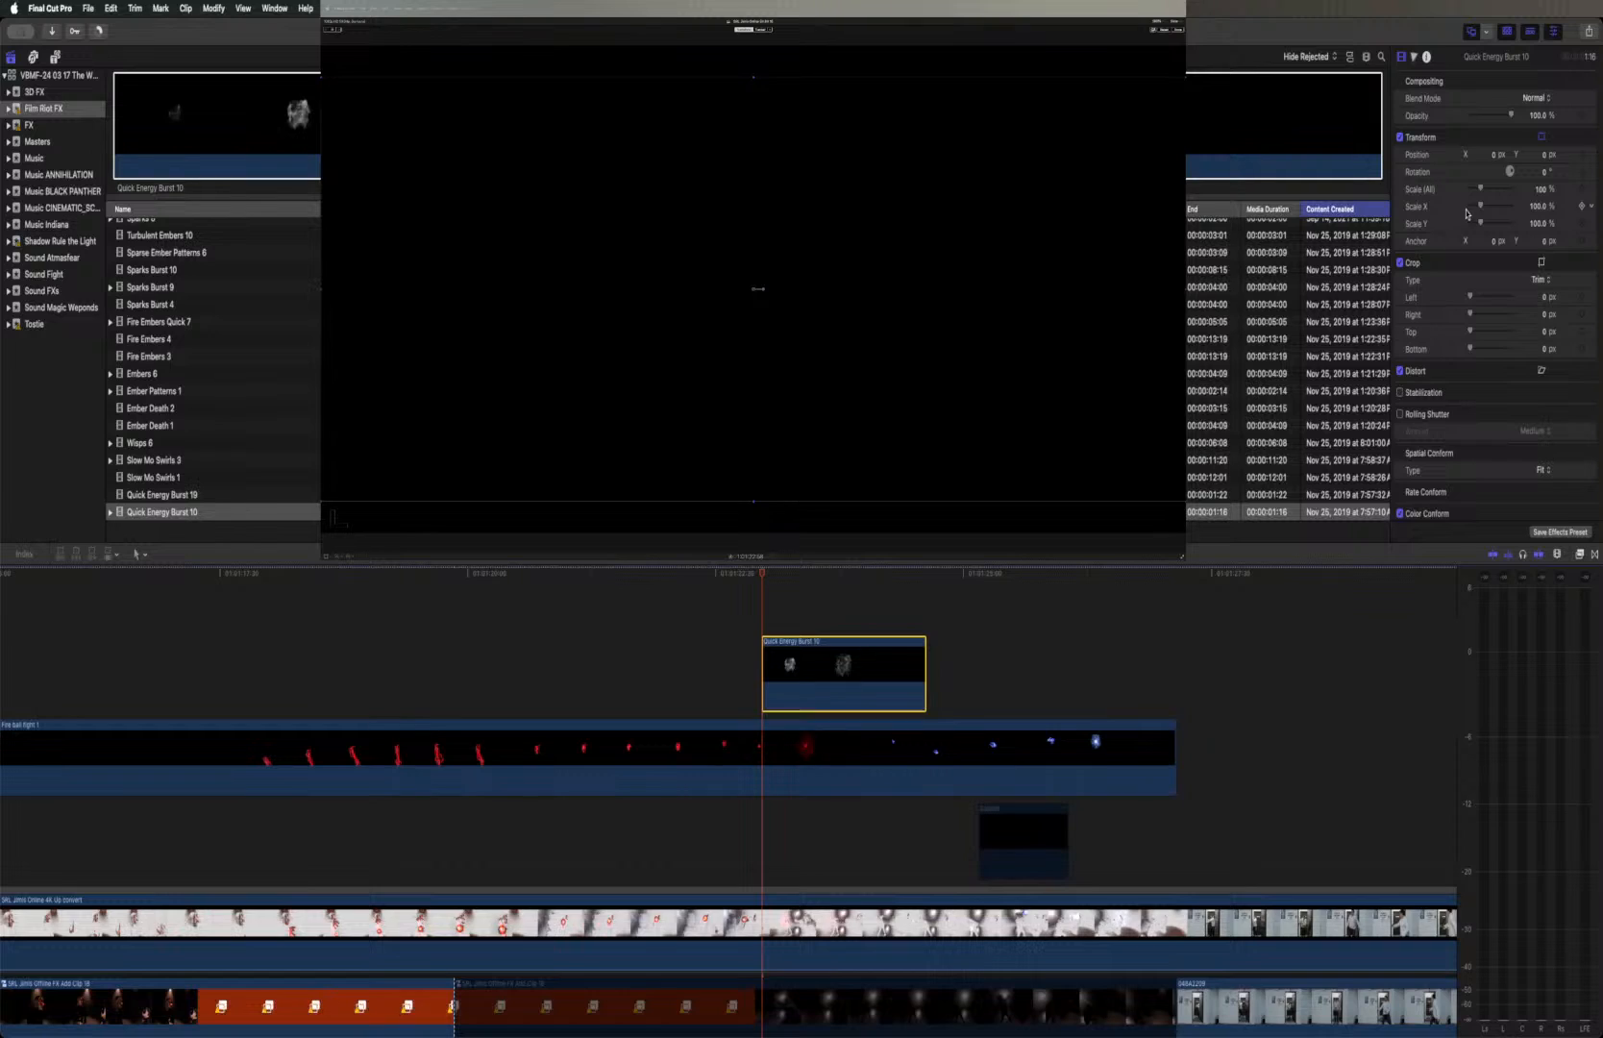
Set the Quick Energy Burst 10 clip's blend mode to Add and play back the red explosion
click(1527, 100)
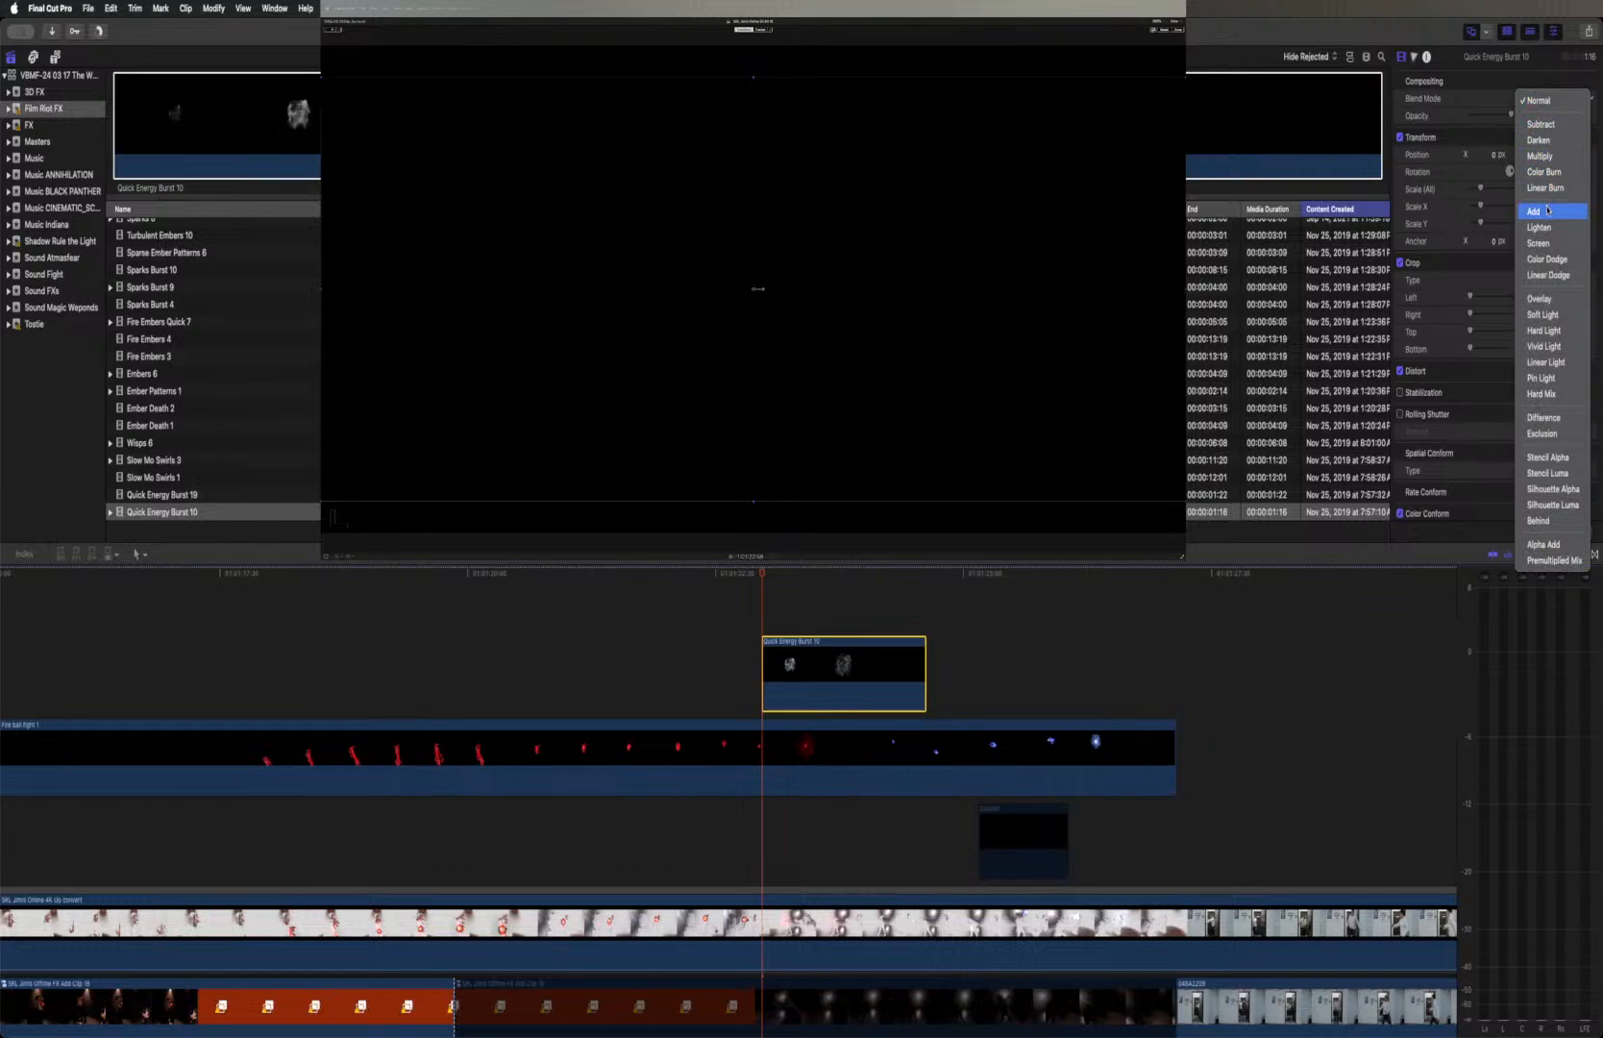
click(1547, 212)
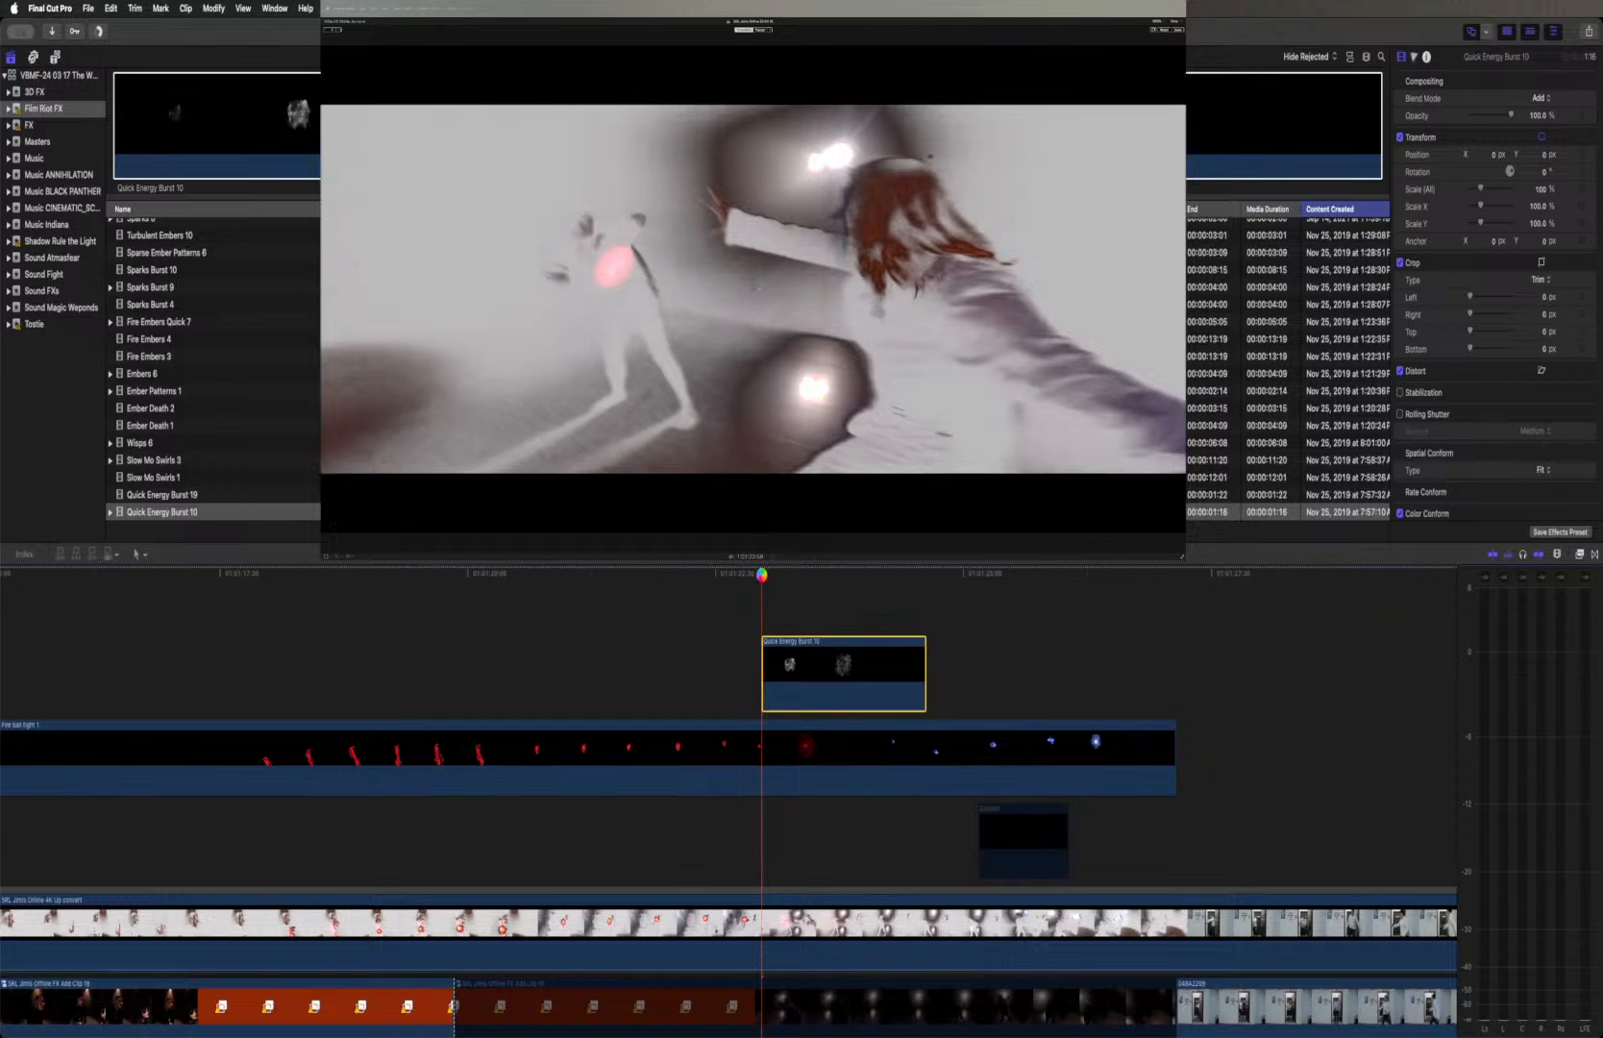
key(space)
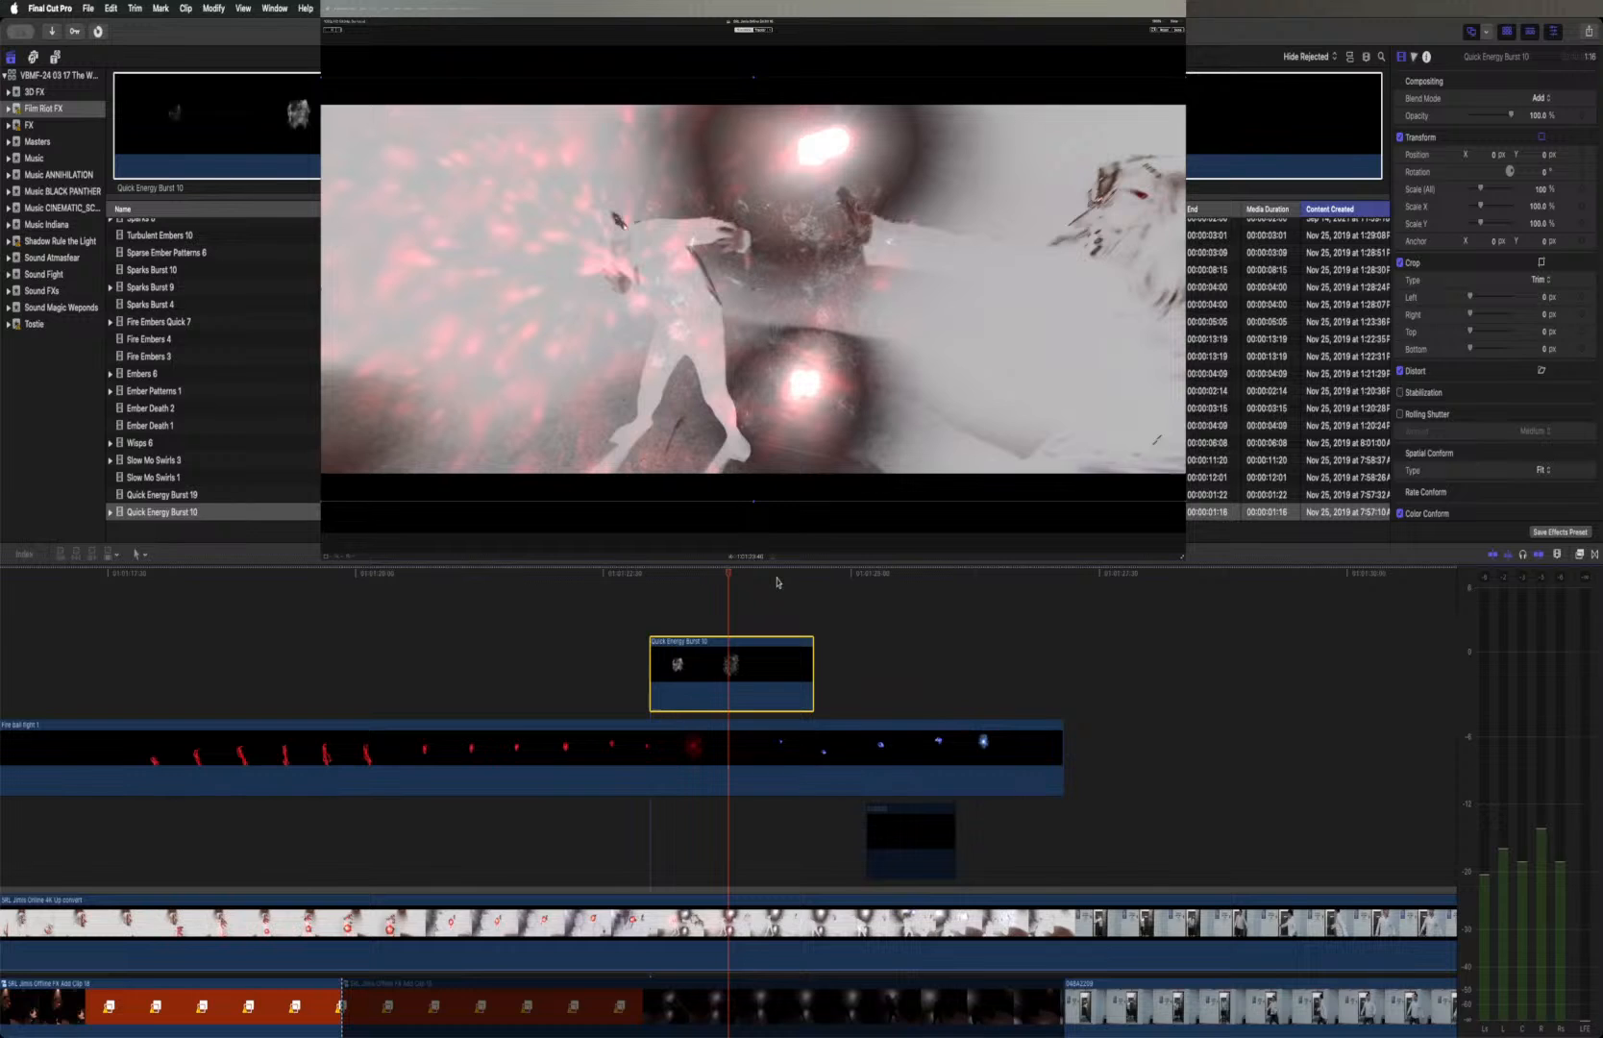
At the start of the burst clip, move the Quick Energy Burst 10 image onto the red fireball at the distant figure's chest
drag(729, 577, 651, 577)
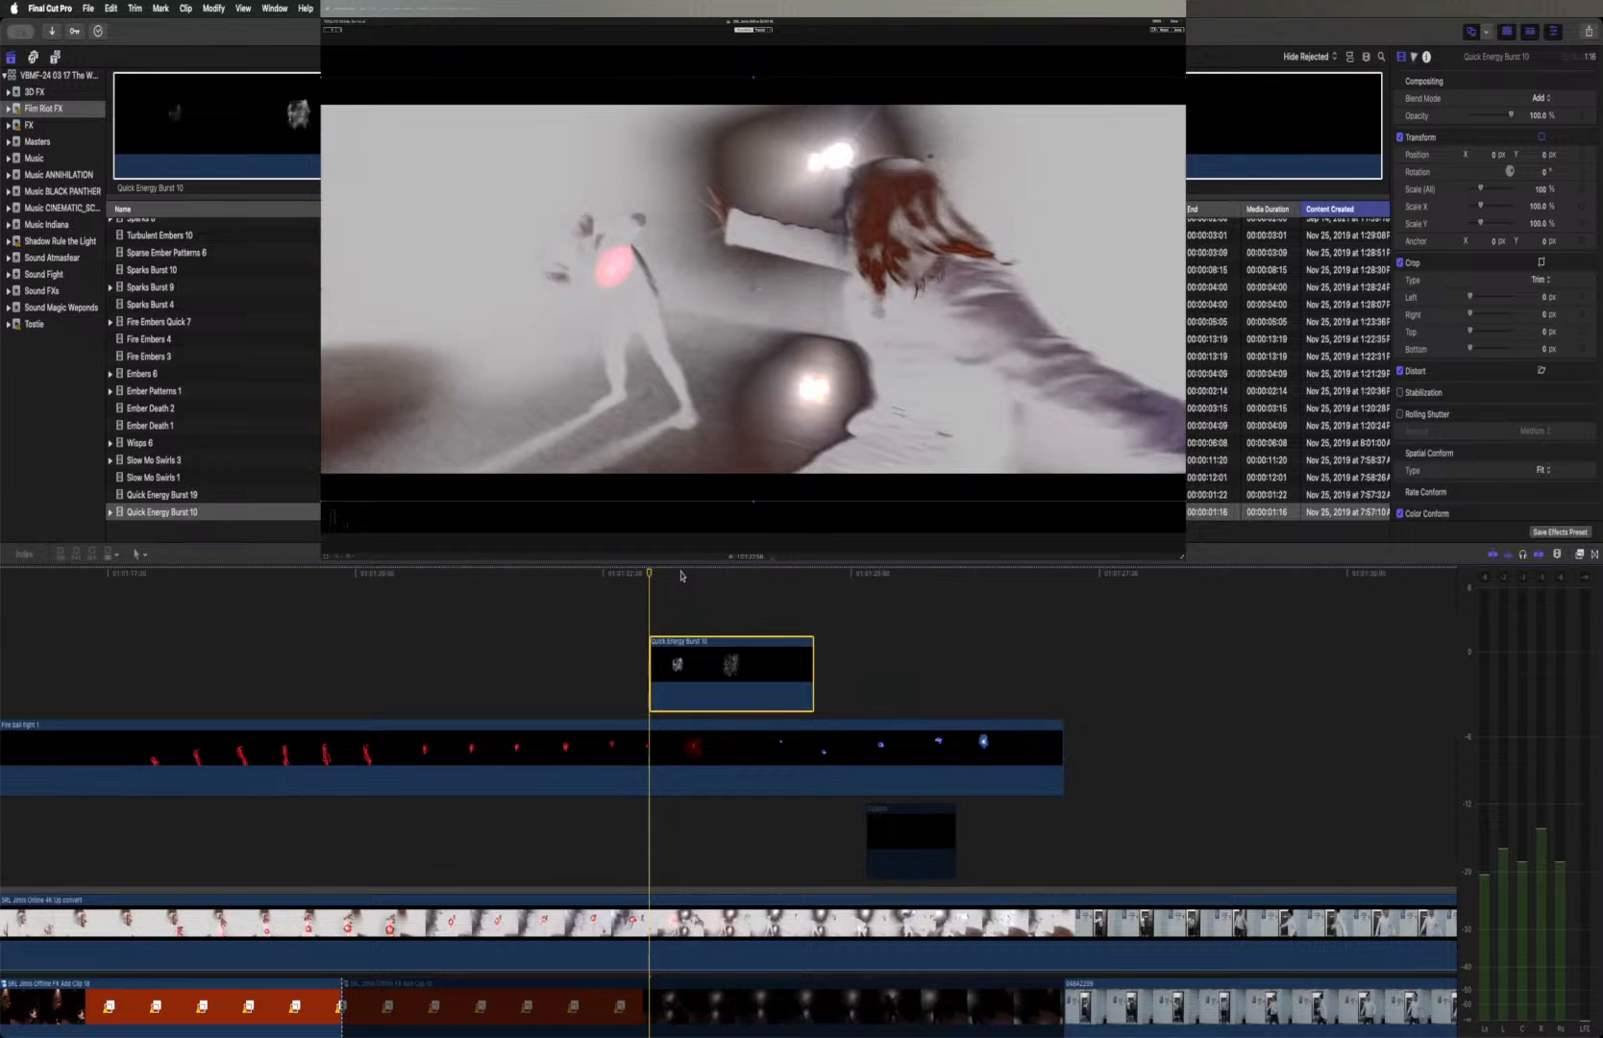
click(681, 575)
drag(681, 575, 655, 577)
drag(753, 289, 613, 267)
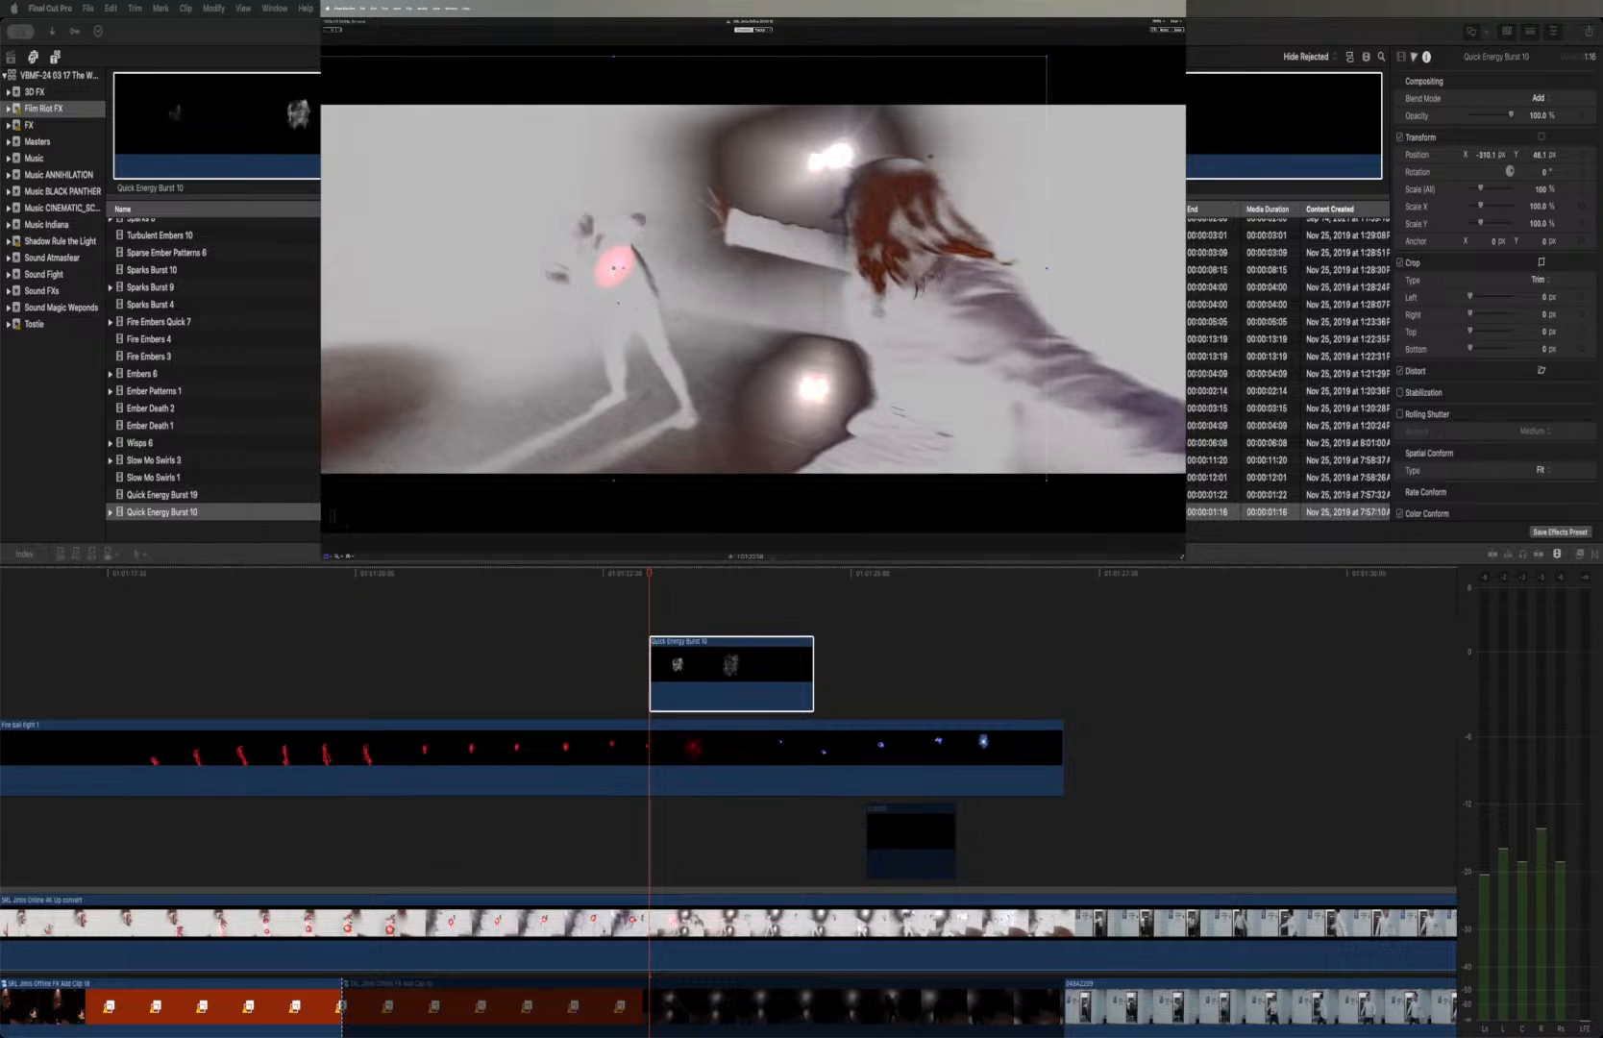
Play back the fight shot from just before the repositioned burst through the blue explosion
click(634, 576)
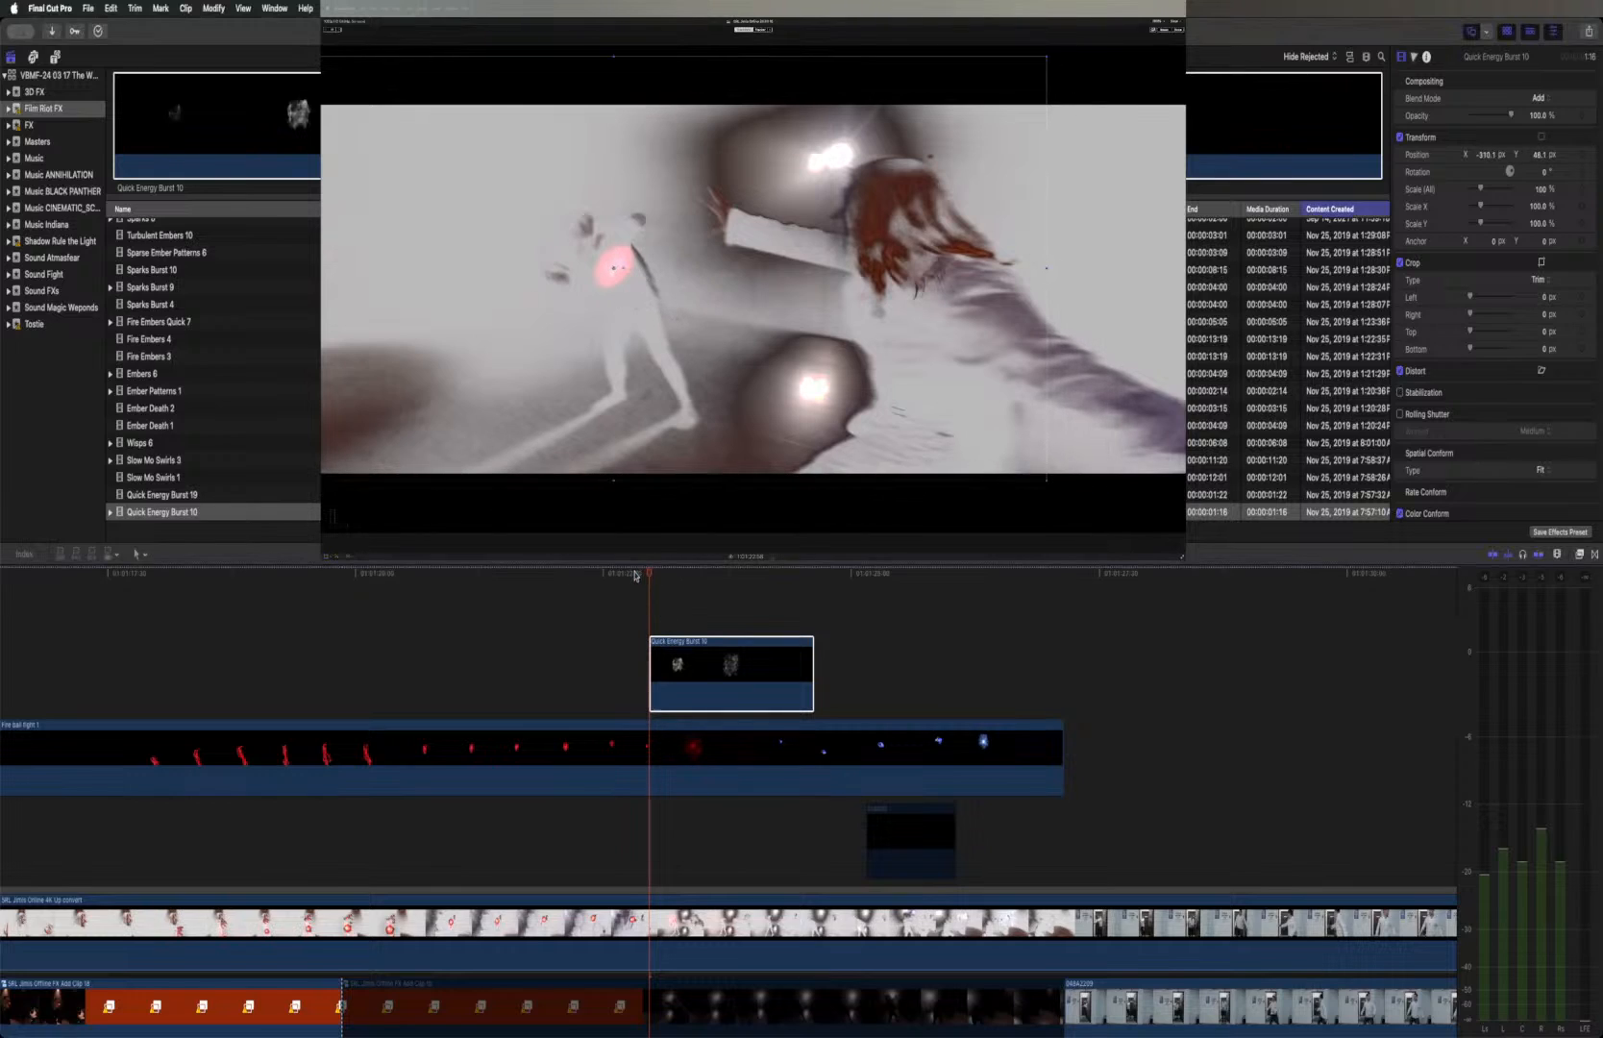
click(634, 574)
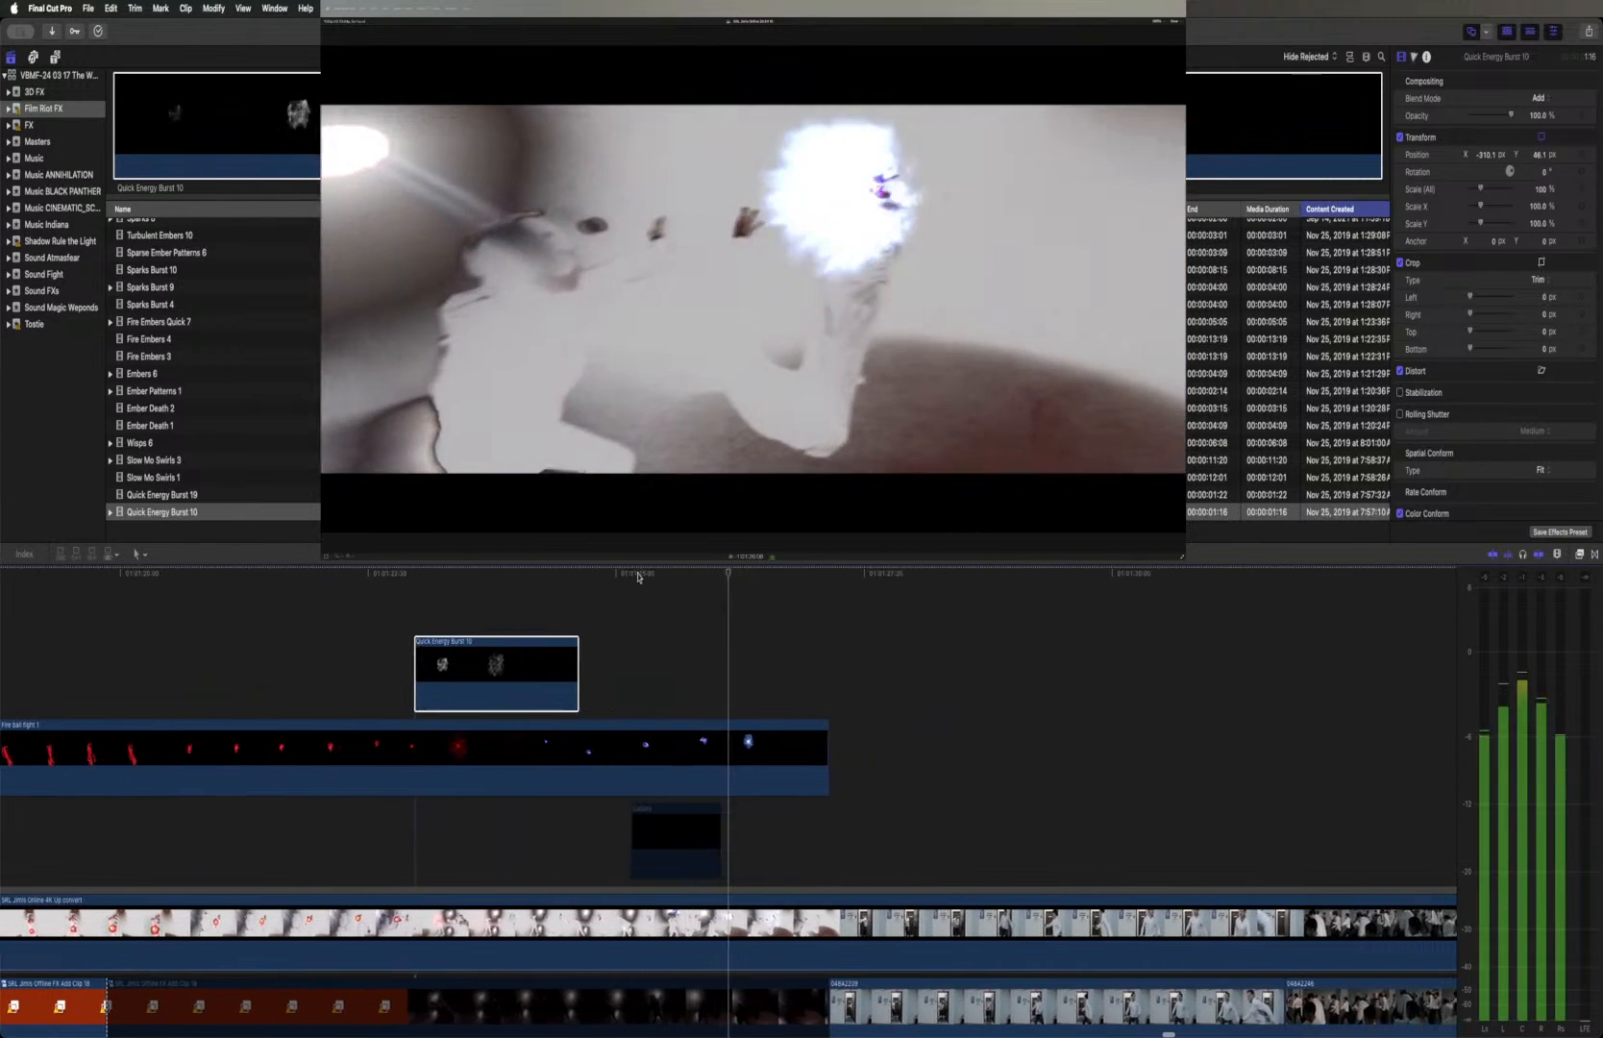
key(space)
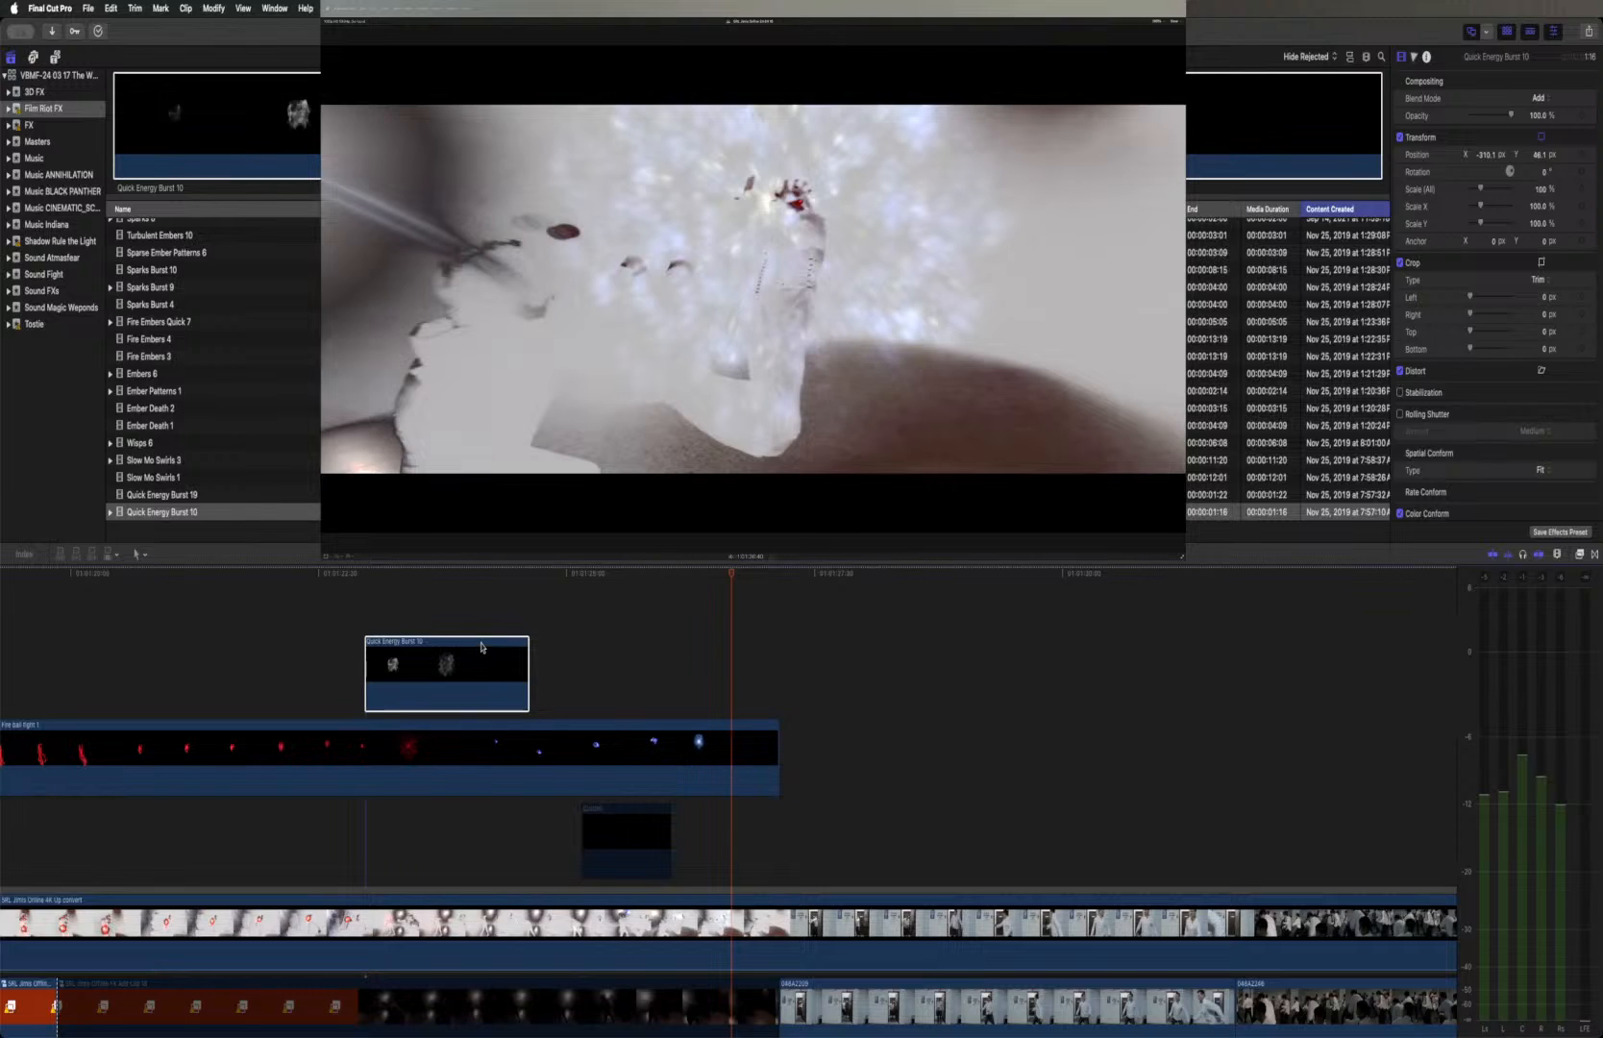
Move the Quick Energy Burst 10 clip beneath the Fire ball fight 1 clip and play back the fight shot
drag(481, 647, 481, 809)
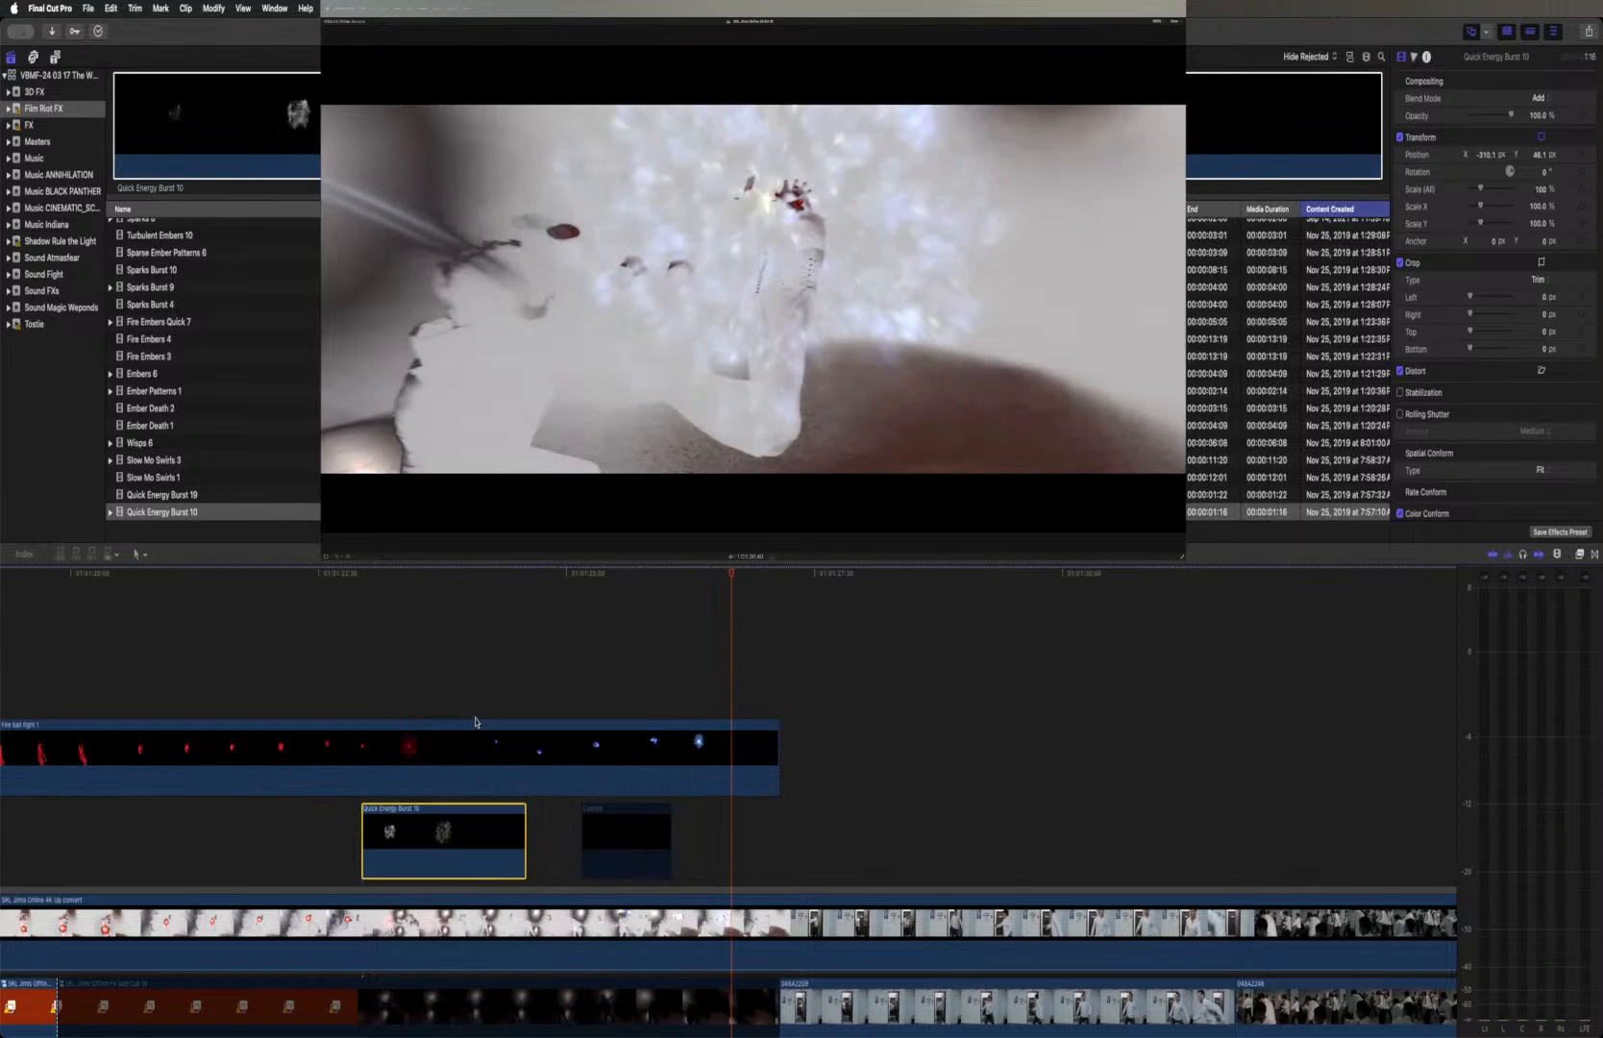
key(super+z)
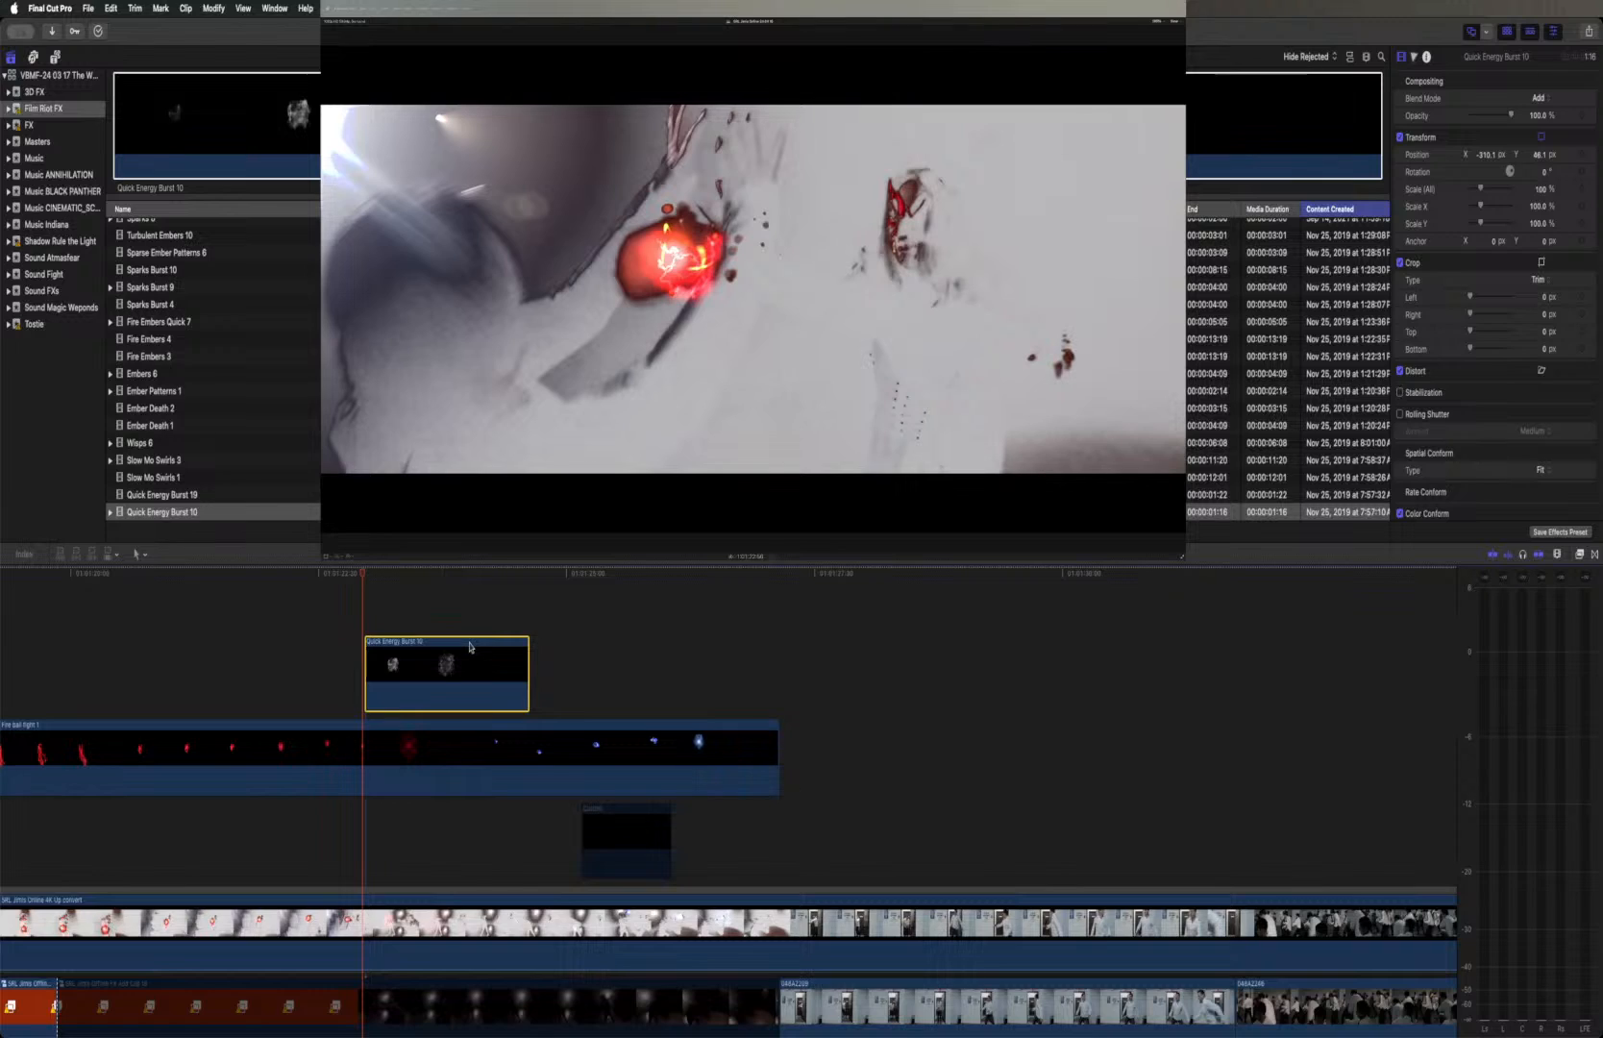
drag(470, 647, 472, 815)
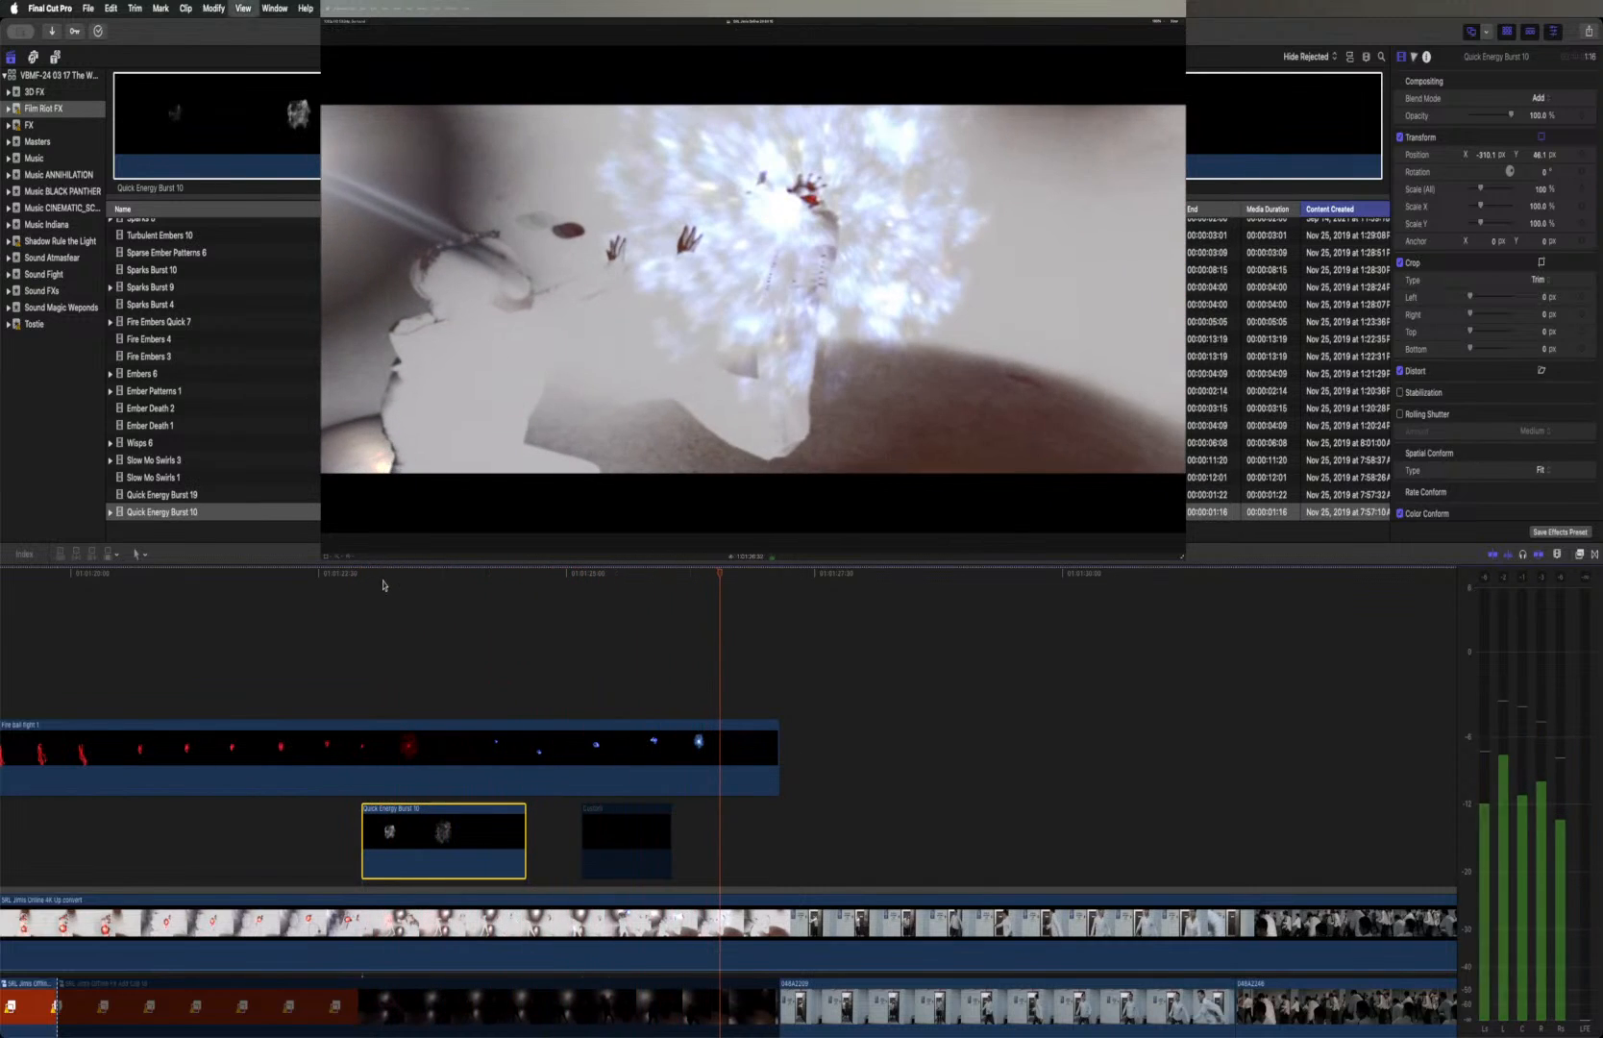
key(space)
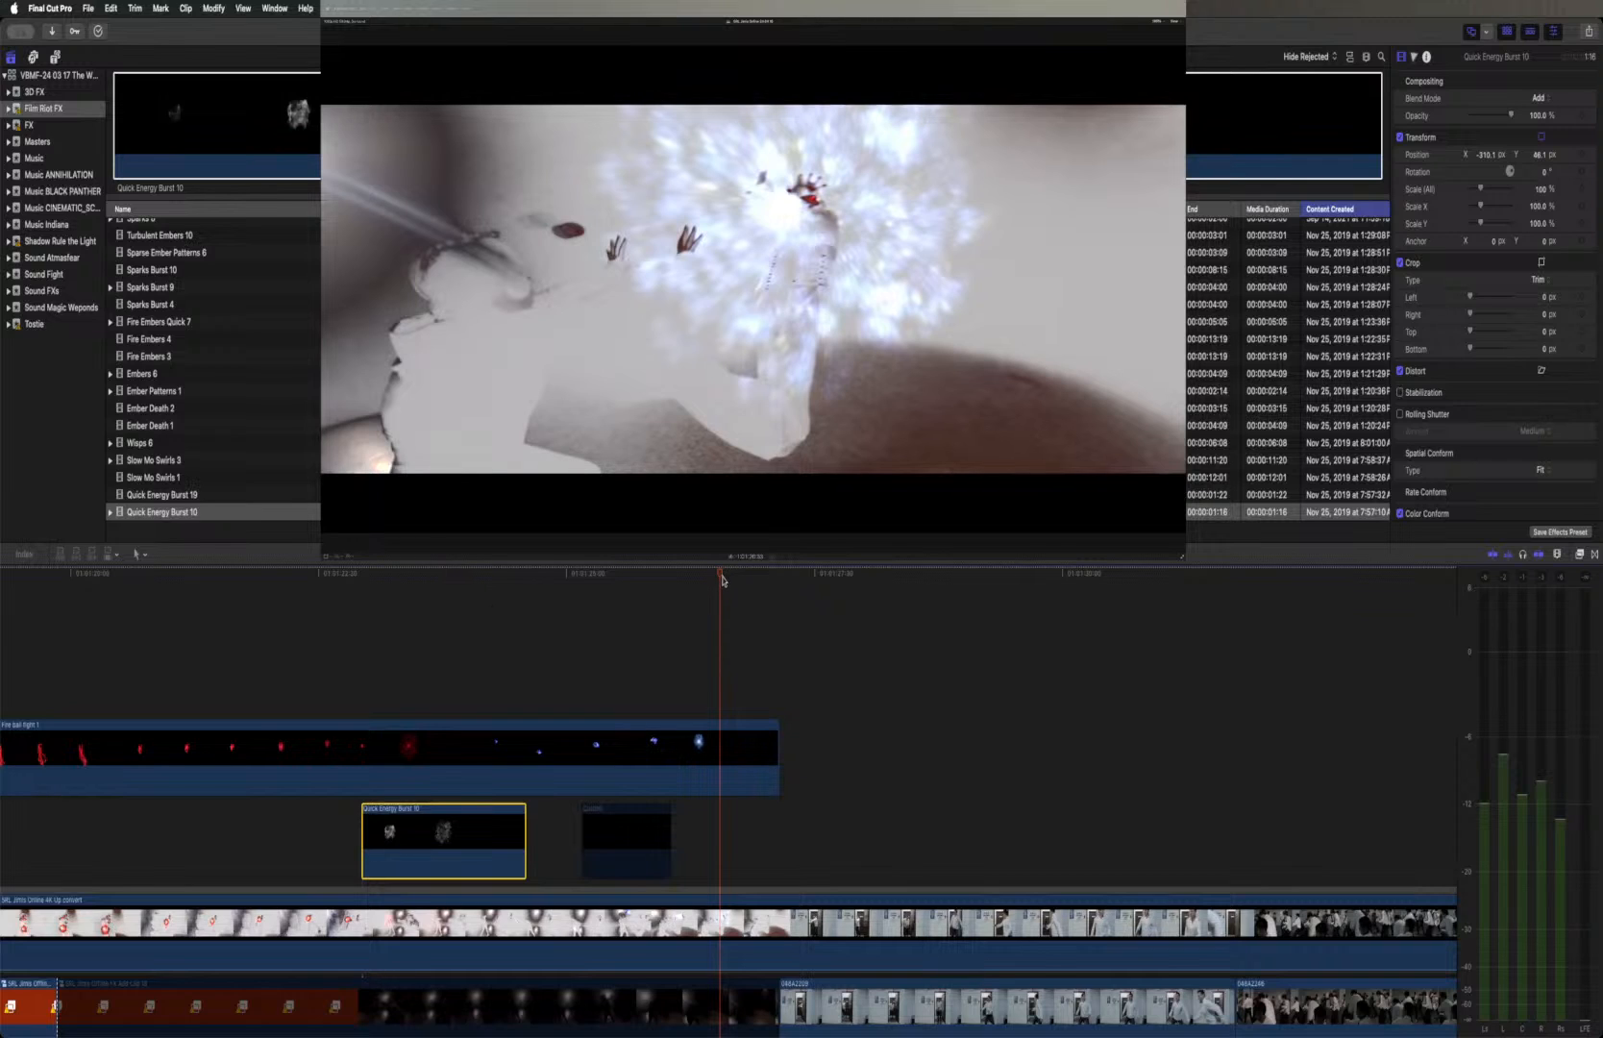
Duplicate the Quick Energy Burst 10 clip to the start of the blue explosion and center the copy's image on the glowing hand
drag(721, 579, 672, 576)
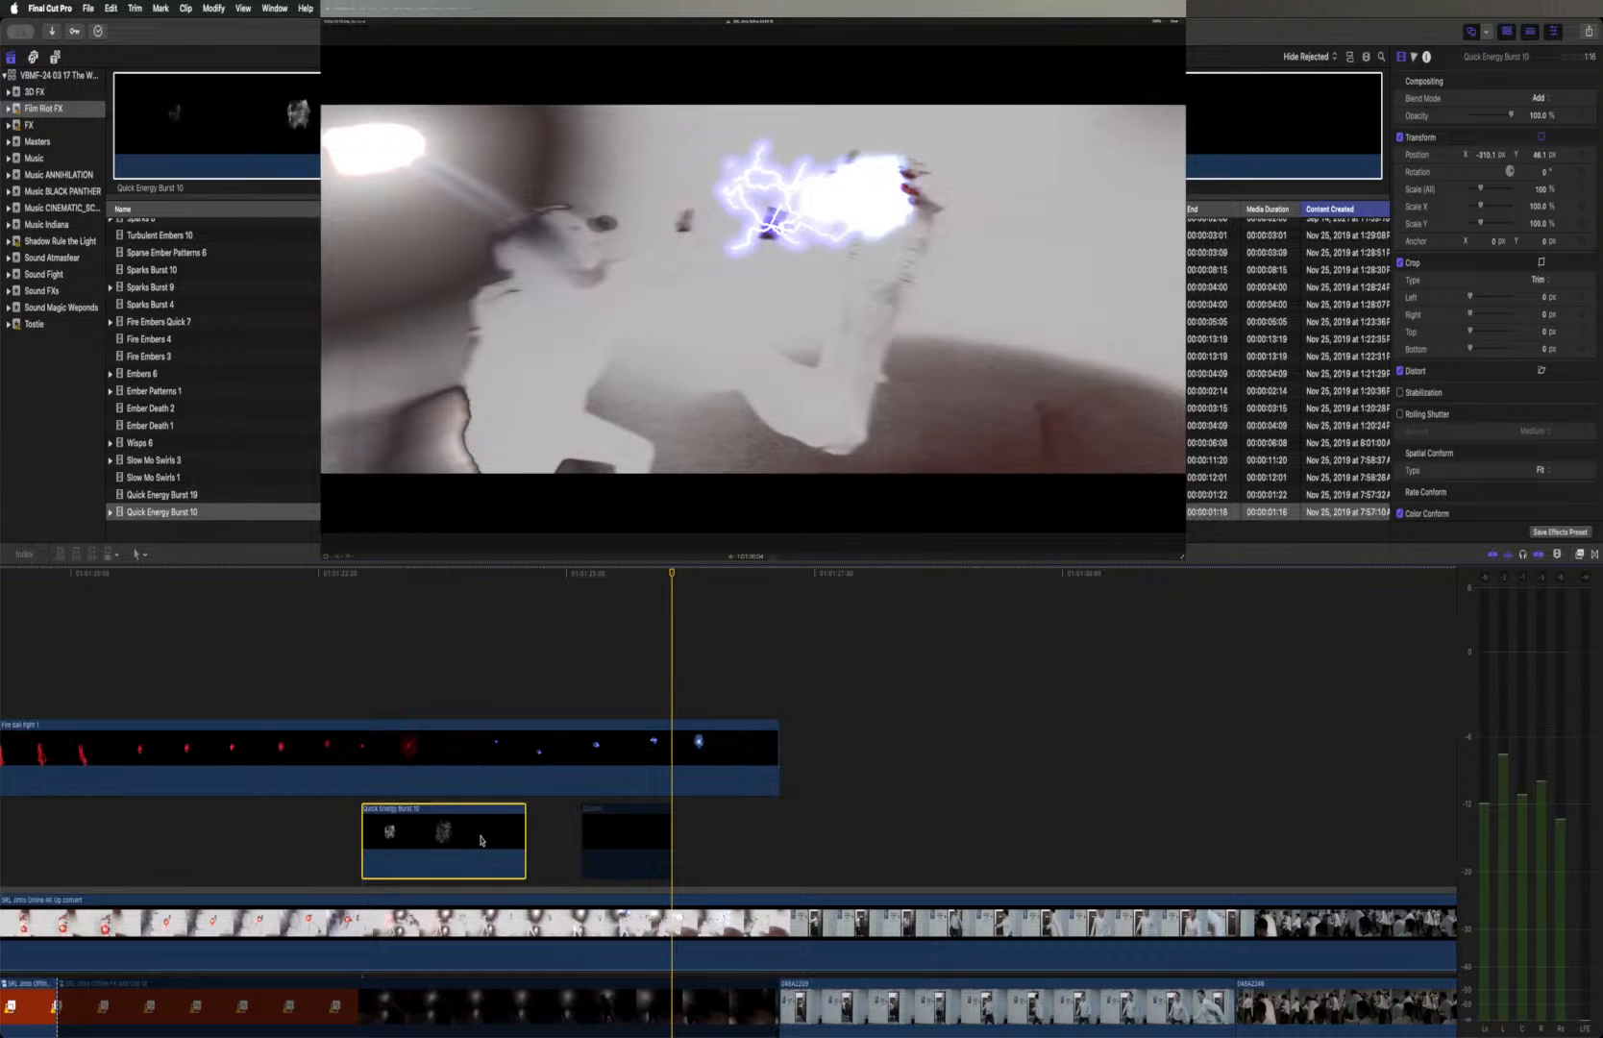
drag(476, 839, 788, 759)
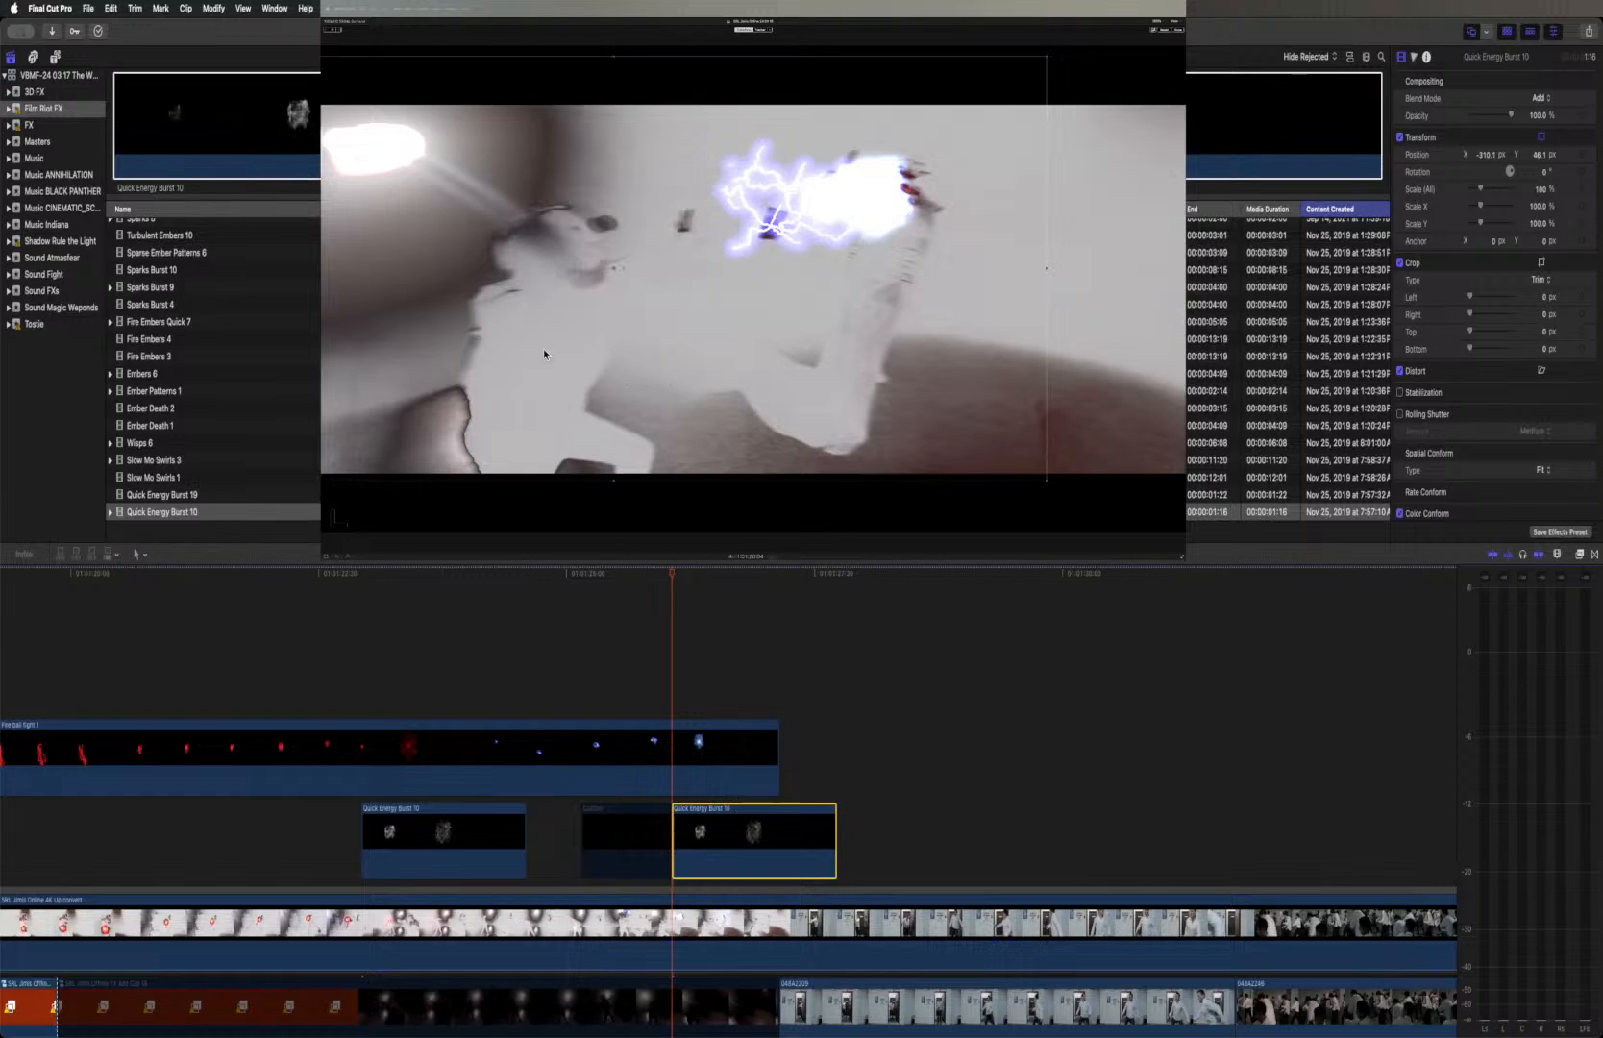
drag(611, 290, 872, 223)
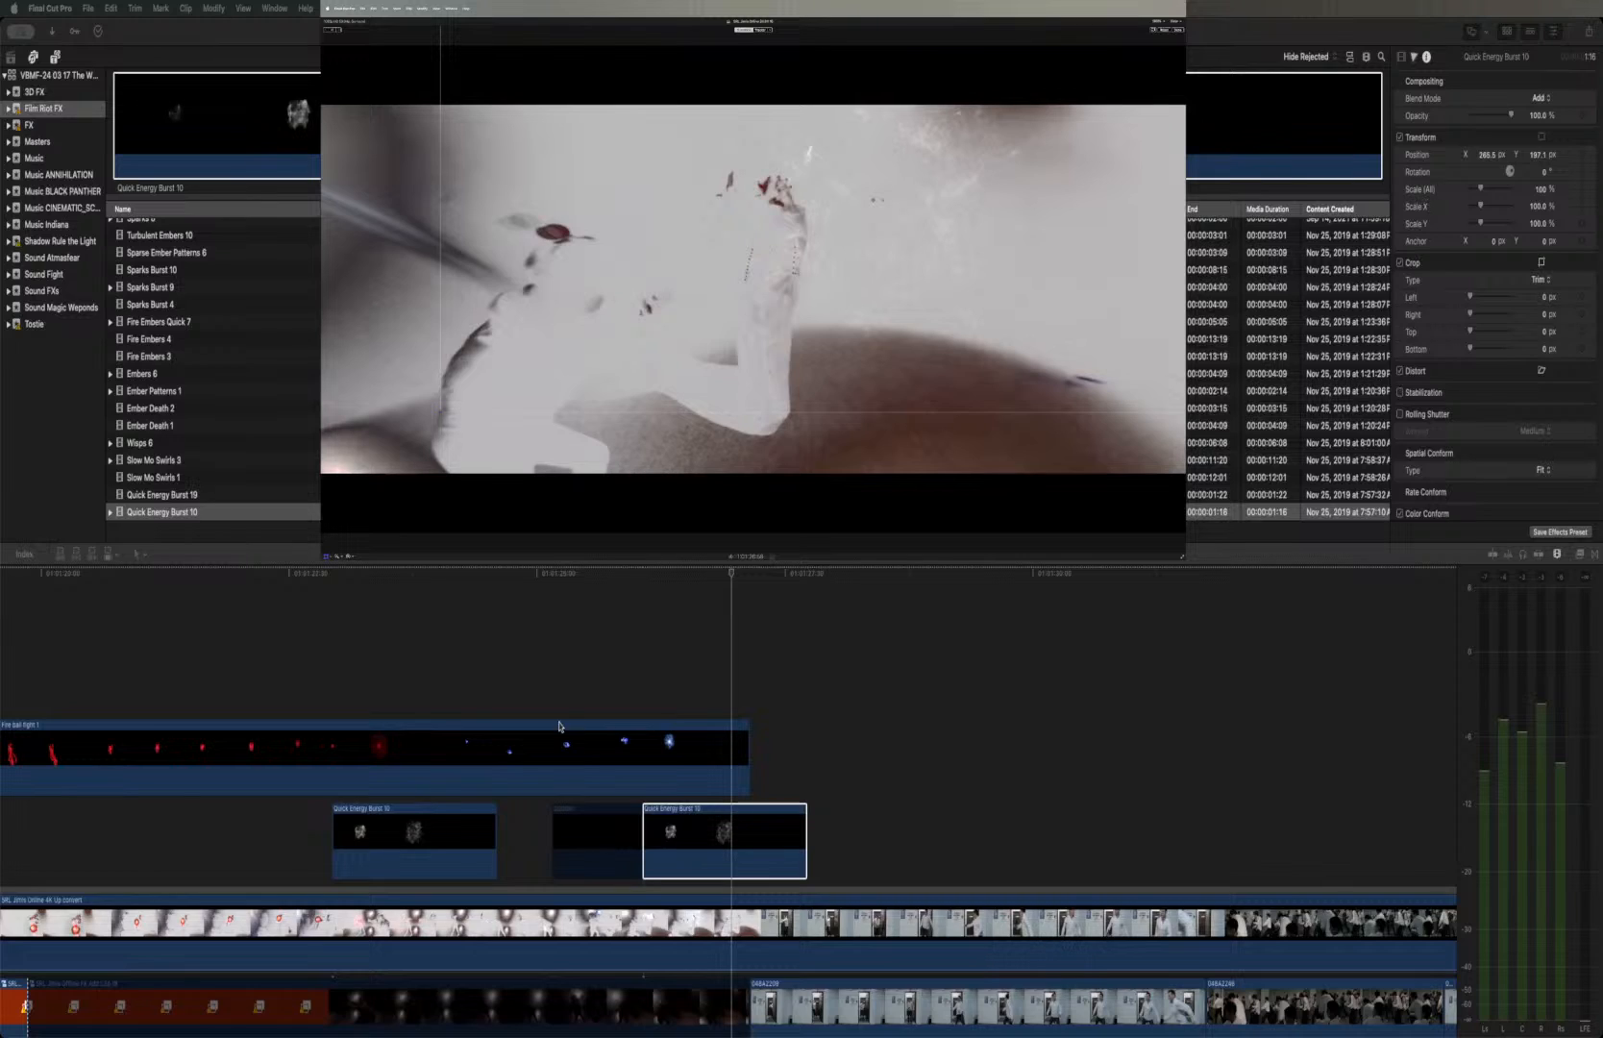
Keyframe the second burst's position at its first frame and trim its end to match the end of Fire ball fight 1
click(643, 574)
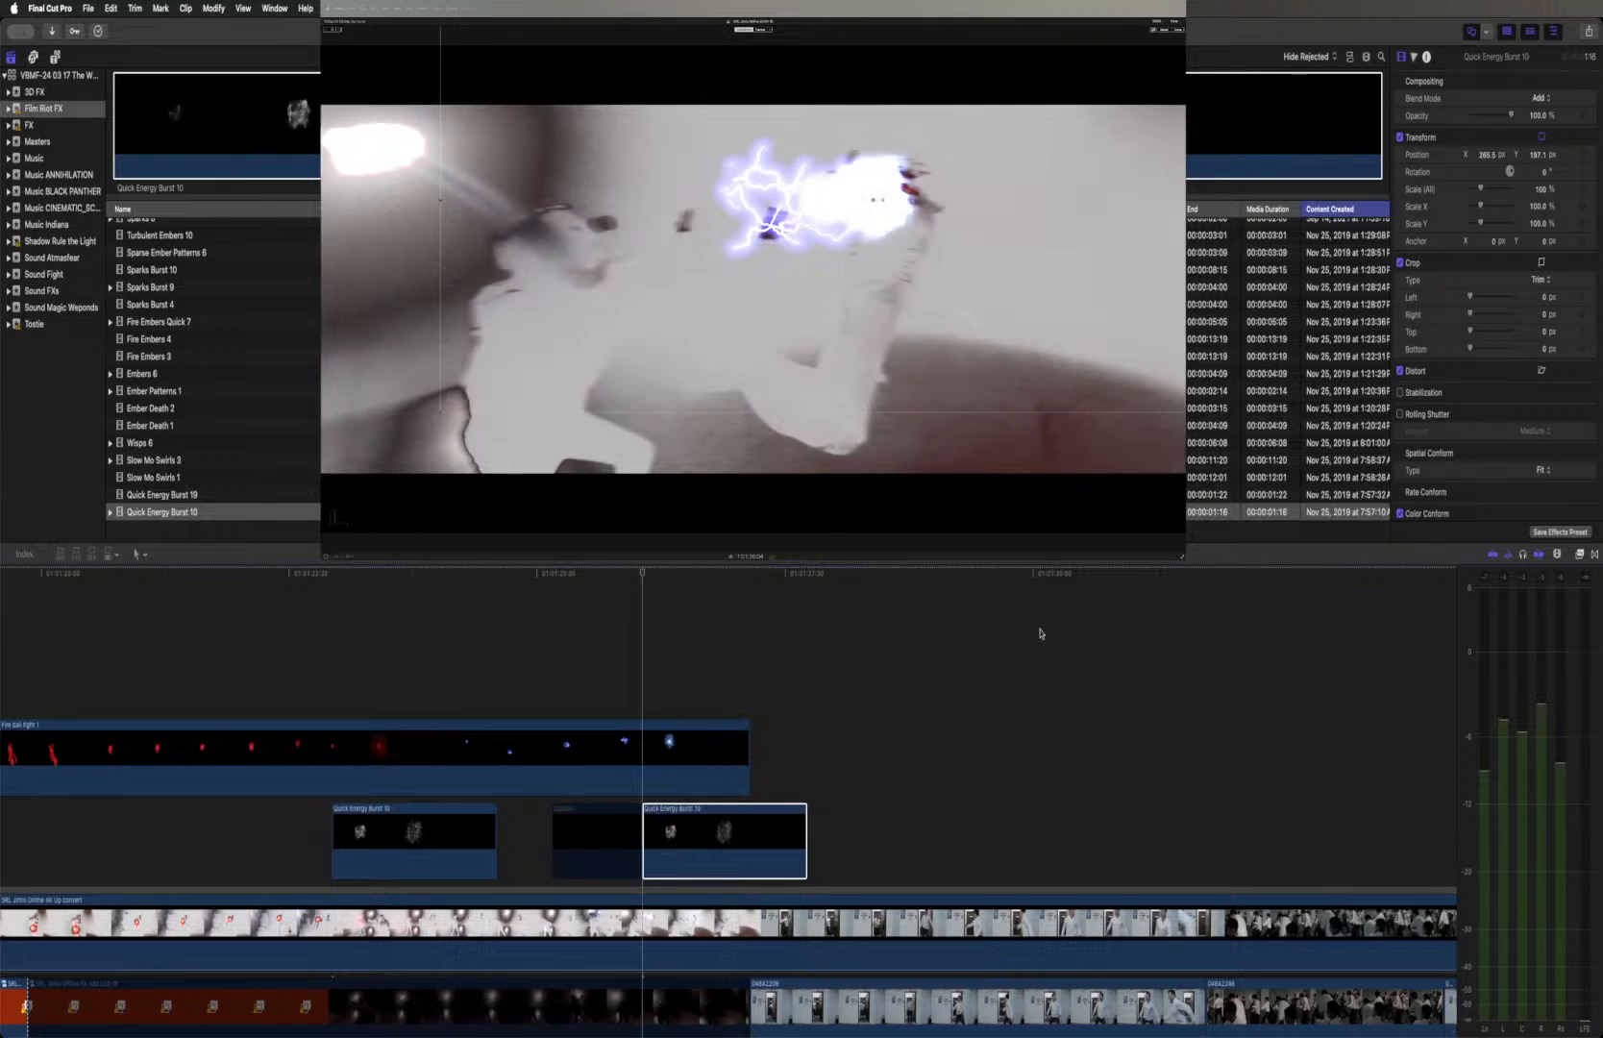
click(1581, 155)
click(748, 577)
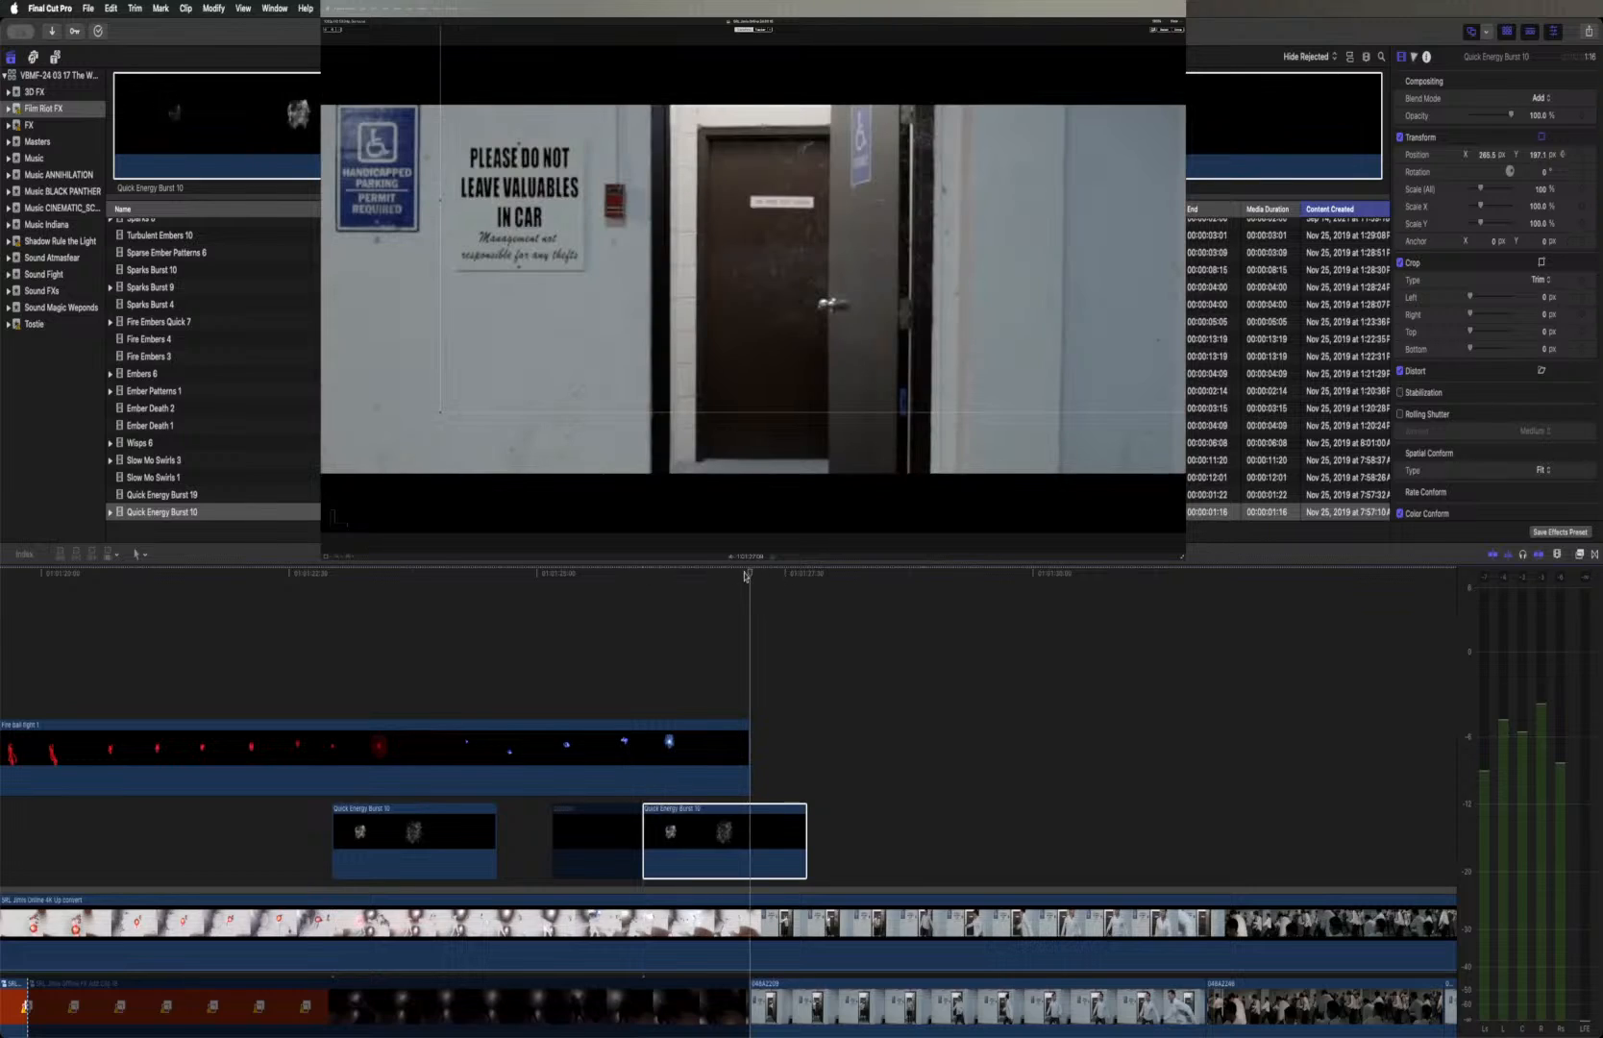
drag(749, 576, 739, 576)
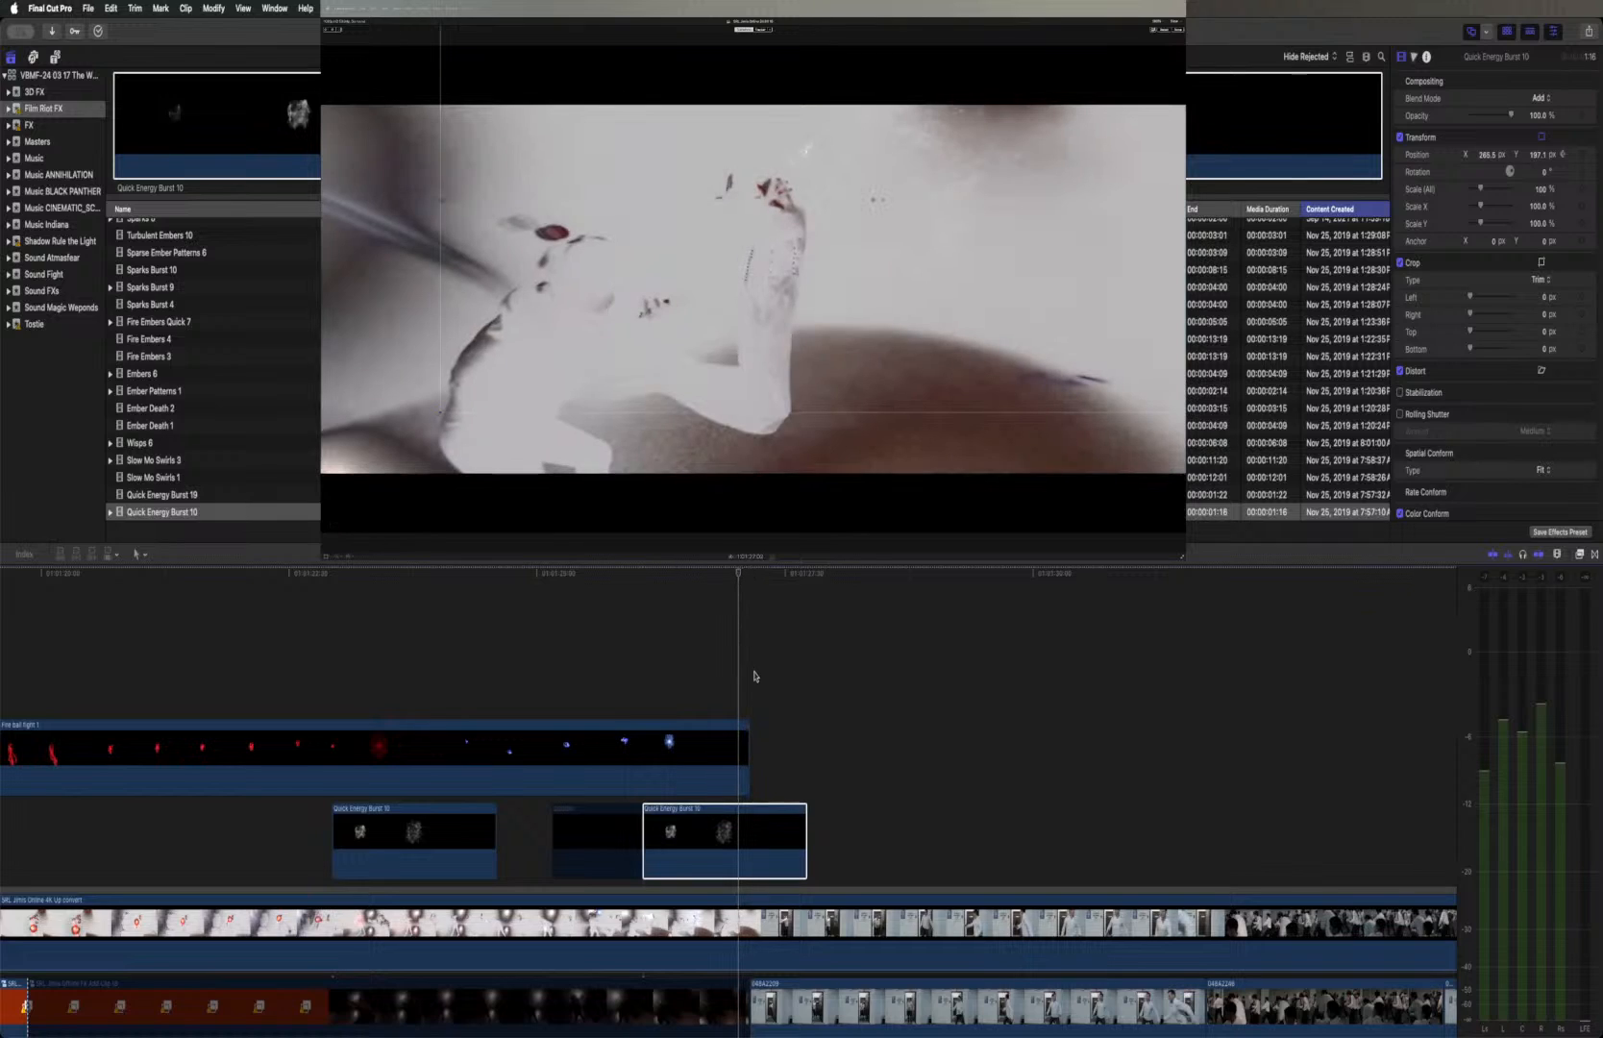
click(804, 846)
drag(805, 846, 748, 842)
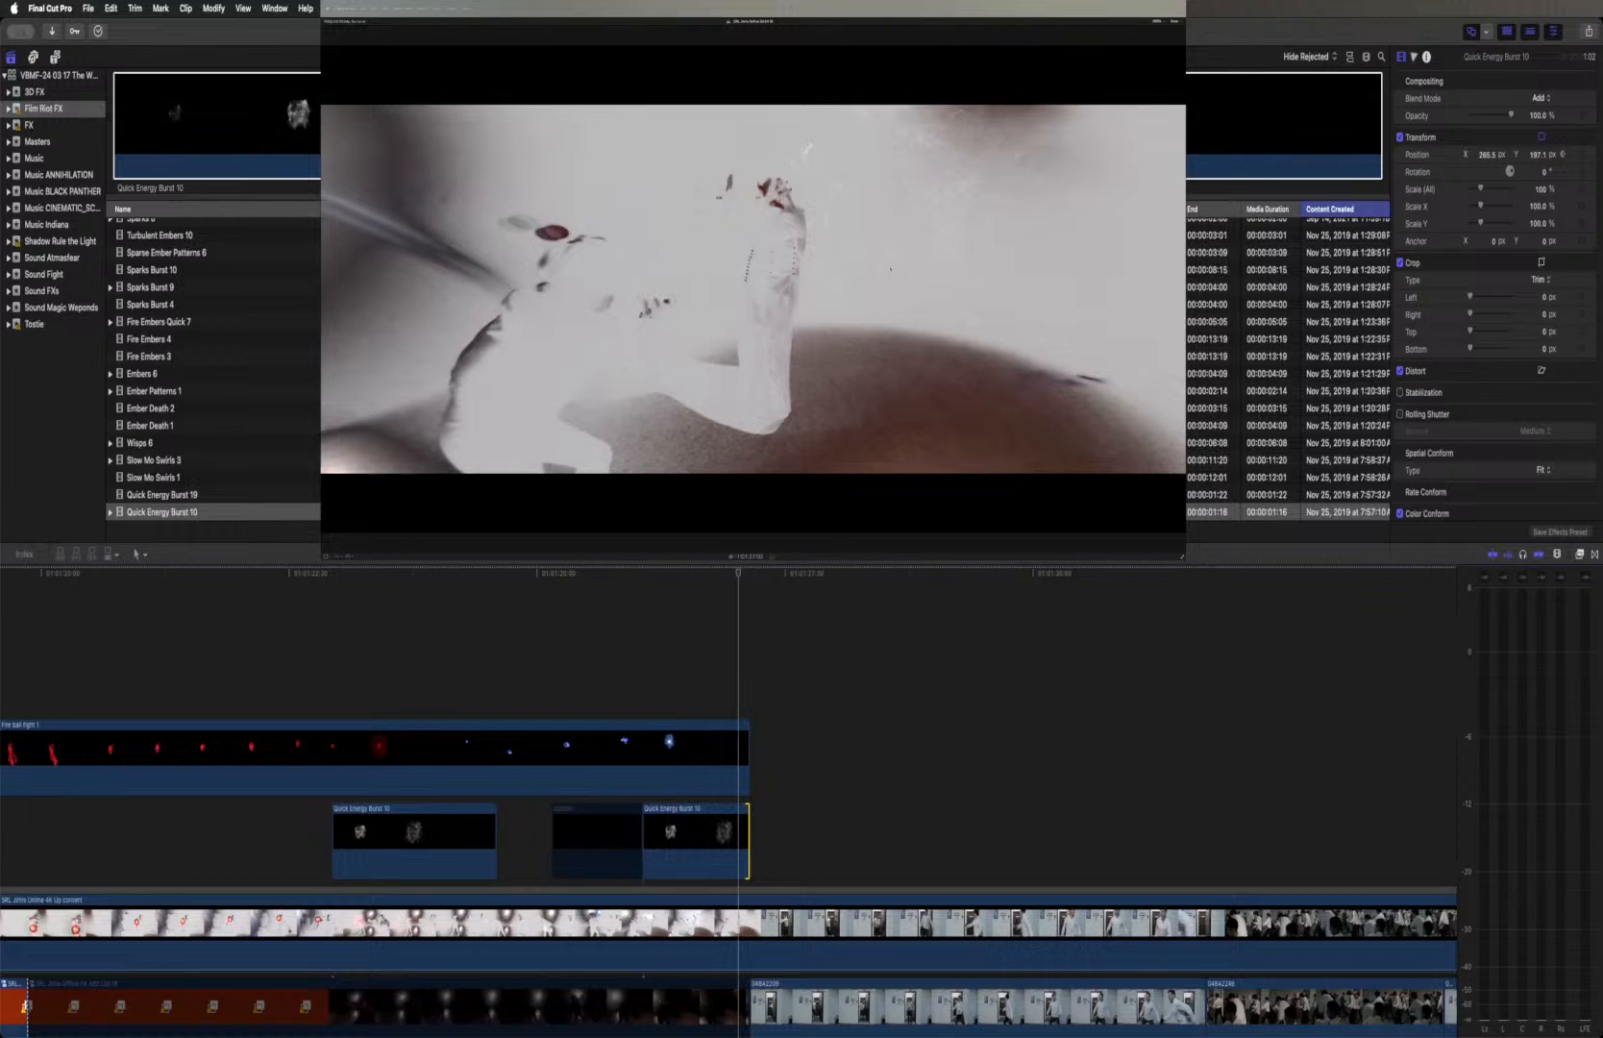
Near the second burst's end, shift its image onto the moving hand at about X 38 px, Y 176 px, and play it back
click(708, 841)
drag(881, 326, 777, 336)
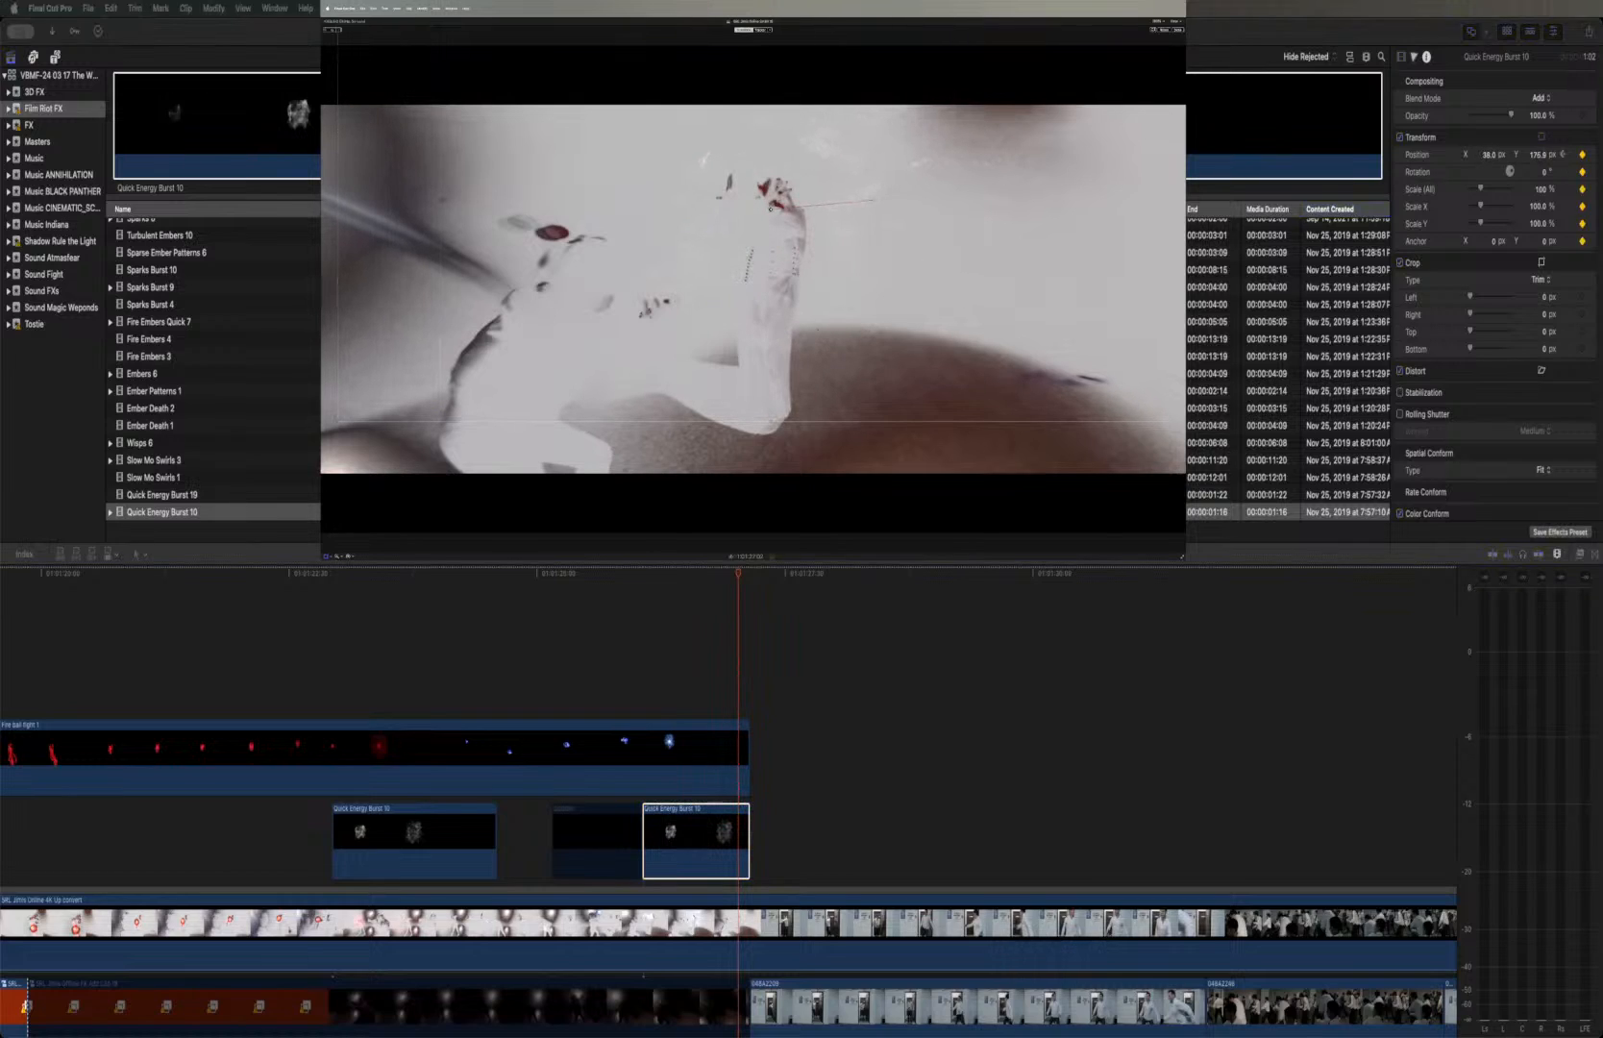
click(638, 578)
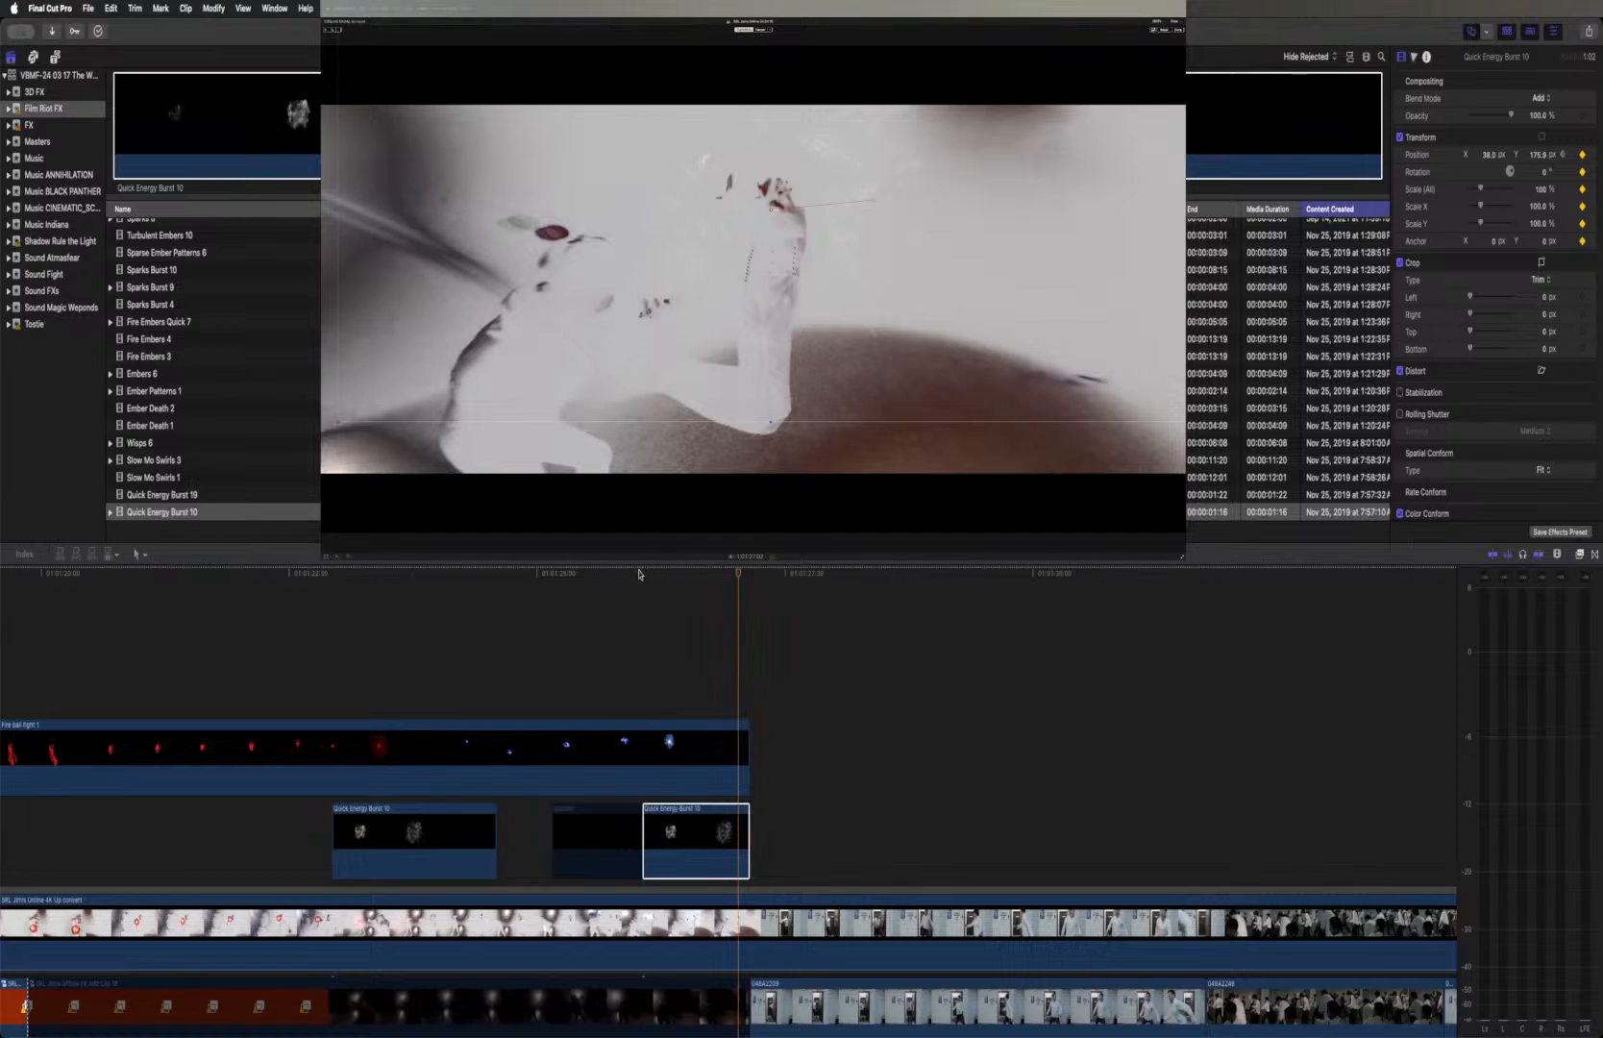
click(639, 574)
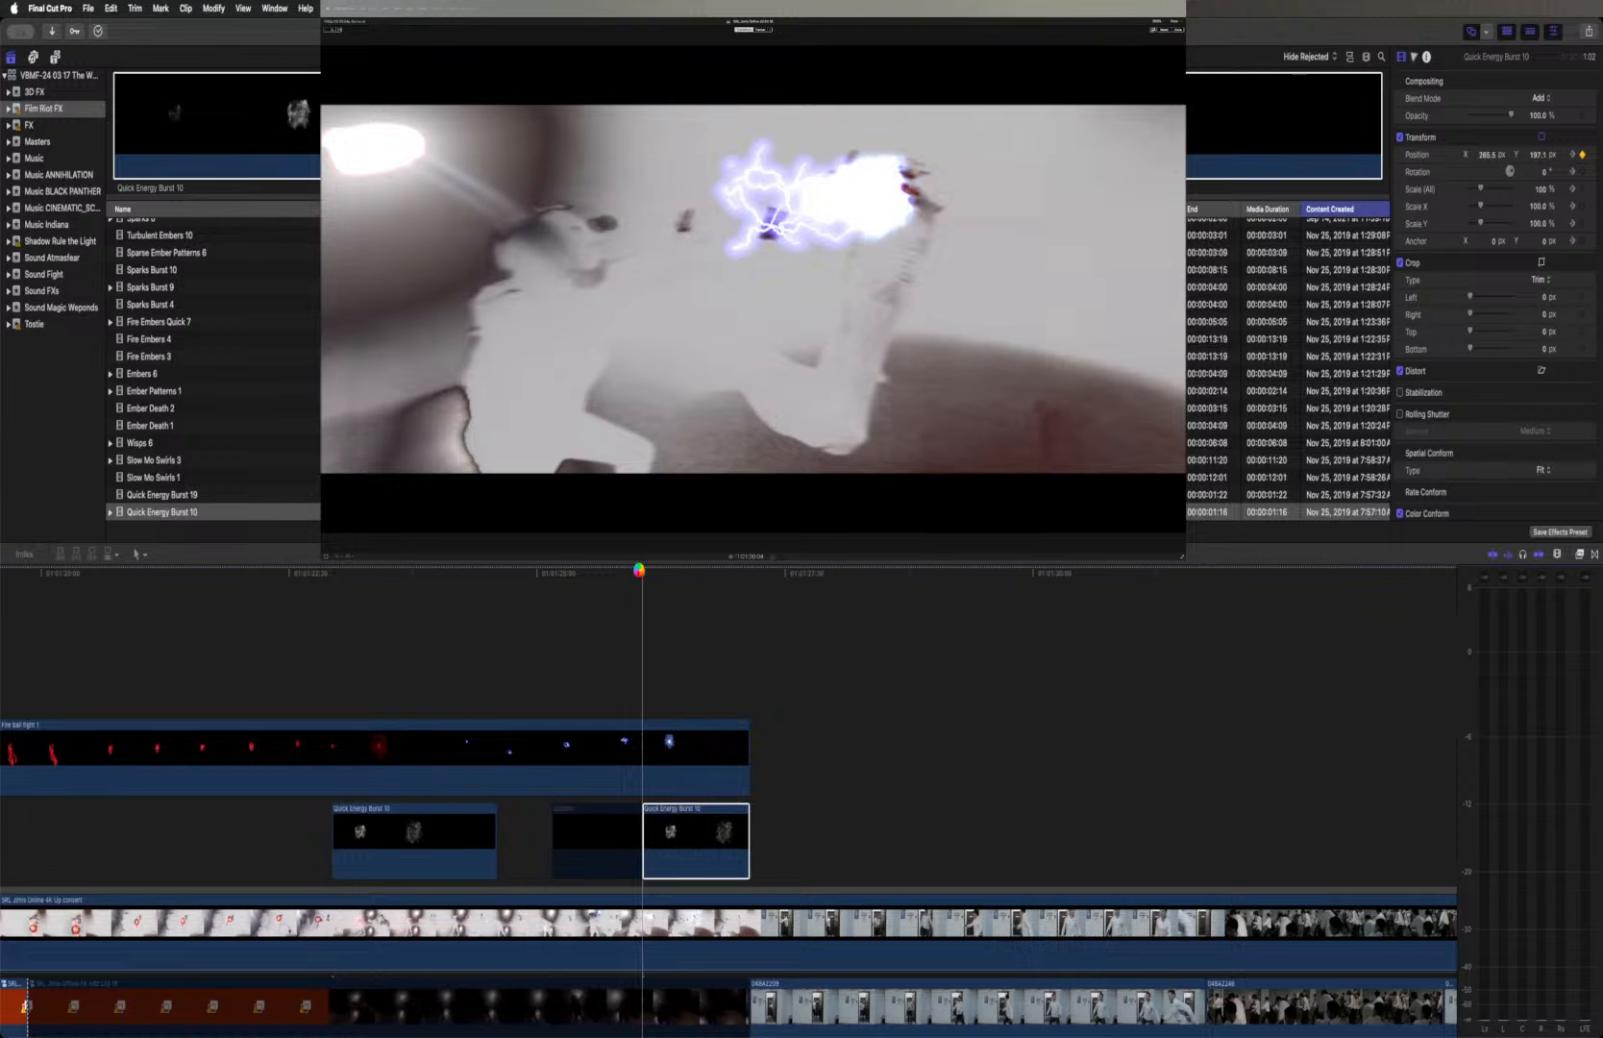
key(space)
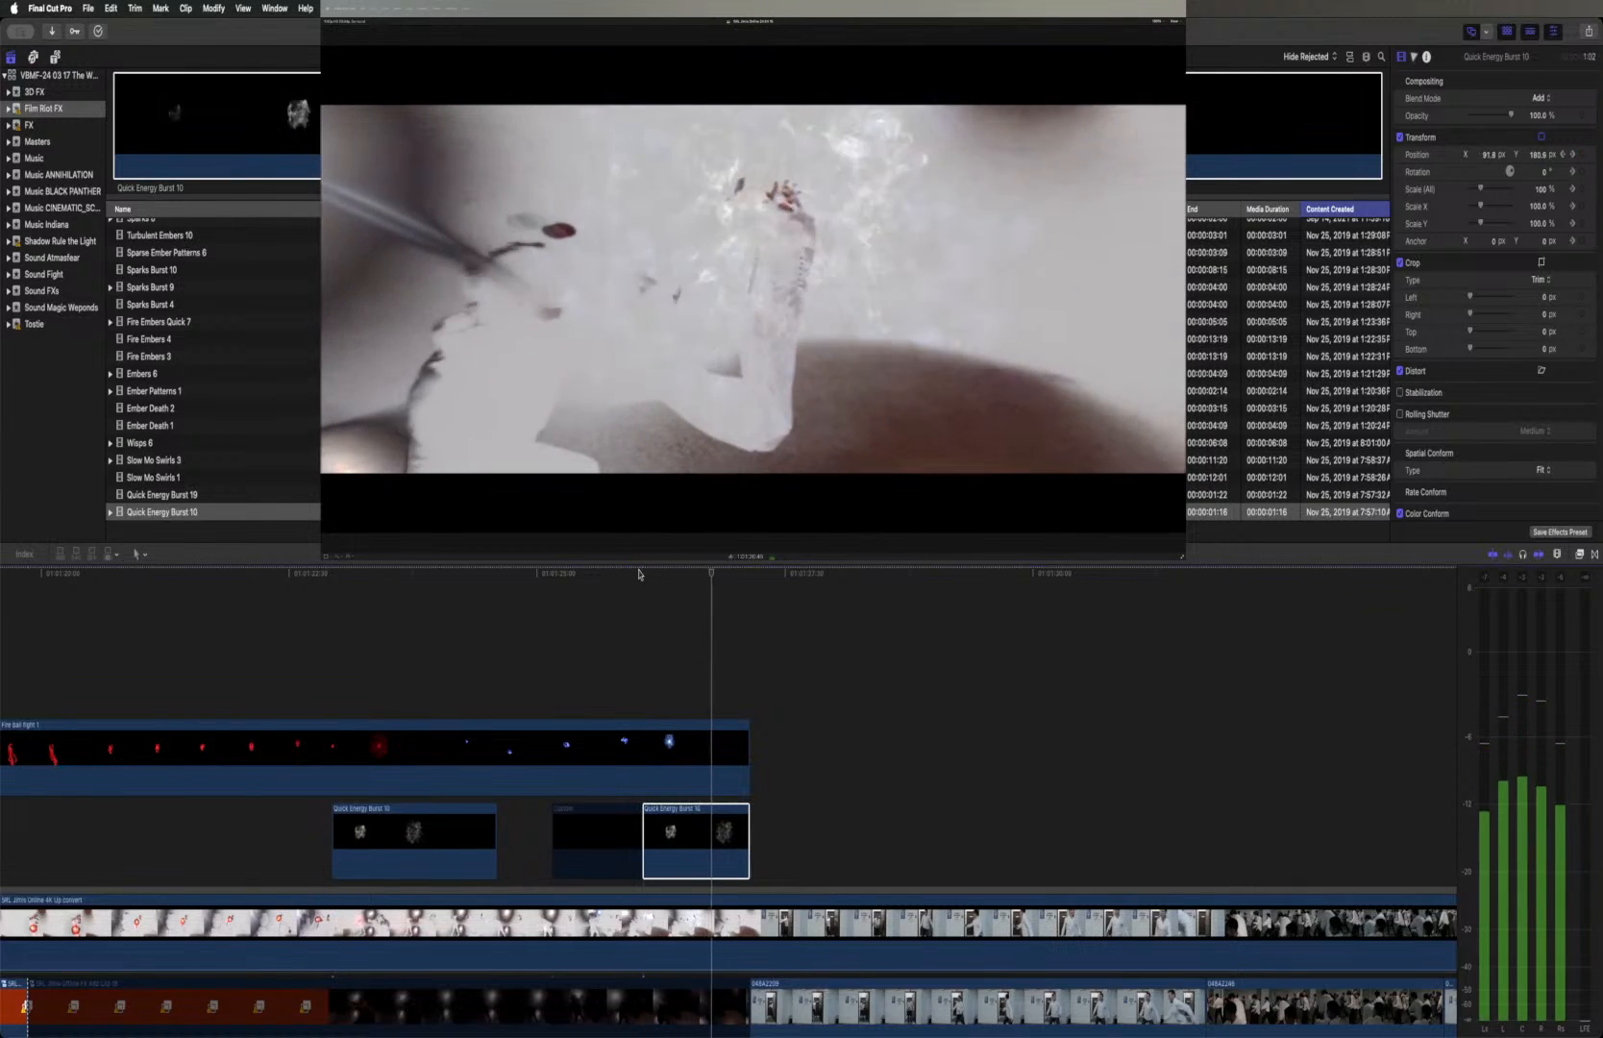
key(space)
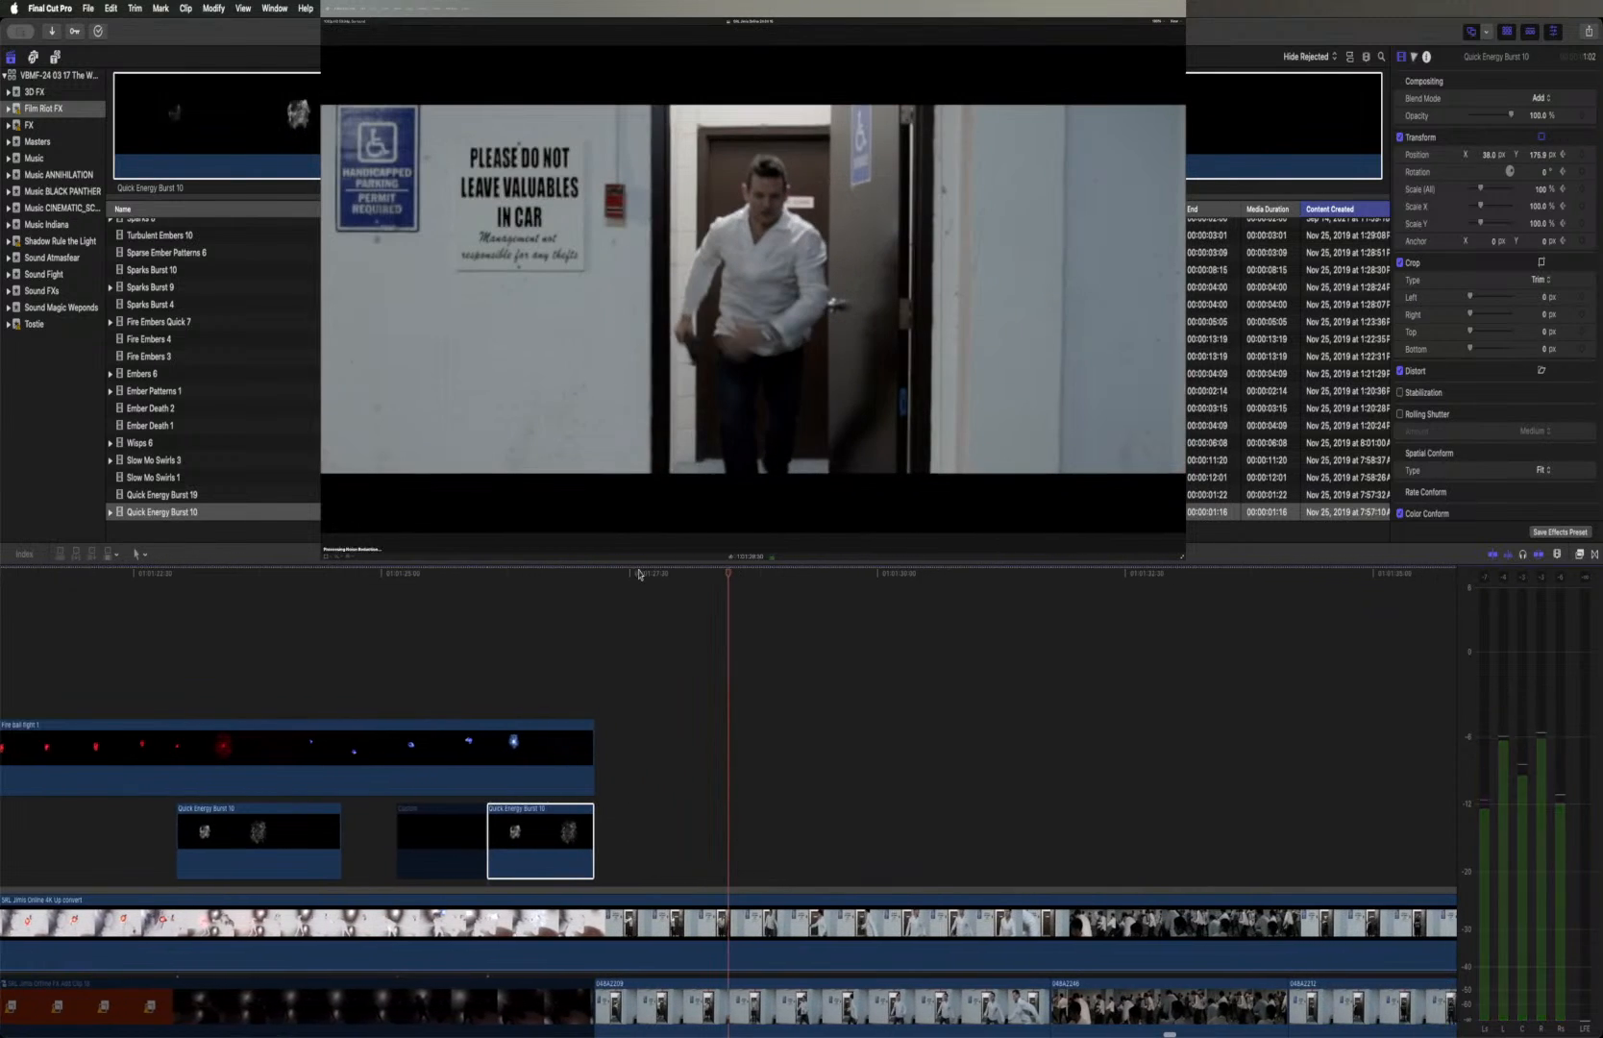
Replay the end of the blue explosion and the cut to the doorway shot
click(594, 574)
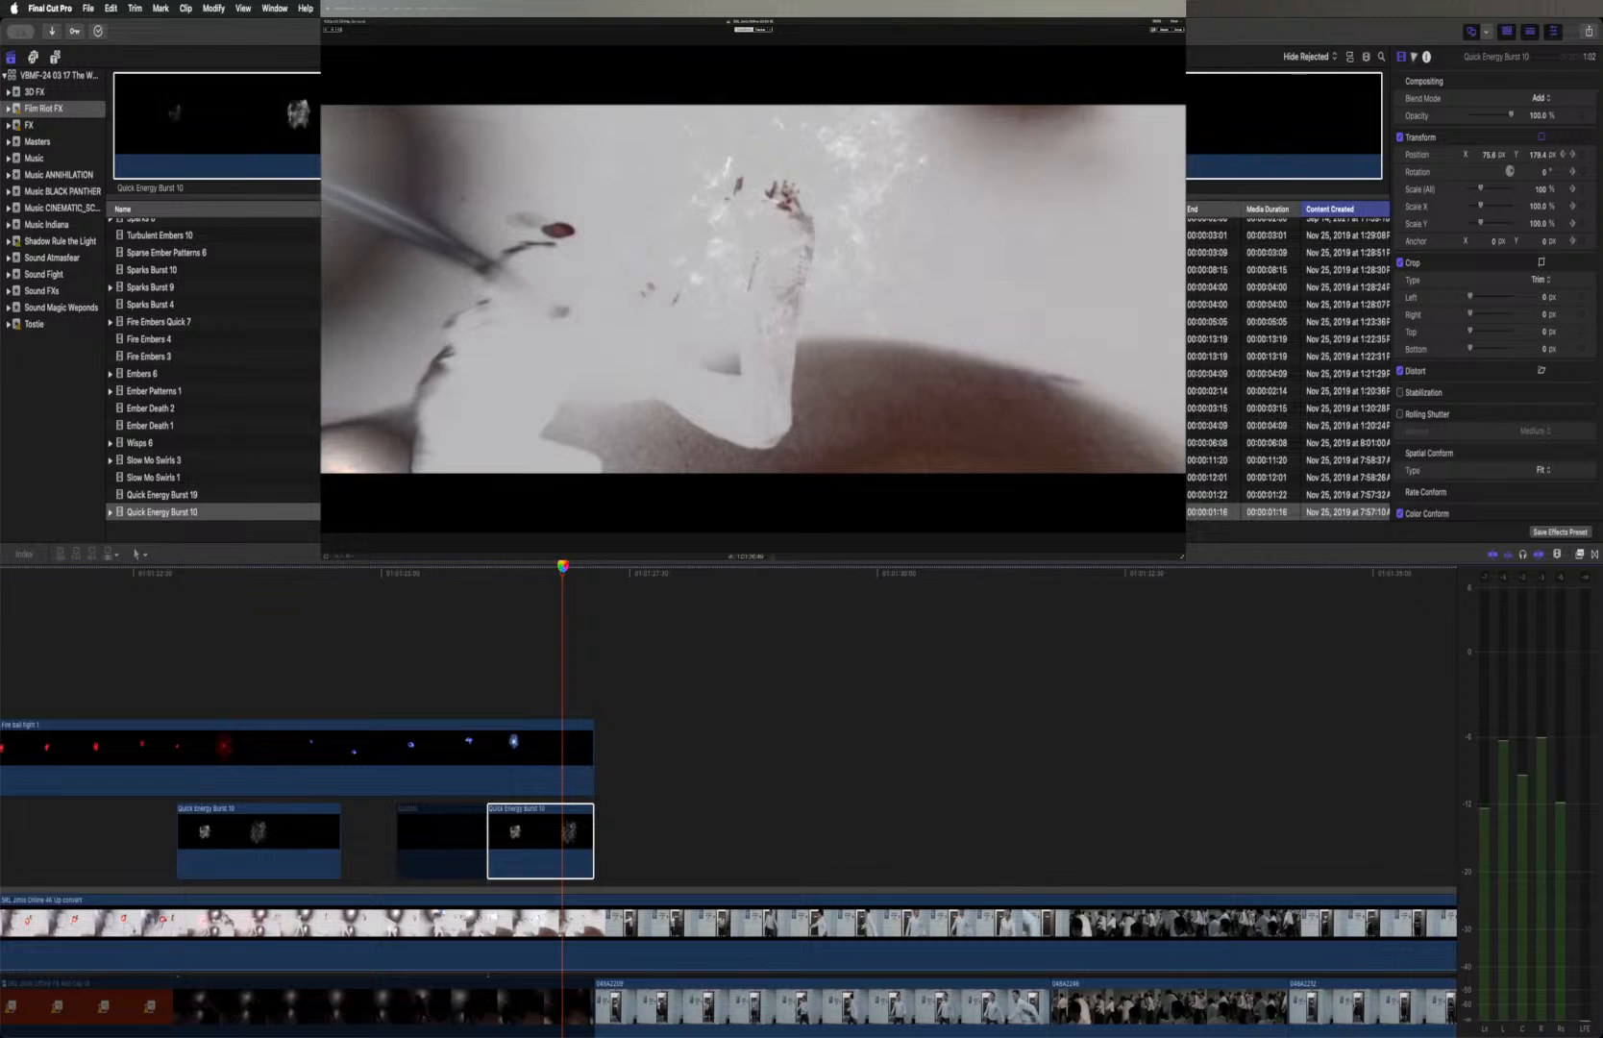
key(space)
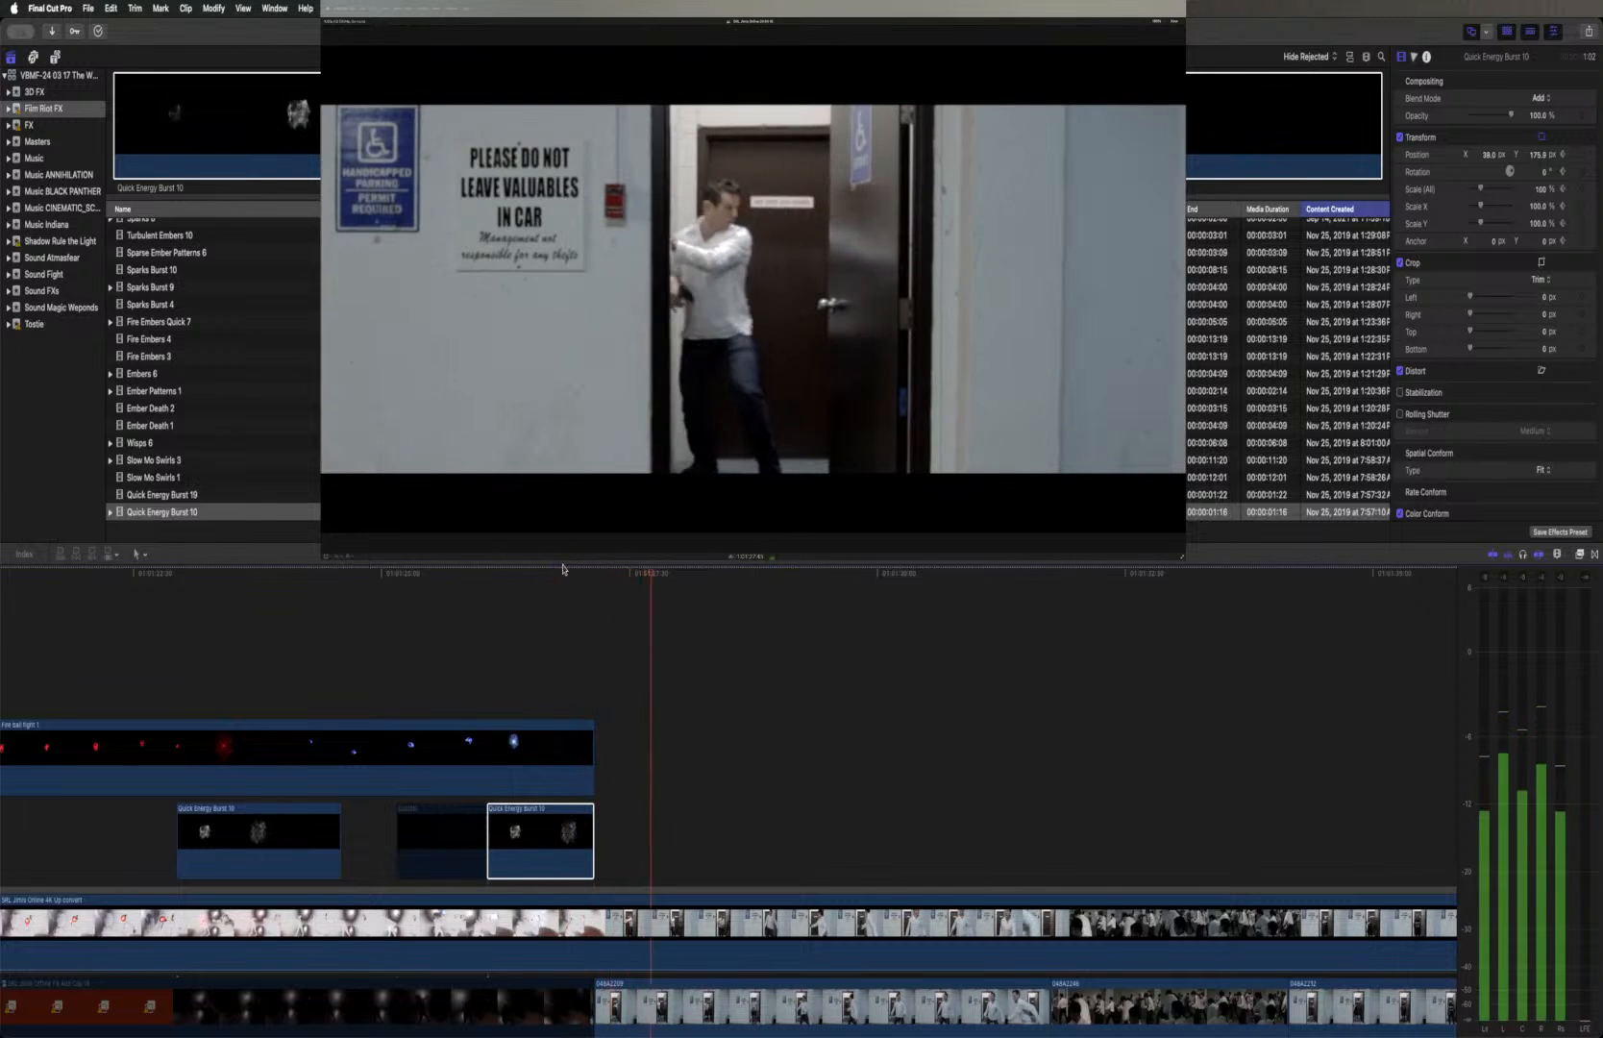
key(space)
Set the second Quick Energy Burst 10 clip's blend mode to Screen and its opacity to 71.71%
scroll(428, 616, left, 5)
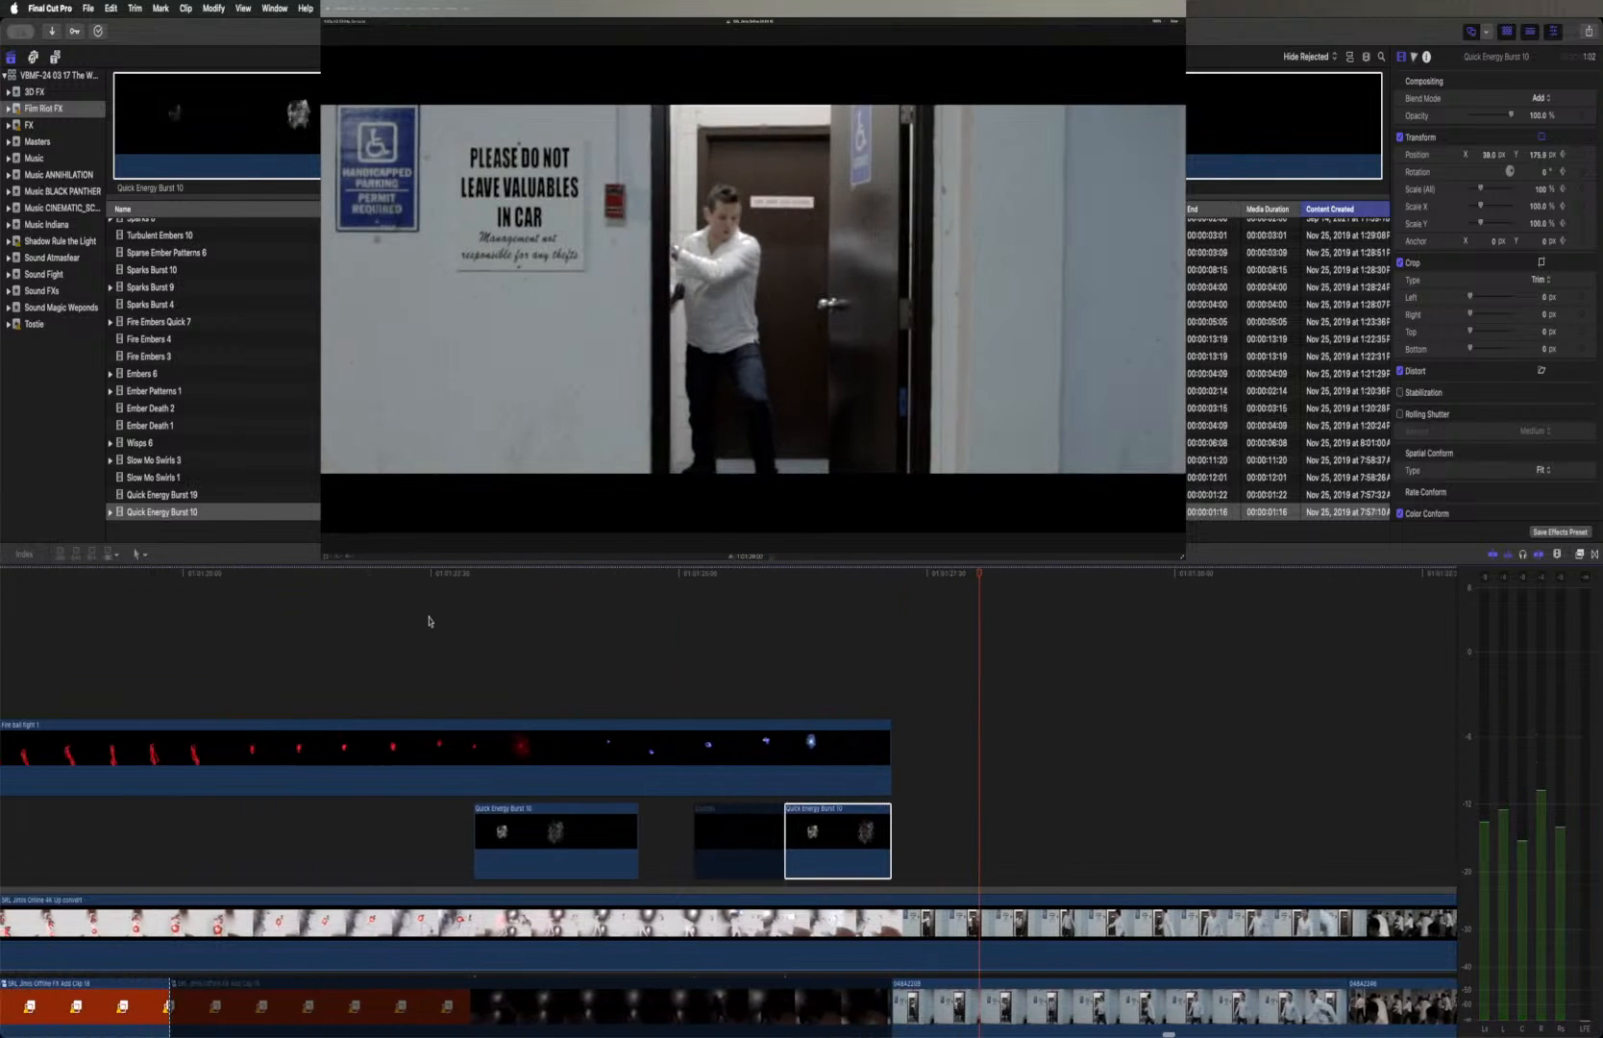
click(805, 574)
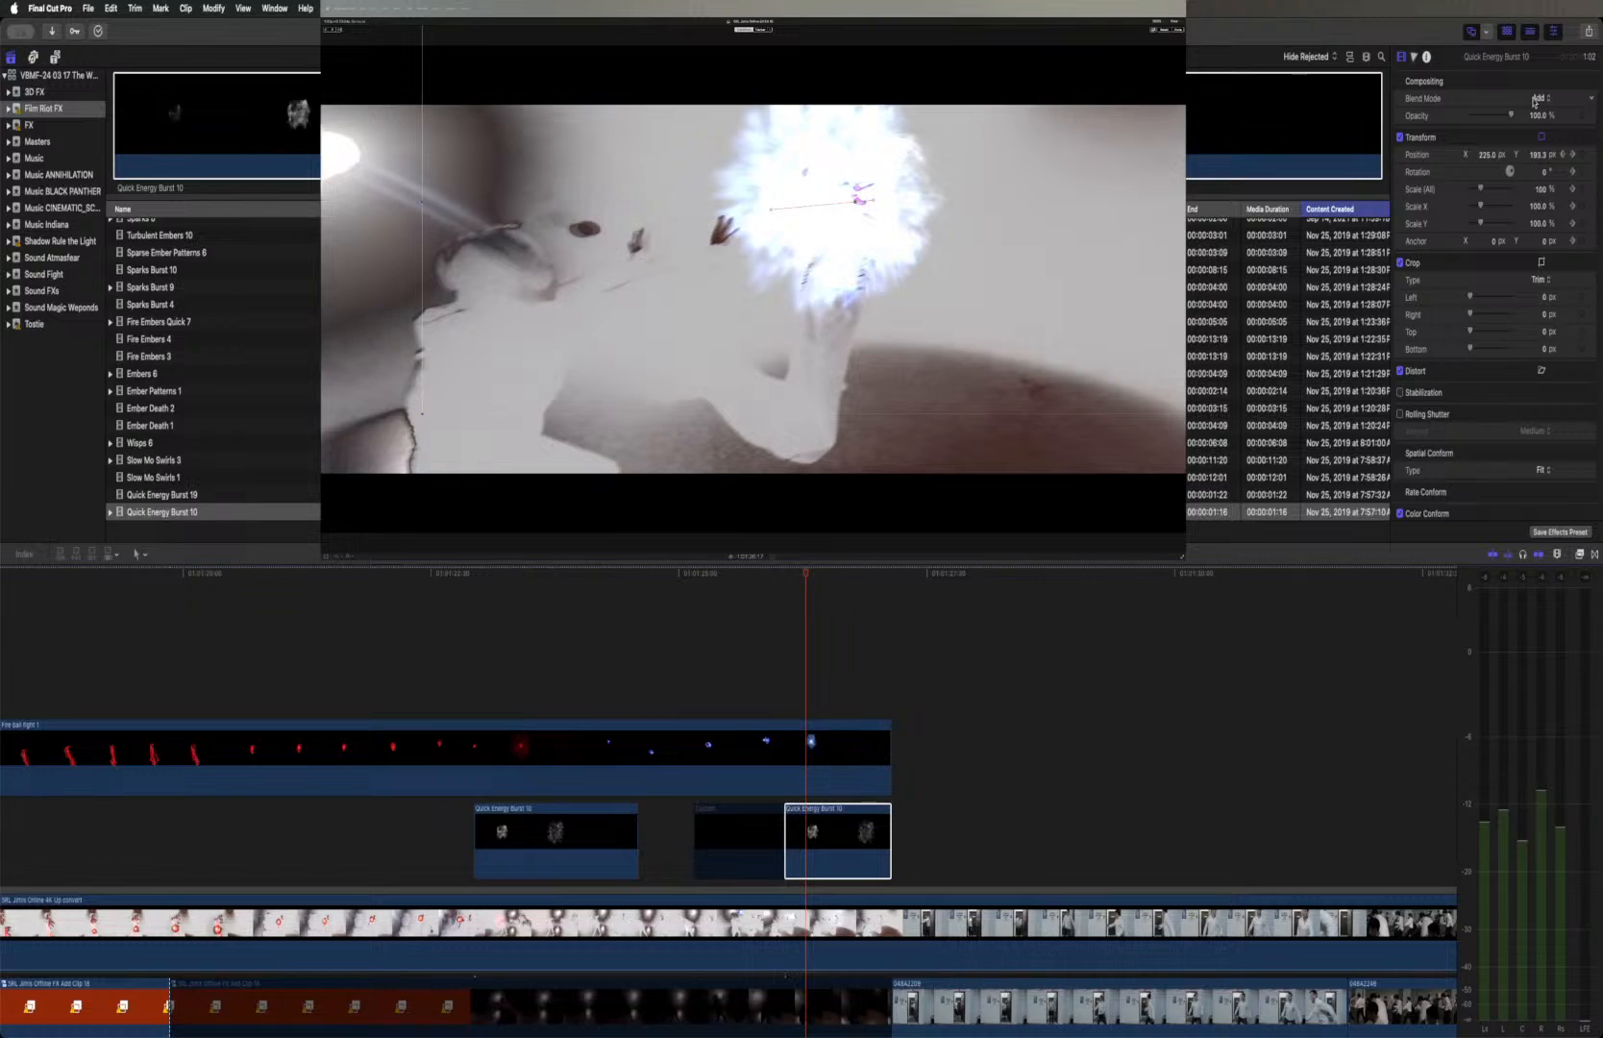
click(1535, 100)
click(1547, 134)
drag(1511, 119, 1499, 116)
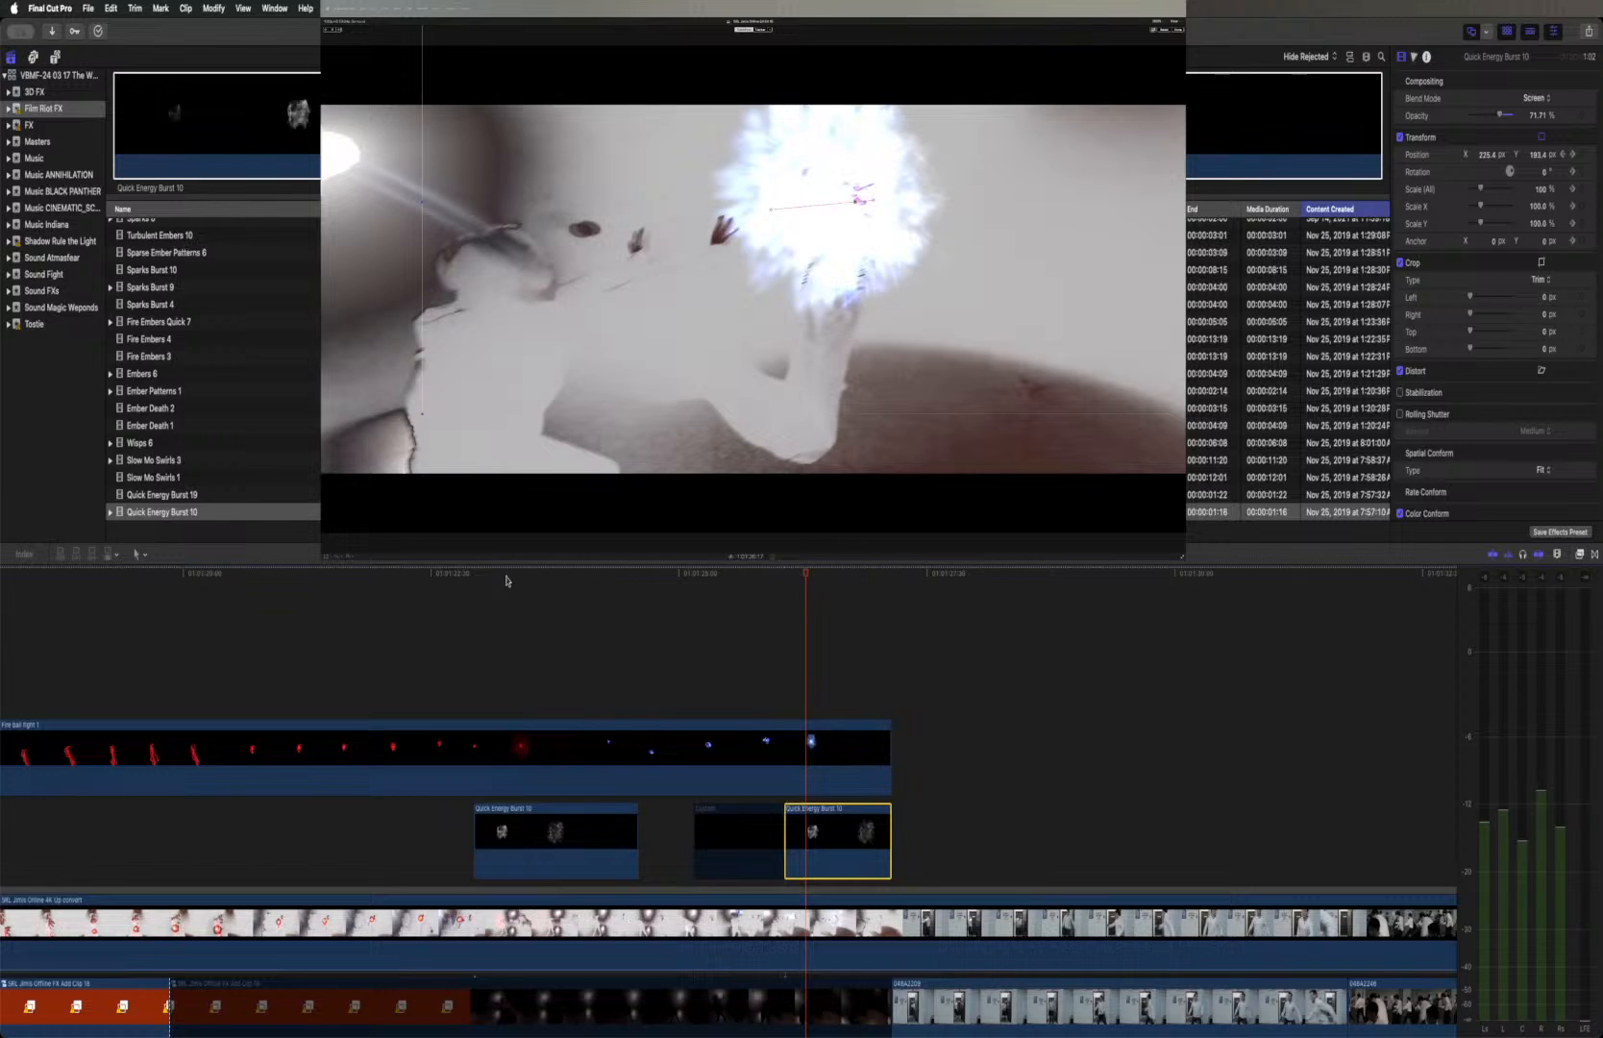
Change the first Quick Energy Burst 10 clip's blend mode to Screen
click(462, 573)
click(524, 839)
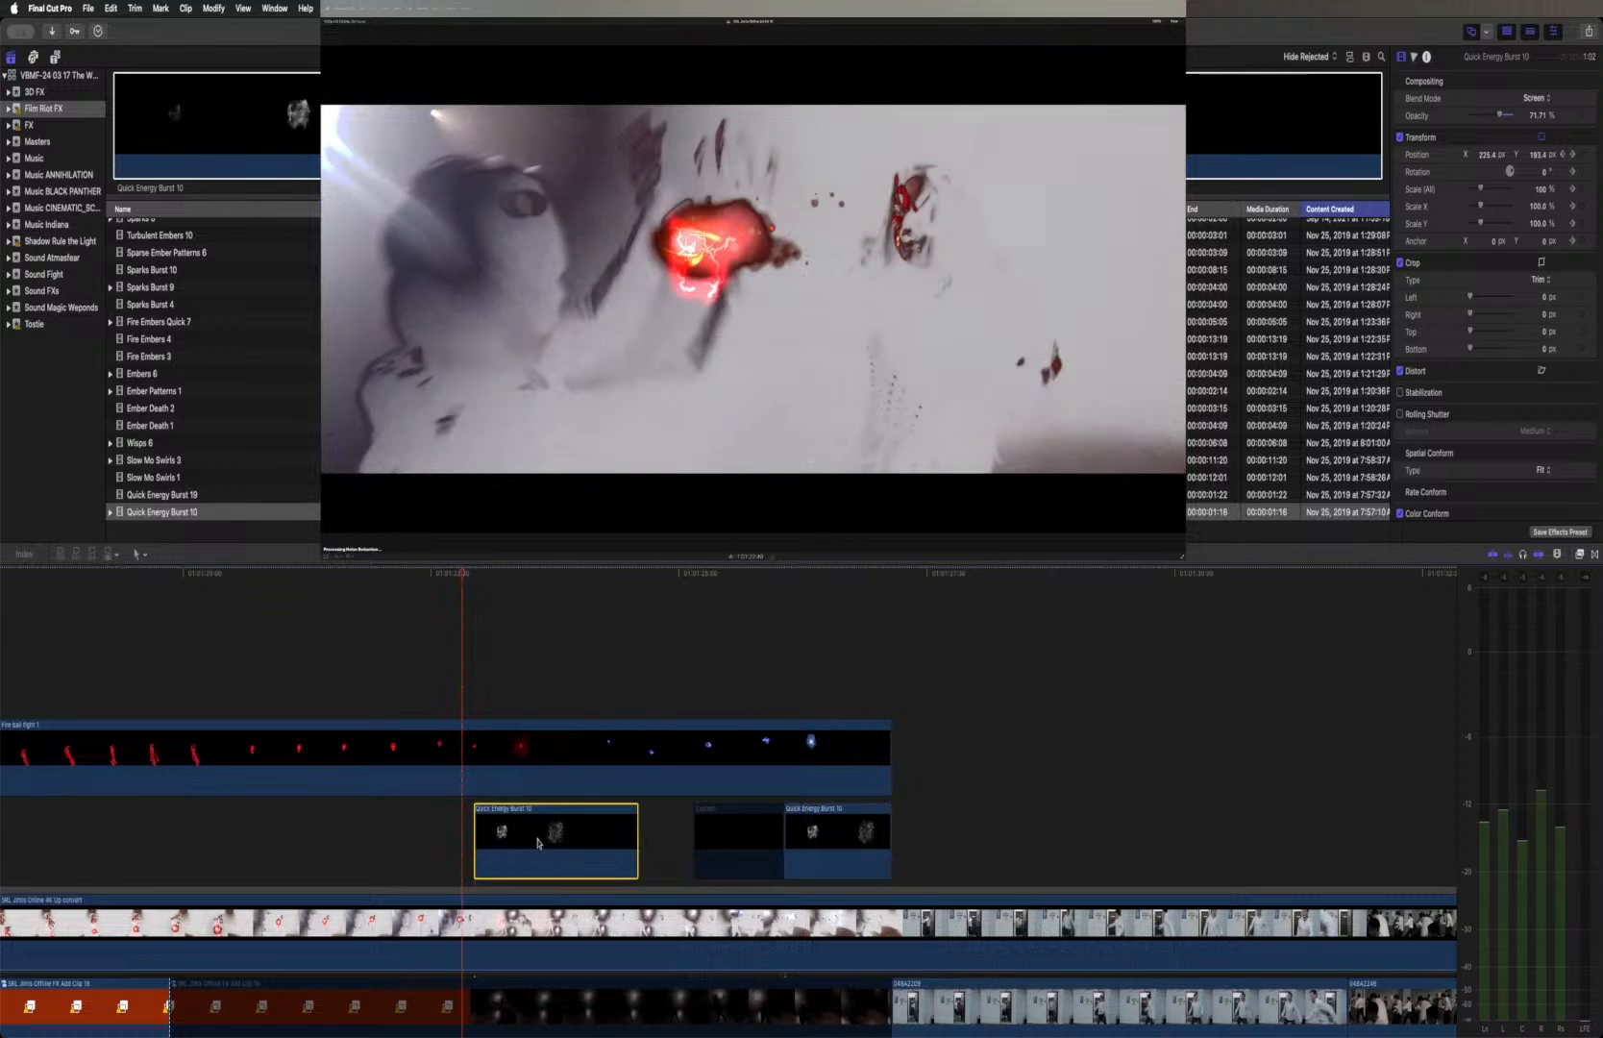
click(1539, 100)
click(1547, 132)
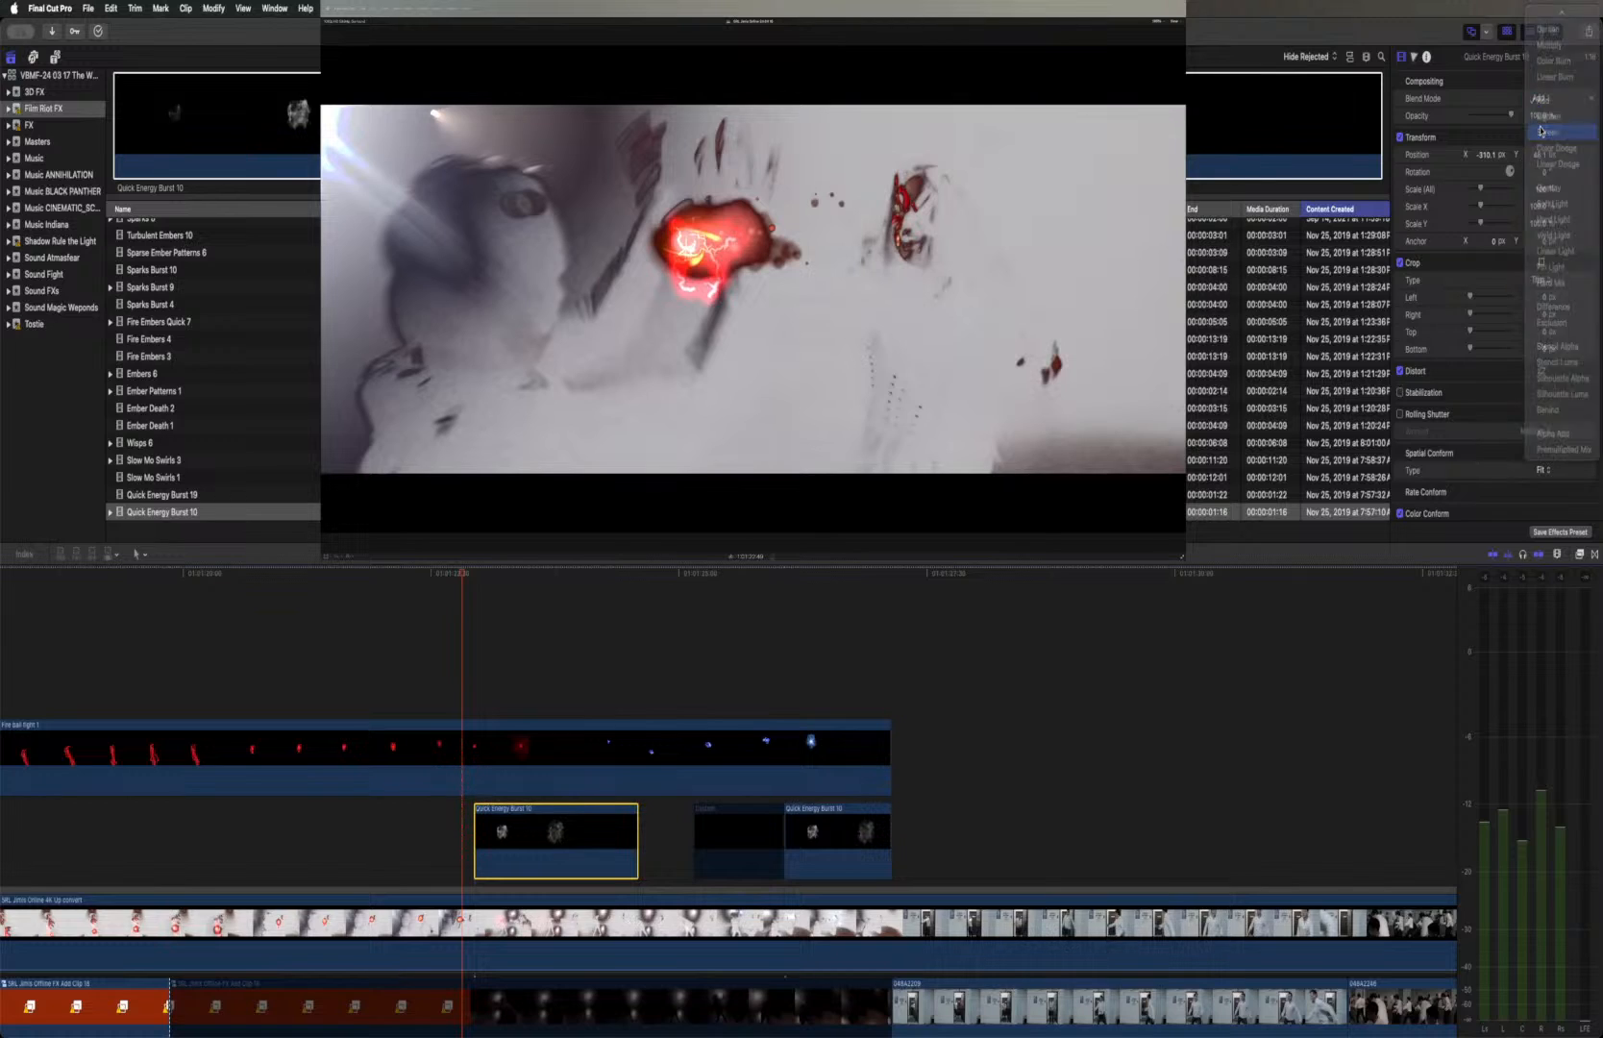
Play back both bursts, and near the second Quick Energy Burst 10 clip's end reposition its image to about X 44 px, Y 188 px
click(460, 576)
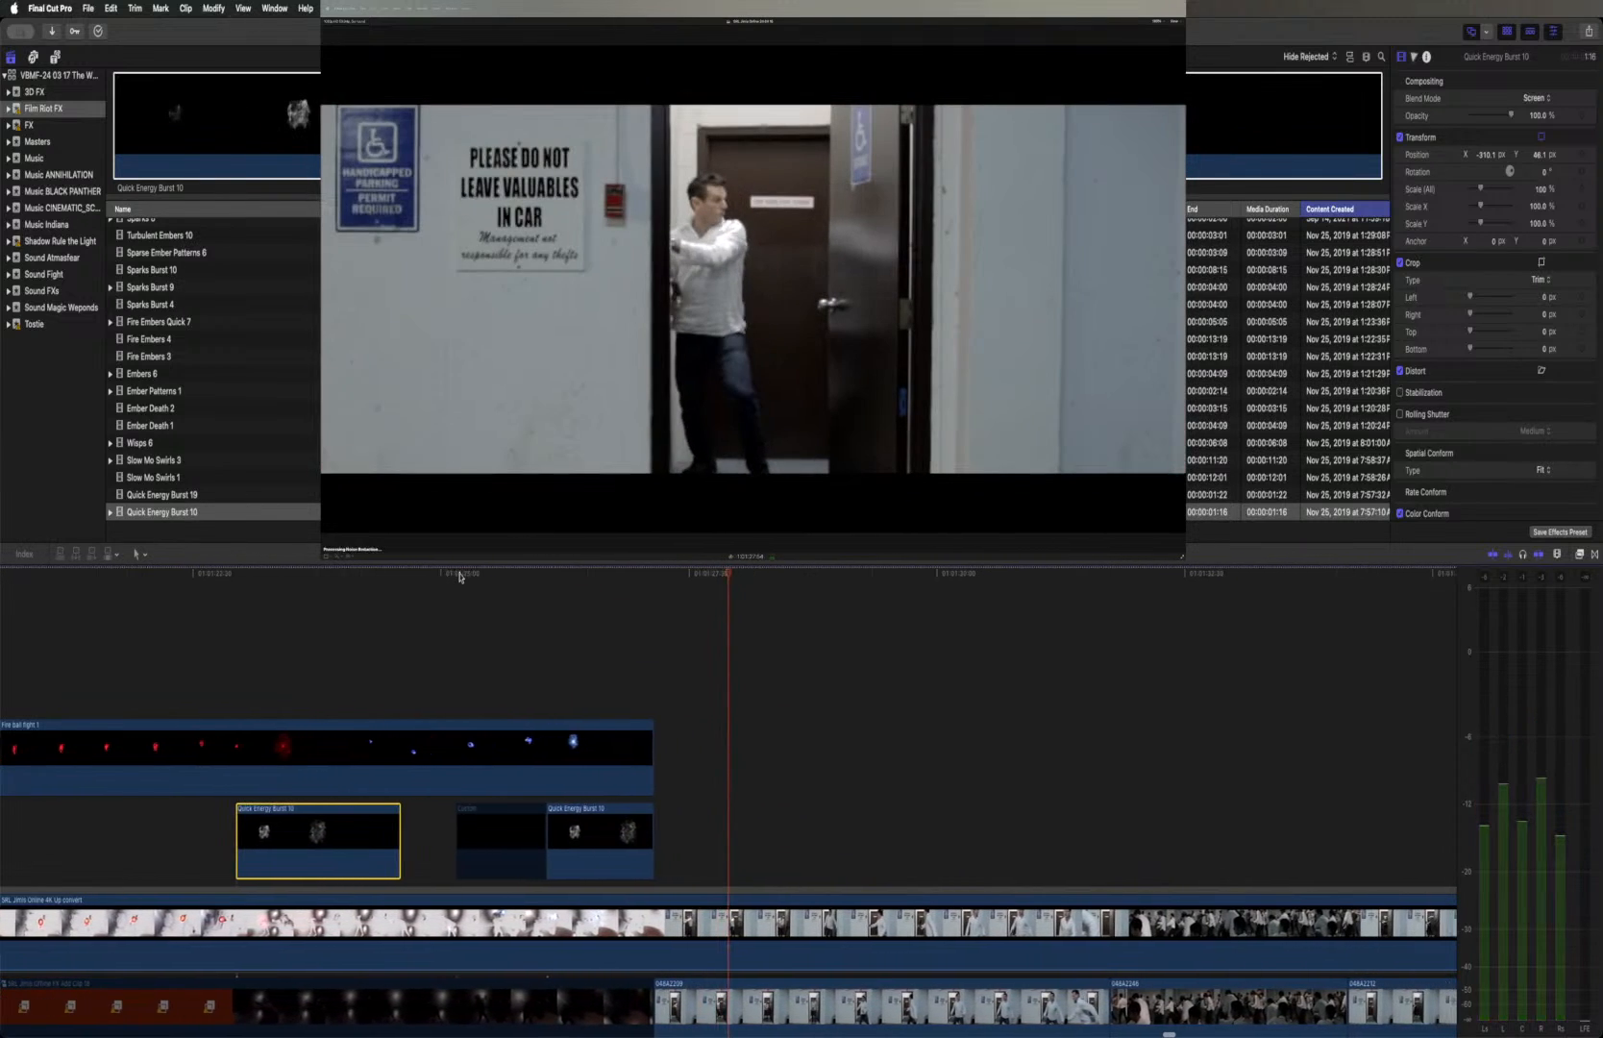
drag(728, 576, 633, 574)
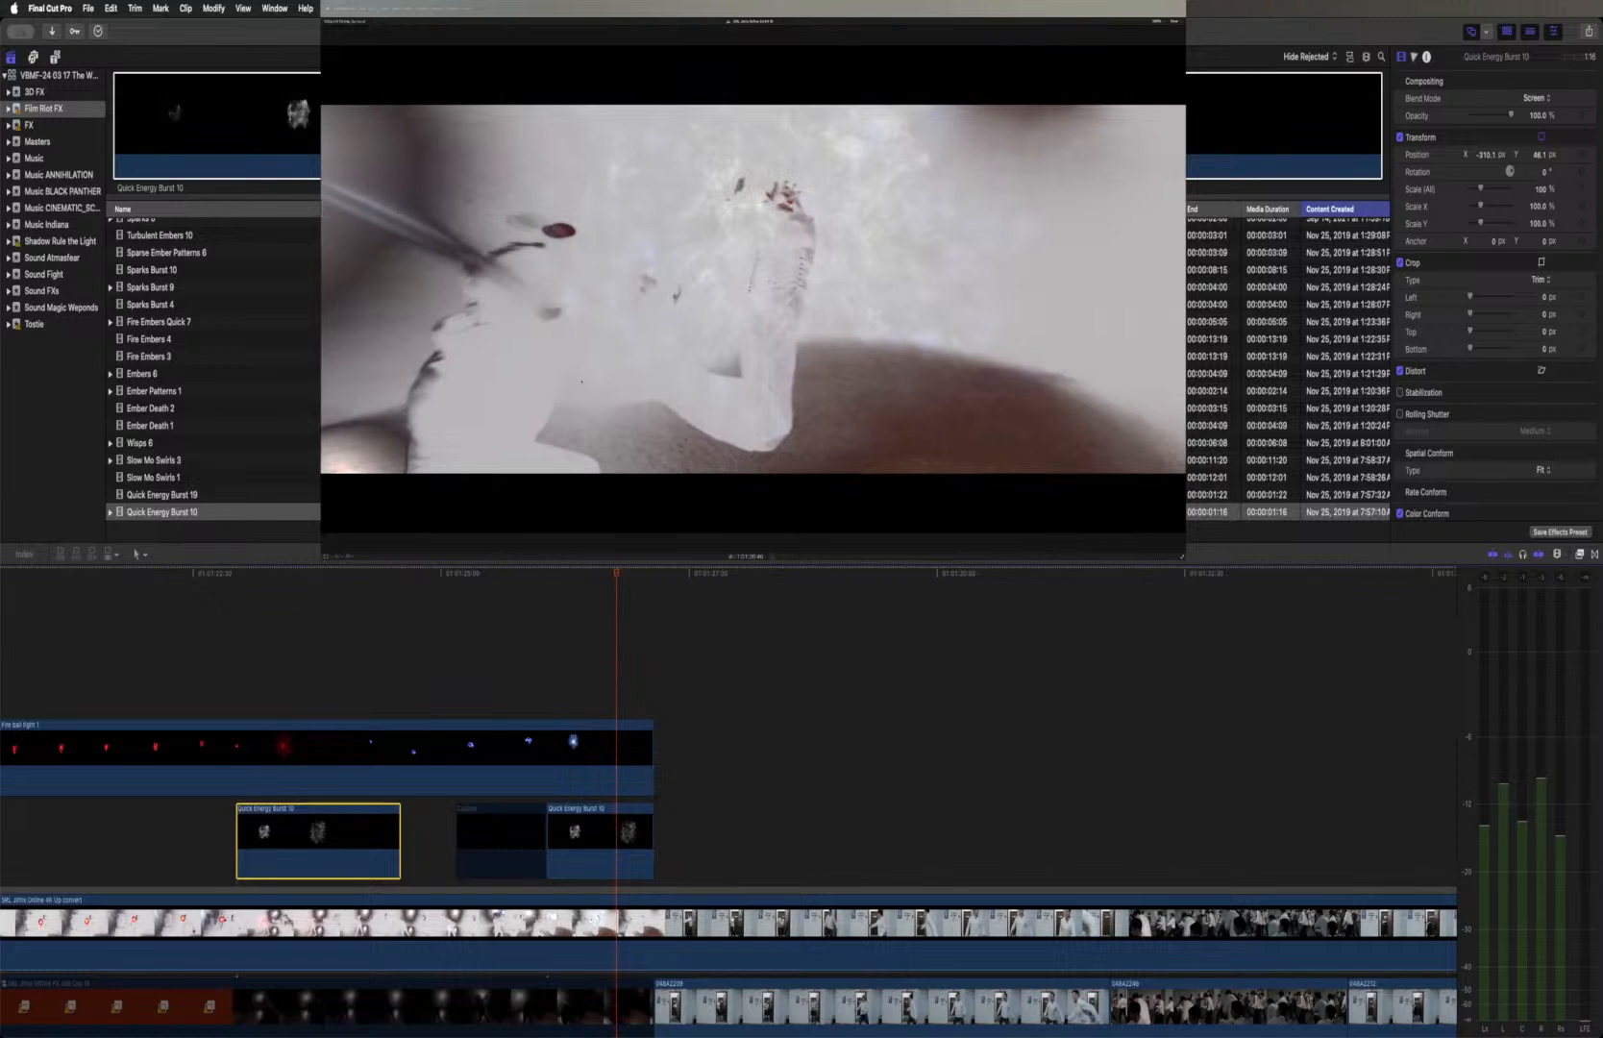
click(583, 844)
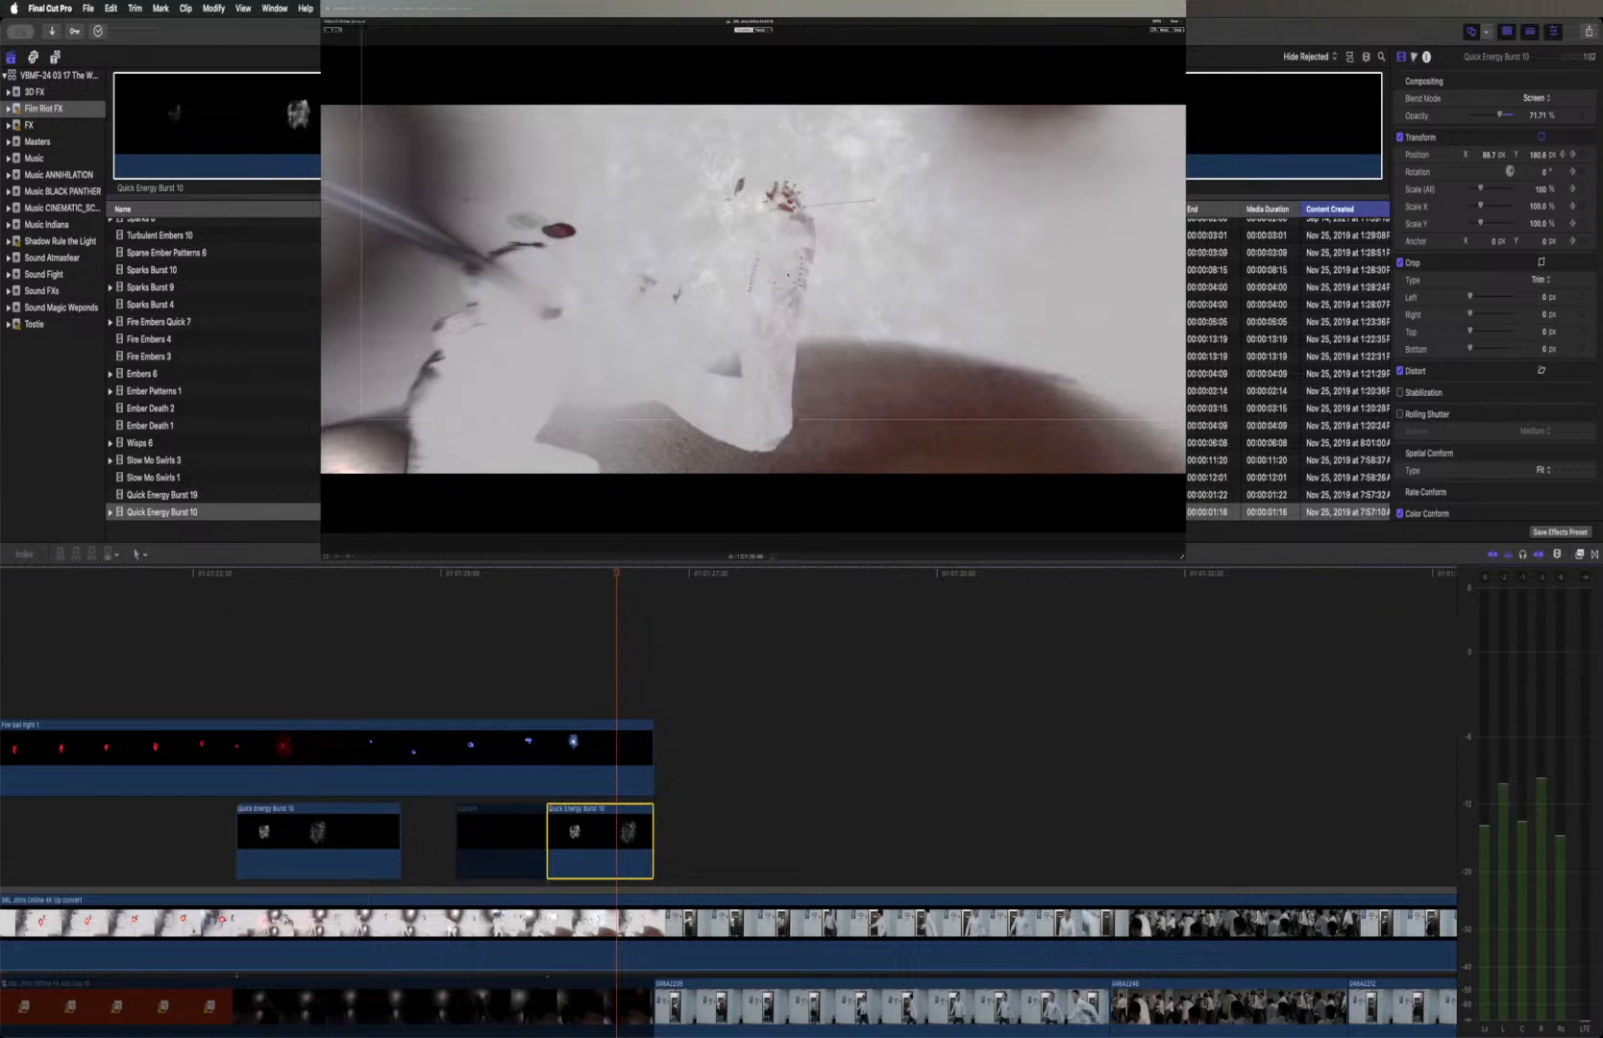
drag(794, 208, 772, 203)
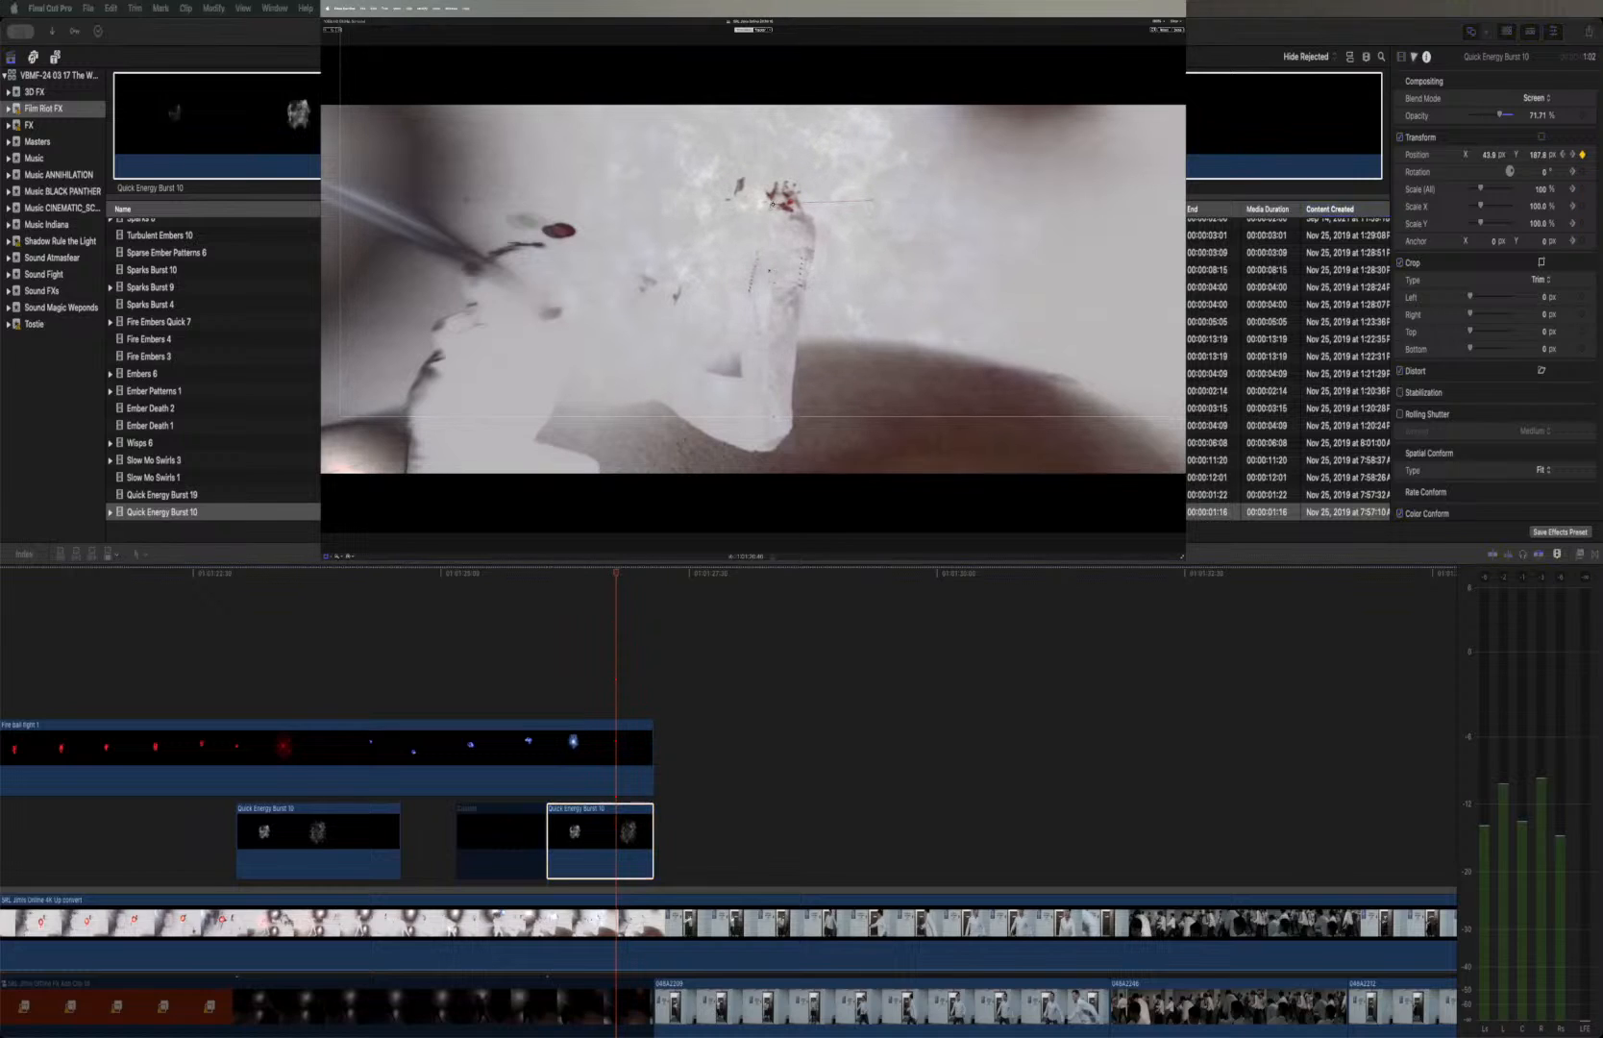
Replay the repositioned energy bursts through the cut to the doorway shot to check their alignment with the hand
click(546, 575)
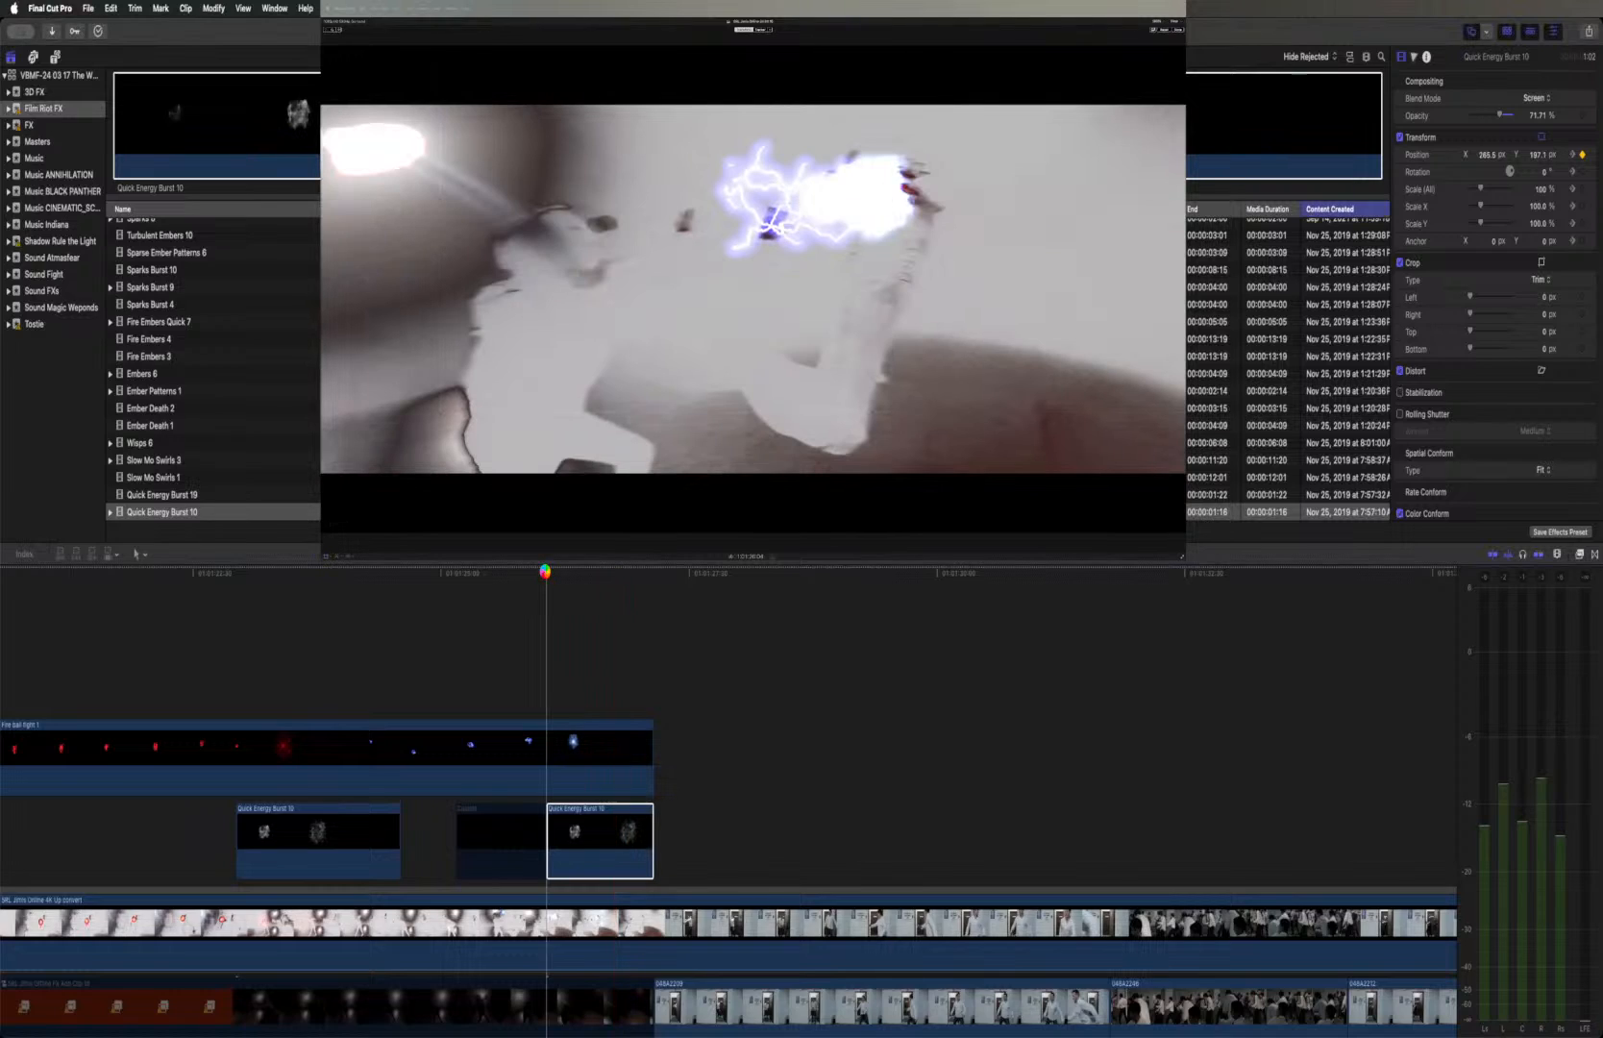
key(space)
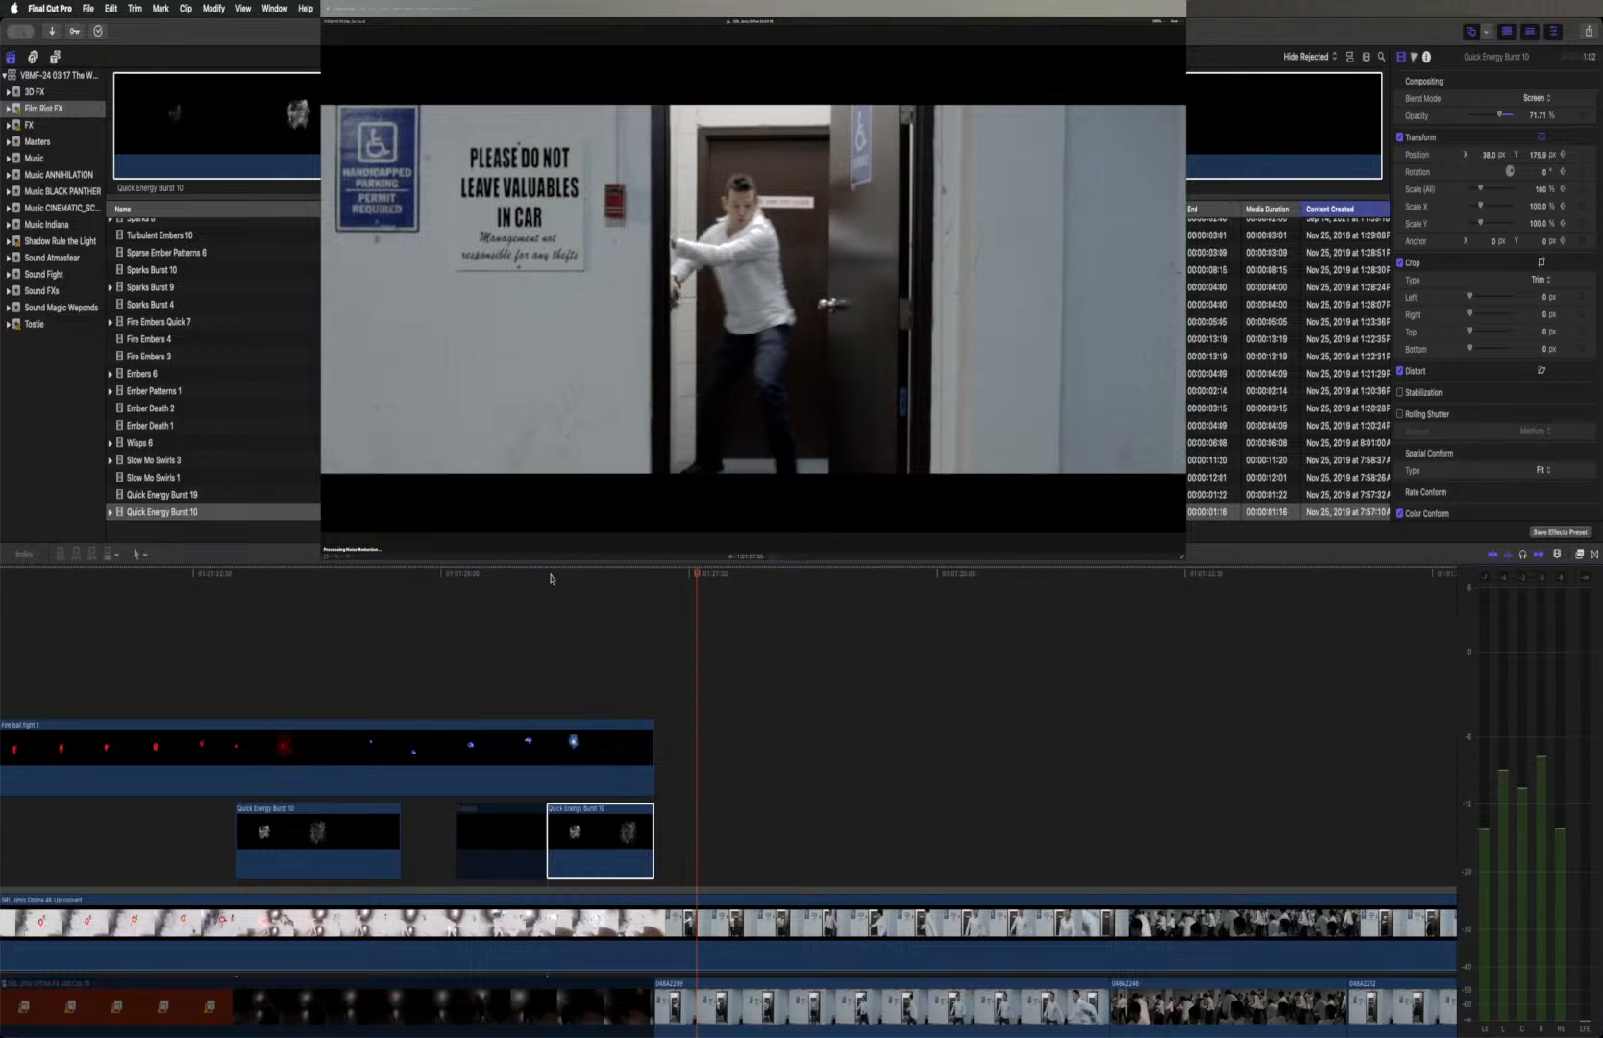
click(545, 575)
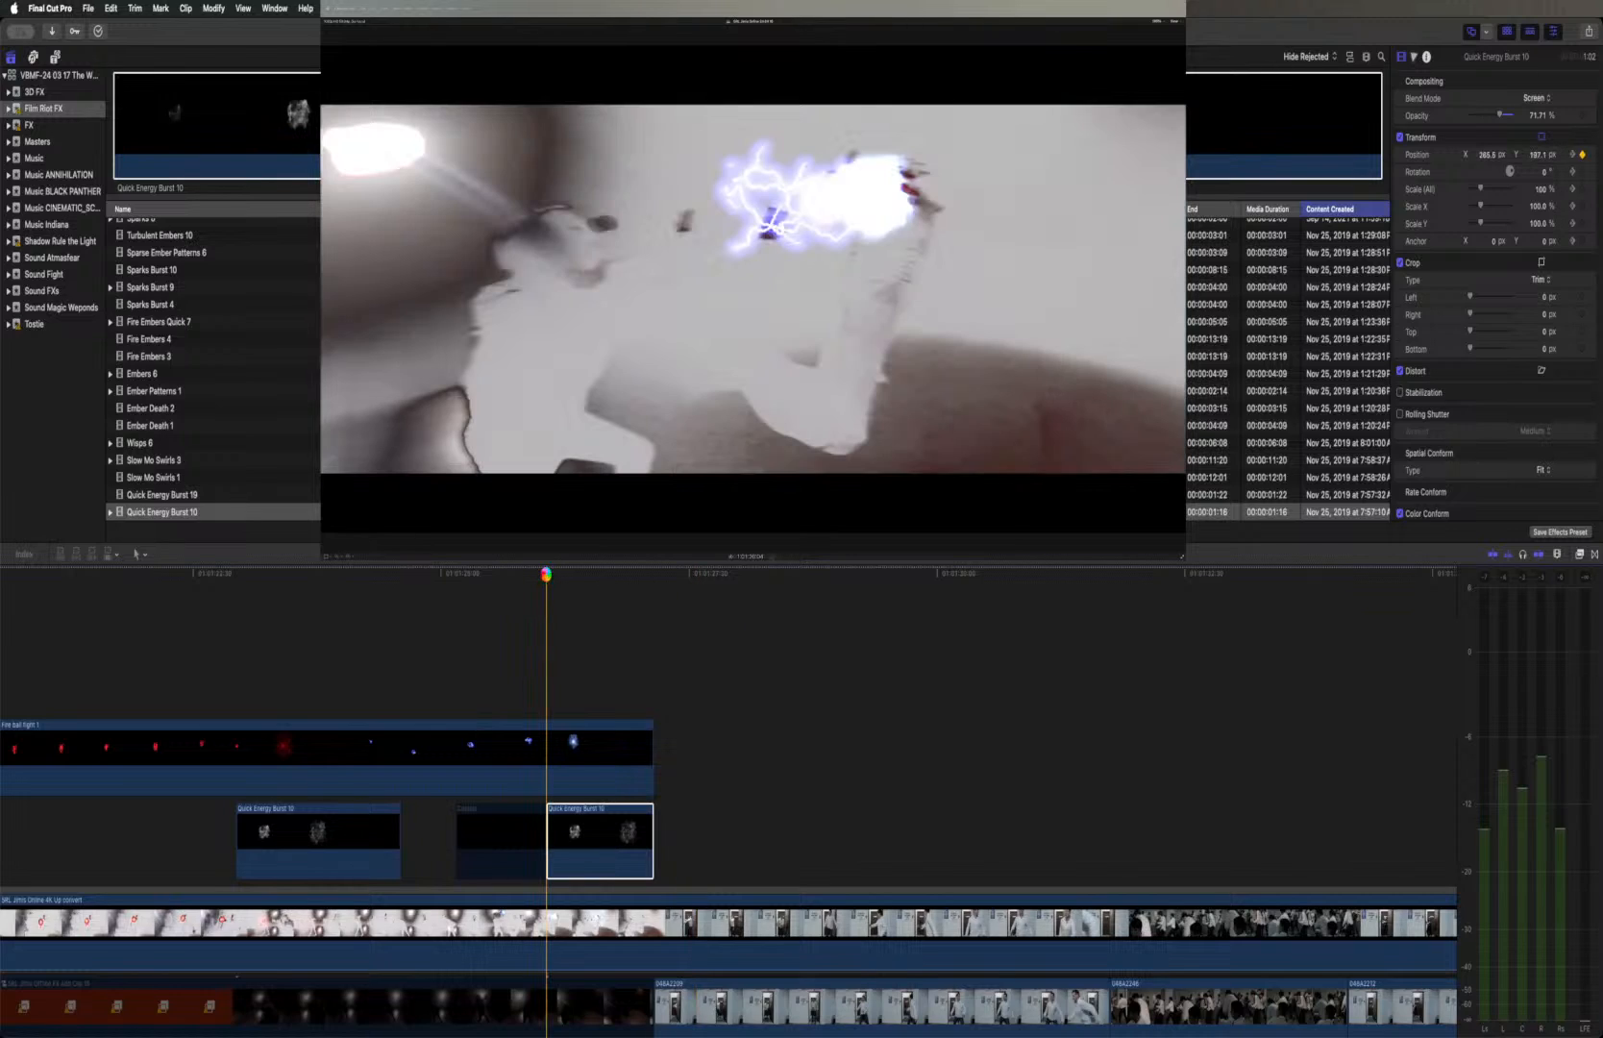
key(space)
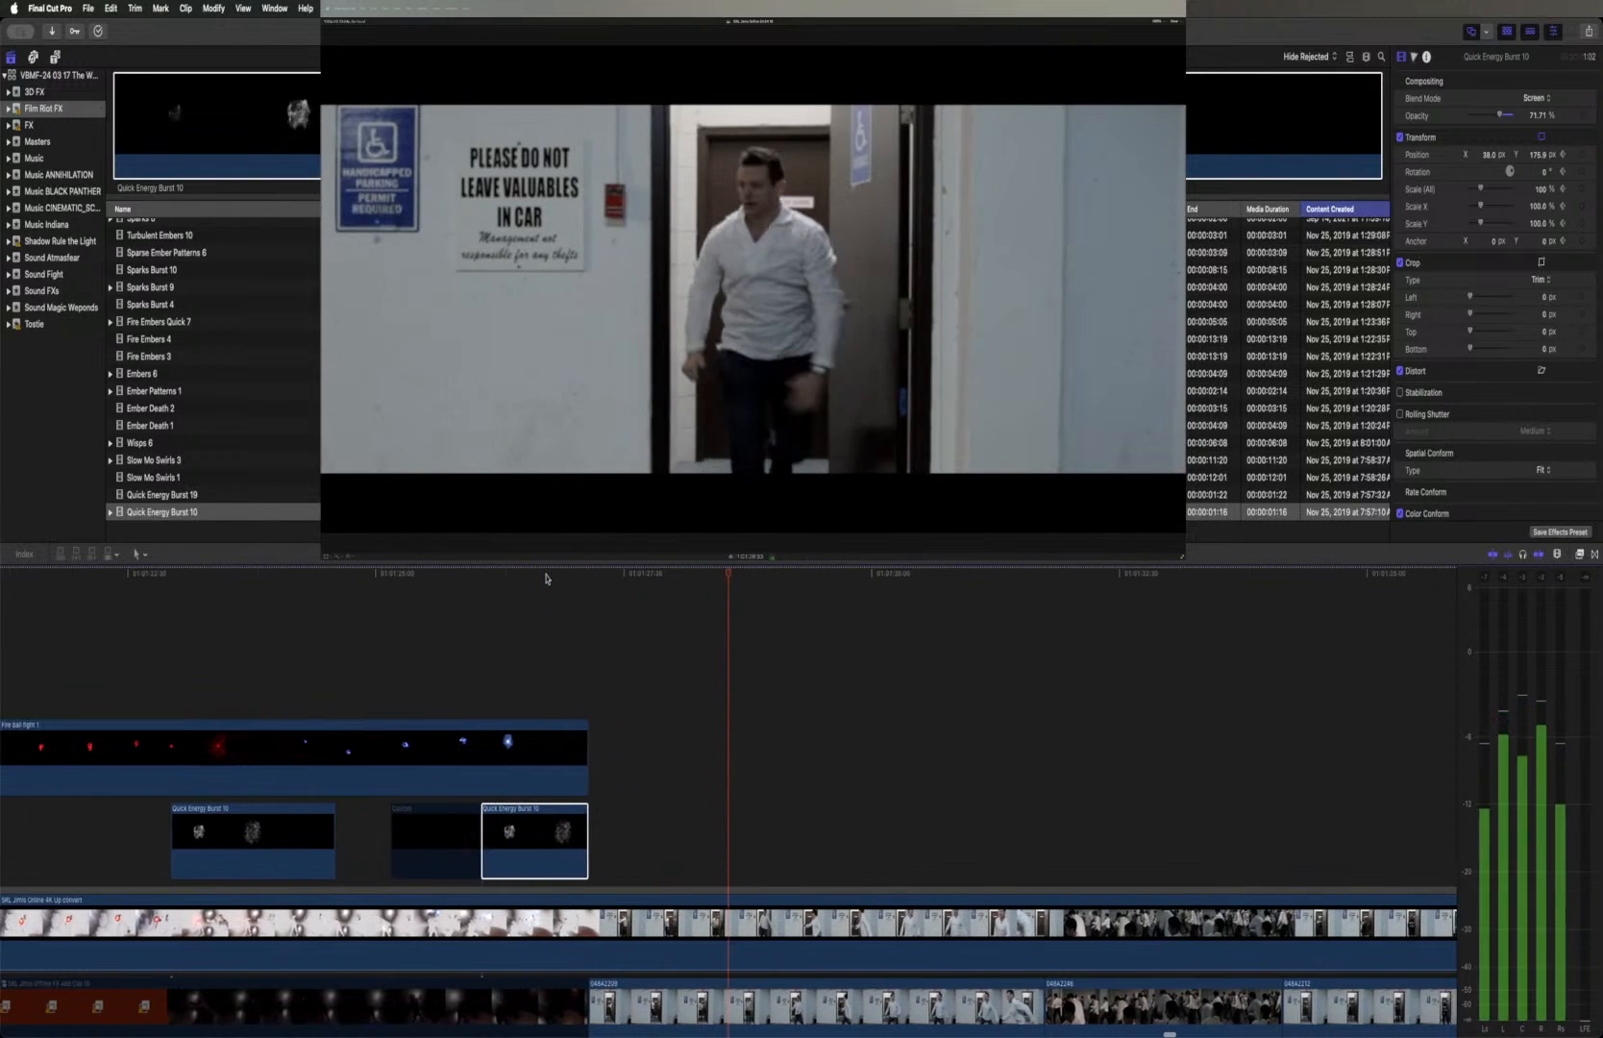
click(165, 575)
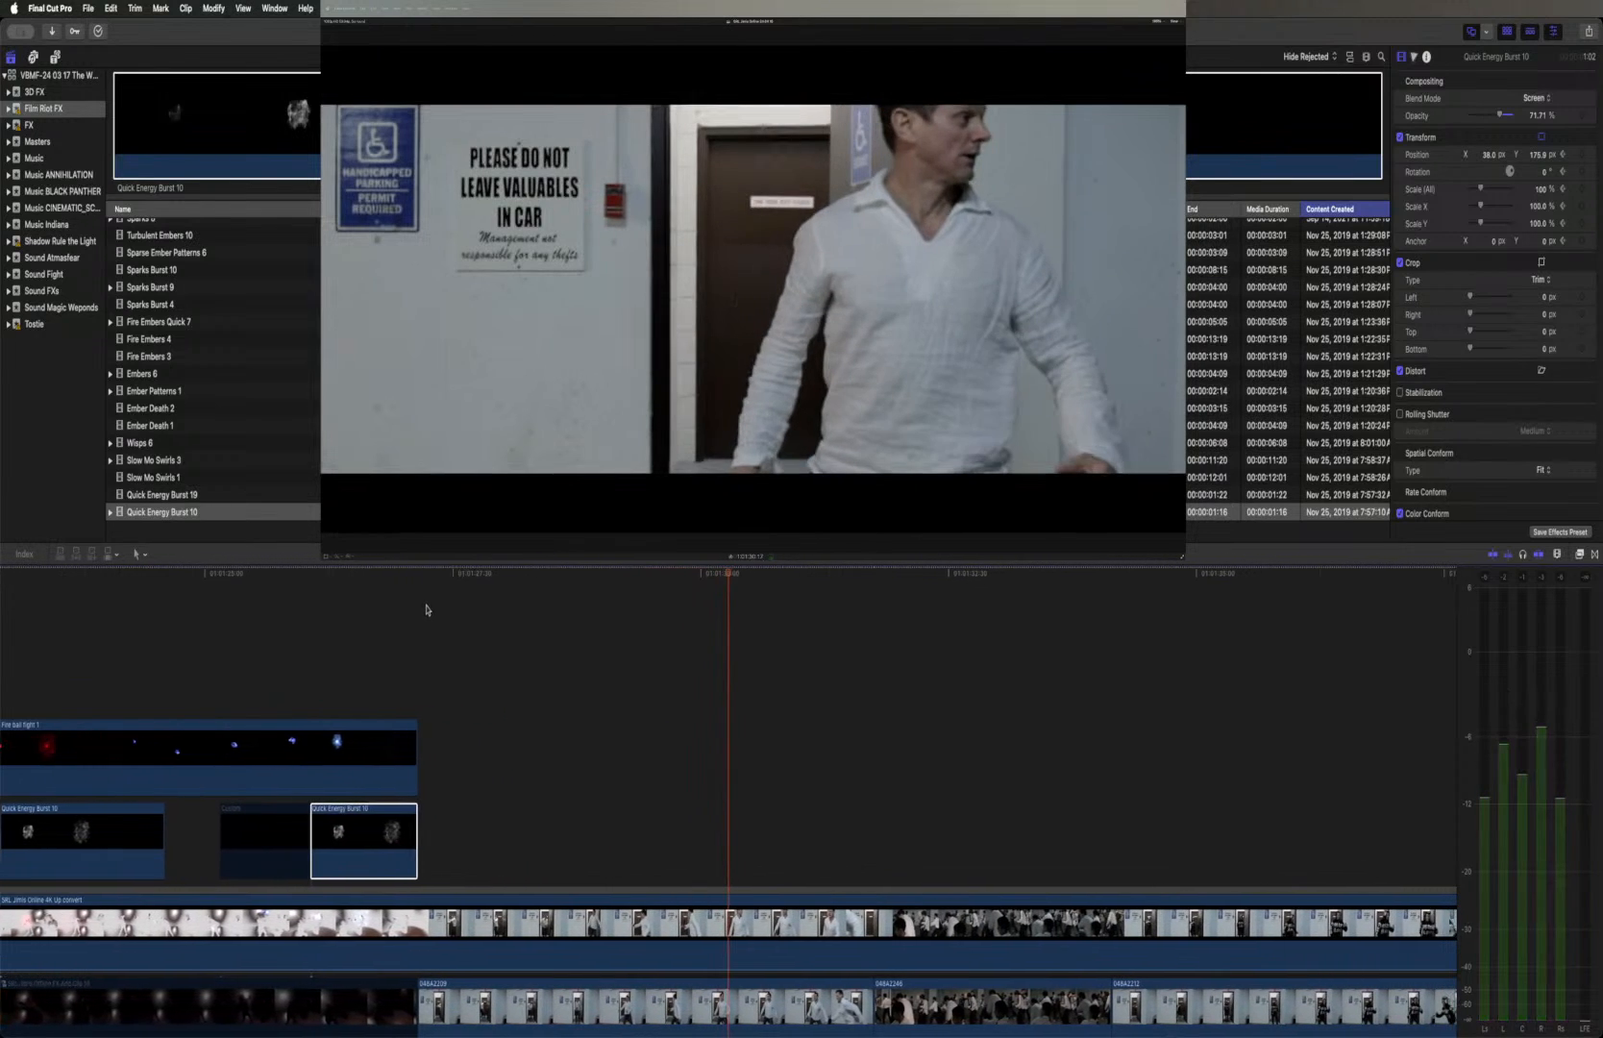
click(312, 574)
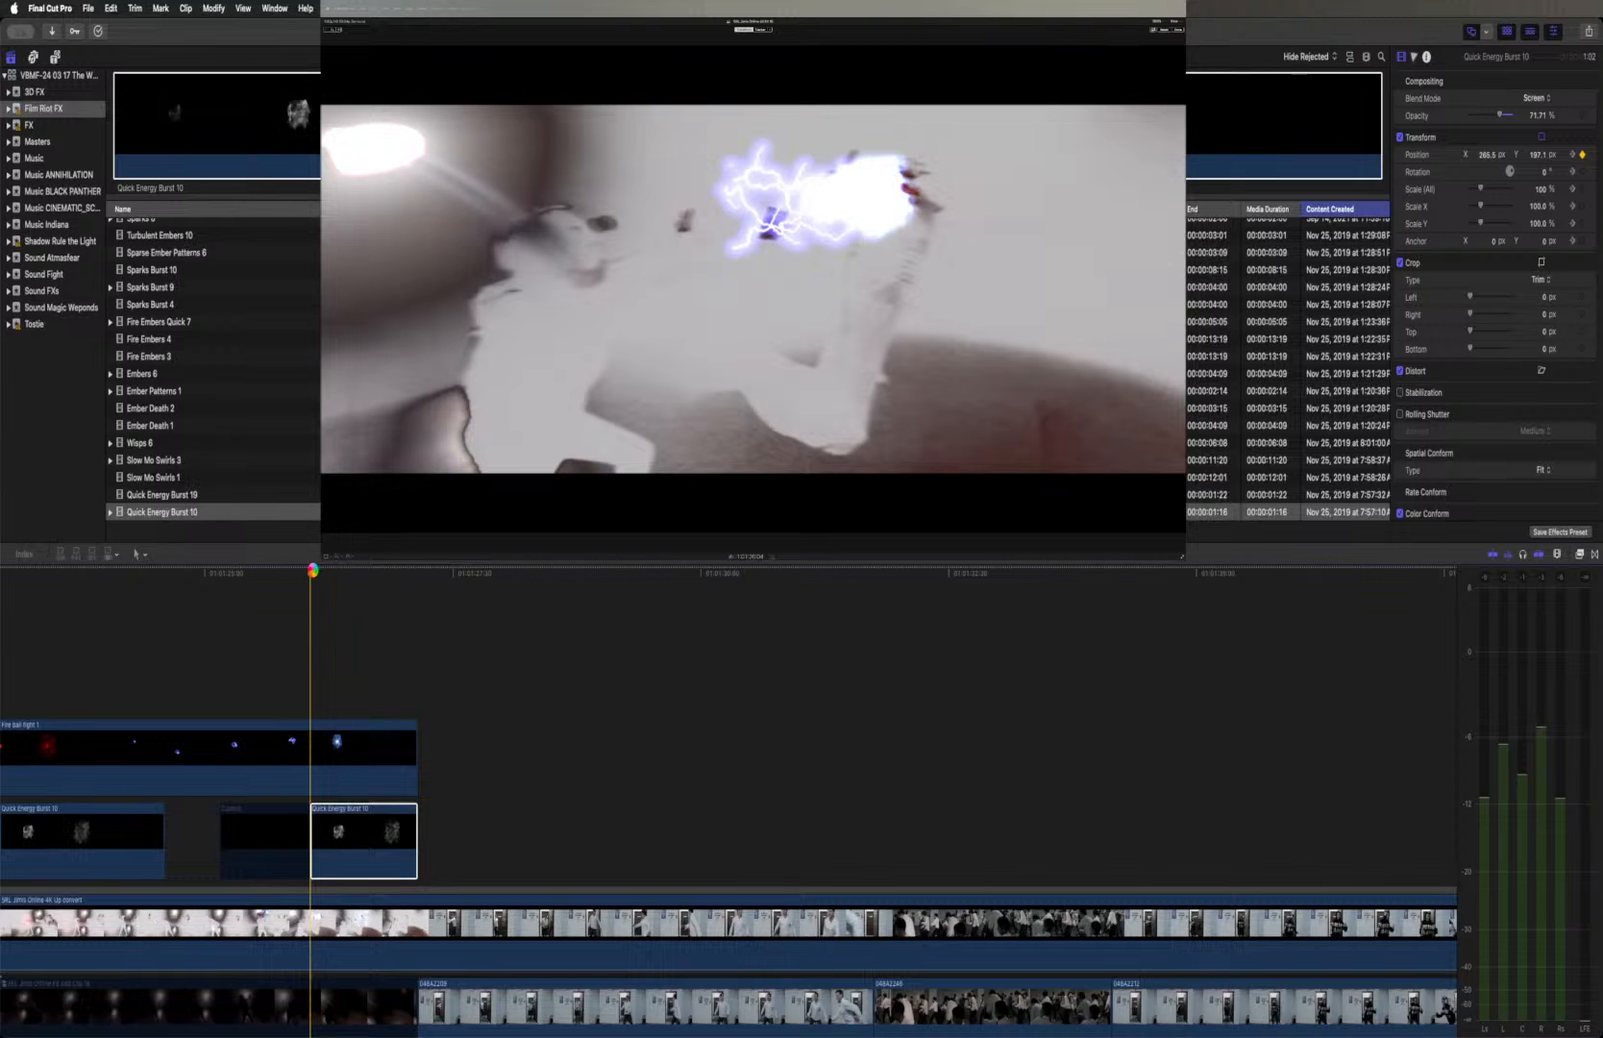
key(space)
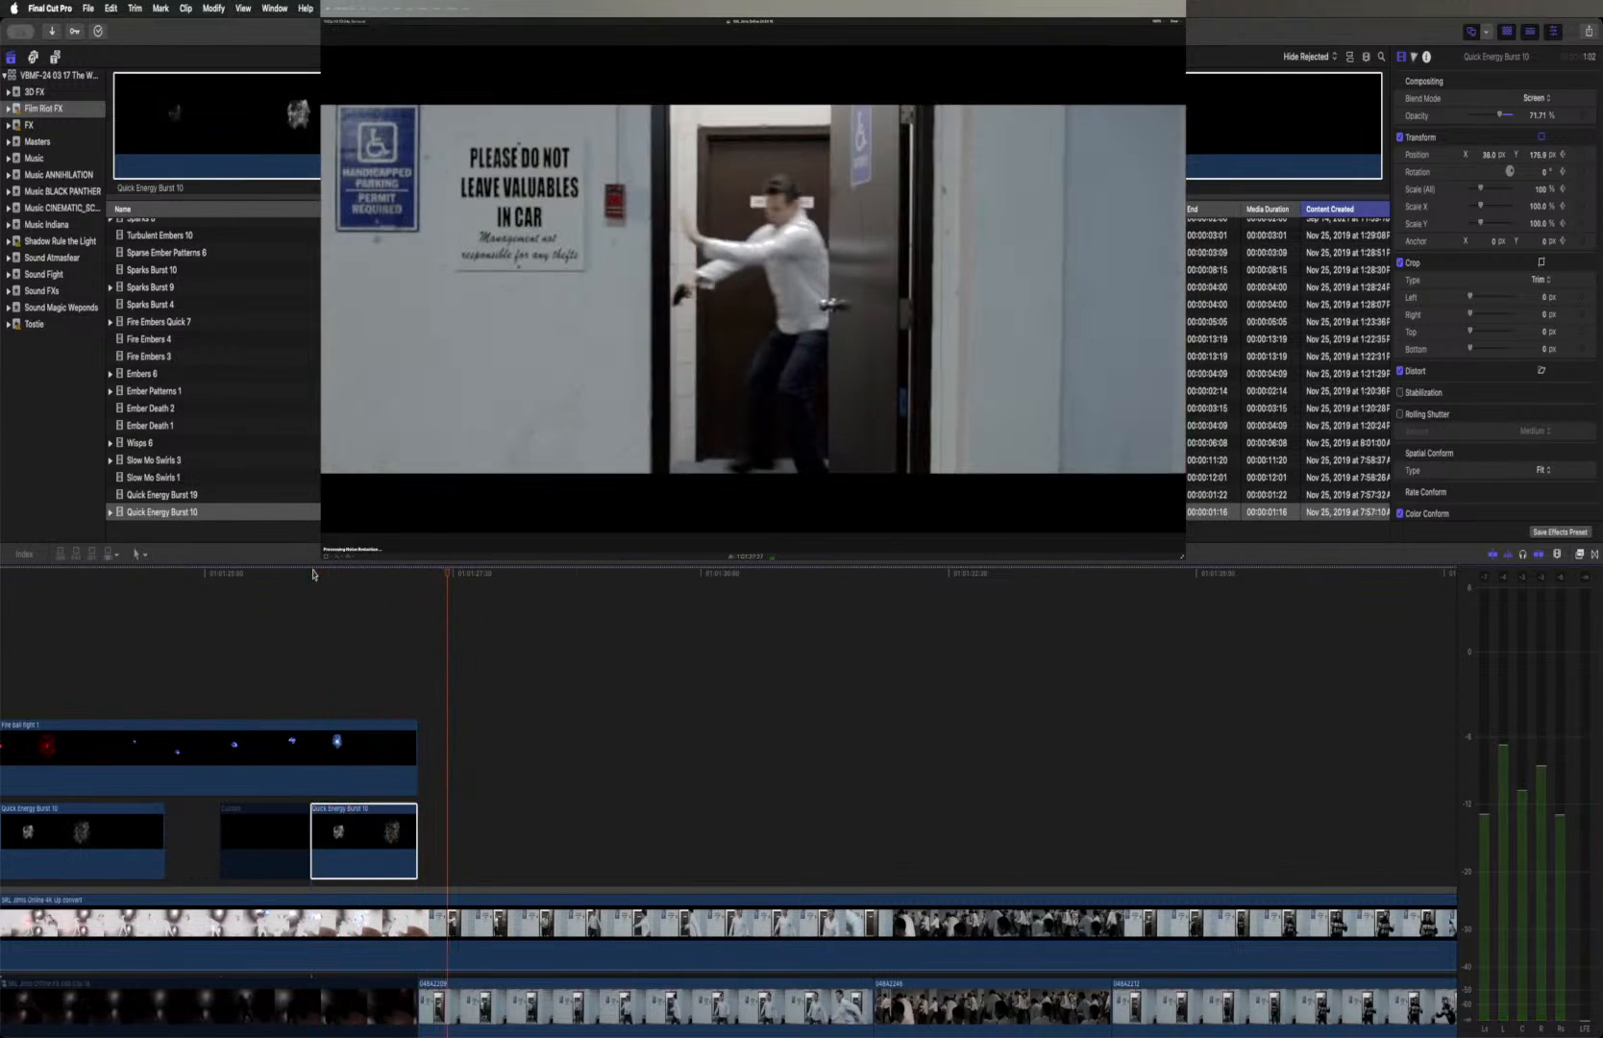
Disable the Fire ball fight 1 clip above the energy bursts
click(365, 762)
key(v)
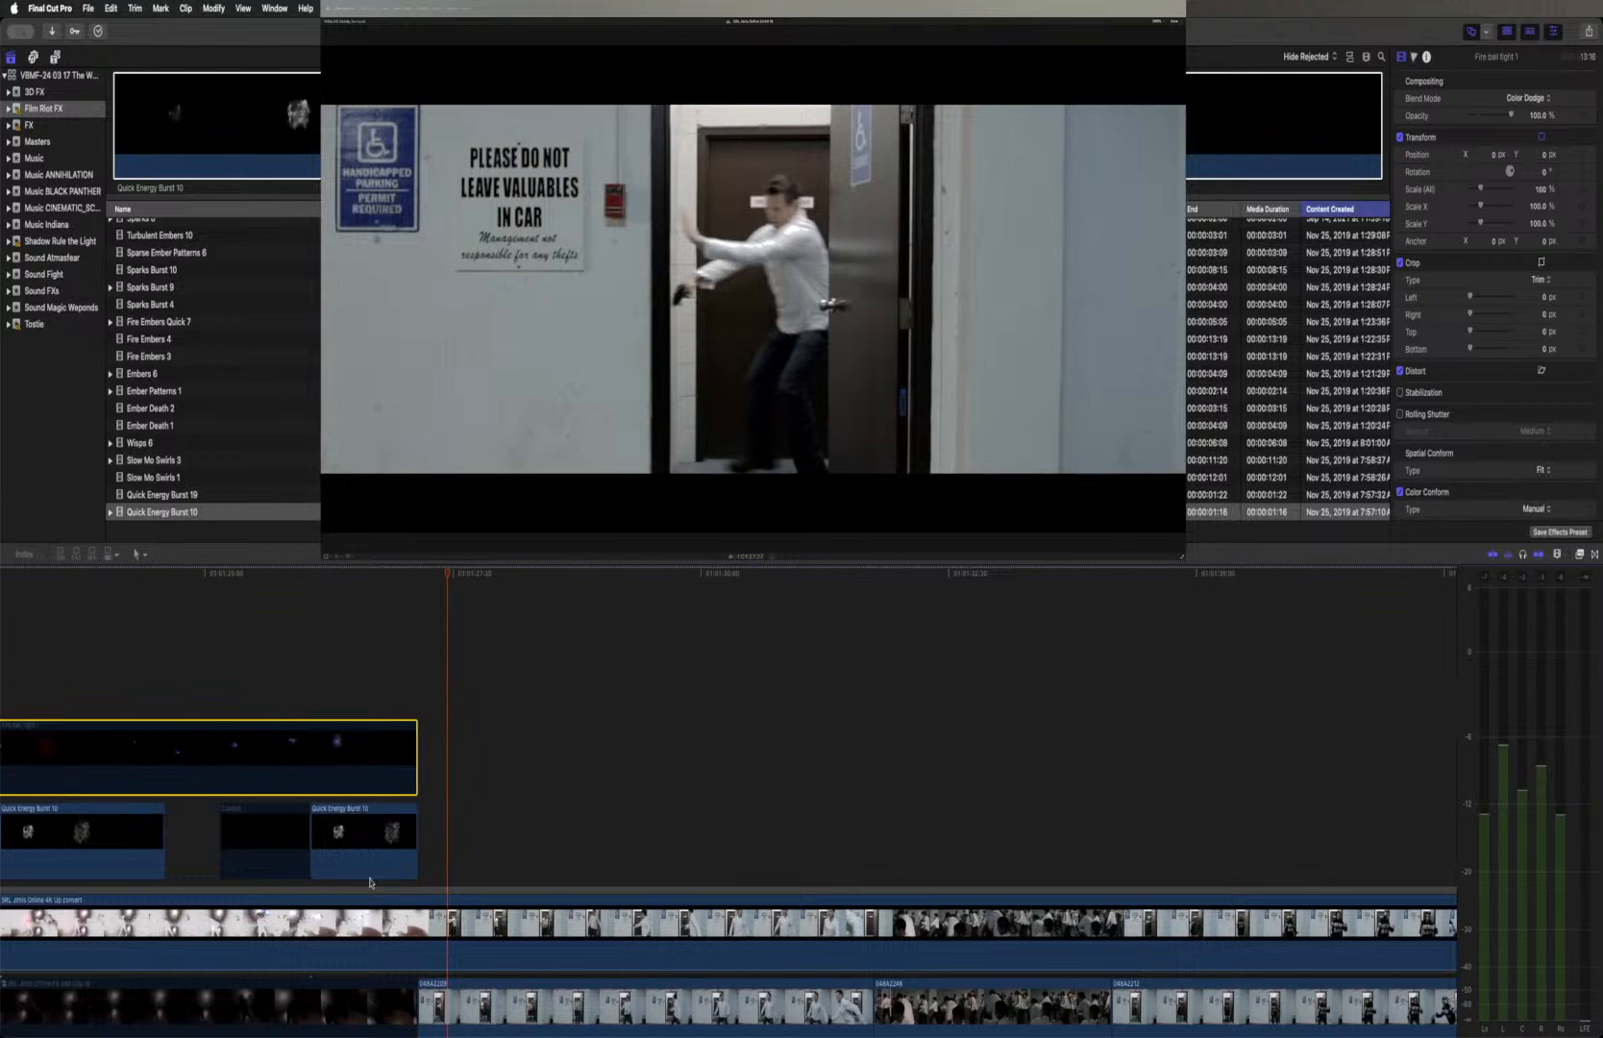
Show the second Quick Energy Burst 10 clip's video animation and, at its last transform keyframe, shift the image to about X 28 px, Y 198 px
click(372, 837)
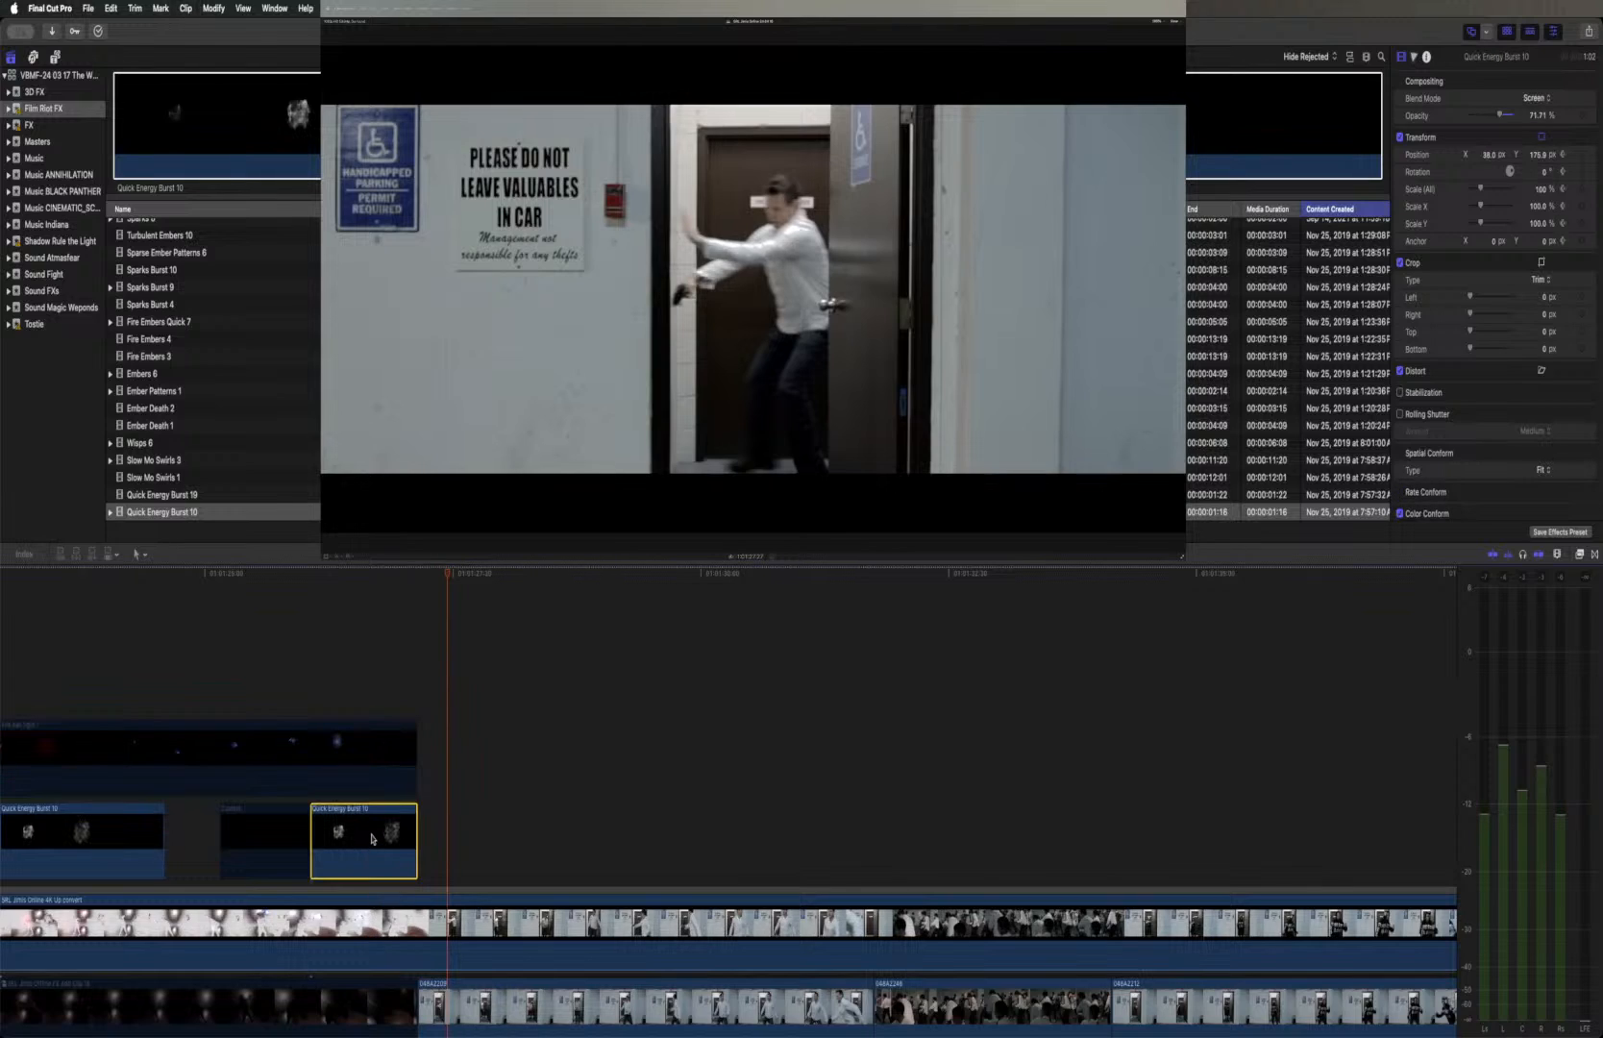
drag(354, 573, 404, 574)
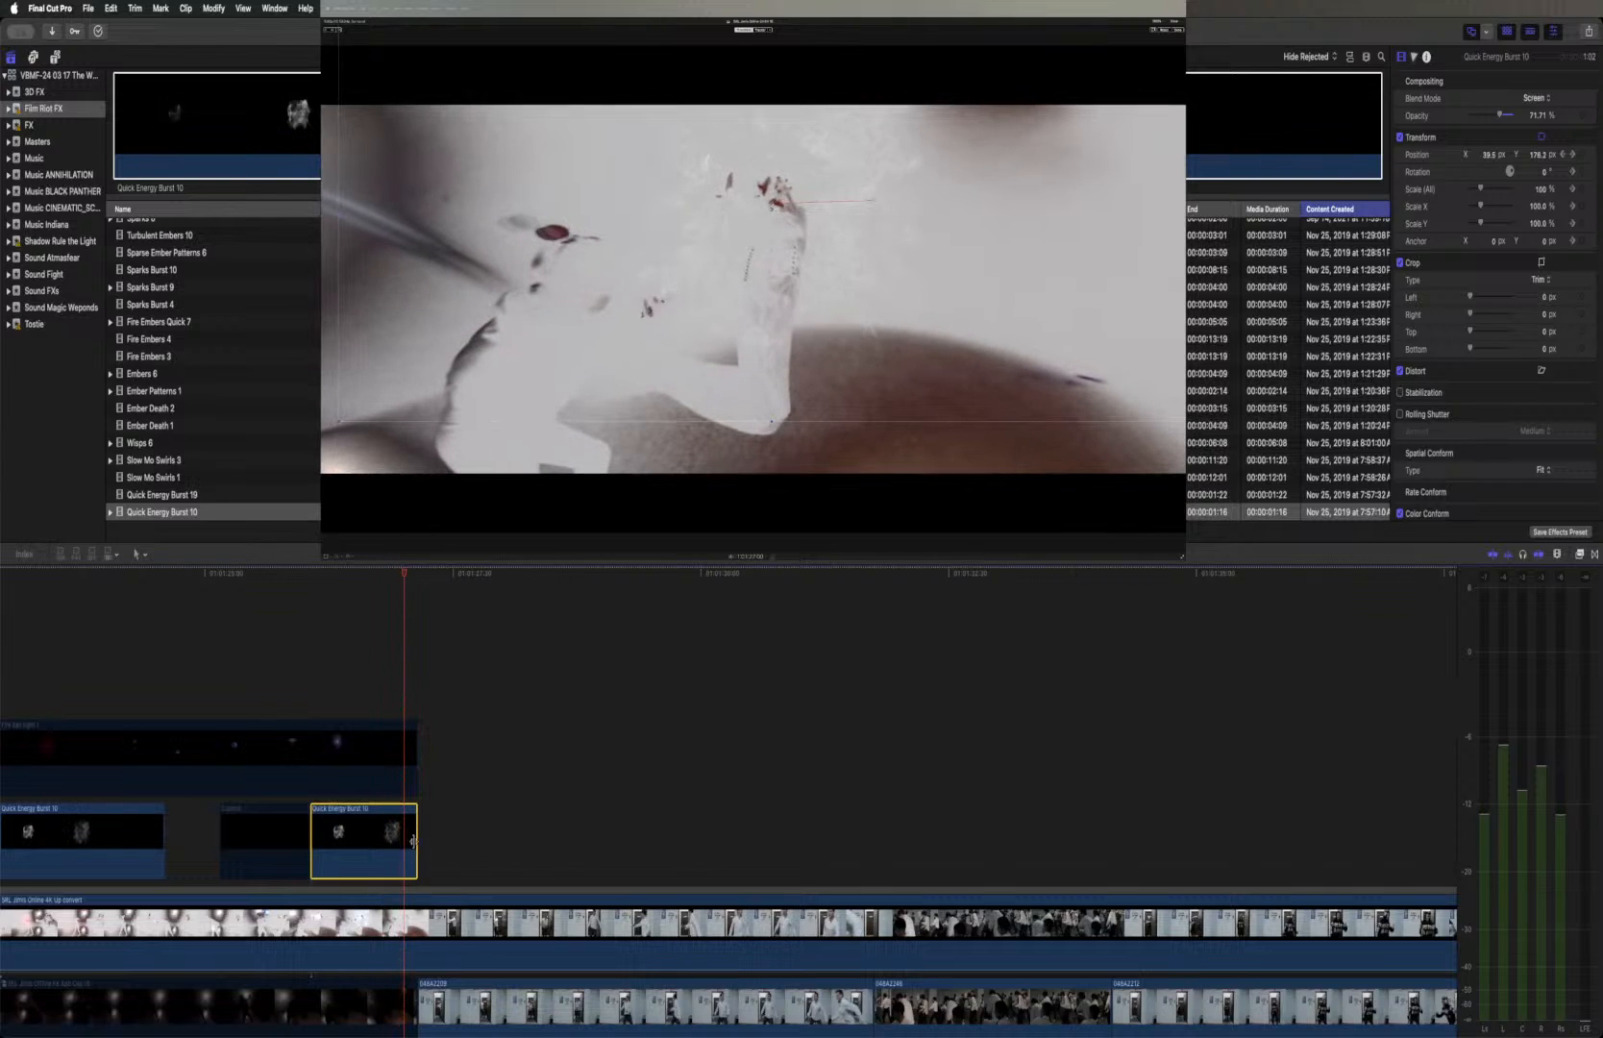
right_click(358, 836)
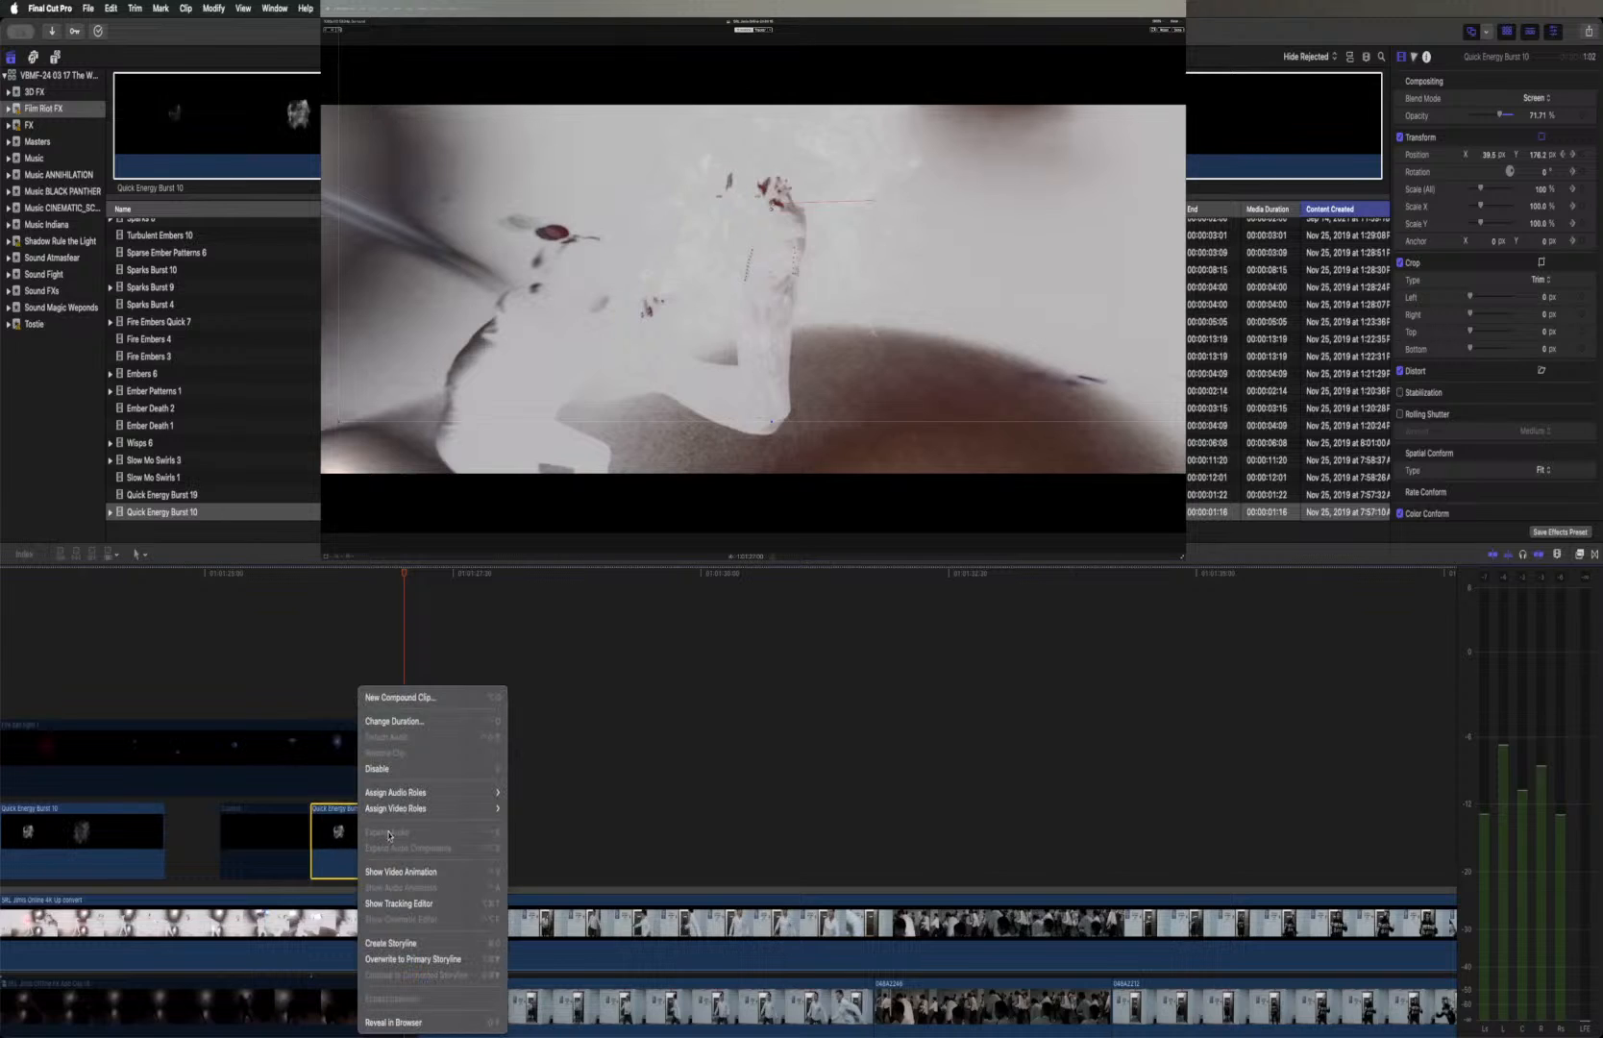
click(401, 871)
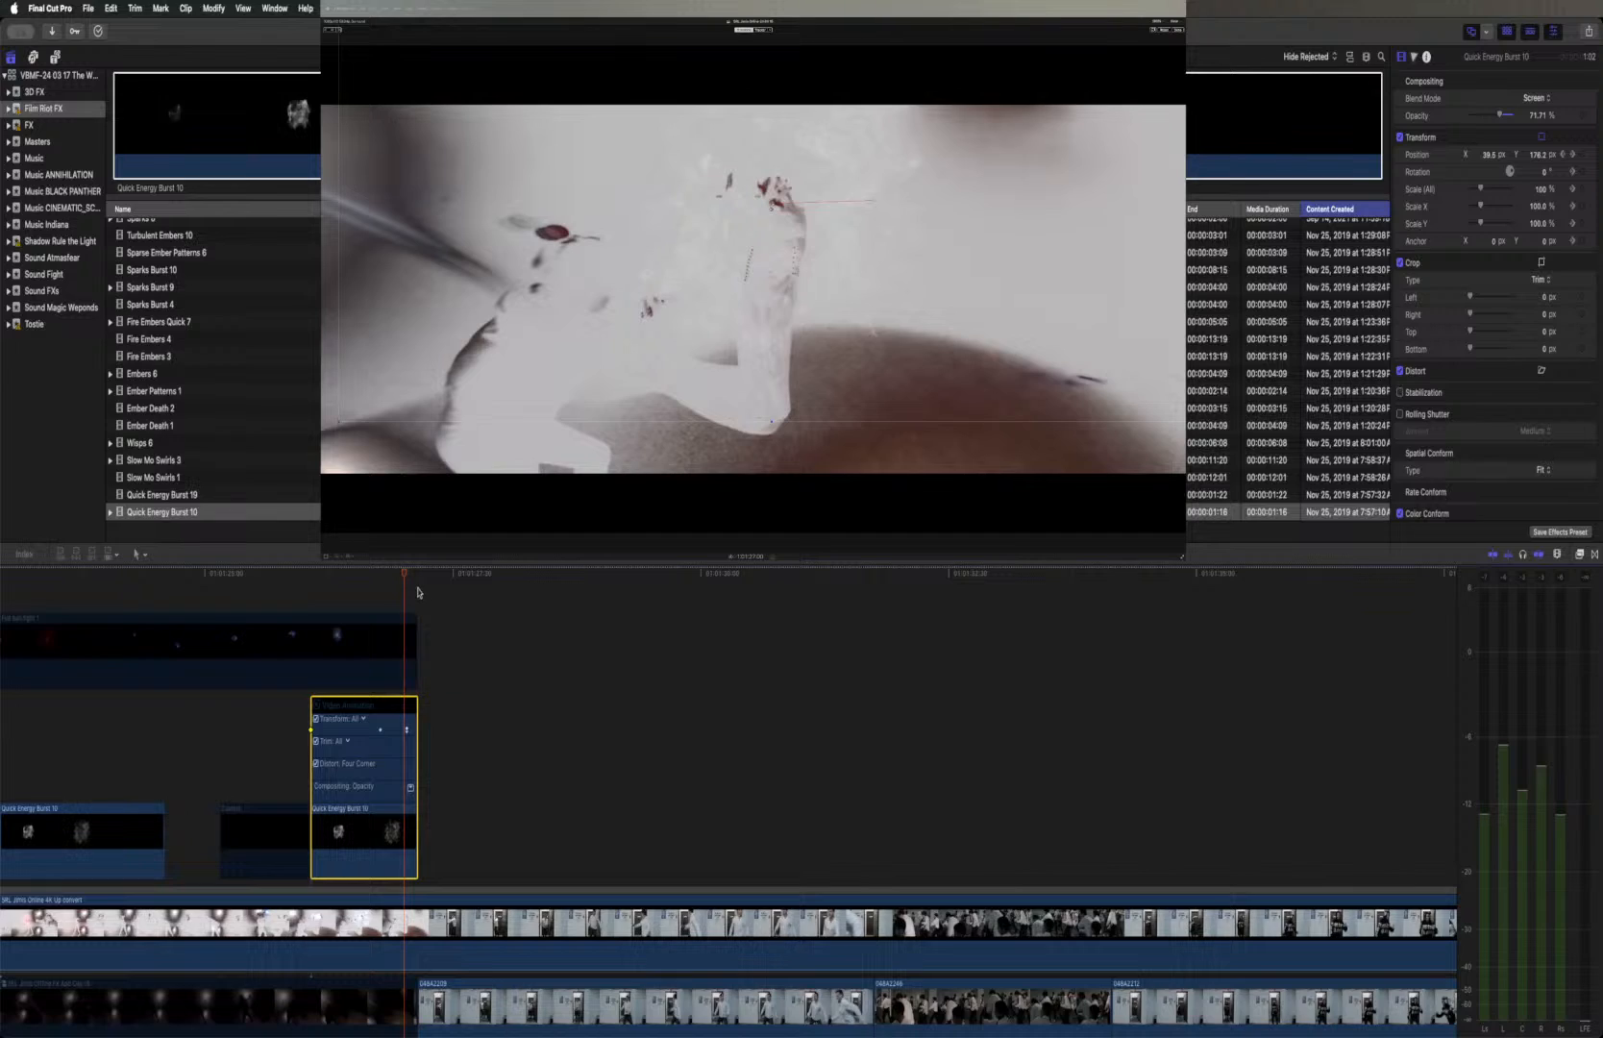
click(1572, 173)
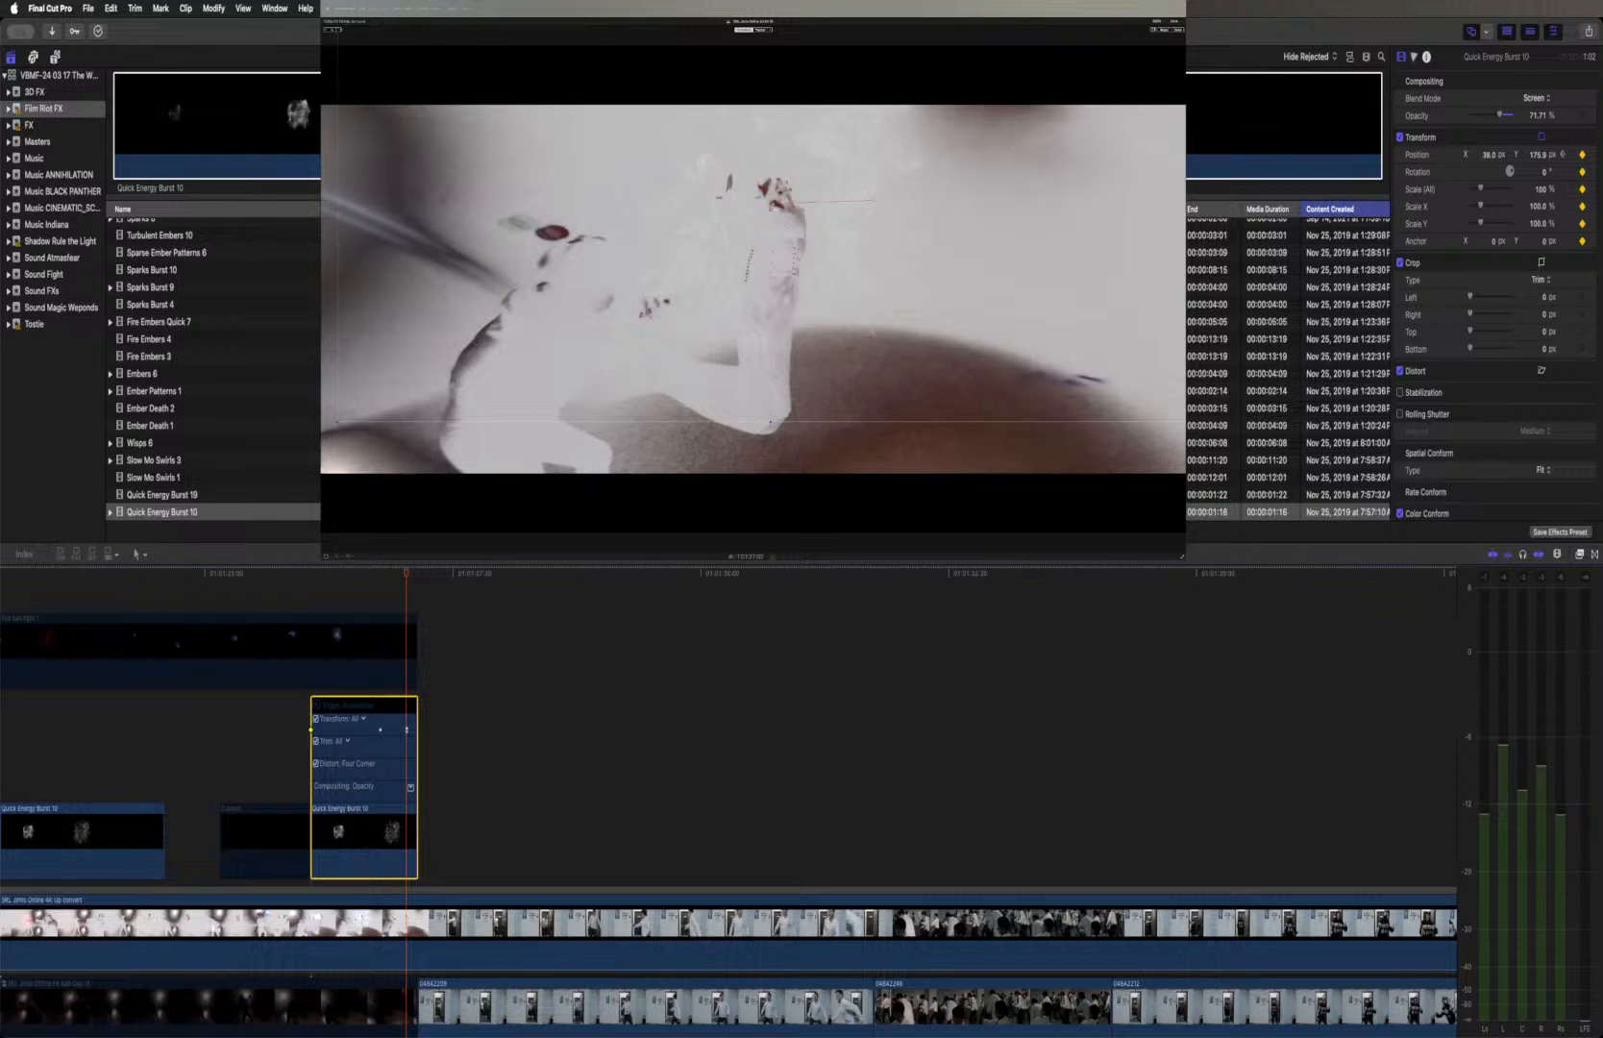
drag(773, 206, 766, 198)
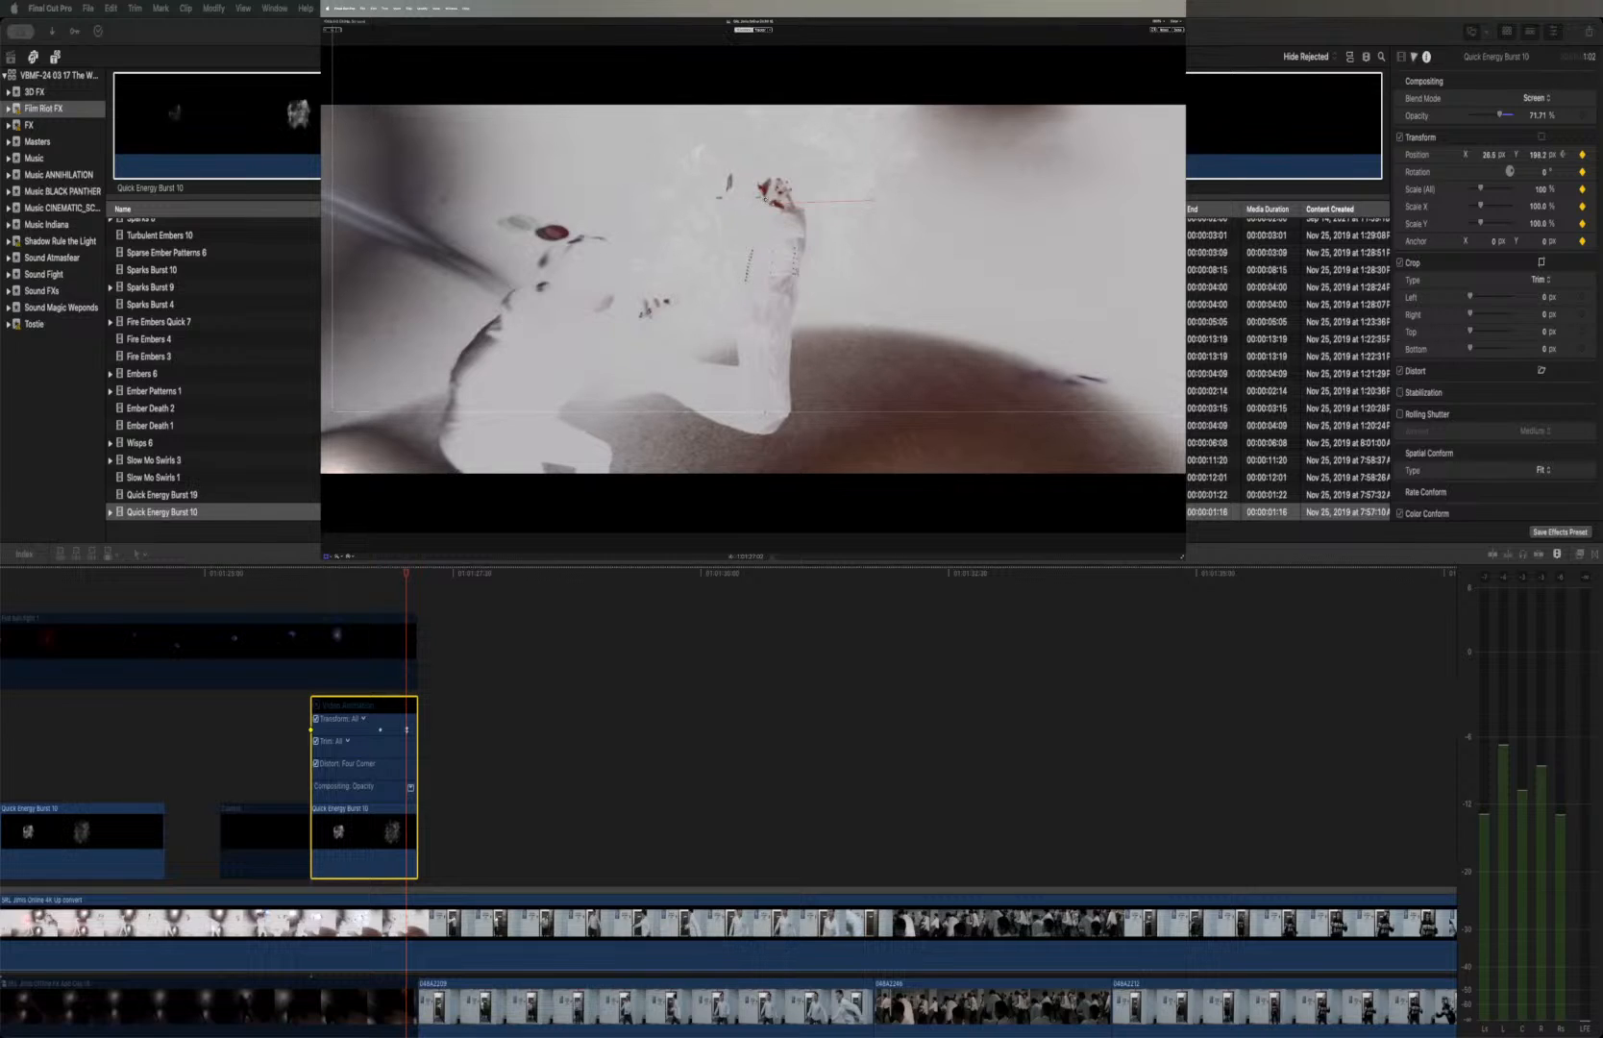
Play the second burst twice from its start with the fireball layer disabled to check its motion
click(311, 573)
click(309, 575)
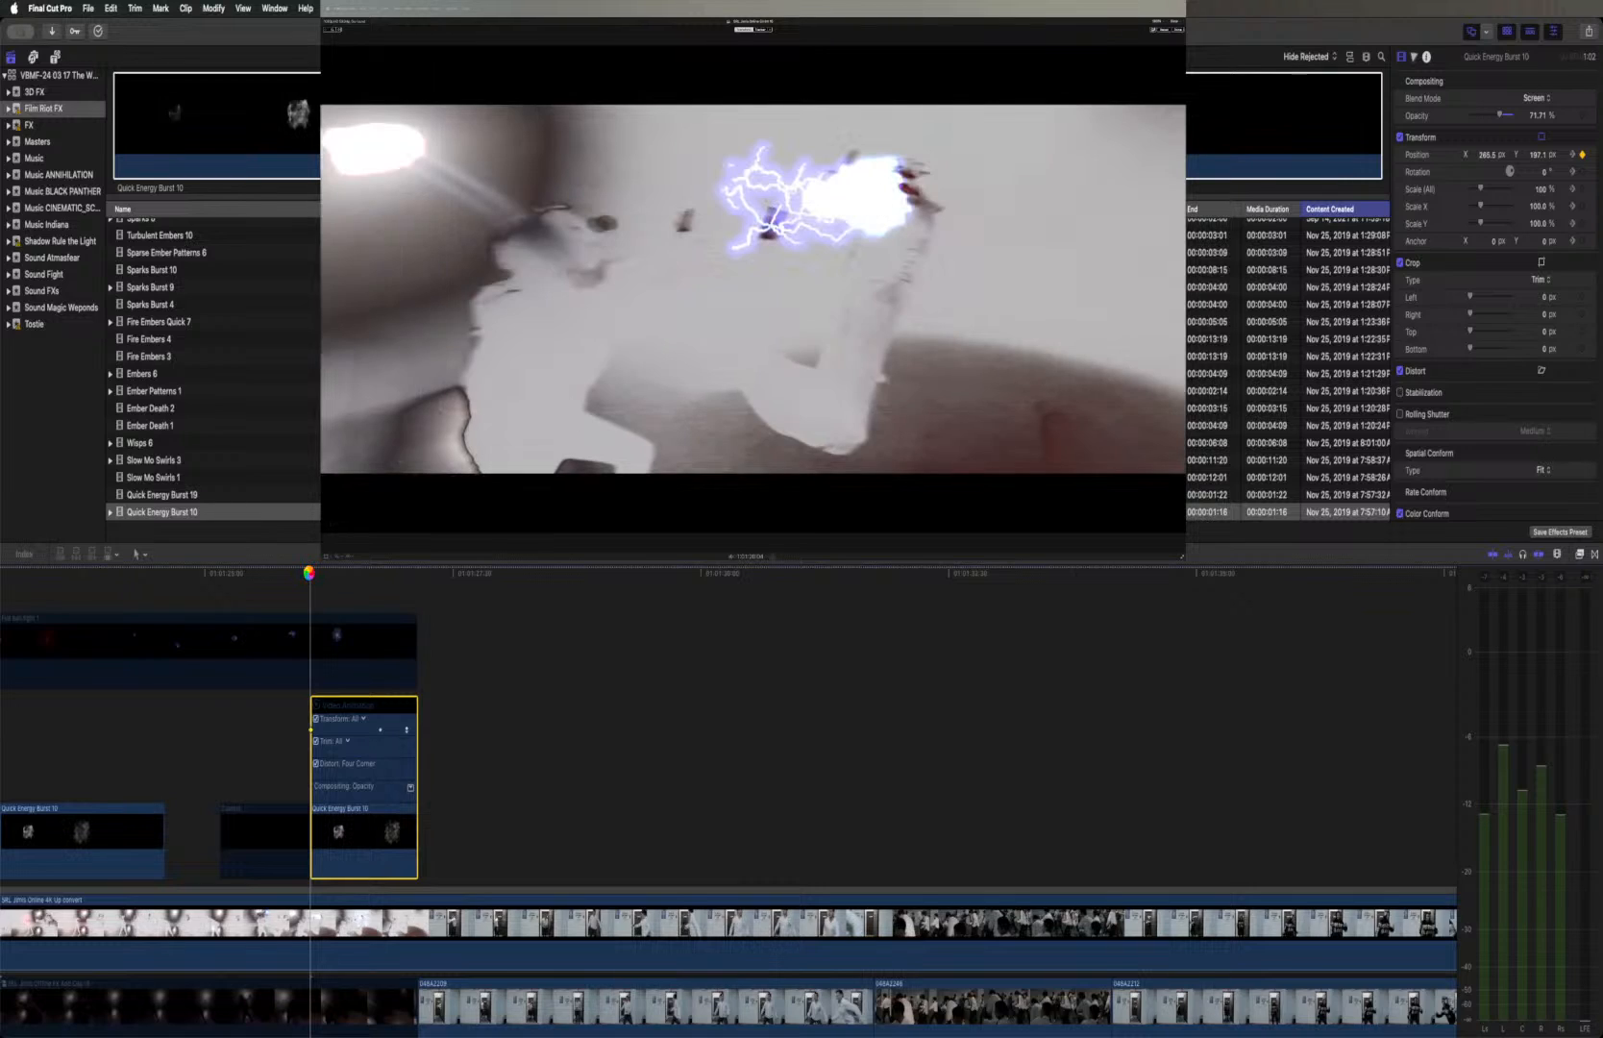
key(space)
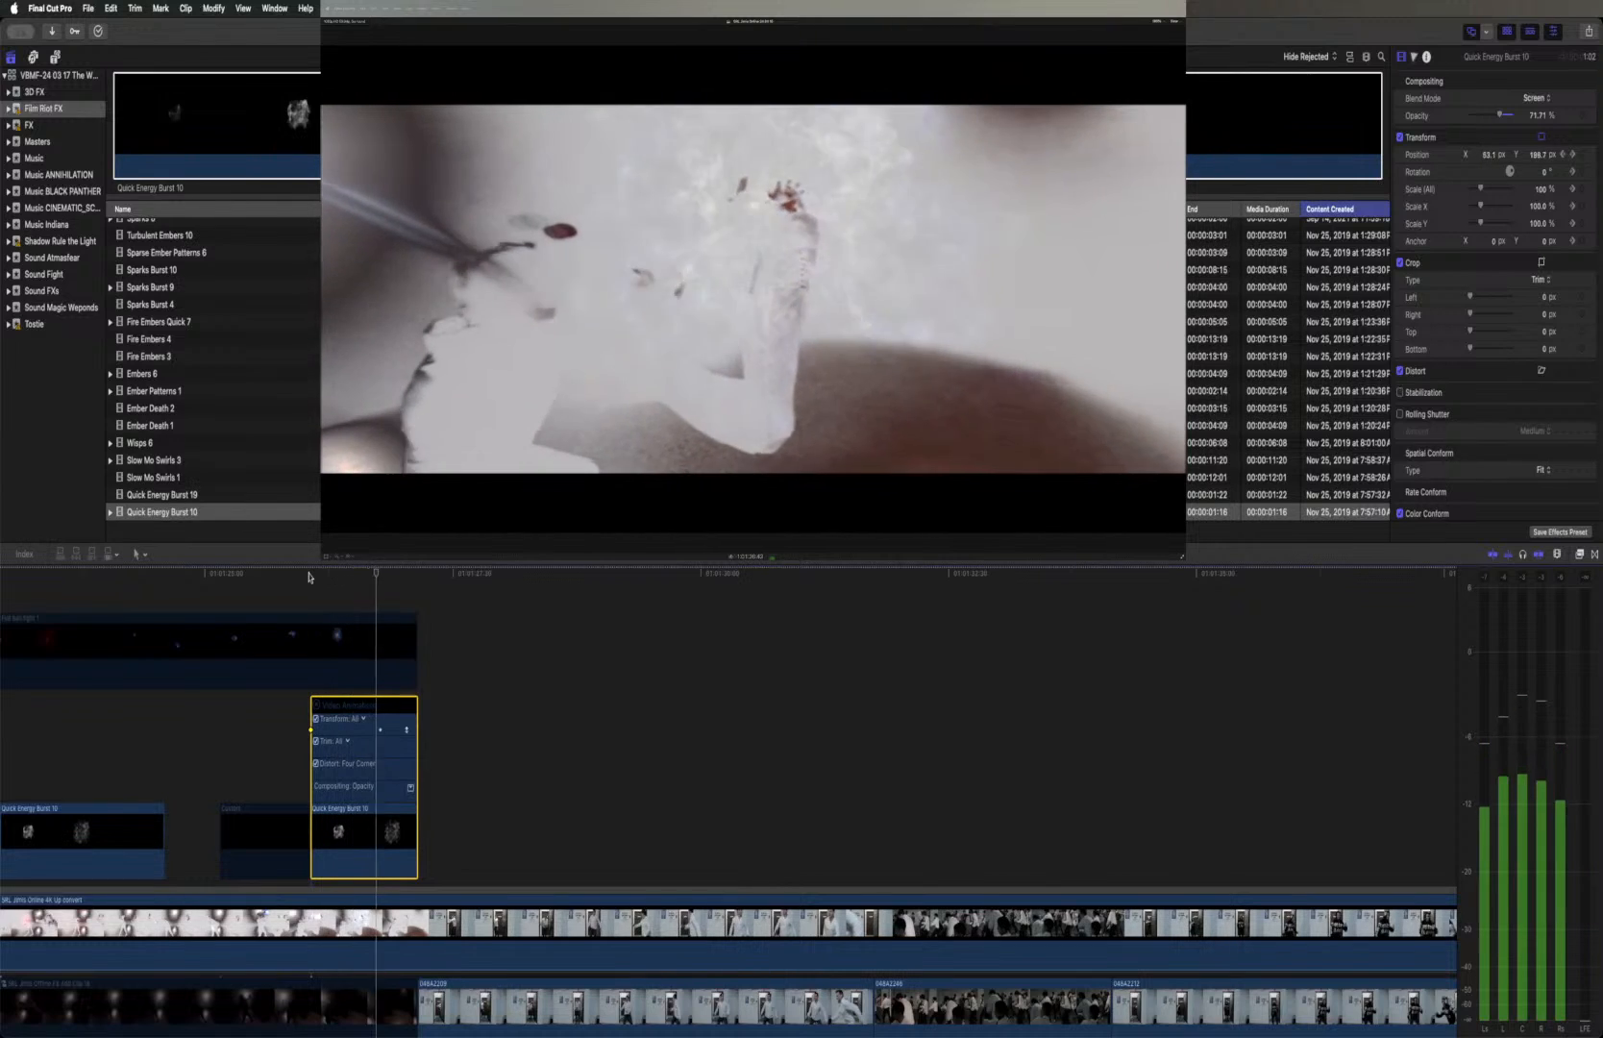
key(space)
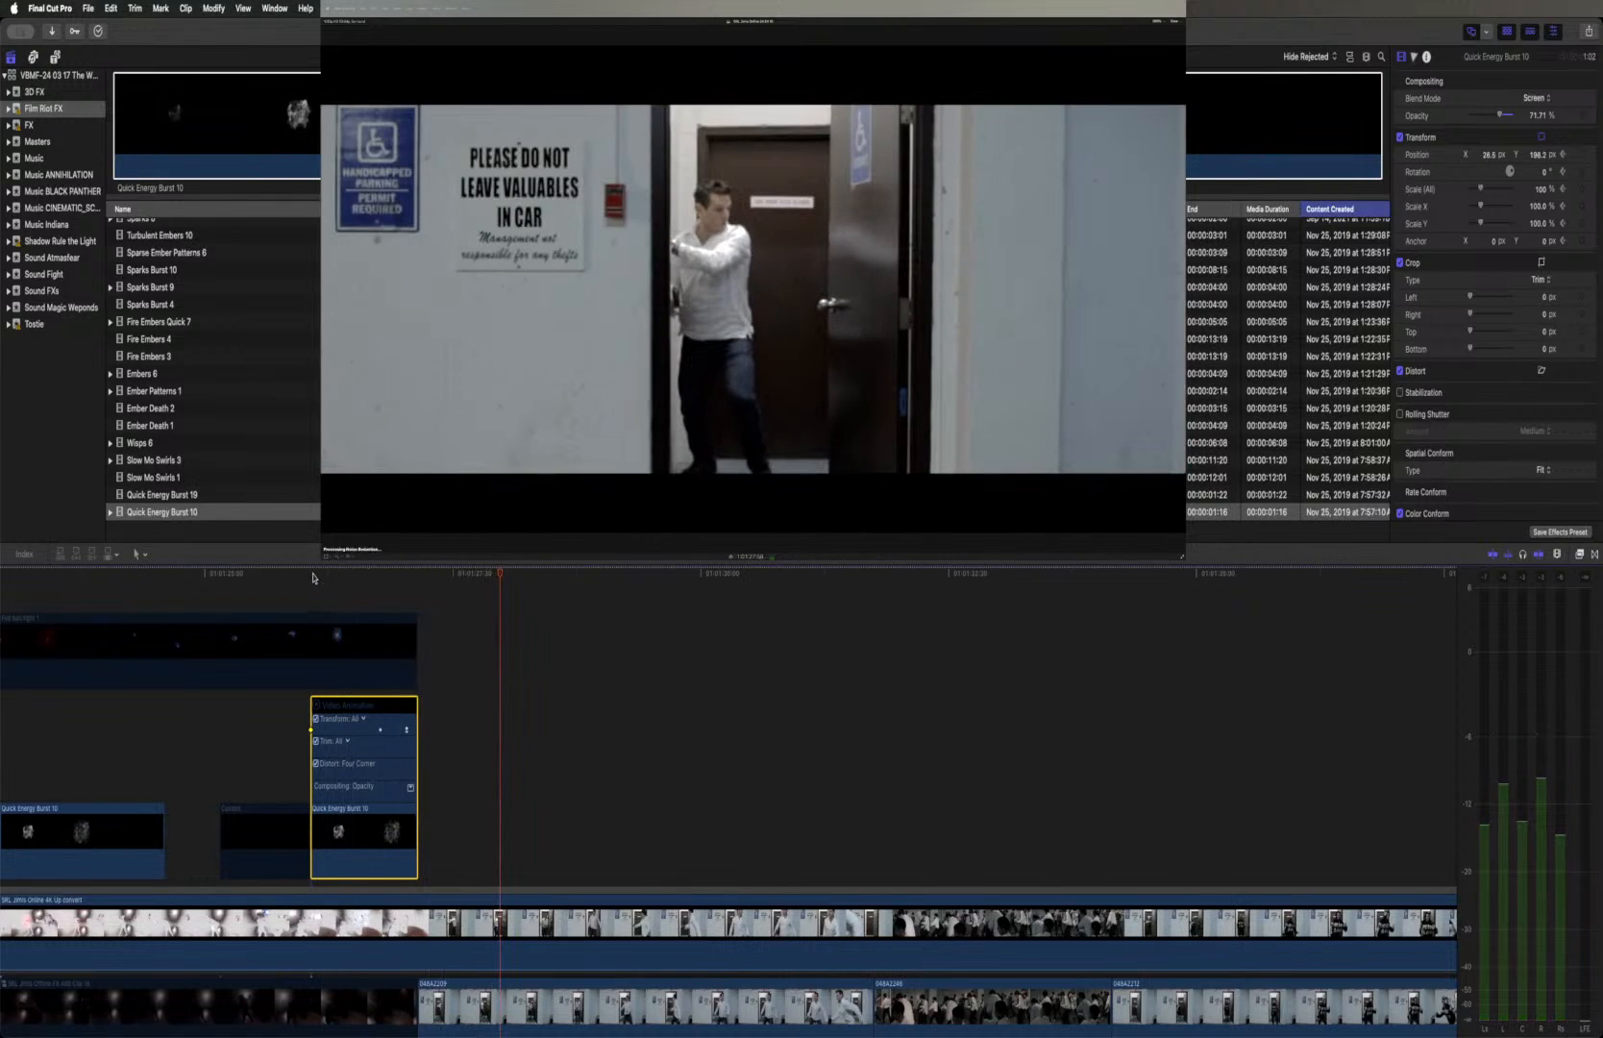
click(309, 574)
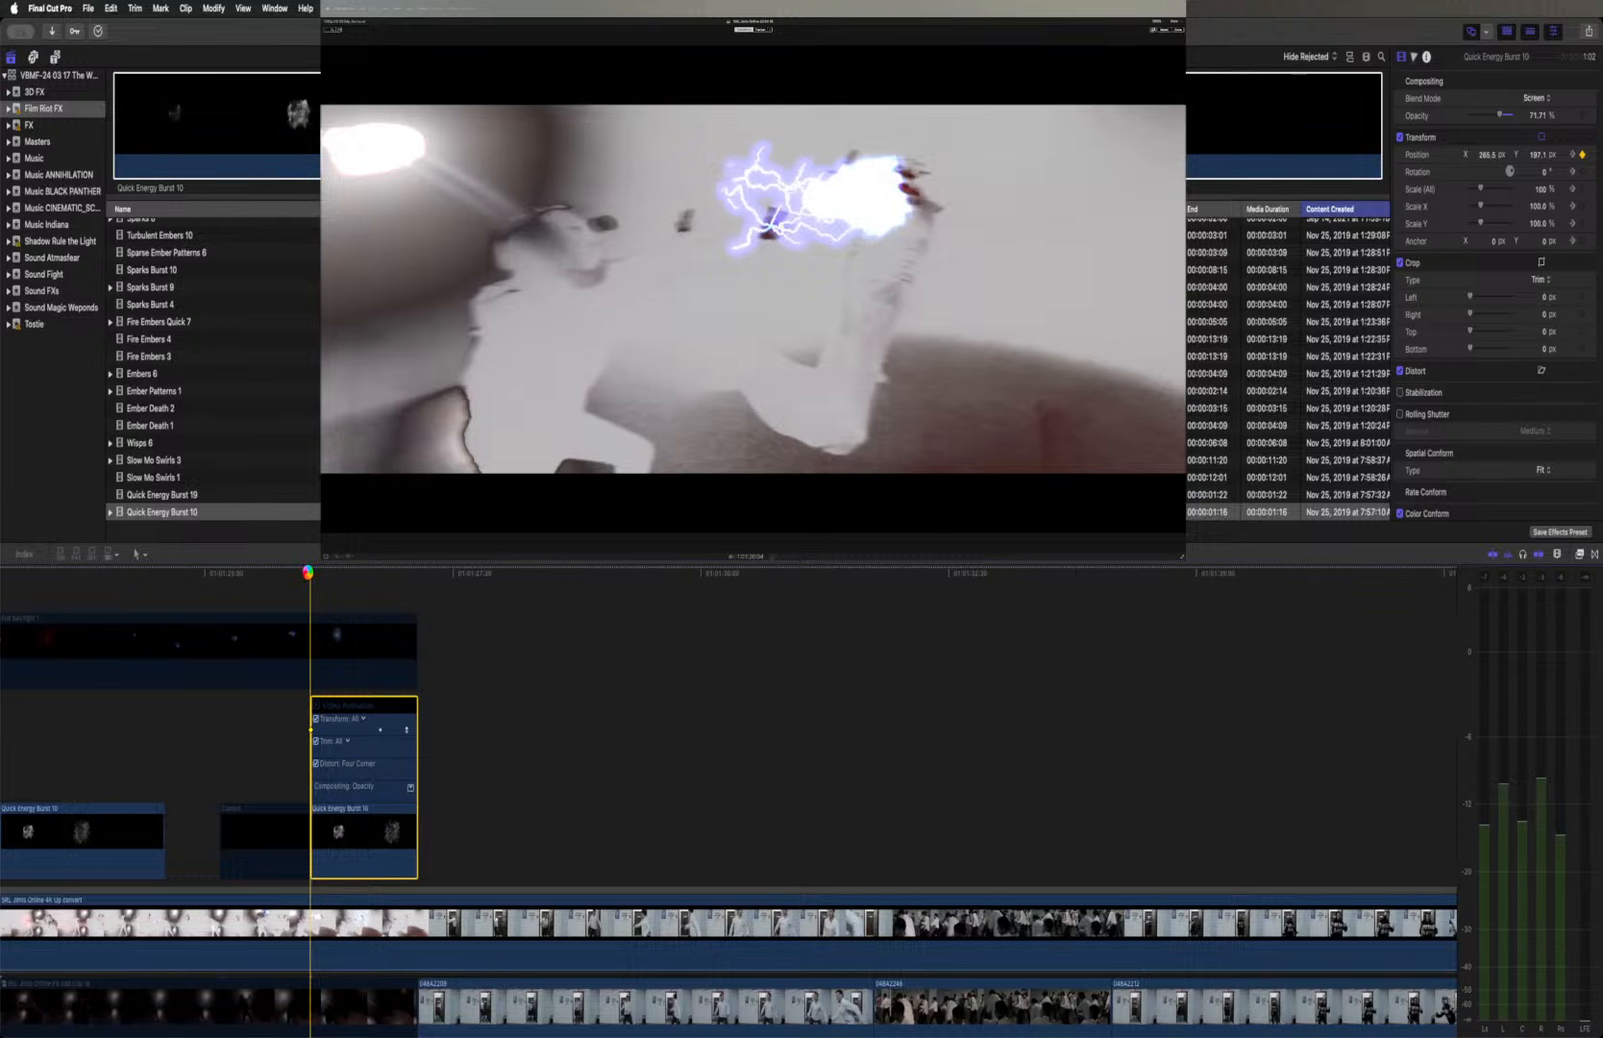
key(space)
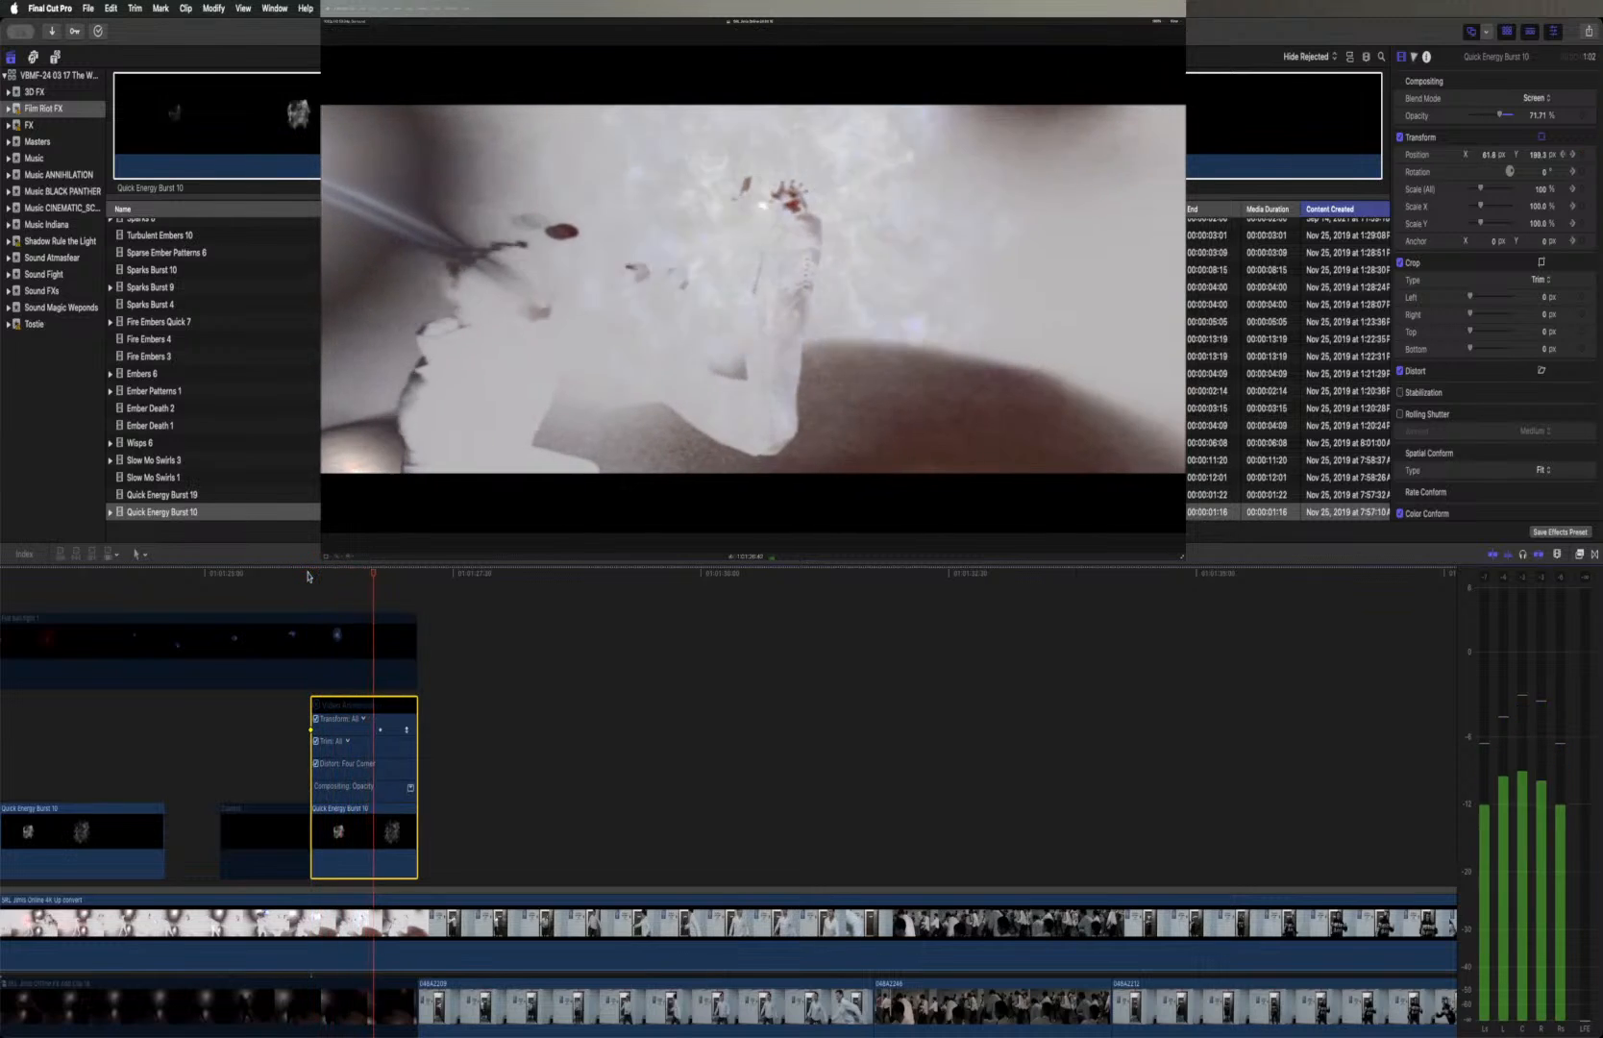
key(space)
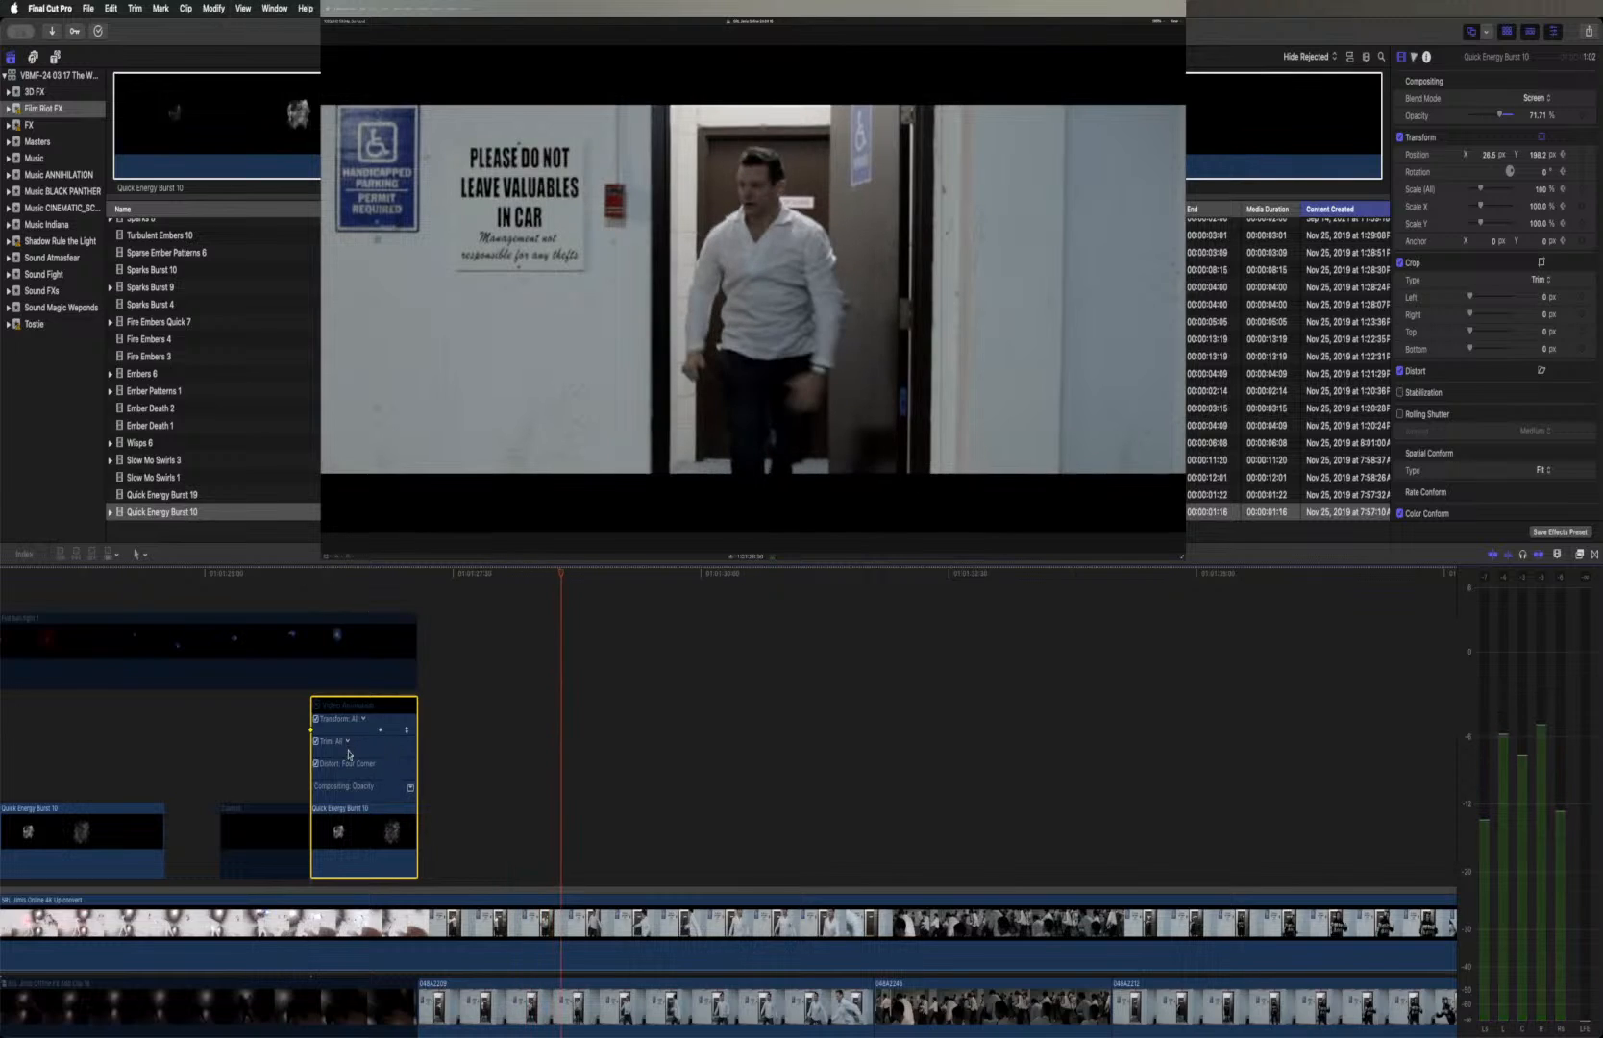
Play back from the blue fireball's approach before the second burst through to the doorway shot
scroll(225, 625, left, 8)
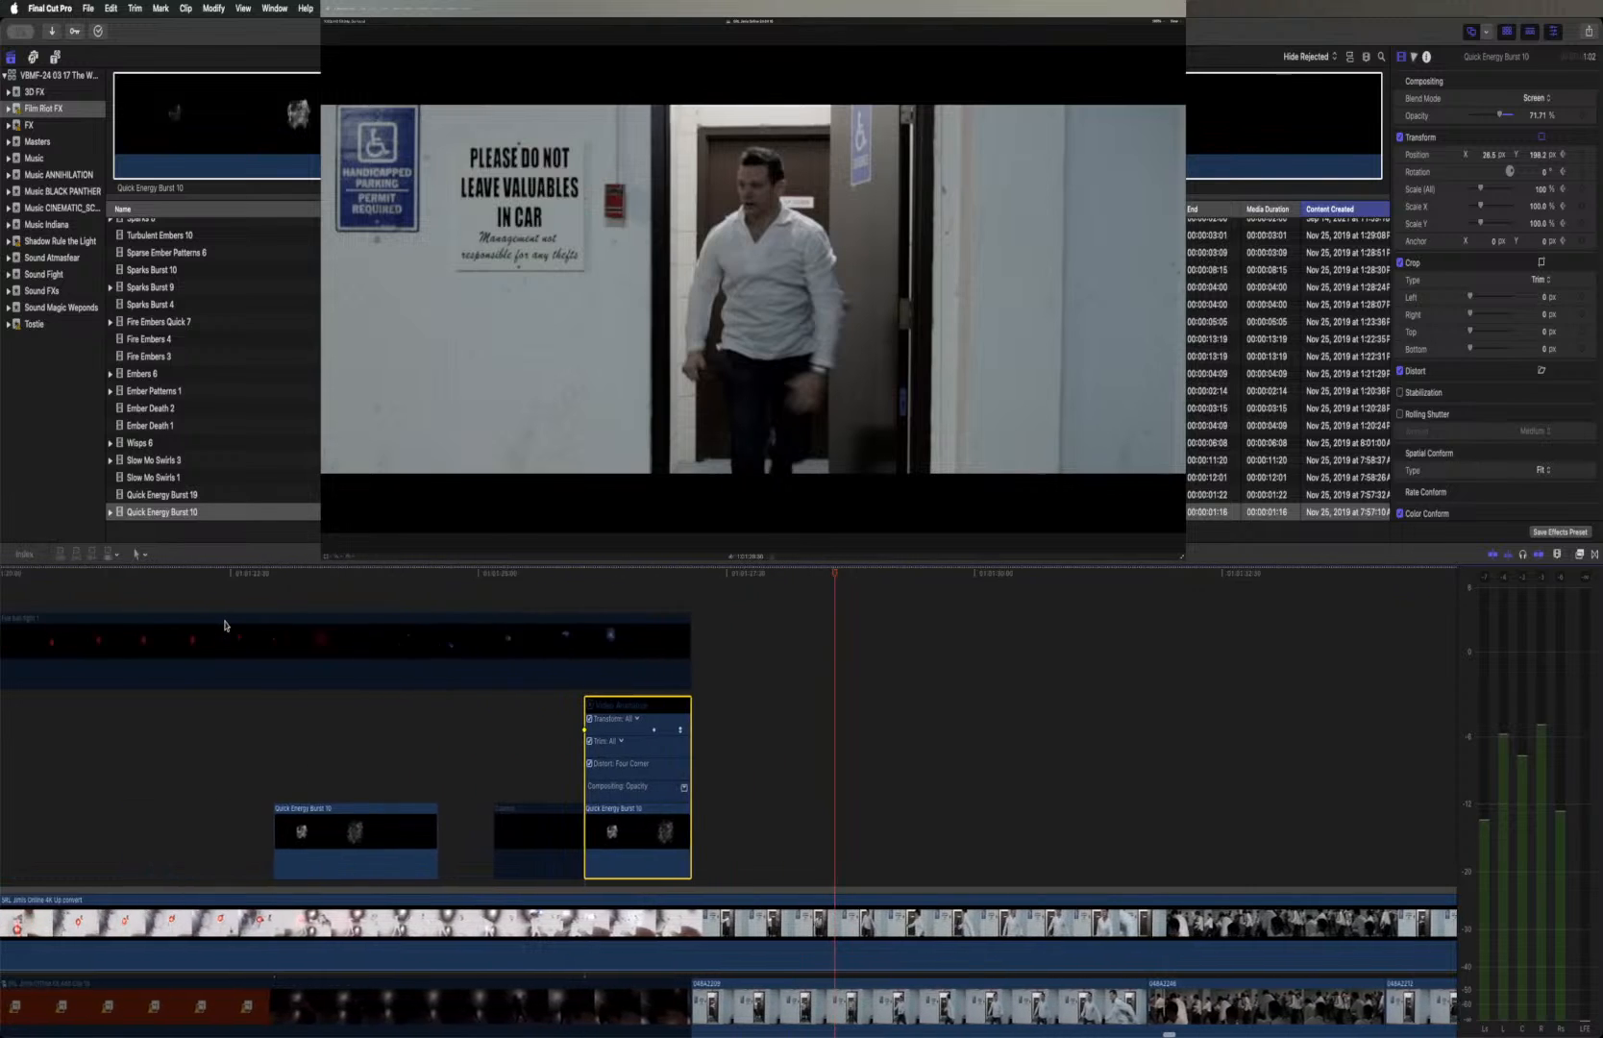
click(556, 574)
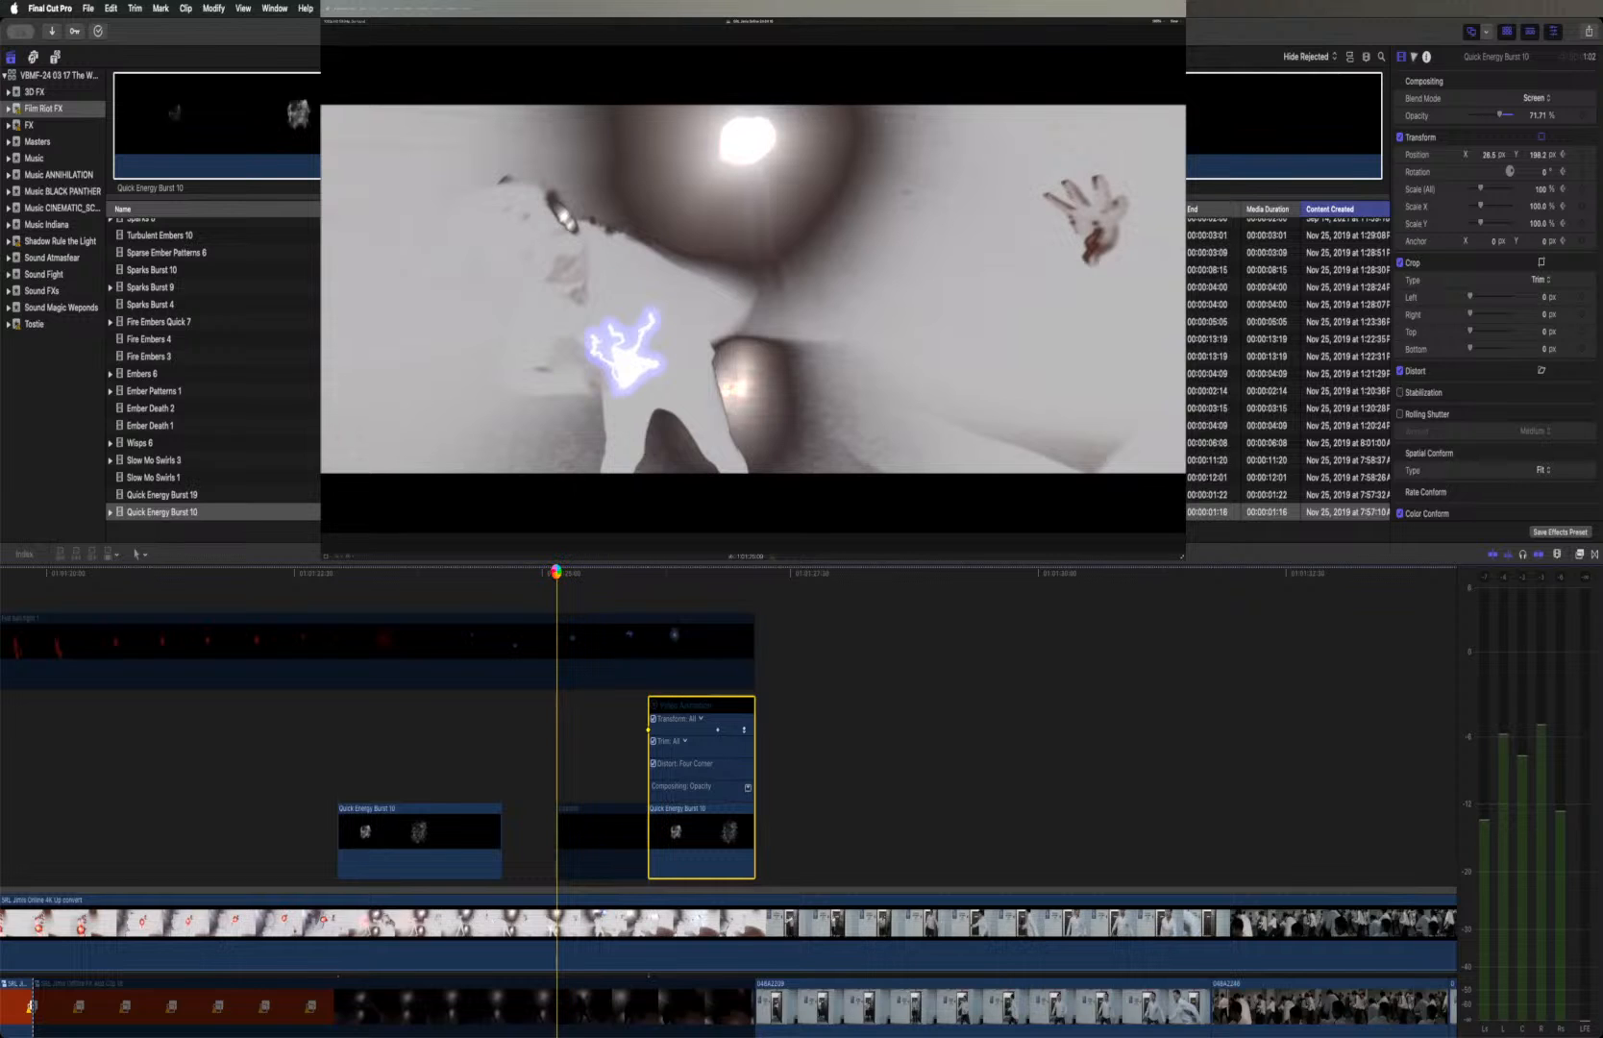
key(space)
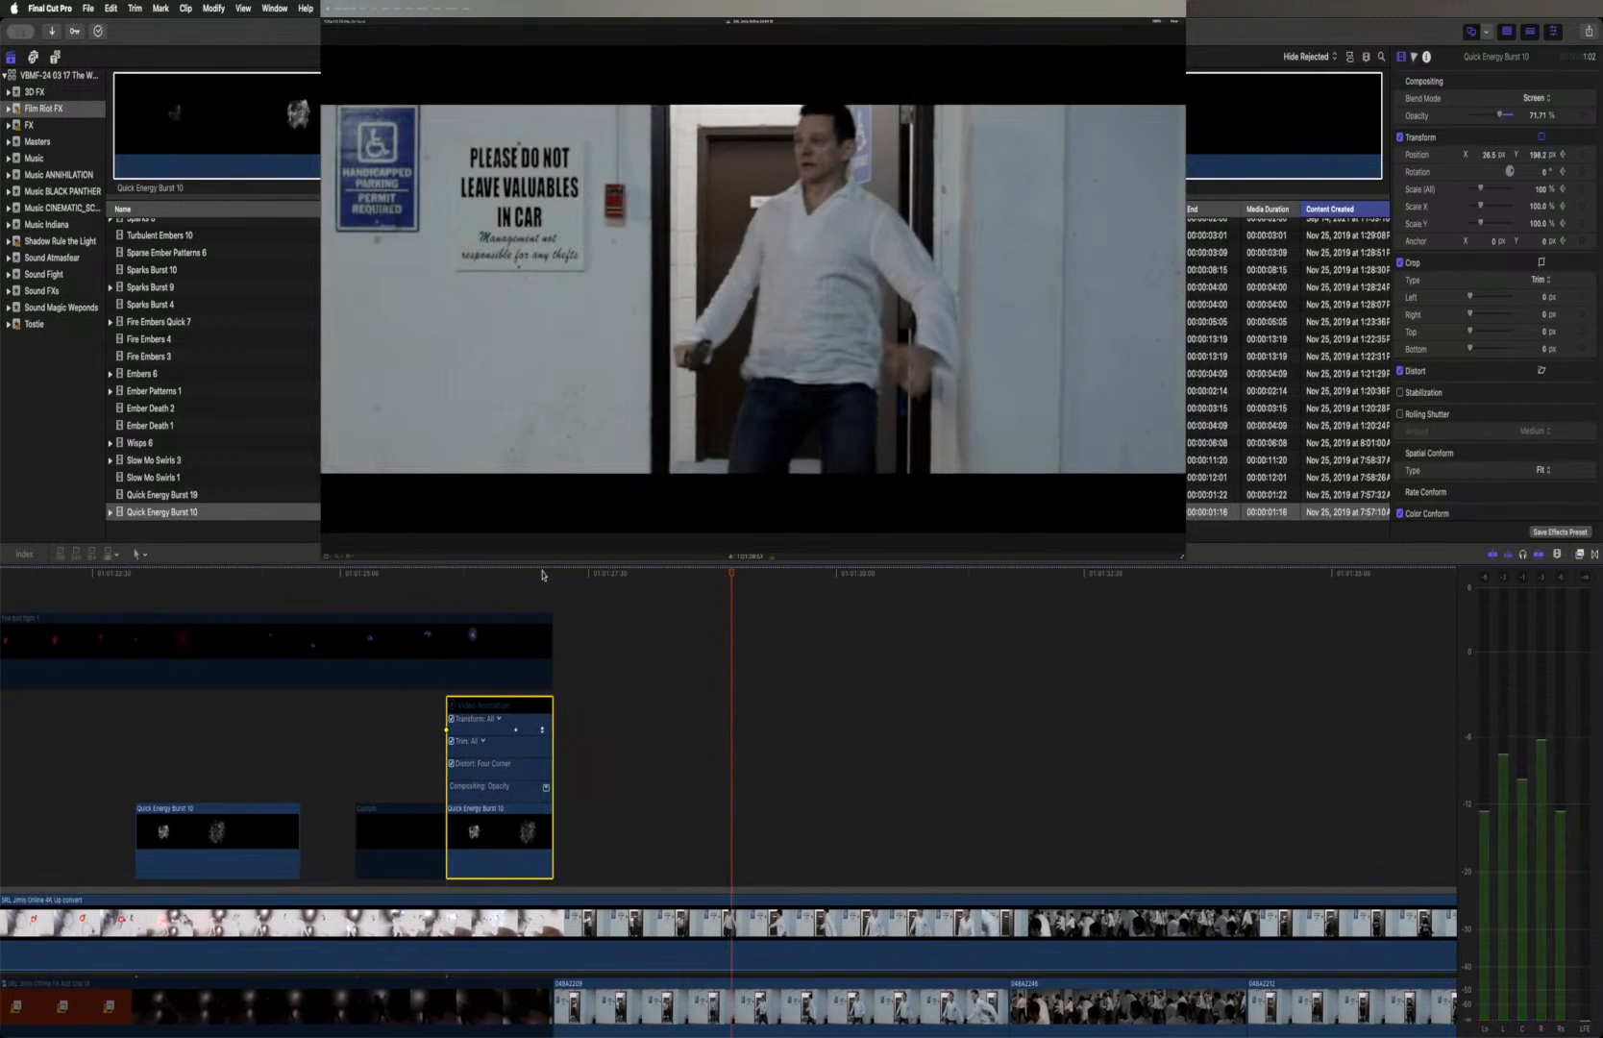
Step frame by frame through the second burst and the doorway cut to examine how the explosion follows the hand
click(542, 574)
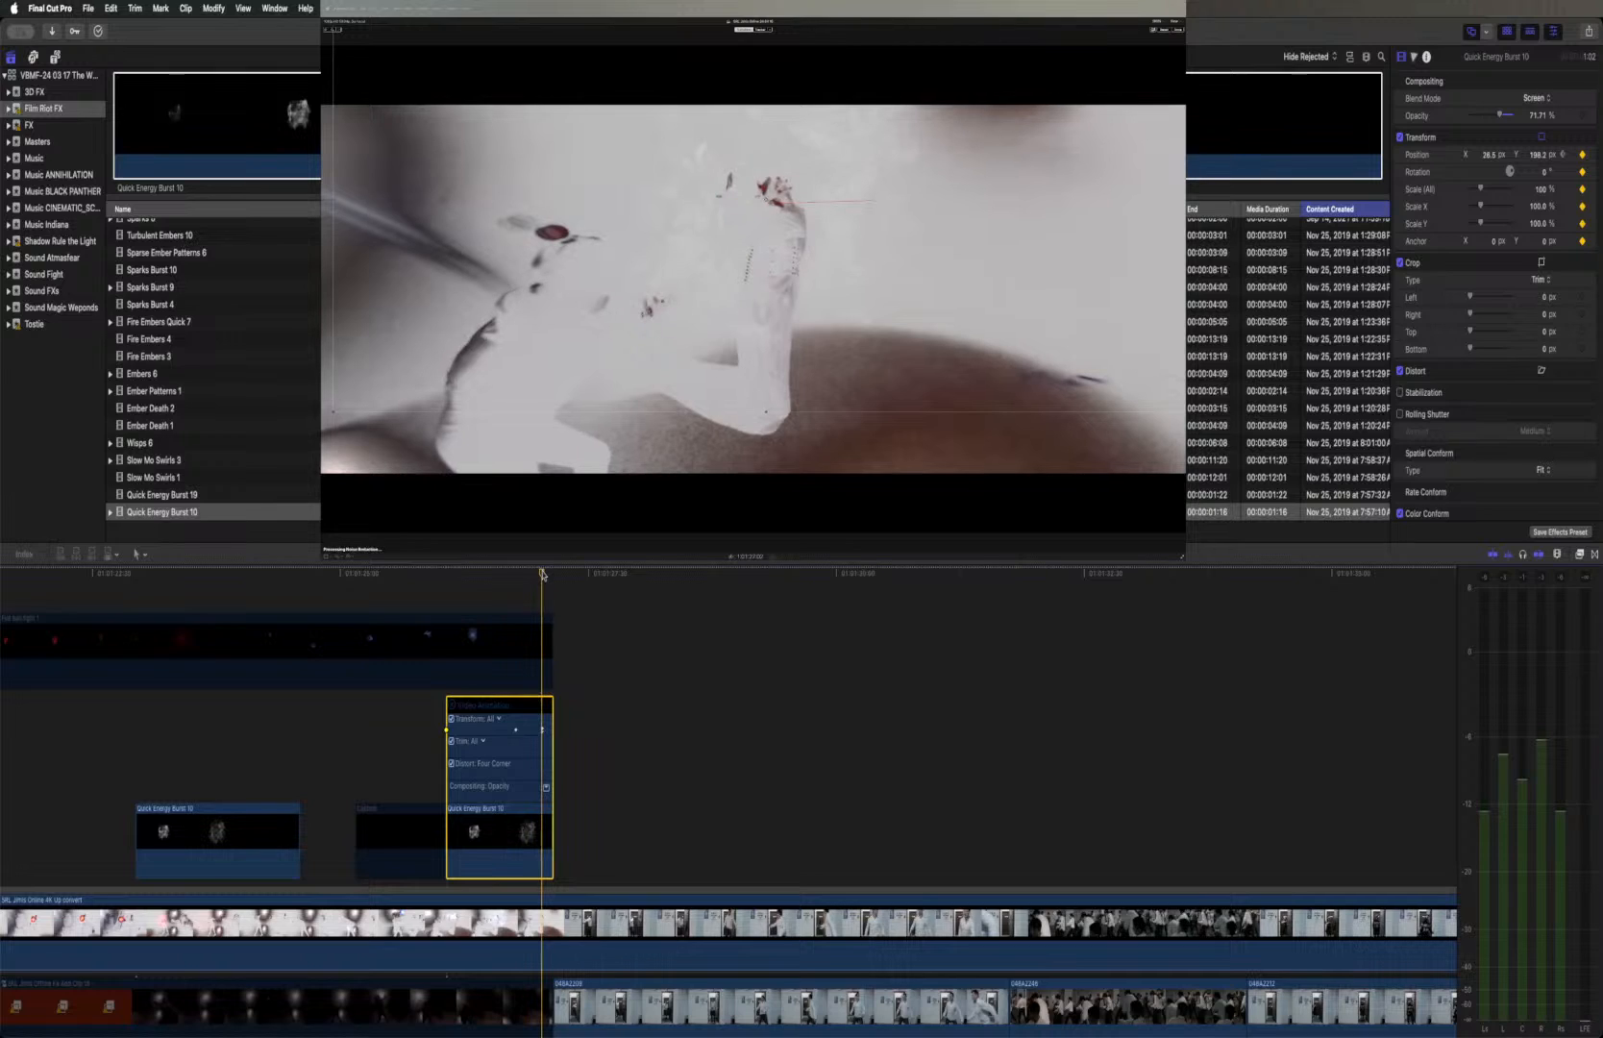
key(Left)
key(Left)
key(Left)
key(Left)
key(Left)
key(Left)
key(Left)
key(Left)
key(Left)
key(Left)
key(Left)
key(Left)
key(Left)
key(Left)
key(Left)
key(Left)
key(Left)
key(Left)
key(Left)
key(Left)
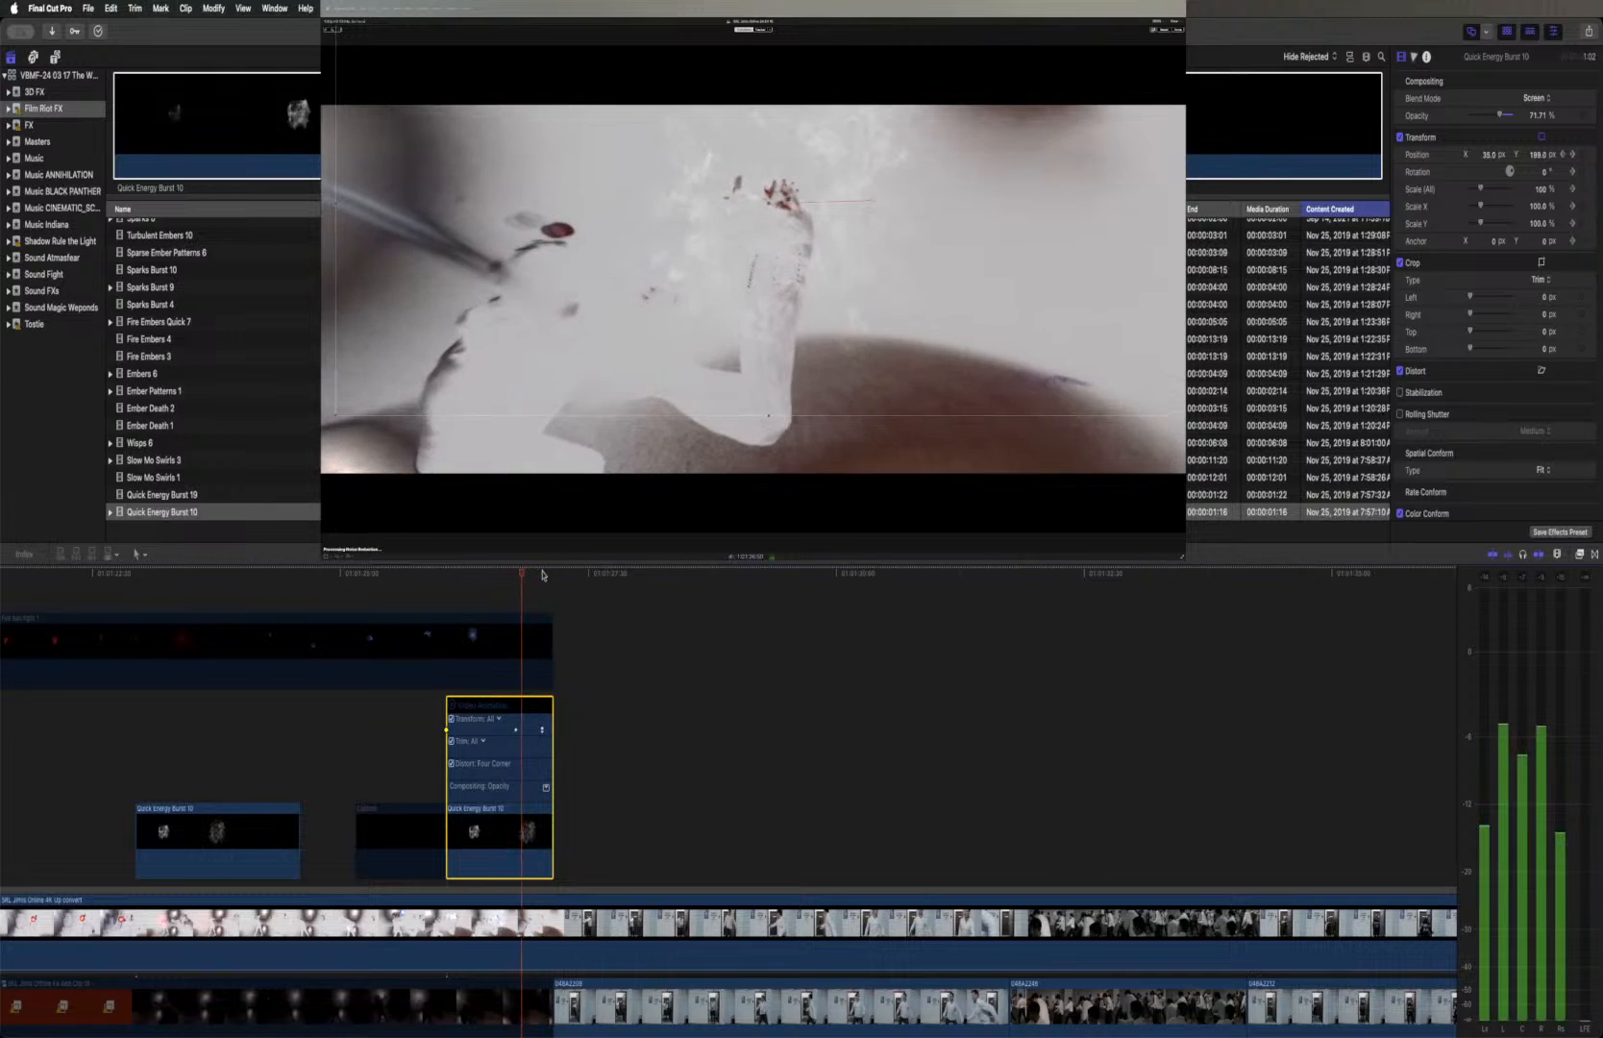
key(Left)
key(Left)
key(Left)
key(Left)
key(Left)
key(Left)
key(Left)
key(Left)
key(Left)
key(Left)
key(Left)
key(Left)
key(Left)
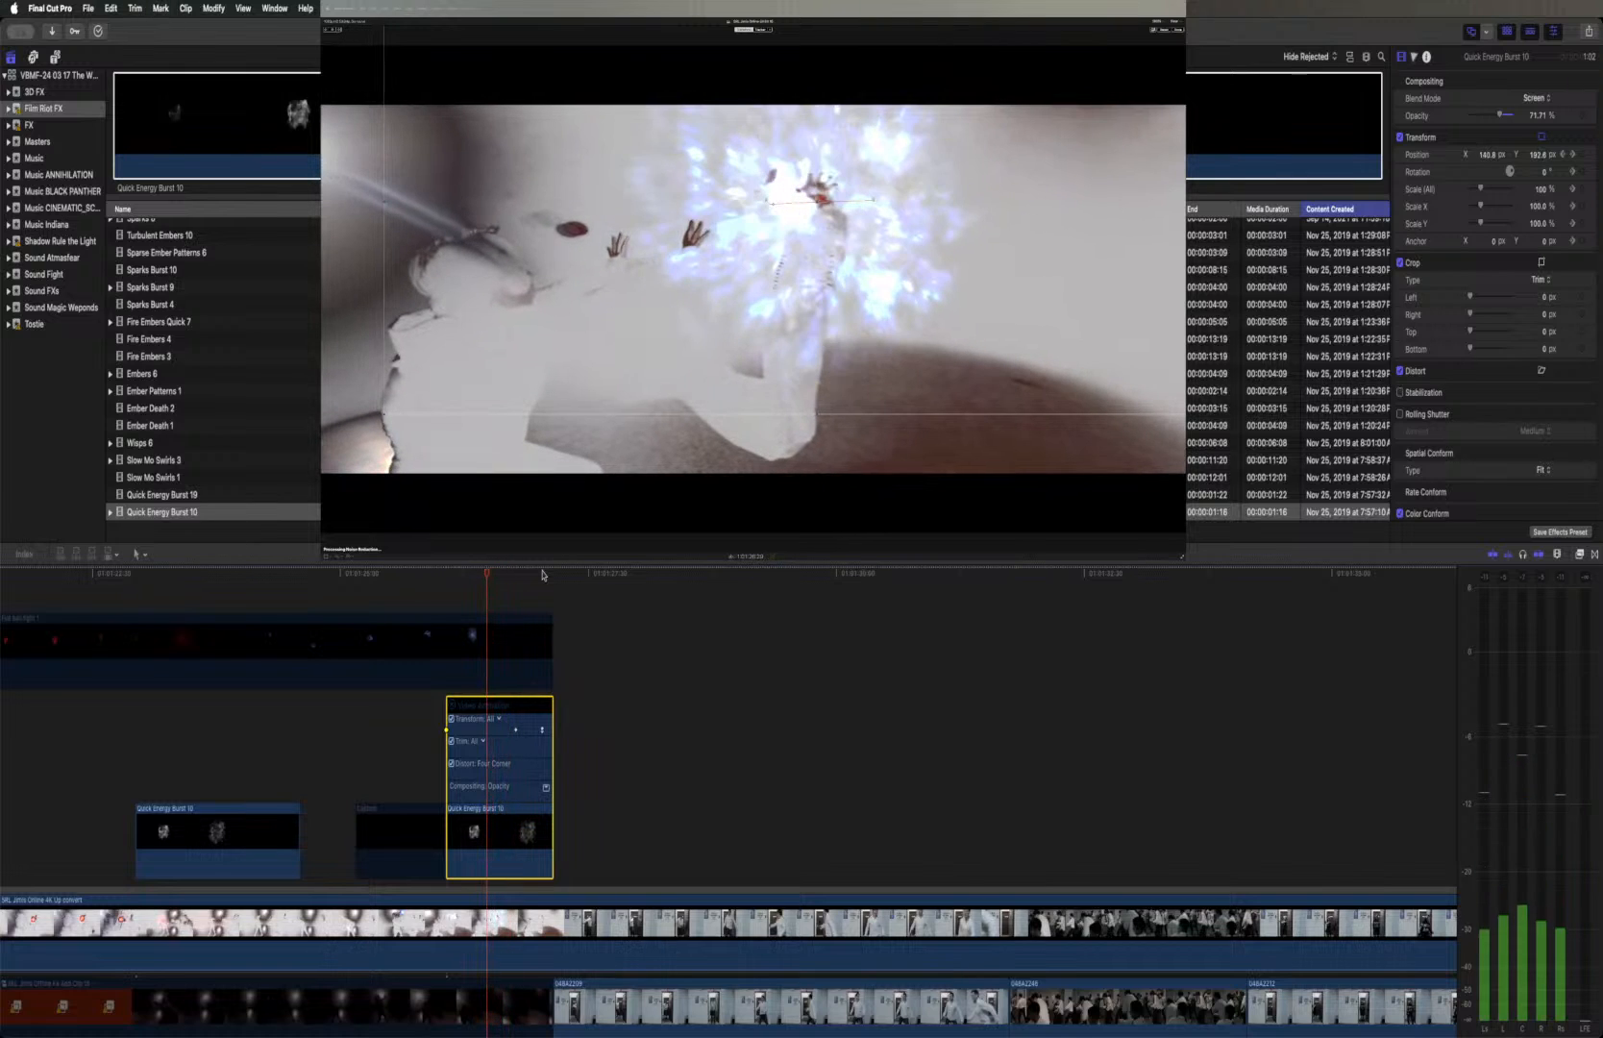
key(Right)
key(Right)
key(Right)
key(Right)
key(Right)
key(Right)
key(Right)
key(Right)
key(Right)
key(Right)
key(Right)
key(Right)
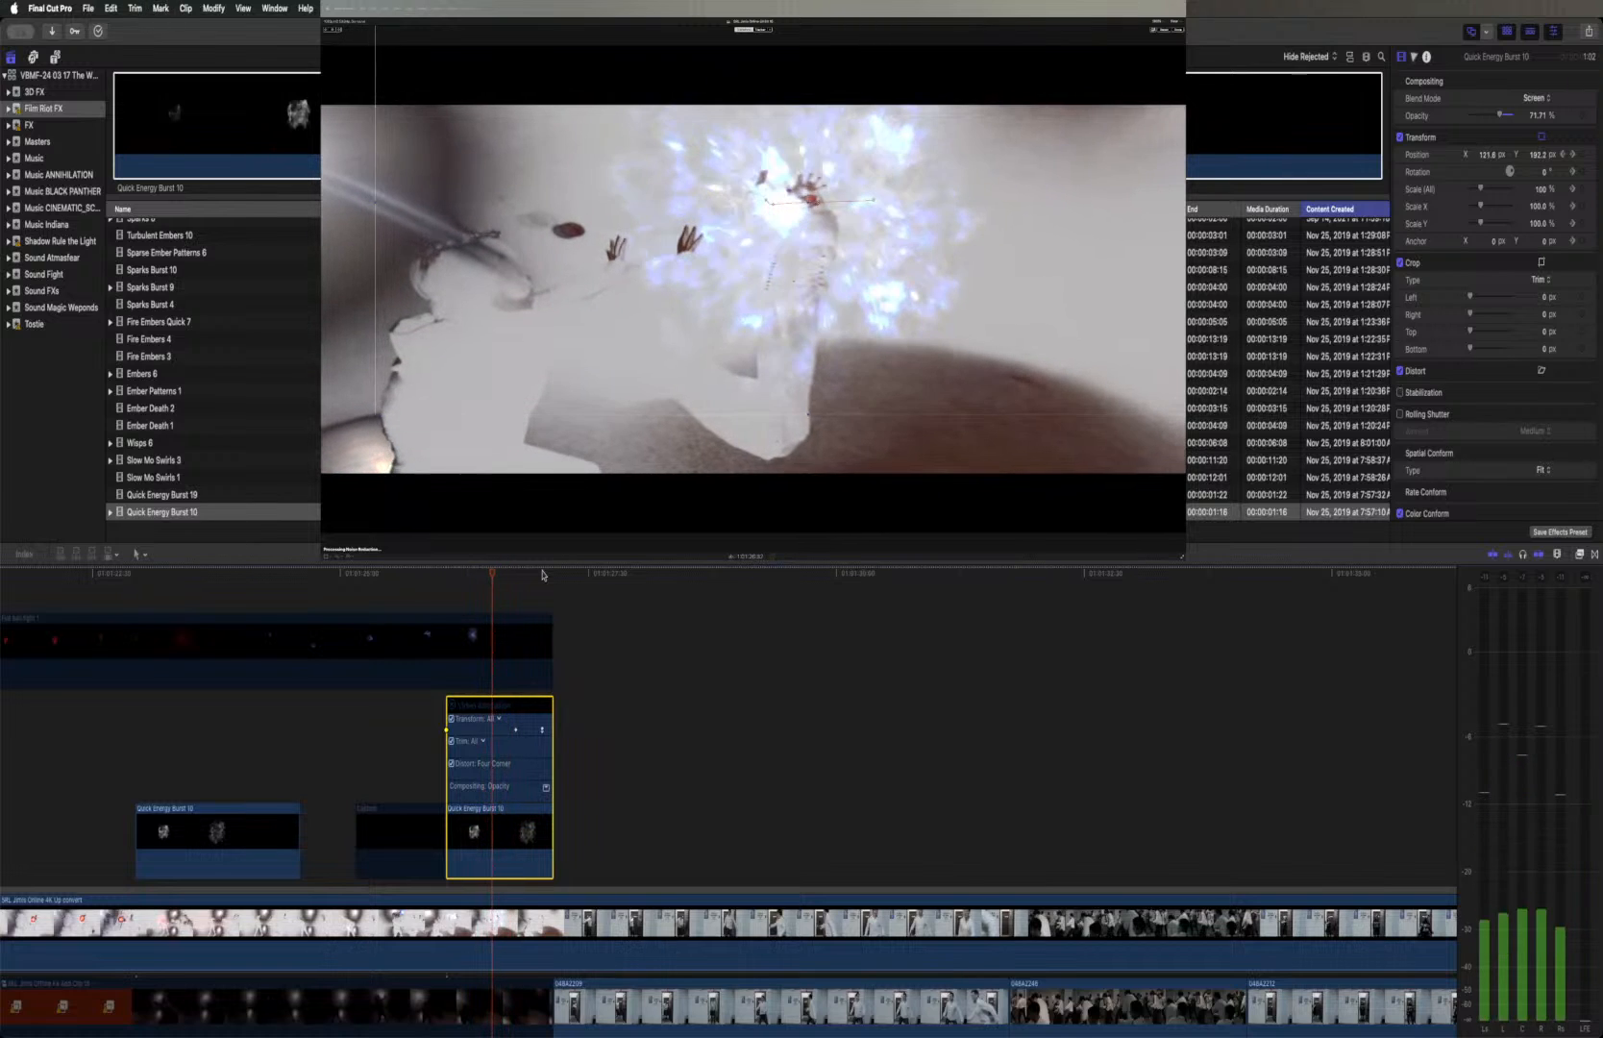
key(Right)
key(Right)
key(Right)
key(Right)
key(Right)
key(Right)
key(Right)
key(Right)
key(Right)
key(Right)
key(Right)
key(Right)
key(Right)
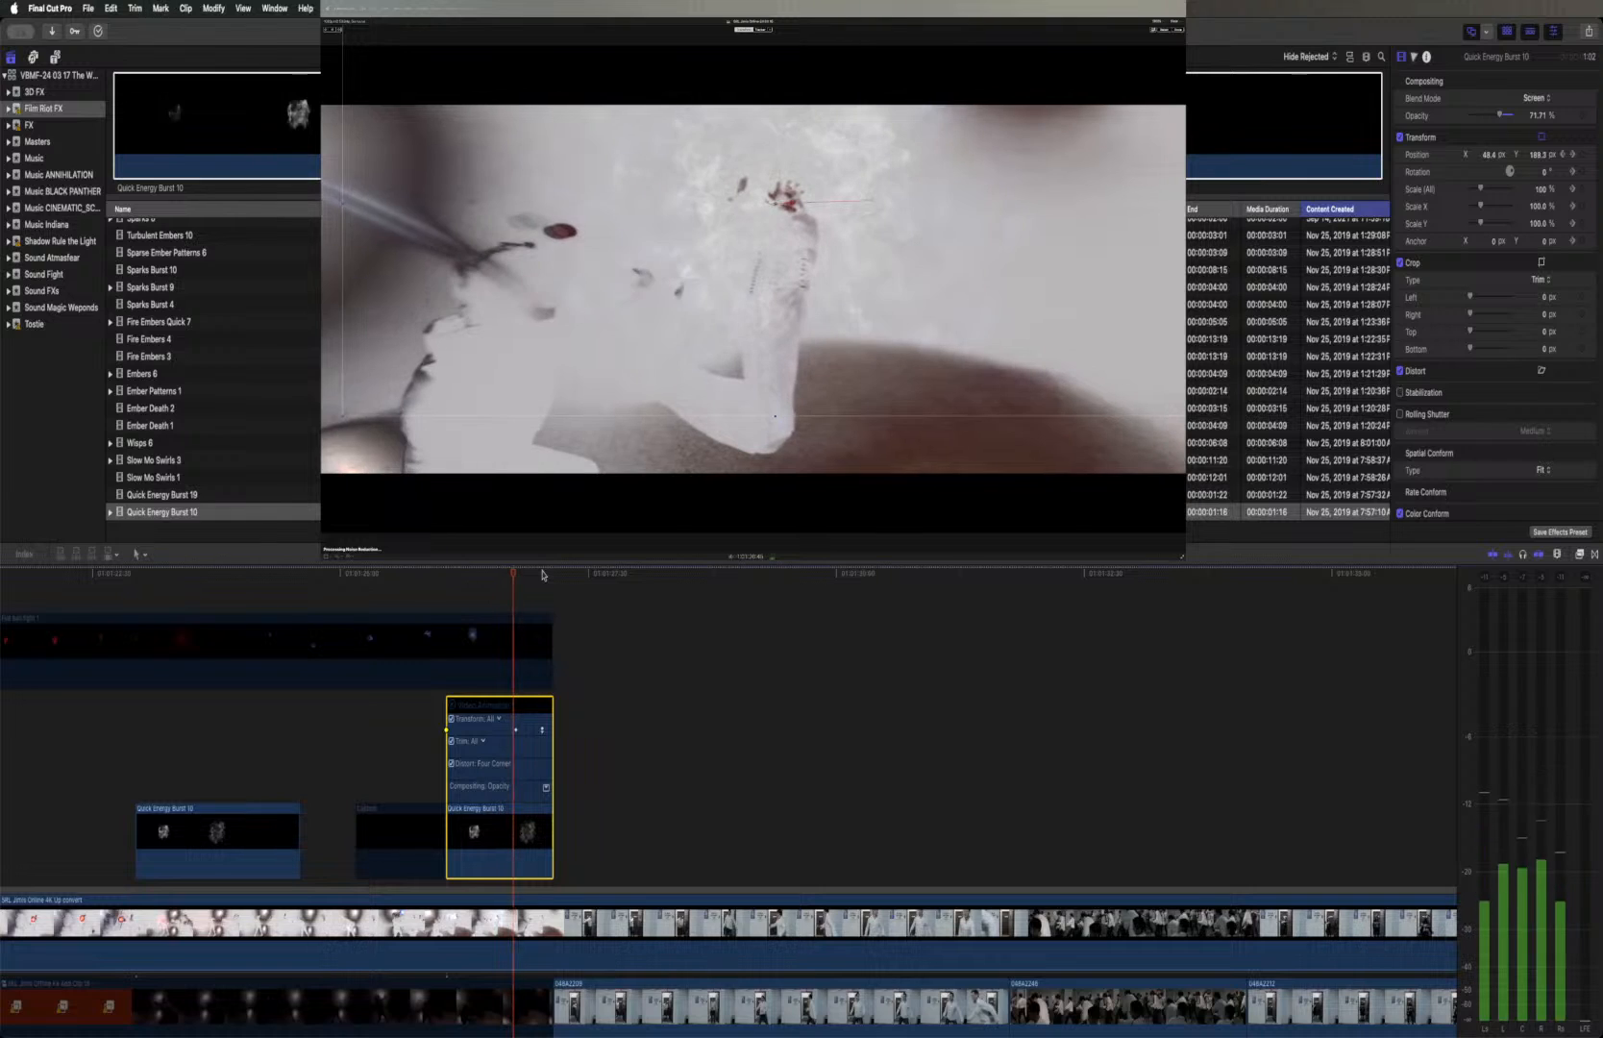
key(Right)
key(Right)
key(Right)
key(Right)
key(Right)
key(Right)
key(Right)
key(Right)
key(Right)
key(Right)
key(Right)
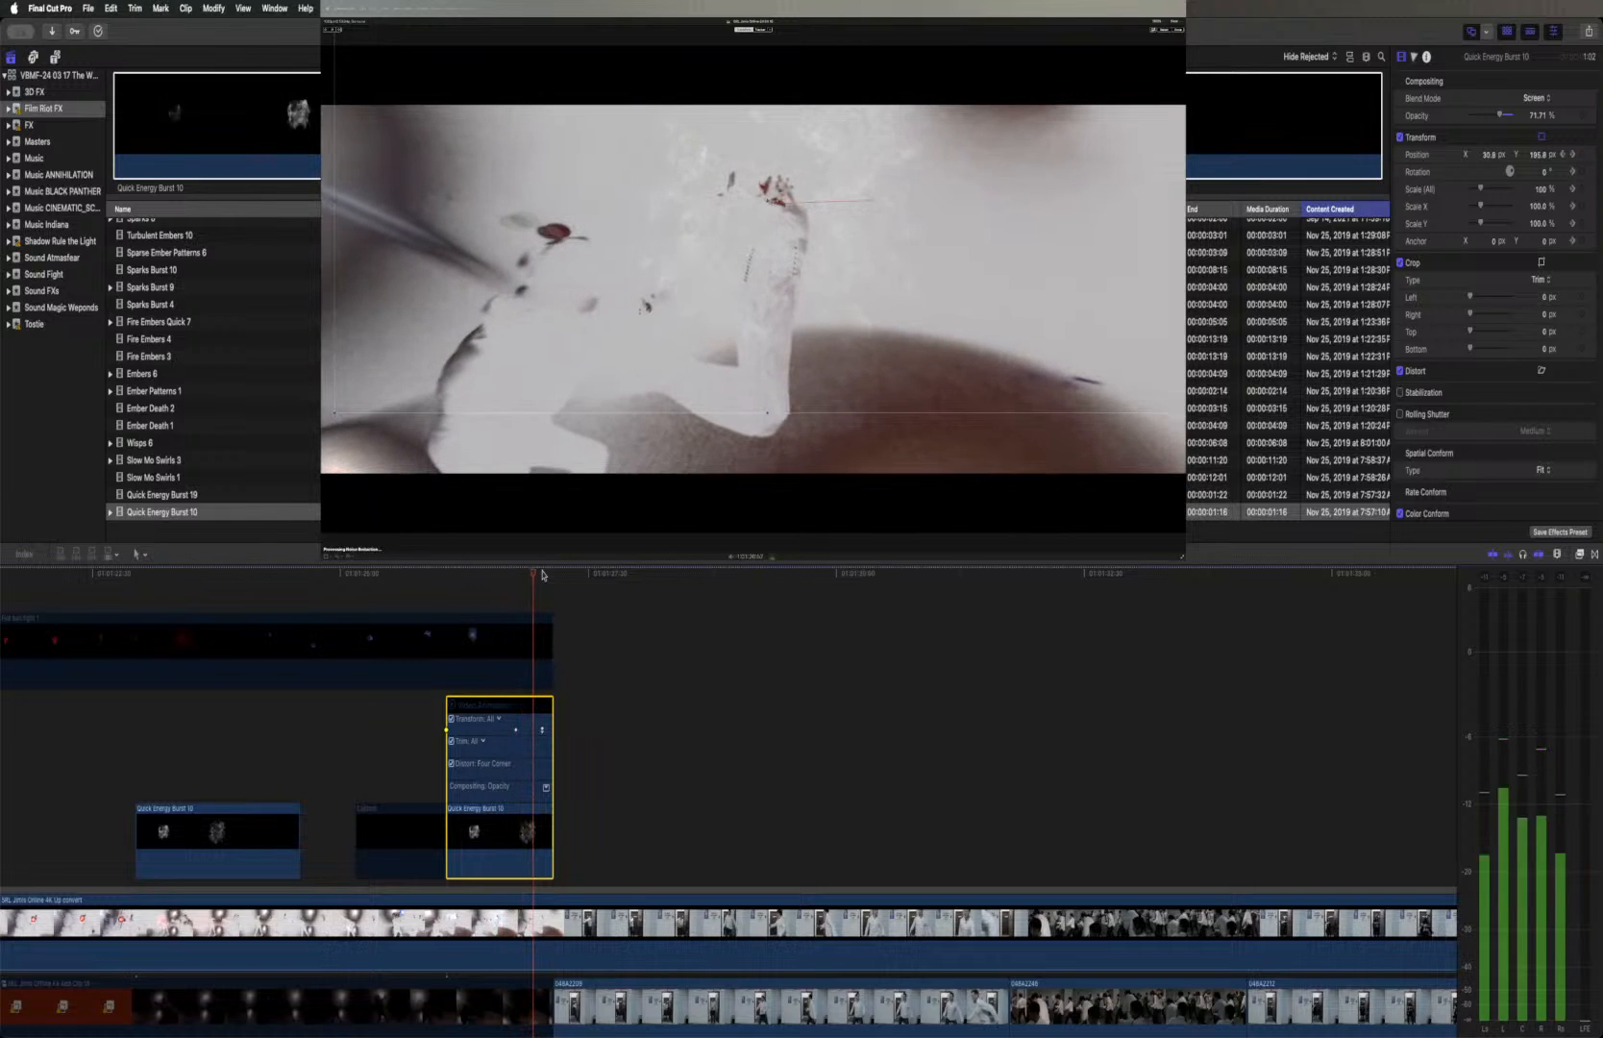
key(Right)
key(Right)
key(Right)
key(Right)
key(Right)
key(Right)
key(Right)
key(Right)
key(Right)
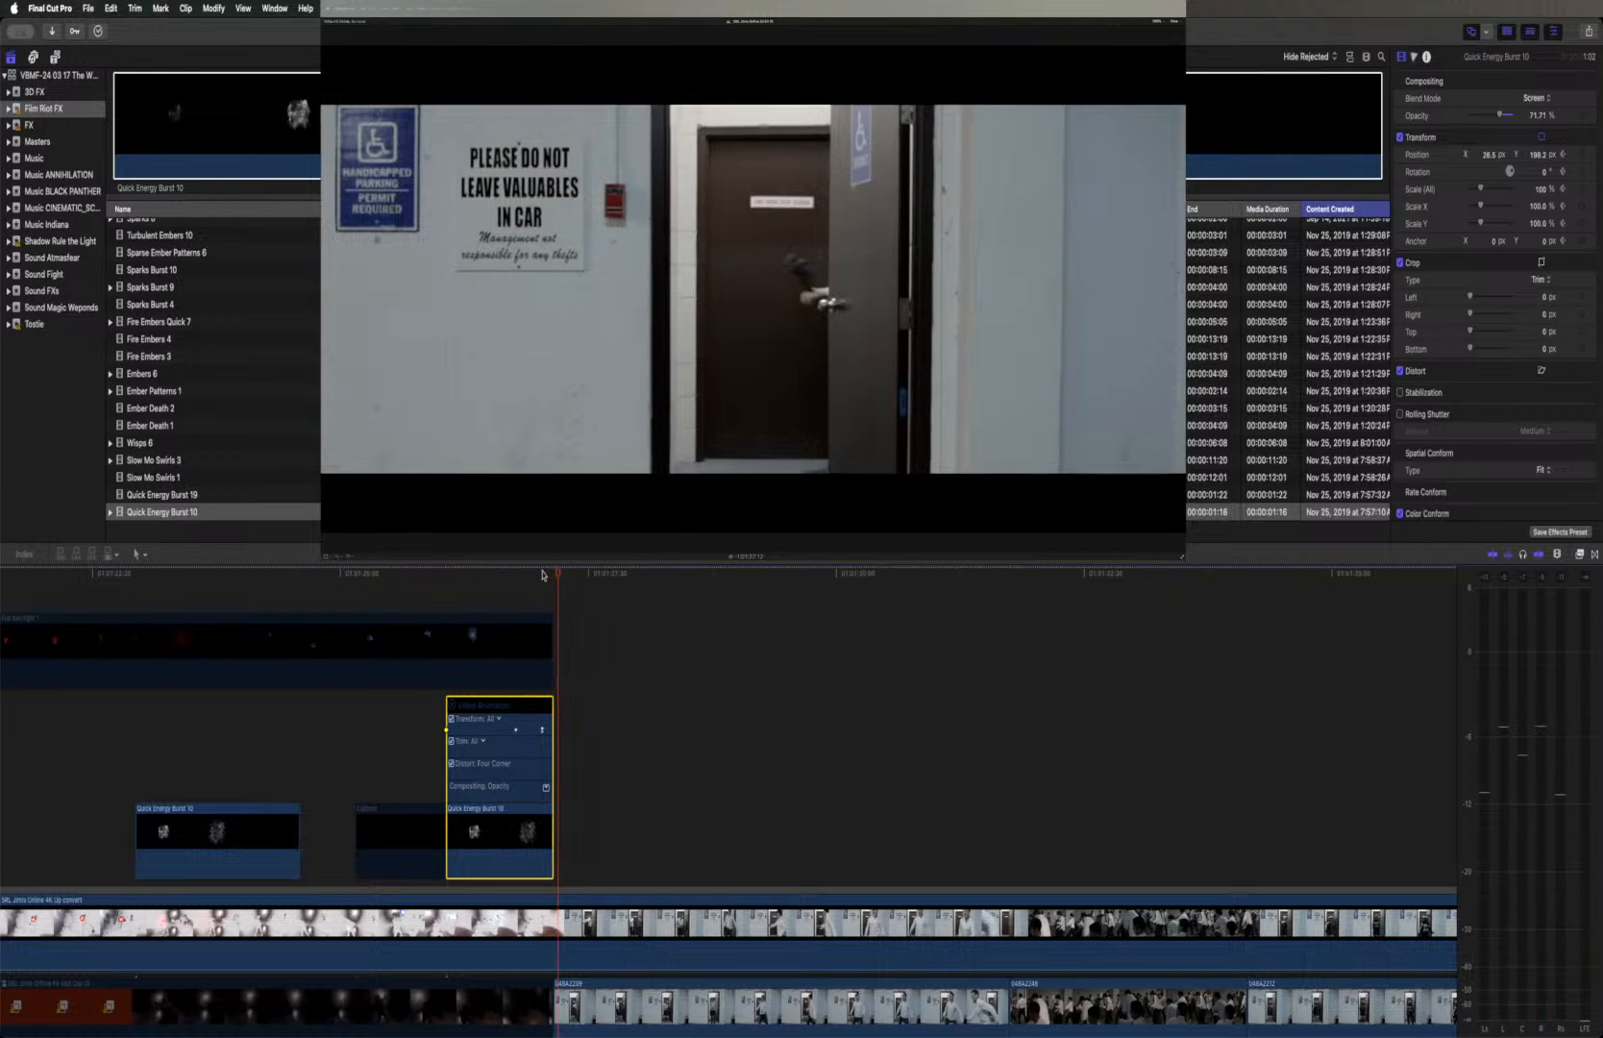
key(Left)
key(Left)
key(Left)
key(Left)
key(Left)
key(Left)
Go back and forth frame by frame over the second burst's final frames up to the doorway cut, checking its alignment with the hand
key(Left)
key(Left)
key(Left)
key(Left)
key(Left)
key(Left)
key(Left)
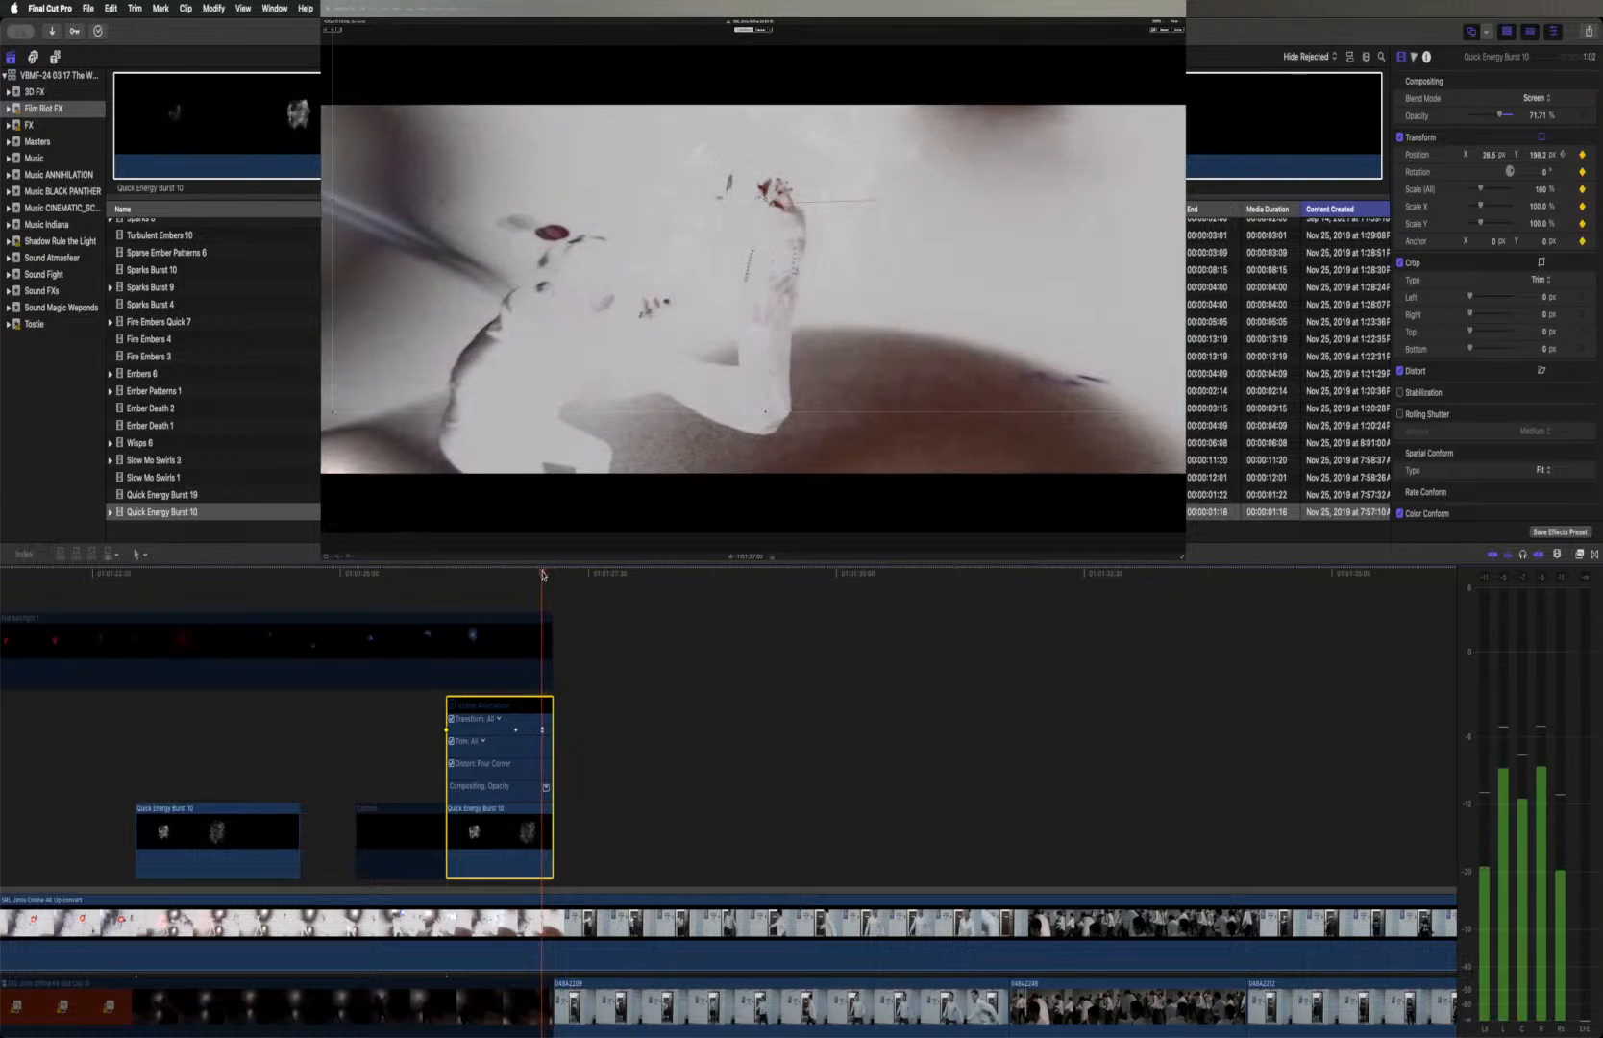
key(Left)
key(Left)
key(Left)
key(Left)
key(Left)
key(Left)
key(Left)
key(Left)
key(Left)
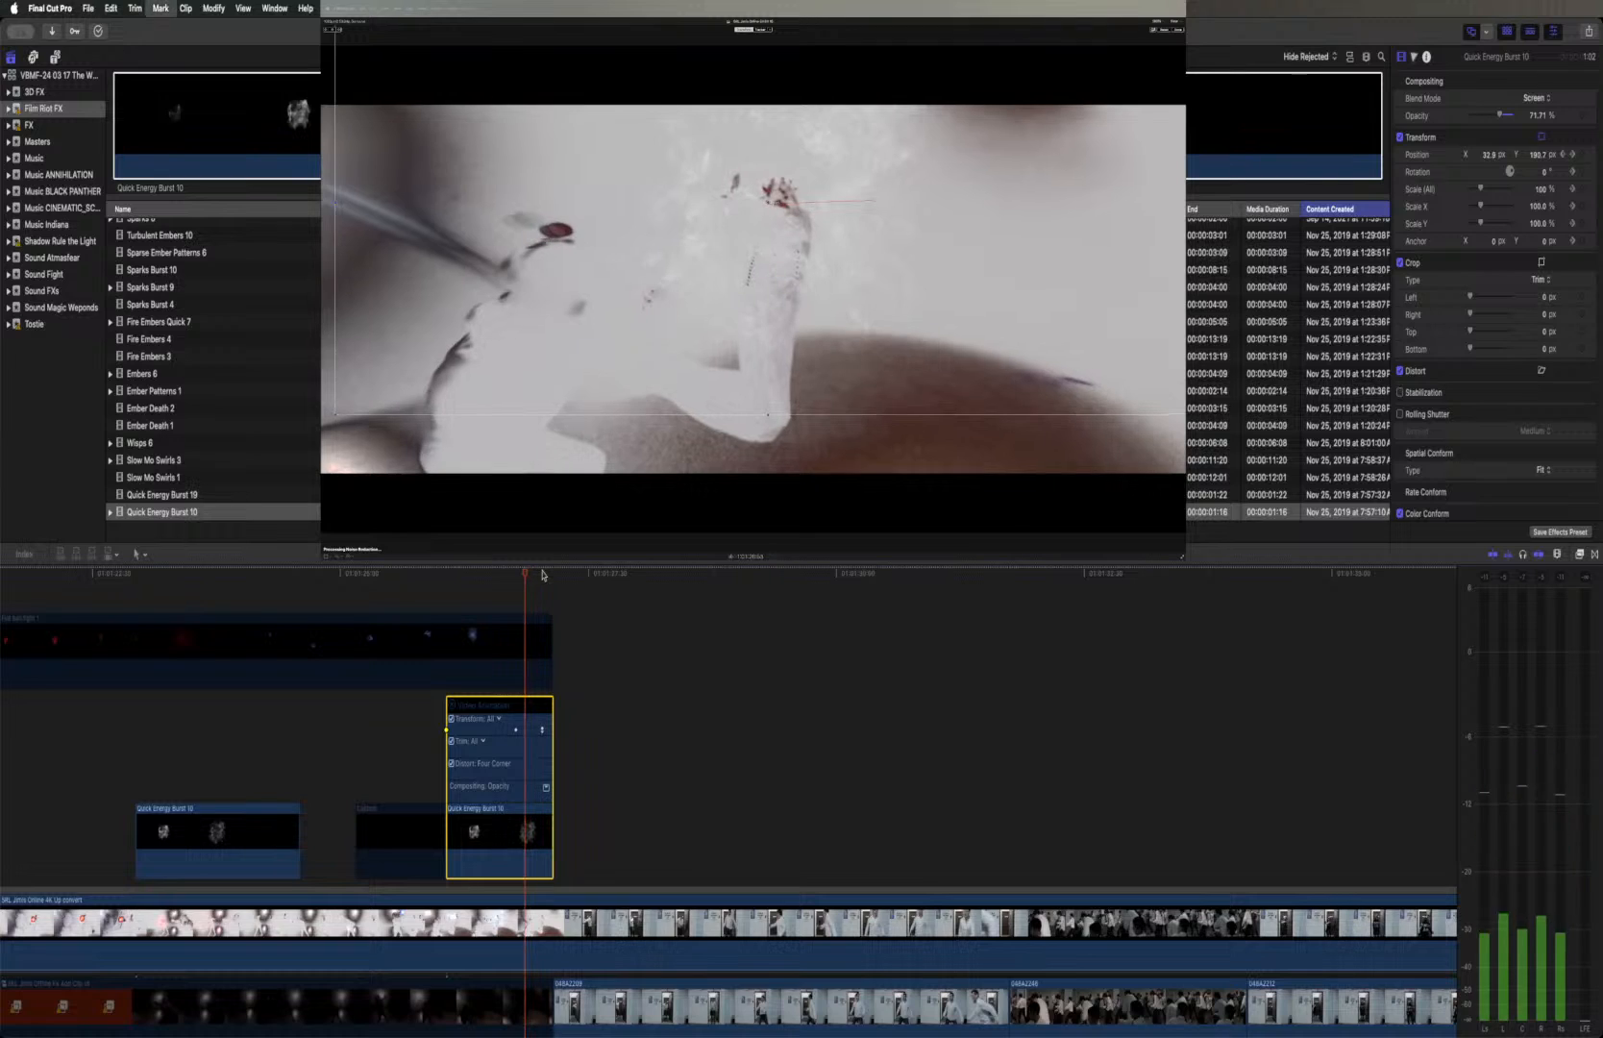
key(Left)
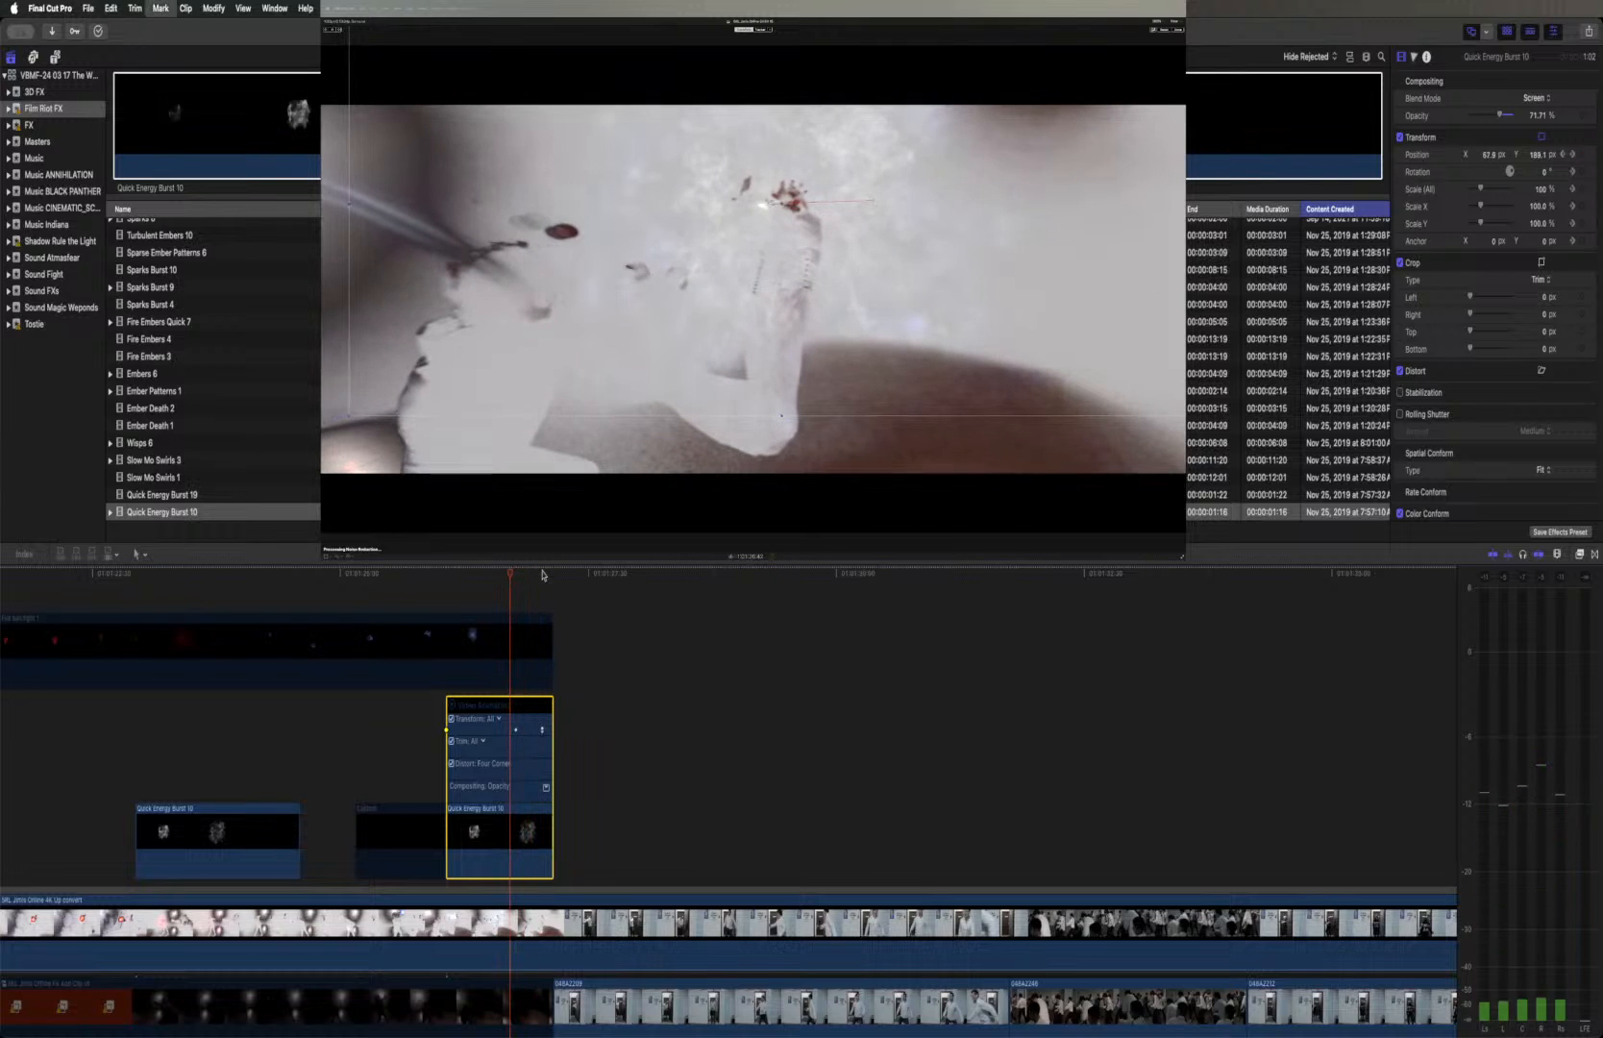
key(Right)
key(Right)
key(Right)
key(Right)
key(Right)
key(Right)
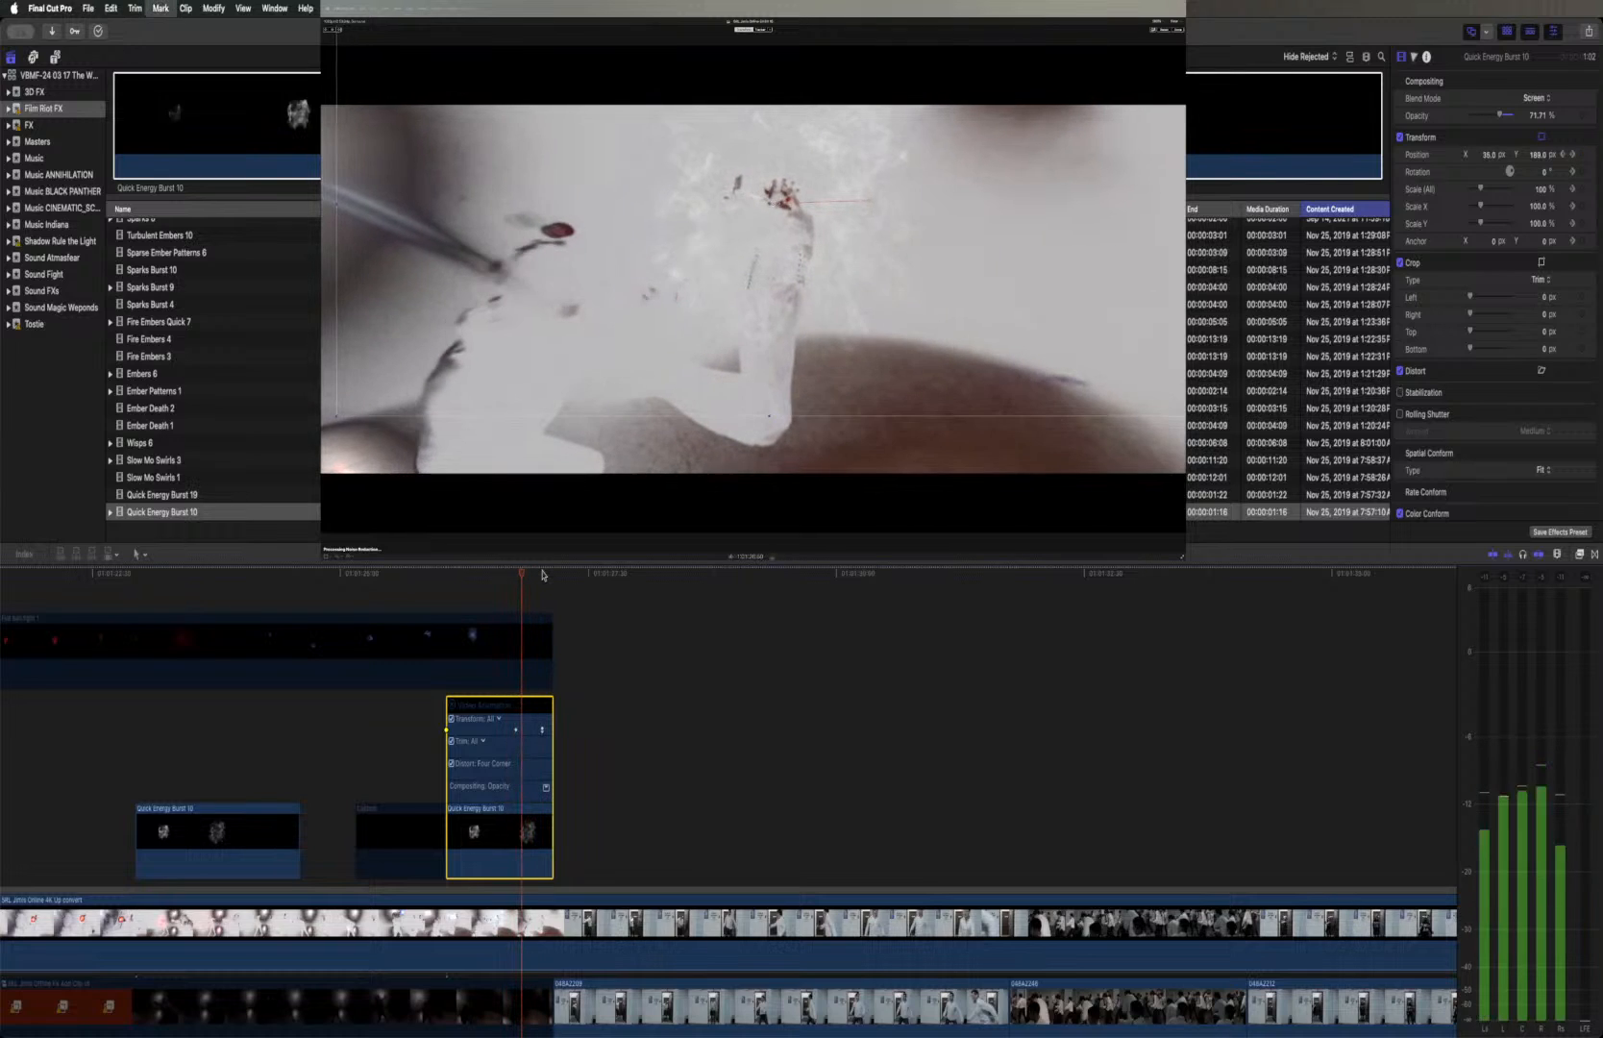
key(Right)
key(Right)
key(Right)
key(Right)
key(Right)
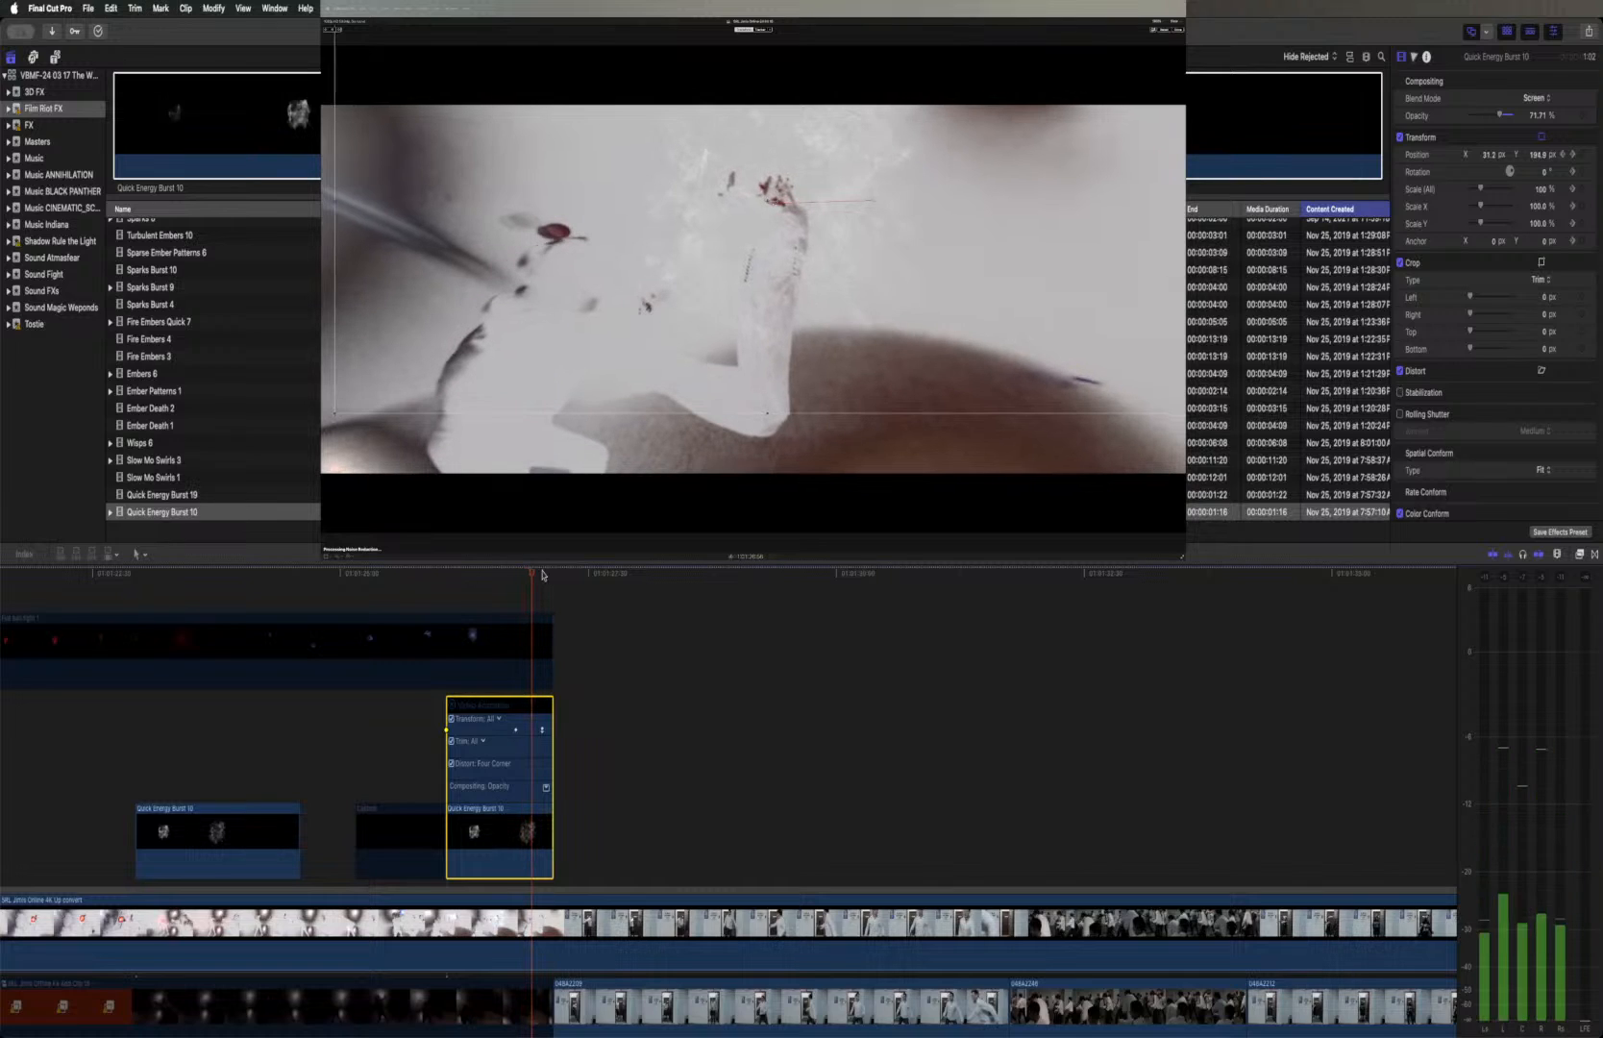
key(Right)
key(Right)
key(Right)
key(Right)
key(Right)
key(Right)
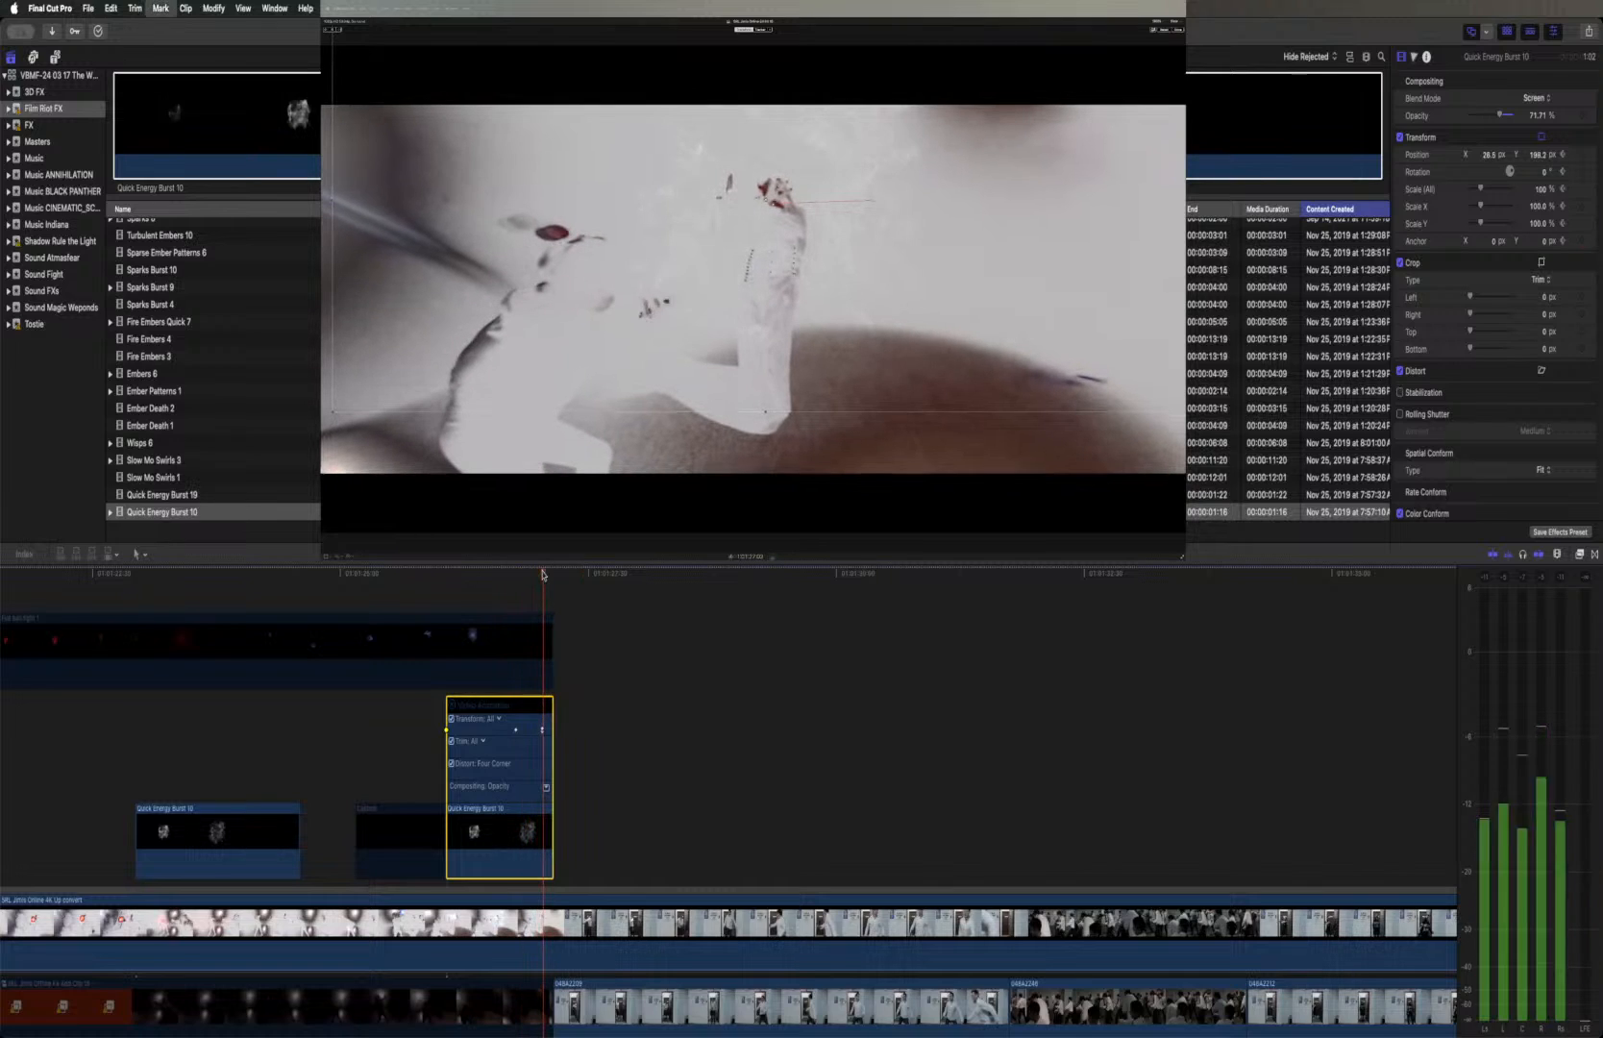
key(Right)
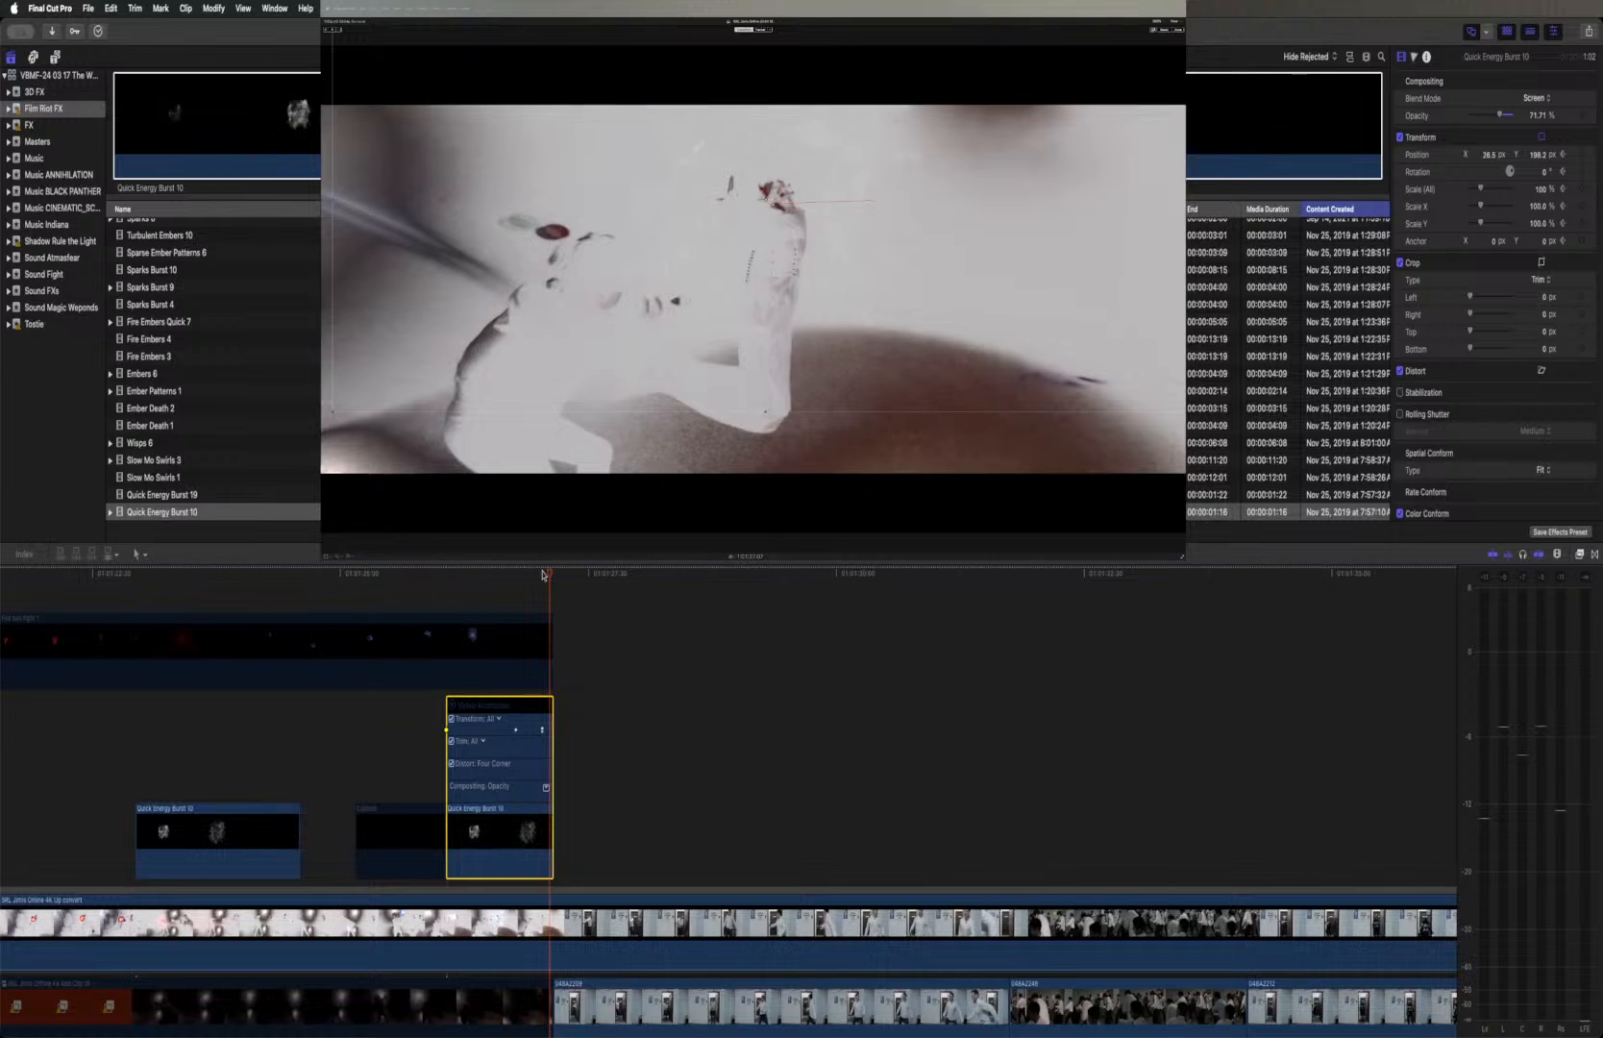
key(Right)
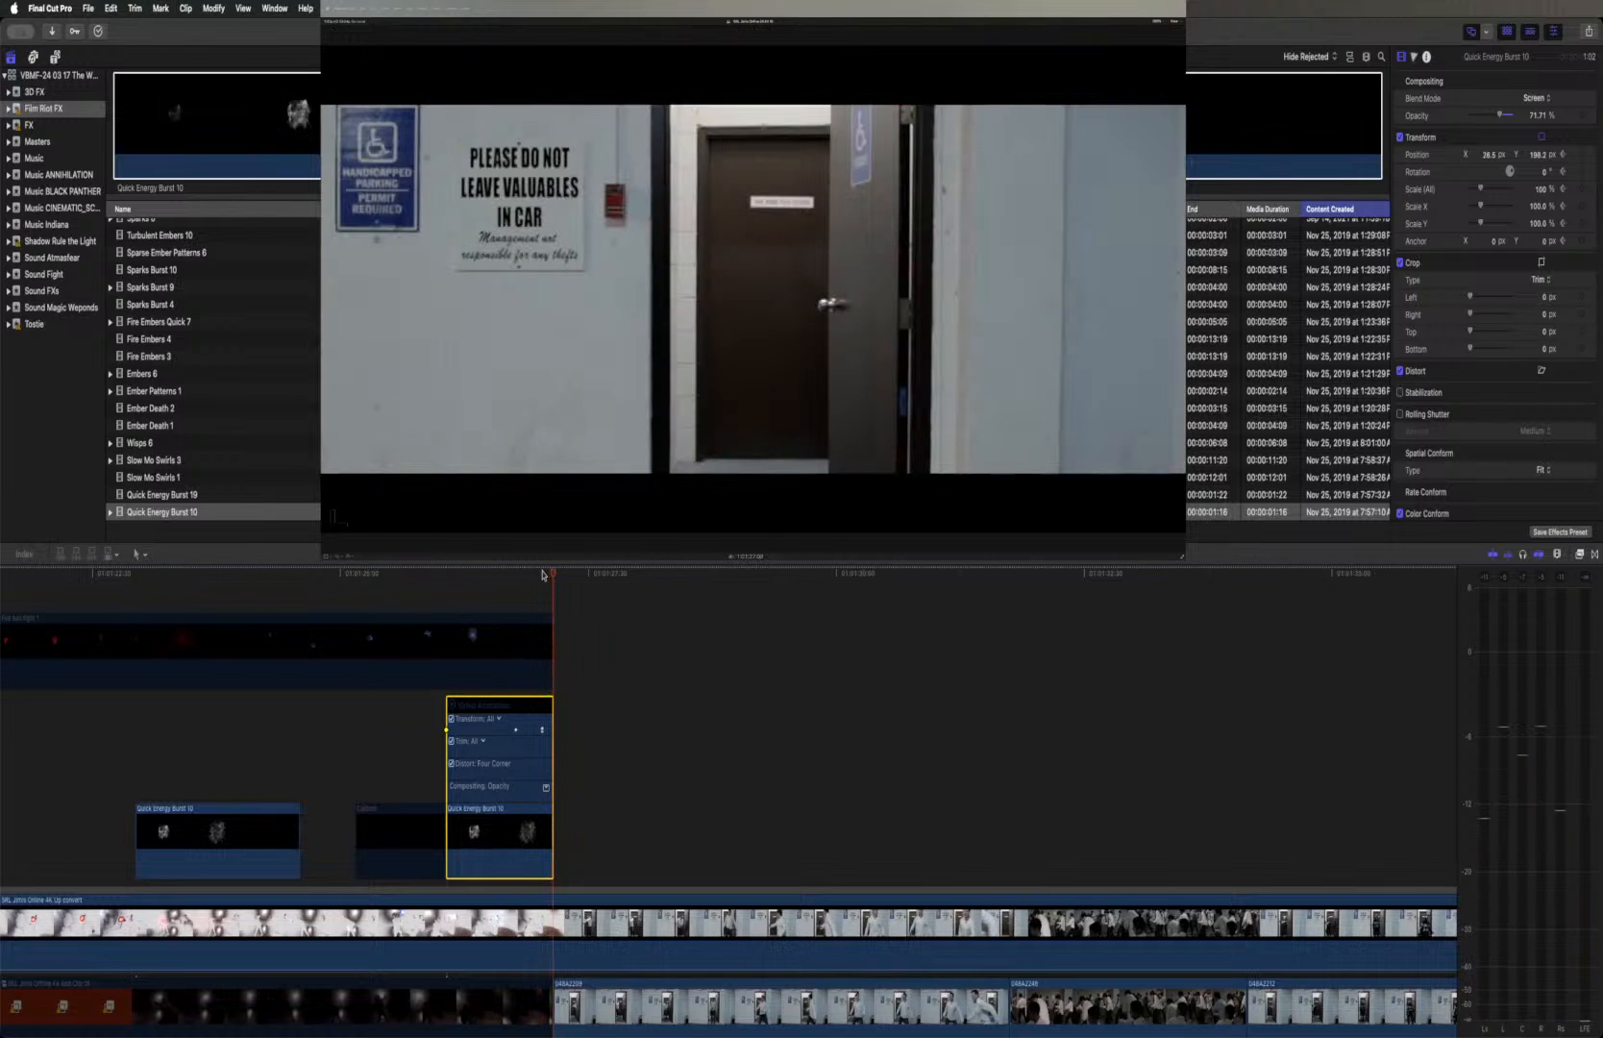
Reposition the second burst to about X 18 px, Y 218 px on its final frame and X 16 px, Y 222 px at the preceding keyframe
key(Left)
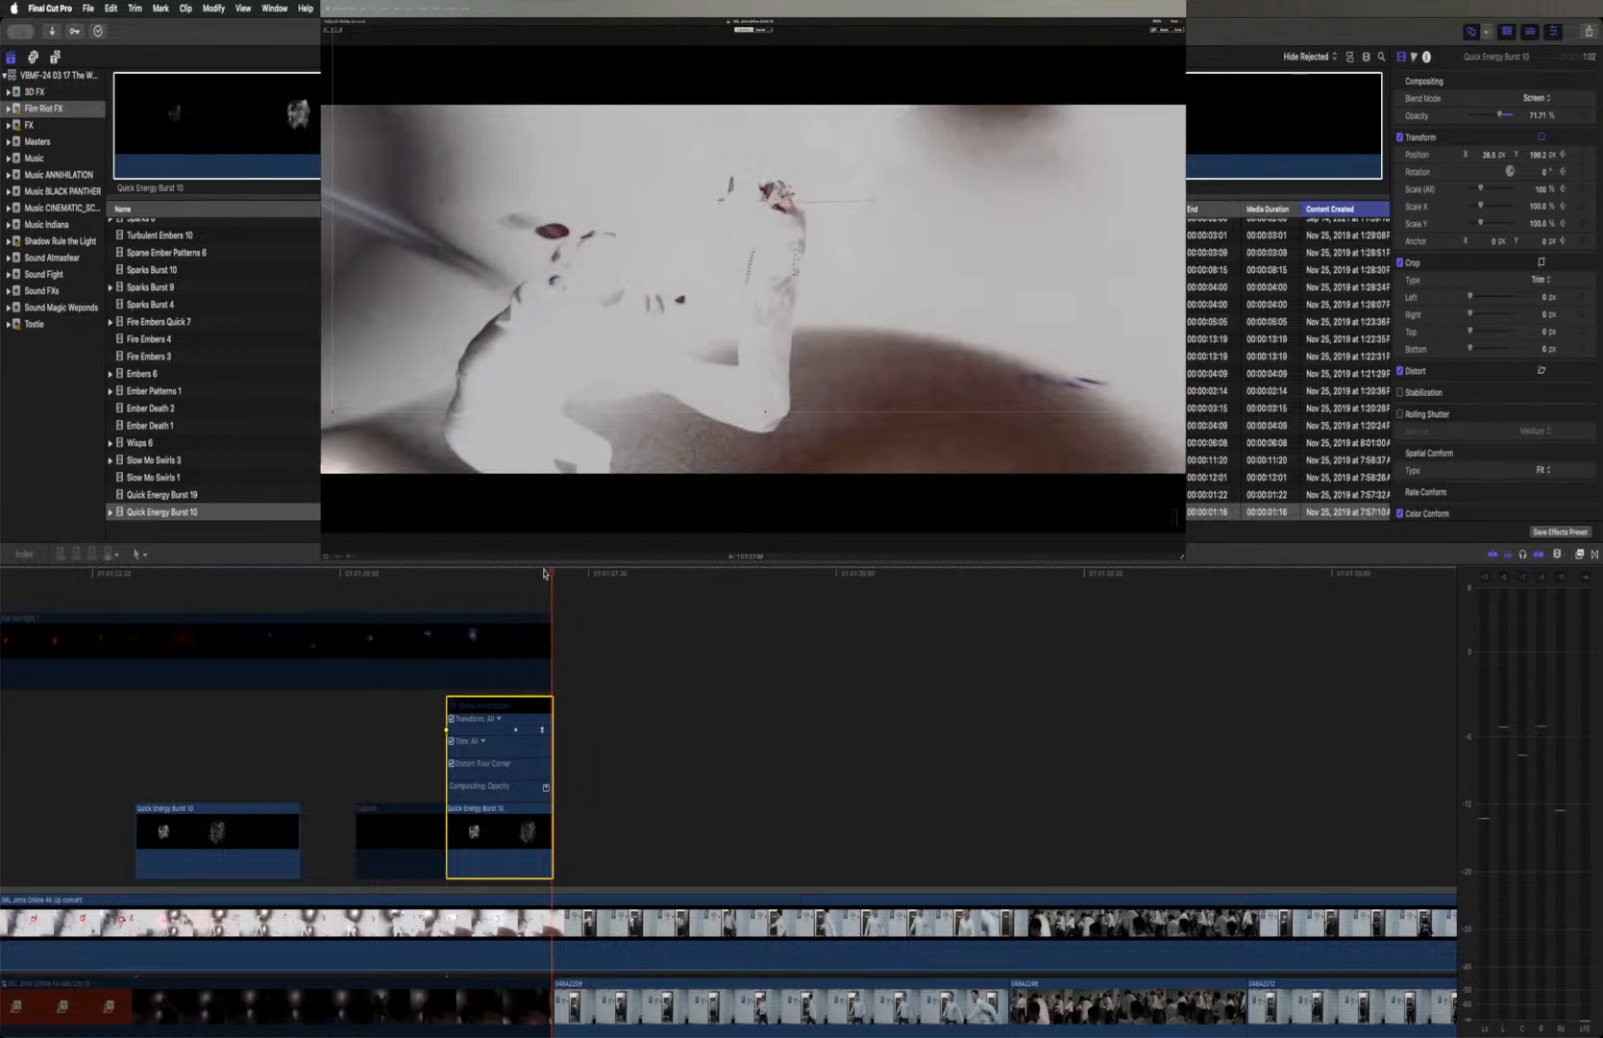
drag(808, 357, 804, 351)
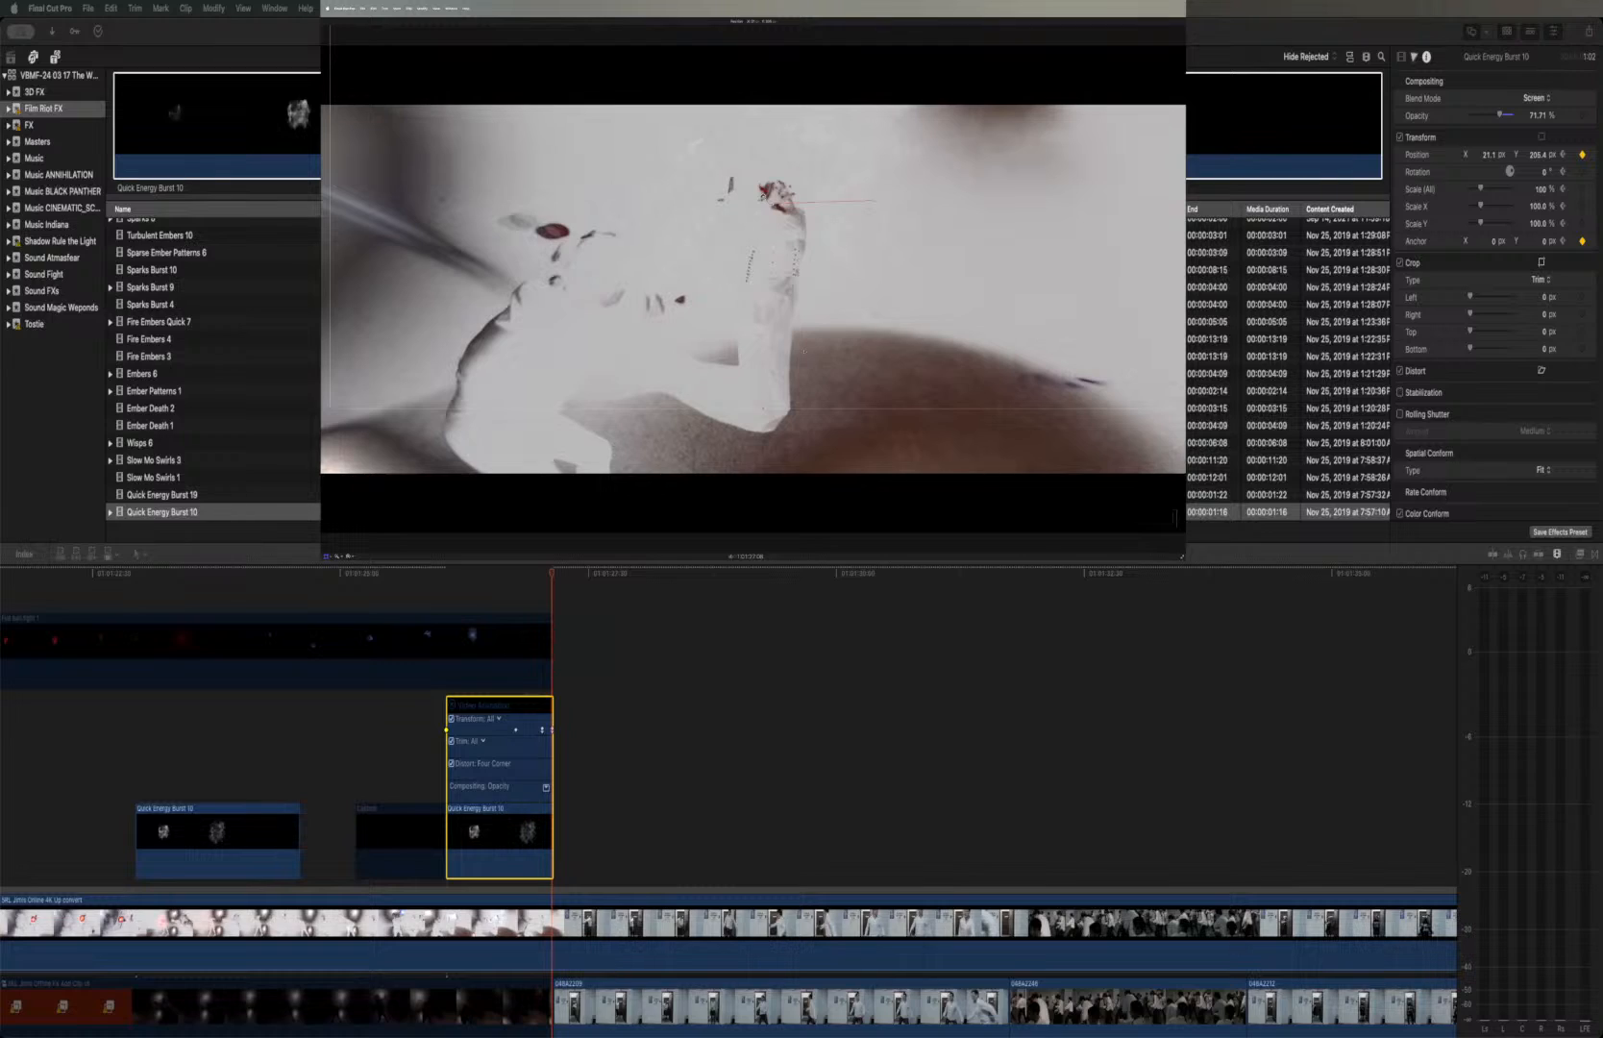
drag(803, 348, 802, 346)
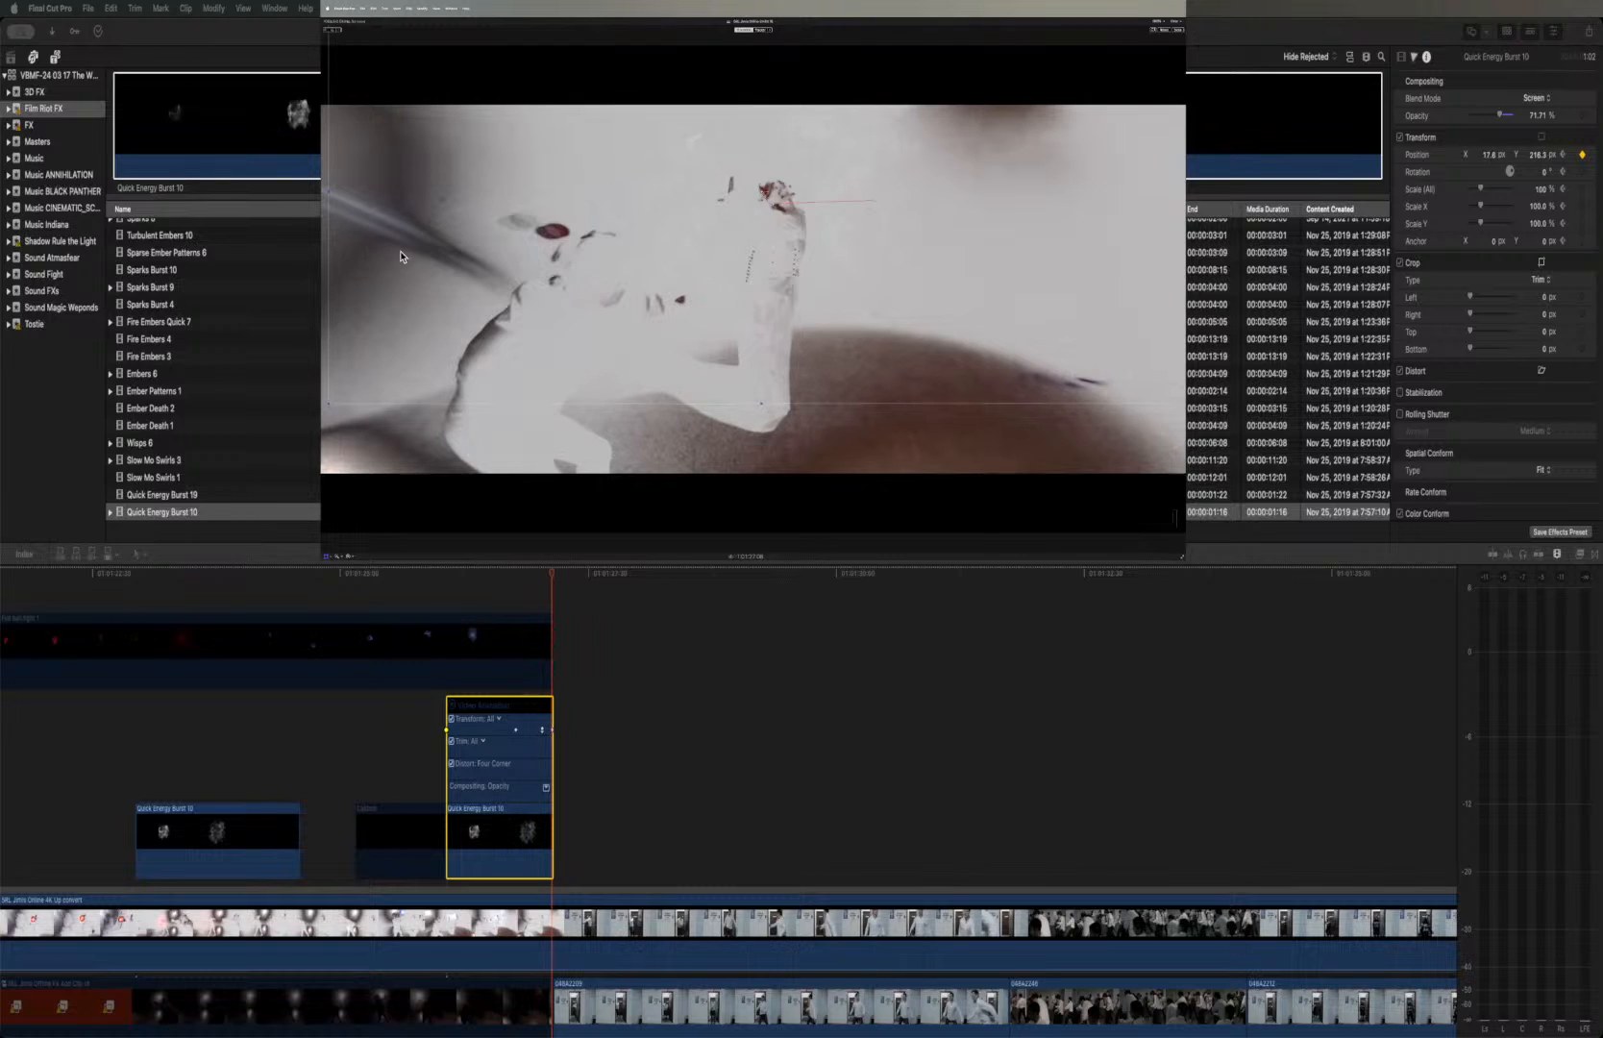
click(1562, 155)
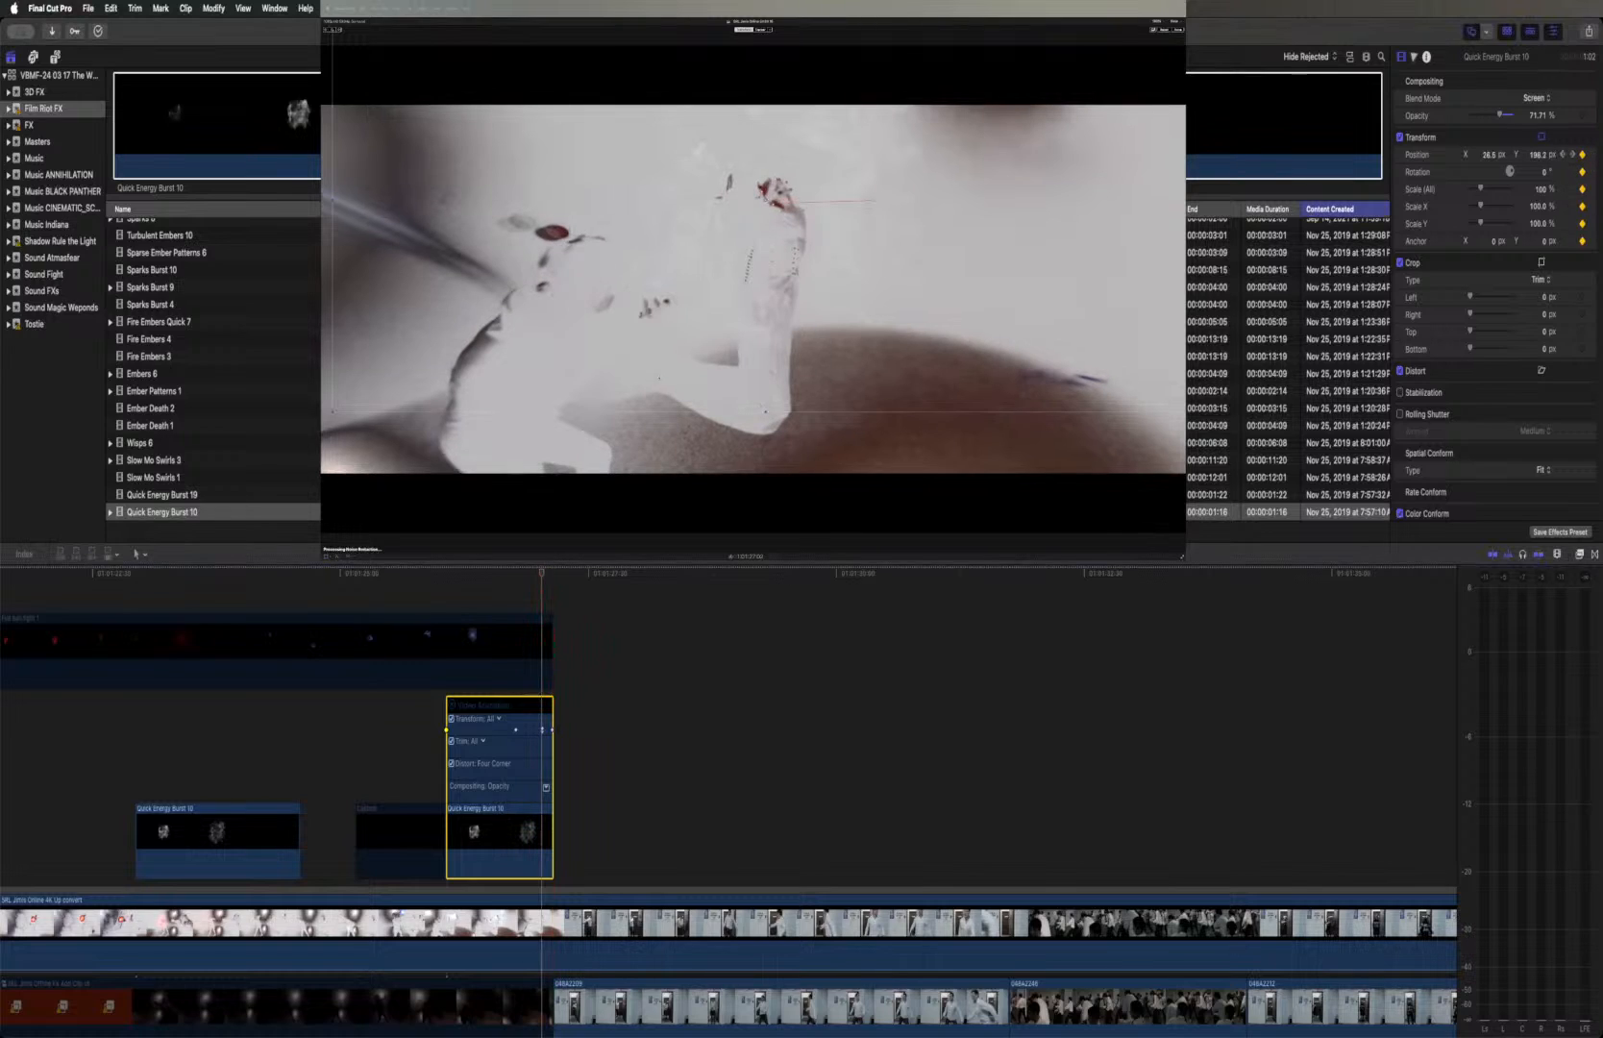
drag(810, 346, 804, 335)
drag(804, 334, 803, 336)
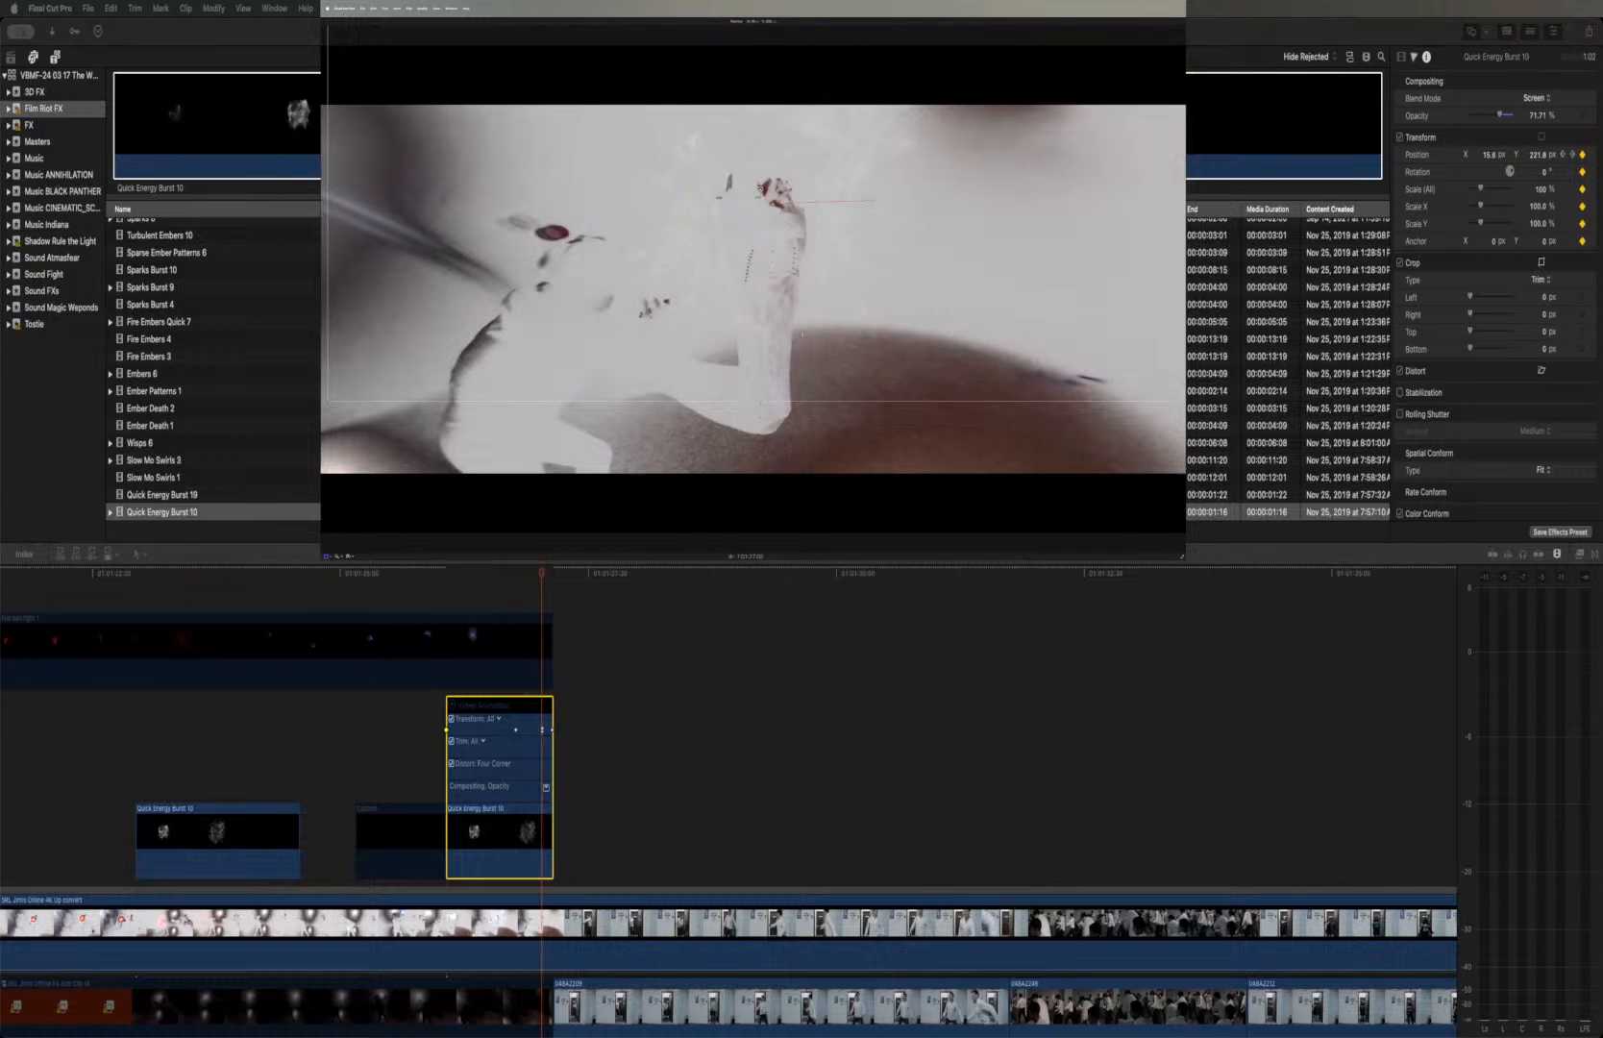
Shift the second burst to about X 33 px, Y 210 px at its middle position keyframe and slightly up and right at its first keyframe
click(1561, 155)
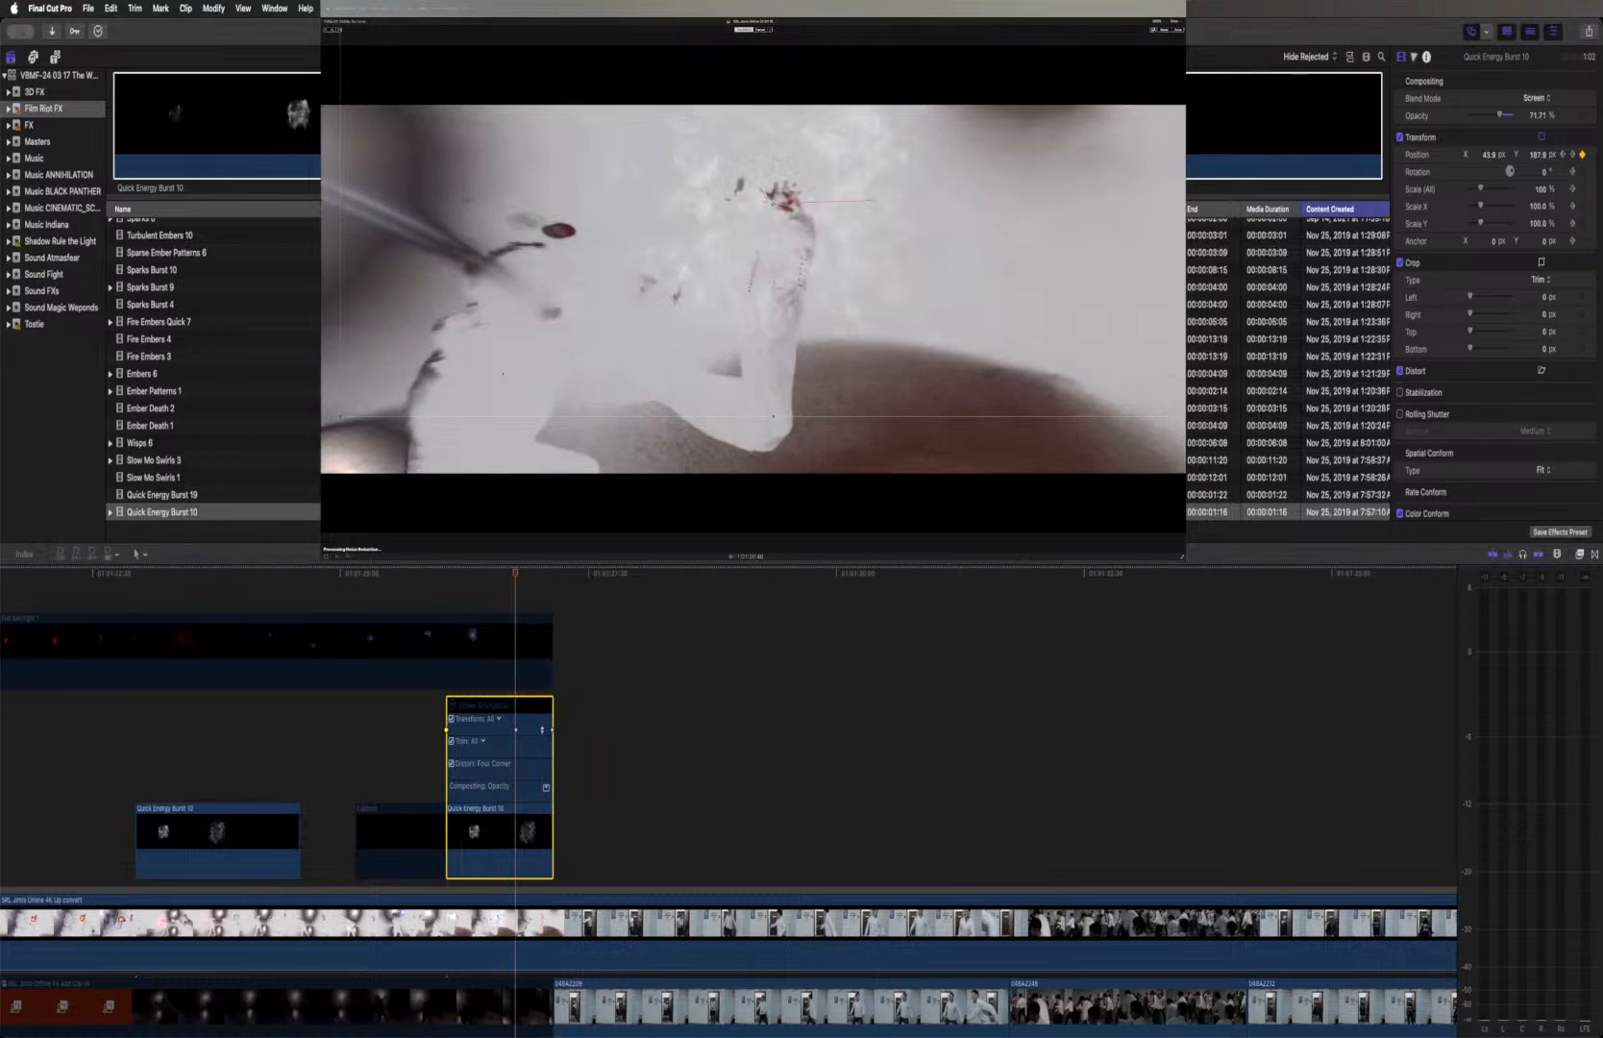
drag(787, 341, 782, 331)
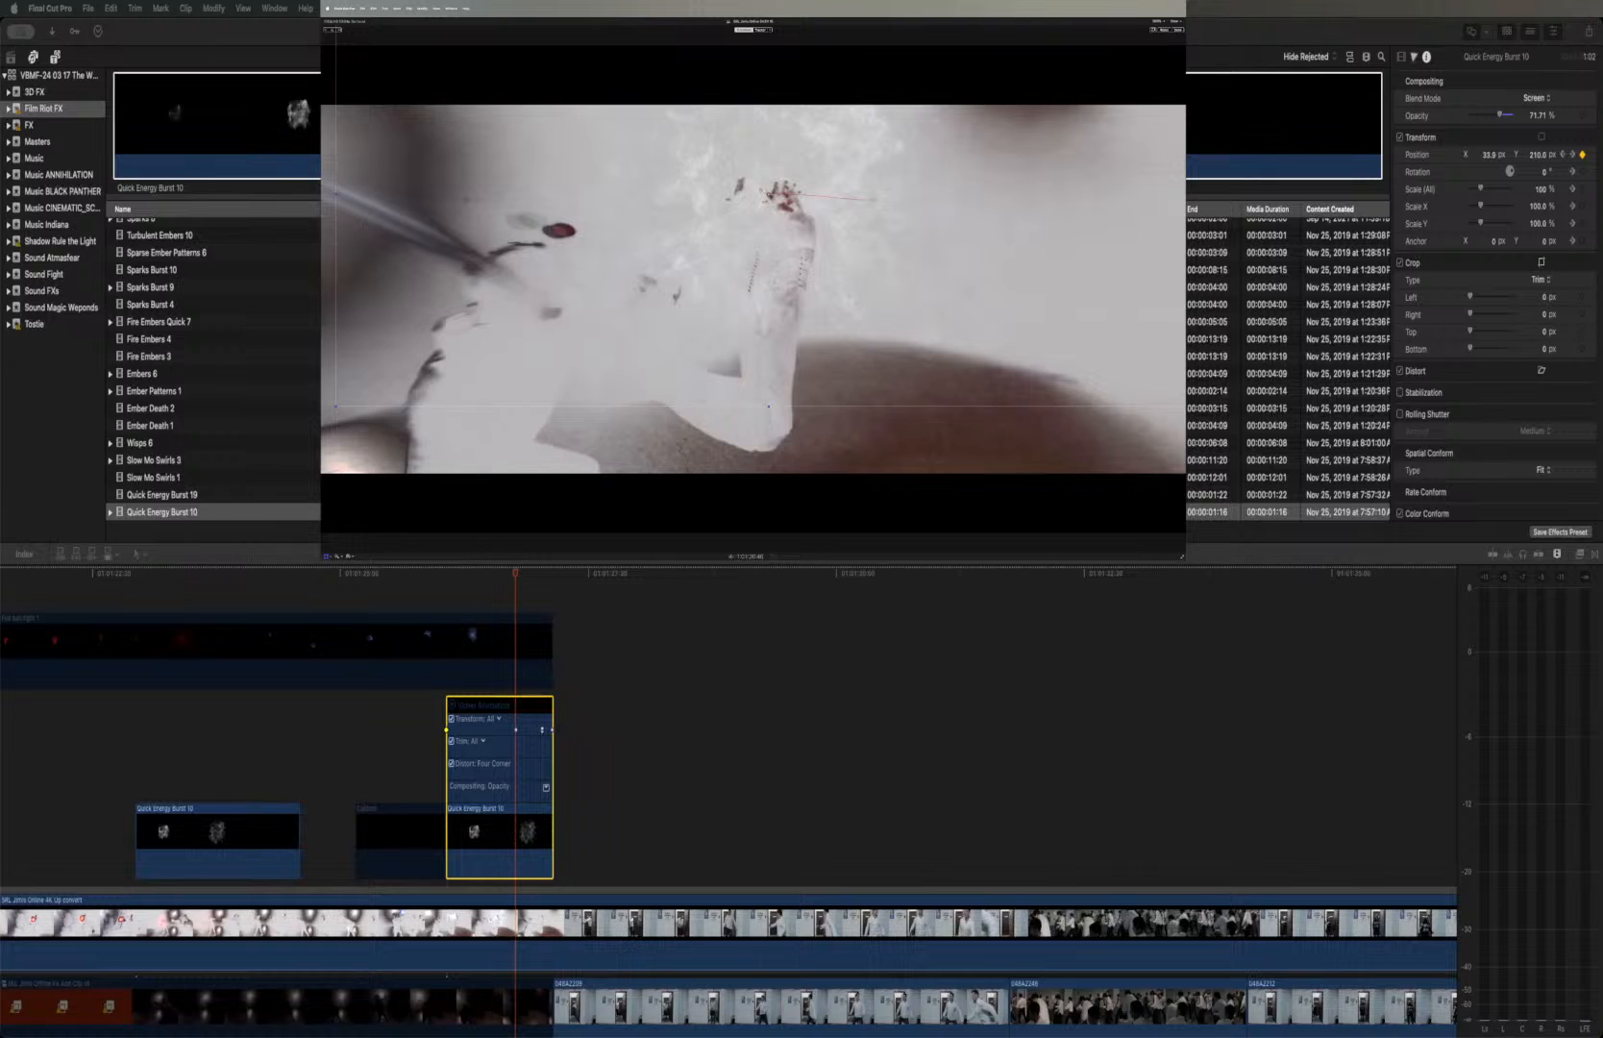
click(1561, 155)
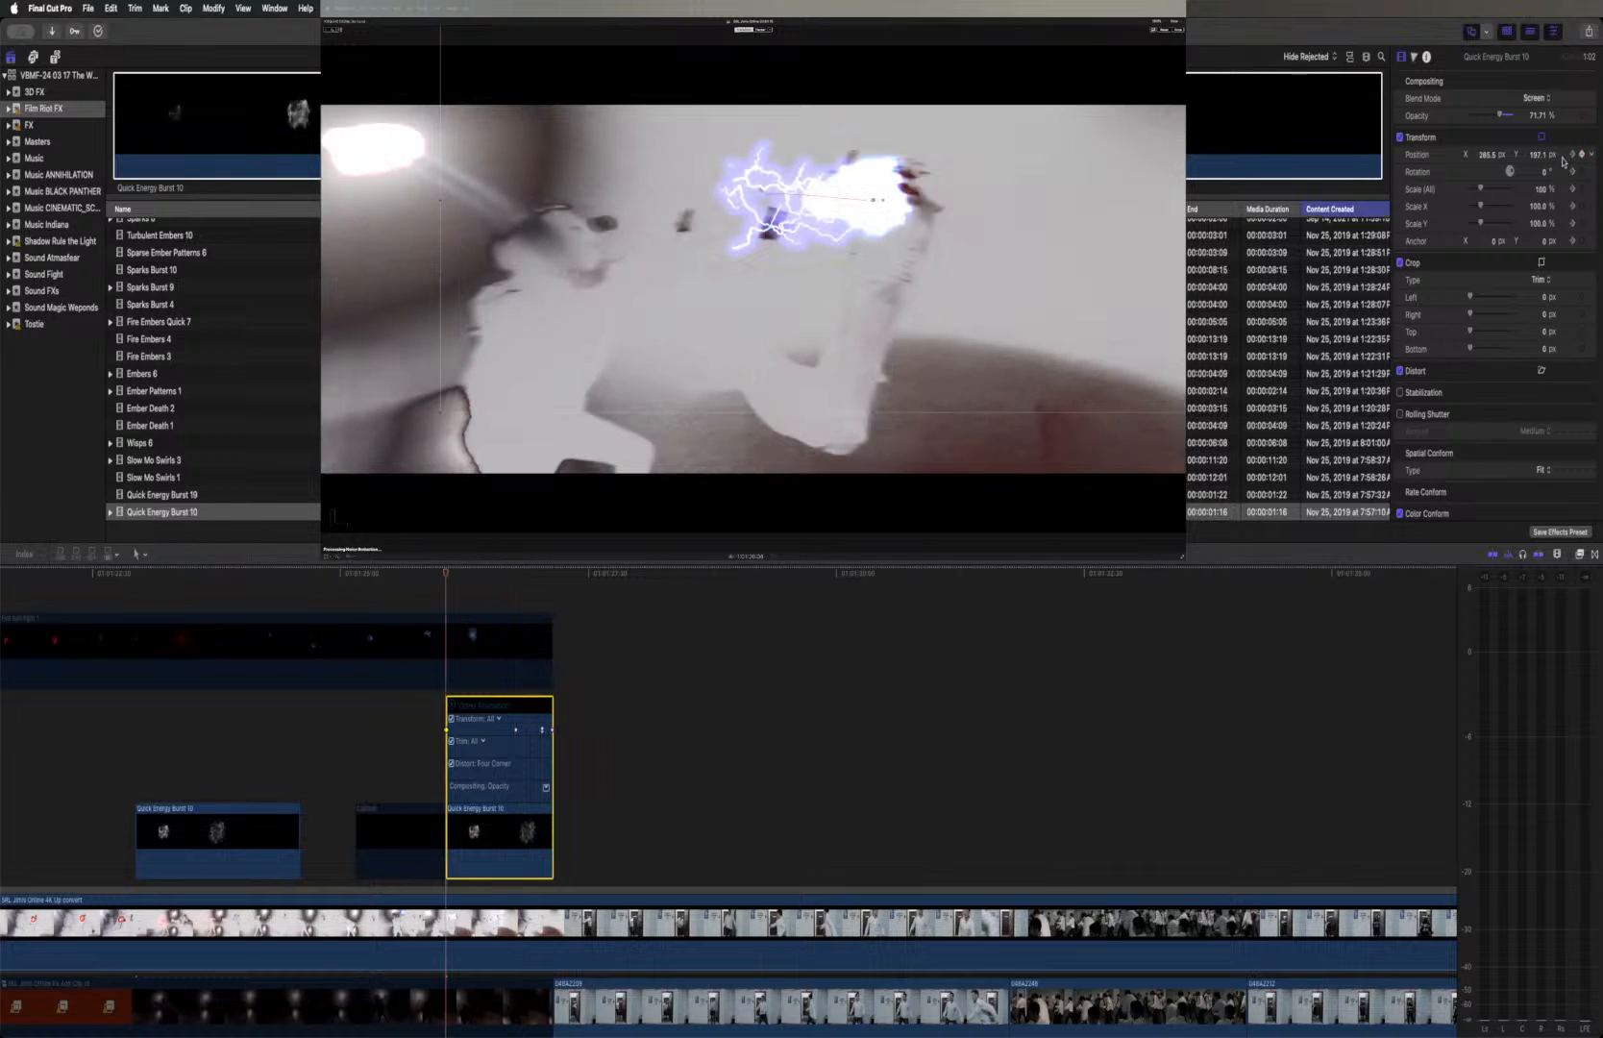
drag(872, 199, 880, 189)
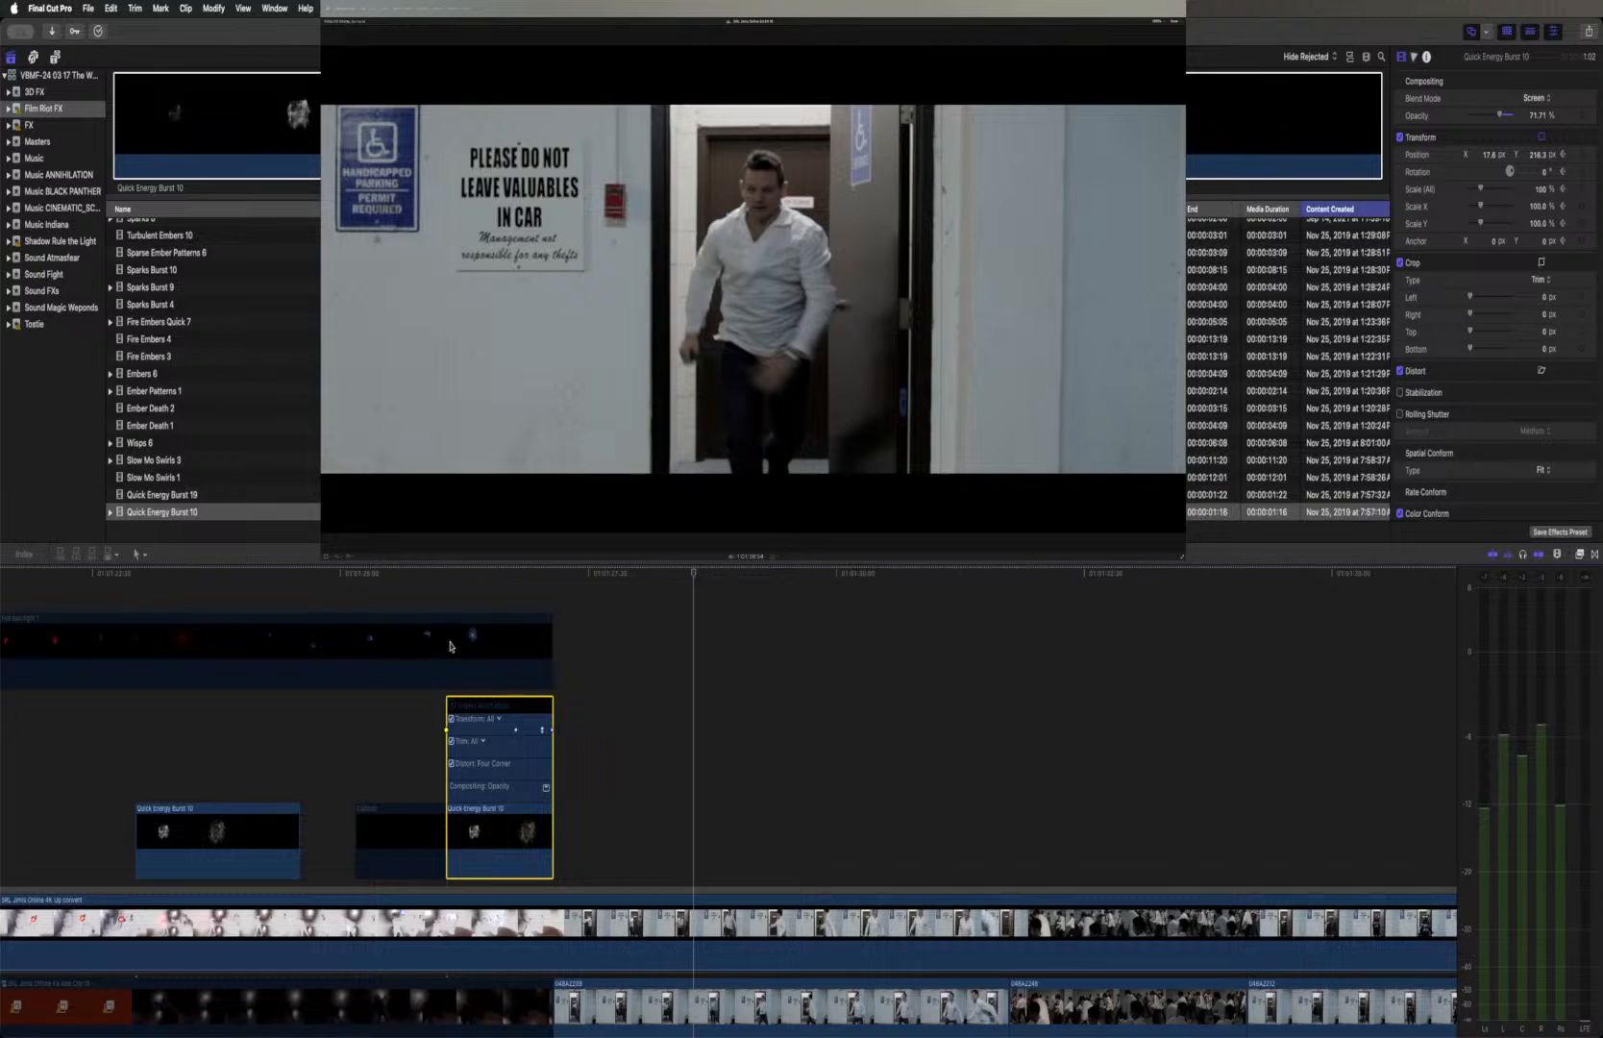
Re-enable the Fire ball fight 1 layer and play from the blue fireball's approach through the second burst into the doorway shot
click(449, 646)
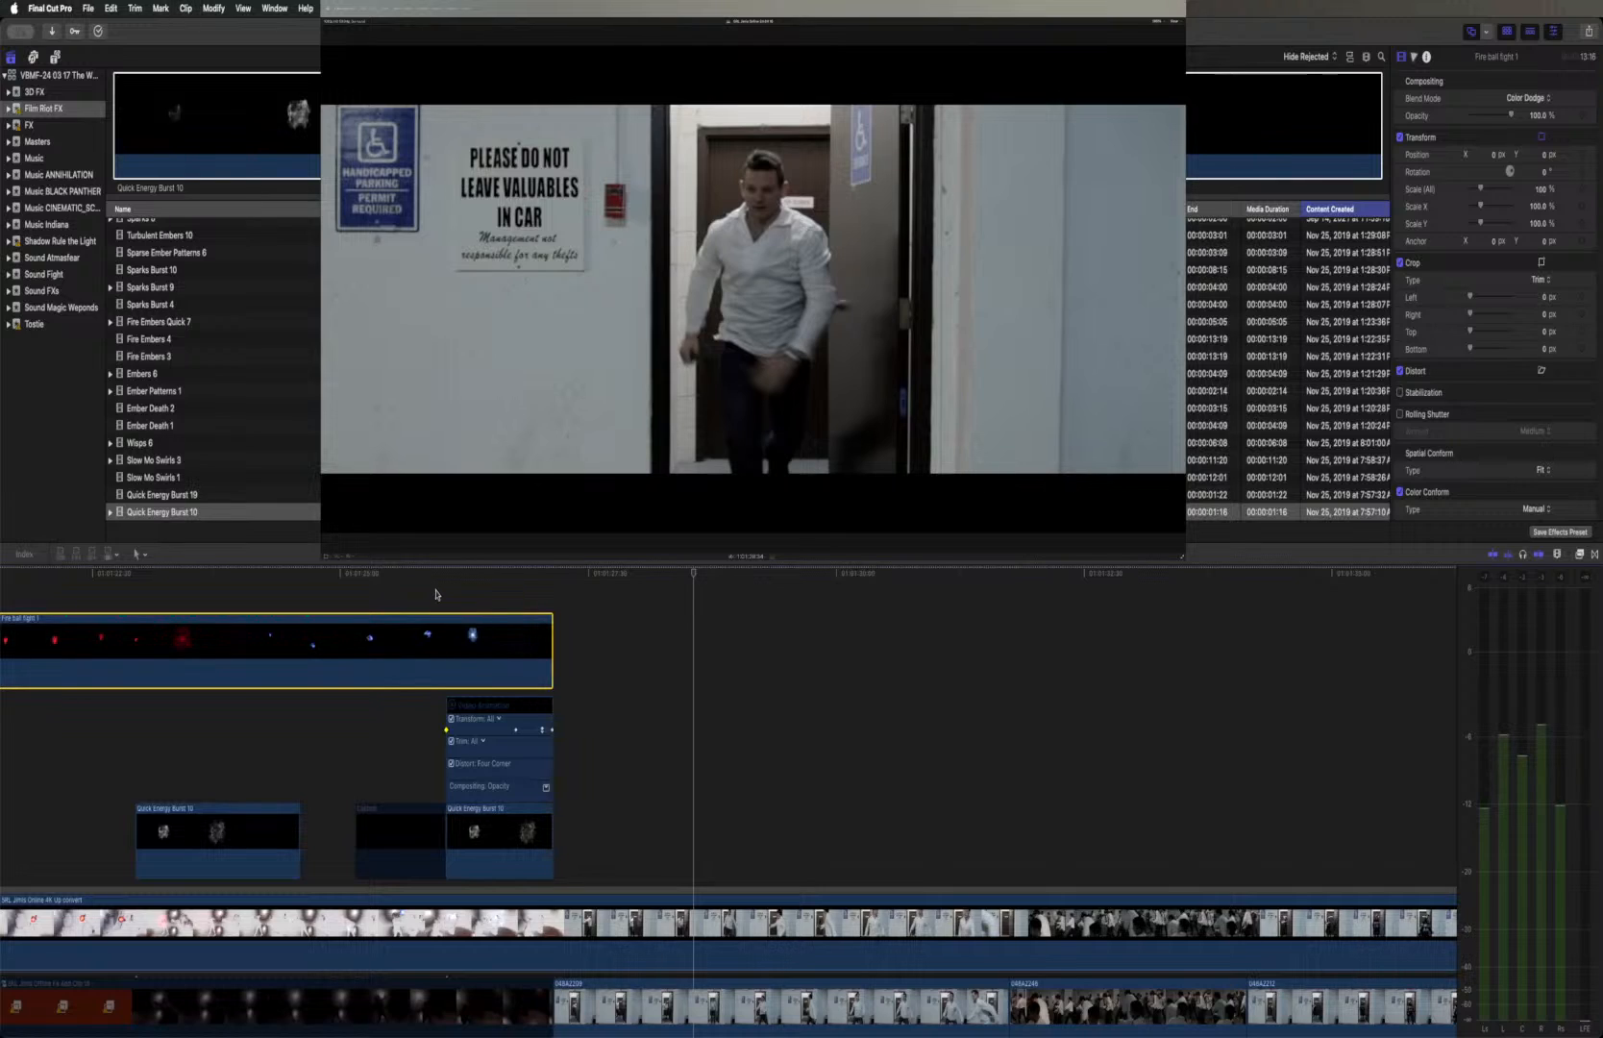
click(337, 574)
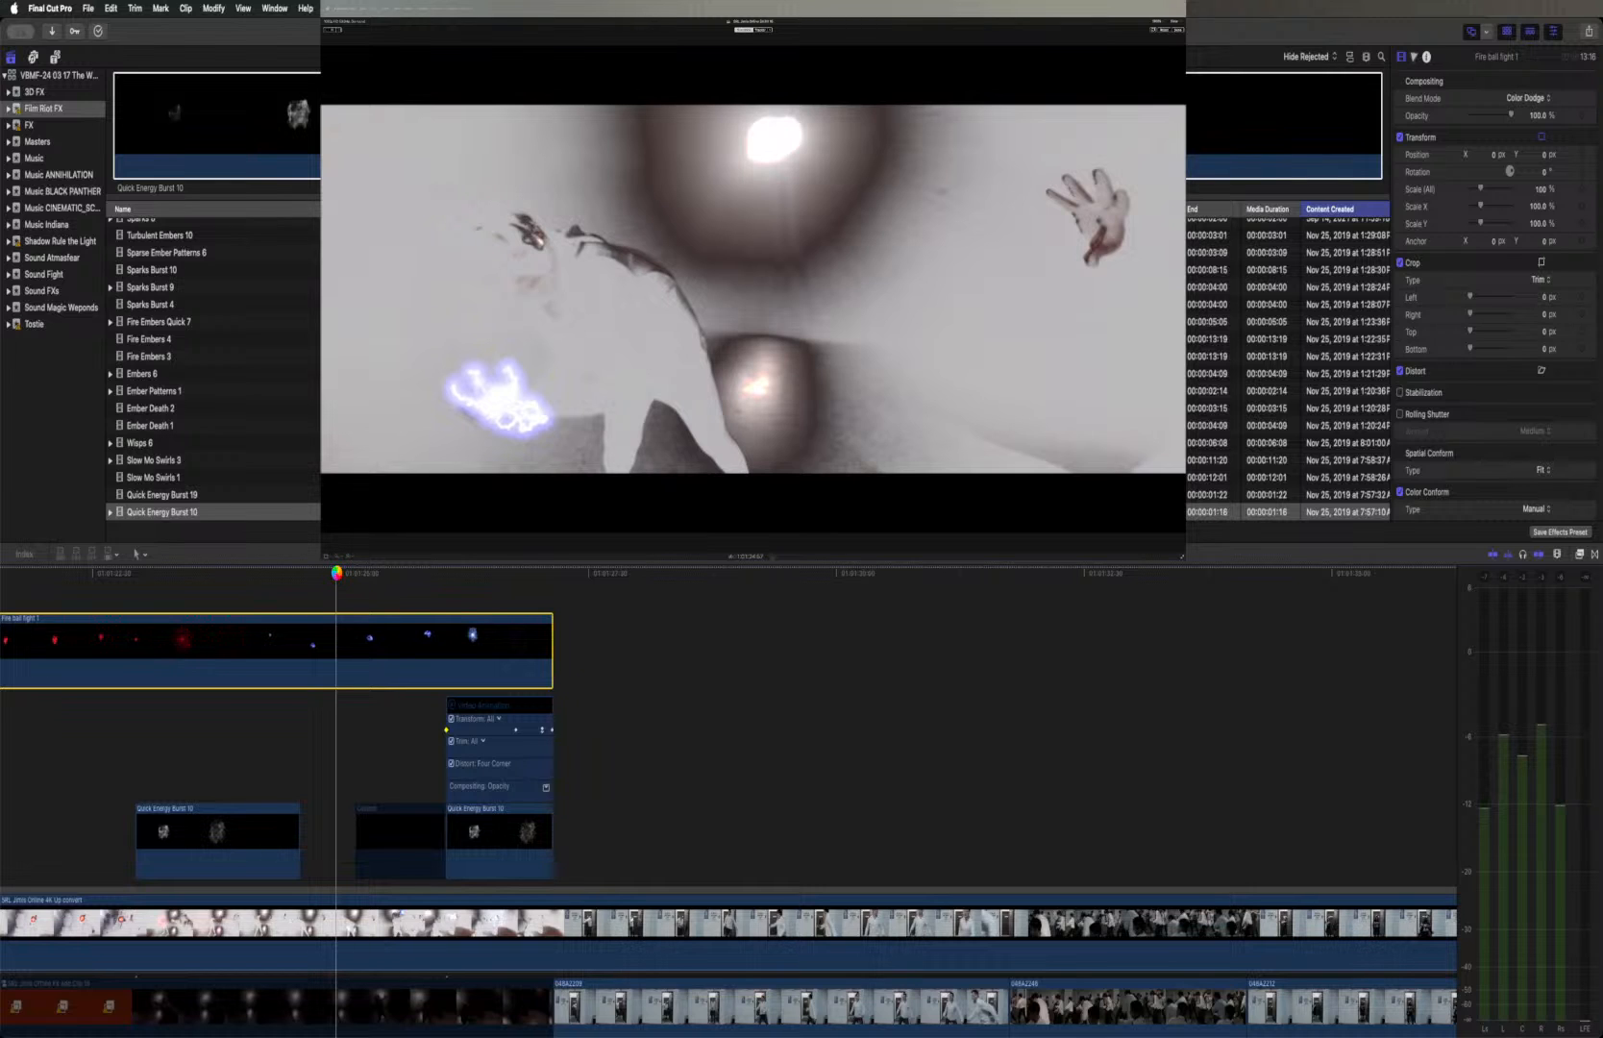
key(space)
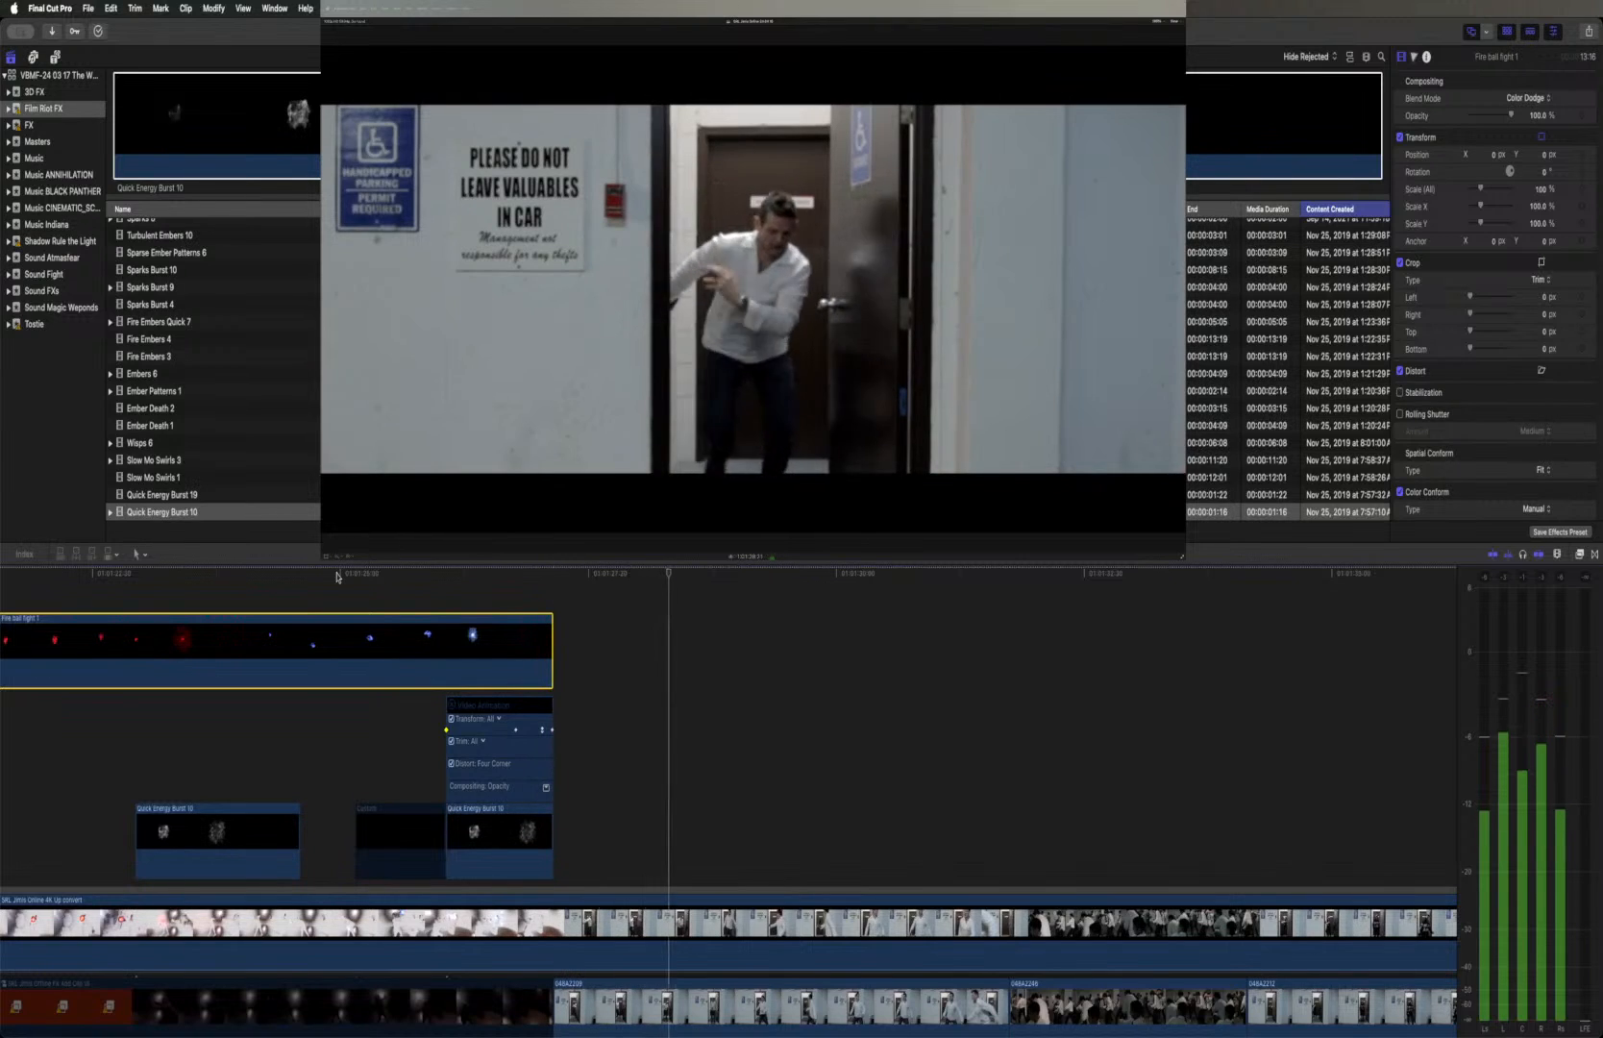
scroll(338, 578, right, 2)
key(space)
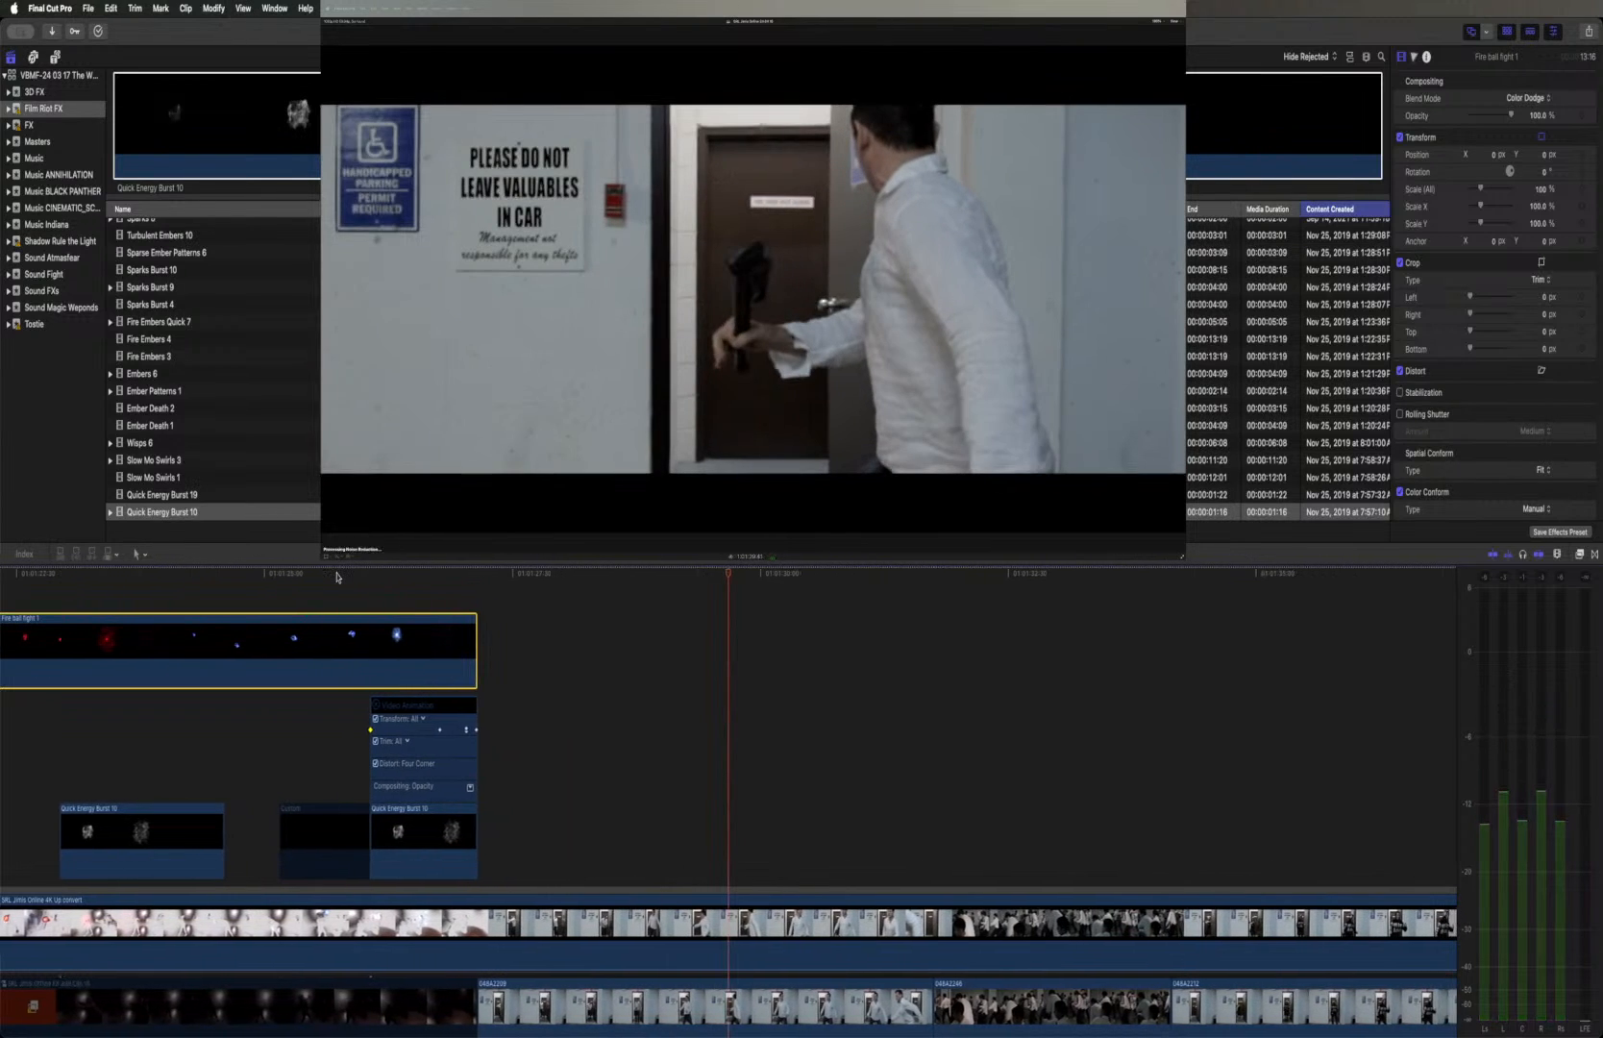
Park on the red fireball charging in the hands and toggle the fireball layer off and on to compare it with the underlying clips
scroll(336, 577, left, 10)
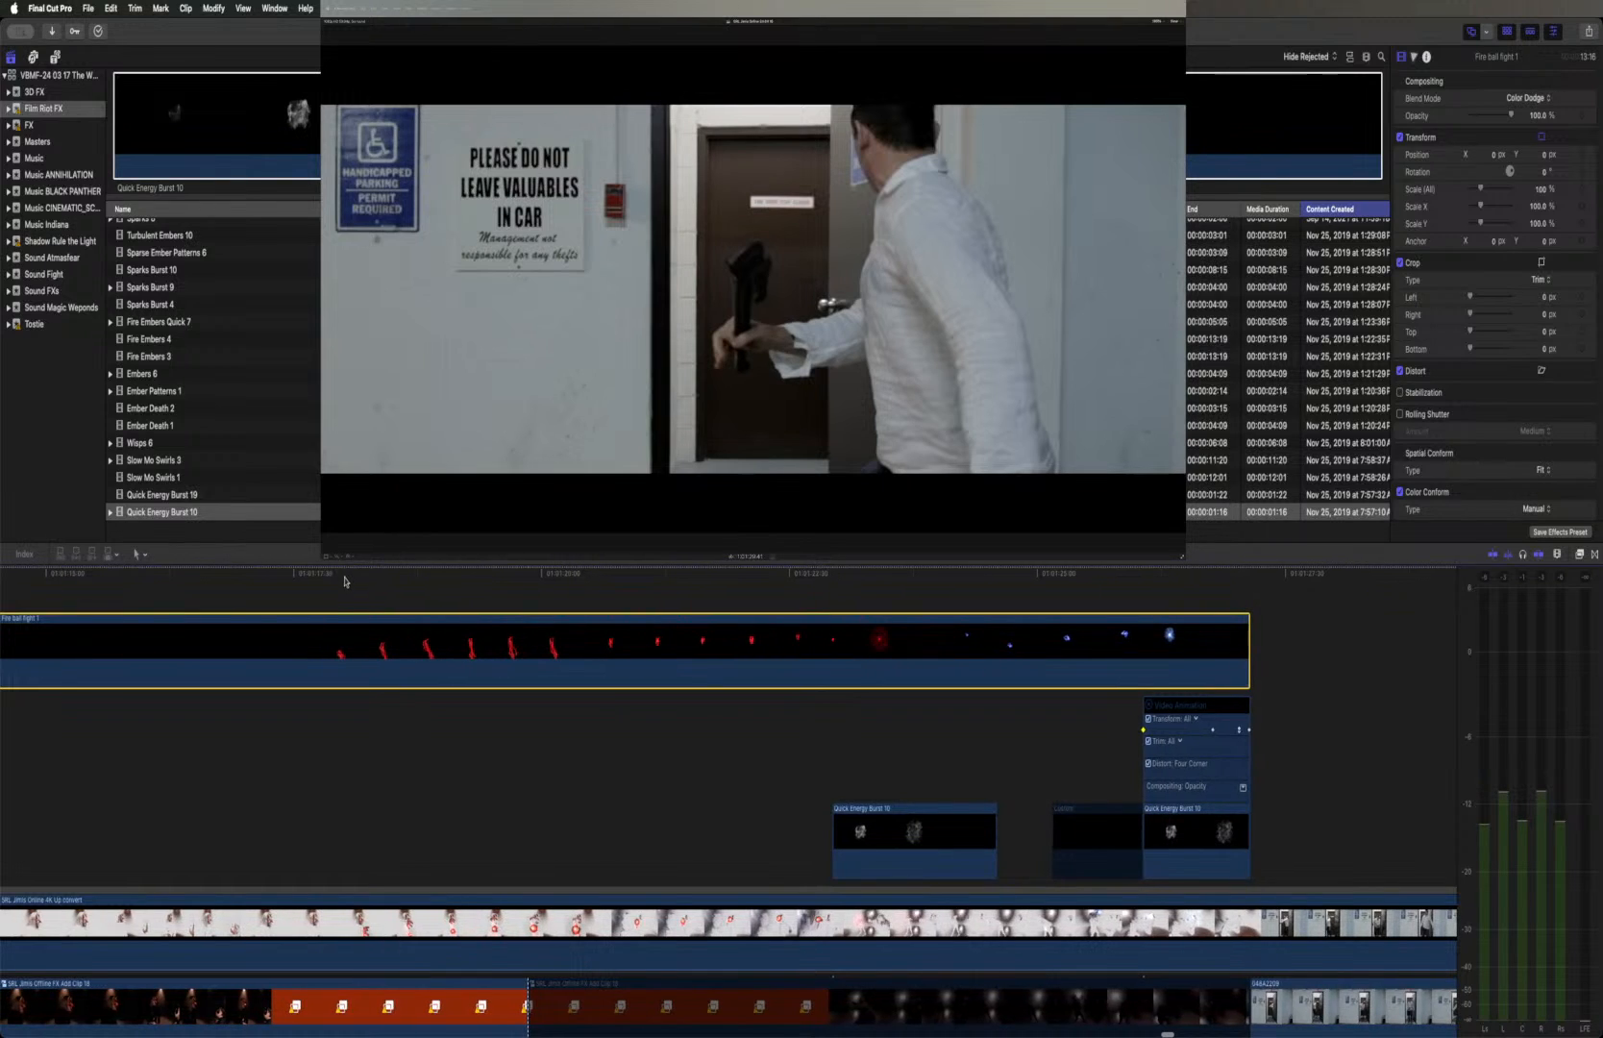
drag(349, 576, 537, 631)
scroll(537, 636, up, 1)
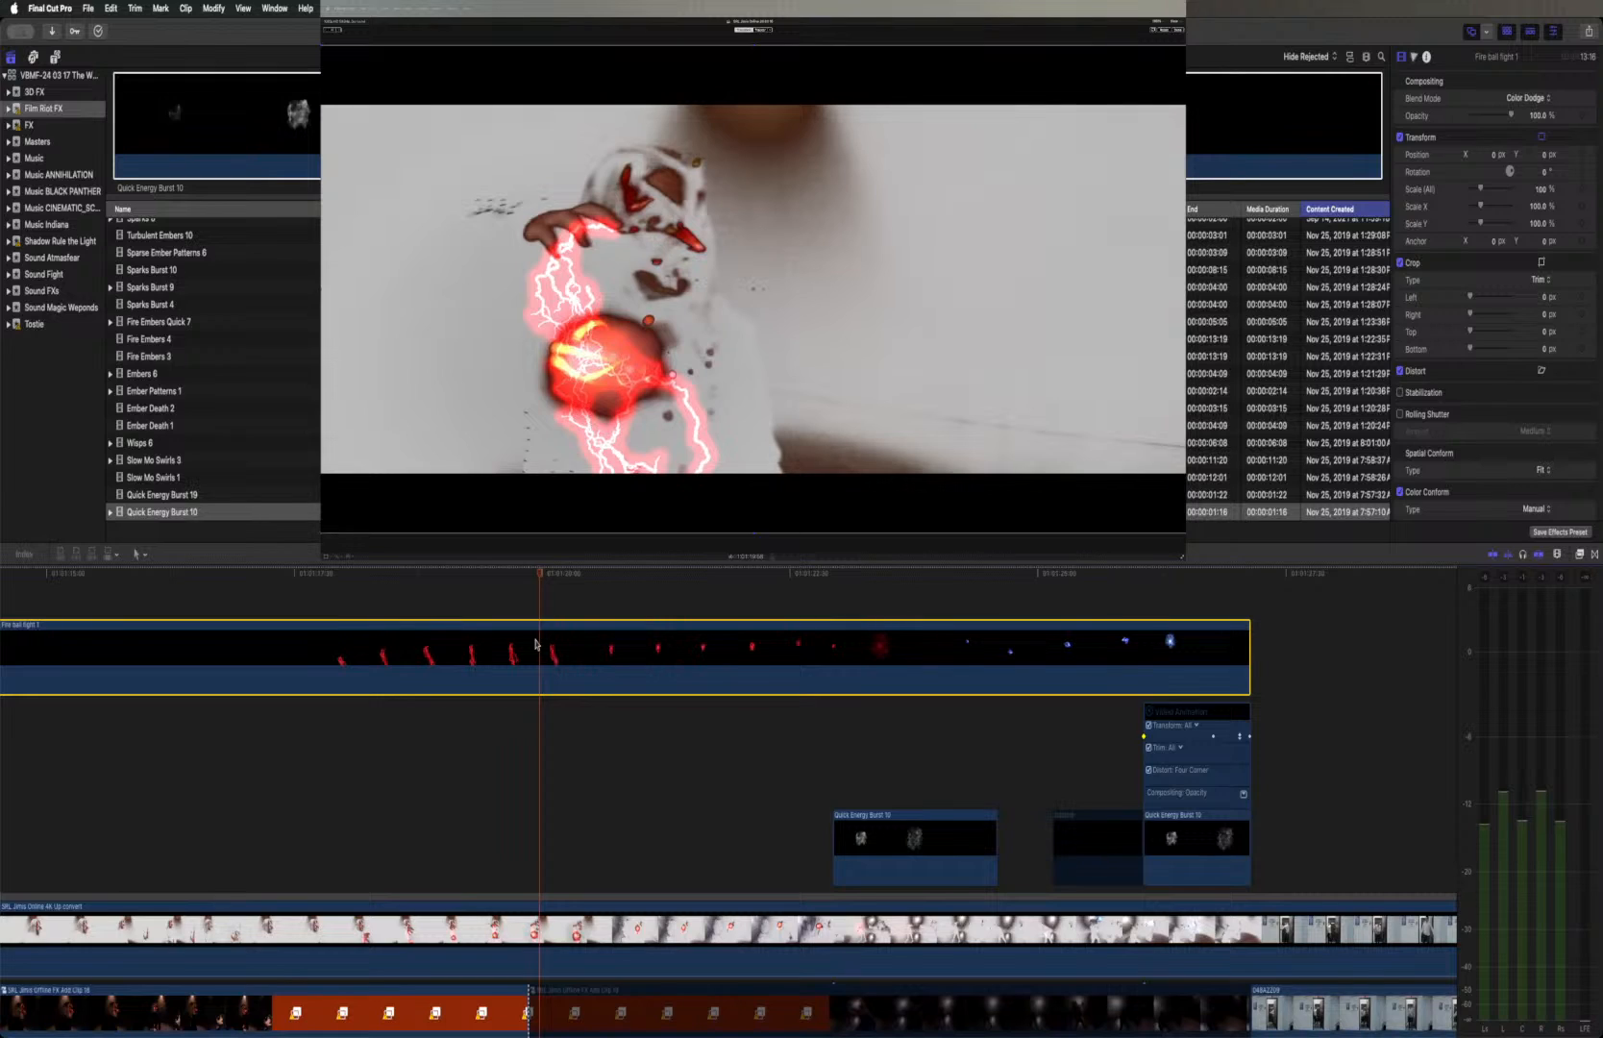
key(v)
key(v)
key(v)
key(v)
key(v)
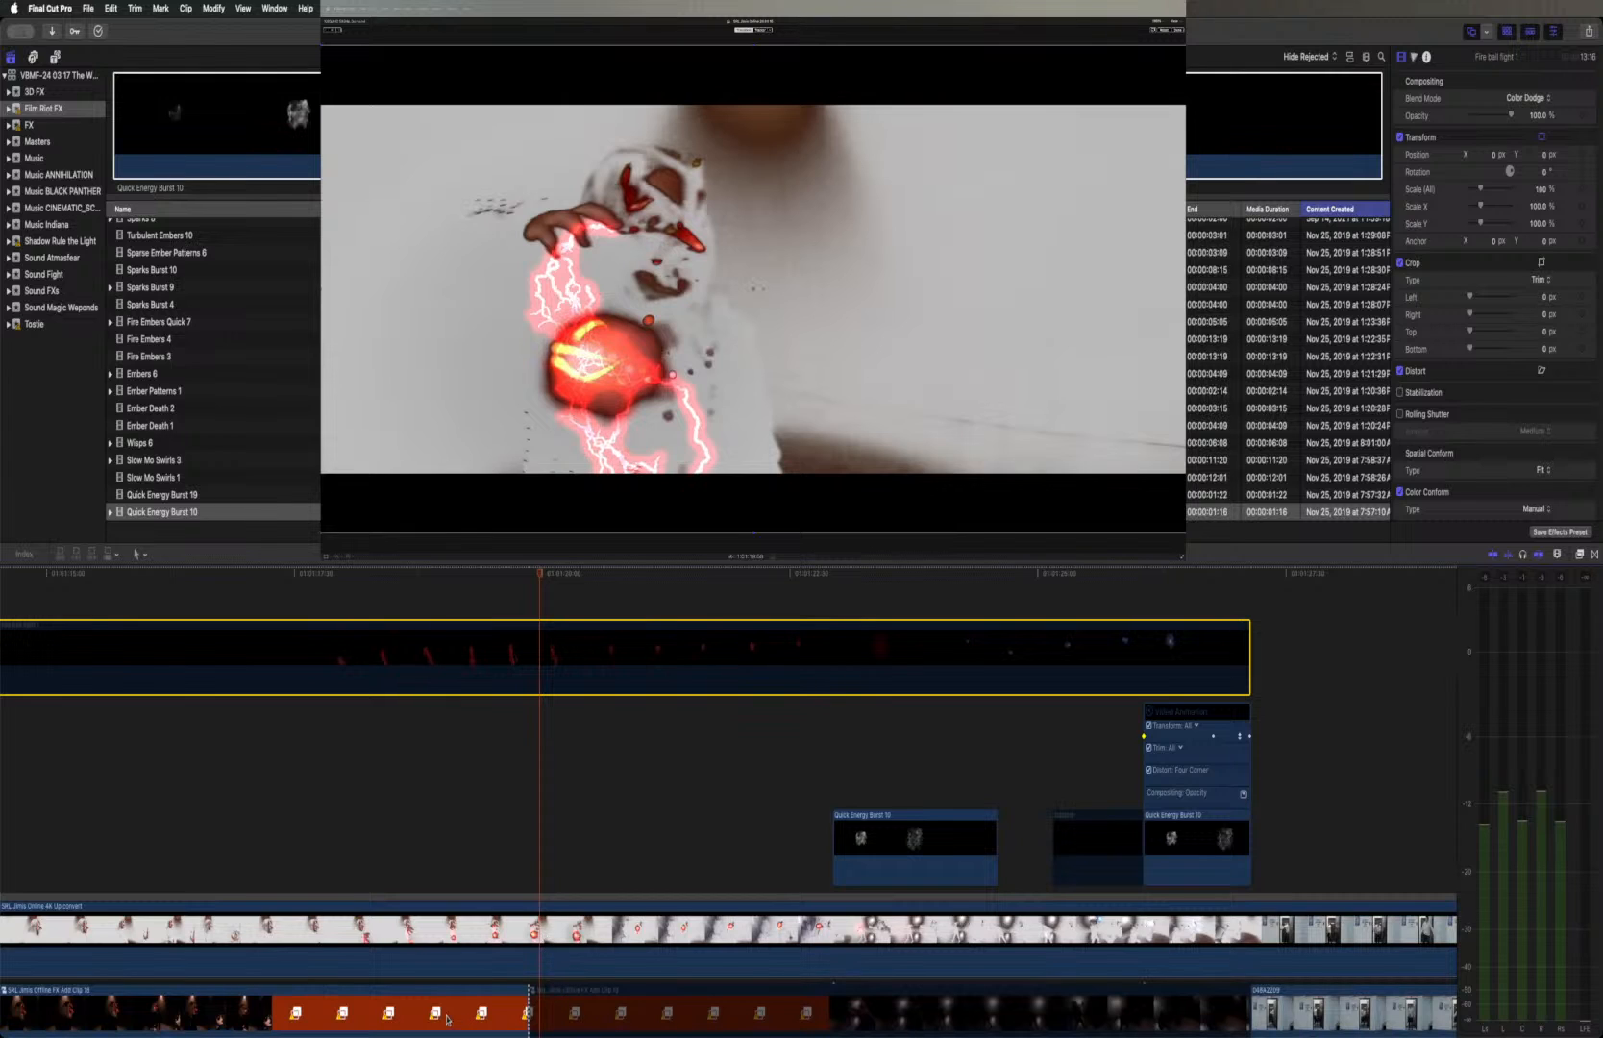
scroll(443, 959, down, 1)
scroll(443, 959, down, 3)
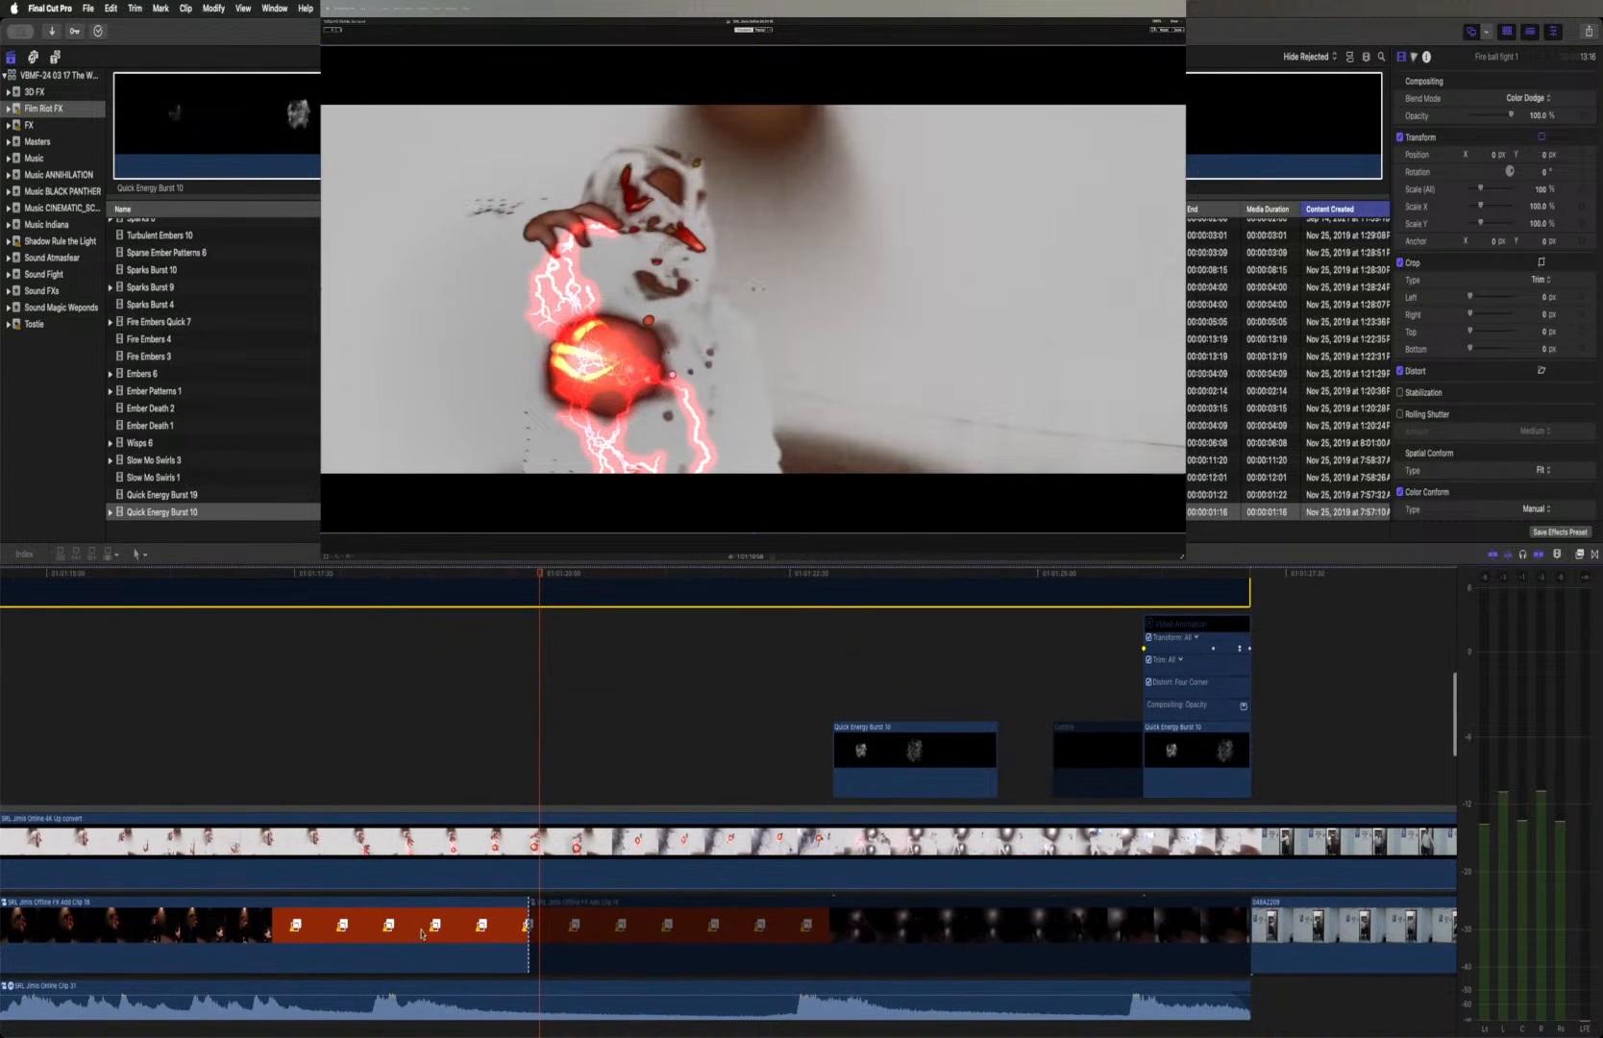
scroll(438, 932, up, 2)
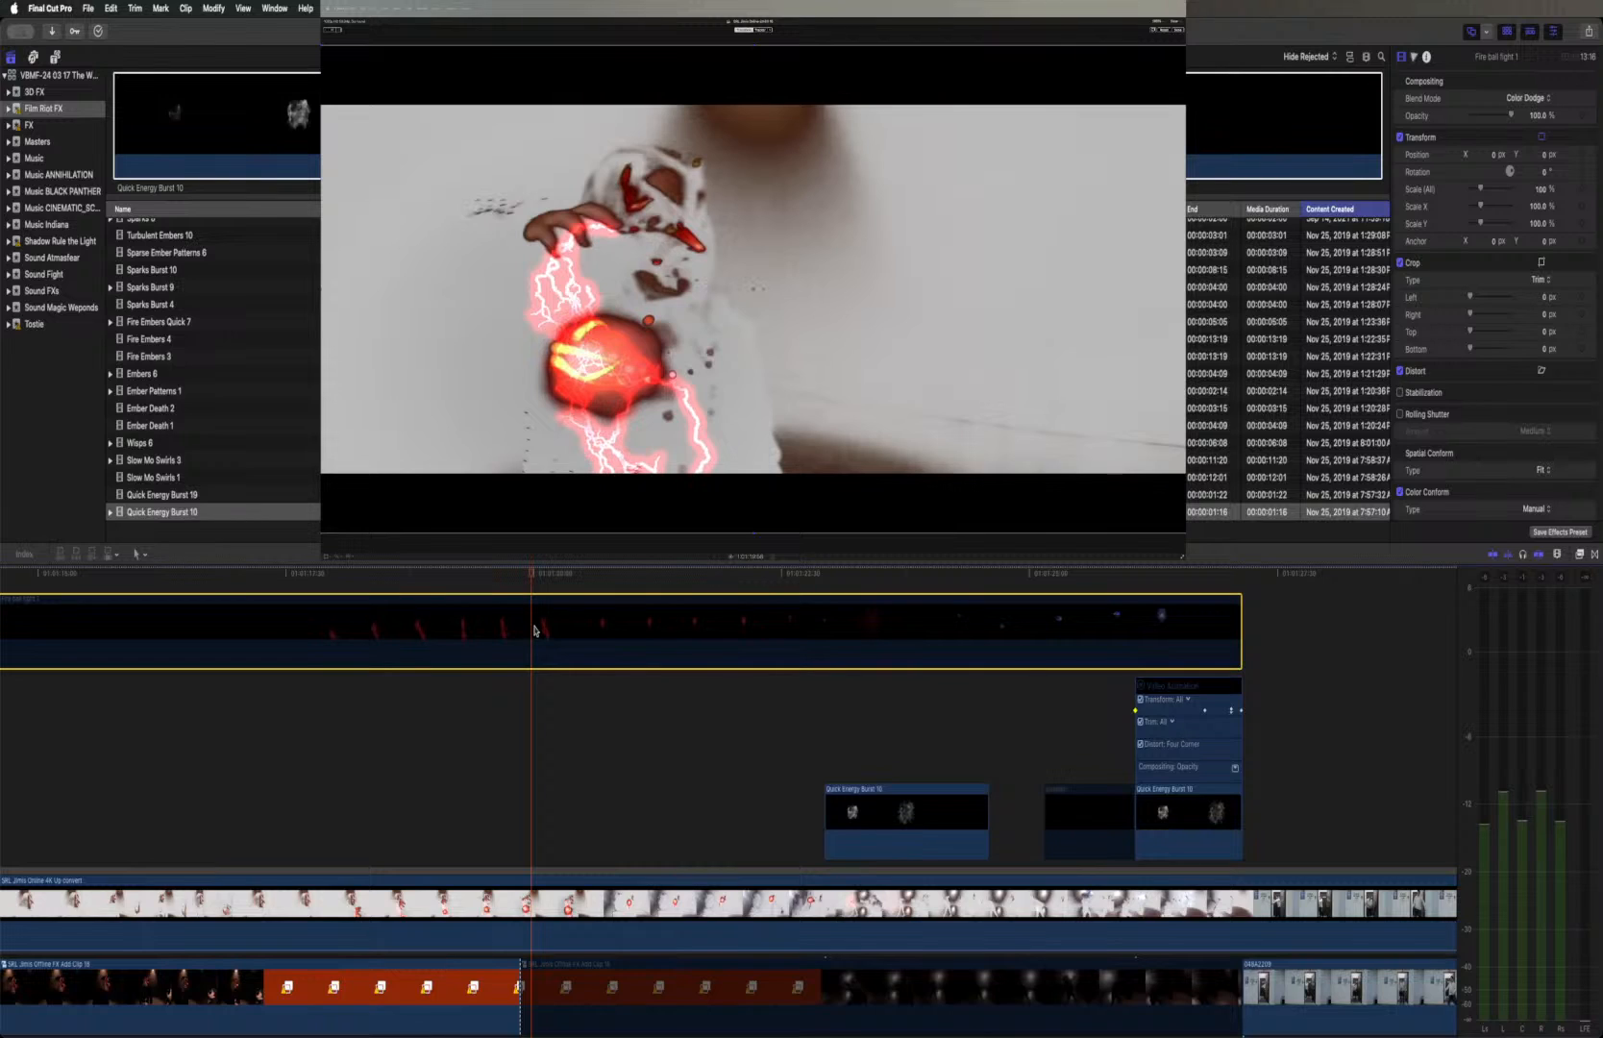
scroll(533, 629, down, 1)
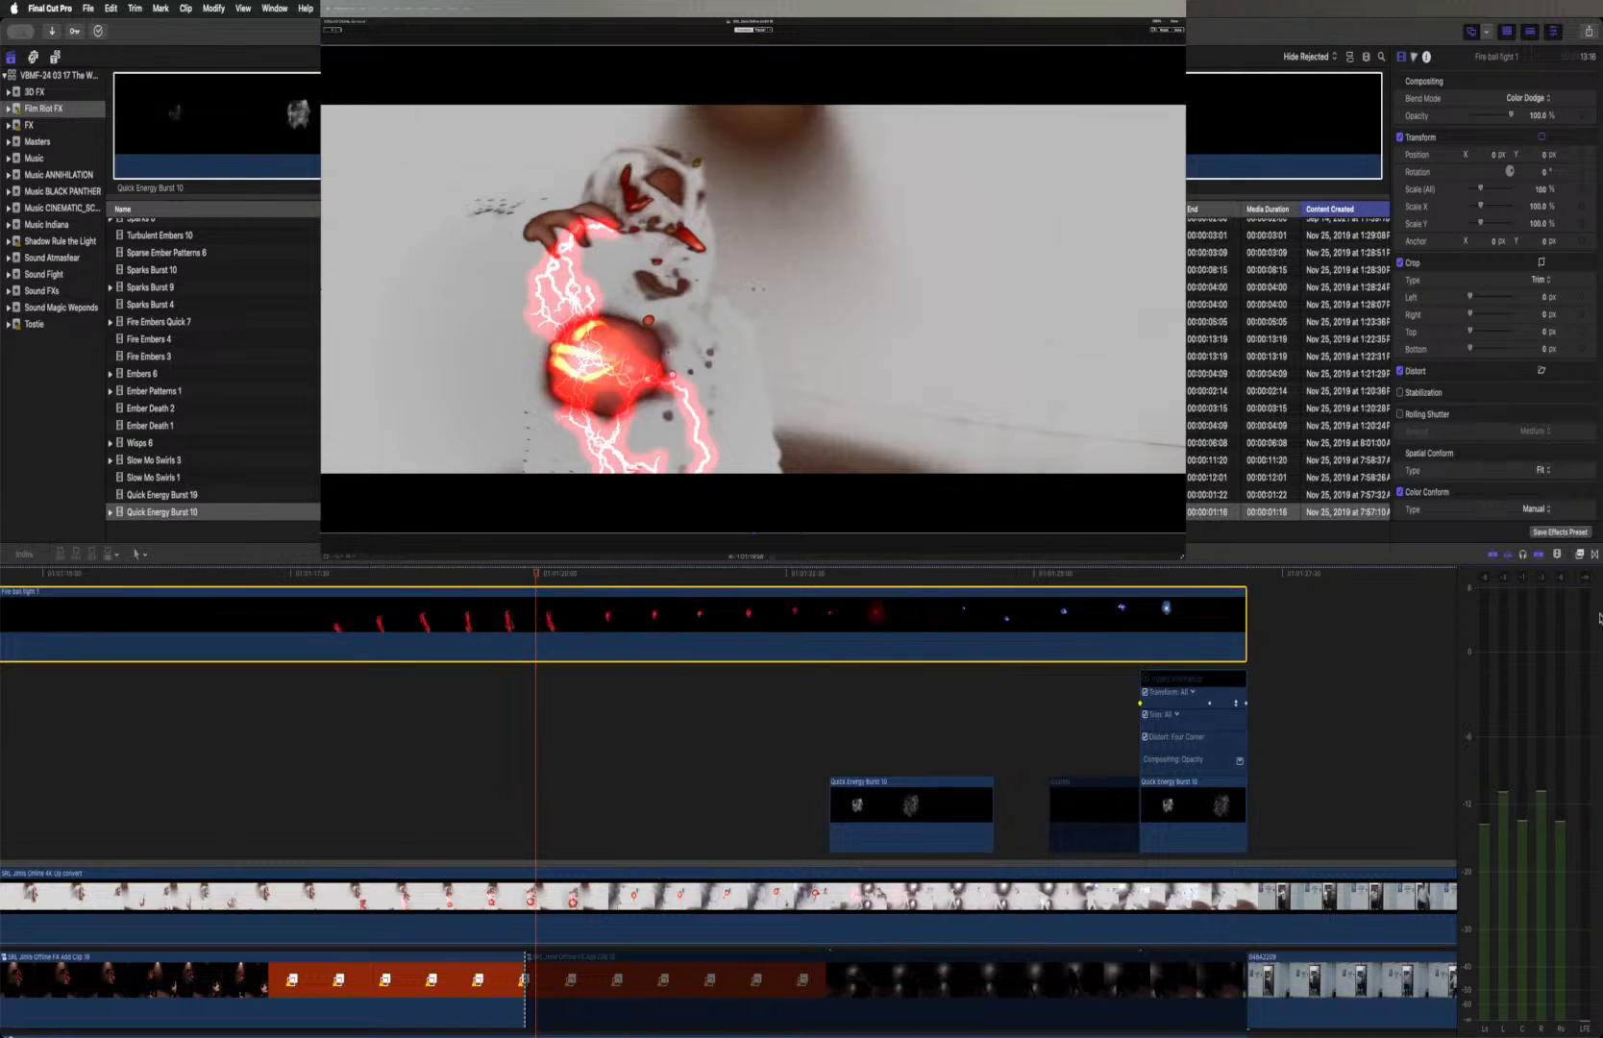
Open the Effects browser and list all installed video effects for the selected Fire ball fight 1 layer
click(1580, 554)
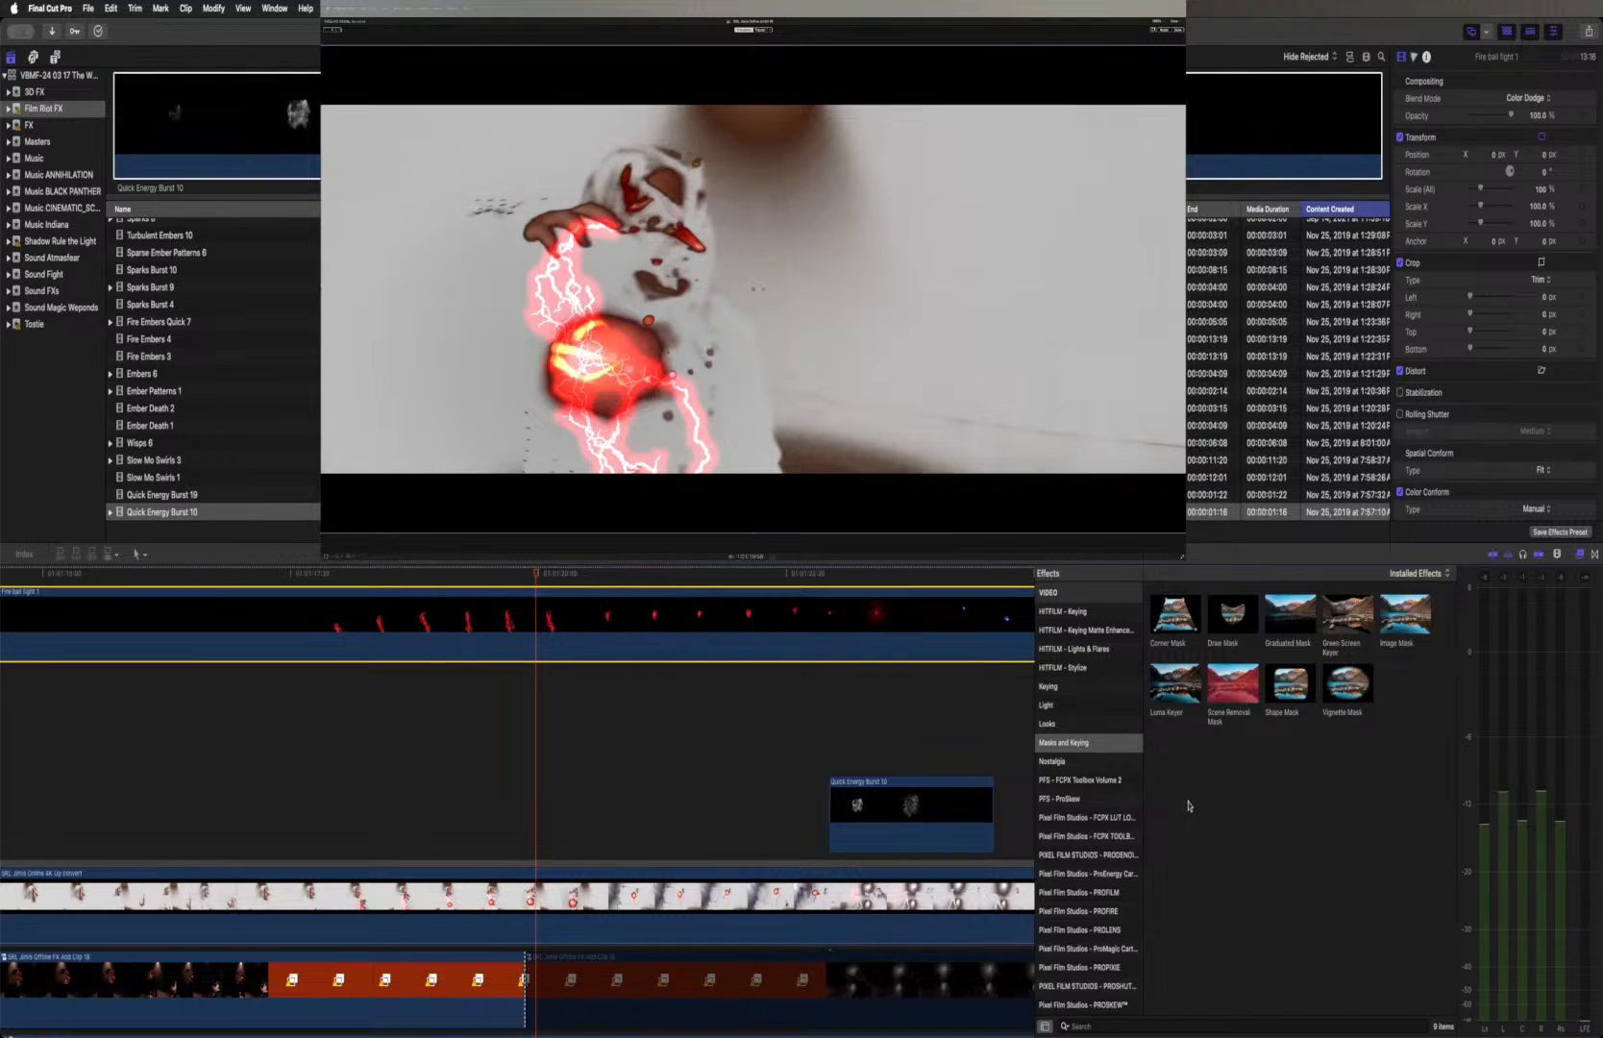
scroll(1093, 742, up, 5)
scroll(1093, 742, up, 5)
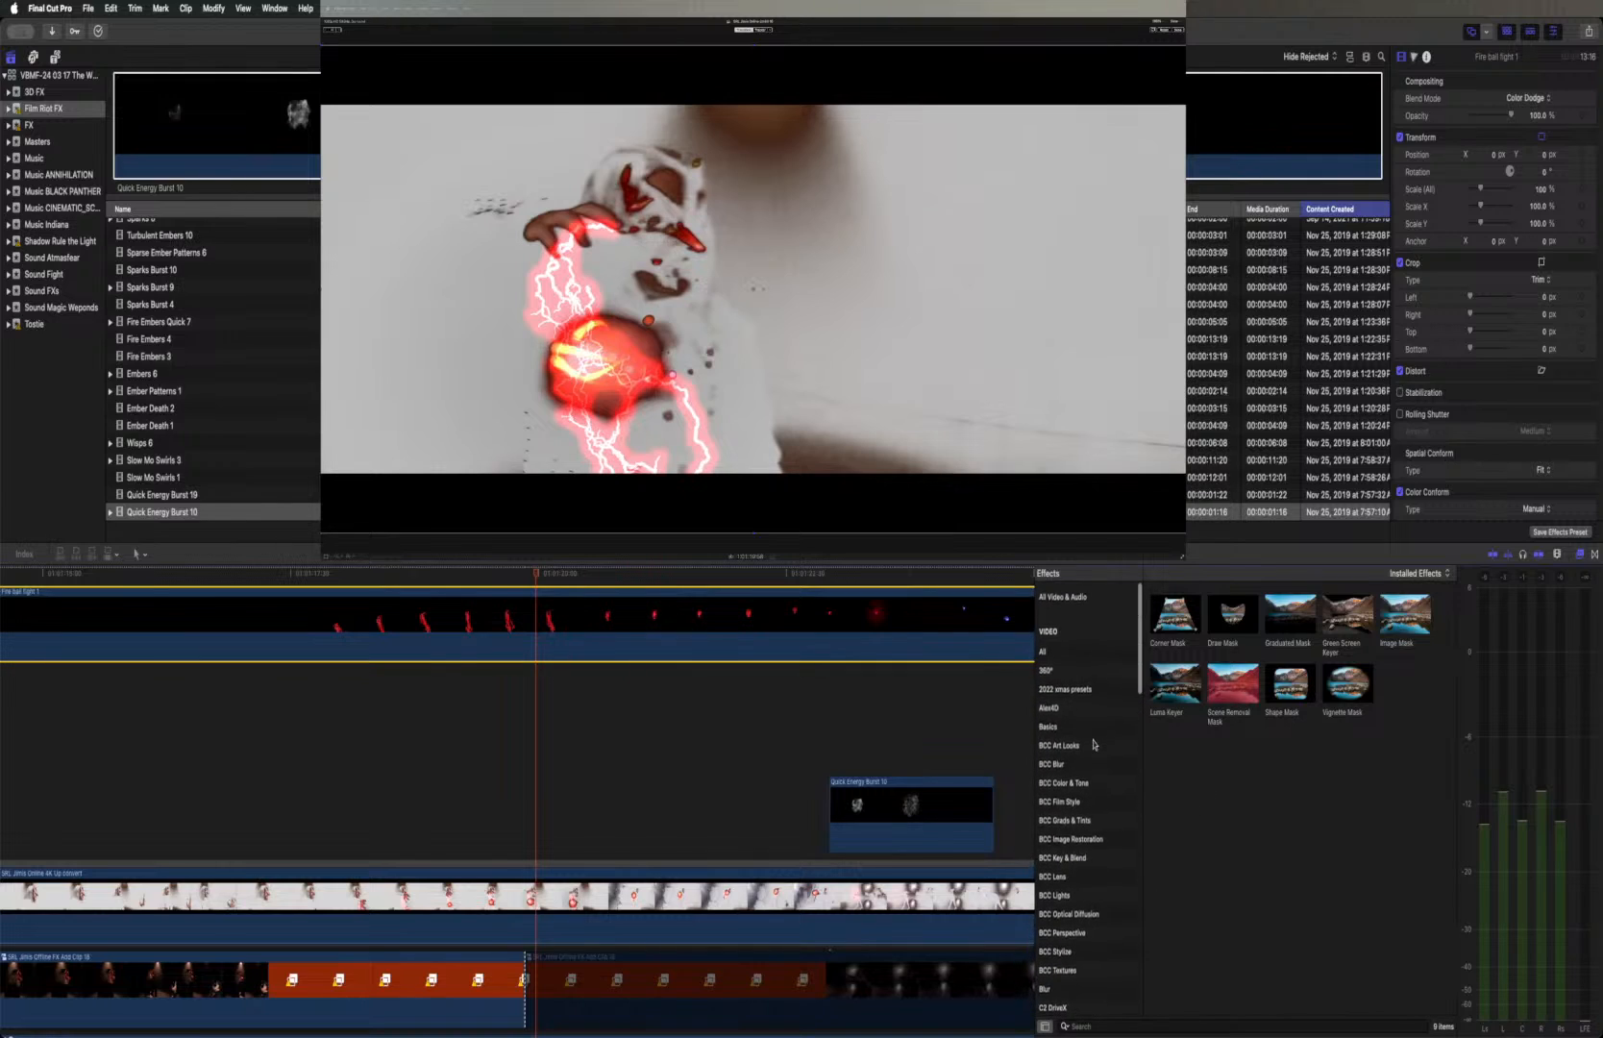
click(1086, 645)
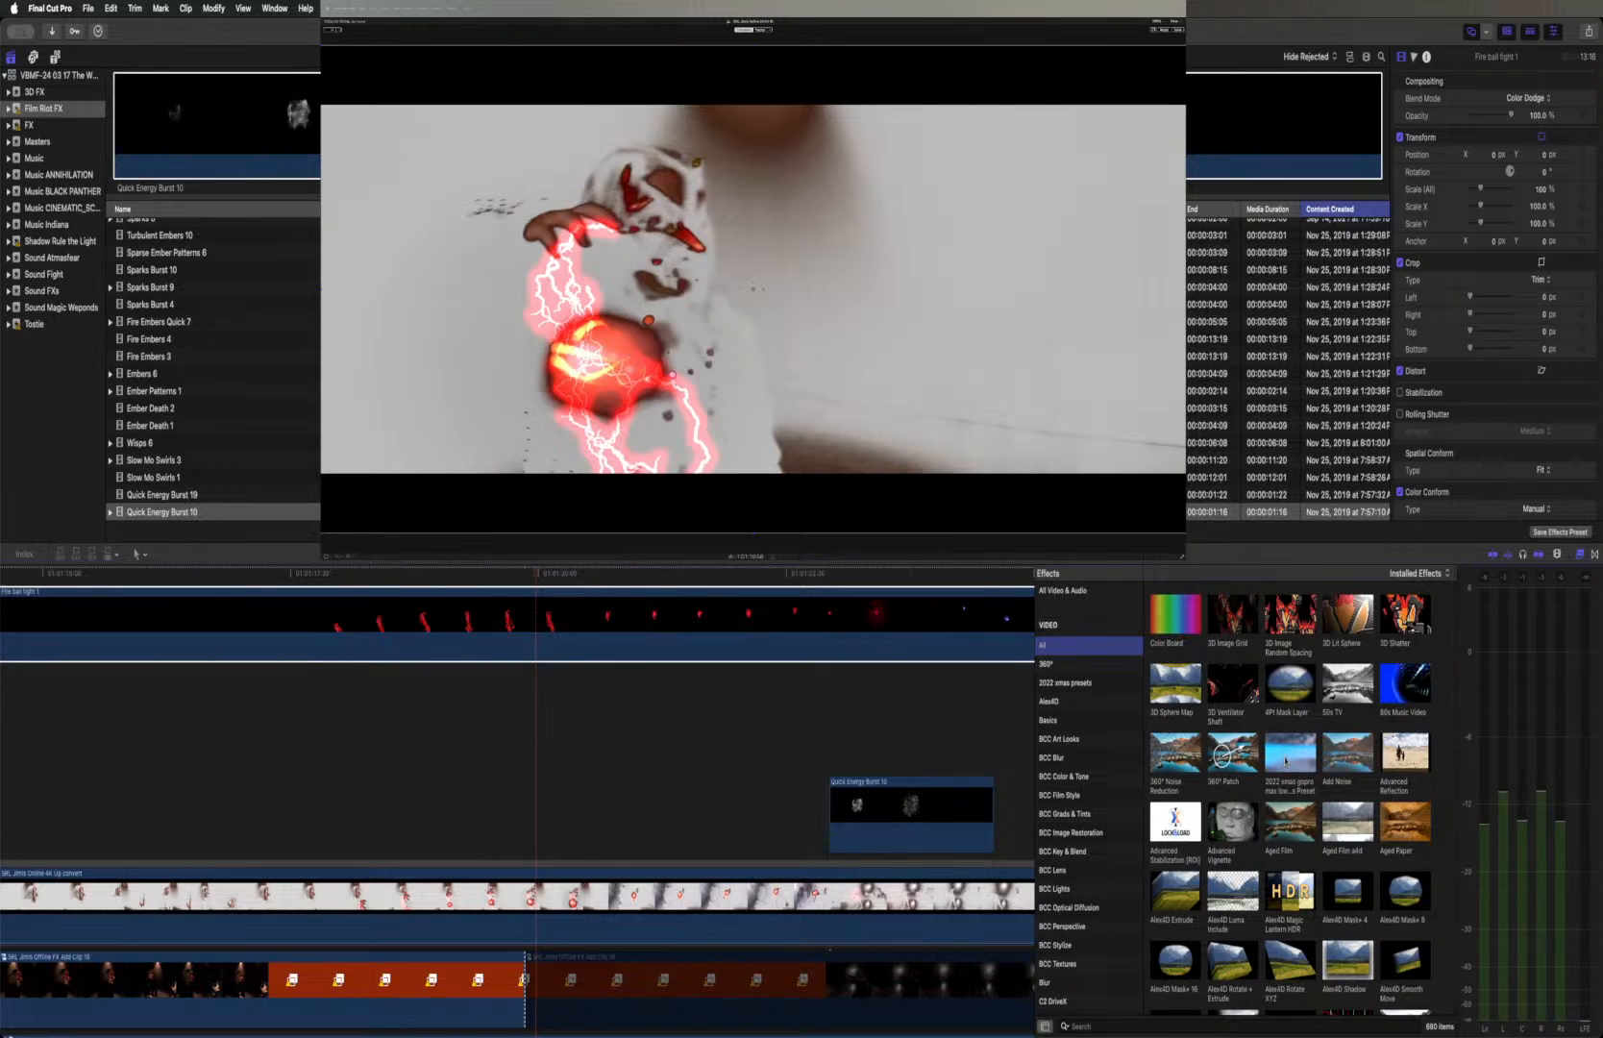
Examine the first effects in the full list on the fireball layer, previewing the 2022 xmas preset, Aged Film and Aura
scroll(1285, 759, down, 1)
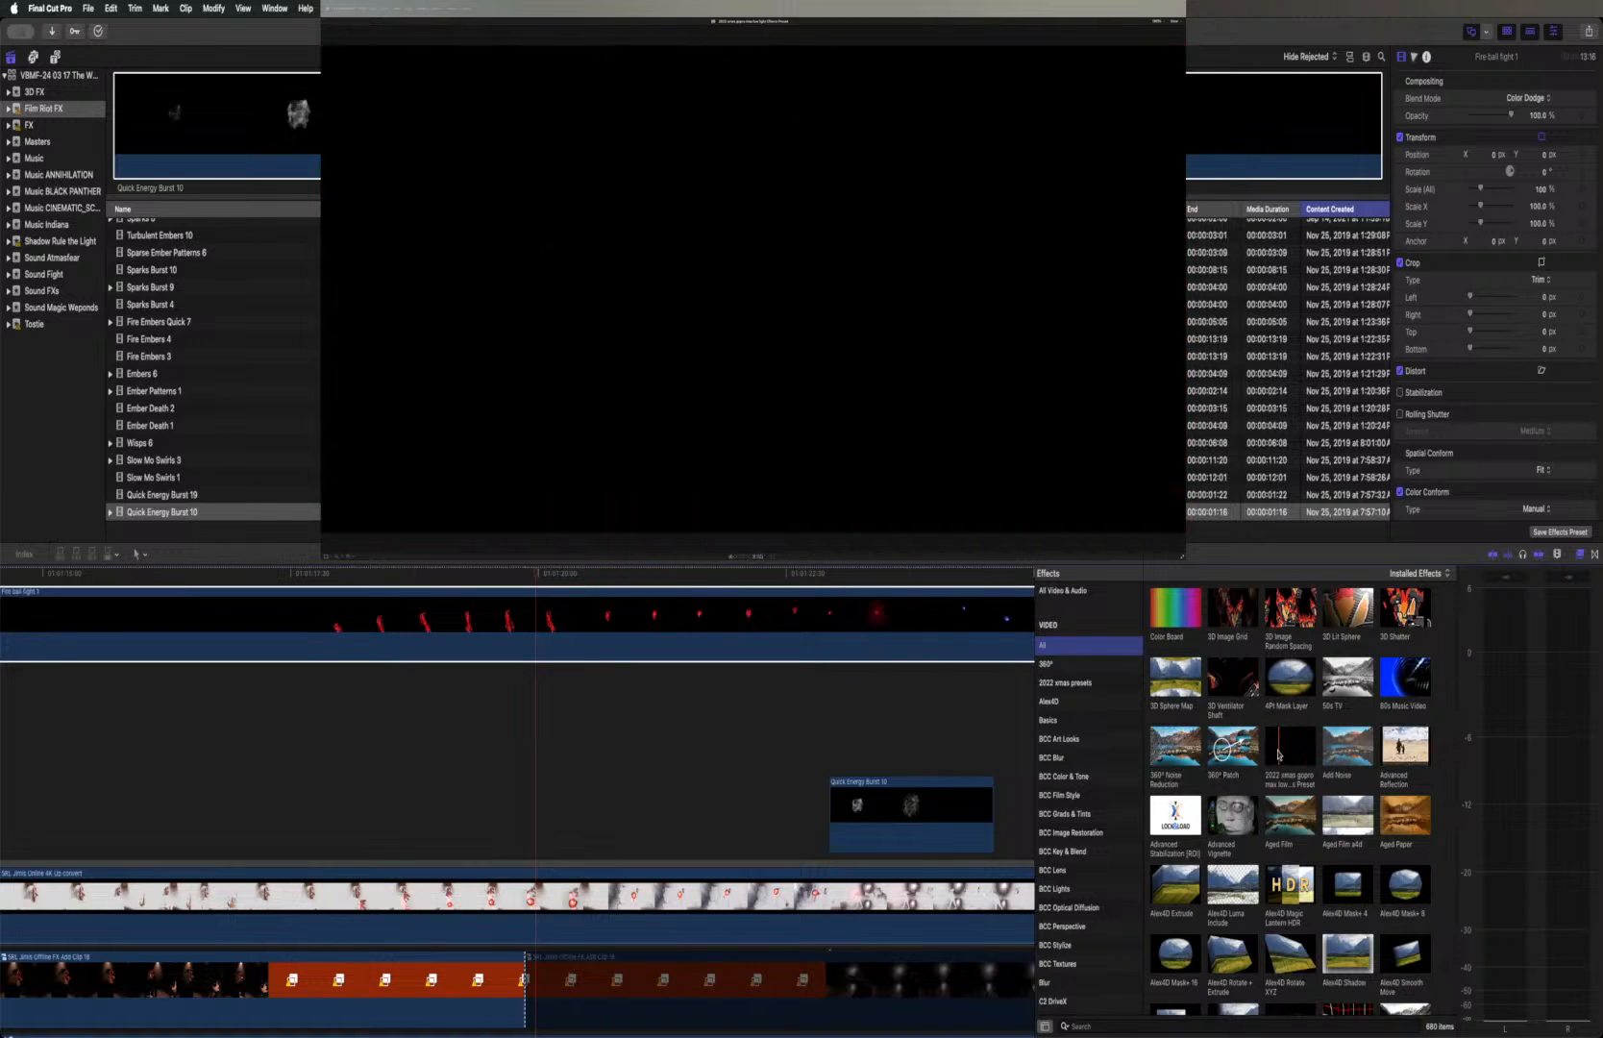
scroll(1281, 756, down, 2)
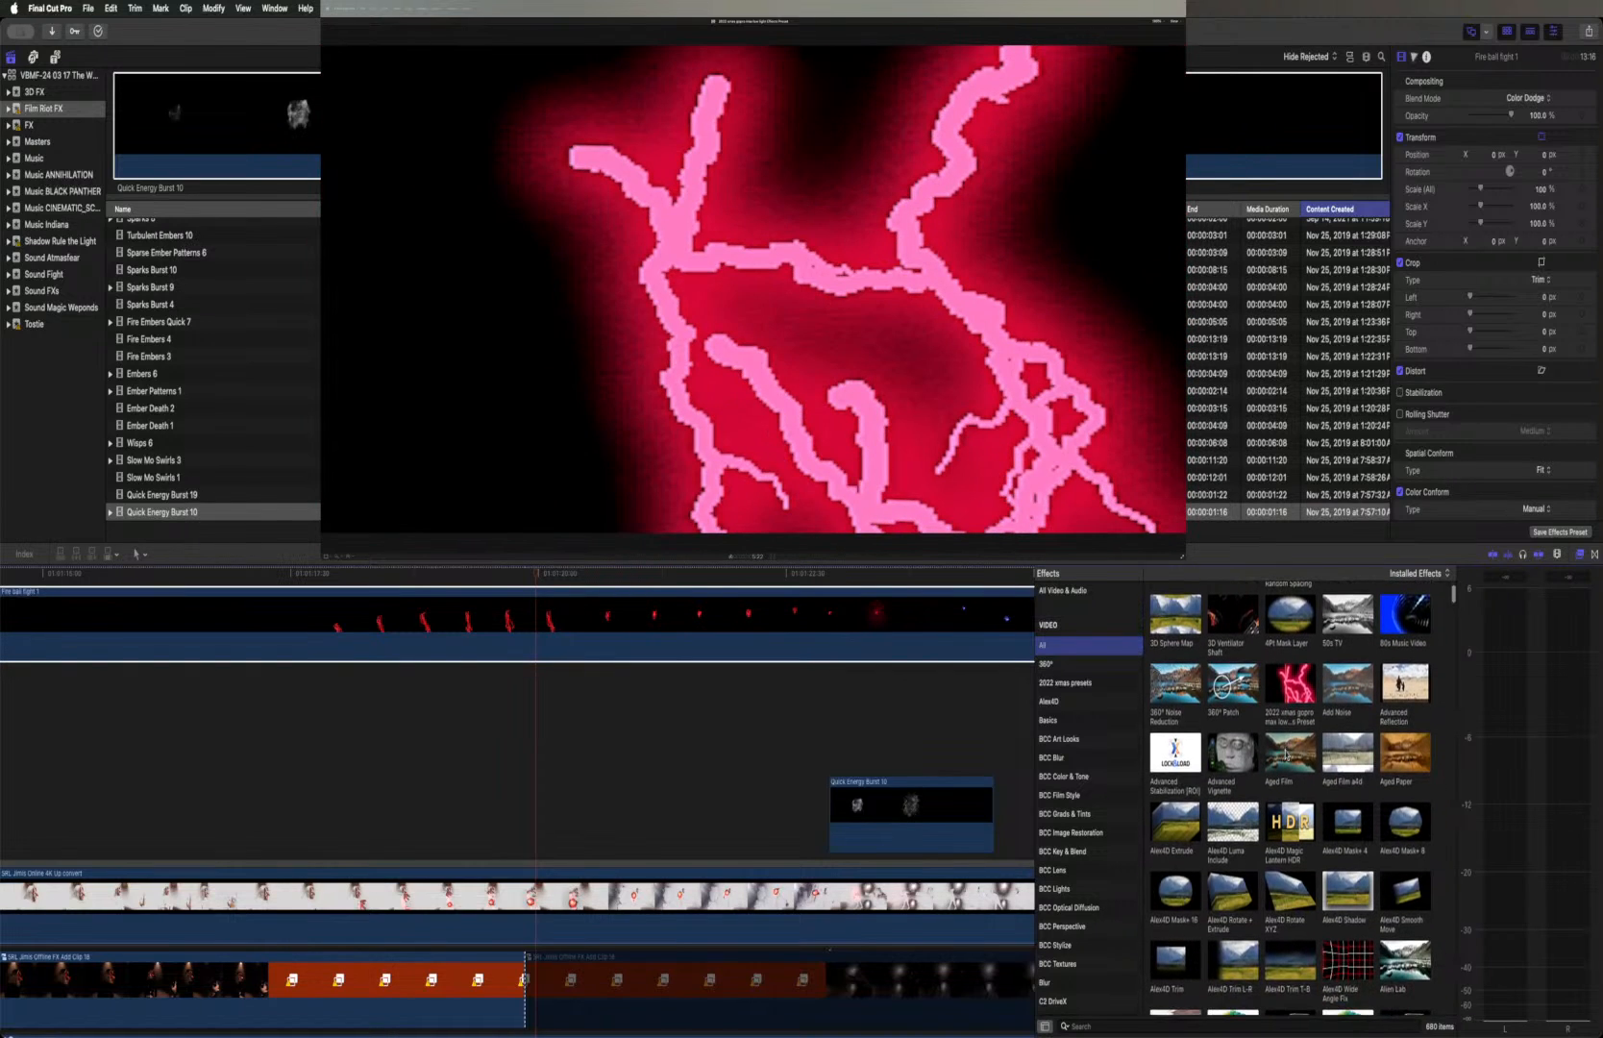
scroll(1284, 749, down, 1)
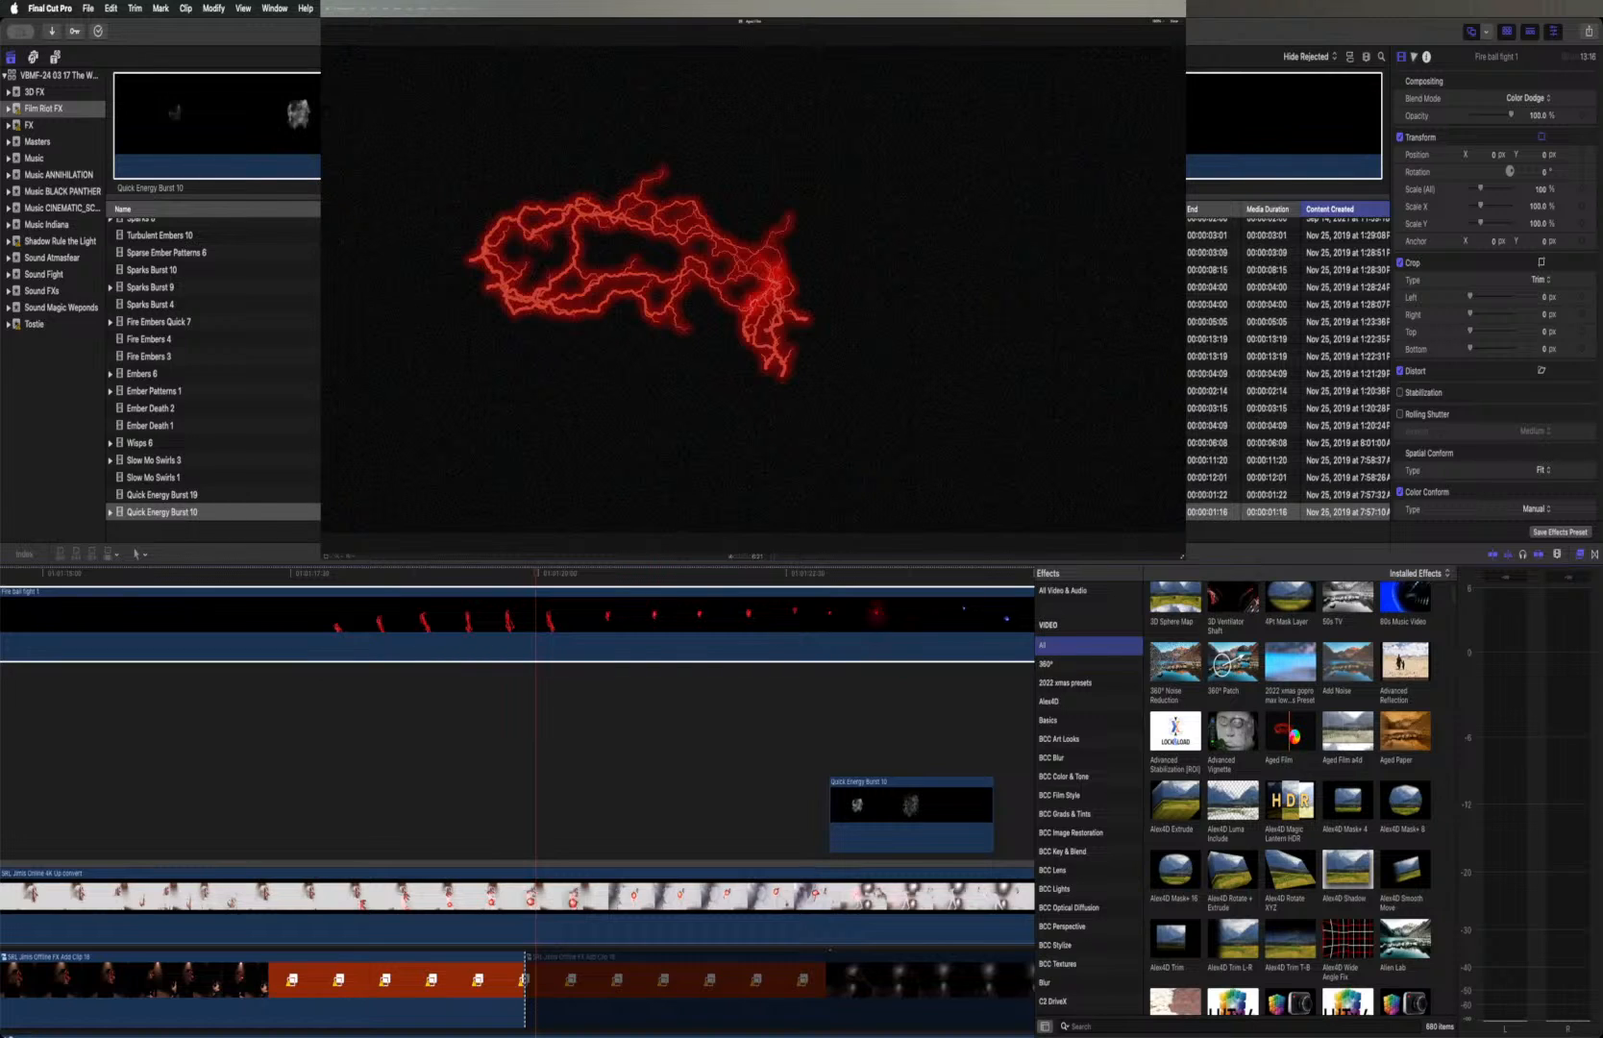
scroll(1292, 738, down, 5)
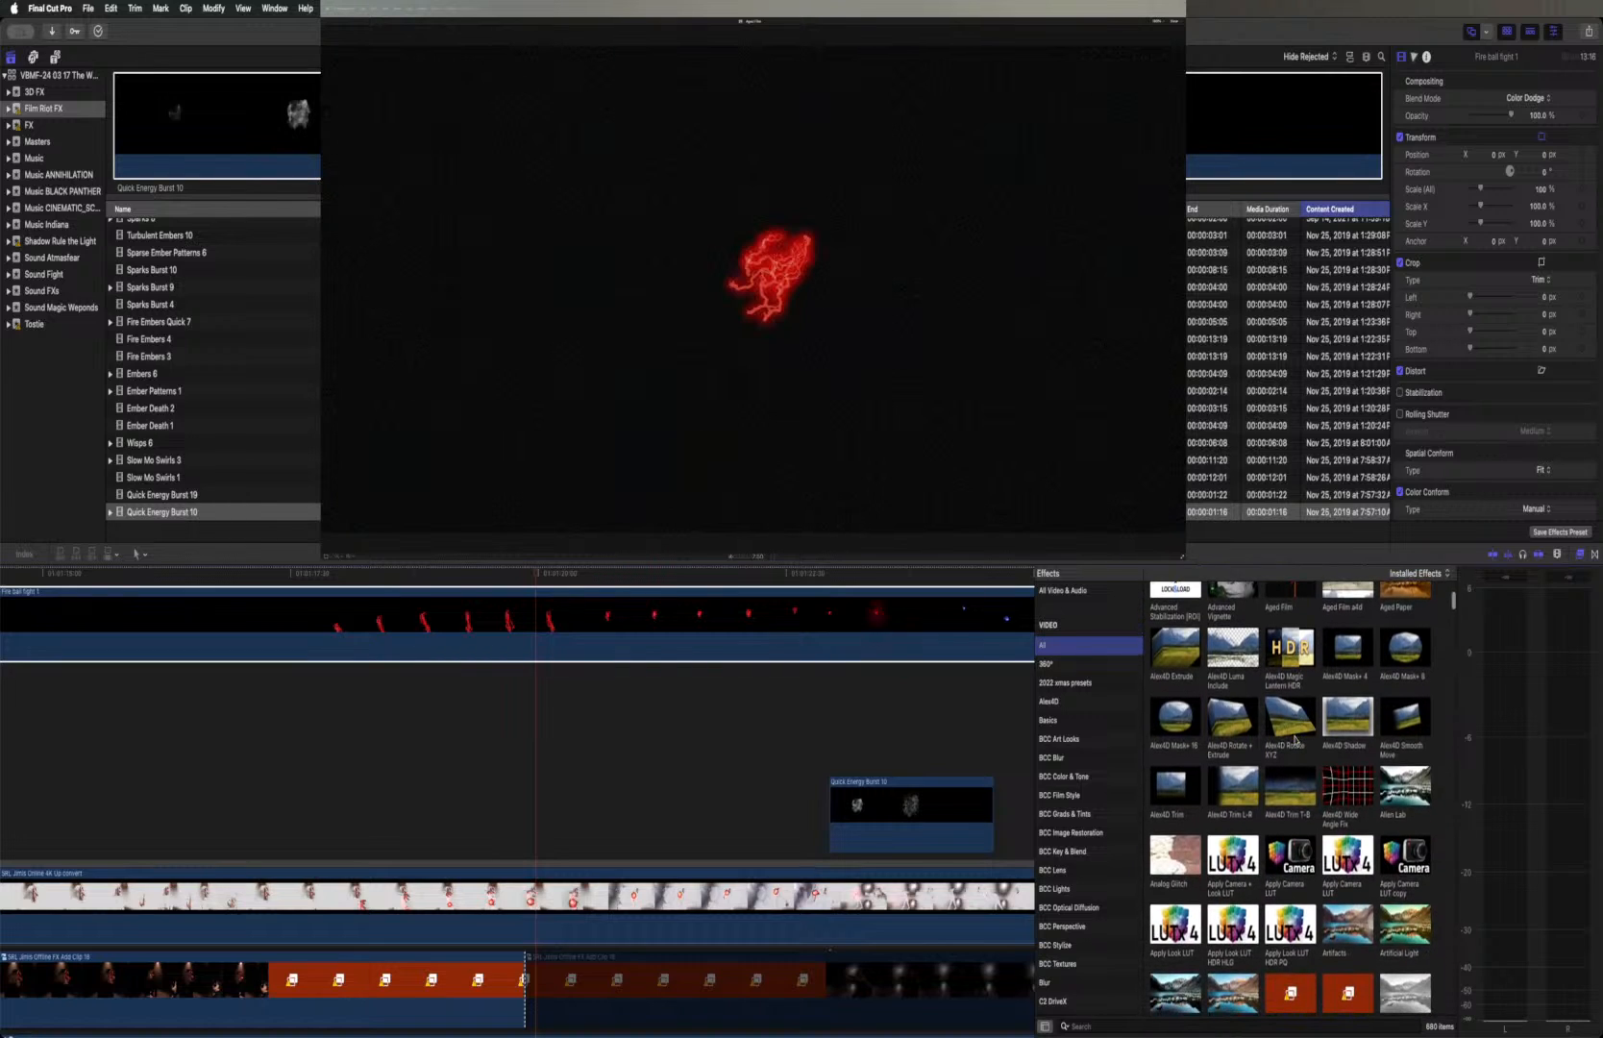
scroll(1294, 740, down, 4)
scroll(1295, 740, down, 1)
scroll(1294, 741, down, 1)
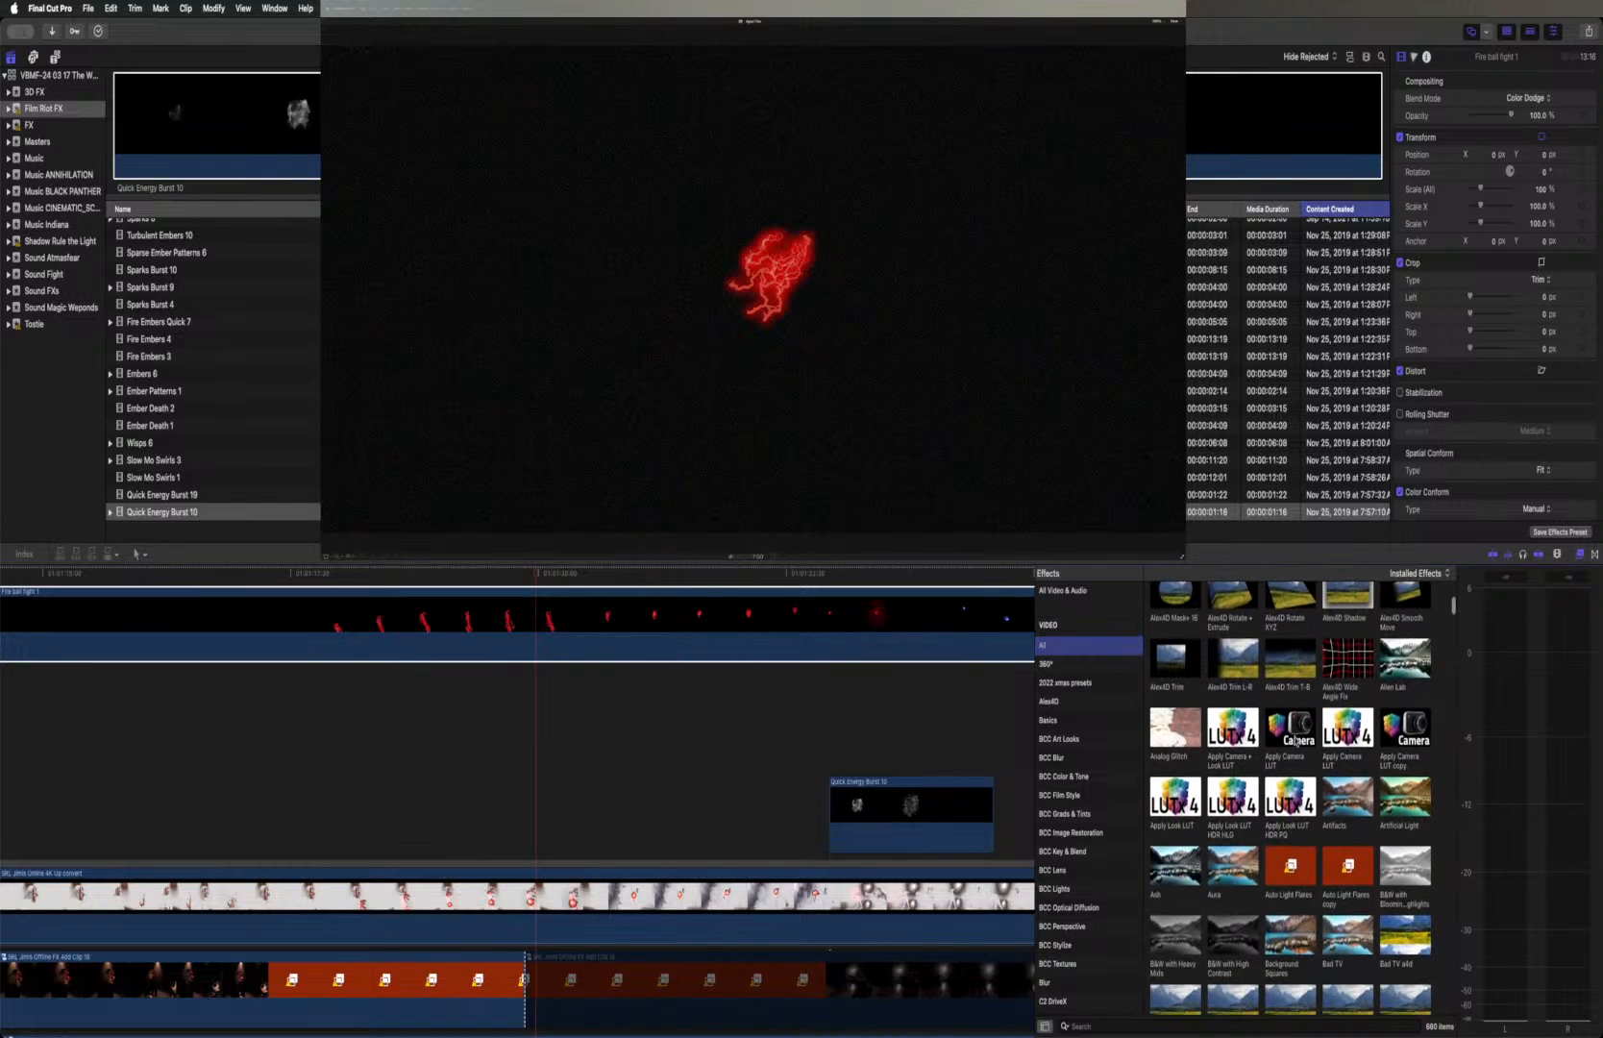
scroll(1297, 741, down, 2)
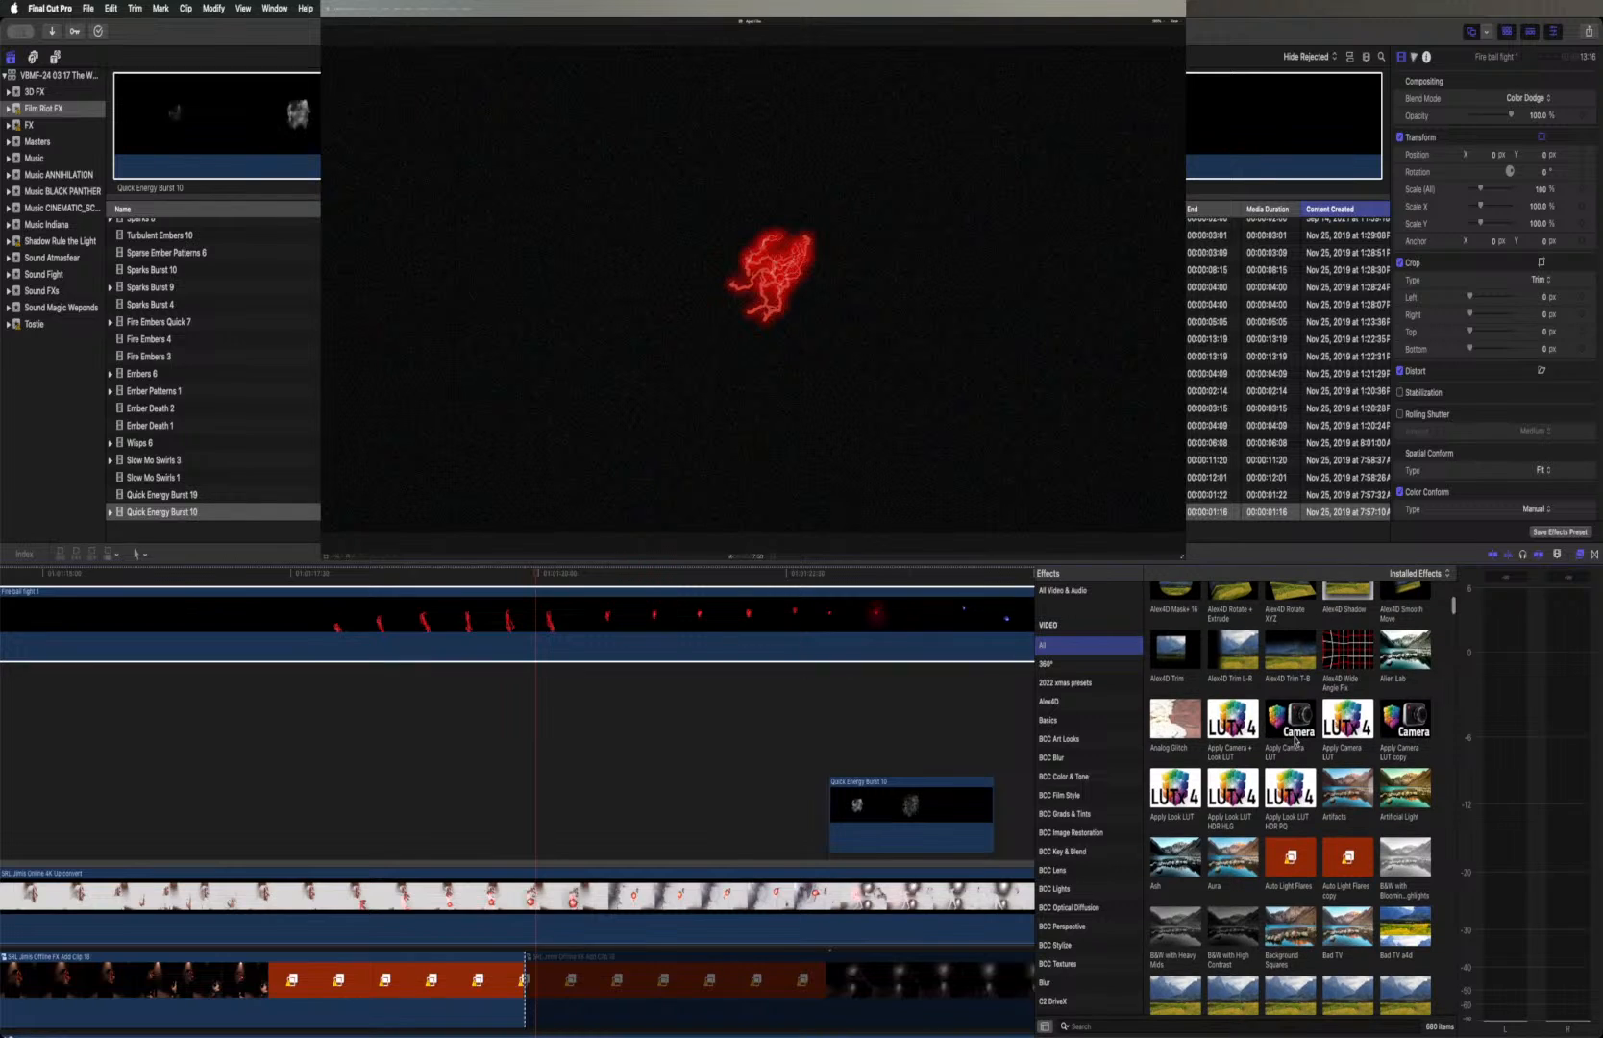
scroll(1295, 740, down, 3)
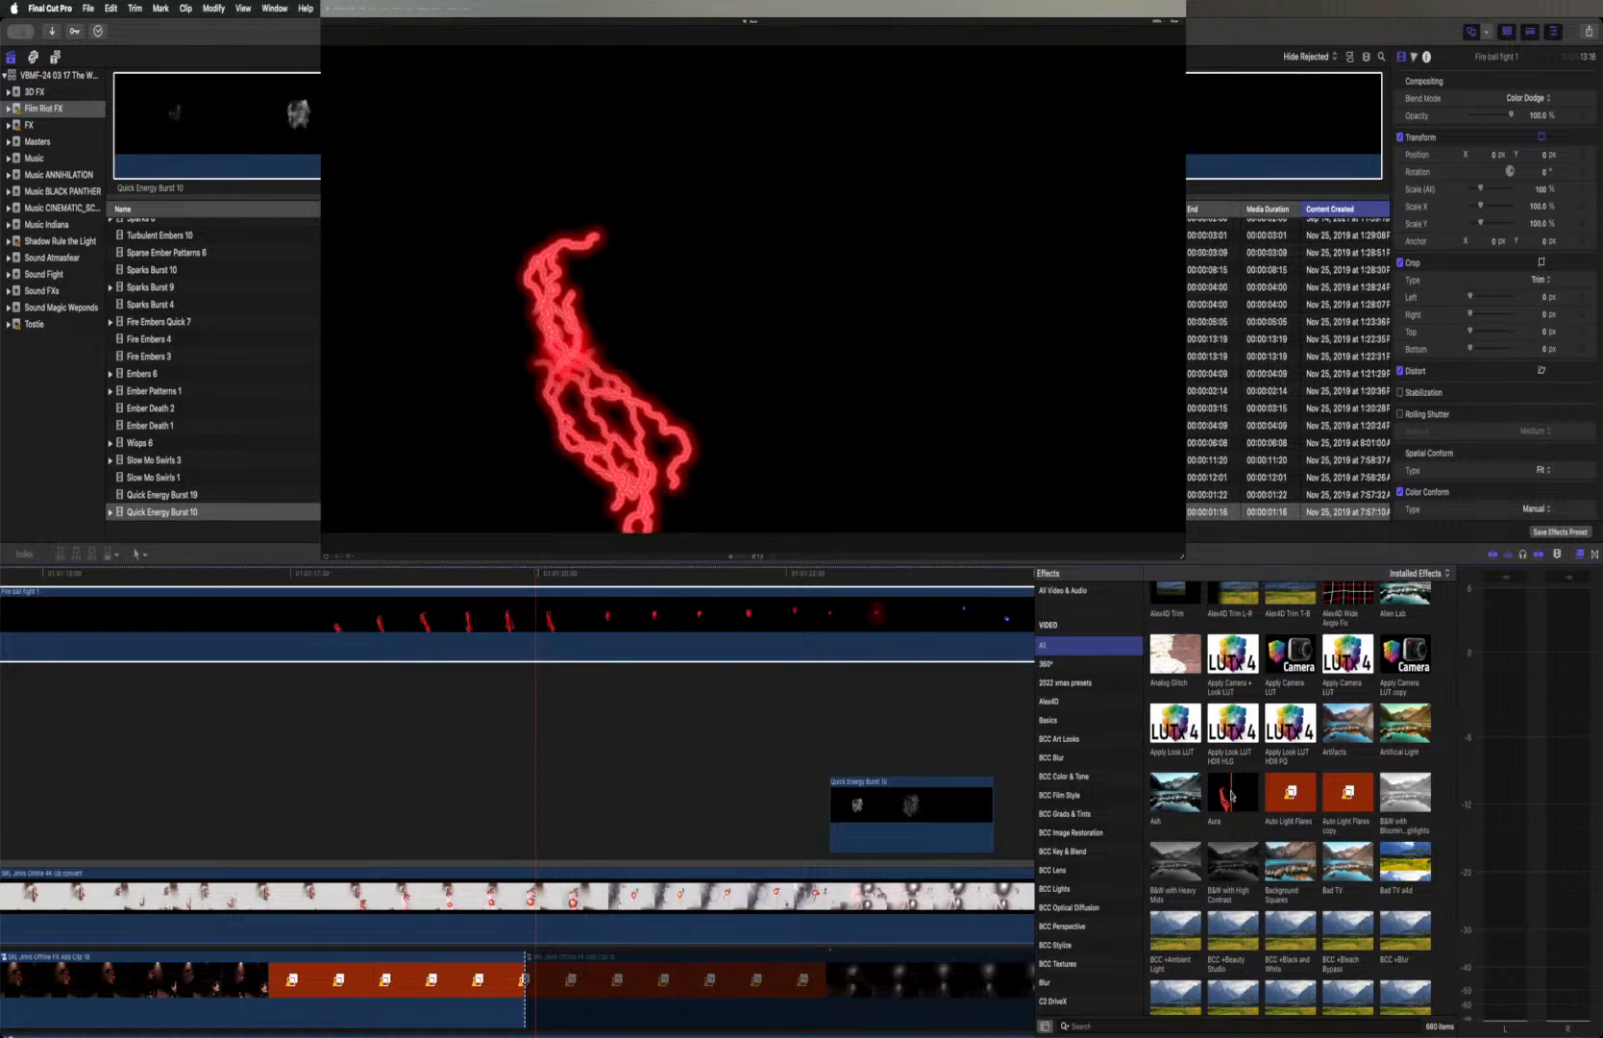
Look through the BCC effects and the bleach and blur effects, previewing BCC +Holdout Composite and Blowout on the fireball layer
scroll(1231, 796, down, 10)
scroll(1231, 796, down, 5)
scroll(1231, 796, down, 1)
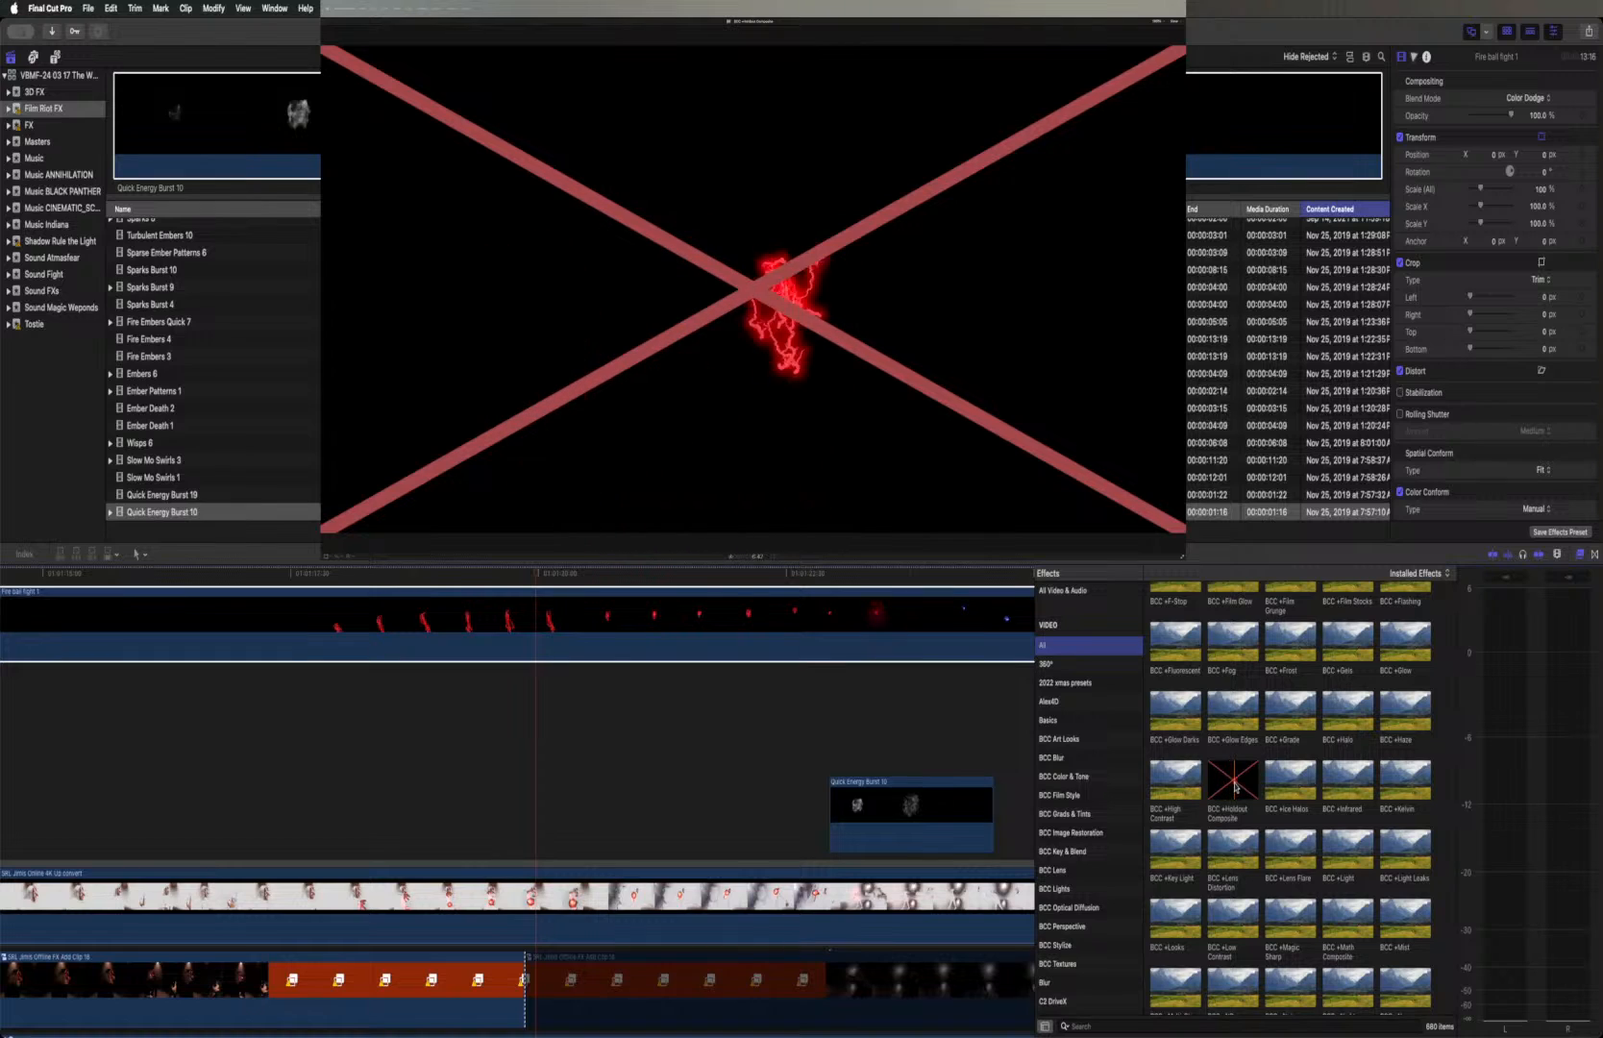
scroll(1241, 786, down, 10)
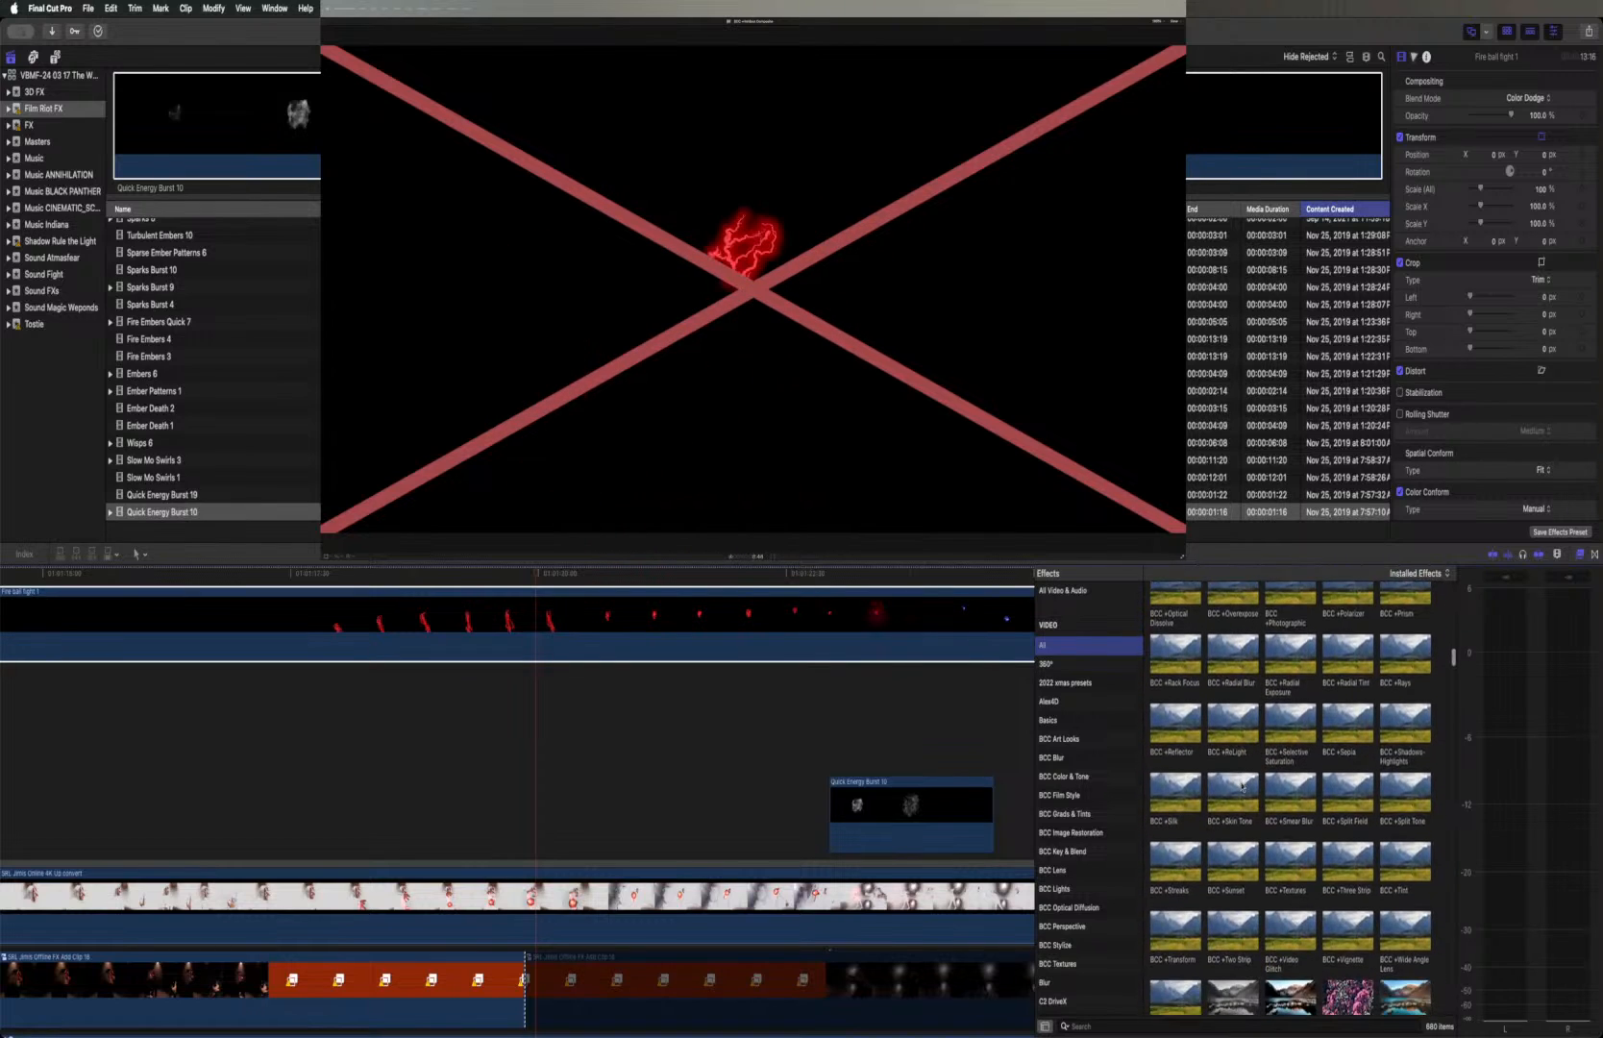
scroll(1241, 786, down, 5)
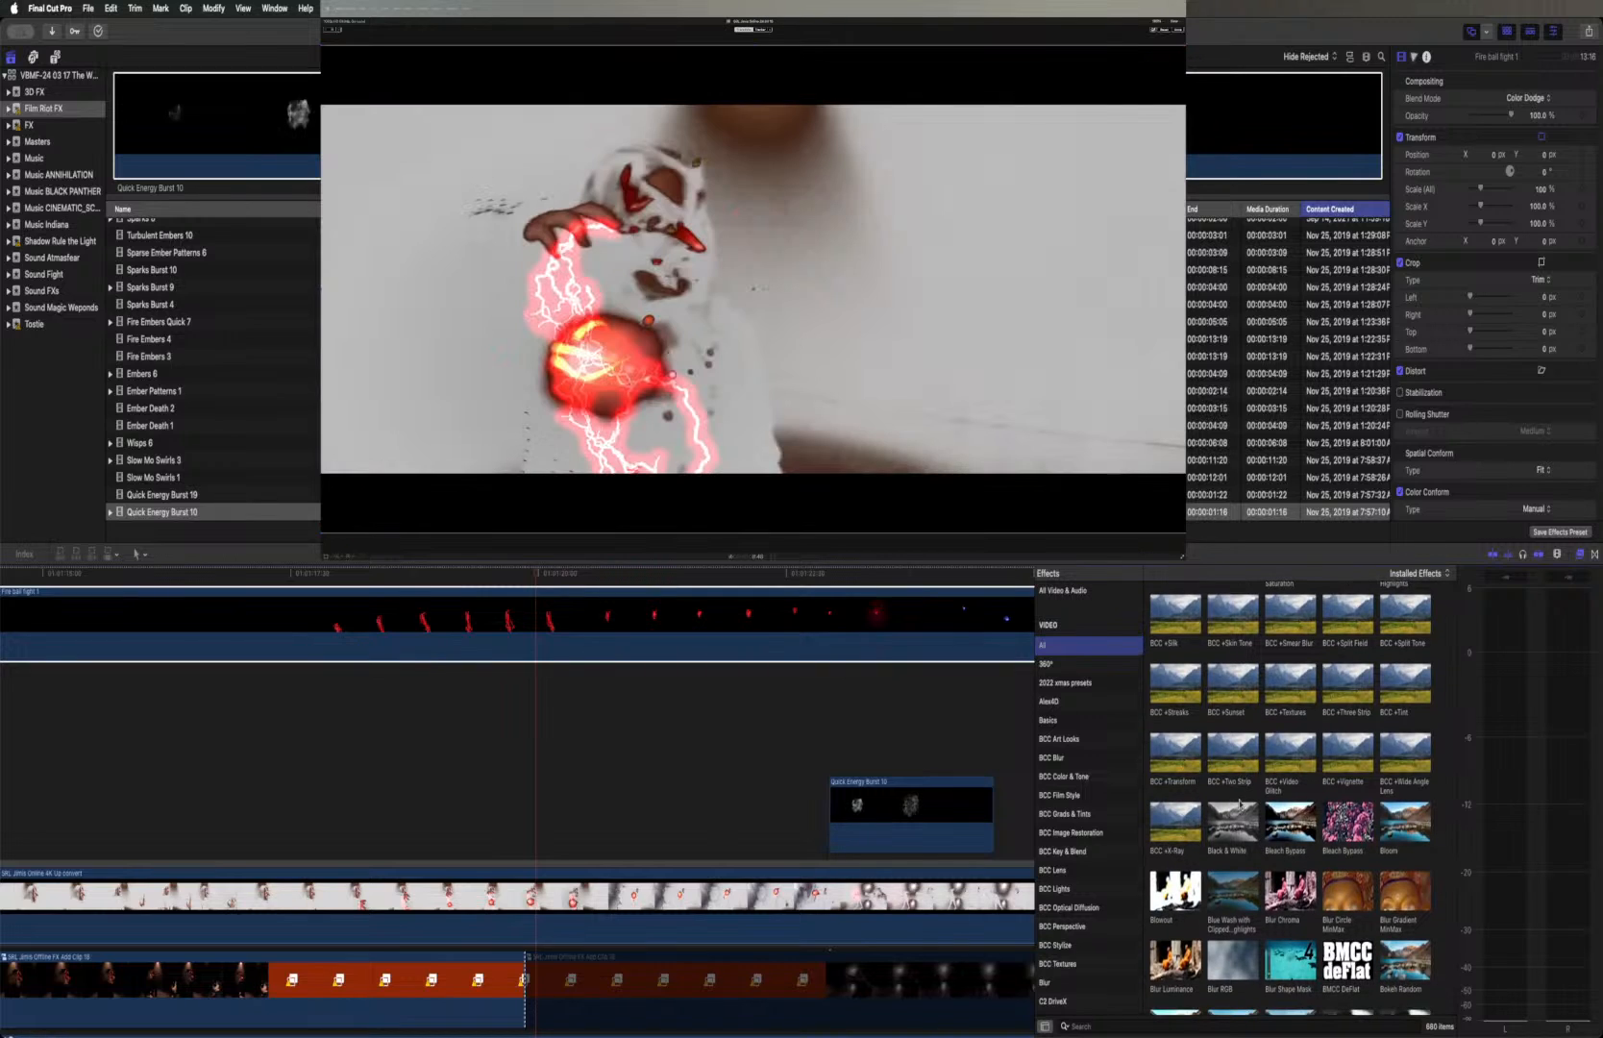
scroll(1239, 804, down, 1)
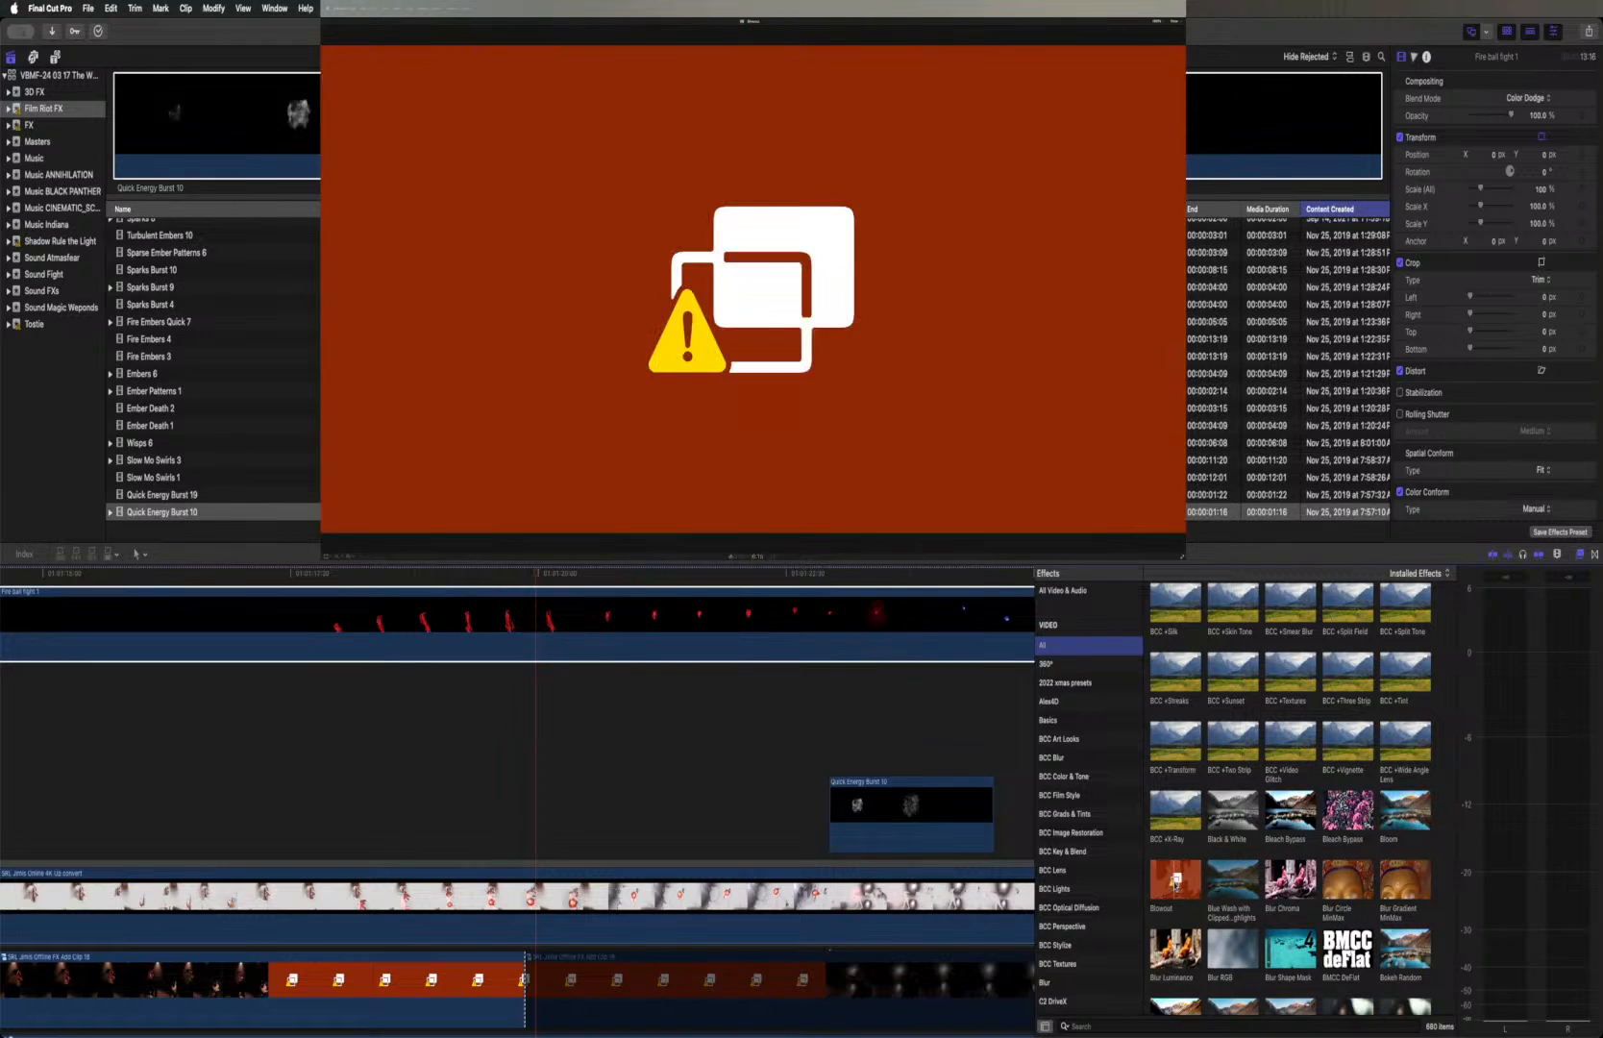
Examine the camera, color and comic effects, previewing Camcorder, Cartoon and Comic Basic on the fireball layer
scroll(1288, 798, down, 3)
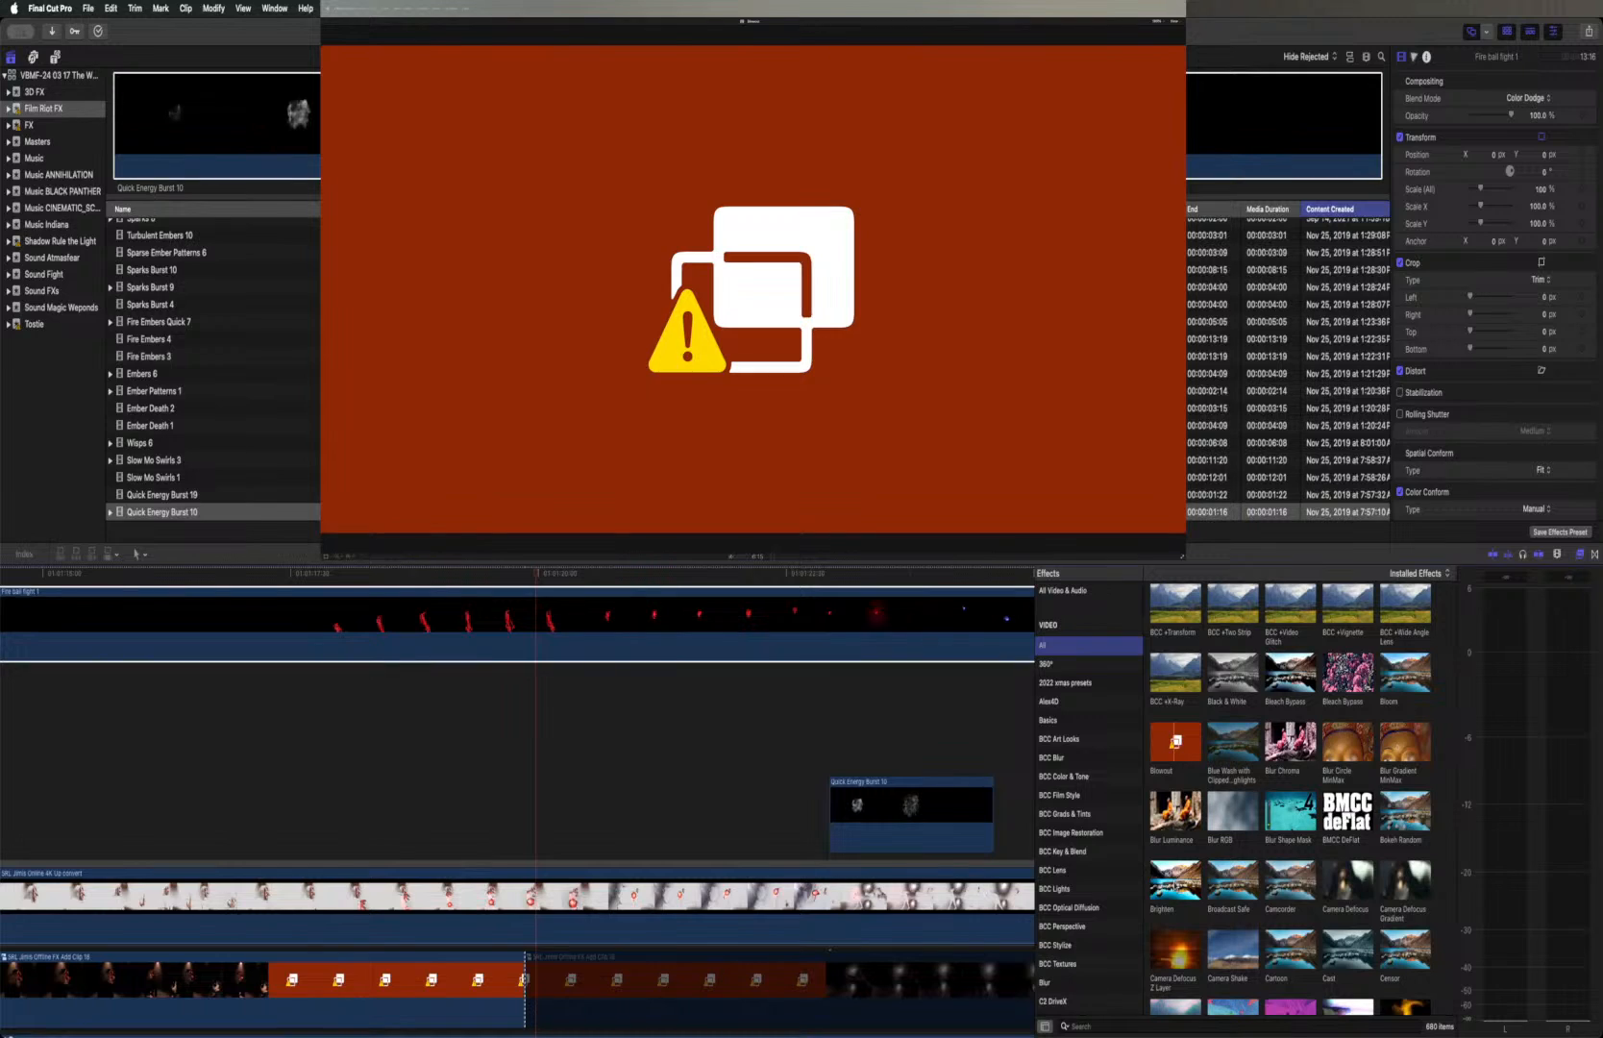
scroll(1296, 807, down, 2)
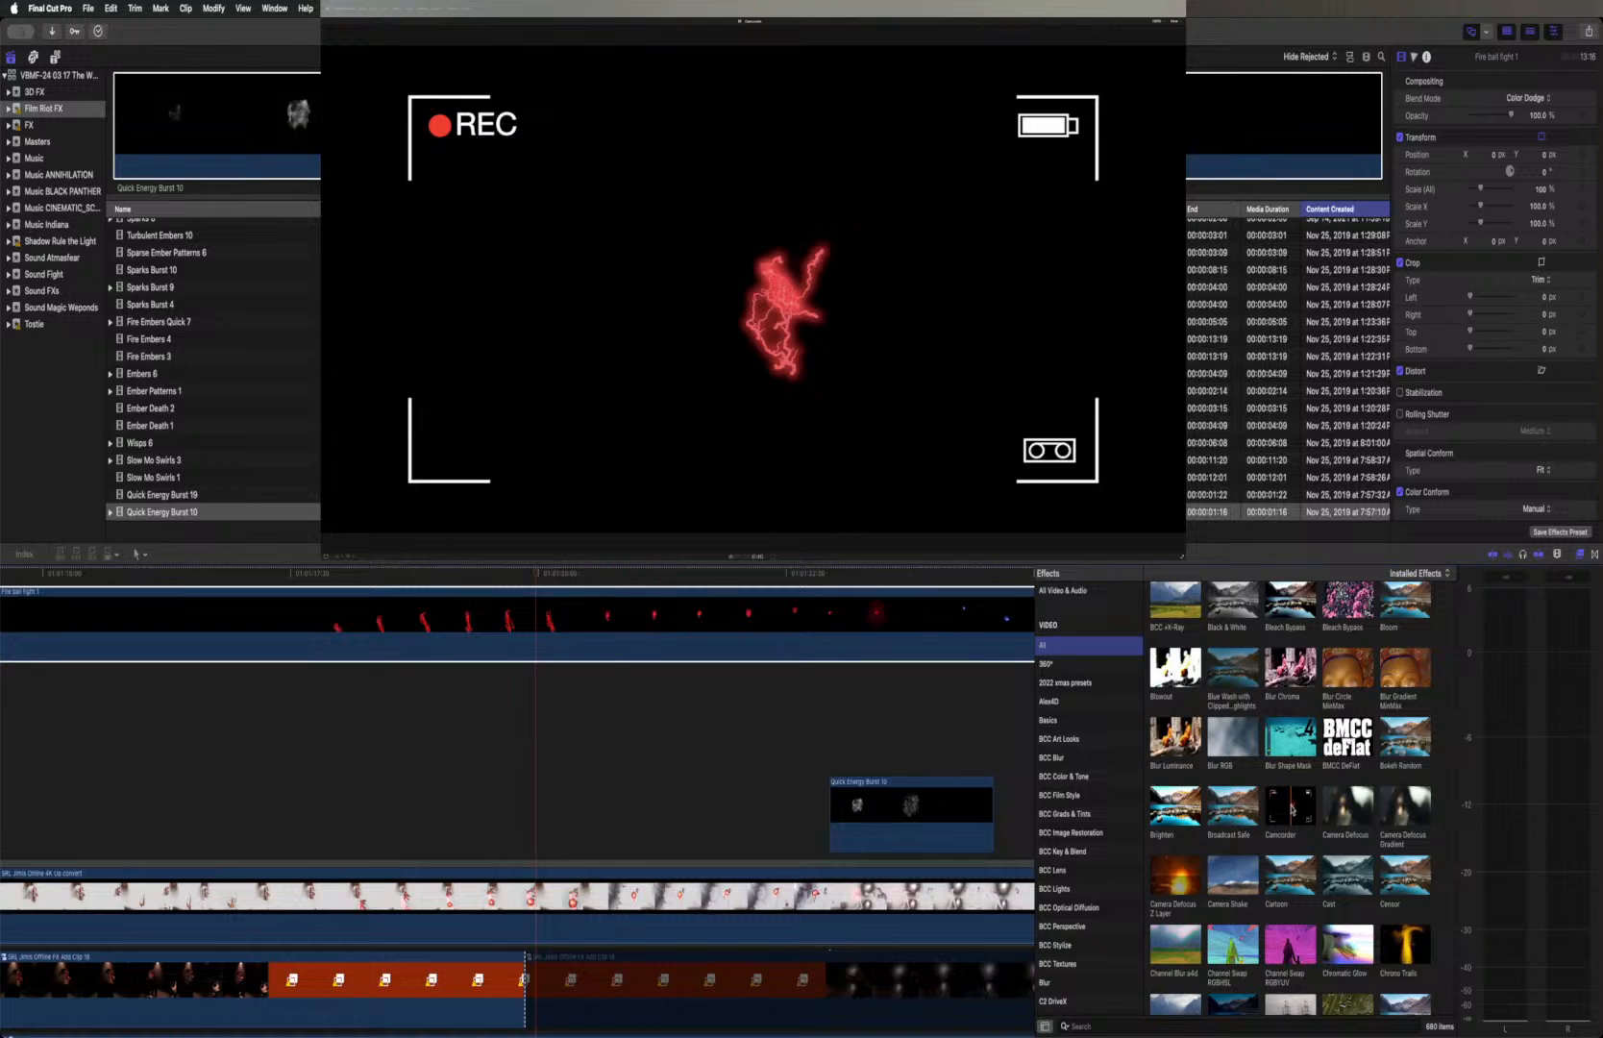
scroll(1292, 810, down, 1)
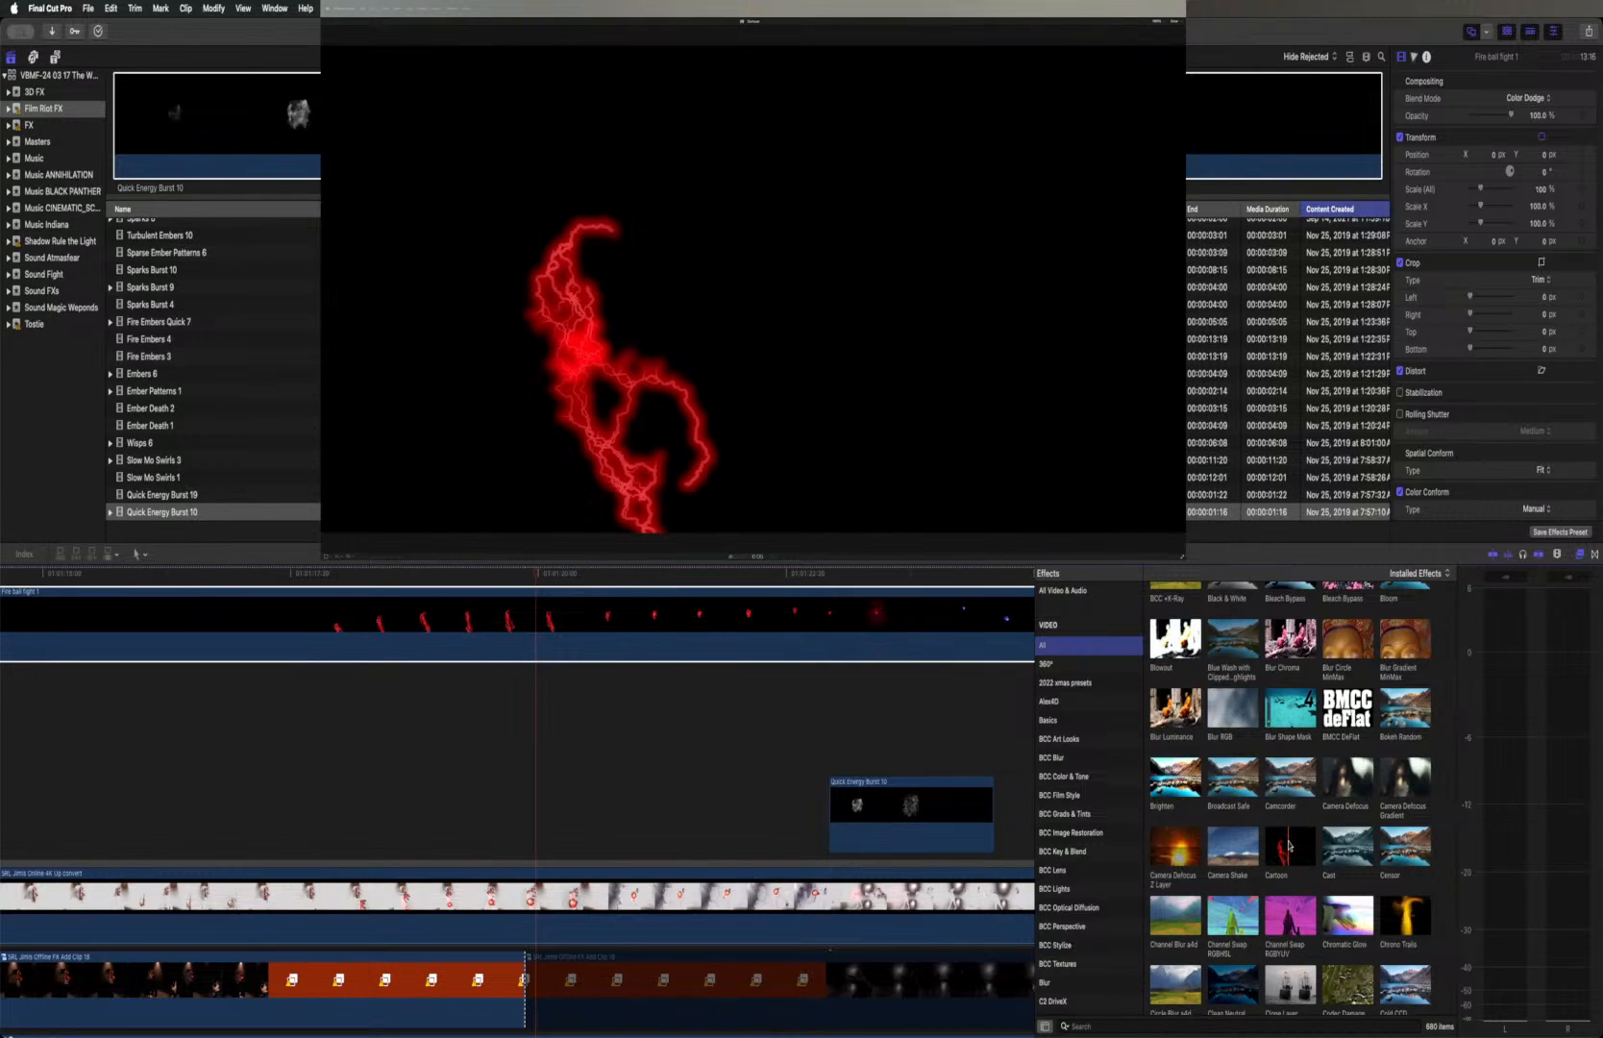
scroll(1288, 845, down, 1)
scroll(1288, 846, down, 4)
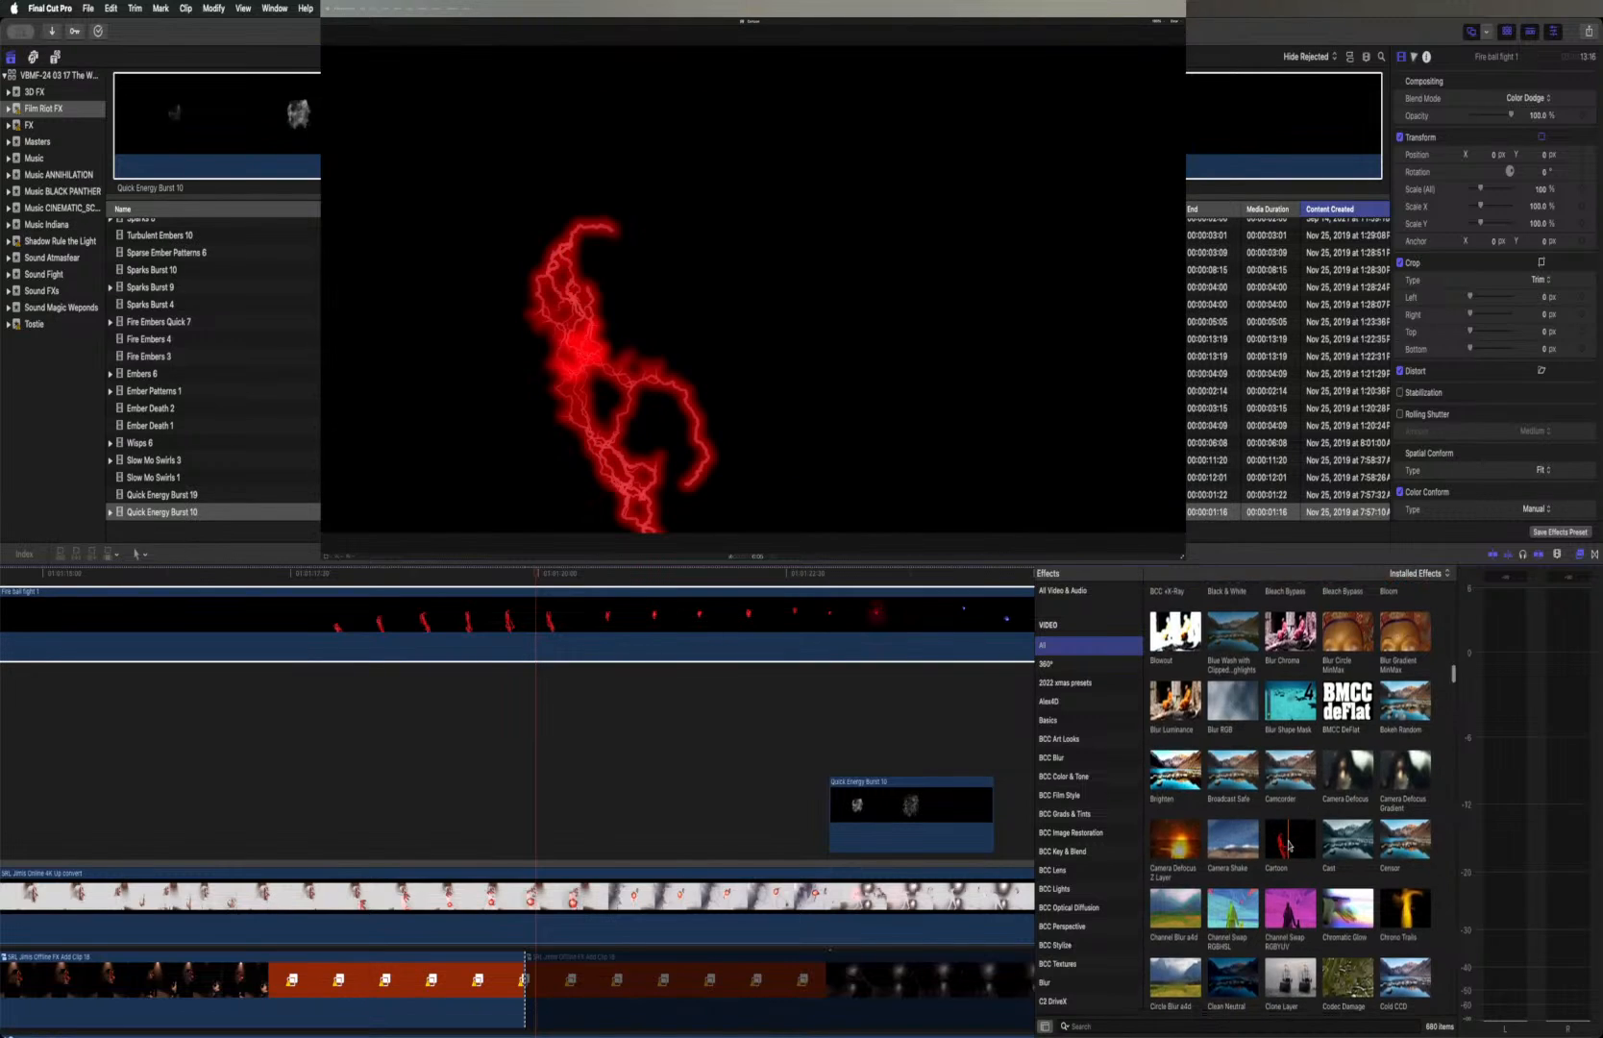
scroll(1289, 846, down, 1)
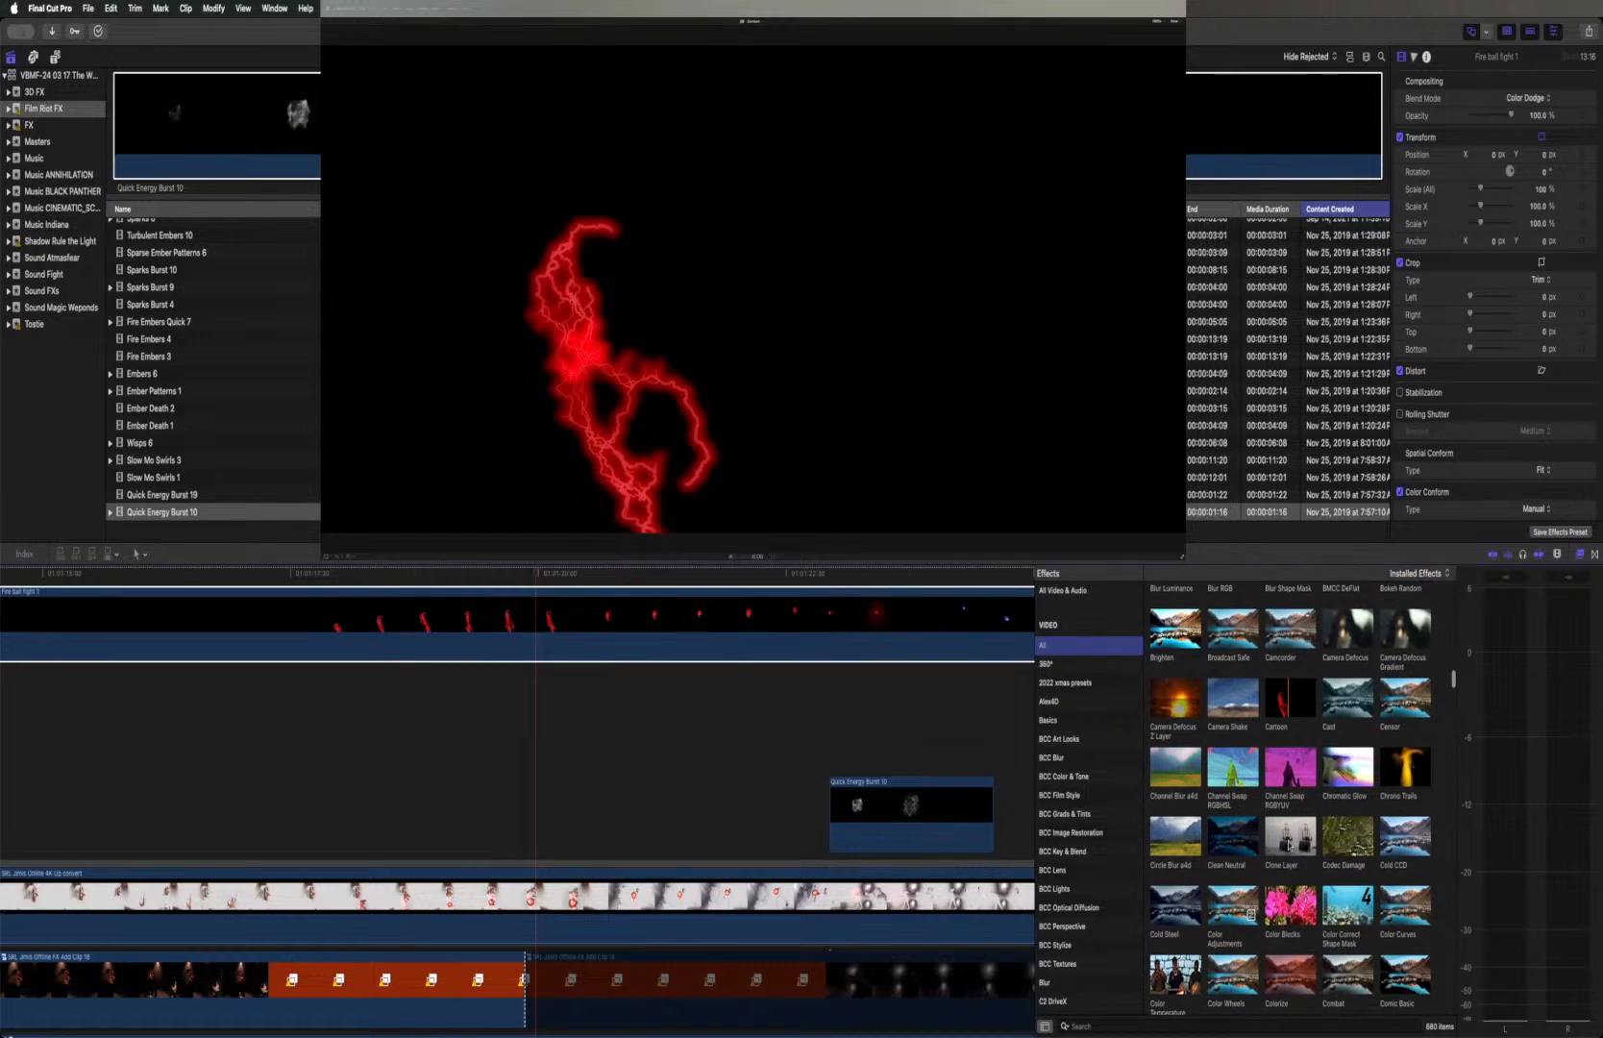
scroll(1289, 843, down, 3)
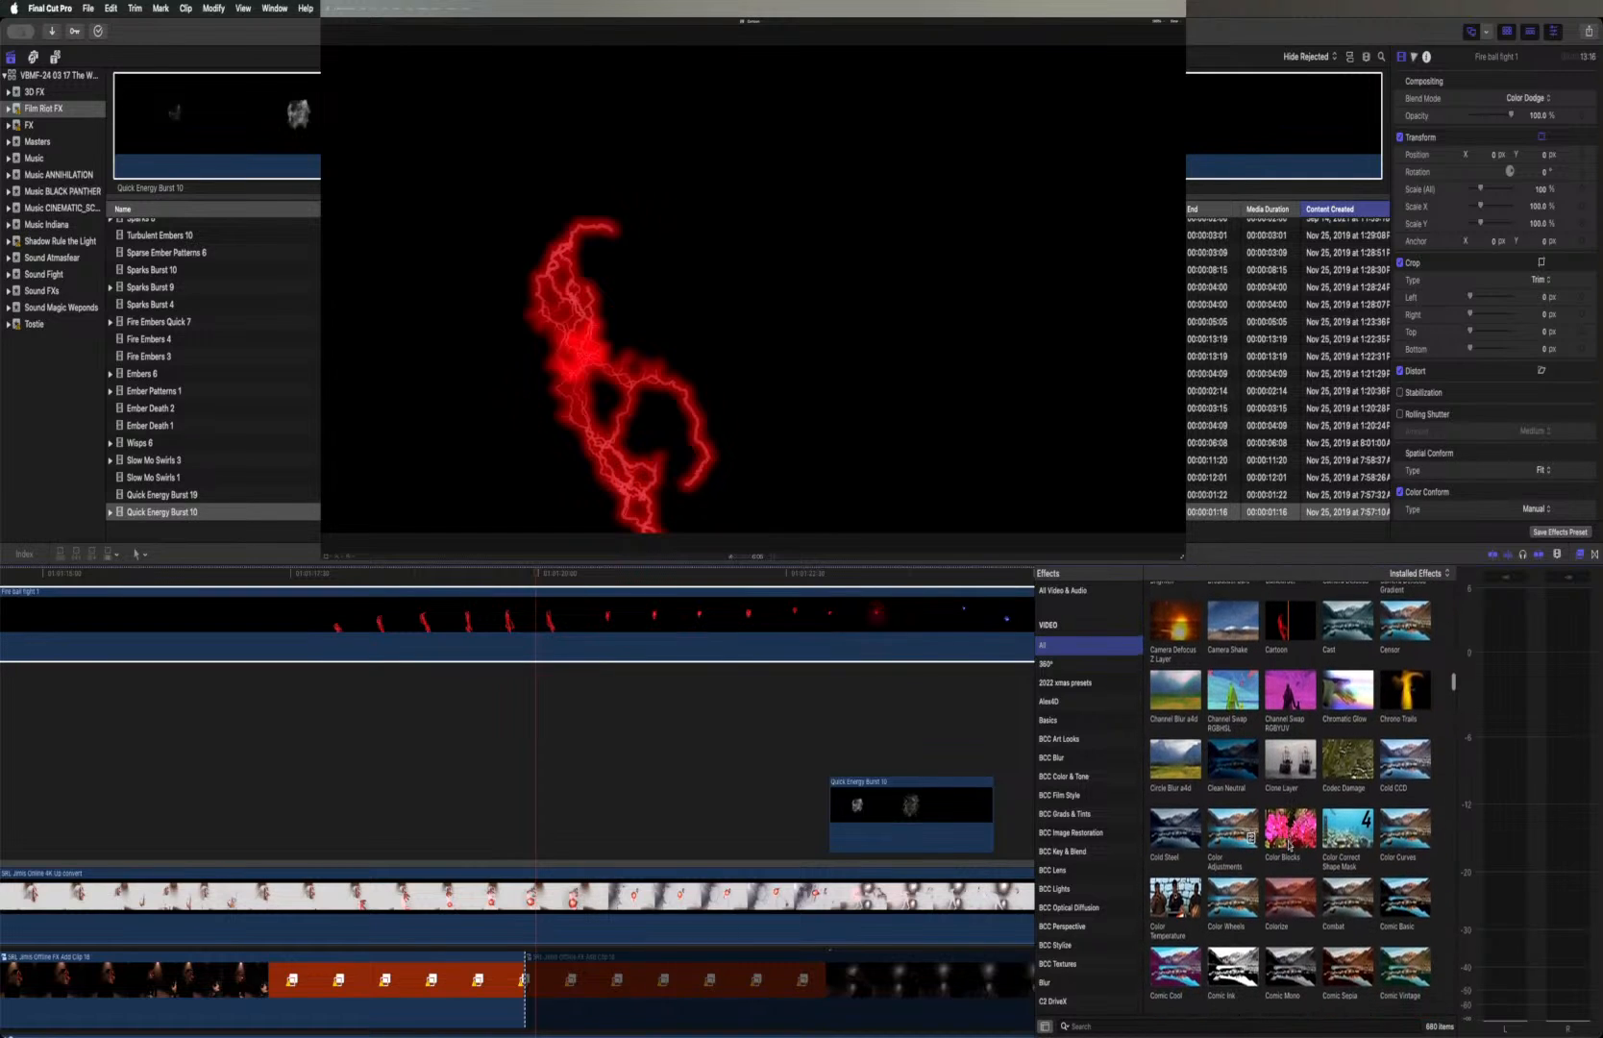
scroll(1288, 843, down, 2)
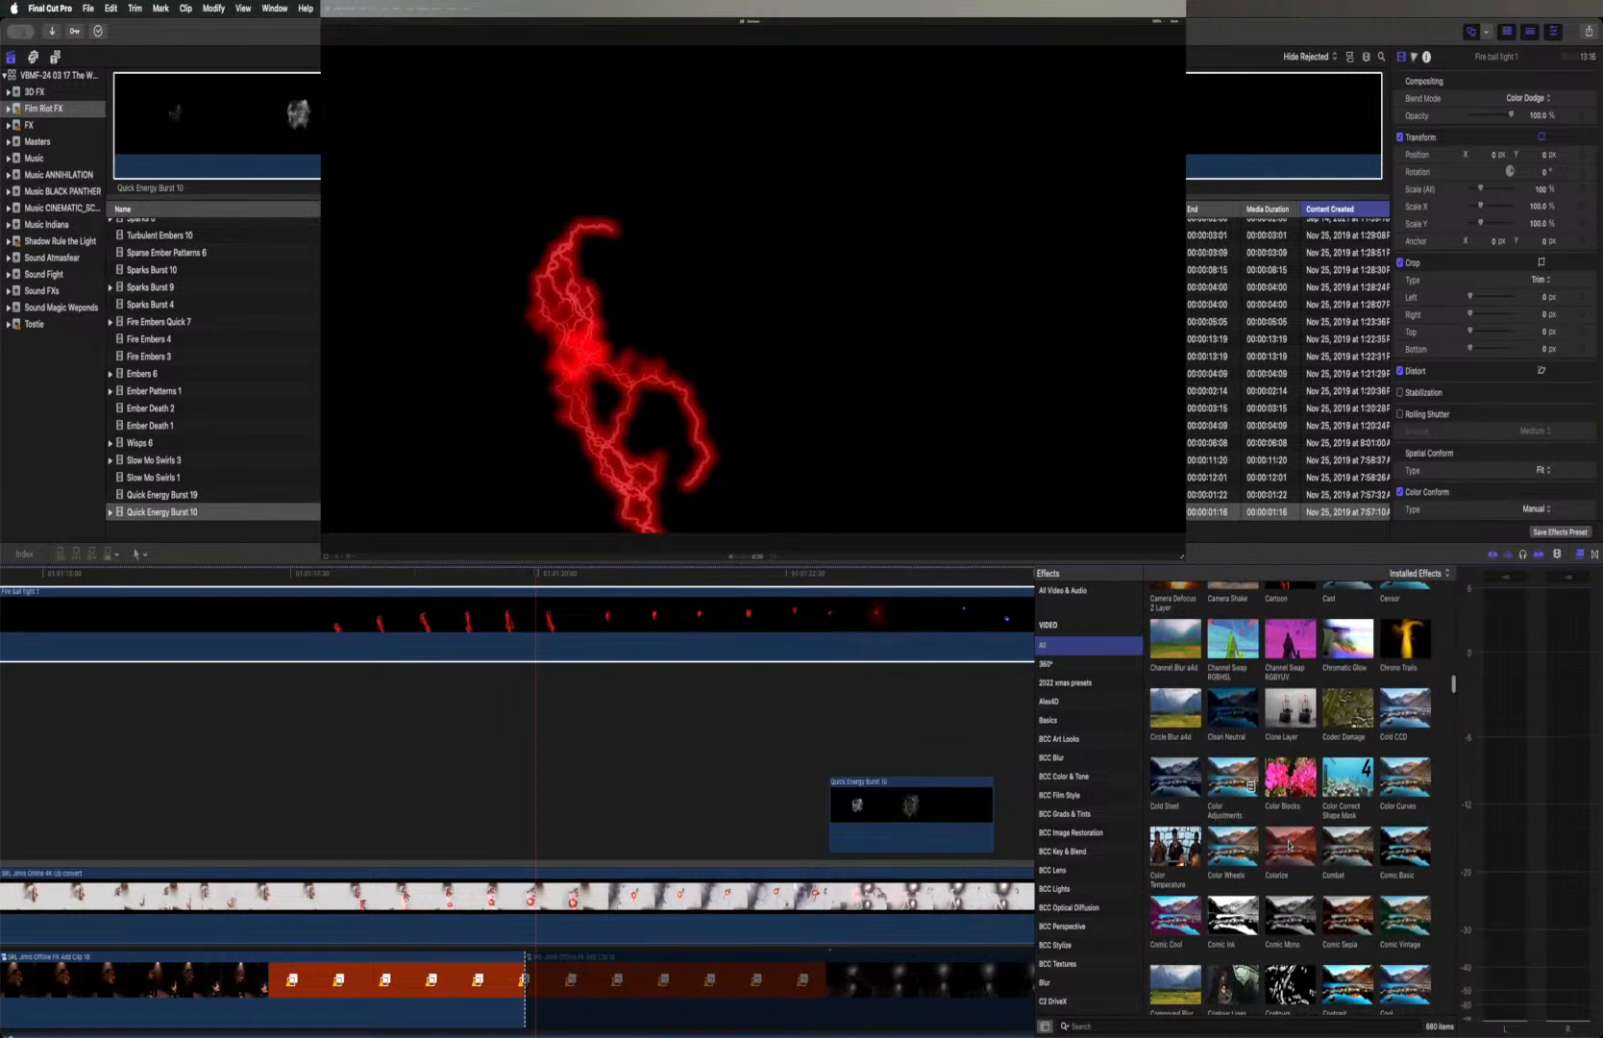
scroll(1289, 846, down, 2)
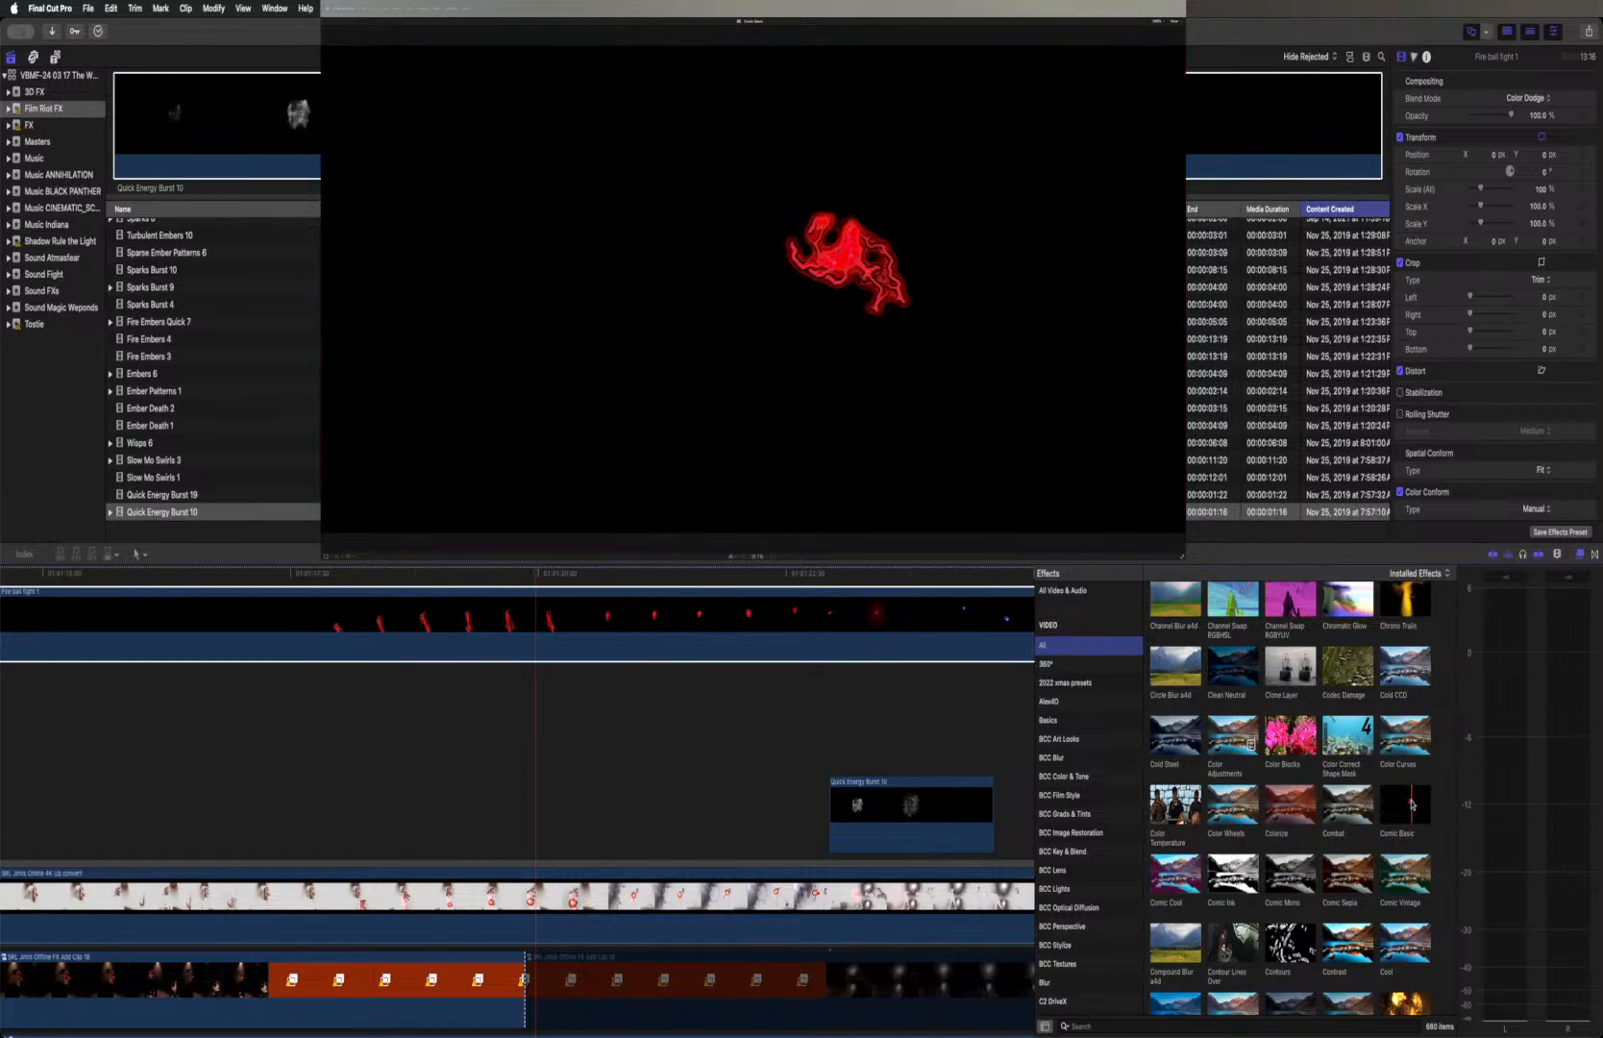
Examine the contour, cool and core effects in the full list, previewing Contours and Core Glow on the fireball layer
scroll(1411, 805, down, 2)
scroll(1412, 804, down, 4)
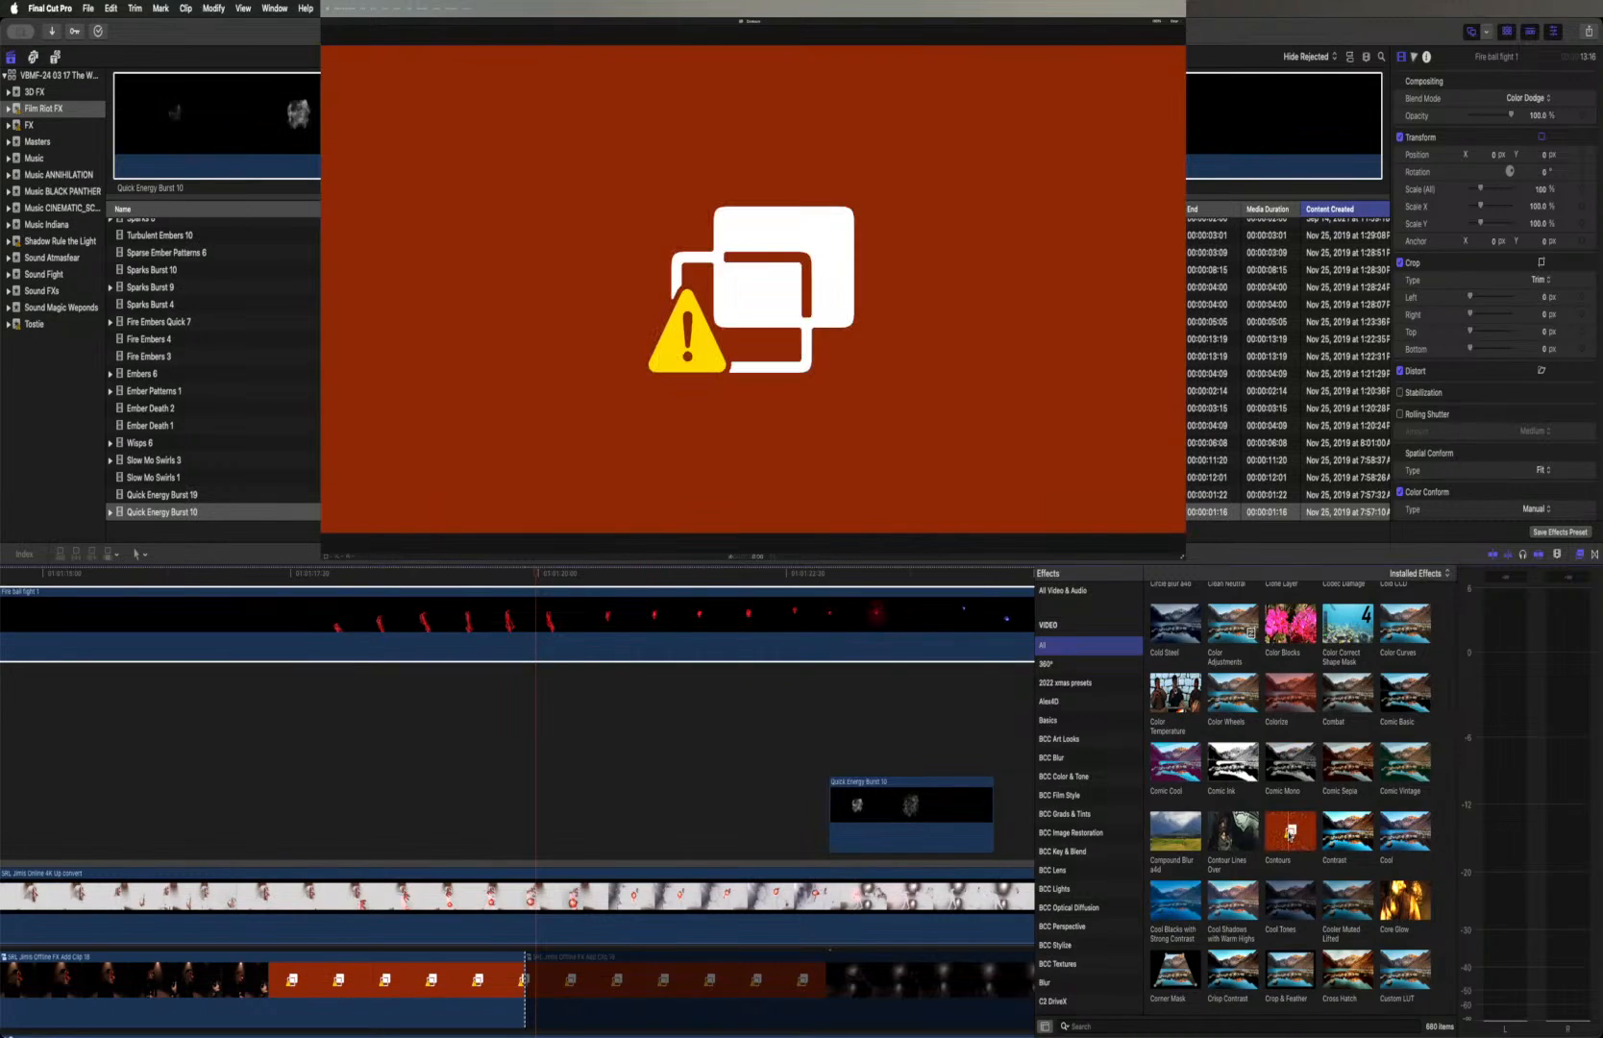
scroll(1288, 835, down, 3)
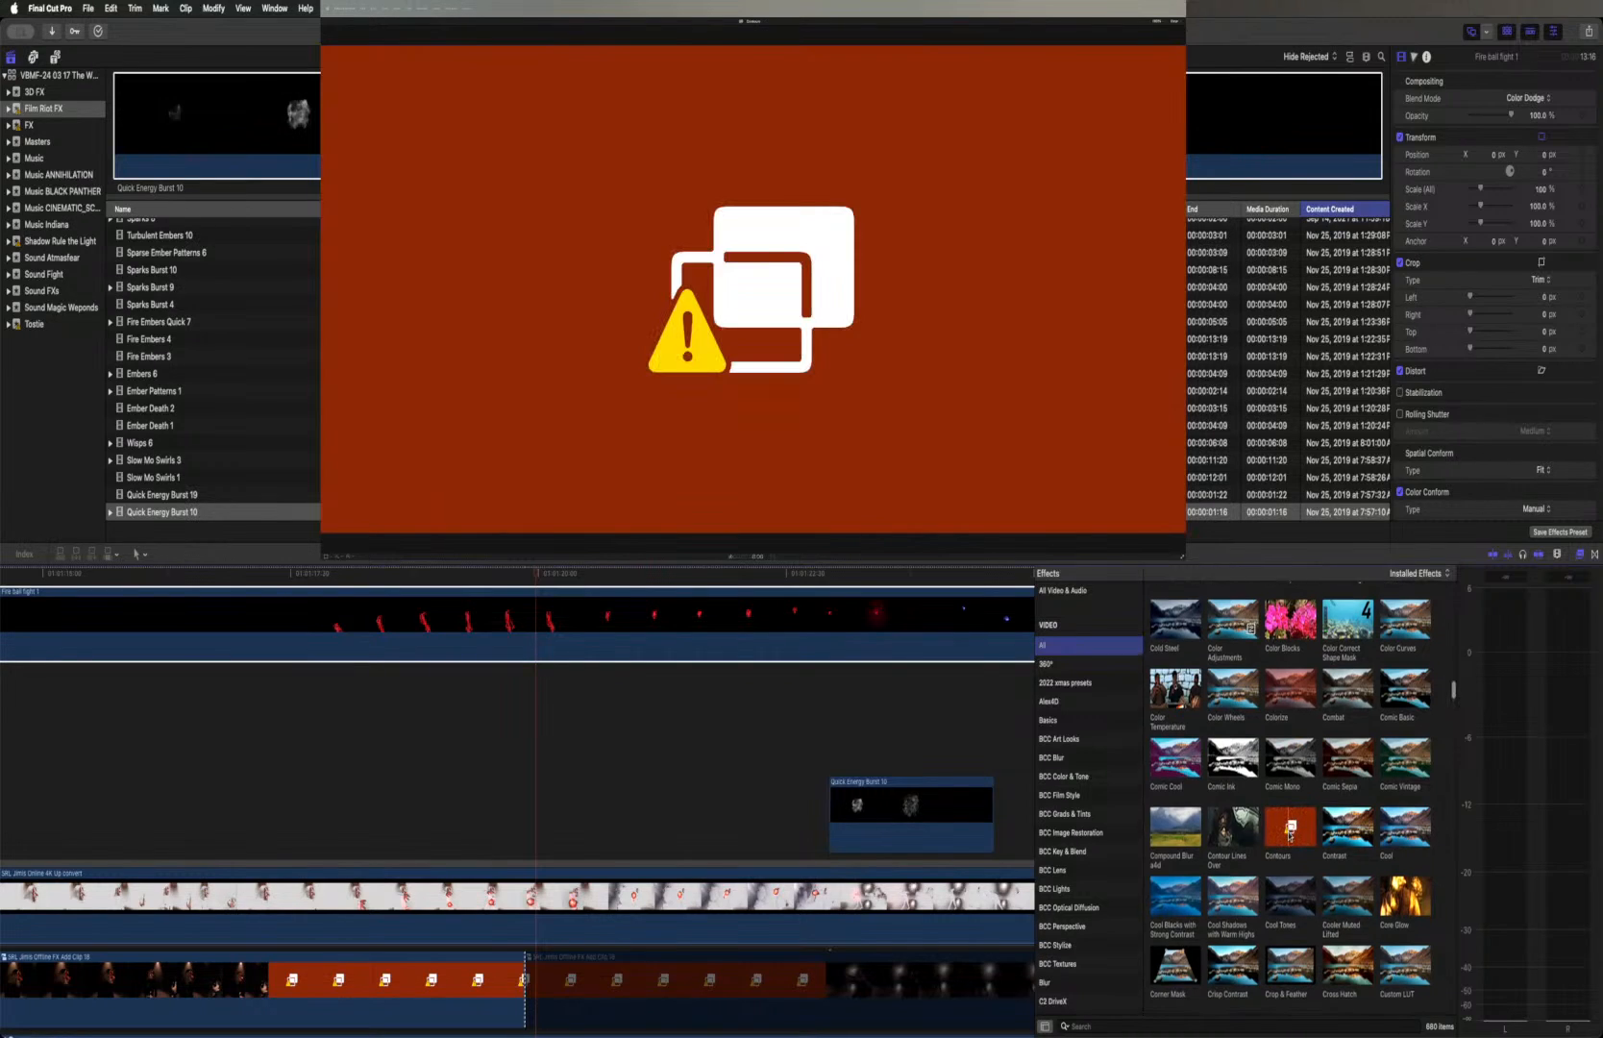
scroll(1289, 836, down, 1)
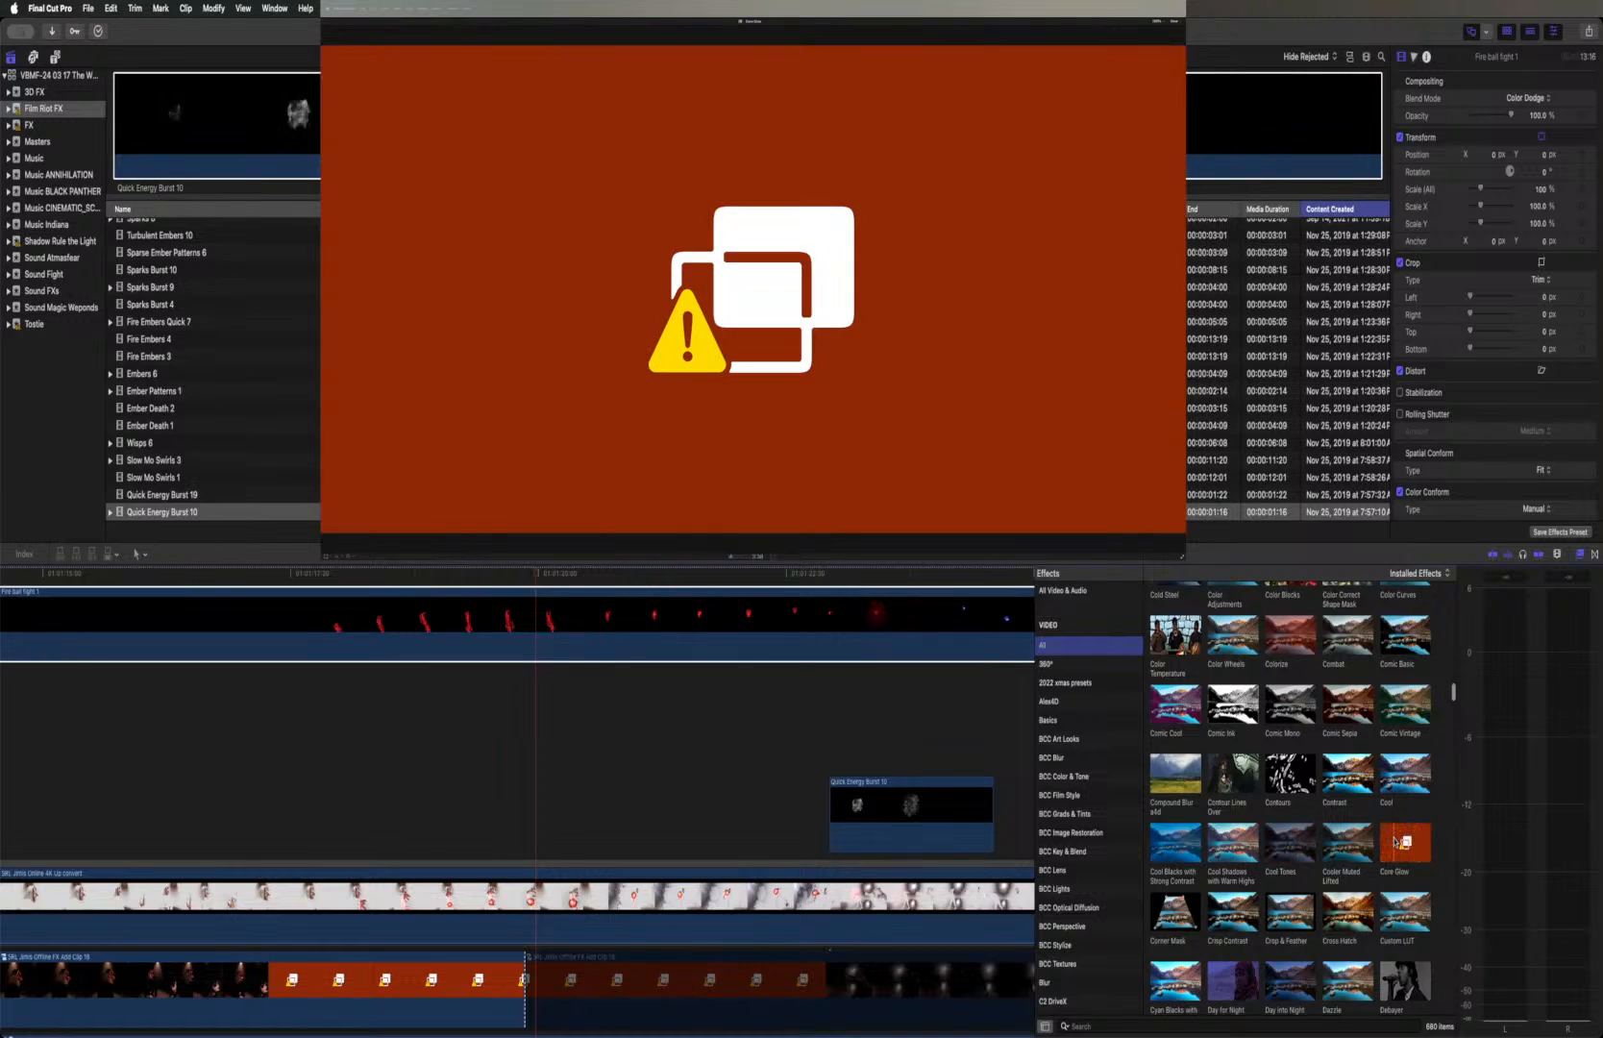
scroll(1395, 841, down, 5)
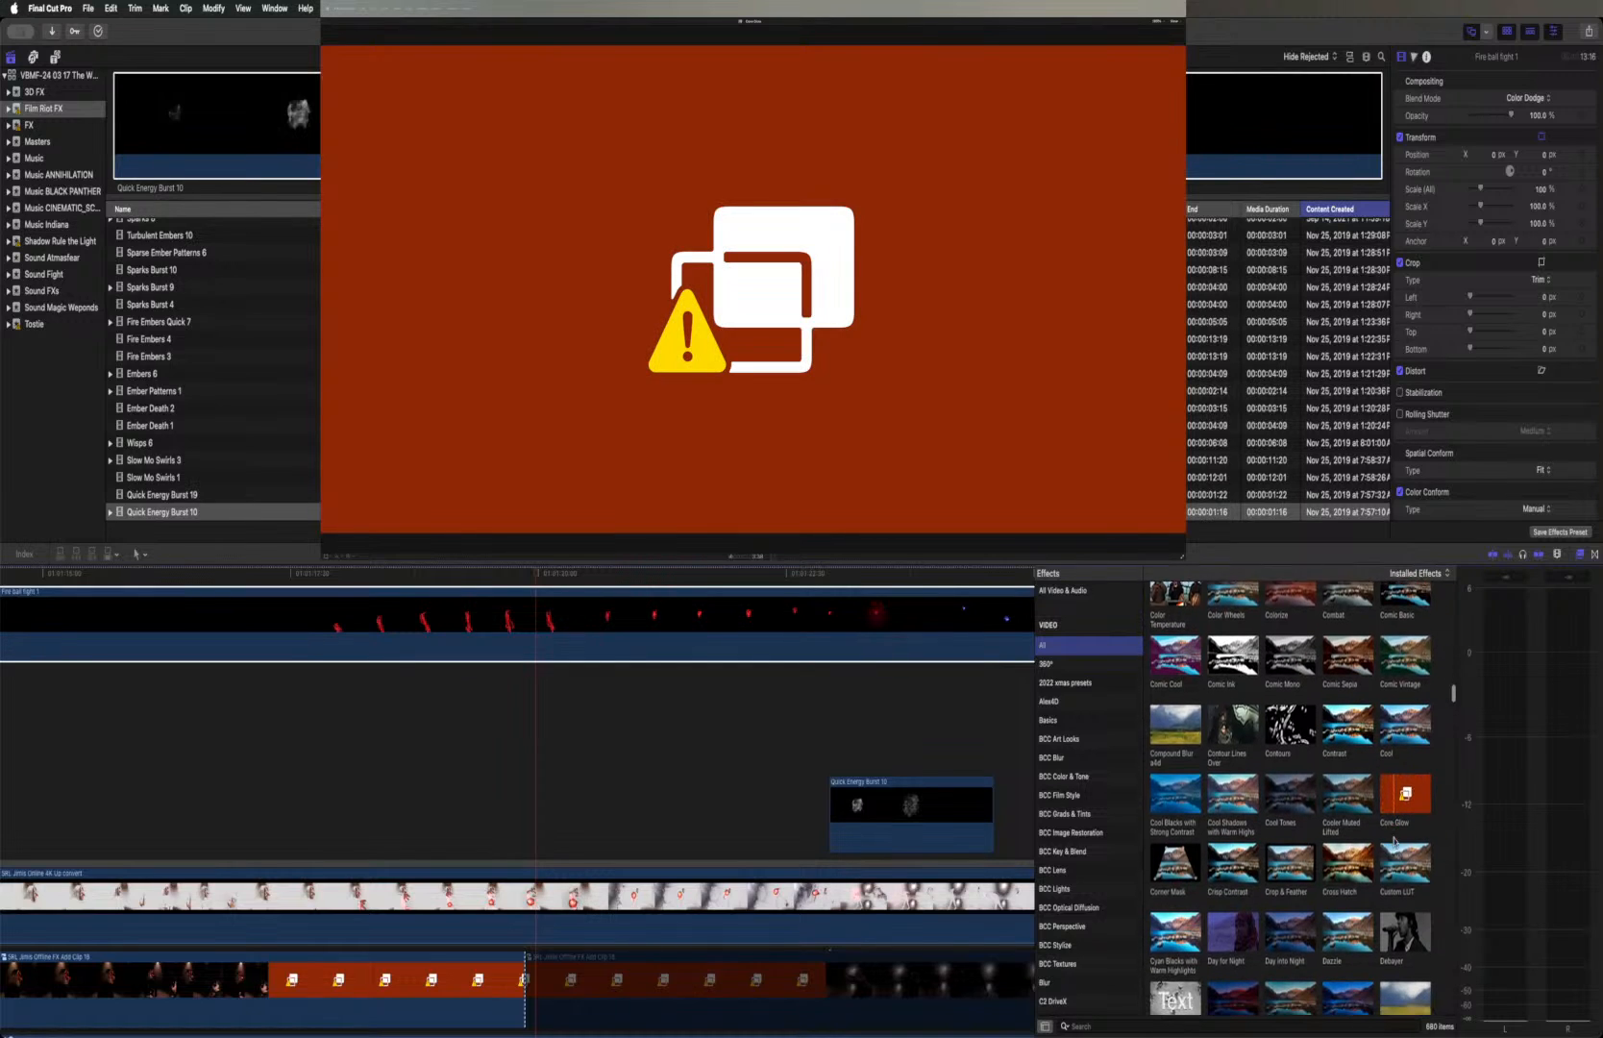
scroll(1396, 844, down, 2)
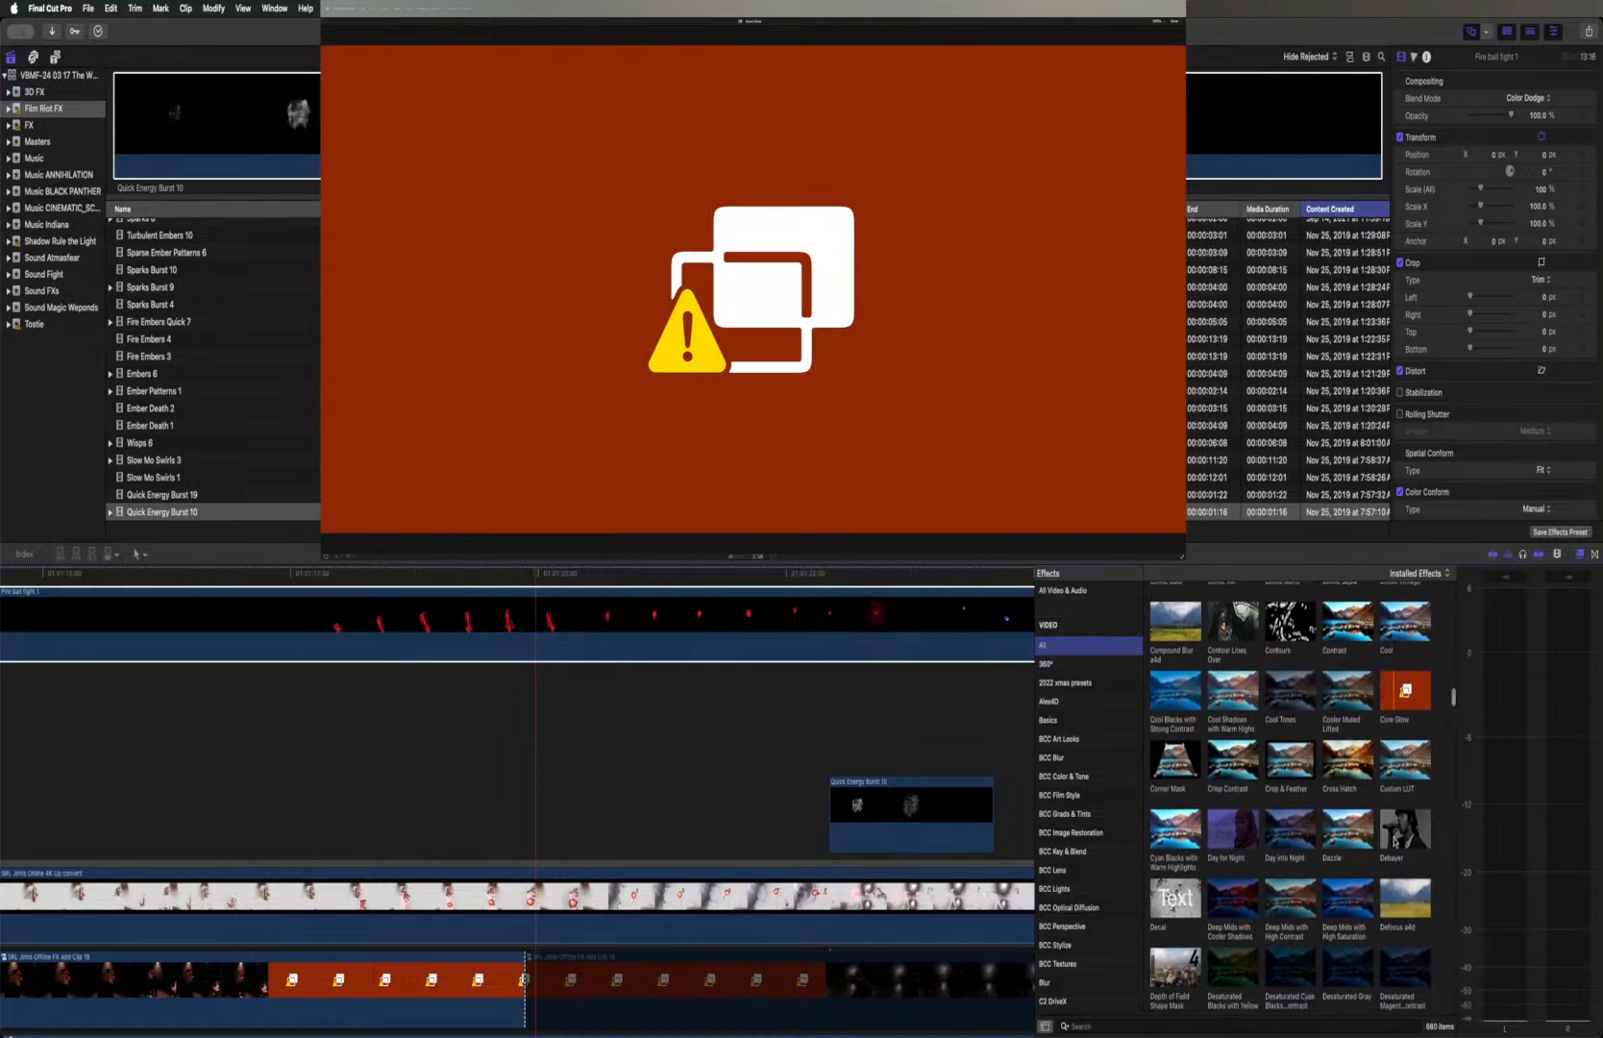
scroll(1394, 841, down, 4)
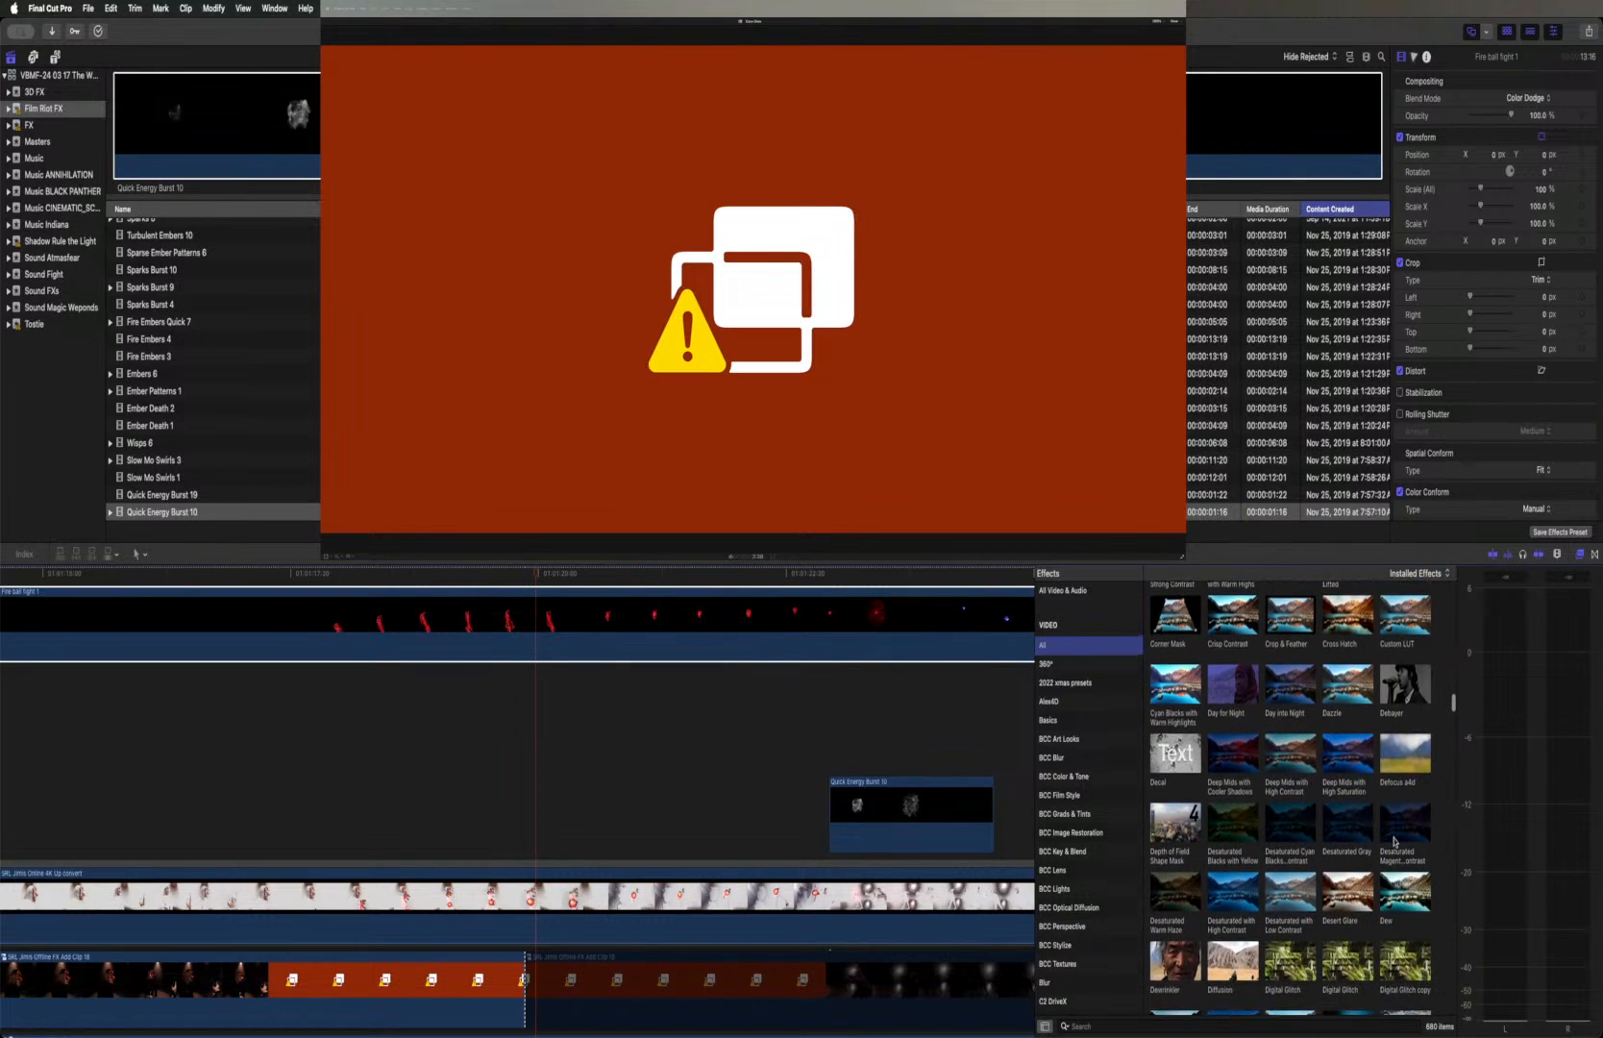
Look through the desaturated, digital glitch and distort effects, previewing Distort Pond on the fireball layer
scroll(1394, 842, down, 3)
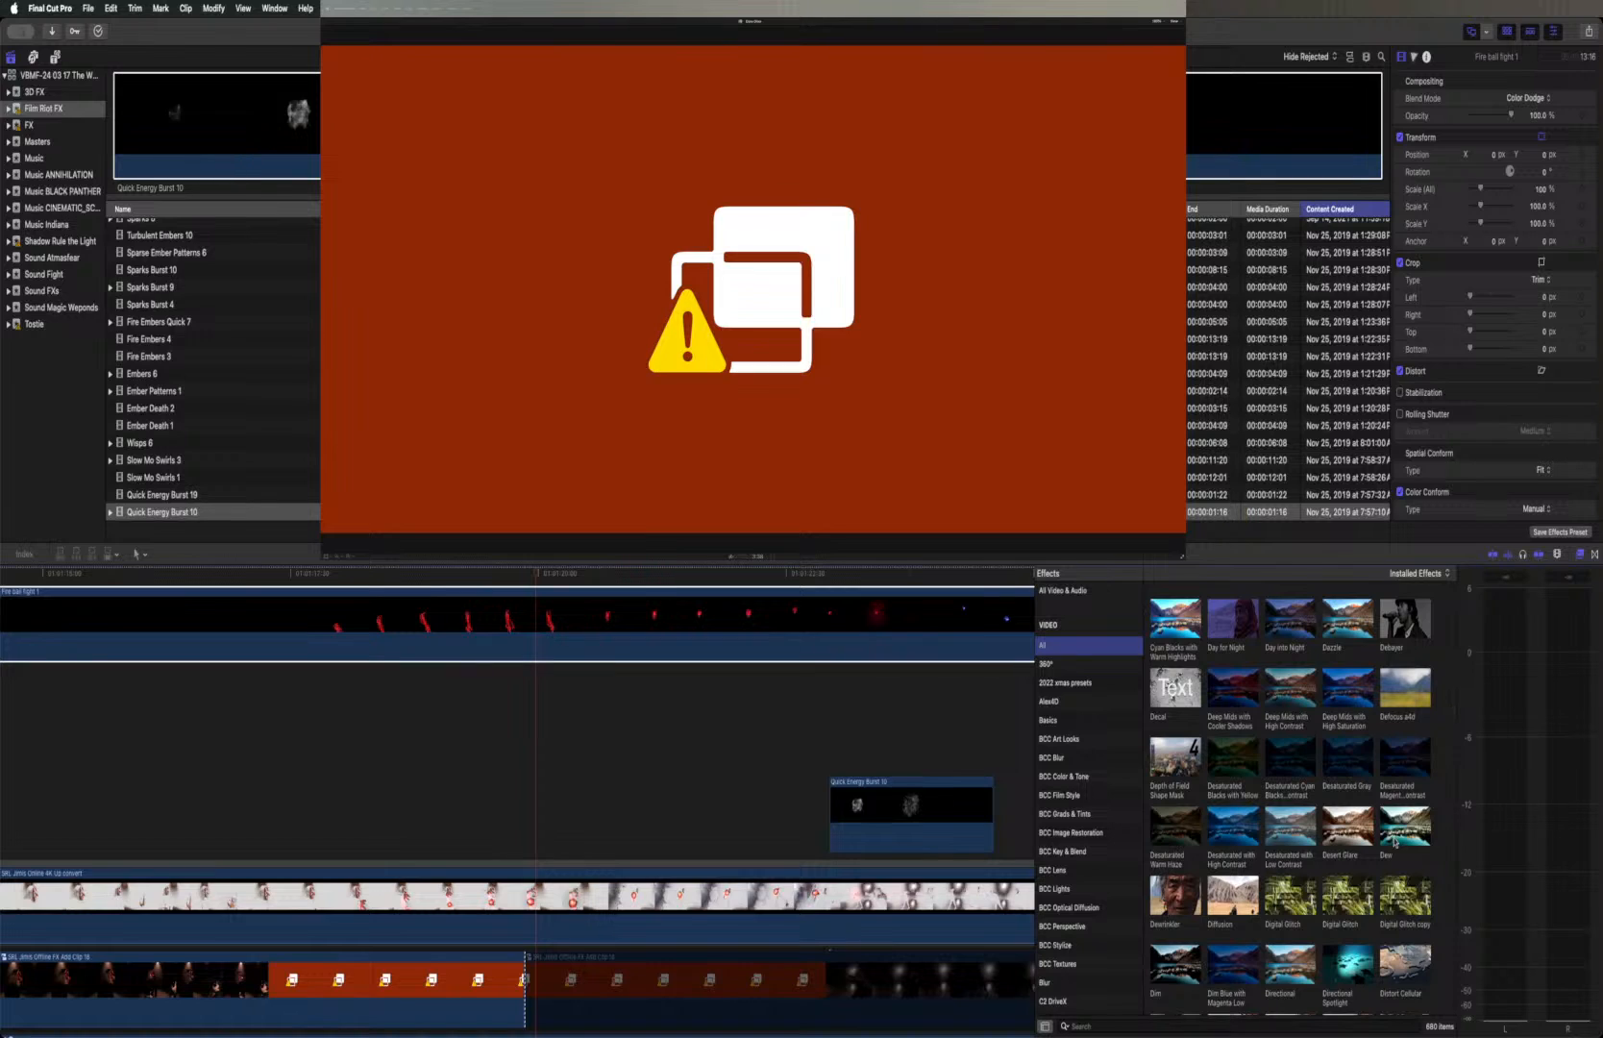
scroll(1395, 842, down, 1)
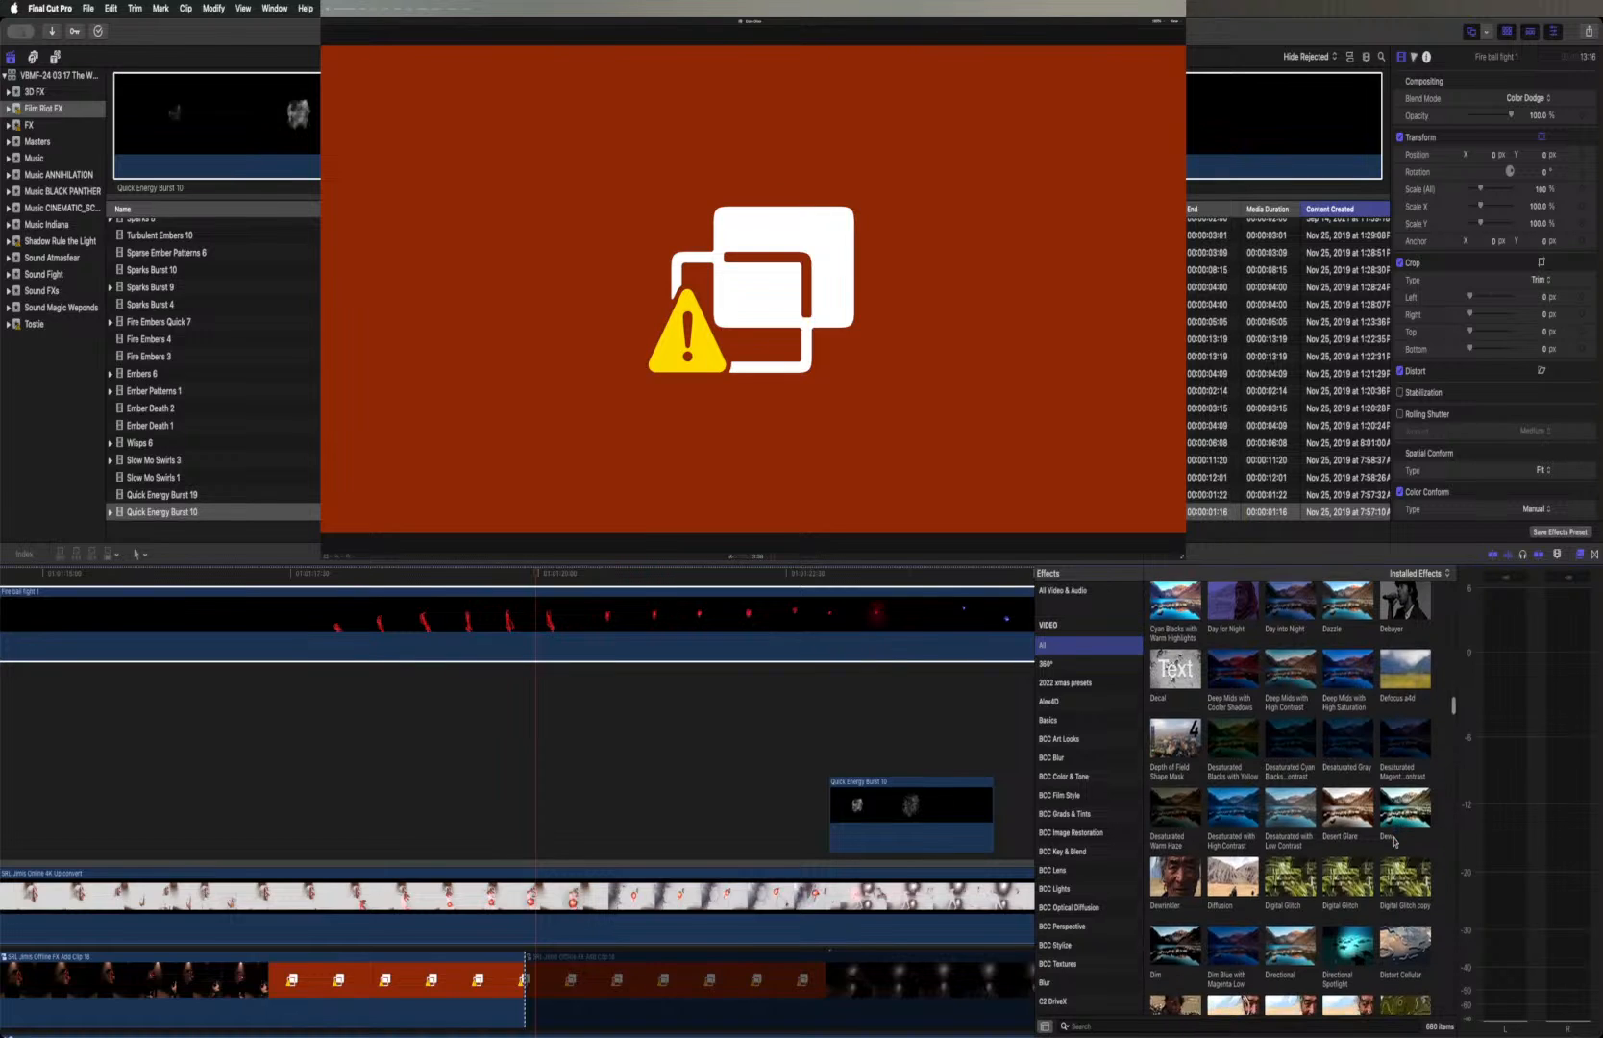
scroll(1393, 842, down, 3)
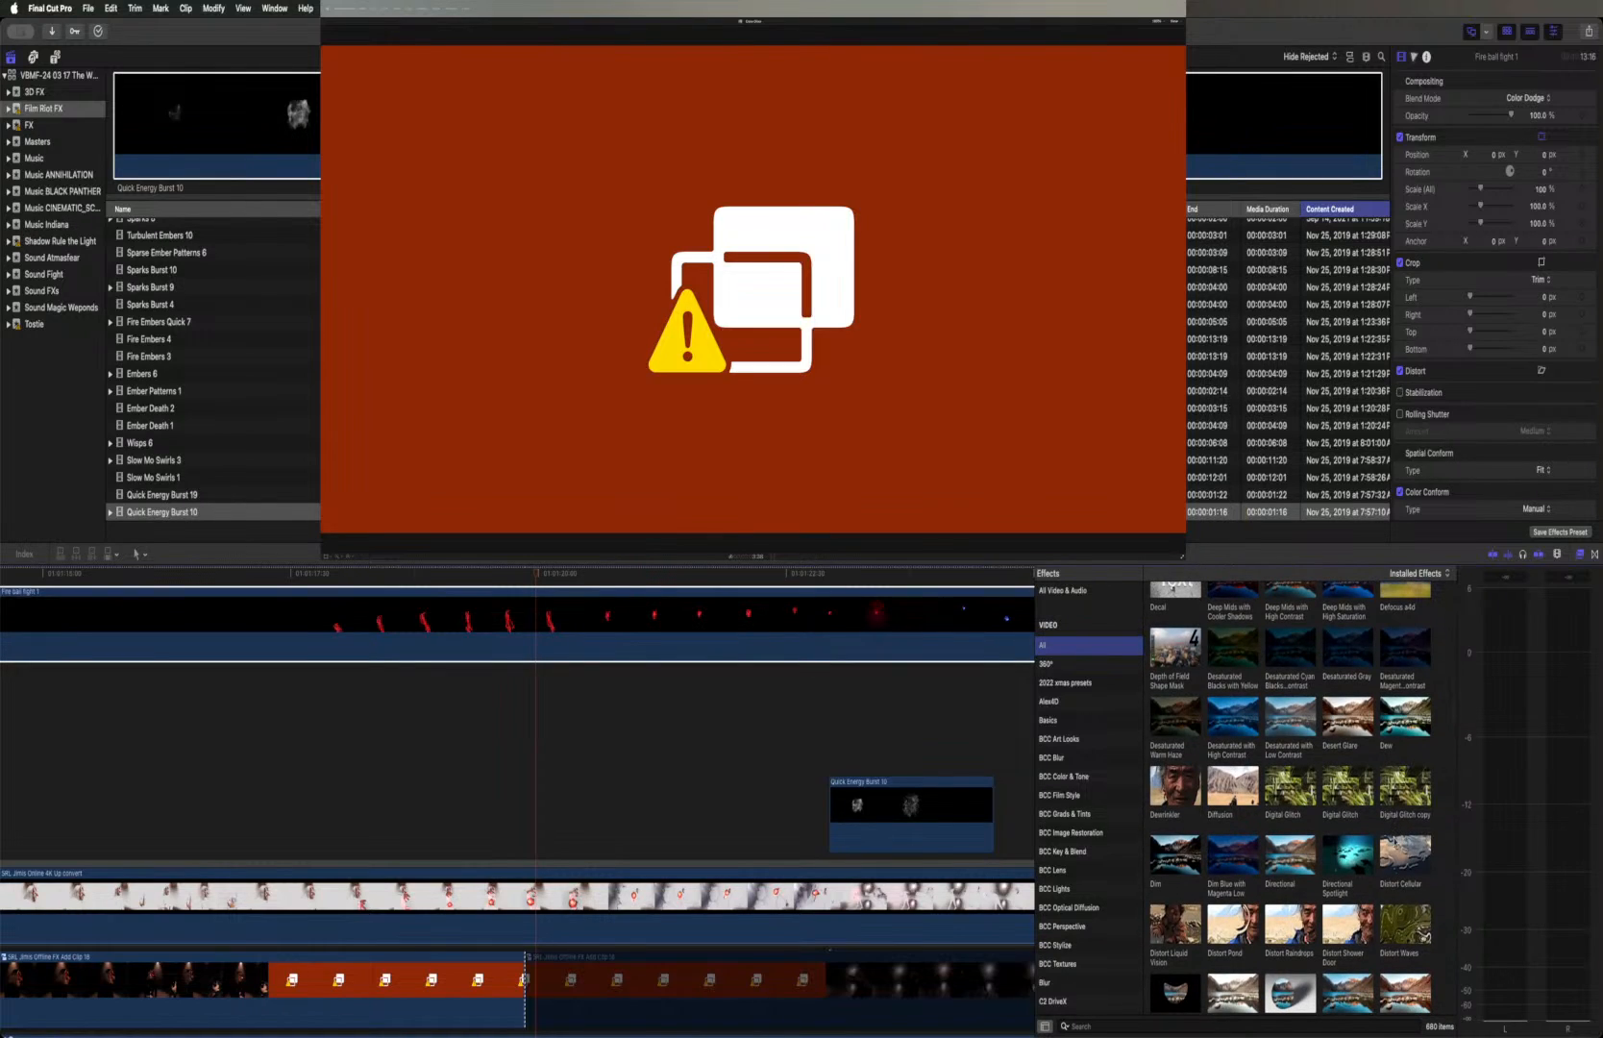
scroll(1394, 841, down, 1)
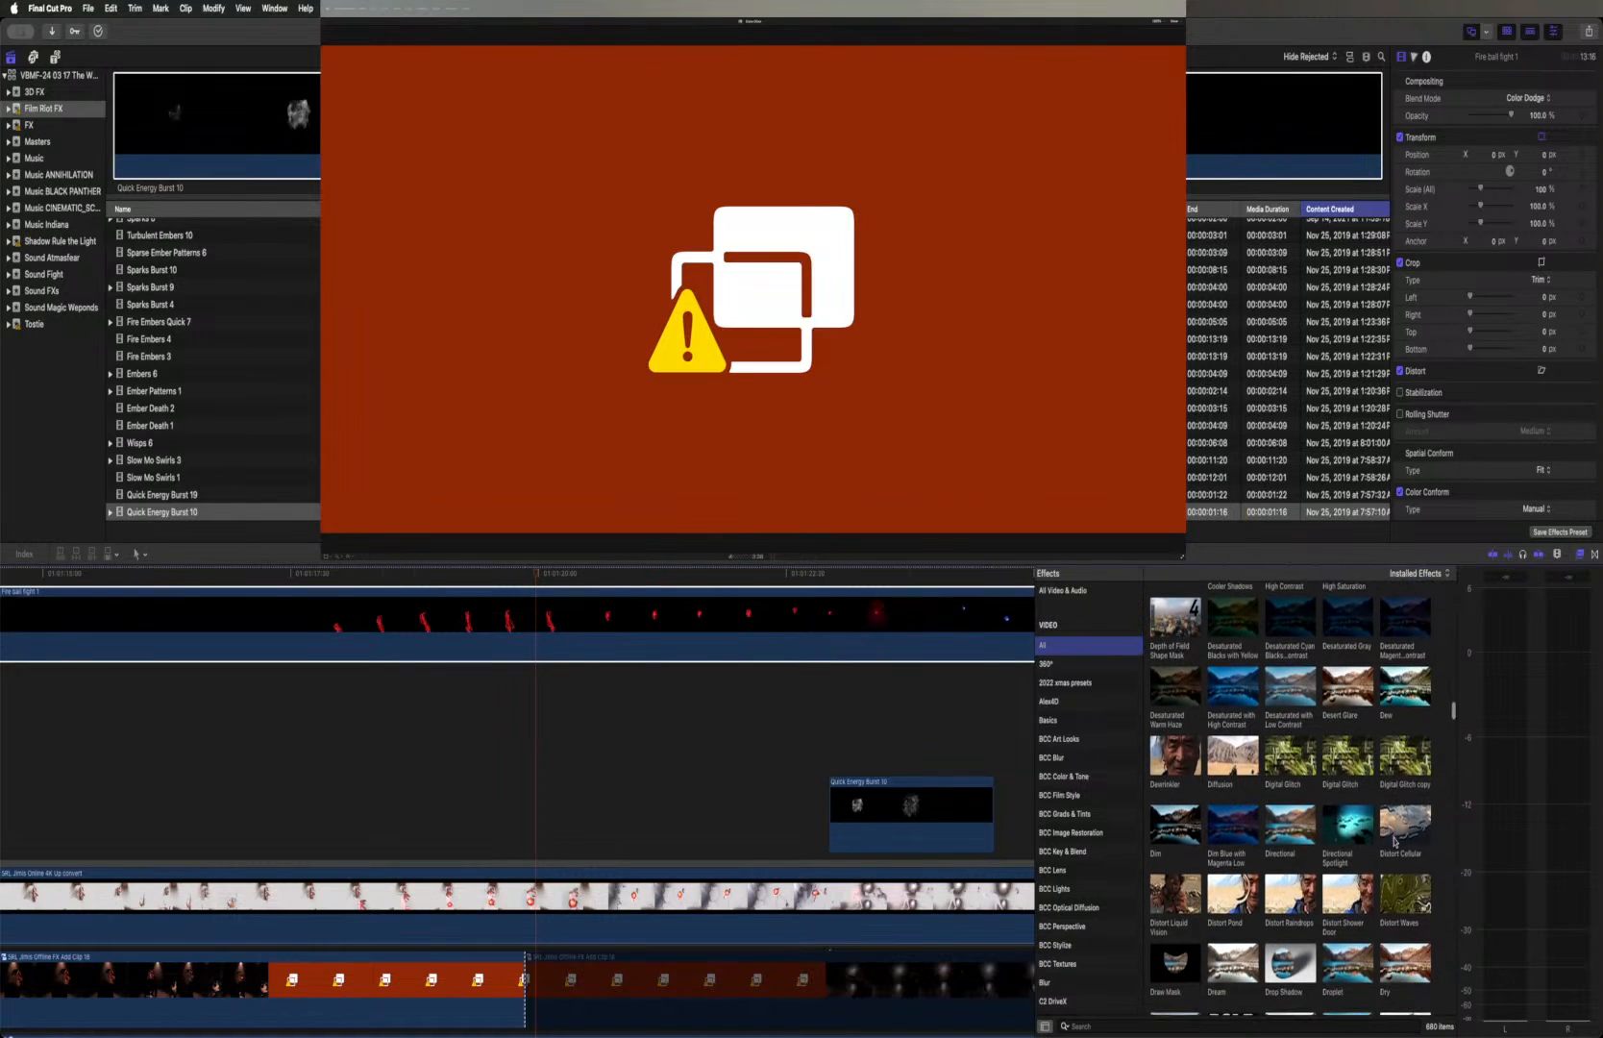
scroll(1394, 842, down, 1)
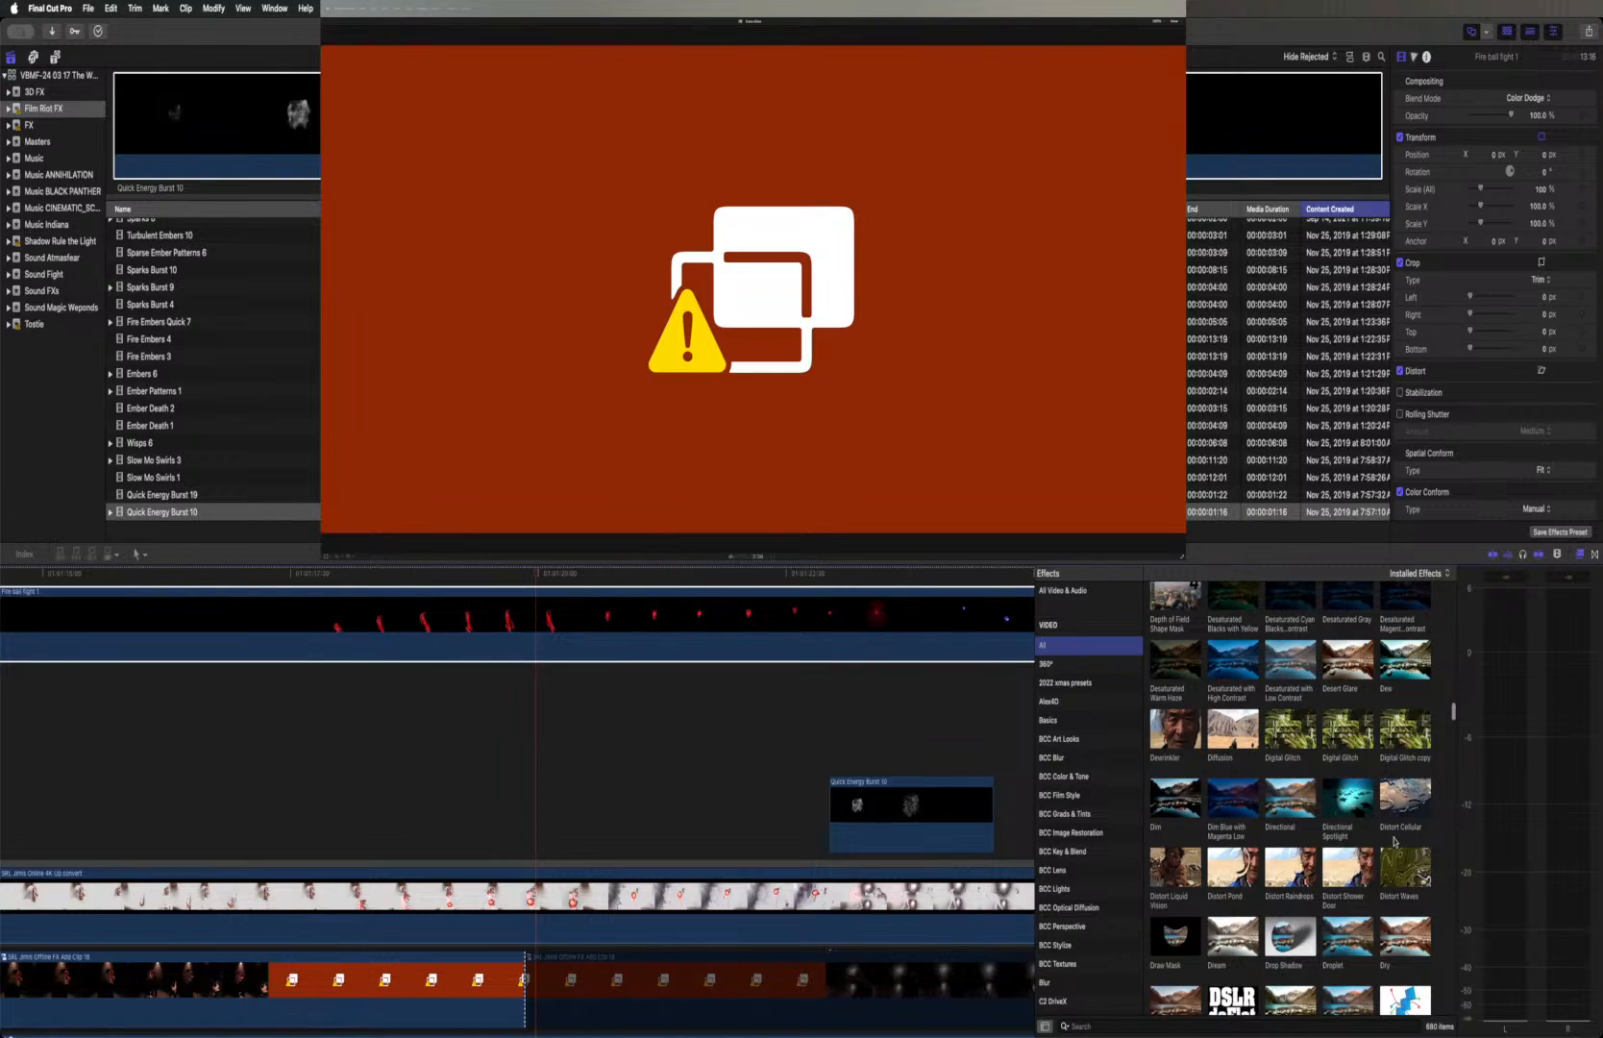
scroll(1393, 842, down, 3)
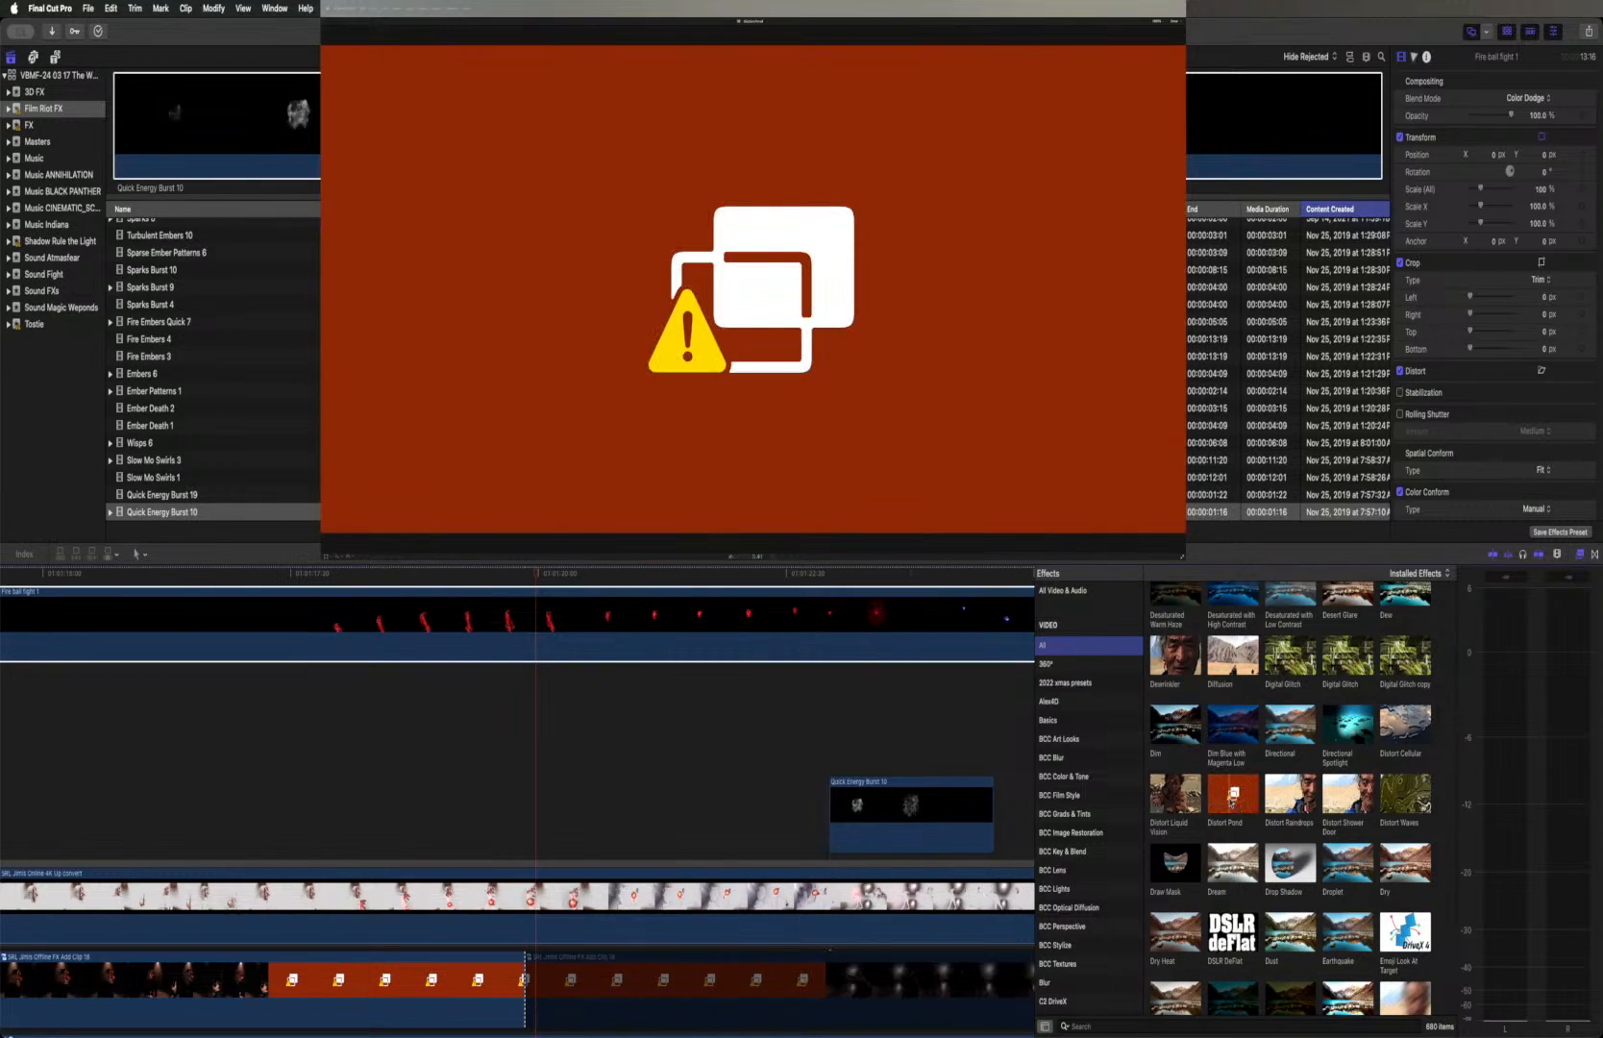
scroll(1234, 797, down, 1)
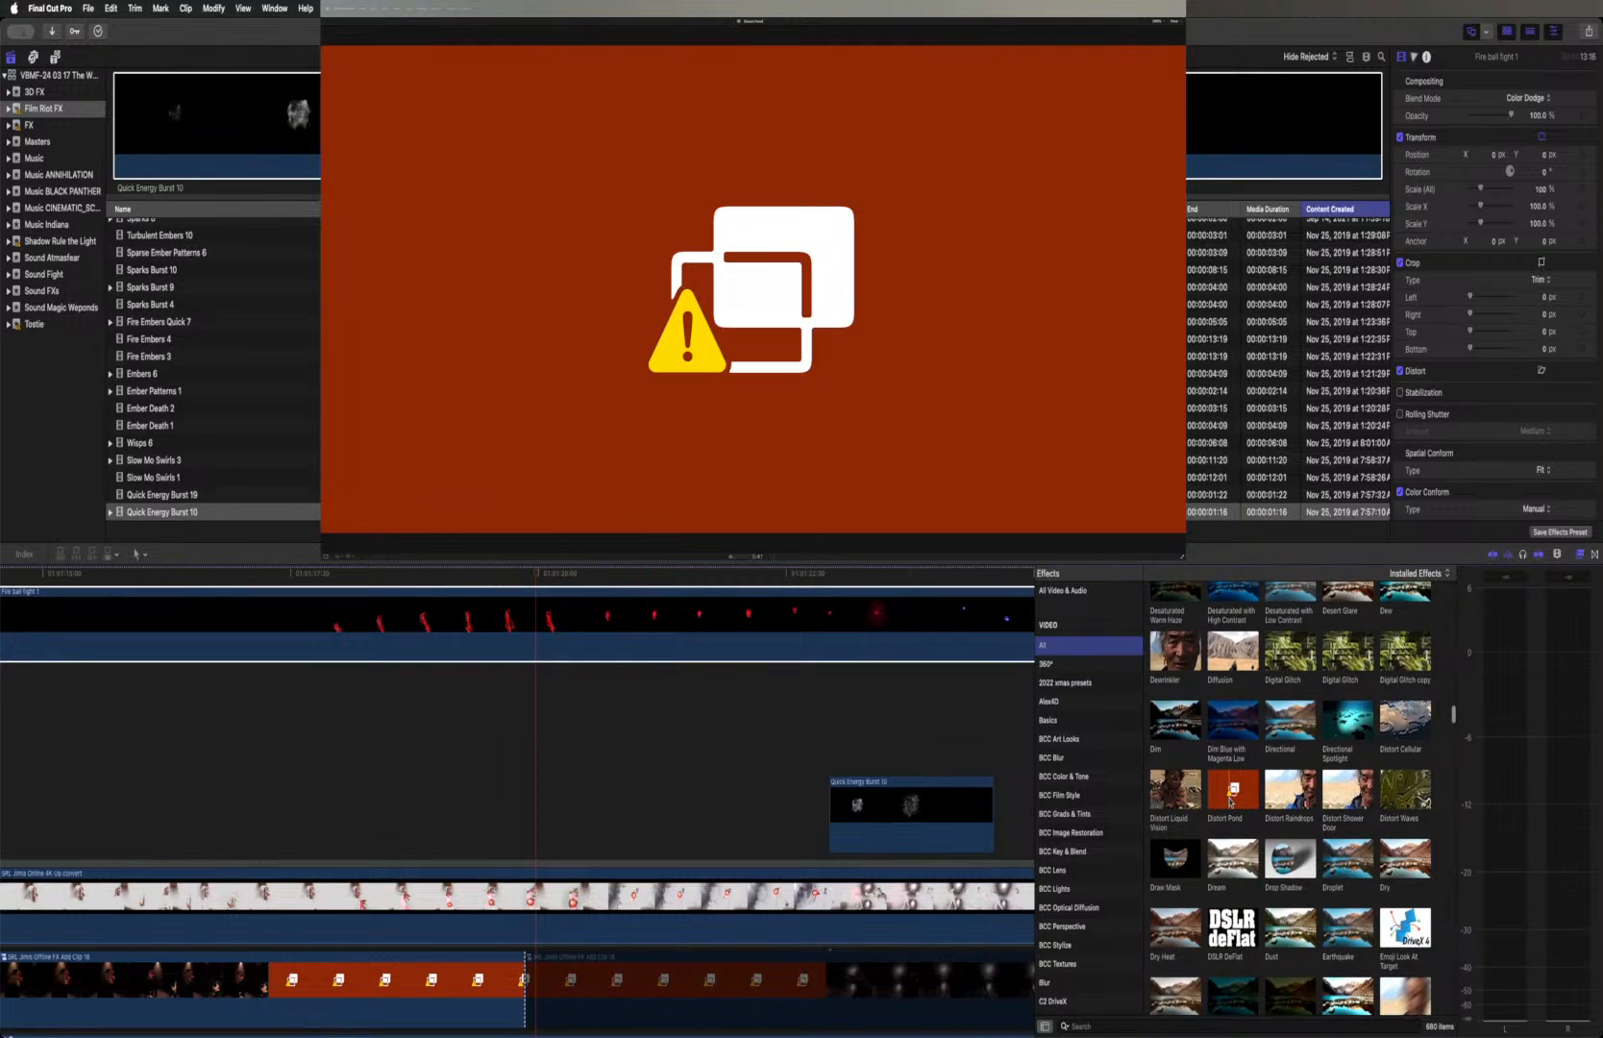
Examine the dream, dry, faded and fast blur effects, previewing Fast Angle Blur and Fastblur on the fireball layer
scroll(1231, 800, down, 3)
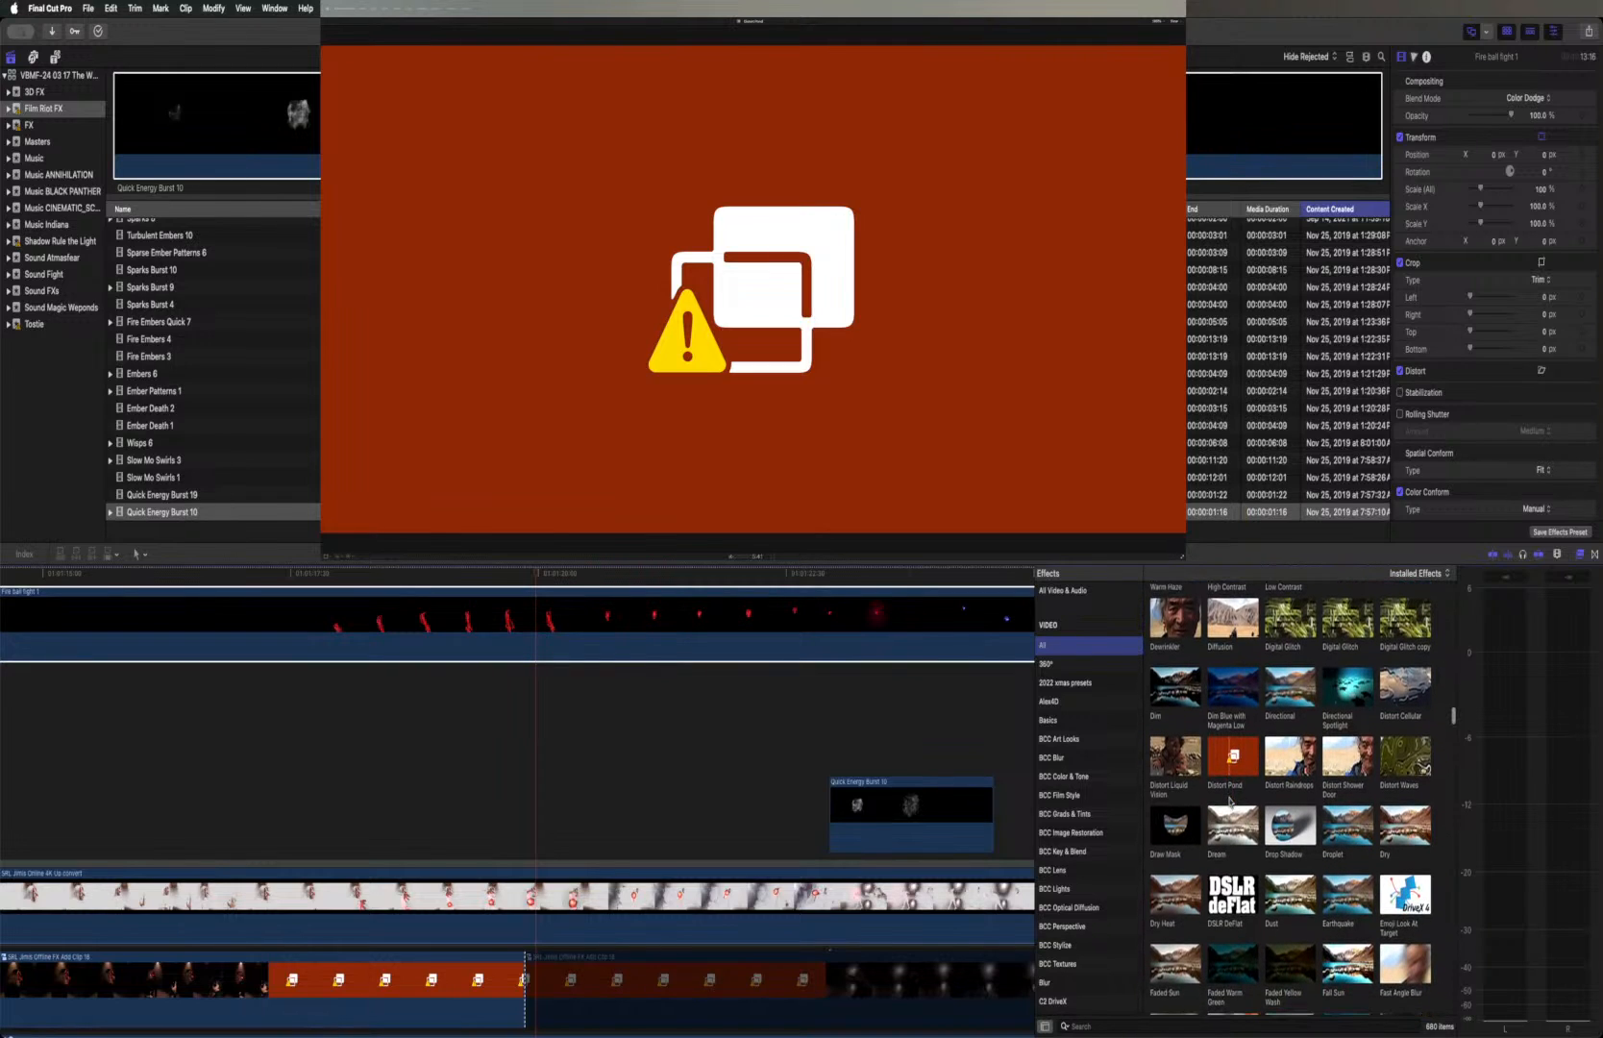
scroll(1229, 801, down, 4)
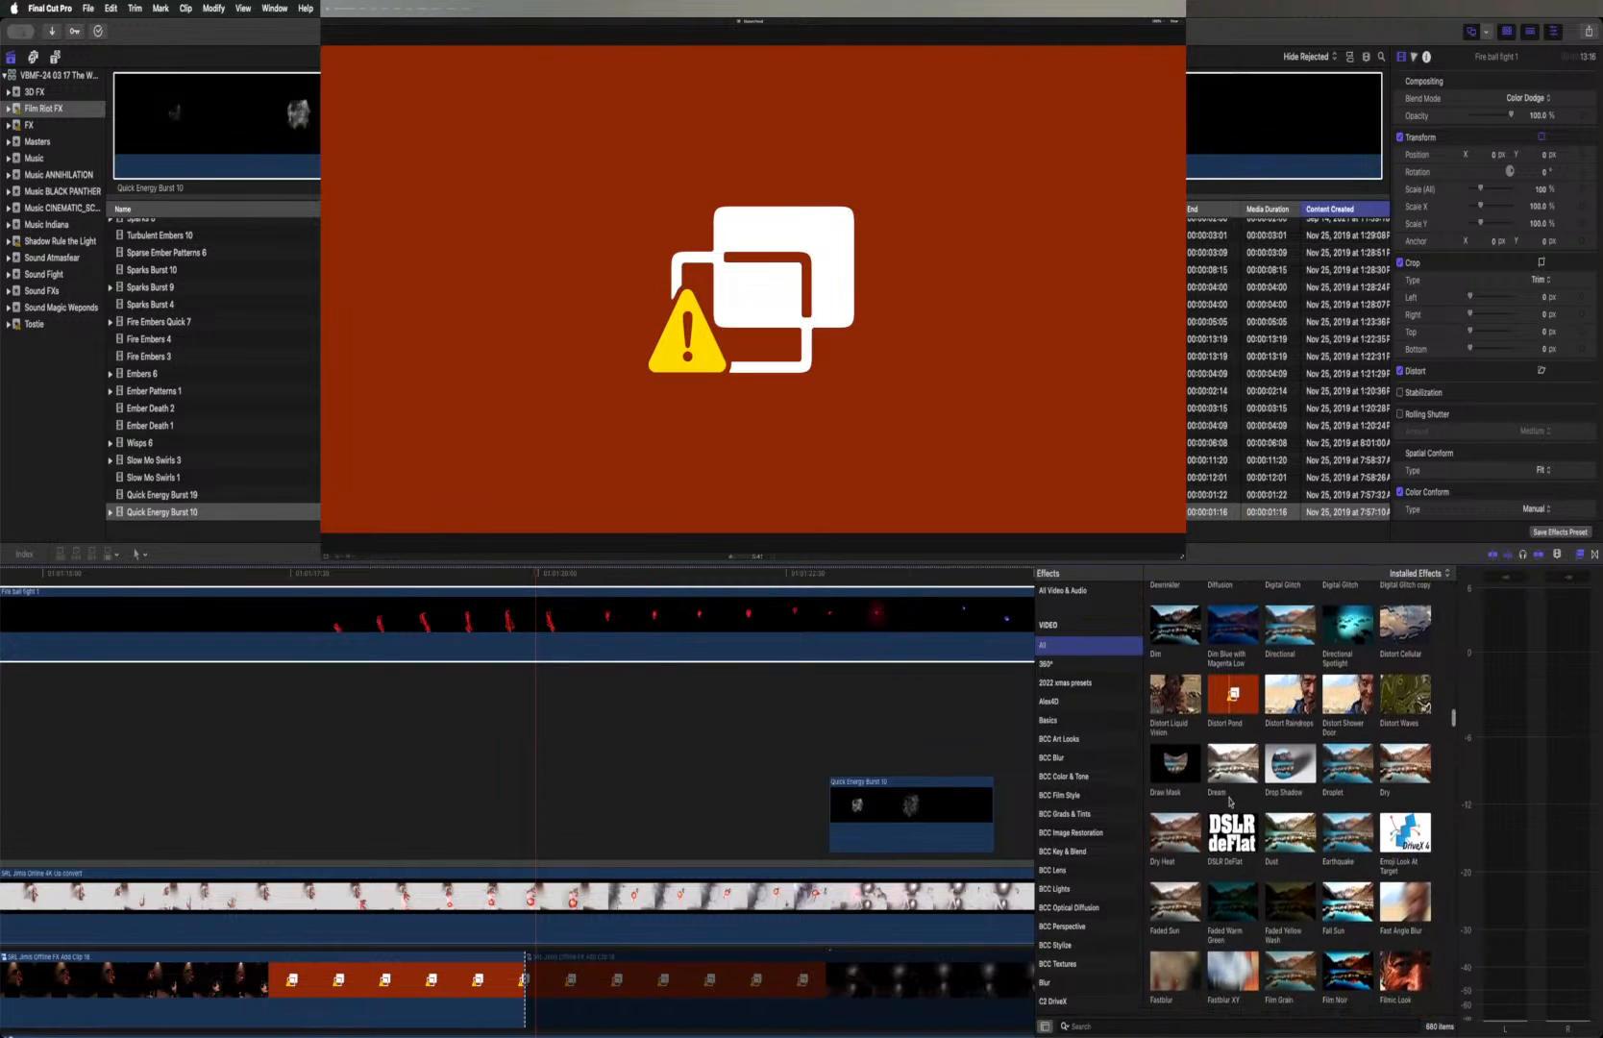
scroll(1230, 800, down, 1)
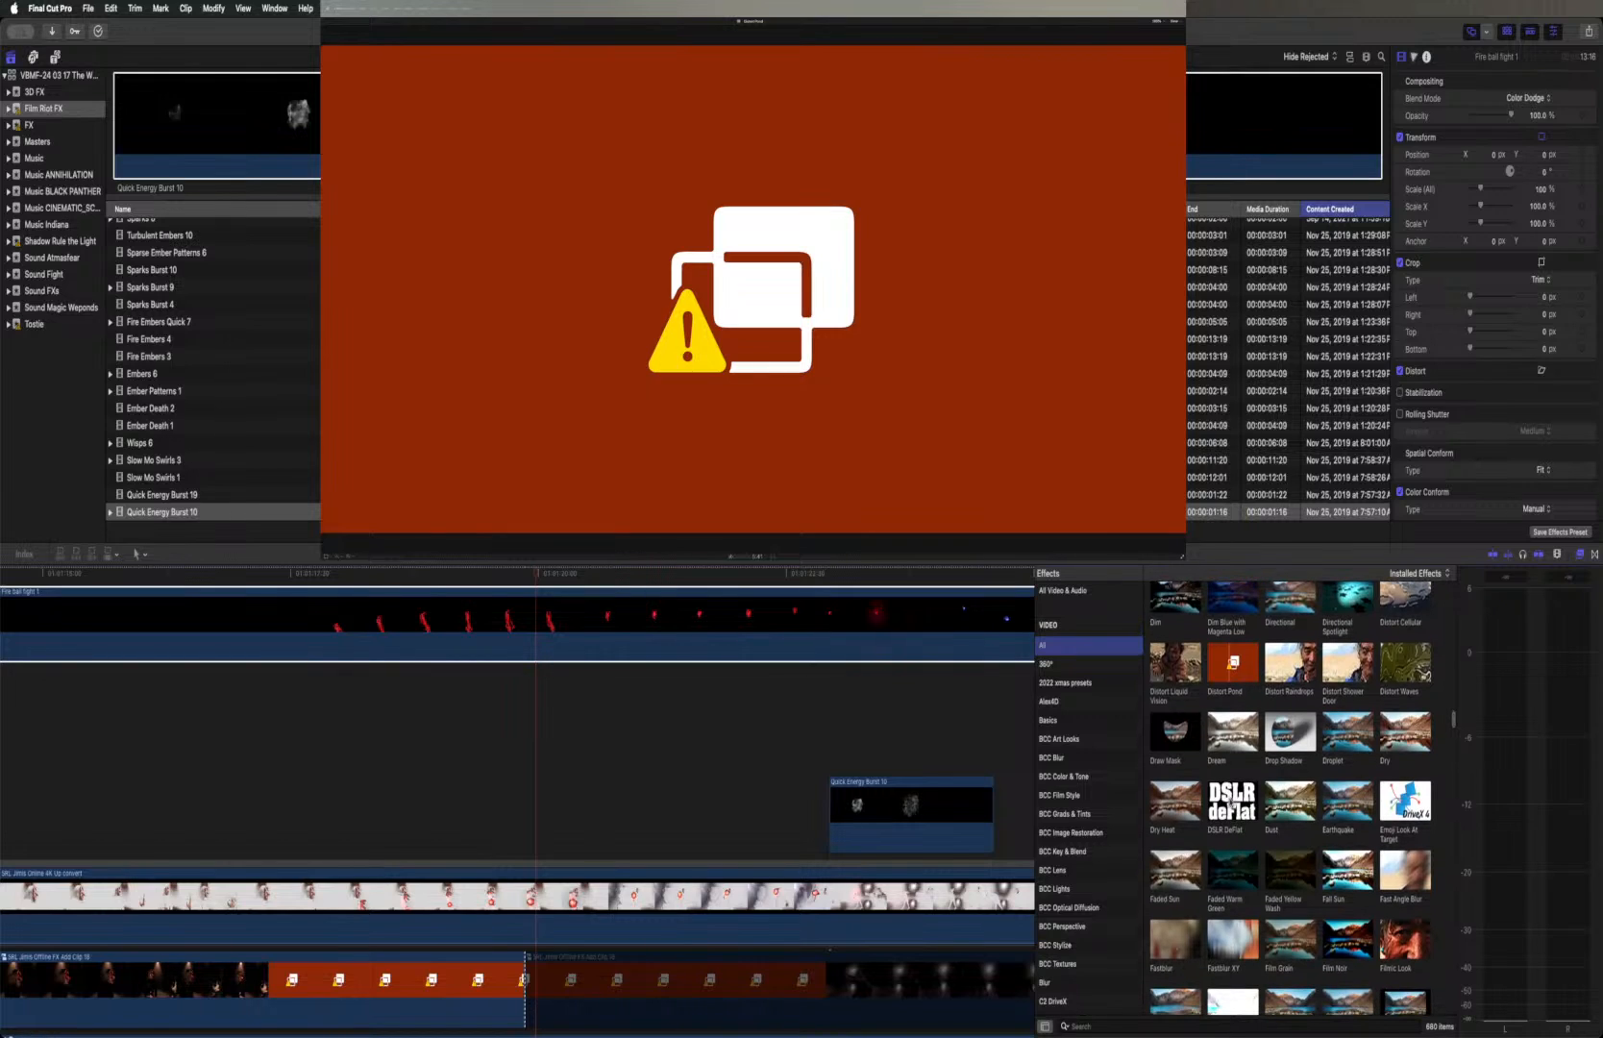
scroll(1230, 801, down, 2)
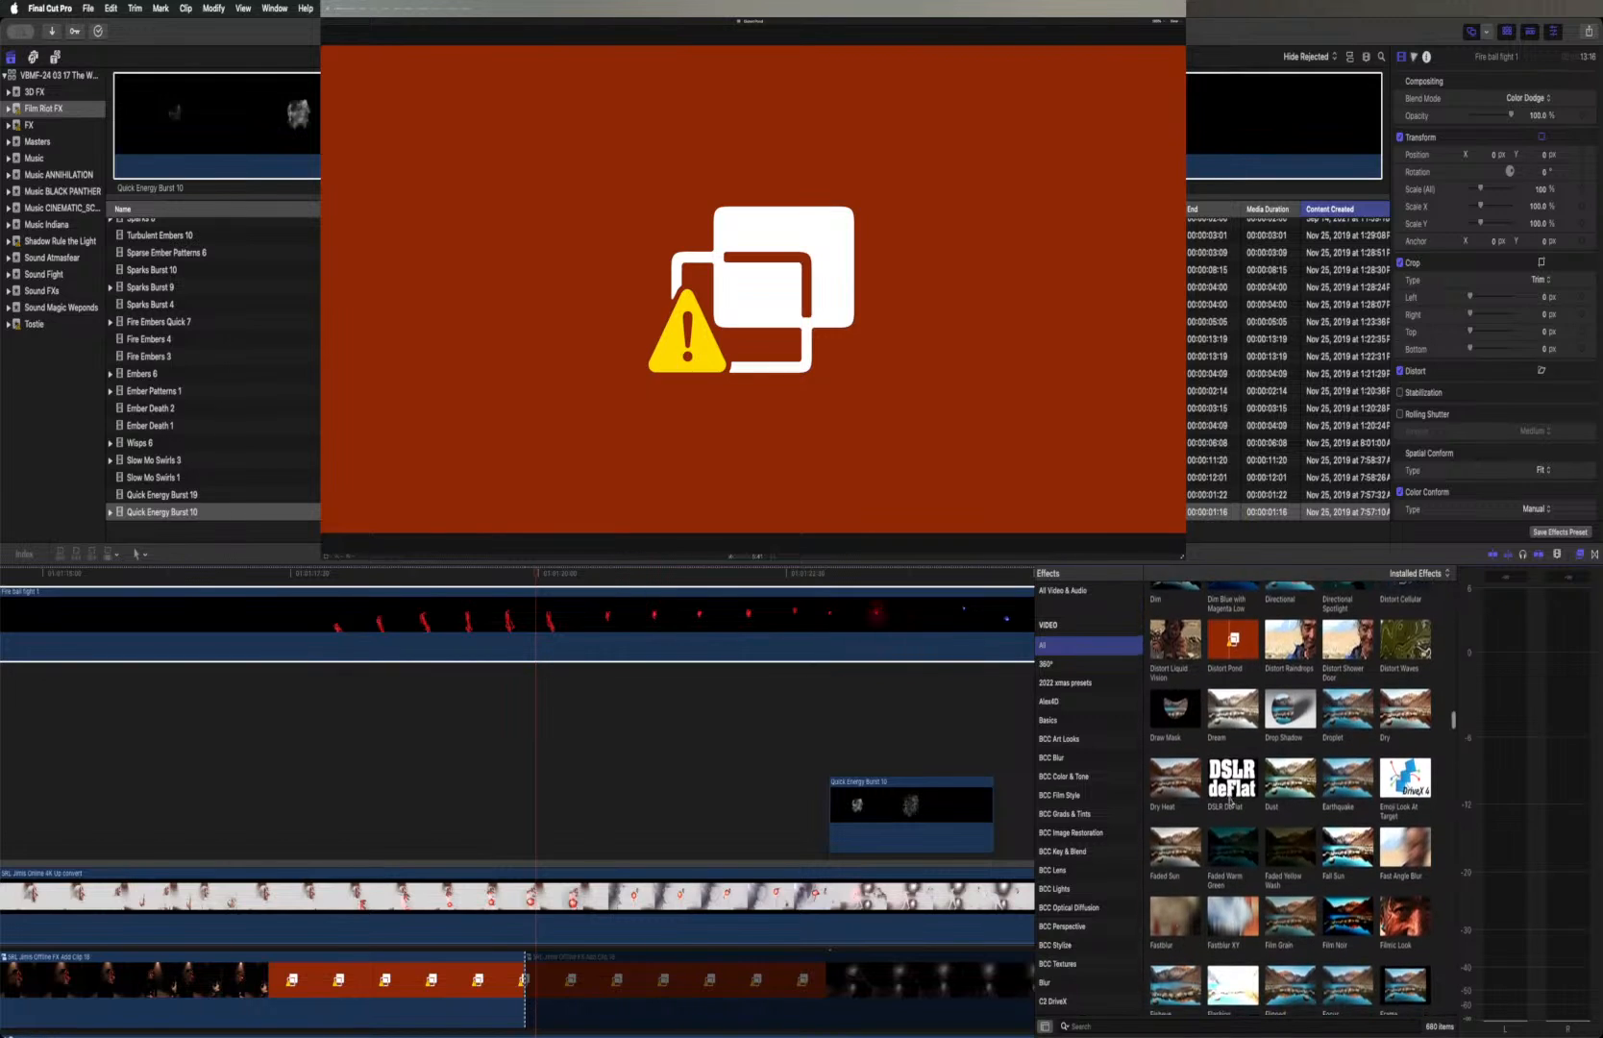
scroll(1229, 801, down, 1)
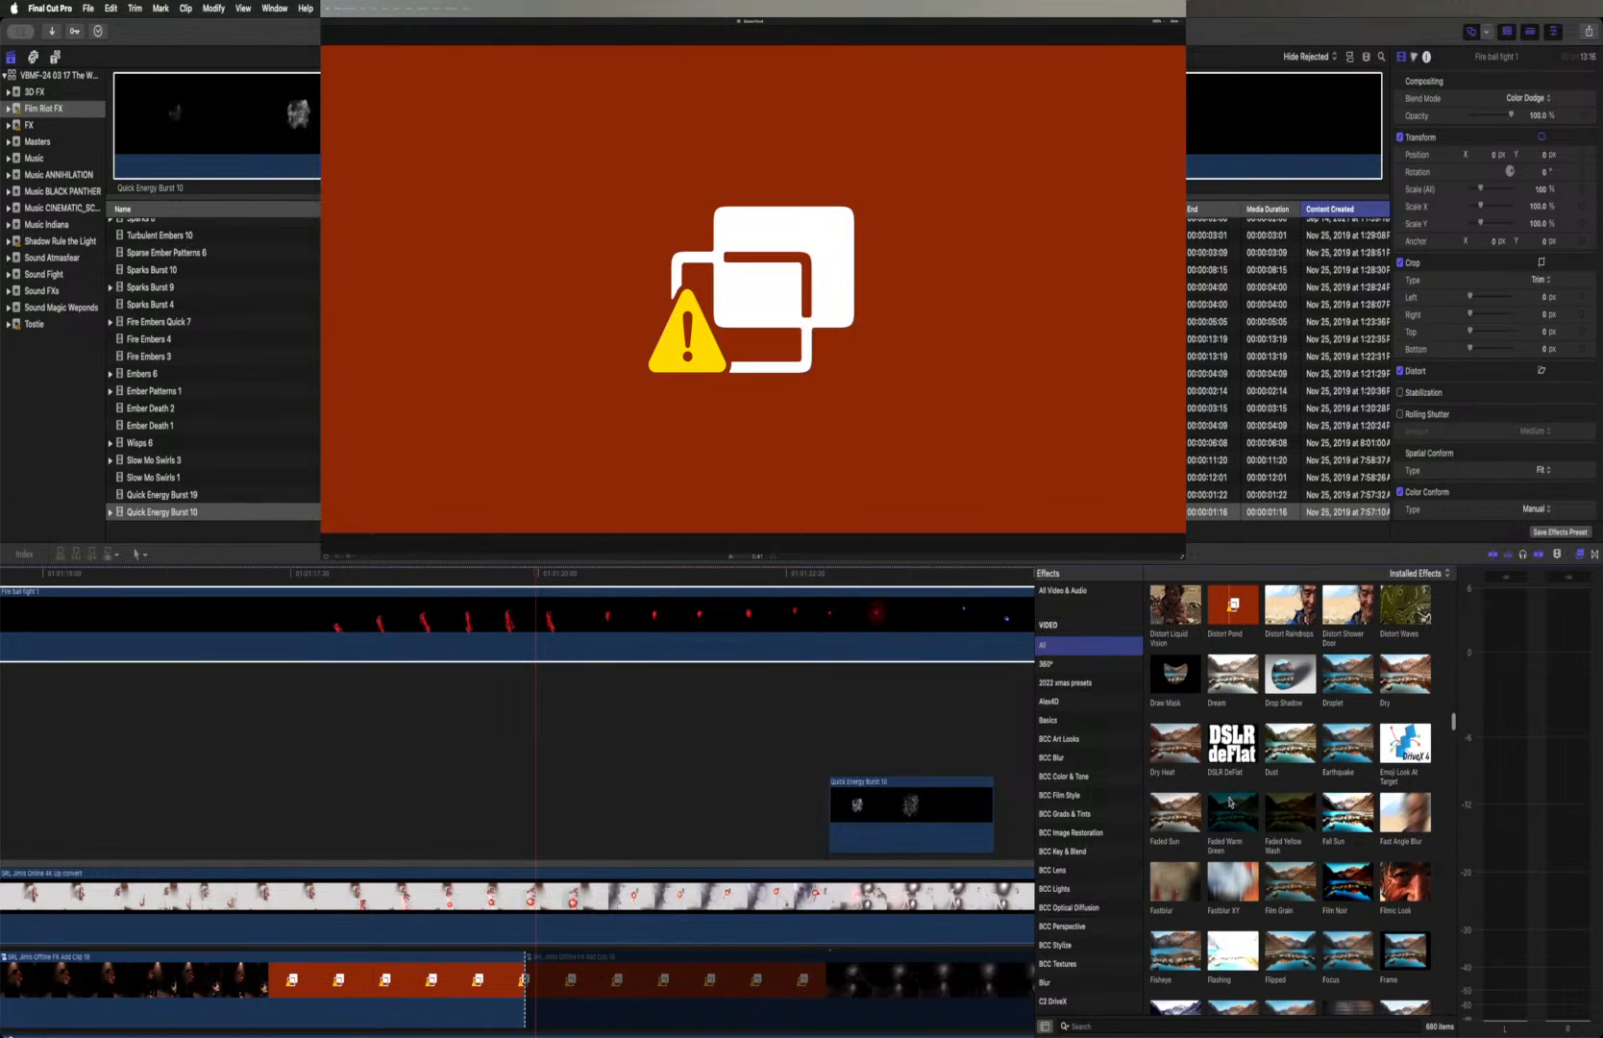
scroll(1229, 801, down, 1)
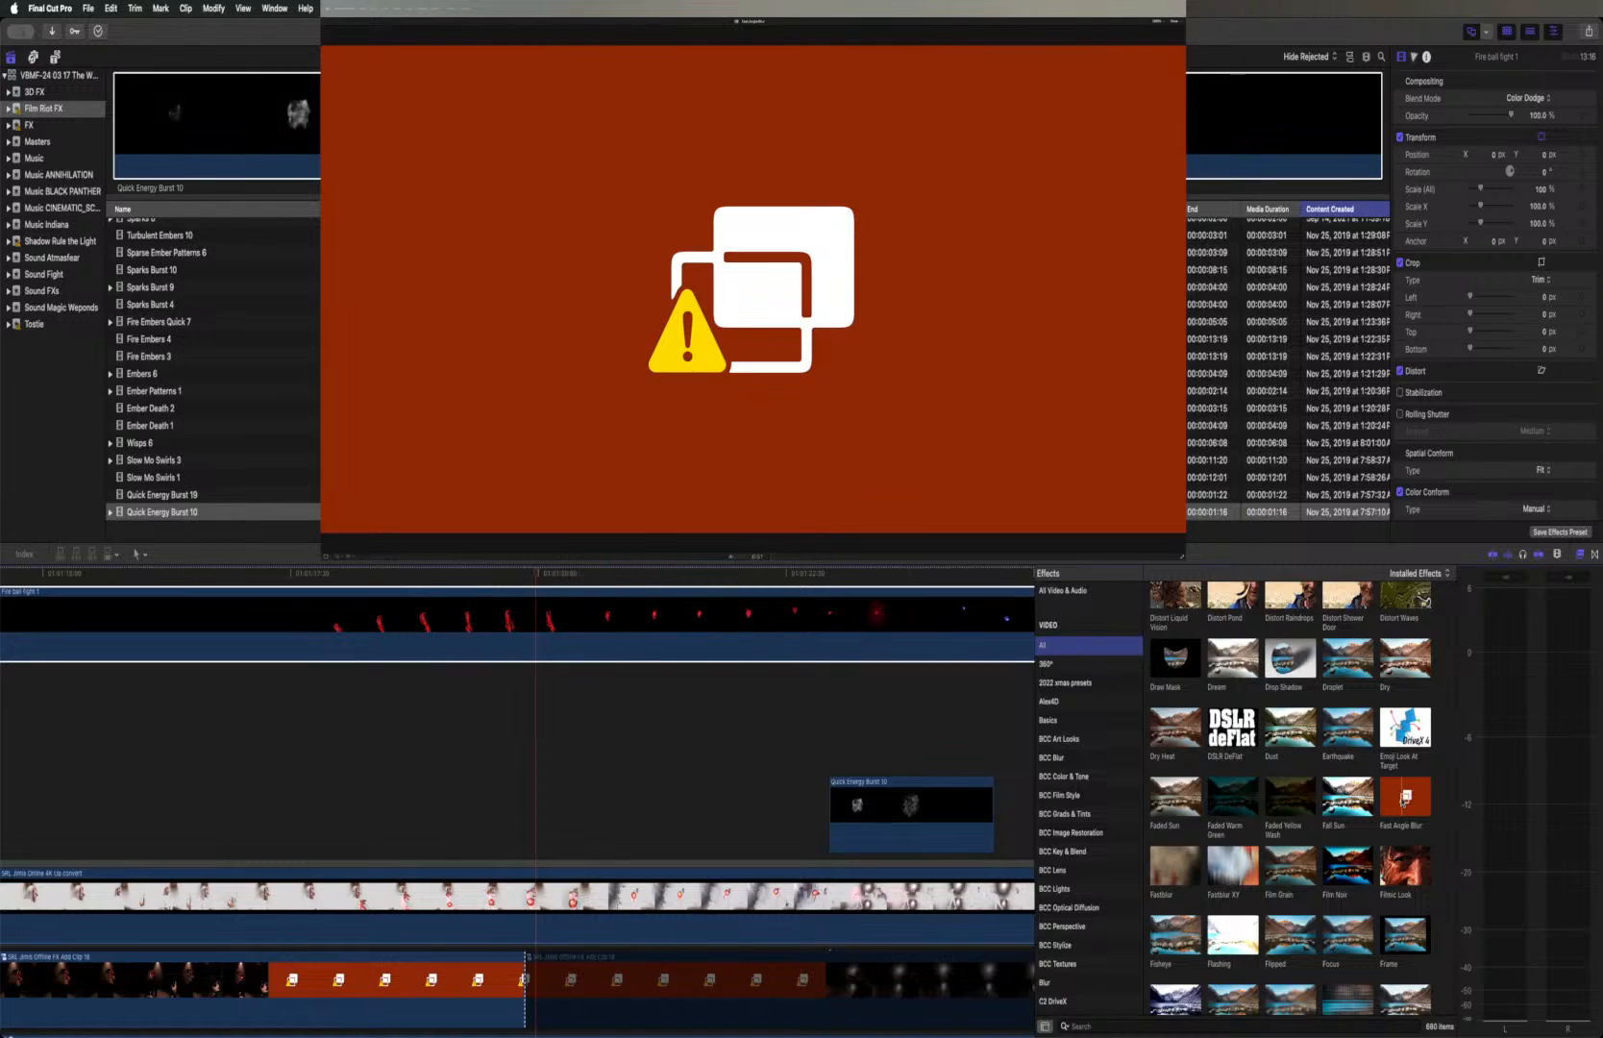
scroll(1403, 799, down, 2)
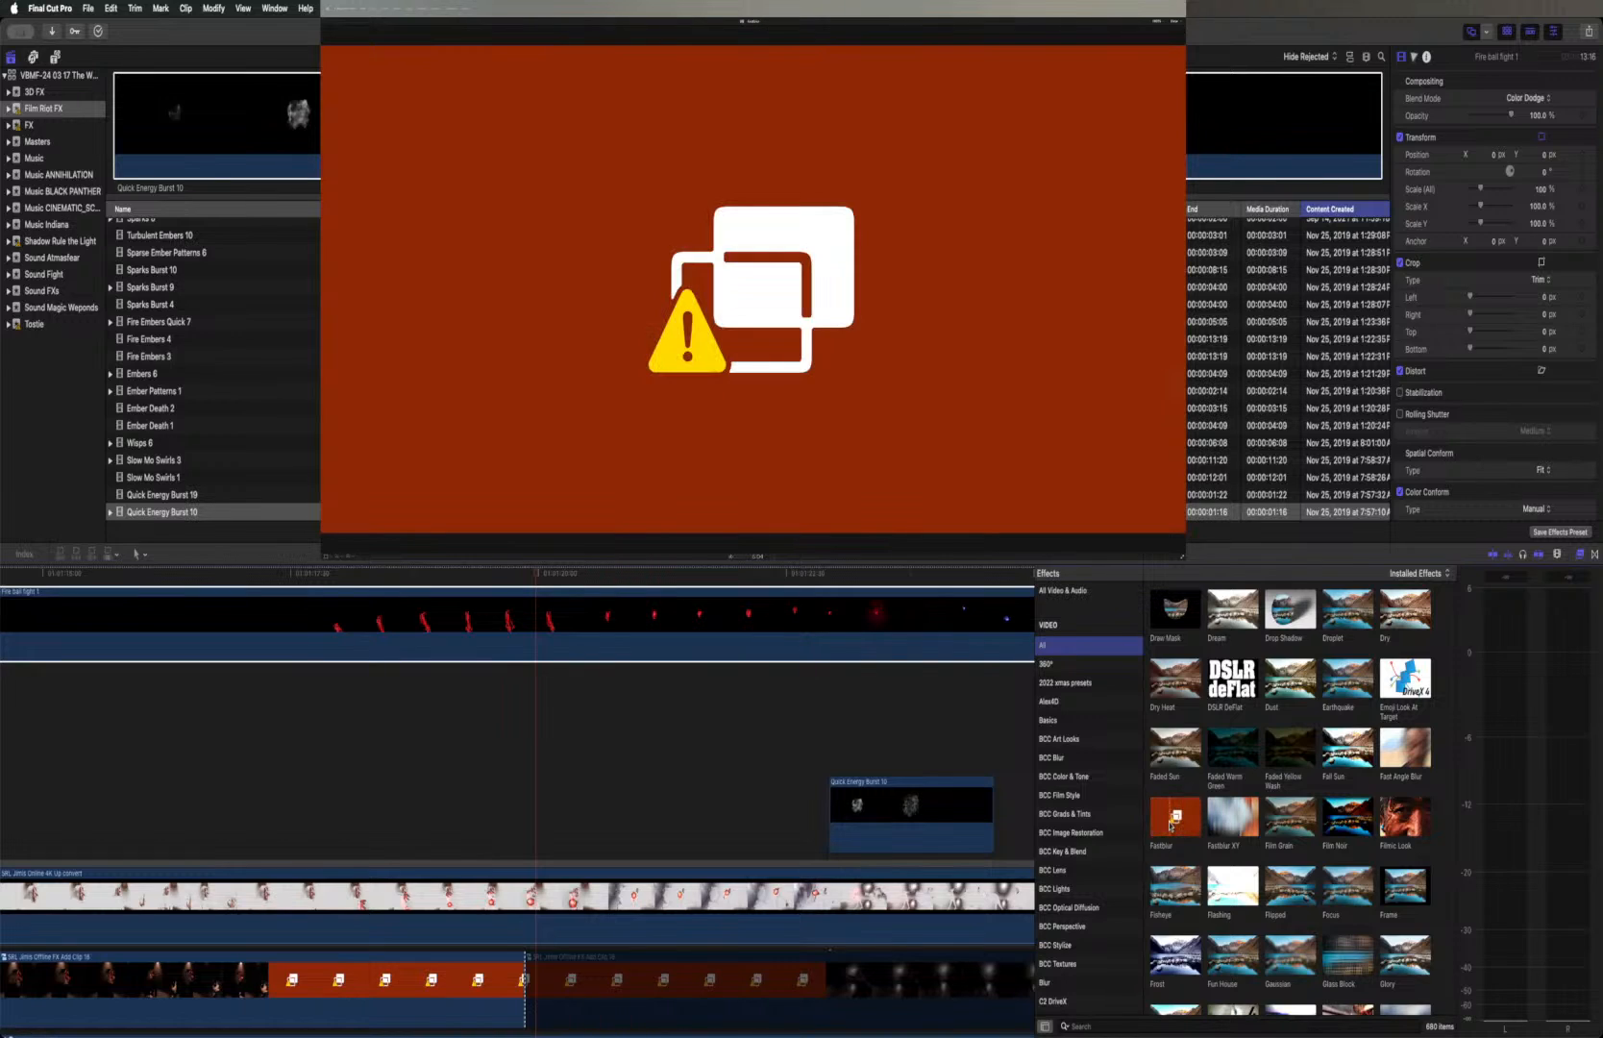
Review the film, glass and glow effects, previewing Glory, Glow Waves and Glow on the fireball layer
scroll(1171, 825, down, 2)
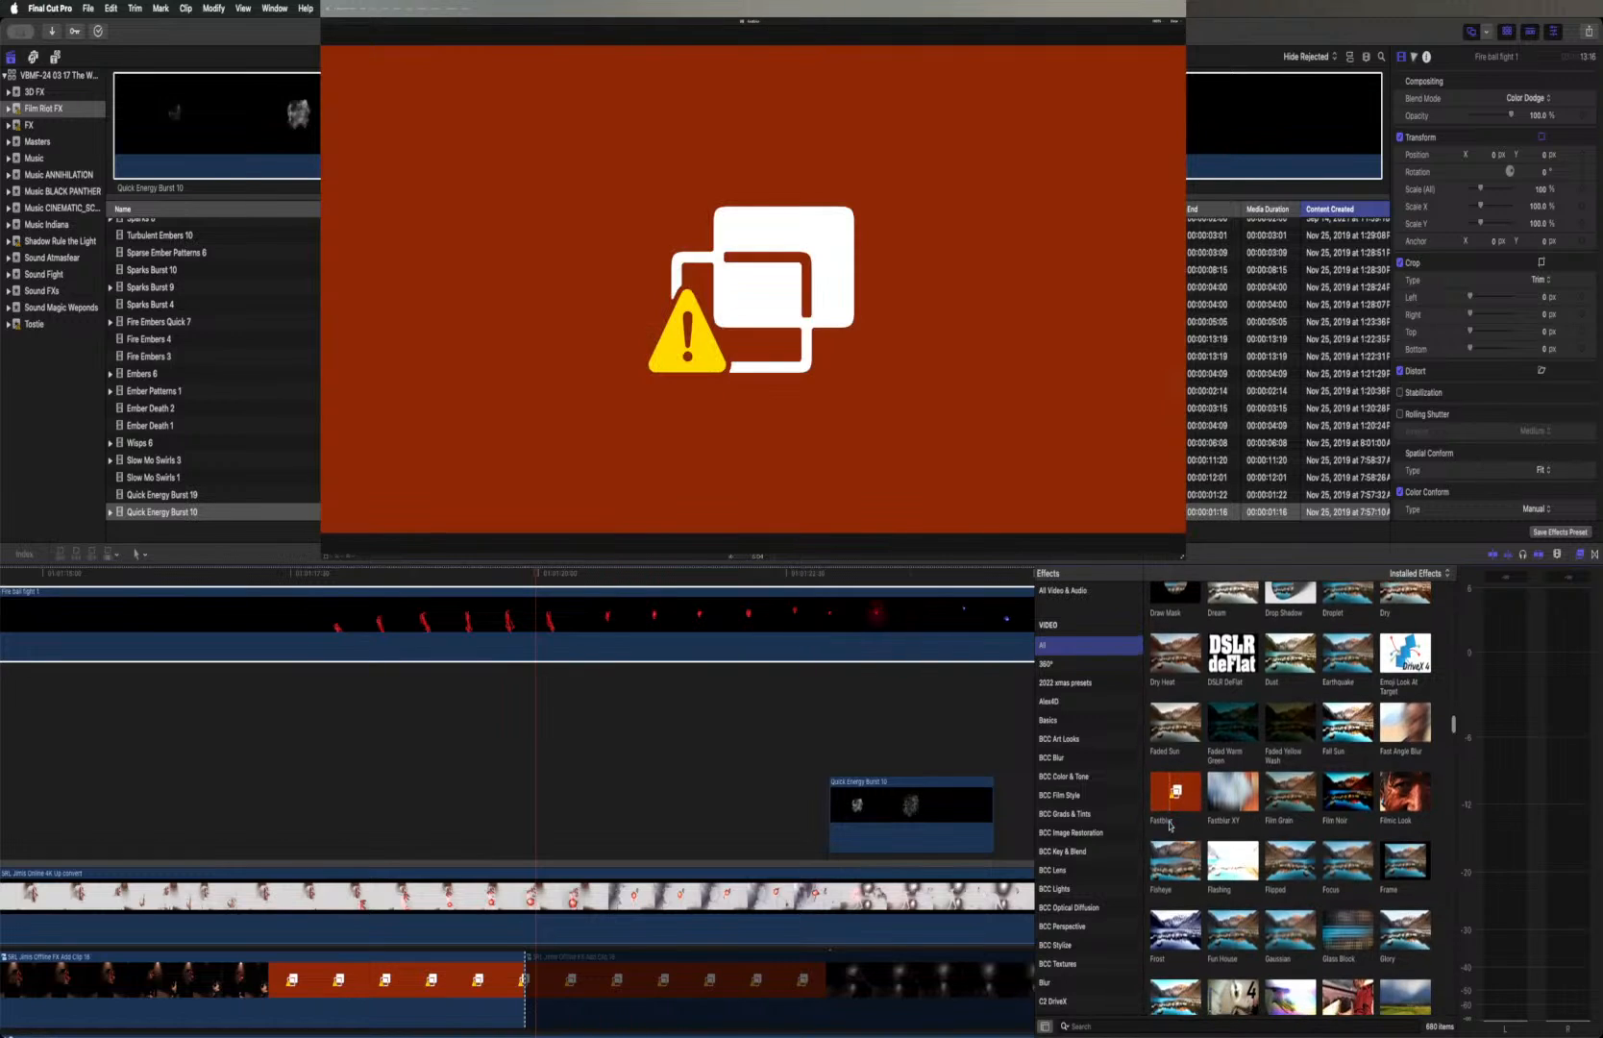
scroll(1170, 825, down, 2)
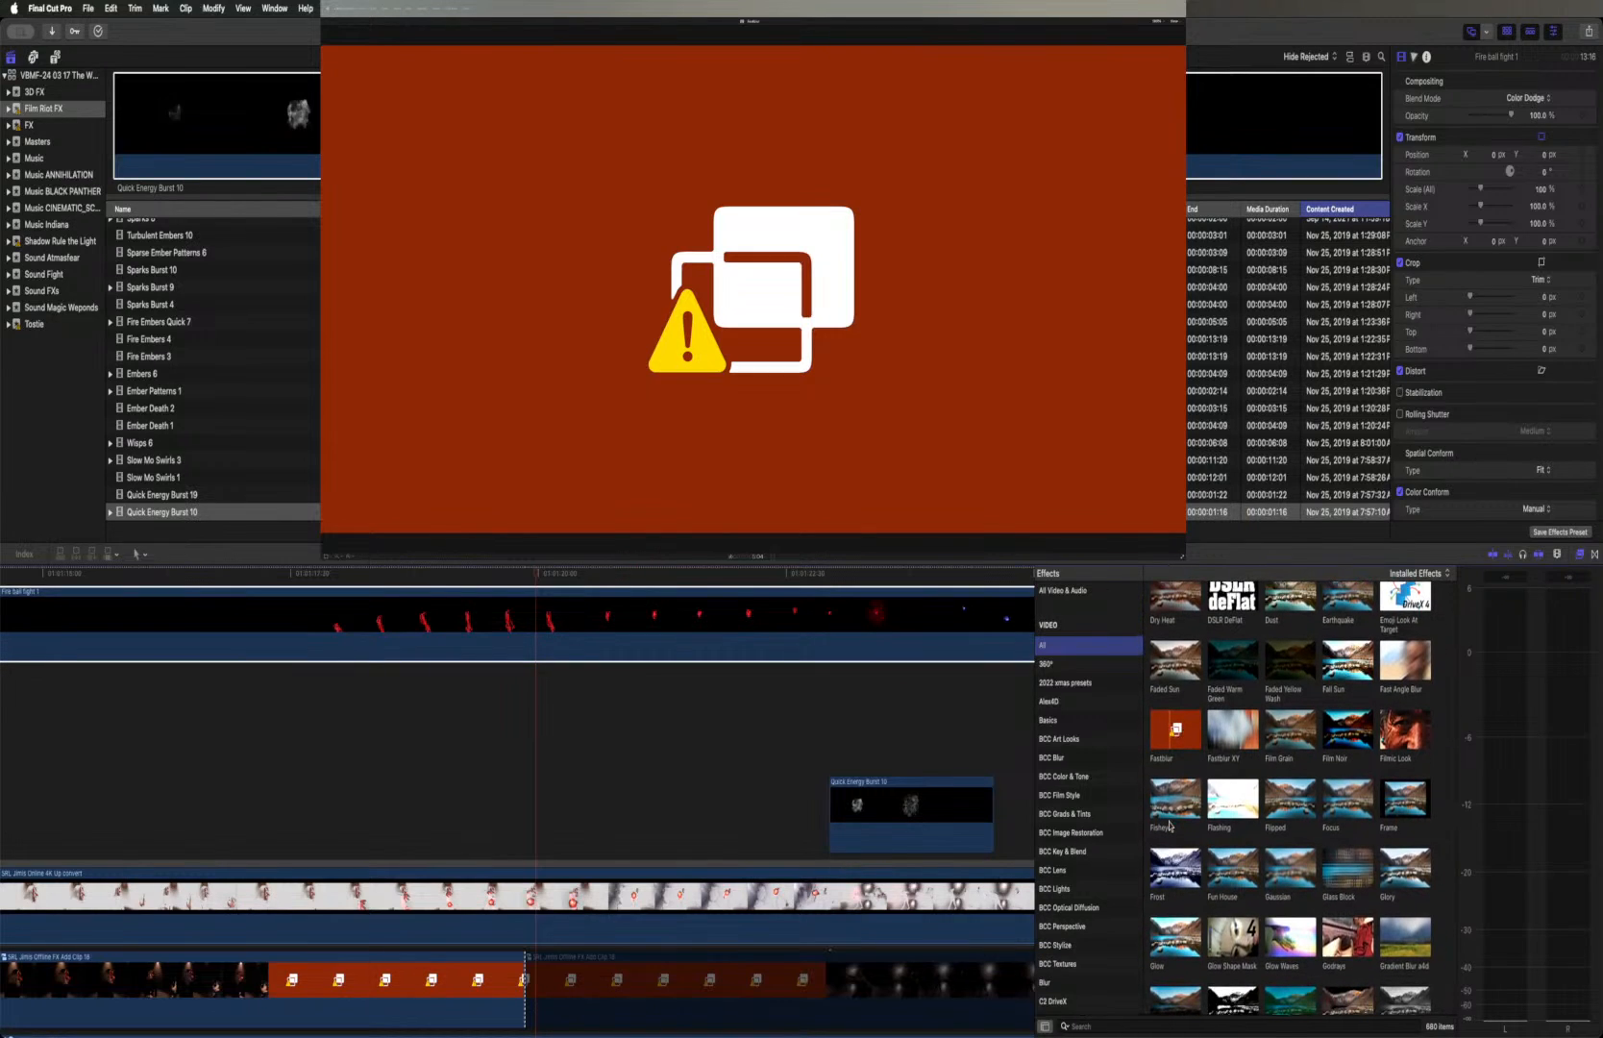
scroll(1170, 823, down, 1)
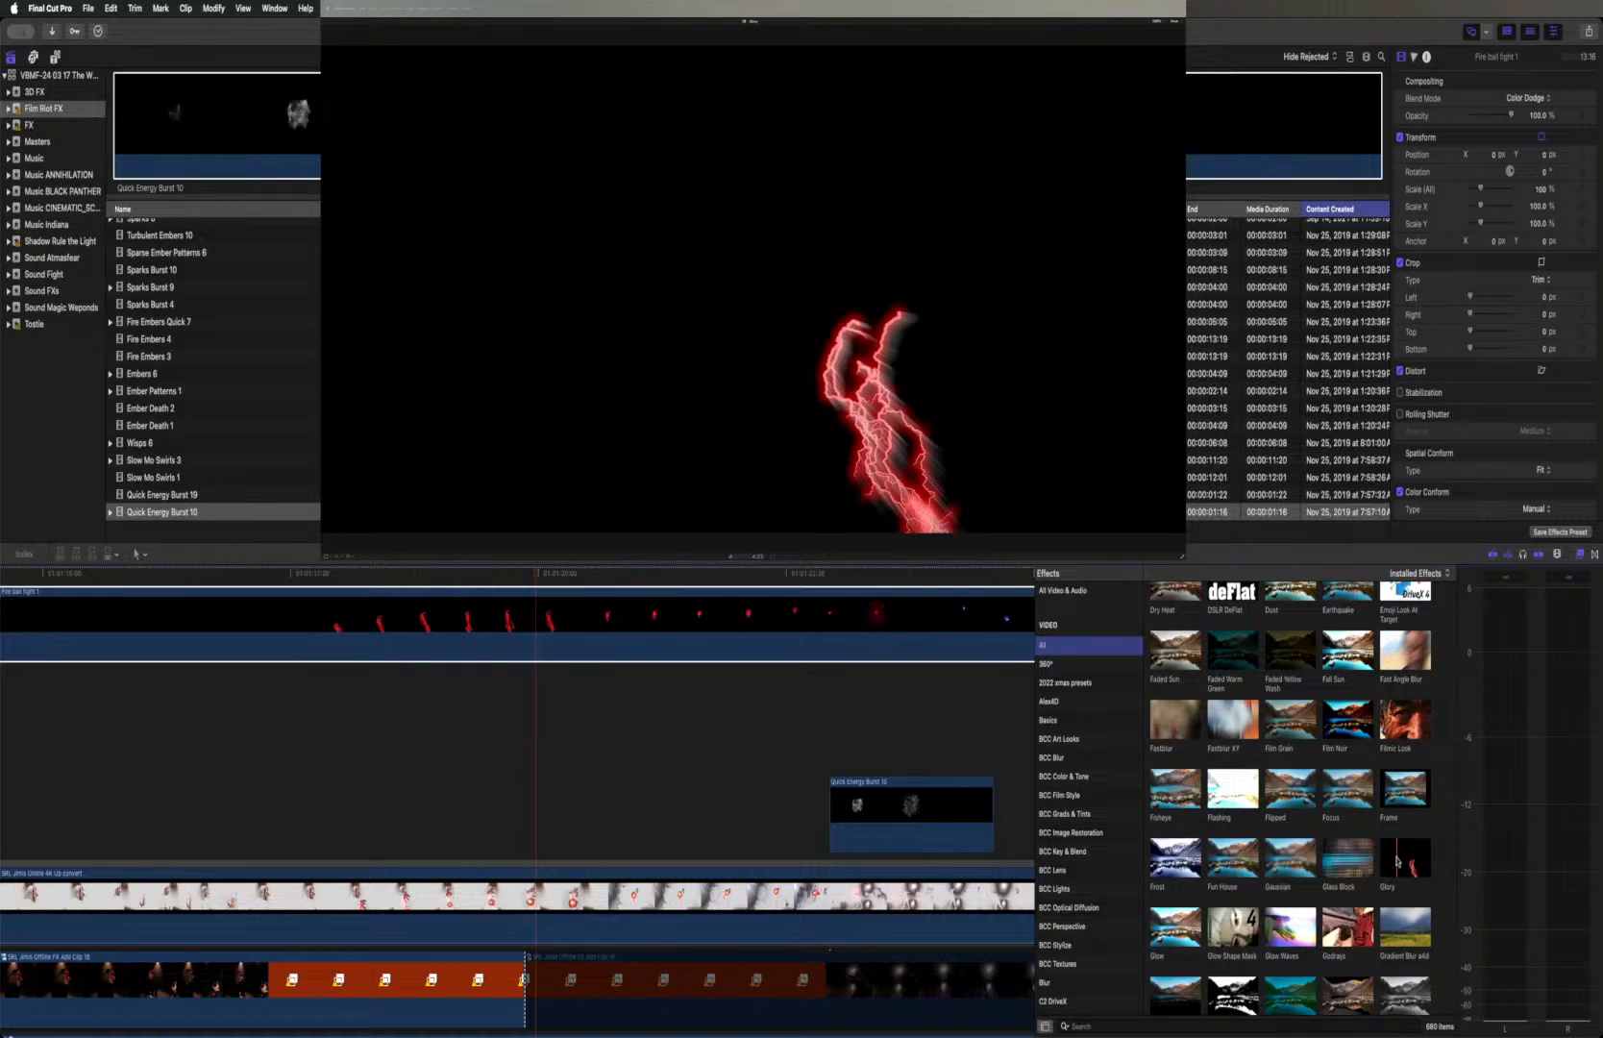
scroll(1398, 862, down, 1)
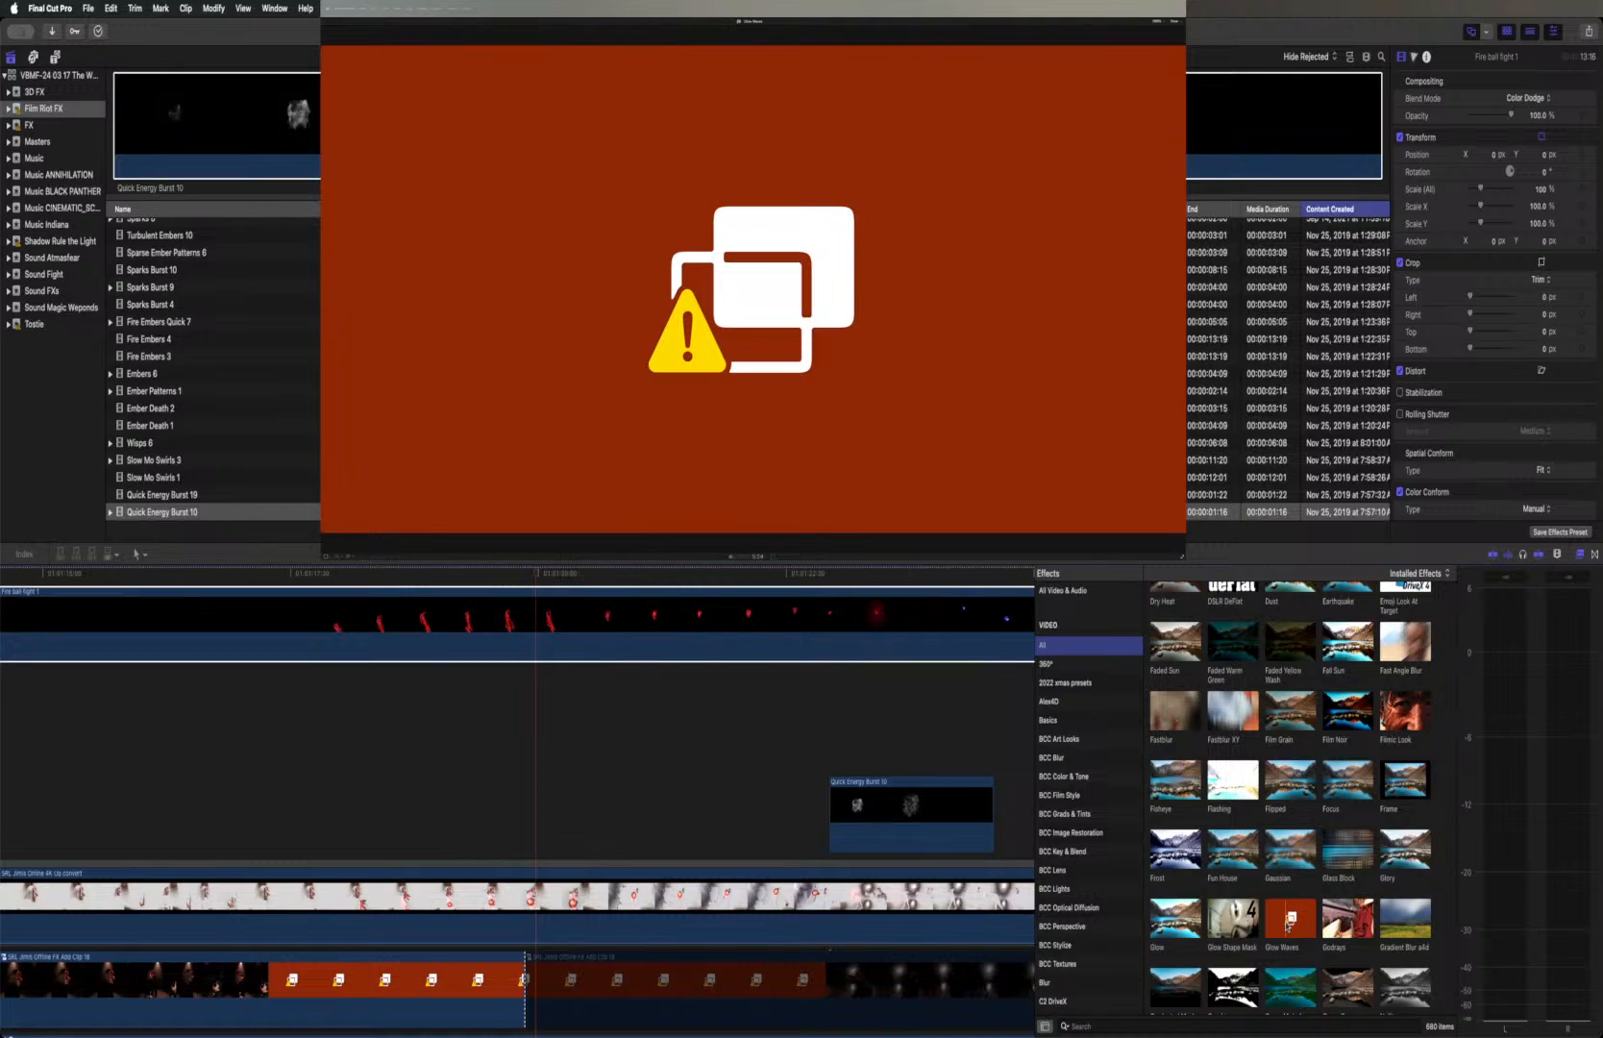
scroll(1288, 925, down, 3)
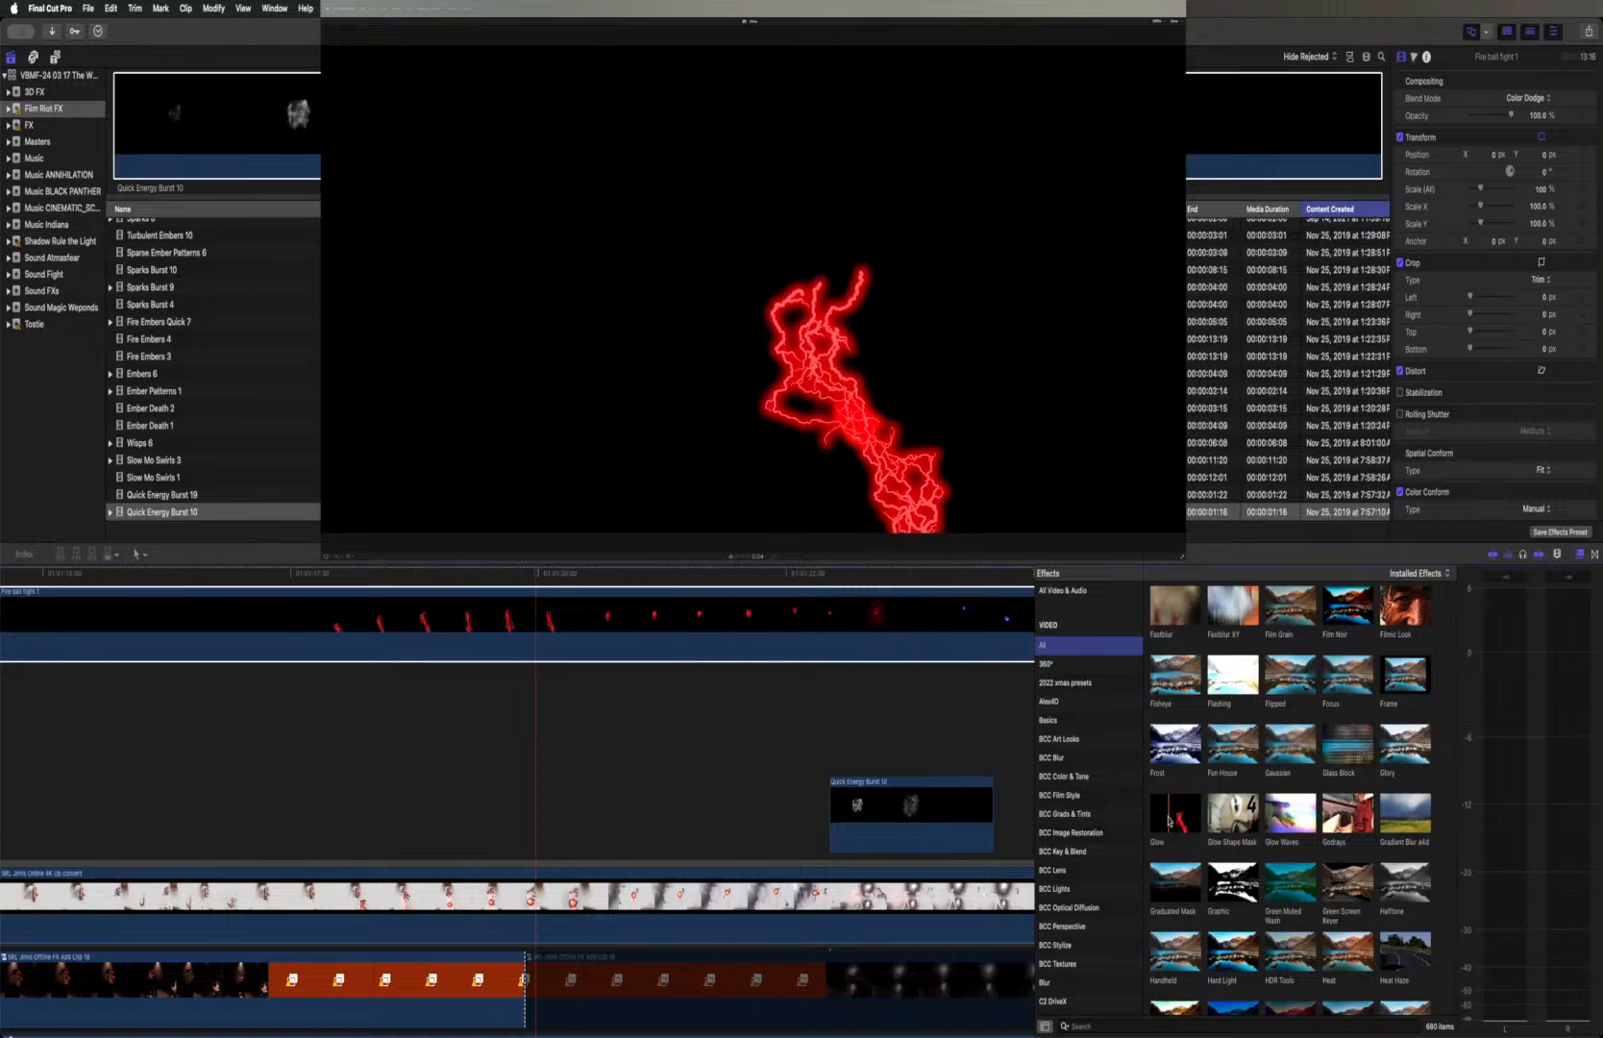
Examine the handheld, heat, luma, mirror, neon, night vision and old-film effects in the full effects list
scroll(1168, 819, down, 4)
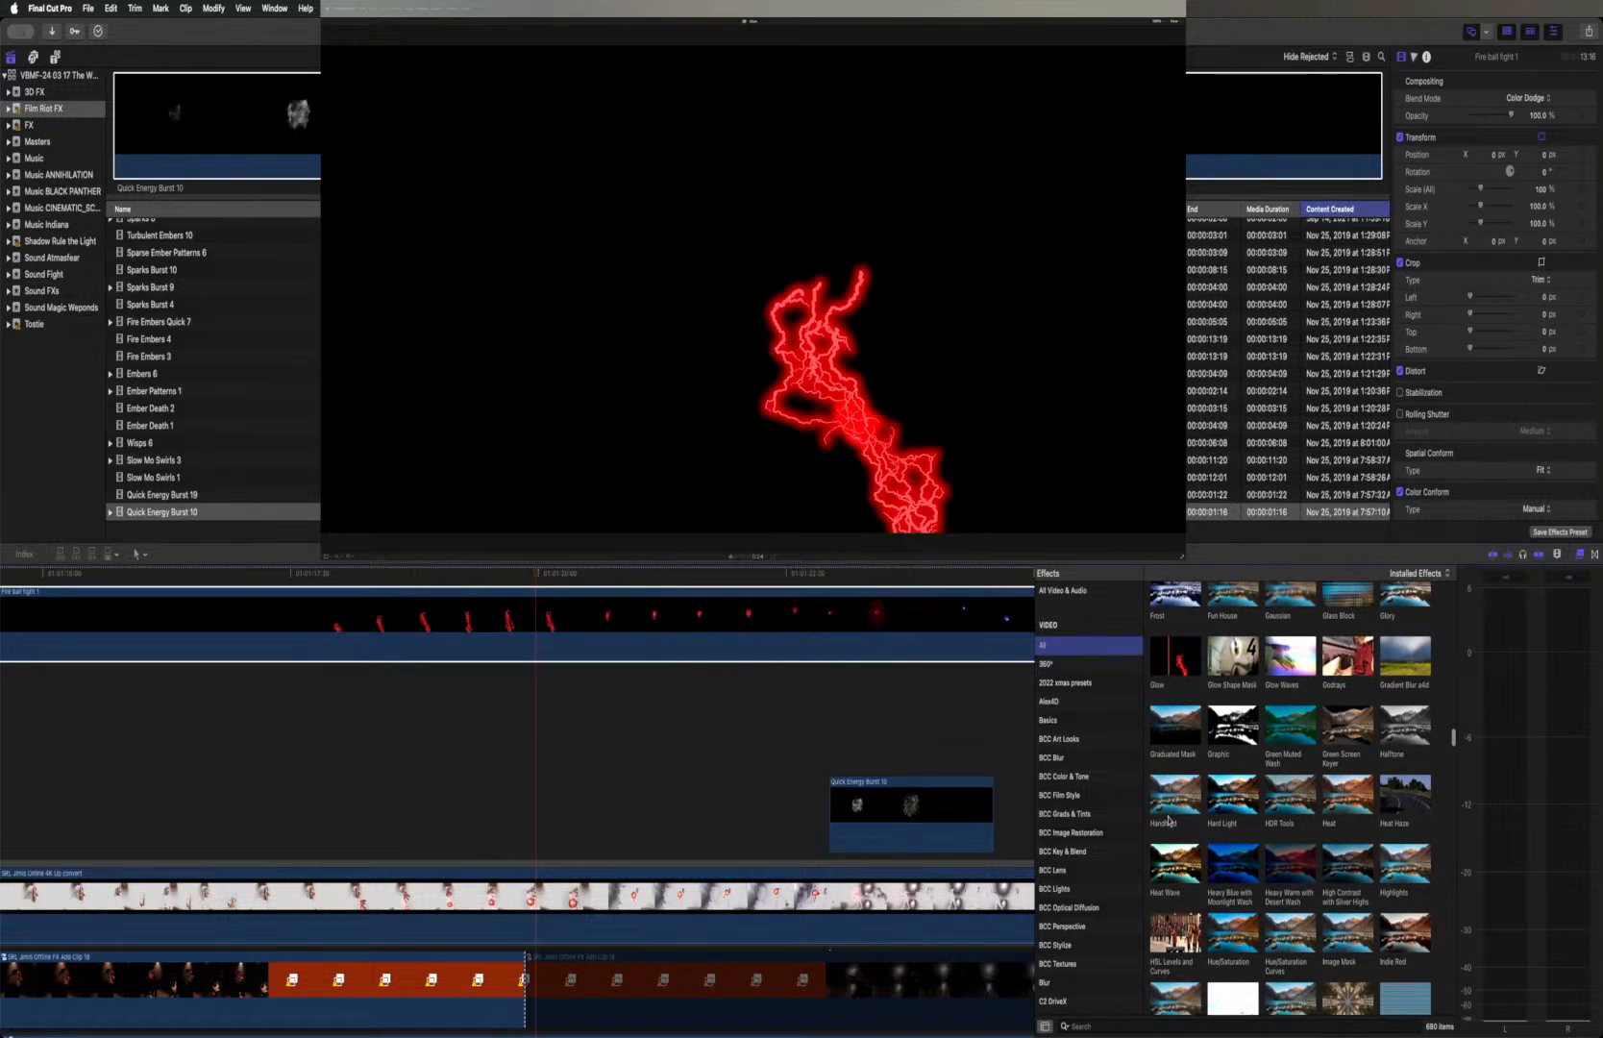
scroll(1168, 820, down, 3)
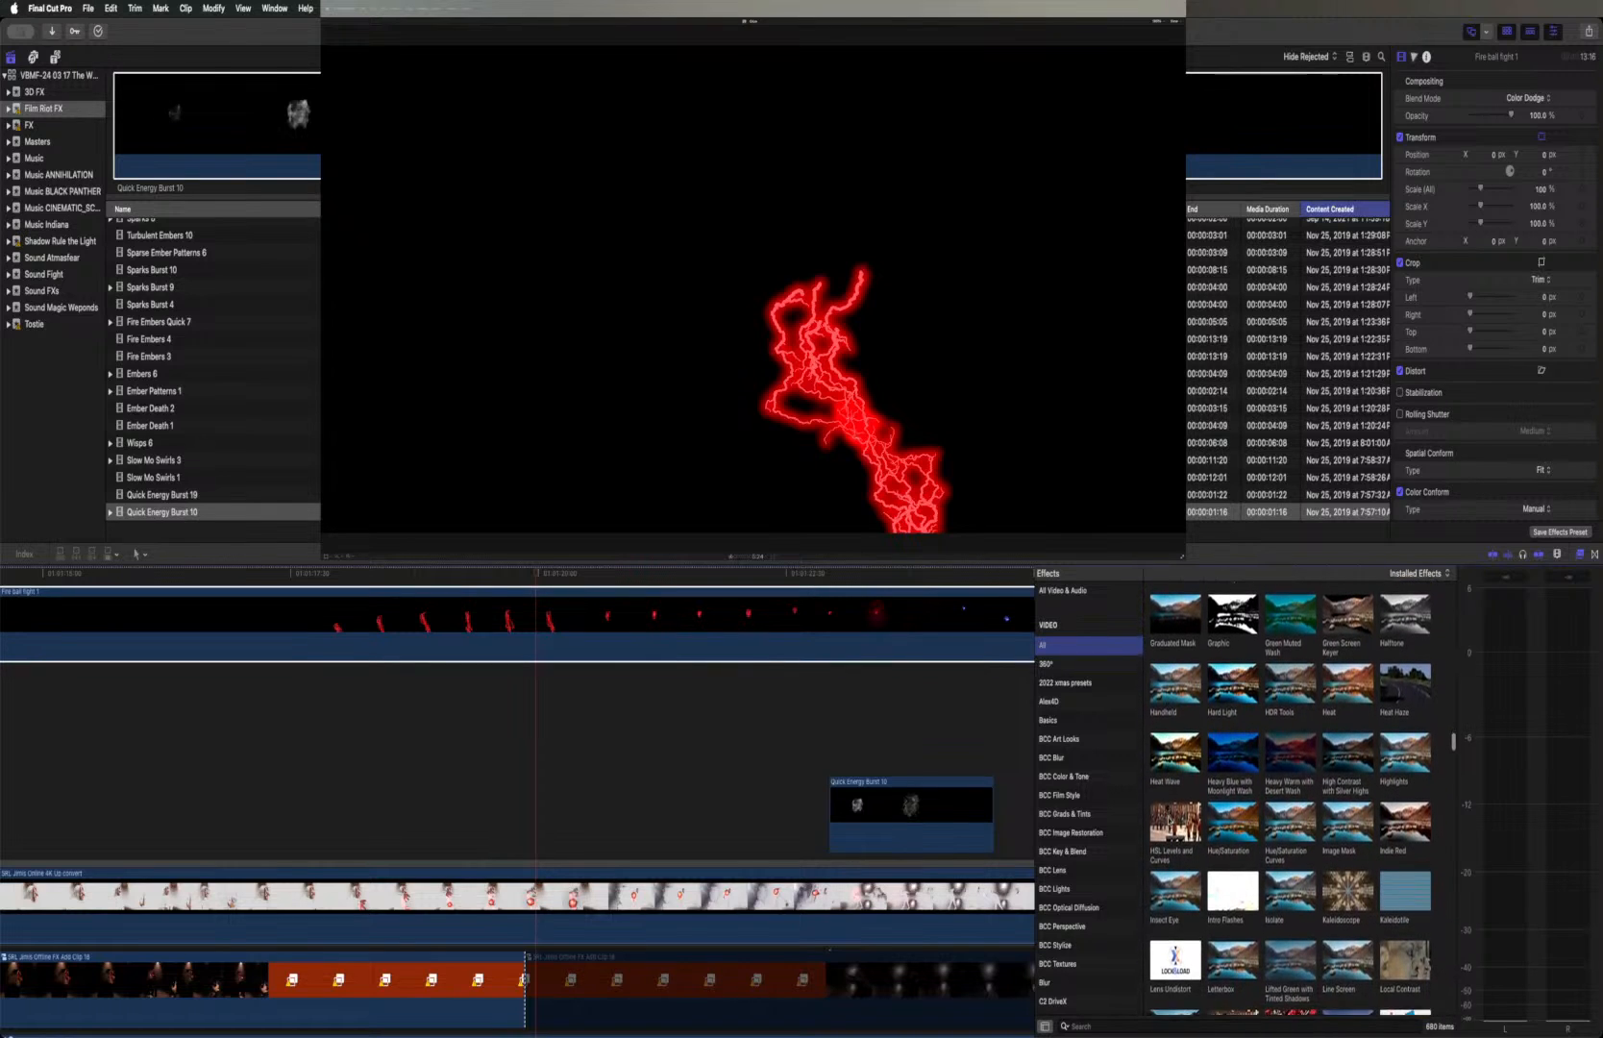
scroll(1169, 820, down, 1)
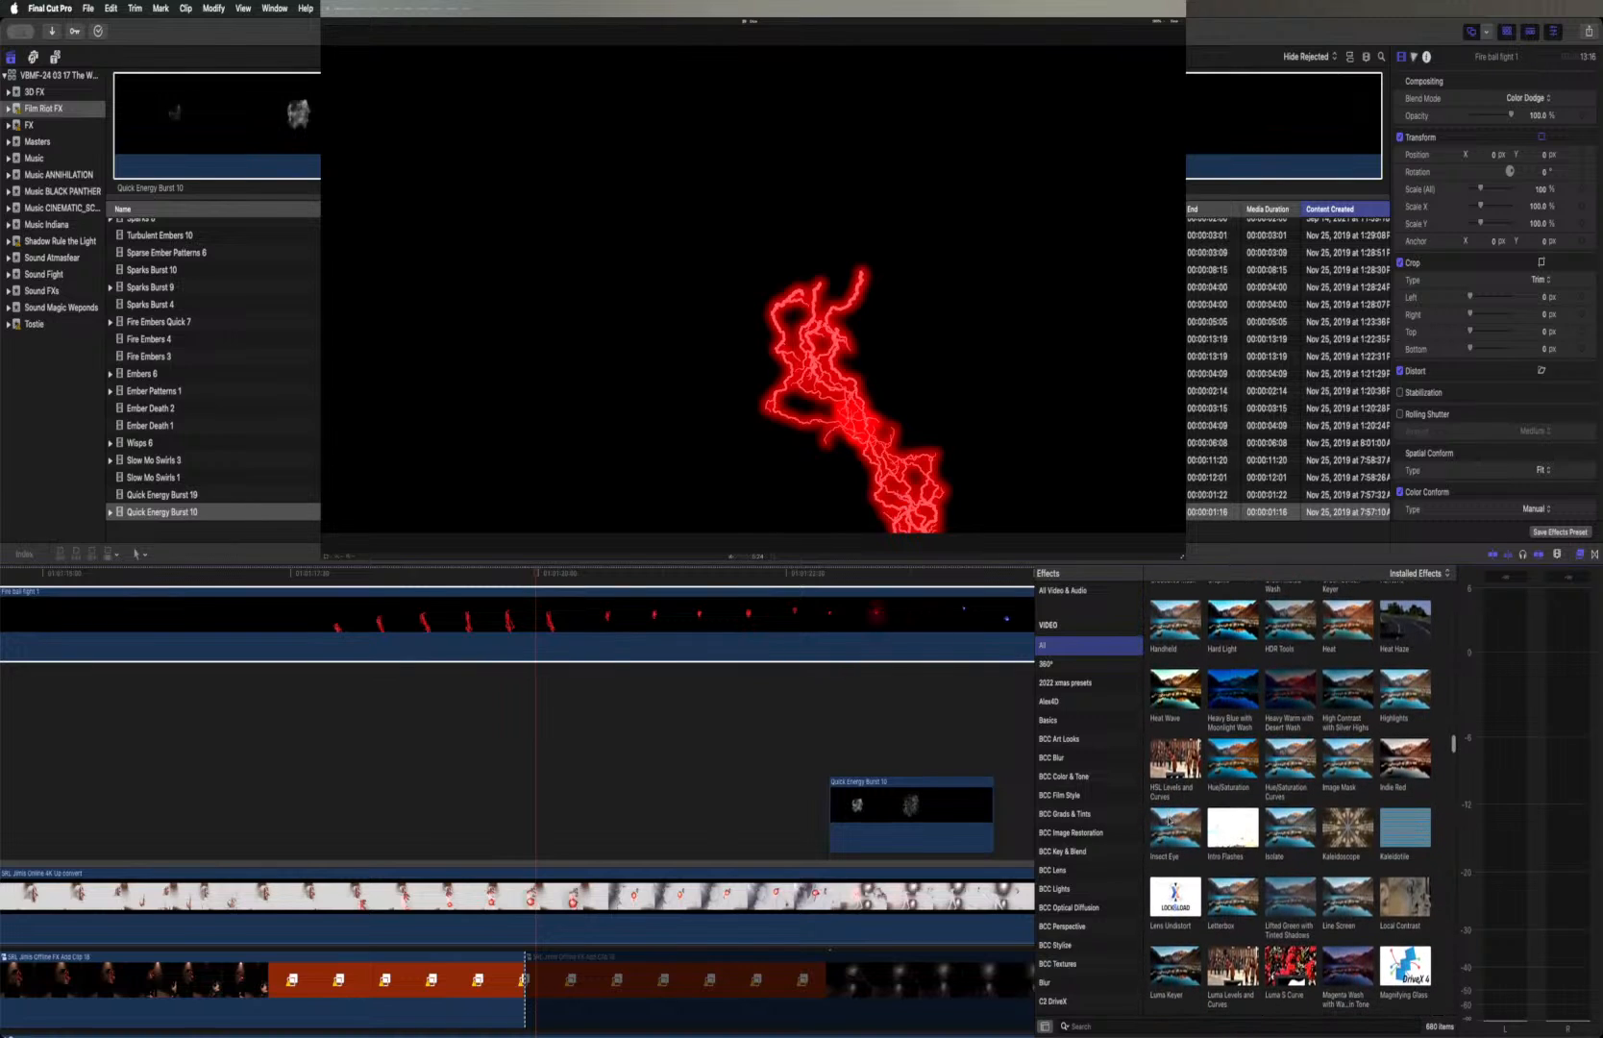
scroll(1168, 819, down, 1)
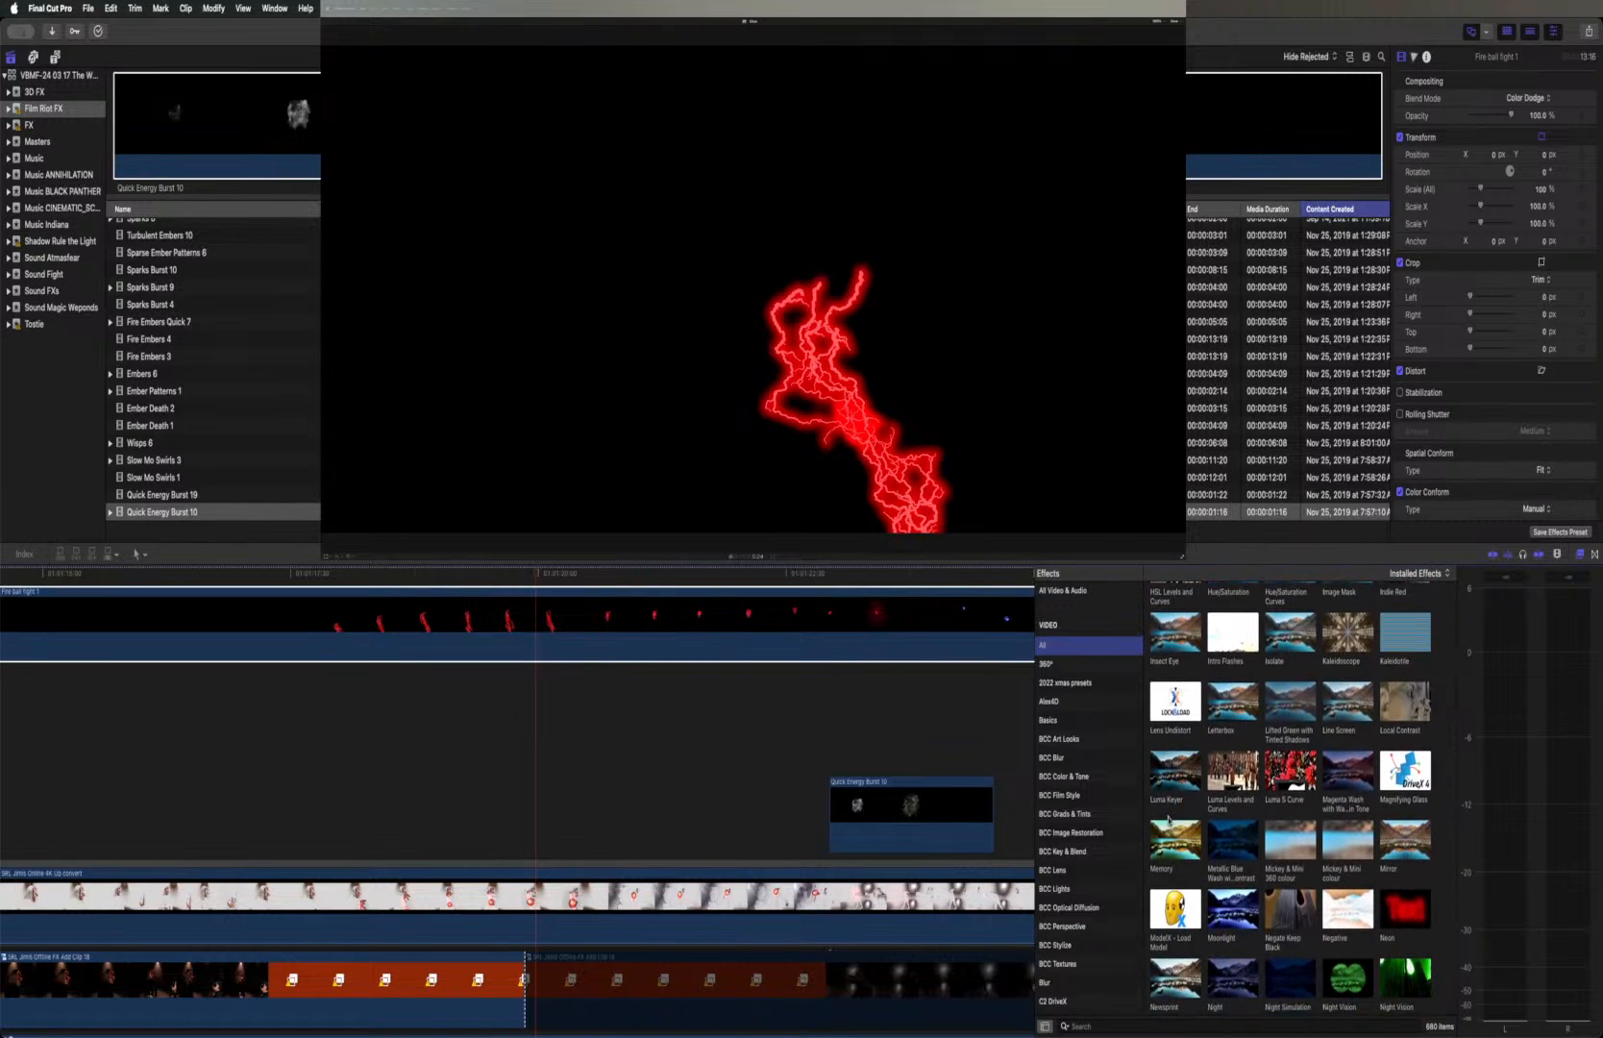
scroll(1168, 819, down, 1)
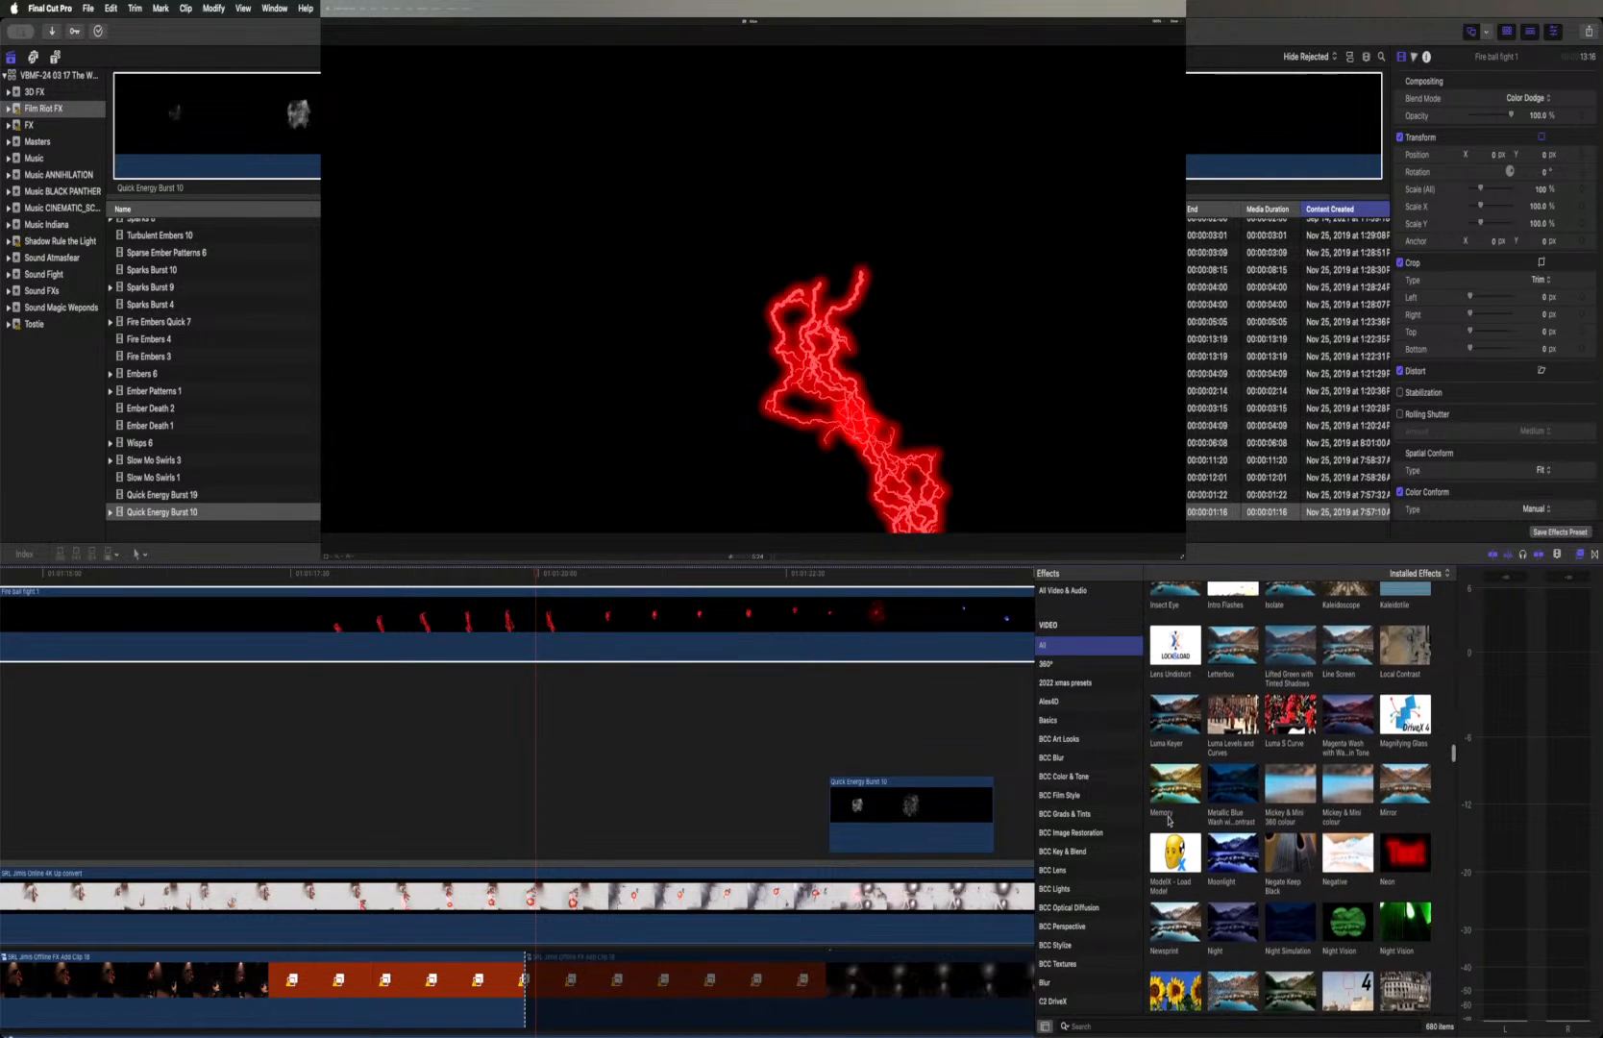
scroll(1169, 820, down, 1)
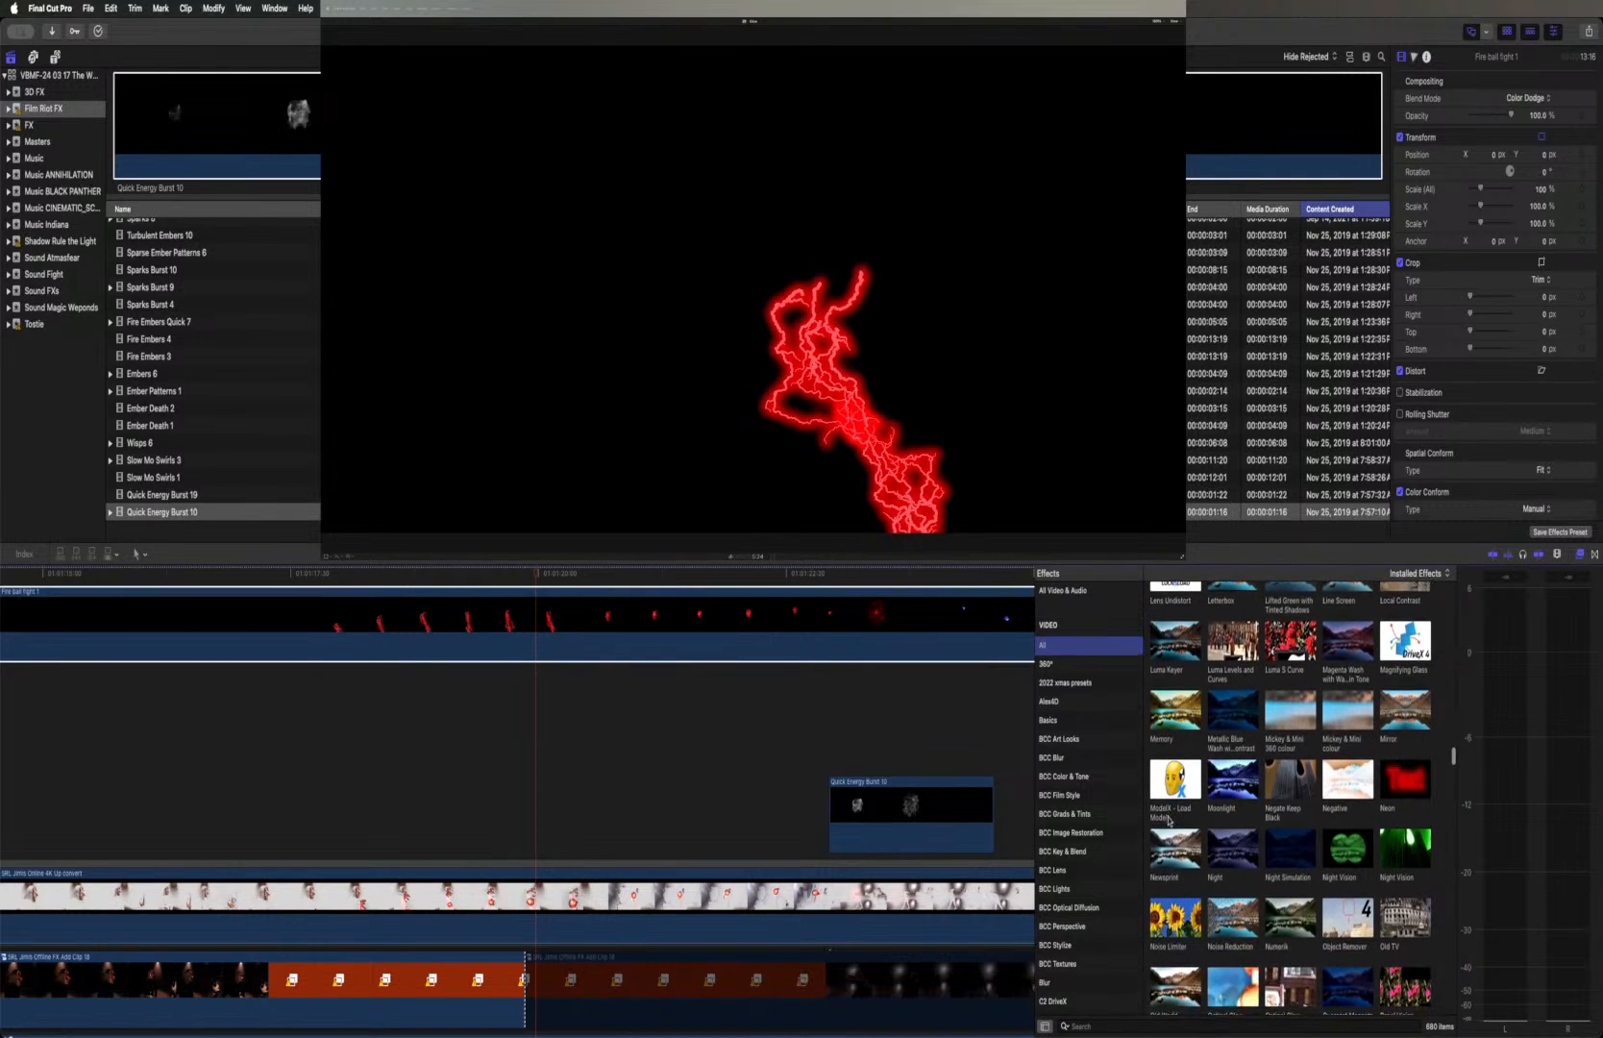
scroll(1169, 820, down, 1)
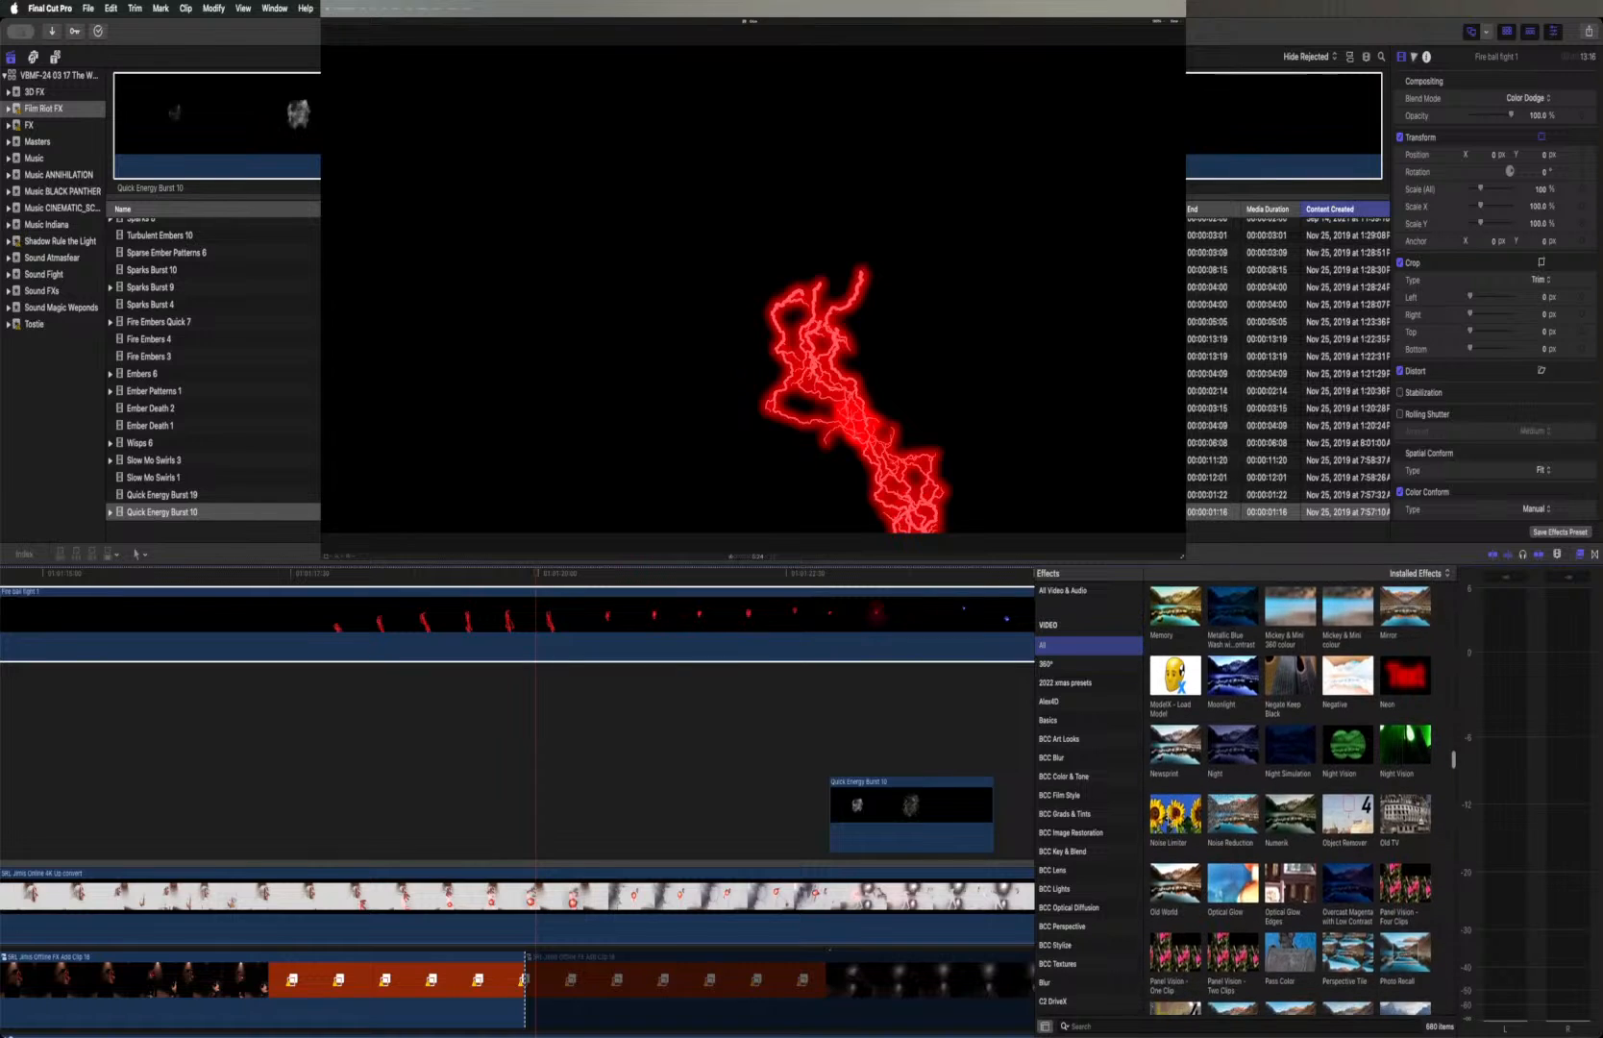
scroll(1168, 822, down, 1)
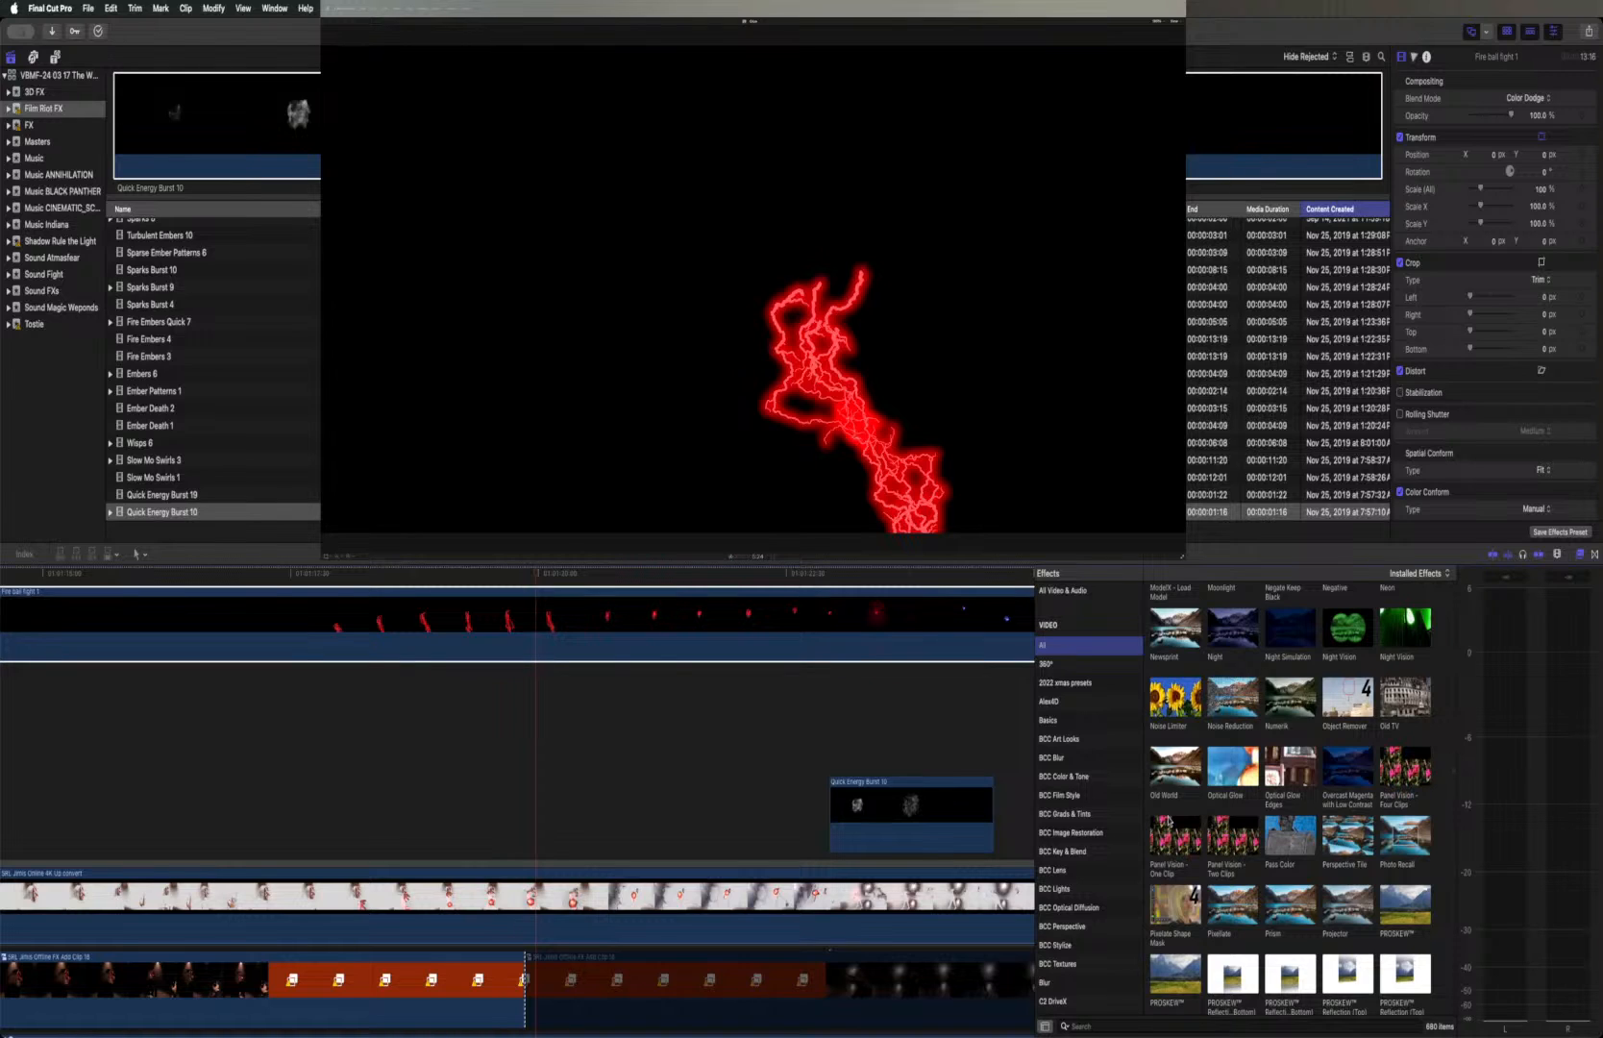
Look through the prism, perspective, radial, shadow, shape mask and sharpen effects, previewing Sketch on the fireball layer
scroll(1169, 821, down, 5)
scroll(1168, 822, down, 2)
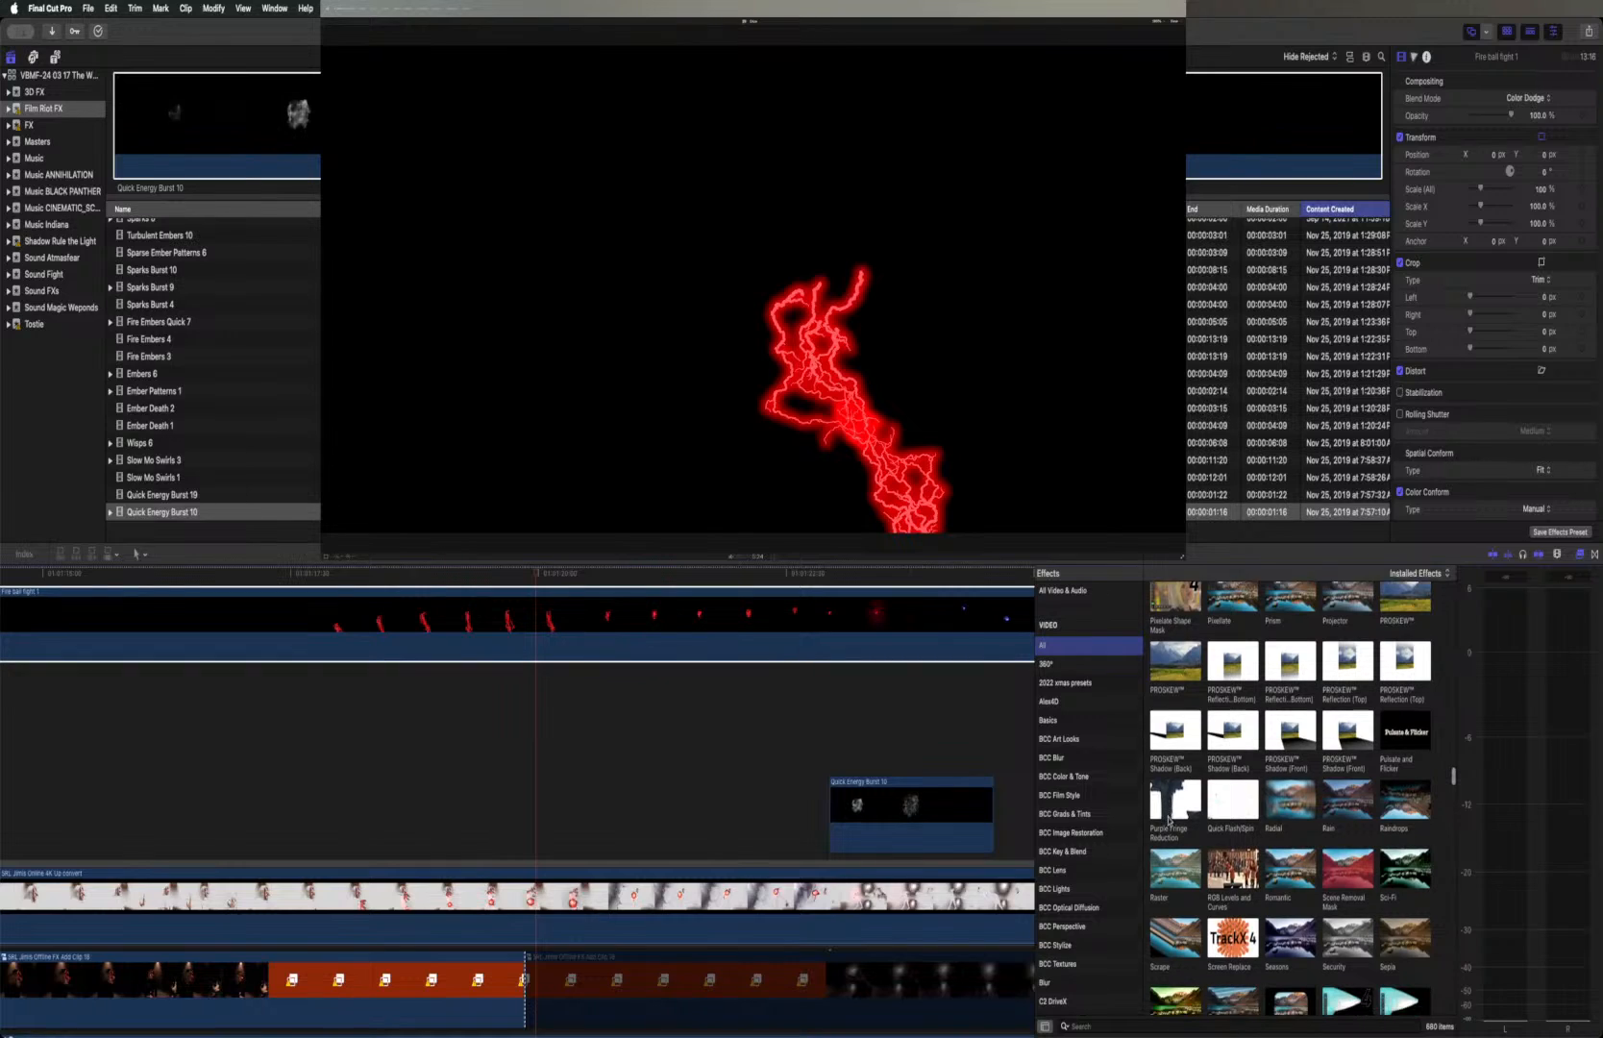
scroll(1169, 822, down, 1)
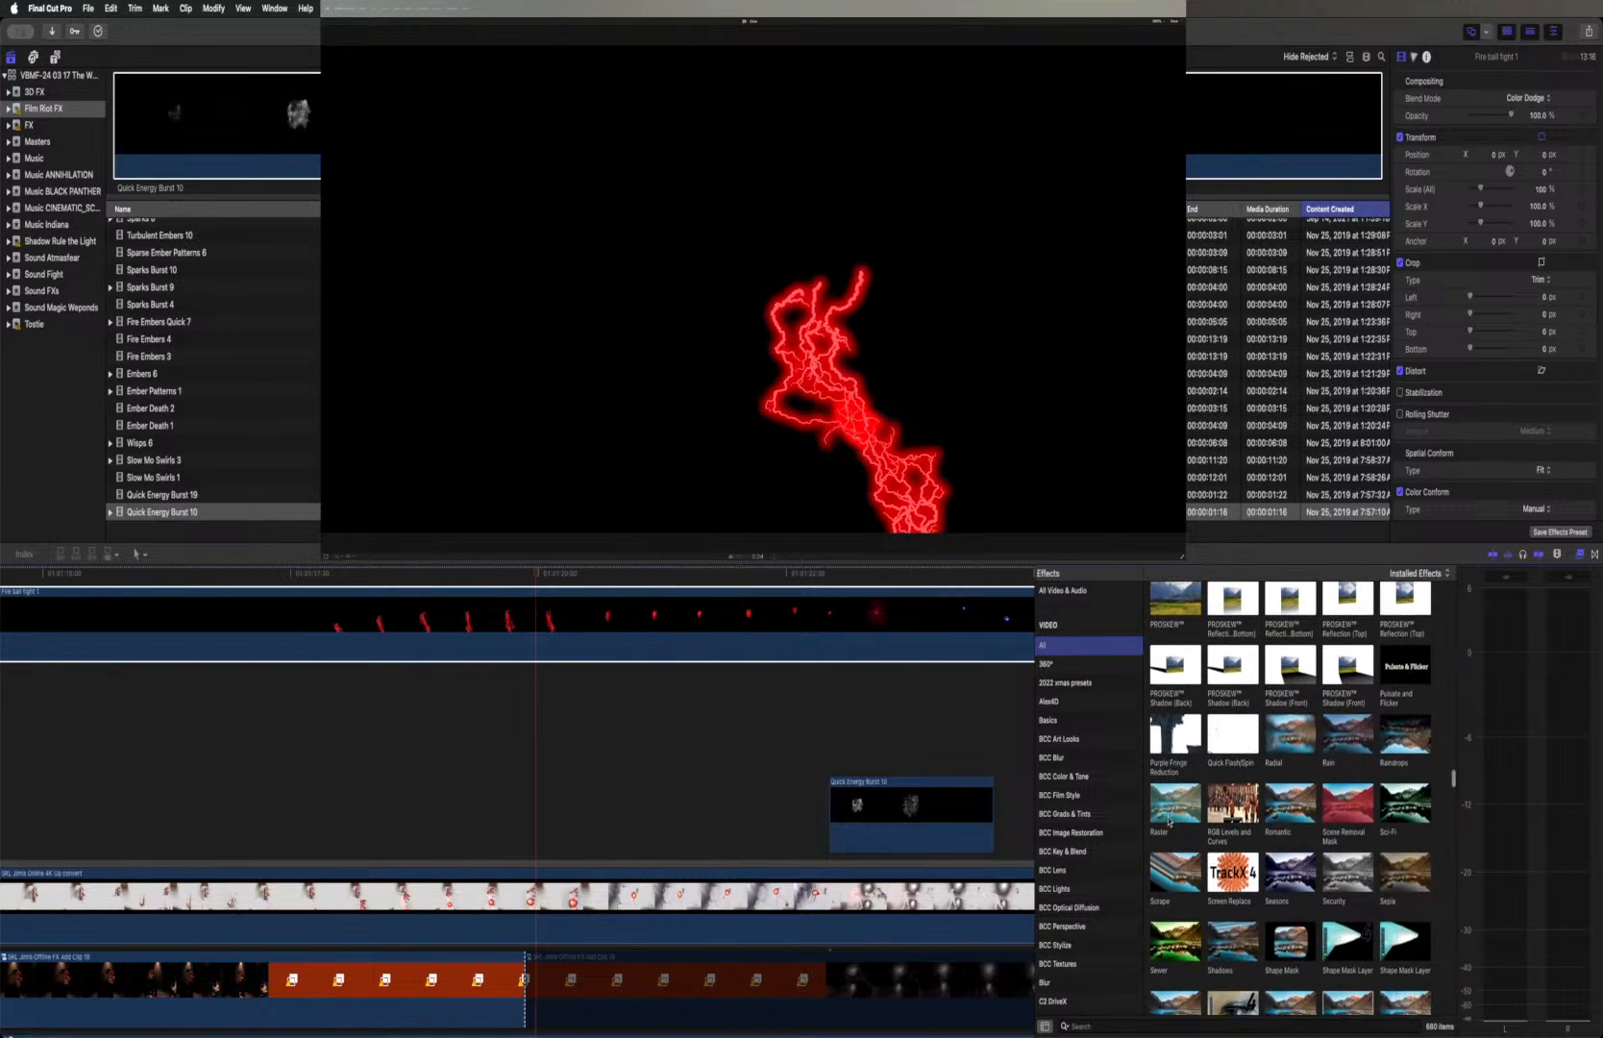
scroll(1169, 823, down, 3)
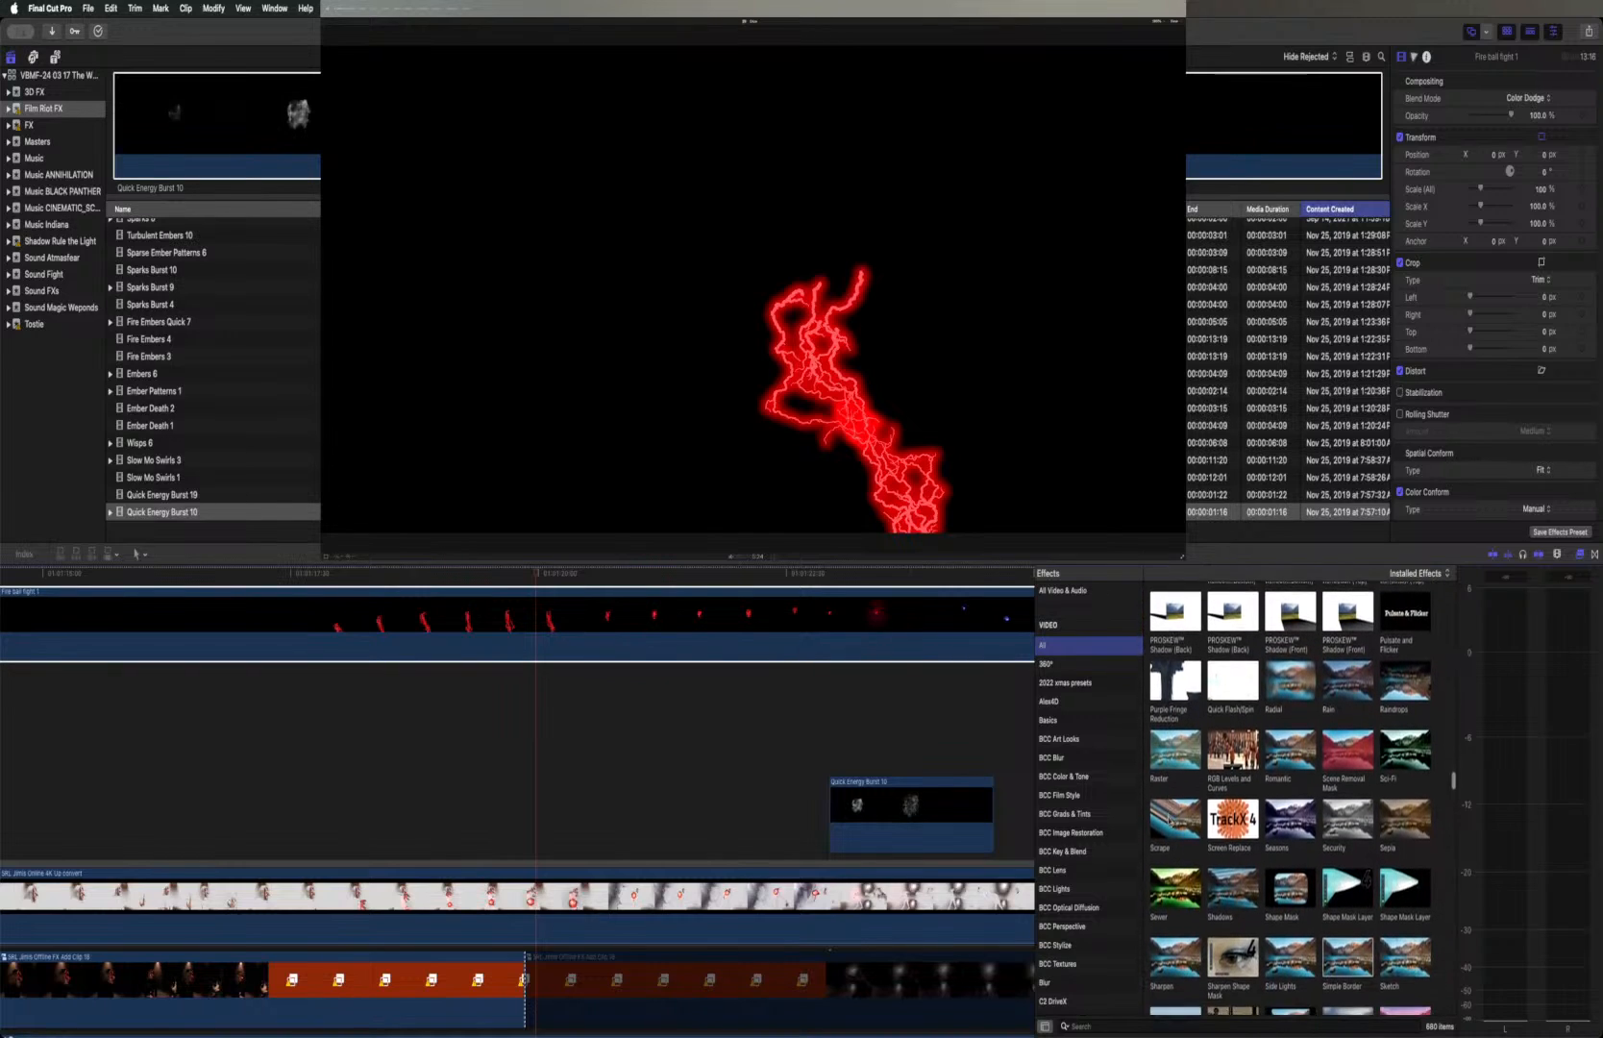
scroll(1169, 819, down, 3)
scroll(1169, 820, down, 2)
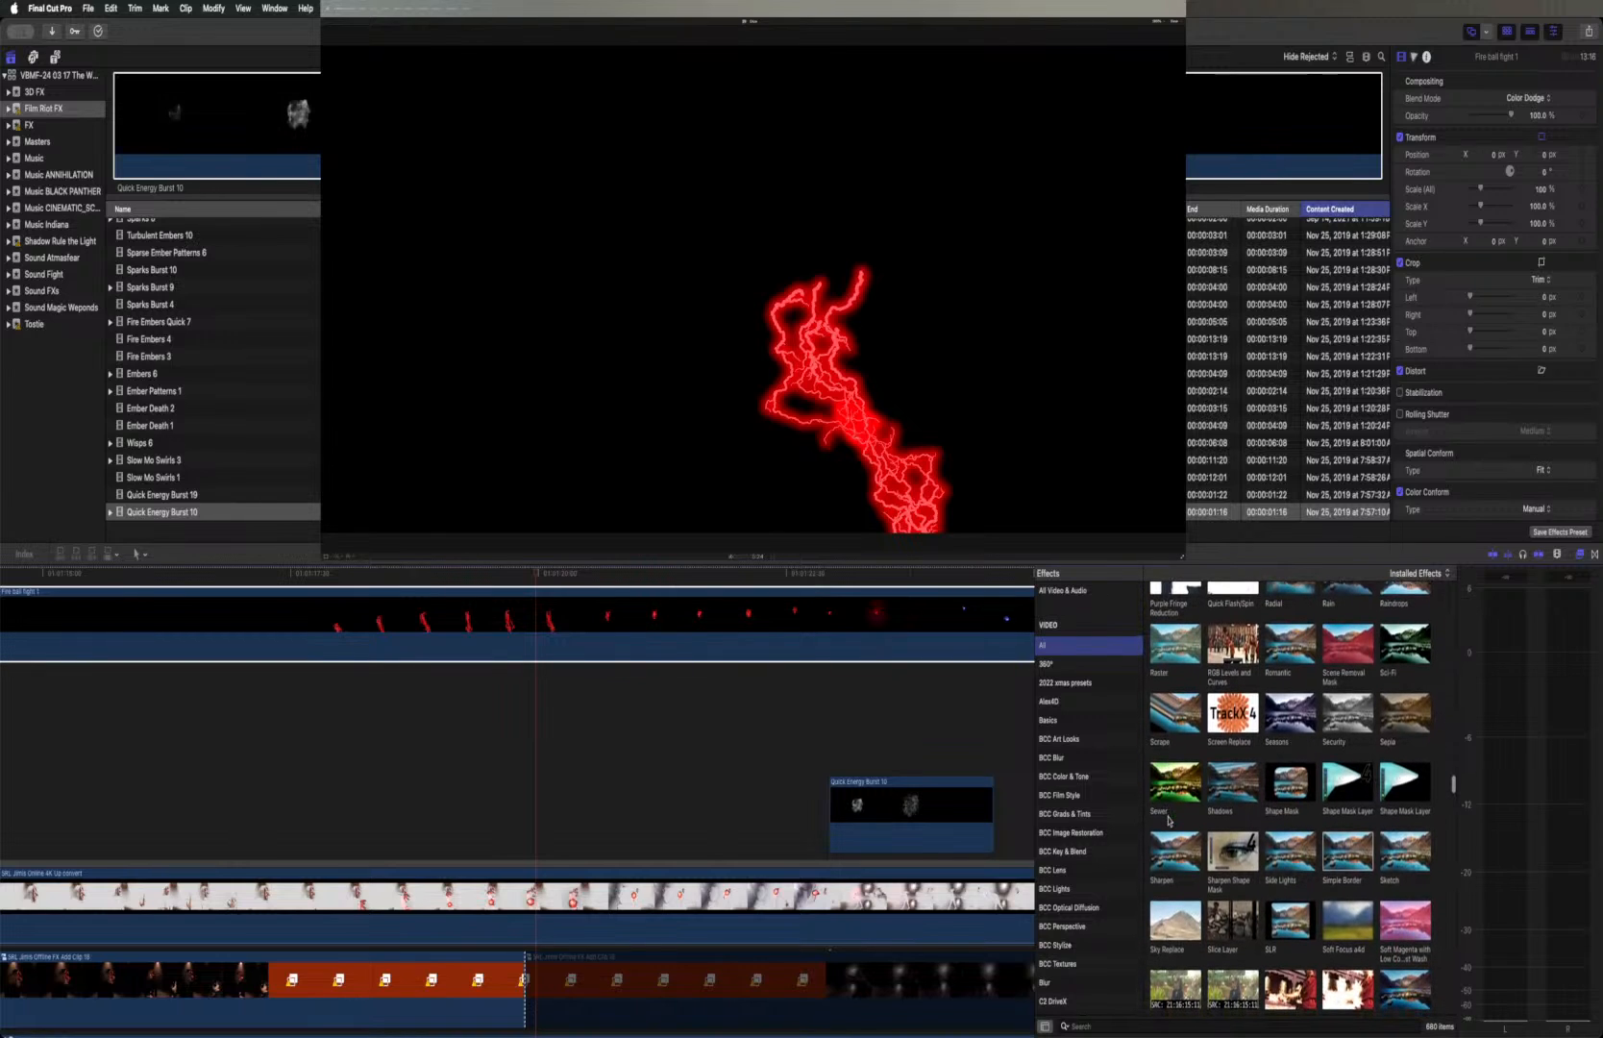
scroll(1168, 821, down, 2)
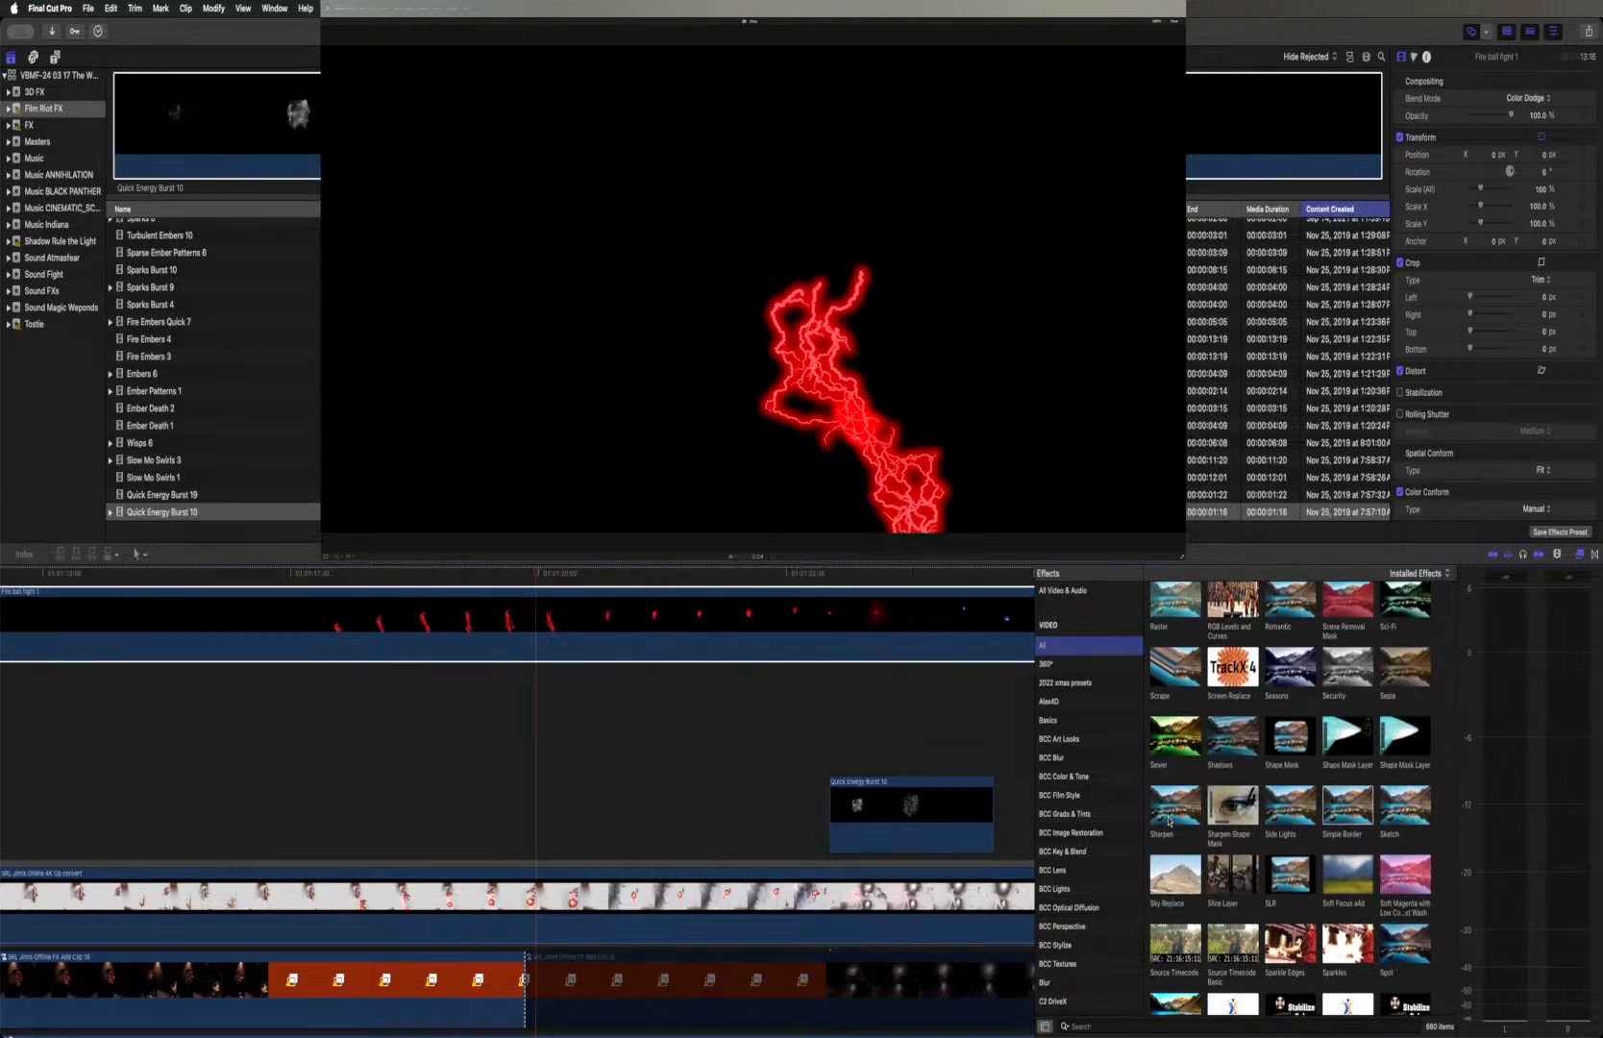
scroll(1168, 822, down, 1)
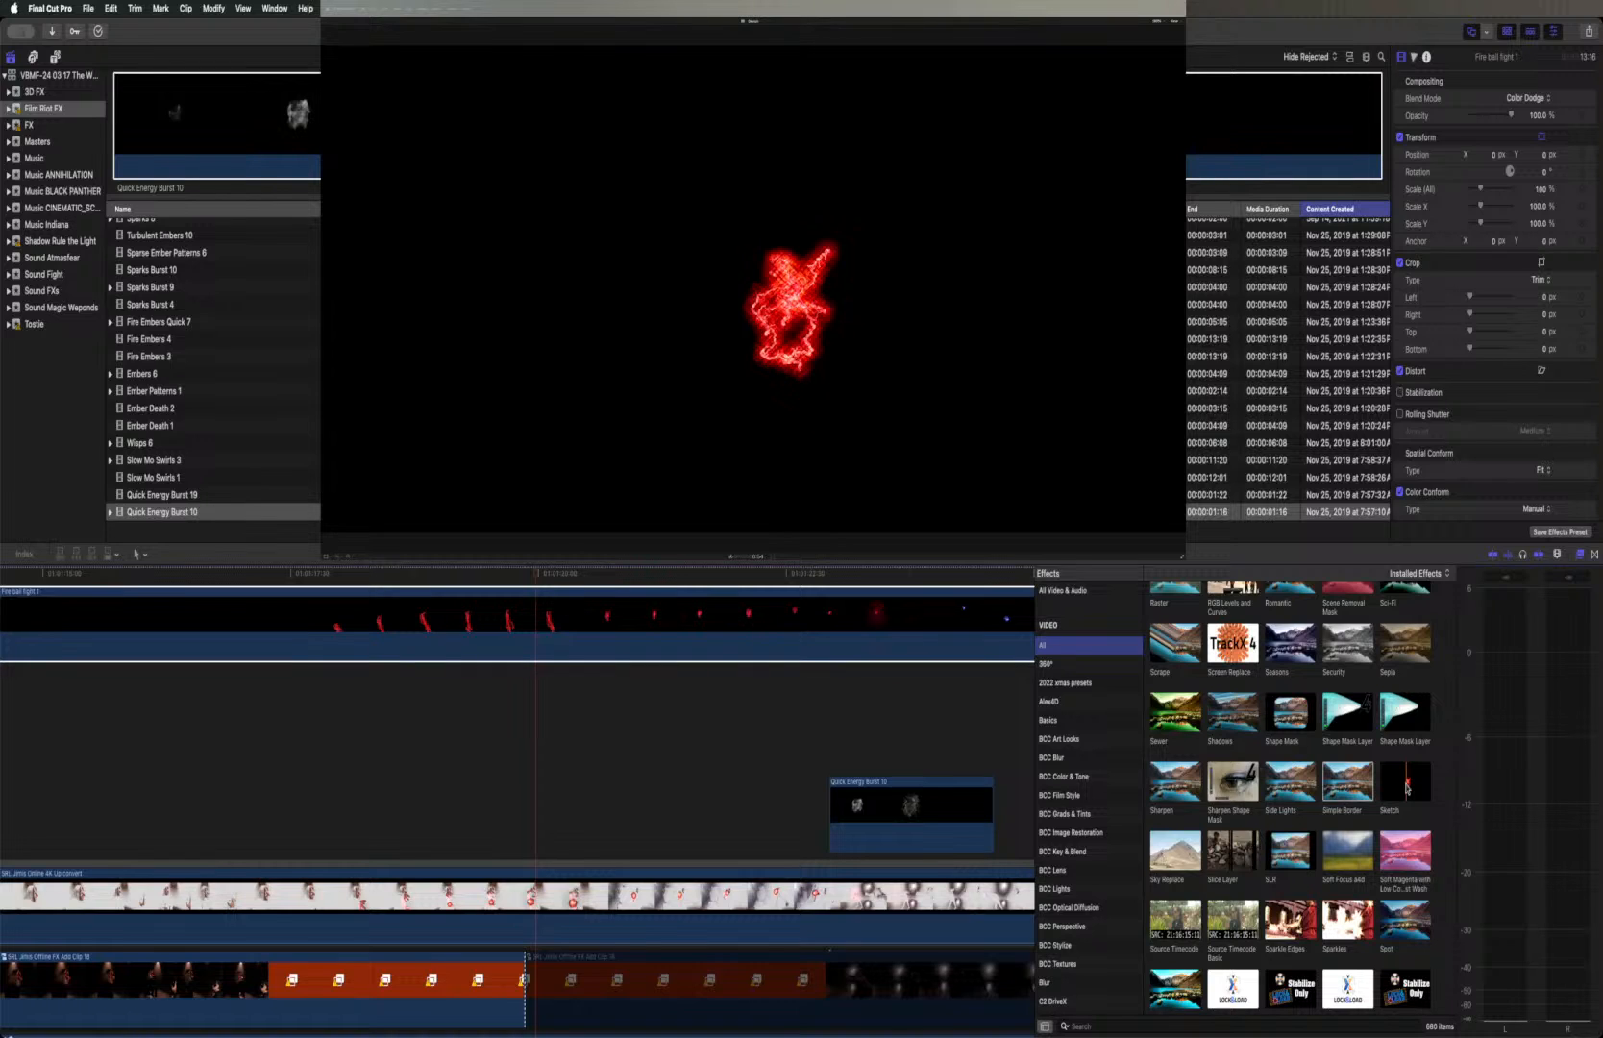
Review the sparkle, stabilize, streaks, texture, threshold and tint effects and the start of the tracking effects
scroll(1407, 786, down, 5)
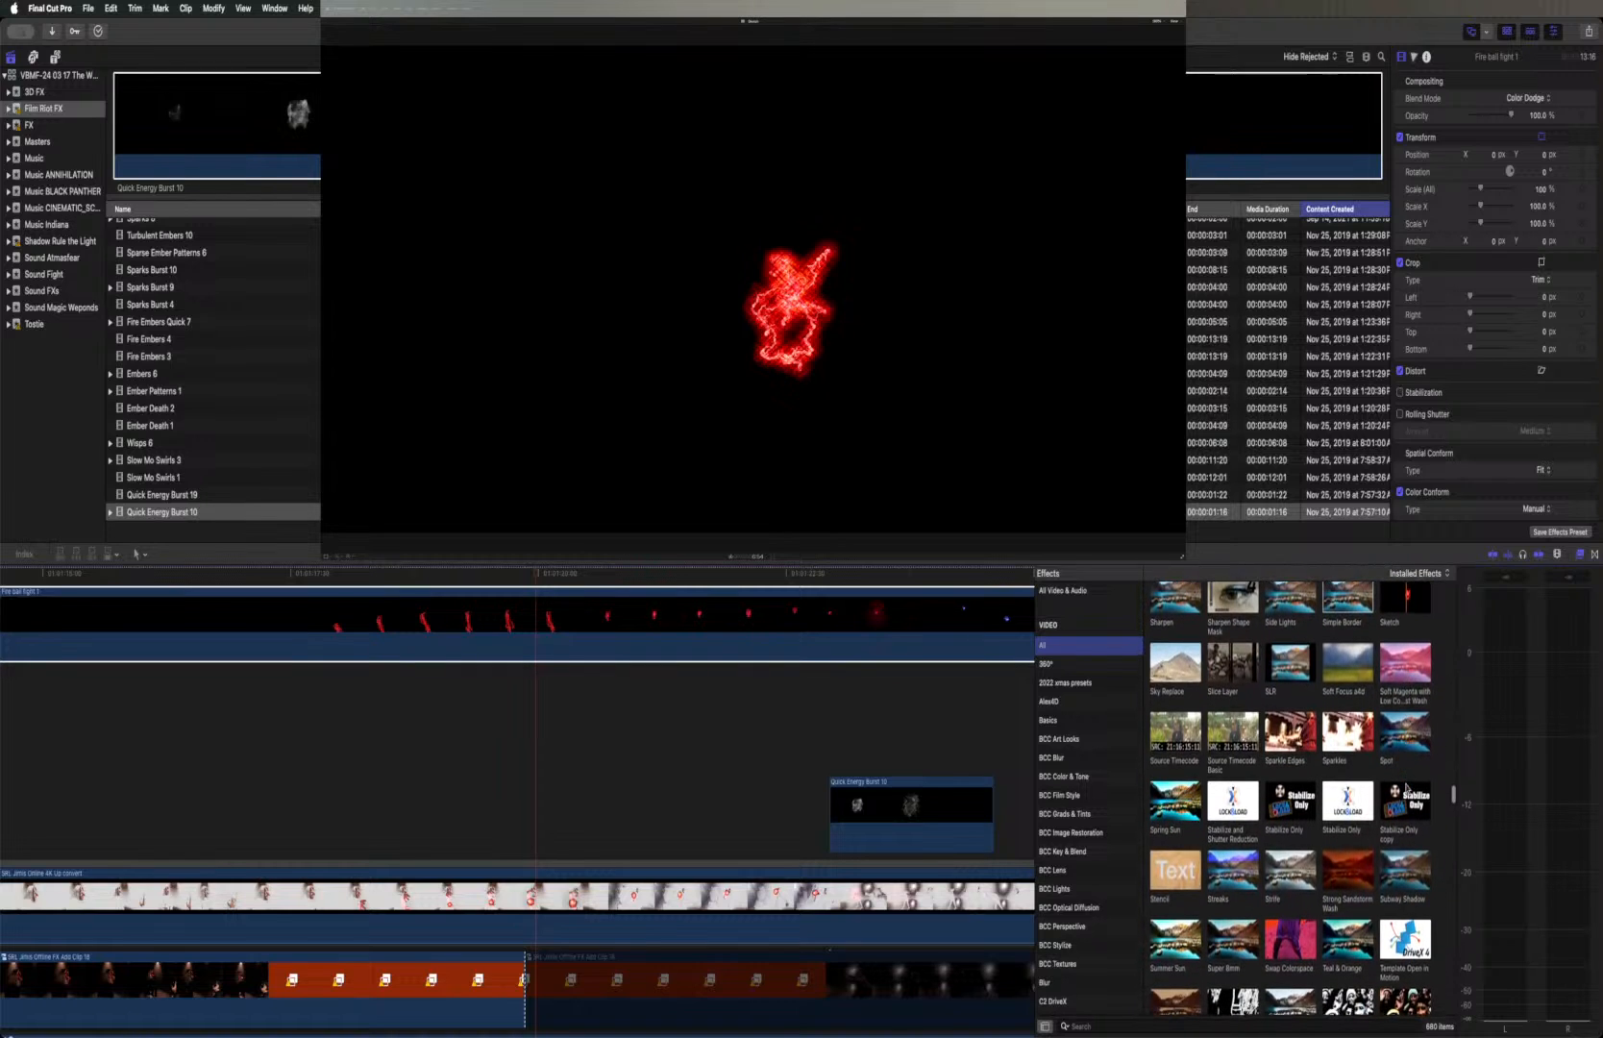
scroll(1405, 786, down, 3)
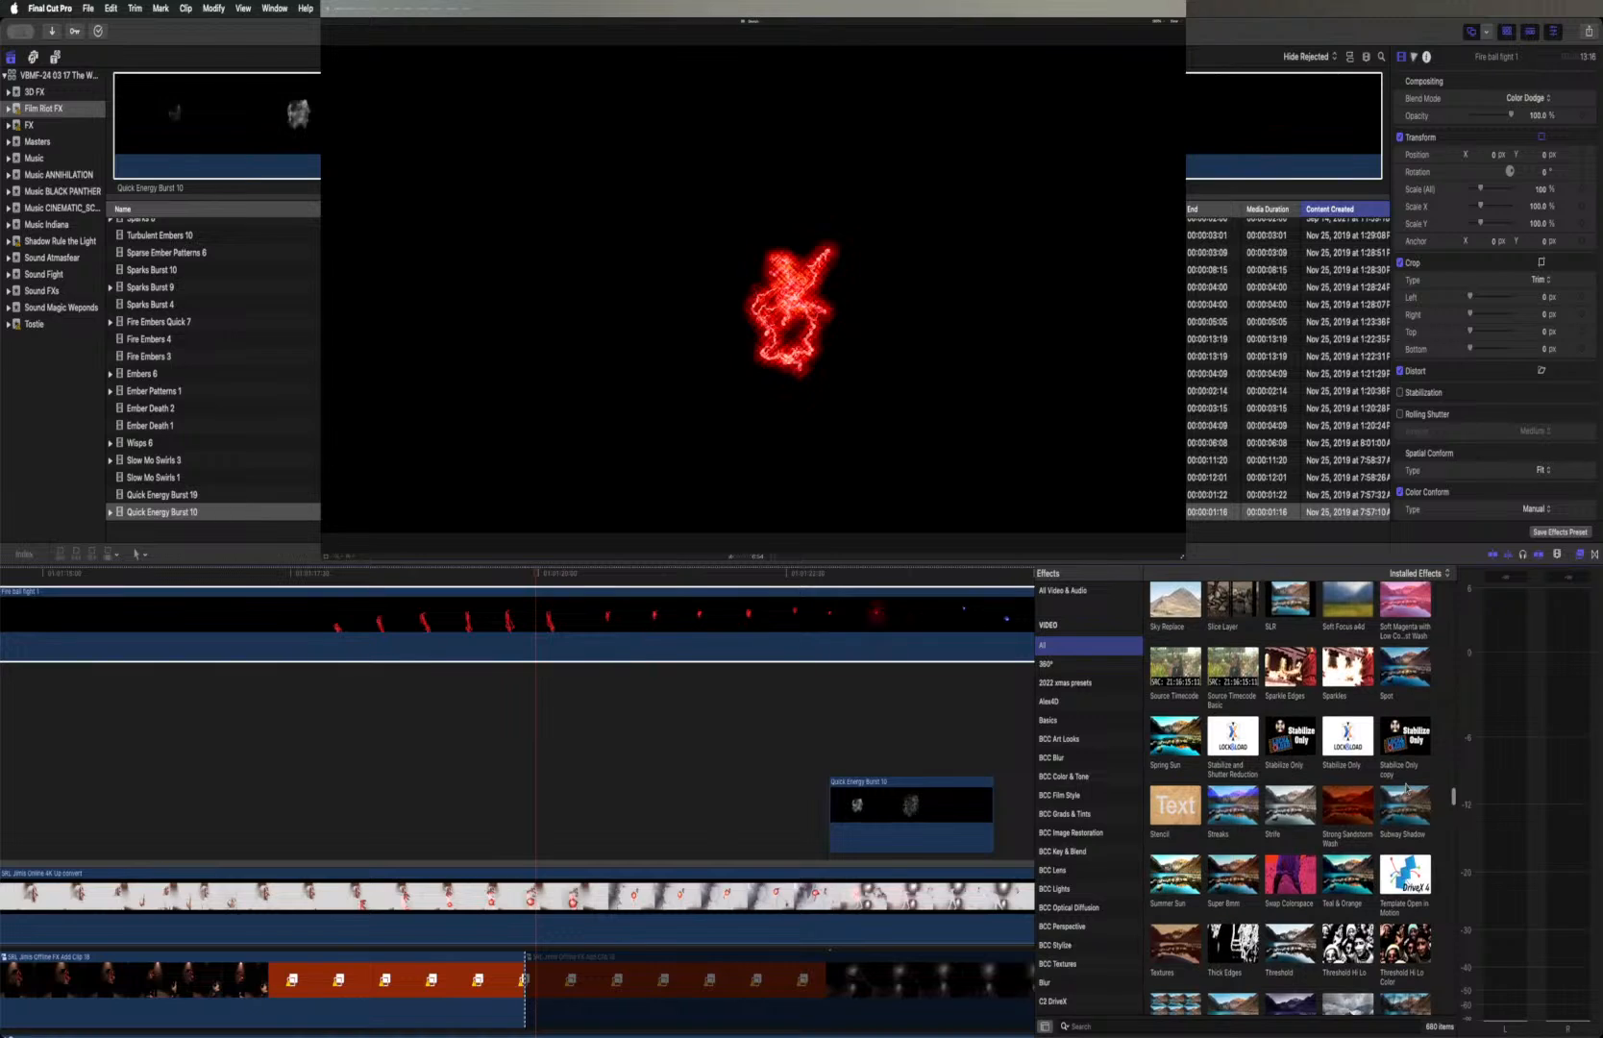
scroll(1406, 787, down, 1)
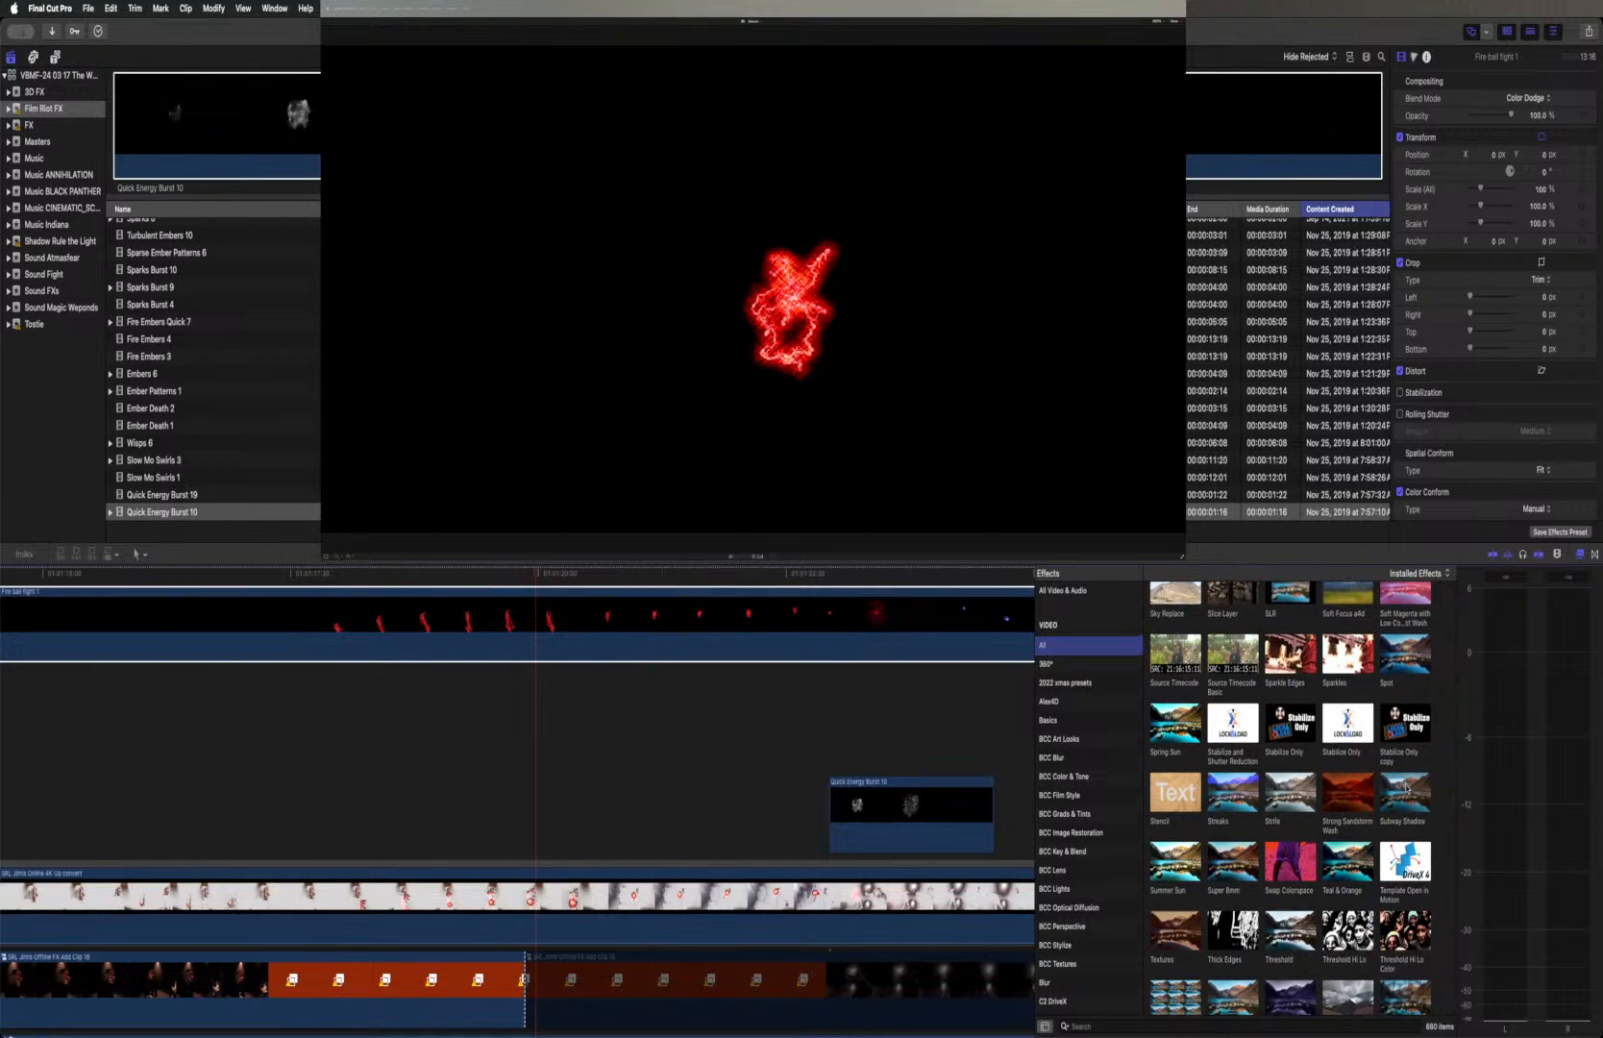
scroll(1406, 786, down, 4)
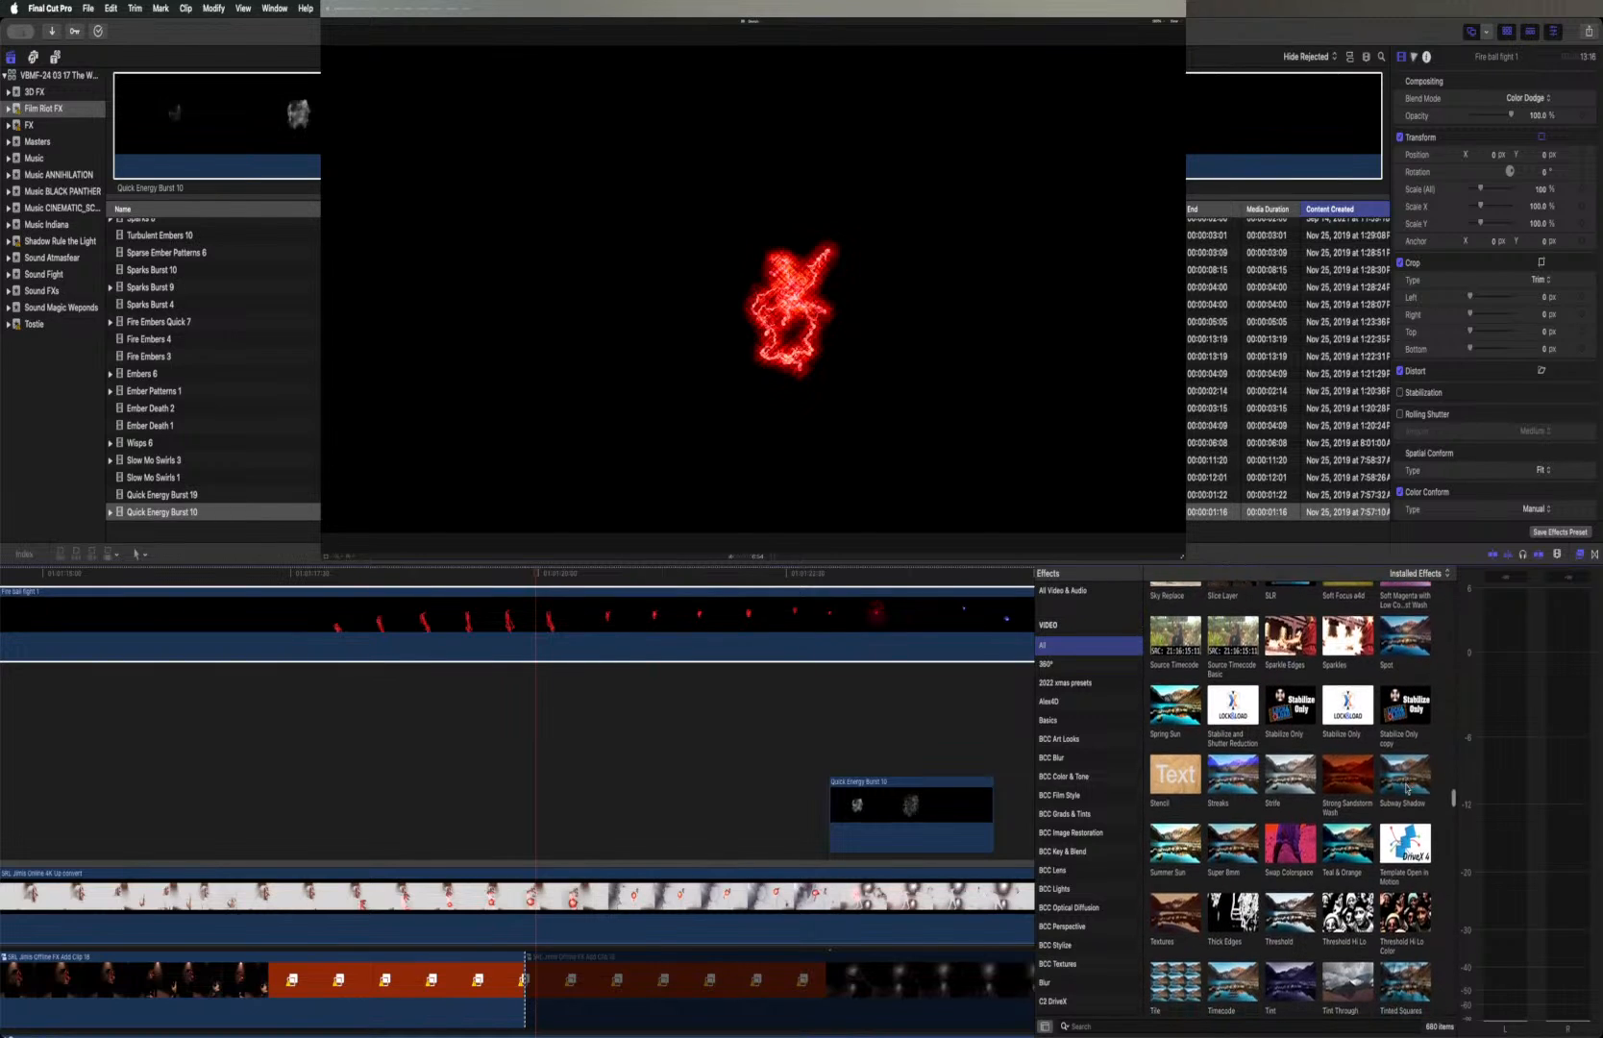
scroll(1406, 786, down, 5)
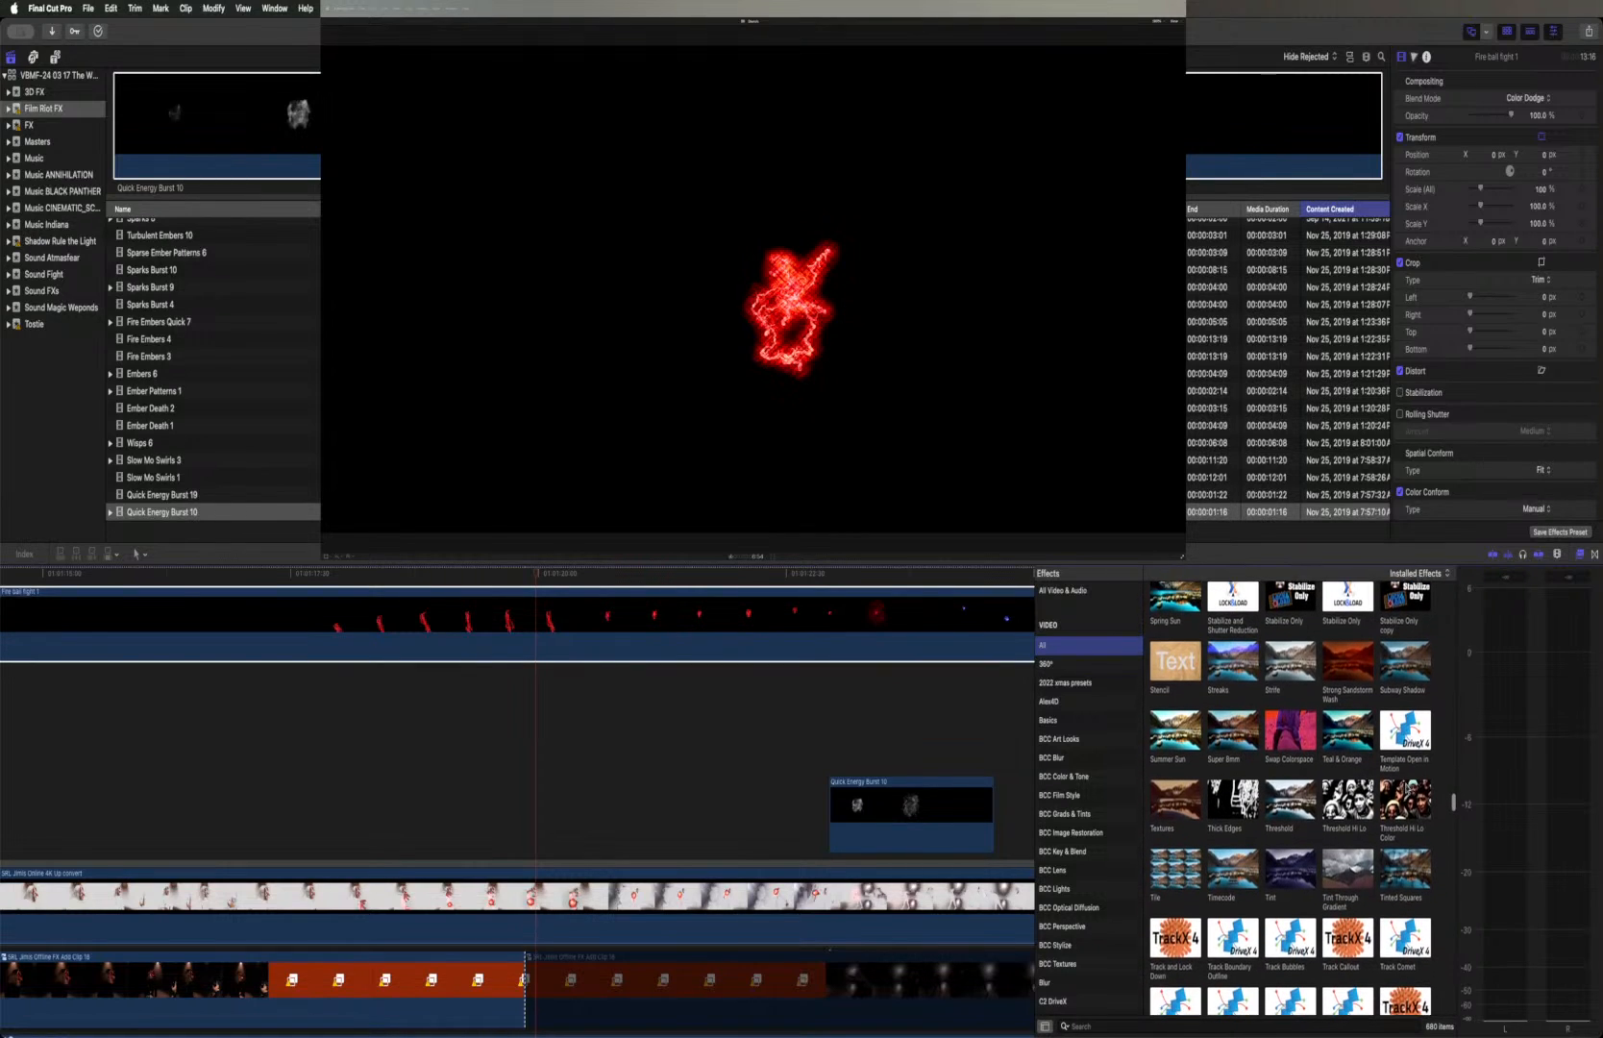
scroll(1406, 786, down, 1)
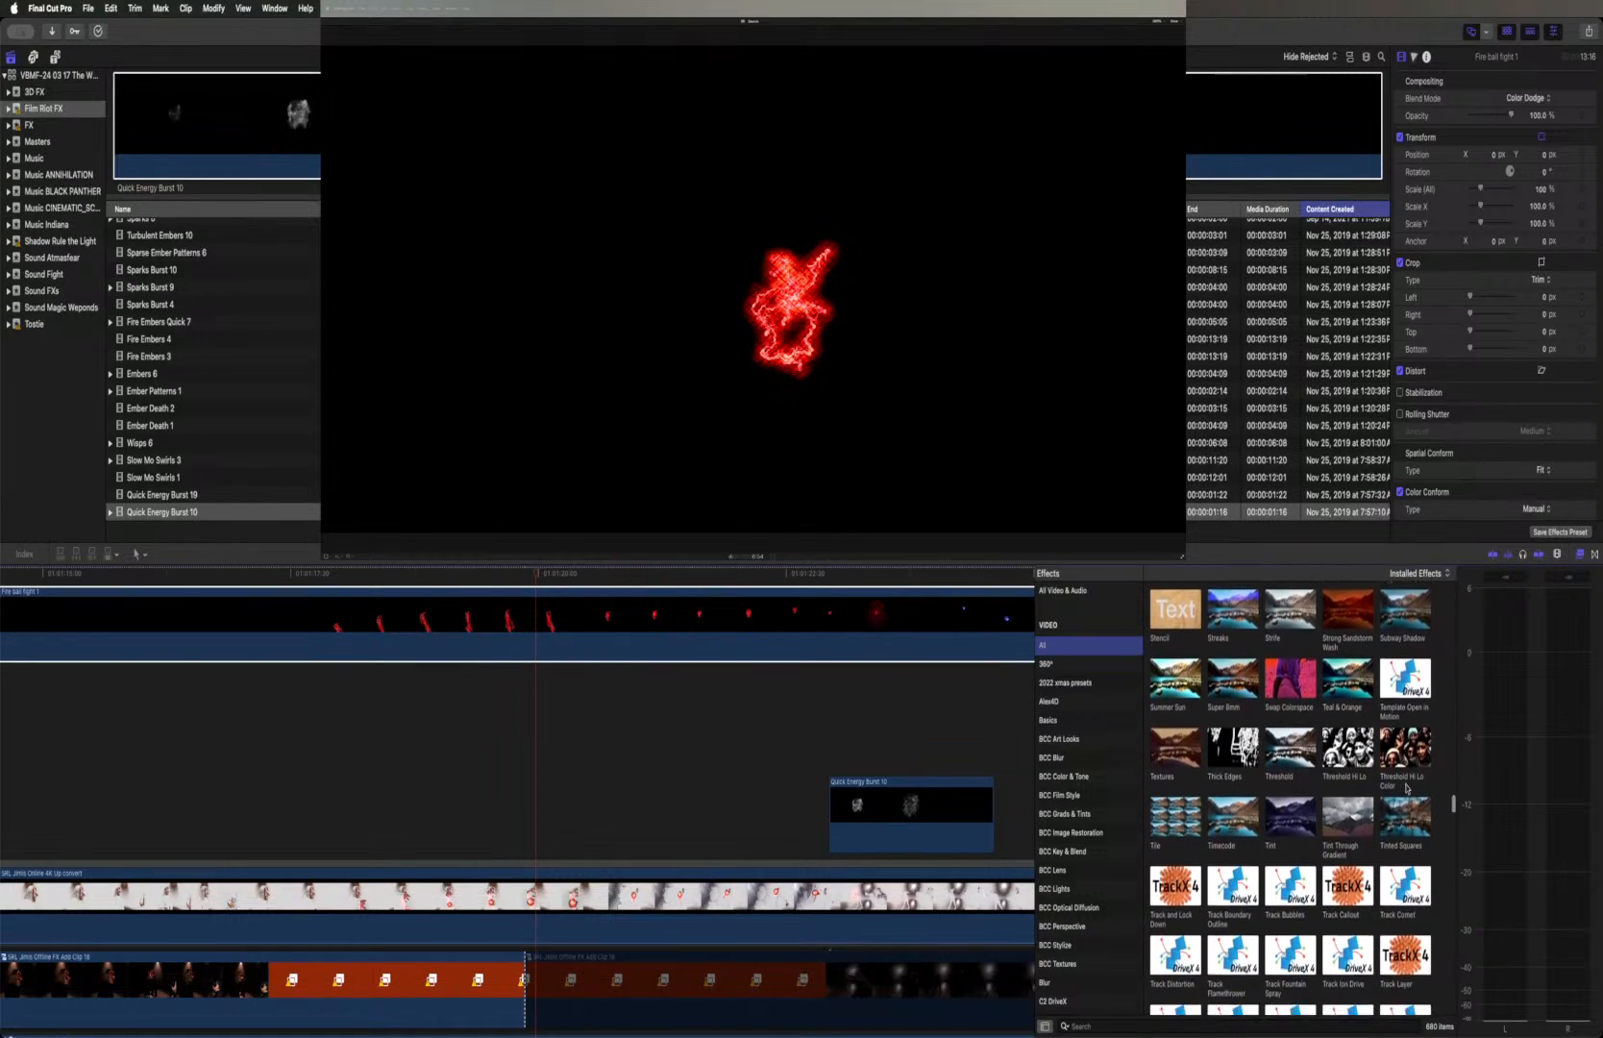
scroll(1406, 788, down, 5)
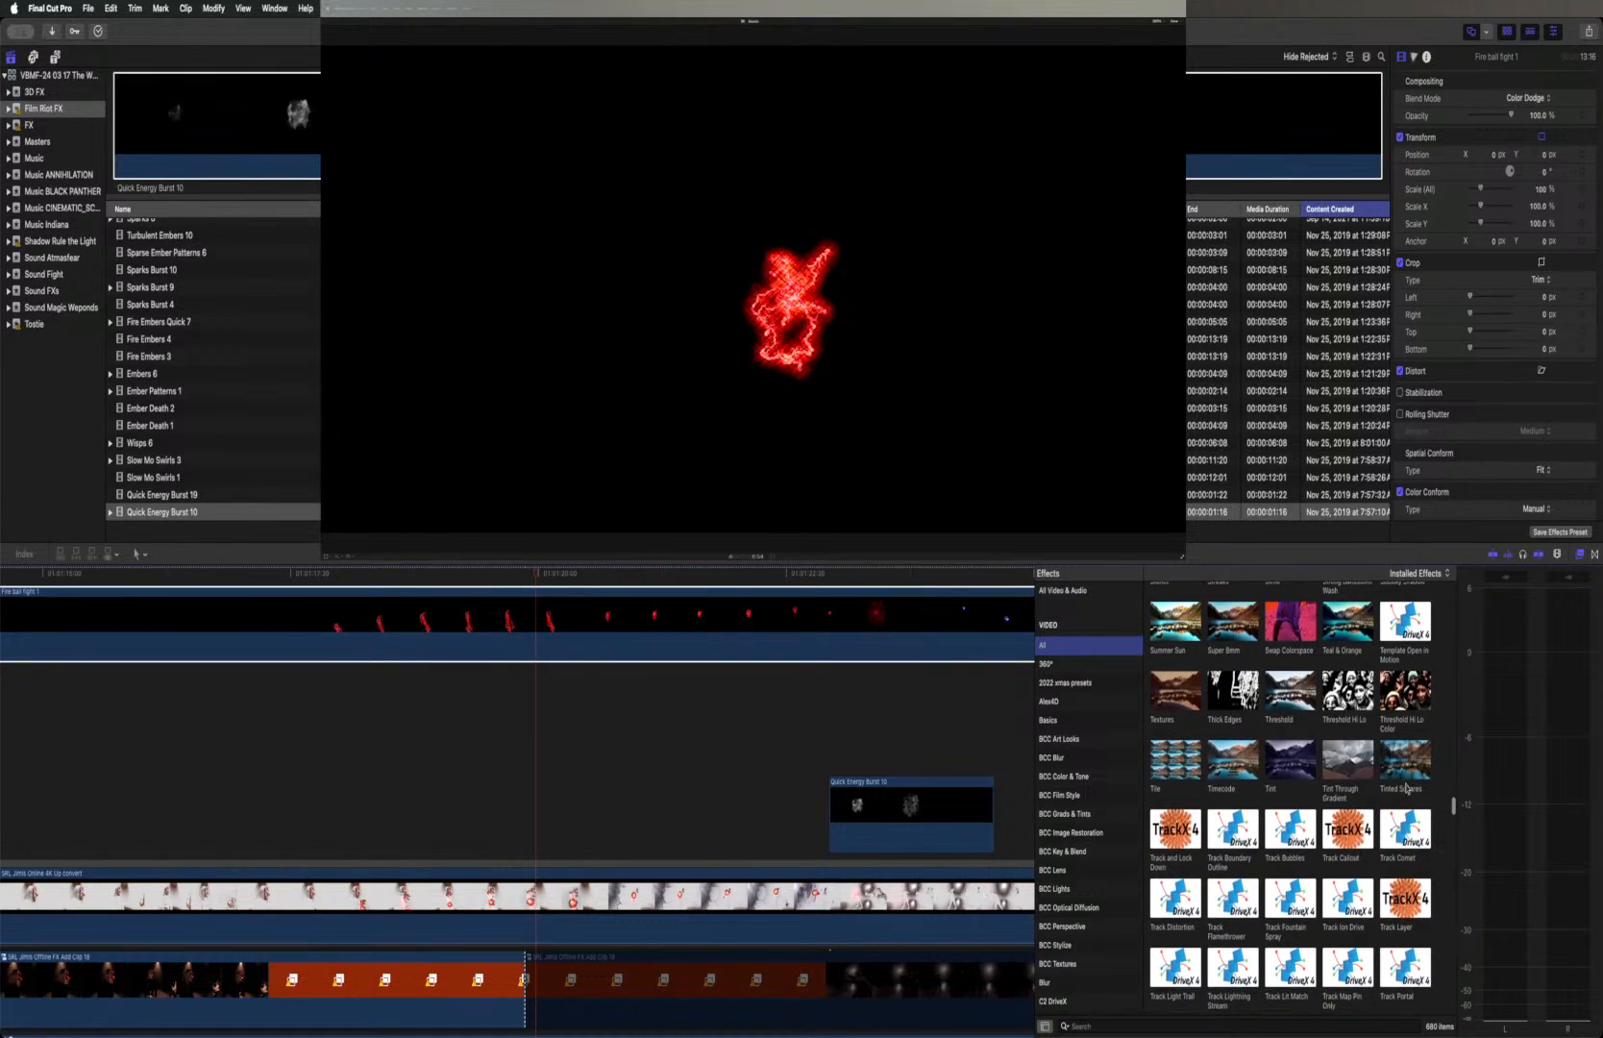
Look through the tracking, vignette, wave and zoom effects, previewing Trails and Visual Echo on the fireball layer
scroll(1406, 788, down, 5)
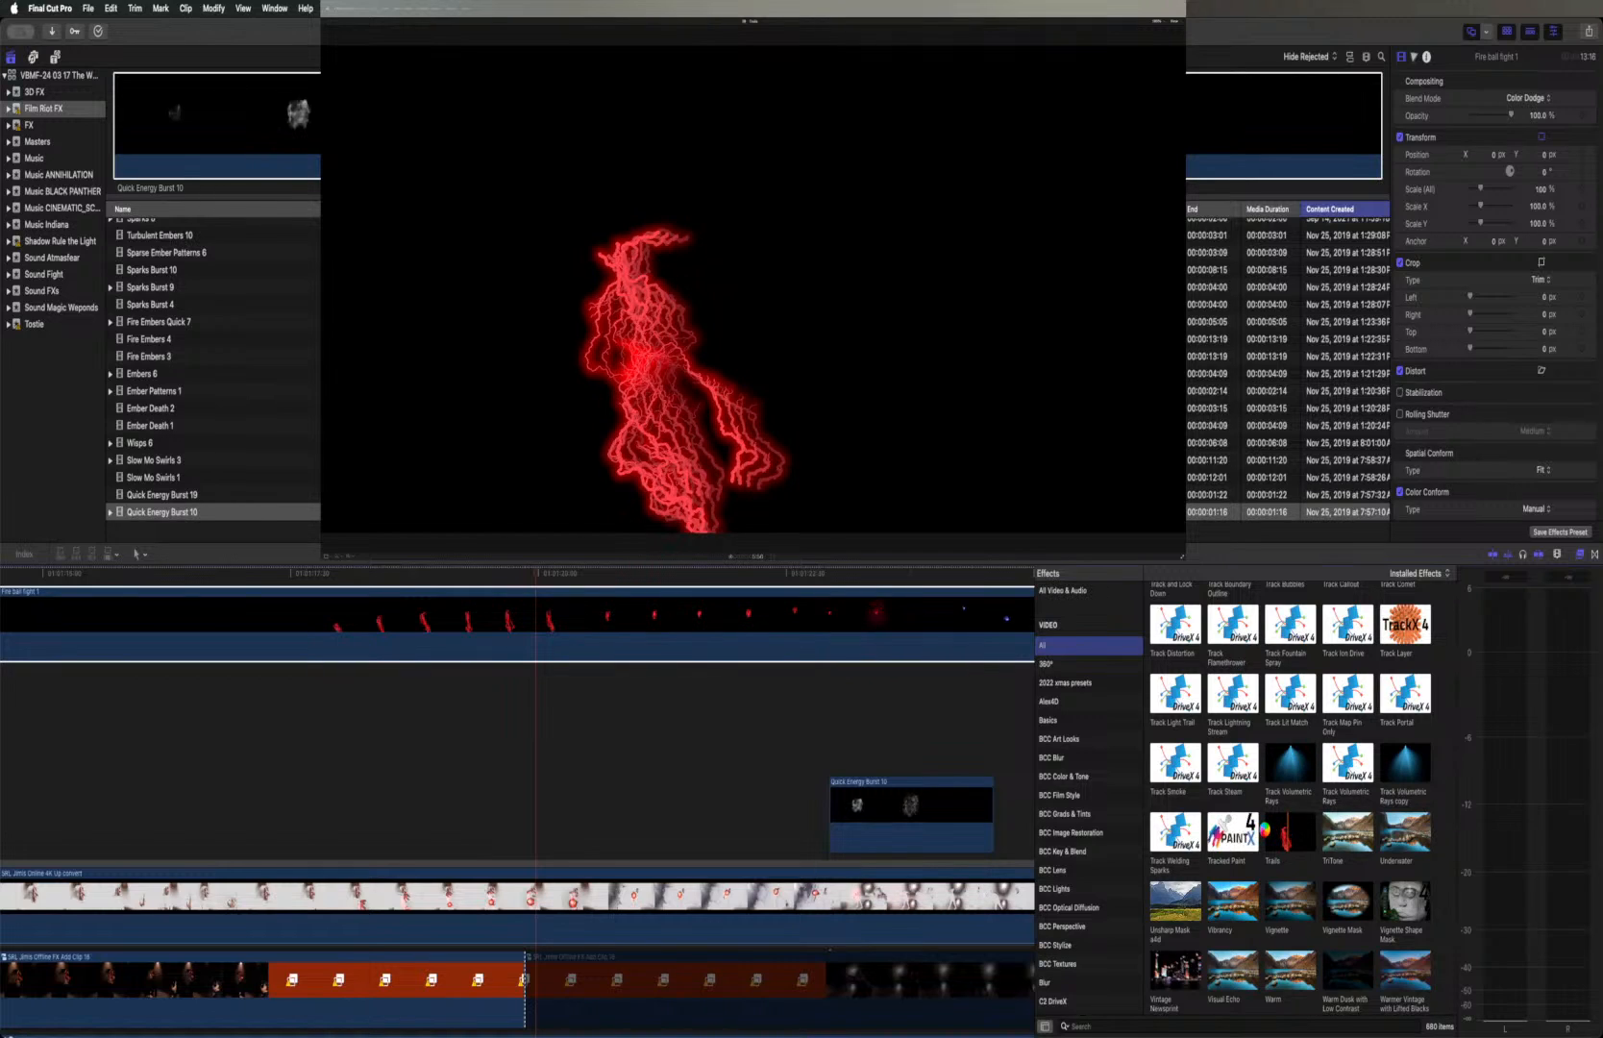
scroll(1265, 833, down, 1)
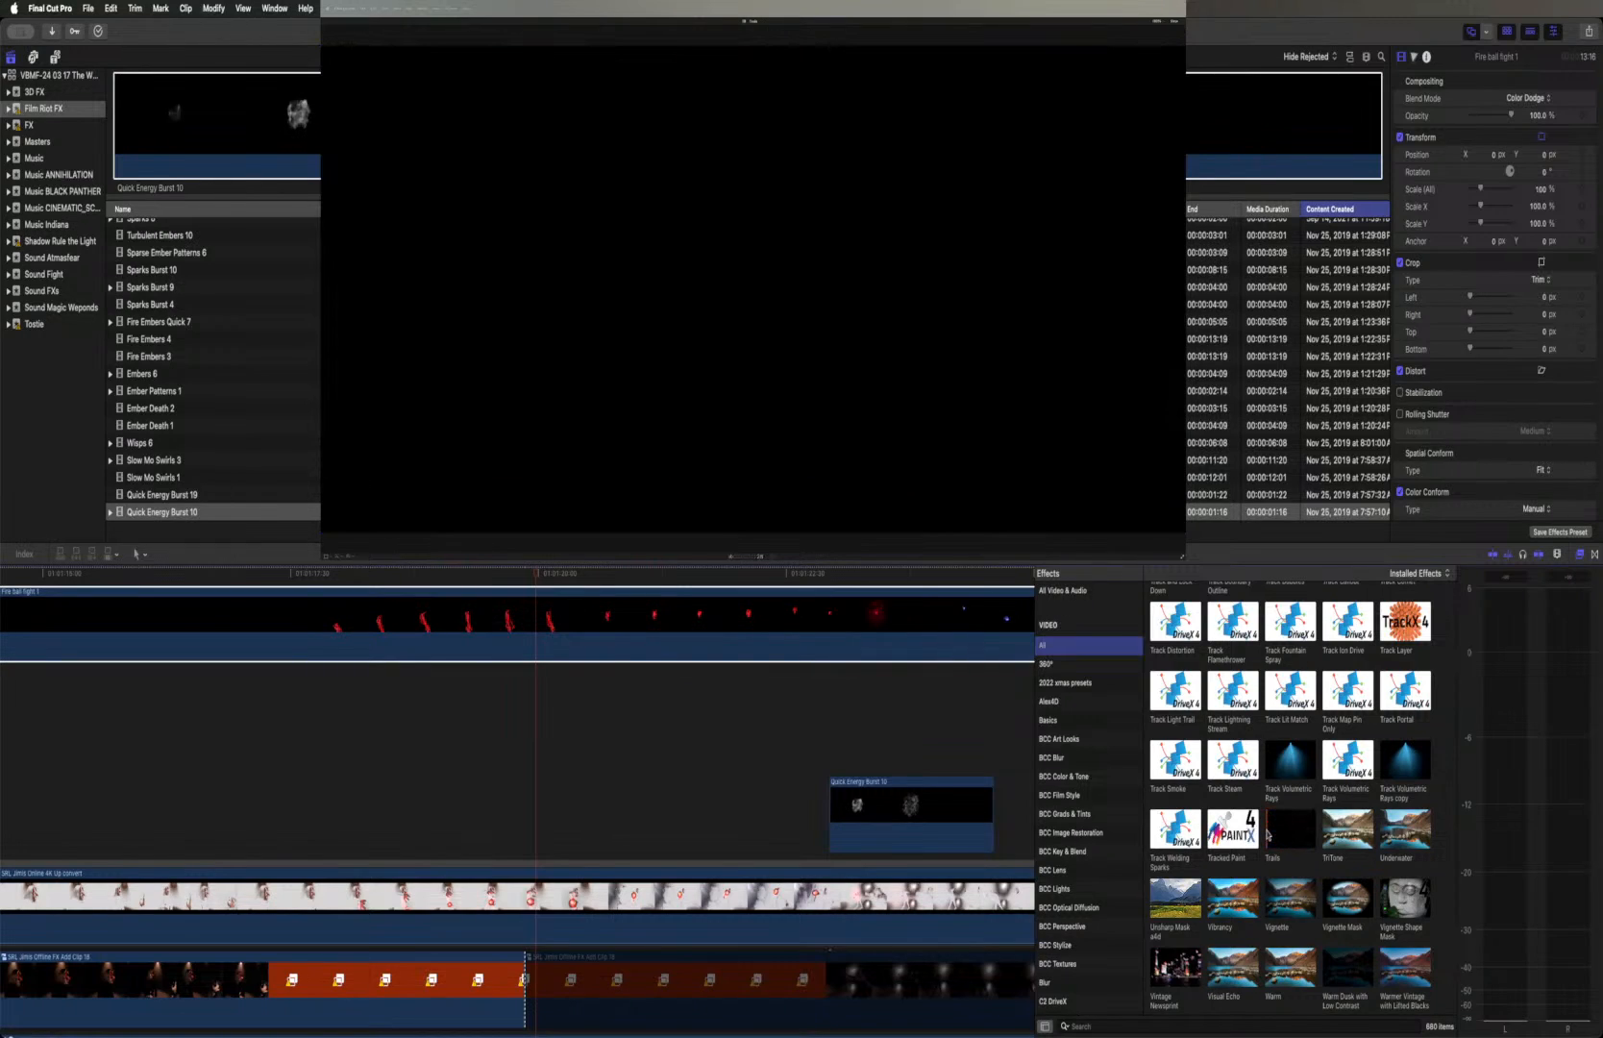
click(1267, 834)
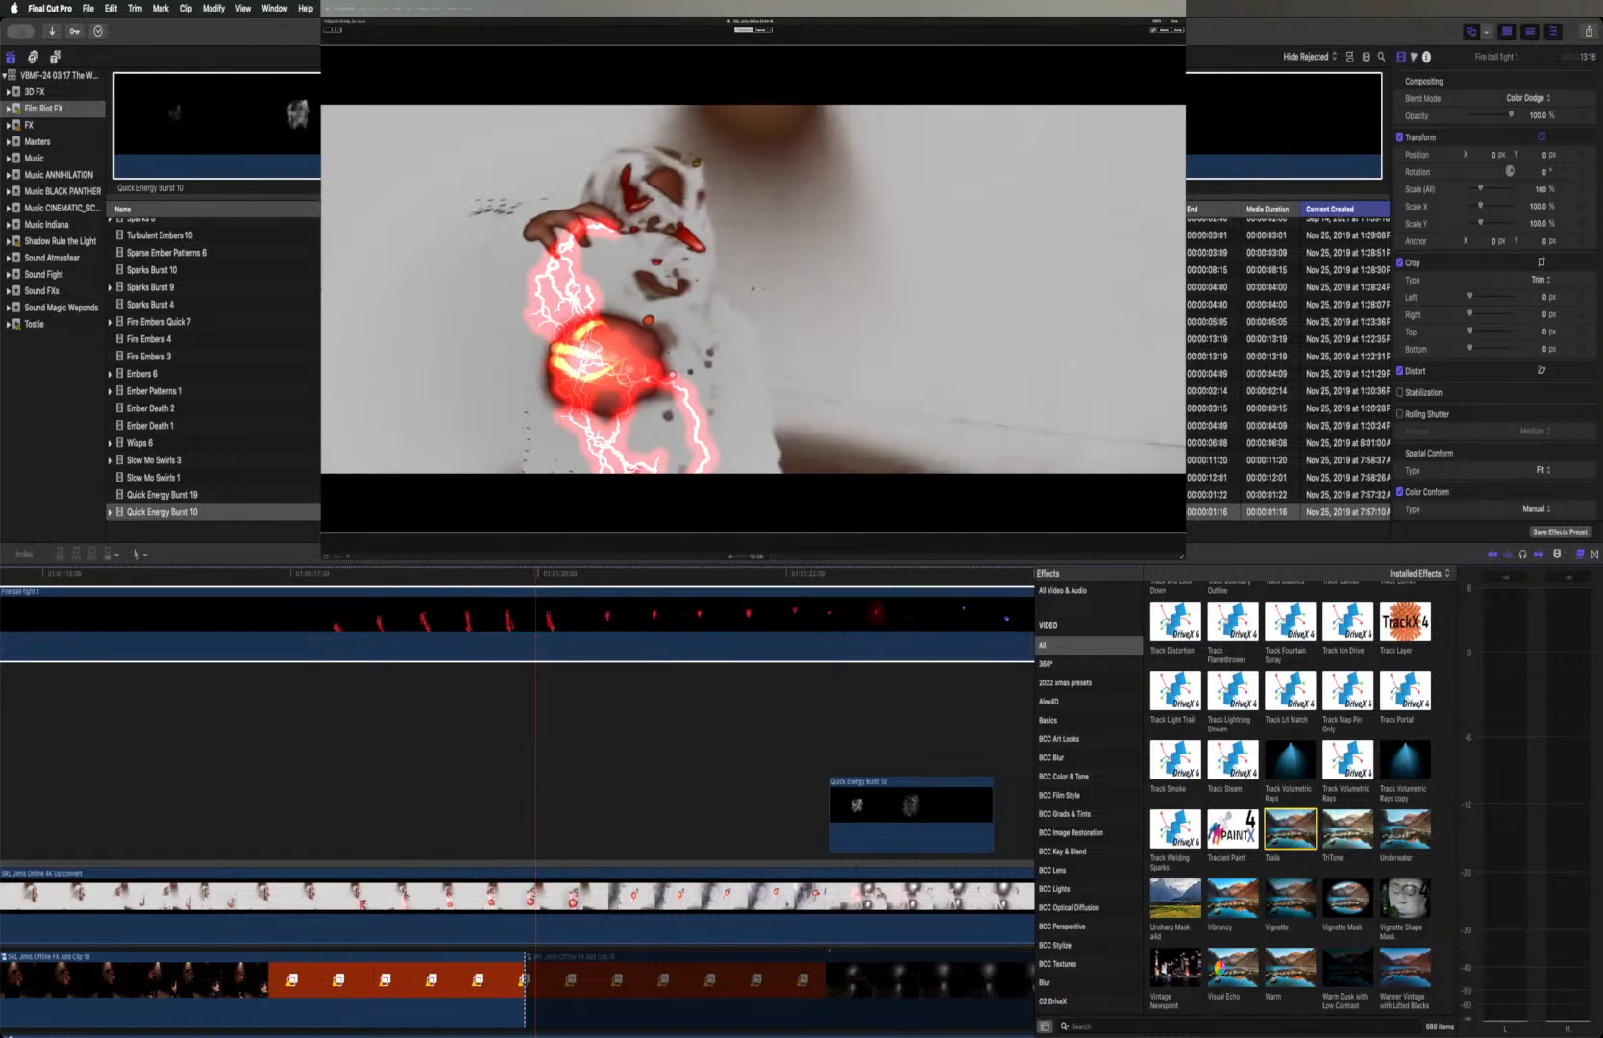
click(1218, 970)
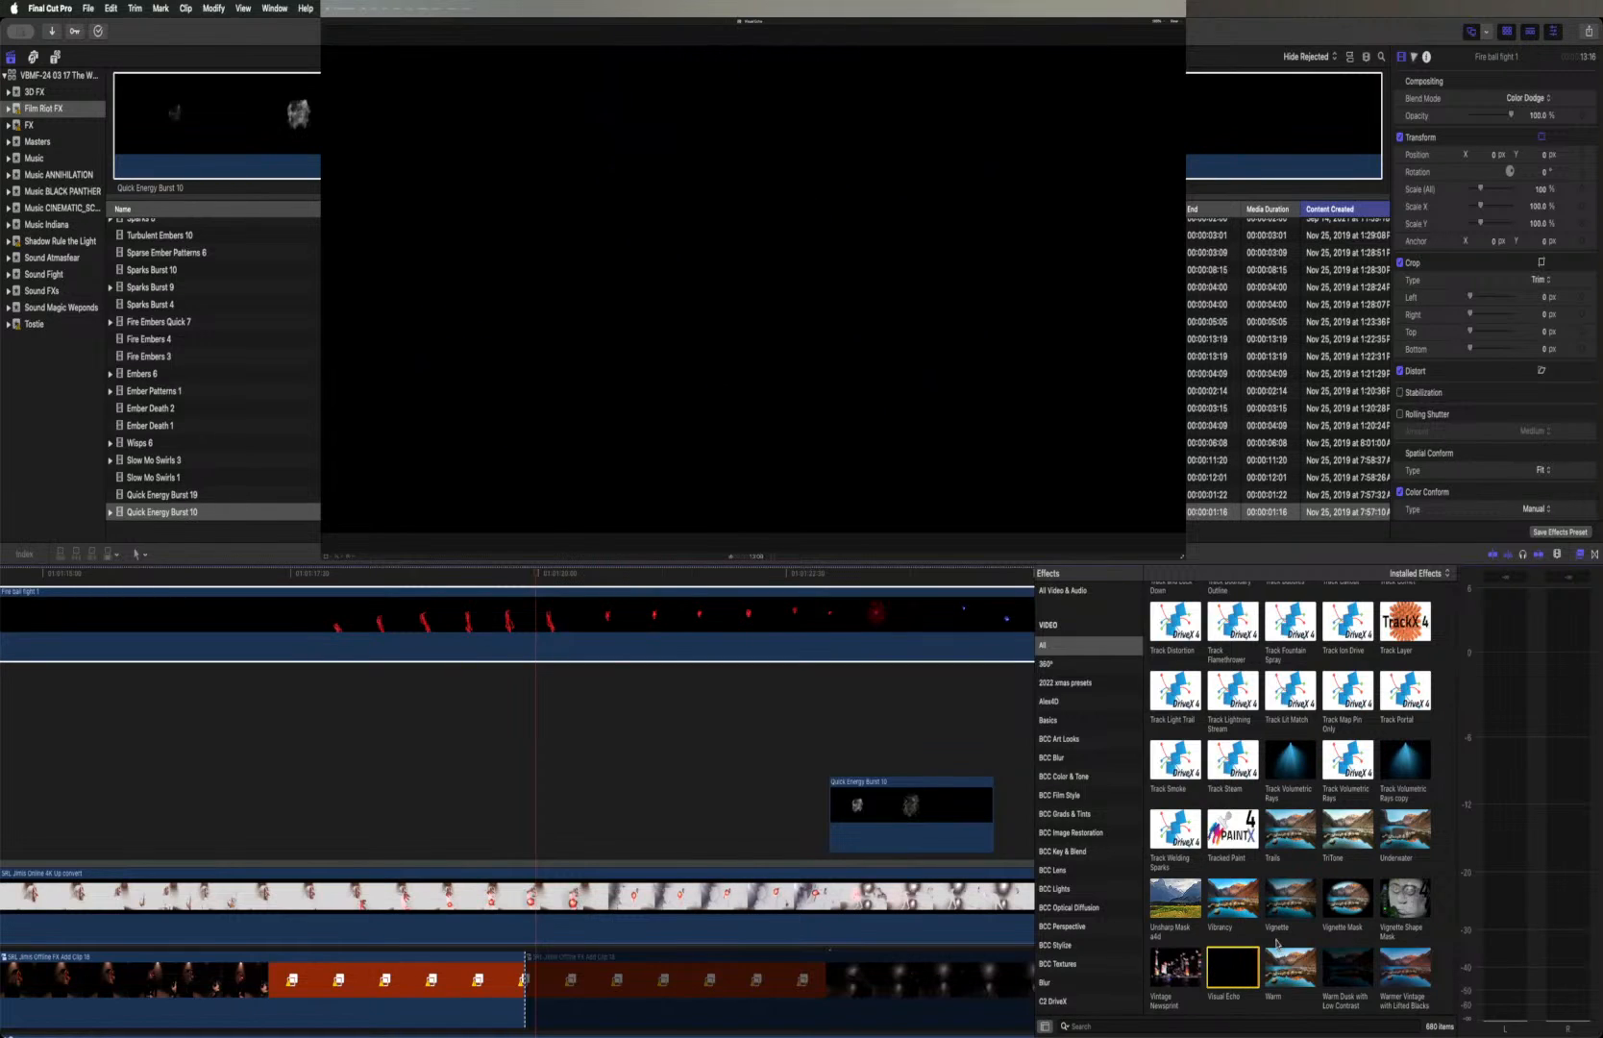
scroll(1245, 942, down, 2)
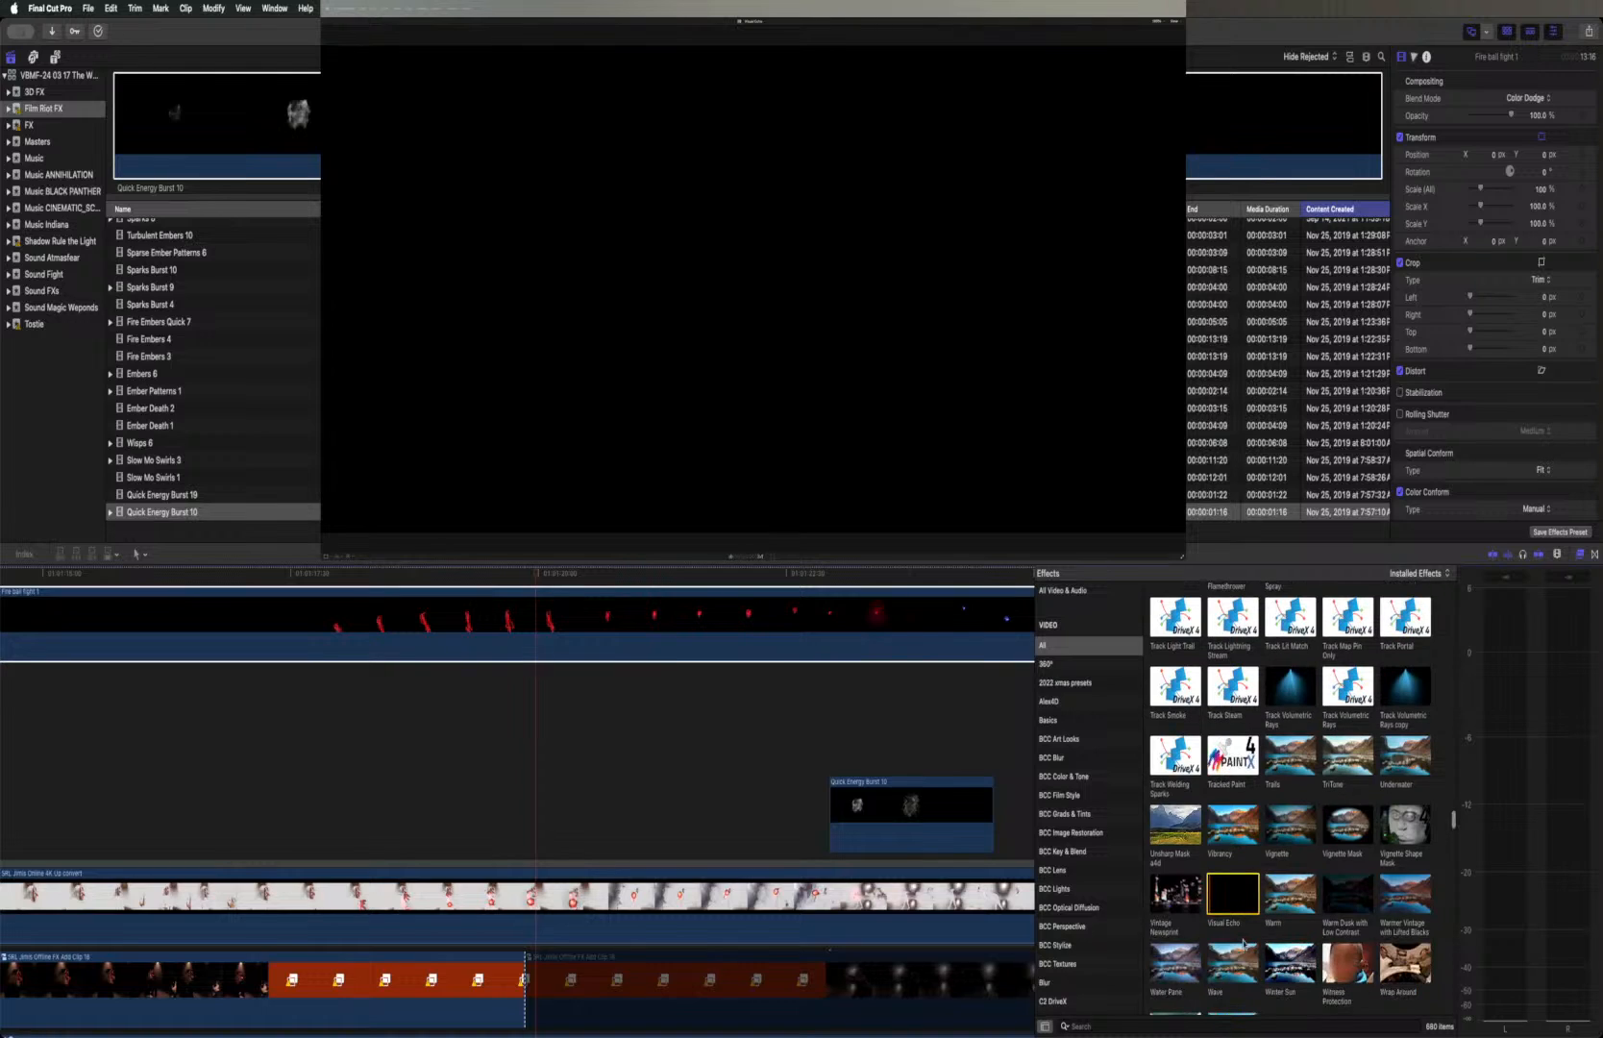
scroll(1243, 943, down, 2)
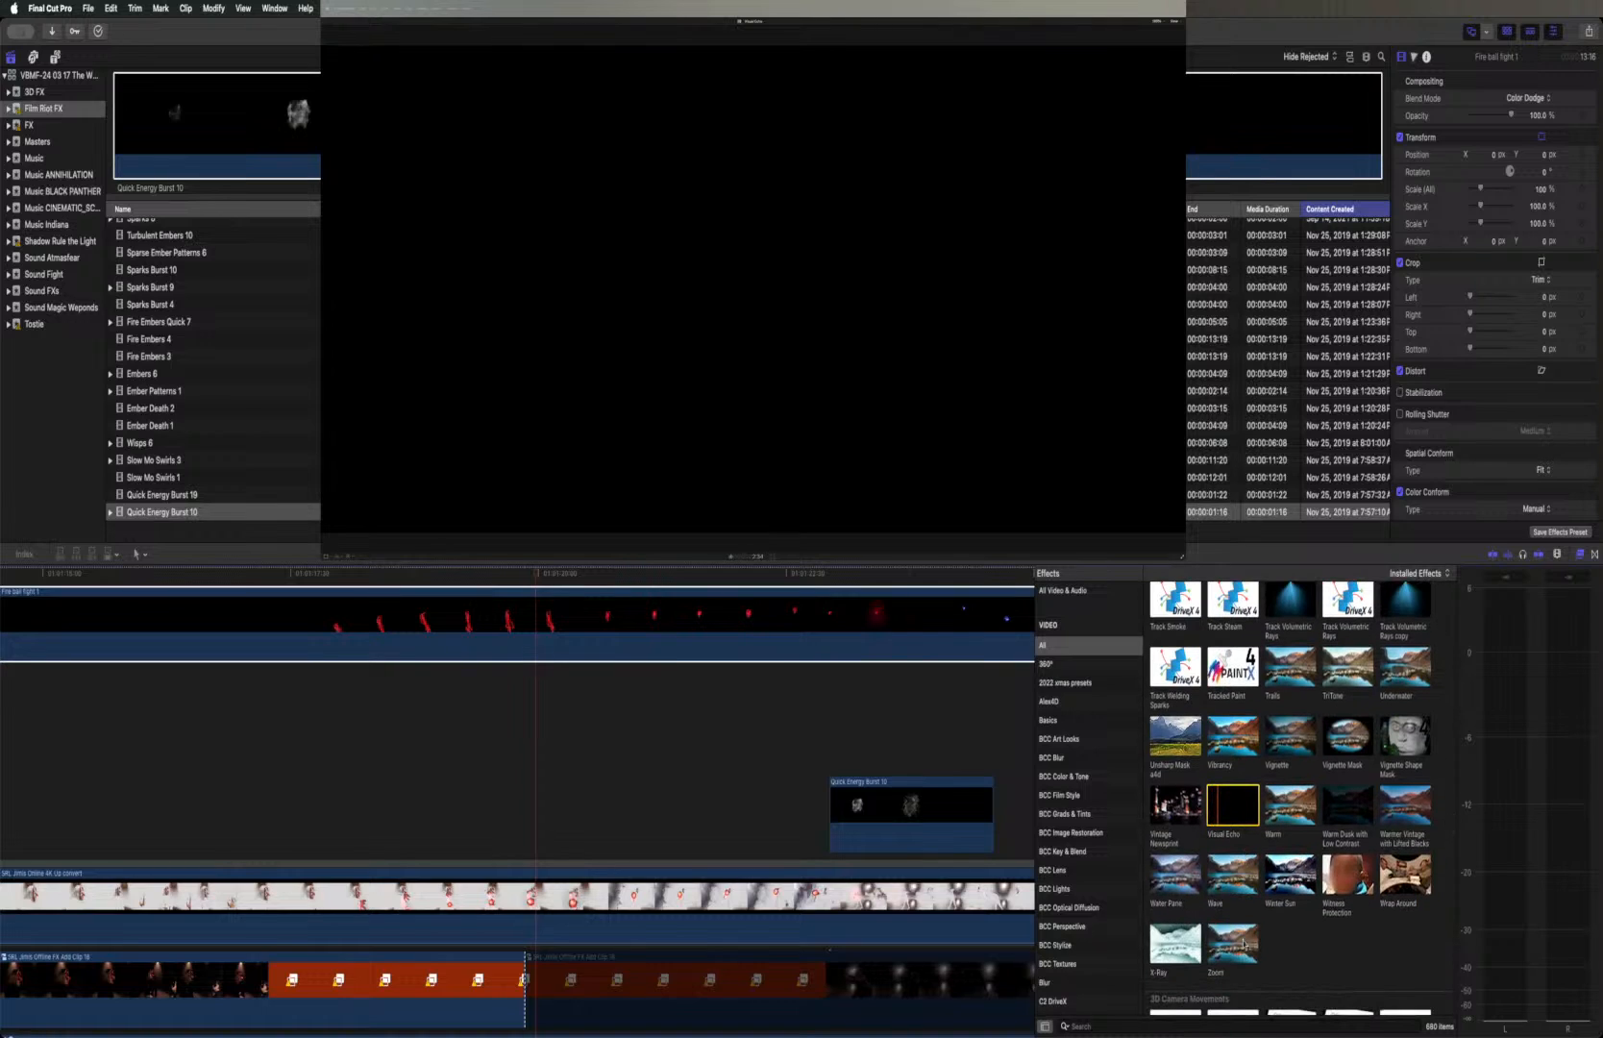
key(space)
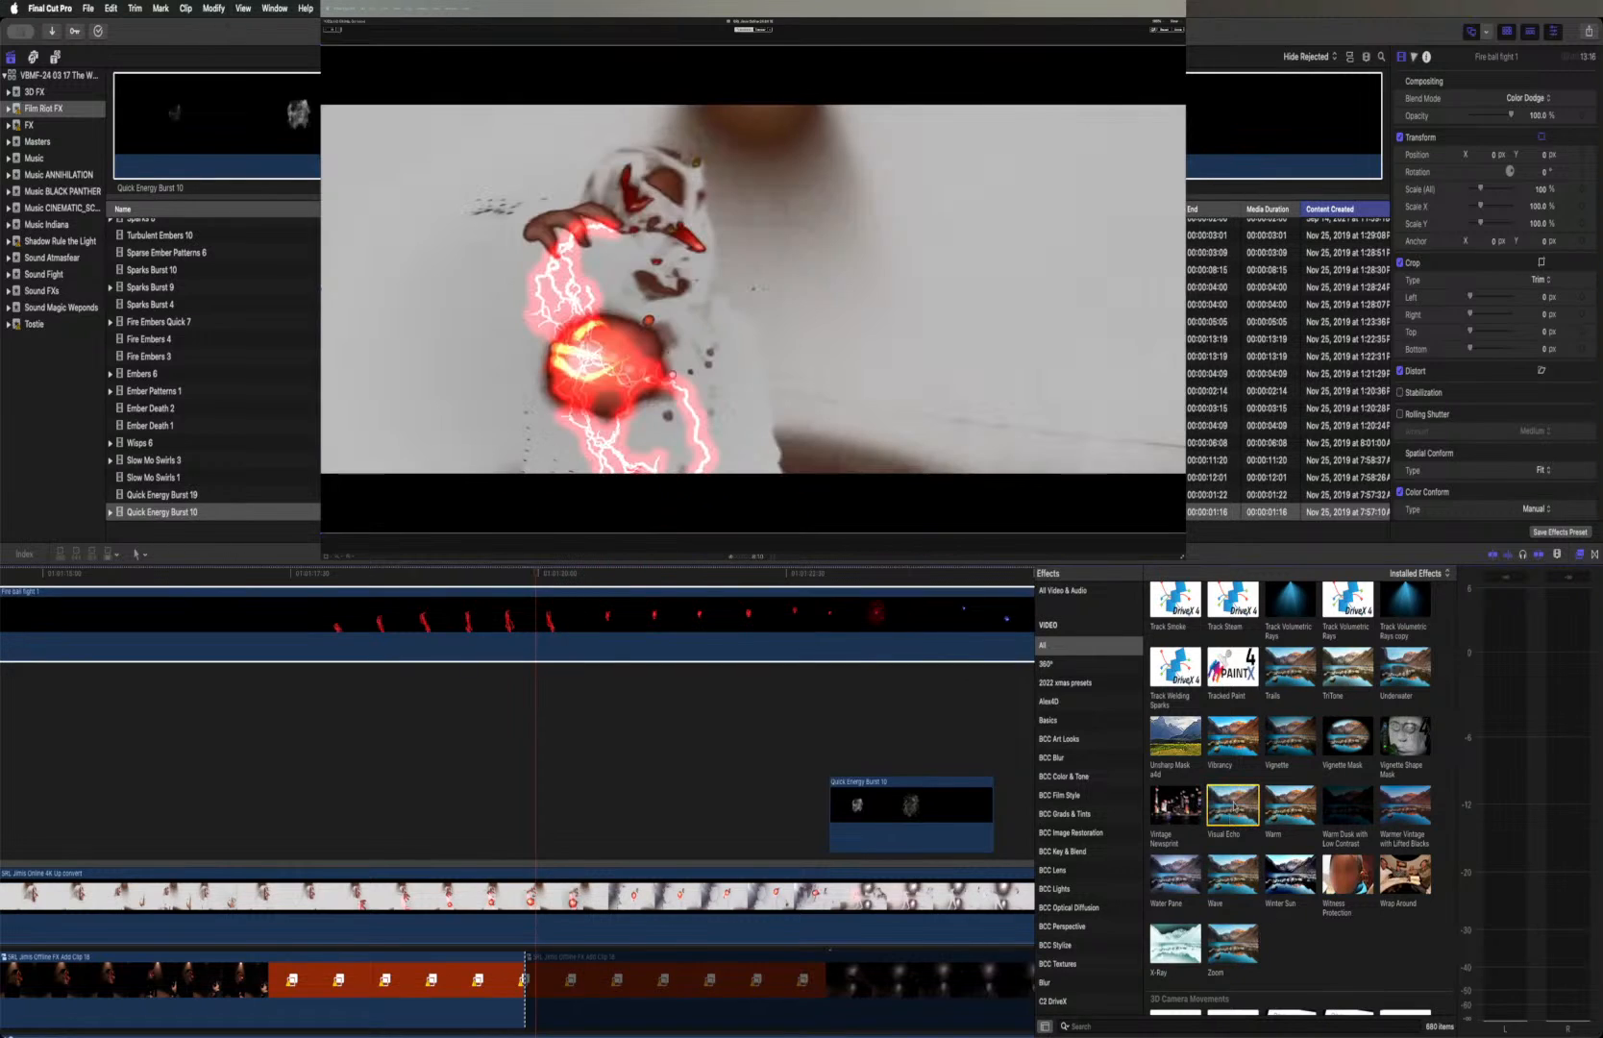
Apply the Visual Echo effect to the Fire ball fight 1 clip and set its duration to 0.16
double_click(1233, 805)
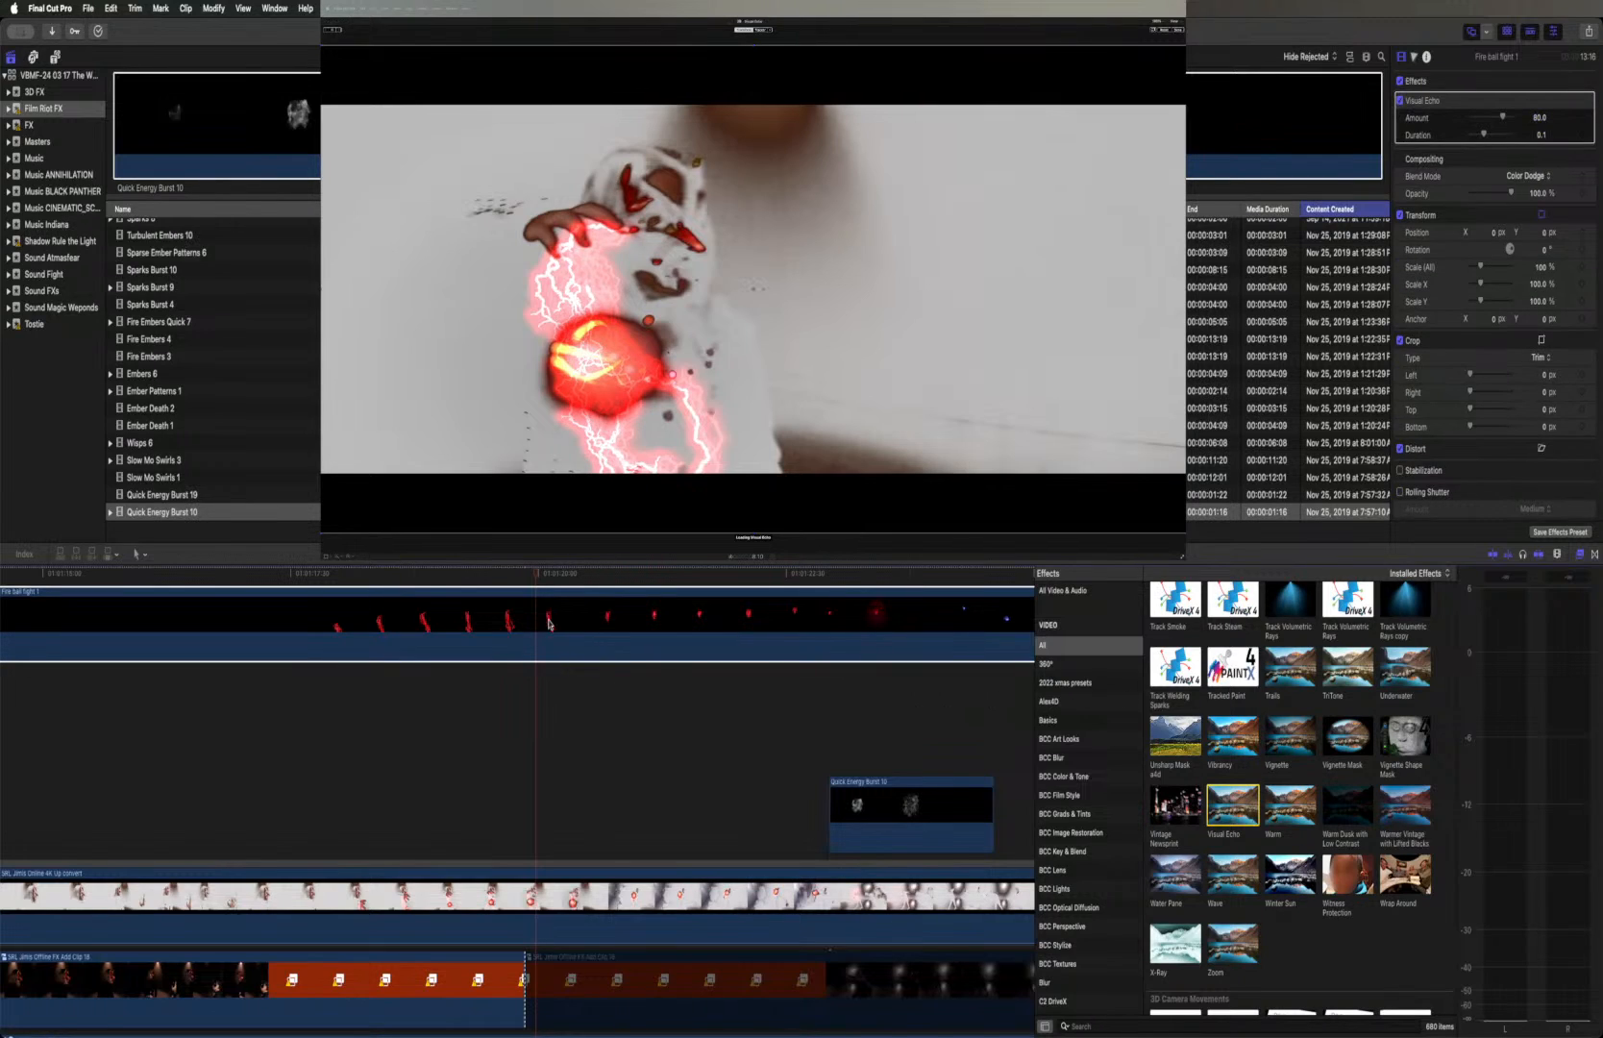
scroll(548, 623, up, 3)
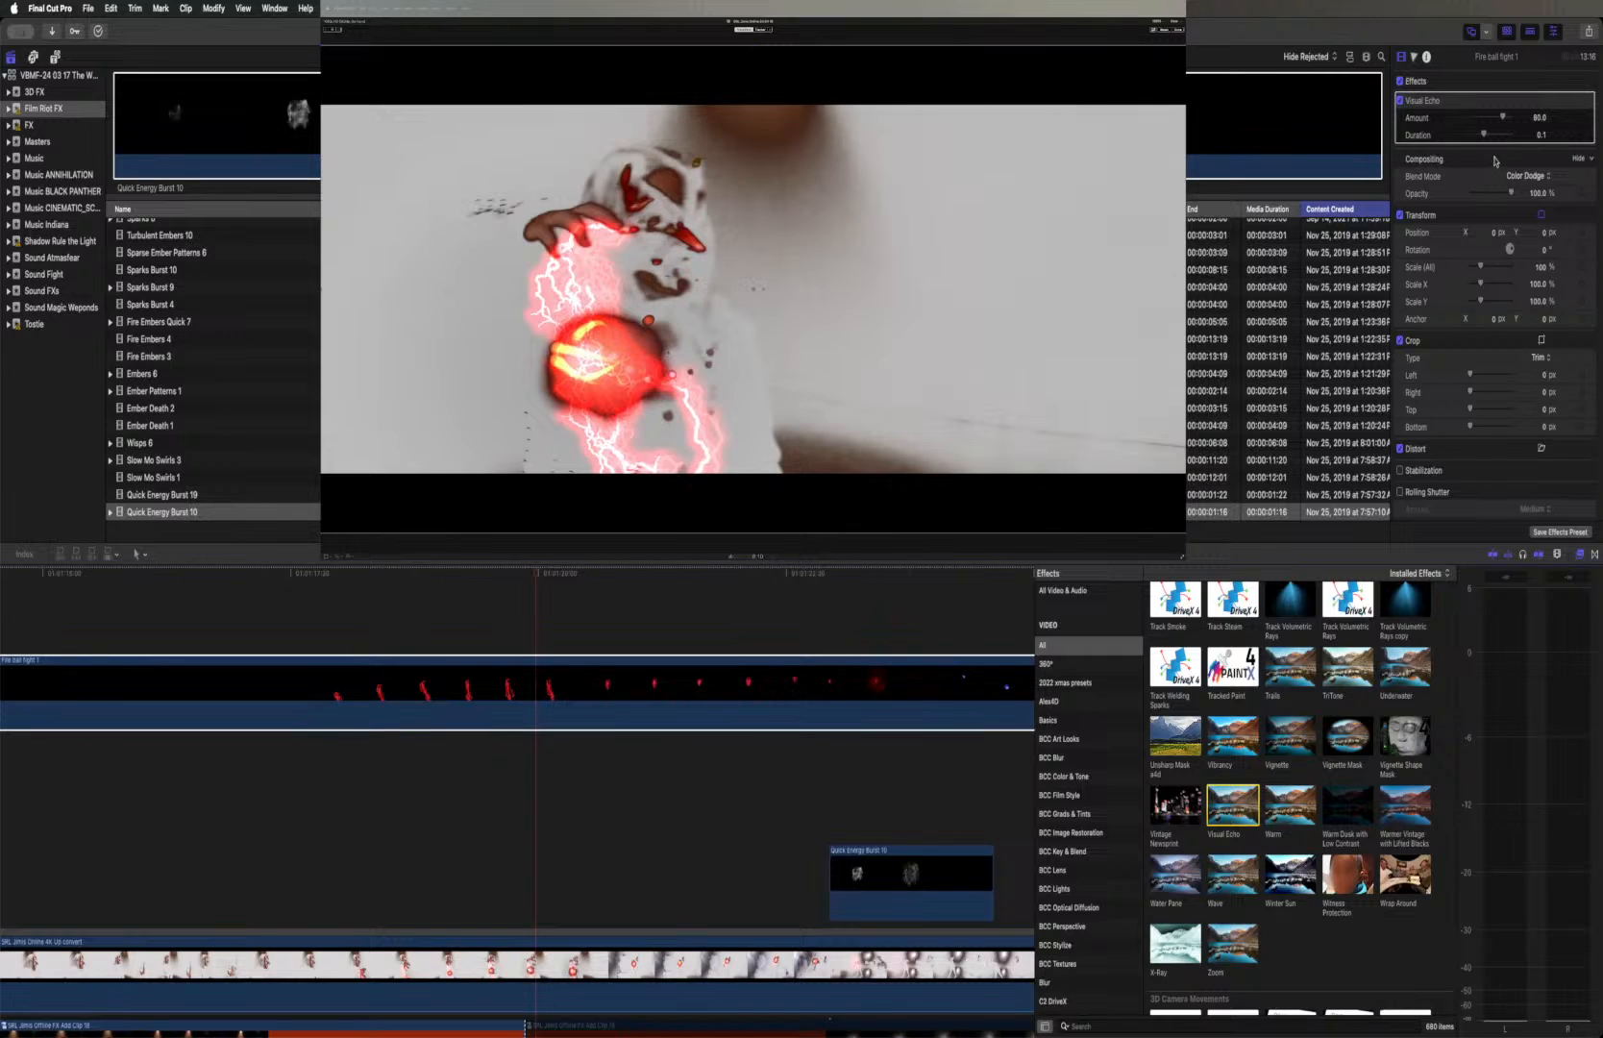
drag(1485, 137, 1493, 138)
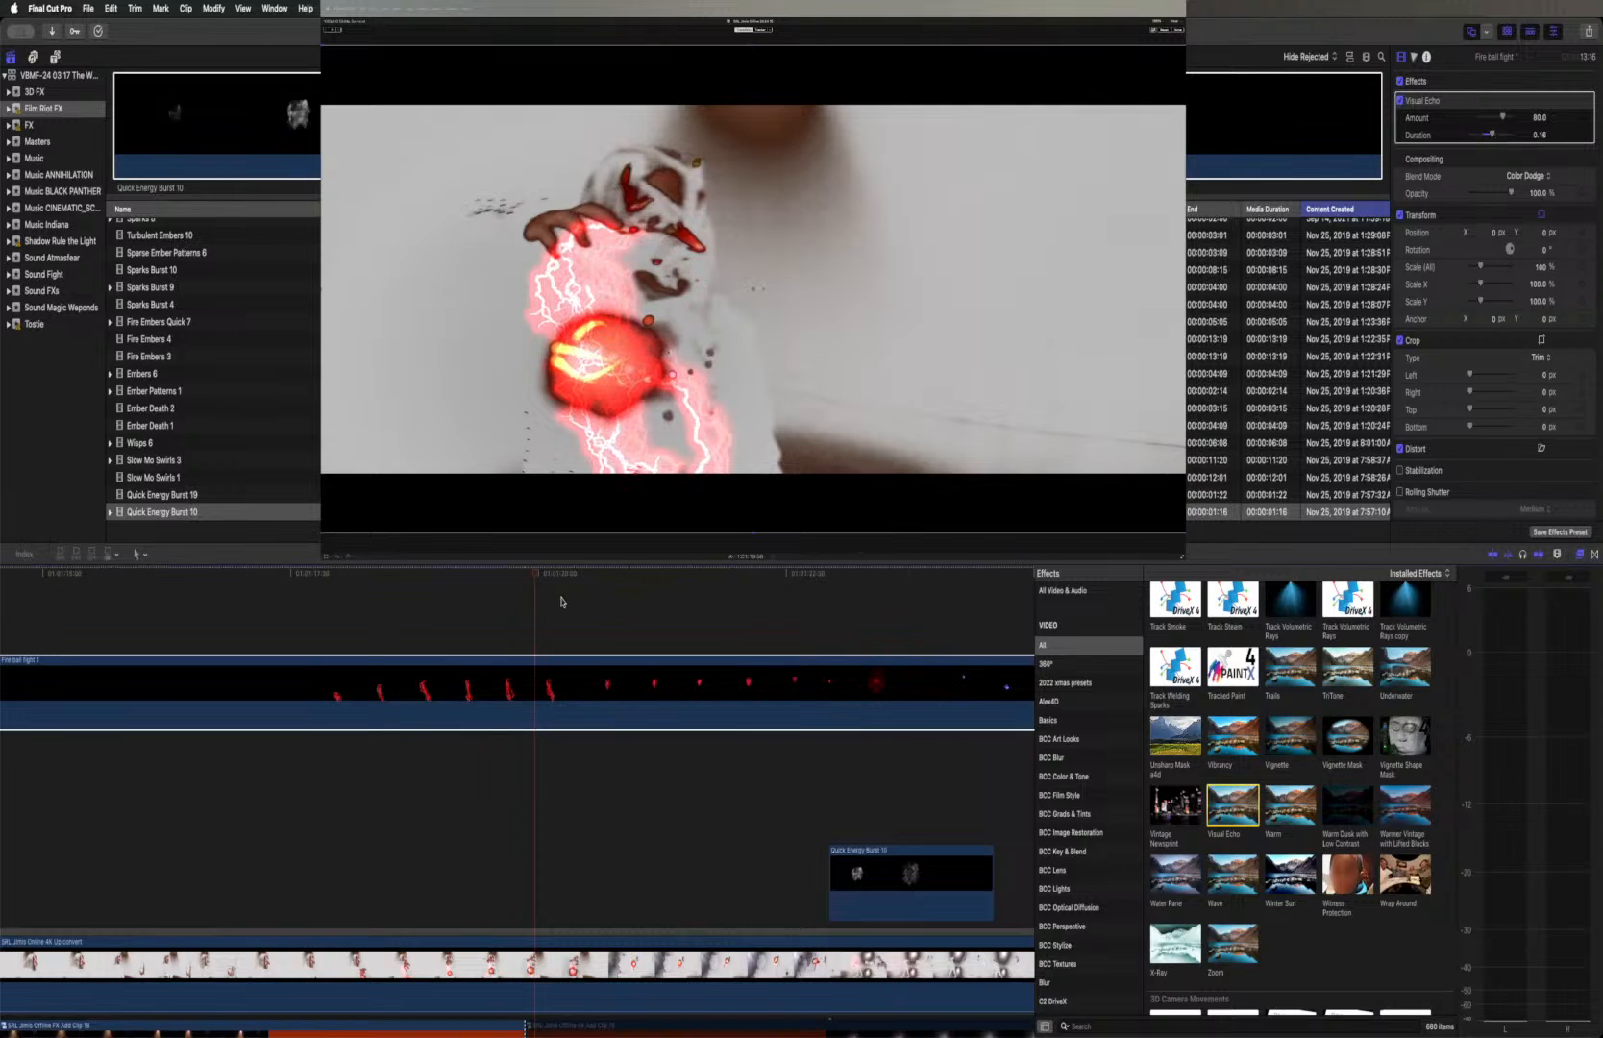
Play the fireball shot from where the red lightning begins through to the following doorway shot, checking the Visual Echo trails
click(320, 576)
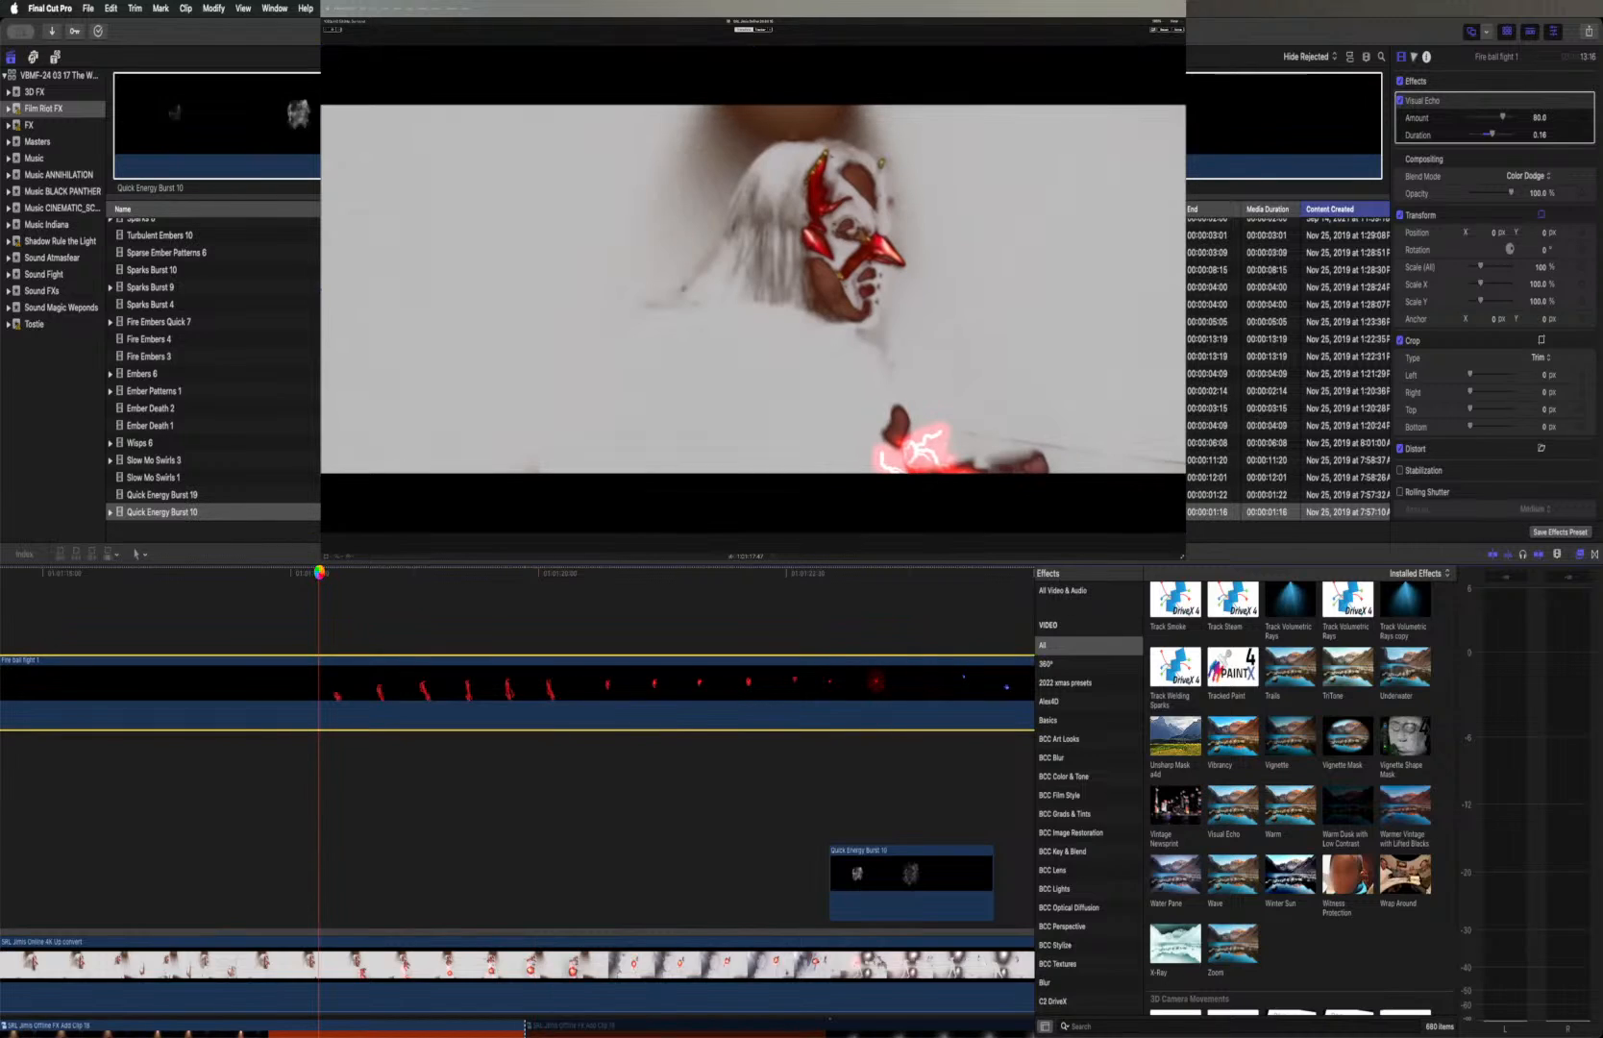
key(space)
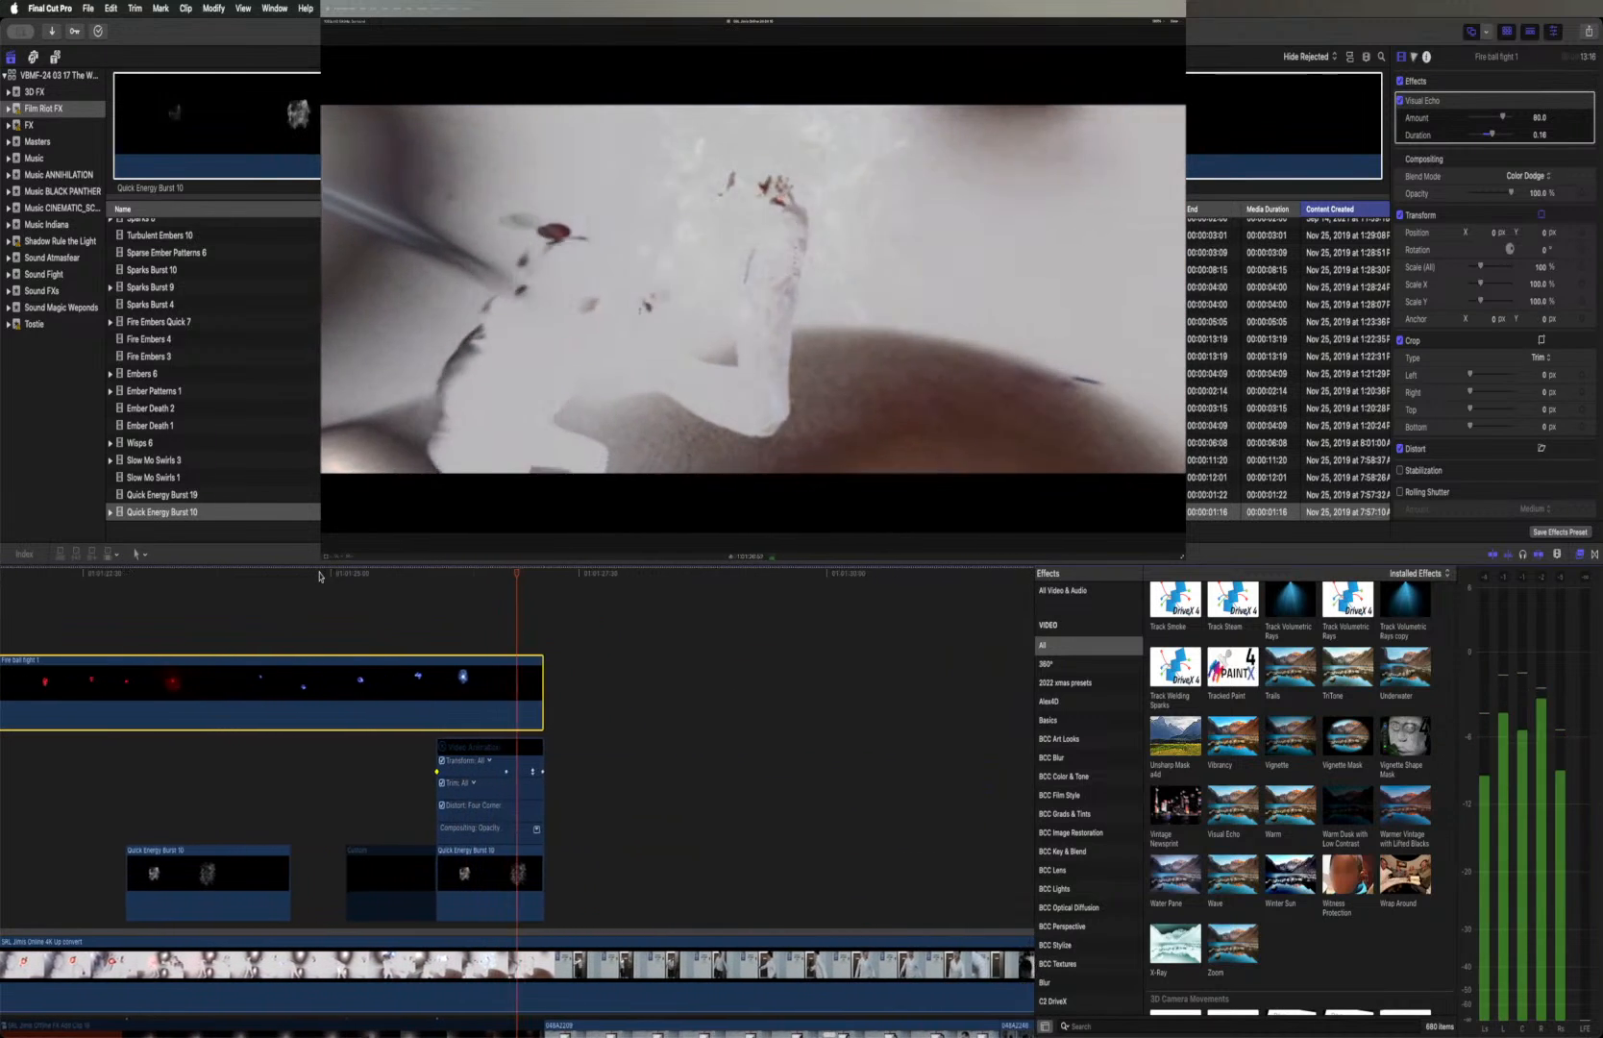
key(space)
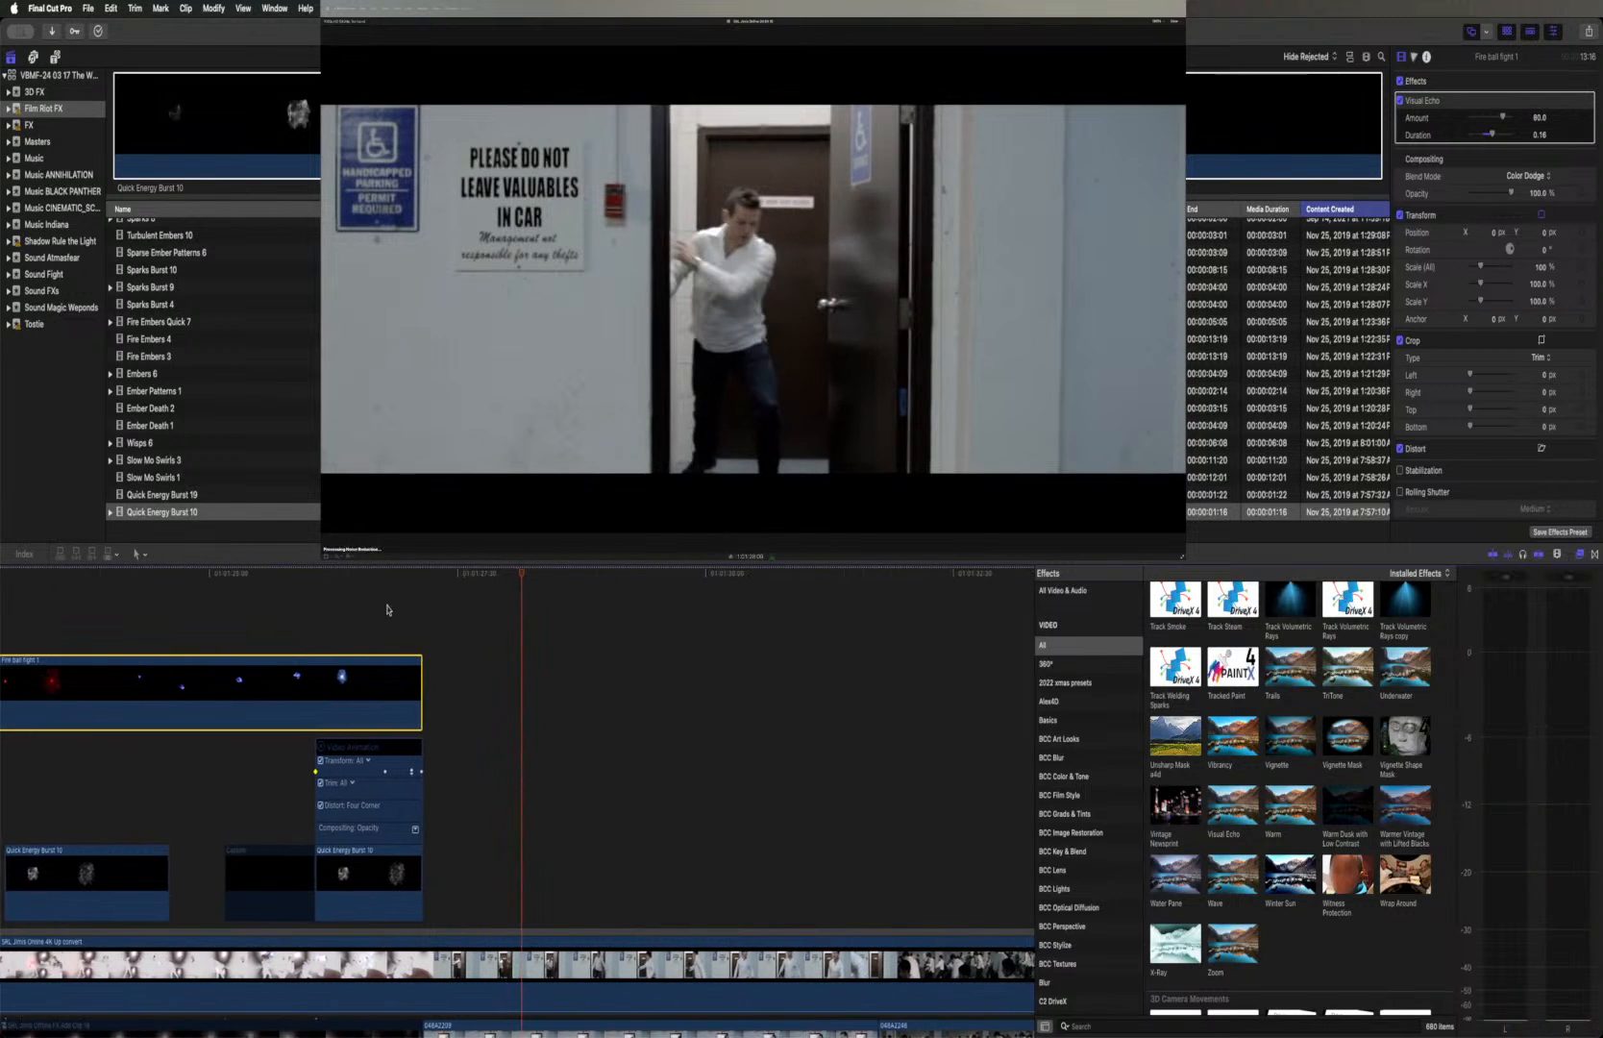
scroll(387, 609, left, 10)
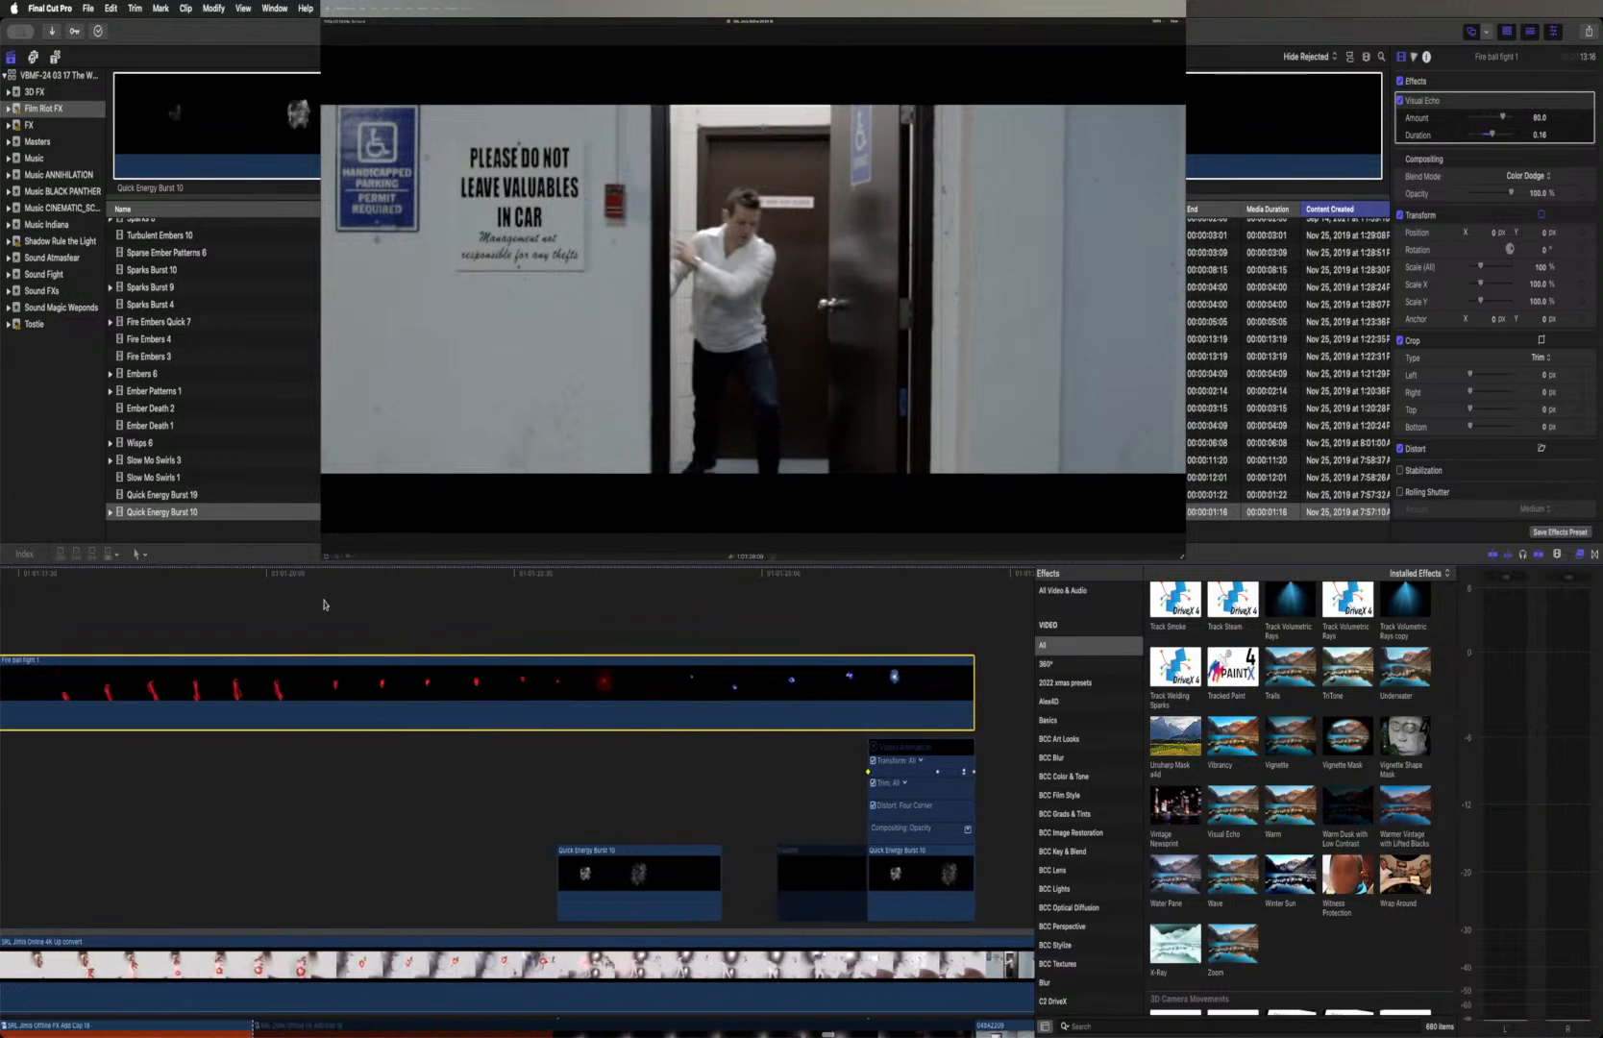
Disable Visual Echo on the Fire ball fight 1 clip and play from the first red lightning to compare the shot without it
click(58, 577)
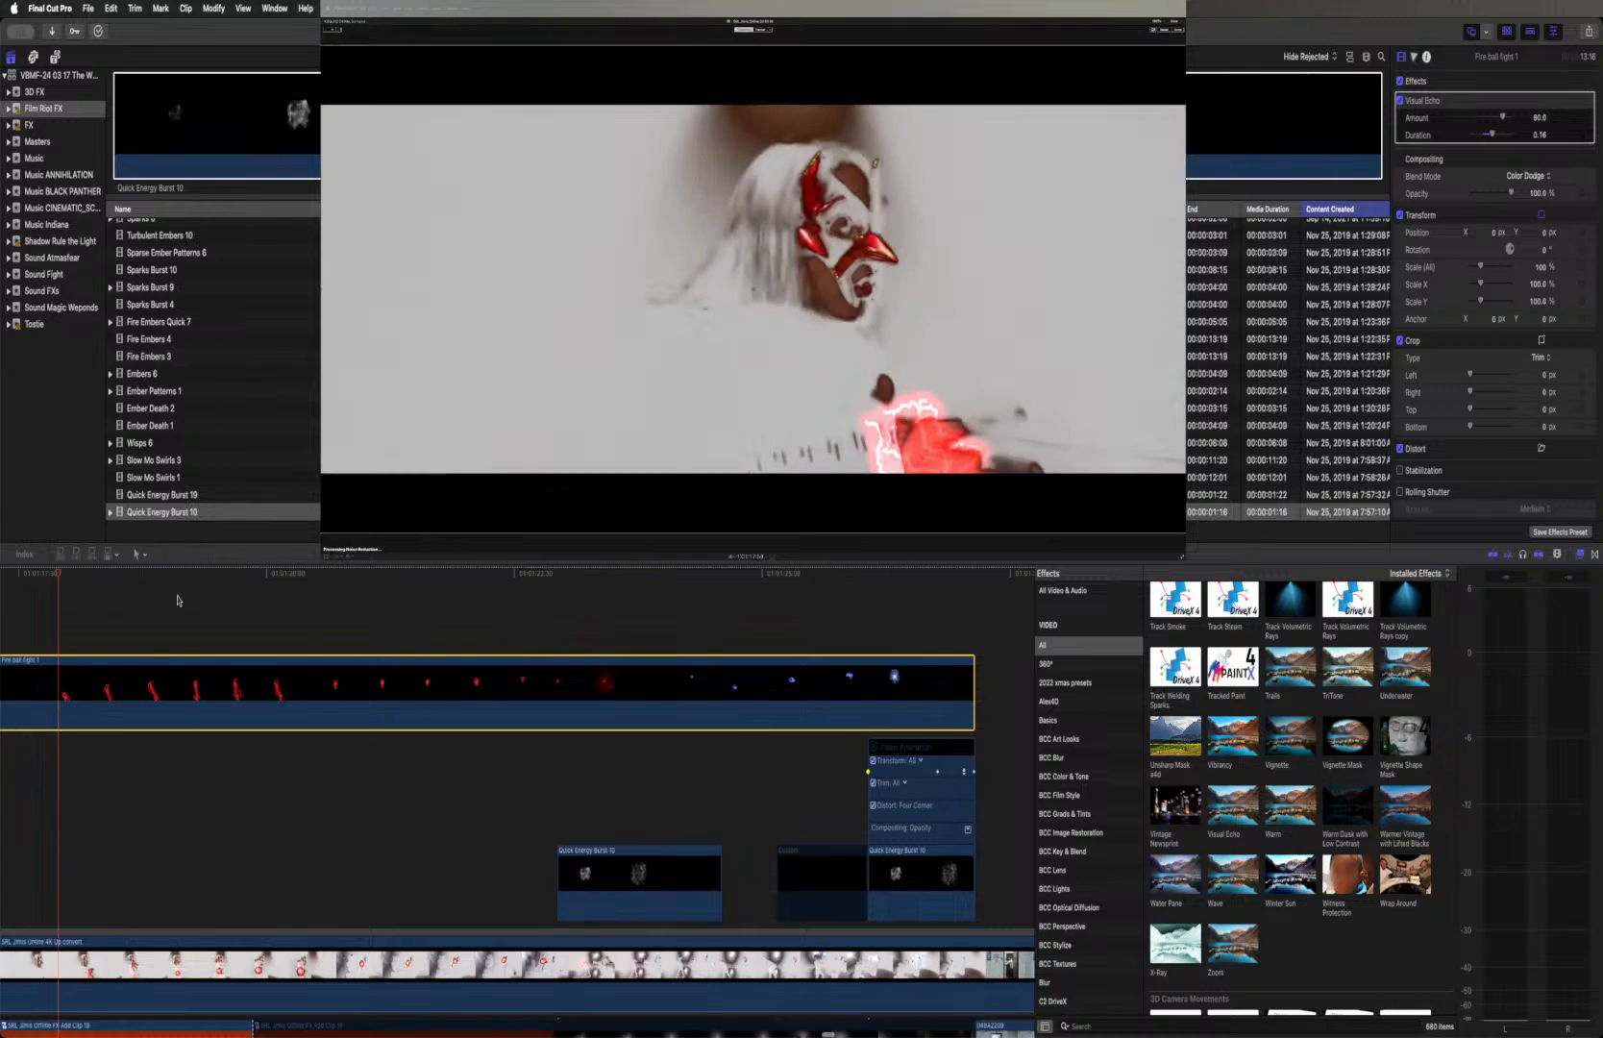
click(1400, 101)
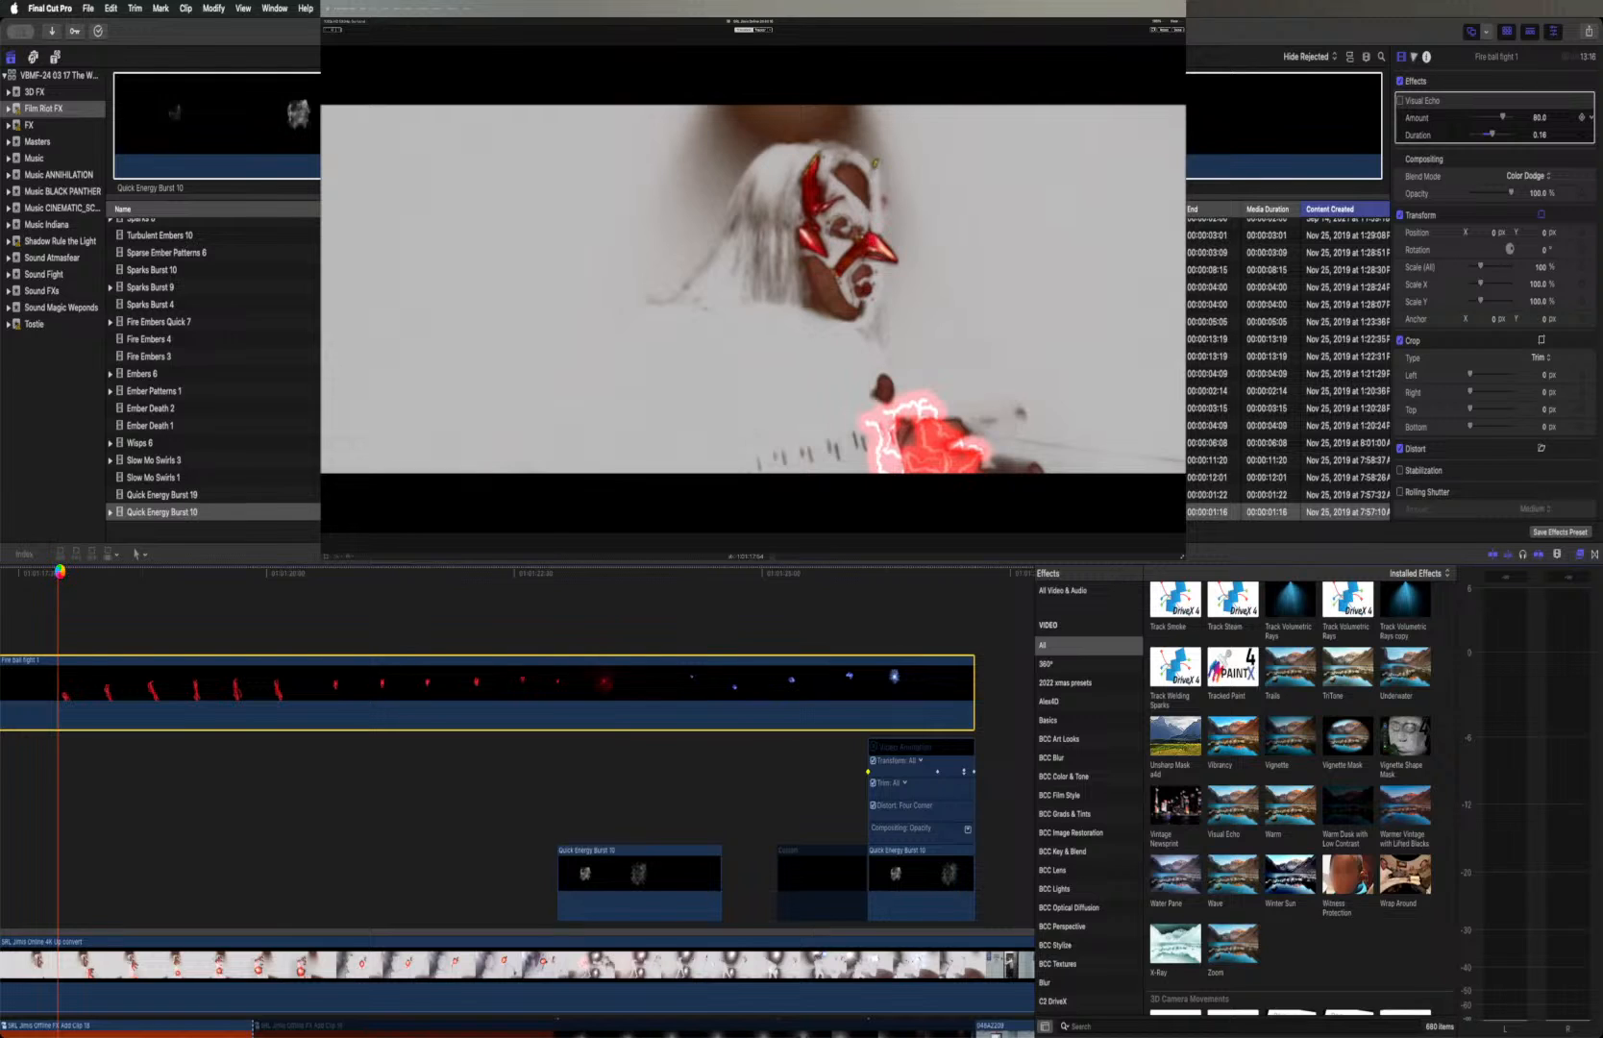
key(space)
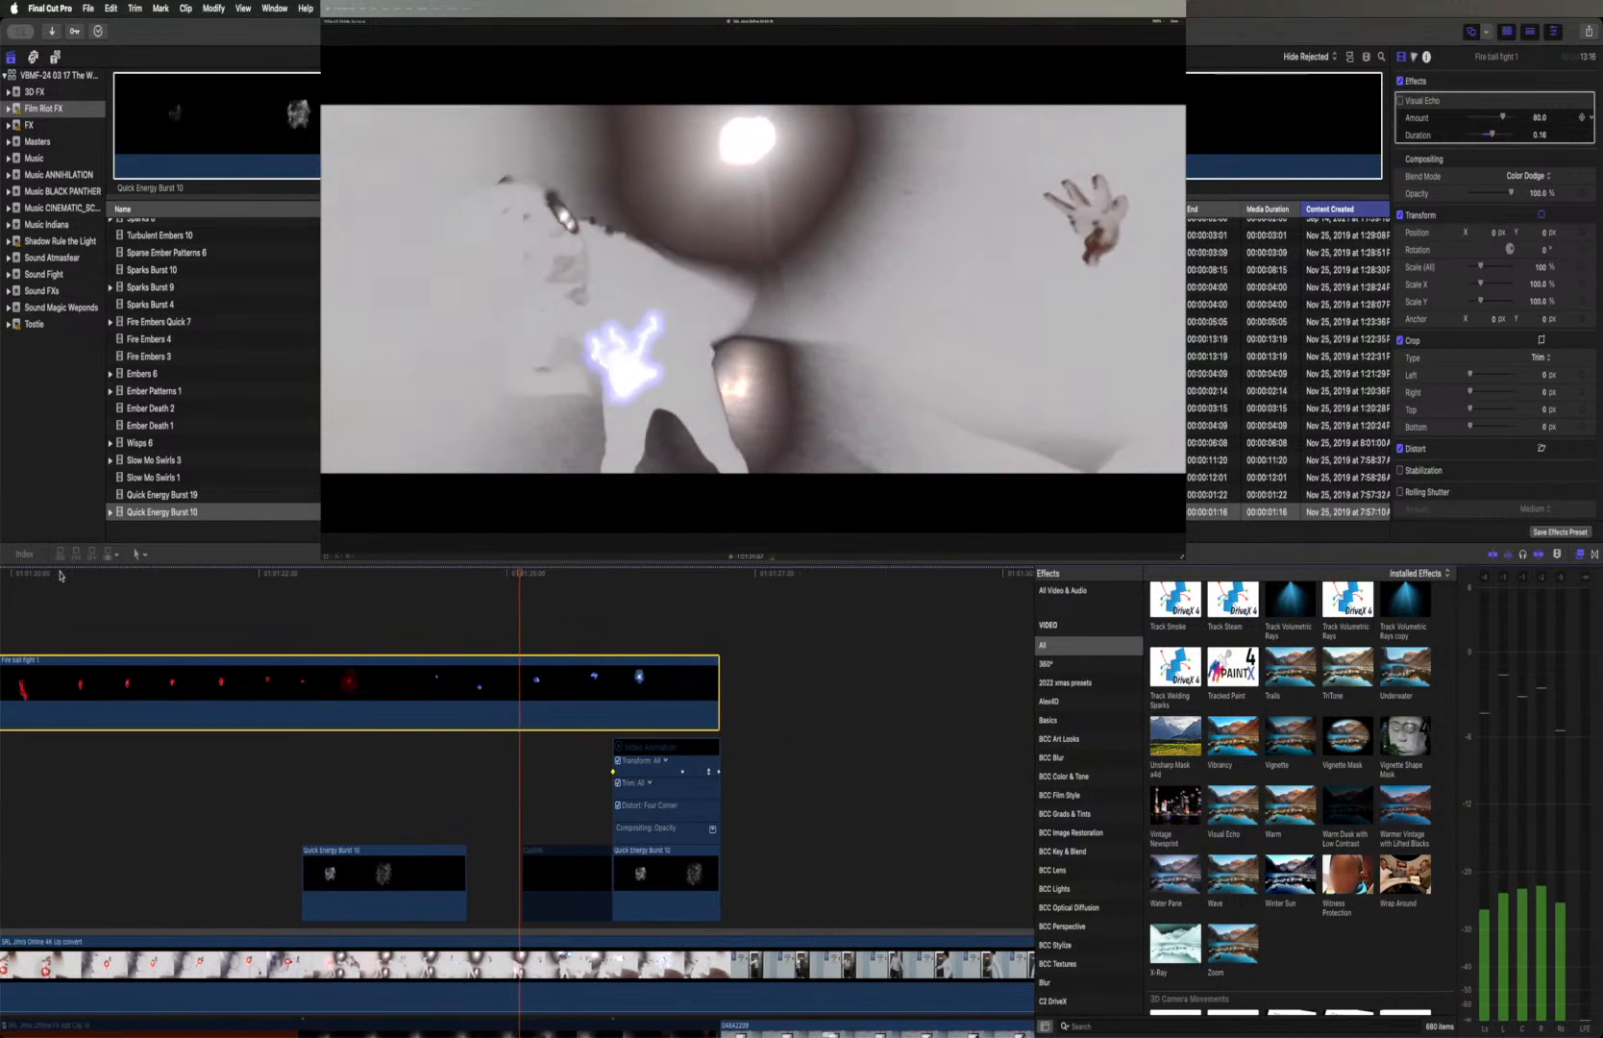
key(space)
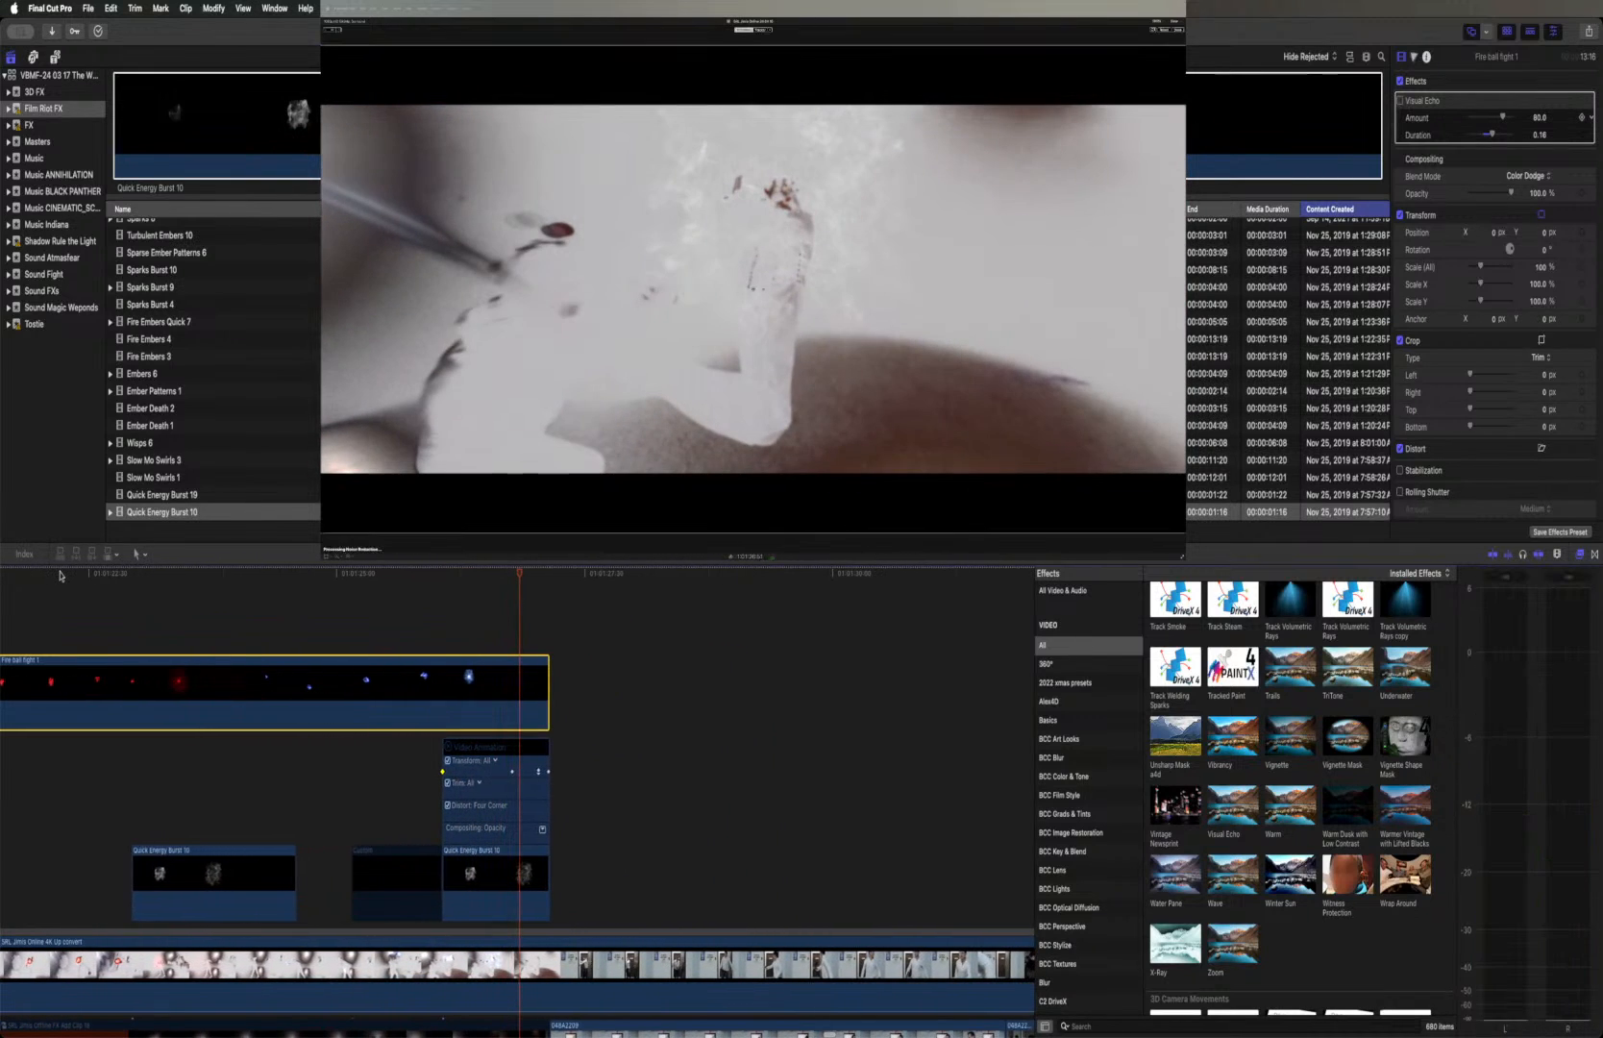
Re-enable Visual Echo with Amount 100 and Duration 0.3, and play the shot from the first red lightning past the shot change
click(1400, 100)
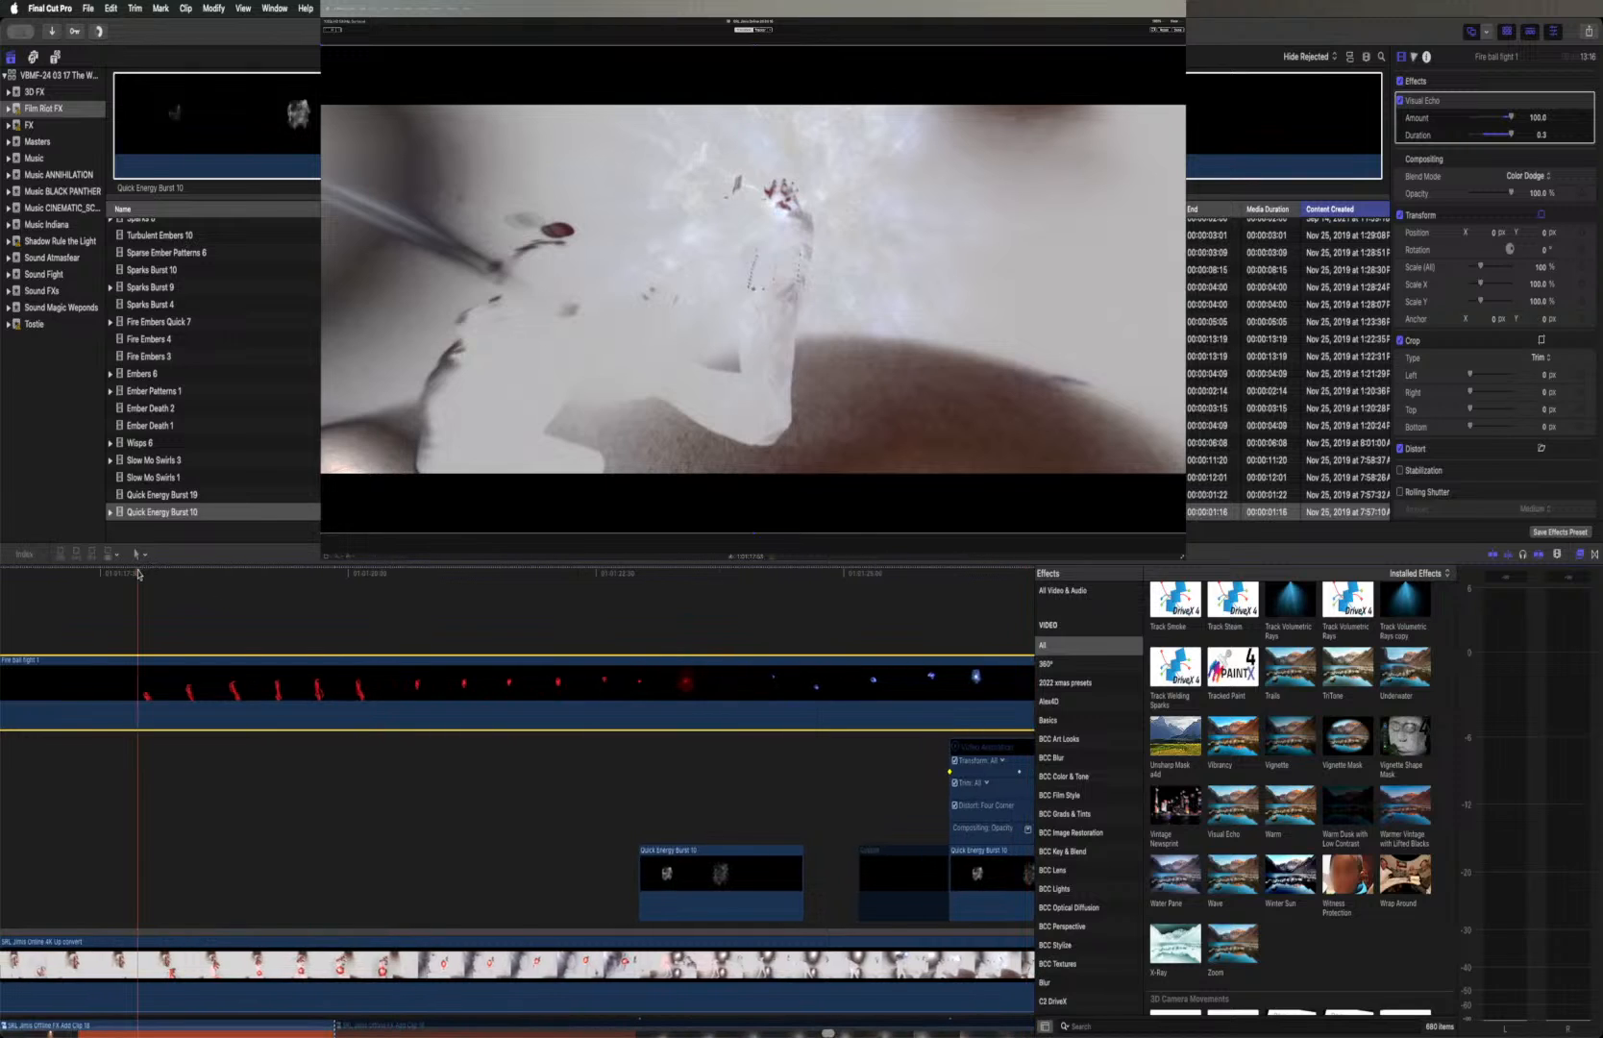
click(138, 574)
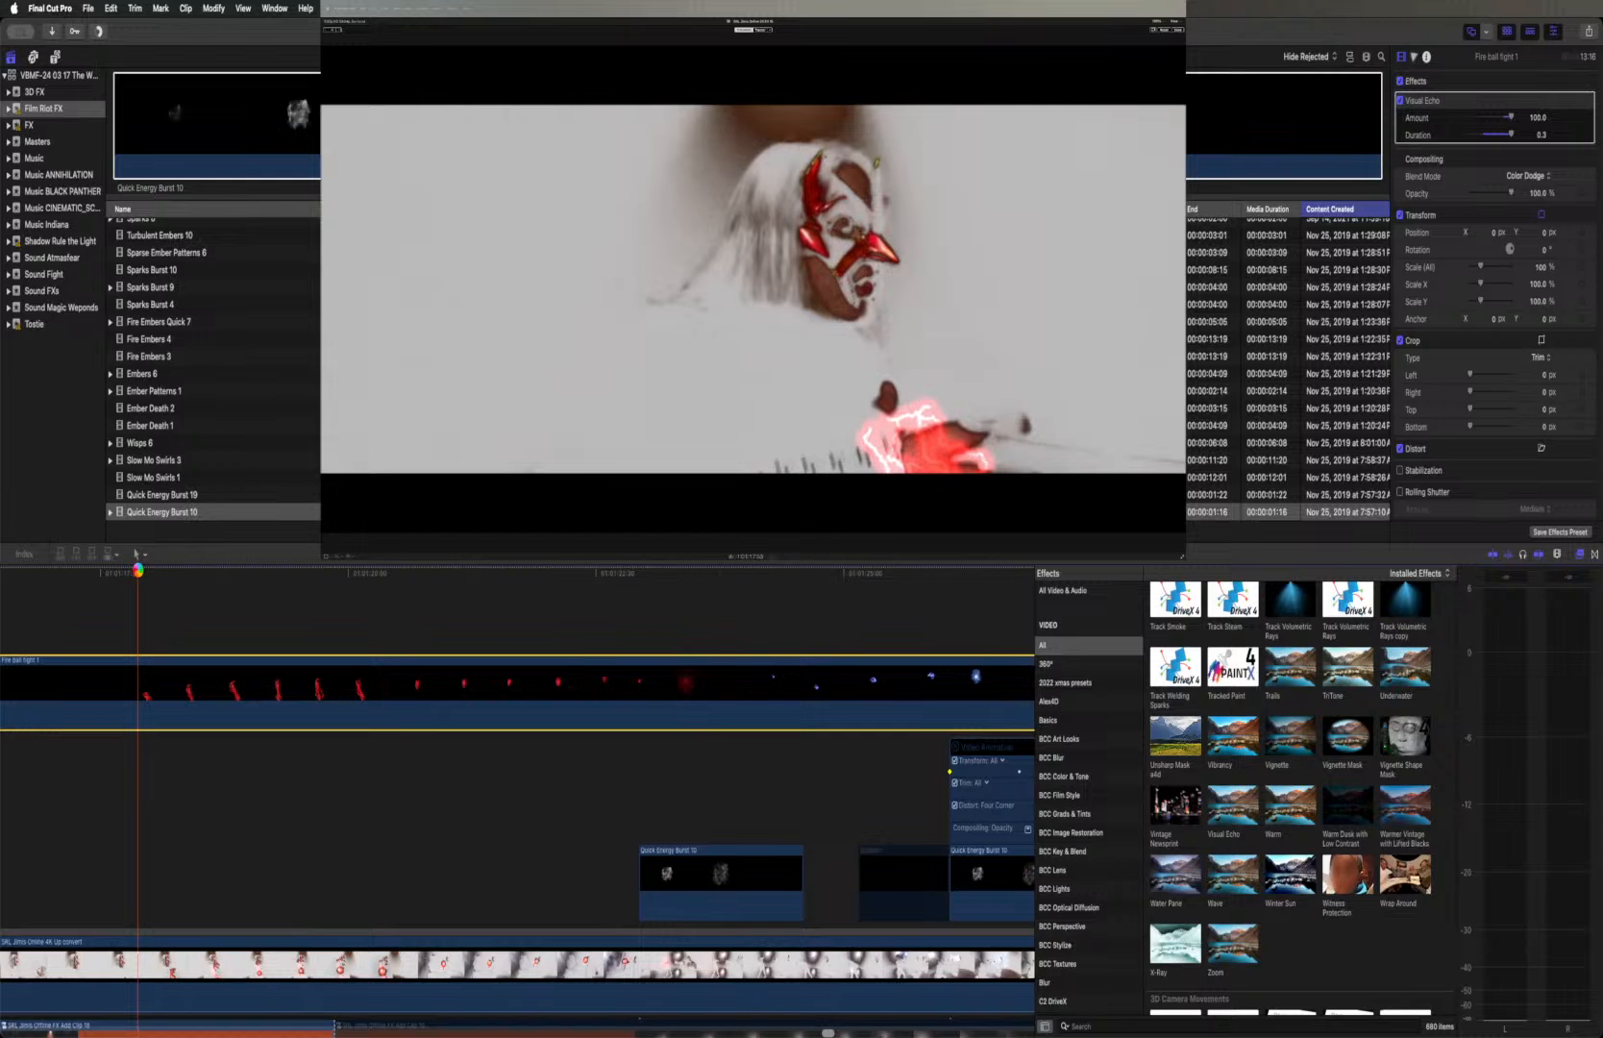
key(space)
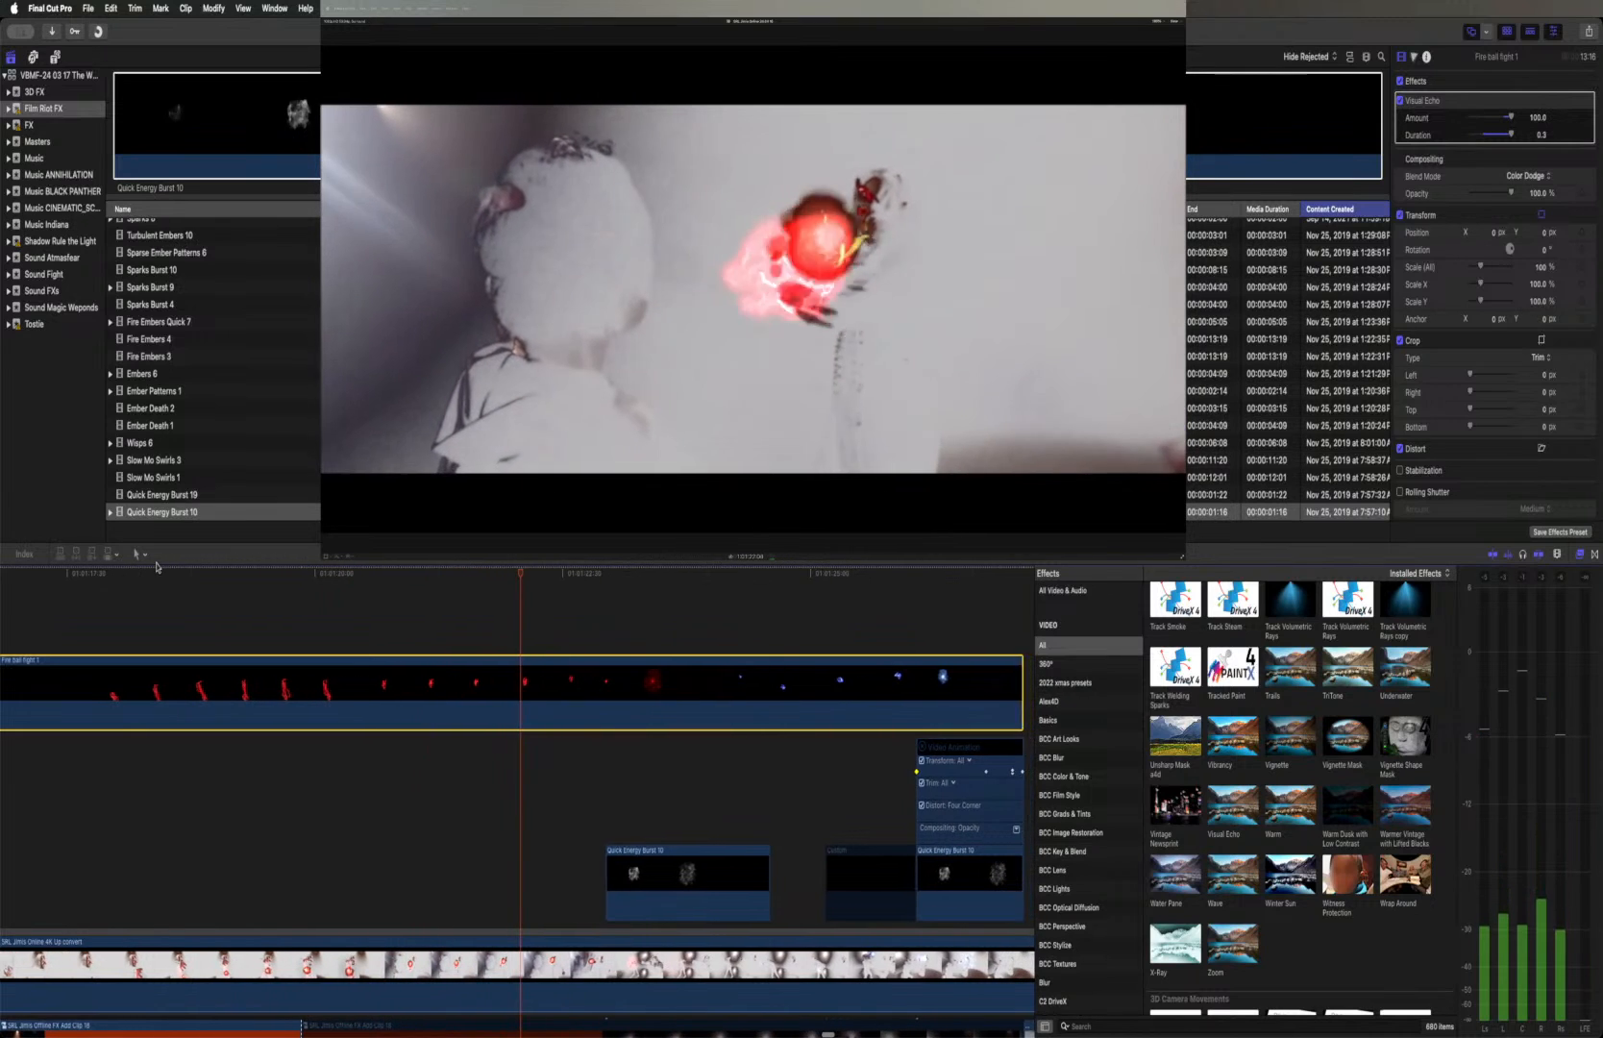
key(space)
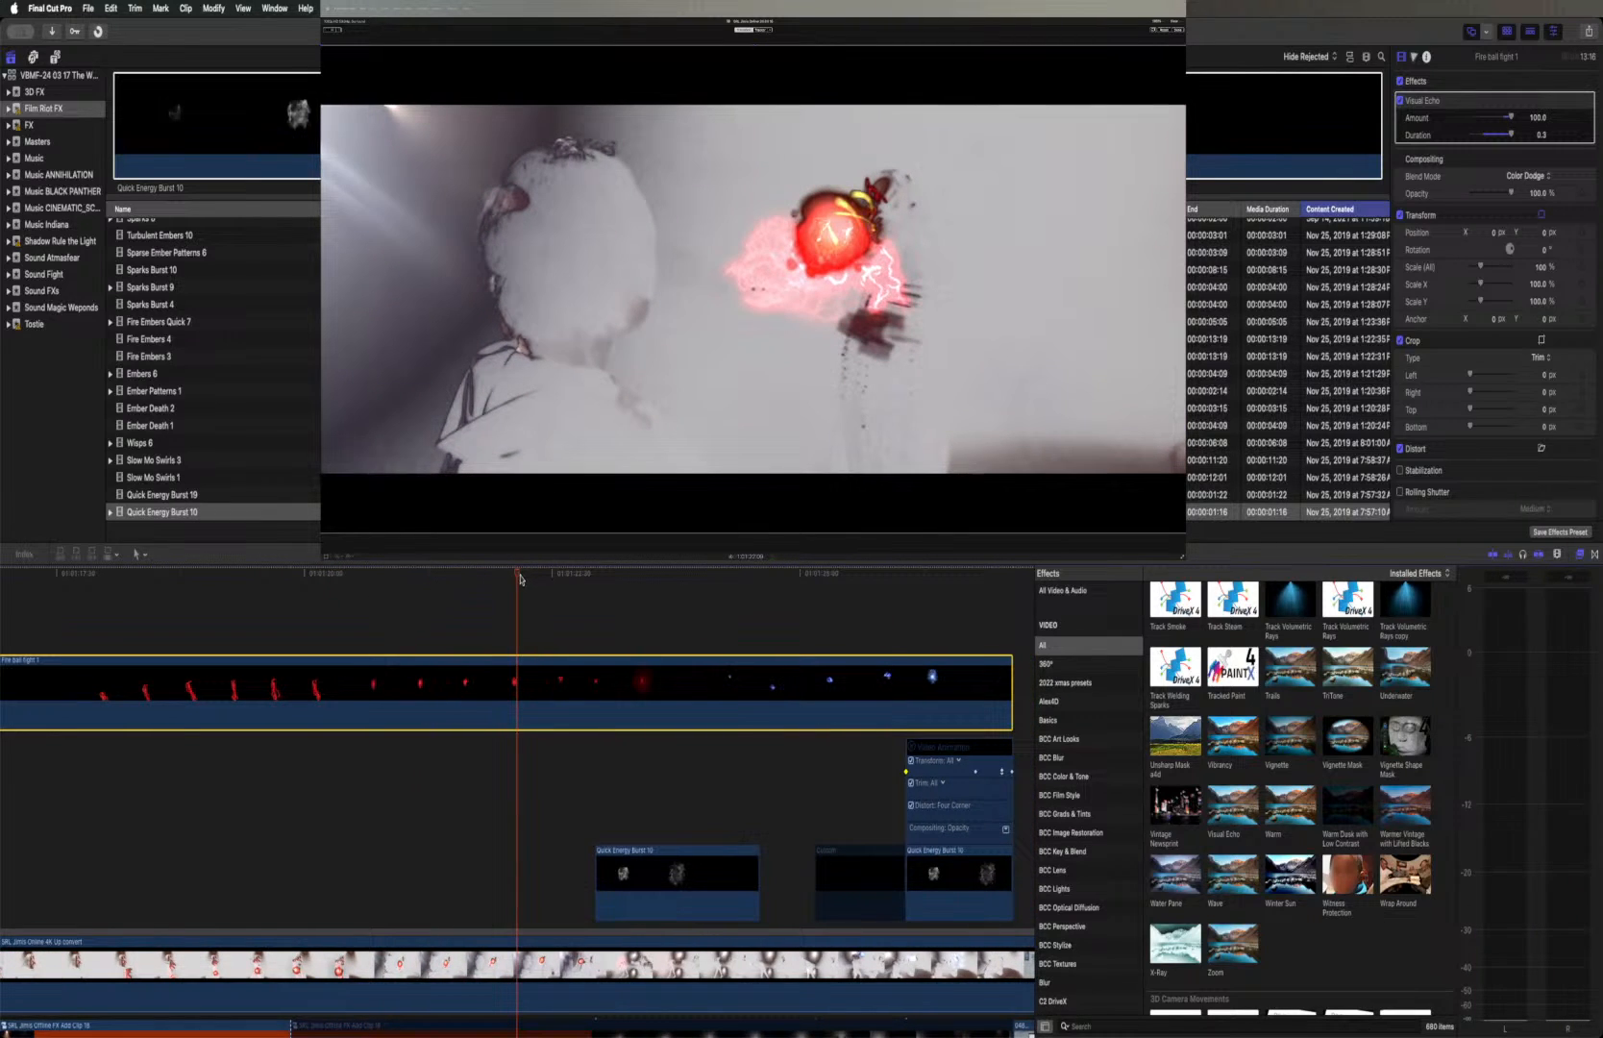
Try a Visual Echo duration of 0 at the shot change, stepping frame by frame across the cut to inspect the leftover trail
drag(517, 579, 356, 577)
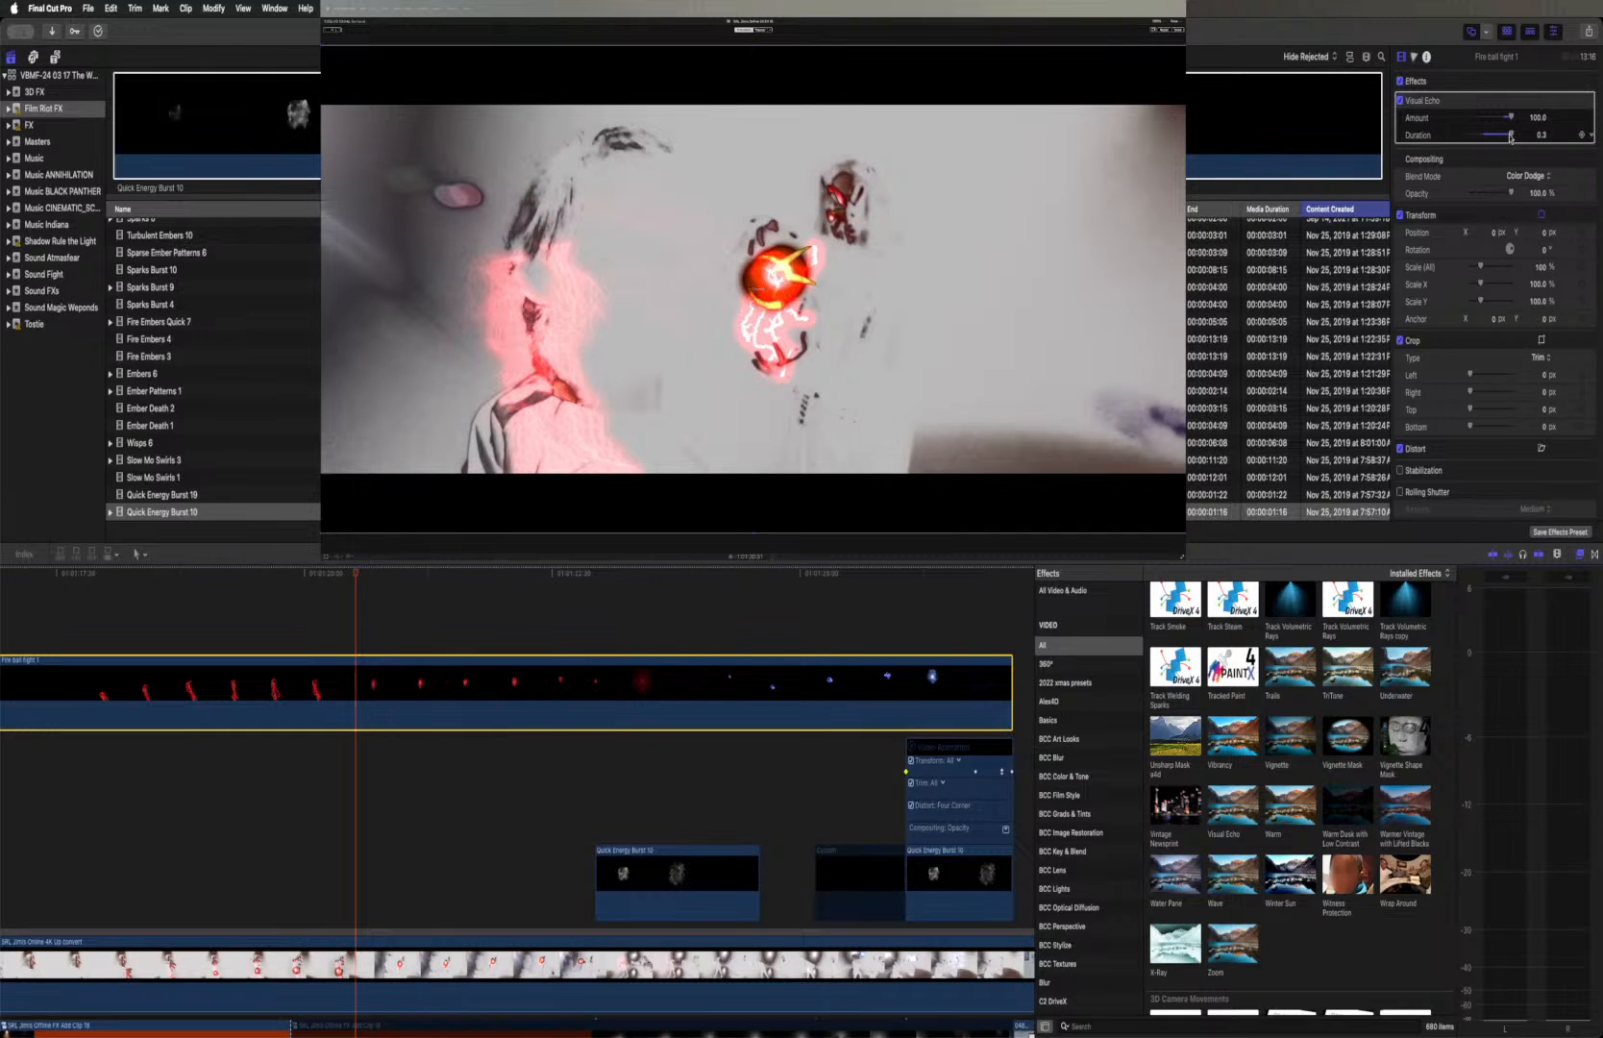
drag(1510, 137, 1468, 142)
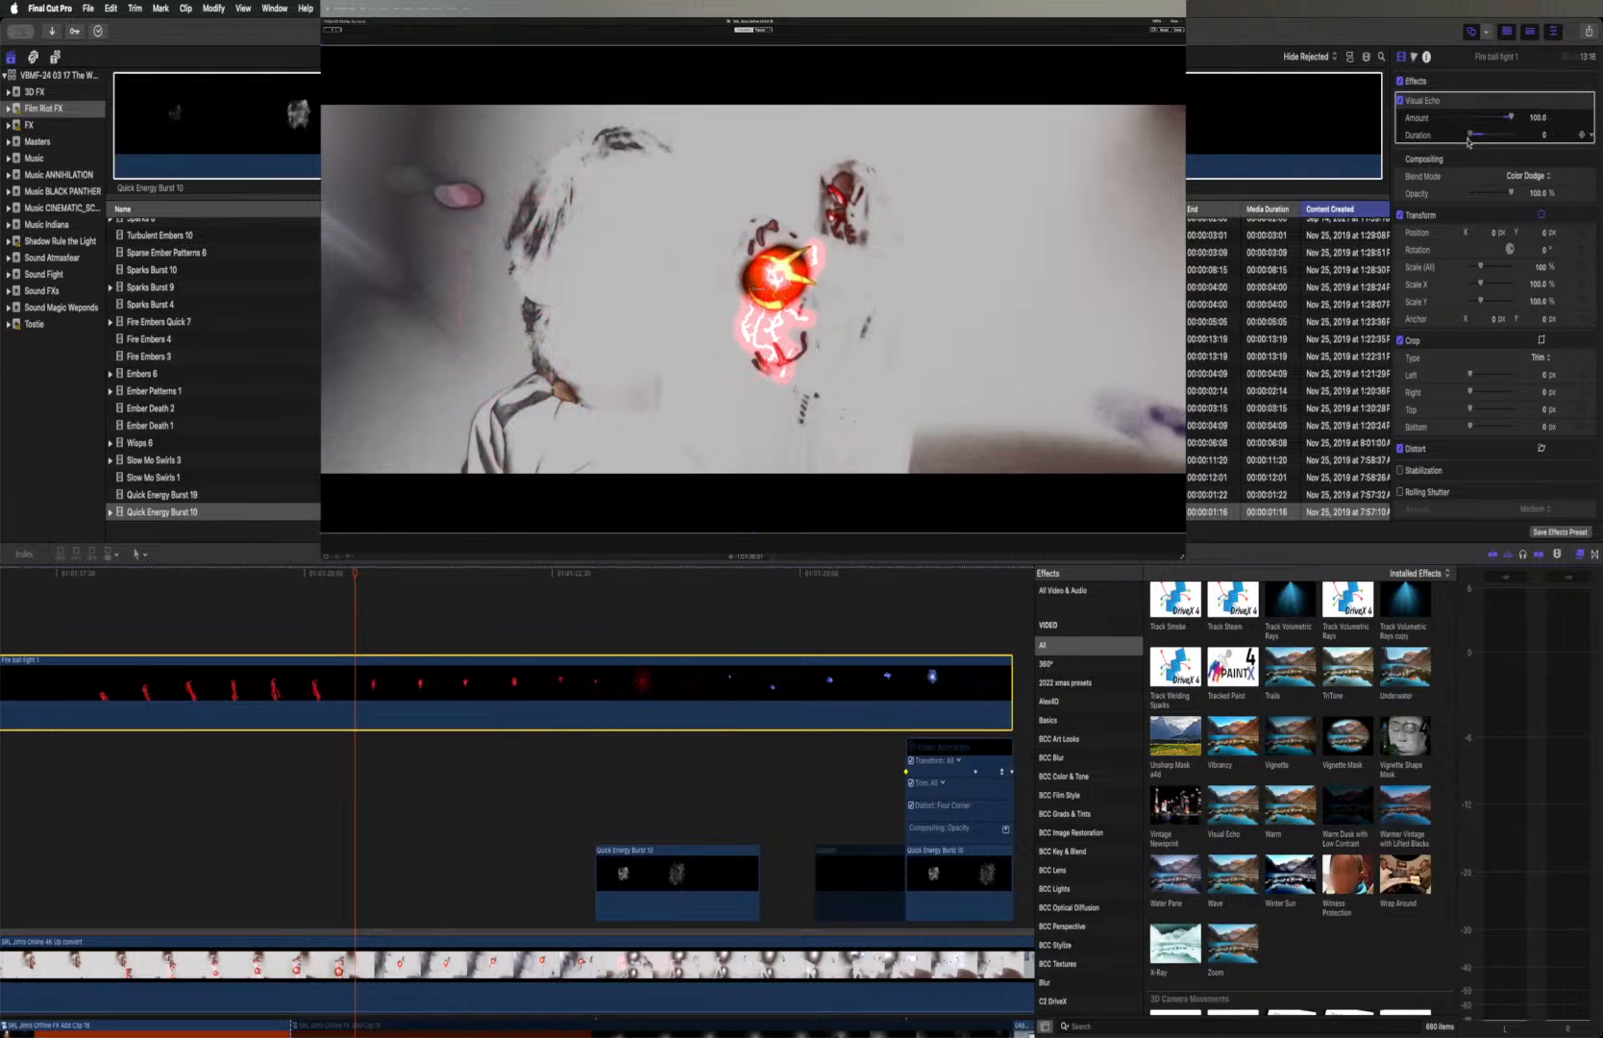
click(353, 575)
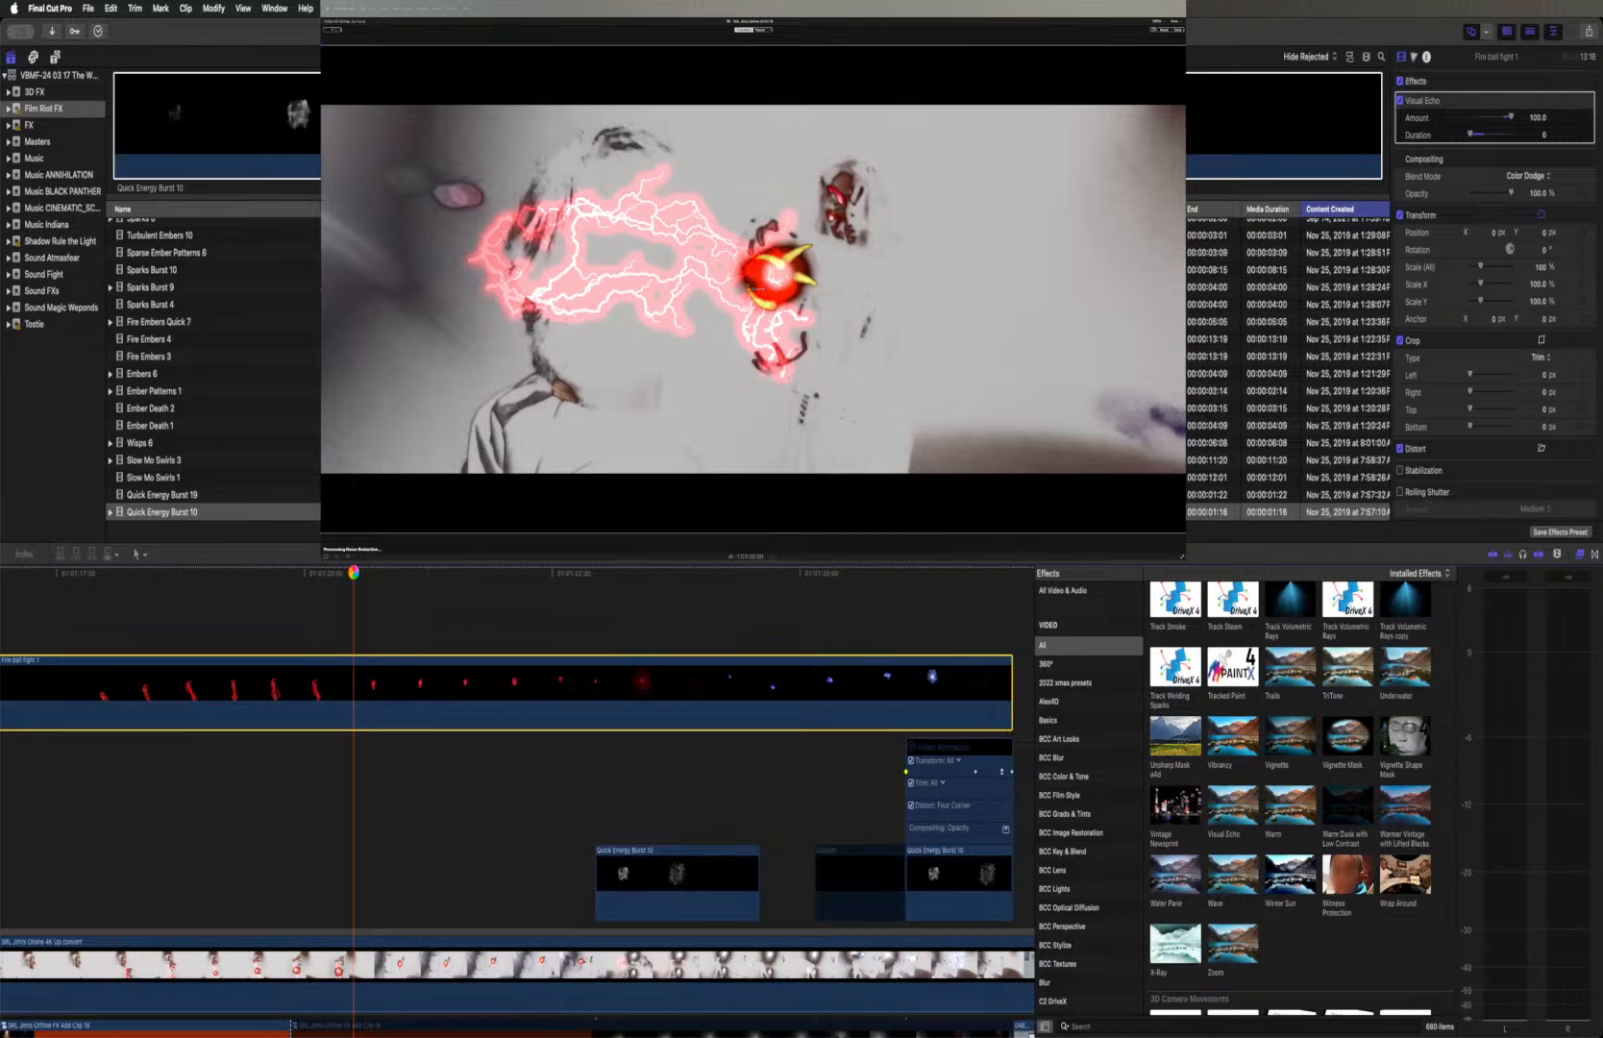
key(Left)
key(Left)
key(Left)
key(Left)
key(Left)
key(Left)
key(Left)
key(Left)
key(Right)
key(Right)
key(Right)
key(Right)
key(Right)
key(Right)
key(Right)
key(Right)
key(Right)
key(Left)
key(Left)
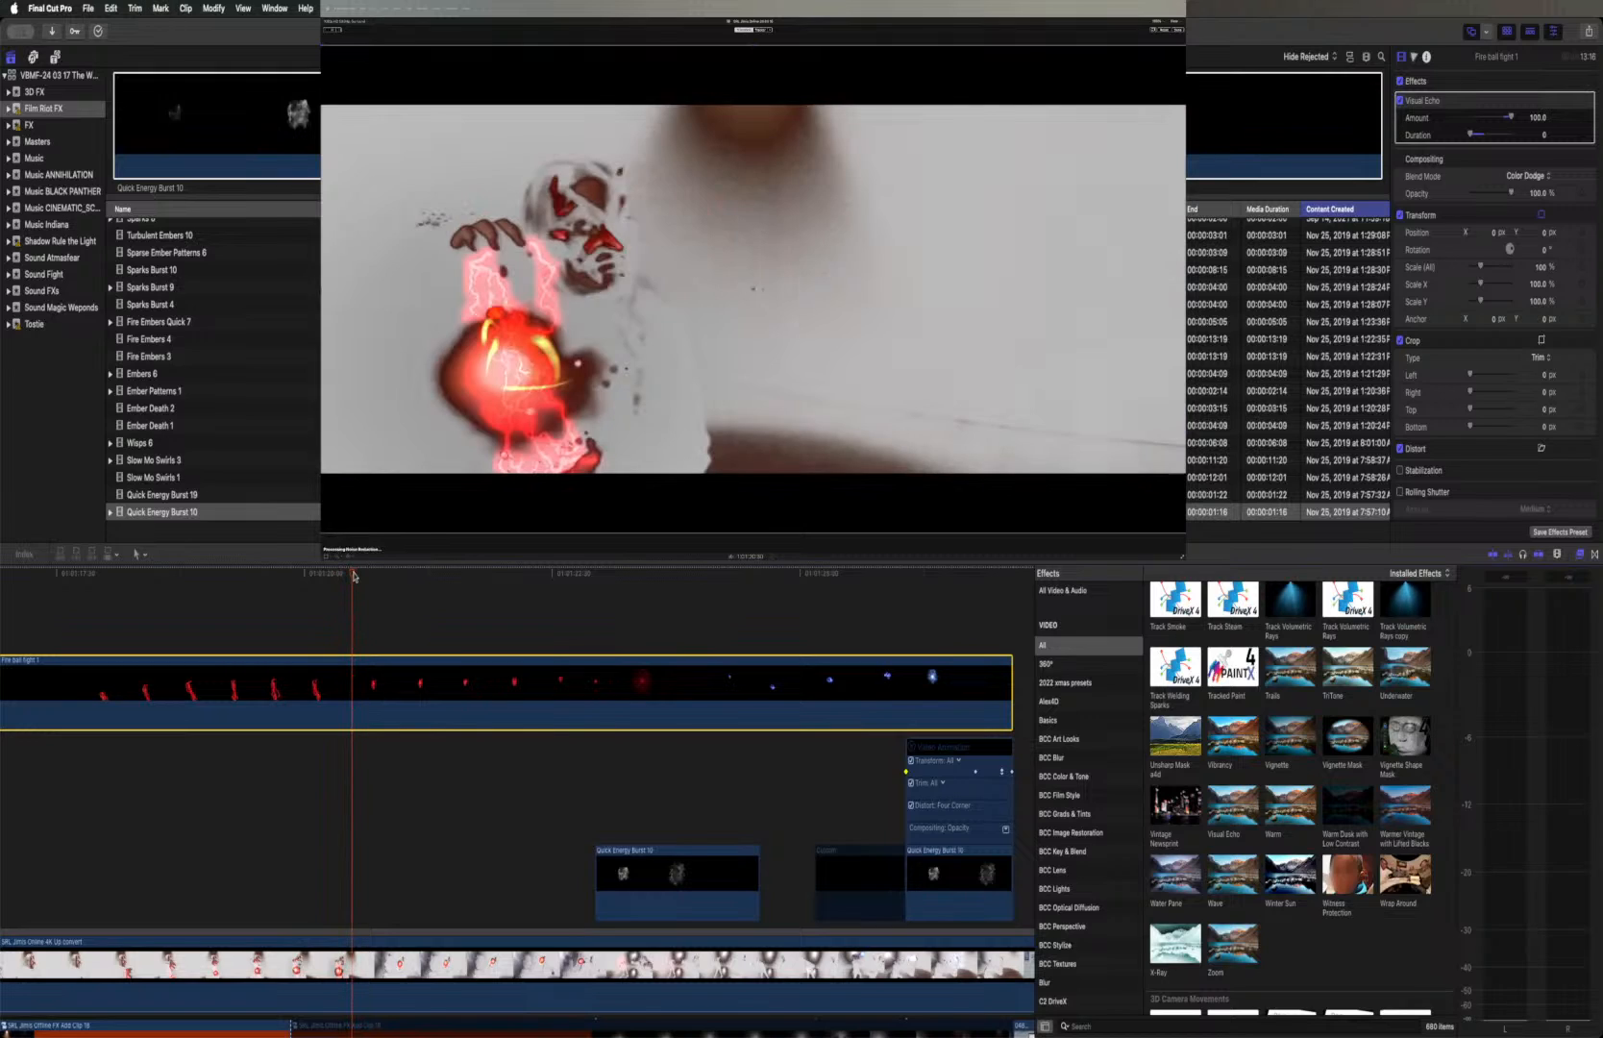
key(Right)
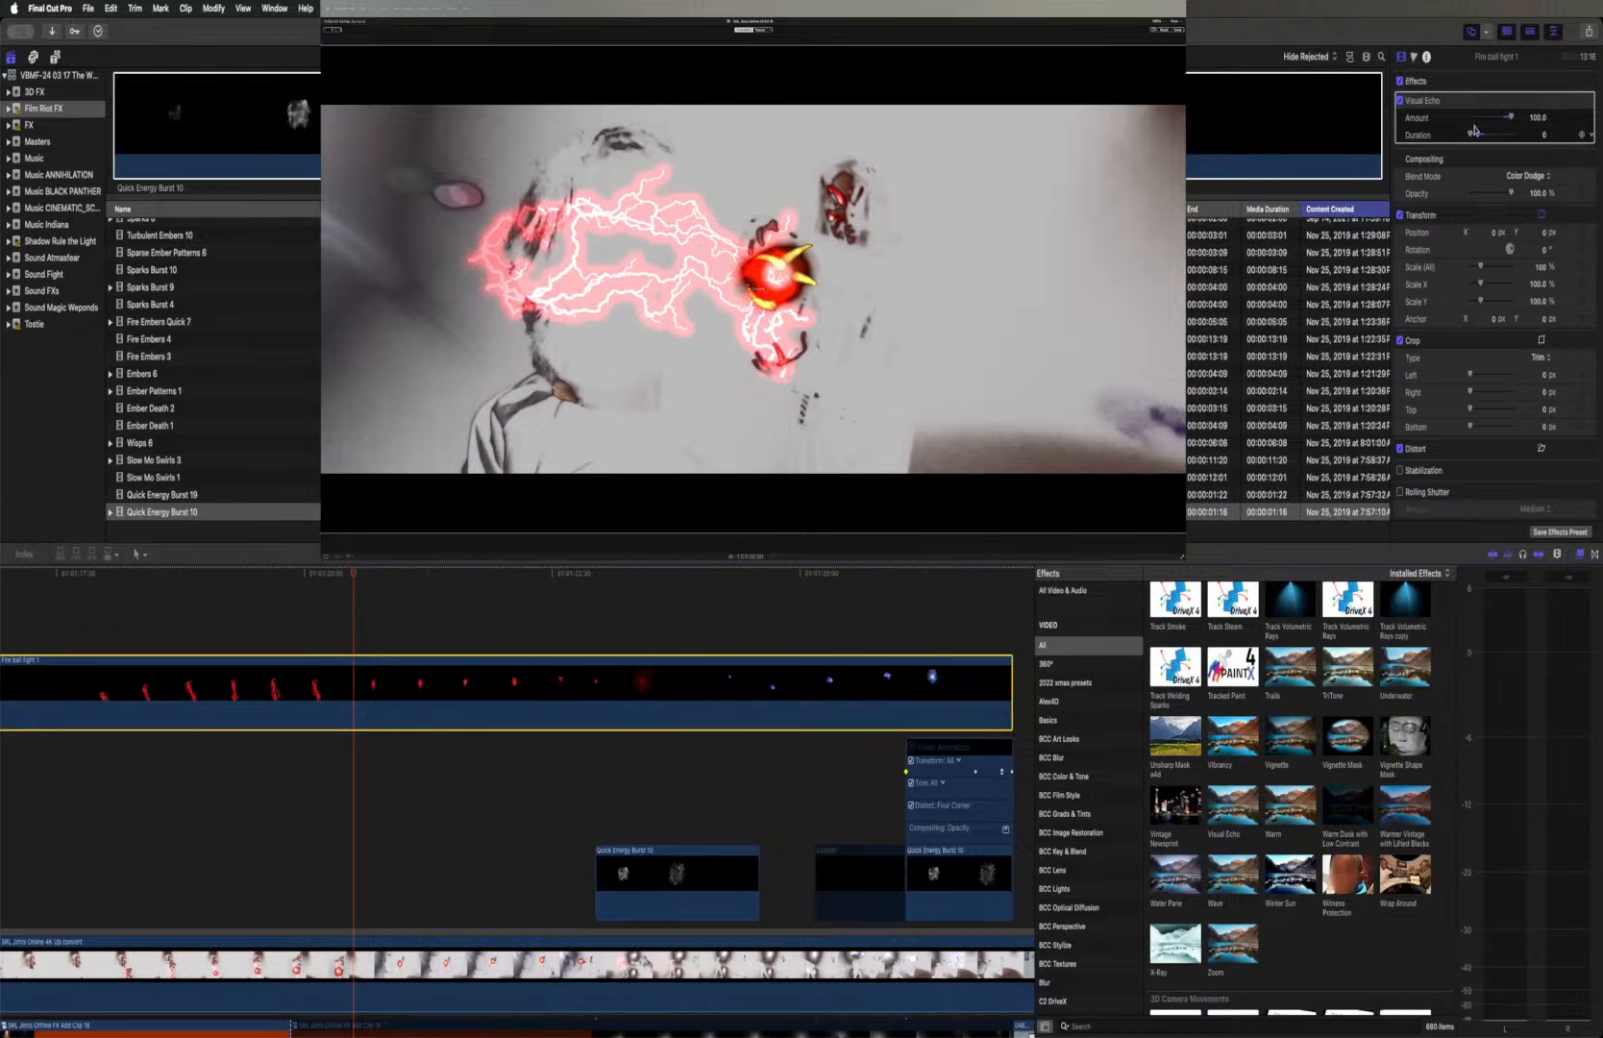
Set the Visual Echo duration to 0.3 and split the Fire ball fight 1 clip at the shot change
mouse_move(1511, 119)
mouse_down()
mouse_move(1465, 121)
mouse_move(1528, 122)
mouse_move(1482, 135)
mouse_up()
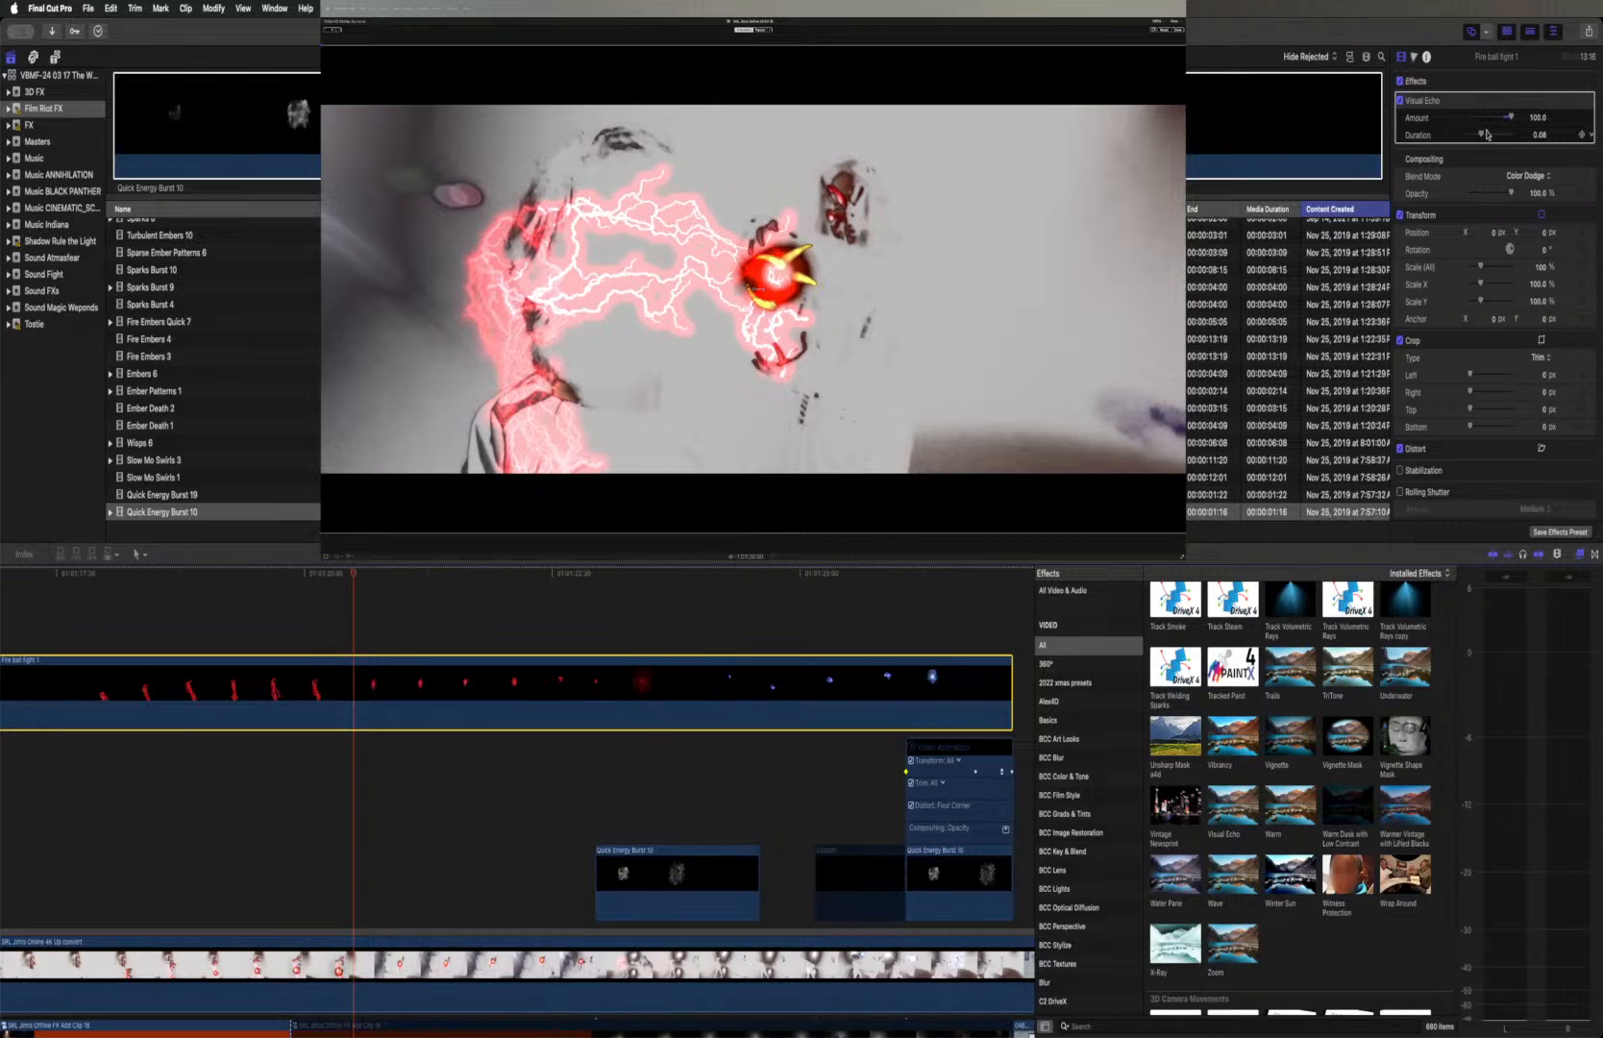
drag(1481, 135, 1528, 134)
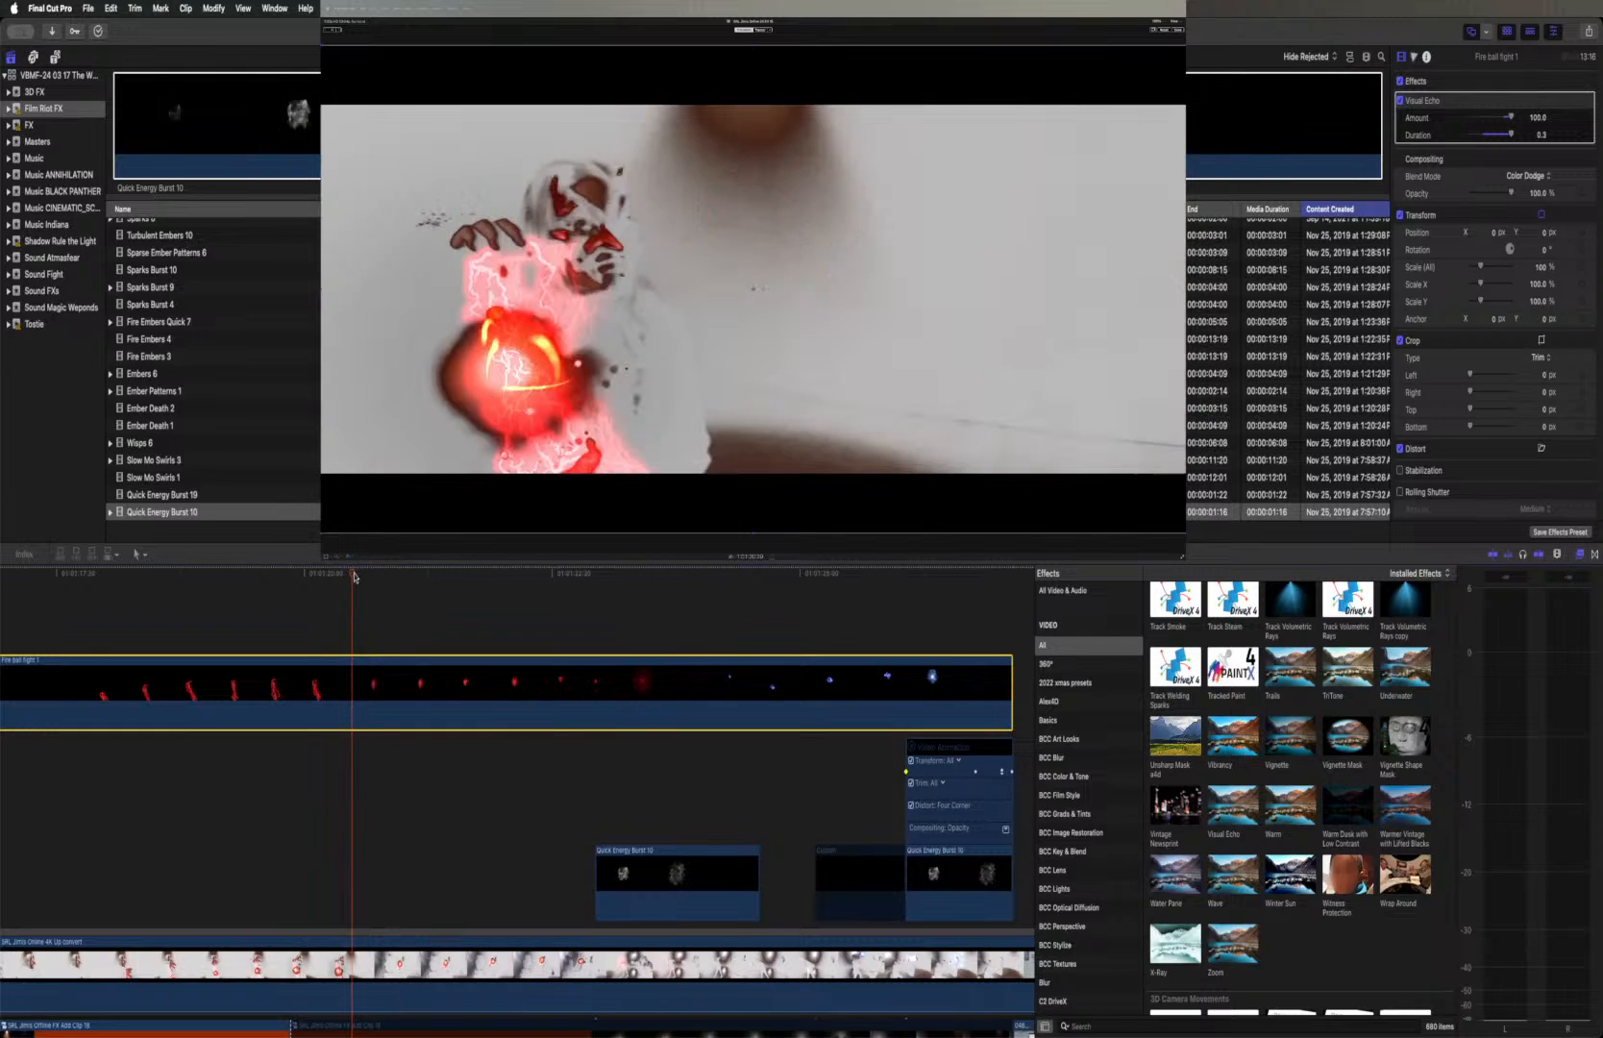
click(354, 576)
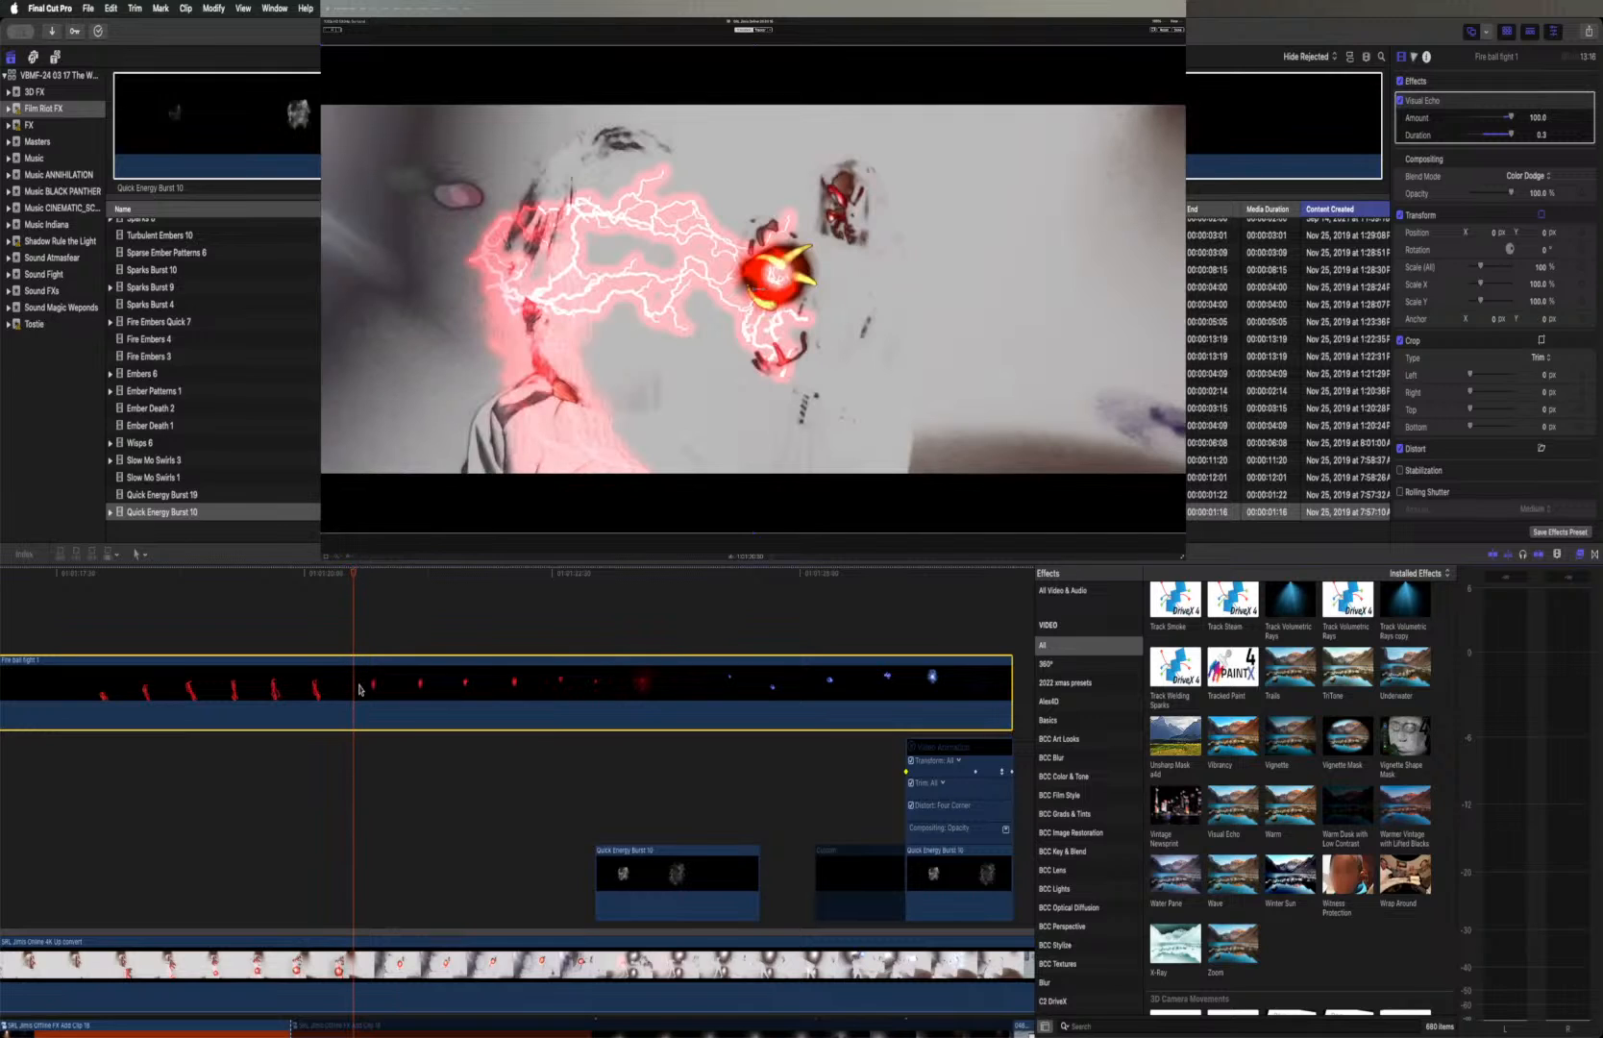
key(b)
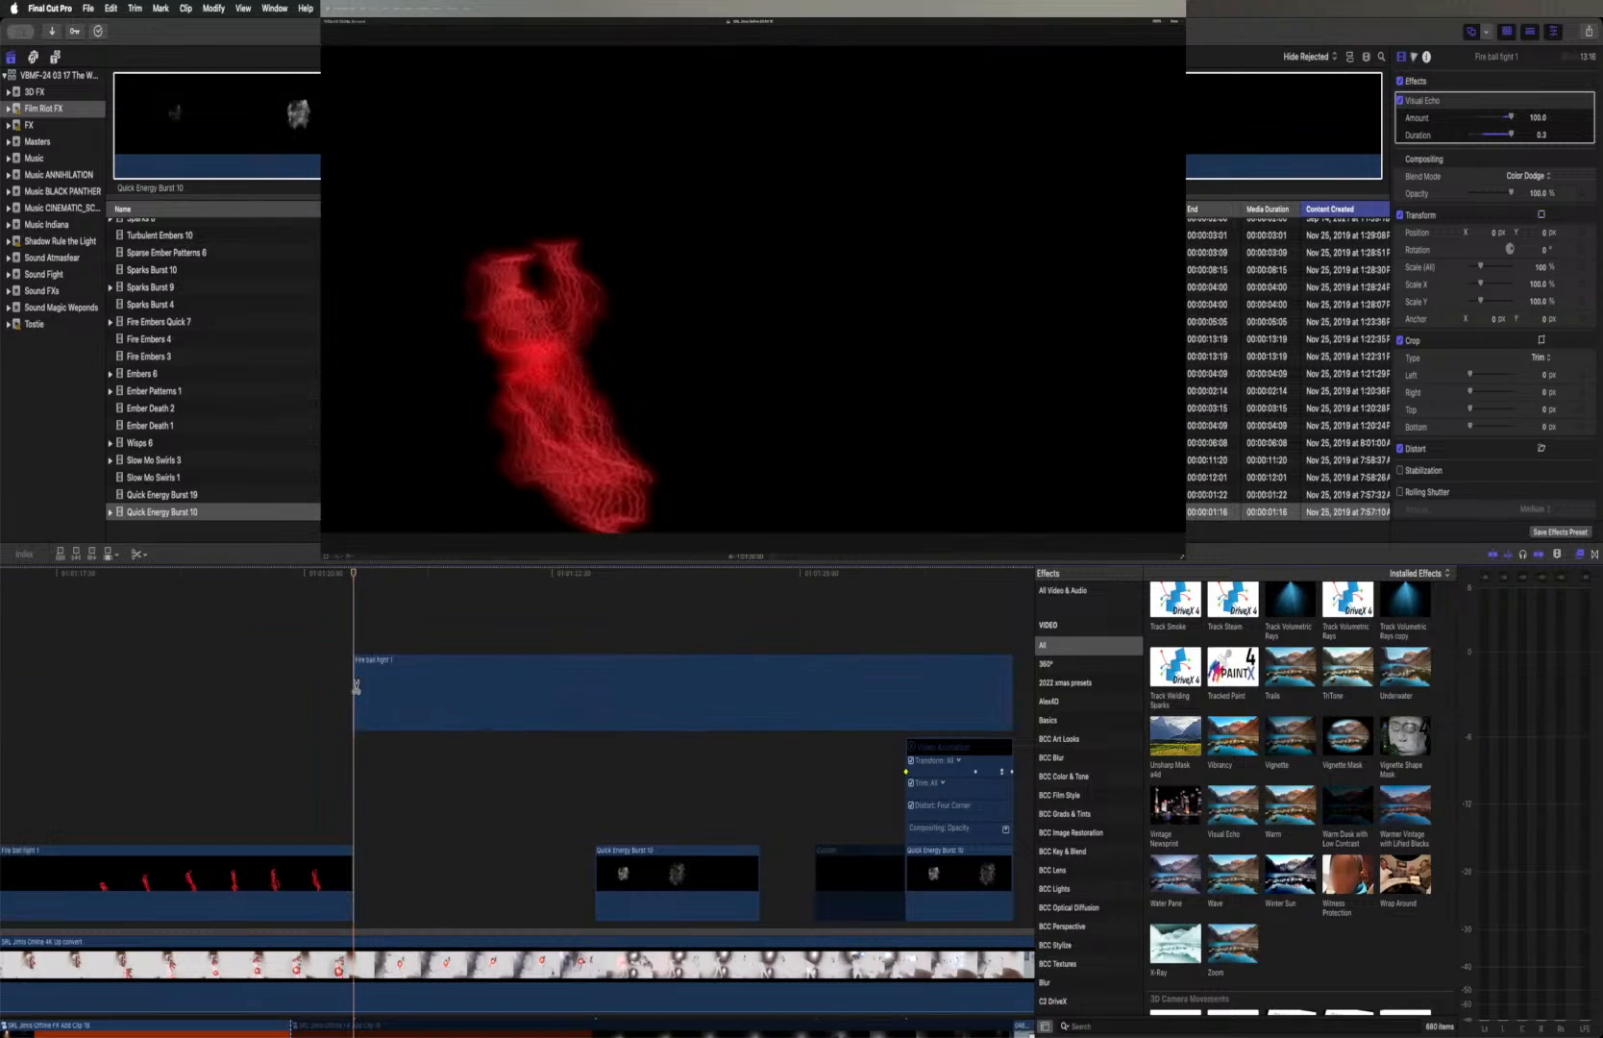
click(356, 684)
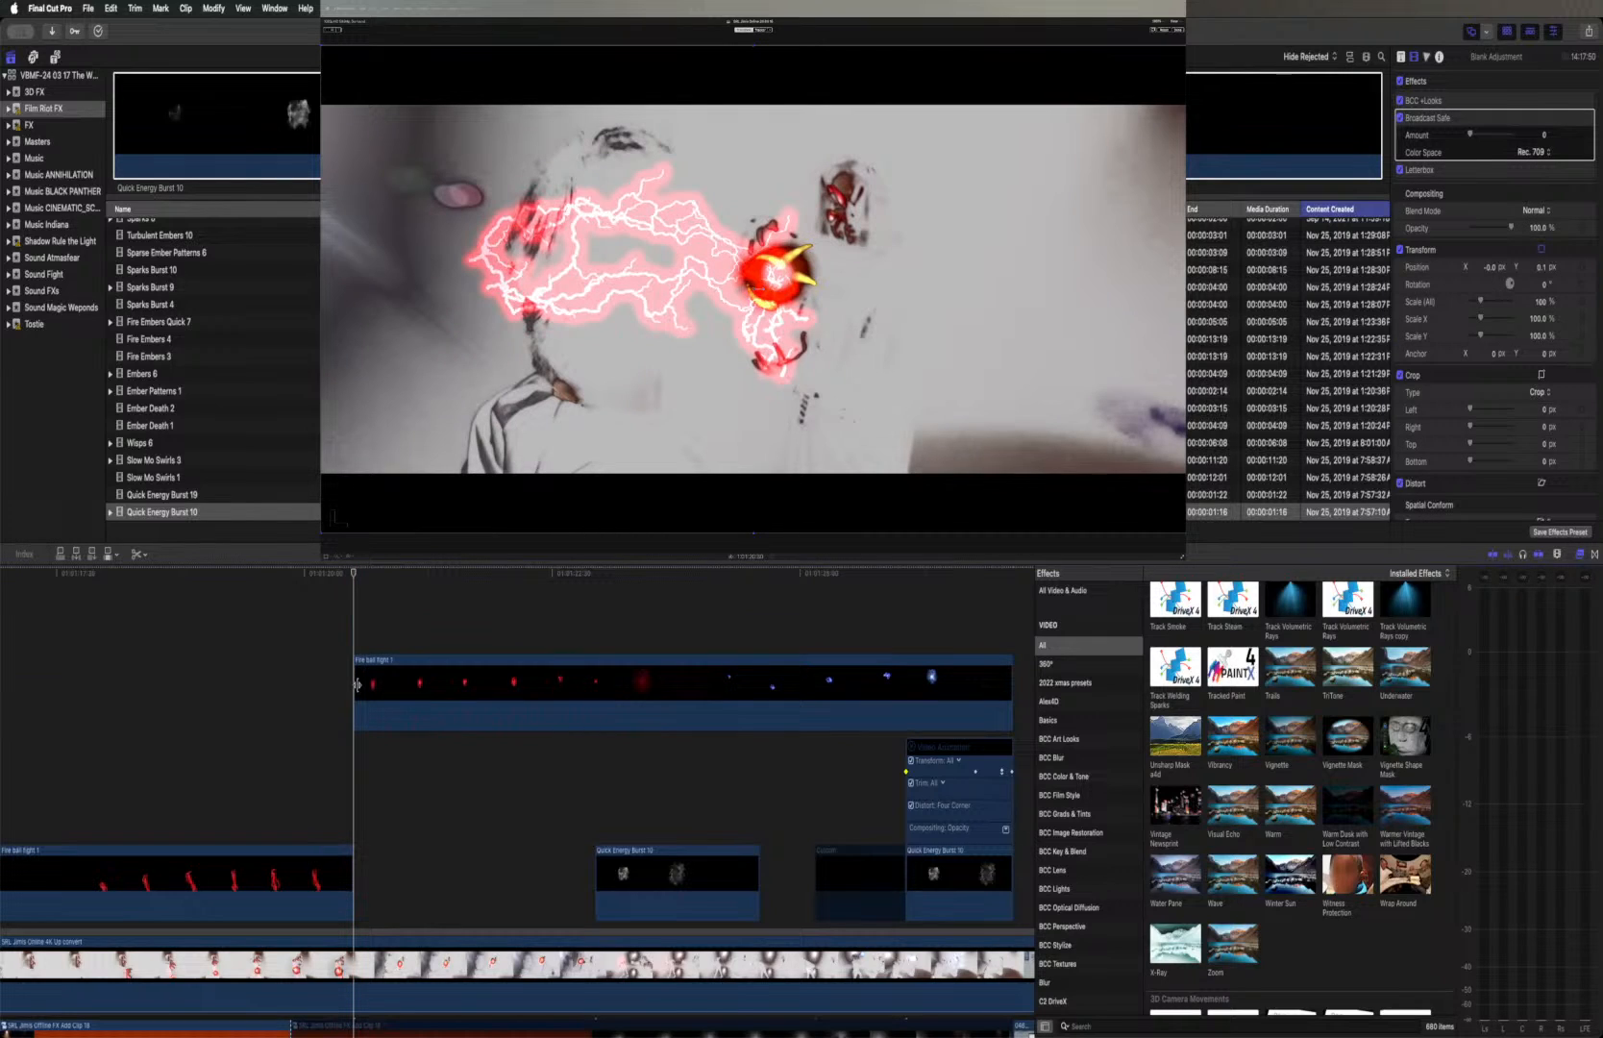
Delete Visual Echo from the second Fire ball fight 1 segment and apply a fresh Visual Echo to it
key(a)
click(375, 688)
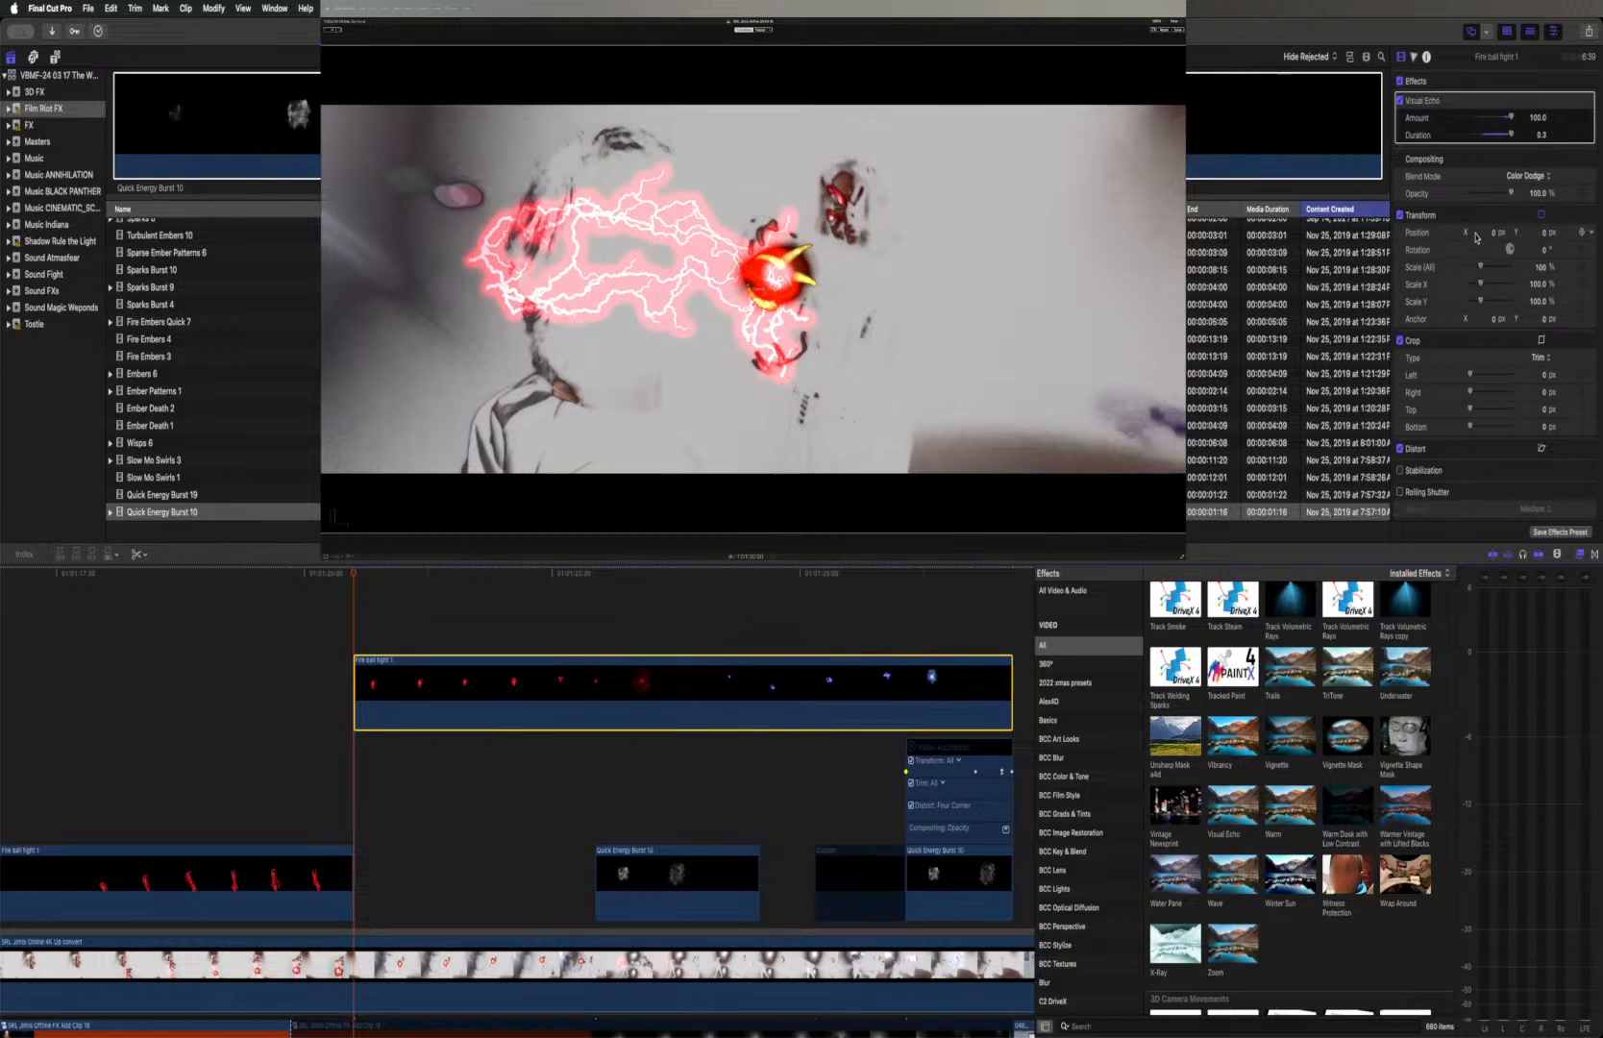
click(1448, 104)
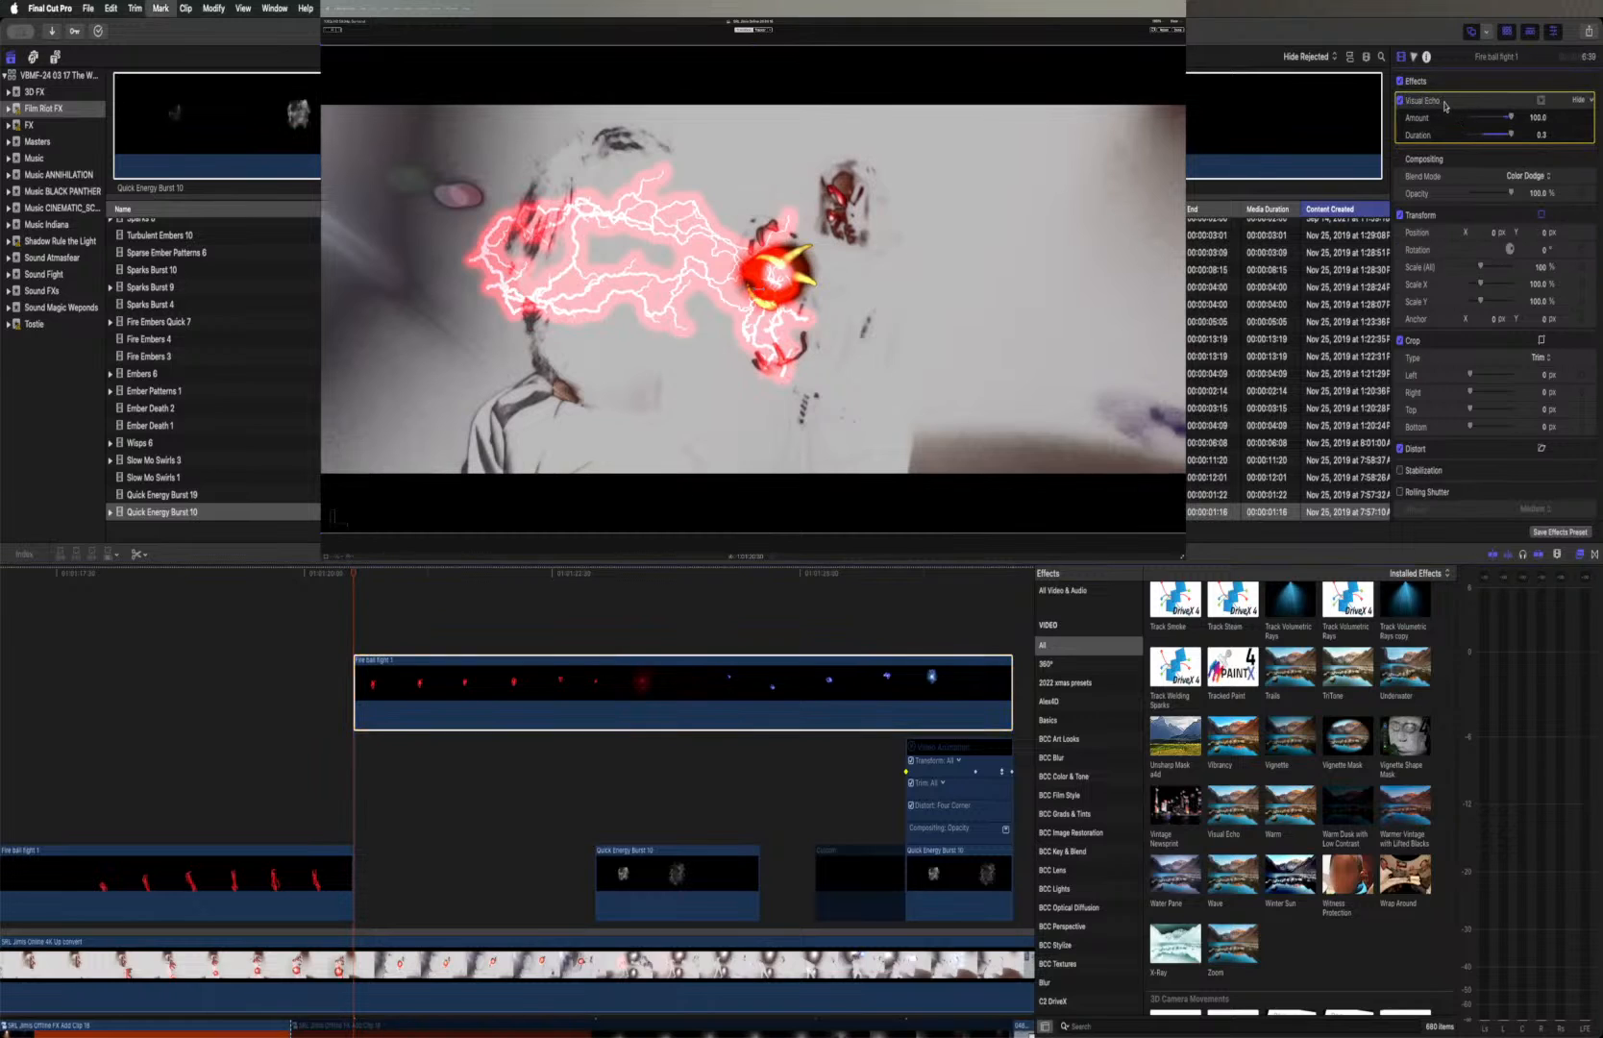
key(Delete)
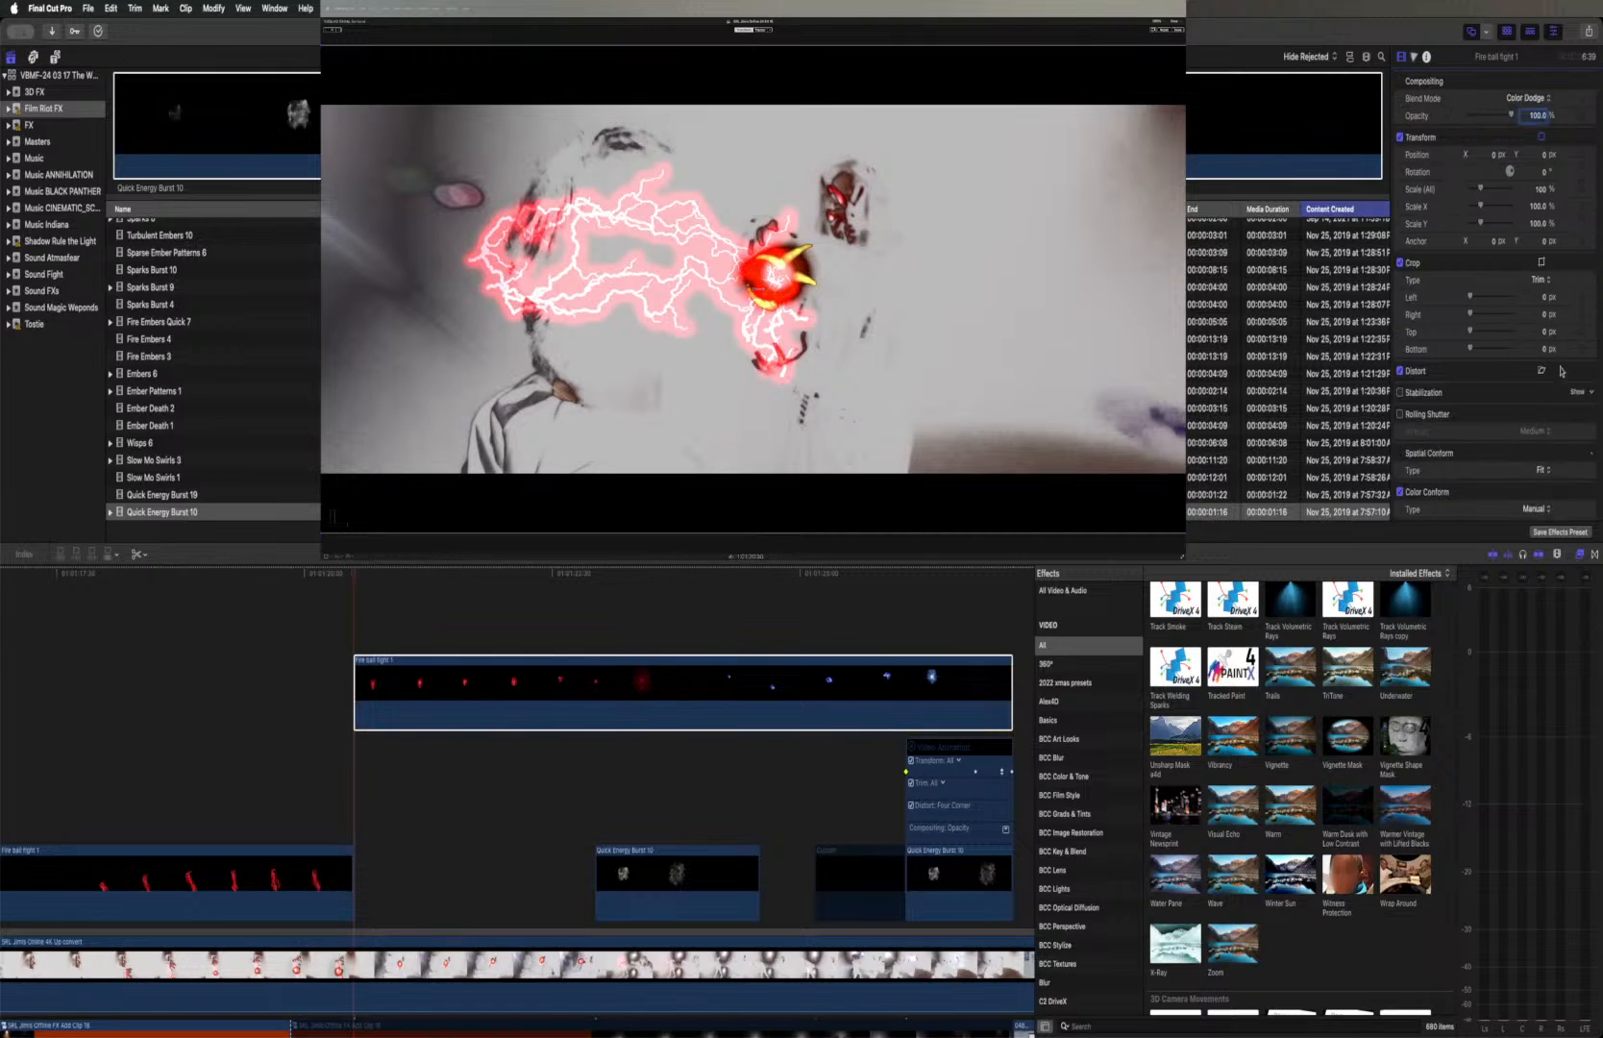
click(1580, 560)
click(1581, 559)
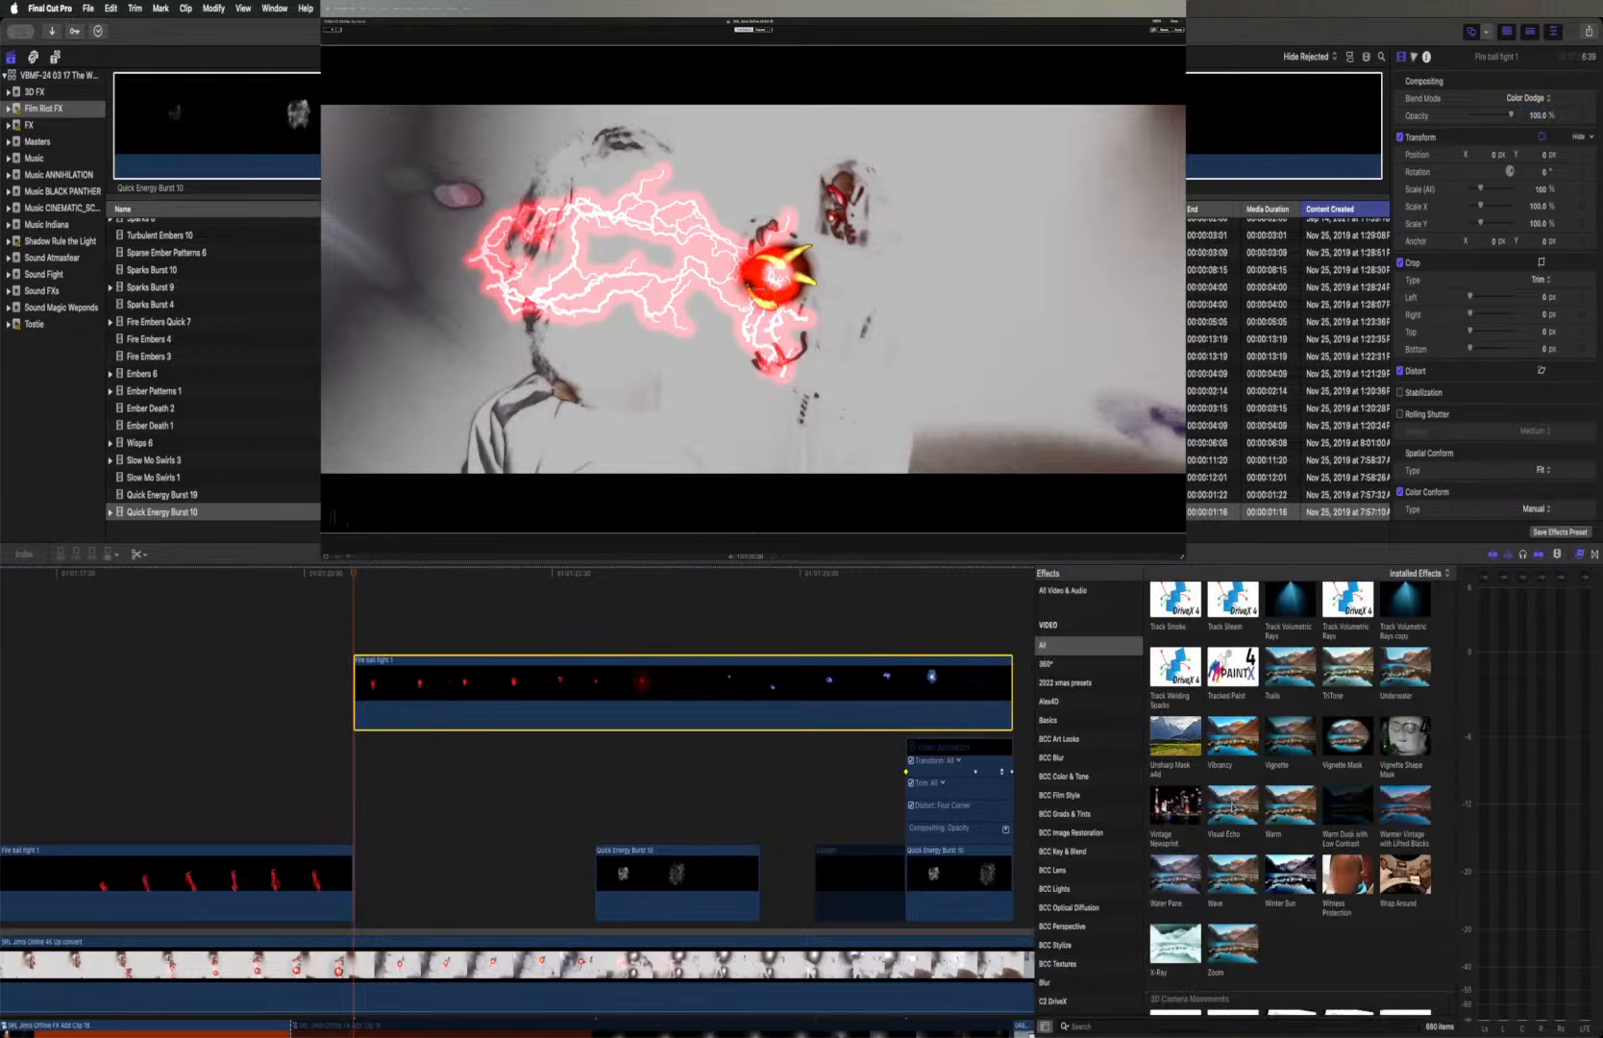
click(1231, 805)
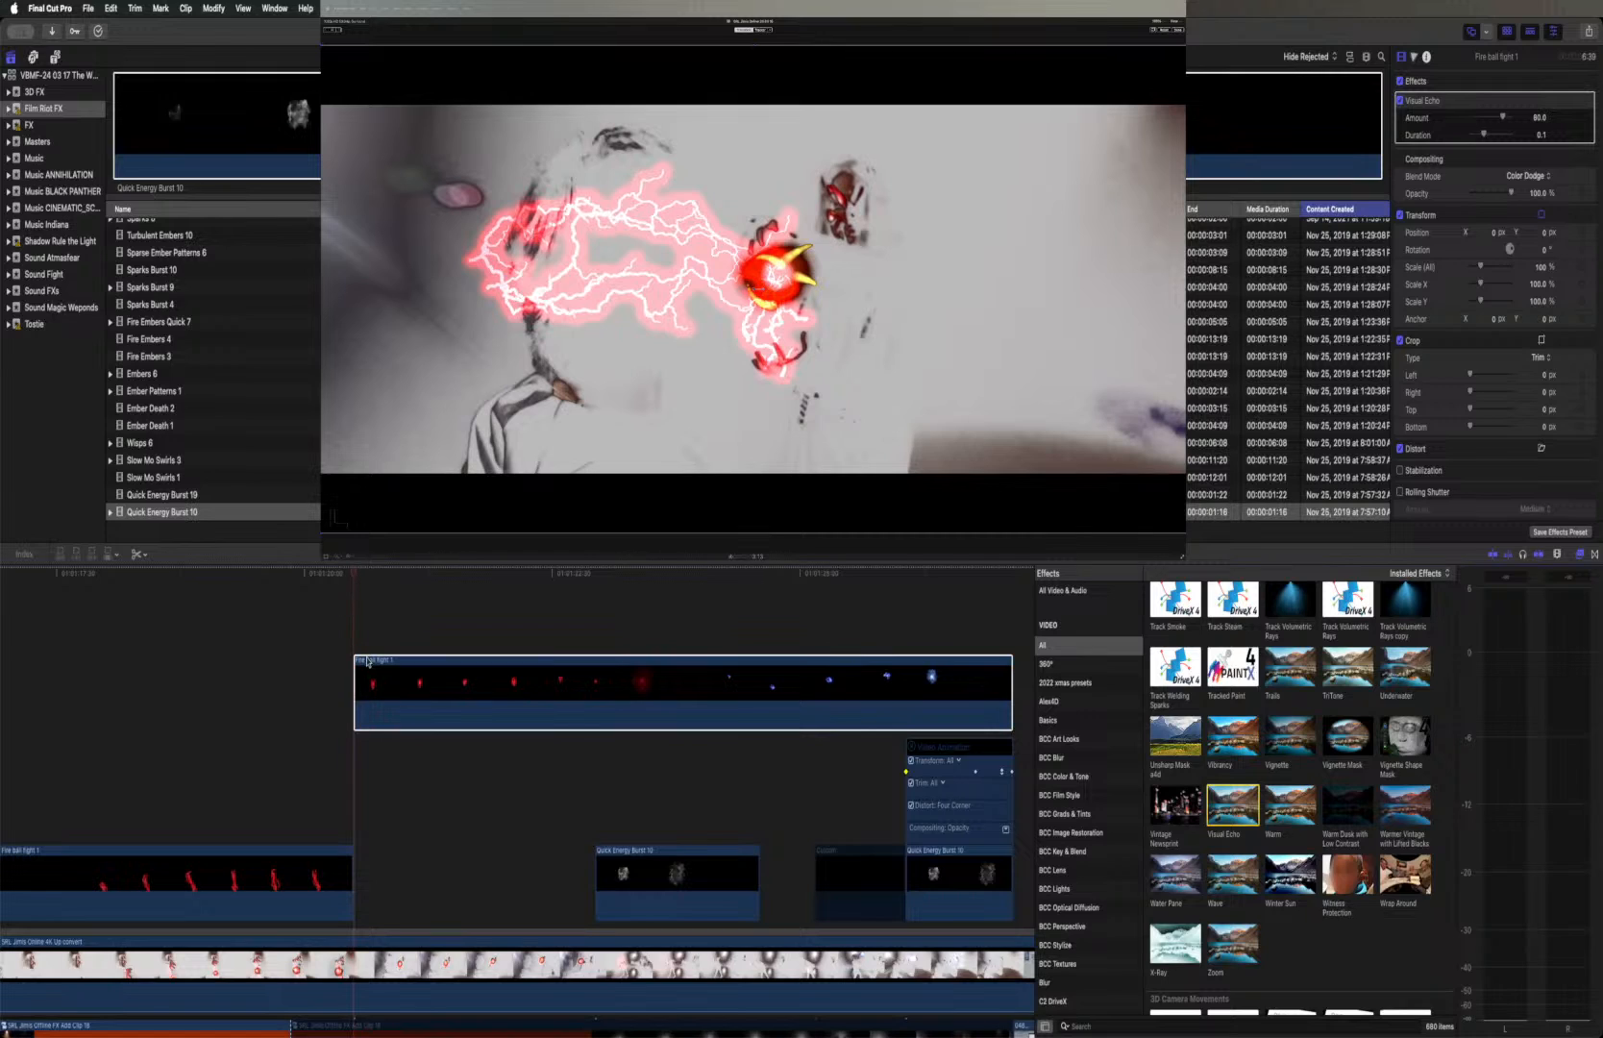
Fine-trim the start of the second Fire ball fight 1 segment at the shot change, playing through the cut to check the trail
drag(355, 676, 362, 675)
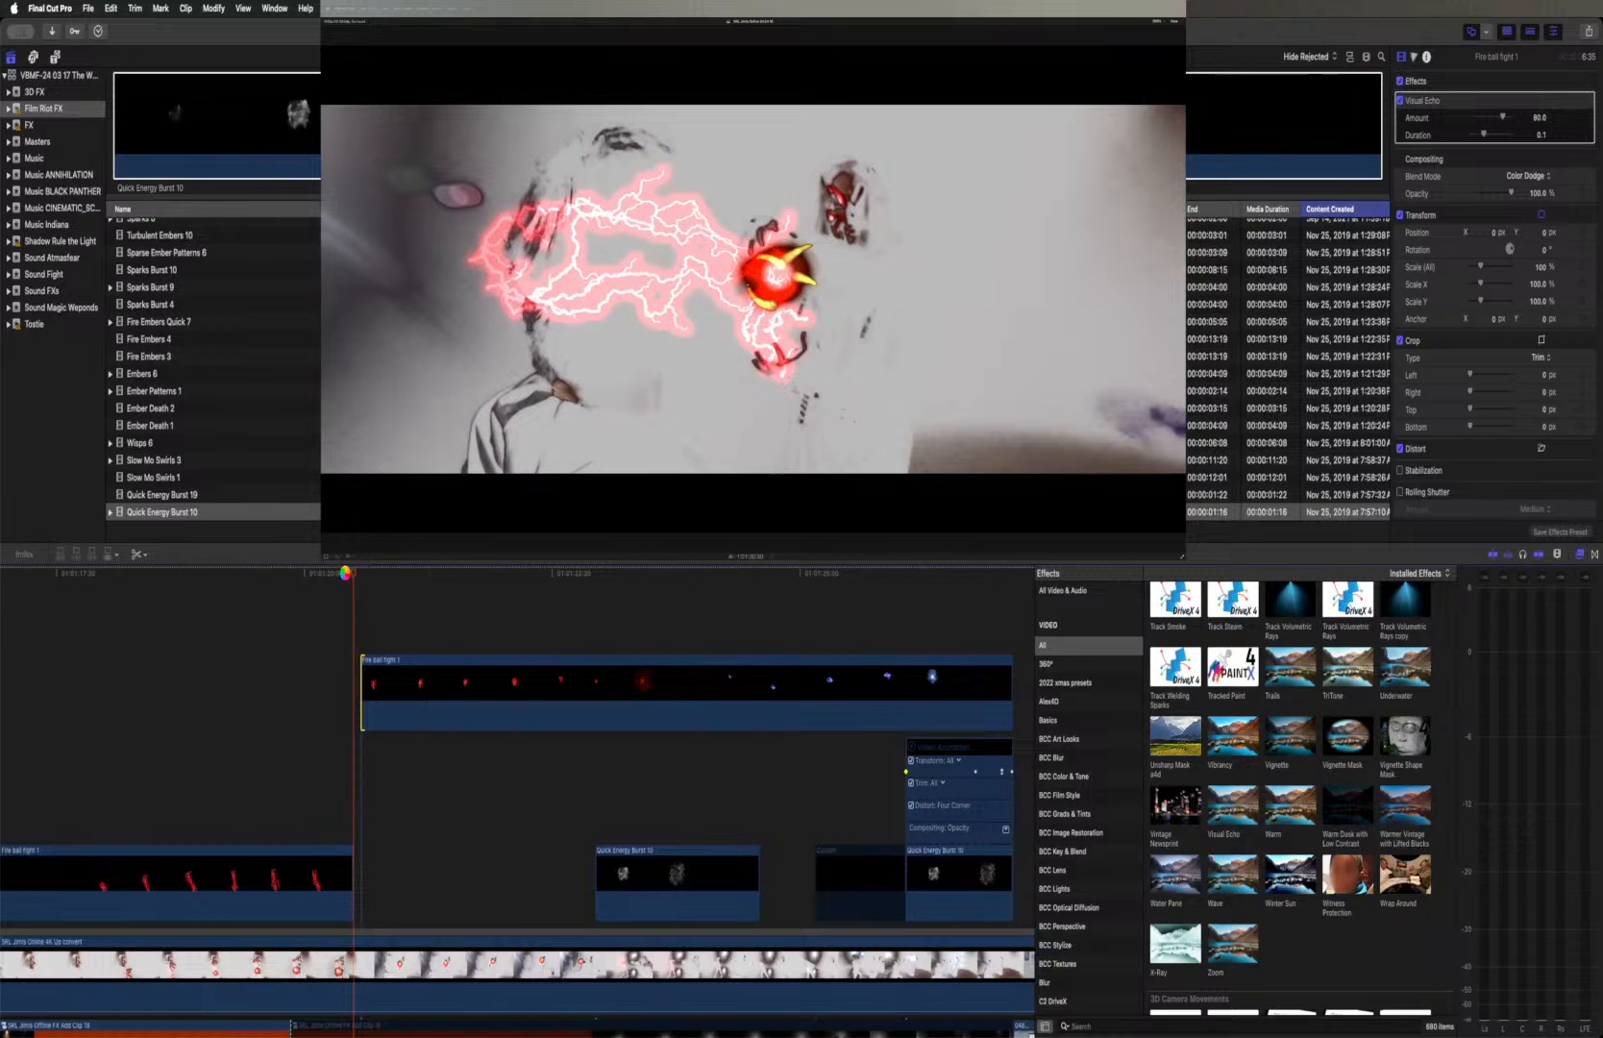
click(346, 574)
key(space)
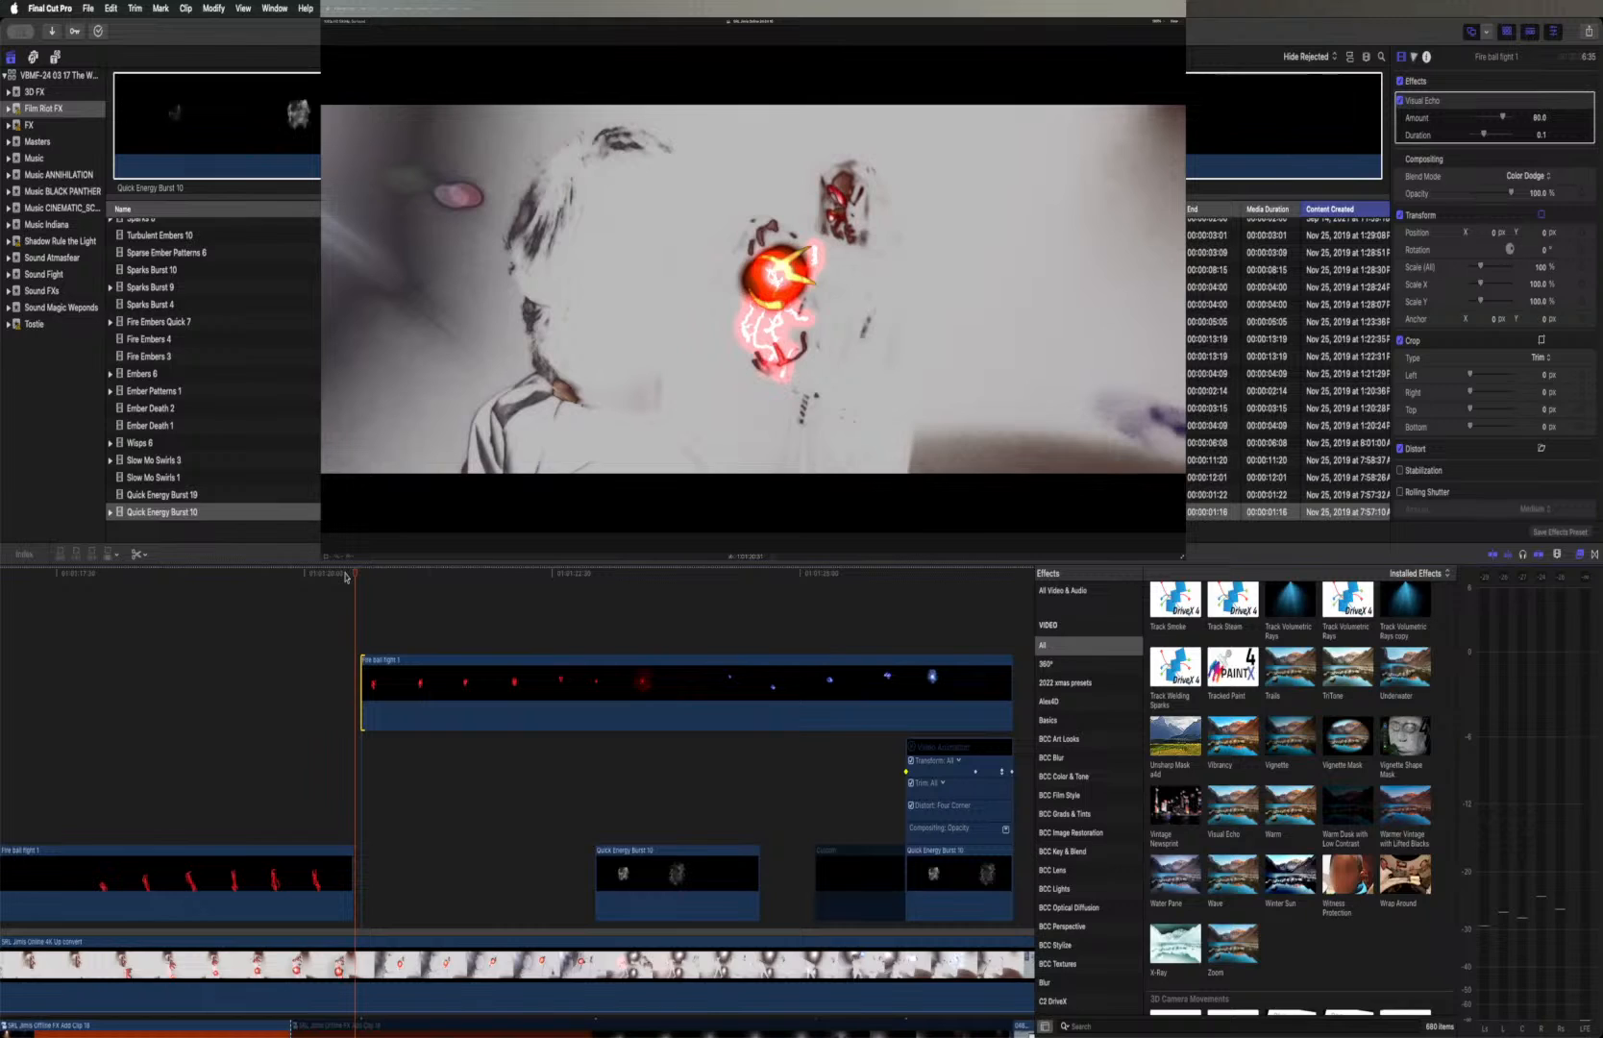
drag(363, 686, 355, 686)
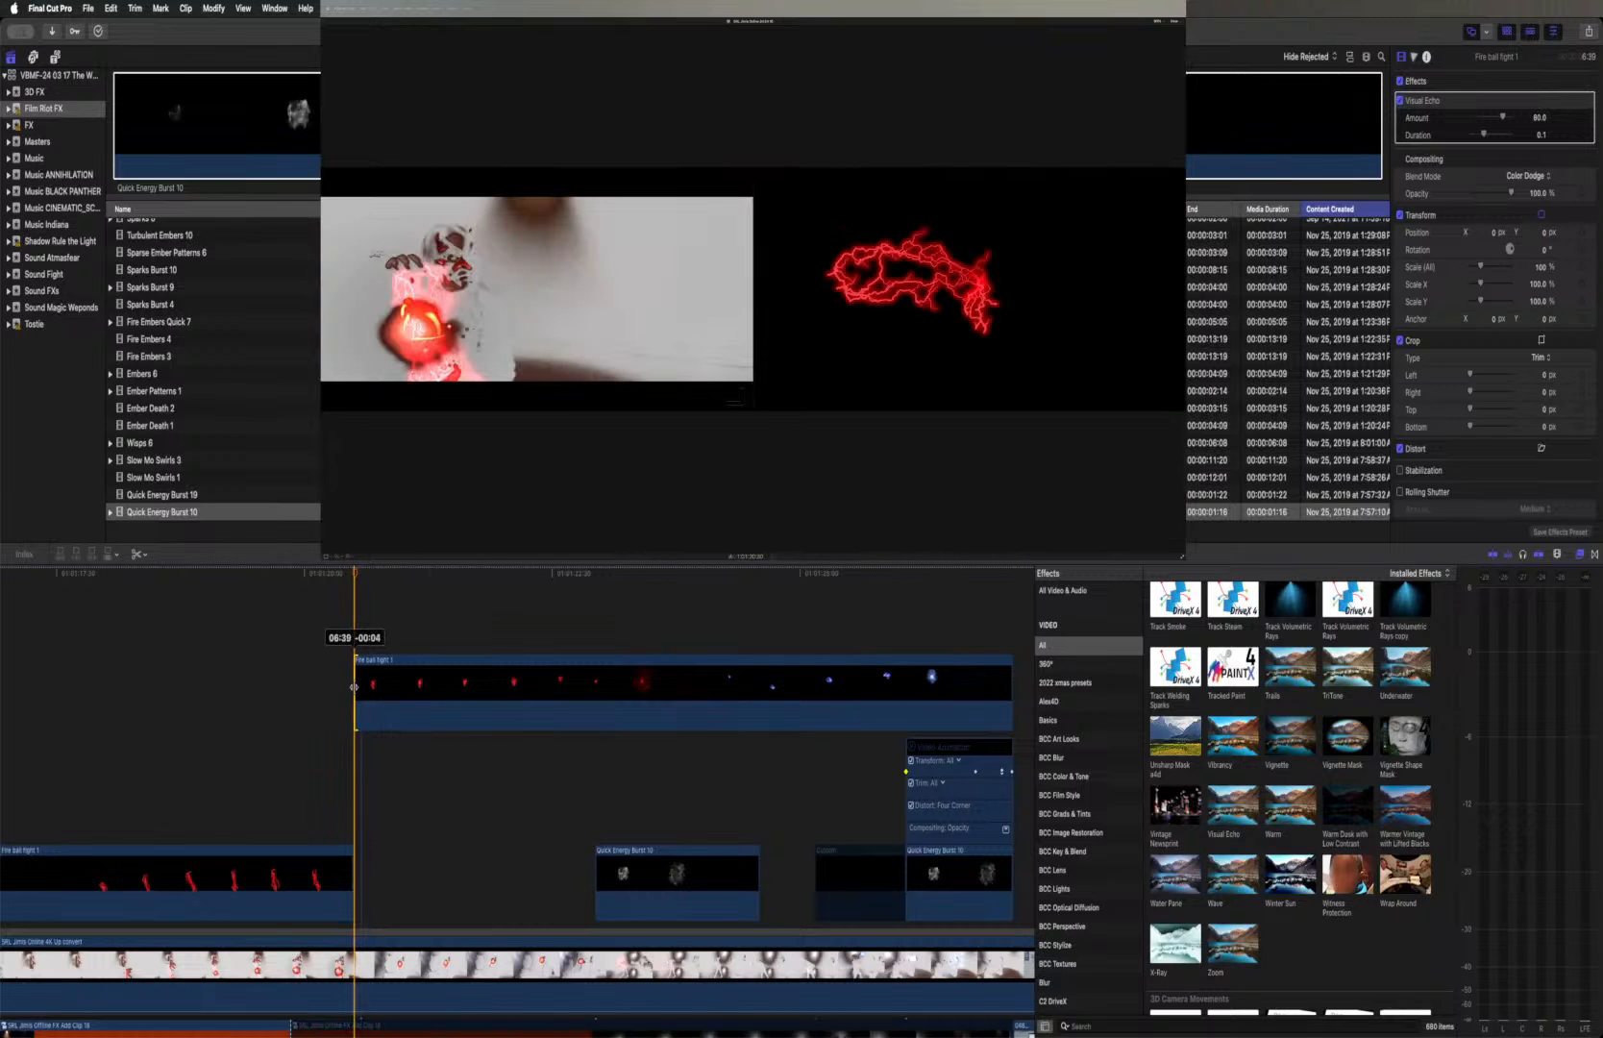
drag(355, 686, 356, 684)
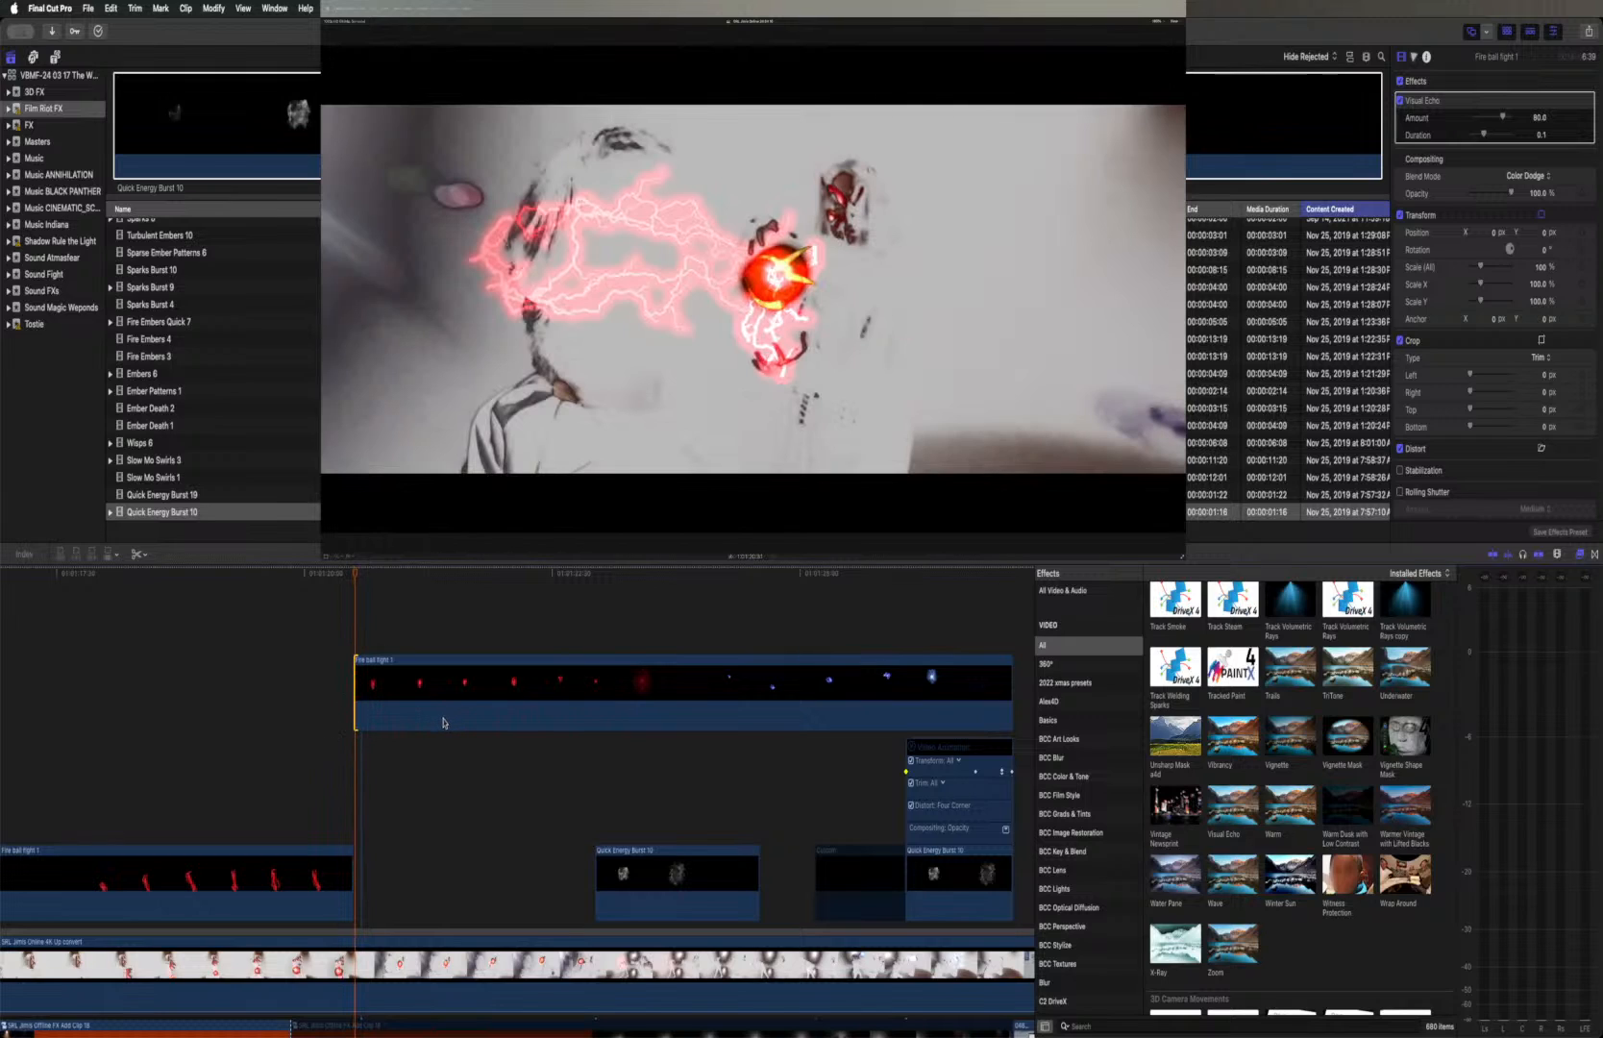
Set the second segment's Visual Echo to Amount 100 and Duration 0.3, and play the shot through to the doorway
click(474, 699)
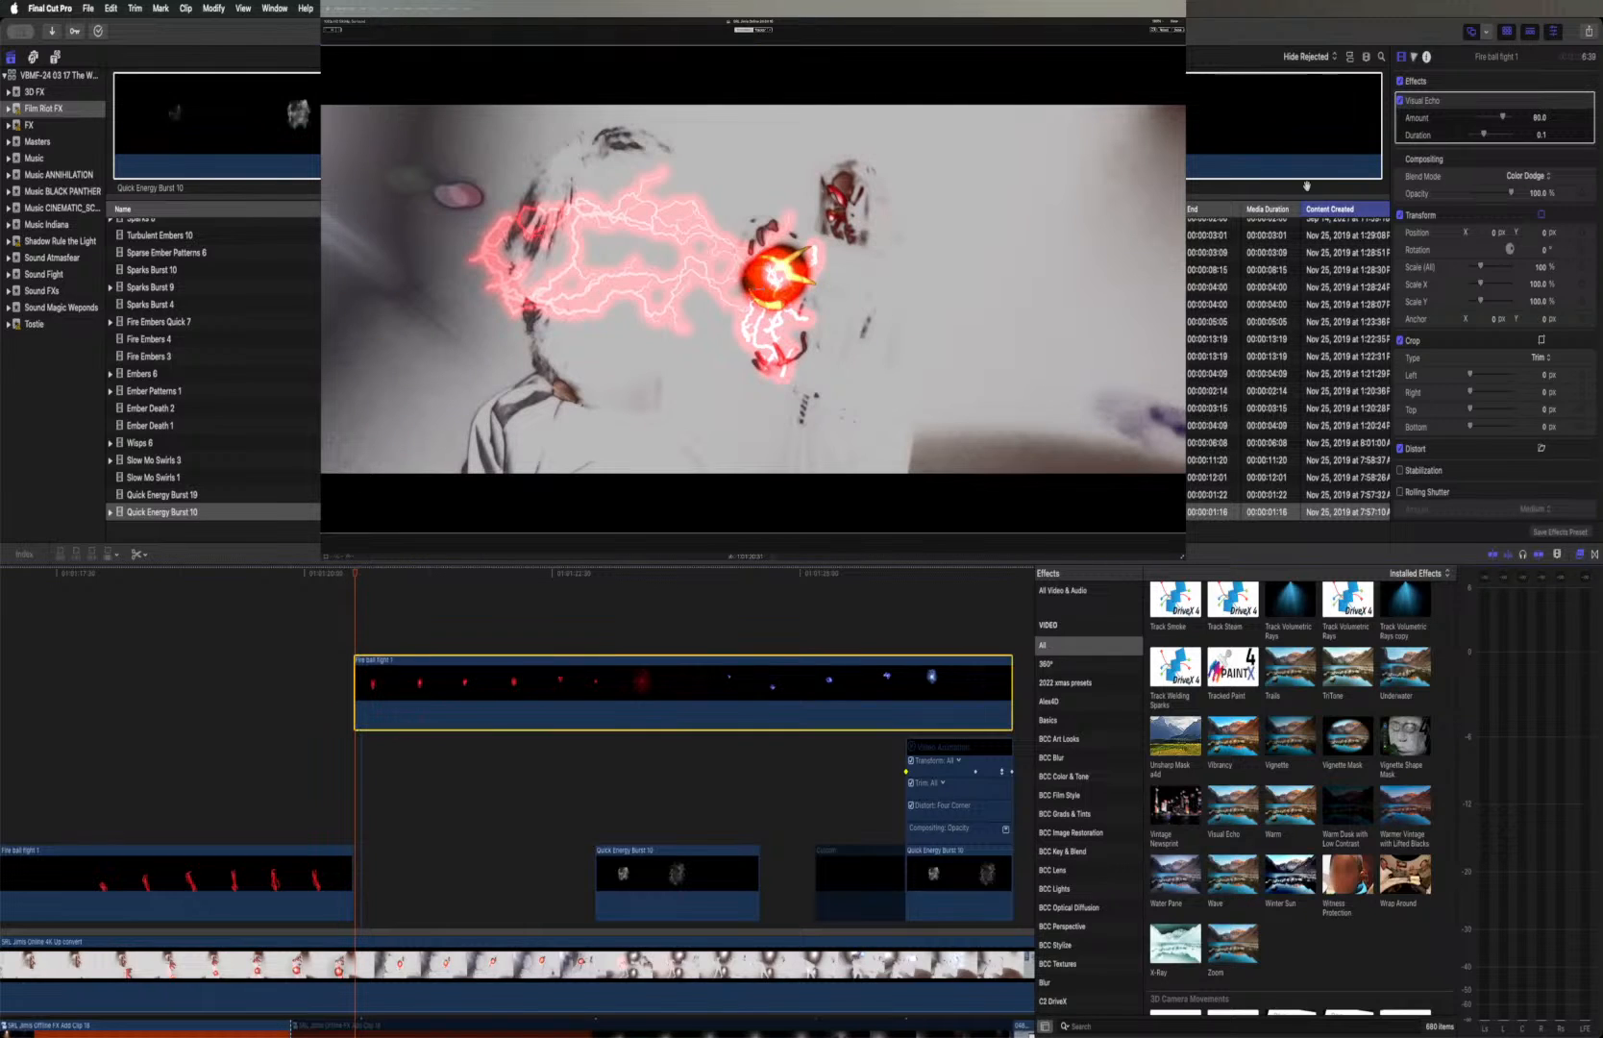
drag(1503, 116, 1512, 134)
click(303, 574)
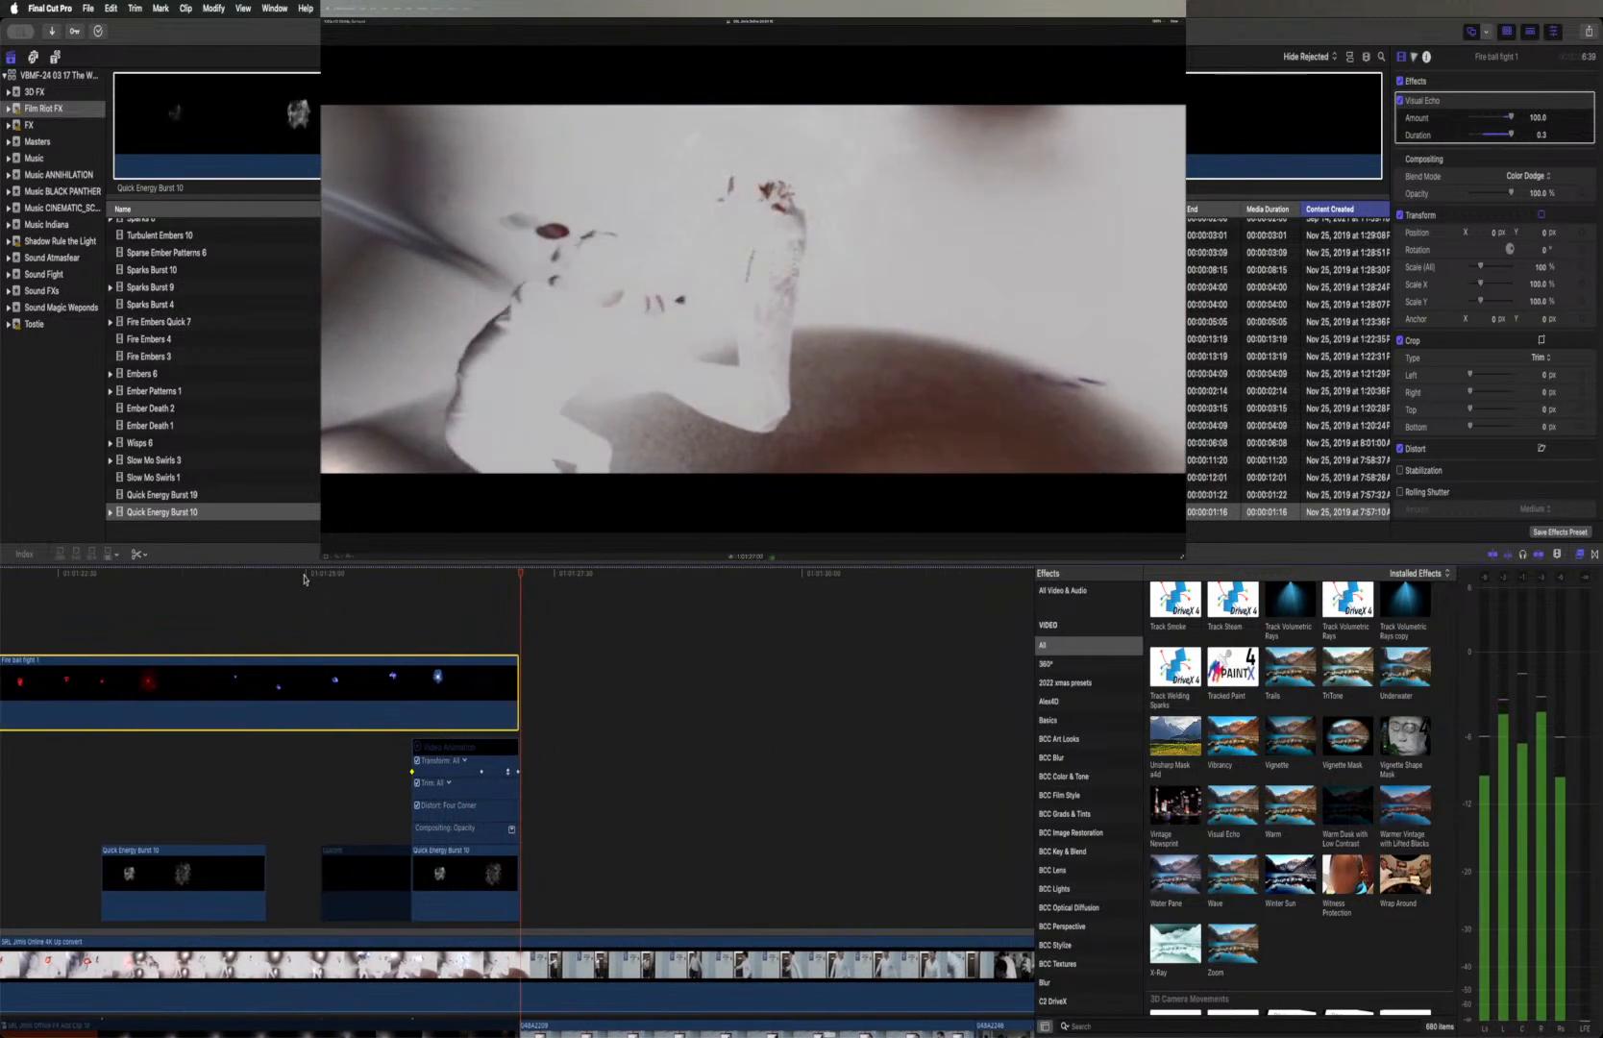
key(space)
Close the video animation display on the last Quick Energy Burst 10 clip and move the playhead to the first Fire ball fight 1 segment's start
scroll(301, 594, left, 10)
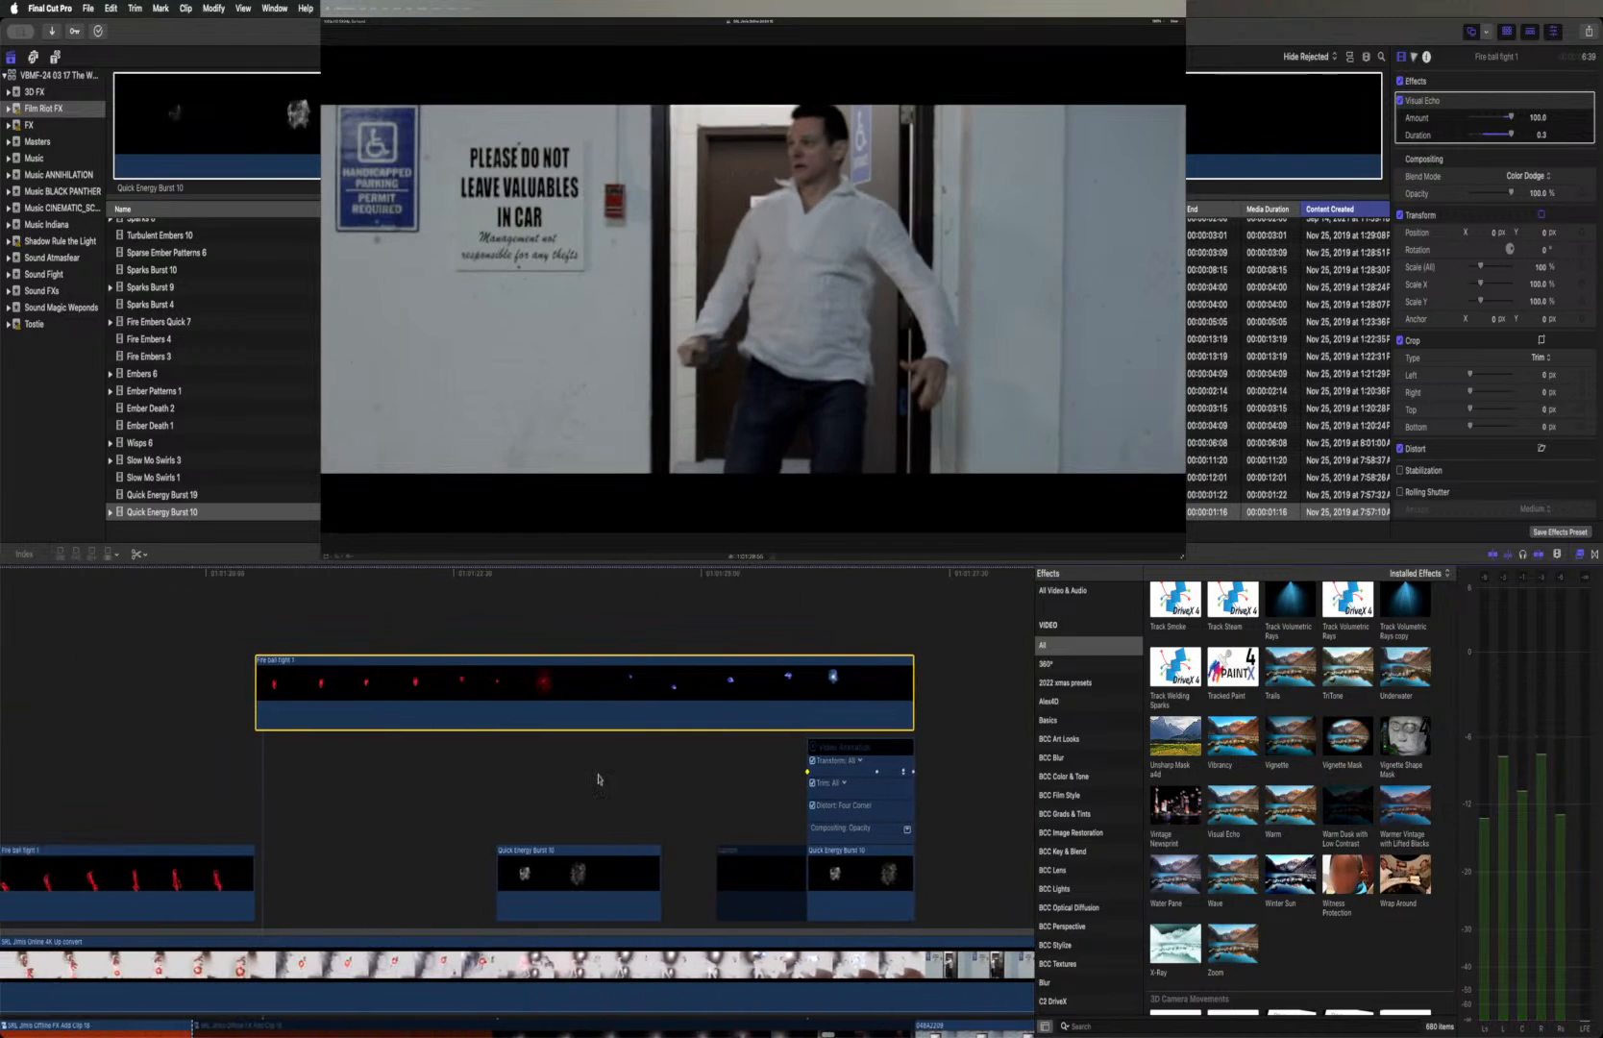
click(813, 746)
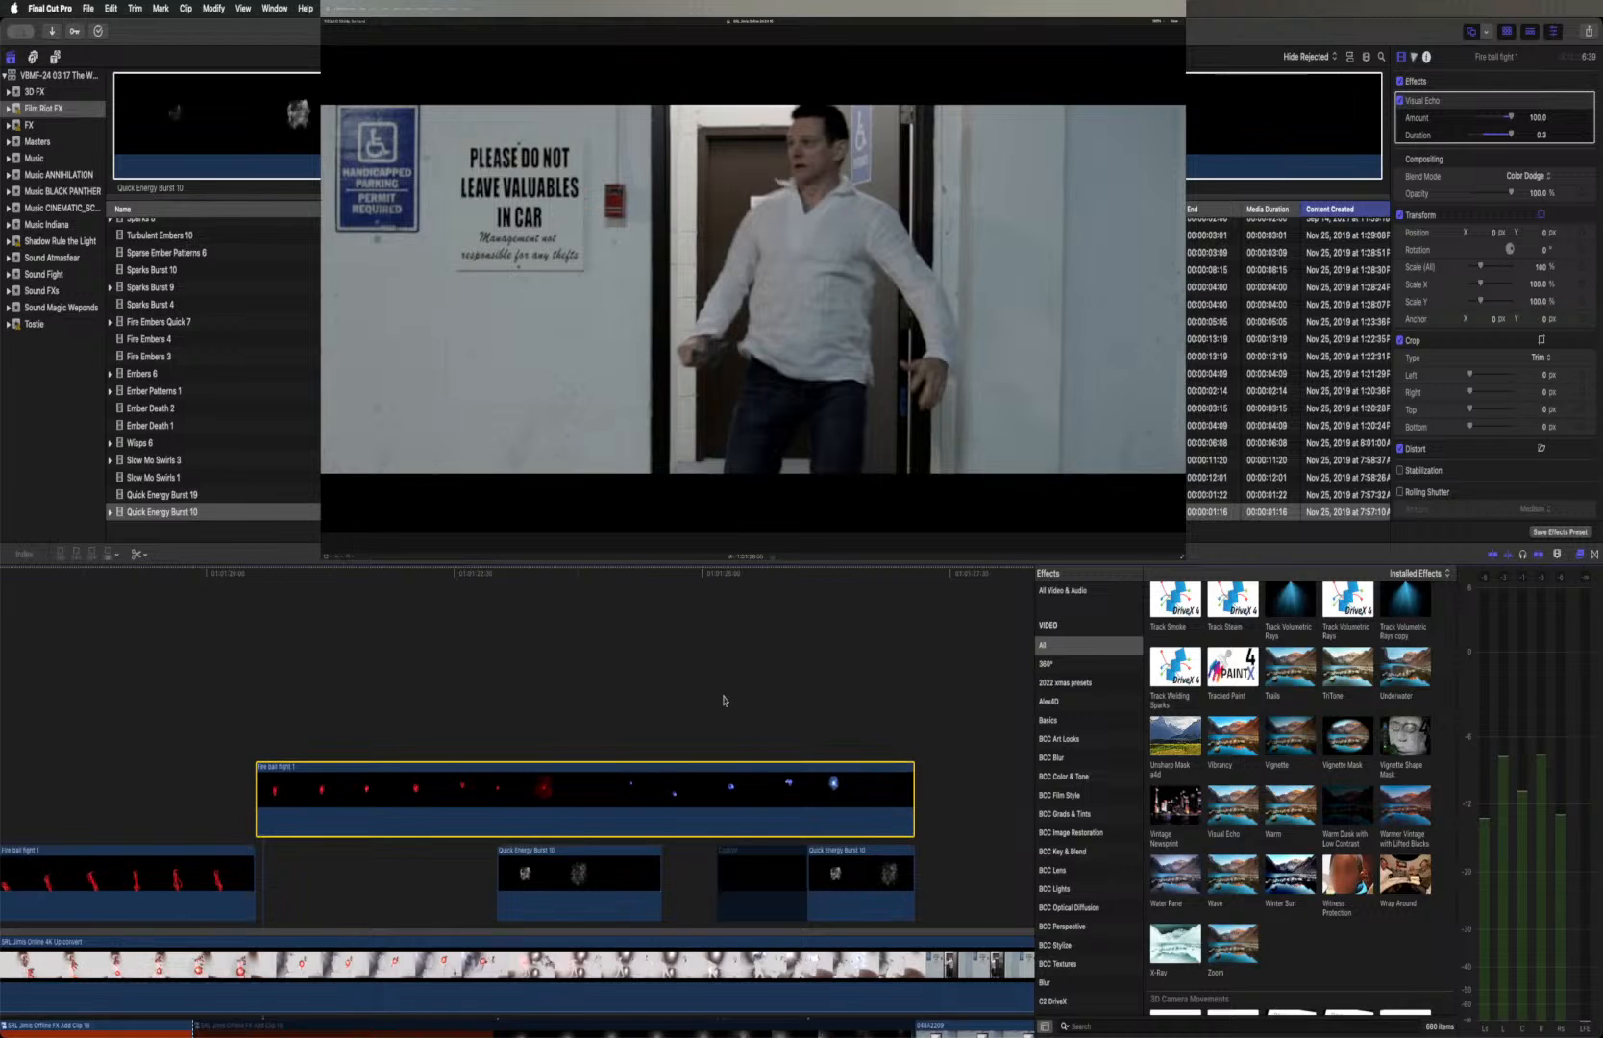
scroll(723, 700, left, 10)
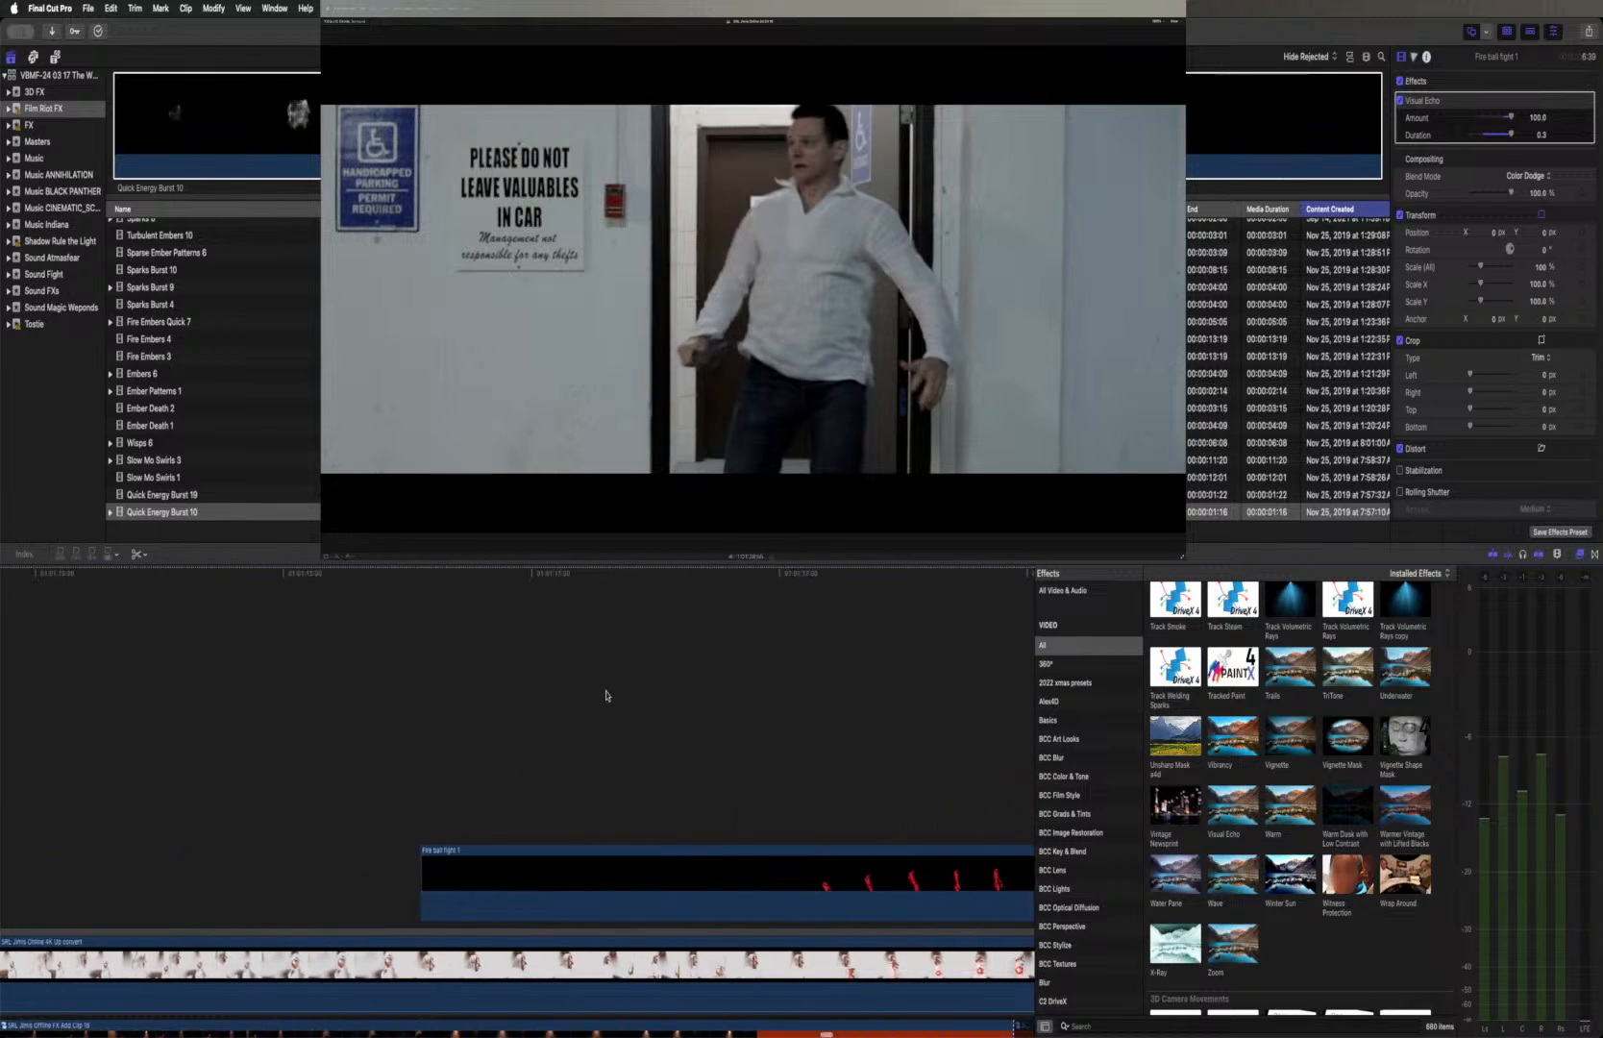
click(420, 573)
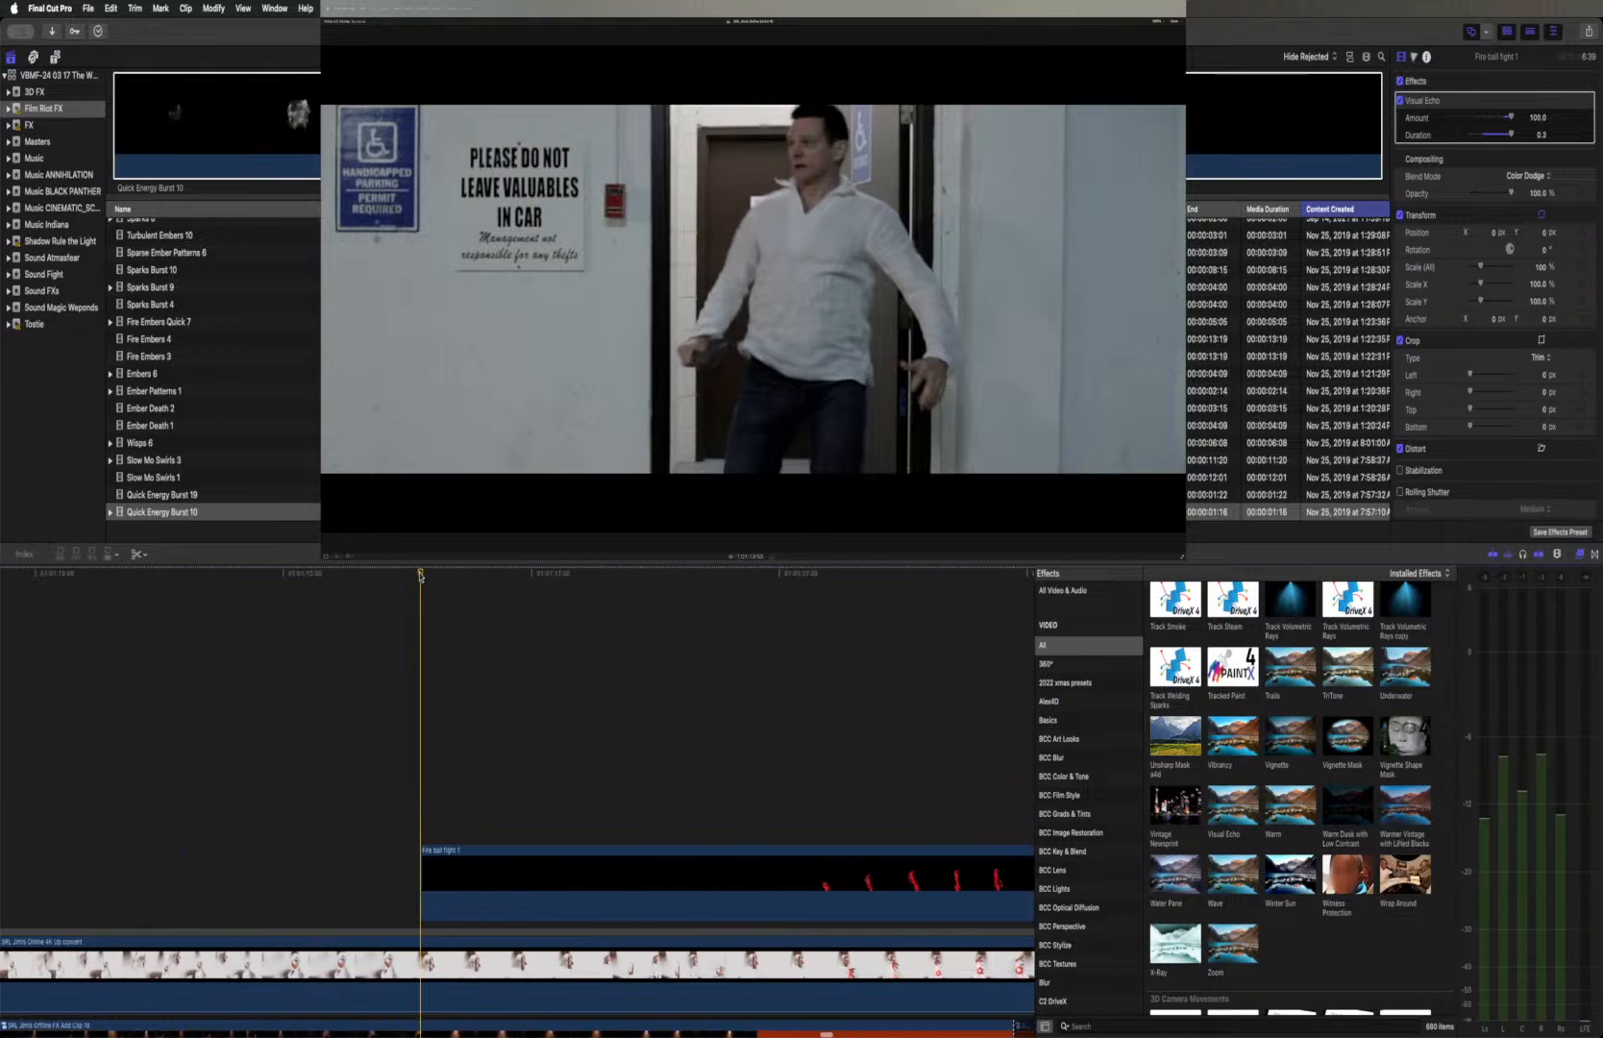
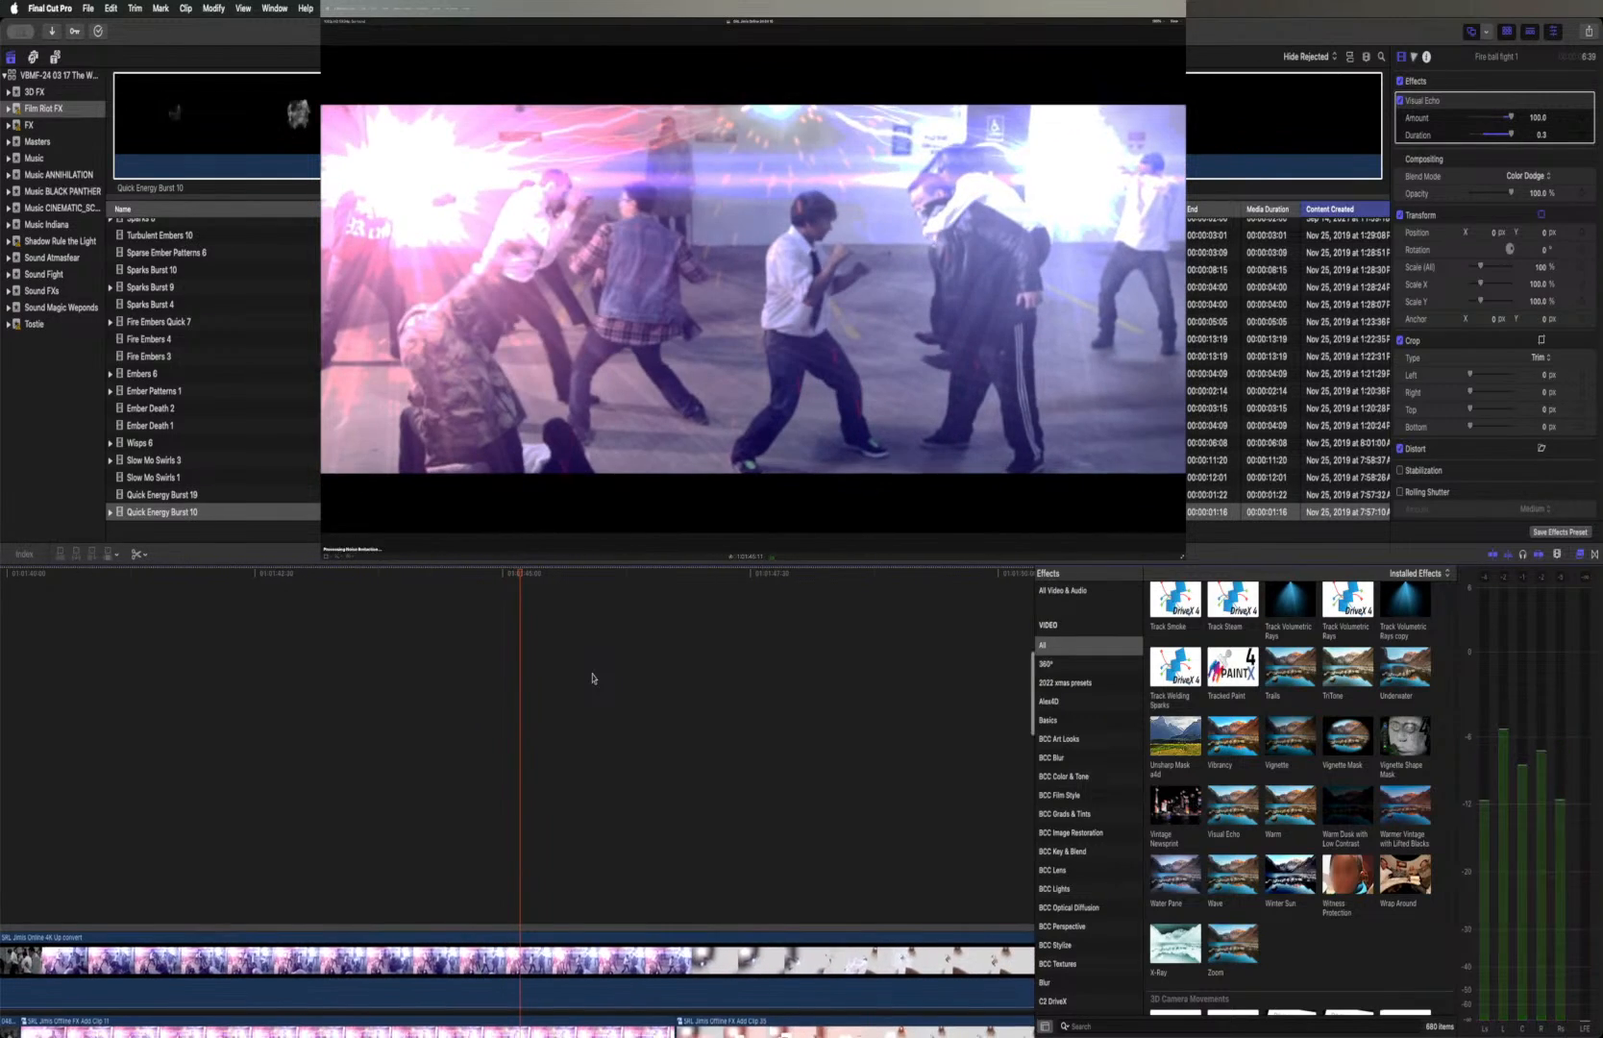
Disable the Online 4K Up convert clip to compare it with the offline FX clip beneath, and re-enable it
scroll(592, 677, down, 3)
scroll(592, 677, left, 3)
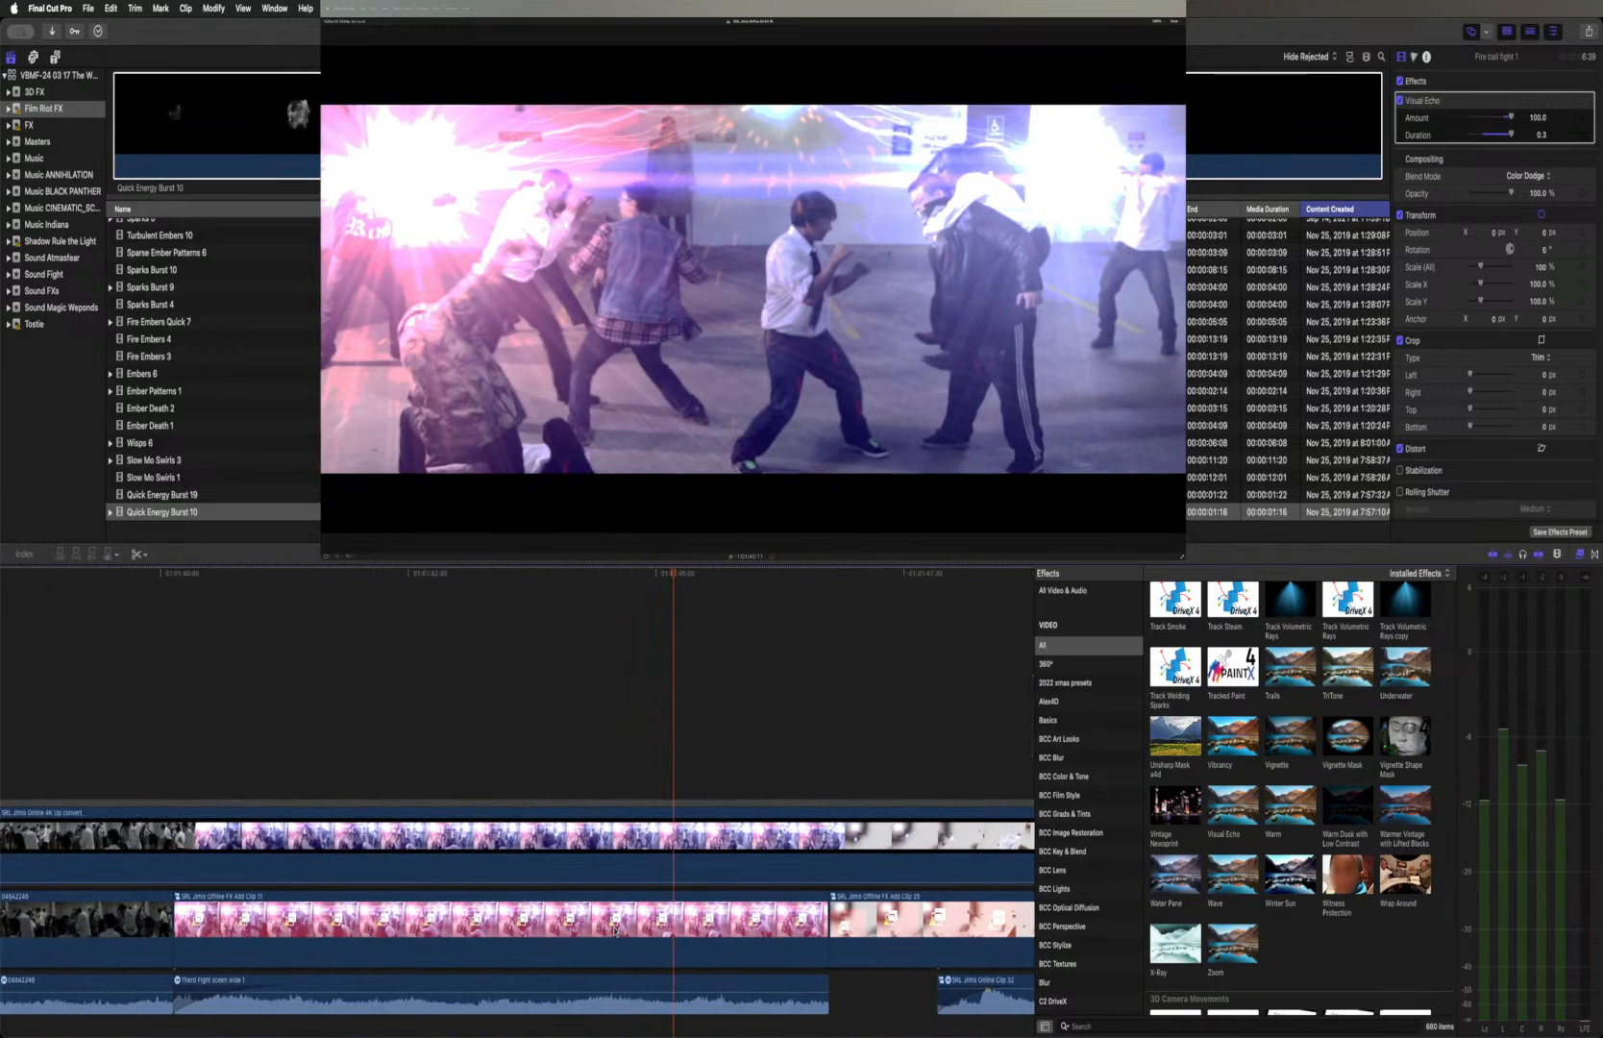
click(598, 855)
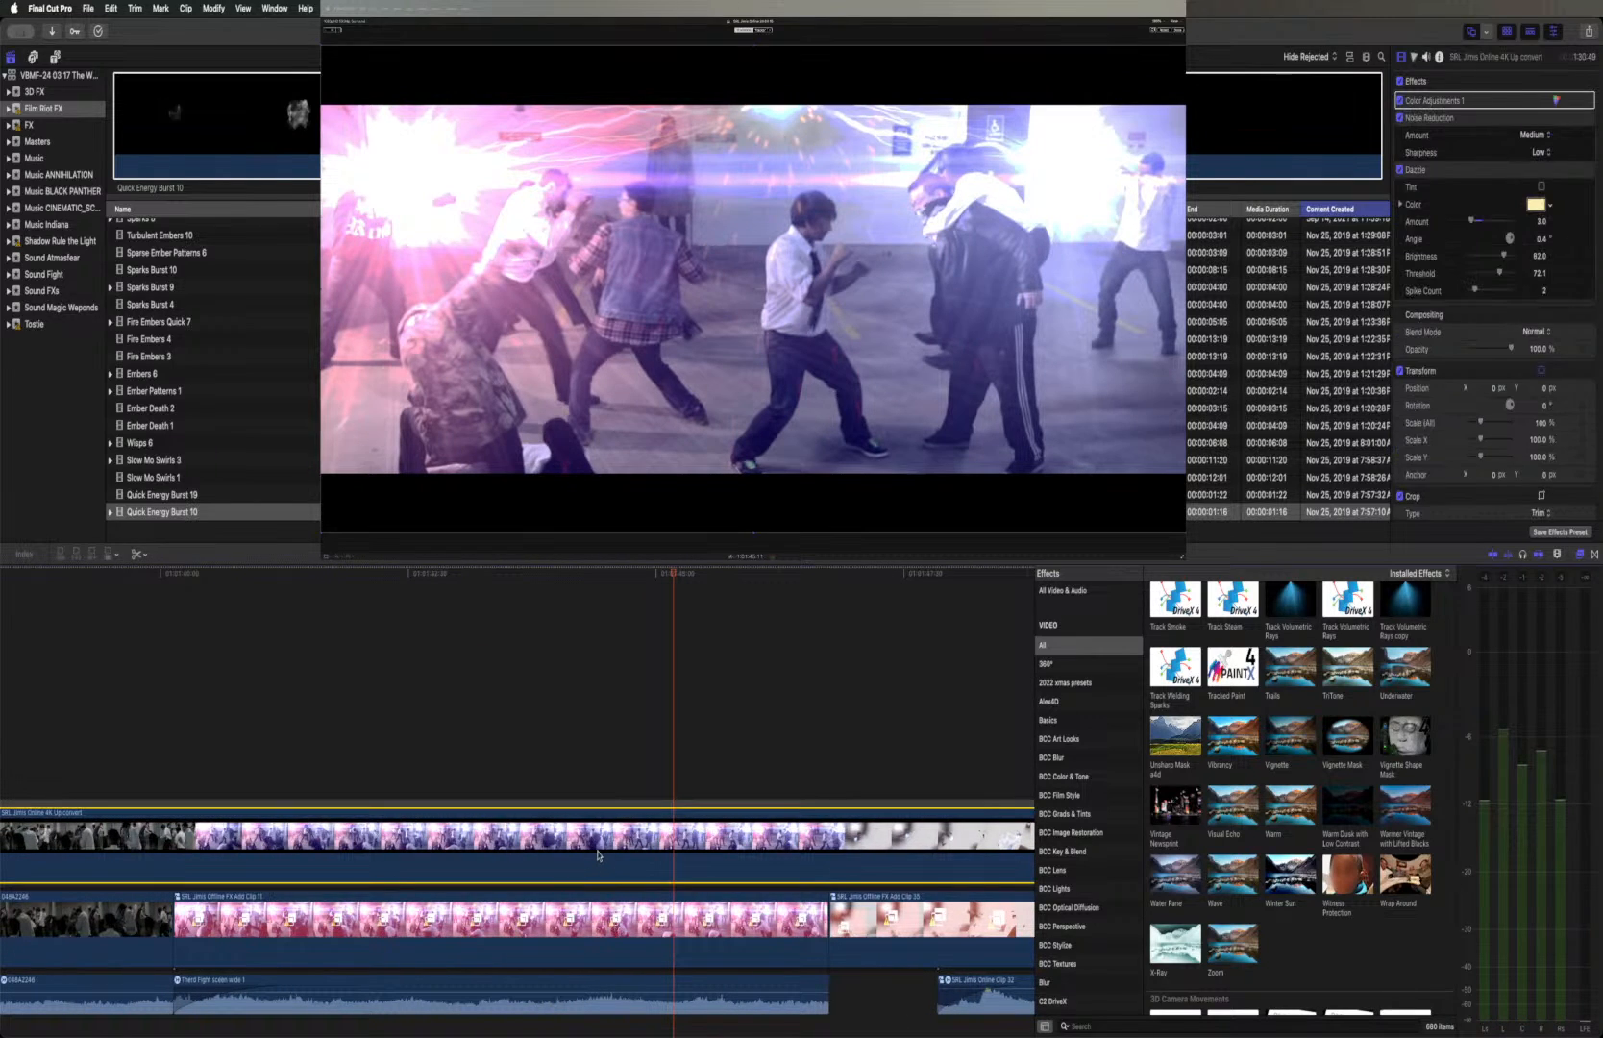
key(v)
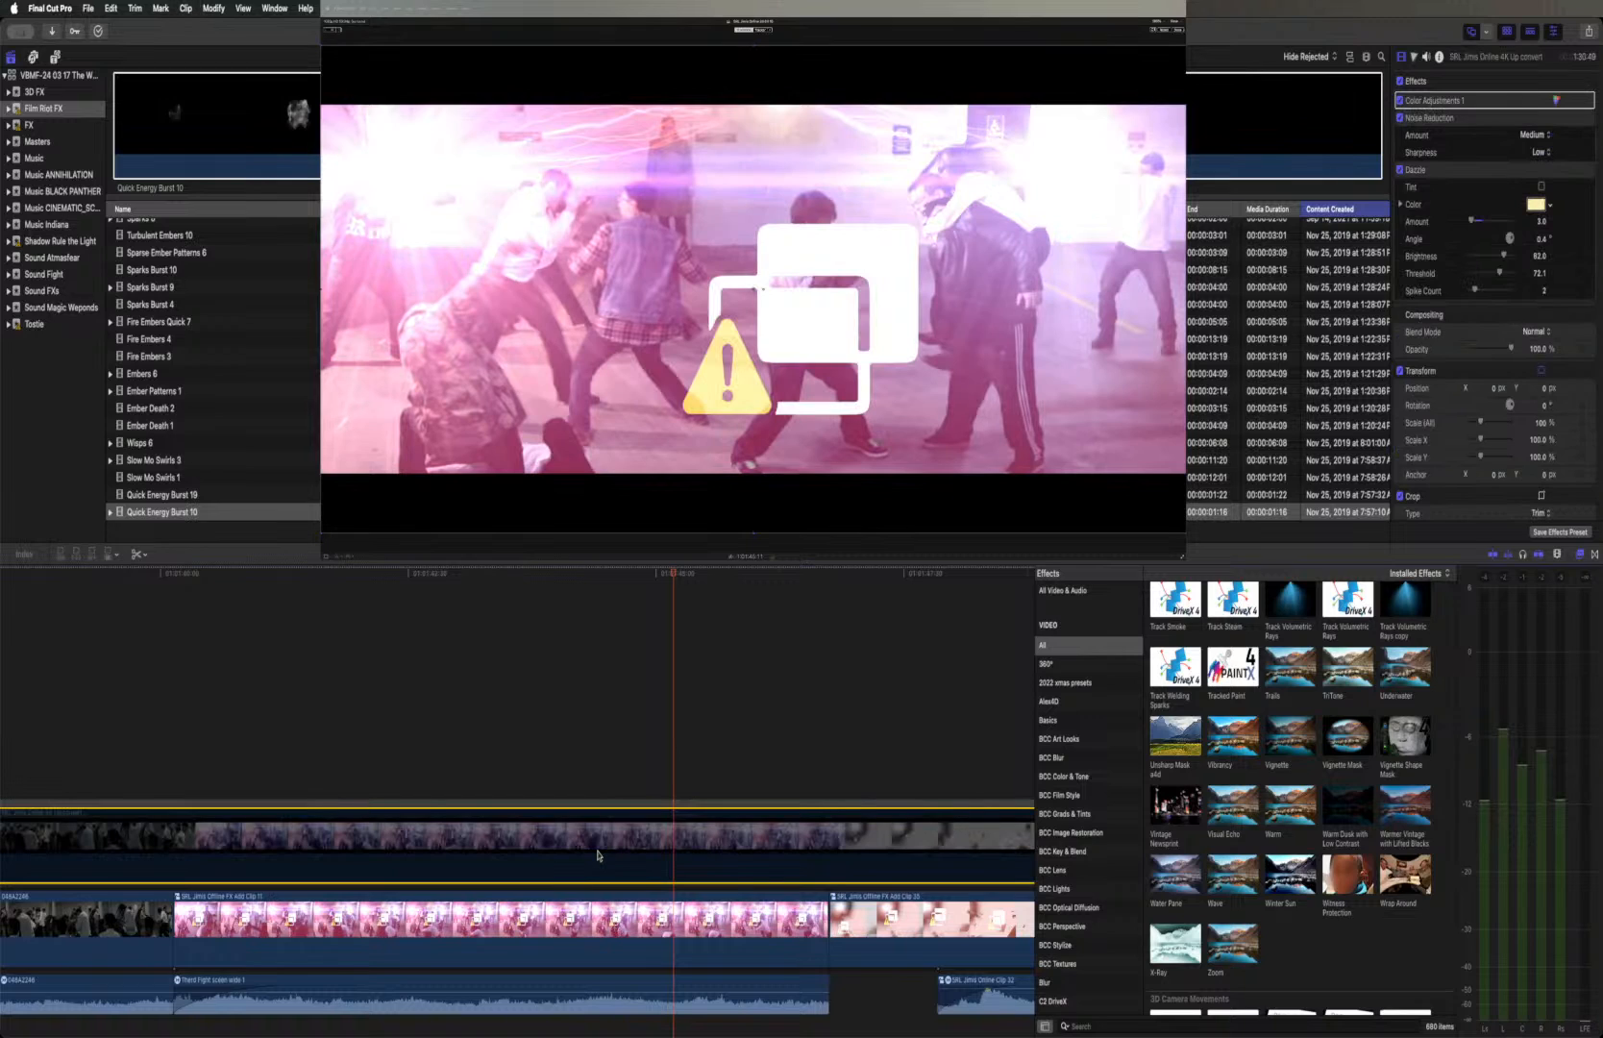
key(v)
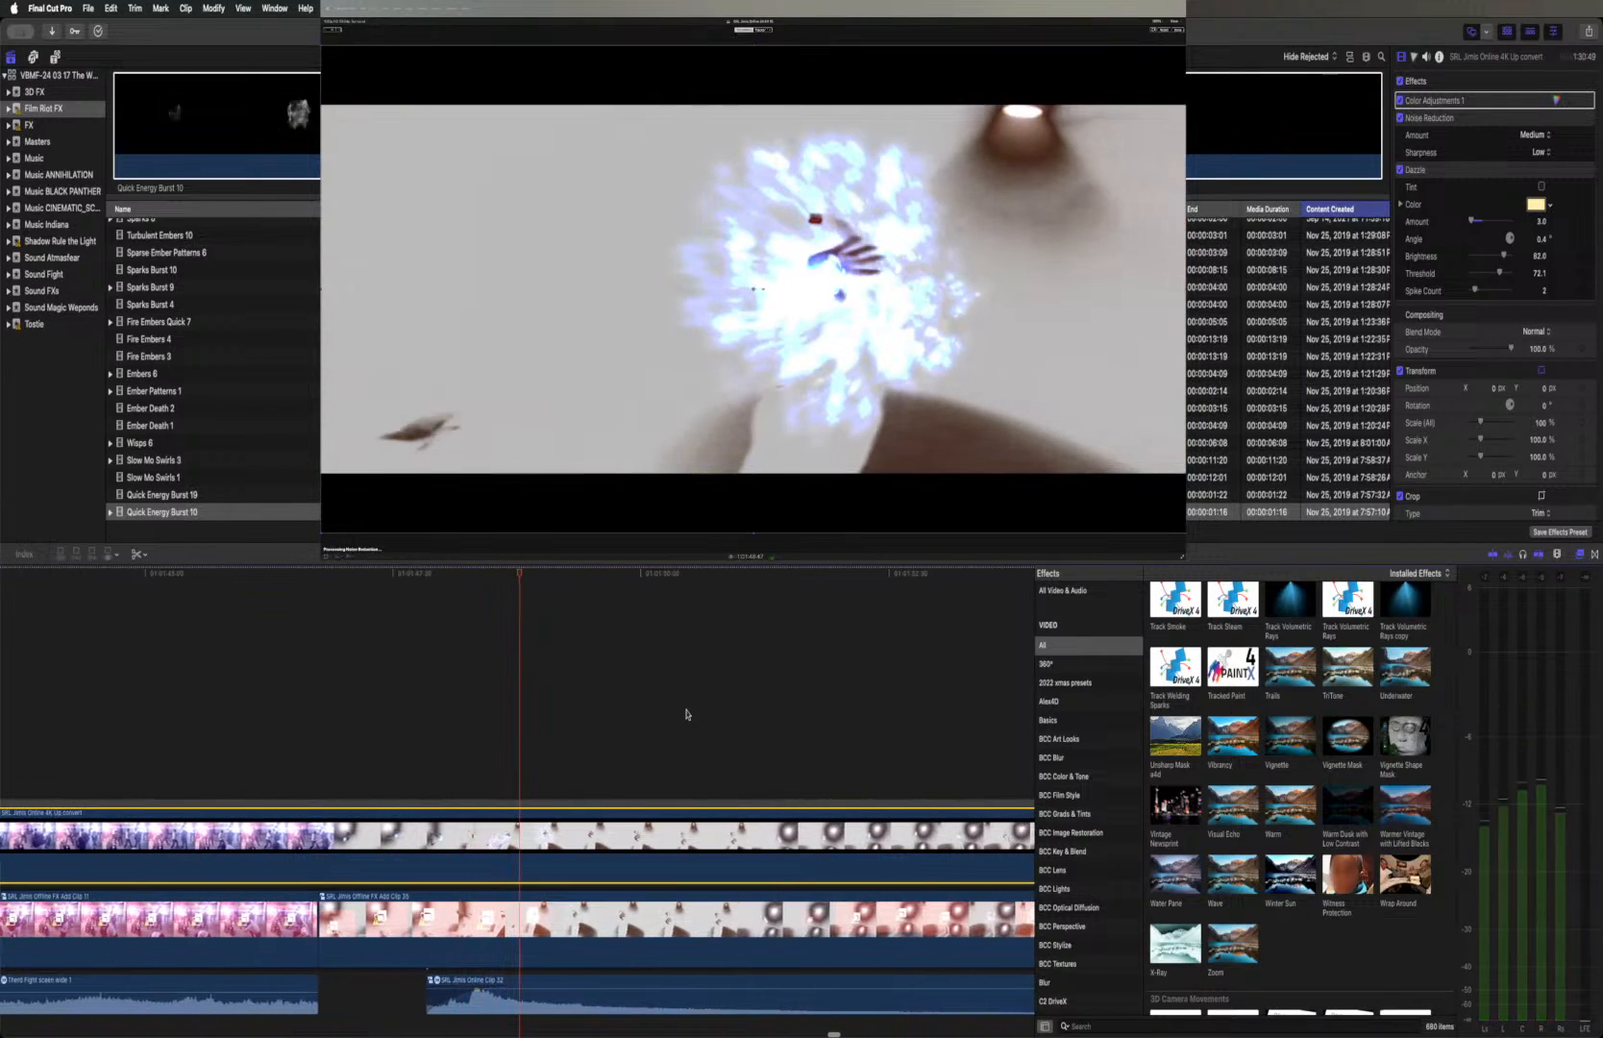
Split the Online 4K Up convert clip where the offline FX clip after the pink group-fight shot begins beneath it
scroll(686, 714, up, 2)
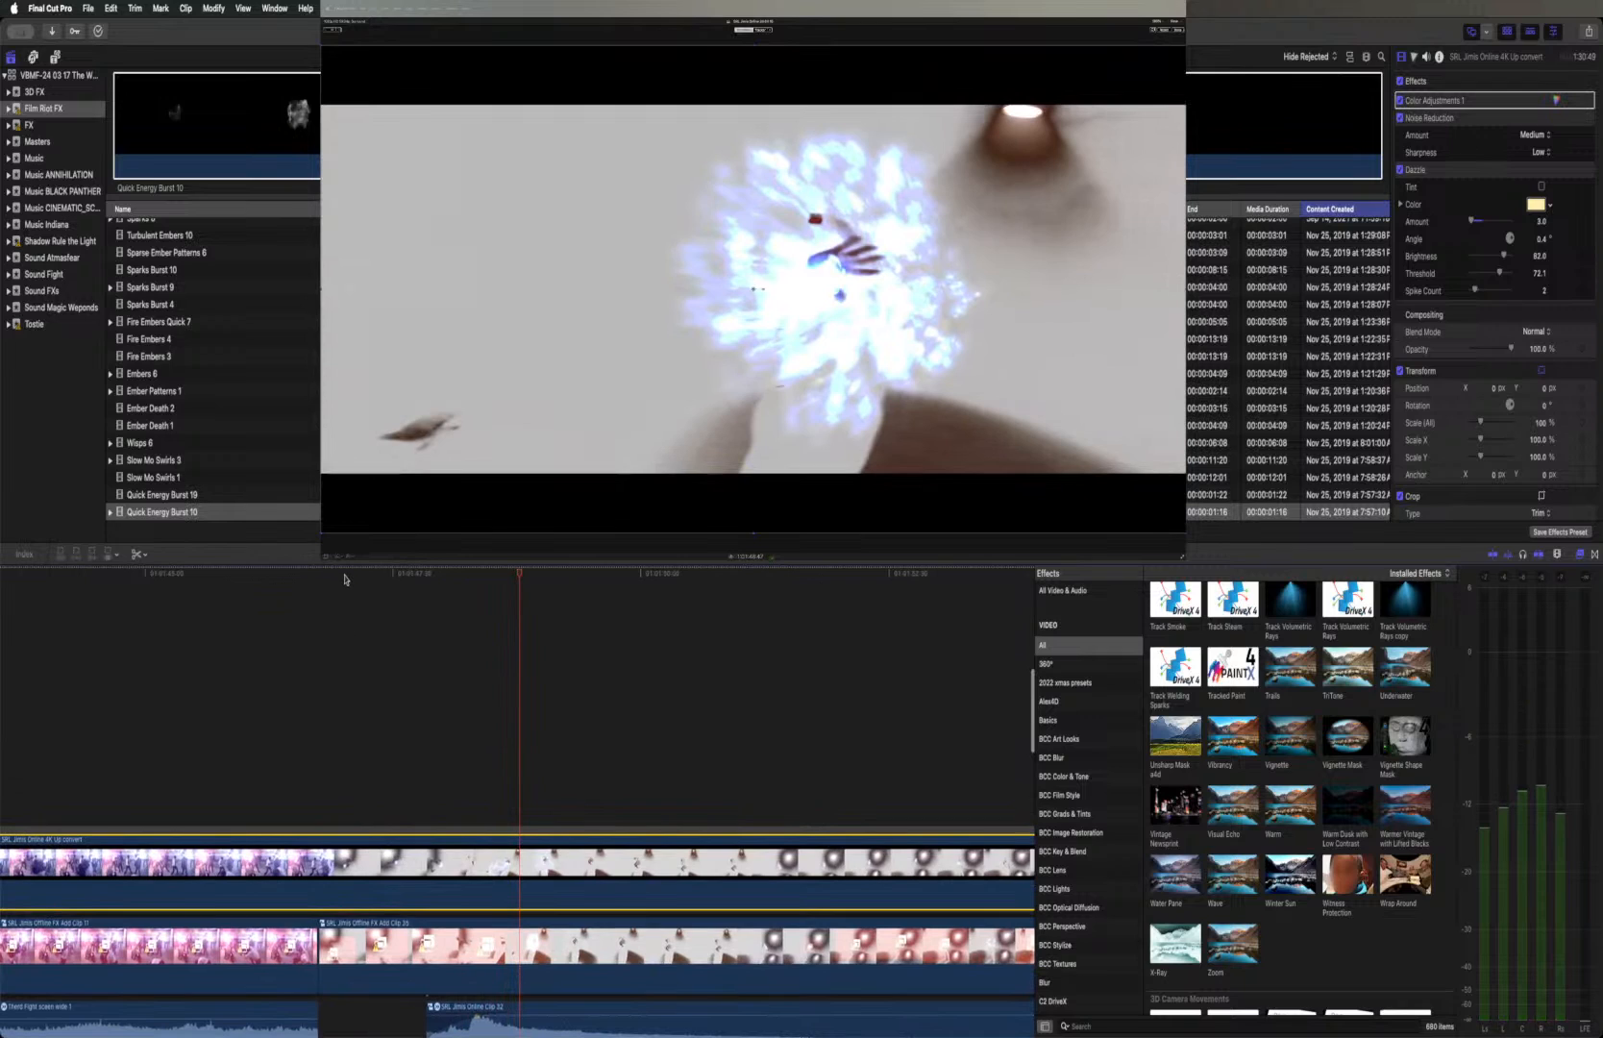
drag(341, 574, 322, 574)
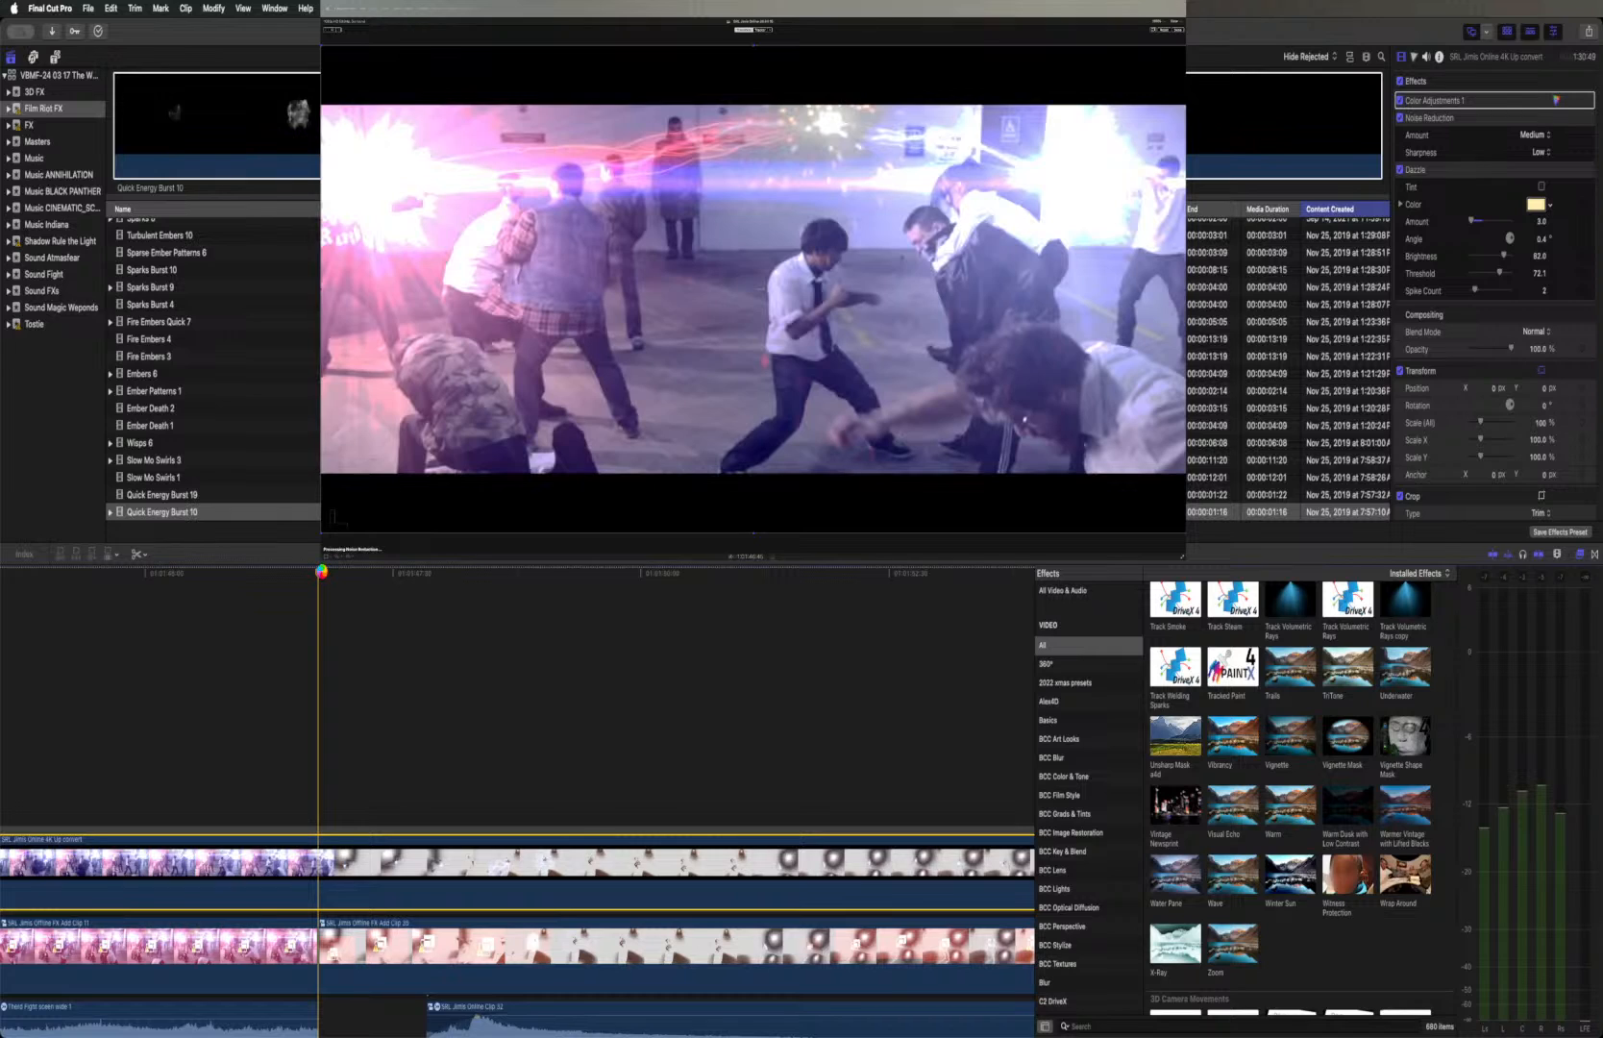
scroll(324, 616, left, 1)
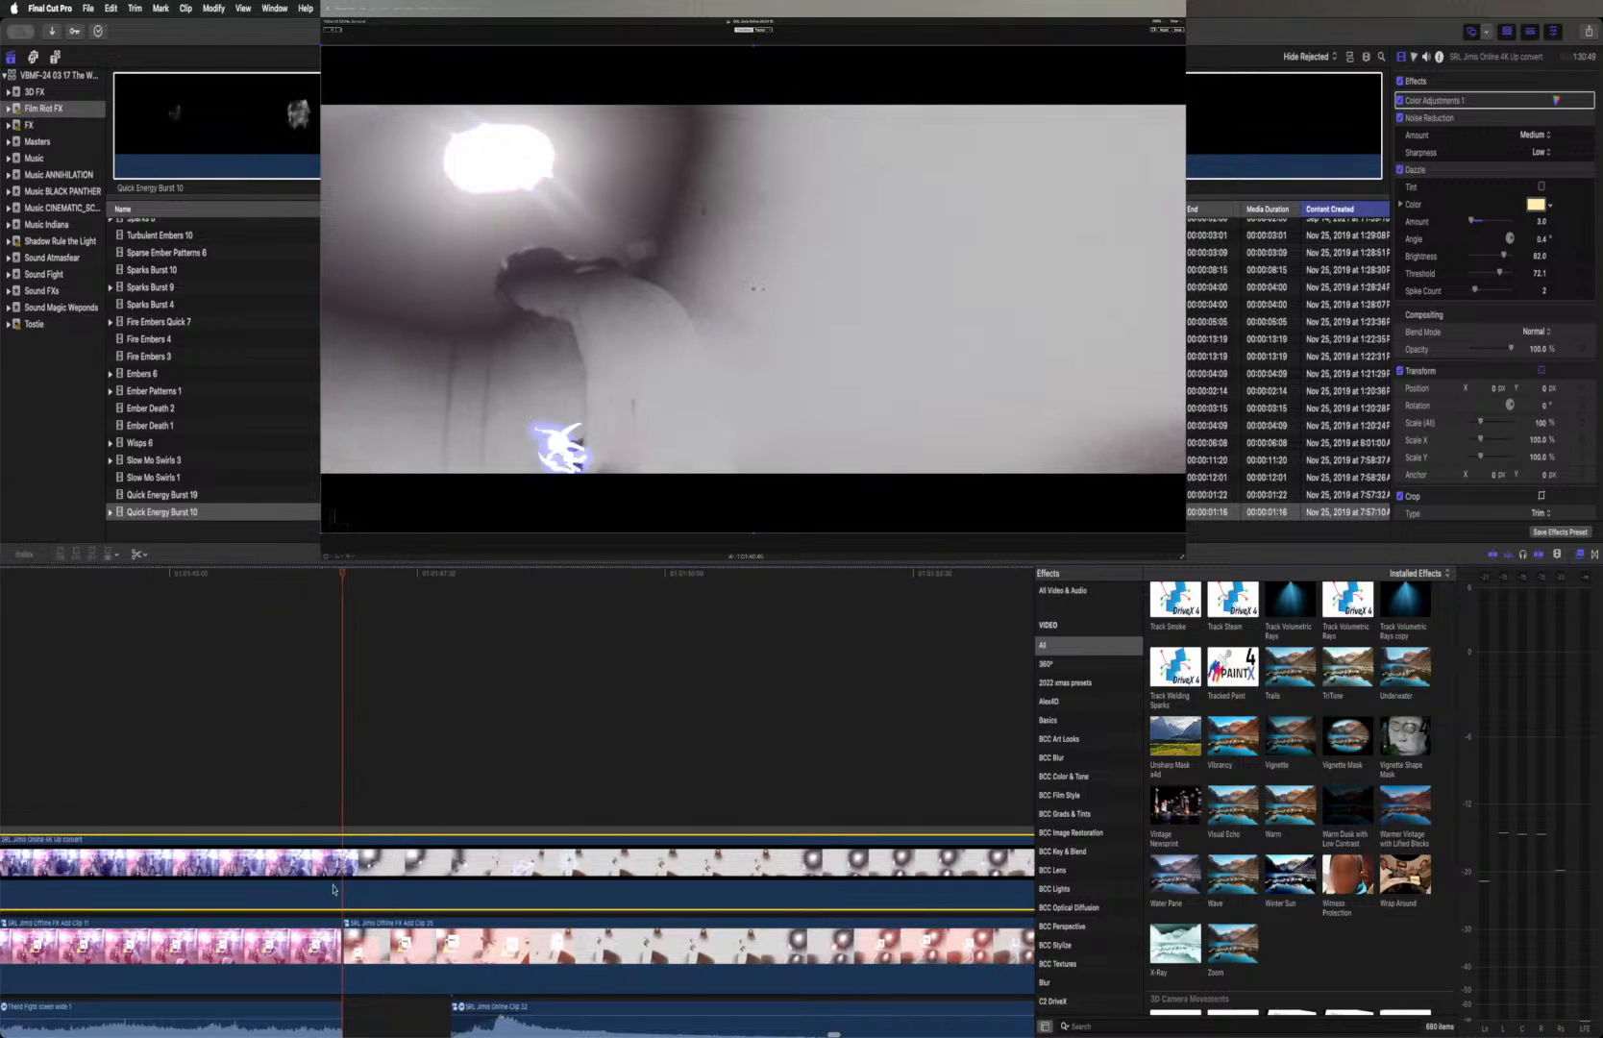
scroll(334, 888, up, 1)
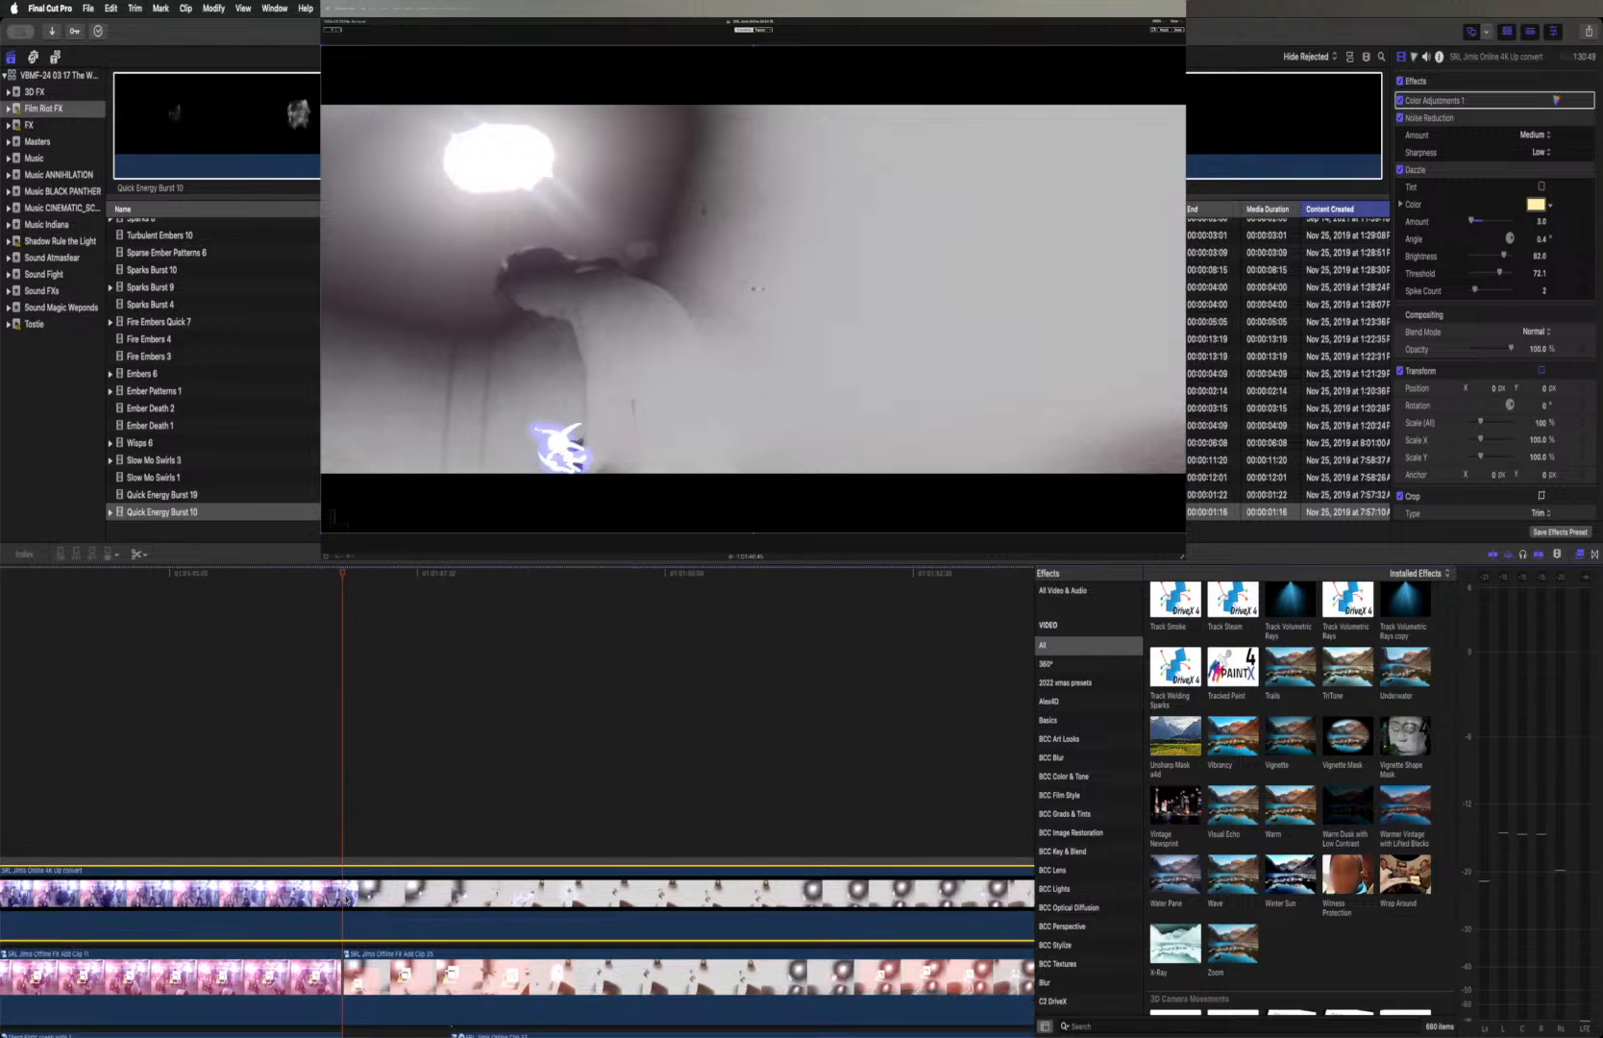
click(346, 902)
Split the Online 4K Up convert clip again at the cut between the two neighbouring offline FX Add clips
scroll(346, 902, right, 10)
scroll(345, 898, right, 10)
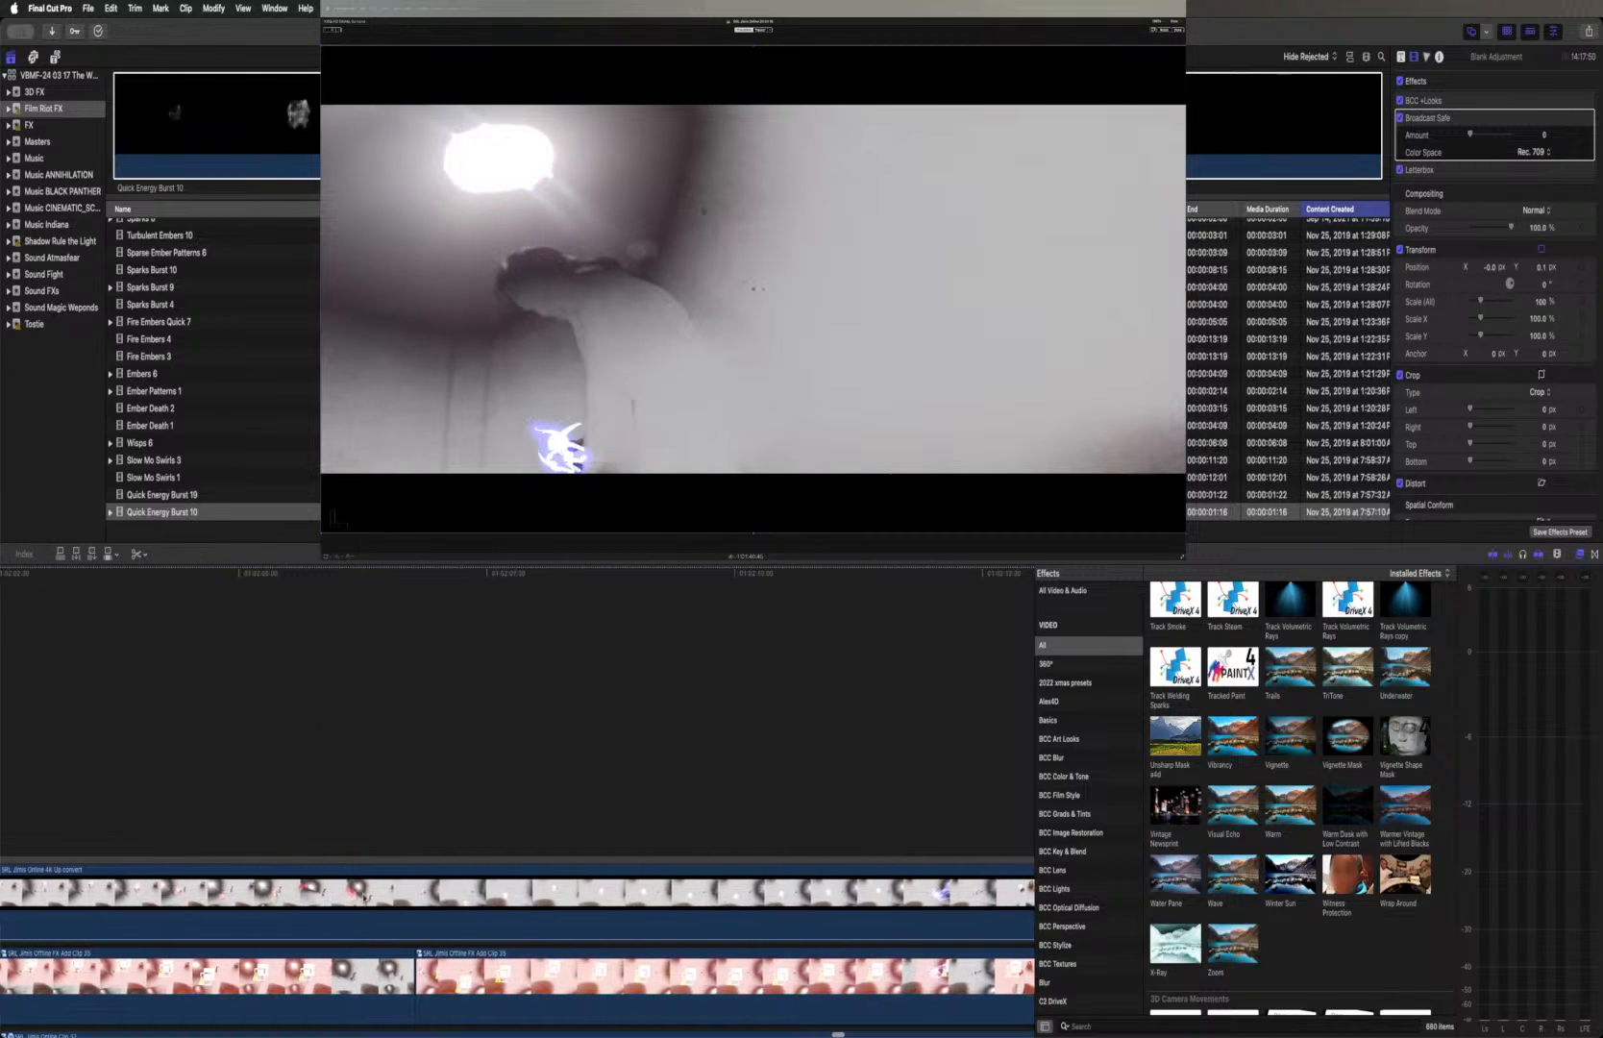
mouse_move(436, 582)
mouse_down()
mouse_move(390, 575)
mouse_move(415, 577)
mouse_up()
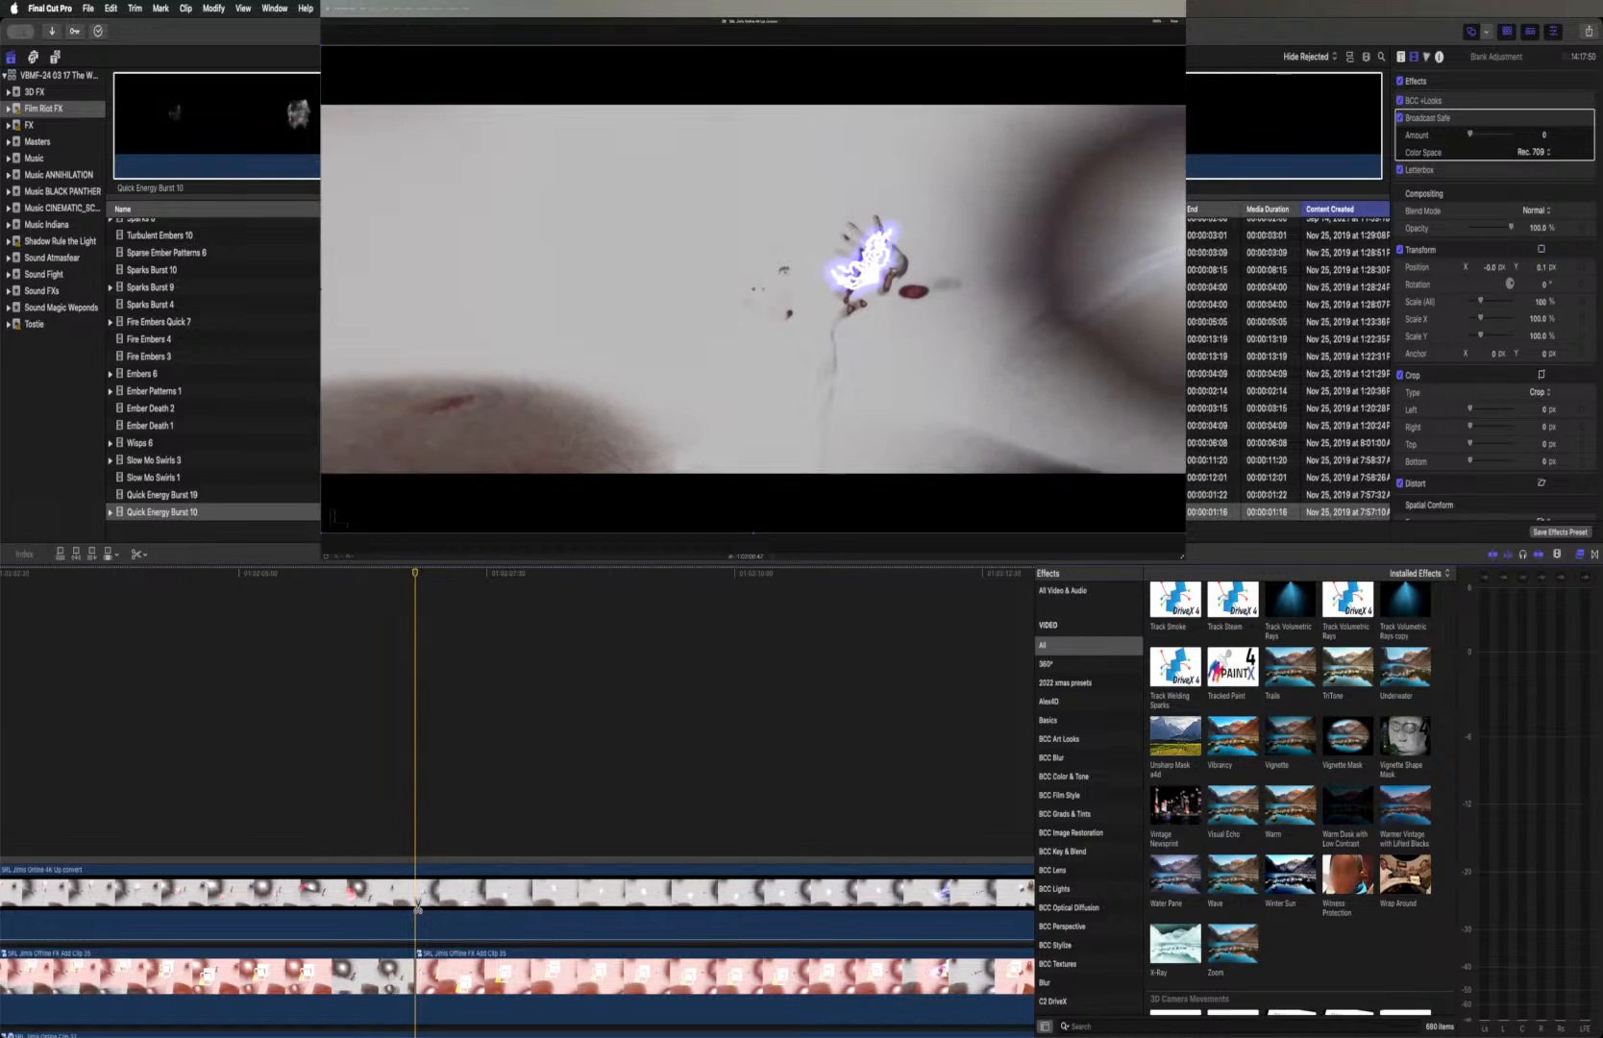
Open the offline FX Add compound clip after the second split, copy its Fire ball fight 2(2) clip, and return to the main timeline
scroll(417, 907, right, 6)
scroll(418, 907, right, 8)
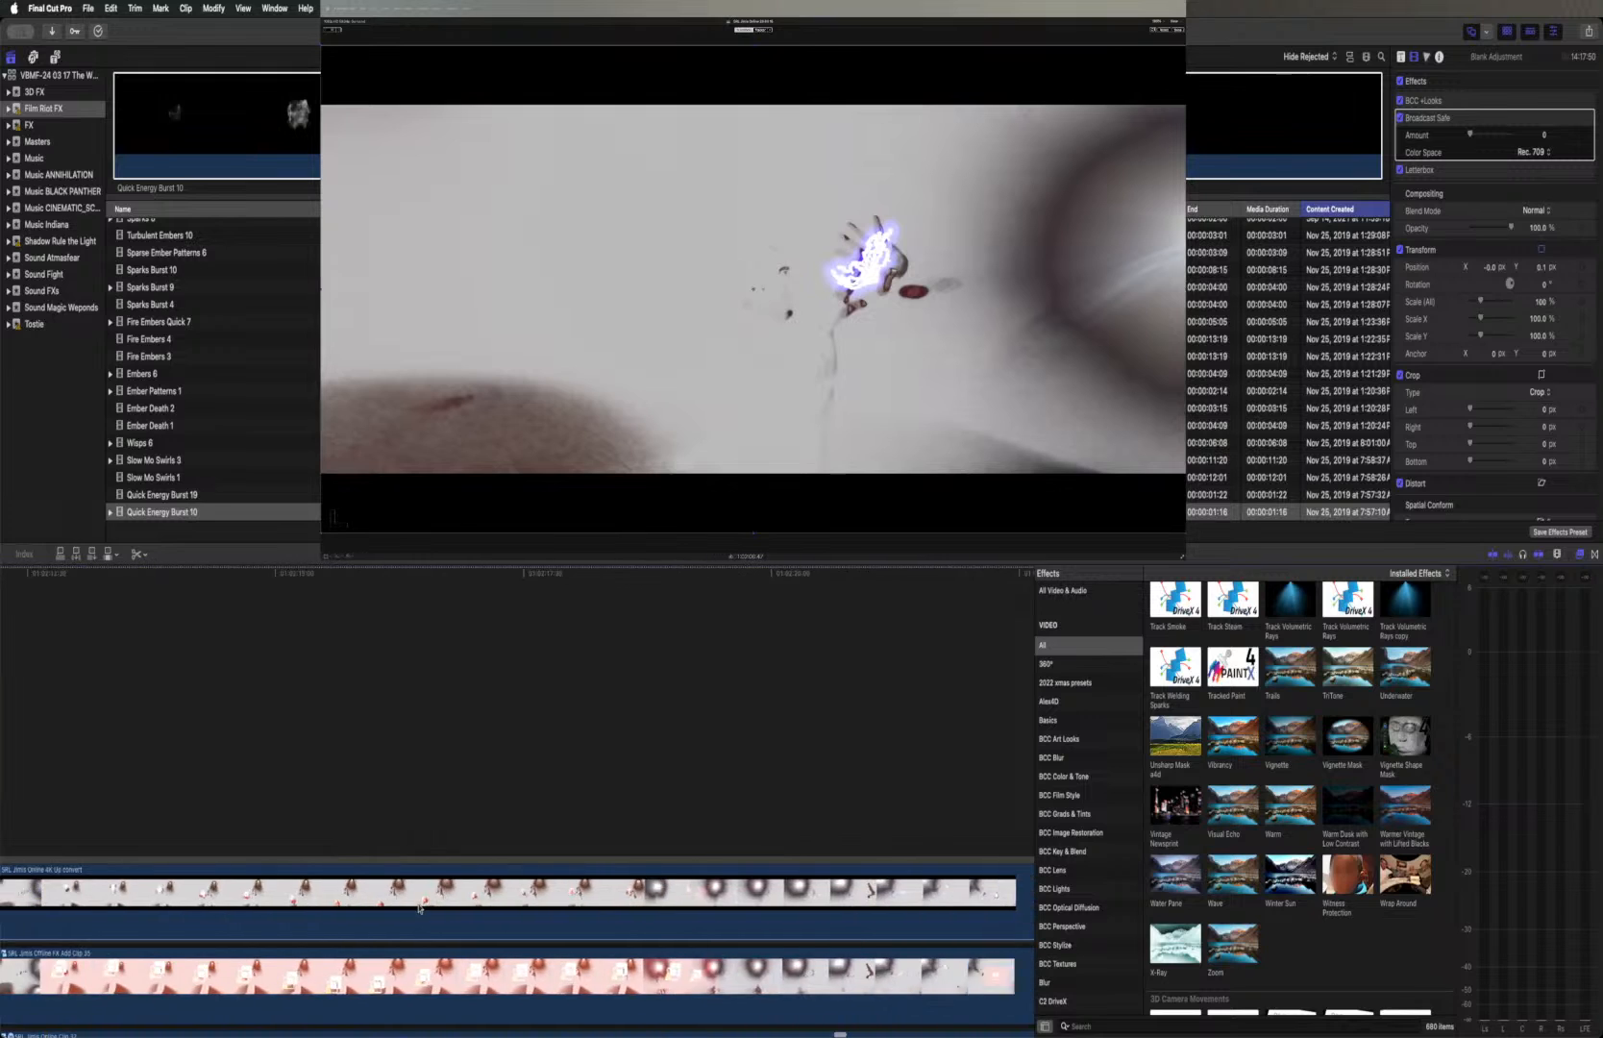
scroll(418, 907, right, 8)
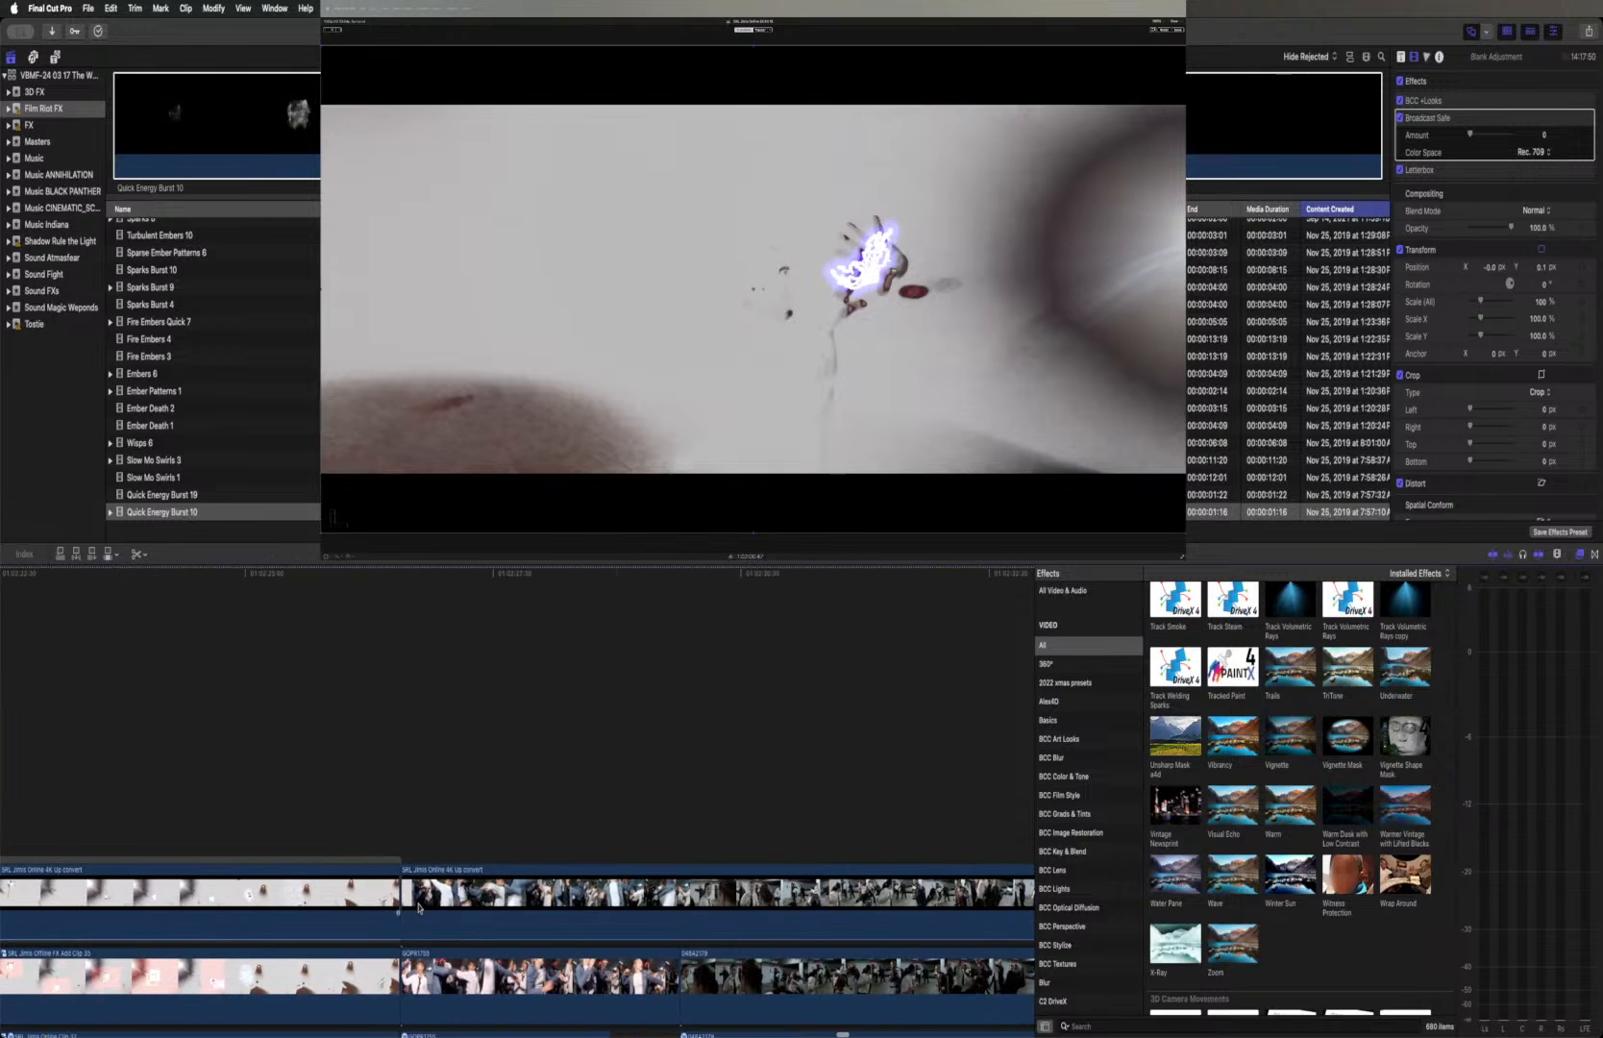
scroll(418, 907, left, 15)
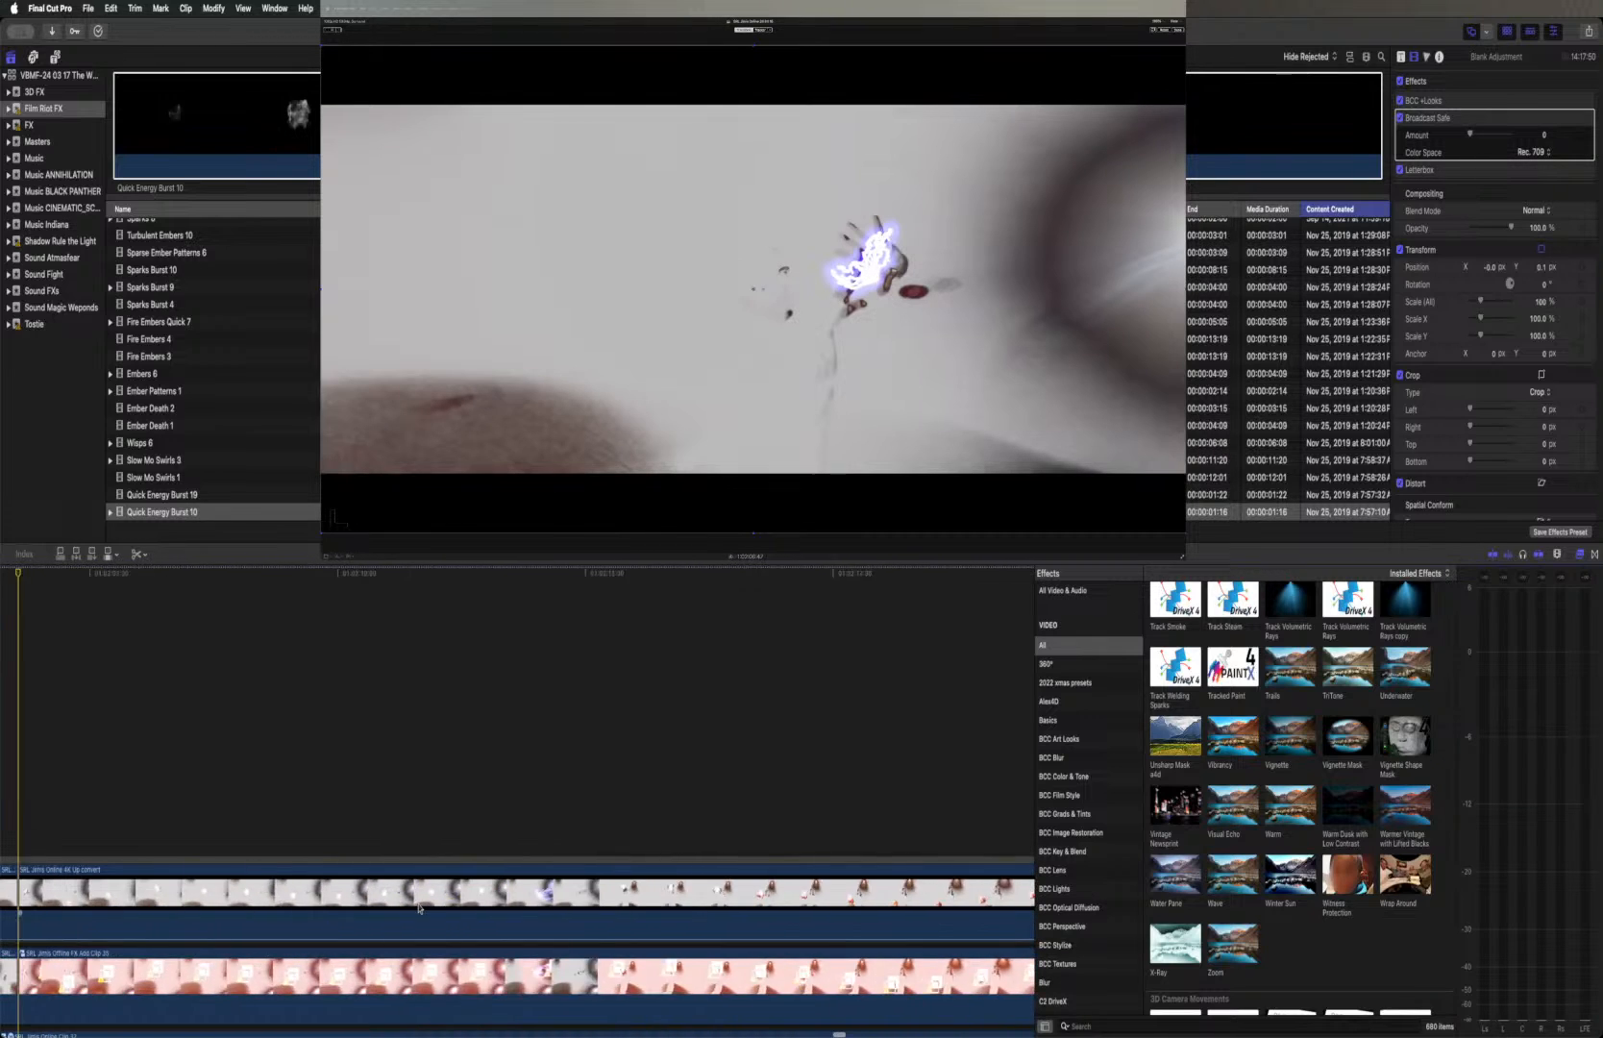
scroll(418, 907, left, 5)
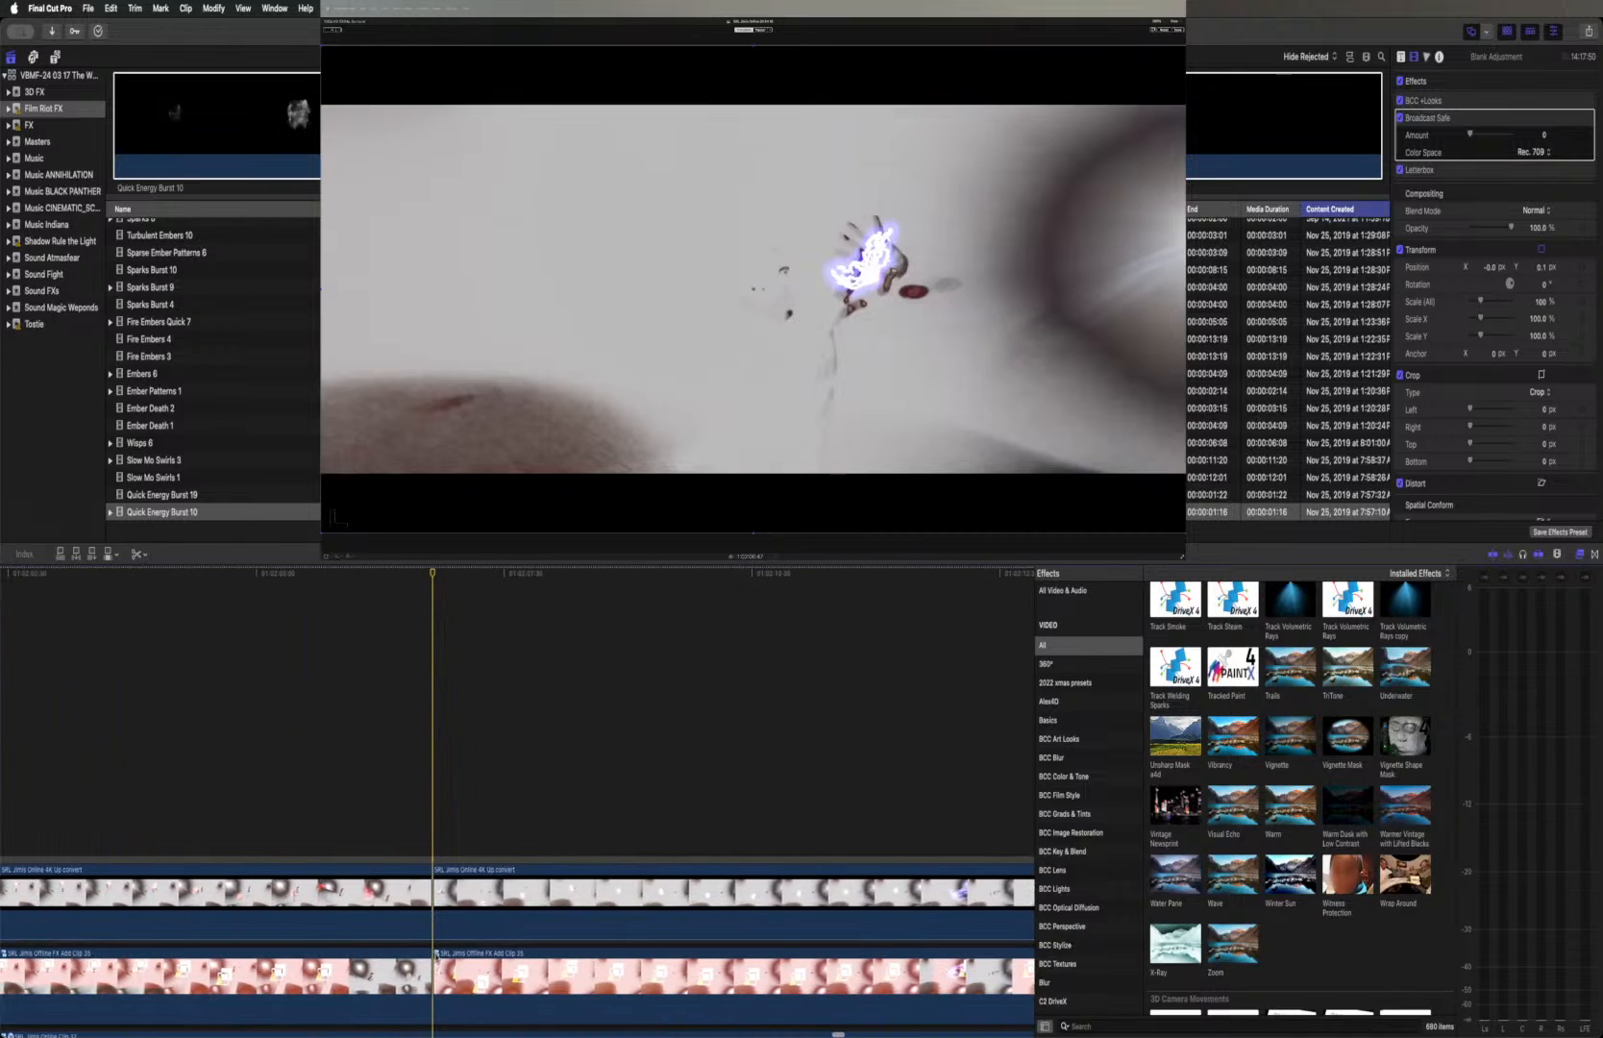
double_click(435, 954)
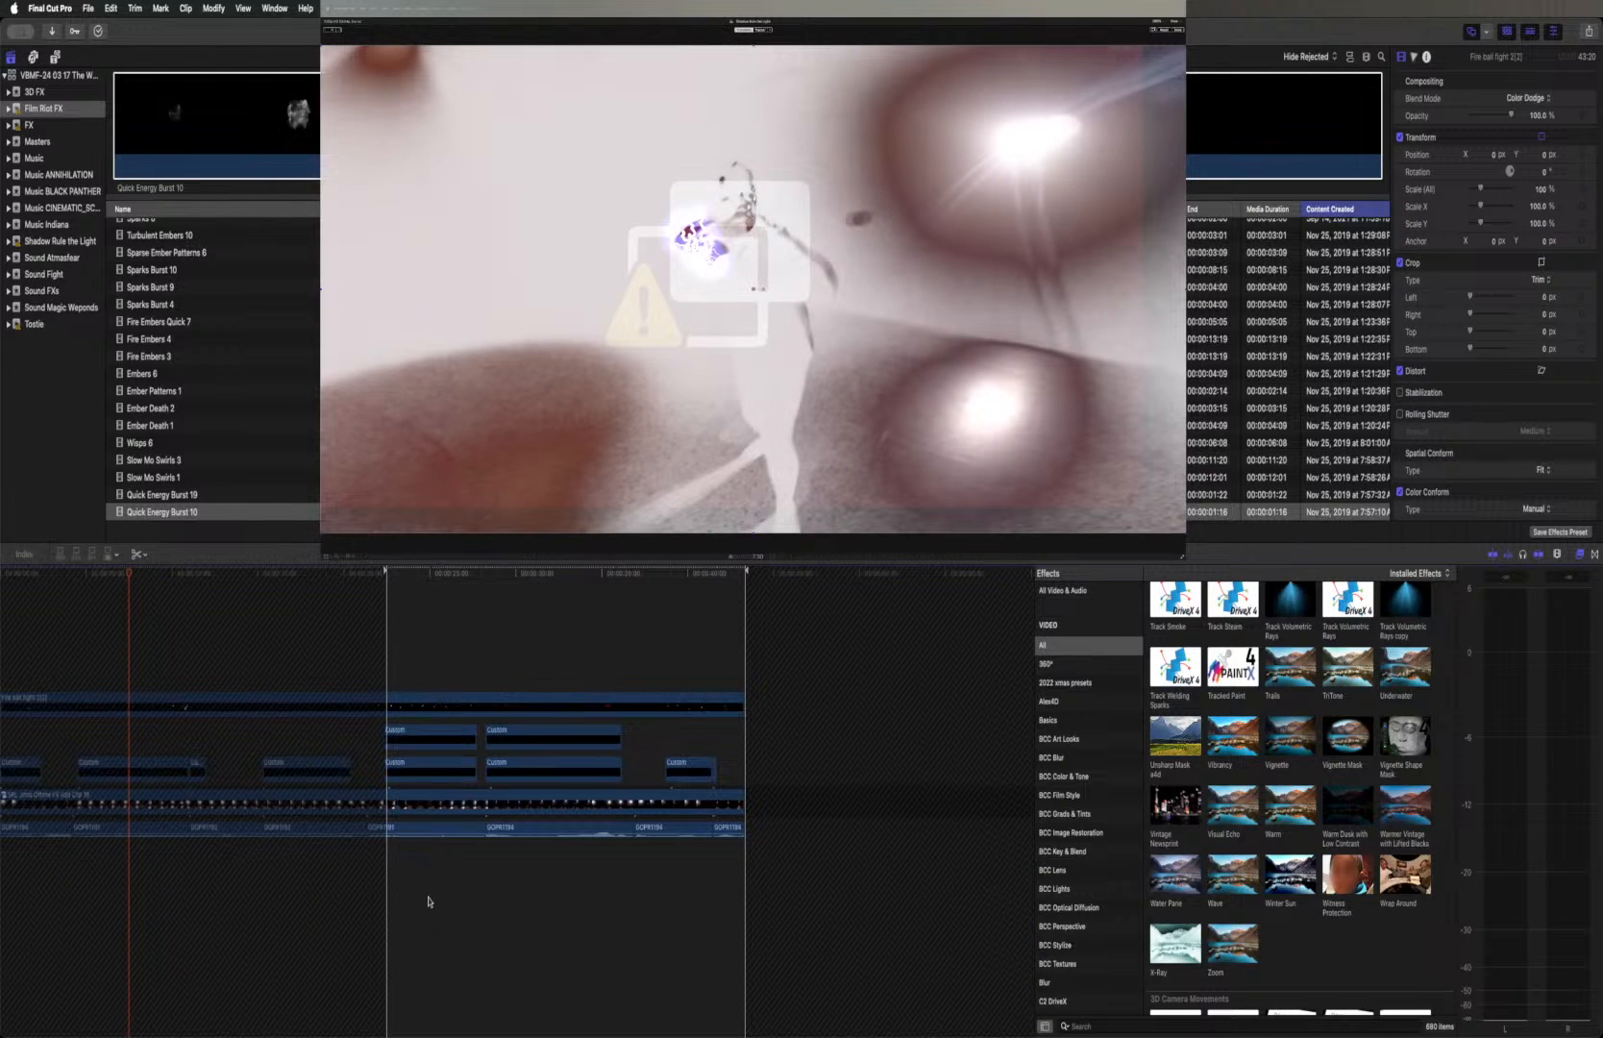
scroll(429, 902, left, 2)
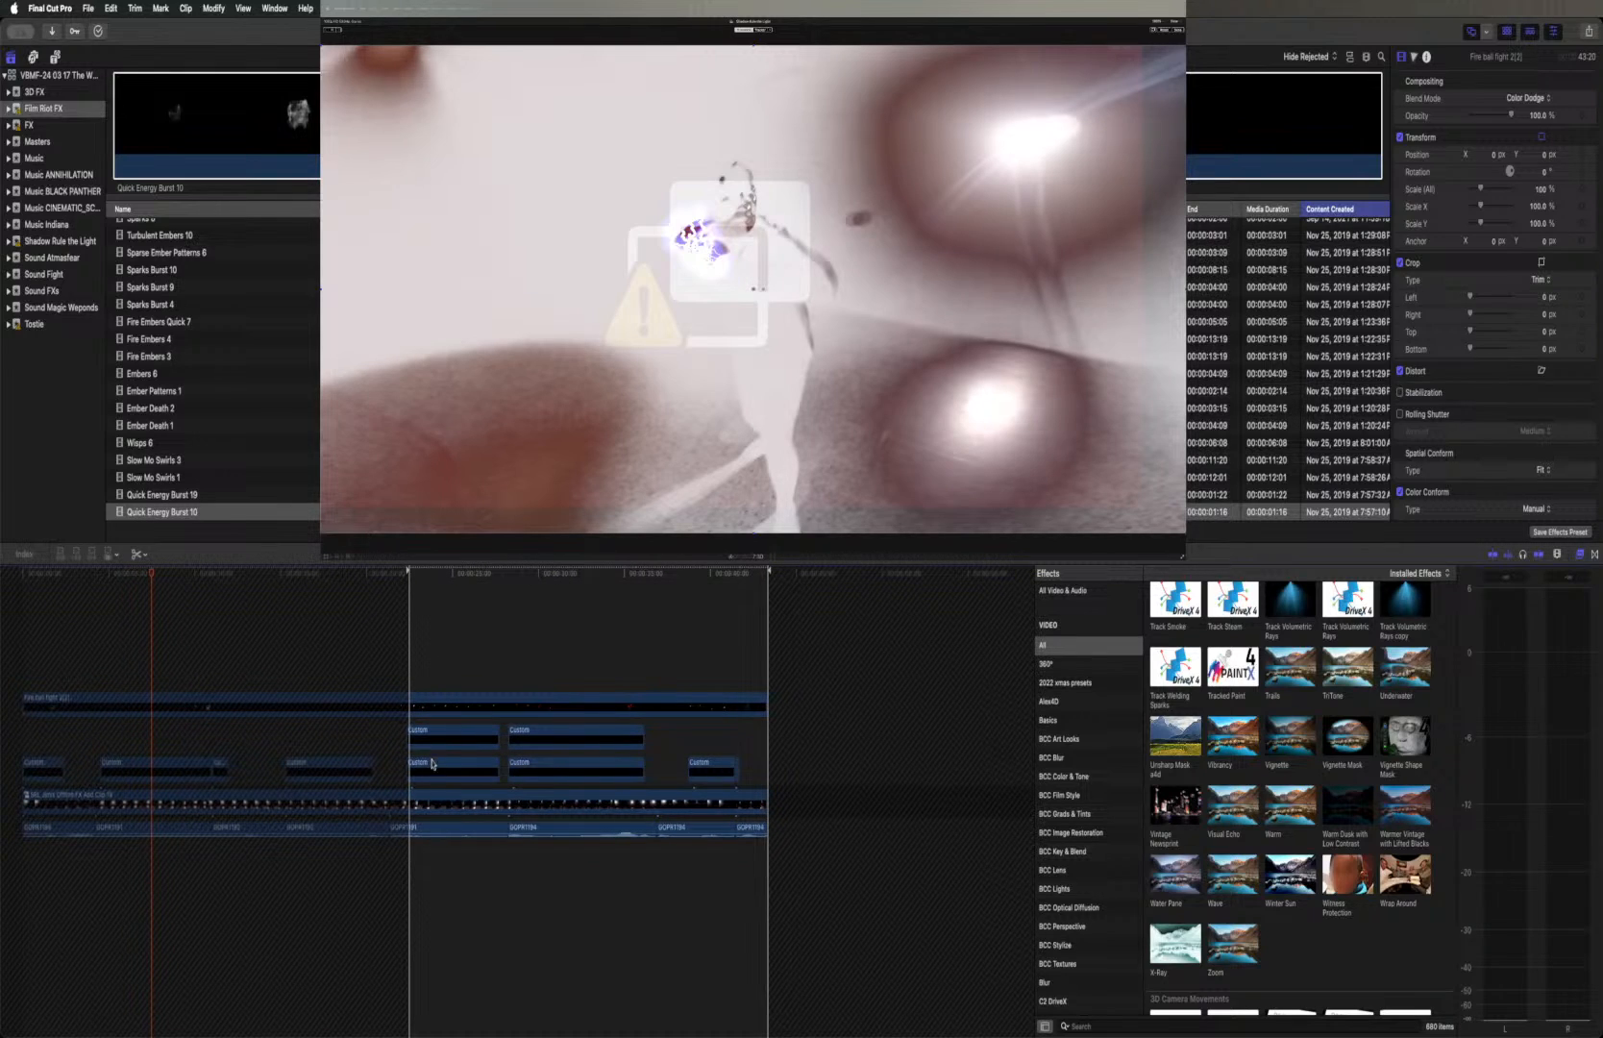
click(444, 708)
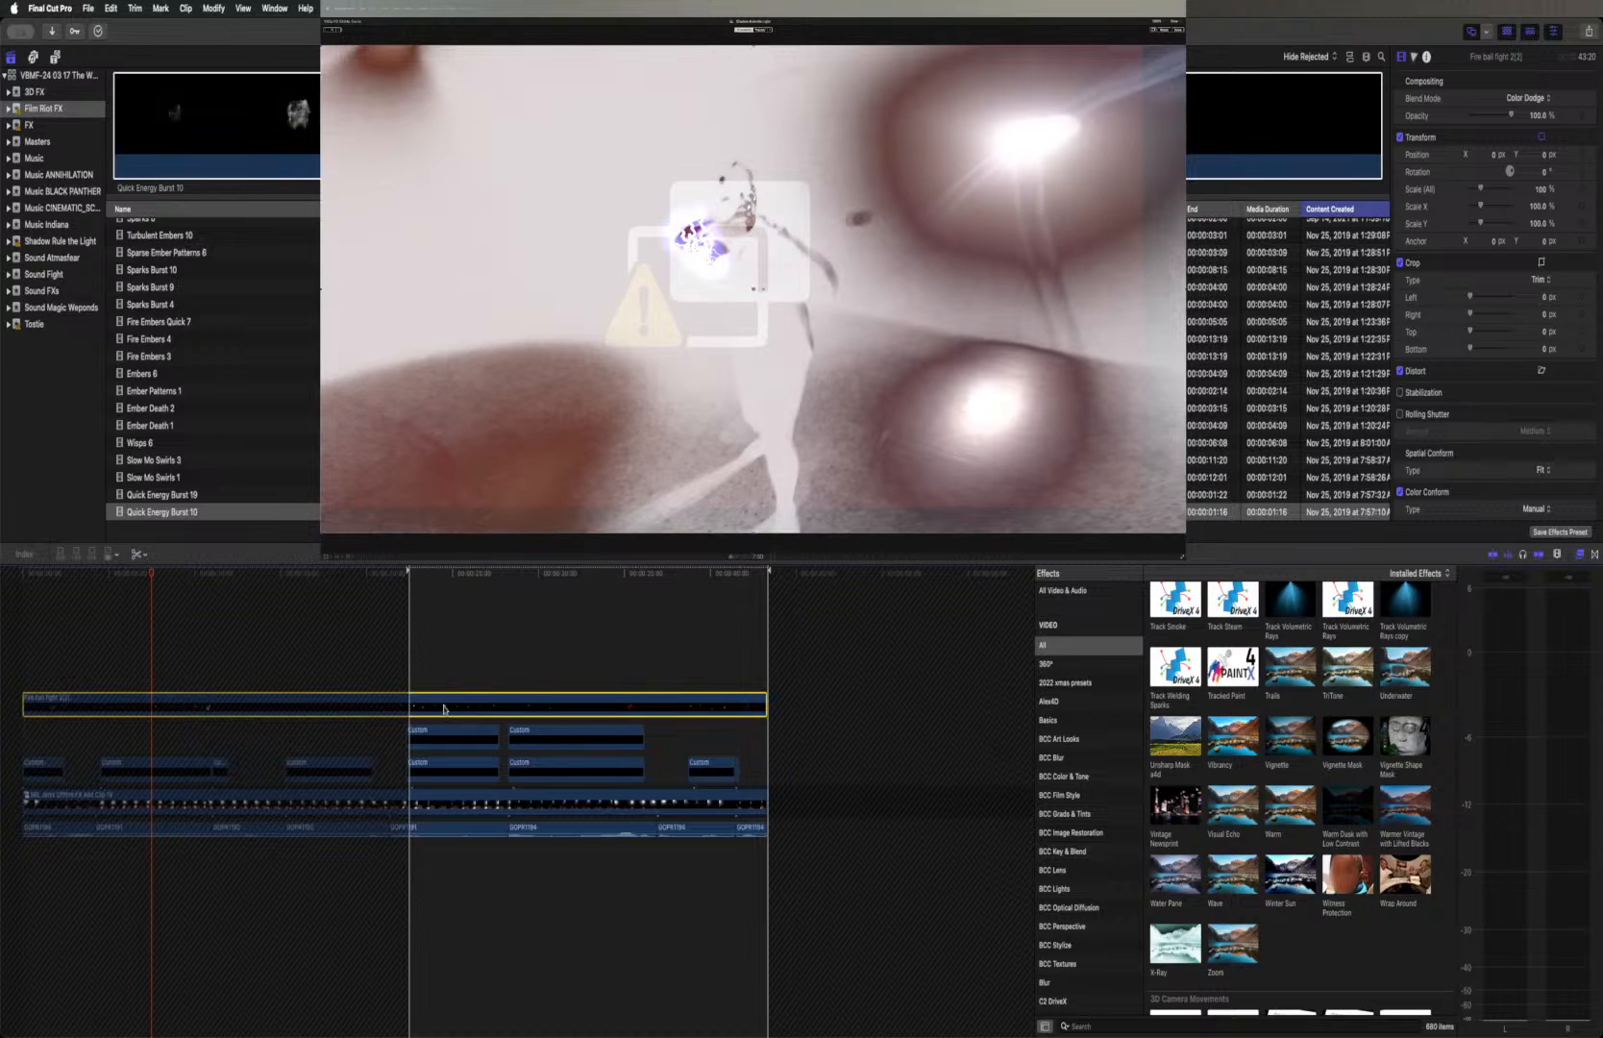
key(super+c)
click(711, 556)
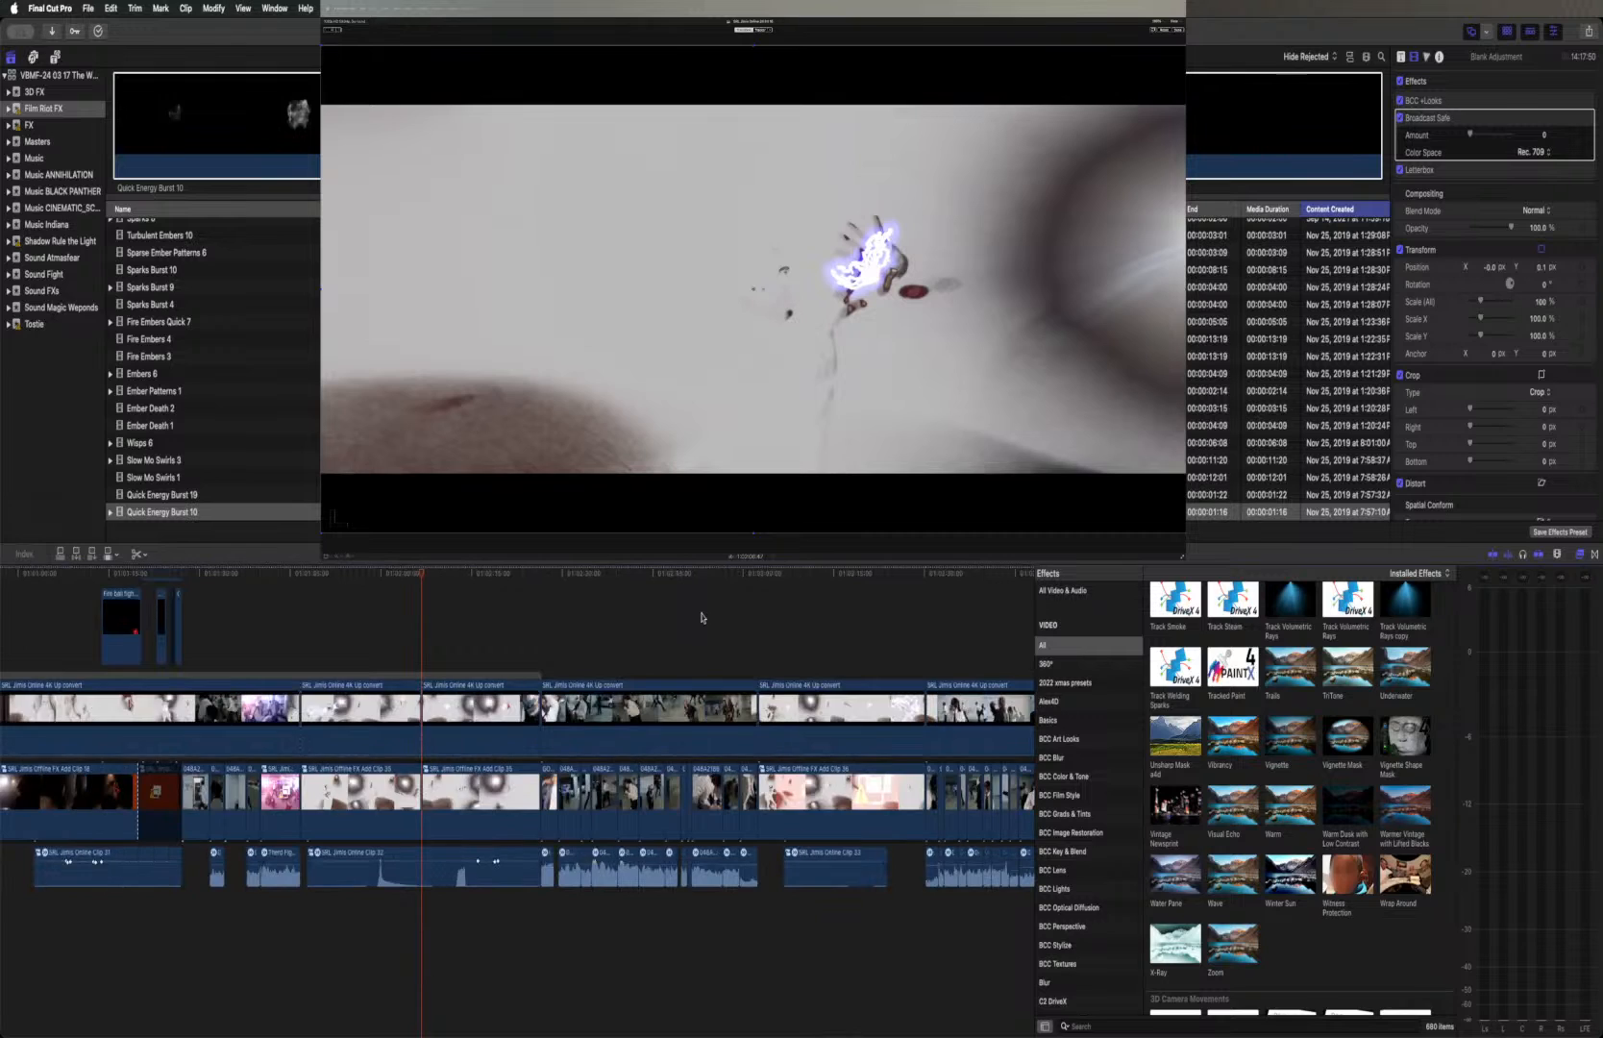
Paste the Fire ball fight 2(2) clip into the main timeline at the first split in the Online clip
scroll(634, 616, up, 1)
scroll(543, 621, left, 3)
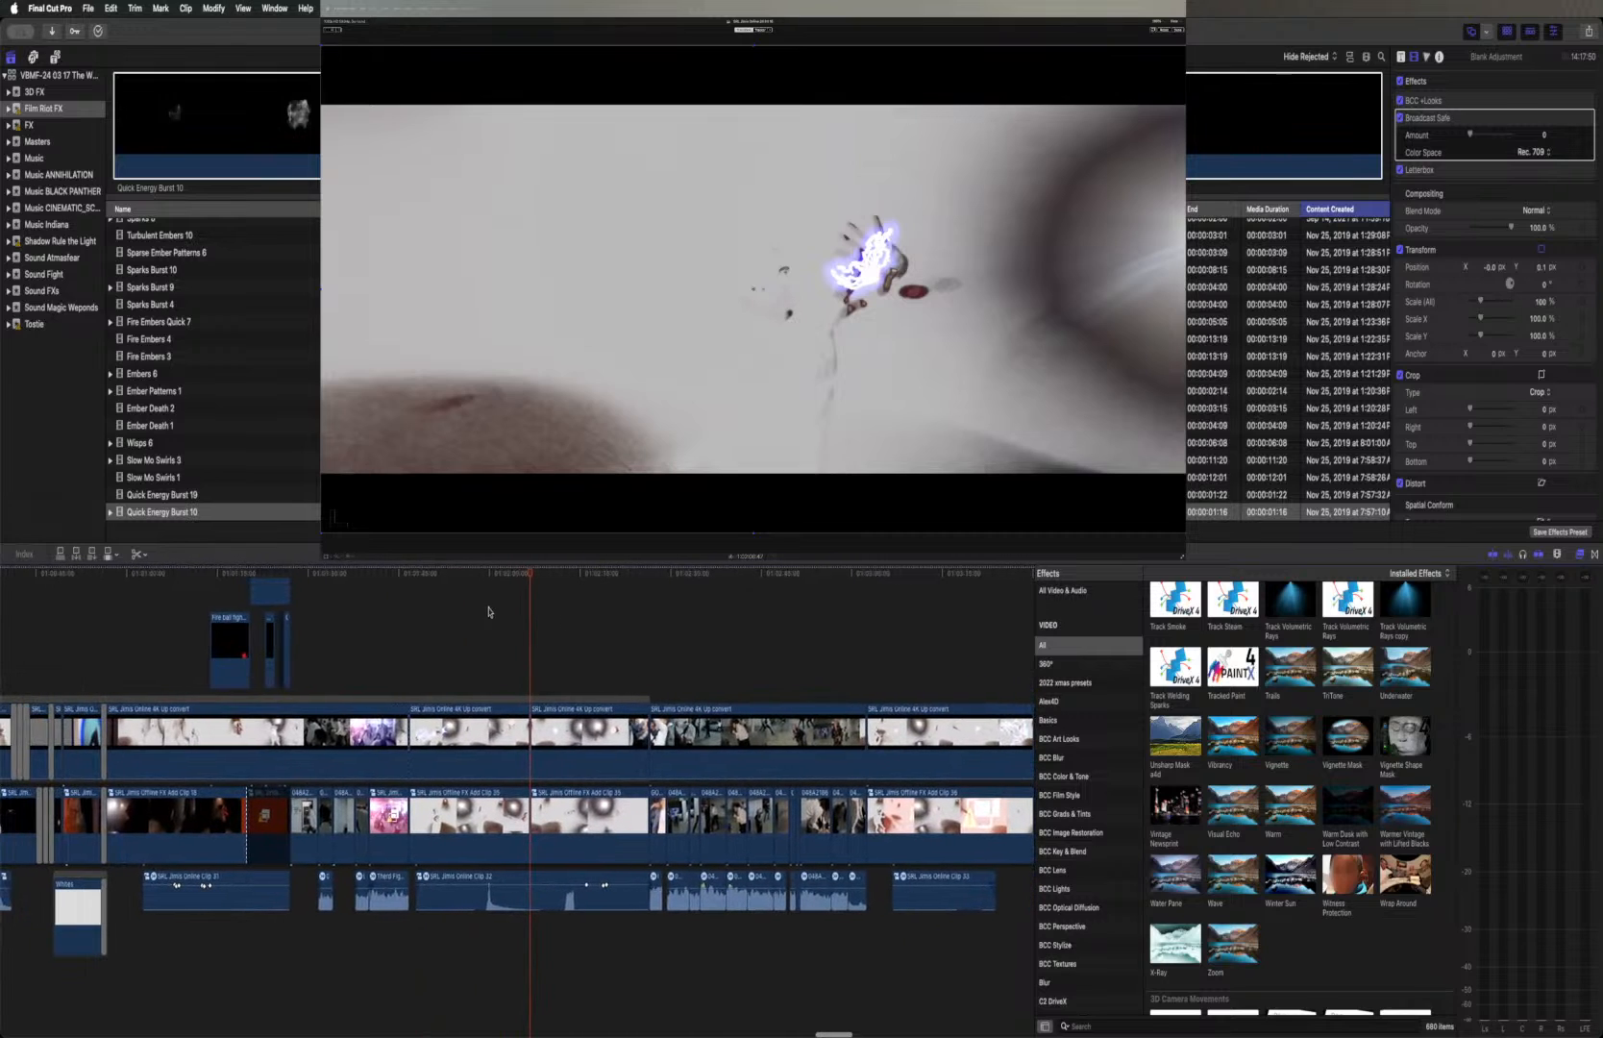
click(408, 575)
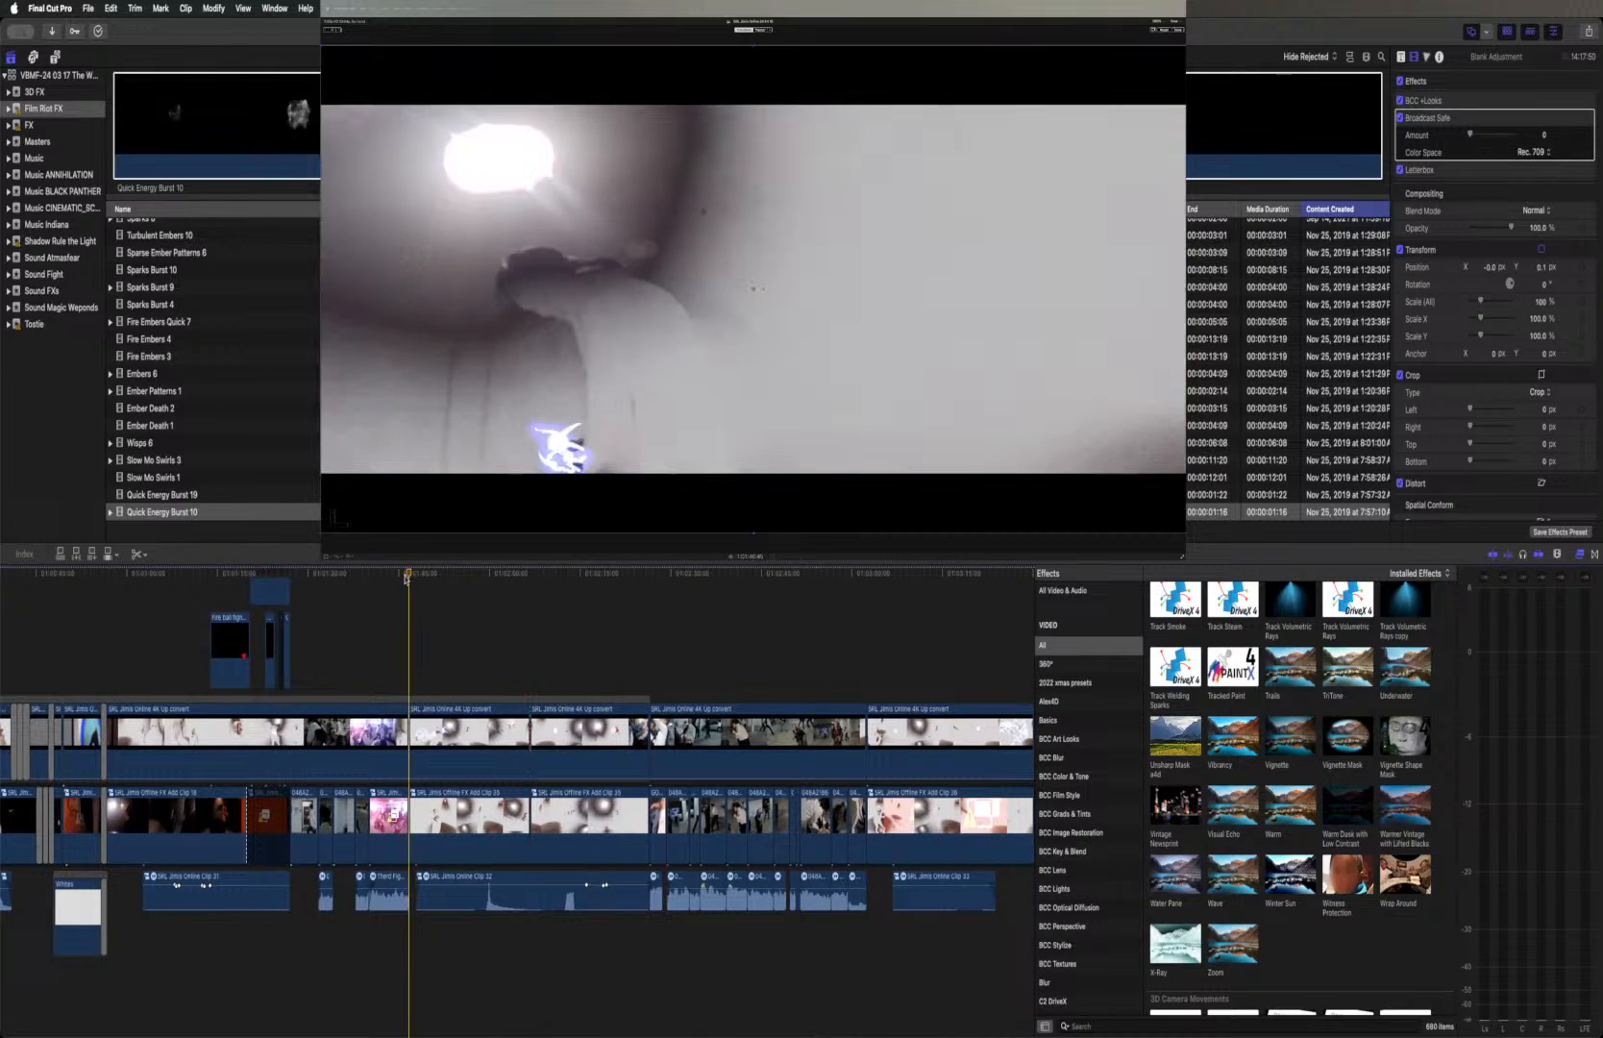
key(super+z)
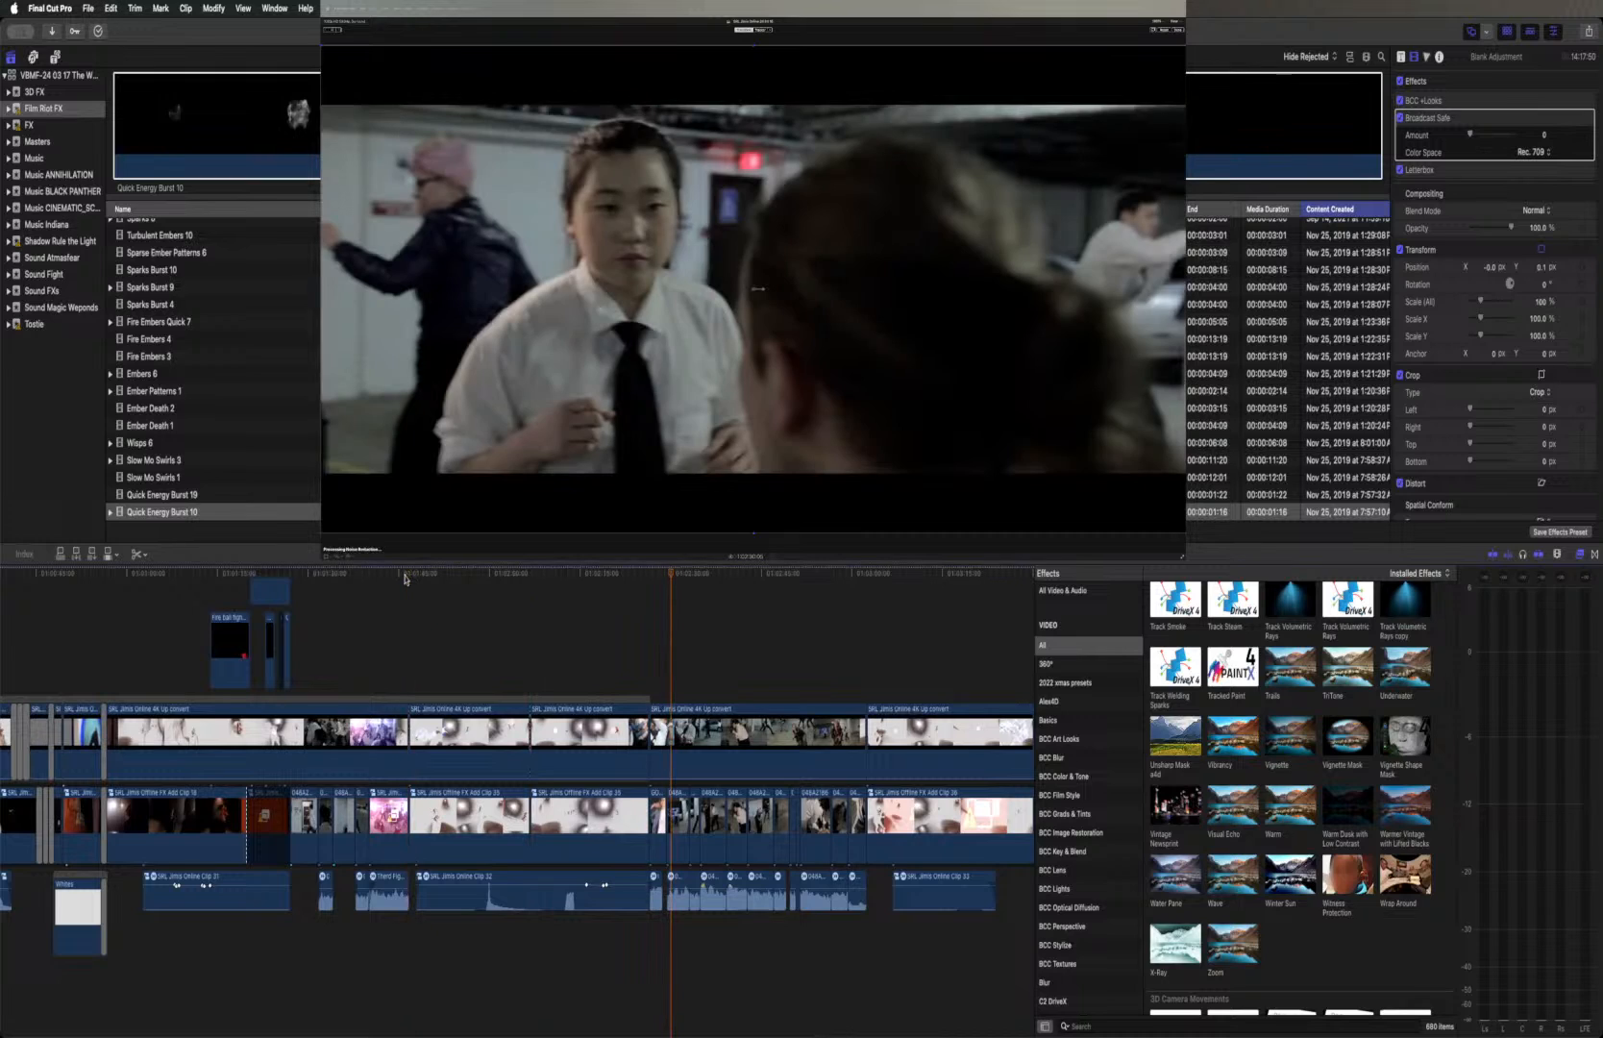
scroll(404, 578, up, 10)
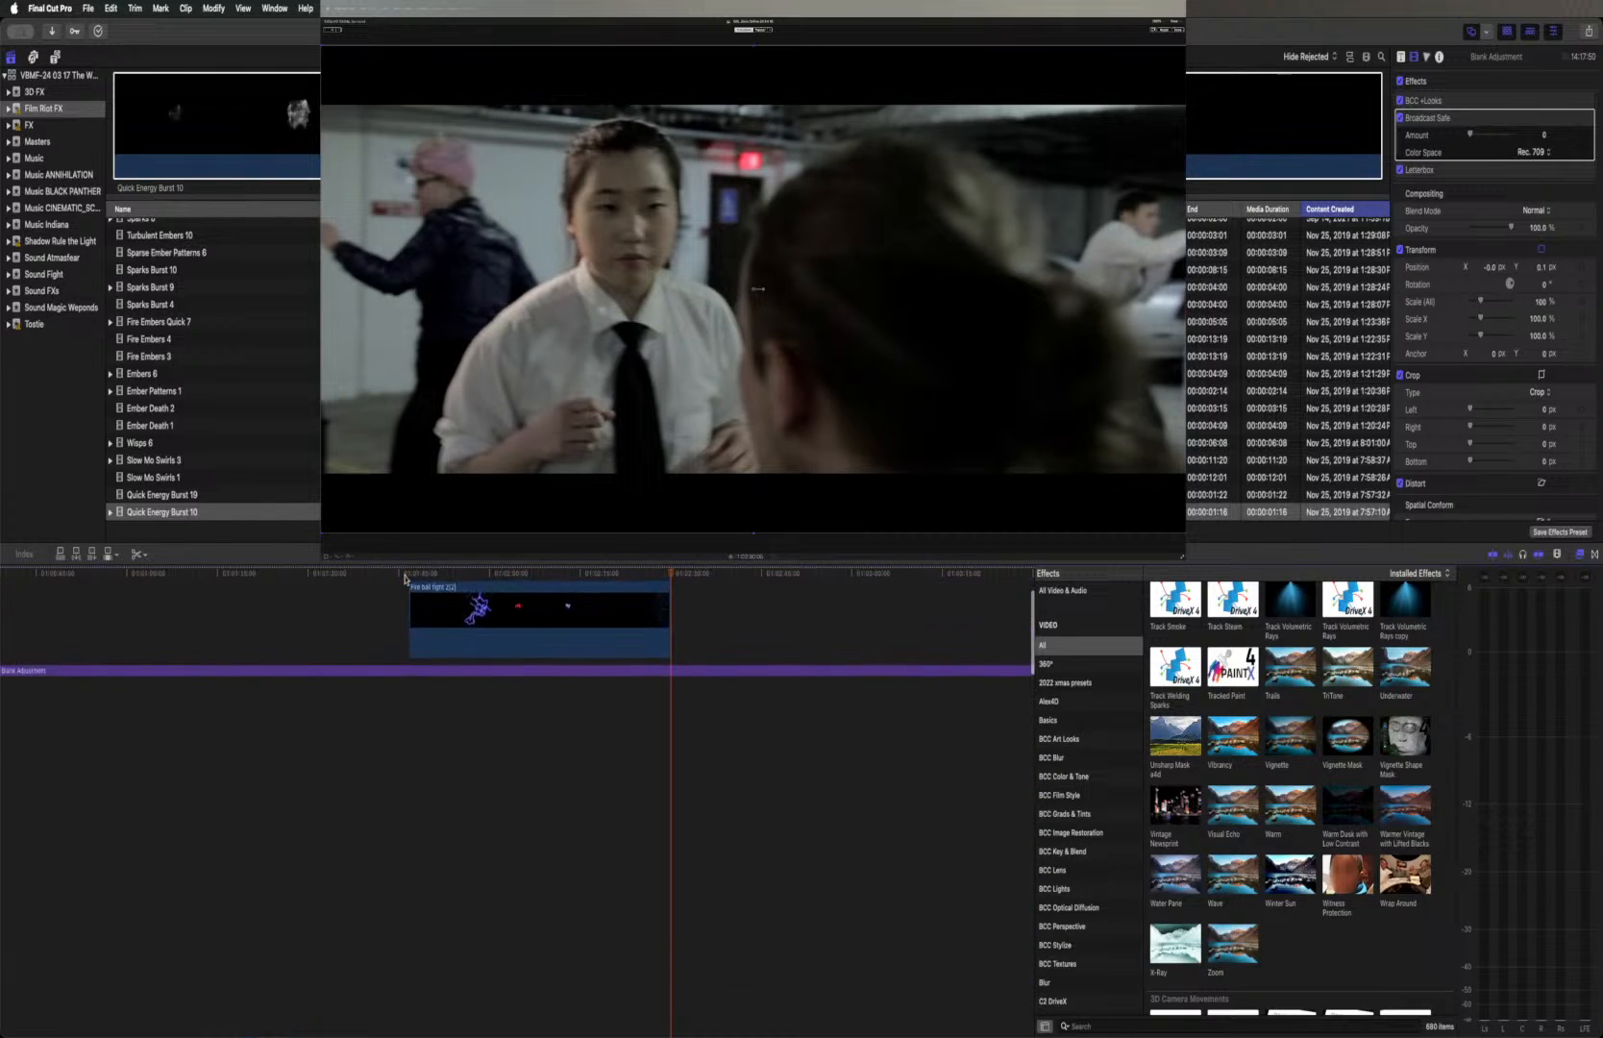
Move the pasted Fire ball fight 2(2) clip below the Blank Adjustment layer, directly above the Online clips
drag(505, 593, 497, 764)
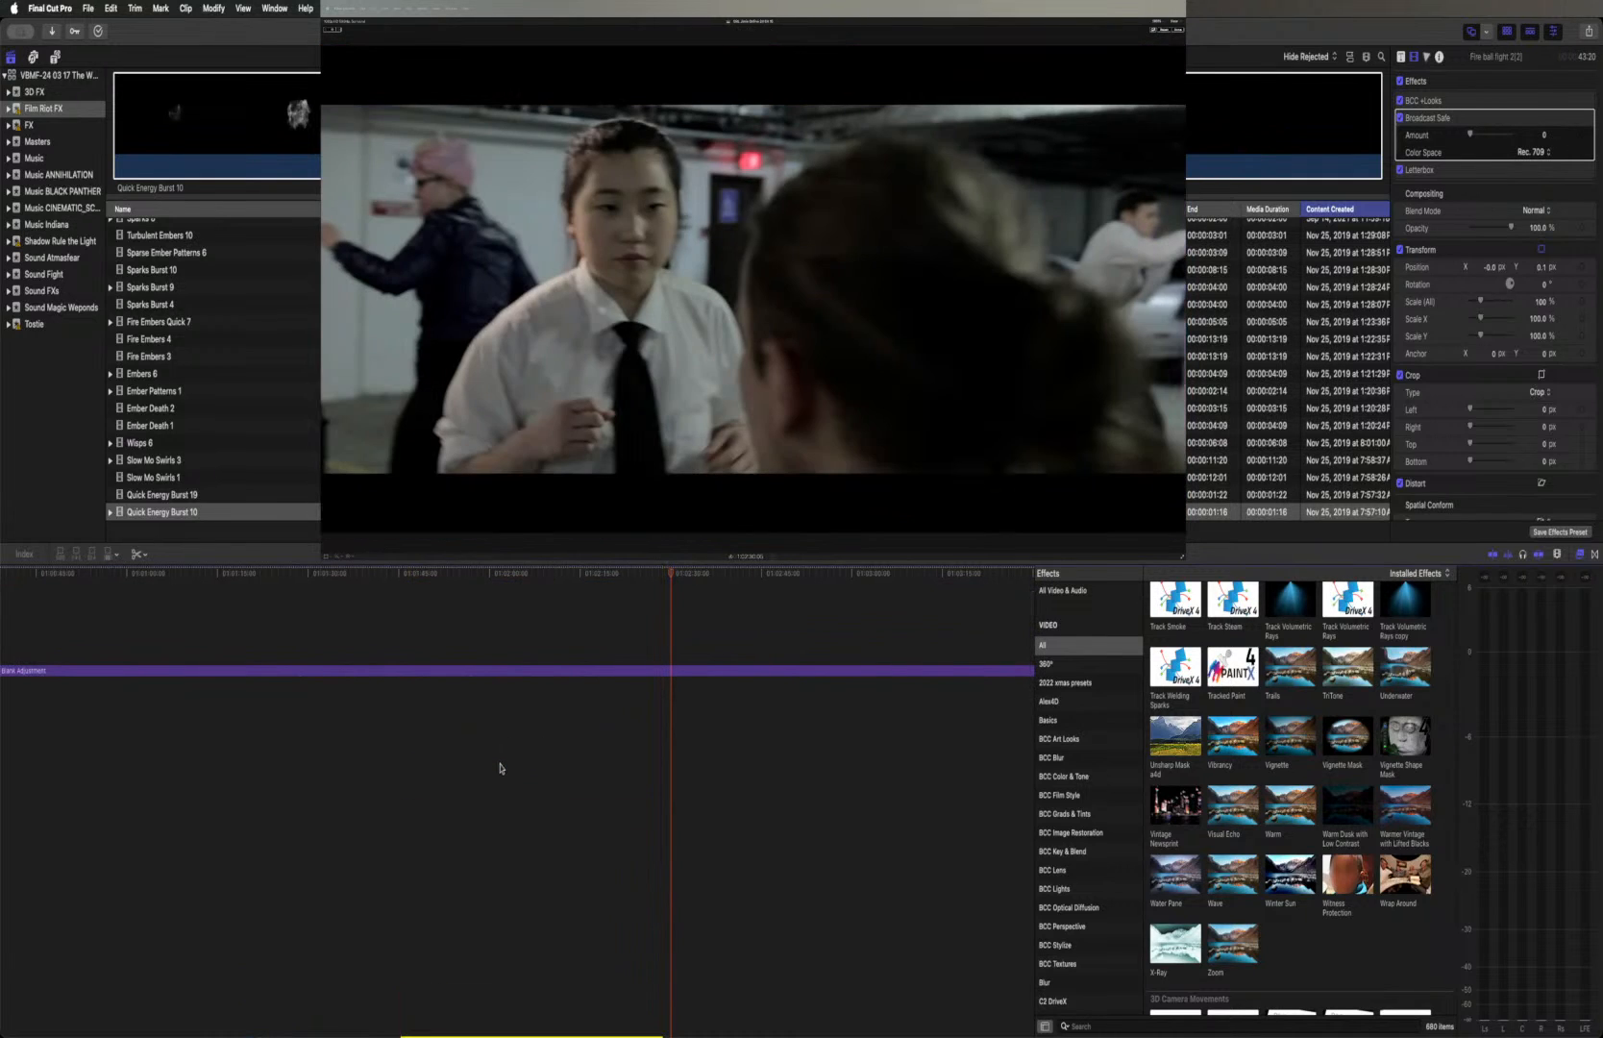
scroll(499, 766, down, 6)
scroll(500, 767, down, 1)
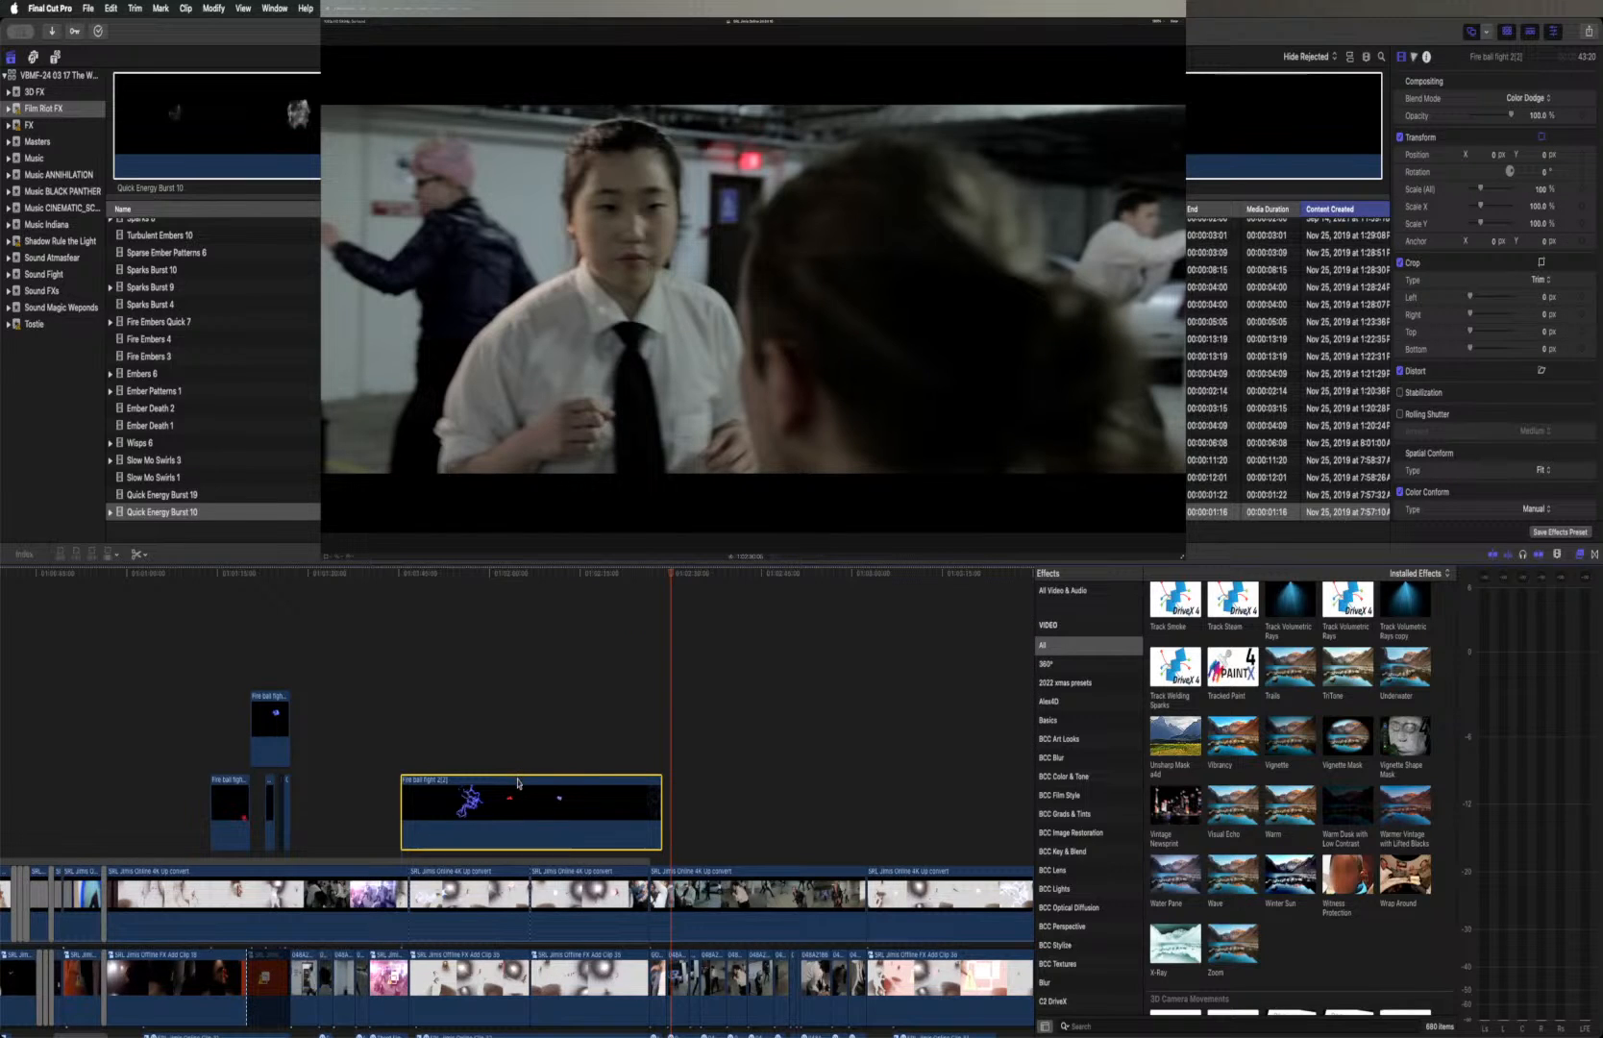
drag(514, 783, 508, 782)
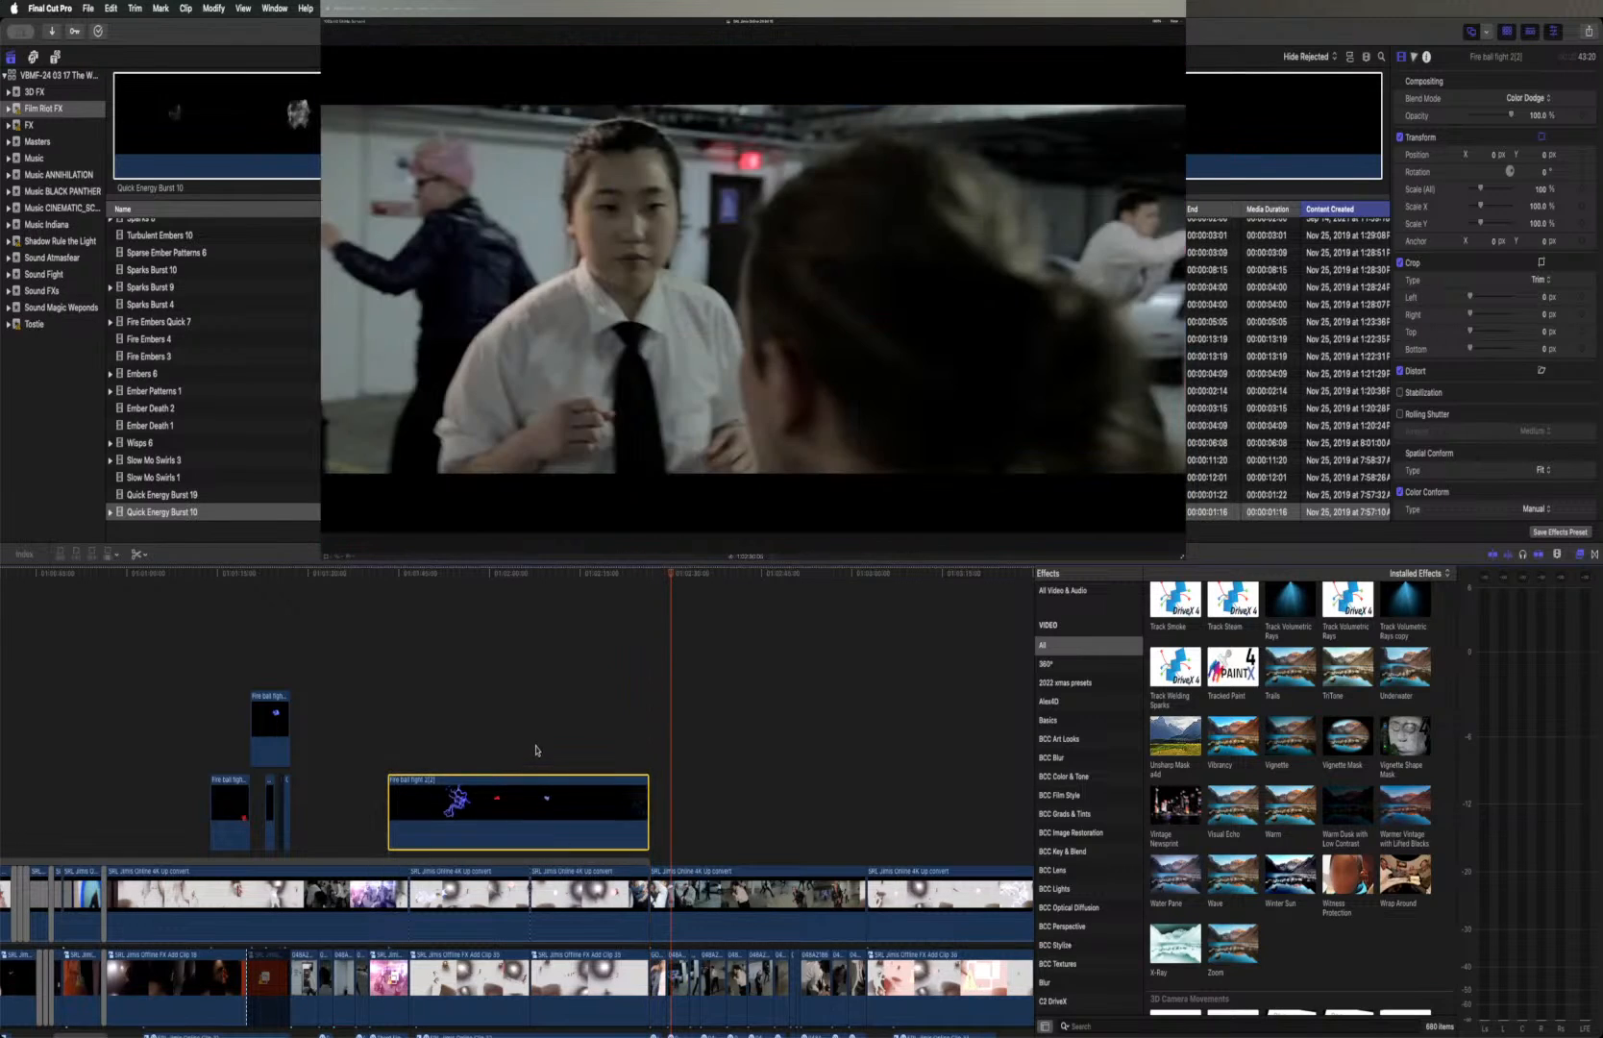
Check the fireball effects against the footage and realign the Fire ball fight 2(2) clip's start with the first split
click(595, 577)
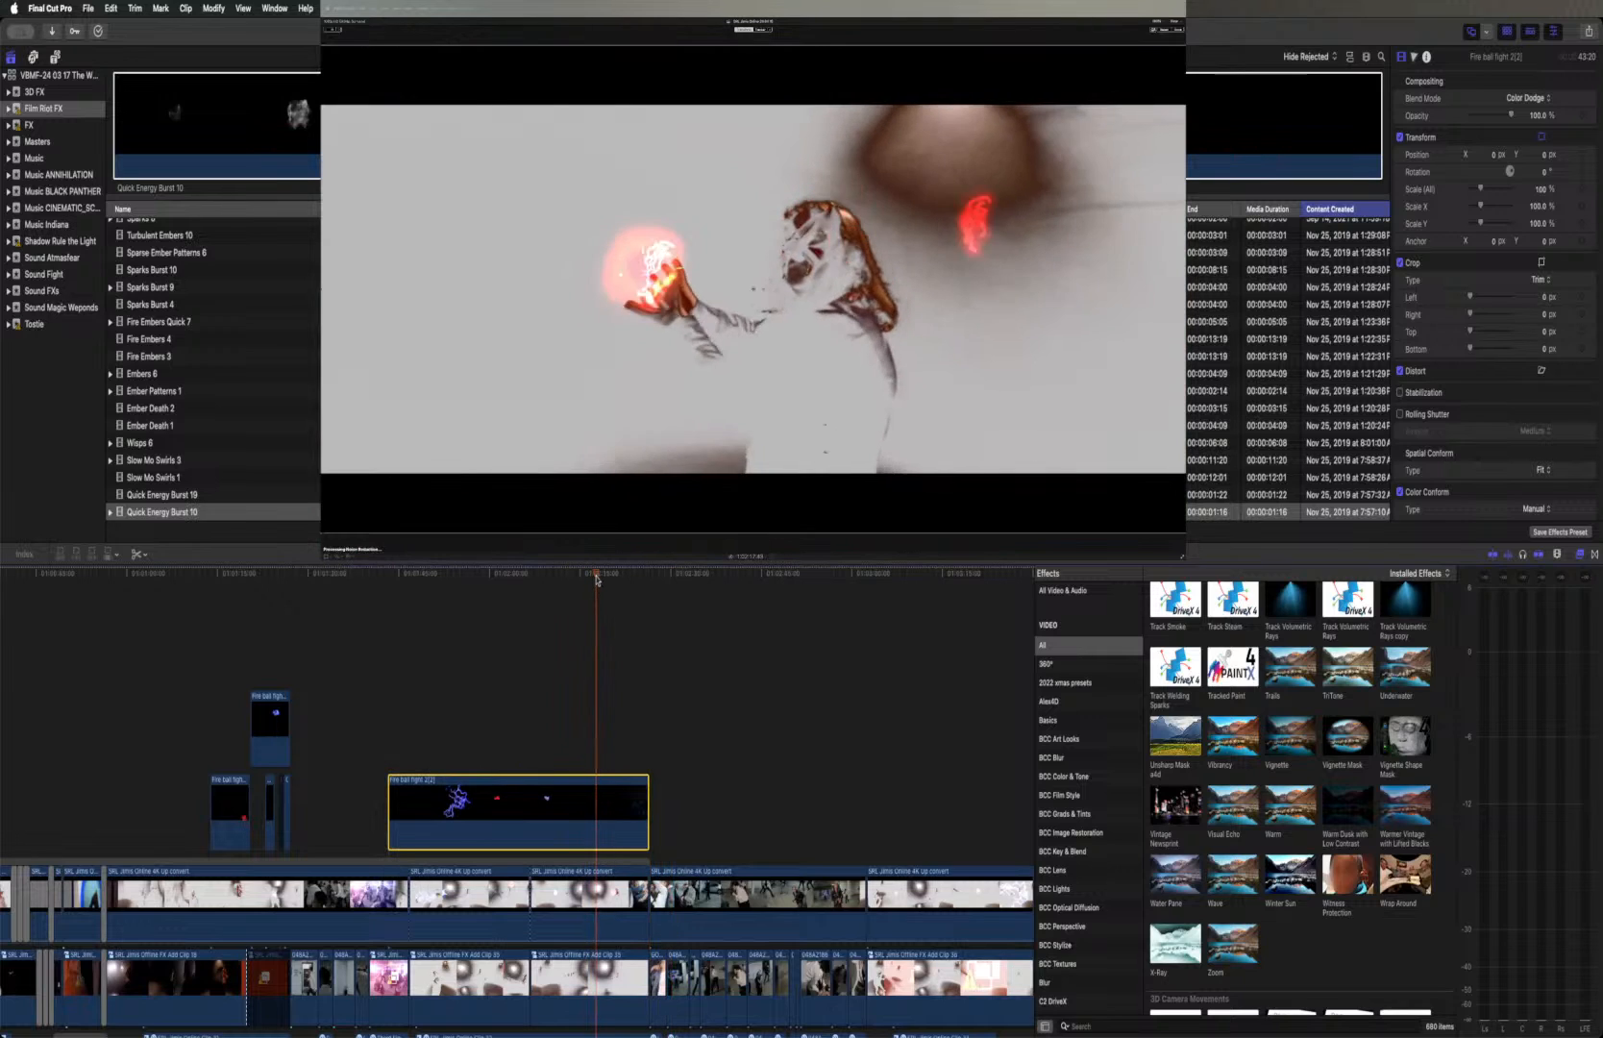
click(588, 577)
click(573, 576)
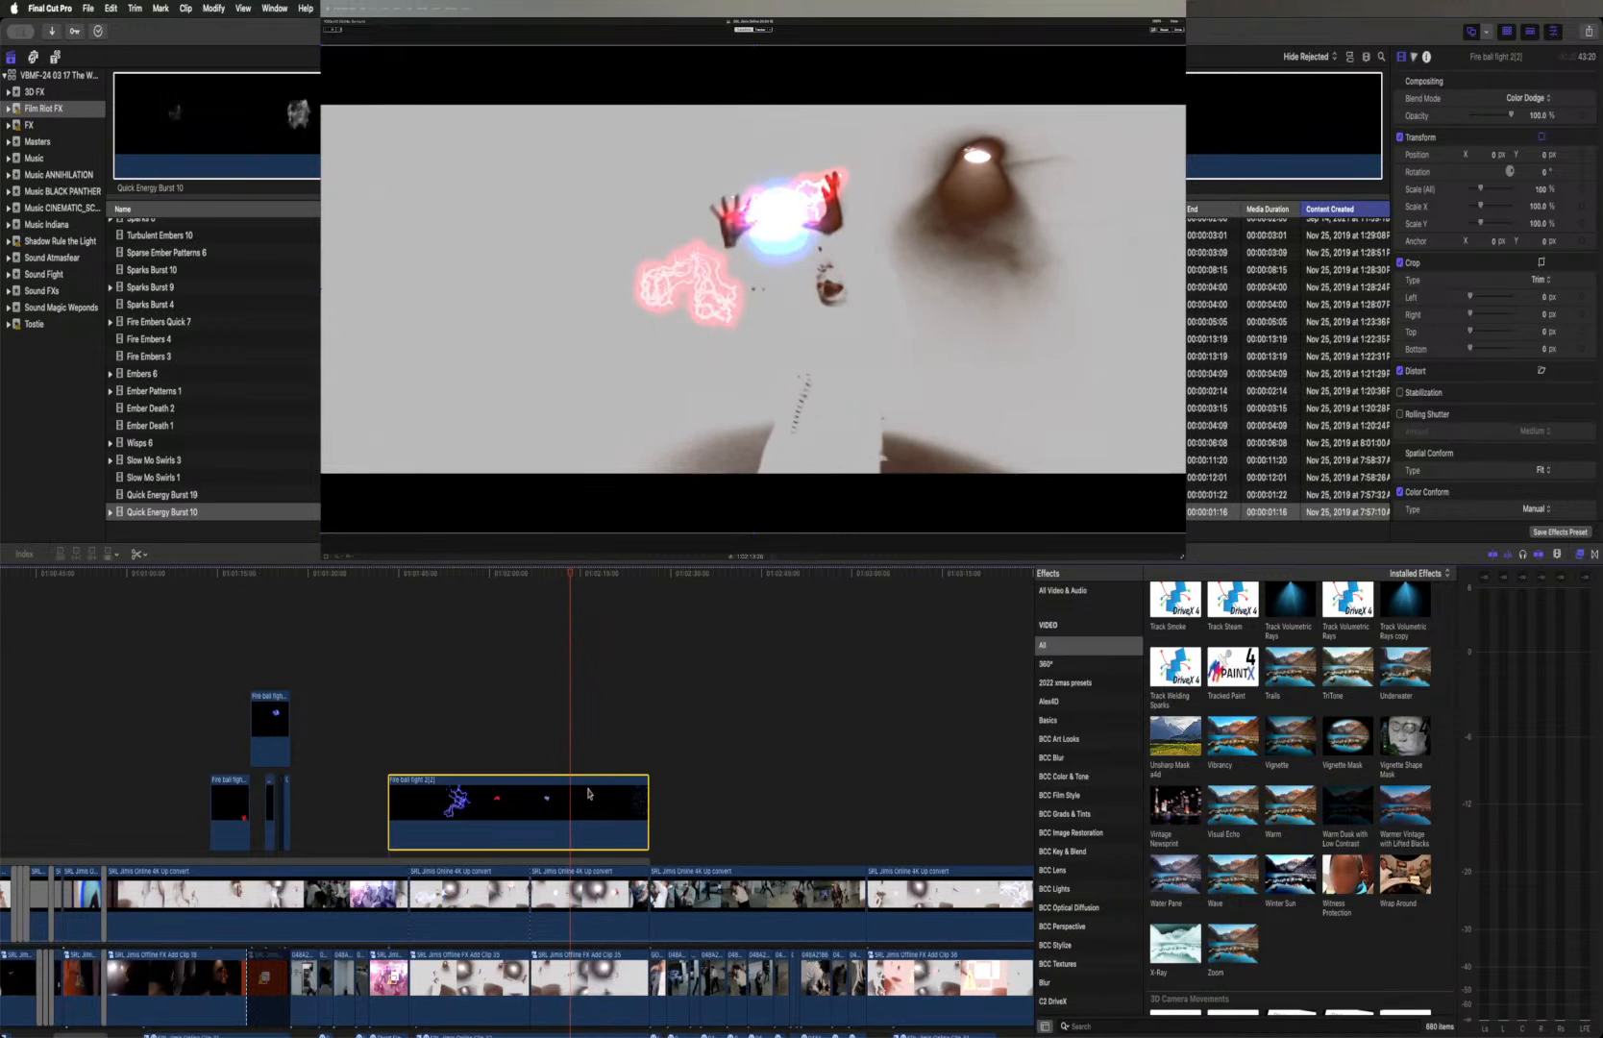
drag(594, 784, 606, 786)
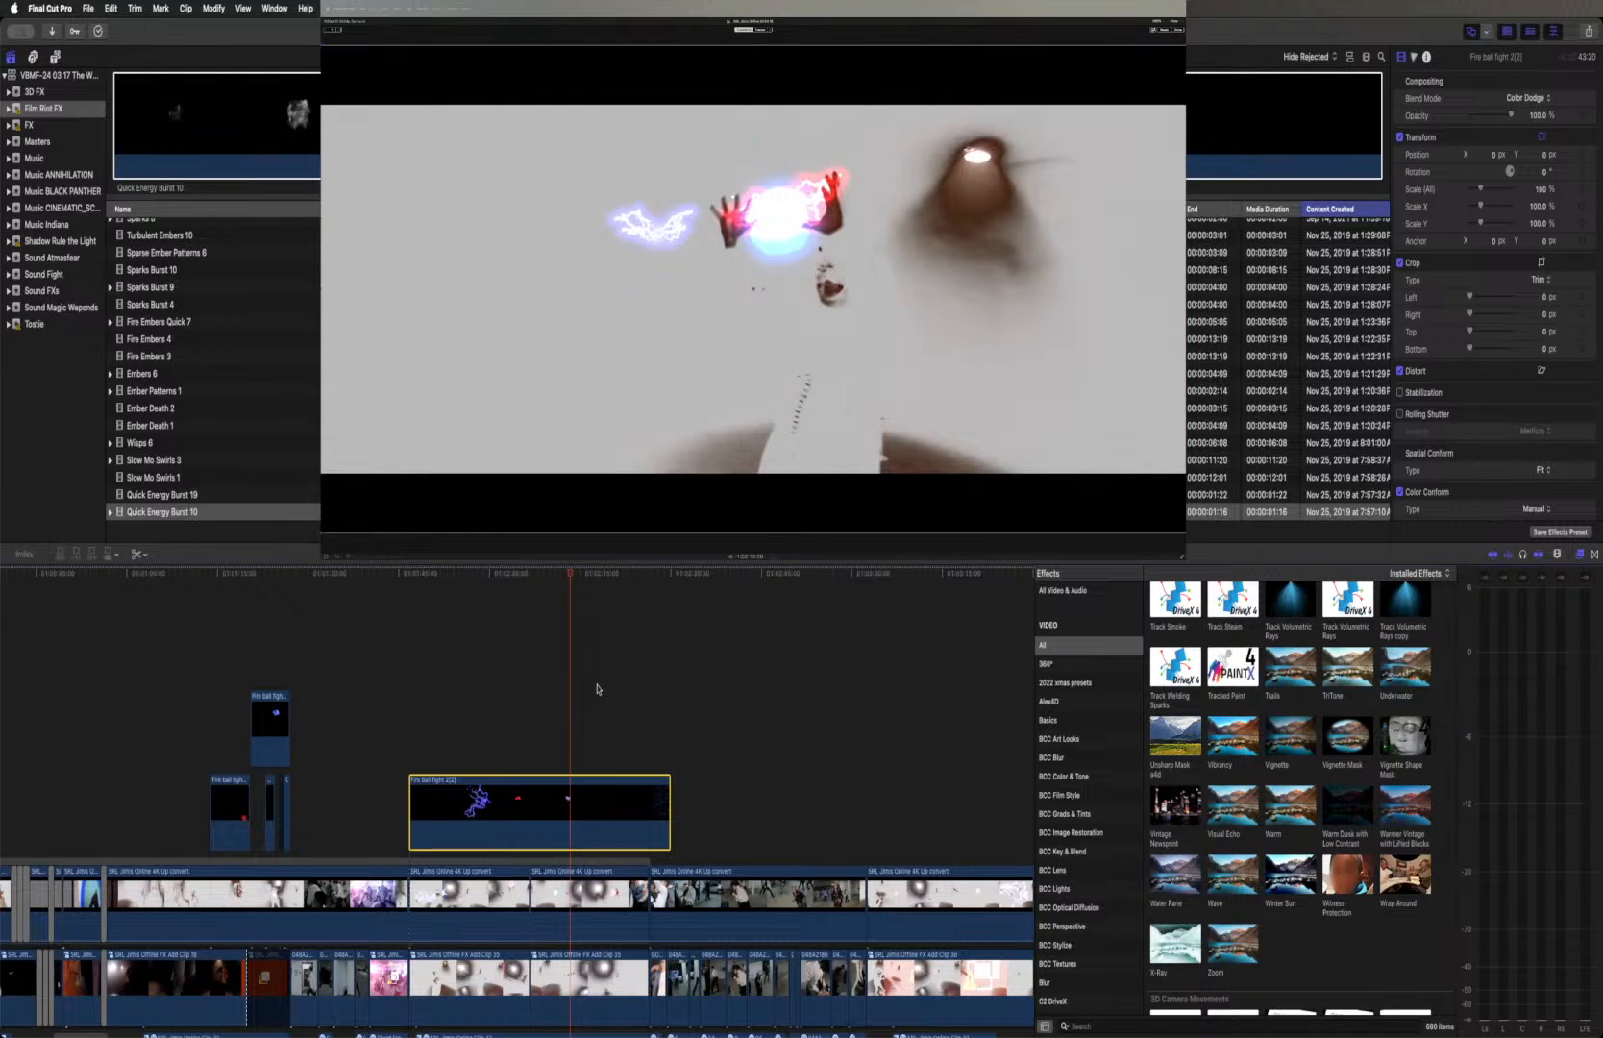
Examine frame by frame how the fireball effect lines up with the hands from the start of the Fire ball fight 2(2) clip
scroll(597, 689, down, 5)
scroll(597, 689, left, 2)
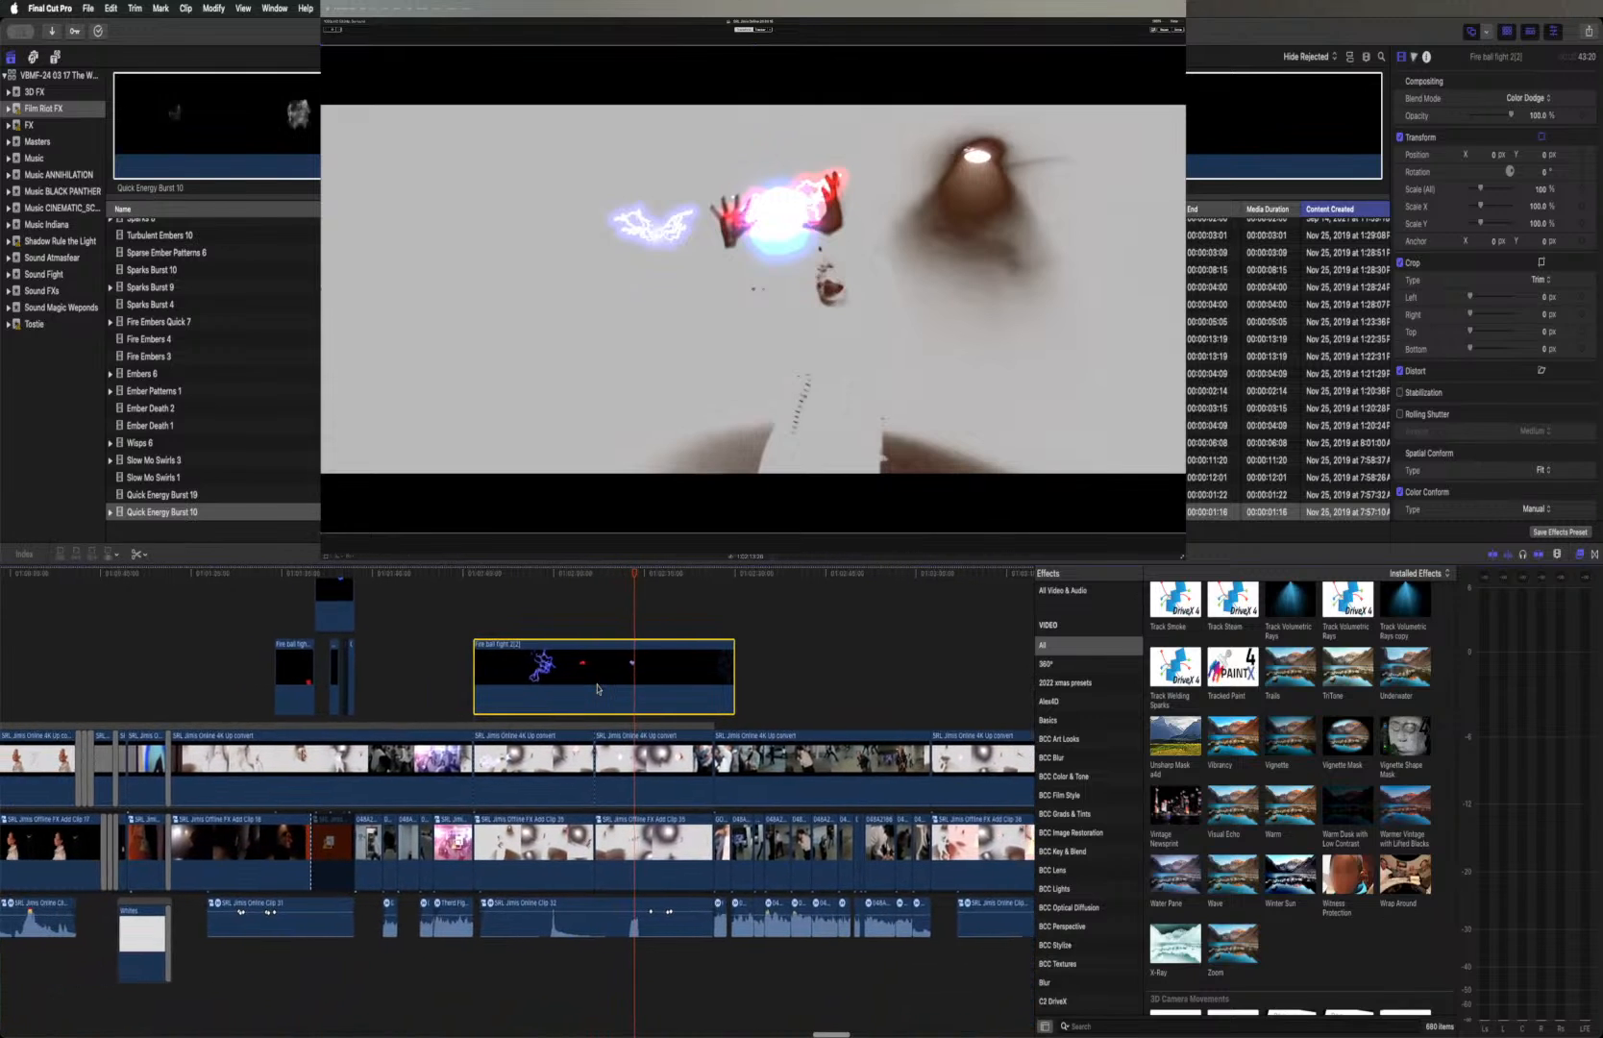
scroll(596, 689, down, 2)
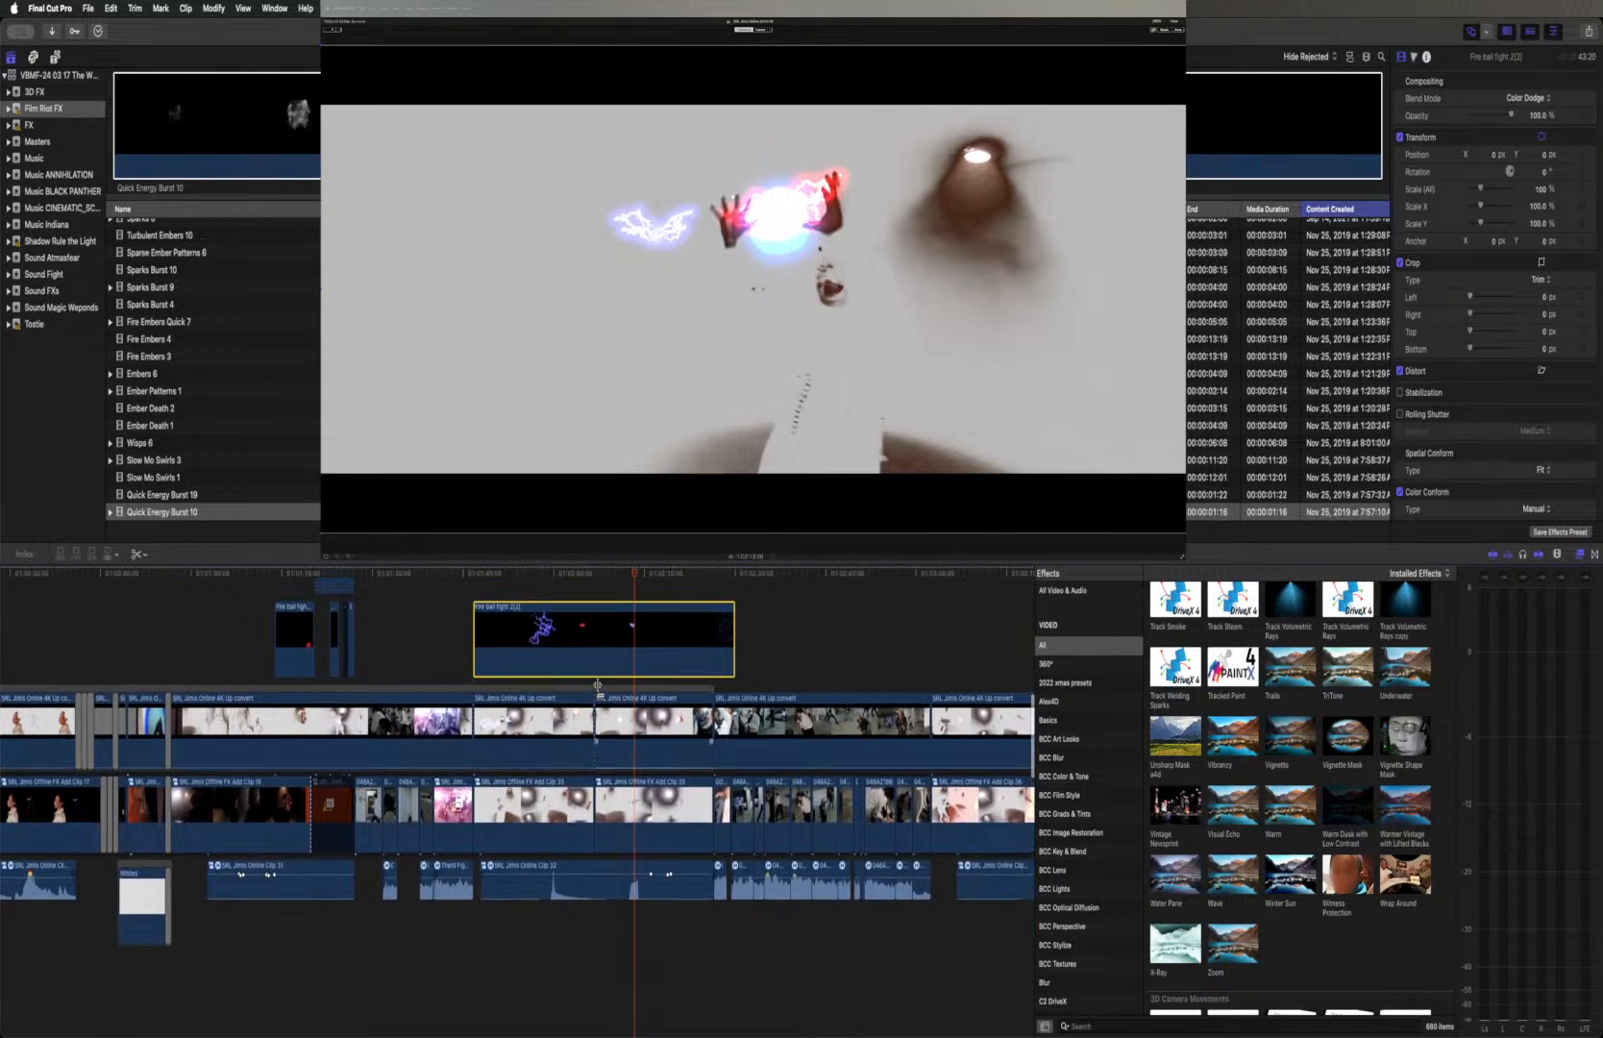
click(479, 573)
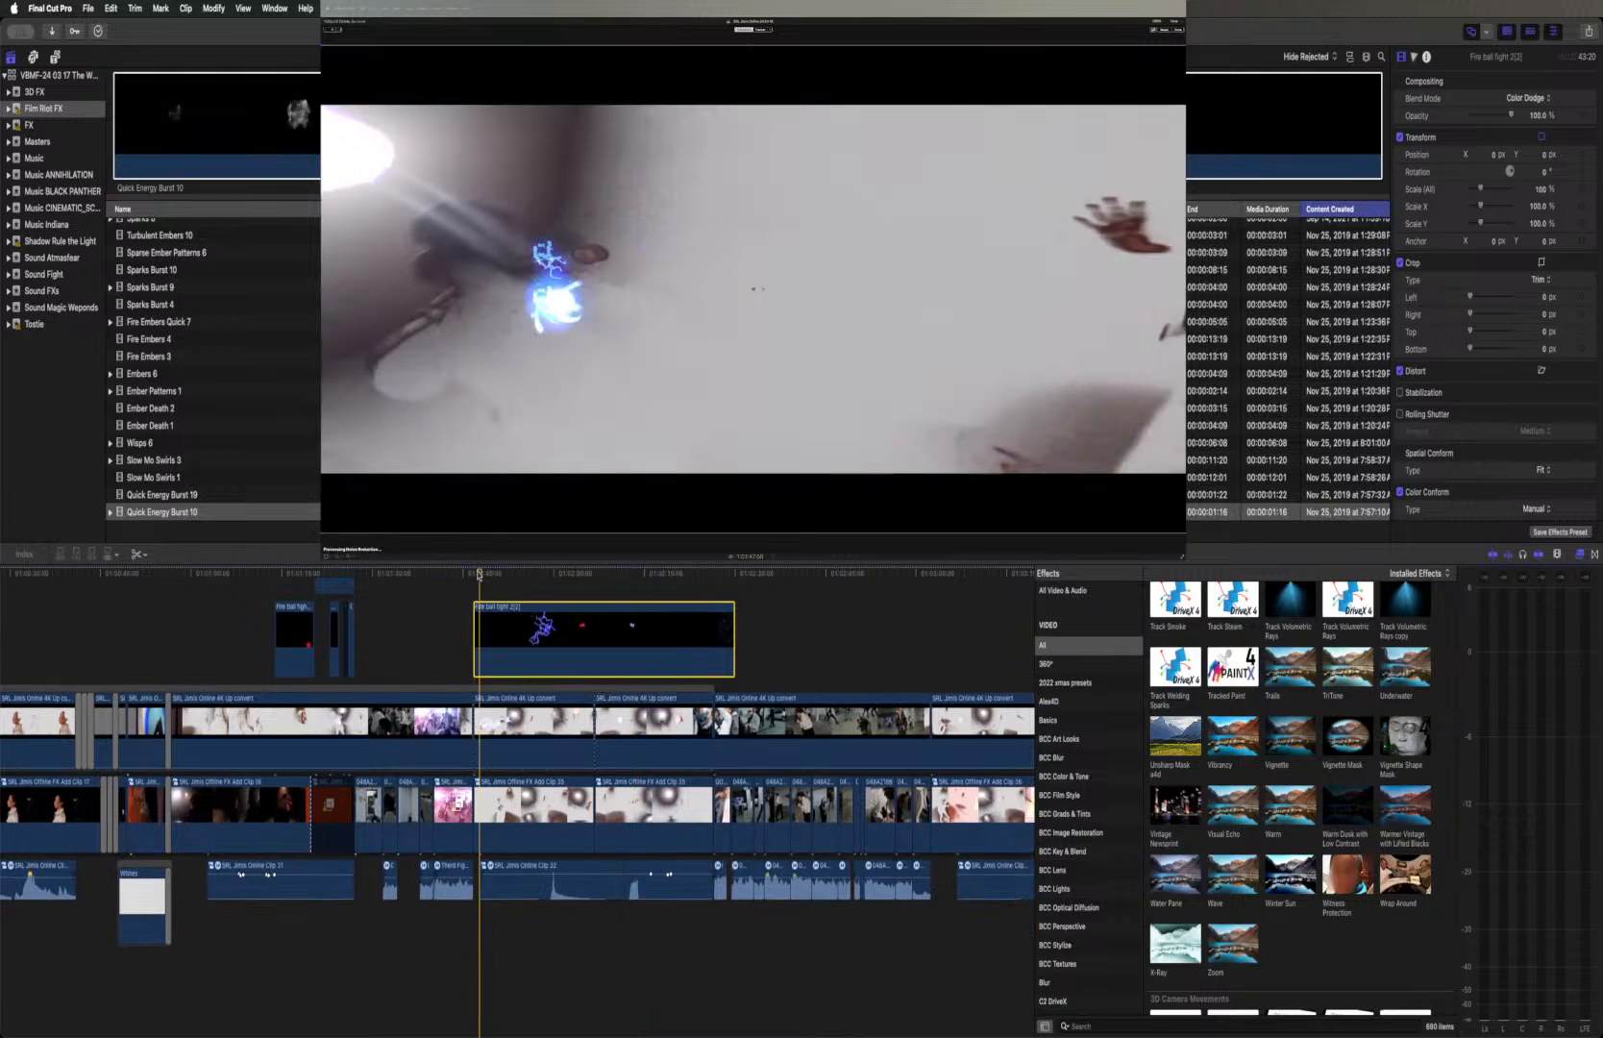
drag(480, 574, 473, 574)
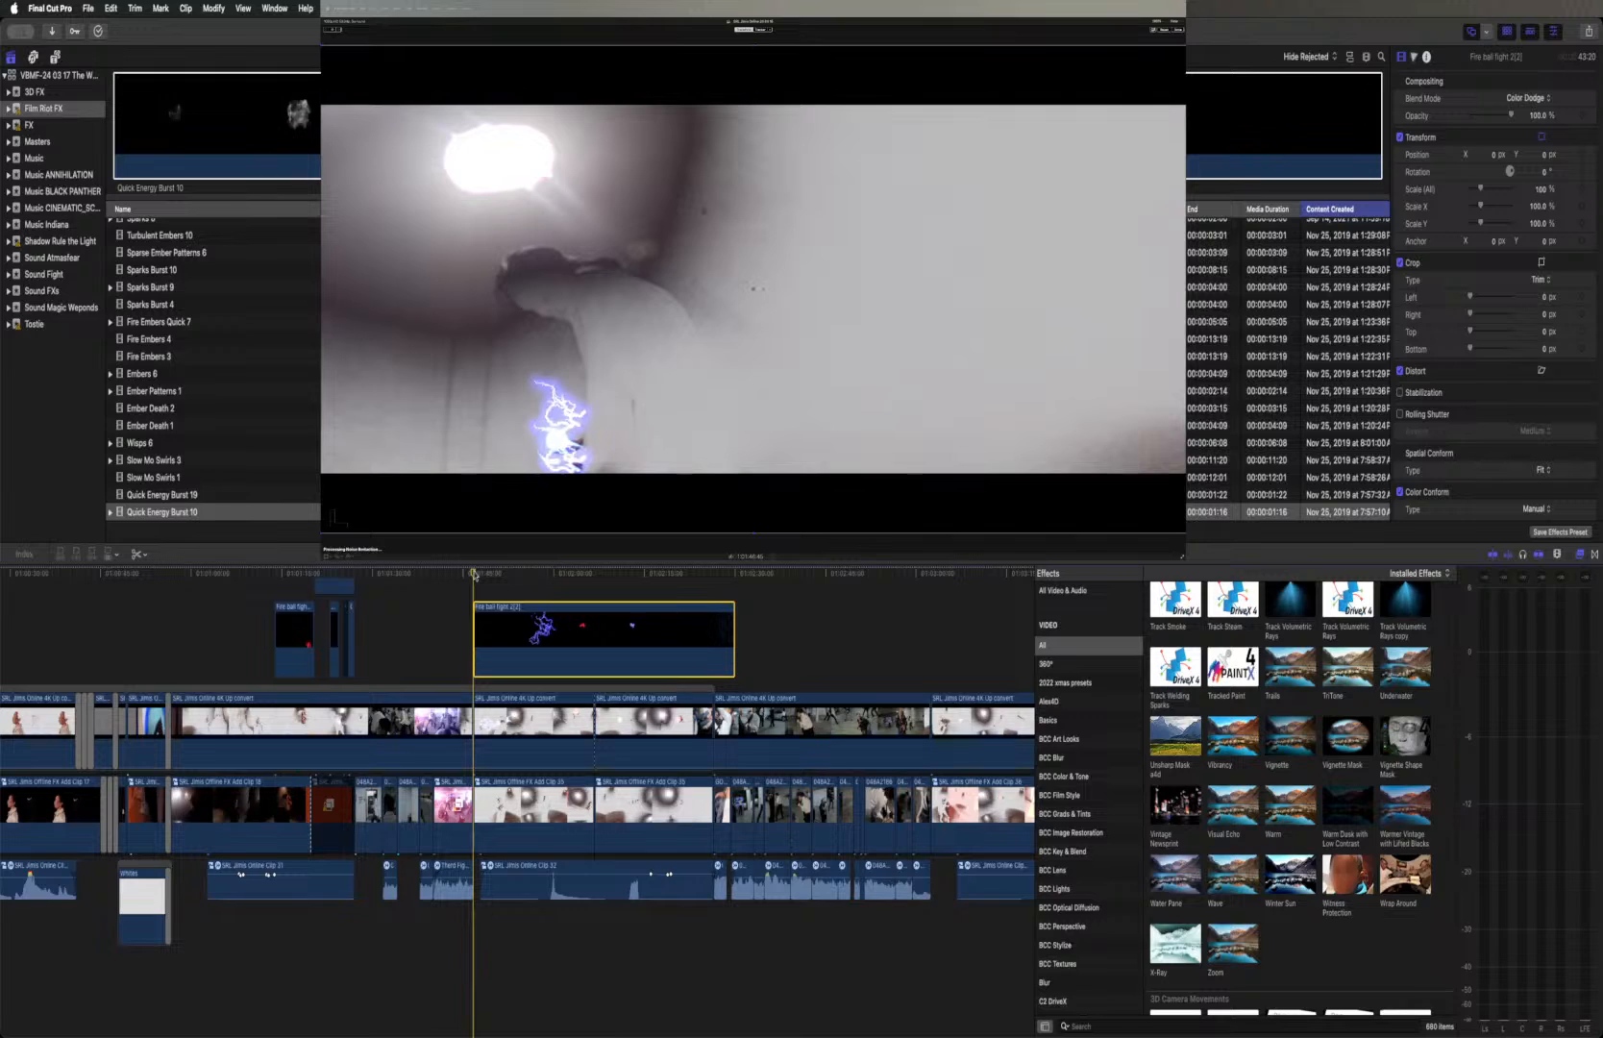
key(Right)
key(Right)
key(Right)
key(Right)
key(Right)
key(Right)
key(Right)
key(Right)
key(Right)
key(Right)
key(Right)
key(Right)
key(Right)
key(Right)
key(Right)
key(Right)
key(Right)
key(Right)
key(Right)
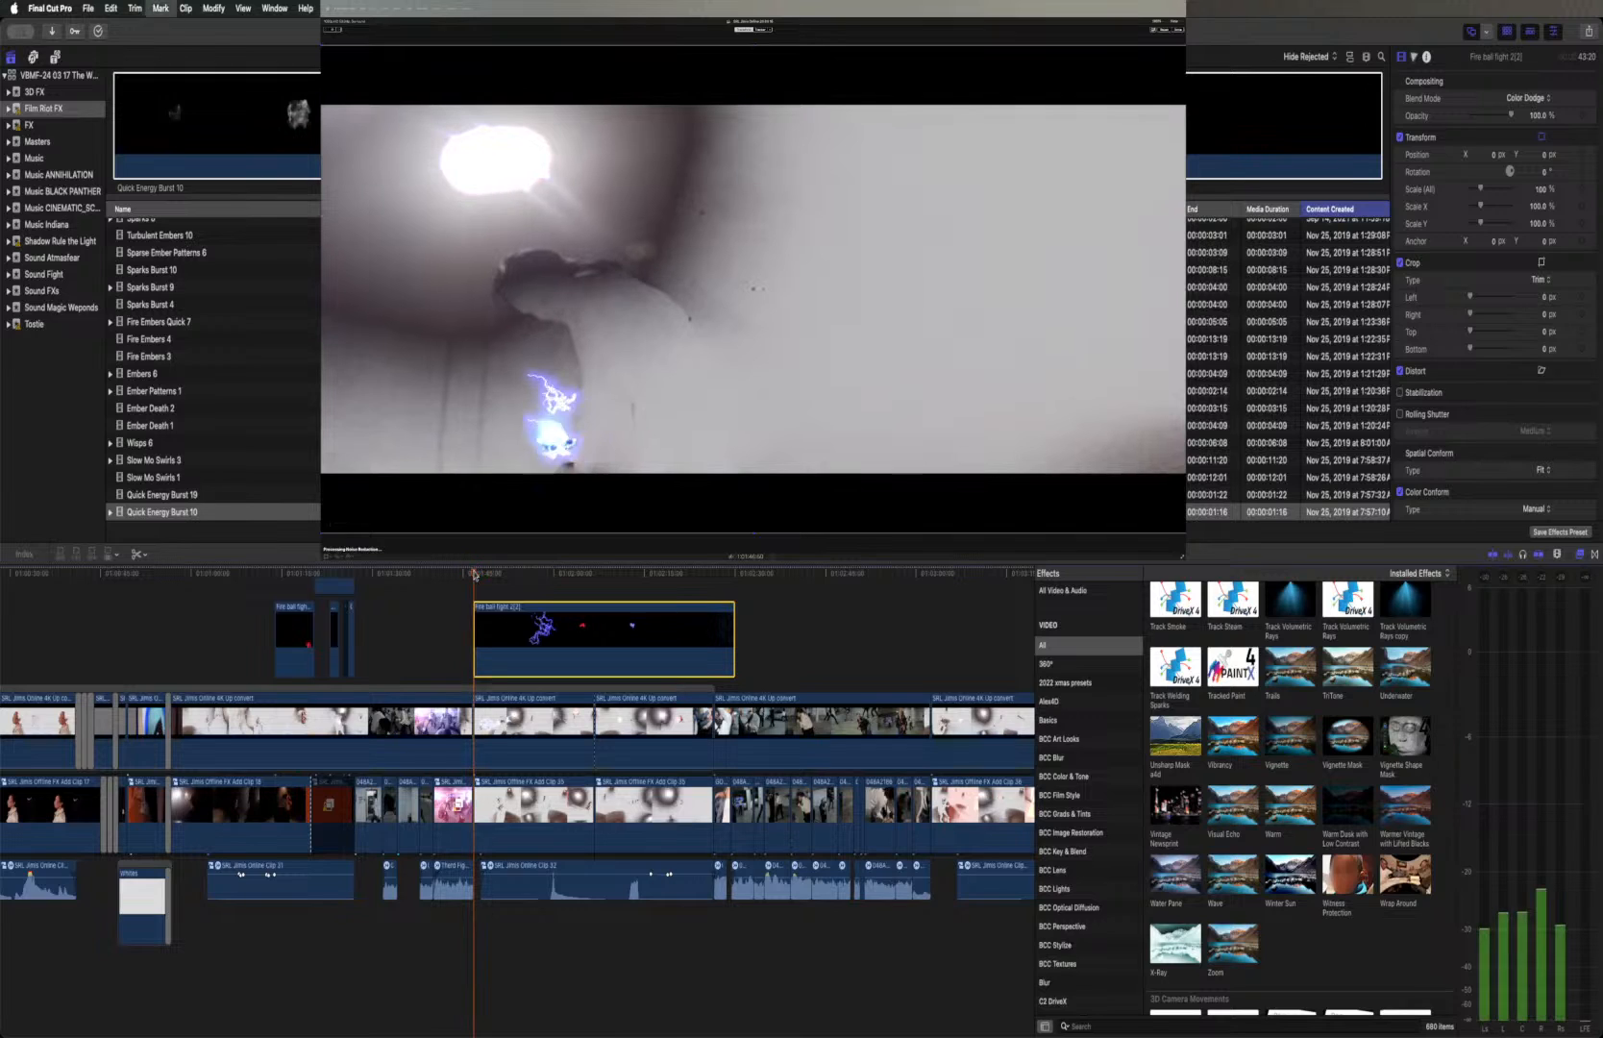
key(Right)
key(Right)
key(Right)
key(Right)
key(Right)
key(Right)
key(Right)
key(Right)
key(Right)
key(Right)
key(Right)
key(Right)
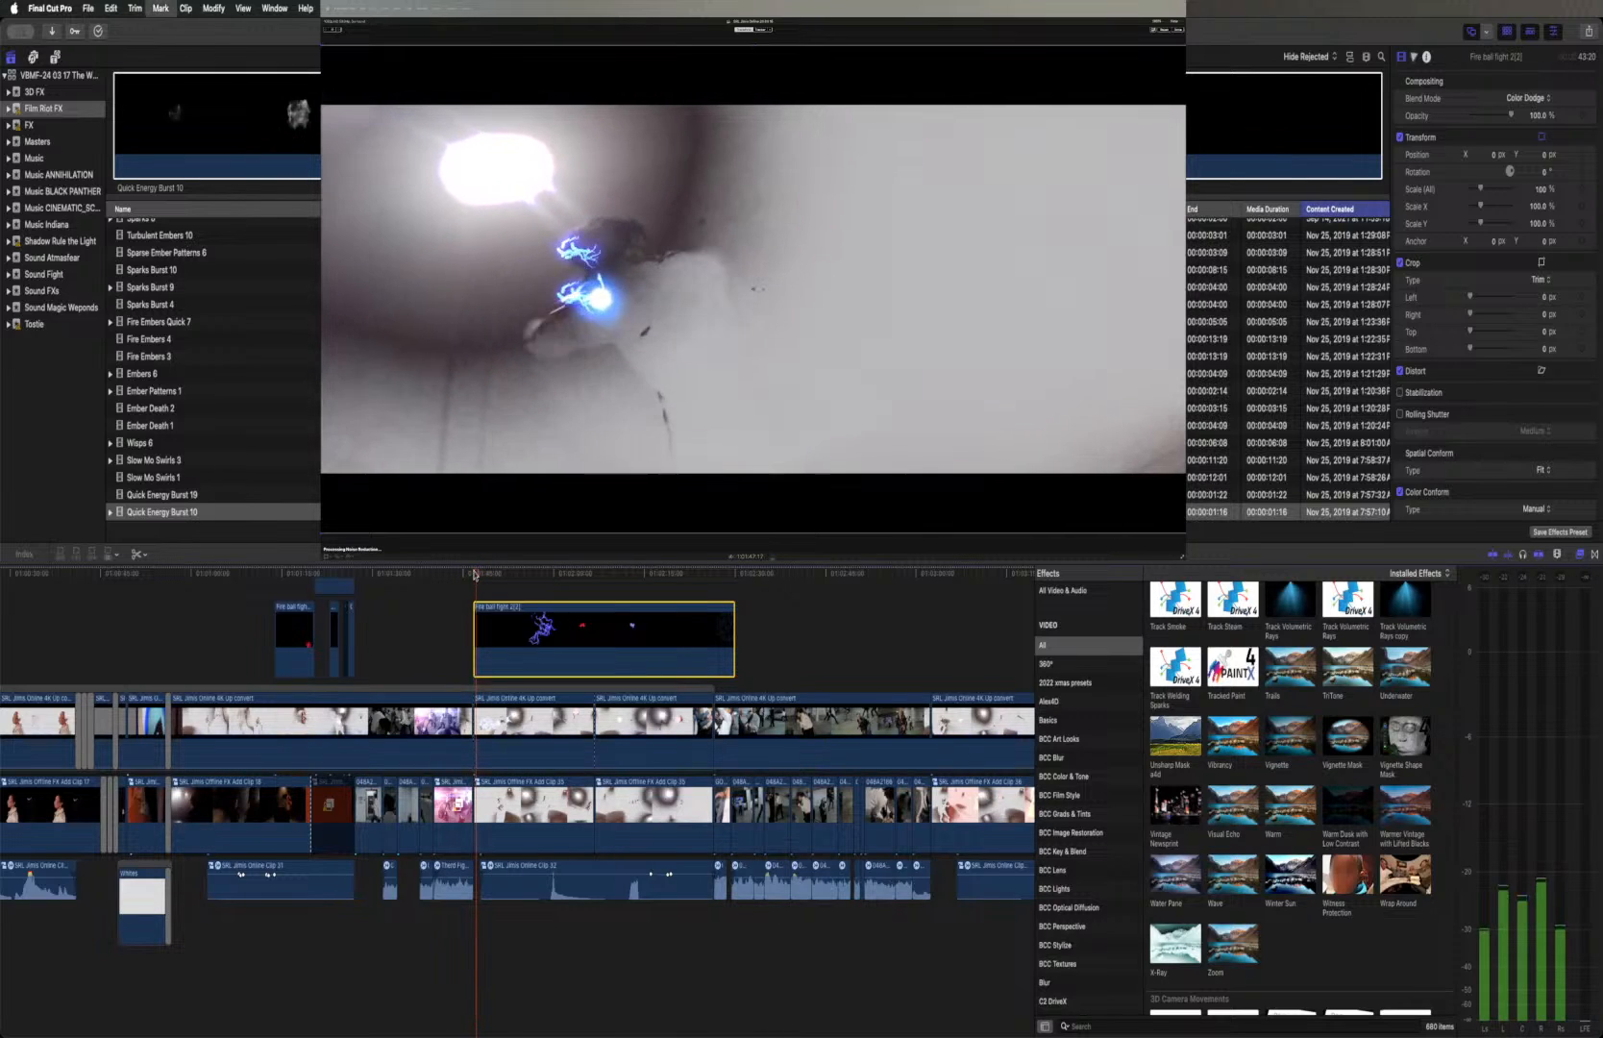
key(Right)
key(Right)
key(Right)
key(Right)
key(Right)
key(Right)
key(Right)
key(Right)
key(Right)
key(Right)
key(Right)
key(Right)
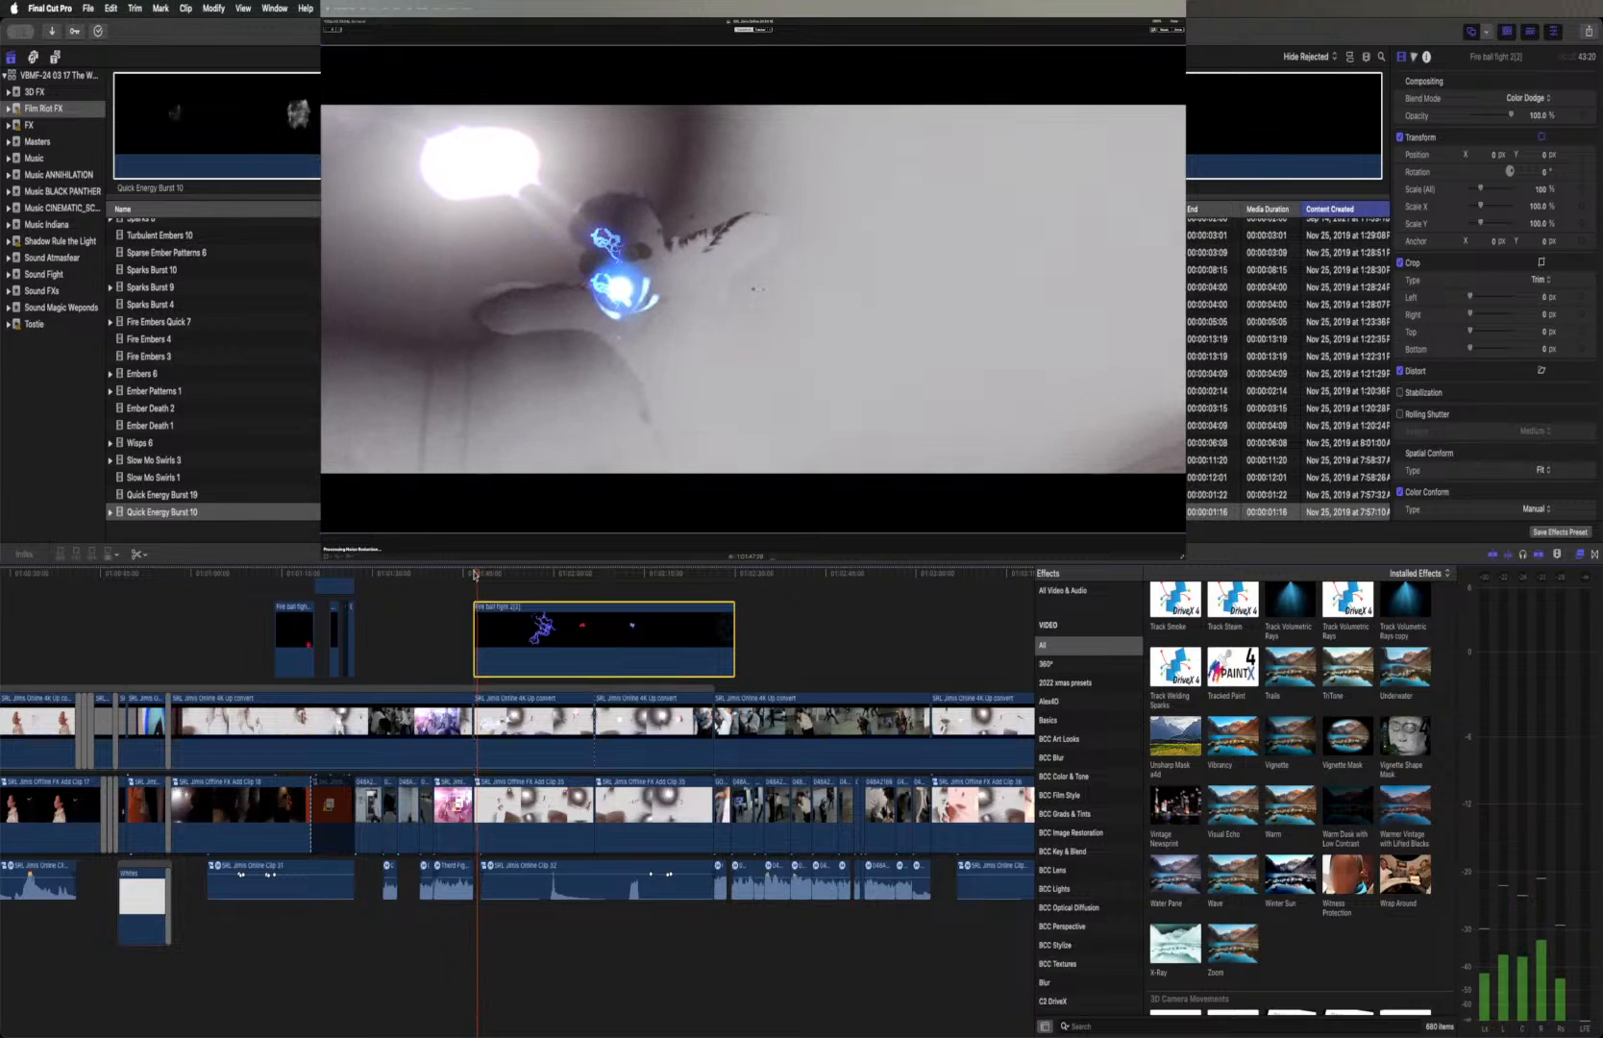
Step through the fireball frames up to the lightning burst between the two hands to check the effect's alignment
key(Right)
key(Right)
key(Right)
key(Right)
key(Right)
key(Right)
key(Right)
key(Right)
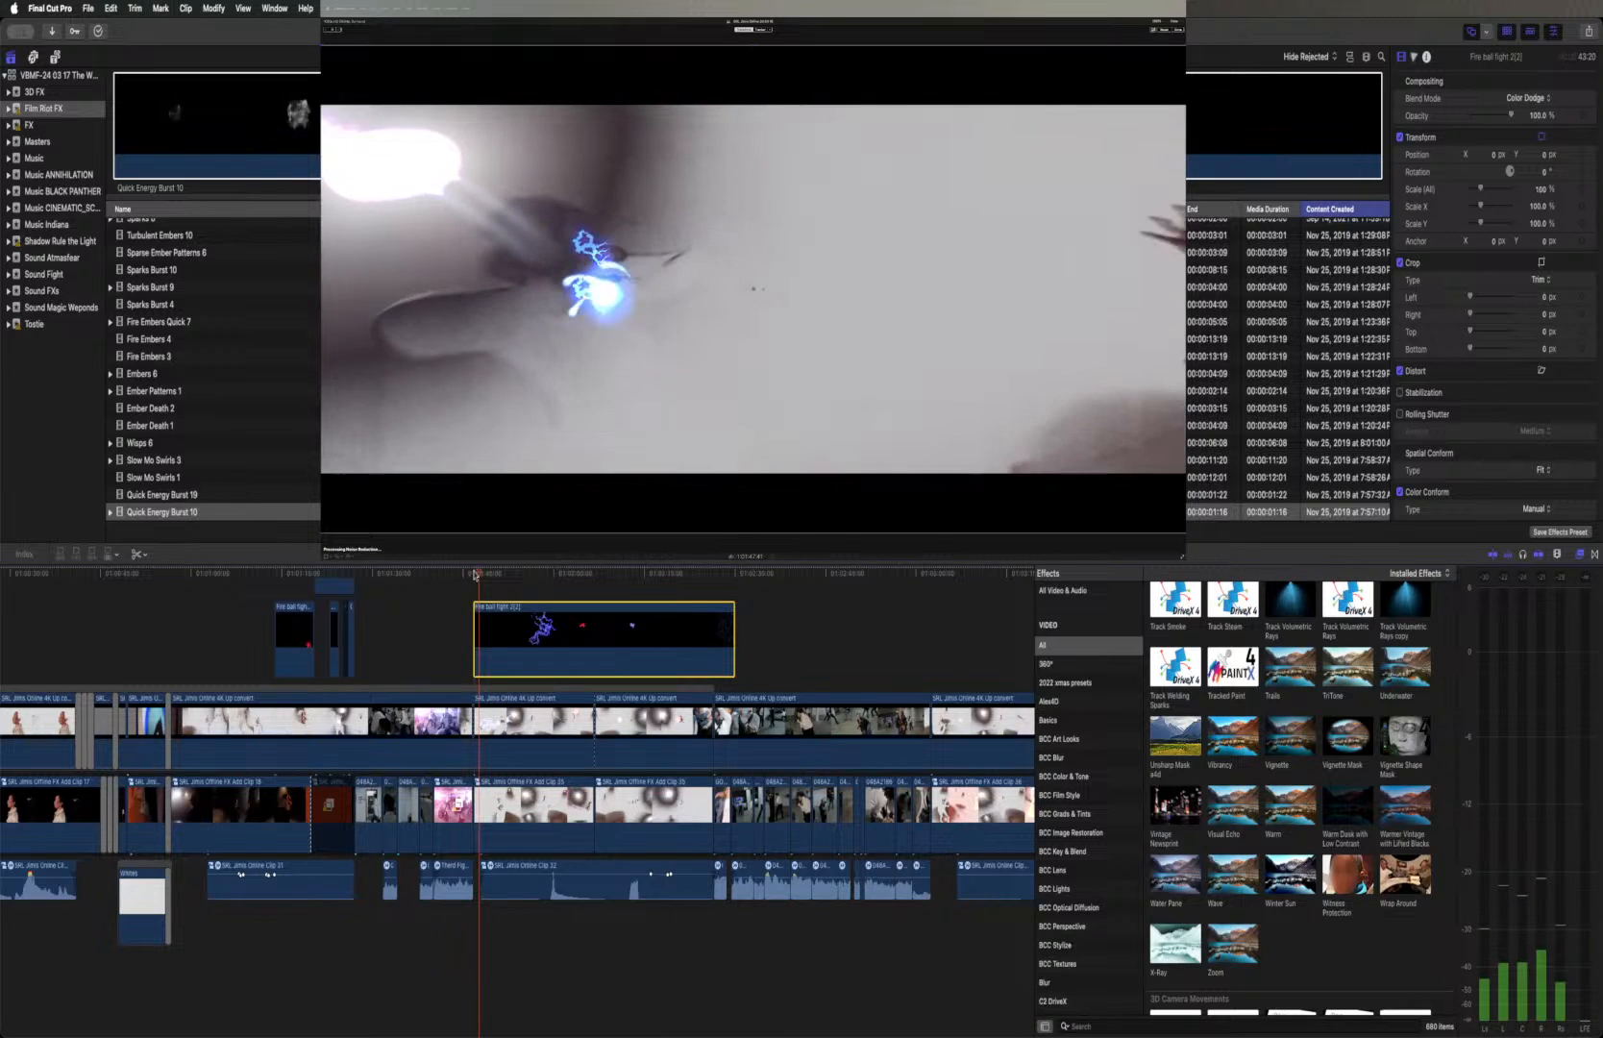
key(Right)
key(Right)
key(Right)
key(Right)
key(Right)
key(Right)
key(Right)
key(Right)
key(Right)
key(Right)
key(Right)
key(Right)
key(Right)
key(Right)
key(Right)
key(Right)
key(Right)
key(Right)
key(Right)
key(Right)
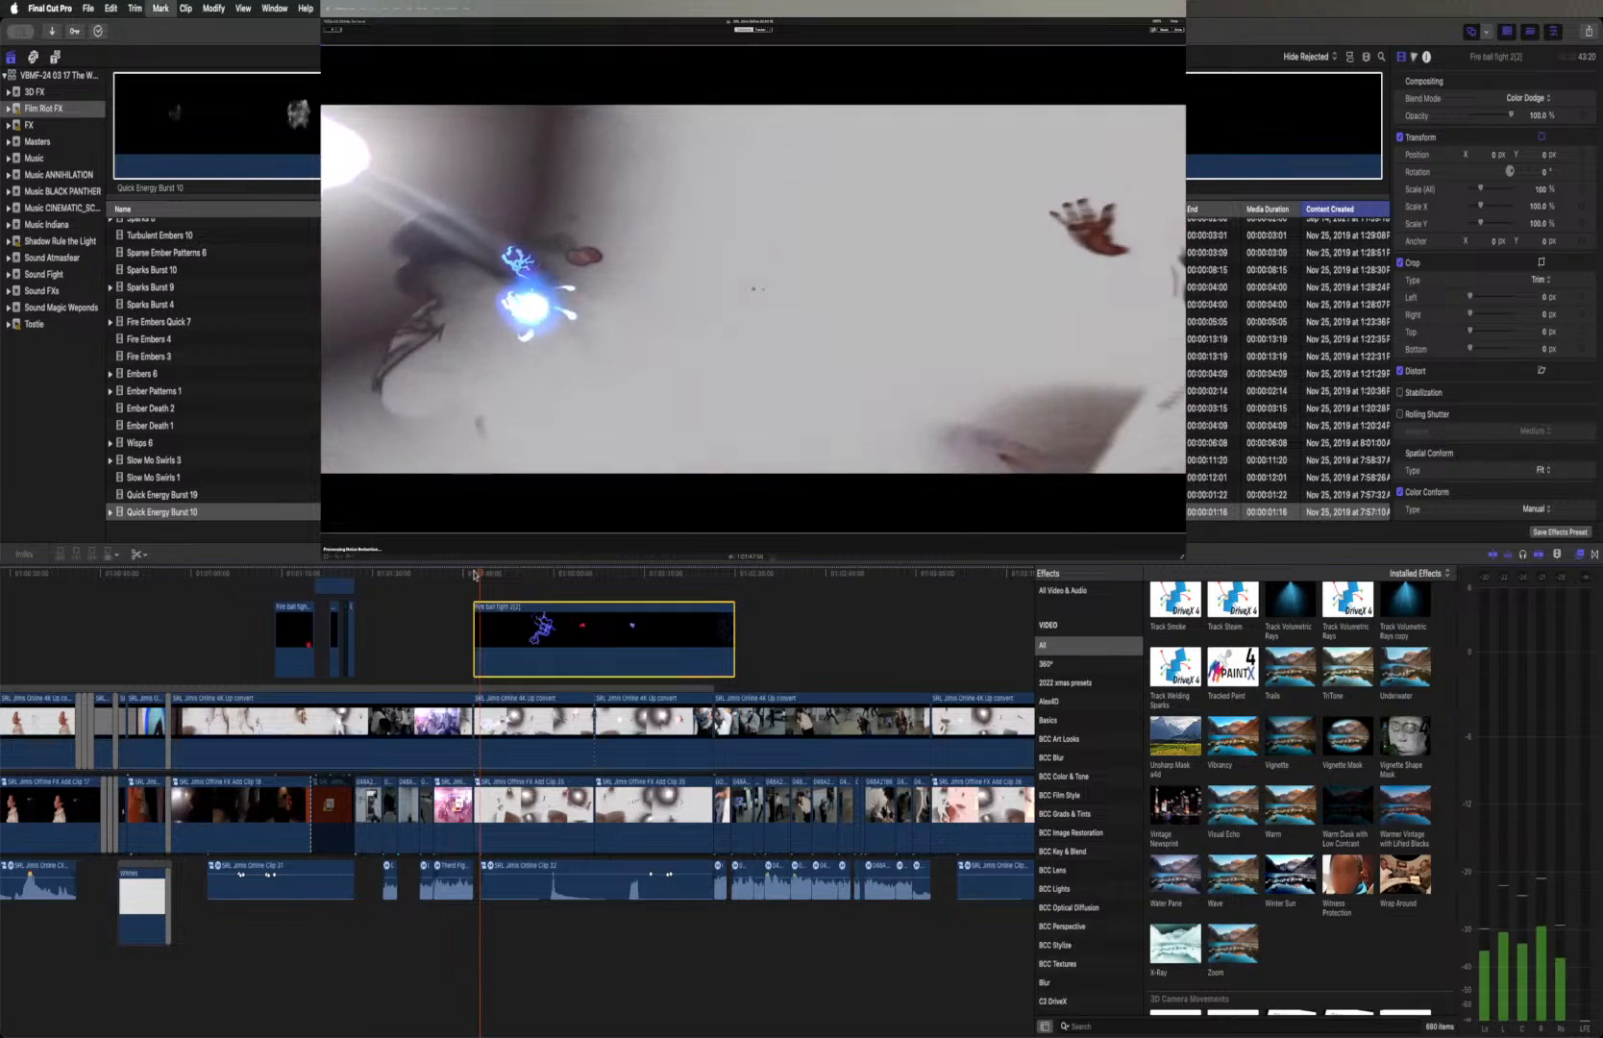
key(Right)
key(Right)
key(Right)
key(Right)
key(Right)
key(Right)
key(Right)
key(Right)
key(Right)
key(Right)
key(Right)
key(Right)
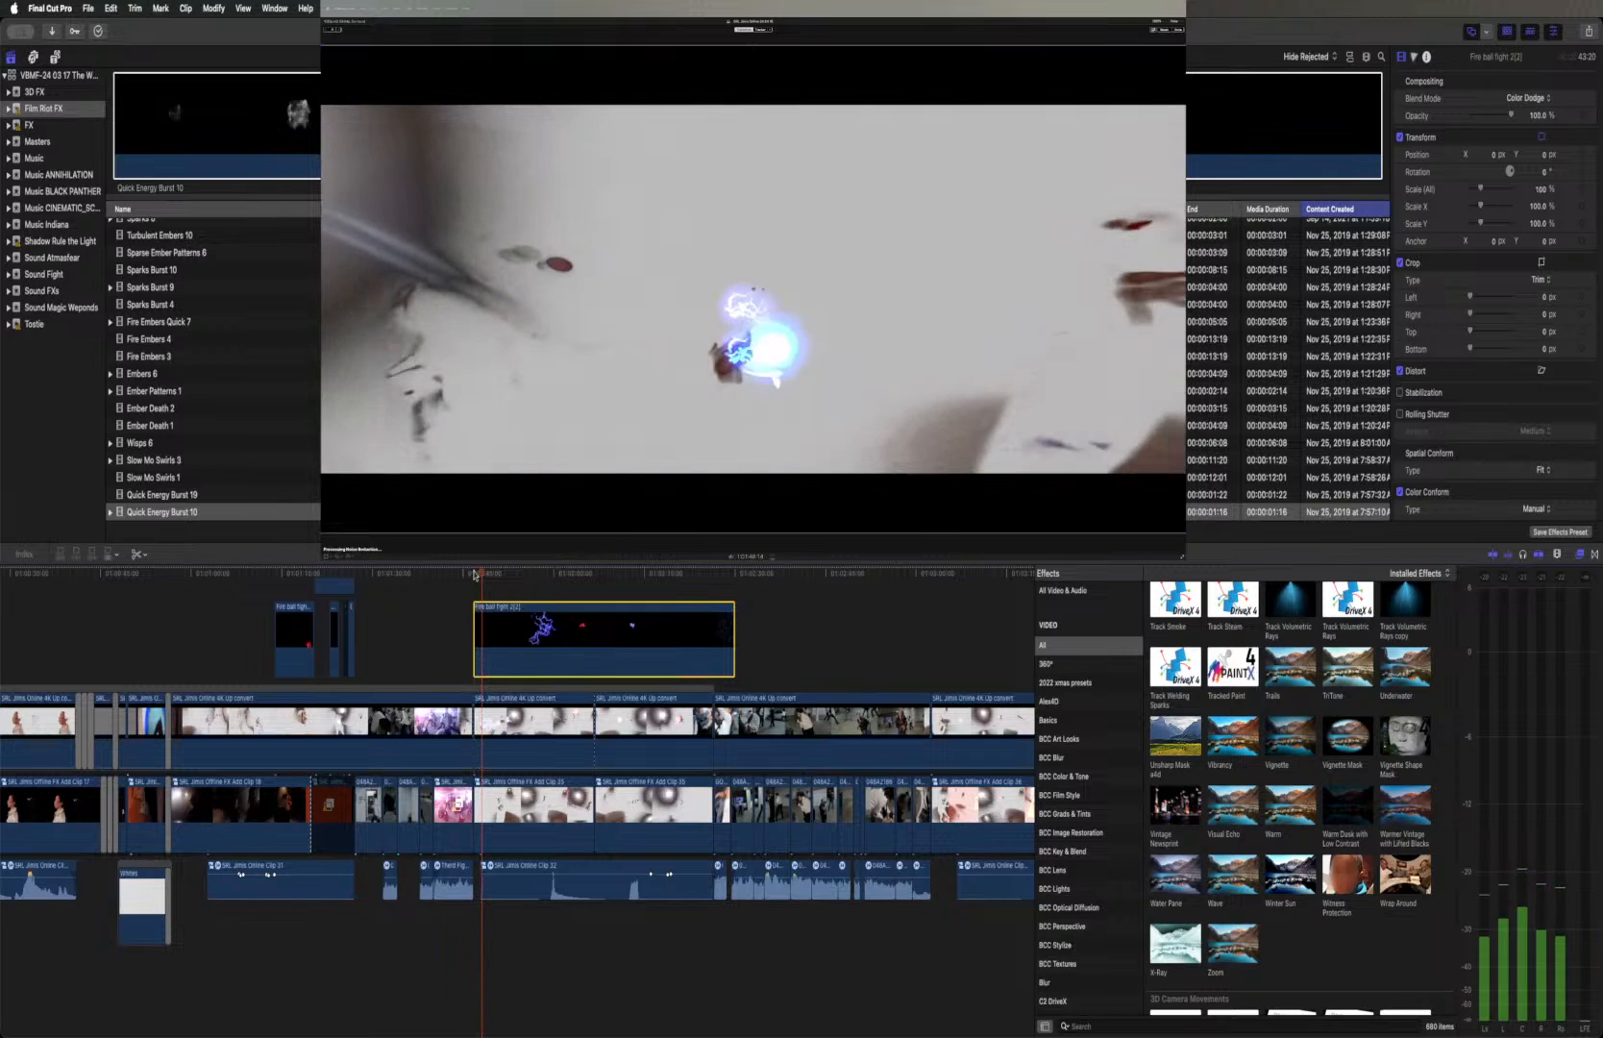
key(Right)
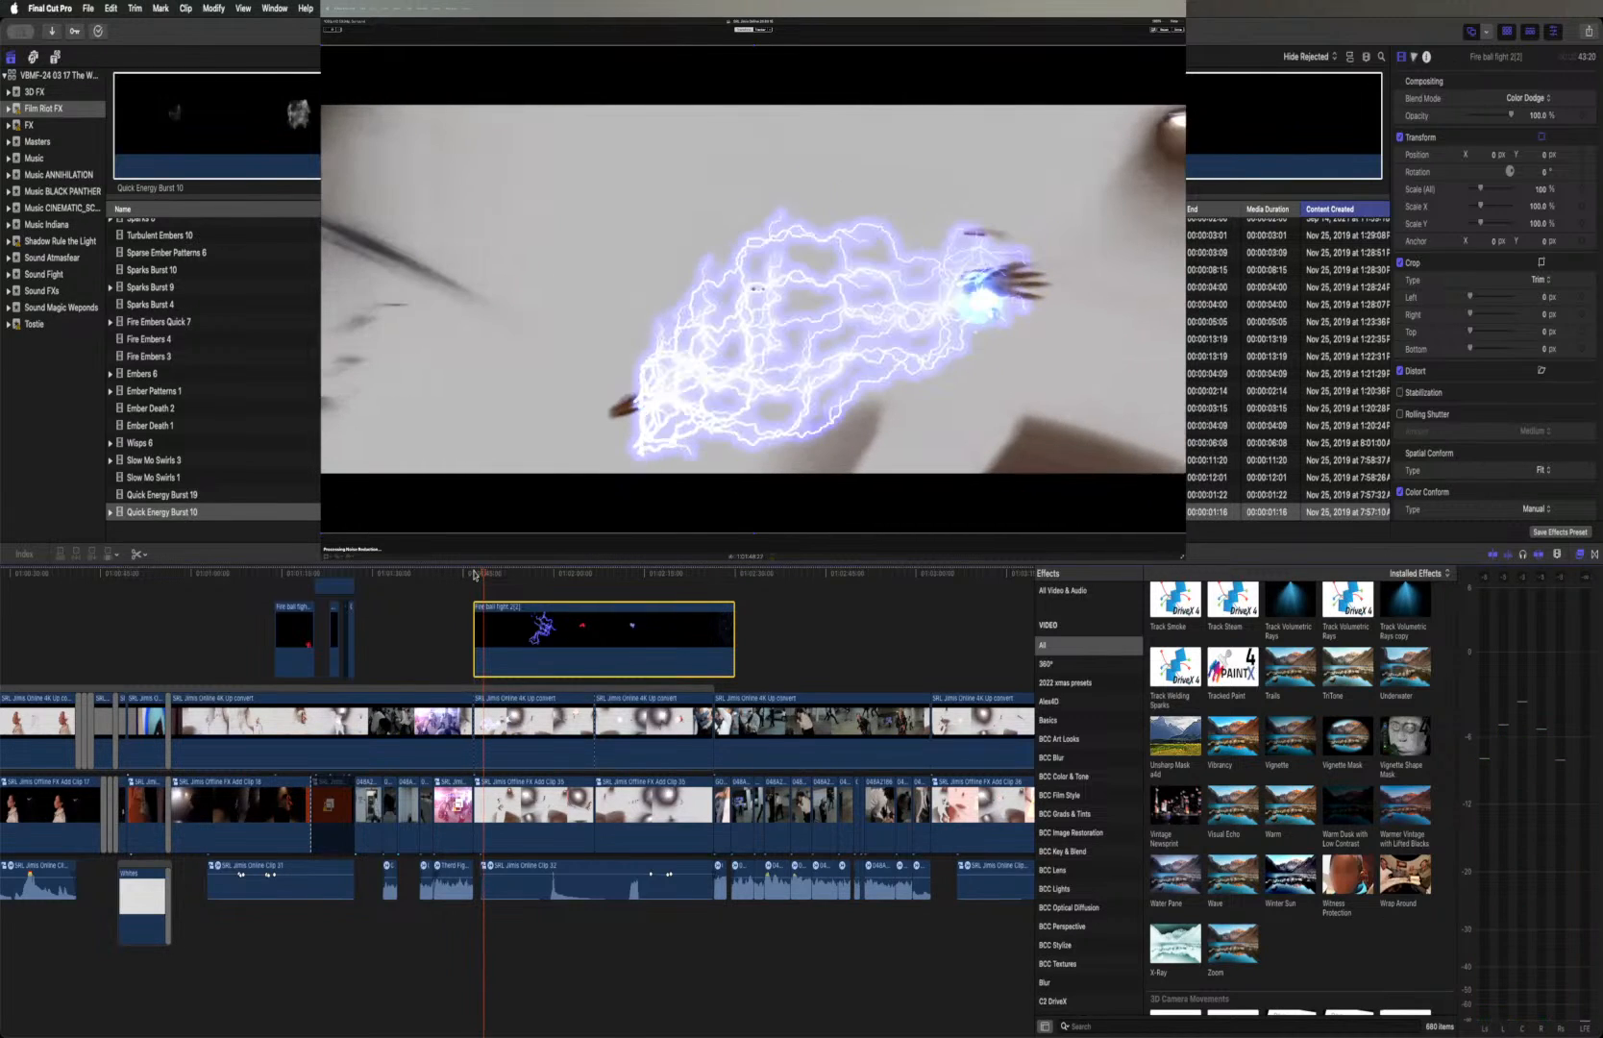
Compare the lightning burst frame with the Fire ball fight 2(2) clip switched on and off
key(Right)
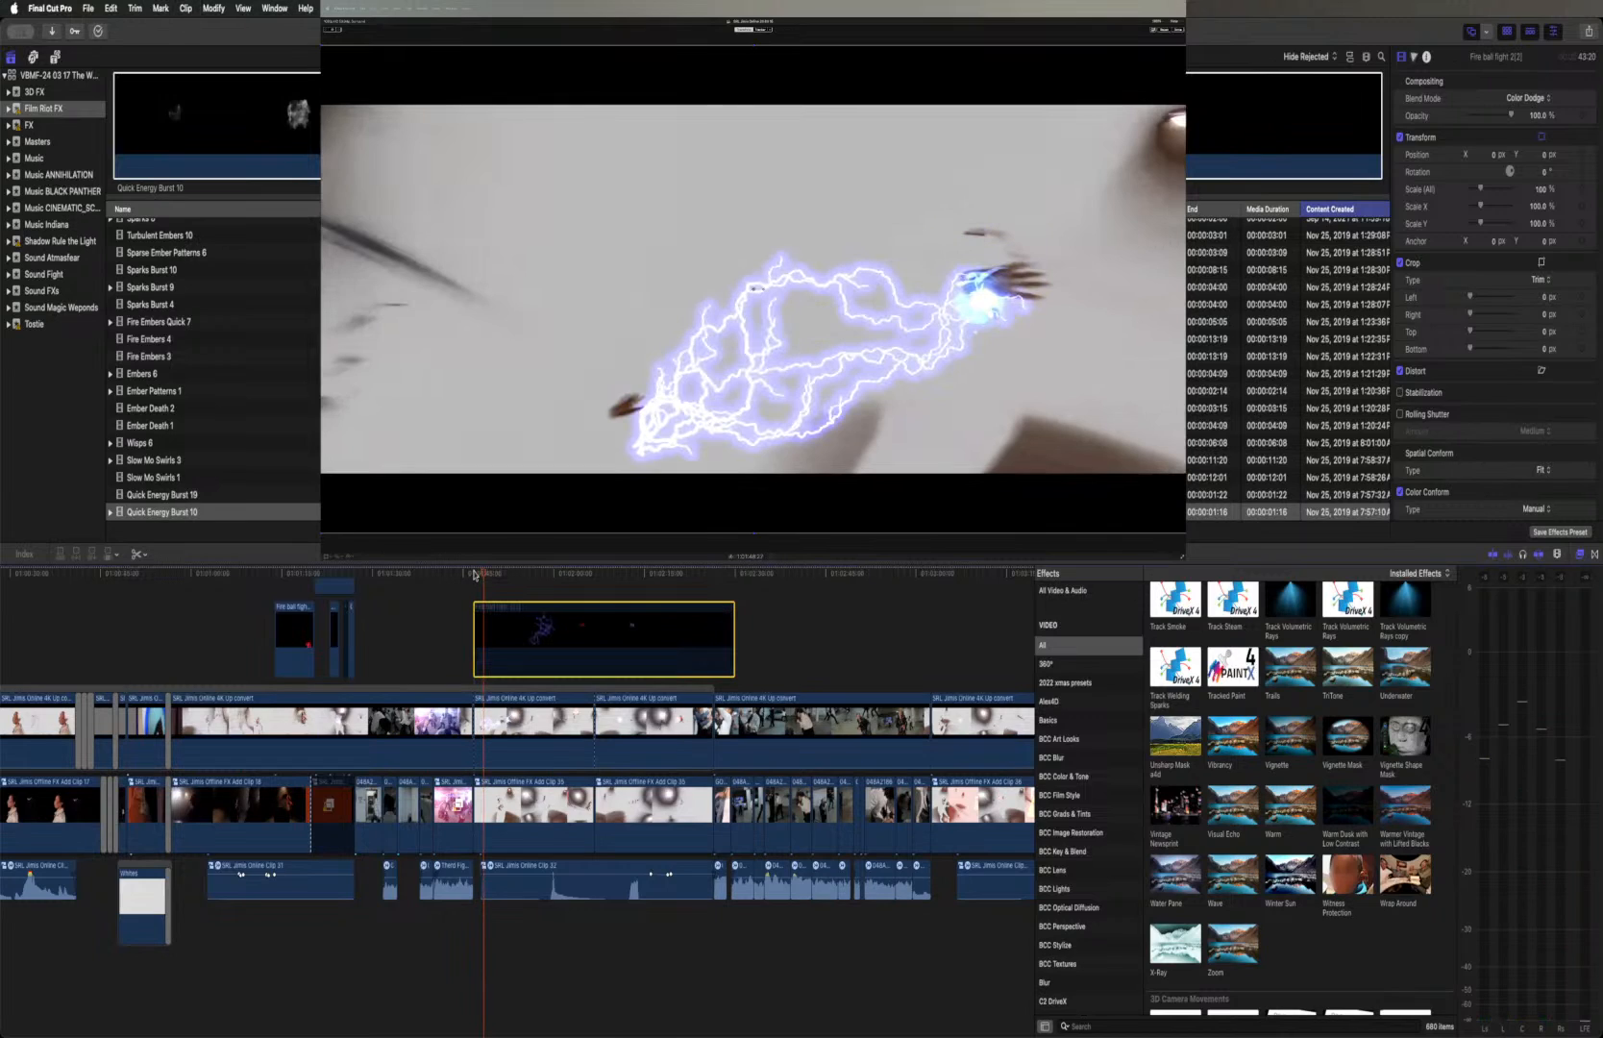
key(Right)
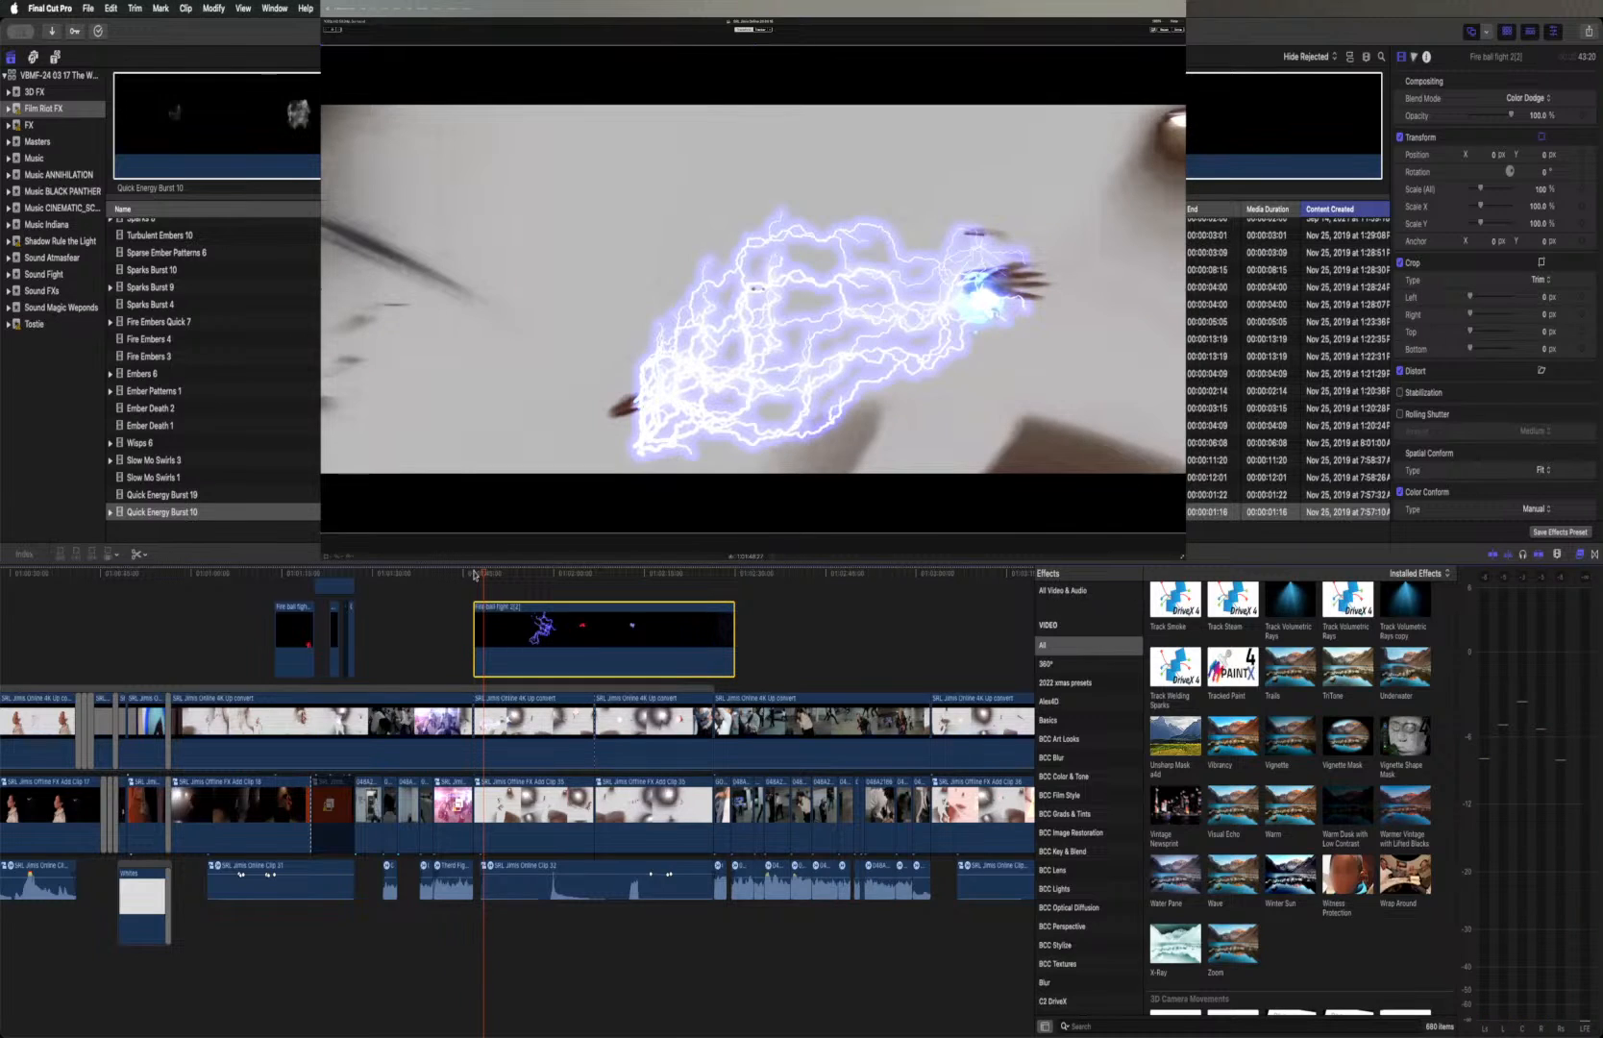
key(v)
key(v)
key(v)
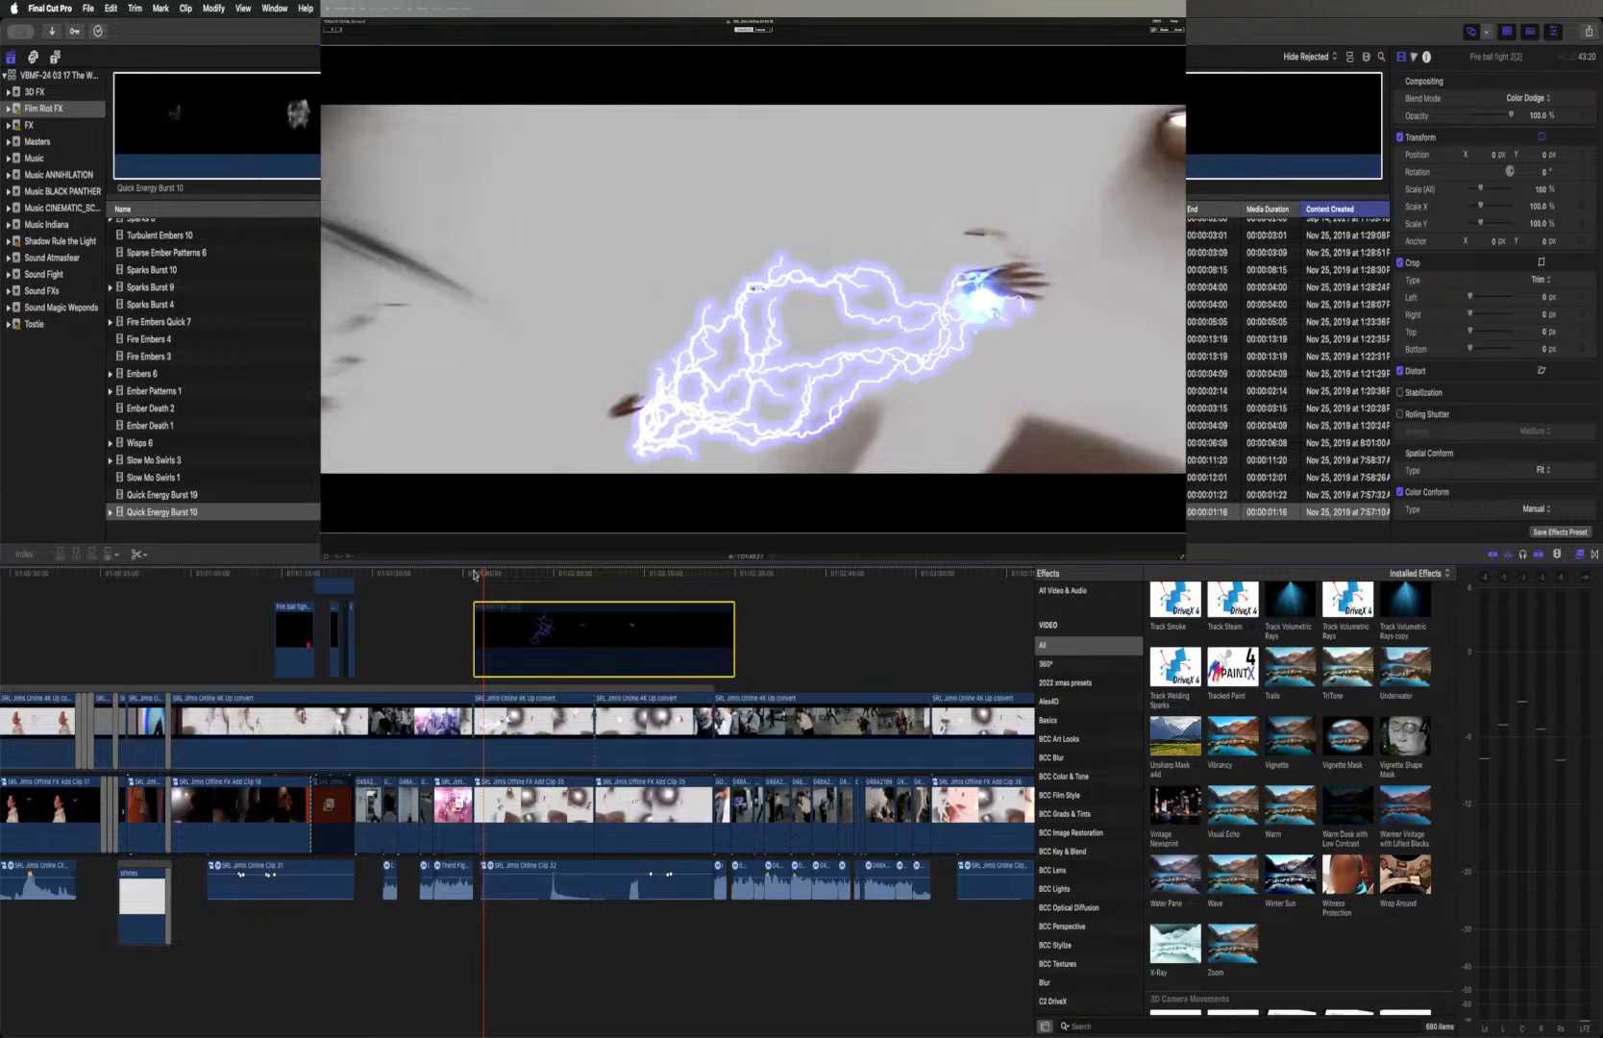
Return to the first frame of the Fire ball fight 2(2) clip and compare the effect there with the clip disabled and enabled
click(474, 575)
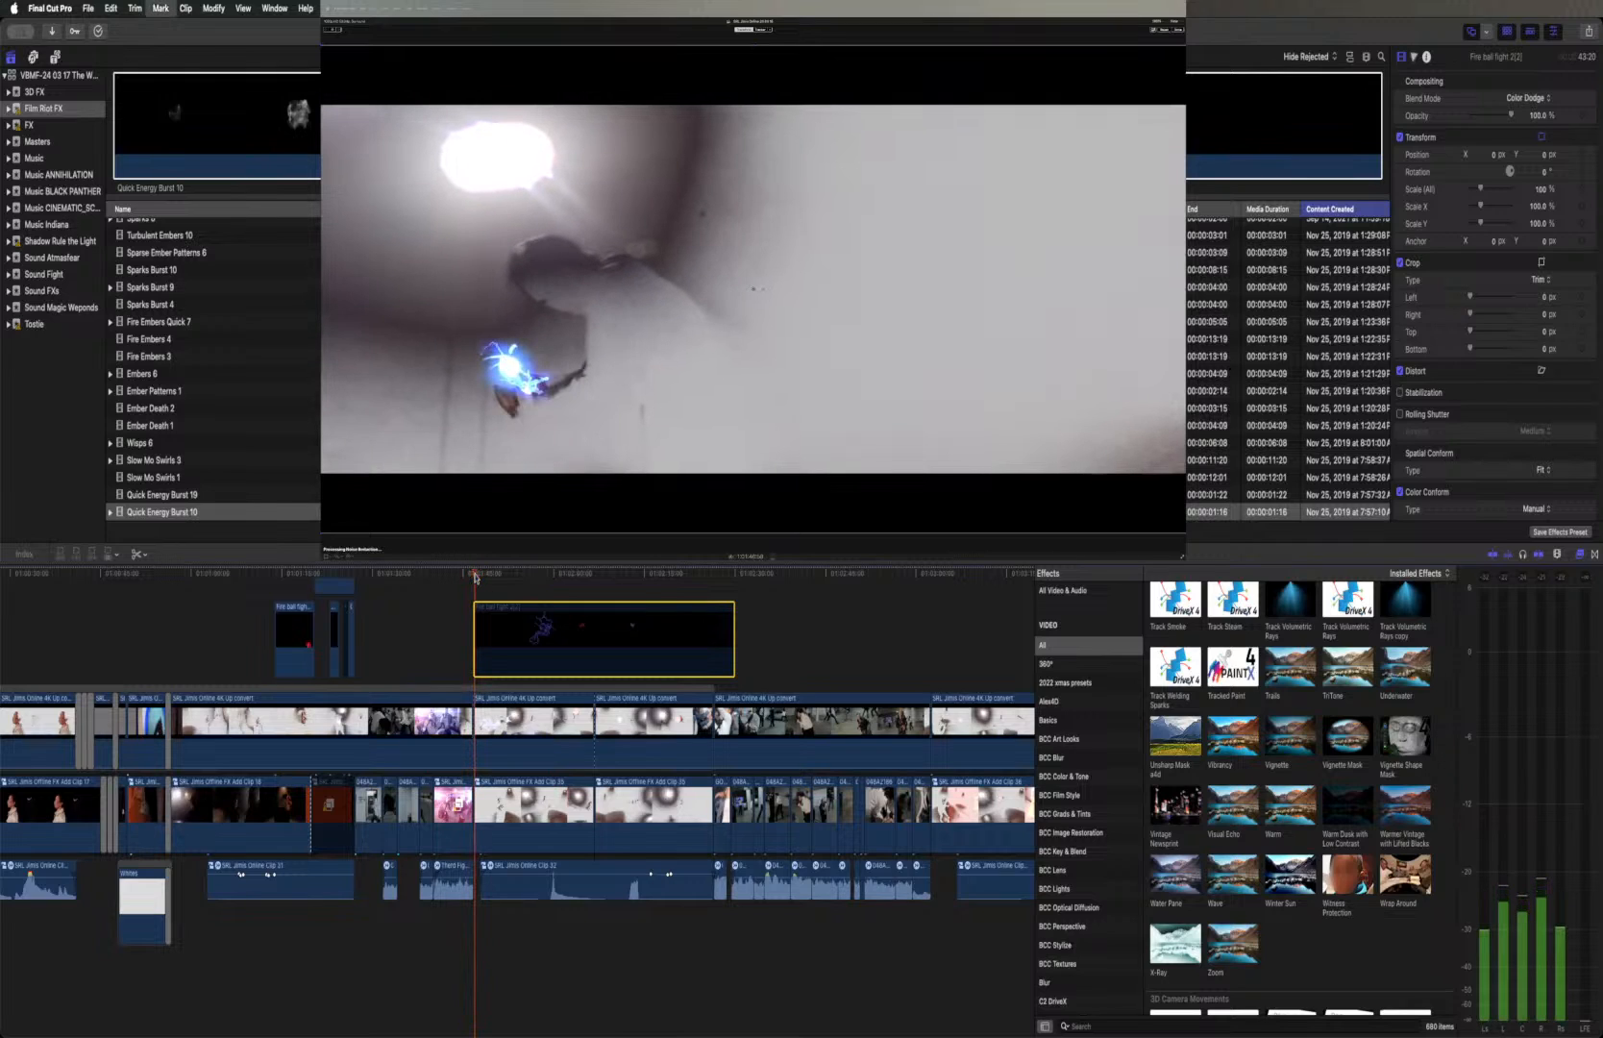
key(Left)
key(Left)
key(Left)
key(Left)
key(Left)
key(Left)
key(Left)
key(Left)
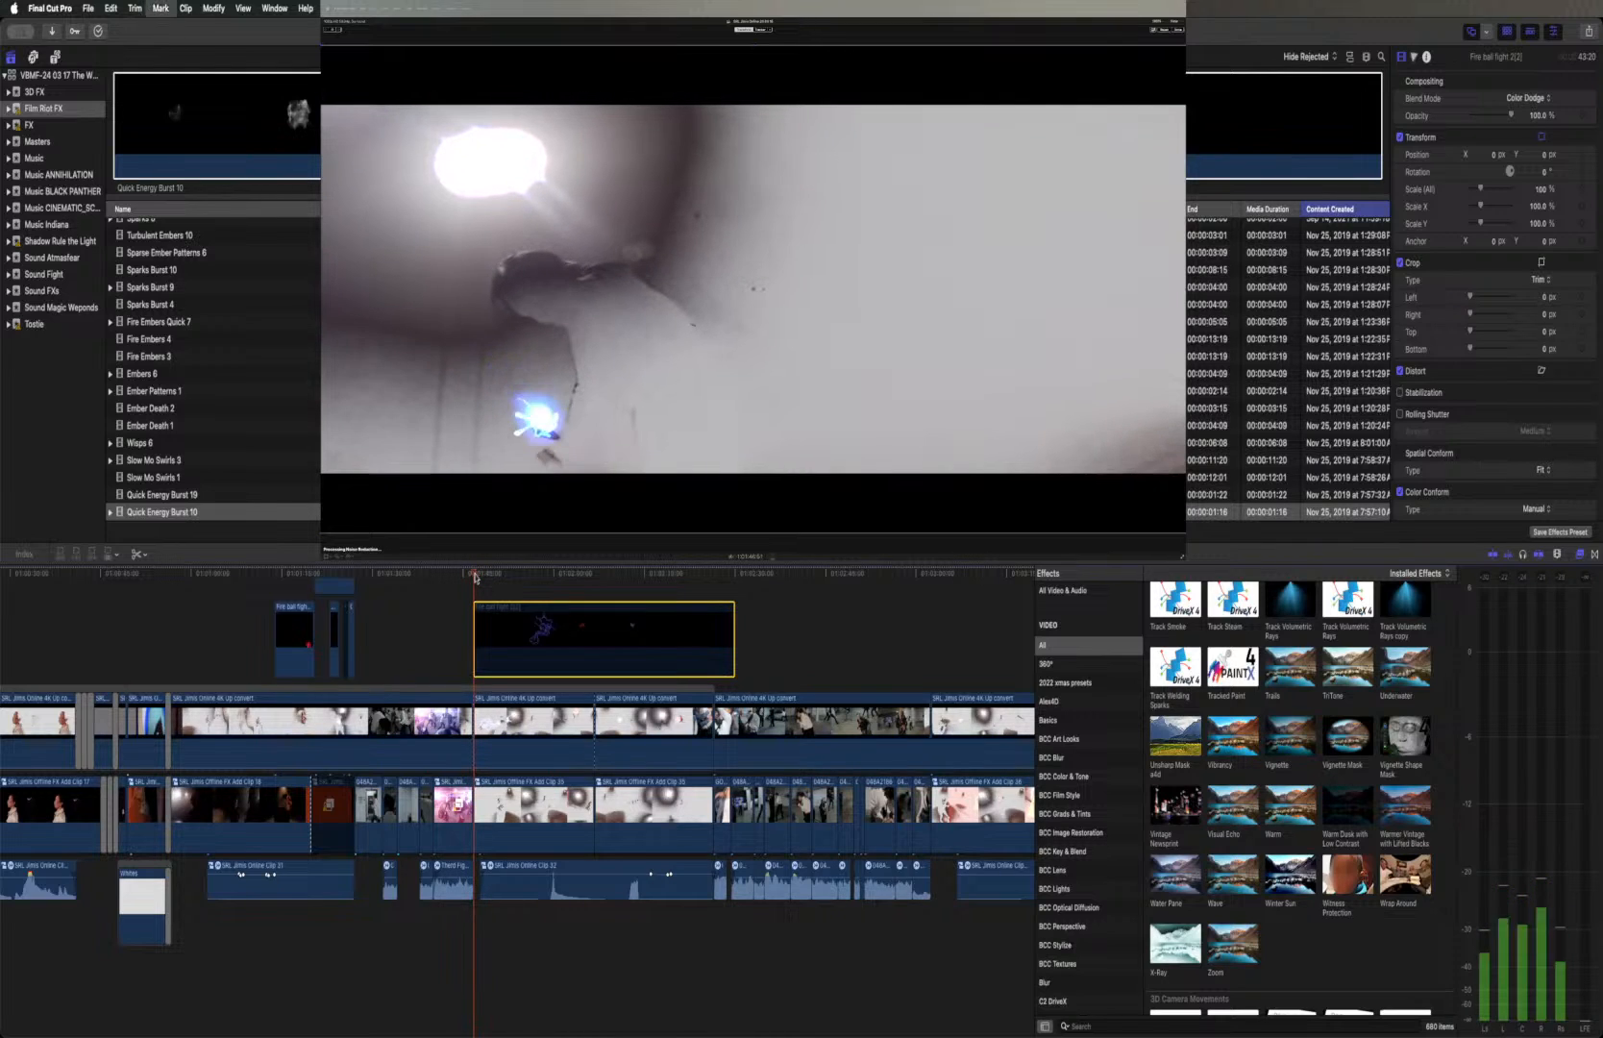
key(Left)
key(Left)
key(Left)
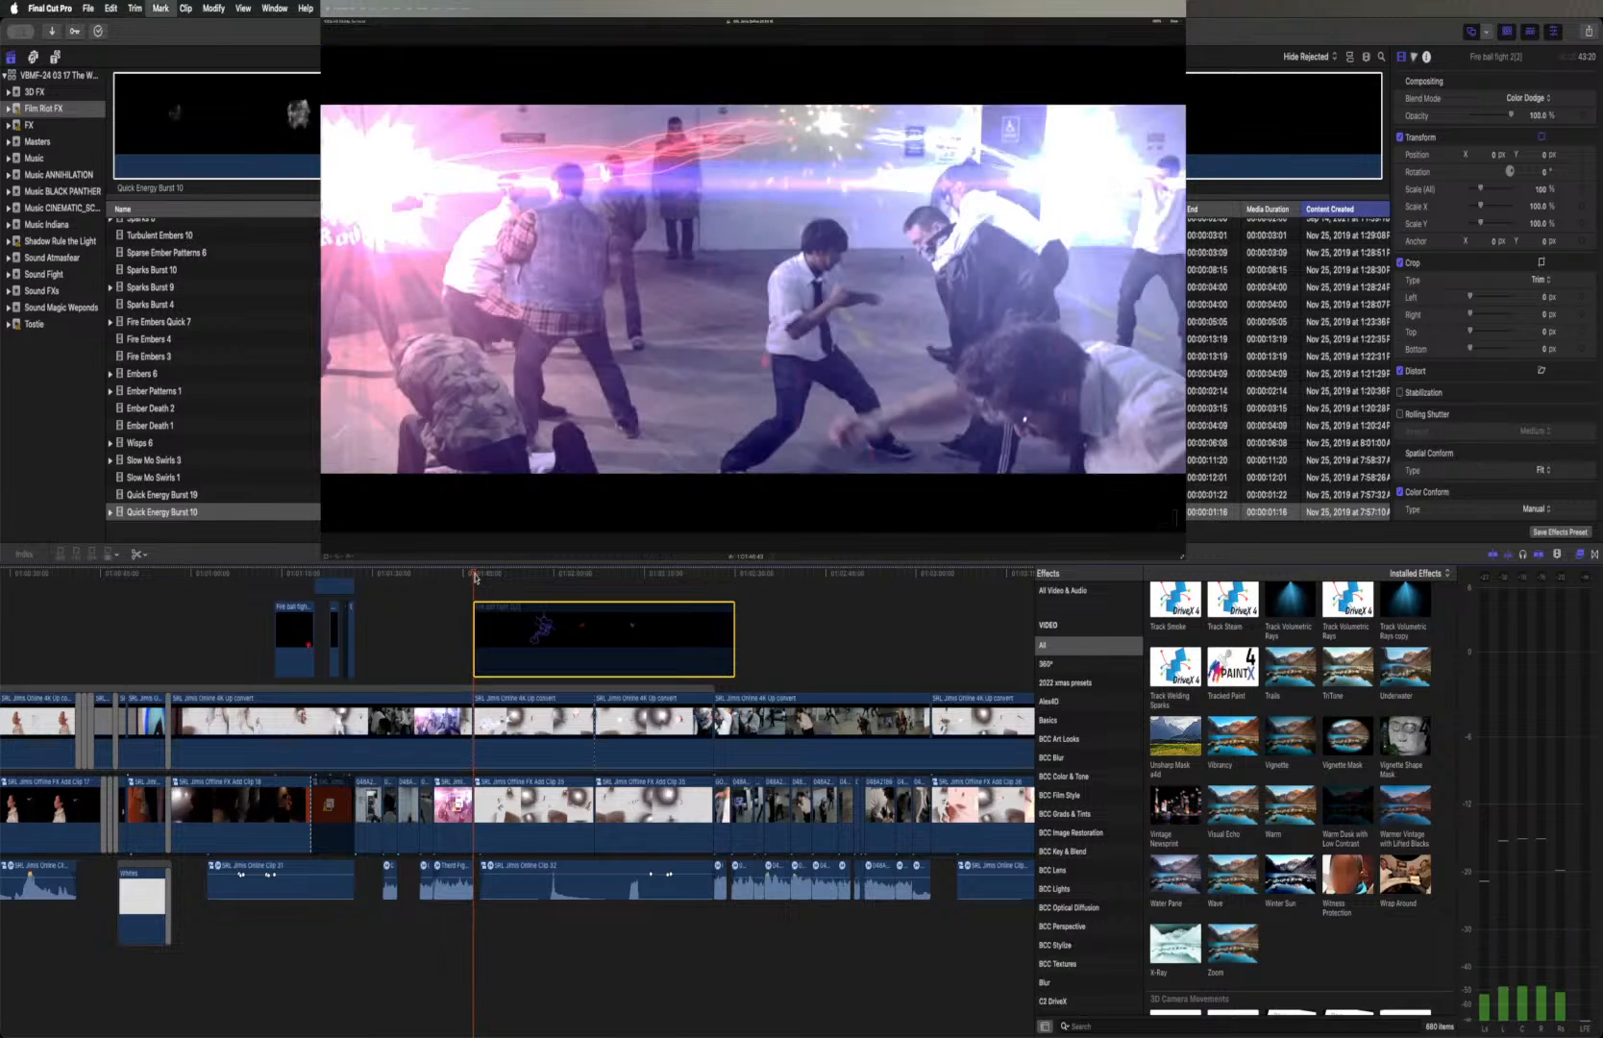
key(Right)
key(Right)
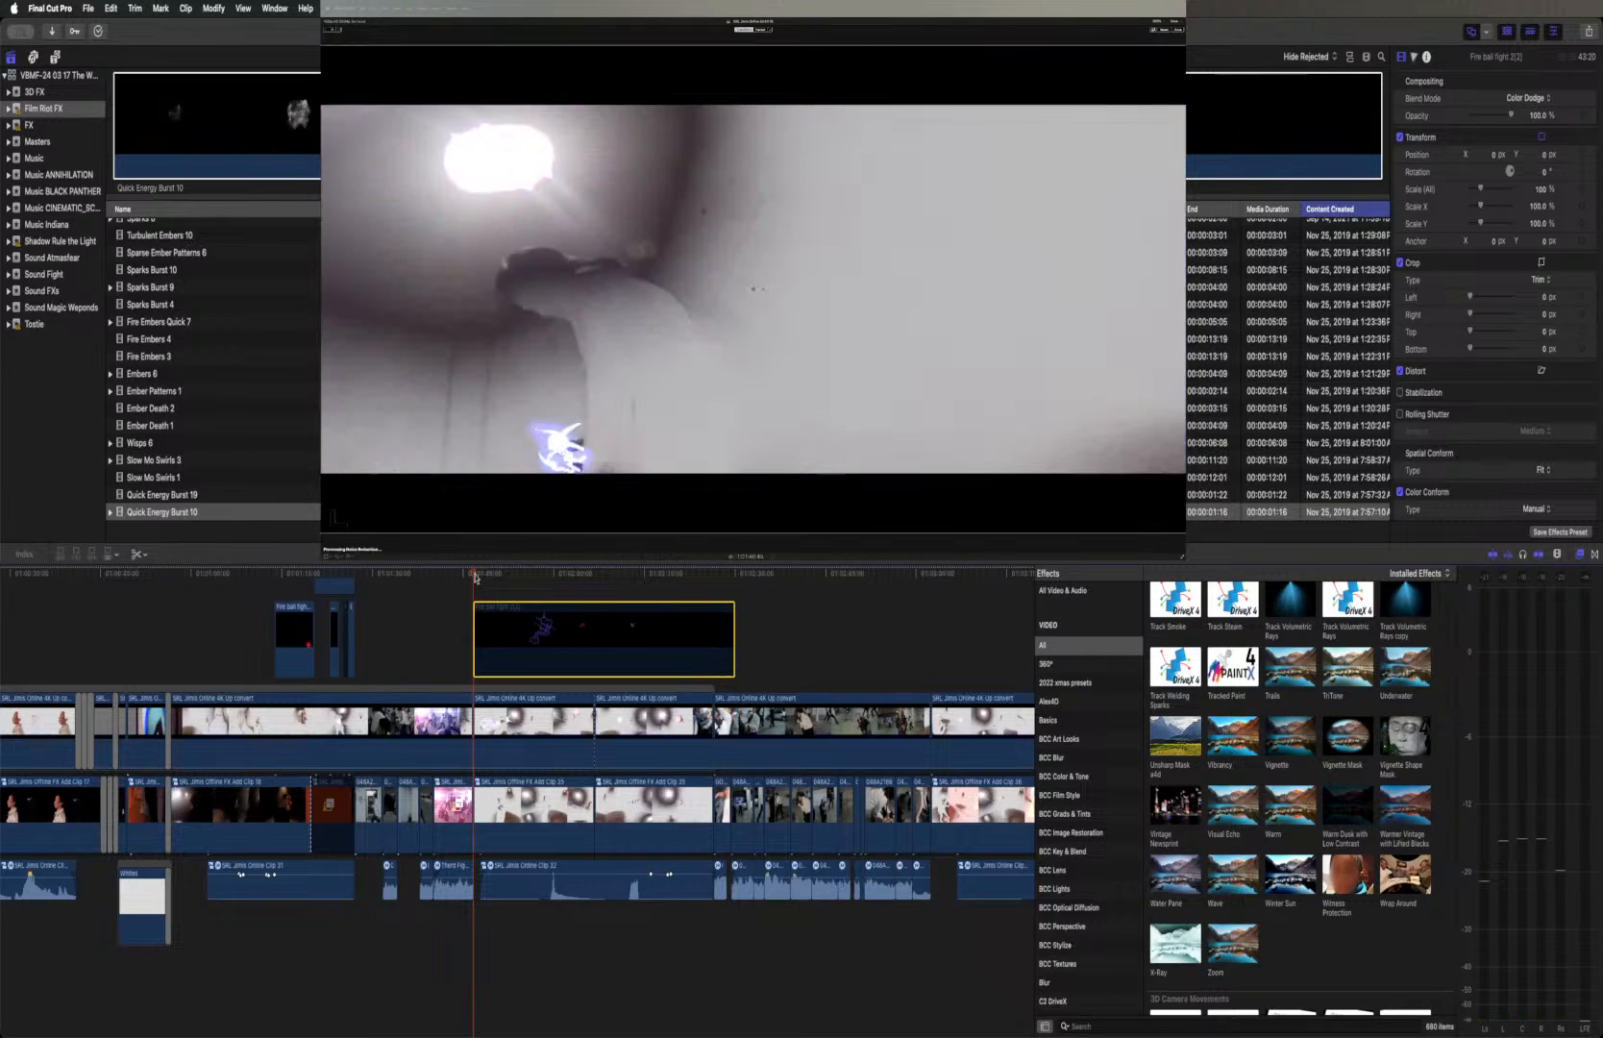
key(v)
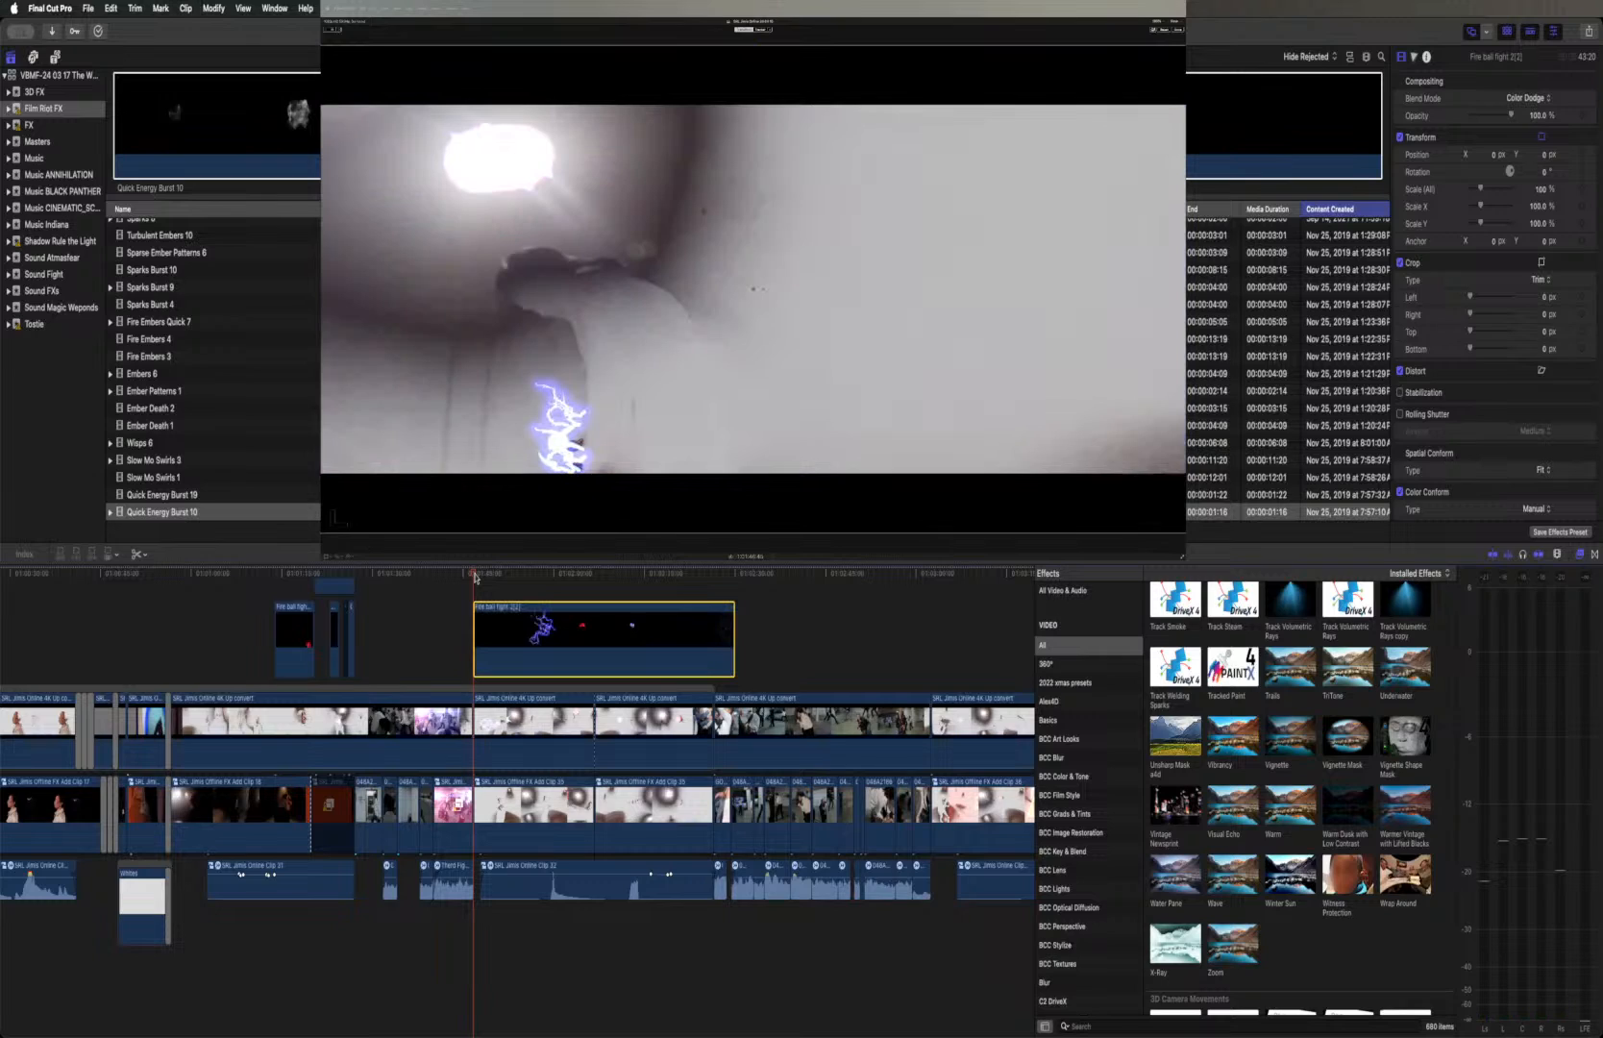
key(v)
key(v)
key(v)
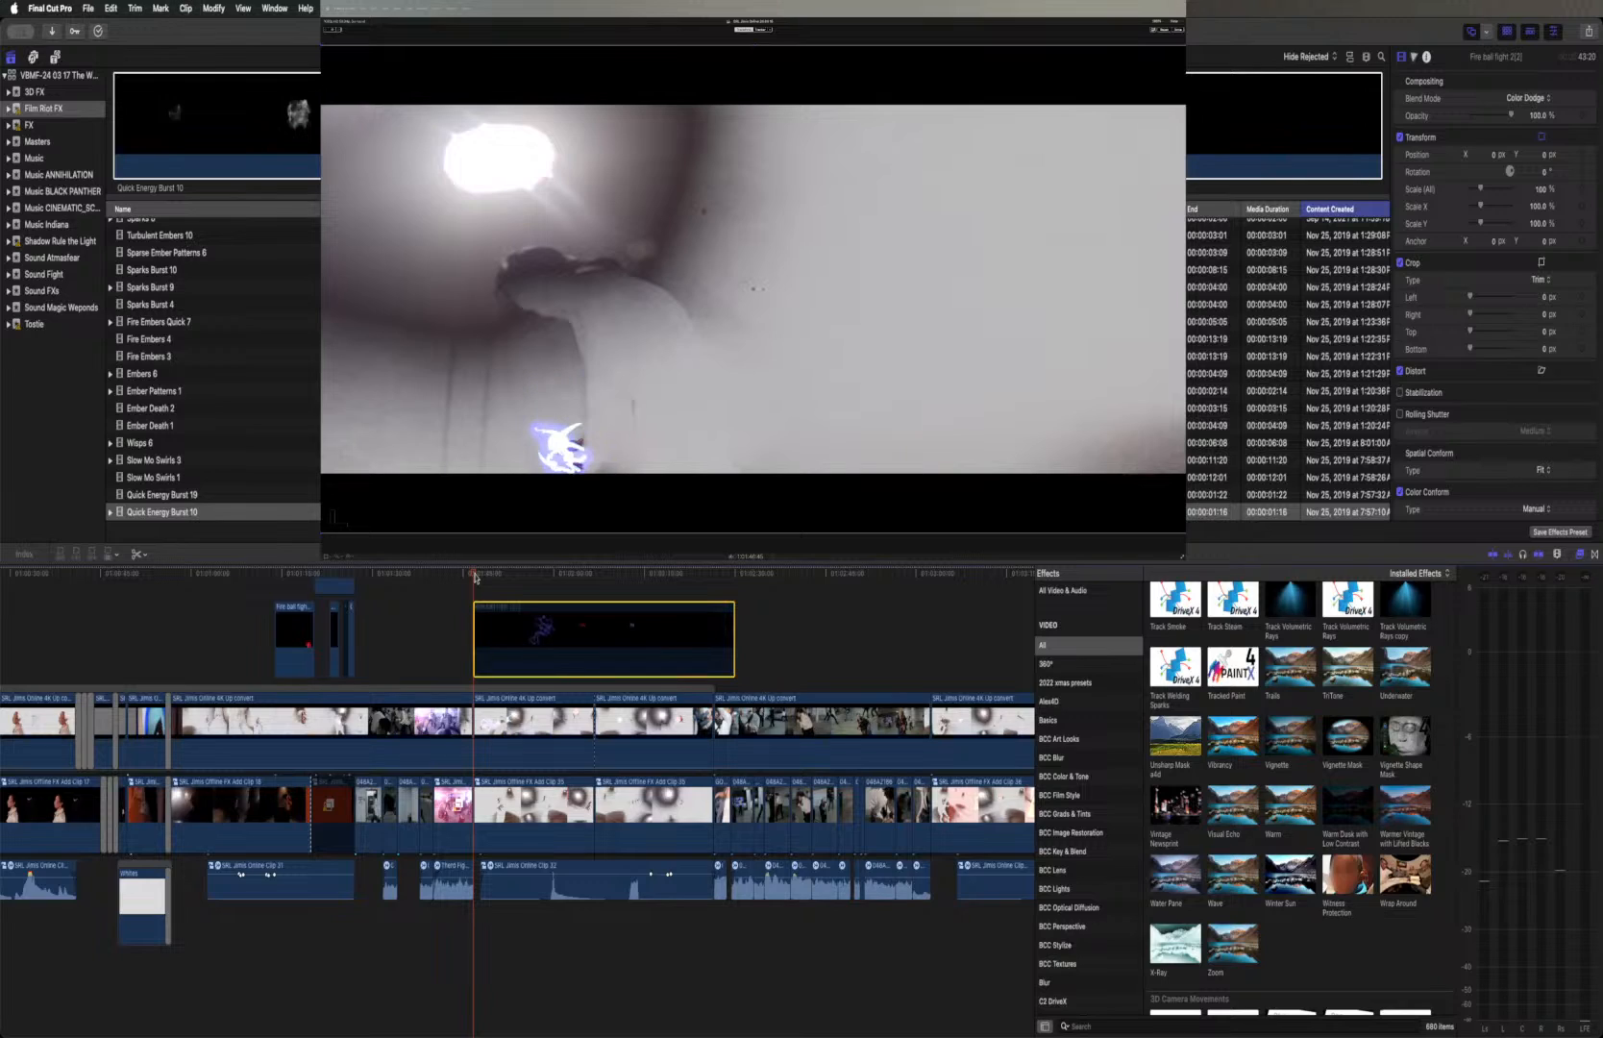
key(v)
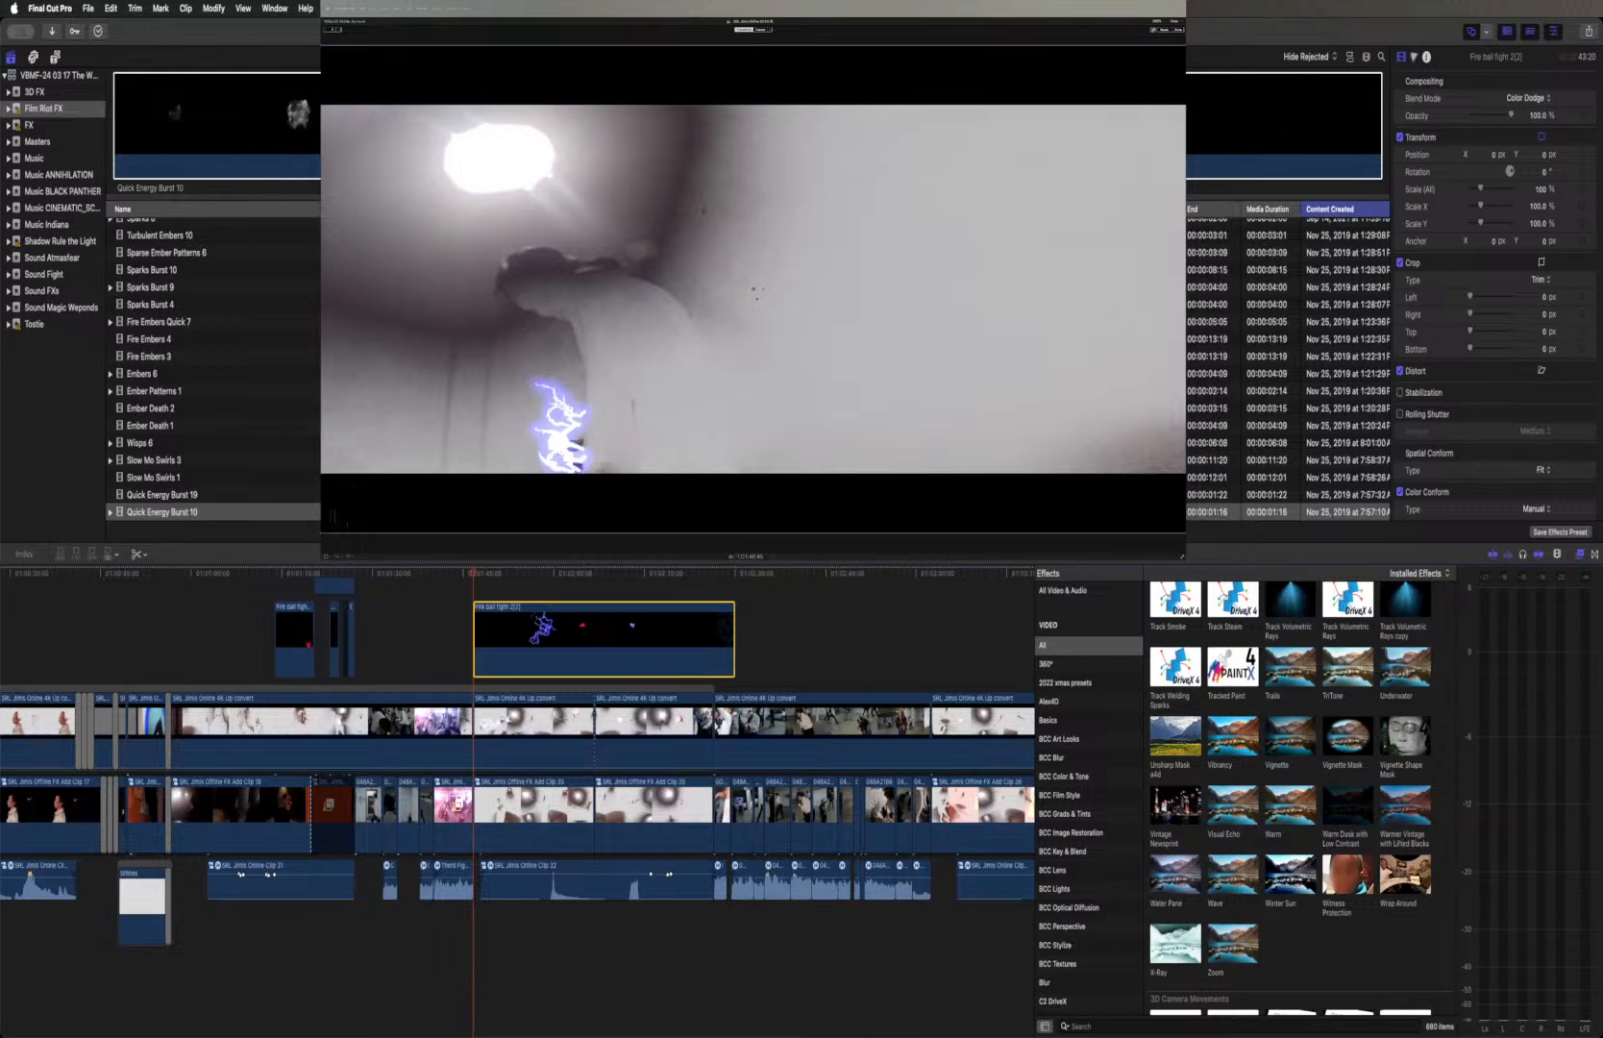
Move the Fire ball fight 2(2) clip's image down to a Y position of about -99.3 px and check it against the shot
drag(754, 296, 753, 334)
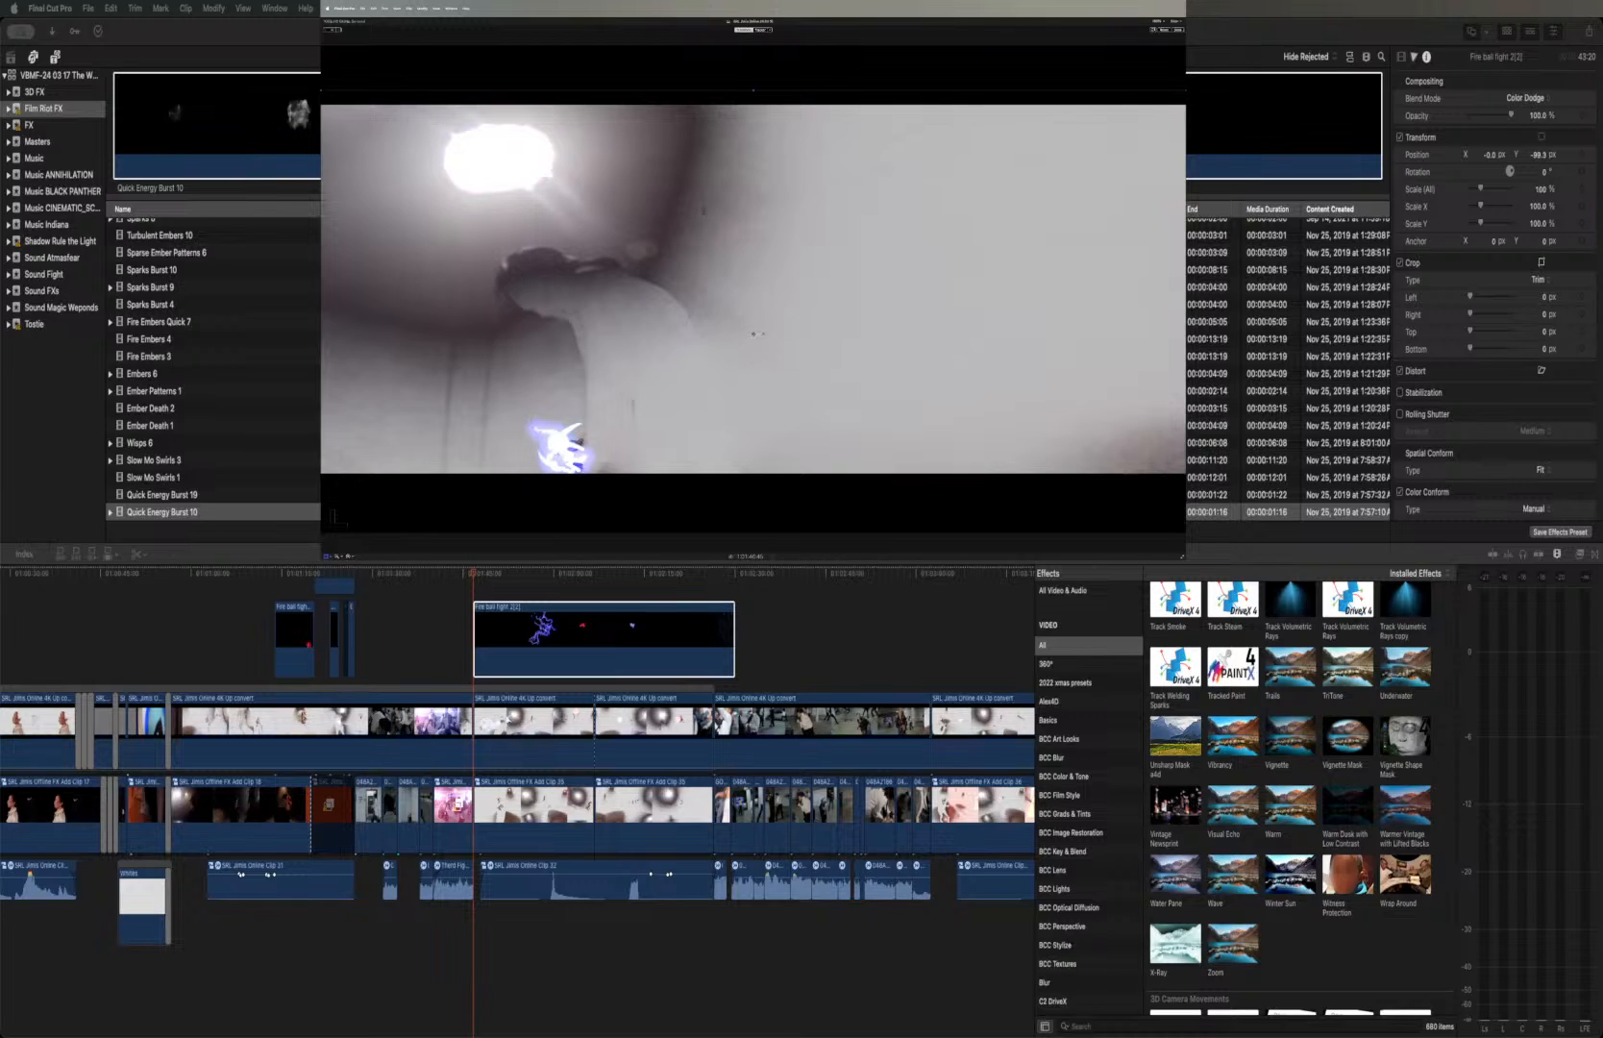
click(485, 576)
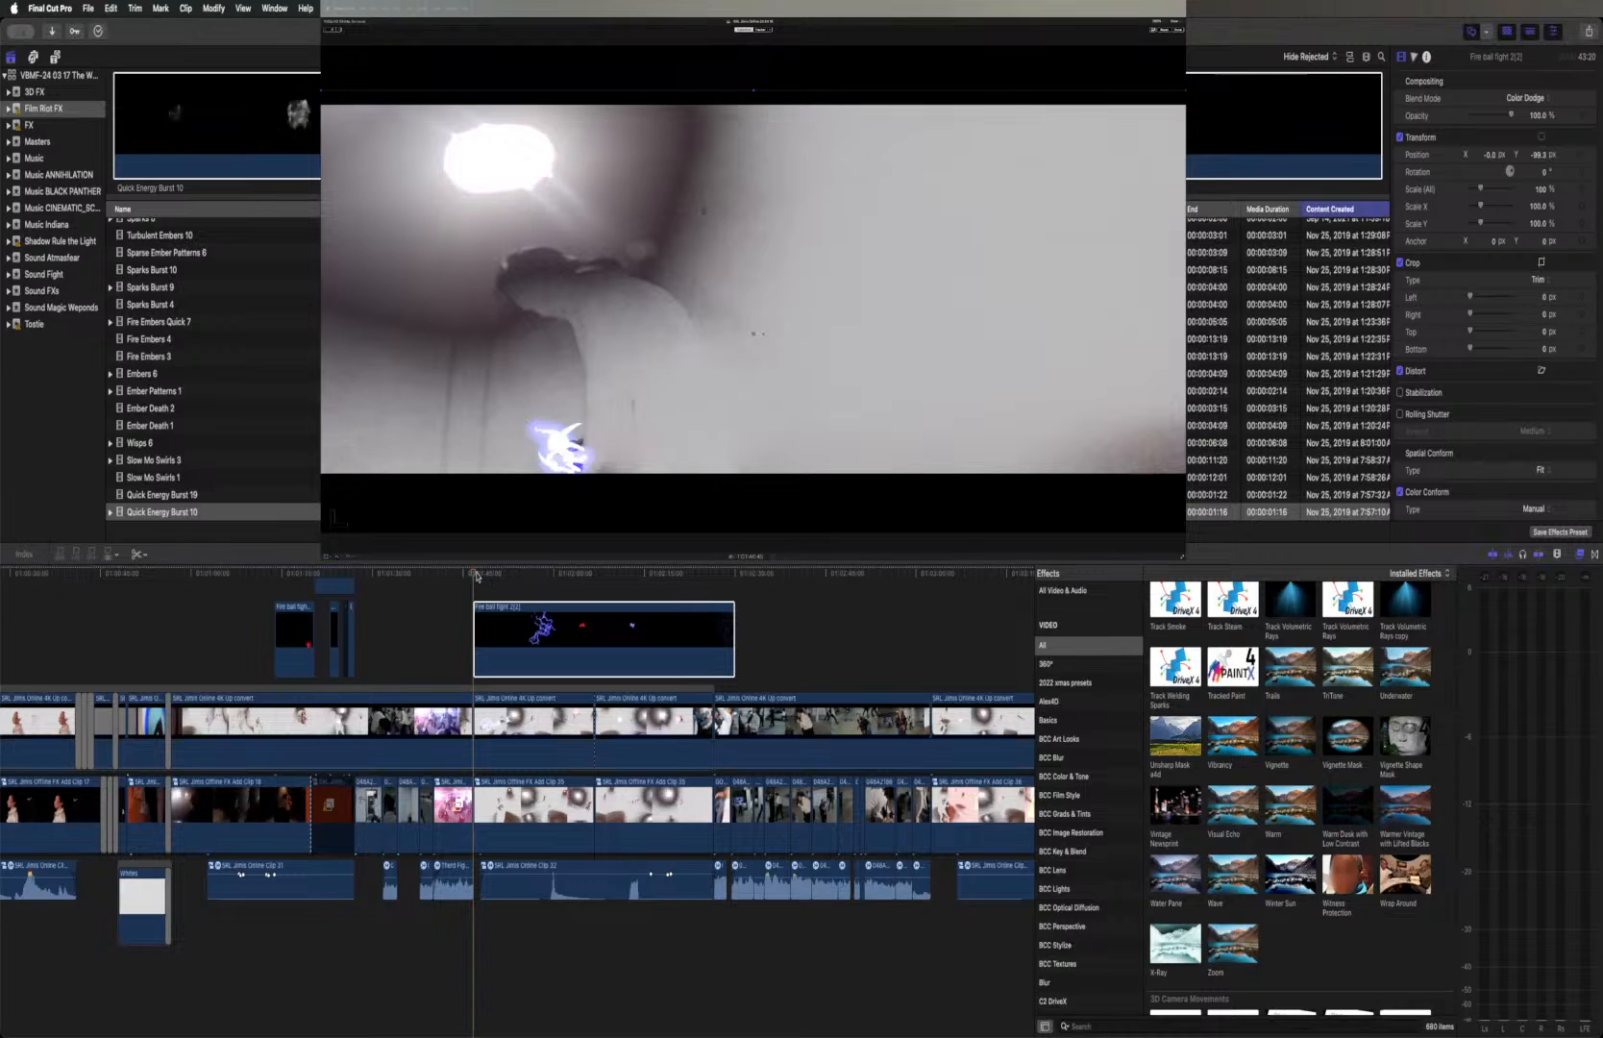
drag(475, 576, 511, 580)
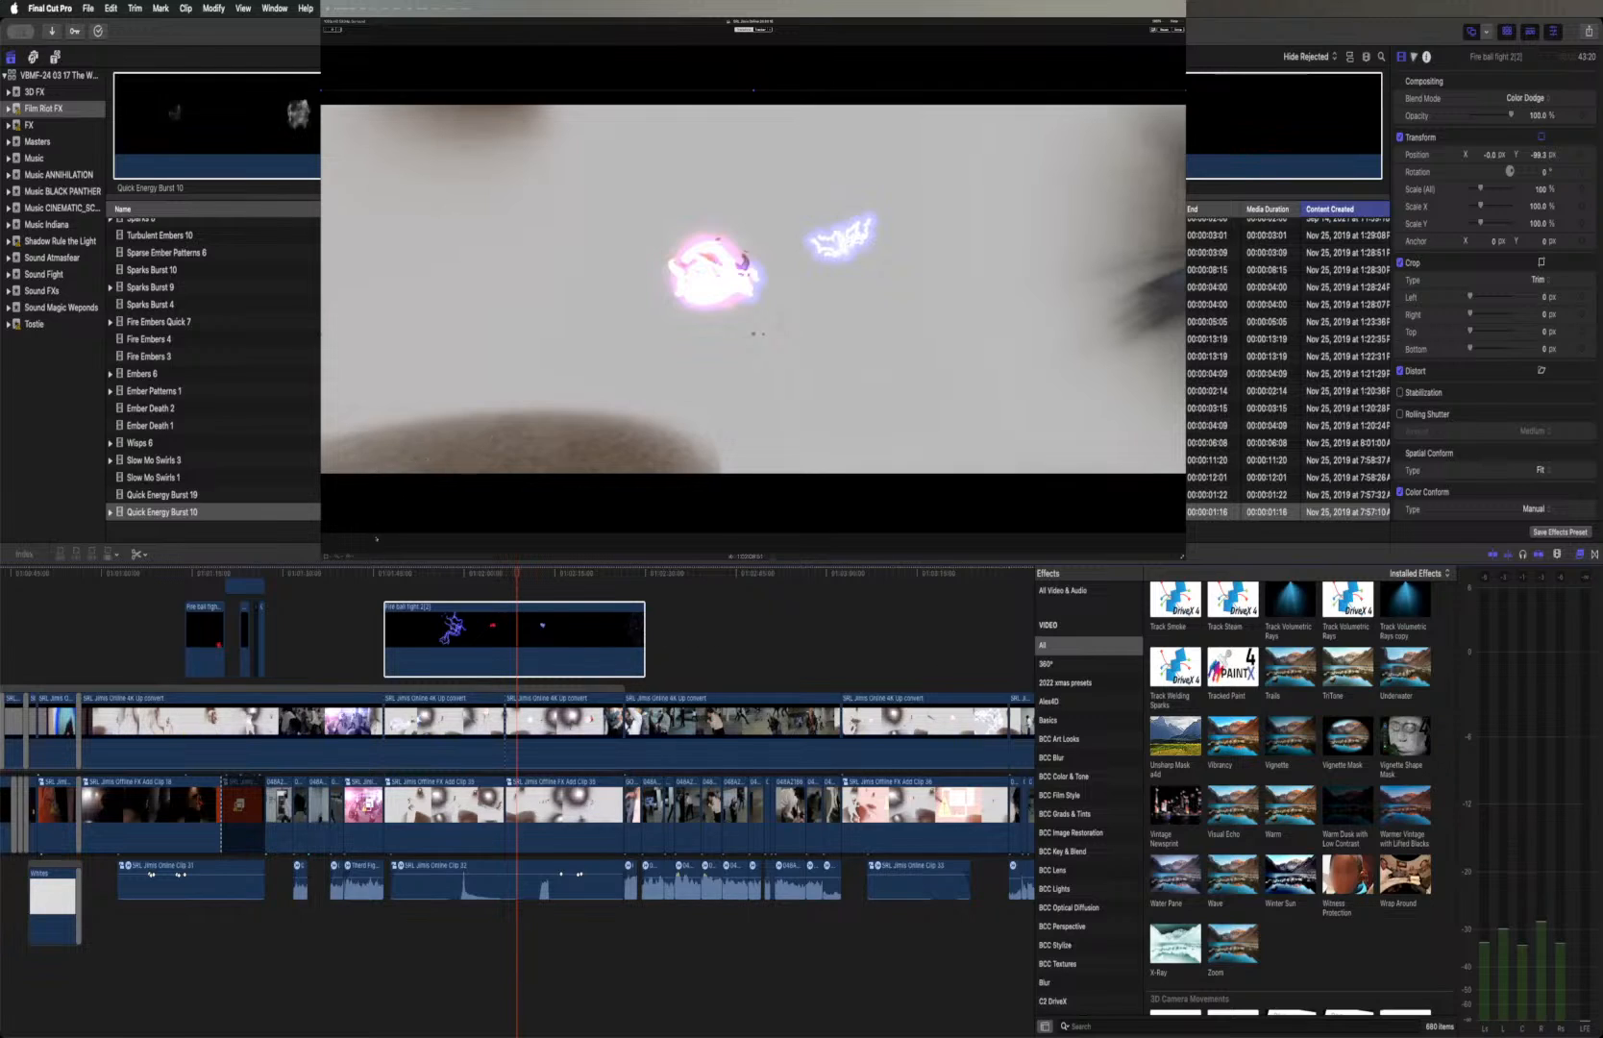
Show the speed controls on the Fire ball fight 2(2) clip and speed it up to a duration of about 39:52
click(351, 556)
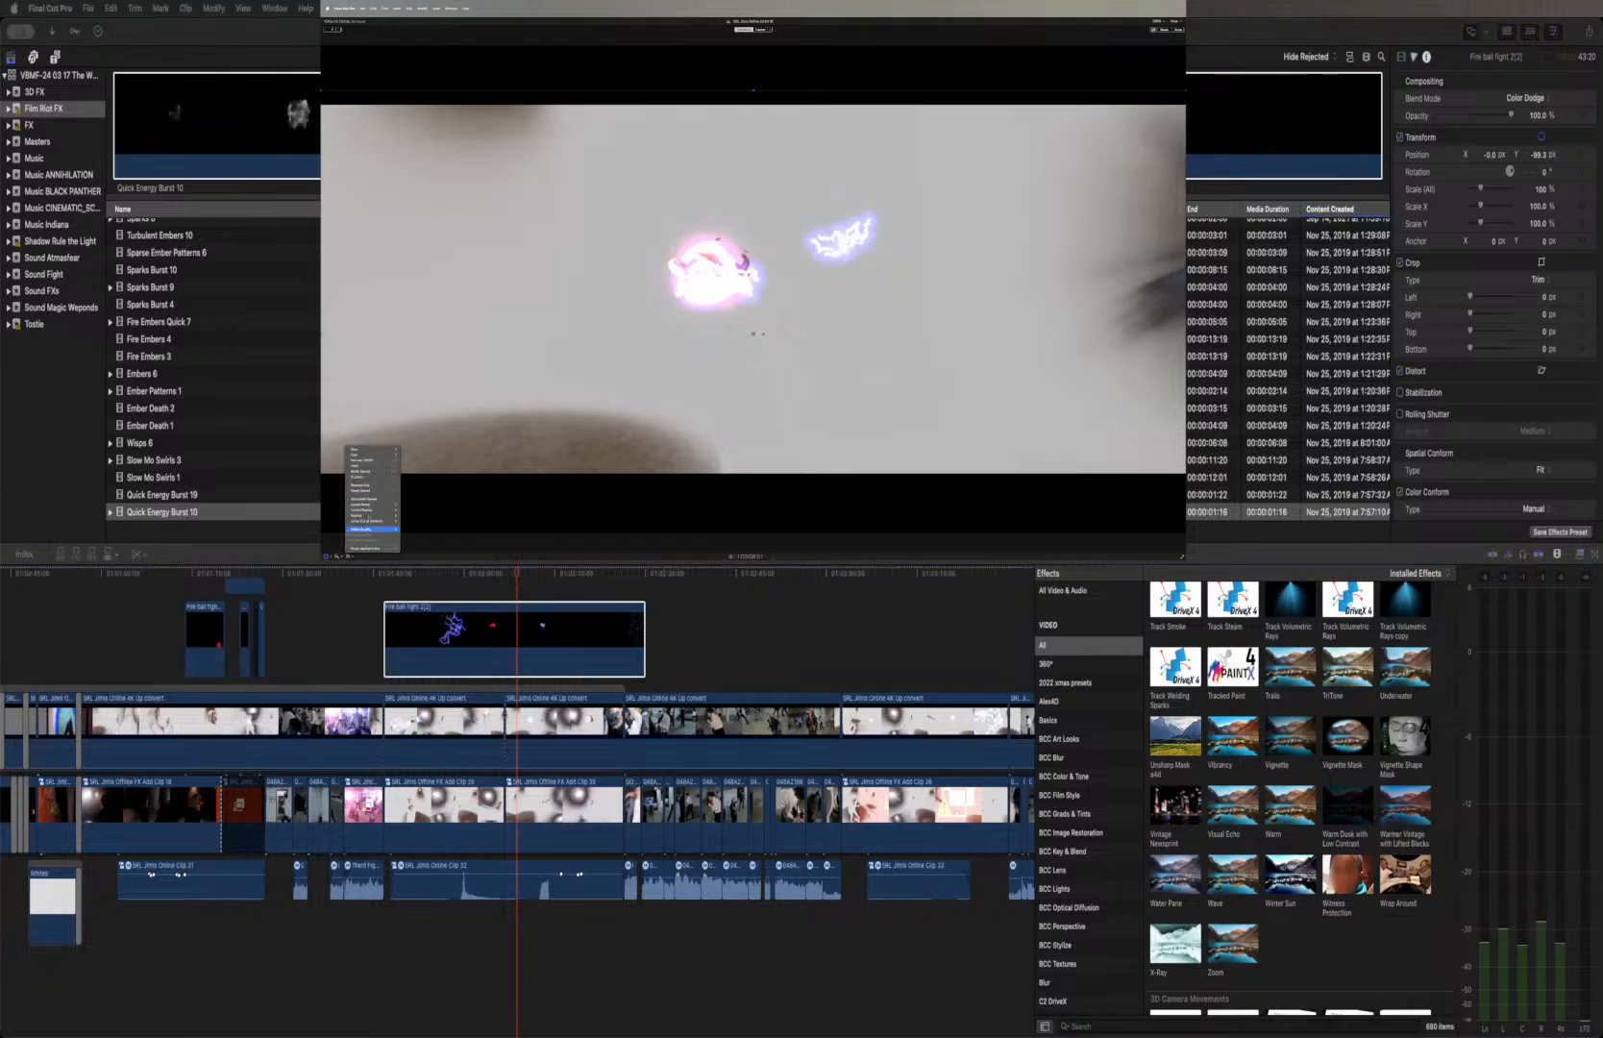
click(358, 477)
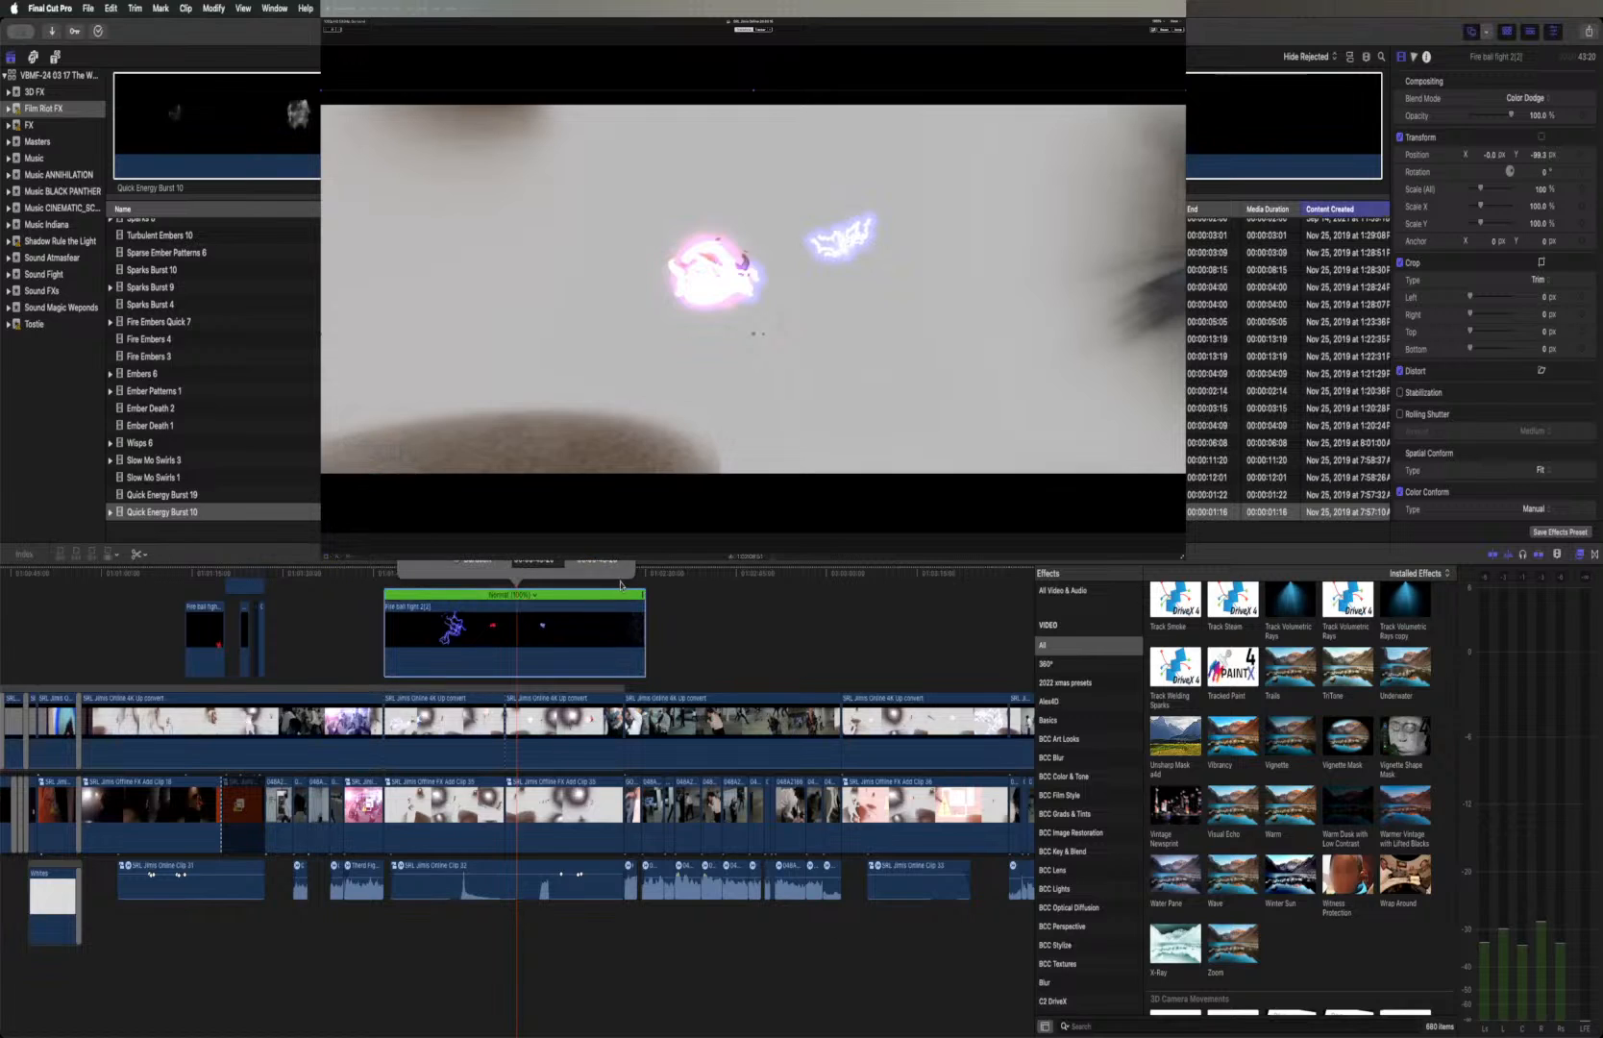
drag(645, 600, 627, 600)
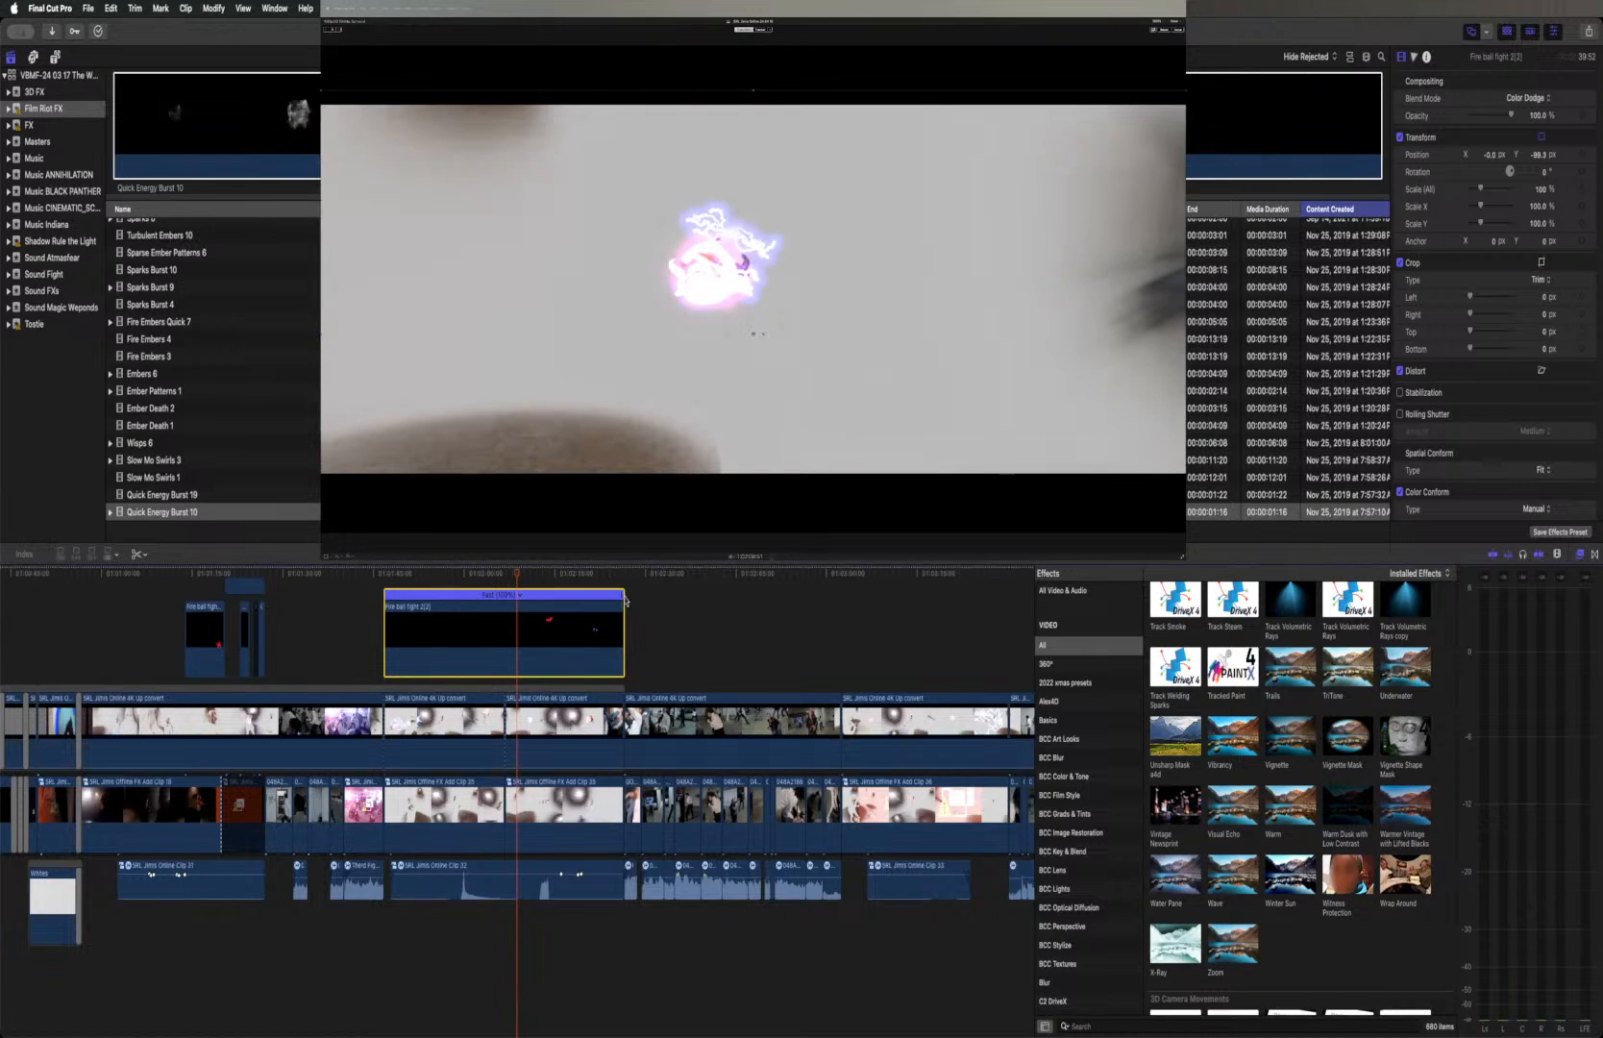
Fine-tune the Fire ball fight 2(2) clip's speed so it ends exactly at the Online cut before the crowd fight shot
key(super+equal)
key(super+equal)
key(super+equal)
key(super+equal)
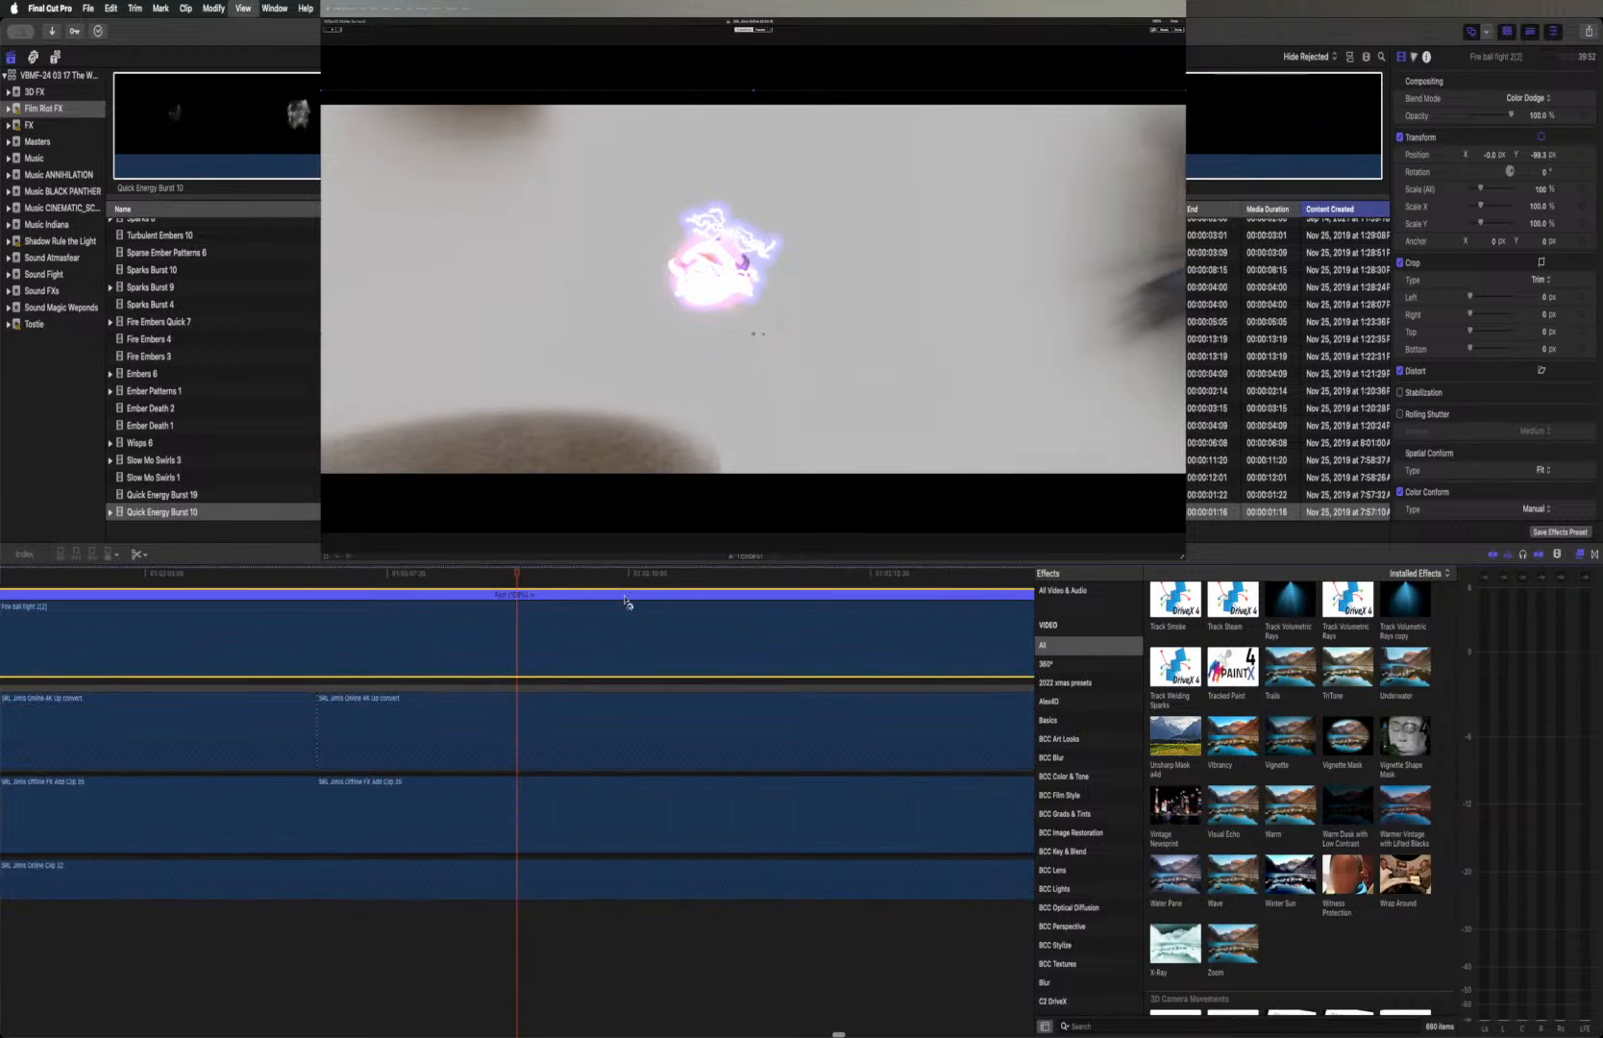
scroll(628, 602, up, 5)
scroll(632, 604, right, 2)
scroll(632, 603, right, 10)
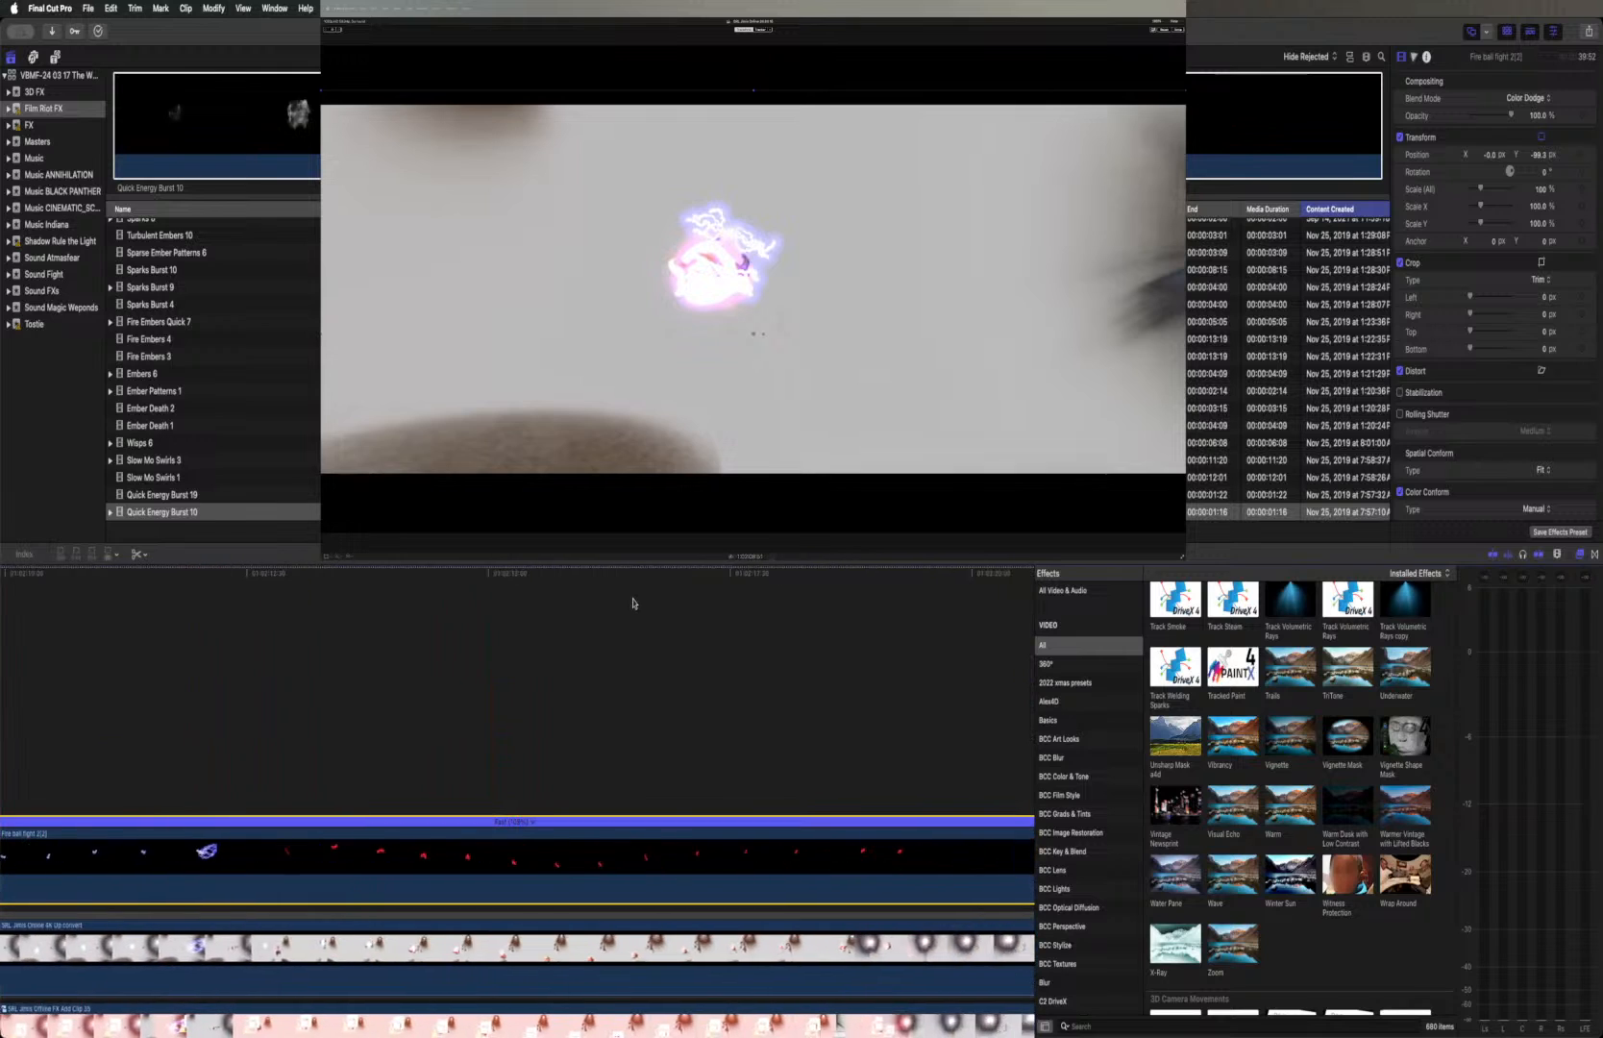
scroll(632, 604, right, 4)
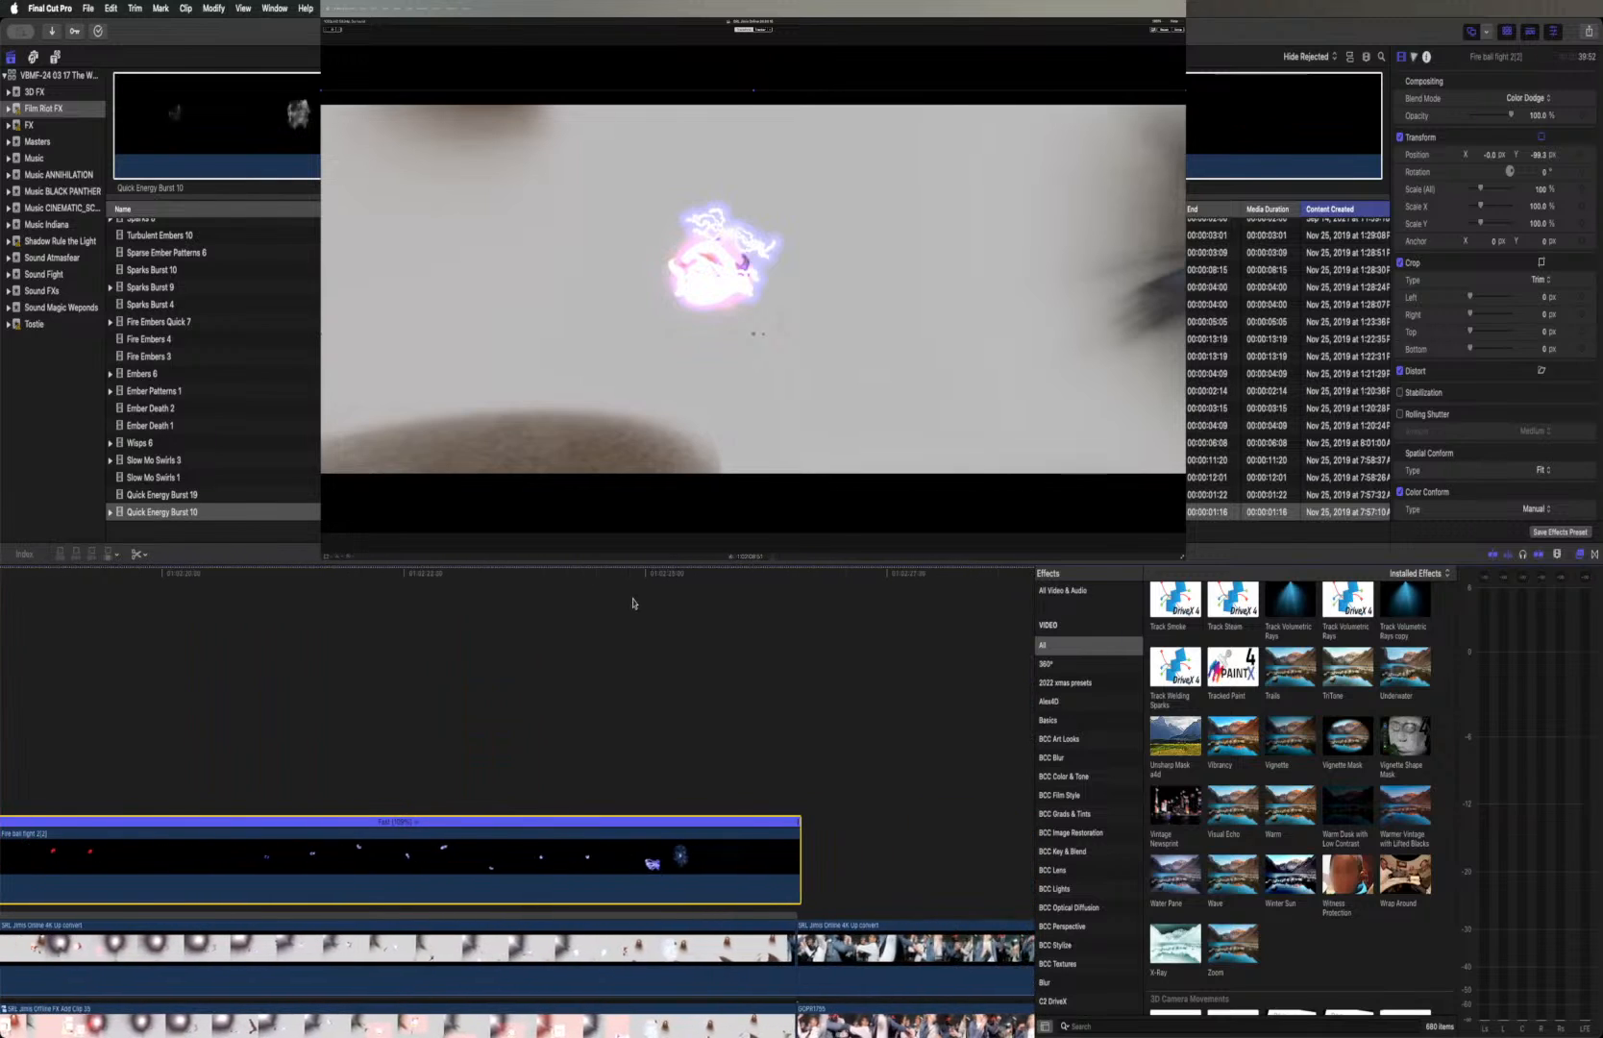
click(802, 575)
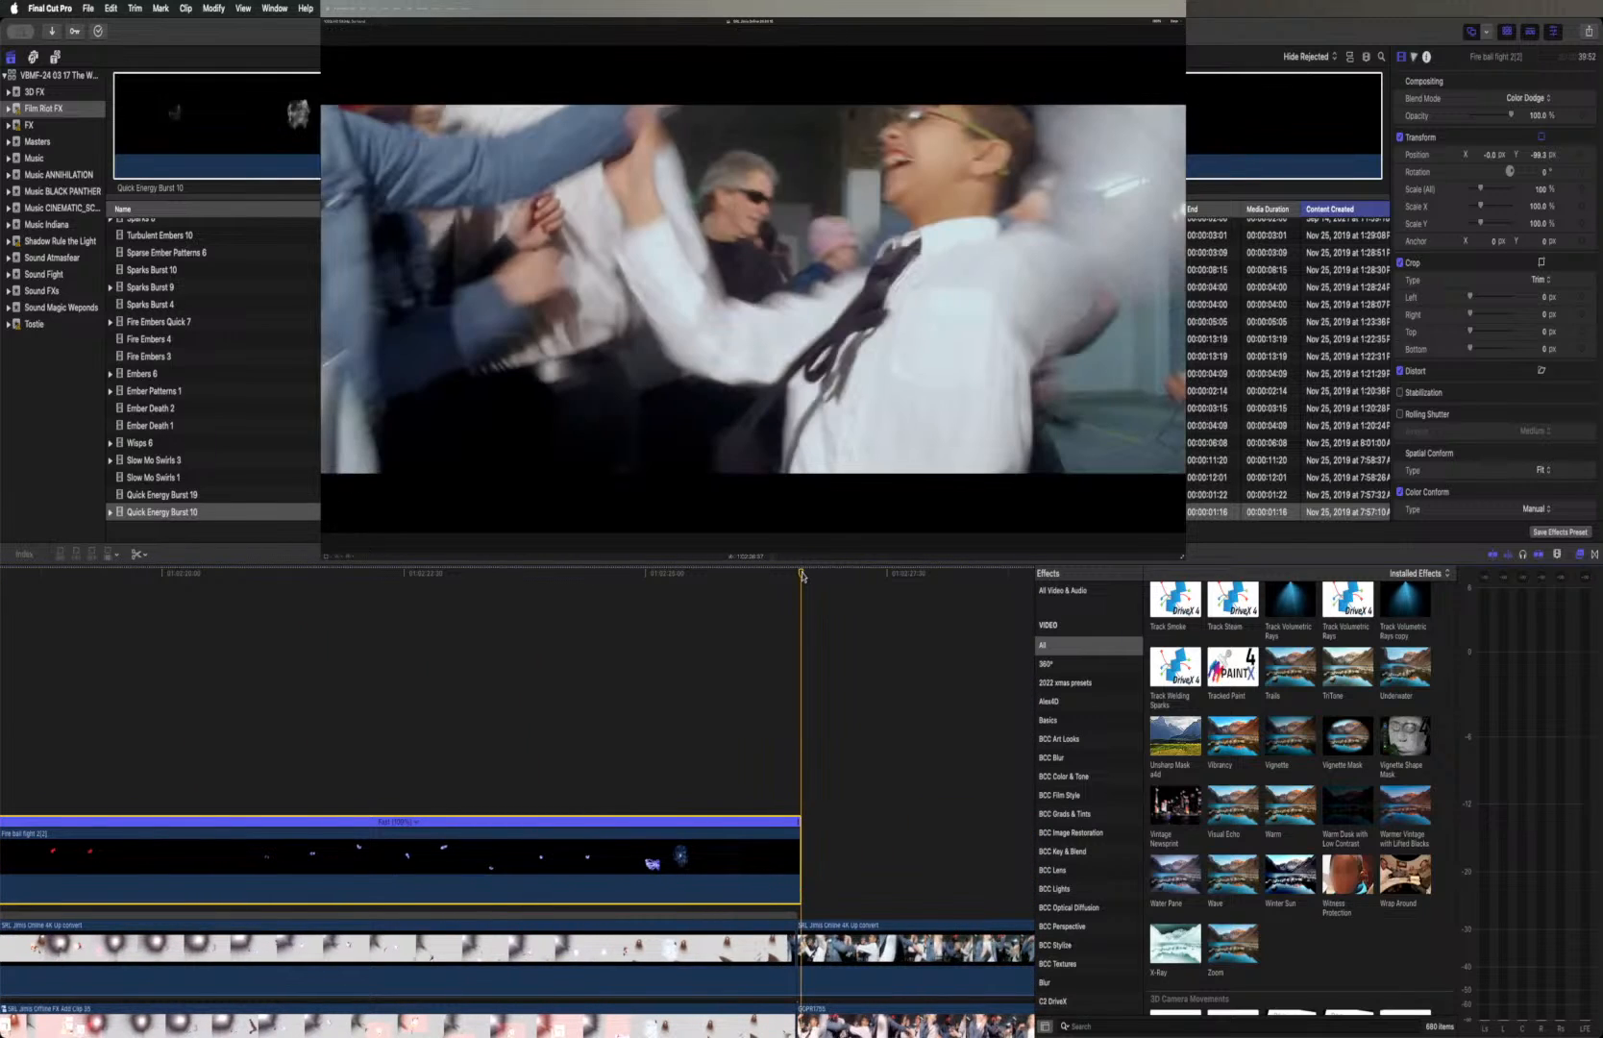
drag(801, 575, 797, 577)
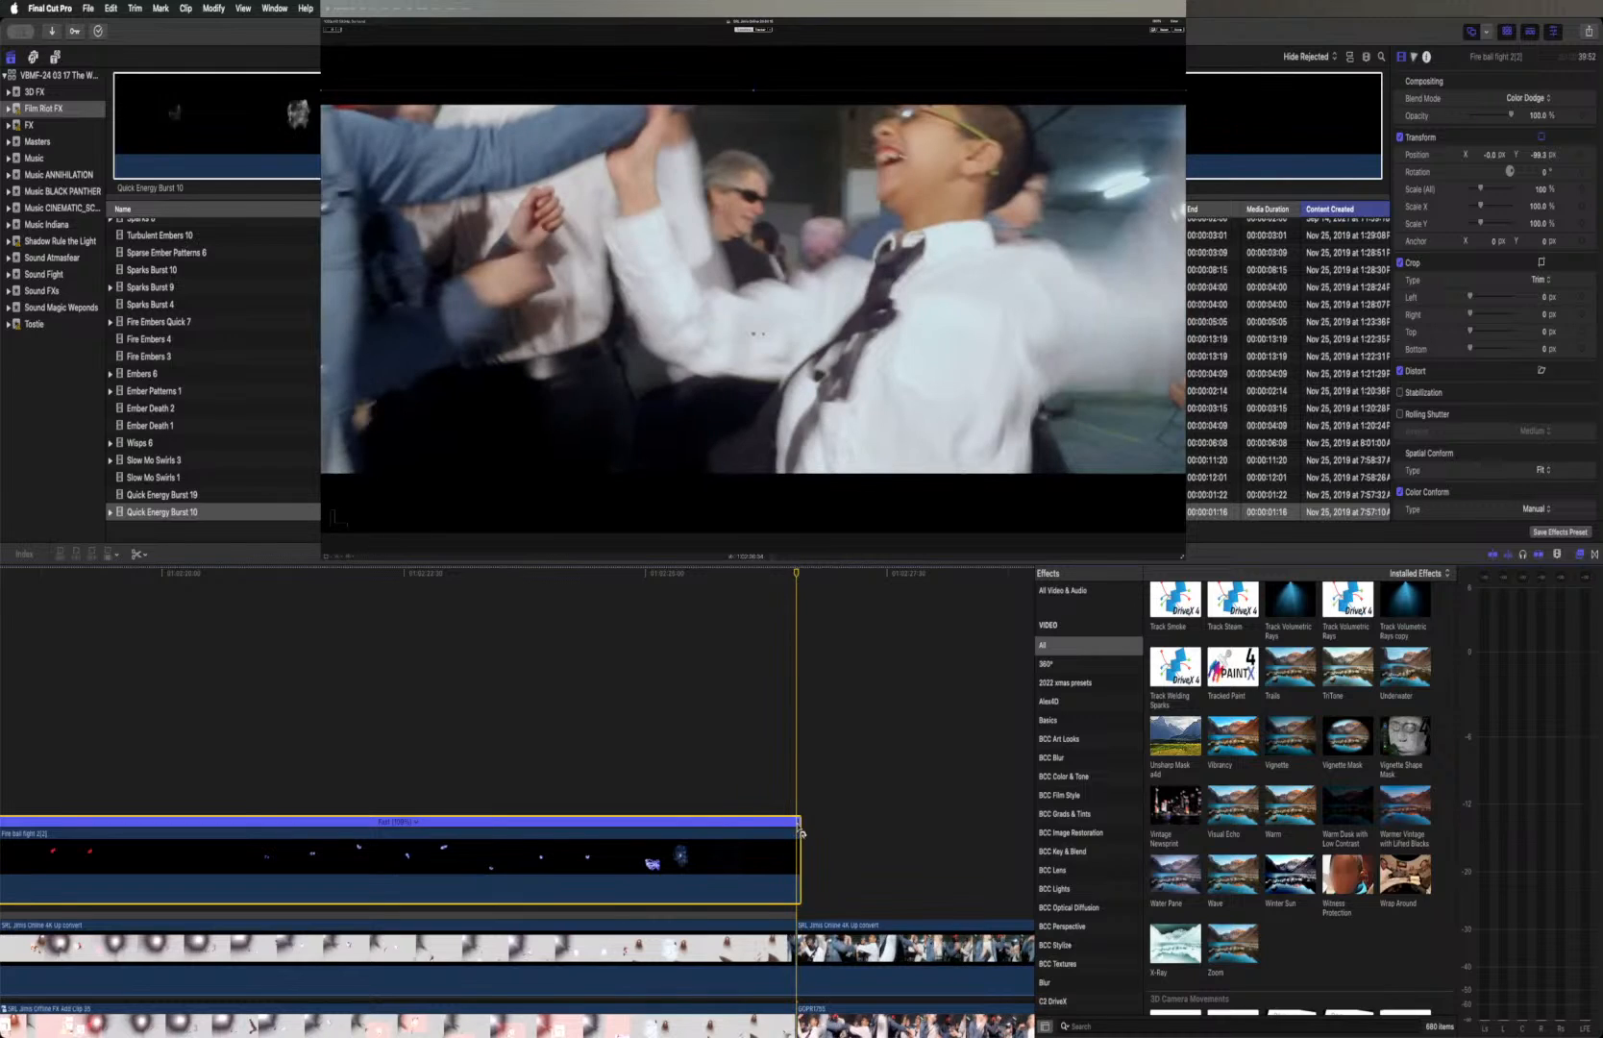
drag(798, 825, 797, 824)
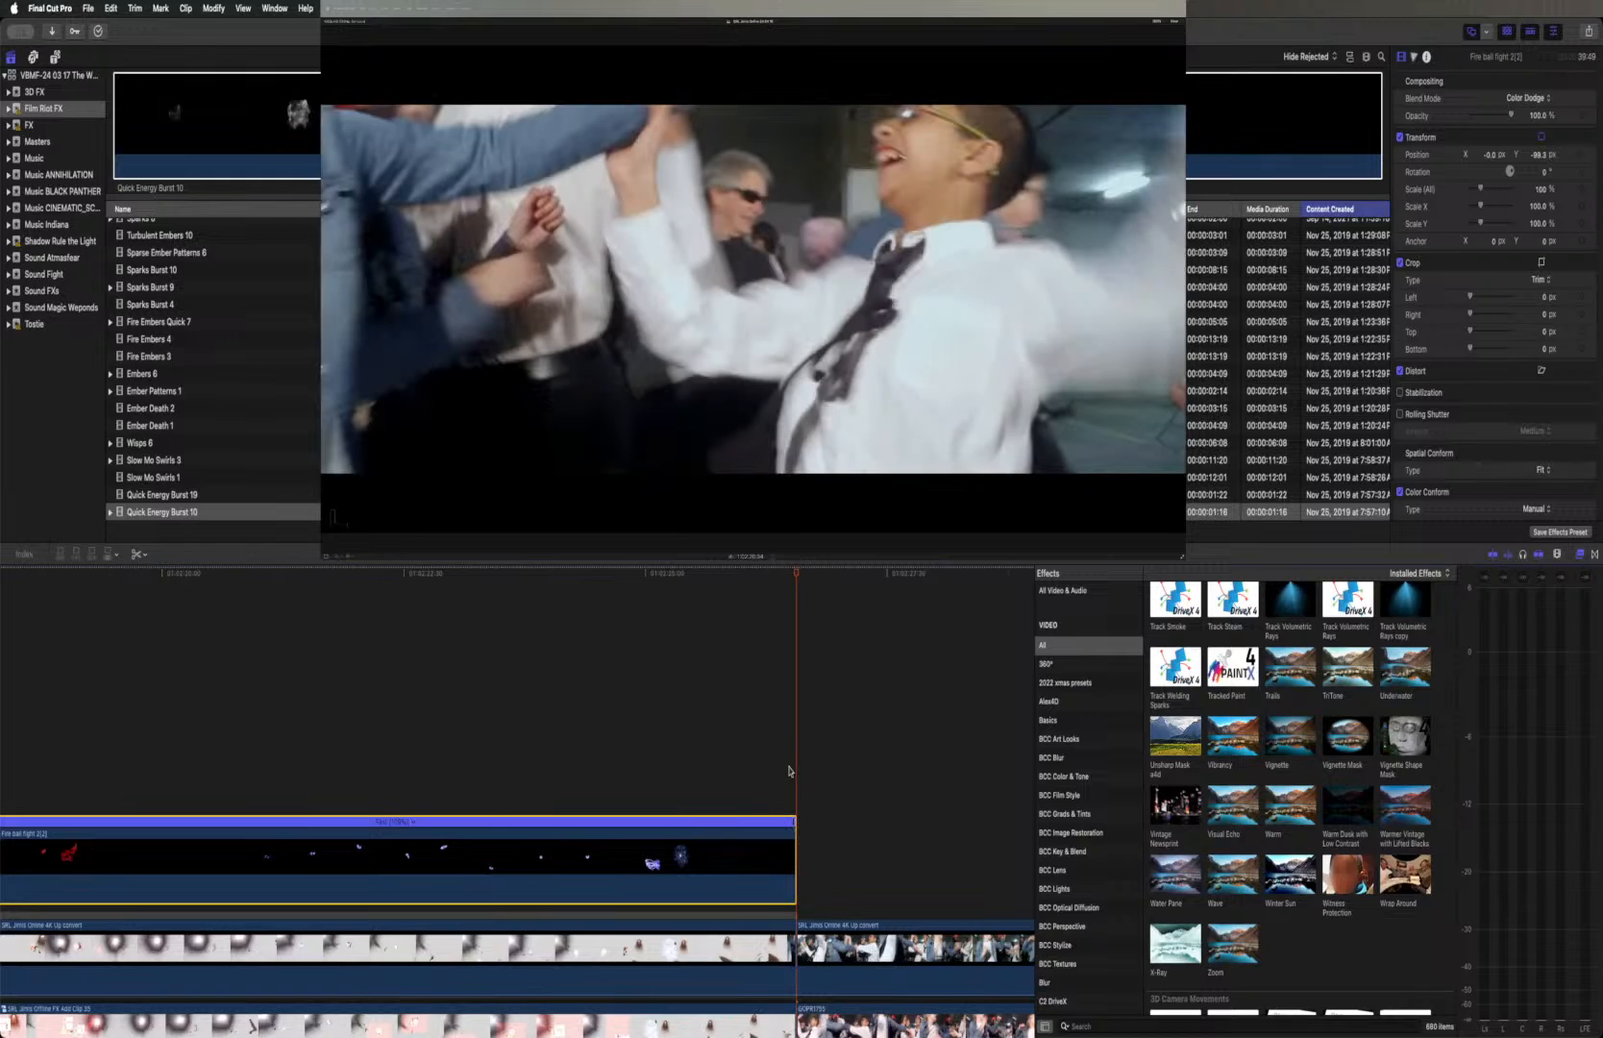
Scrub the middle of the retimed Fire ball fight 2(2) clip to check the hand effects against the Online footage
scroll(789, 771, left, 5)
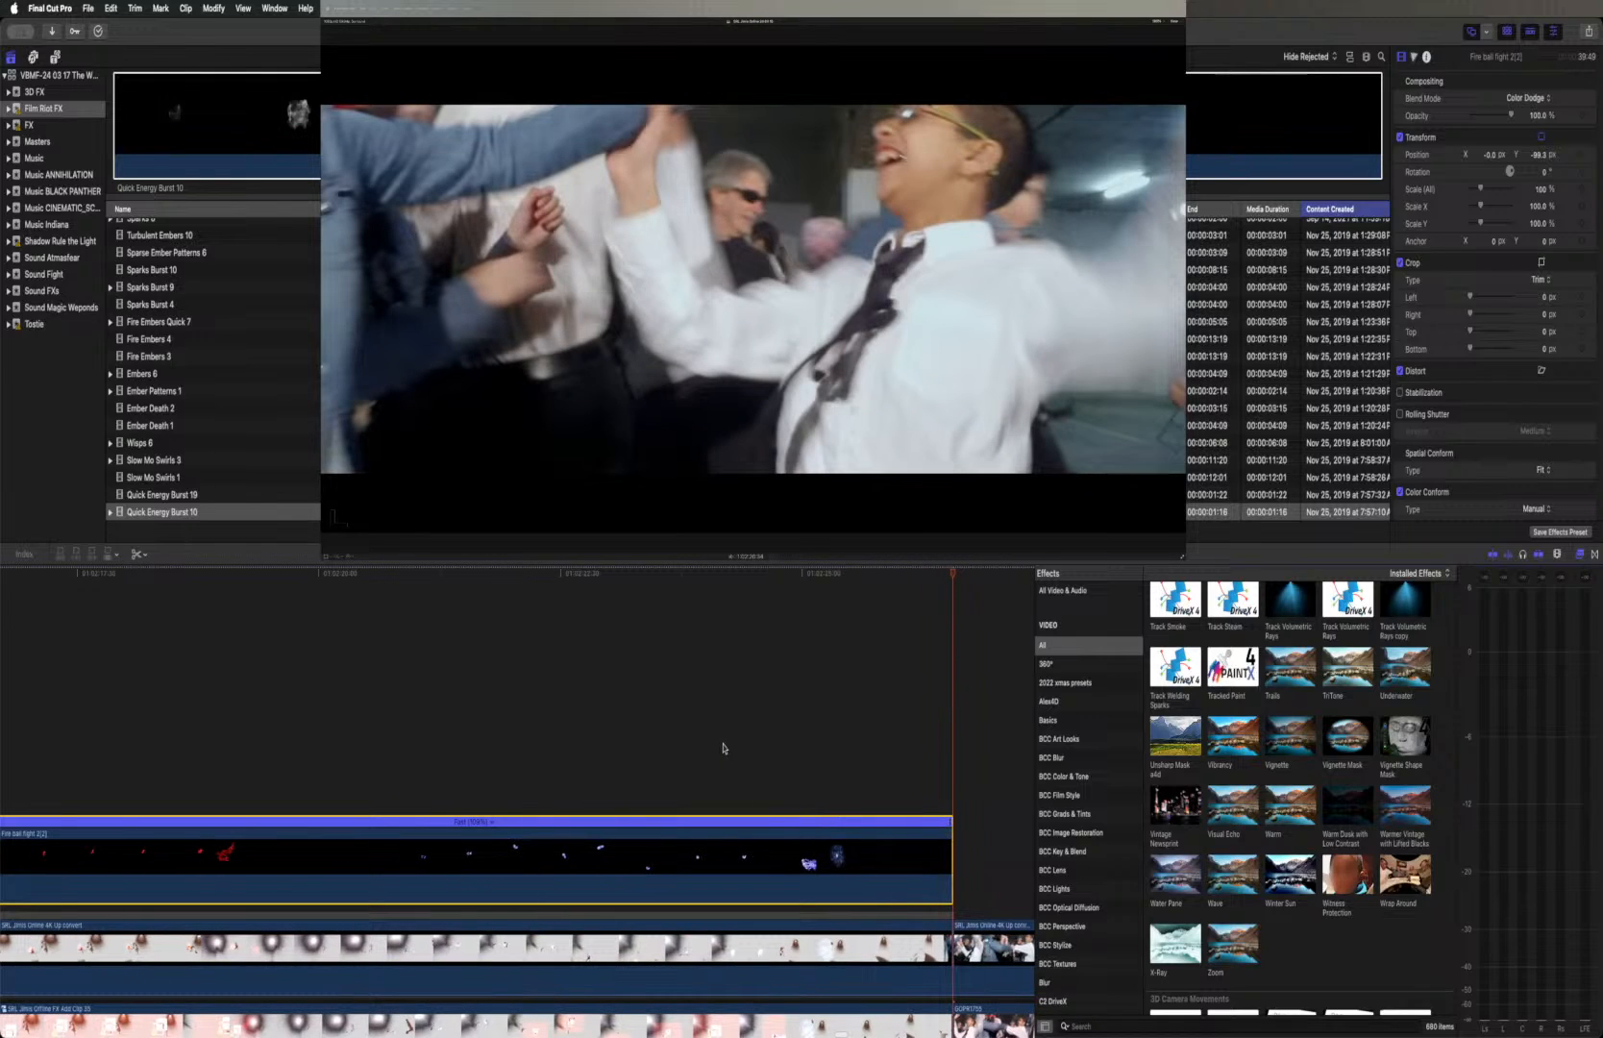
scroll(732, 736, left, 20)
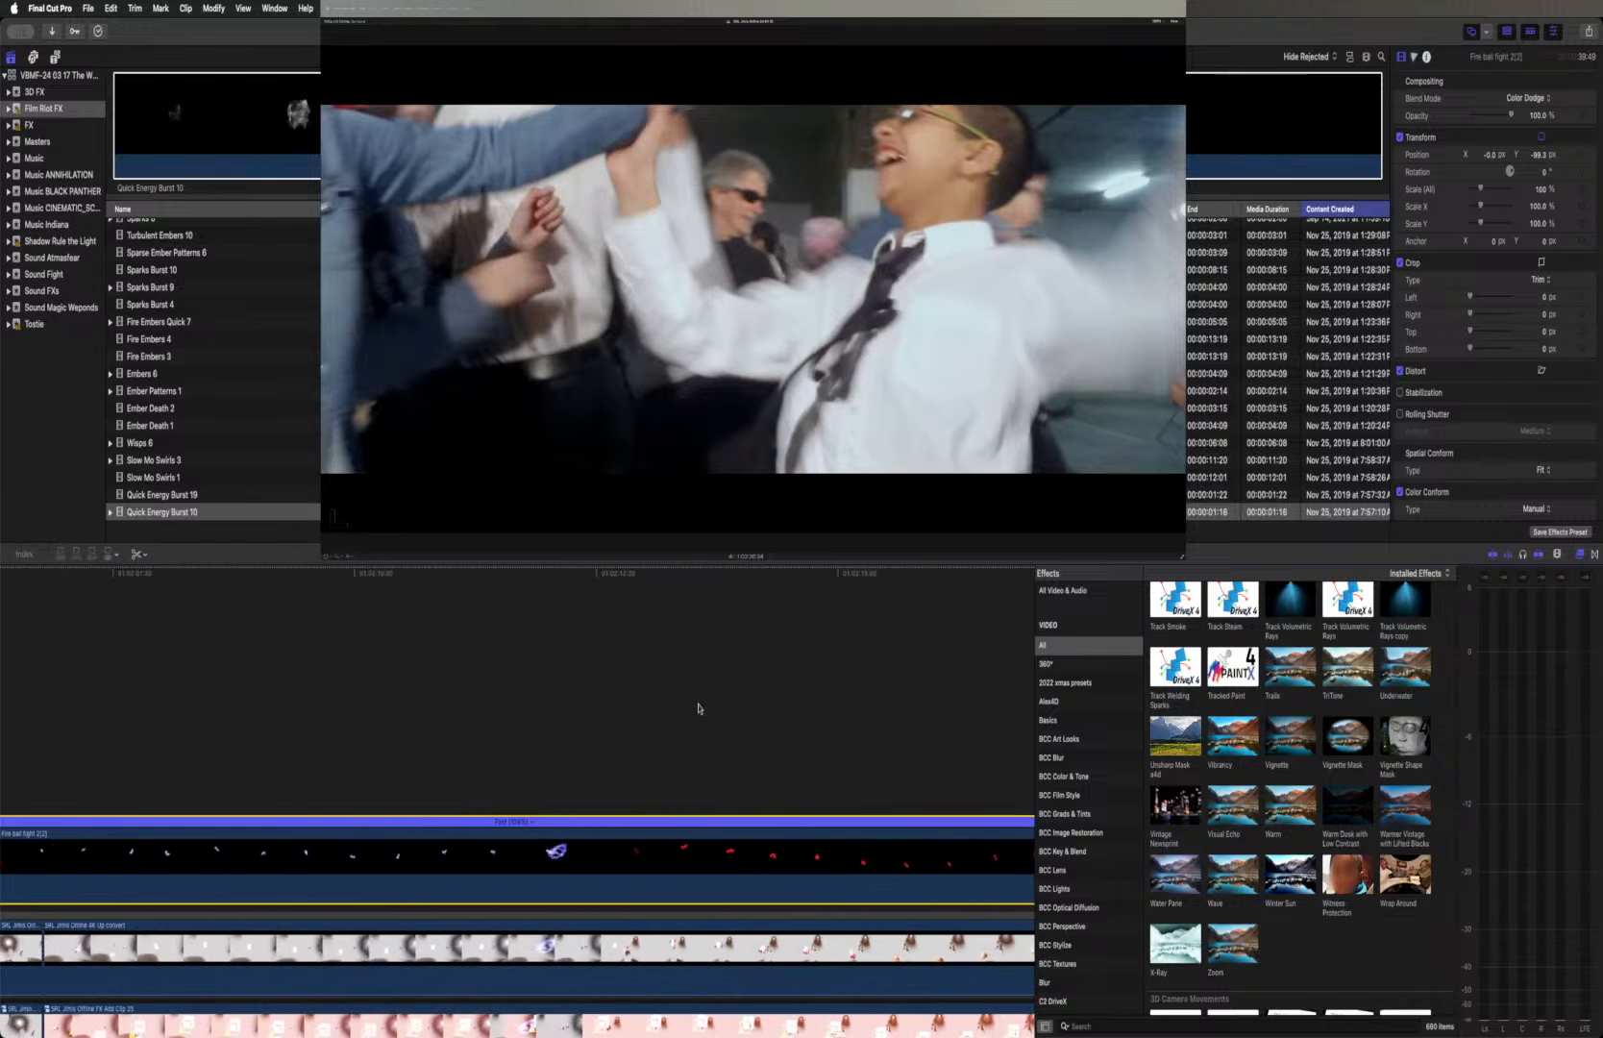
click(614, 576)
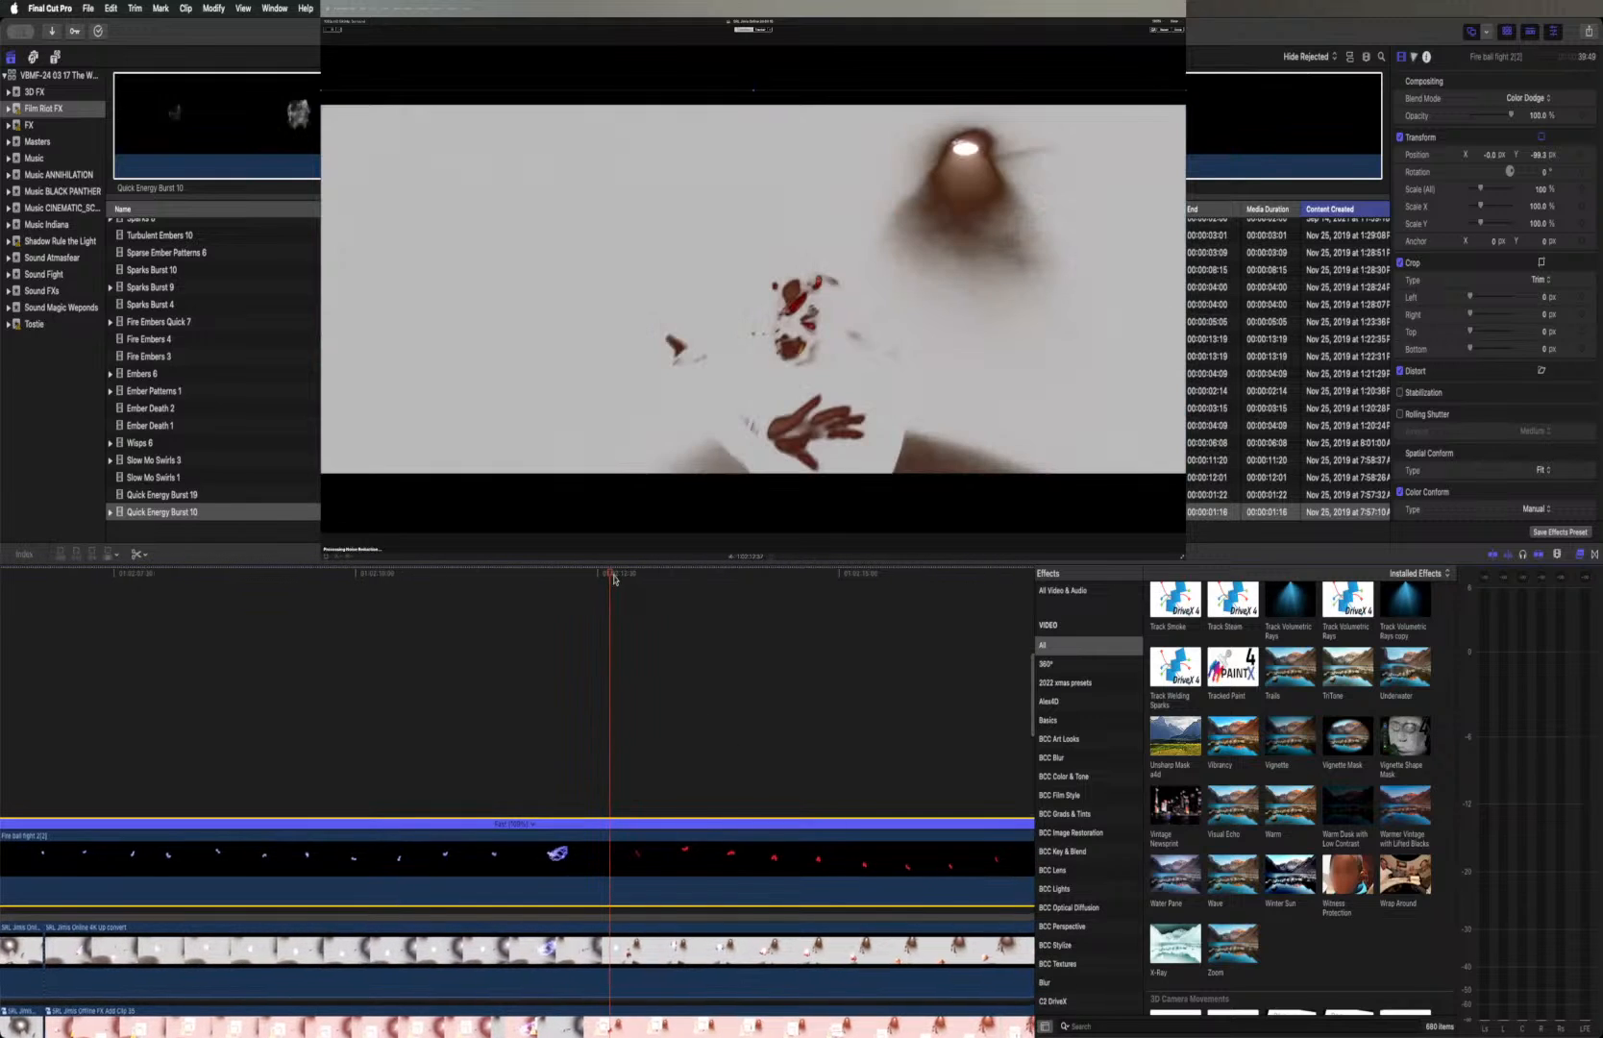
drag(615, 578, 656, 593)
scroll(650, 687, left, 10)
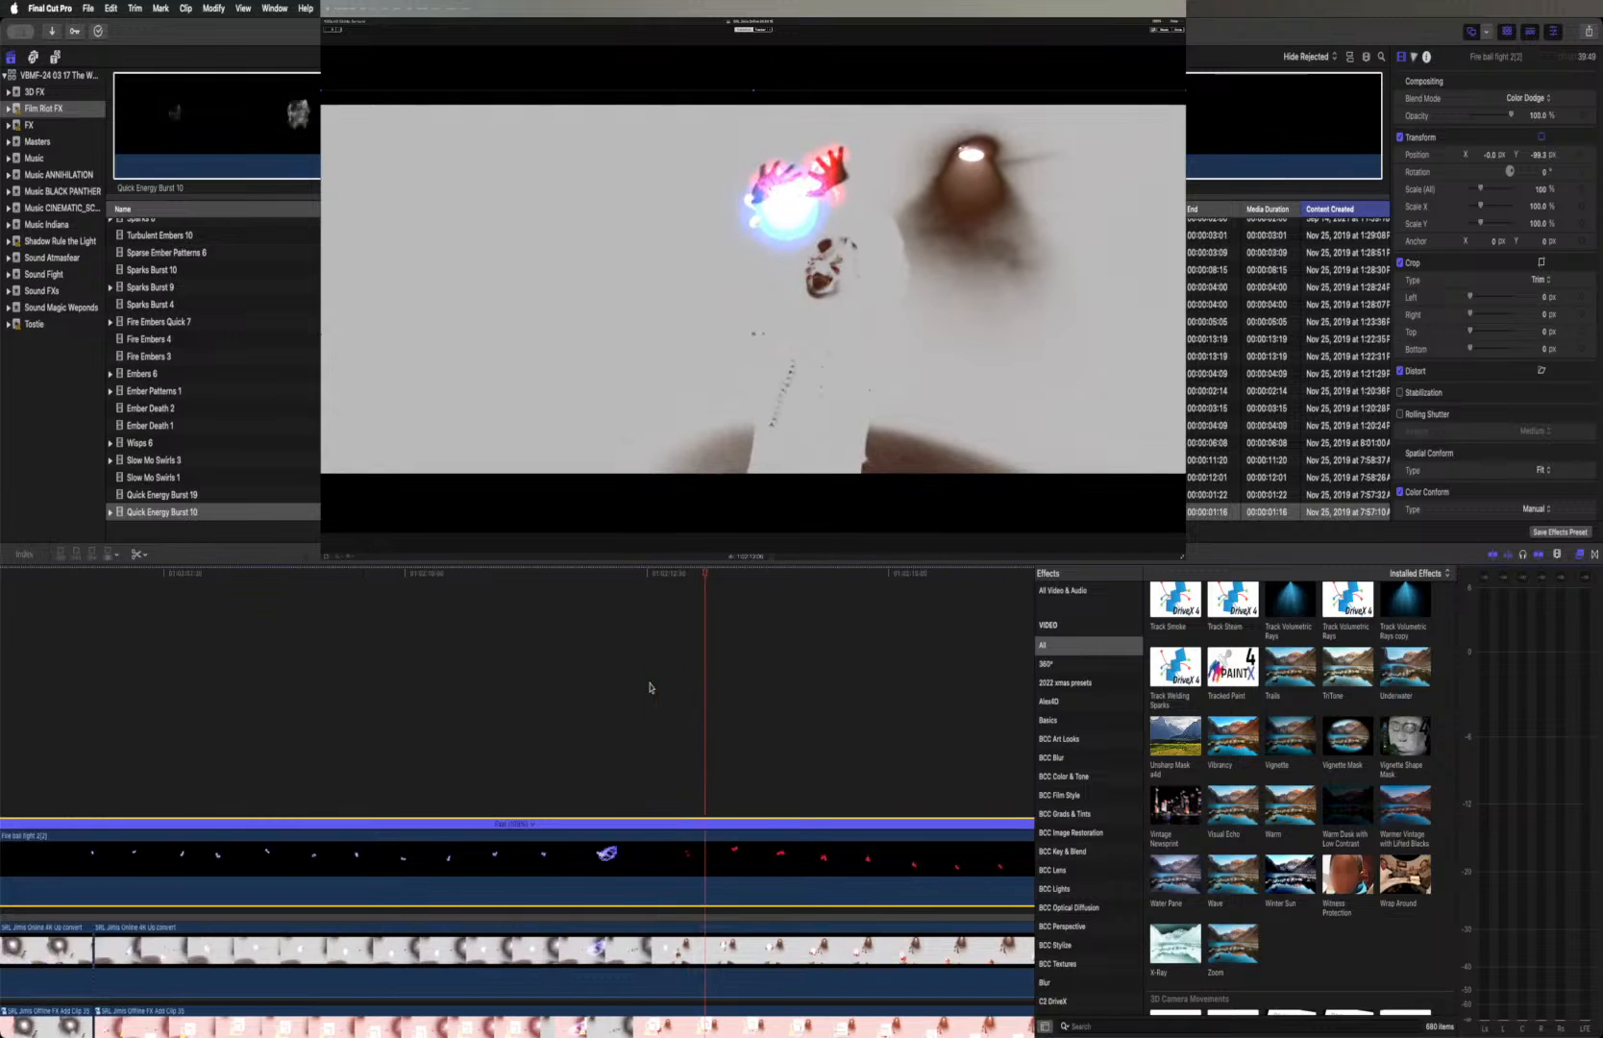
Scrub the Fire ball fight 2(2) clip forward from its first frame to compare its fireball and lightning timing with the shot
scroll(649, 687, left, 10)
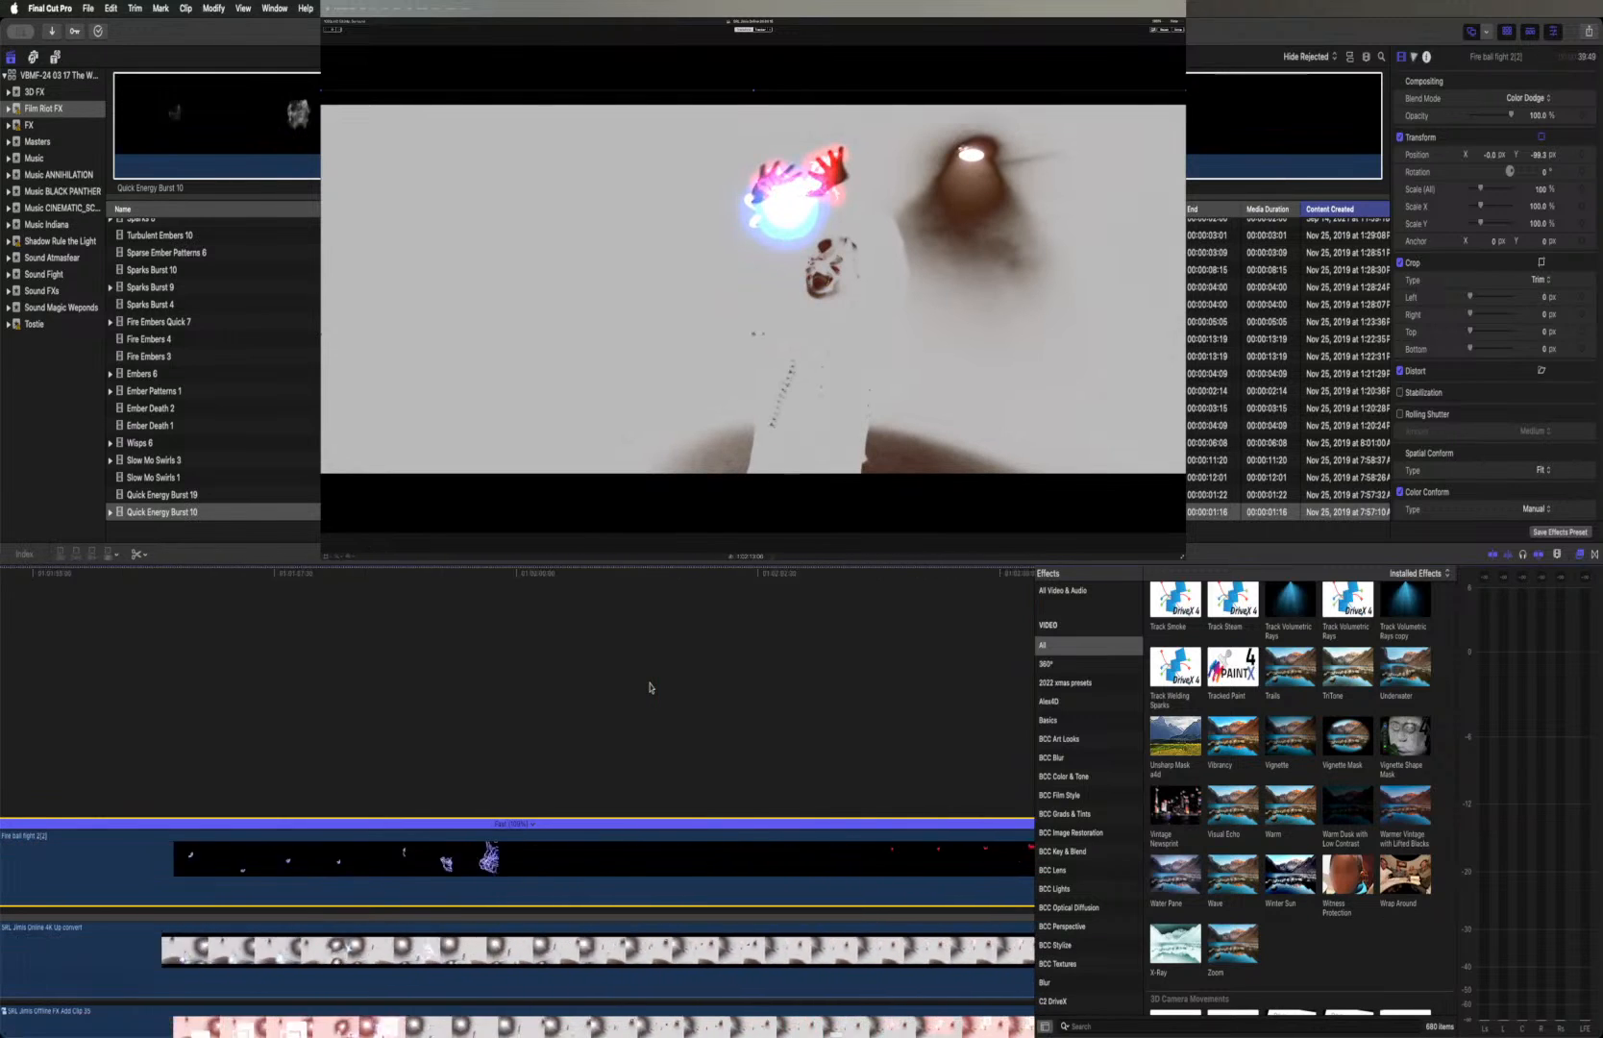
click(535, 574)
drag(539, 576, 823, 582)
scroll(815, 586, right, 10)
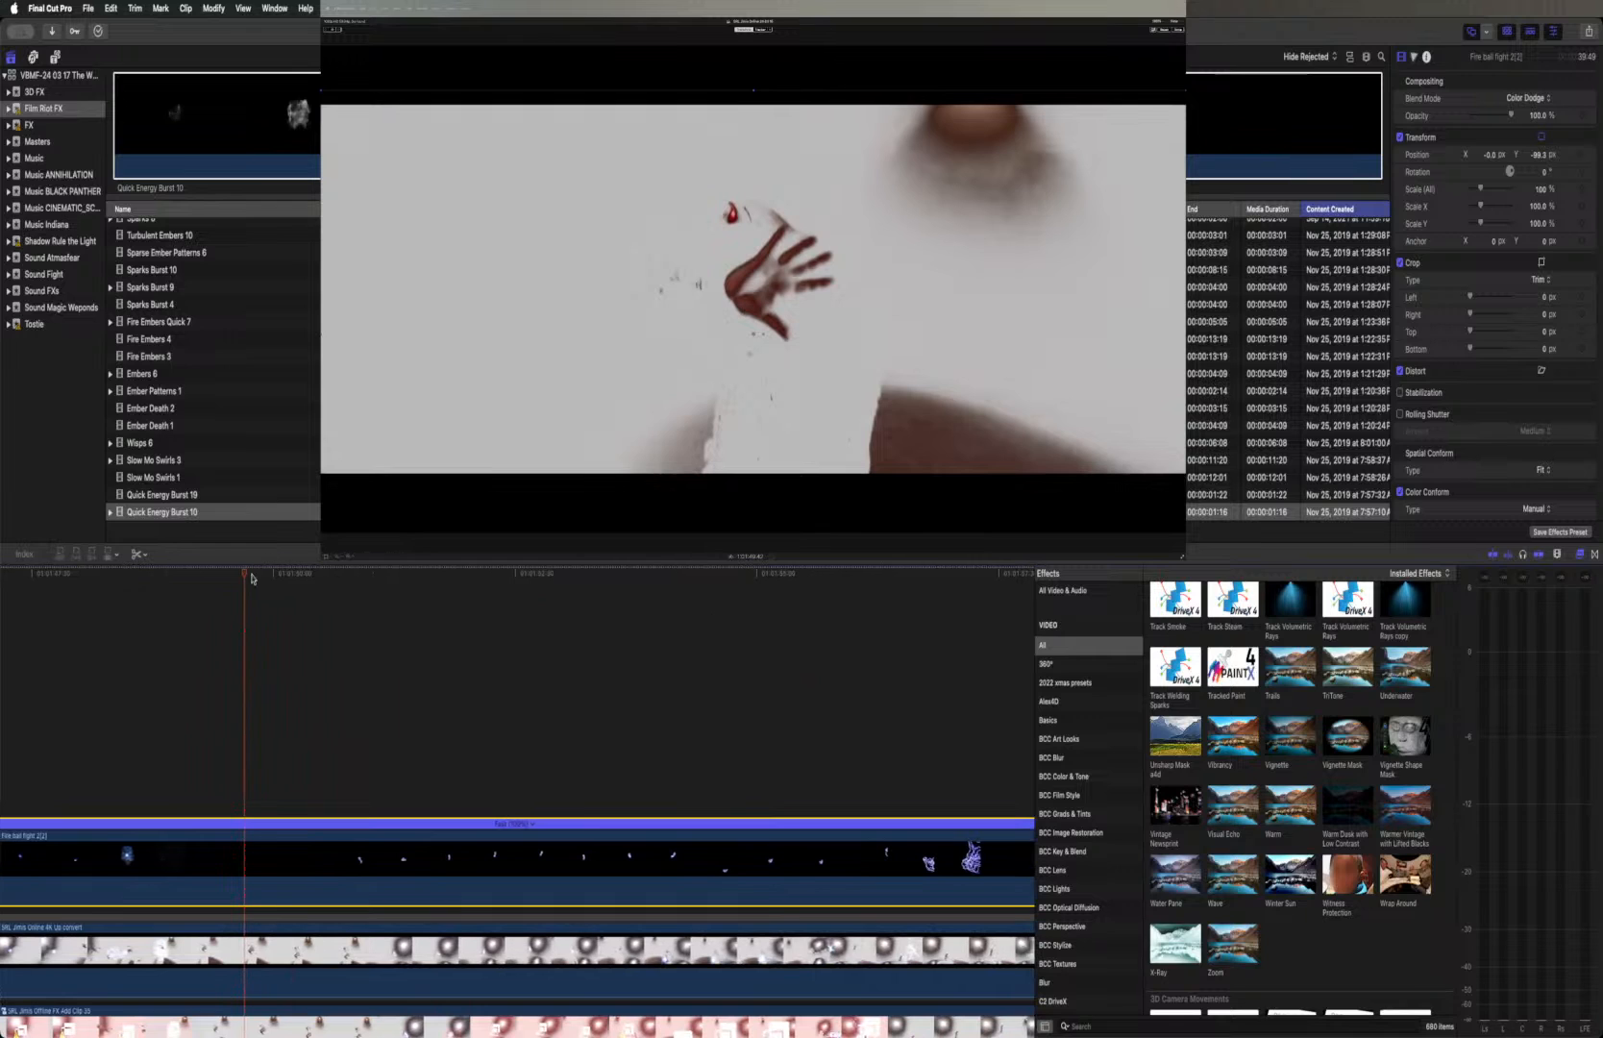
drag(246, 578, 670, 583)
scroll(660, 588, right, 5)
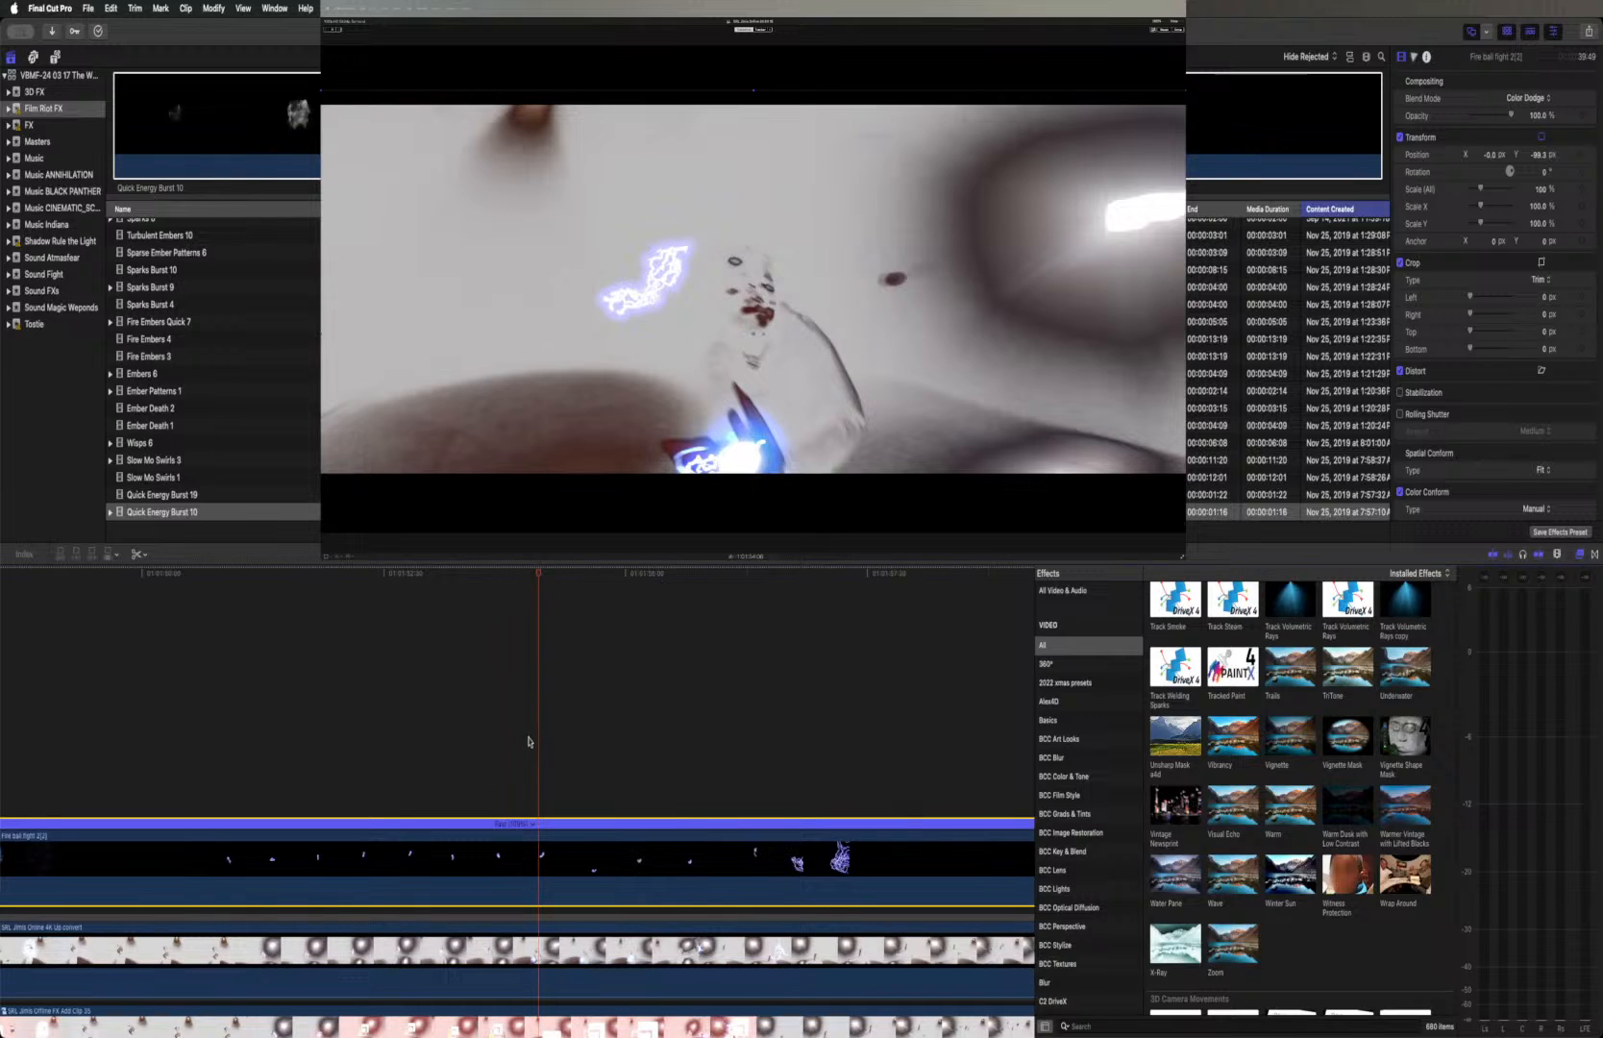
scroll(527, 741, down, 5)
scroll(528, 741, left, 5)
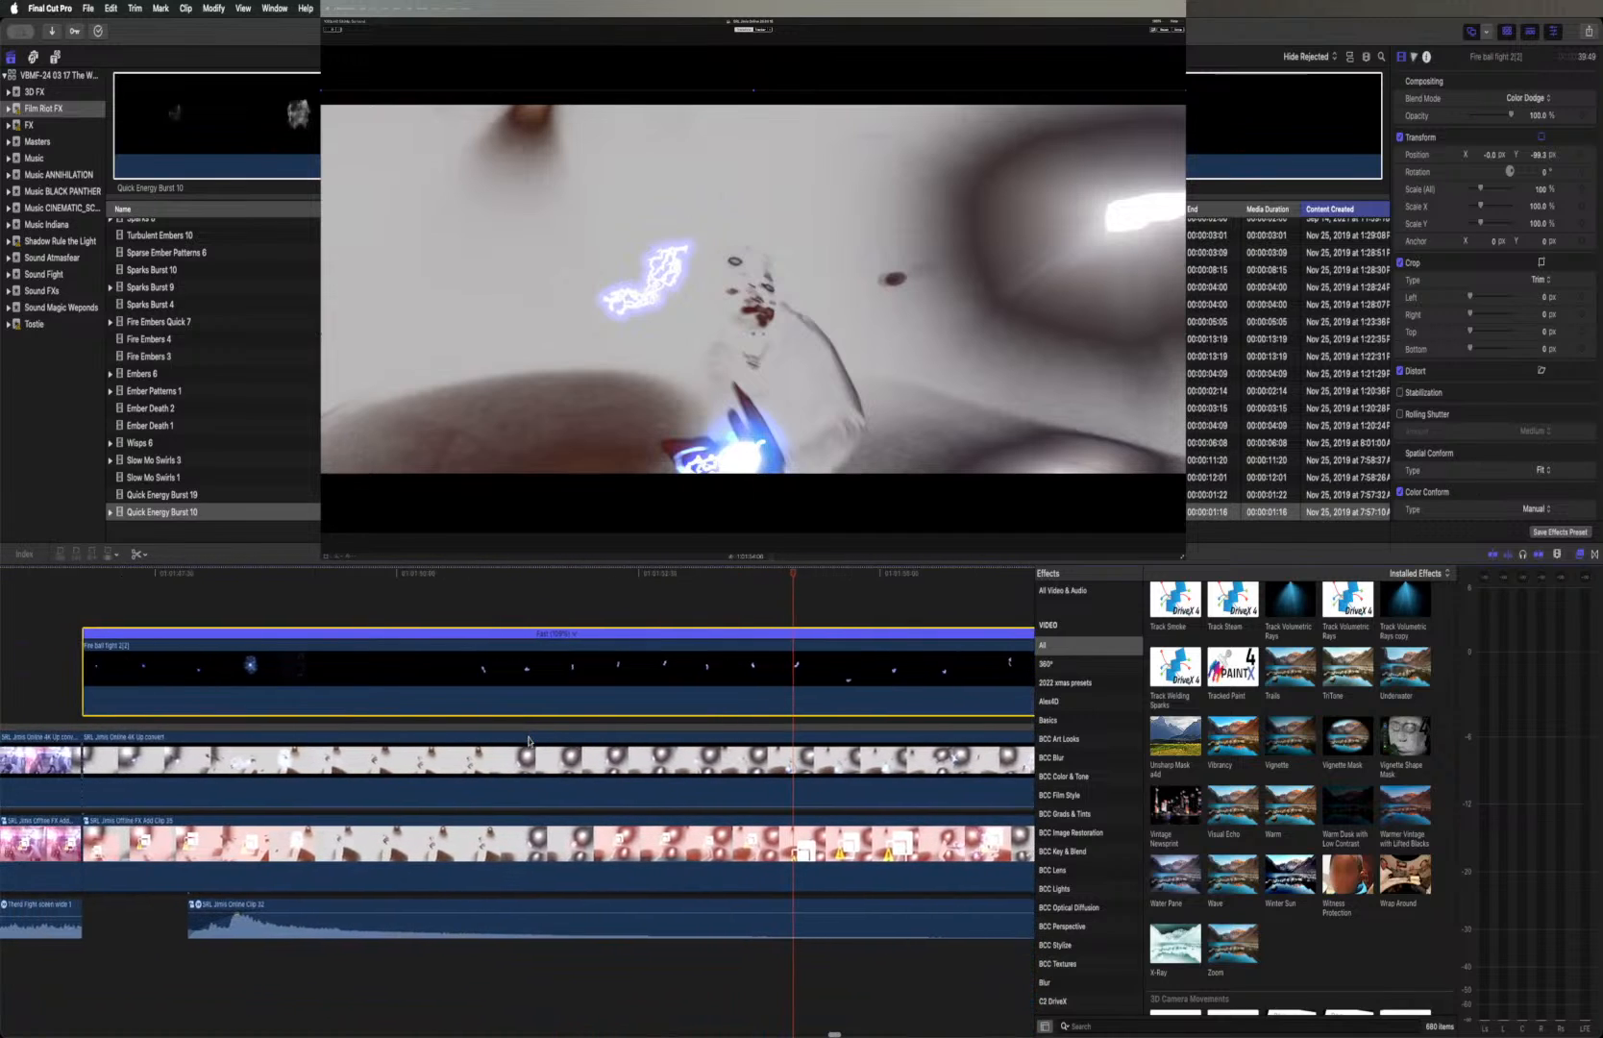
scroll(527, 741, left, 3)
scroll(808, 677, up, 1)
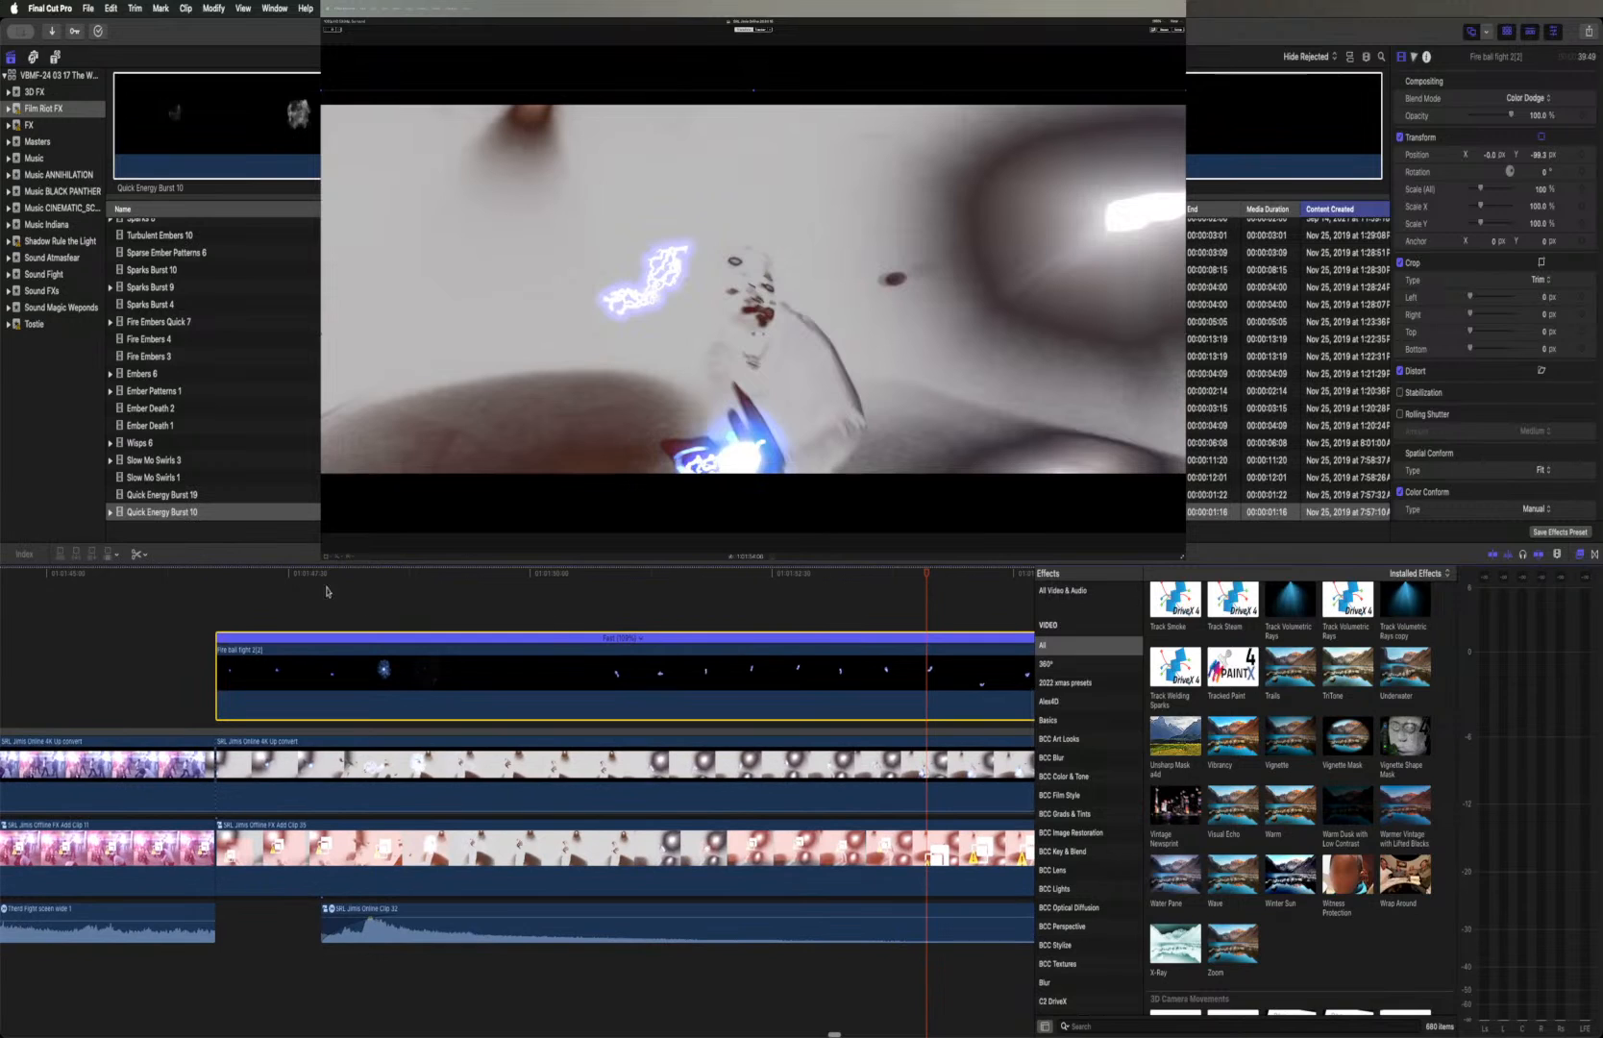
drag(223, 577, 902, 625)
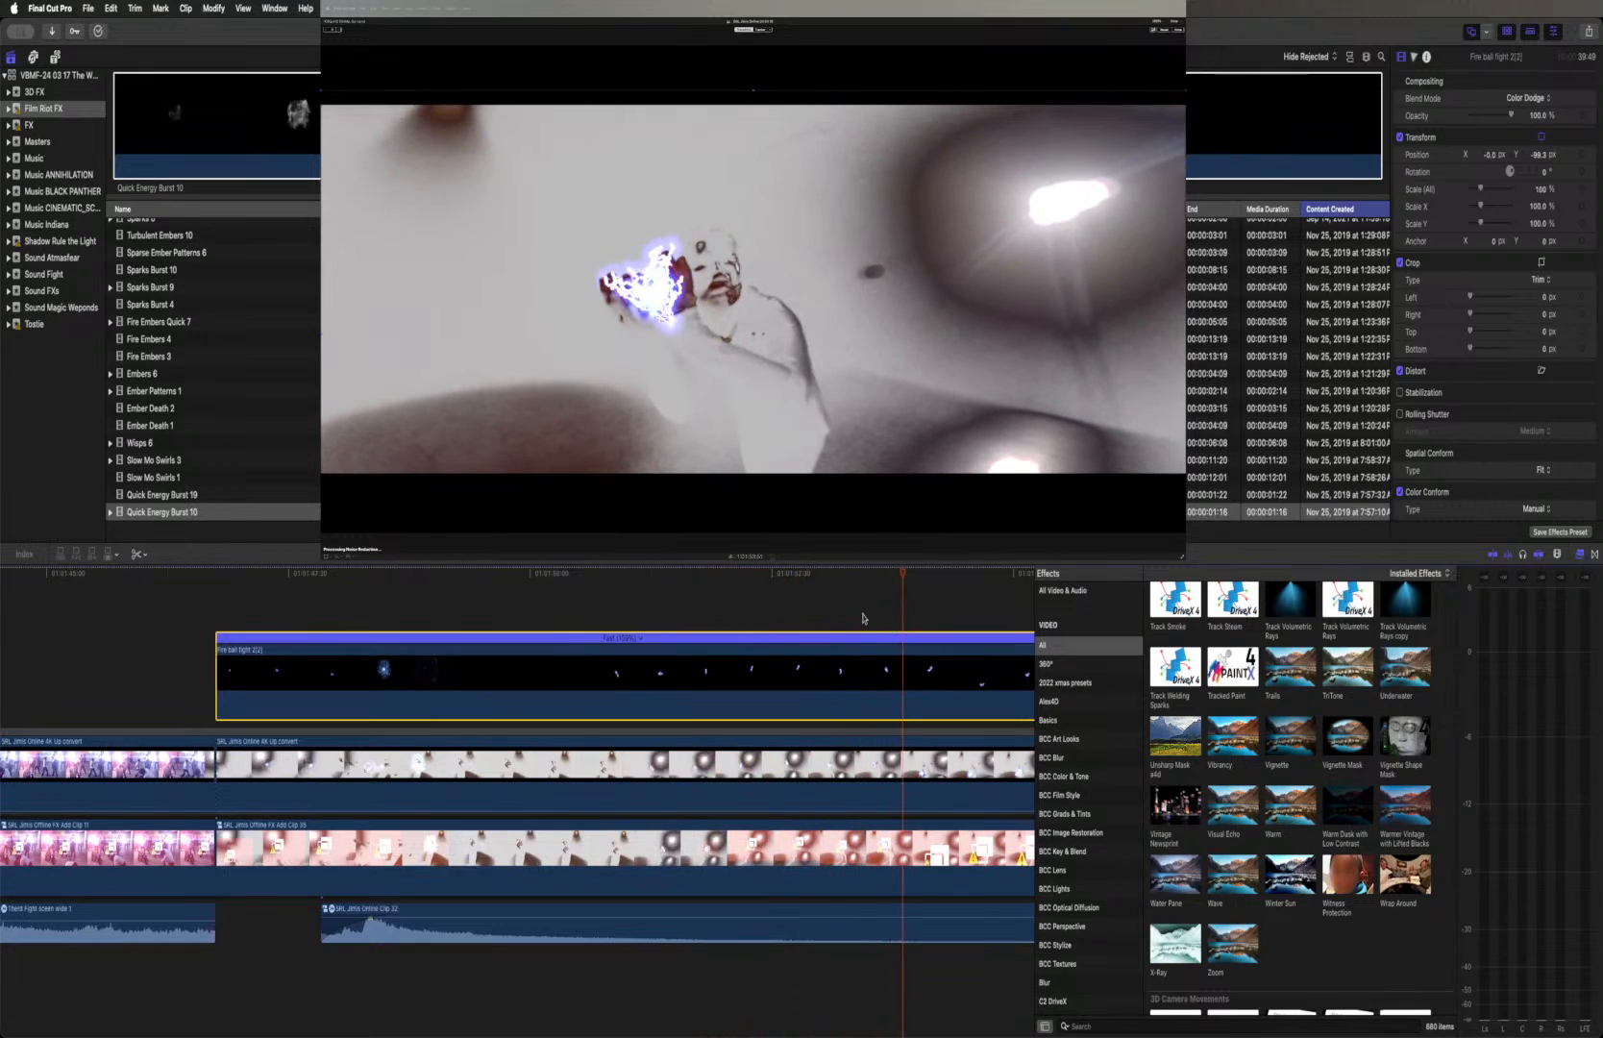
Cut the Fire ball fight 2(2) clip where its lightning burst ends and check the frames around the cut
scroll(862, 617, right, 5)
scroll(788, 617, right, 3)
drag(420, 579, 794, 584)
scroll(848, 606, up, 2)
click(820, 580)
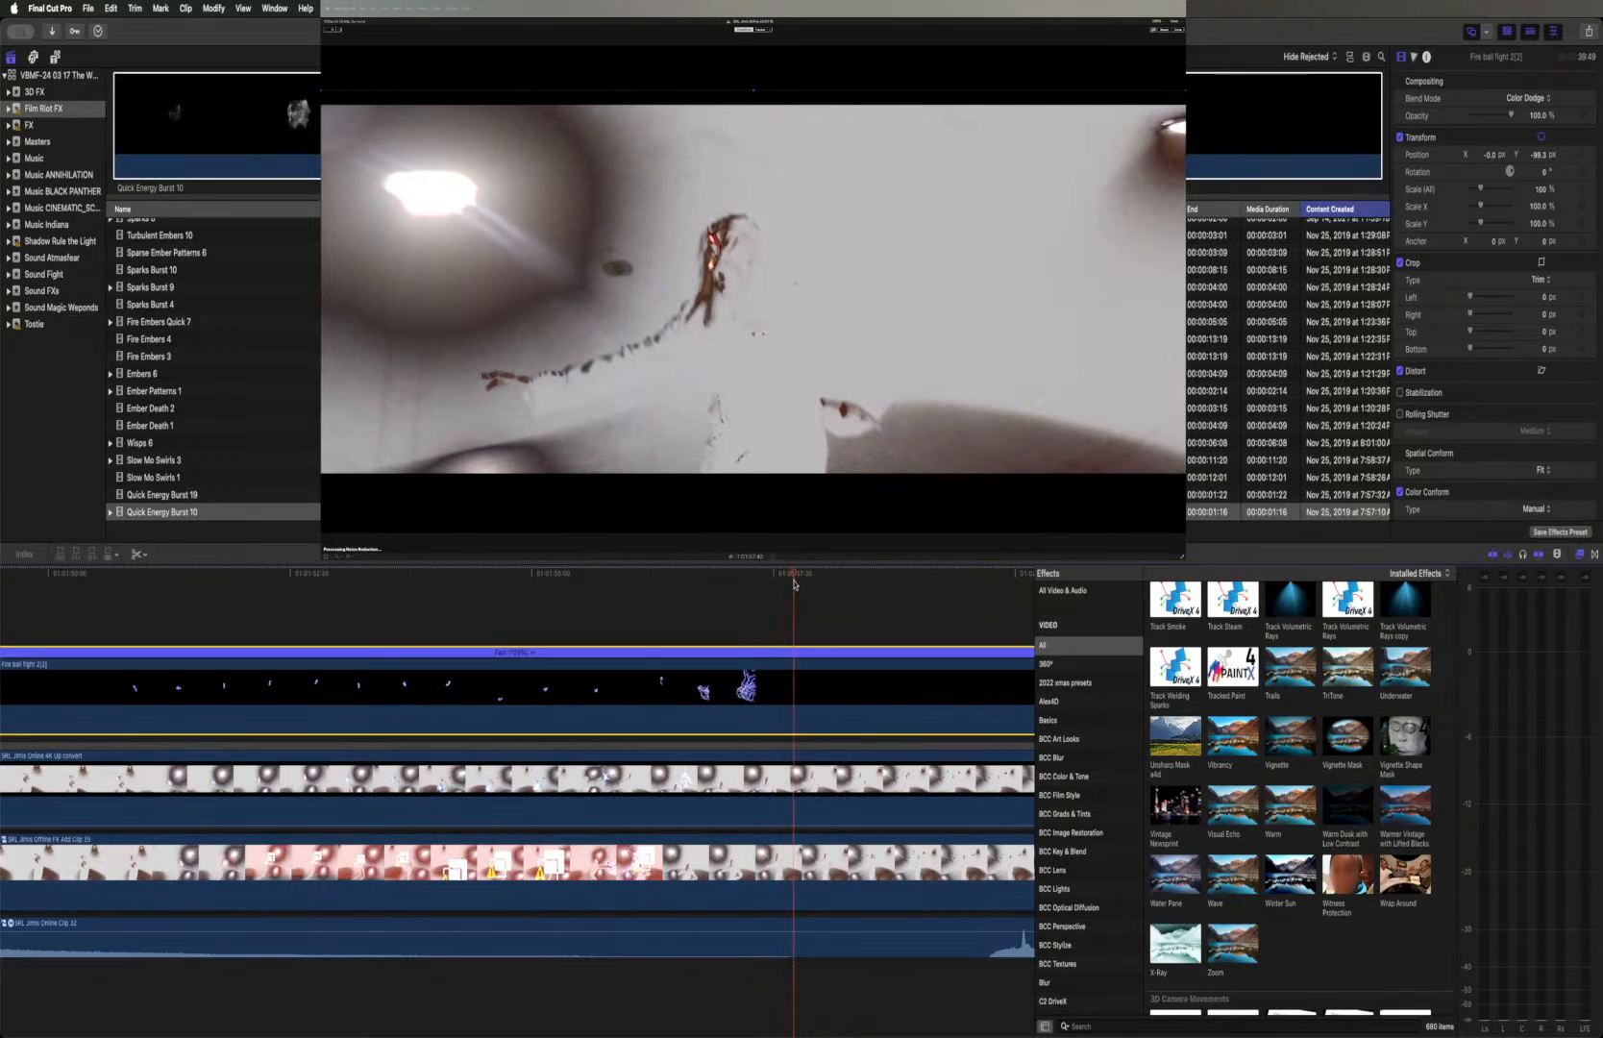
click(794, 702)
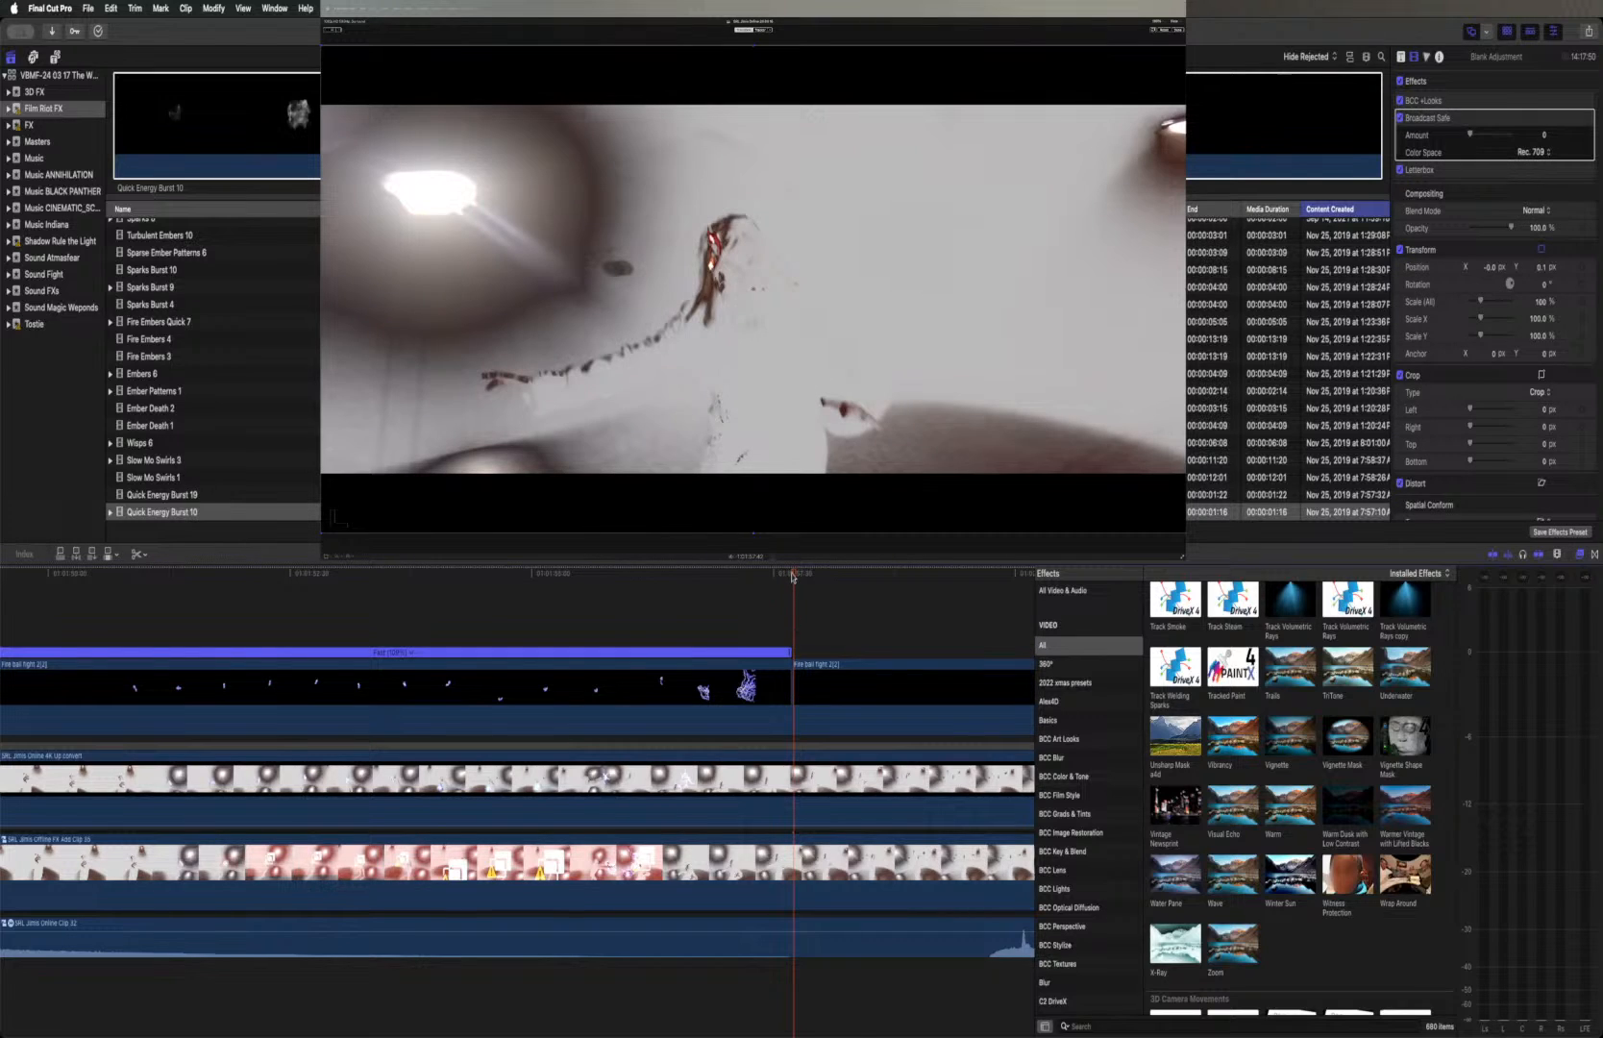
drag(793, 577, 783, 576)
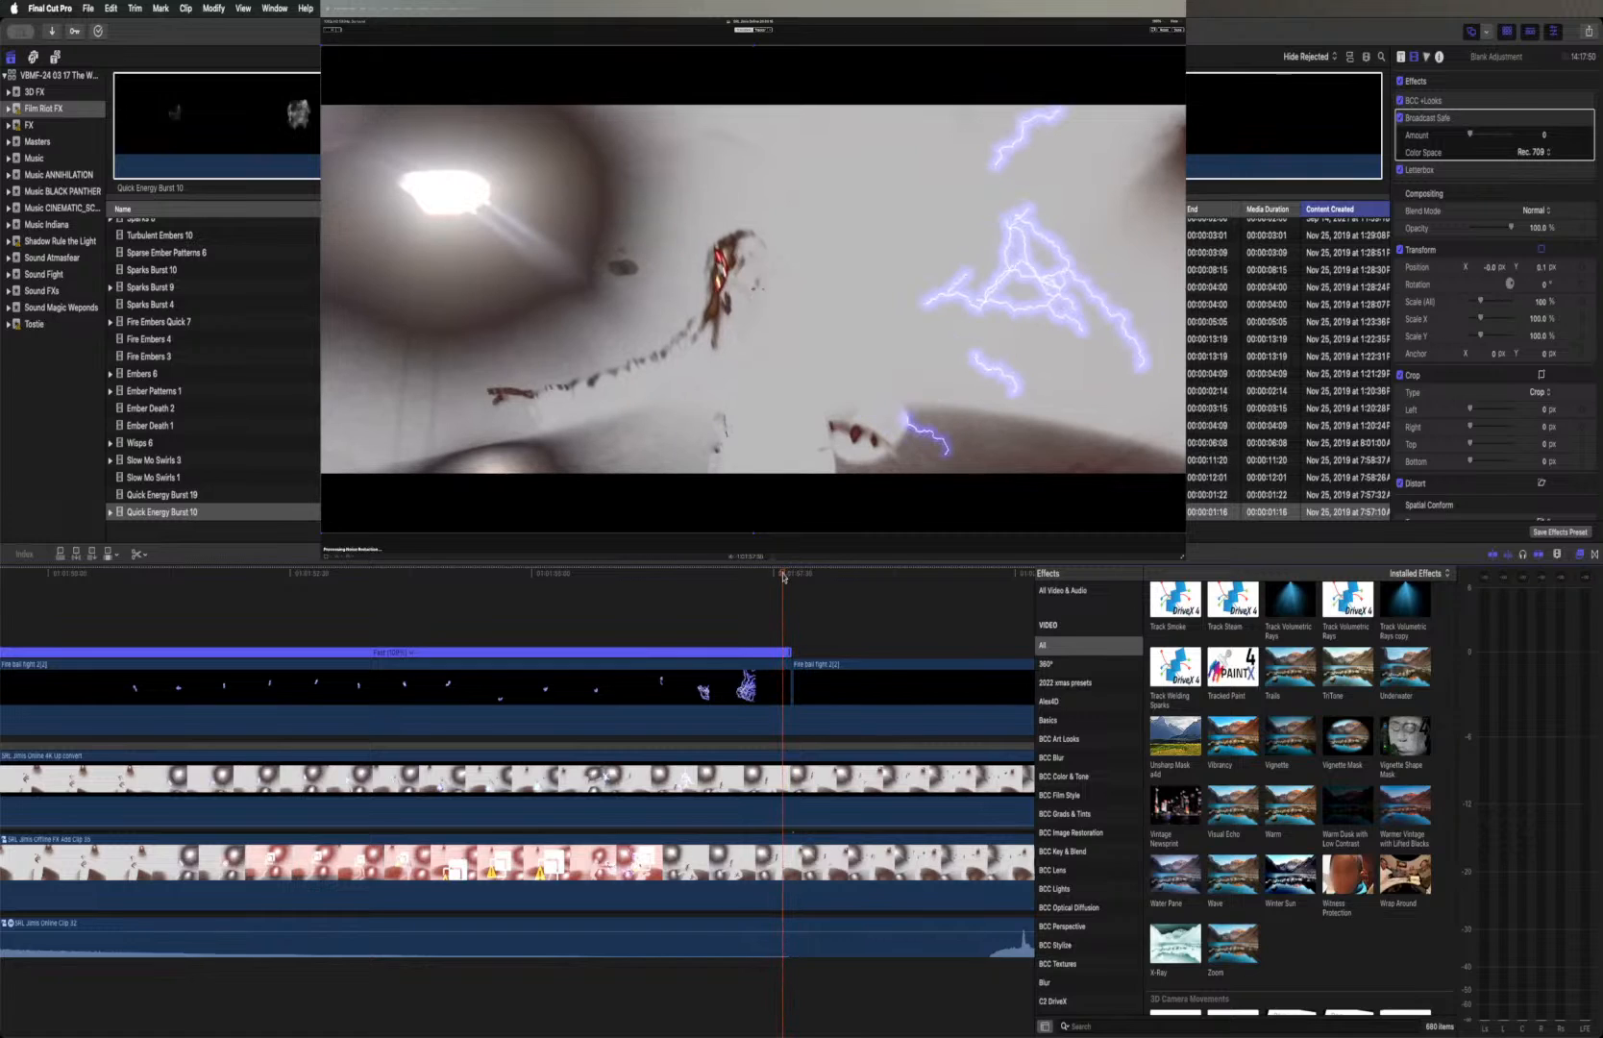
key(Right)
key(Right)
key(Right)
key(Right)
key(Right)
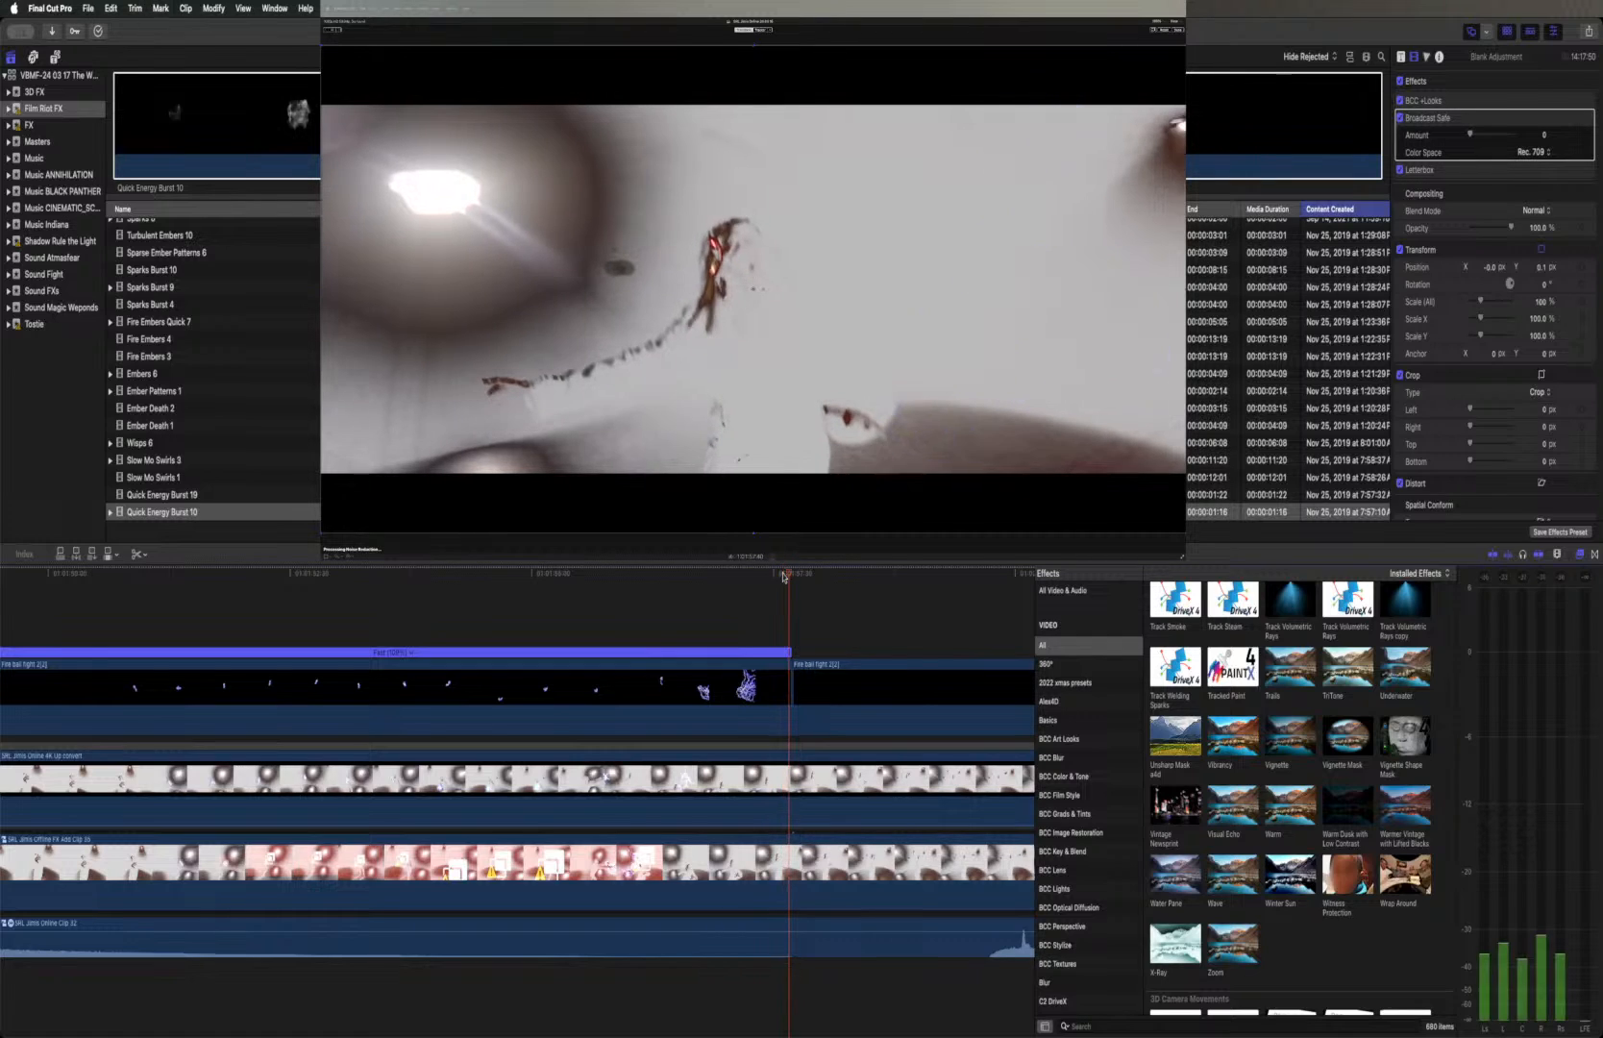
Disable the first part of Fire ball fight 2(2) at the impact and play to where the Online footage's own lightning ends
scroll(769, 595, up, 3)
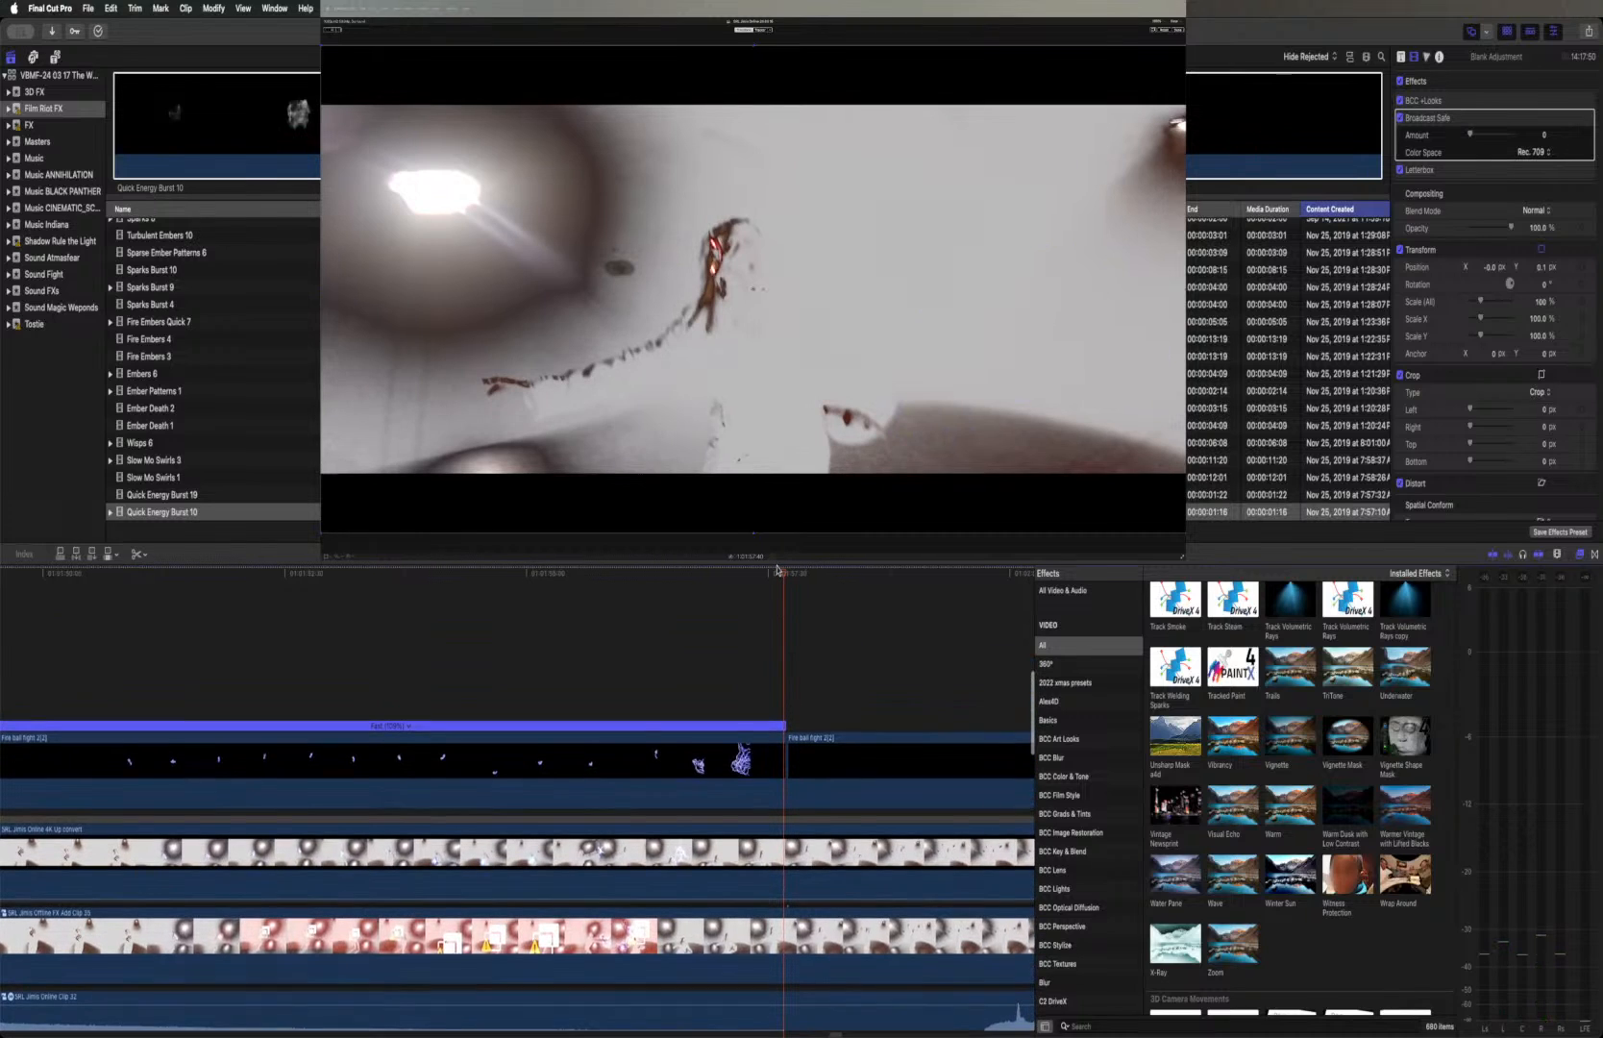
scroll(742, 621, left, 5)
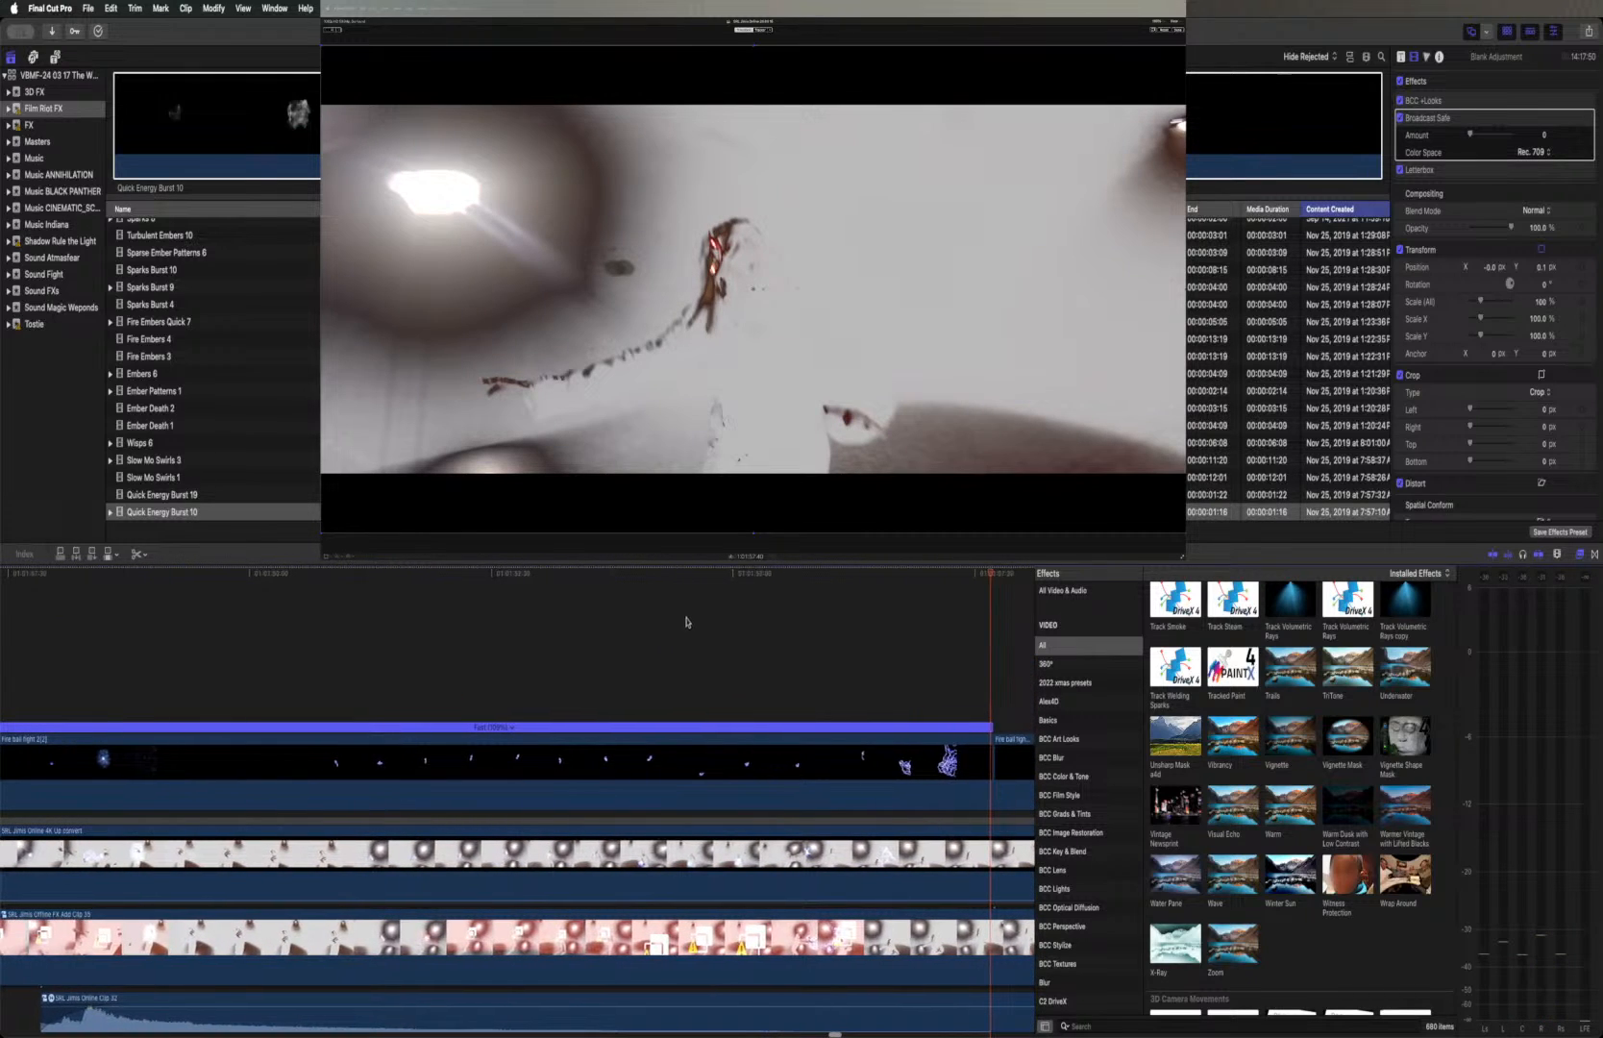
drag(728, 577, 882, 586)
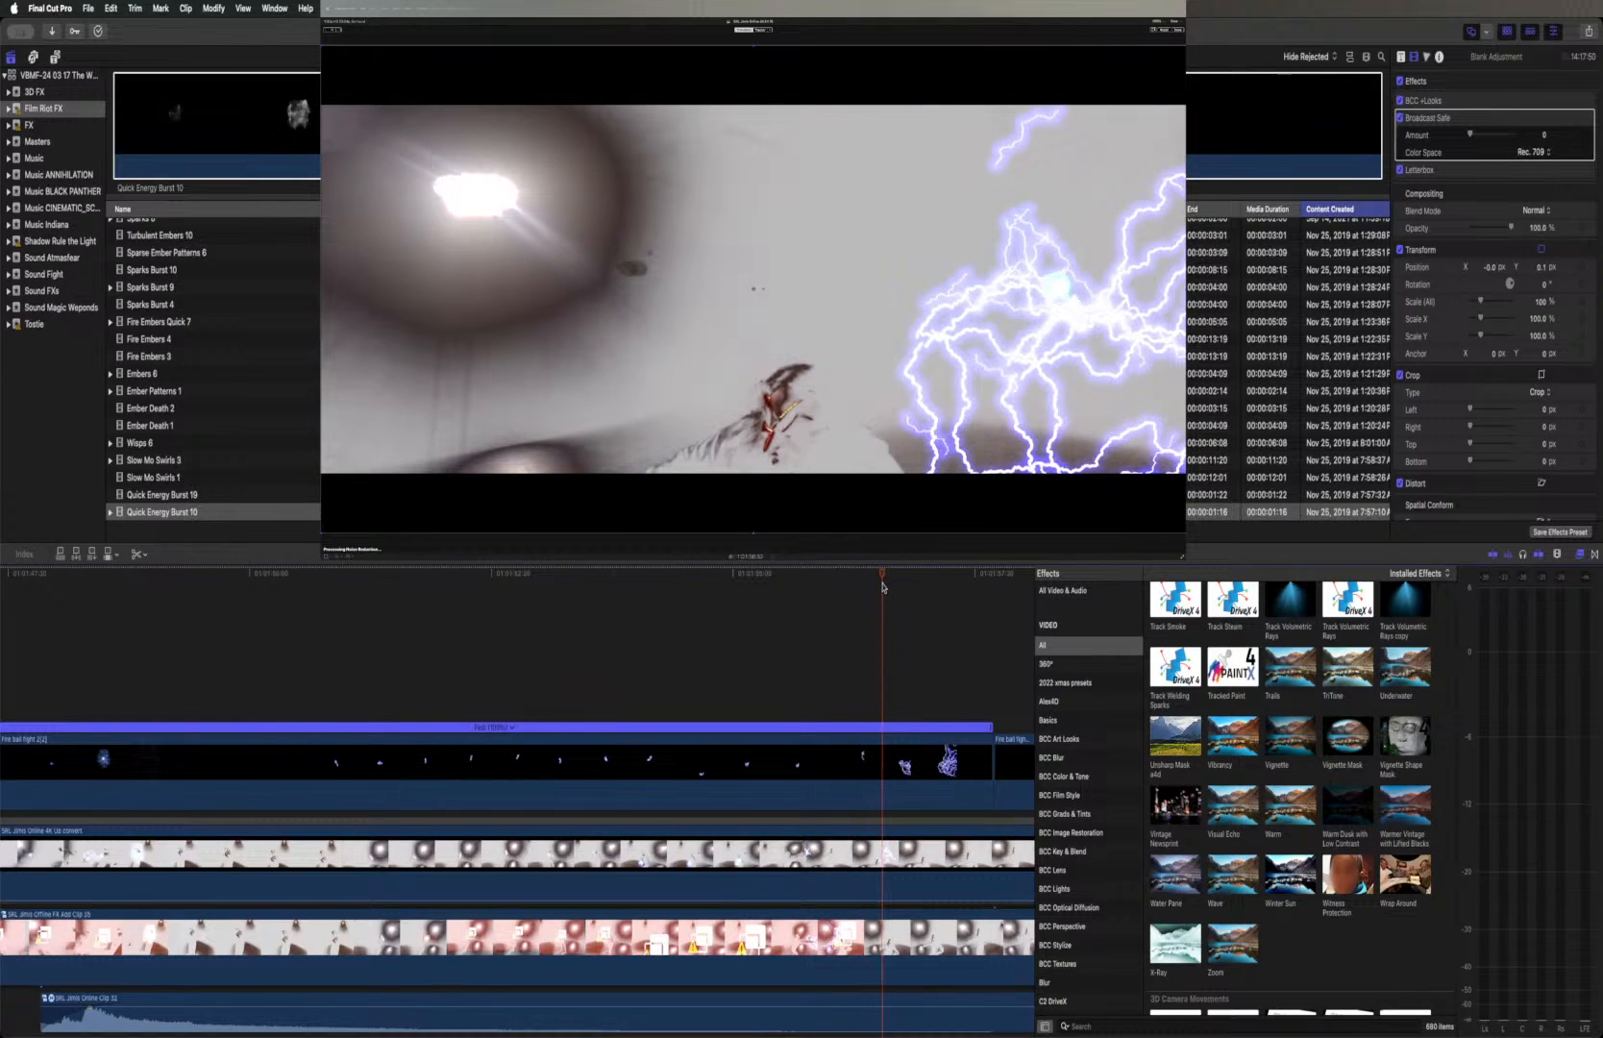
scroll(865, 692, right, 2)
click(847, 777)
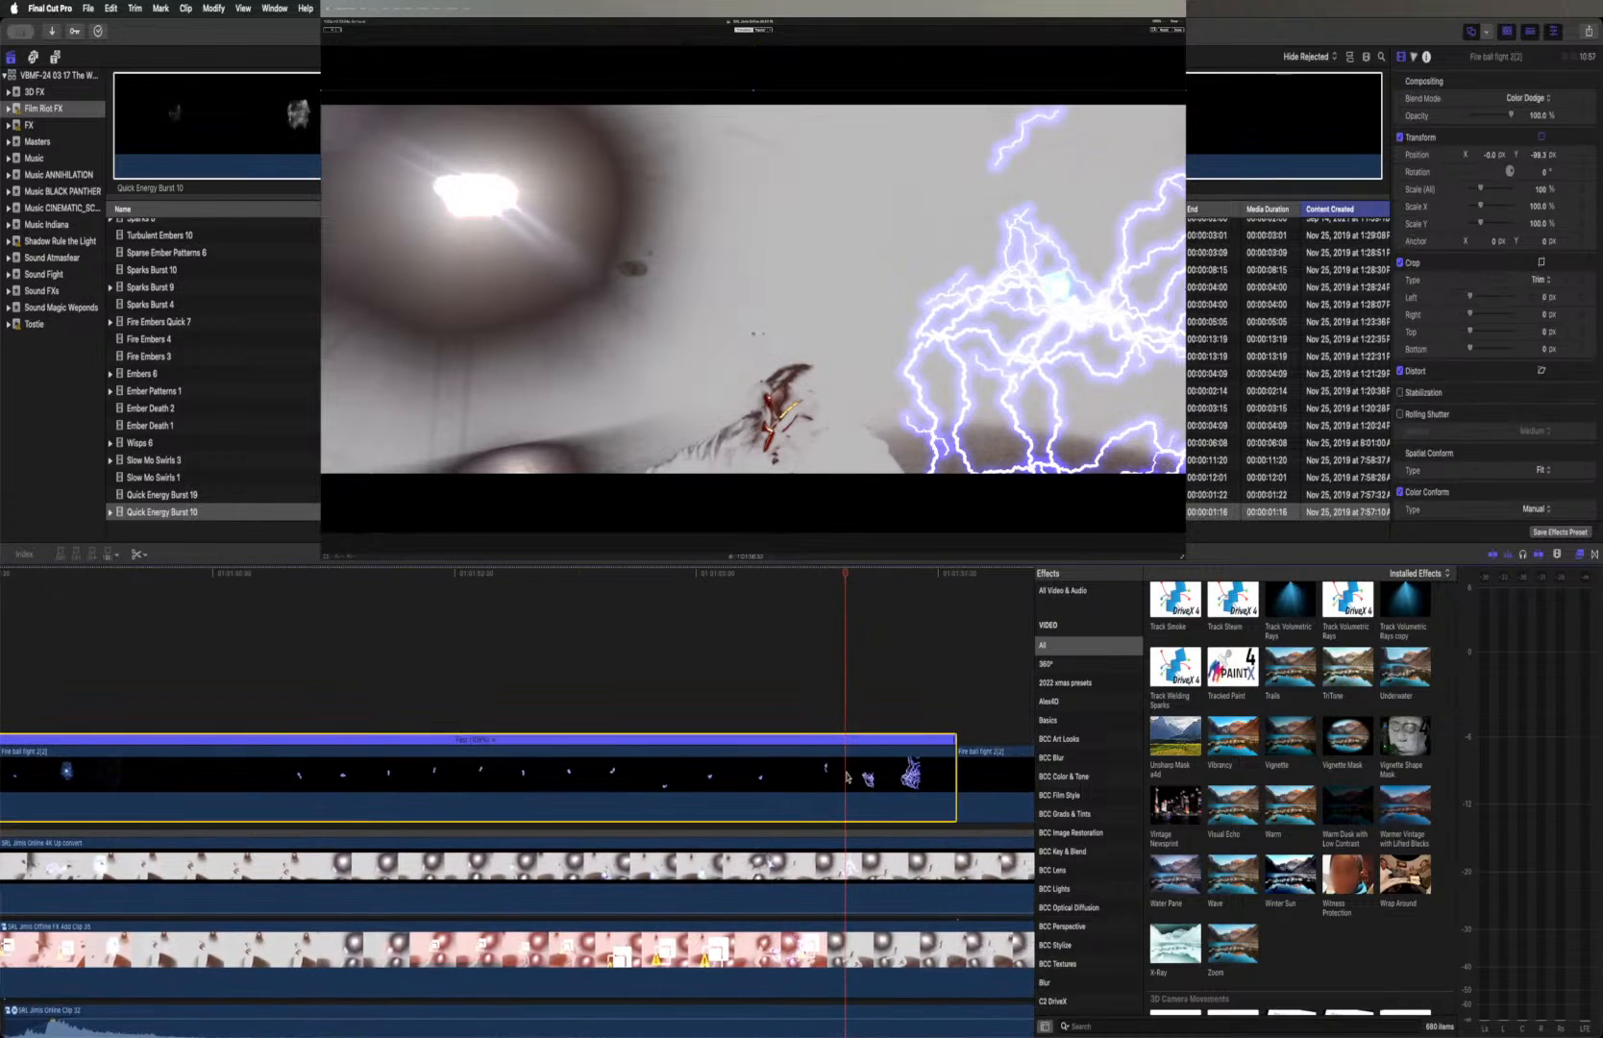
key(v)
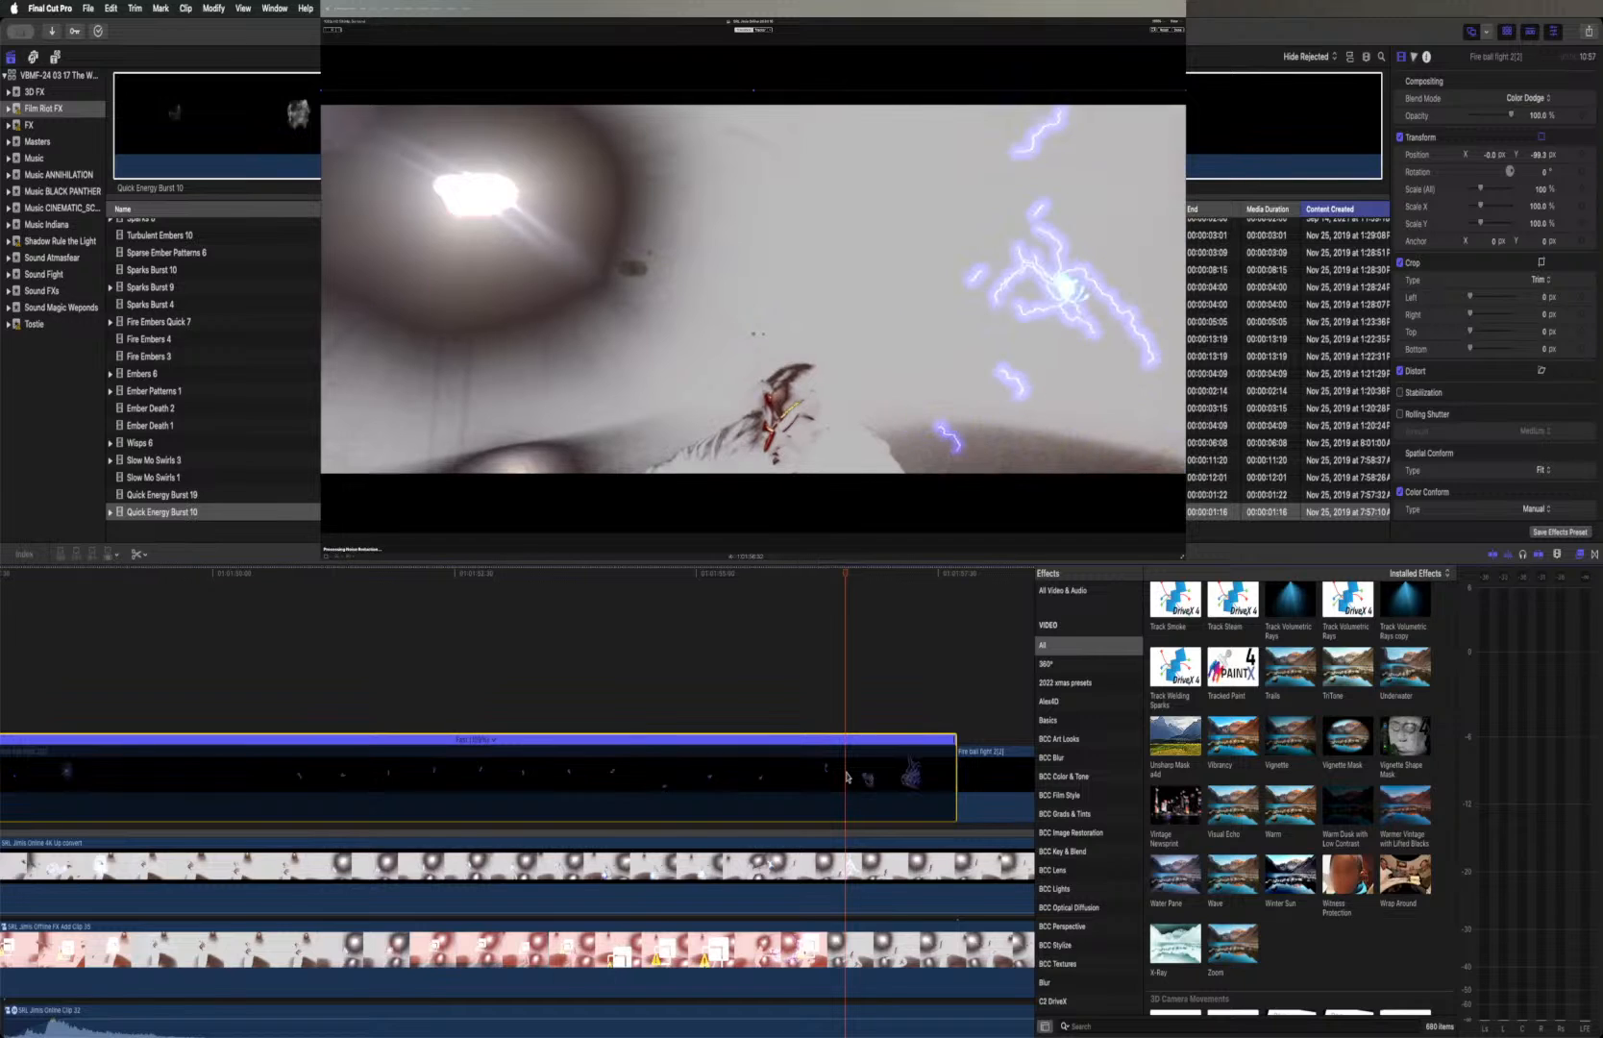
key(space)
key(space)
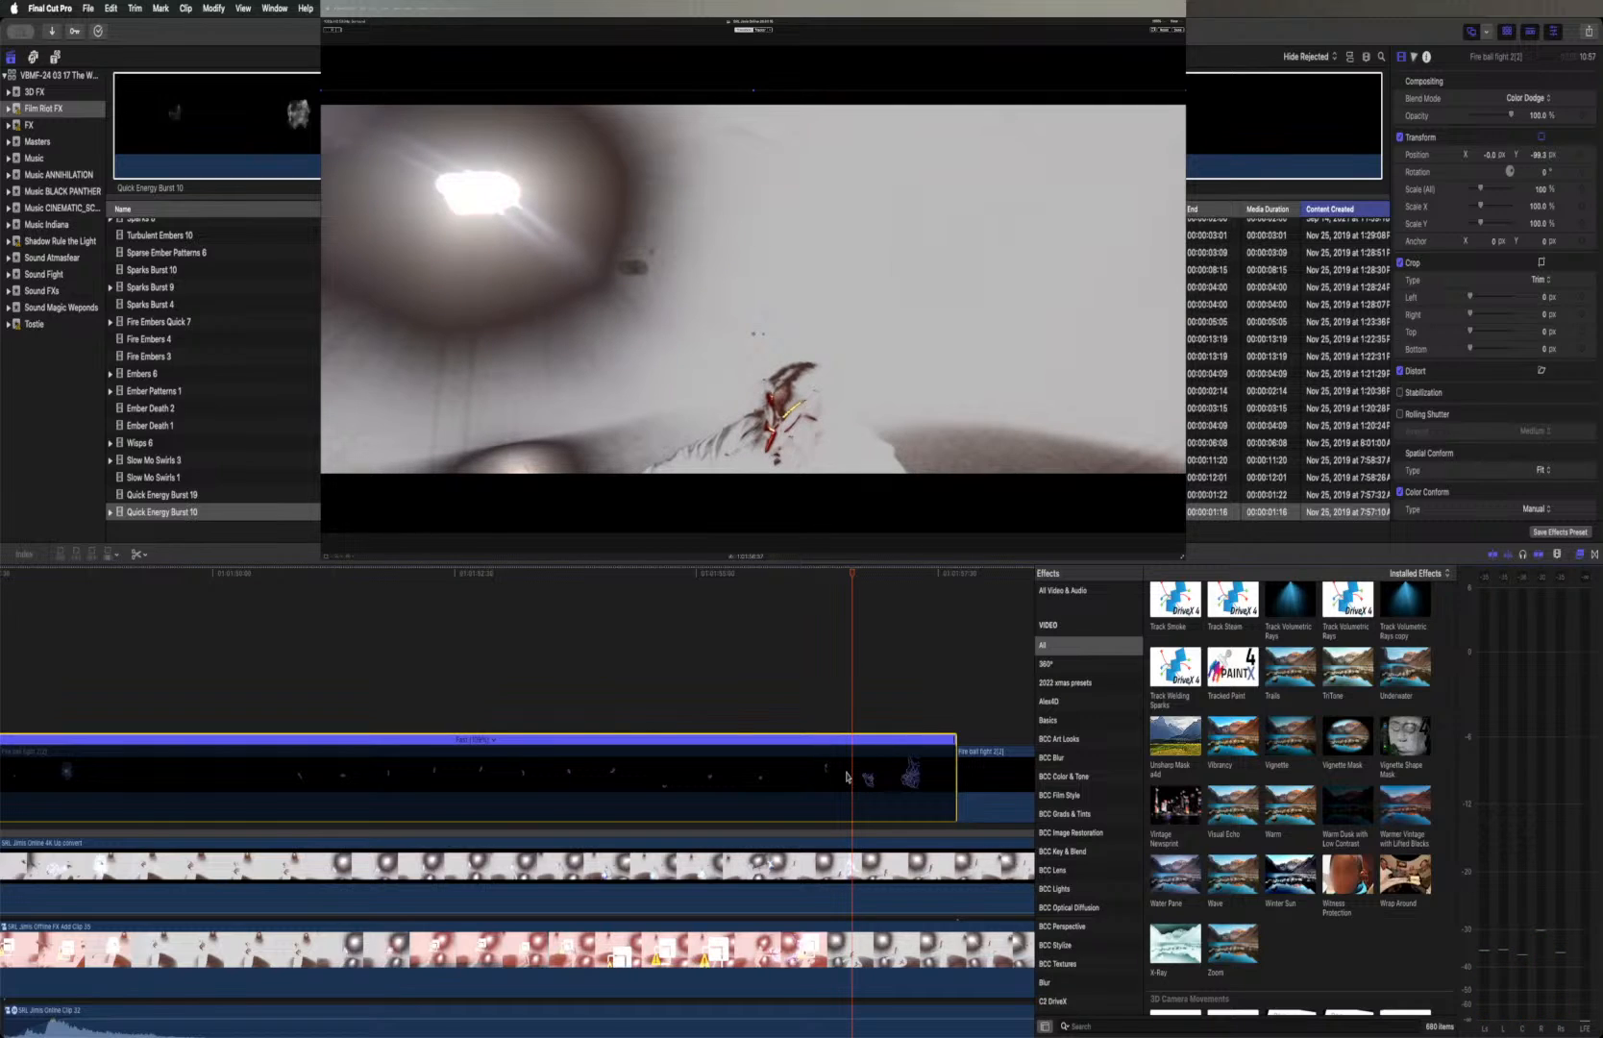
Mark that frame on the Online 4K up-convert clip and re-enable the first part of Fire ball fight 2(2)
click(852, 873)
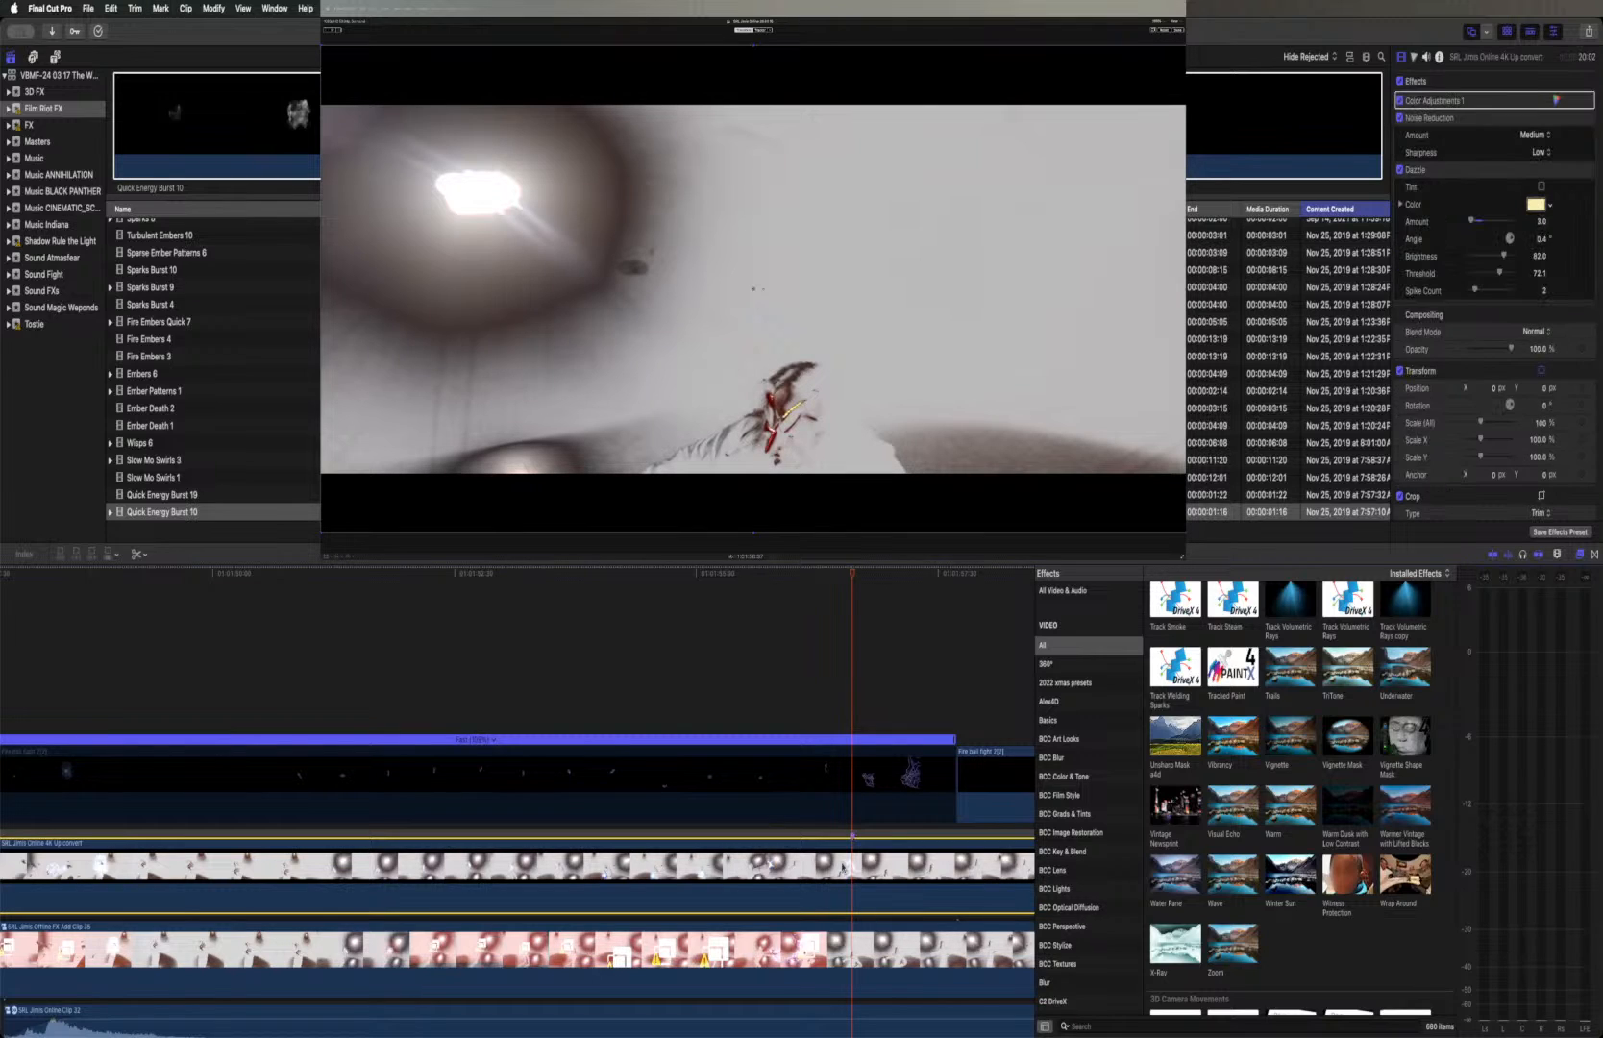
click(853, 784)
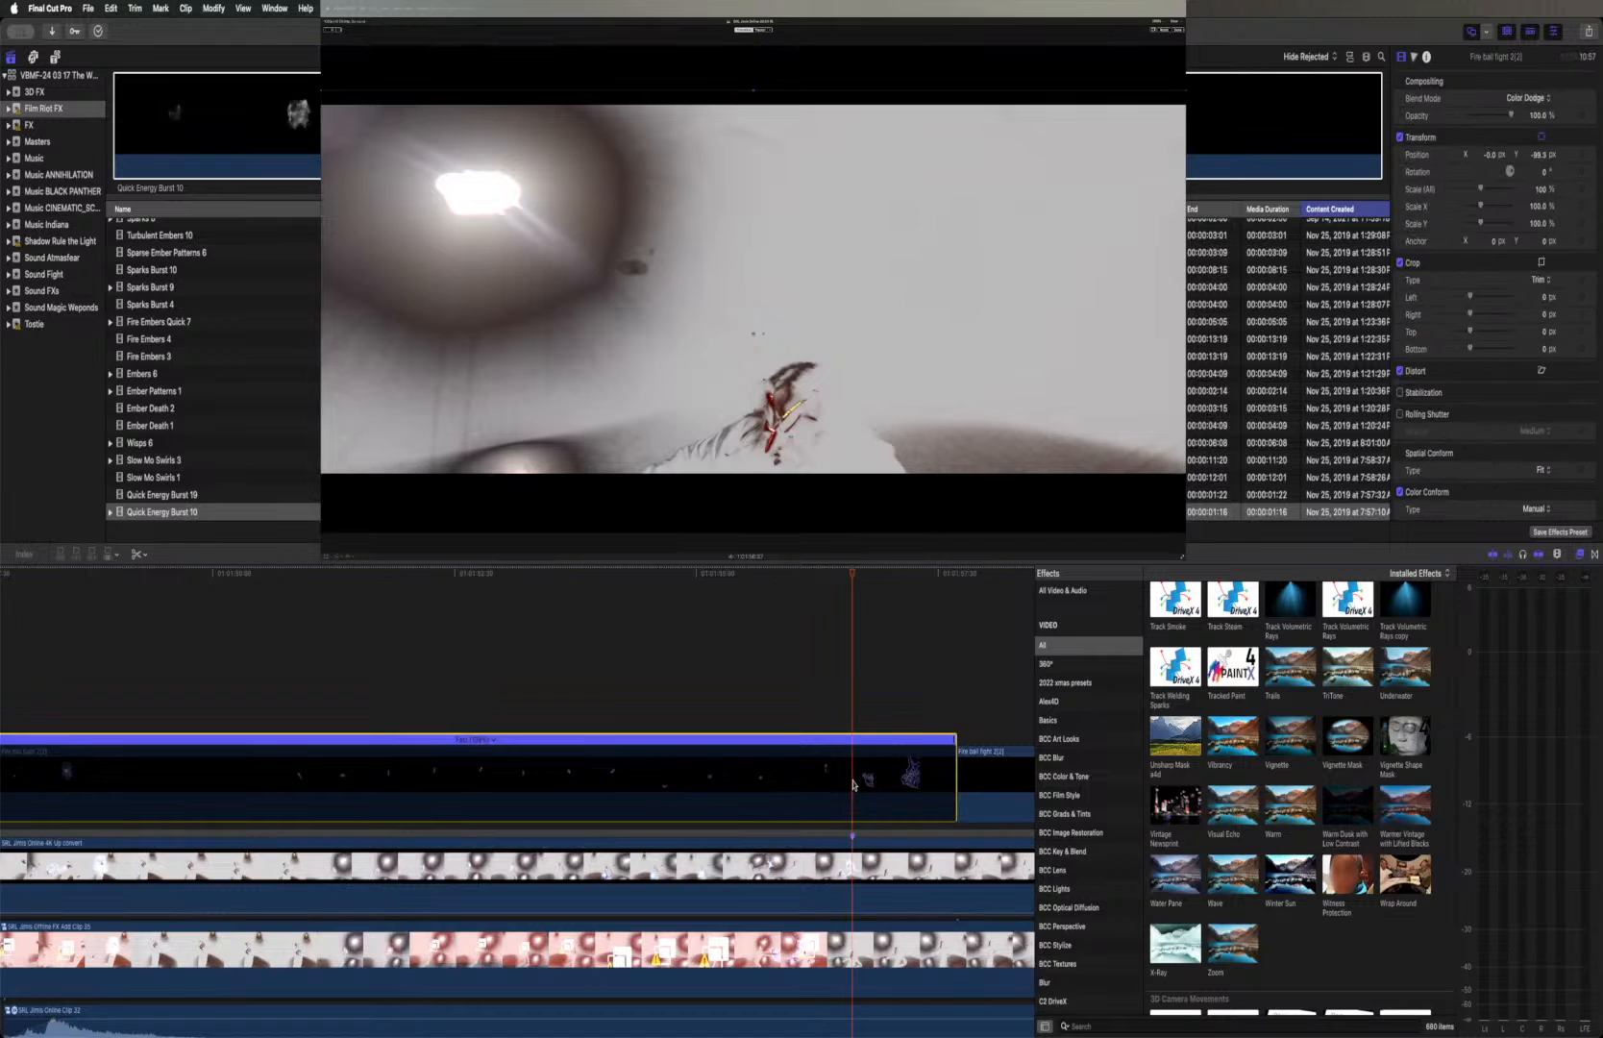
key(v)
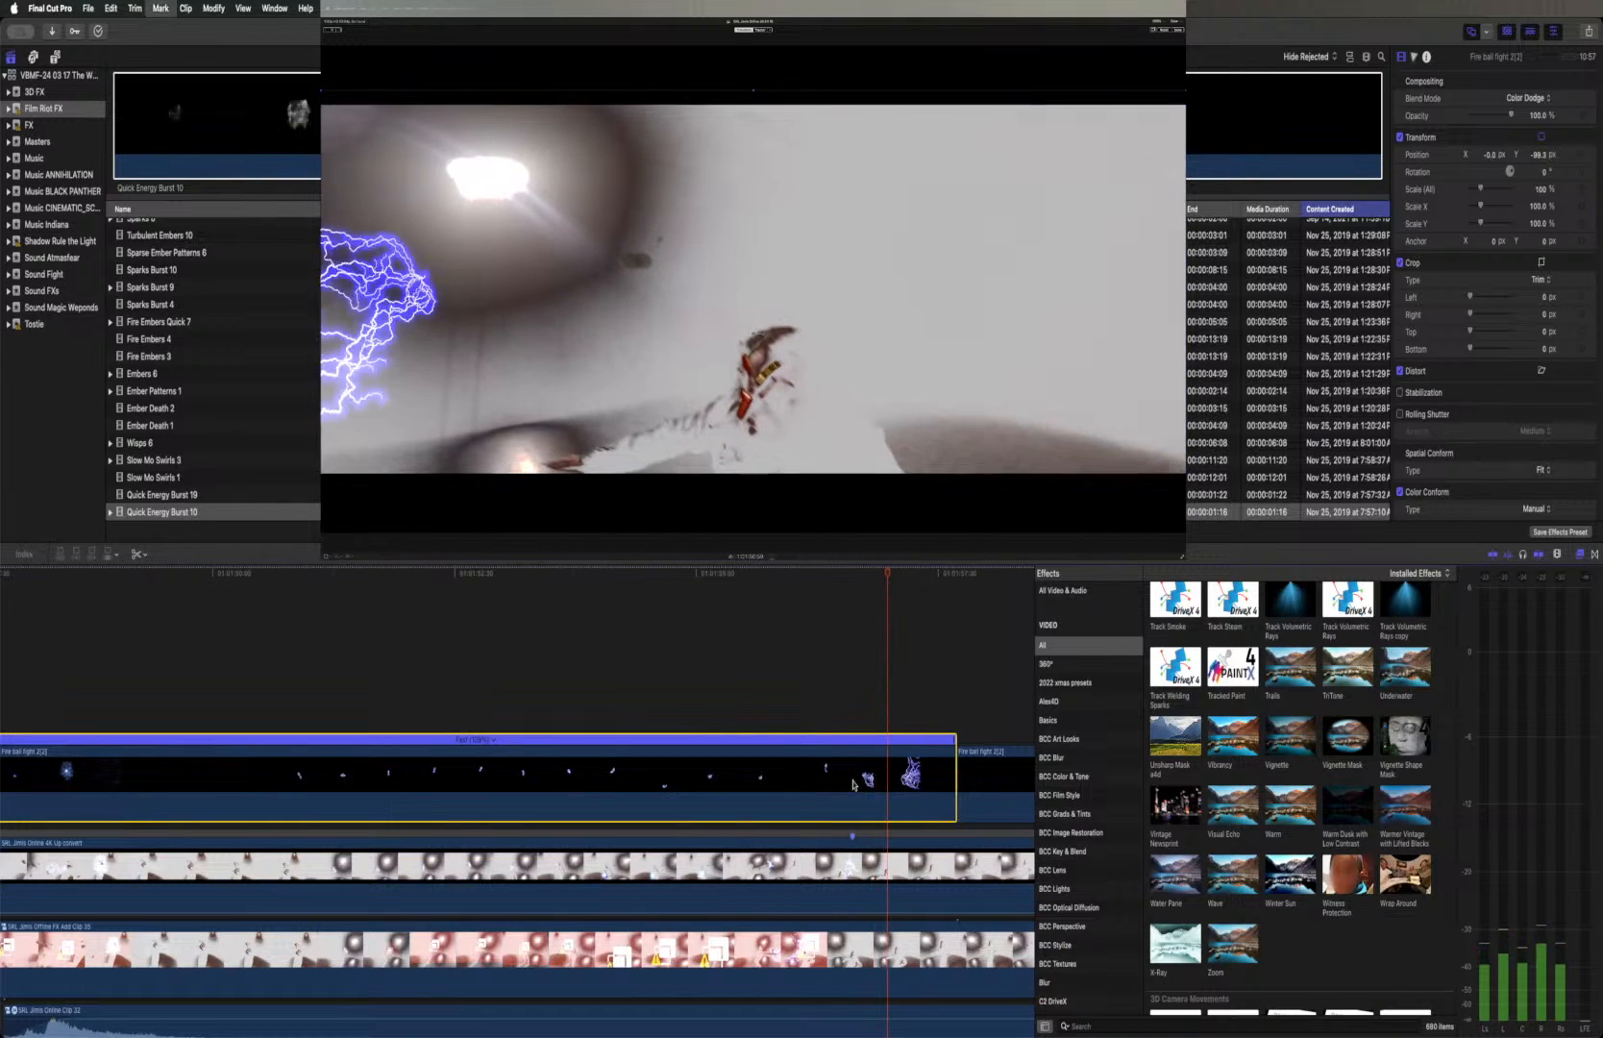
Step frame by frame through the lightning burst to find the last frame of the effect before the cut
key(Right)
key(Right)
key(Right)
key(Right)
key(Right)
key(Right)
key(Right)
key(Right)
key(Right)
key(Right)
key(Right)
key(Right)
key(Right)
key(Right)
key(Right)
key(Right)
key(Right)
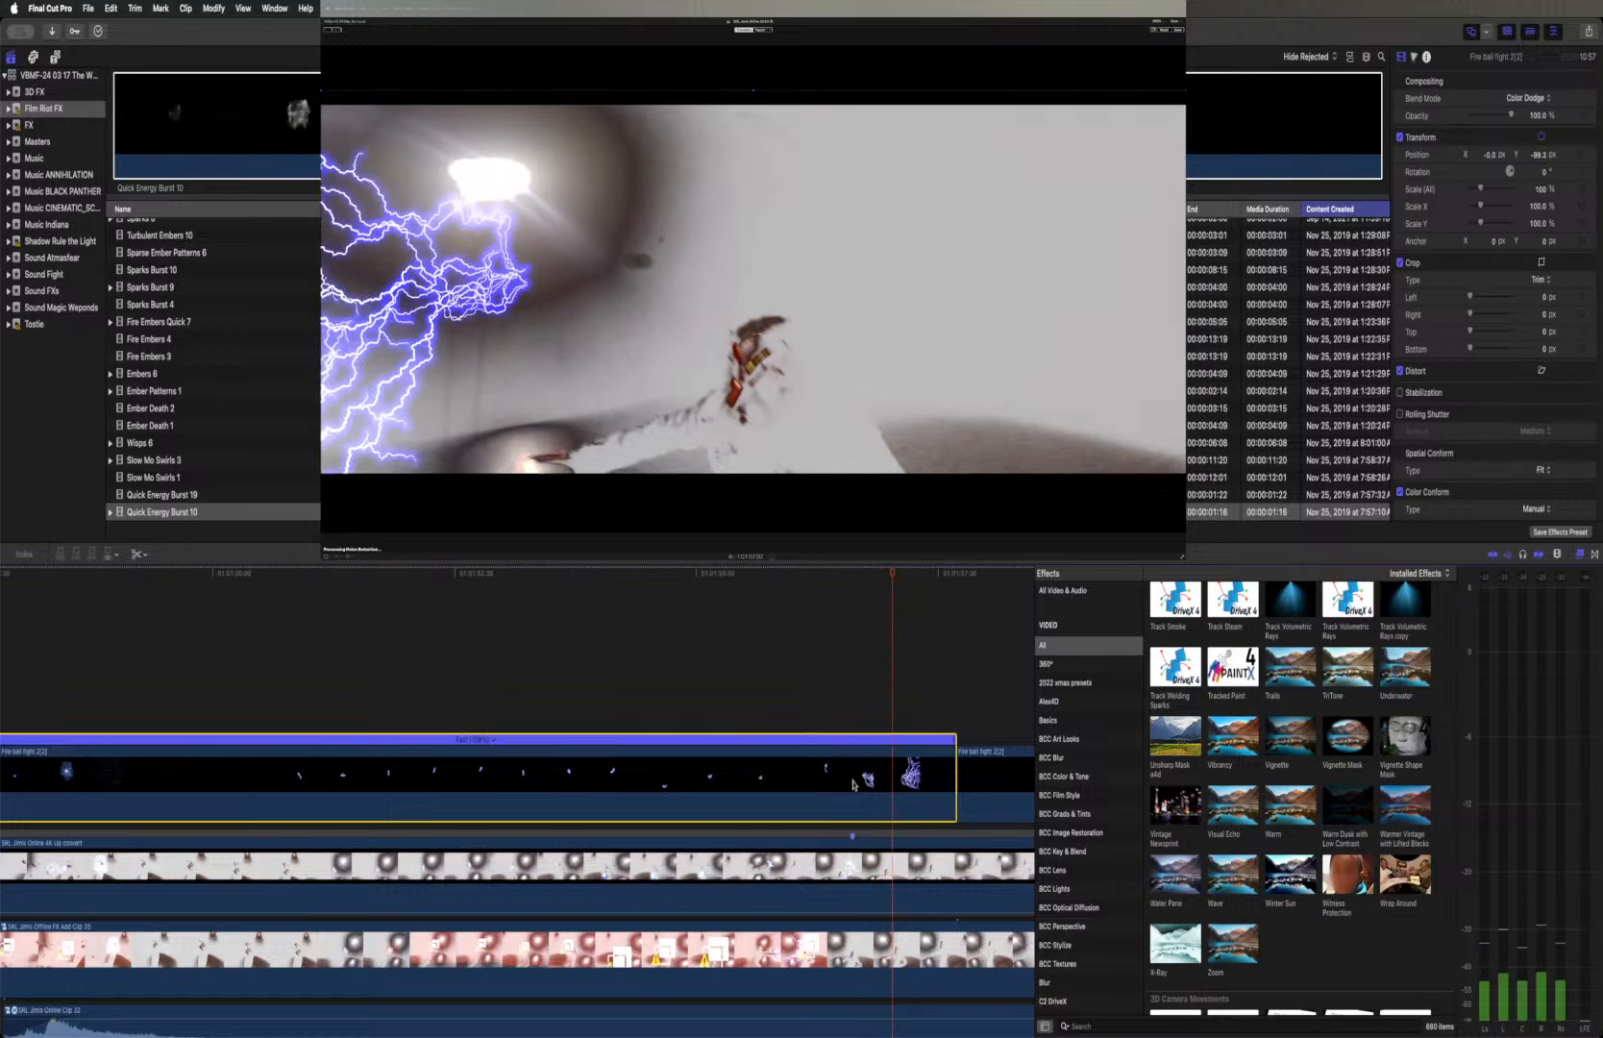
key(Right)
key(Right)
key(Right)
key(Right)
key(Right)
key(Right)
key(Right)
key(Right)
key(Right)
key(Right)
key(Right)
key(Right)
key(Right)
key(Right)
key(Right)
key(Right)
key(Right)
key(Right)
key(Right)
key(Right)
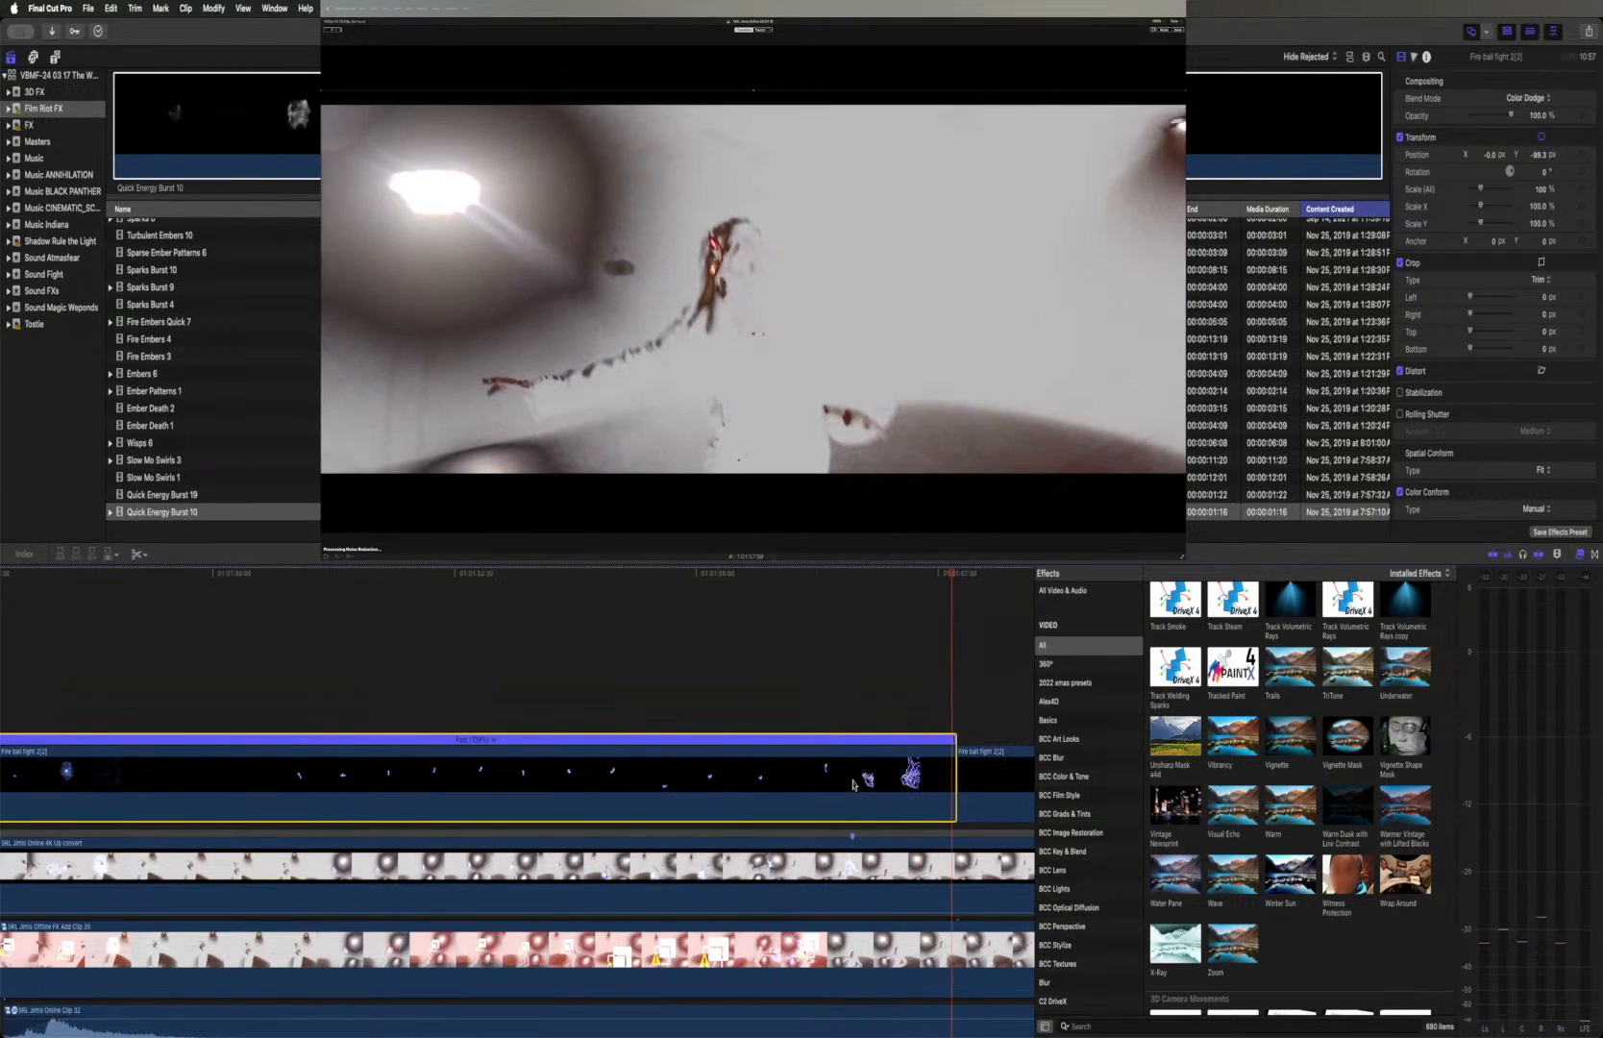
key(Left)
key(Right)
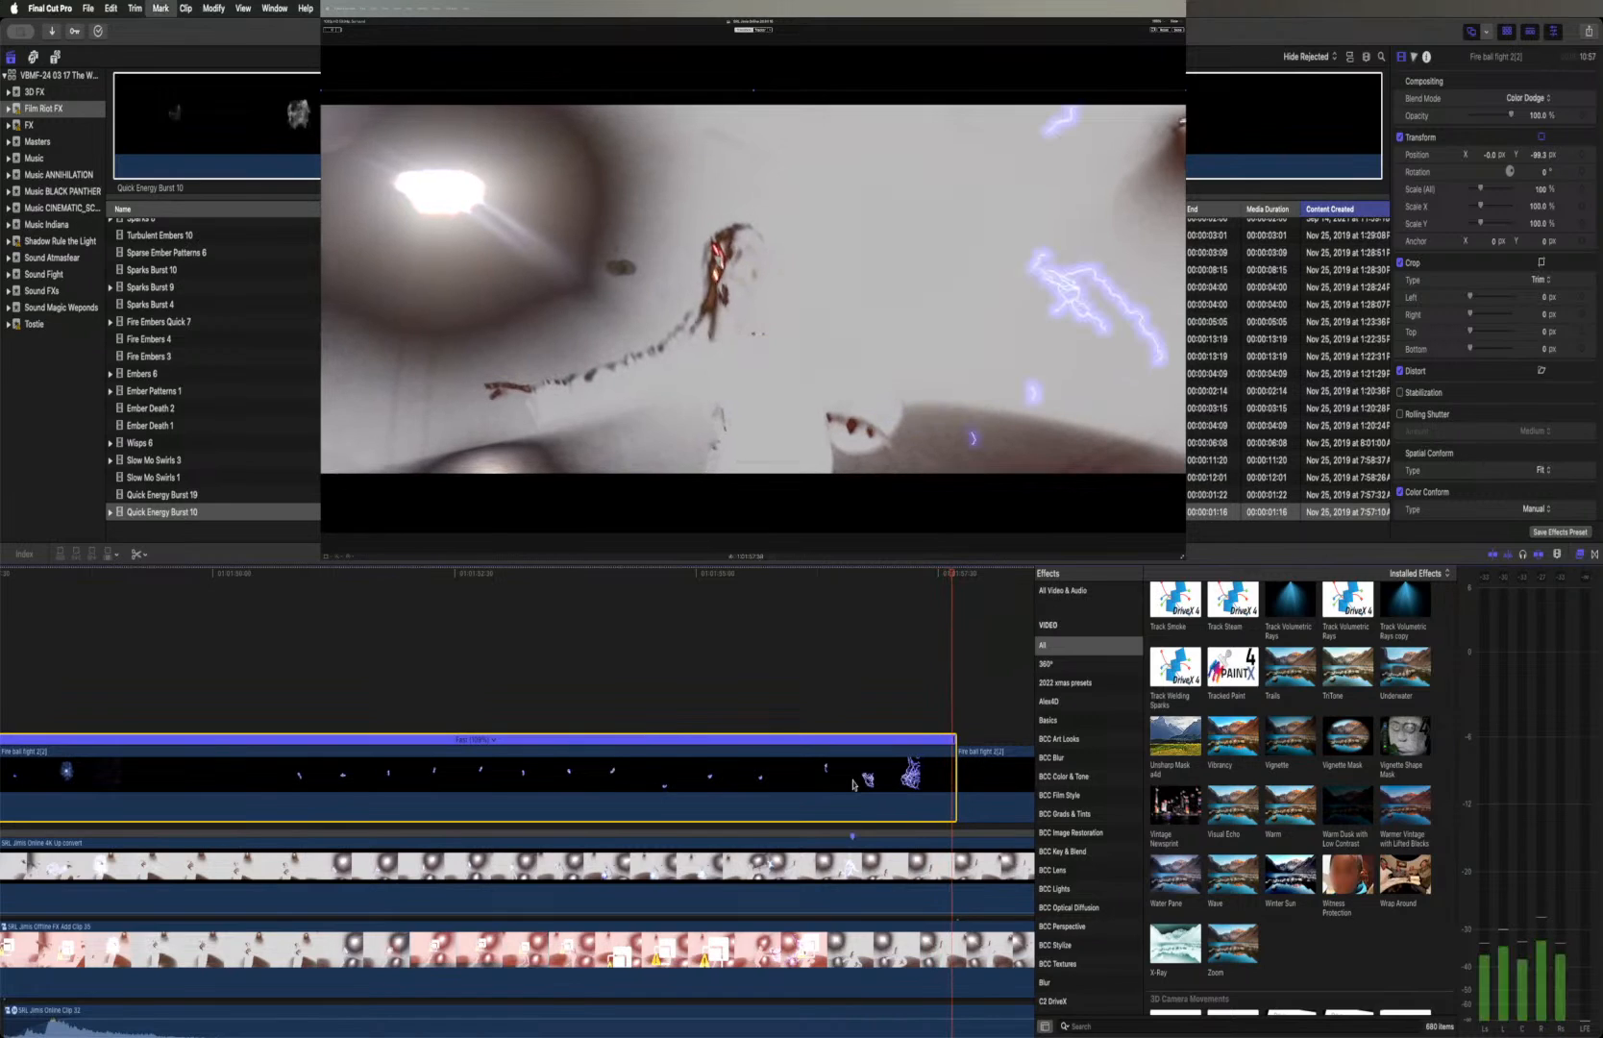
key(Right)
key(Left)
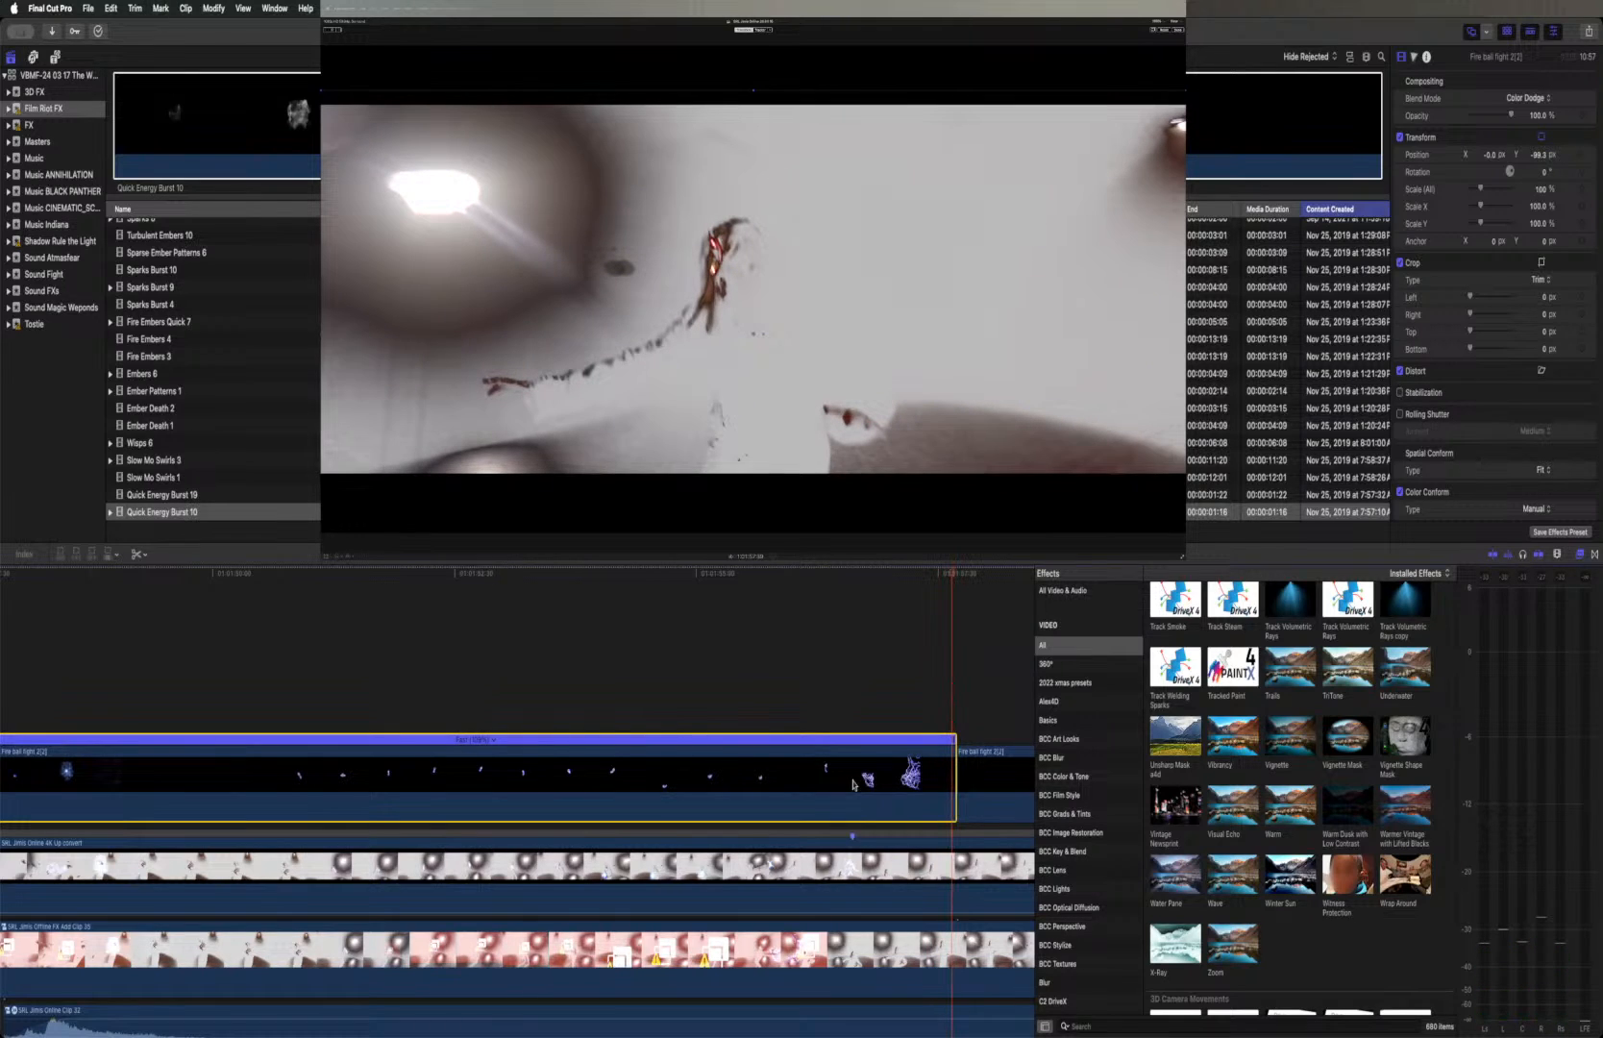
Speed up the first part of Fire ball fight 2(2) to about 9:55 so it ends near the Online clip's marker
click(956, 742)
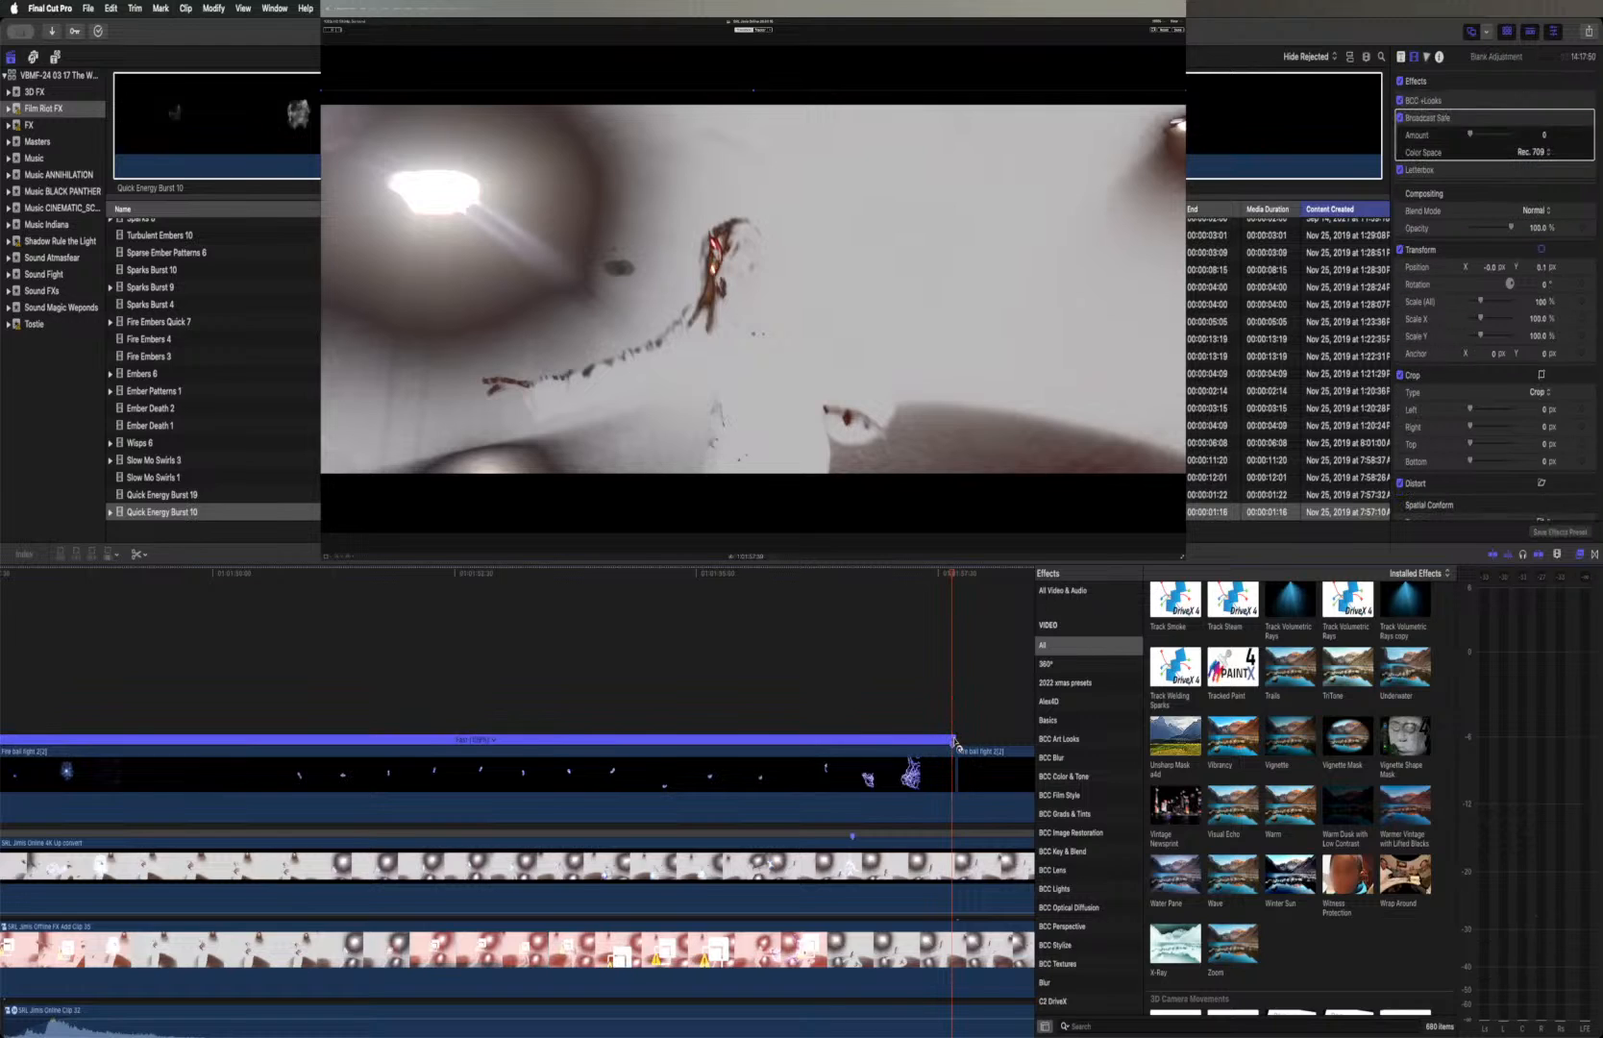
drag(957, 741, 862, 748)
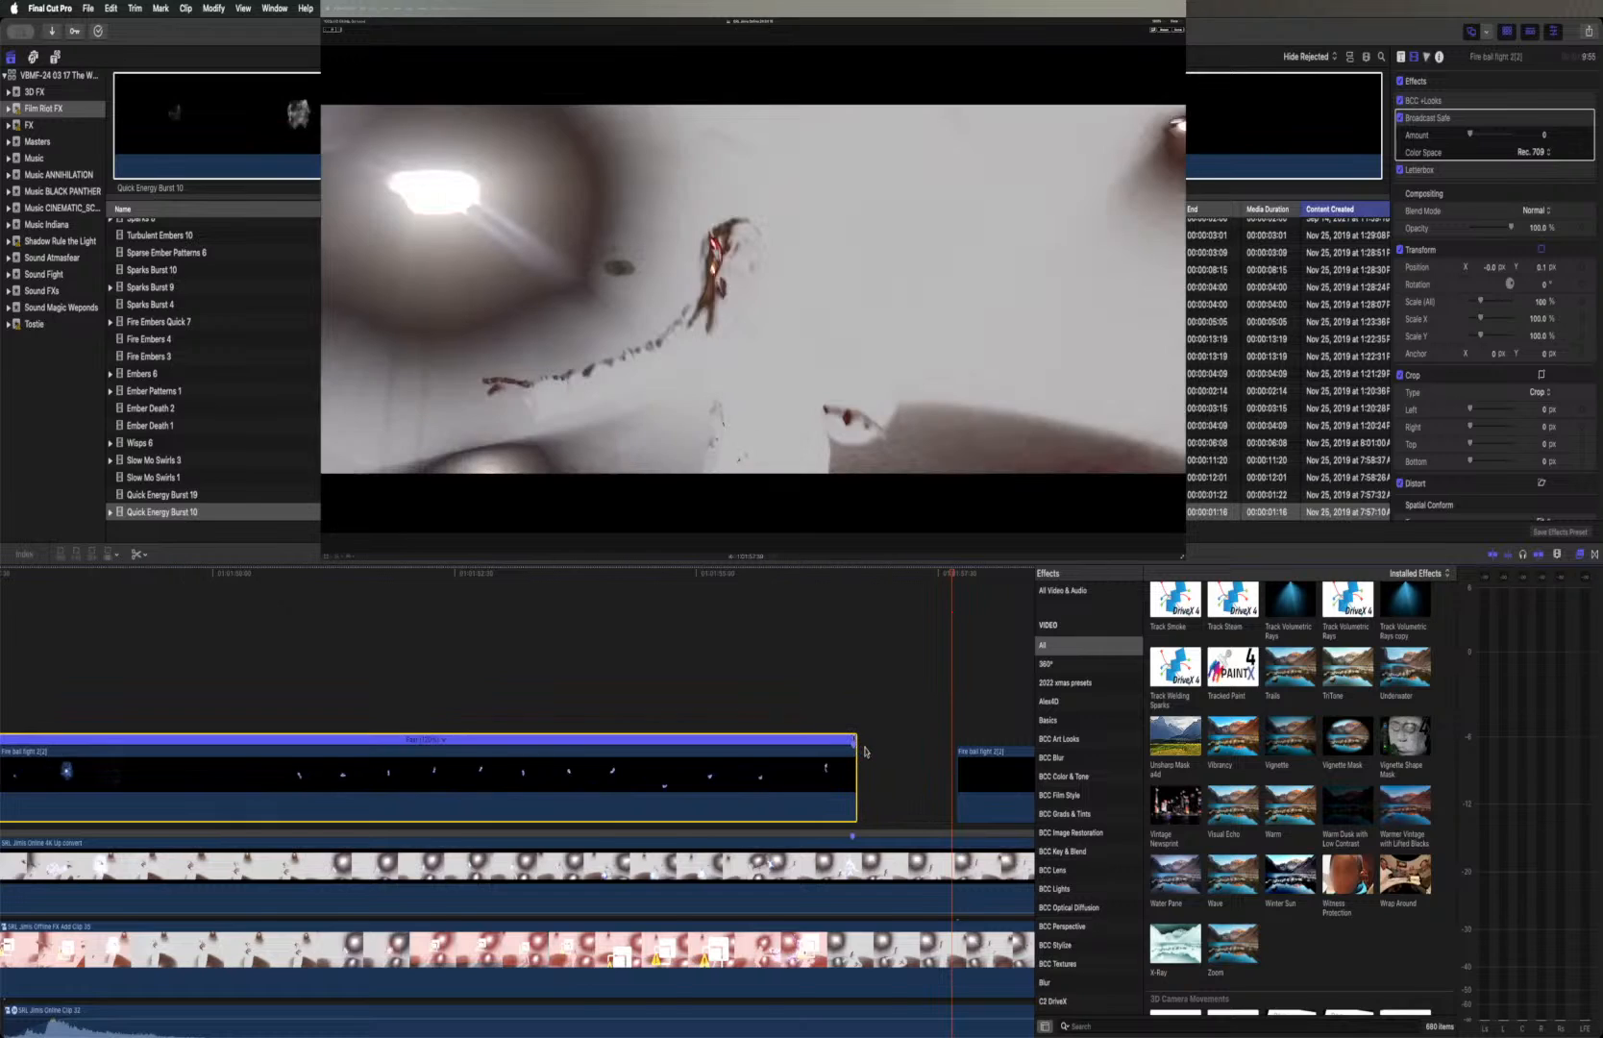
click(855, 745)
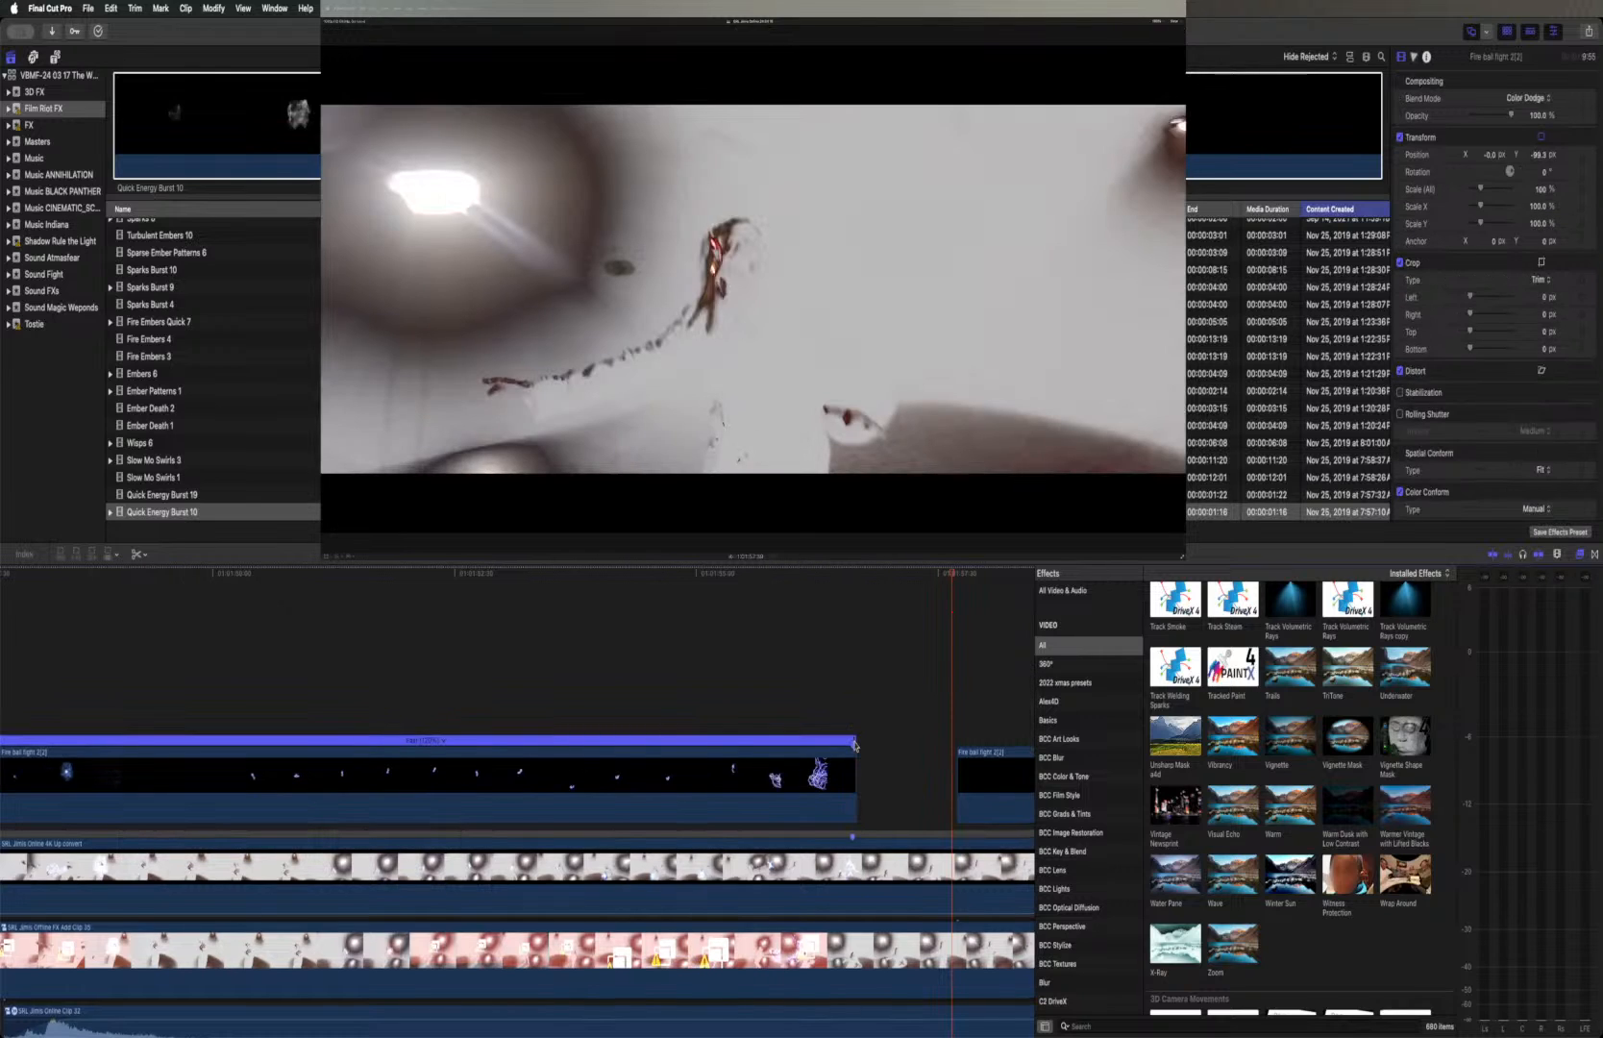
Play the sped-up Fire ball fight 2(2) part from its first frame to check the sync with the shot
click(802, 693)
scroll(802, 694, left, 5)
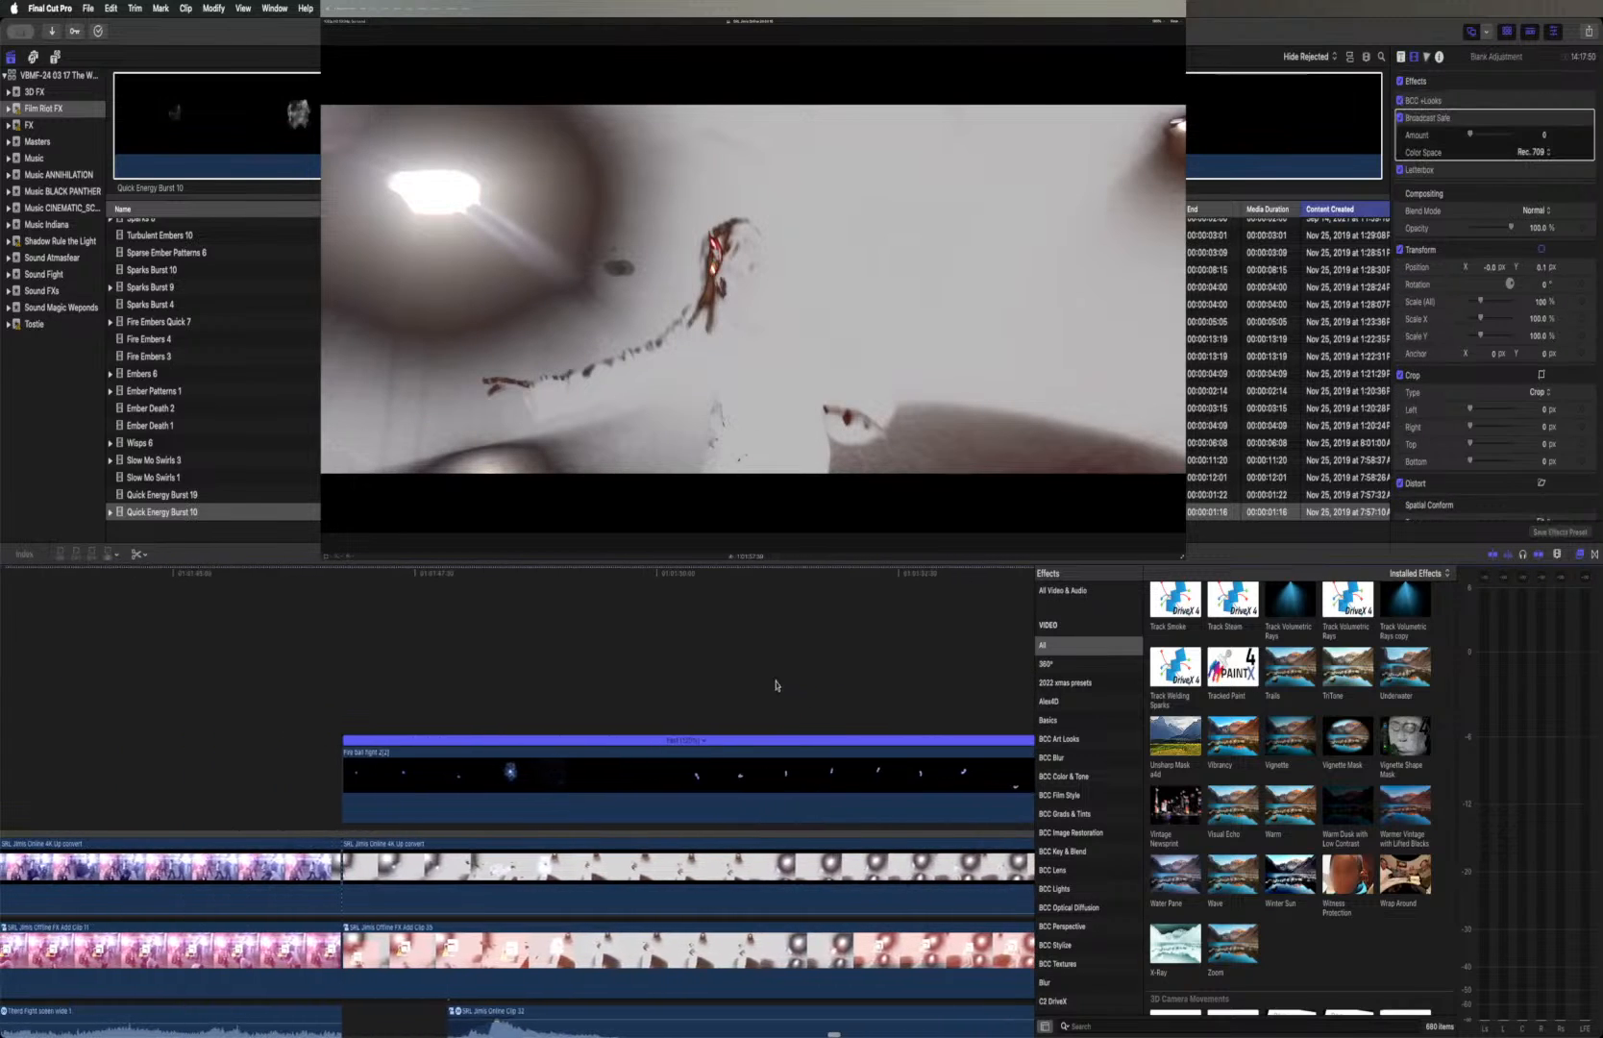
click(345, 574)
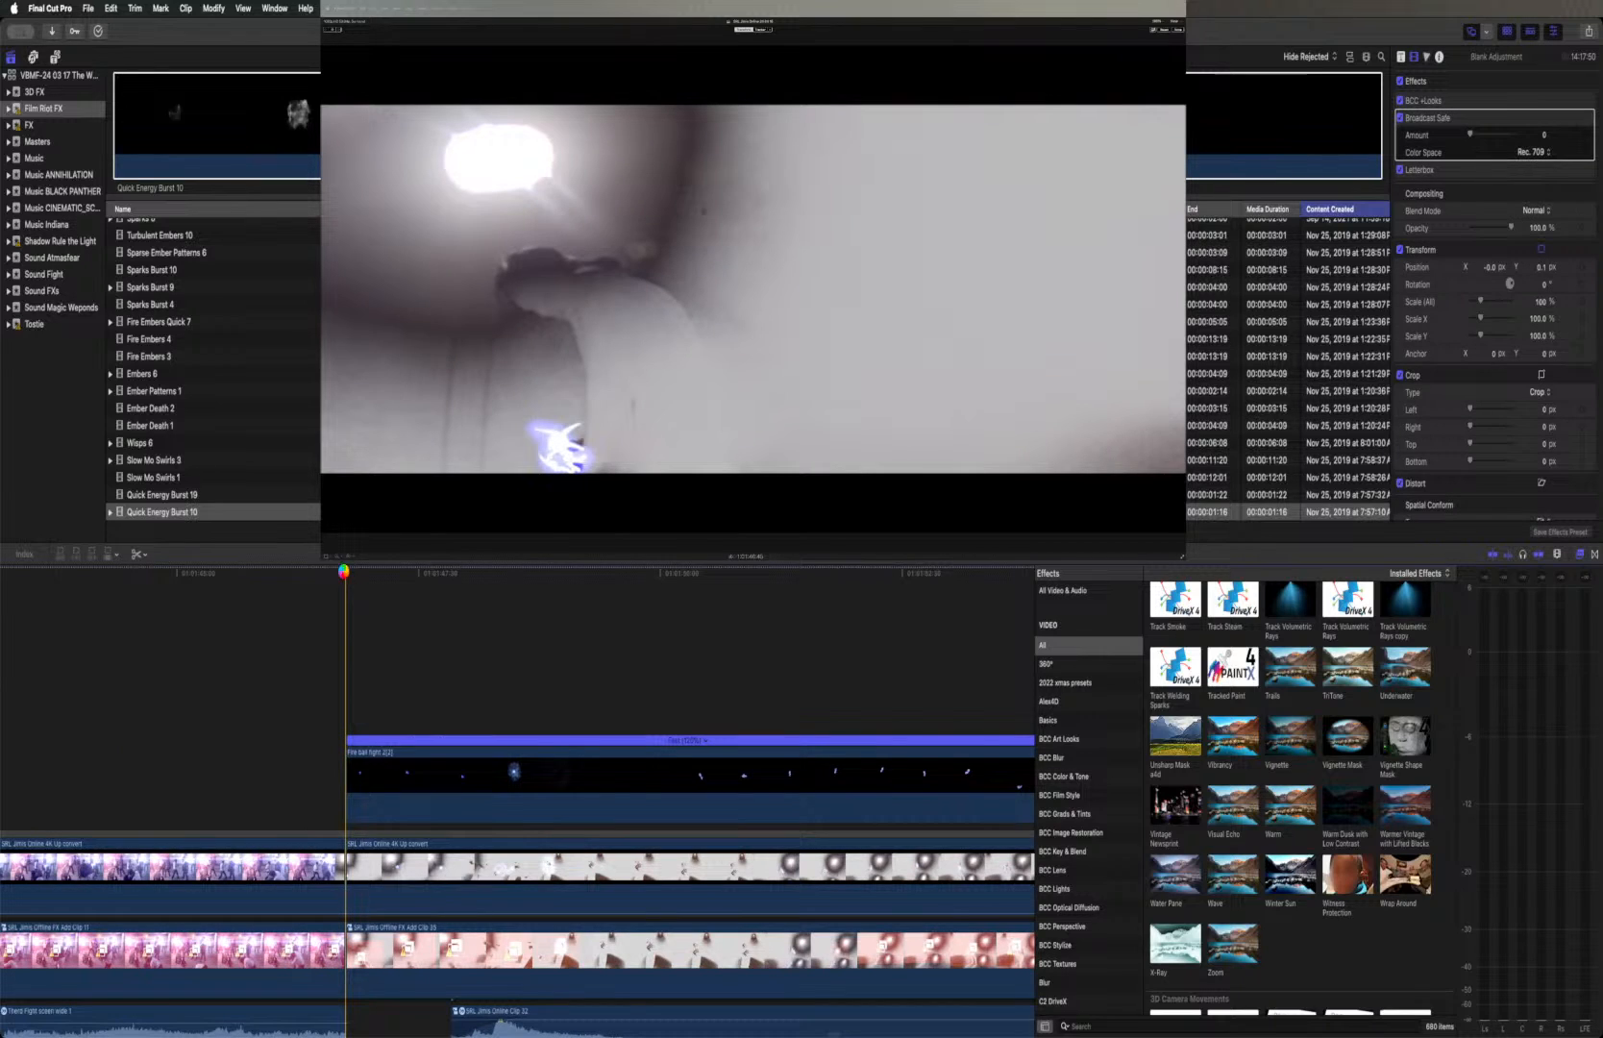
key(space)
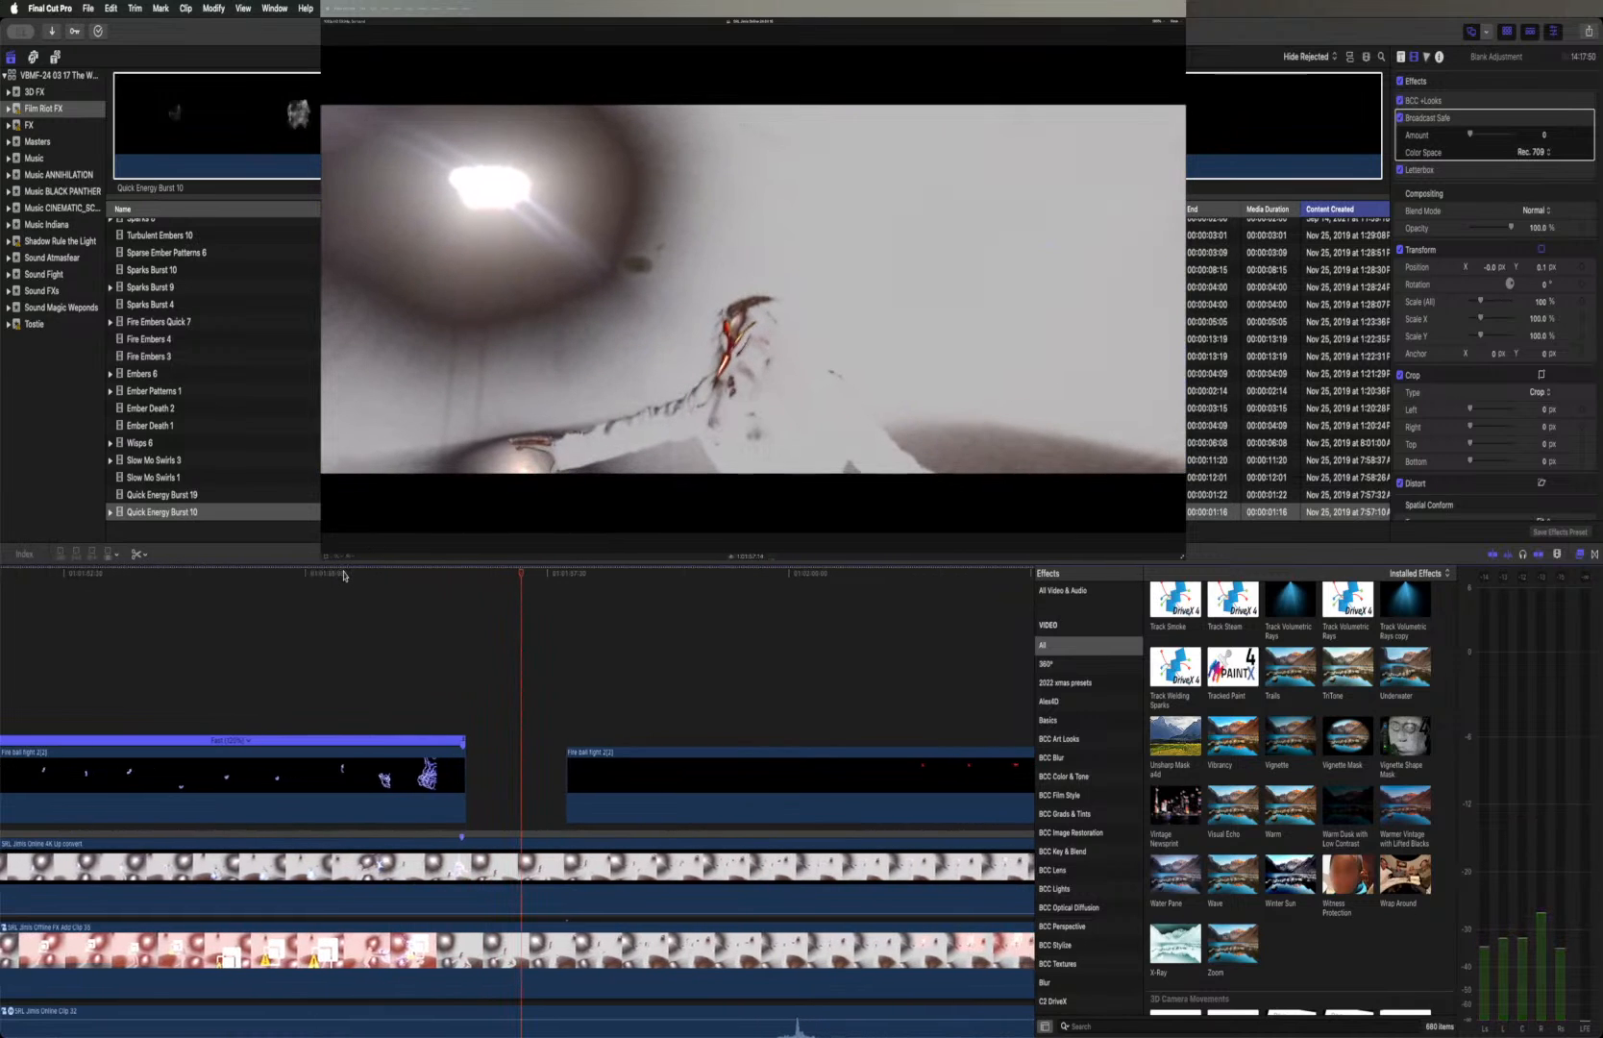
Undo the first part's speed change along with its re-enabling and the marker on the Online clip
scroll(368, 623, left, 5)
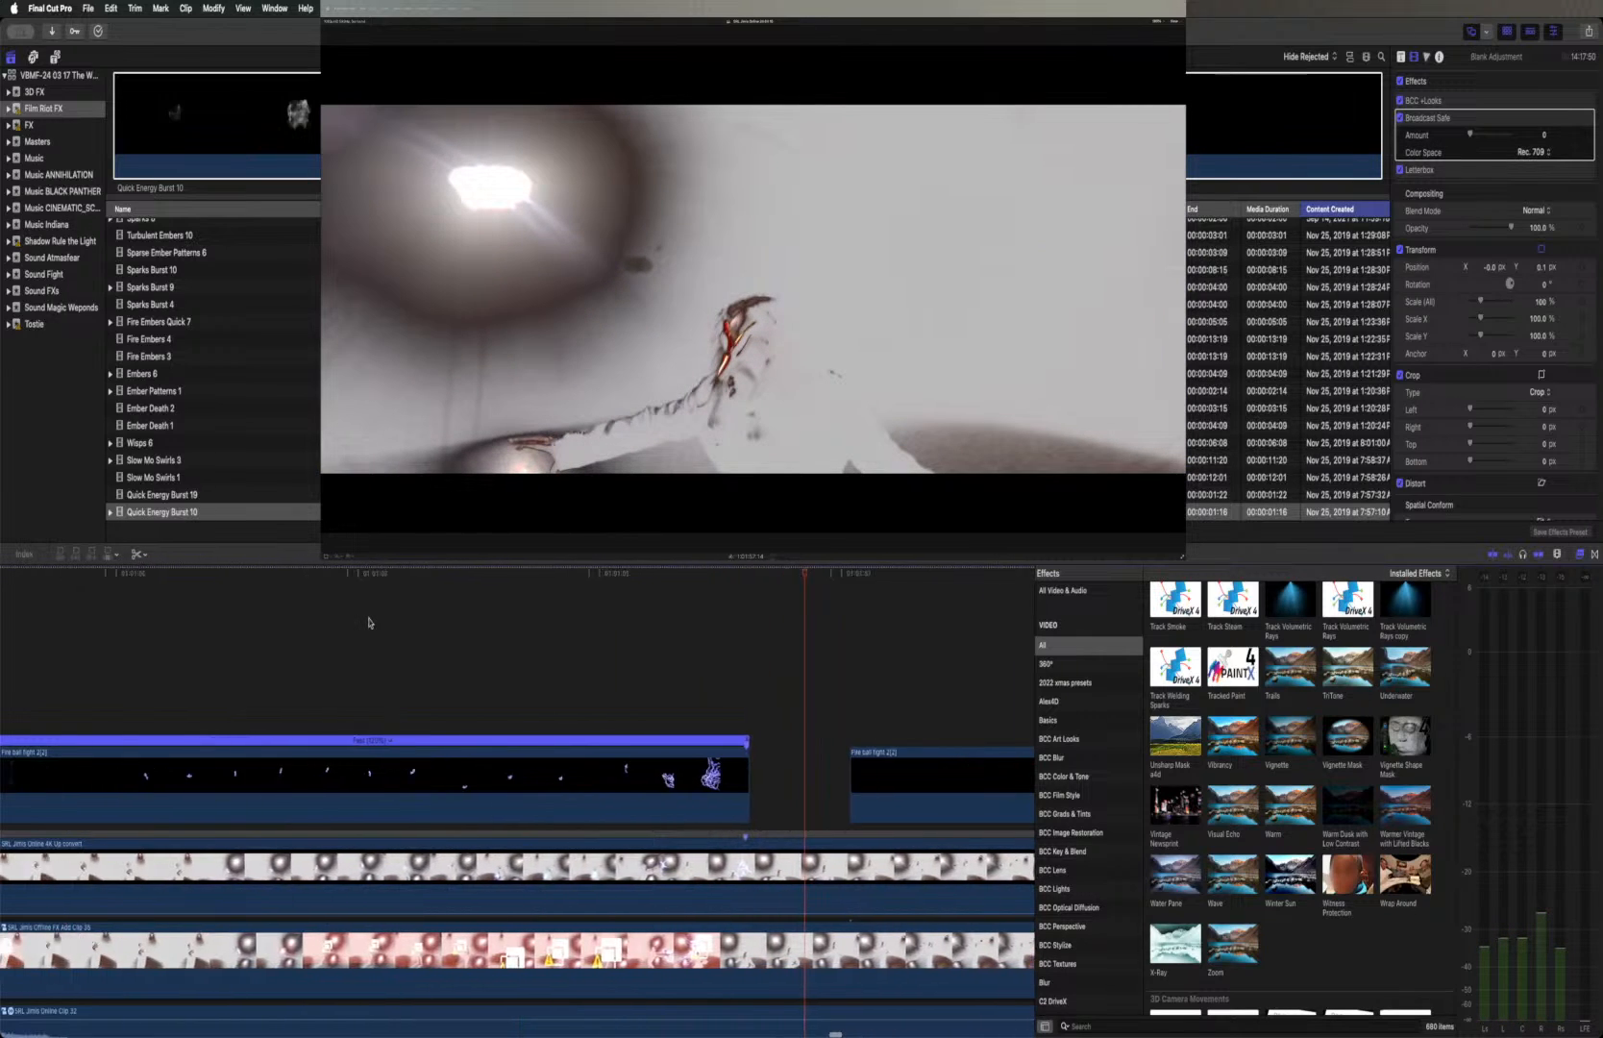
key(super+z)
key(super+z)
key(super+z)
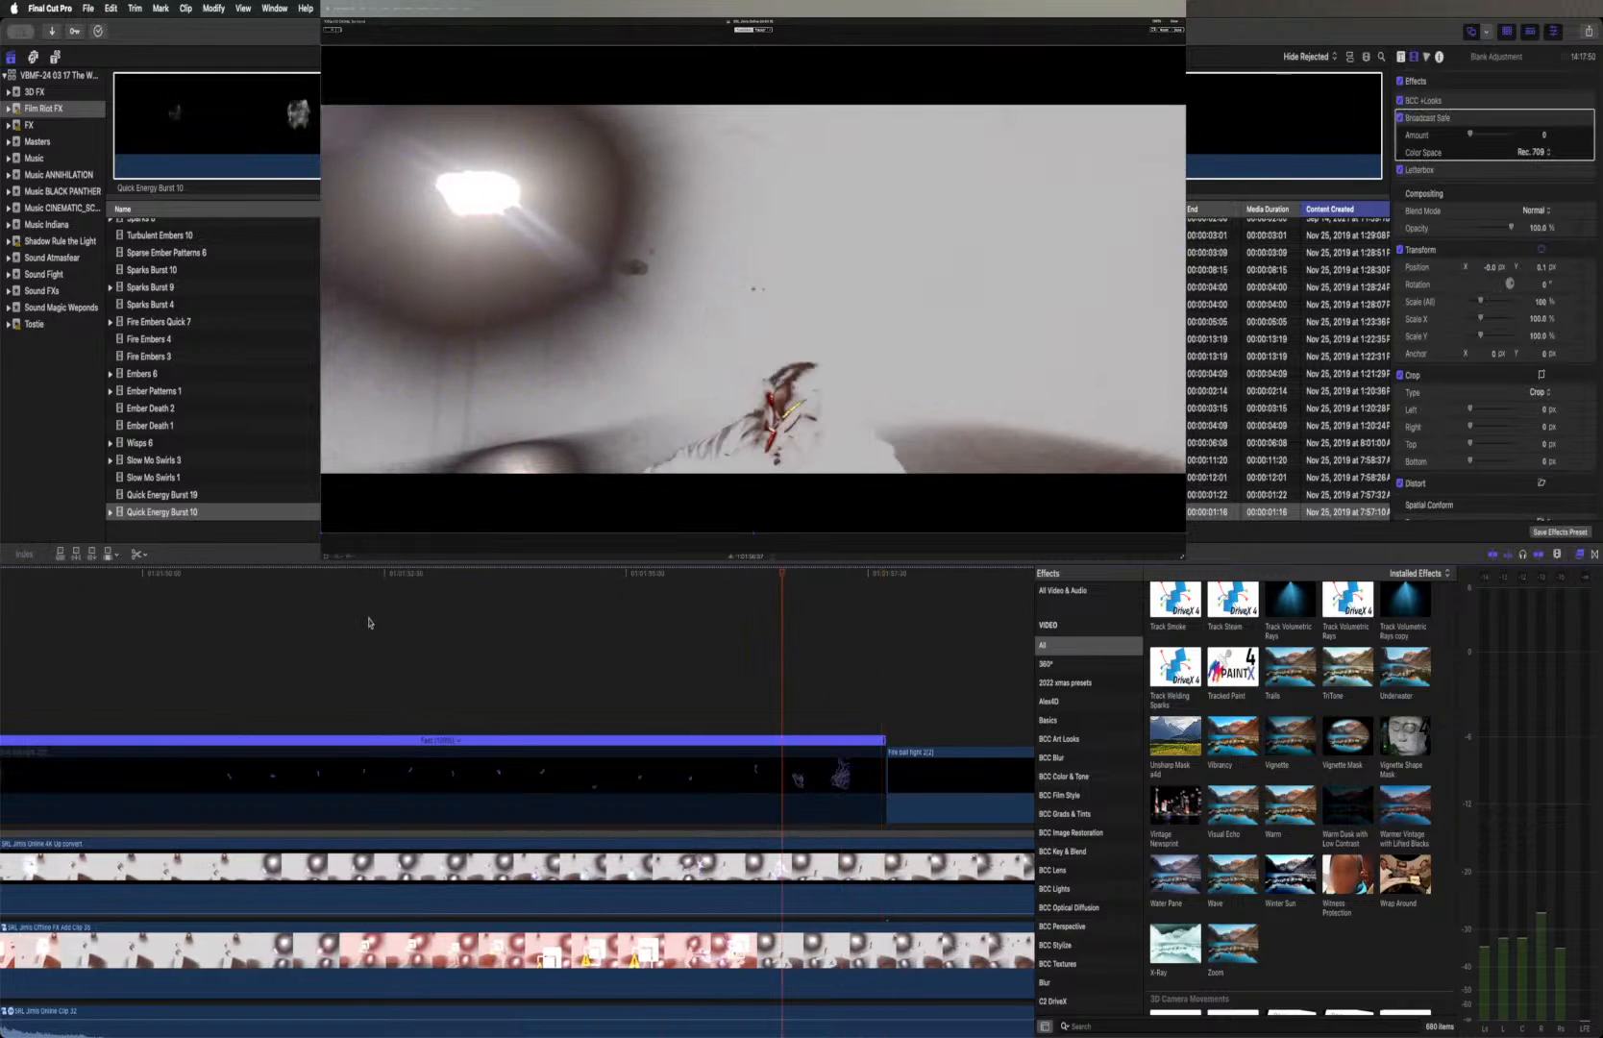
Undo the disabling of Fire ball fight 2(2)'s first part and the cut that split the clip
key(super+z)
key(super+z)
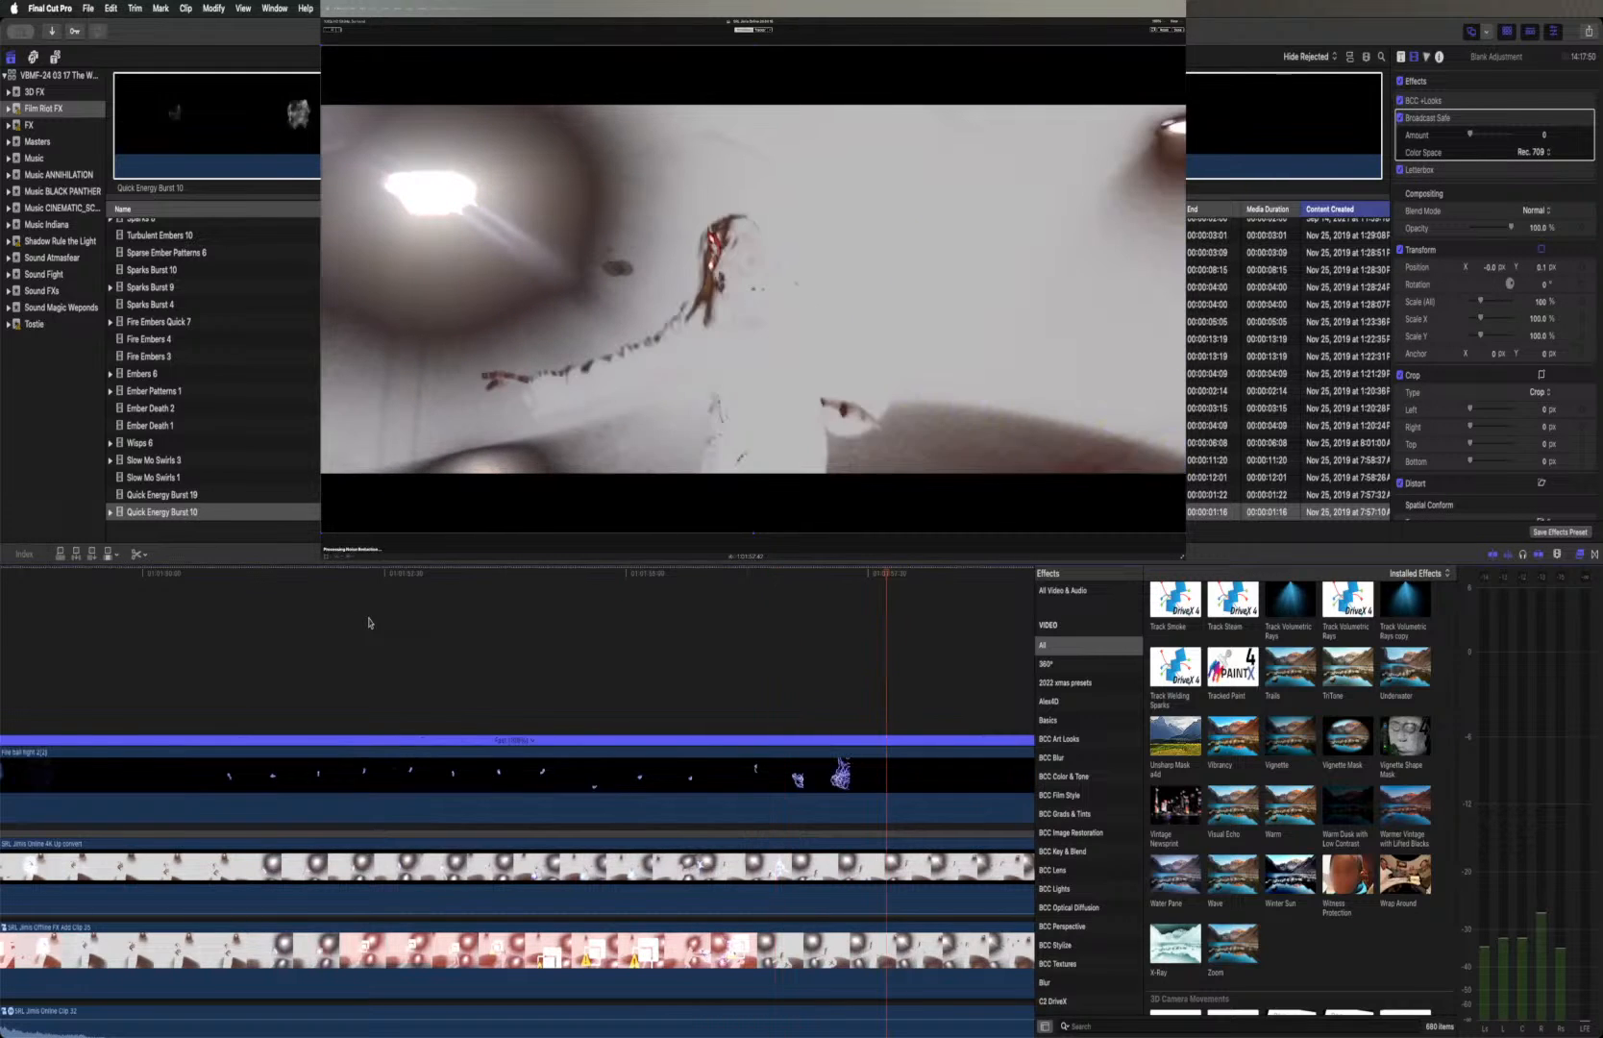
Hide the effects browser and reset the whole Fire ball fight 2(2) clip to normal 100% speed
scroll(368, 622, right, 10)
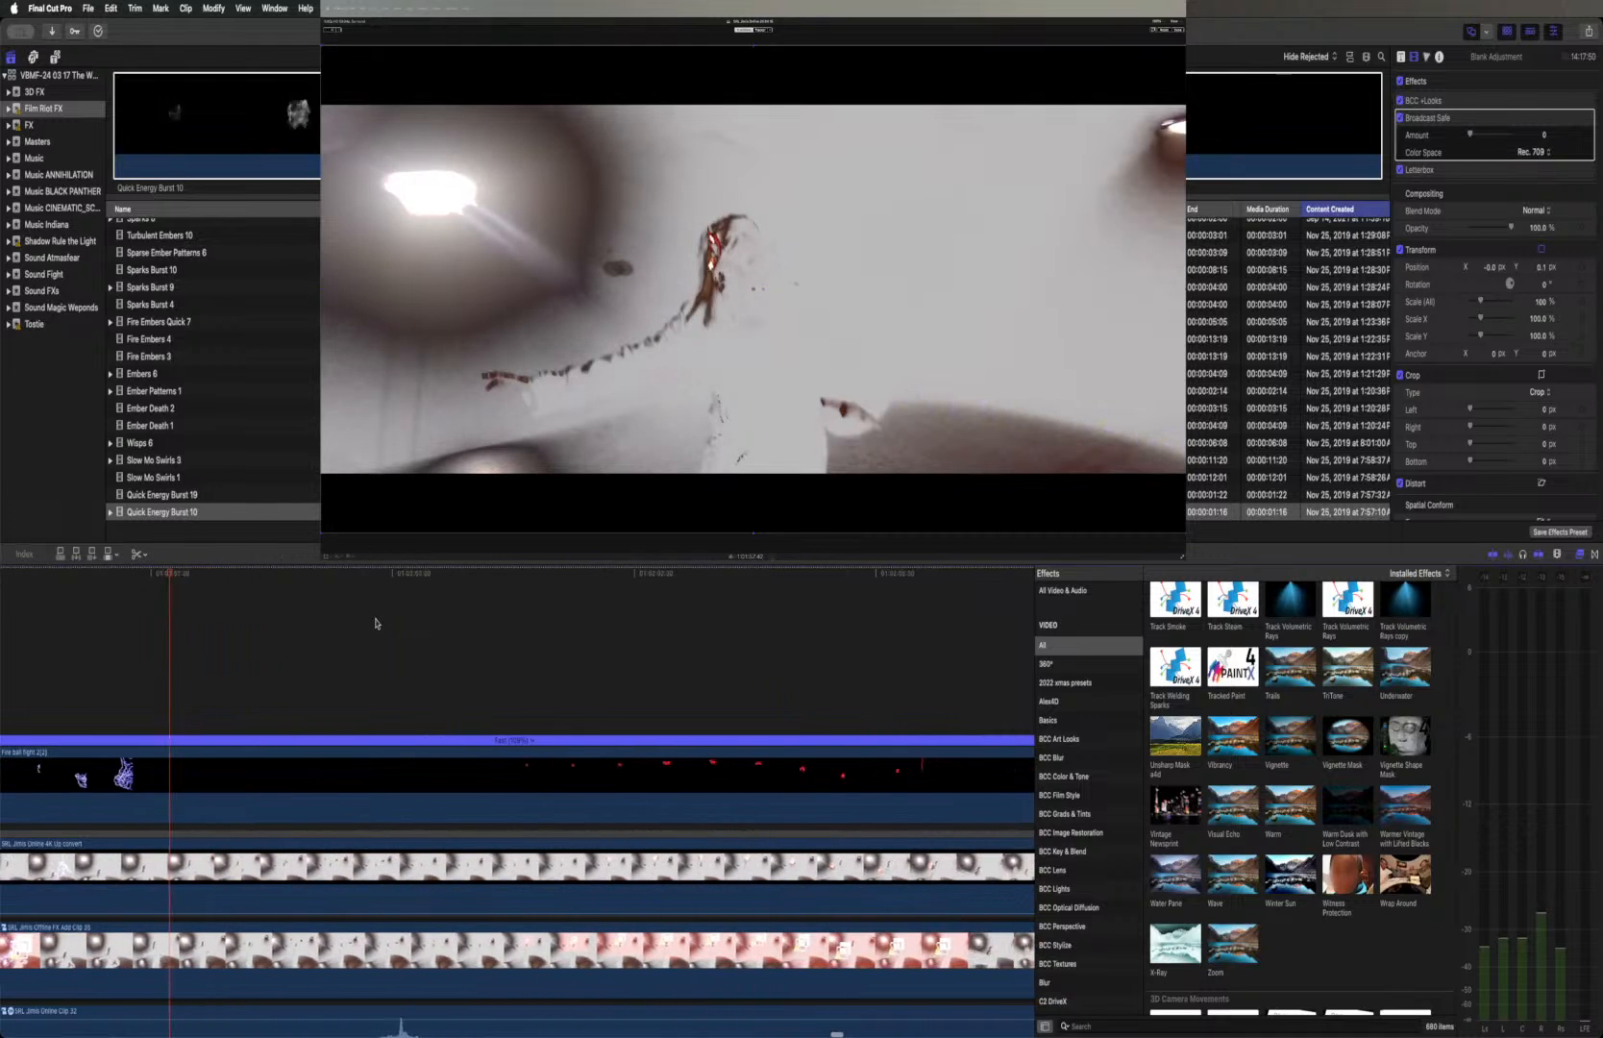
scroll(376, 623, right, 12)
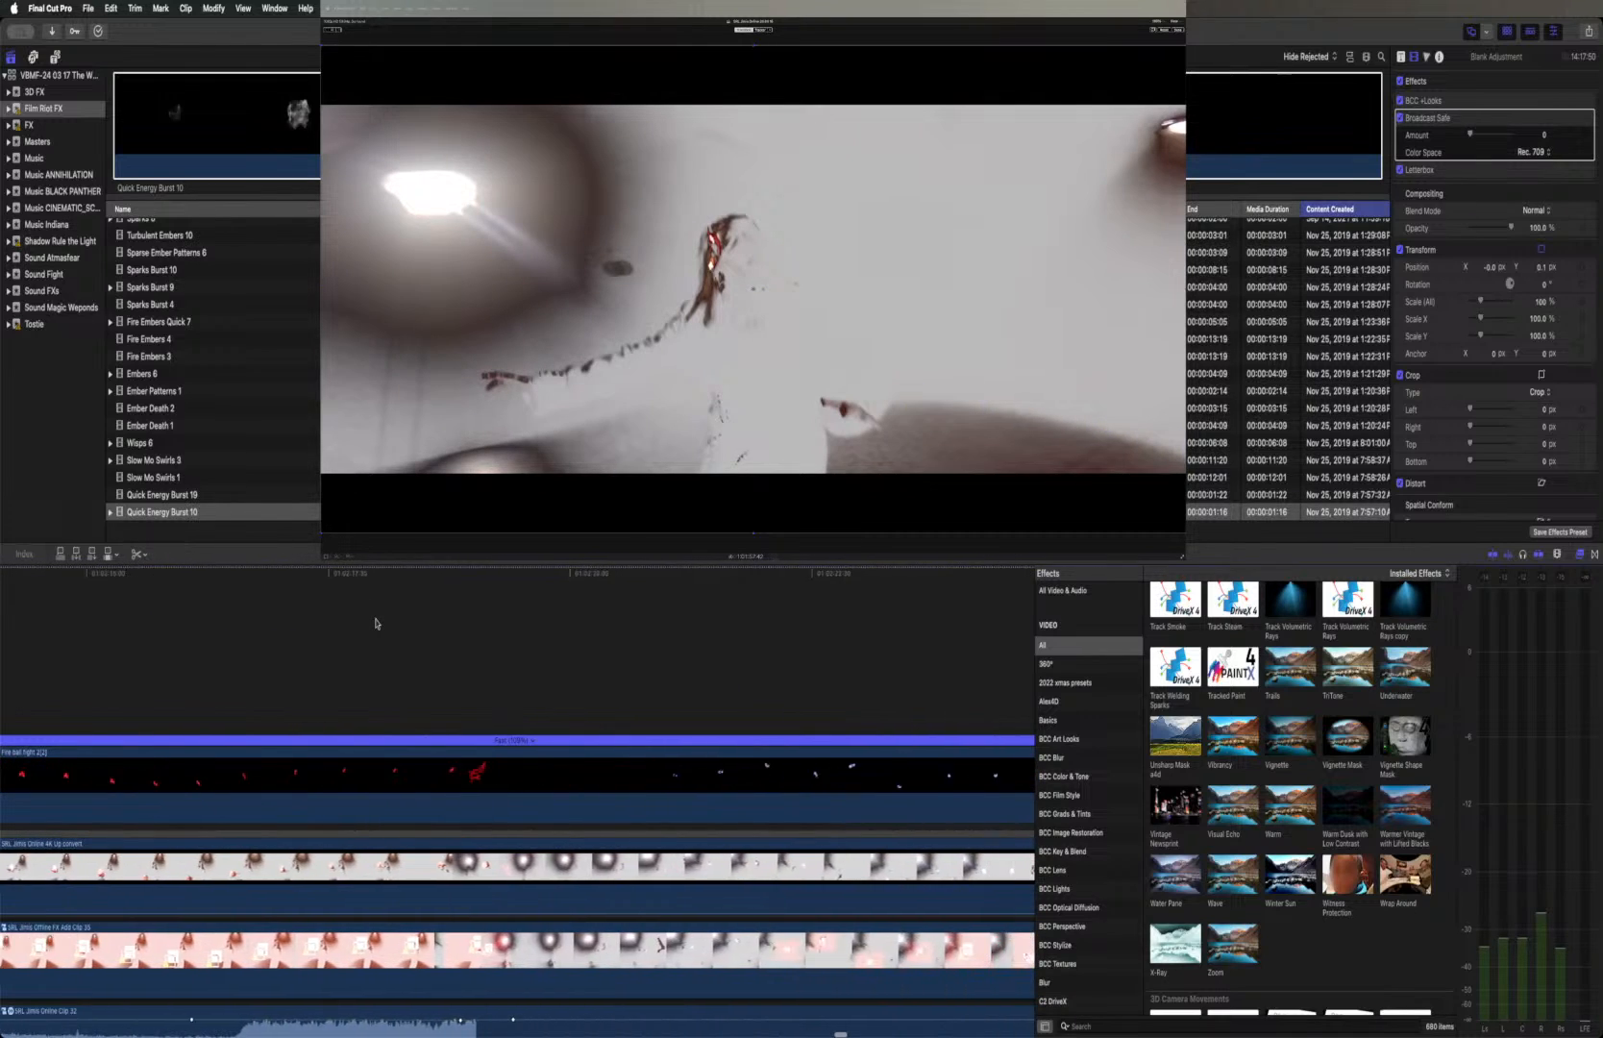
scroll(375, 623, right, 3)
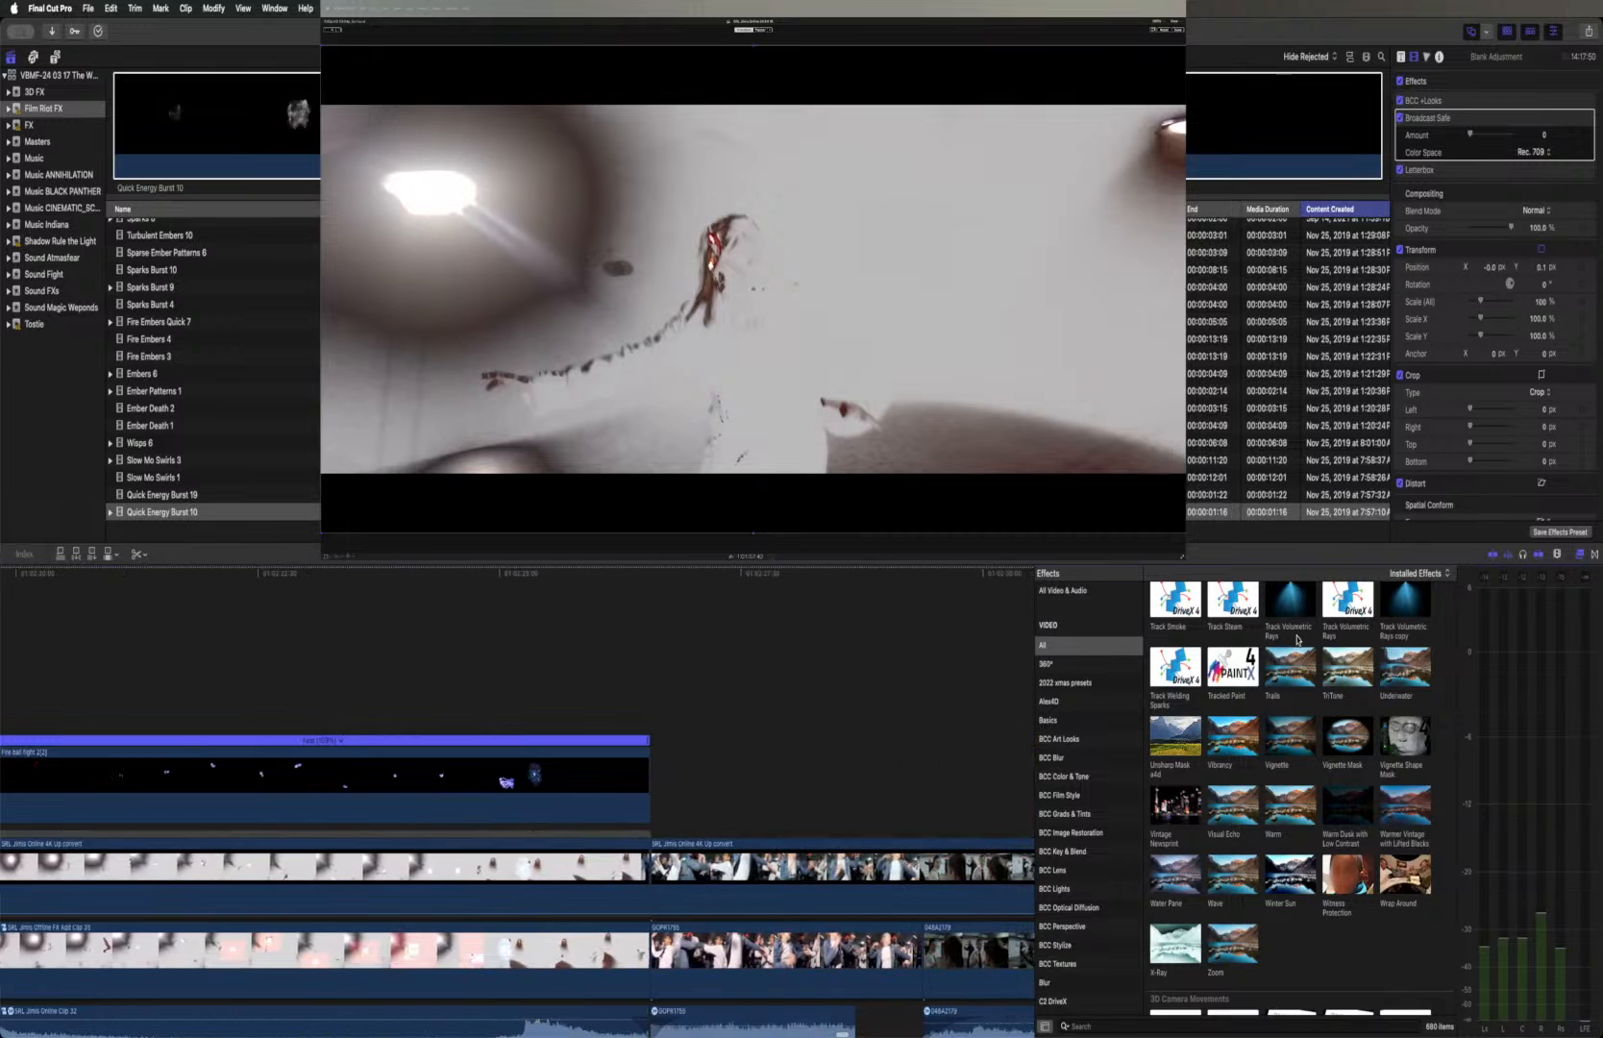
click(1578, 555)
scroll(609, 678, left, 15)
scroll(610, 677, right, 3)
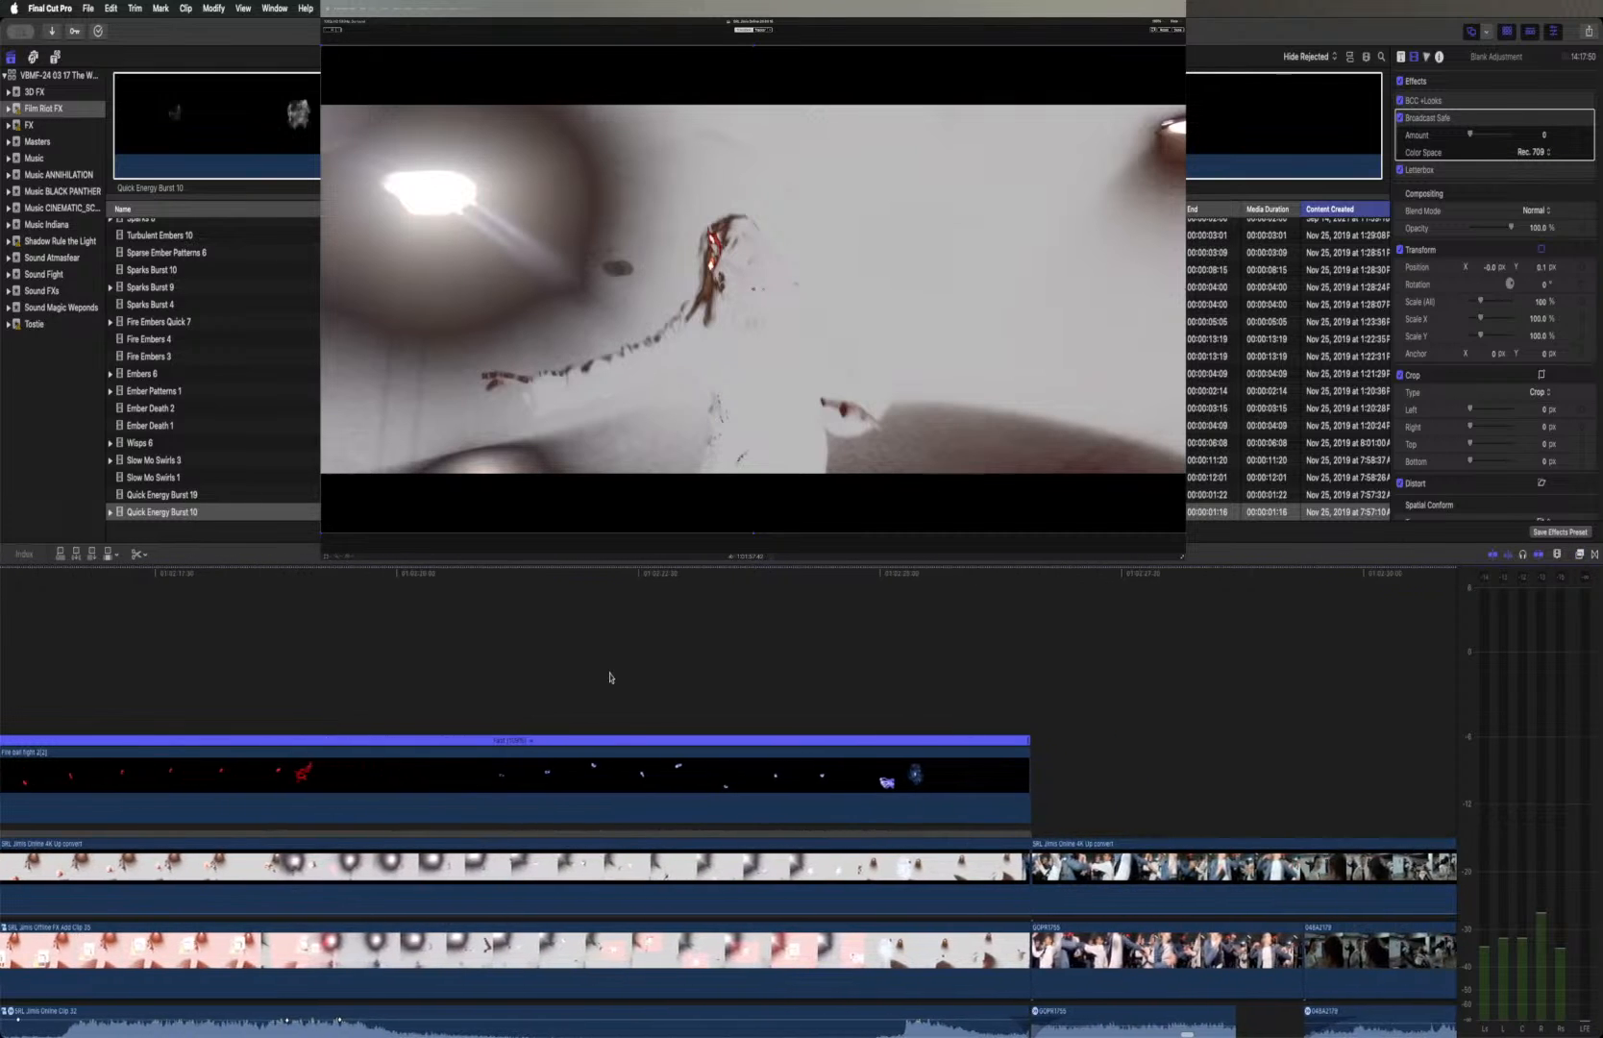
key(shift+n)
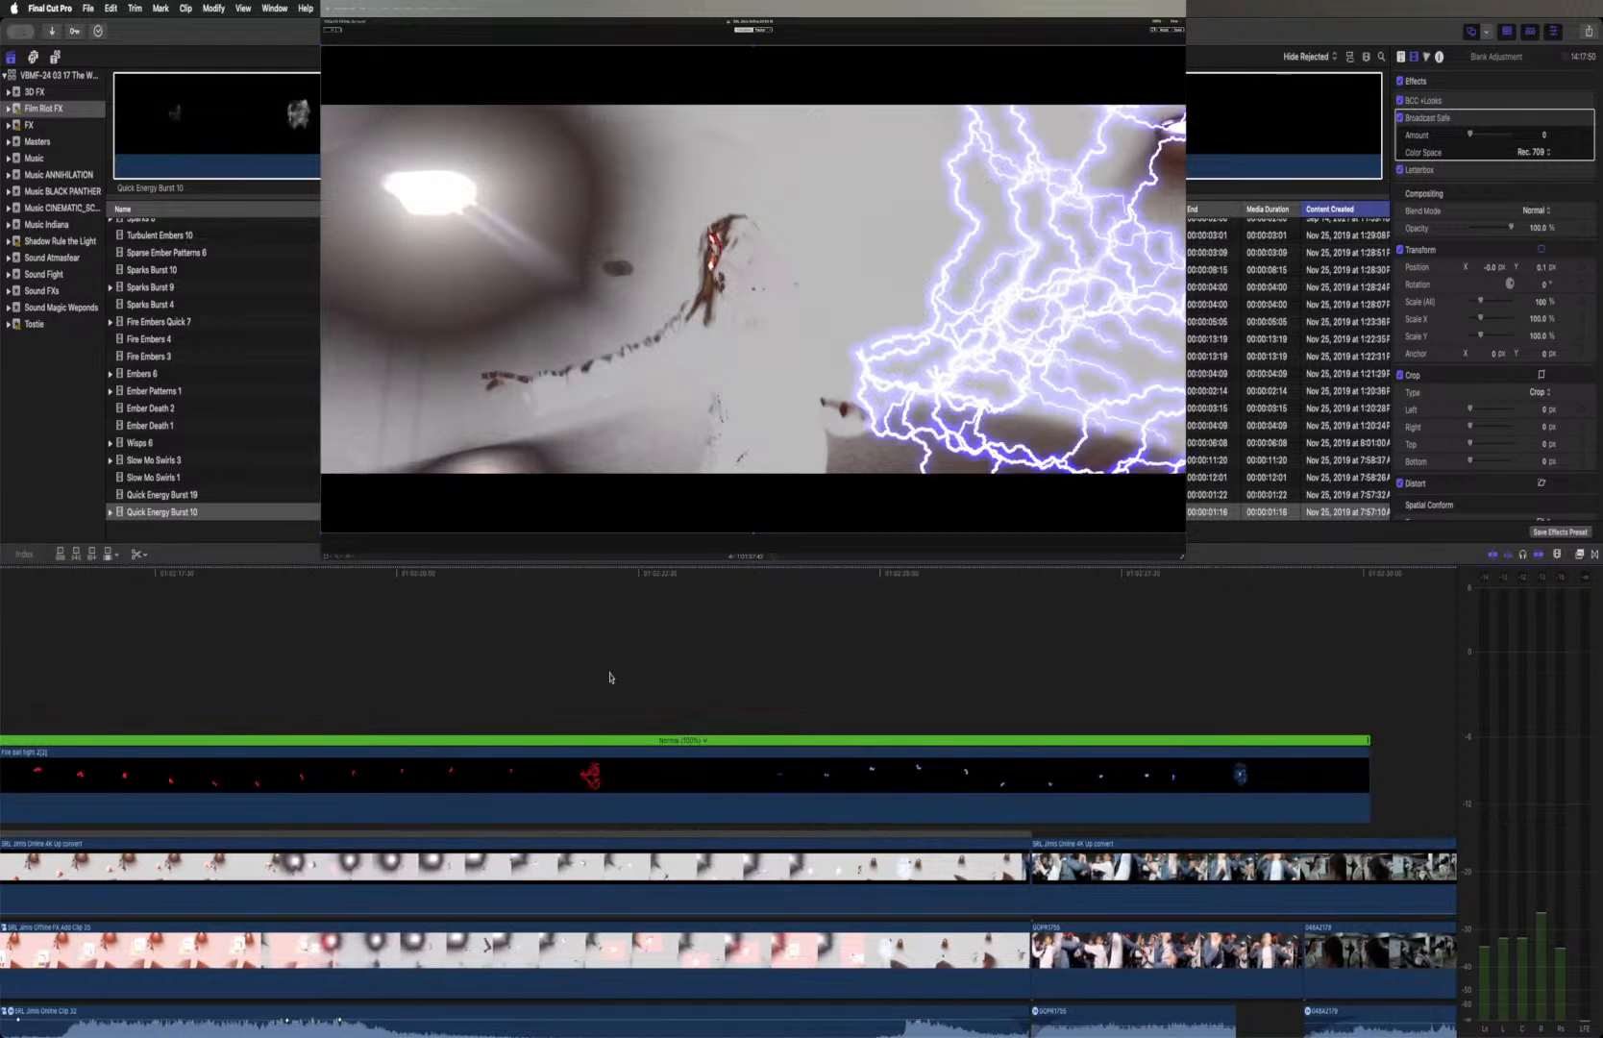
Play the normal-speed Fire ball fight 2(2) clip from its first frame to check its sync with the shot
scroll(609, 677, left, 20)
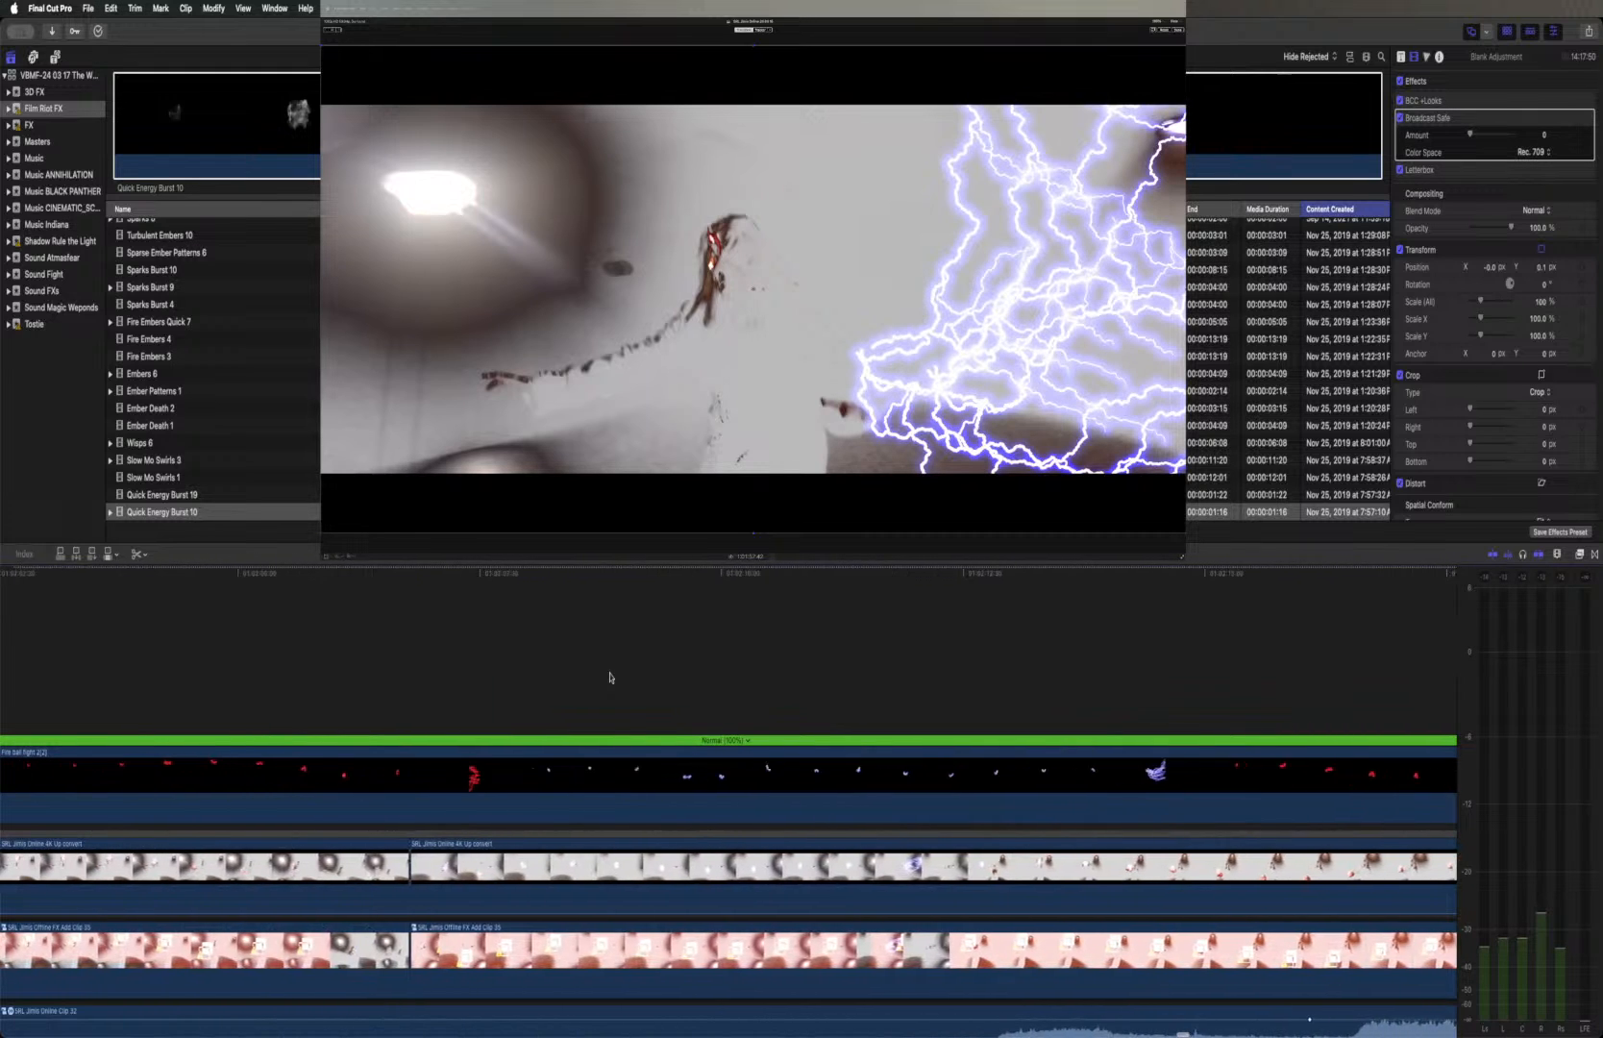
scroll(609, 677, left, 20)
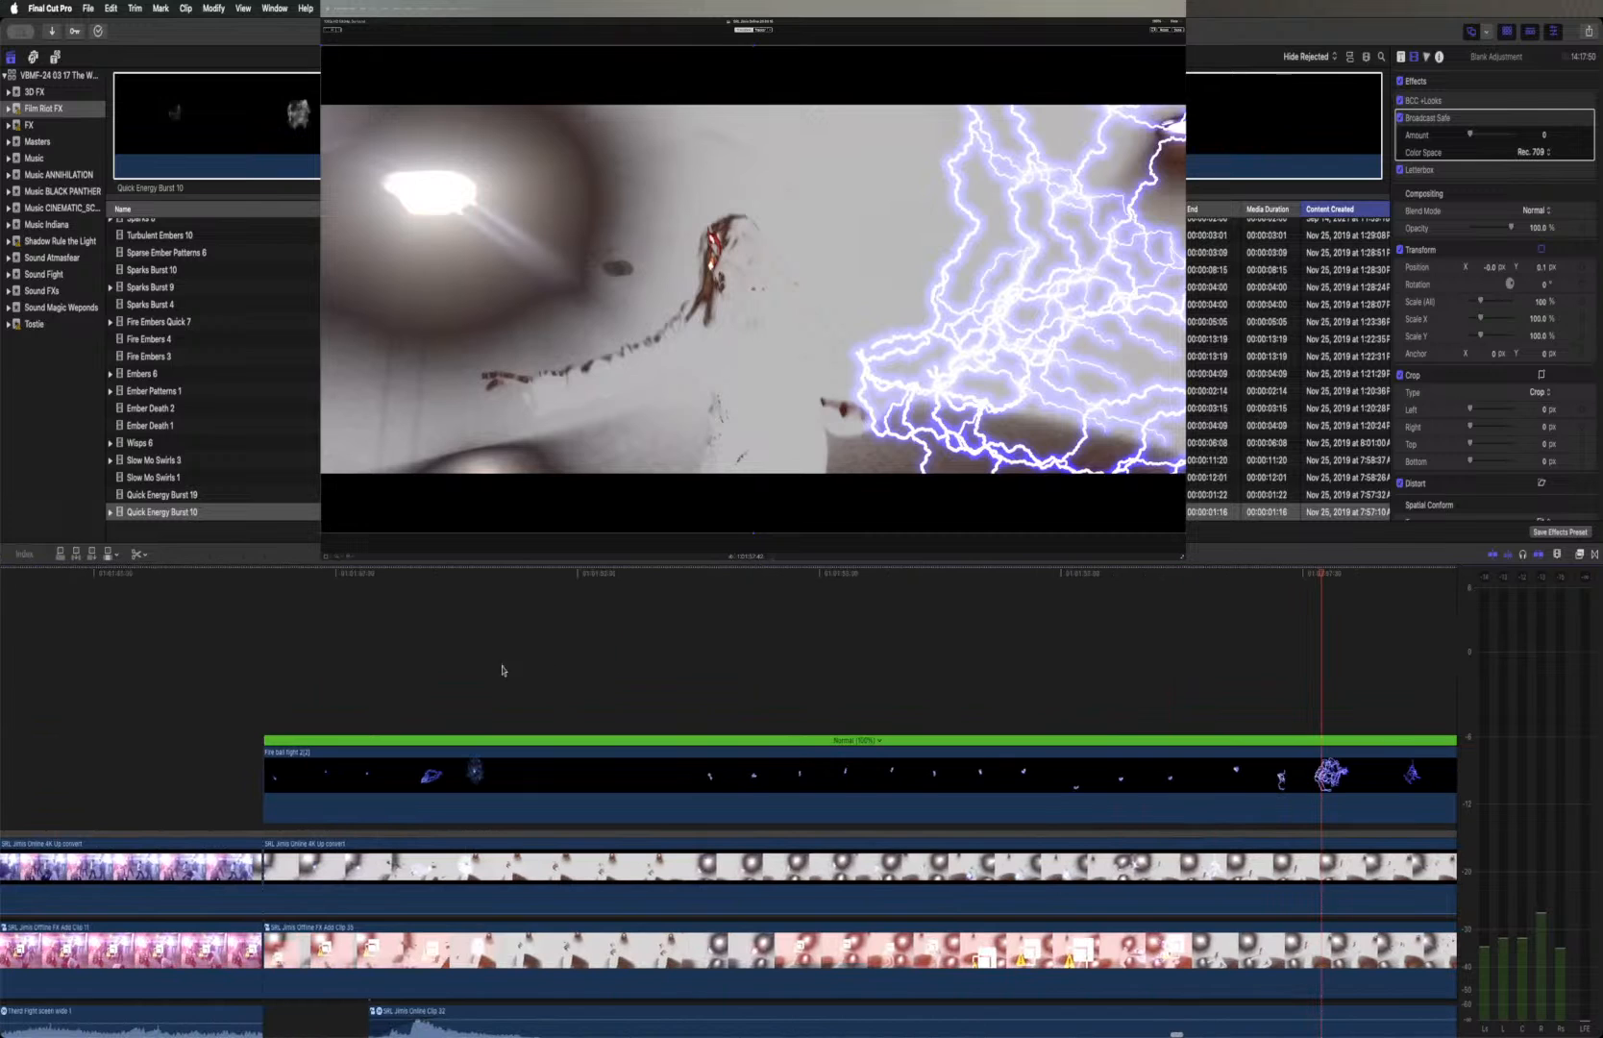
drag(270, 575, 268, 616)
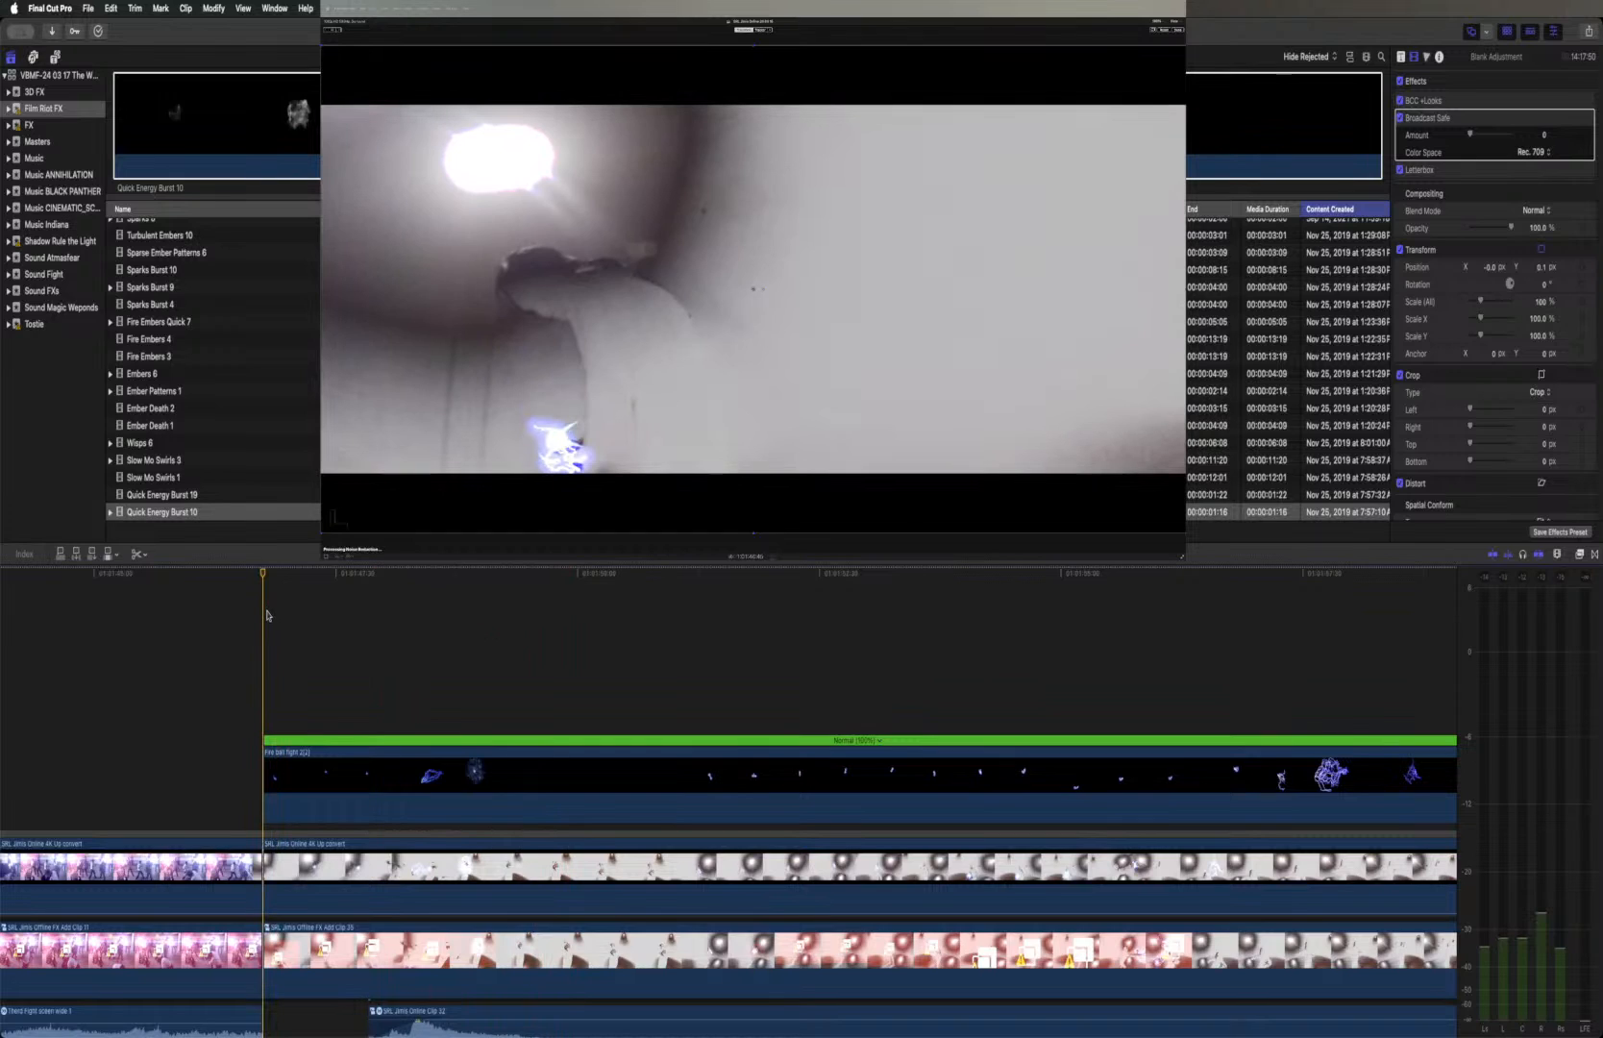
key(space)
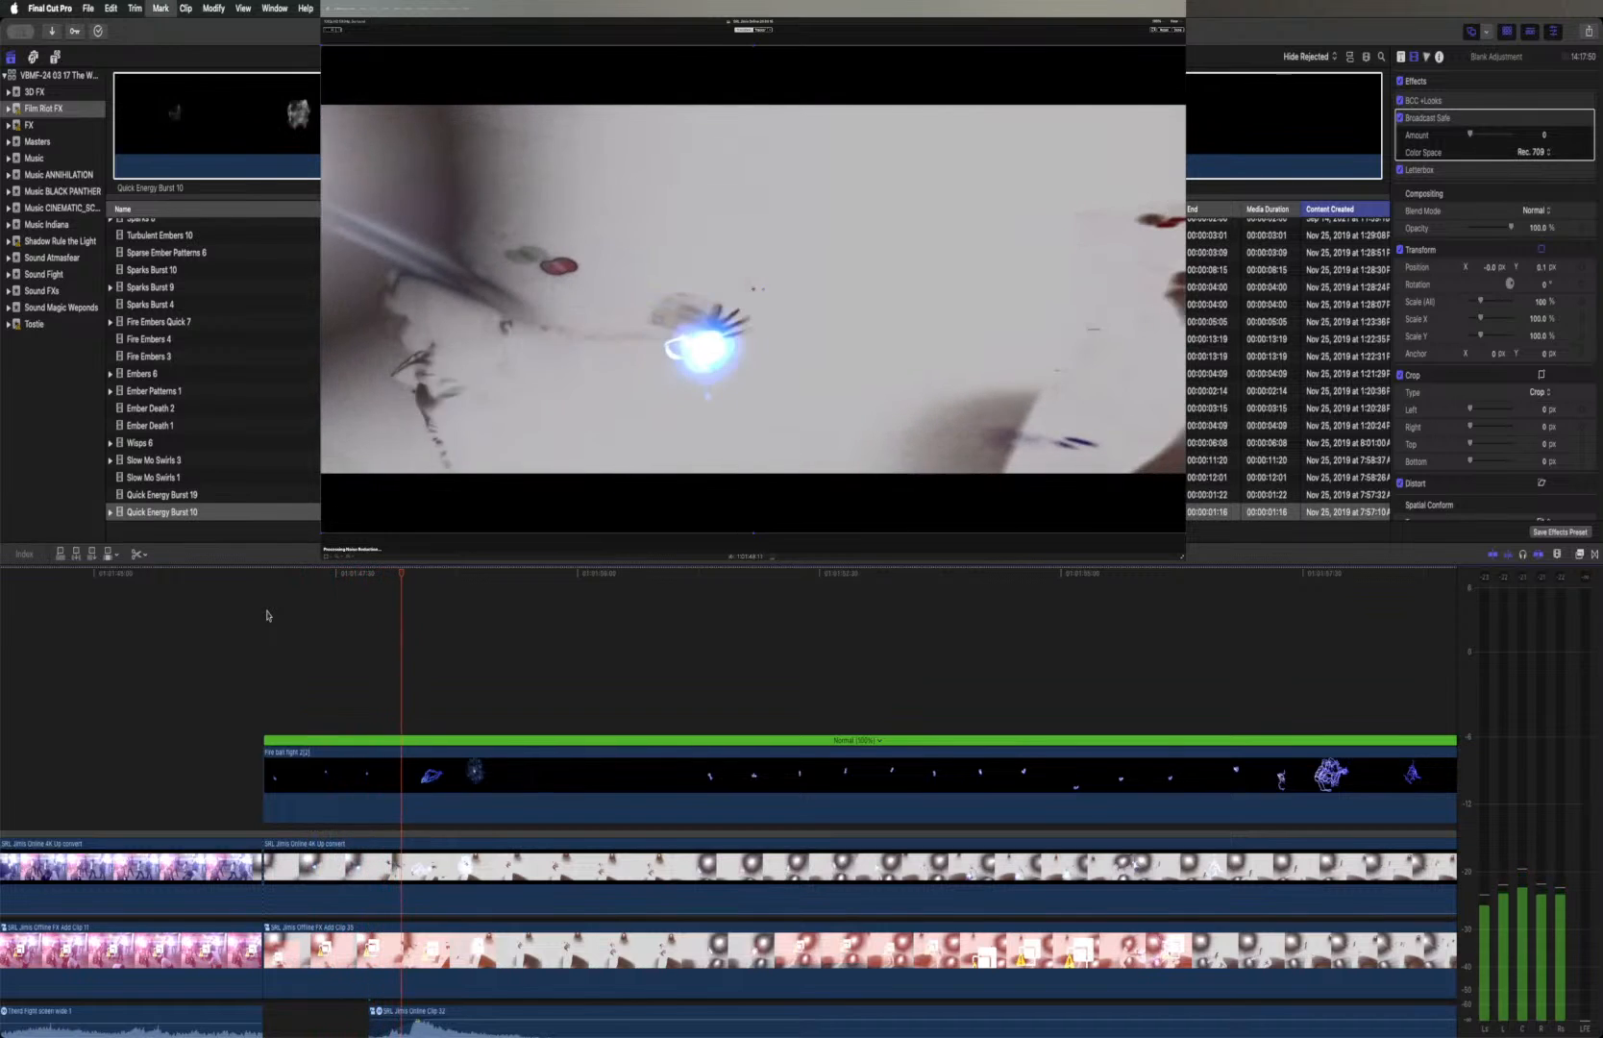
key(Right)
key(Right)
key(Right)
key(Right)
key(Right)
key(Right)
key(Right)
key(Right)
key(Right)
key(Right)
key(Right)
key(Right)
key(Right)
key(Right)
key(Right)
key(Right)
key(Right)
key(Right)
key(Right)
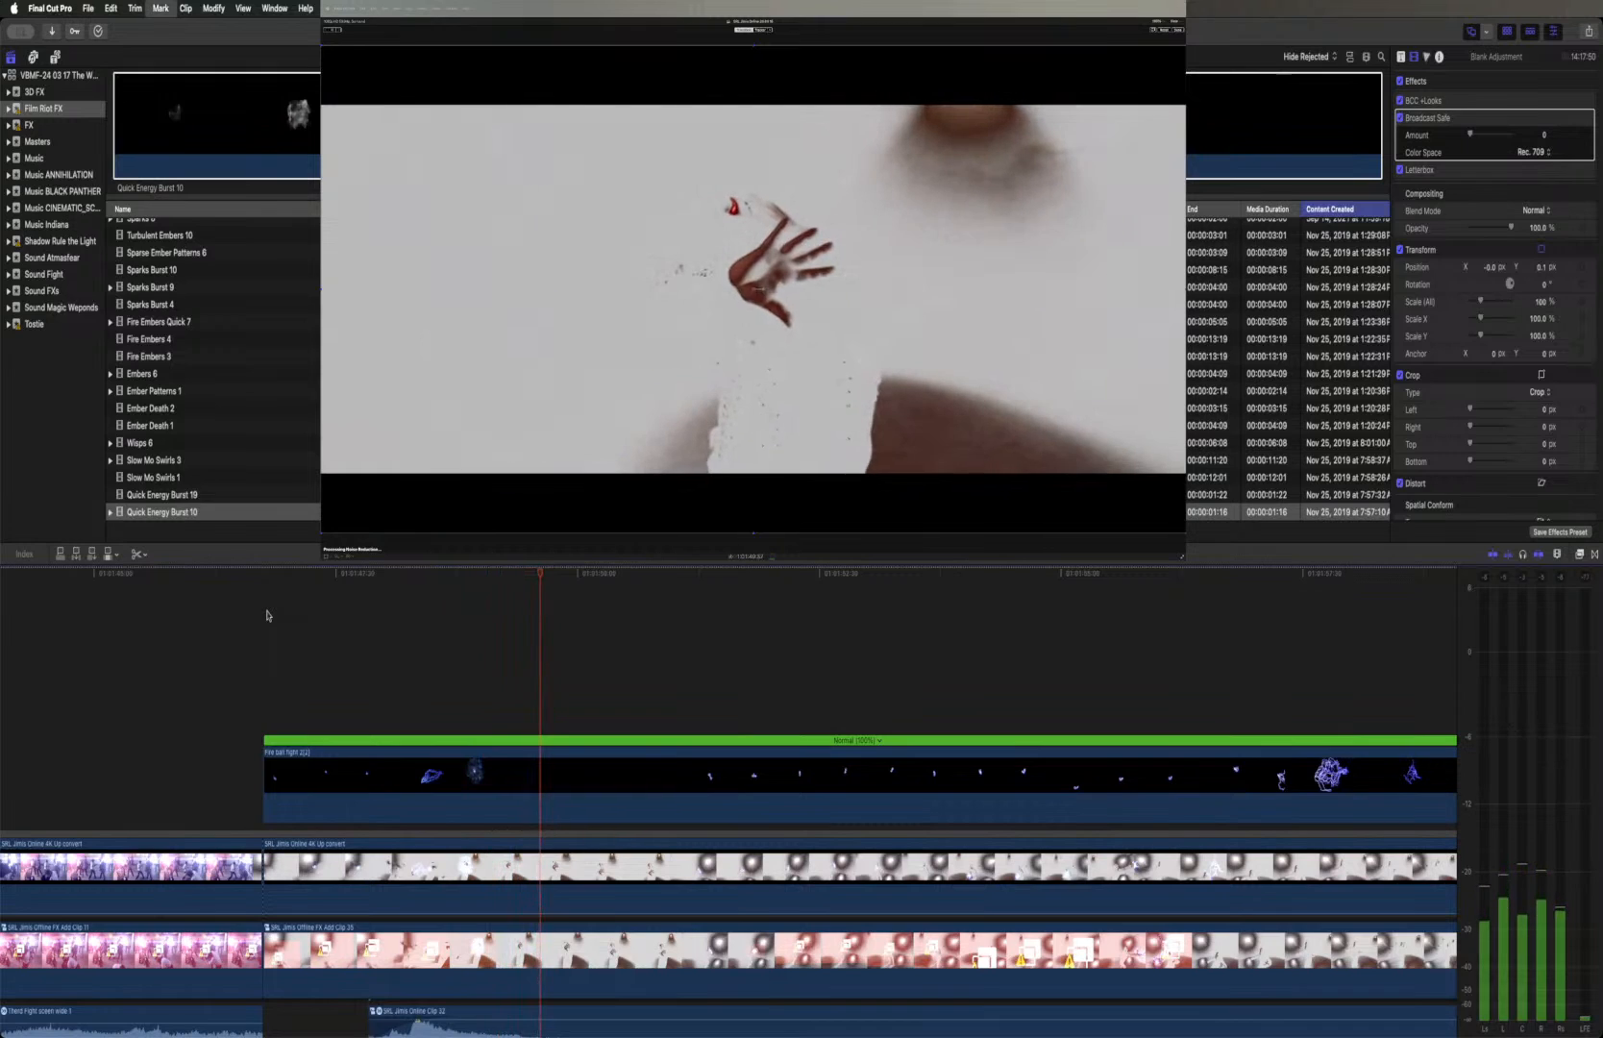
key(space)
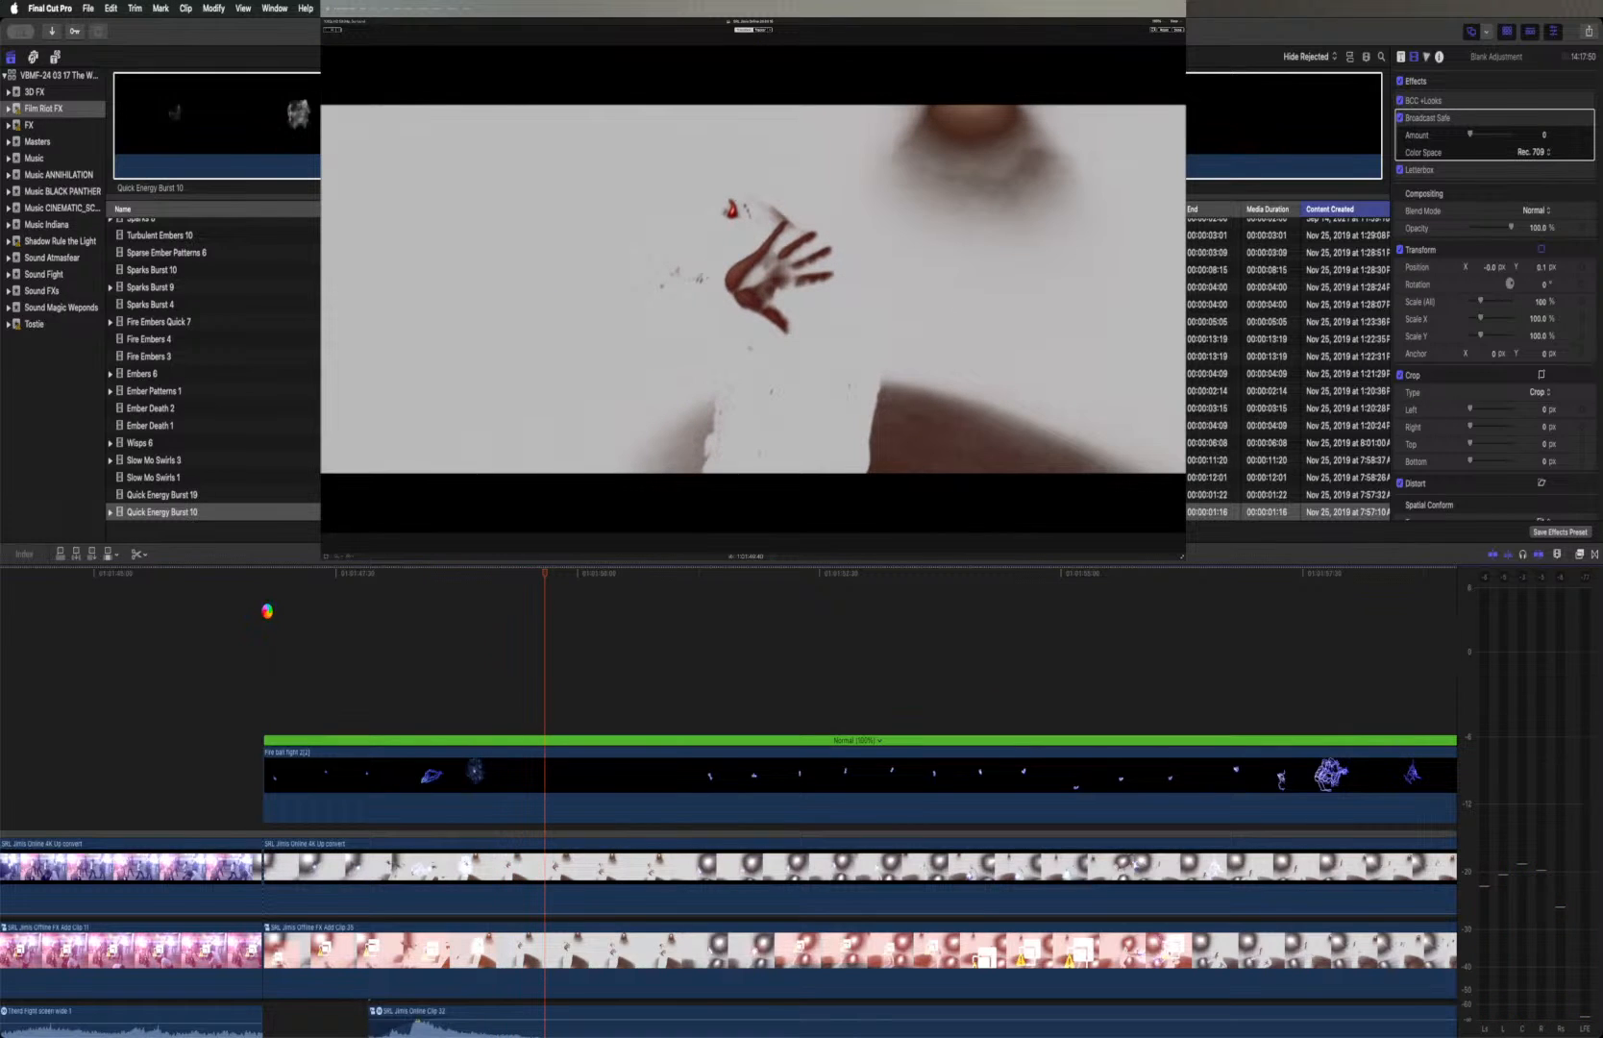
key(space)
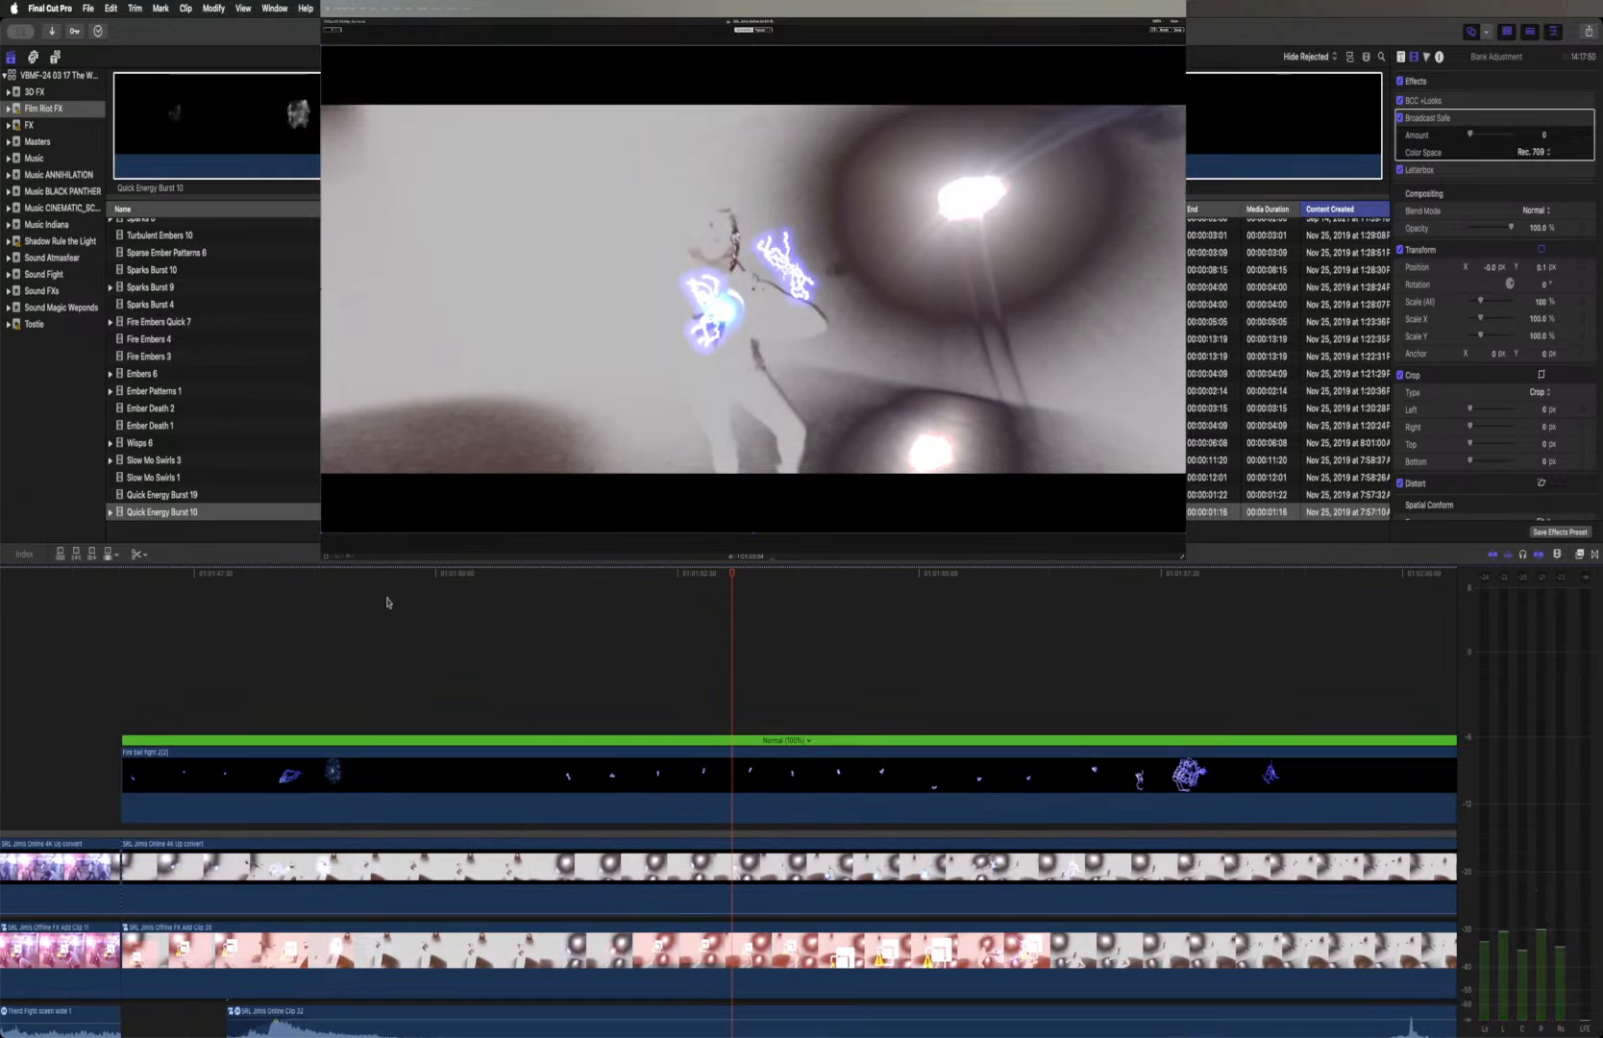
Cut Fire ball fight 2(2) after the first burst, at the frame where the next small lightning ball appears
click(498, 577)
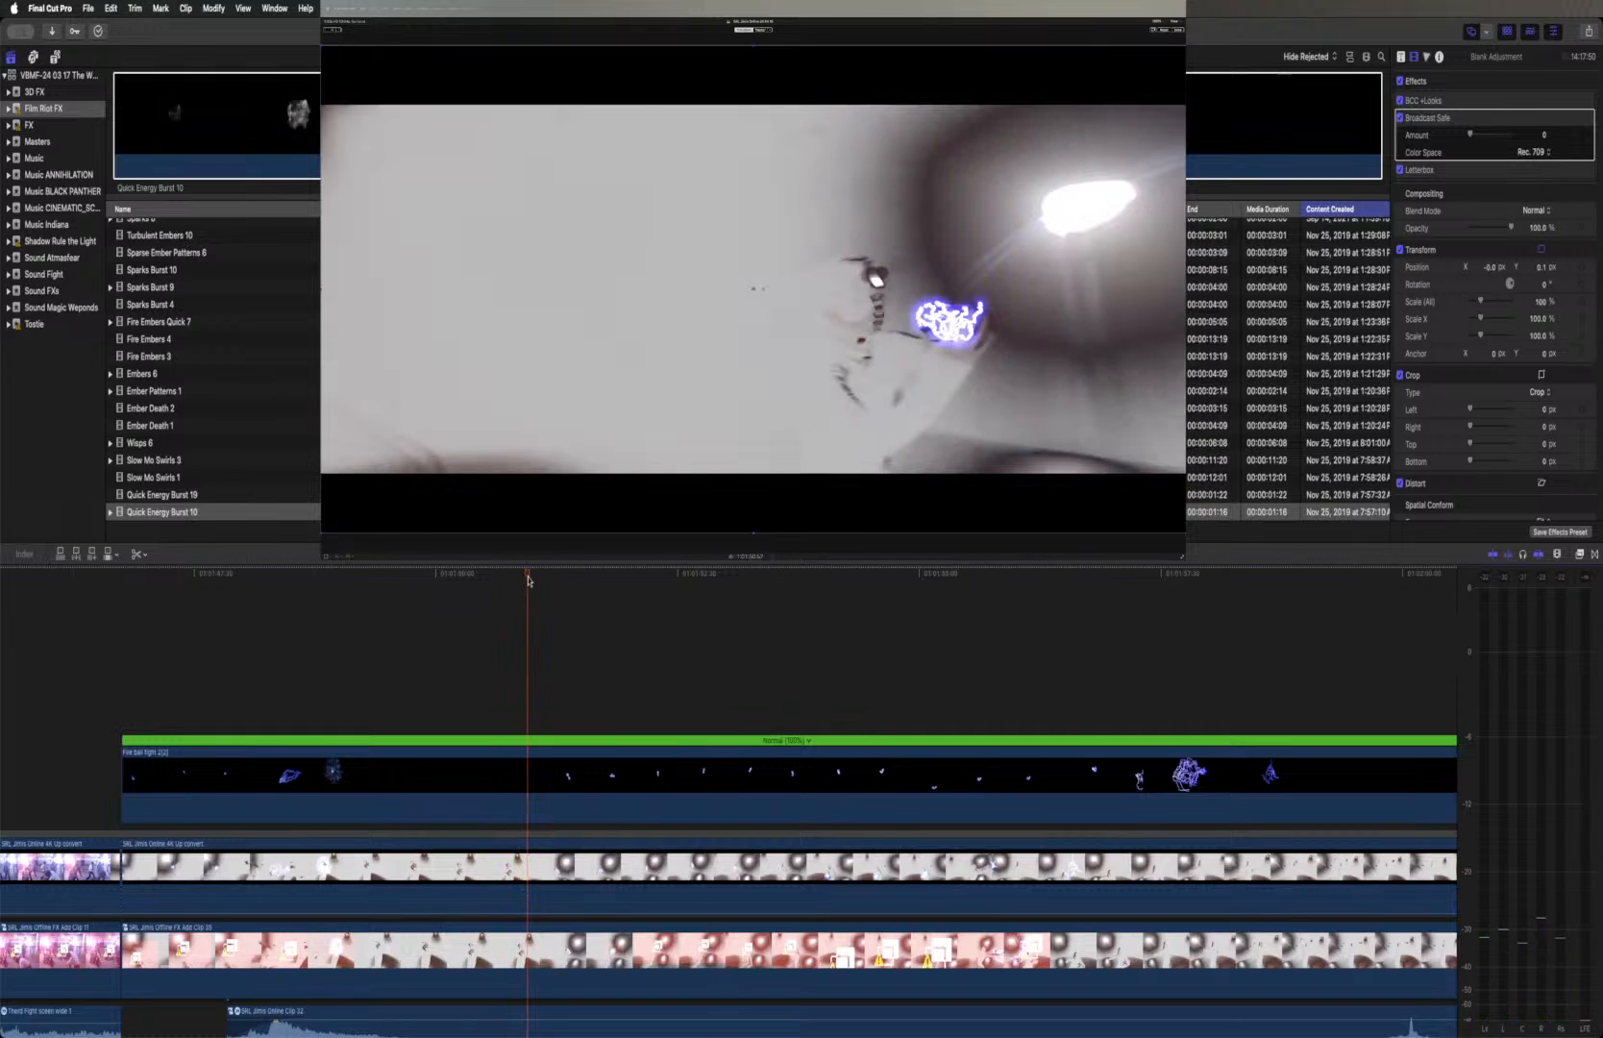
scroll(527, 580, up, 3)
scroll(527, 581, right, 2)
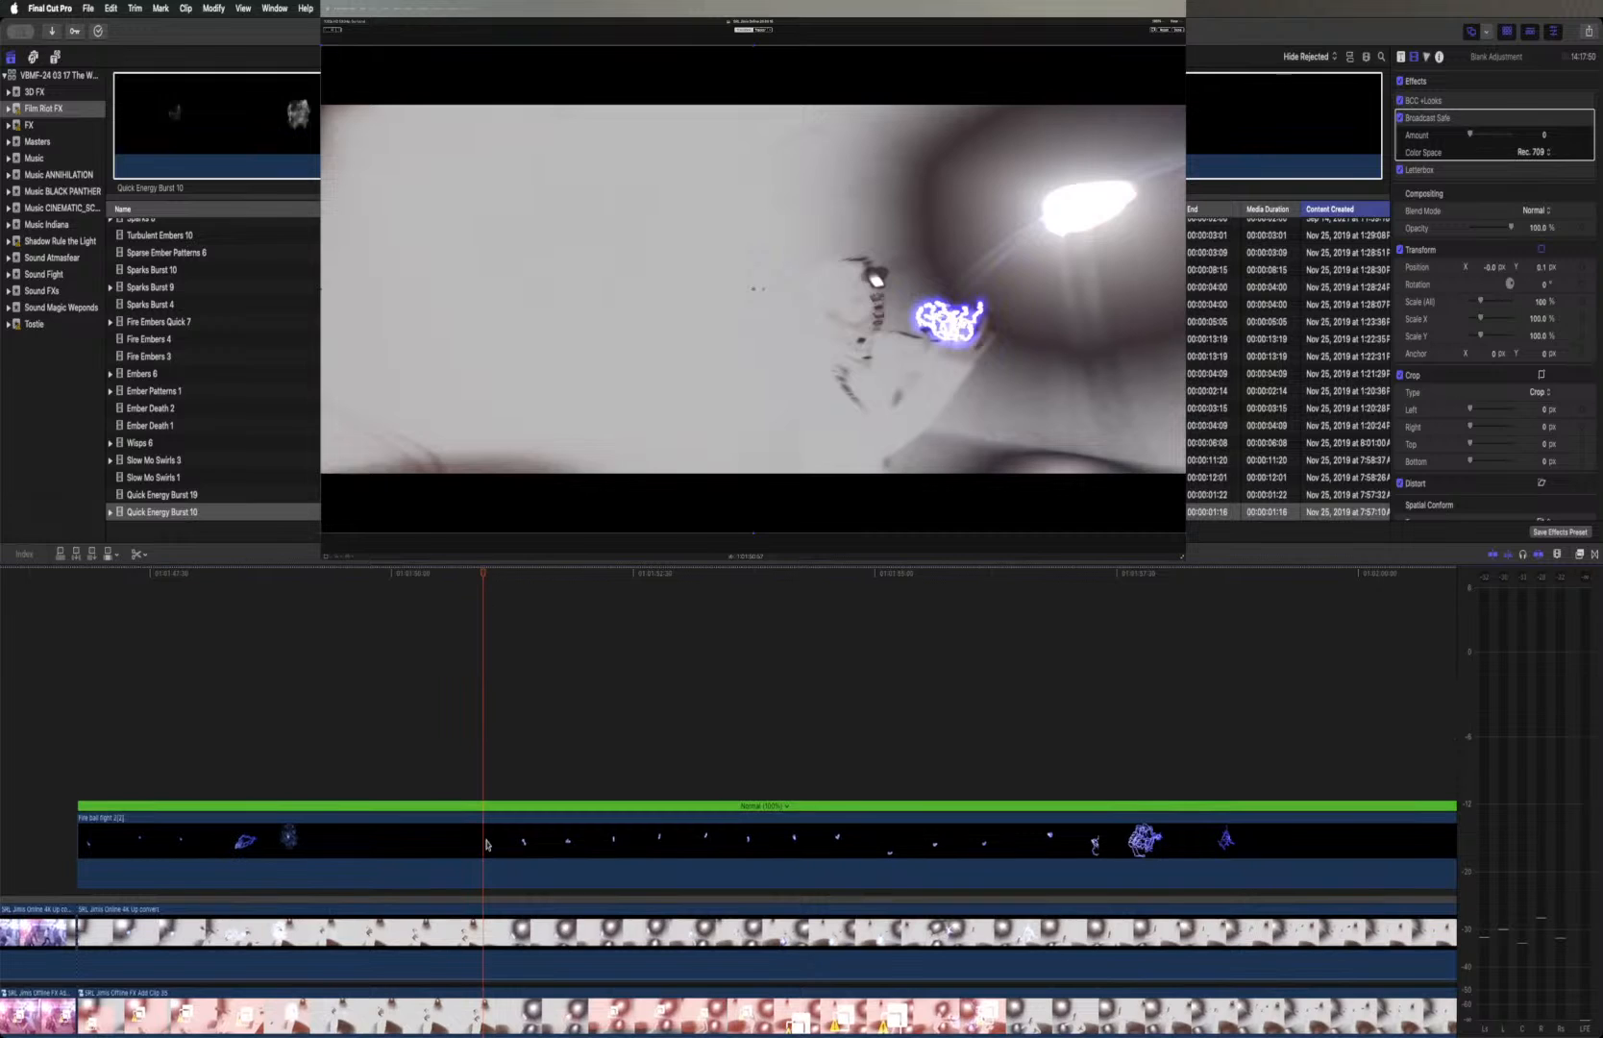
key(super+b)
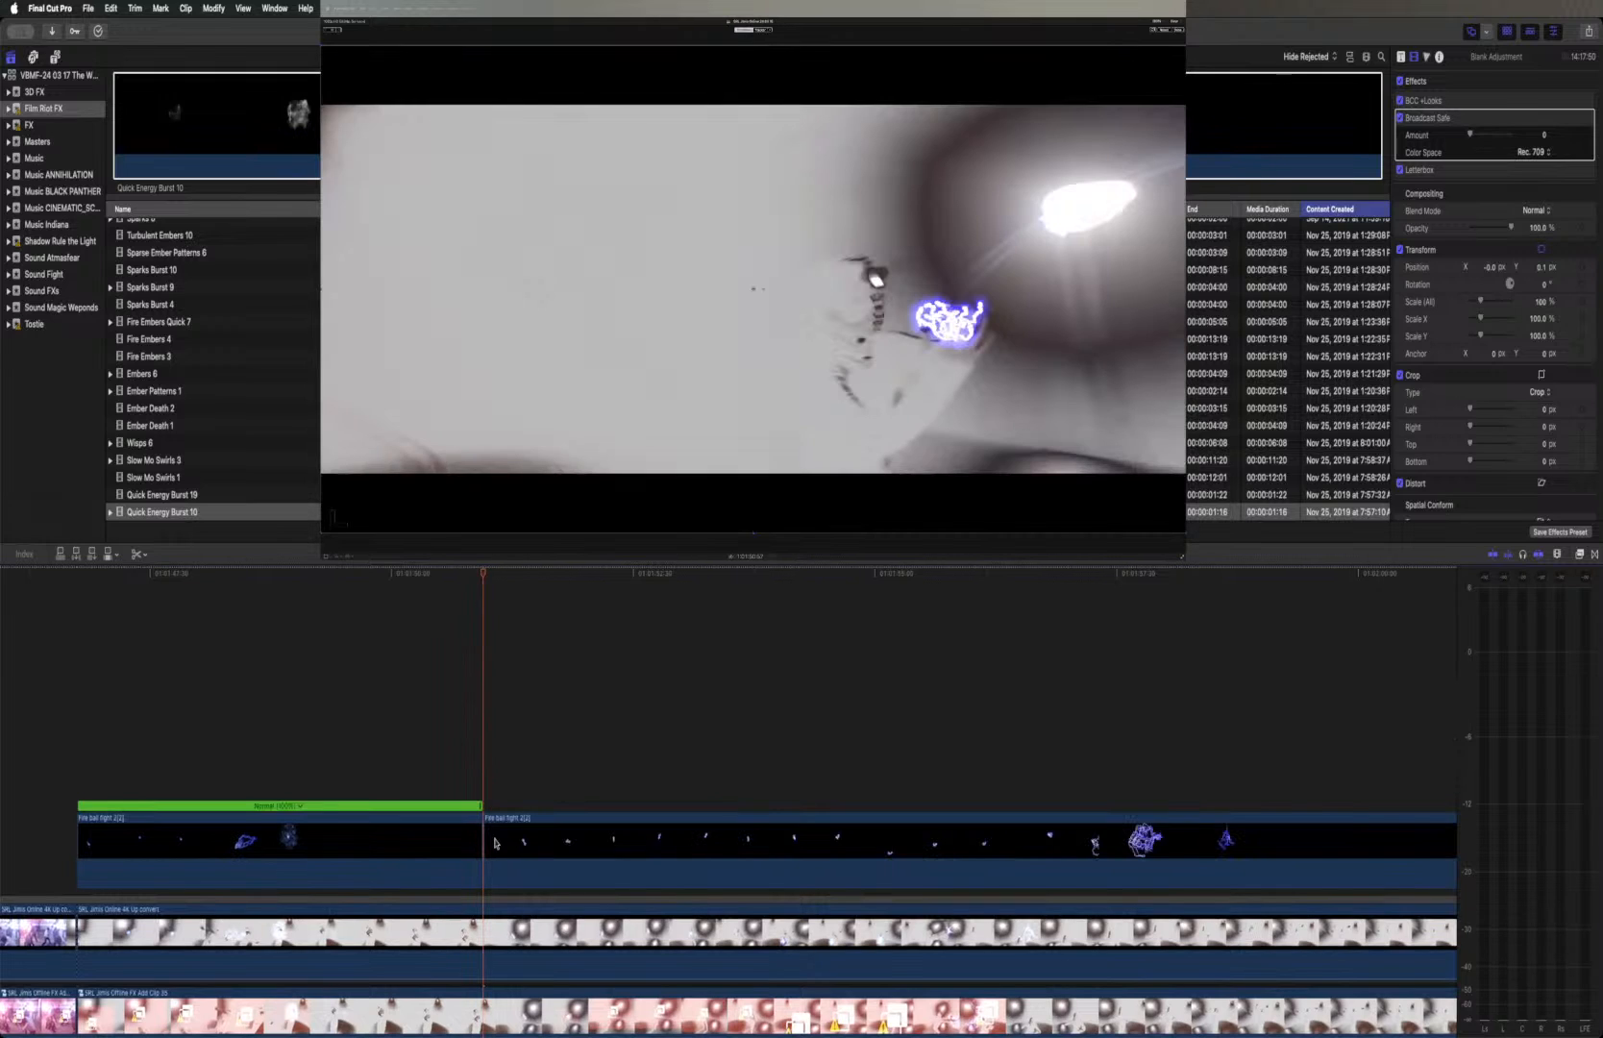
Disable the Online and Offline clips below and step around the new cut to check the effect on its own
click(506, 932)
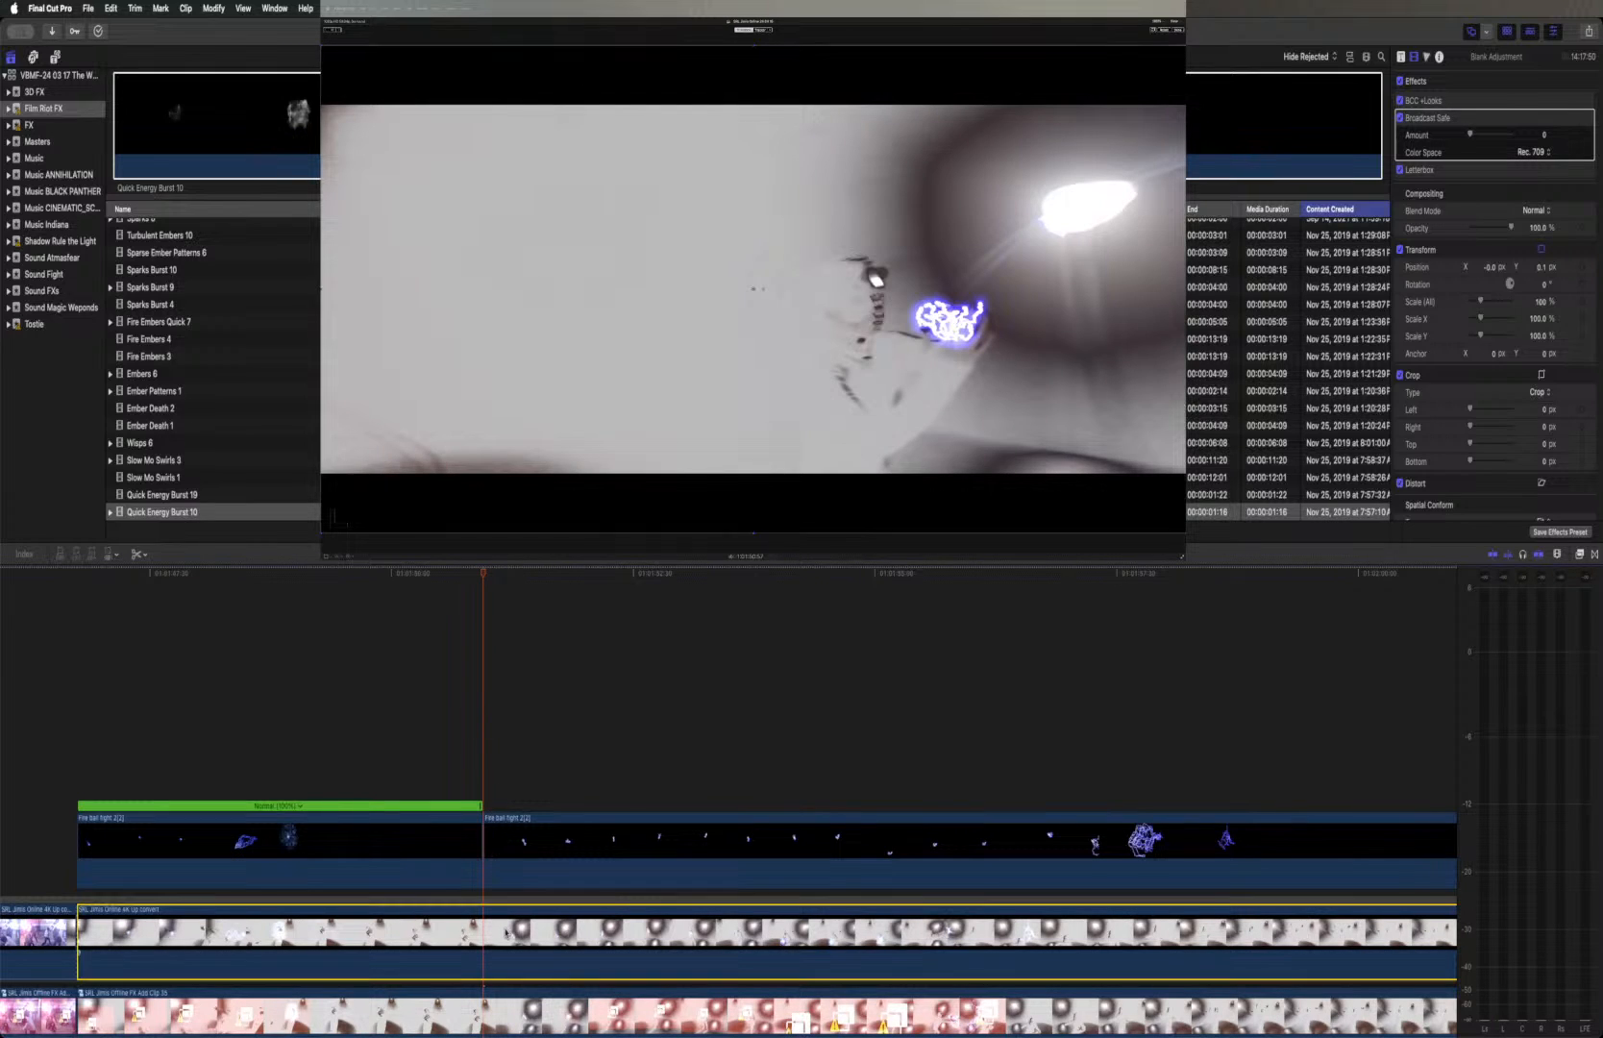
key(v)
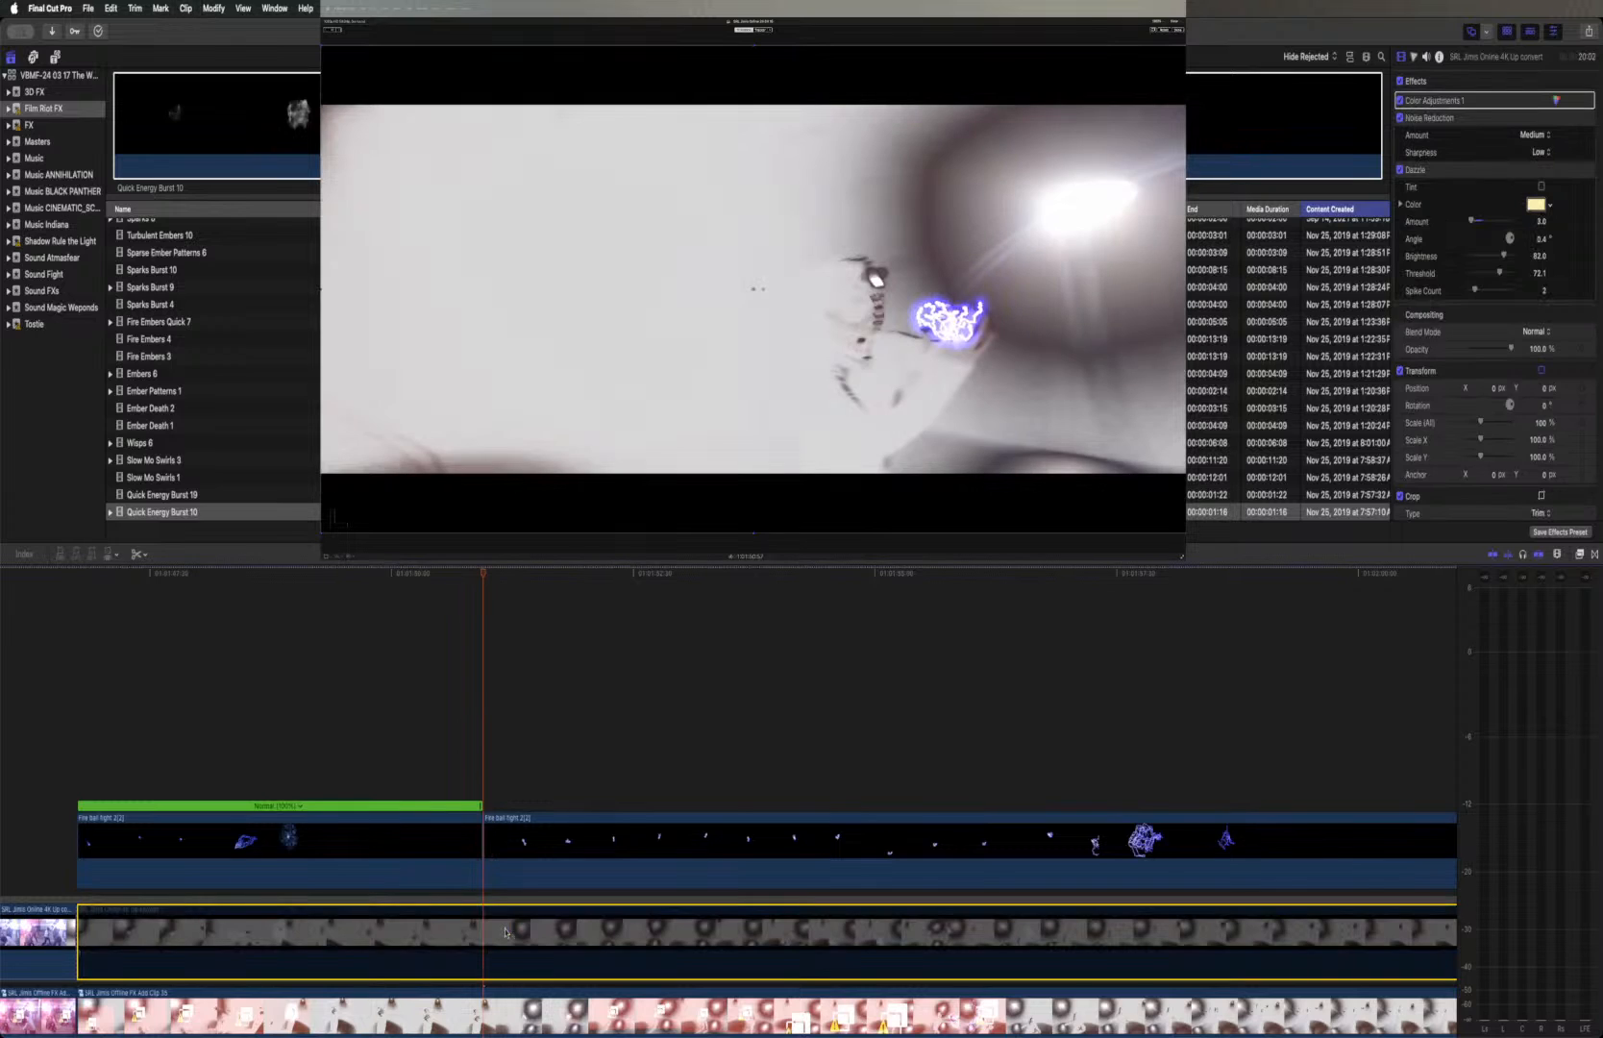
click(491, 1024)
key(v)
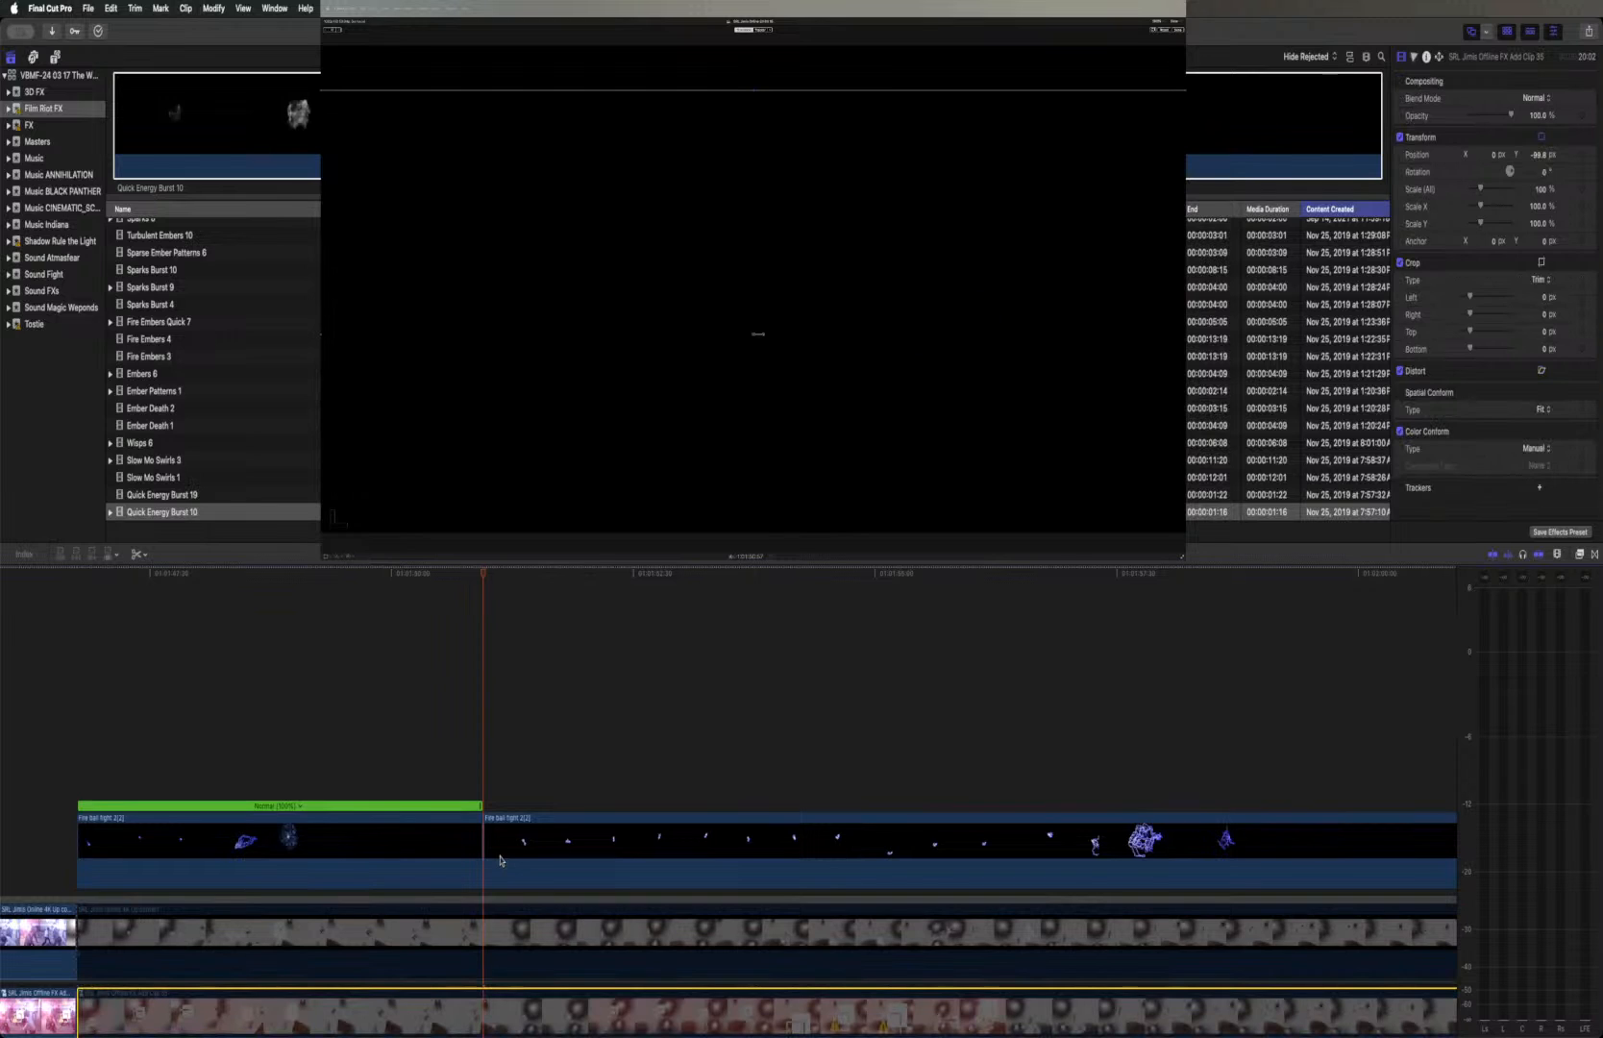
key(Right)
key(Left)
key(Left)
key(Right)
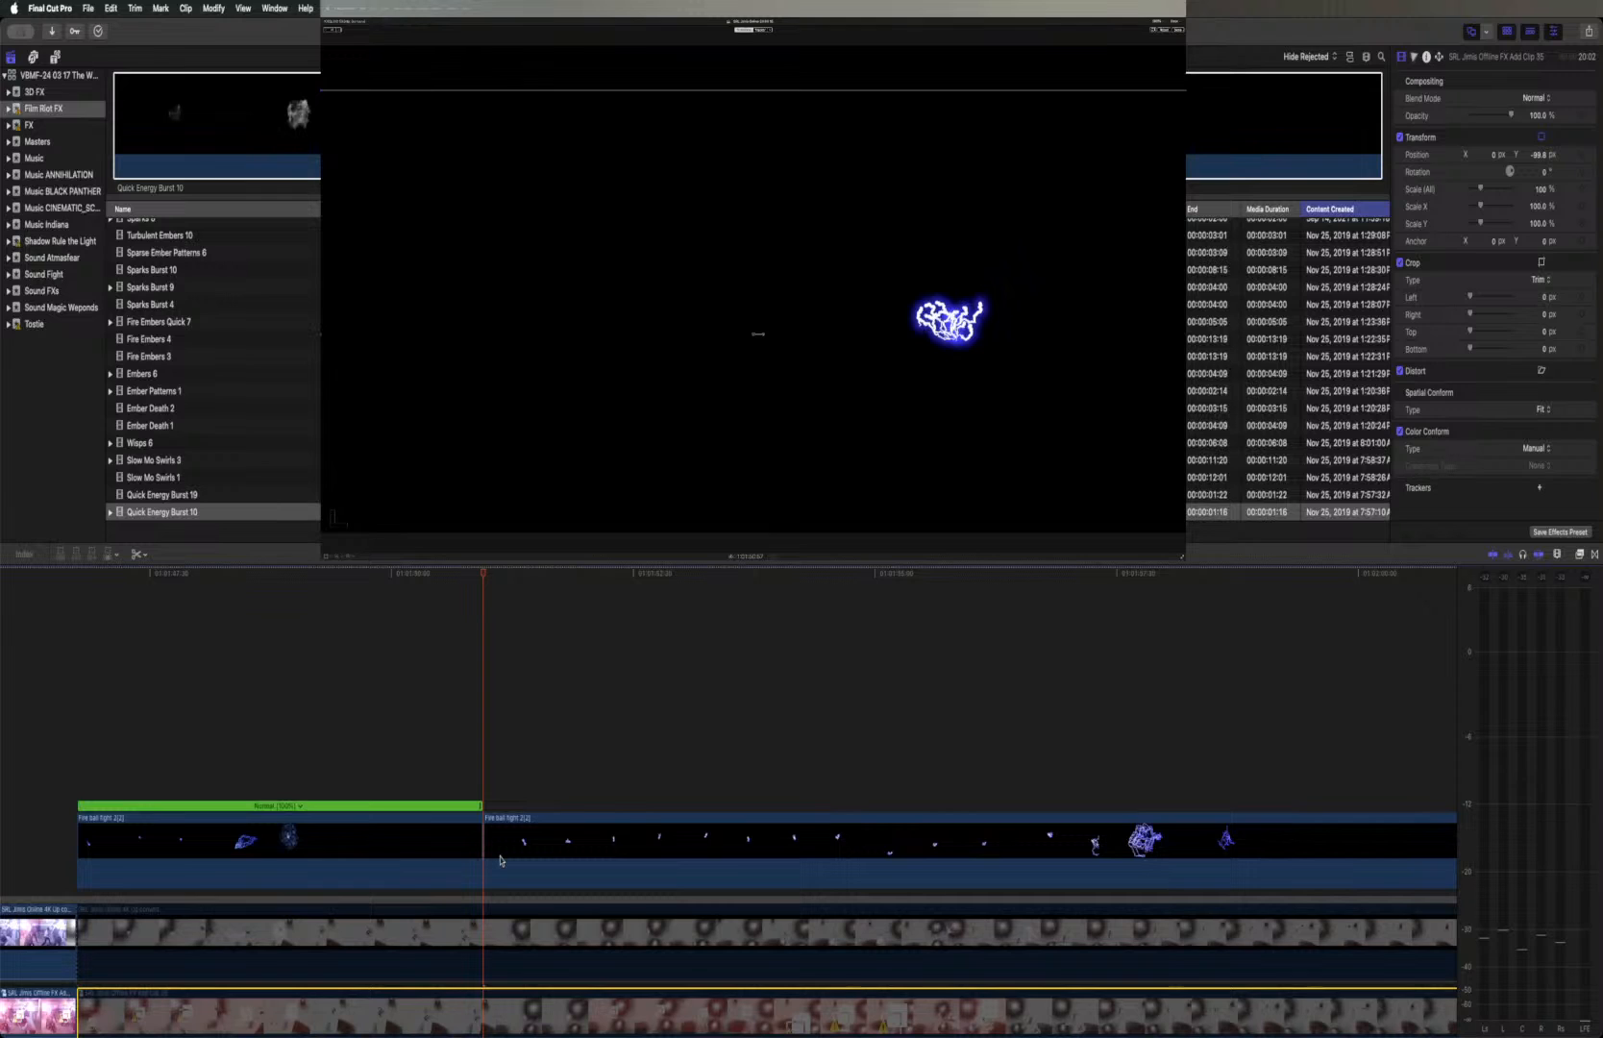
Re-enable the Online and Offline clips beneath the effect
click(503, 930)
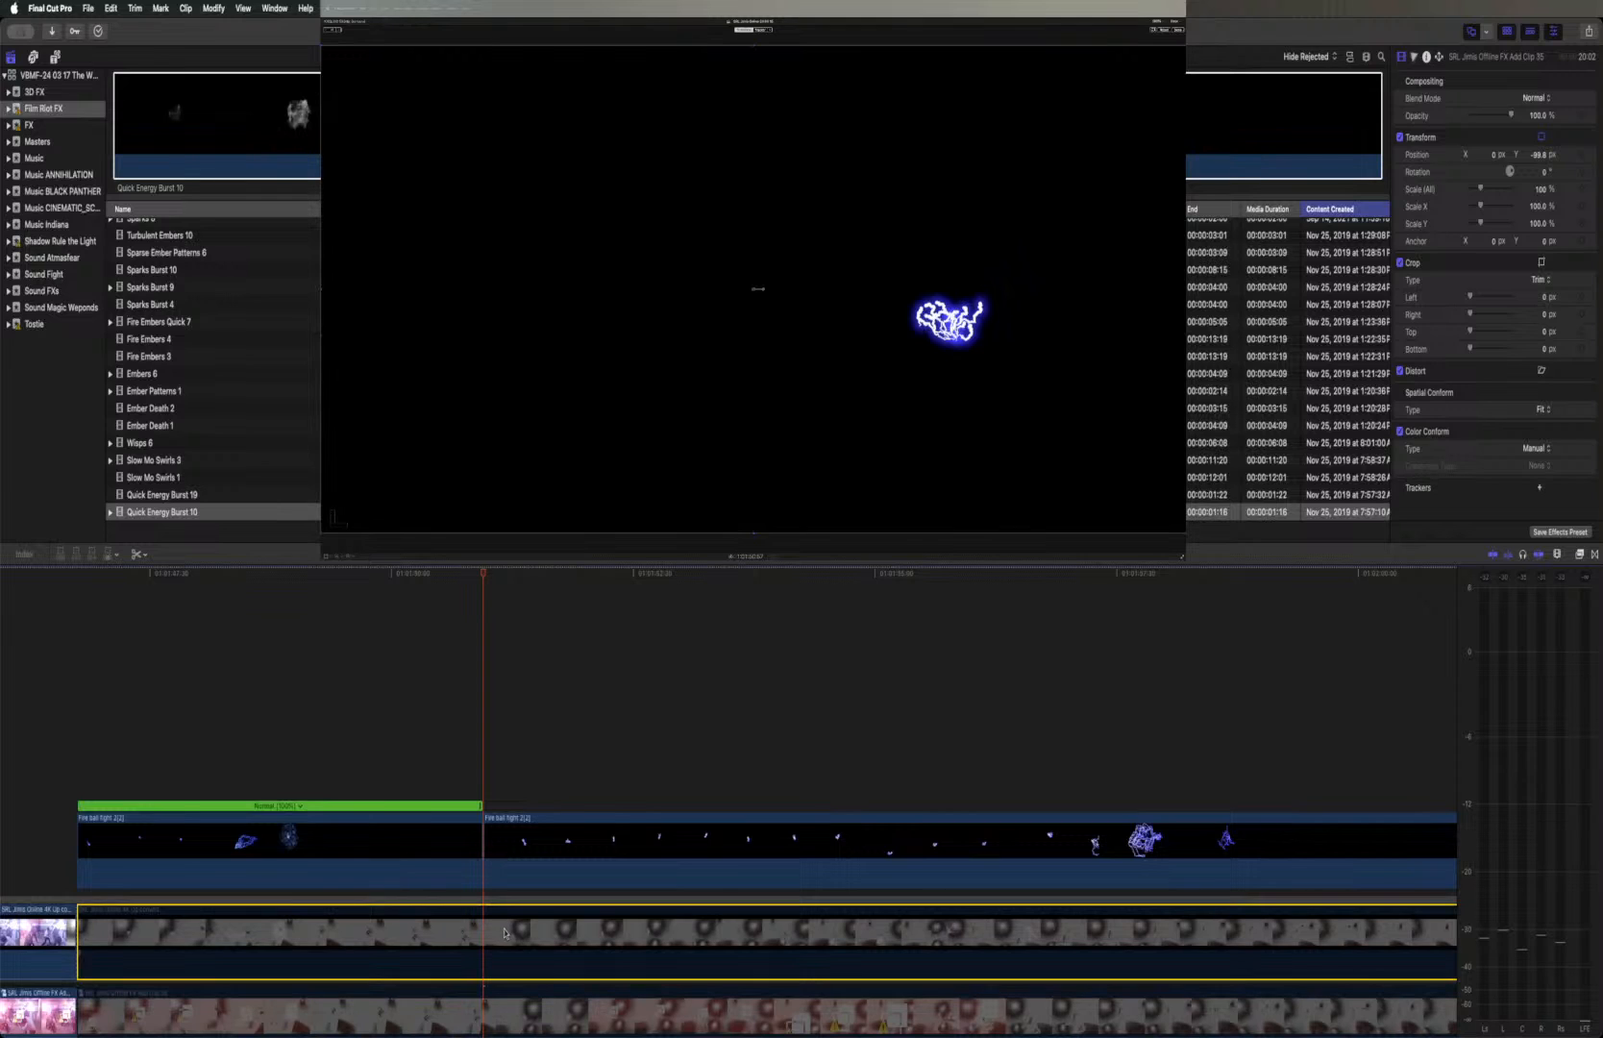
key(v)
click(500, 995)
key(v)
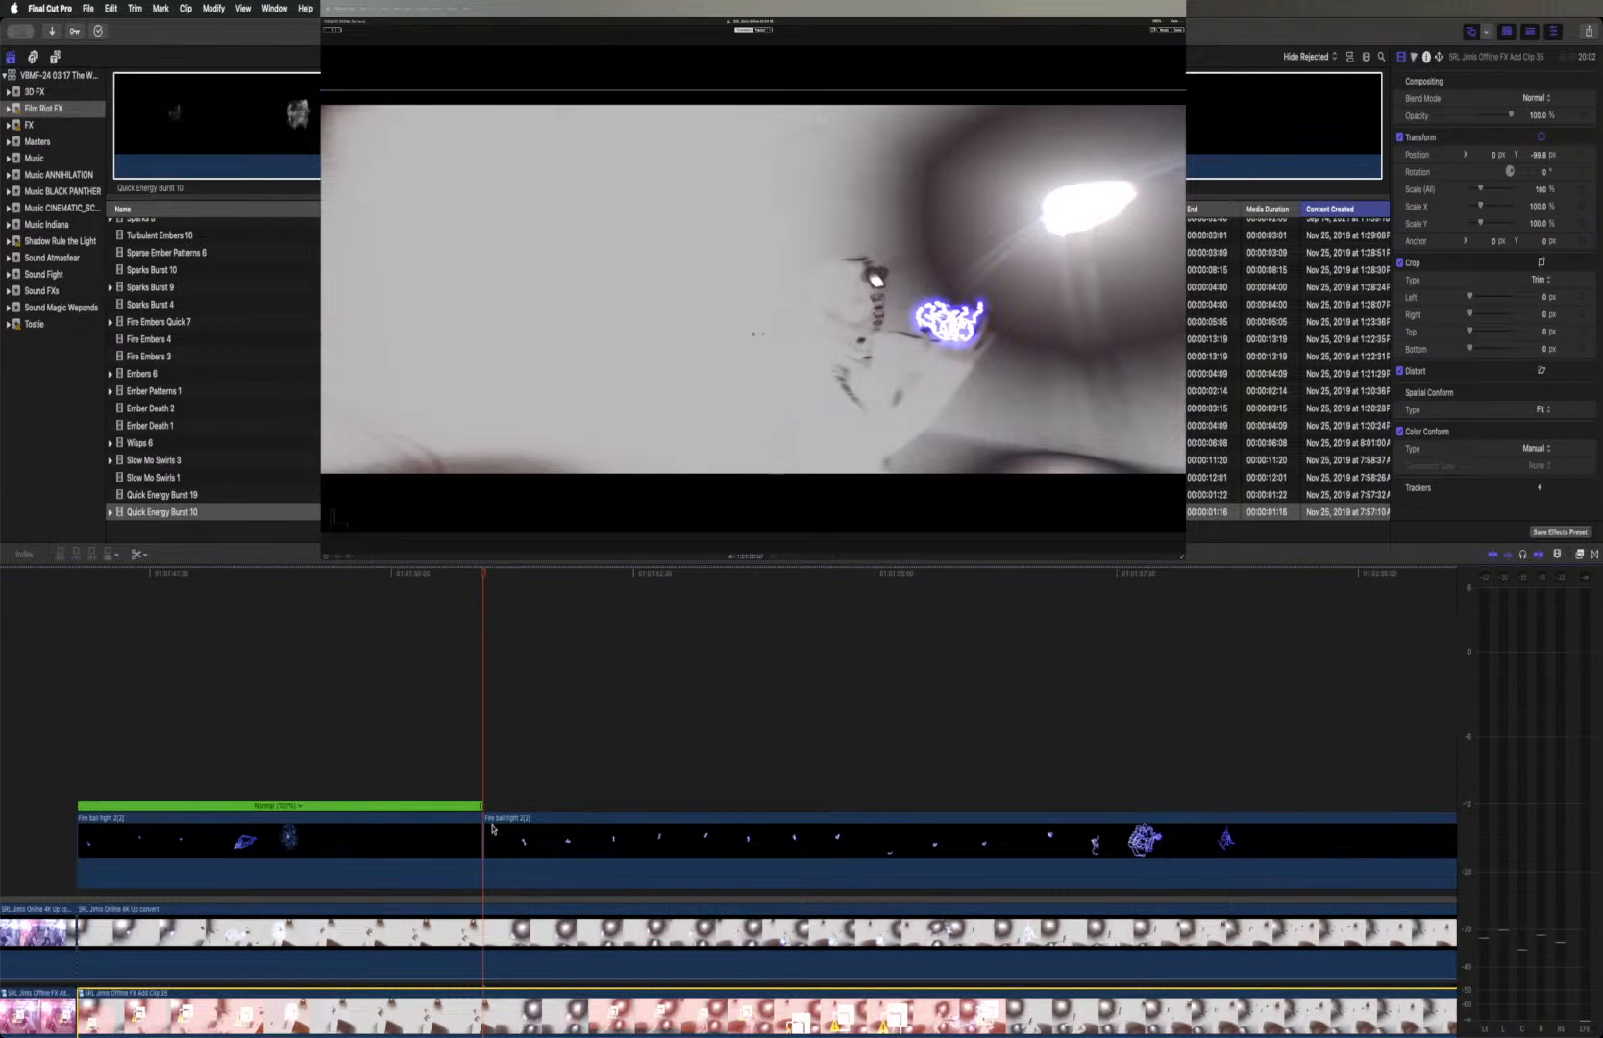
Step frame by frame from the cut through the second part of Fire ball fight 2(2) to check how the lightning follows the shot
key(Left)
key(Right)
key(Right)
key(Right)
key(Right)
key(Right)
key(Right)
key(Right)
key(Right)
key(Right)
key(Right)
key(Right)
key(Right)
key(Right)
key(Right)
key(Right)
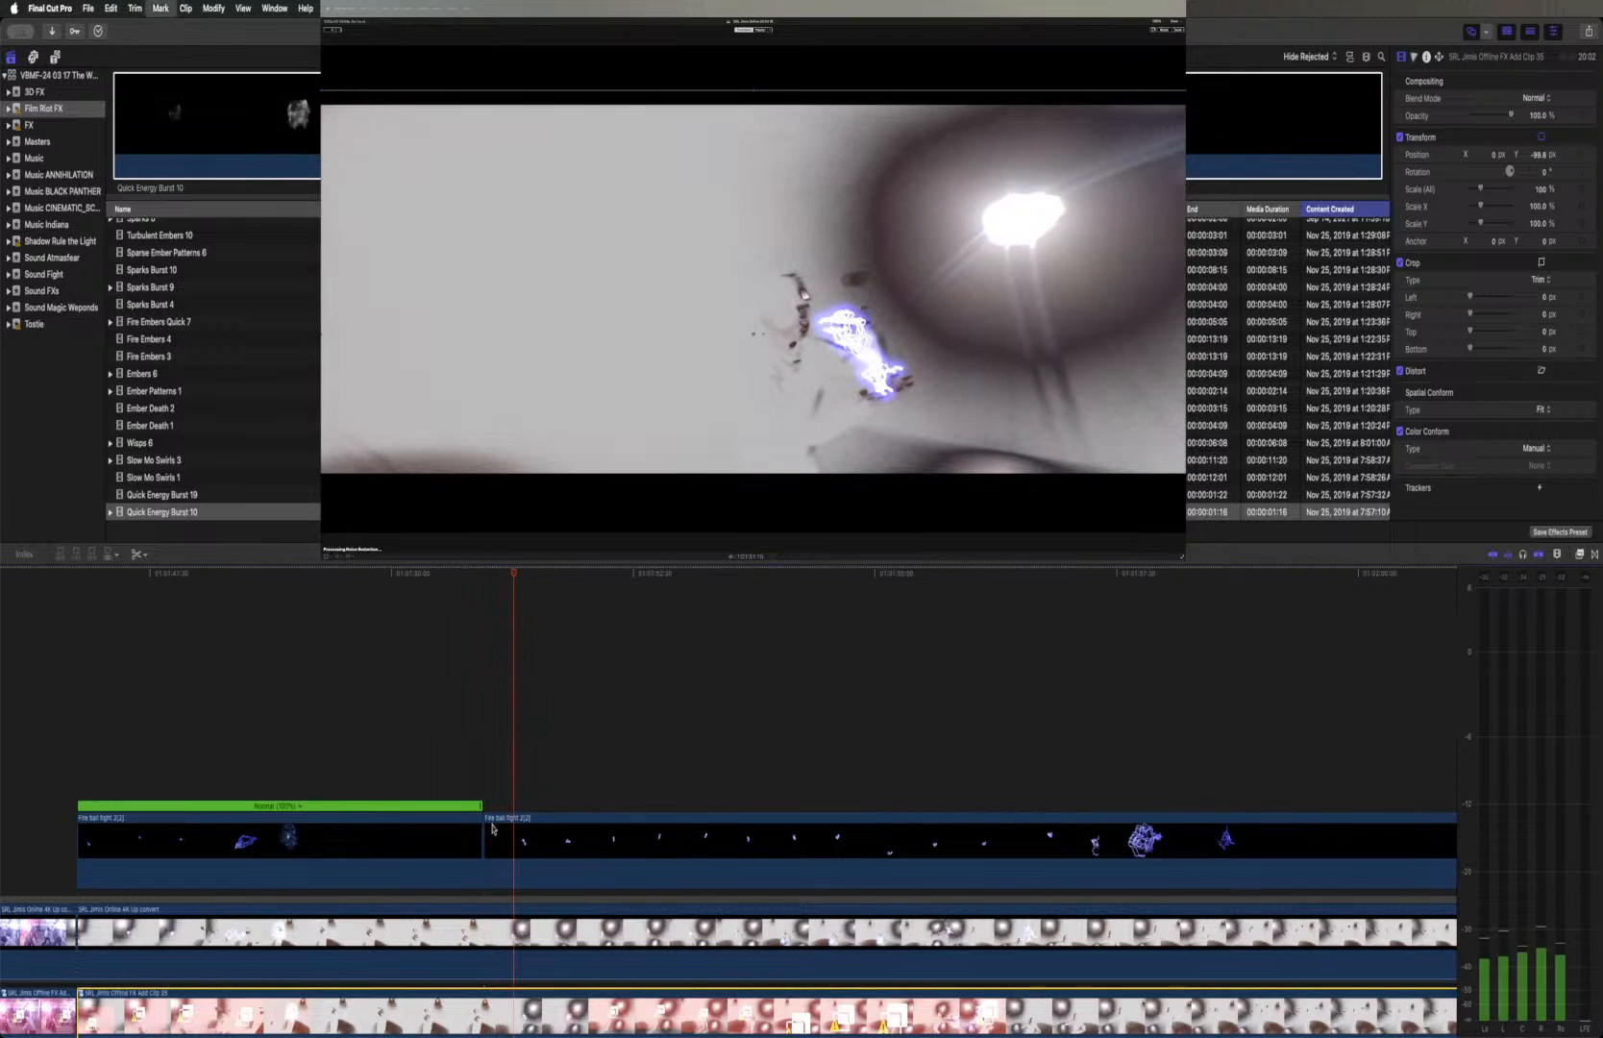
key(Right)
key(Right)
key(Right)
key(Right)
key(Right)
key(Right)
key(Right)
key(Right)
key(Right)
key(Right)
key(Right)
key(Right)
key(Right)
key(Right)
key(Right)
key(Right)
key(Right)
key(Right)
key(Right)
key(Right)
key(Right)
key(Right)
key(Right)
key(Right)
key(Right)
key(Right)
key(Right)
key(Right)
key(Right)
key(Right)
key(Right)
key(Right)
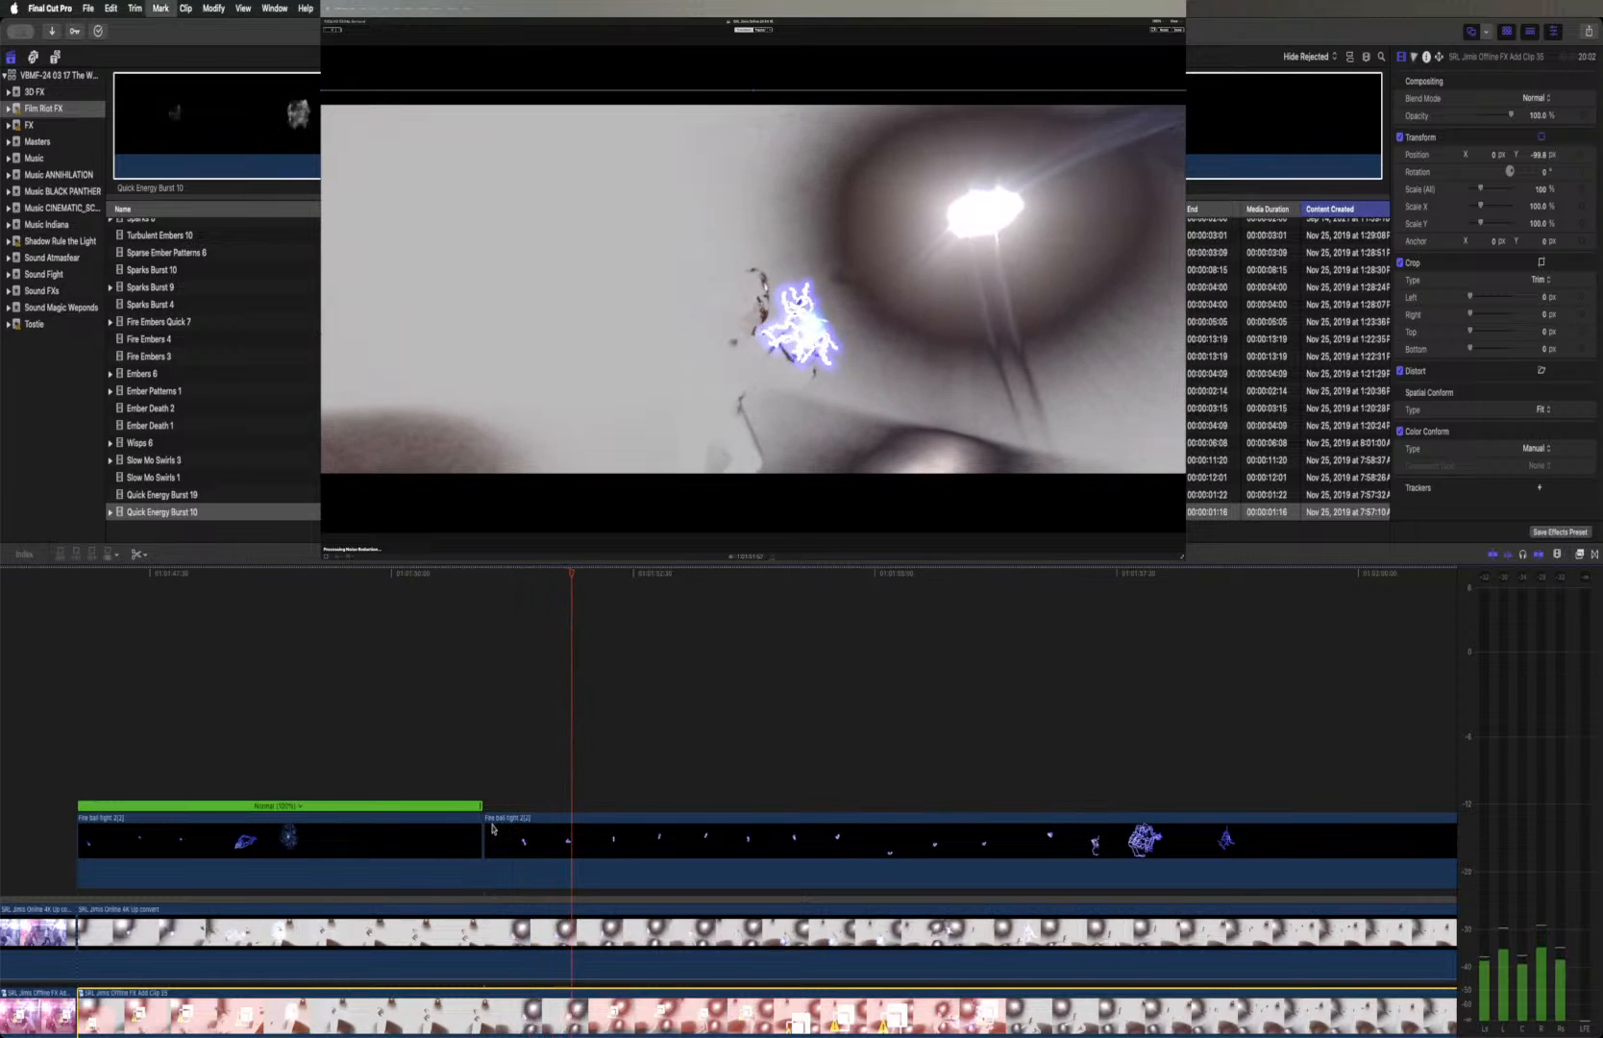
key(Right)
key(Right)
key(Right)
key(Right)
key(Right)
key(Right)
key(Right)
key(Right)
key(Right)
key(Right)
key(Right)
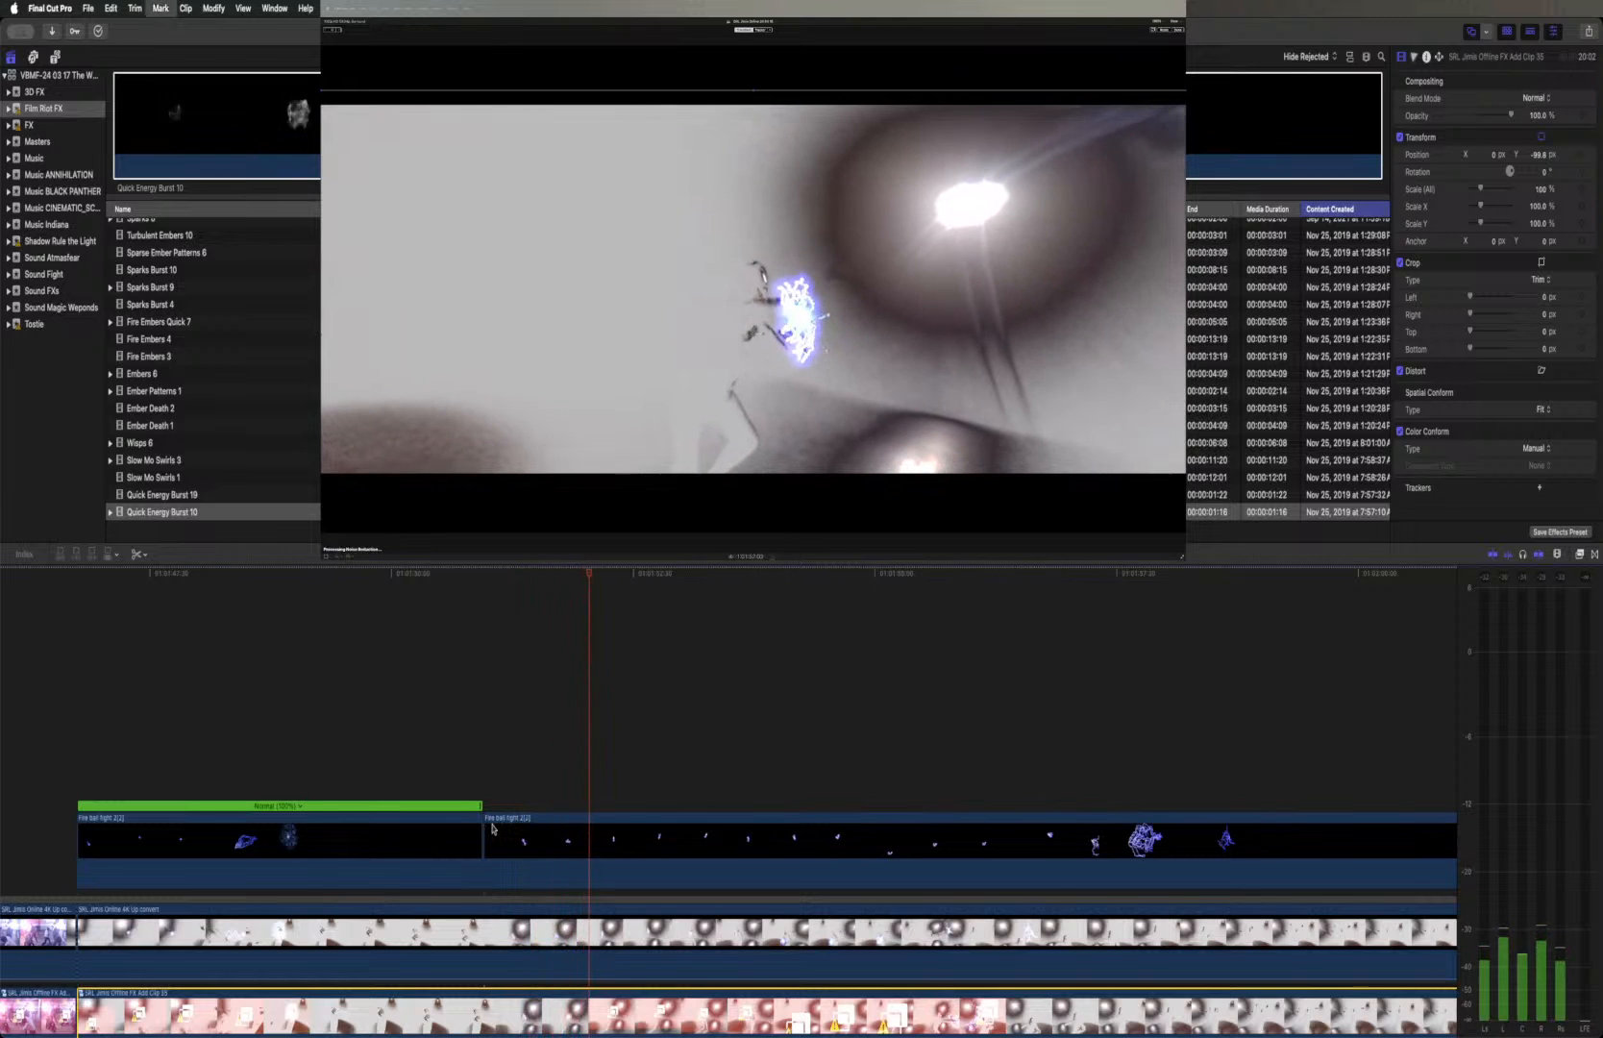
key(Right)
key(Right)
key(Right)
key(Right)
key(Right)
key(Right)
key(Right)
key(Right)
key(Right)
key(Right)
key(Right)
key(Right)
key(Right)
key(Right)
key(Right)
key(Right)
key(Right)
key(Right)
key(Right)
key(Right)
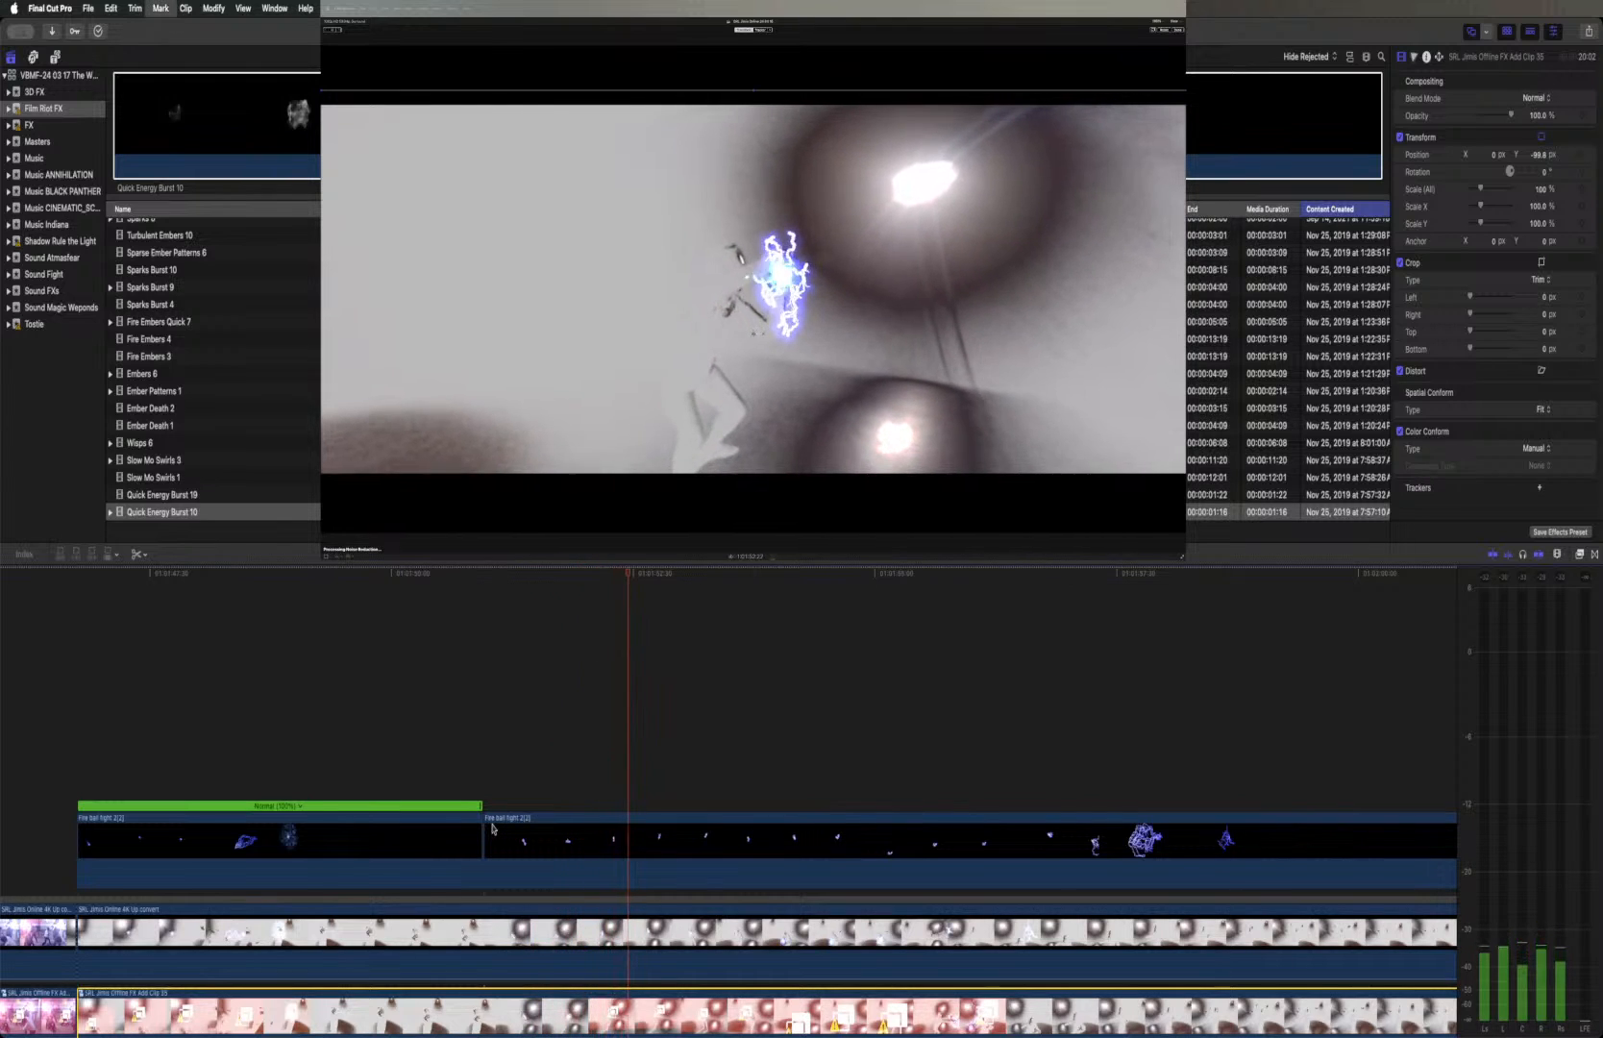
key(Right)
key(Right)
key(Right)
key(Right)
key(Right)
key(Right)
key(Right)
key(Right)
key(Right)
key(Right)
key(Right)
key(Right)
key(Right)
key(Right)
key(Right)
key(Right)
key(Right)
key(Right)
key(Right)
key(Right)
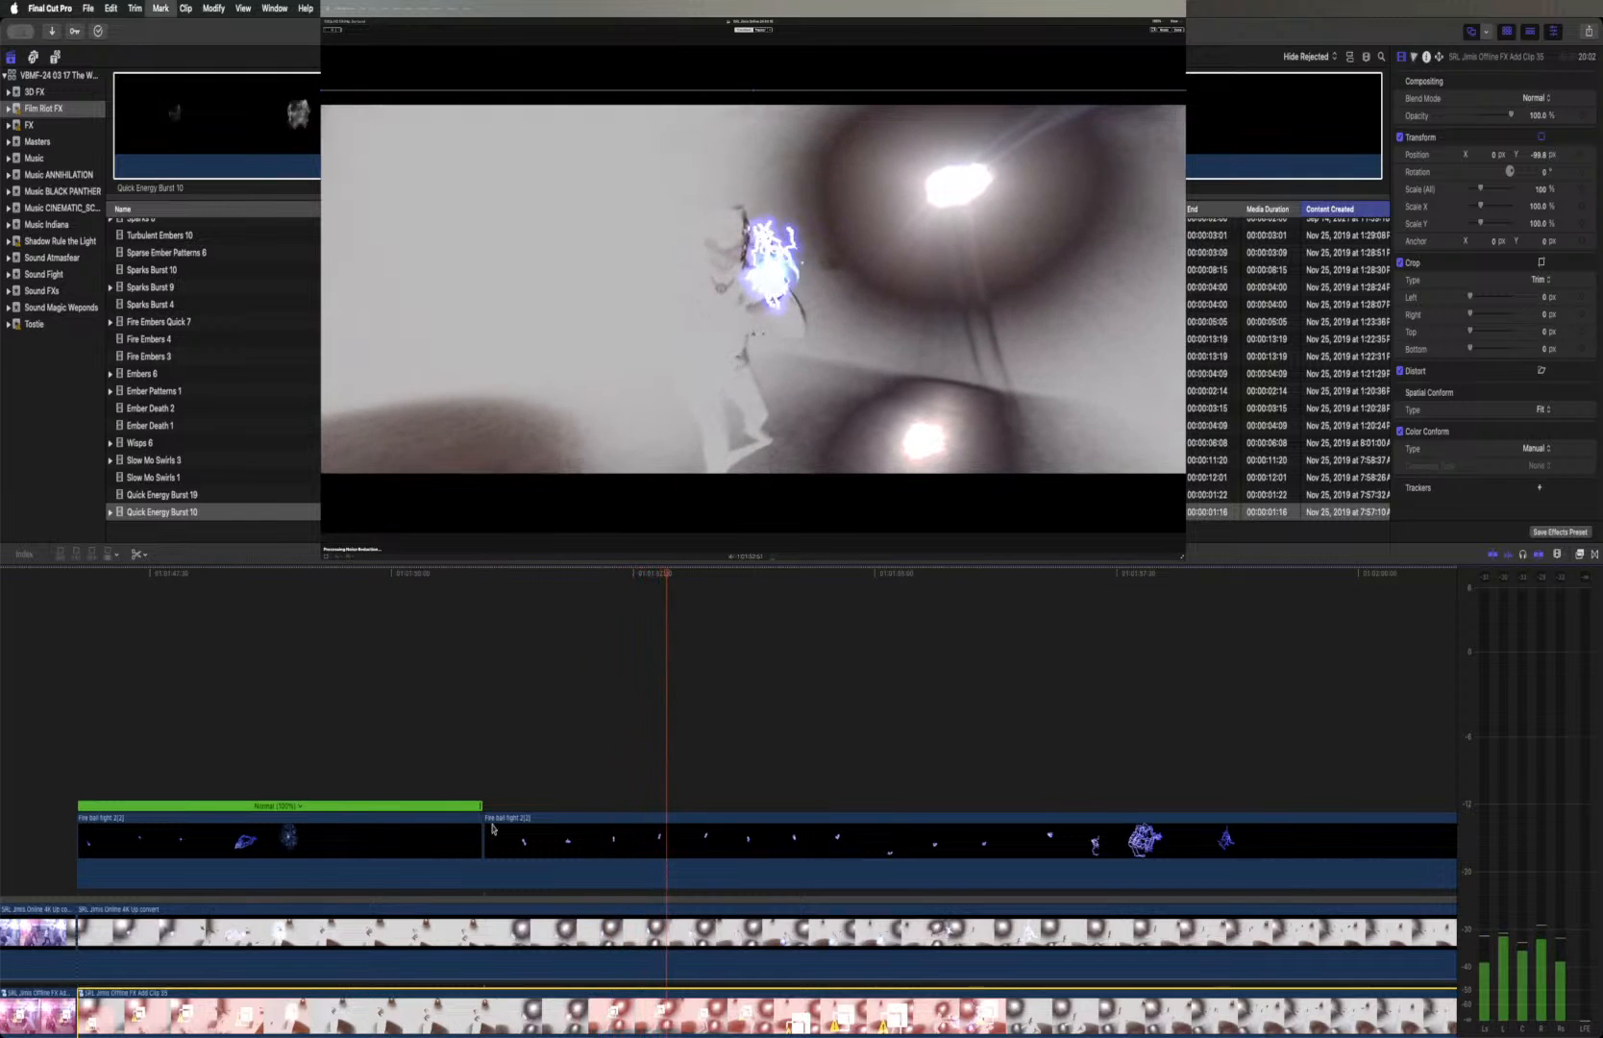
key(Right)
key(Right)
key(Right)
key(Right)
key(Right)
key(Right)
key(Right)
key(Right)
key(Right)
key(Right)
key(Right)
key(Right)
key(Right)
key(Right)
key(Right)
key(Right)
key(Right)
key(Right)
key(Right)
key(Right)
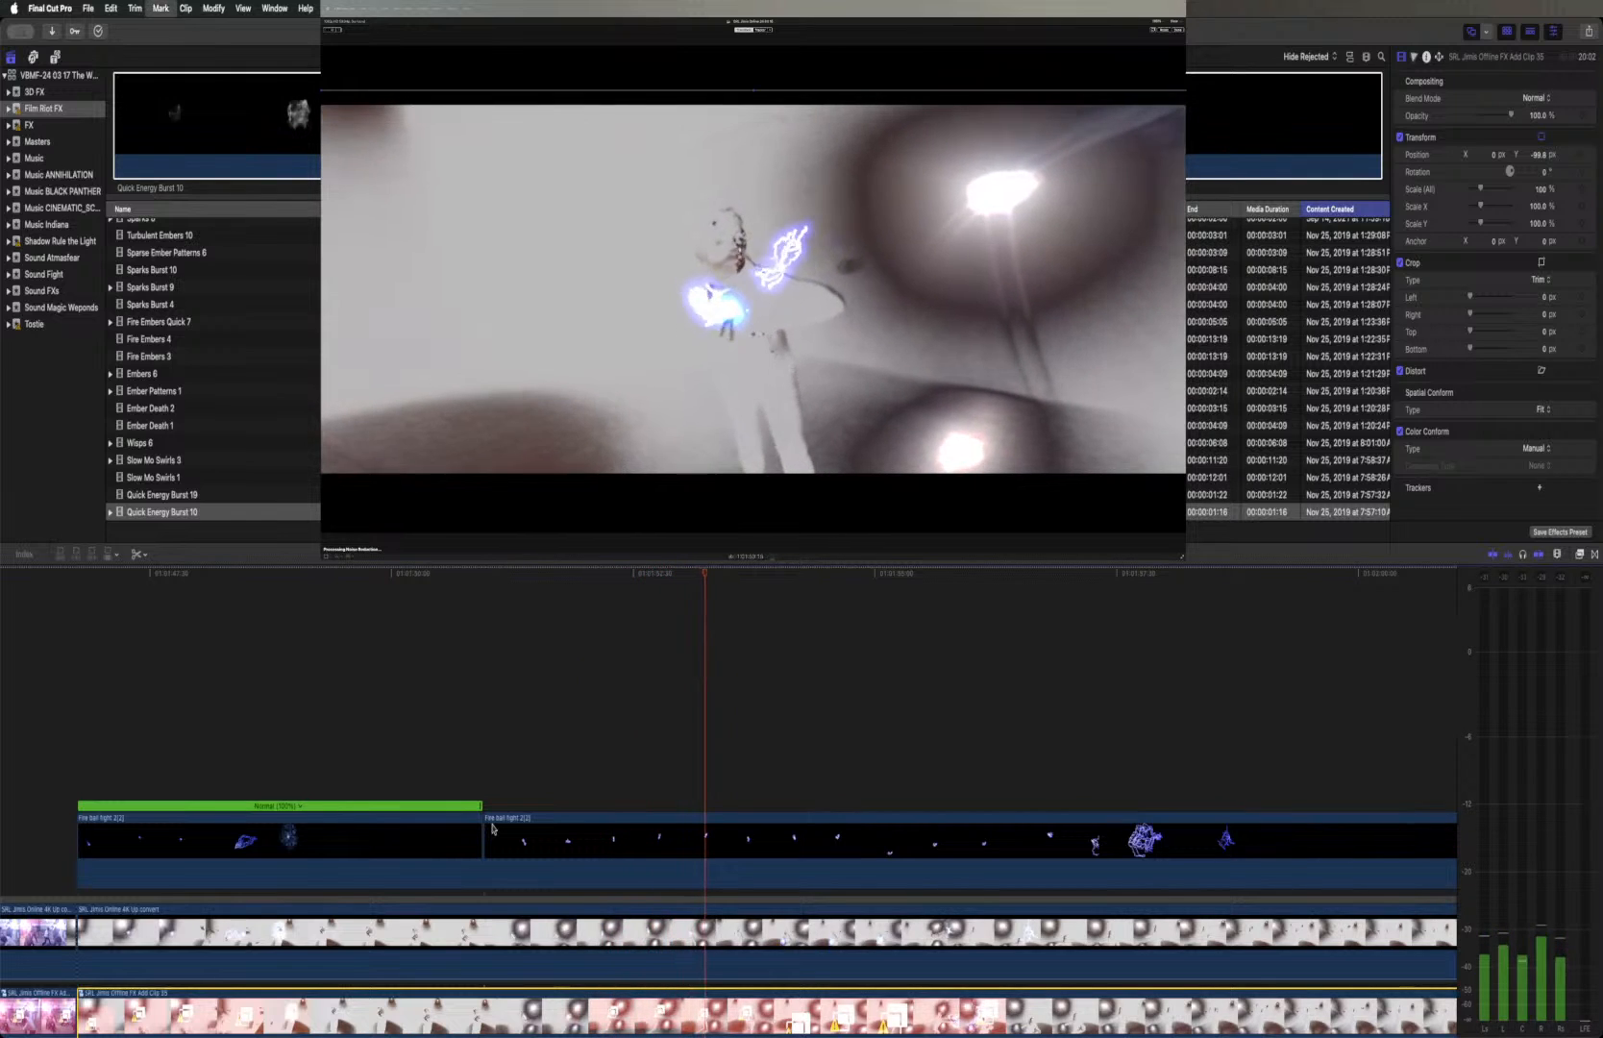
key(Right)
key(Right)
key(Right)
key(Right)
key(Right)
key(Right)
key(Right)
key(Right)
key(Right)
key(Right)
key(Right)
key(Right)
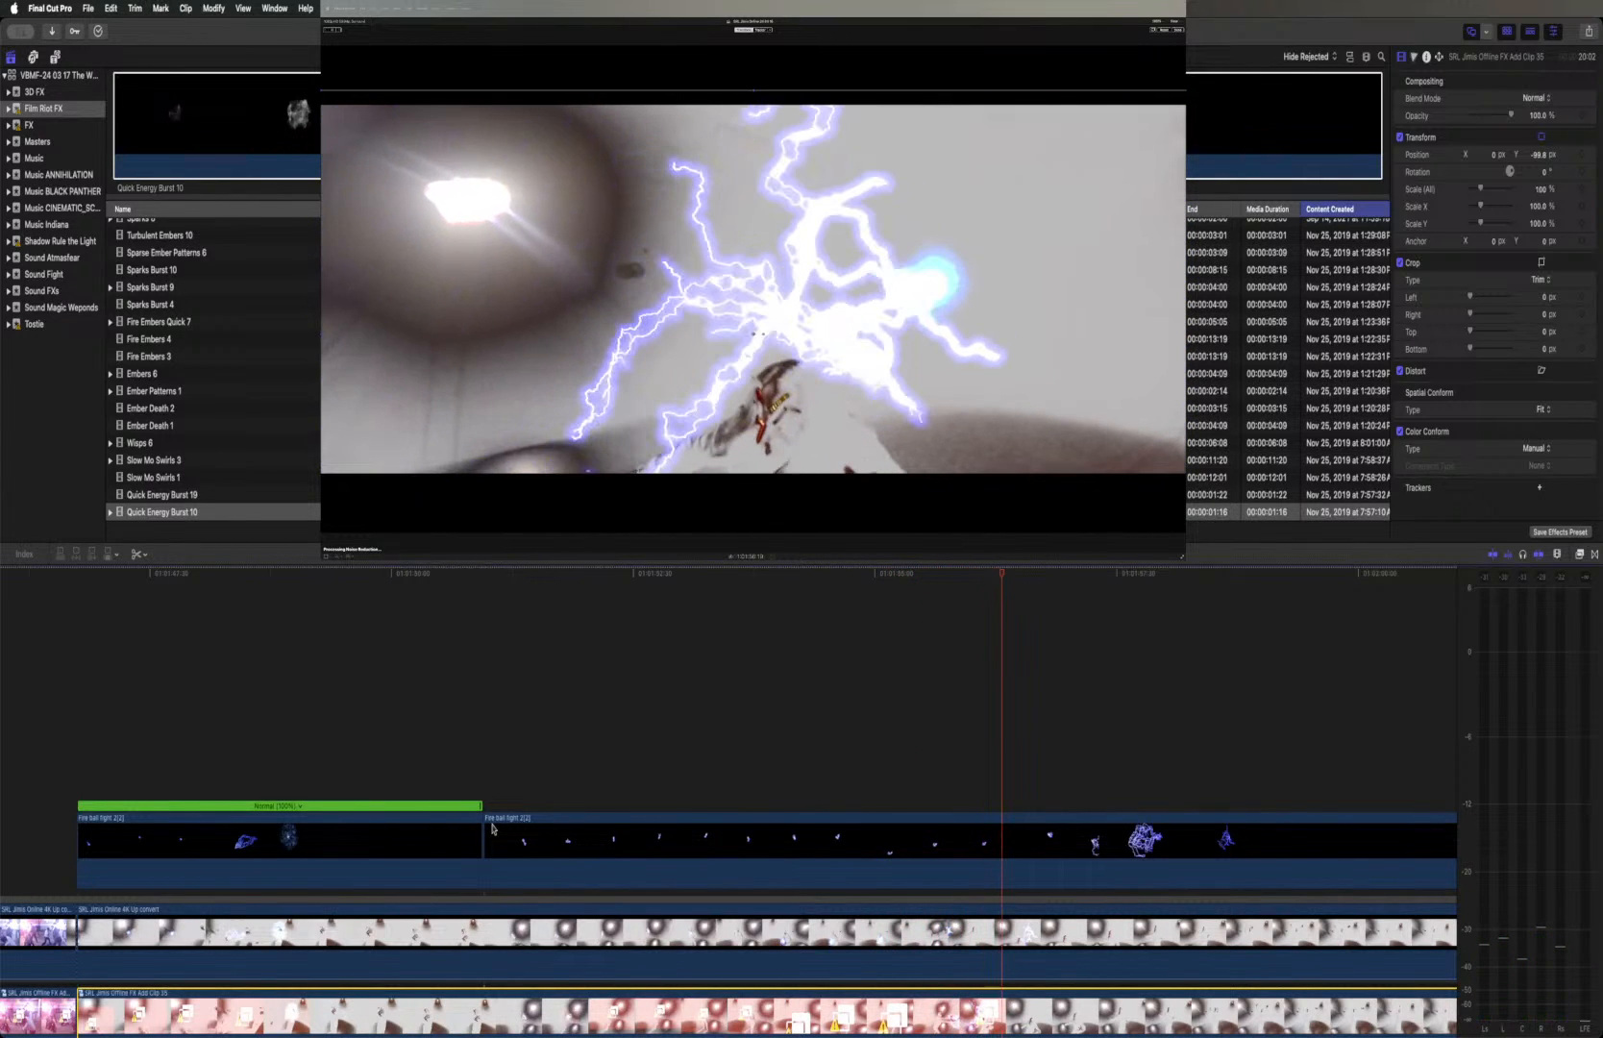
Step back and forth to find the frame where the footage's blue fireball enters the shot
key(Left)
key(Left)
key(Left)
key(Left)
key(Left)
key(Left)
key(Left)
key(Left)
key(Left)
key(Left)
key(Left)
key(Left)
key(Left)
key(Left)
key(Left)
key(Left)
key(Left)
key(Left)
key(Left)
key(Left)
key(Left)
key(Left)
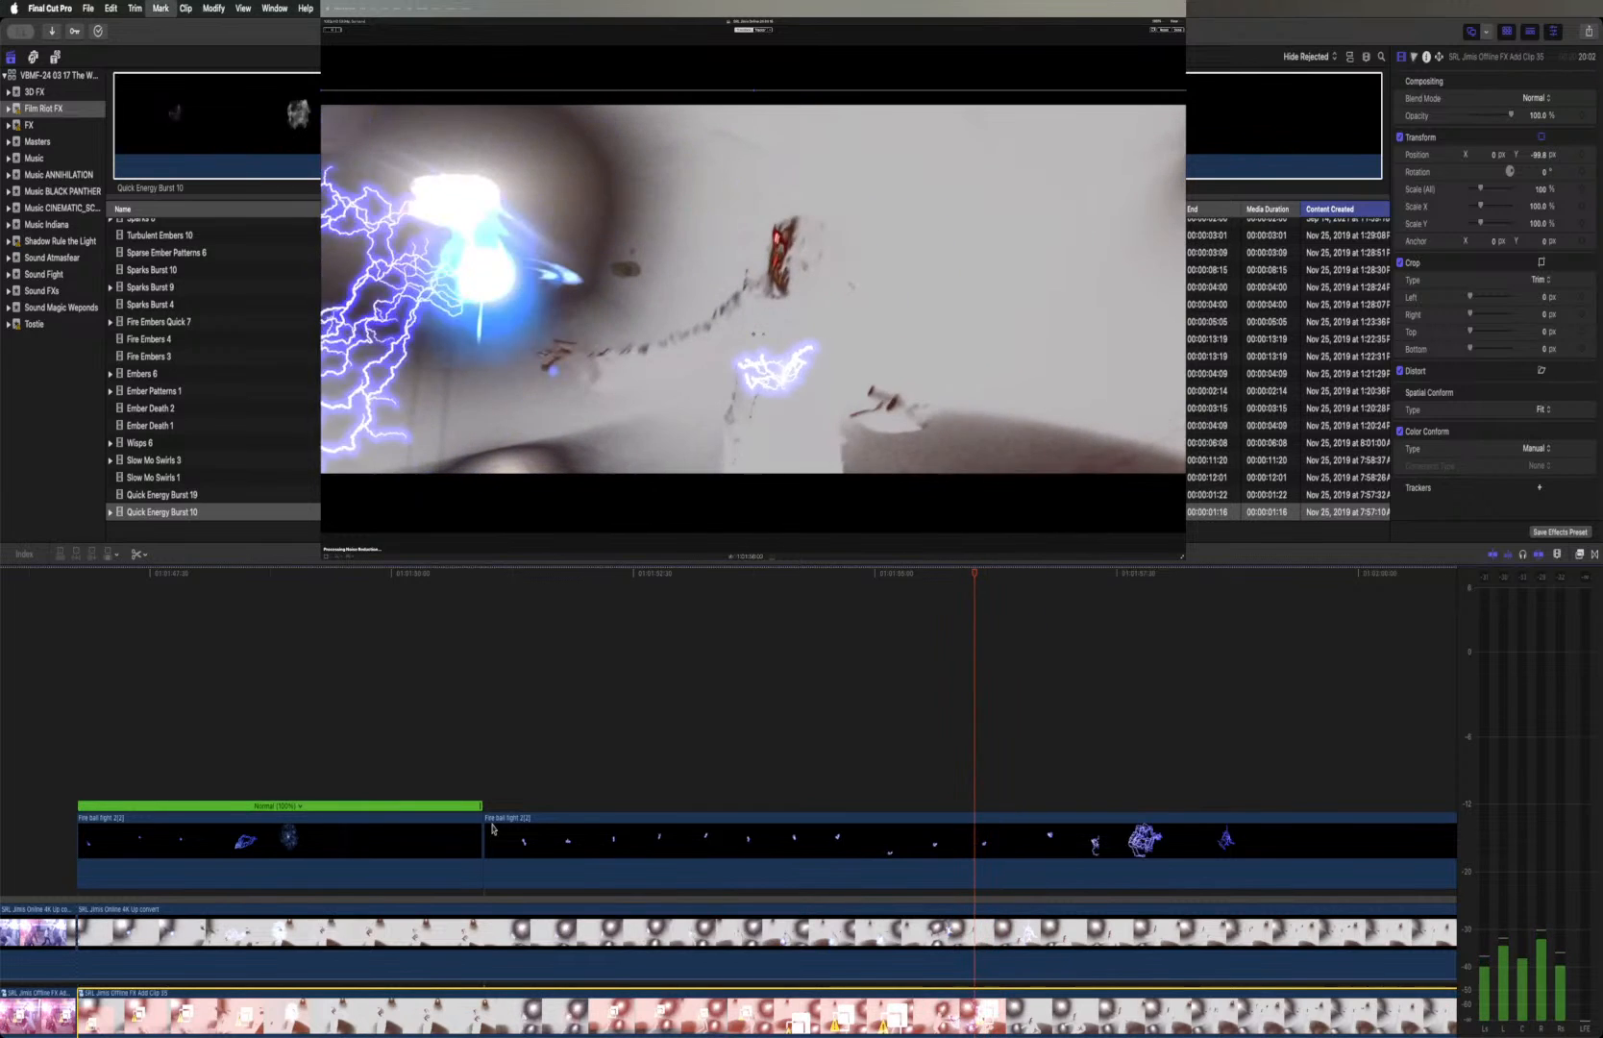
key(Right)
key(Right)
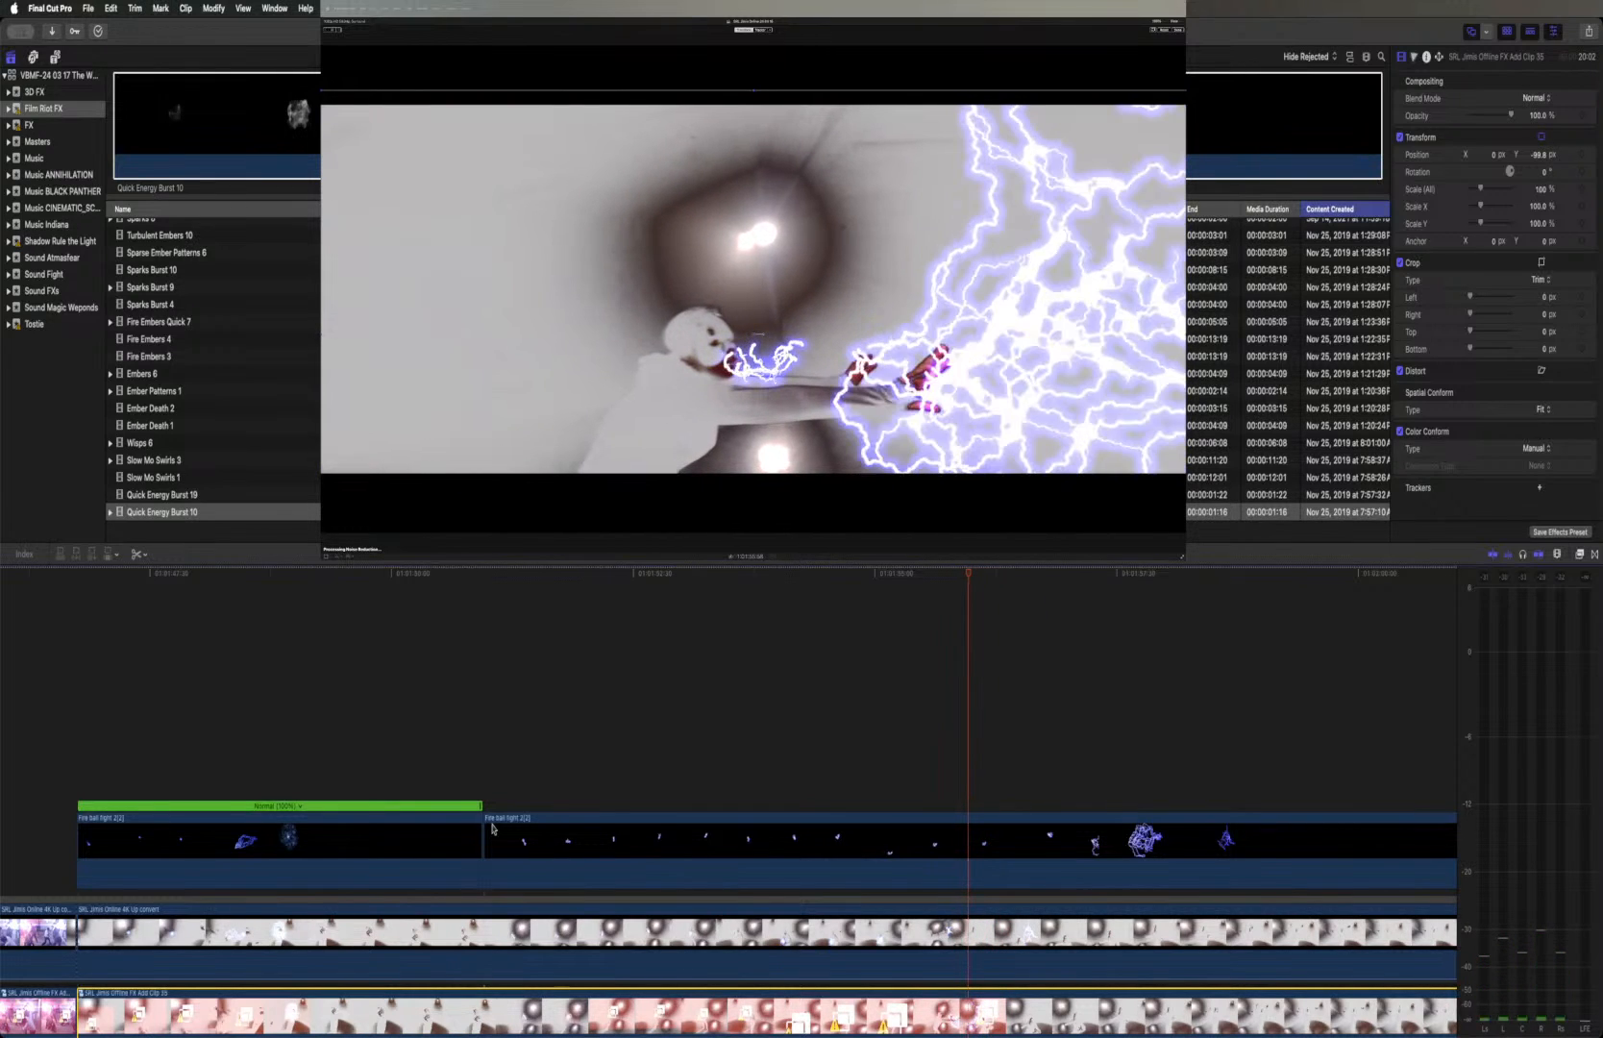
key(Left)
key(Right)
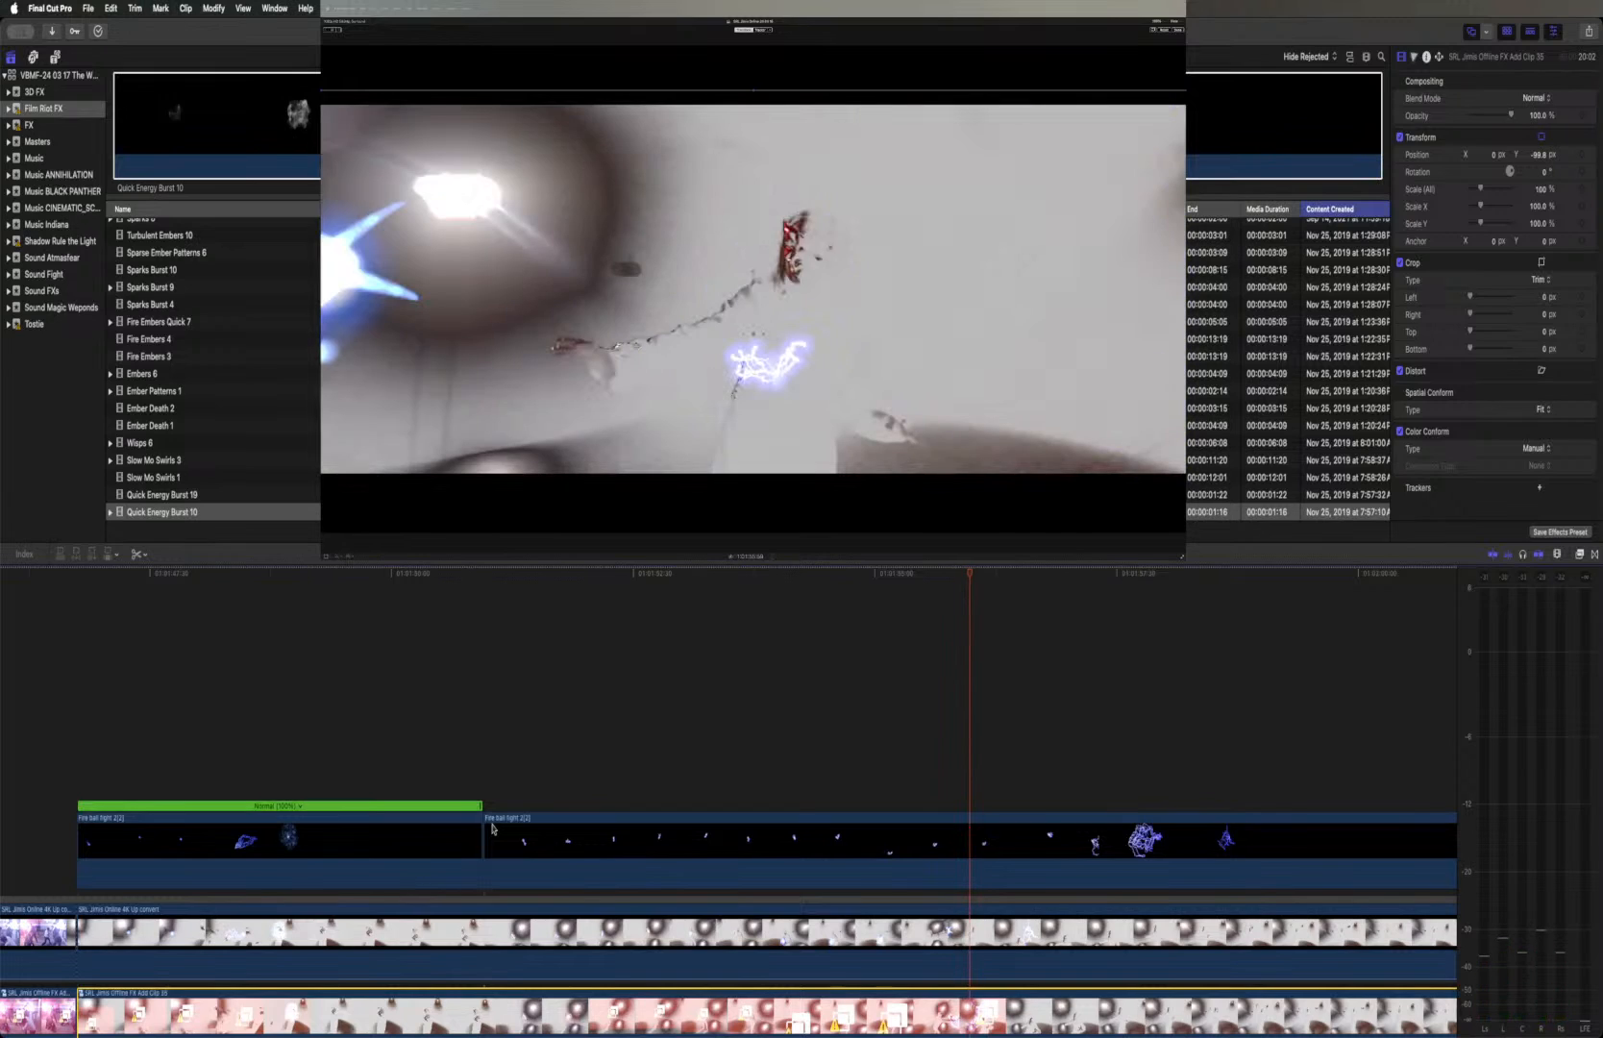
Disable the Online and Offline clips to show only the Fire ball fight 2(2) effect at this frame
click(970, 937)
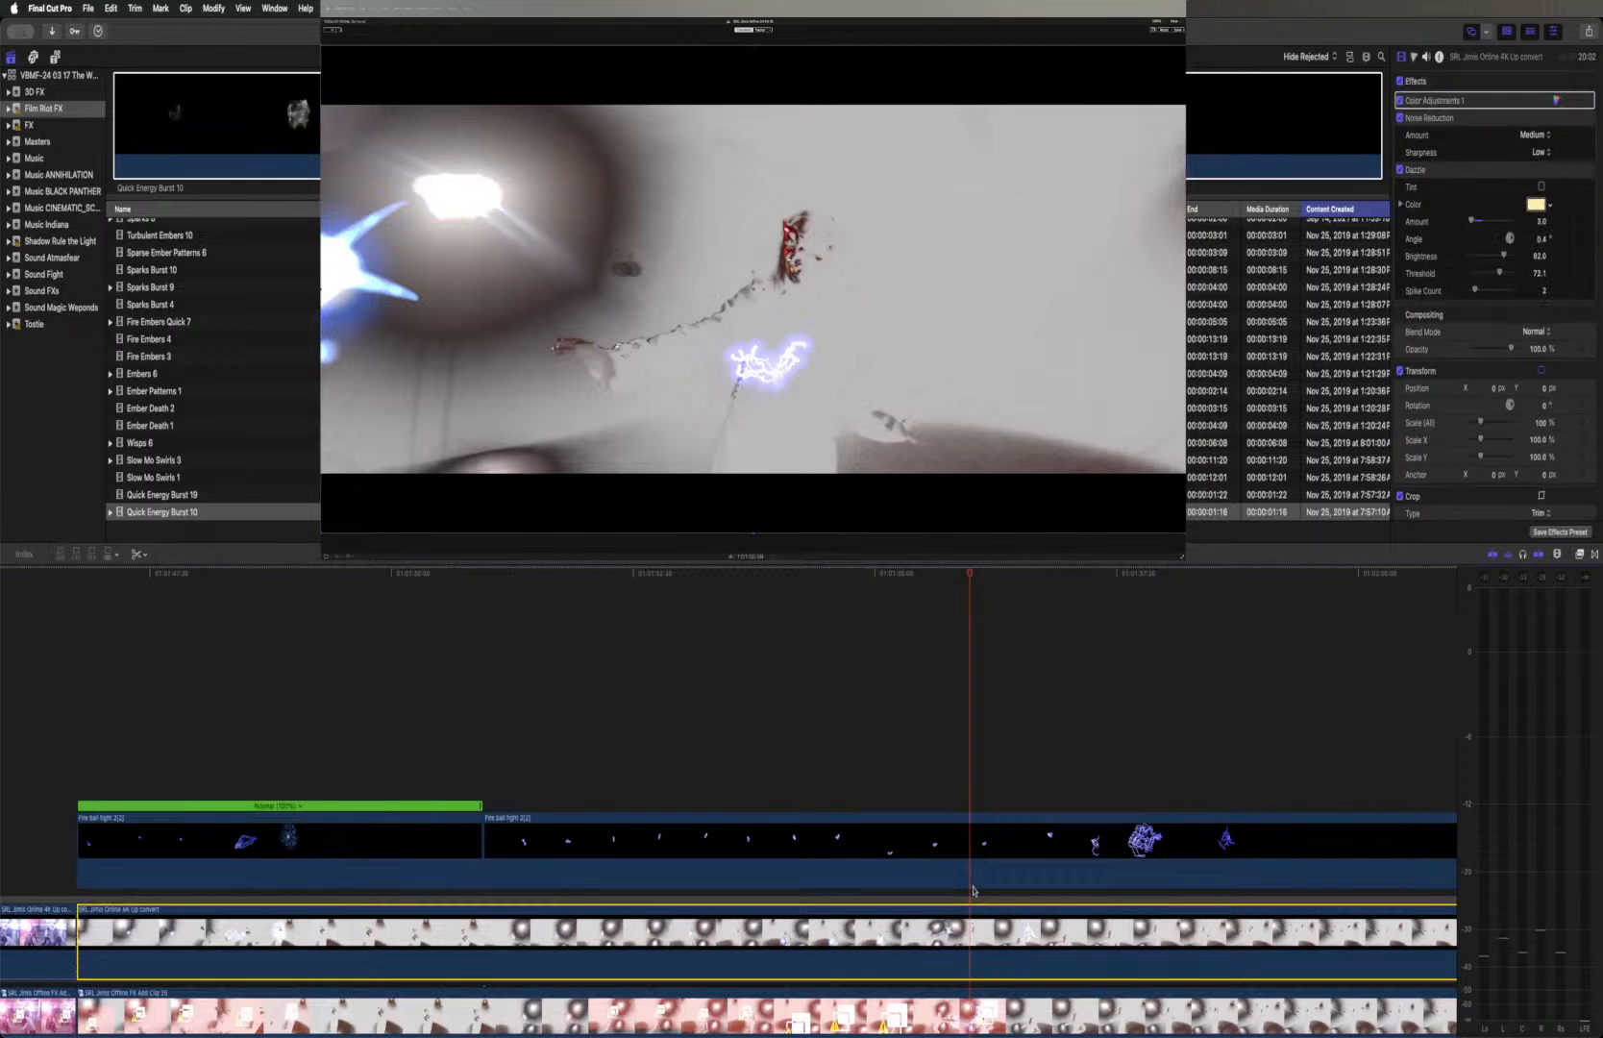
key(v)
click(975, 1005)
key(v)
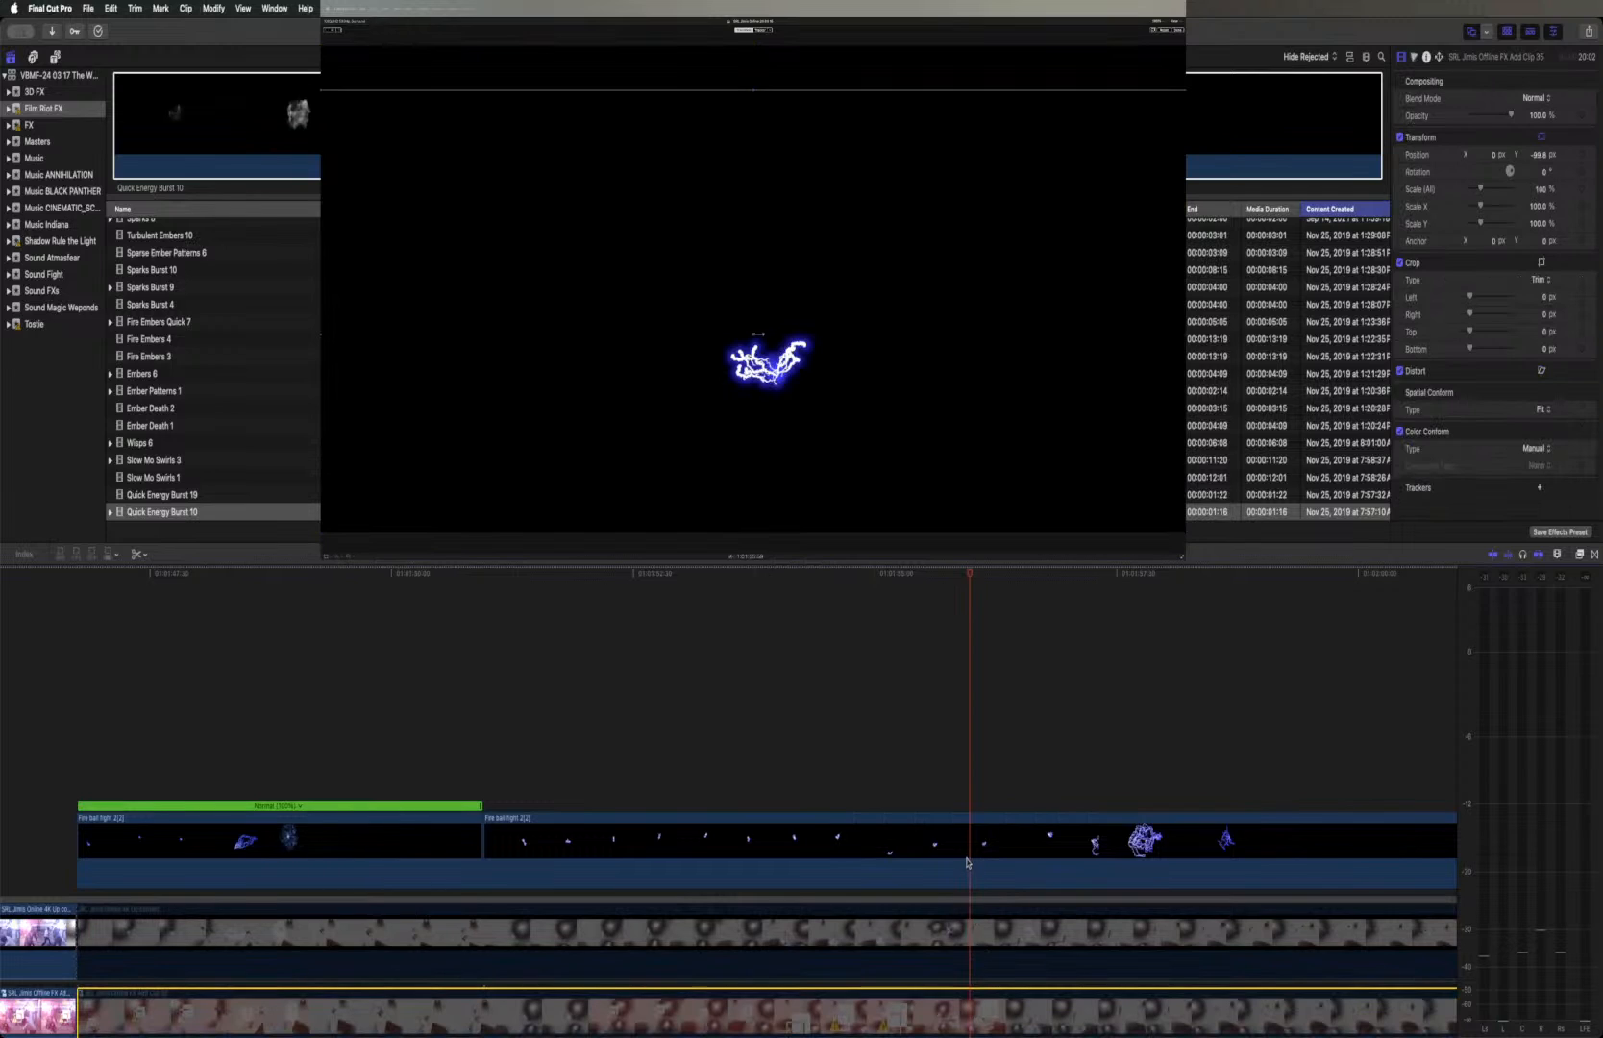
Step forward frame by frame through the isolated effect to find the large lightning burst at the frame edge
key(Right)
key(Right)
key(Right)
key(Right)
key(Right)
key(Right)
key(Right)
key(Right)
key(Right)
key(Right)
key(Right)
key(Right)
key(Right)
key(Right)
key(Right)
key(Right)
key(Right)
key(Right)
key(Right)
key(Right)
key(Right)
key(Right)
key(Right)
key(Right)
key(Right)
key(Right)
key(Right)
key(Right)
key(Right)
key(Right)
key(Right)
key(Right)
key(Right)
key(Right)
key(Right)
key(Right)
key(Right)
key(Right)
key(Right)
key(Right)
key(Right)
key(Right)
key(Right)
key(Right)
key(Right)
key(Right)
key(Right)
key(Right)
key(Right)
key(Right)
key(Right)
key(Right)
key(Right)
key(Right)
key(Right)
key(Right)
key(Right)
key(Right)
key(Right)
key(Right)
key(Right)
key(Right)
key(Right)
key(Right)
key(Right)
key(Right)
key(Right)
key(Right)
key(Right)
key(Right)
key(Right)
key(Right)
key(Right)
key(Right)
key(Right)
key(Right)
key(Right)
key(Right)
key(Right)
key(Right)
key(Right)
key(Right)
key(Right)
key(Right)
key(Right)
key(Right)
key(Right)
key(Right)
key(Right)
key(Right)
key(Right)
key(Right)
key(Right)
key(Right)
key(Right)
key(Right)
key(Right)
key(Right)
key(Right)
key(Right)
key(Right)
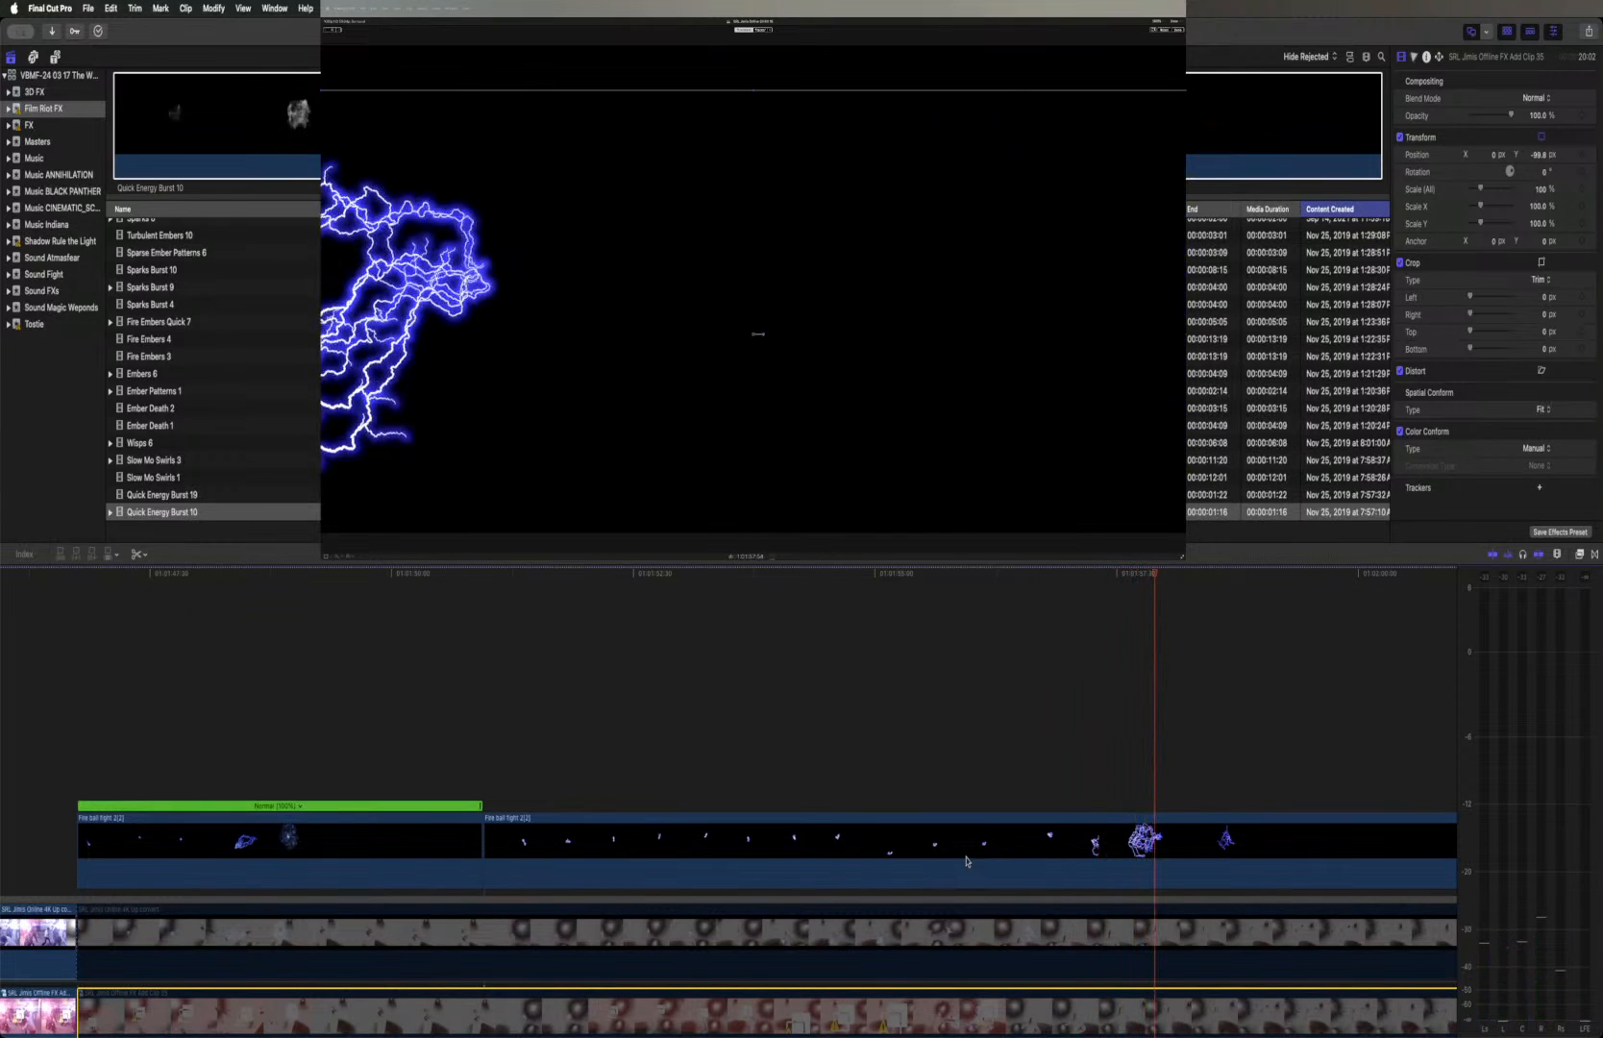
Find the frame right after the large lightning burst and cut the Fire ball fight 2(2) clip there
key(Left)
key(Left)
key(Left)
key(Left)
key(Left)
key(Left)
key(Left)
key(Left)
key(Left)
key(Right)
key(Left)
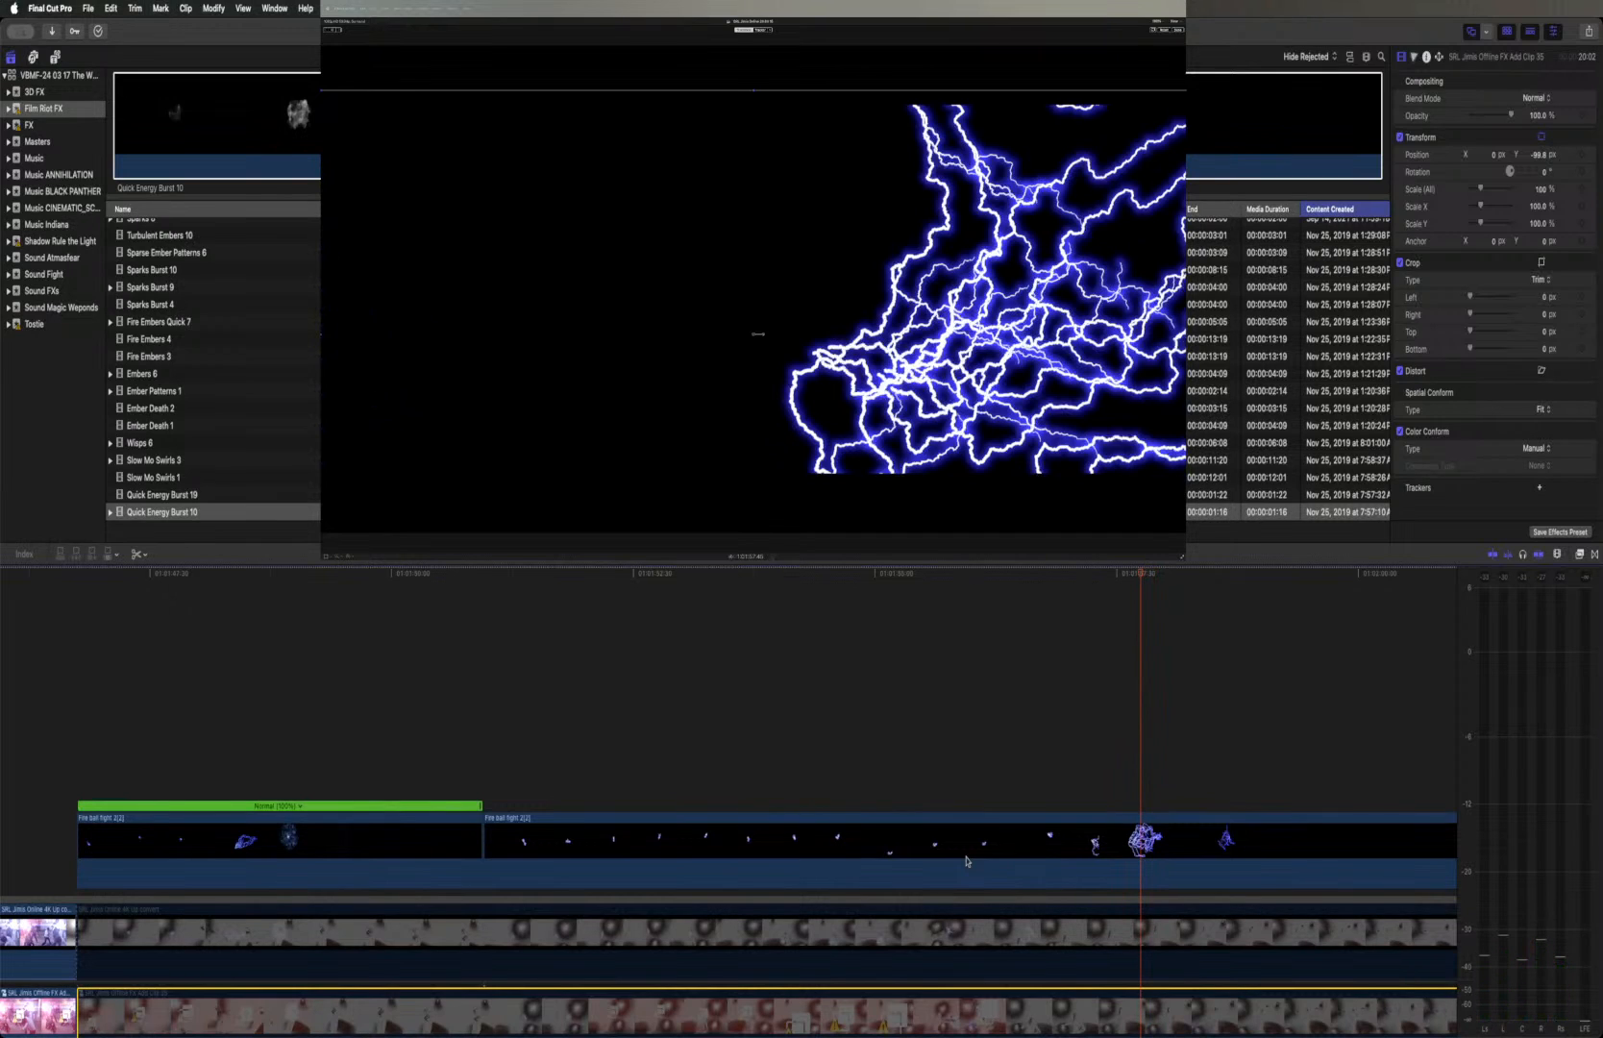
key(Right)
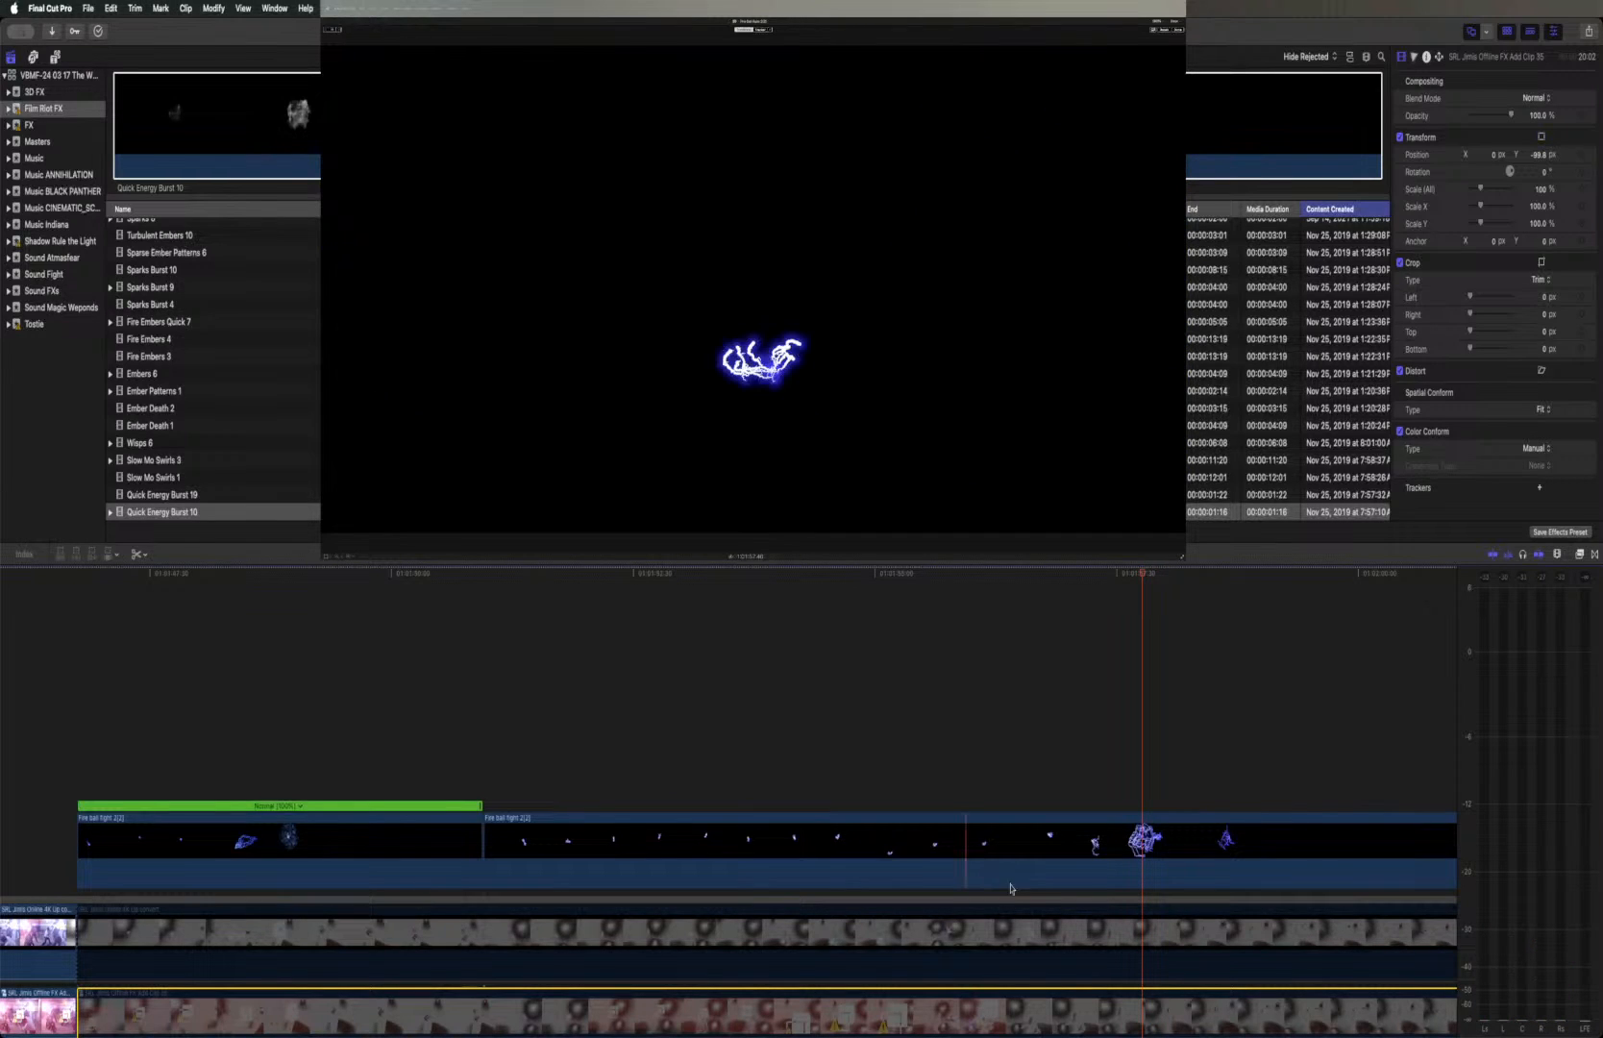
click(1142, 867)
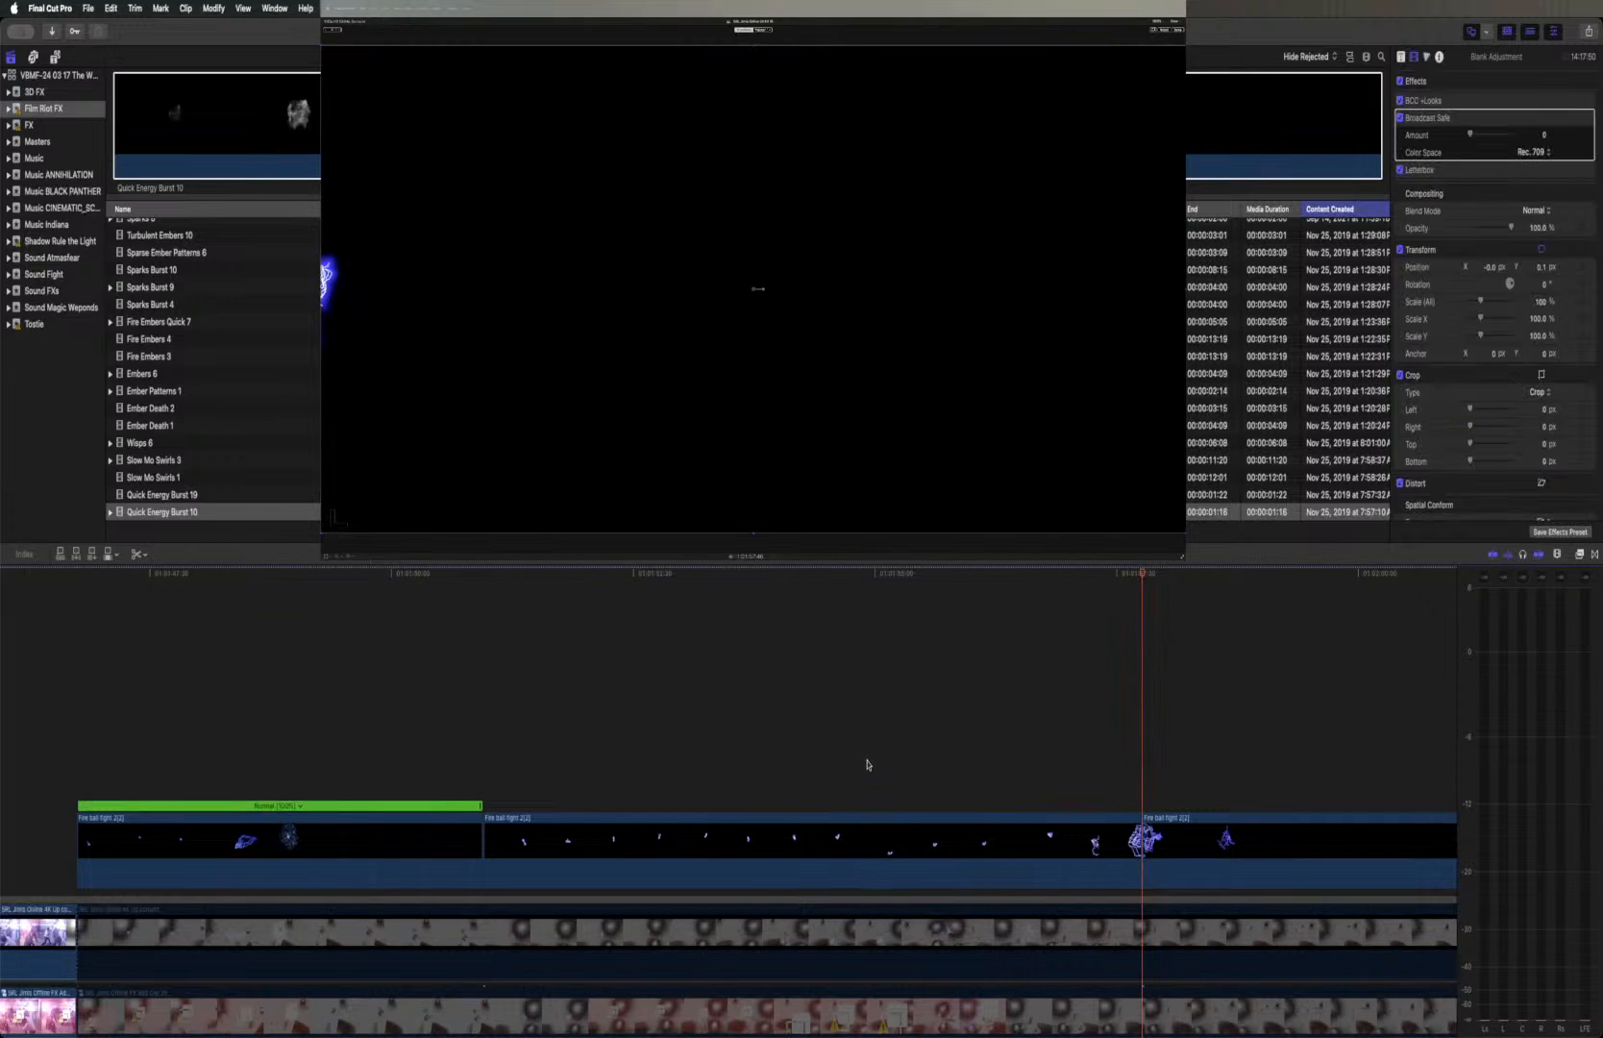
Re-enable the Online and Offline clips and add a marker to the Online clip where the blue fireball enters the shot
click(893, 952)
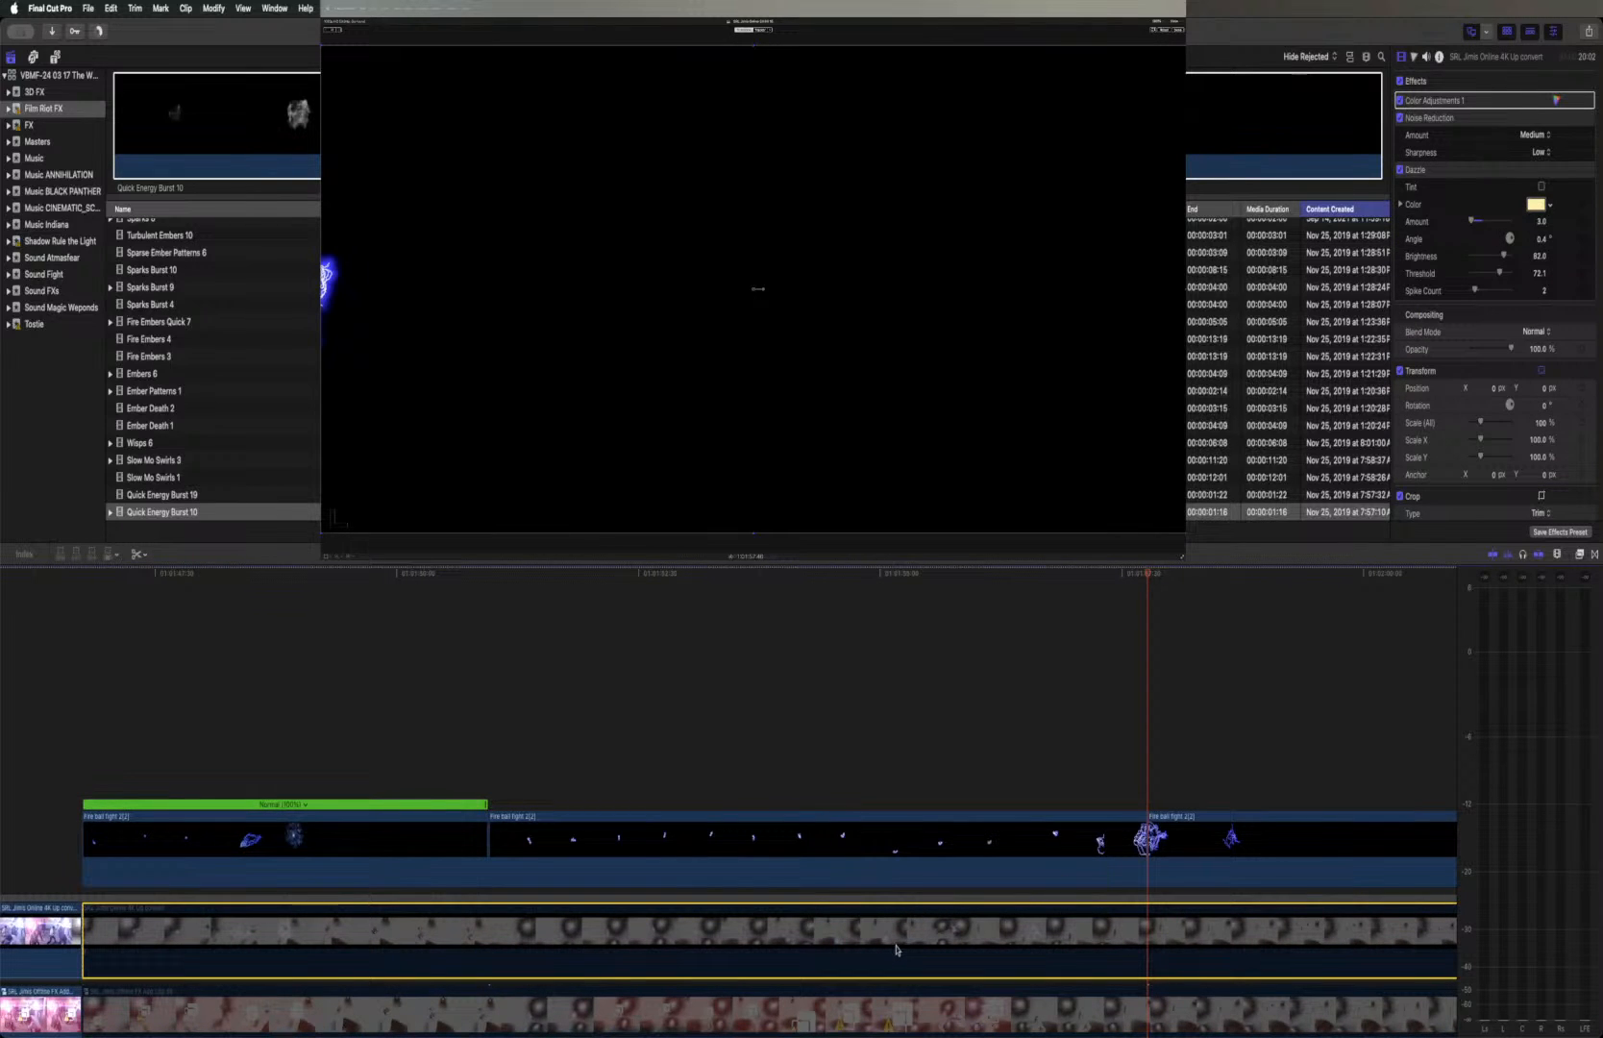
click(901, 1006)
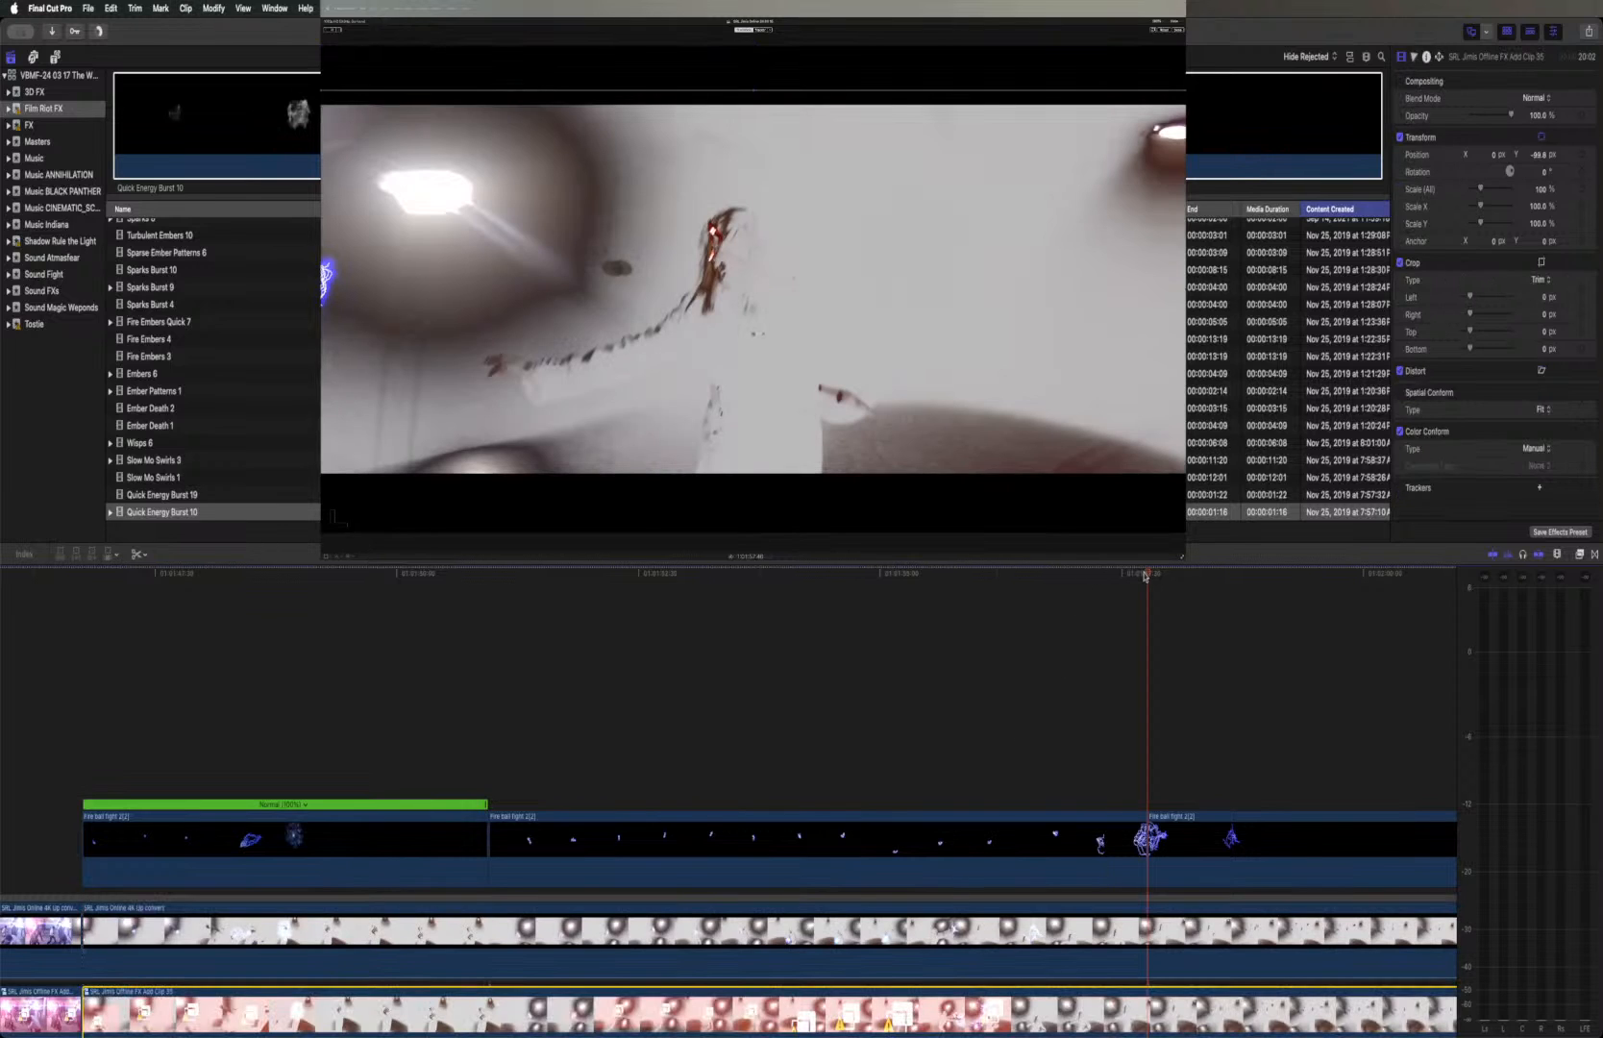
drag(1145, 576, 972, 570)
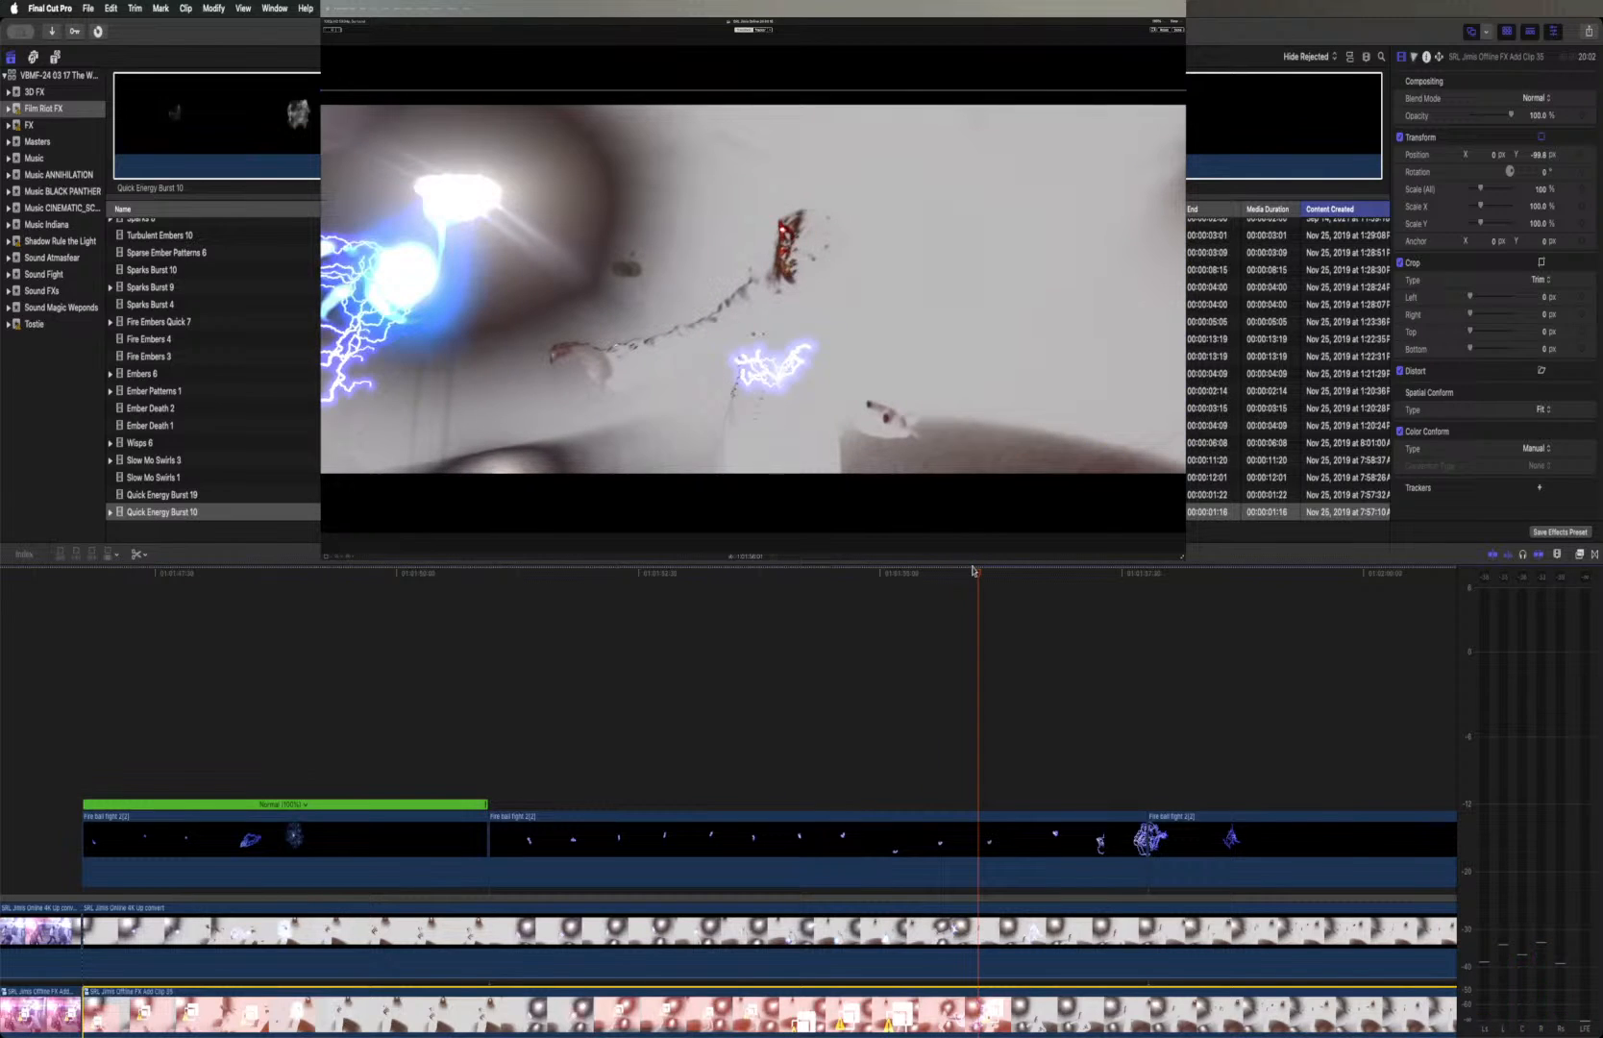
click(972, 570)
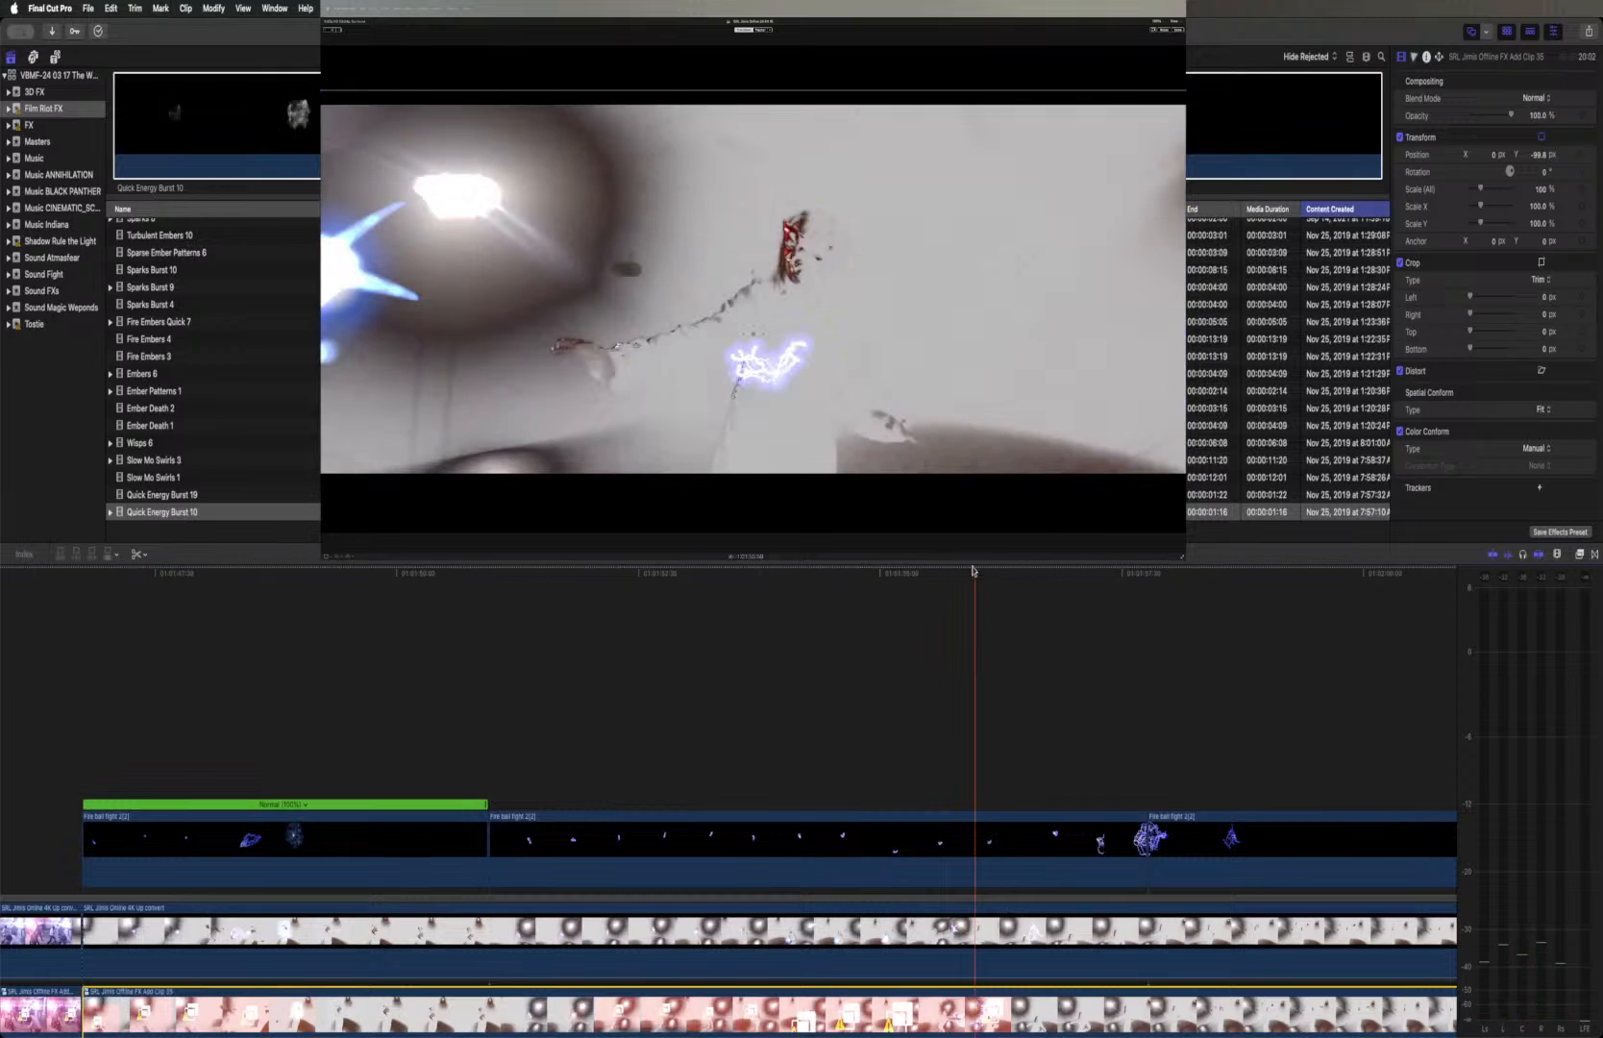
click(979, 920)
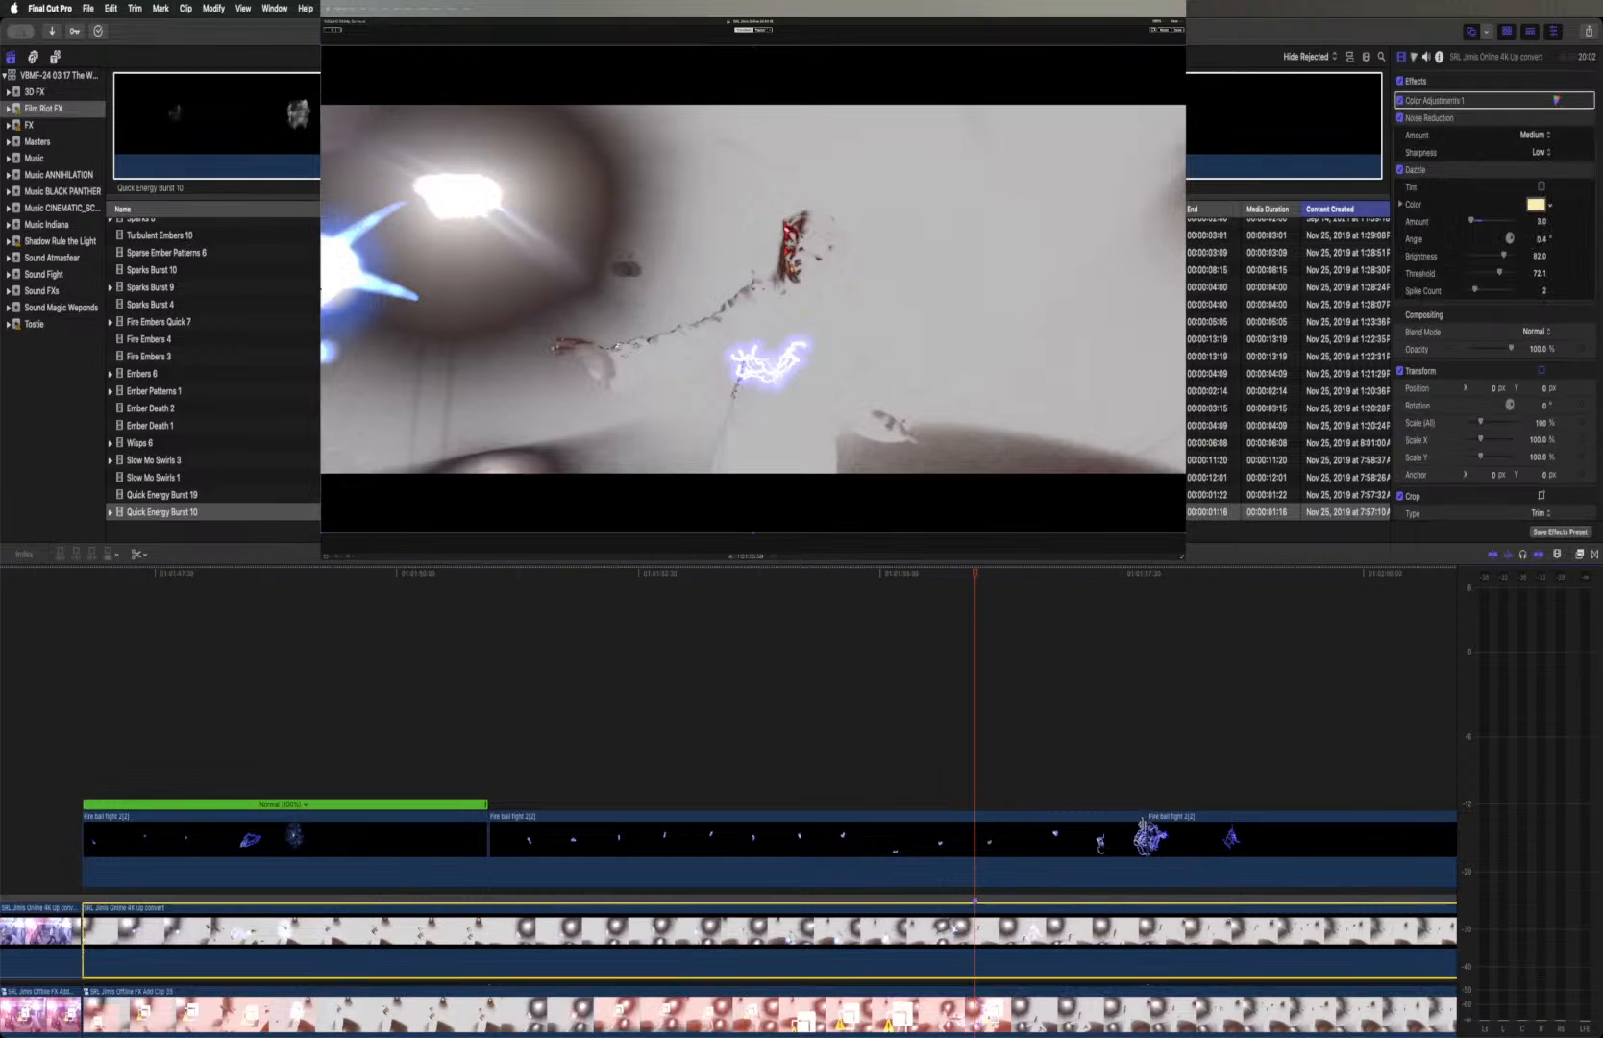
Retime the middle Fire ball fight 2(2) piece faster so its end lines up with the marker on the Online clip
click(1137, 823)
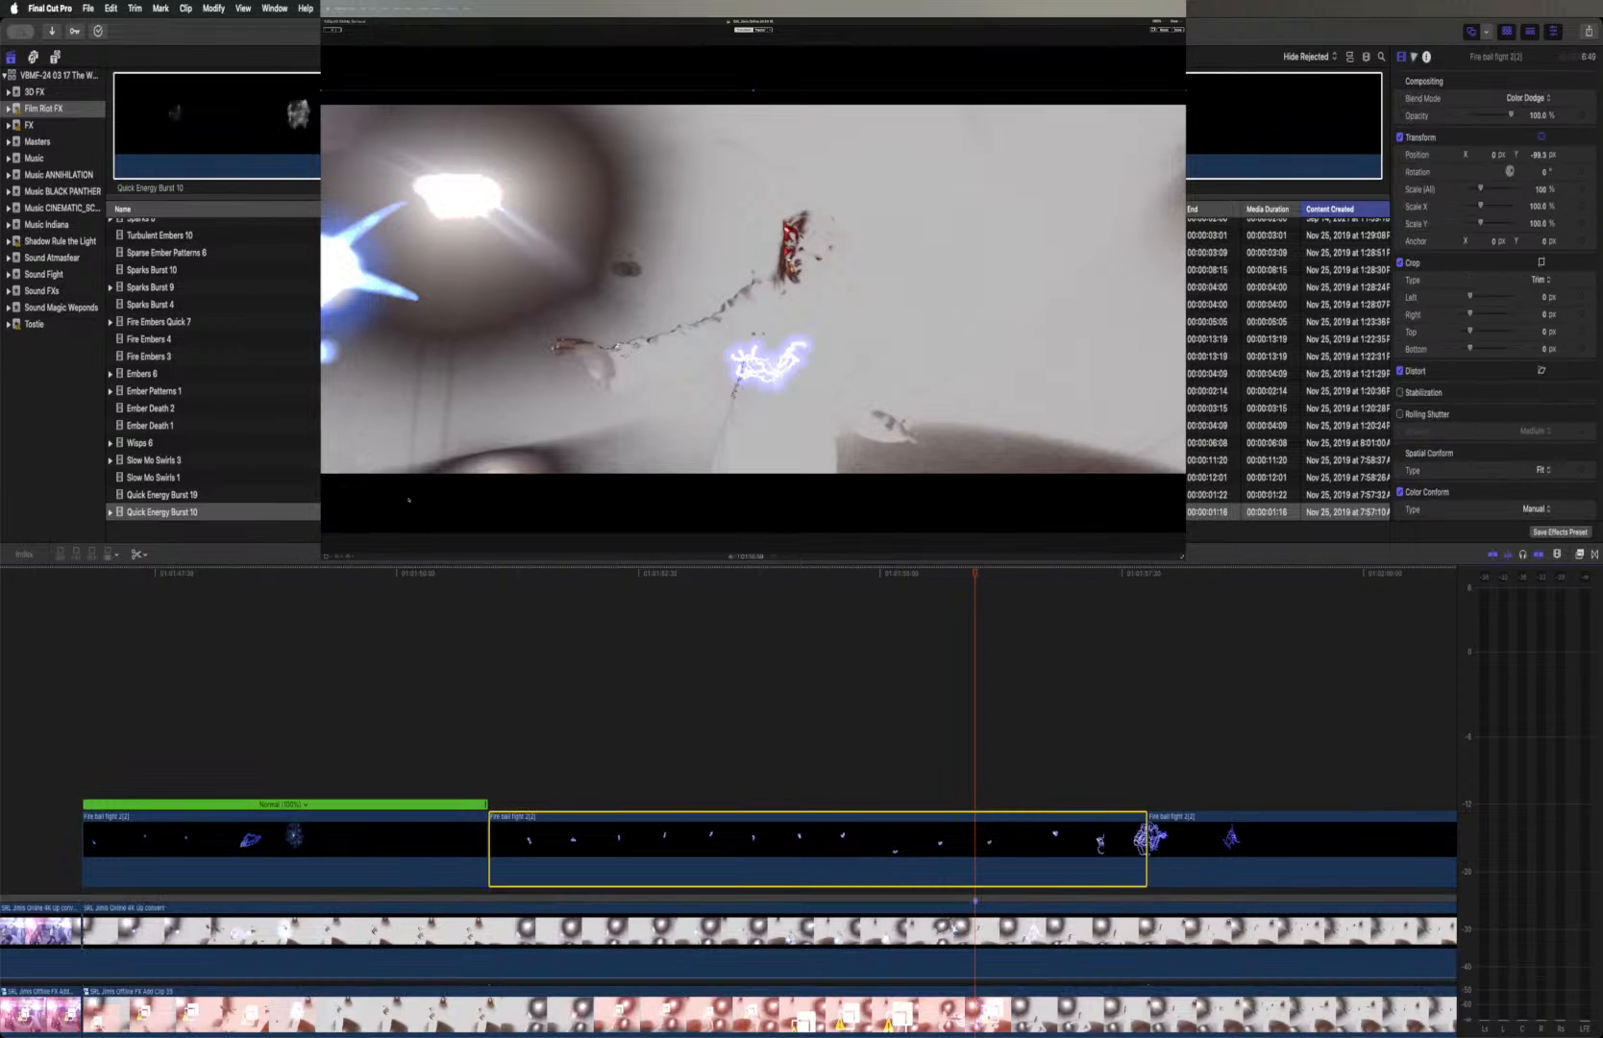
click(755, 339)
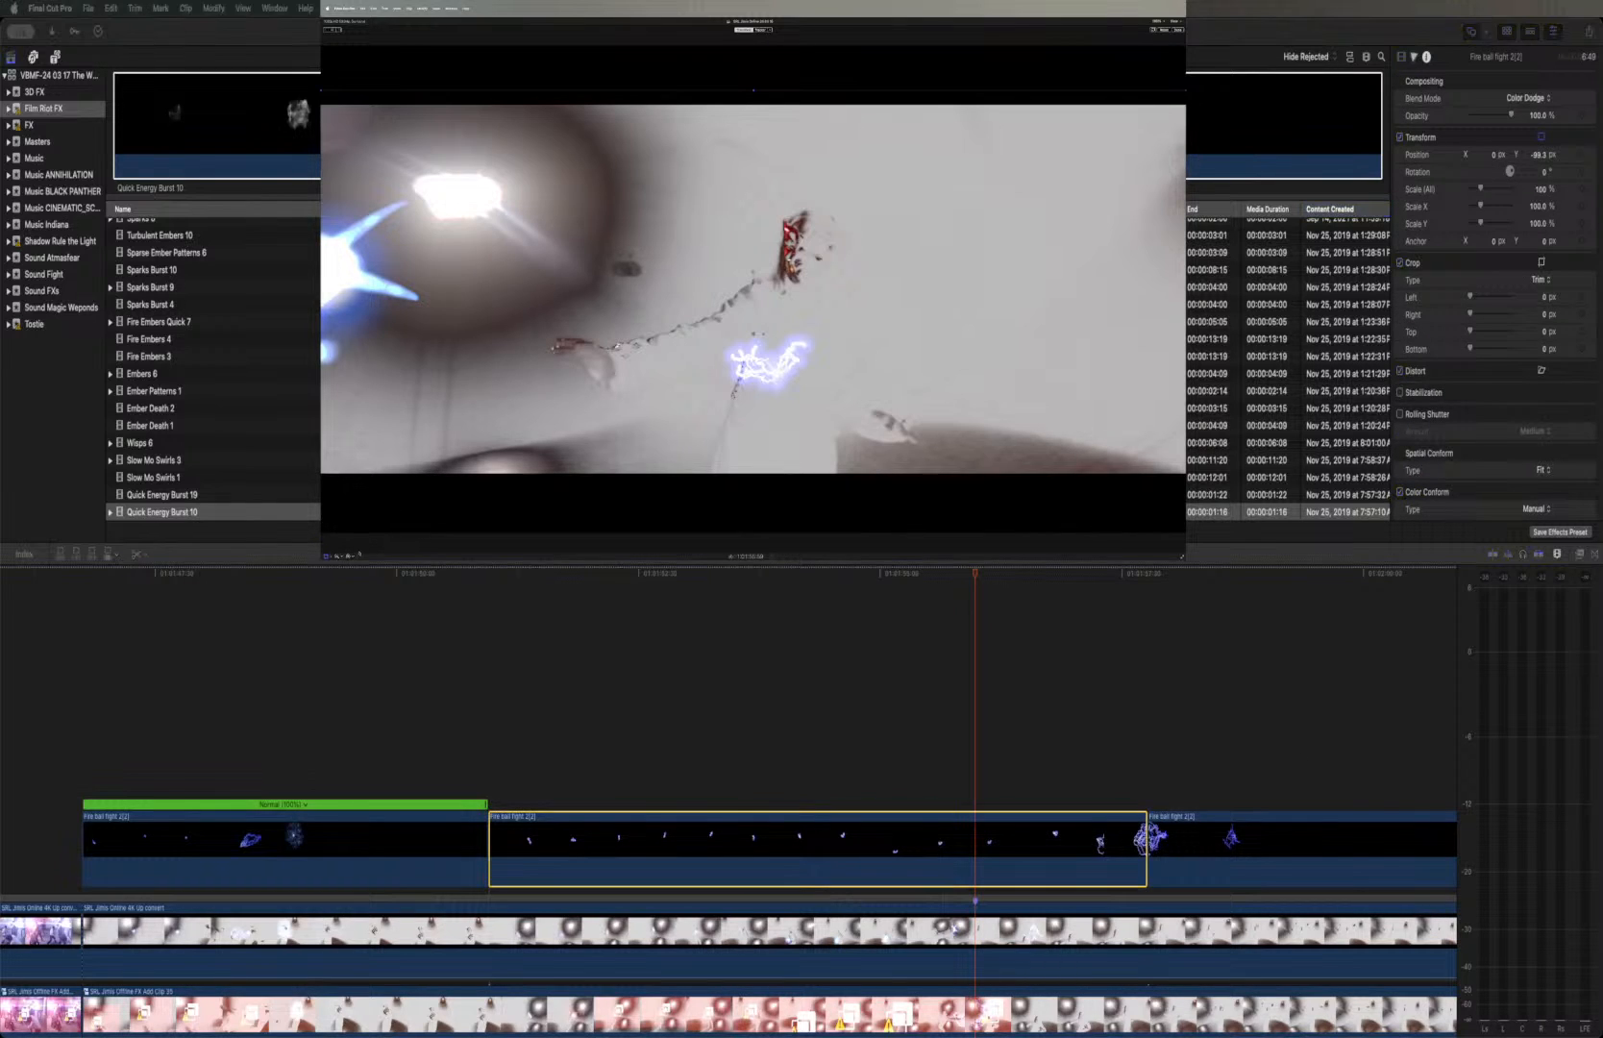
click(349, 555)
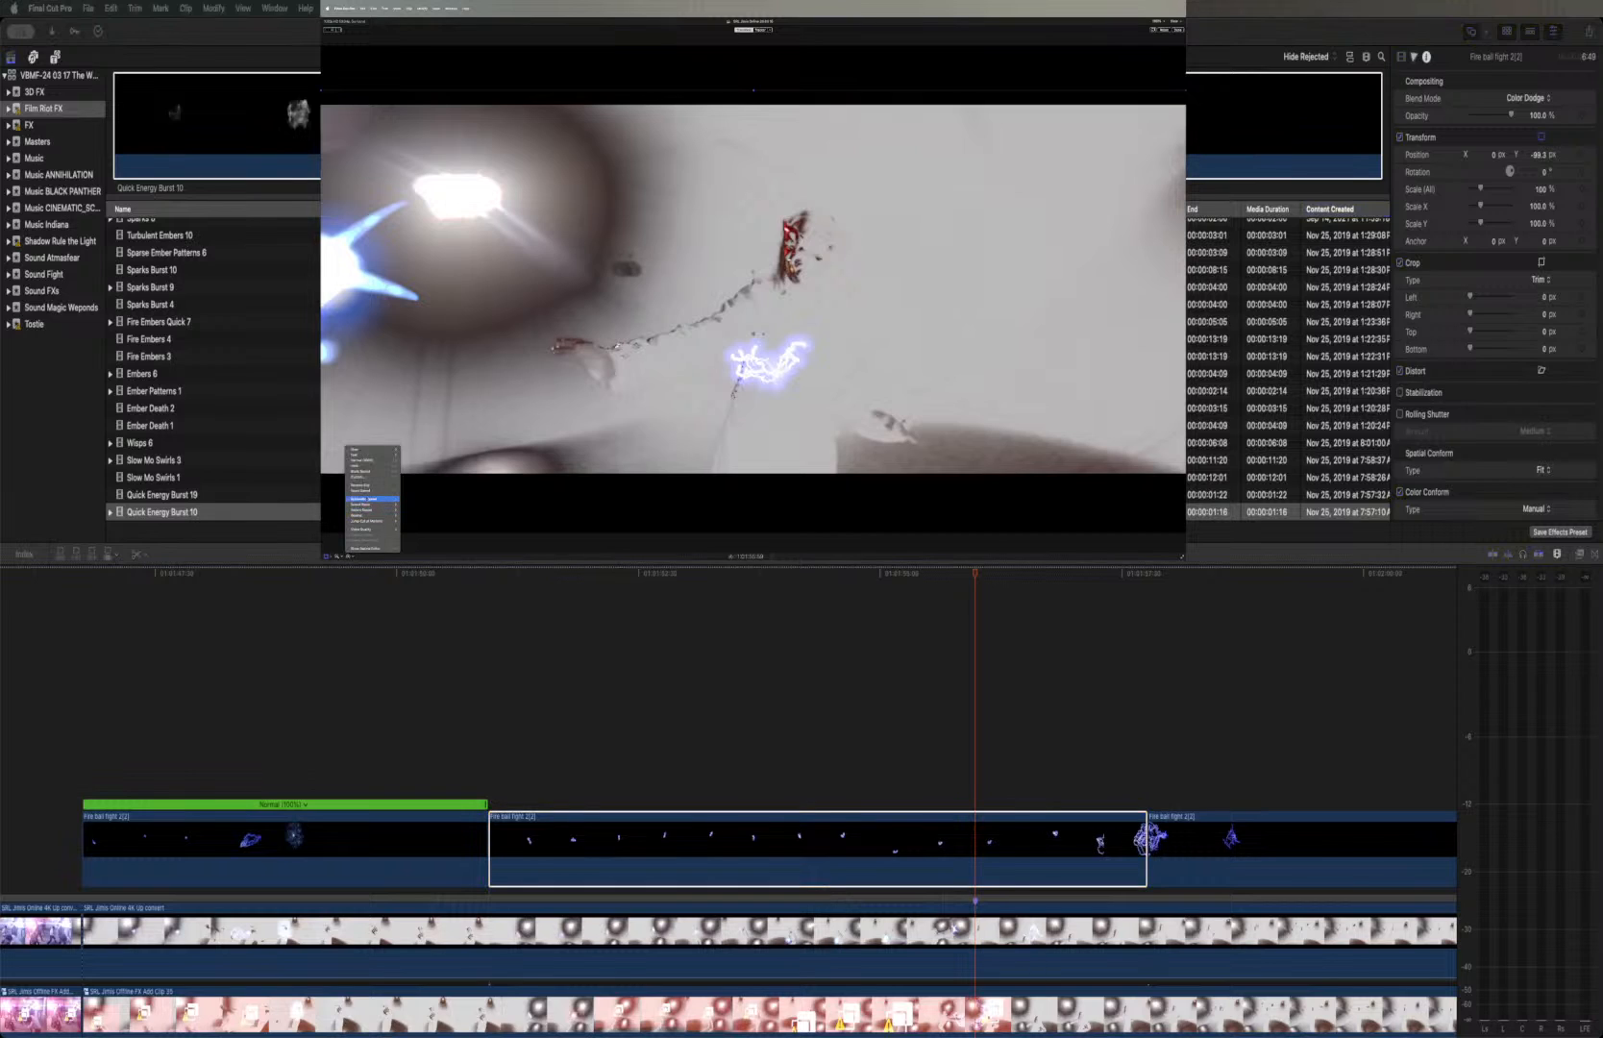
click(364, 477)
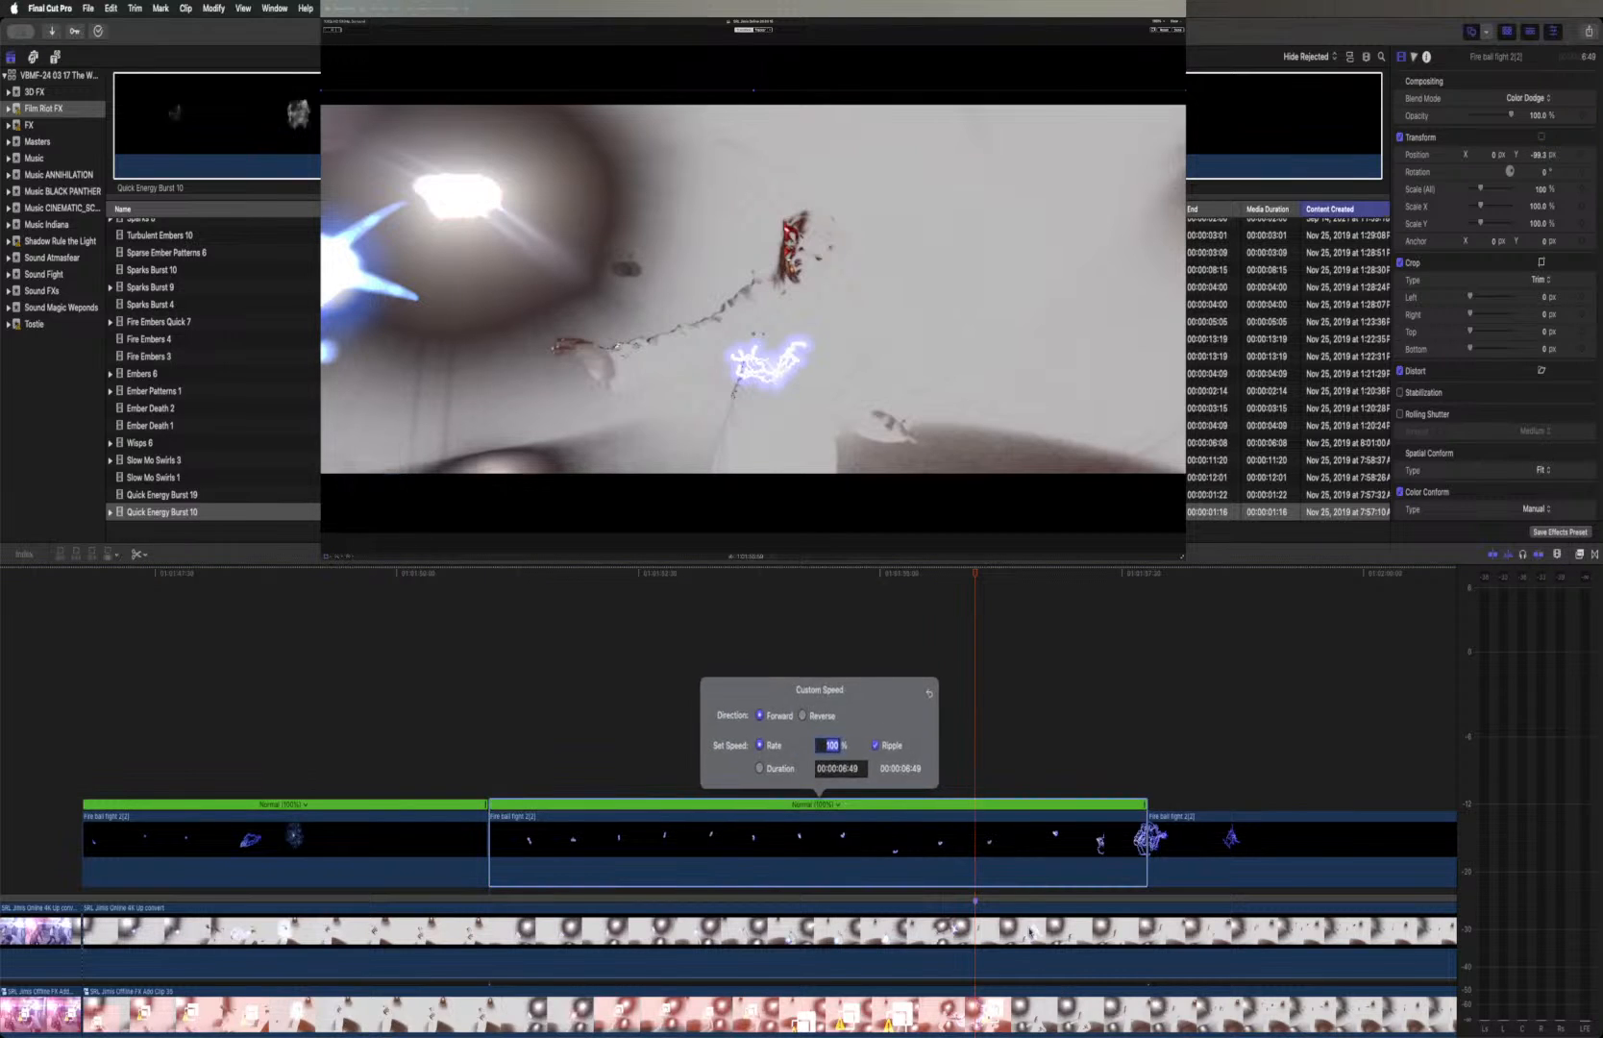
drag(1145, 808, 976, 808)
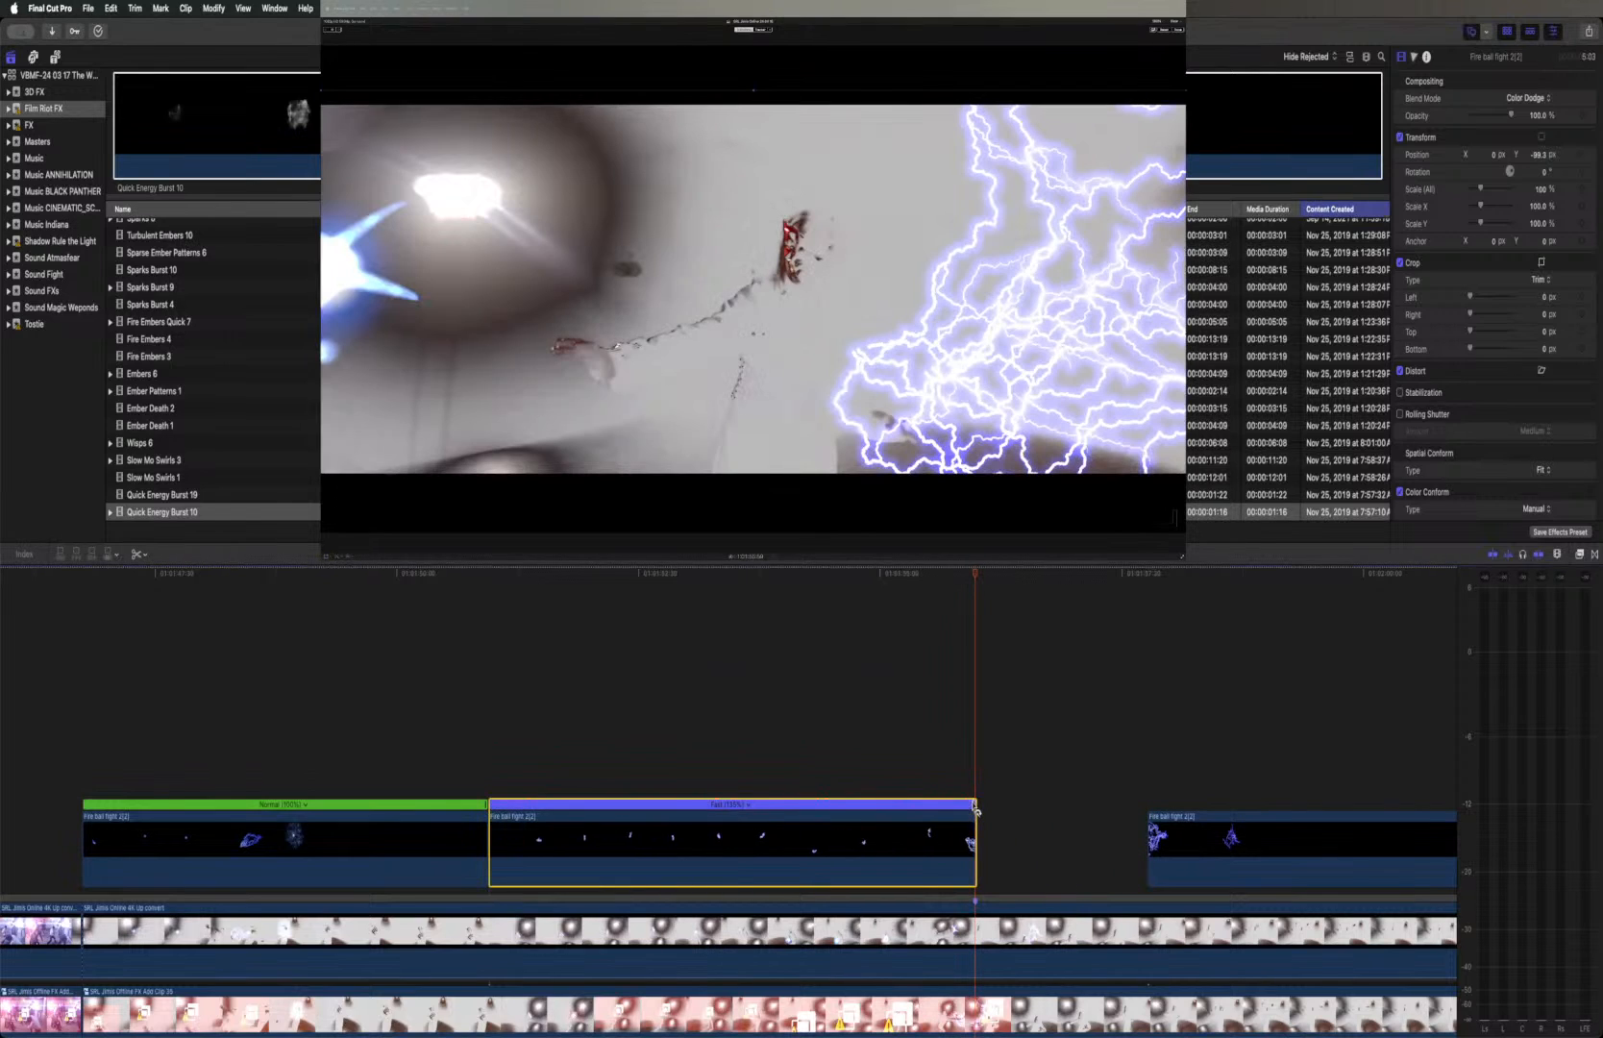
key(super+equal)
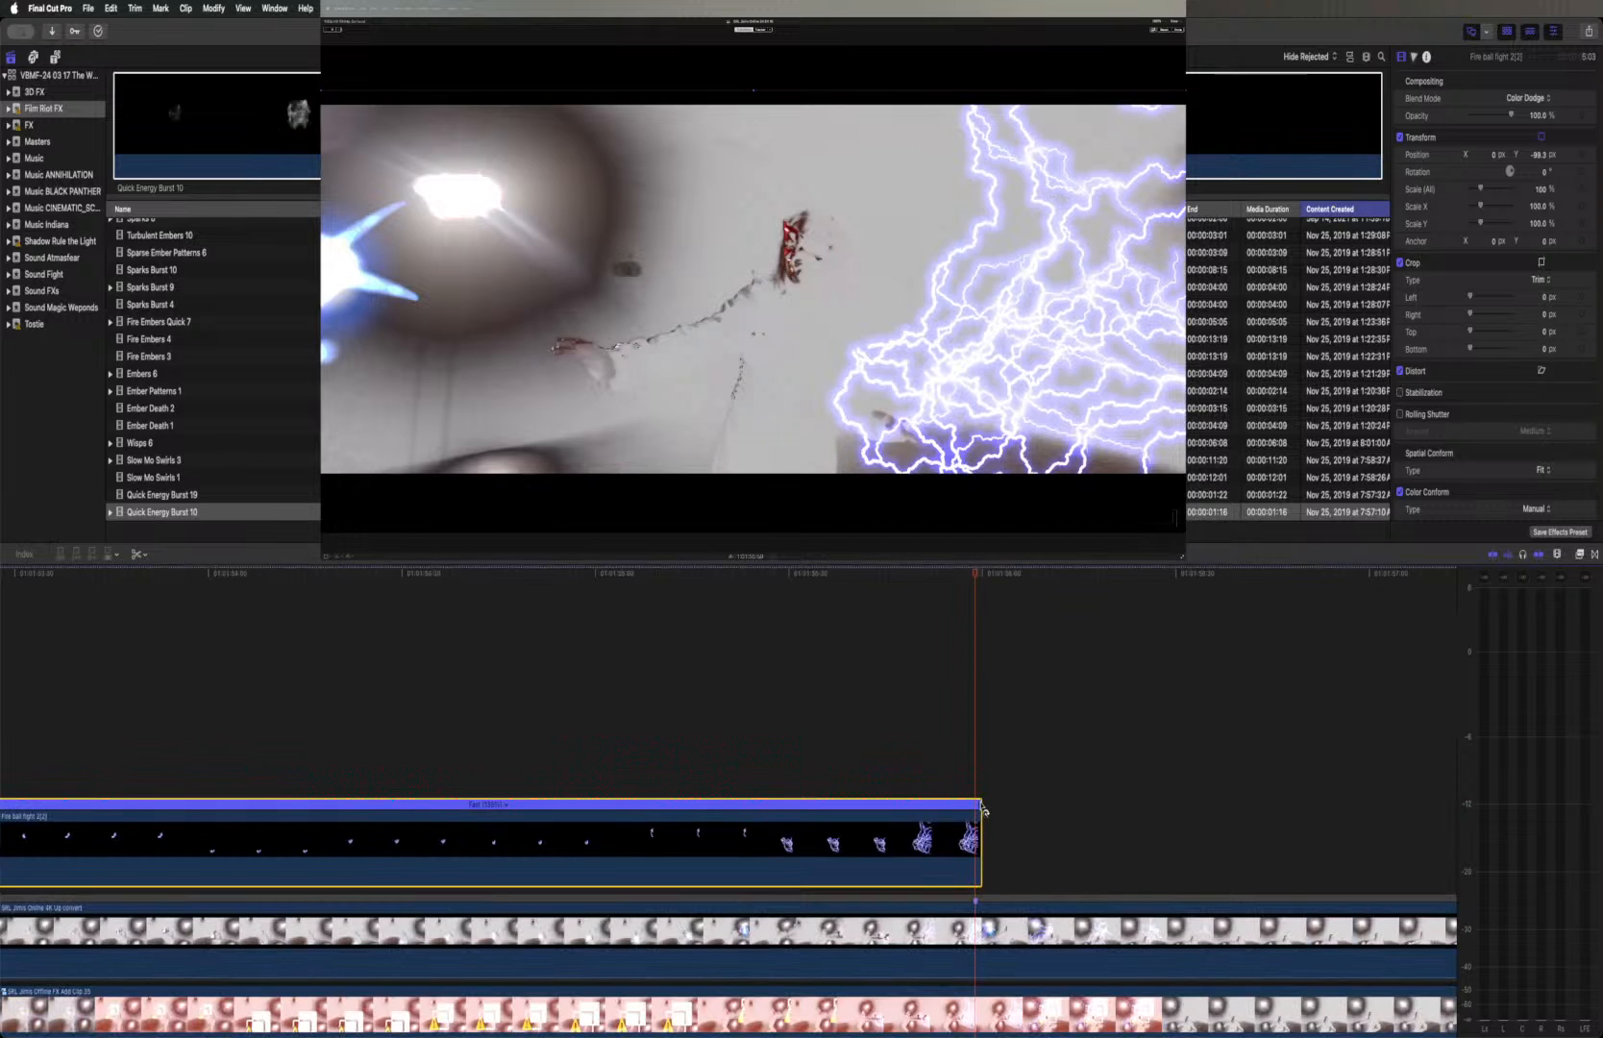
drag(980, 810, 974, 809)
key(super+minus)
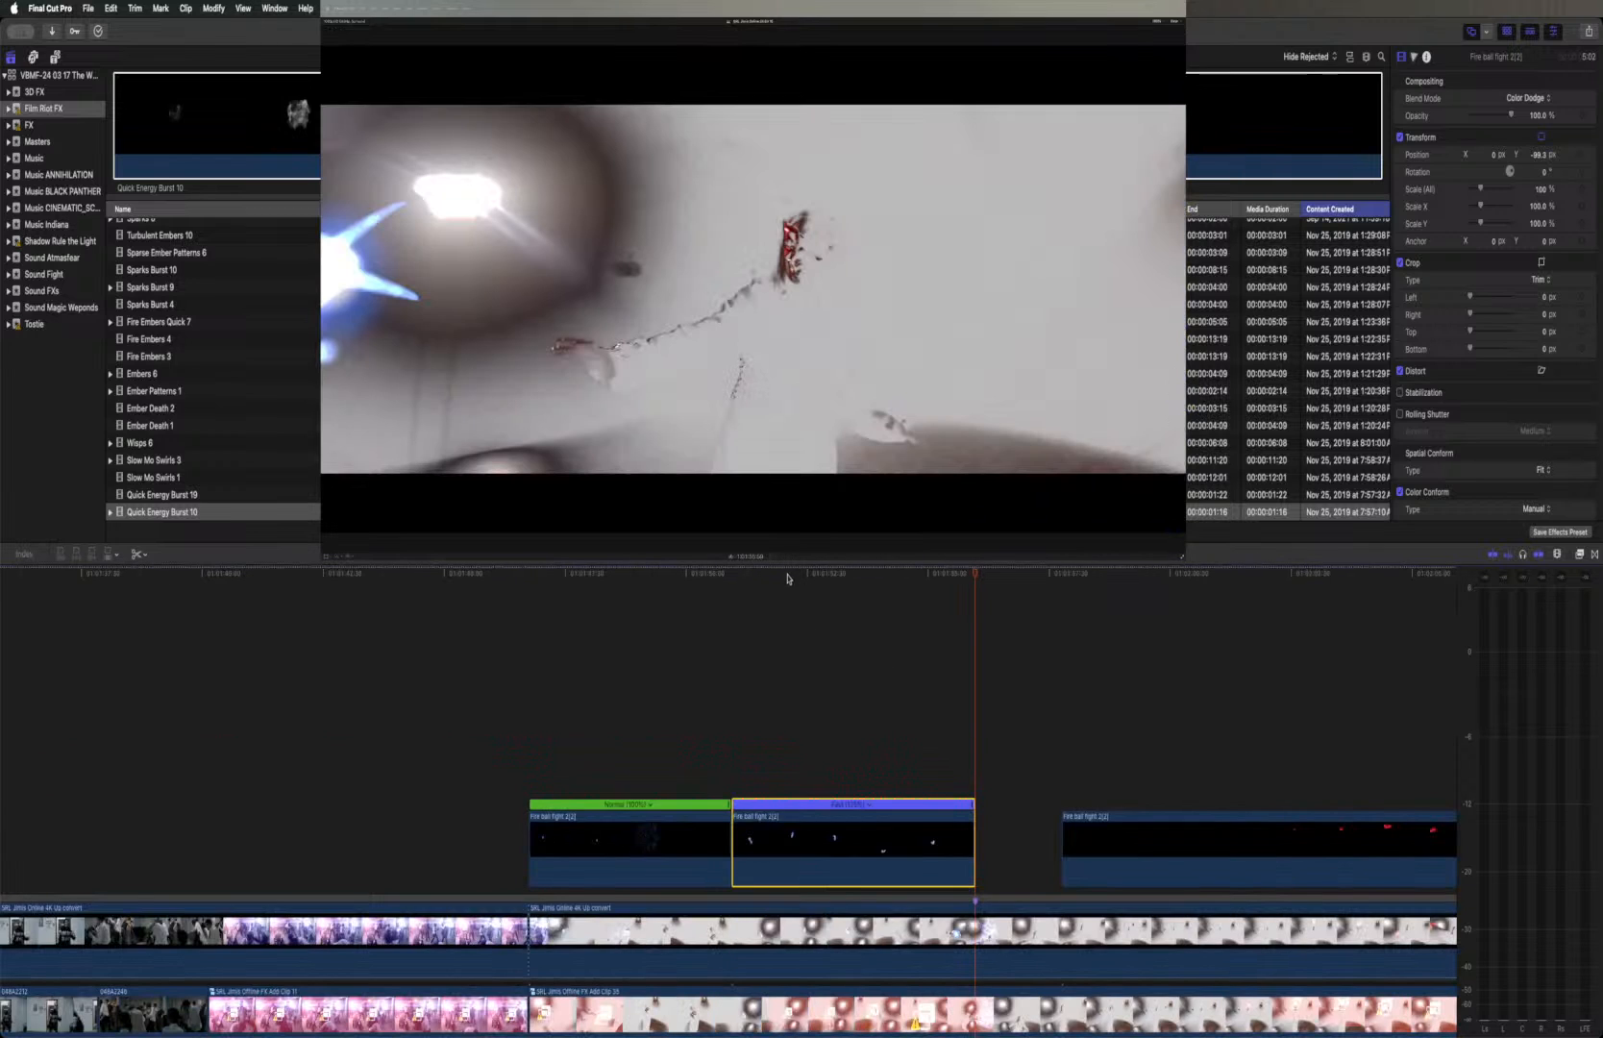
Check the retimed lightning against the shot and delete all three Fire ball fight 2(2) pieces above the Online clip
click(787, 576)
drag(789, 577, 929, 581)
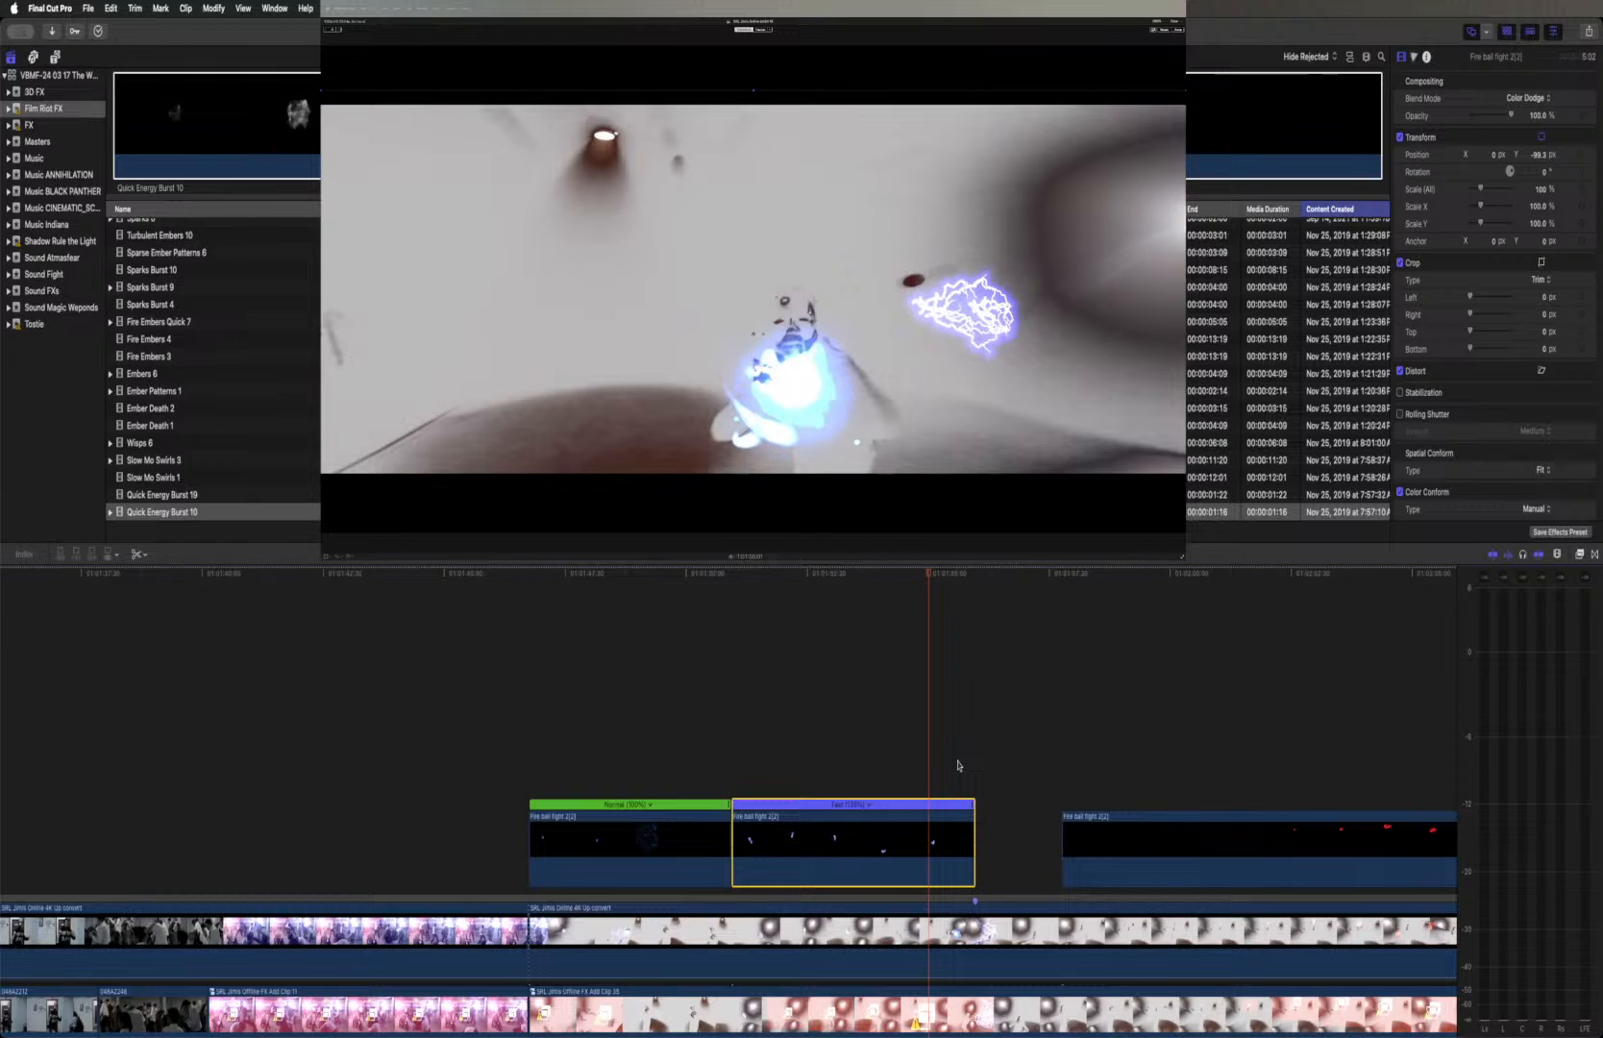
drag(678, 730, 1217, 850)
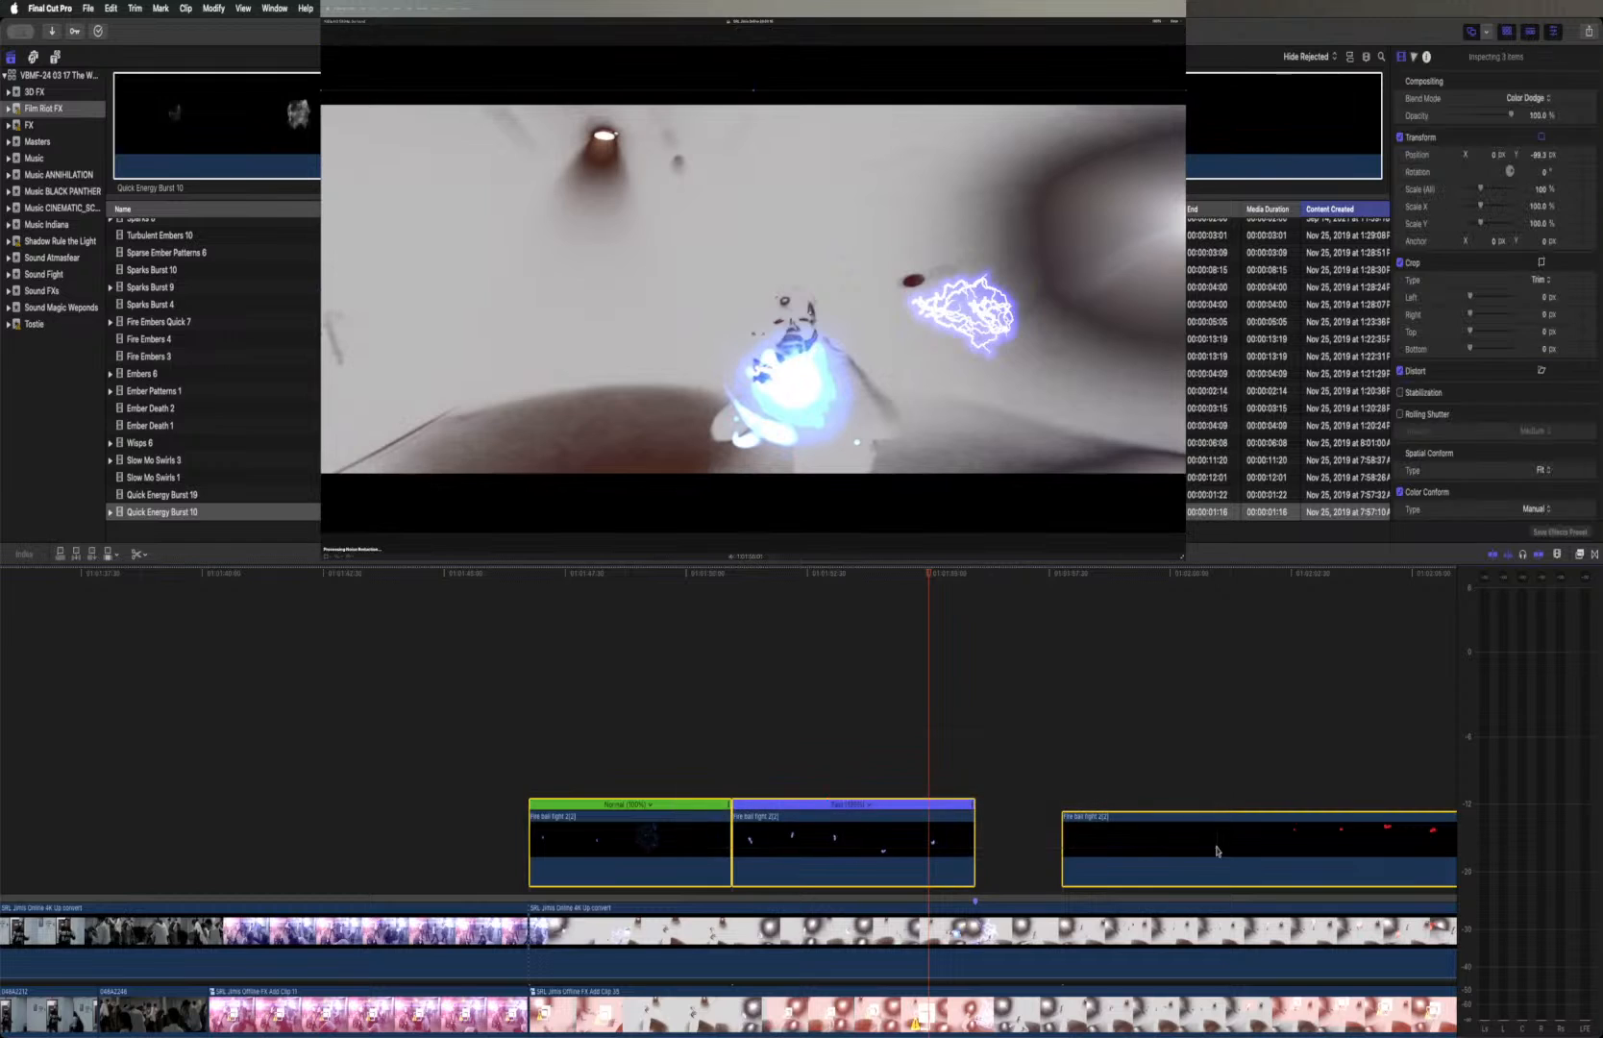
key(Delete)
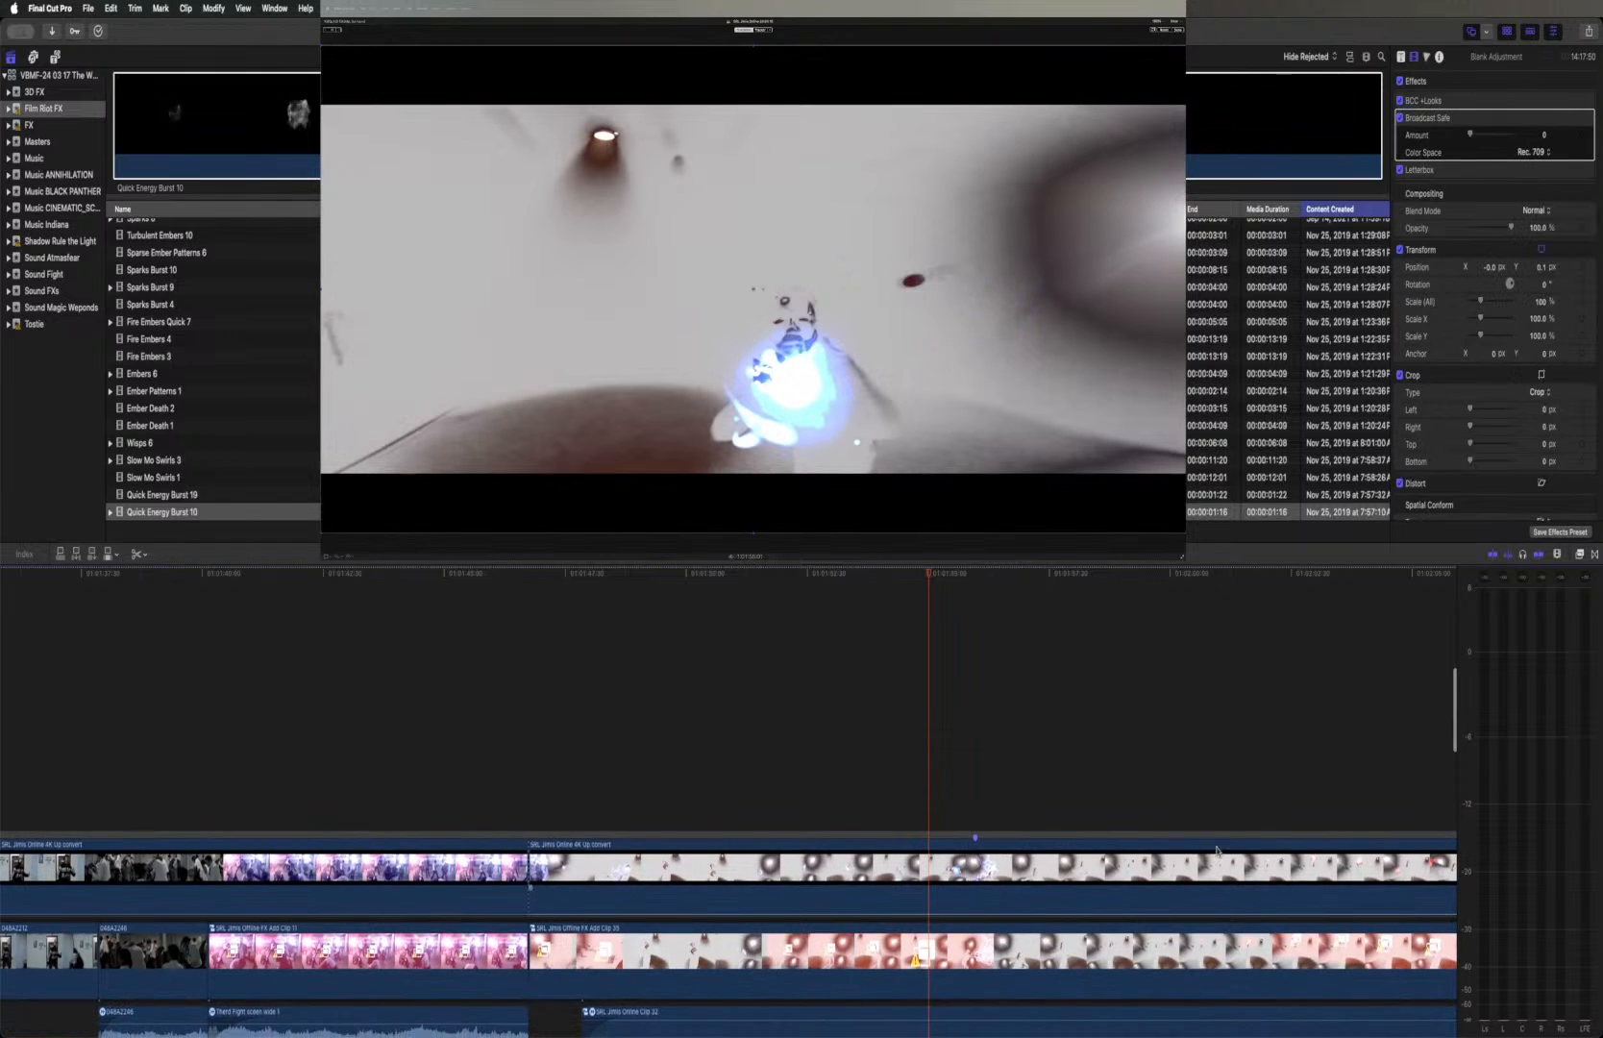
click(1137, 896)
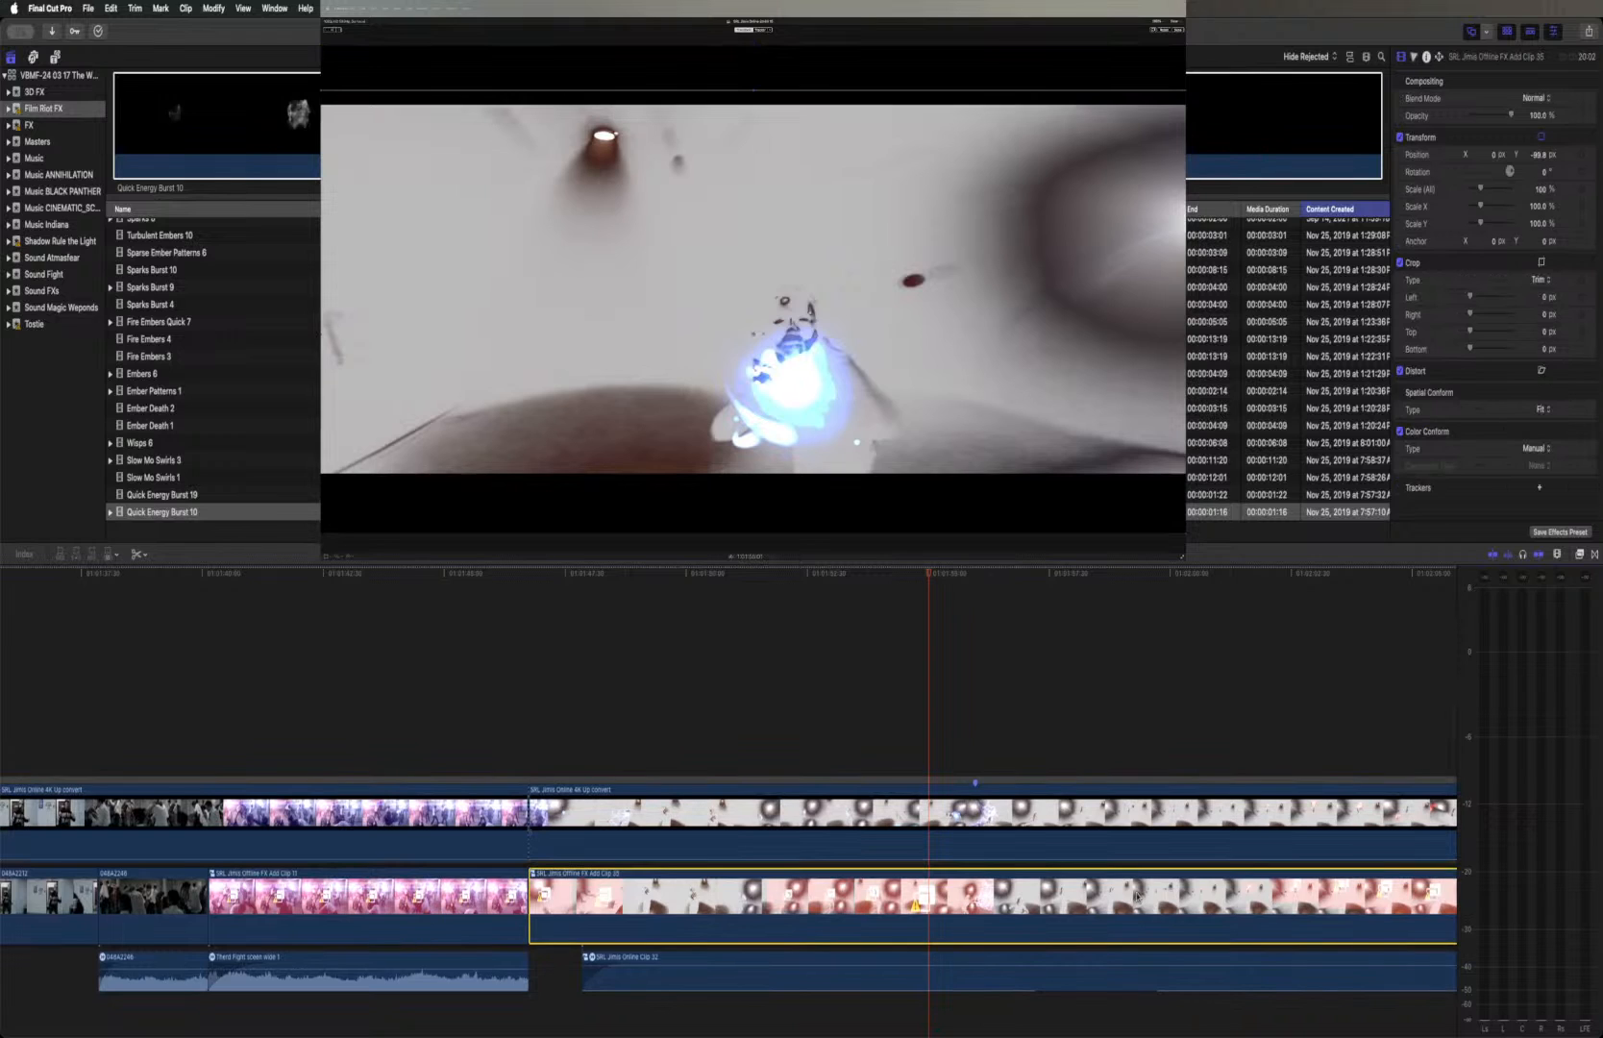
drag(1129, 903, 1130, 695)
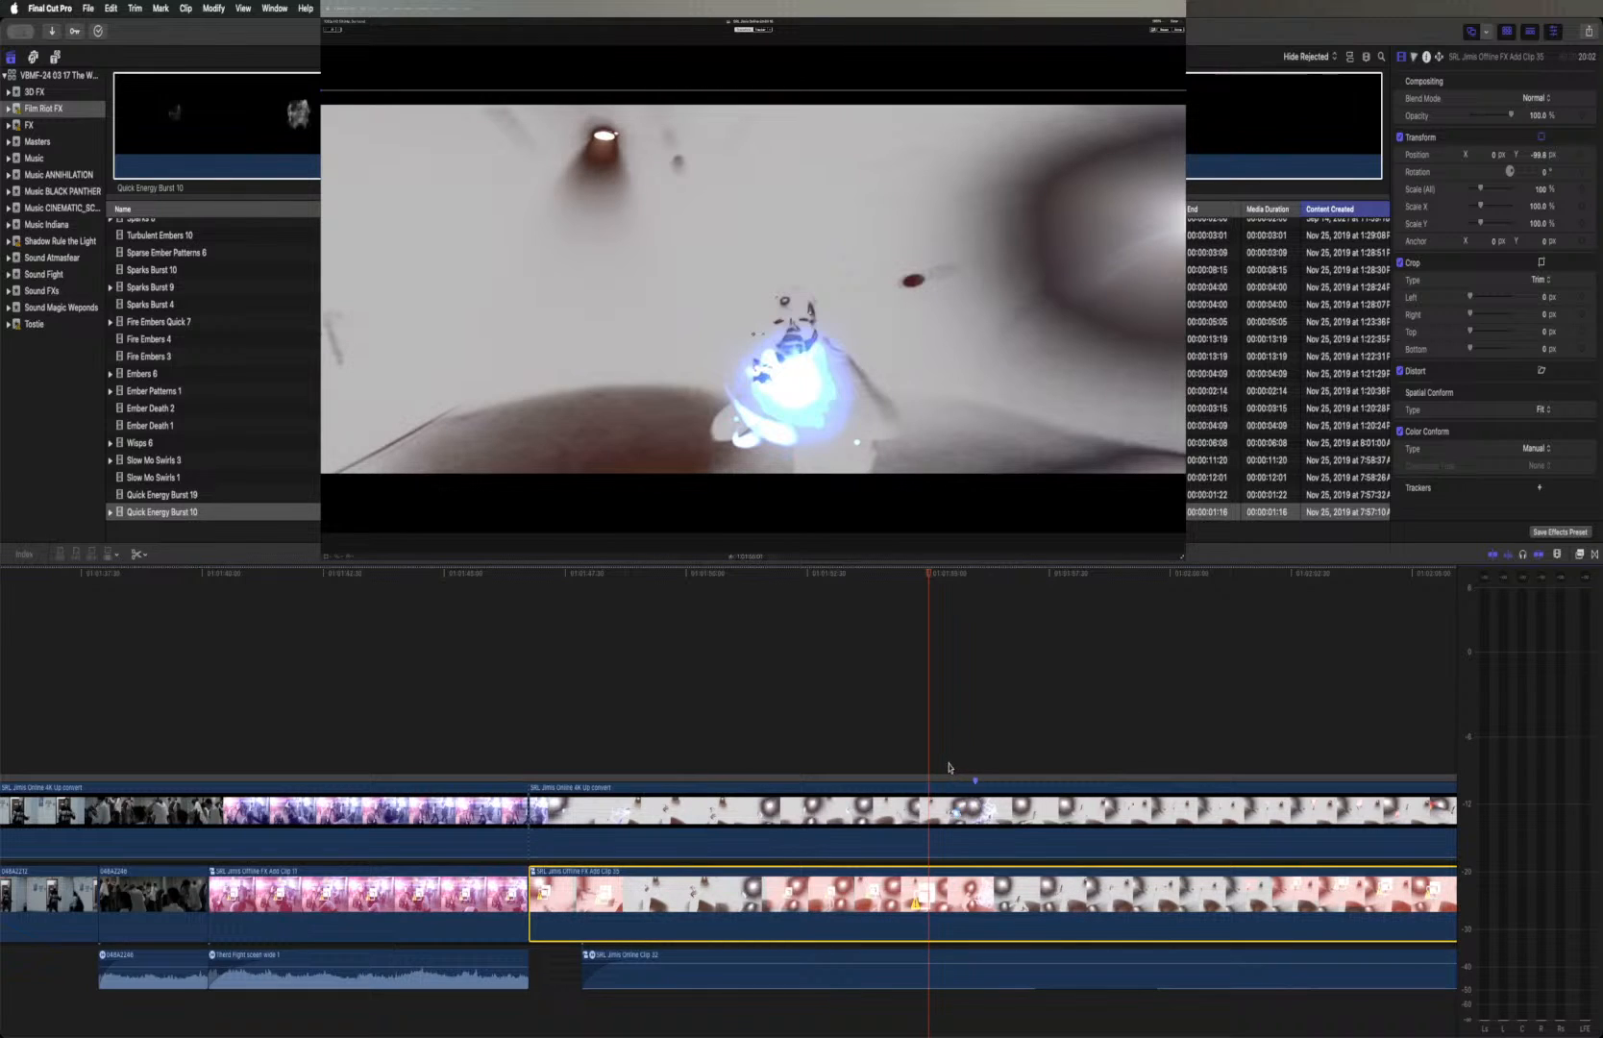
key(super+z)
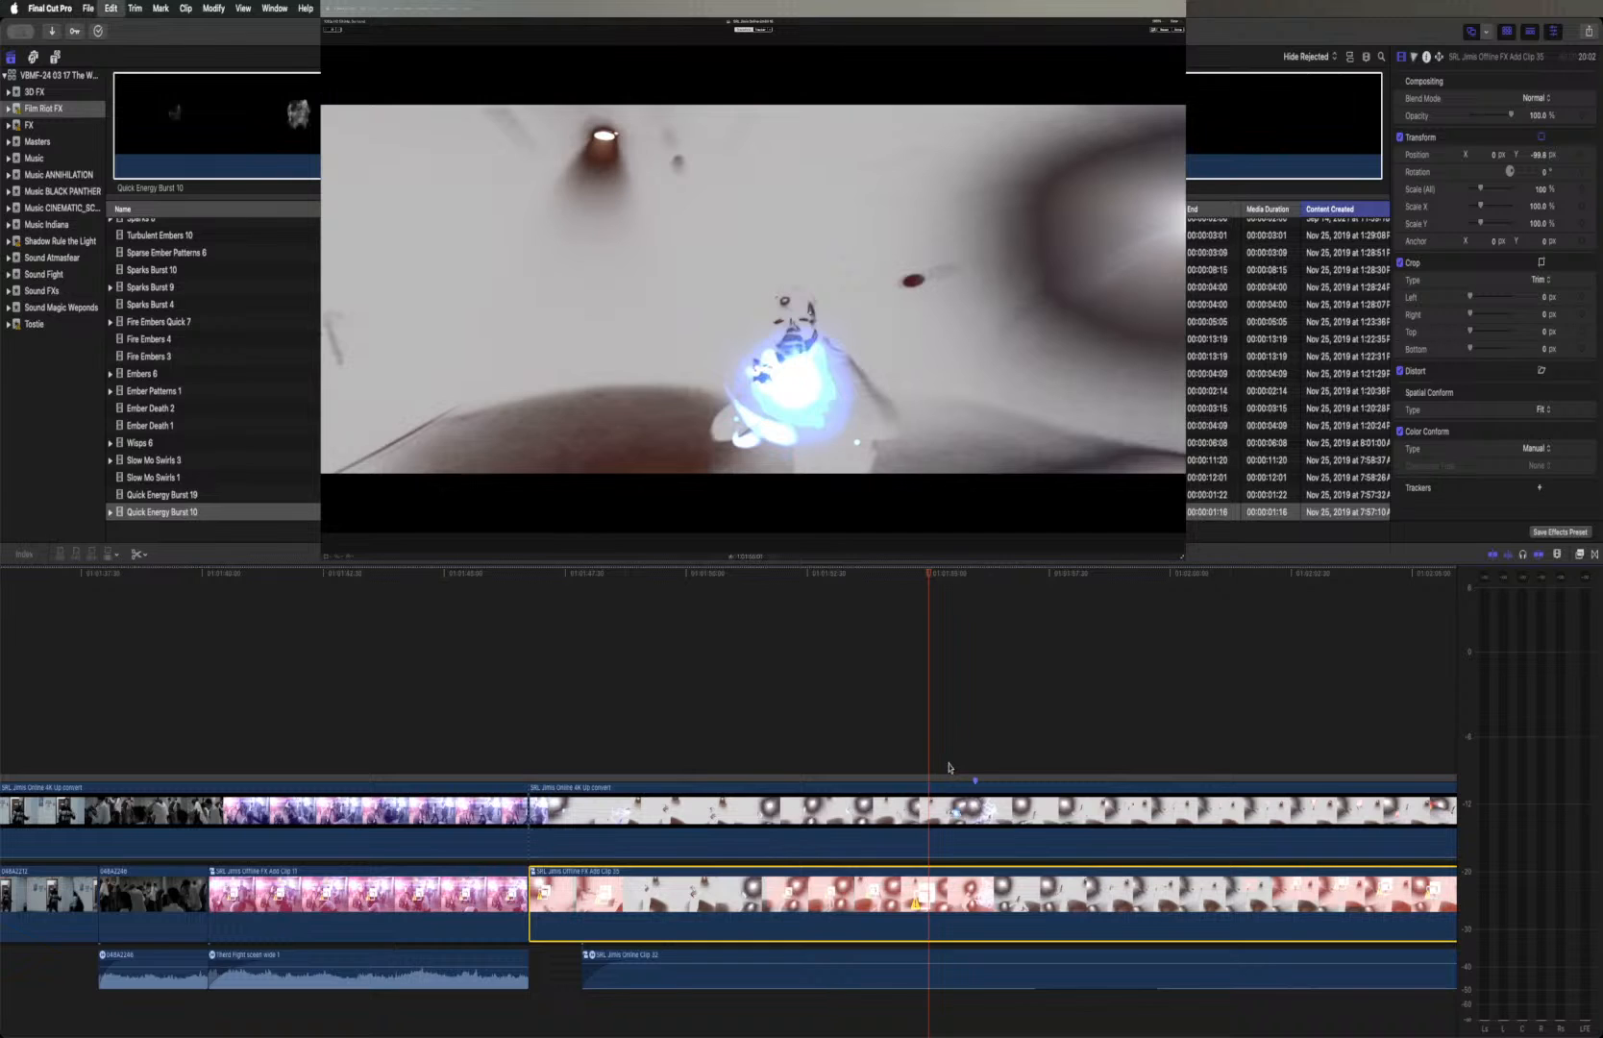
key(Delete)
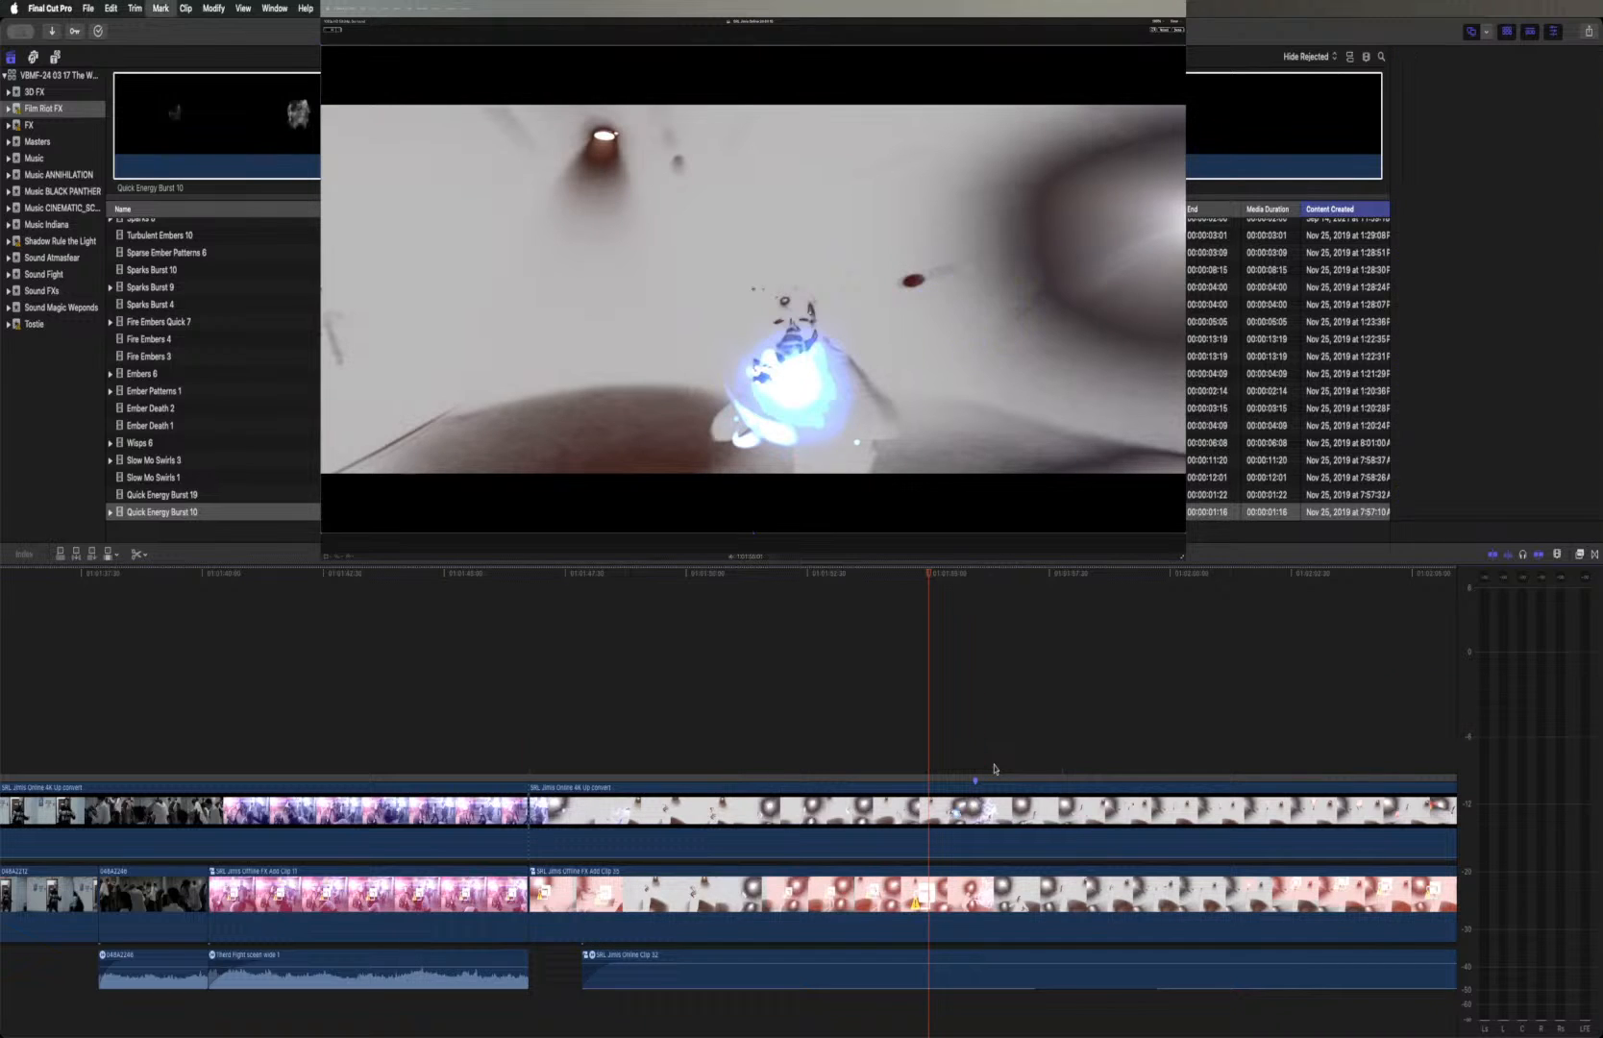
Place a duplicate of the Offline FX Add Clip directly above the Online clip, aligned to the same start
click(934, 874)
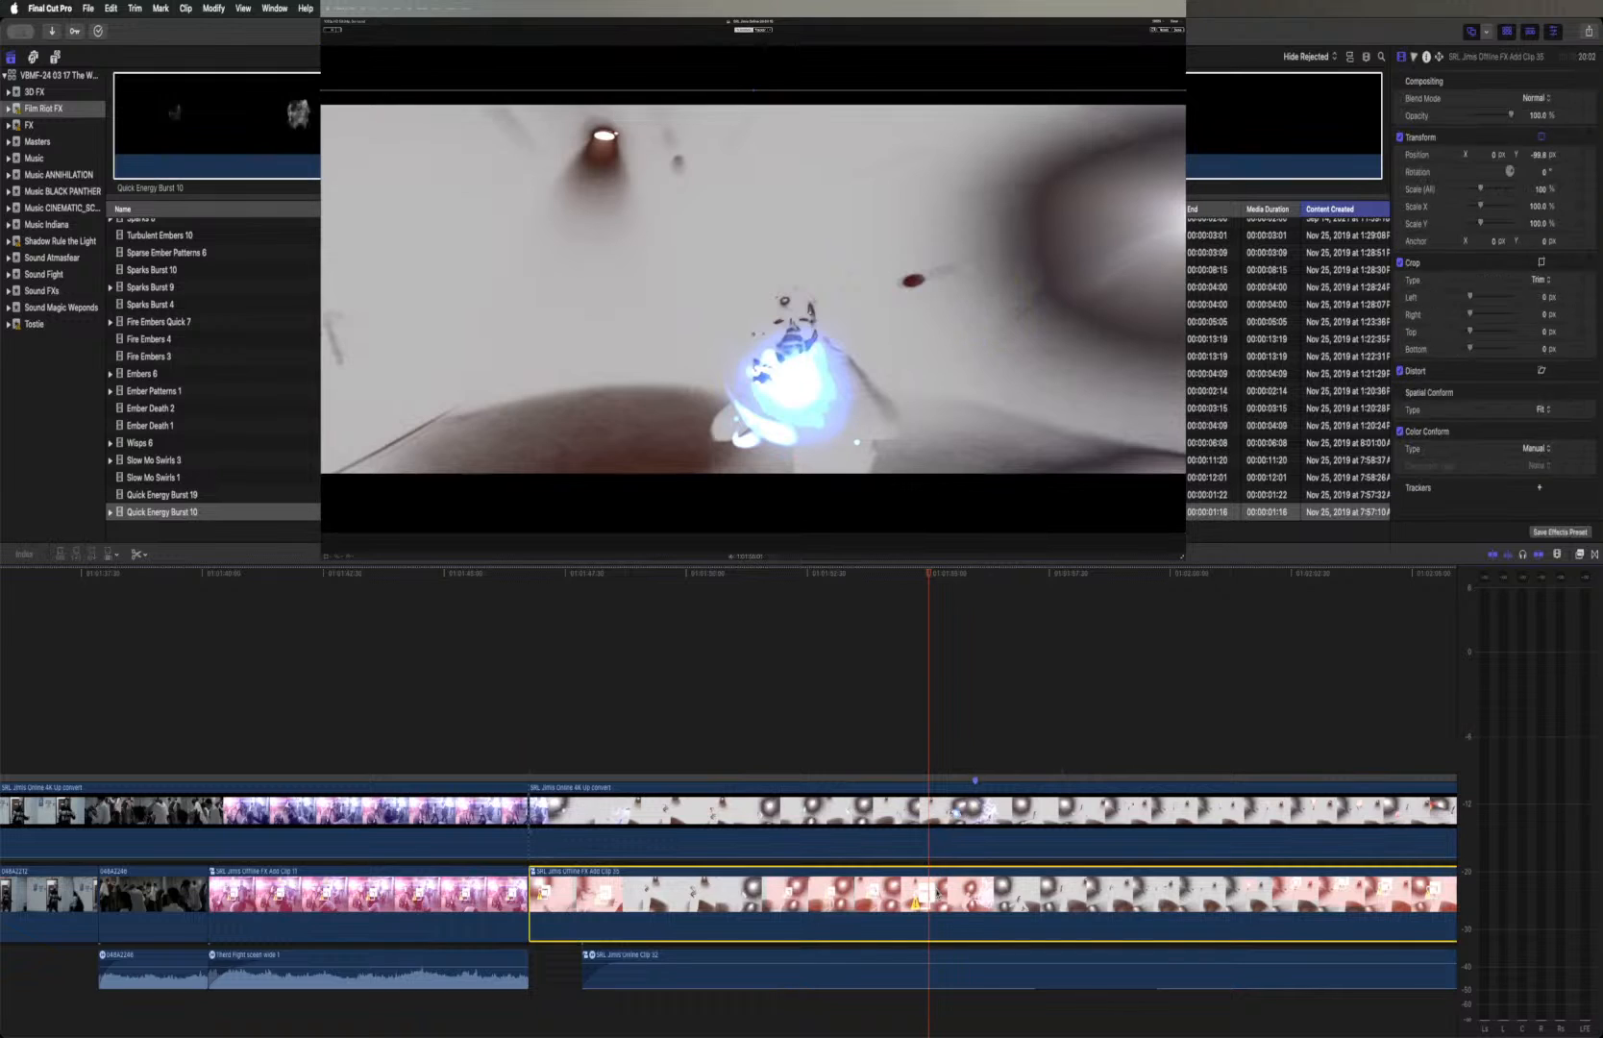
drag(929, 900, 937, 704)
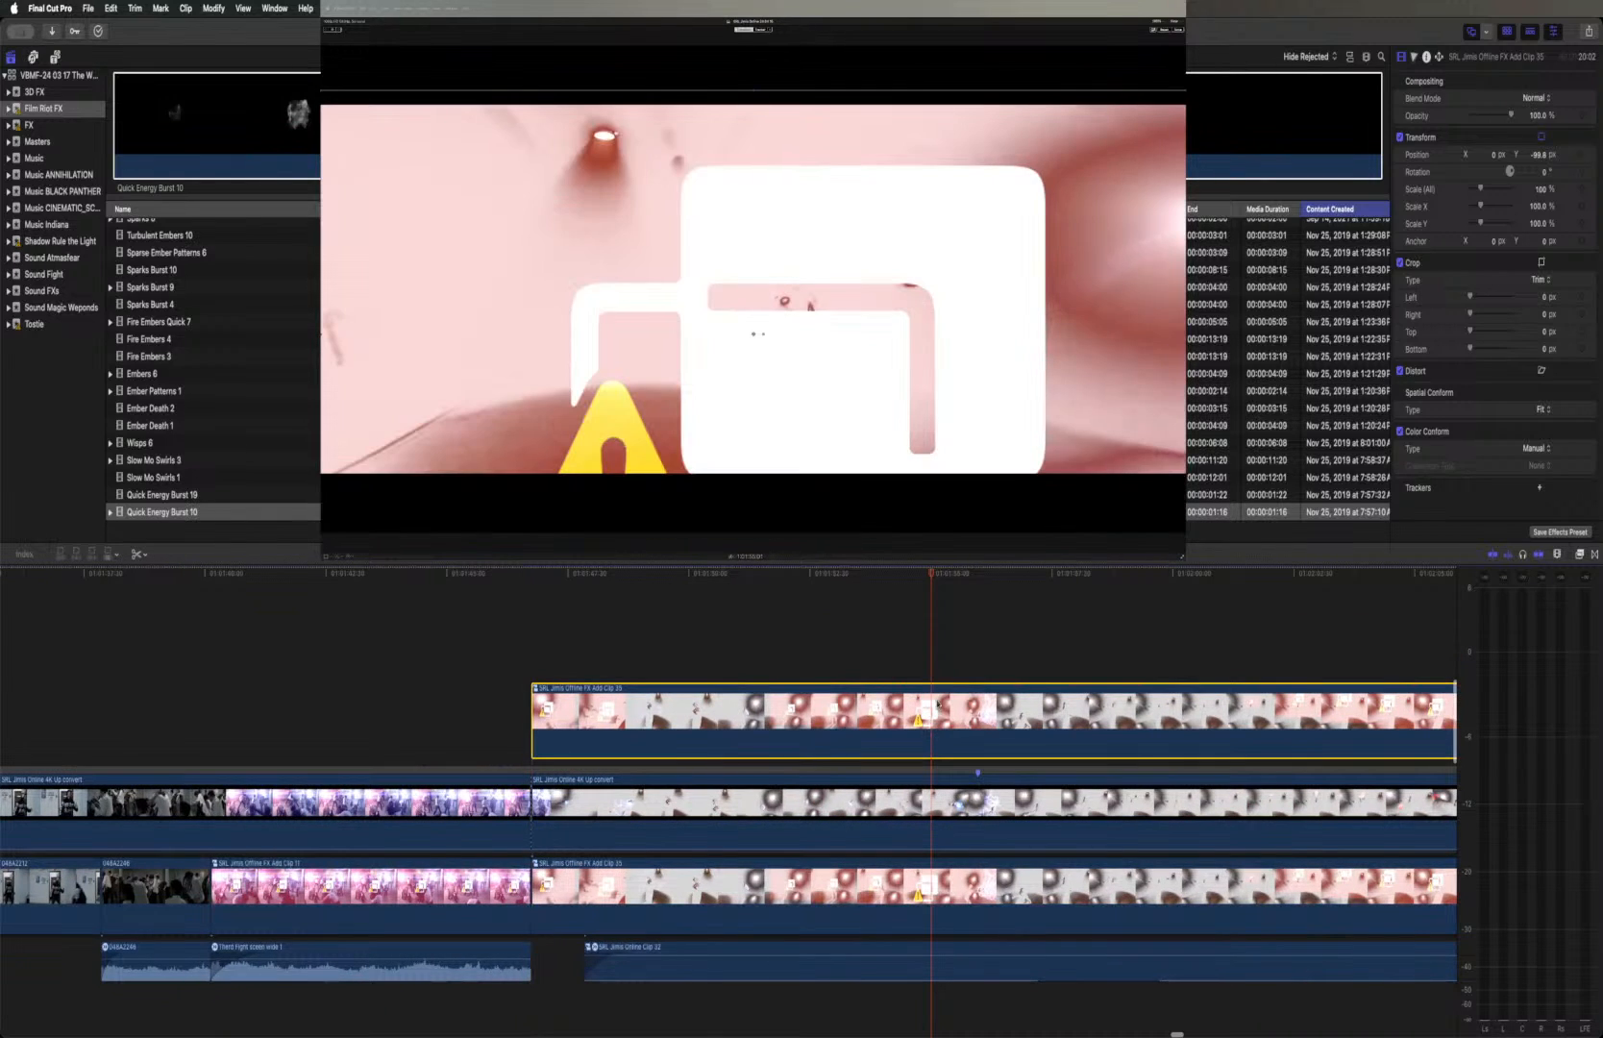
scroll(934, 713, left, 1)
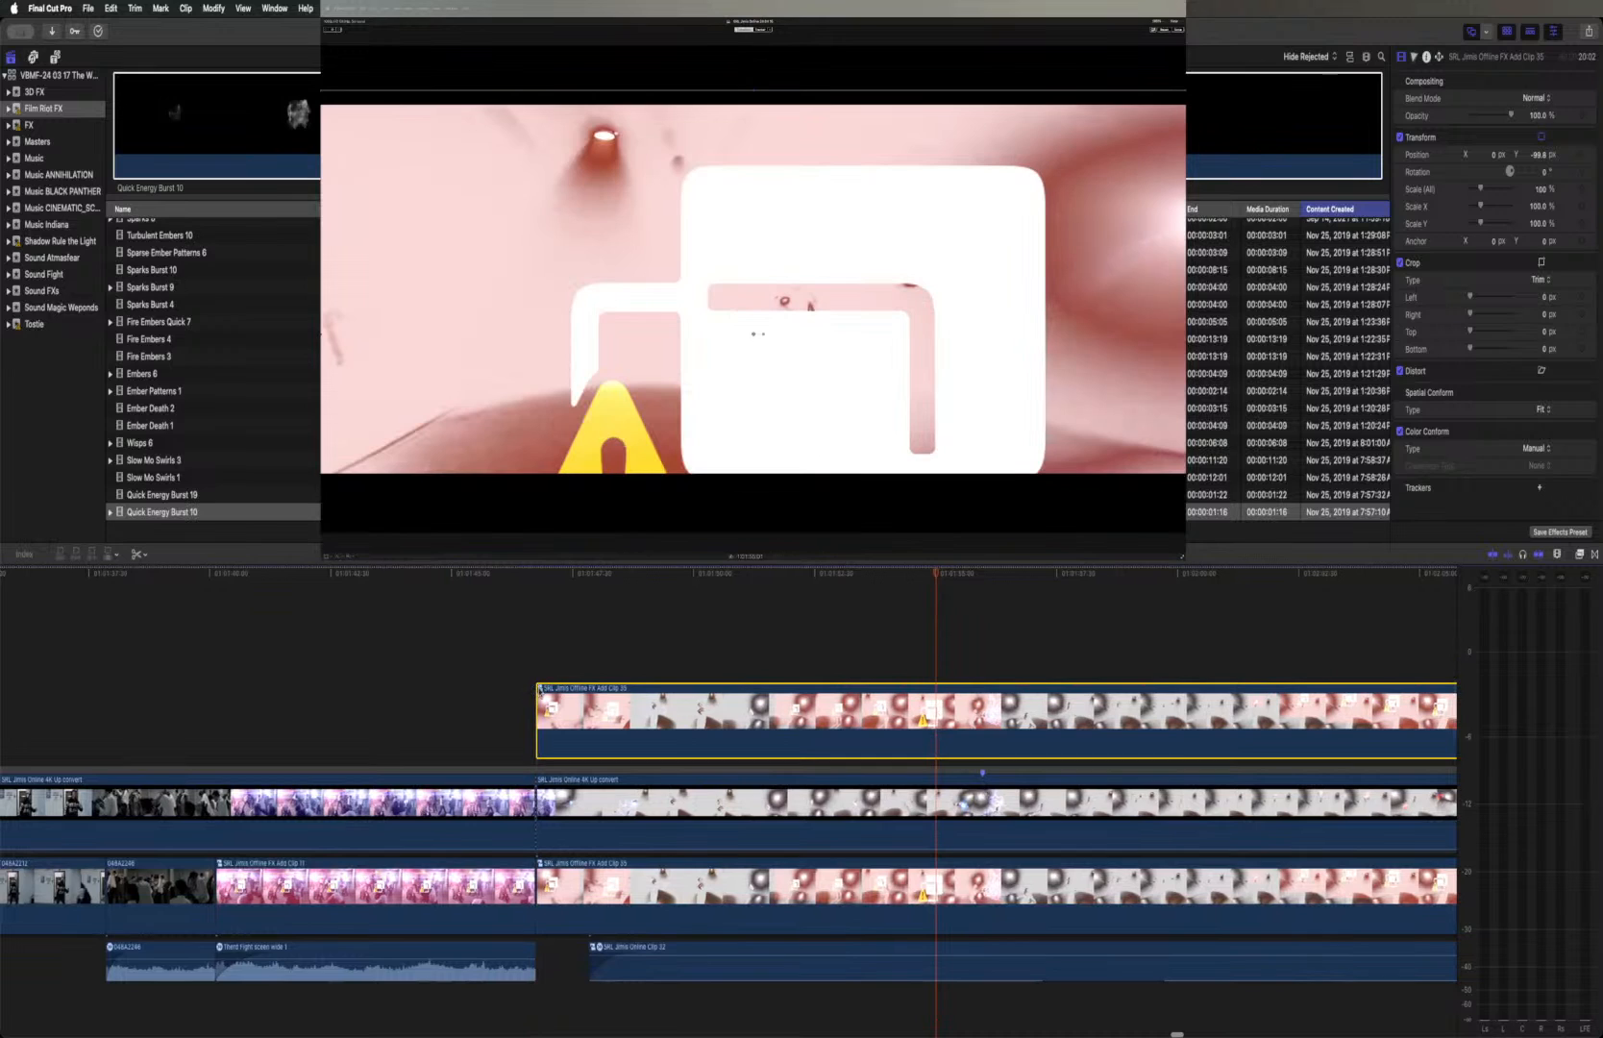
Open the duplicated Offline clip and disable everything inside except the Fire ball fight 2(2) effect
double_click(539, 692)
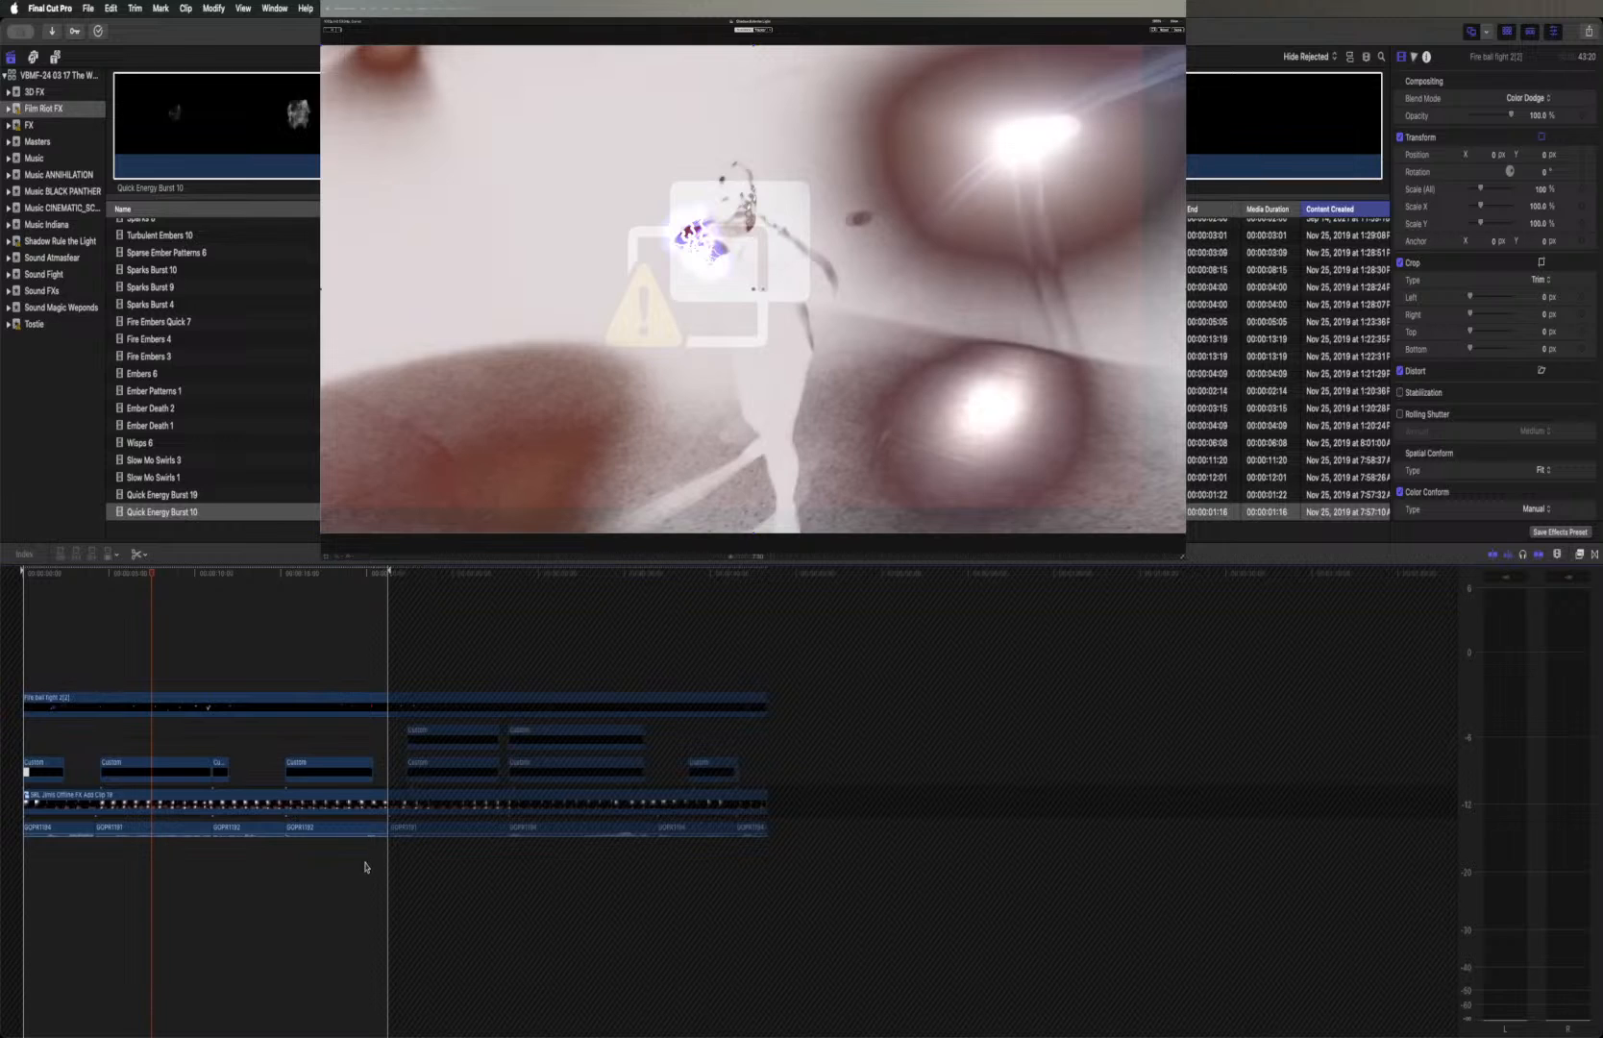
drag(728, 874, 222, 770)
drag(48, 745, 49, 748)
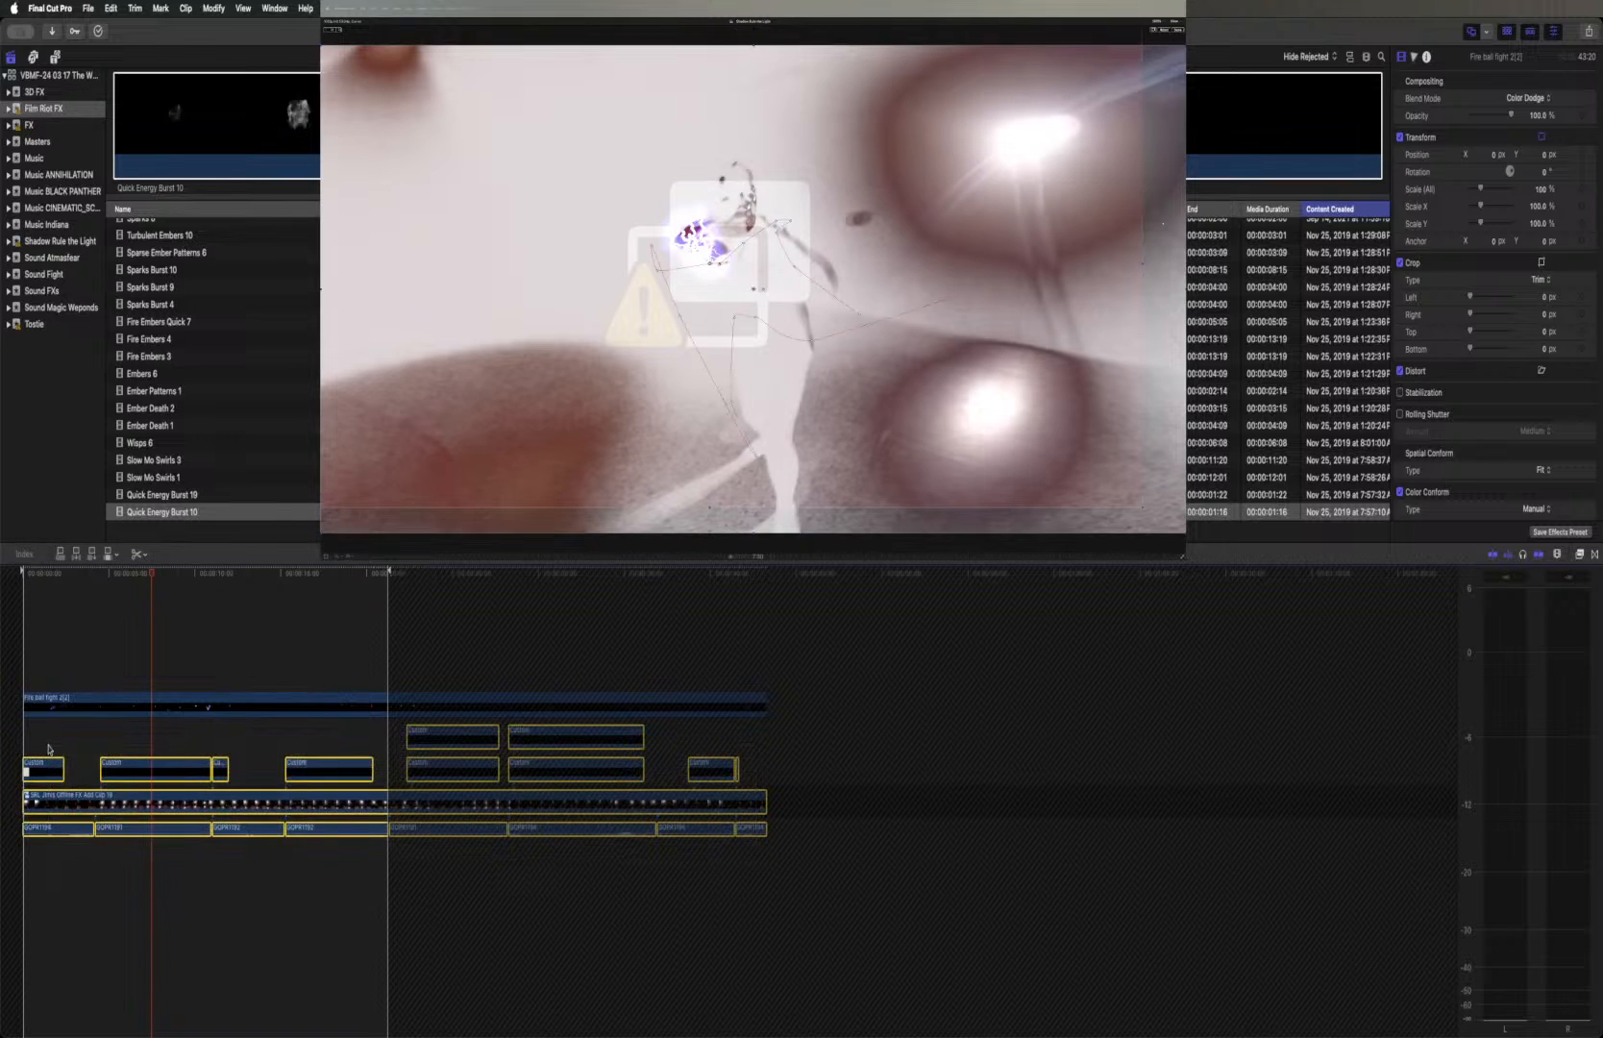
key(v)
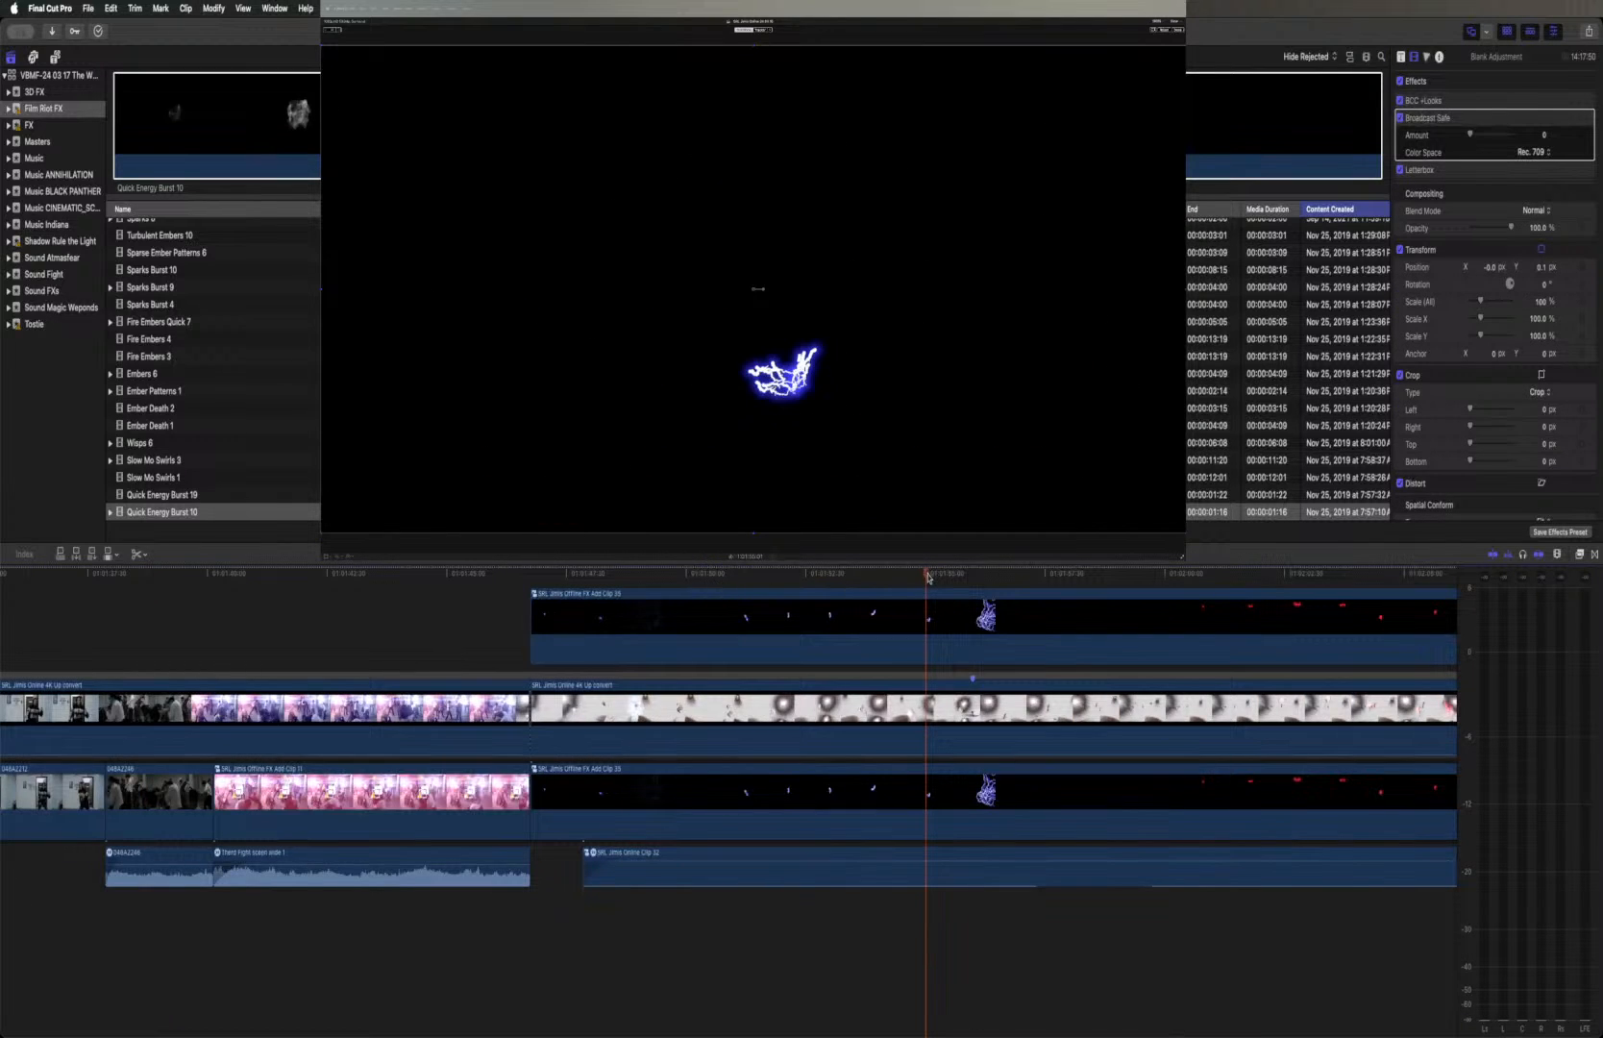
Set the blend mode of the duplicated Offline clip above the Online footage to Screen at a frame showing the lightning
drag(945, 577, 1004, 579)
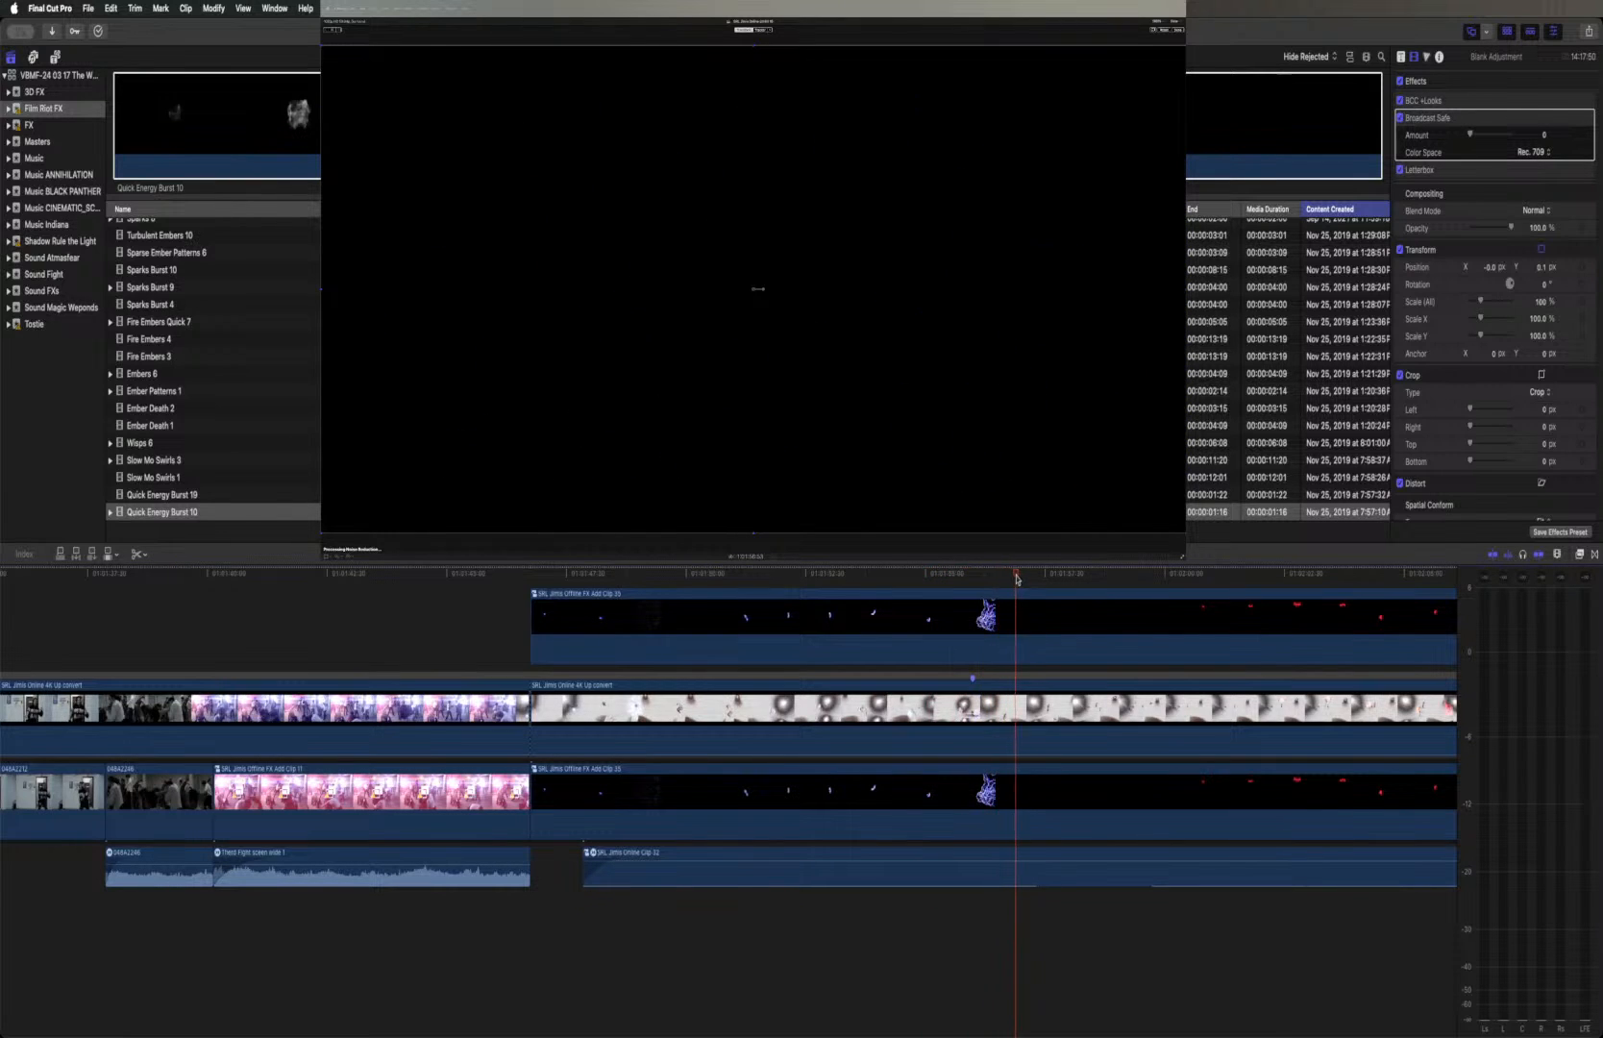
click(951, 624)
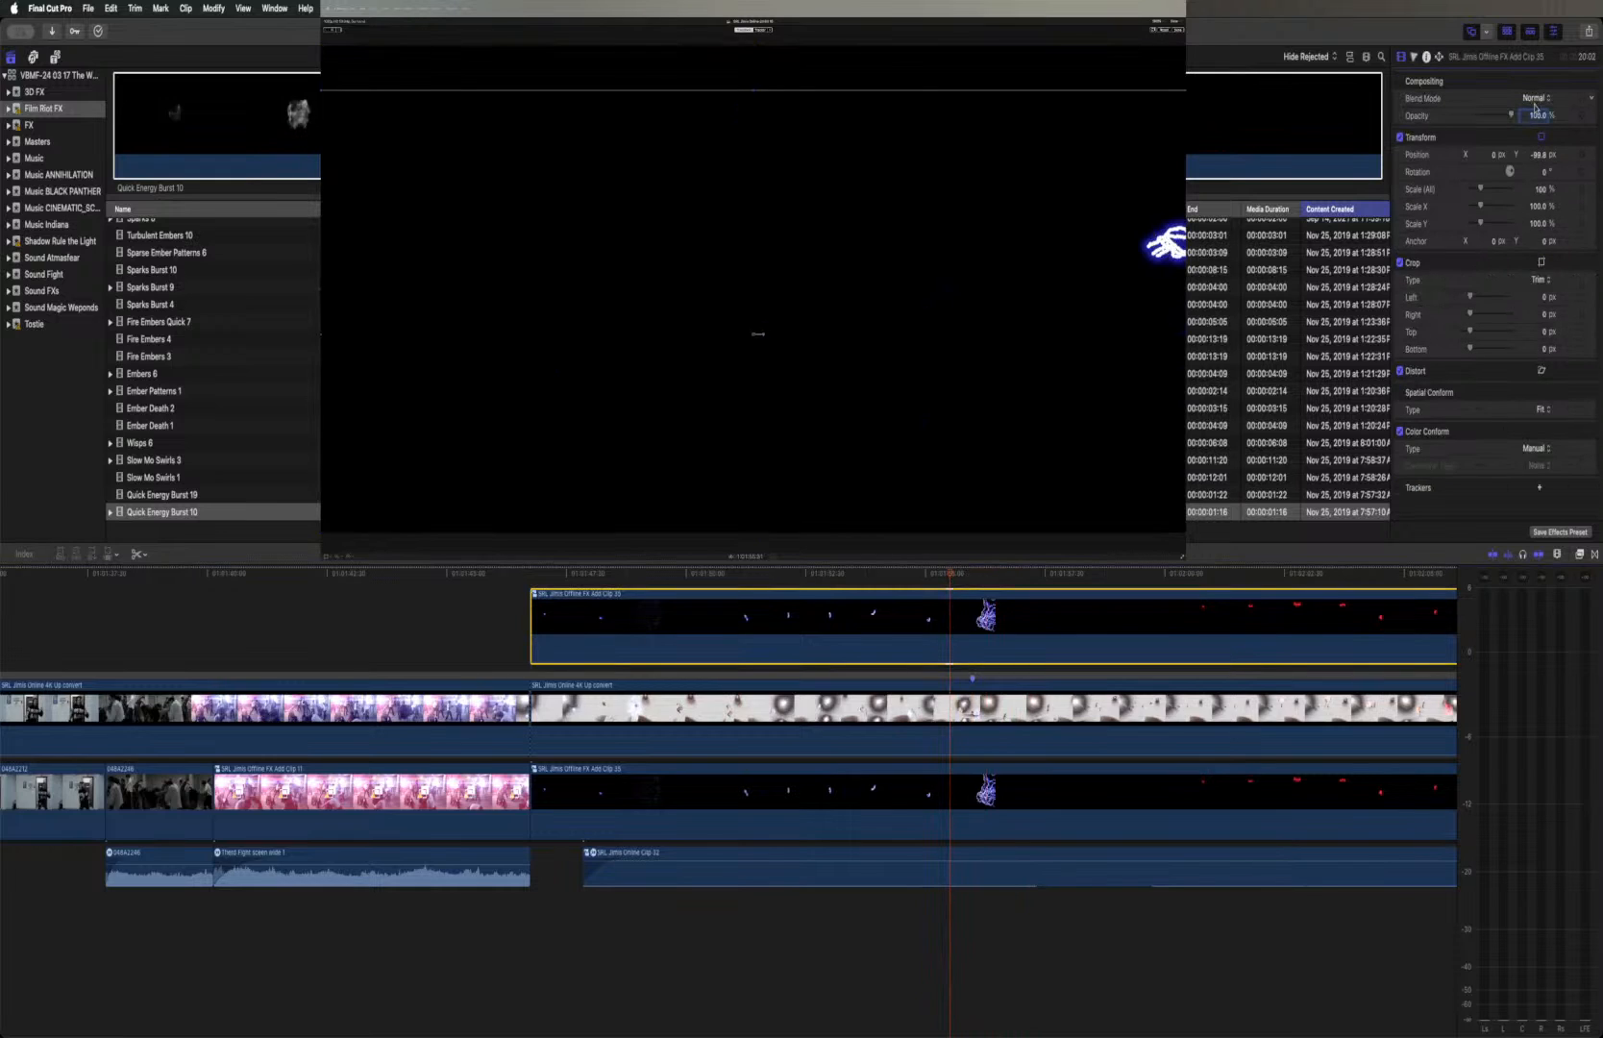
click(1534, 99)
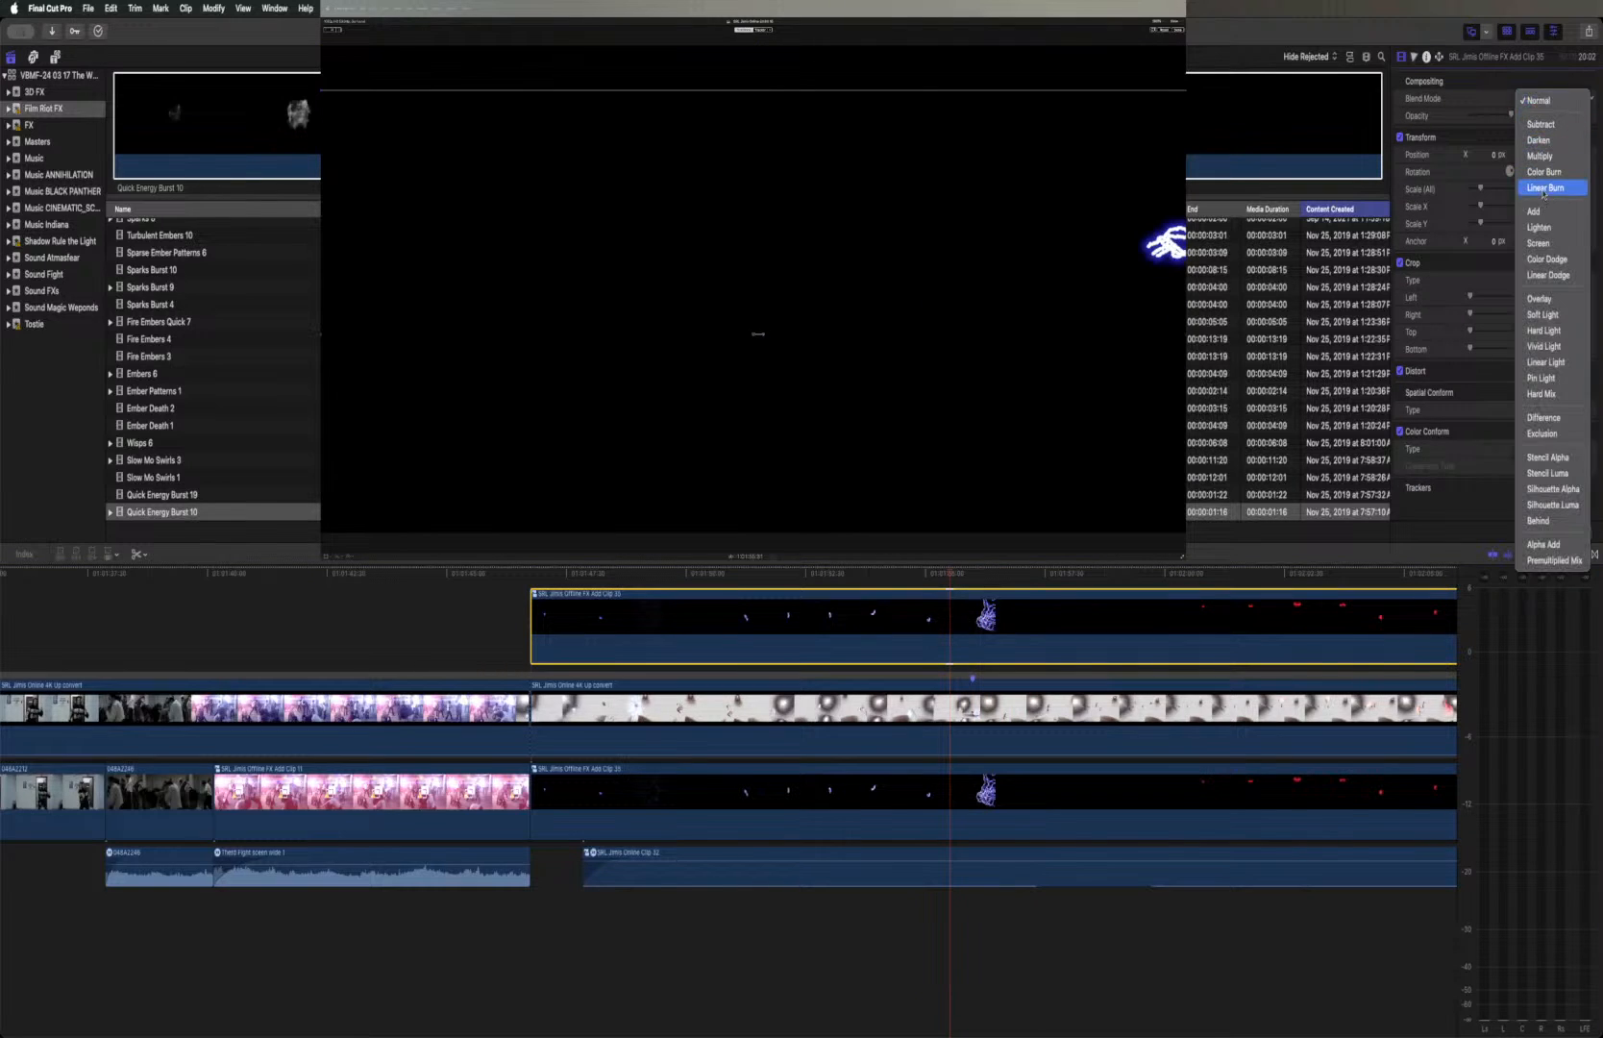
click(1541, 245)
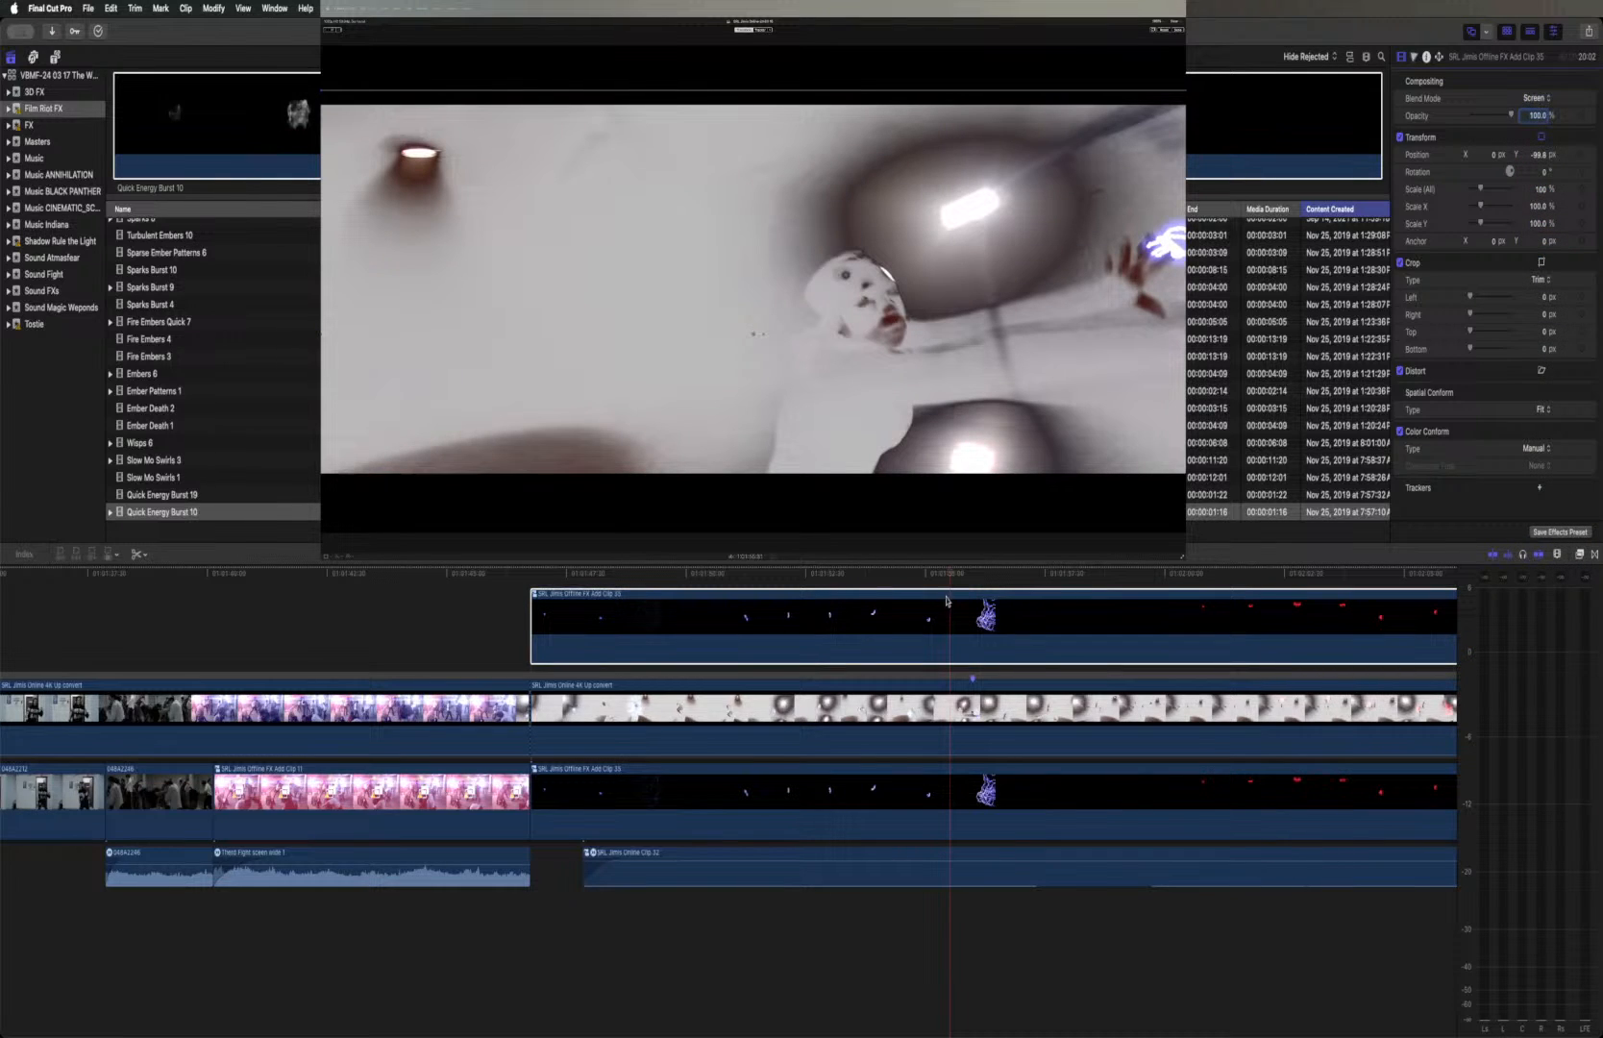
Review the lightning over the Online footage by playing the shot from the start of the duplicated clip
drag(951, 576, 840, 573)
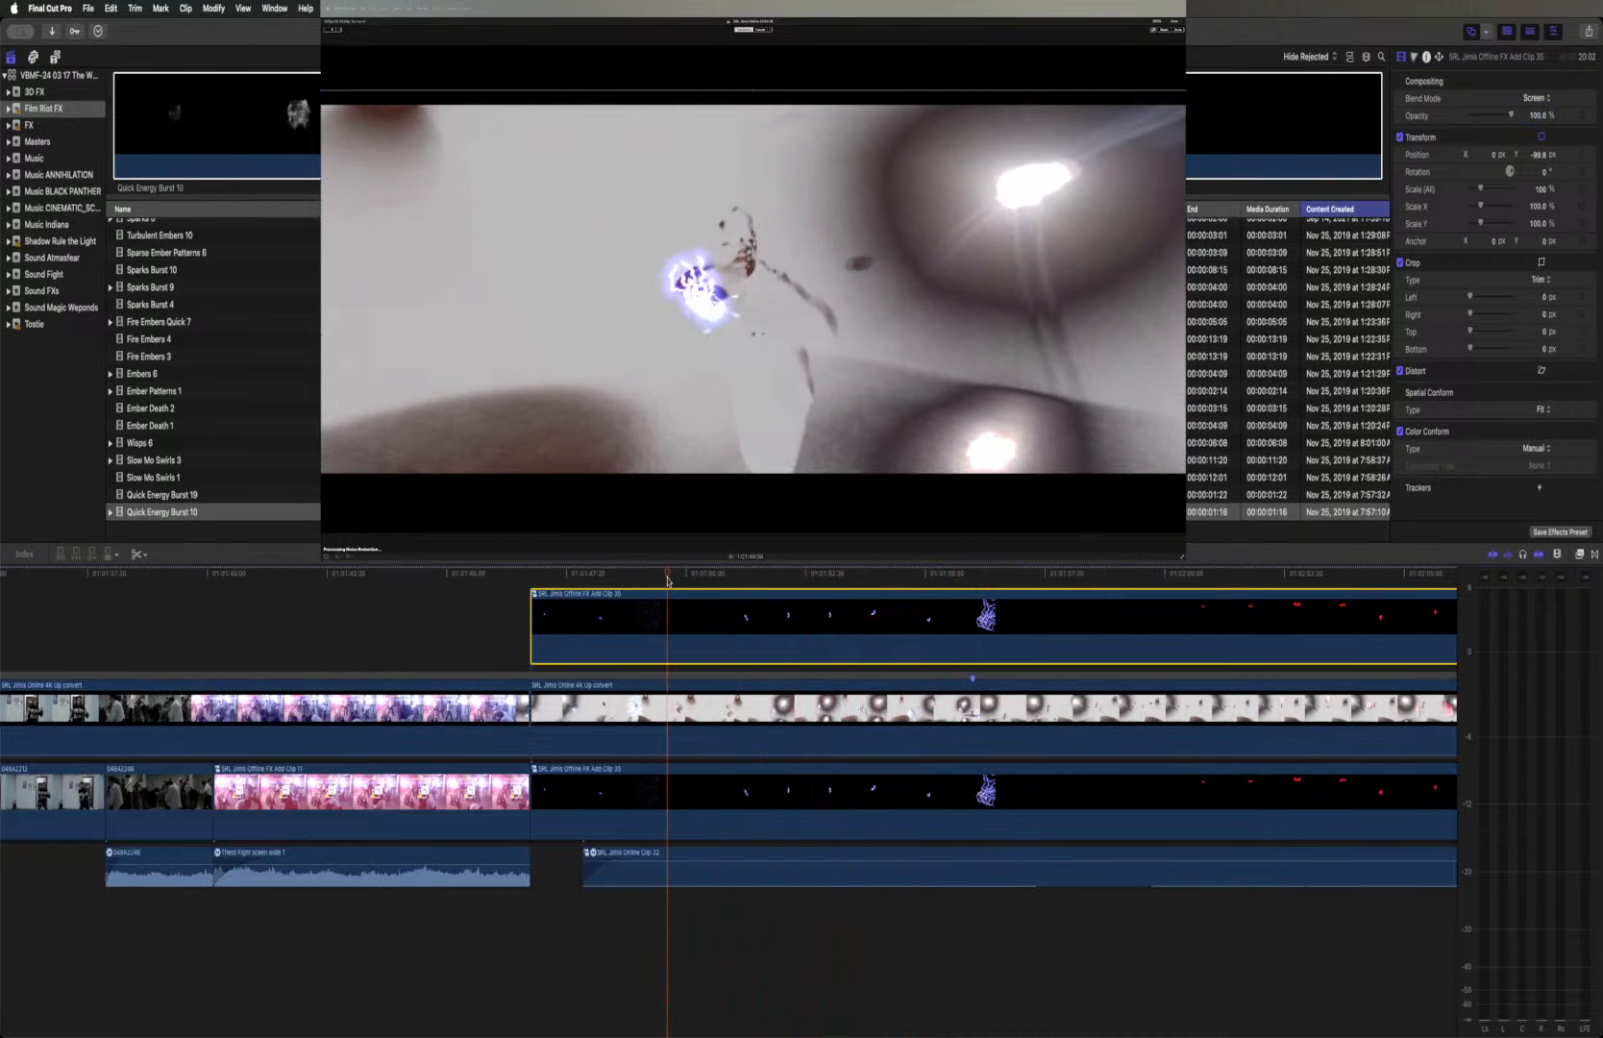
drag(554, 584, 531, 585)
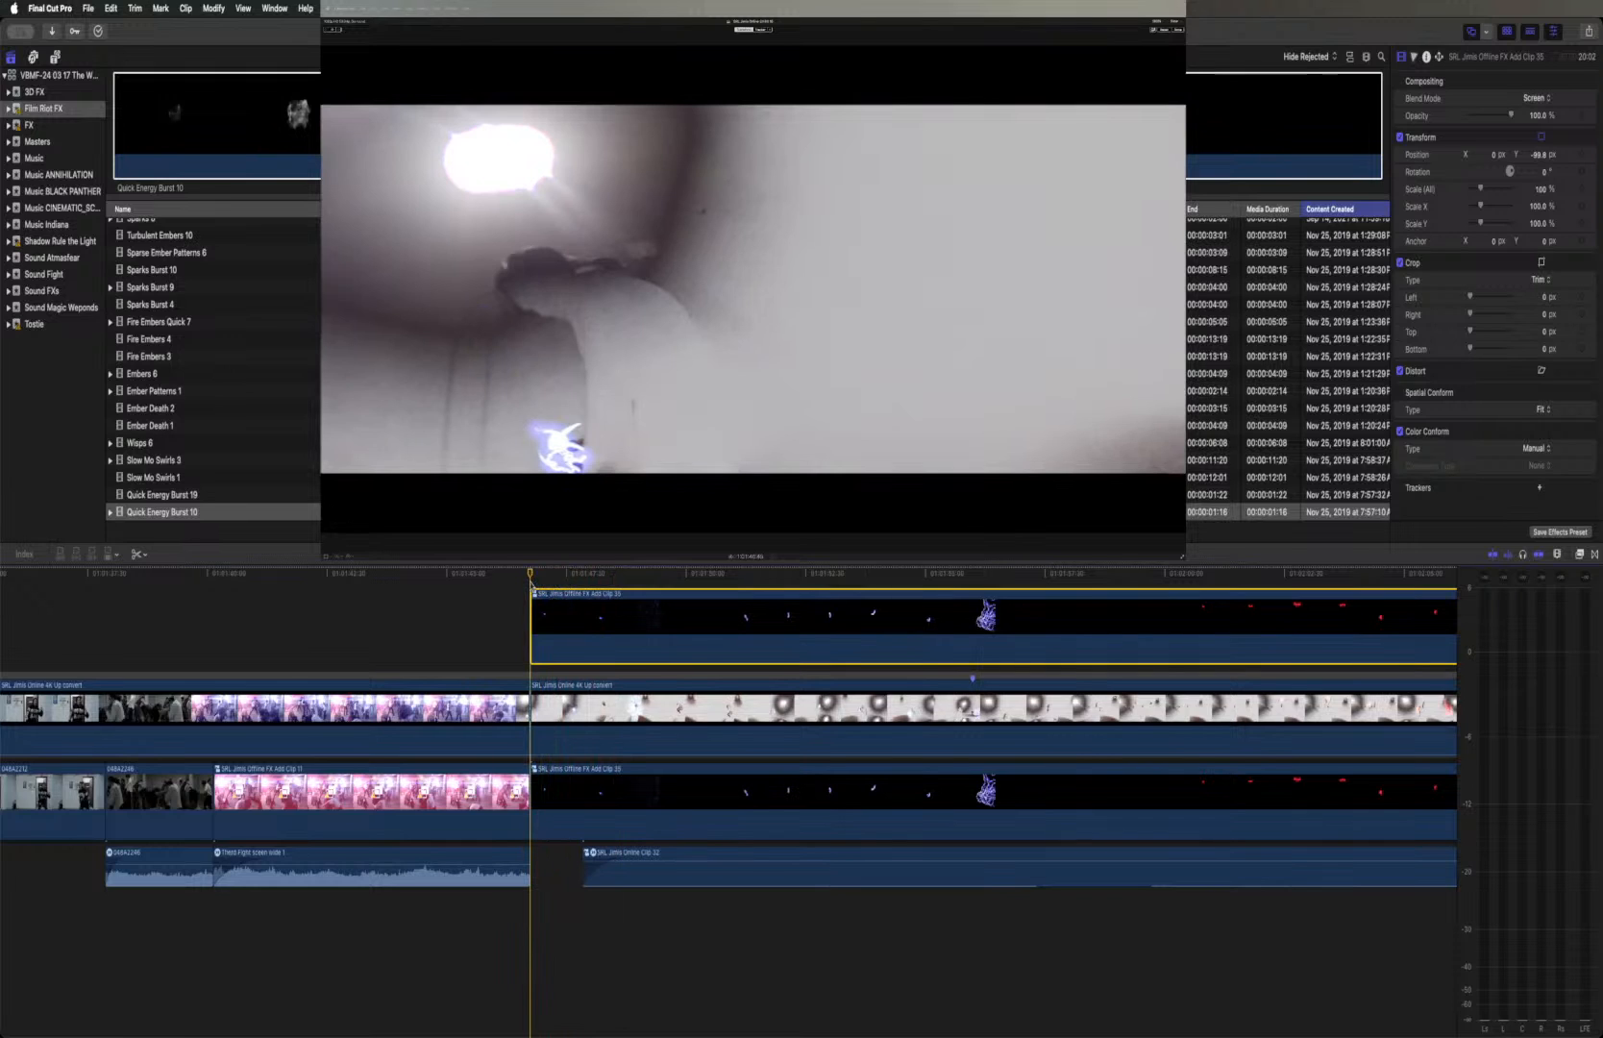
key(space)
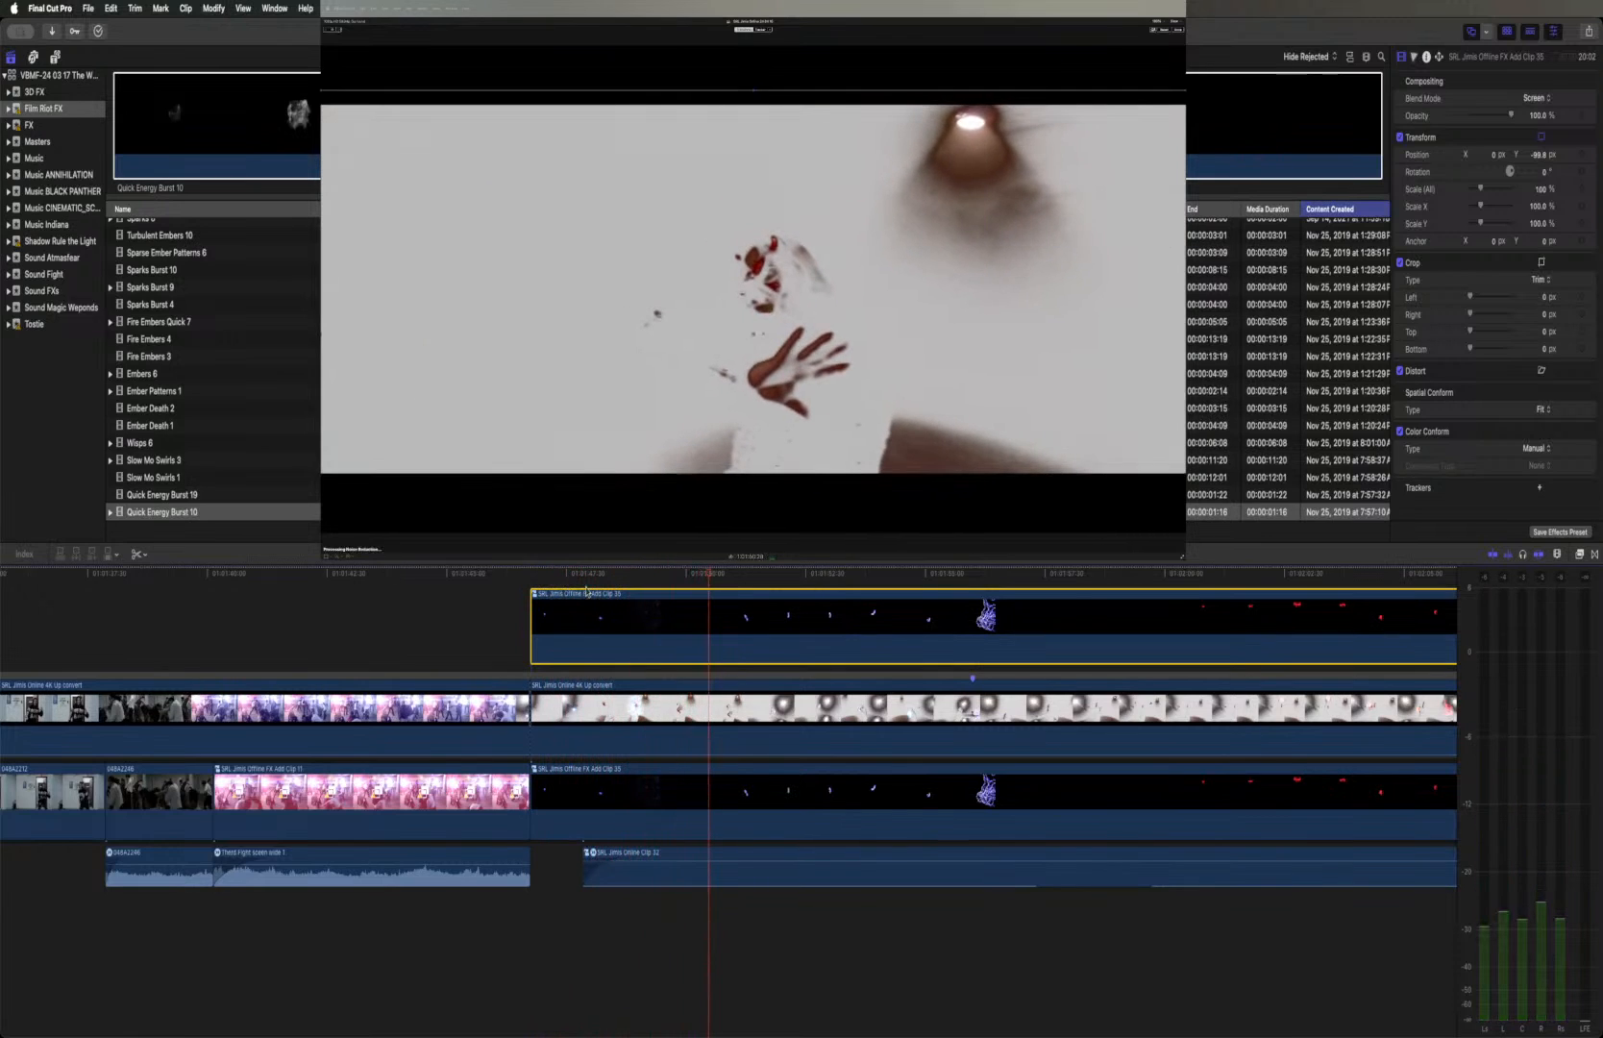
Apply the Visual Echo effect and Color Dodge blending copied from Fire ball fight 1 to the duplicated Offline clip and play it from its start
scroll(600, 603, left, 15)
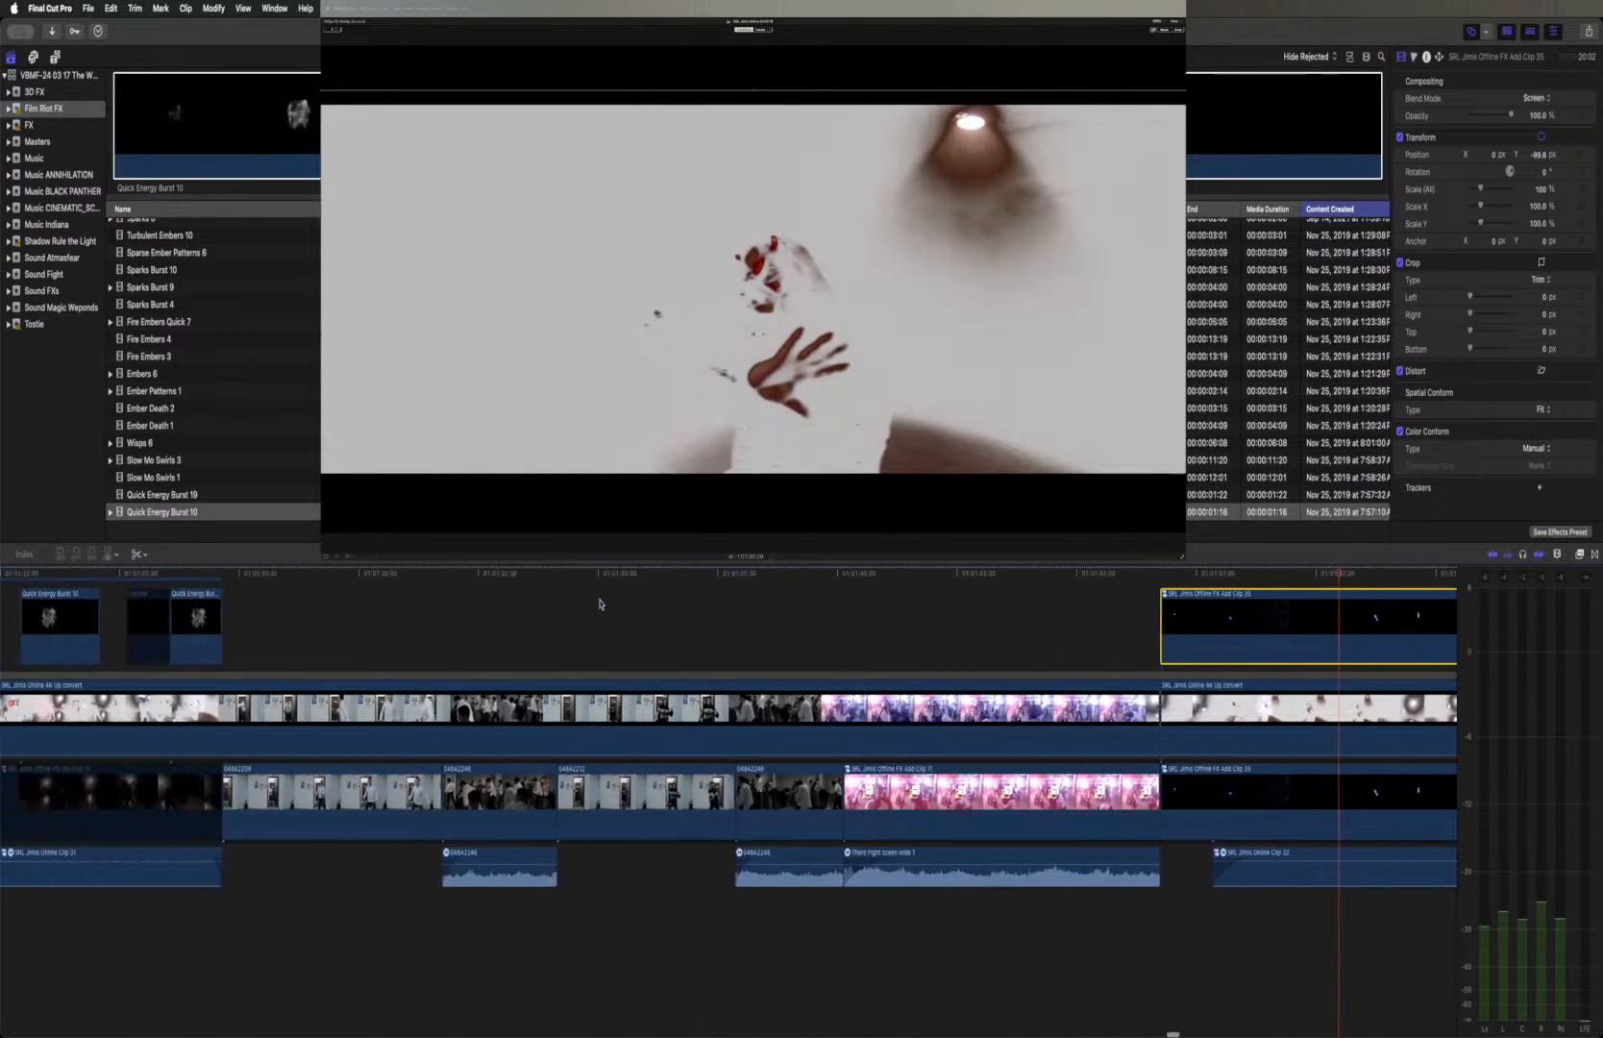
scroll(599, 603, left, 10)
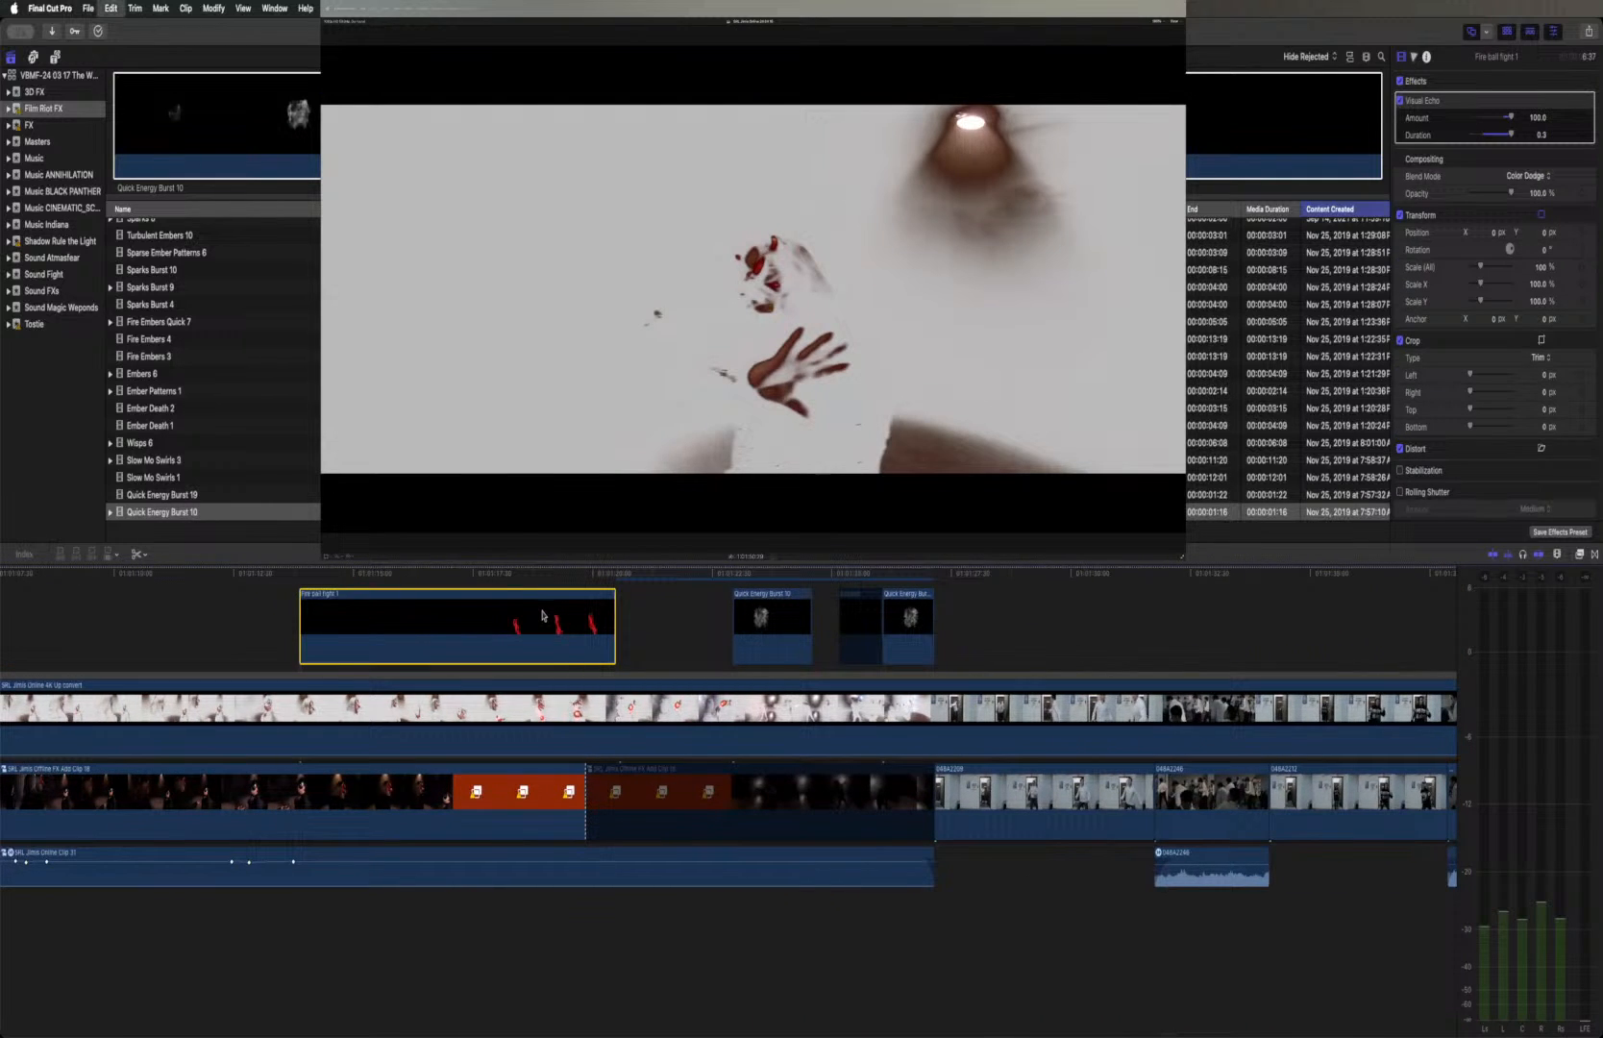
scroll(542, 616, right, 20)
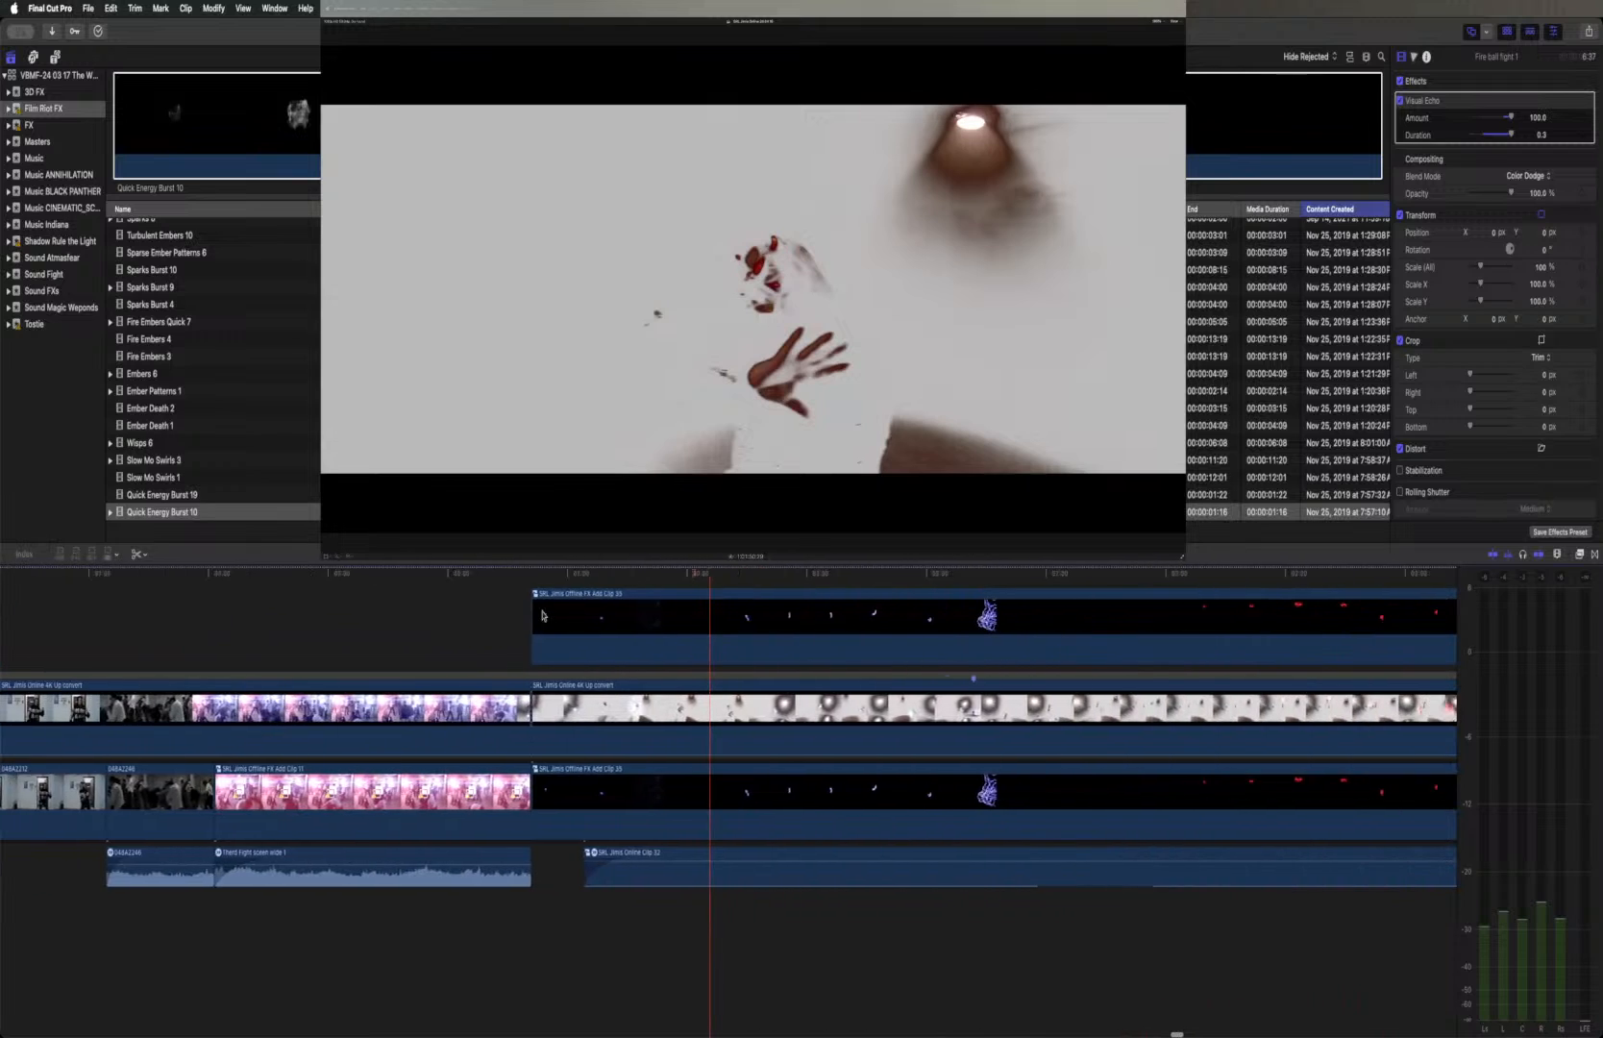
scroll(542, 616, right, 4)
click(661, 632)
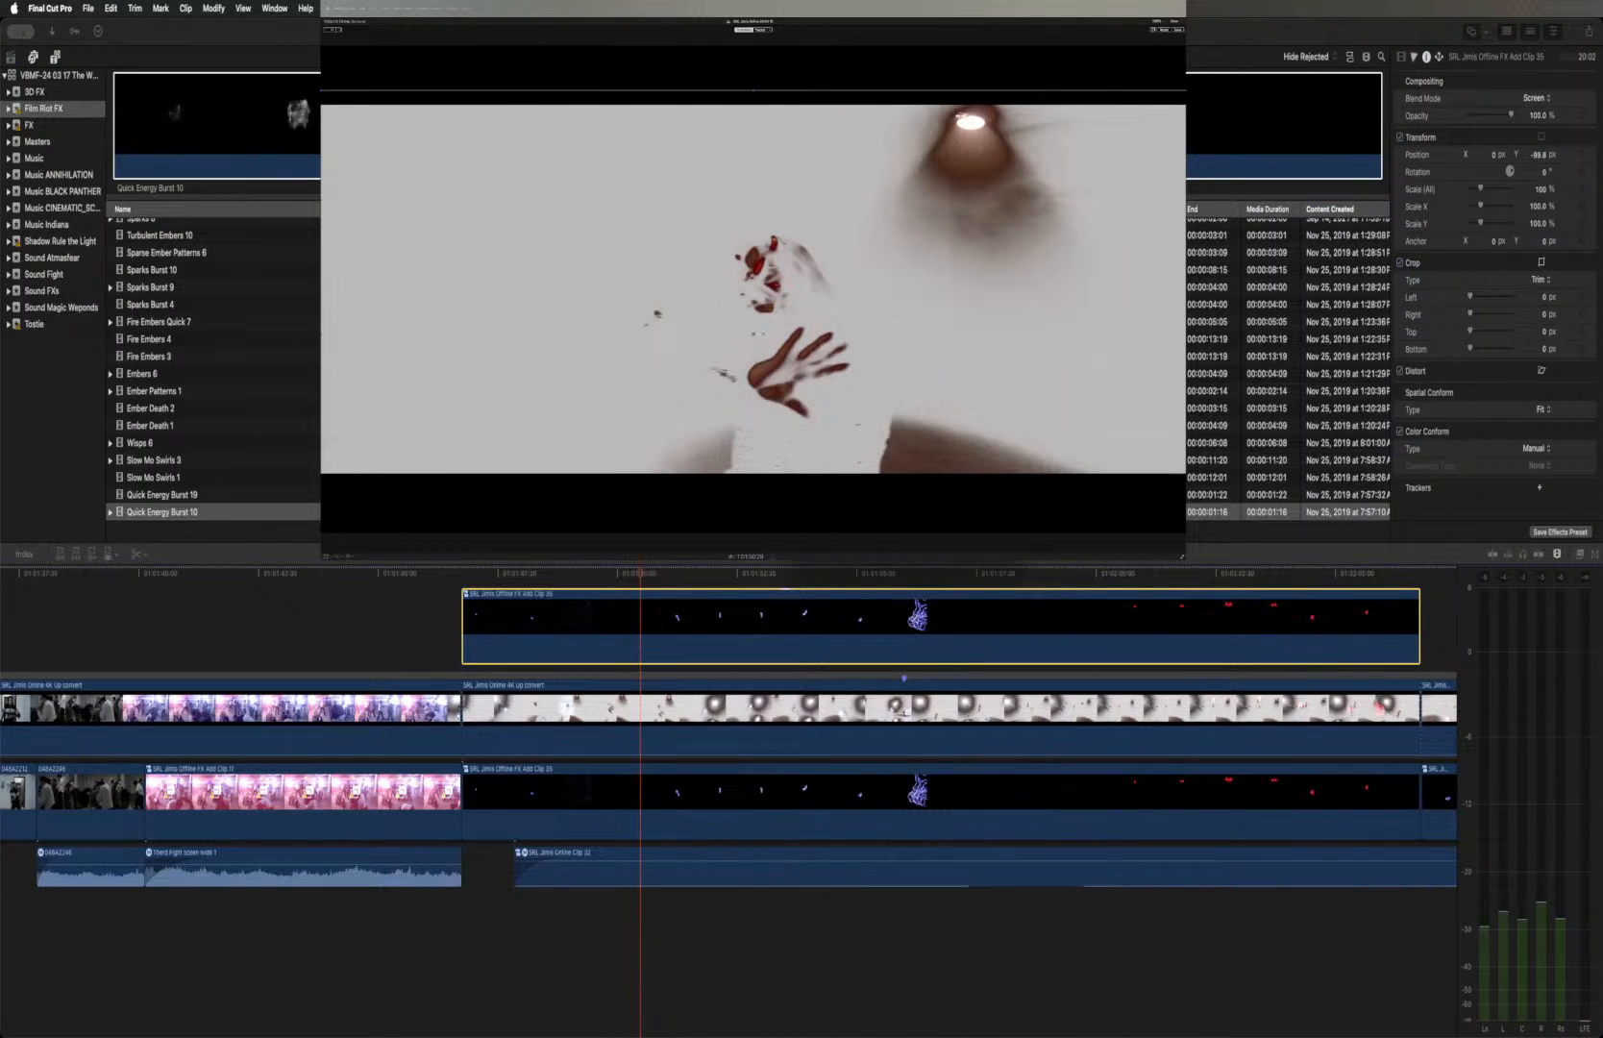
click(790, 605)
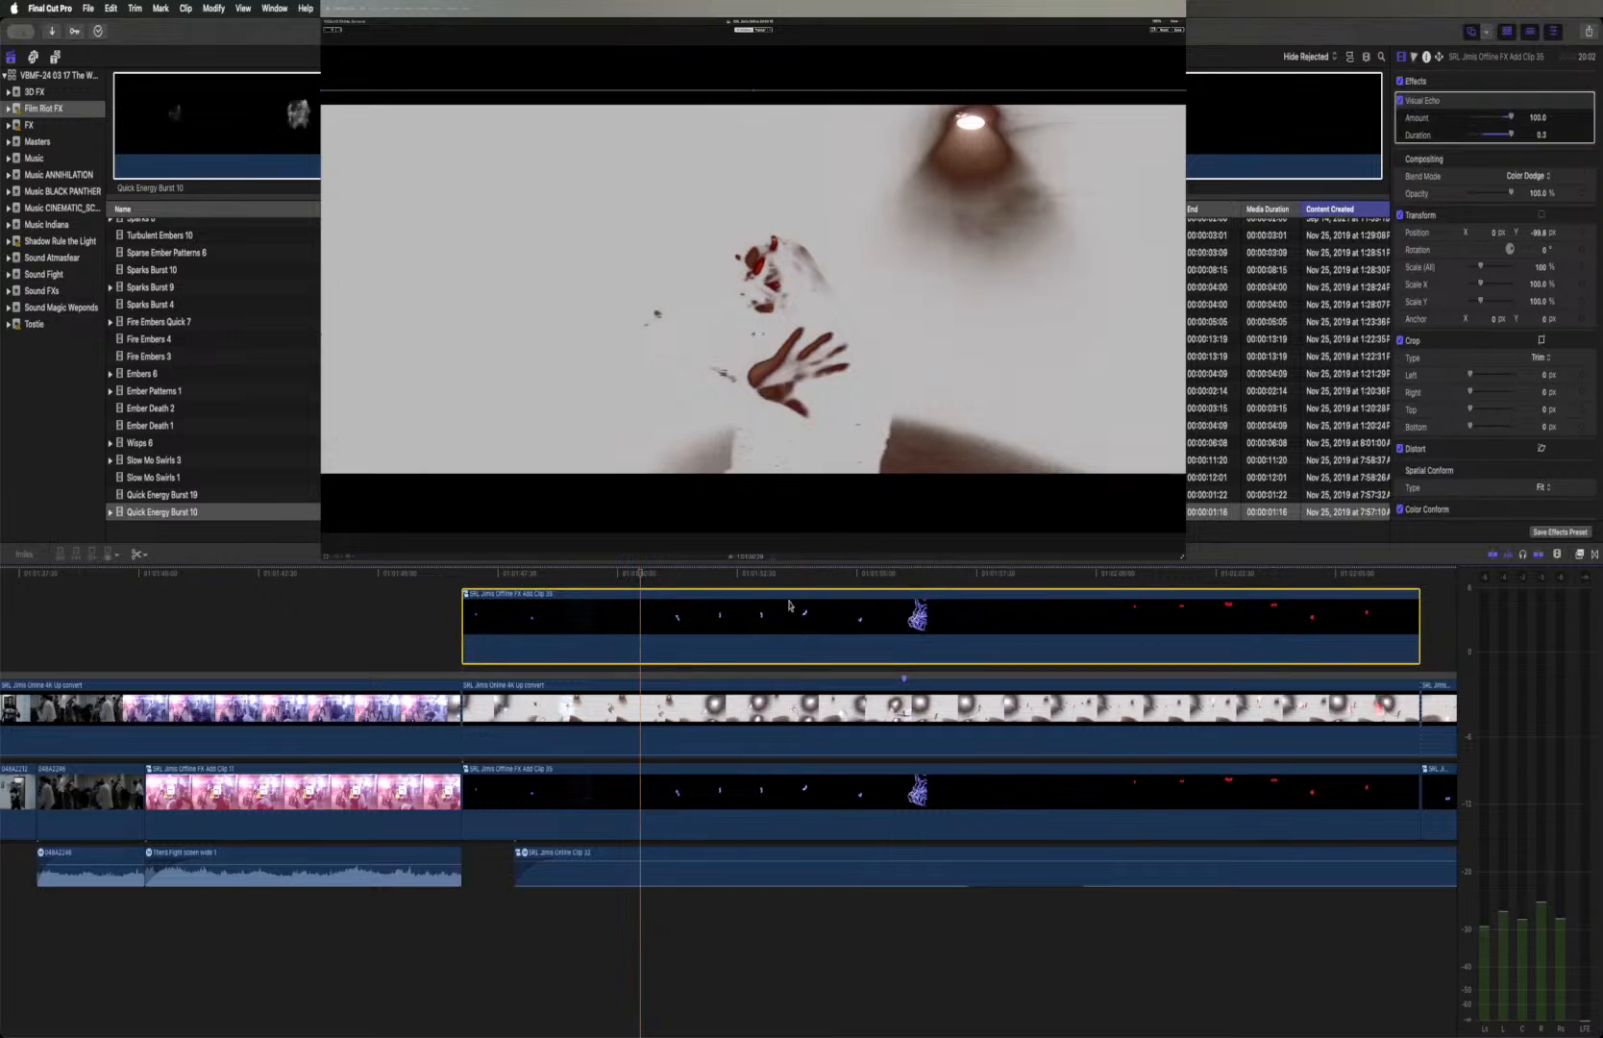
click(466, 574)
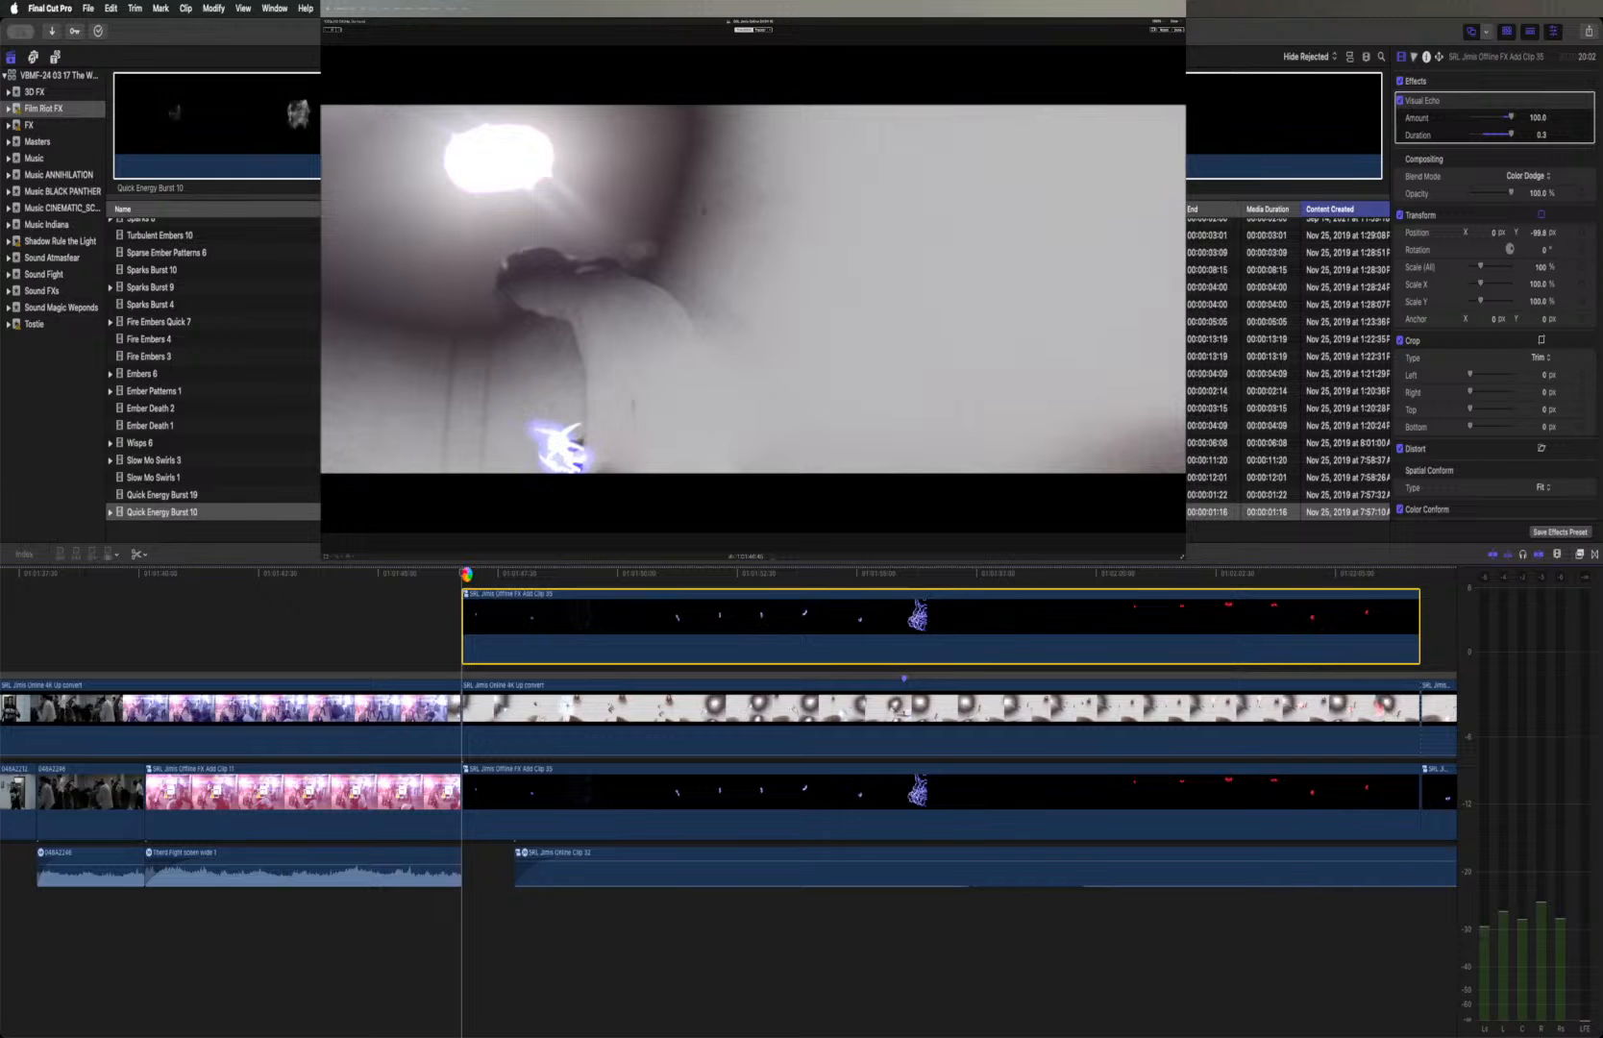
key(space)
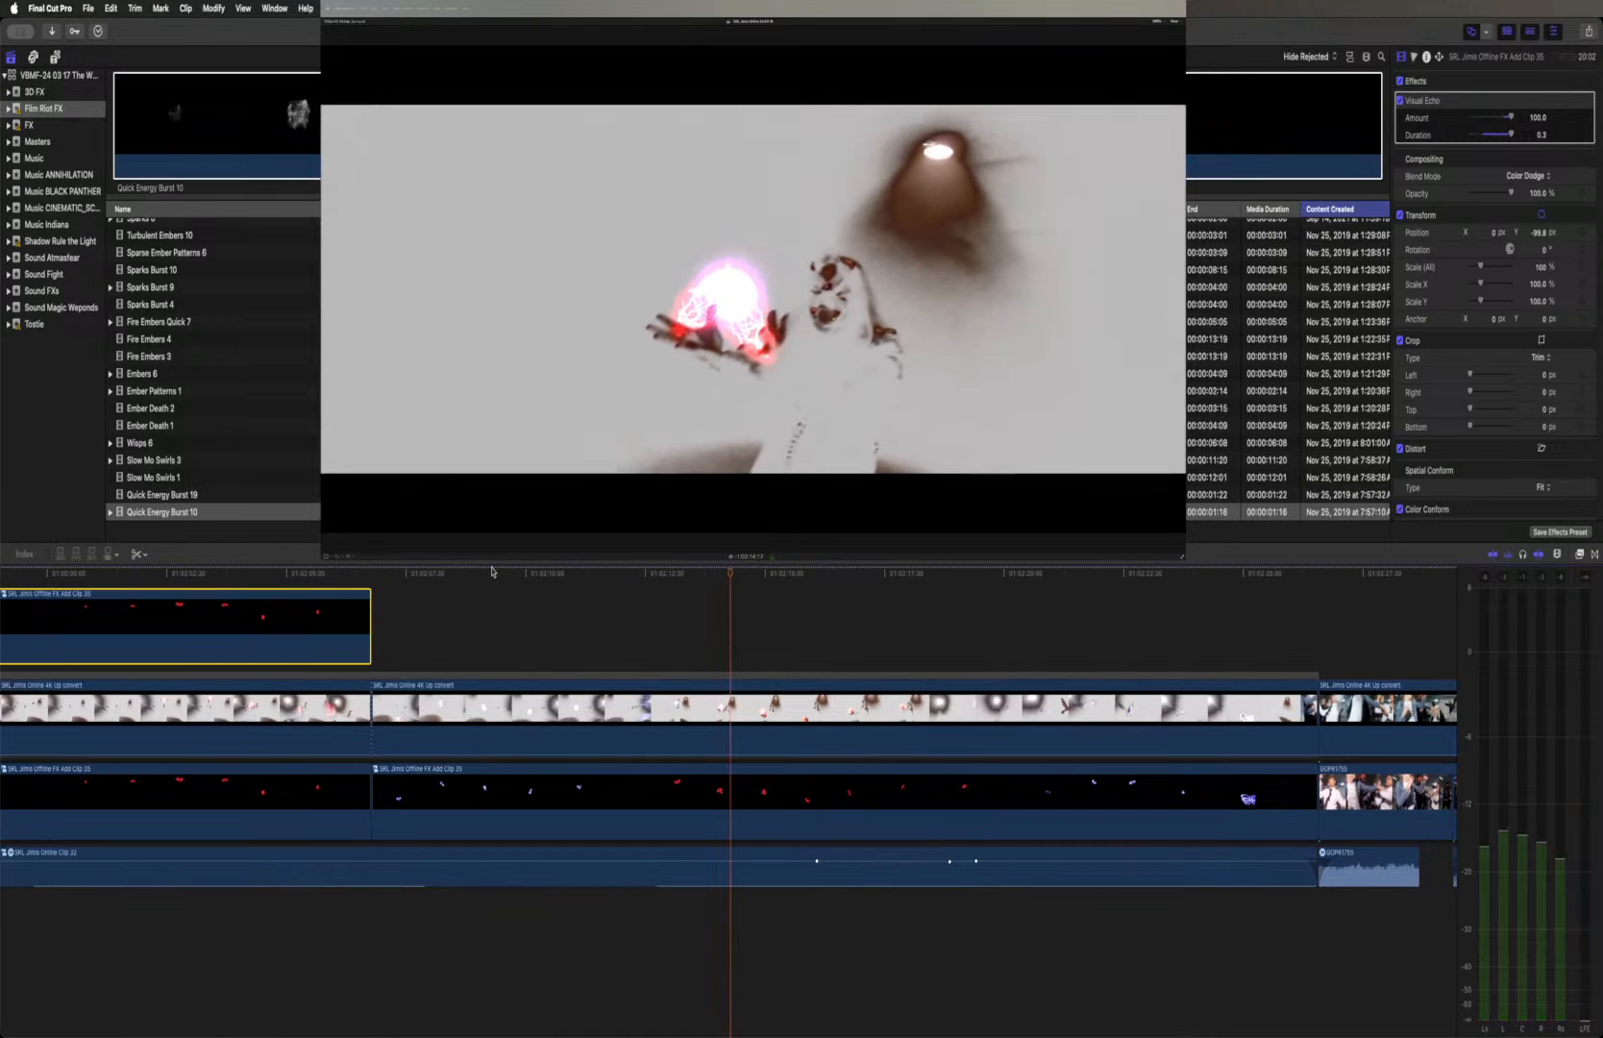
Try extending the duplicated Offline clip to the end of the second Online shot and play the effects across the cut
drag(371, 624, 1311, 632)
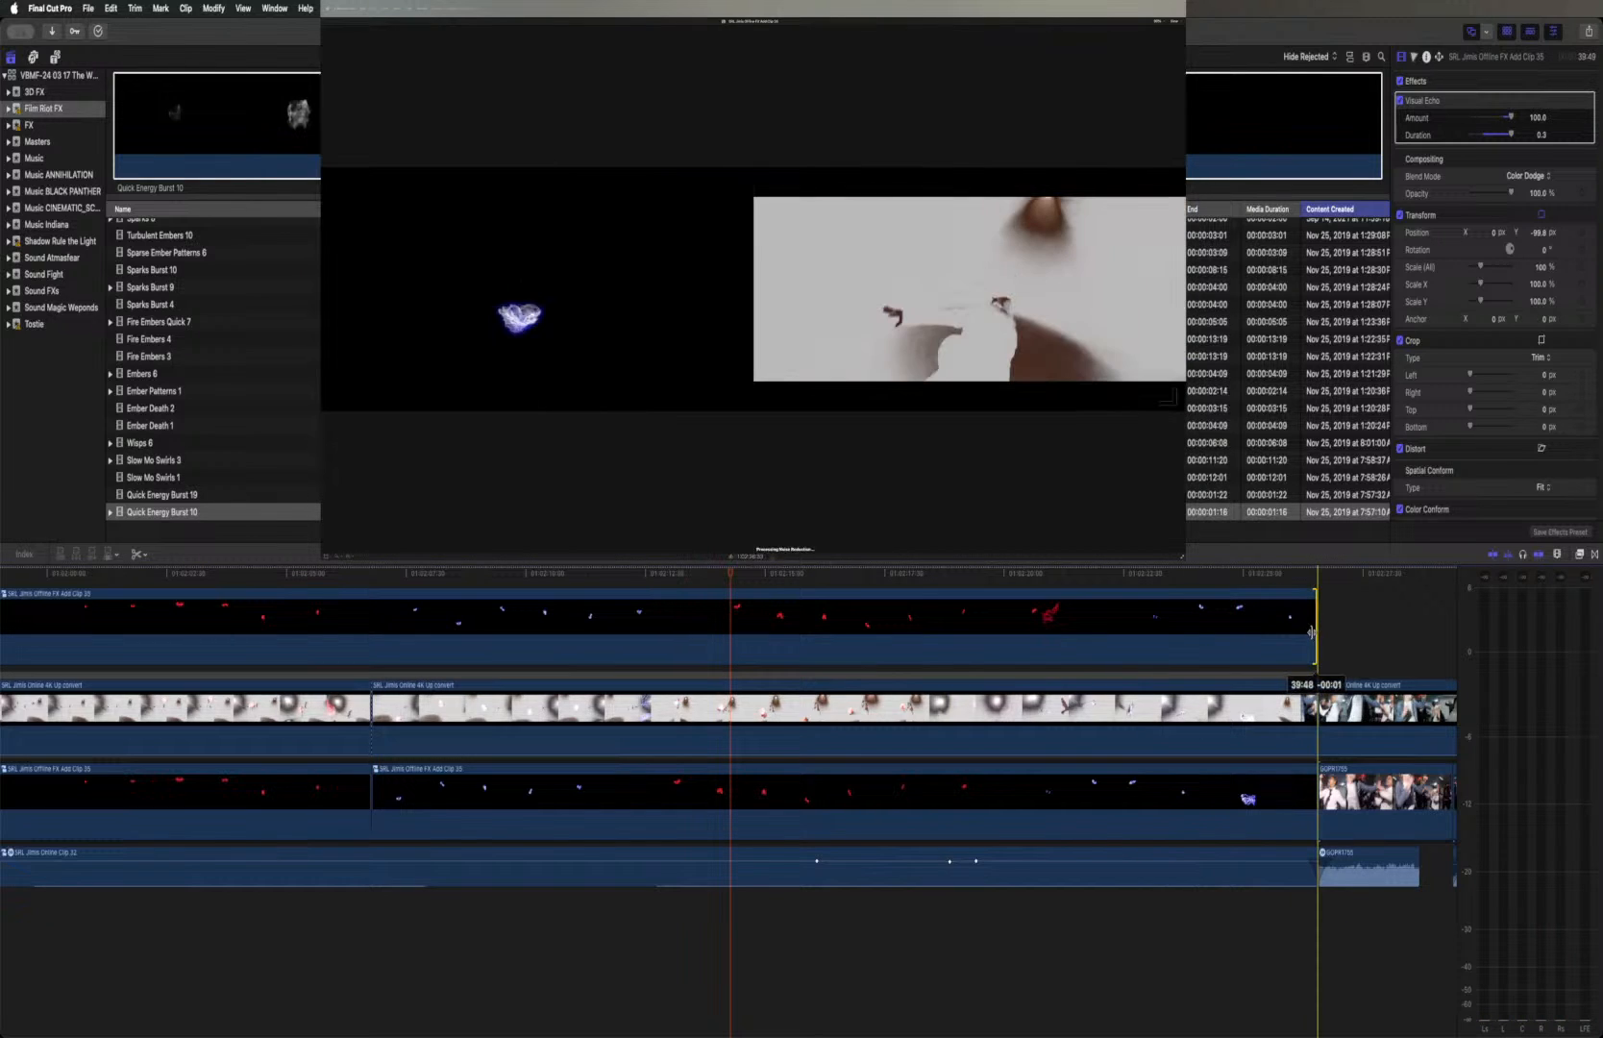
drag(1184, 638, 1182, 636)
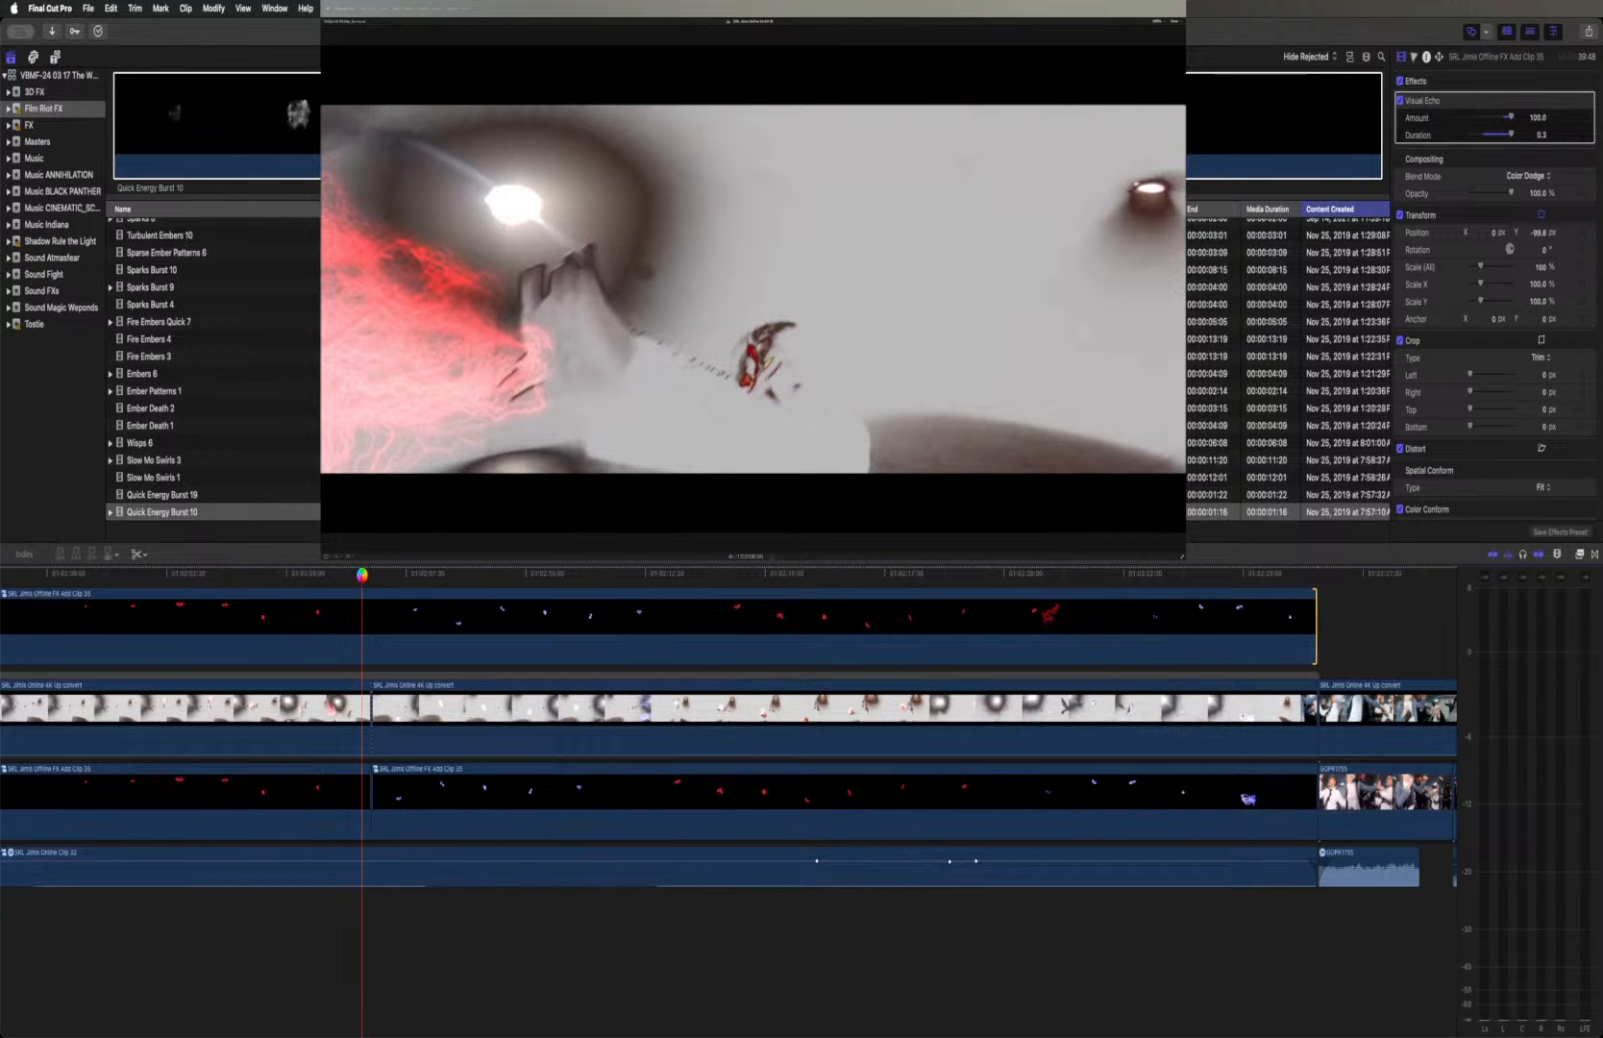
key(space)
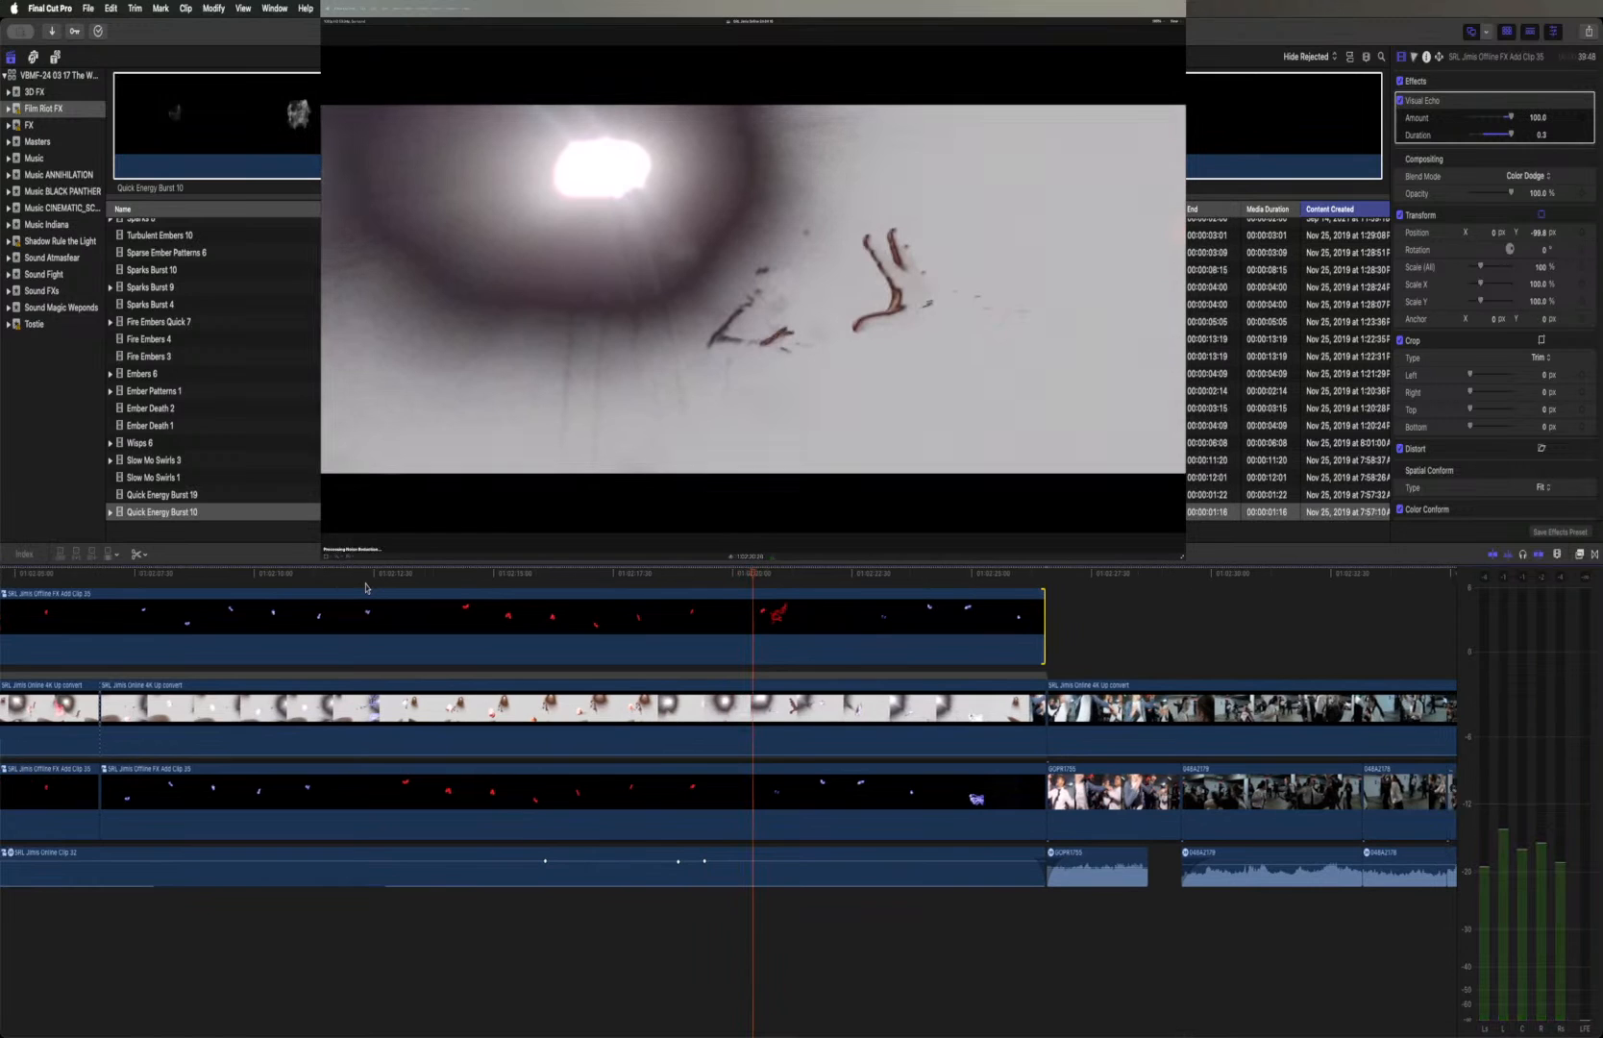
scroll(365, 587, left, 10)
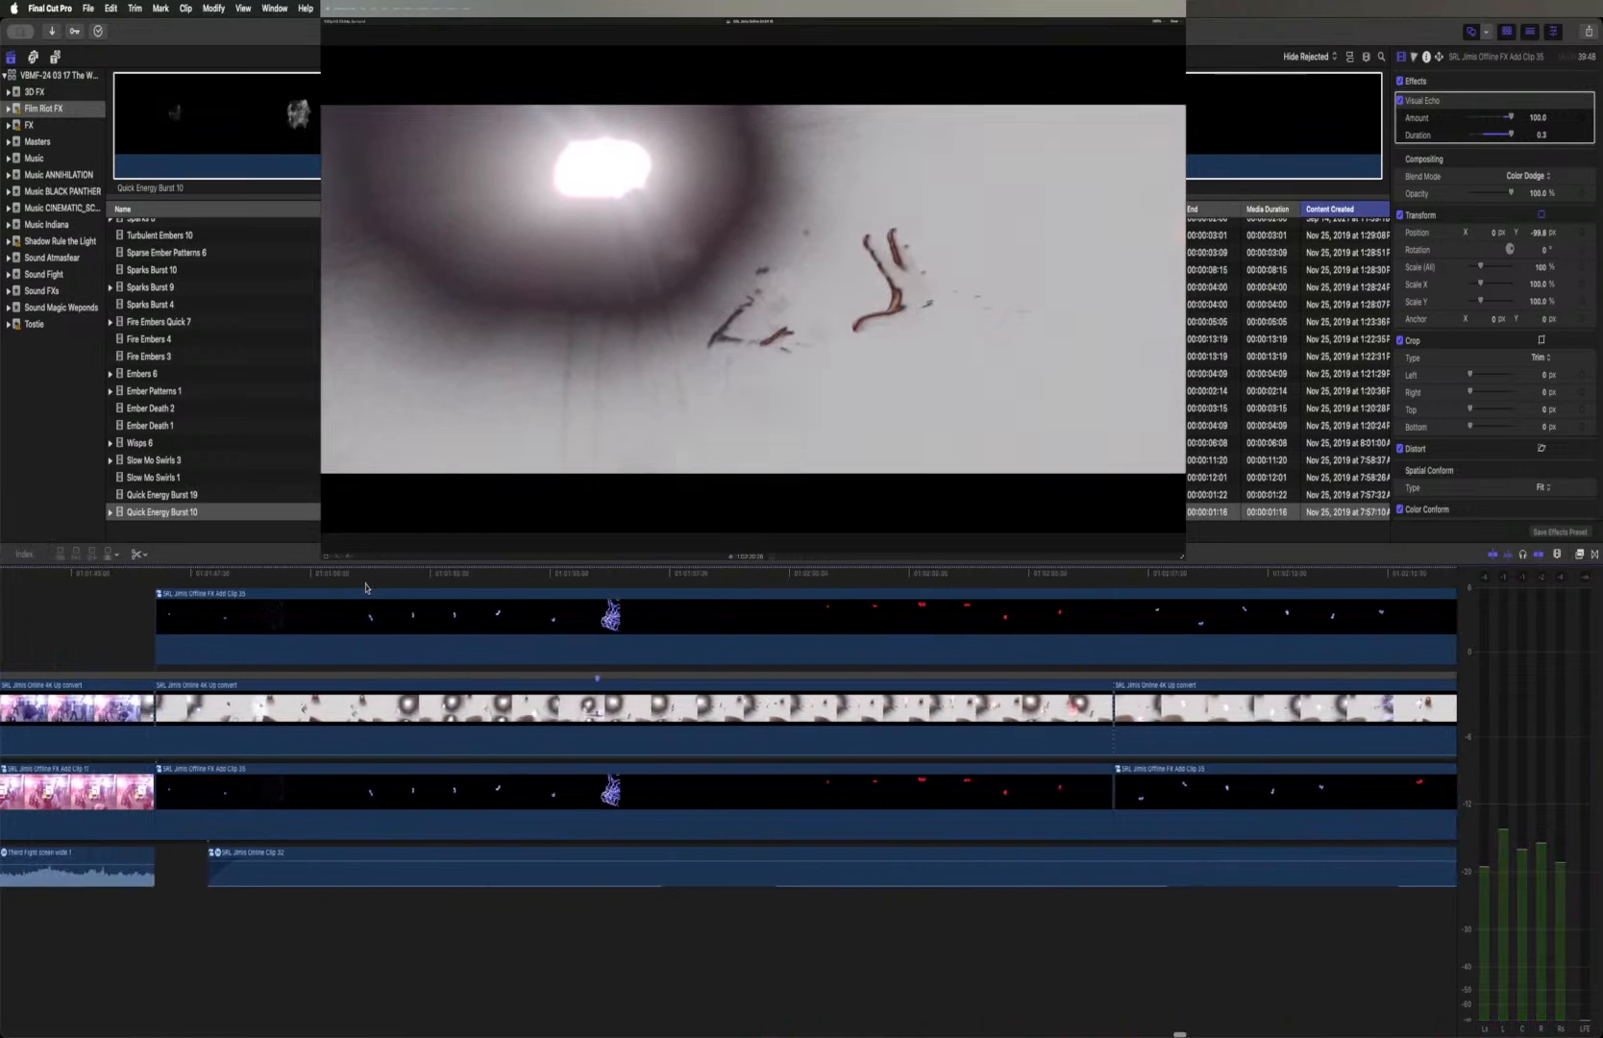
scroll(365, 587, right, 3)
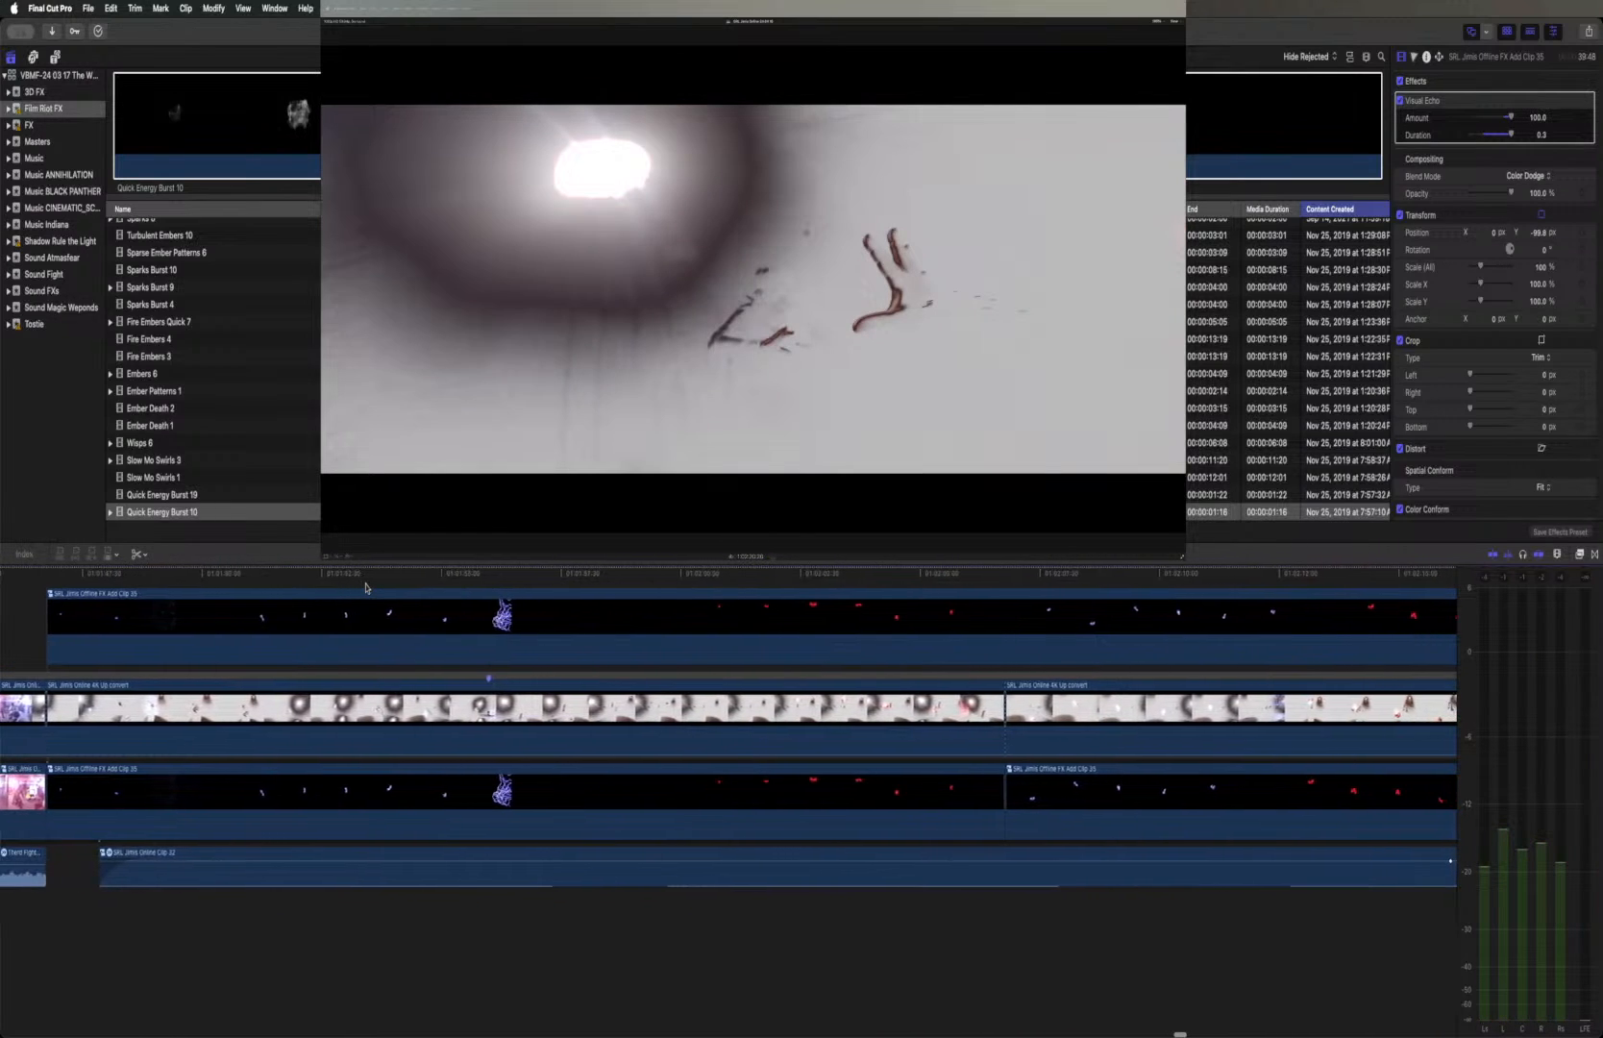
scroll(365, 587, right, 1)
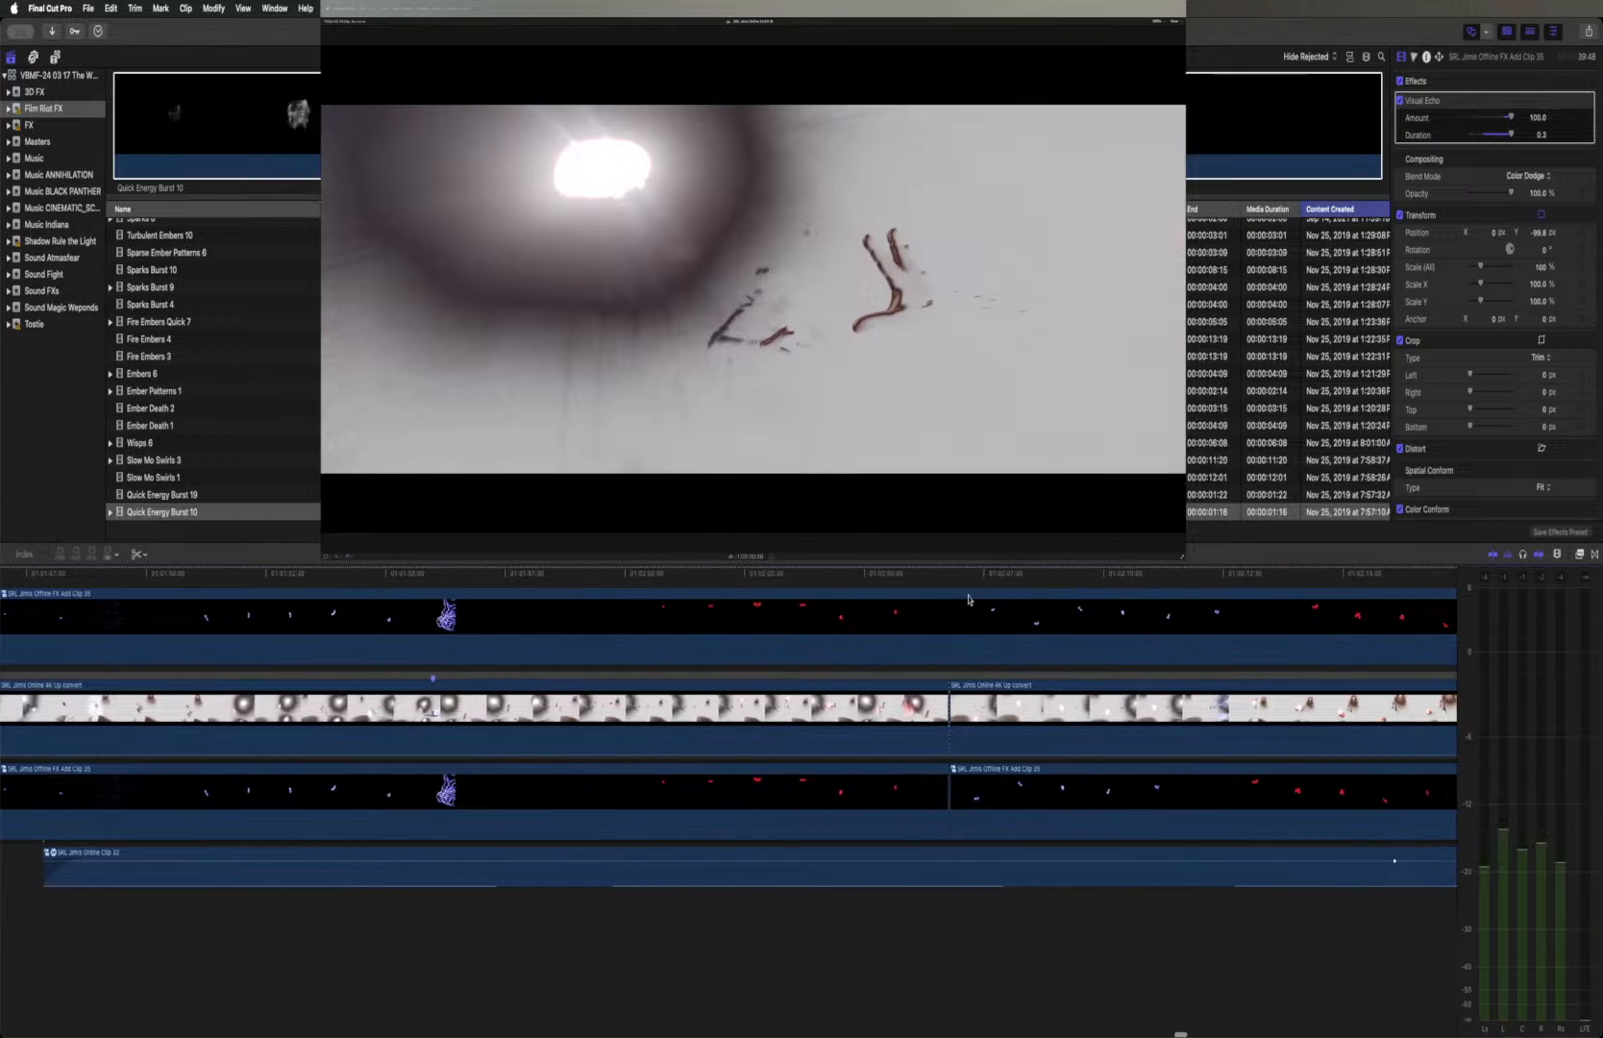
drag(946, 578, 803, 585)
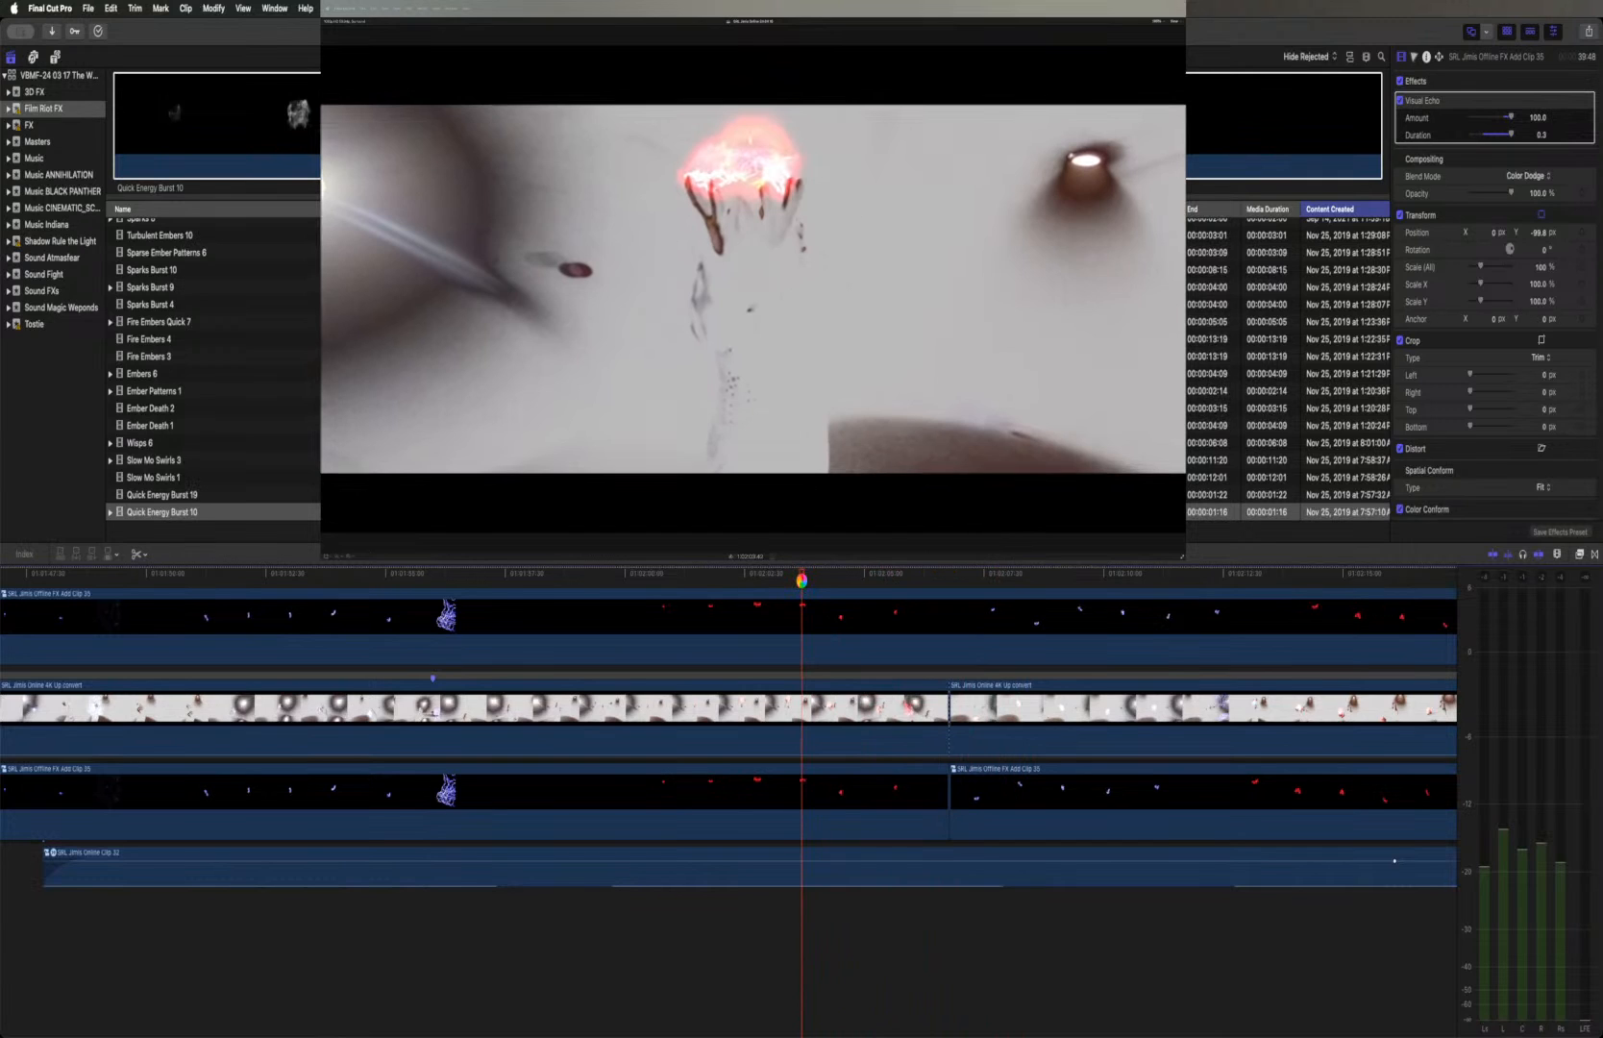
key(space)
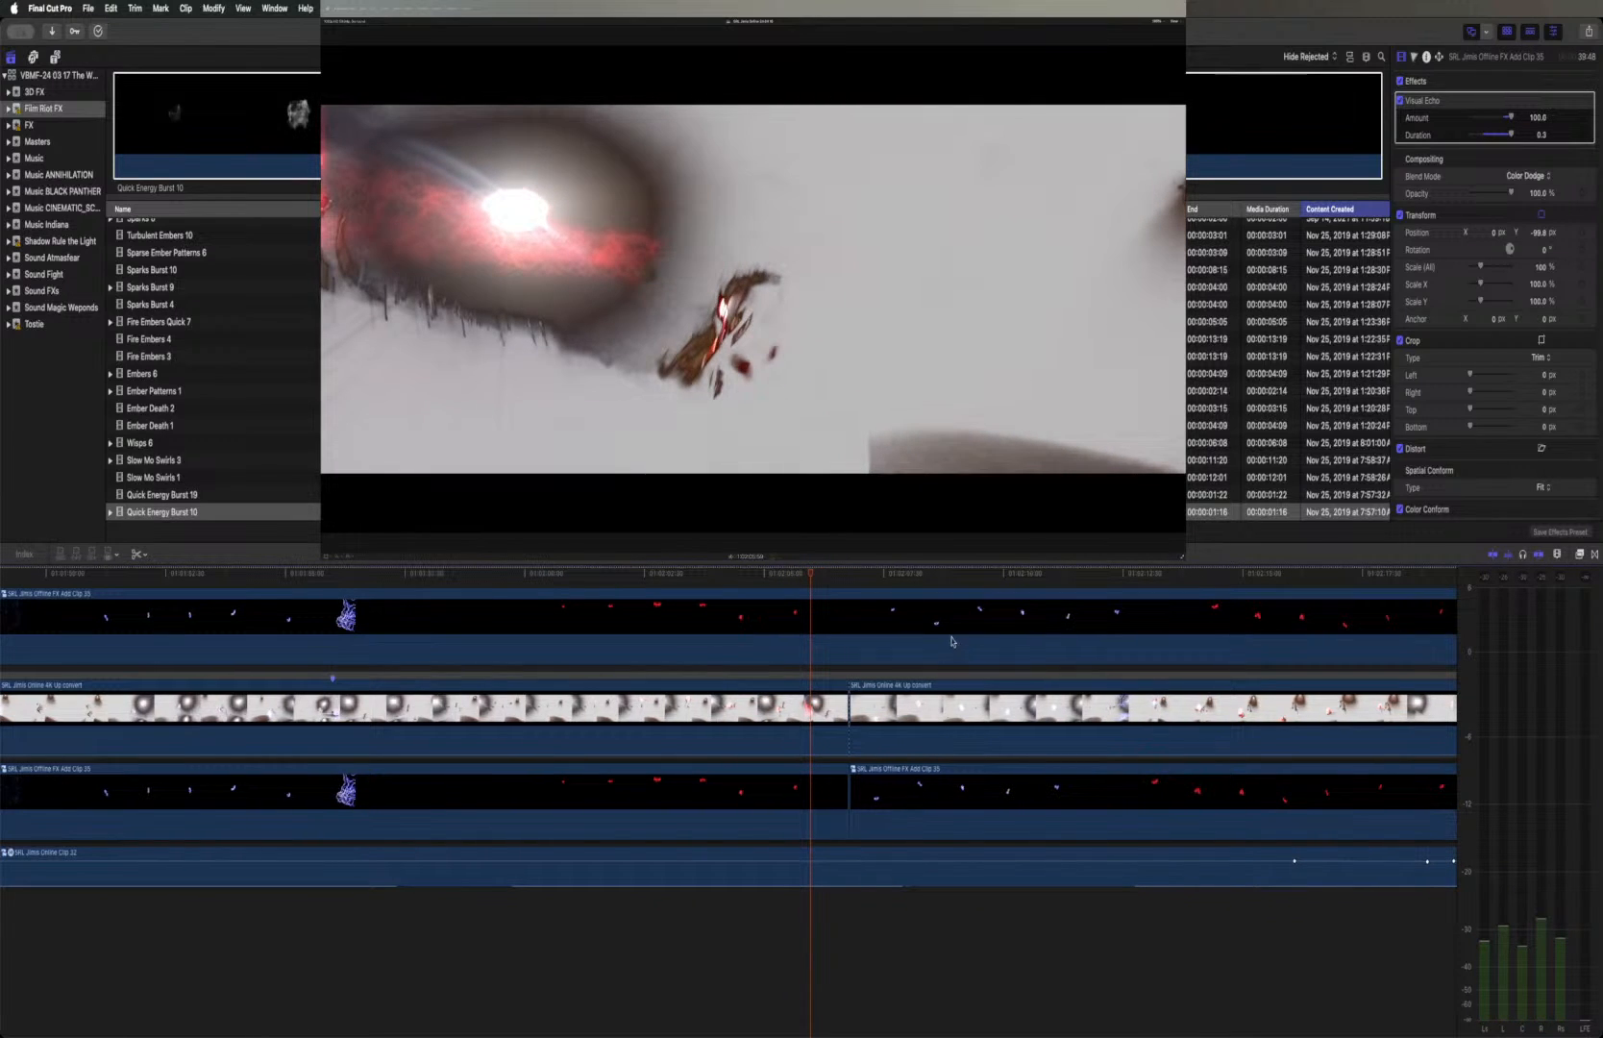
Trim the extended Offline duplicate back to the cut between the first and second Online shots
scroll(952, 642, right, 10)
drag(1050, 622, 472, 622)
scroll(673, 625, left, 10)
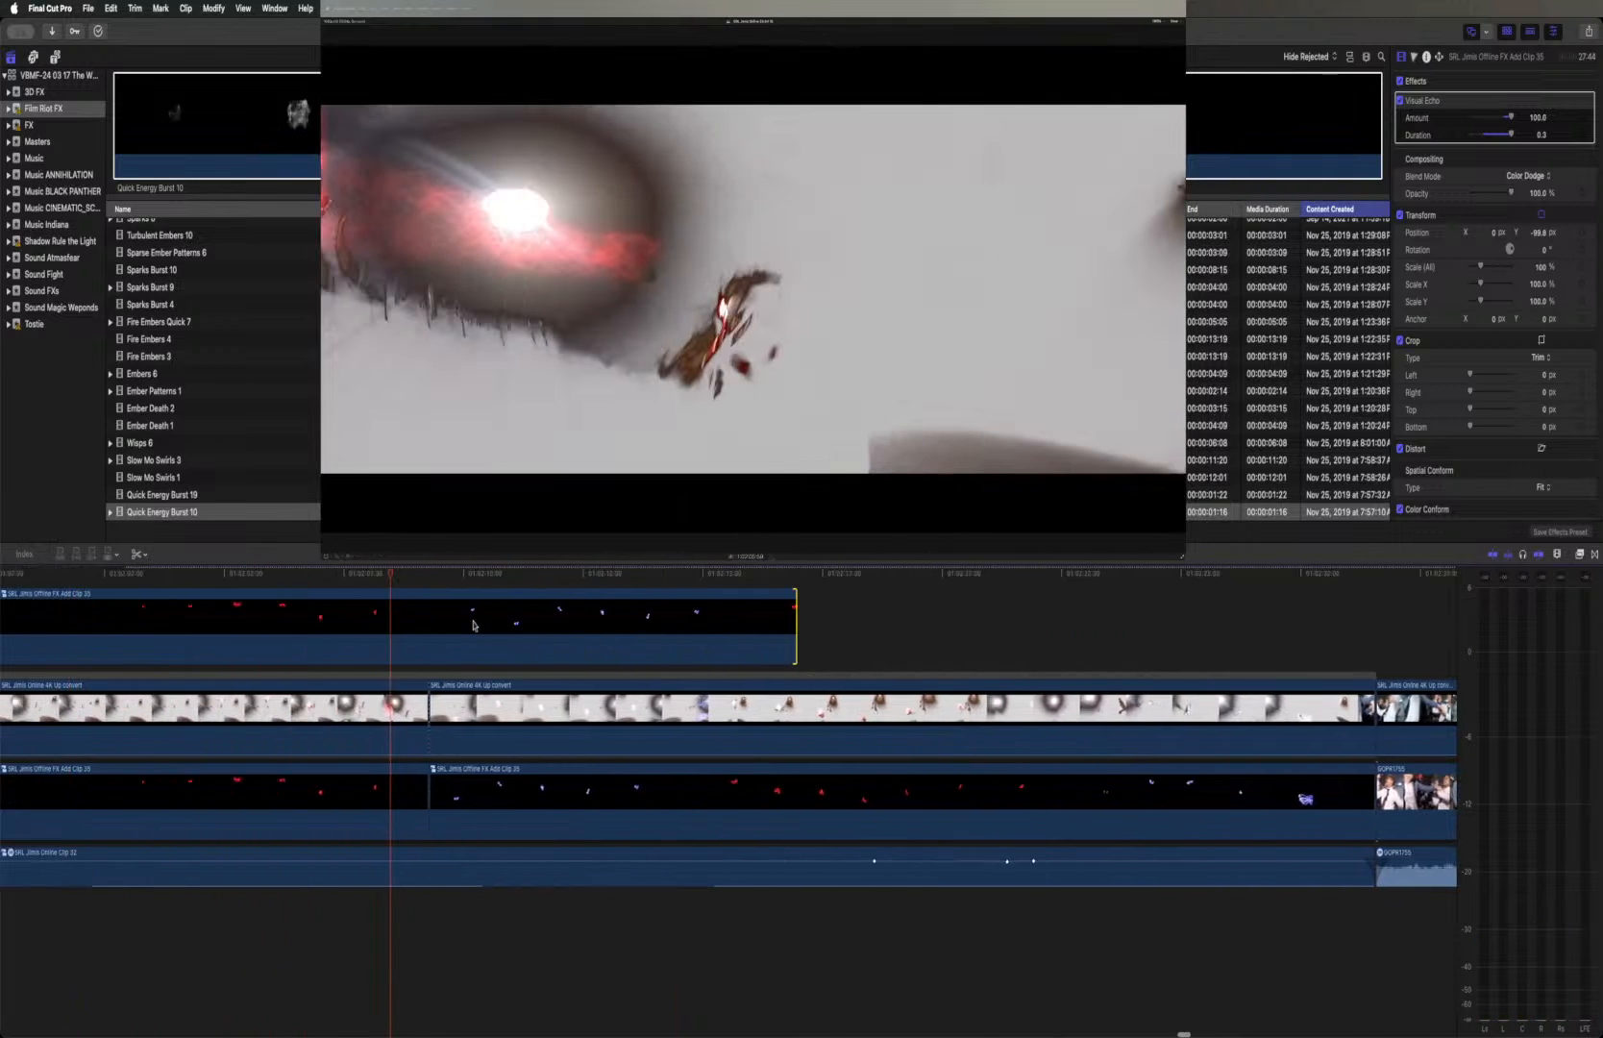
drag(981, 625, 612, 624)
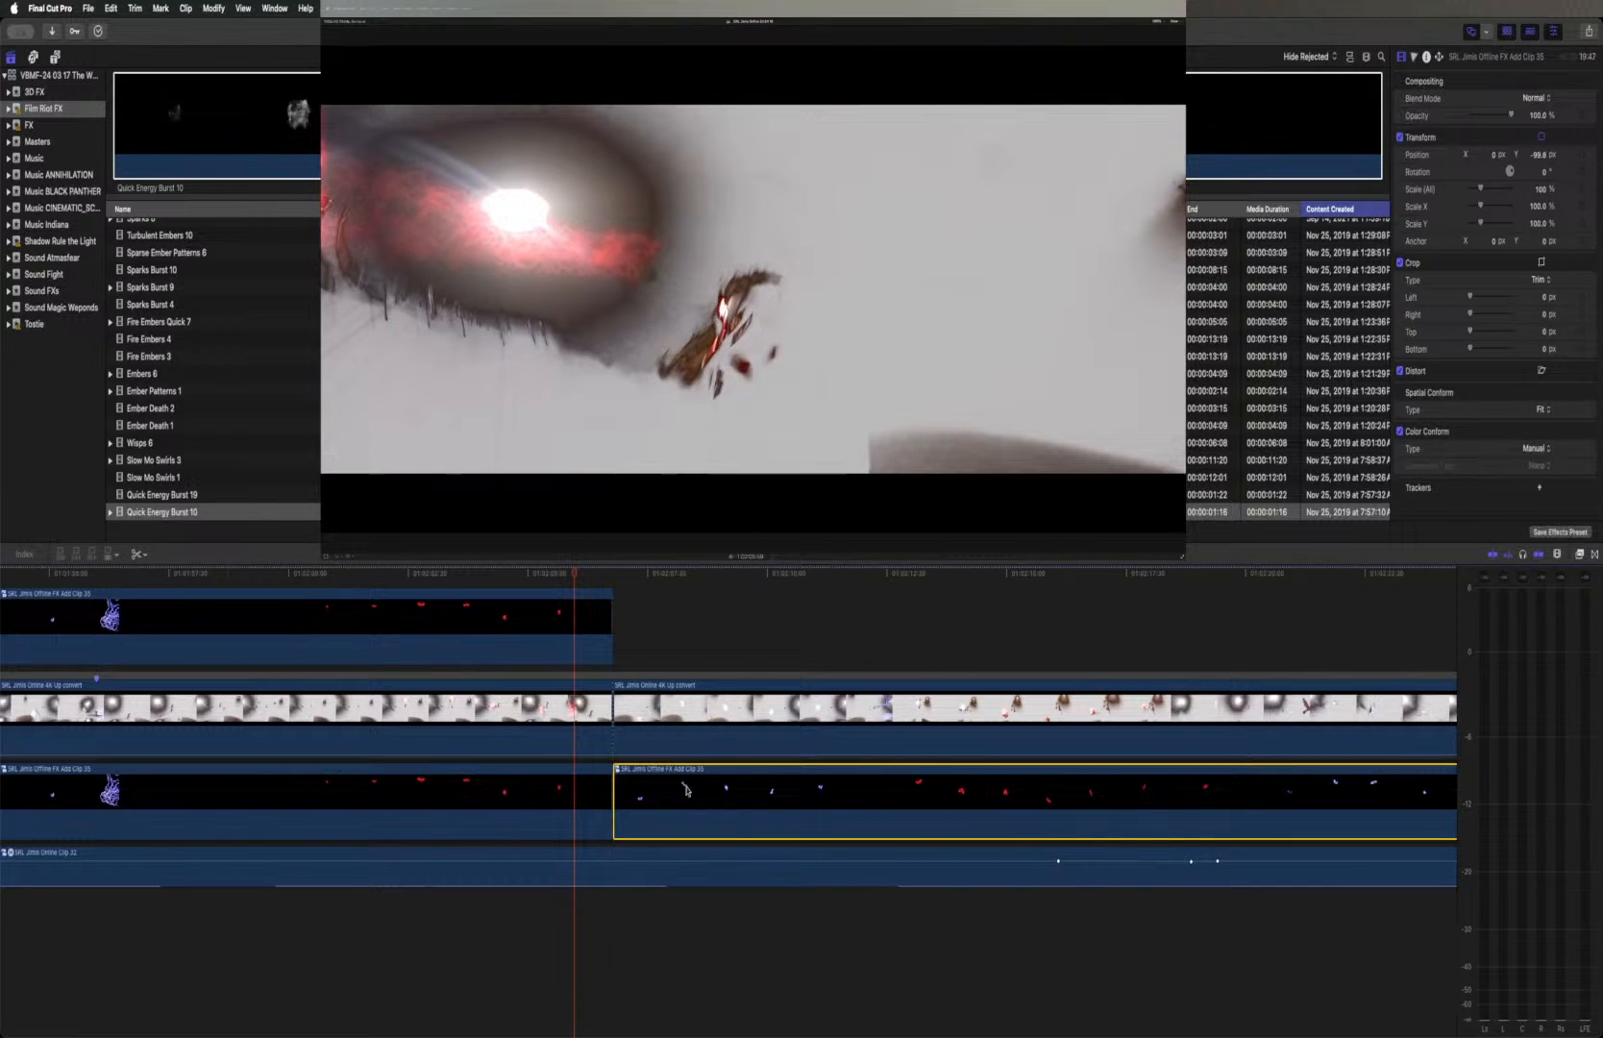
Place a duplicate of the second Offline FX Add Clip above its Online shot and paste the Visual Echo and Color Dodge attributes onto it
drag(685, 790, 673, 652)
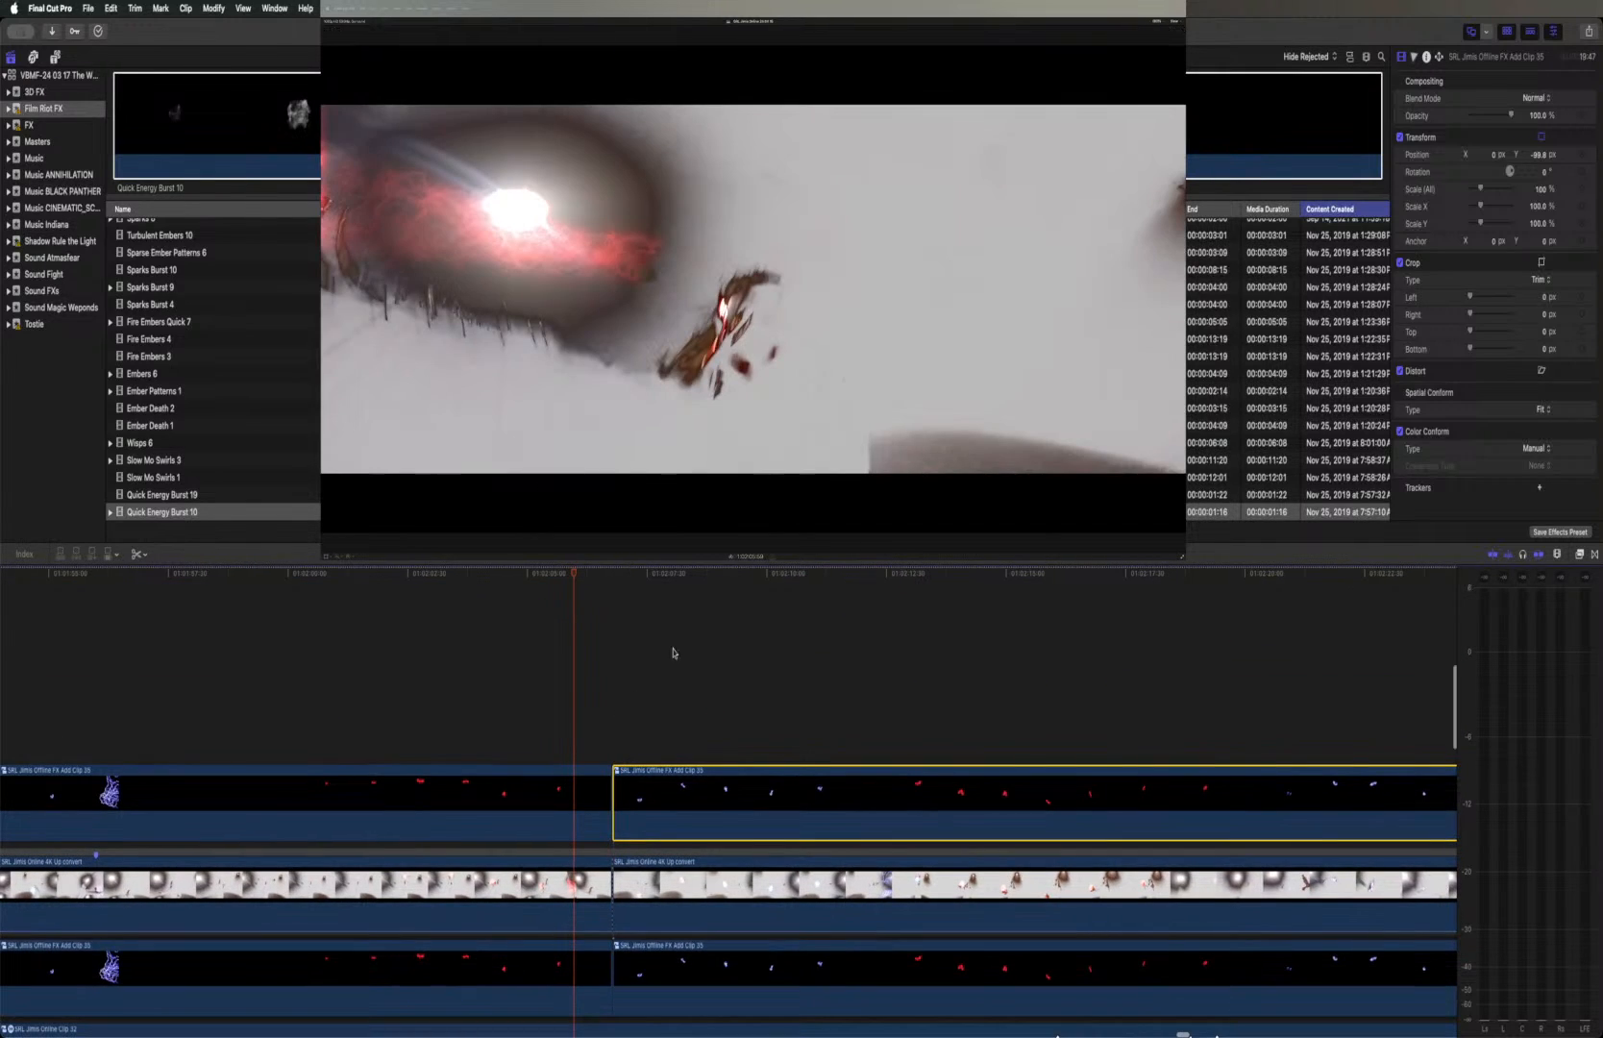
click(605, 575)
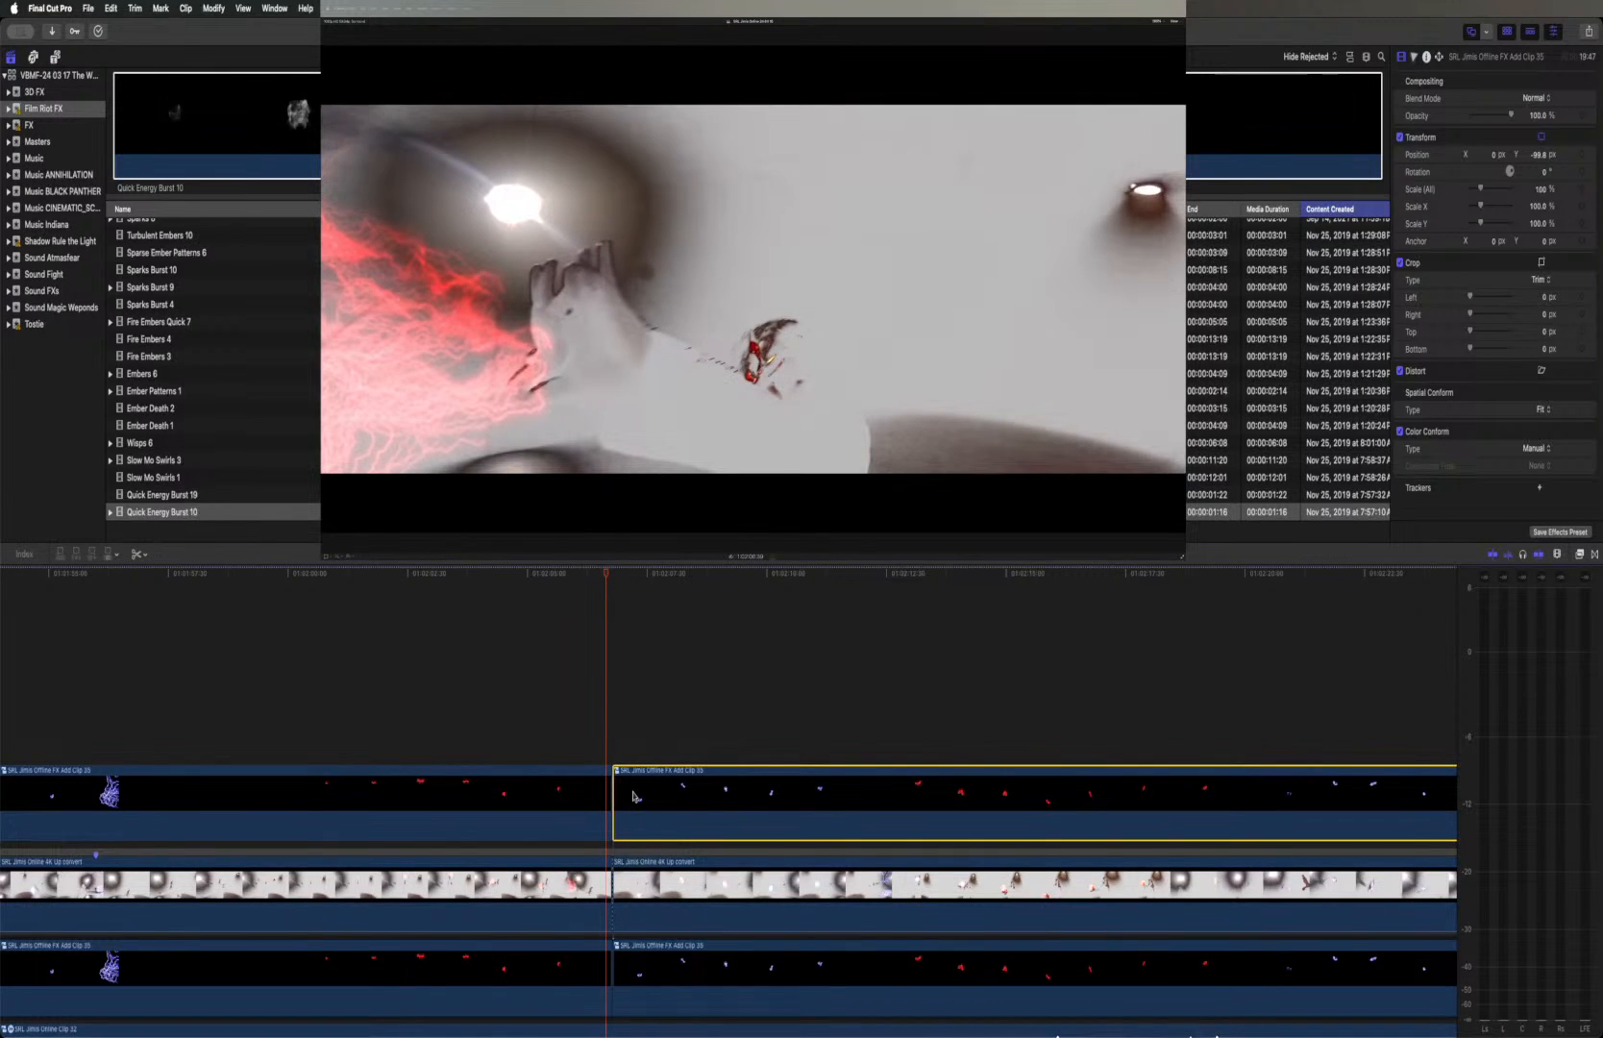
key(super+shift+v)
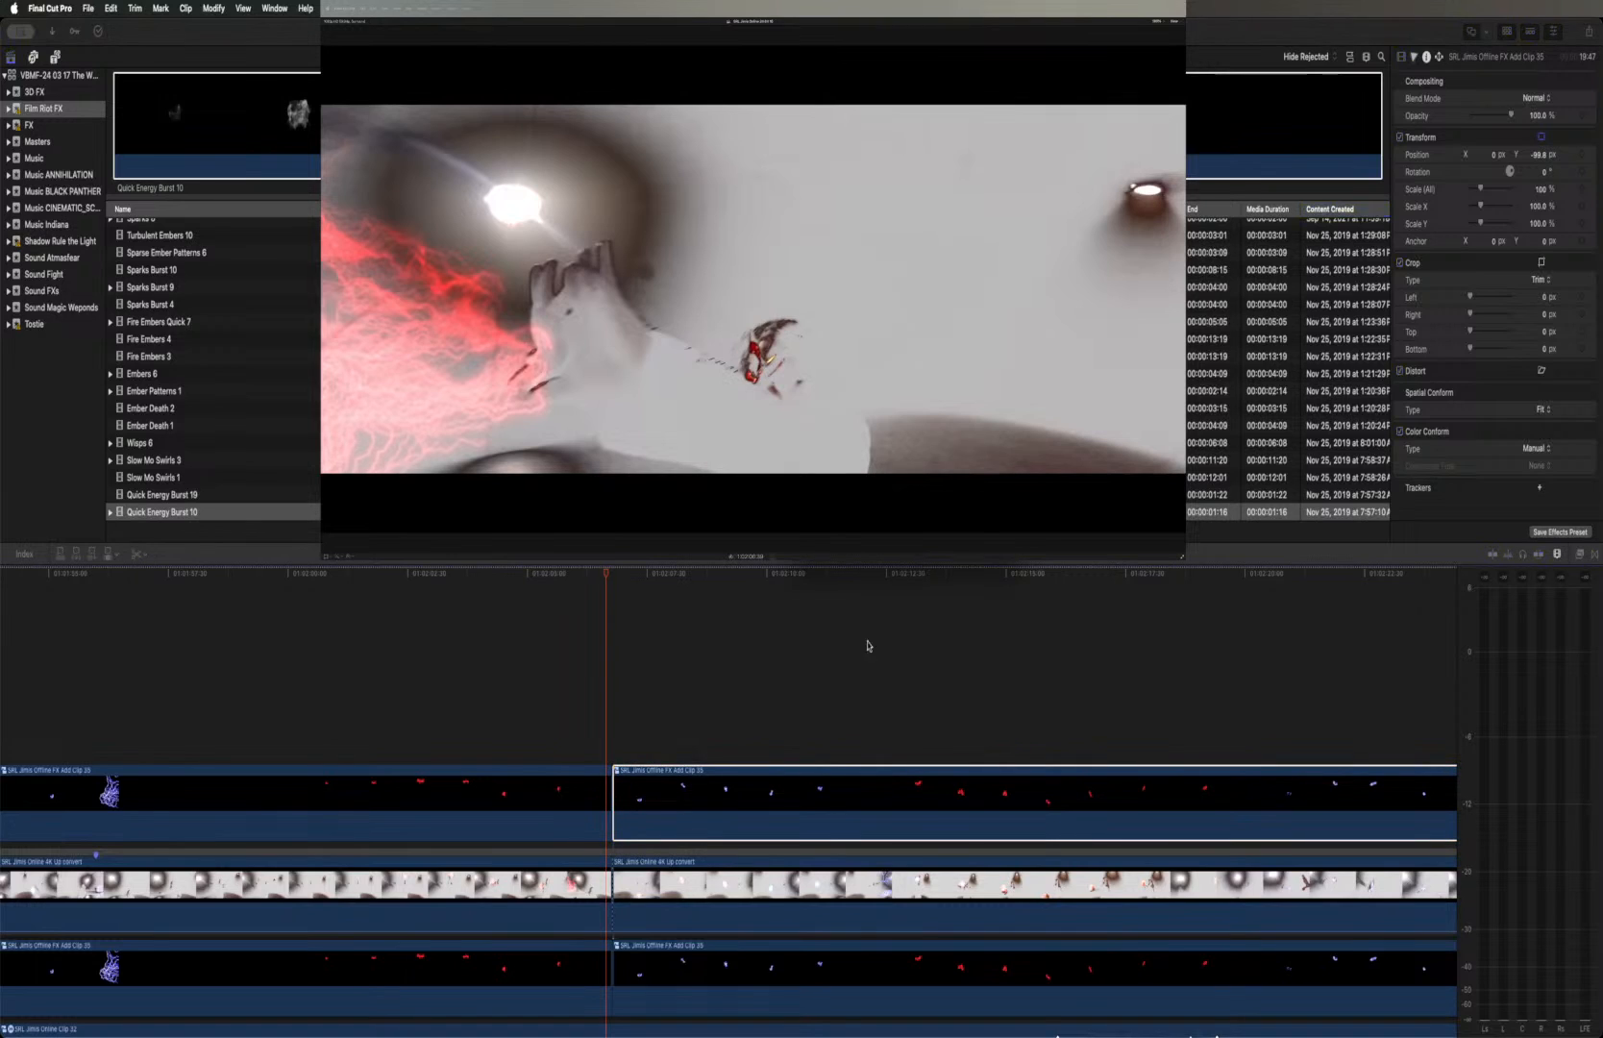
key(Return)
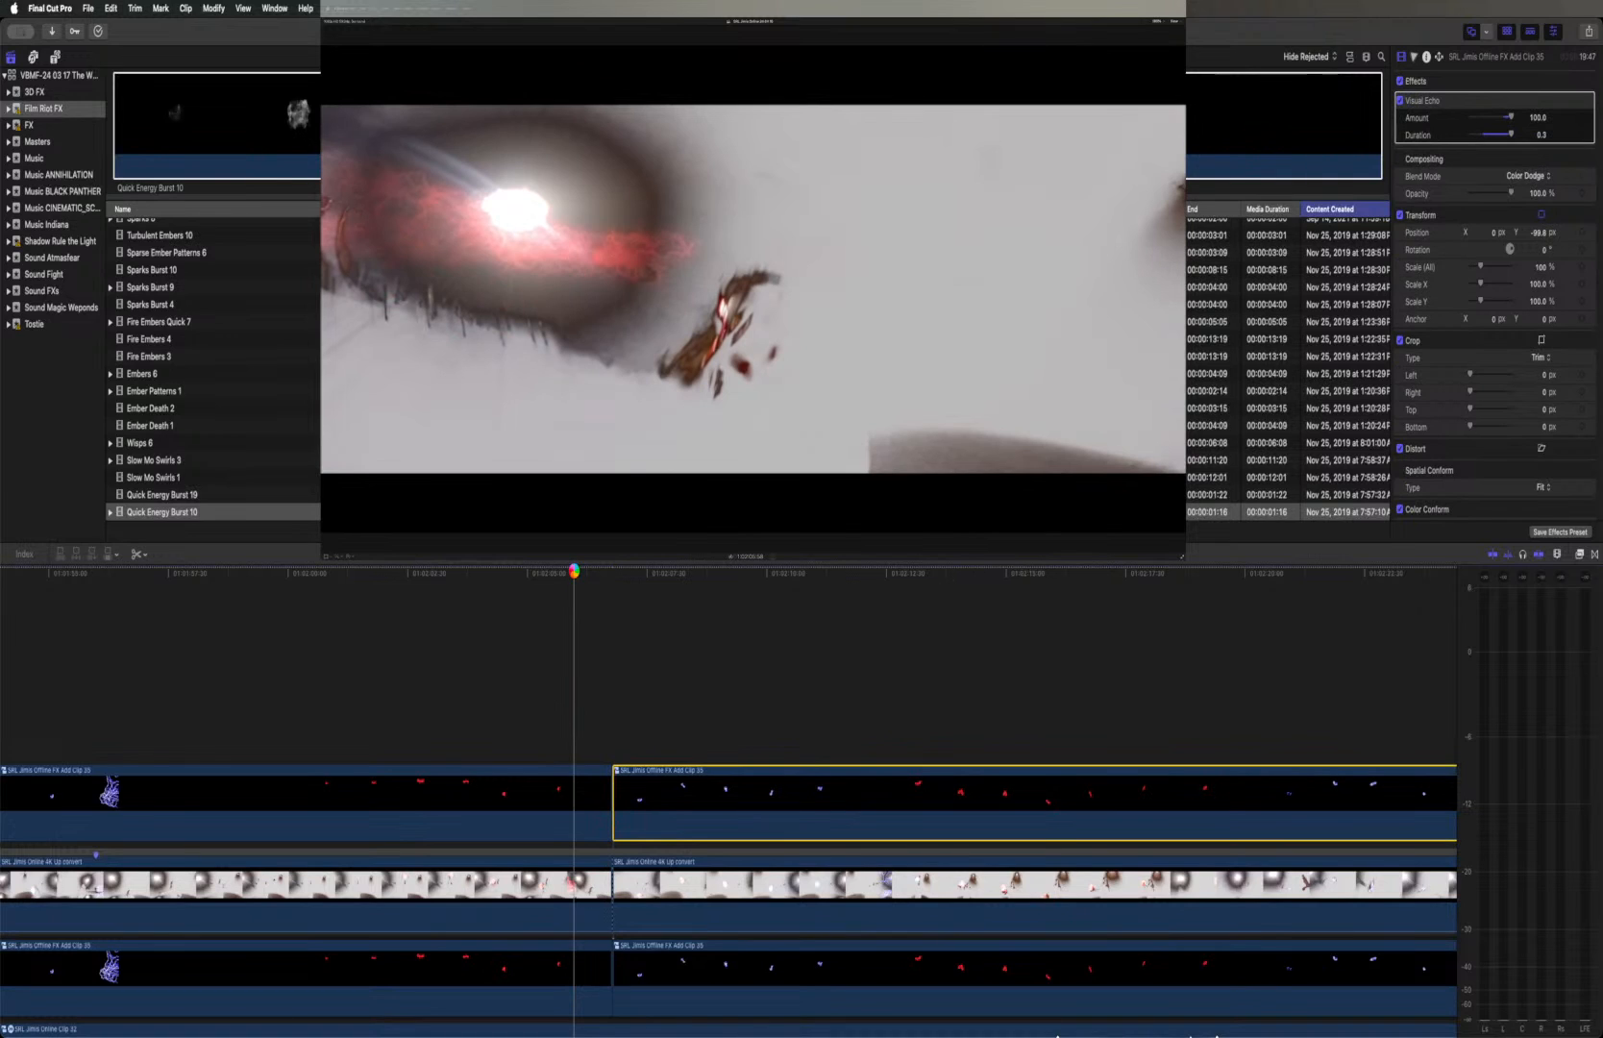
key(space)
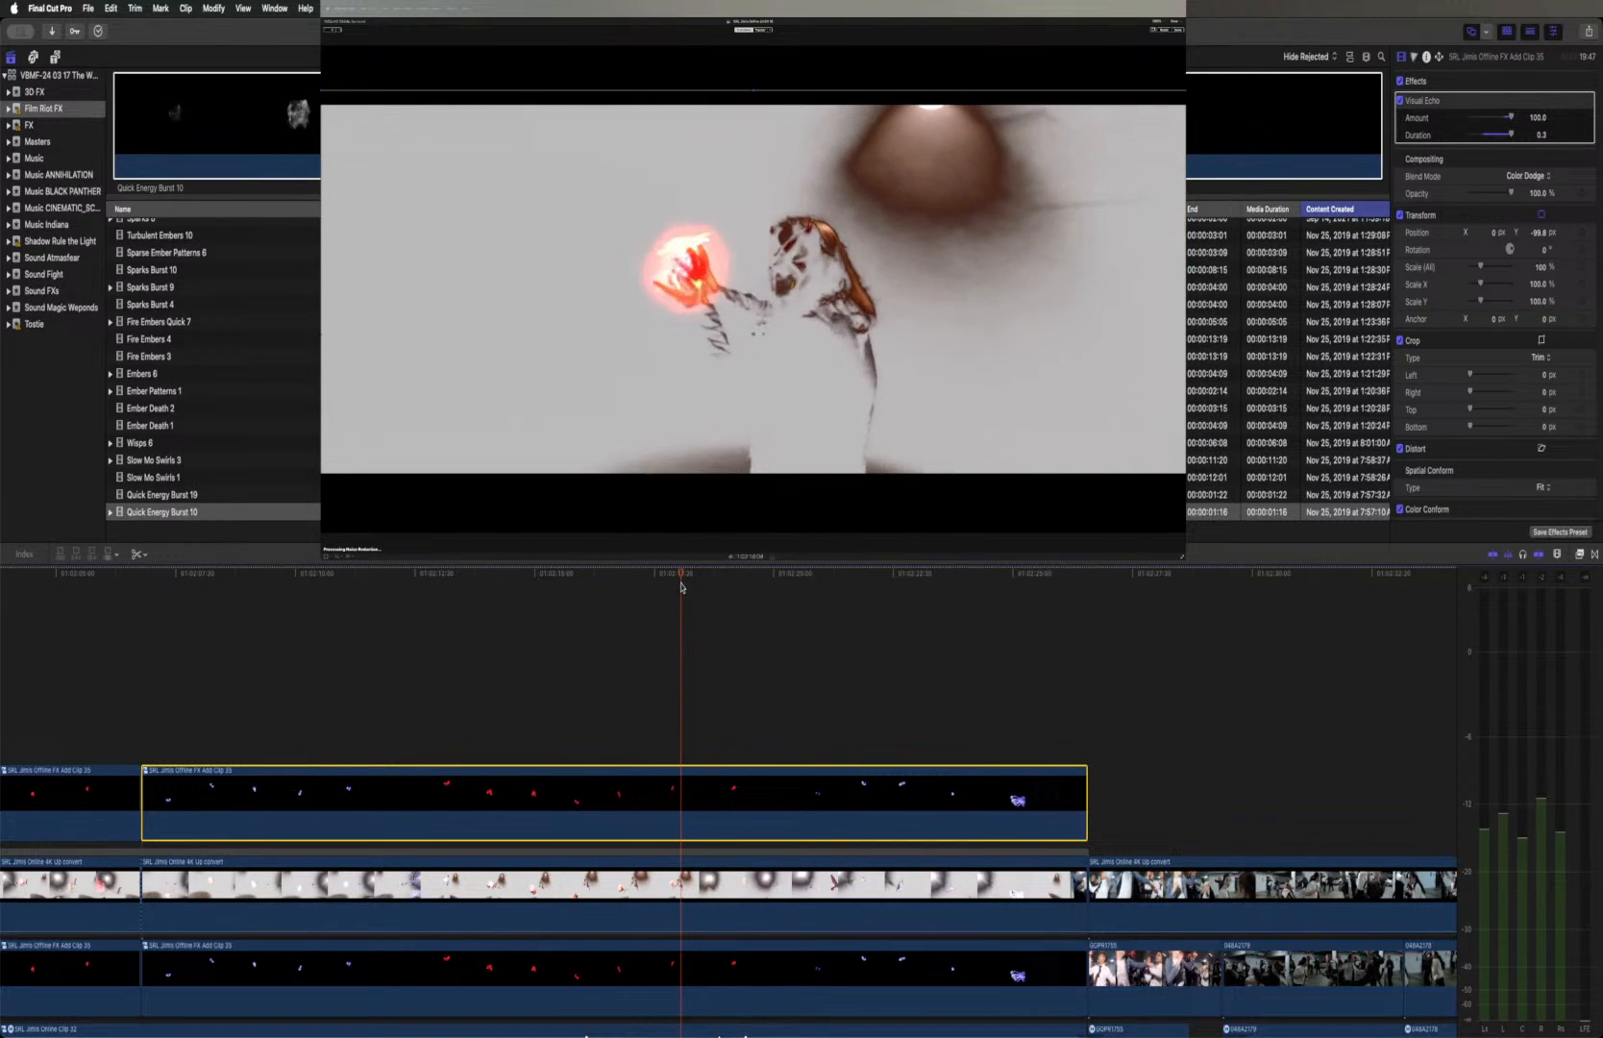
Set the second Offline duplicate's blend mode to Screen at a frame with the blue fireball and review the shot
drag(709, 585, 979, 602)
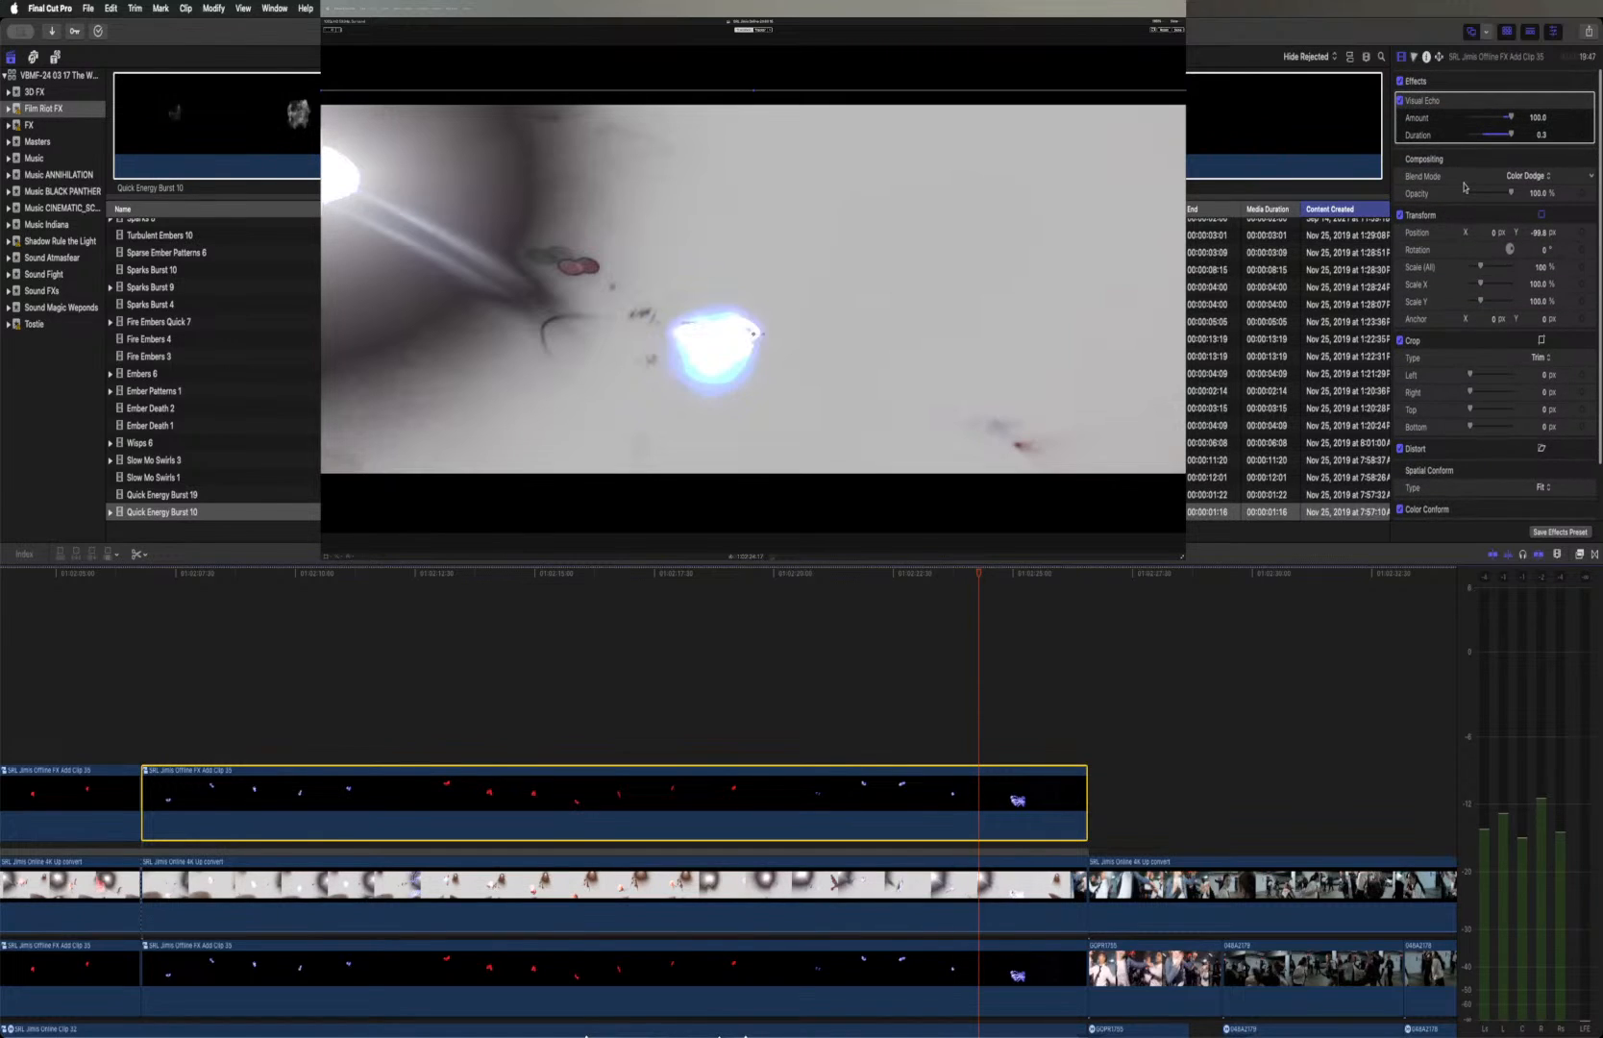
click(1523, 177)
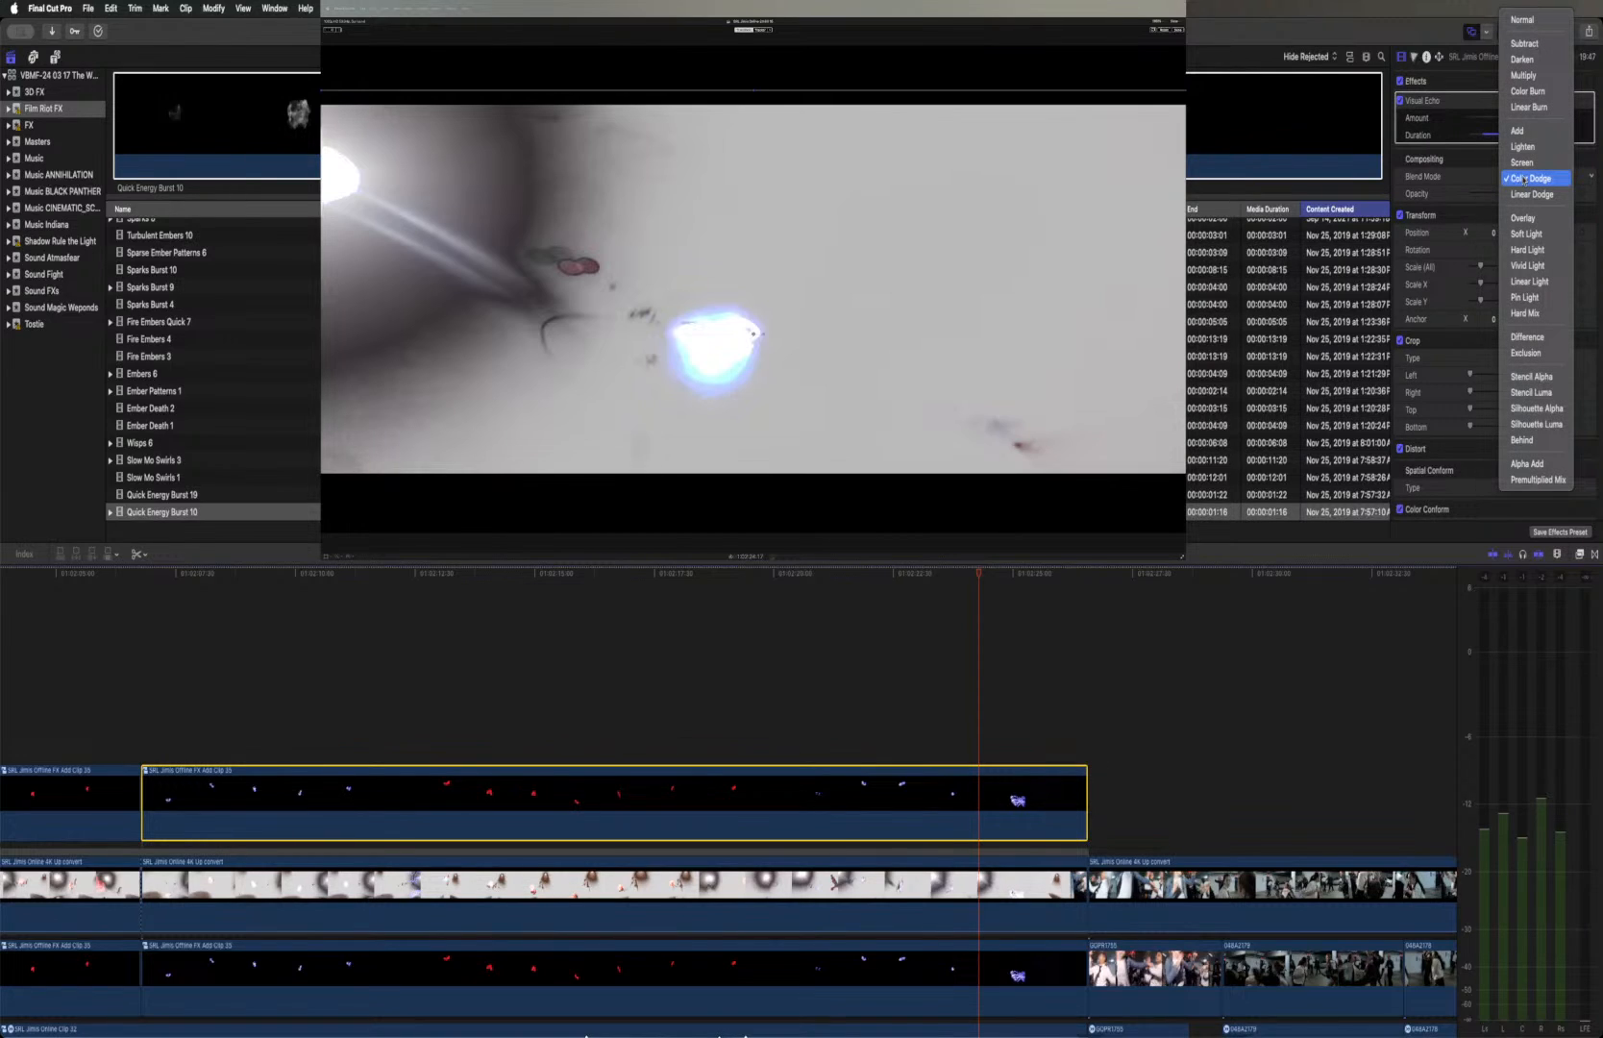
click(1522, 166)
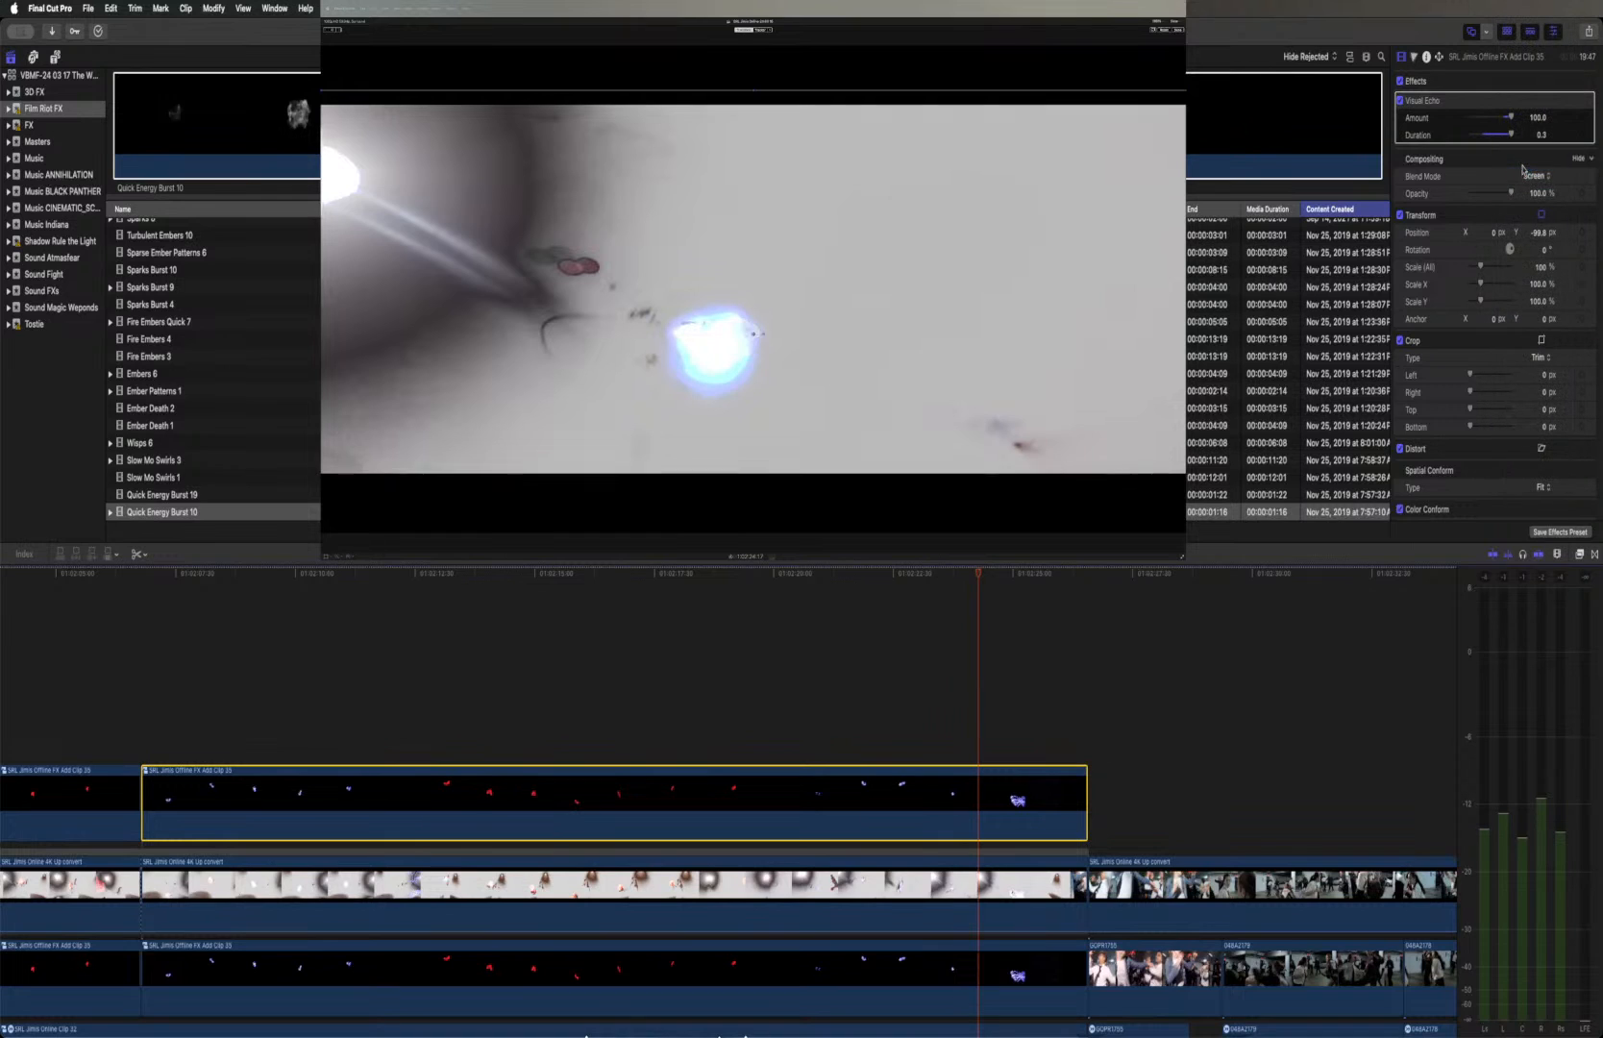
mouse_move(978, 583)
mouse_down()
mouse_move(837, 582)
mouse_move(1008, 588)
mouse_up()
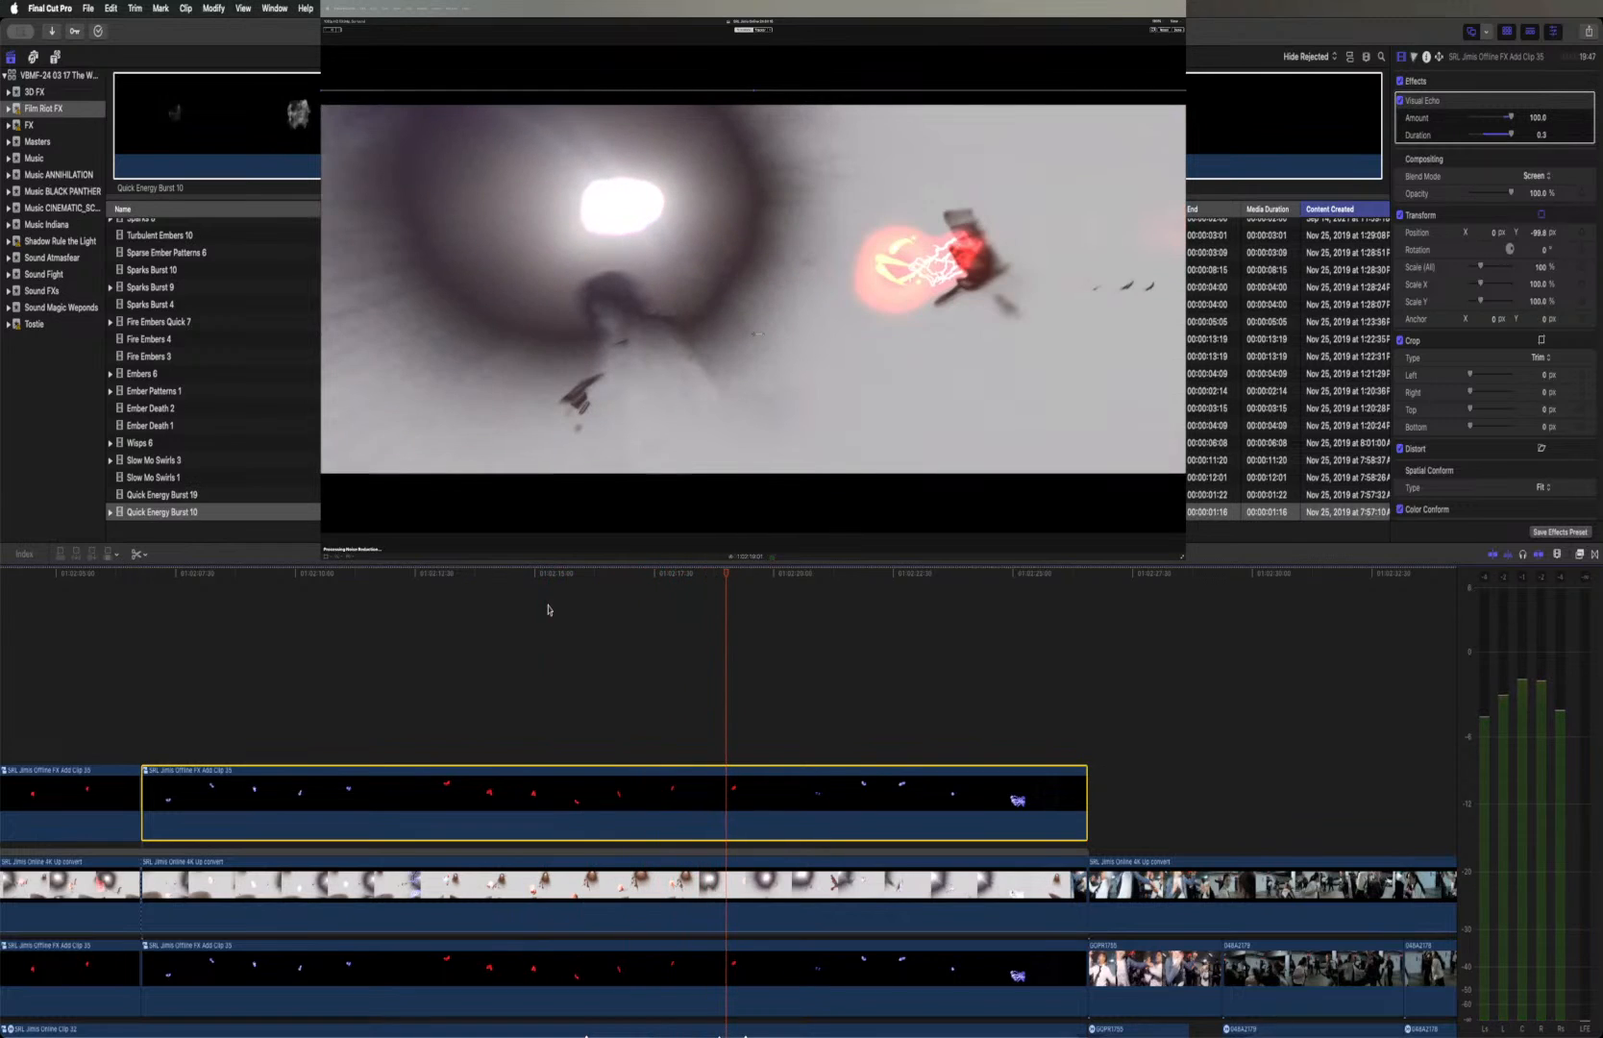
Keyframe Visual Echo at Amount 100 and Duration 0.3 on the raised red fireball, and set both to 0 one frame further on
drag(727, 577, 688, 582)
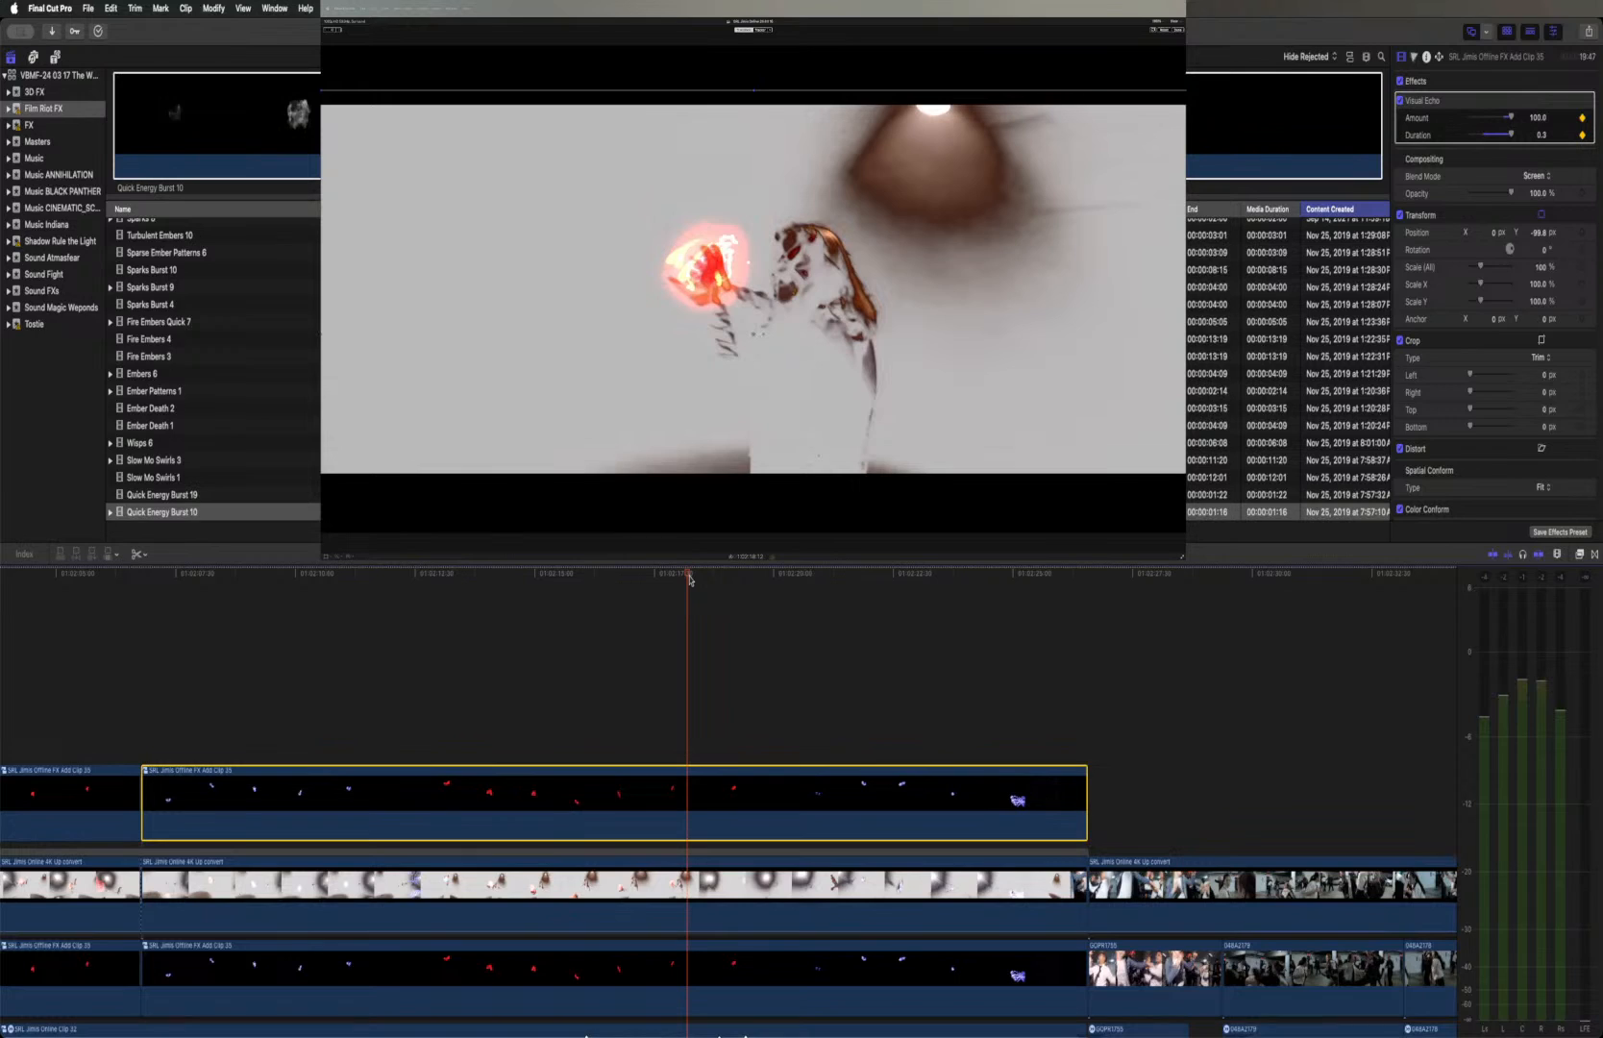
key(Right)
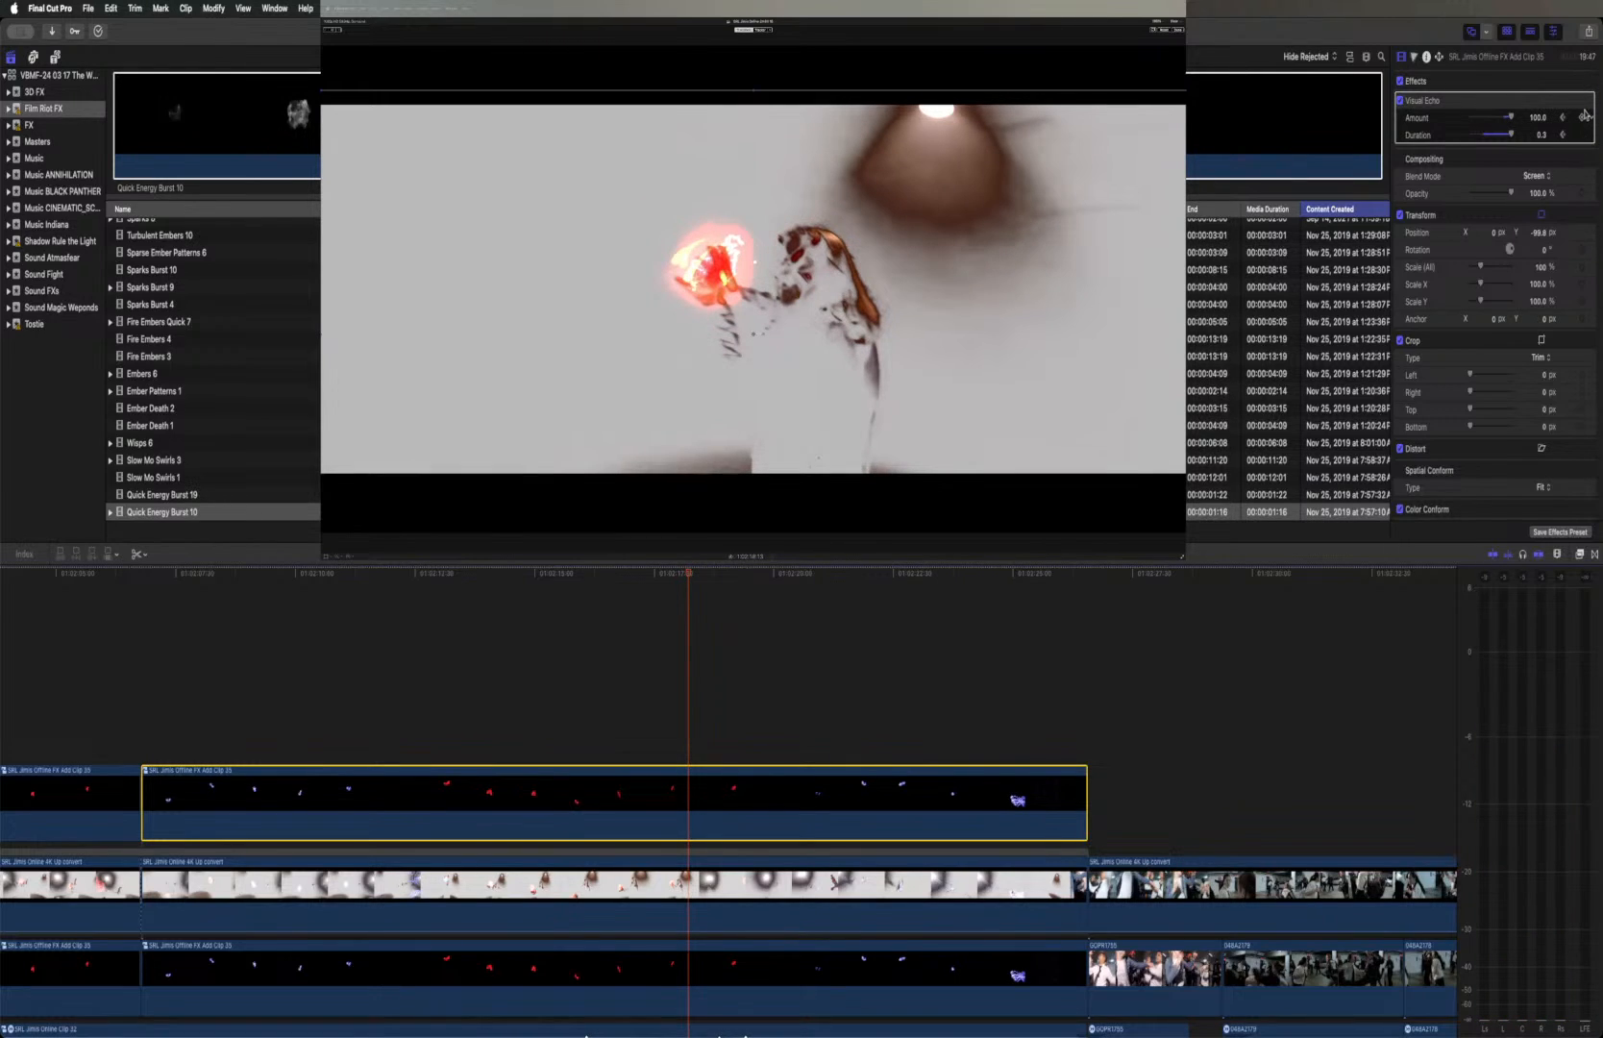
drag(1510, 135, 1455, 121)
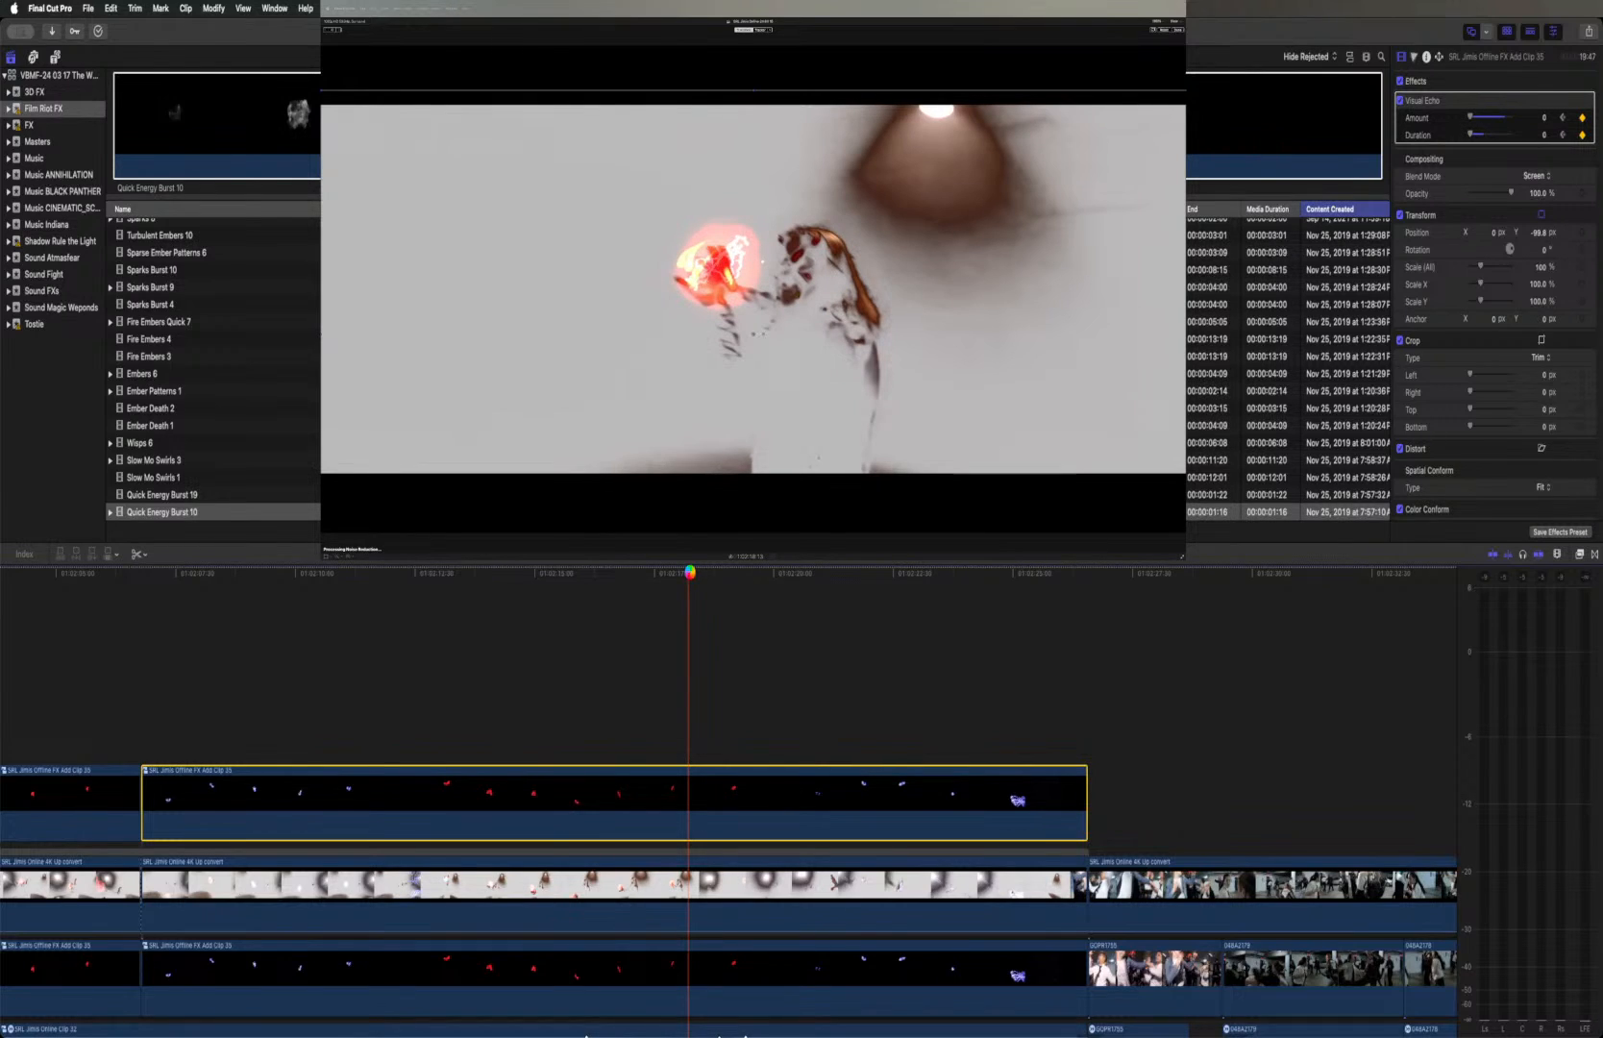
key(space)
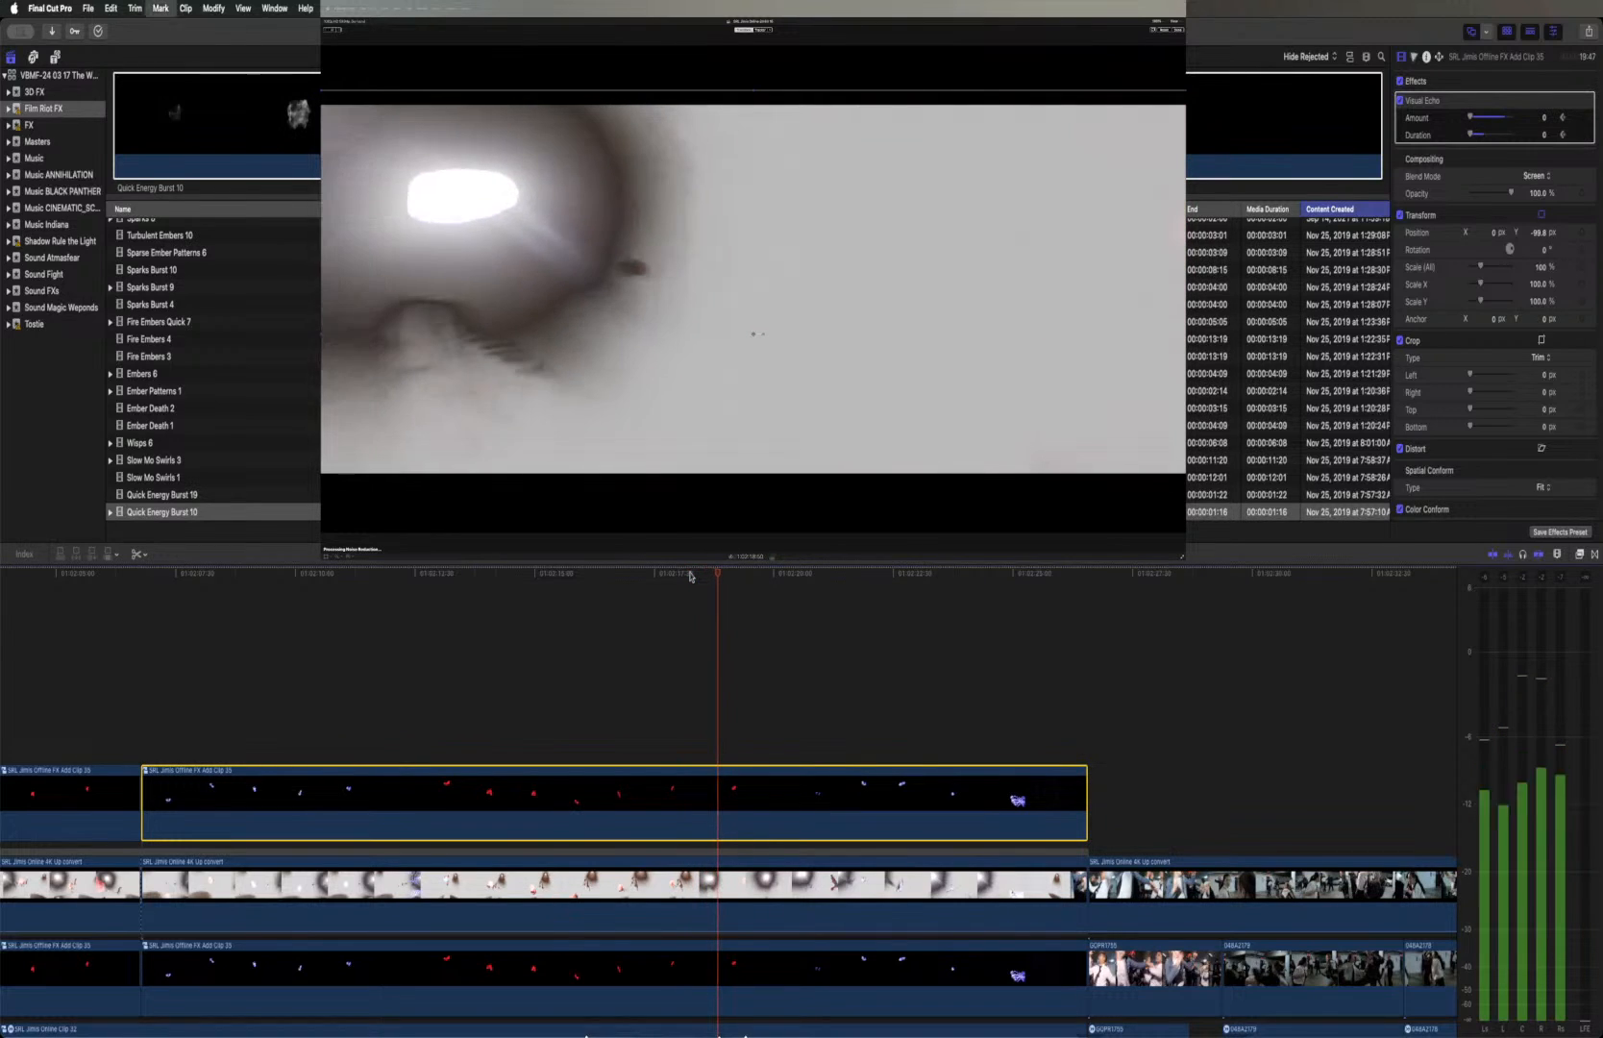
Keyframe Visual Echo to Amount 100 and Duration 0.3 at the frame after the cut where the red fireball is at the picture's edge
key(Left)
key(Left)
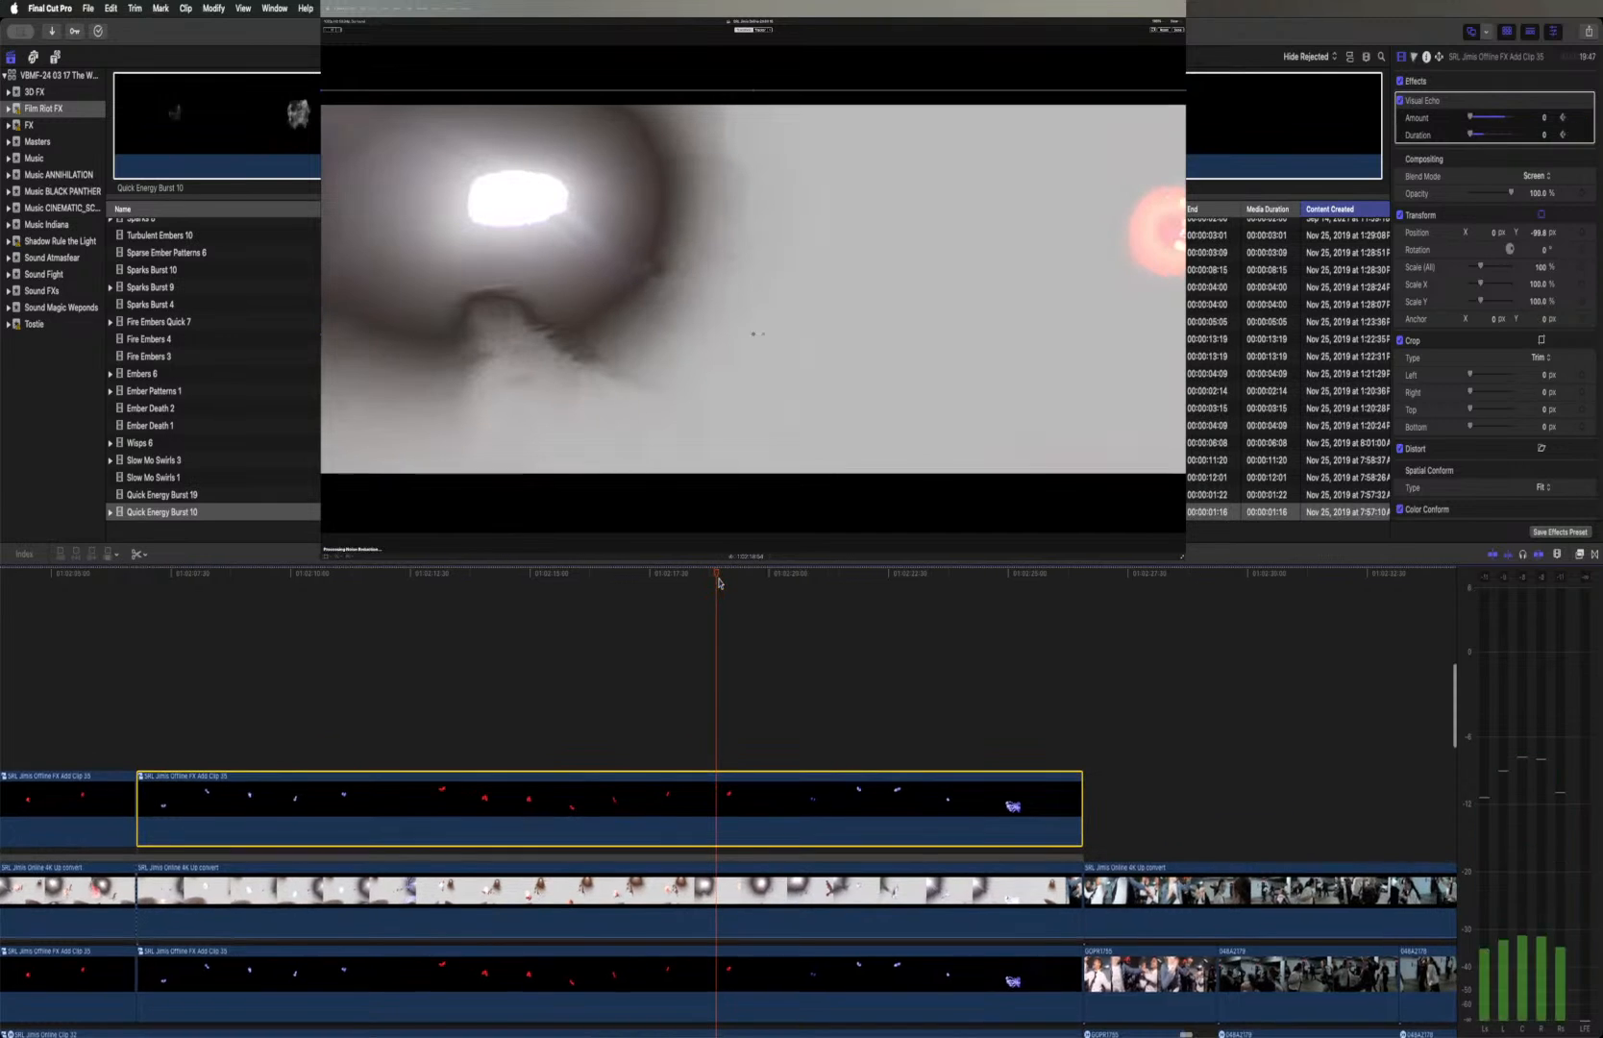
click(1581, 134)
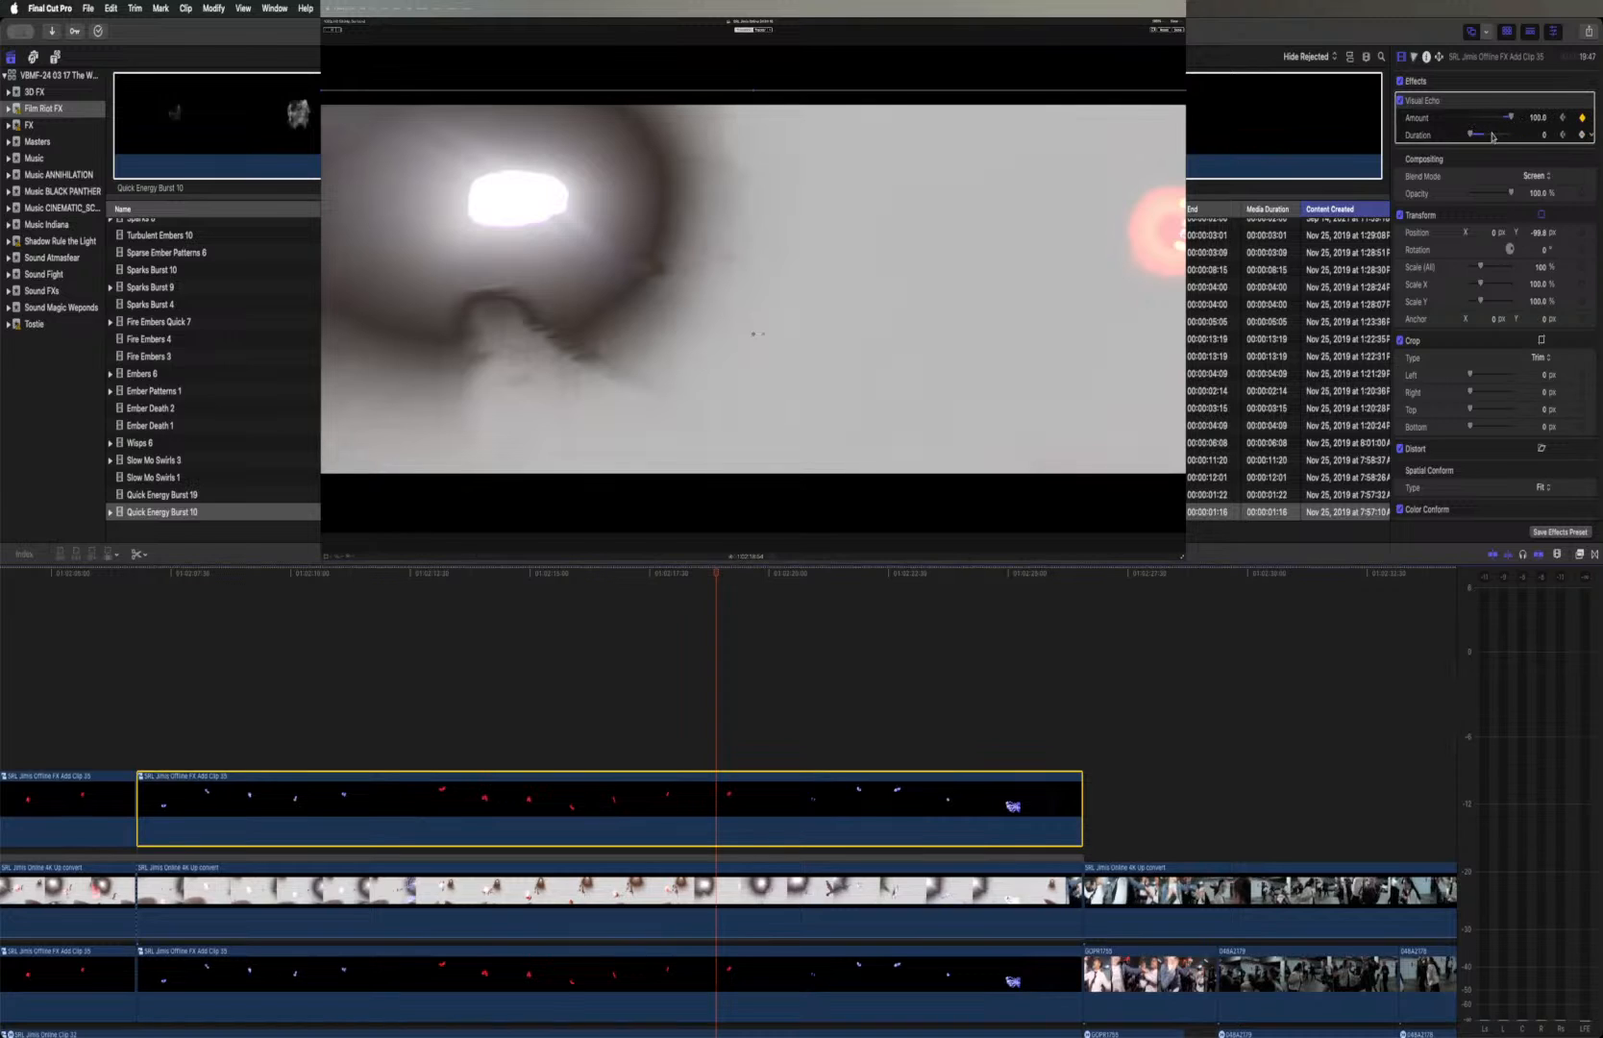
drag(1472, 136, 1510, 135)
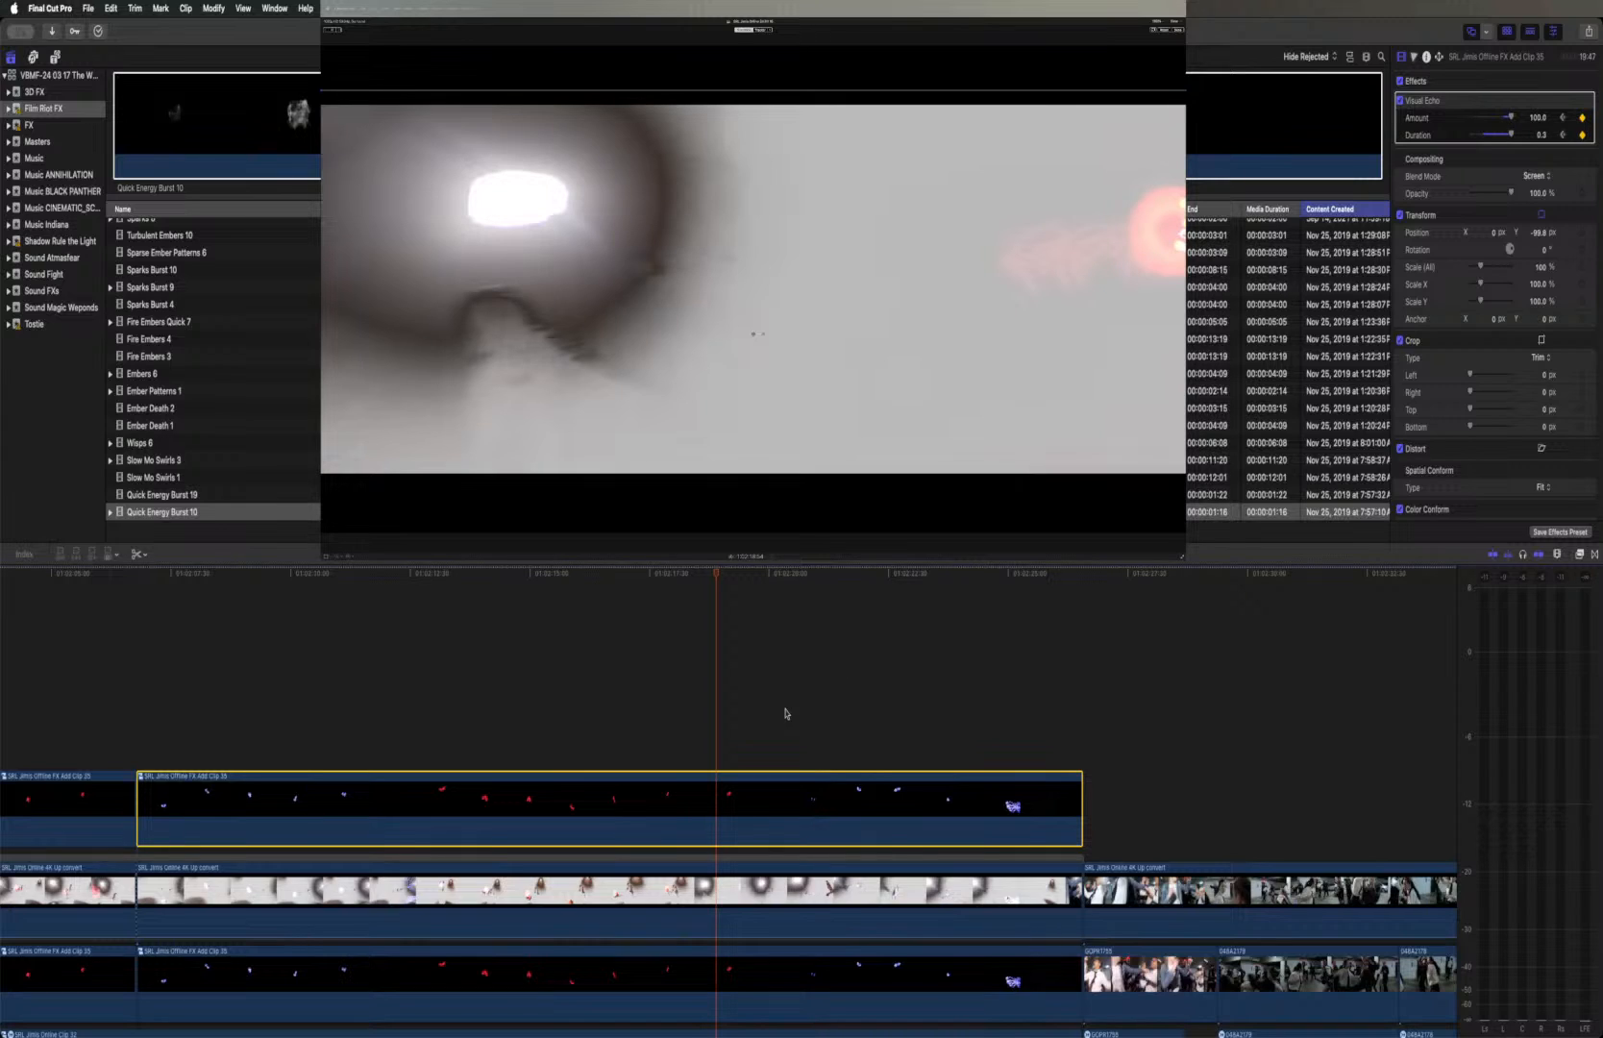
Show the second Offline duplicate's video animation, shift the Visual Echo Amount keyframe to Amount 0 at the red fireball's edge frame and replay it
right_click(723, 810)
click(783, 870)
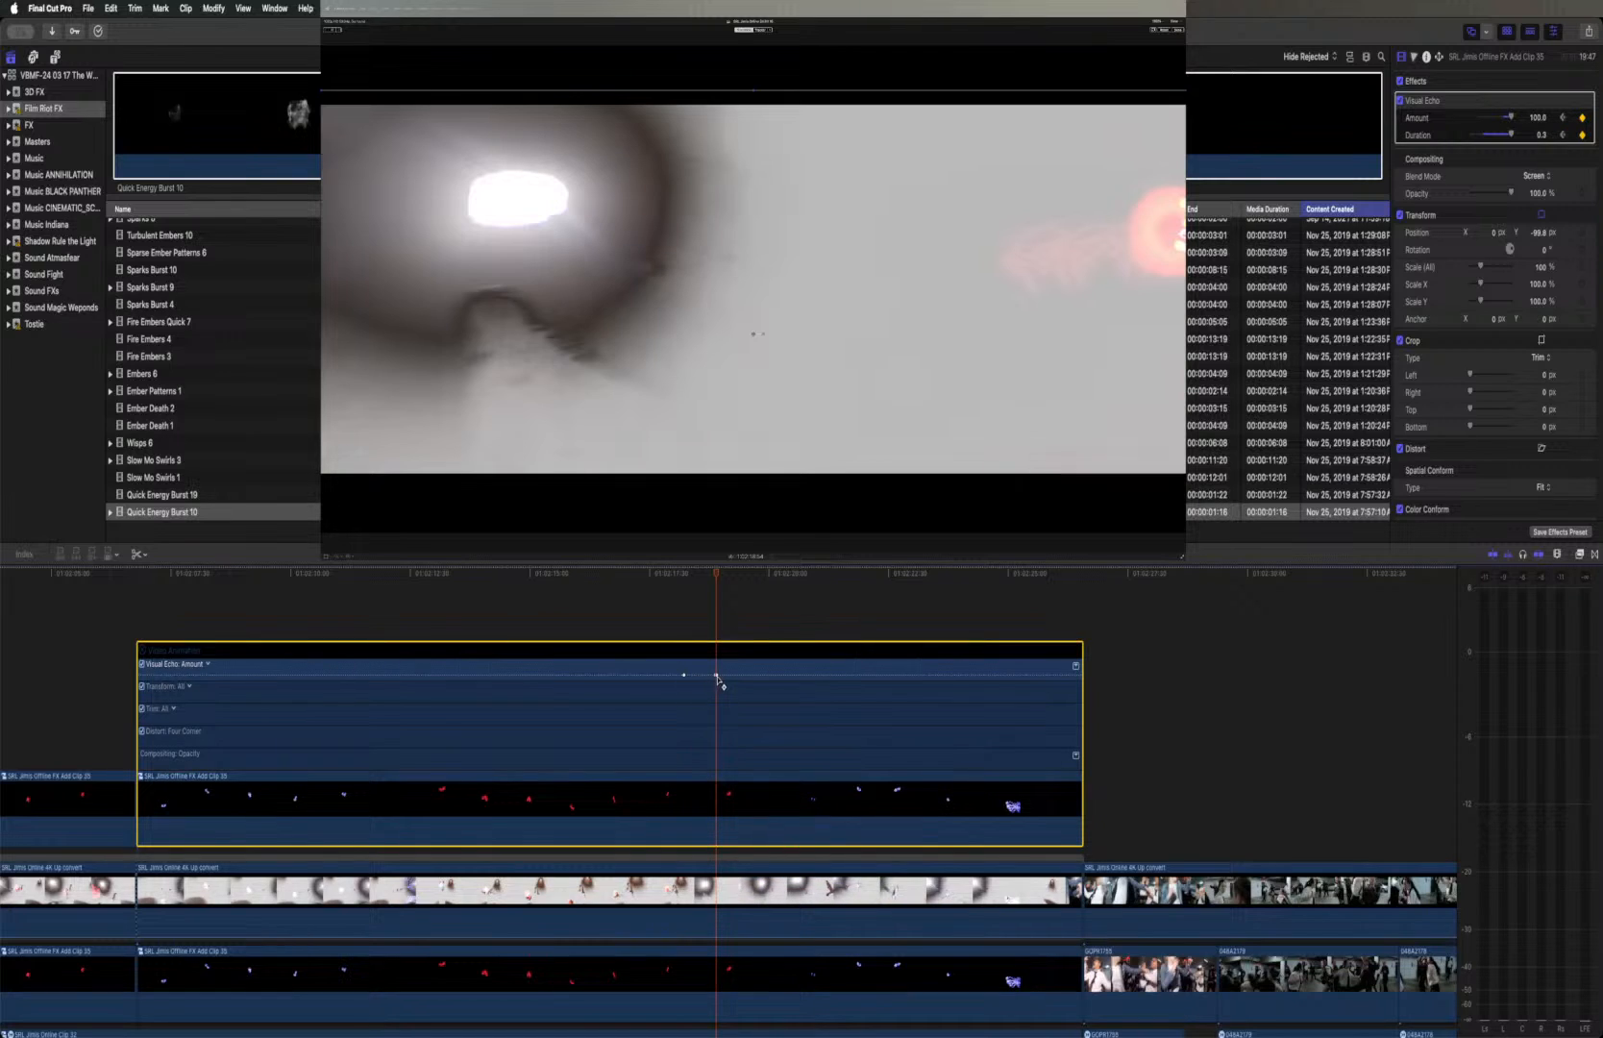
key(super+equal)
key(super+equal)
key(super+equal)
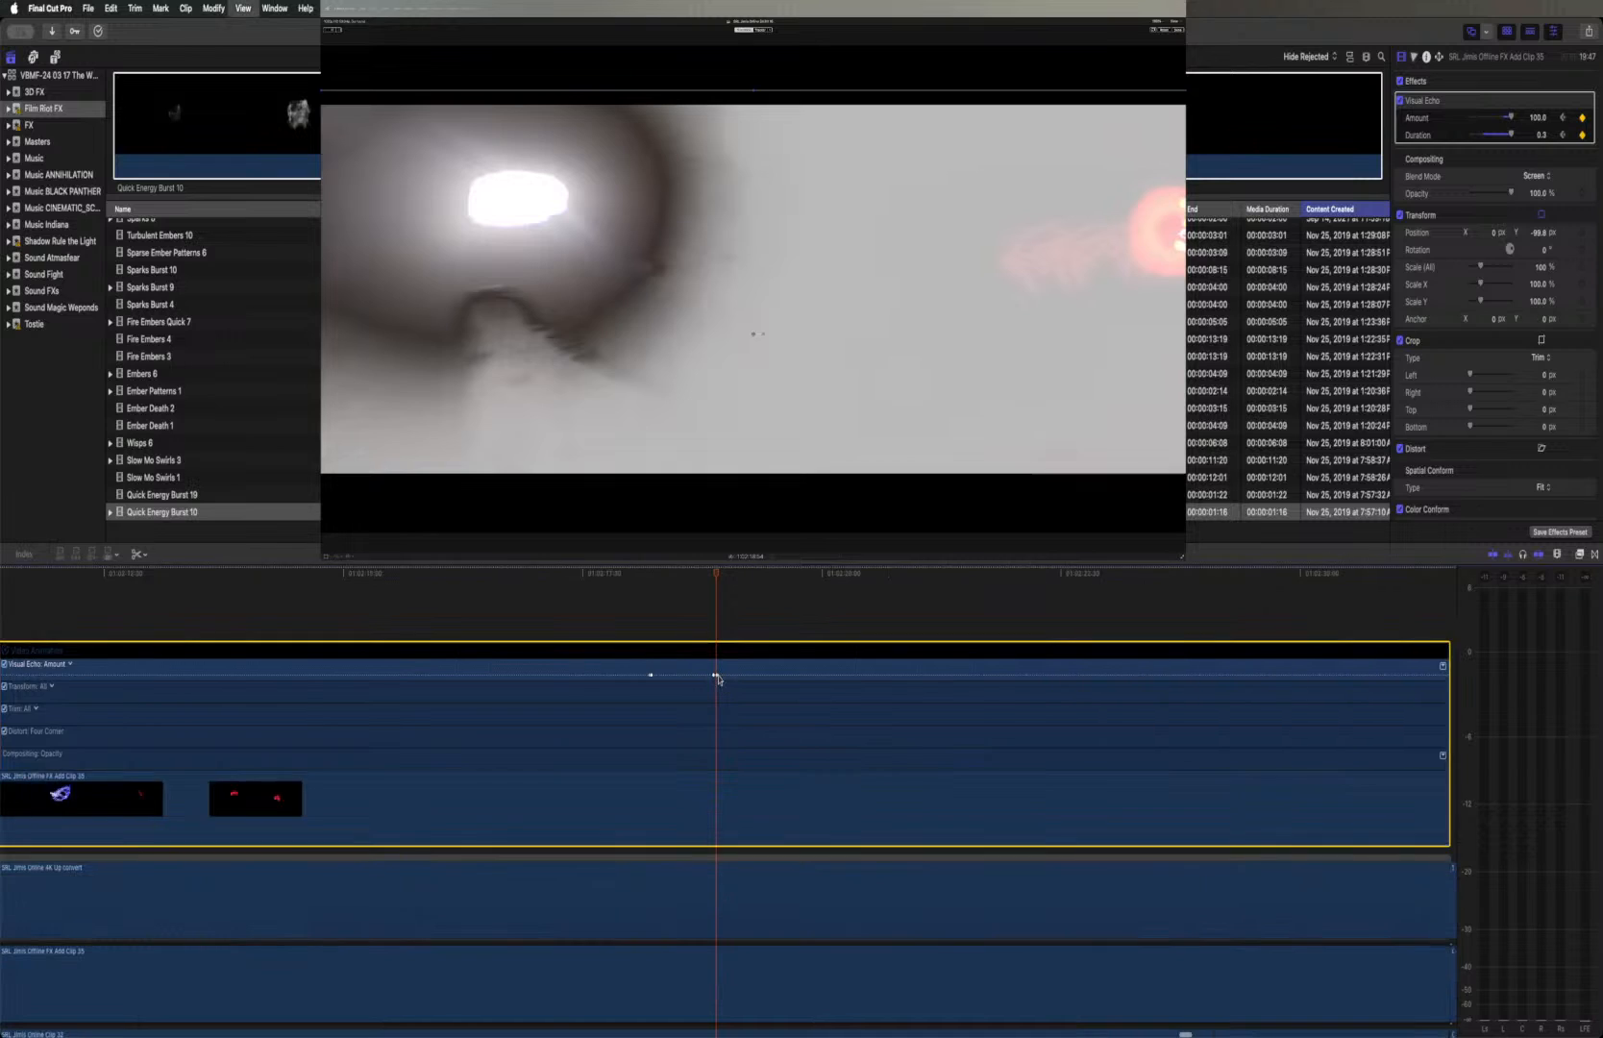
click(720, 677)
mouse_move(723, 680)
mouse_down()
mouse_move(767, 679)
mouse_move(721, 682)
mouse_up()
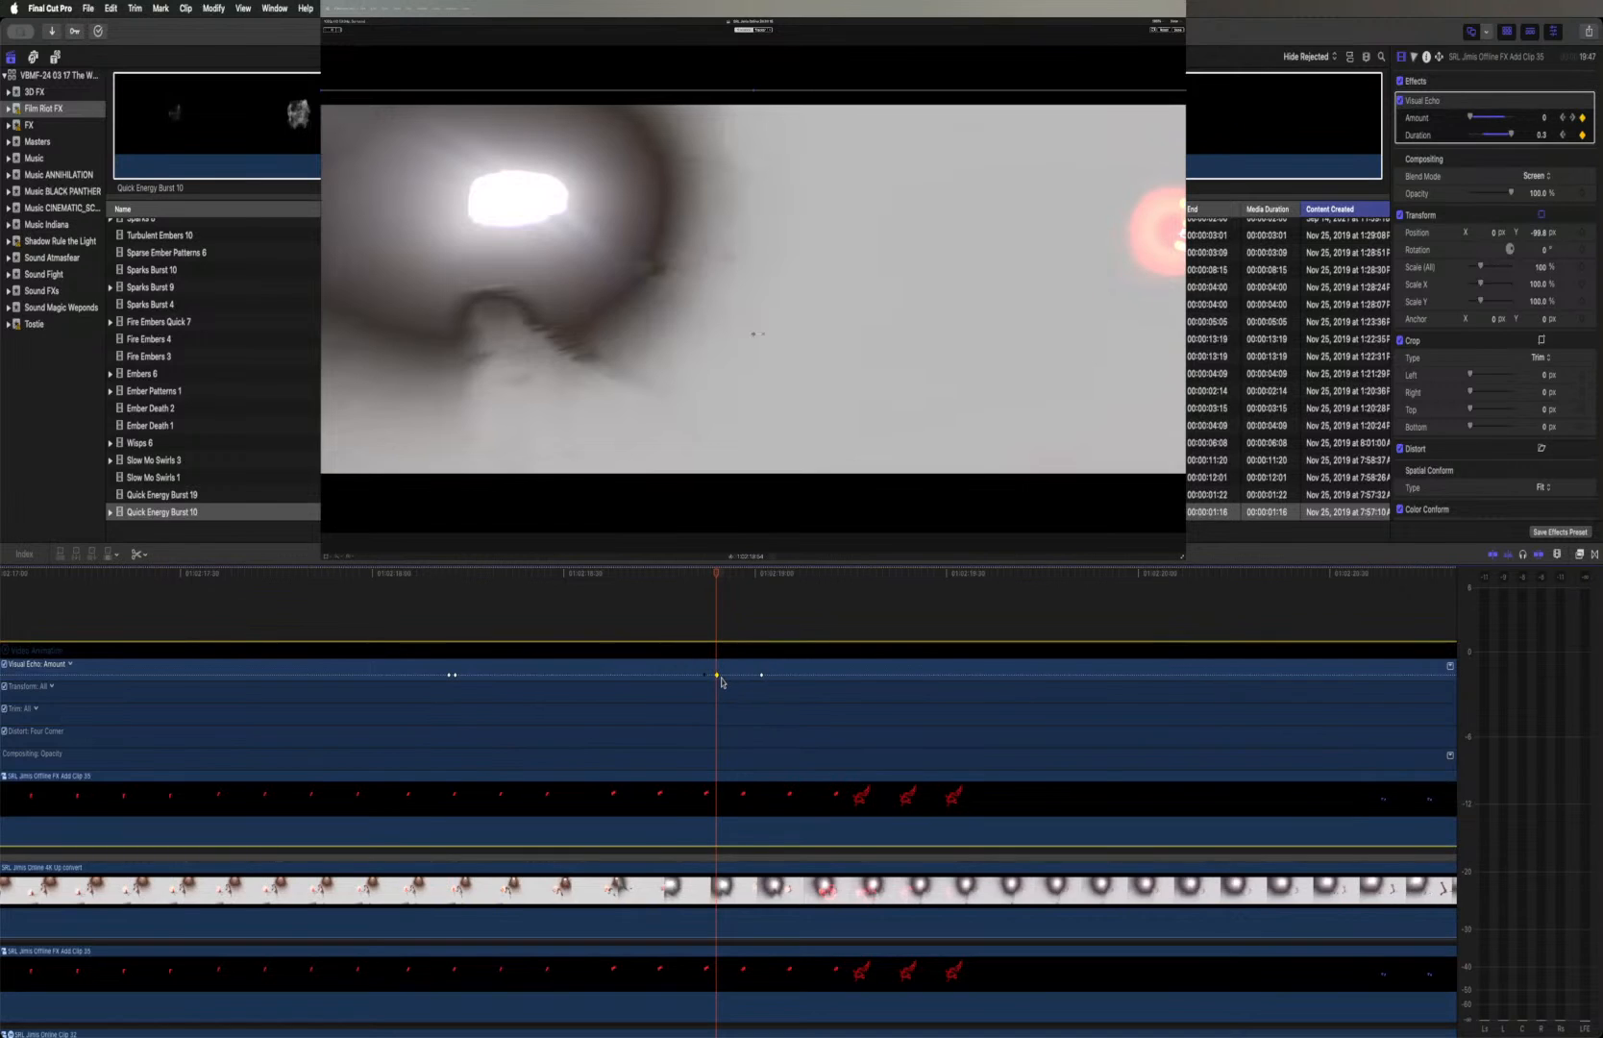
click(657, 579)
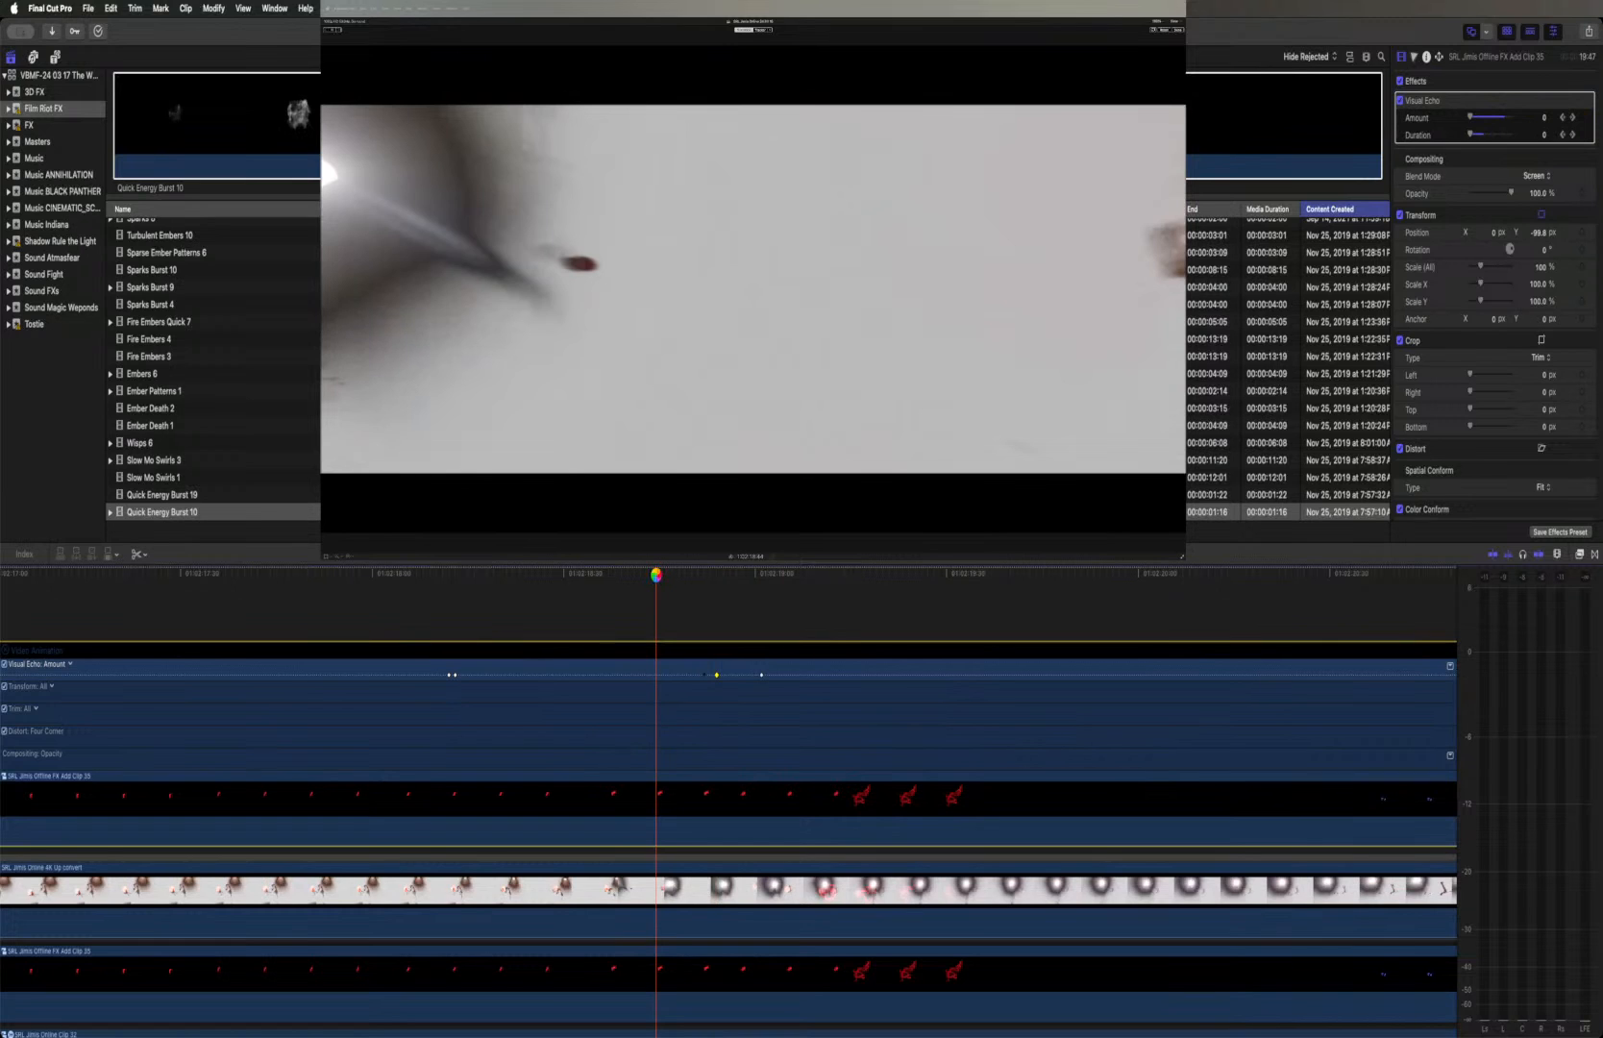
key(space)
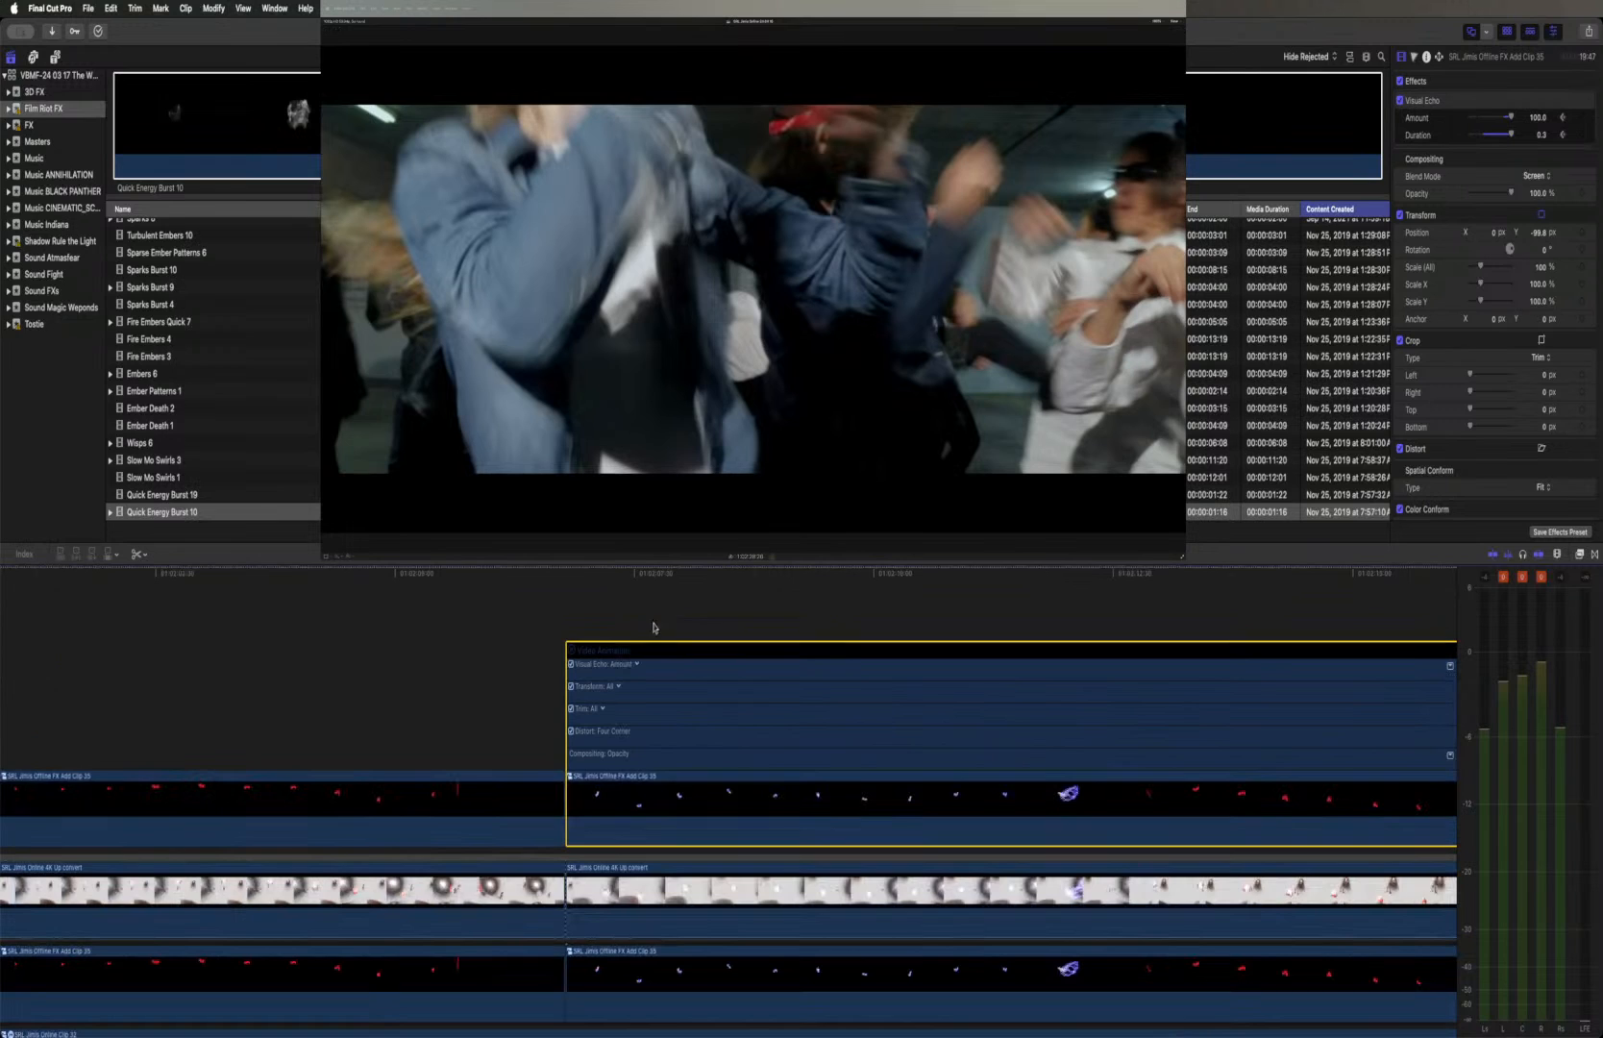
Hide the video animation, set the first Offline duplicate's blend mode to Screen and play through both shots
click(571, 651)
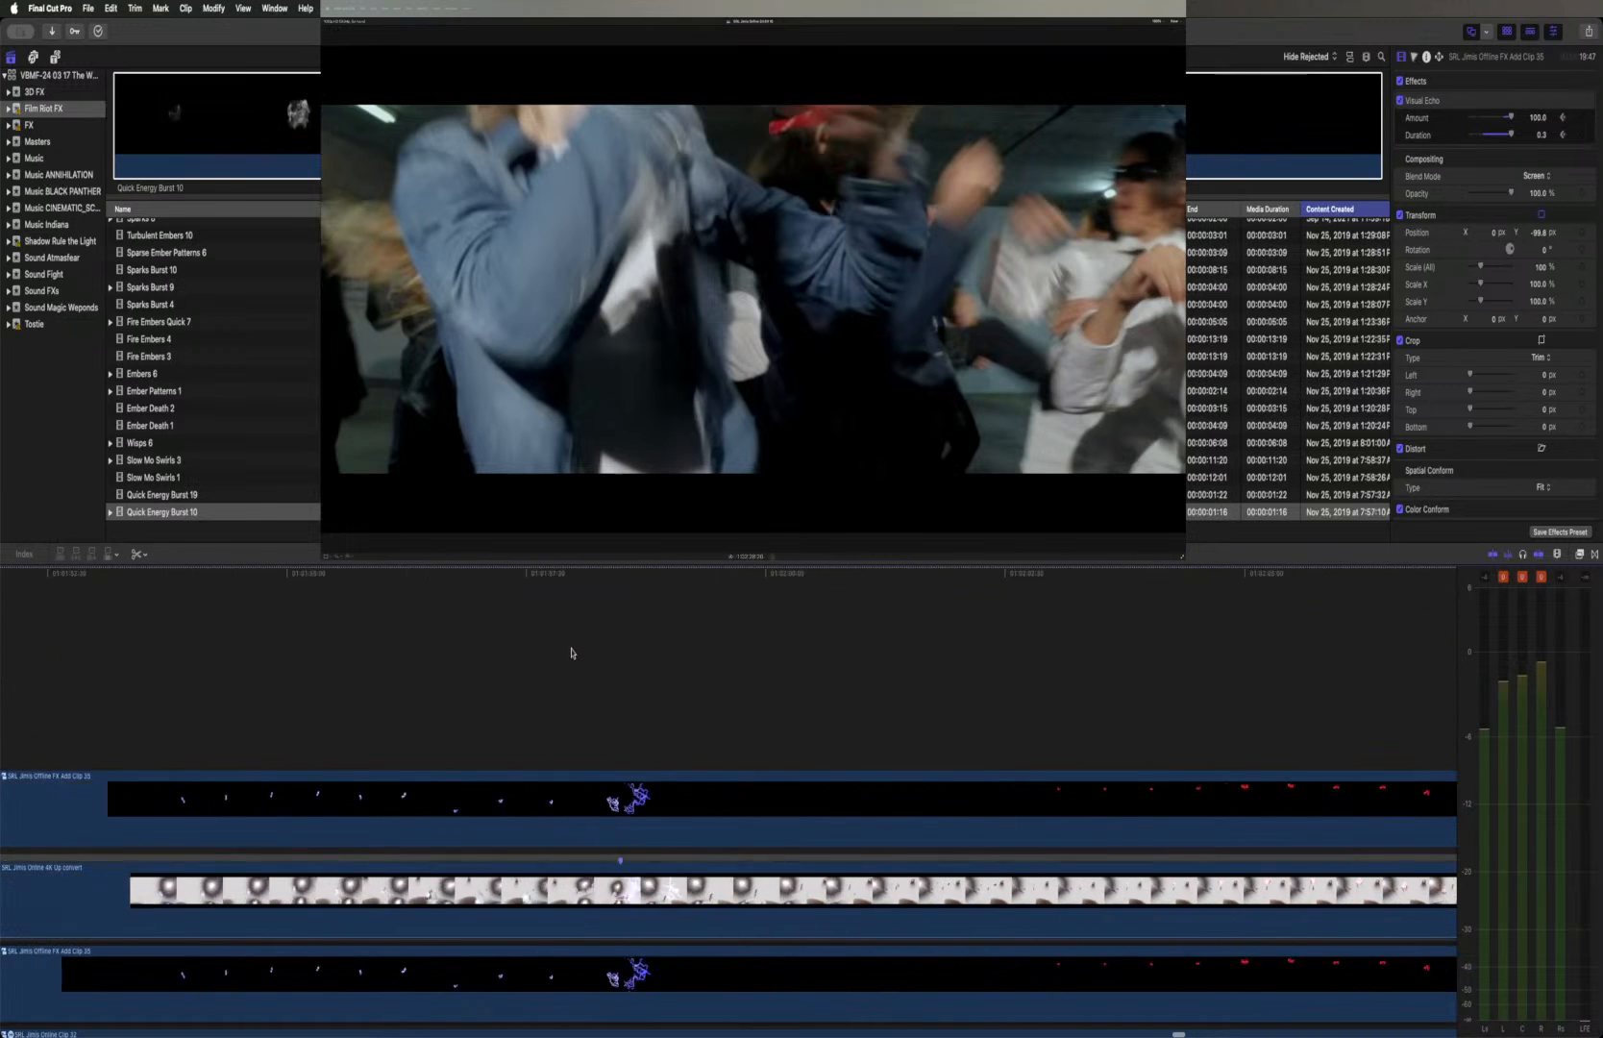
click(260, 574)
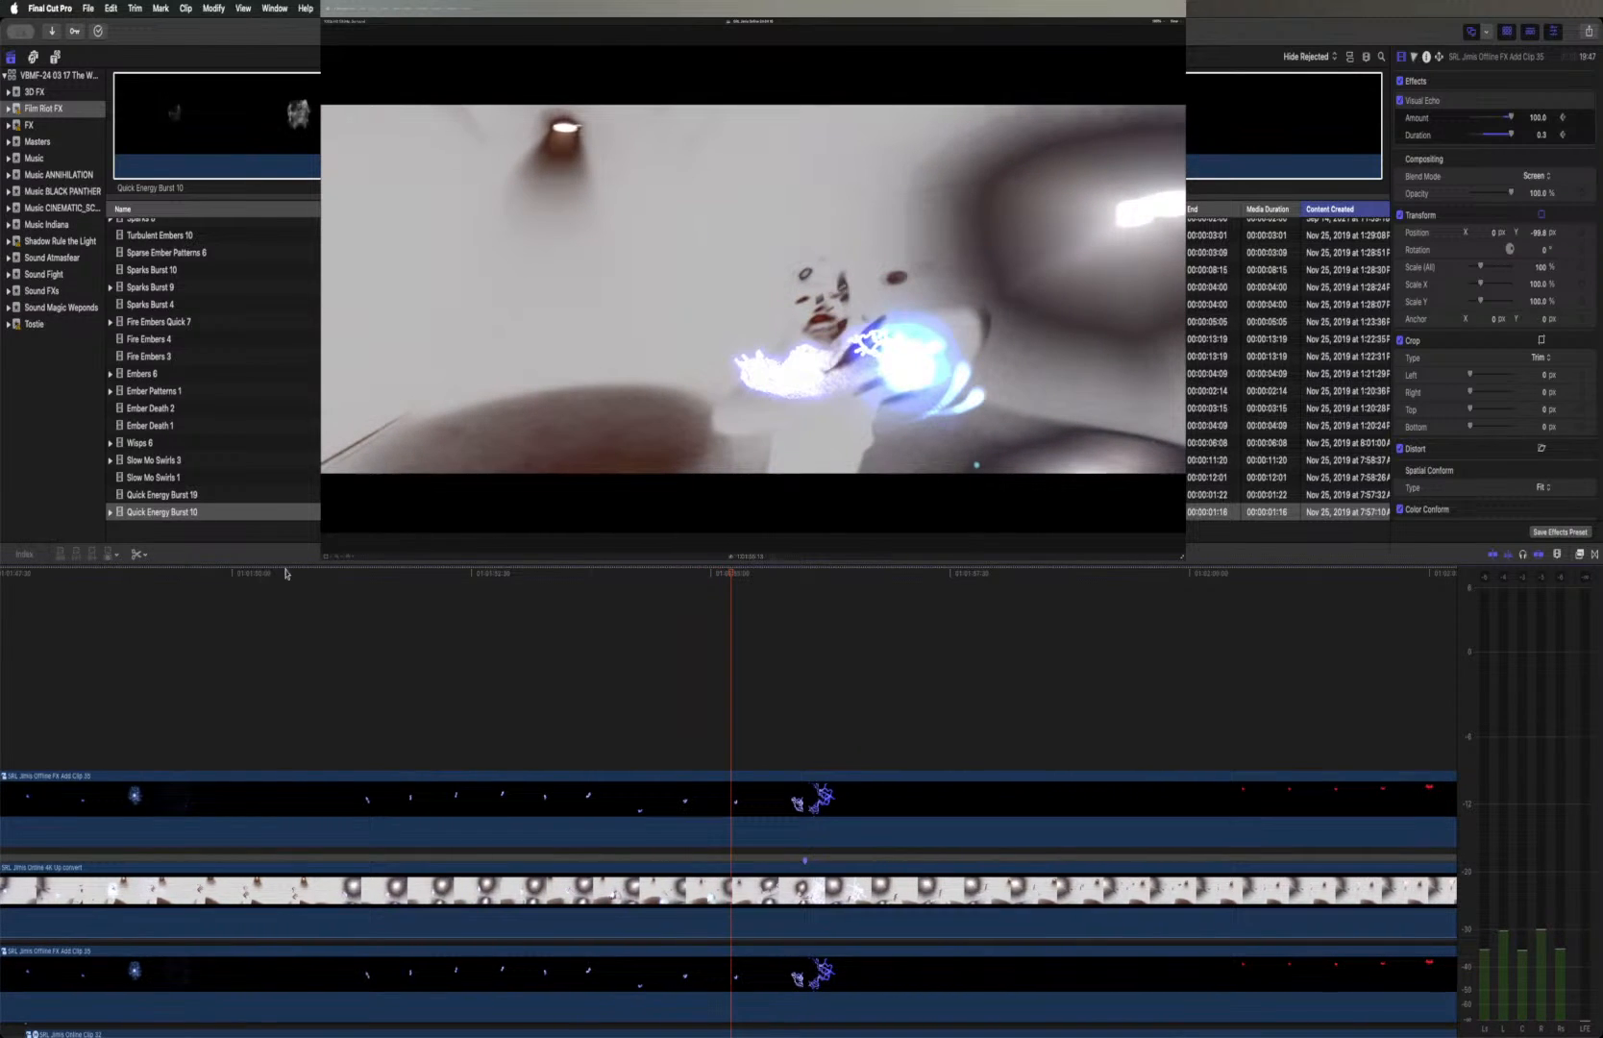
click(853, 794)
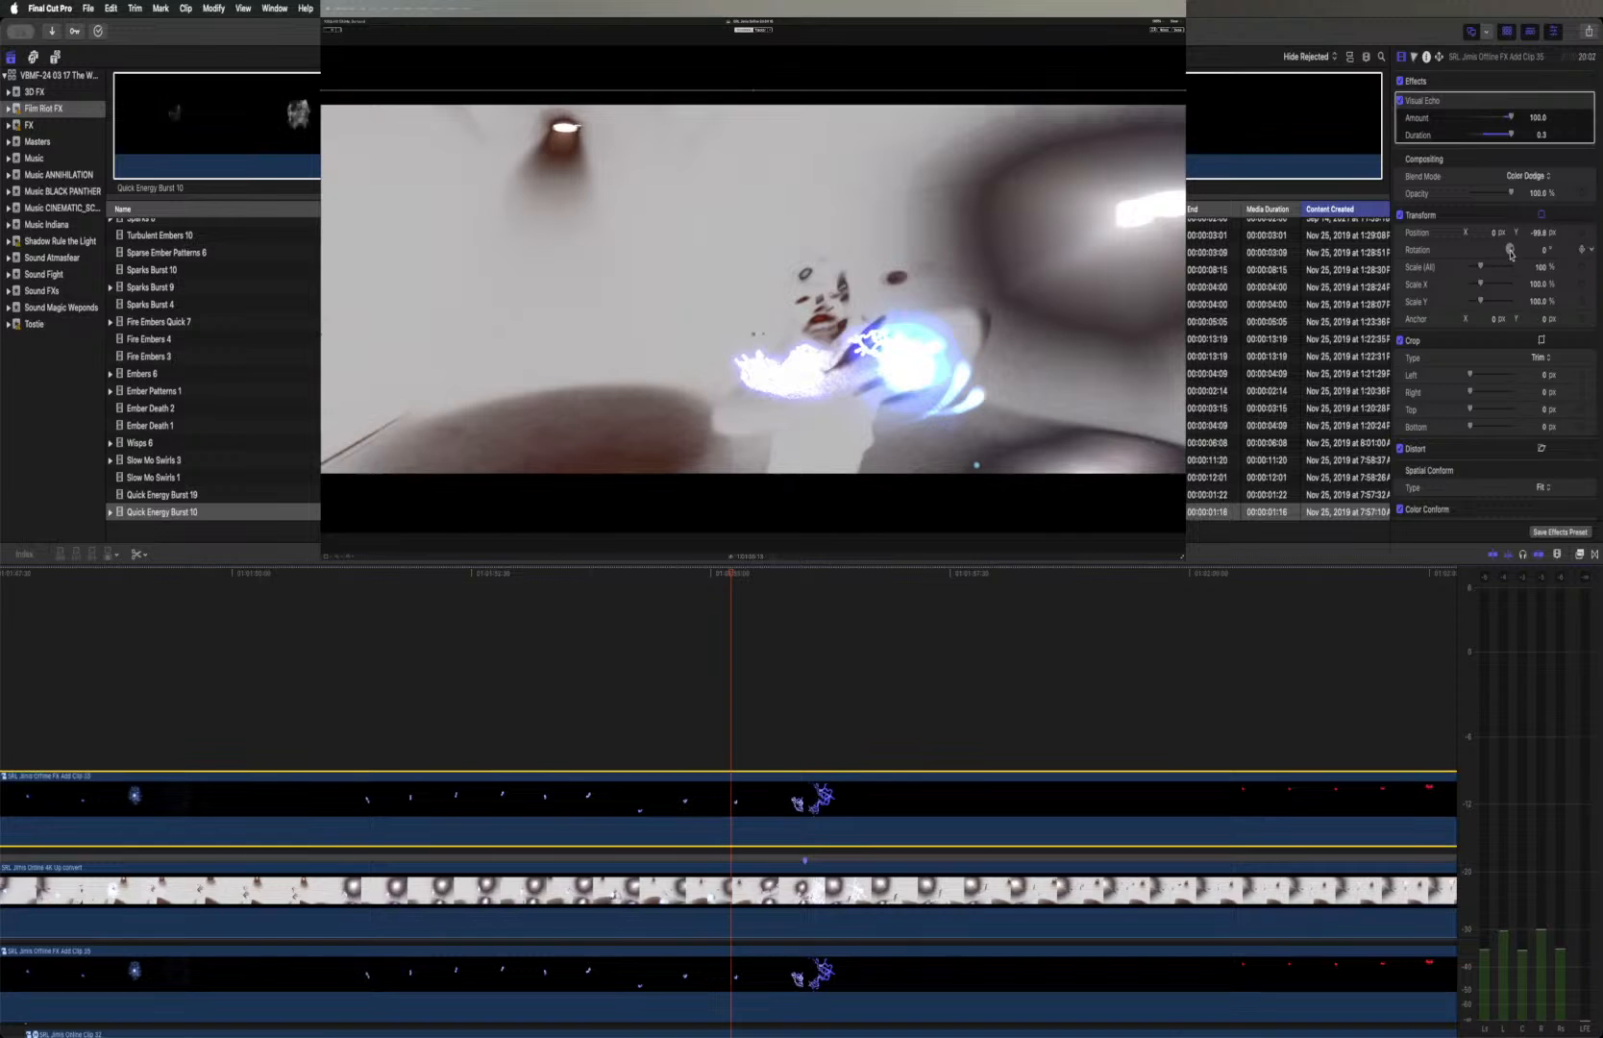
click(1538, 181)
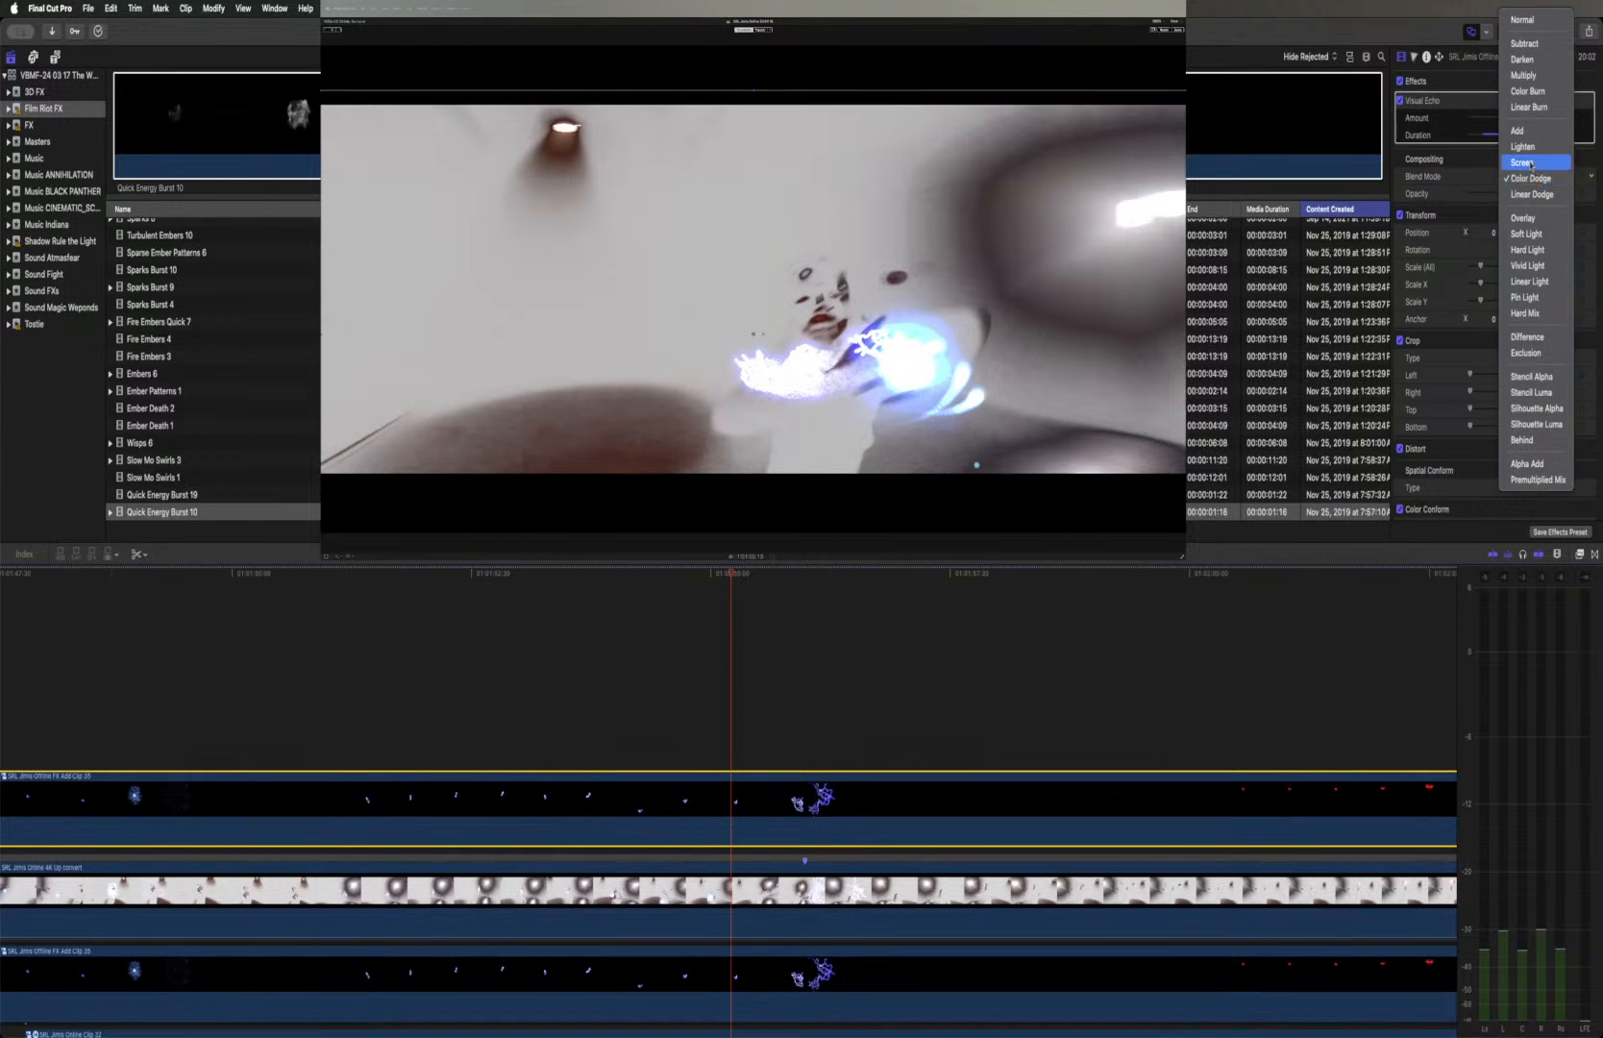
click(1530, 162)
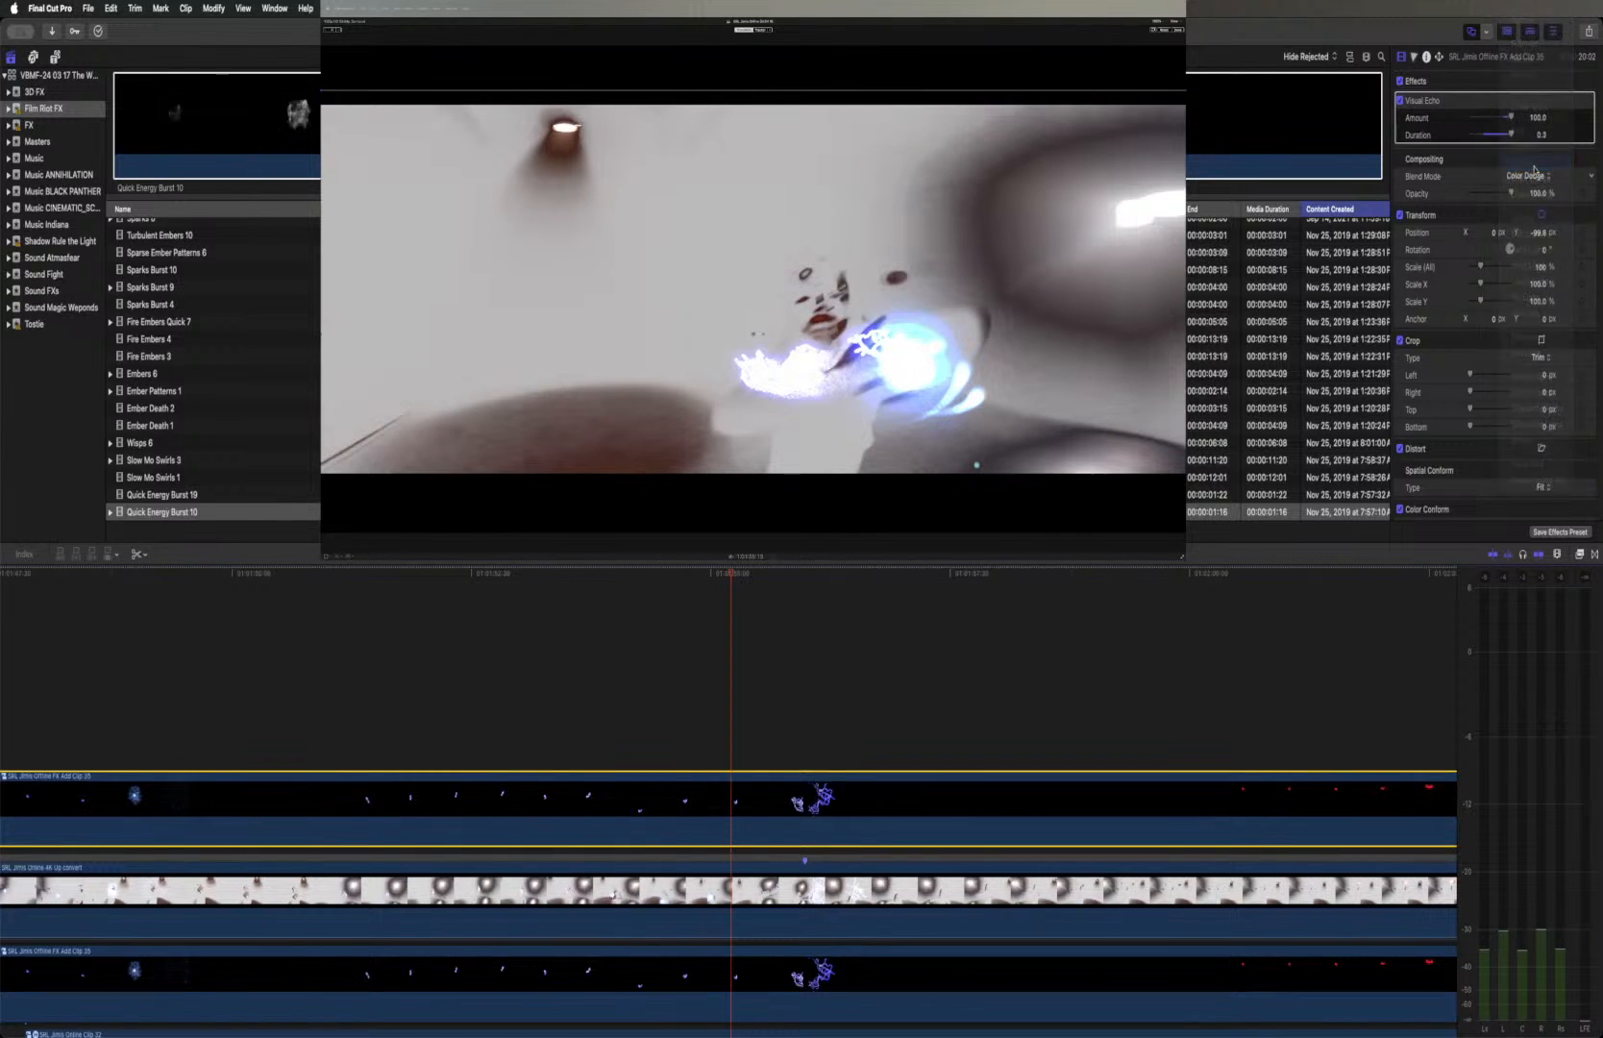
scroll(707, 686, left, 10)
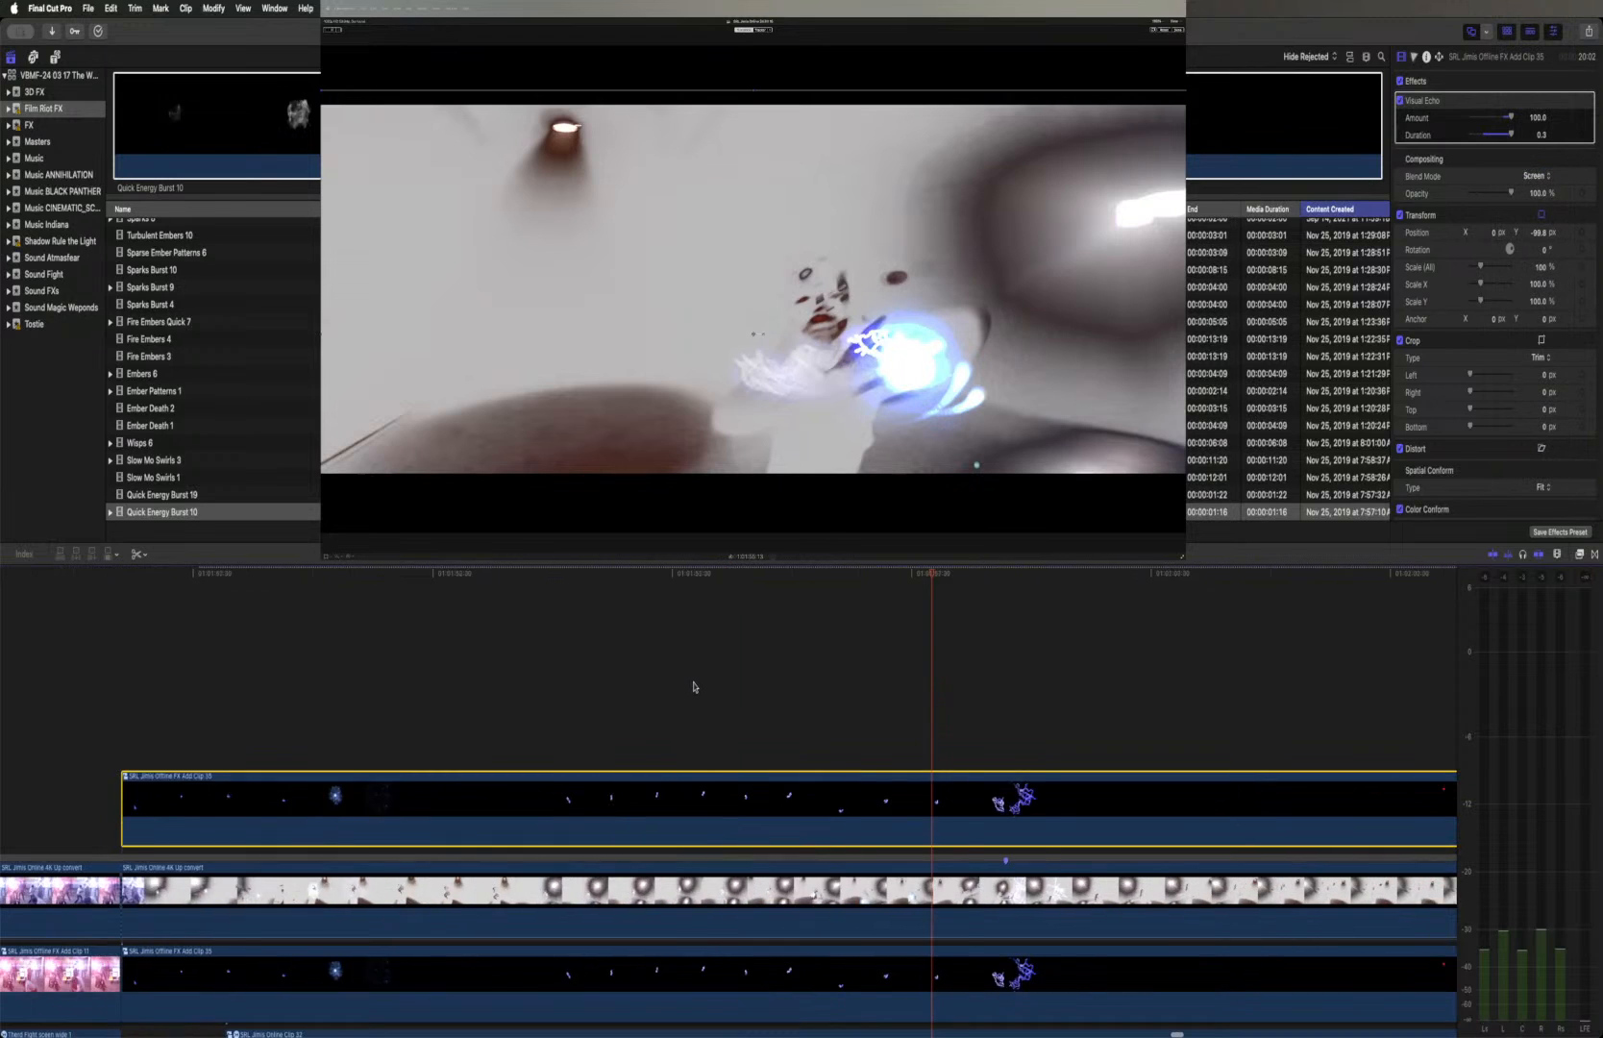
click(303, 573)
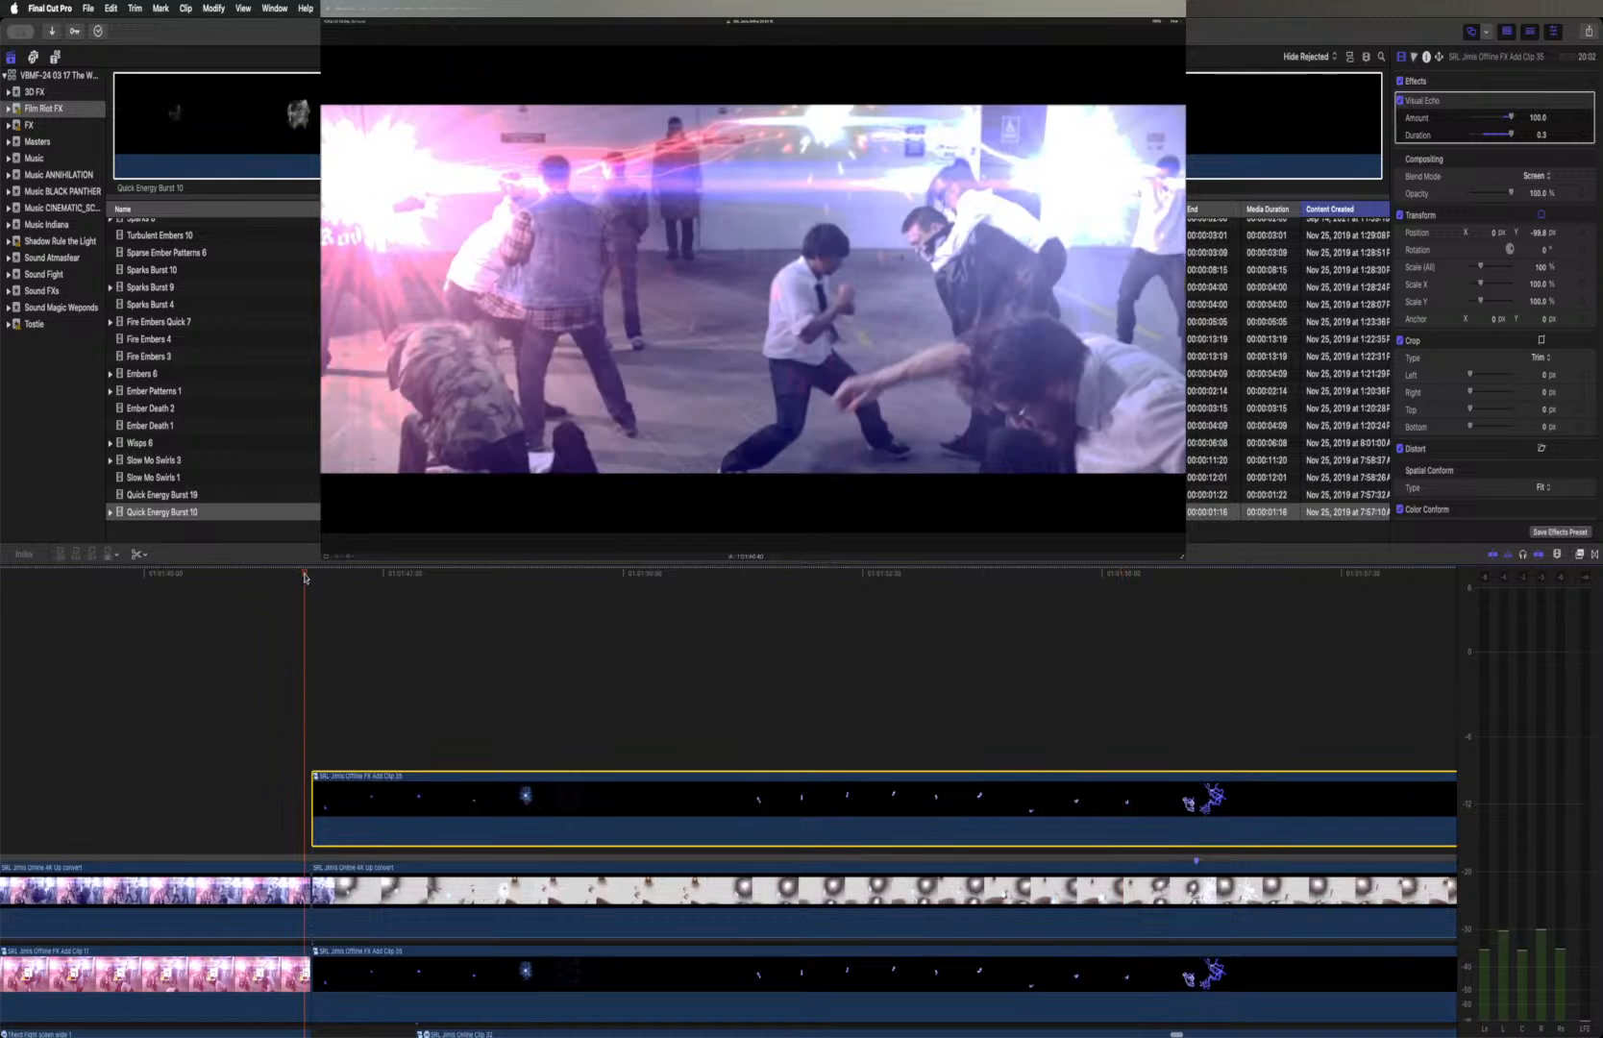
key(space)
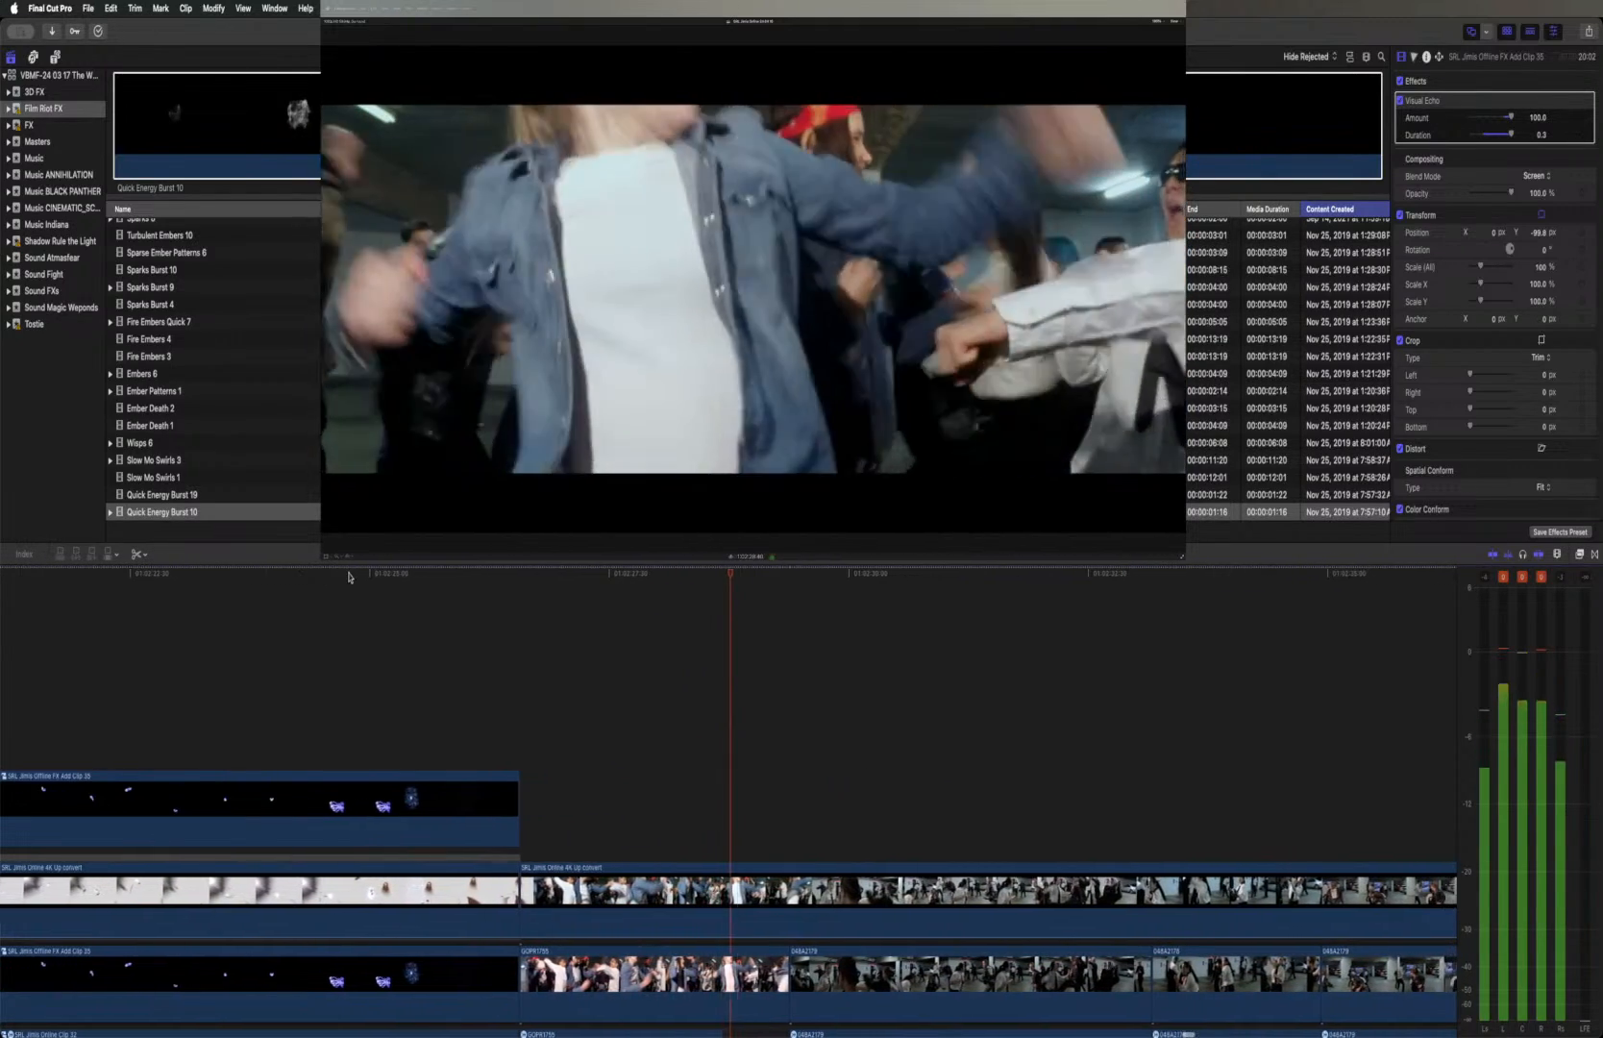
key(space)
Park the playhead on the blue energy explosion around the hand in the first shot and preview Quick Energy Burst 7
scroll(389, 600, left, 5)
scroll(390, 600, left, 10)
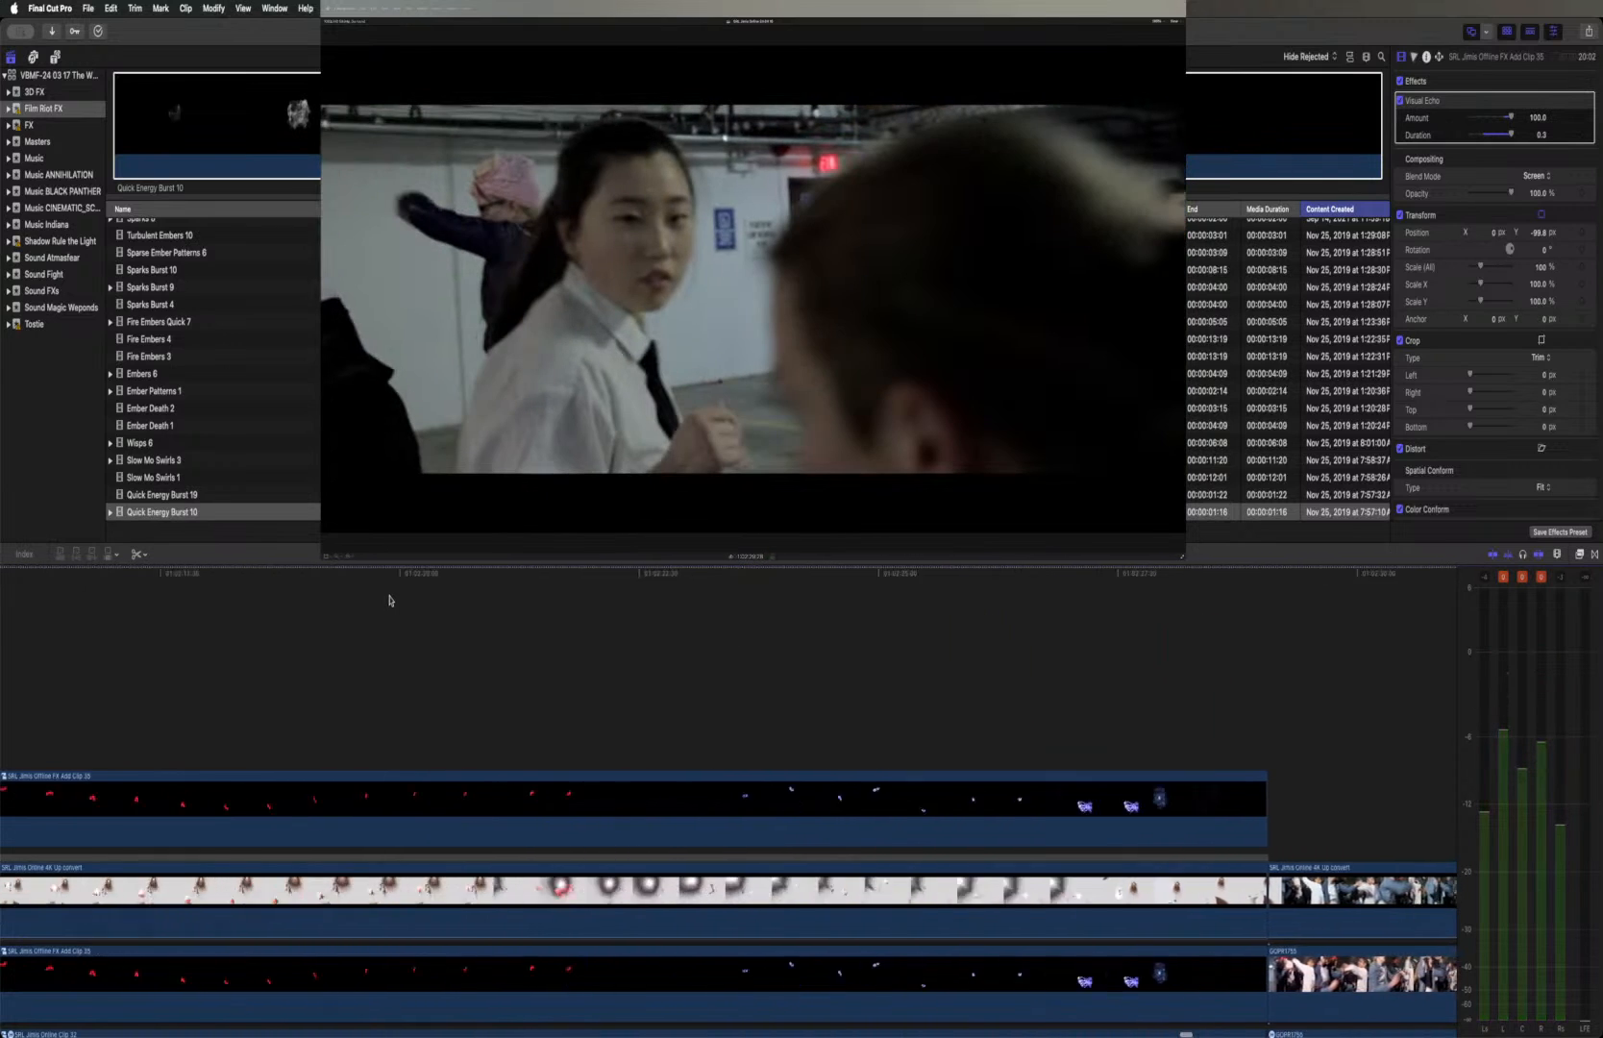
scroll(389, 599, left, 10)
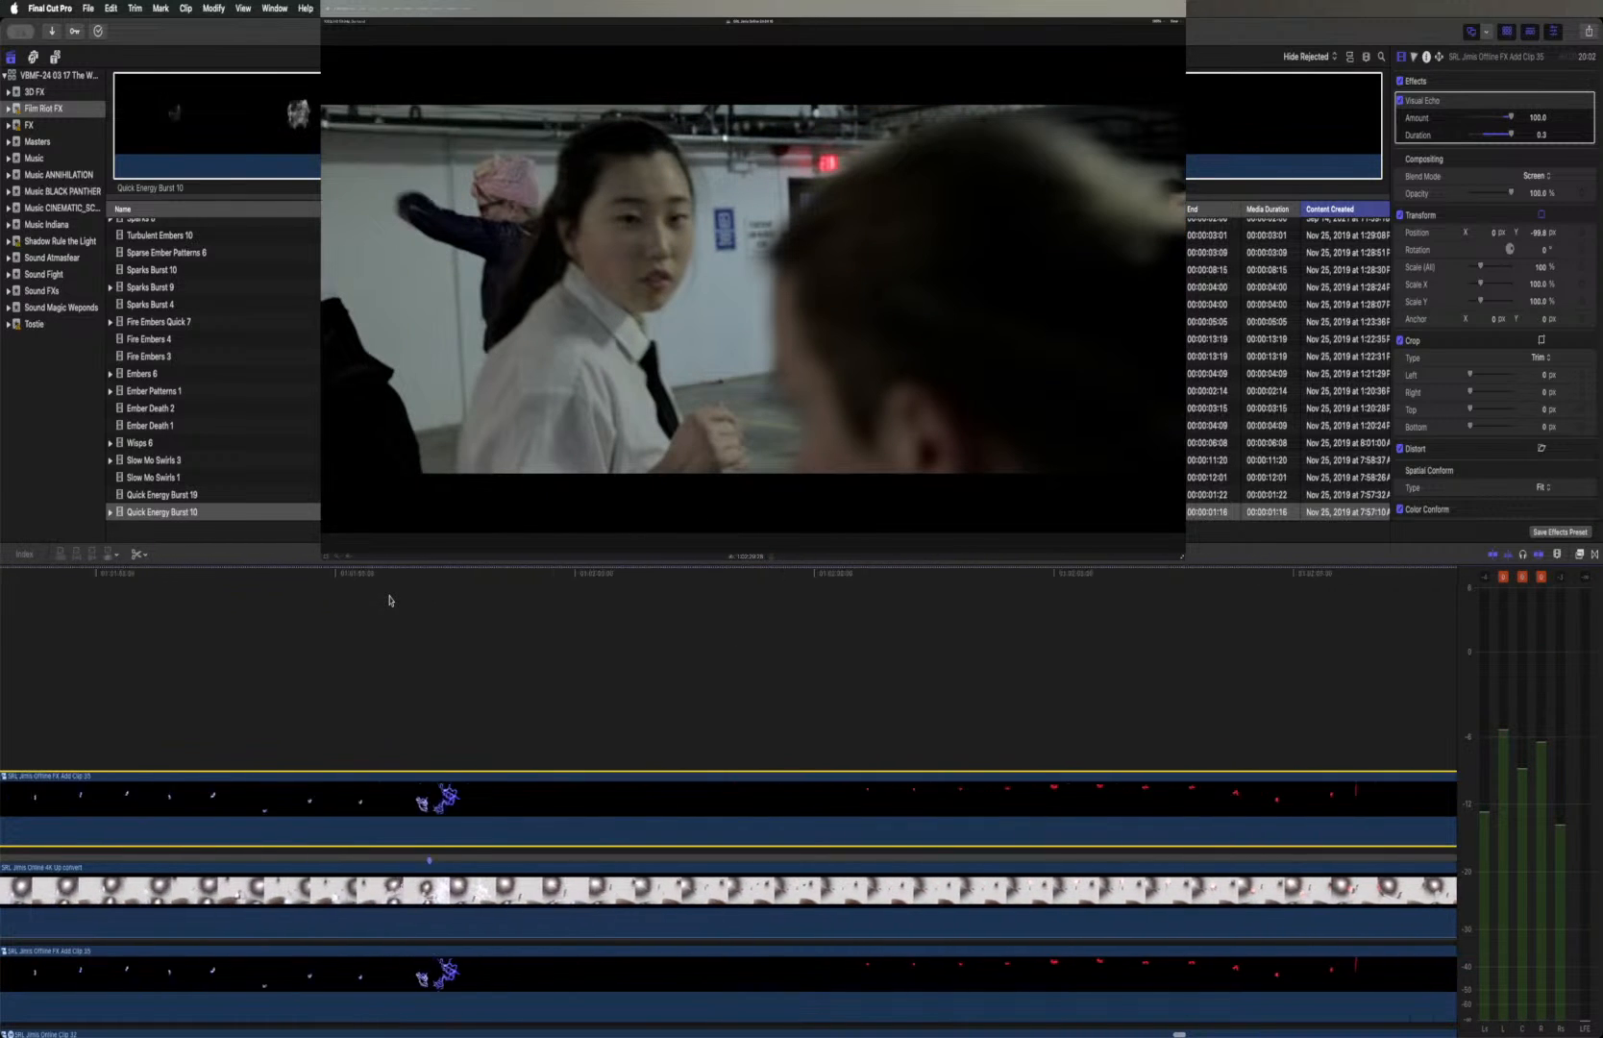
scroll(389, 600, left, 5)
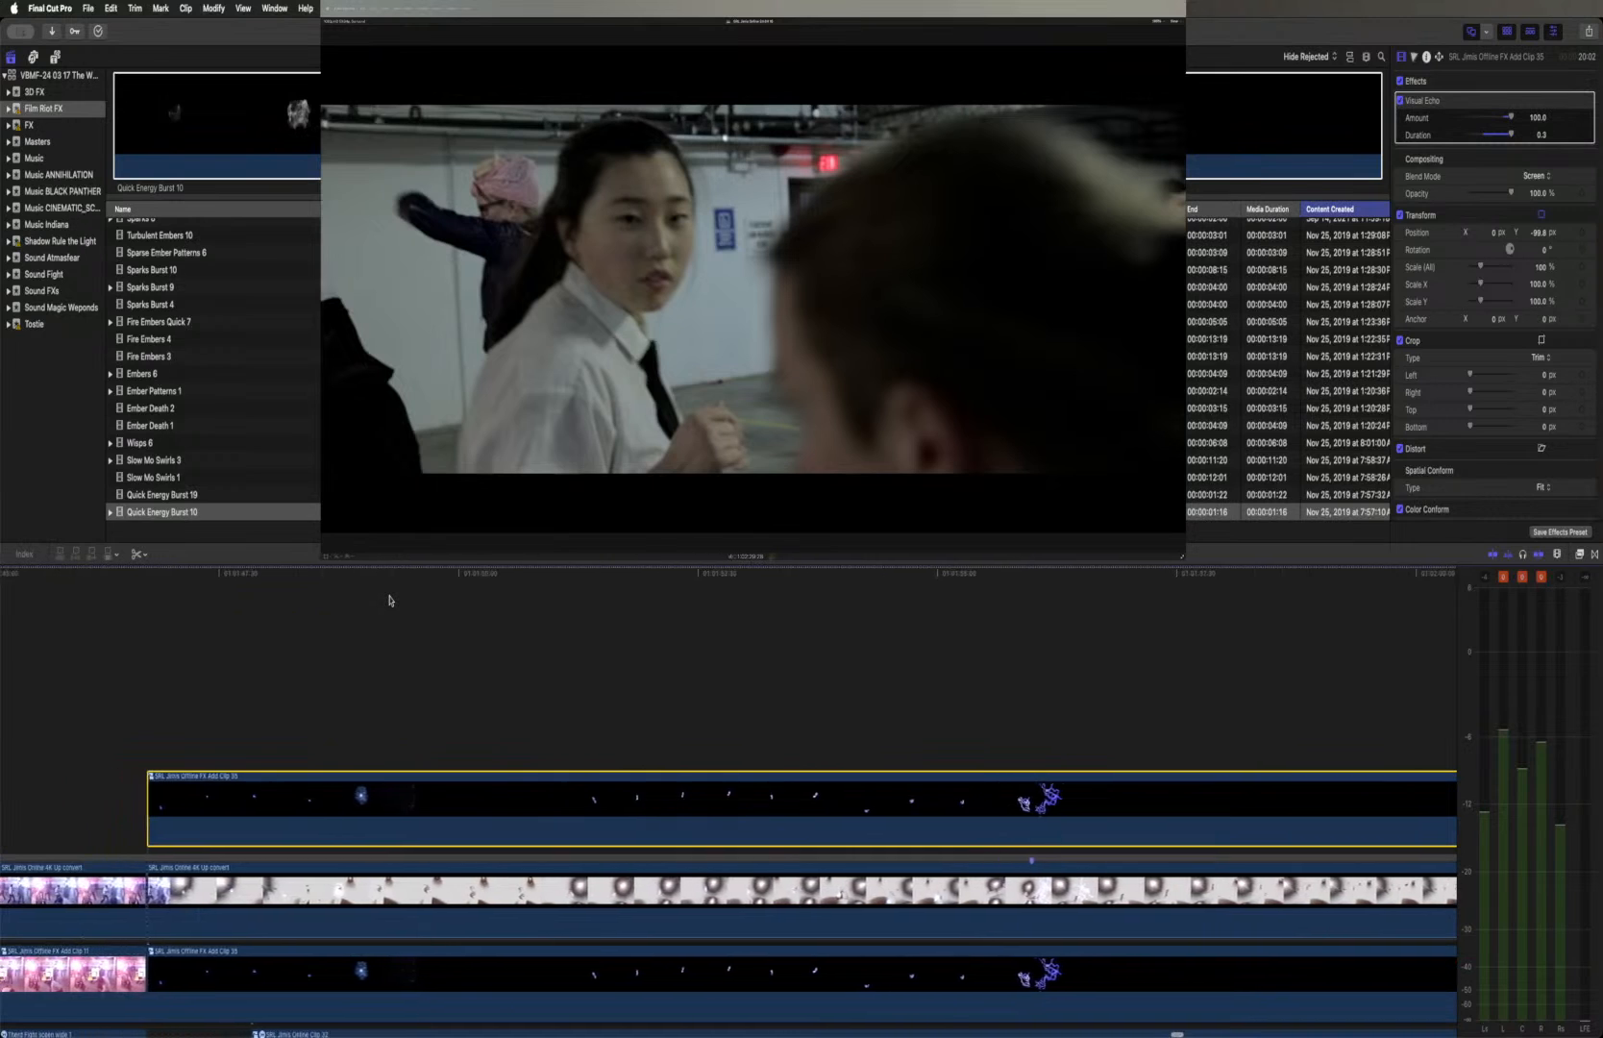
mouse_move(409, 575)
mouse_down()
mouse_move(368, 574)
mouse_move(406, 573)
mouse_up()
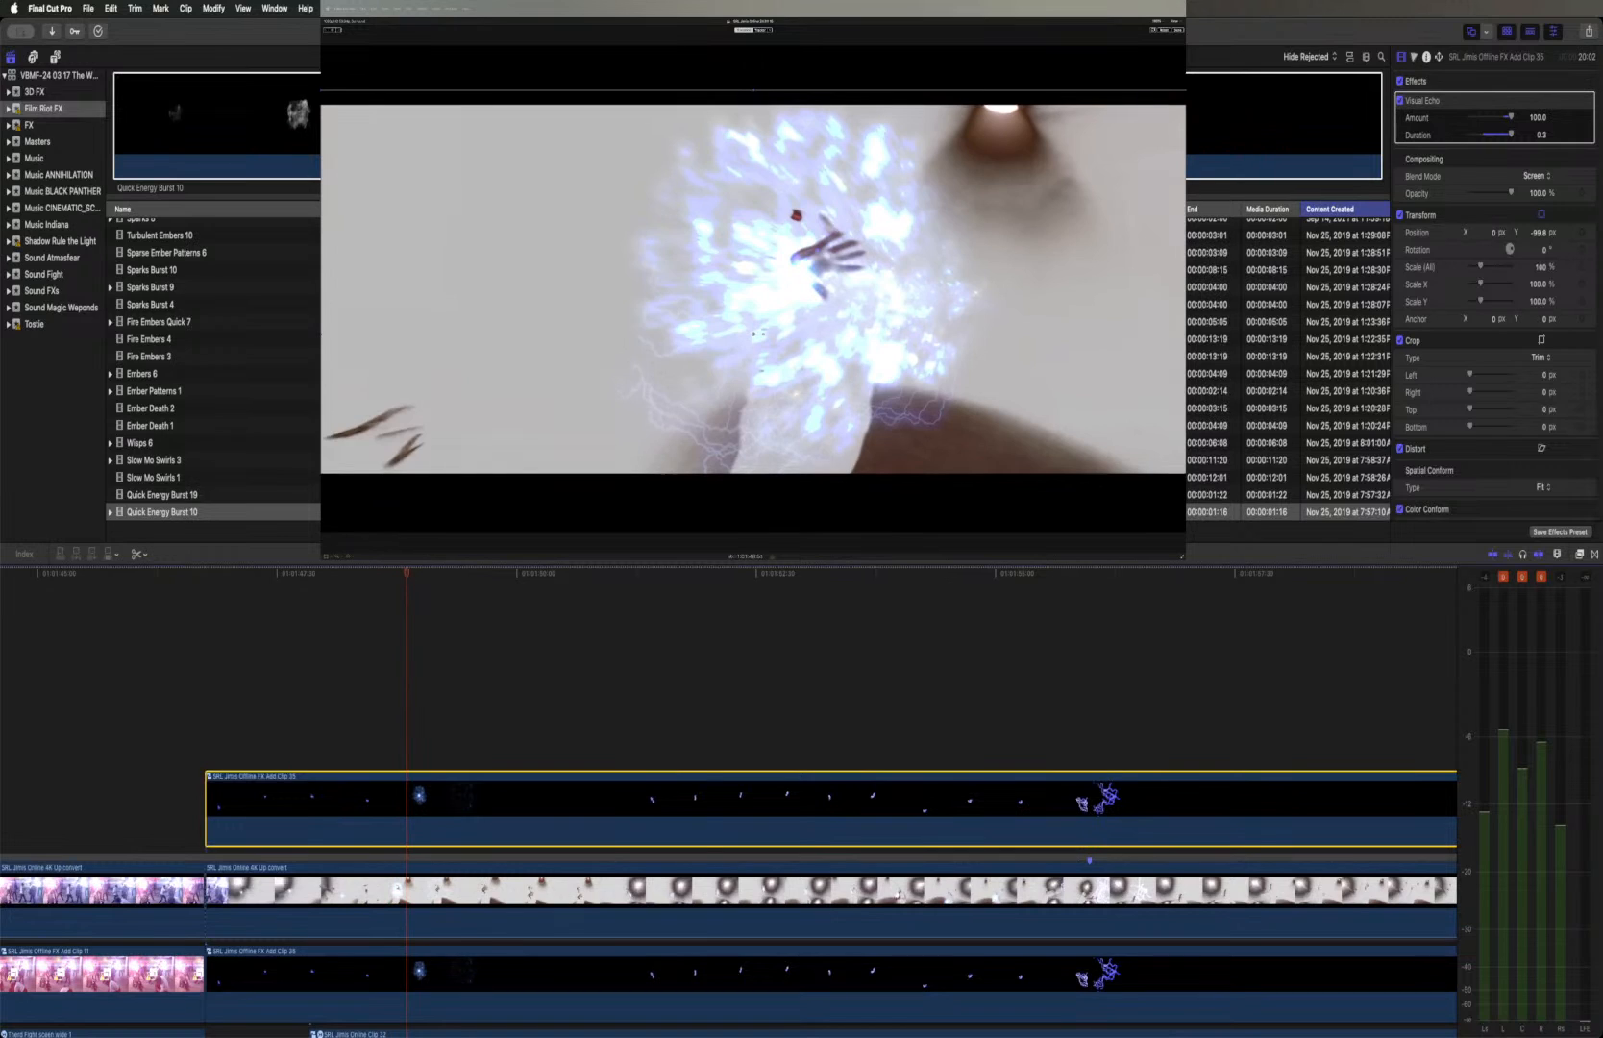
click(461, 116)
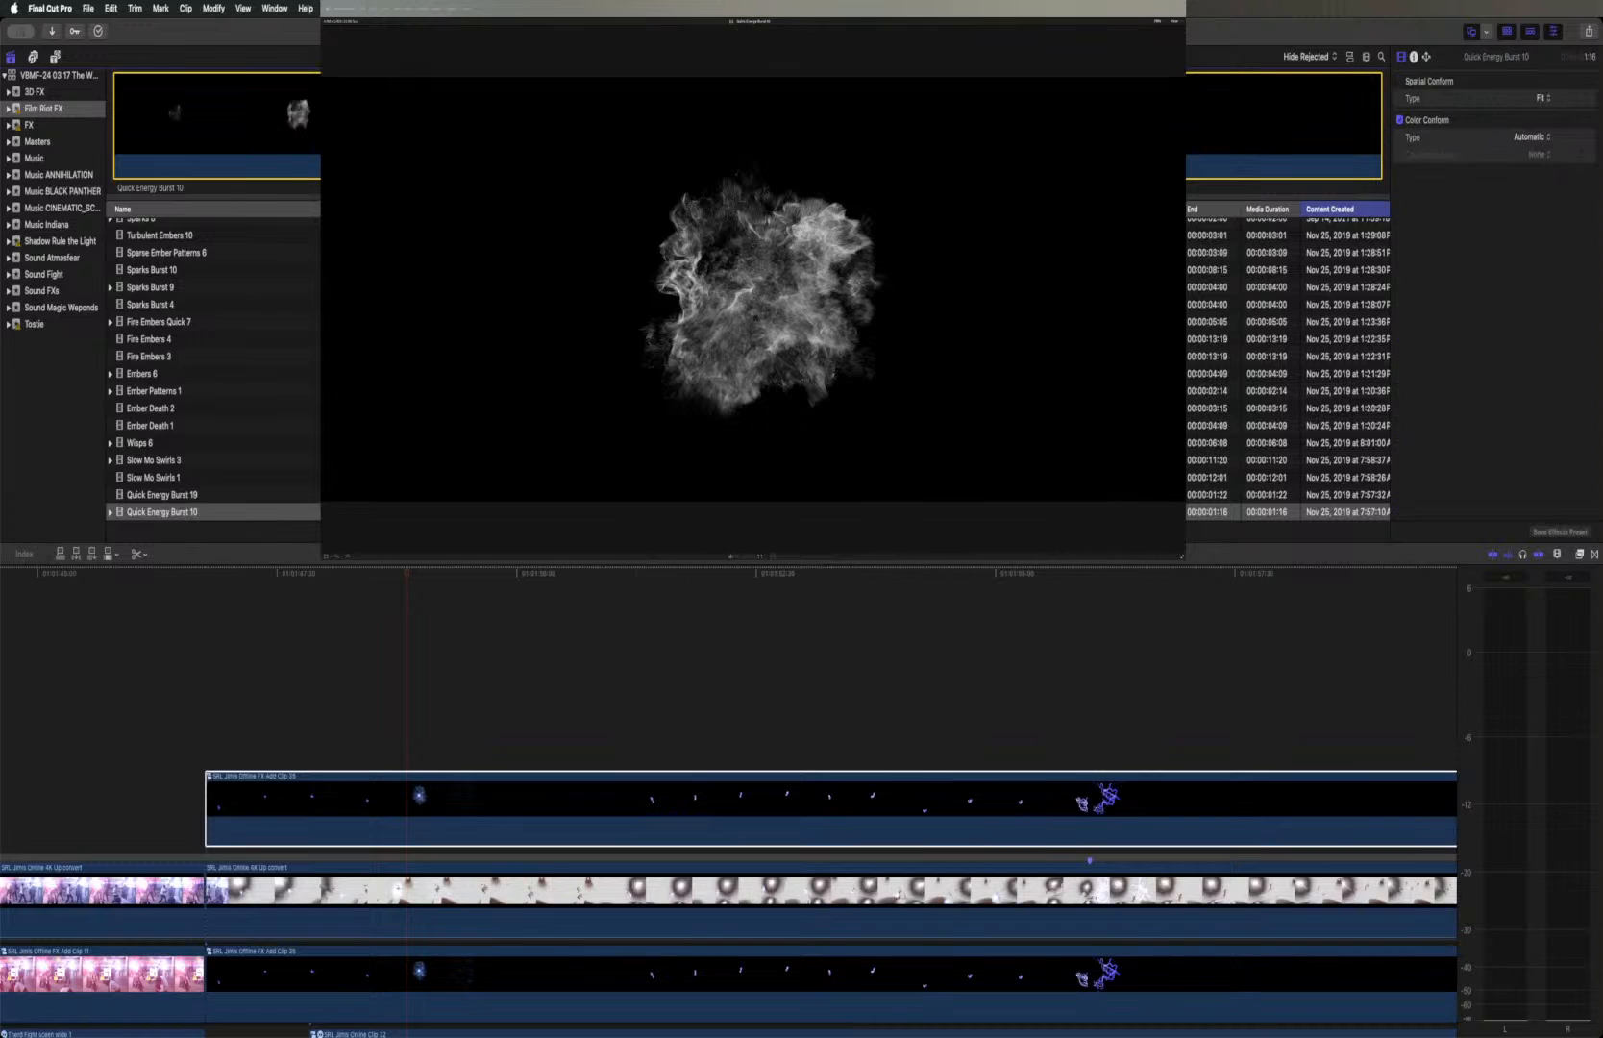
scroll(747, 370, down, 3)
click(244, 437)
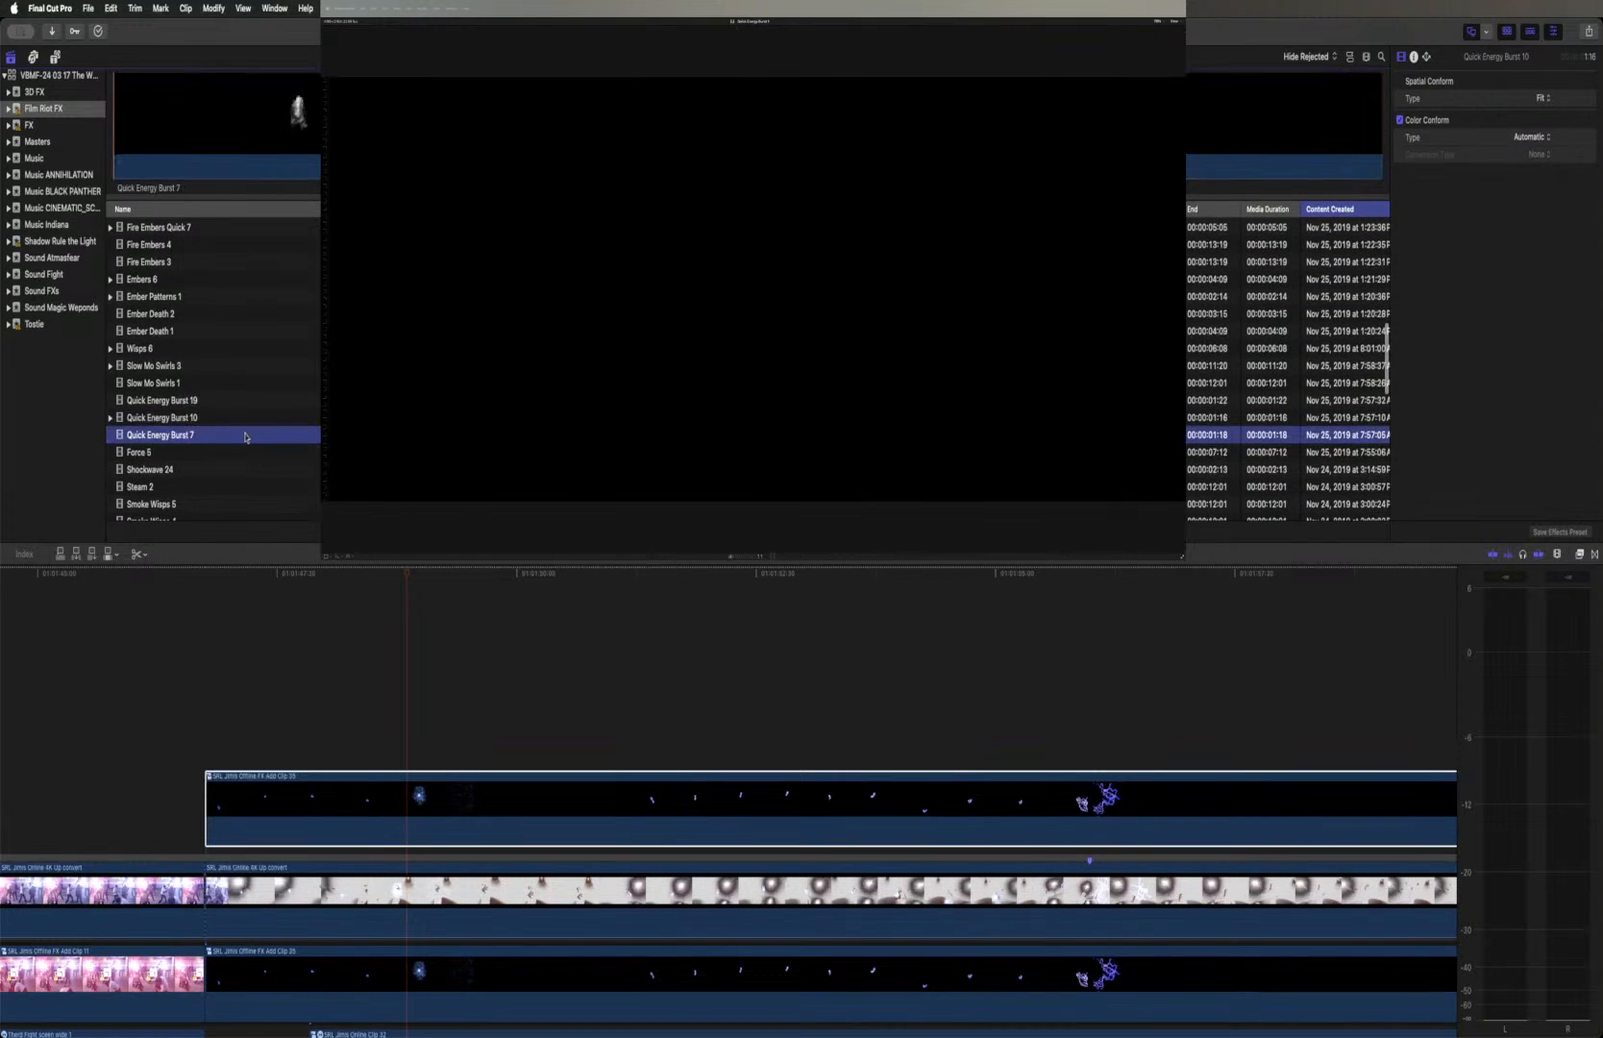
click(275, 123)
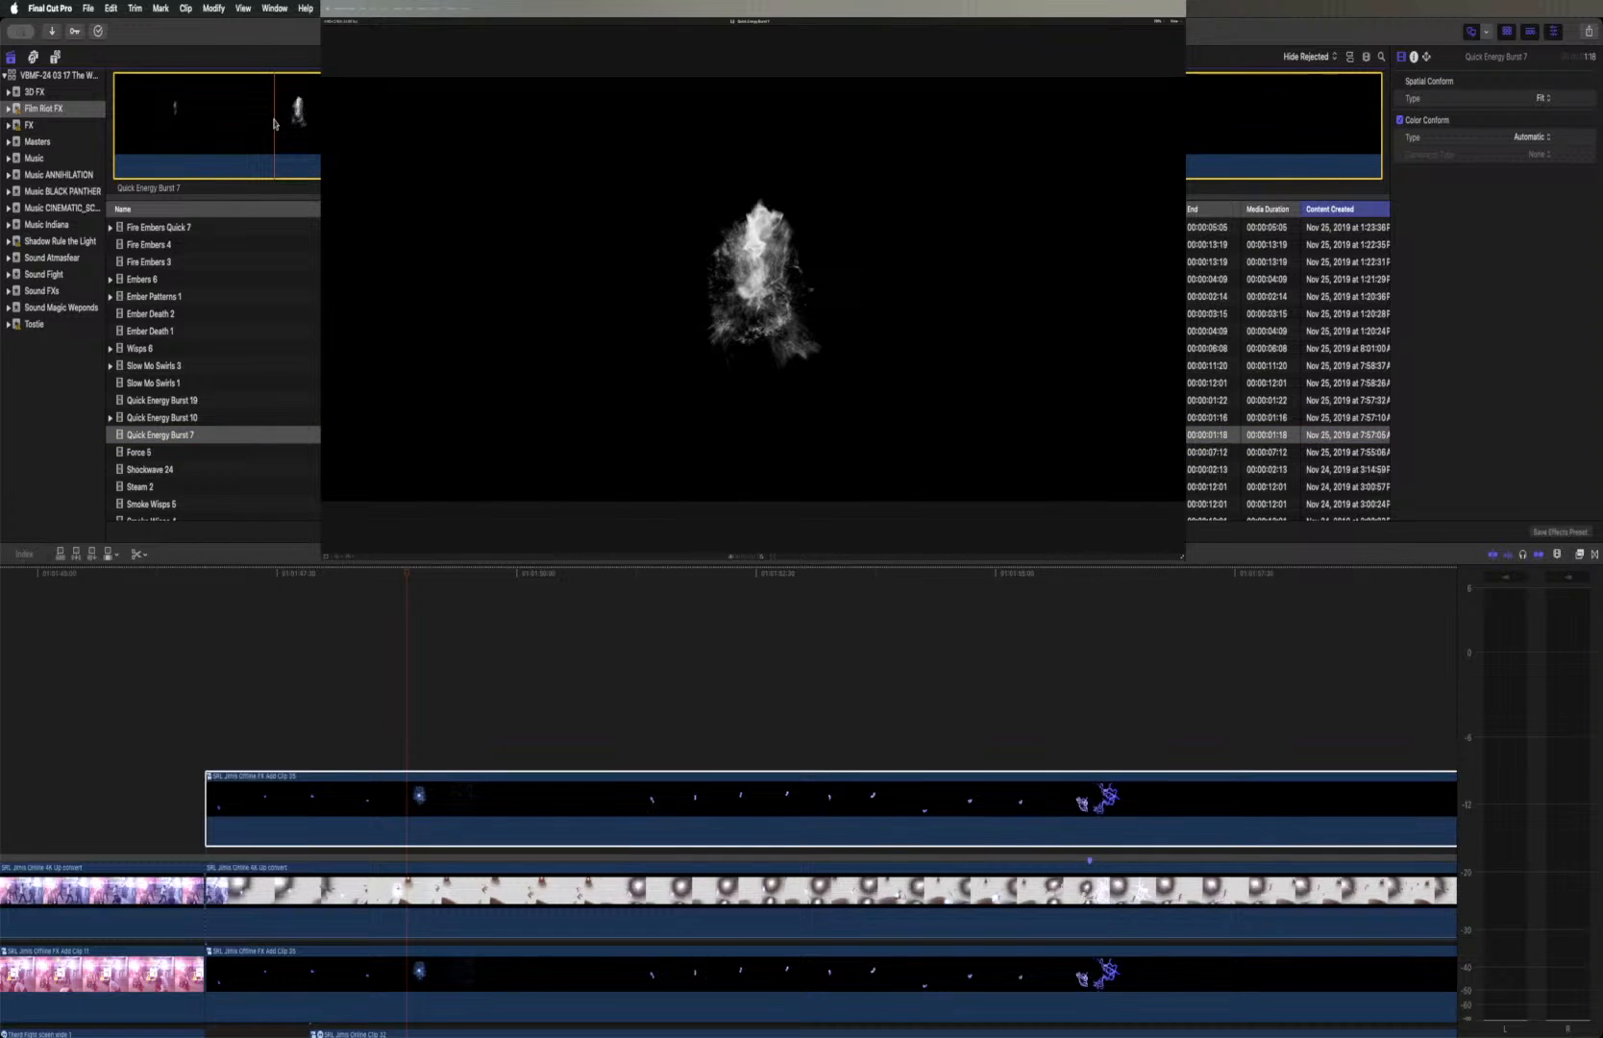
key(space)
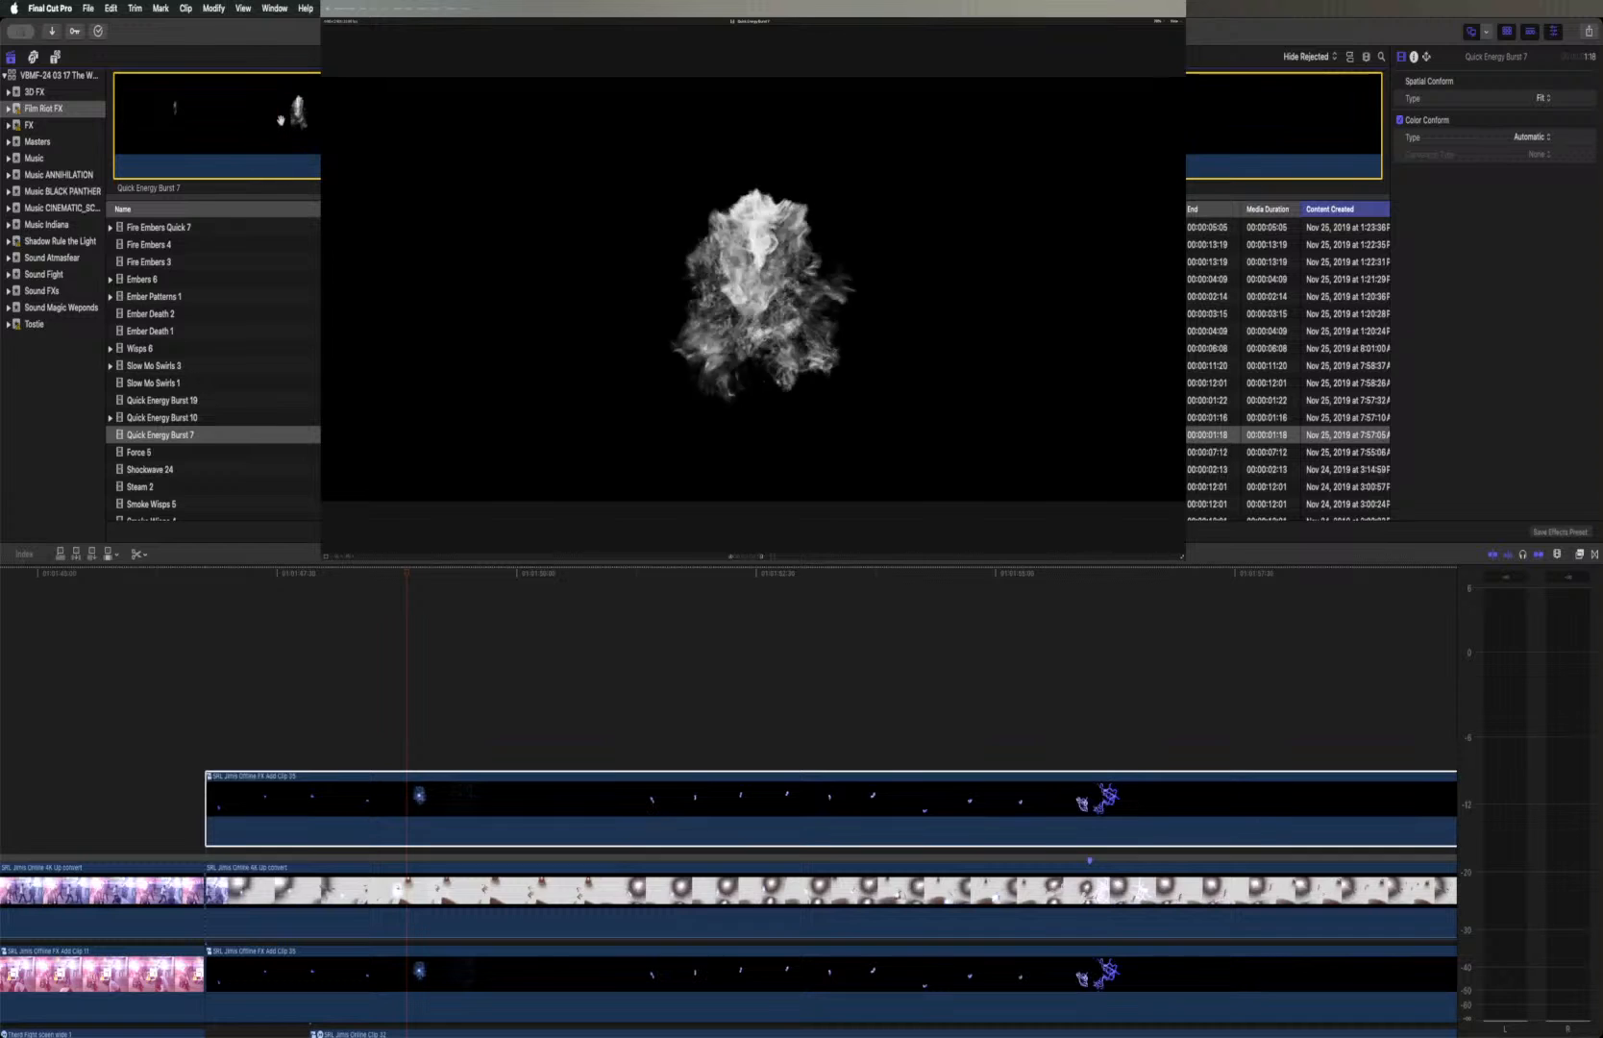
key(space)
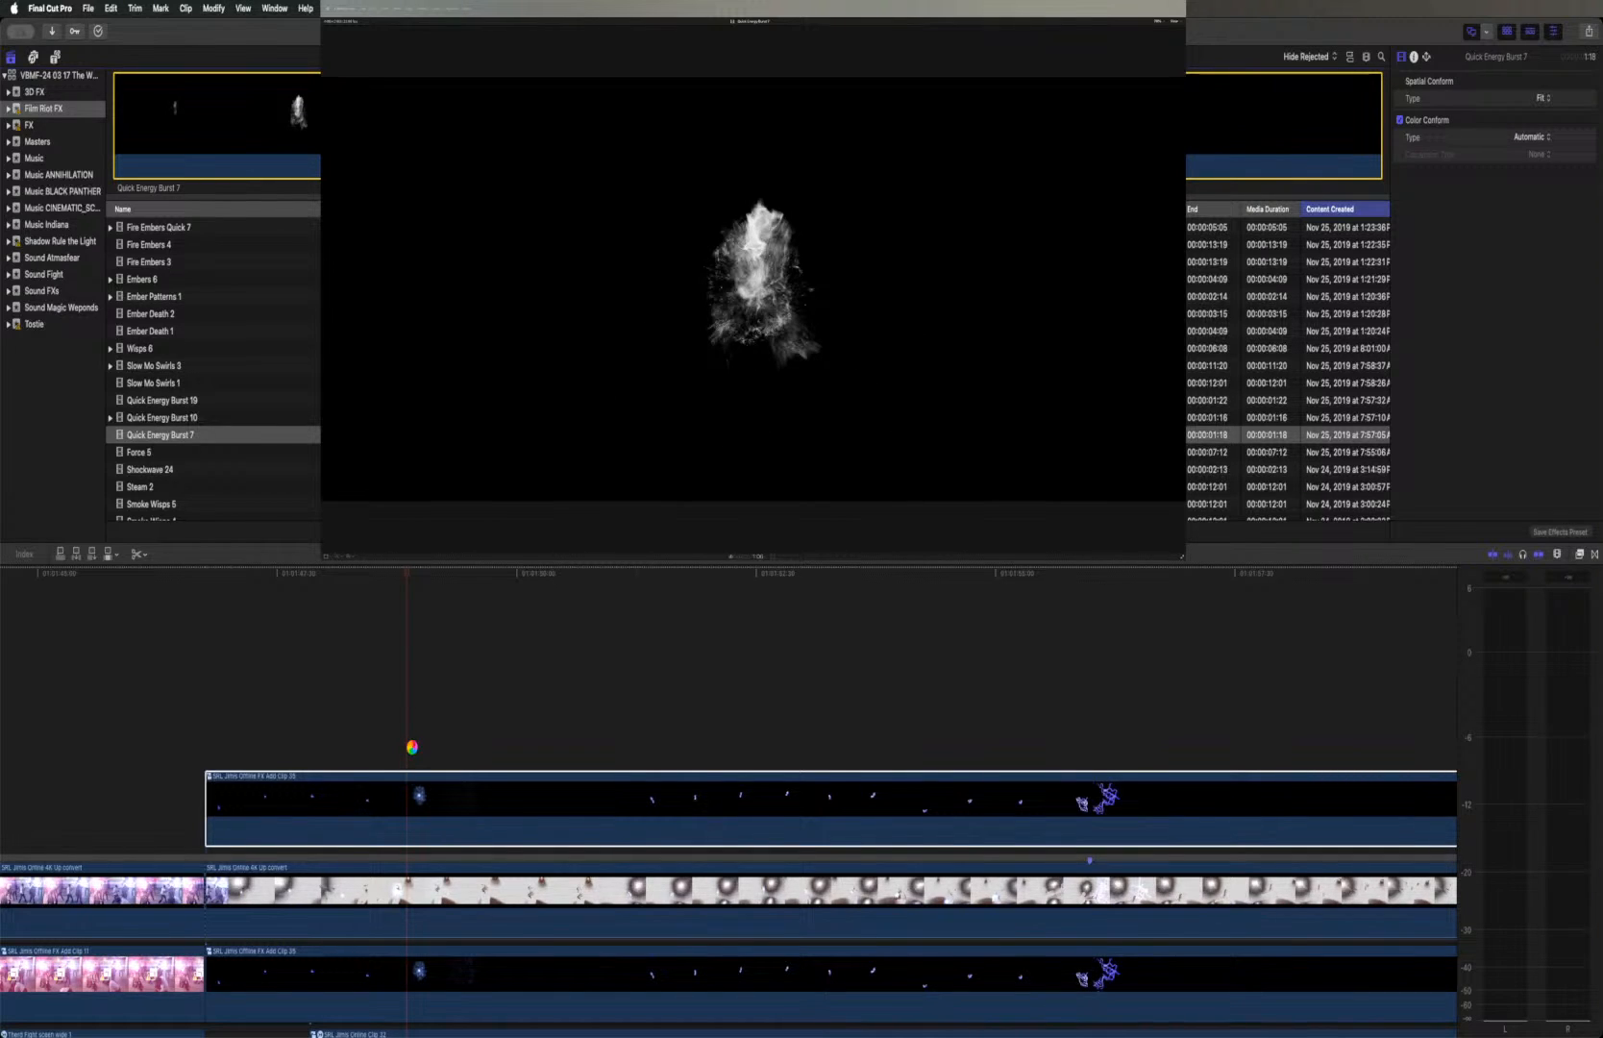
Place Quick Energy Burst 7 beneath the first Offline duplicate at the blue explosion and set its blend mode to Screen
drag(411, 747, 412, 845)
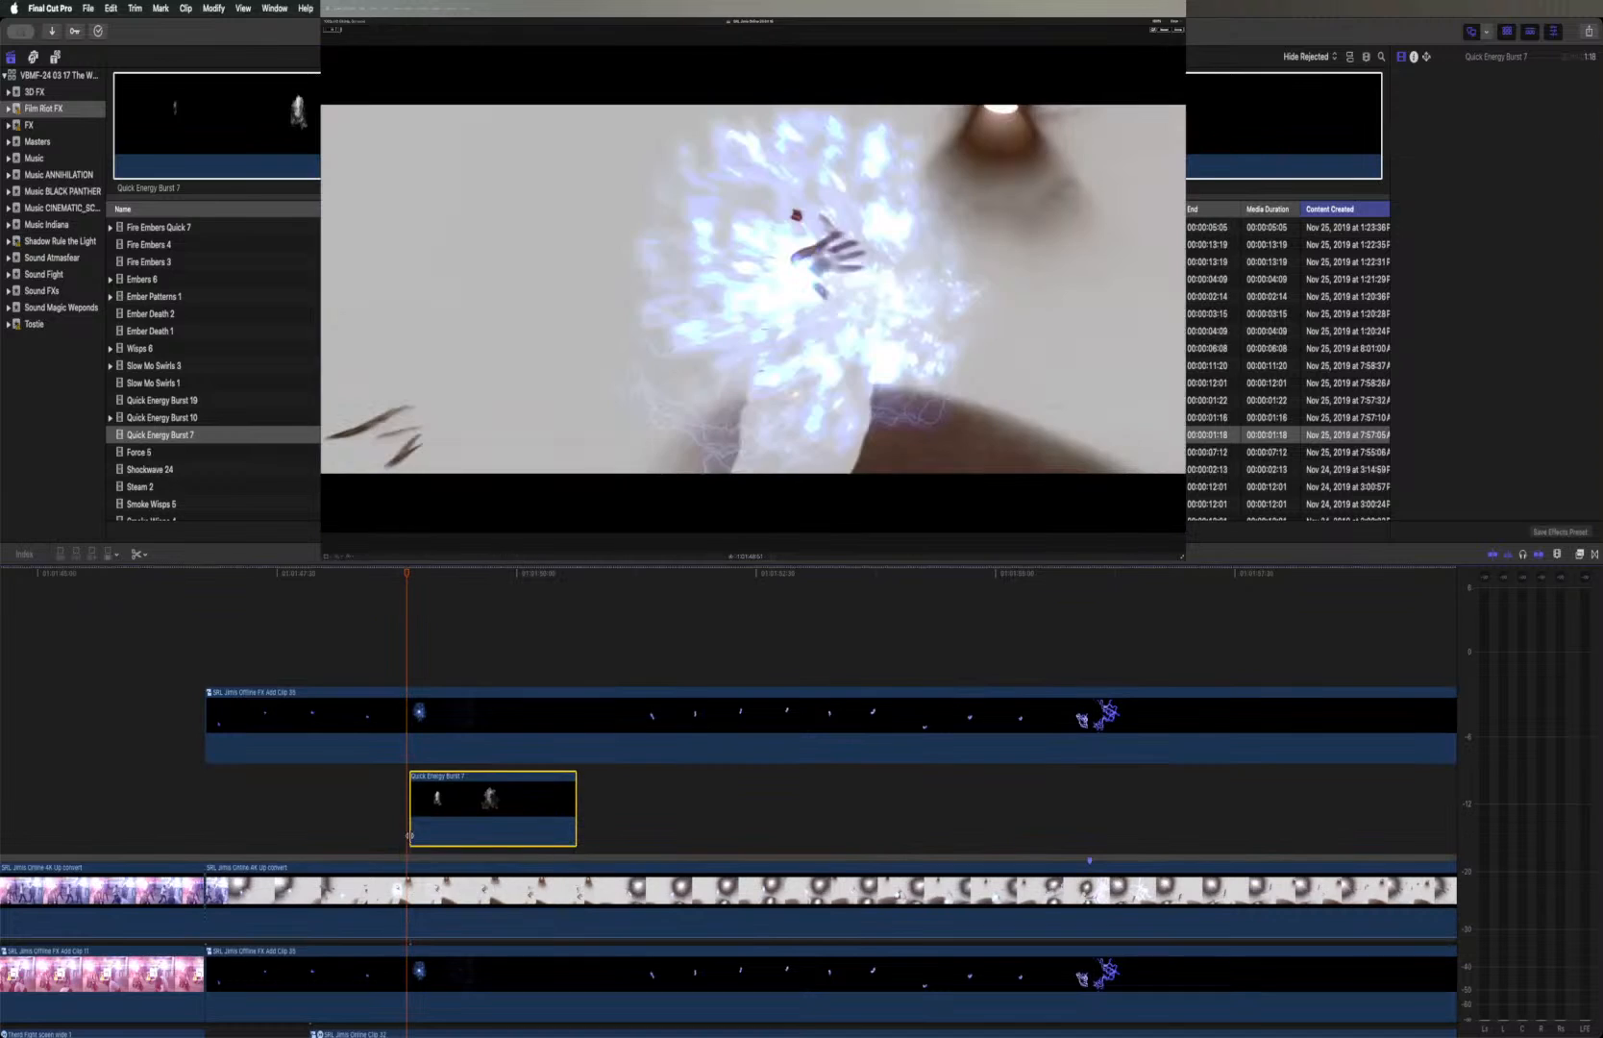
drag(445, 783, 442, 783)
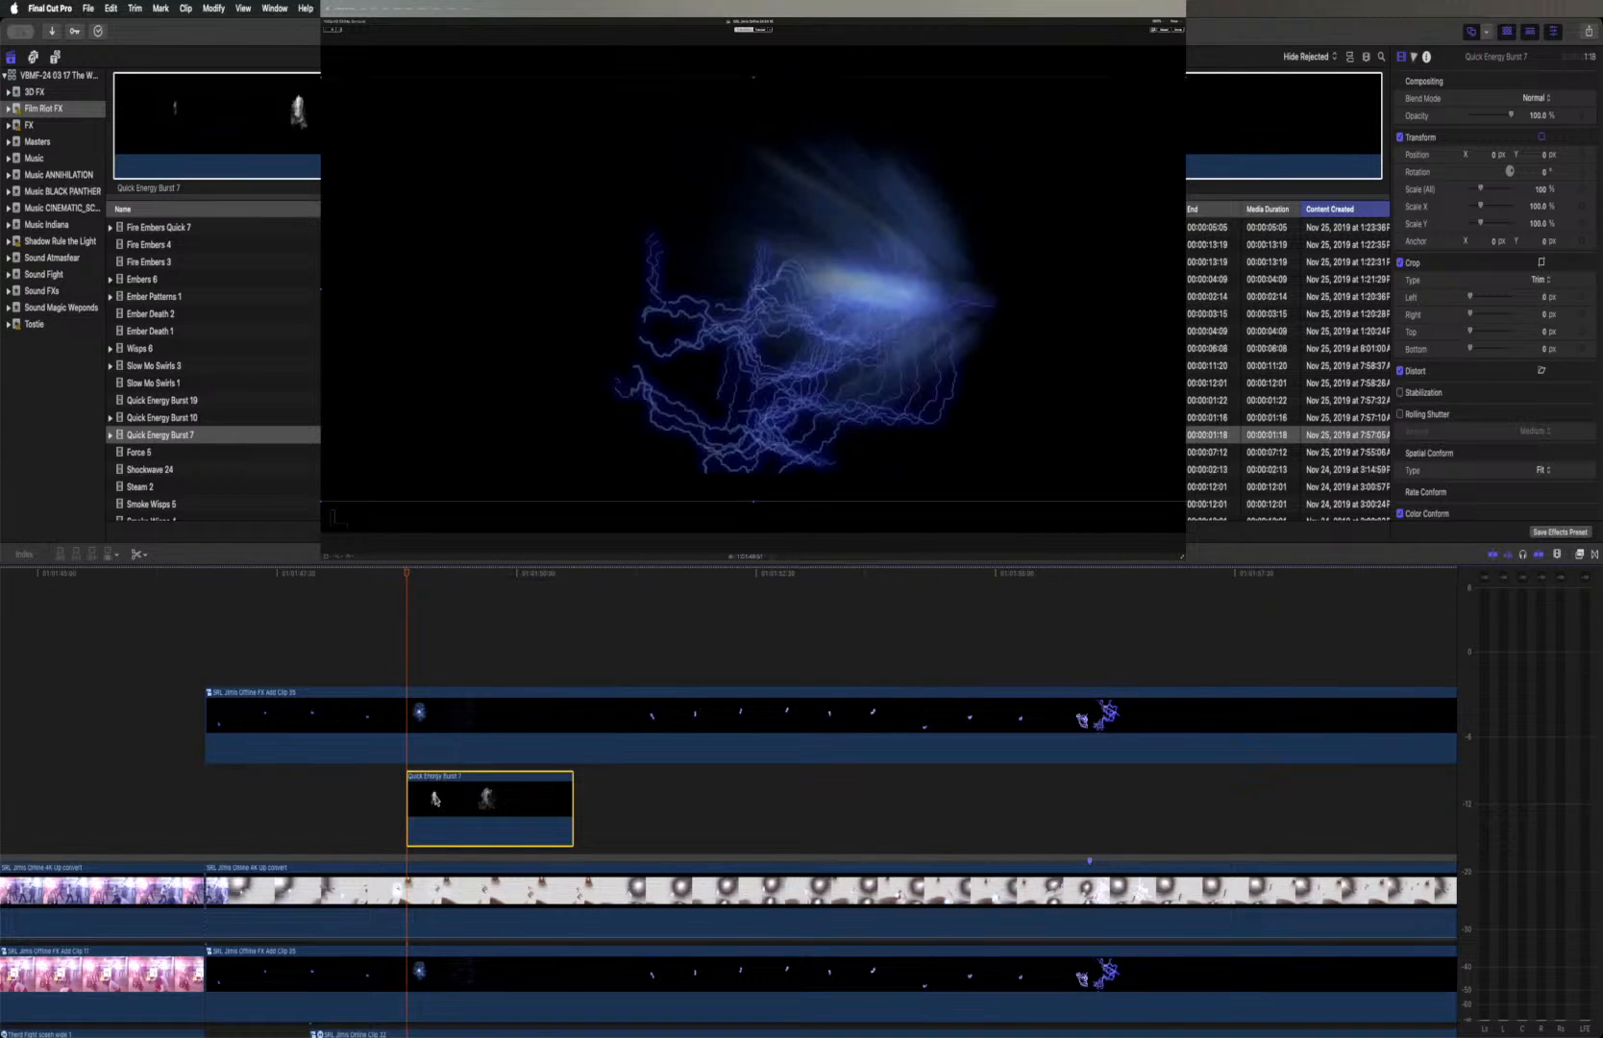
click(1533, 98)
click(1537, 244)
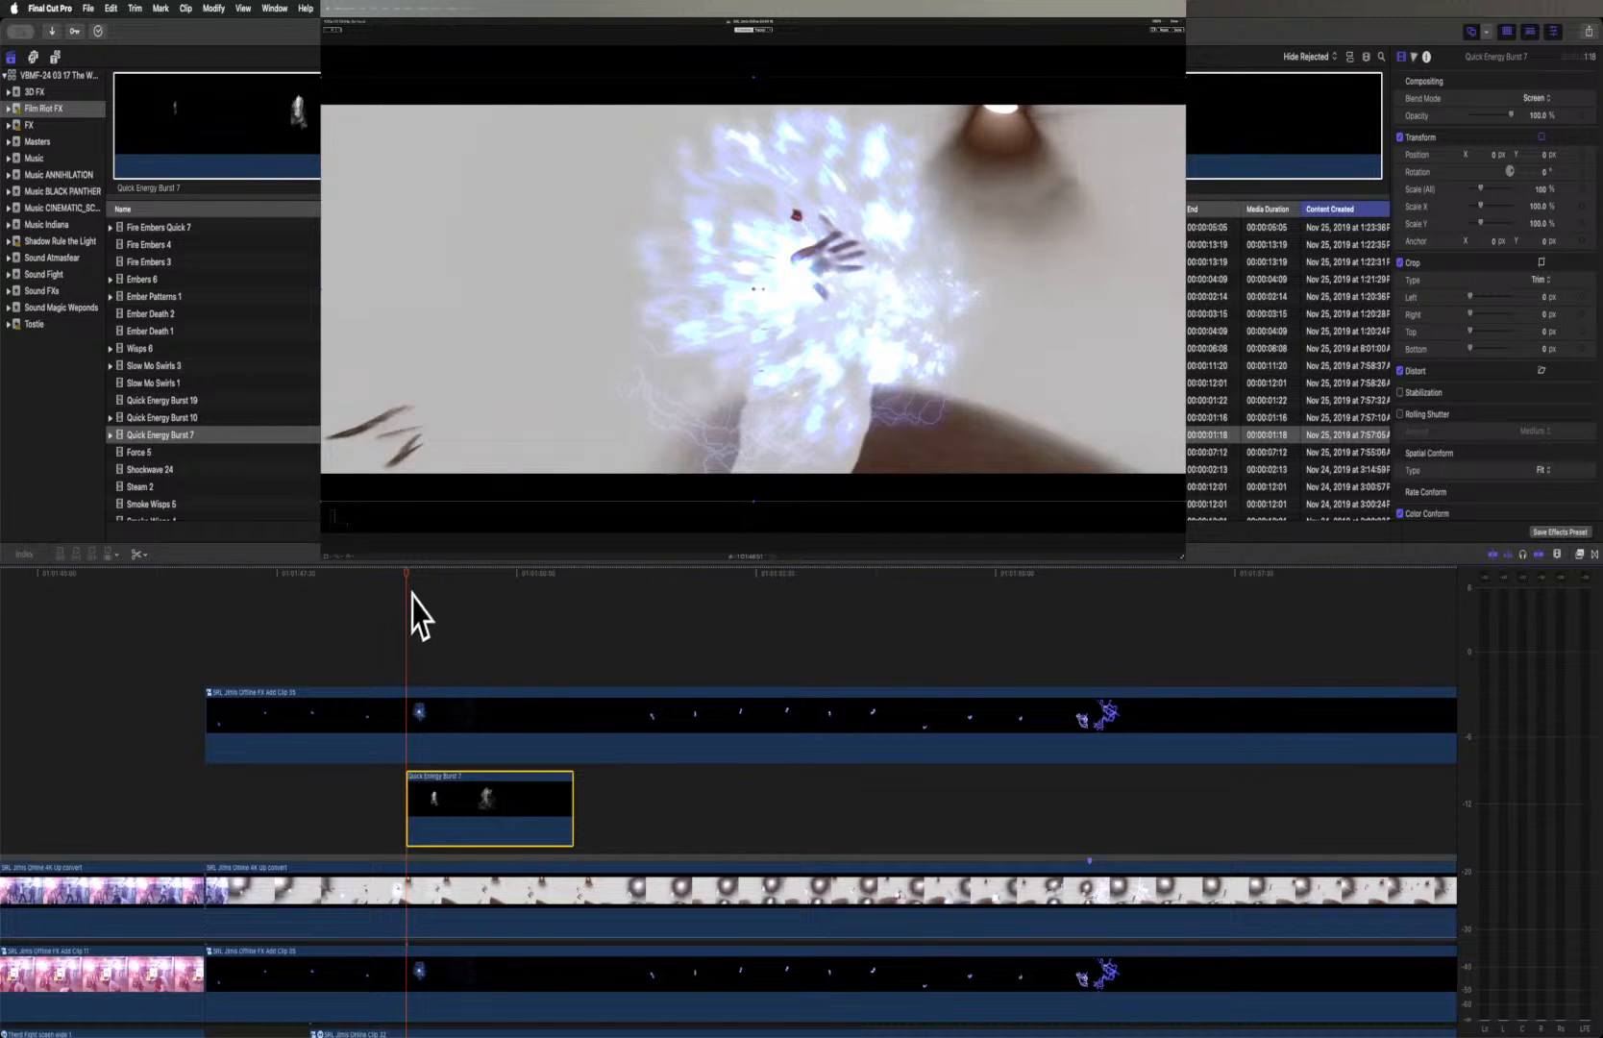
Reduce the Quick Energy Burst 7 clip's opacity to about 53% and replay the shot from its start
drag(413, 579, 464, 594)
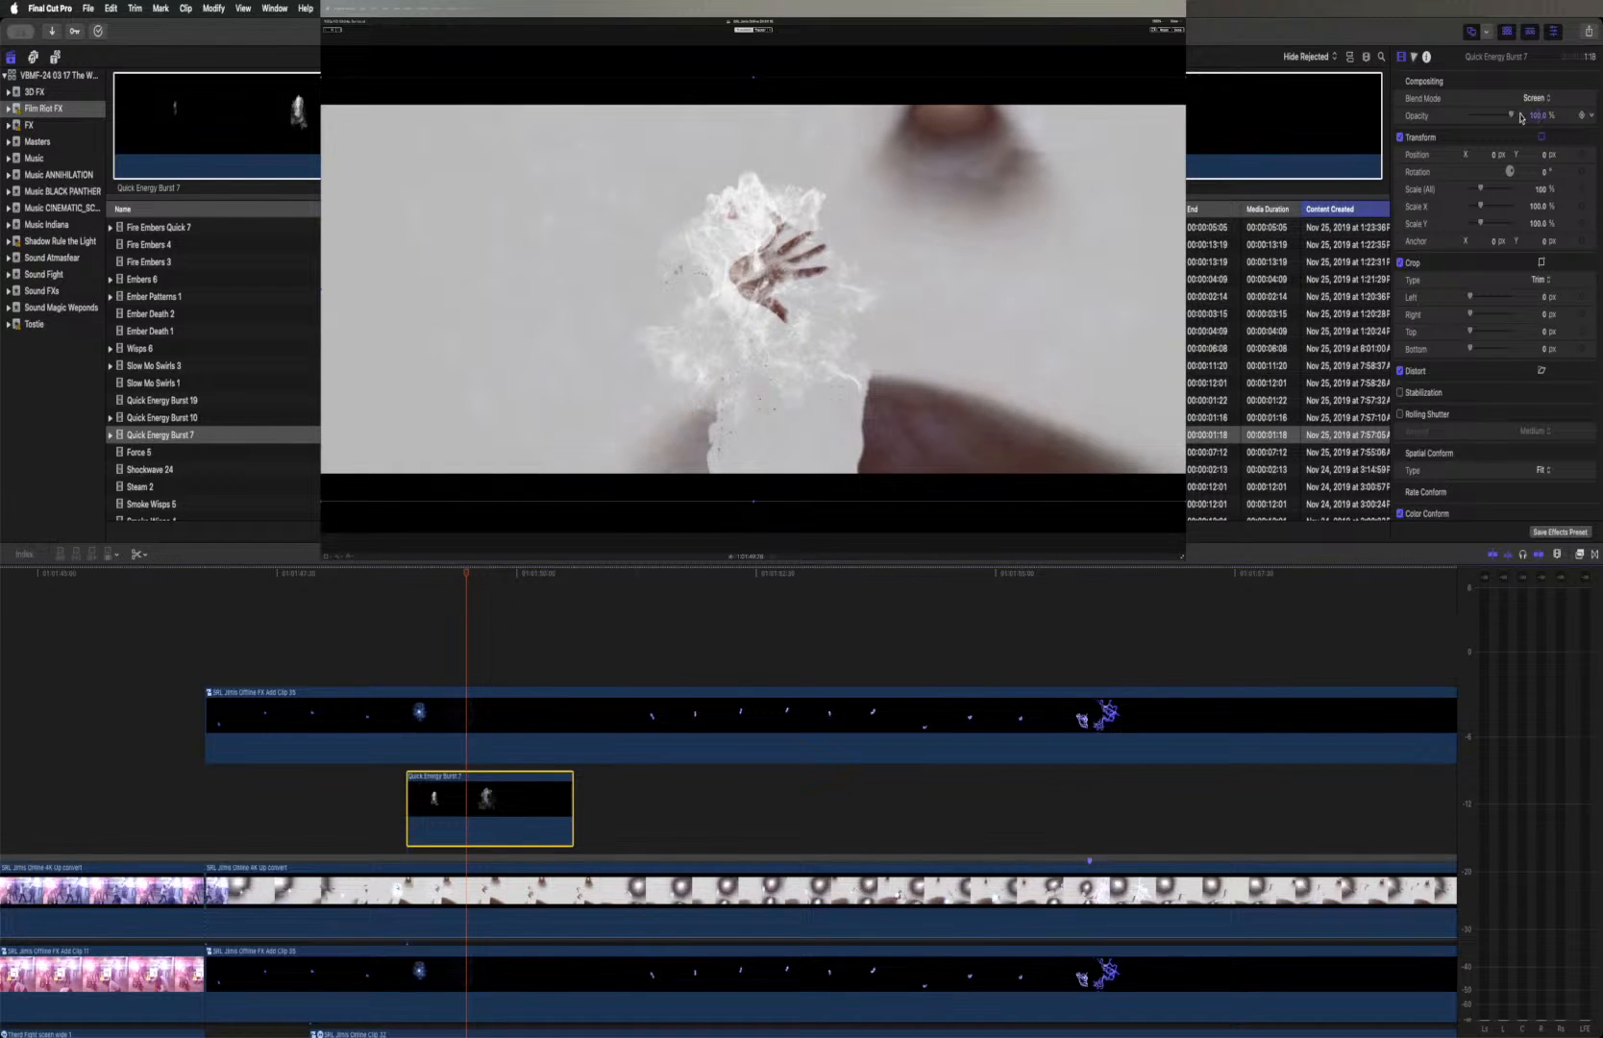
drag(1512, 117, 1494, 117)
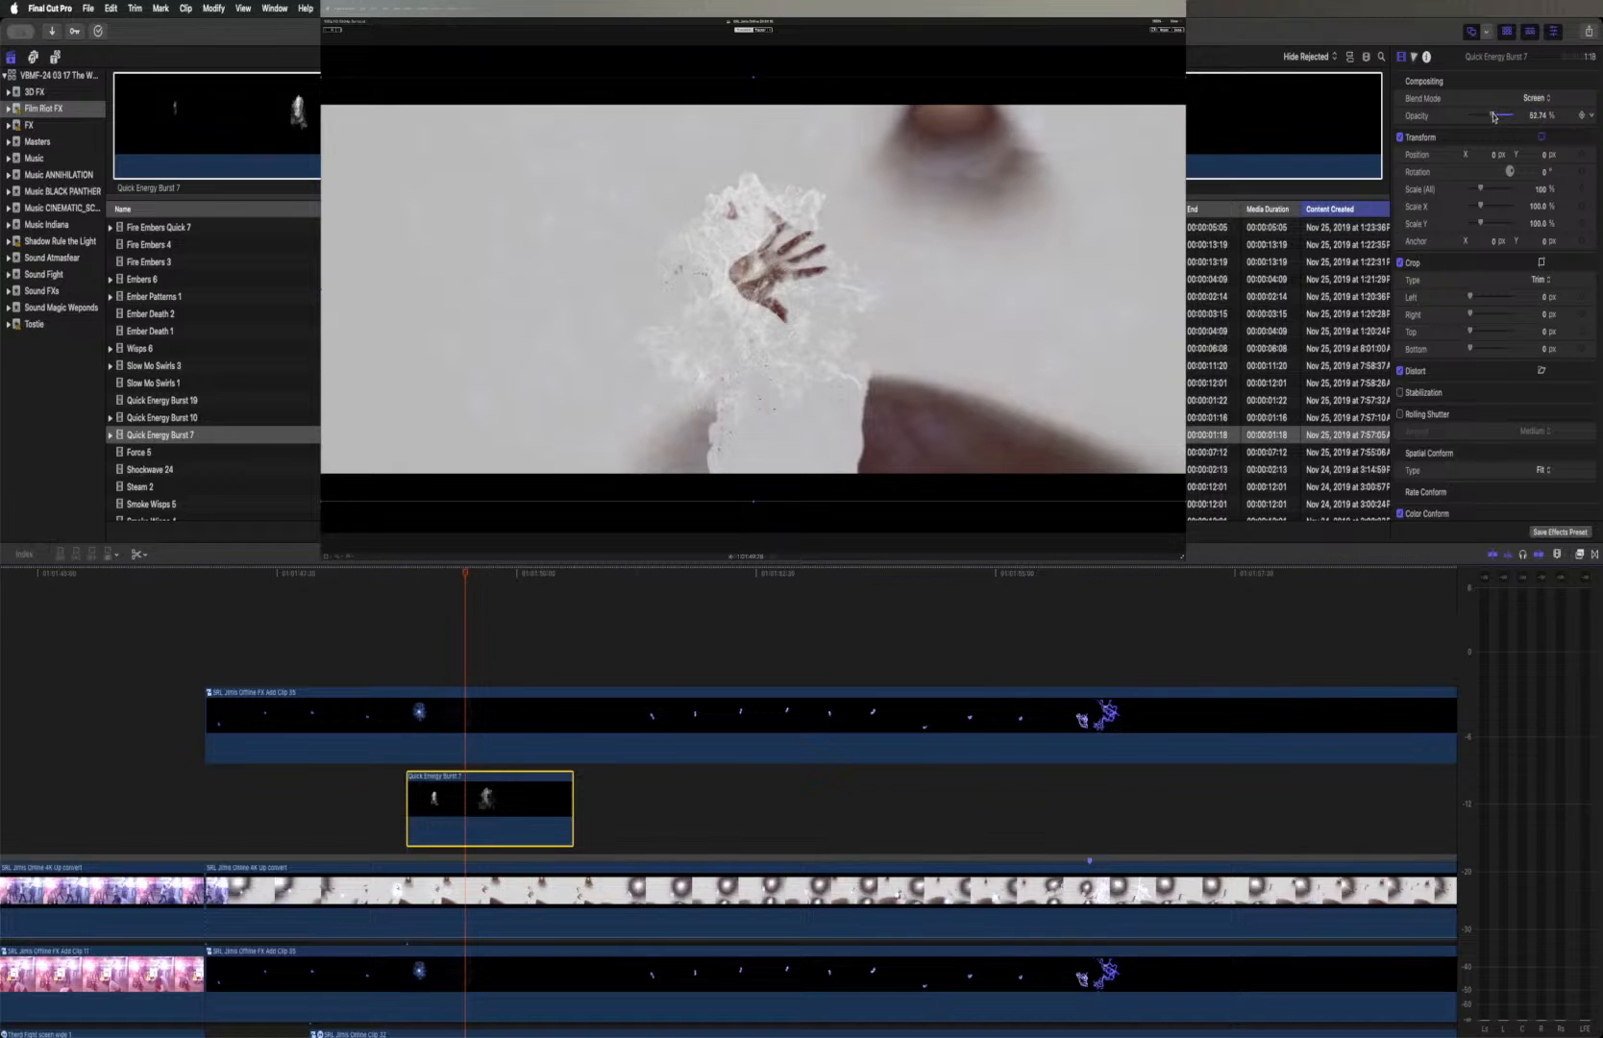
click(204, 574)
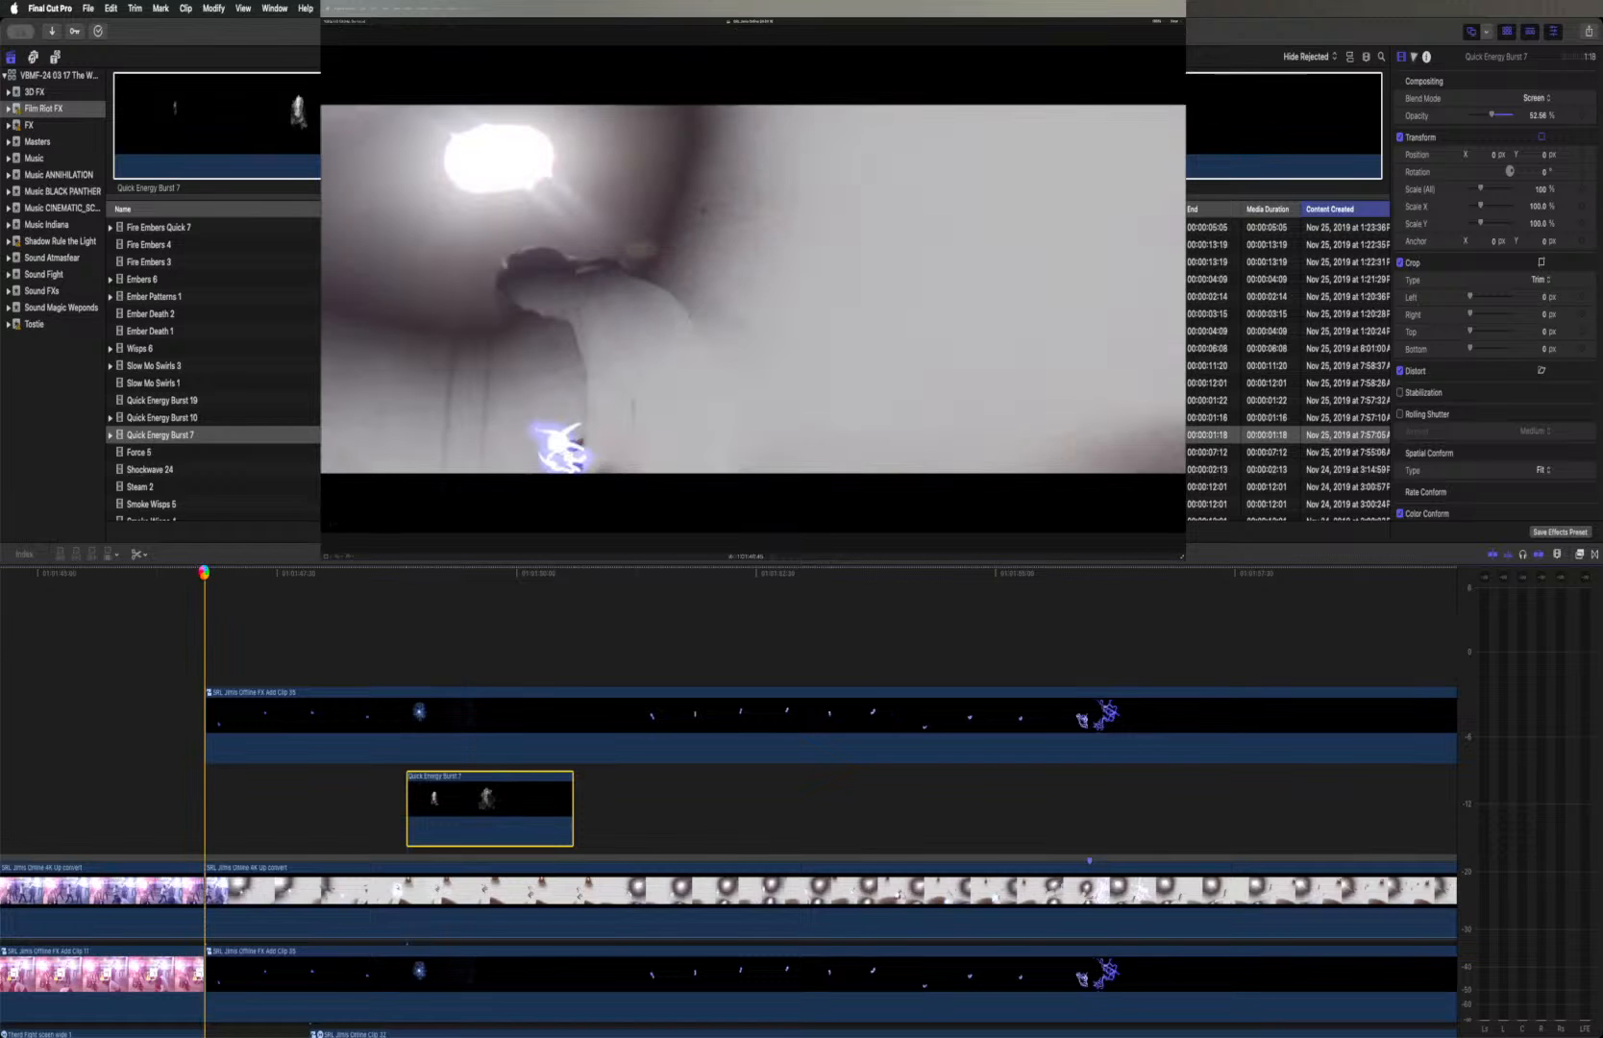
key(space)
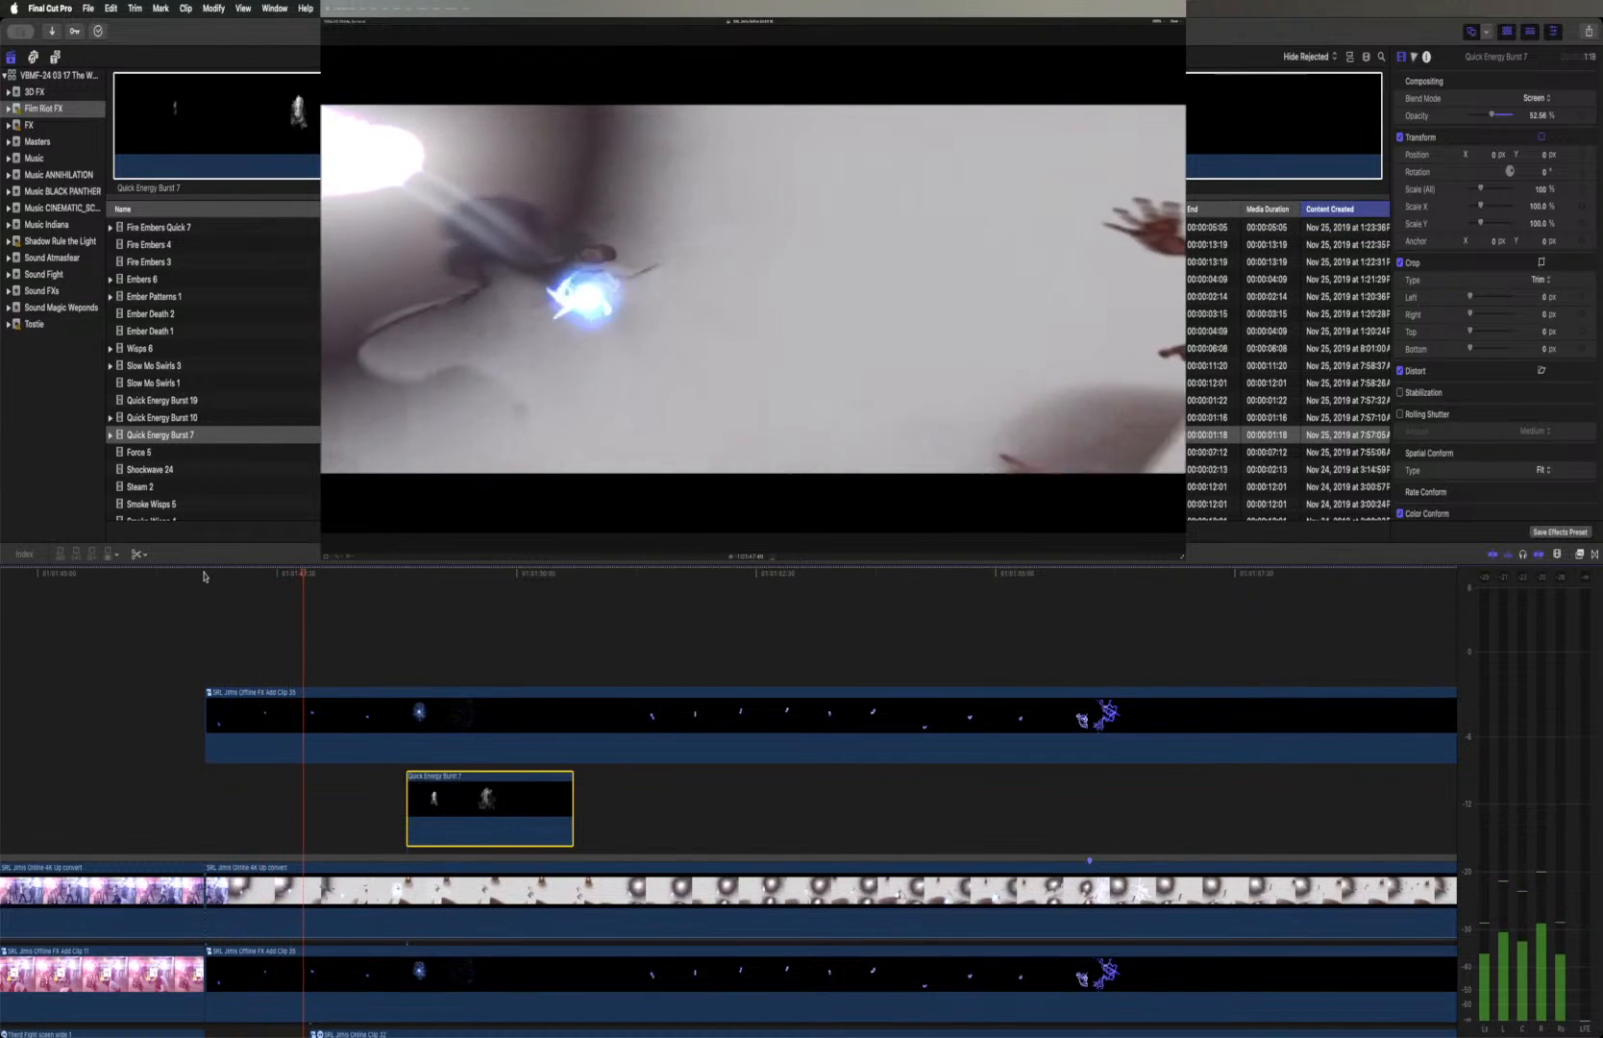
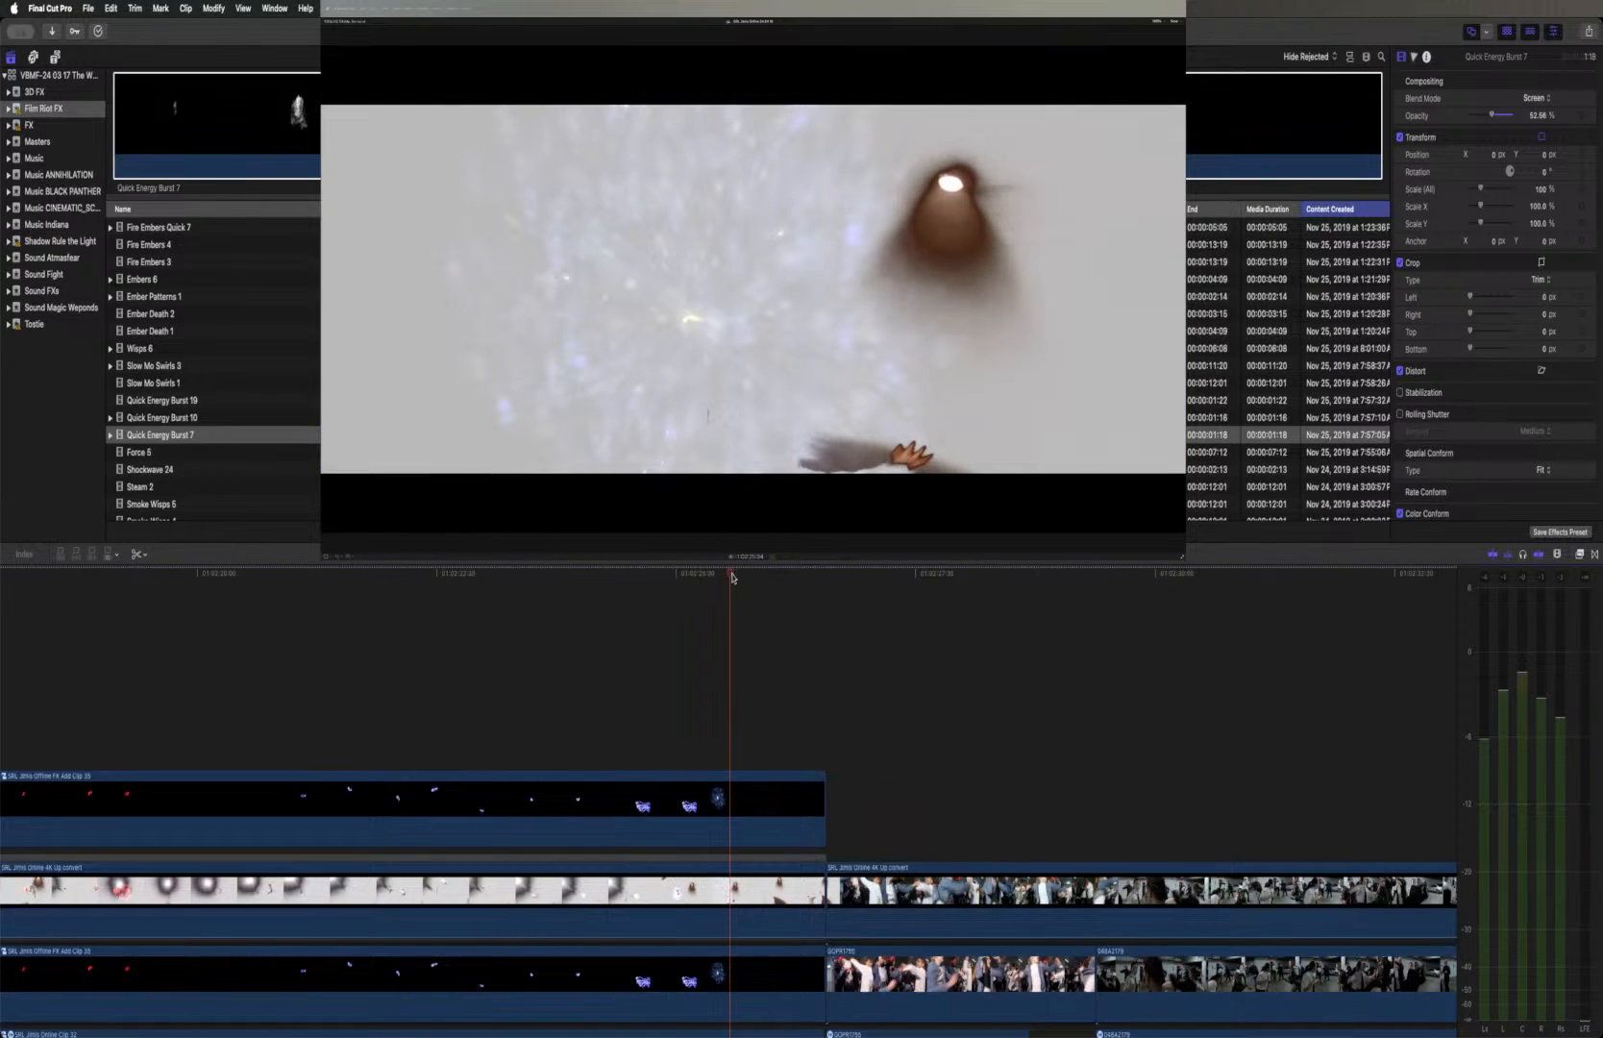
Park the playhead on the blue explosion in the first shot and preview Quick Energy Burst 19 and Quick Energy Burst 10
drag(728, 577, 676, 576)
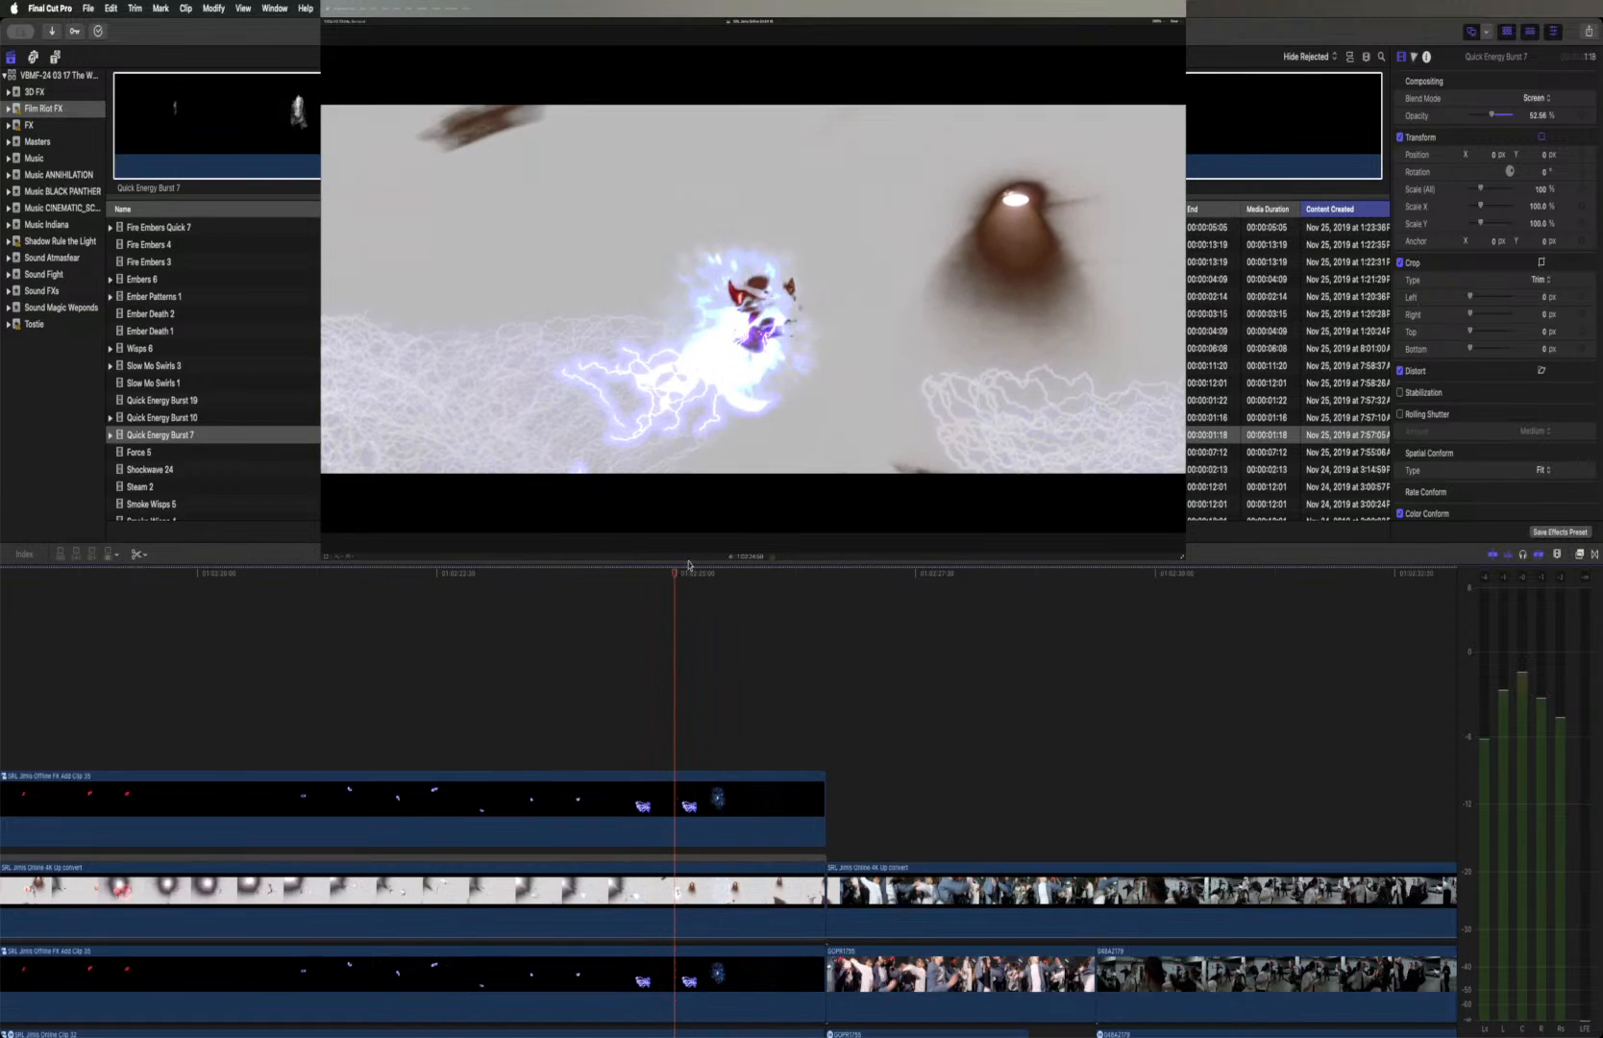
click(172, 403)
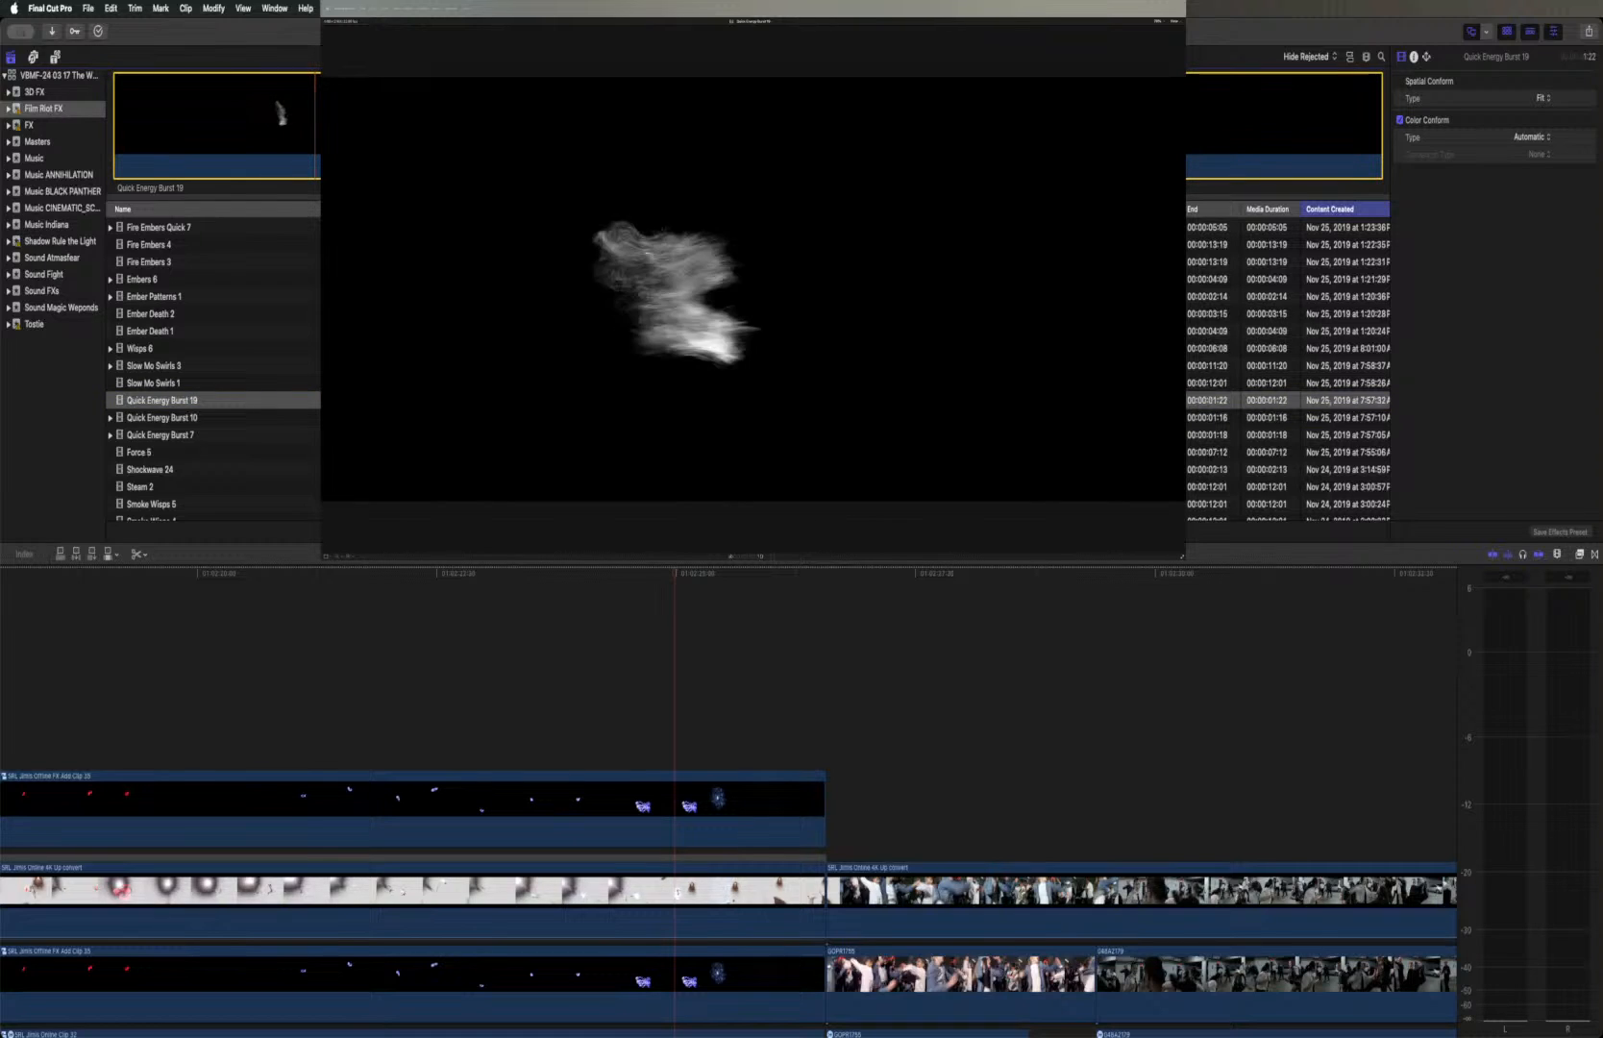
click(252, 419)
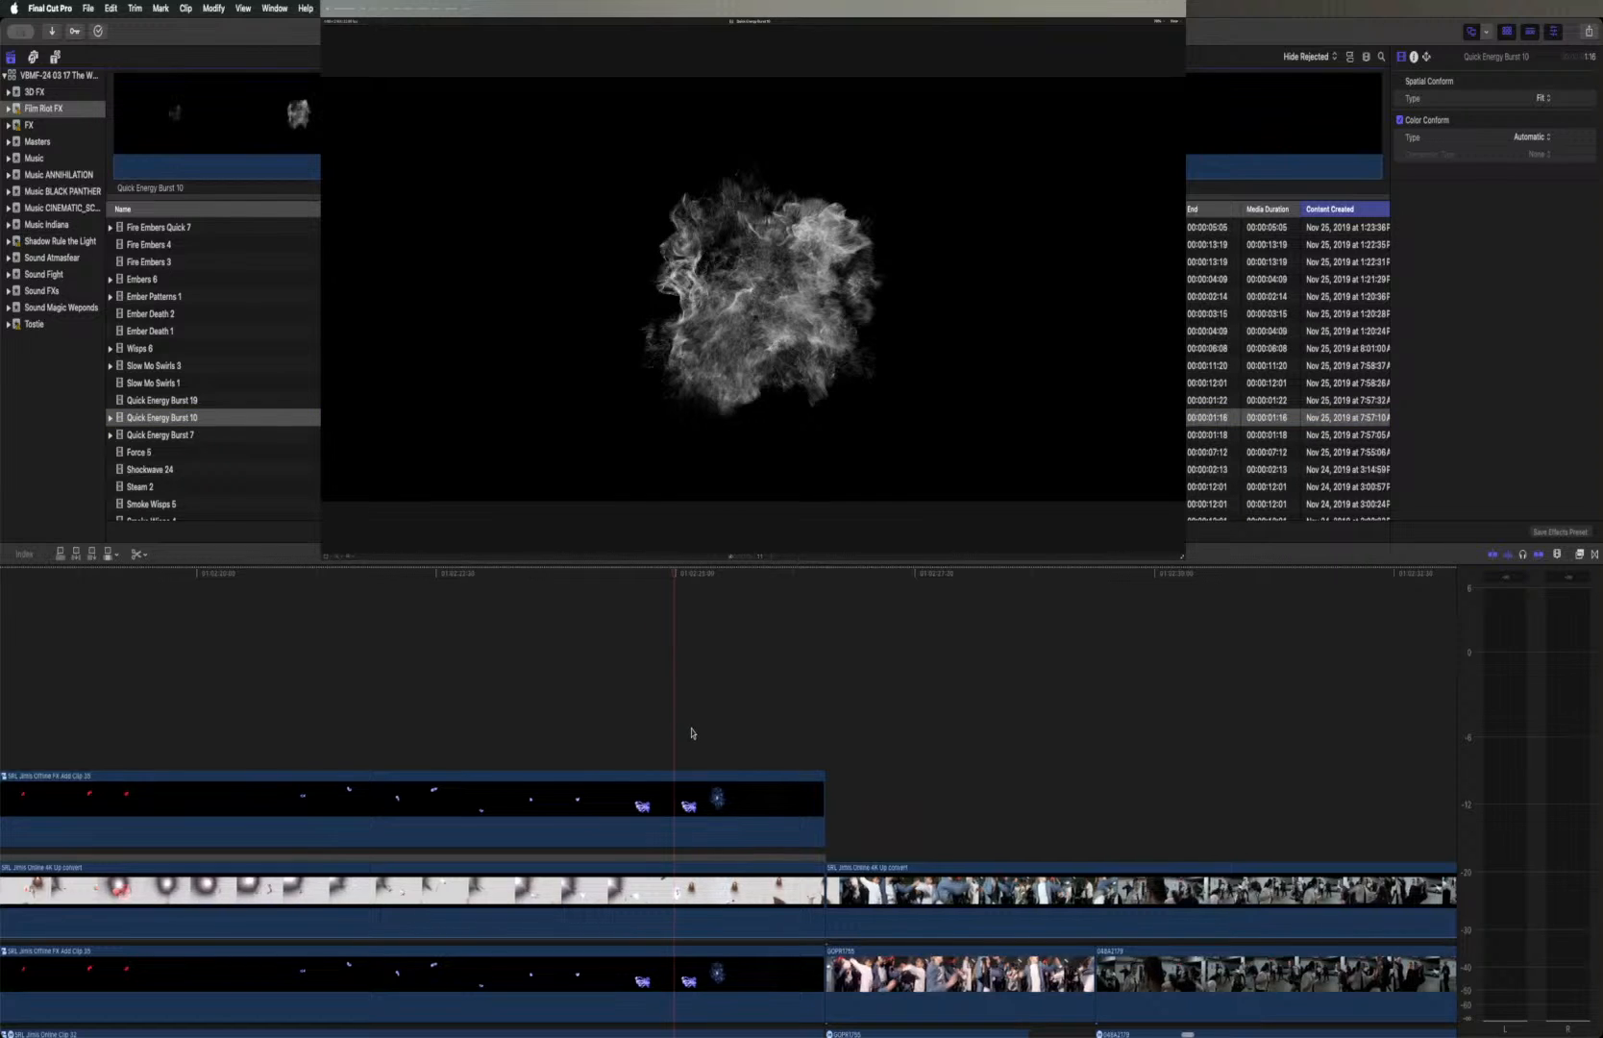
click(567, 115)
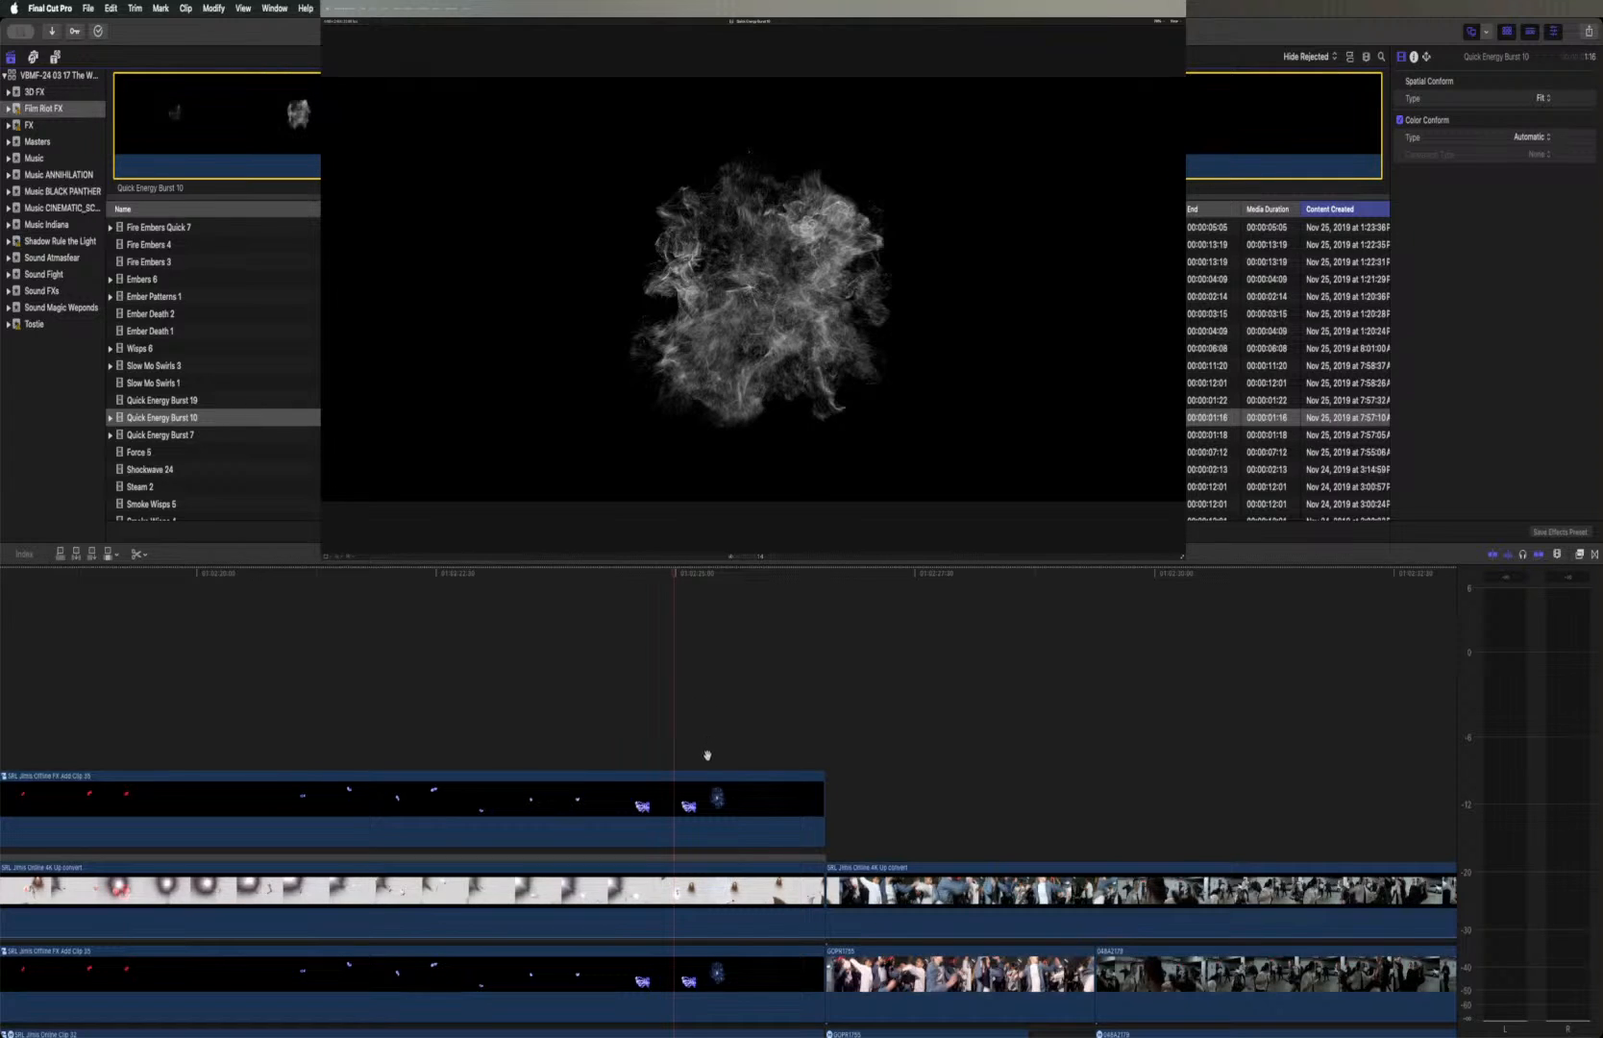
Place Quick Energy Burst 10 beneath the first Offline duplicate at the blue explosion, with Screen blending and about 89% opacity
click(680, 842)
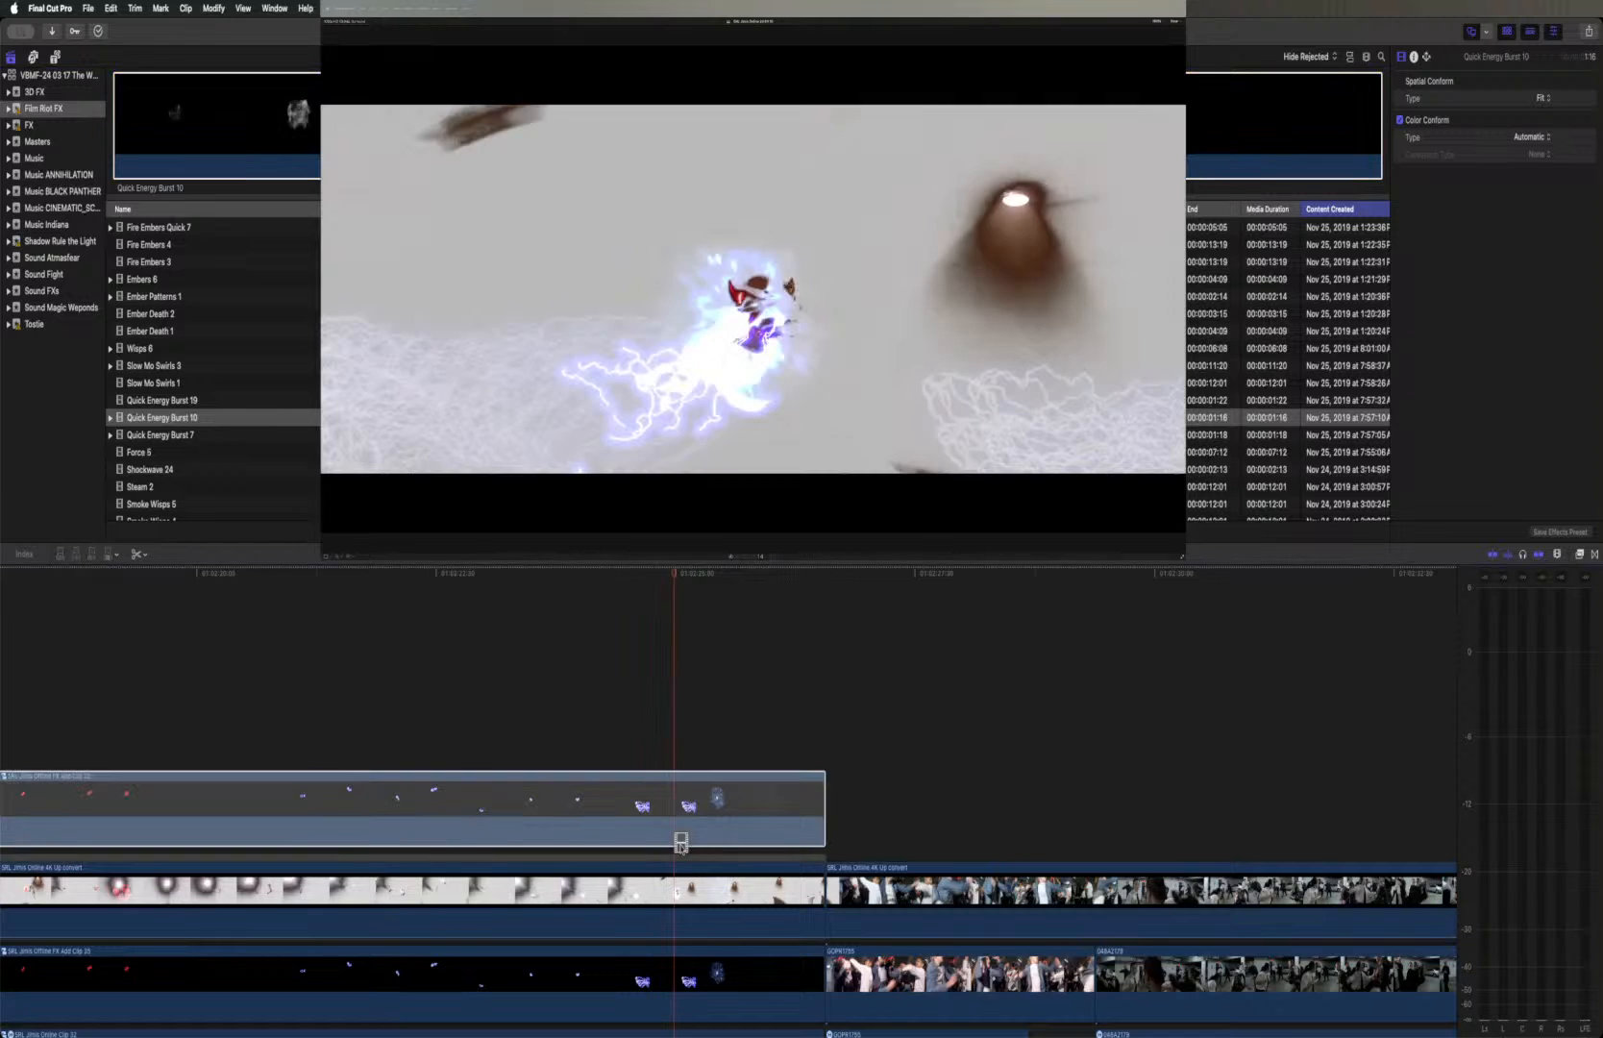
mouse_move(680, 843)
mouse_down()
mouse_move(683, 860)
mouse_move(680, 823)
mouse_up()
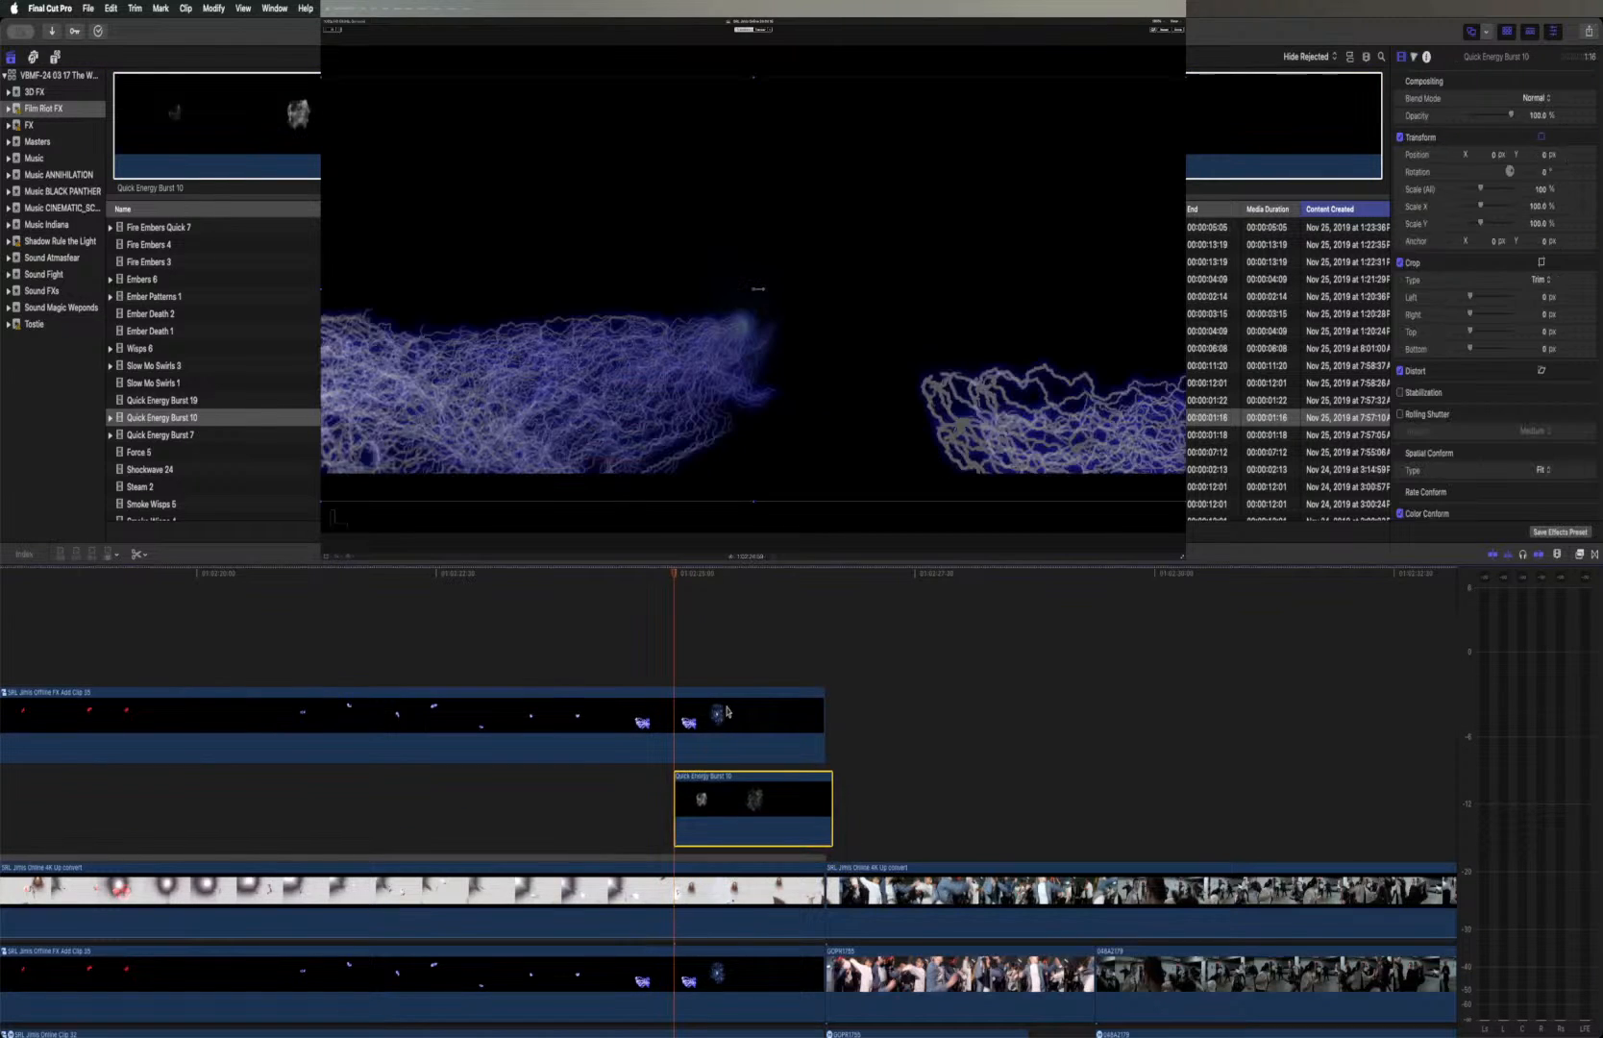
click(1538, 99)
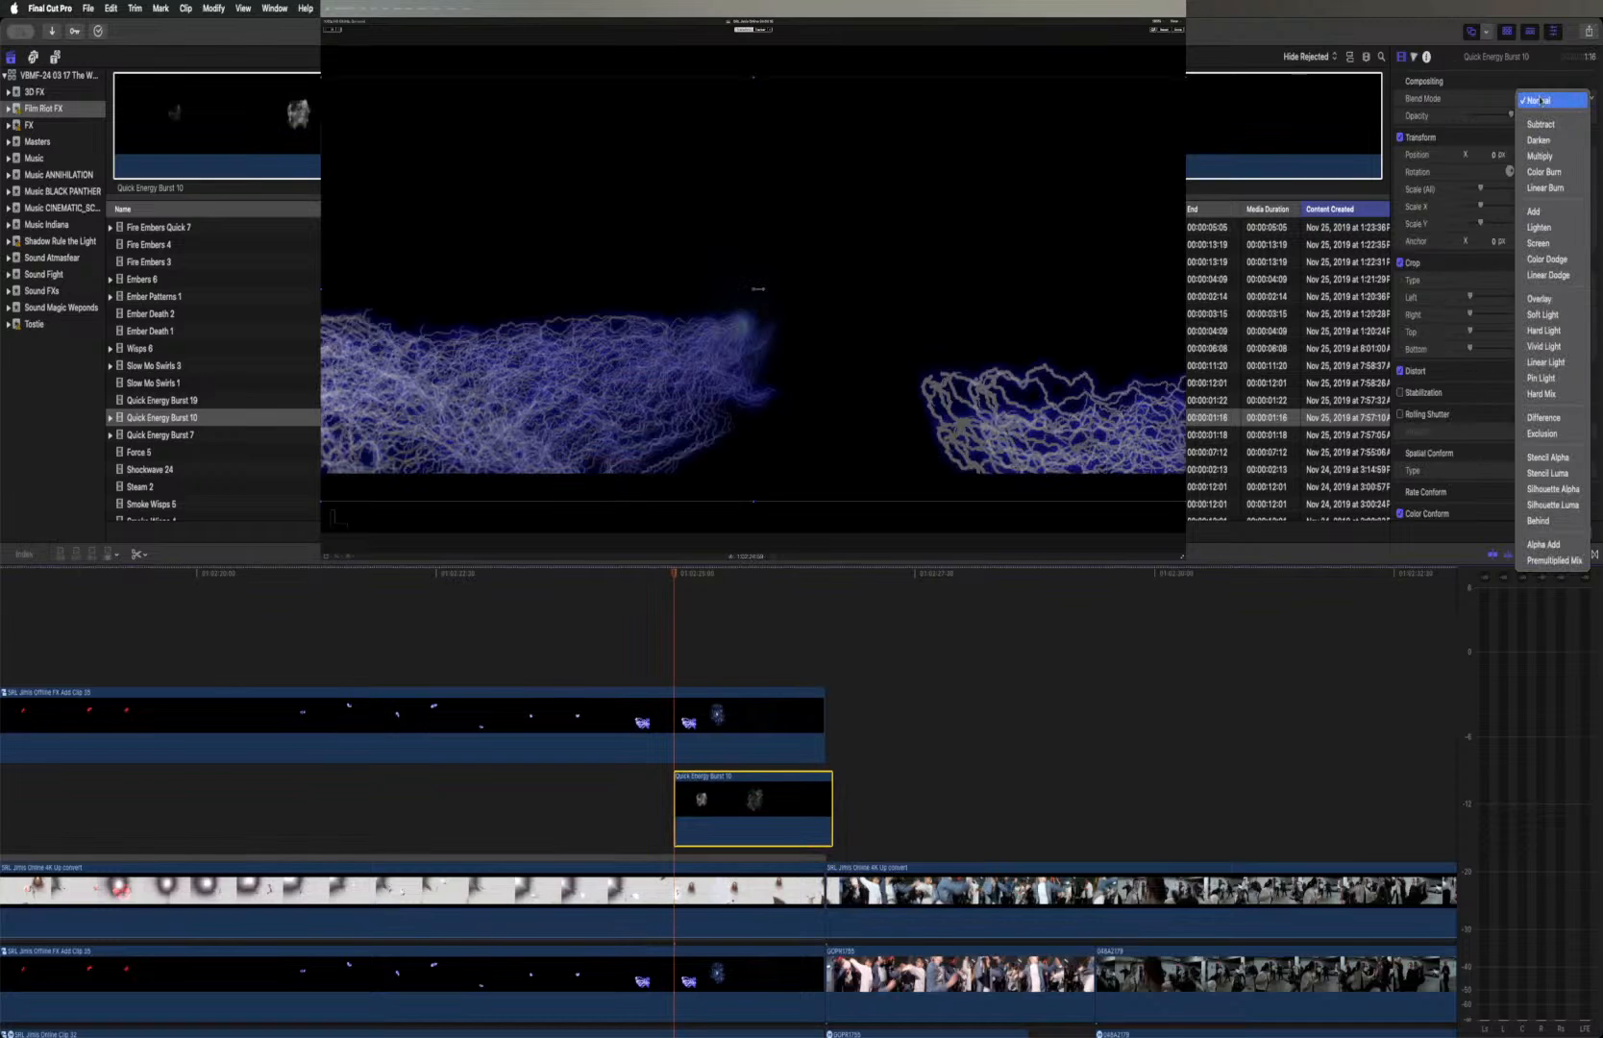
click(1542, 242)
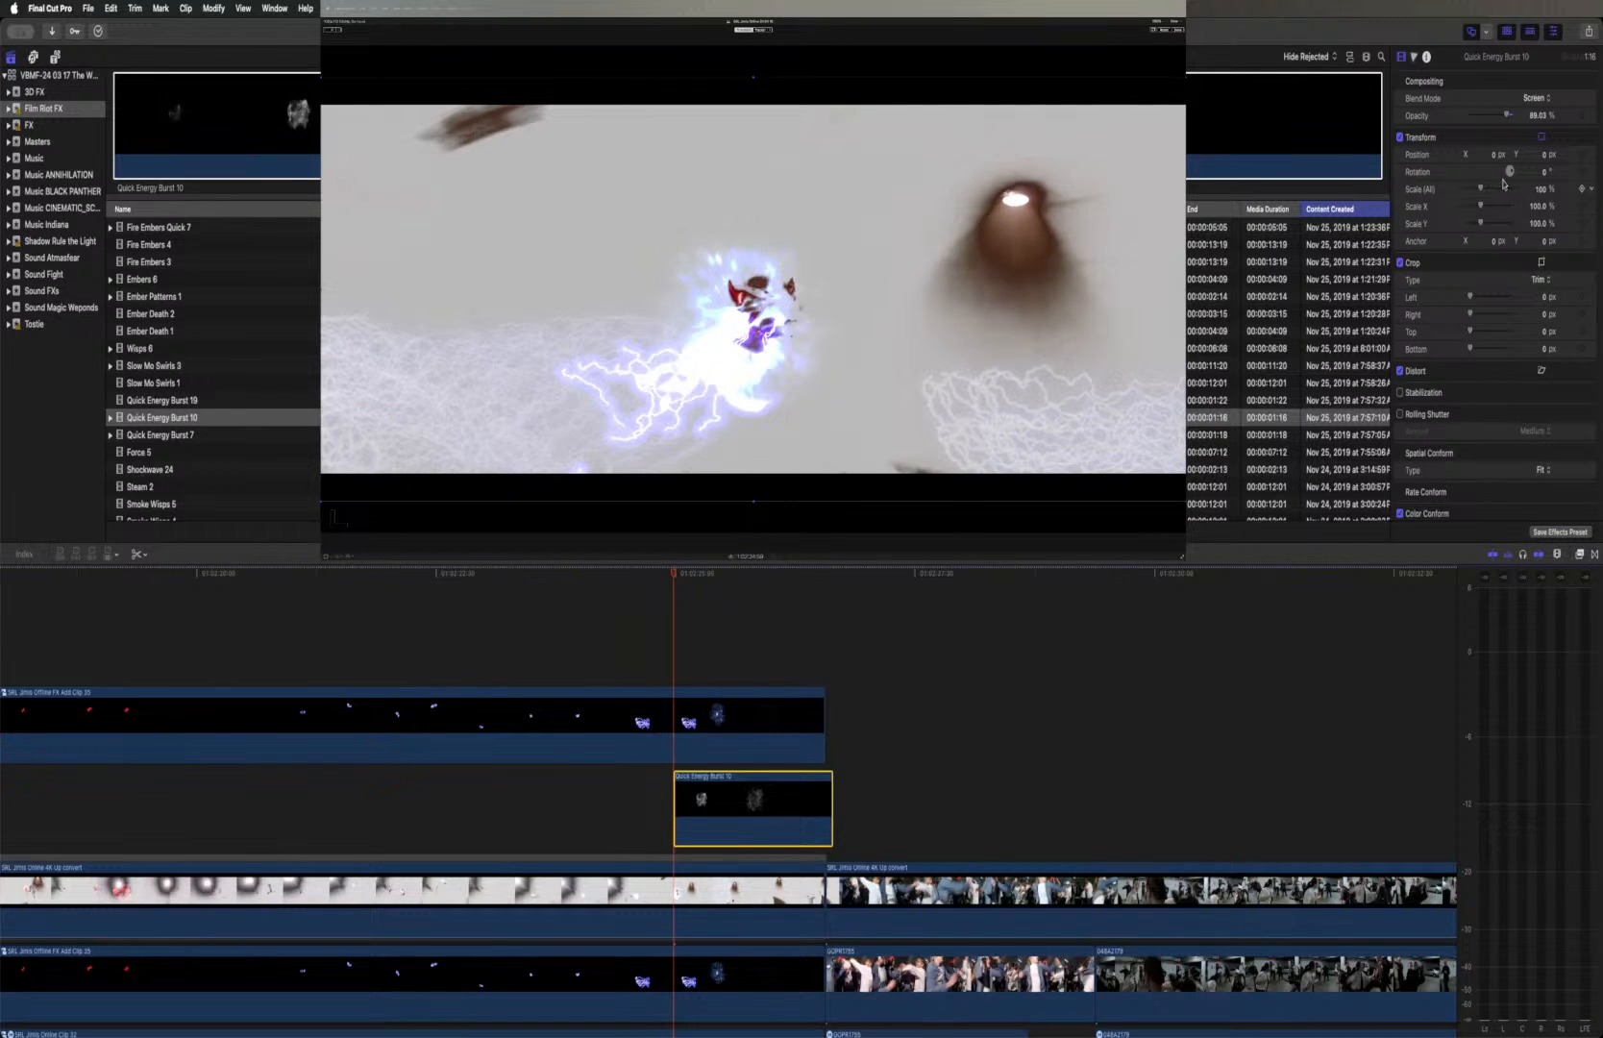
Rotate the Quick Energy Burst 10 clip to about -150° and replay the explosion
drag(1511, 176, 1478, 200)
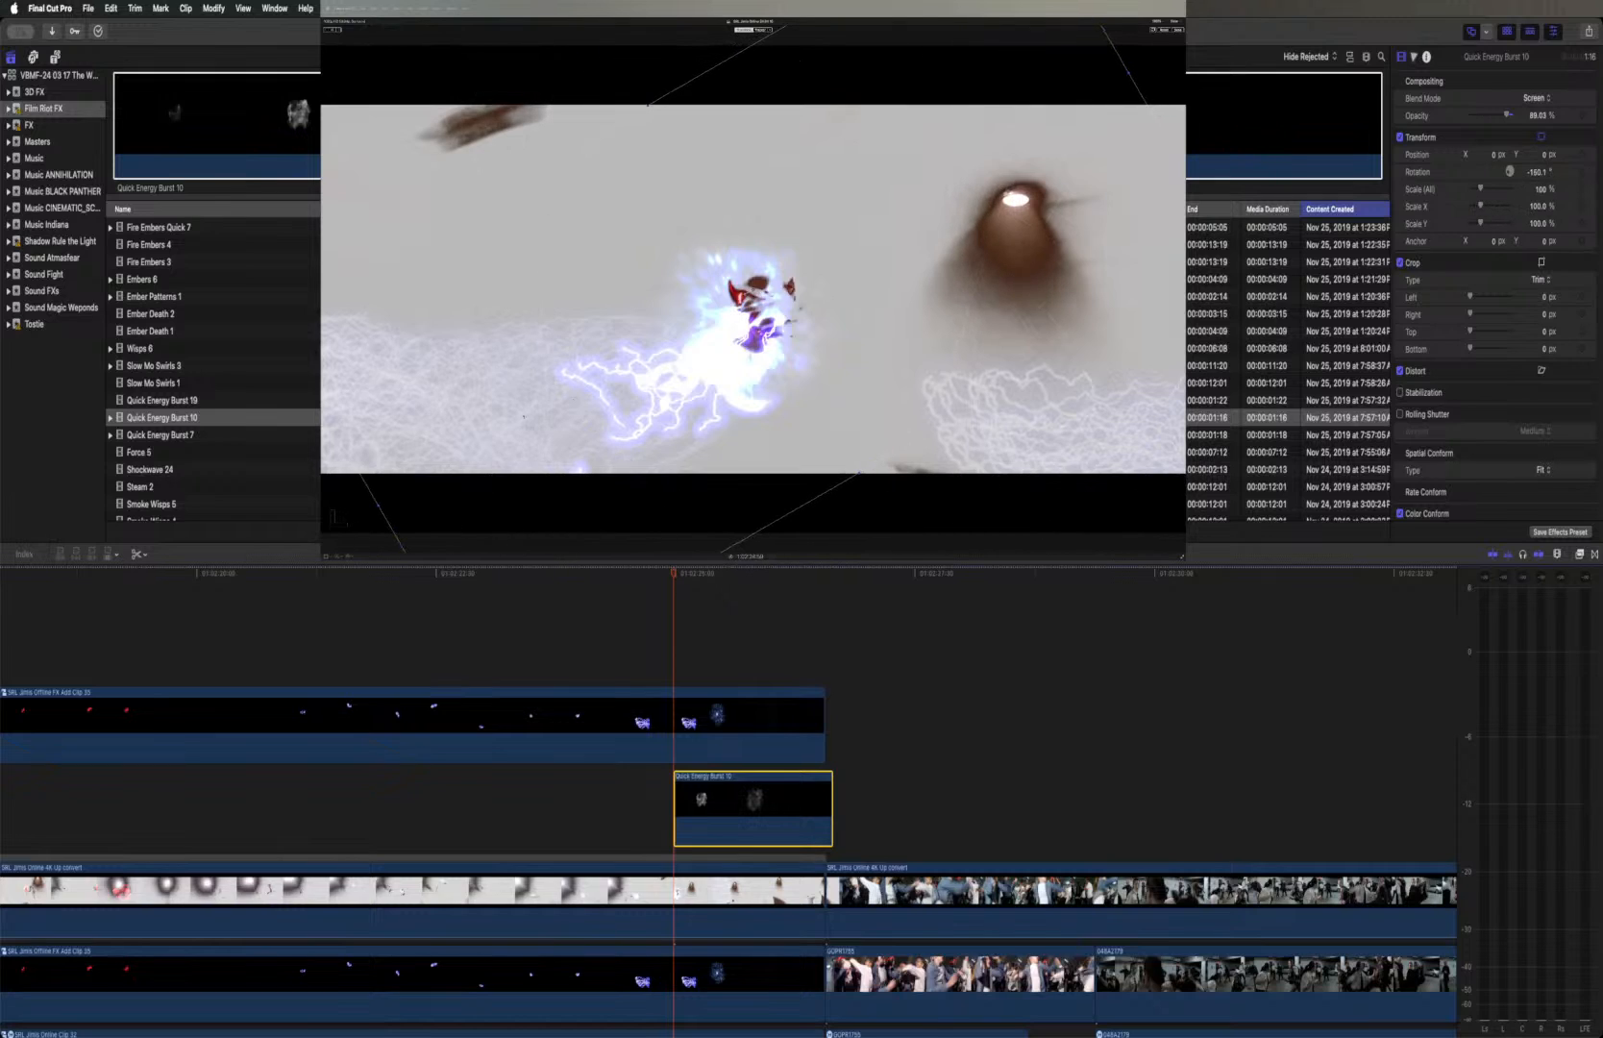
click(659, 575)
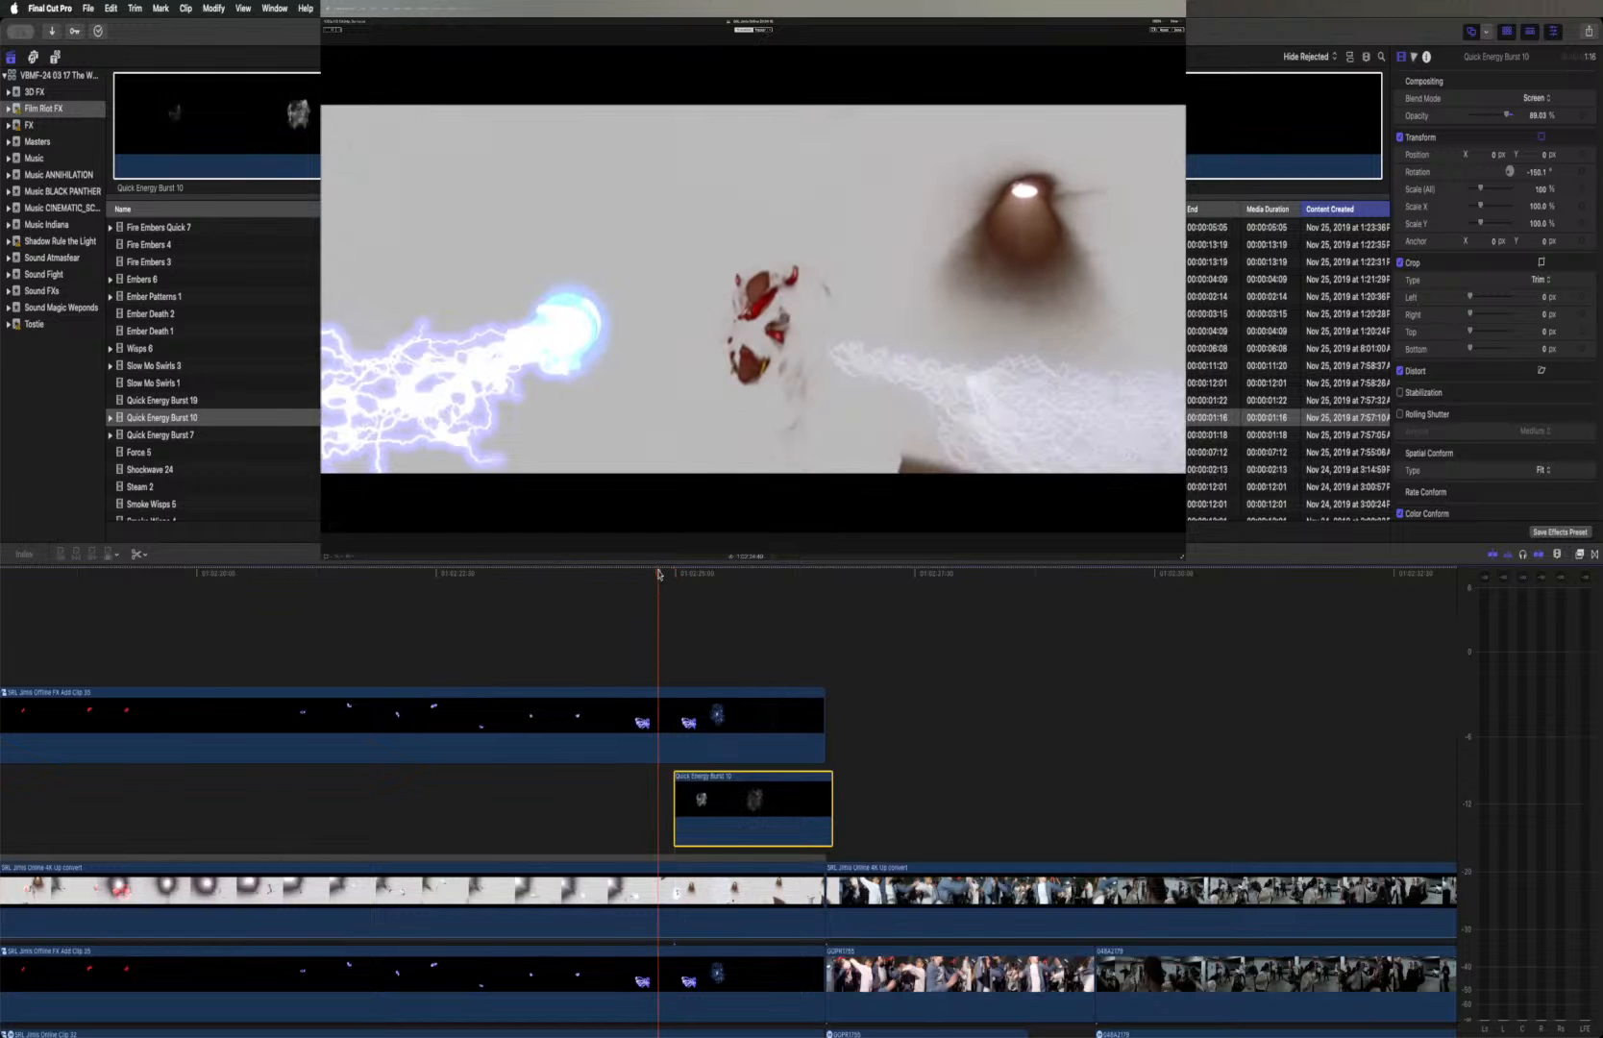
key(space)
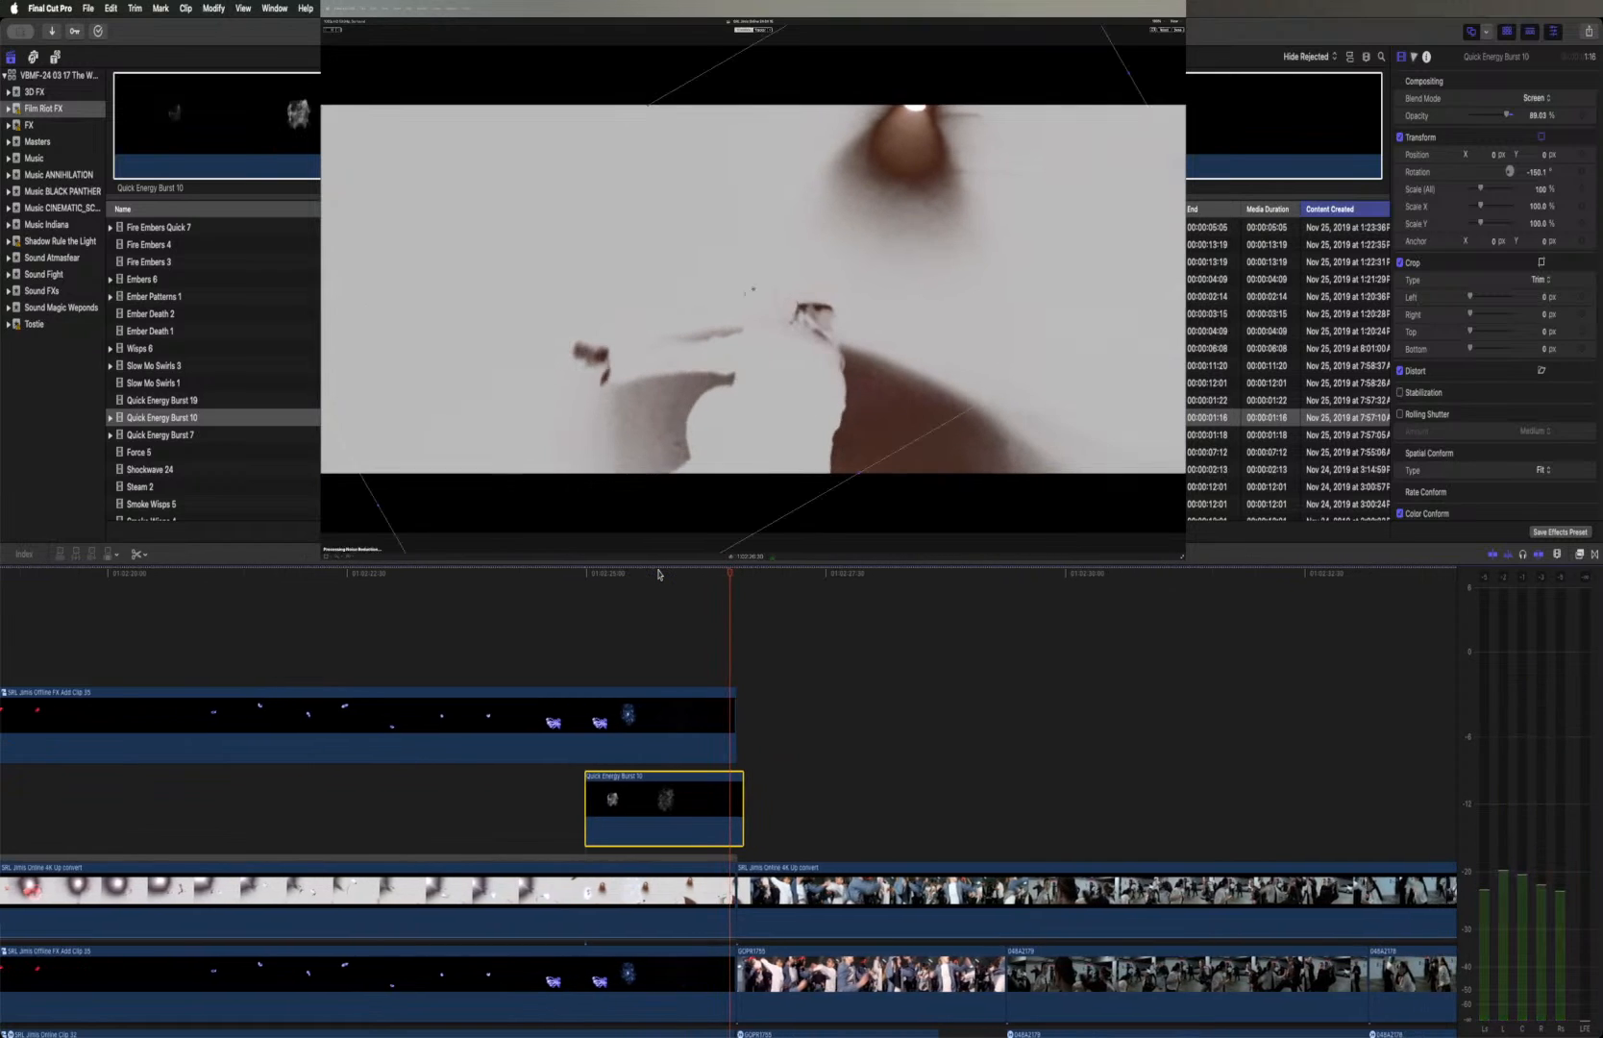
Reposition the Quick Energy Burst 10 clip over the explosion's center in the frame and replay it from the clip's start
mouse_move(668, 572)
mouse_down()
mouse_move(615, 574)
mouse_move(644, 578)
mouse_up()
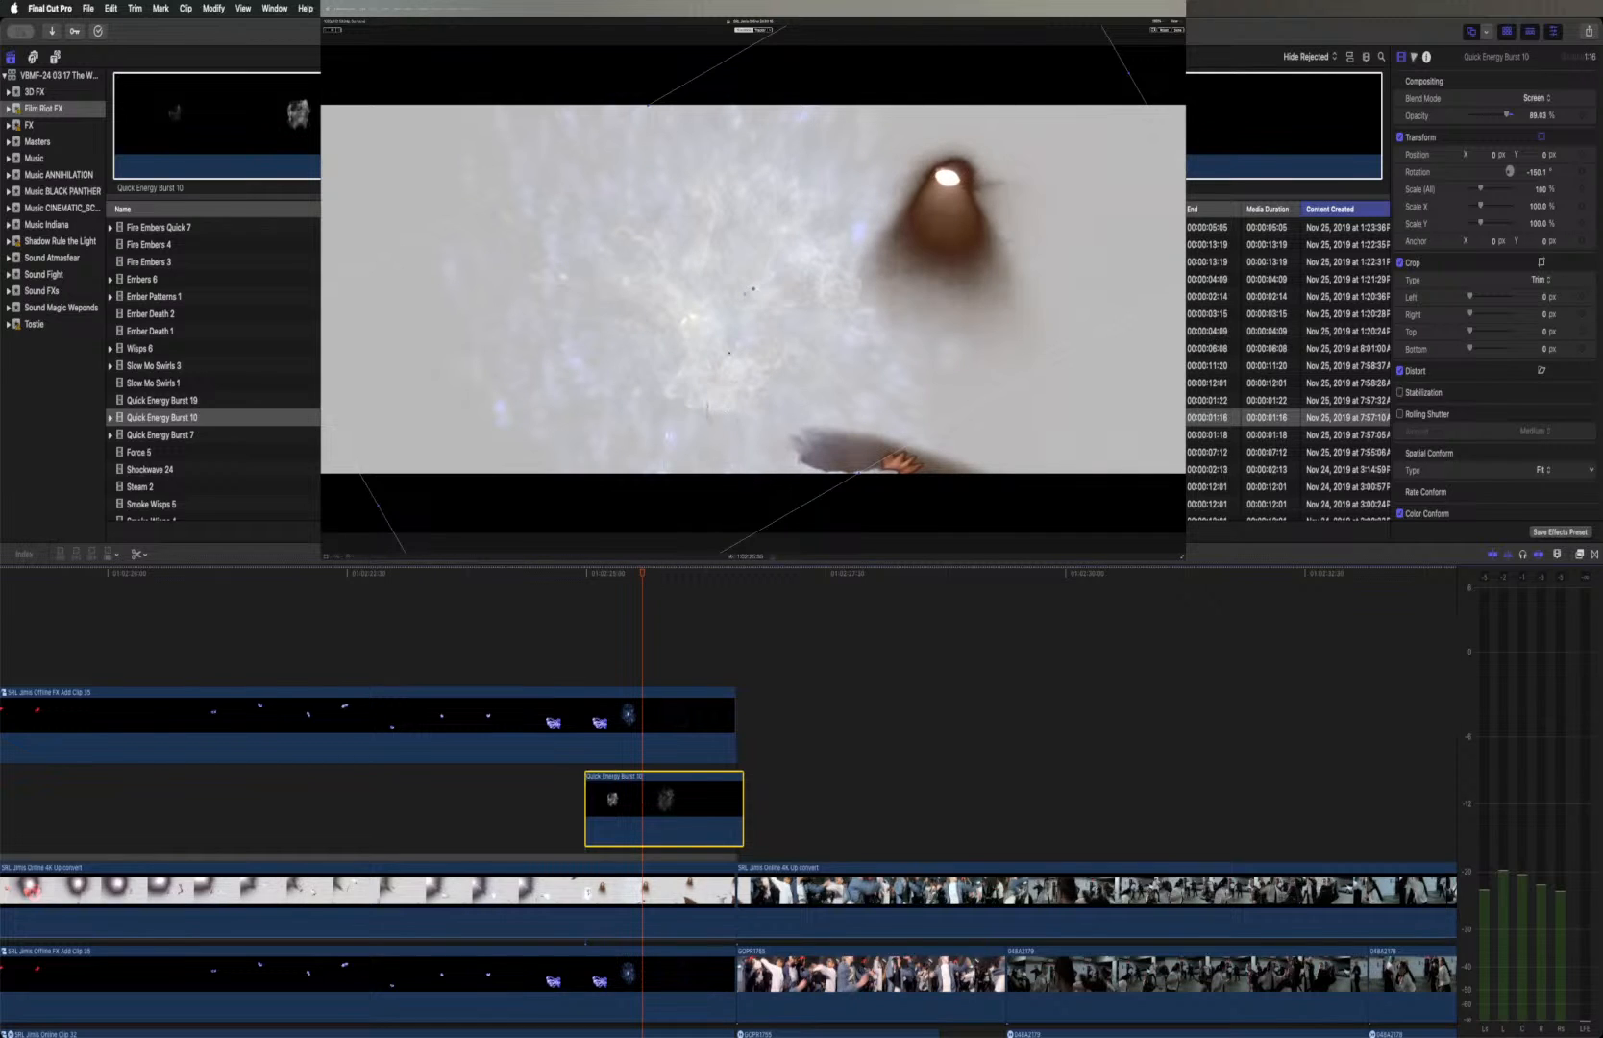
click(752, 306)
drag(737, 370, 715, 358)
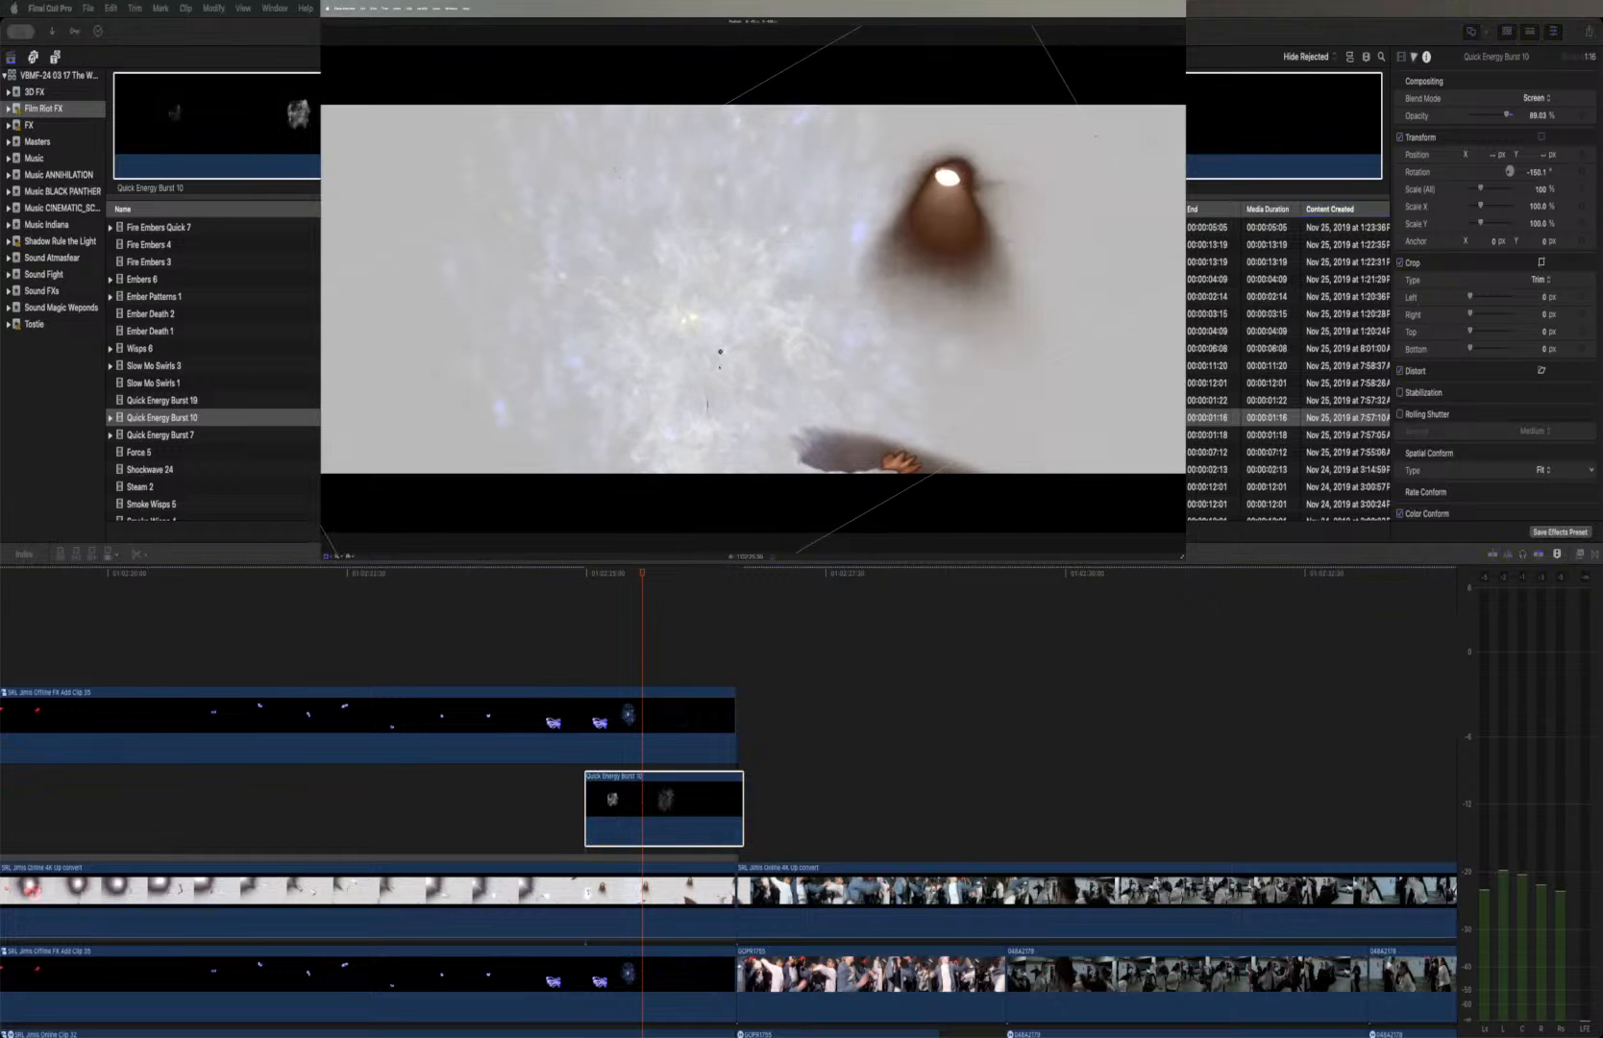
click(580, 568)
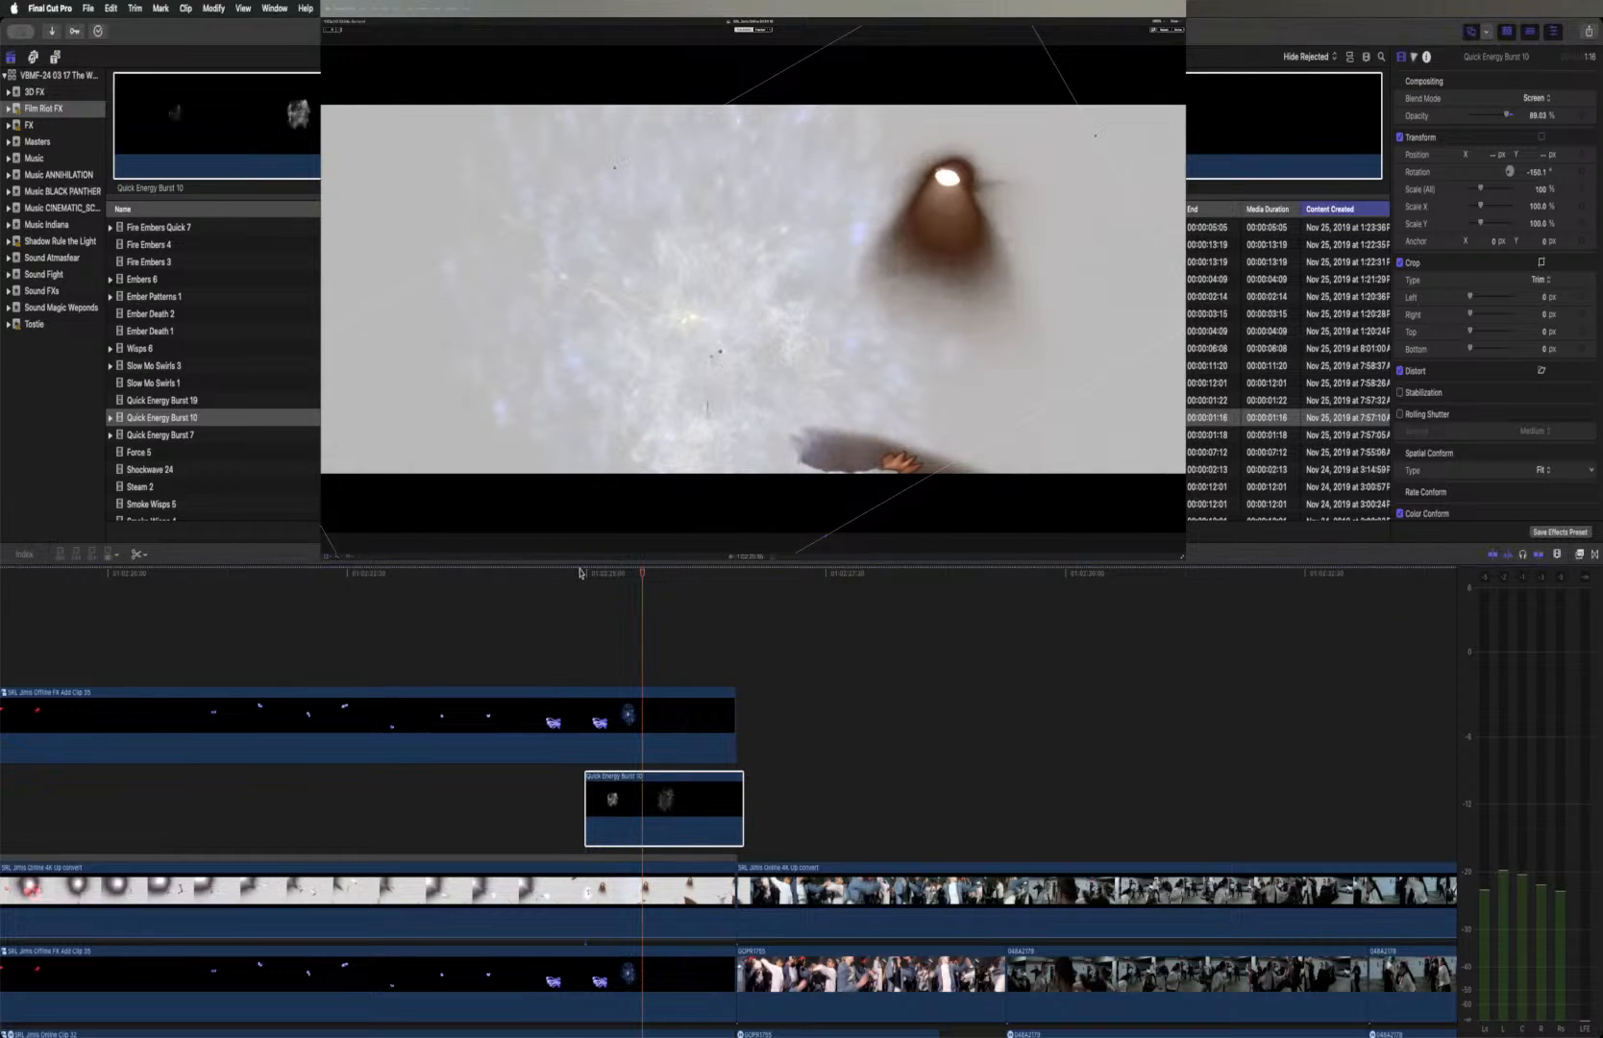
click(580, 572)
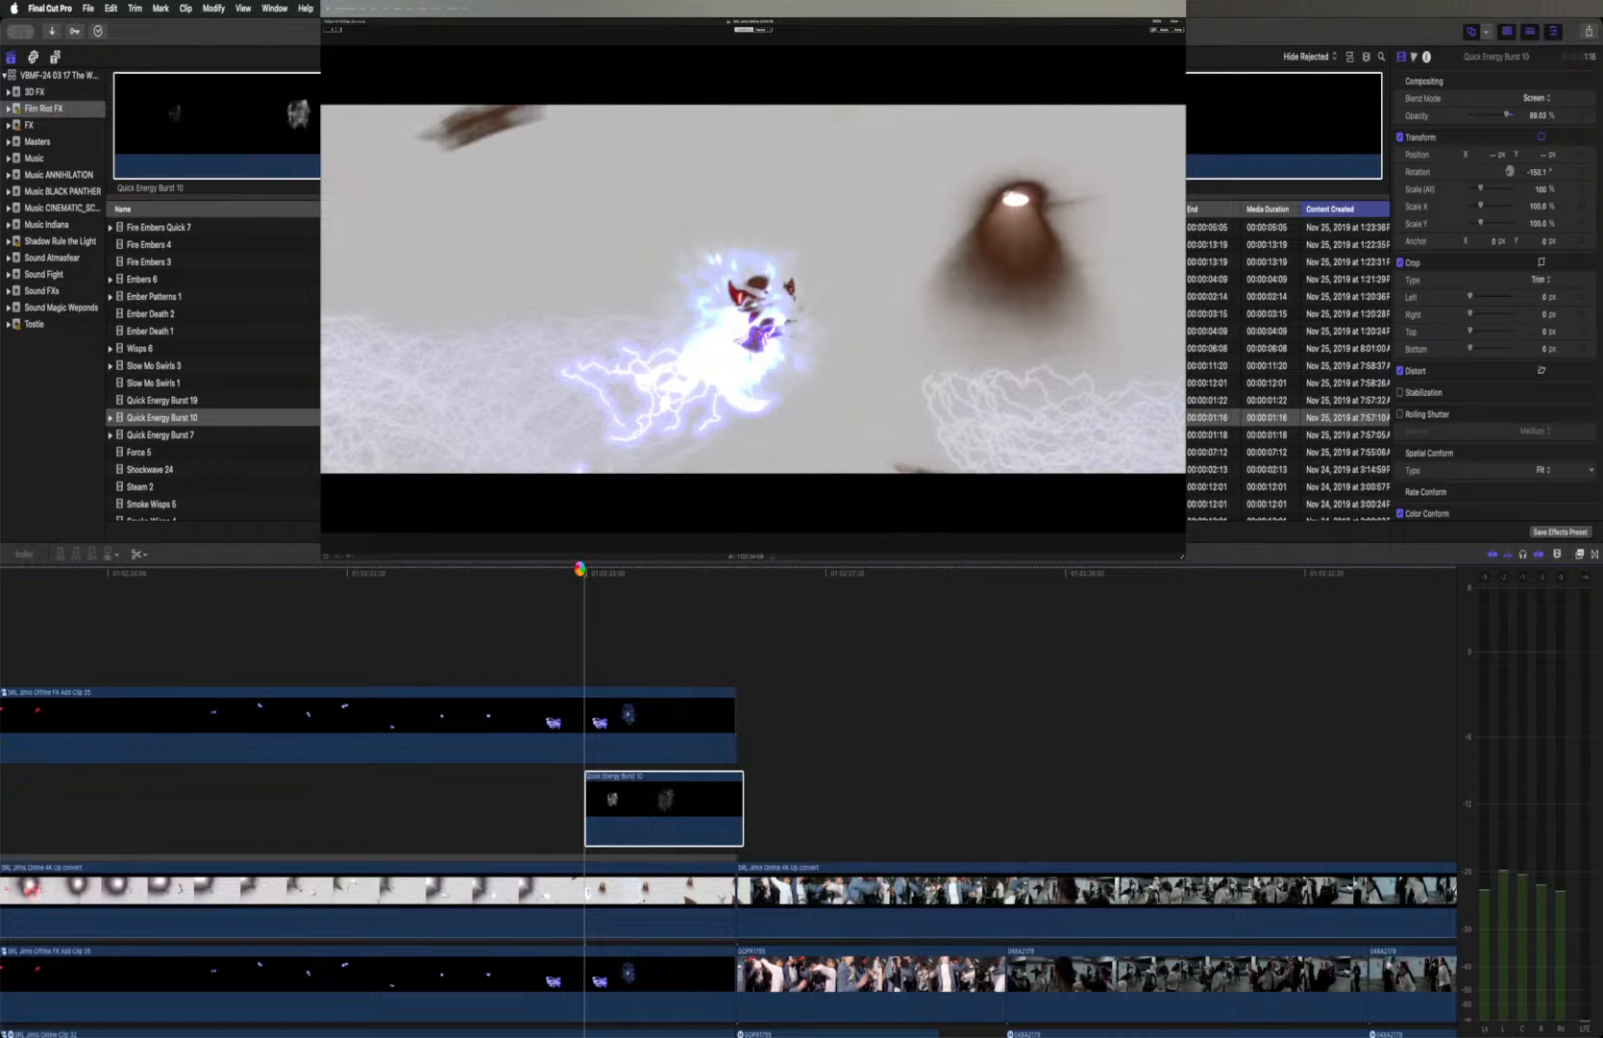
key(space)
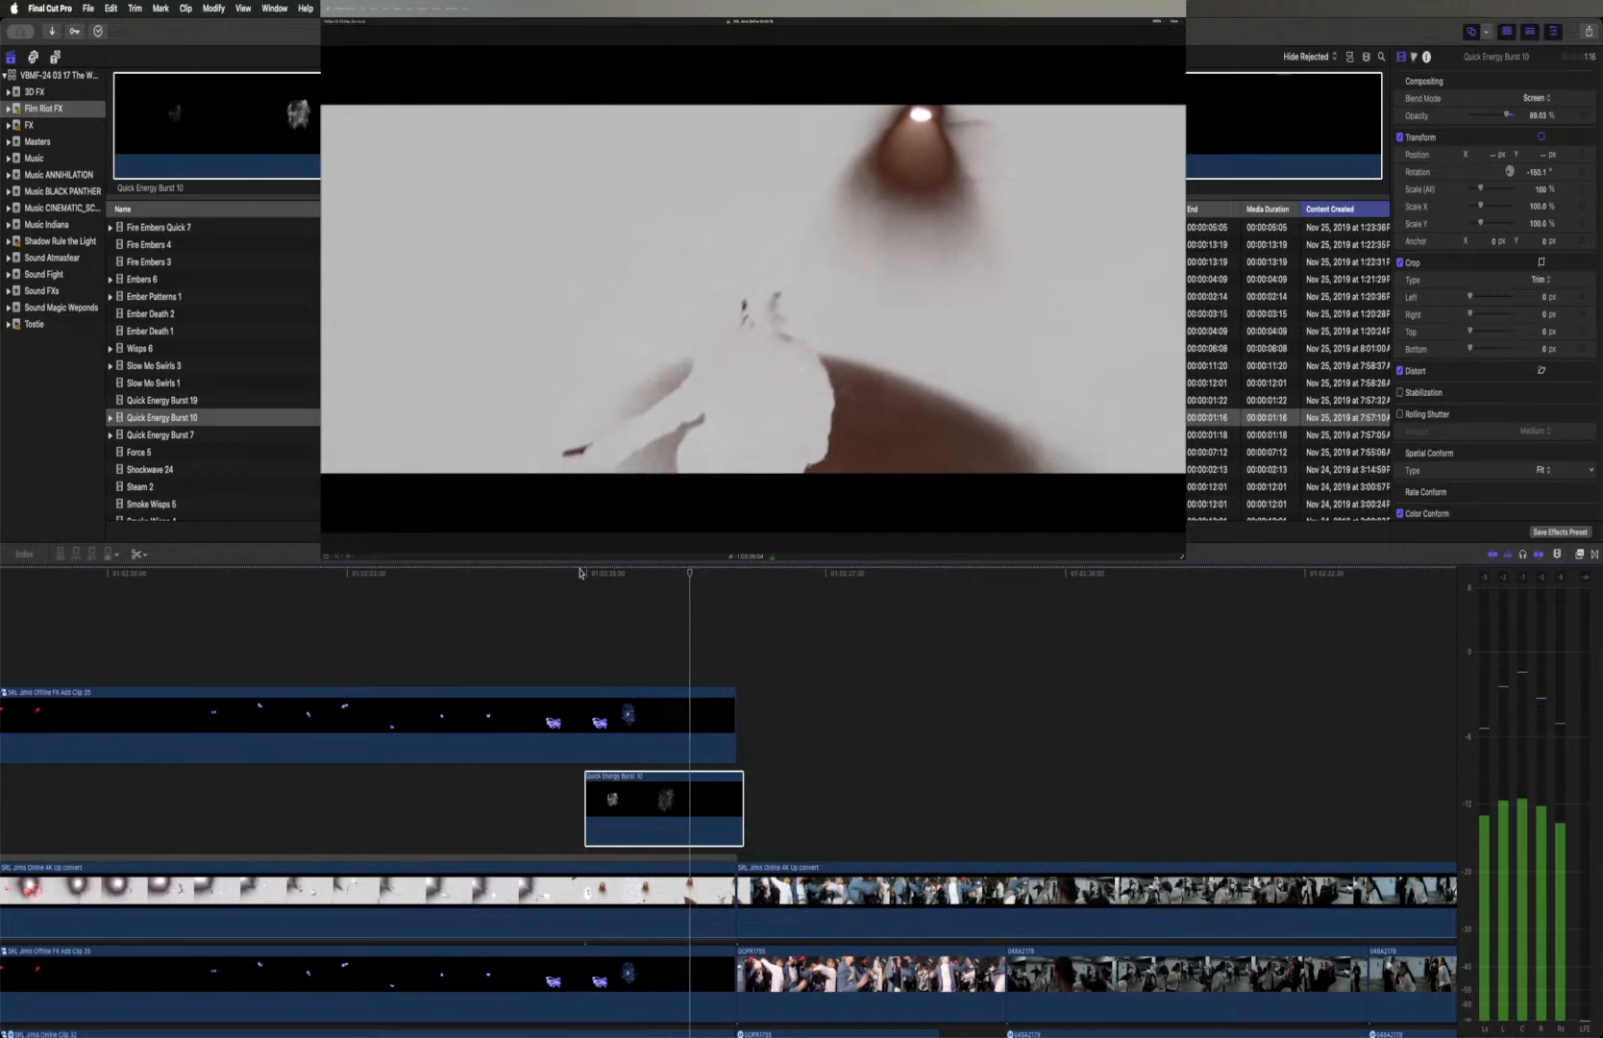
key(space)
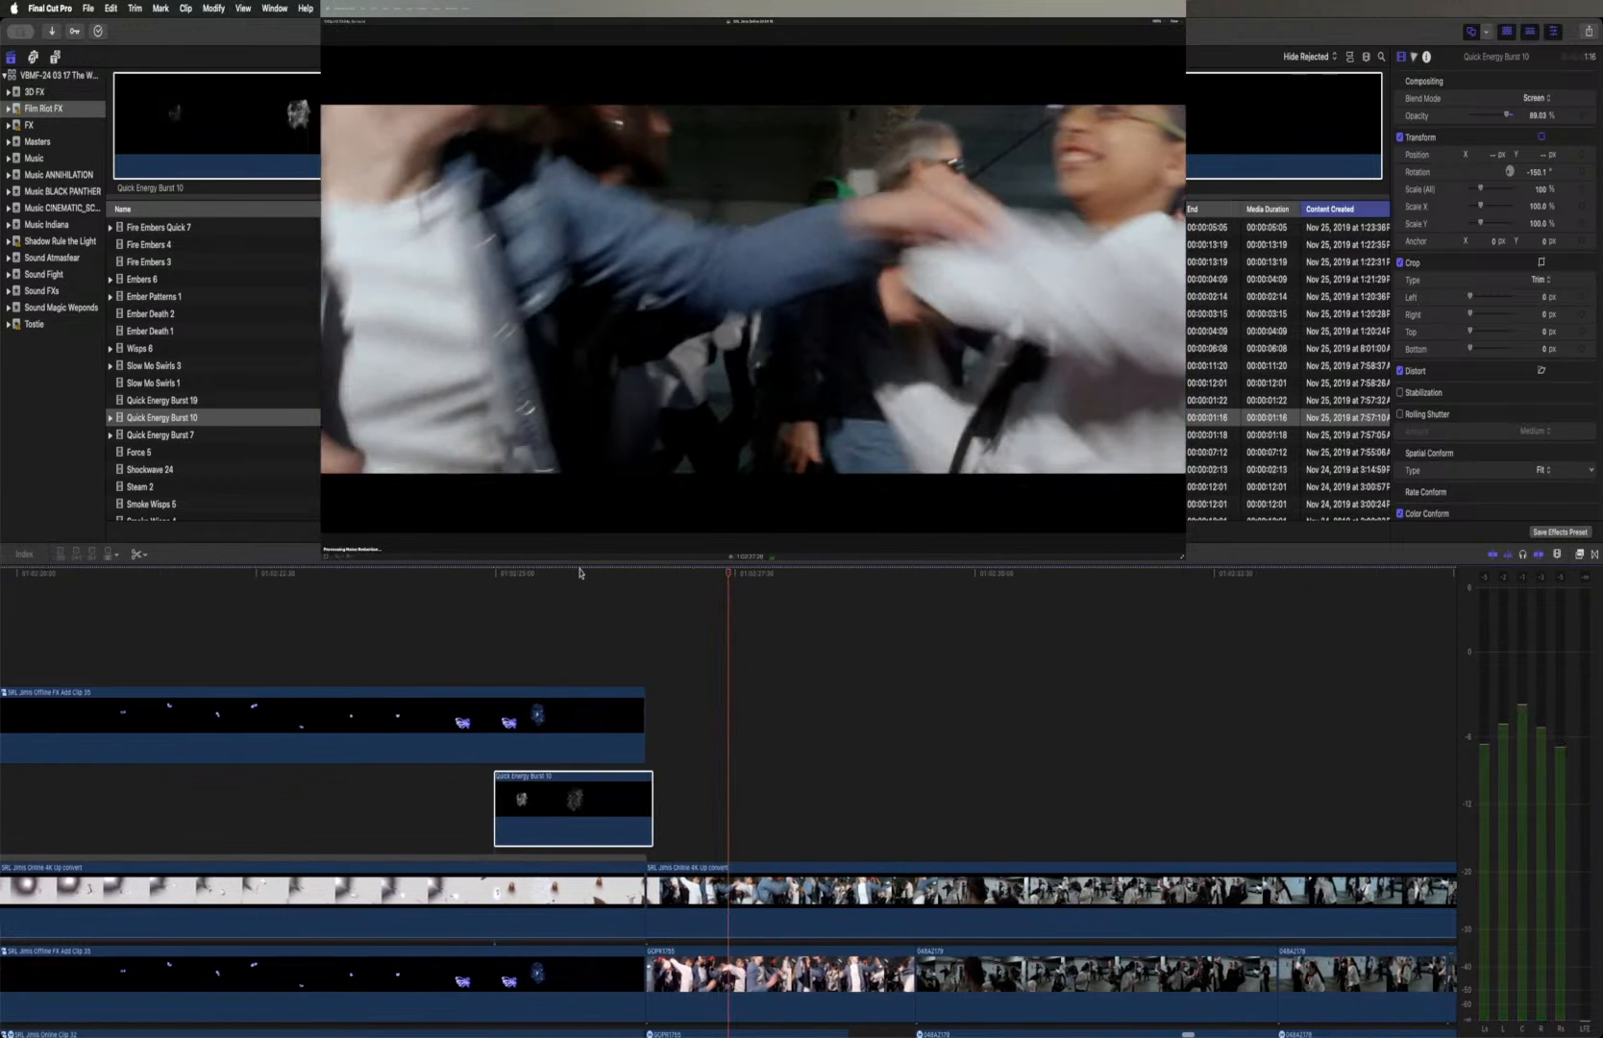
Keyframe the burst's position, rotation, scale and anchor at the clip's start, and shift it up and left in the frame about mid-clip
click(495, 575)
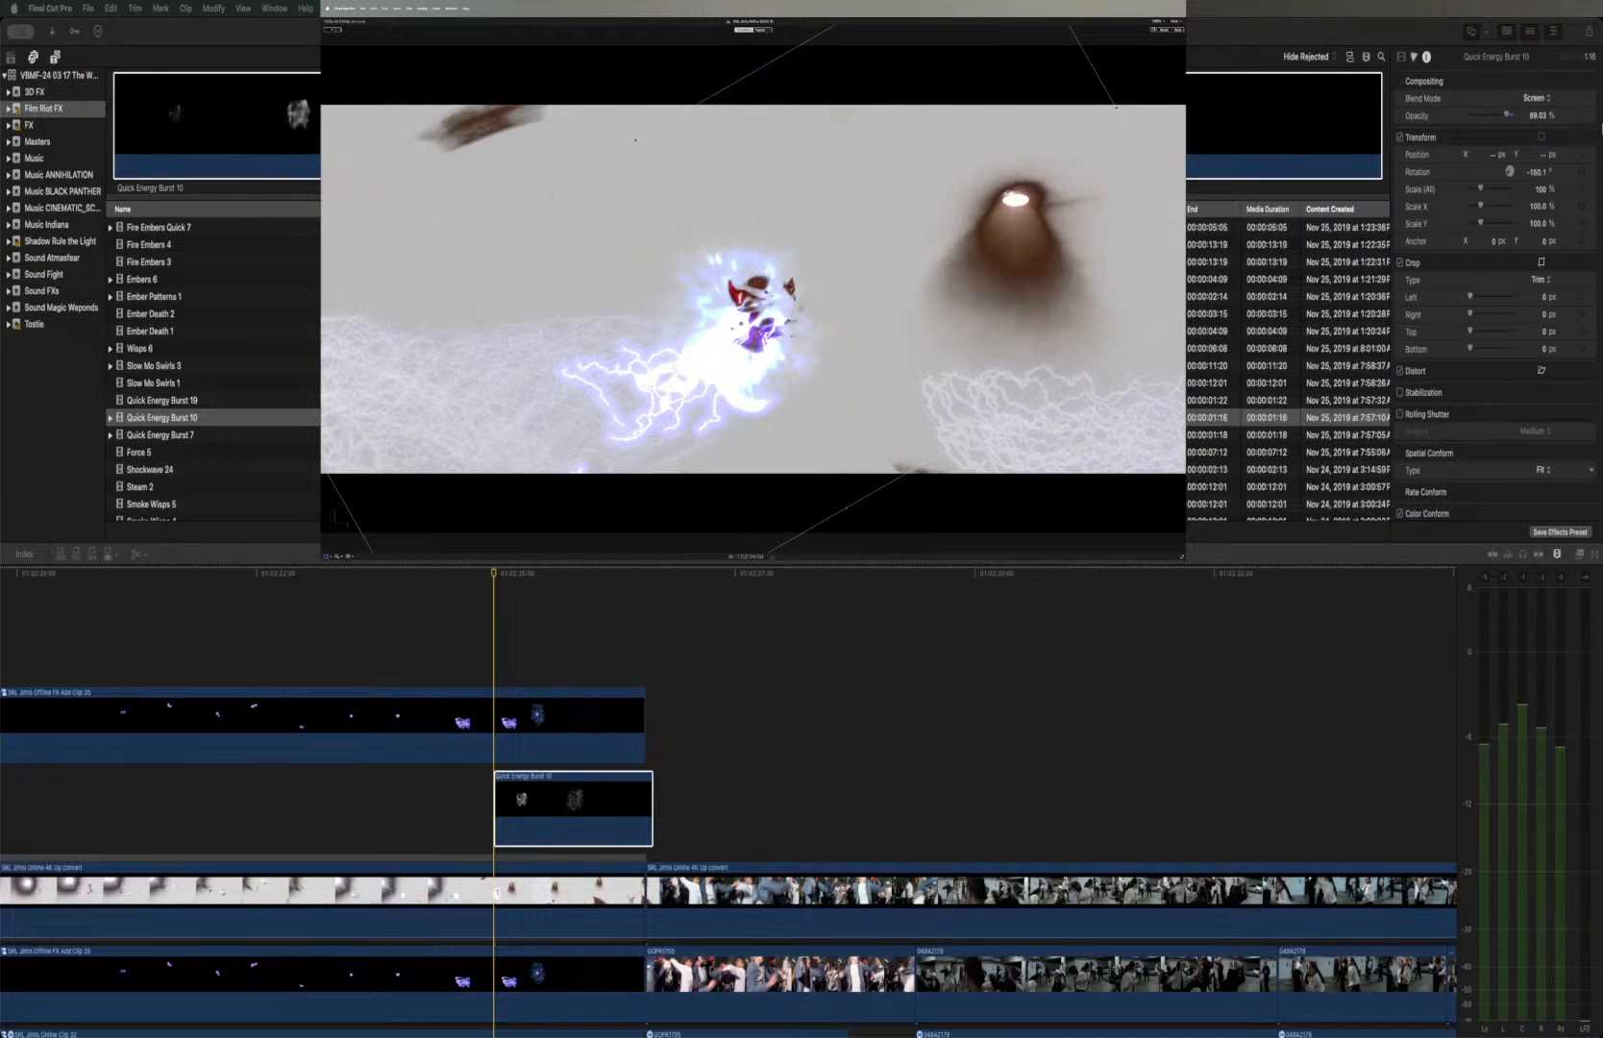
click(1581, 154)
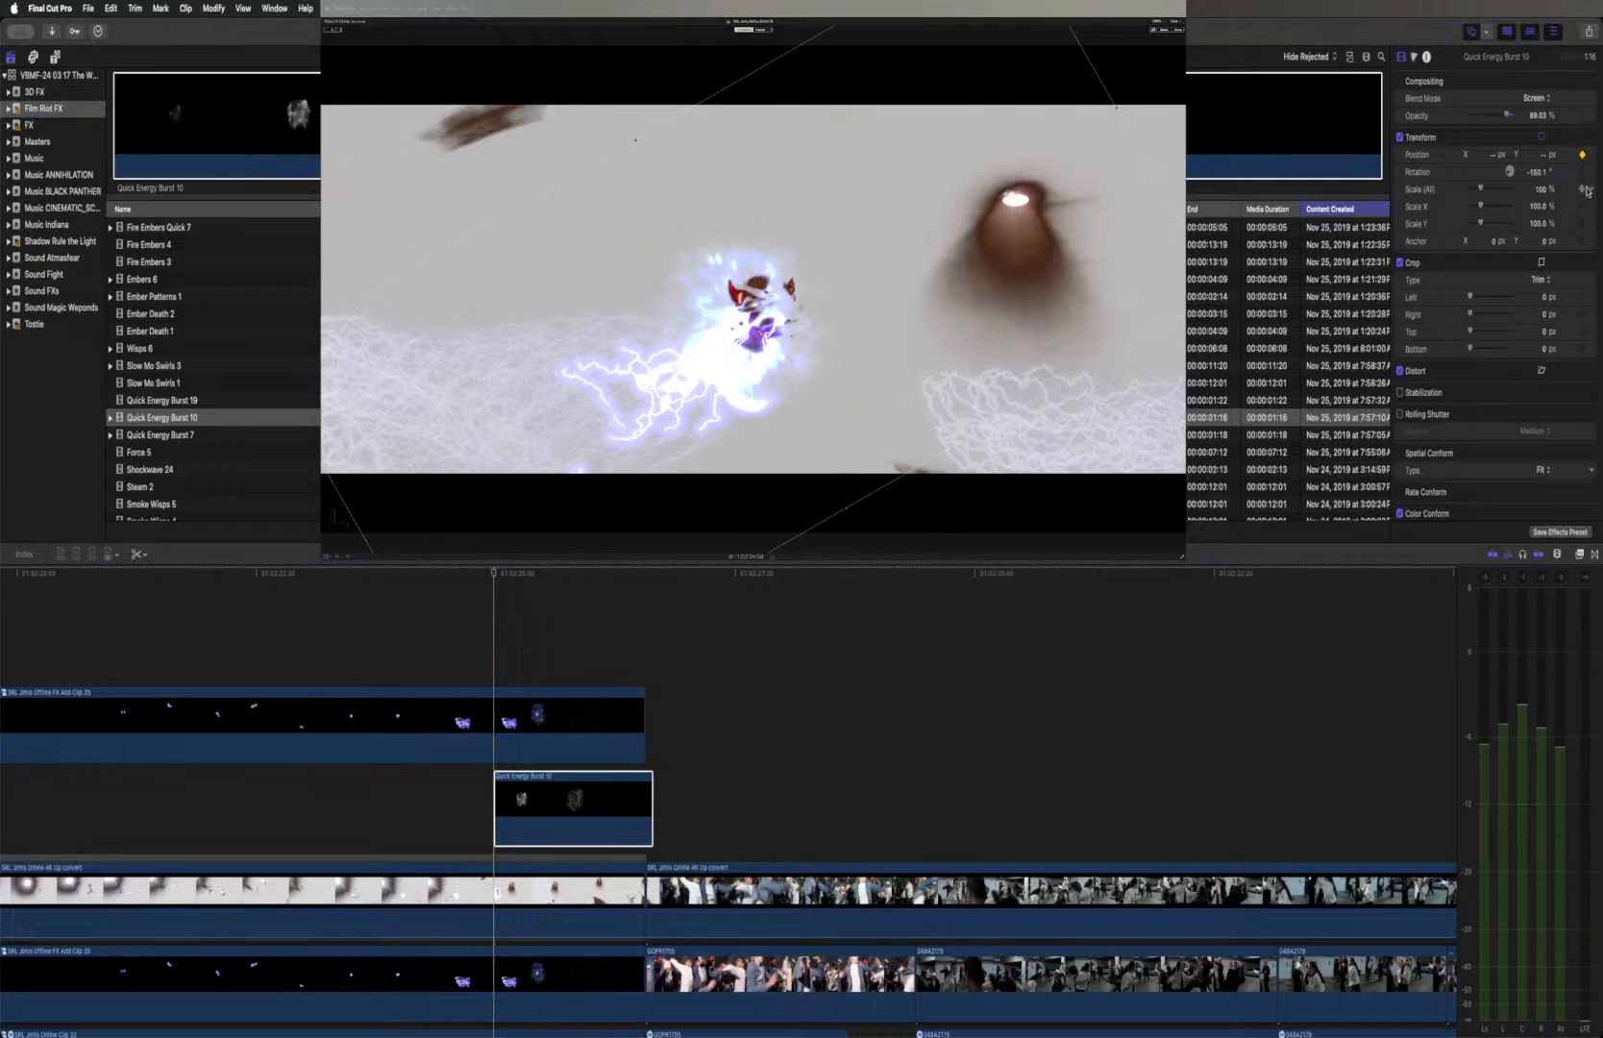
click(1538, 206)
click(645, 574)
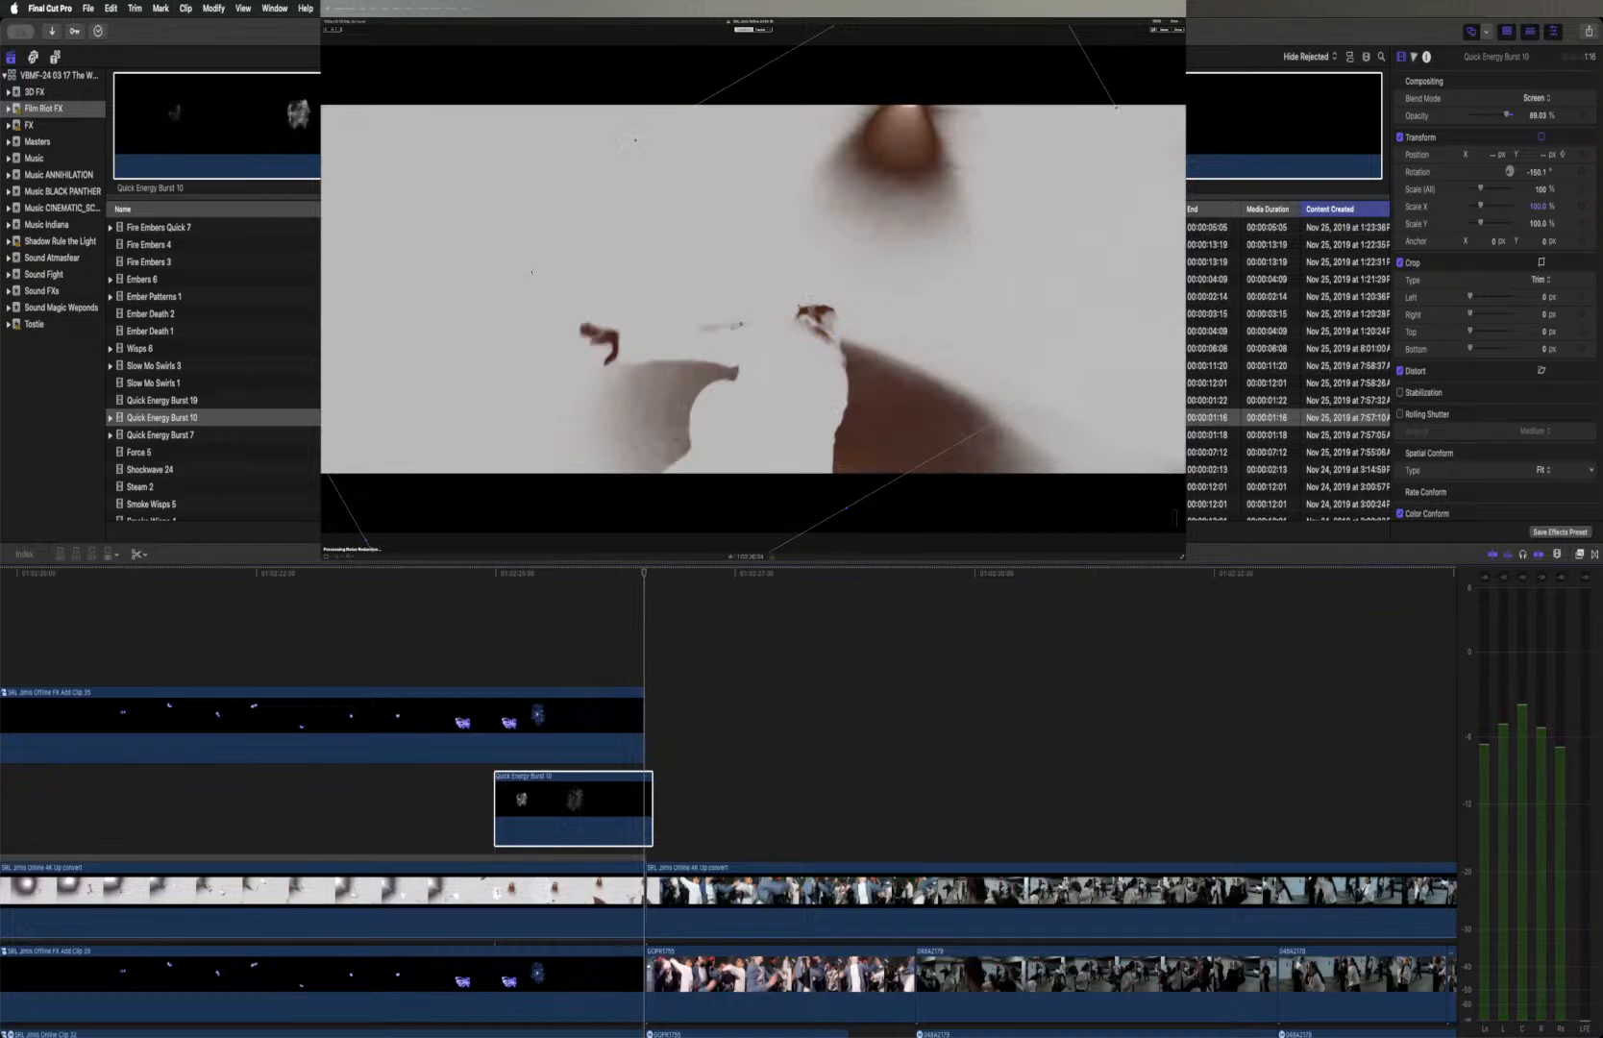
drag(613, 575, 571, 576)
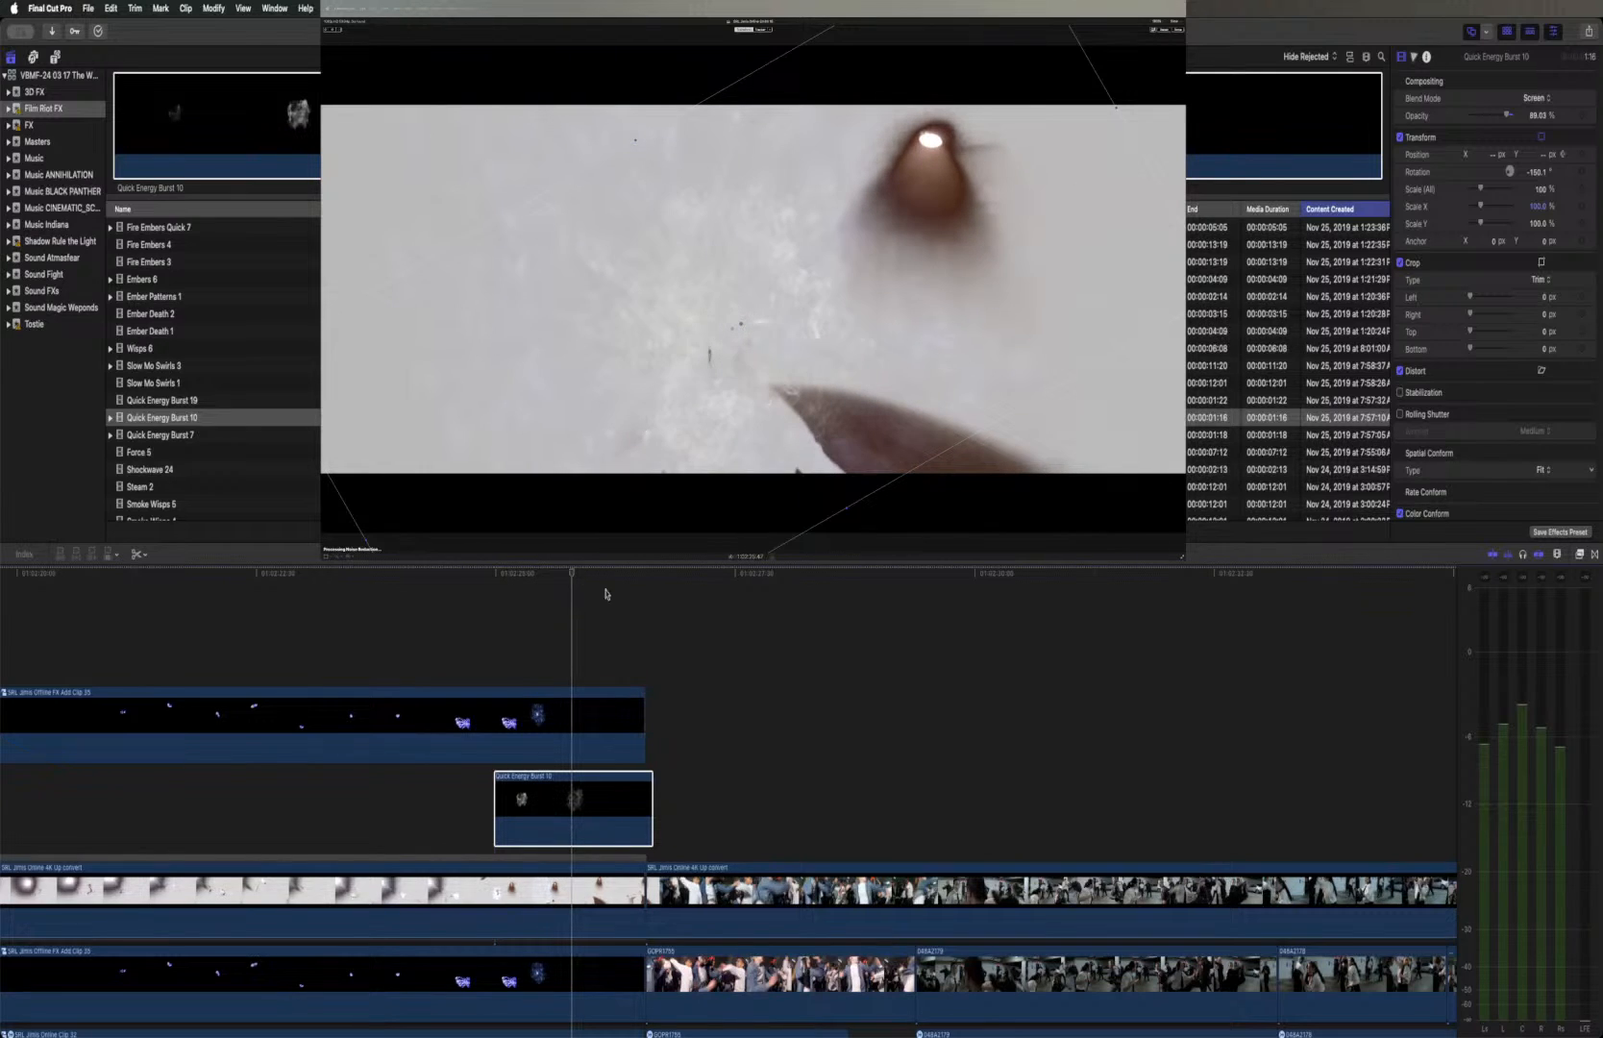
drag(741, 323, 676, 275)
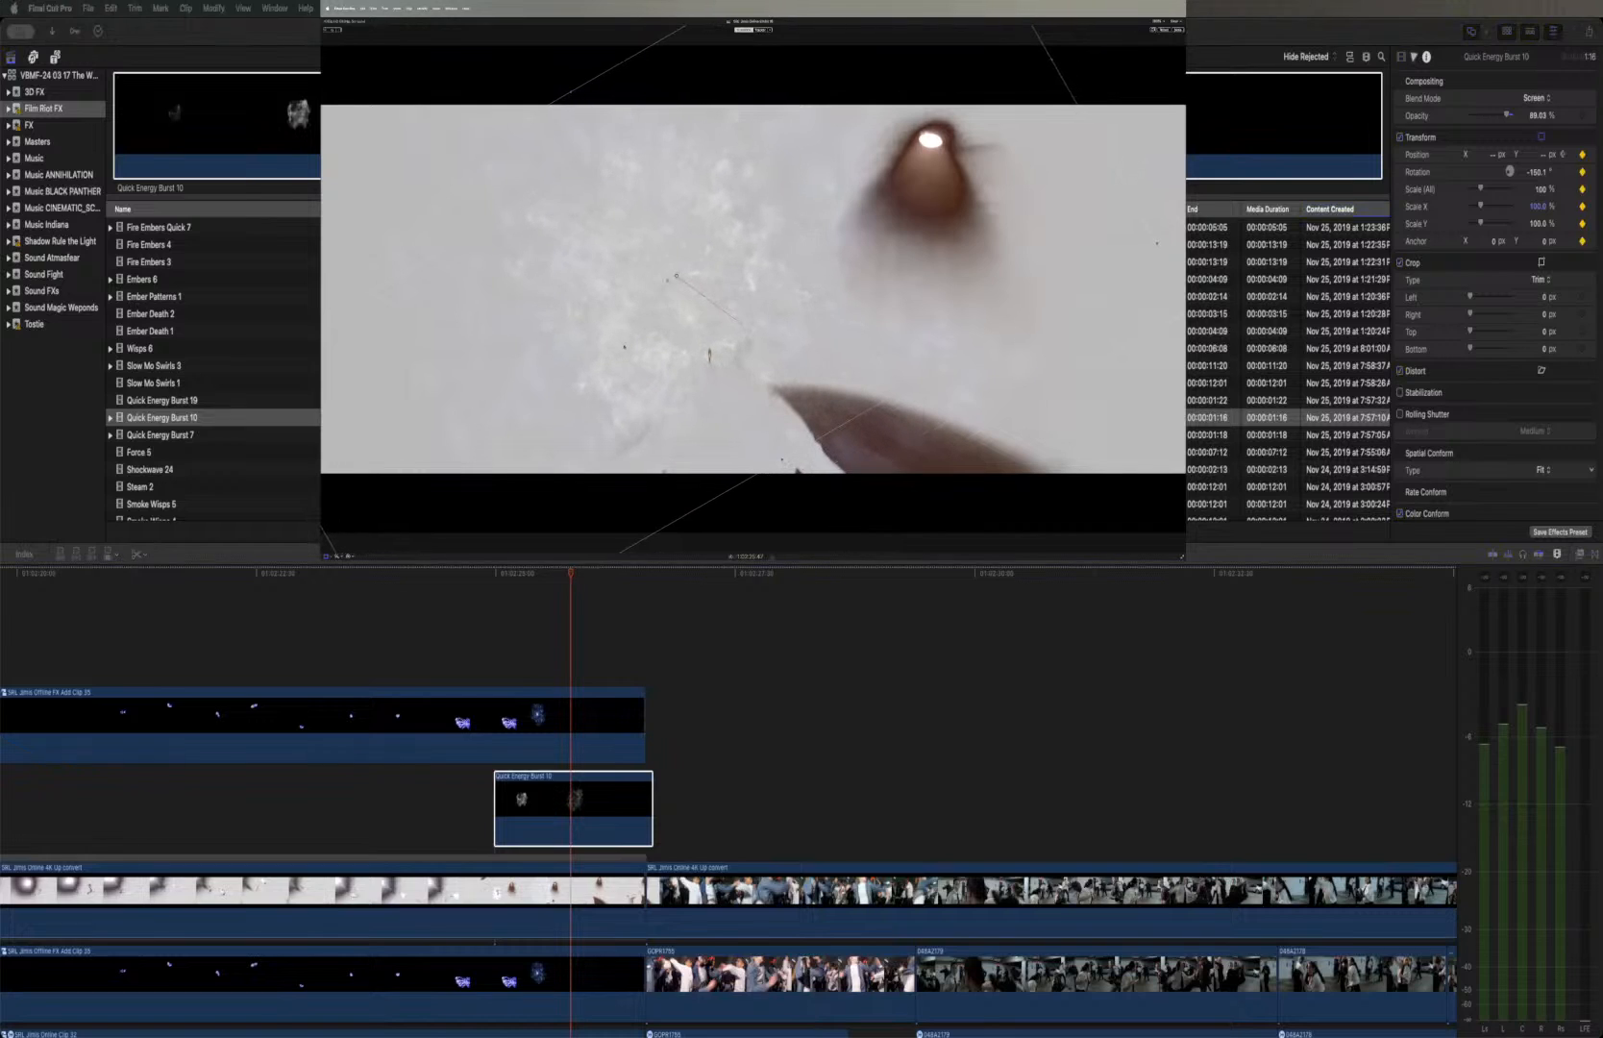
Replay the animated burst and trim the Quick Energy Burst 10 clip's end back to the end of the first shot
click(487, 574)
click(486, 575)
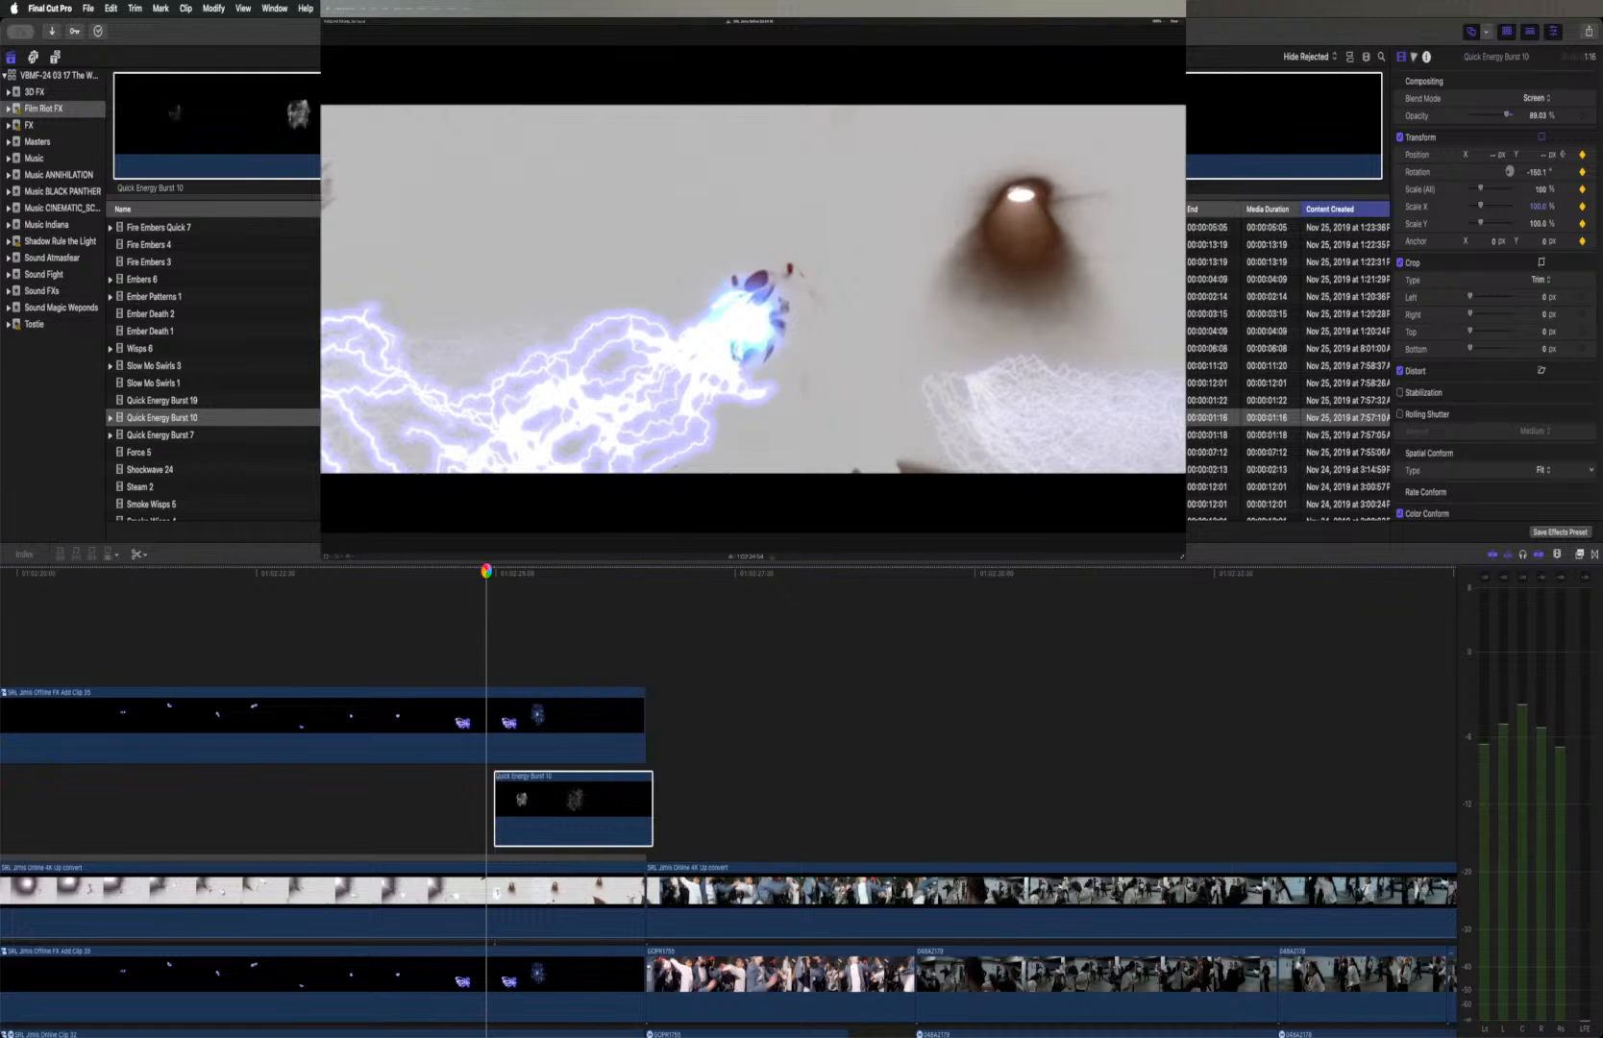
key(space)
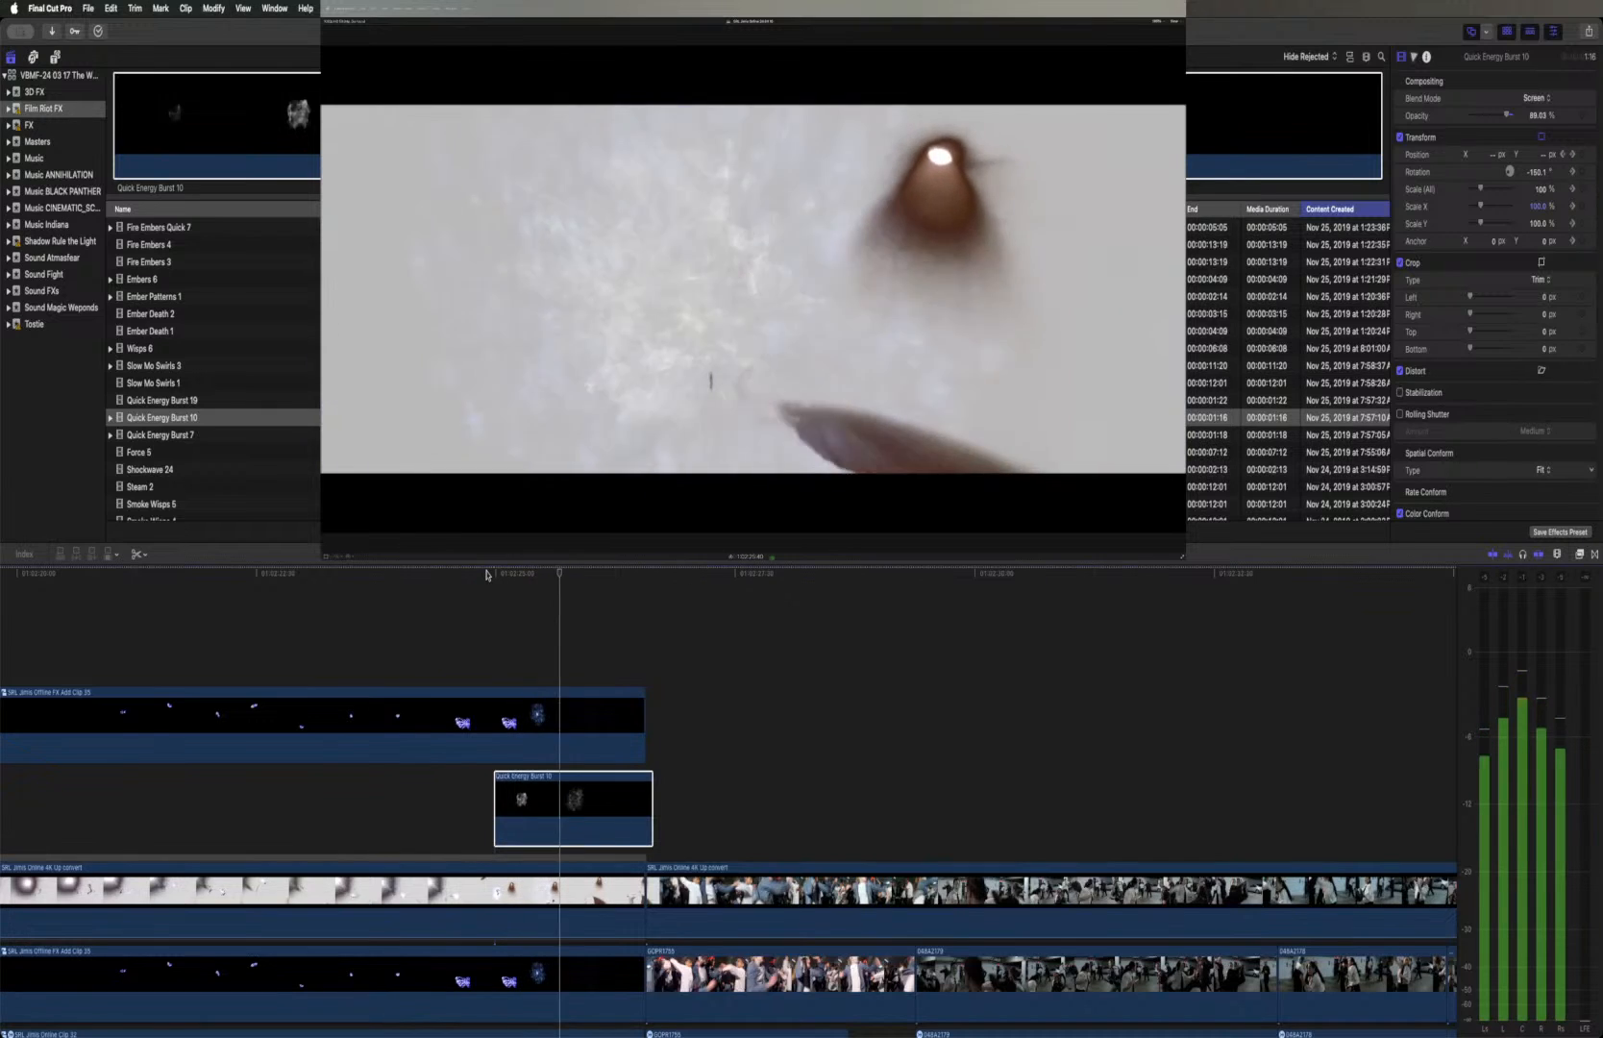
key(space)
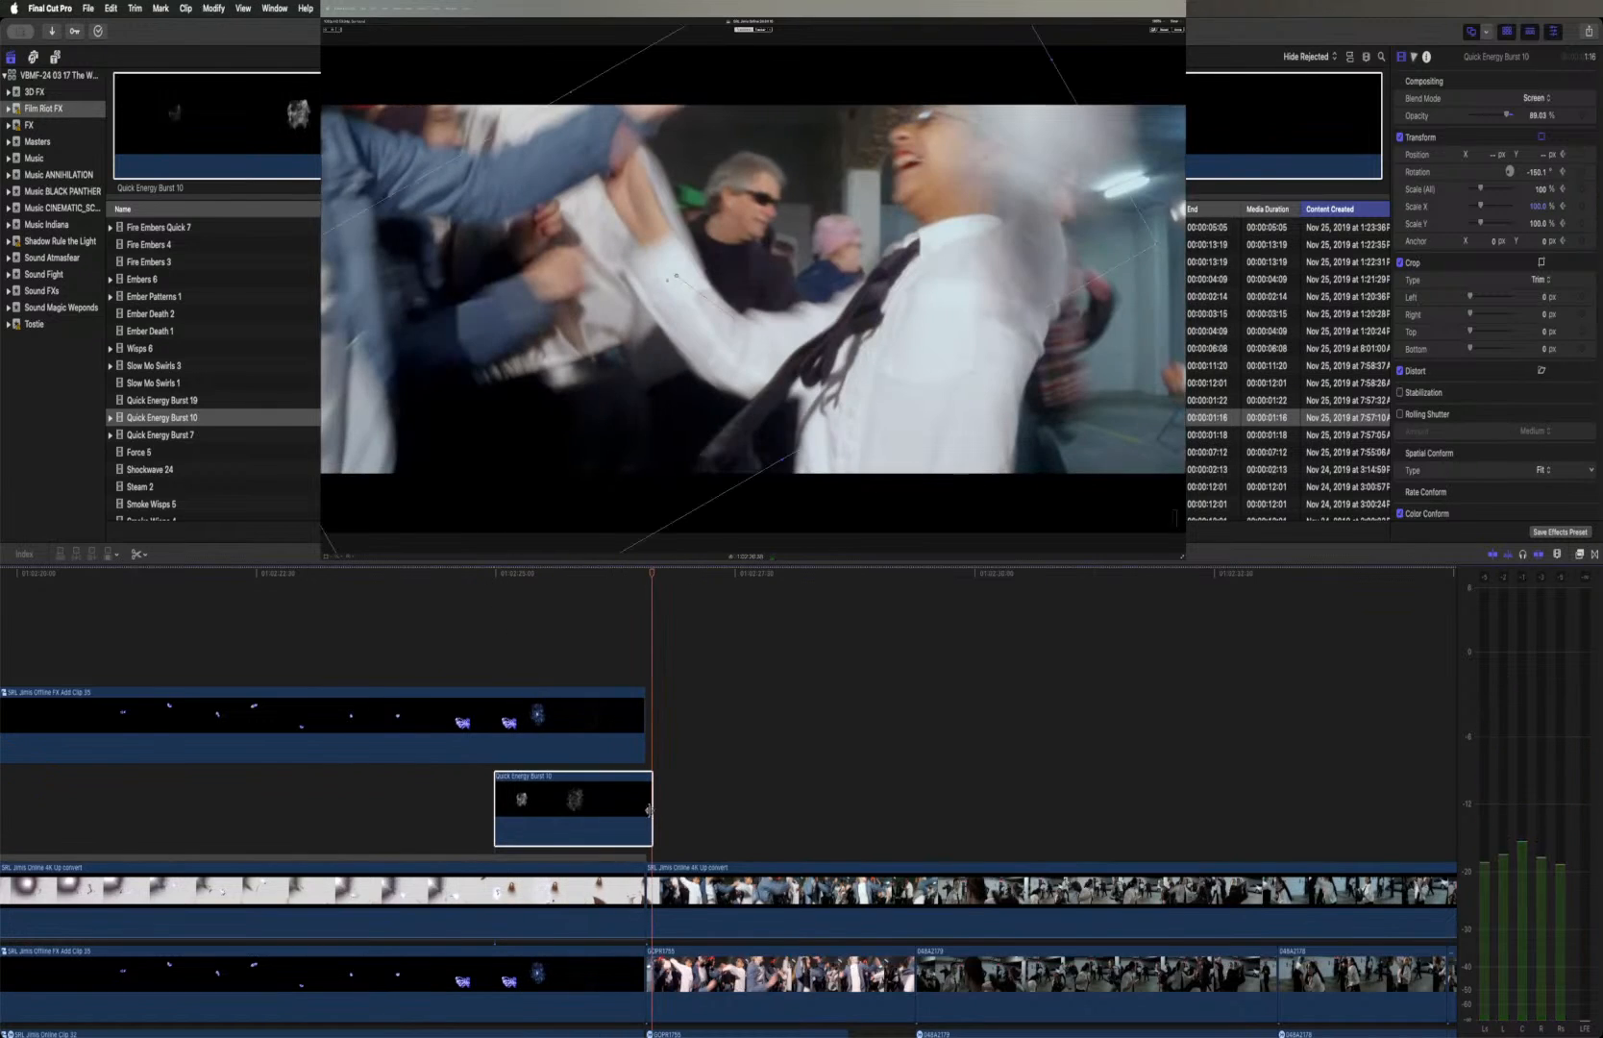
drag(651, 809, 645, 809)
click(574, 806)
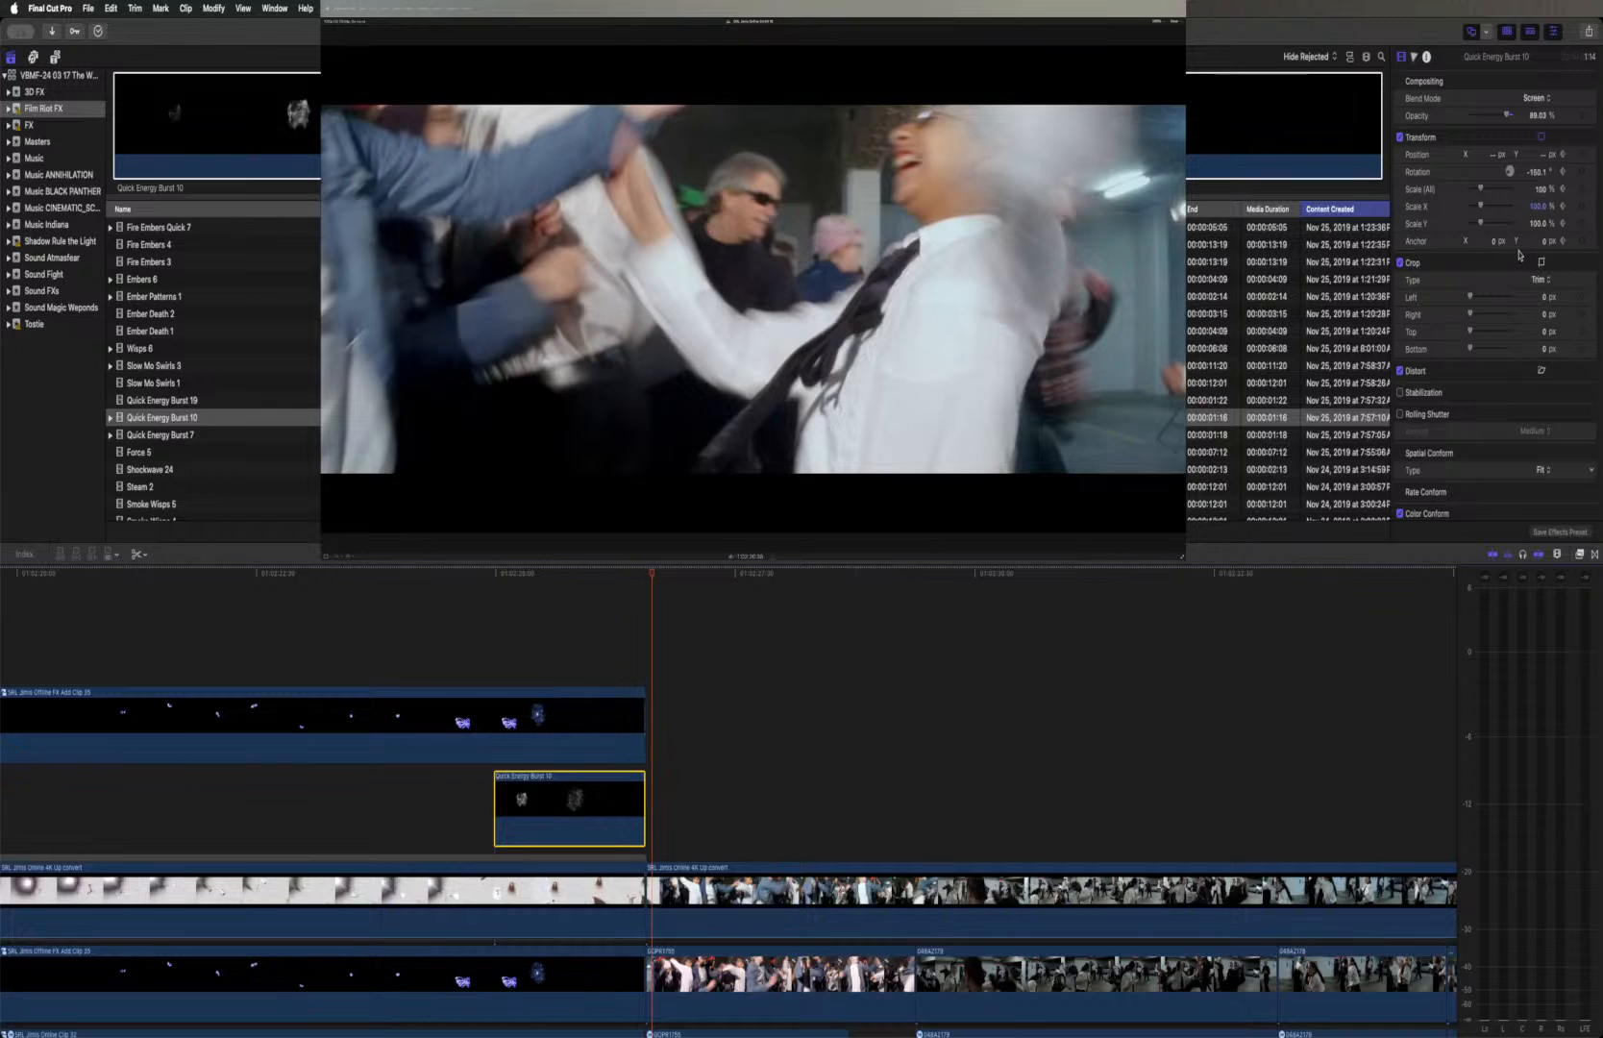
Show the Quick Energy Burst 10 clip's on-screen transform controls and step between its two position keyframes
click(1543, 137)
click(593, 576)
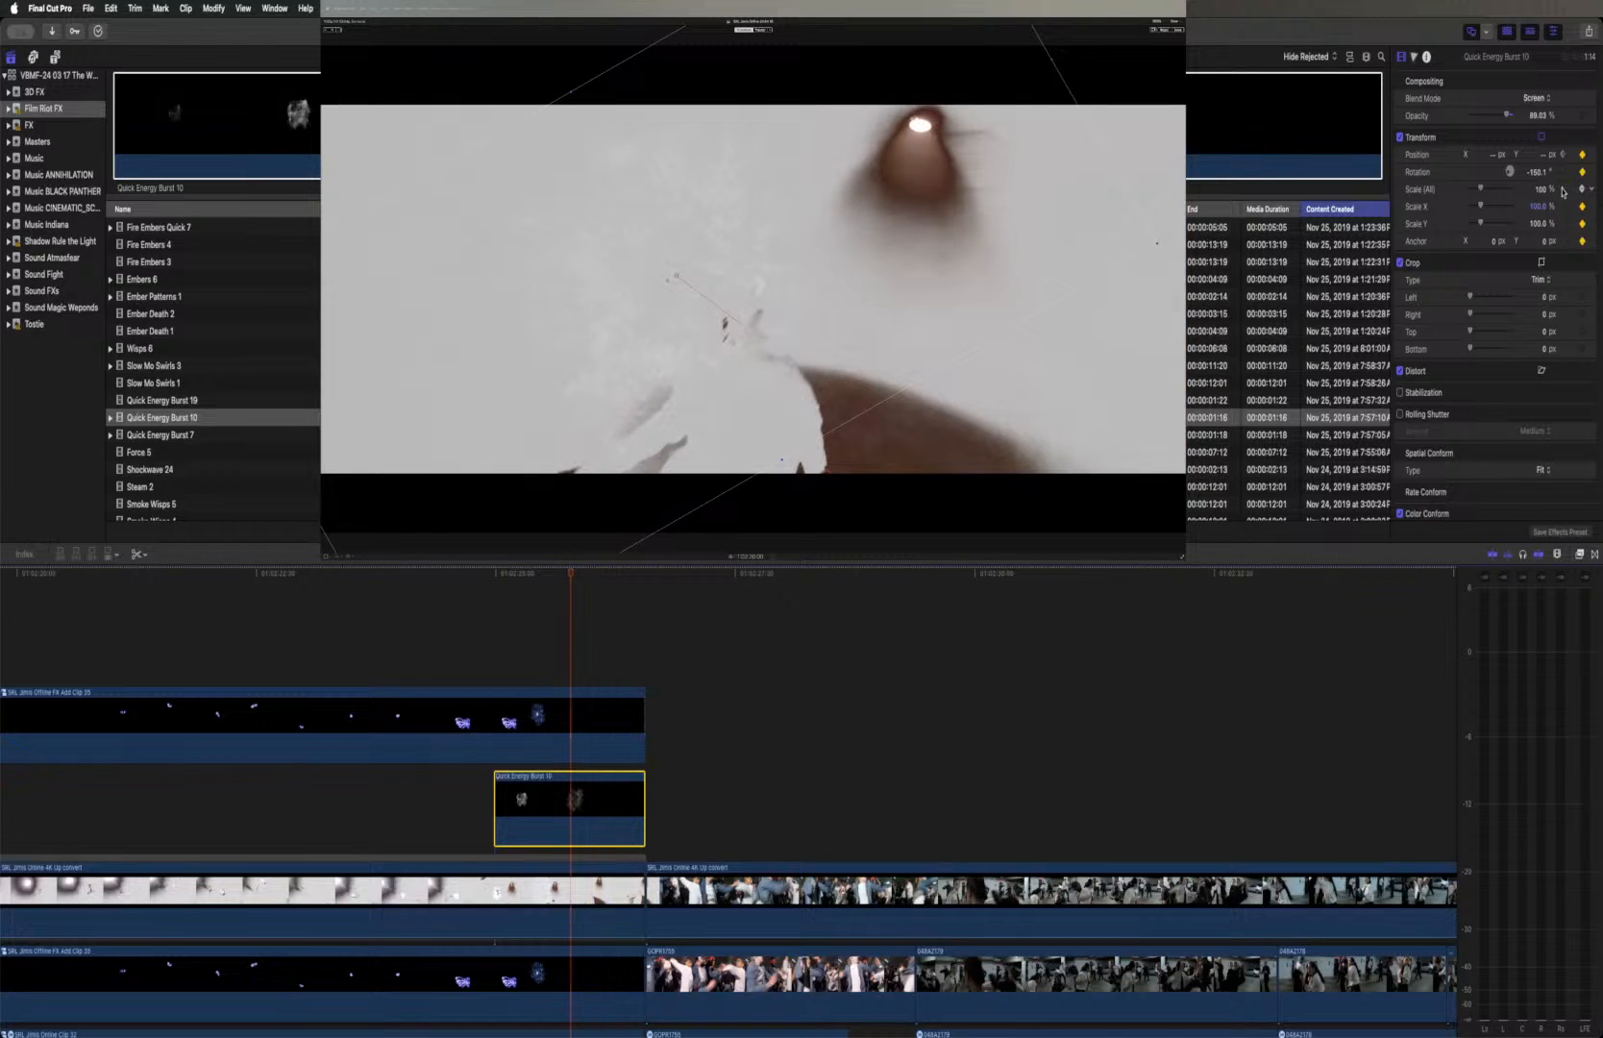
click(1562, 191)
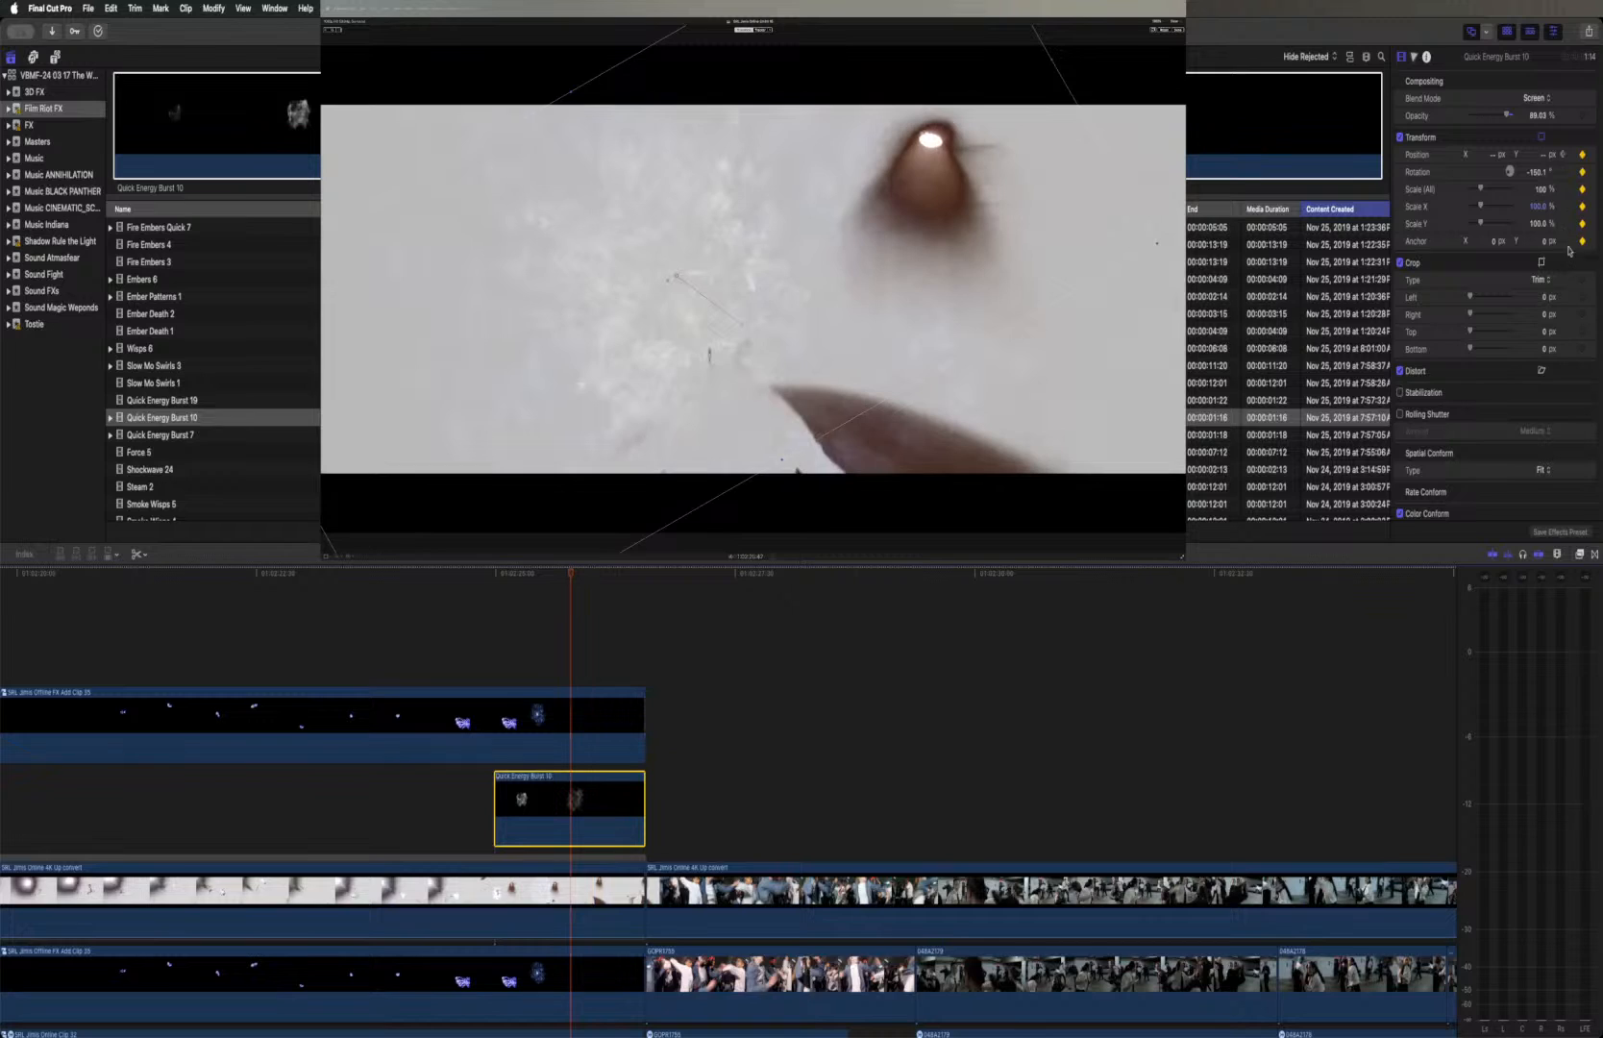
click(1563, 156)
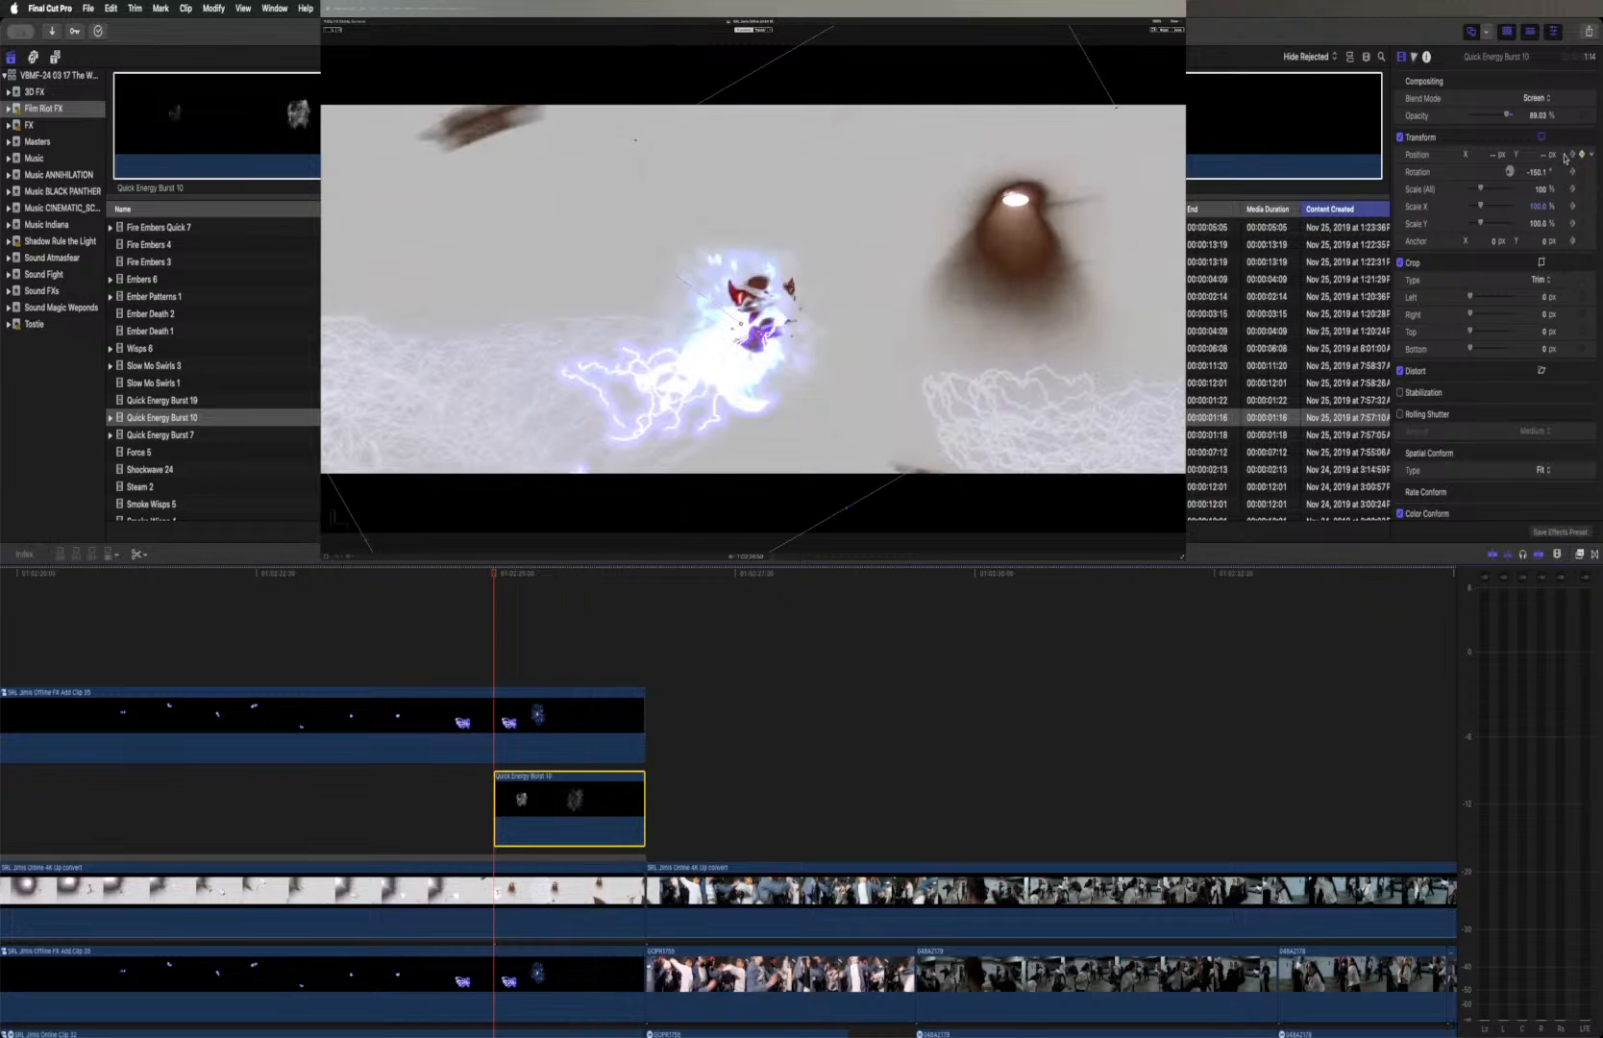
click(1573, 156)
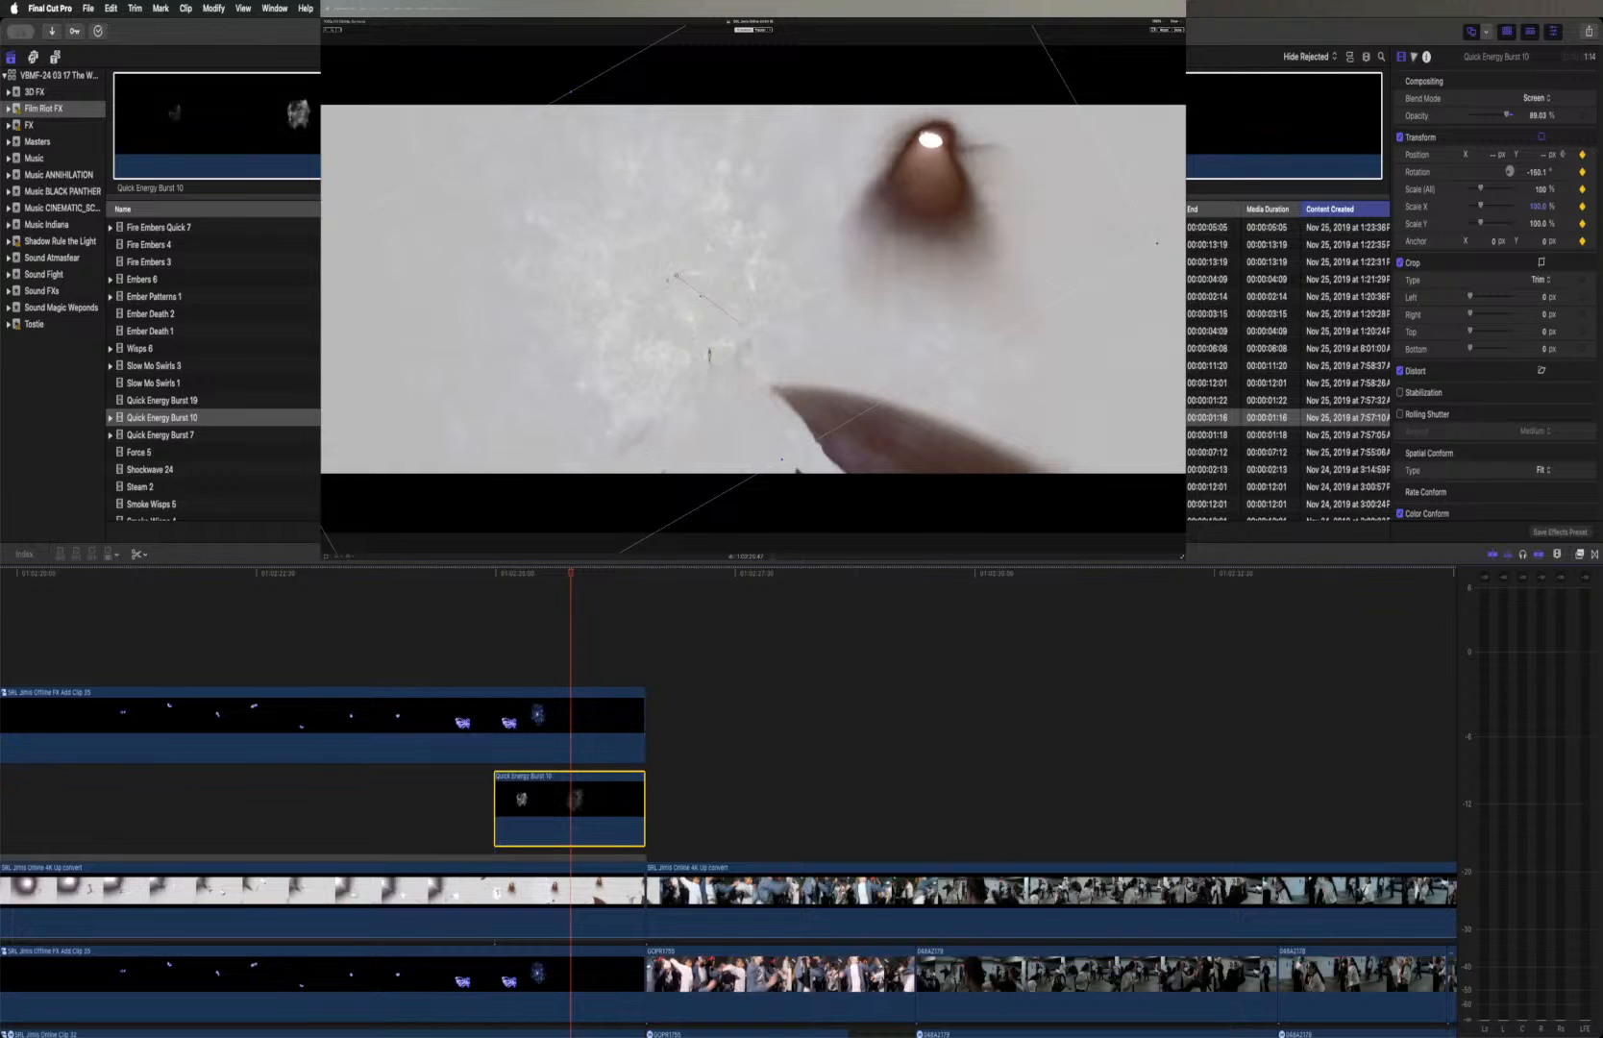
Change the curve type of the end point on the burst's motion path and move that point higher in the frame
right_click(700, 294)
right_click(677, 277)
click(686, 279)
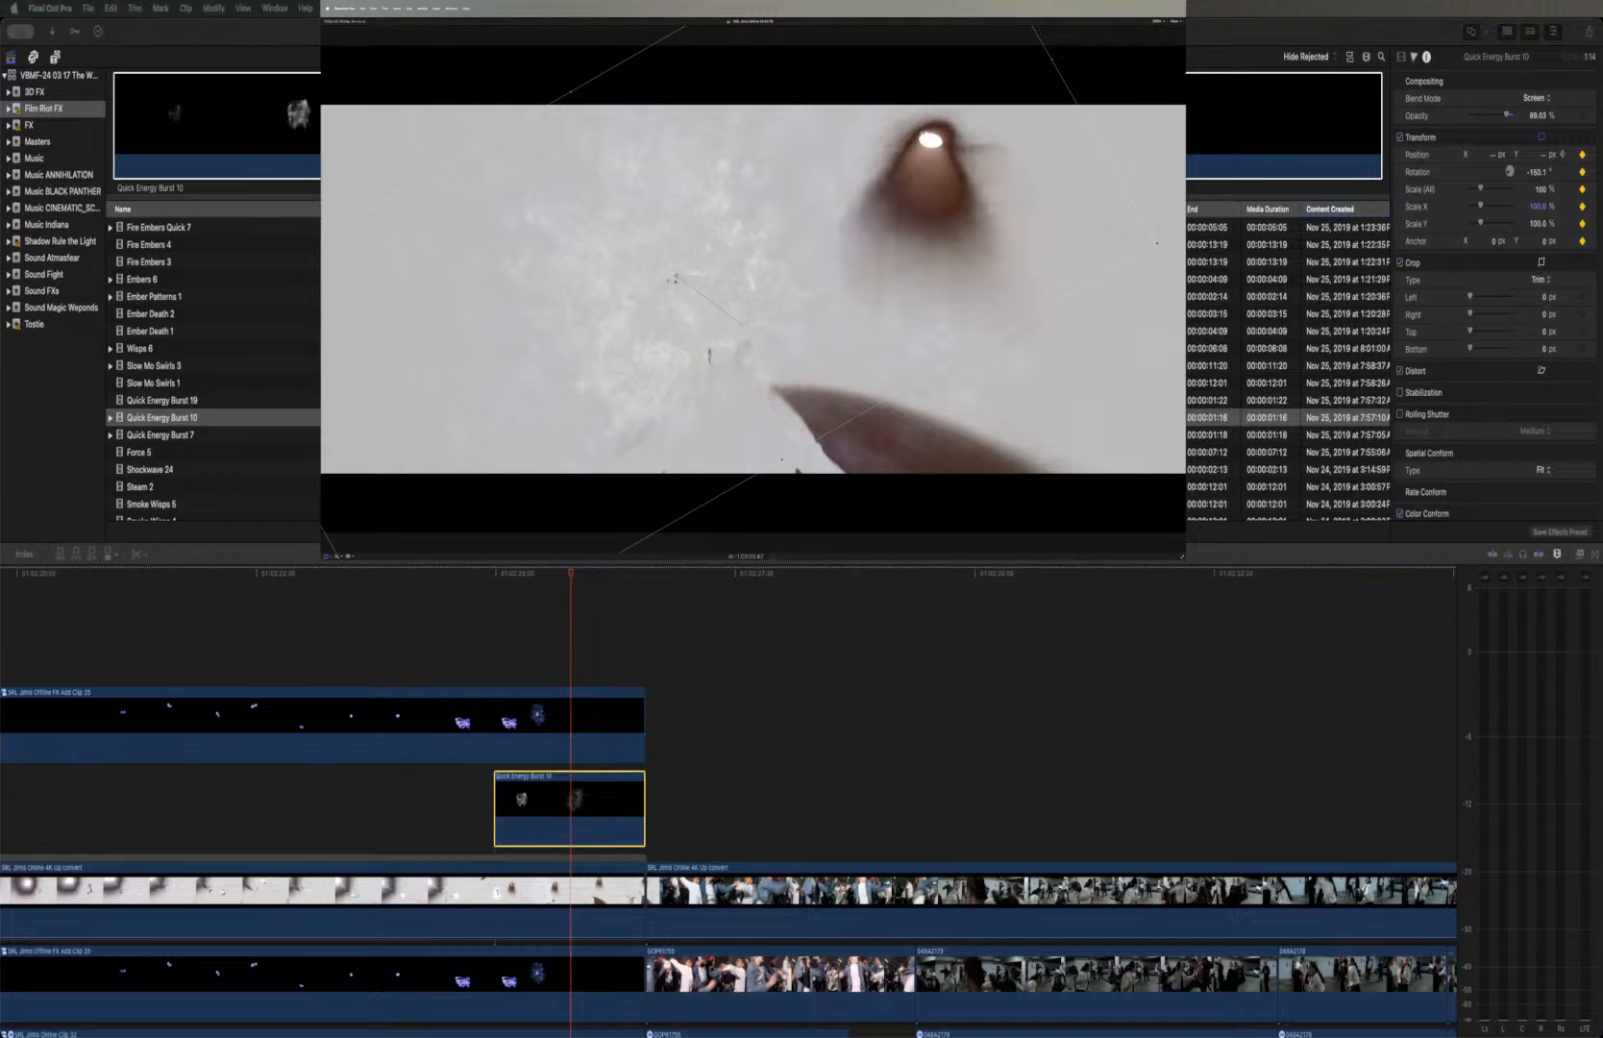
click(742, 326)
click(742, 326)
right_click(742, 325)
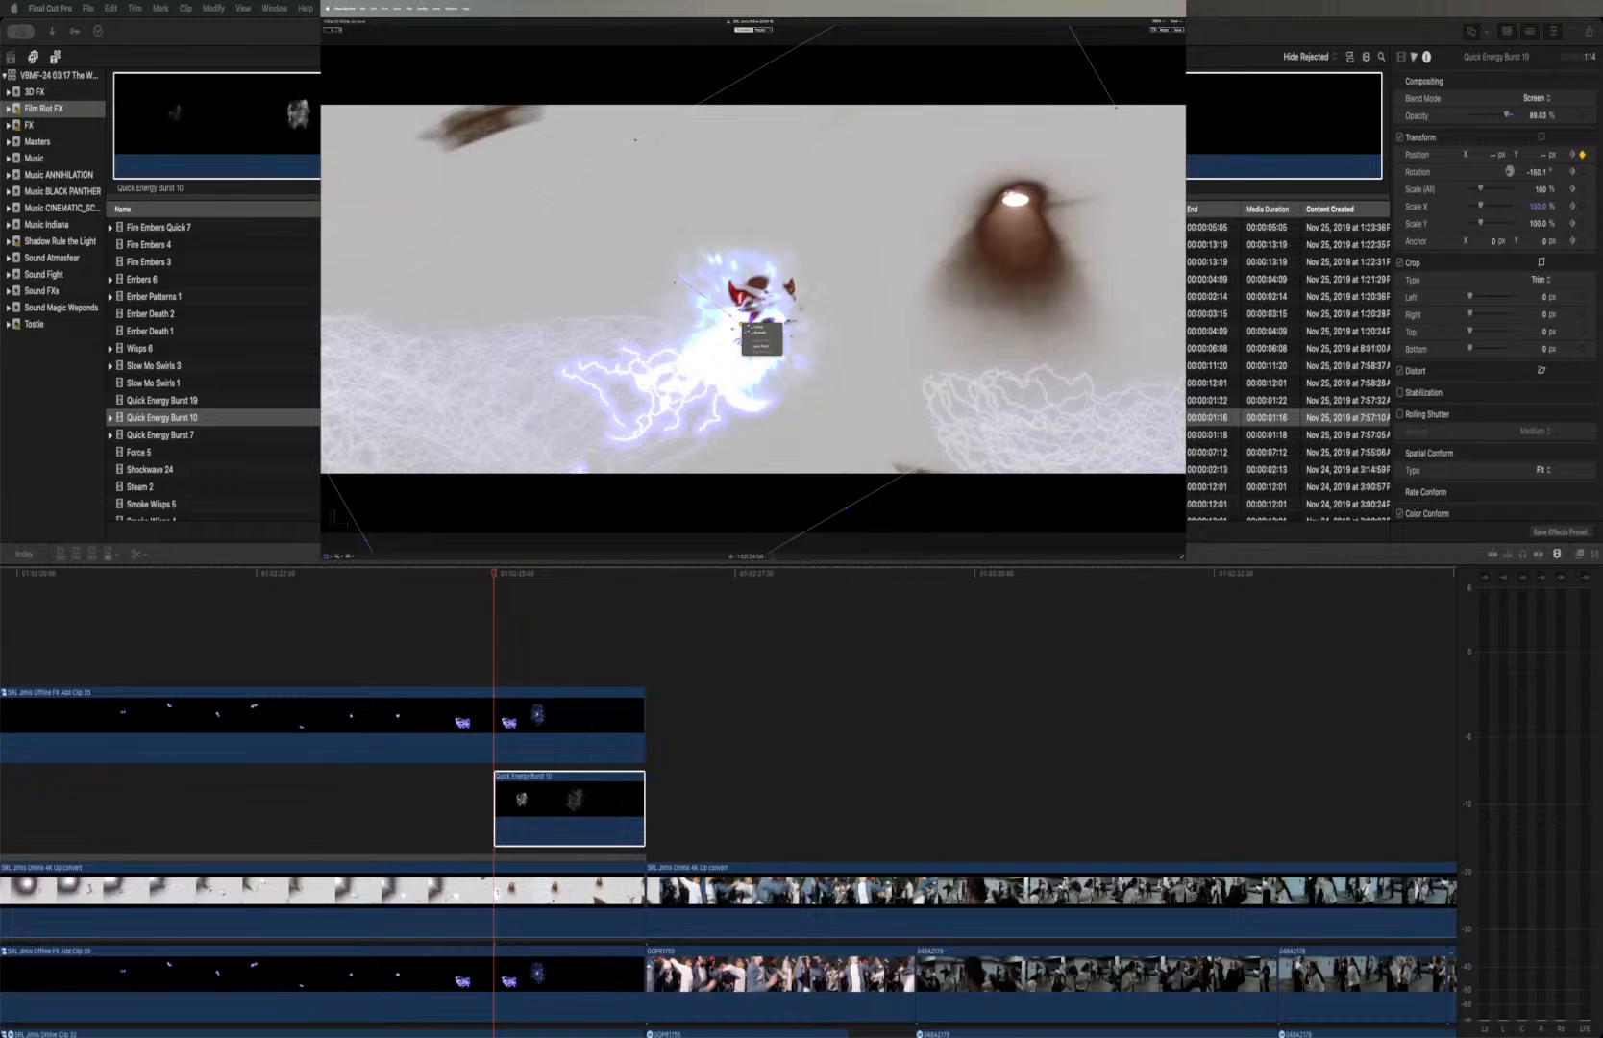
click(678, 278)
right_click(678, 278)
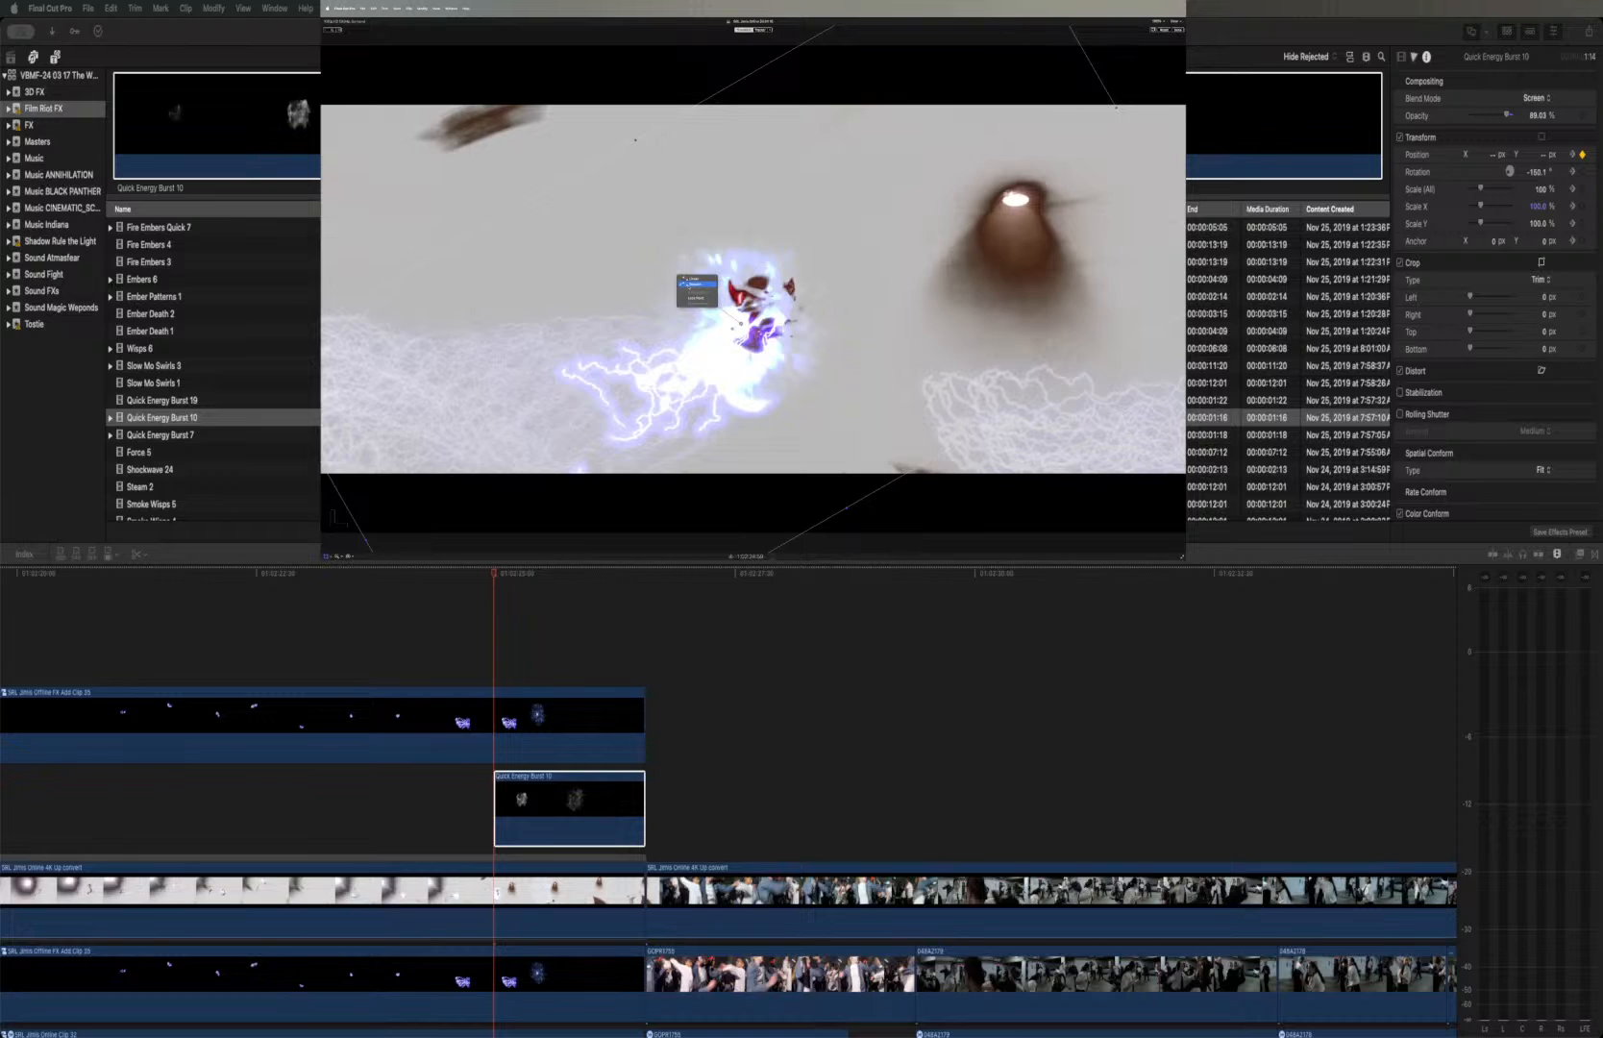
click(697, 284)
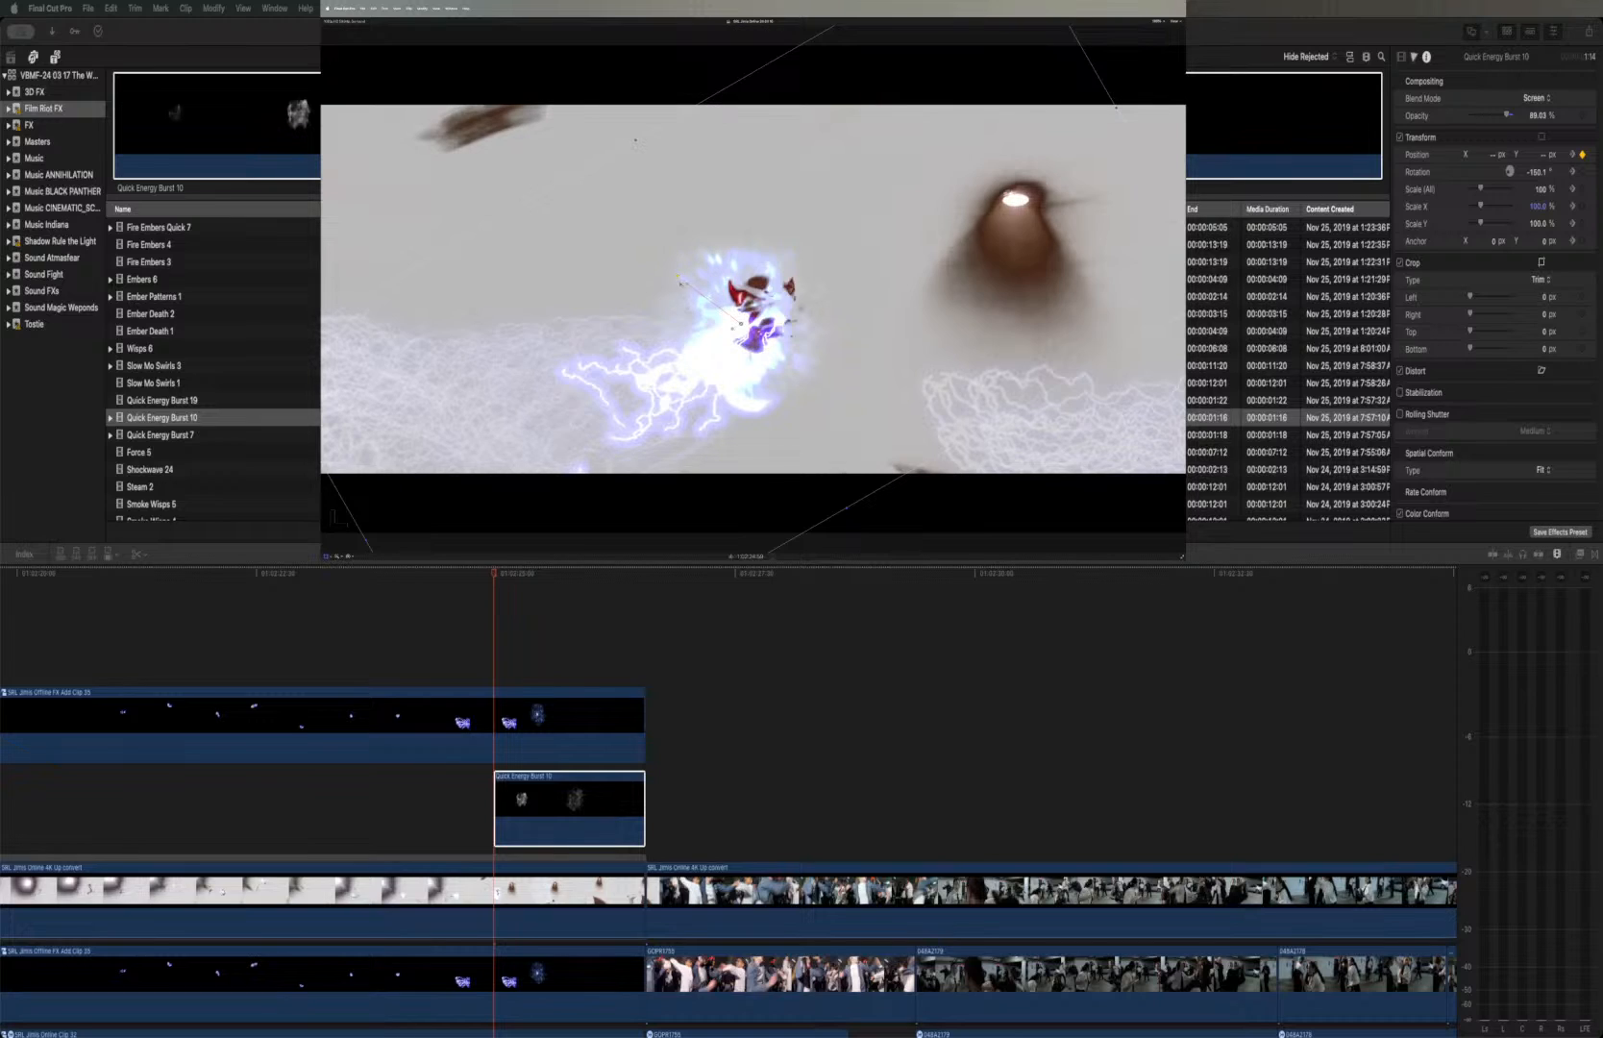
drag(678, 279, 681, 252)
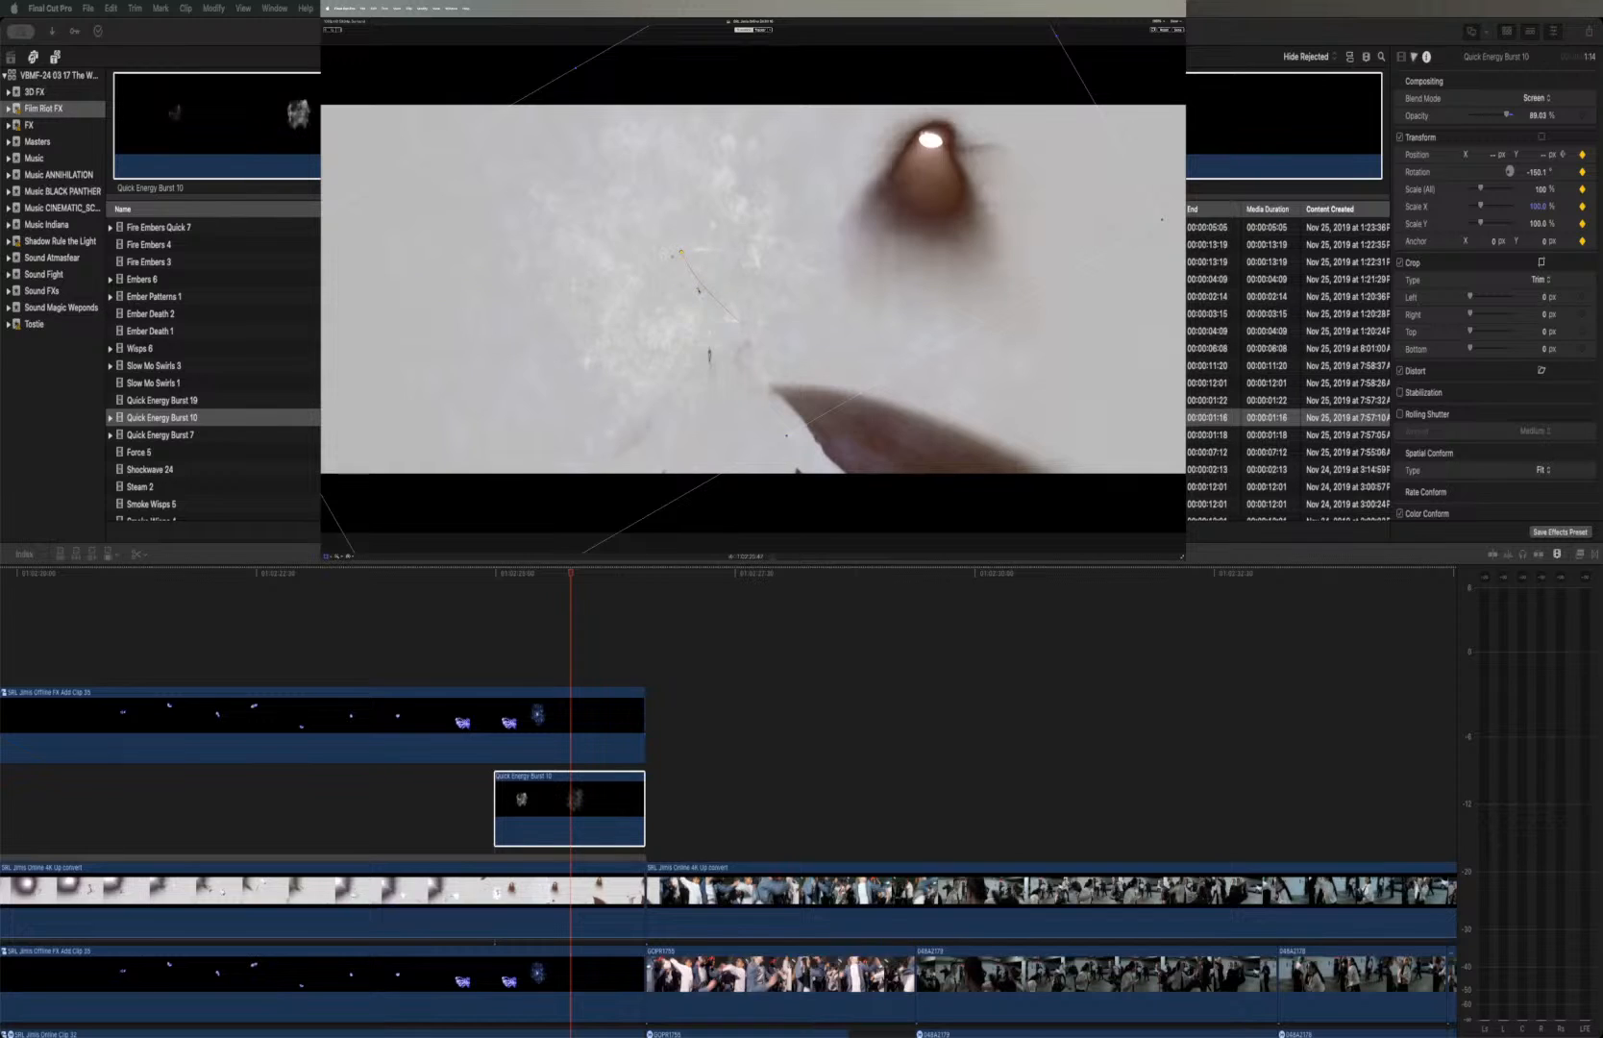
Adjust the start point of the Quick Energy Burst 10 motion path and replay the shot into the following one
key(Up)
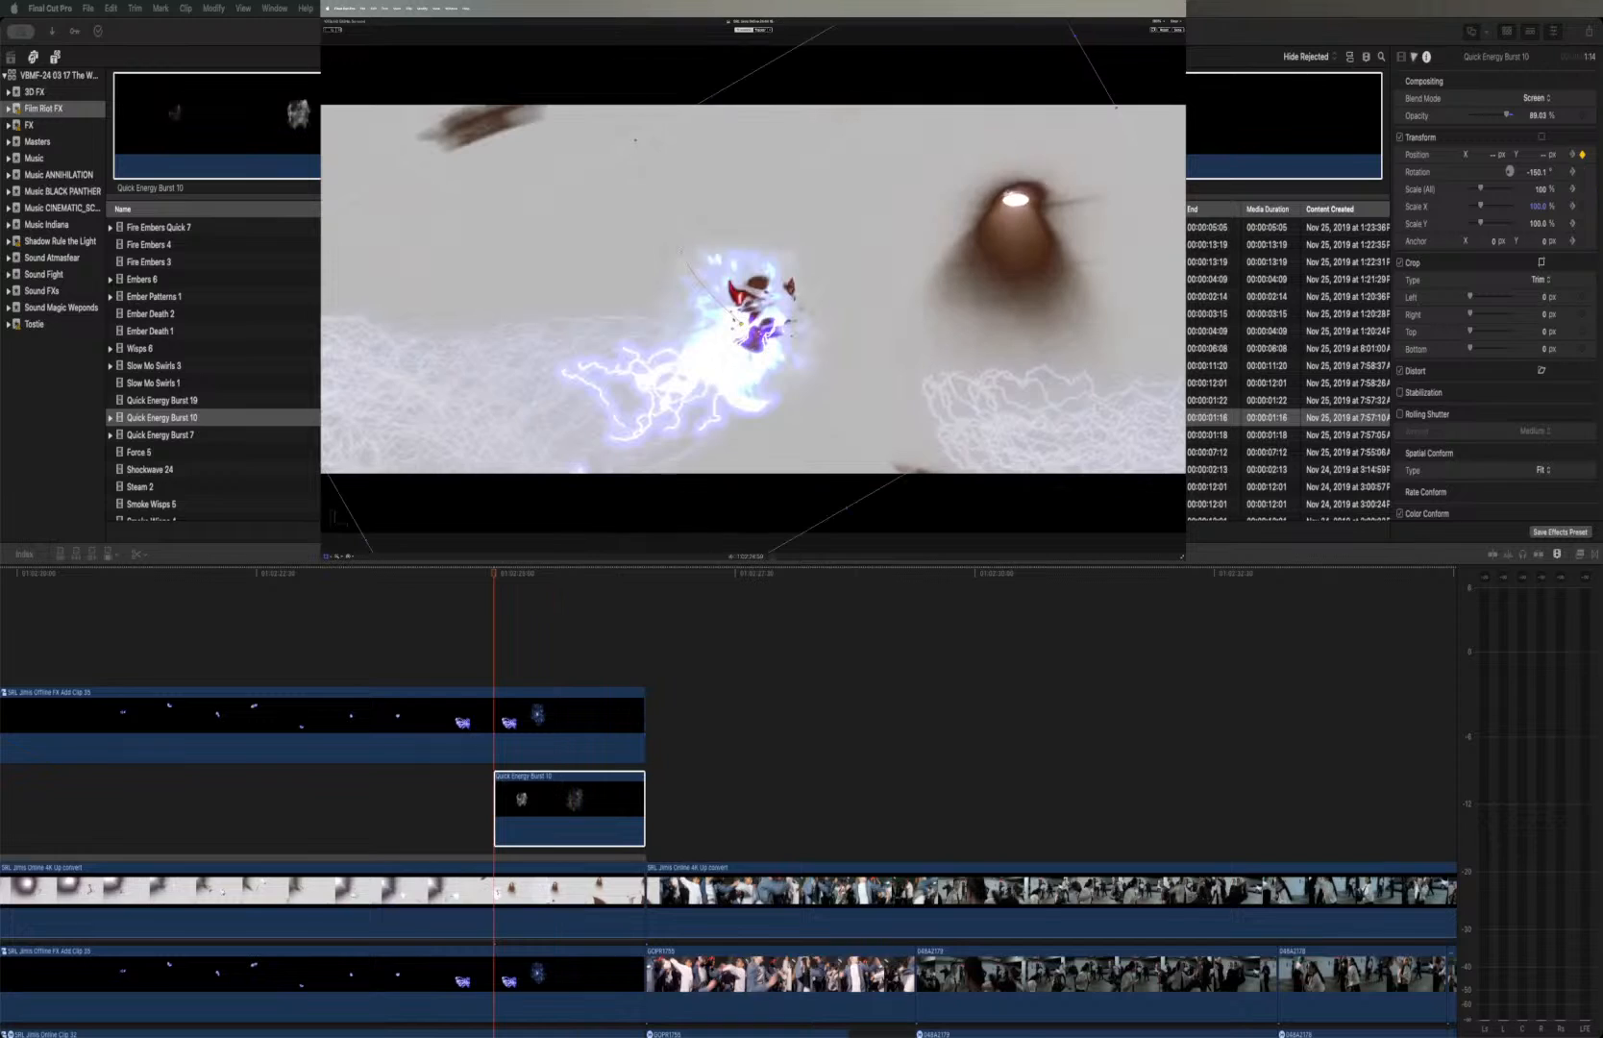
drag(736, 313, 728, 290)
click(483, 576)
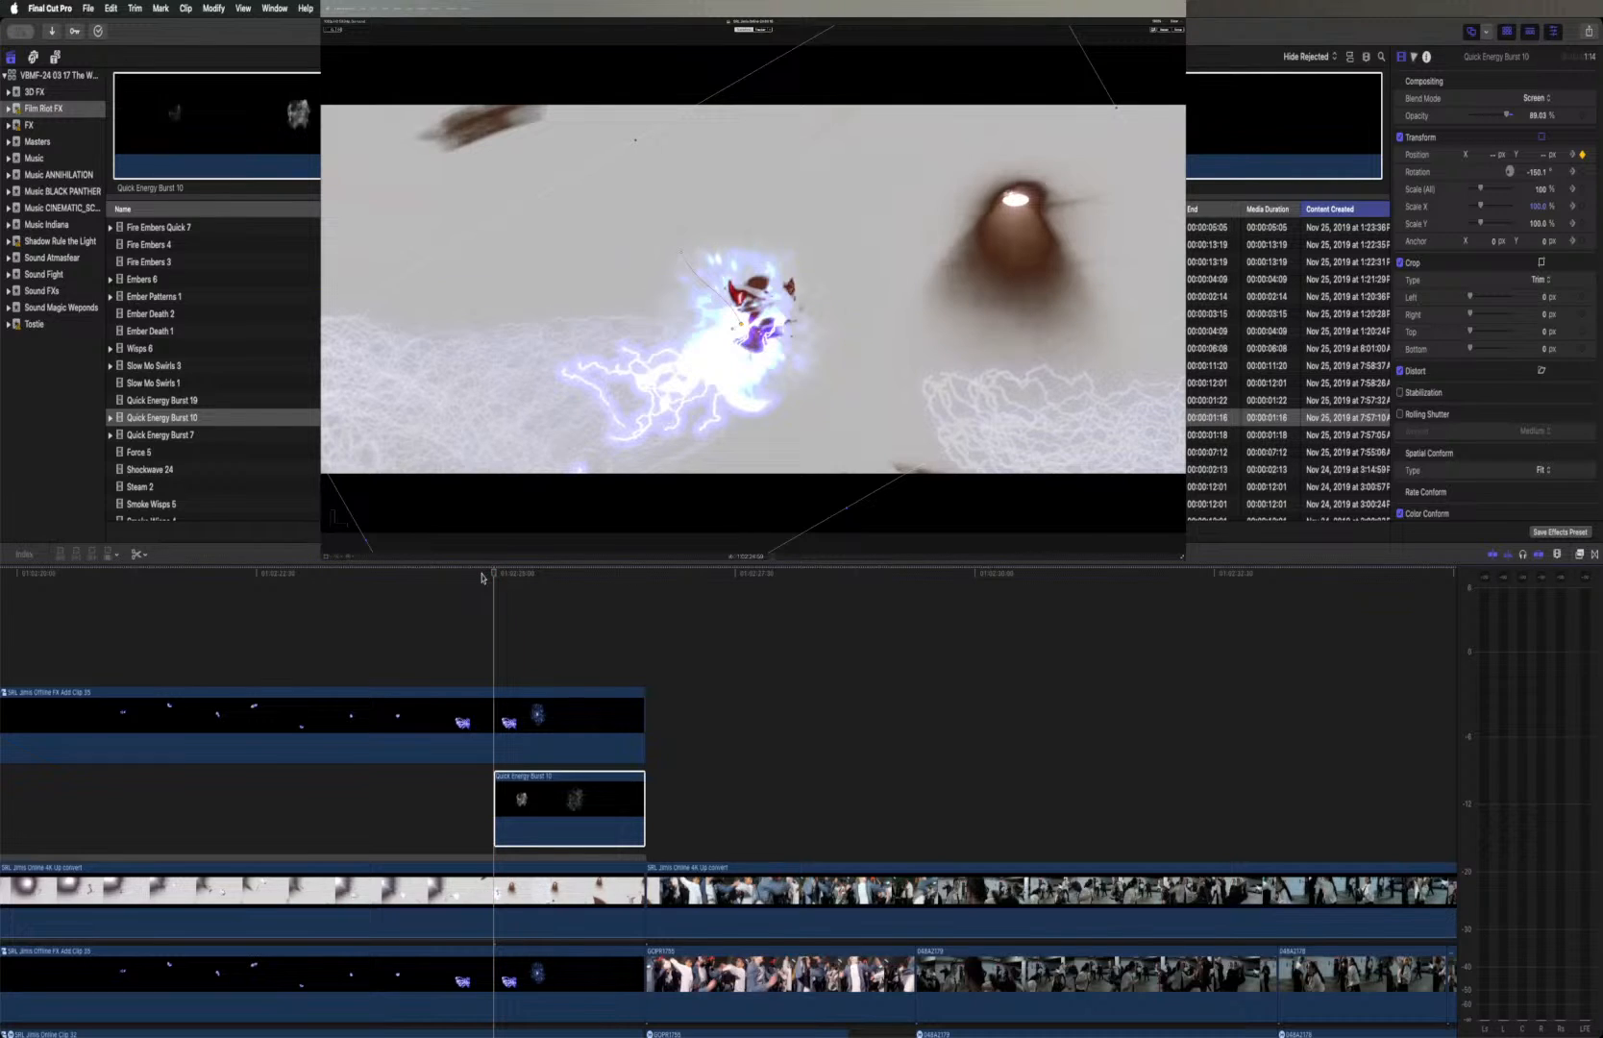
click(479, 573)
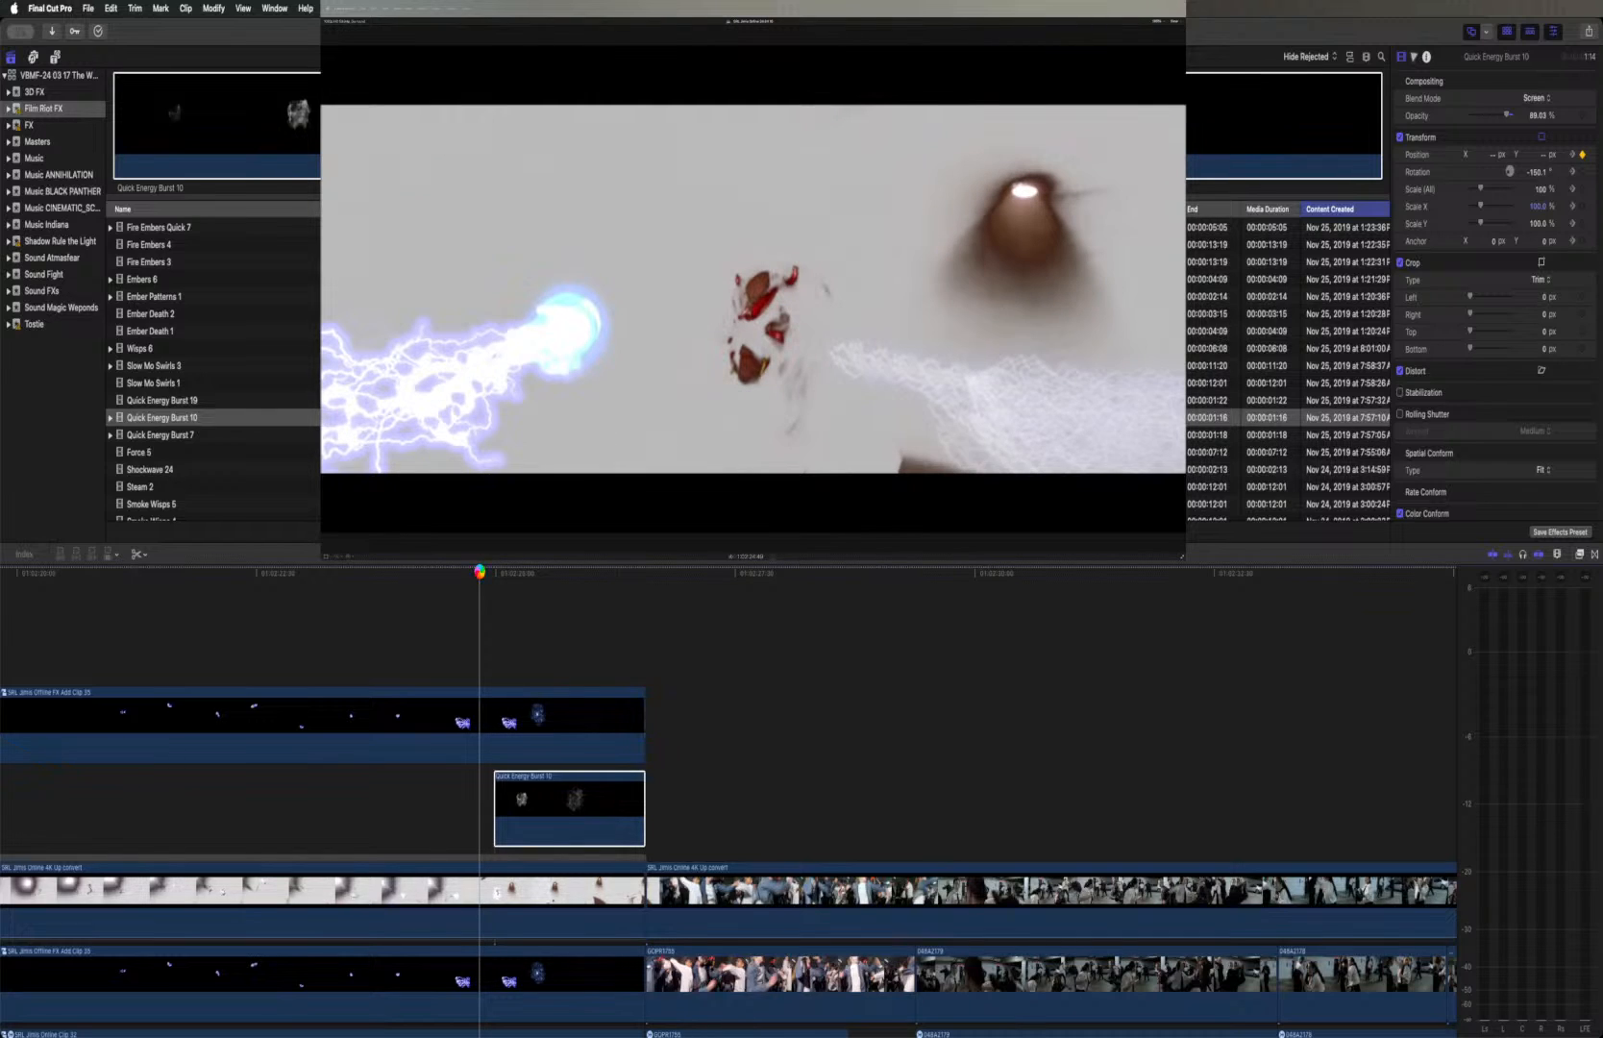
key(space)
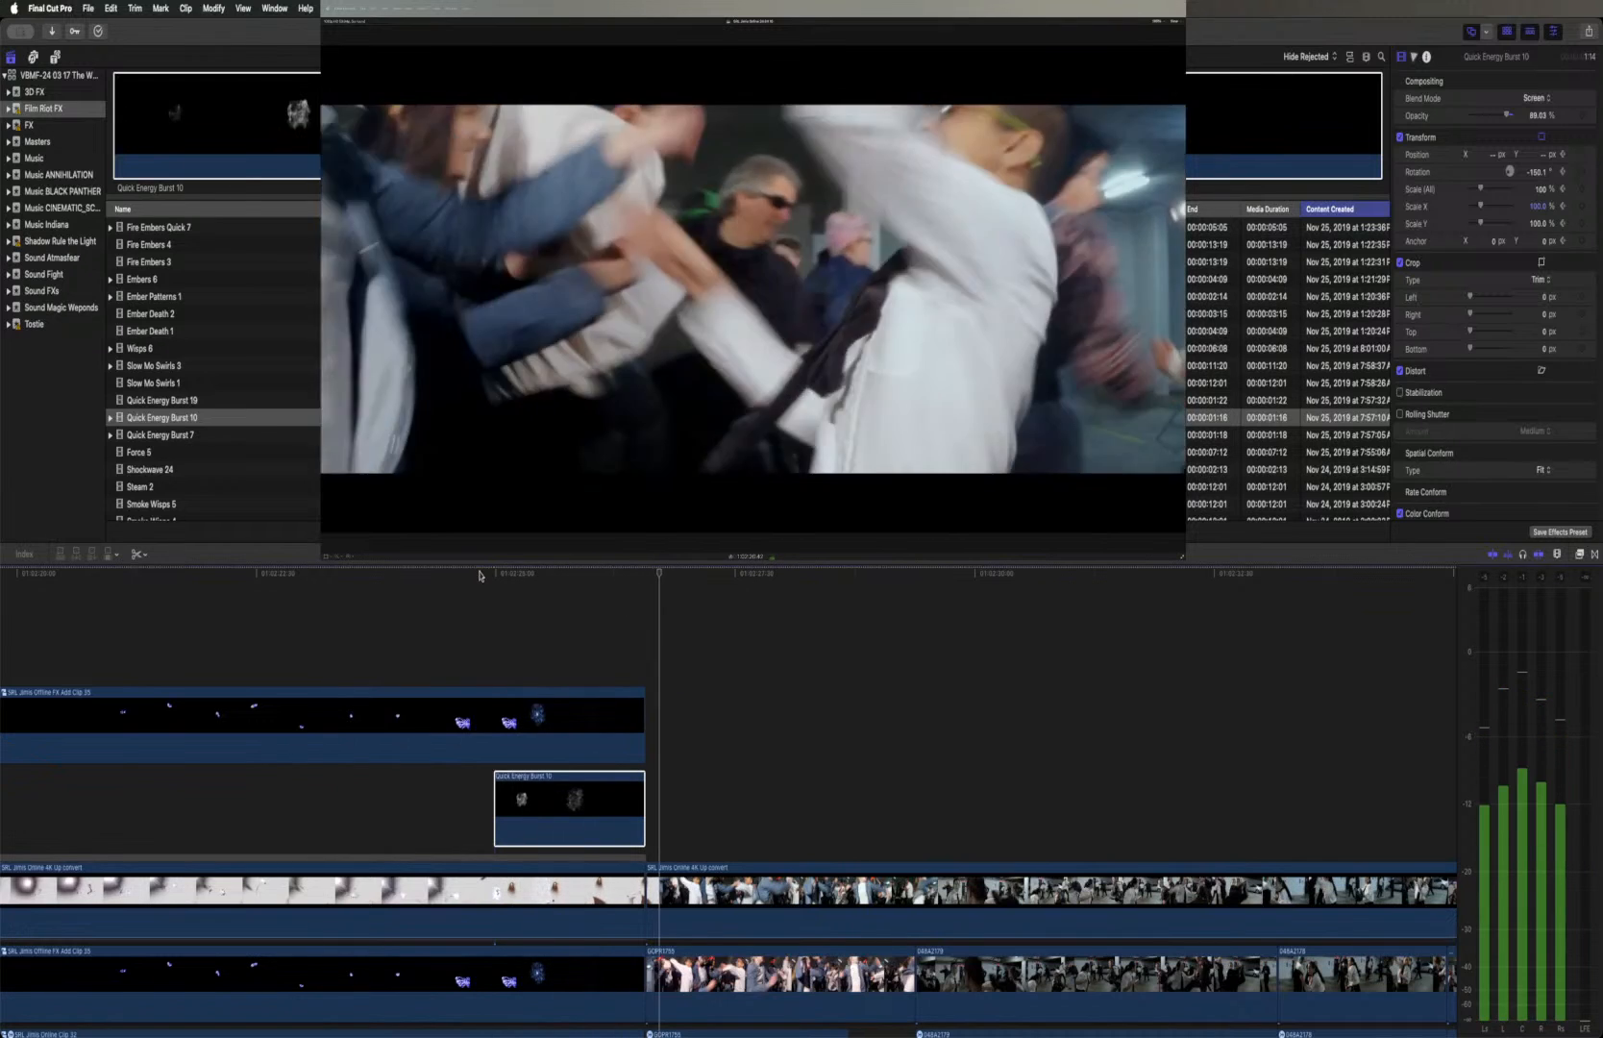
key(space)
Show the burst's video animation, move its mid-clip Transform keyframe to the clip's end, and replay the slower move
right_click(597, 800)
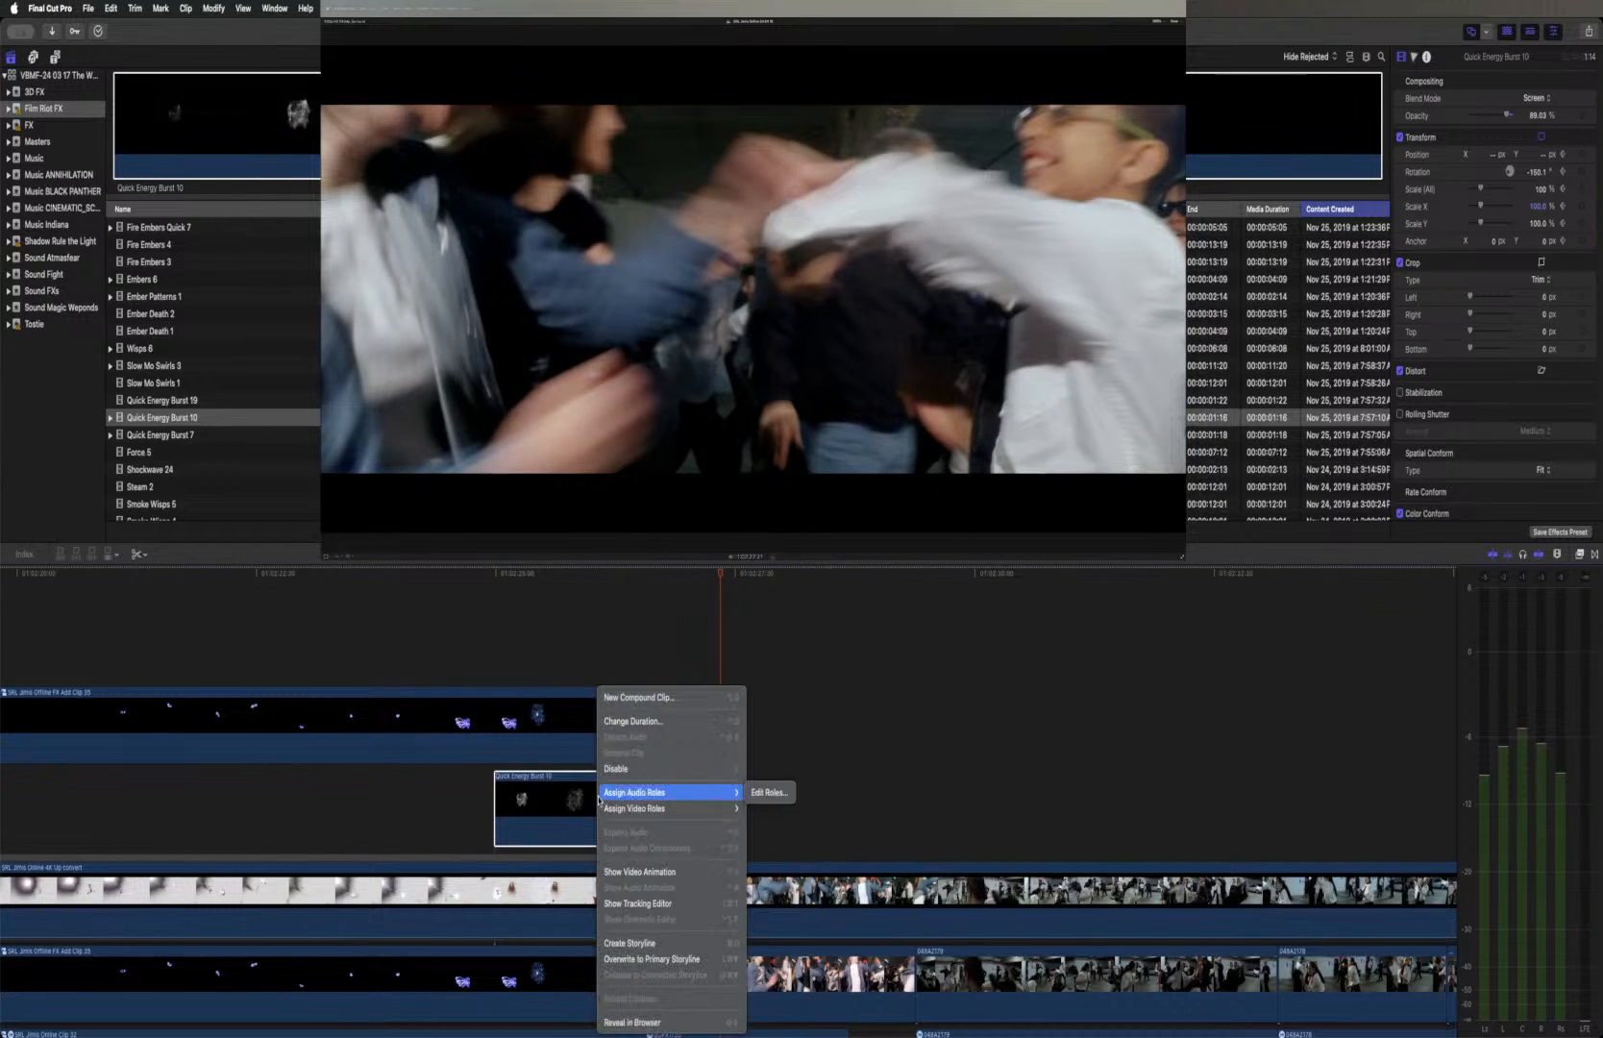
click(636, 872)
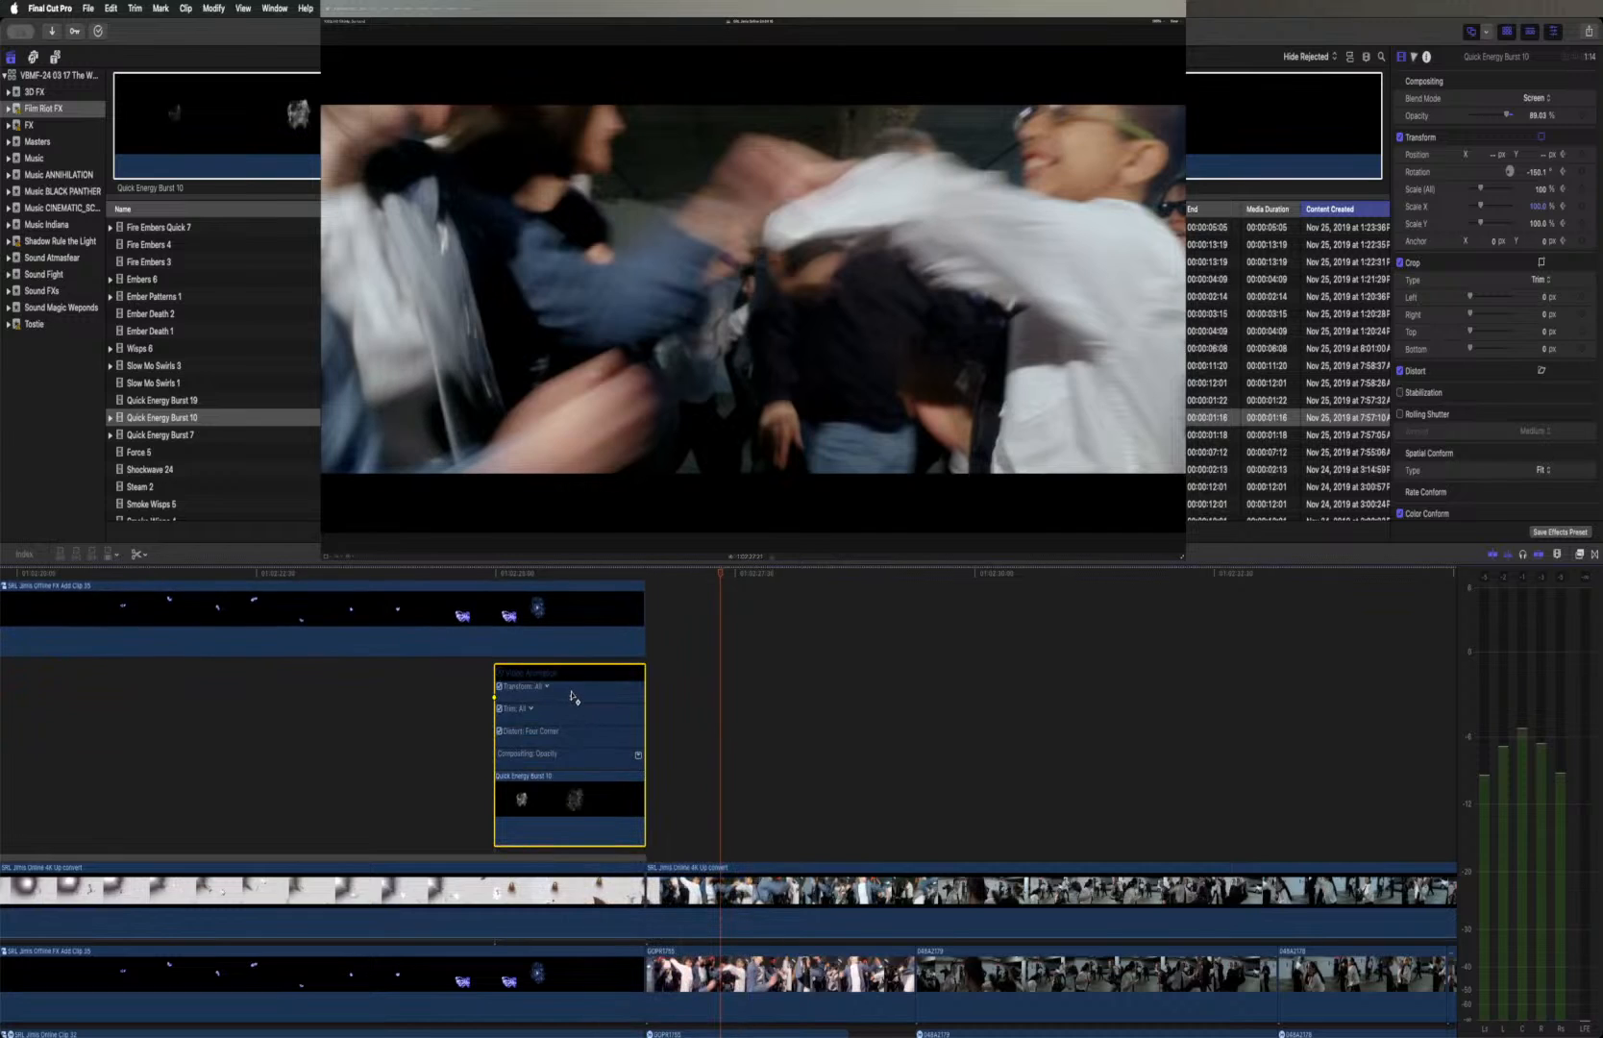
drag(572, 697, 641, 696)
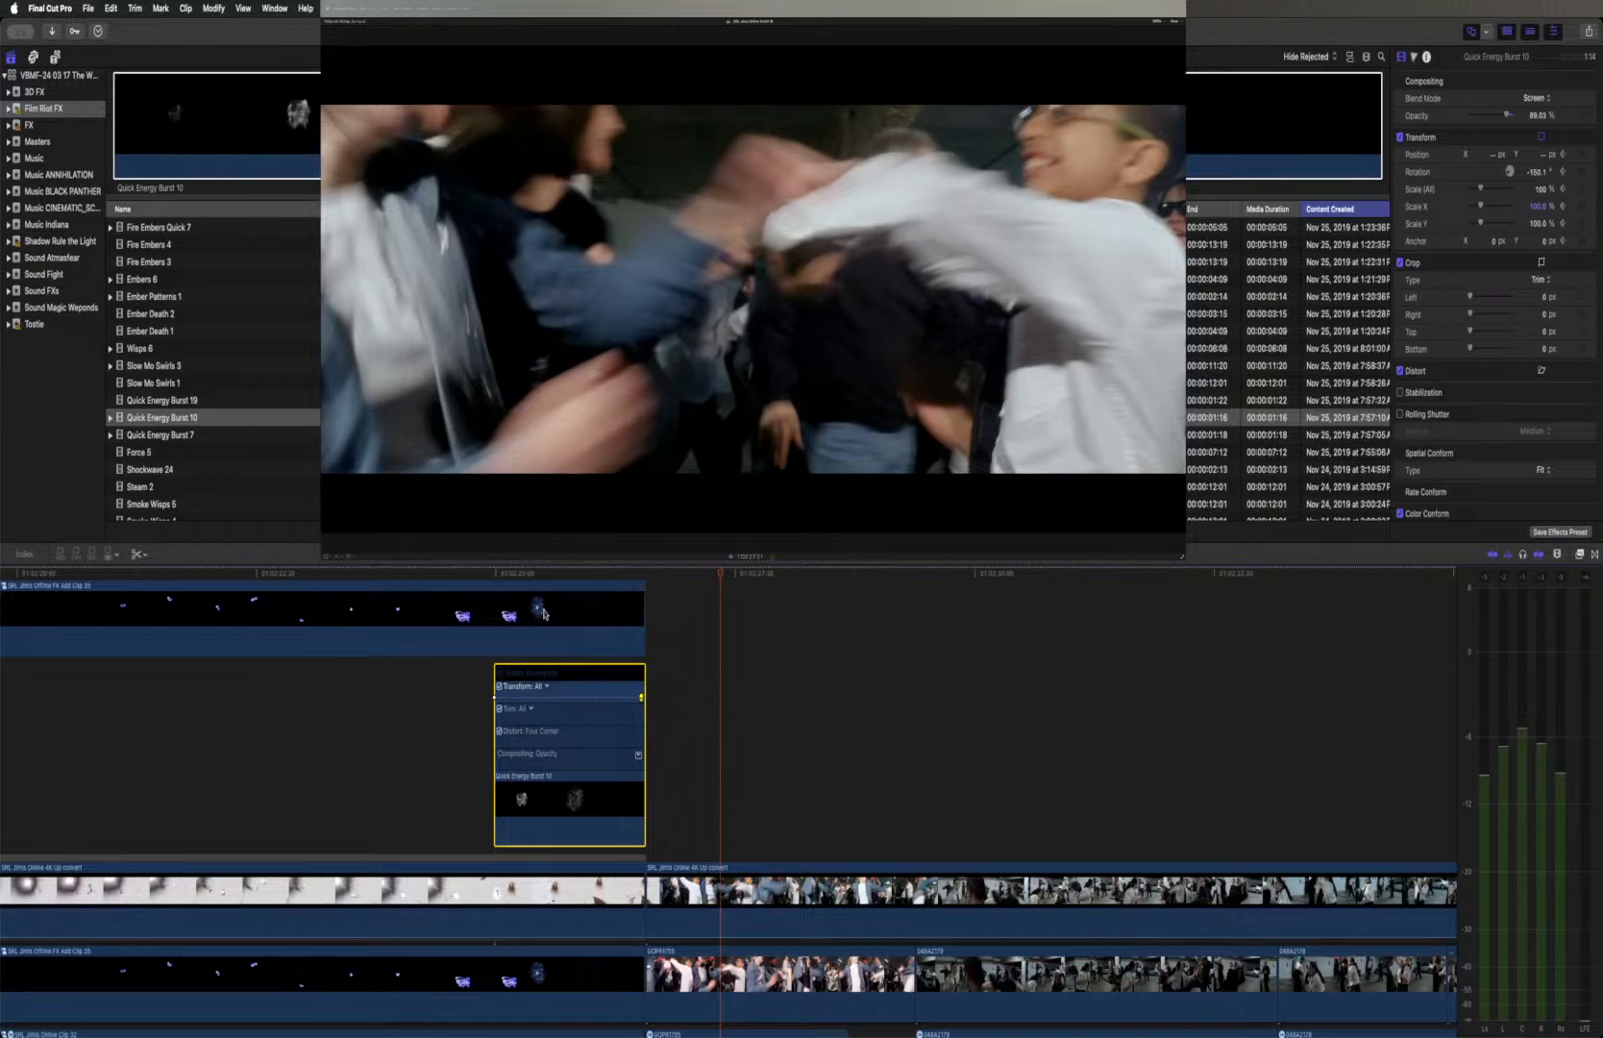
click(483, 574)
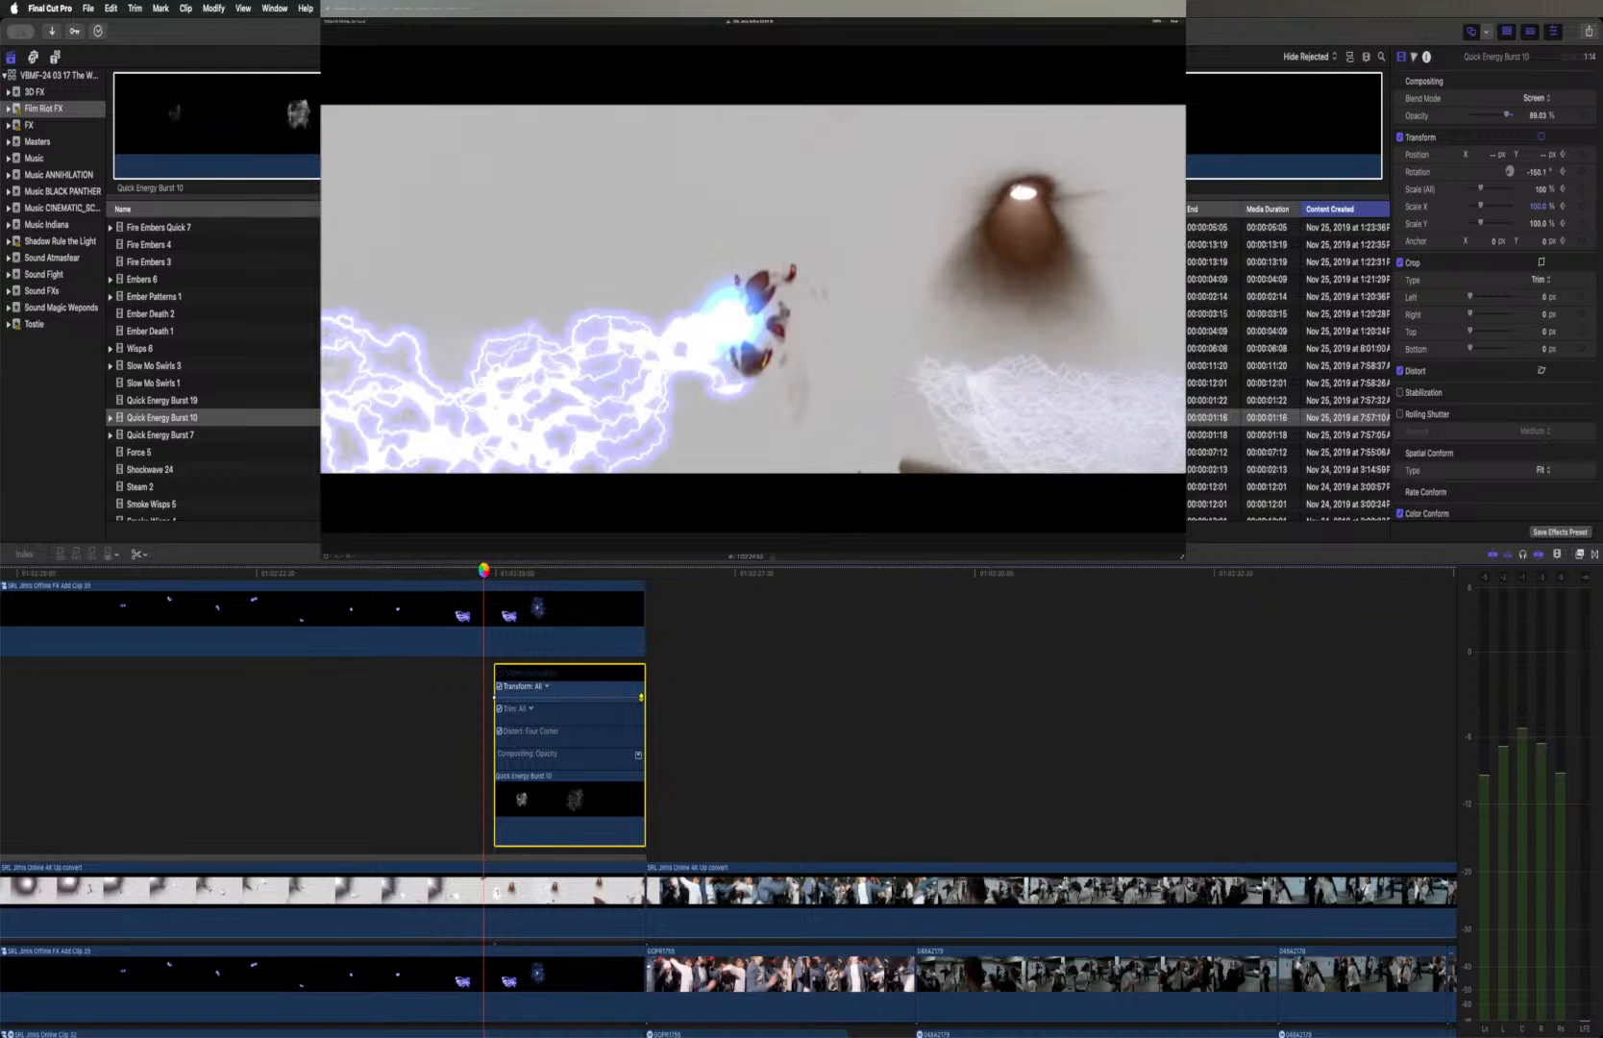
key(space)
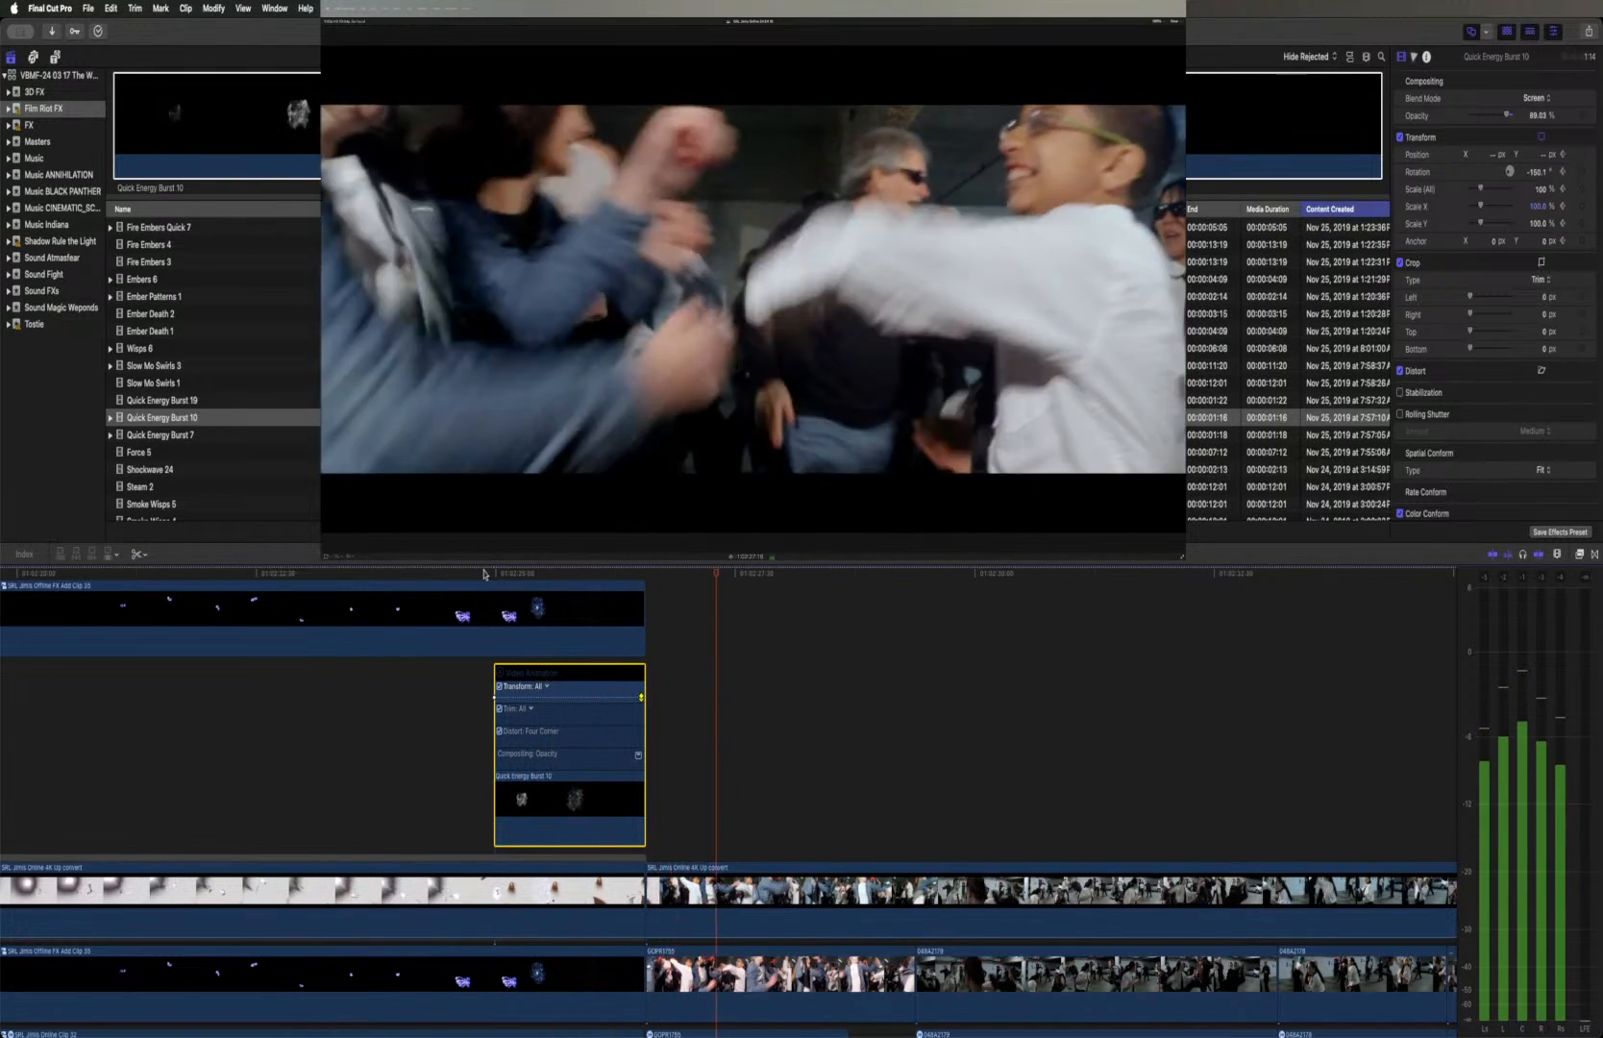
key(space)
click(483, 573)
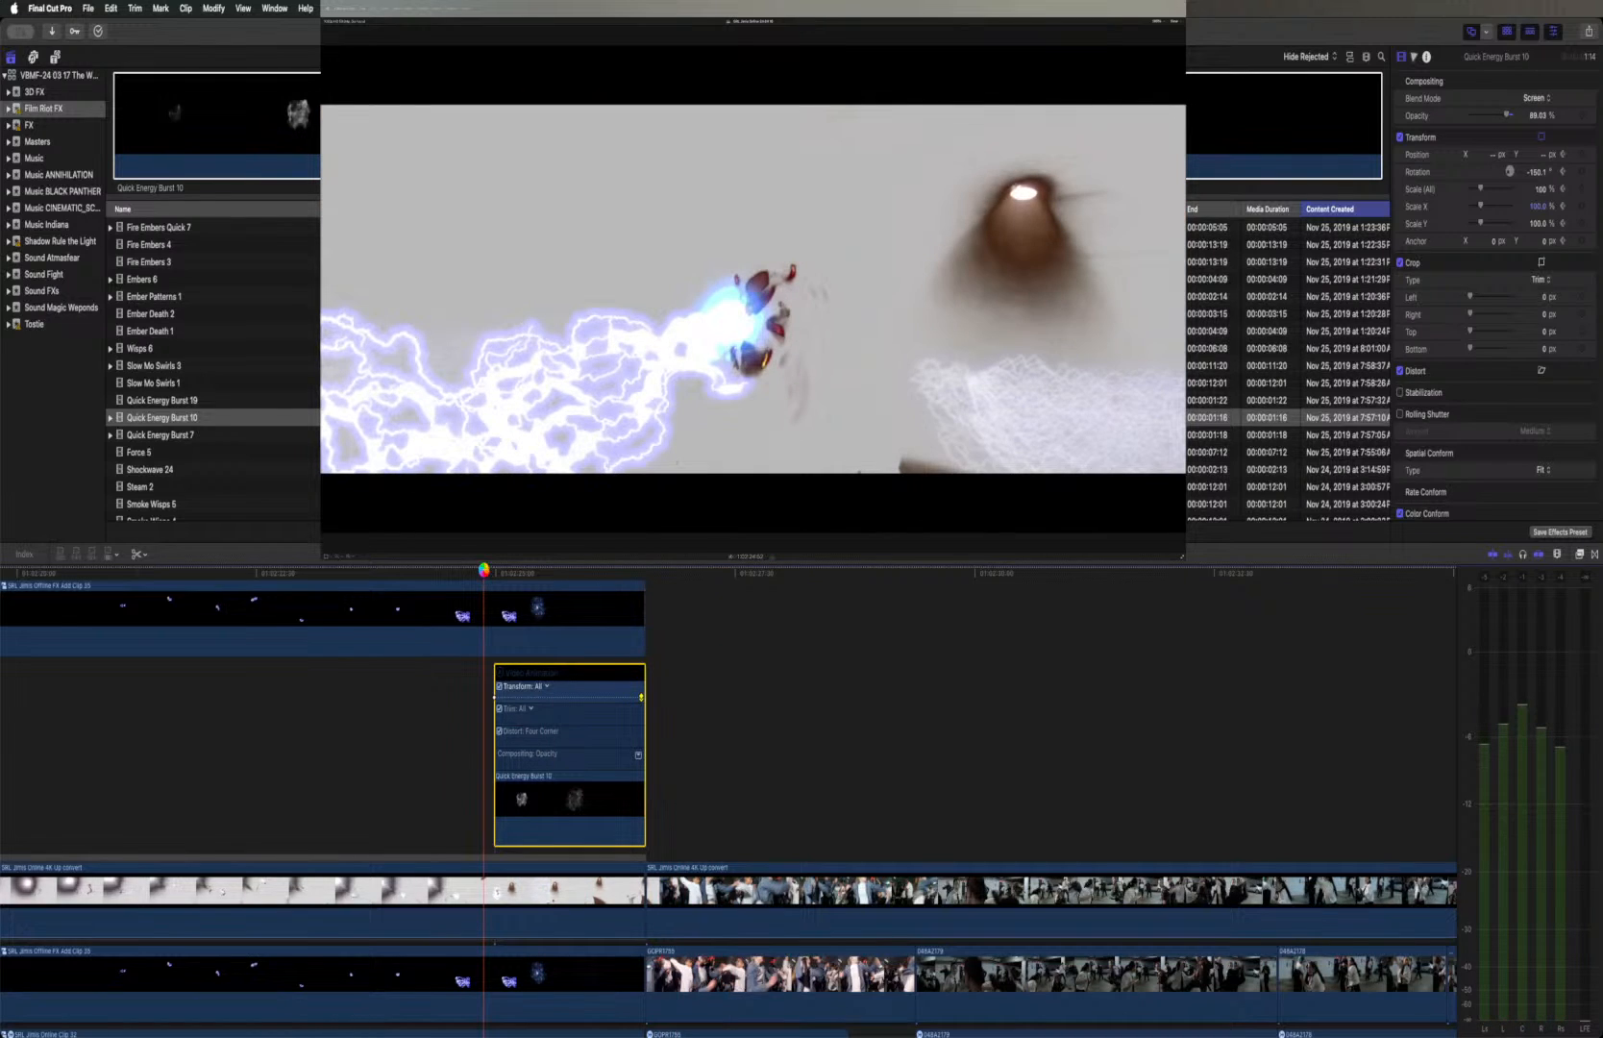
key(space)
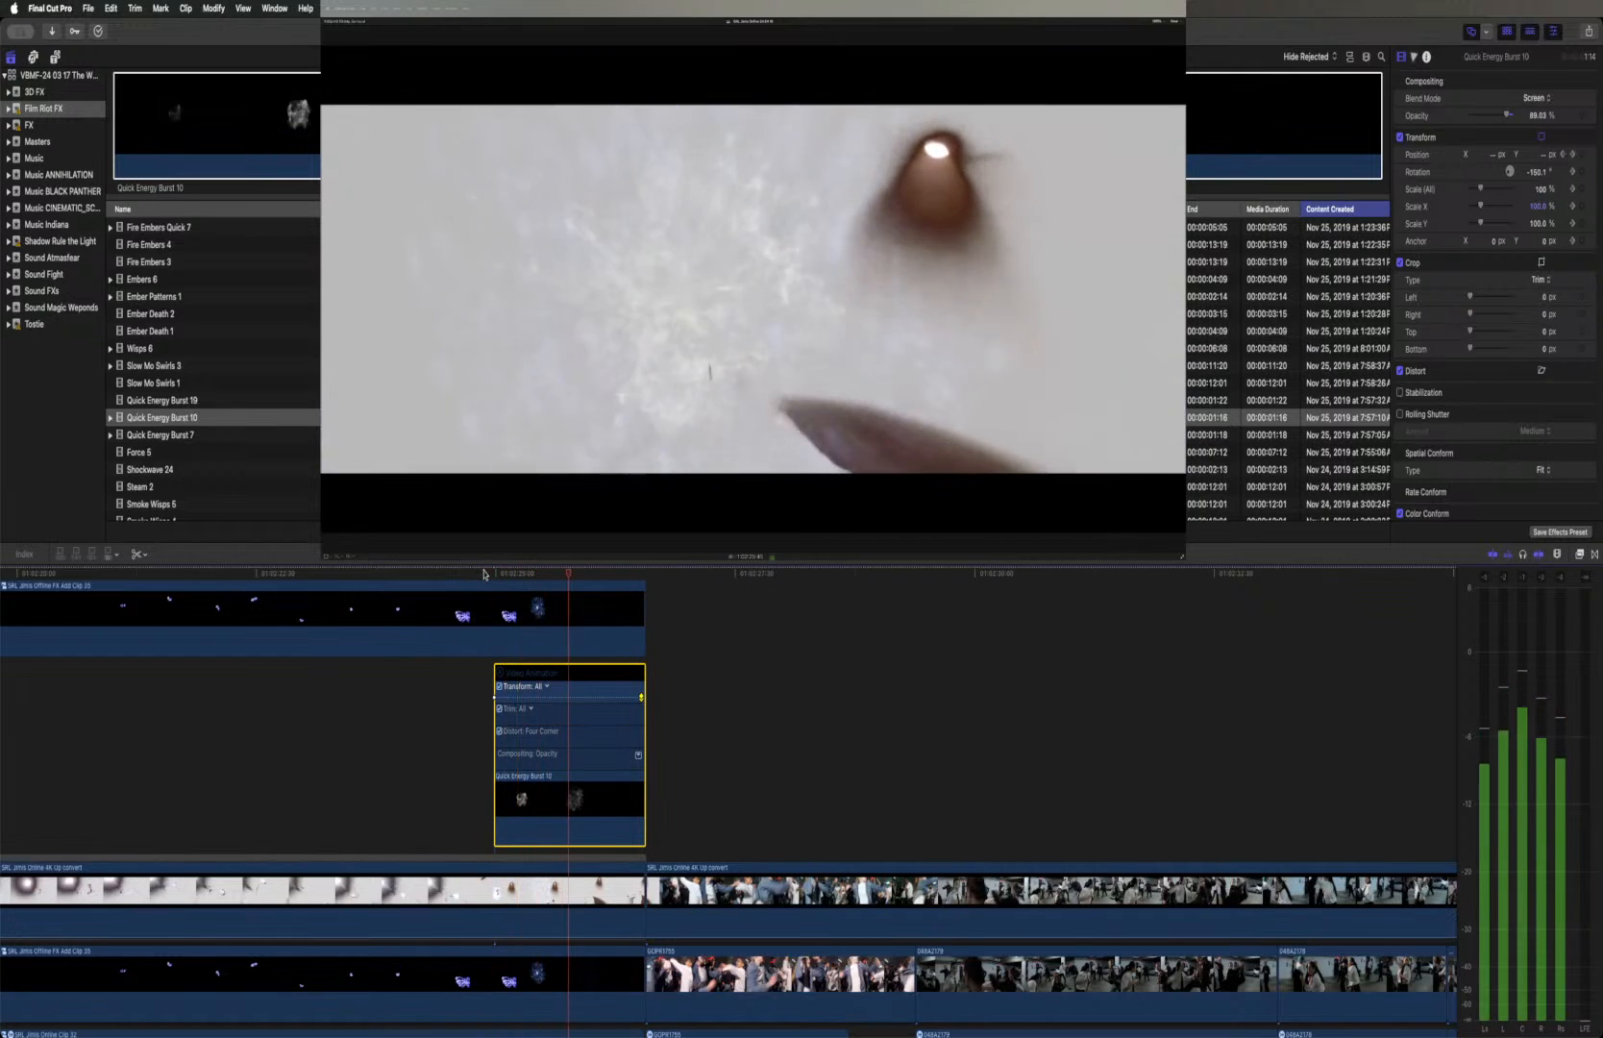
key(space)
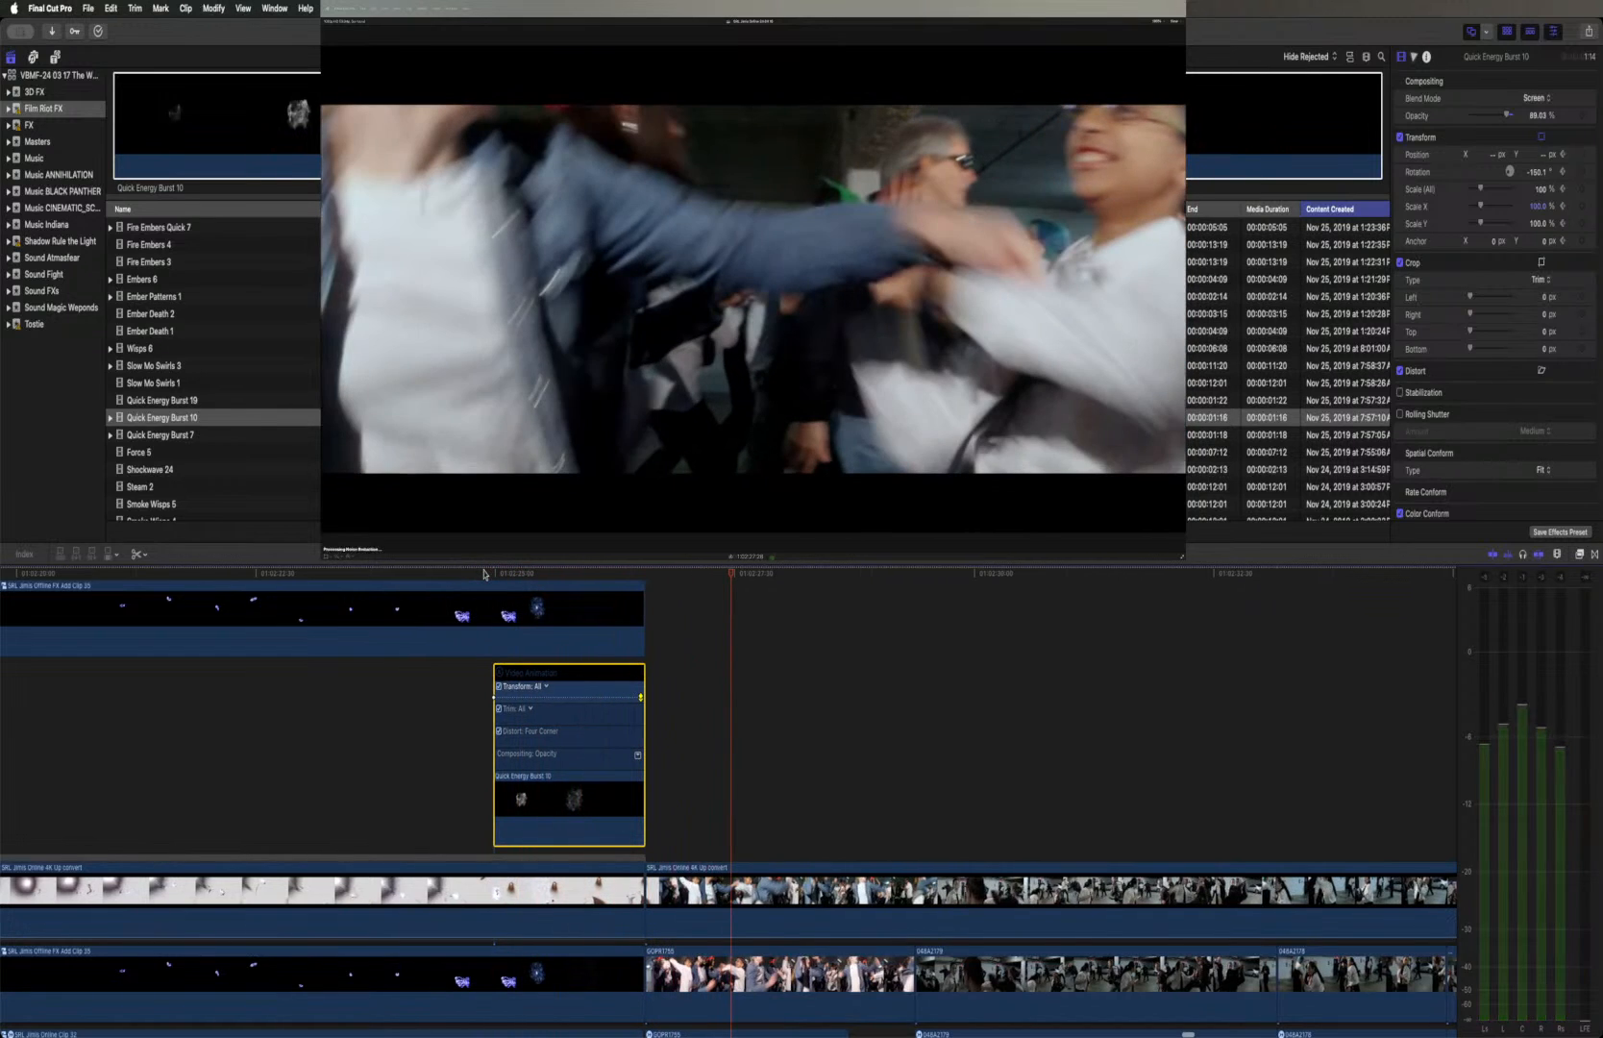
Set the burst's Scale (All) to 192% at its end keyframe, replay it, and hide the clip's video animation
click(572, 574)
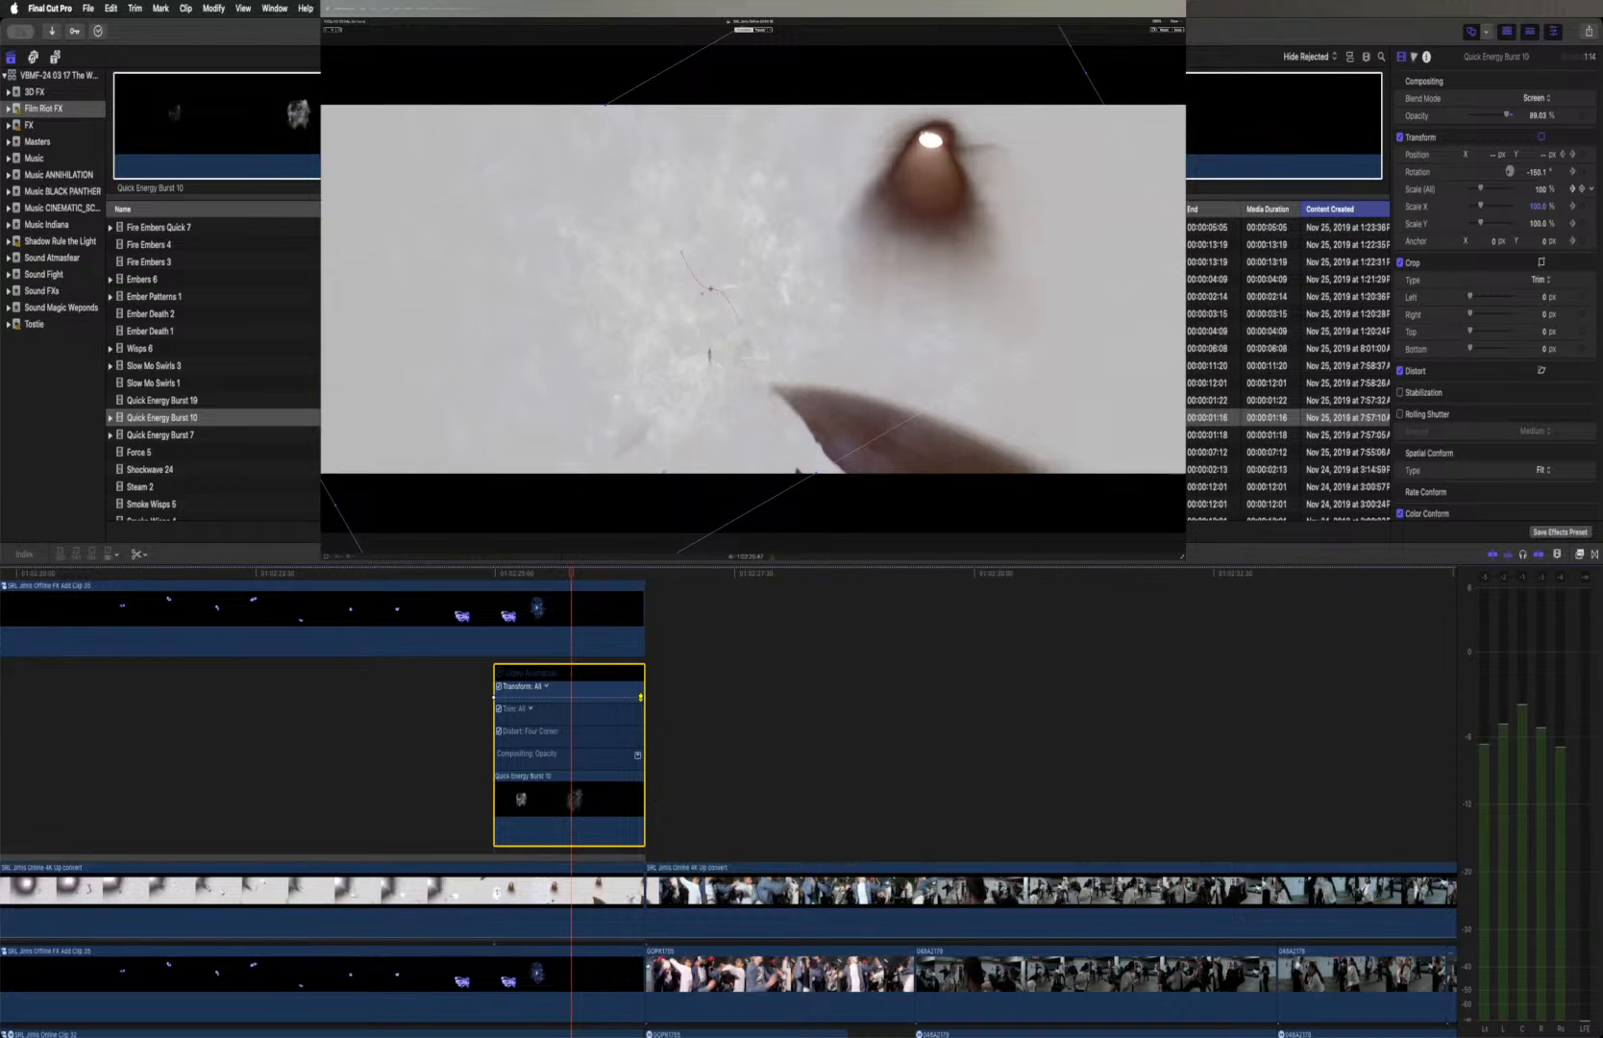
click(1573, 196)
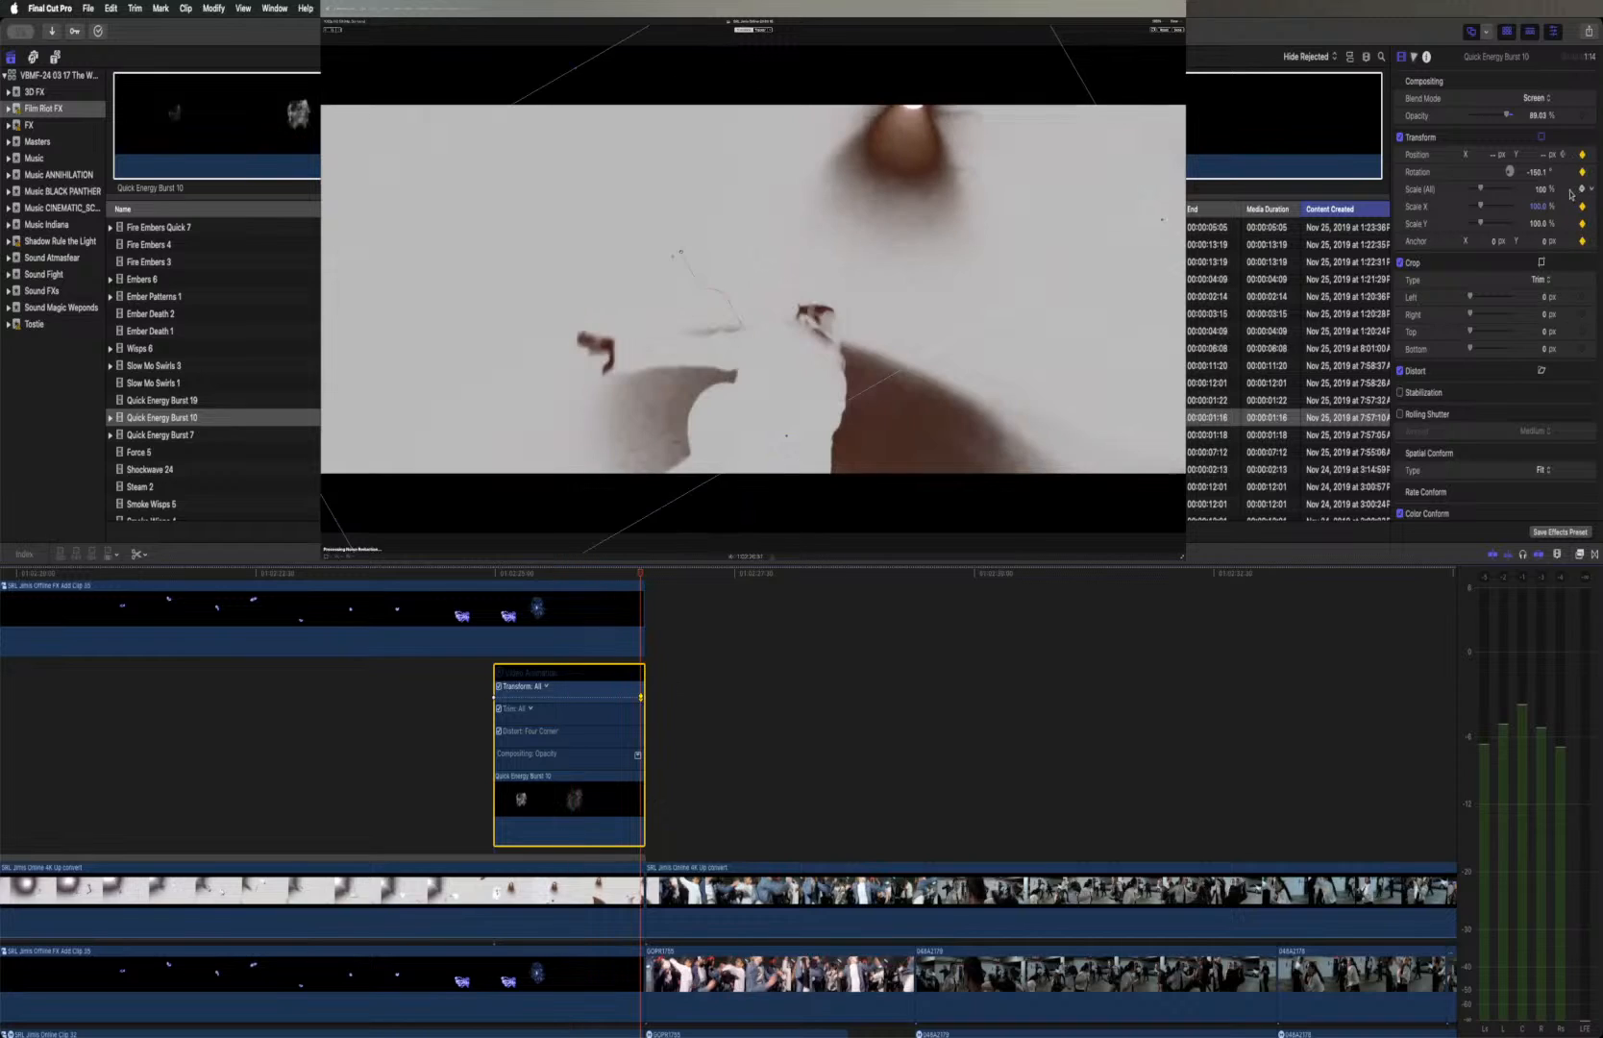
click(1541, 190)
text(154)
key(Return)
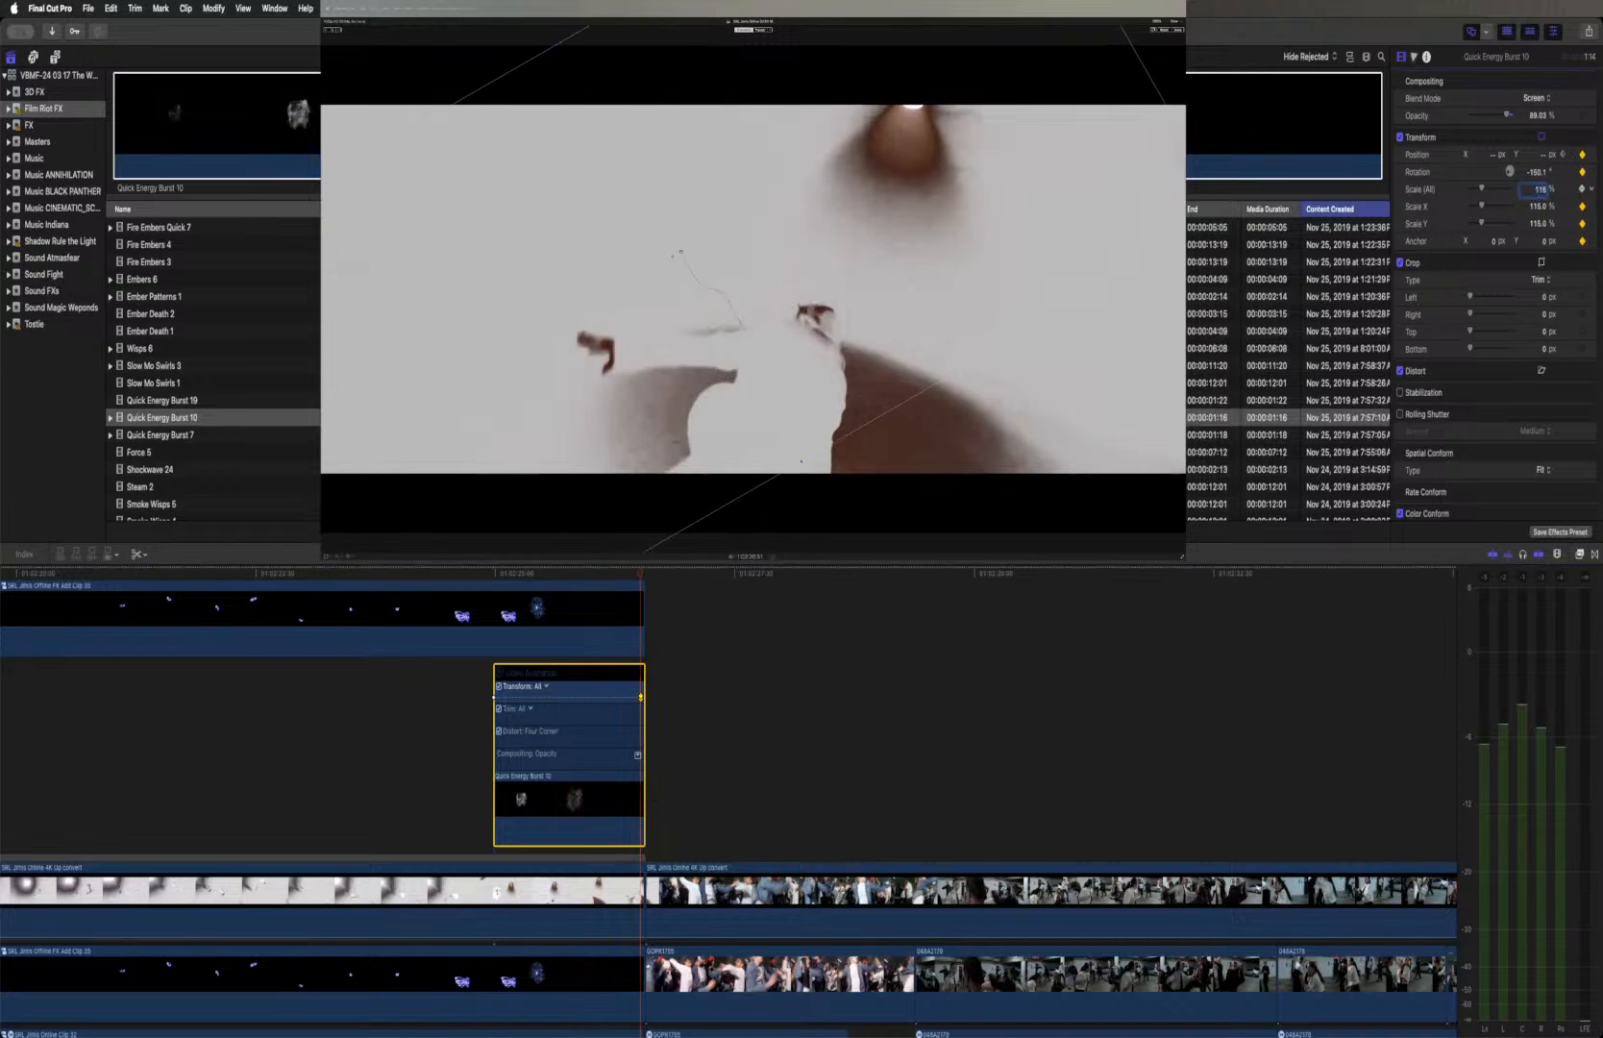
drag(1541, 189, 1541, 153)
click(493, 574)
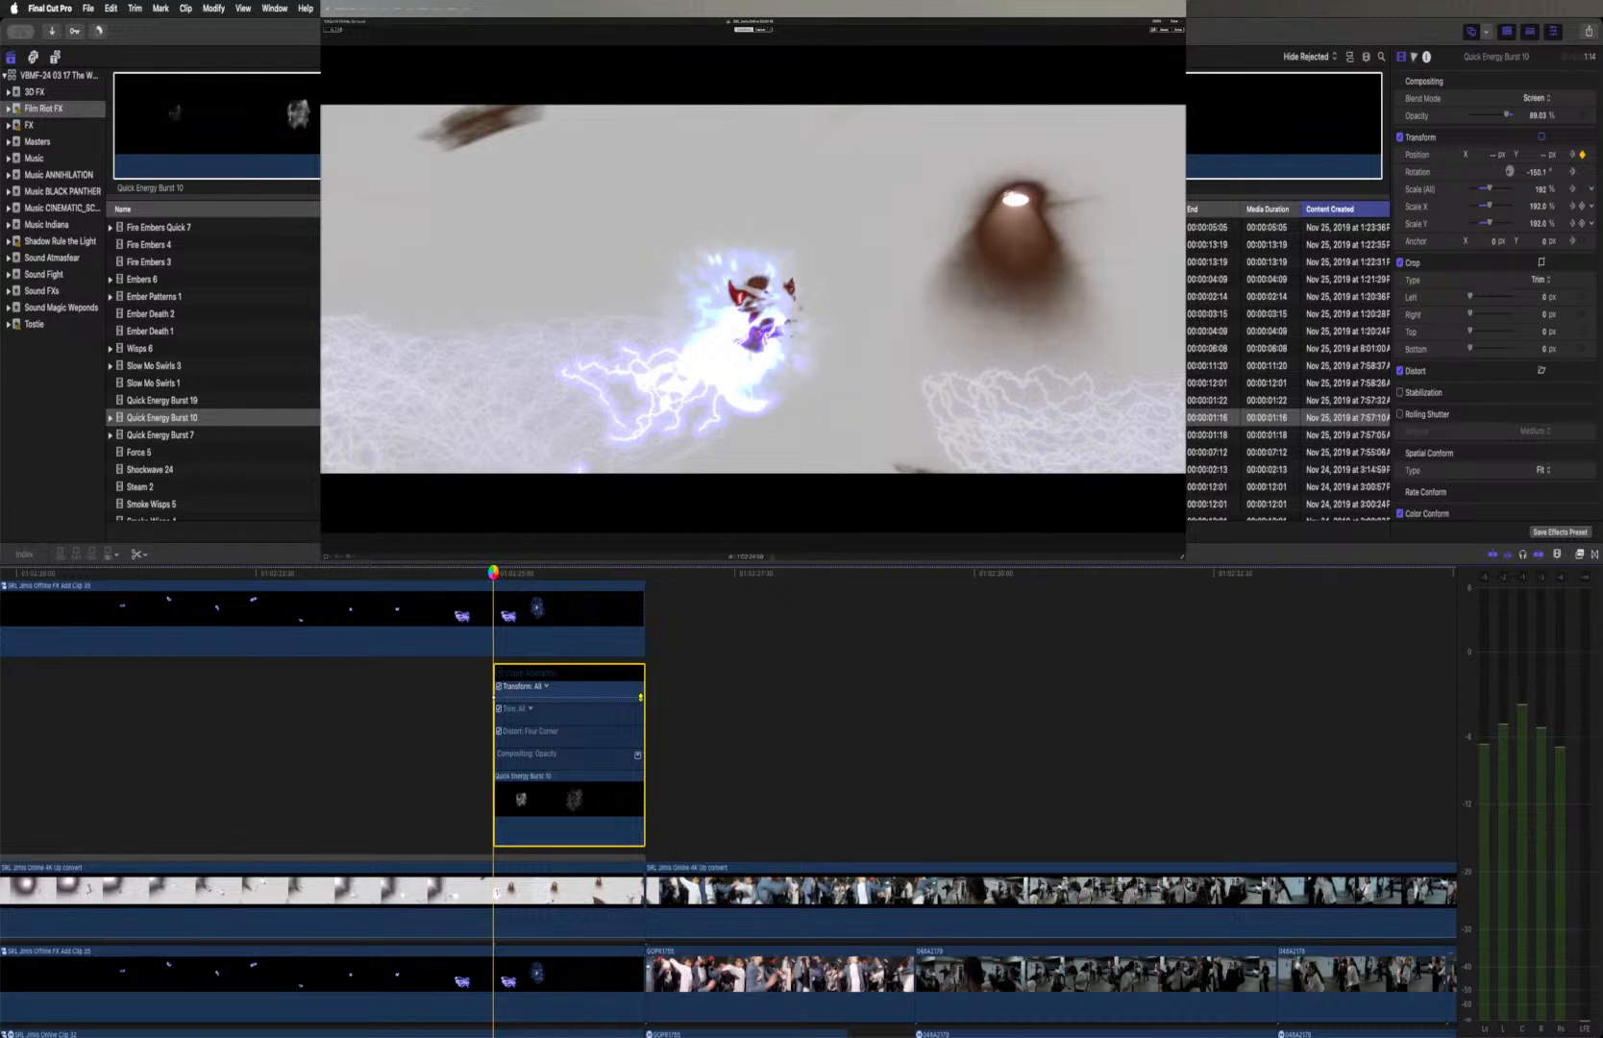
key(space)
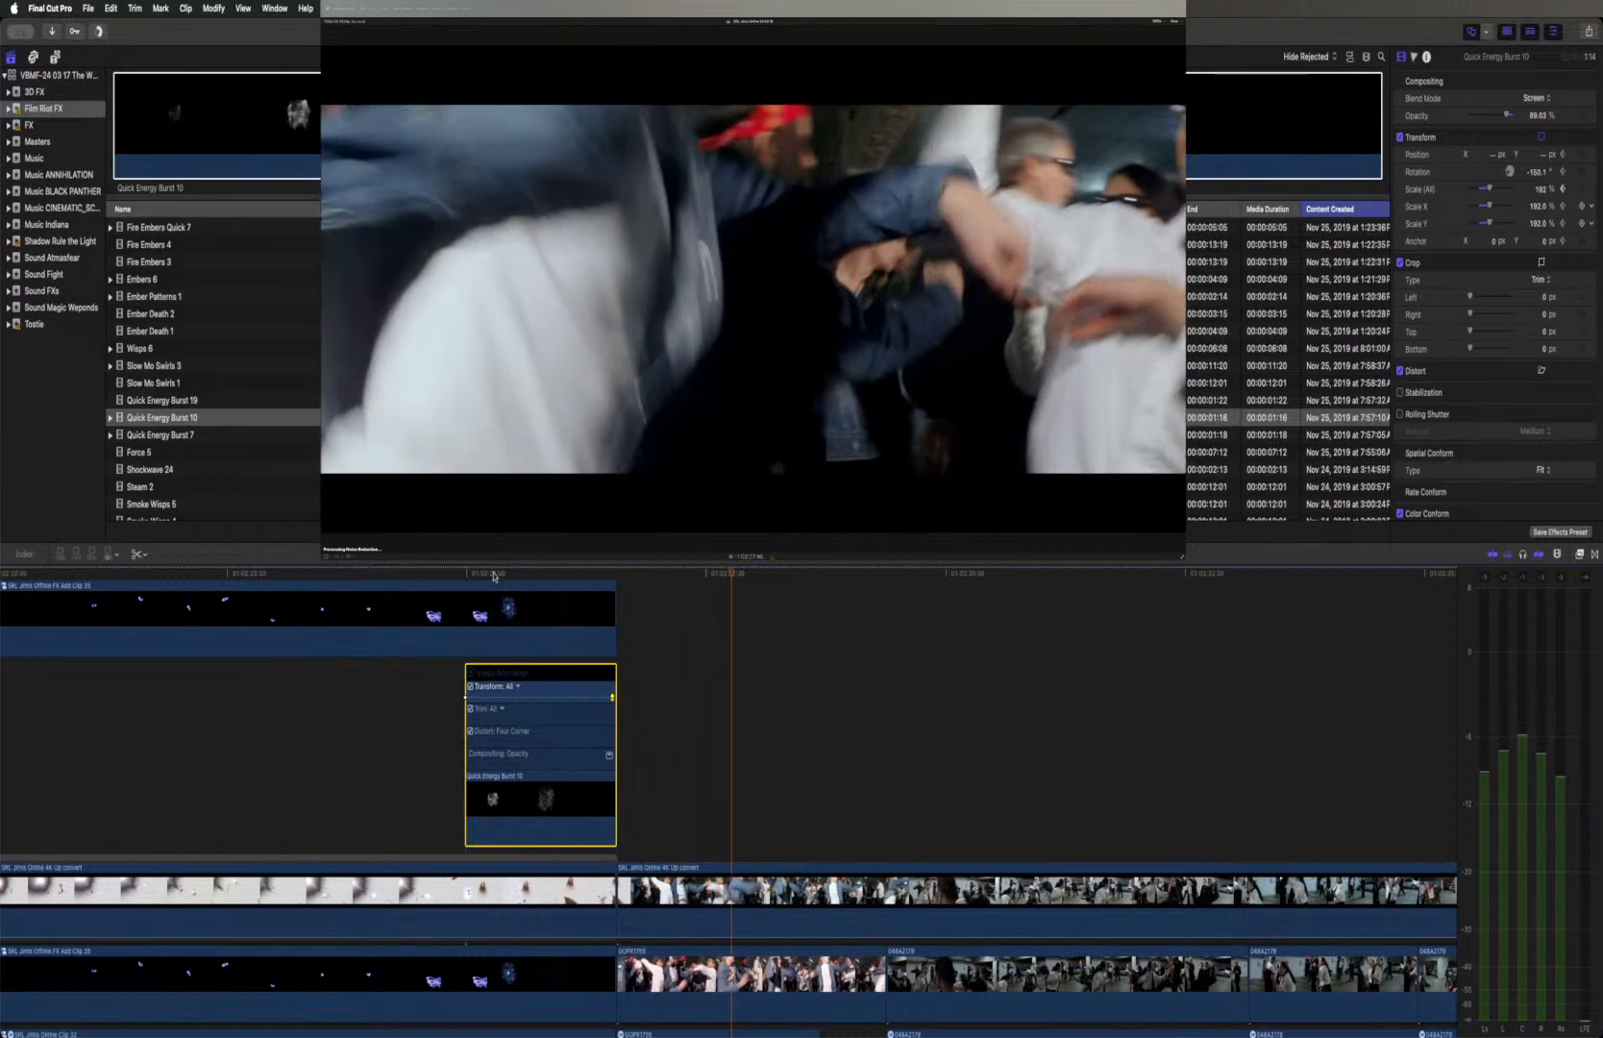
click(471, 679)
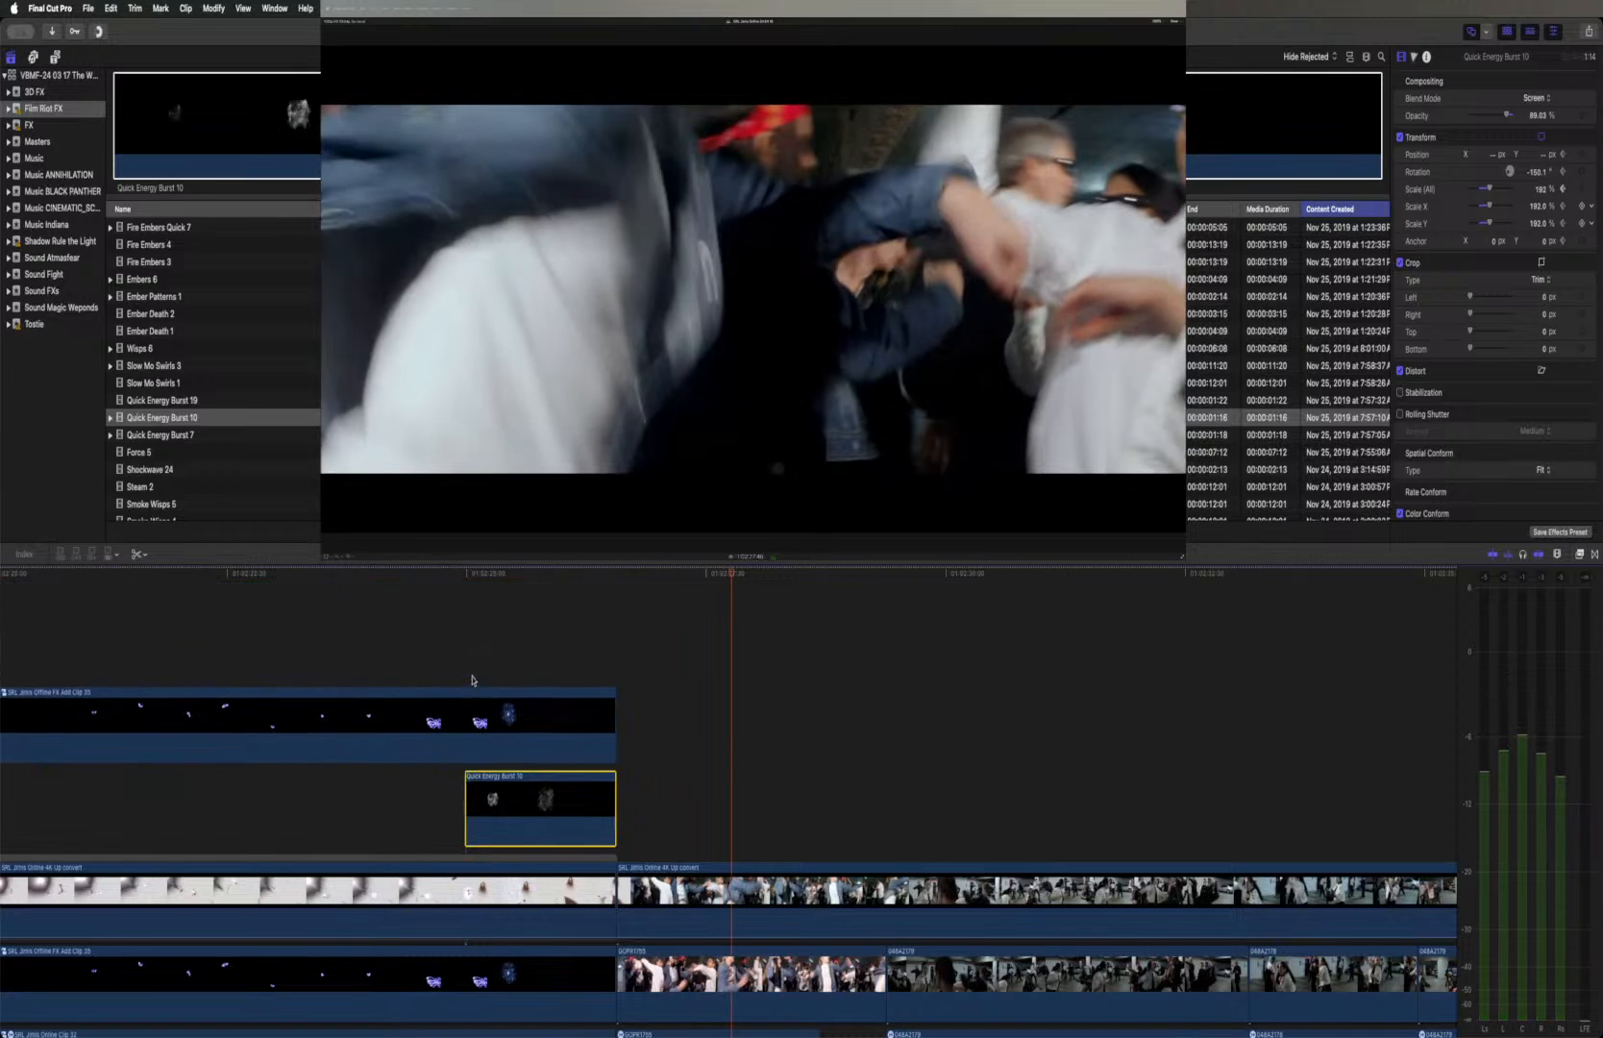
Play the fight from just before the Quick Energy Burst 7 clip and locate the frame just ahead of the following red bolts
scroll(471, 679, left, 10)
scroll(471, 679, left, 10)
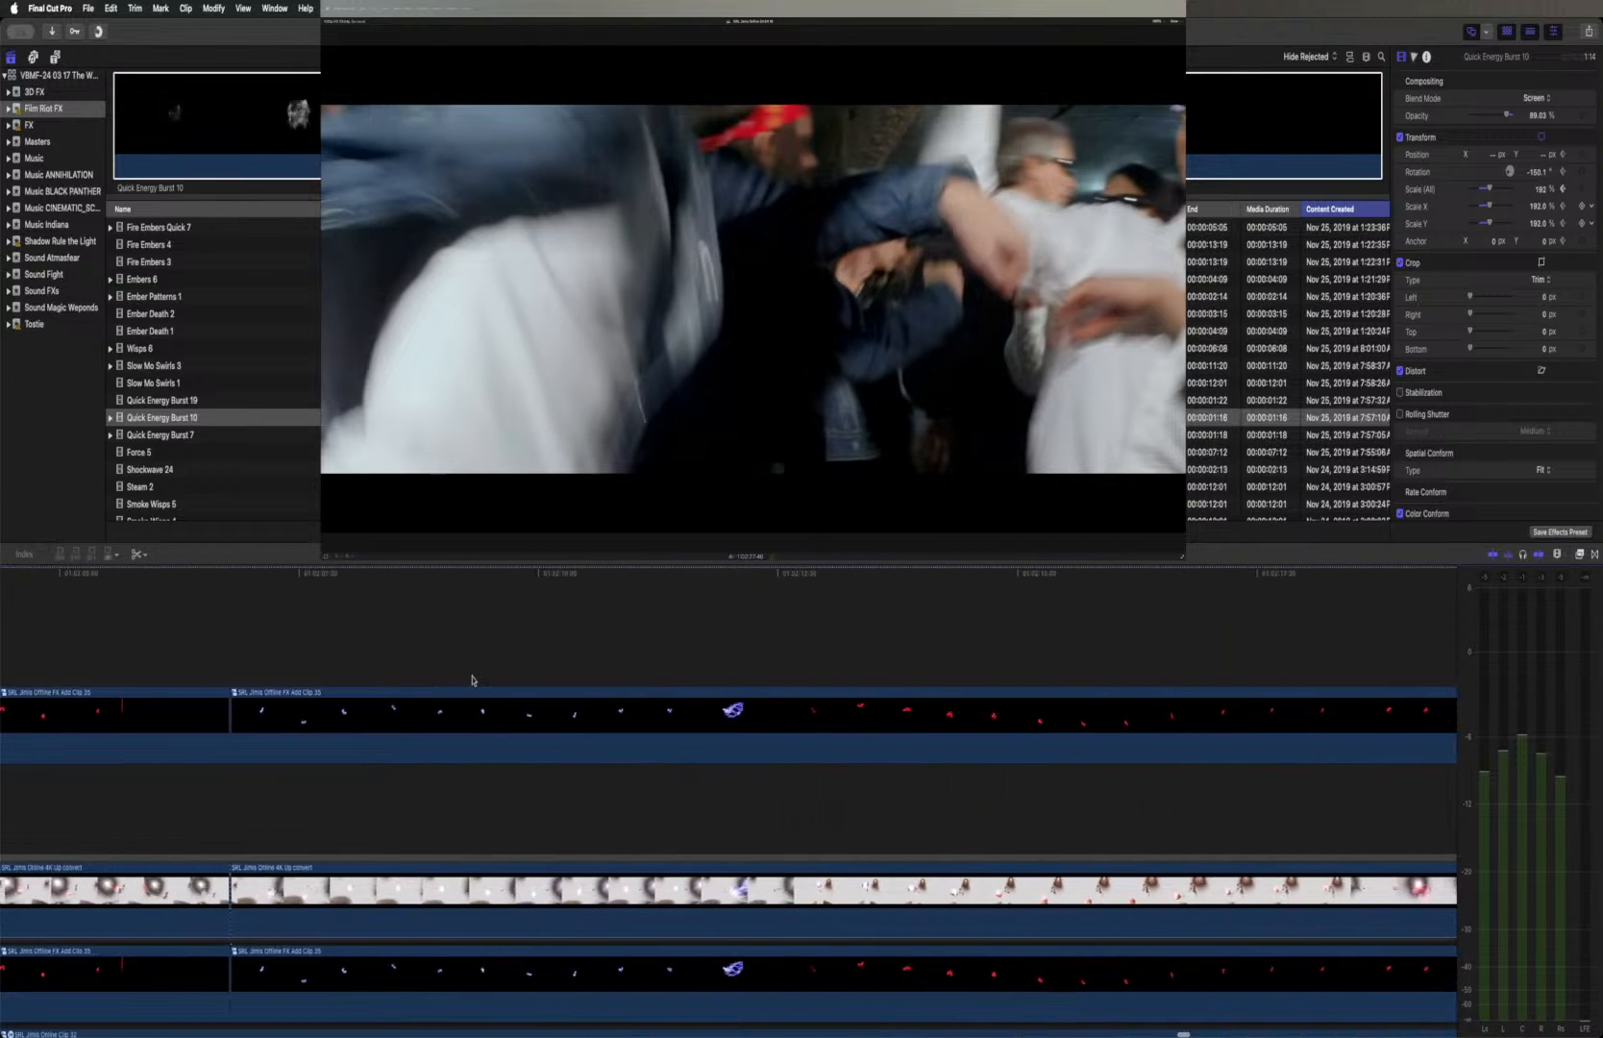
scroll(471, 680, left, 10)
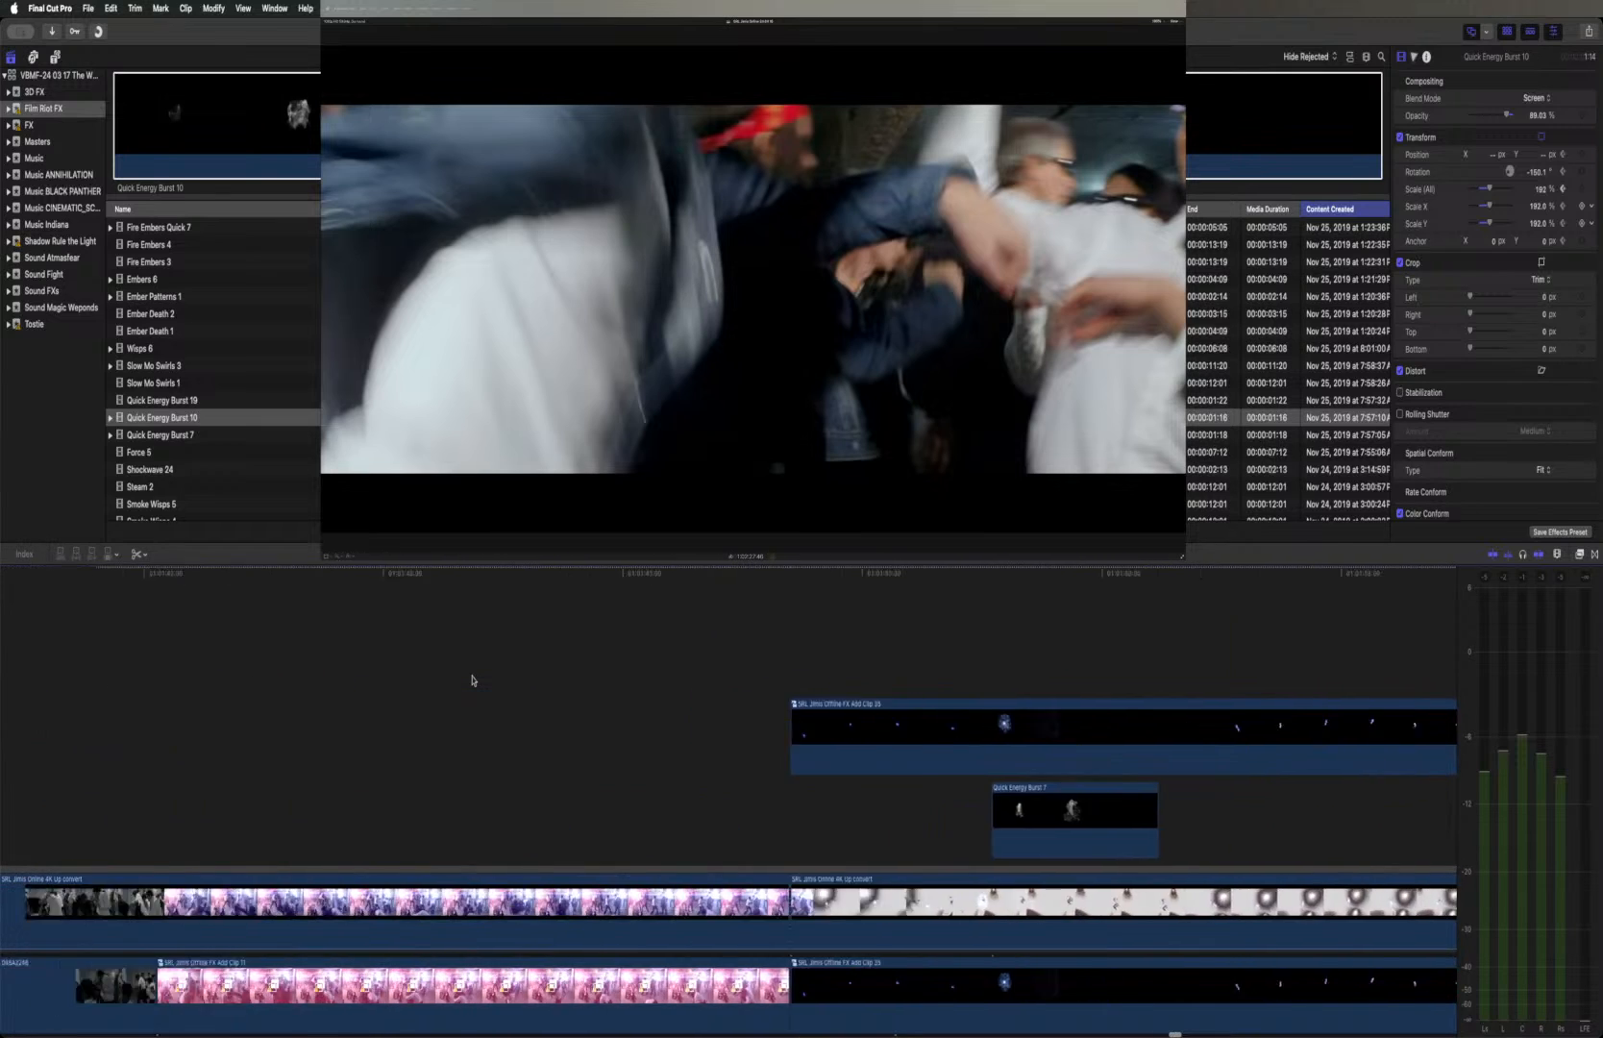
click(949, 574)
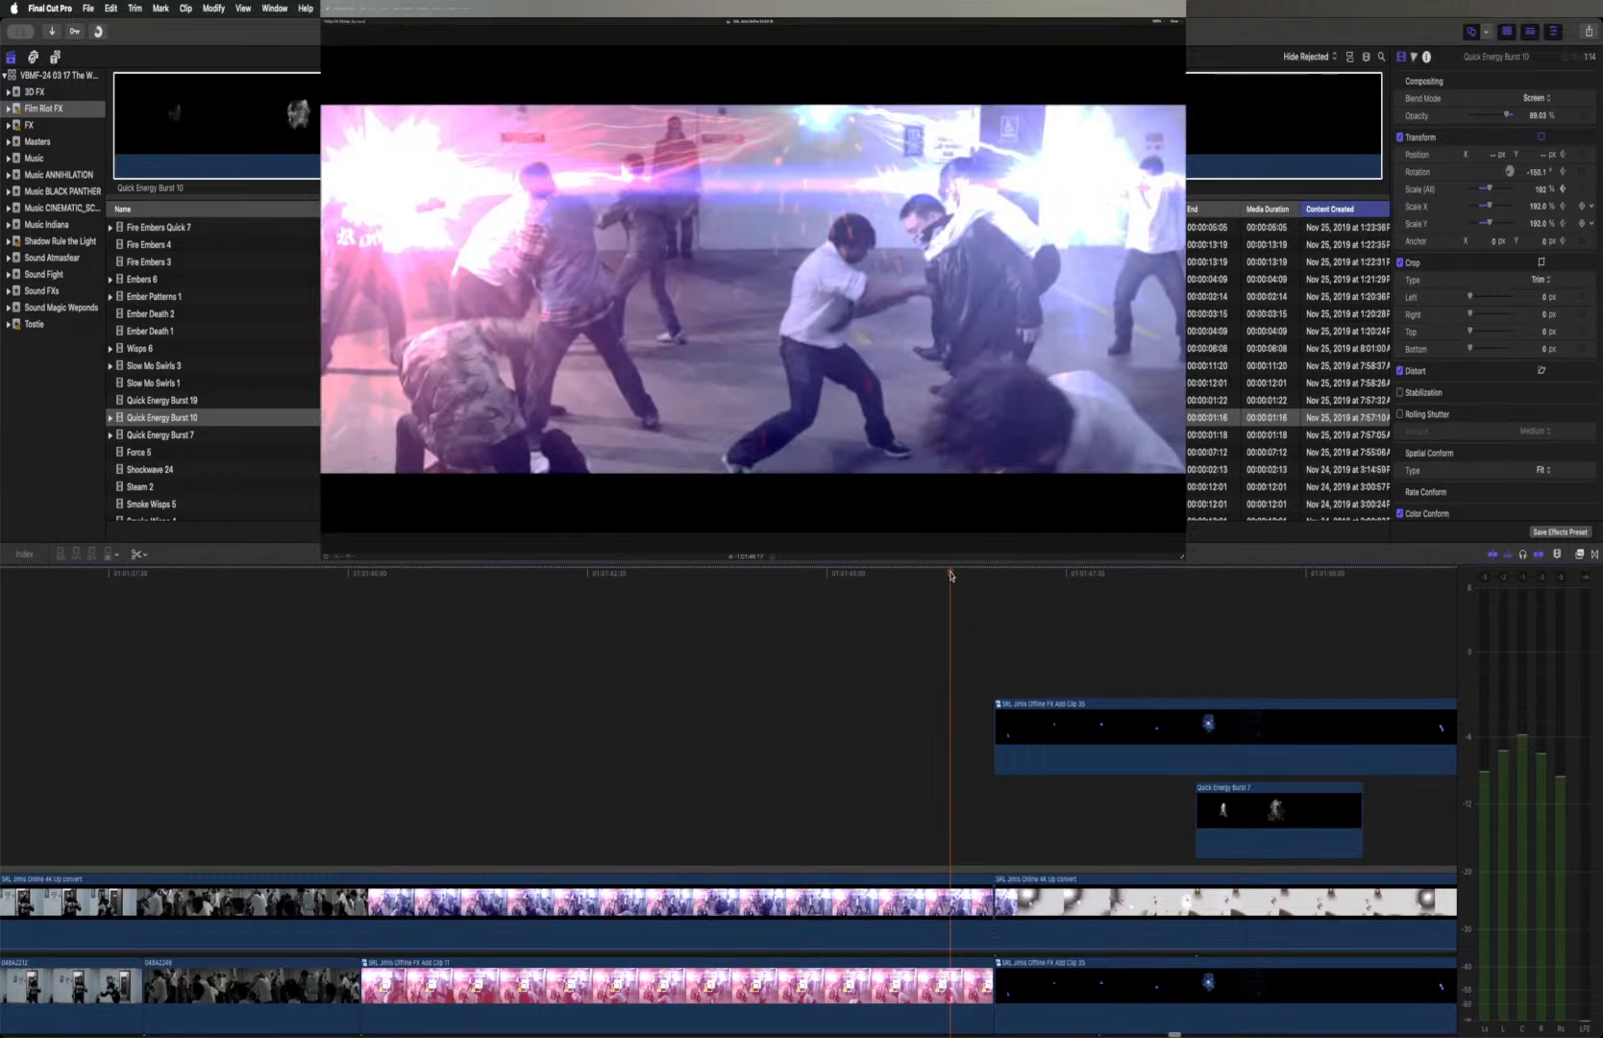
key(space)
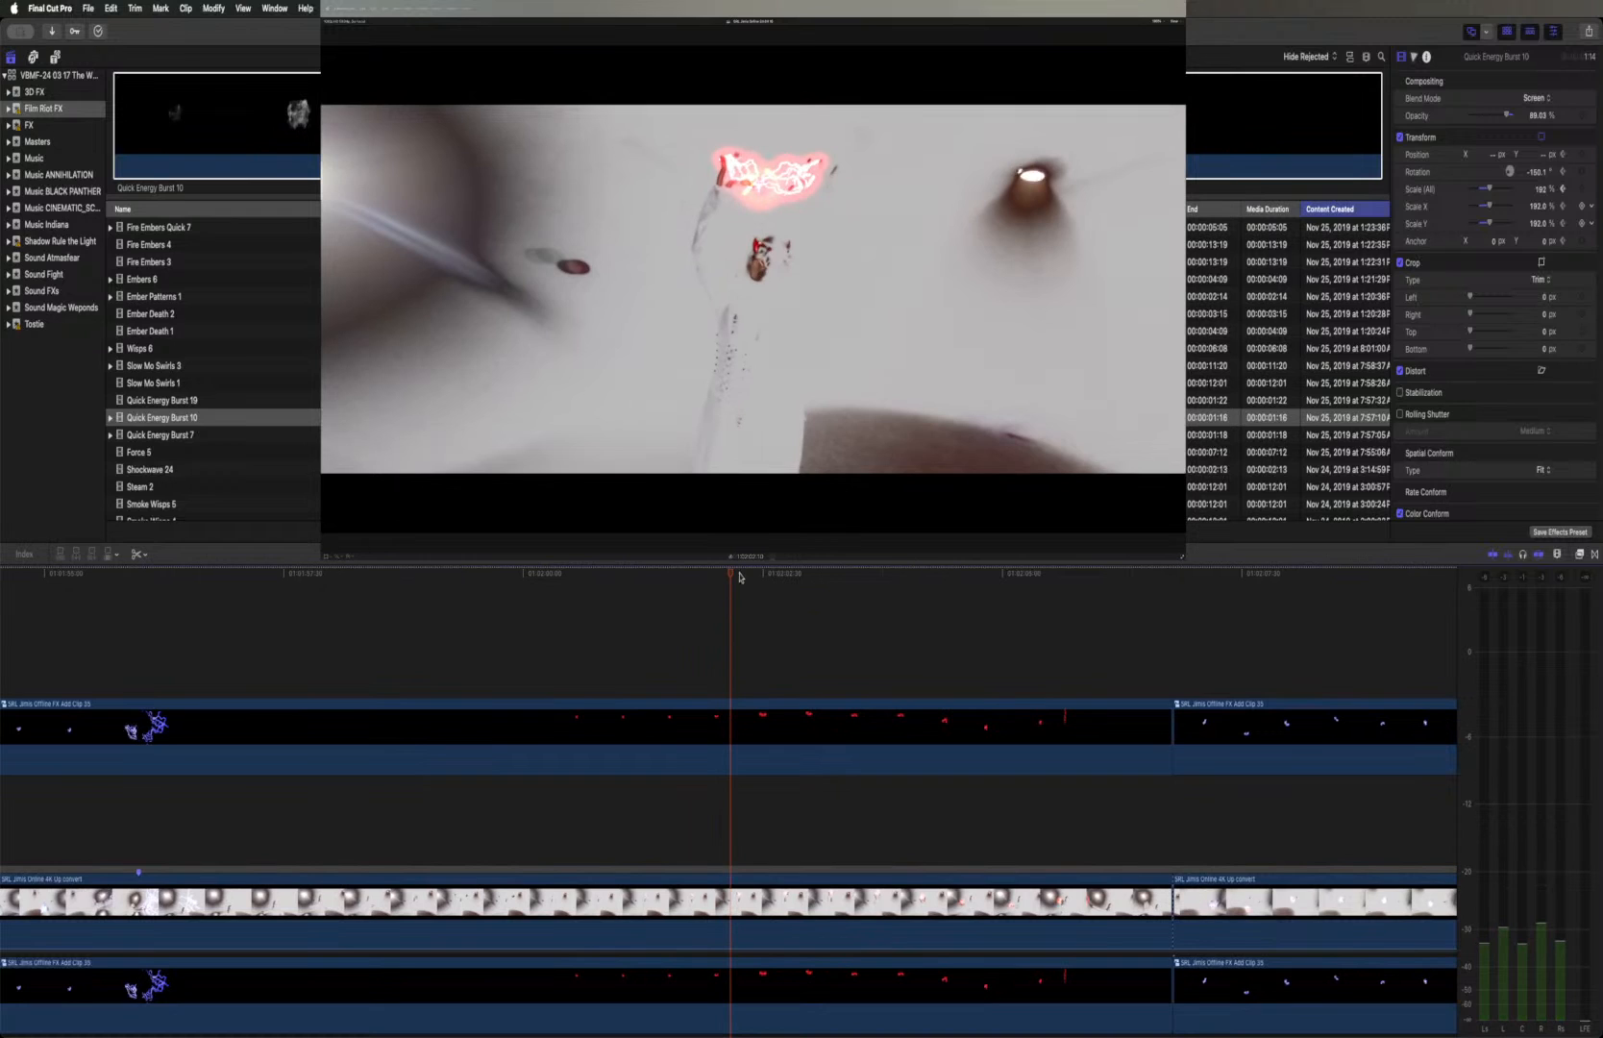
drag(732, 574, 525, 572)
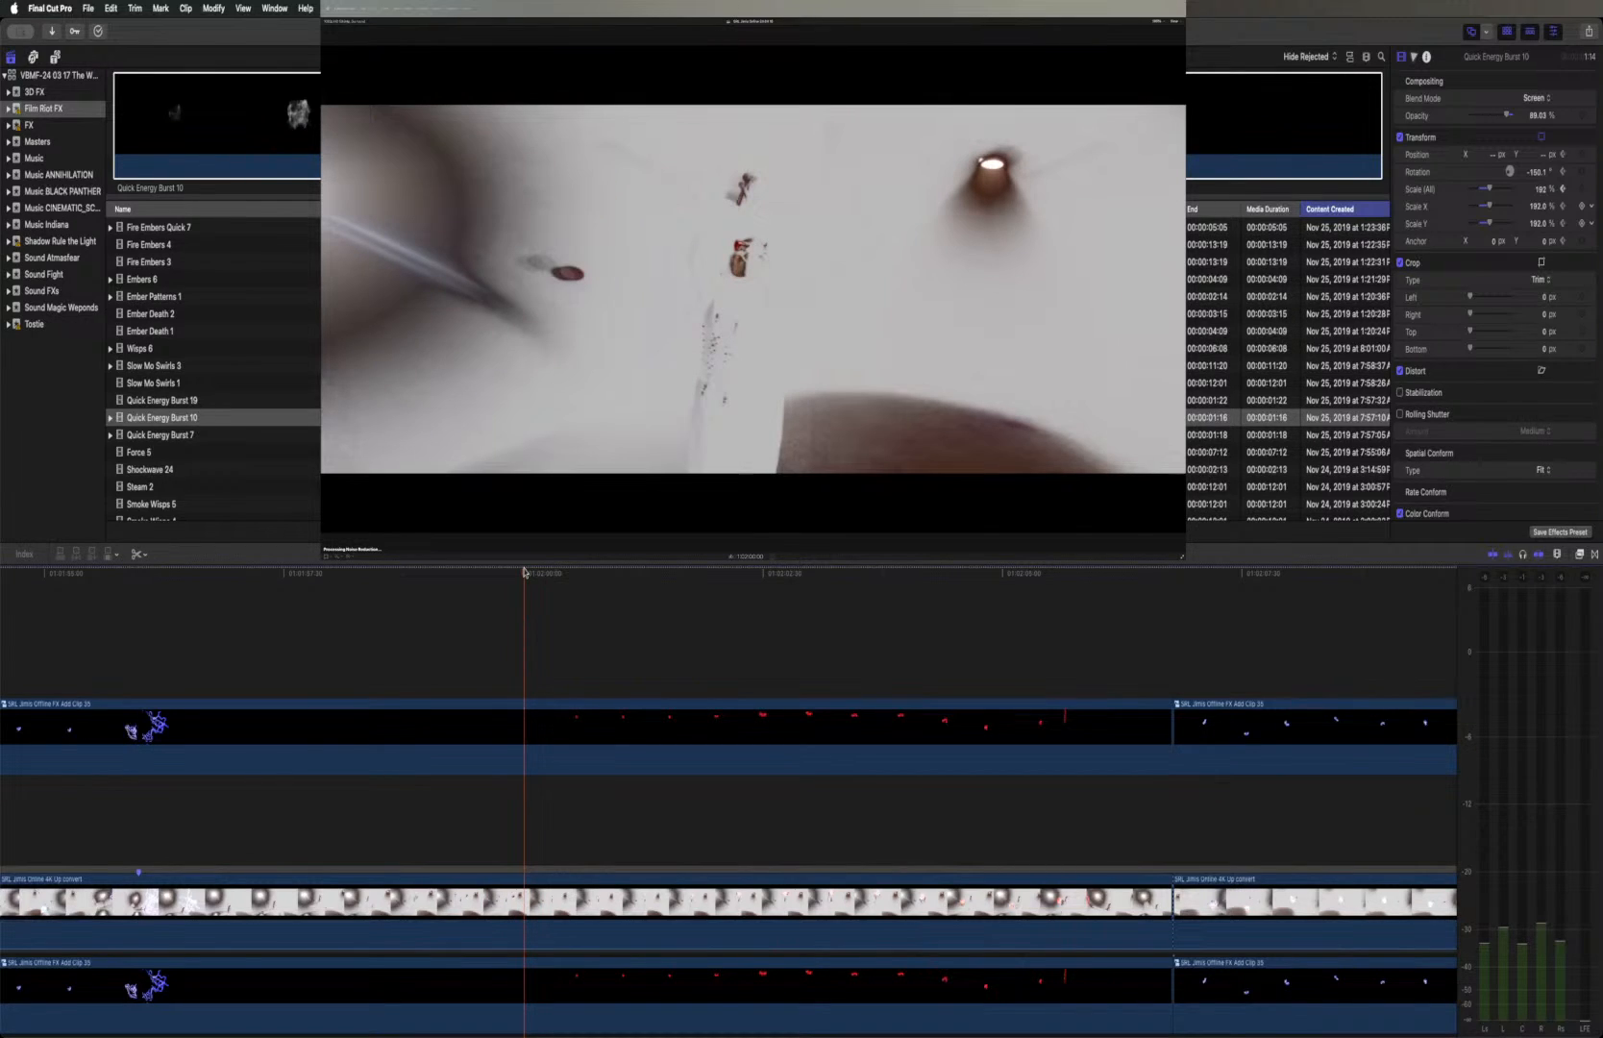
key(Left)
key(Left)
key(Left)
key(Left)
key(Right)
key(Right)
key(Right)
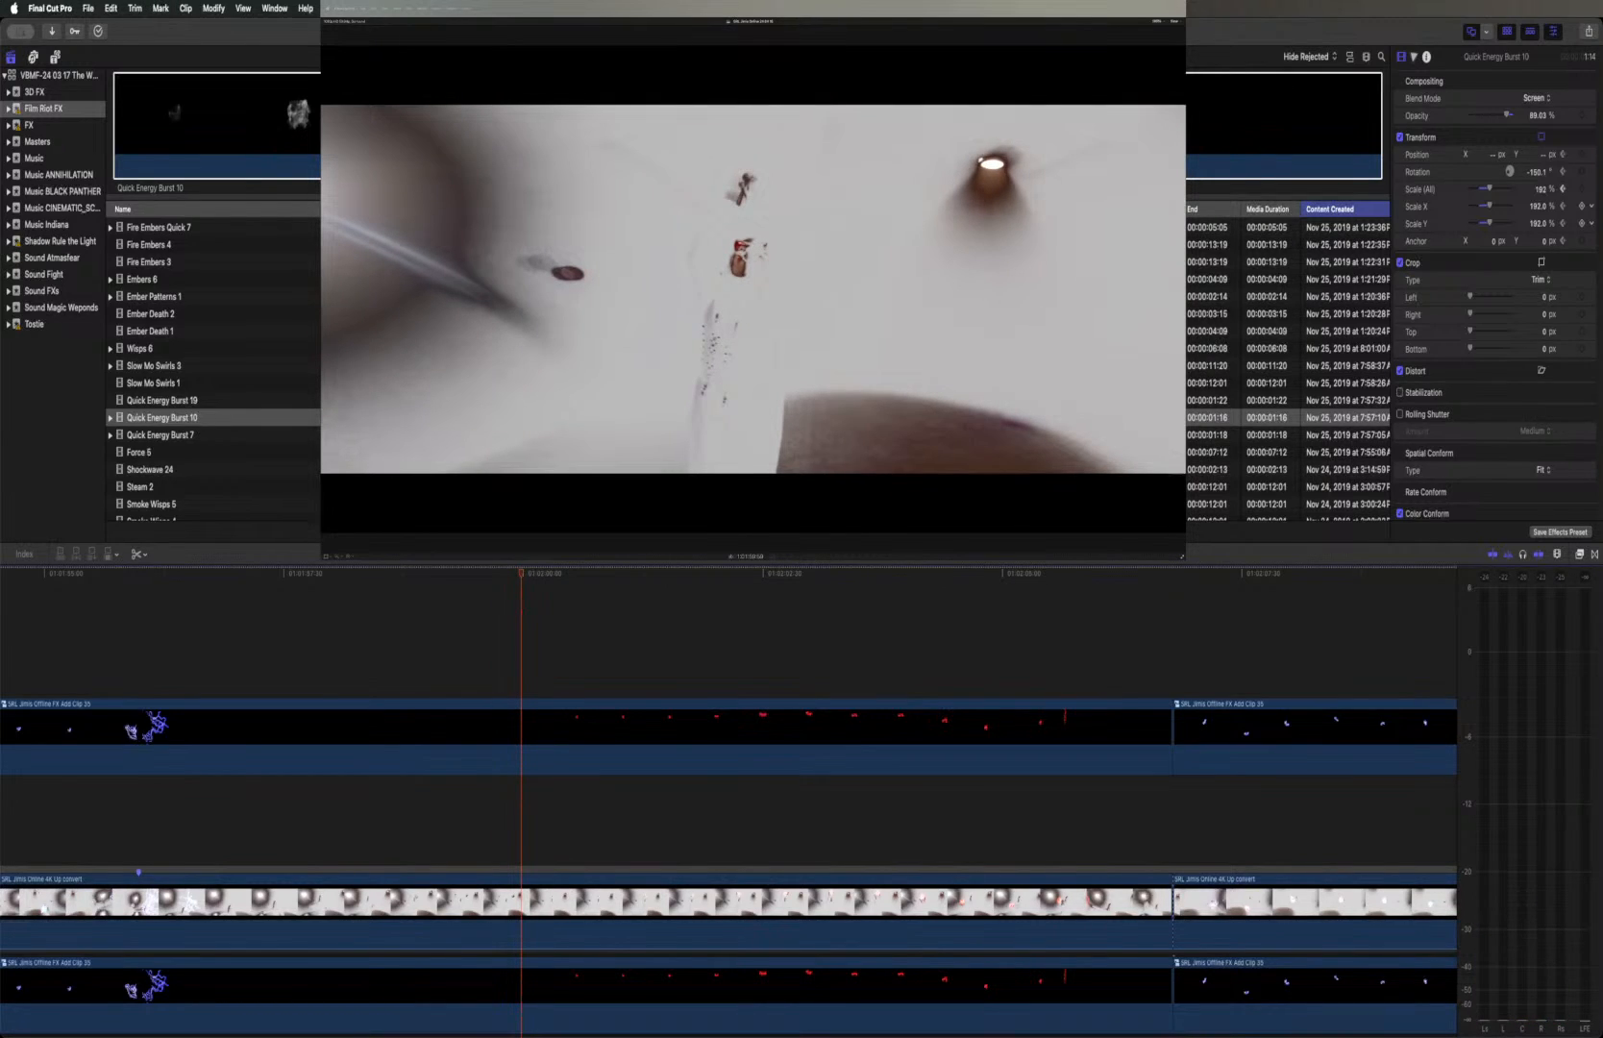
Preview the Force 5 effect and connect the whole clip above the effects layer at the playhead
click(204, 456)
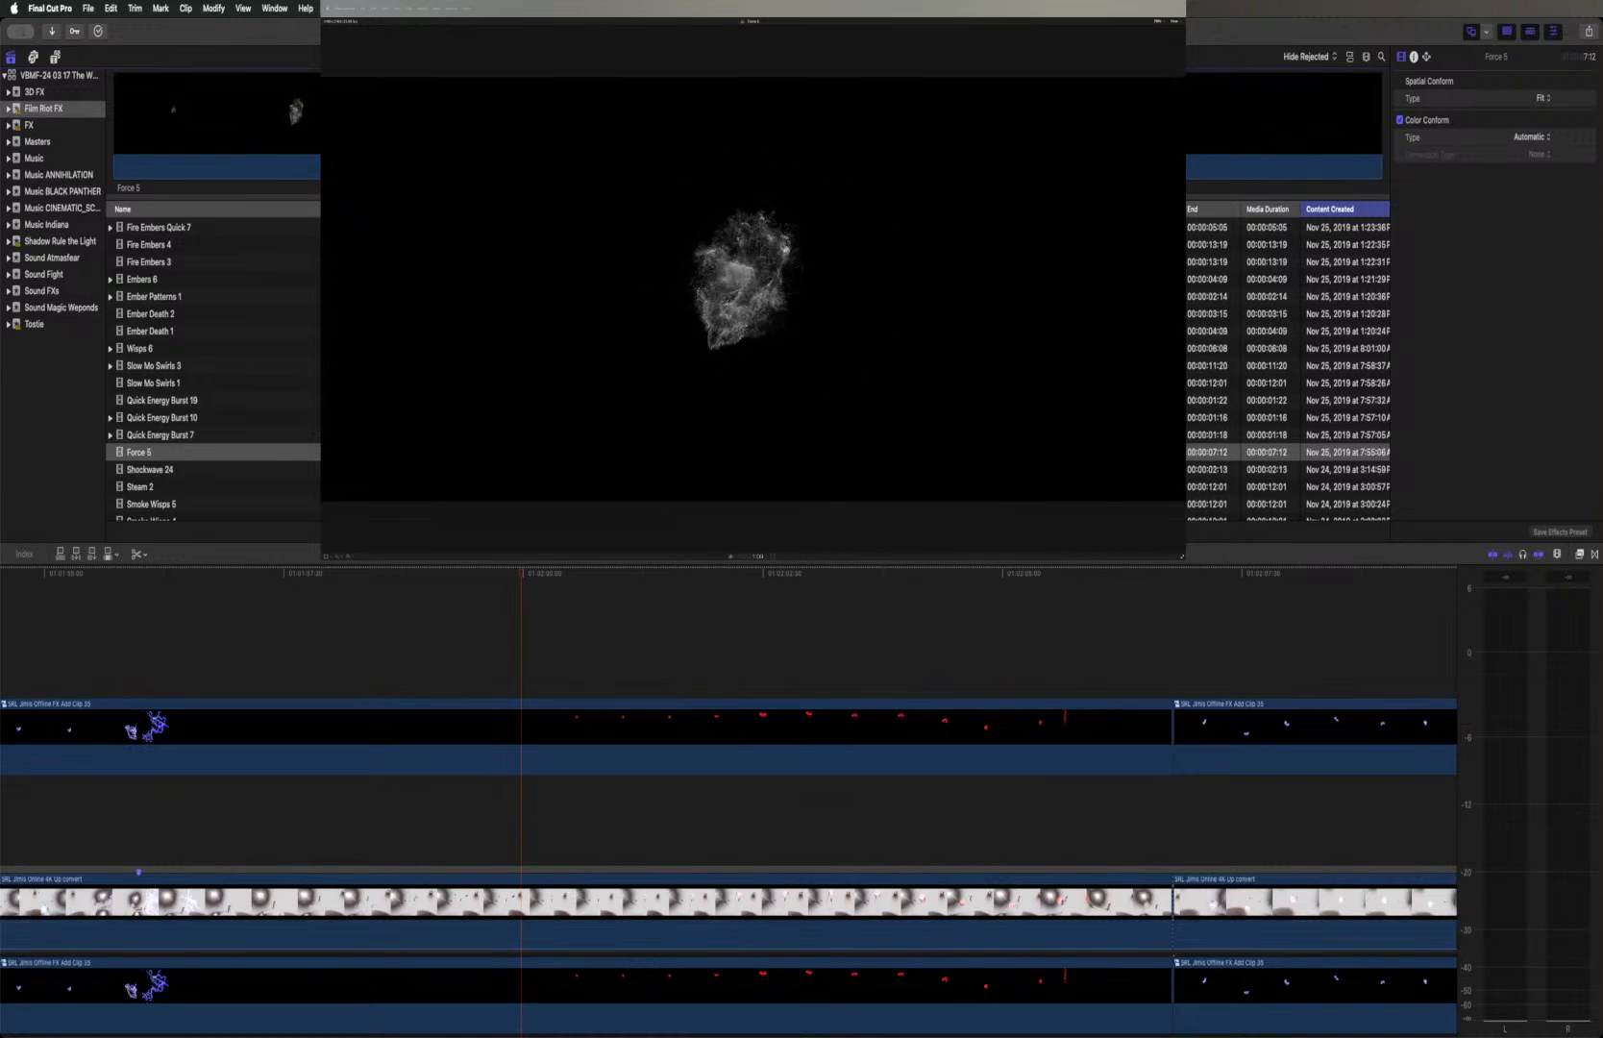
drag(487, 112, 114, 107)
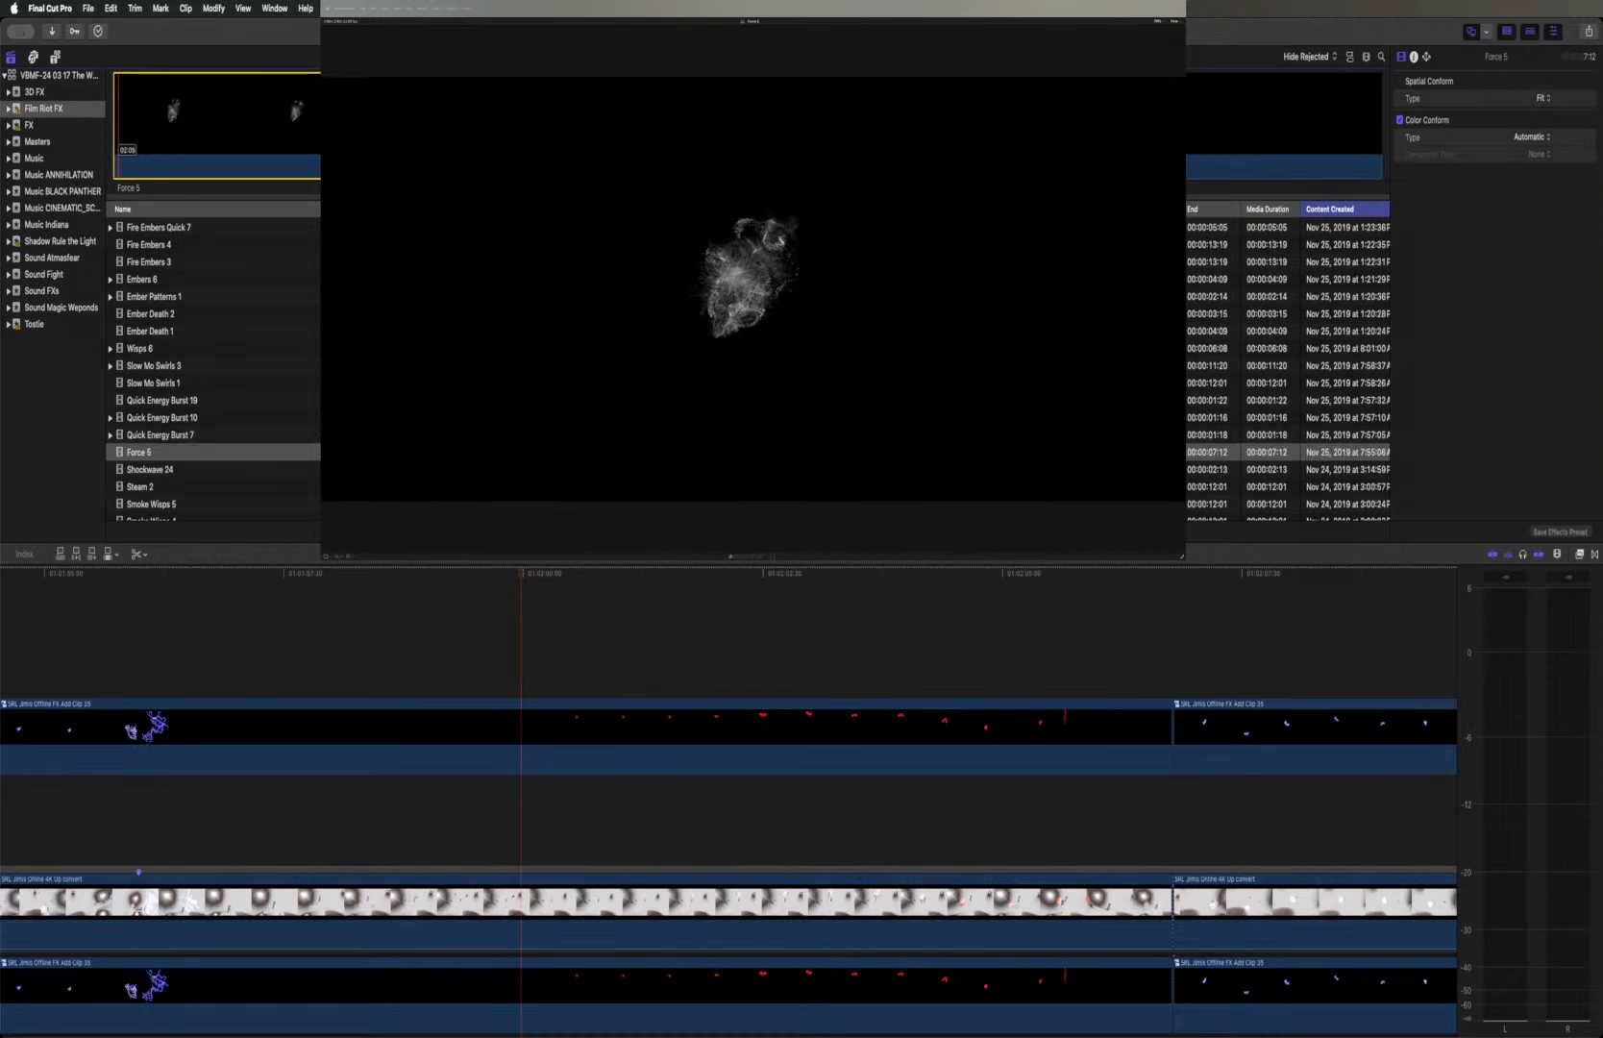
drag(489, 101, 1386, 89)
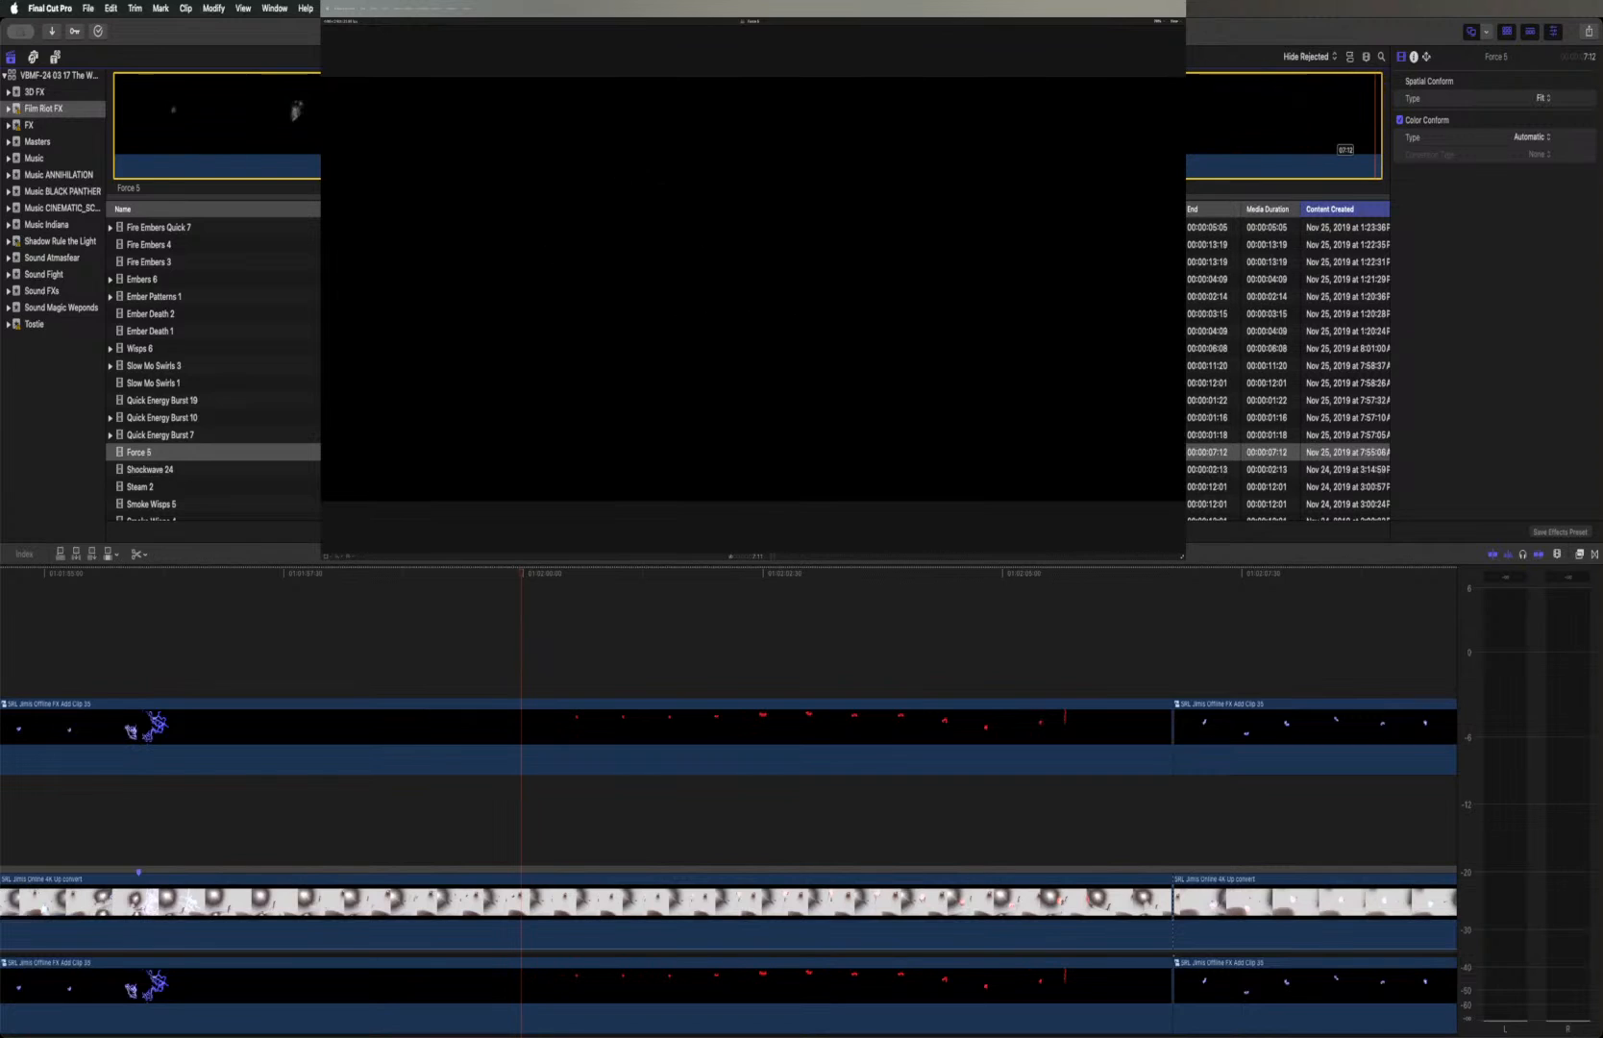
drag(575, 678, 525, 656)
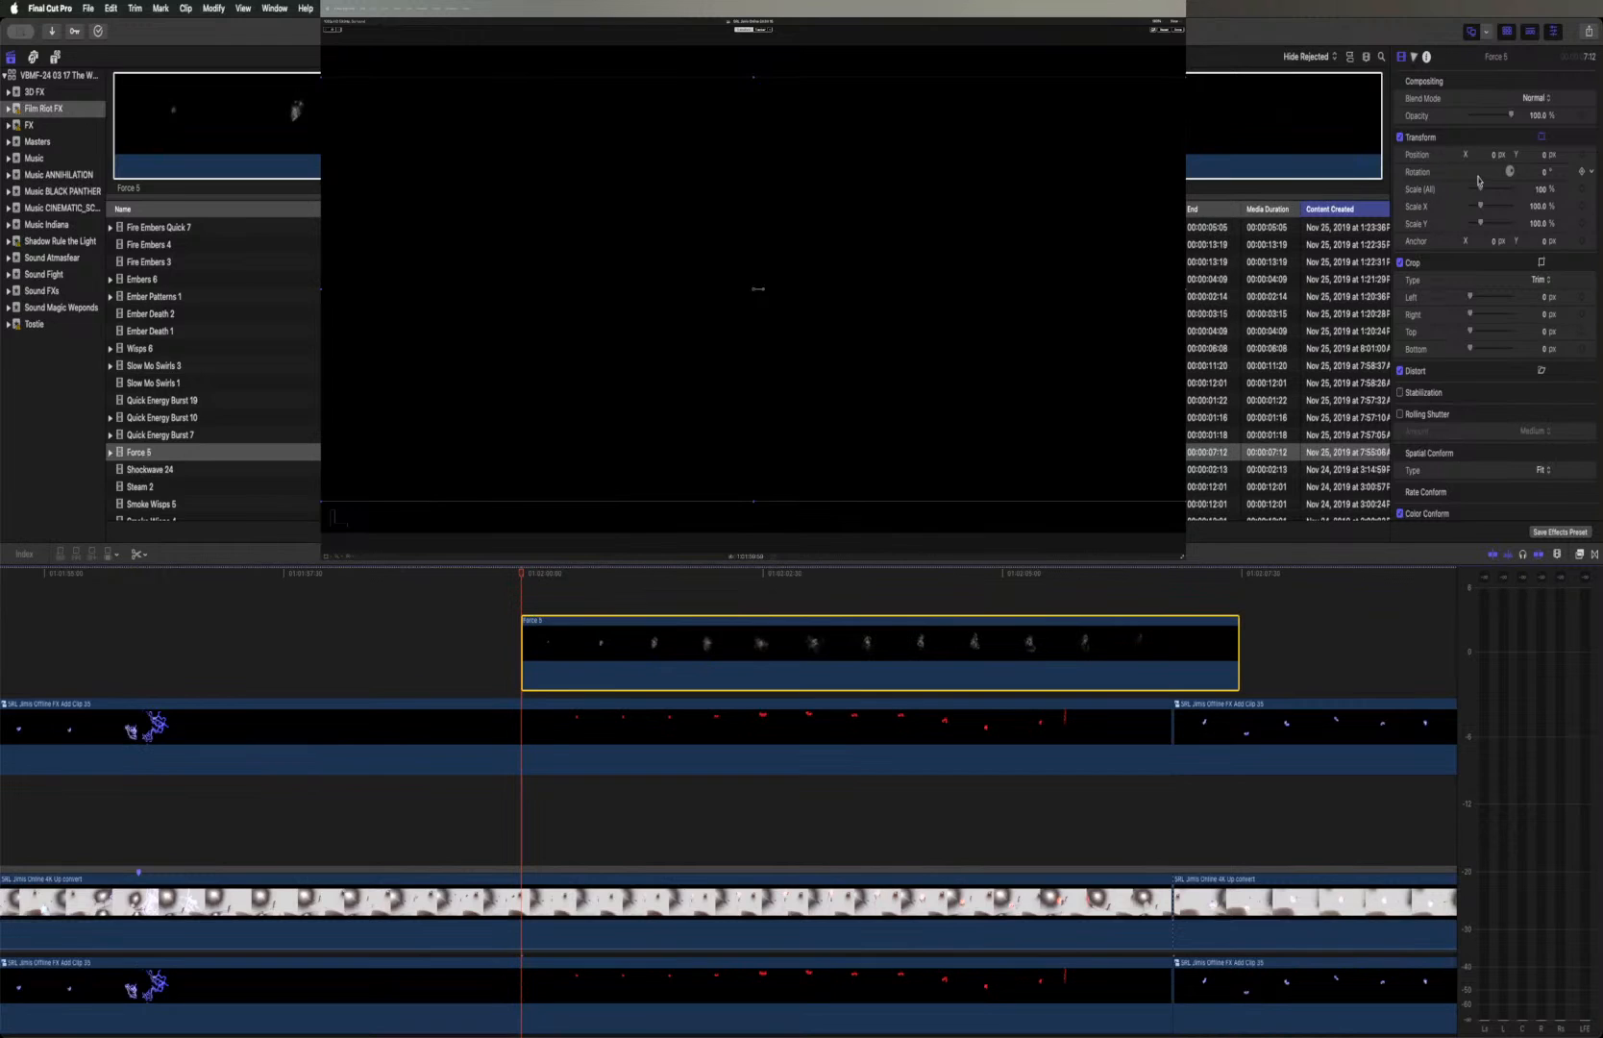
Set the Force 5 clip's blend mode to Add and shift the clip slightly earlier in the timeline
click(1533, 99)
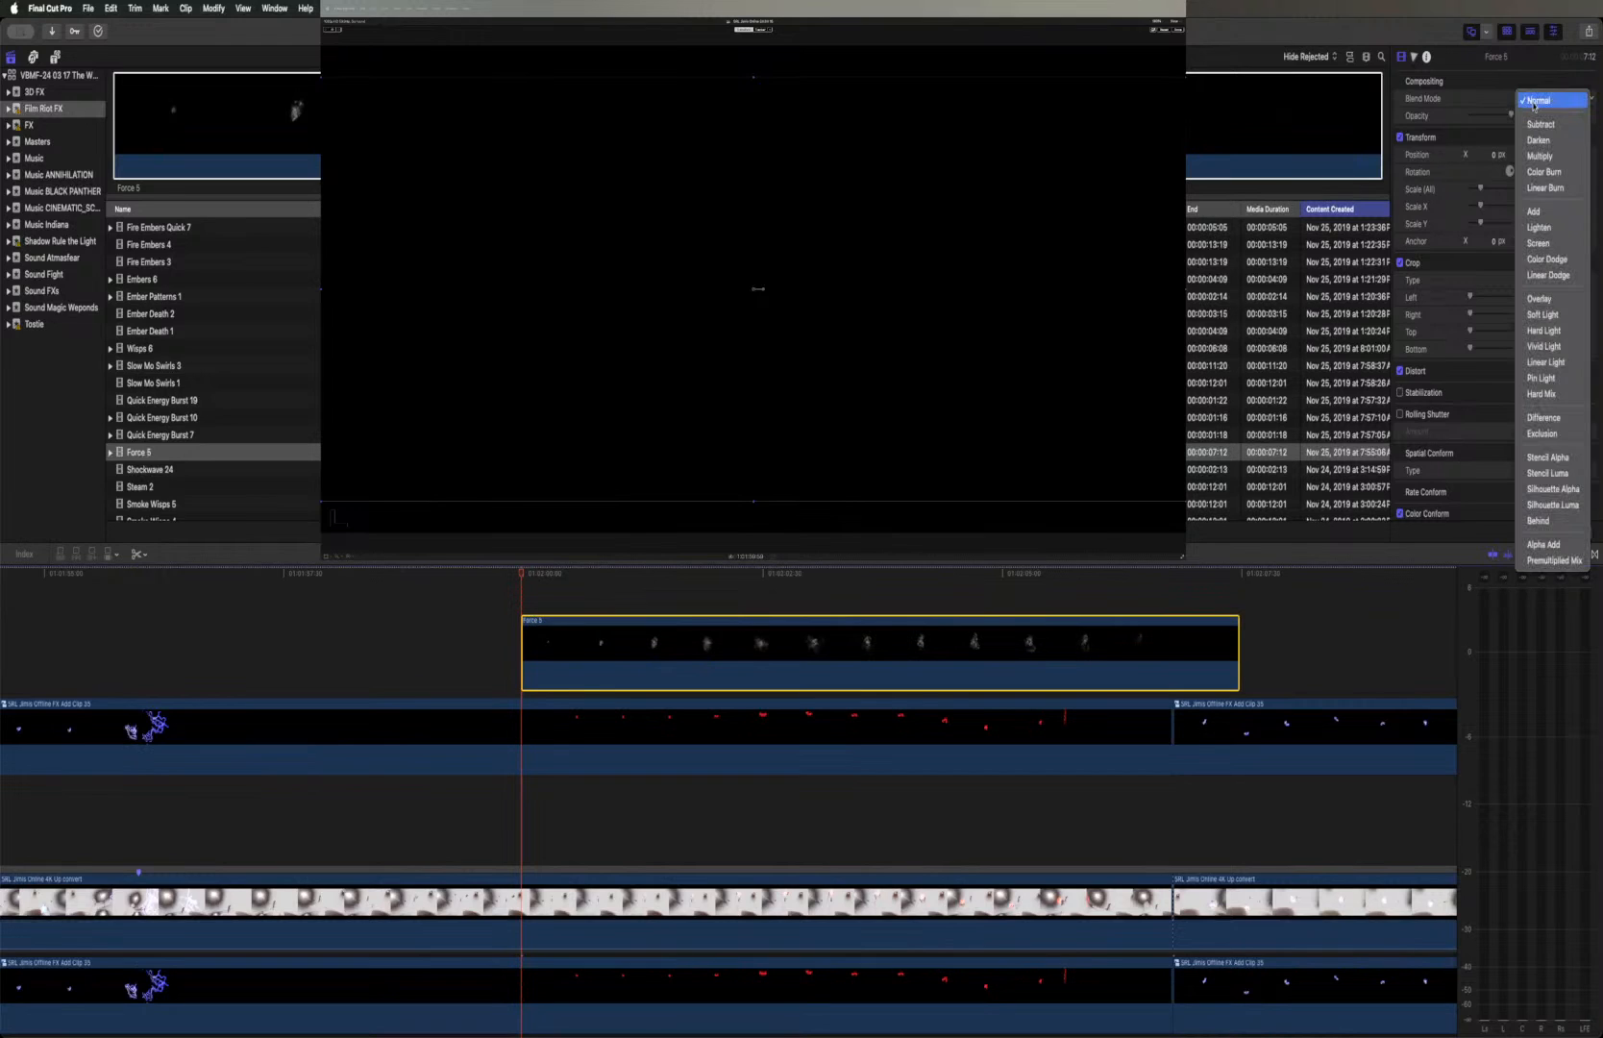
click(1552, 216)
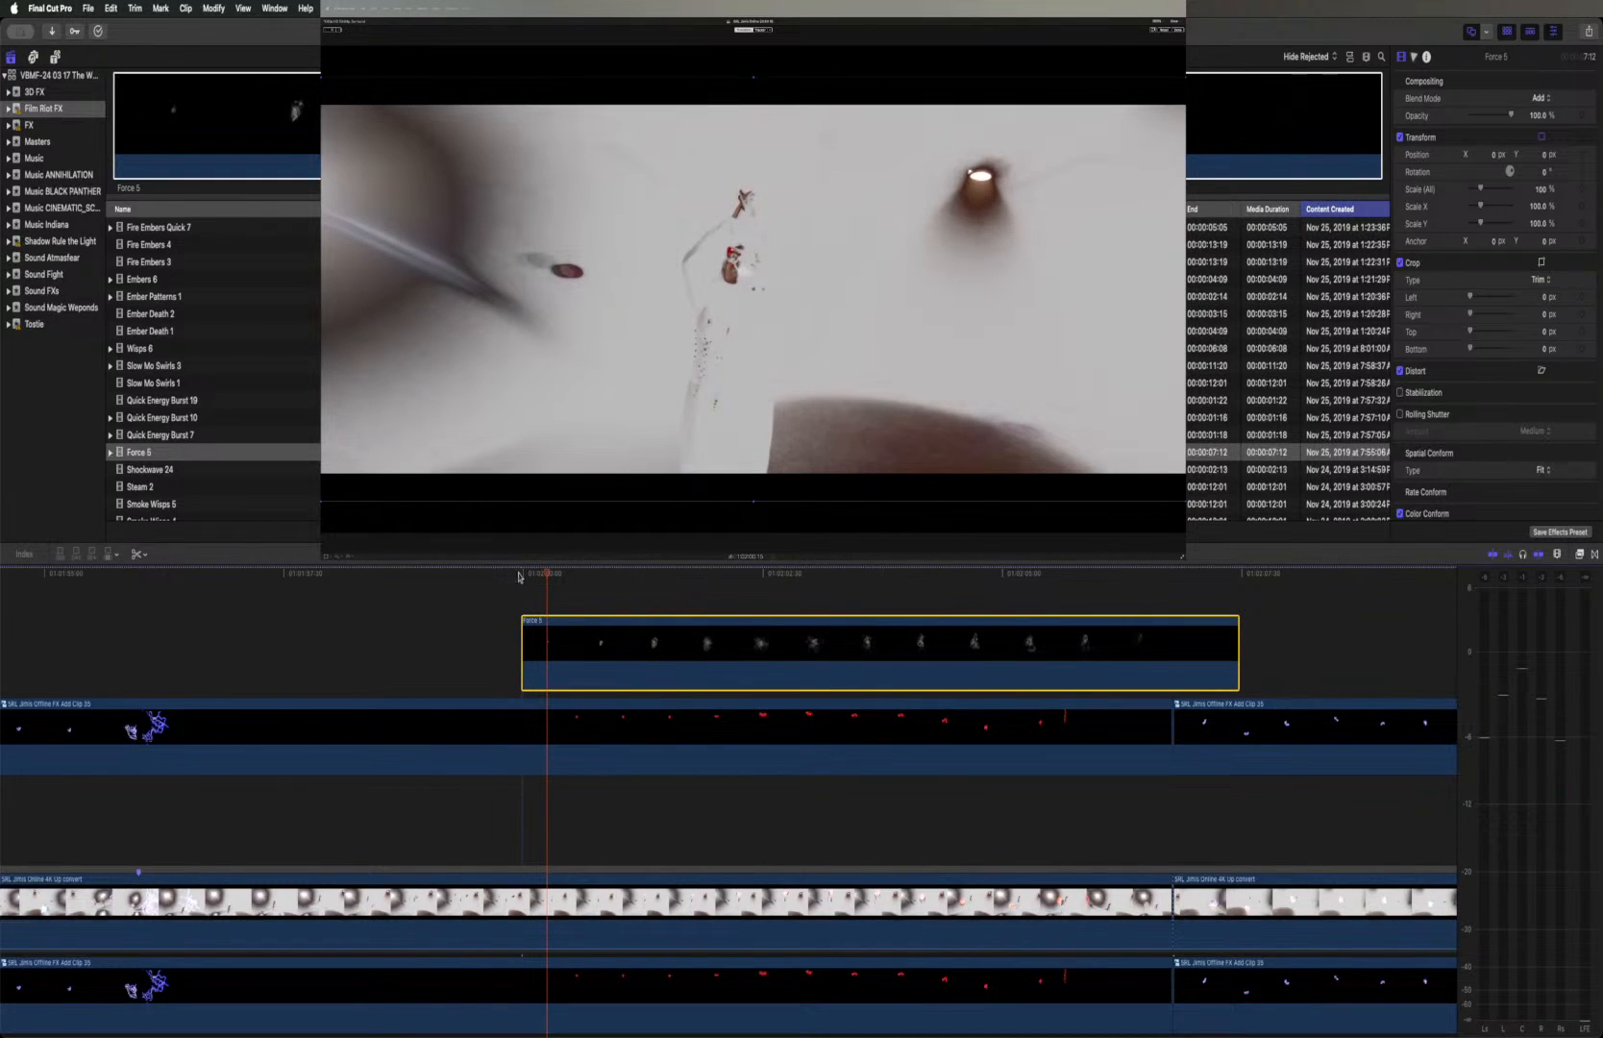
drag(555, 625, 508, 573)
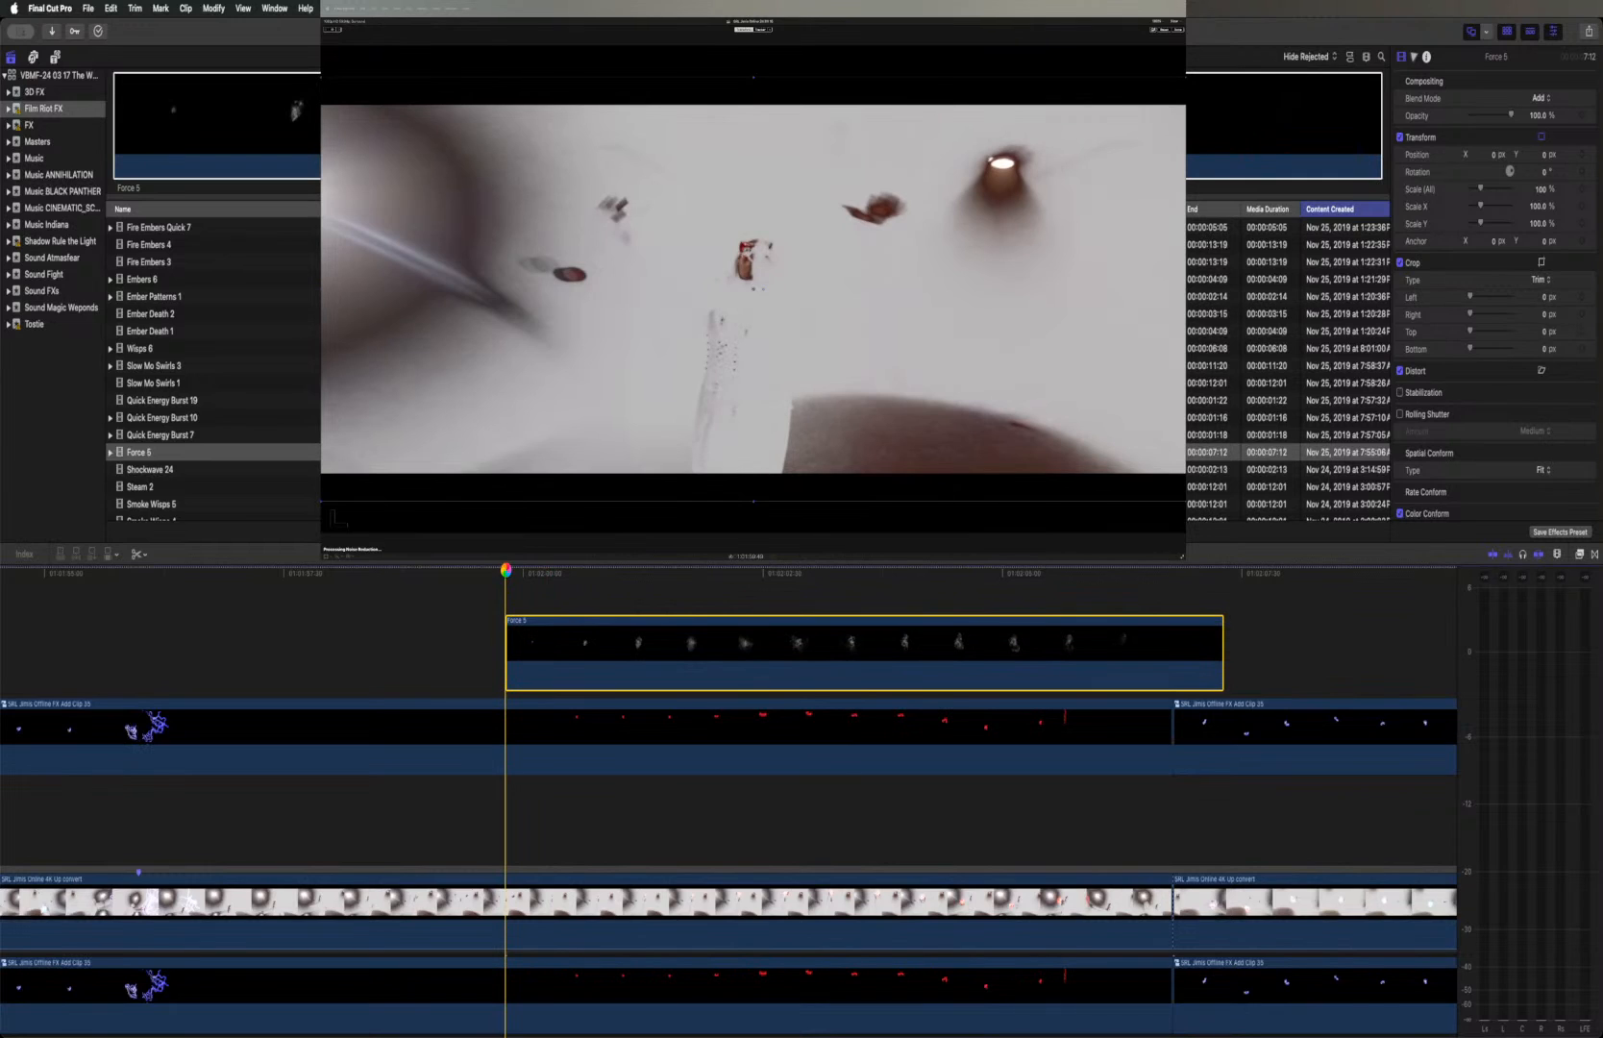
Play on to the frame shortly after Force 5 begins and add a marker there to the upconverted footage clip
key(space)
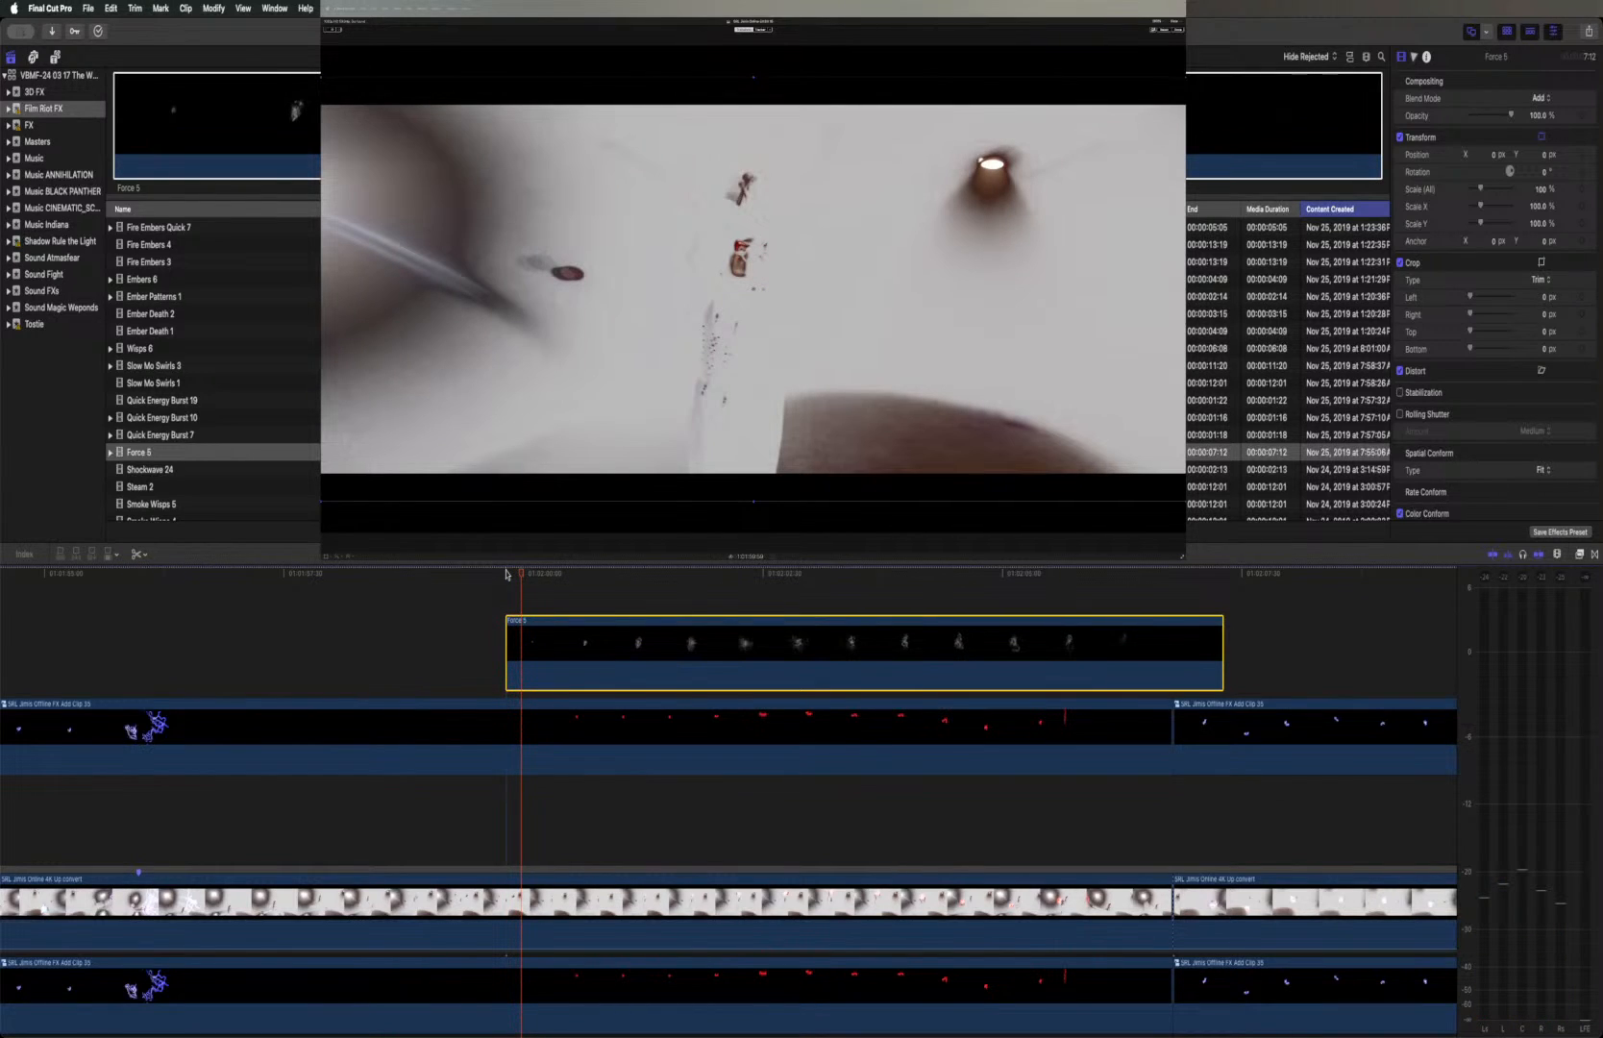
click(522, 880)
key(m)
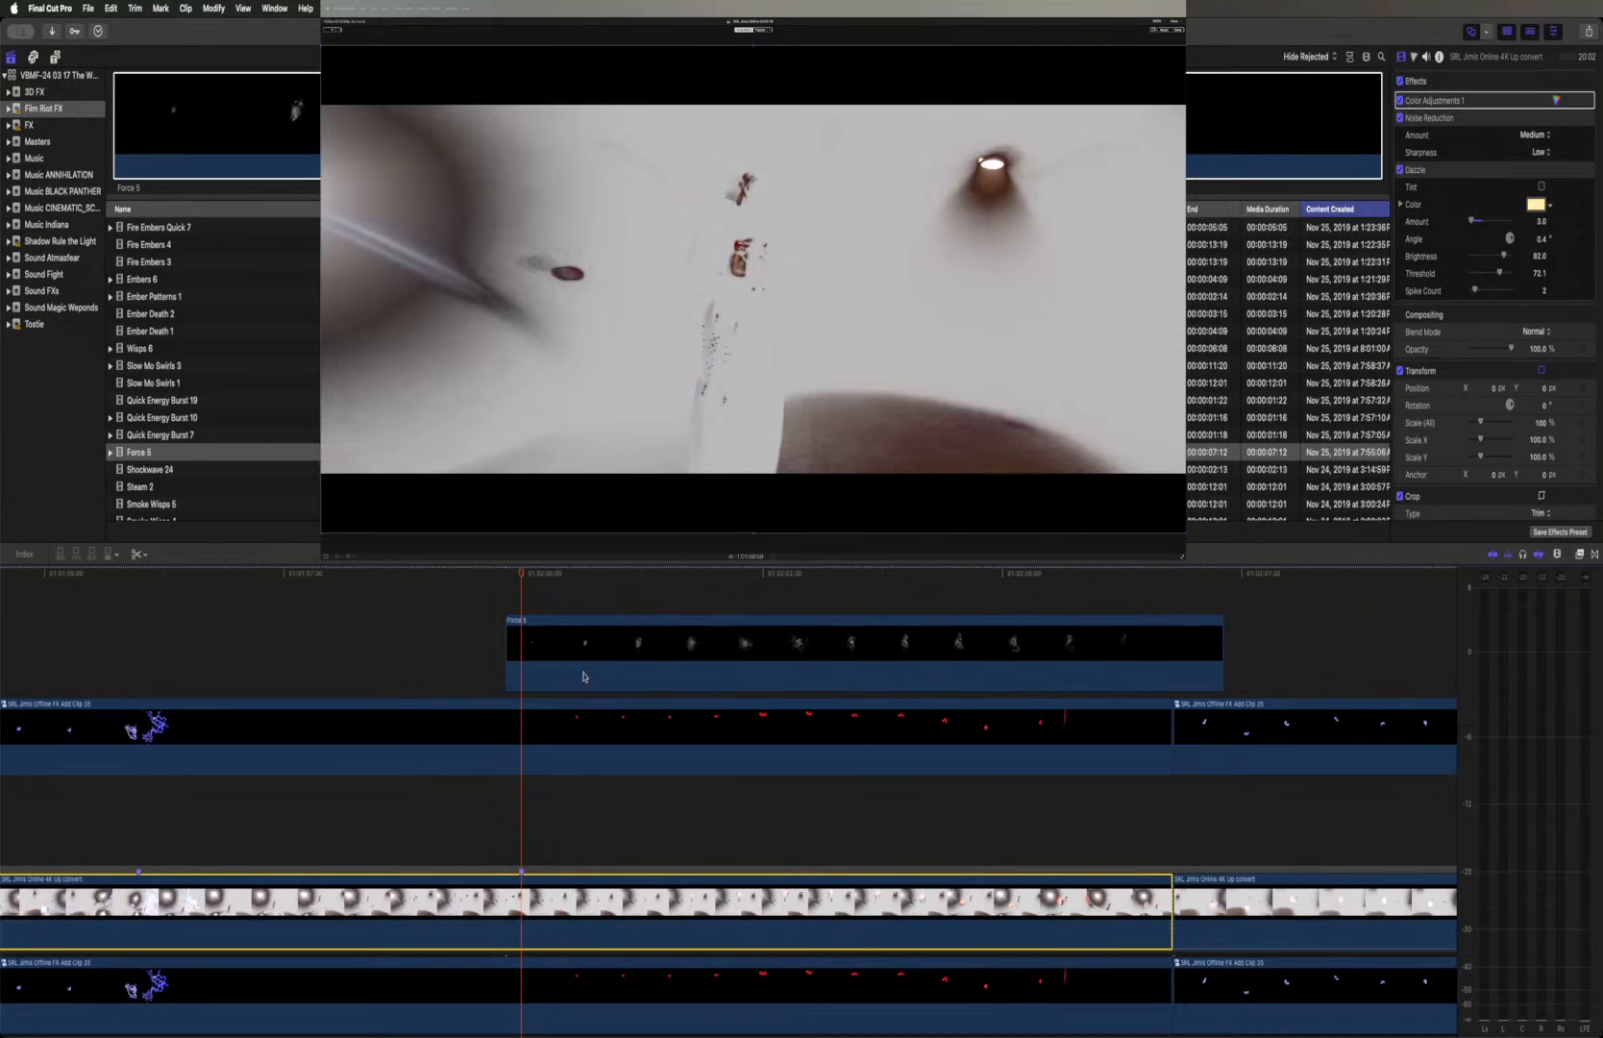
Raise the Force 5 effect in the frame to a position of about X 16 px, Y 178 px
click(529, 654)
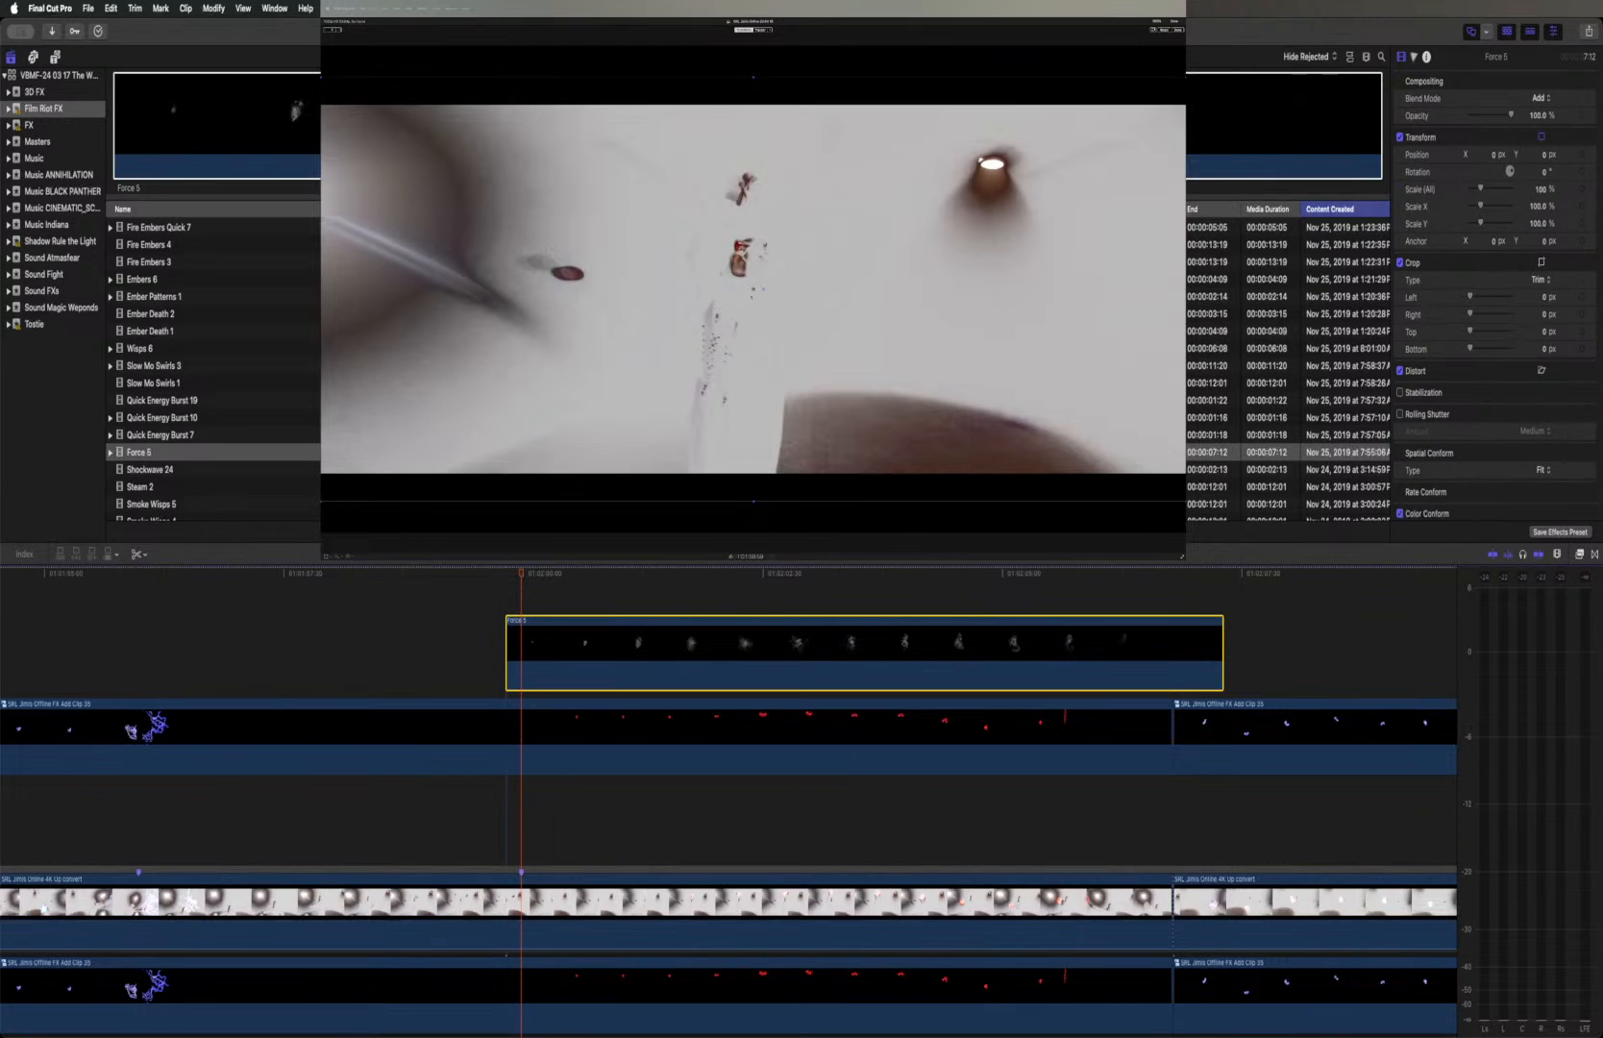
drag(754, 290, 750, 278)
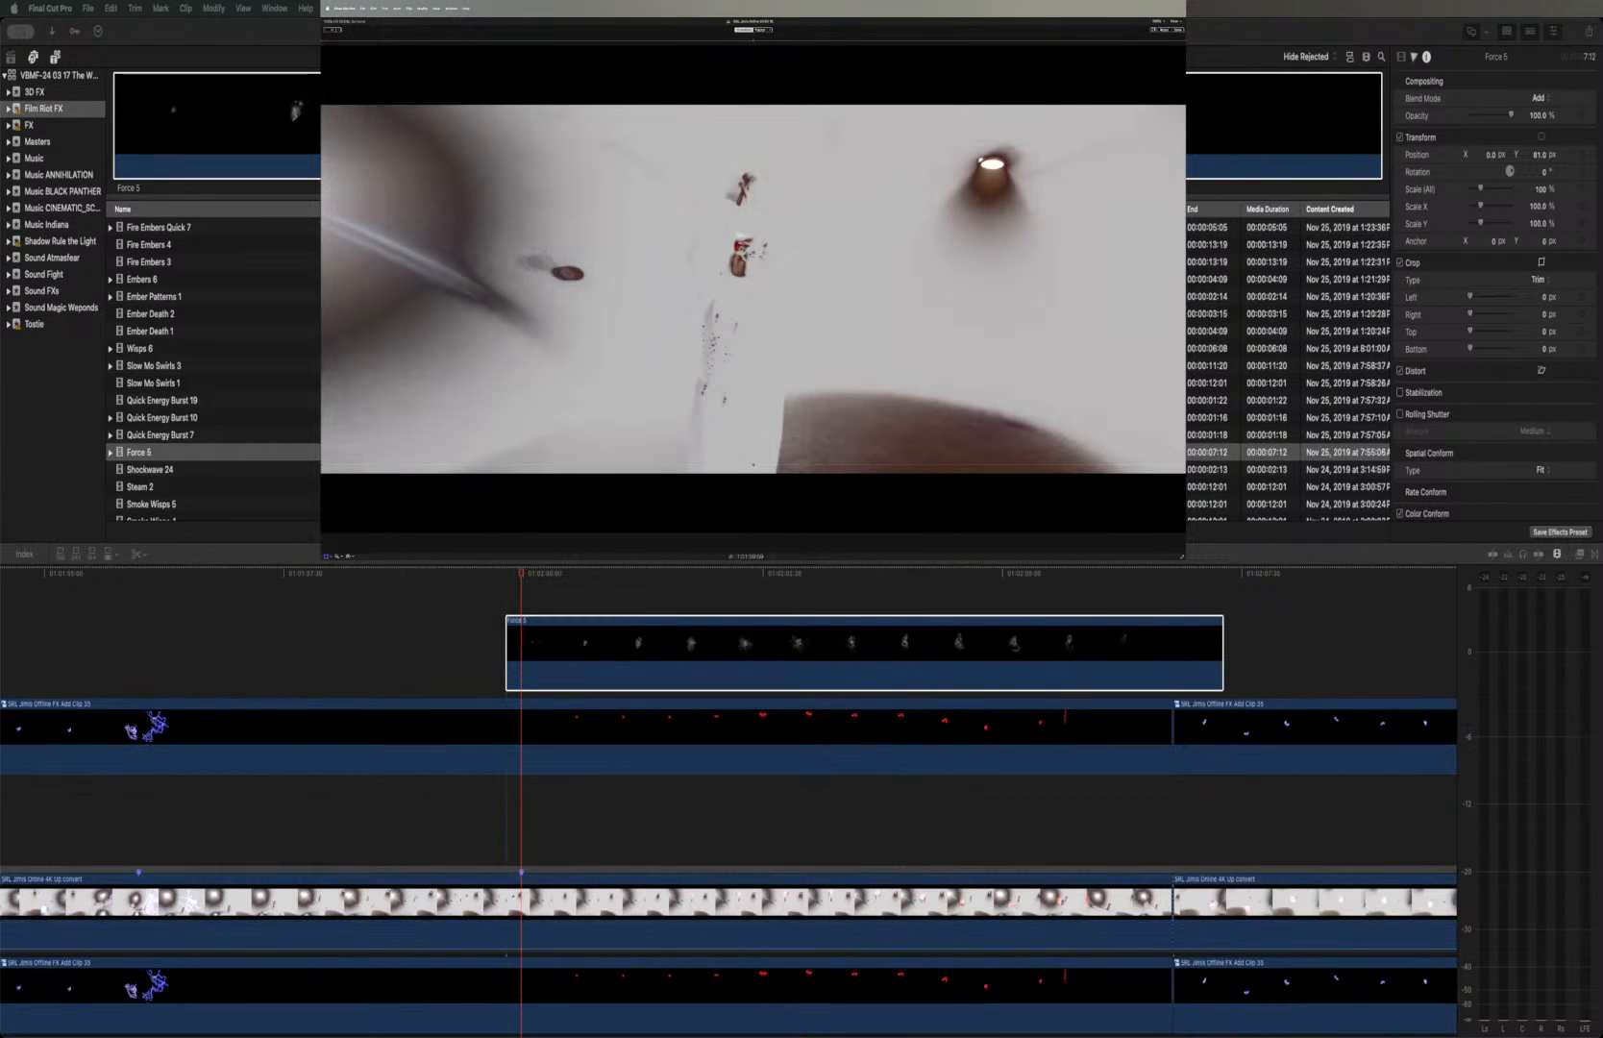
drag(756, 253, 760, 207)
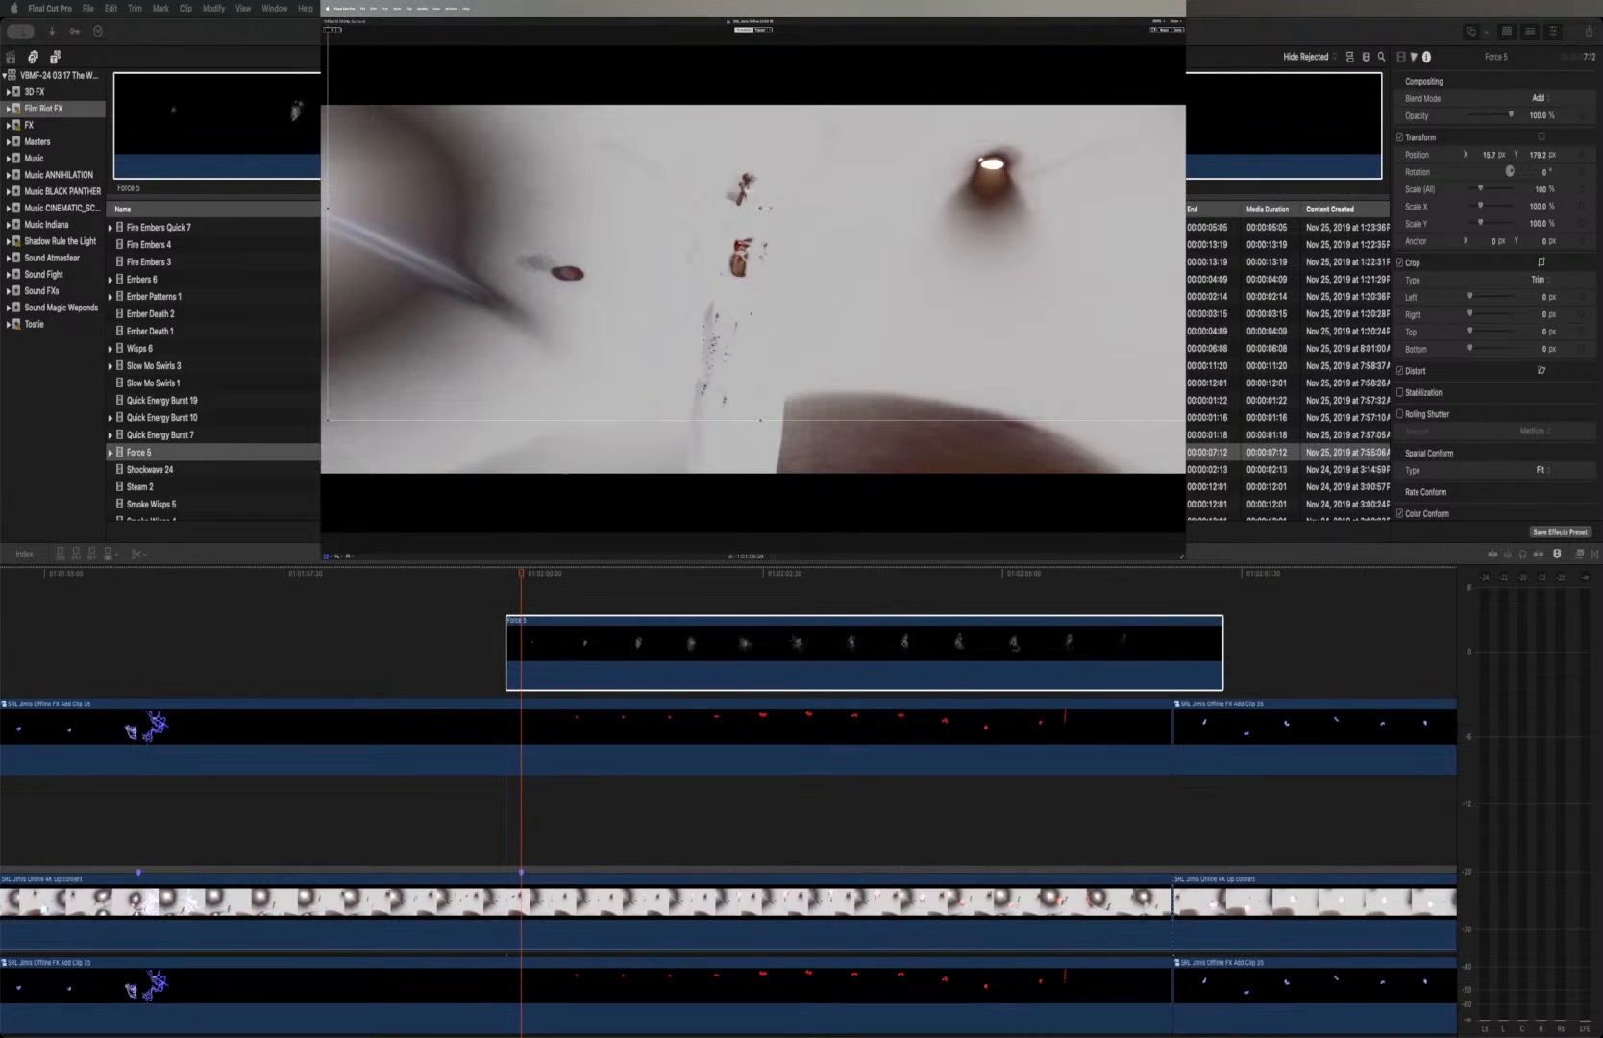
Add Color Adjustments, Hue/Saturation Curves and Color Curves corrections to the Force 5 clip
click(574, 636)
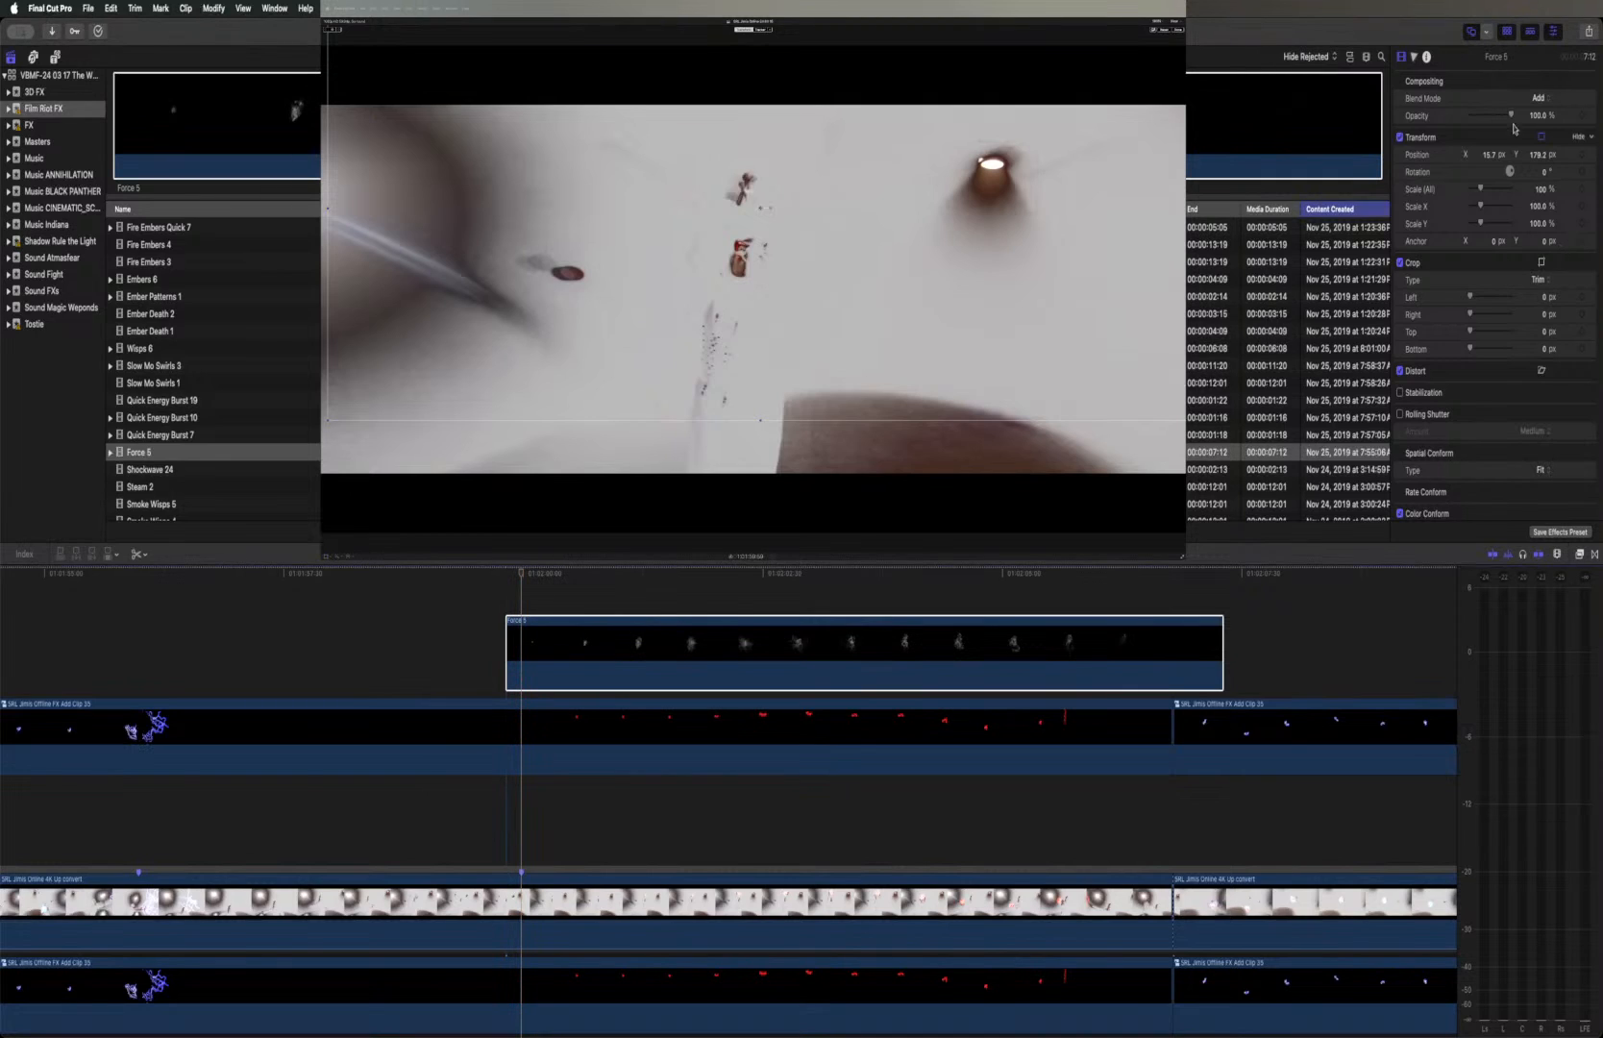
click(1415, 58)
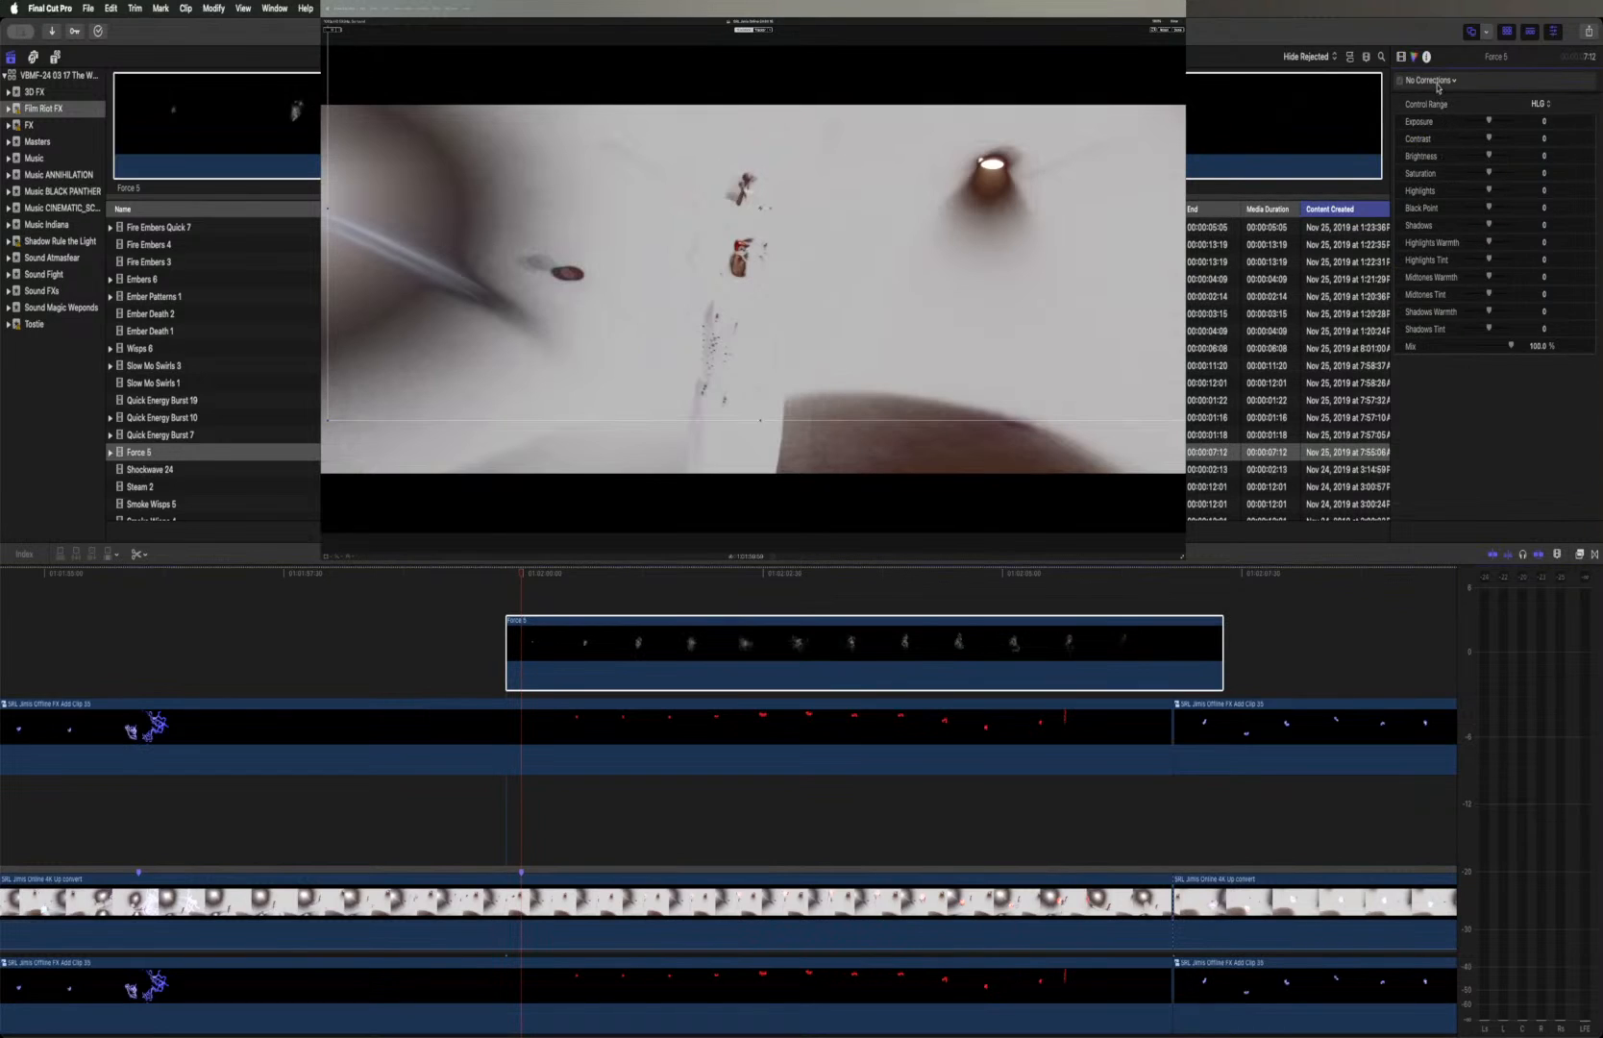
click(1437, 83)
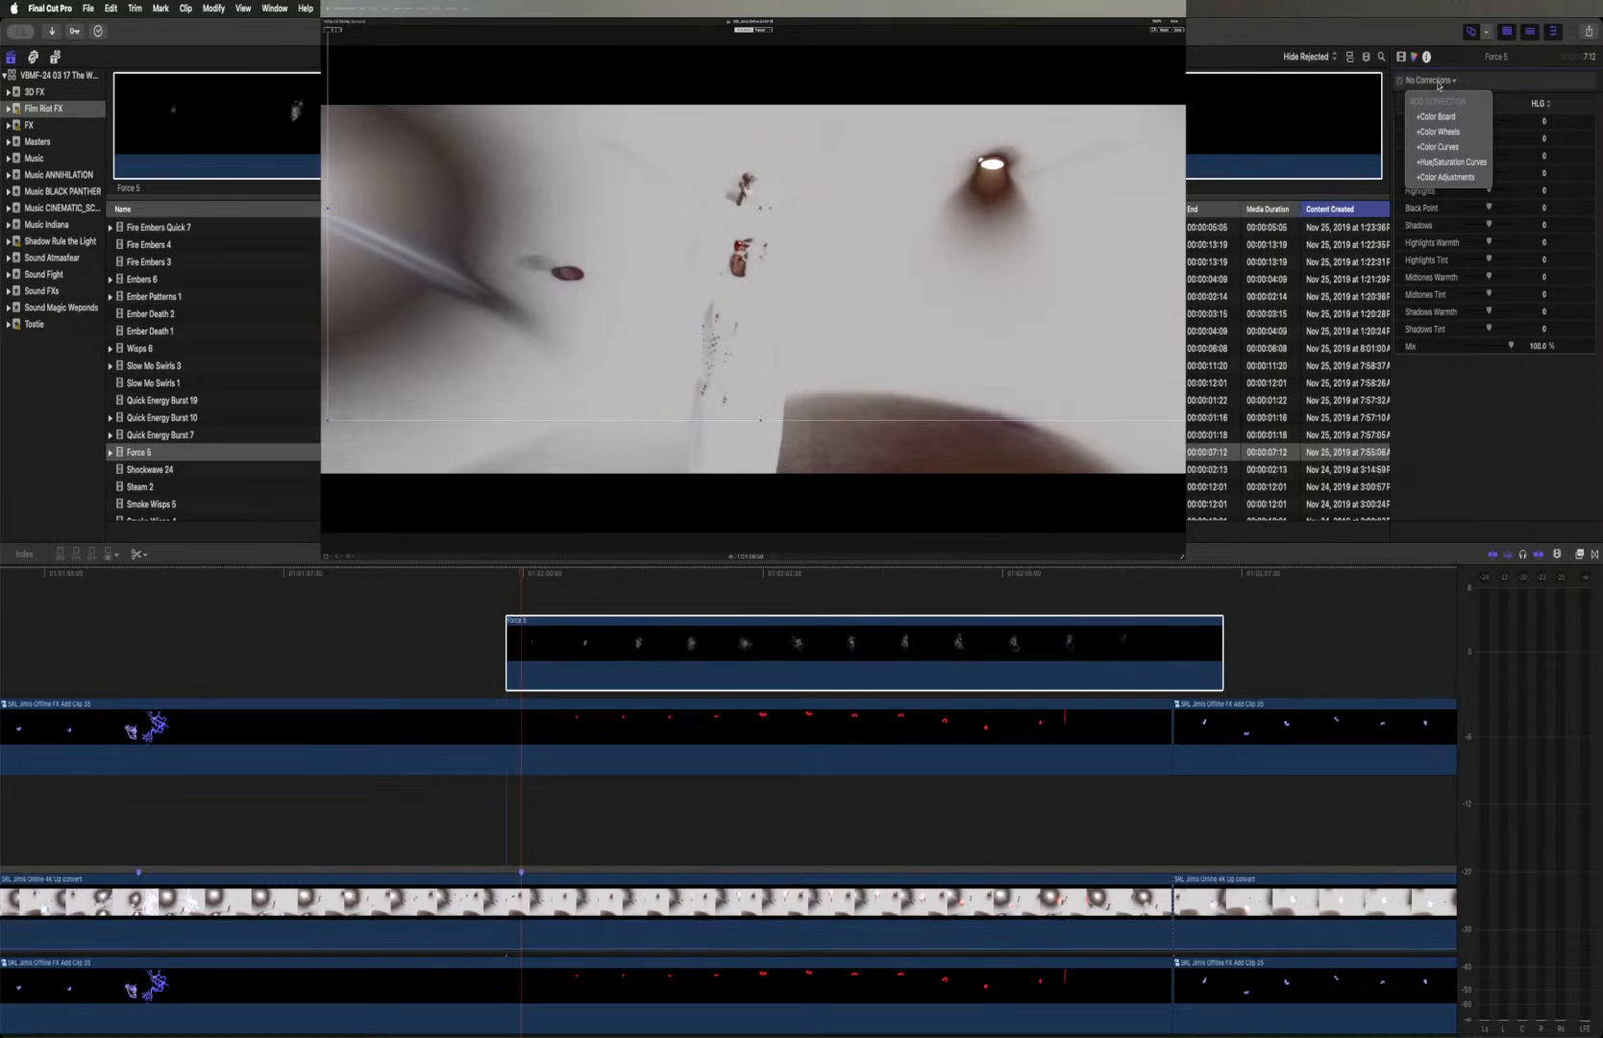
click(1451, 177)
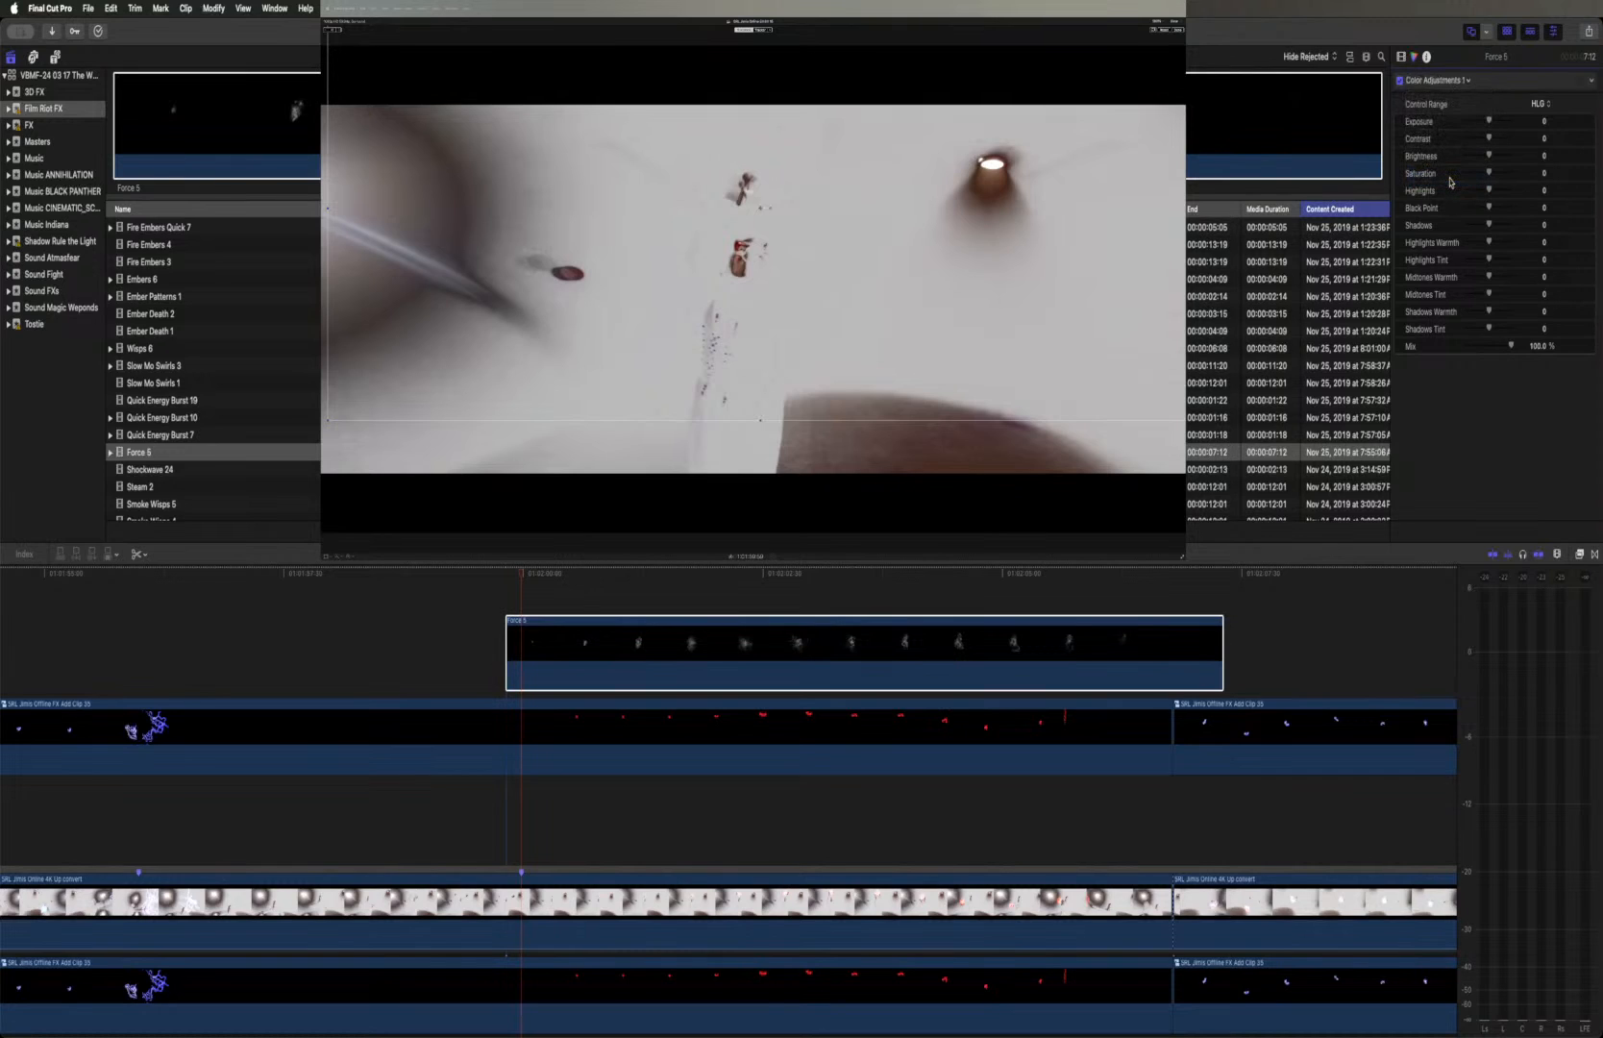
click(1442, 81)
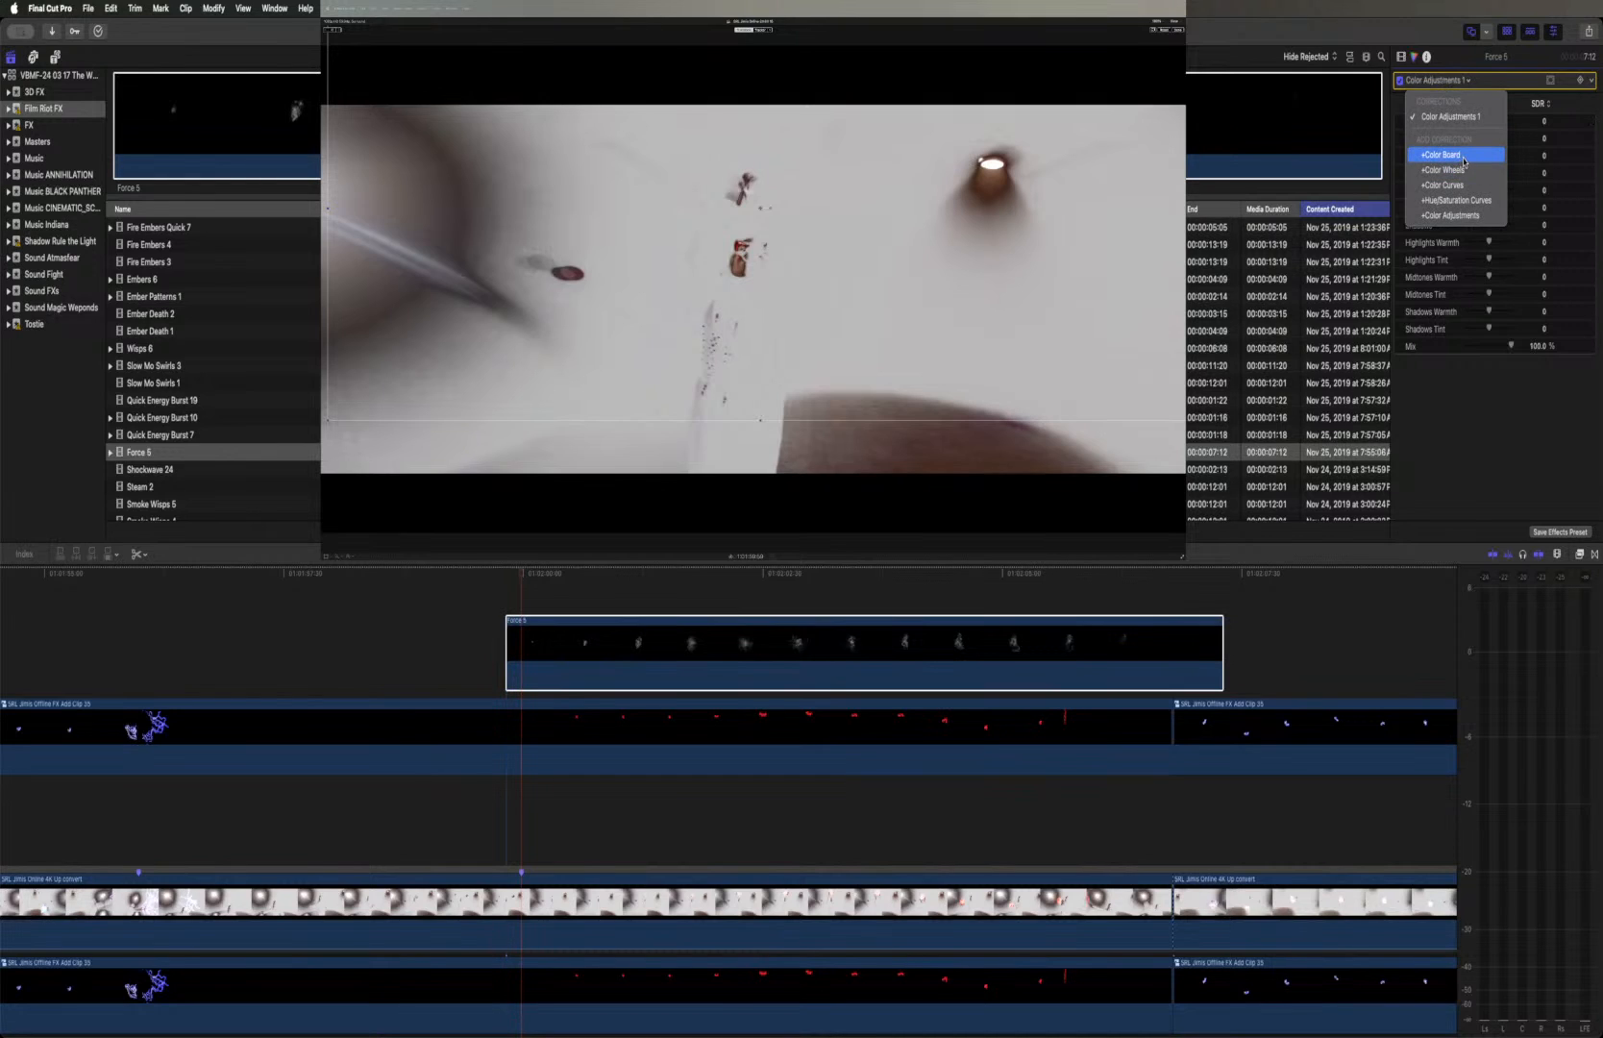
click(1460, 203)
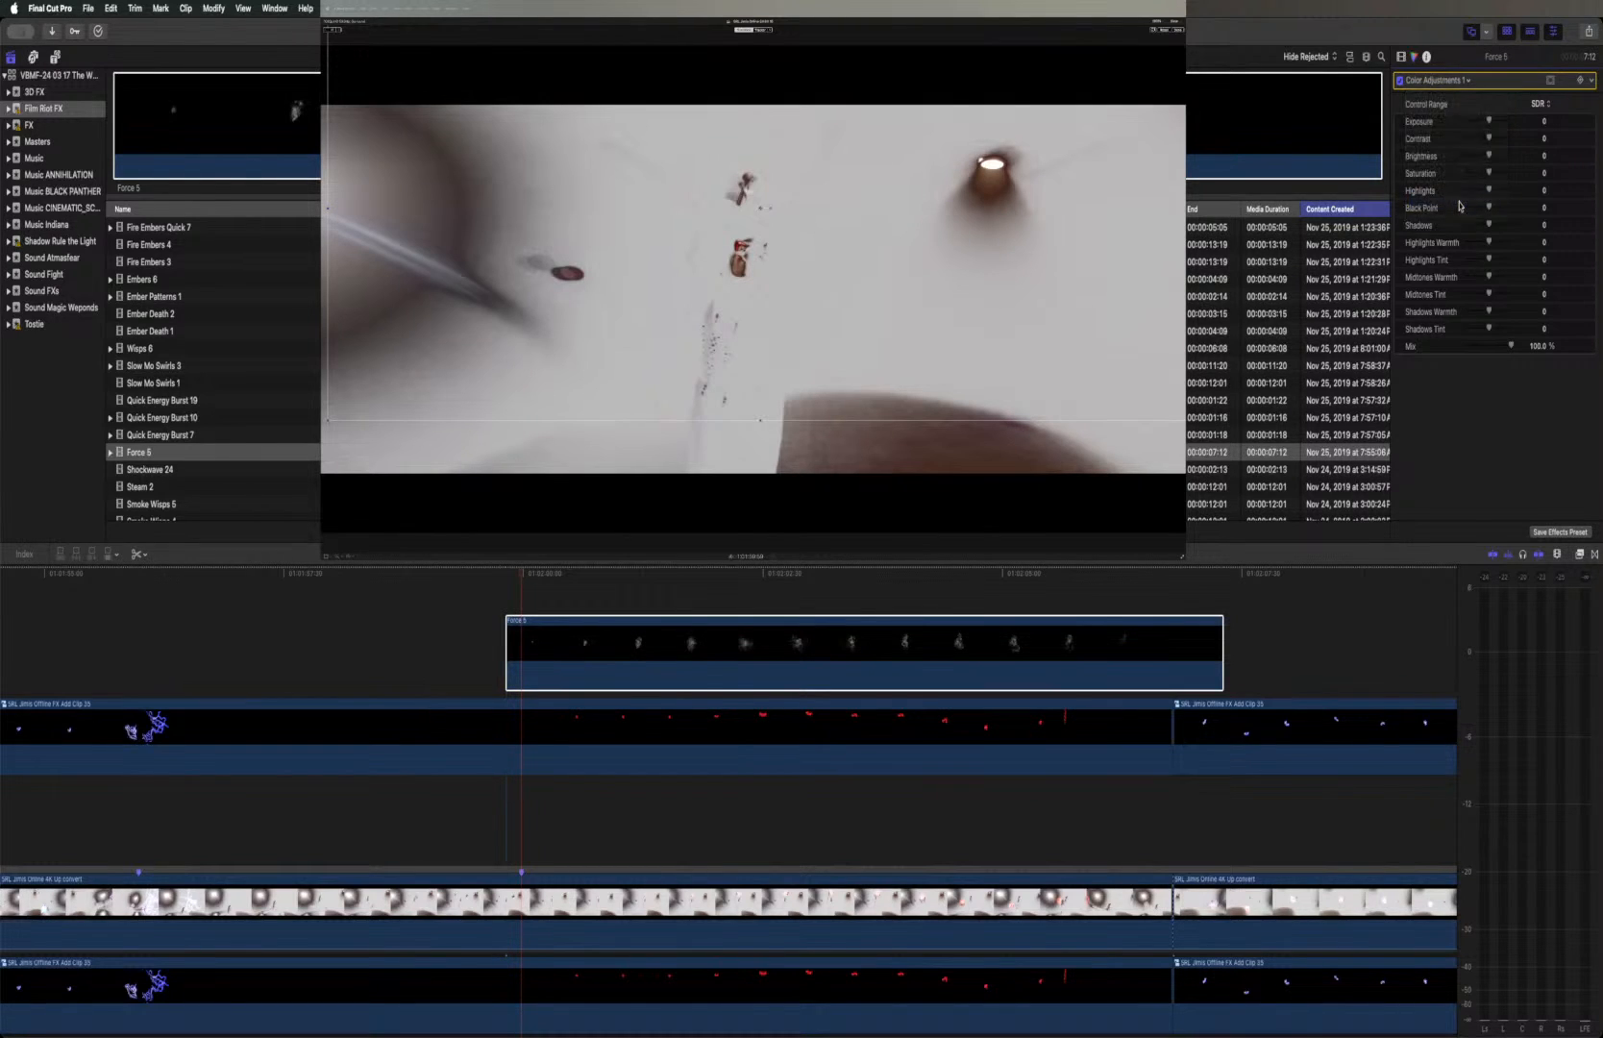
click(1432, 83)
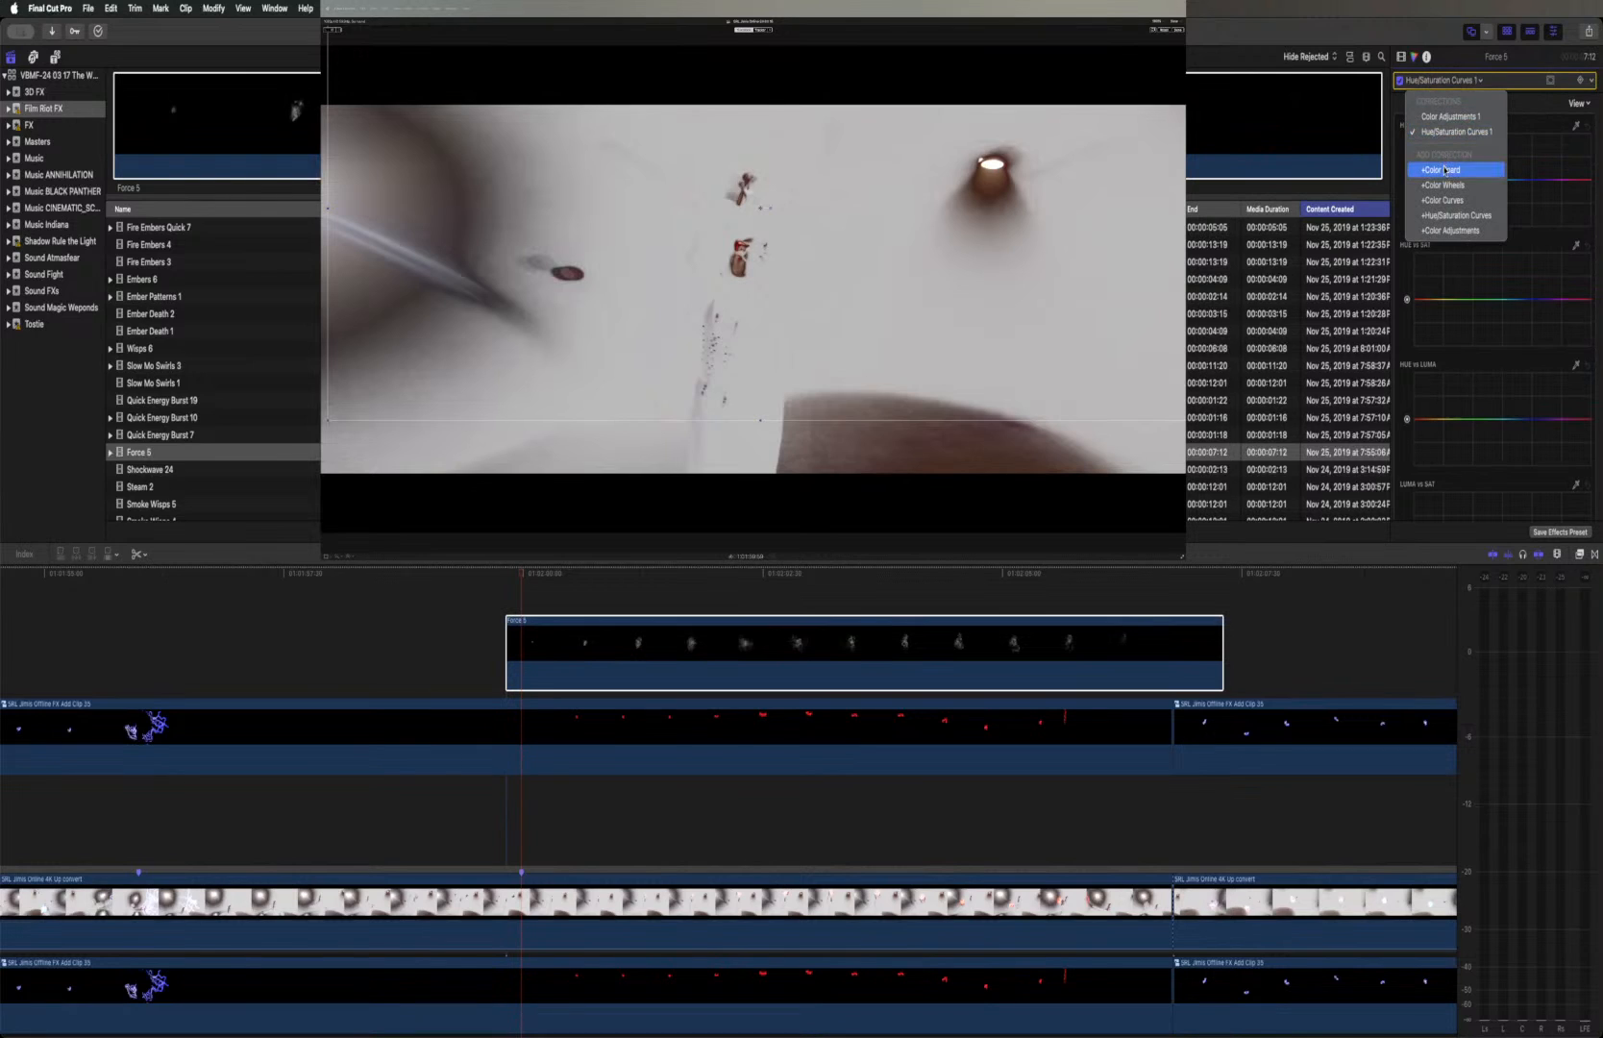
click(1442, 200)
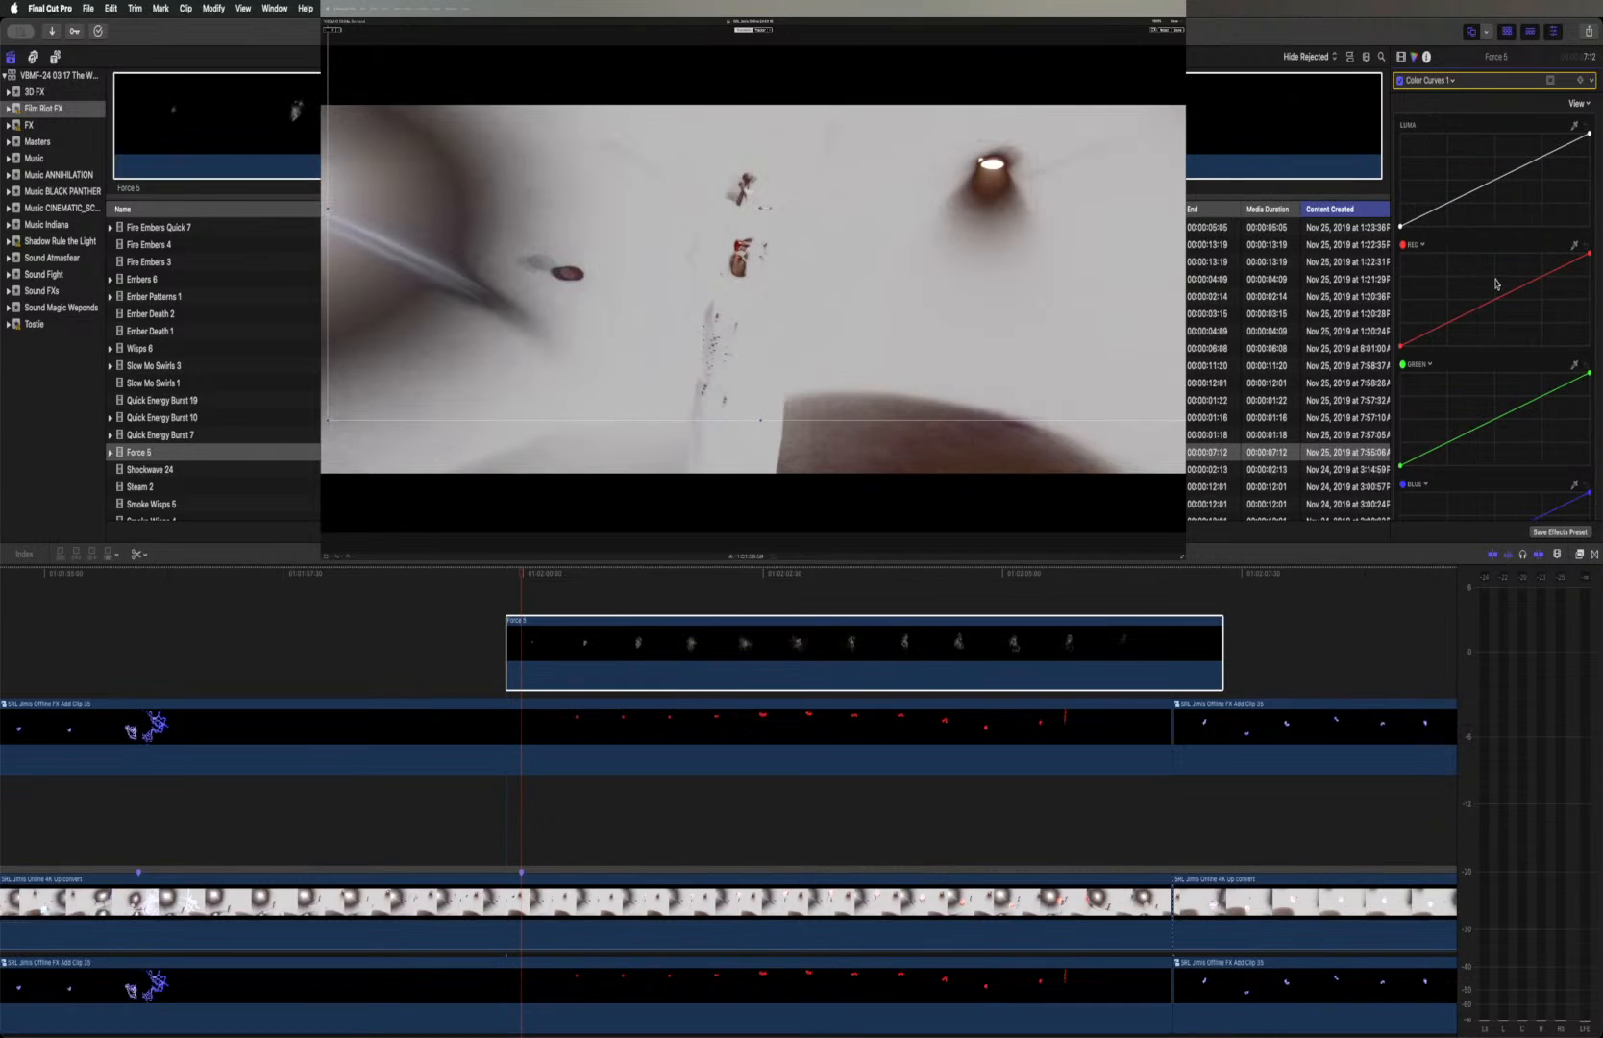
Show the frame where the force burst is bright and try moving the low end of its red color curve
click(679, 570)
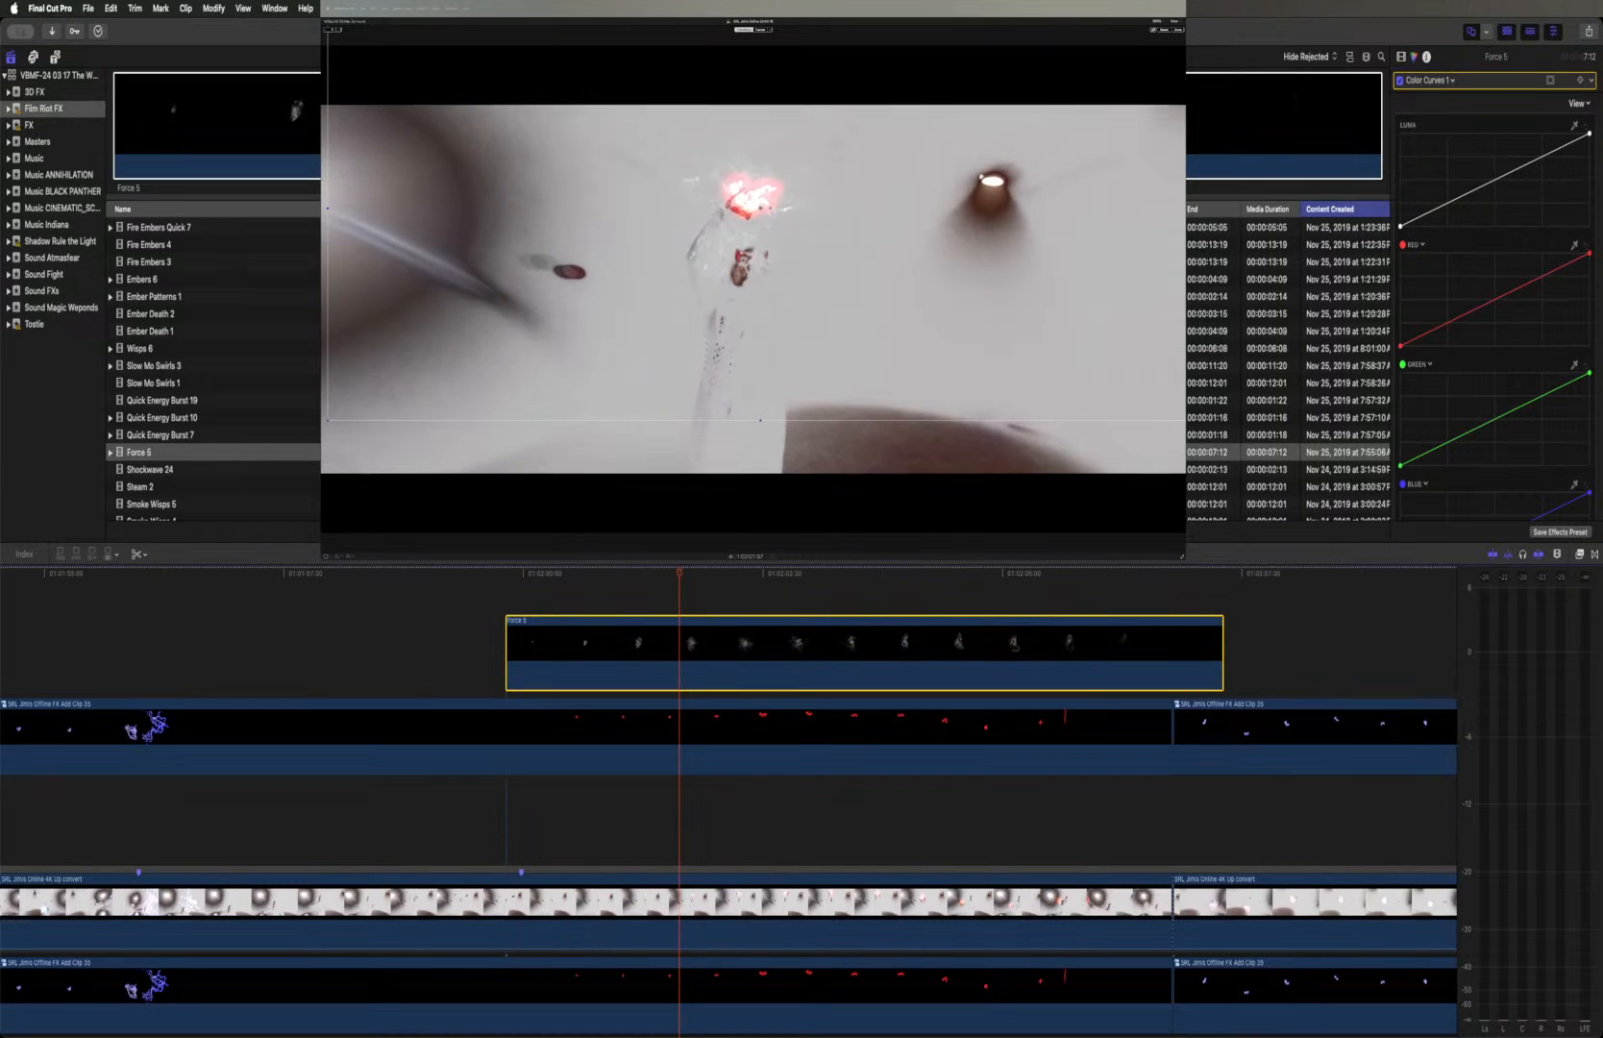
mouse_move(1401, 345)
mouse_down()
mouse_move(1400, 252)
mouse_move(1384, 314)
mouse_up()
drag(1383, 335, 1371, 352)
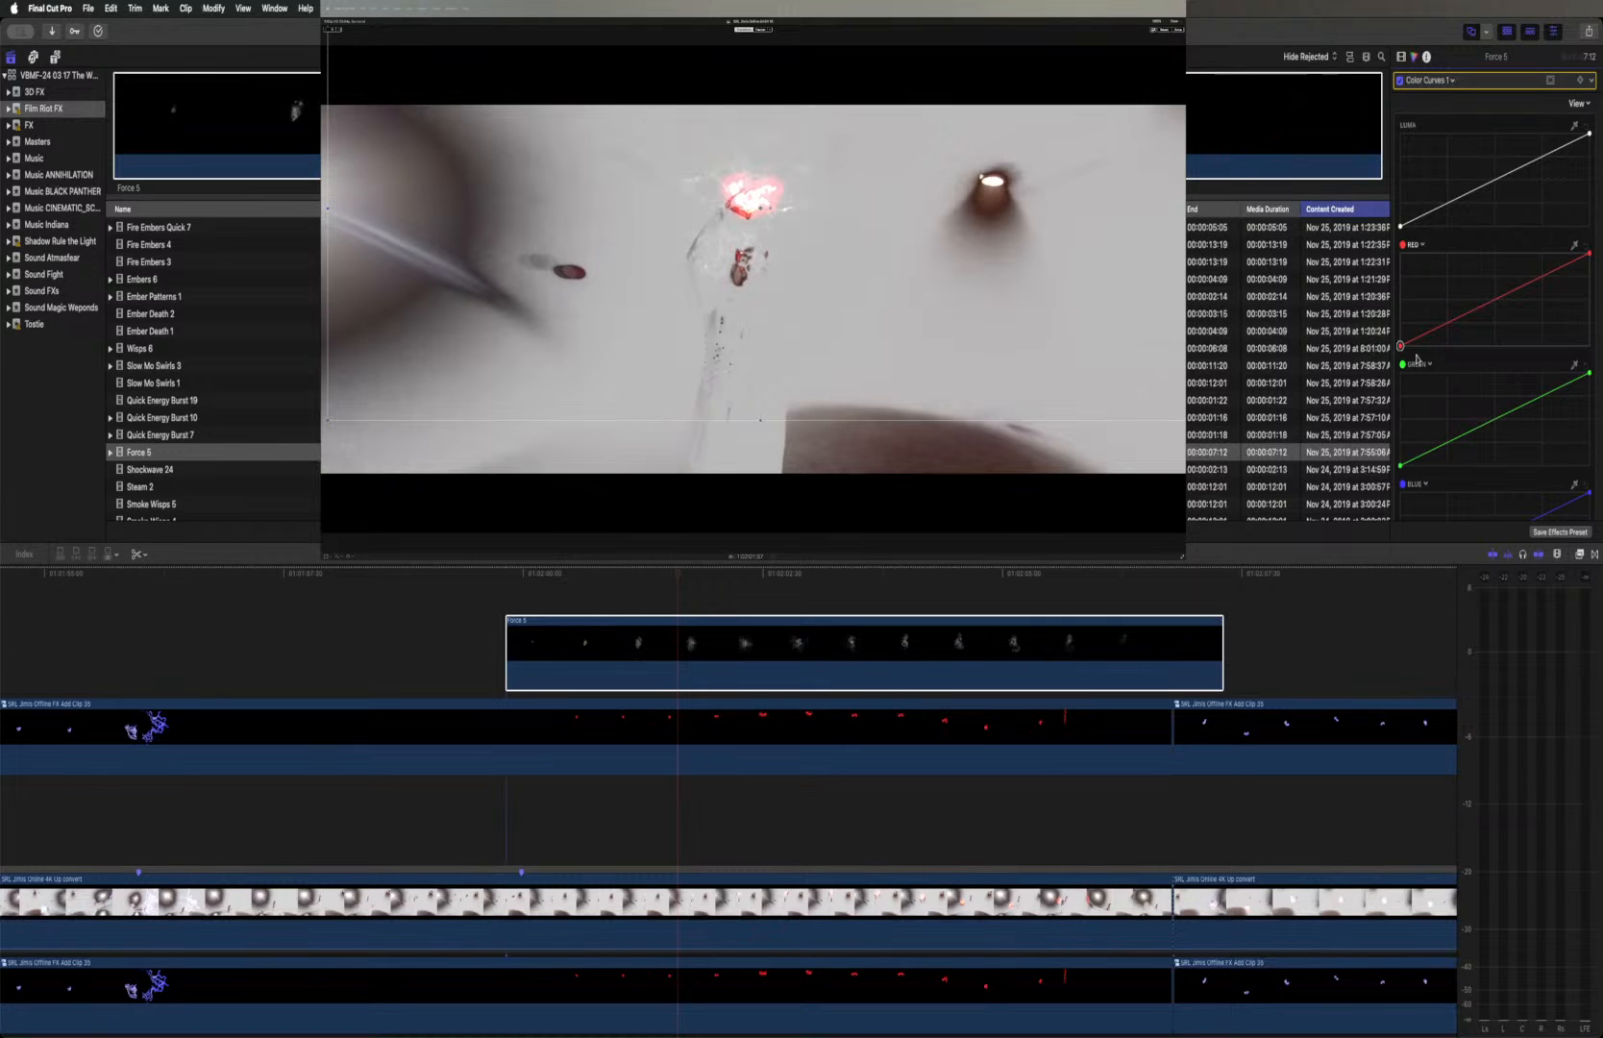
drag(1400, 346, 1384, 383)
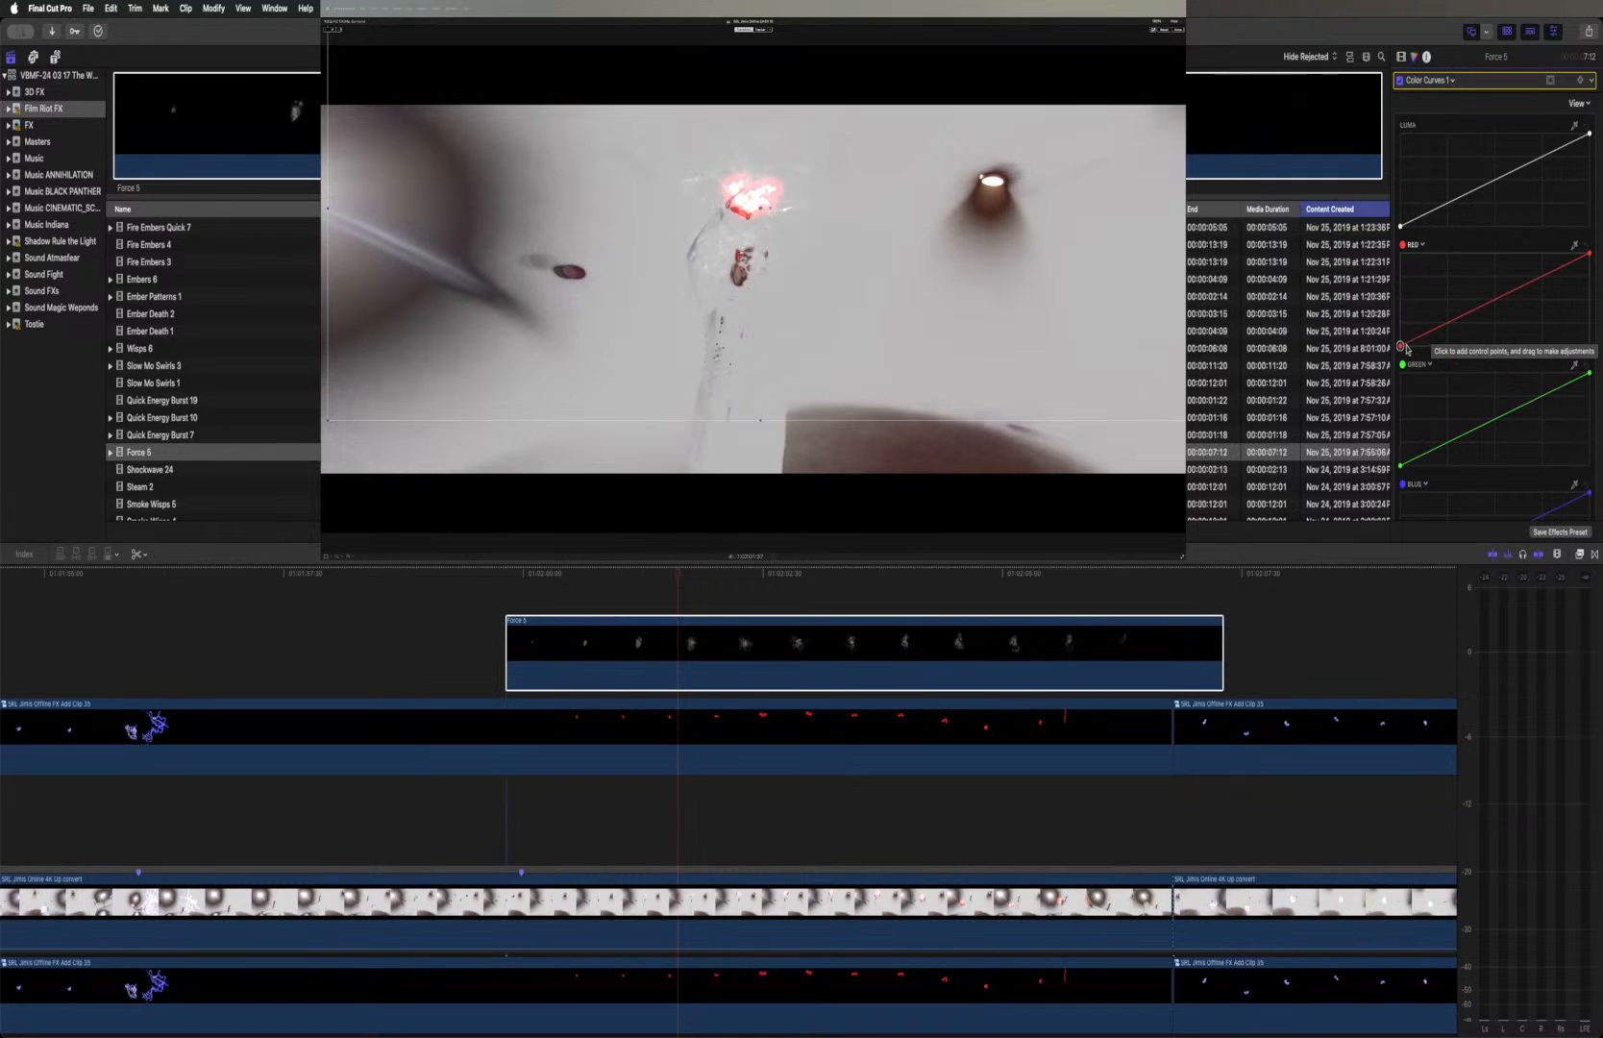
mouse_move(1400, 345)
mouse_down()
mouse_move(1399, 262)
mouse_move(1400, 345)
mouse_up()
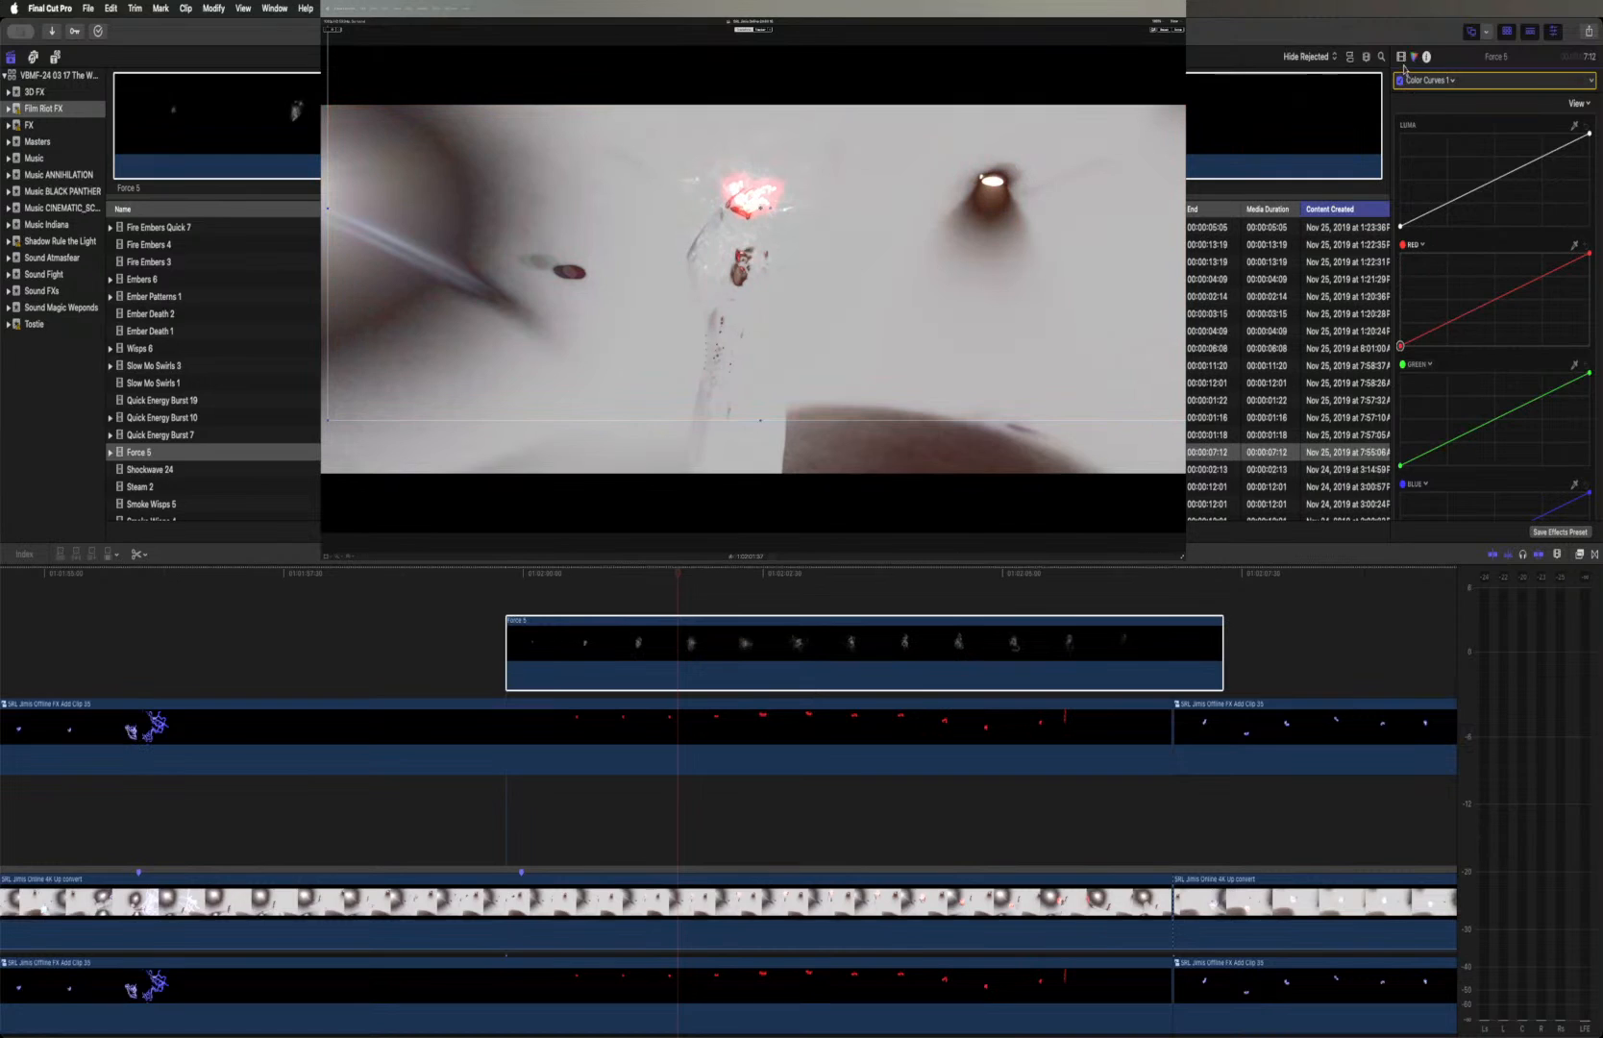
Remove the Color Adjustments, Hue/Saturation Curves and Color Curves corrections from the Force 5 clip
click(1400, 58)
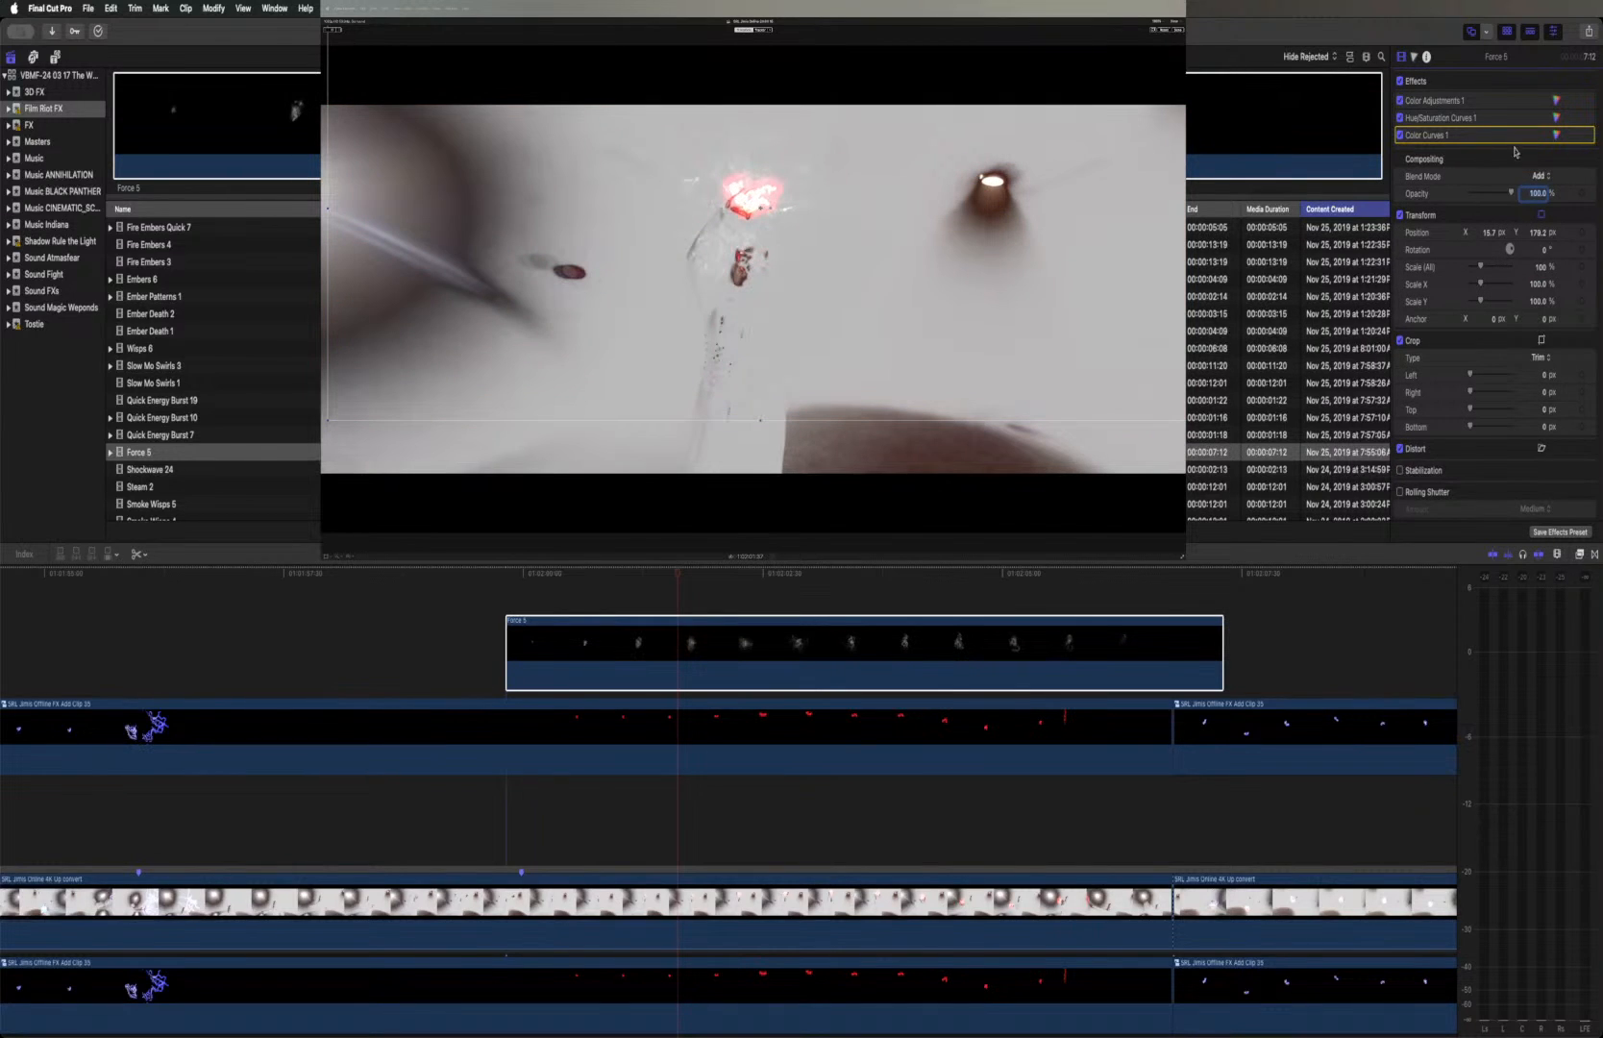
click(1457, 140)
click(1481, 104)
key(Delete)
click(1481, 104)
key(Delete)
click(1481, 104)
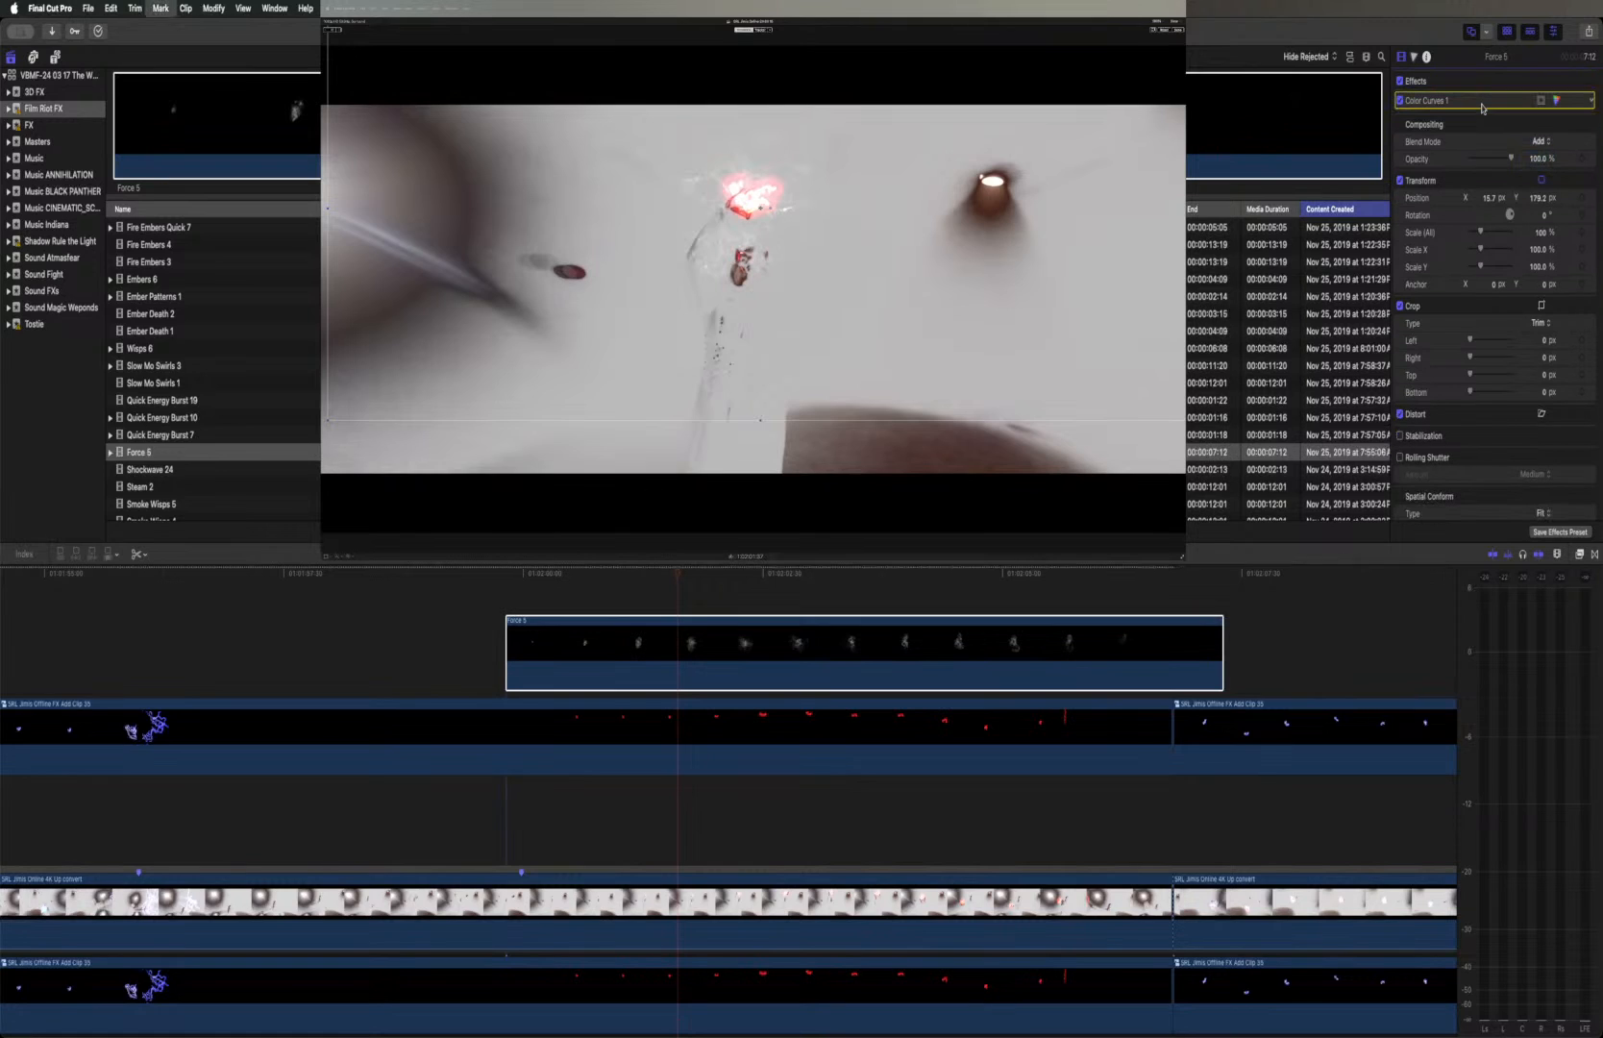
key(Delete)
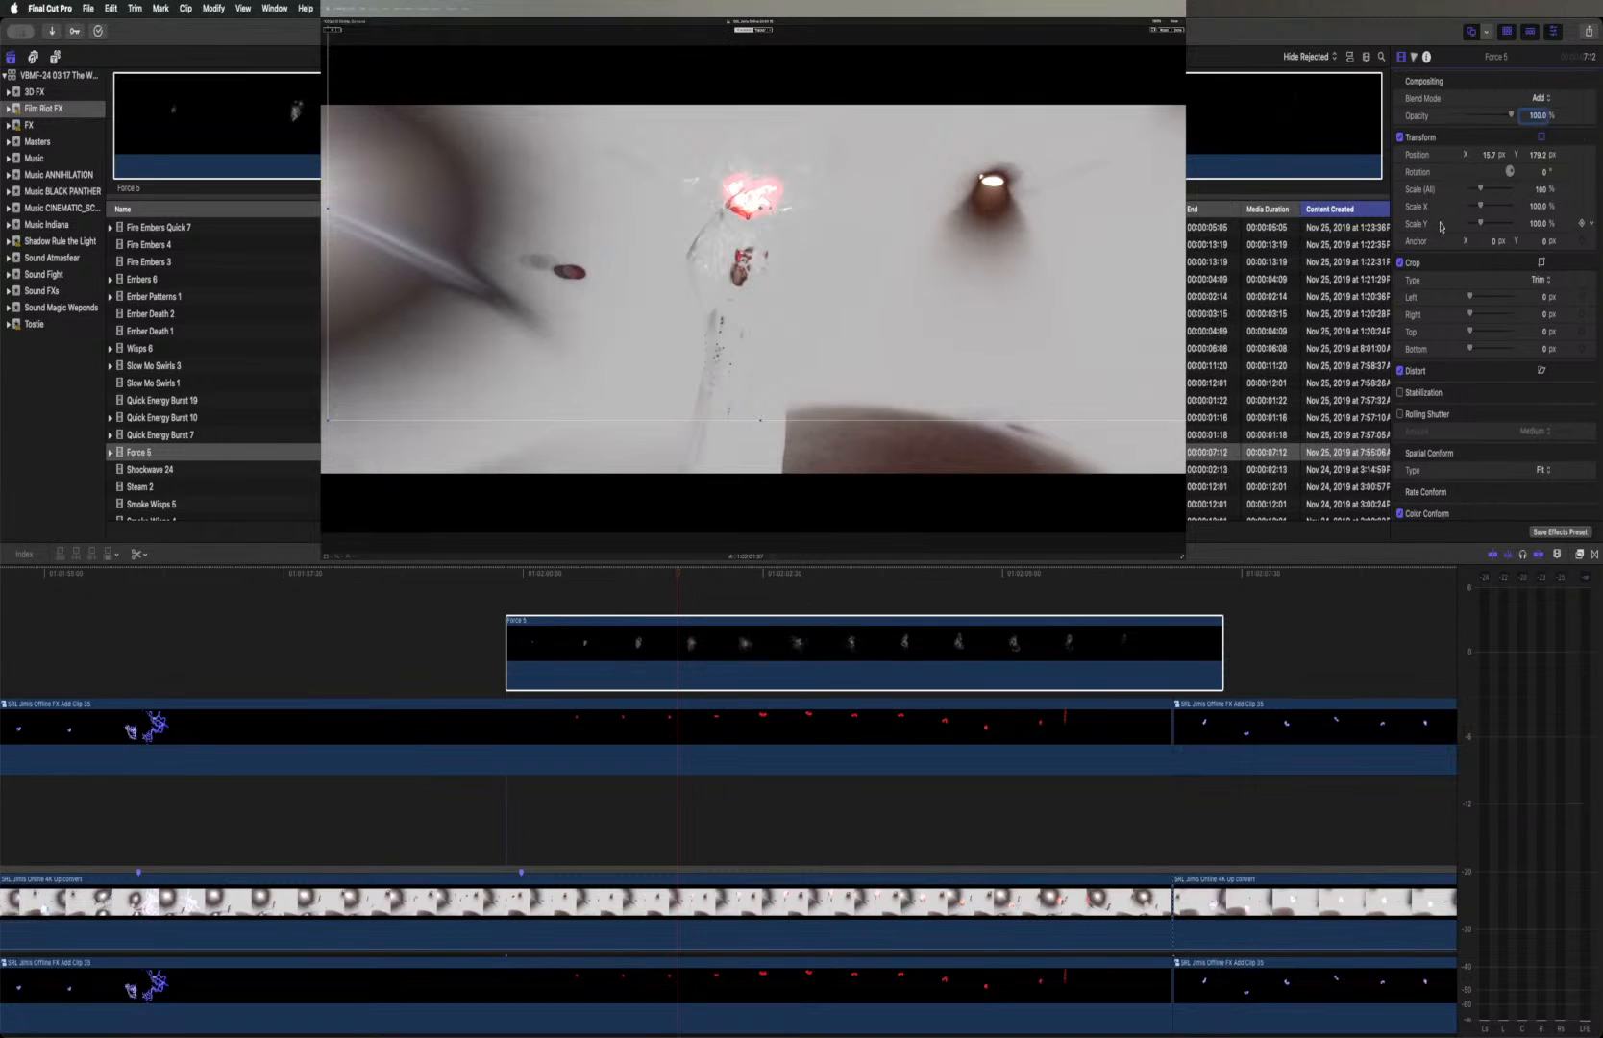
Set the Force 5 clip's blend mode to Normal
click(1539, 98)
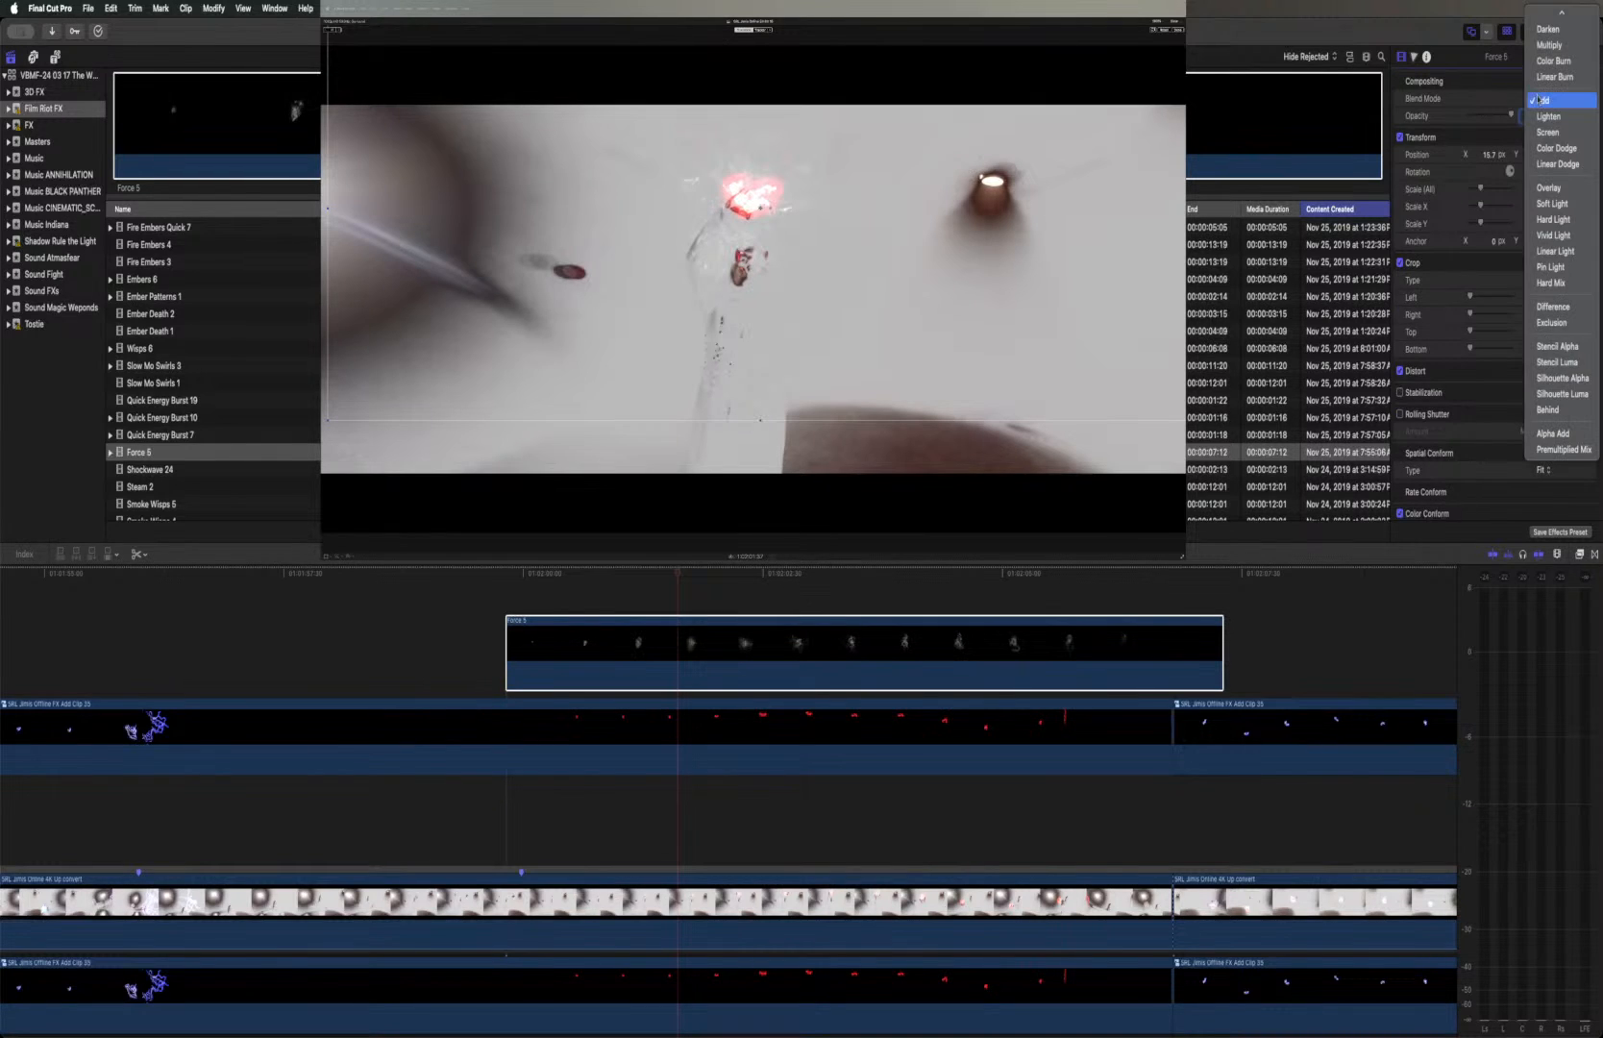
scroll(1545, 50, up, 2)
click(1547, 21)
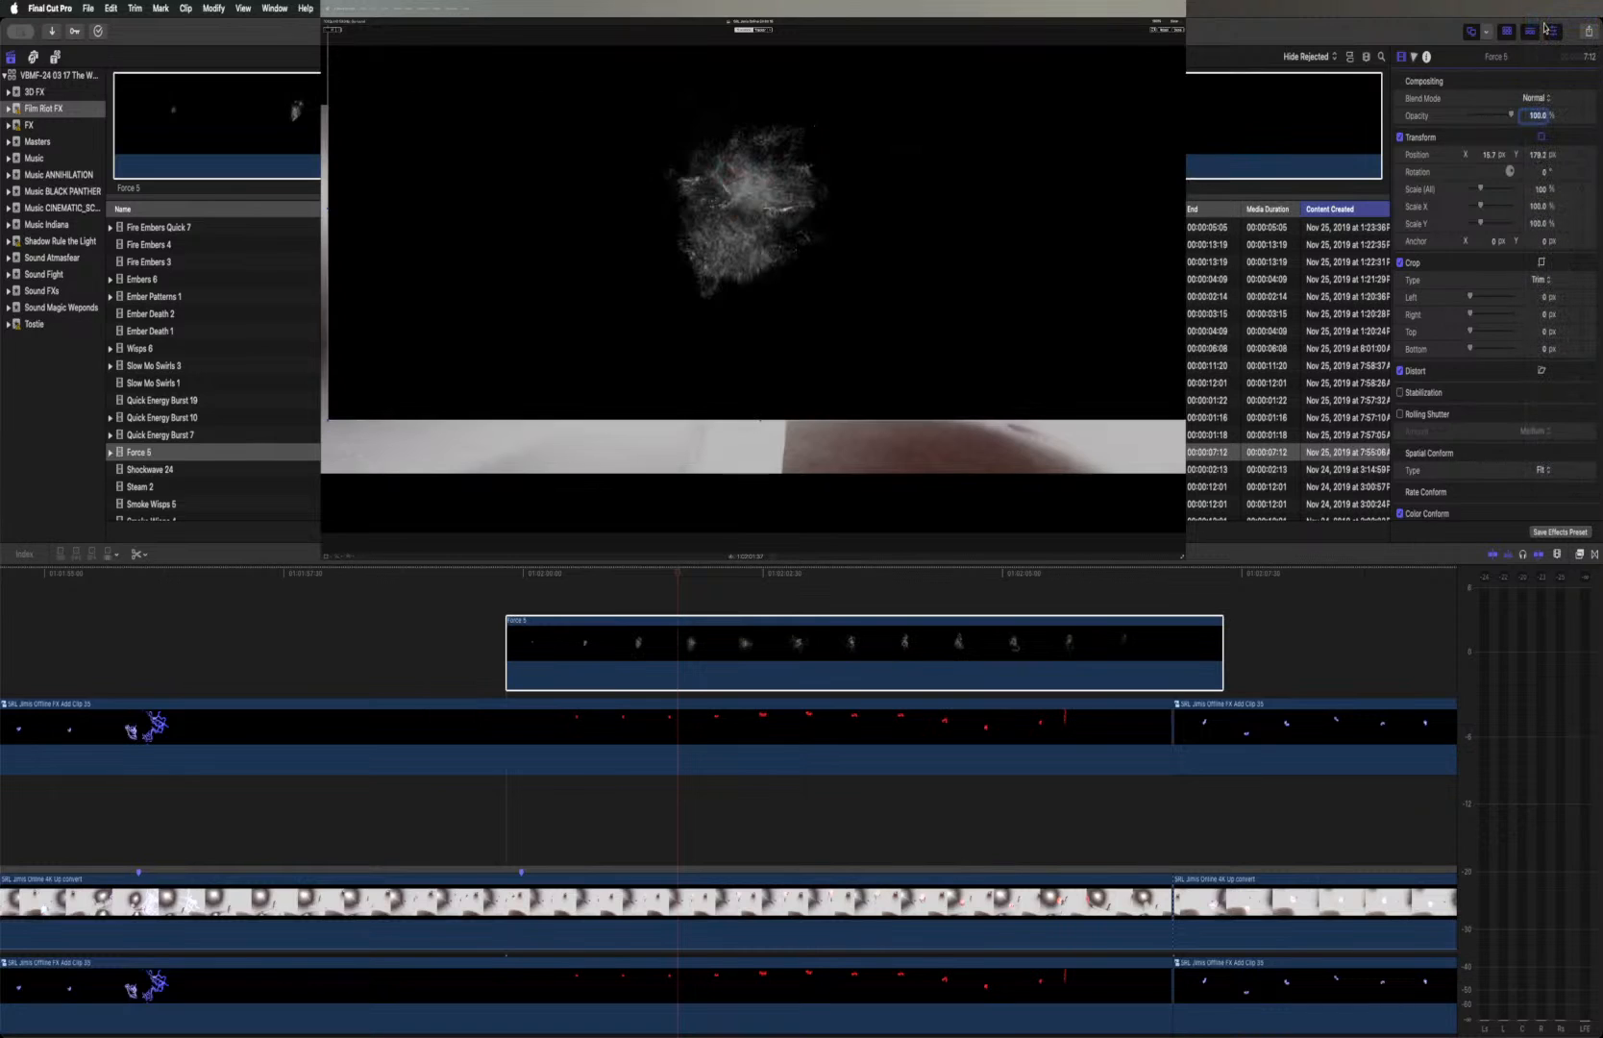
Find the Luma Keyer among the Masks and Keying effects and apply it to the Force 5 clip
click(1579, 554)
scroll(1087, 881, down, 5)
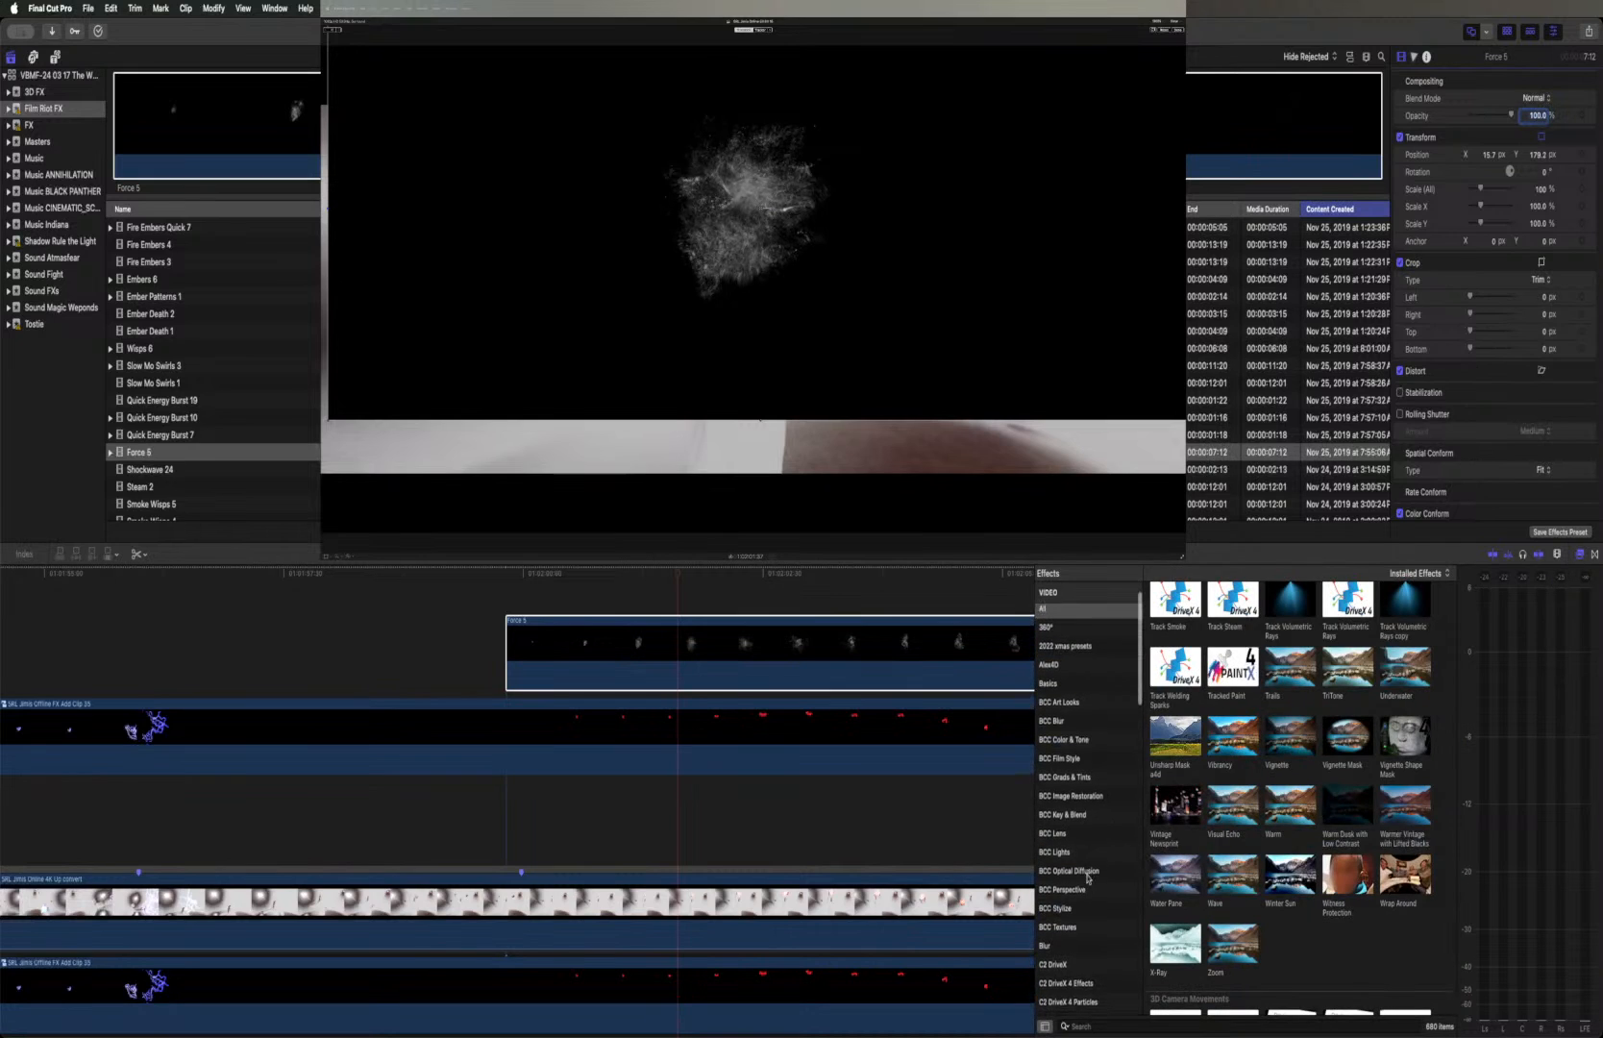
scroll(1088, 877, down, 2)
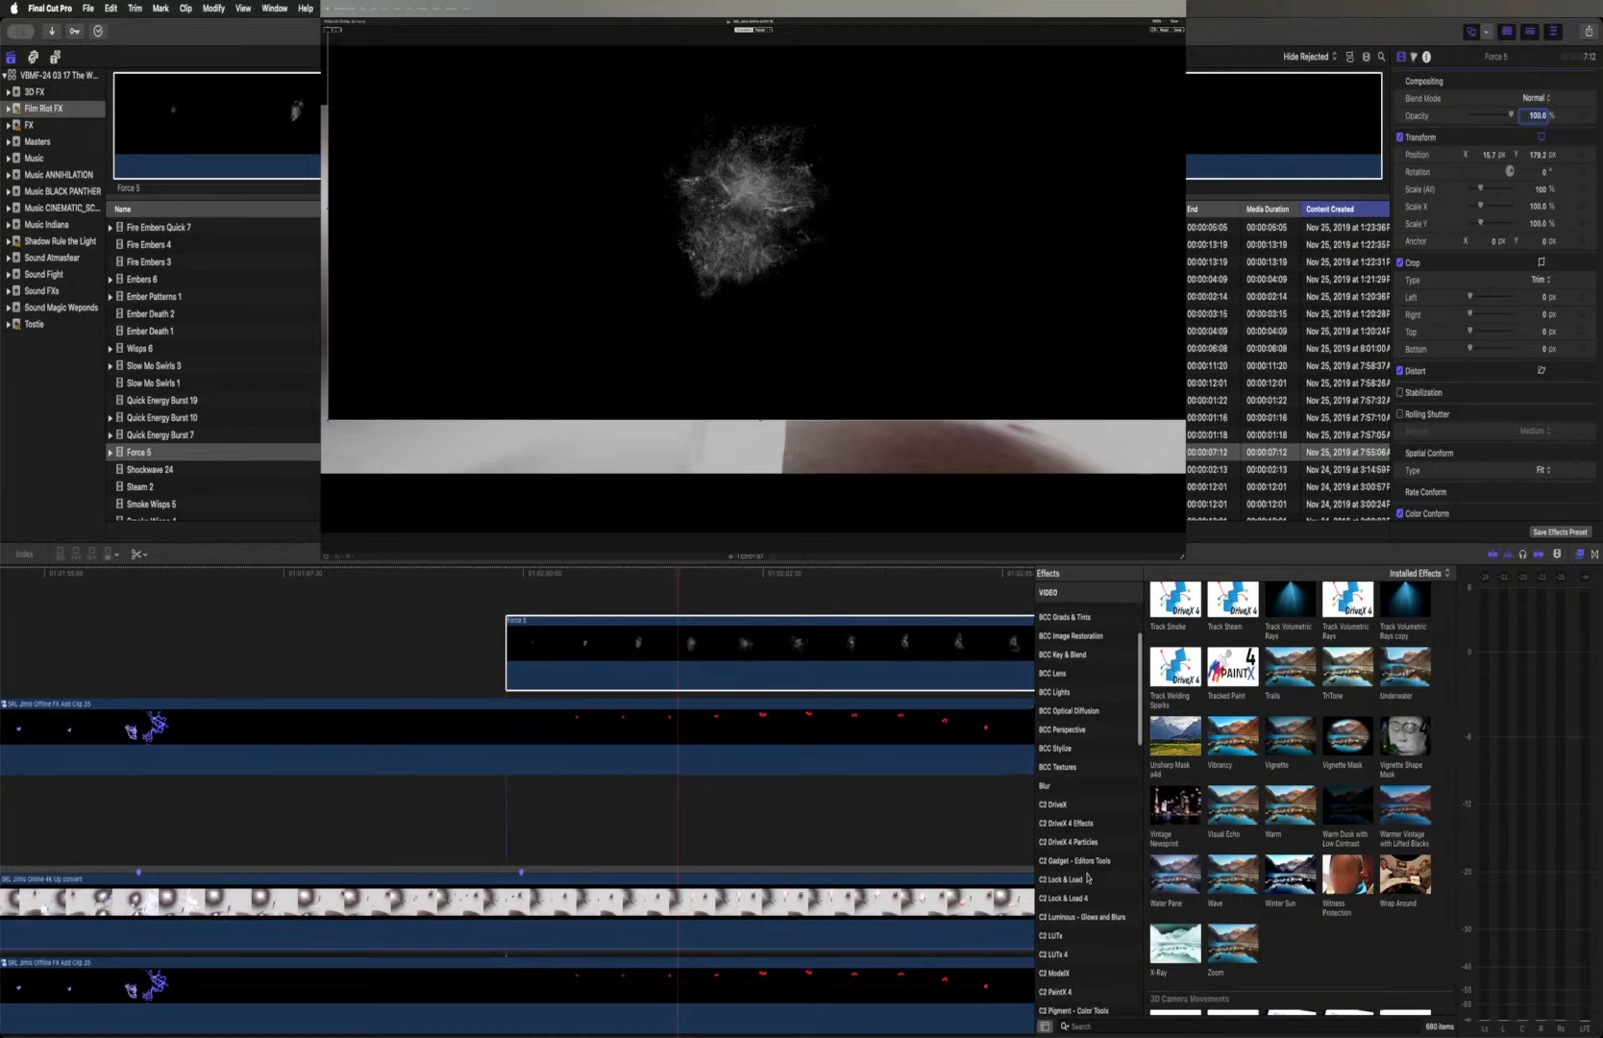
scroll(1088, 877, up, 4)
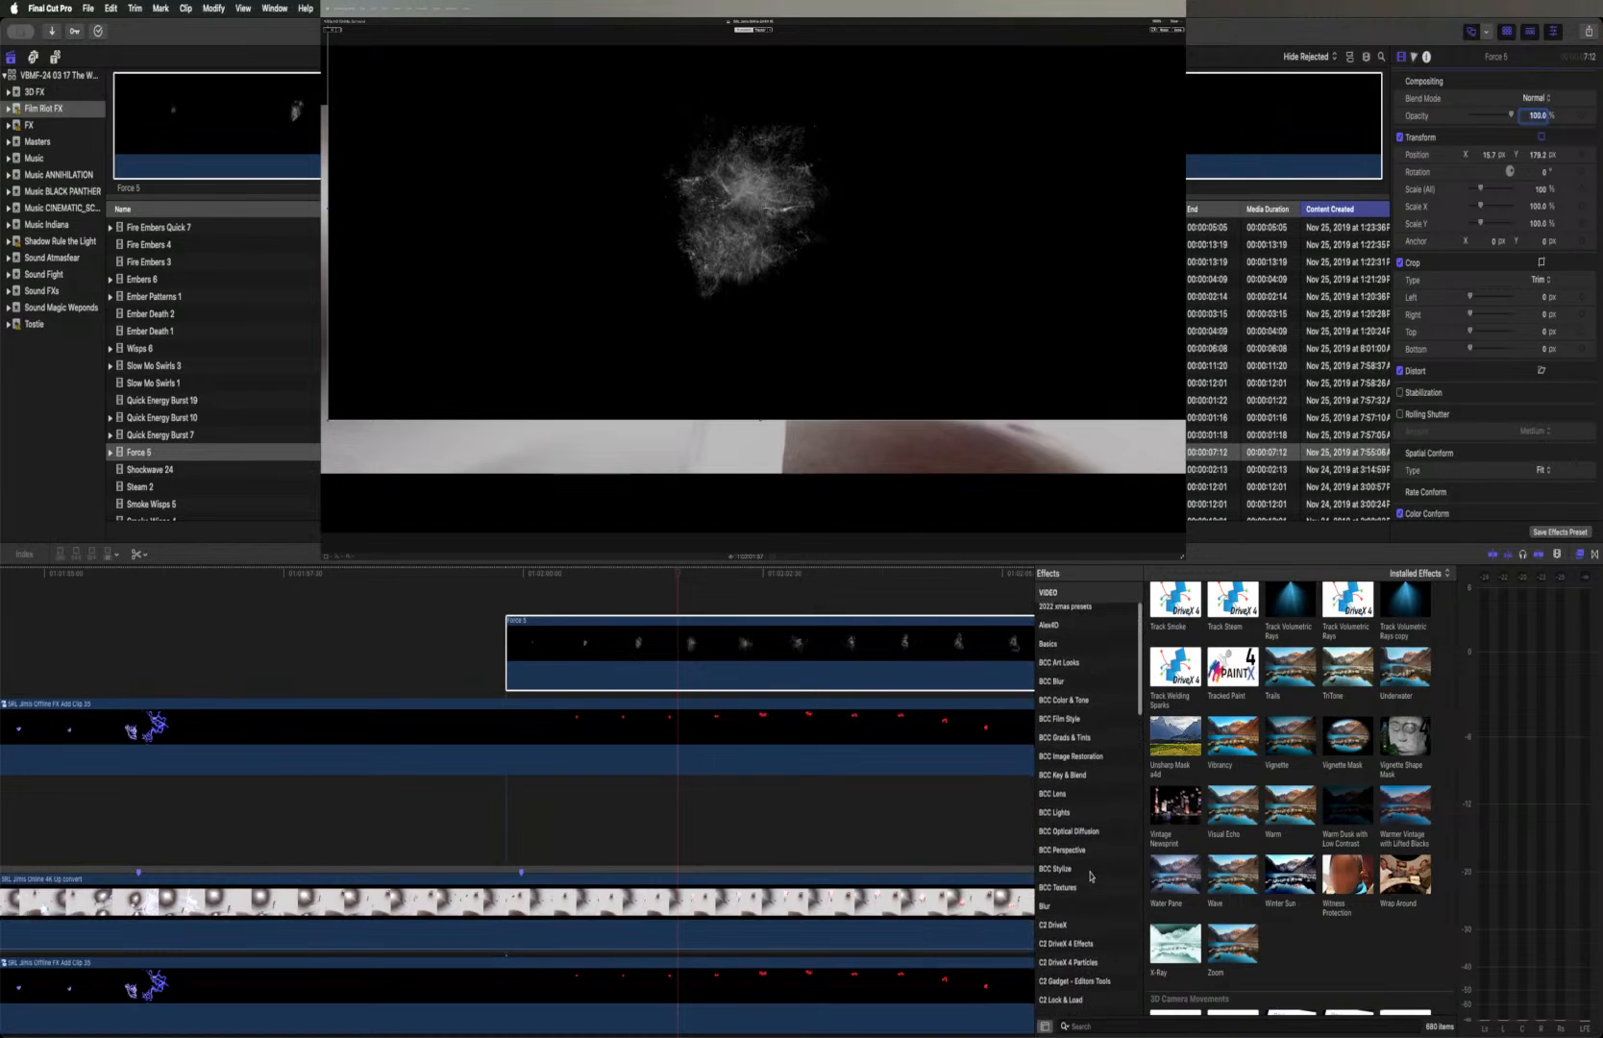
scroll(1089, 831, up, 2)
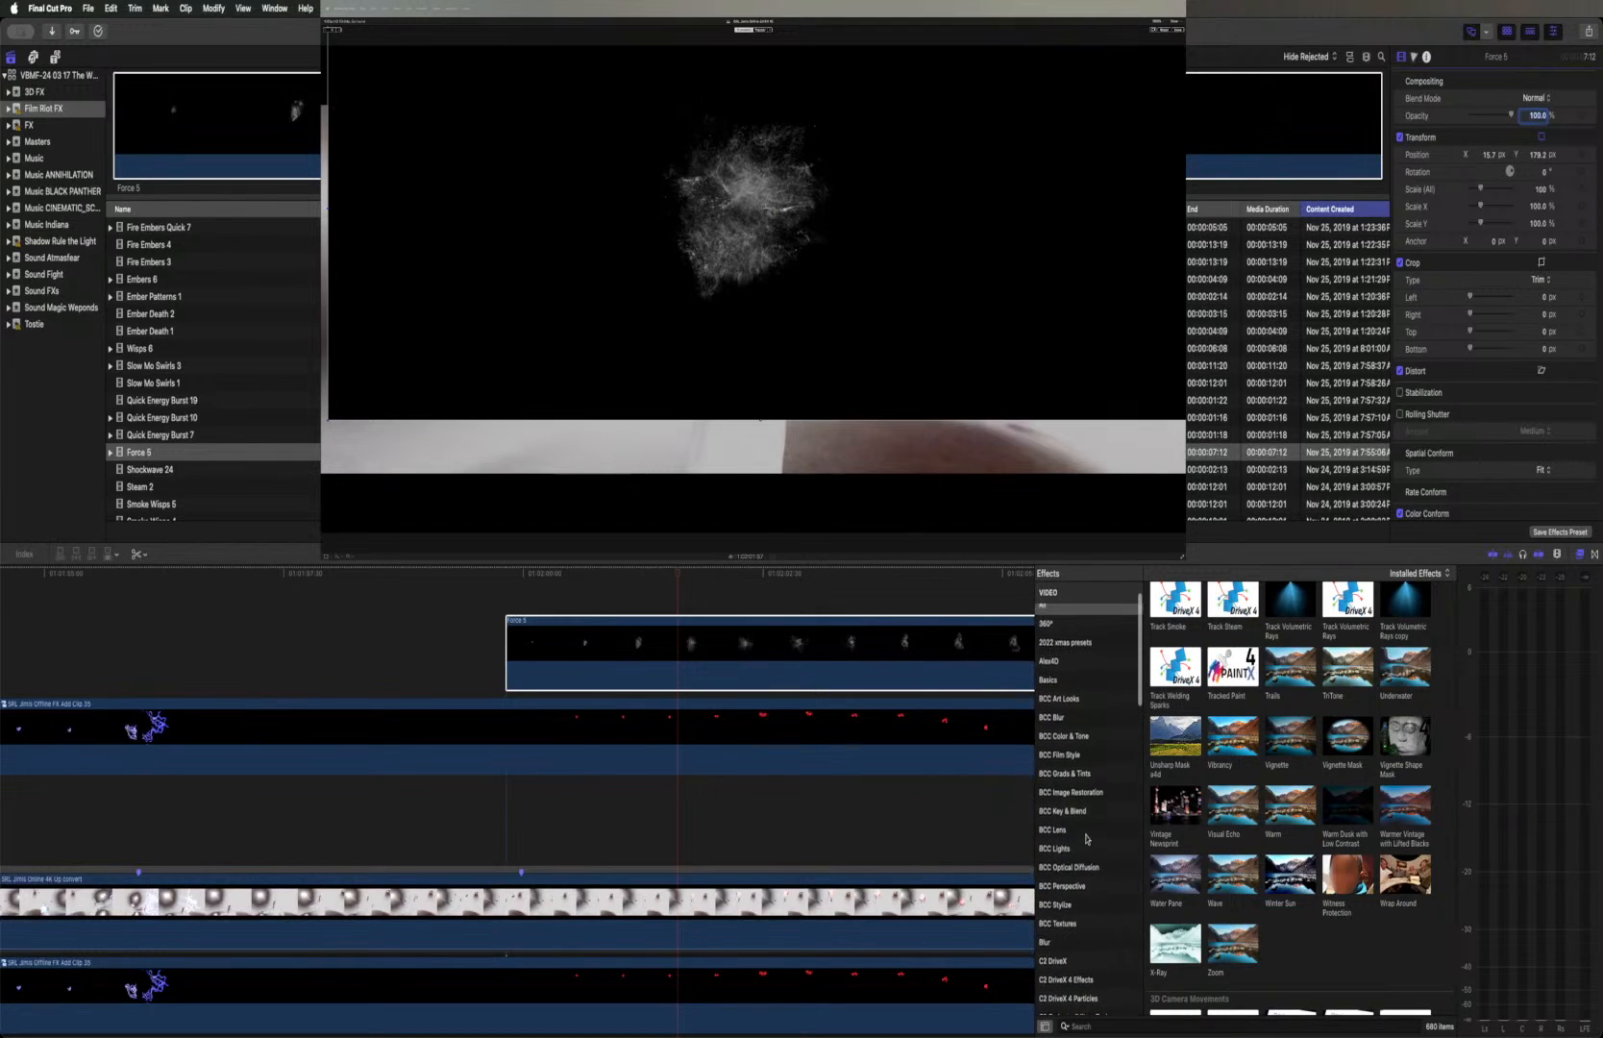
scroll(1087, 838, down, 10)
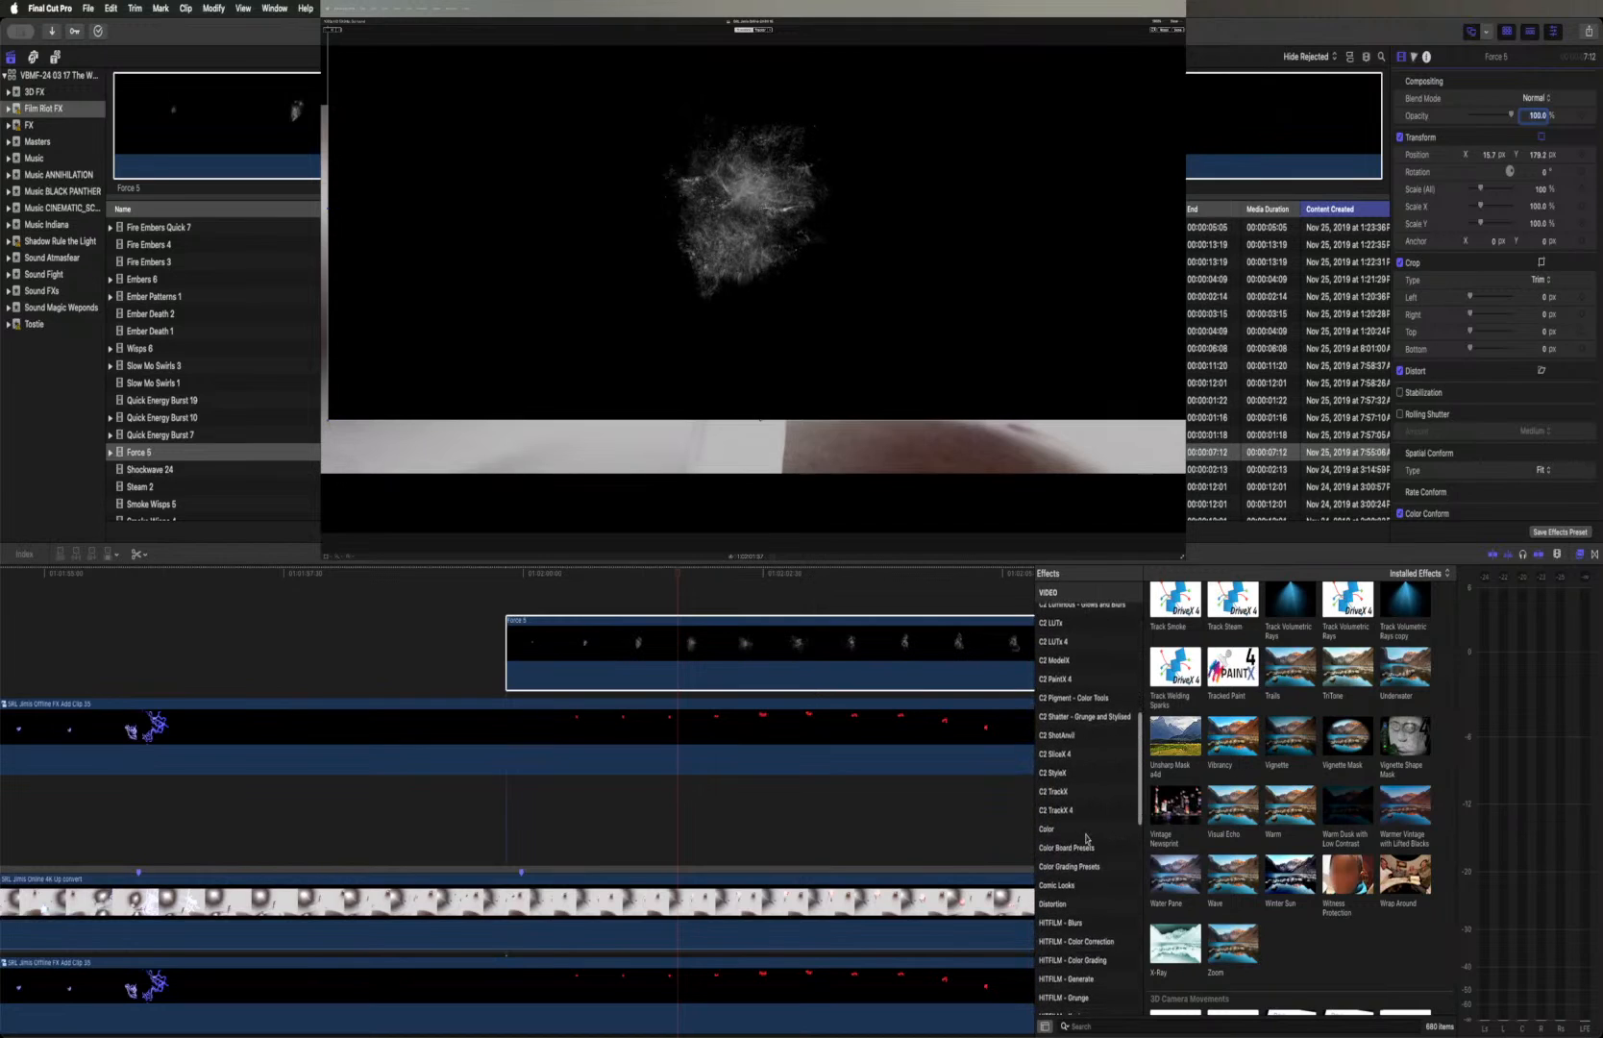
scroll(1087, 838, down, 6)
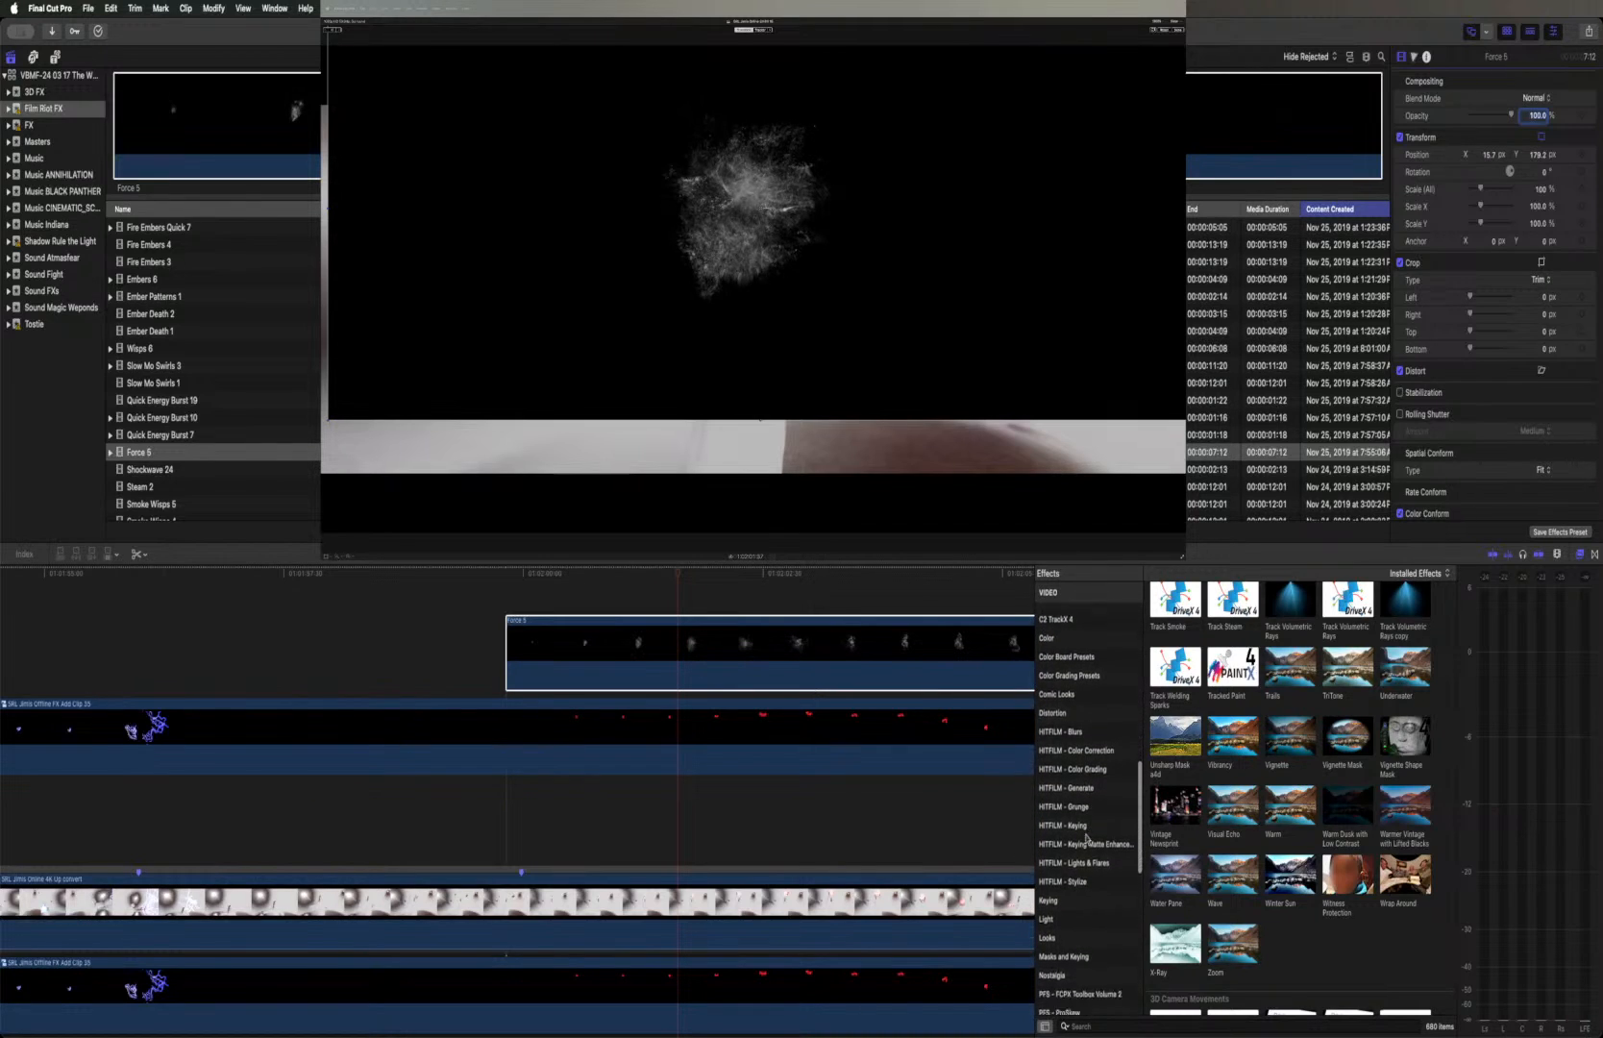
scroll(1087, 839, down, 2)
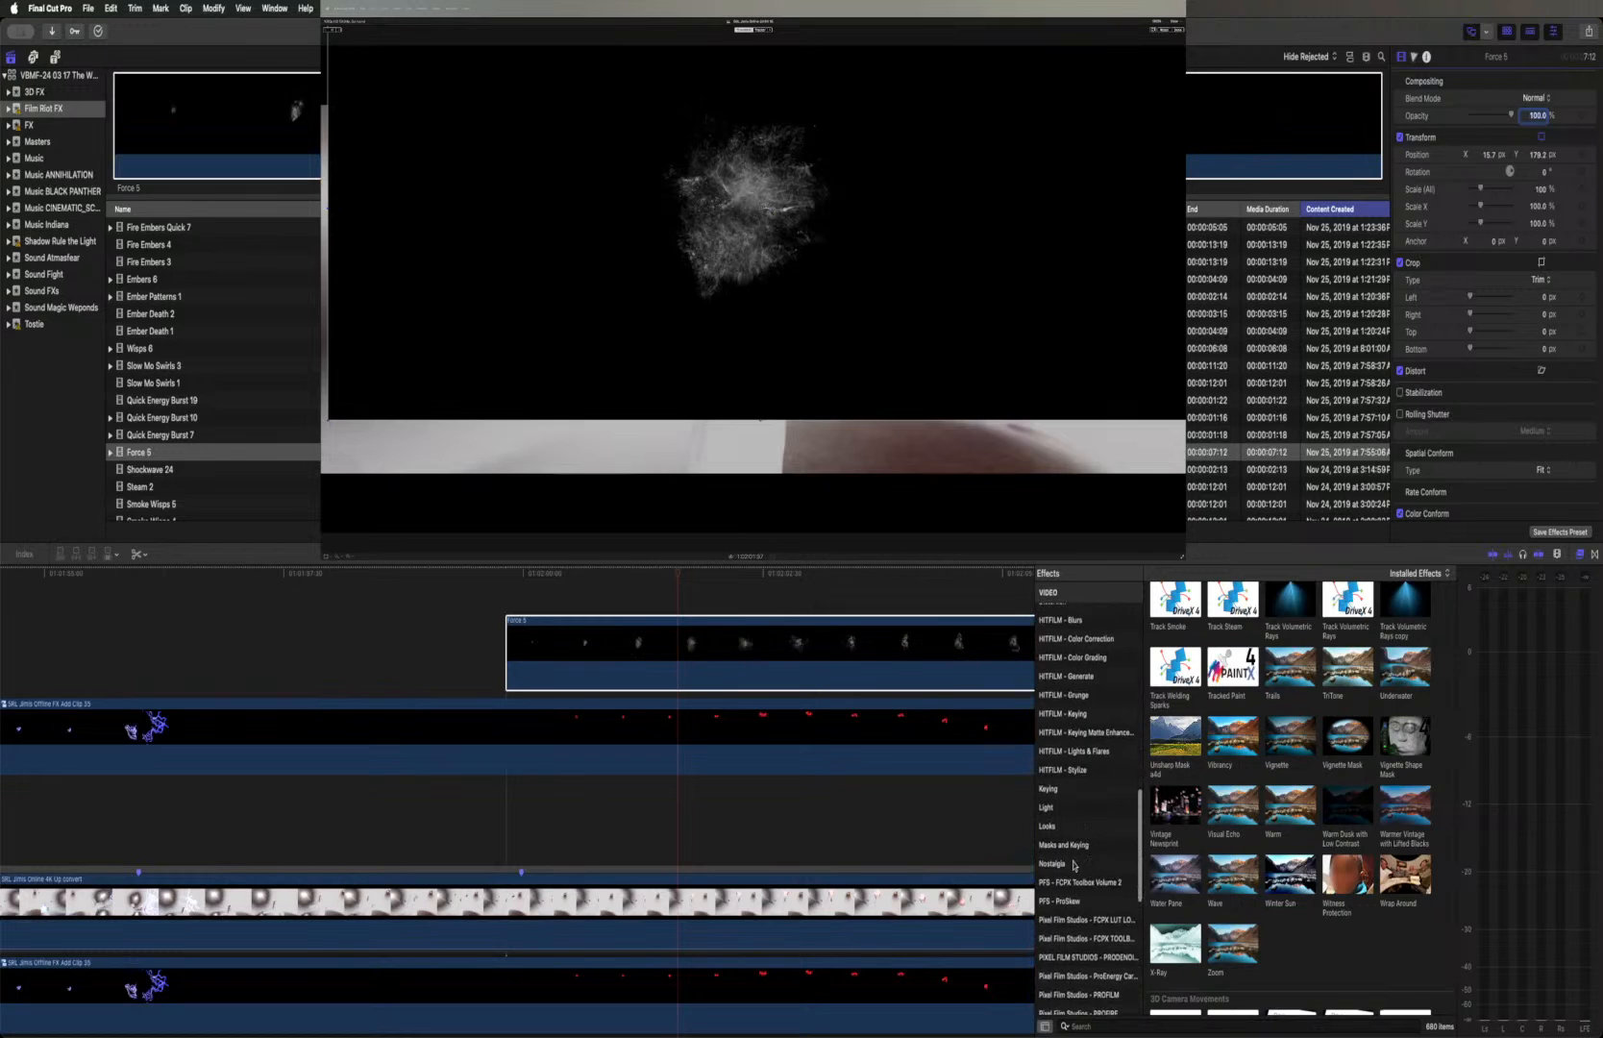
click(1076, 846)
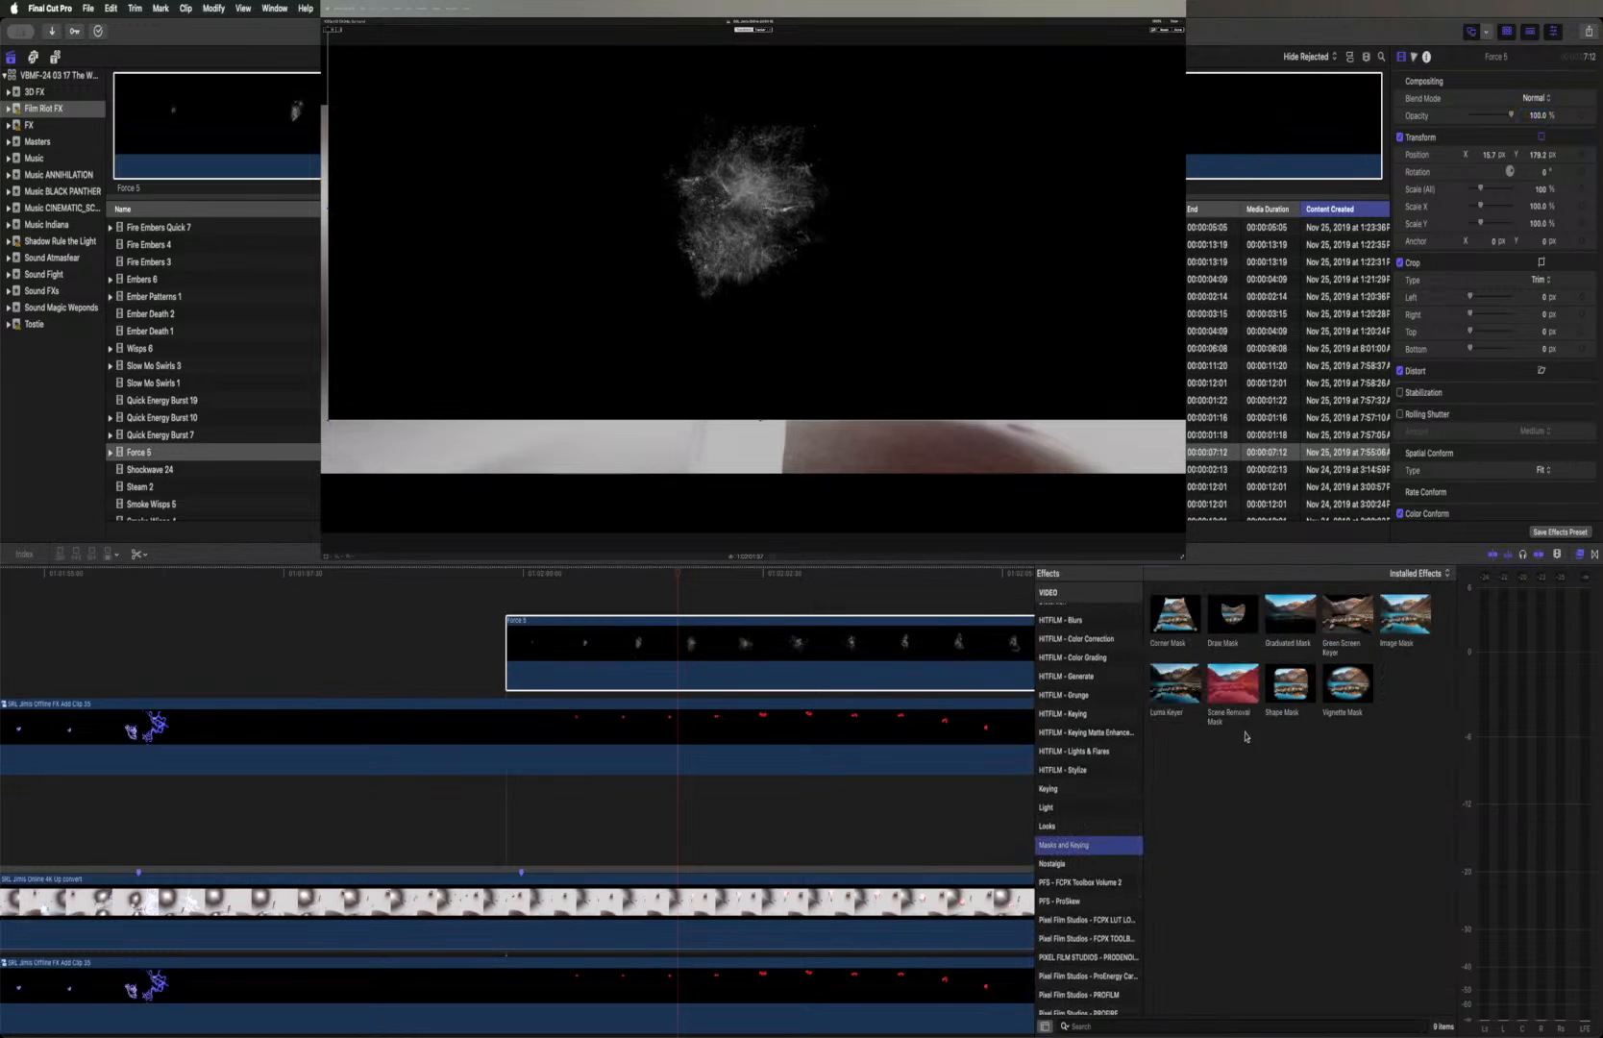
click(1176, 694)
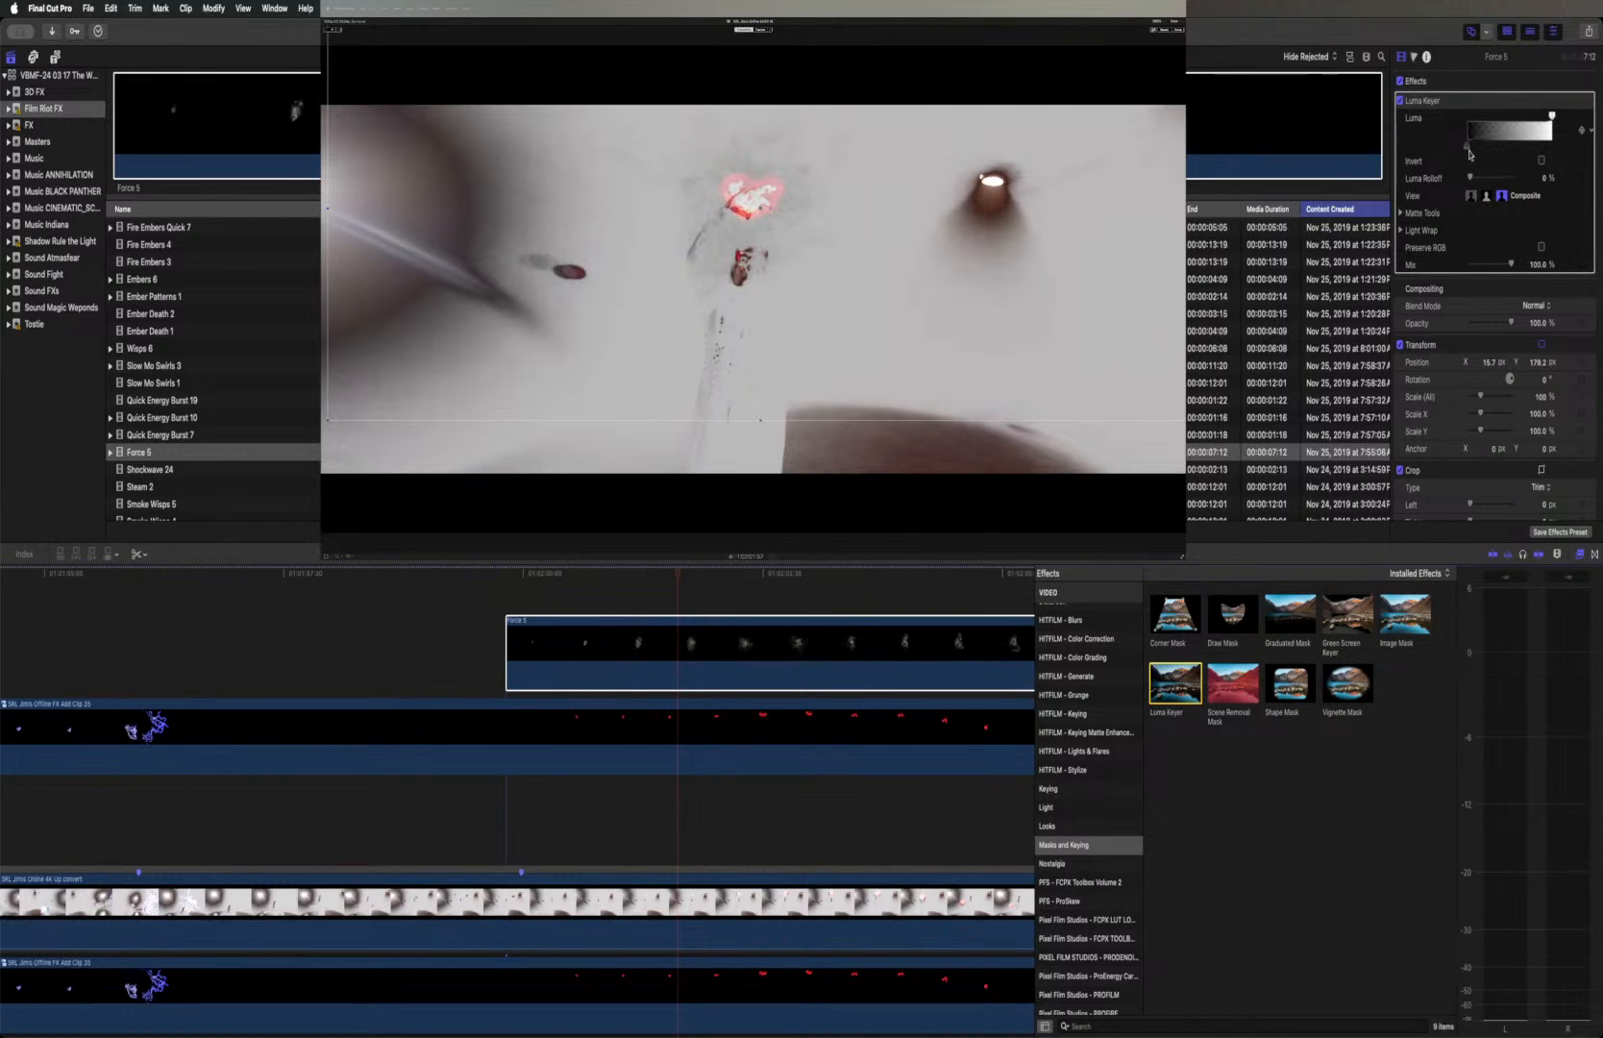
Try inverting the Luma Keyer on the Force 5 clip and switch the inversion back off
mouse_move(1551, 115)
mouse_down()
mouse_move(1514, 116)
mouse_move(1565, 117)
mouse_up()
click(1540, 161)
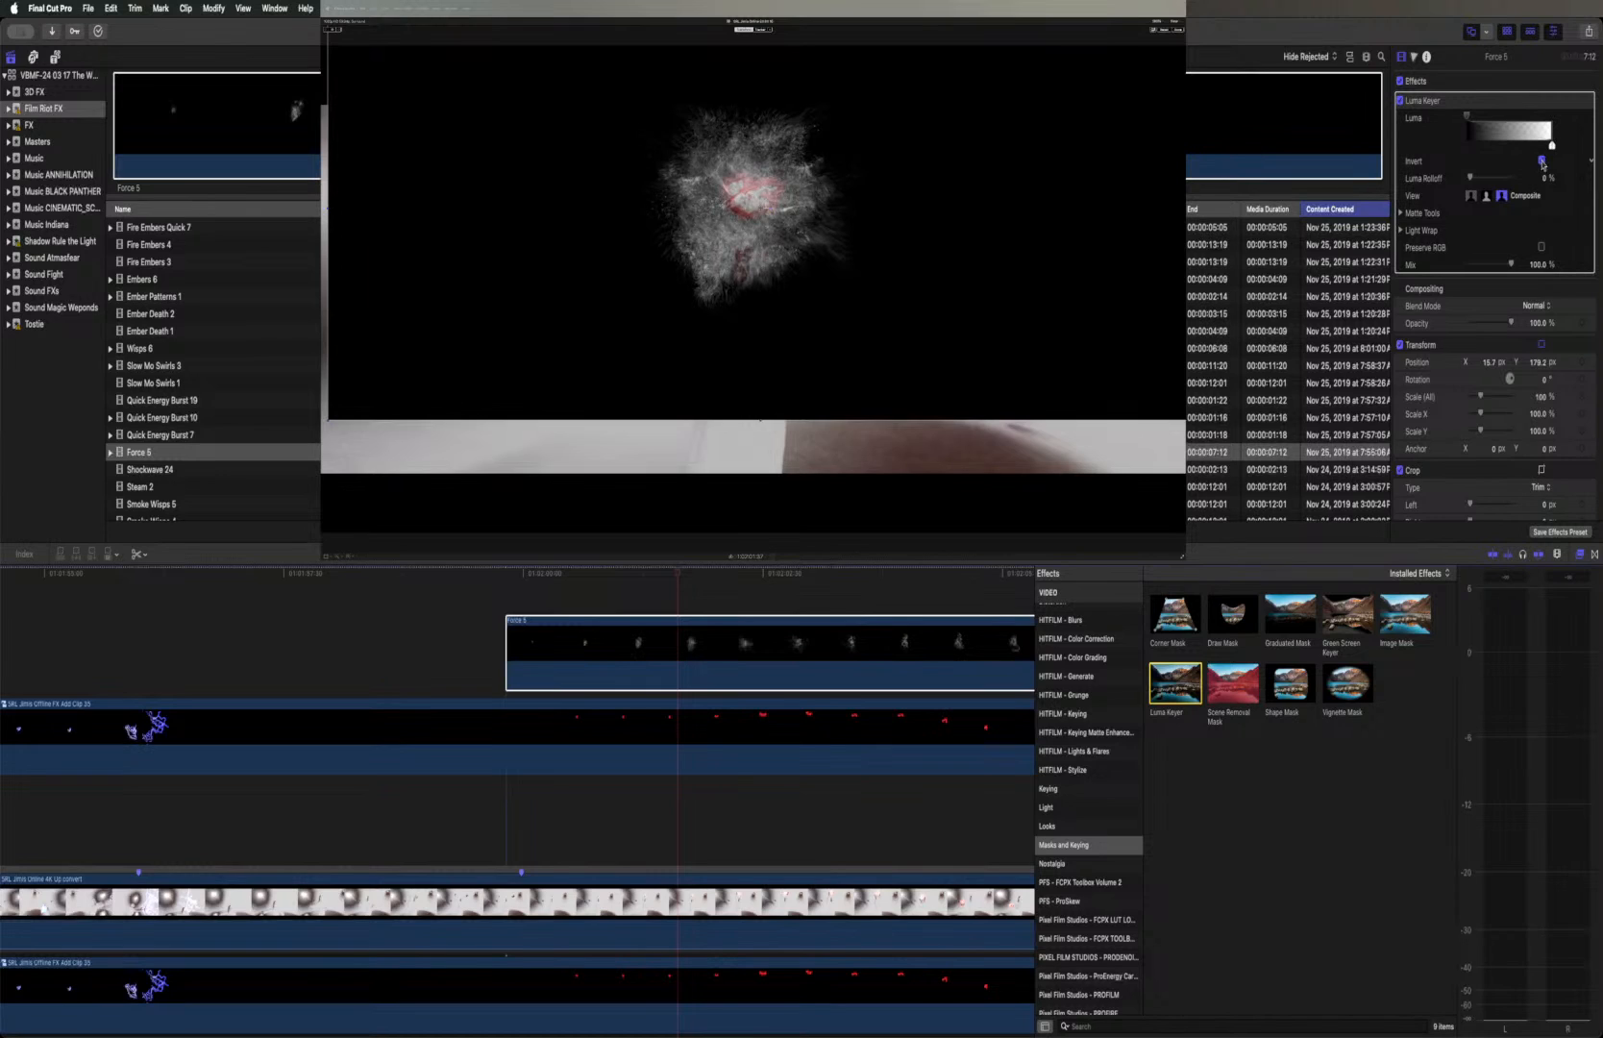
click(1541, 161)
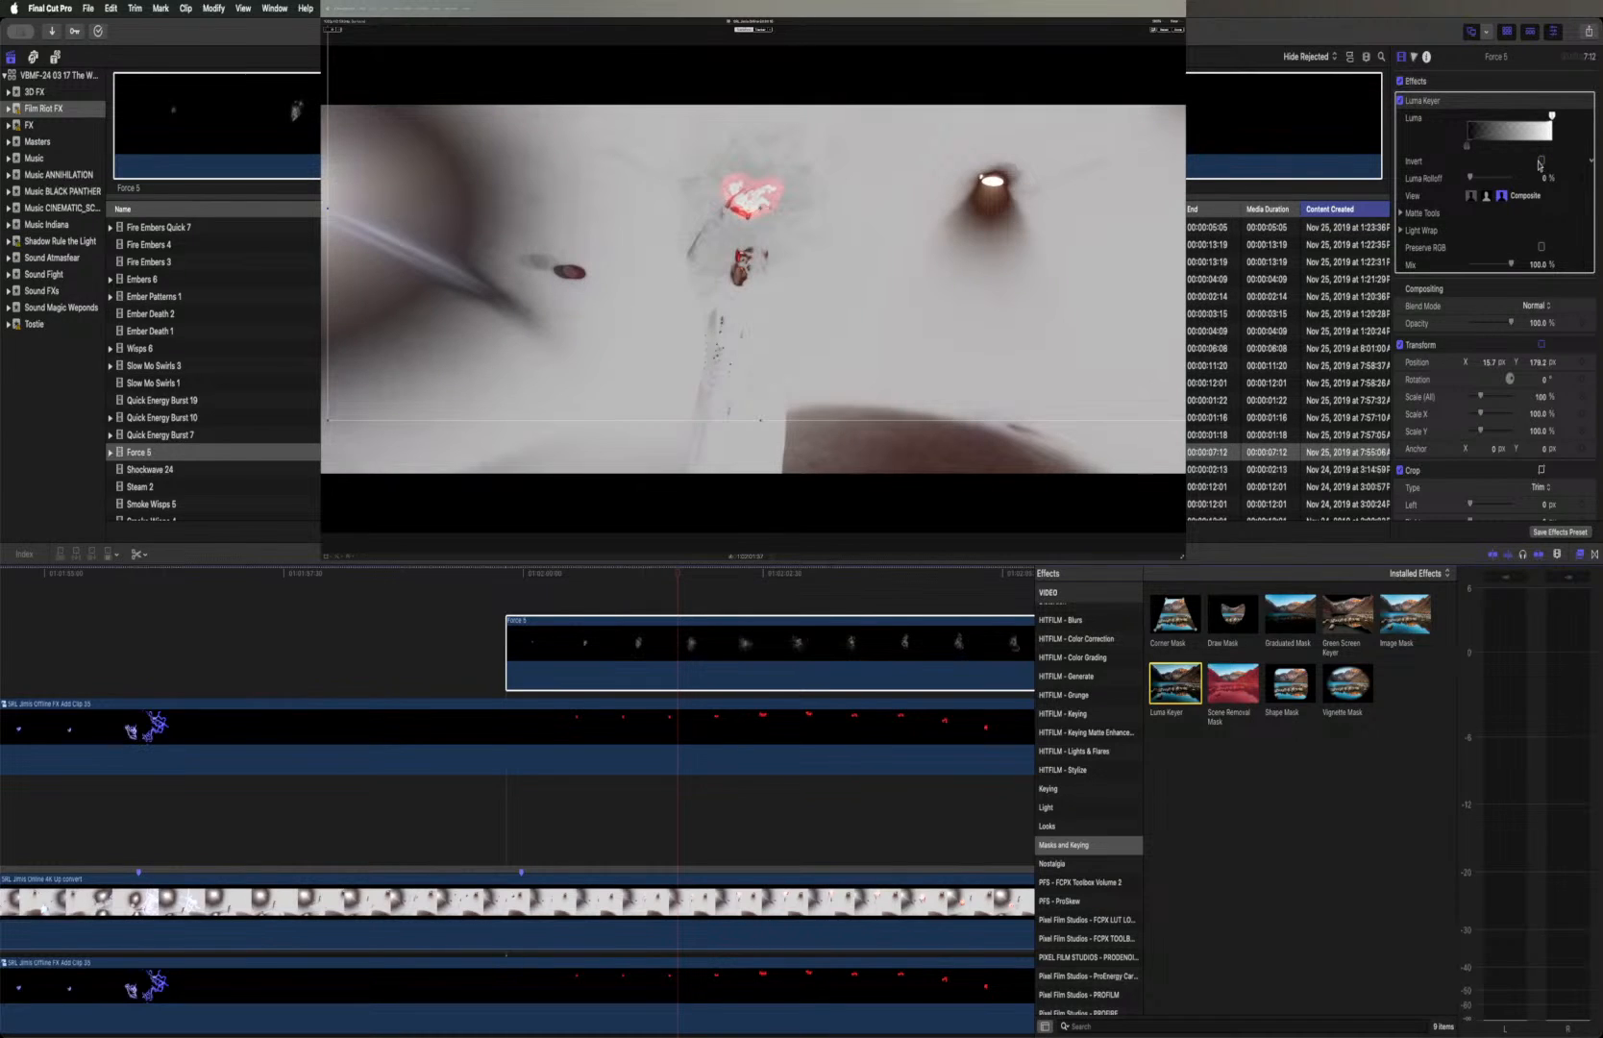
Adjust the Luma Keyer's tonal range to bring out the gray burst particles, then compare the clip with the keyer off and on
mouse_move(1466, 150)
mouse_down()
mouse_move(1497, 152)
mouse_move(1398, 146)
mouse_move(1469, 152)
mouse_up()
mouse_move(1550, 117)
mouse_down()
mouse_move(1469, 117)
mouse_move(1524, 121)
mouse_up()
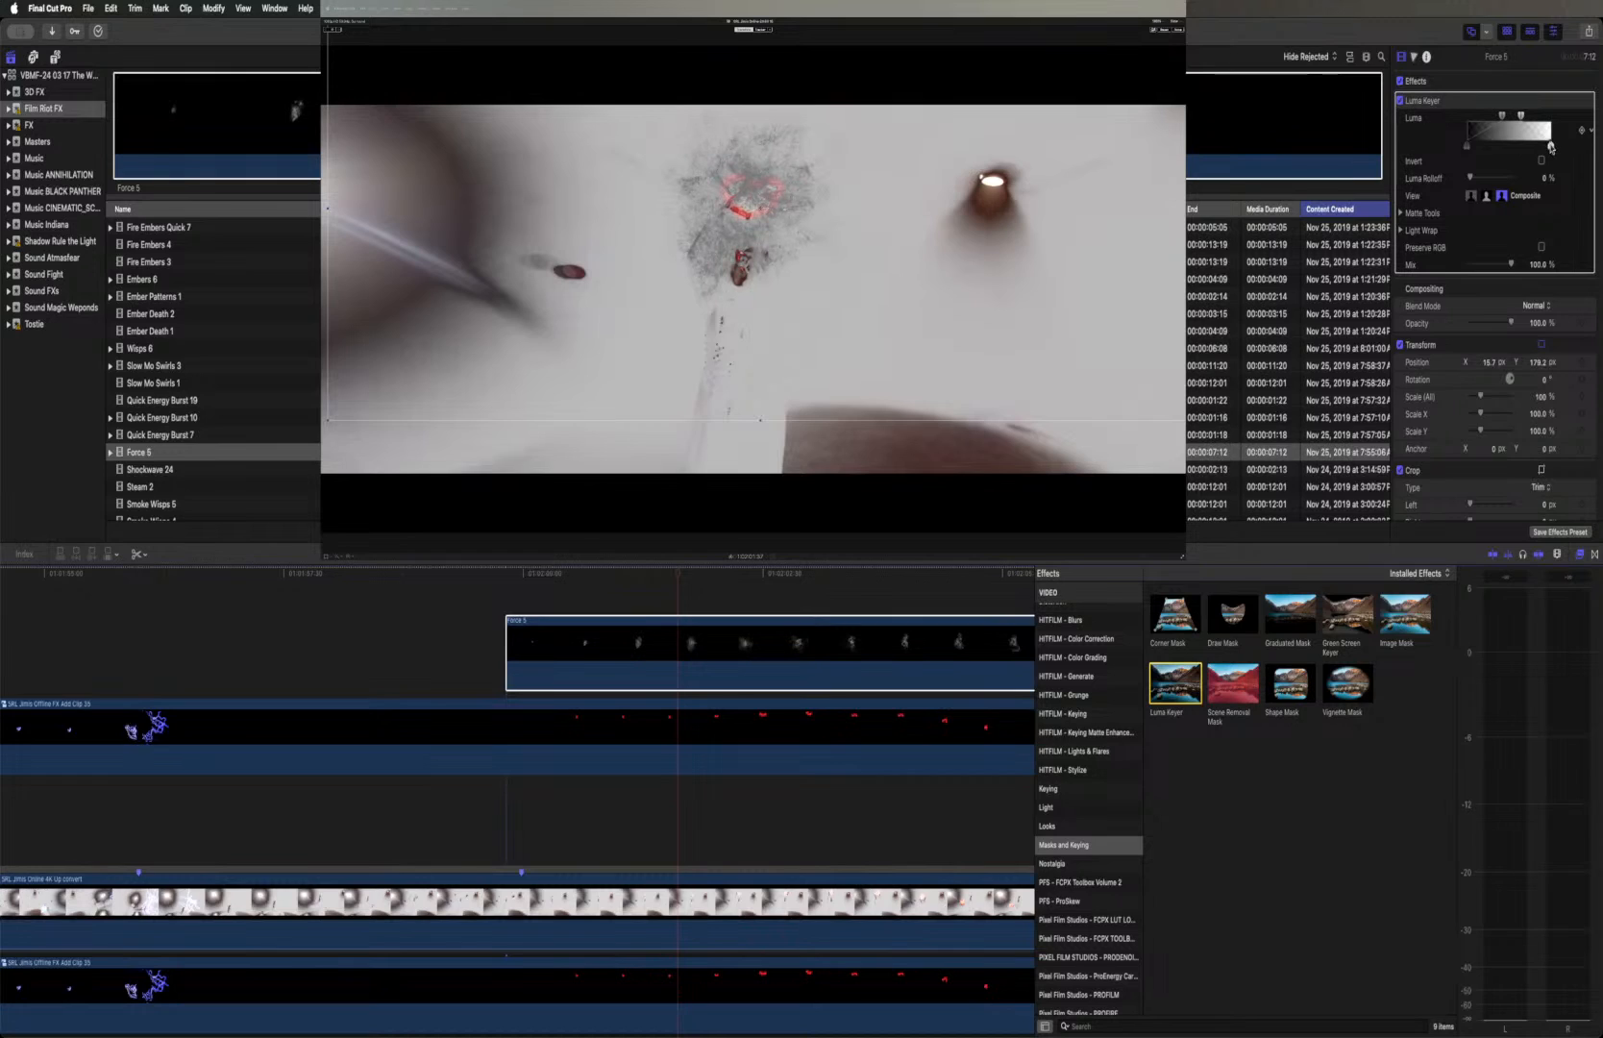
click(1400, 101)
click(1400, 101)
Add a Color Curves correction to the Force 5 clip, raising the red curve's shadow end strongly and lowering its highlight end slightly
click(1415, 58)
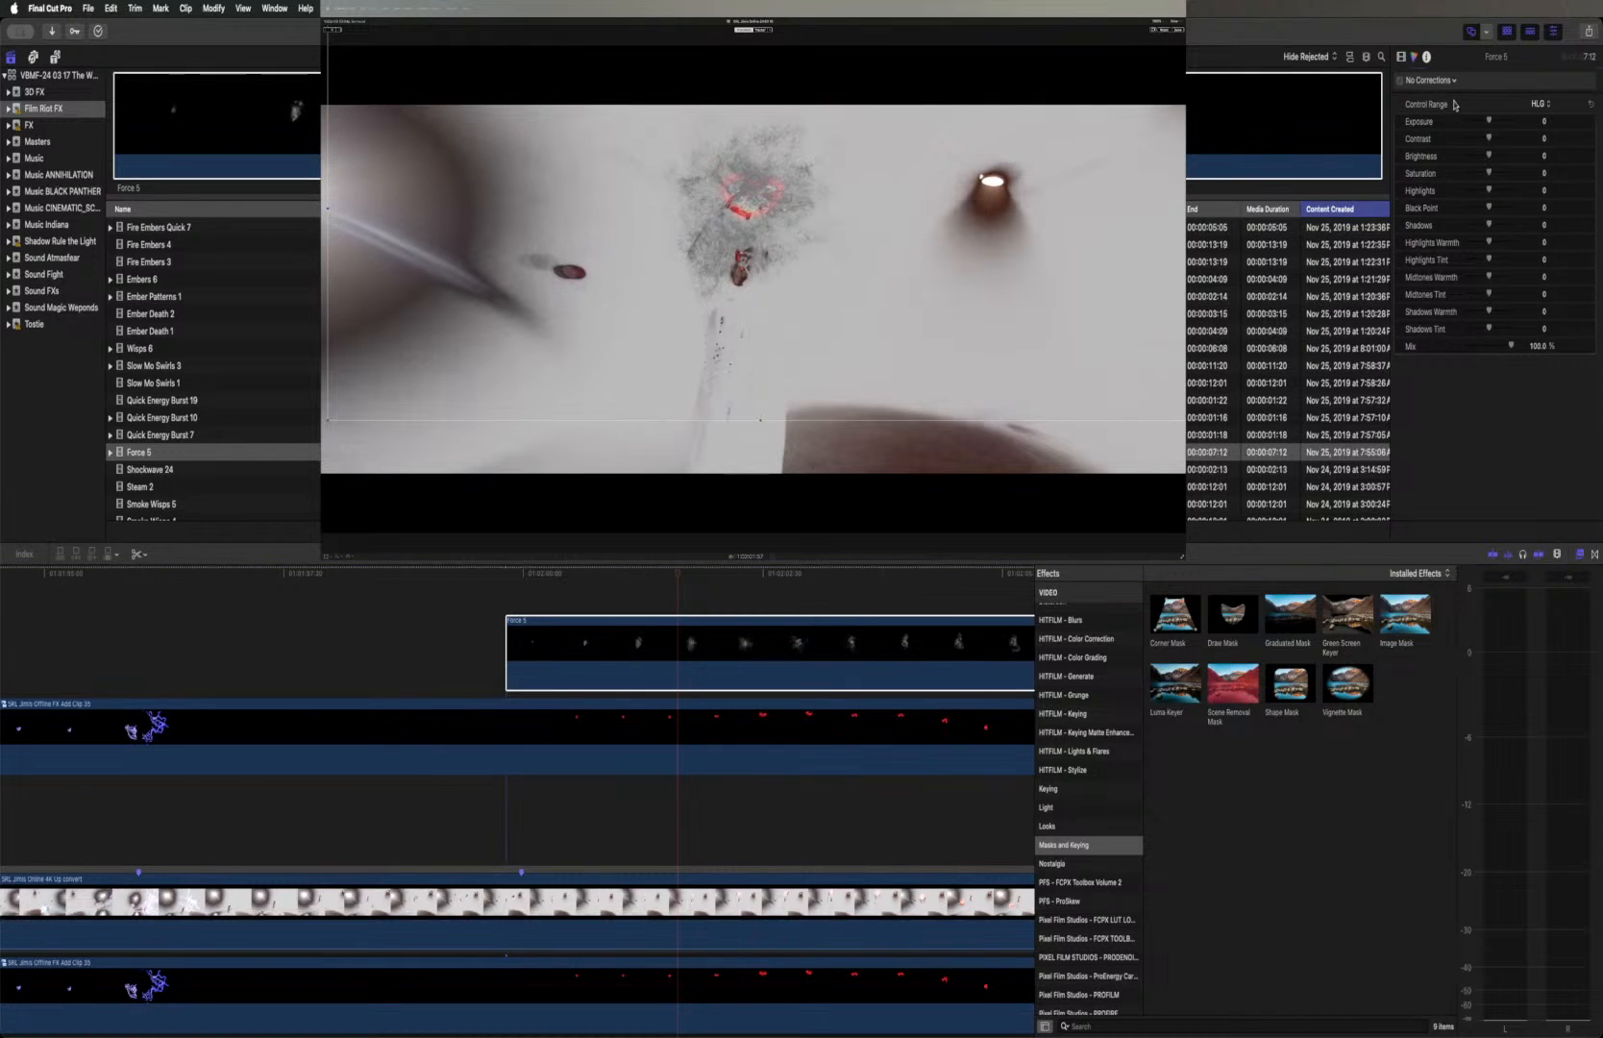
click(1445, 83)
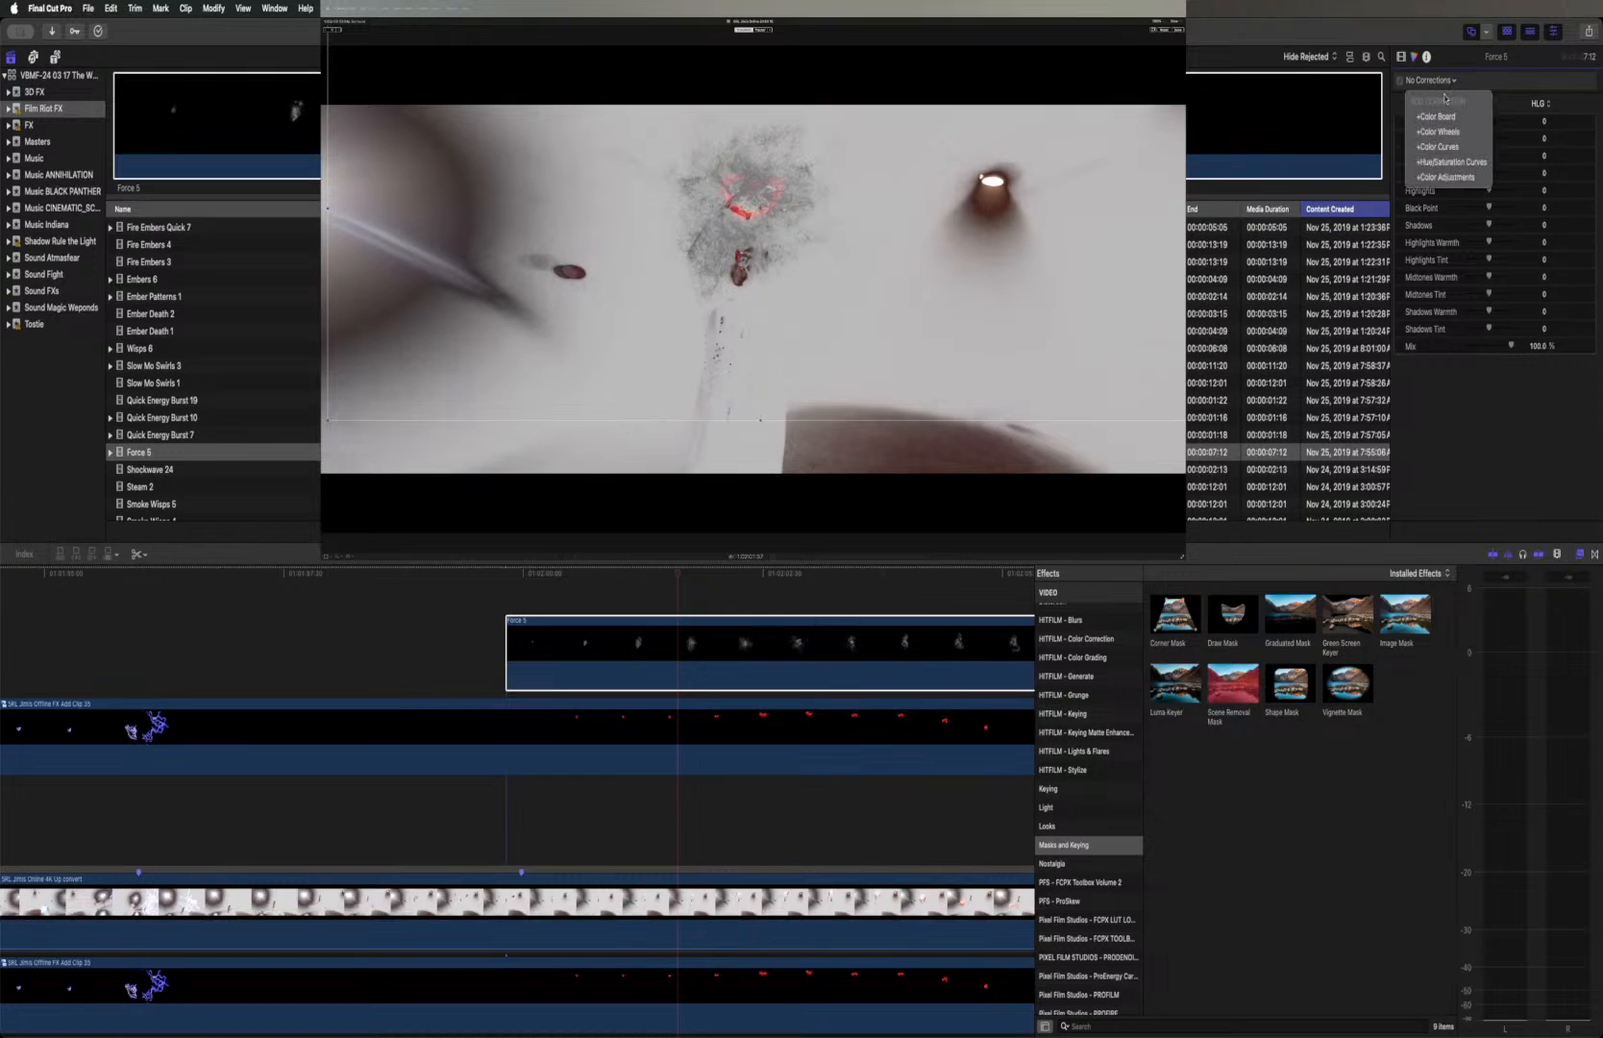
click(1453, 147)
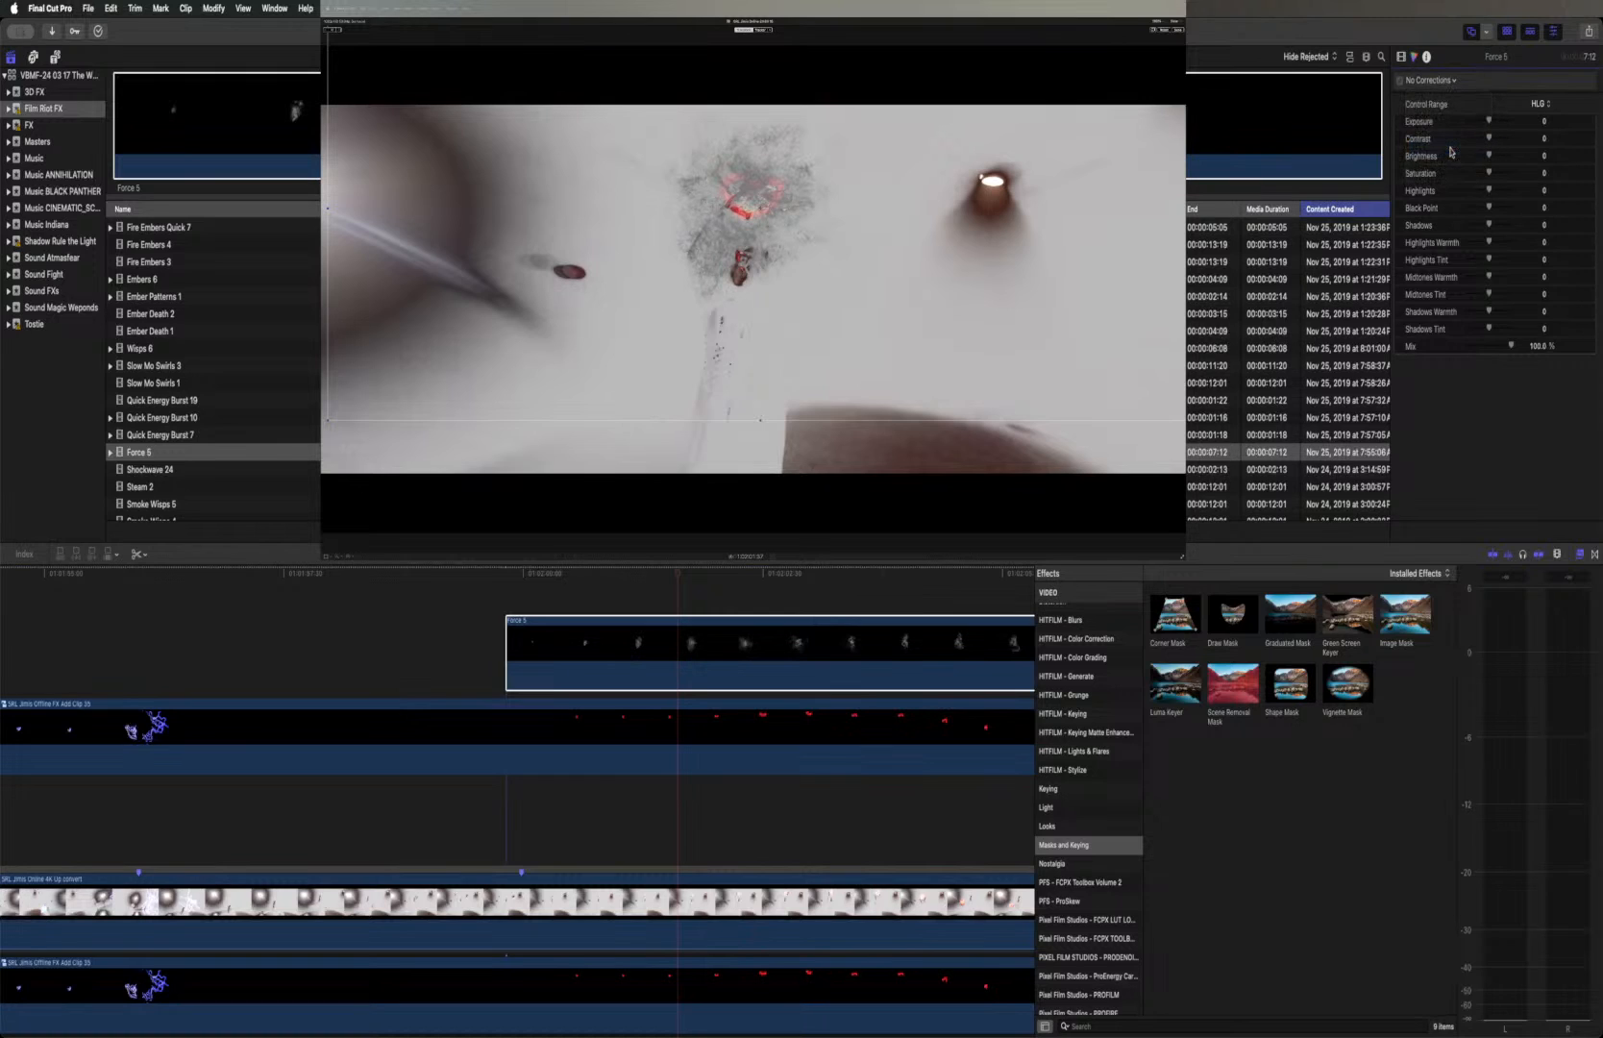
drag(1402, 344, 1387, 279)
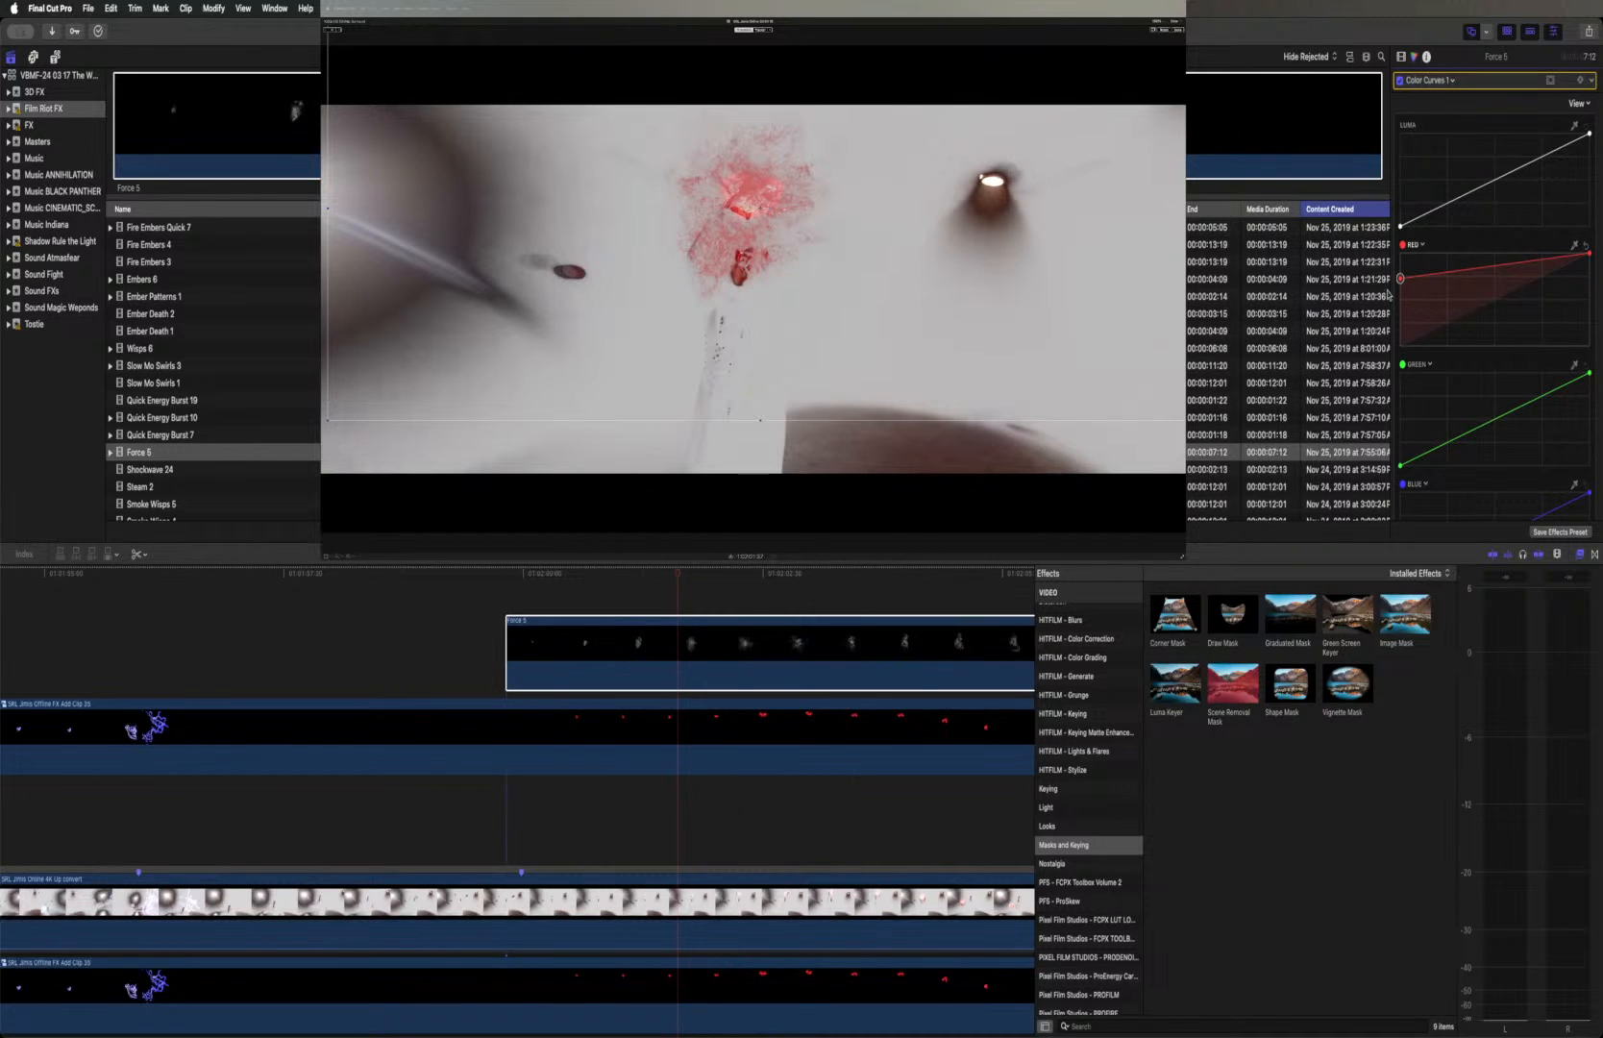
drag(1588, 254, 1593, 264)
Play back the fight shot with the red-tinted Force 5 burst, restarting from the clip's beginning to check its look and motion
click(507, 575)
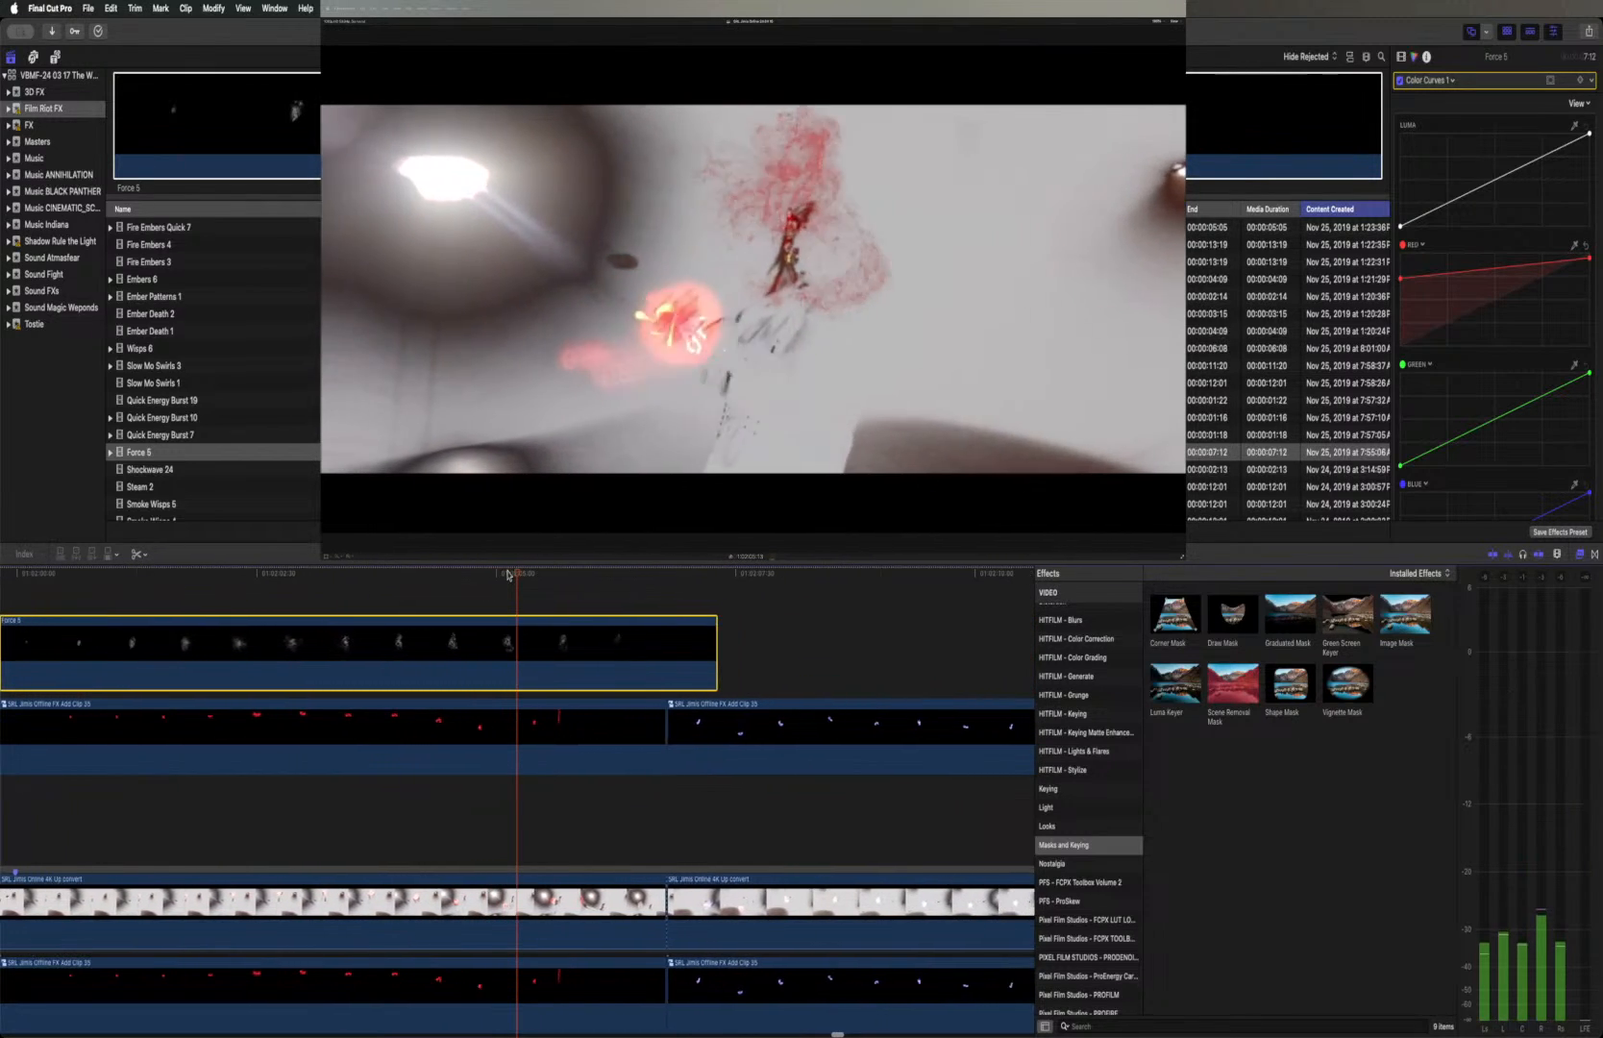
key(space)
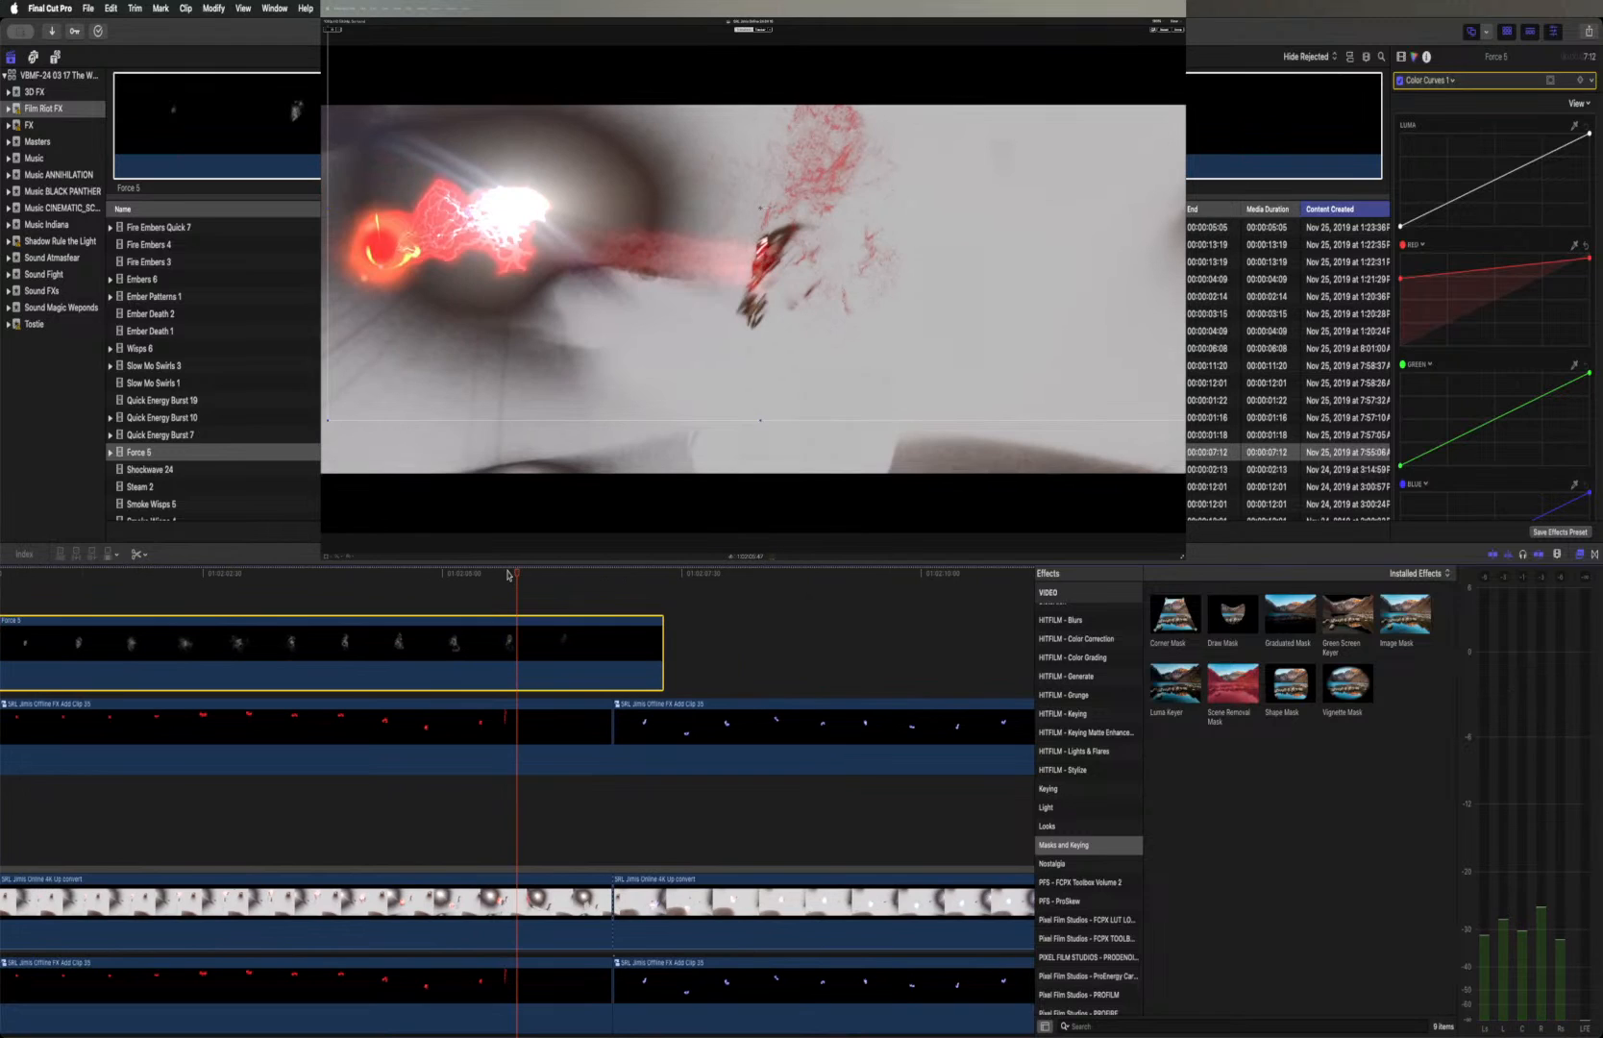
scroll(584, 606, left, 5)
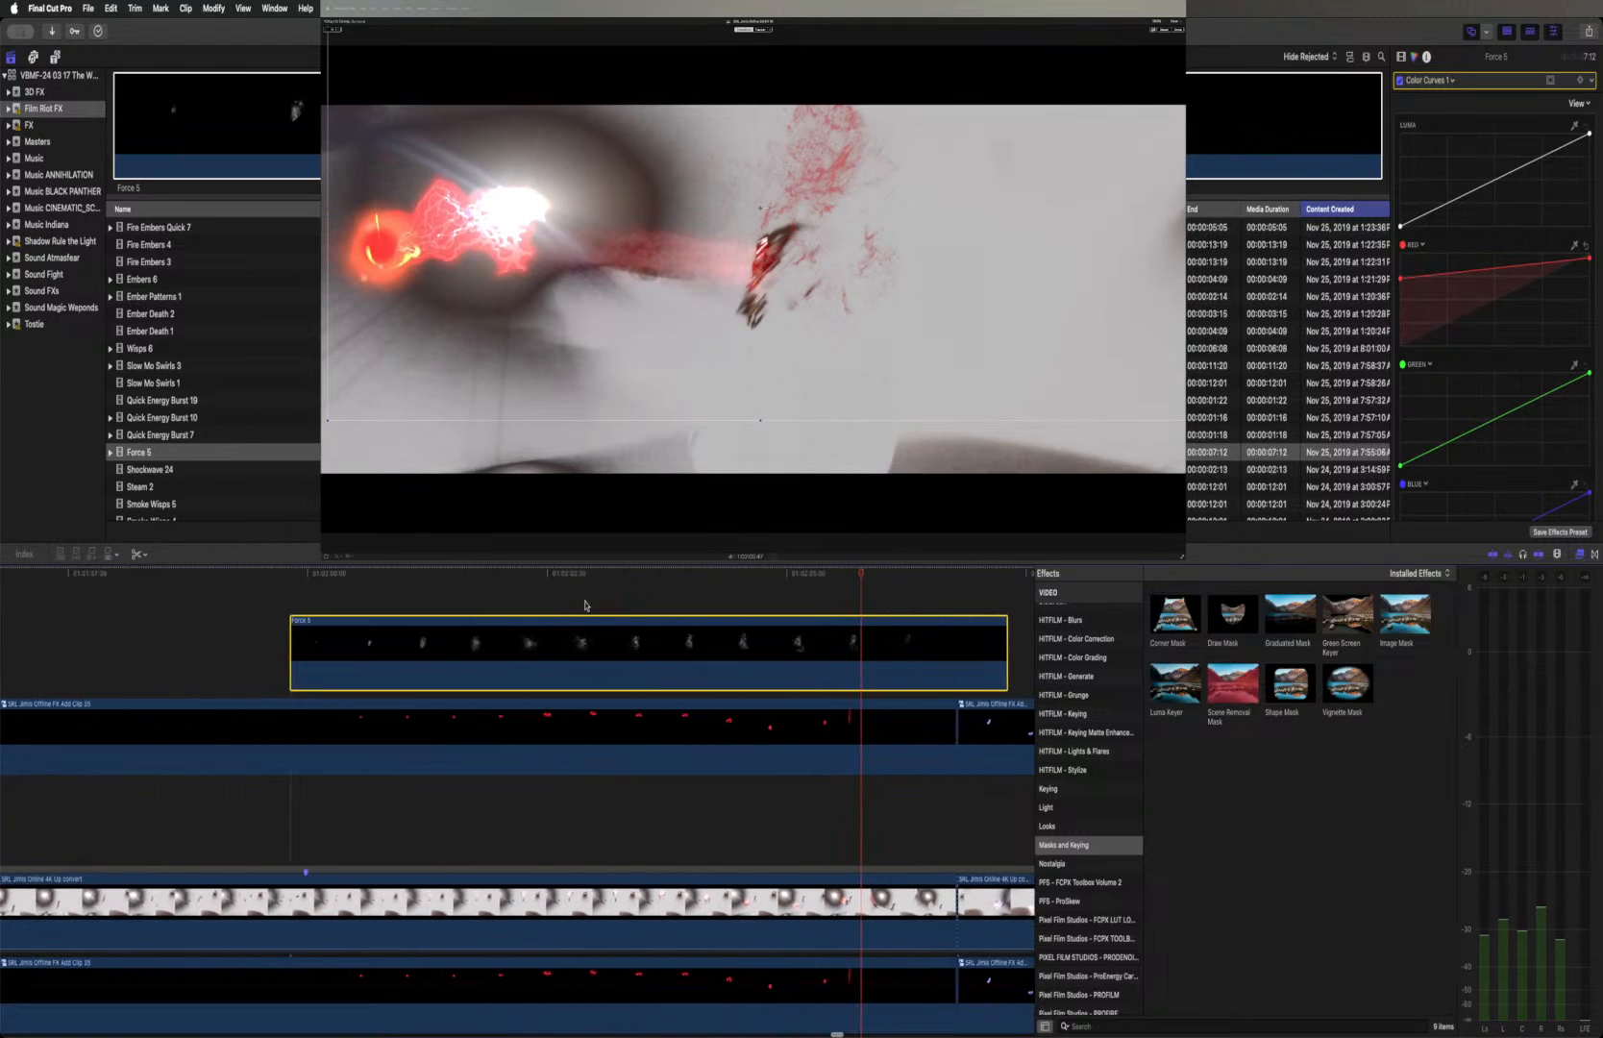
click(293, 575)
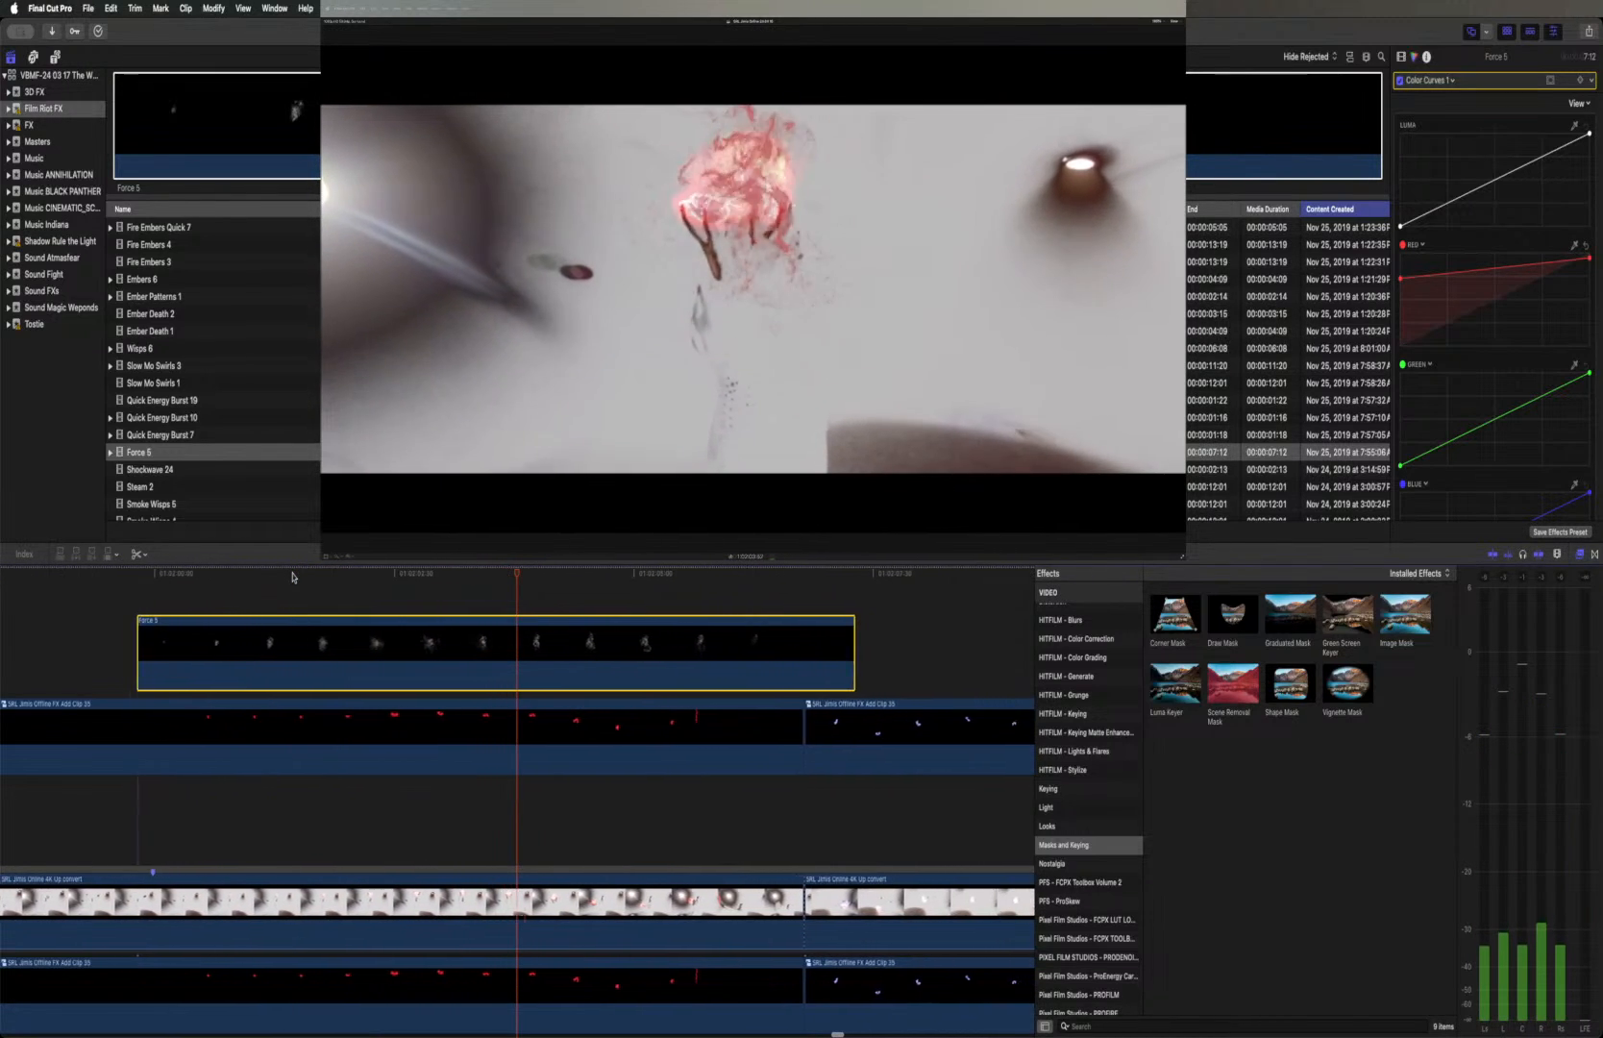
key(space)
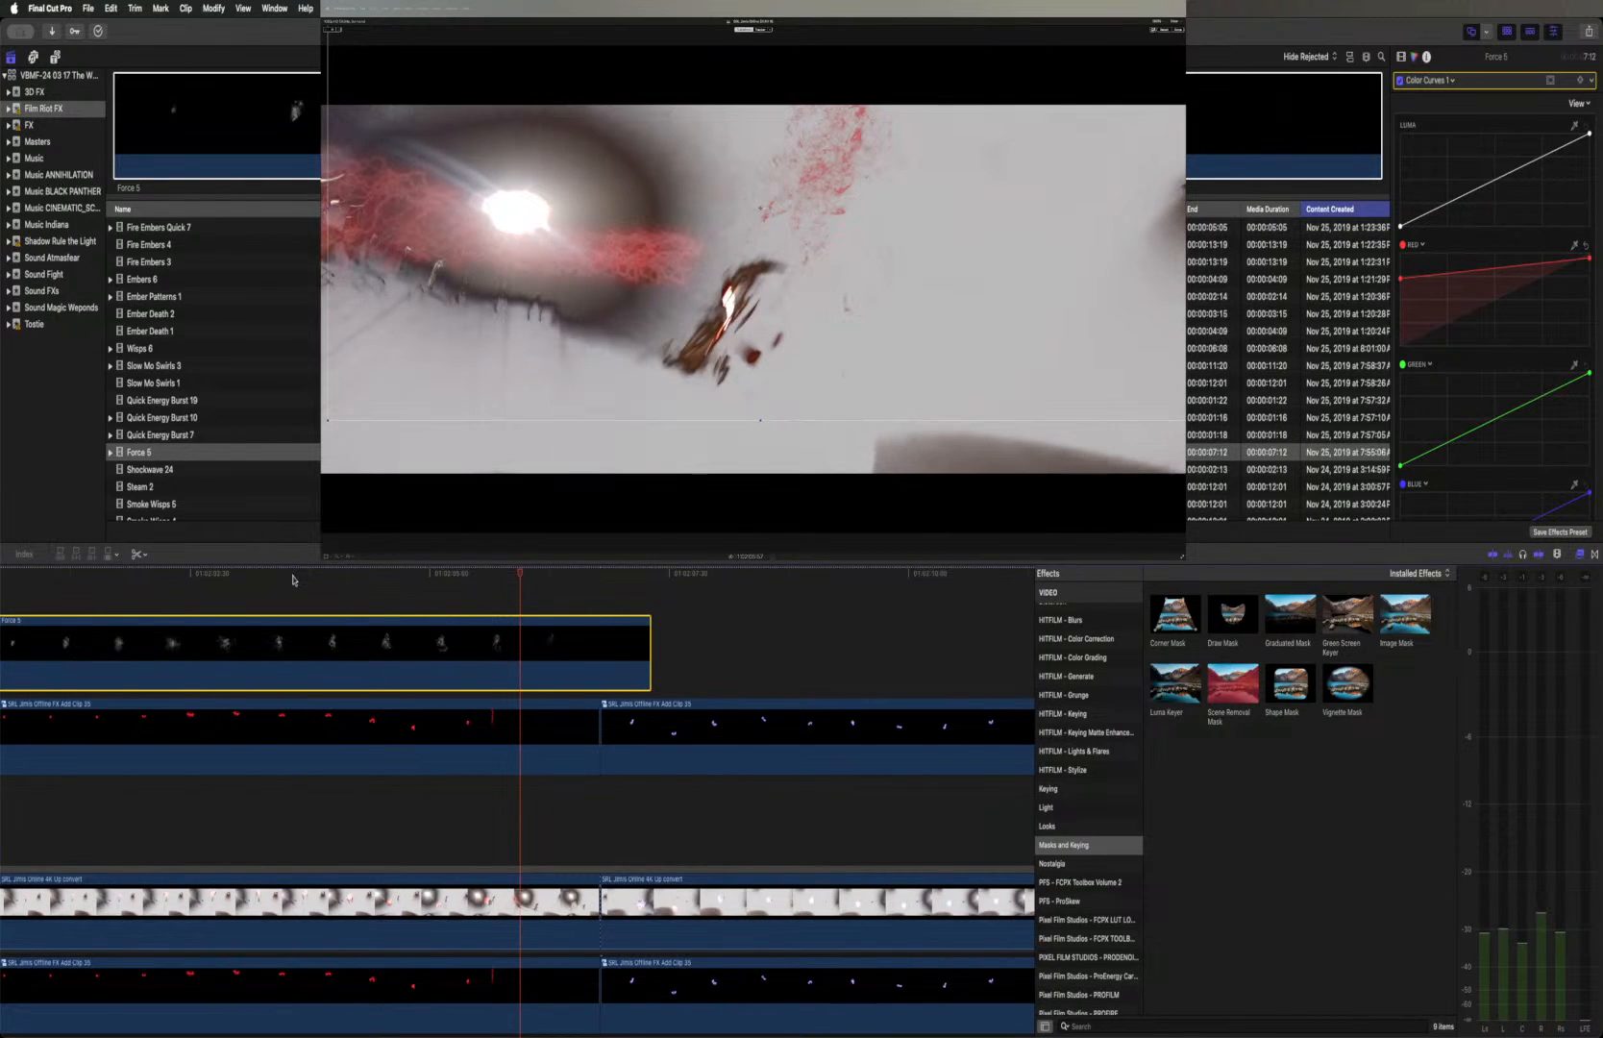
Place the playhead where the red glow forms at the hand and disable the Force 5 clip
click(445, 916)
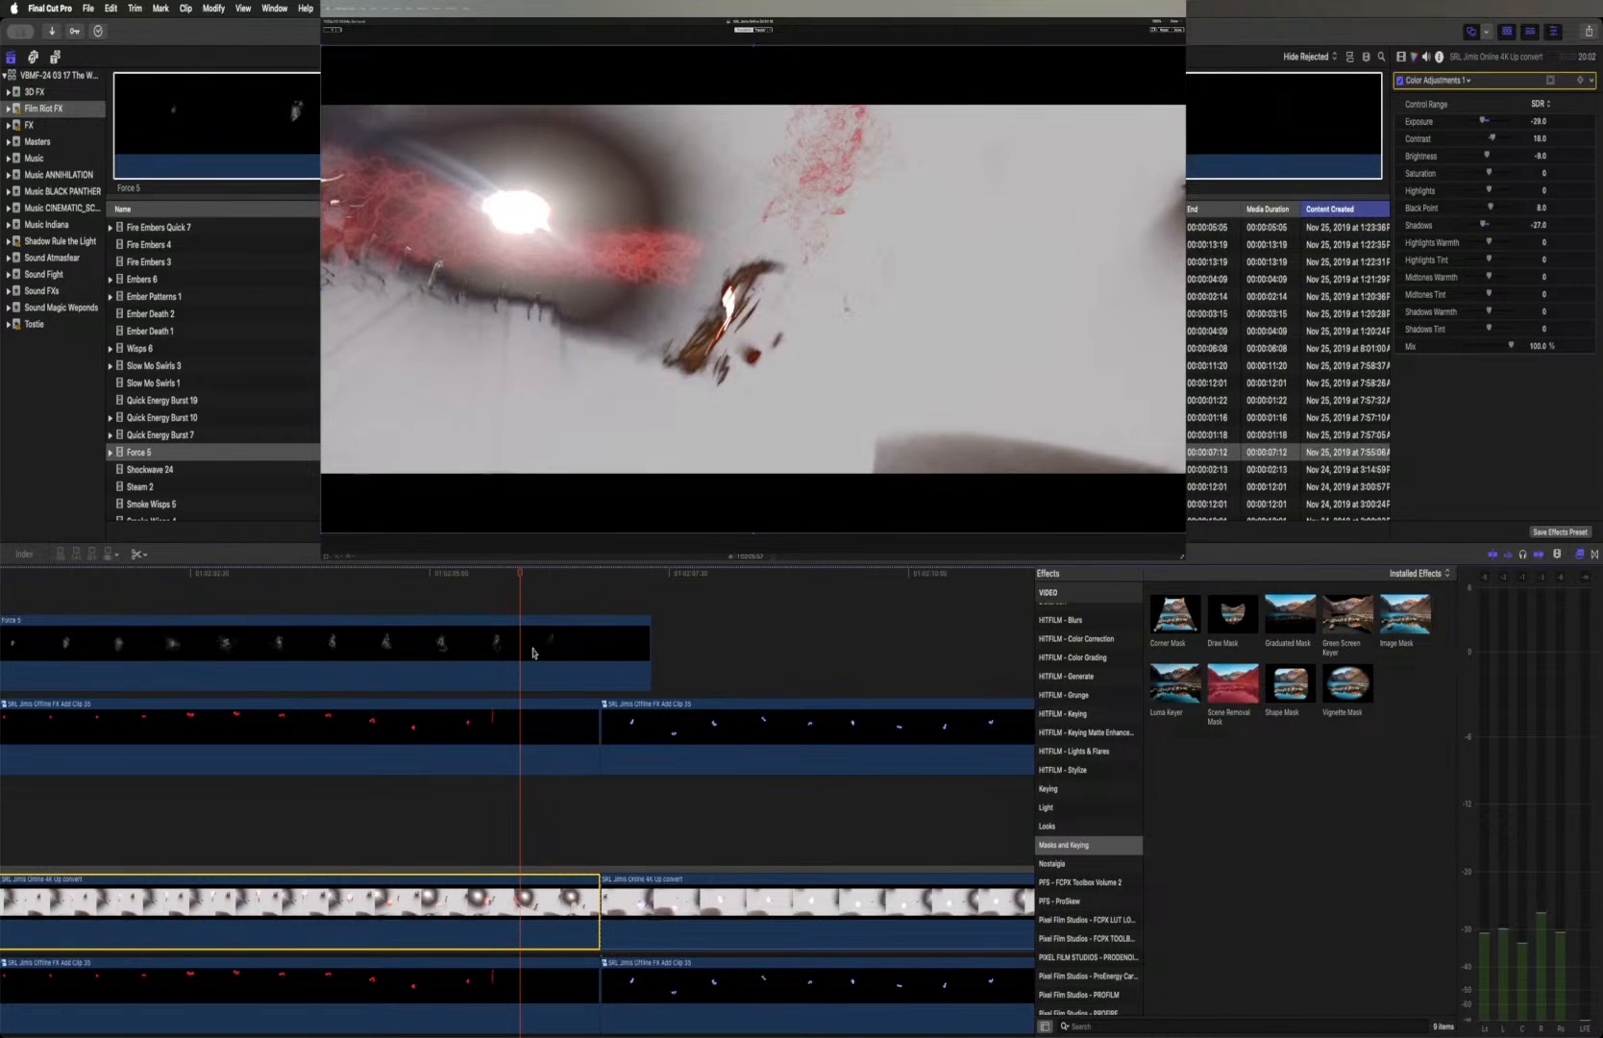
scroll(533, 652, left, 10)
click(464, 574)
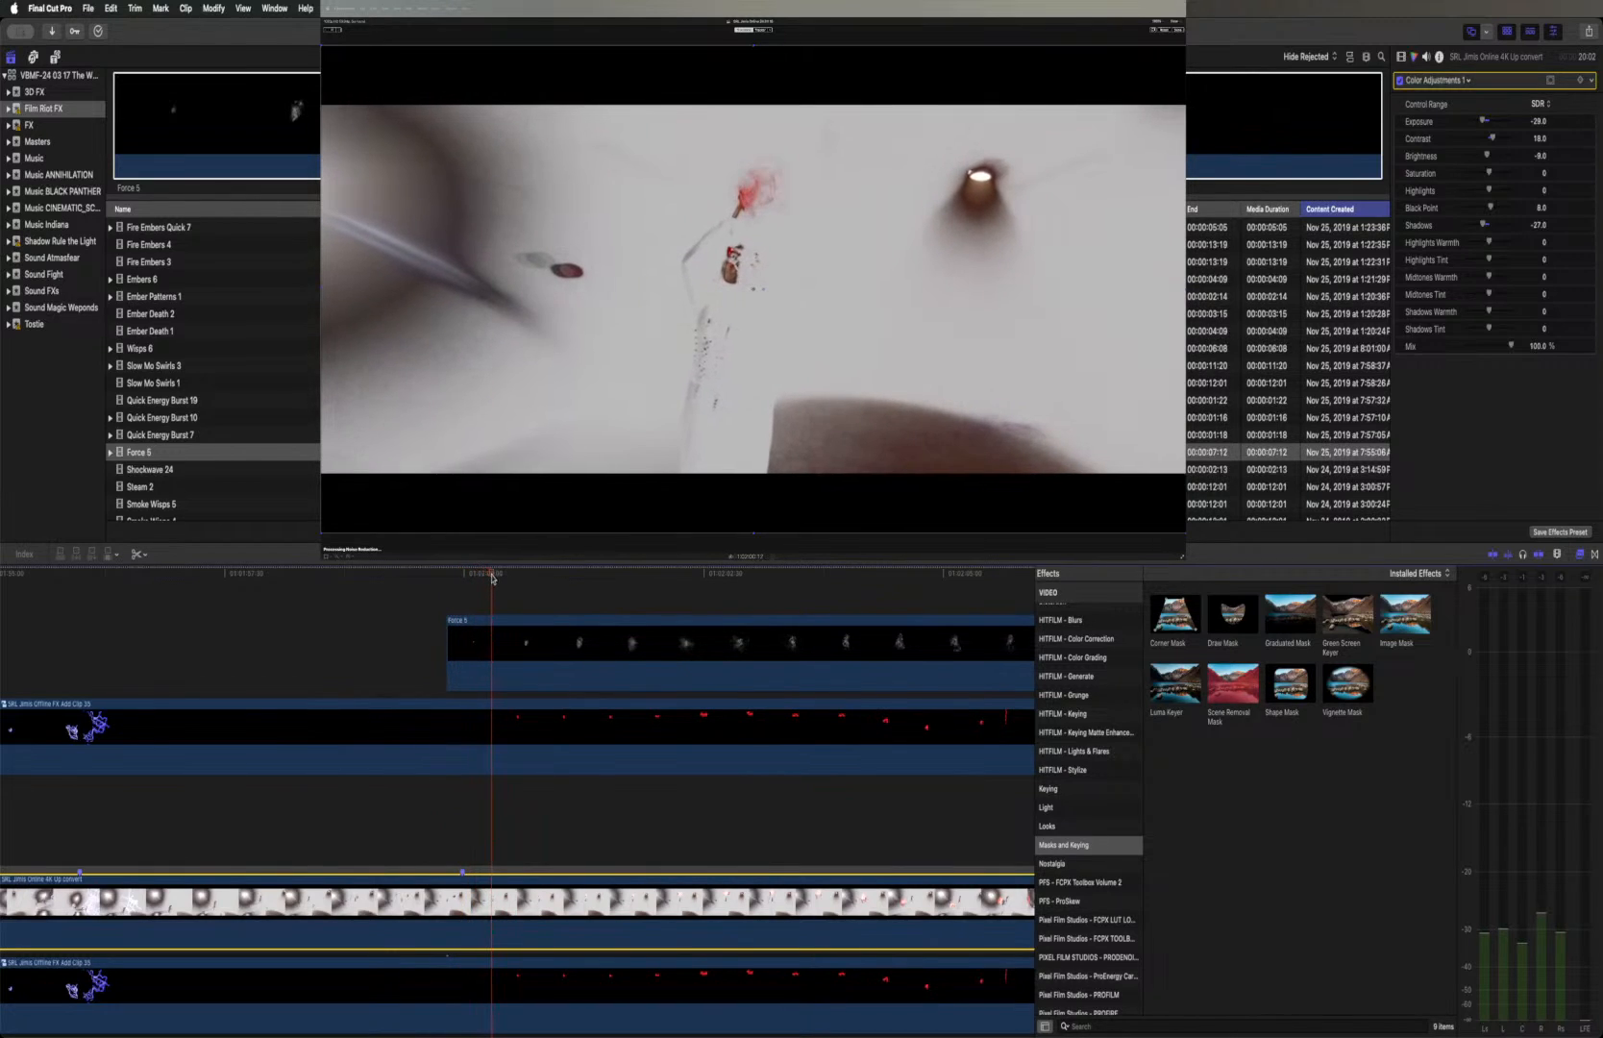
click(500, 665)
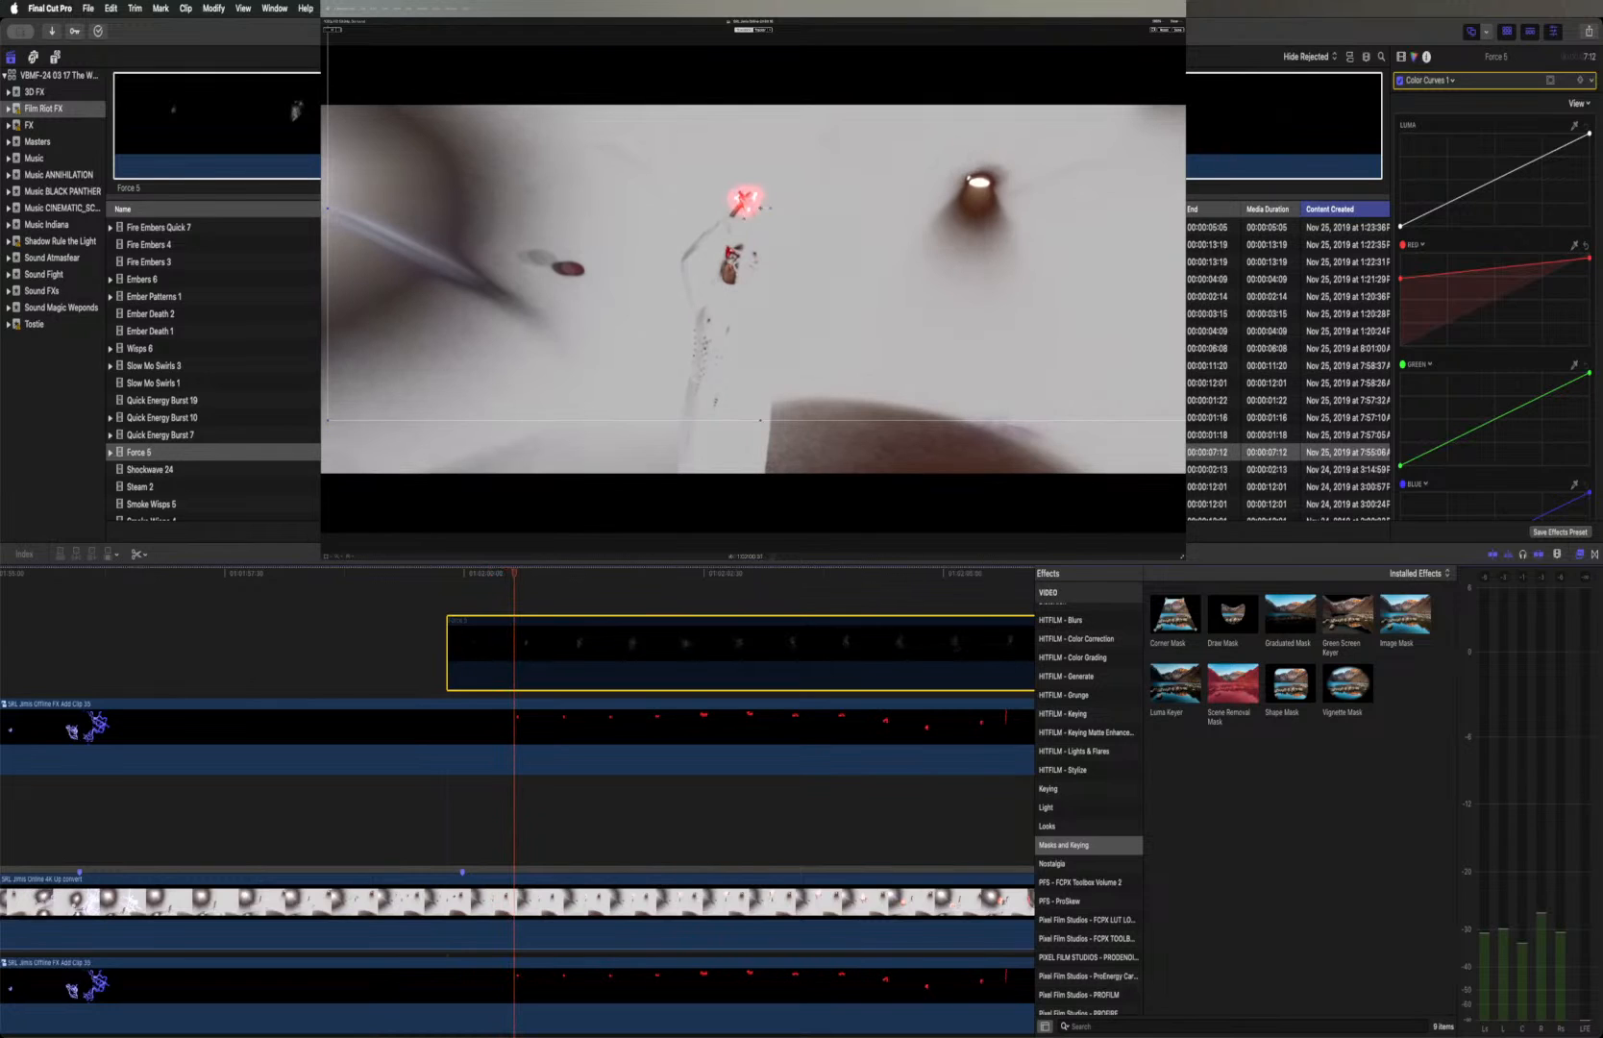
Add an object tracker to the 4K Up convert footage clip beneath the effects
click(580, 896)
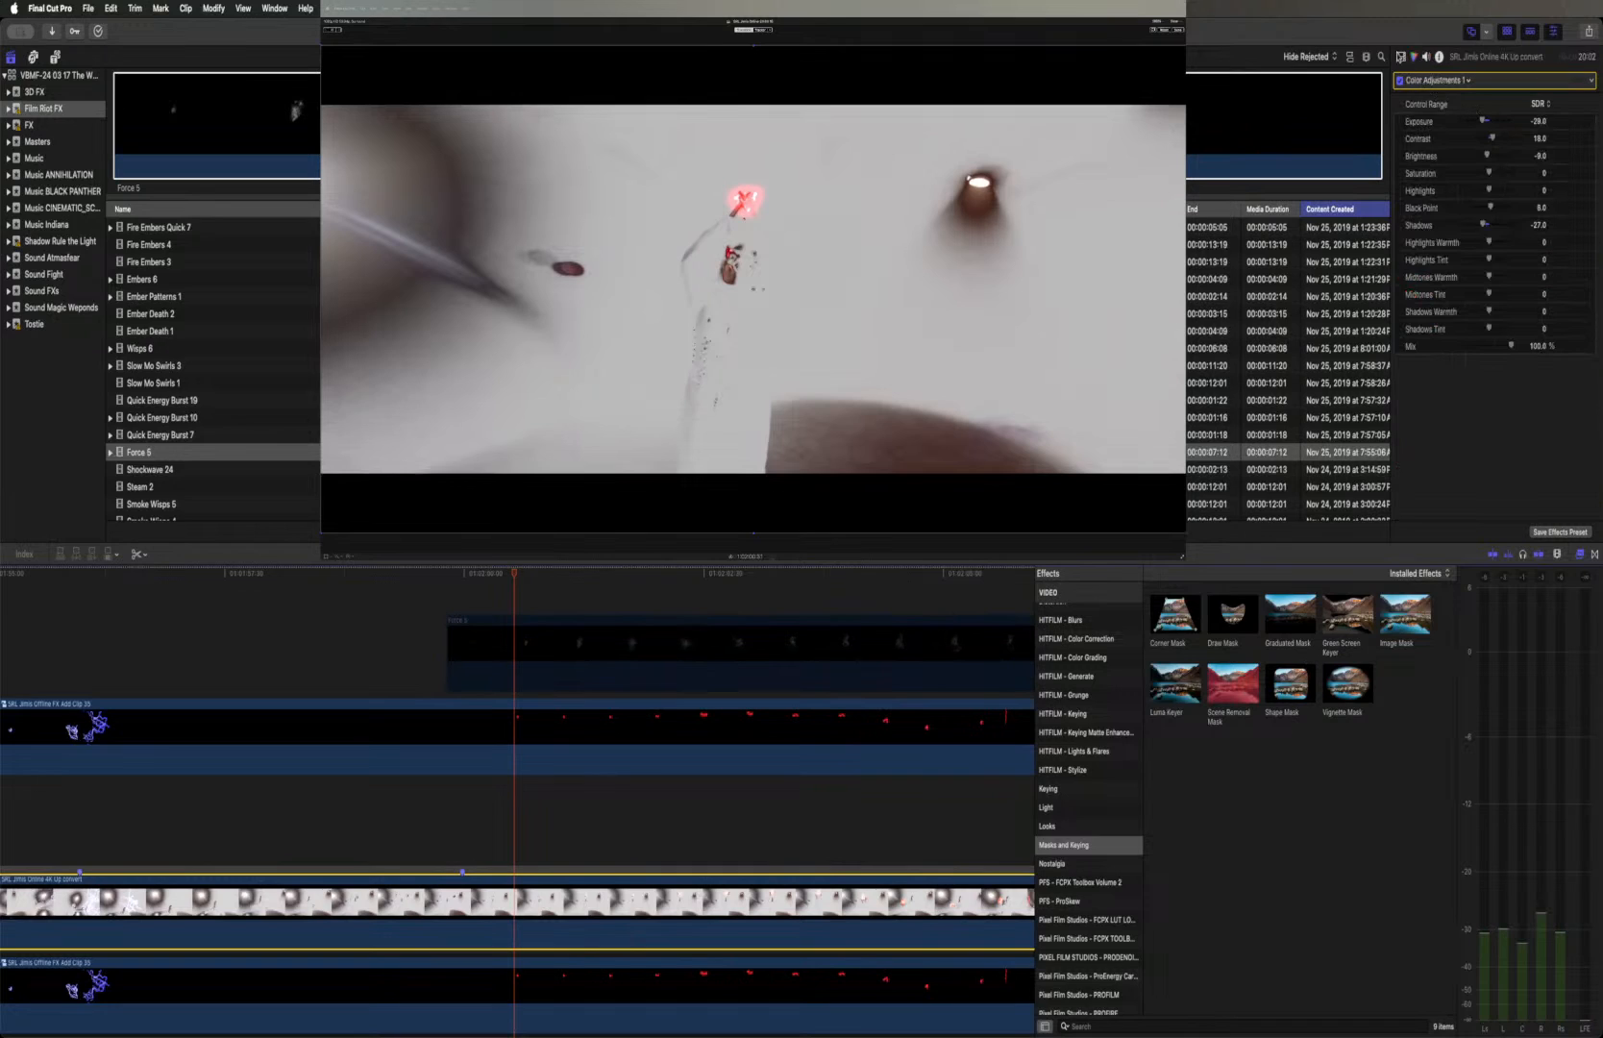
click(1400, 57)
scroll(1499, 385, down, 5)
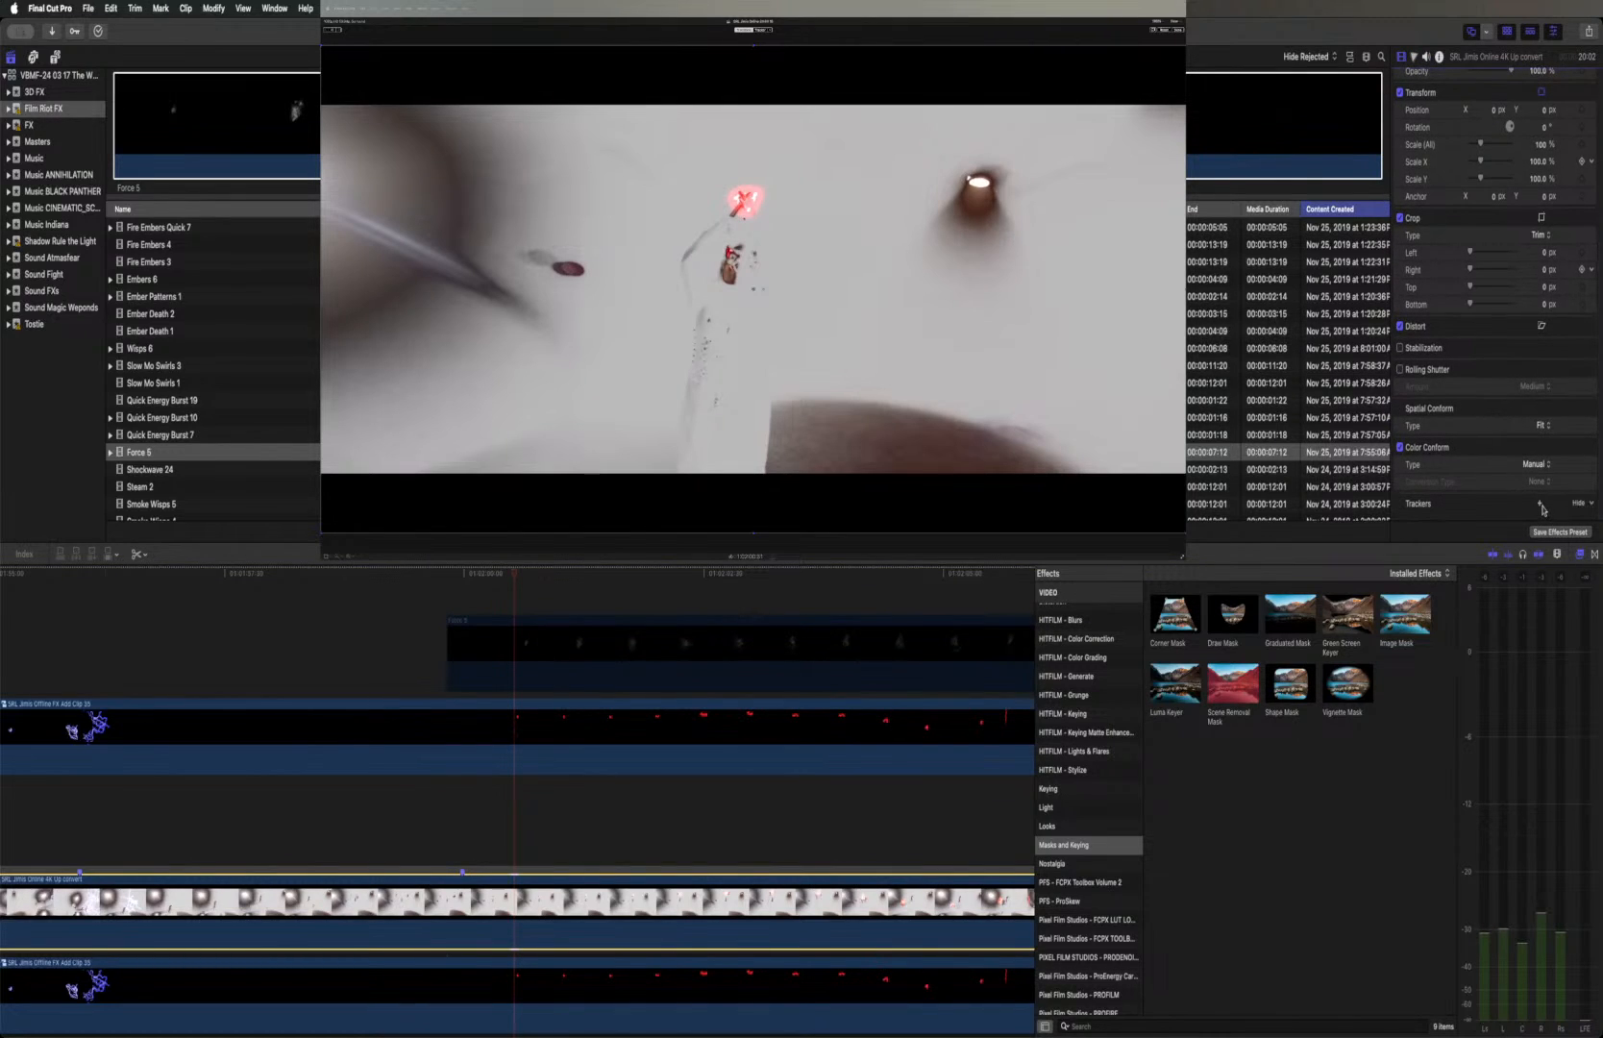
click(1539, 504)
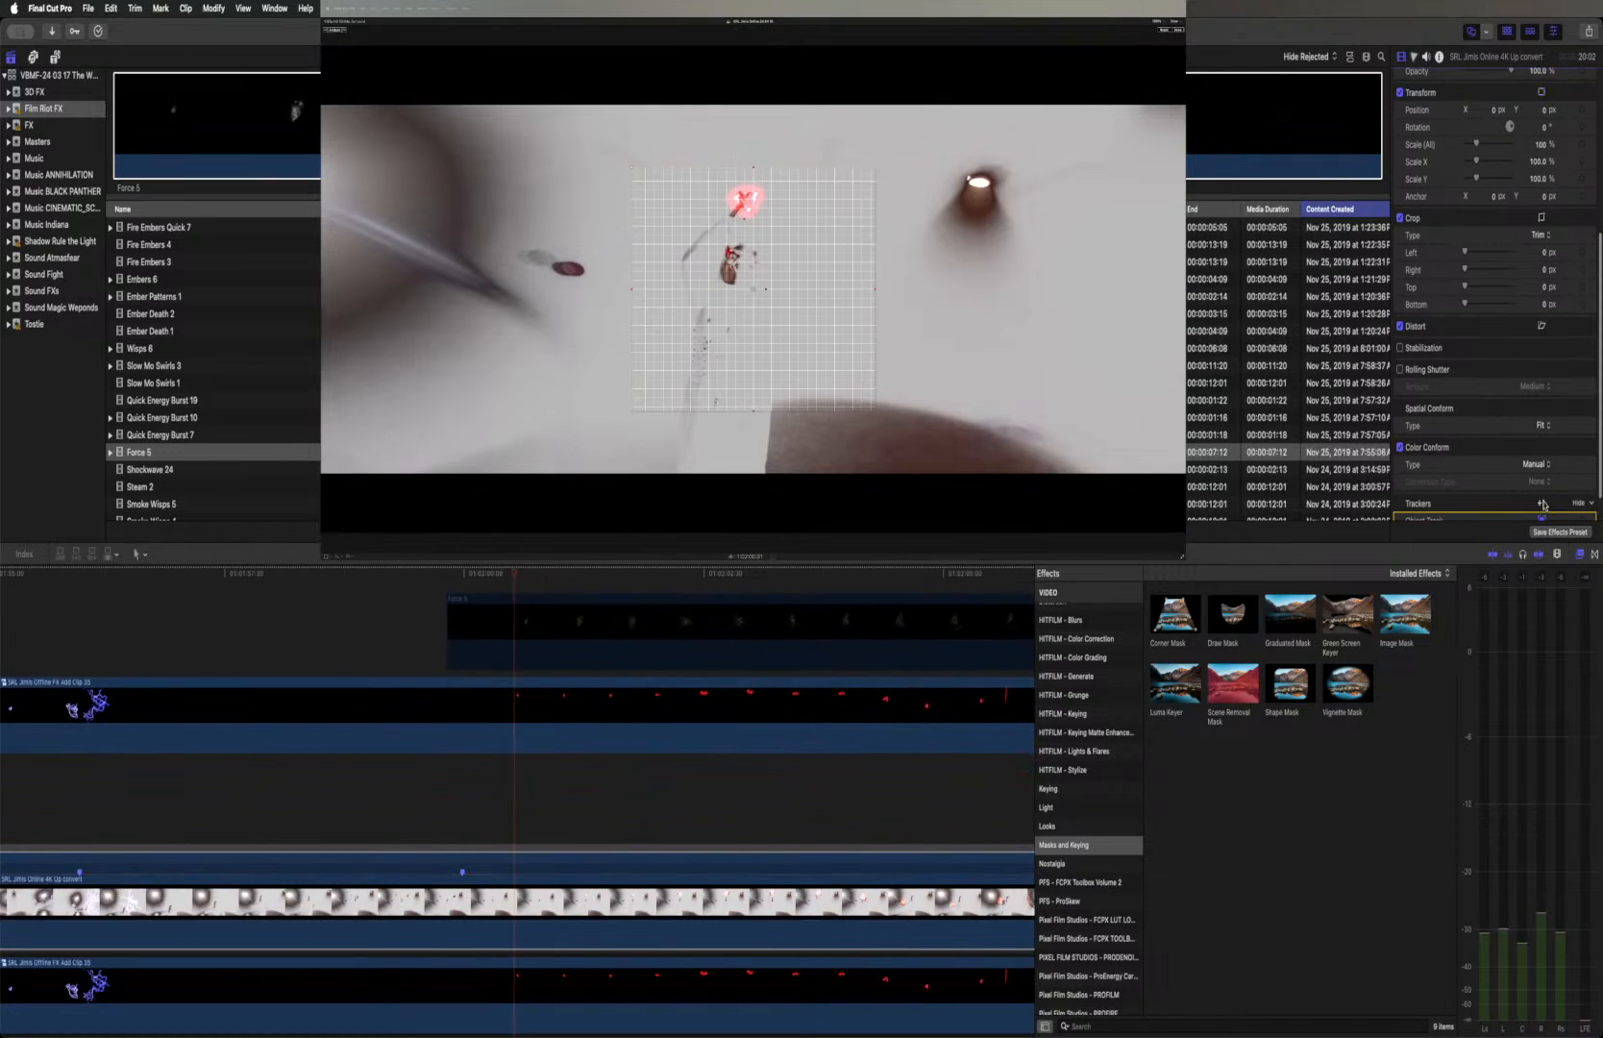
scroll(1484, 488, down, 2)
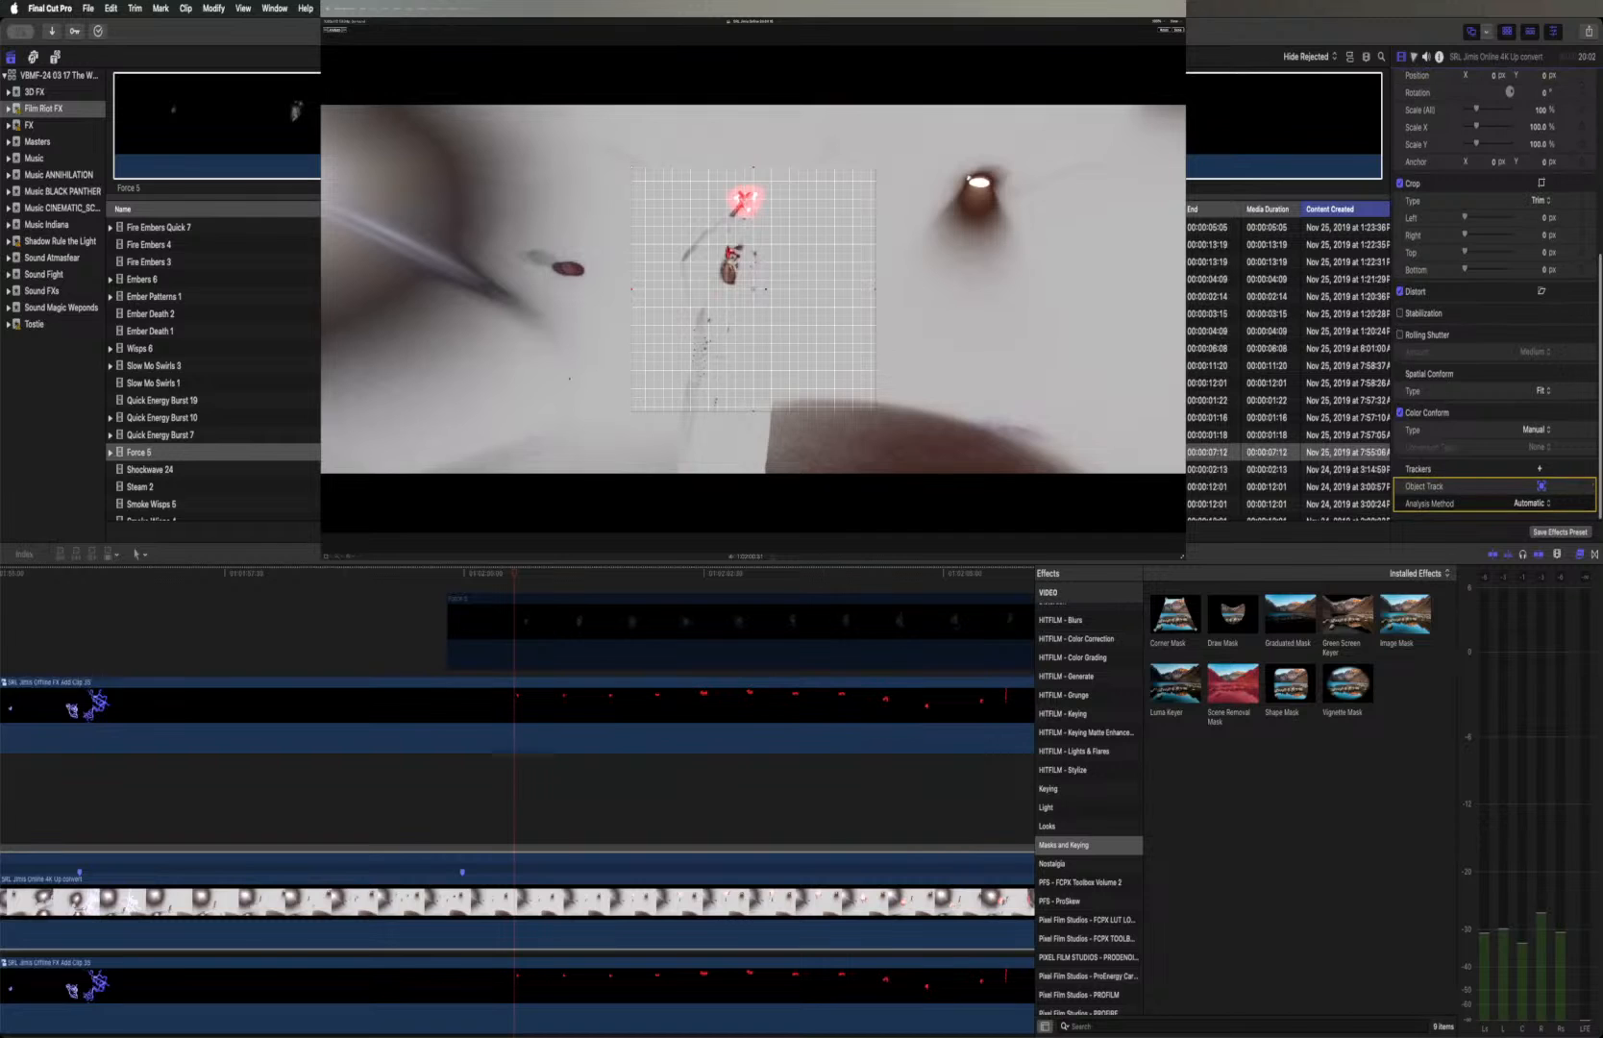
Shrink the tracker's grid and position it over the red glow, then analyze the footage's object motion
drag(754, 413, 746, 333)
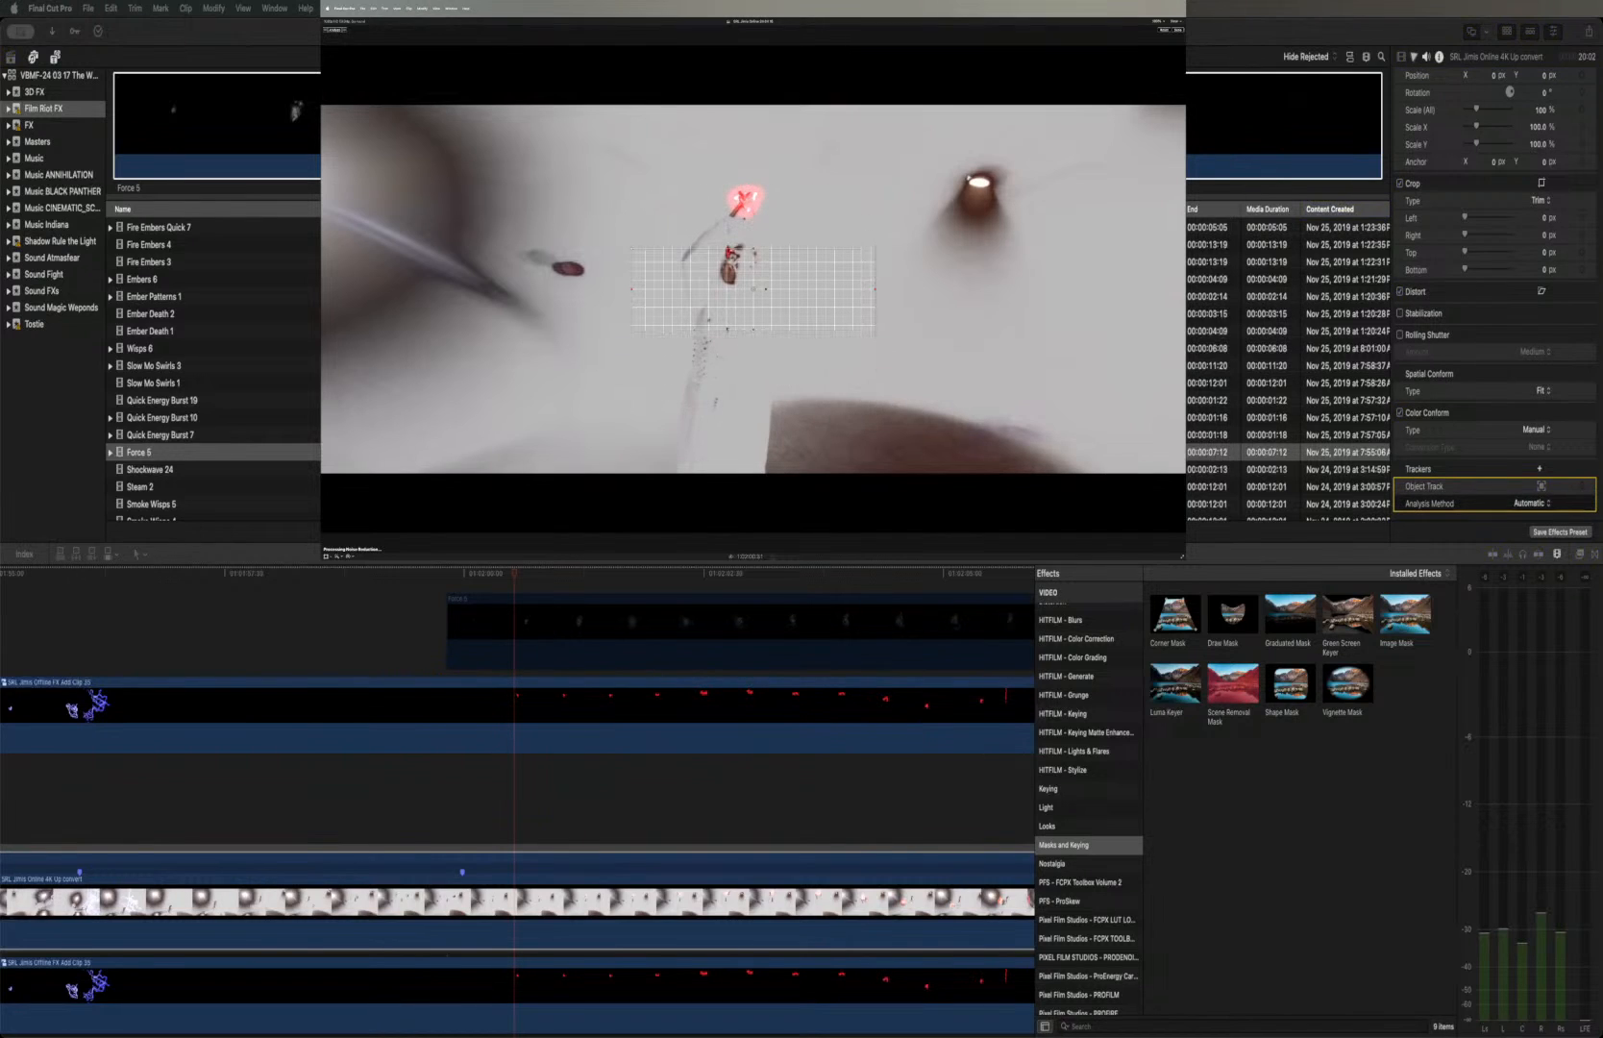
drag(632, 291, 745, 201)
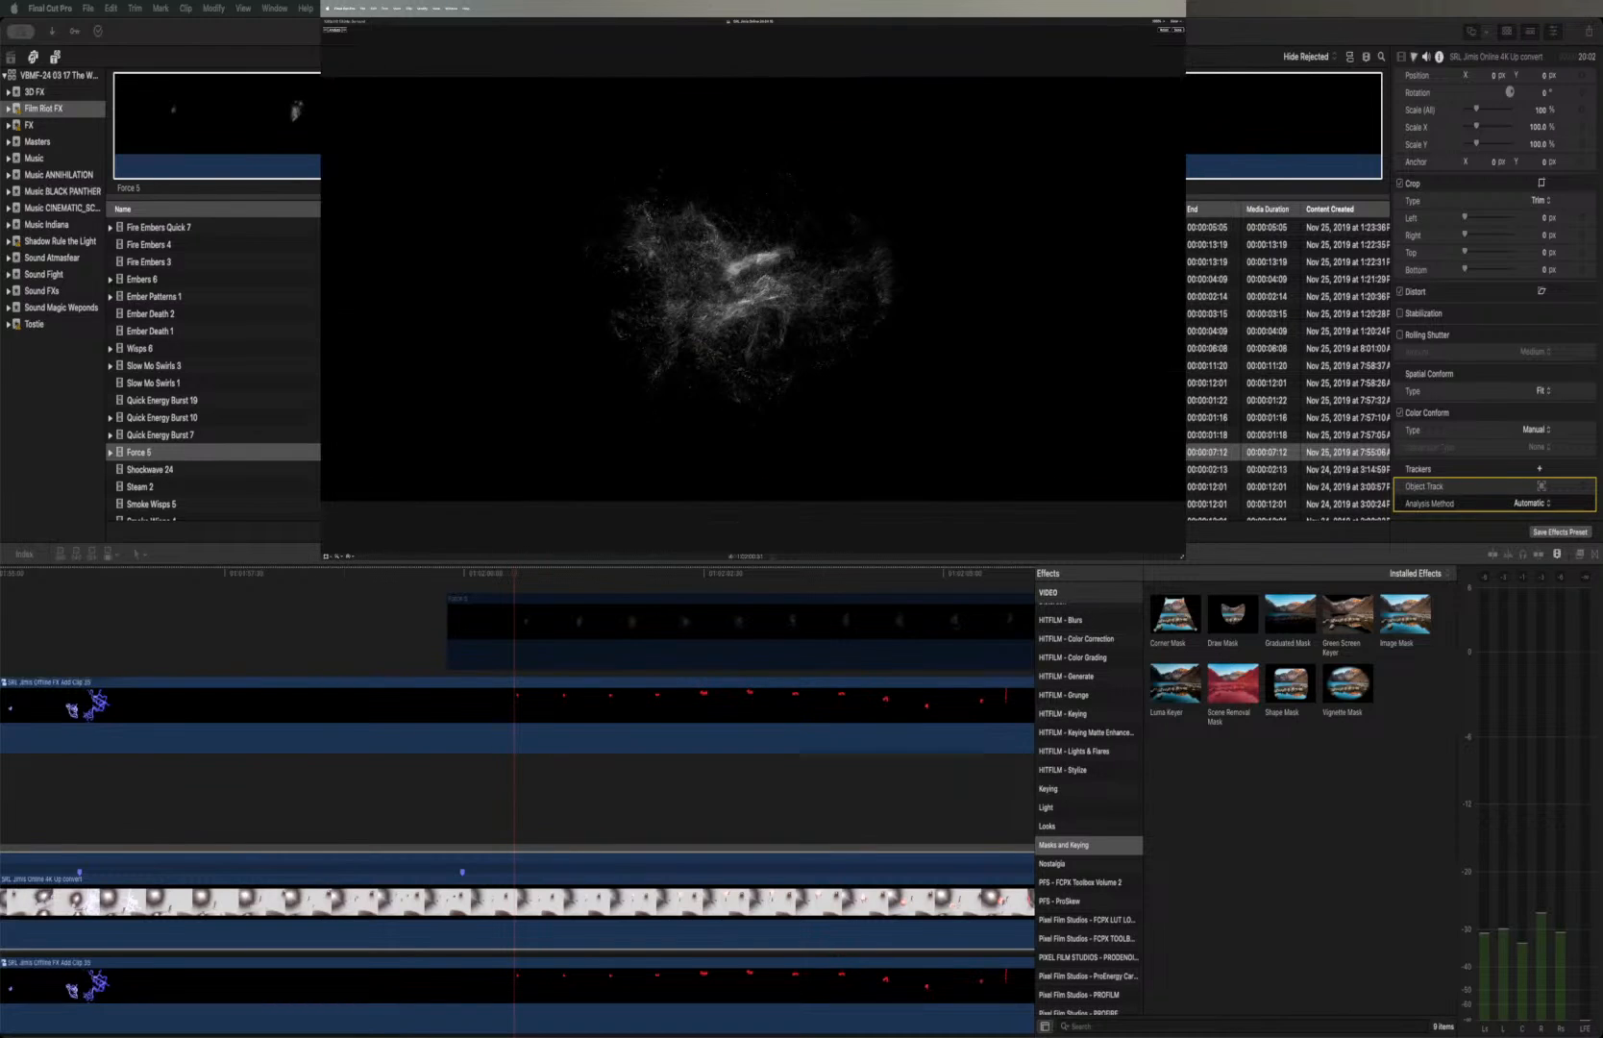
click(596, 125)
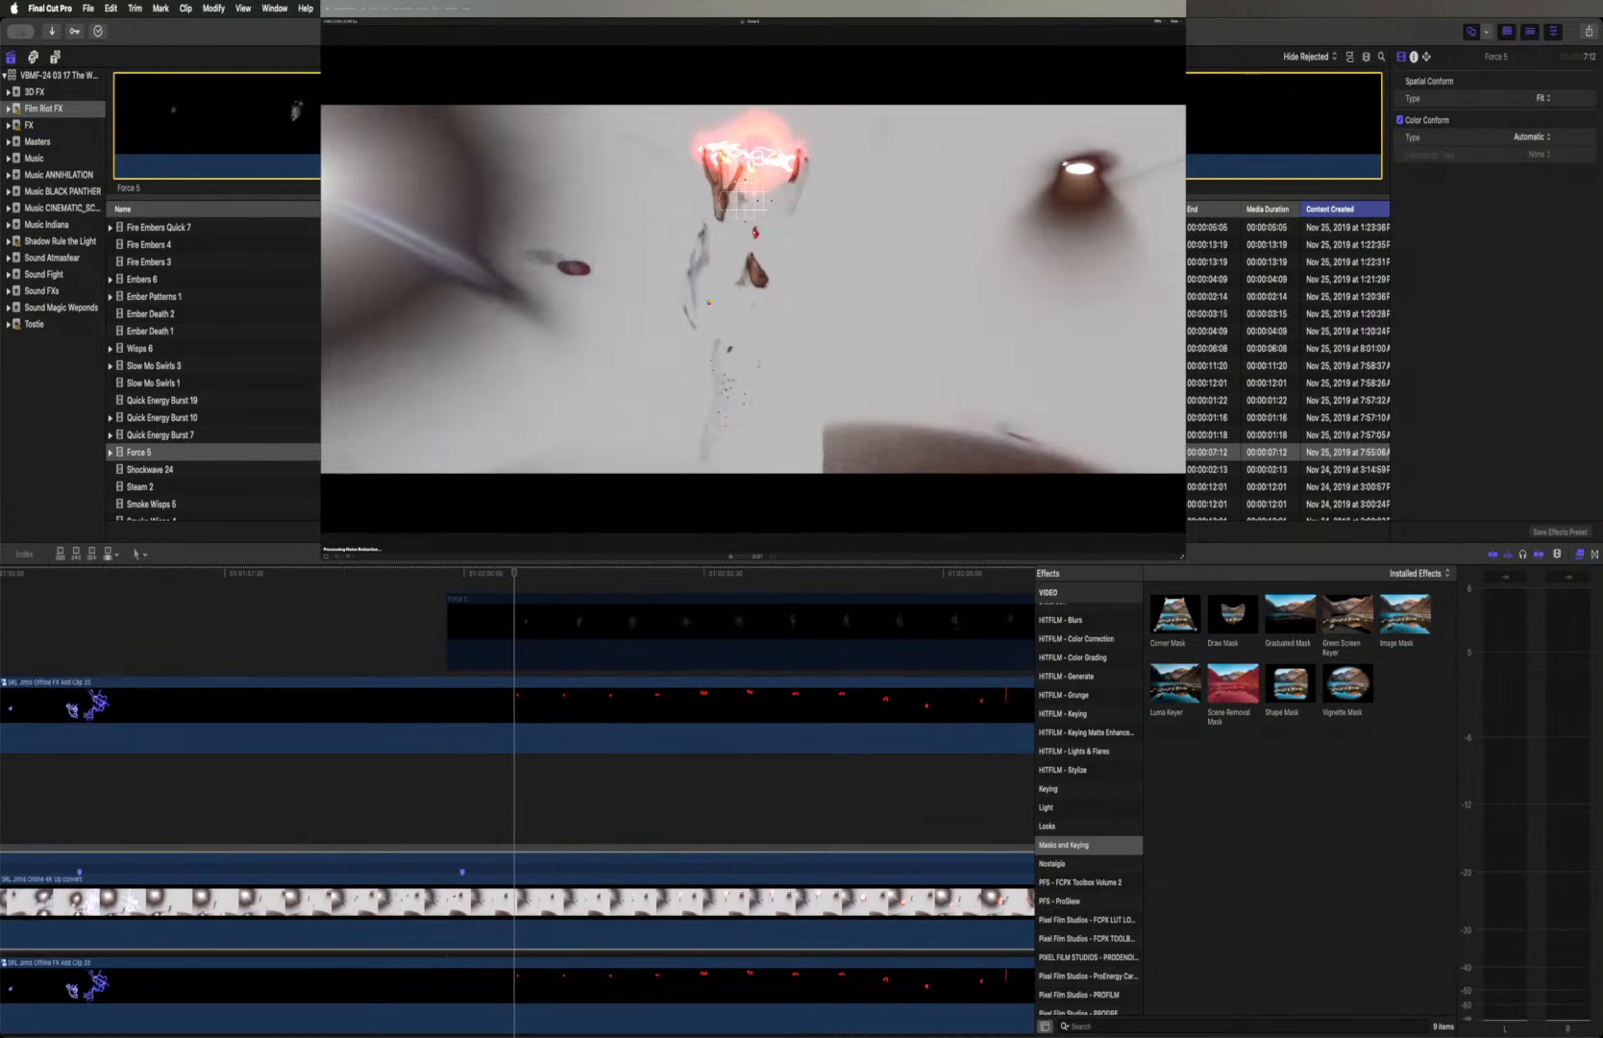
click(585, 554)
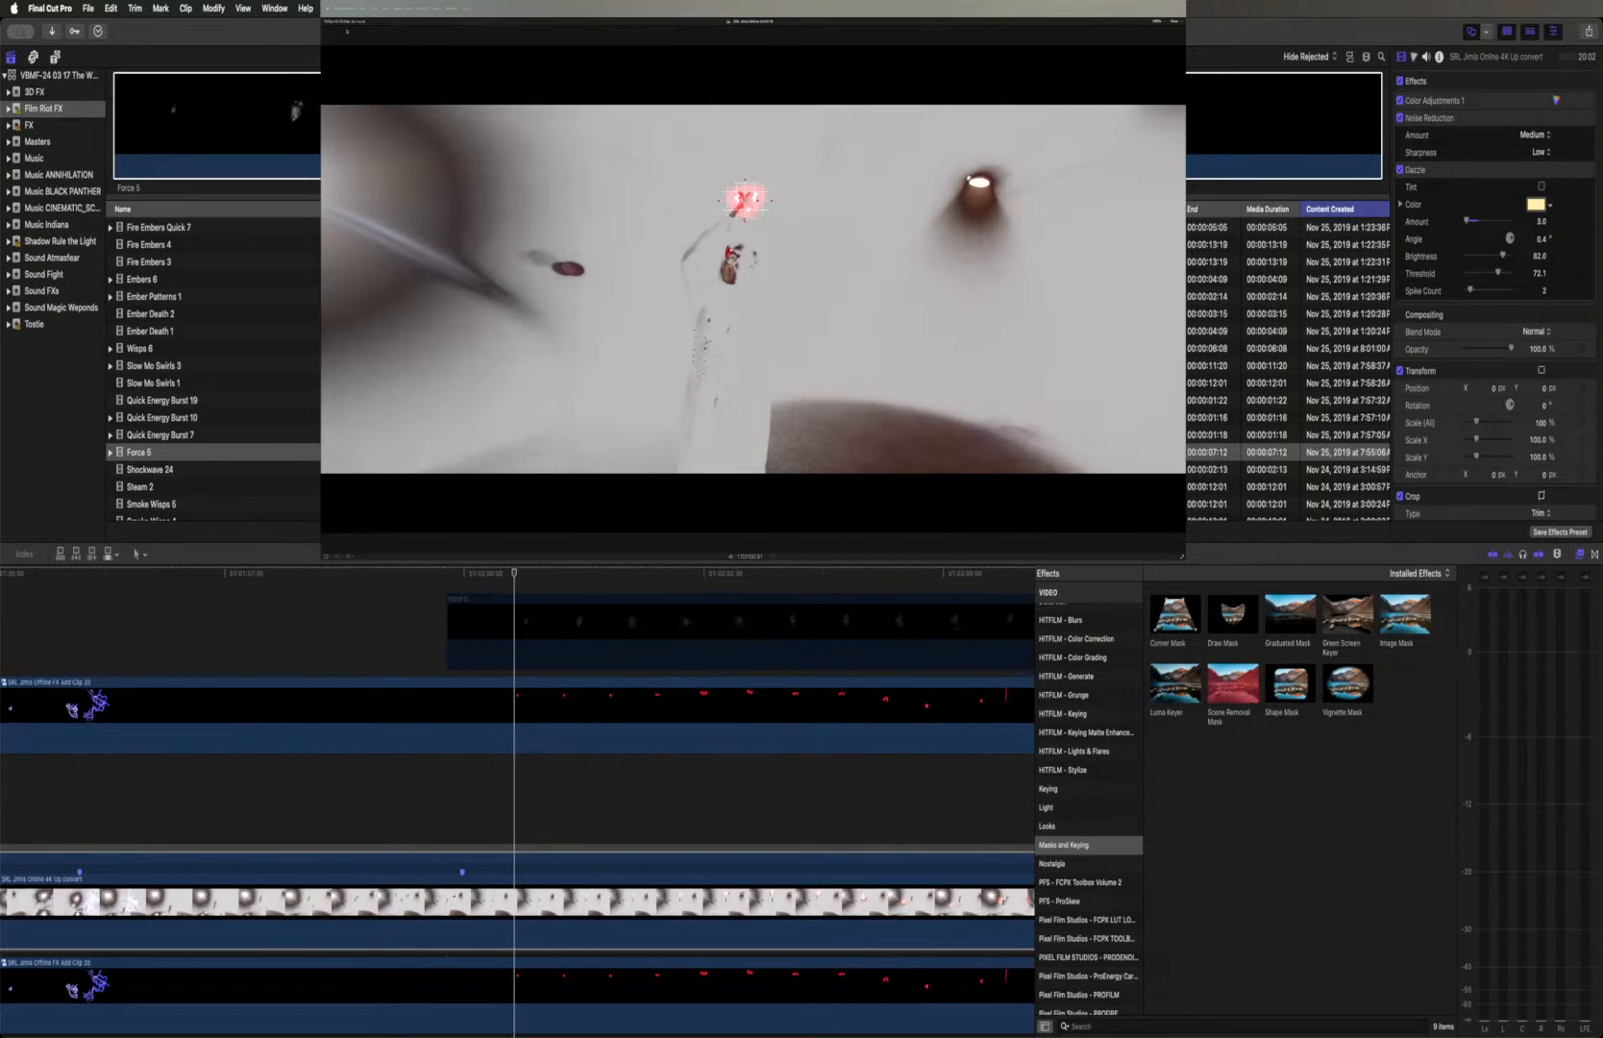
click(347, 31)
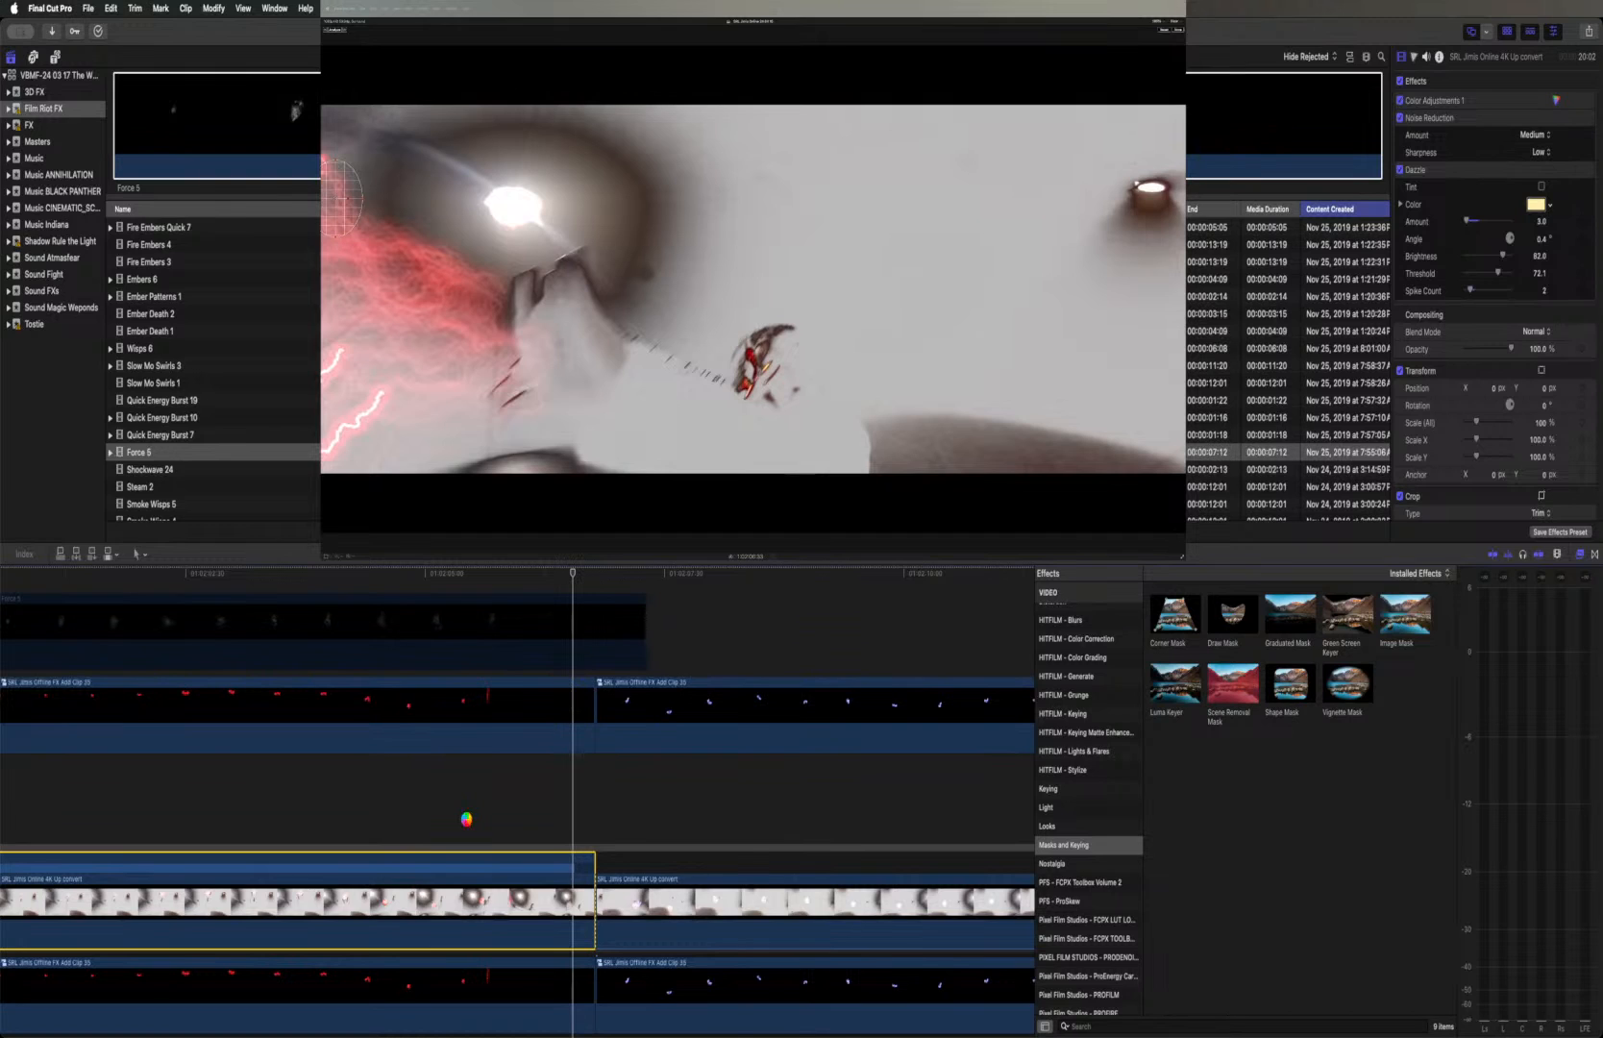
Re-enable the Force 5 clip and move the playhead to the clip's first frame
scroll(466, 823, left, 4)
scroll(466, 822, left, 5)
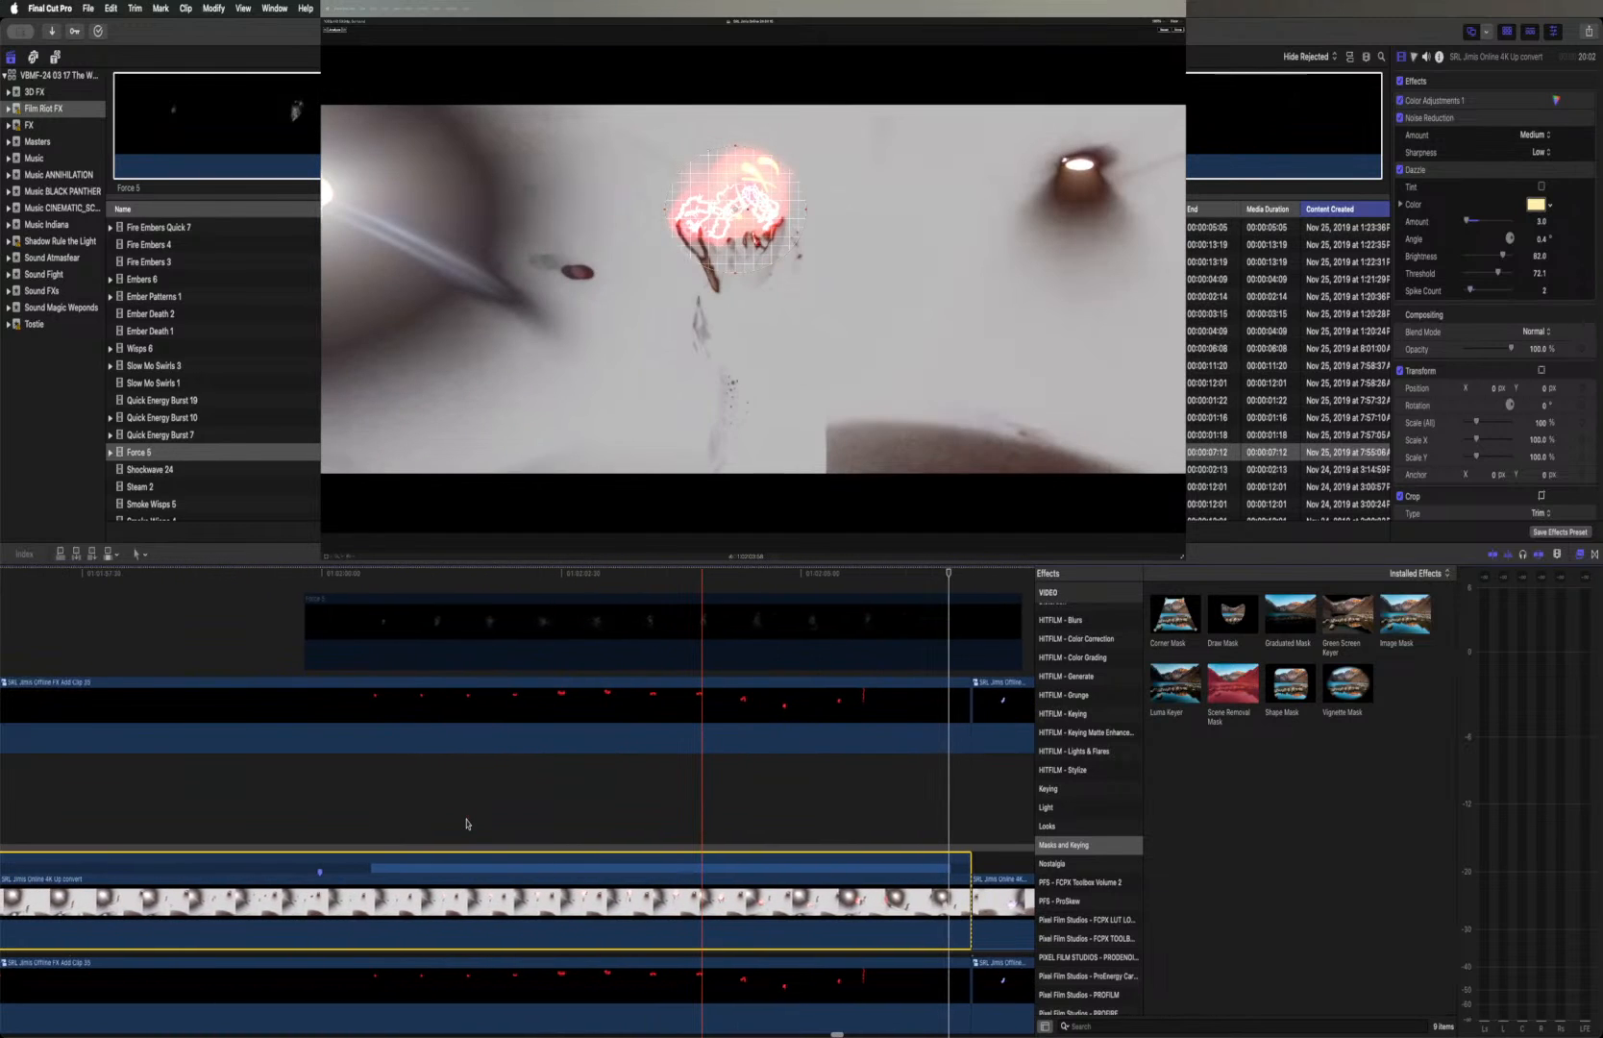
click(357, 634)
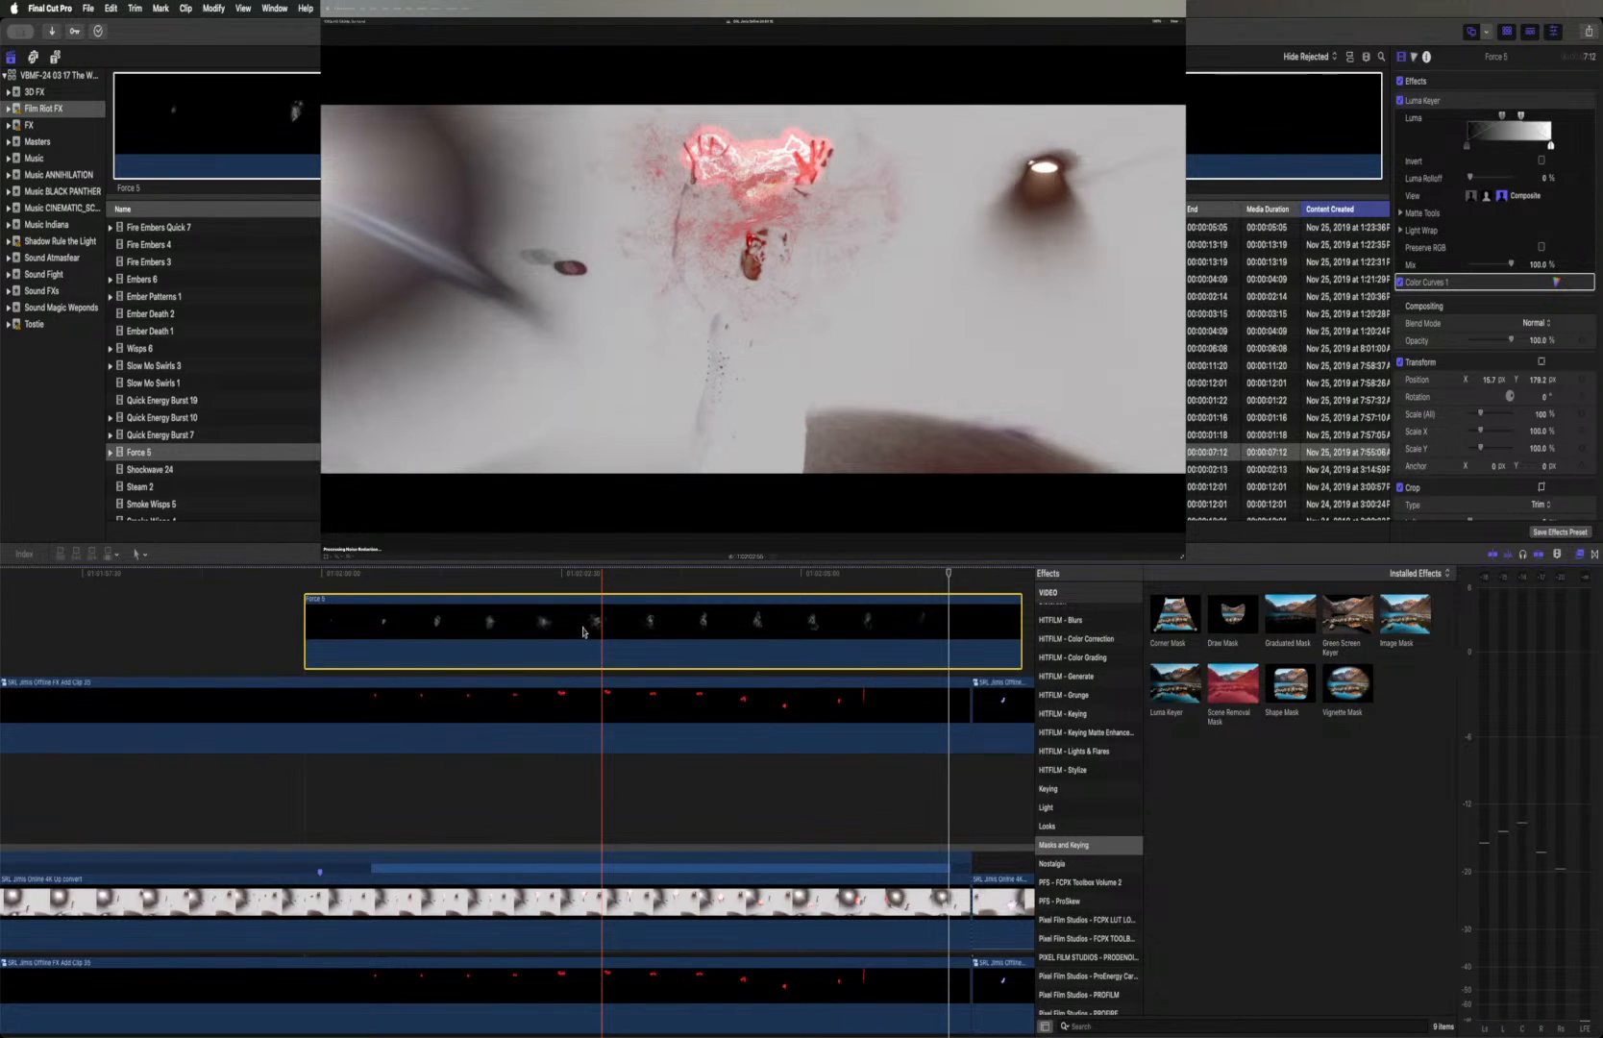
drag(382, 577, 306, 575)
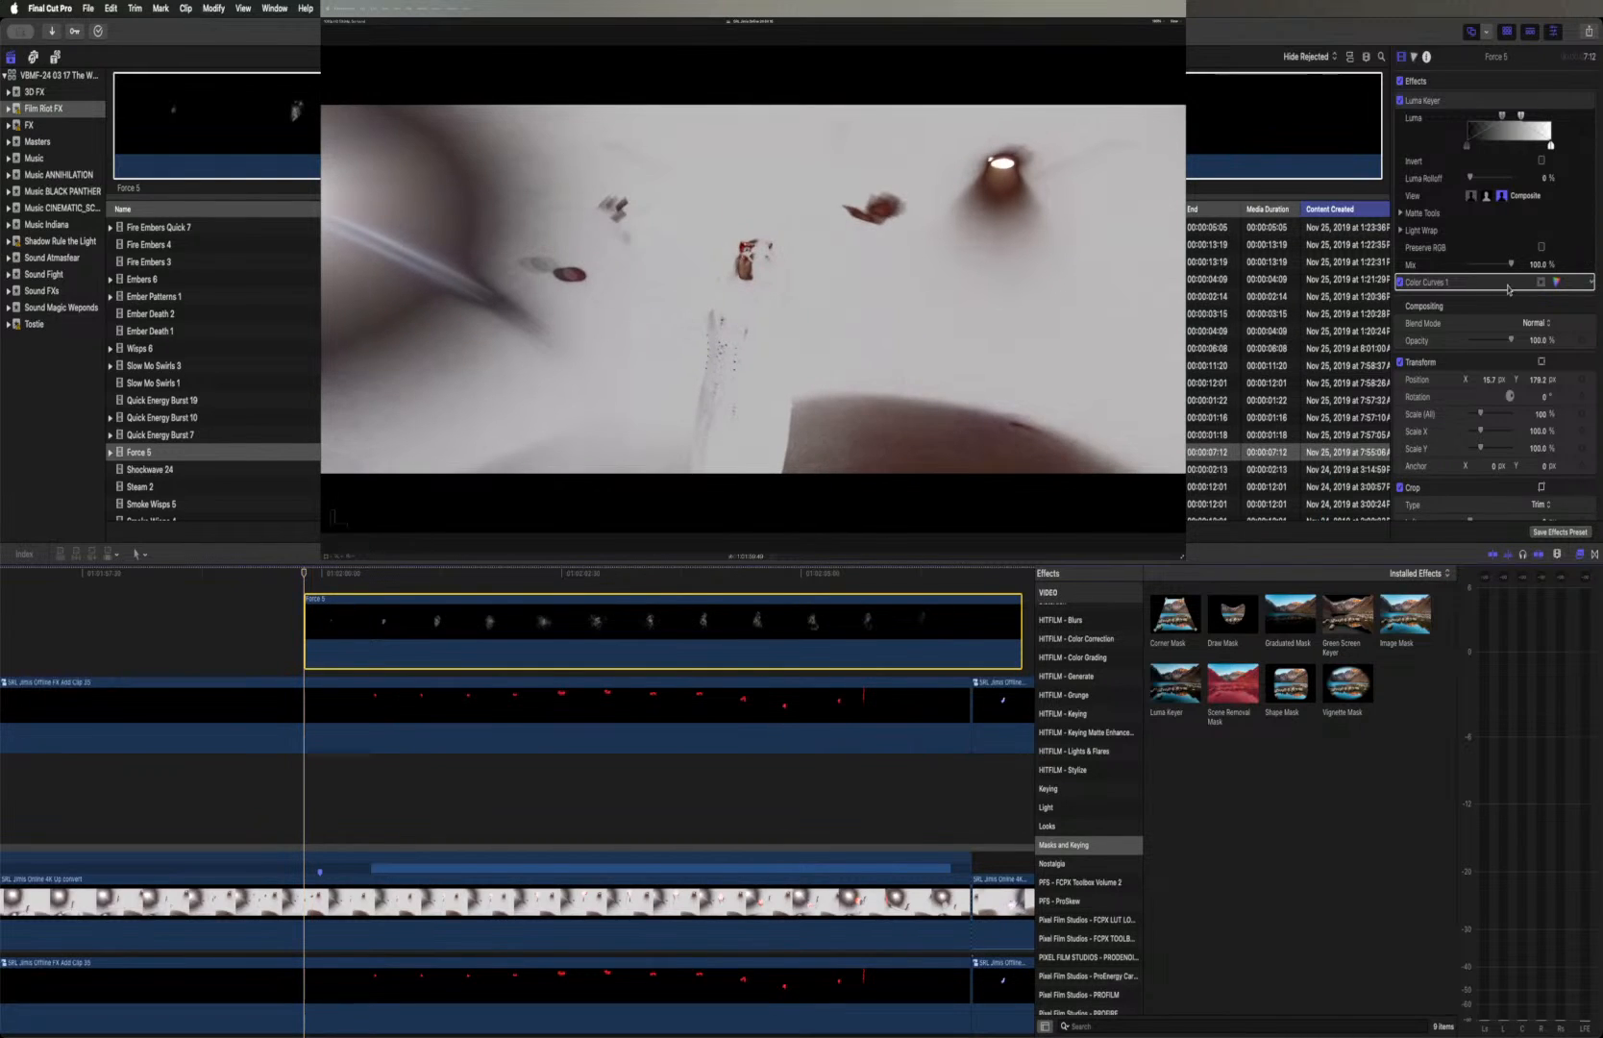
Link the Force 5 clip's transform to the object track of the 4K Up convert footage
click(1541, 361)
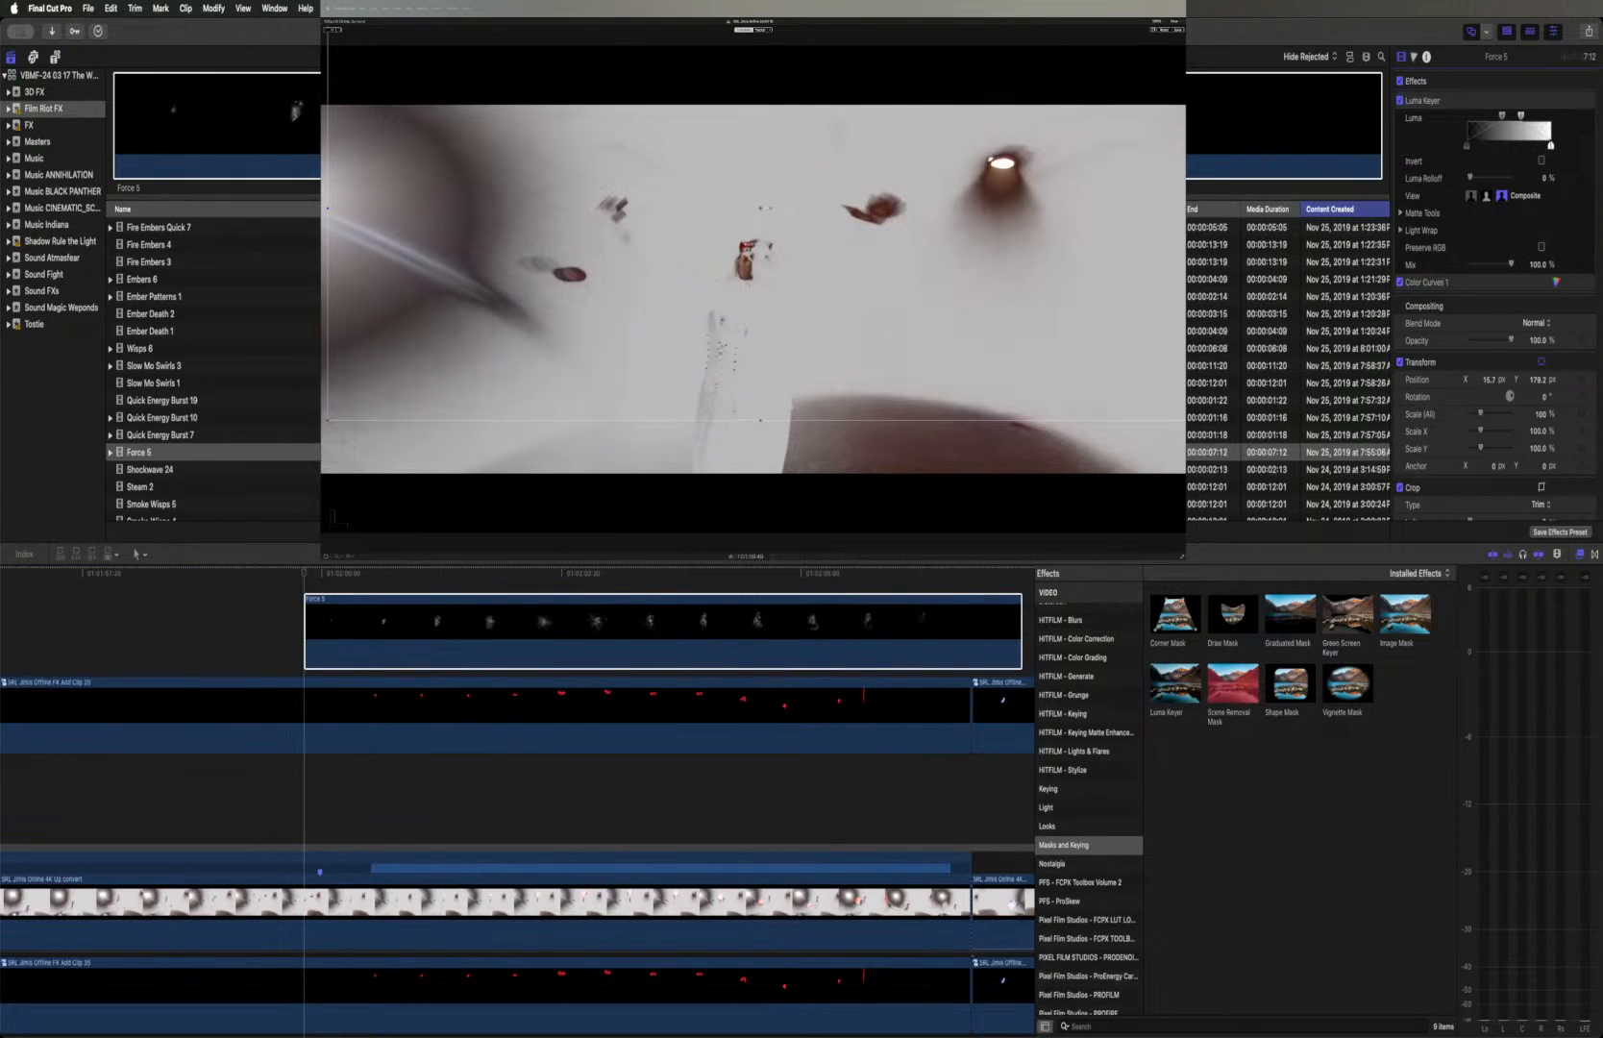
click(770, 30)
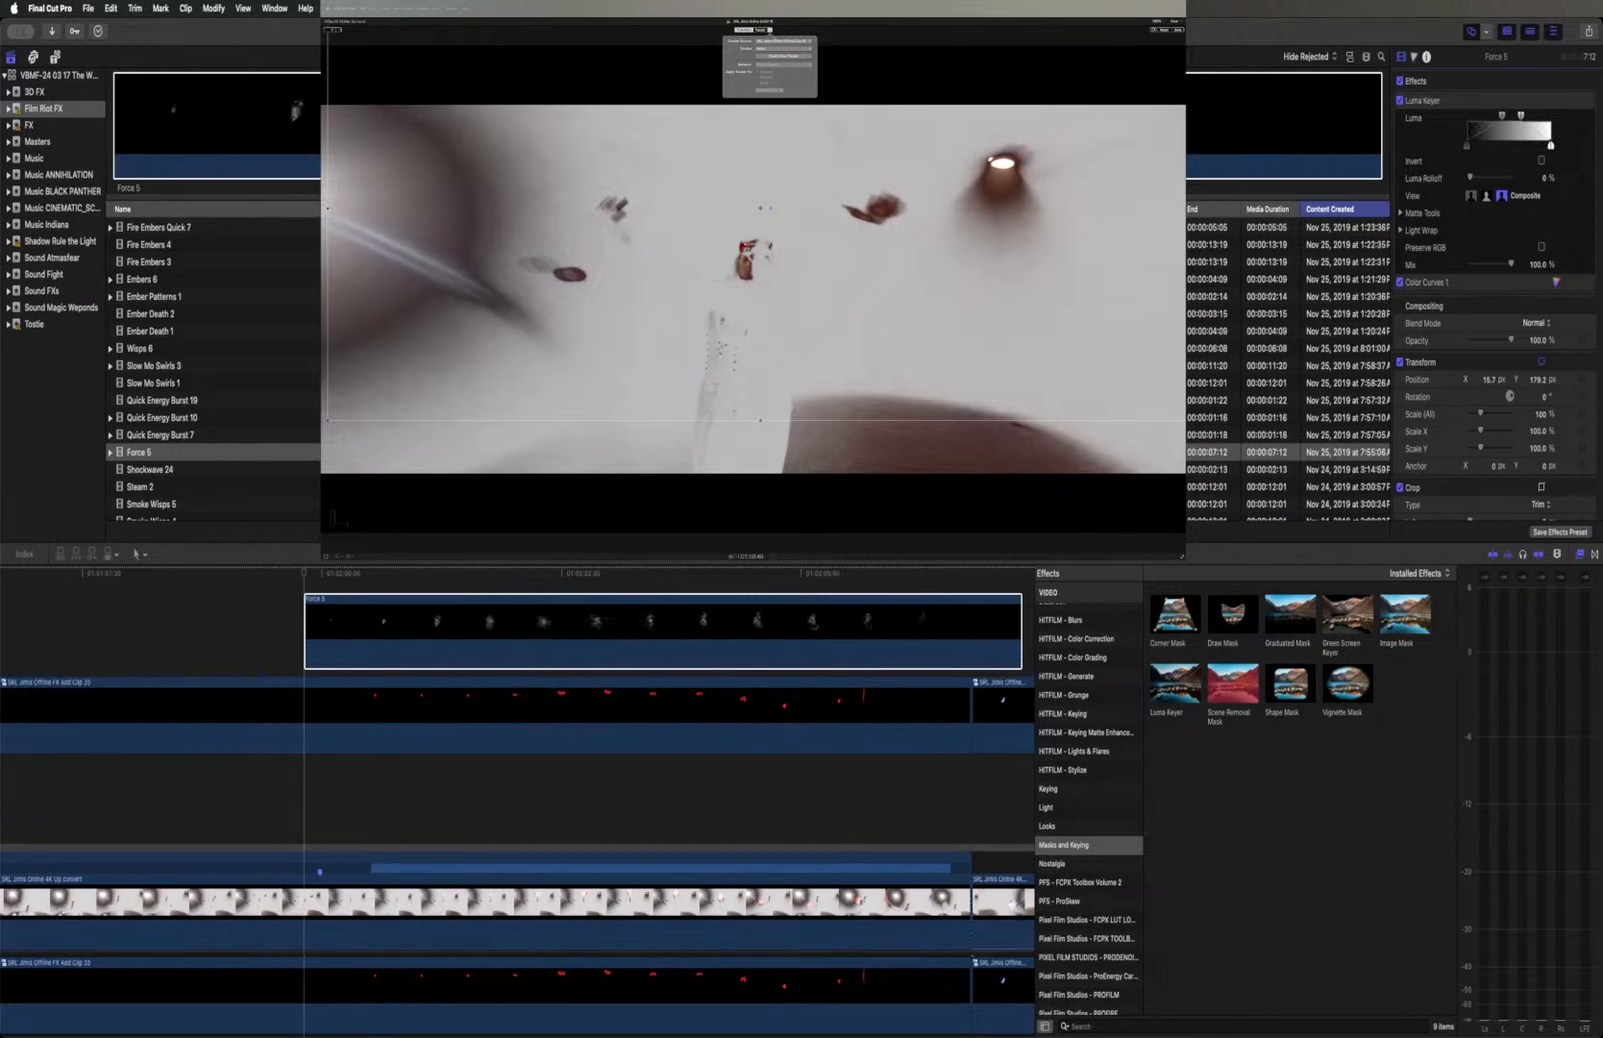
click(787, 43)
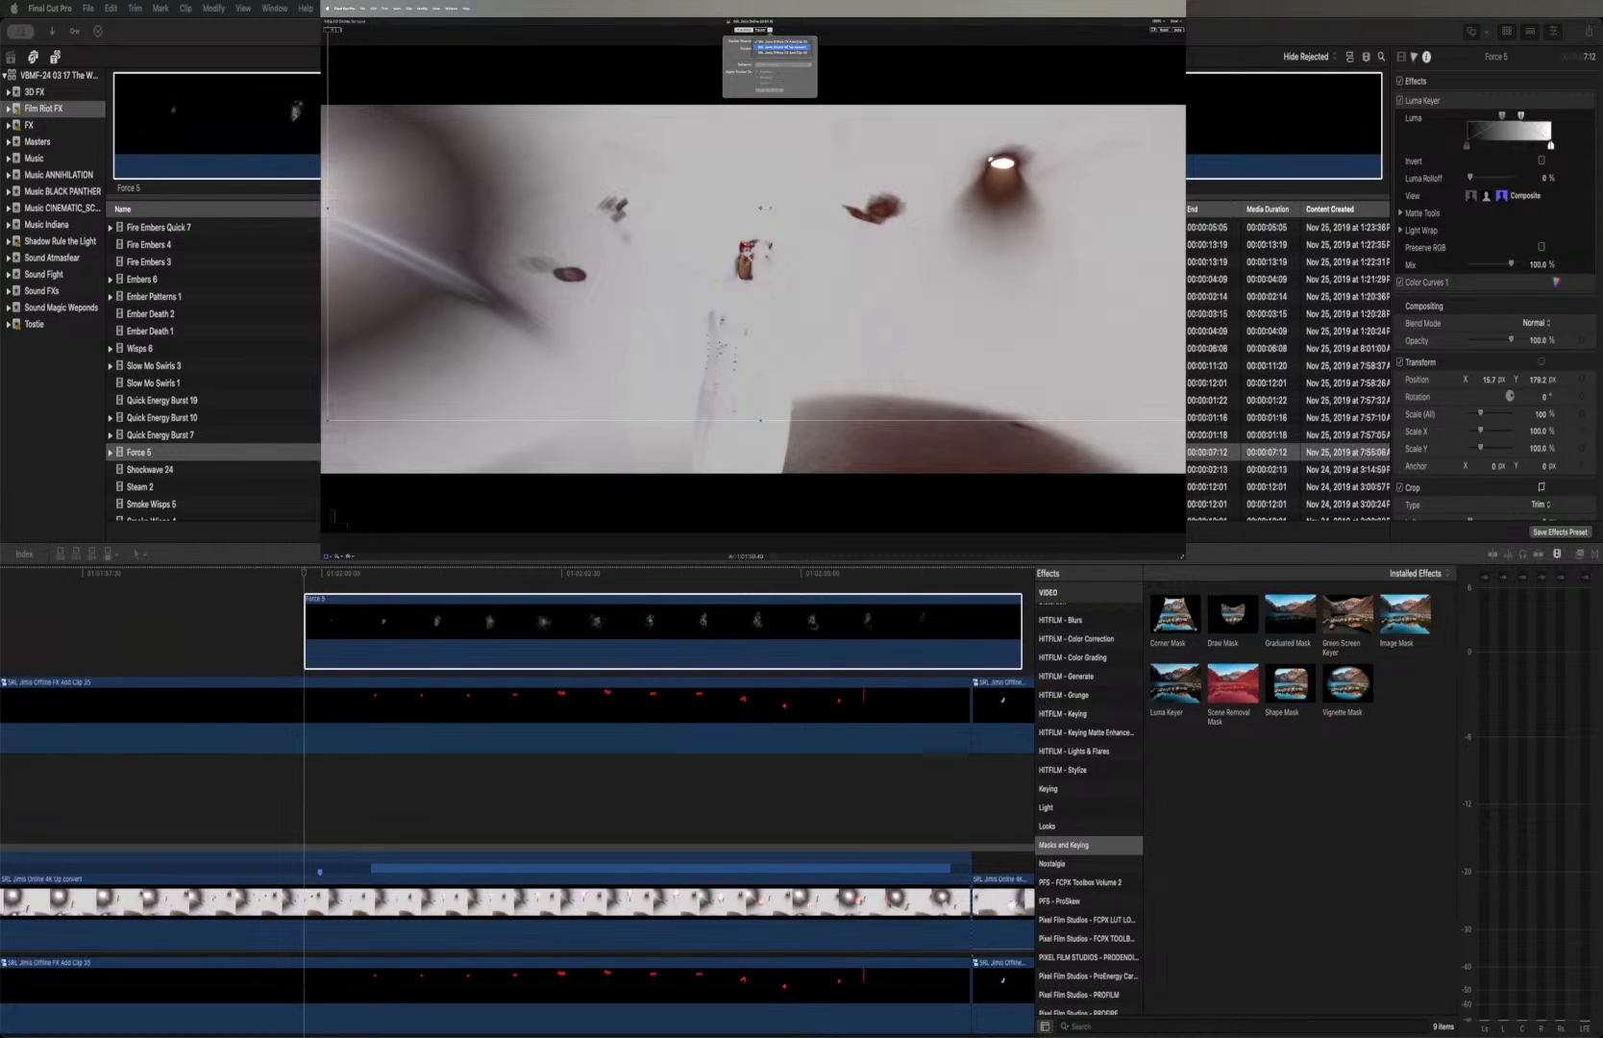
click(781, 47)
click(783, 50)
click(782, 56)
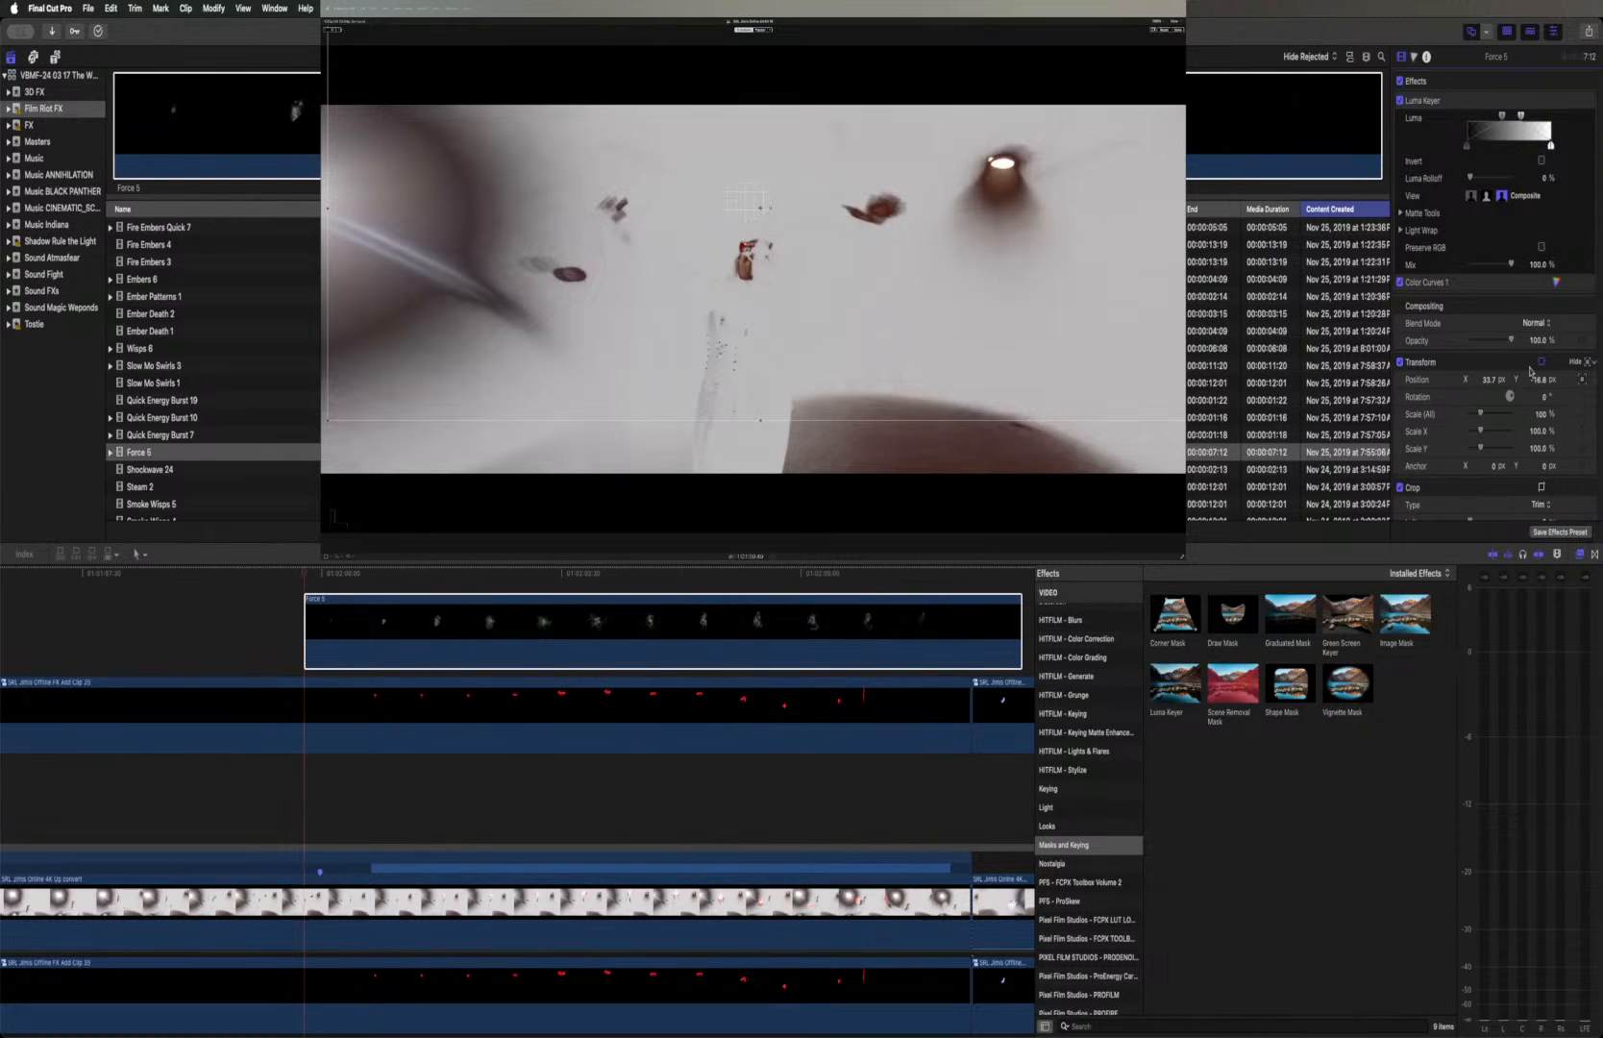
Play back the Force 5 burst from its start to check how it follows the tracked glow
click(306, 577)
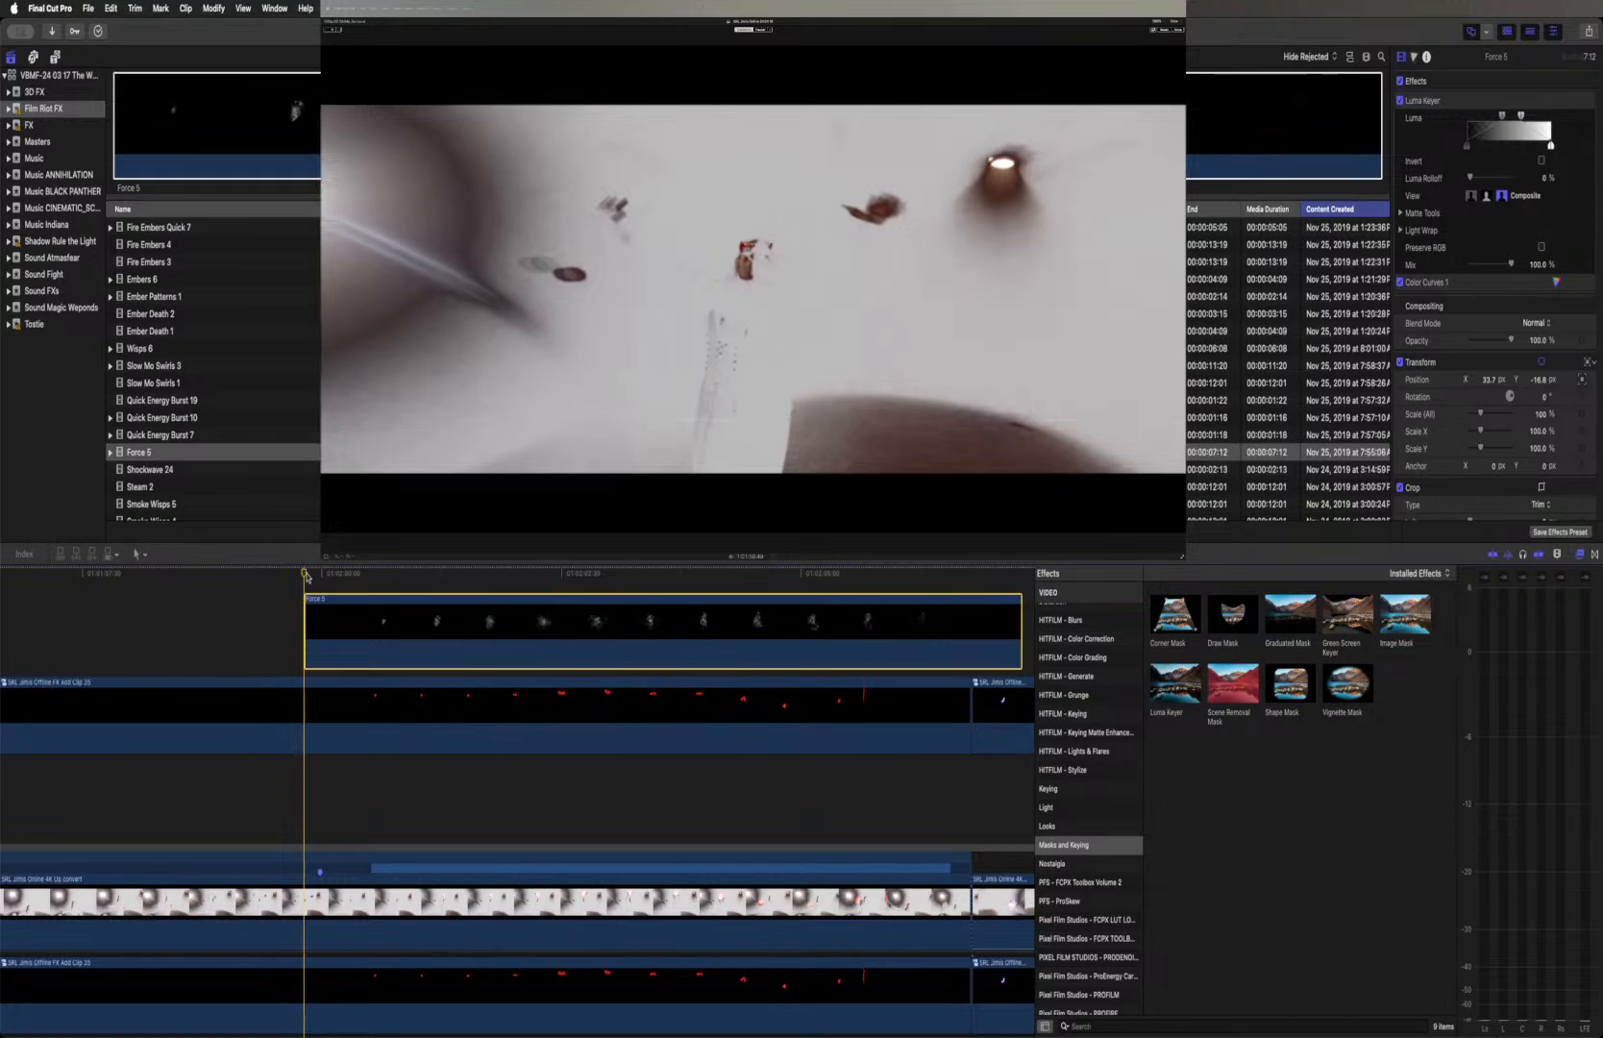
key(space)
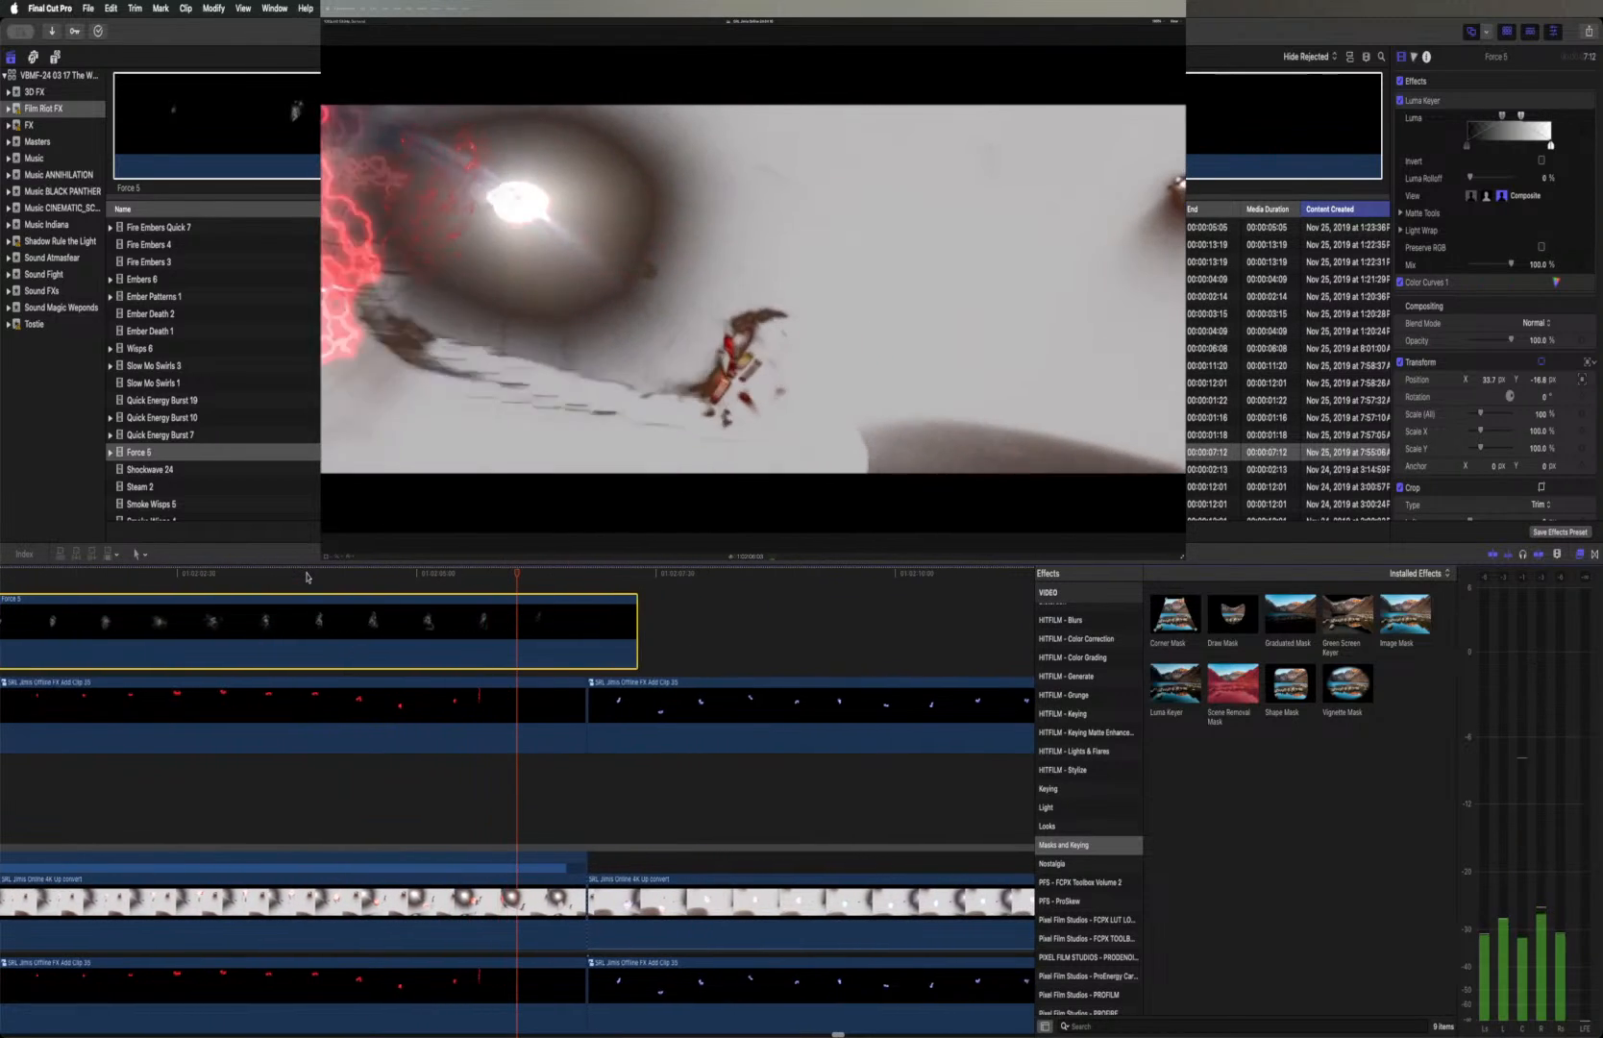
scroll(306, 577, left, 5)
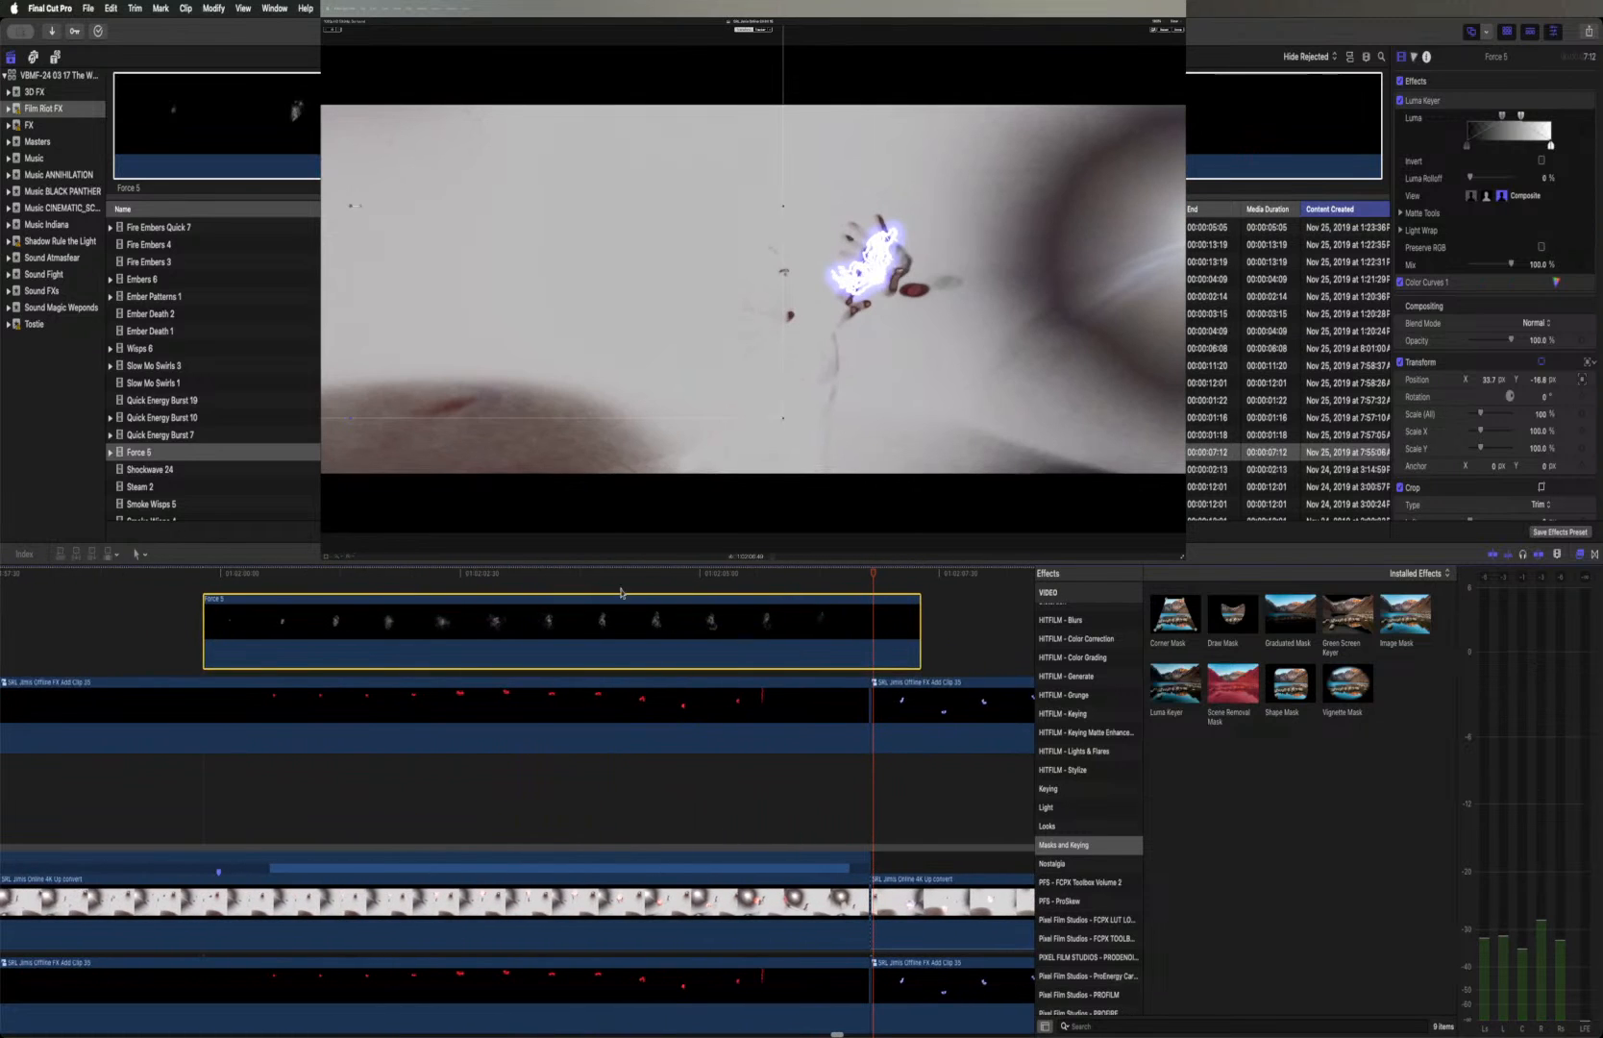
Trim the Force 5 clip's end to just past the frame with the large glow between the hands and fade it out with a cross dissolve
mouse_move(573, 575)
mouse_down()
mouse_move(535, 574)
mouse_move(634, 574)
mouse_move(574, 577)
mouse_up()
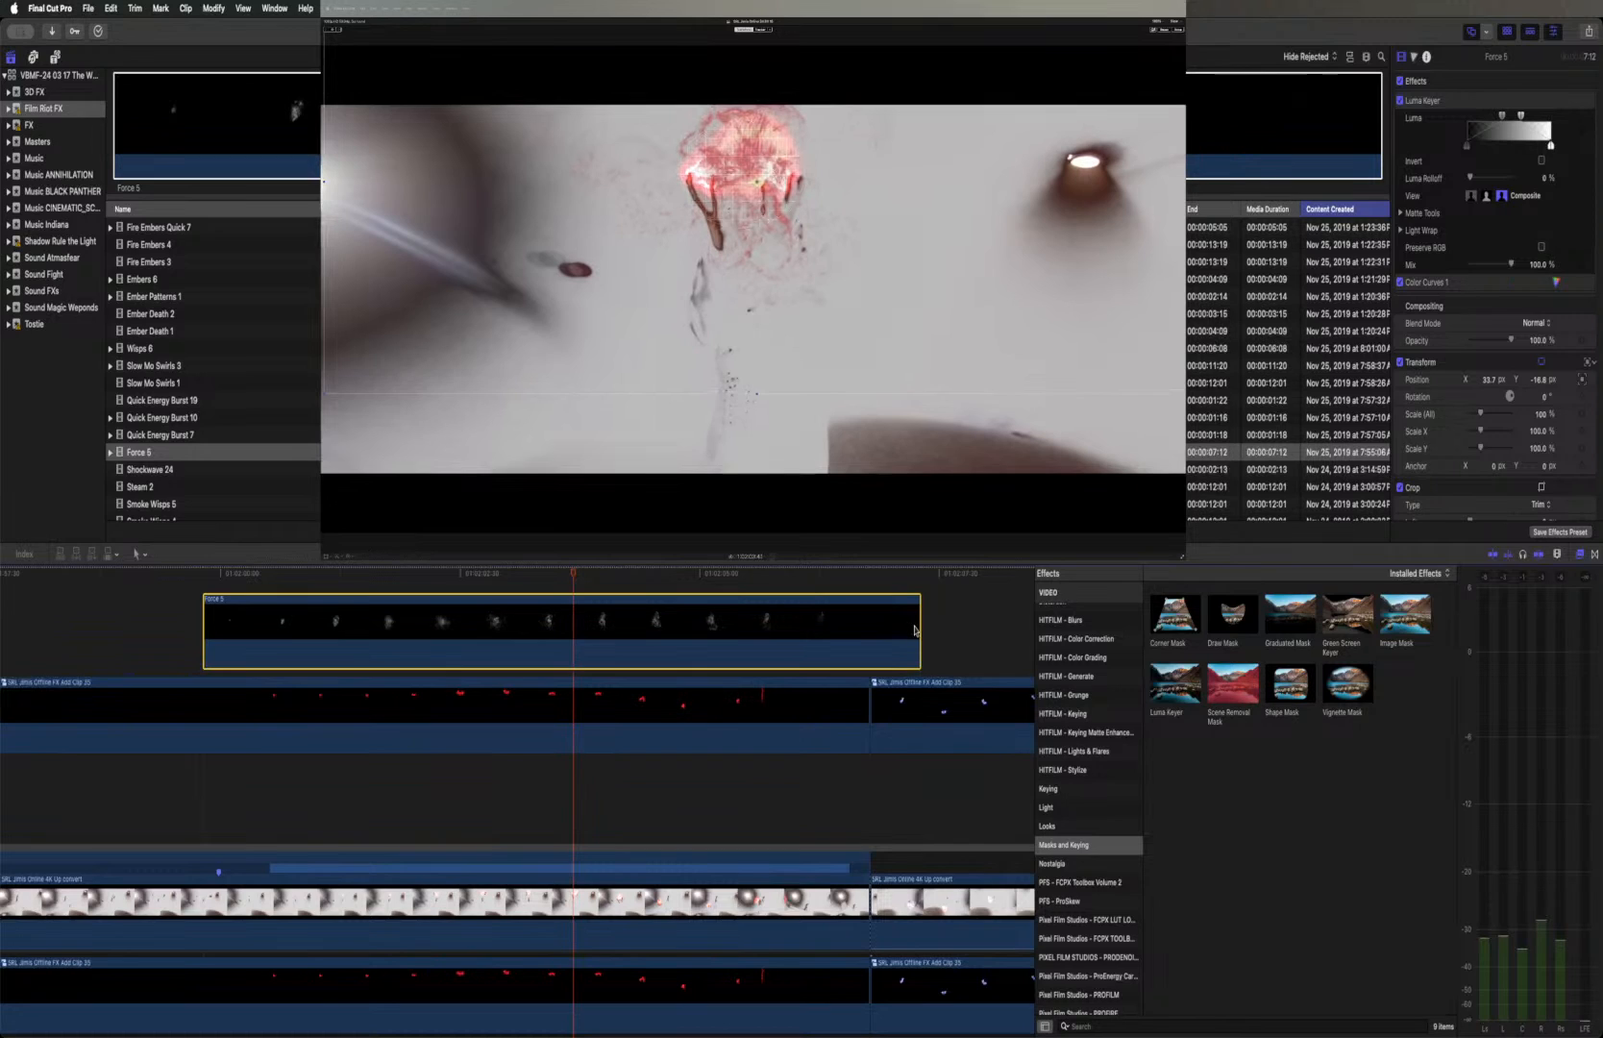
drag(919, 626, 577, 638)
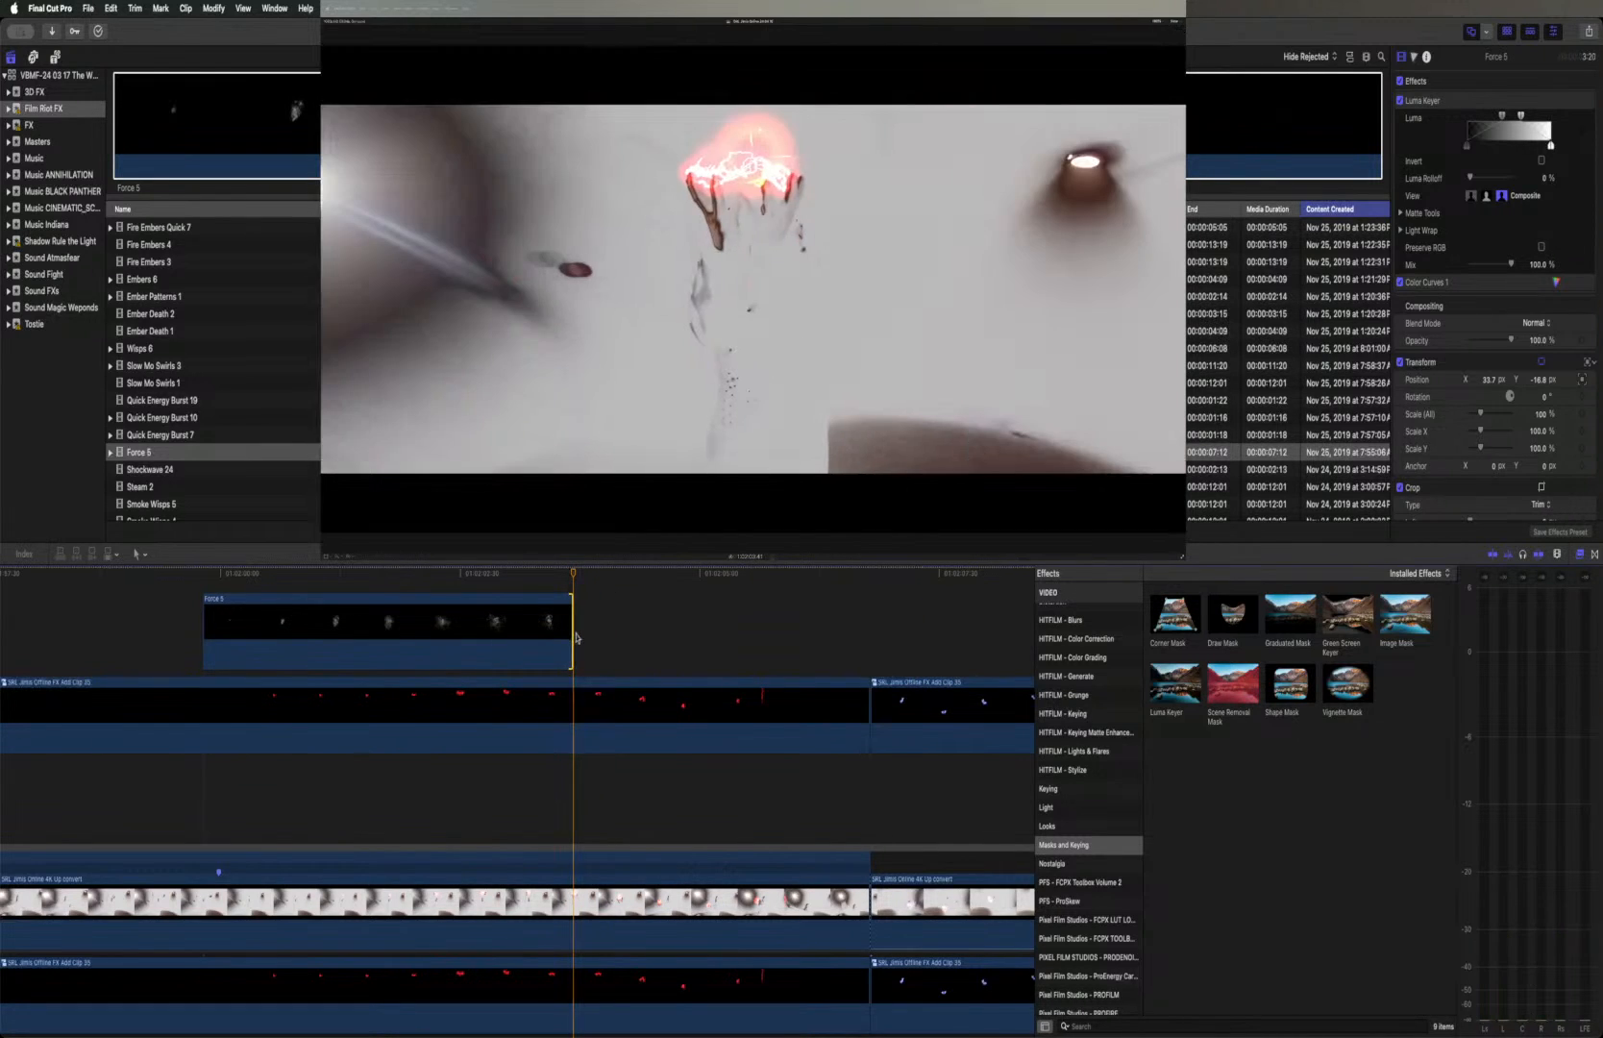
key(super+t)
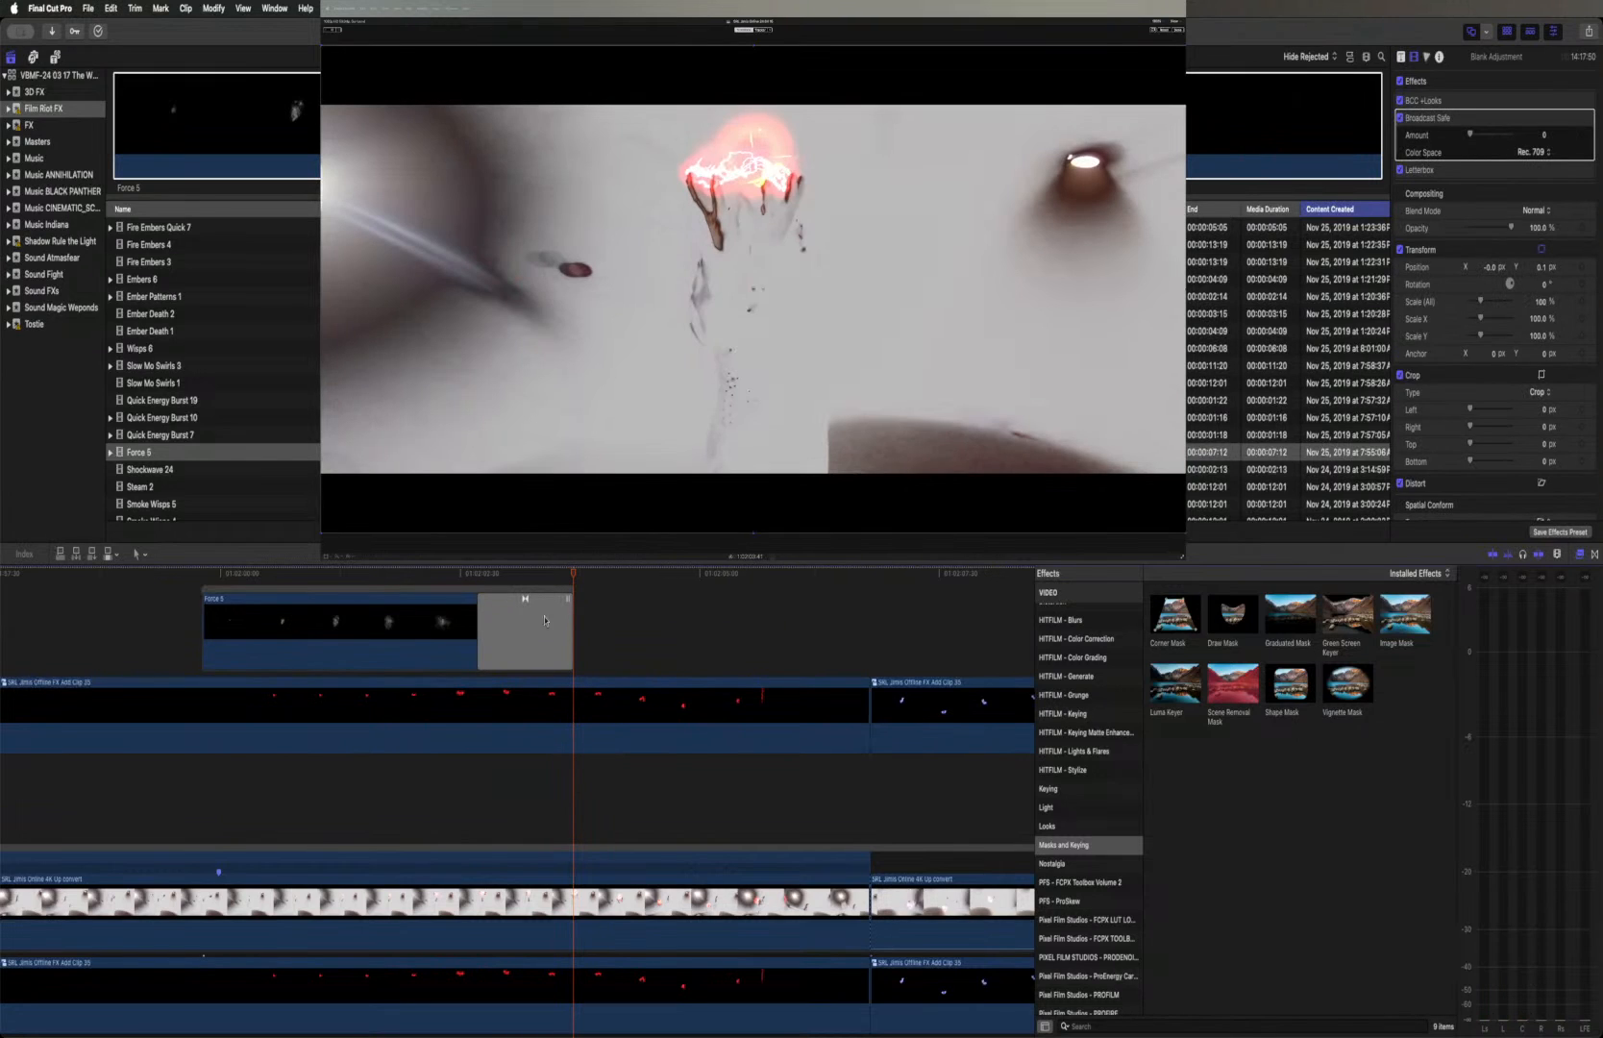
drag(567, 604, 620, 600)
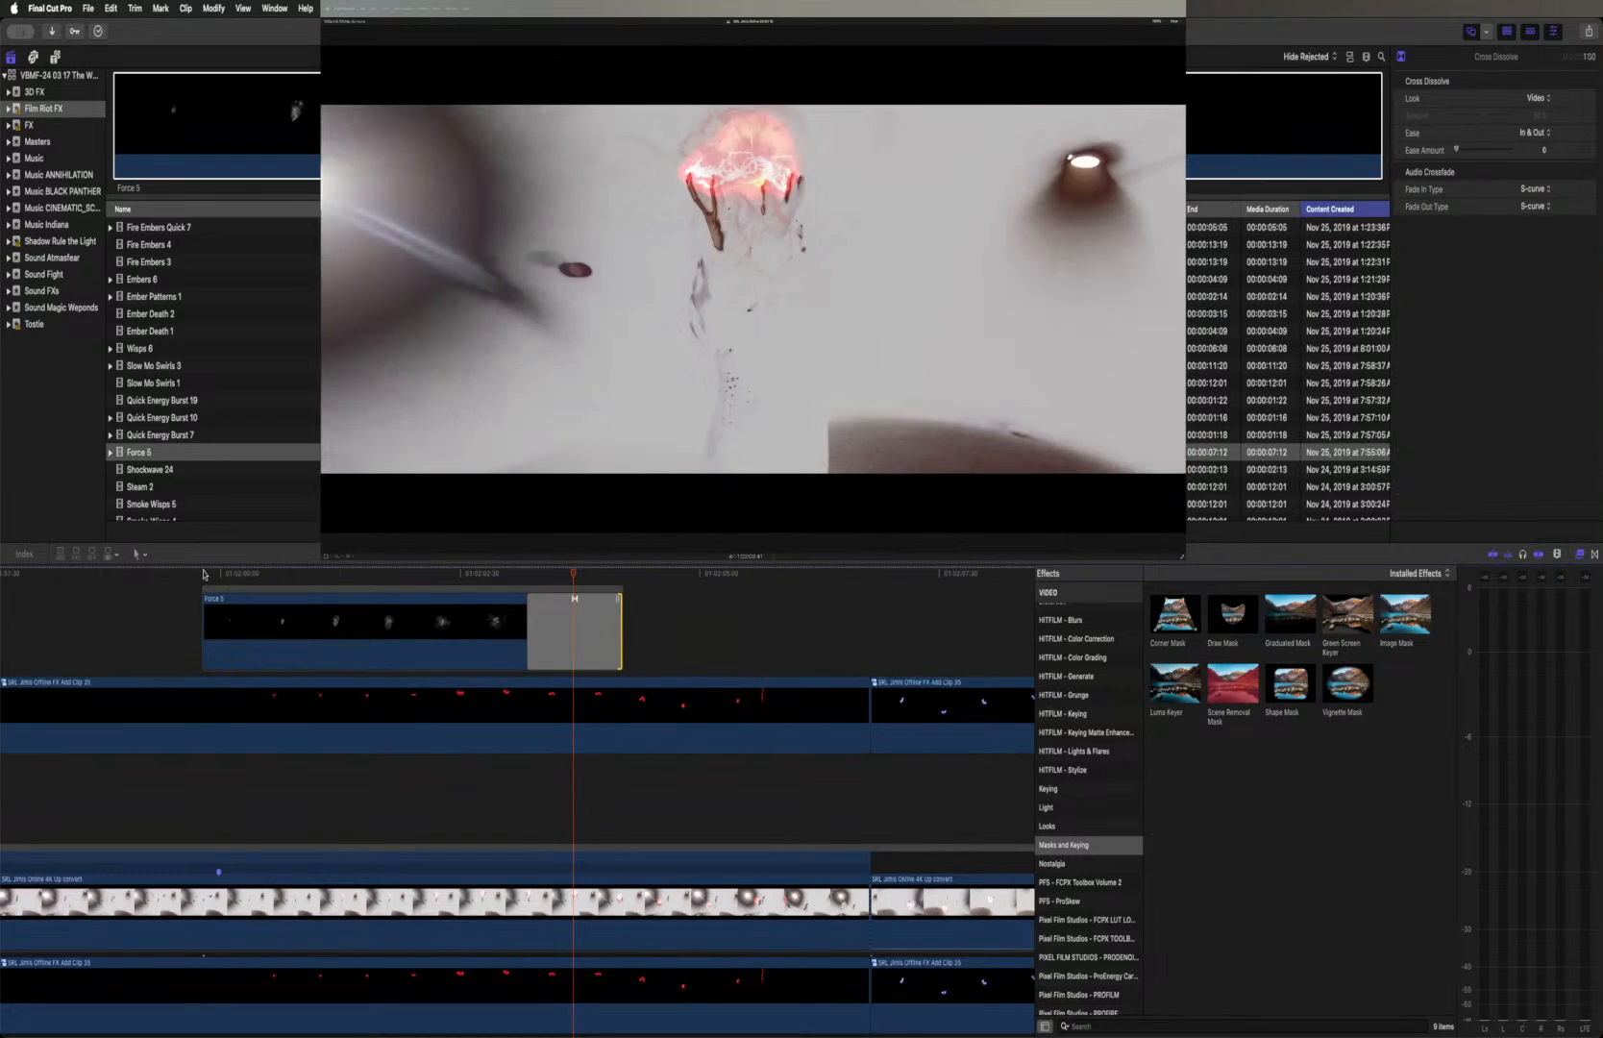
Play back the Force 5 burst twice around its start and cross dissolve to check the fade-out
click(203, 573)
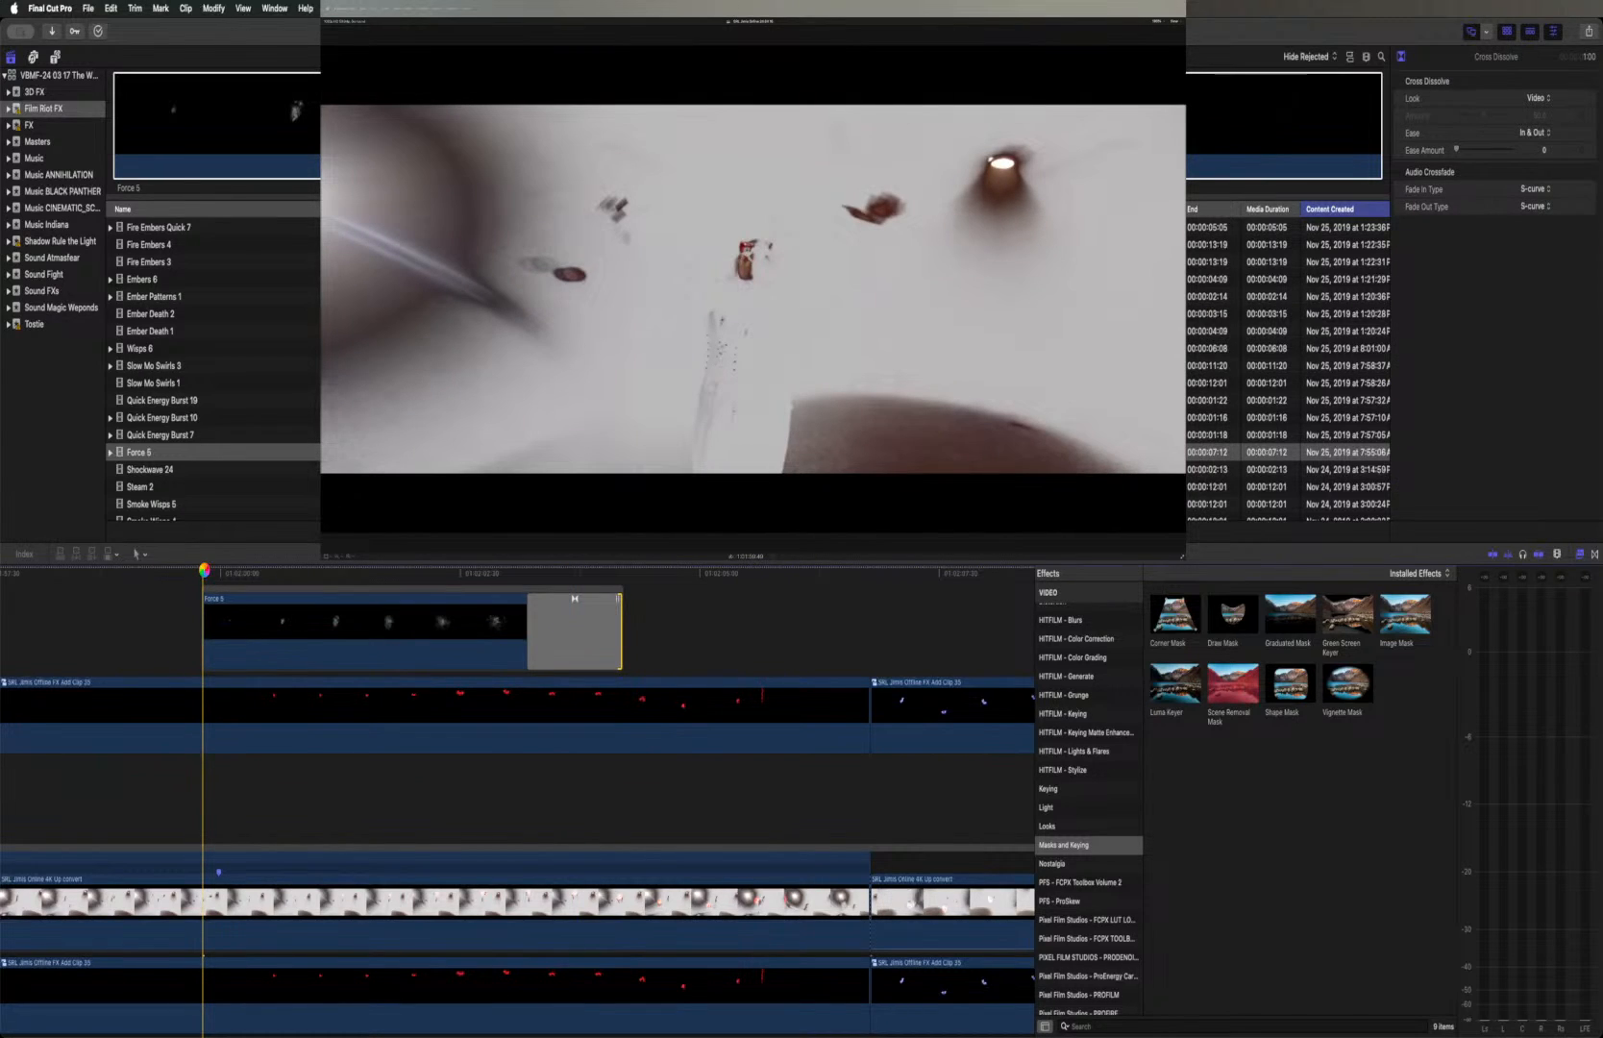
key(space)
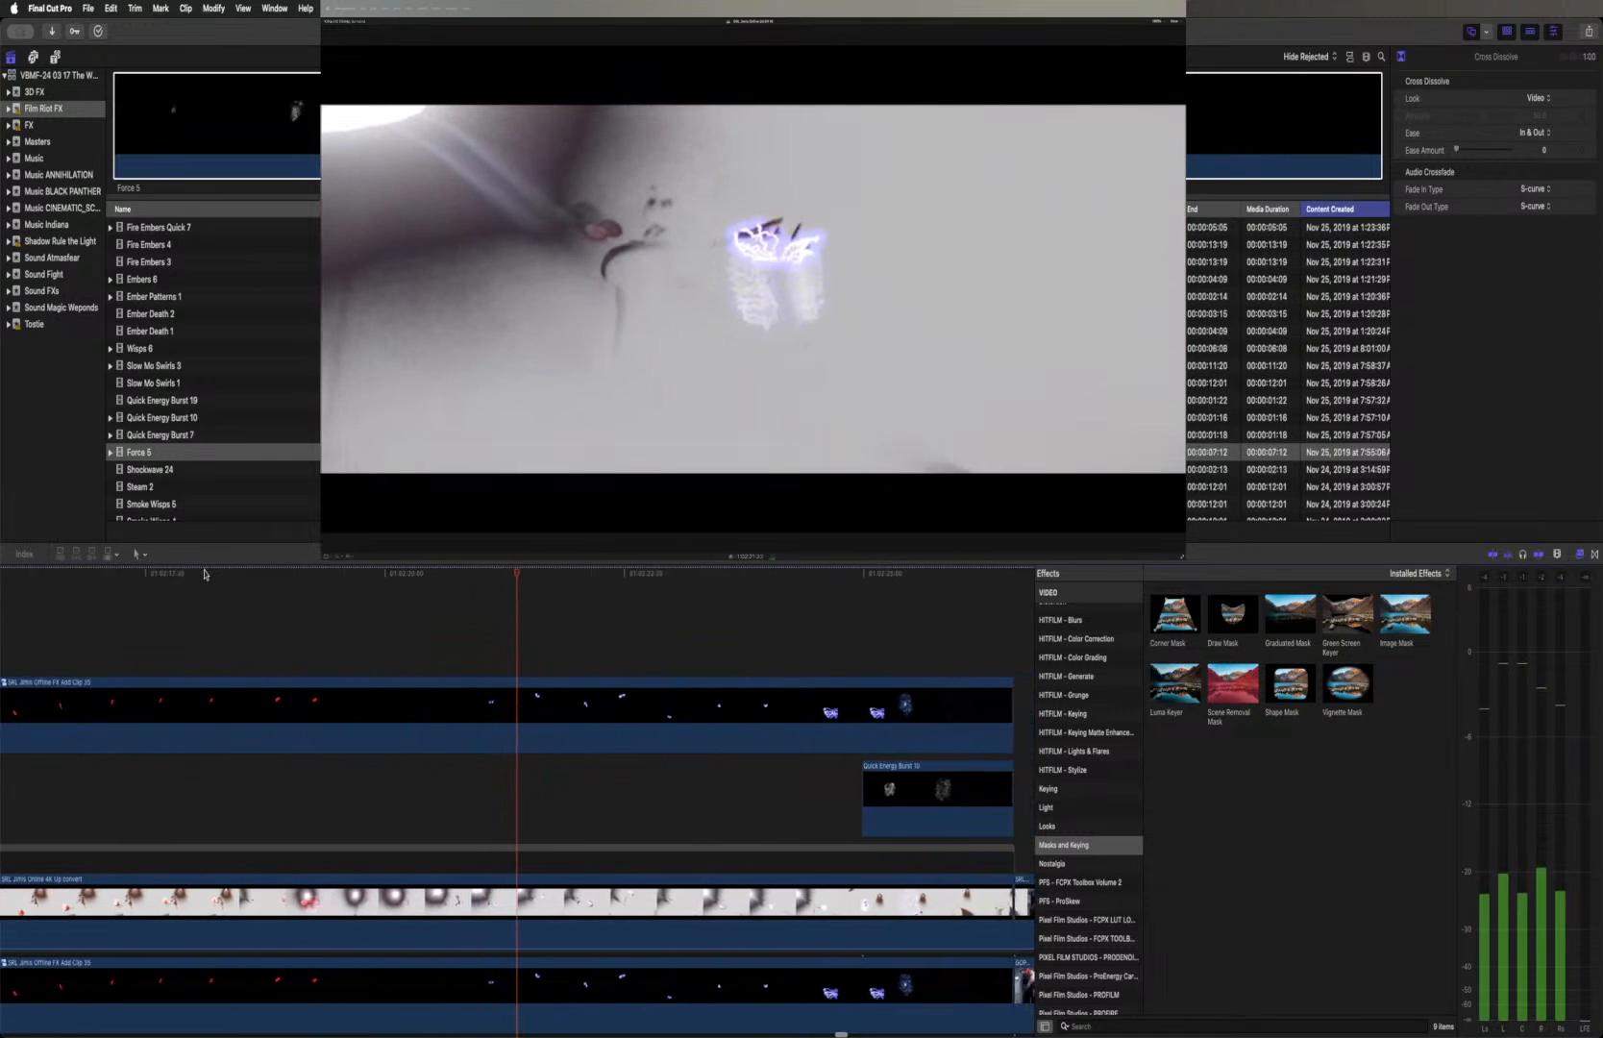
scroll(351, 592, left, 5)
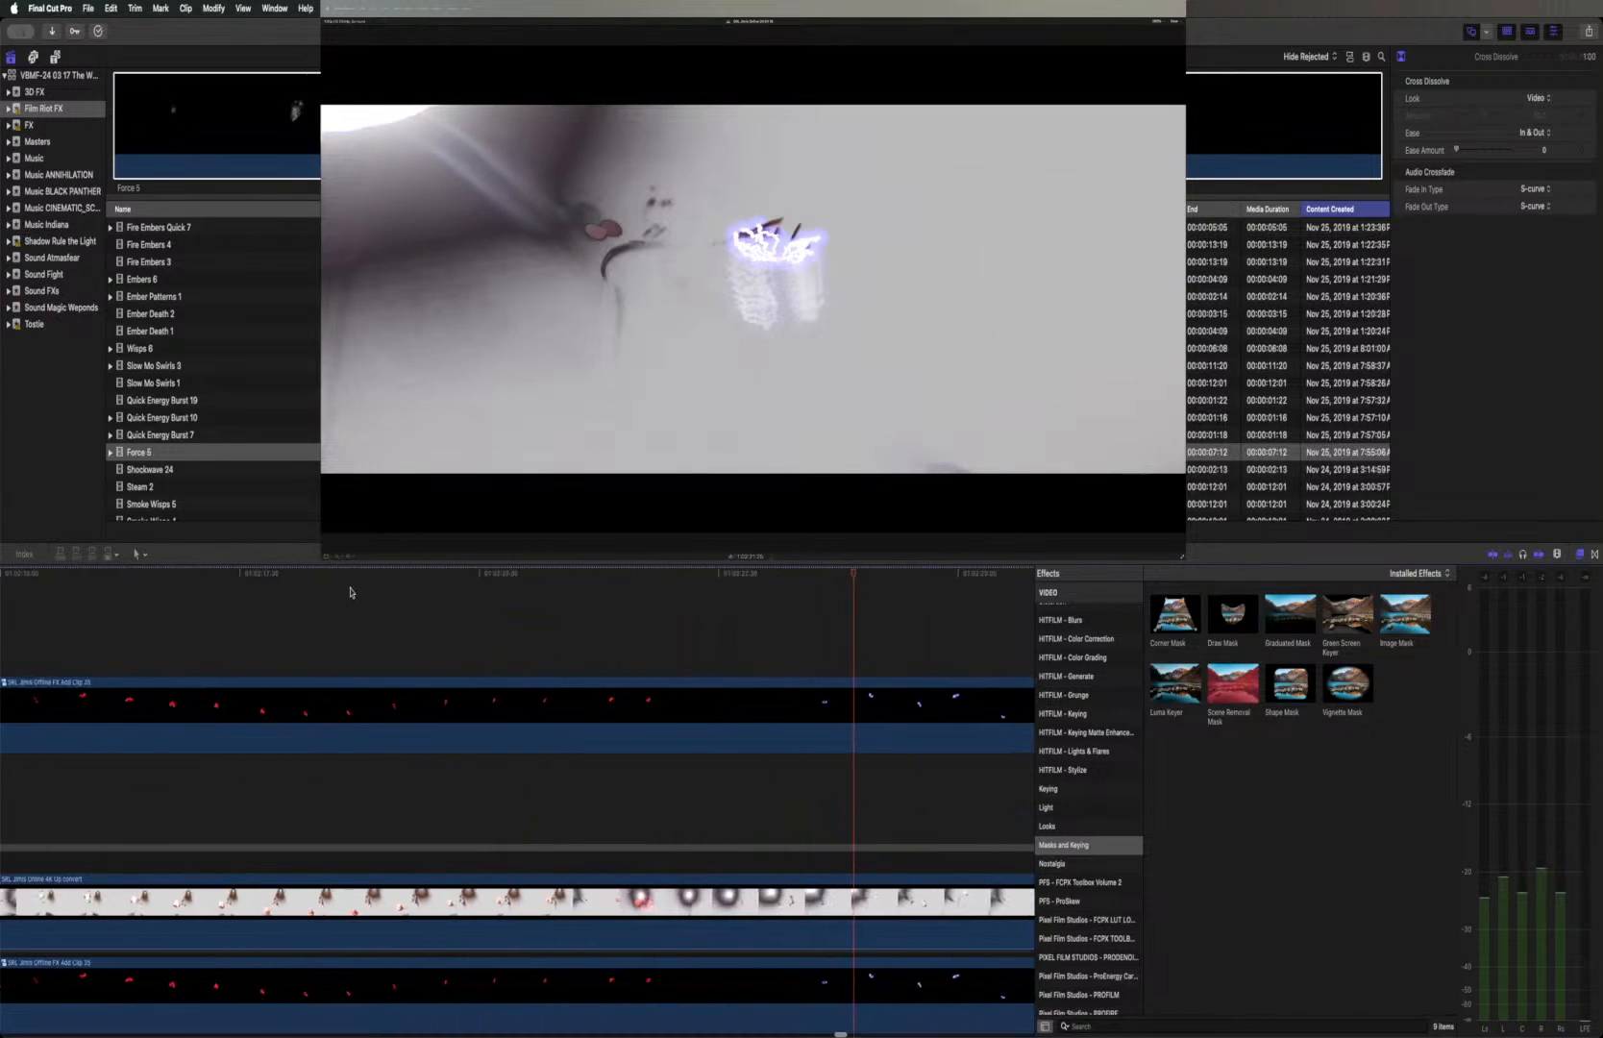
scroll(352, 592, left, 20)
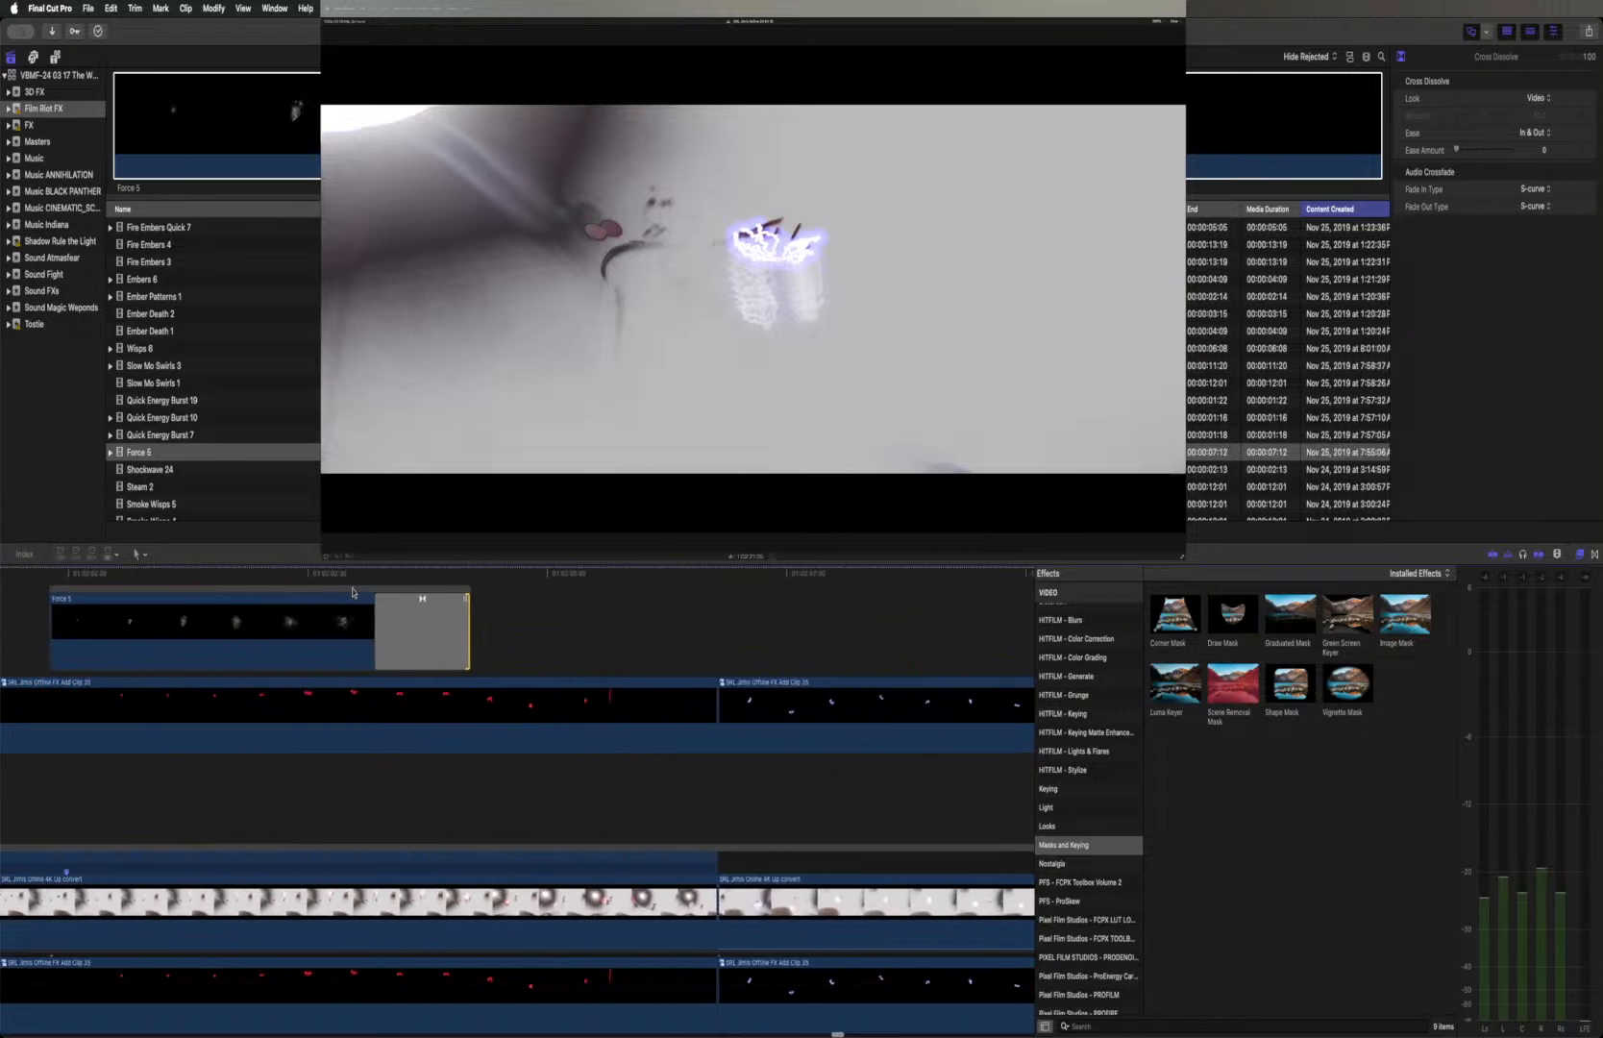
click(433, 575)
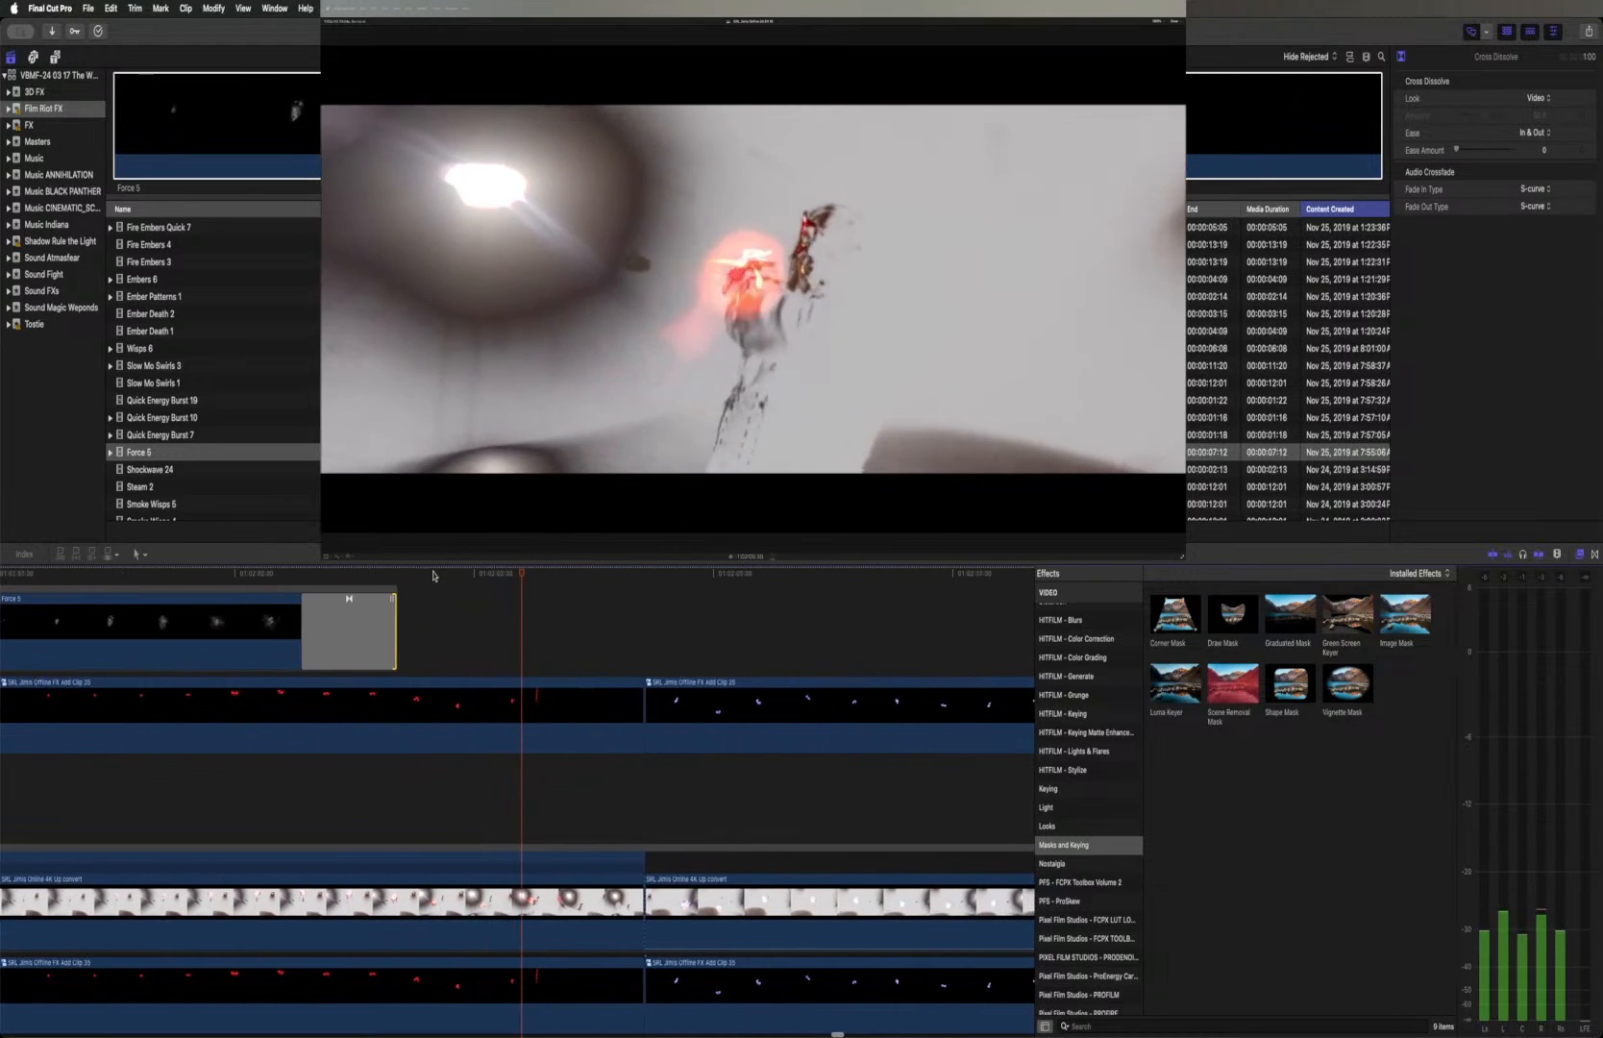
Move the Force 5 clip with its dissolve below the Offline FX Add Clip layer, keeping its start time
scroll(447, 589, left, 10)
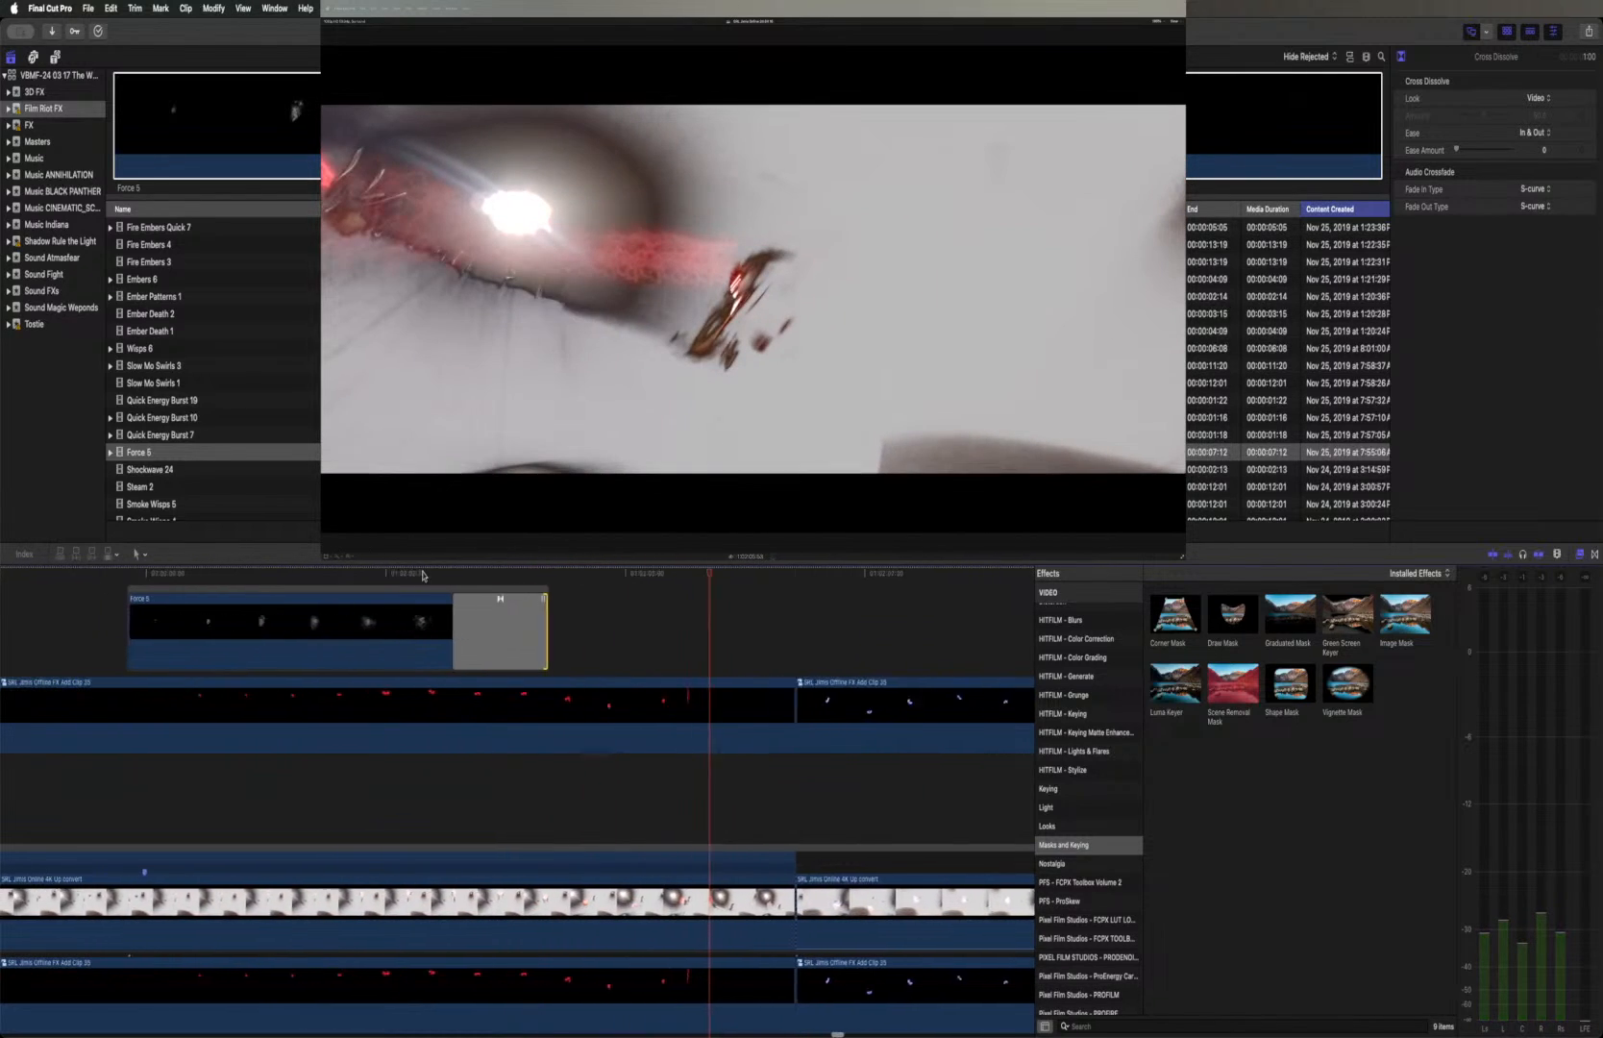
click(460, 593)
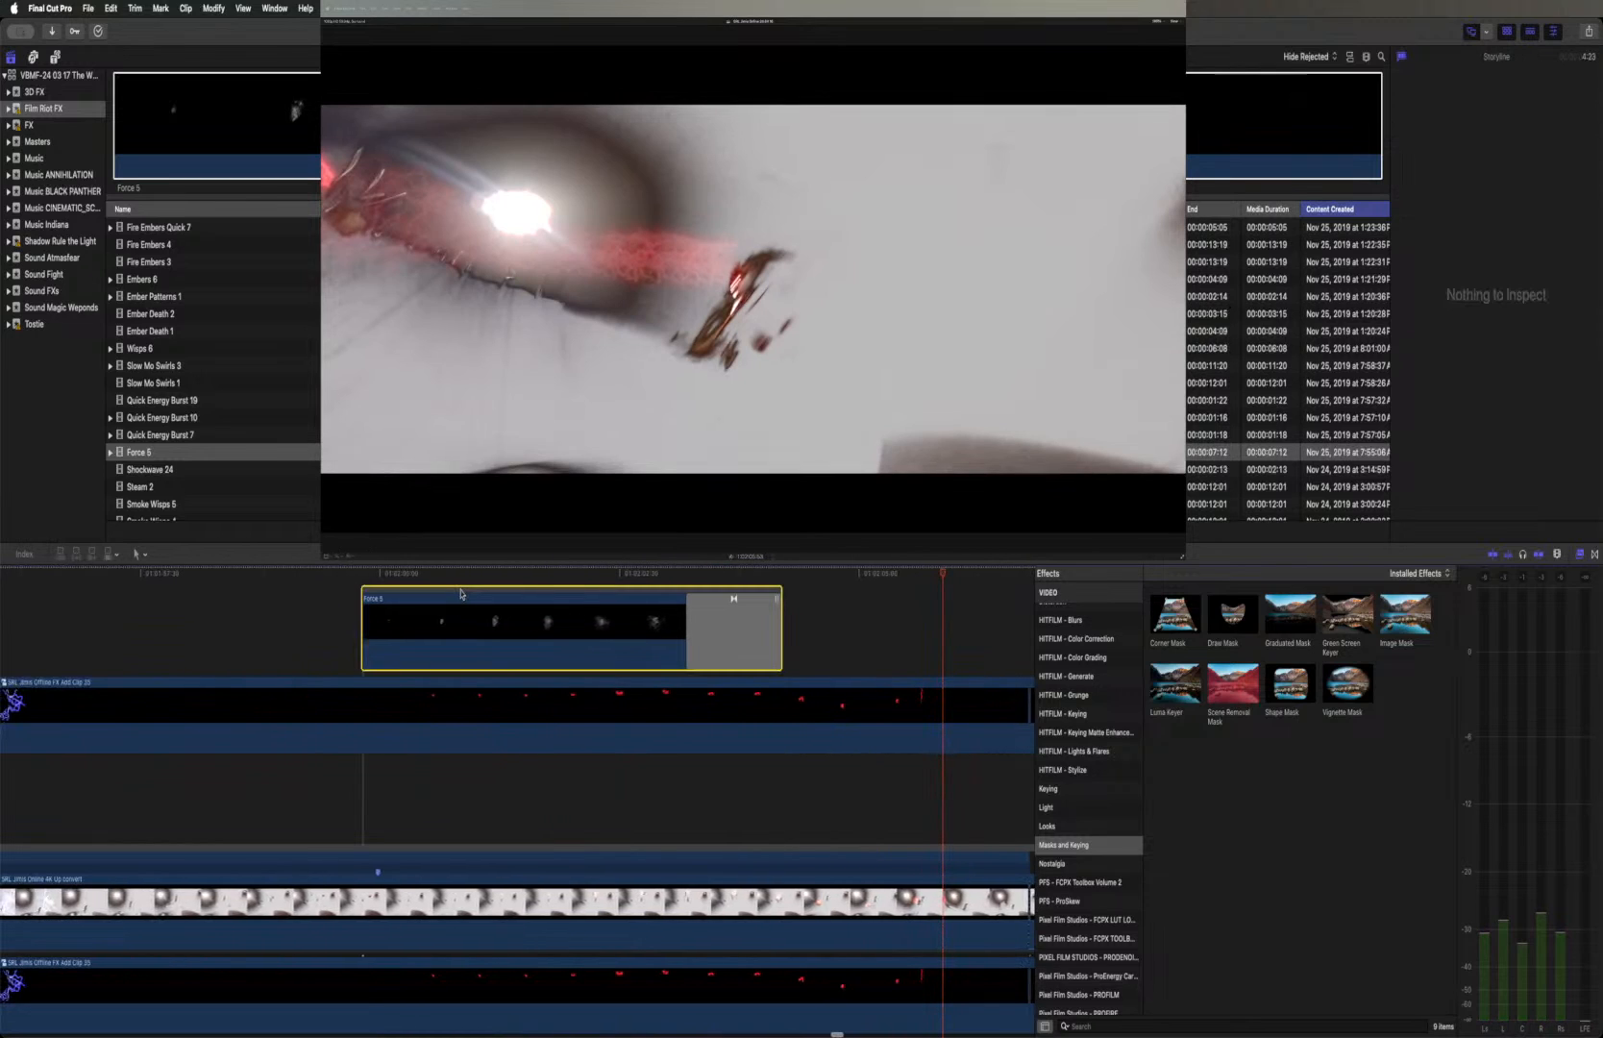
drag(461, 593, 455, 769)
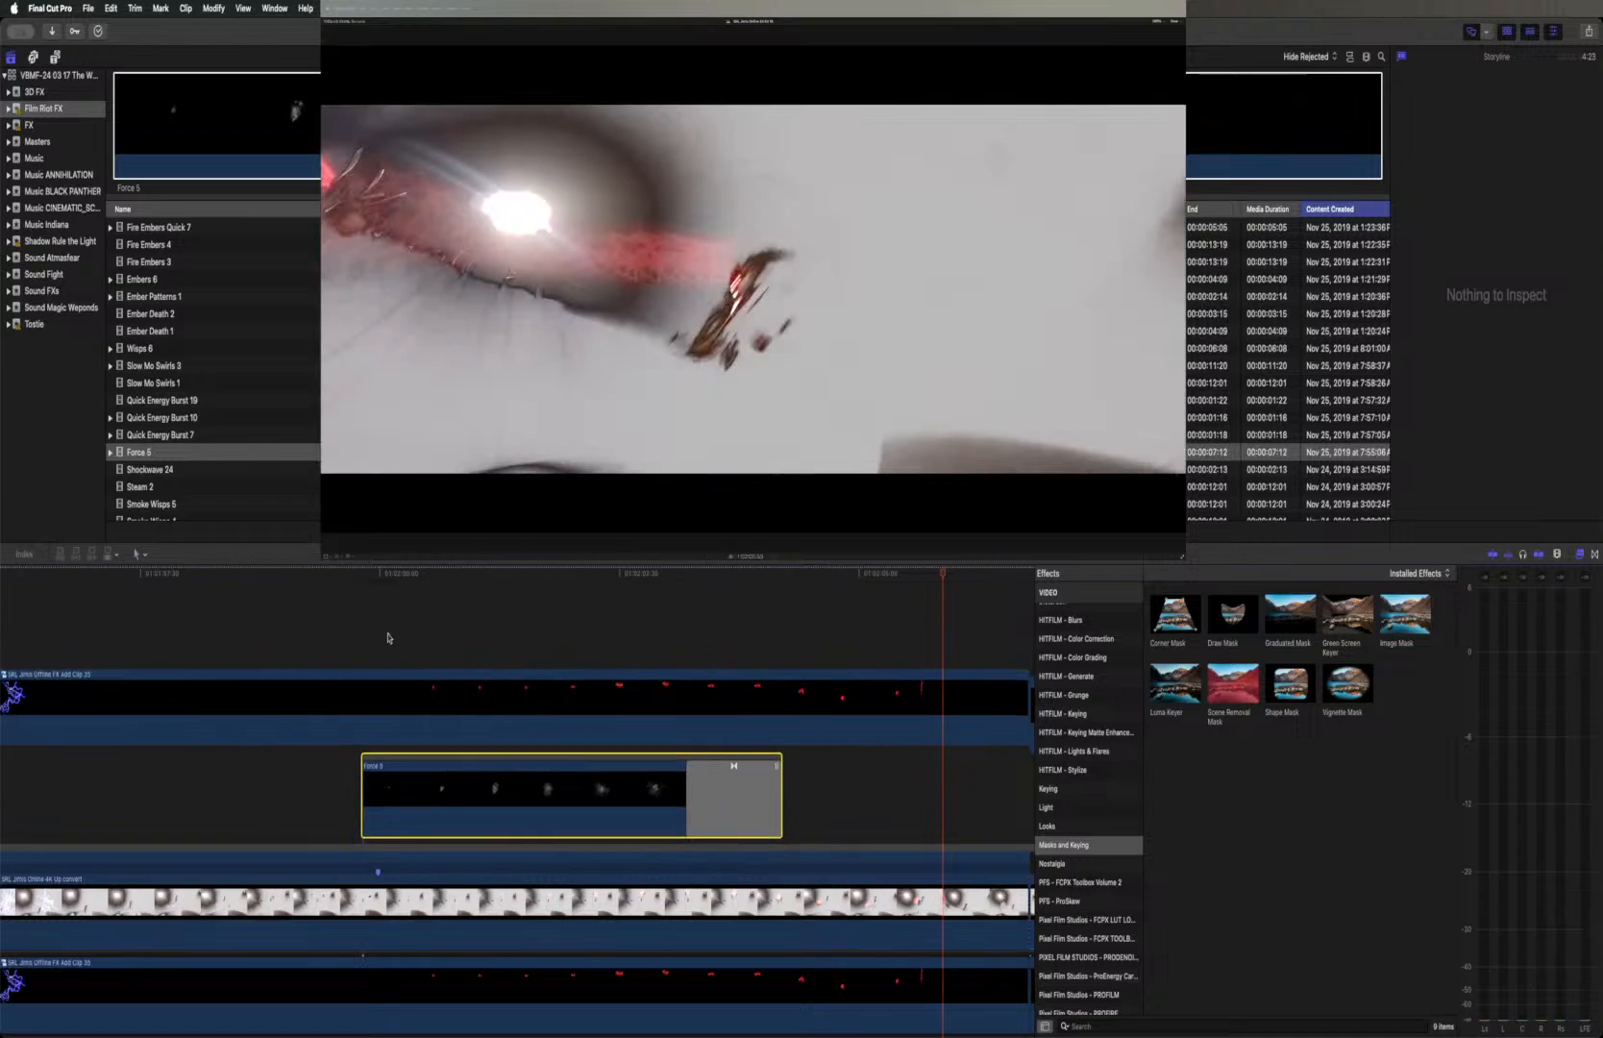
Play the sequence from just before the repositioned Force 5 clip through to the following live-action shot
click(348, 574)
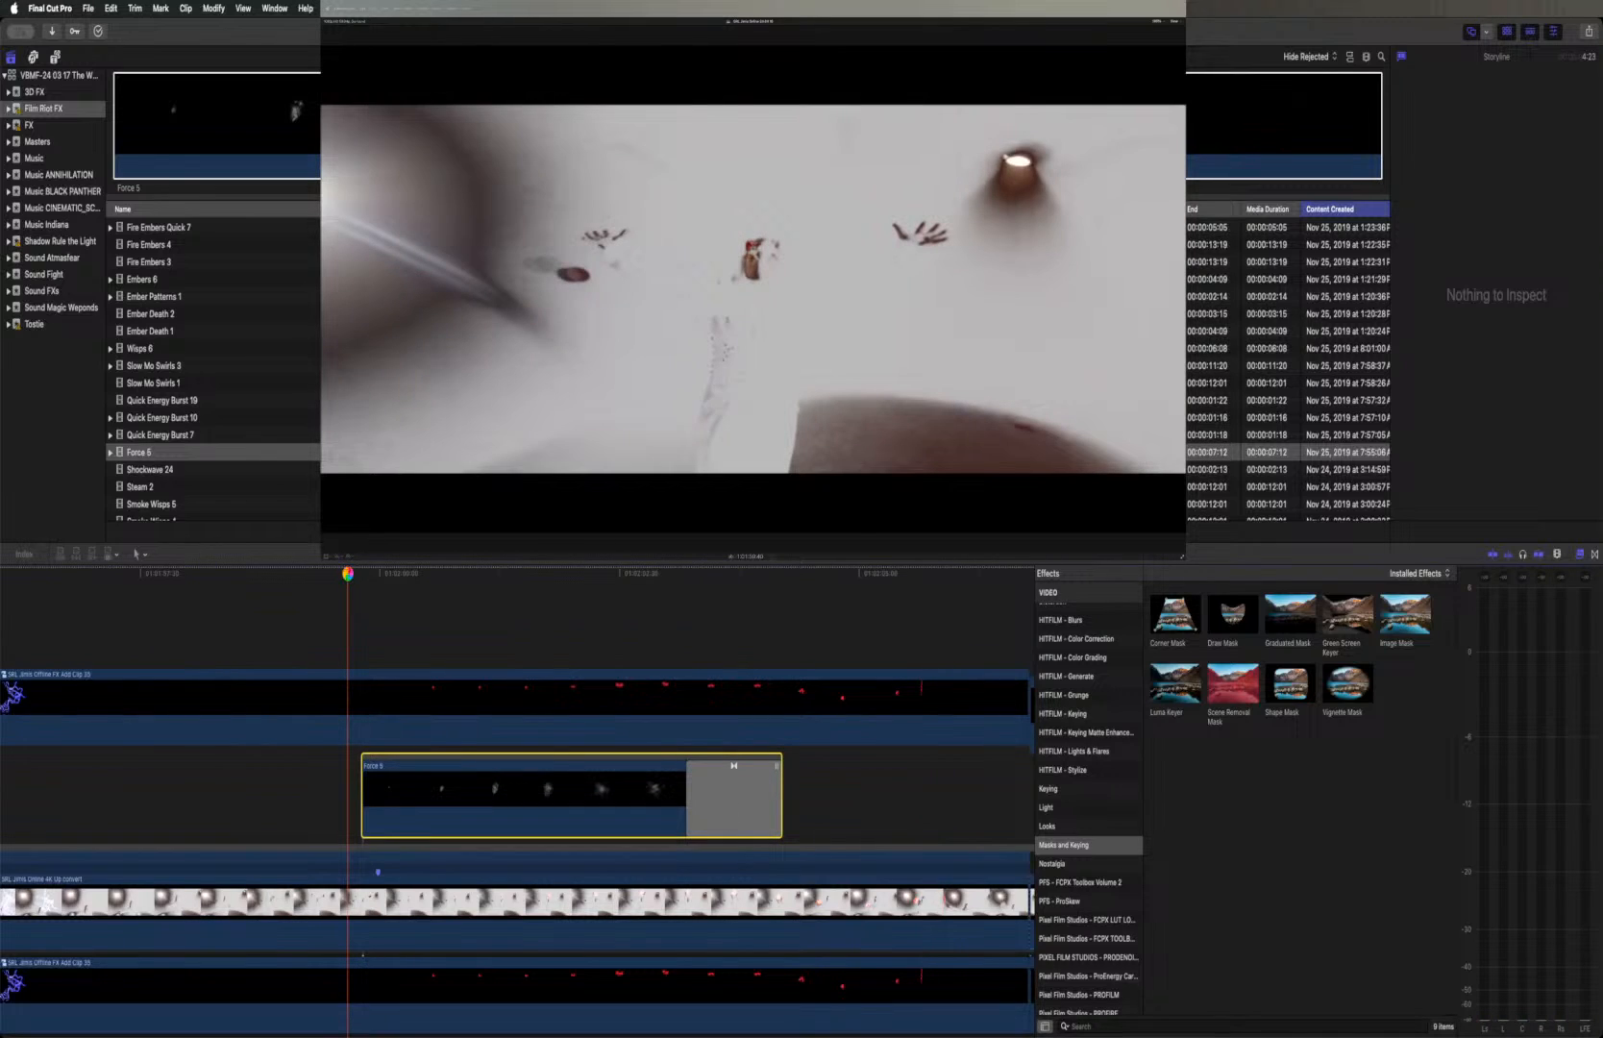
key(space)
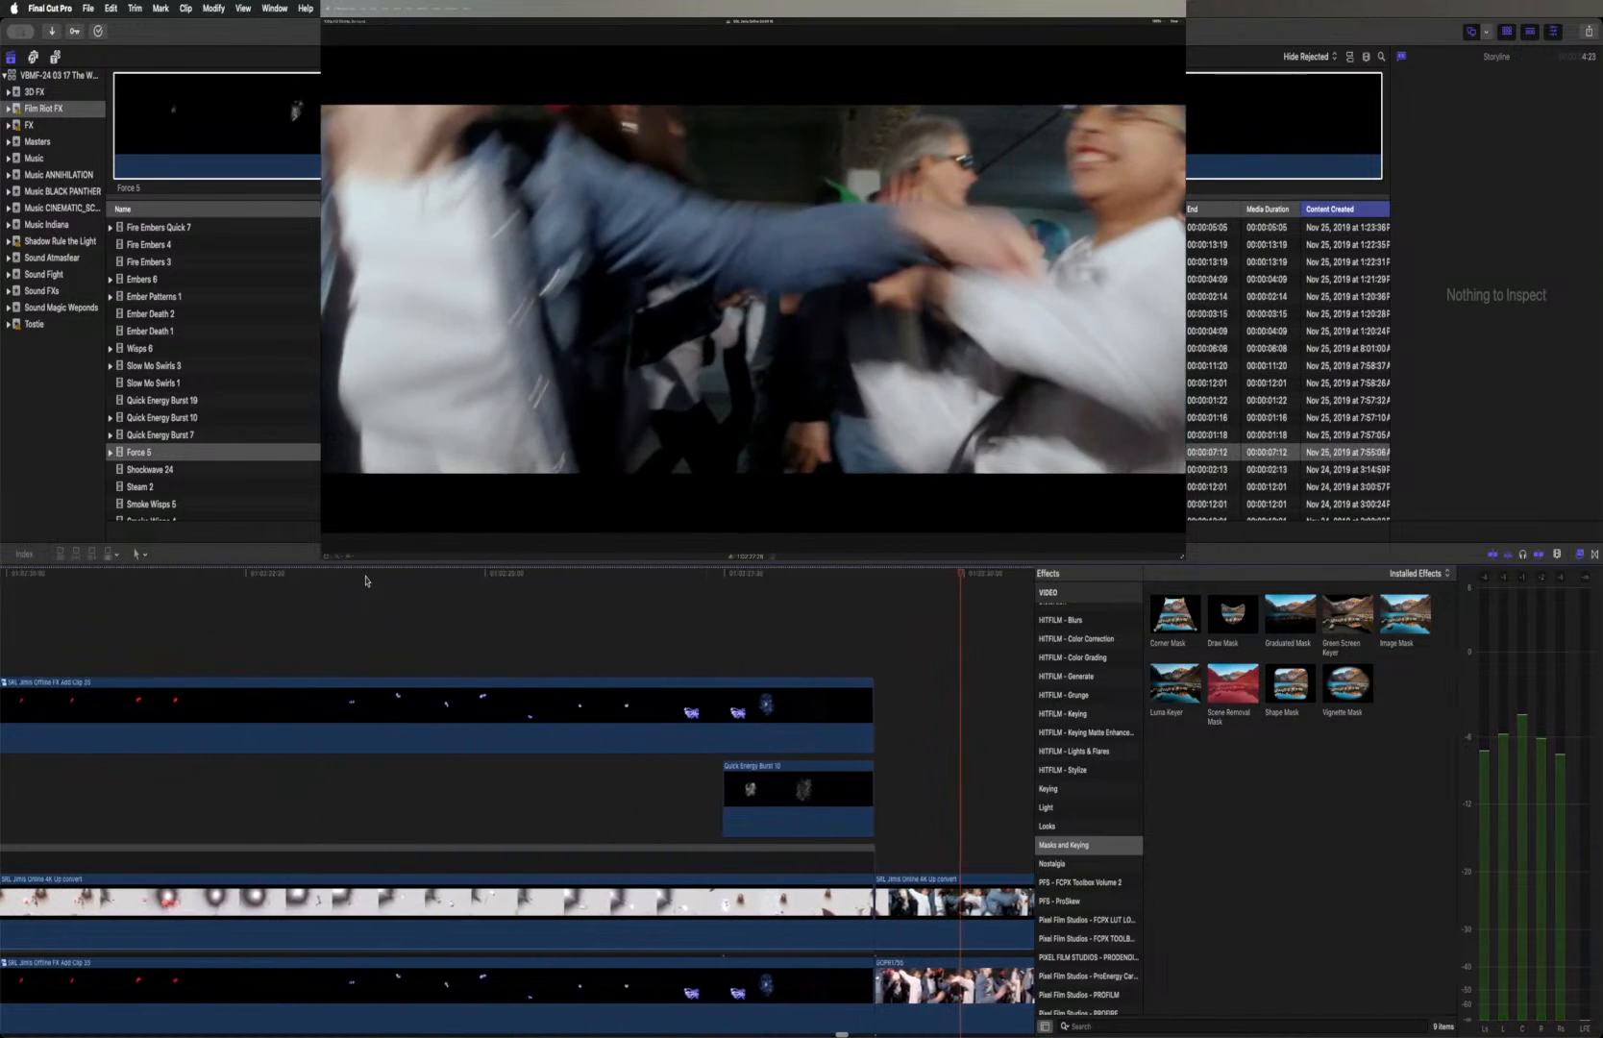
scroll(365, 581, left, 5)
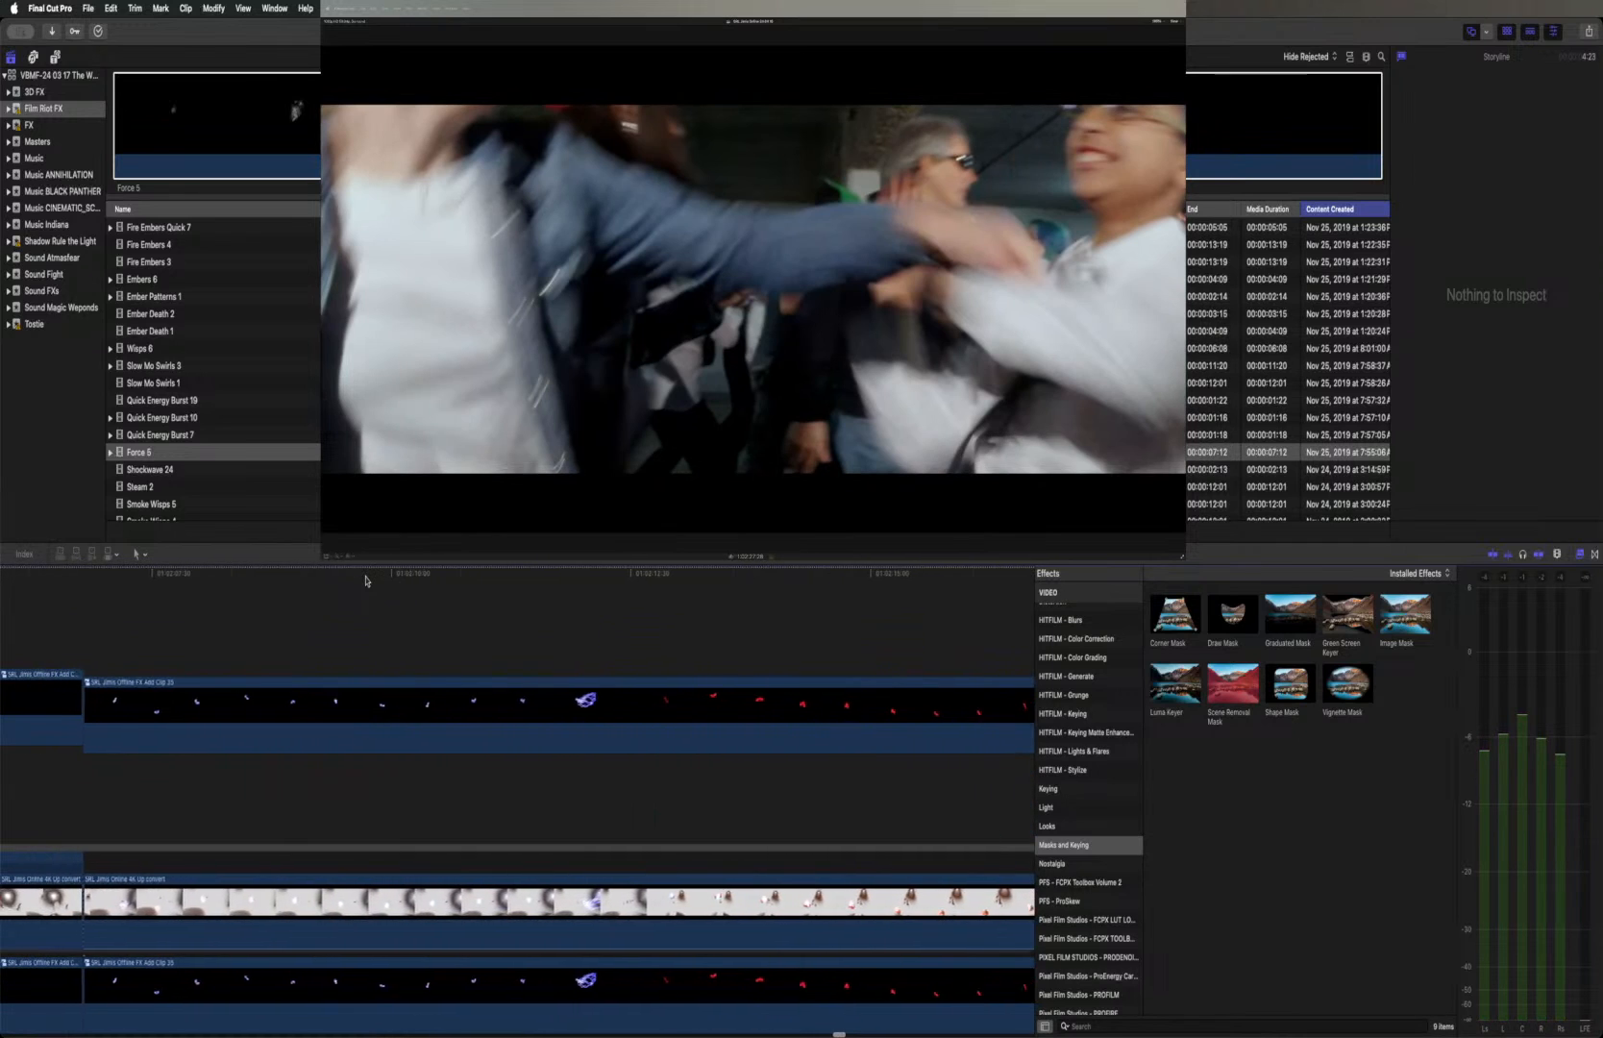
Preview the Shockwave 24, Smoke Wisps 5, Smoke Wisps 4 and Smoke Full Screen 6 source clips
click(236, 471)
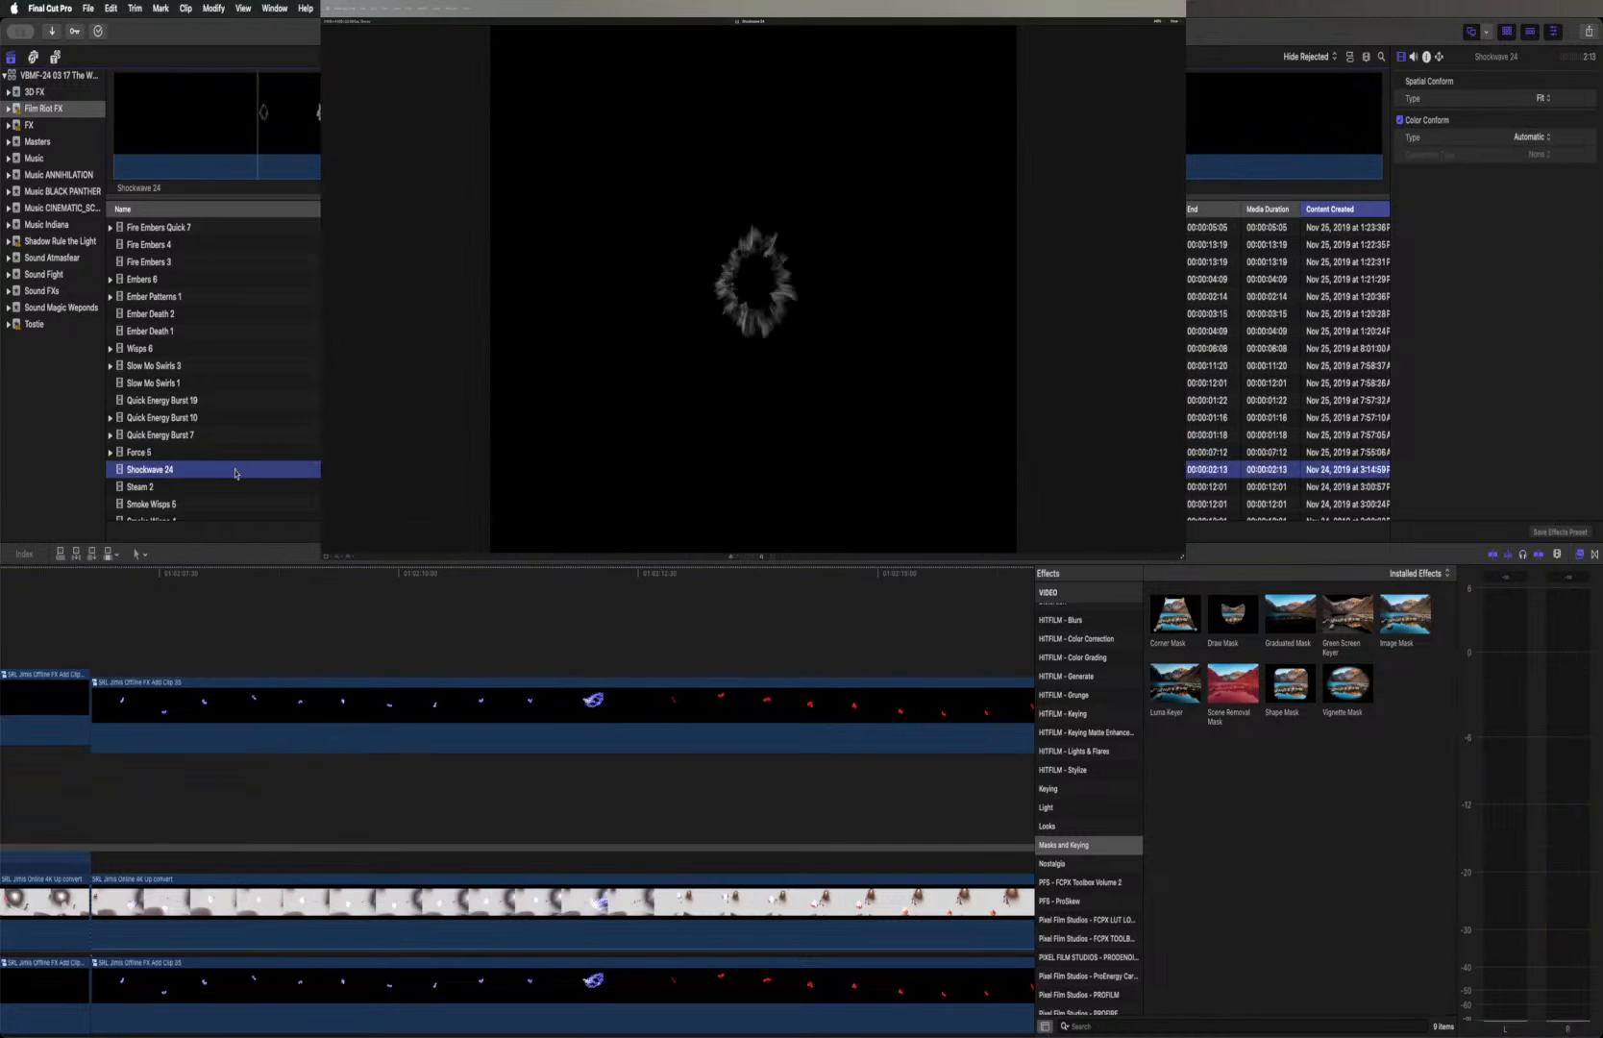
scroll(241, 461, down, 3)
scroll(243, 456, down, 1)
click(232, 423)
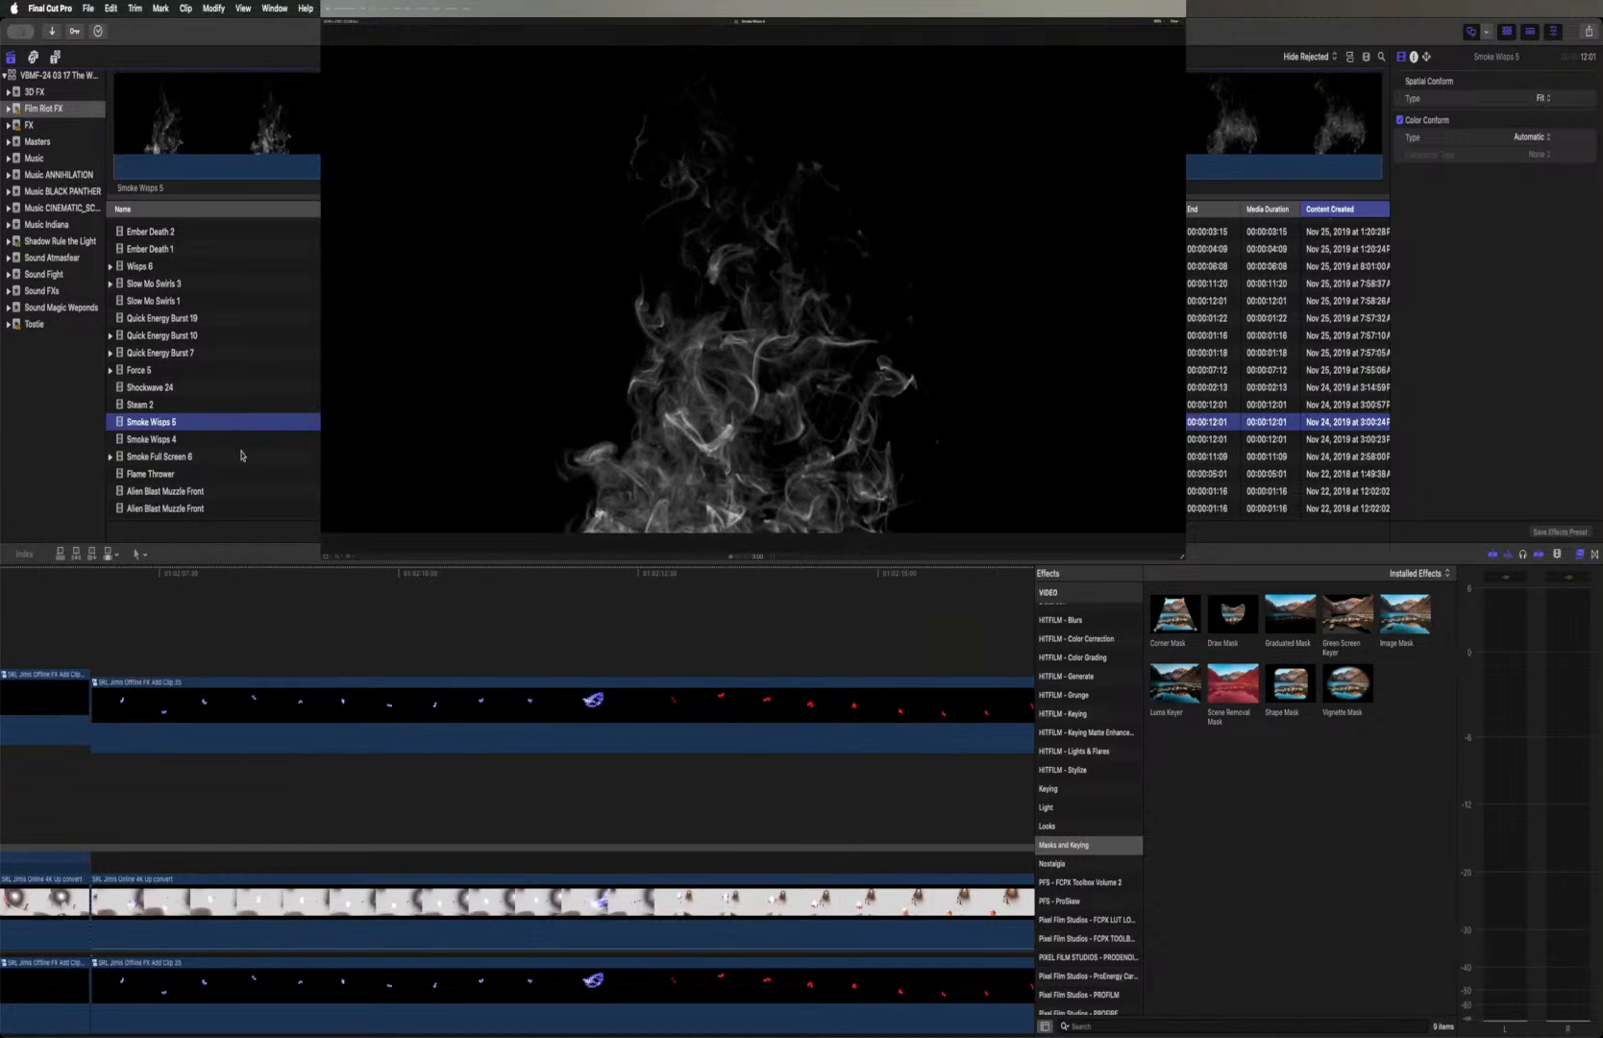
click(231, 441)
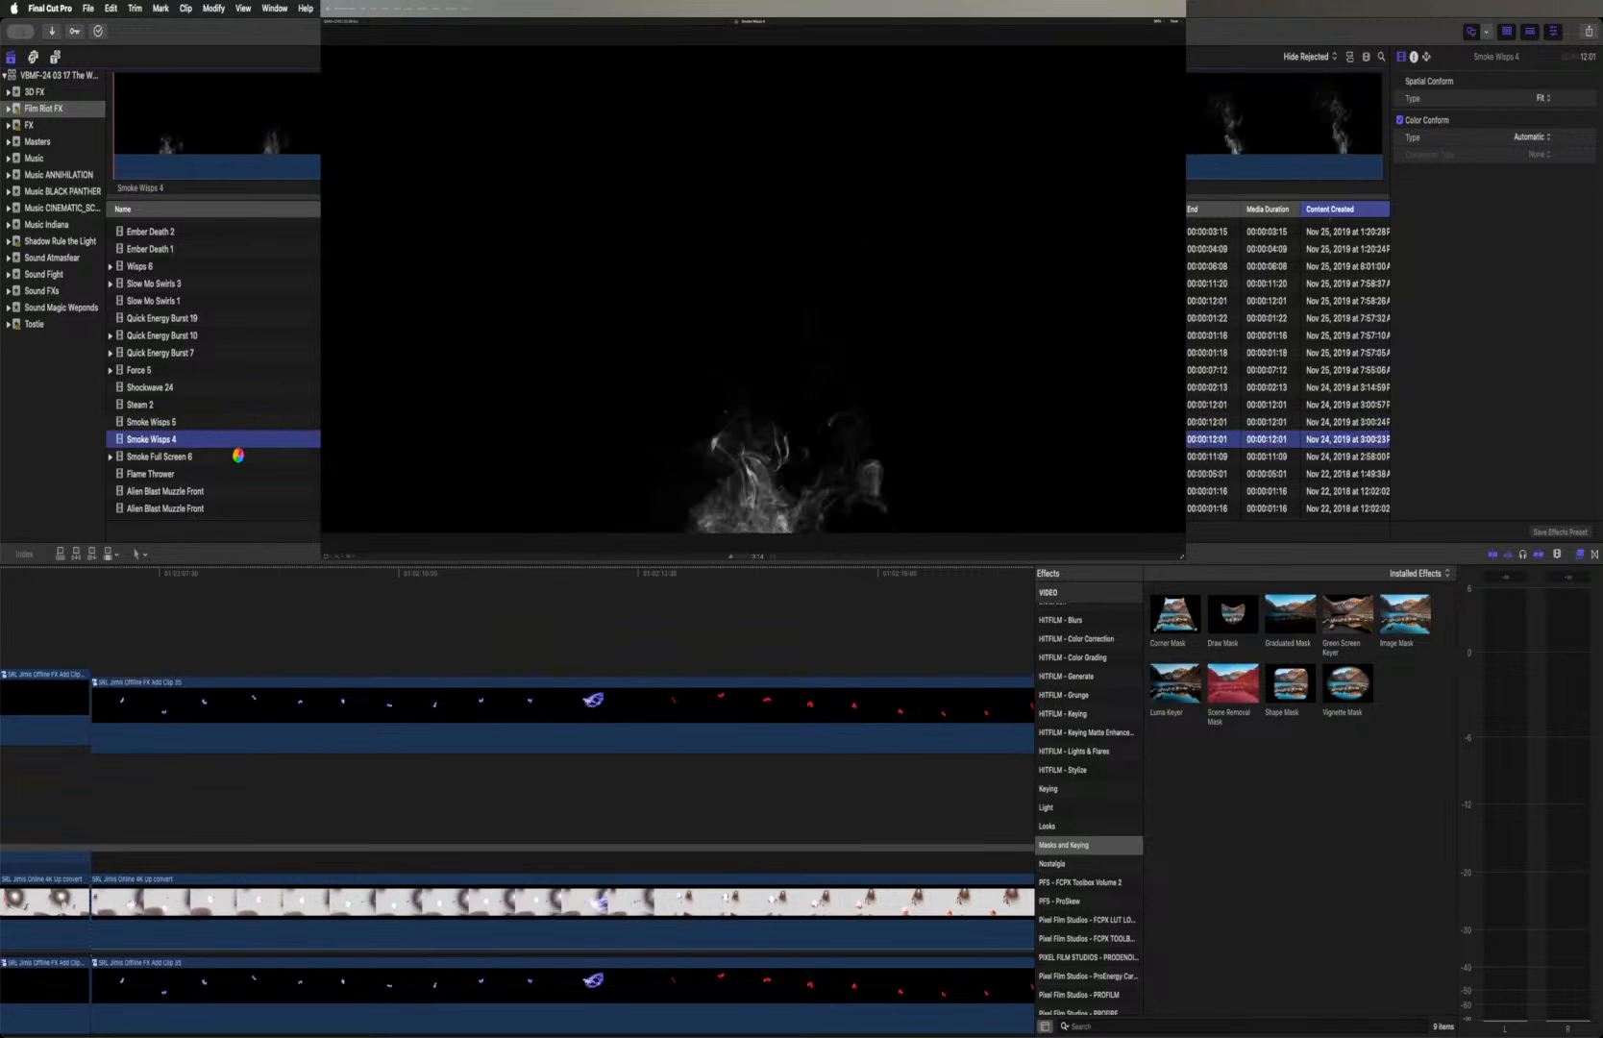
click(236, 457)
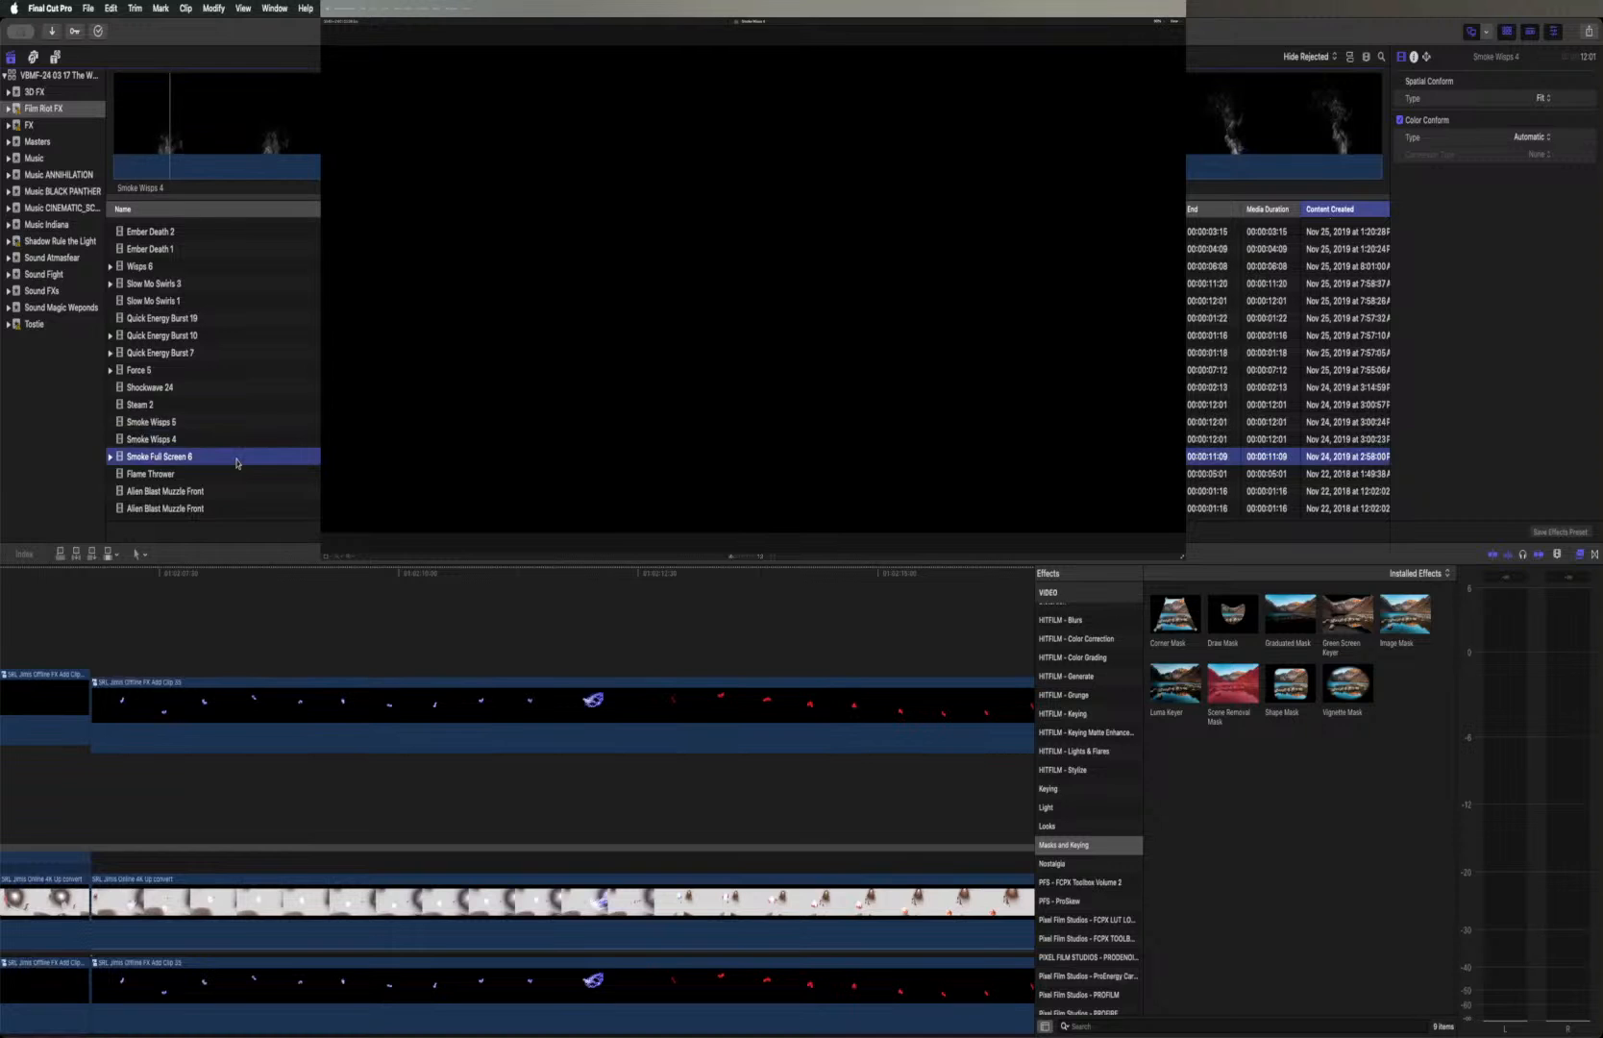
key(space)
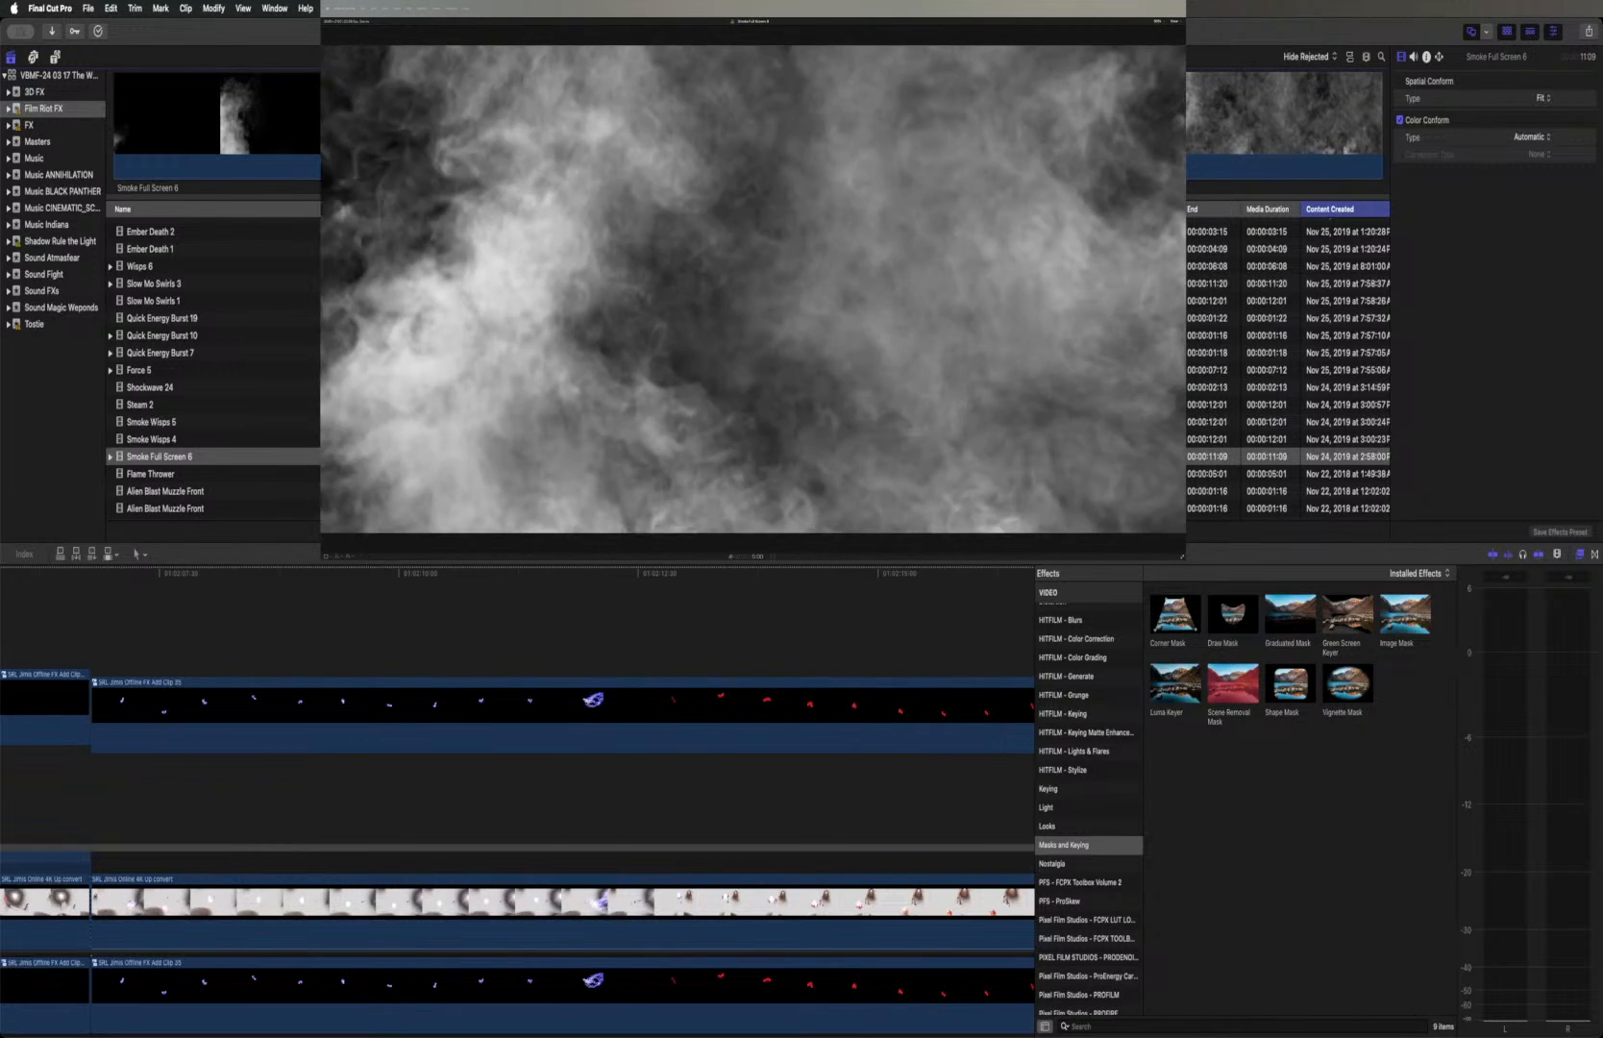
Add the final part of Smoke Full Screen 6 above the FX layers and extend its start to a 7:00 duration
drag(865, 100, 1381, 97)
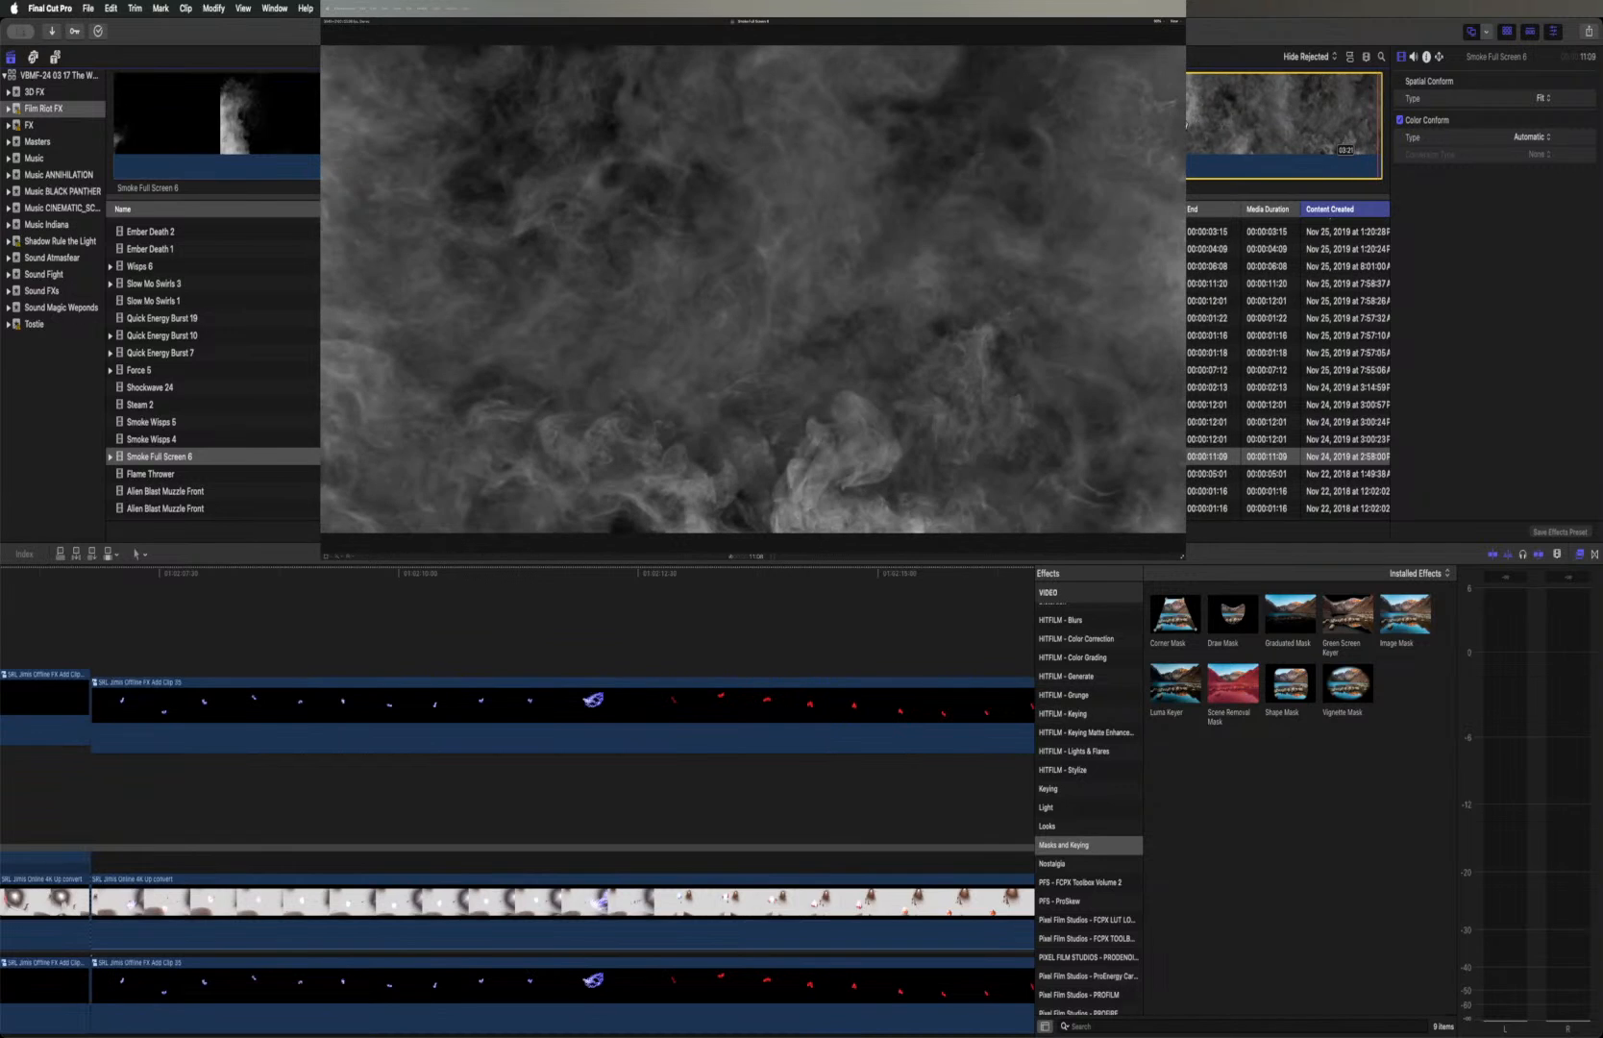
drag(682, 606, 291, 626)
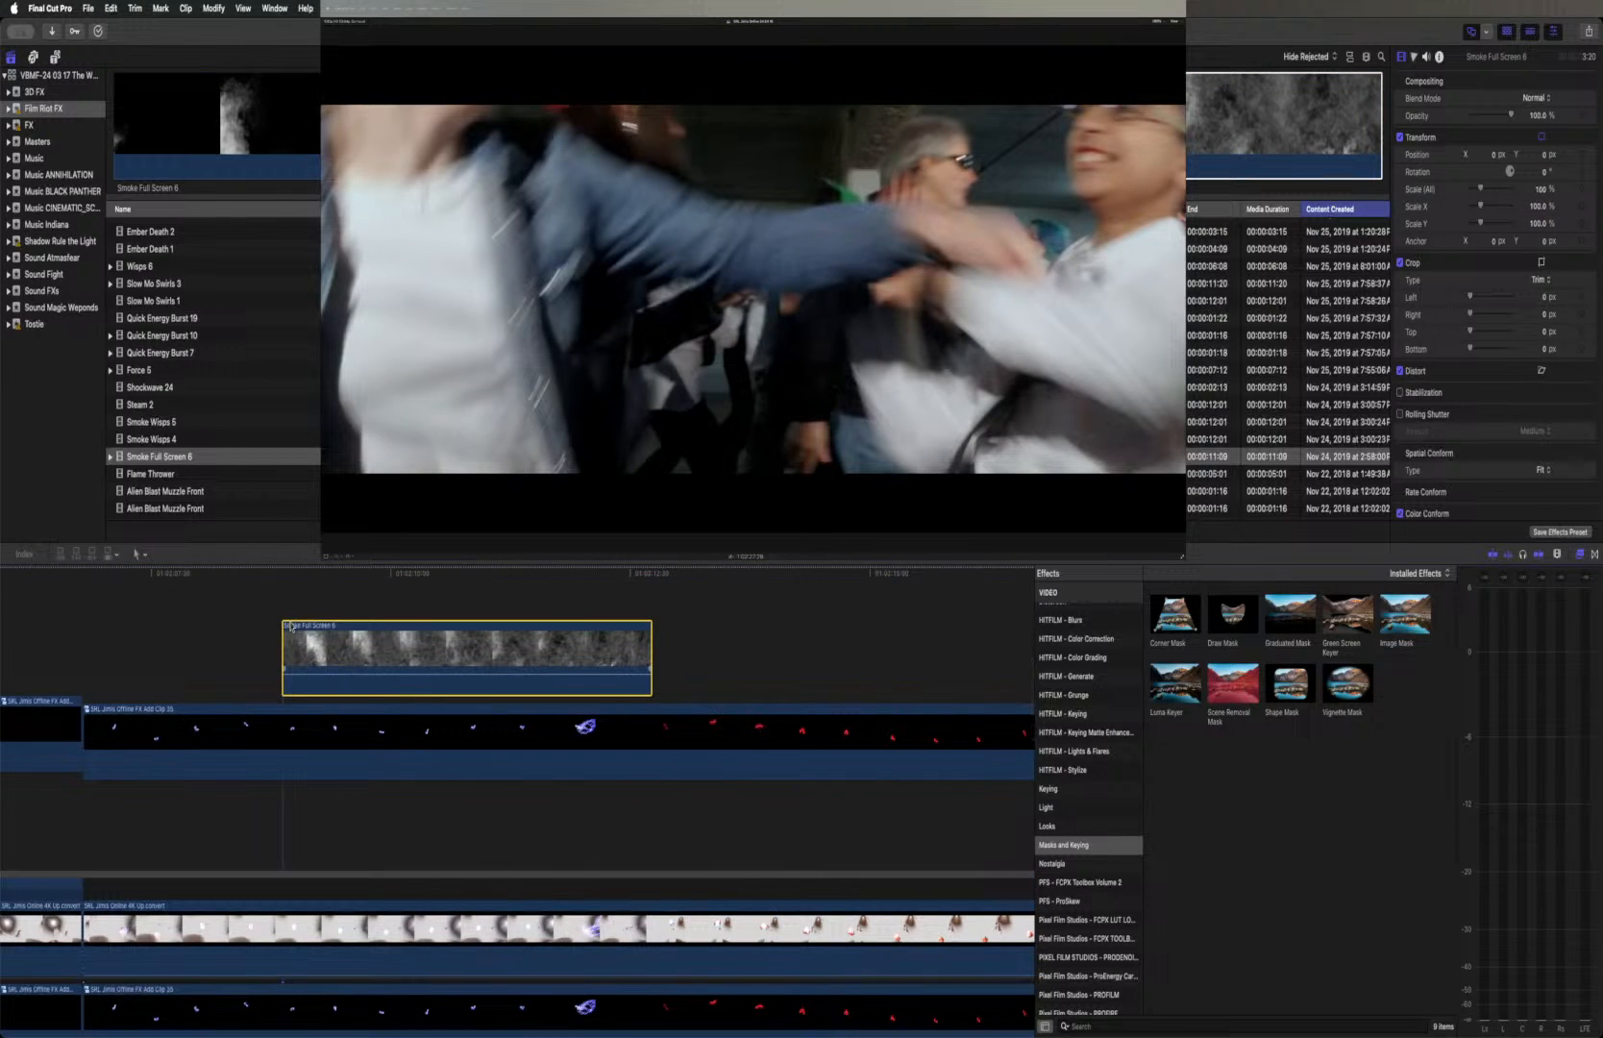
key(super+minus)
key(super+minus)
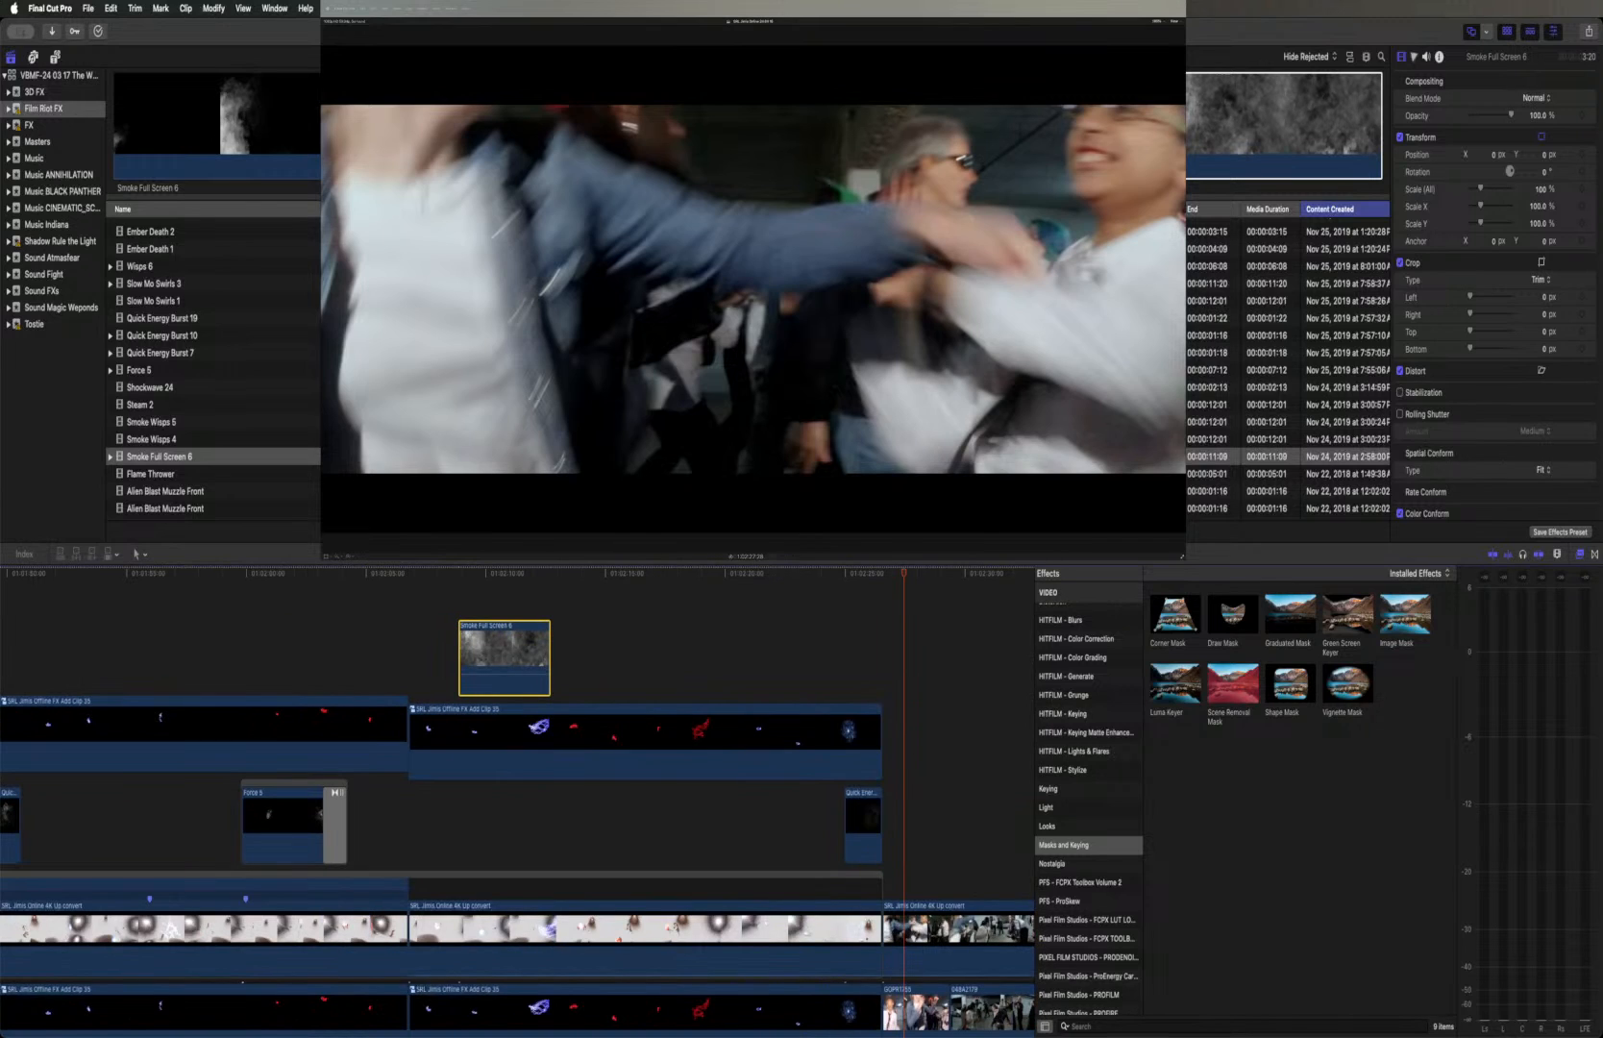
drag(462, 650, 385, 639)
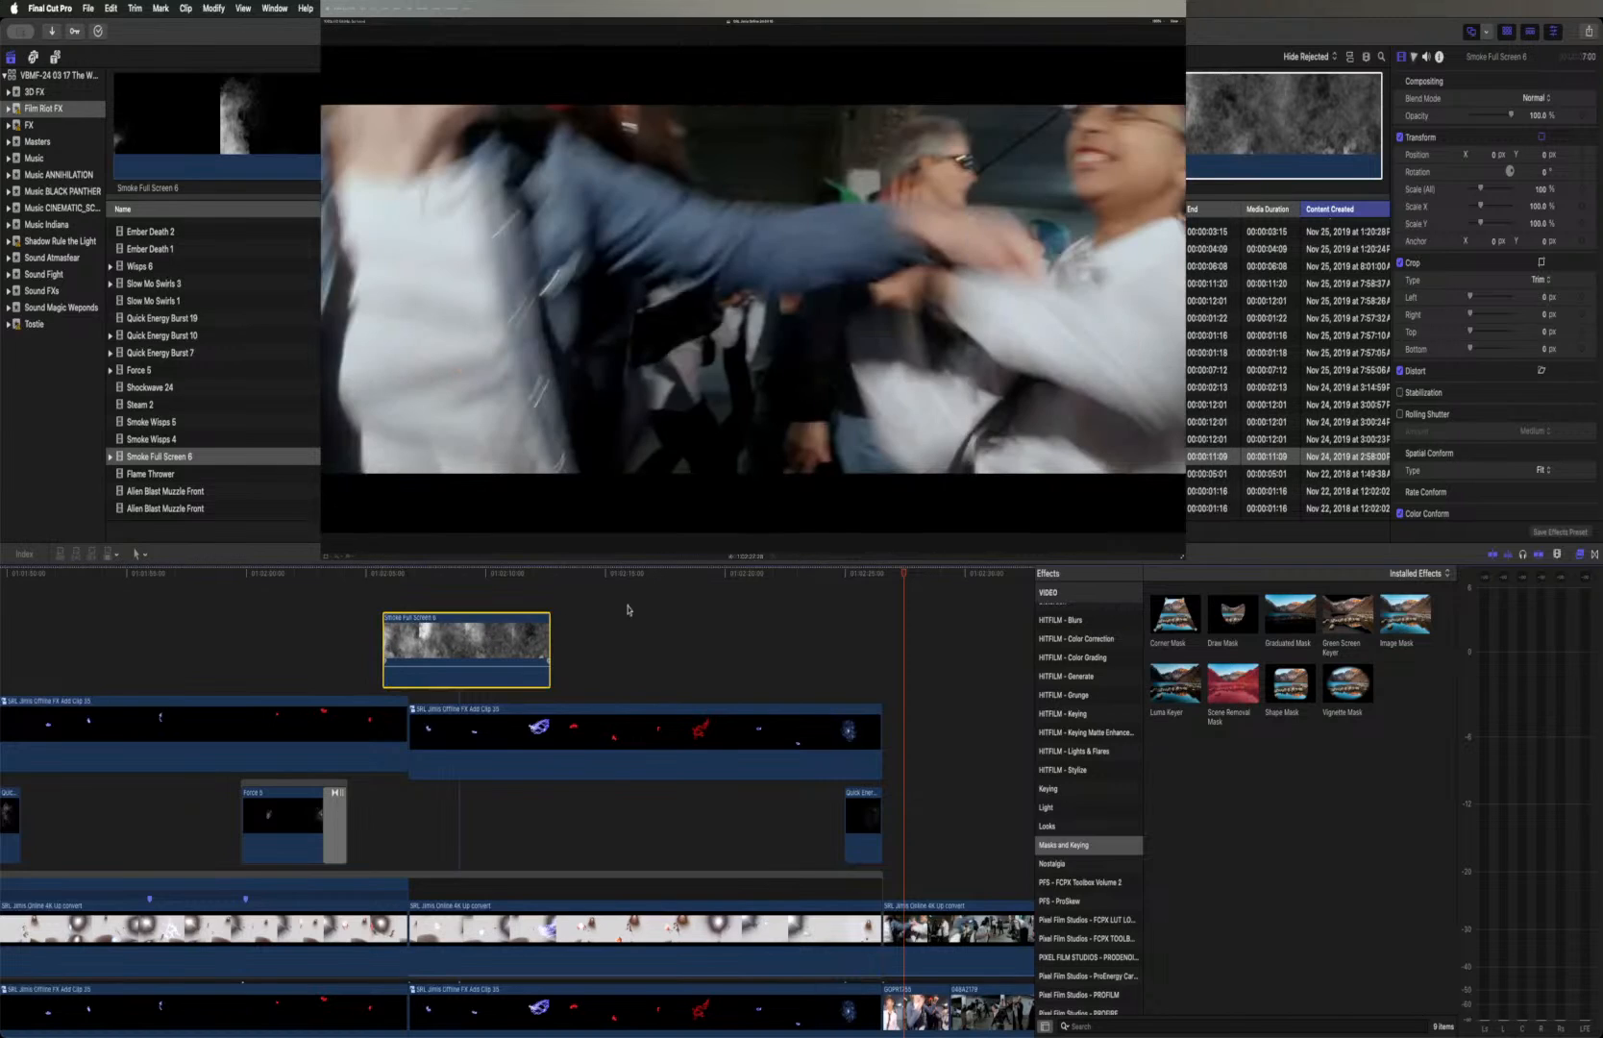
Set the Smoke Full Screen 6 clip's blend mode to Screen and lower its opacity to about 37%
click(1533, 99)
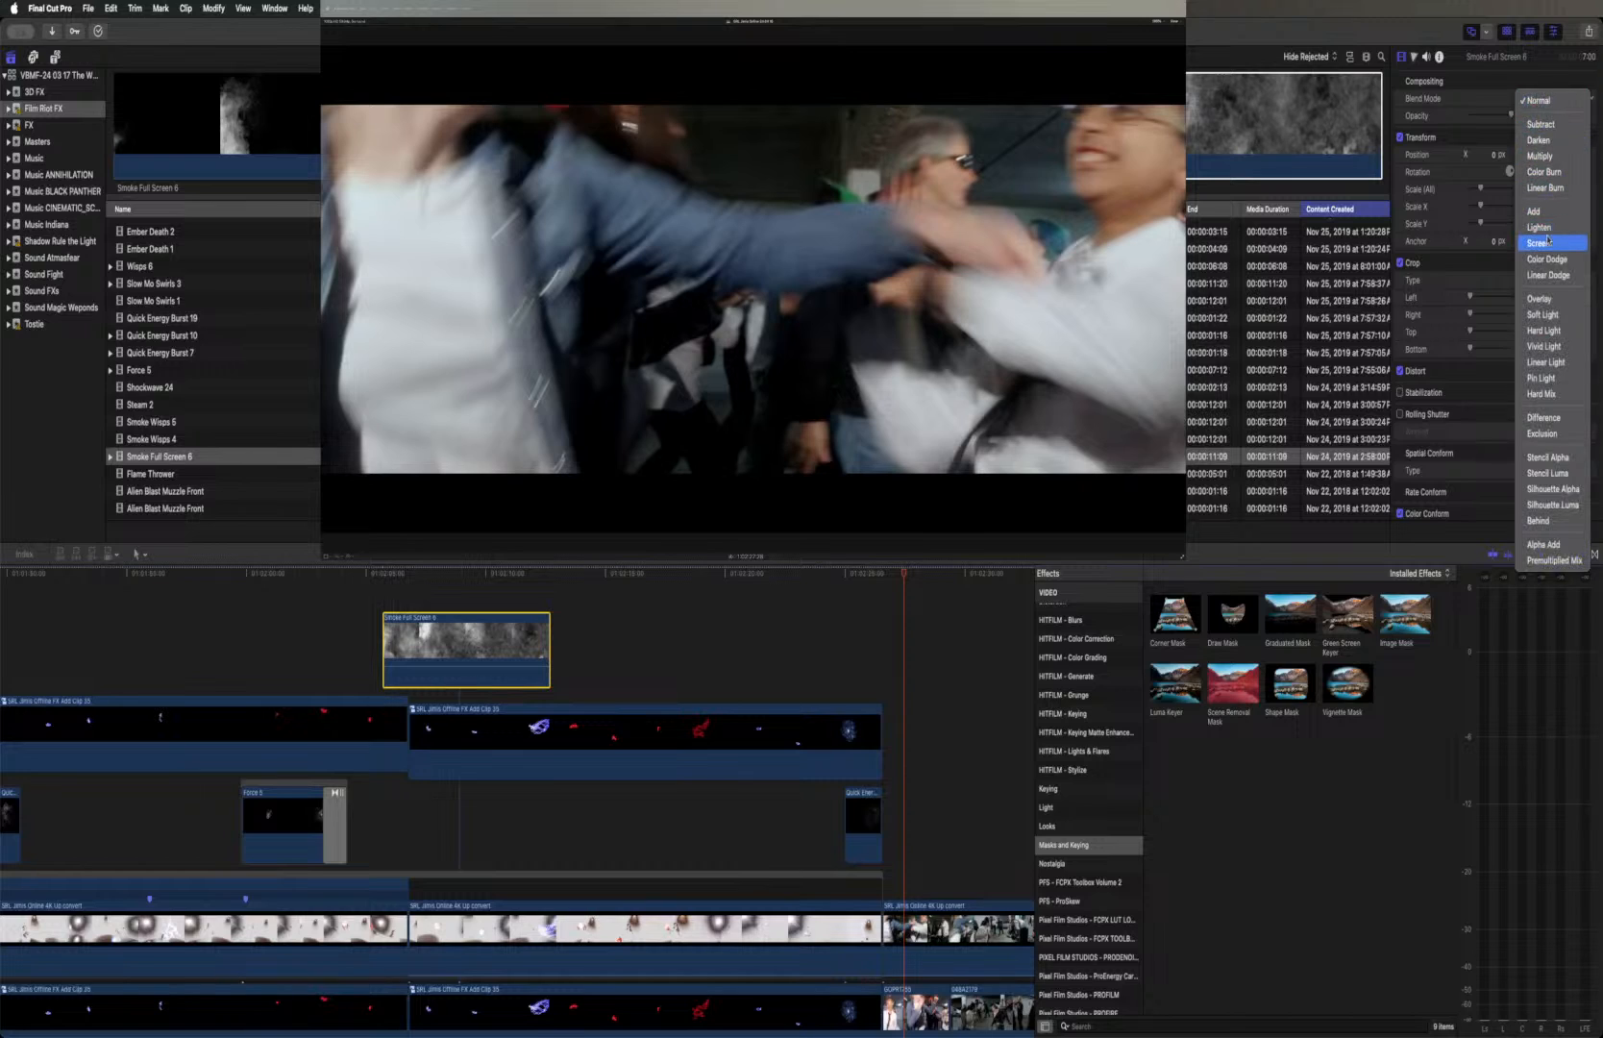
click(1549, 242)
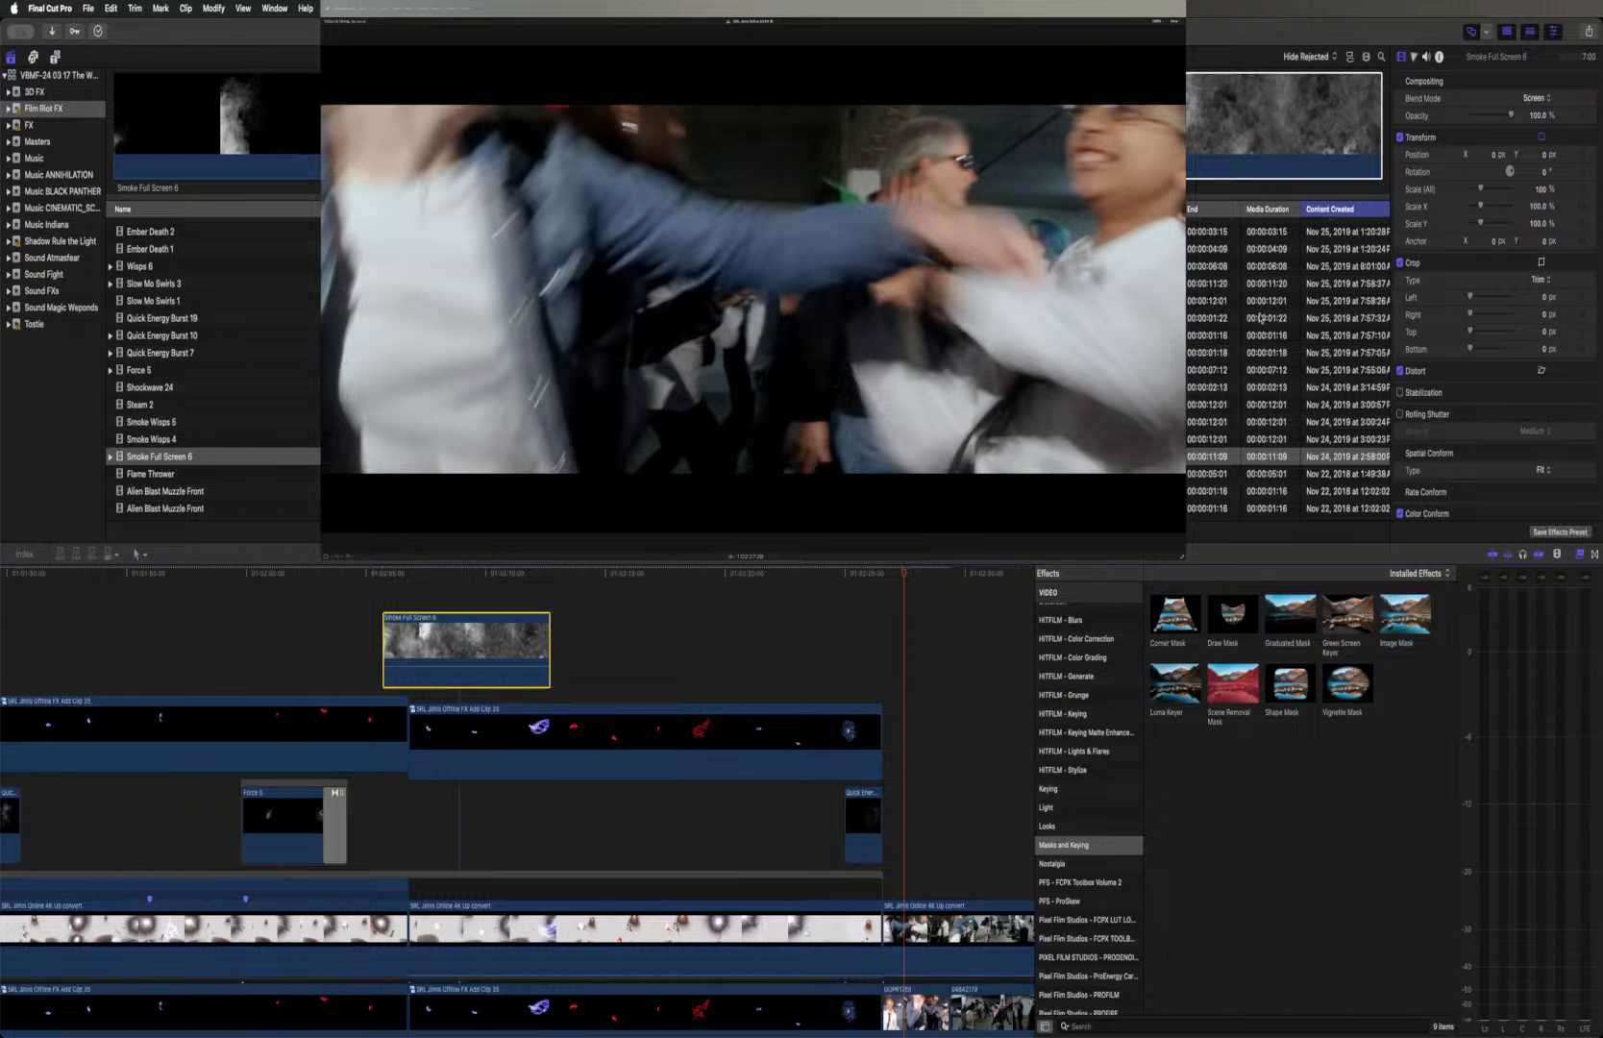
click(486, 575)
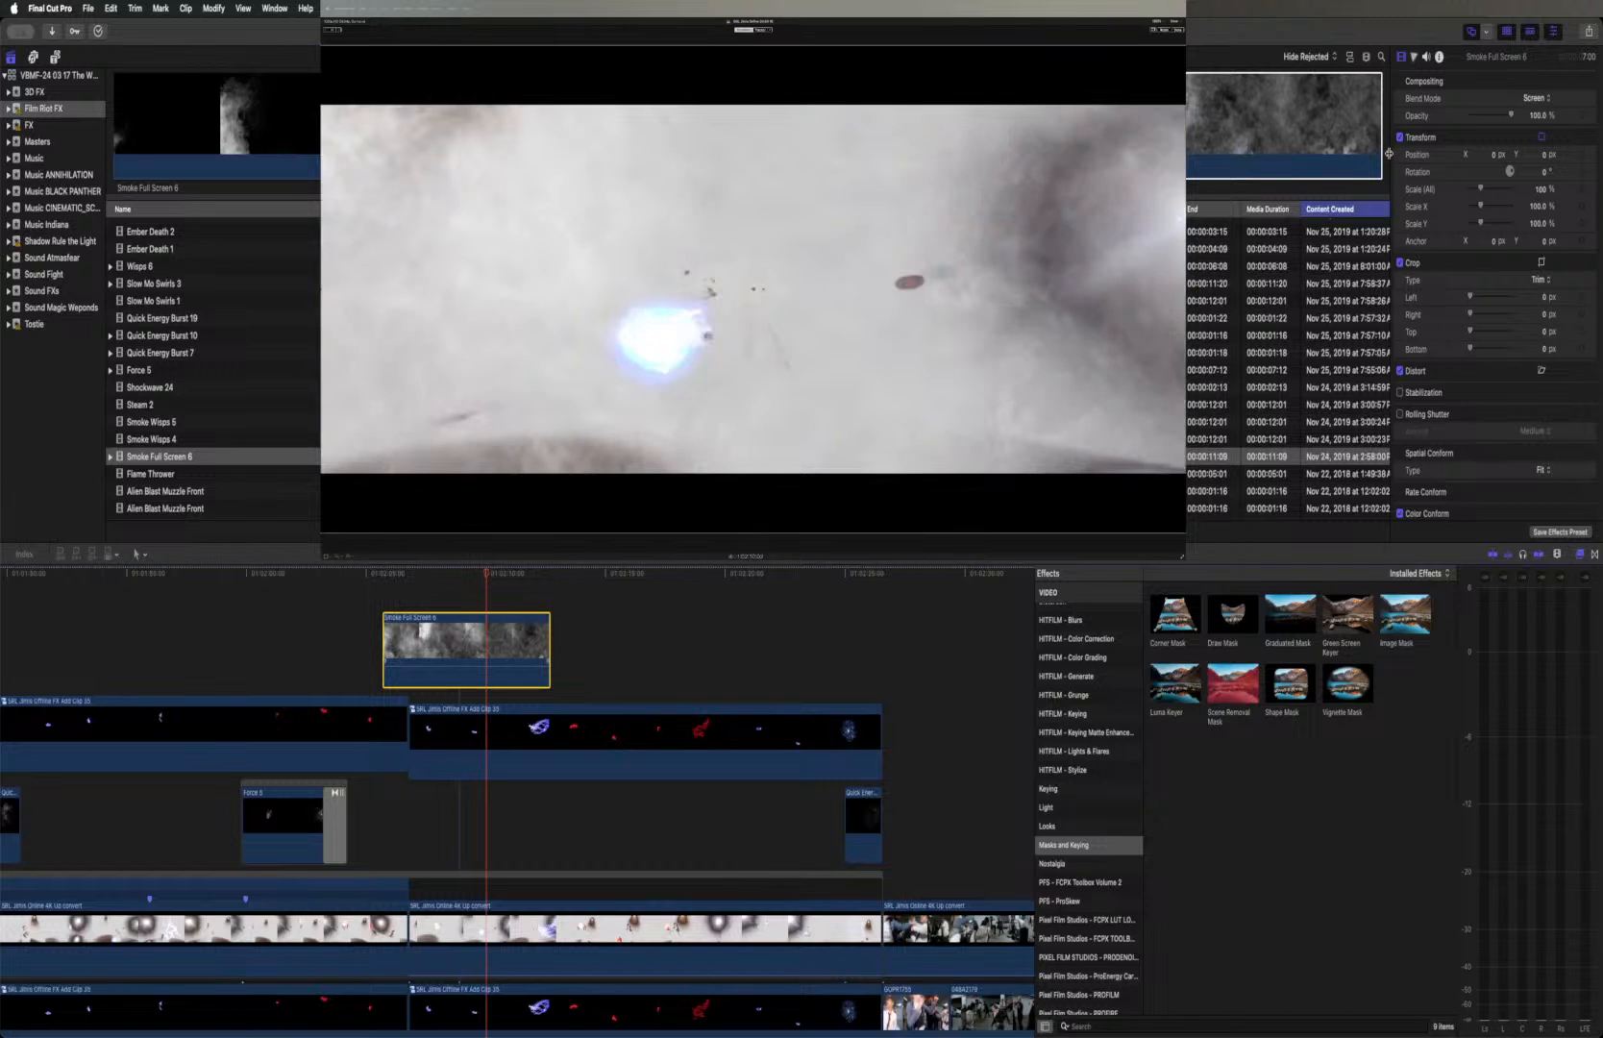
drag(1513, 119, 1482, 119)
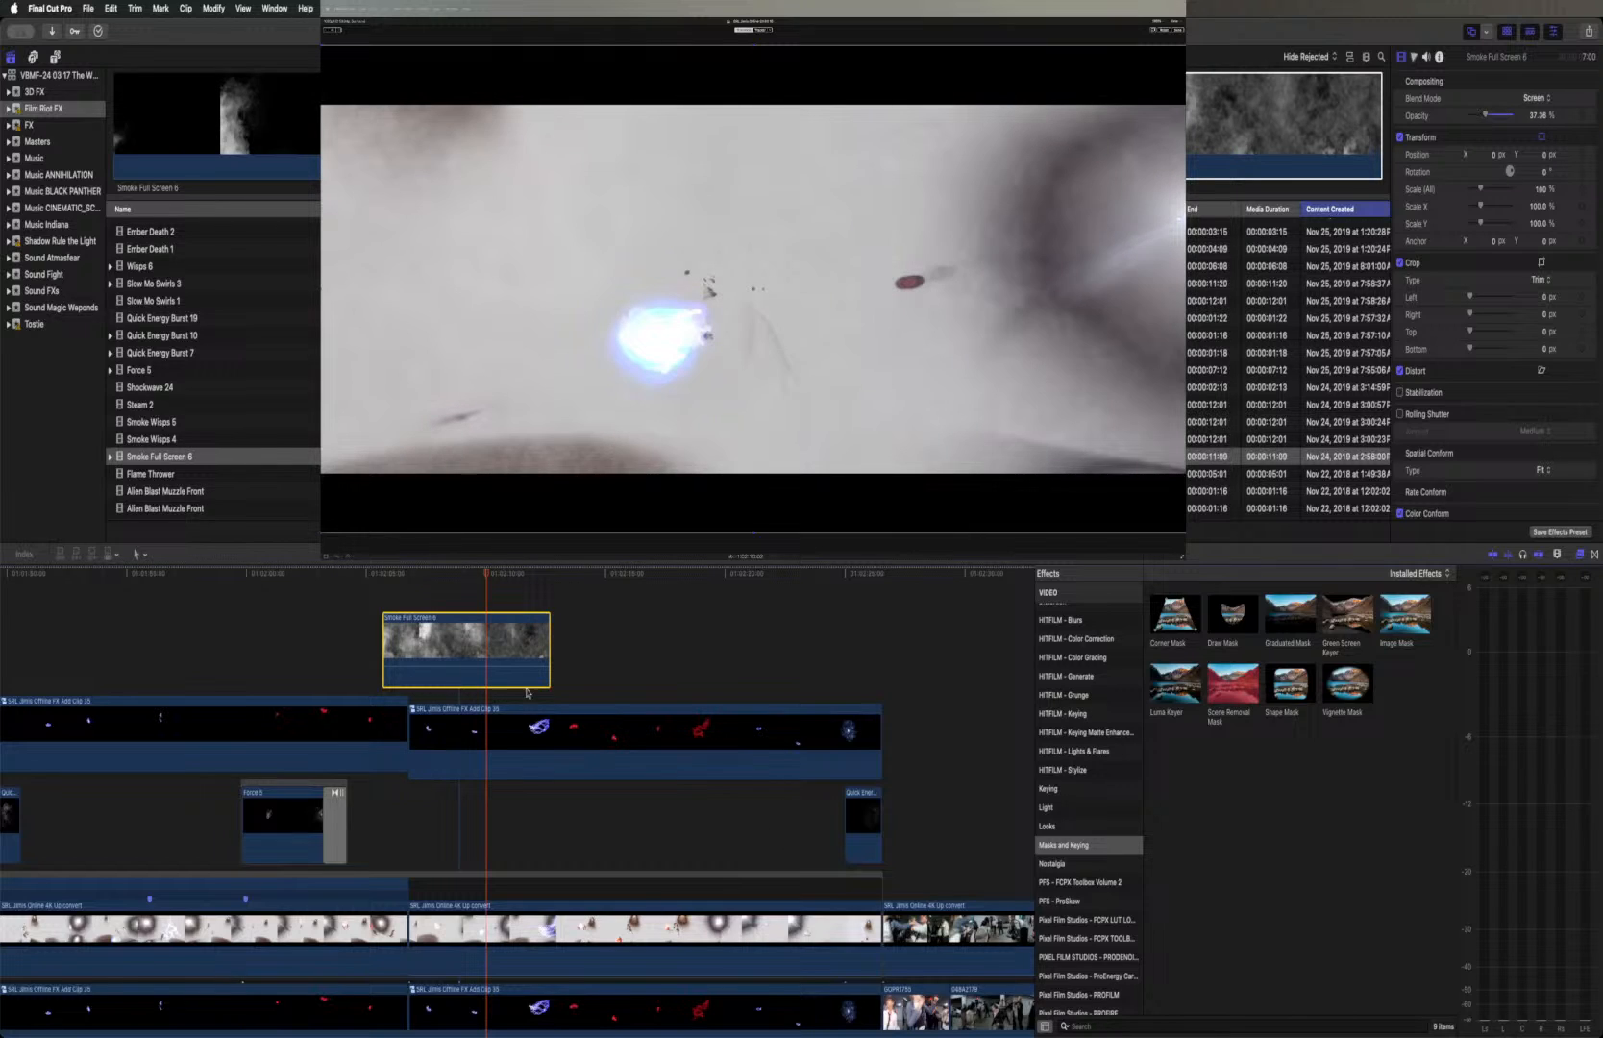
Slow the Smoke Full Screen 6 clip to 27% speed and align its start with the first Offline FX Add Clip in the fight scene
scroll(465, 644, left, 10)
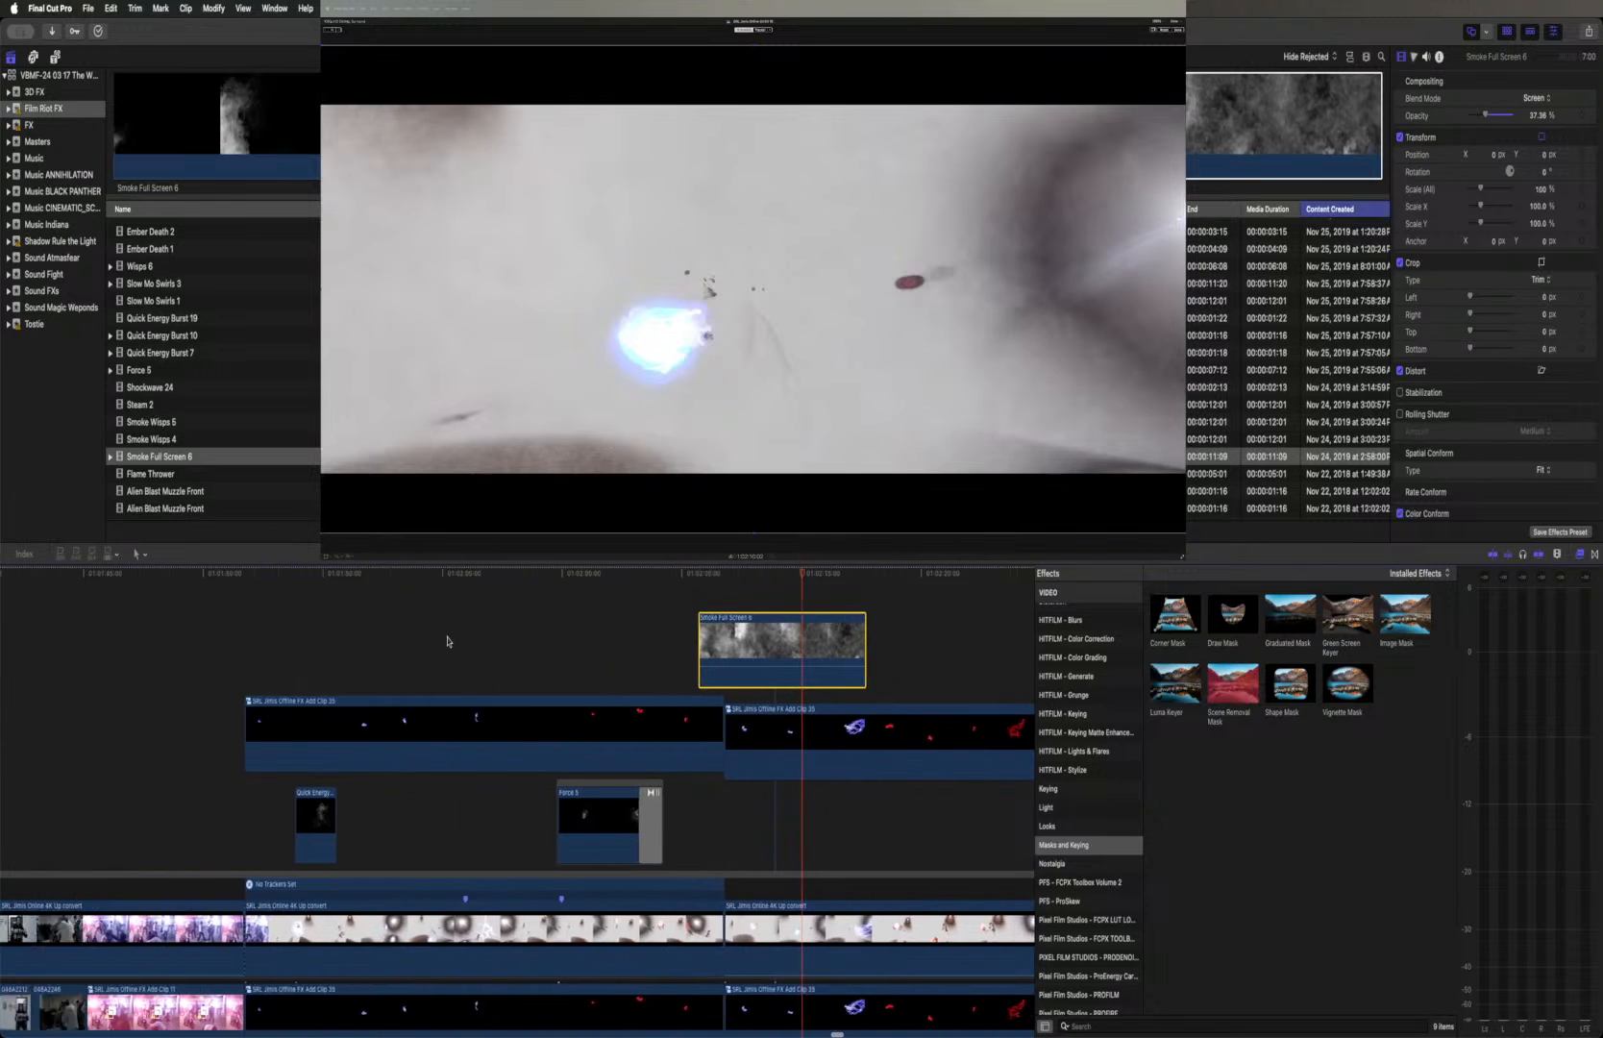
drag(864, 620, 417, 616)
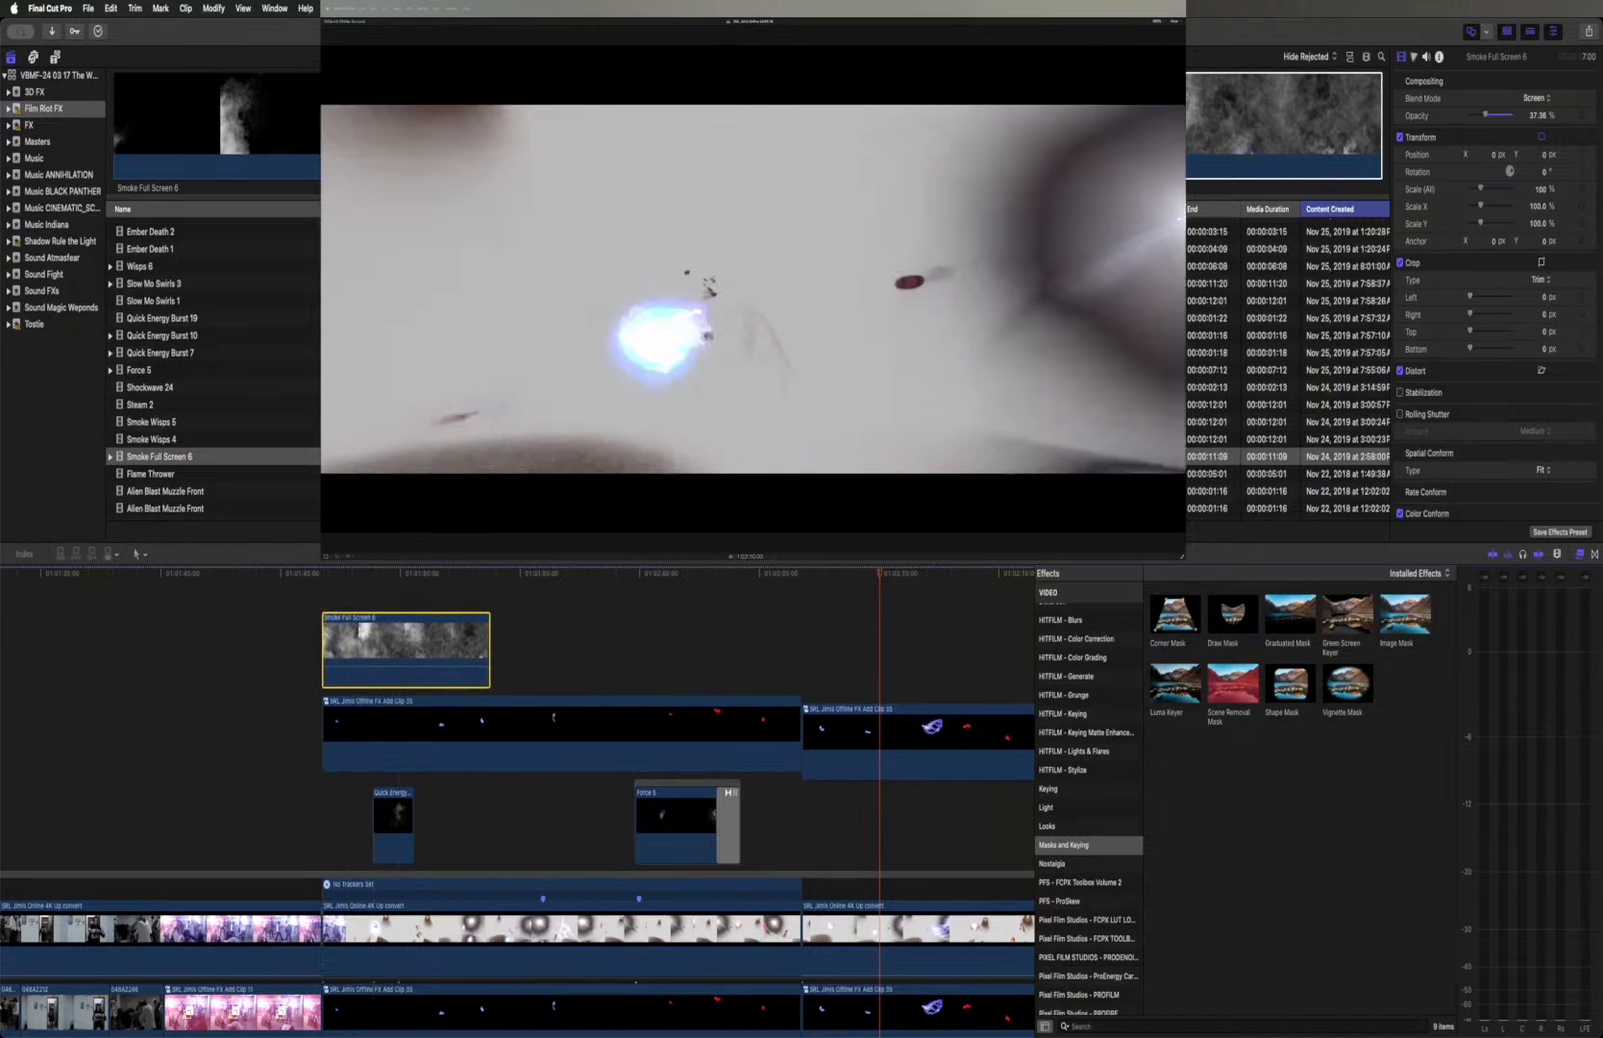
click(355, 557)
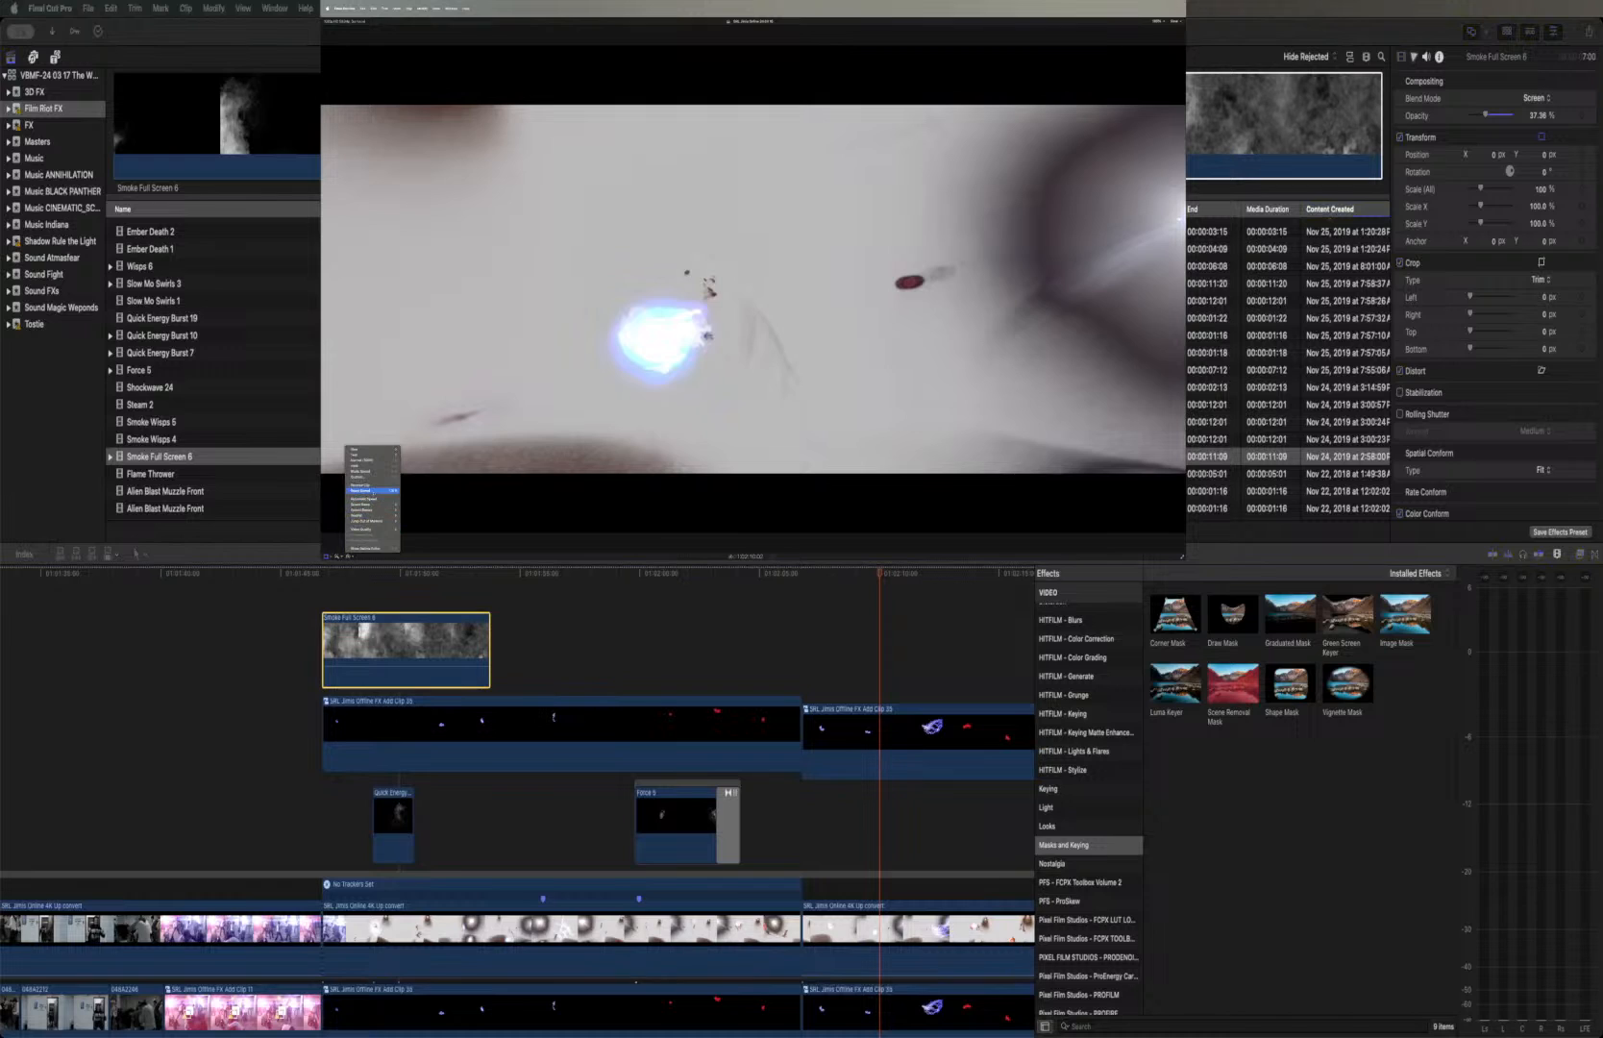
click(365, 478)
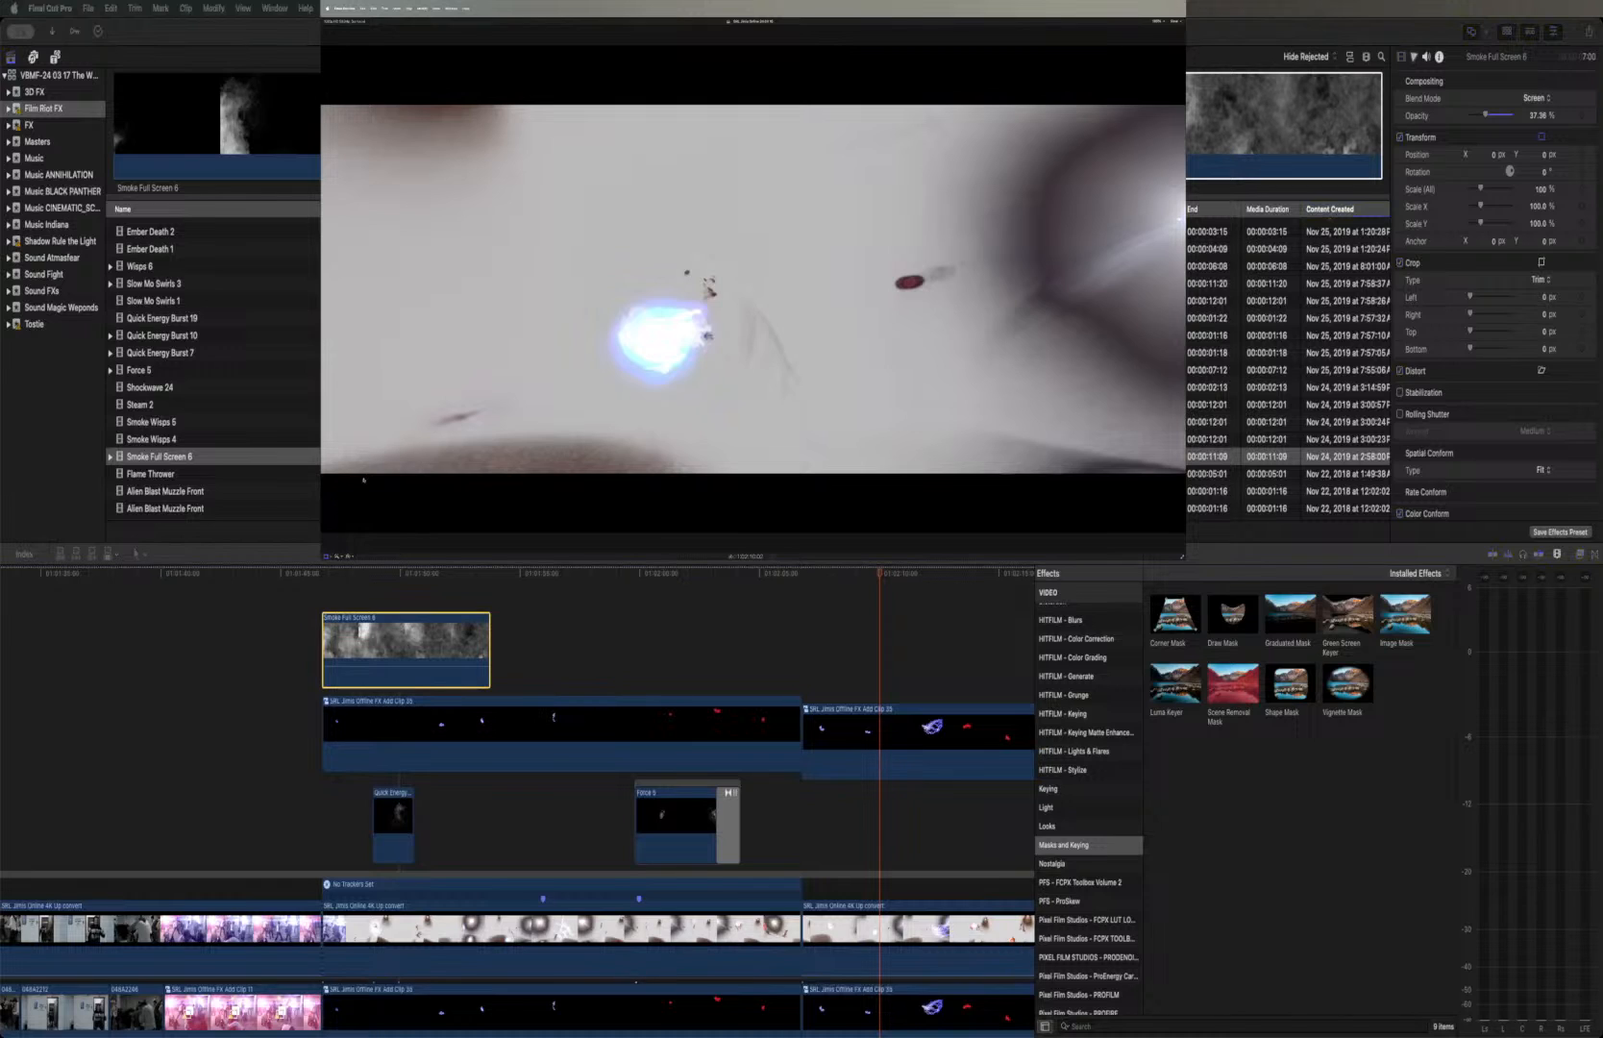
scroll(670, 608, right, 3)
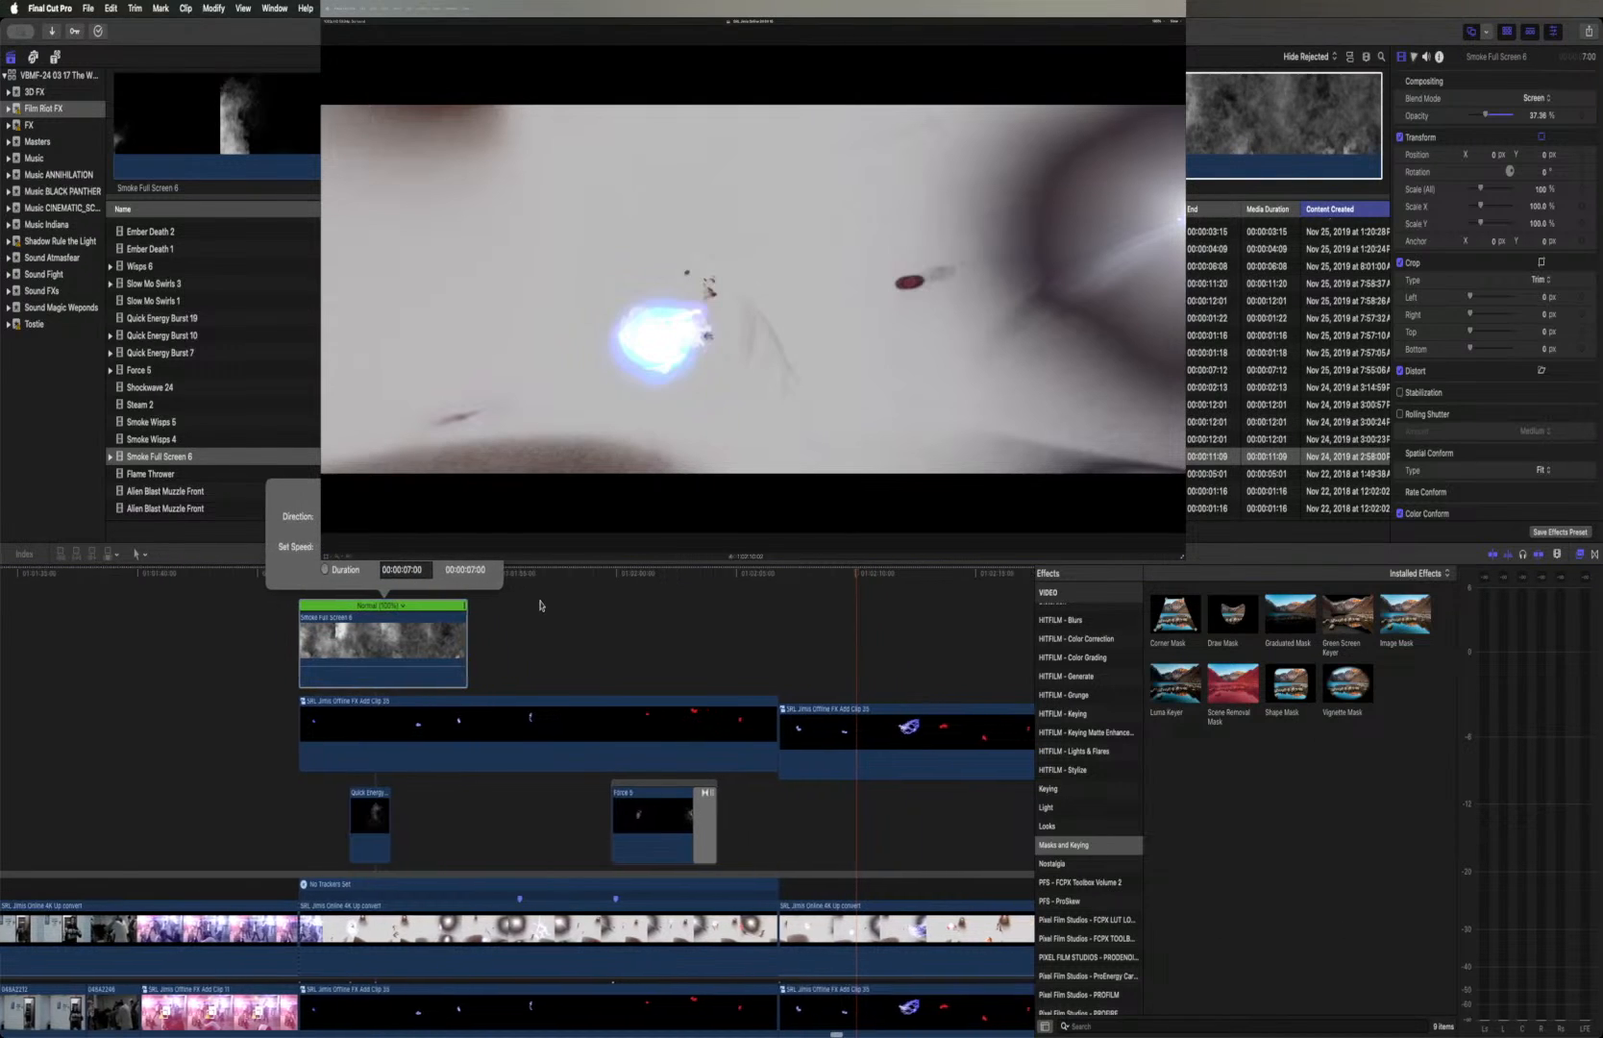
click(1582, 557)
drag(365, 613, 814, 626)
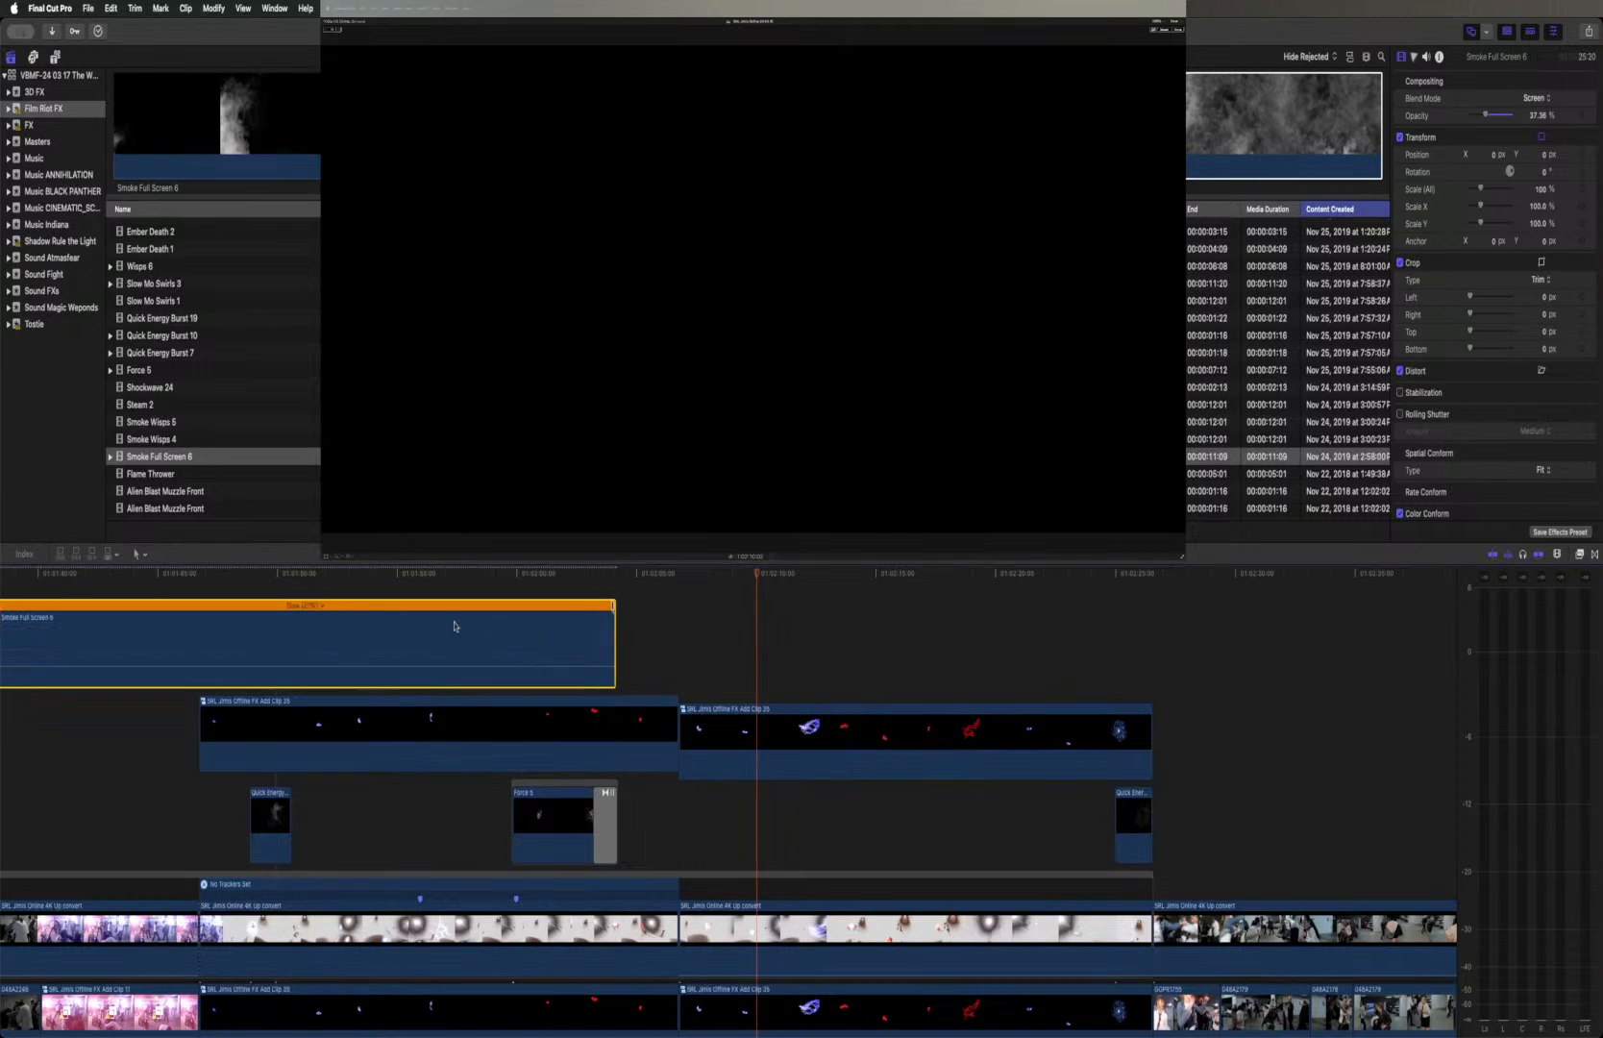
drag(528, 625, 630, 611)
drag(458, 618, 459, 619)
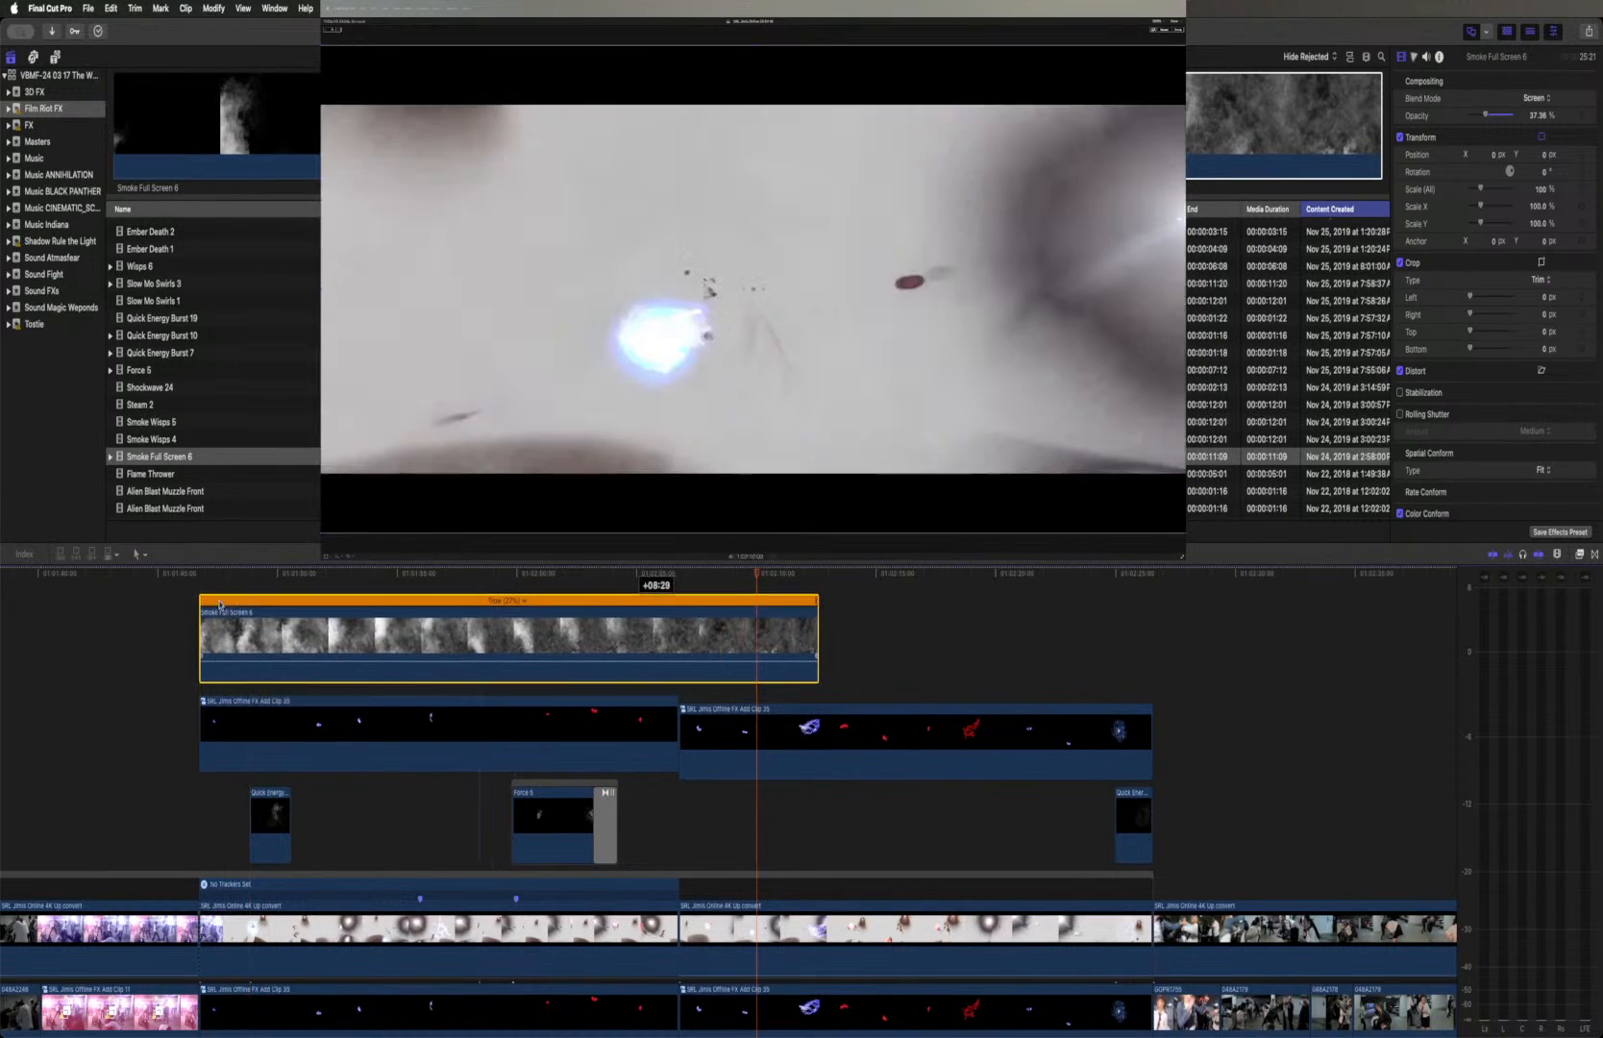
Check the smoke over its opening frames and move the slowed clip directly above the 4K Up convert footage, beneath the other effects
click(201, 575)
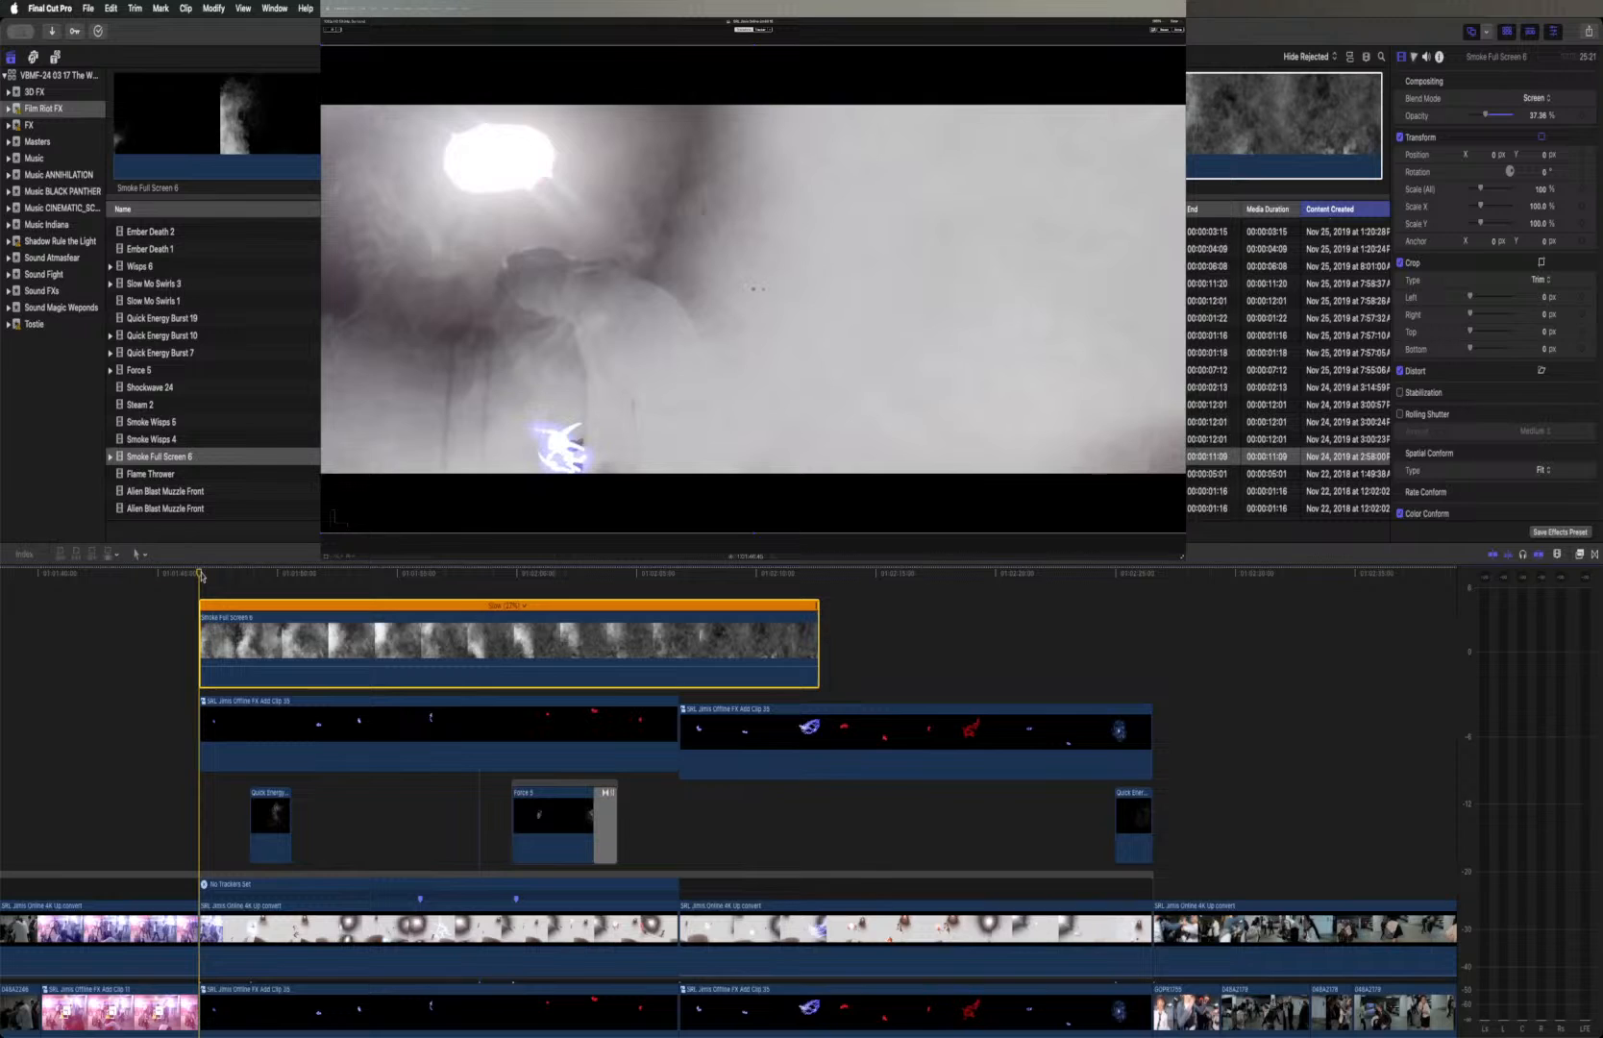
drag(215, 577, 201, 575)
click(218, 577)
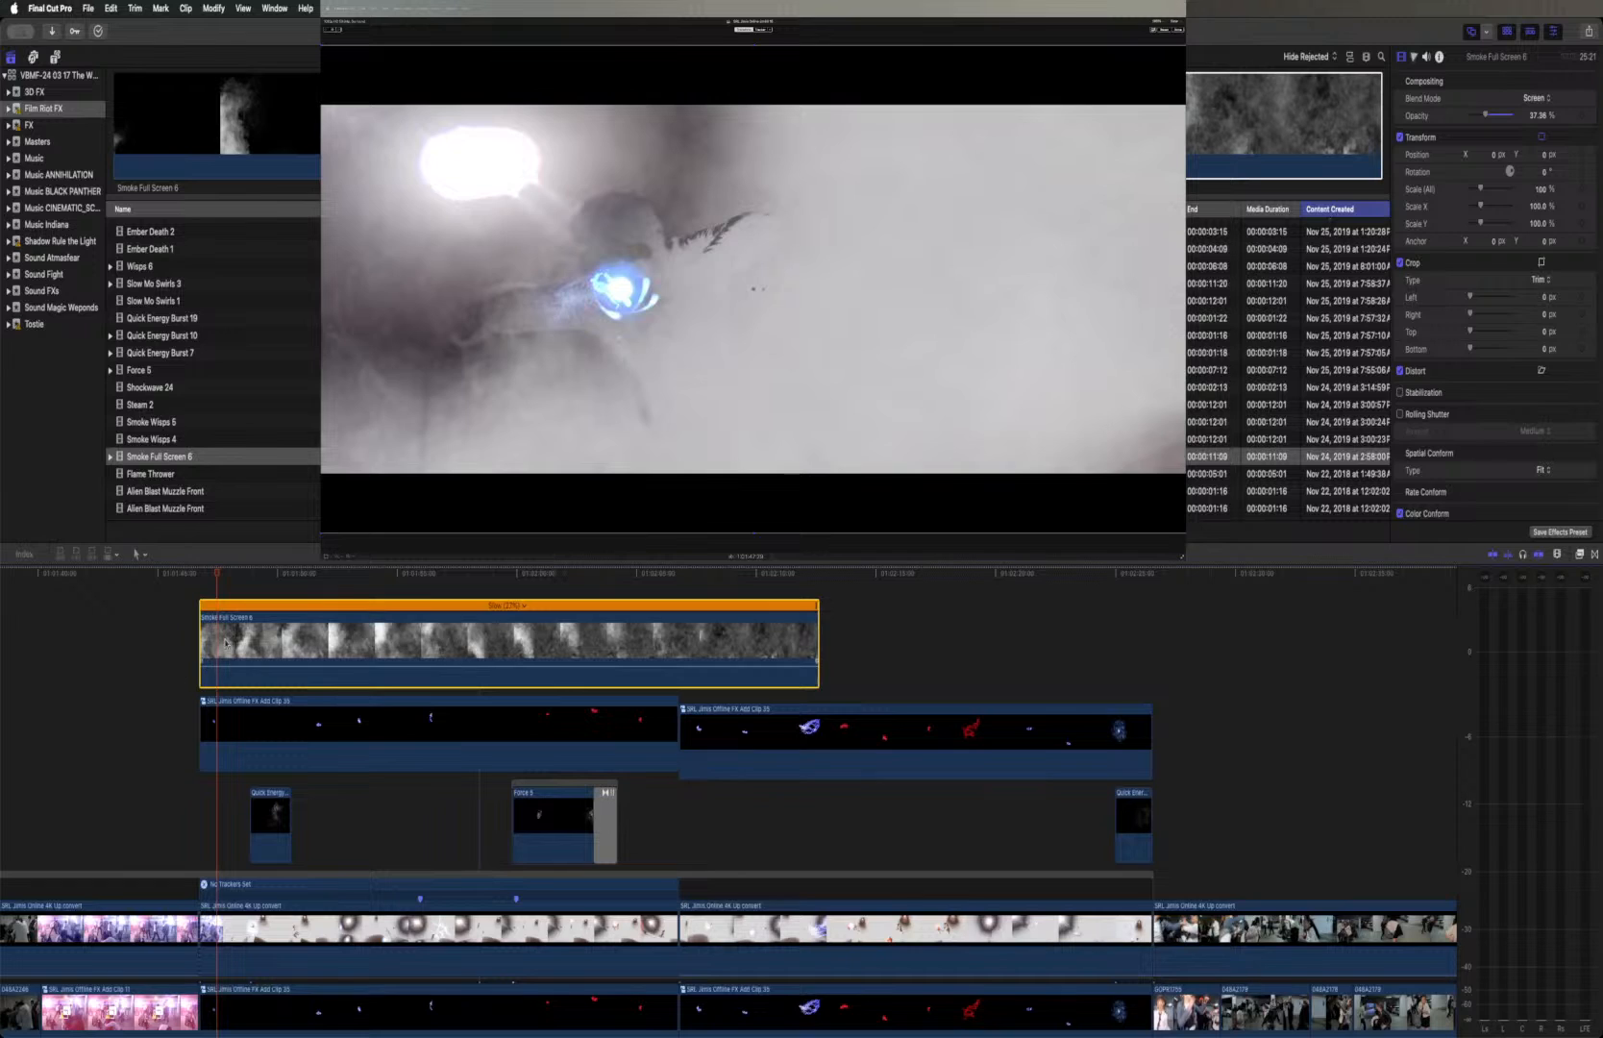
drag(217, 576, 211, 576)
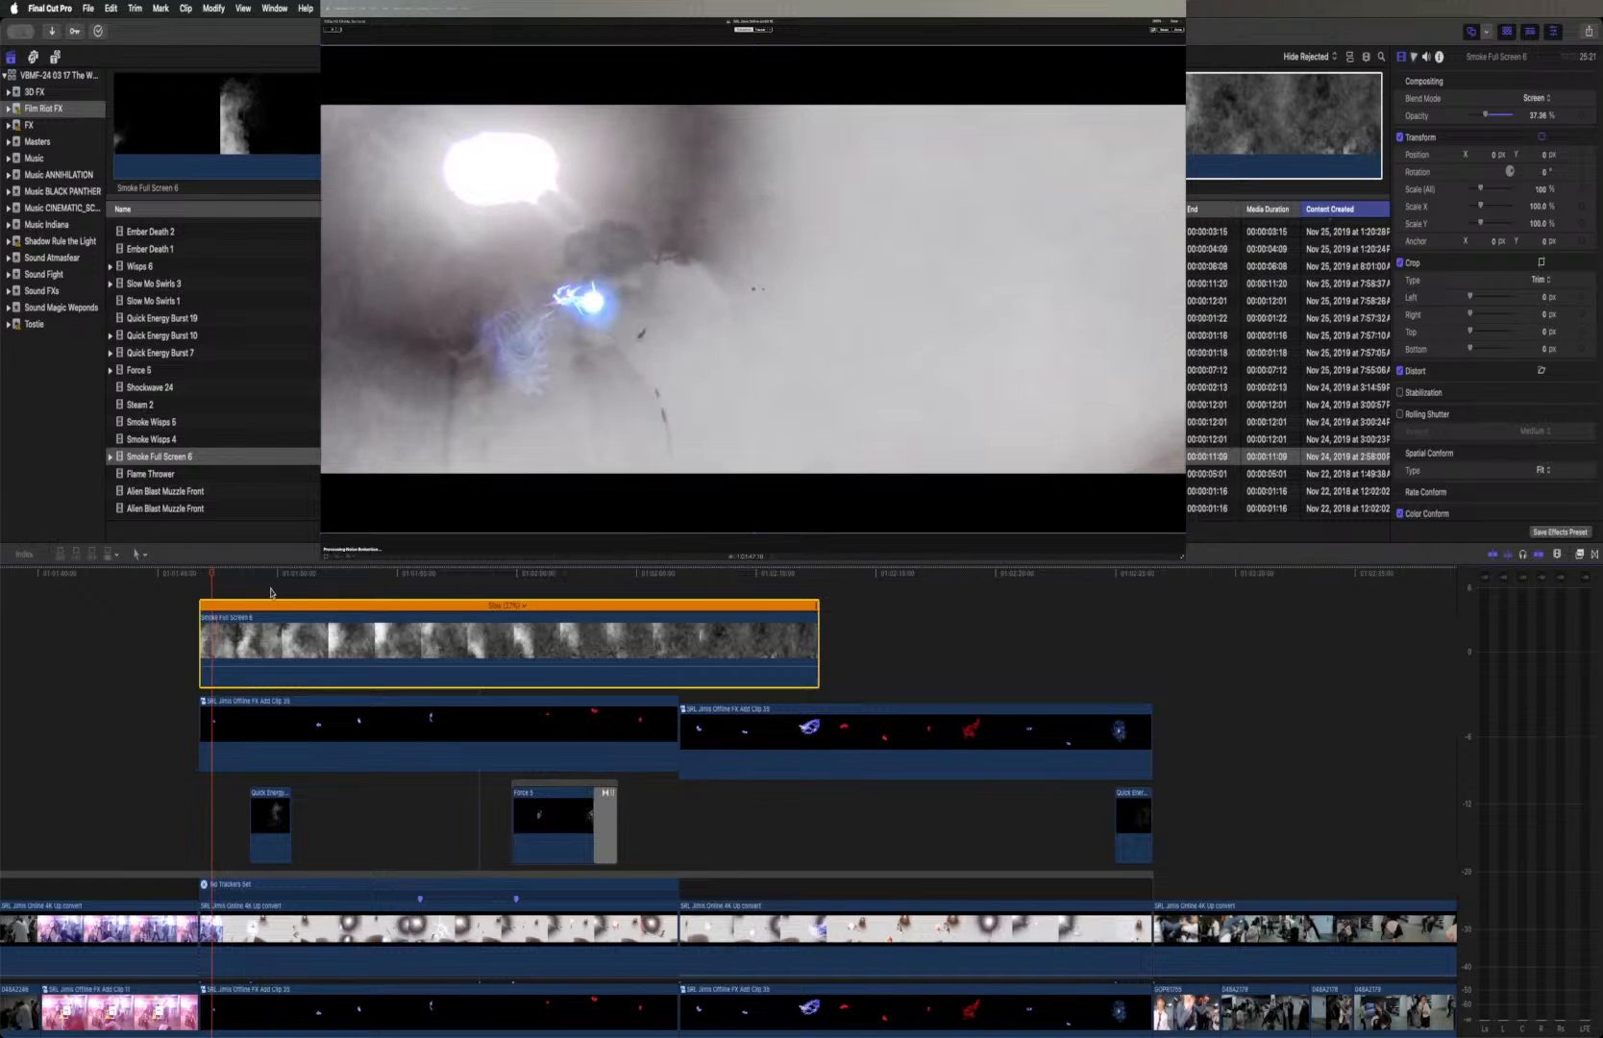
drag(275, 624, 272, 832)
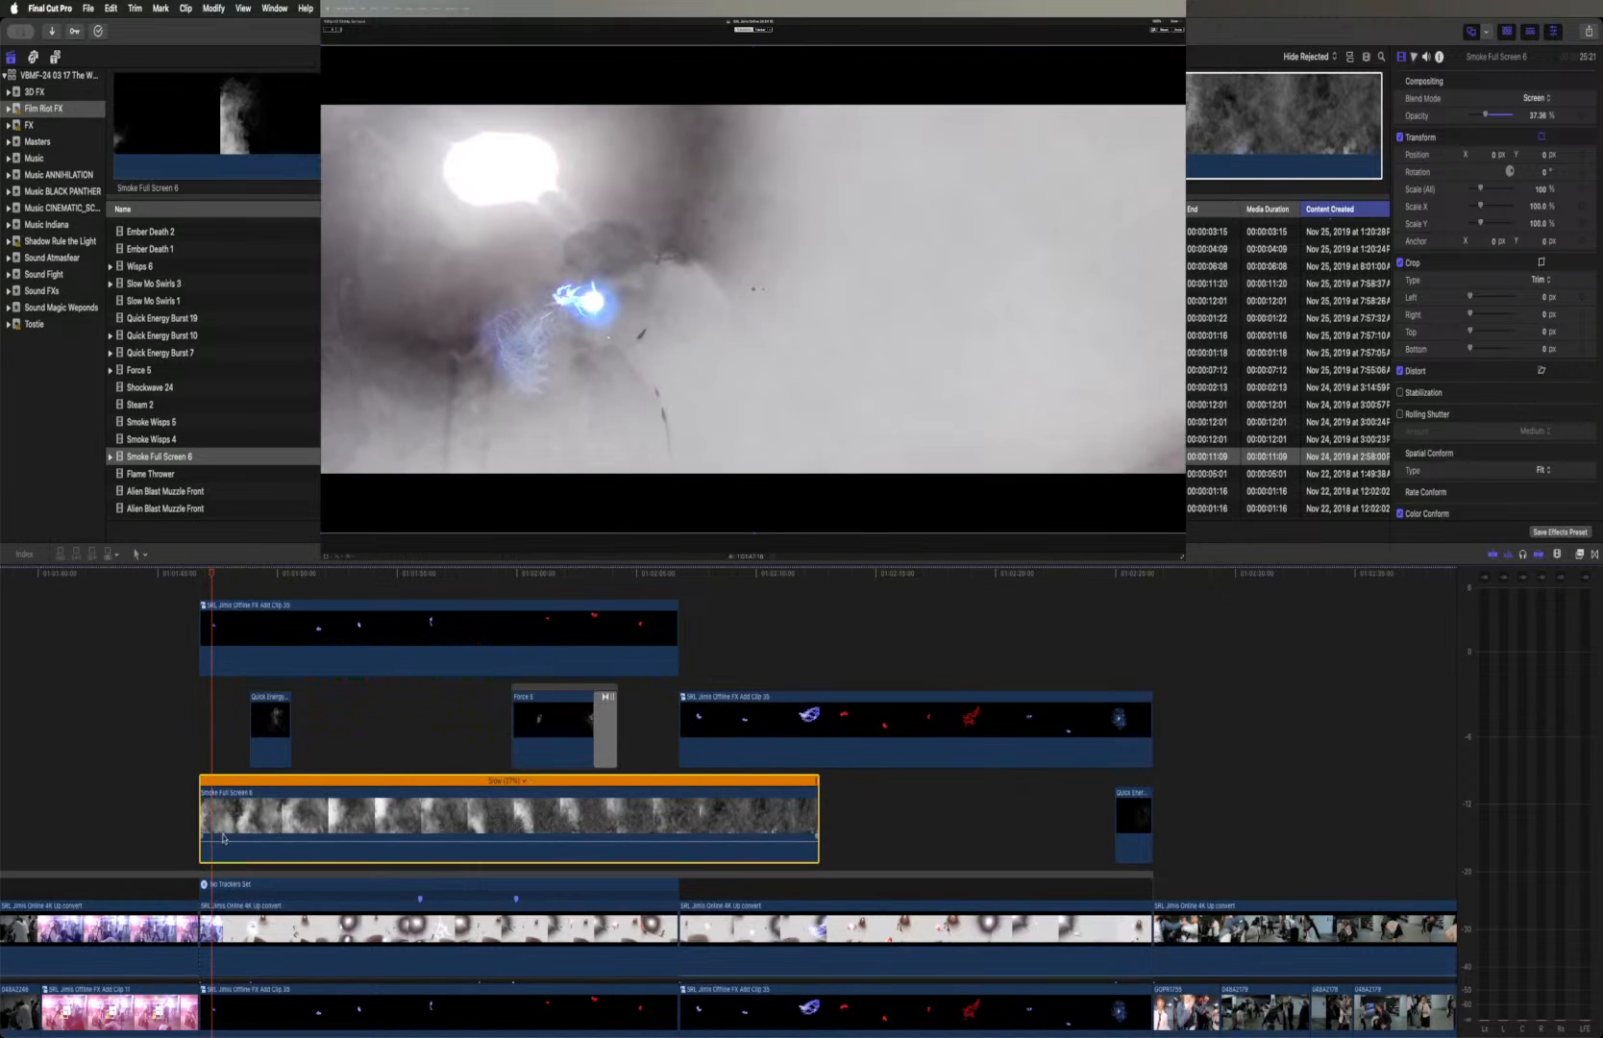
Try moving the Smoke Full Screen 6 clip down to the level of the 4K Up convert footage at the fight scene's start
scroll(241, 852, right, 1)
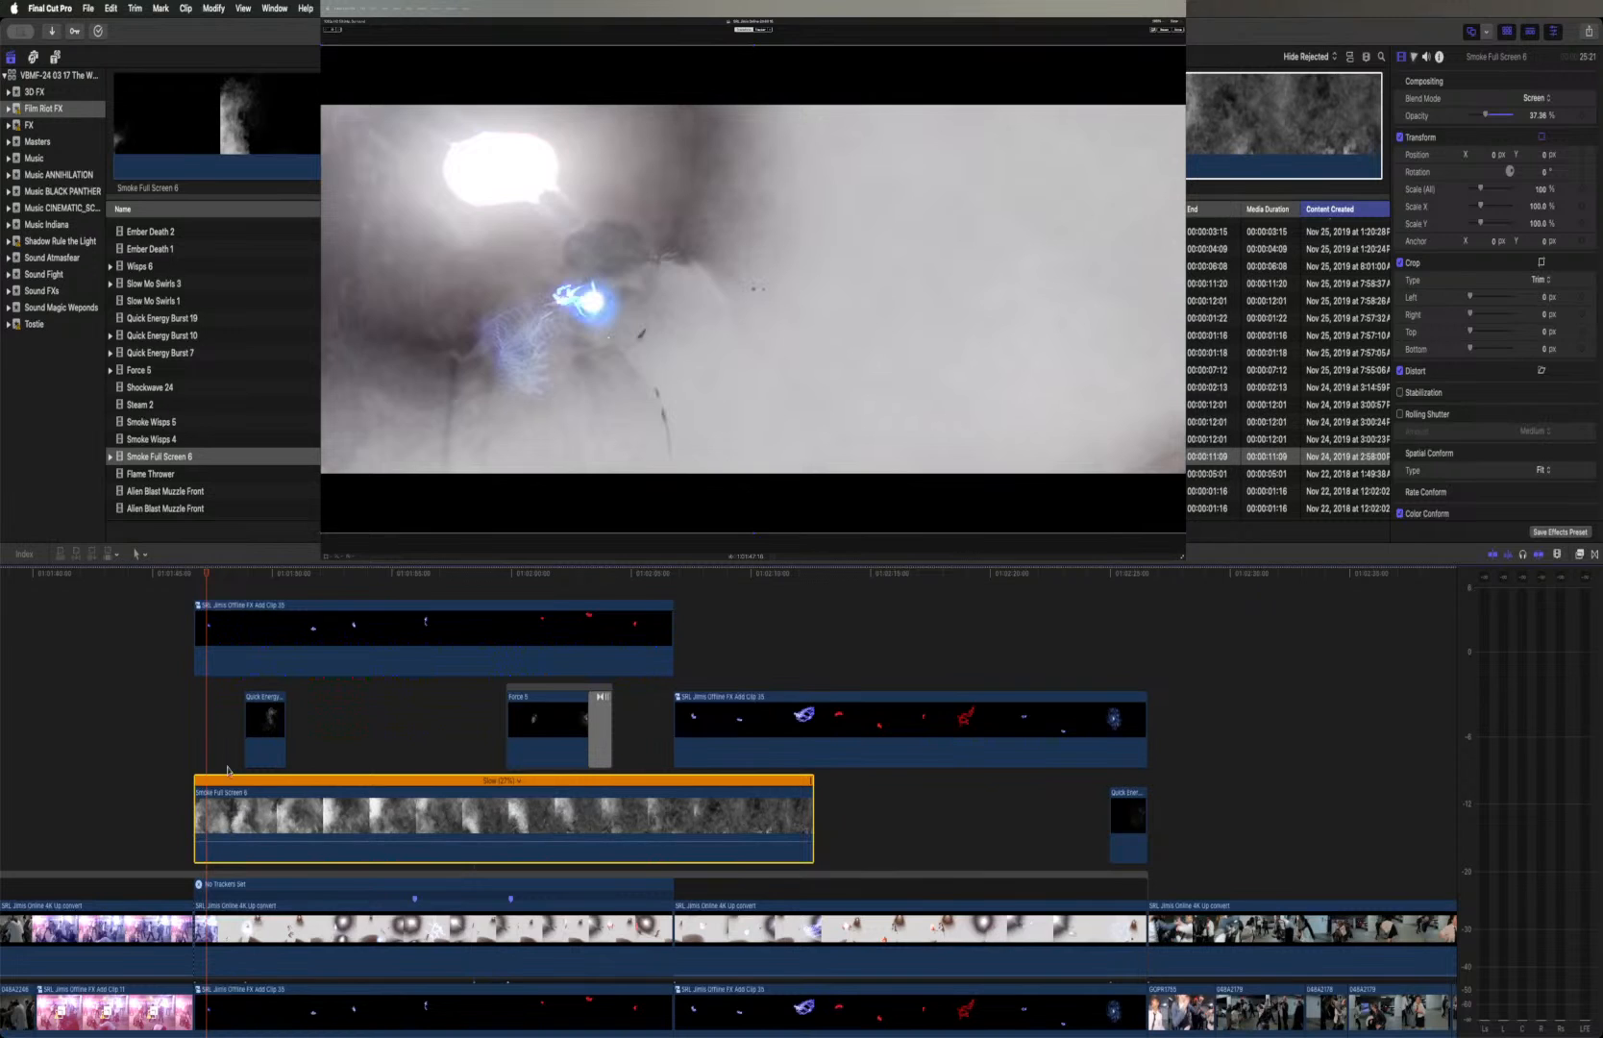
scroll(177, 779, left, 5)
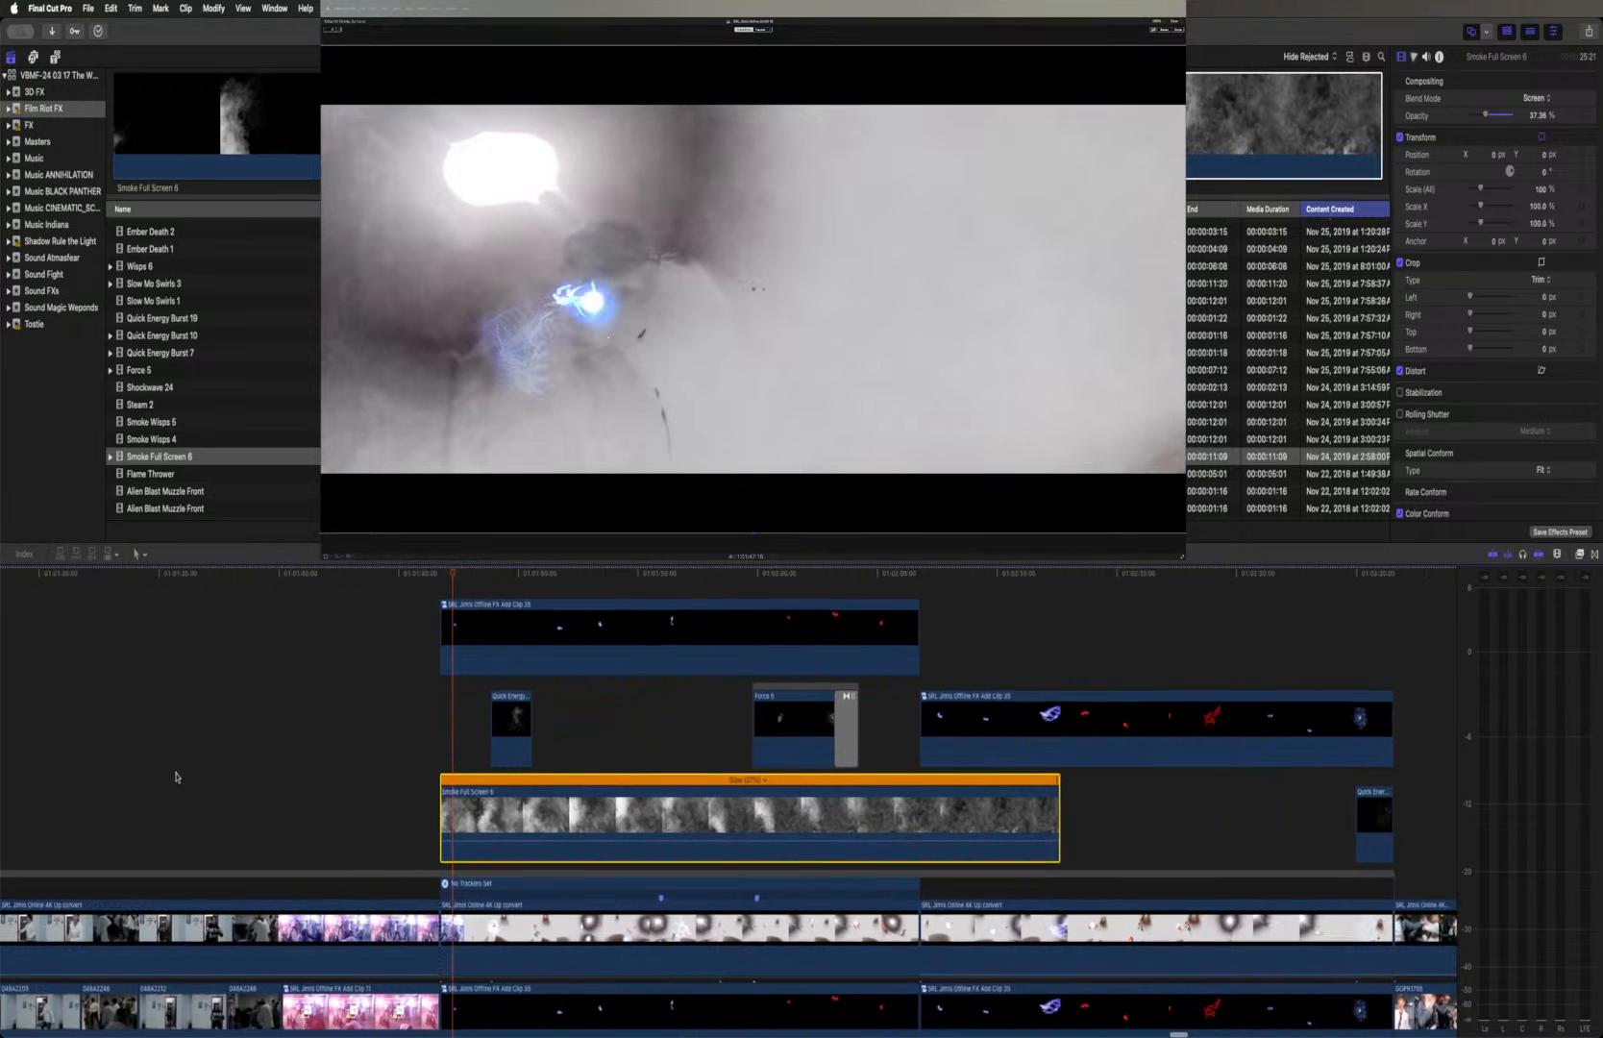
scroll(176, 776, down, 3)
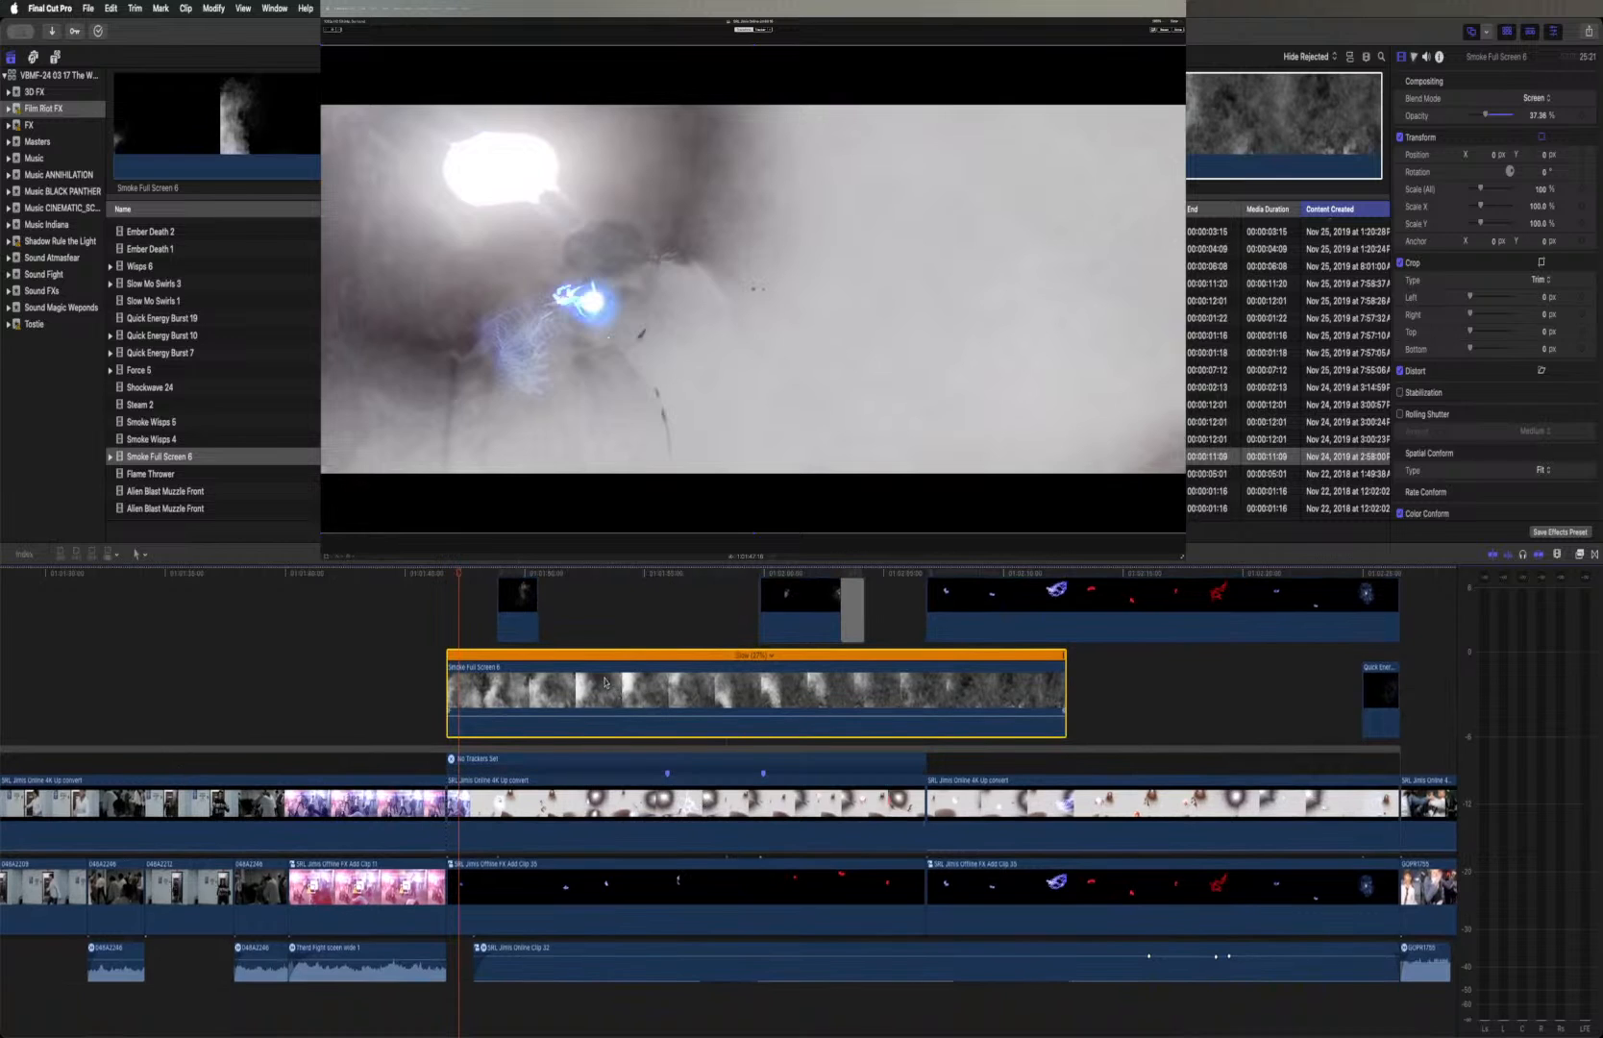
drag(608, 669, 610, 838)
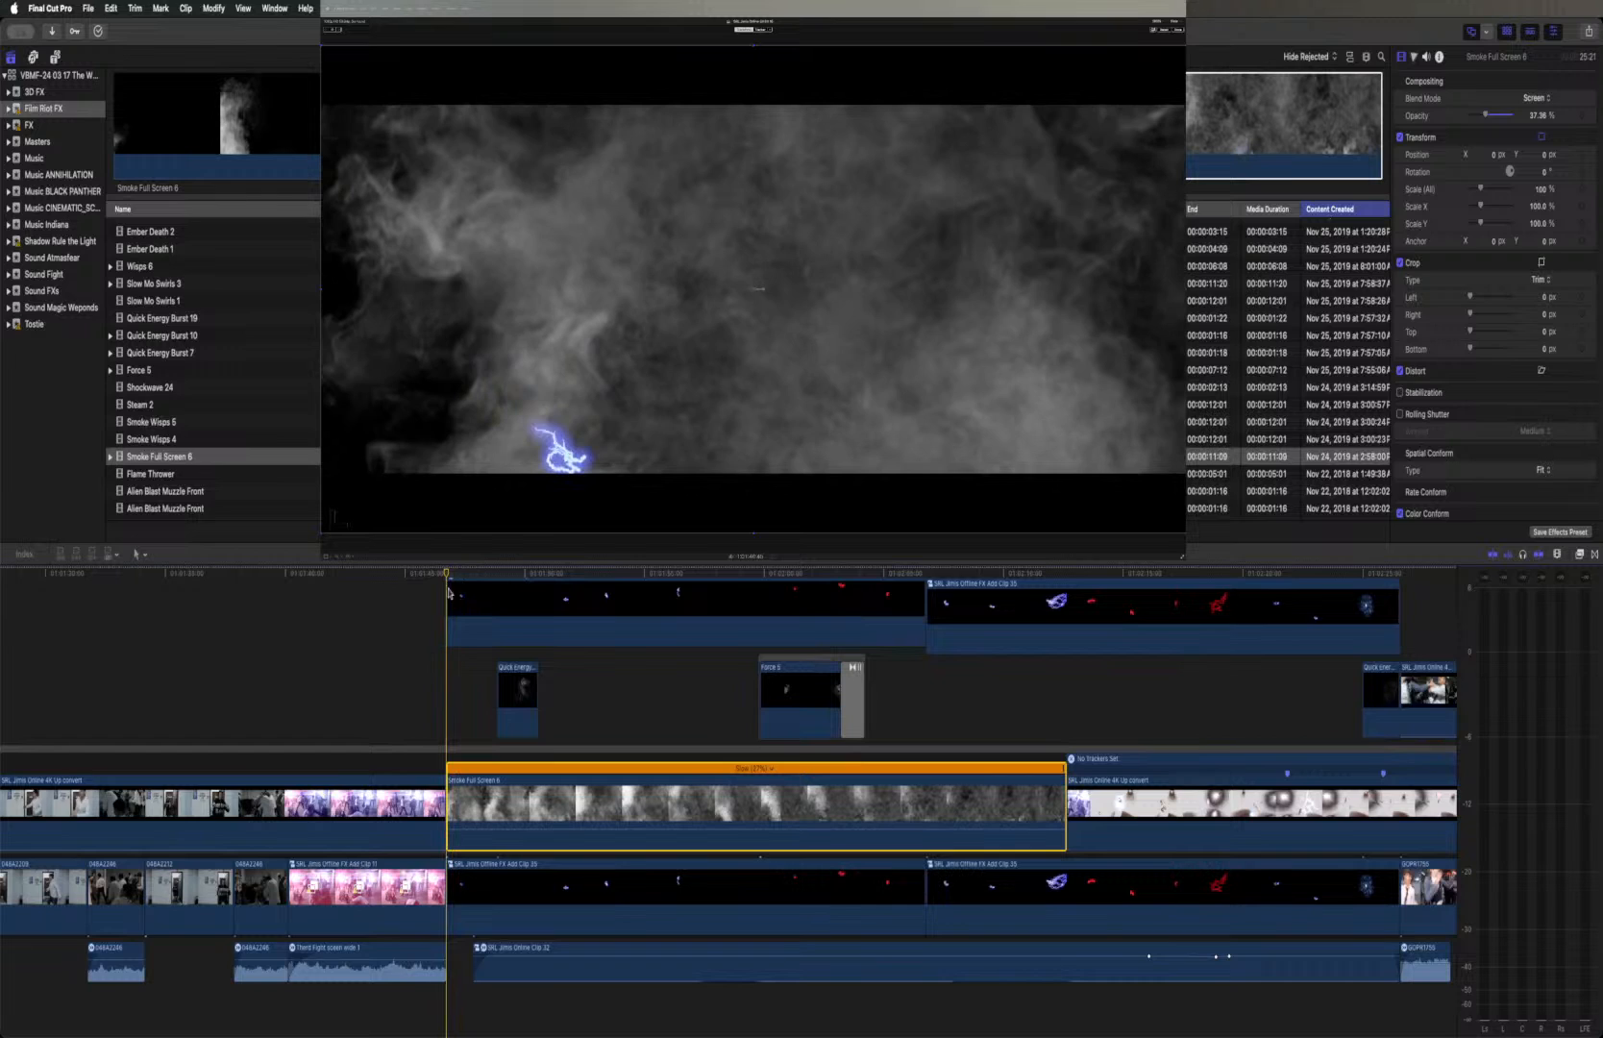
drag(578, 781, 579, 658)
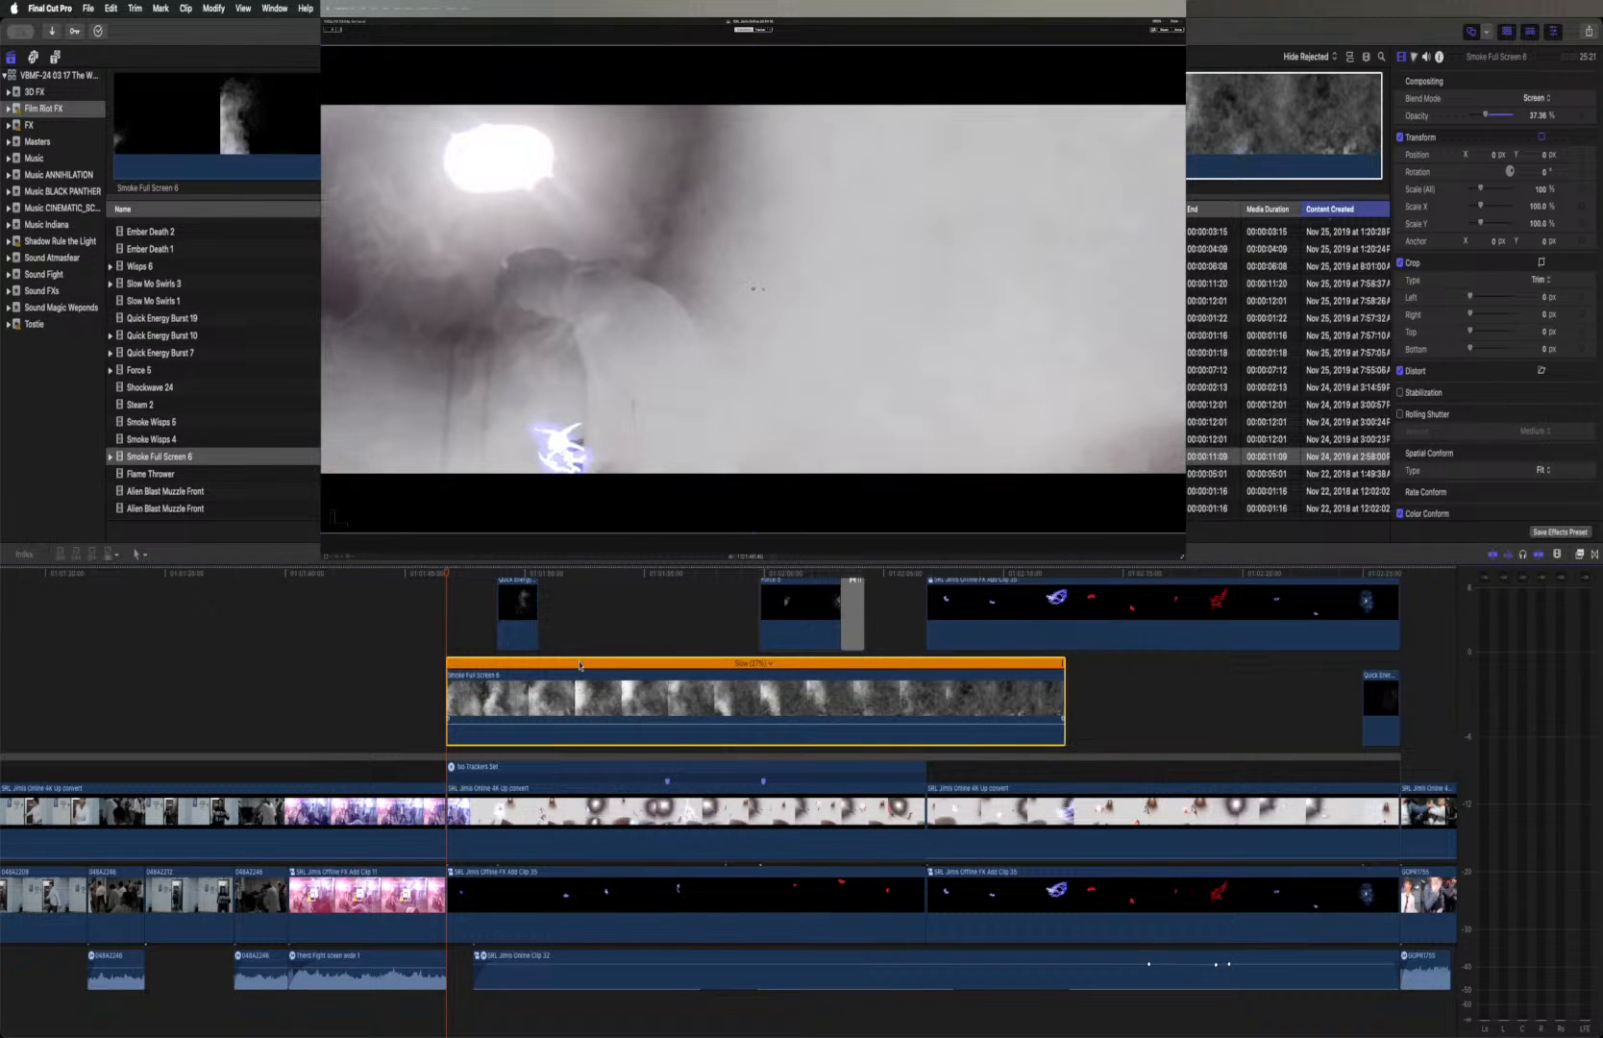
Examine the earlier 4K Up convert clip of the masked figure with light rays, including its Glory and Draw Mask settings and first frames
scroll(544, 692, left, 10)
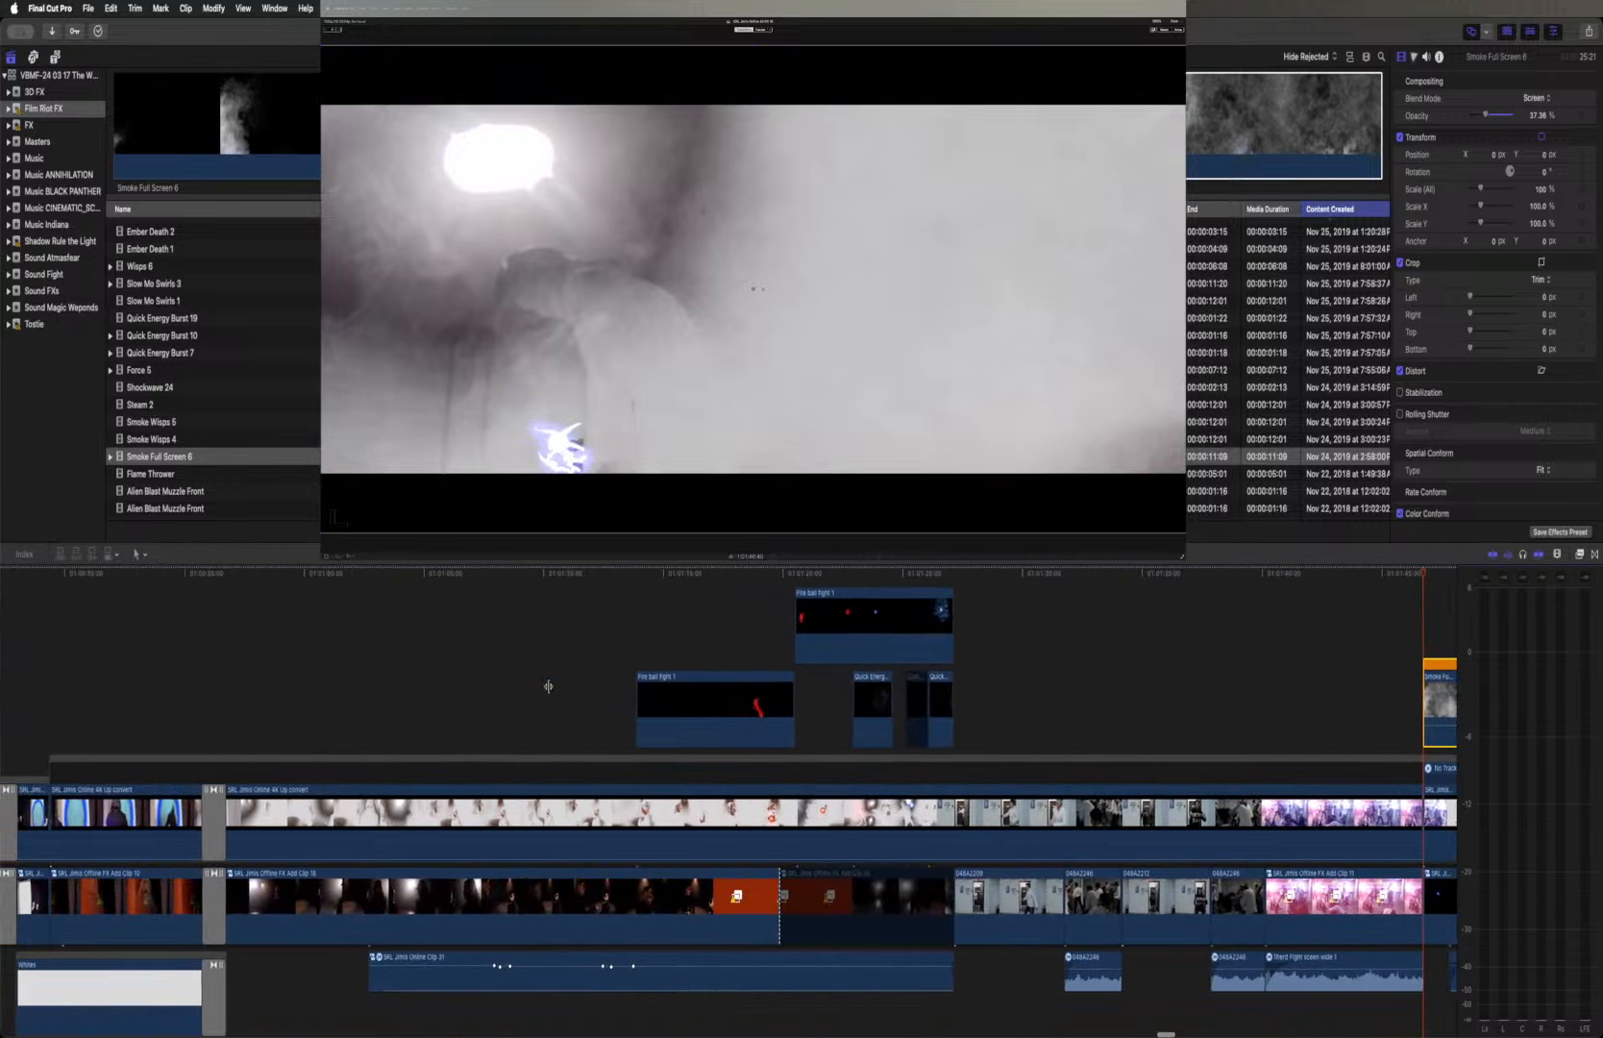
scroll(548, 686, left, 5)
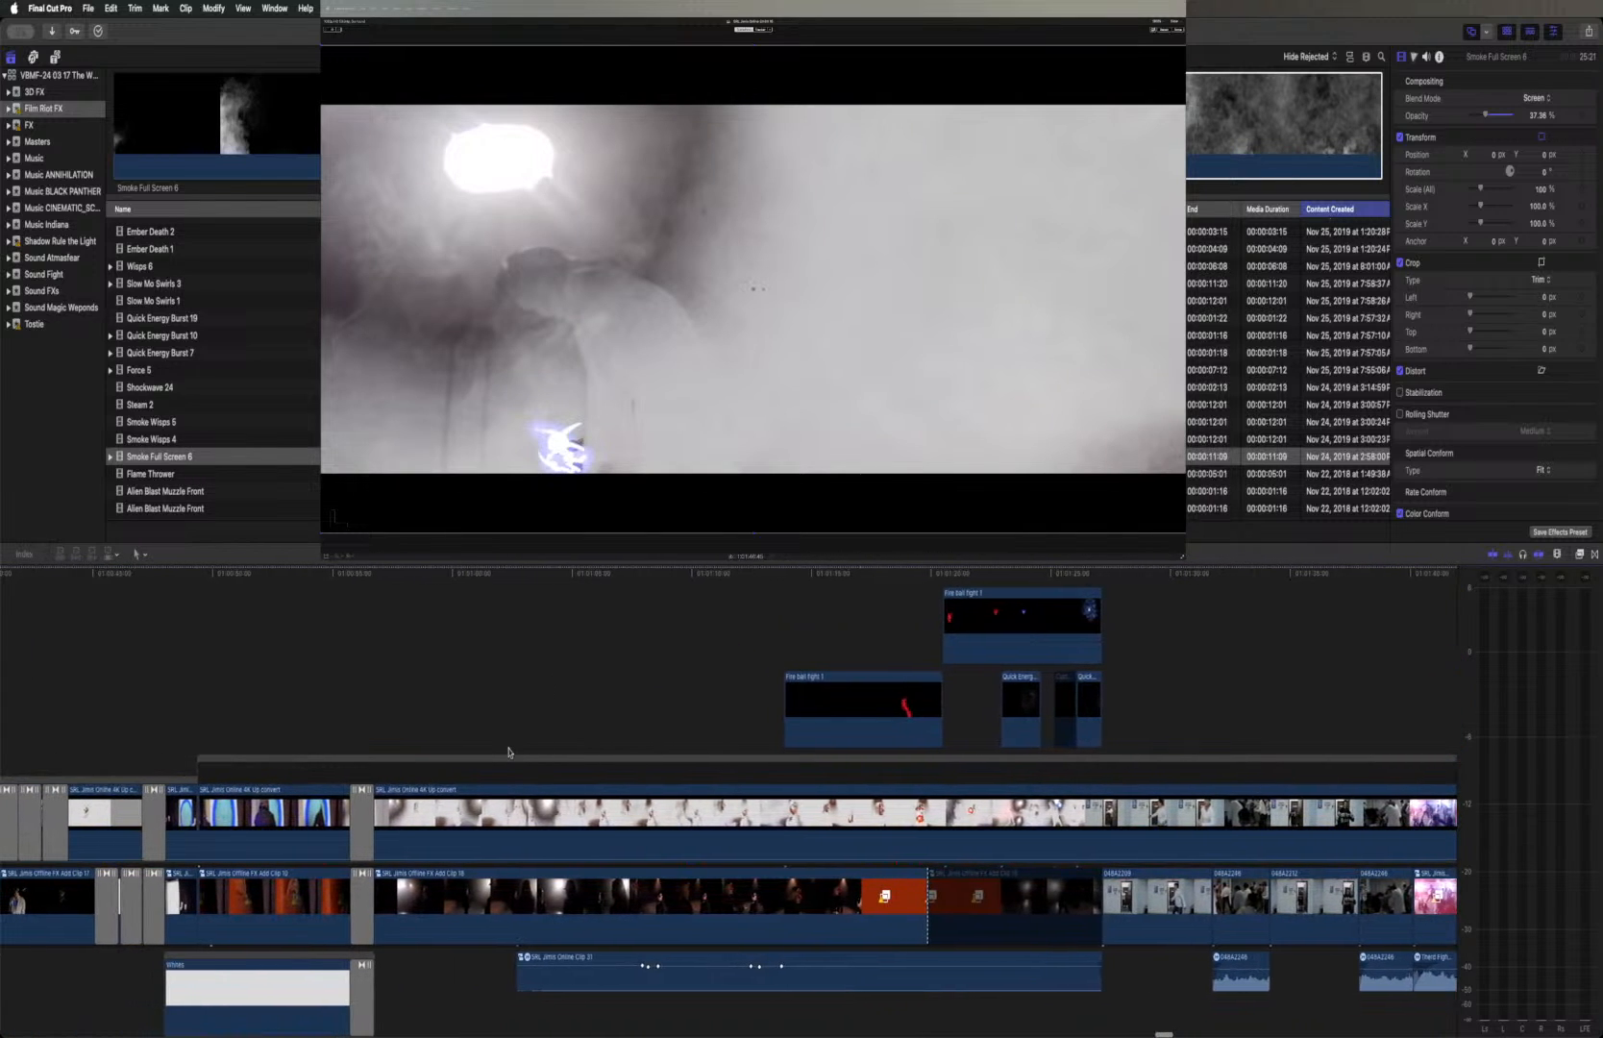
scroll(509, 752, left, 20)
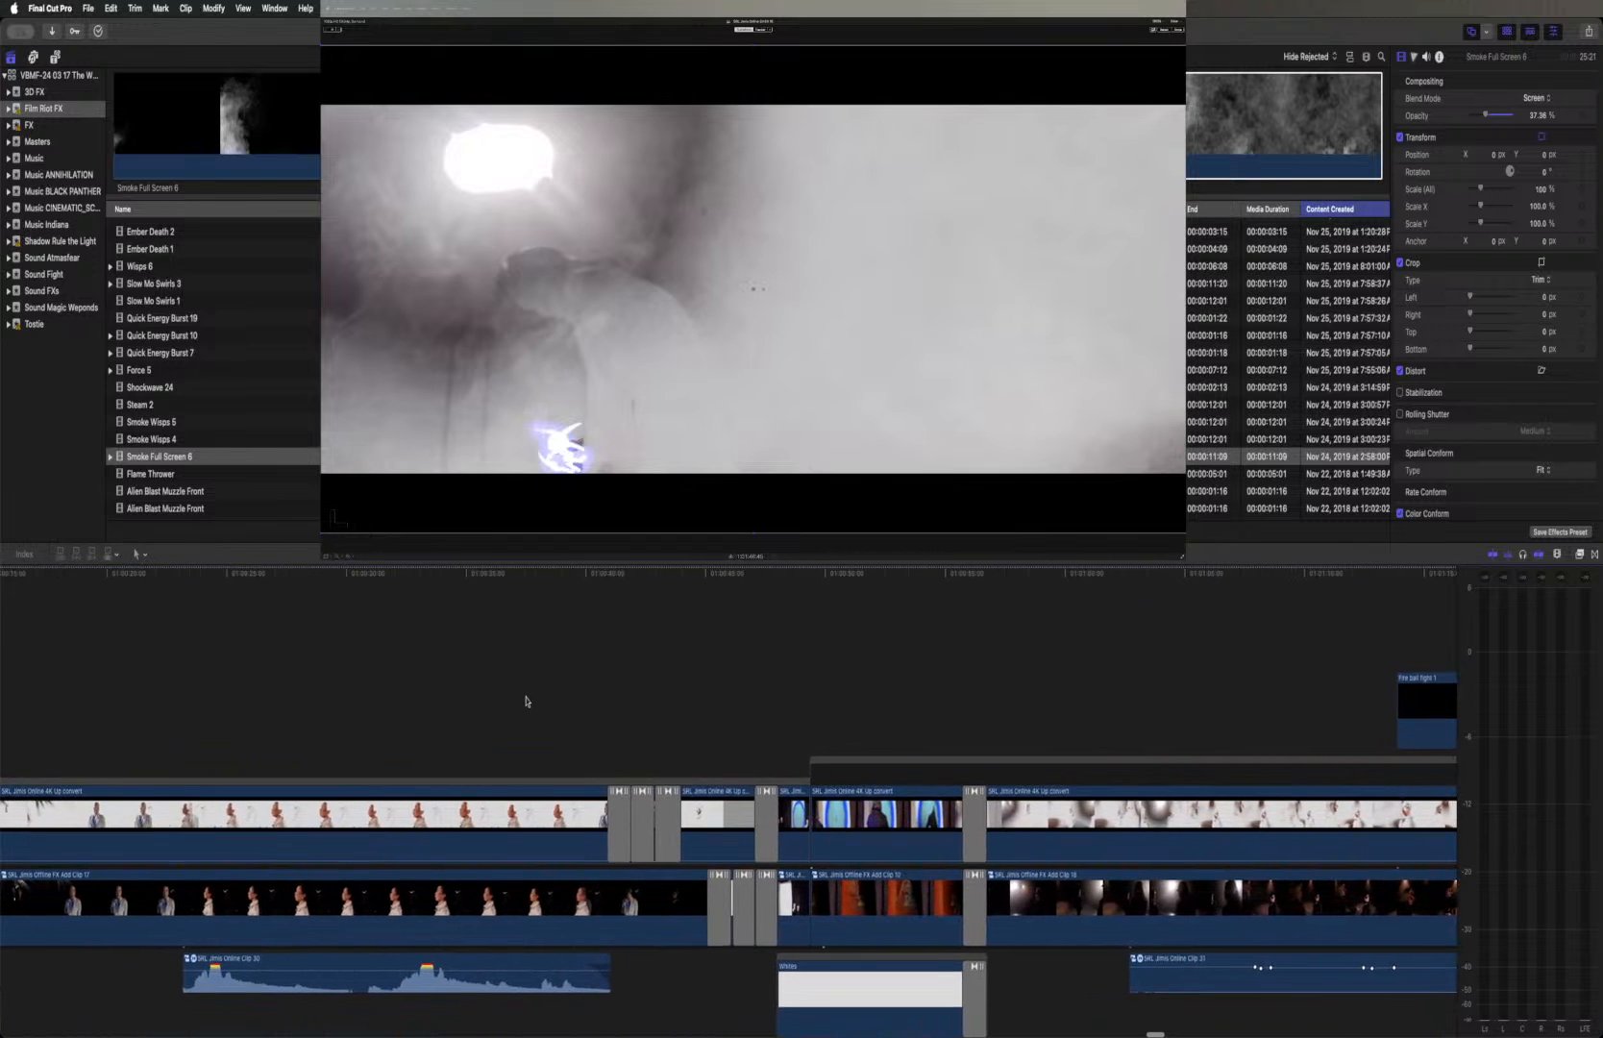
scroll(525, 701, left, 20)
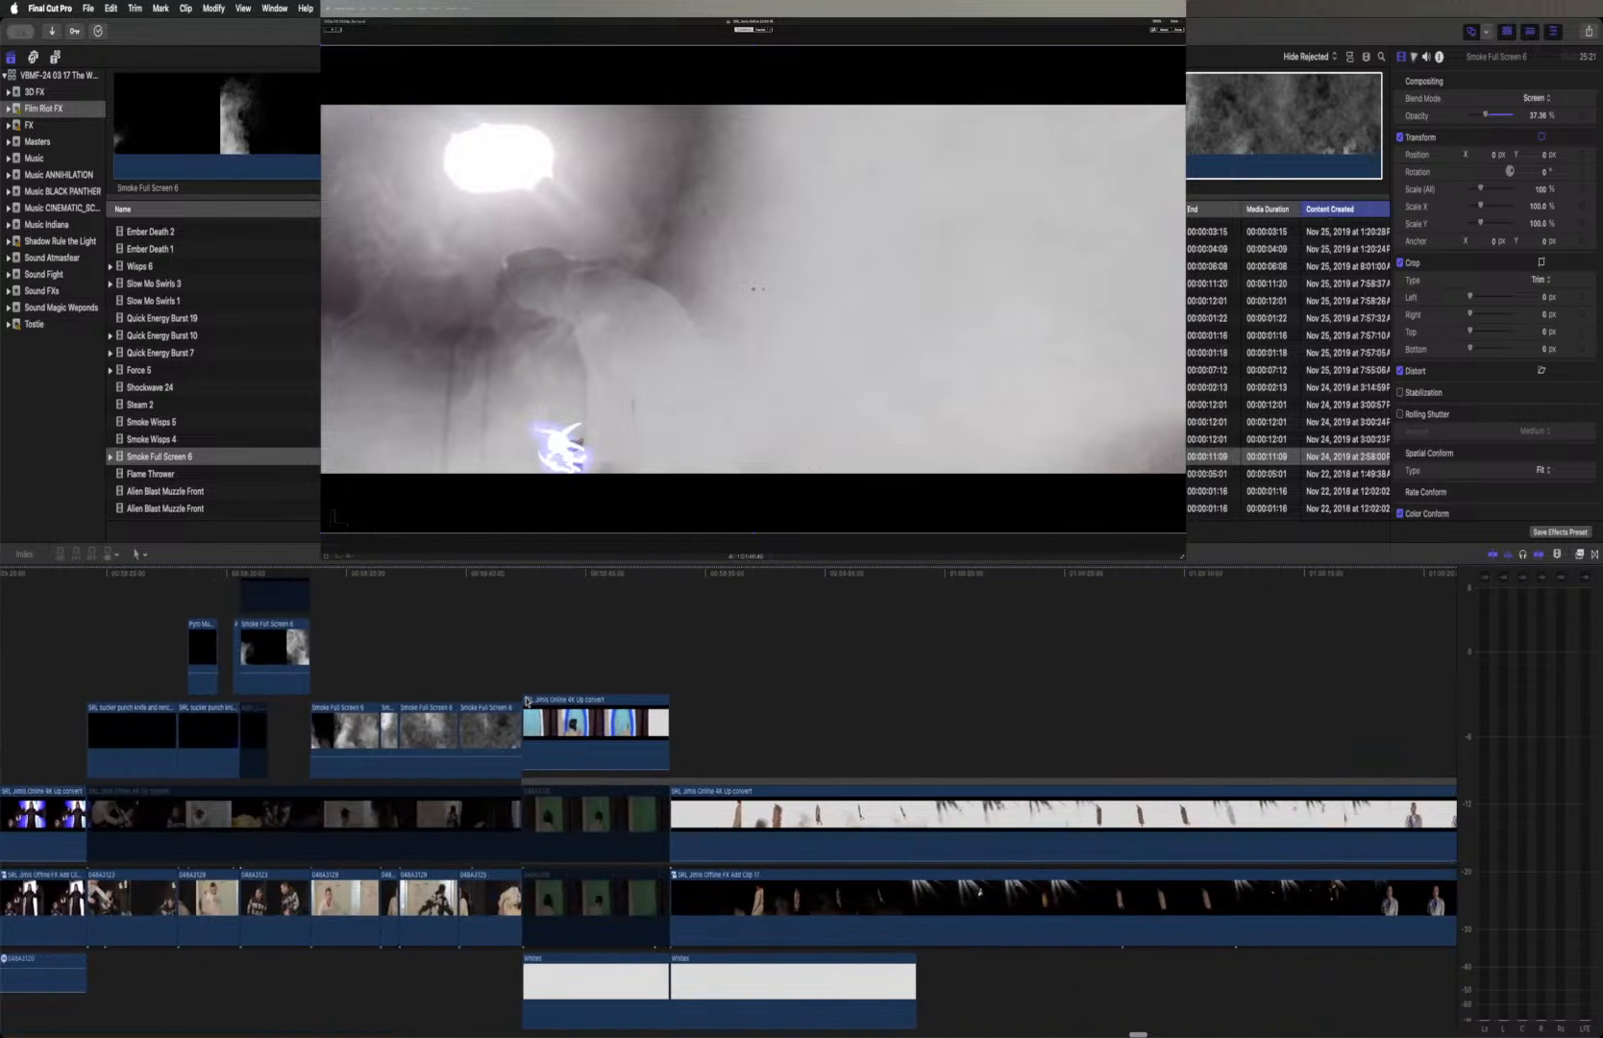
scroll(526, 701, left, 20)
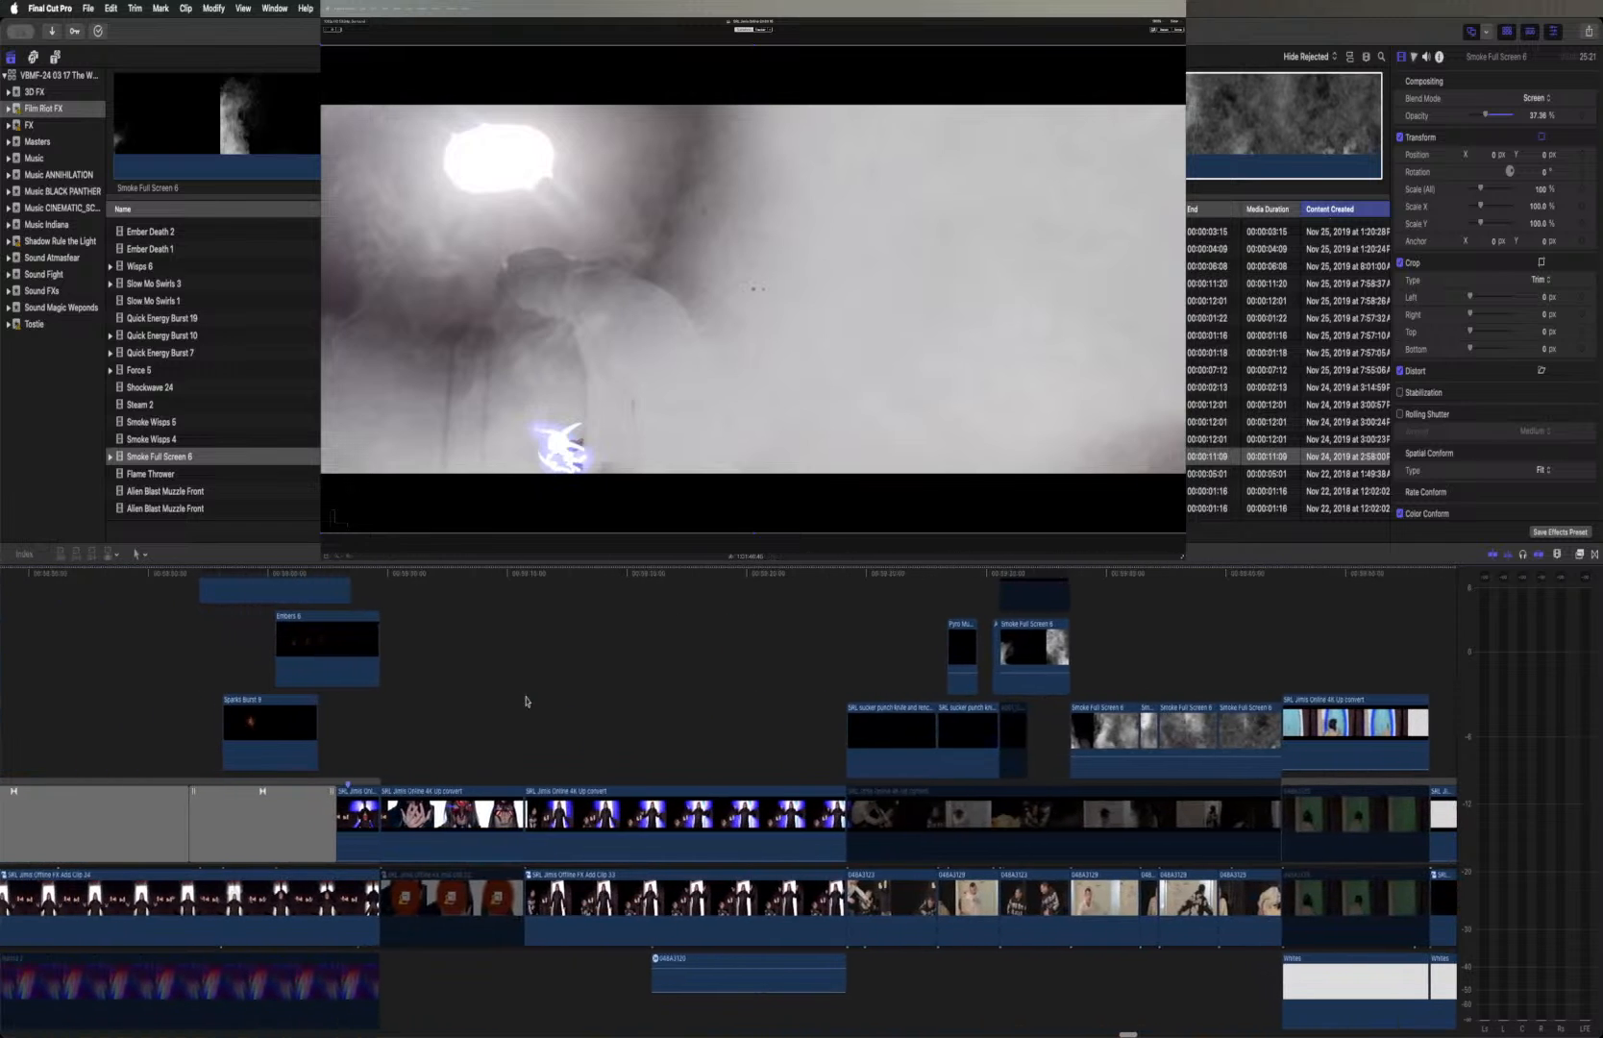
click(590, 808)
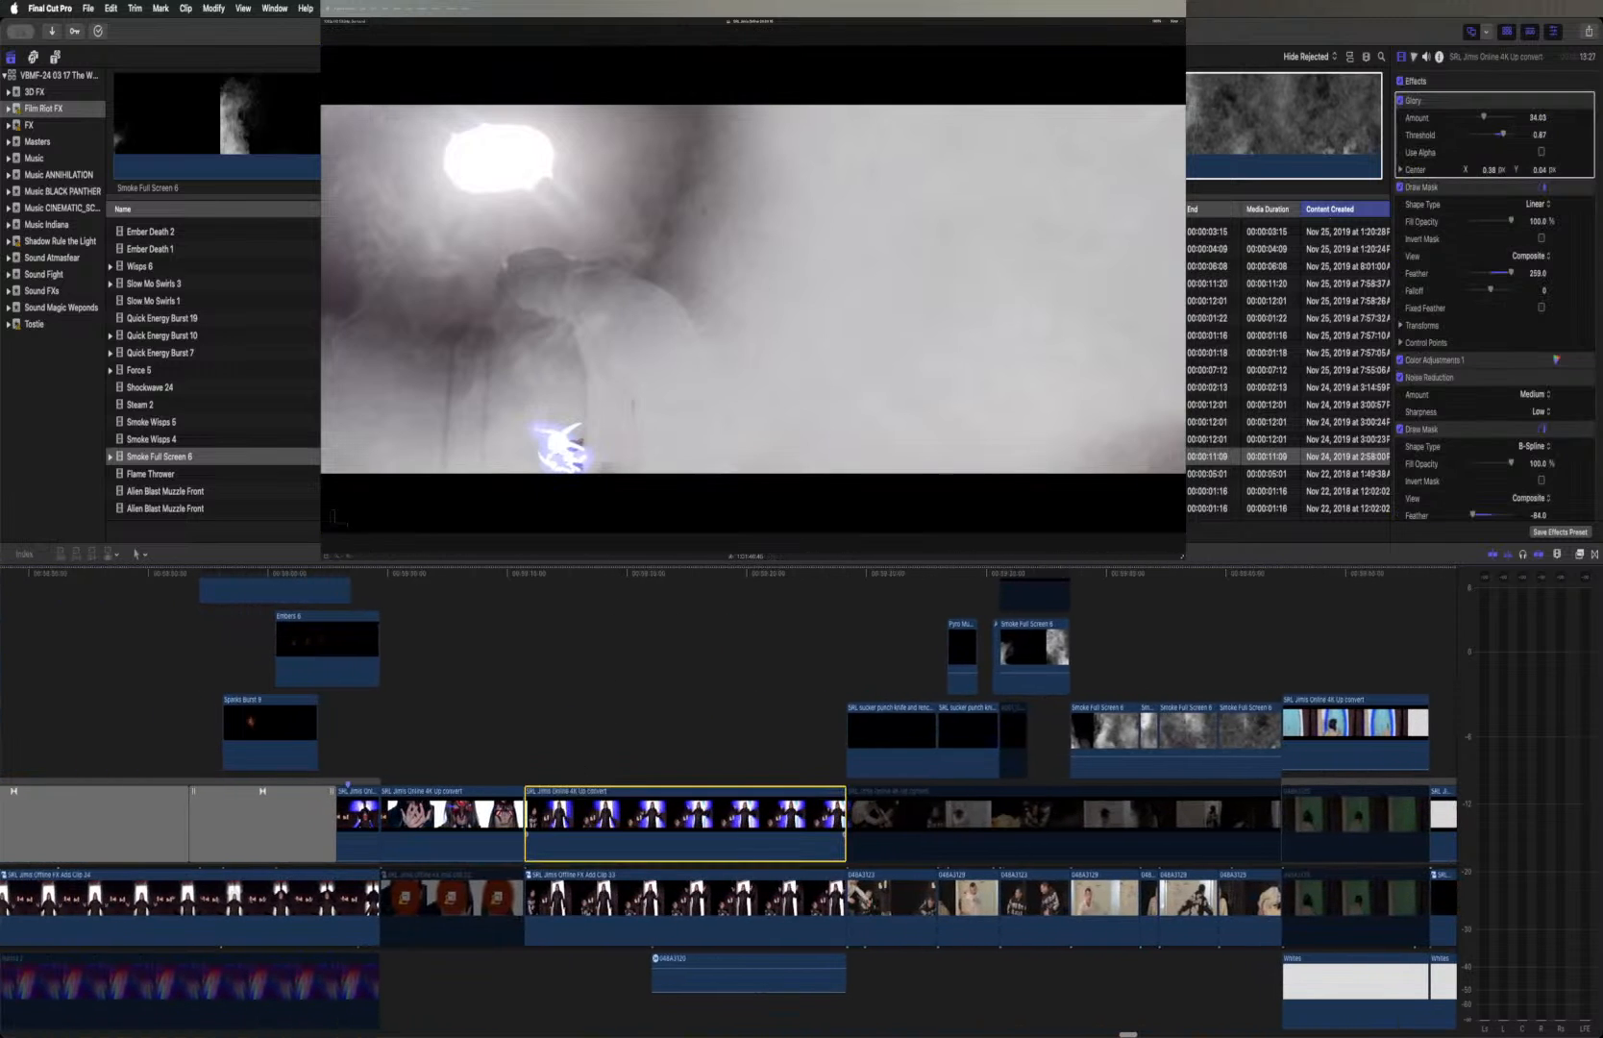
click(613, 576)
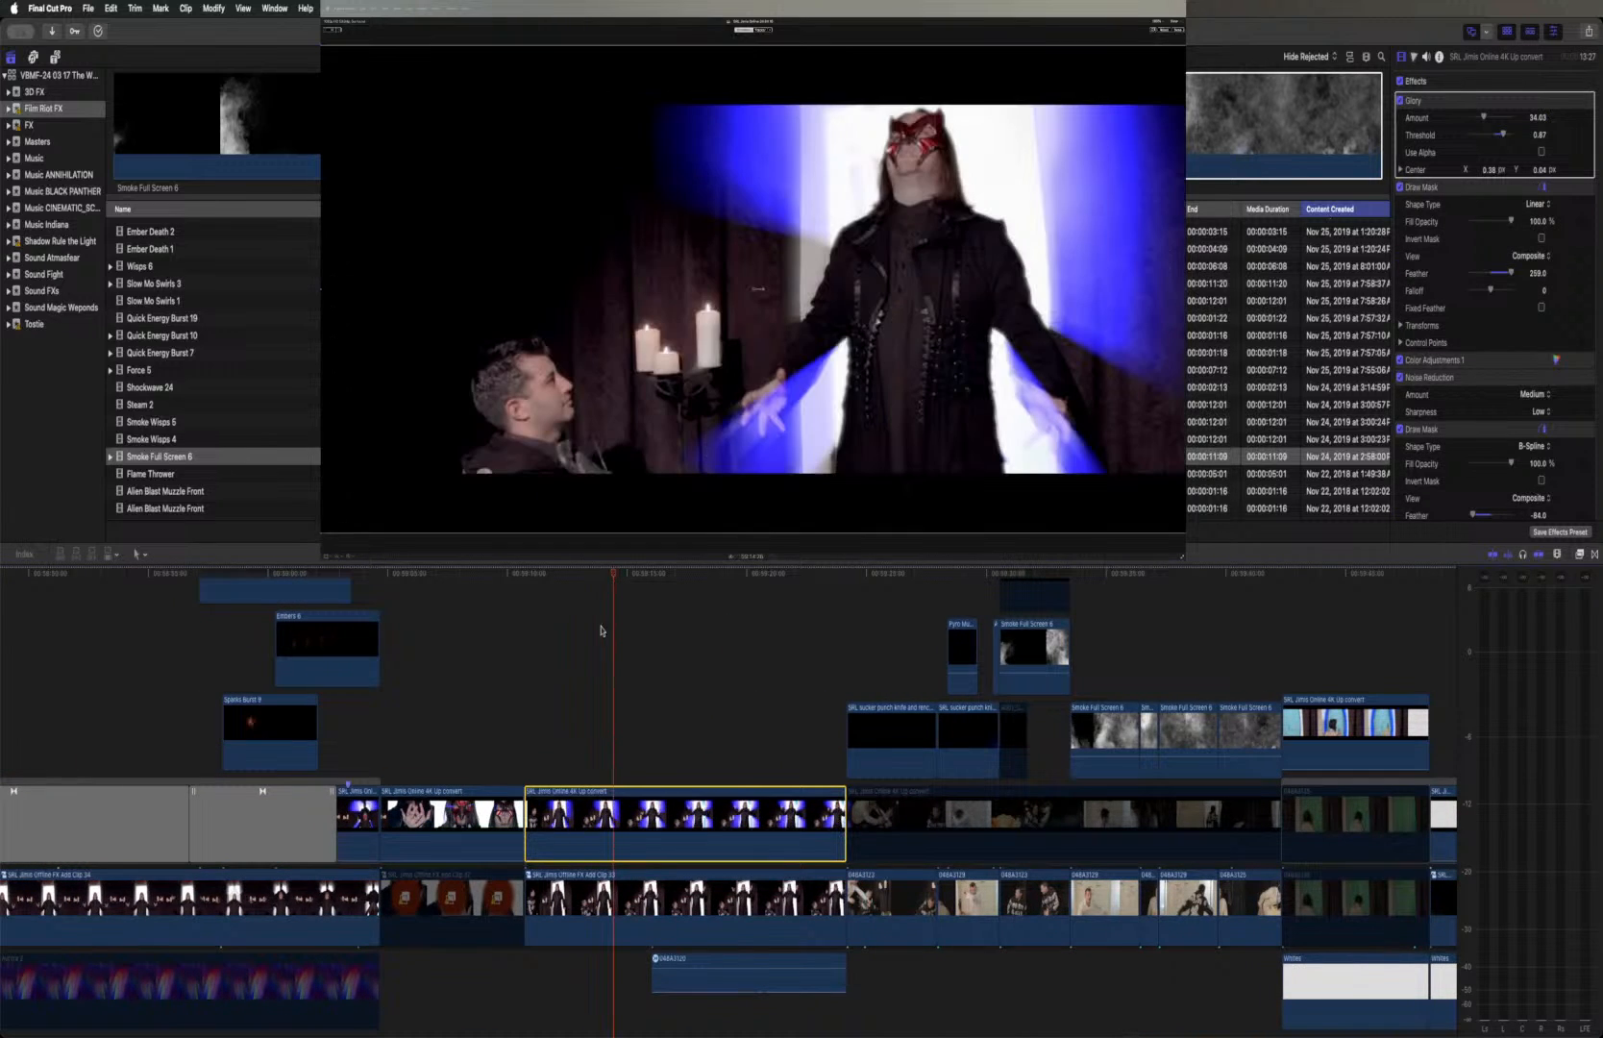
drag(578, 576, 528, 577)
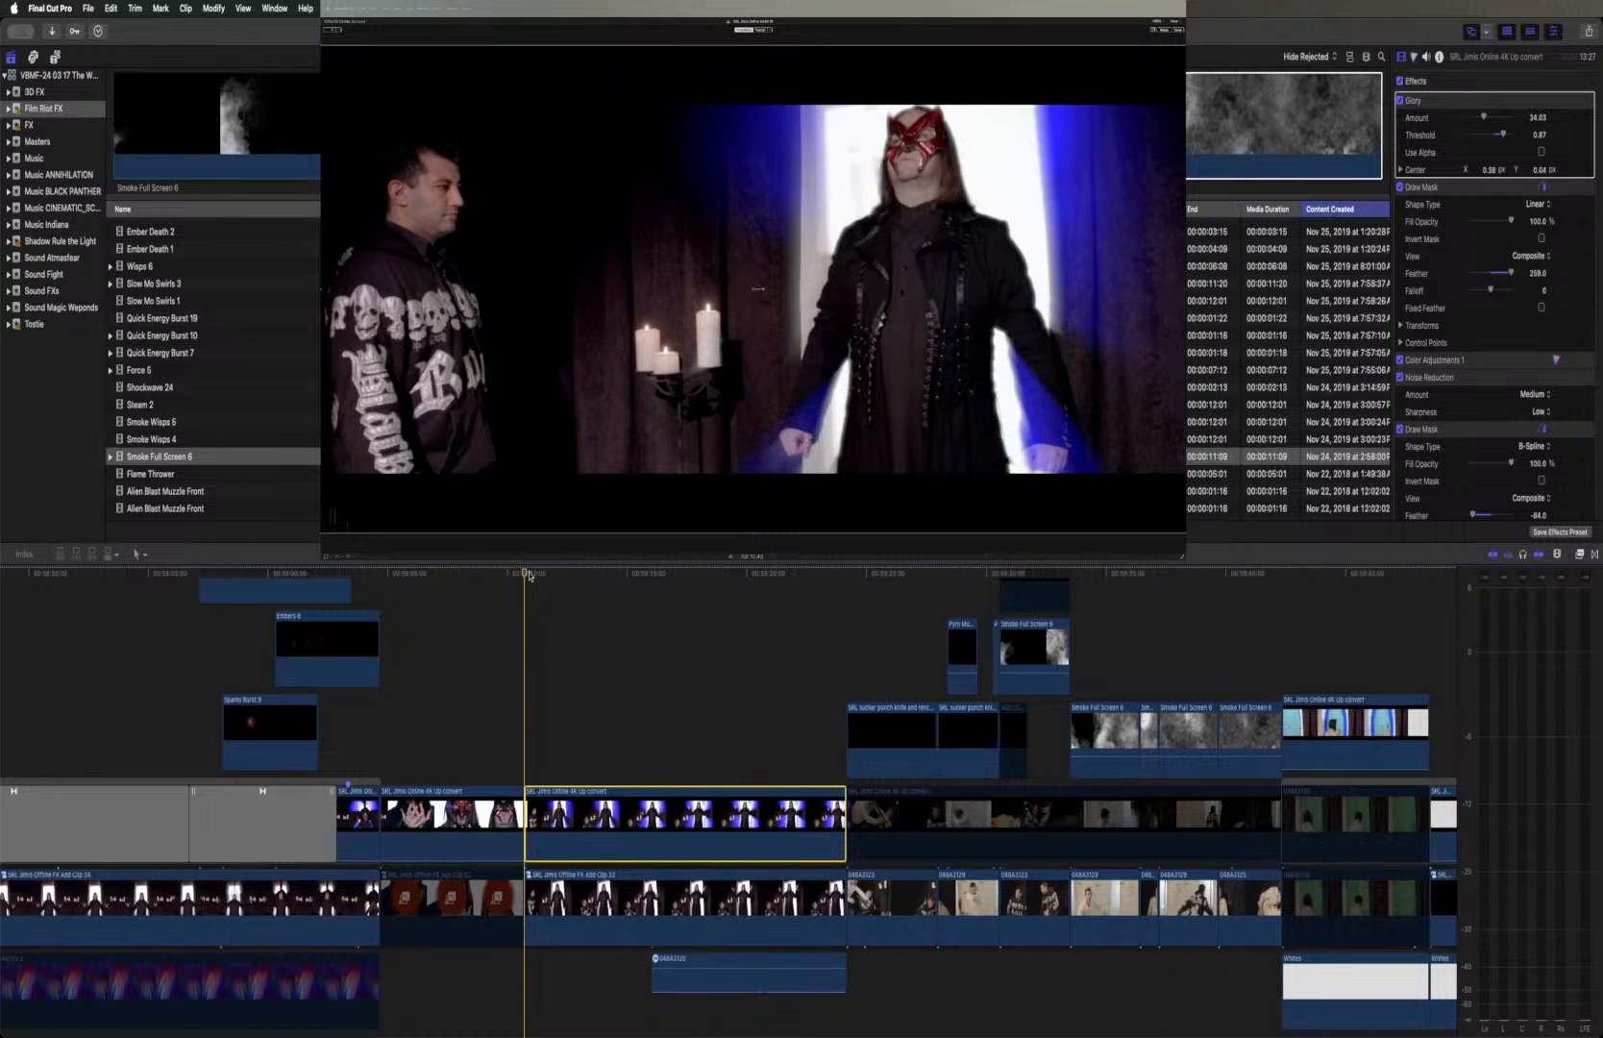
Move the slowed Smoke Full Screen 6 clip in the fight scene above the Offline FX Add Clips and energy effects
scroll(604, 585, right, 15)
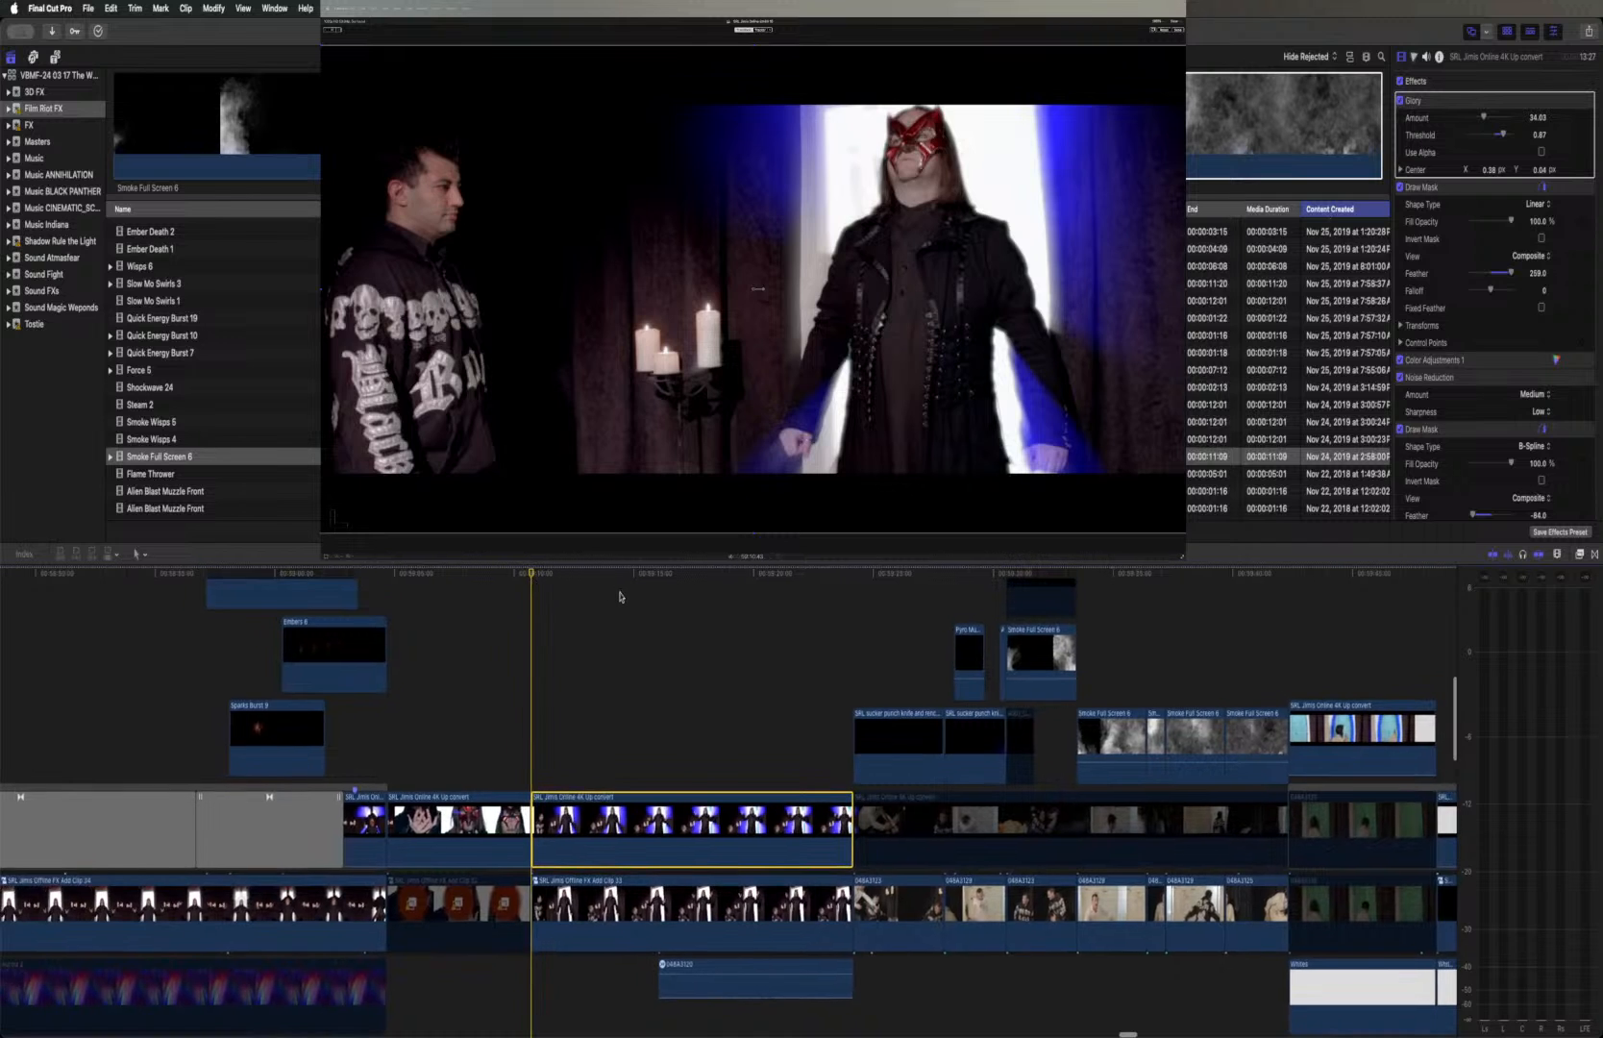
scroll(637, 588, right, 20)
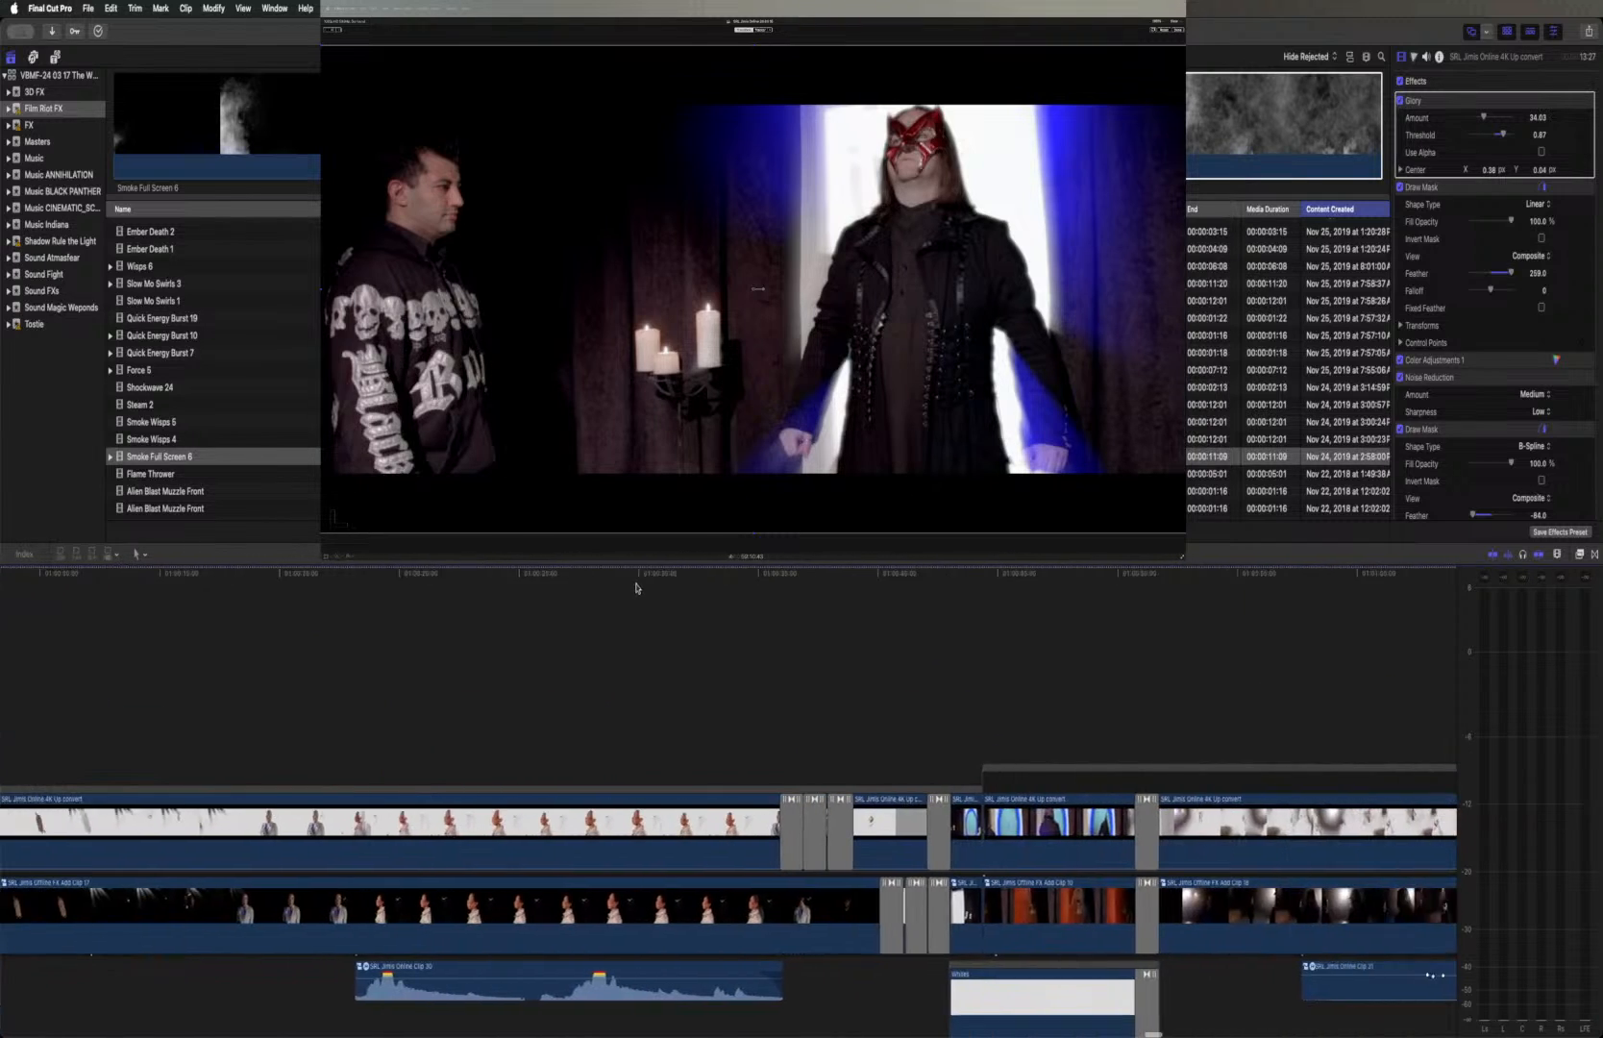
scroll(642, 583, right, 5)
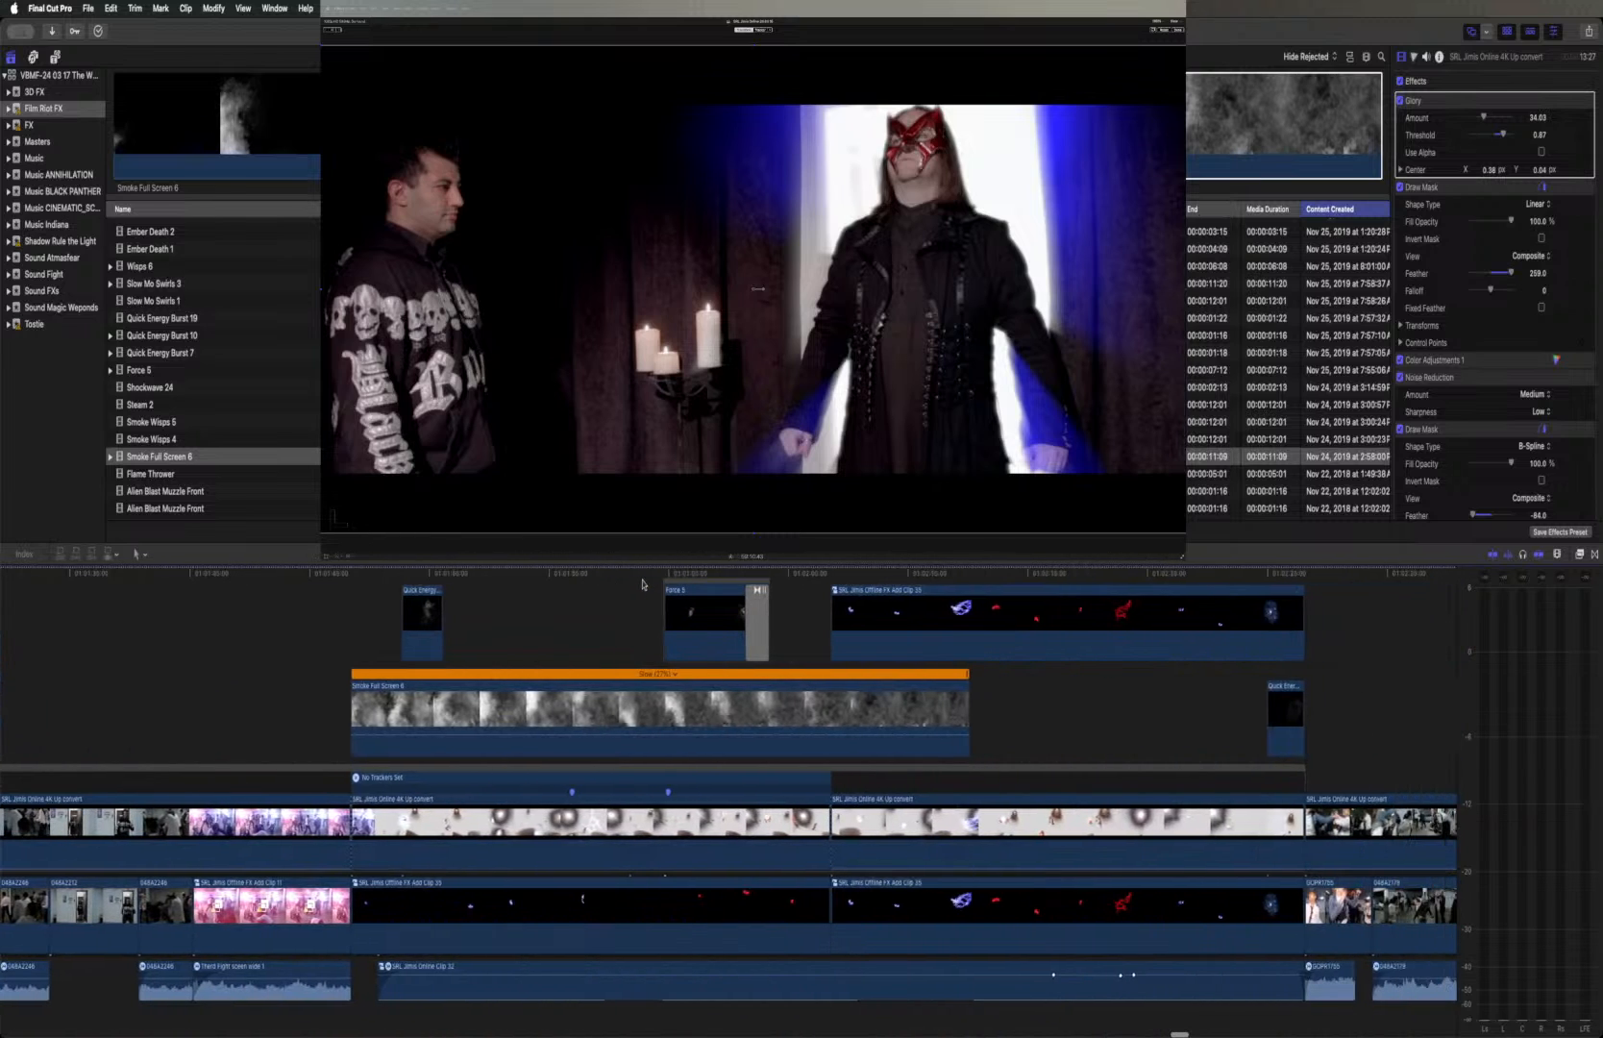
scroll(1013, 716, up, 3)
scroll(1014, 716, up, 4)
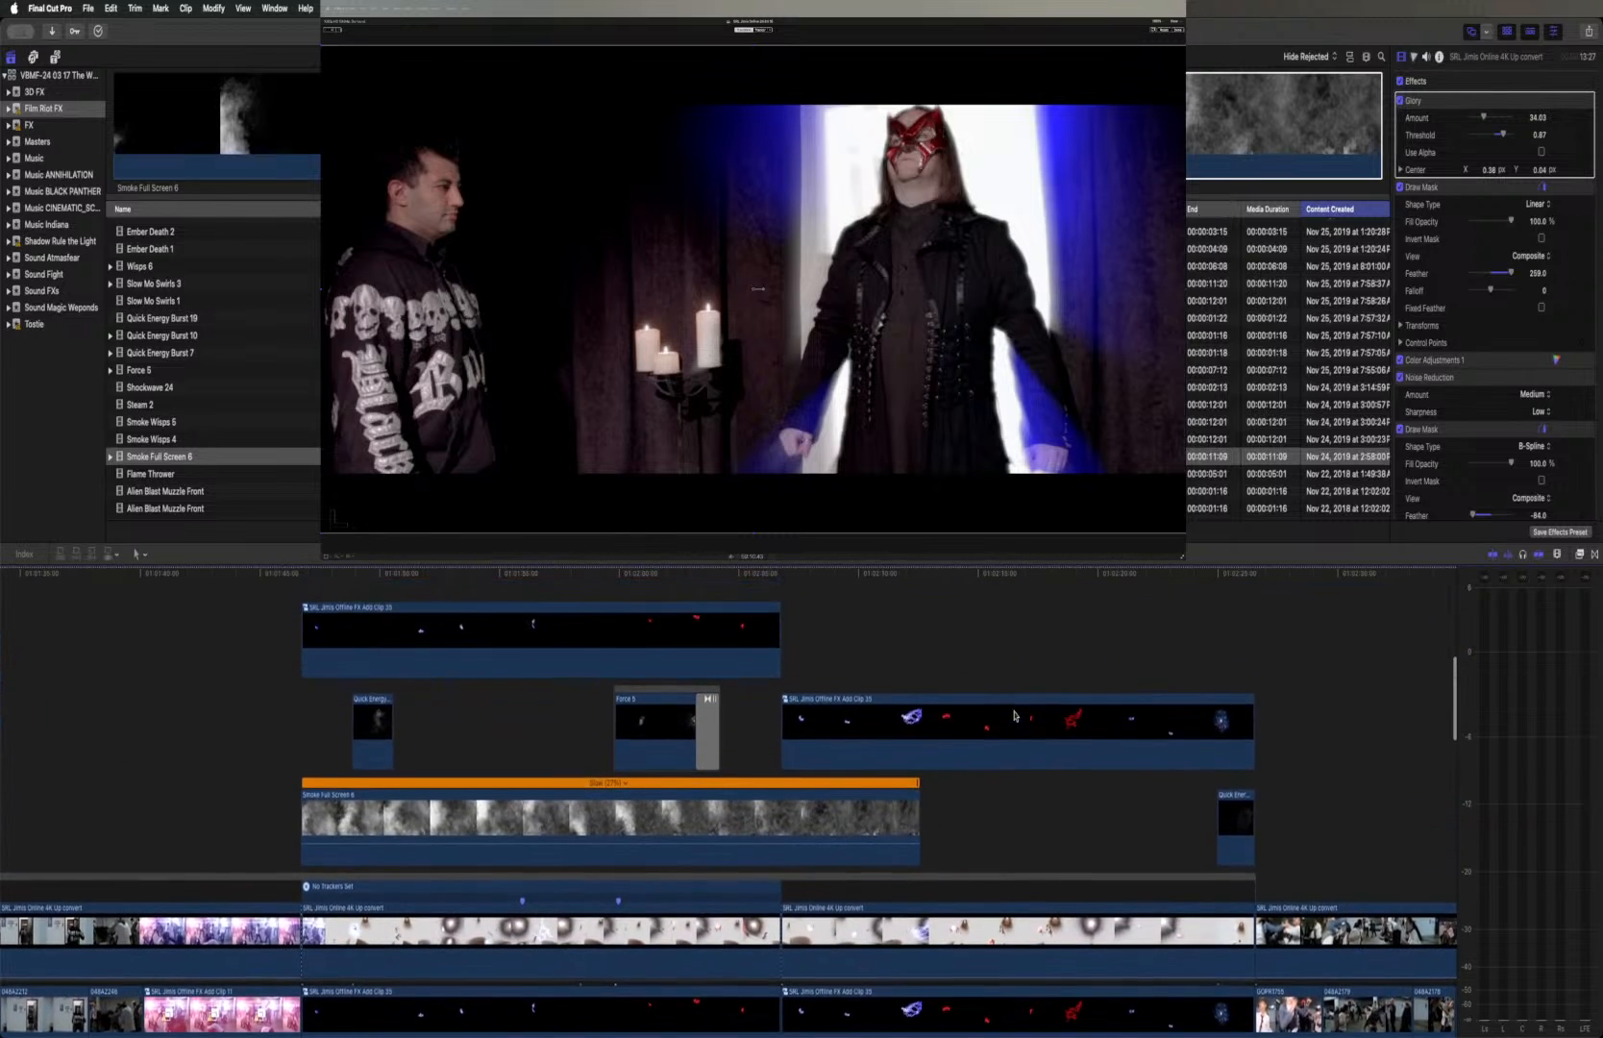
drag(730, 803, 728, 577)
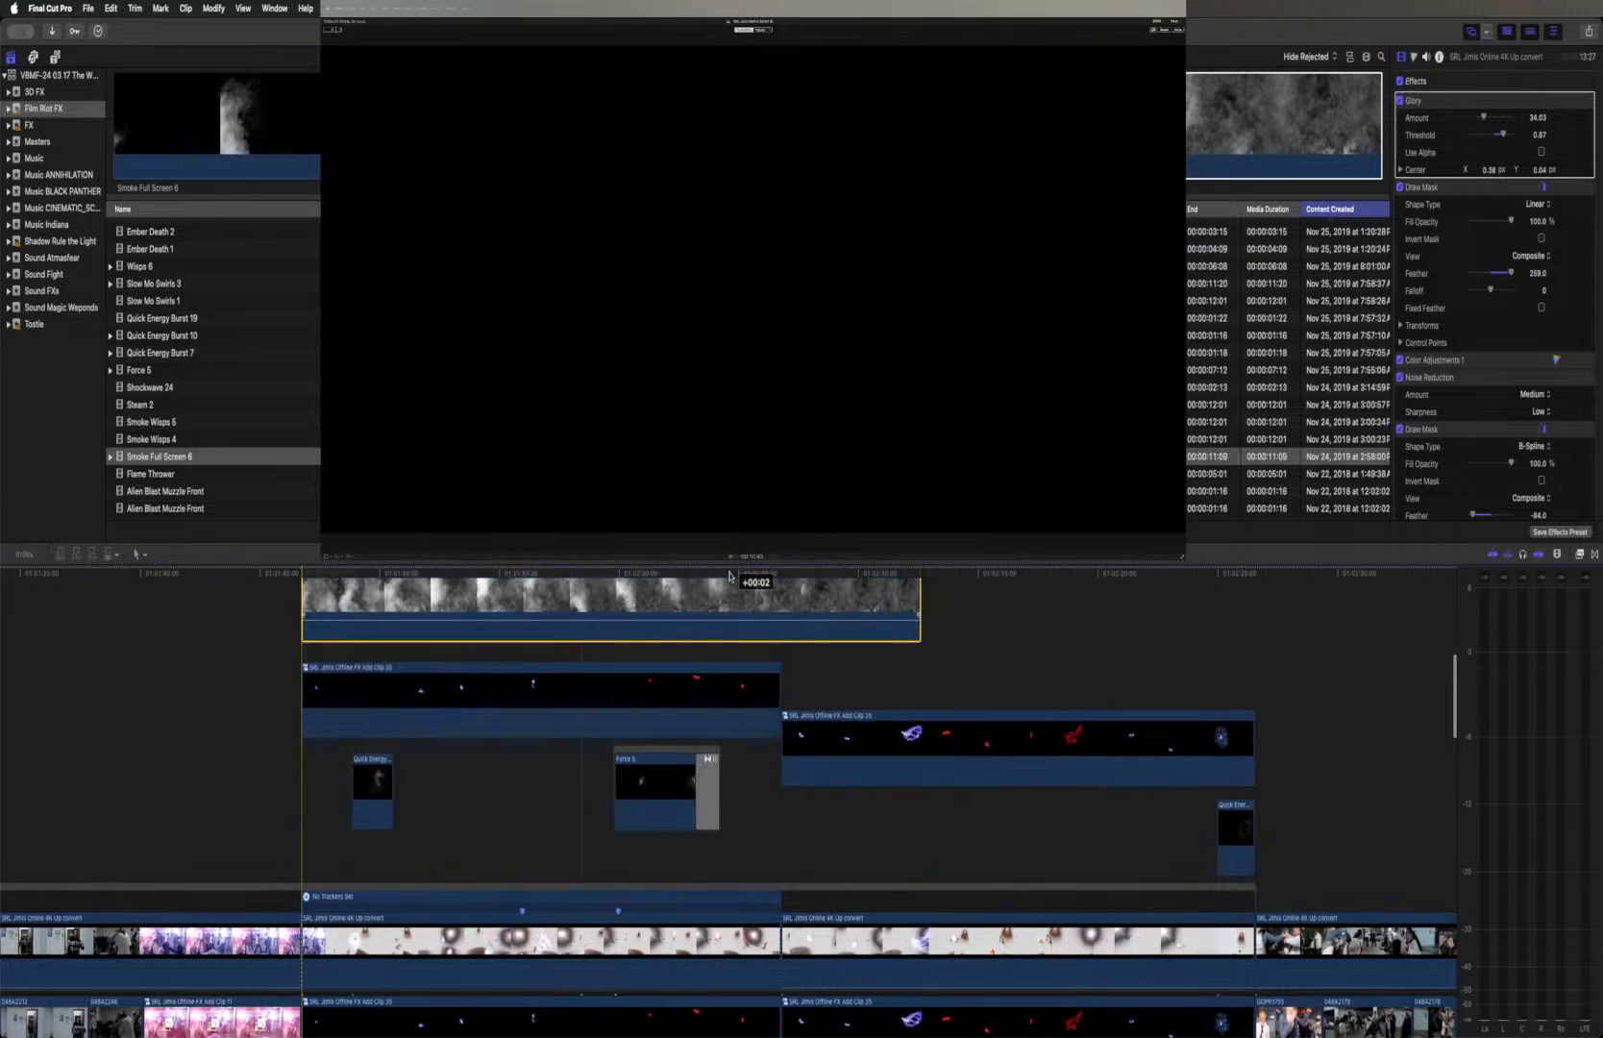
Slow the Smoke Full Screen 6 clip to about 18% and shift it to span most of both Offline FX Add Clips
key(super+r)
drag(918, 625, 1158, 633)
drag(802, 630, 960, 670)
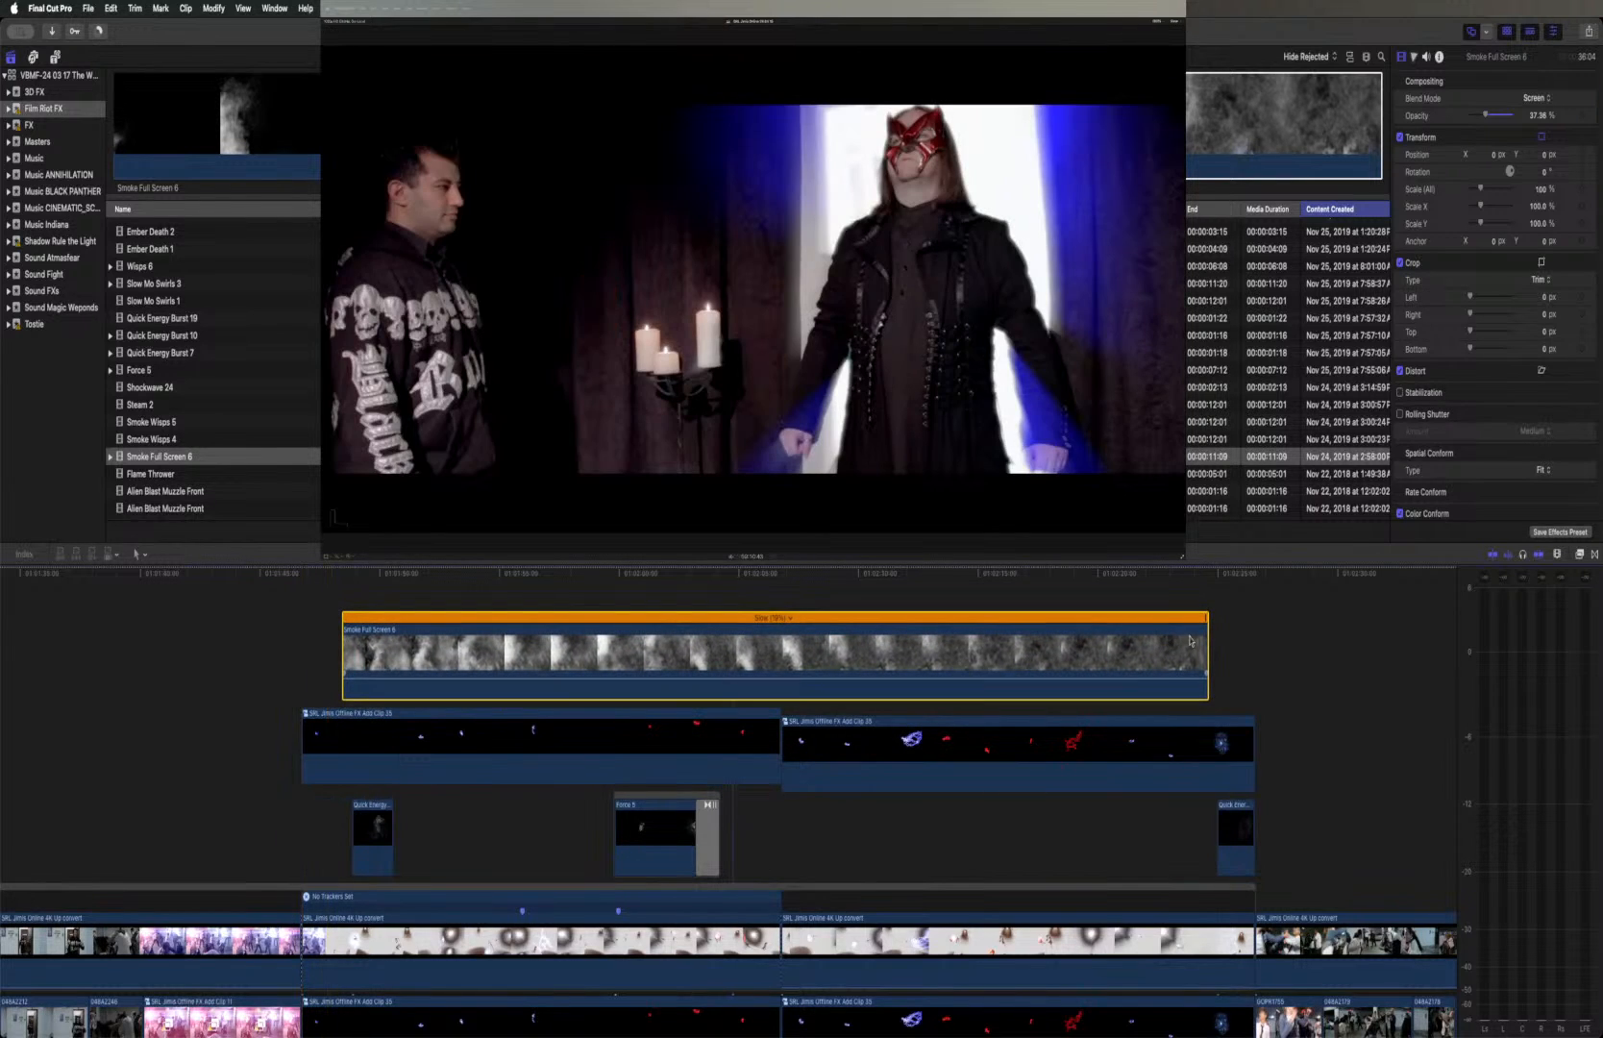
drag(1220, 622, 1258, 621)
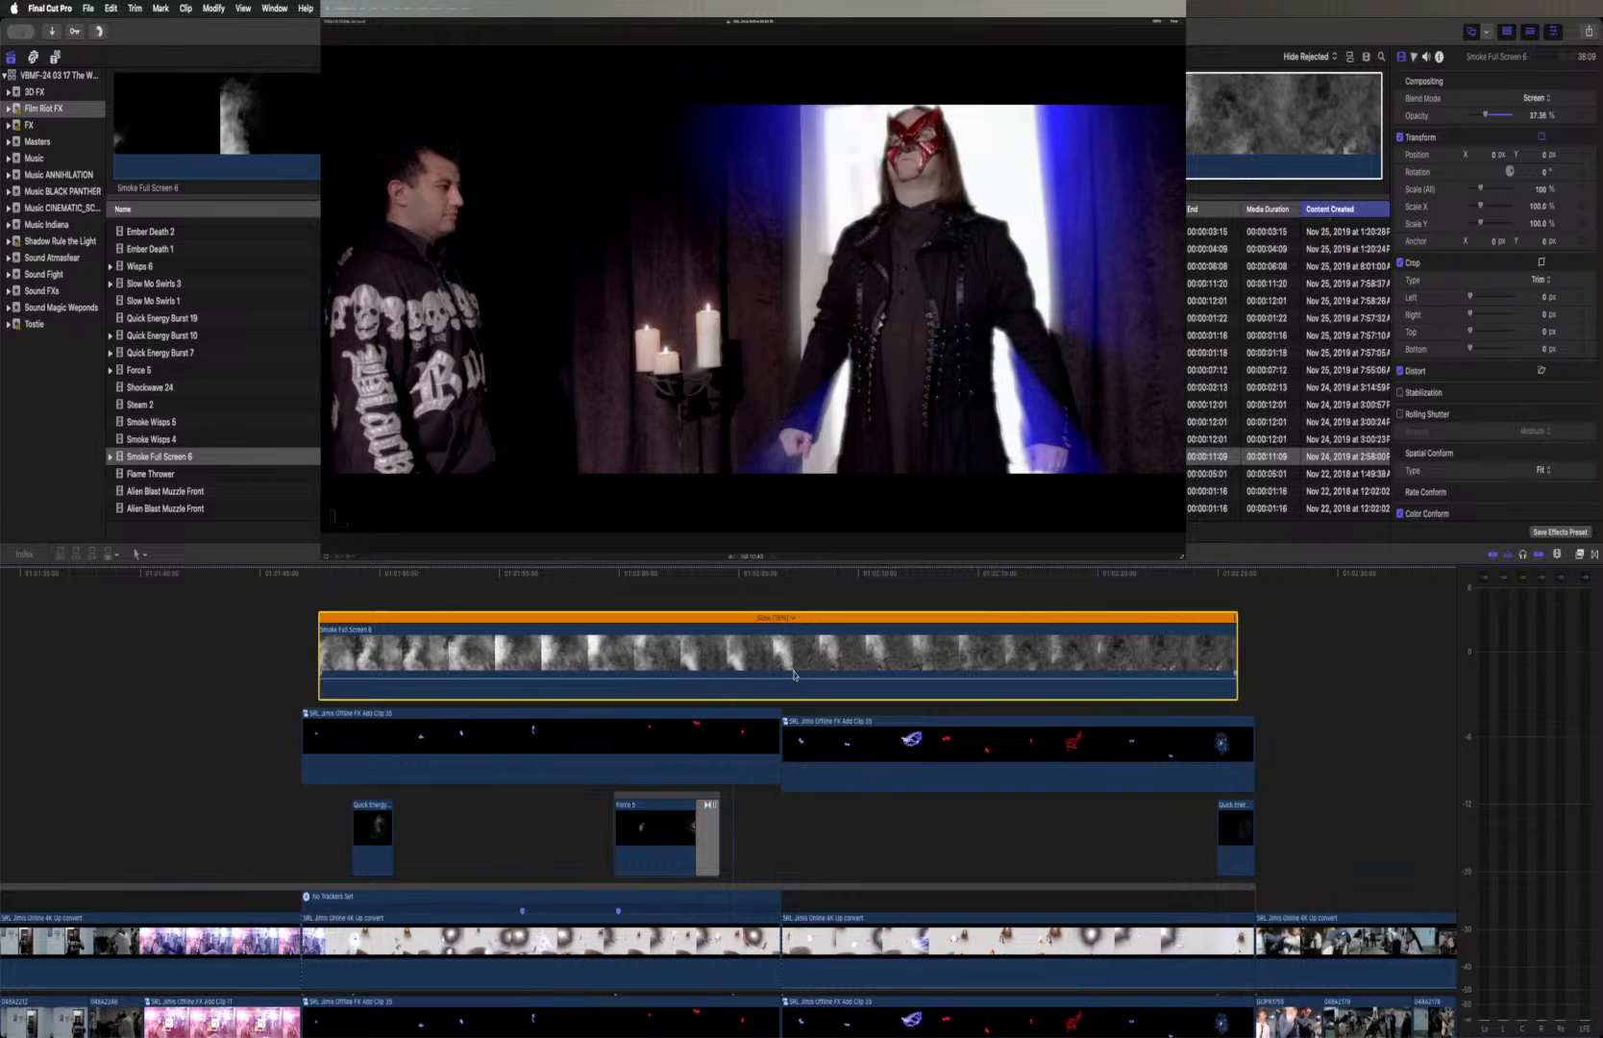
Check how the stretched smoke looks over the footage before and at the Force 5 effect
click(557, 577)
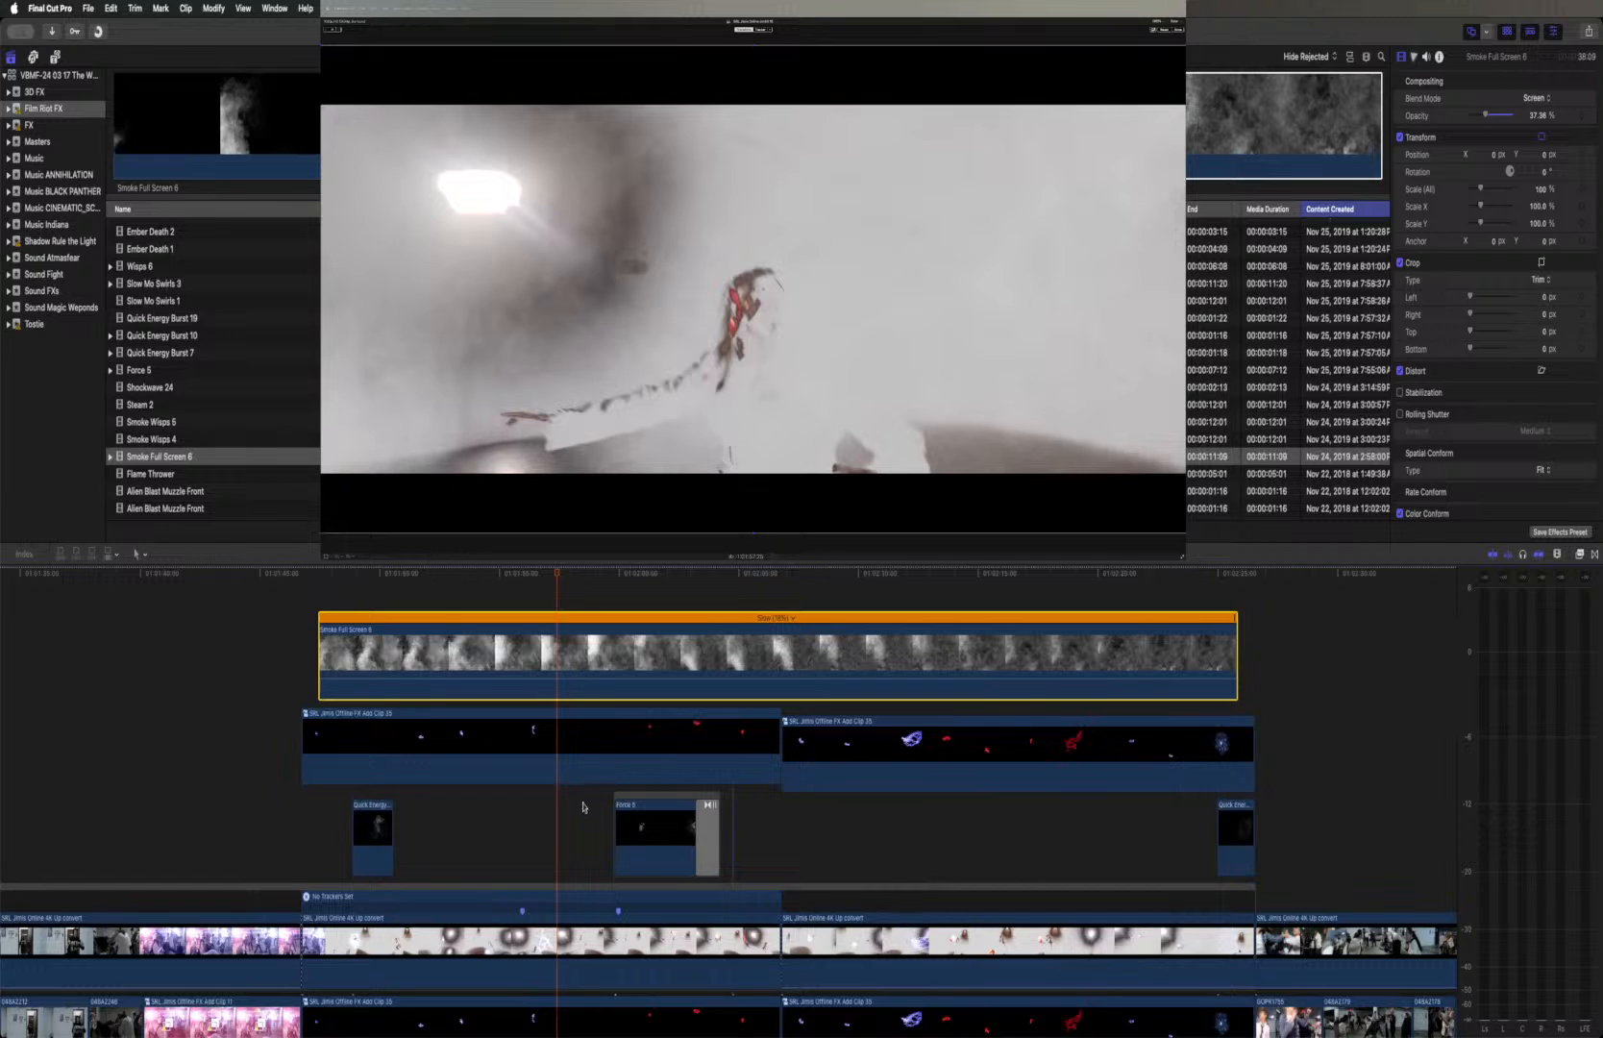
key(shift+z)
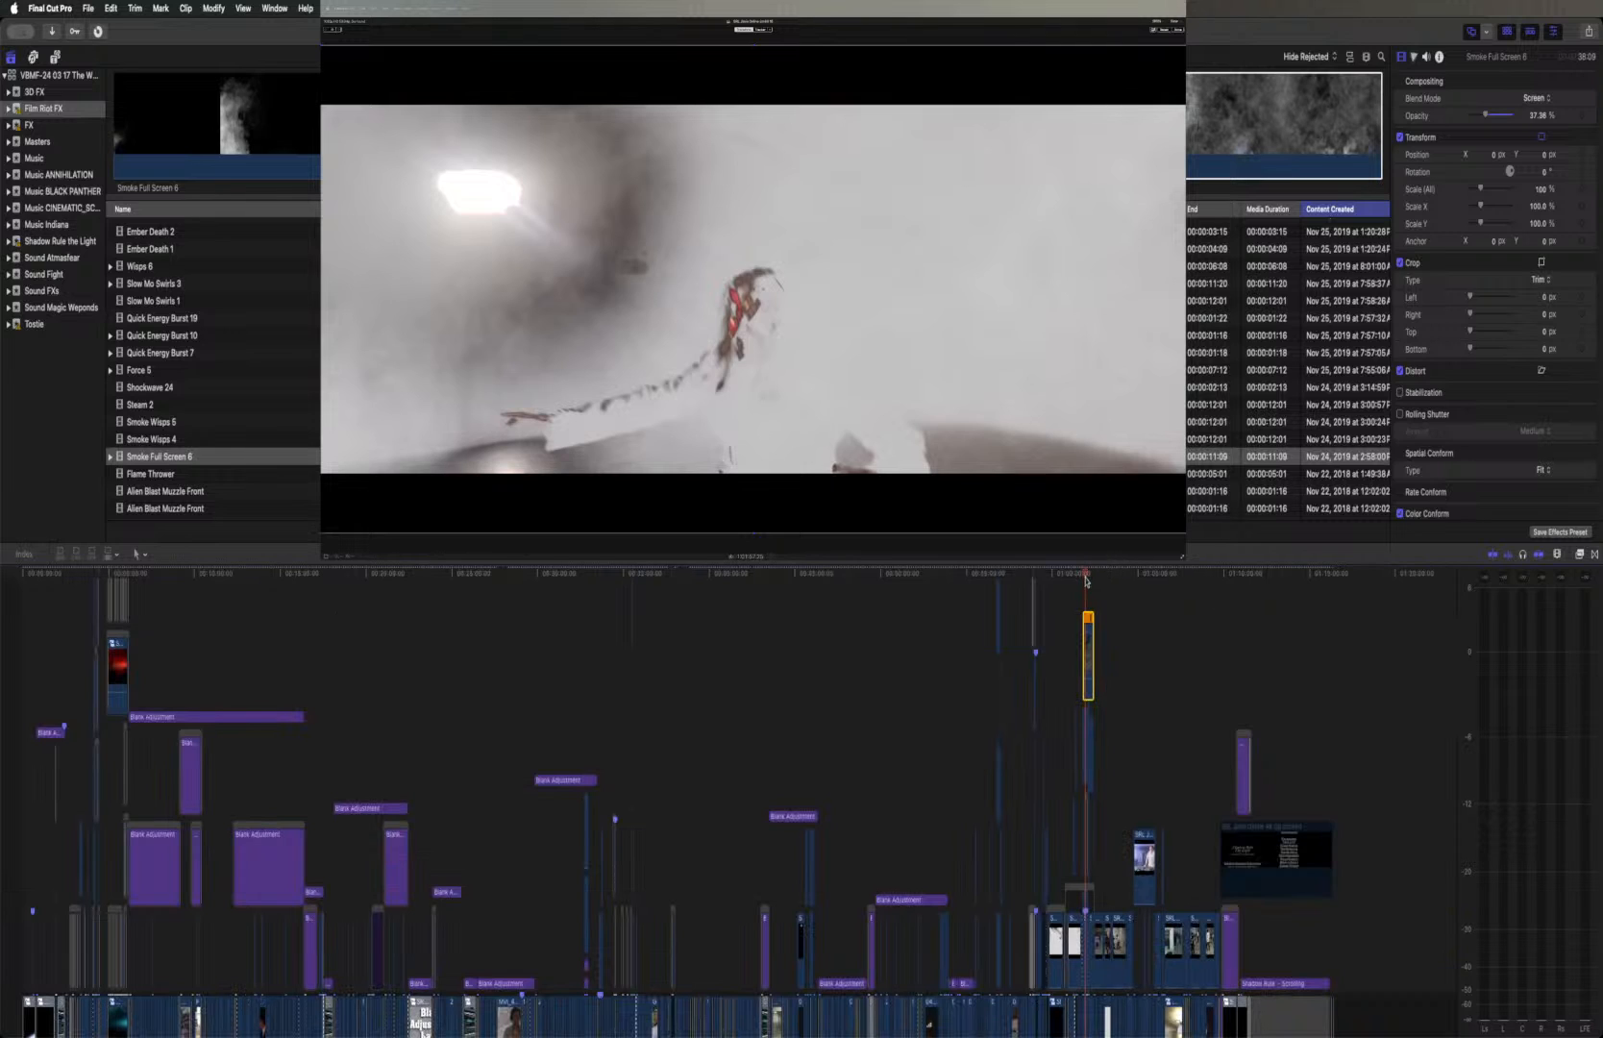
key(space)
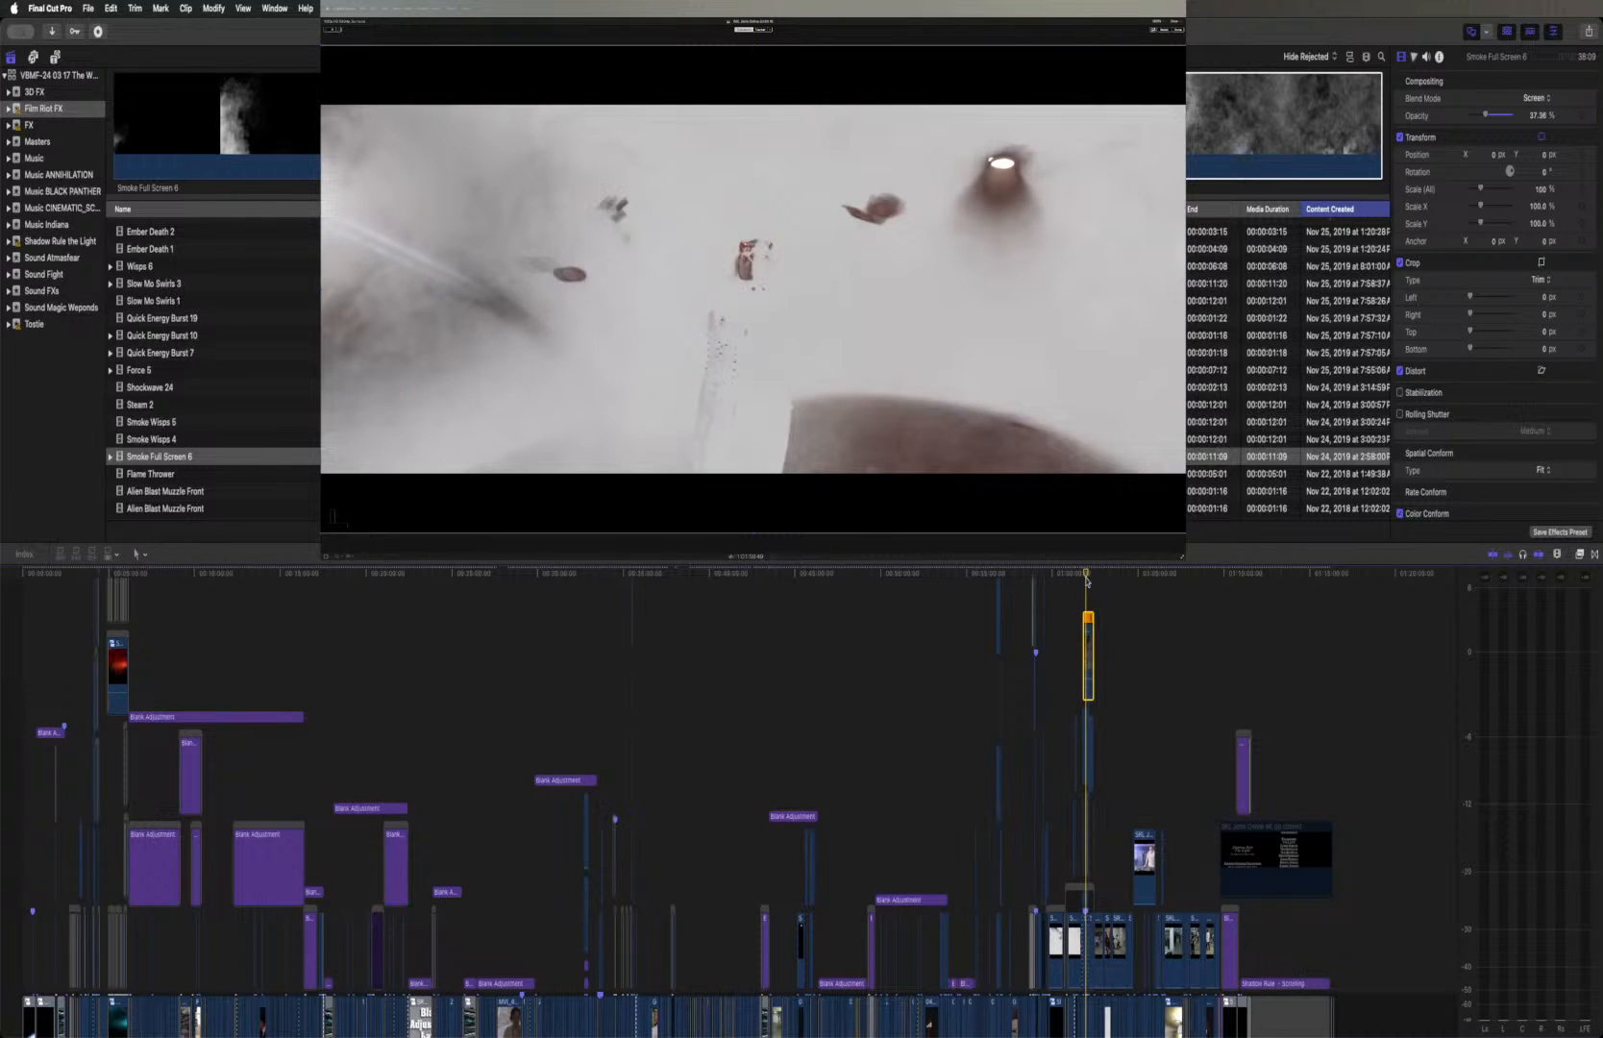
key(super+equal)
key(super+equal)
key(super+equal)
key(super+equal)
key(super+equal)
key(super+equal)
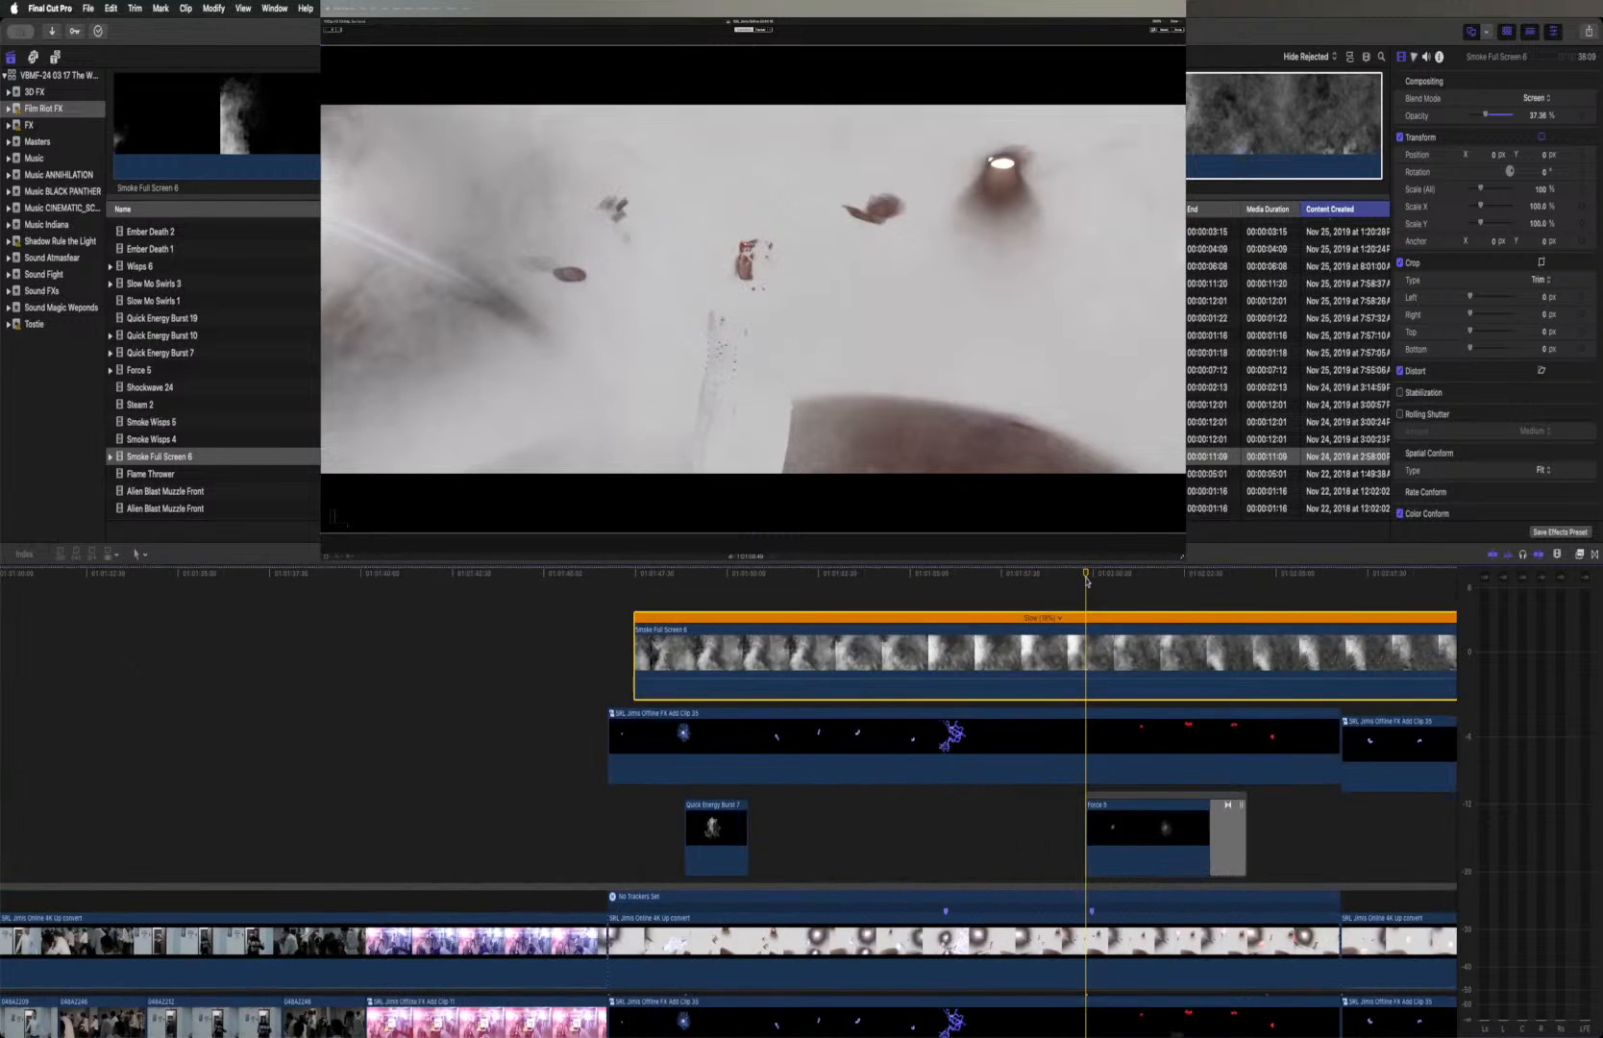
scroll(1085, 580, right, 10)
scroll(1086, 581, left, 3)
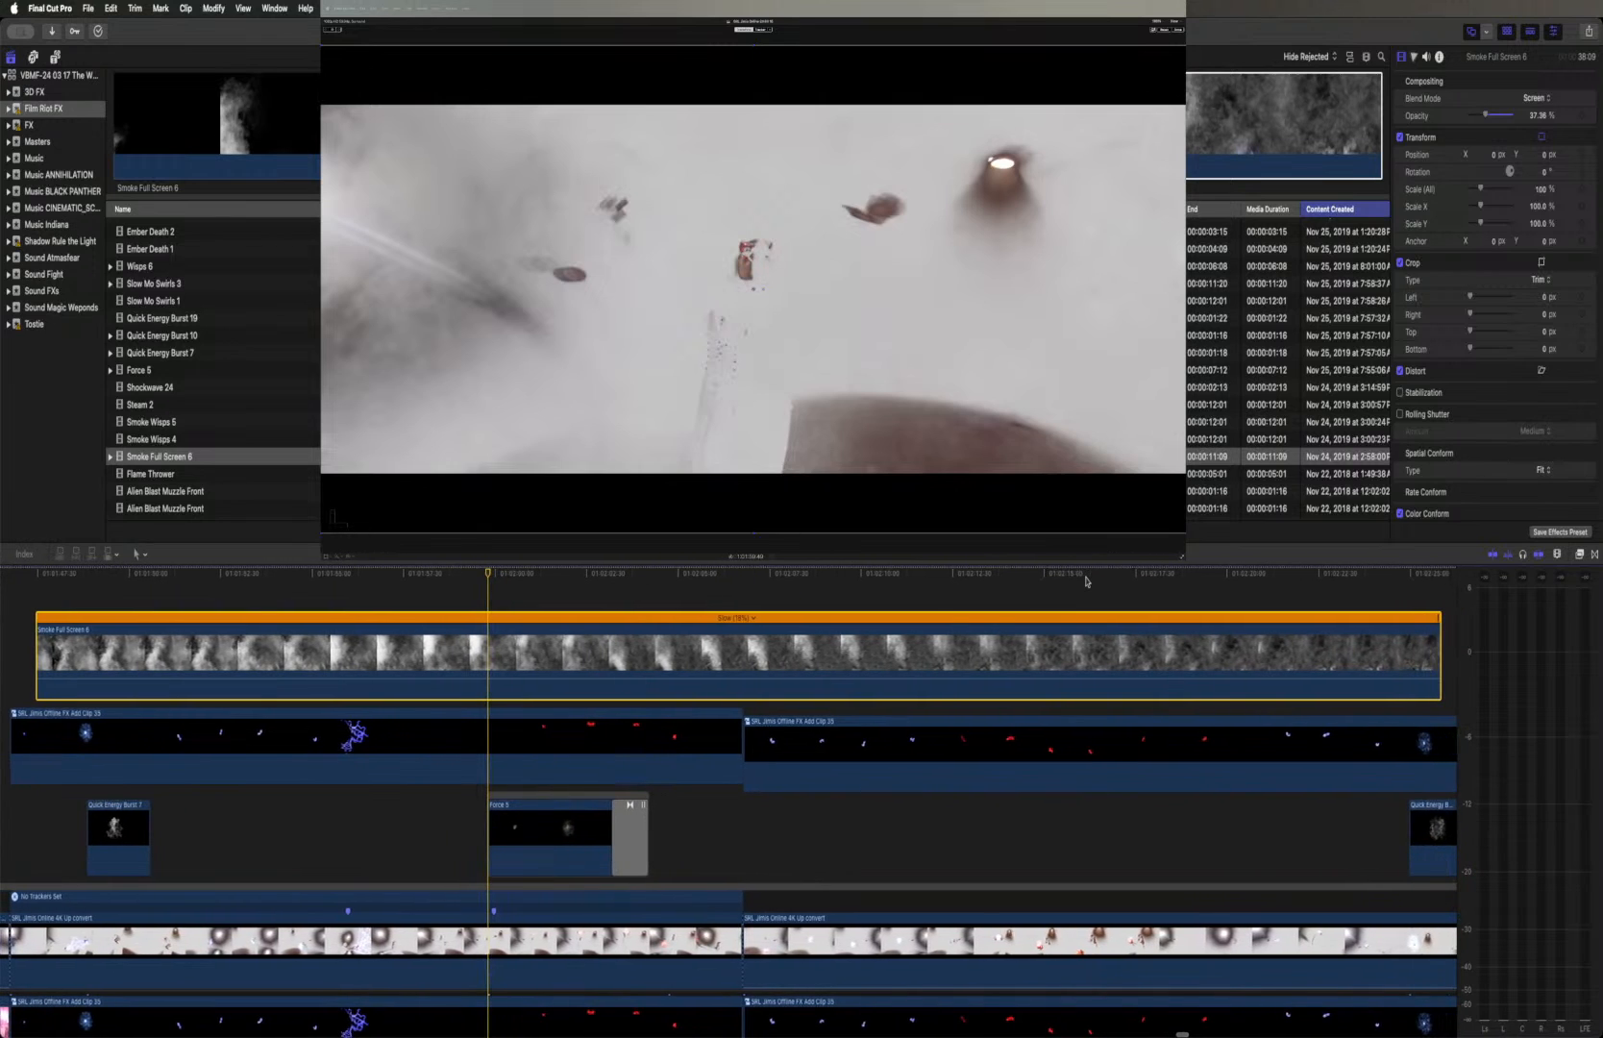
Slow the Smoke Full Screen 6 clip to 17% and align its end with the end of the second Offline FX Add Clip
key(super+minus)
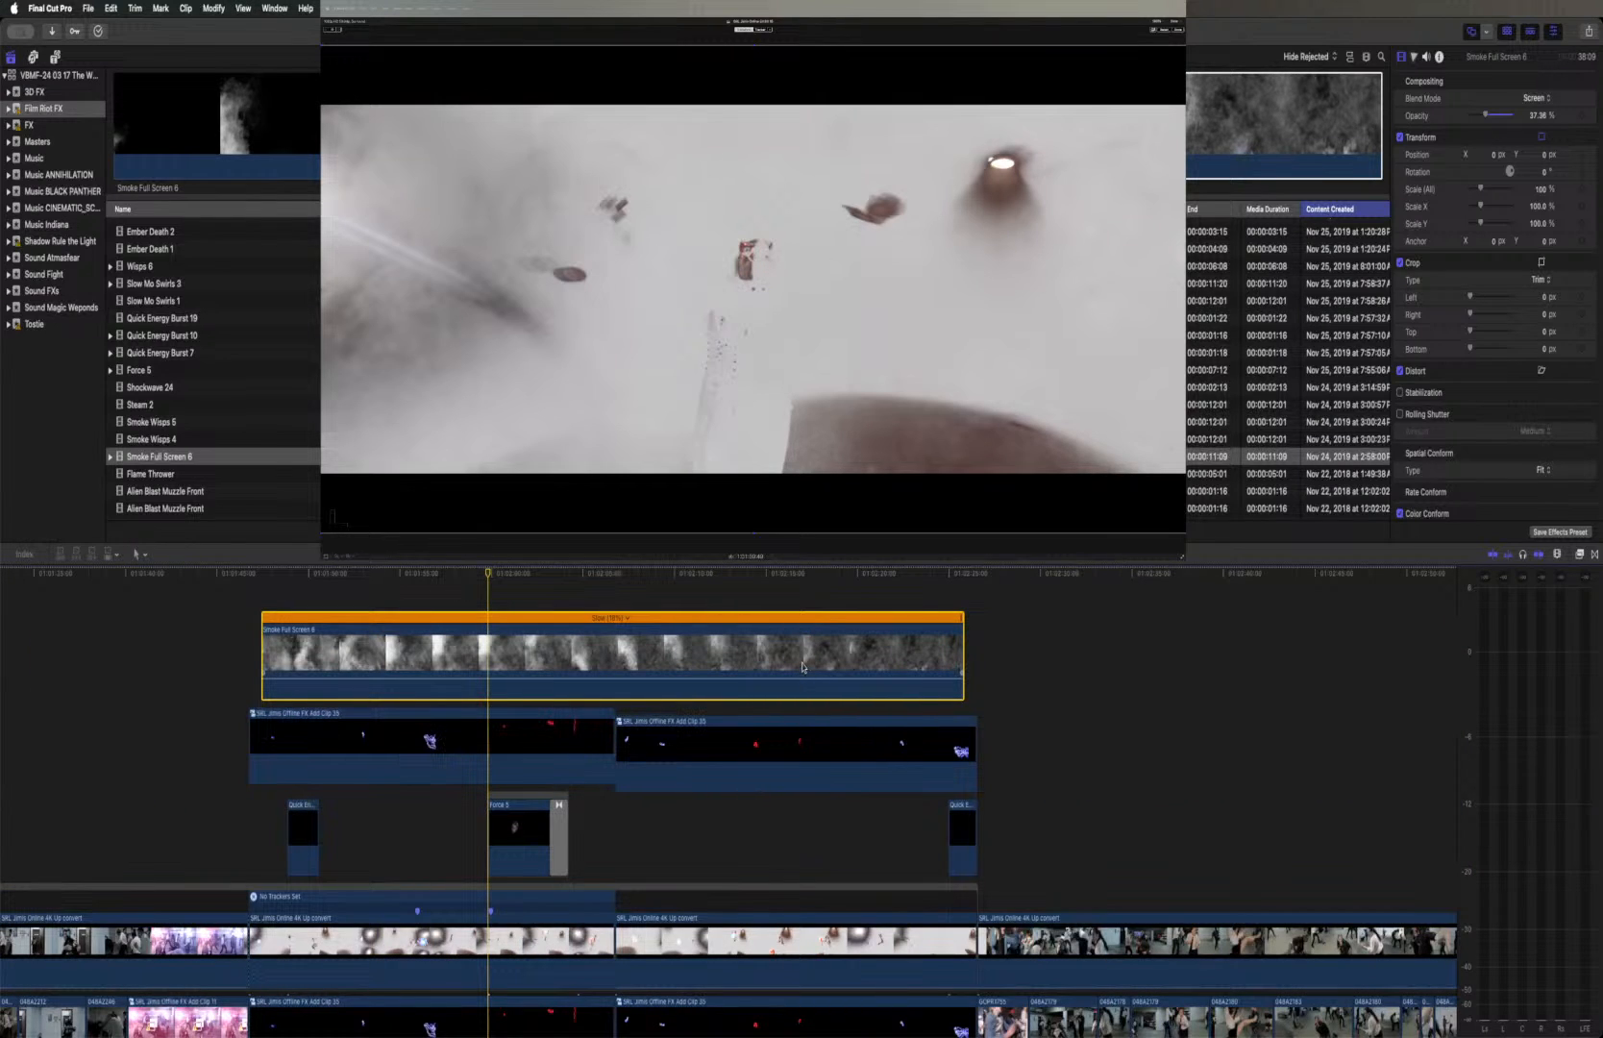
drag(793, 634, 798, 631)
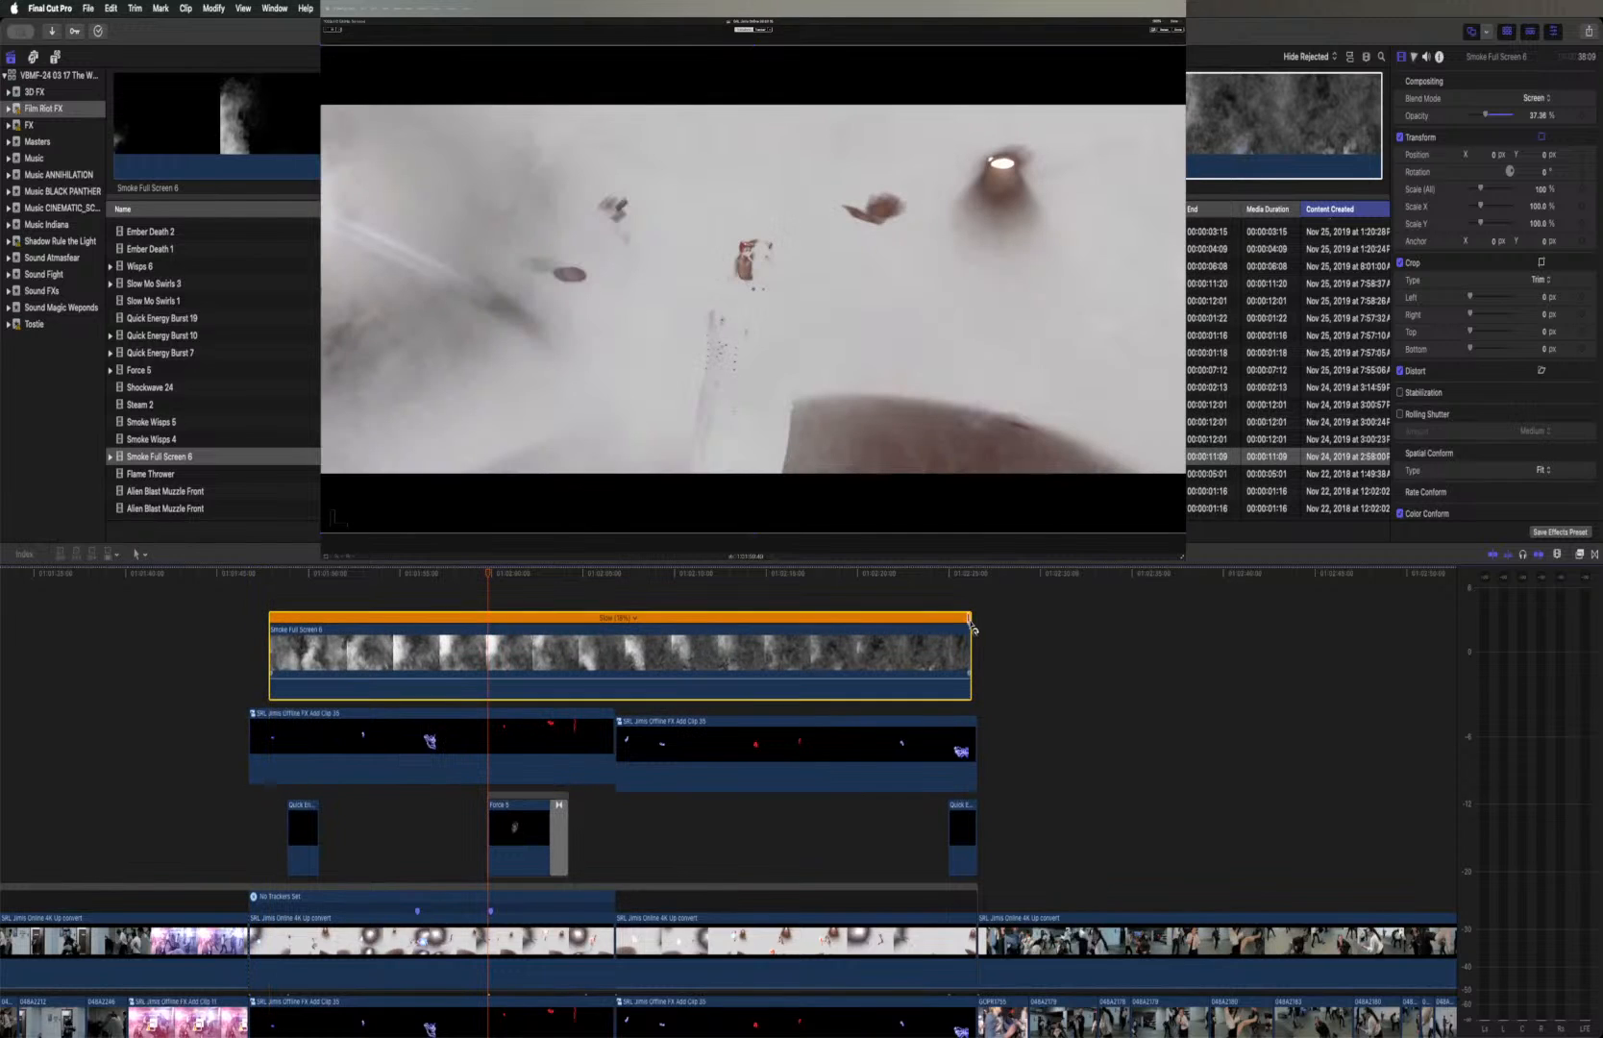
drag(973, 623, 1000, 626)
drag(826, 617, 852, 629)
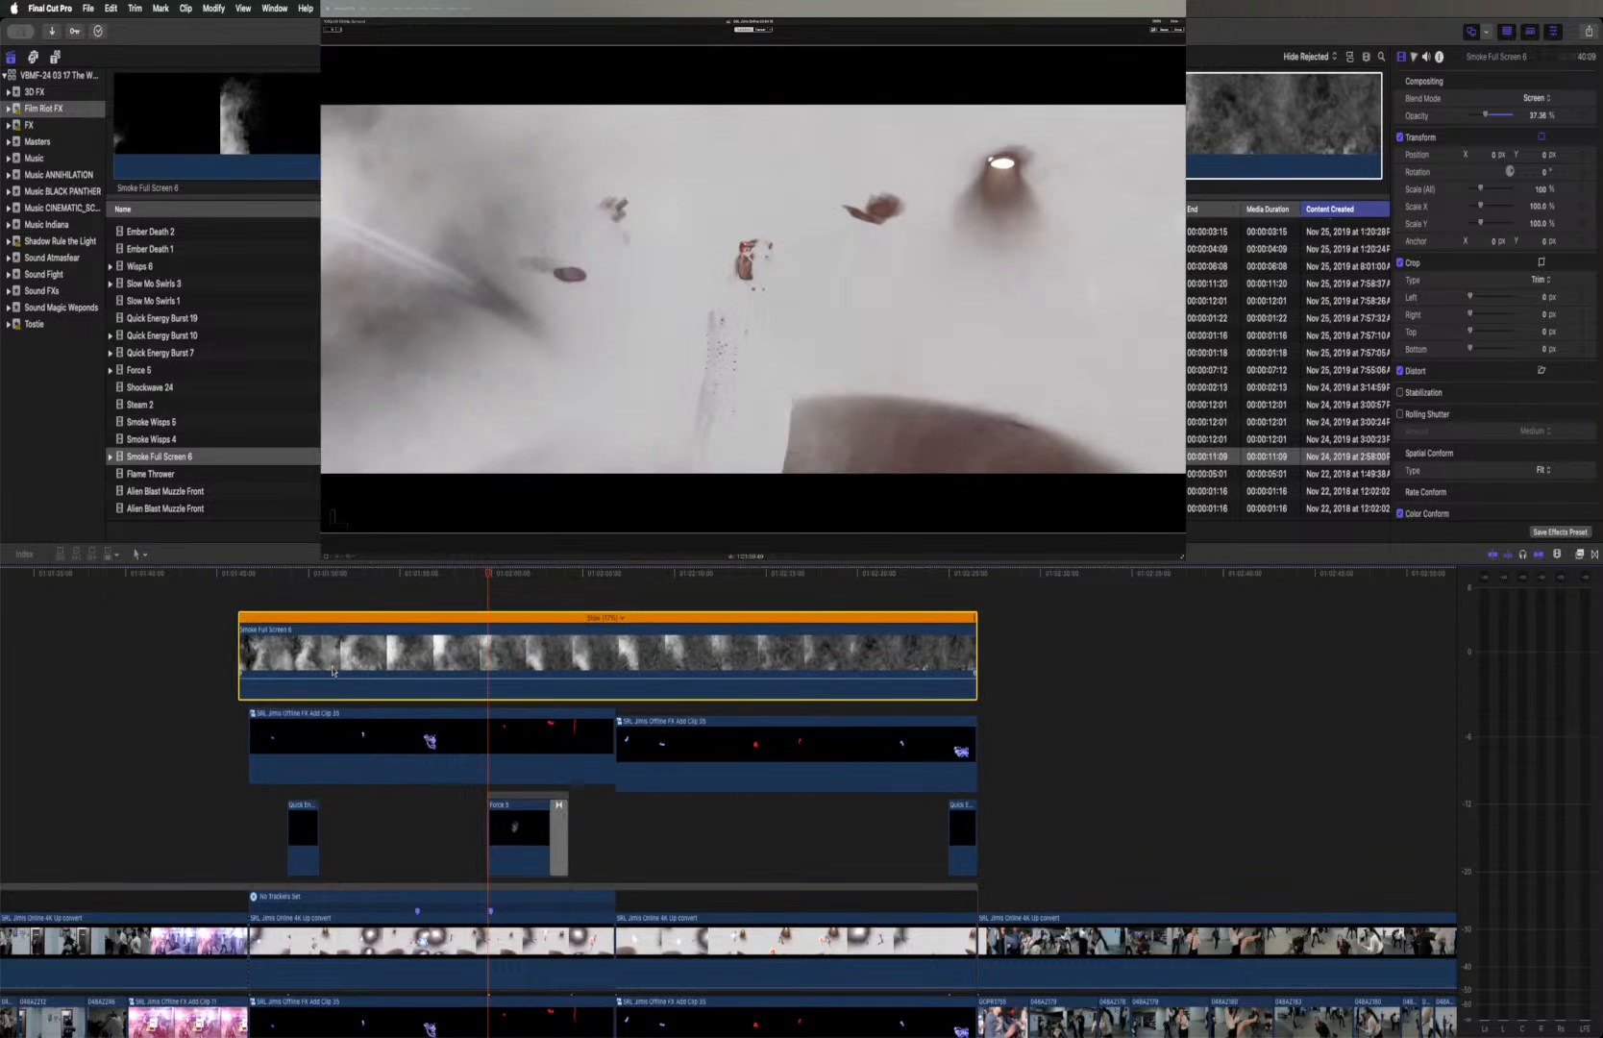
Trim the start of the Smoke Full Screen 6 clip to match the start of the first Offline FX Add Clip
click(245, 655)
drag(245, 656, 255, 656)
click(453, 657)
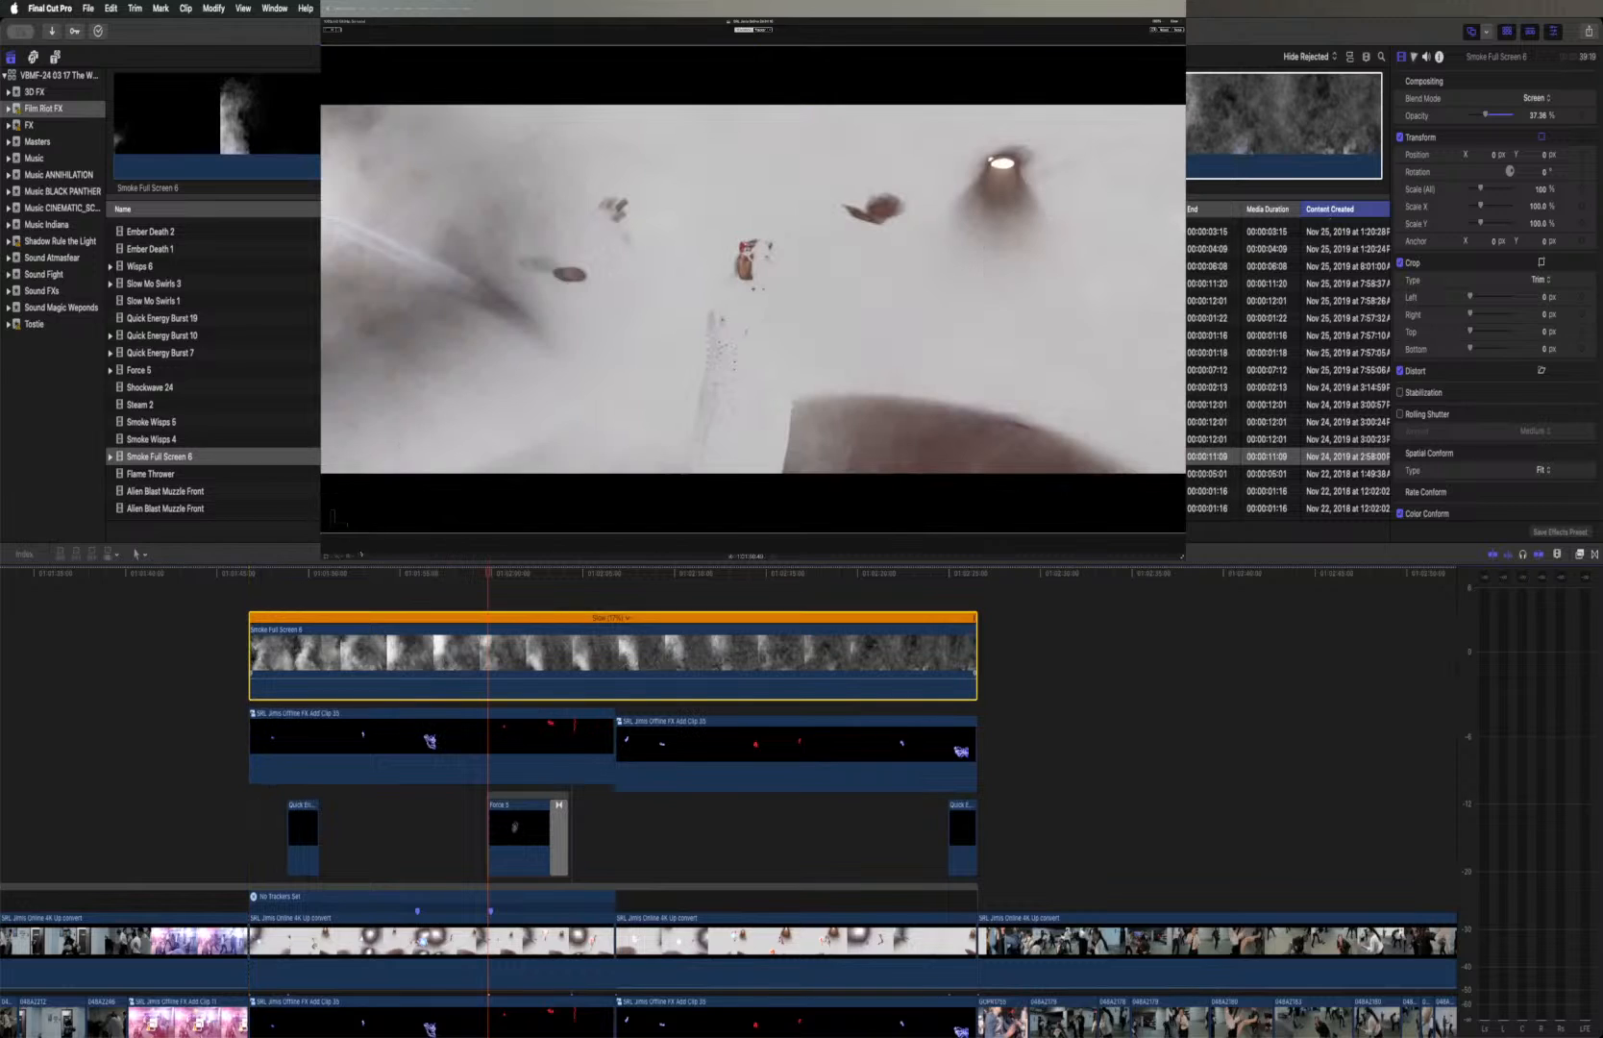
Change the retiming video quality of the slowed Smoke Full Screen 6 clip
click(329, 555)
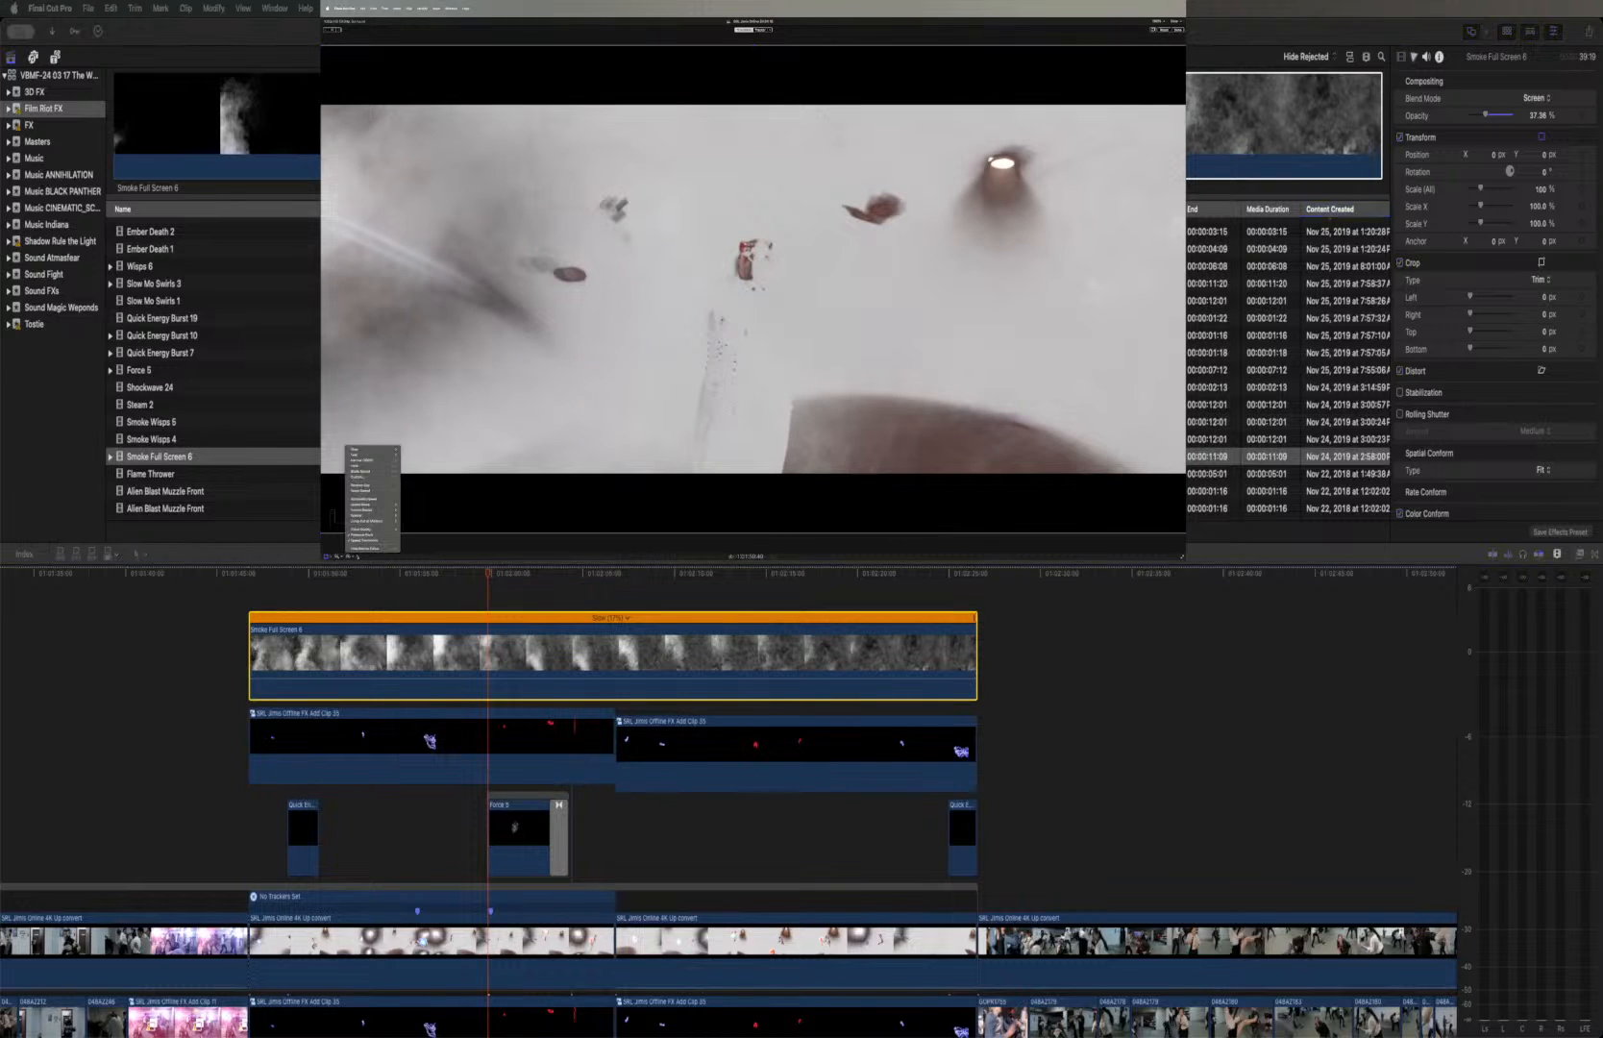
mouse_move(370, 528)
click(415, 545)
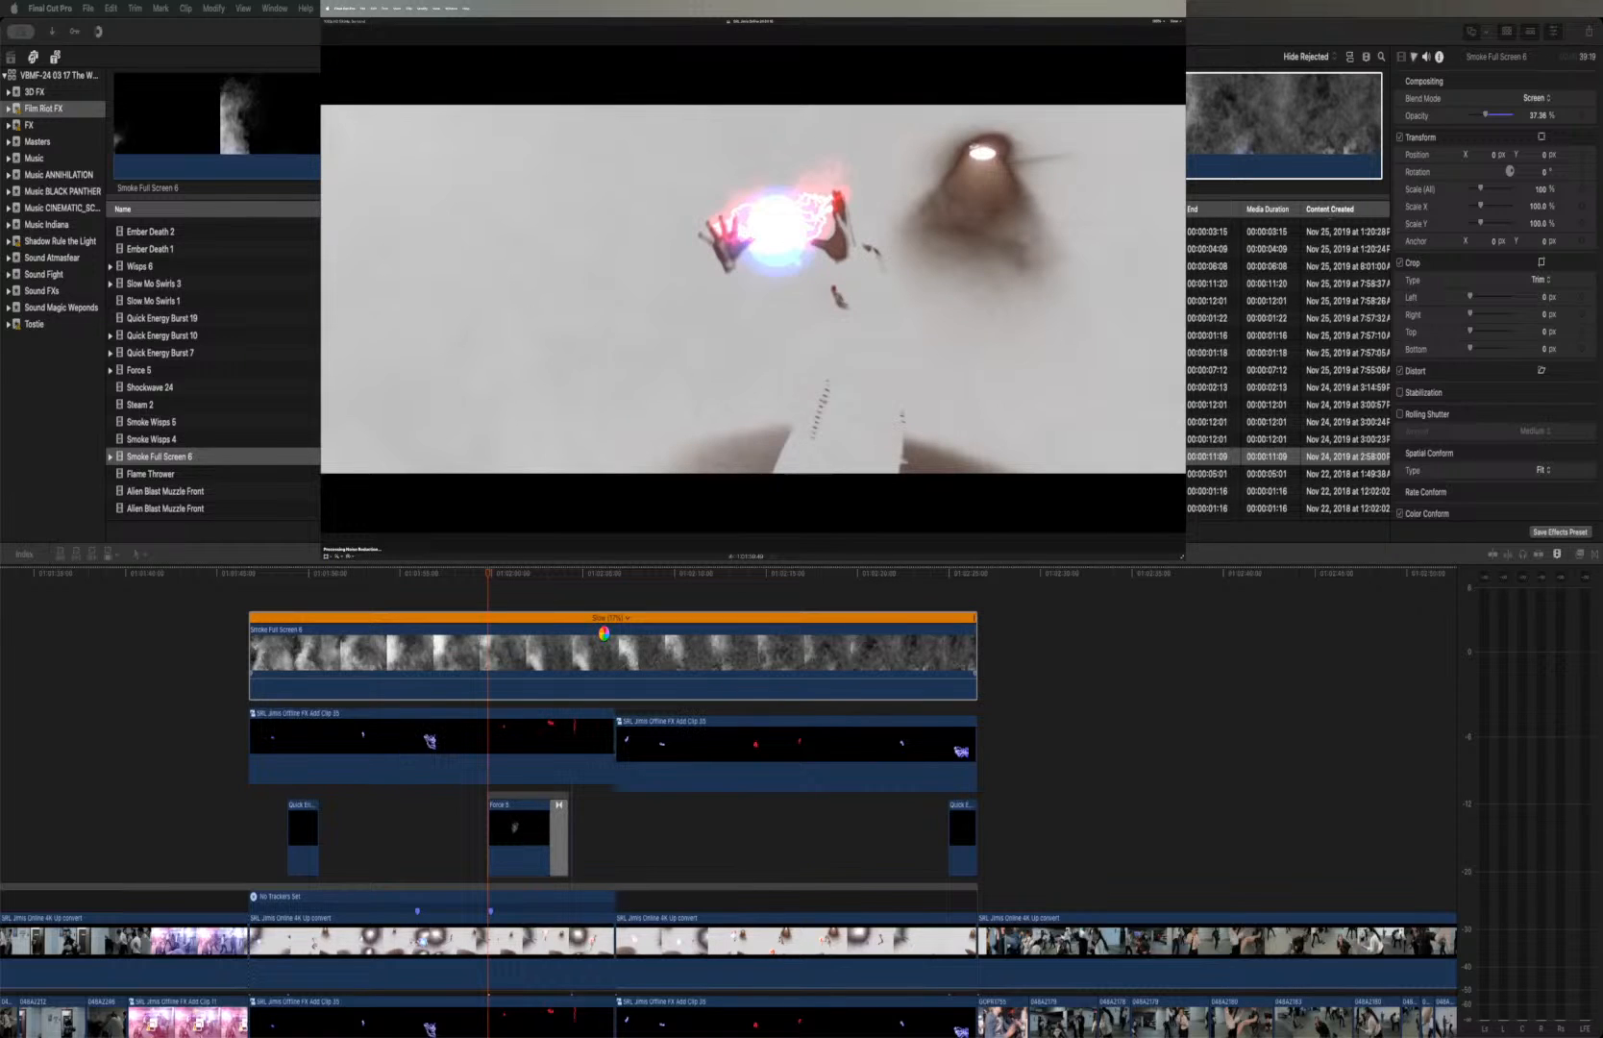
Play the fight scene from the smoke clip's start through the Force 5 effect to check the slowed smoke
click(605, 637)
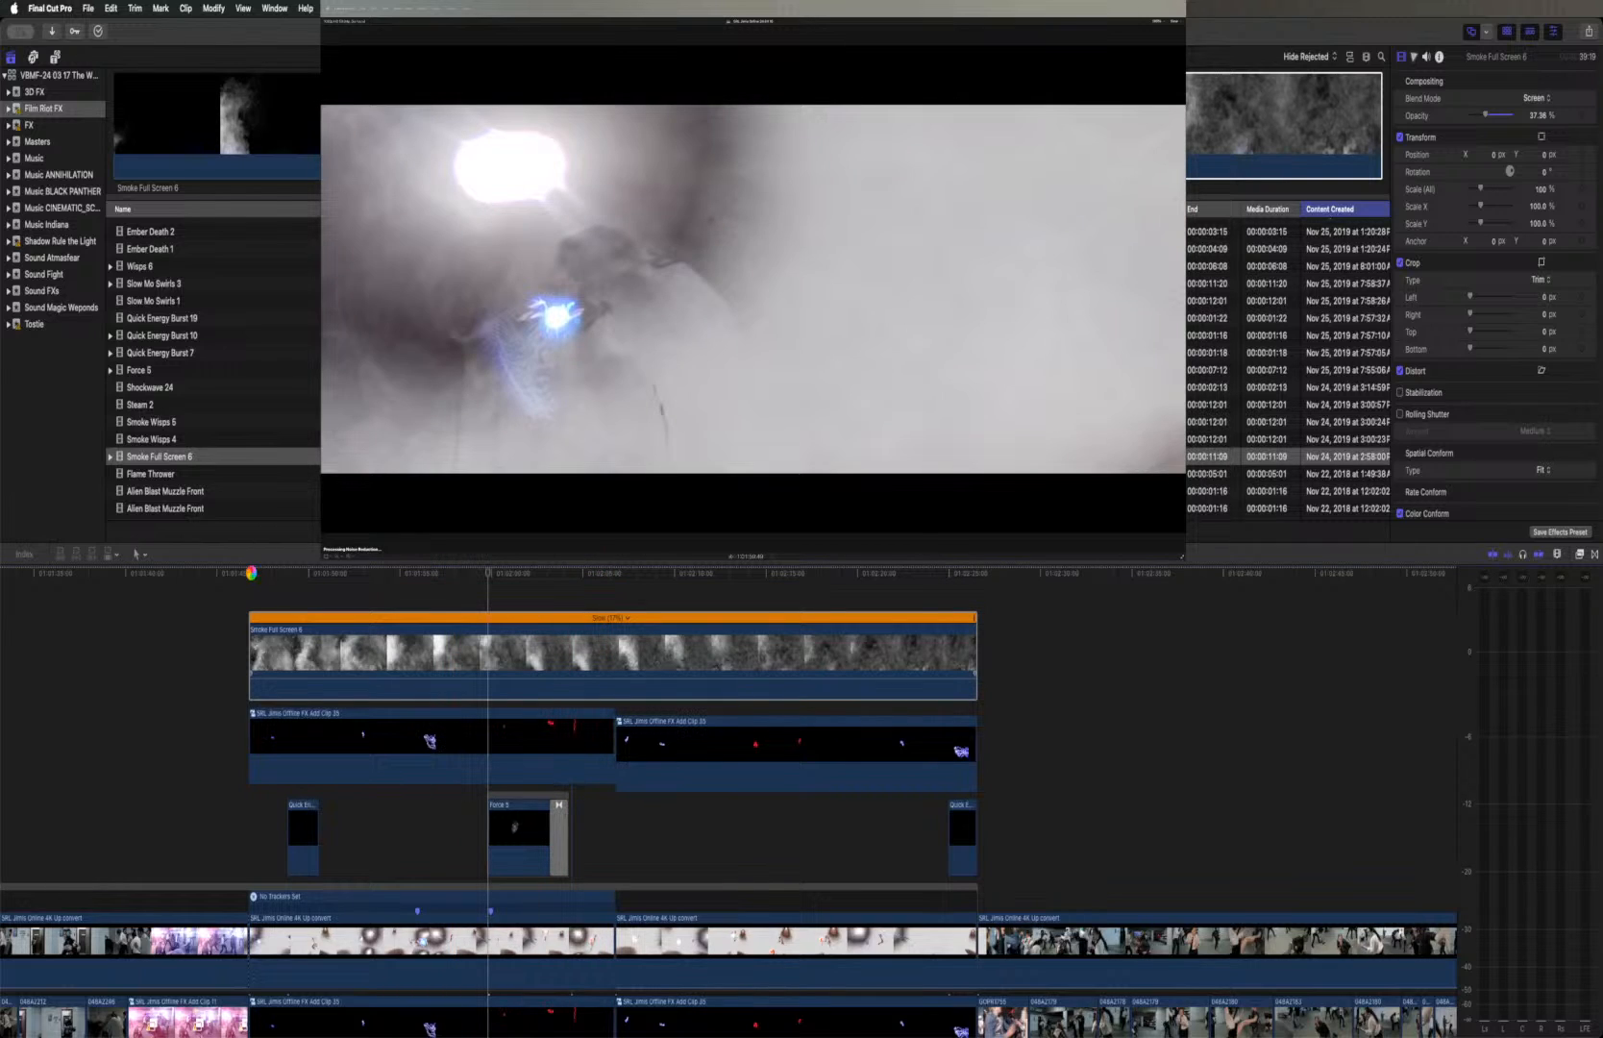
click(252, 576)
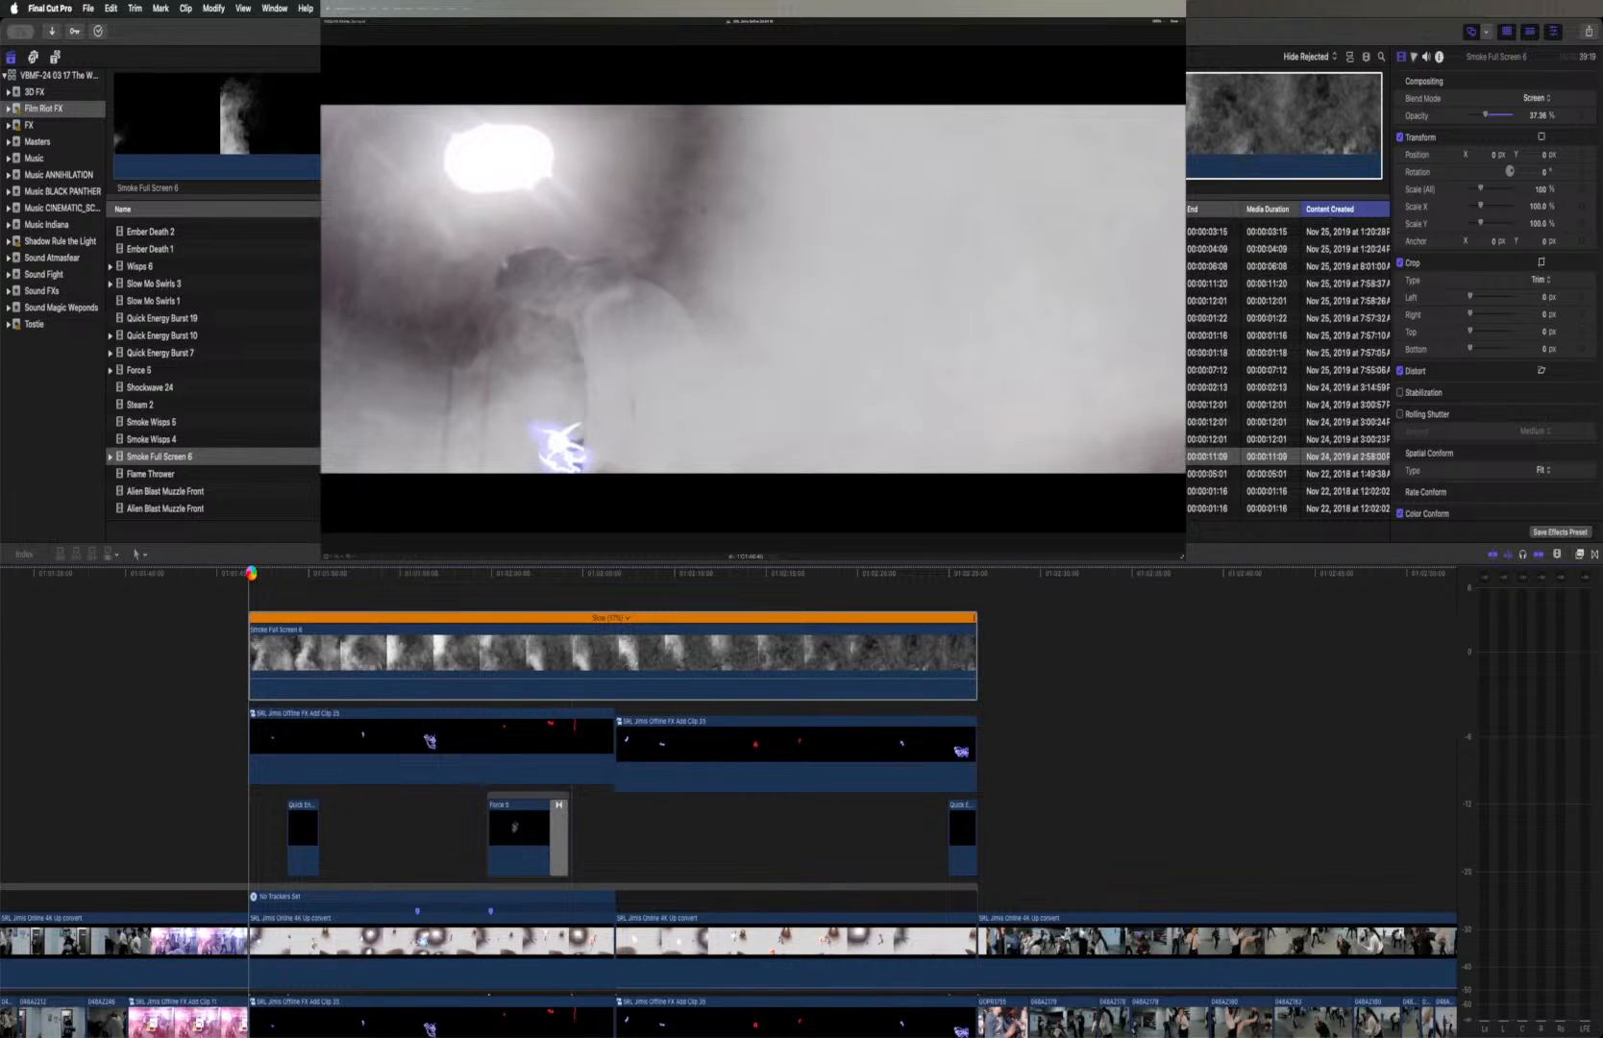
key(space)
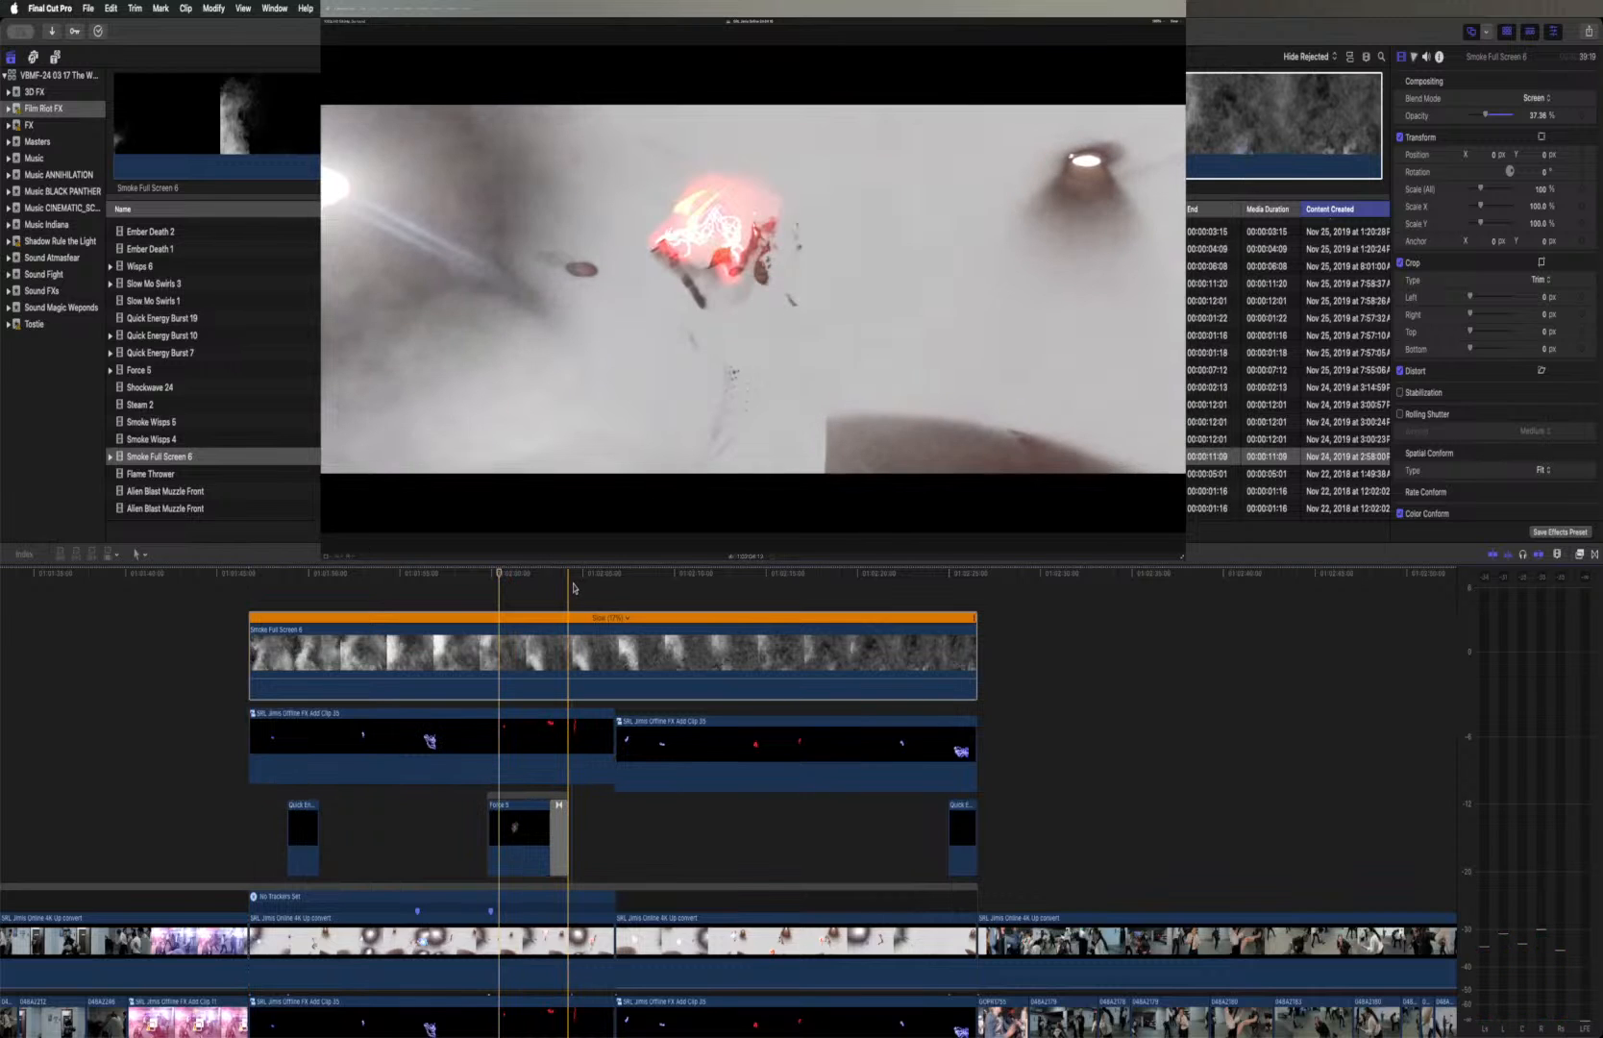
key(space)
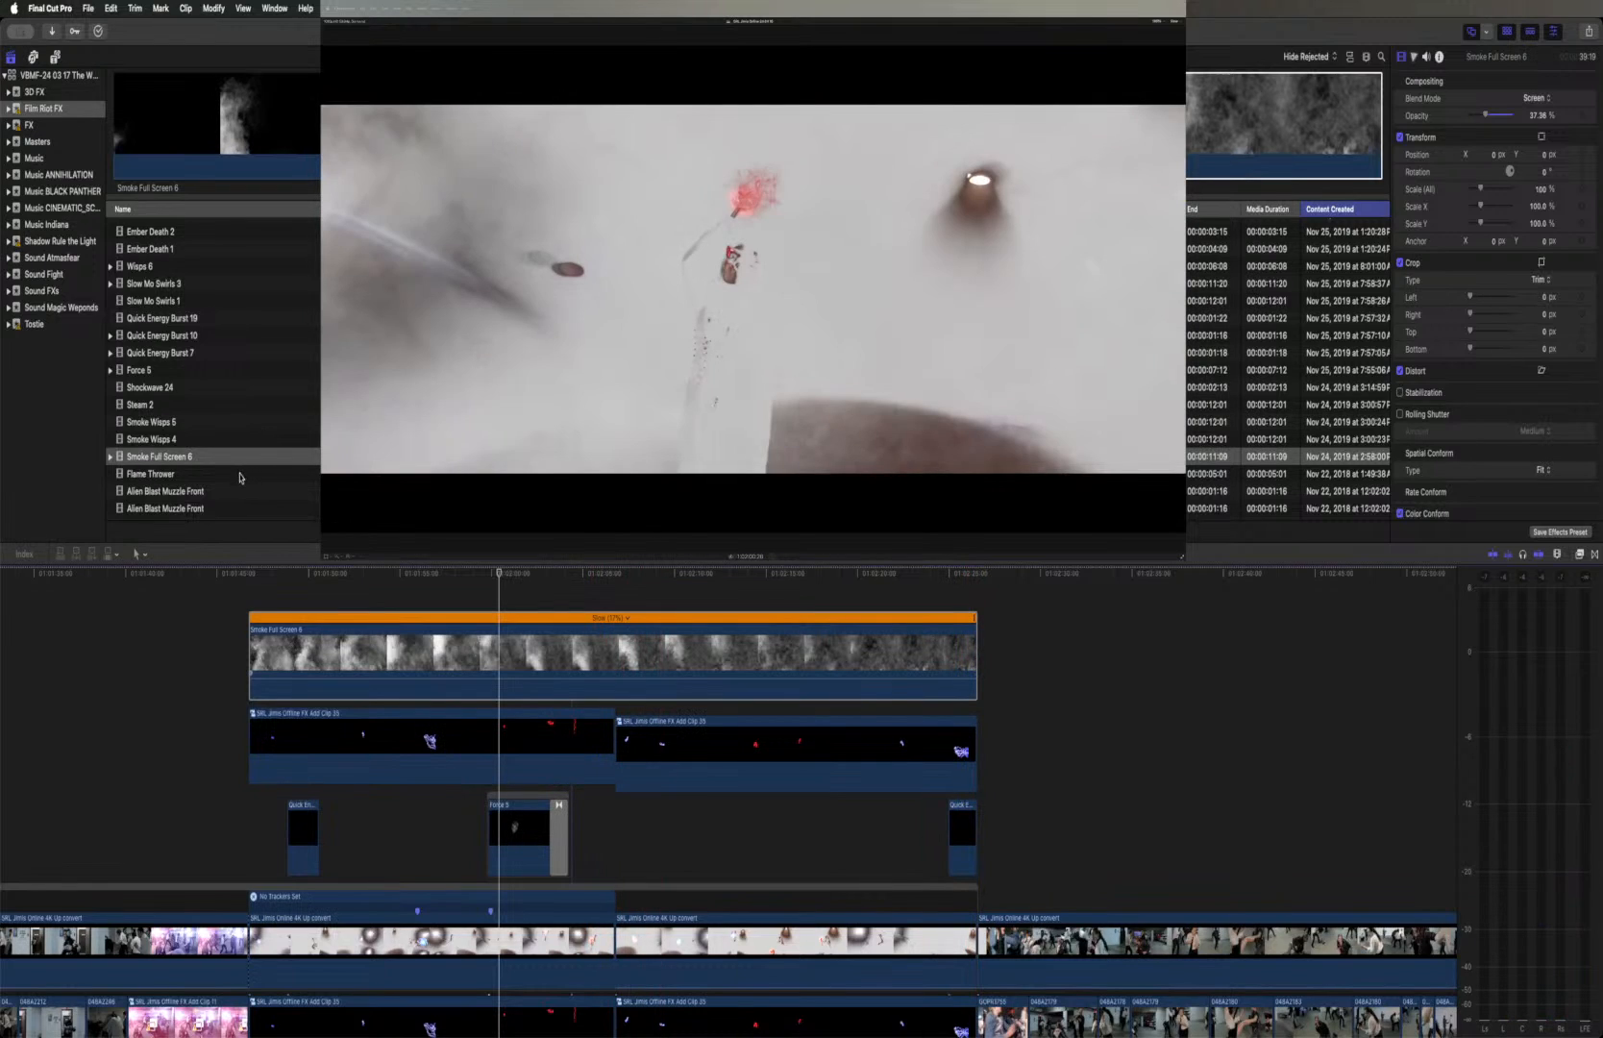
Reset the speed of the slowed Smoke Full Screen 6 clip on the timeline to Normal (100%)
click(160, 457)
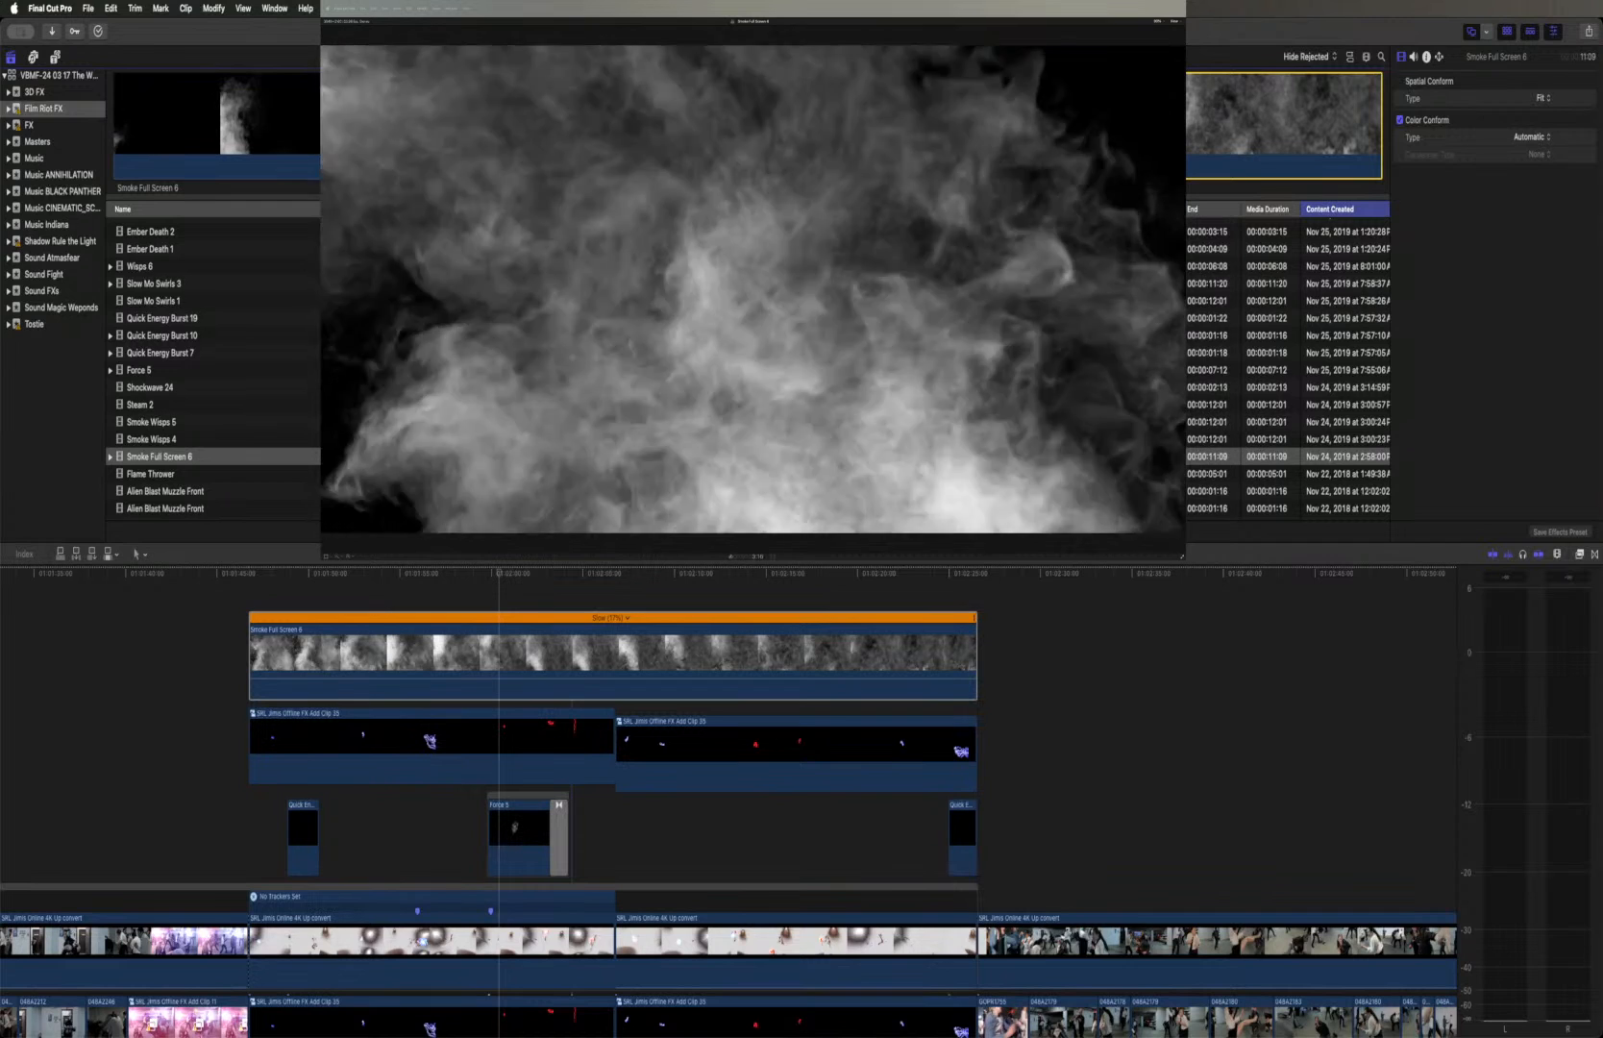
click(524, 662)
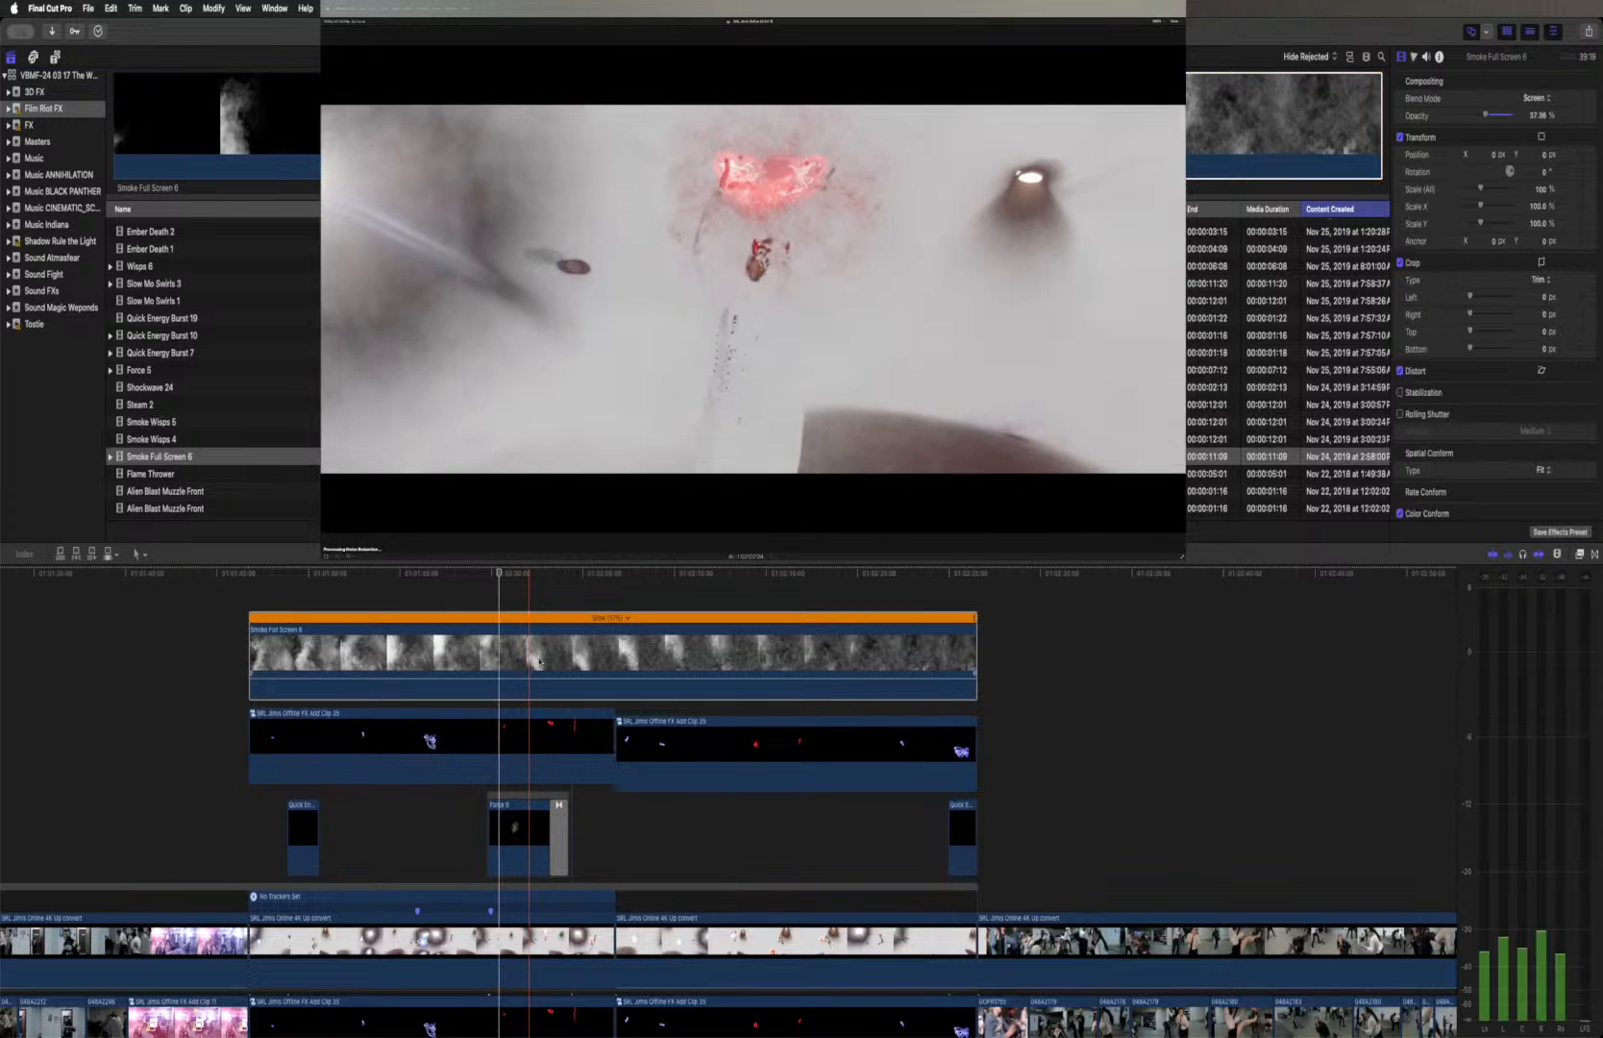
key(shift+z)
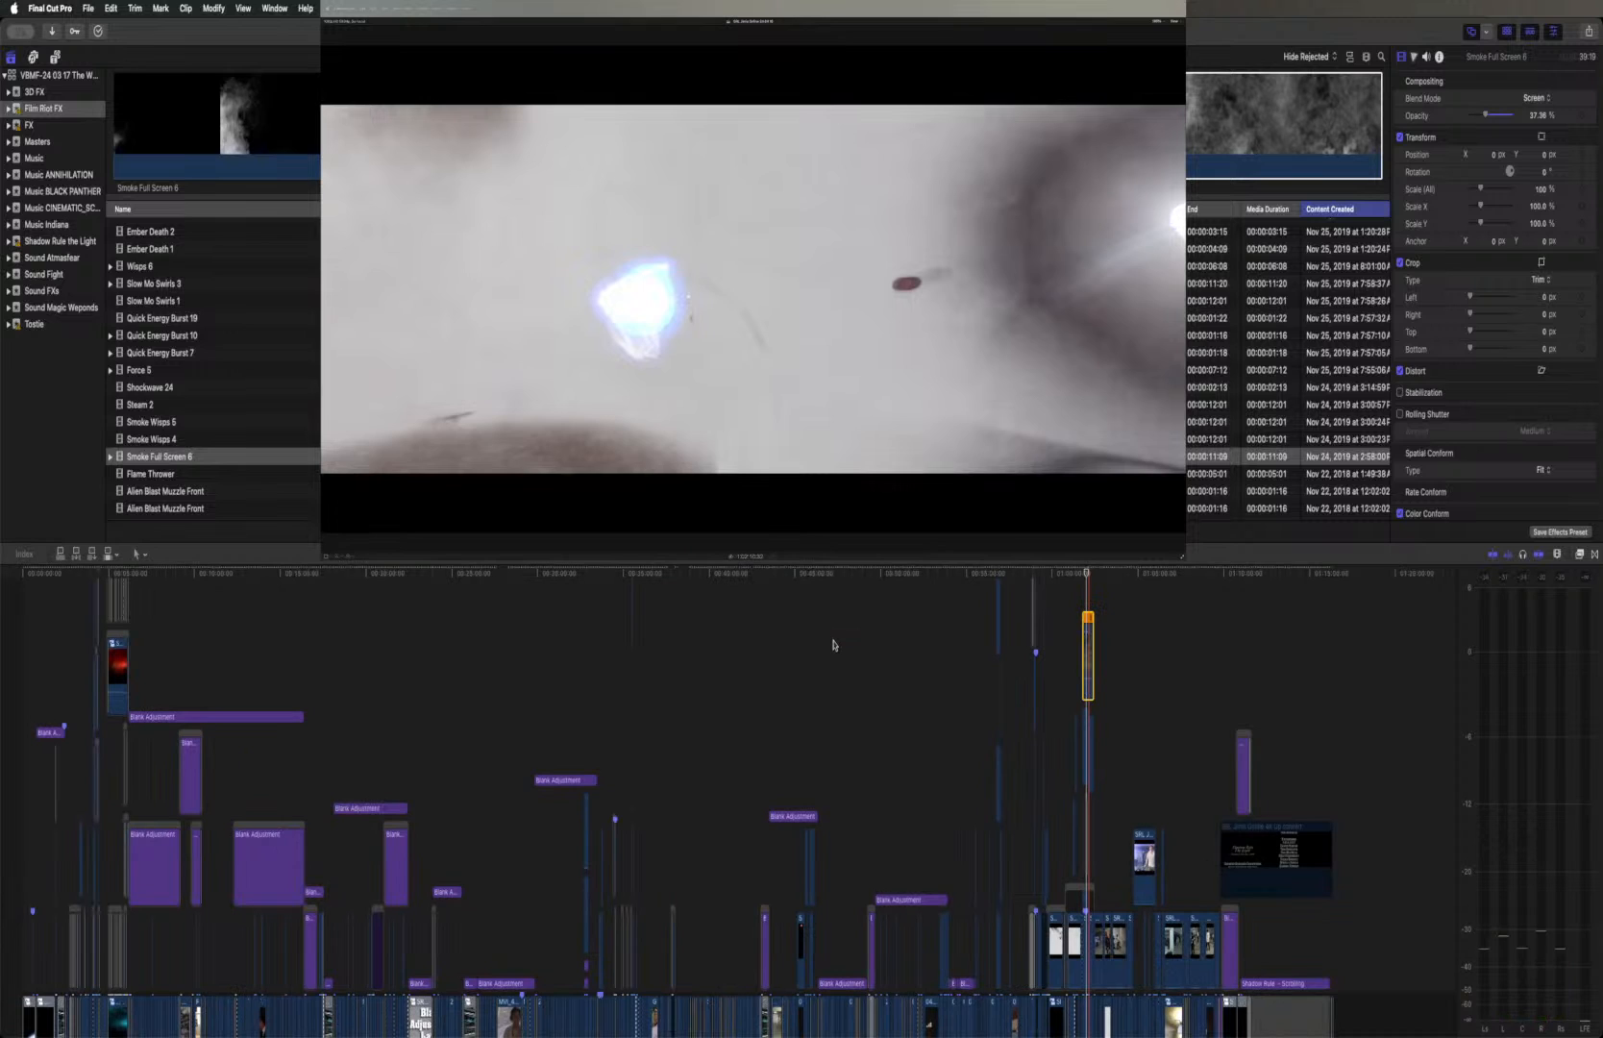
key(super+equal)
key(super+equal)
key(super+equal)
key(super+equal)
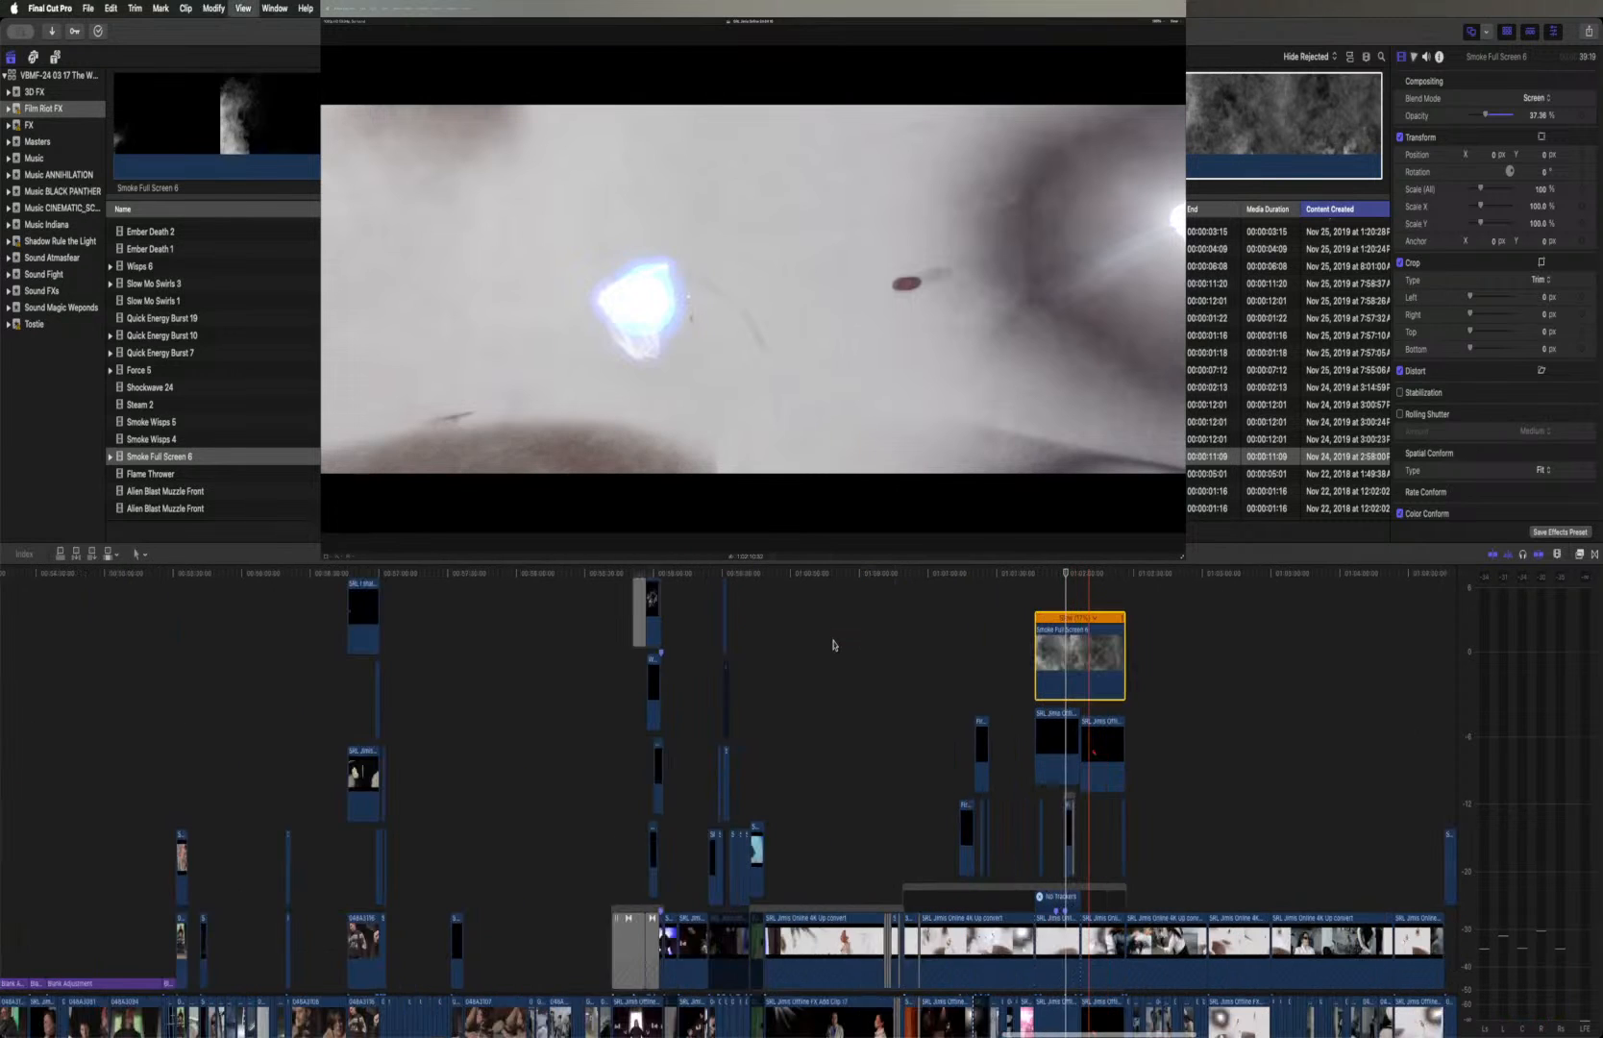
key(super+equal)
key(super+equal)
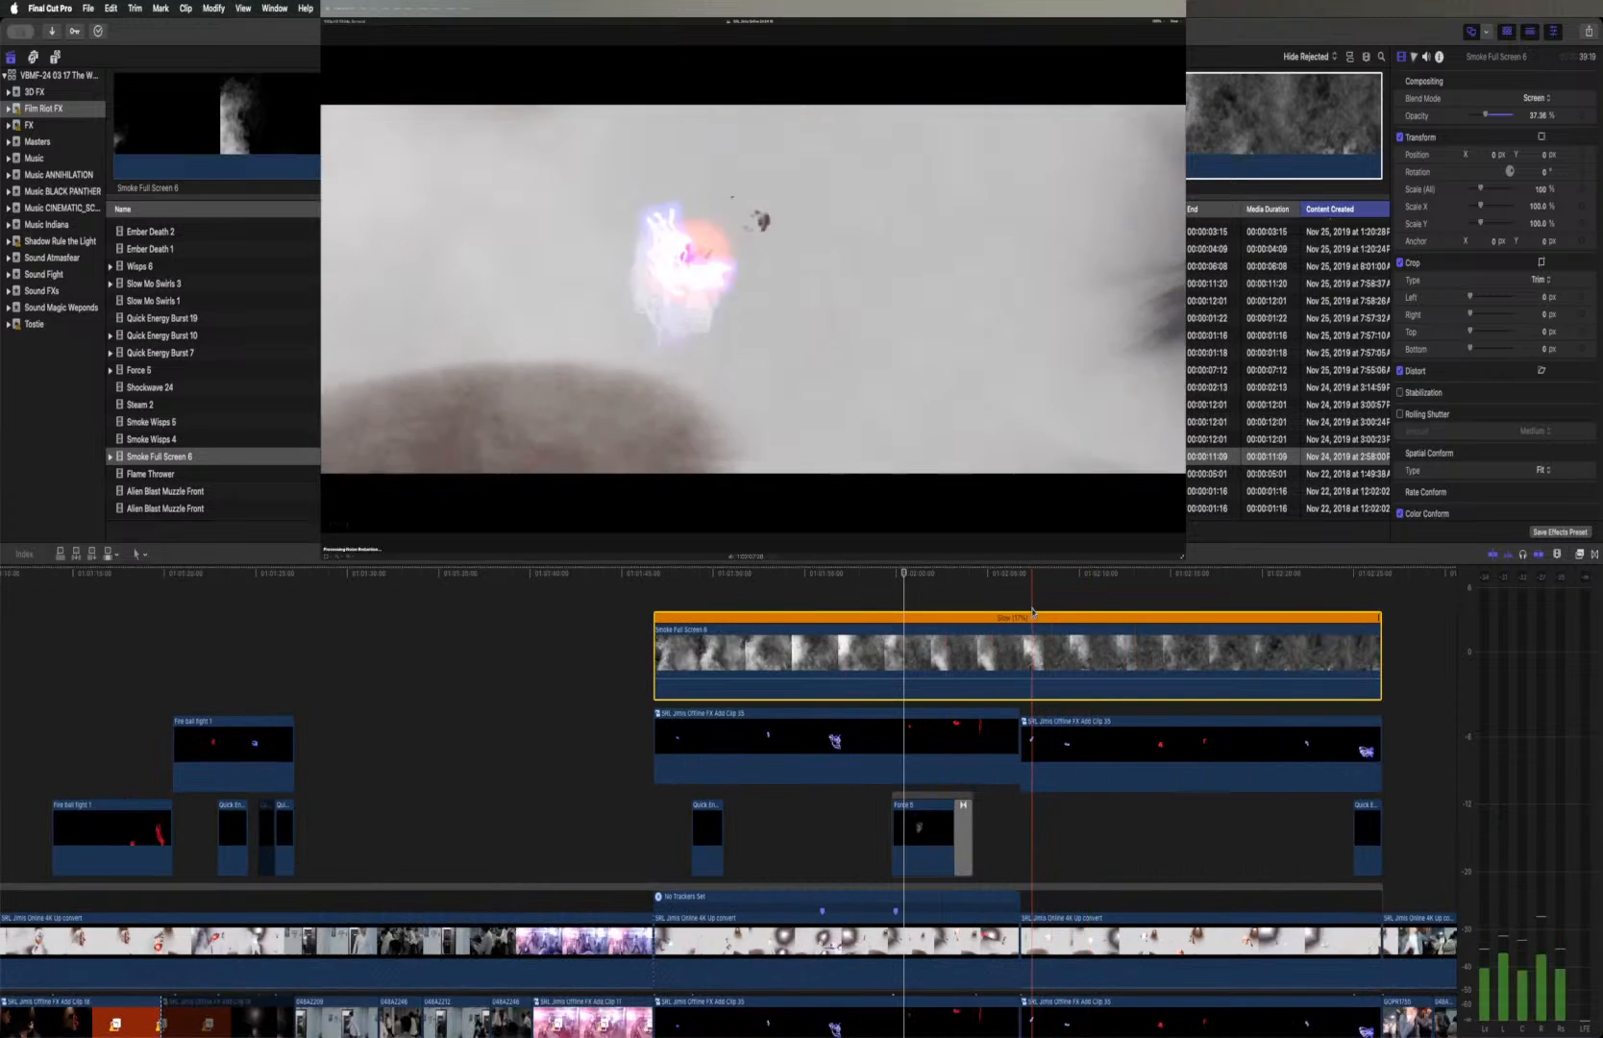
click(1033, 619)
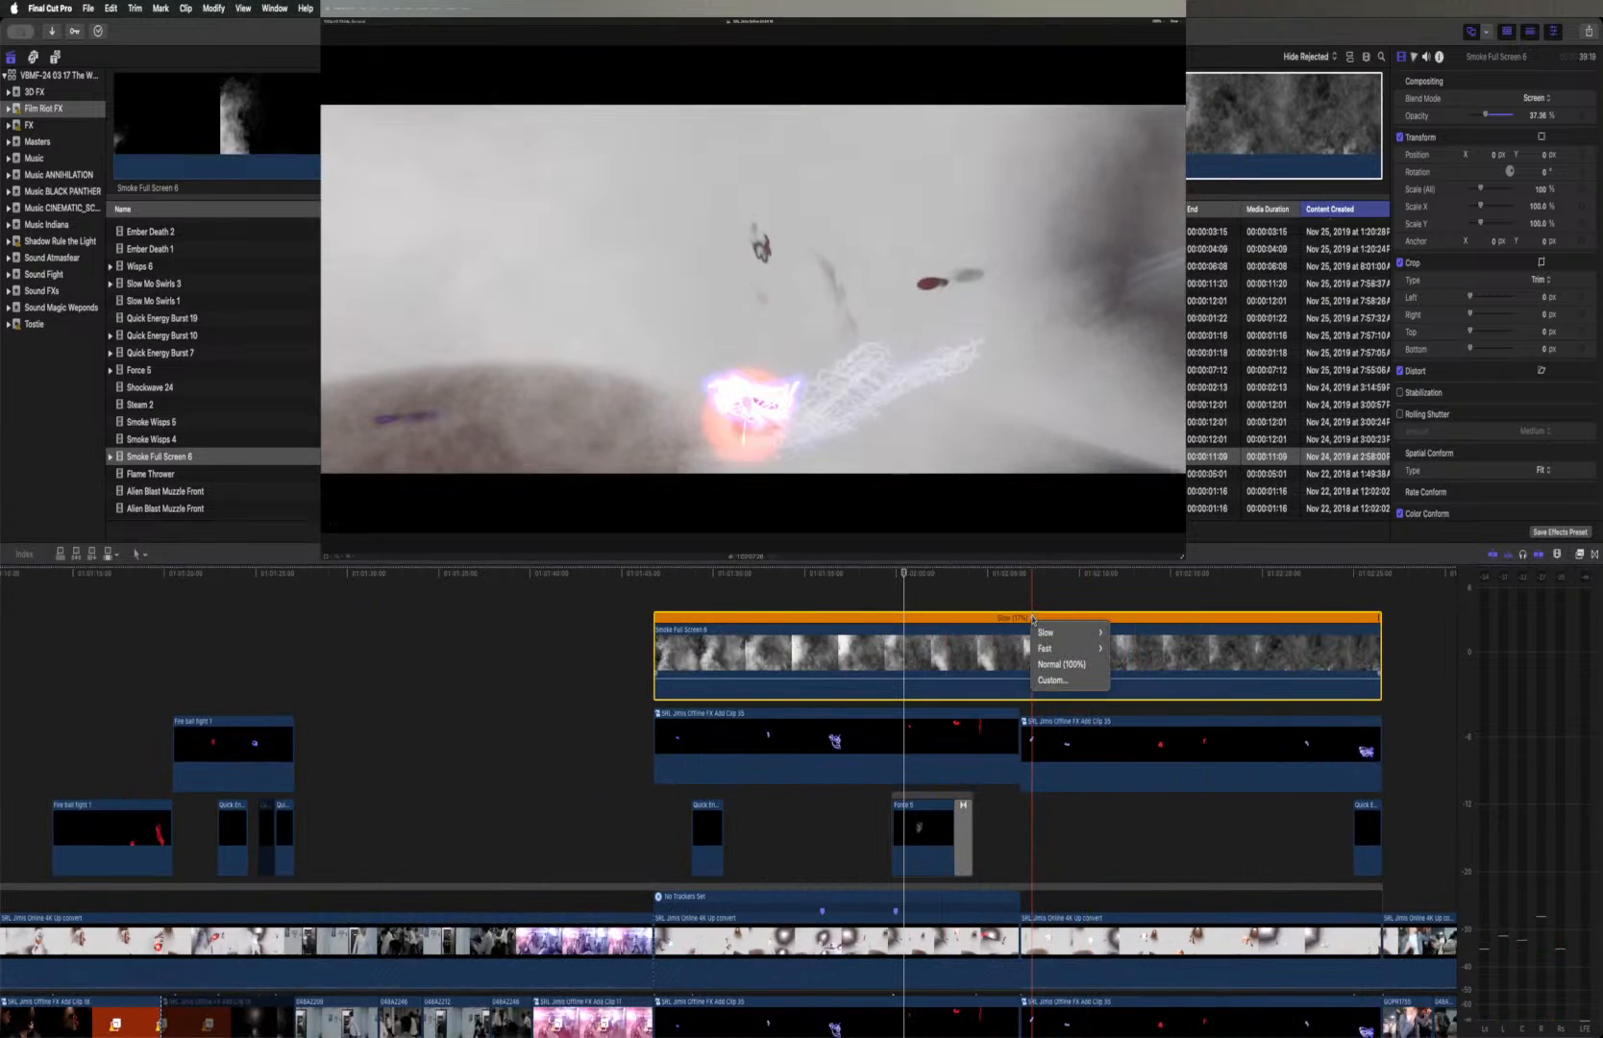
click(1041, 667)
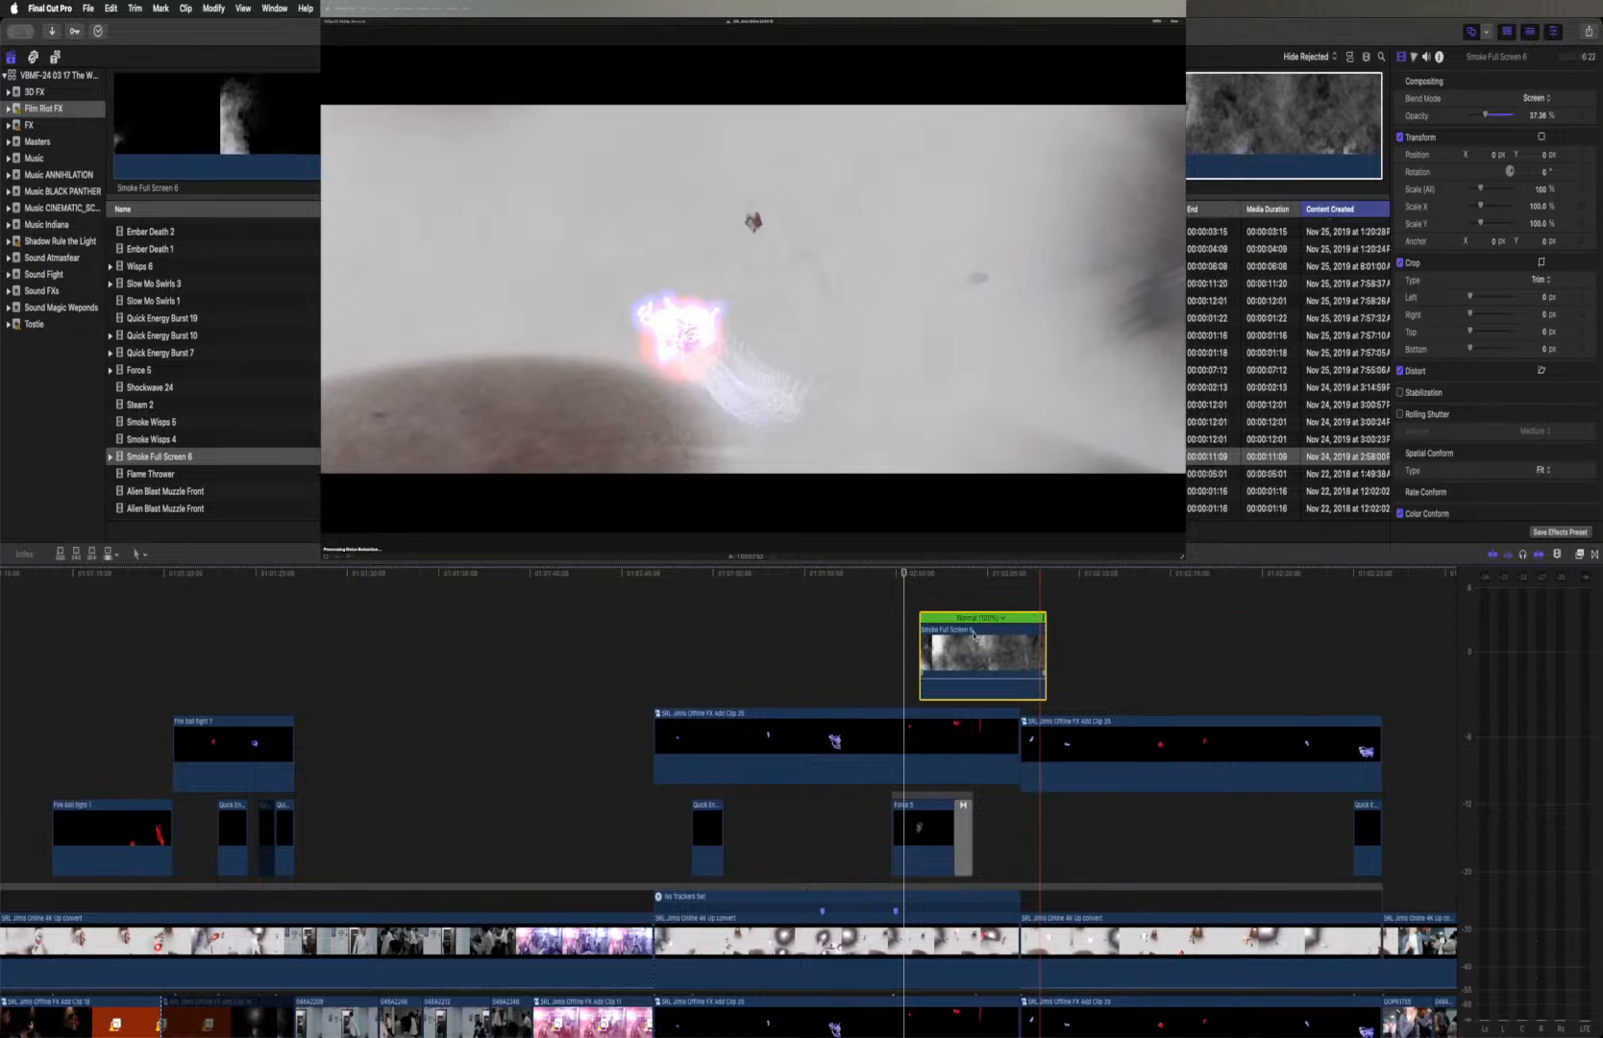
Try the Smoke Full Screen 6 clip at the start of the Force 5 effect and delete it from the timeline
drag(927, 653, 901, 658)
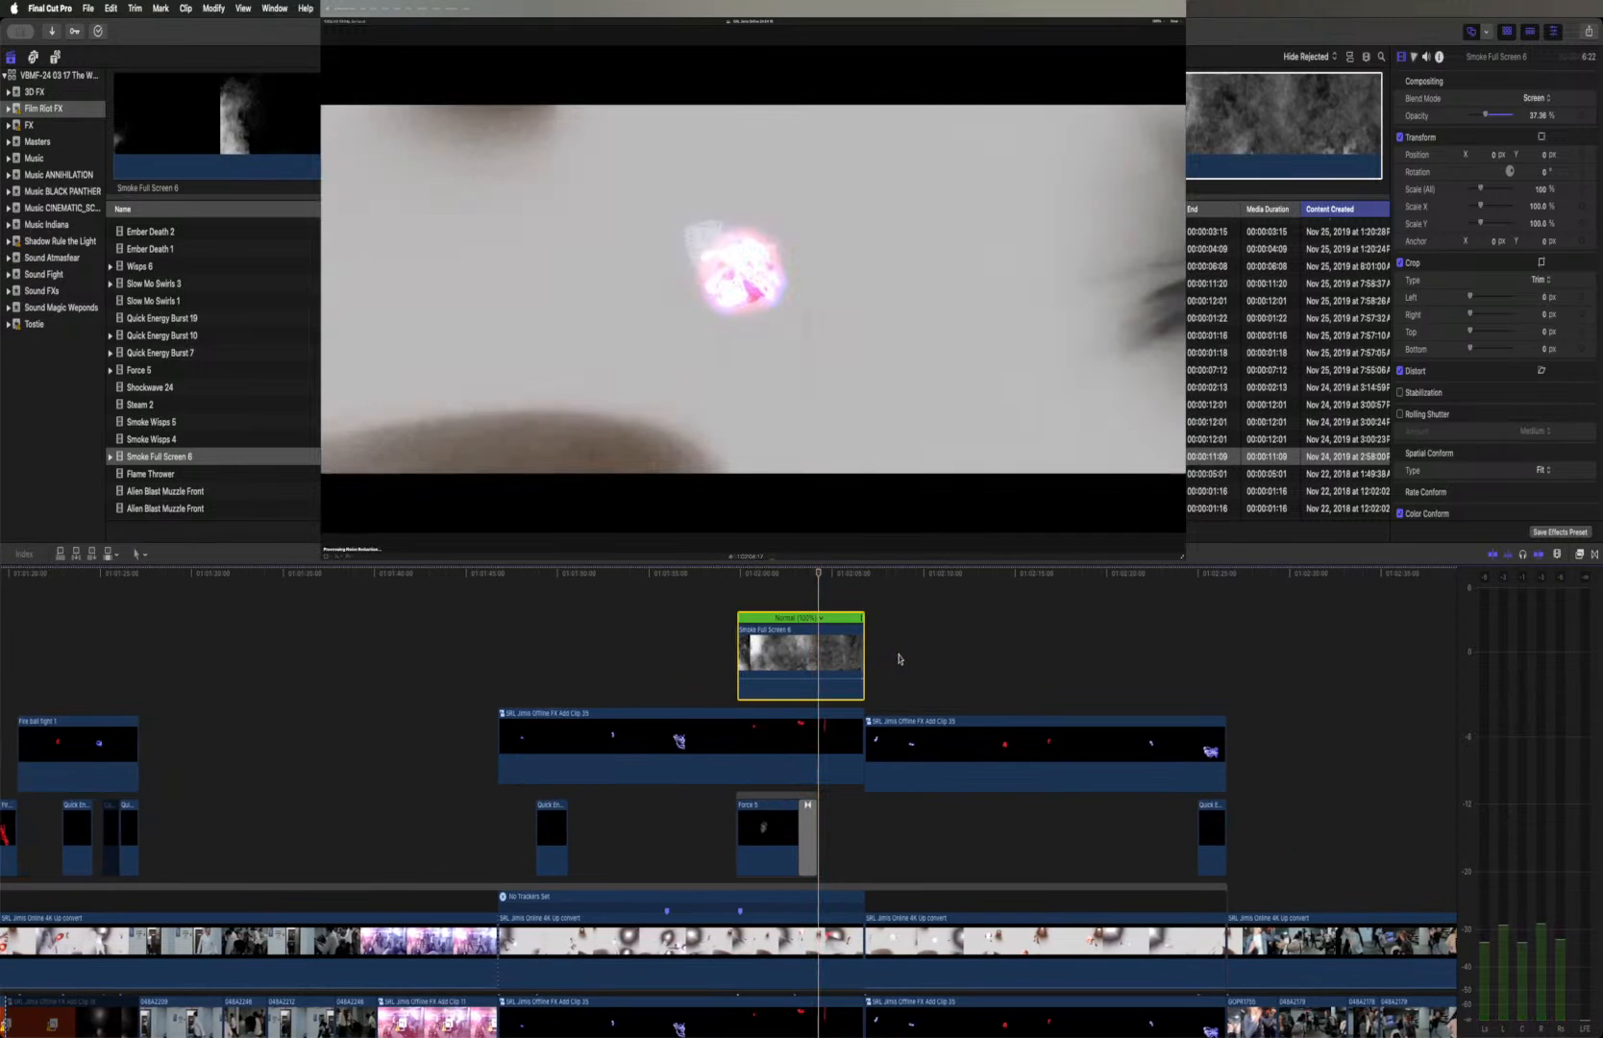
key(space)
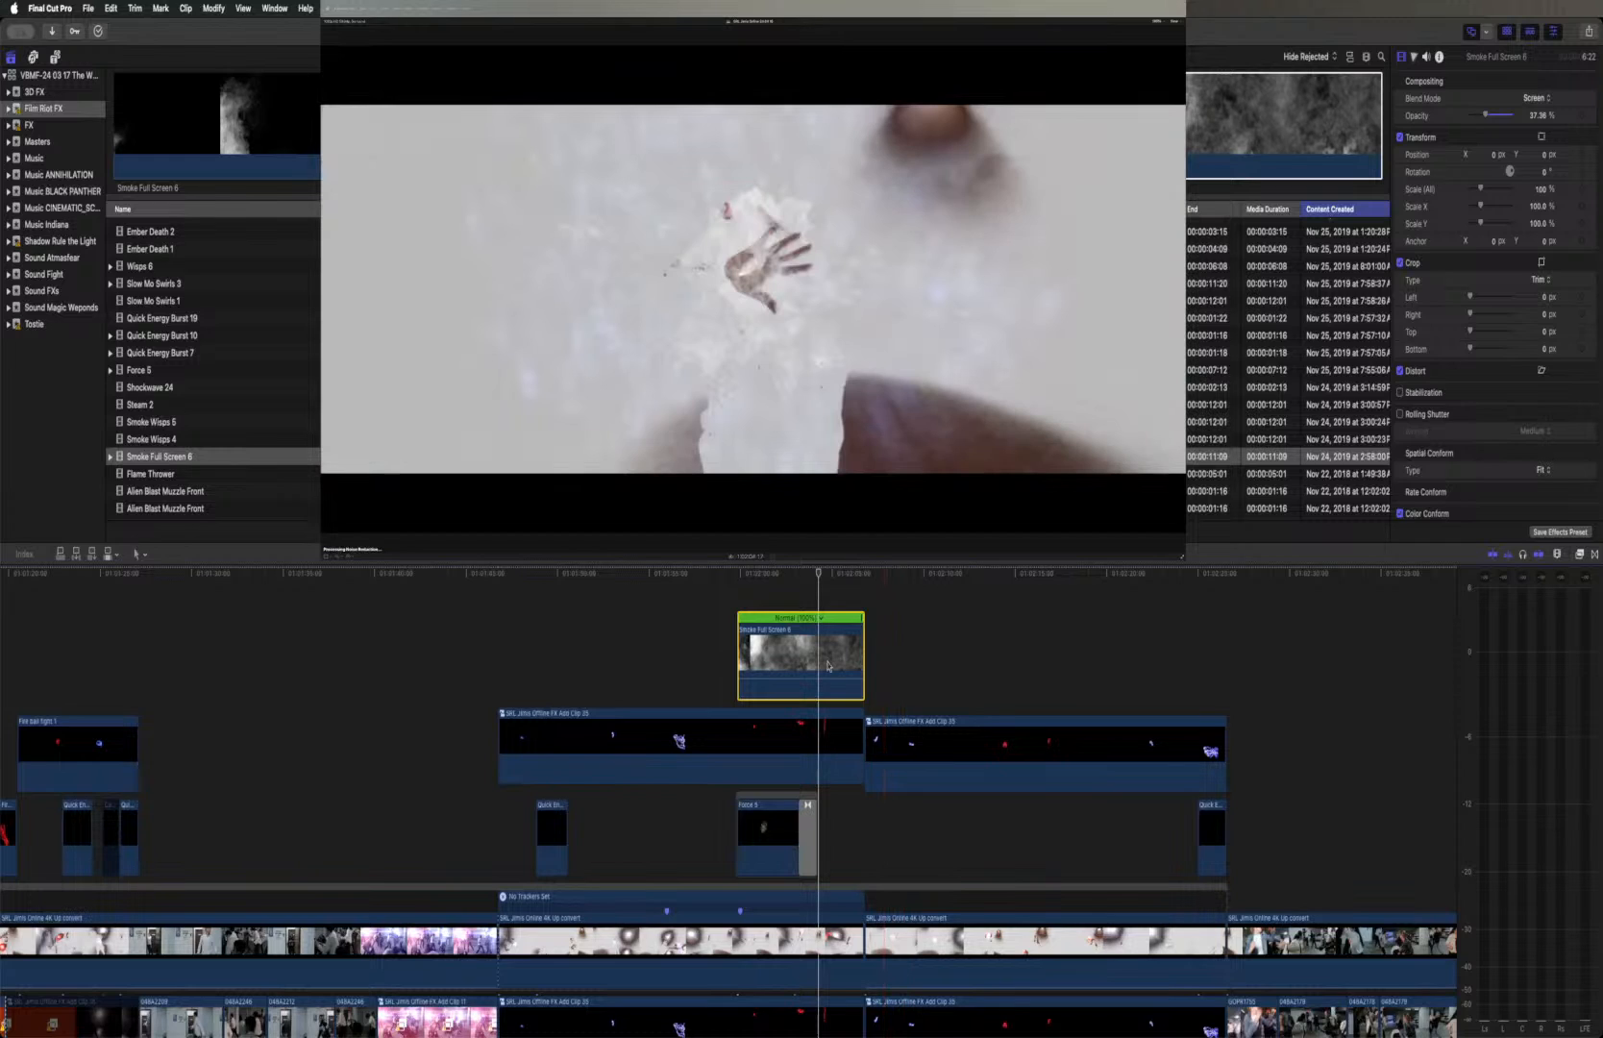
key(Delete)
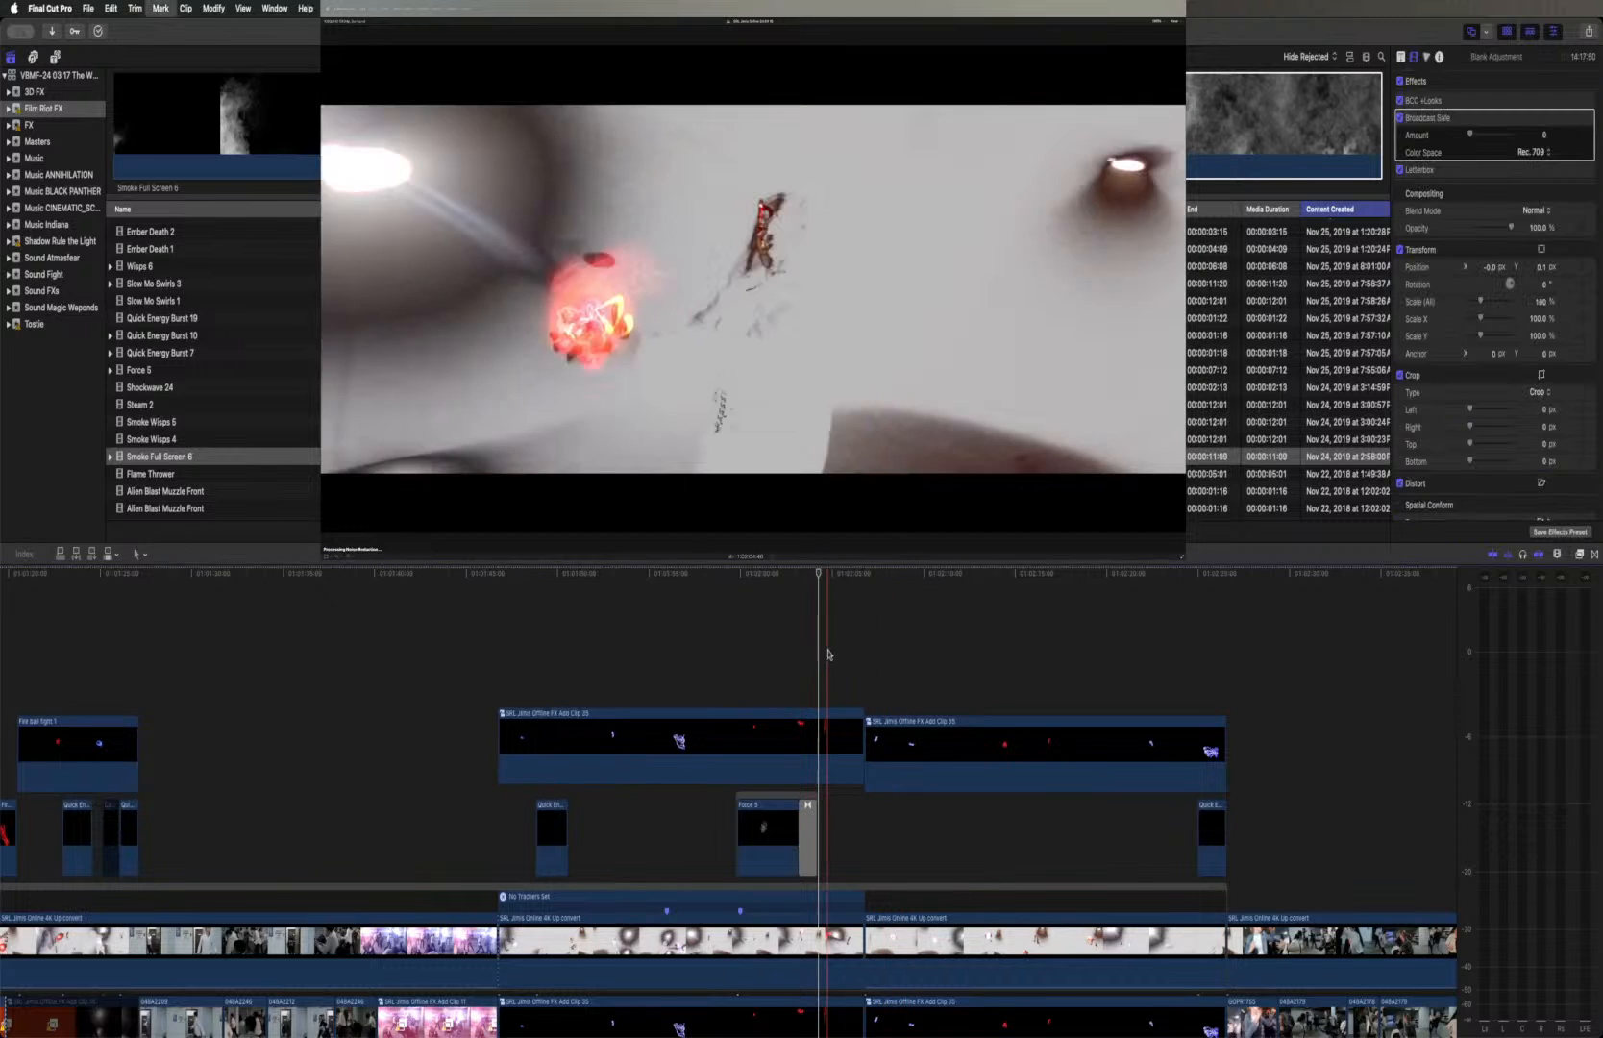
Preview the Flame Thrower, both Alien Blast Muzzle Front clips and Energy Impact in the Film Riot FX event as replacement effects
click(208, 474)
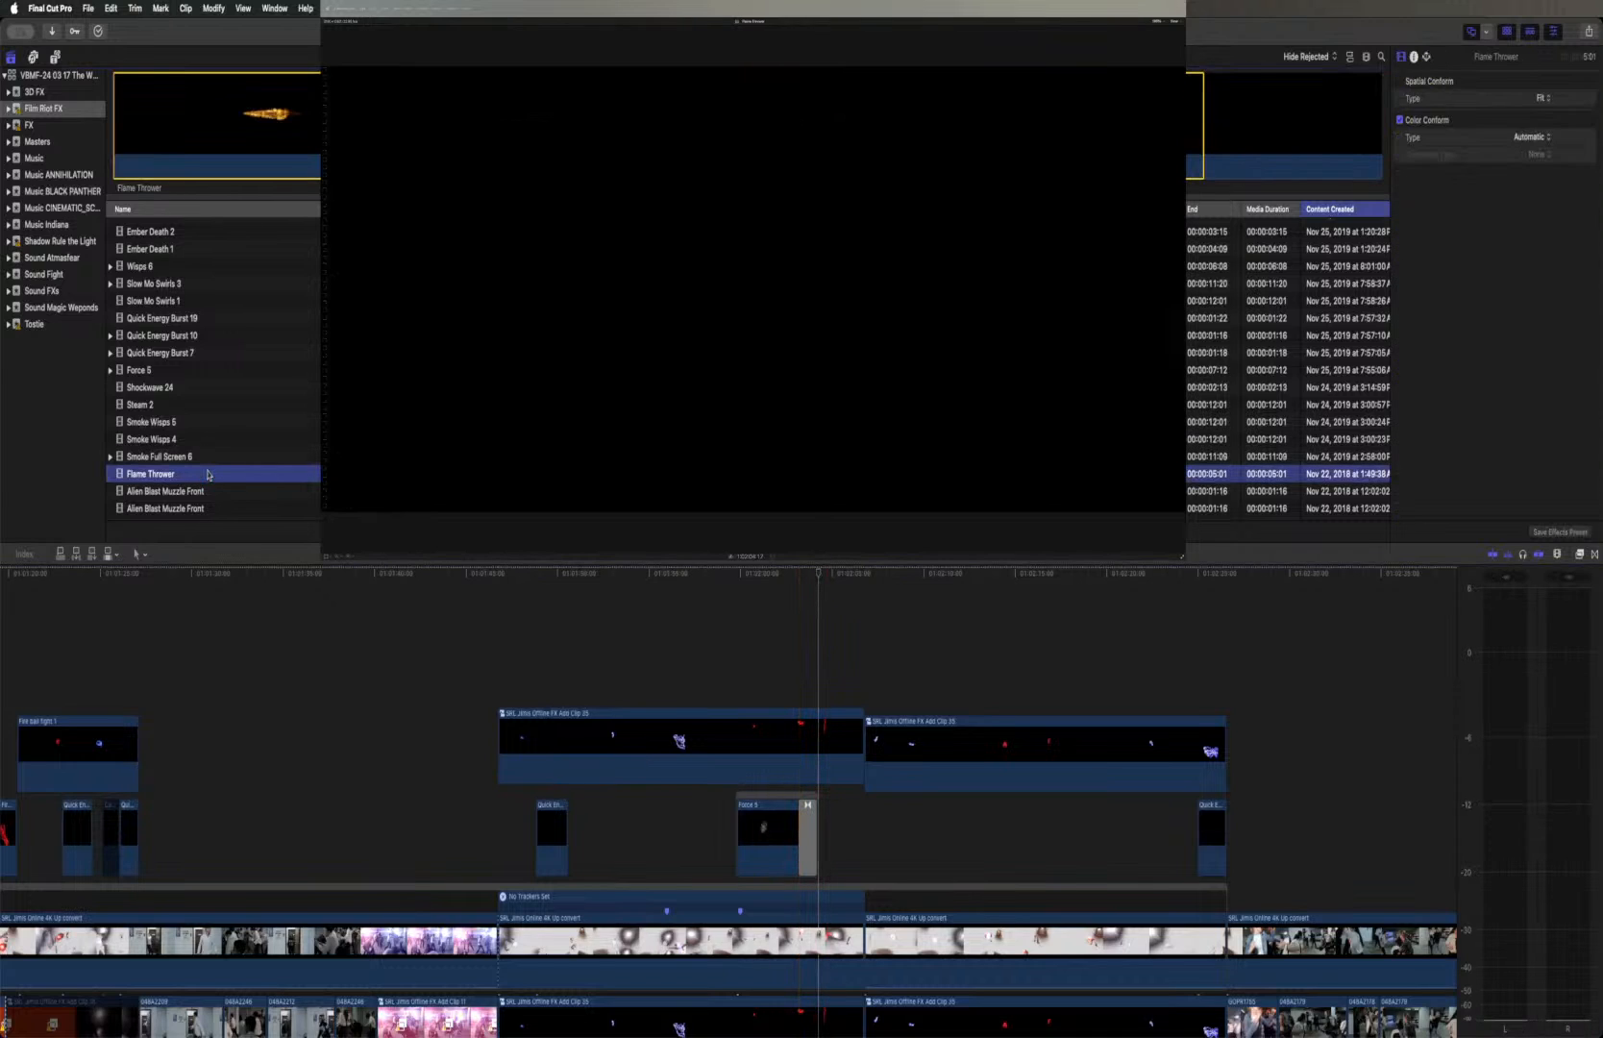
scroll(210, 473, down, 6)
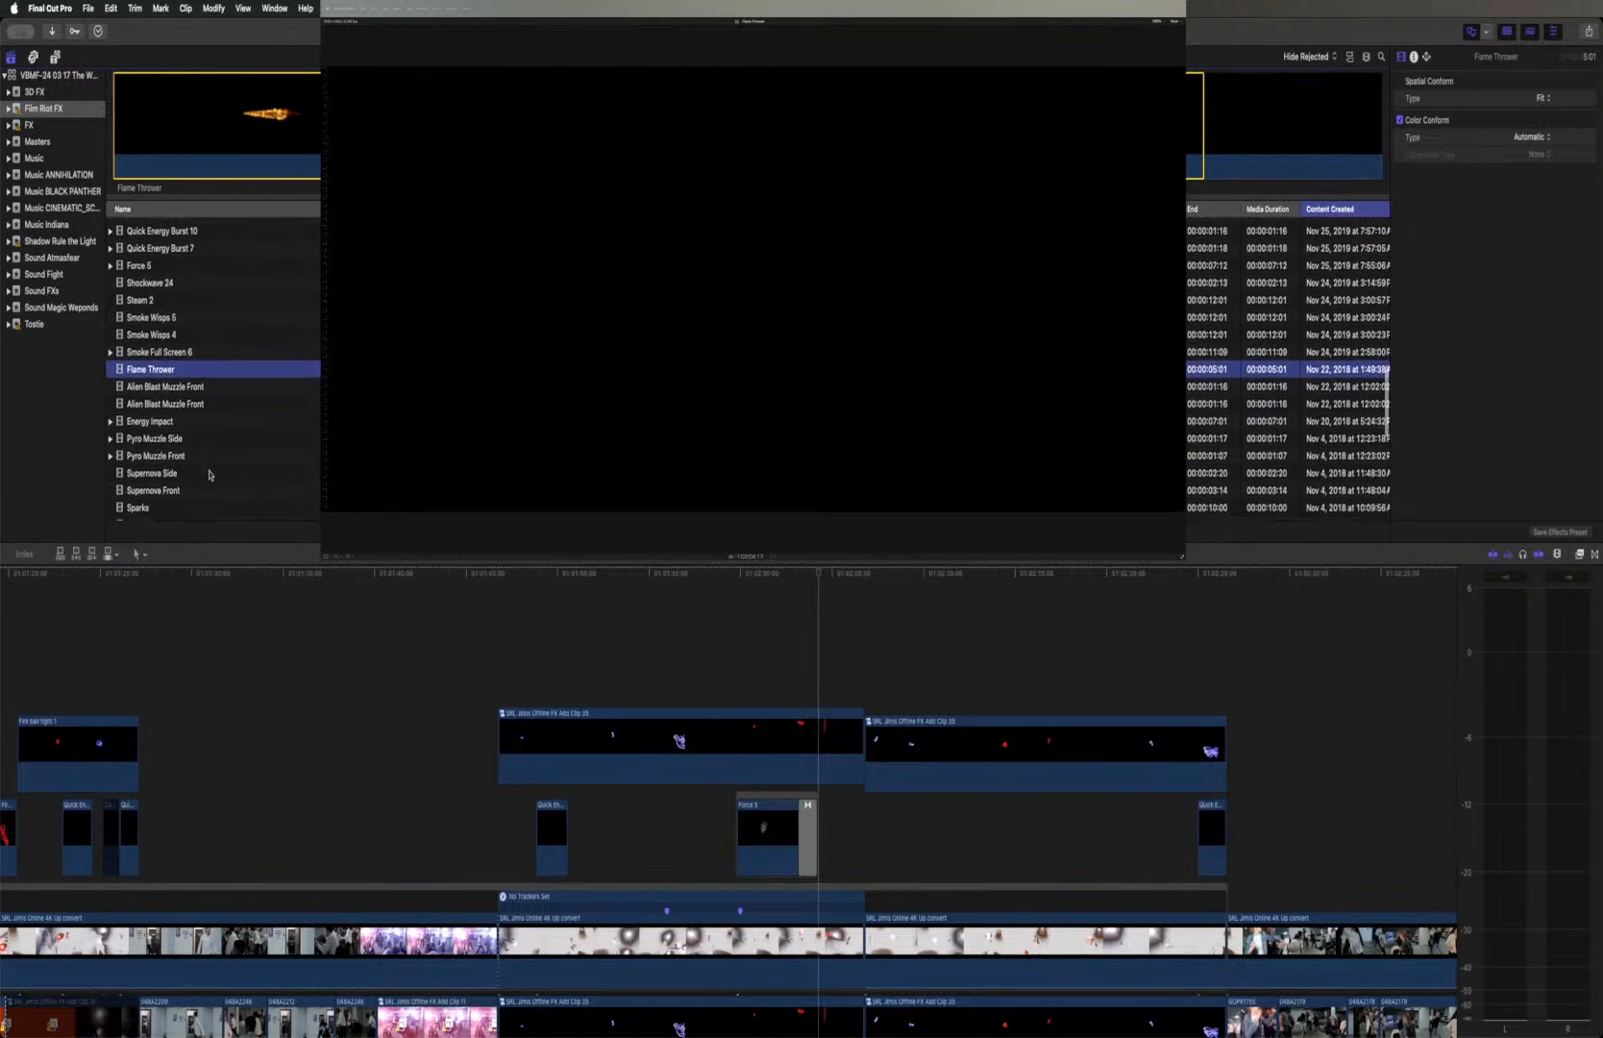
click(203, 378)
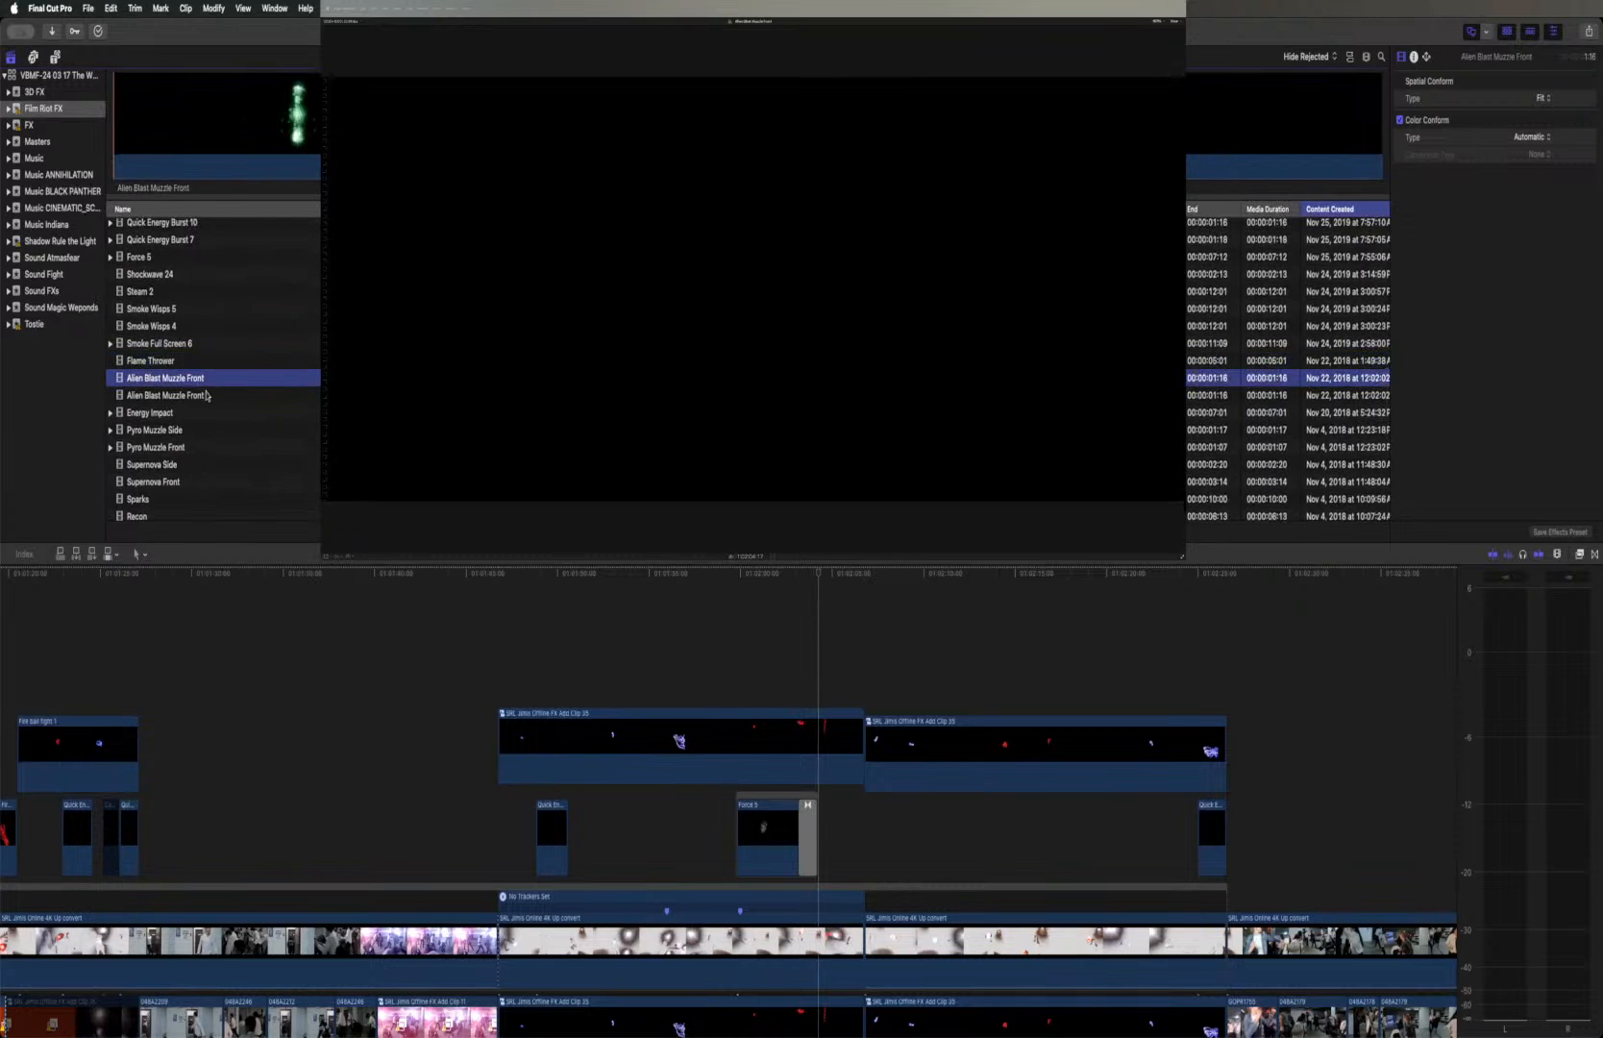
click(285, 120)
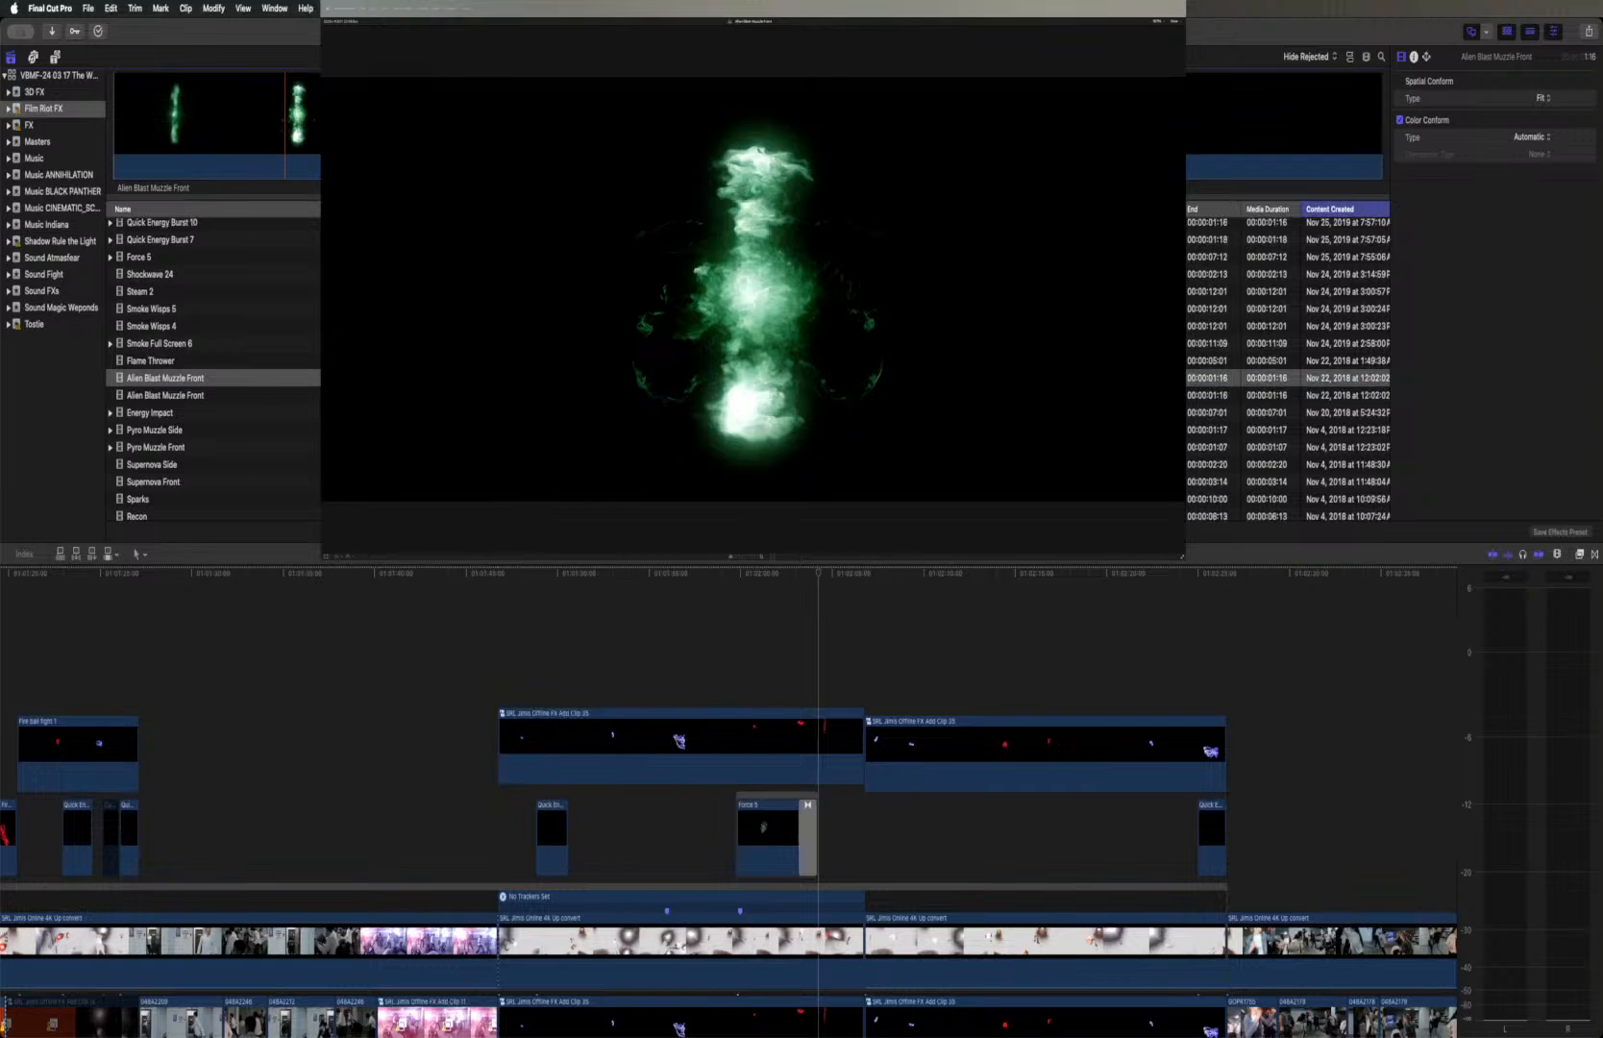
key(space)
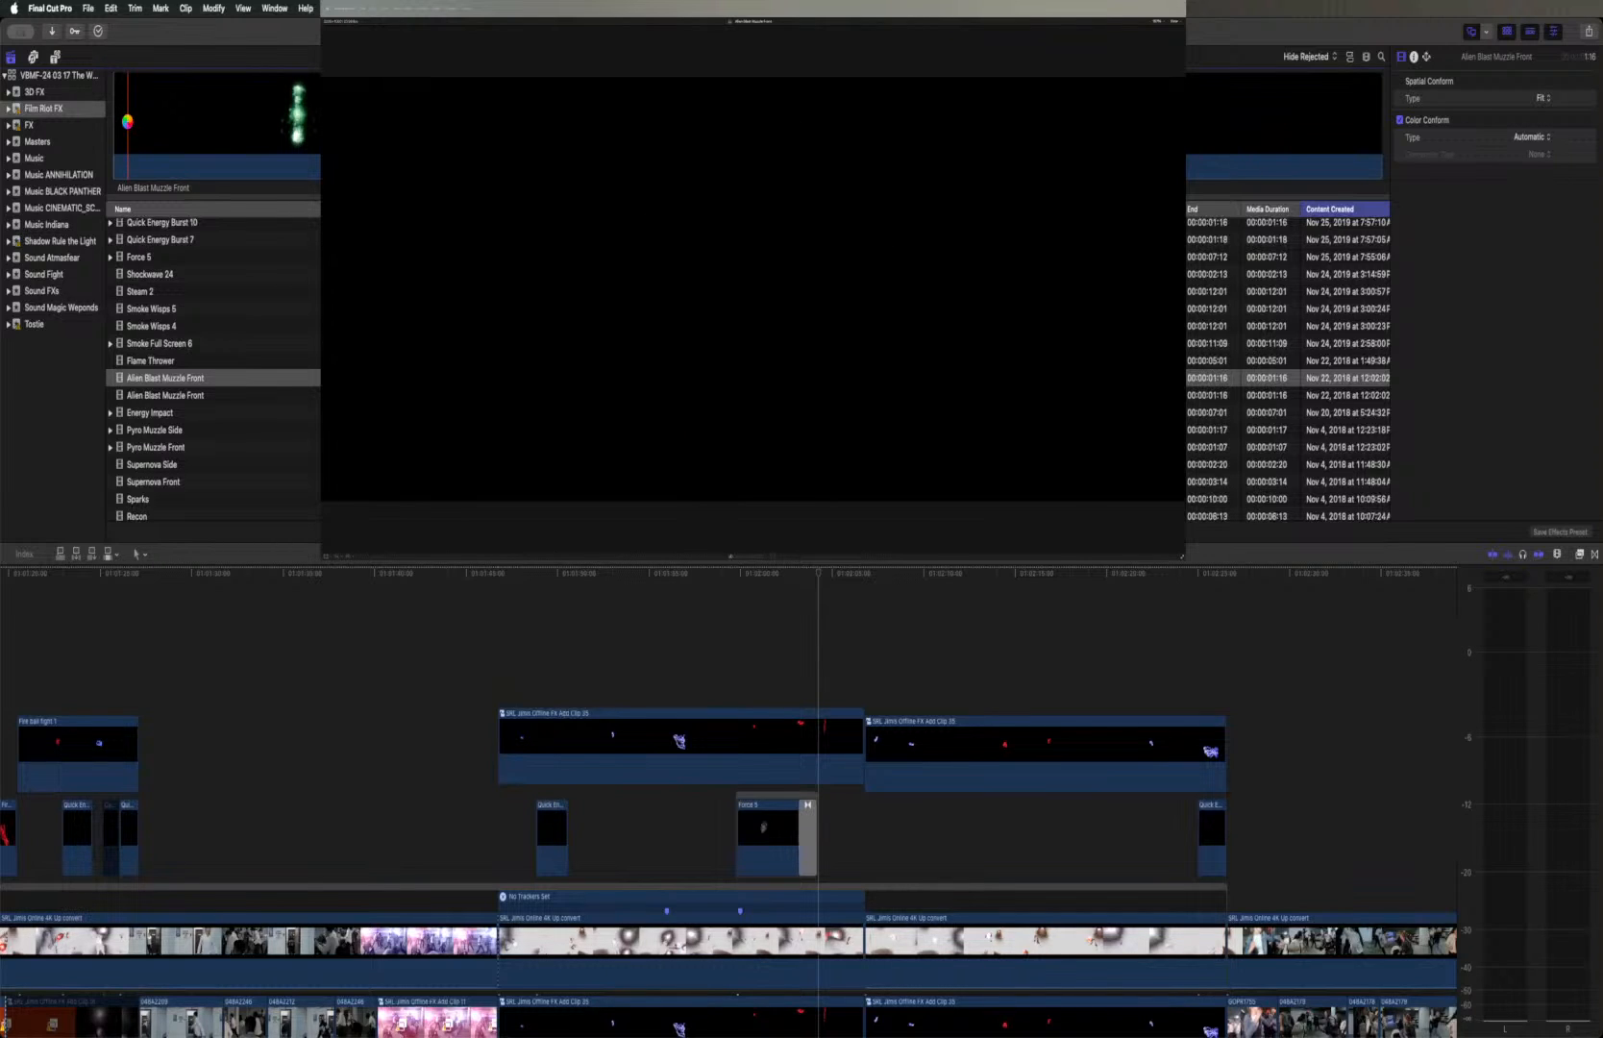
key(space)
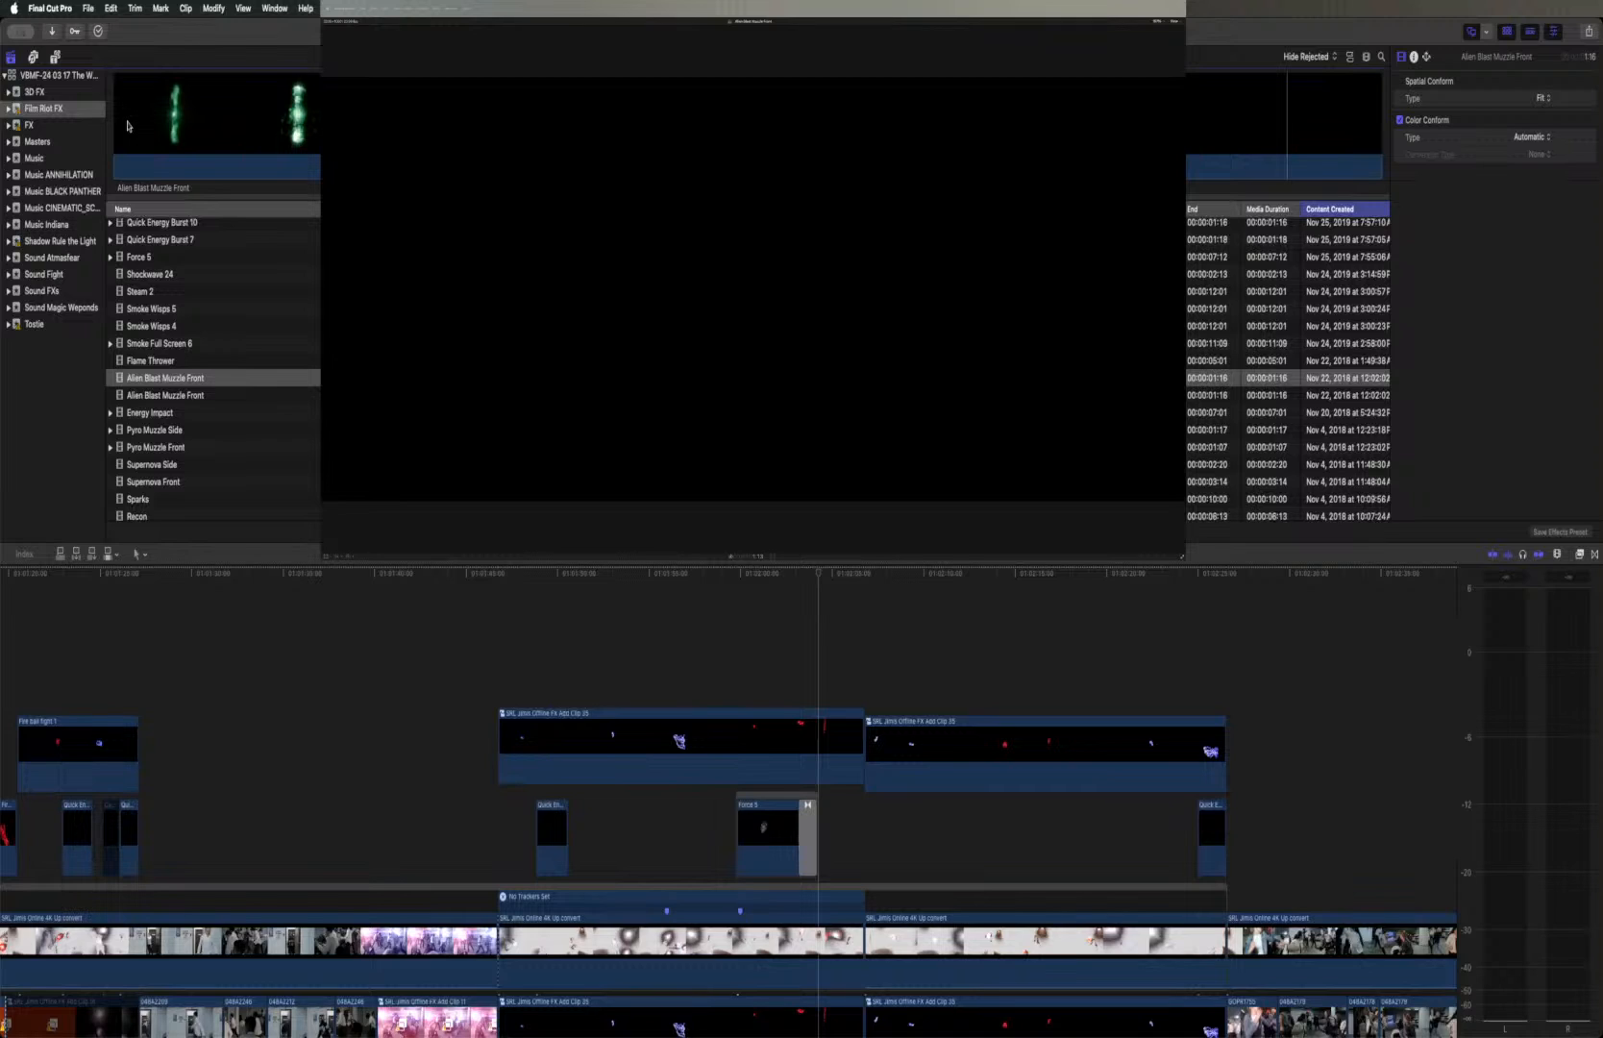
click(170, 400)
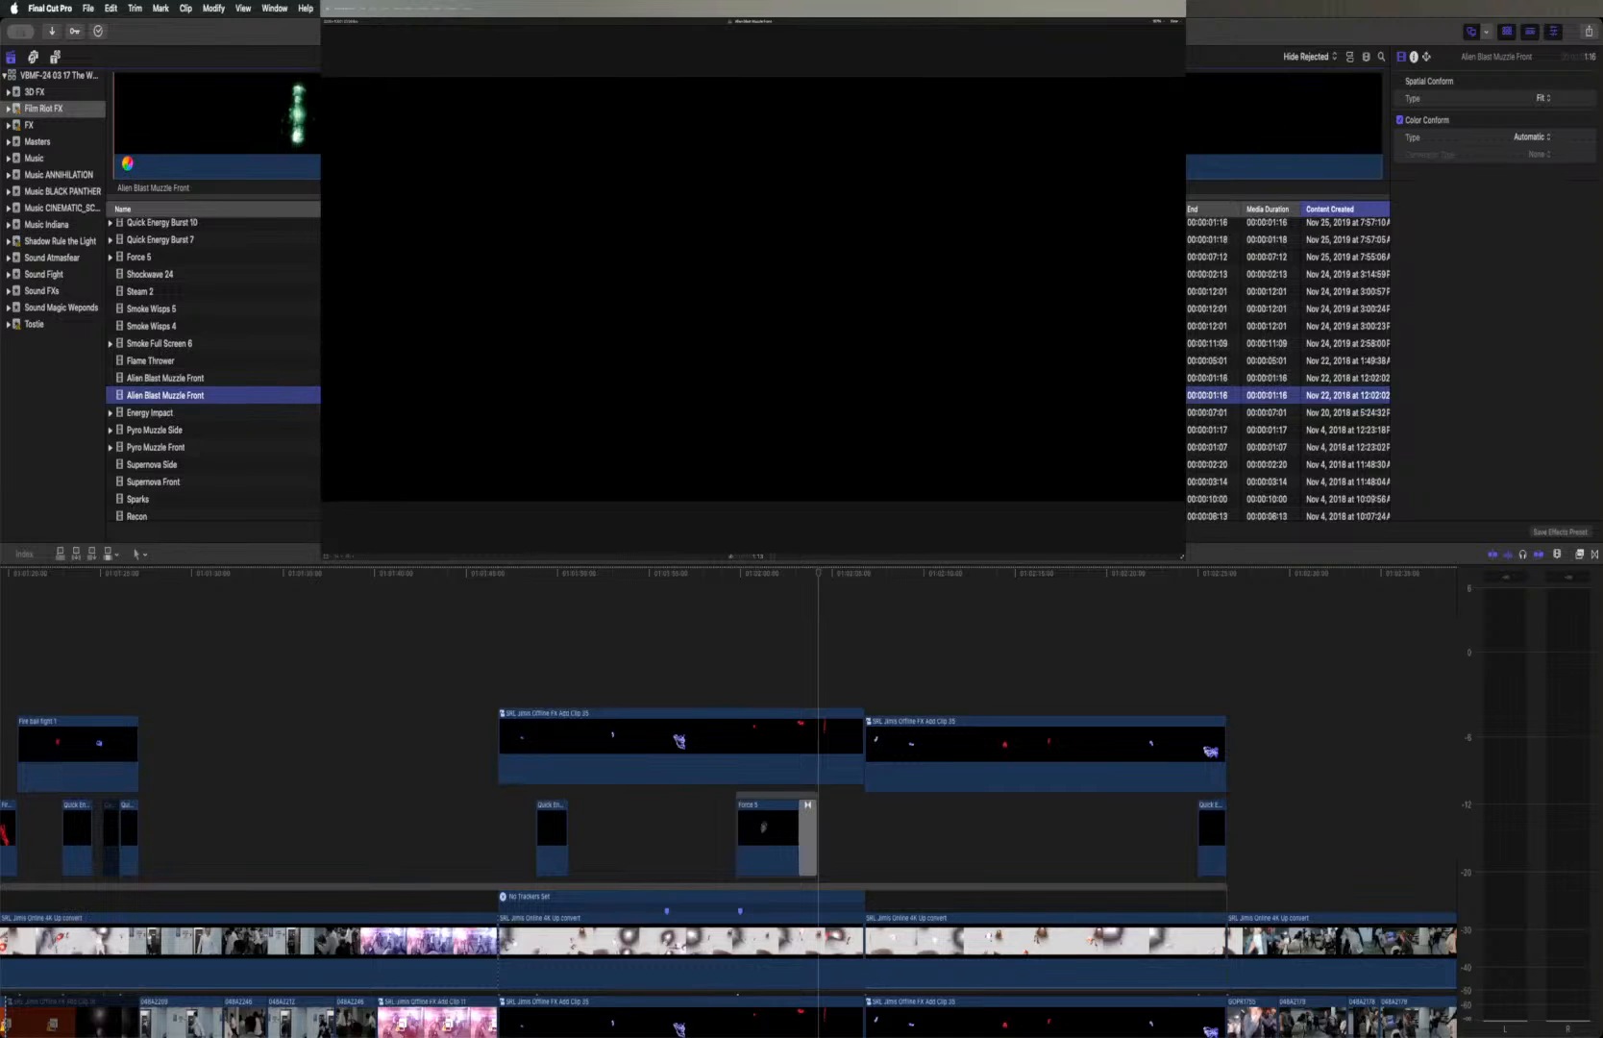
key(space)
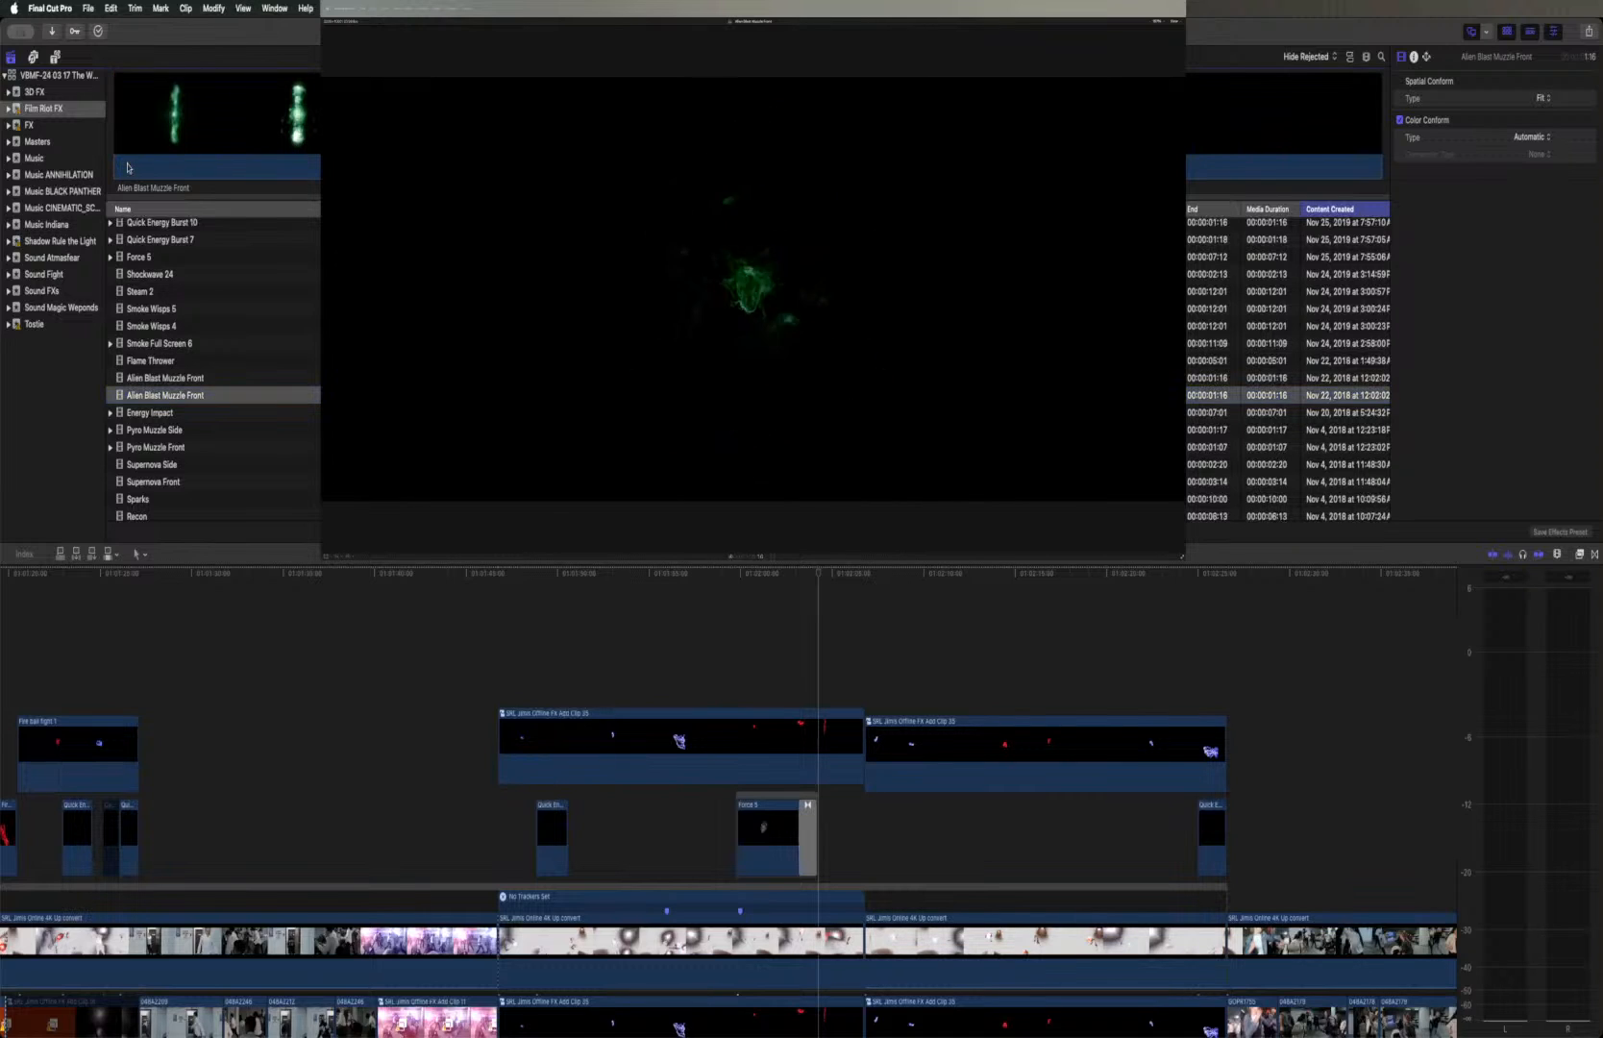
click(171, 412)
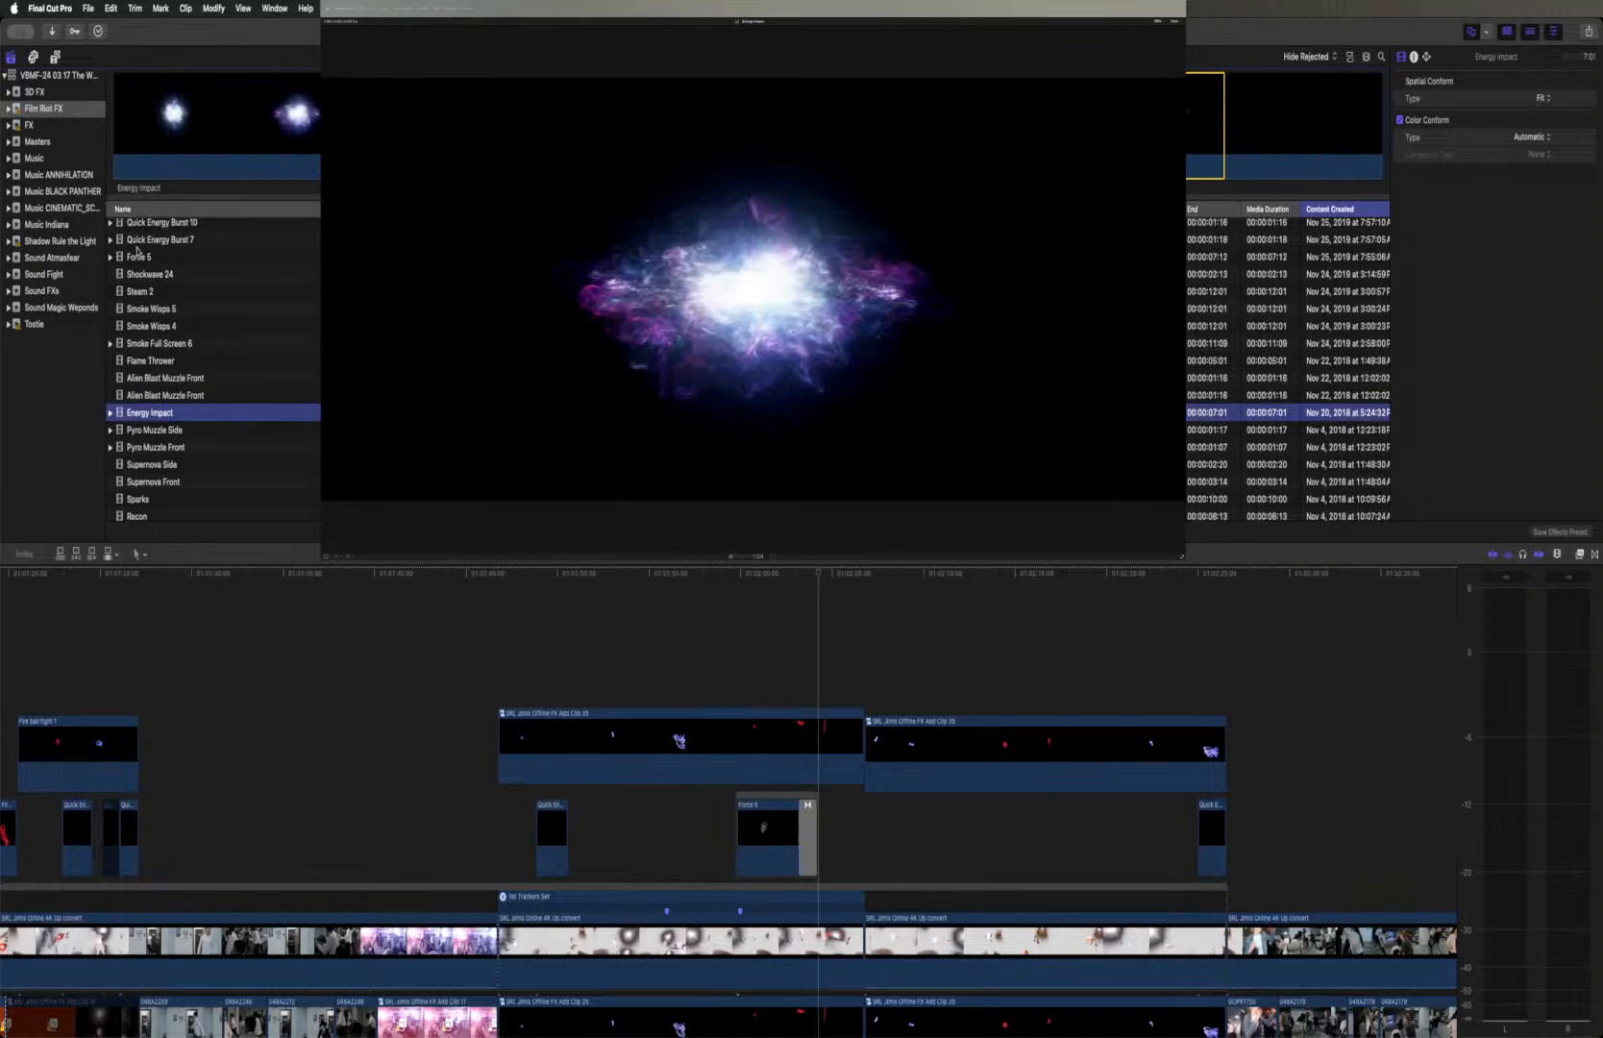
click(413, 127)
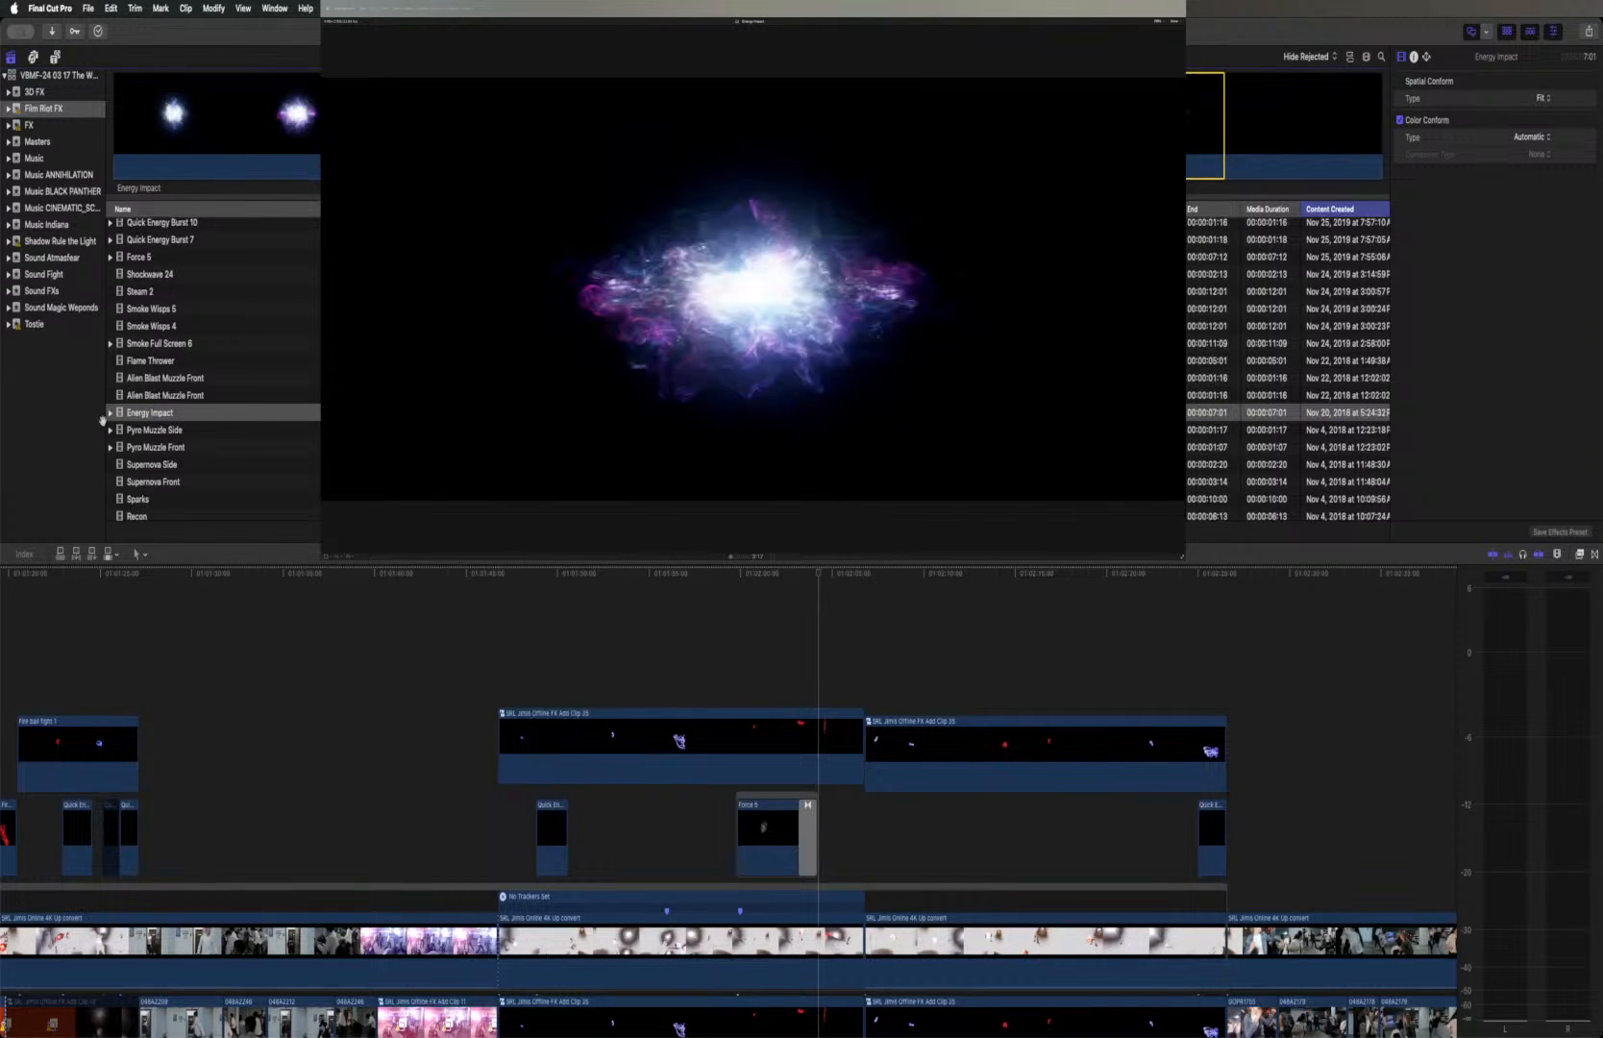
Preview the Pyro Muzzle Side, Supernova Side, Supernova Front, Sparks and Recon effect clips
click(147, 431)
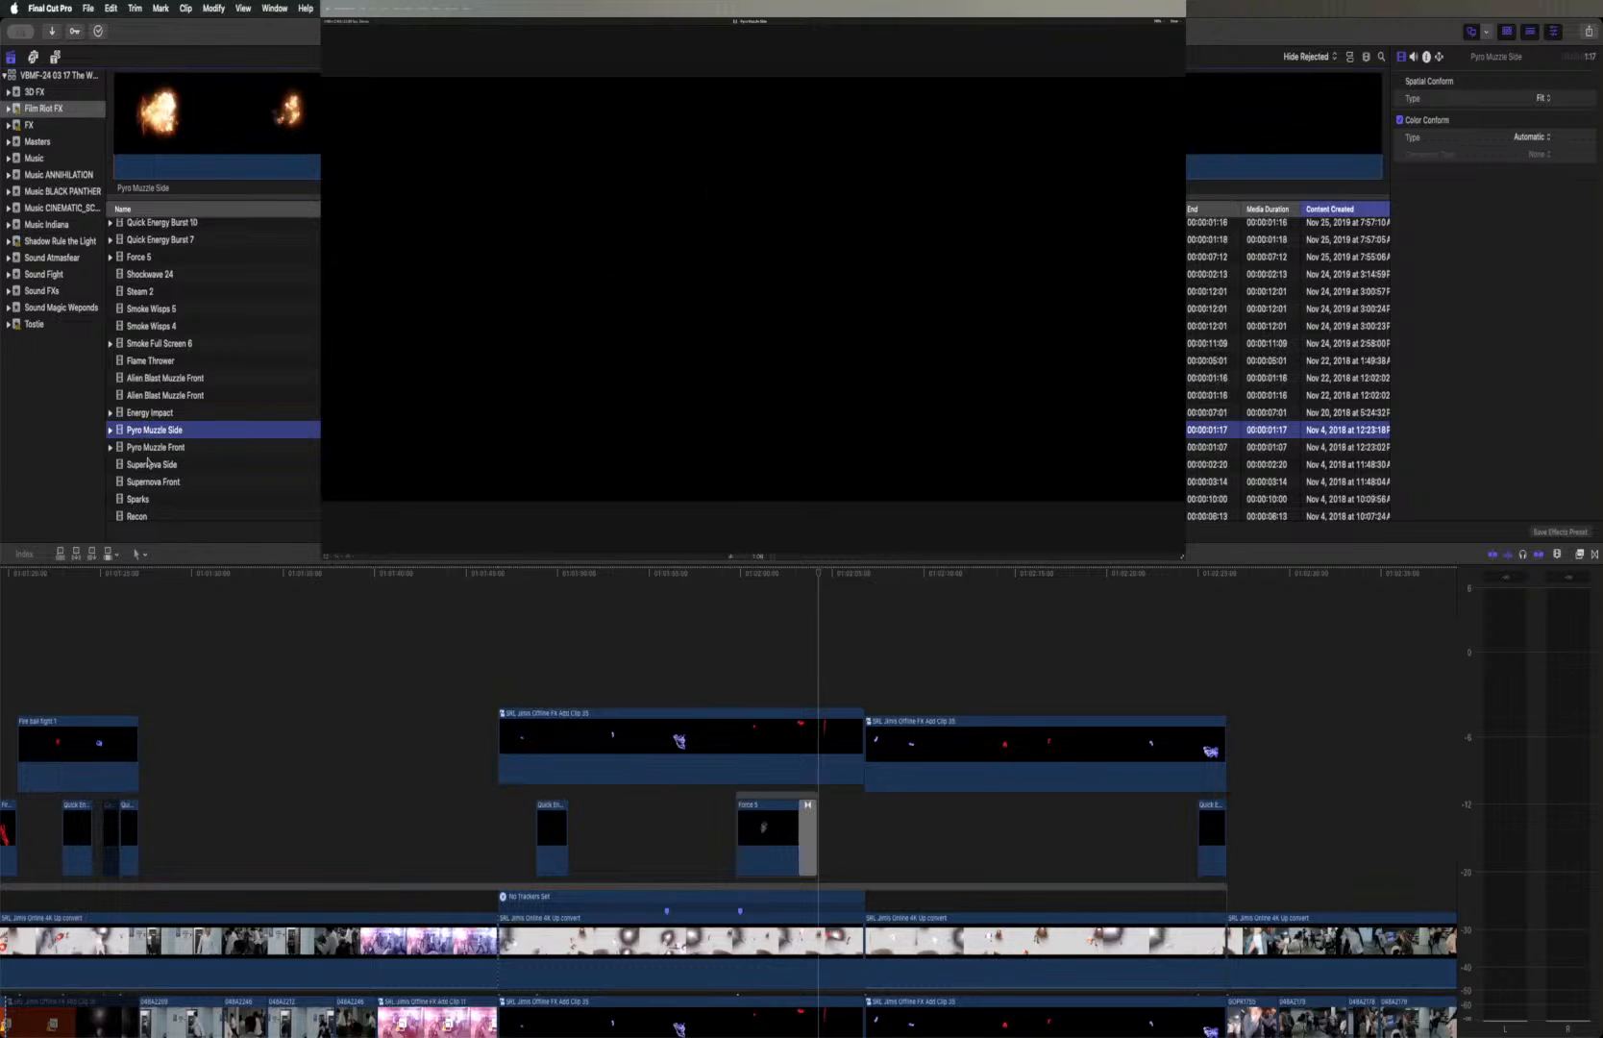
click(147, 468)
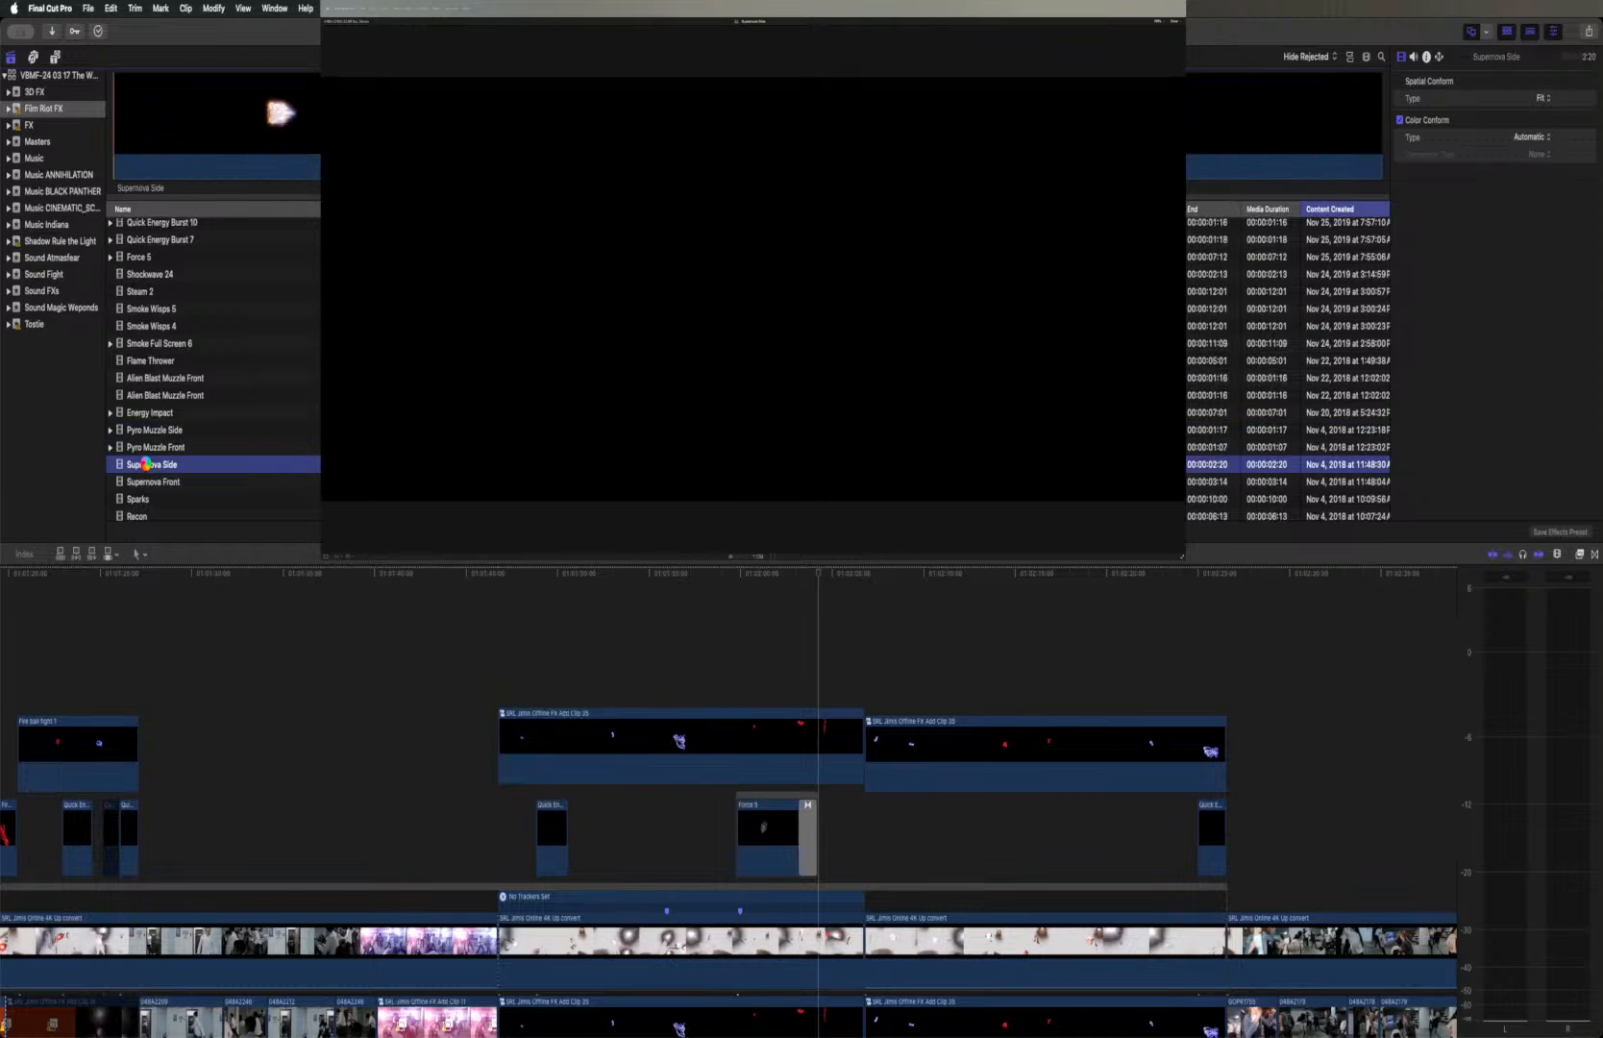
key(space)
click(151, 484)
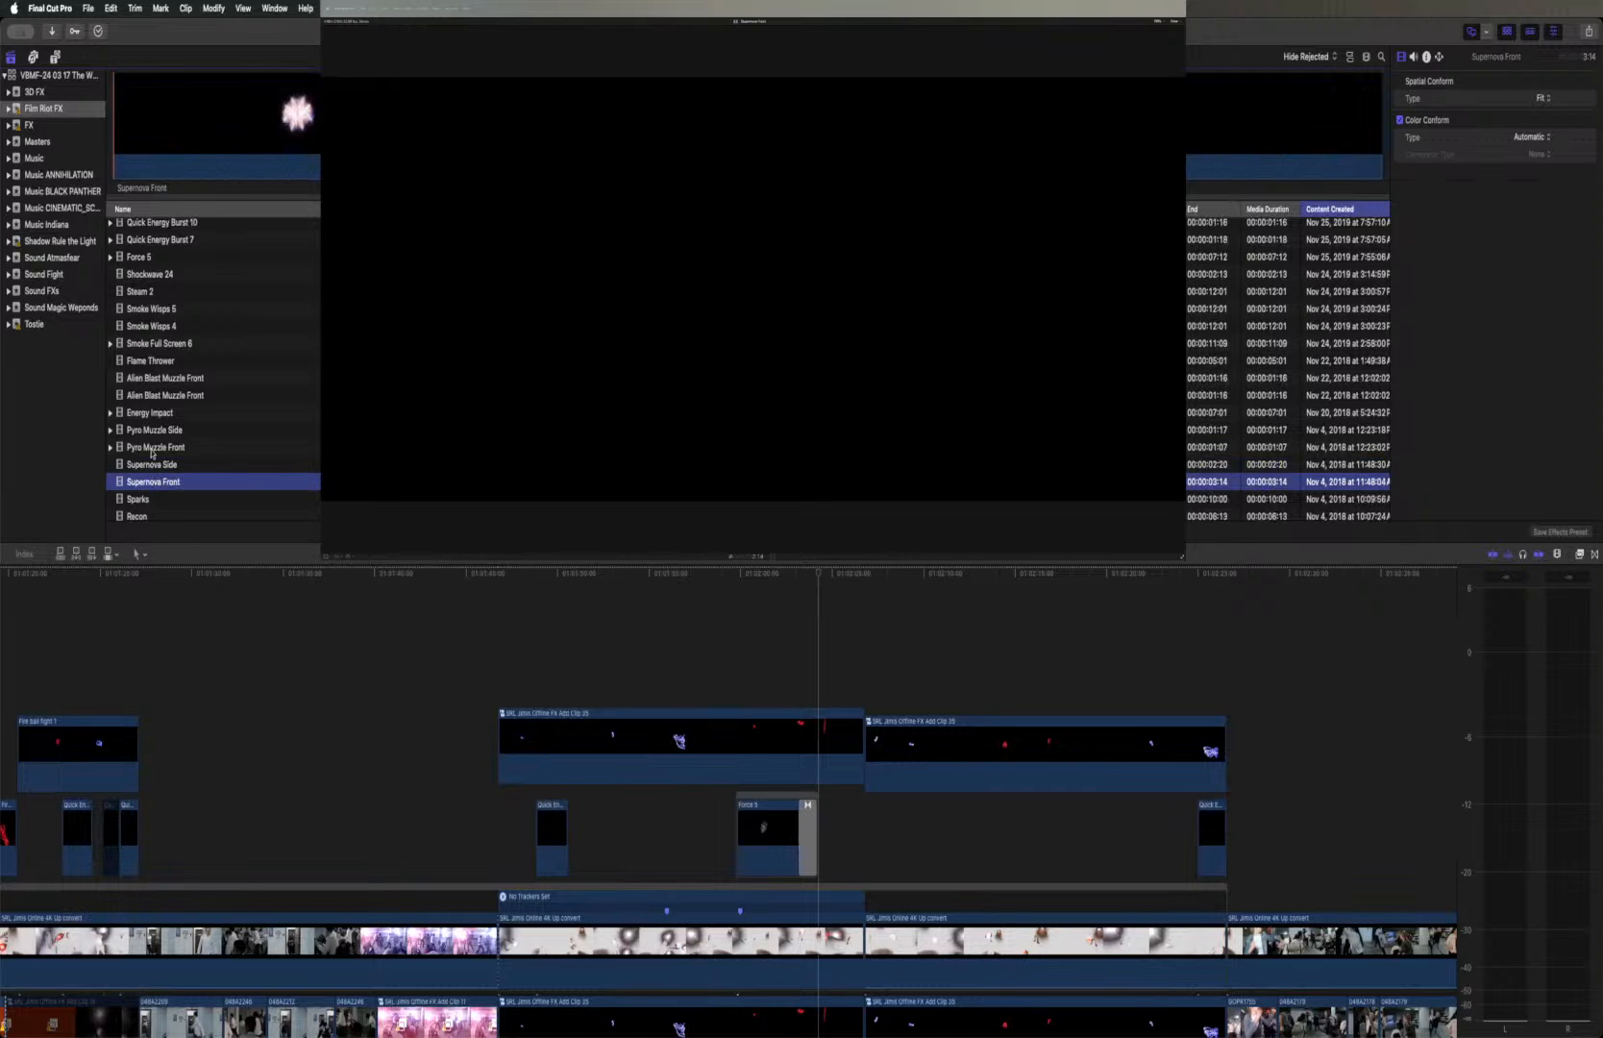
key(space)
click(161, 502)
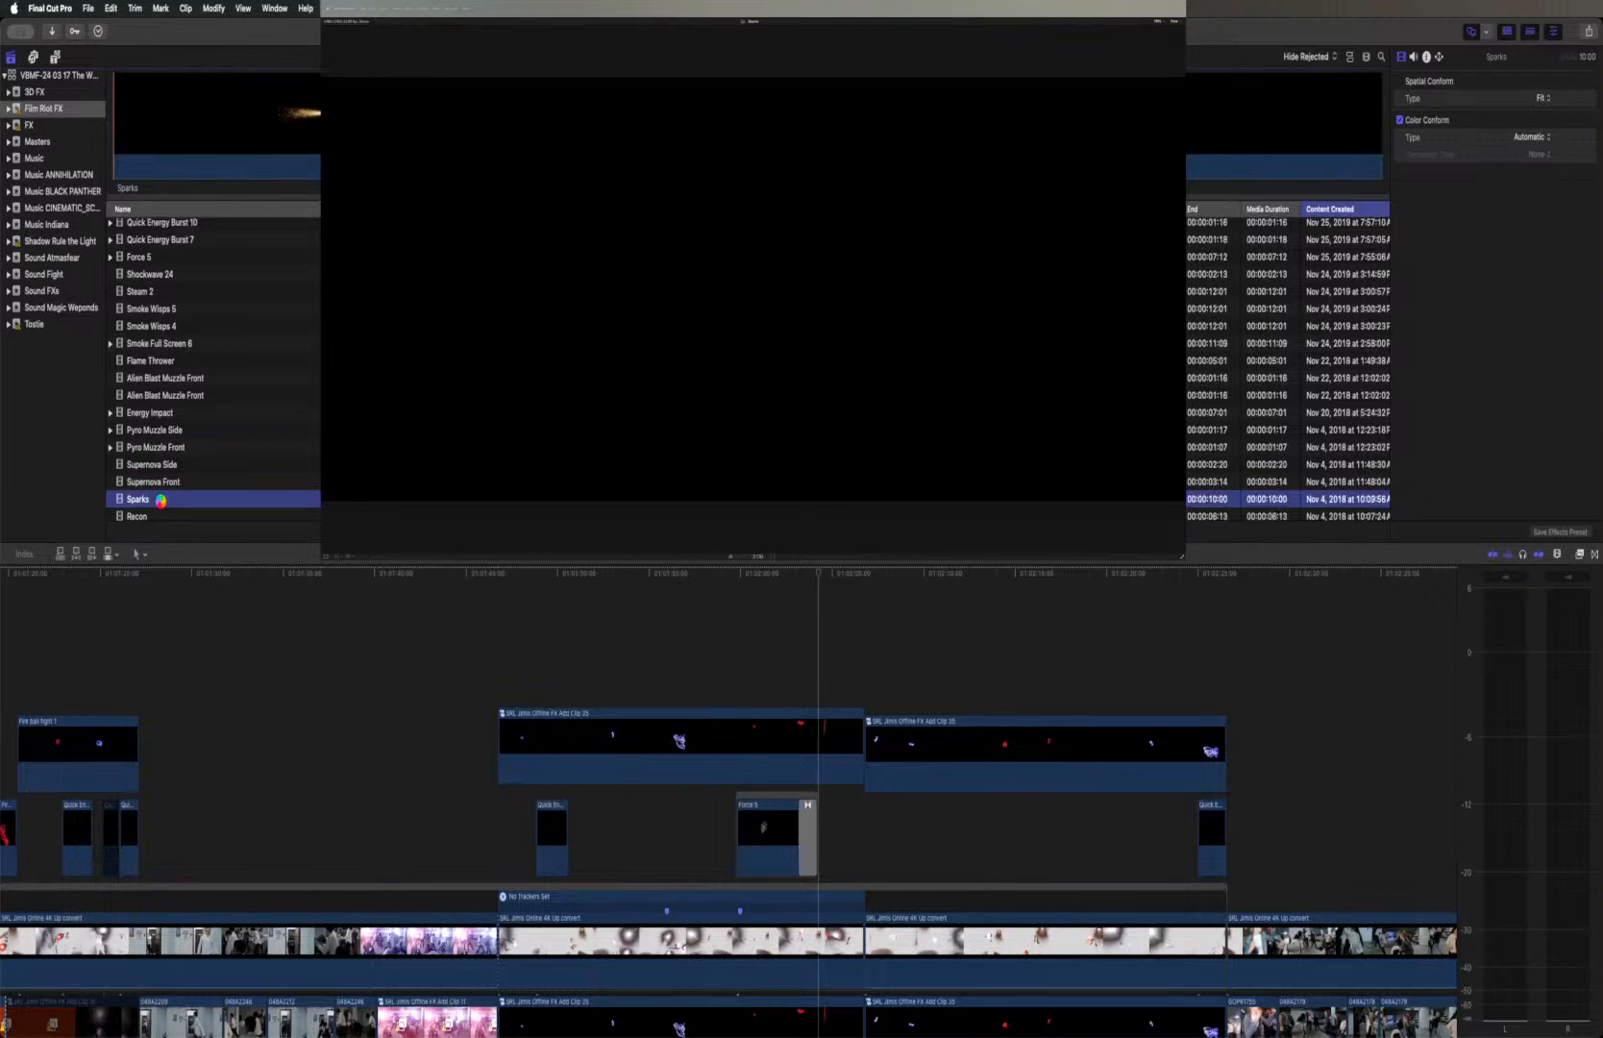
key(space)
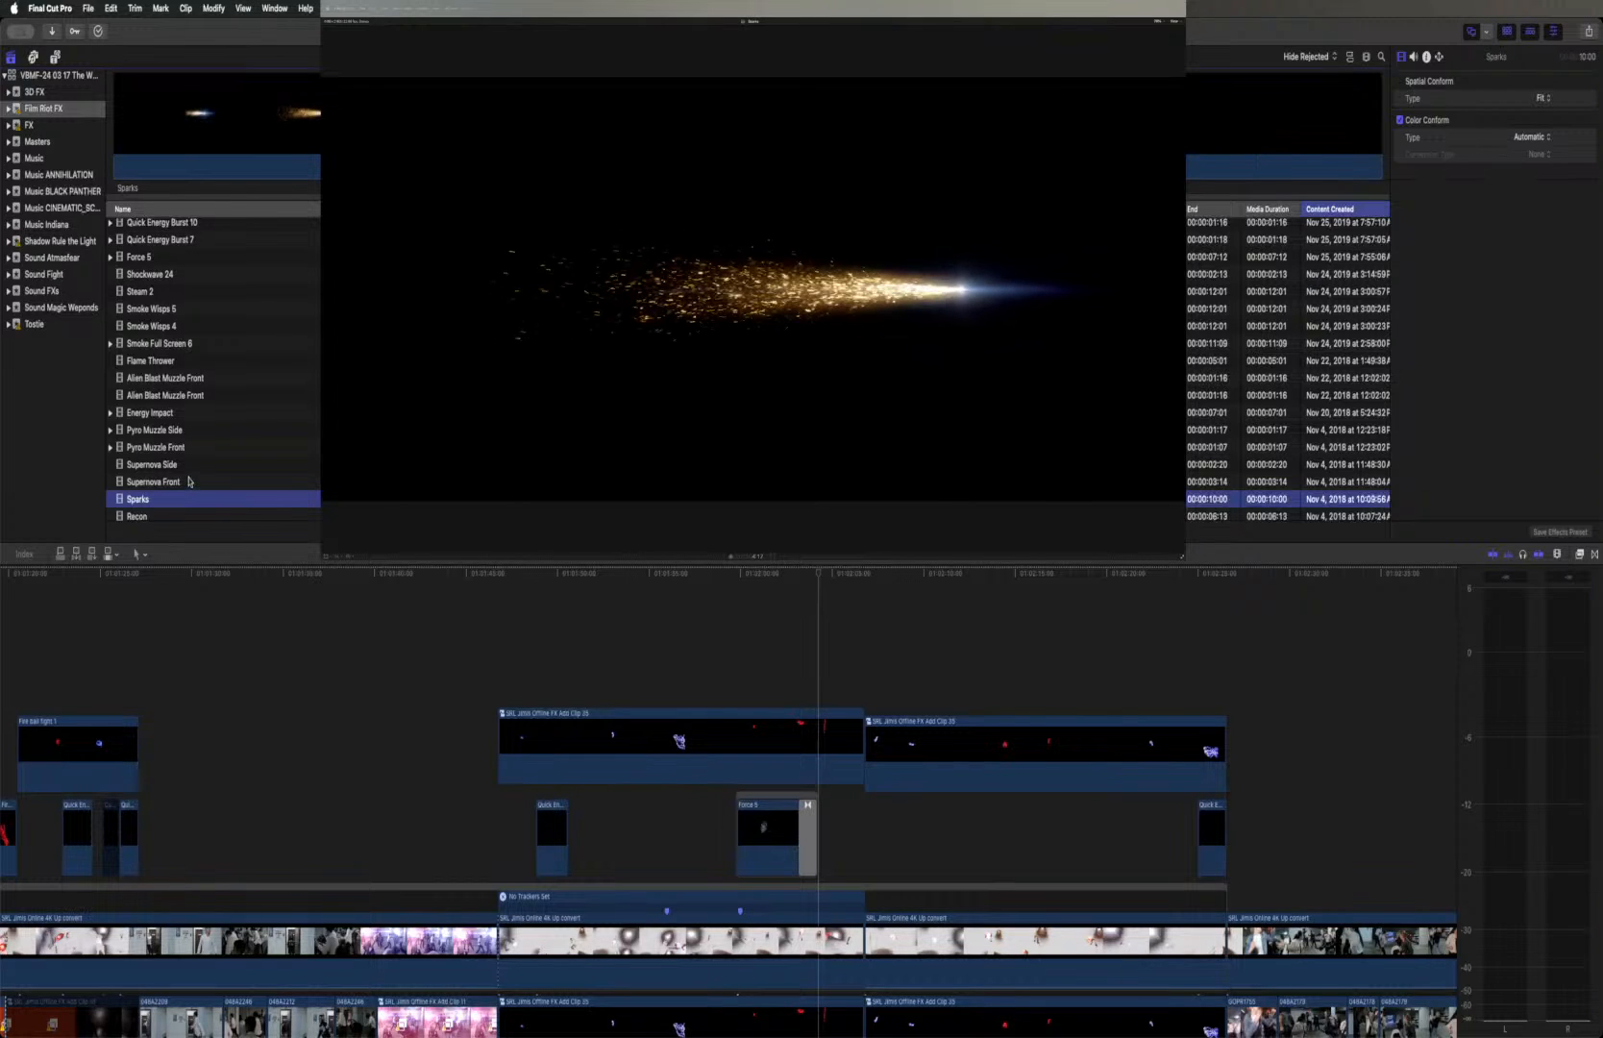
scroll(190, 482, down, 3)
key(Down)
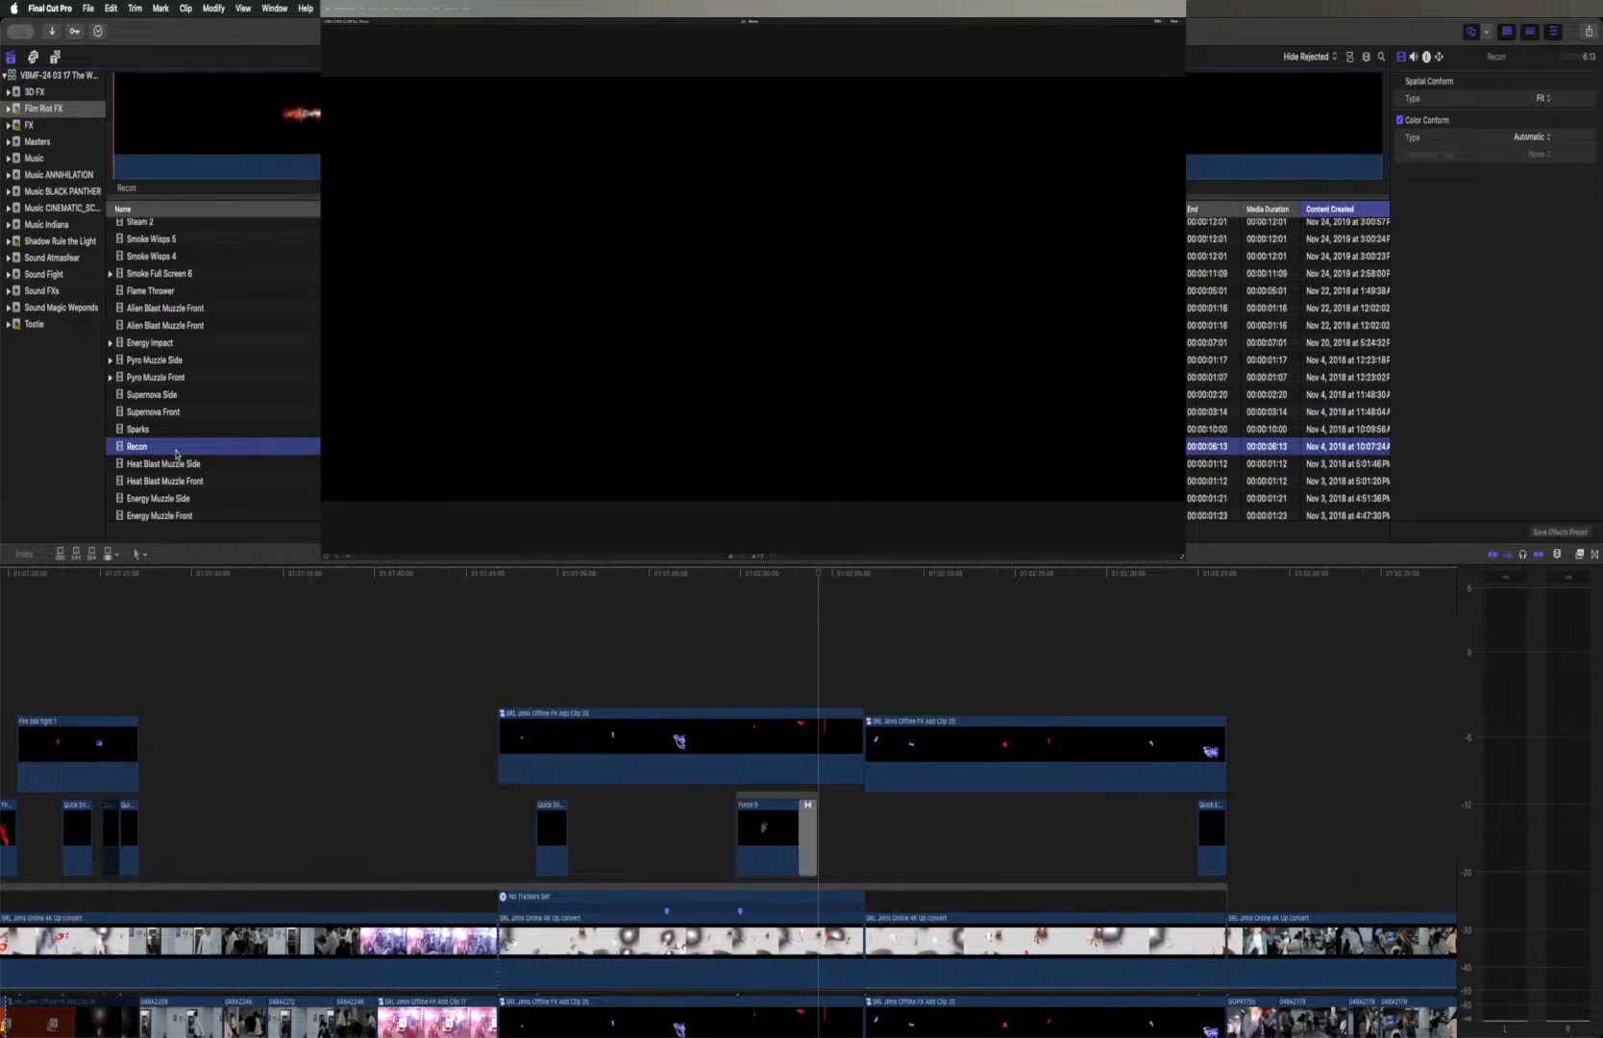
key(space)
Examine the Heat Blast Muzzle and Energy Muzzle side and front clips and Electricity Muzzle Side, replaying Energy Muzzle Side
click(179, 466)
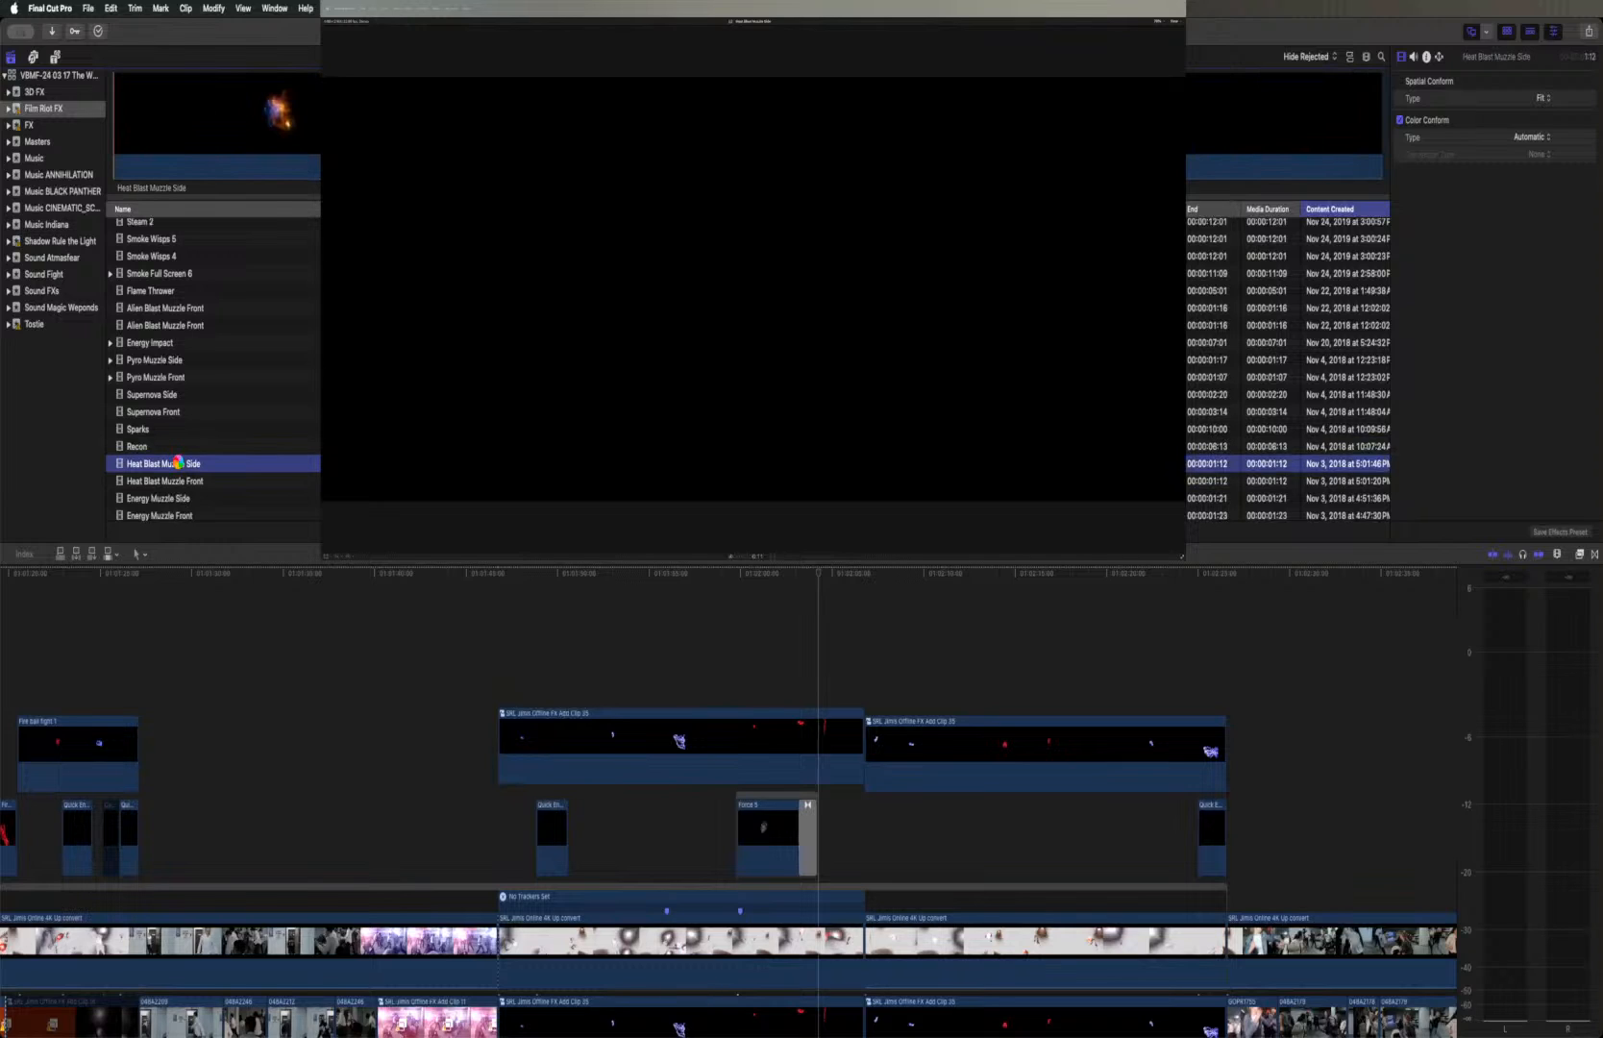
key(space)
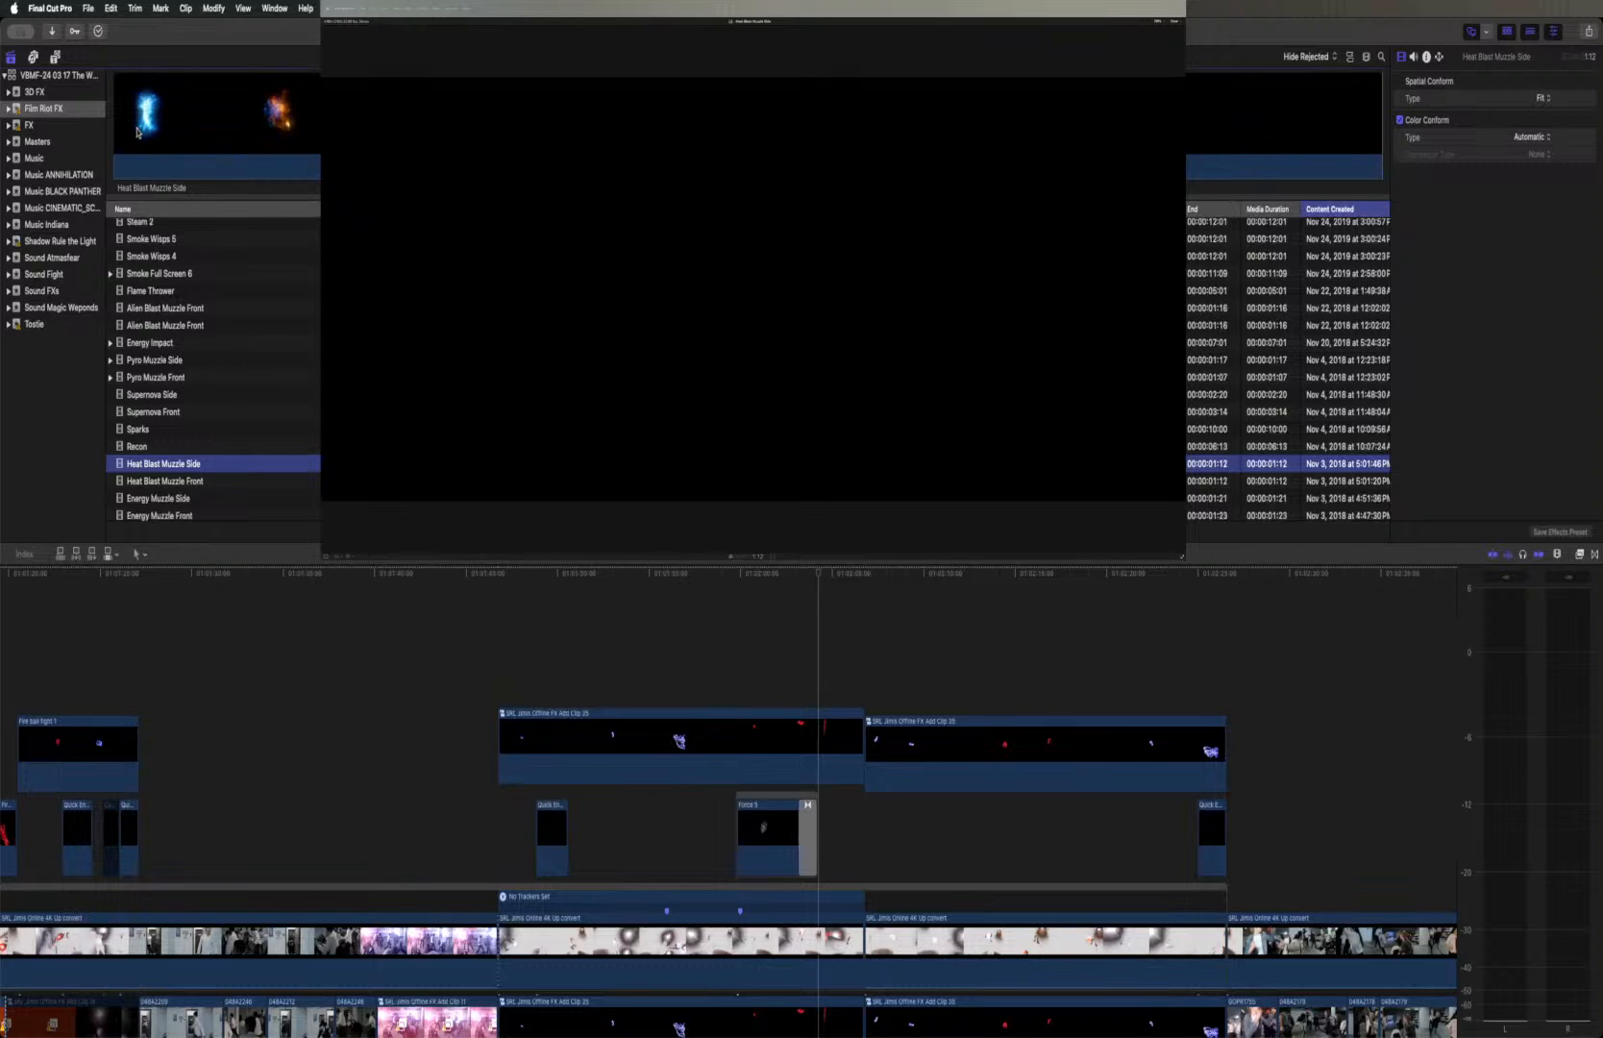
click(173, 133)
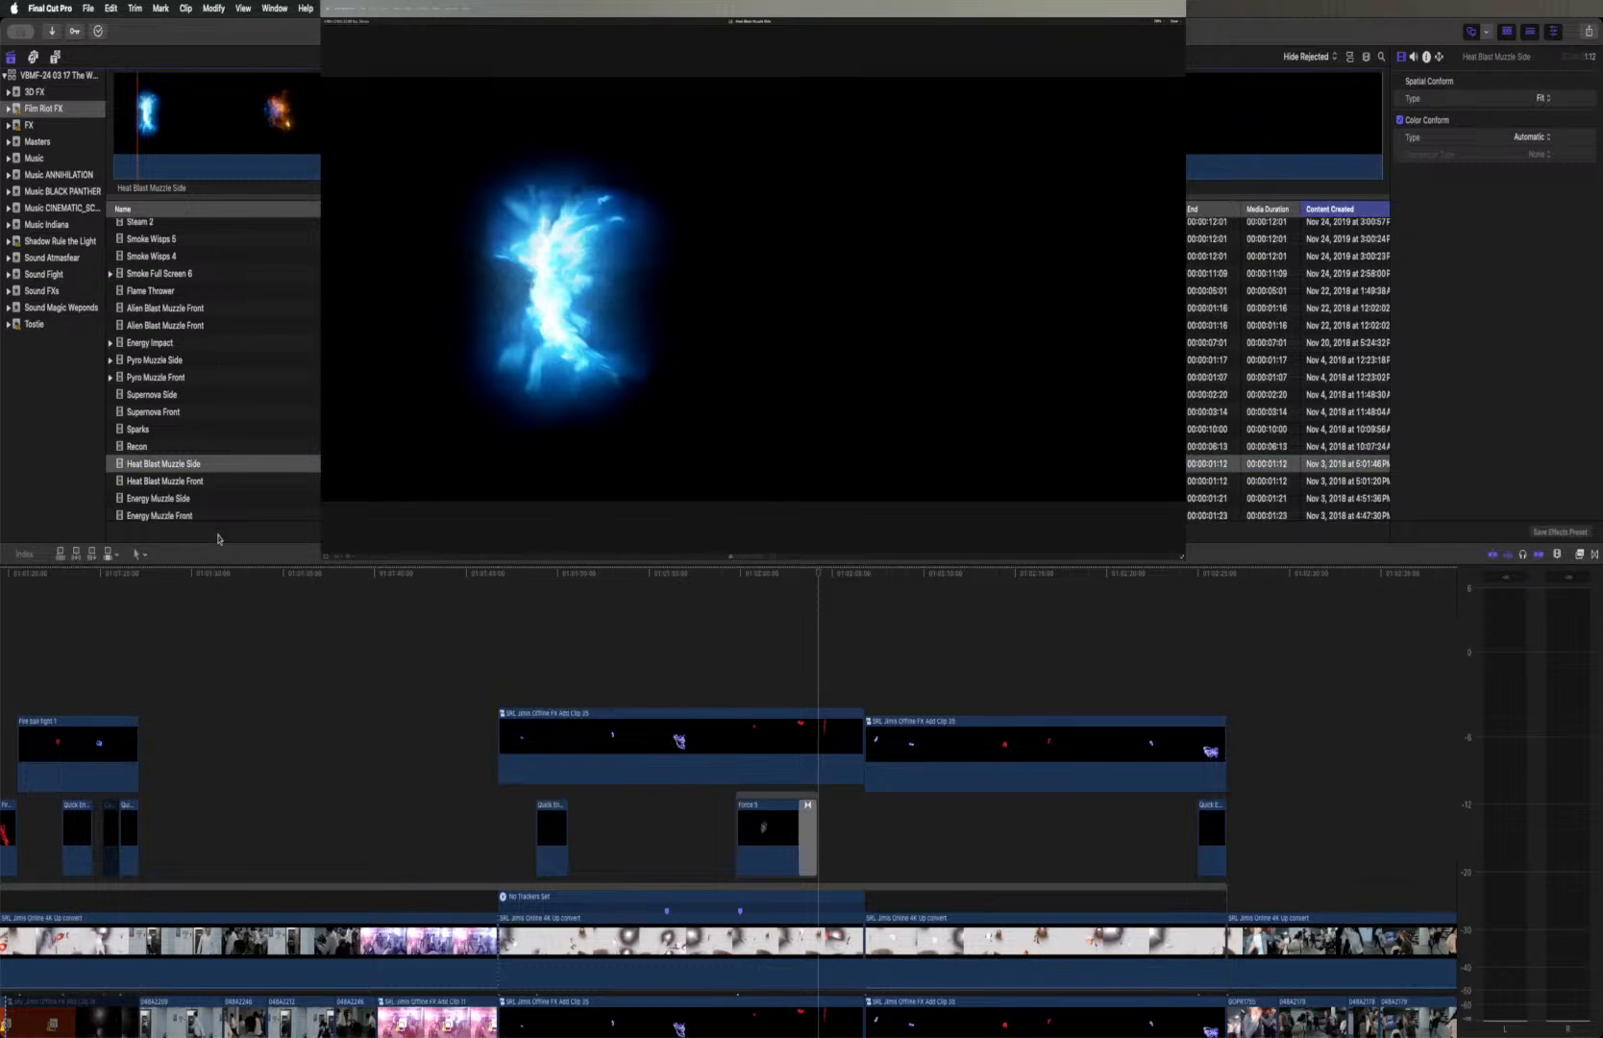
click(209, 482)
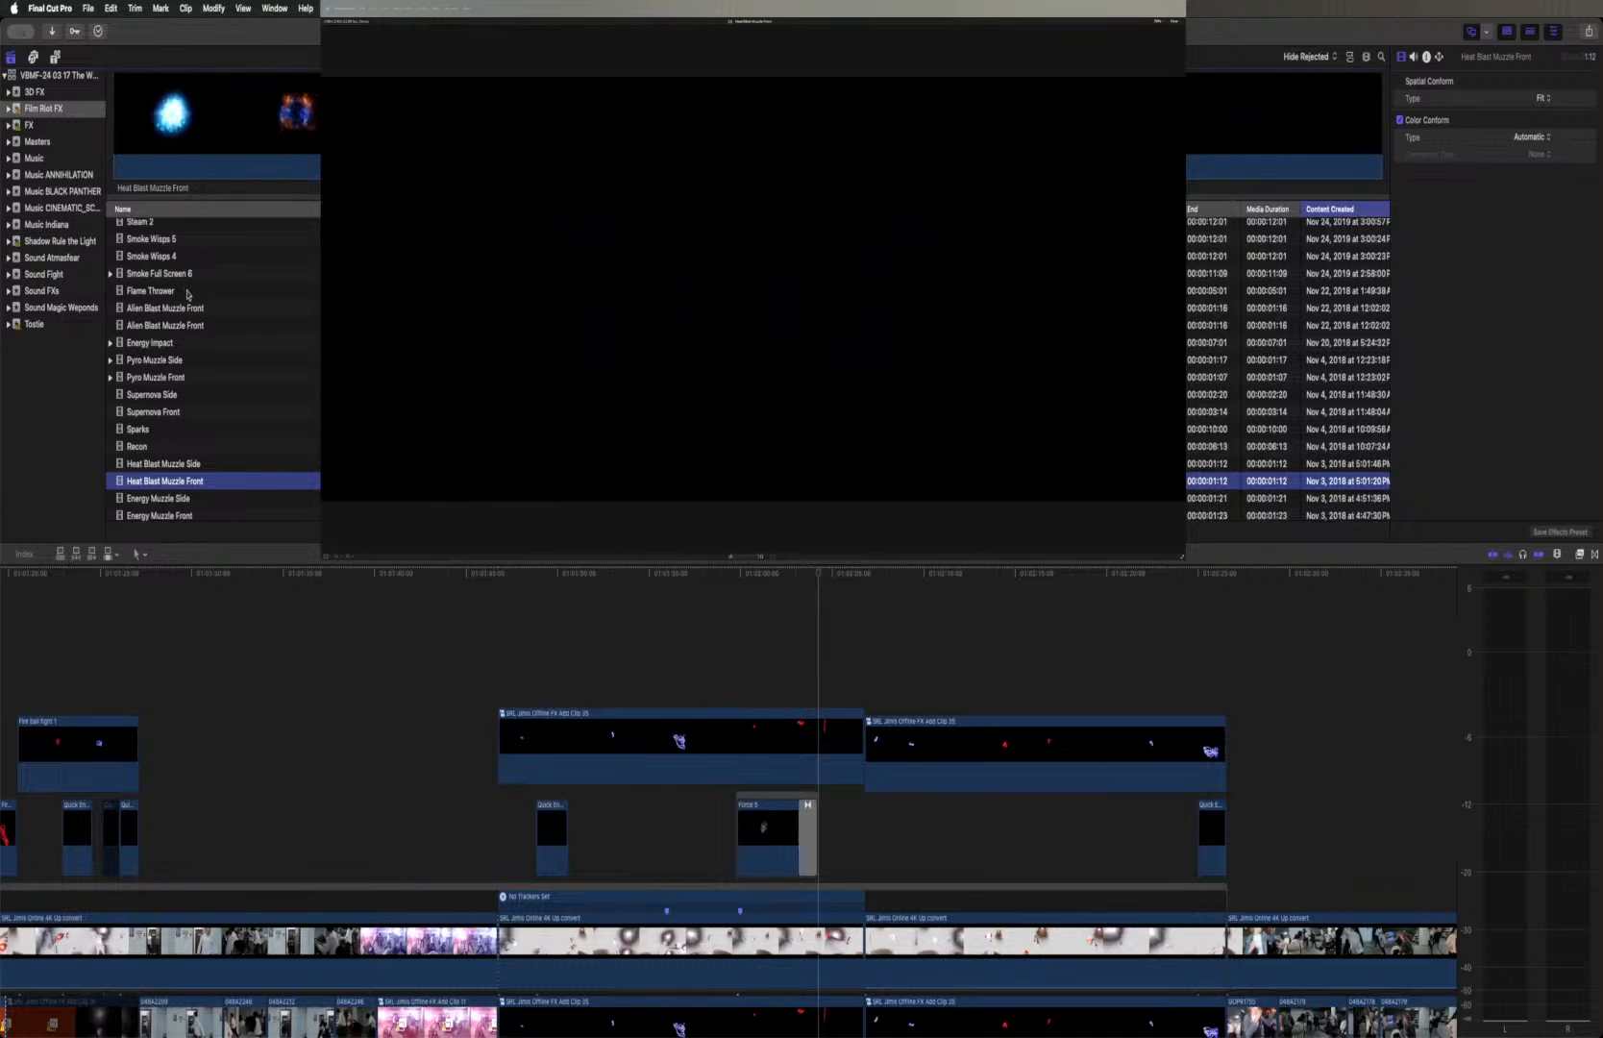
click(198, 501)
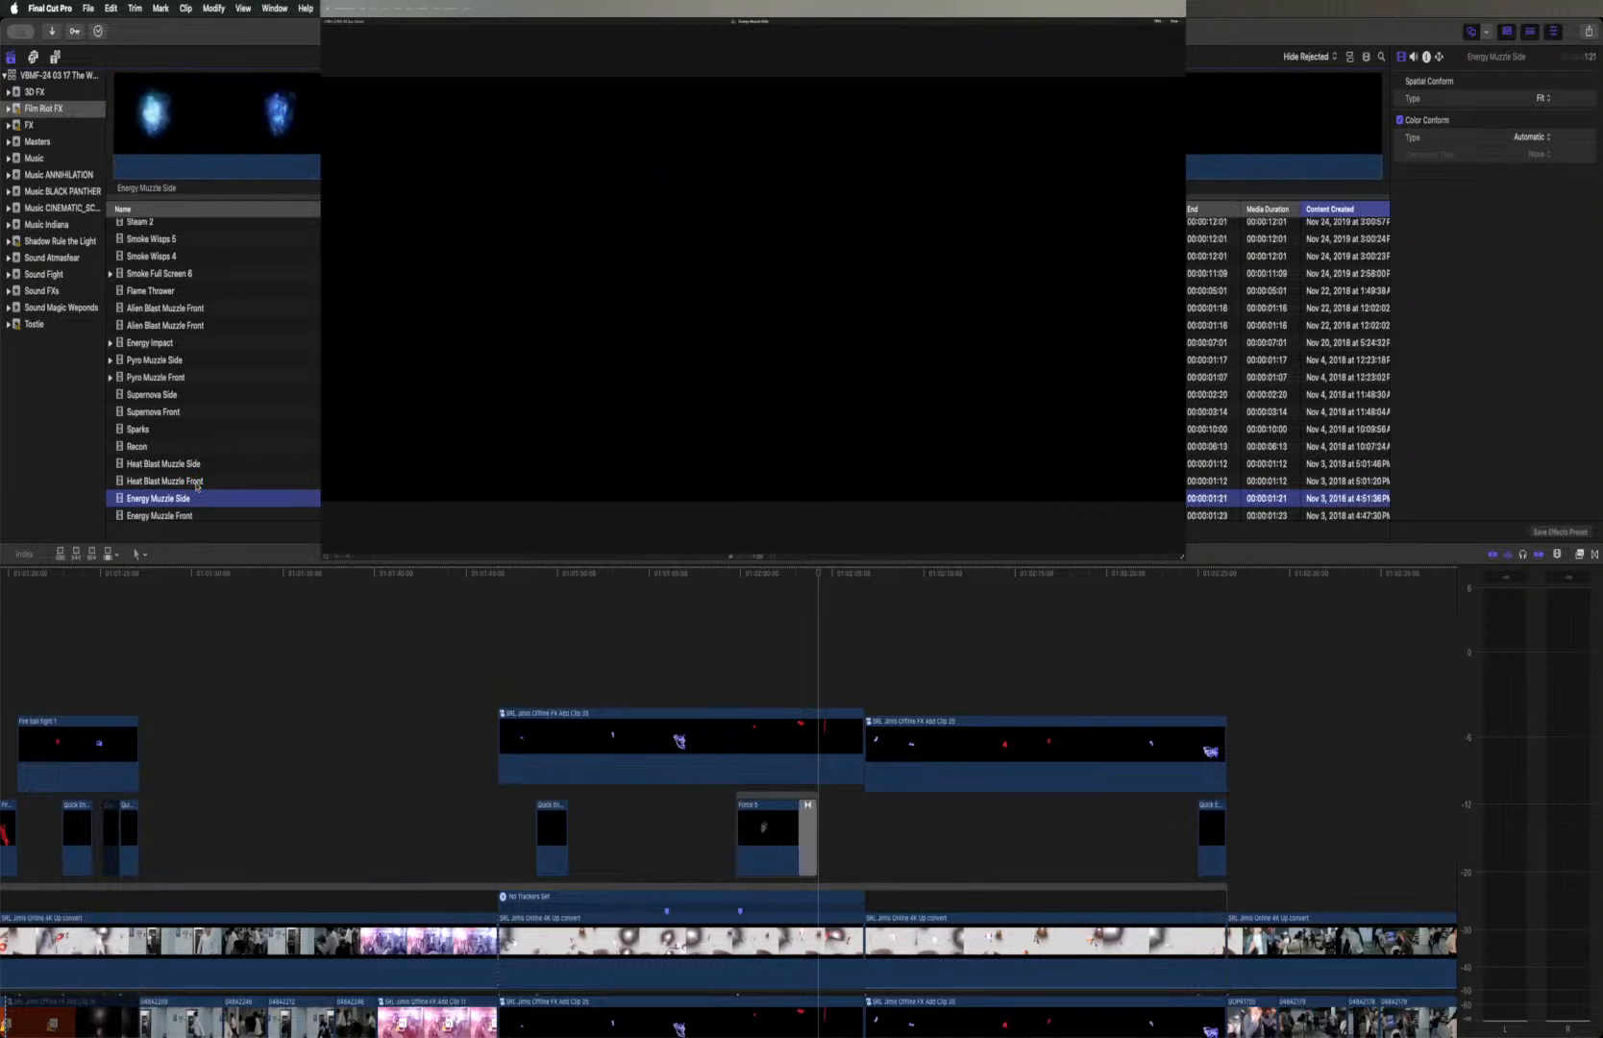
click(197, 516)
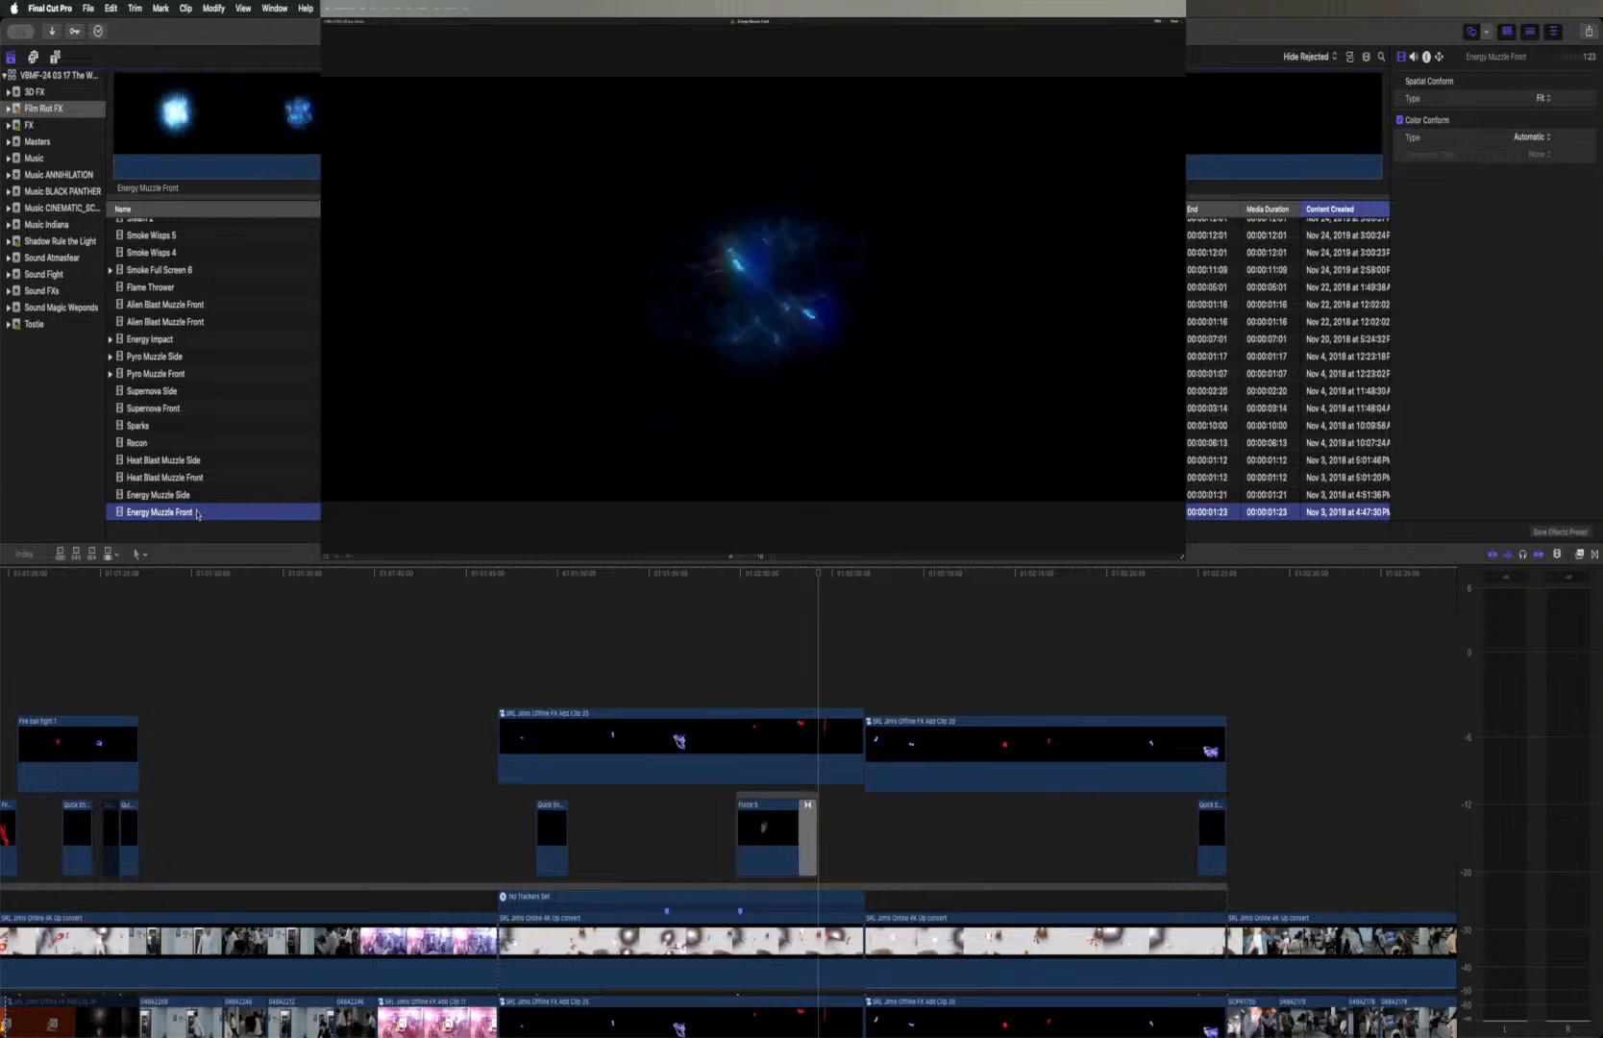
scroll(199, 493, down, 1)
scroll(198, 493, down, 3)
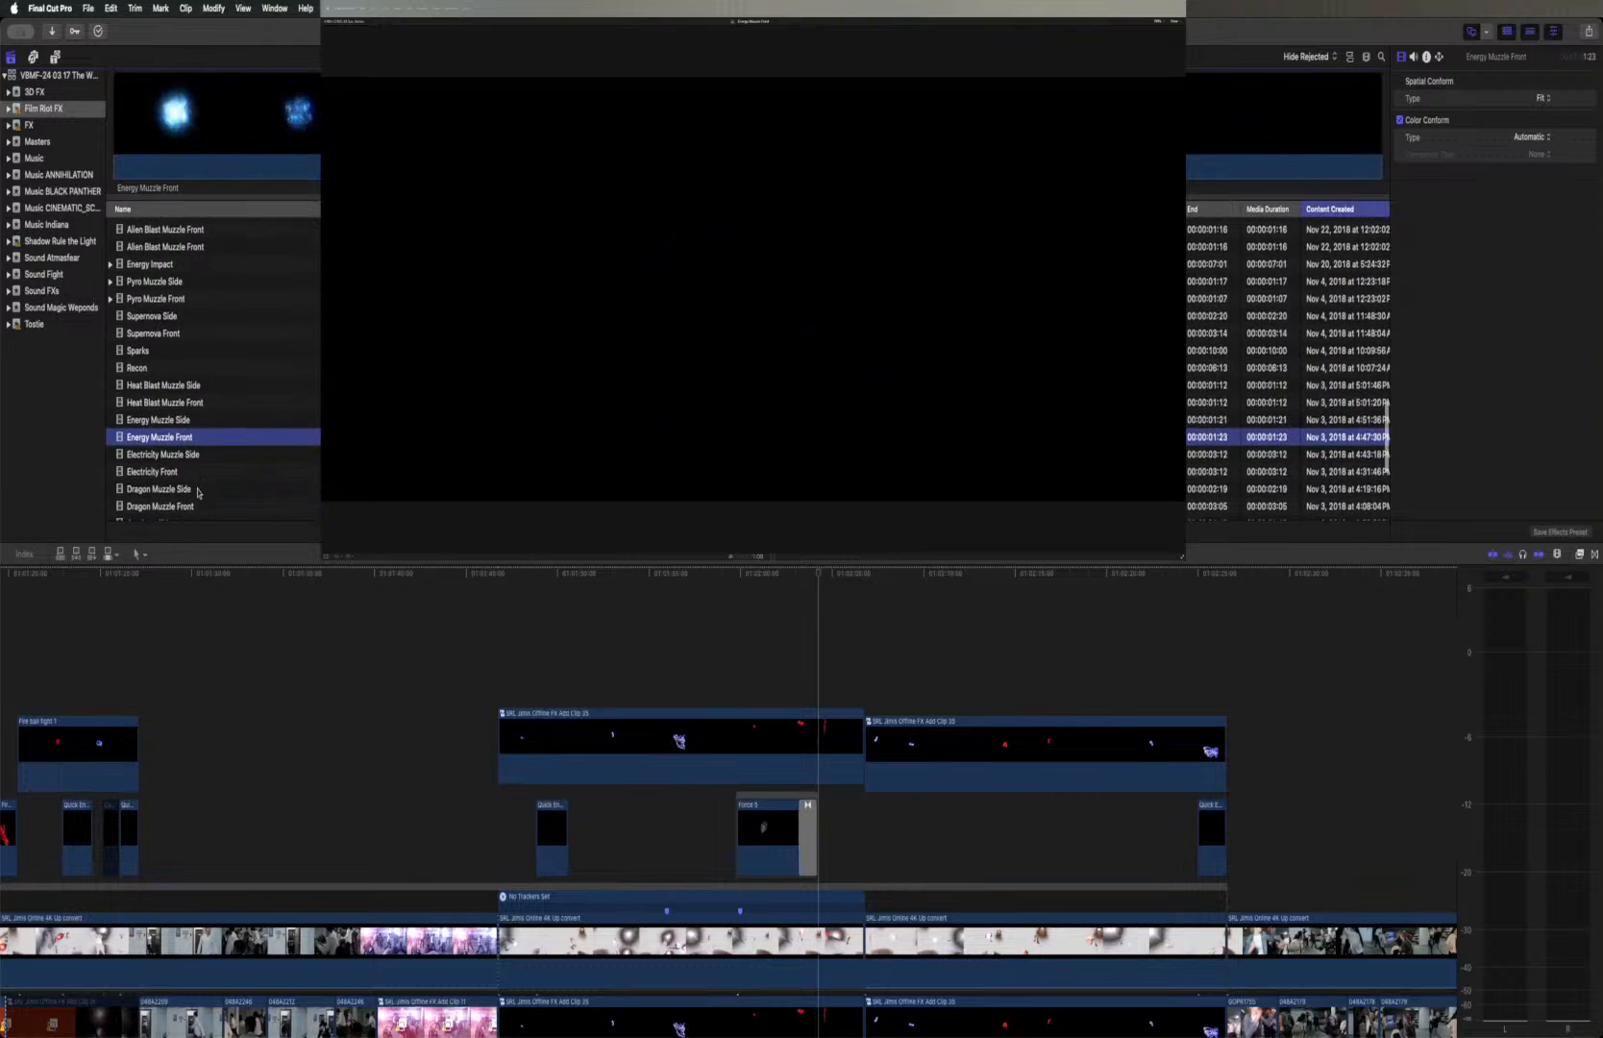
click(194, 440)
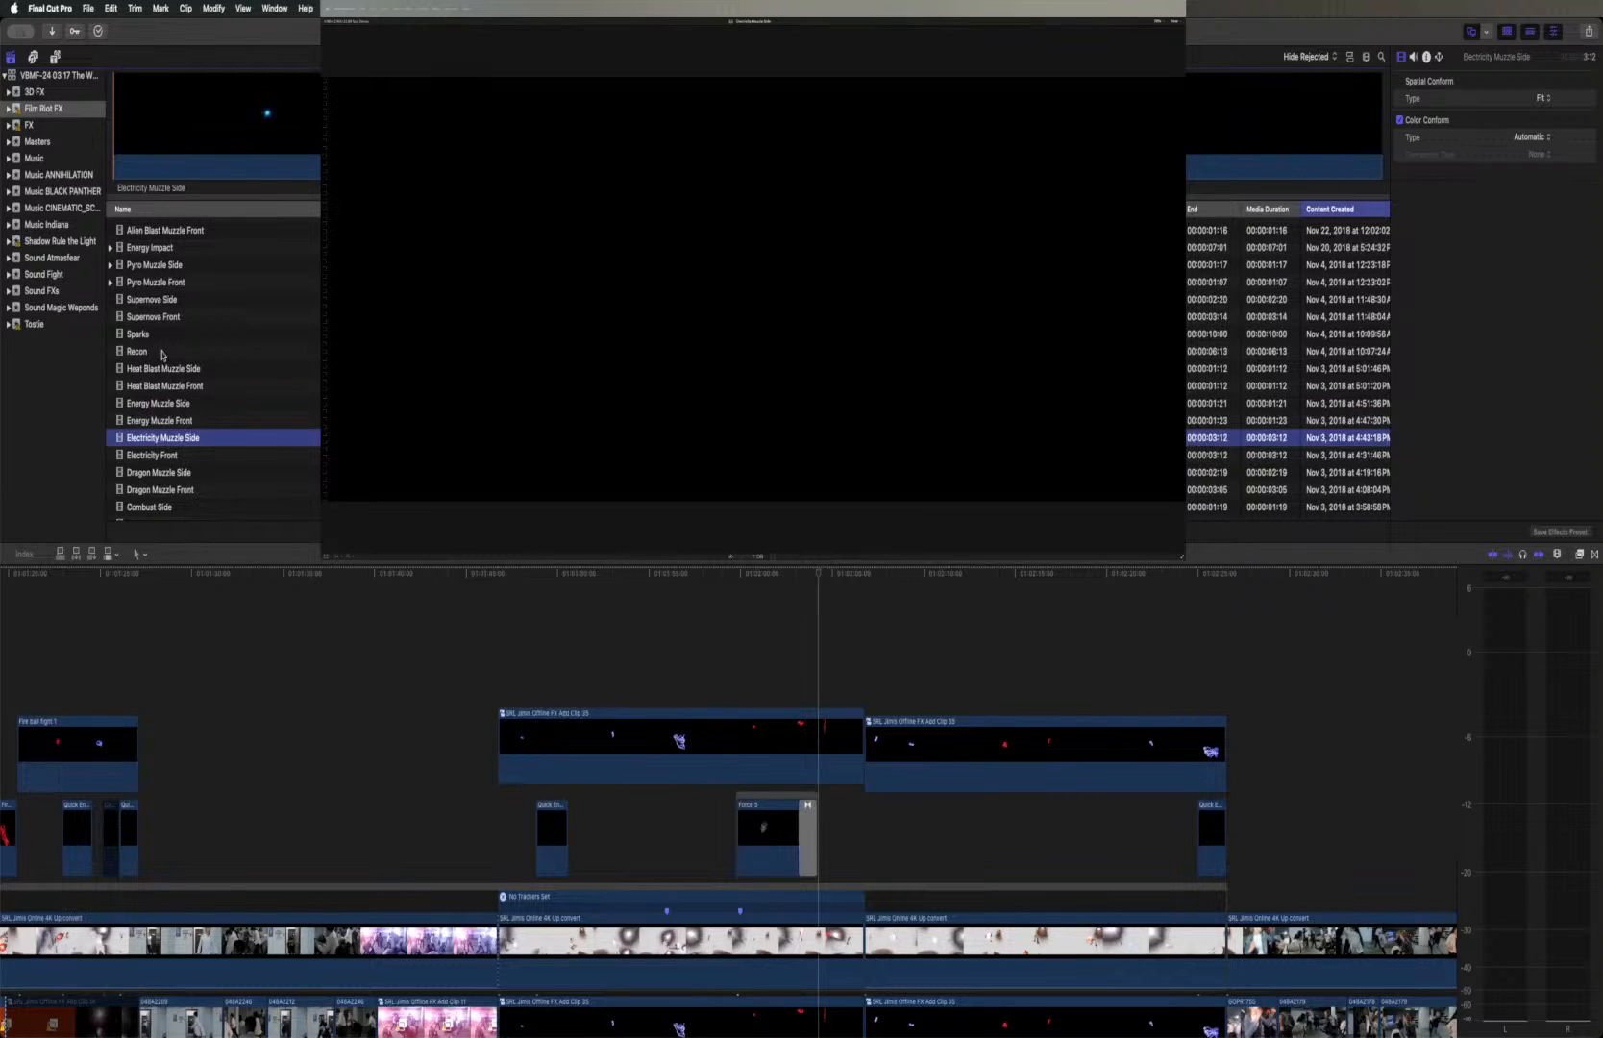
click(176, 403)
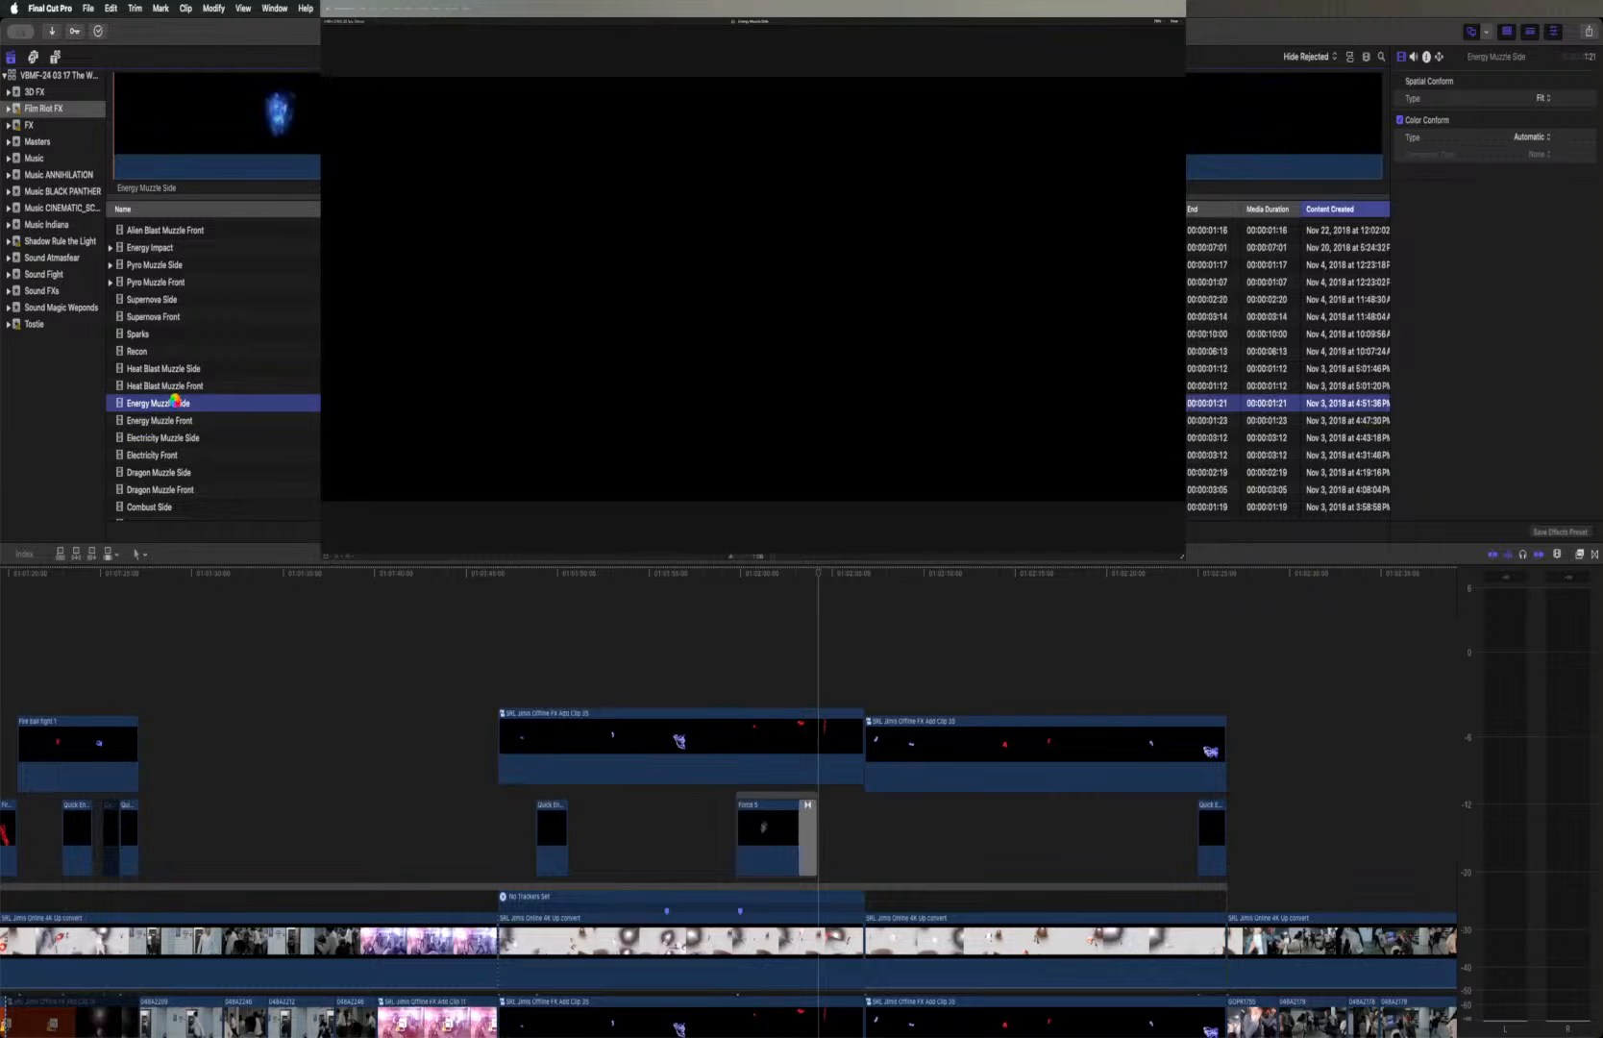
key(space)
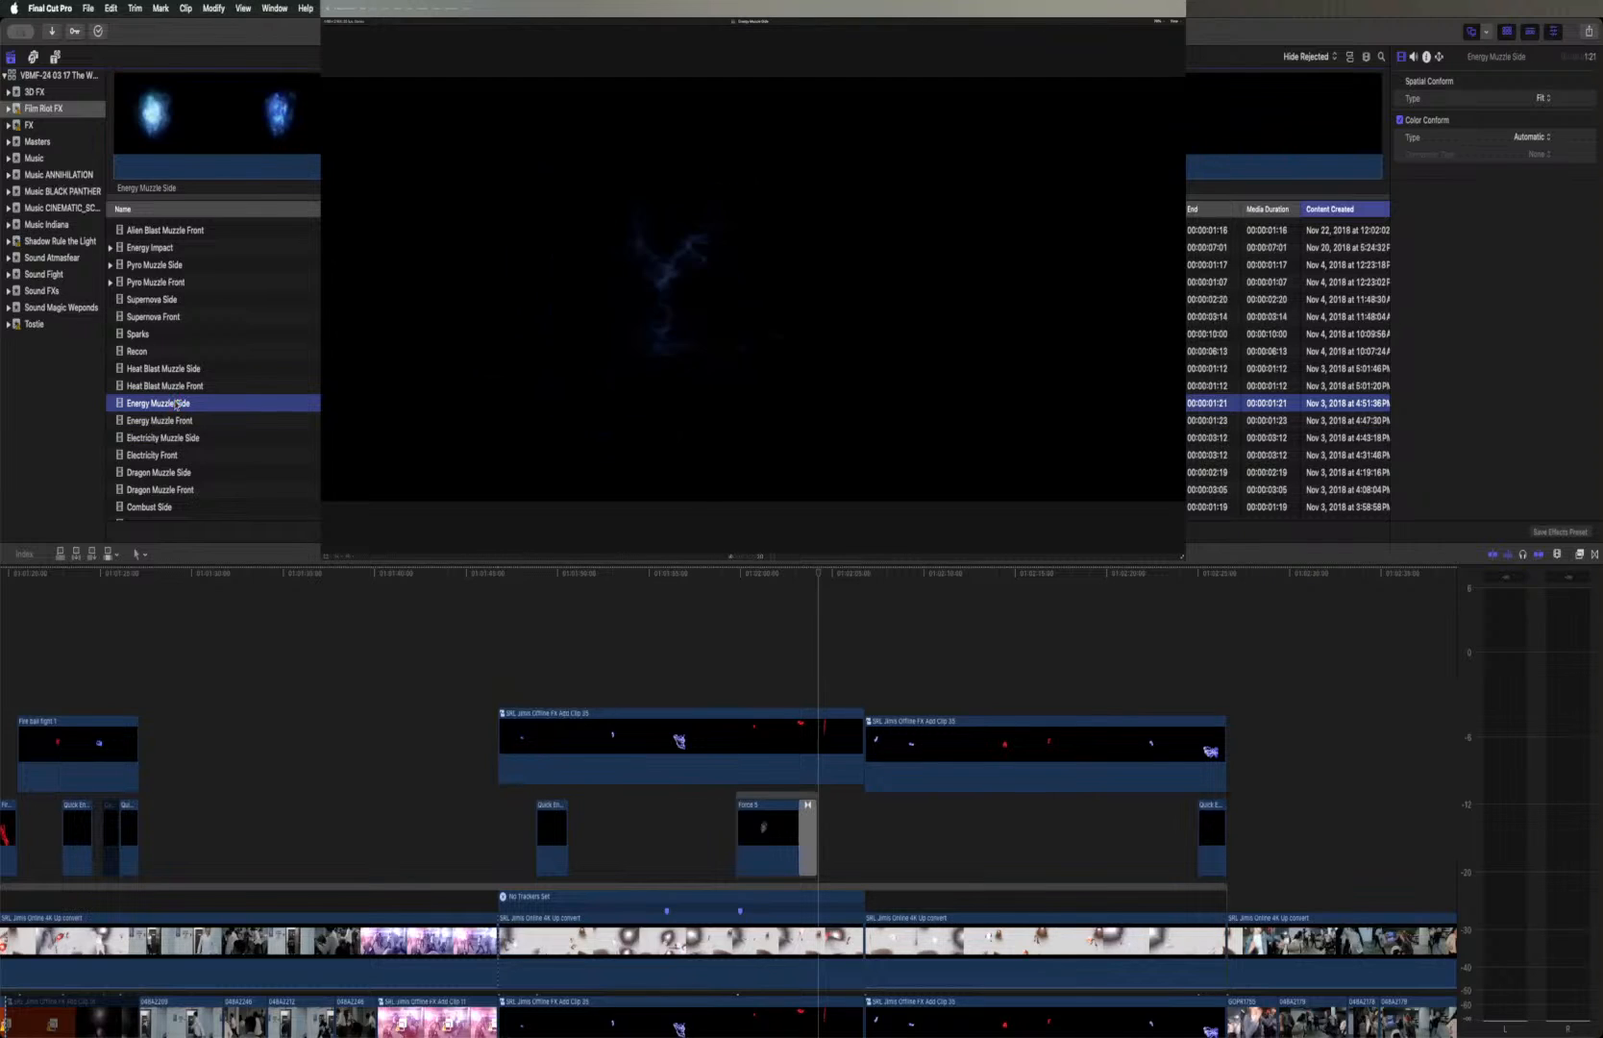
Preview the Heat Blast Muzzle Front and Dragon Muzzle Front clips, and select the whole Dragon Muzzle Front clip in the browser
click(173, 385)
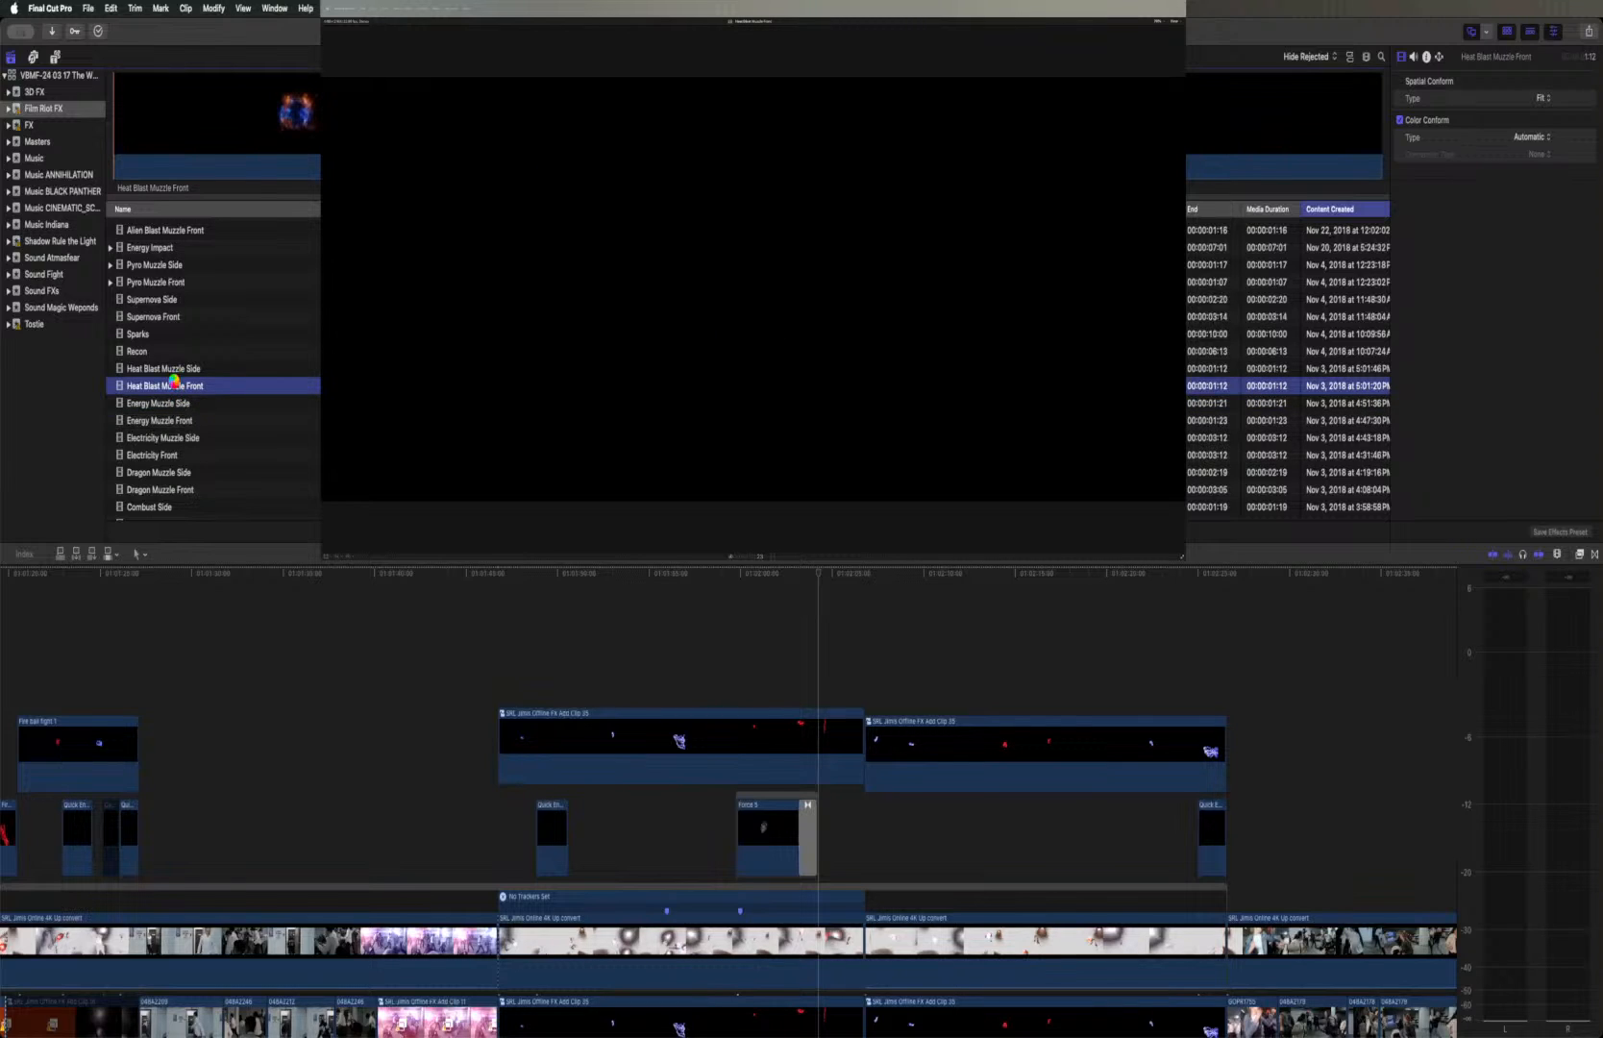
key(space)
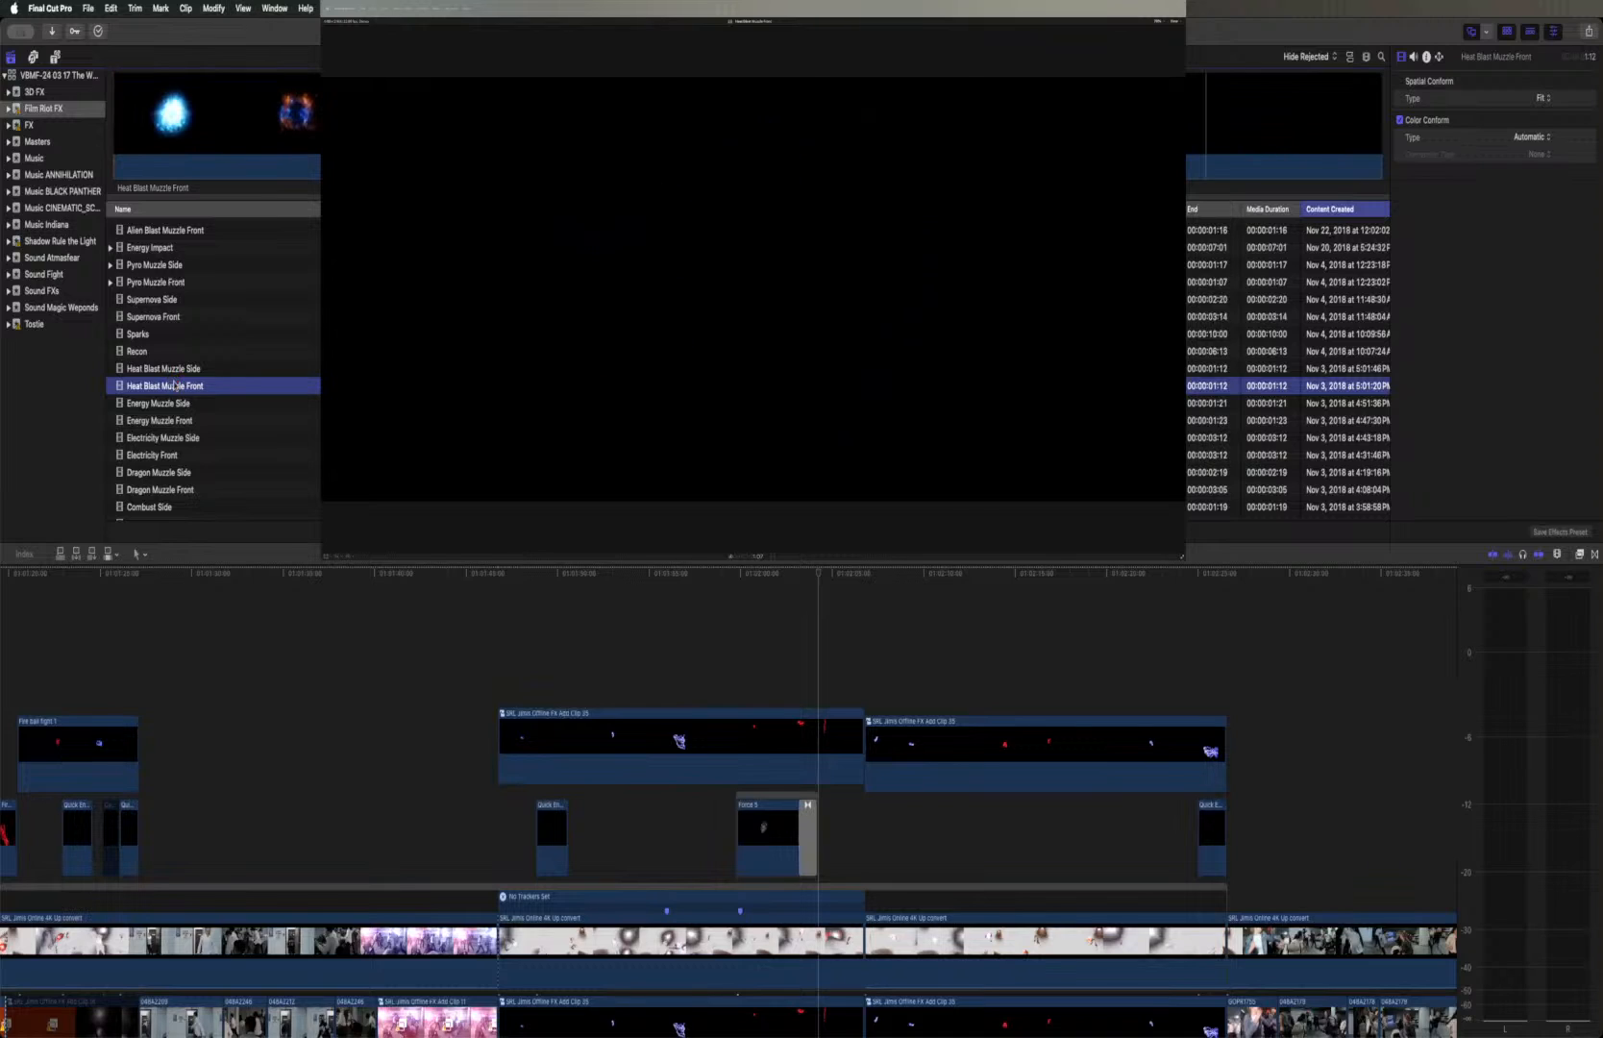
click(178, 489)
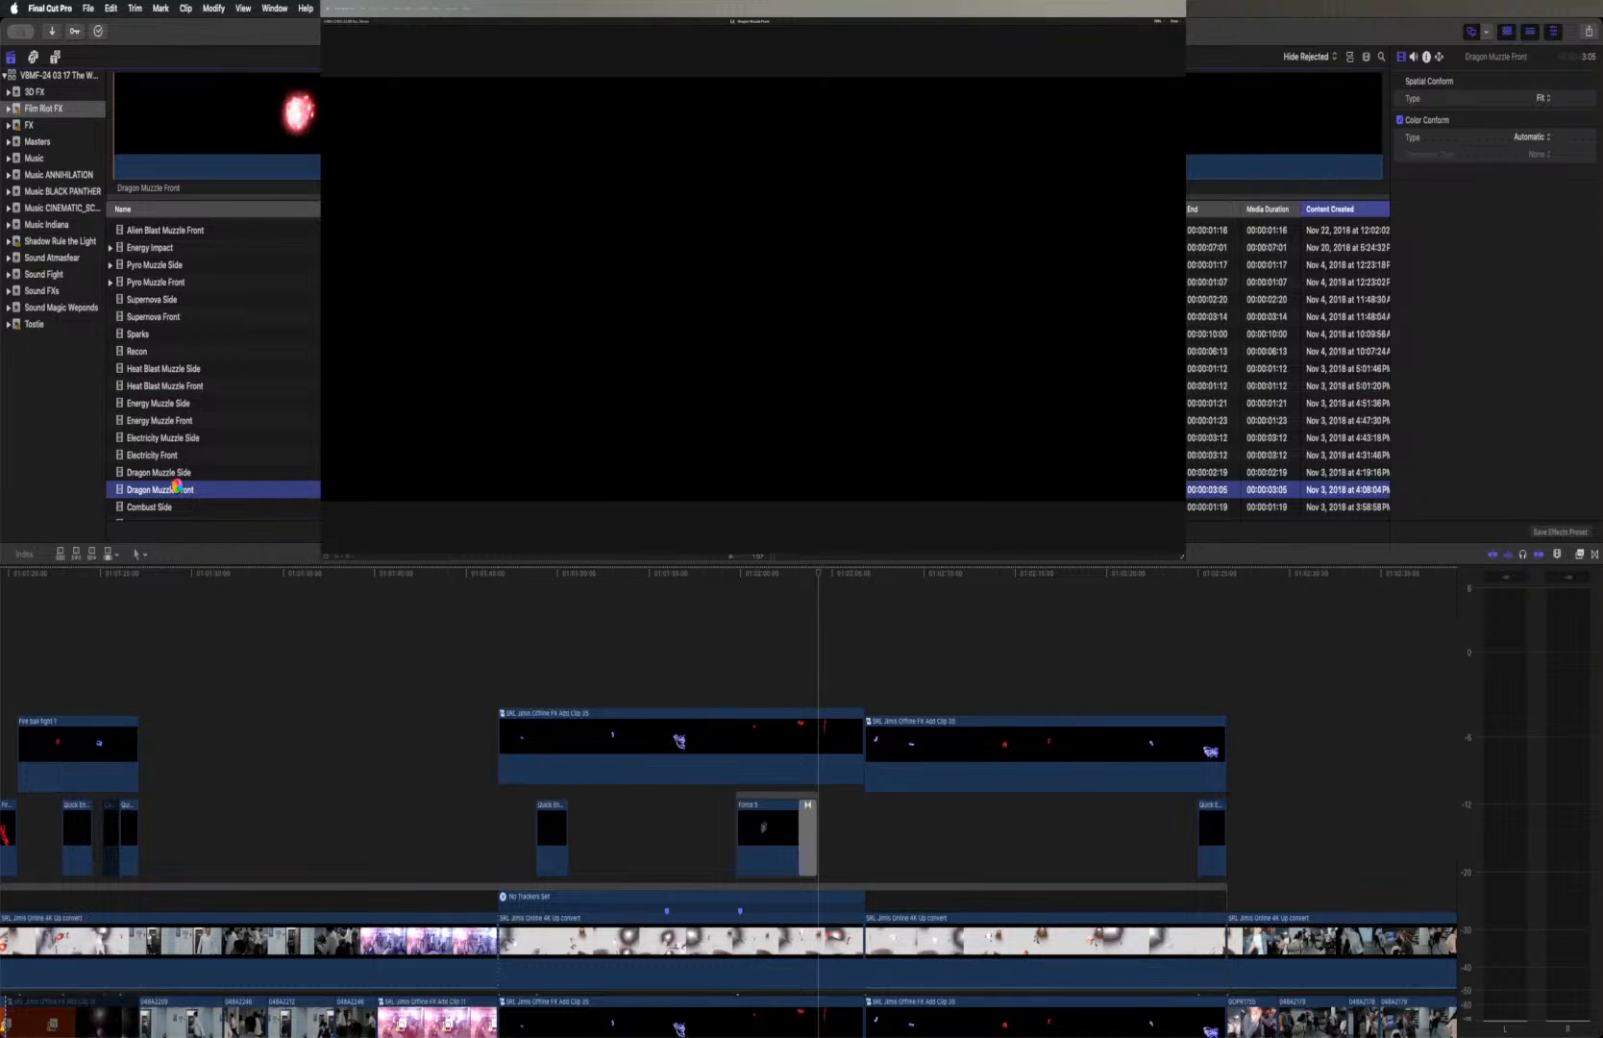
key(space)
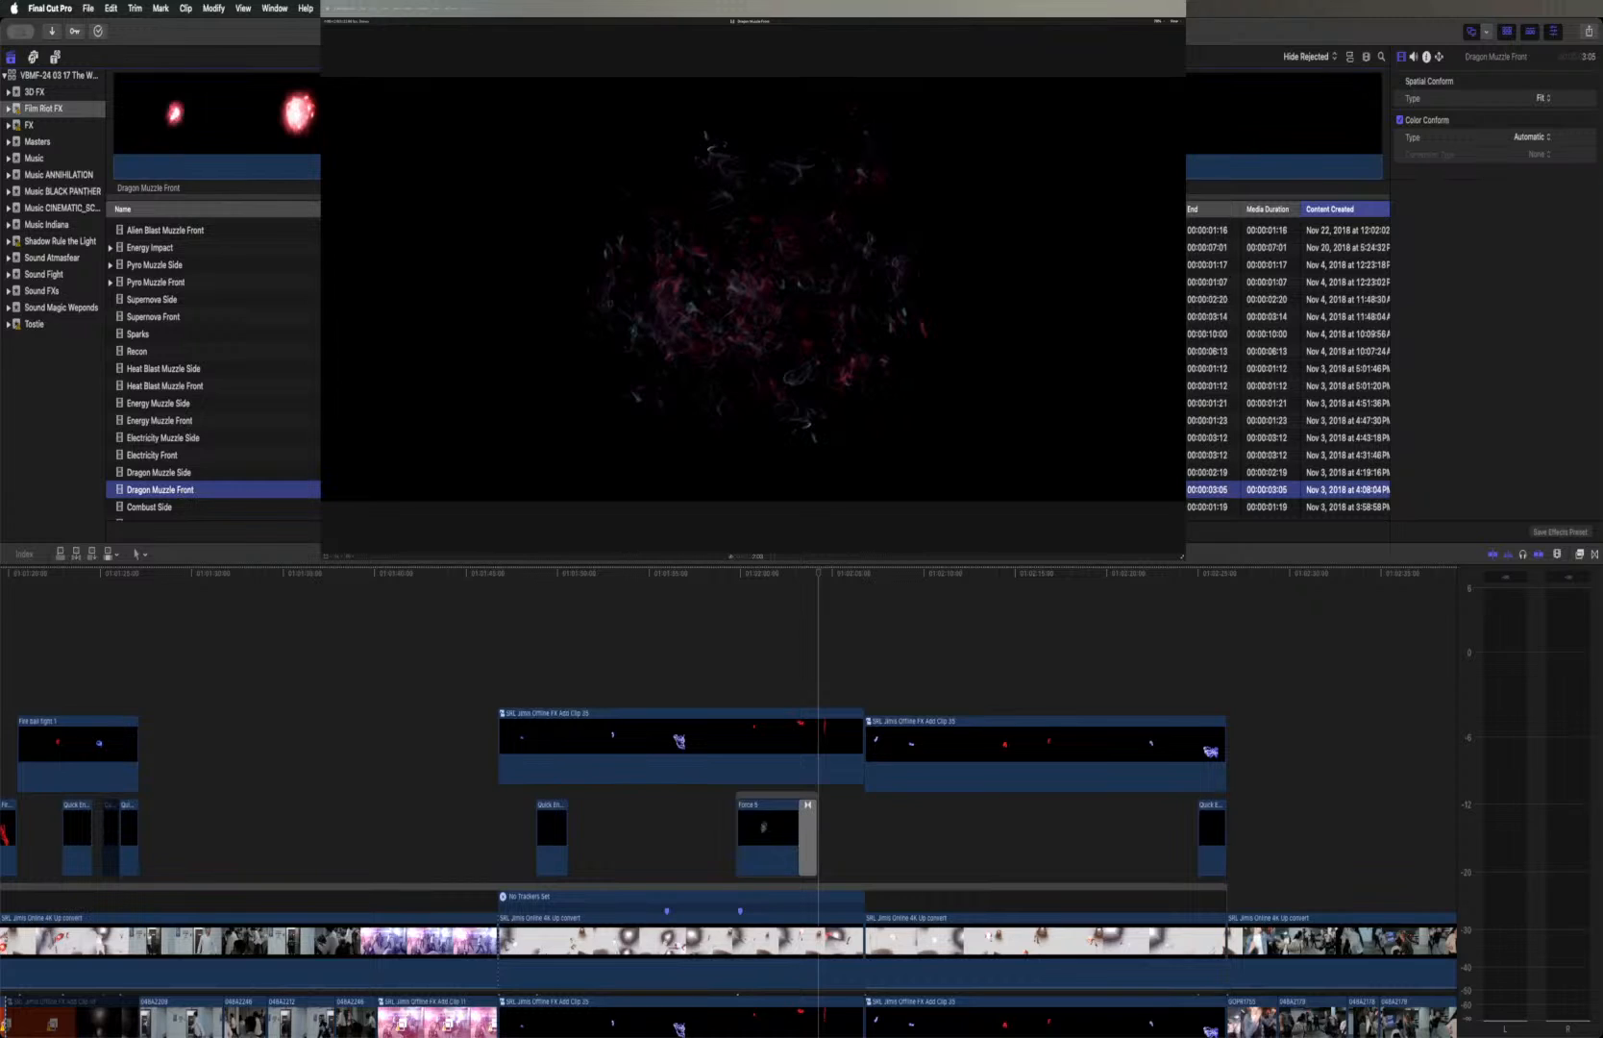
click(510, 120)
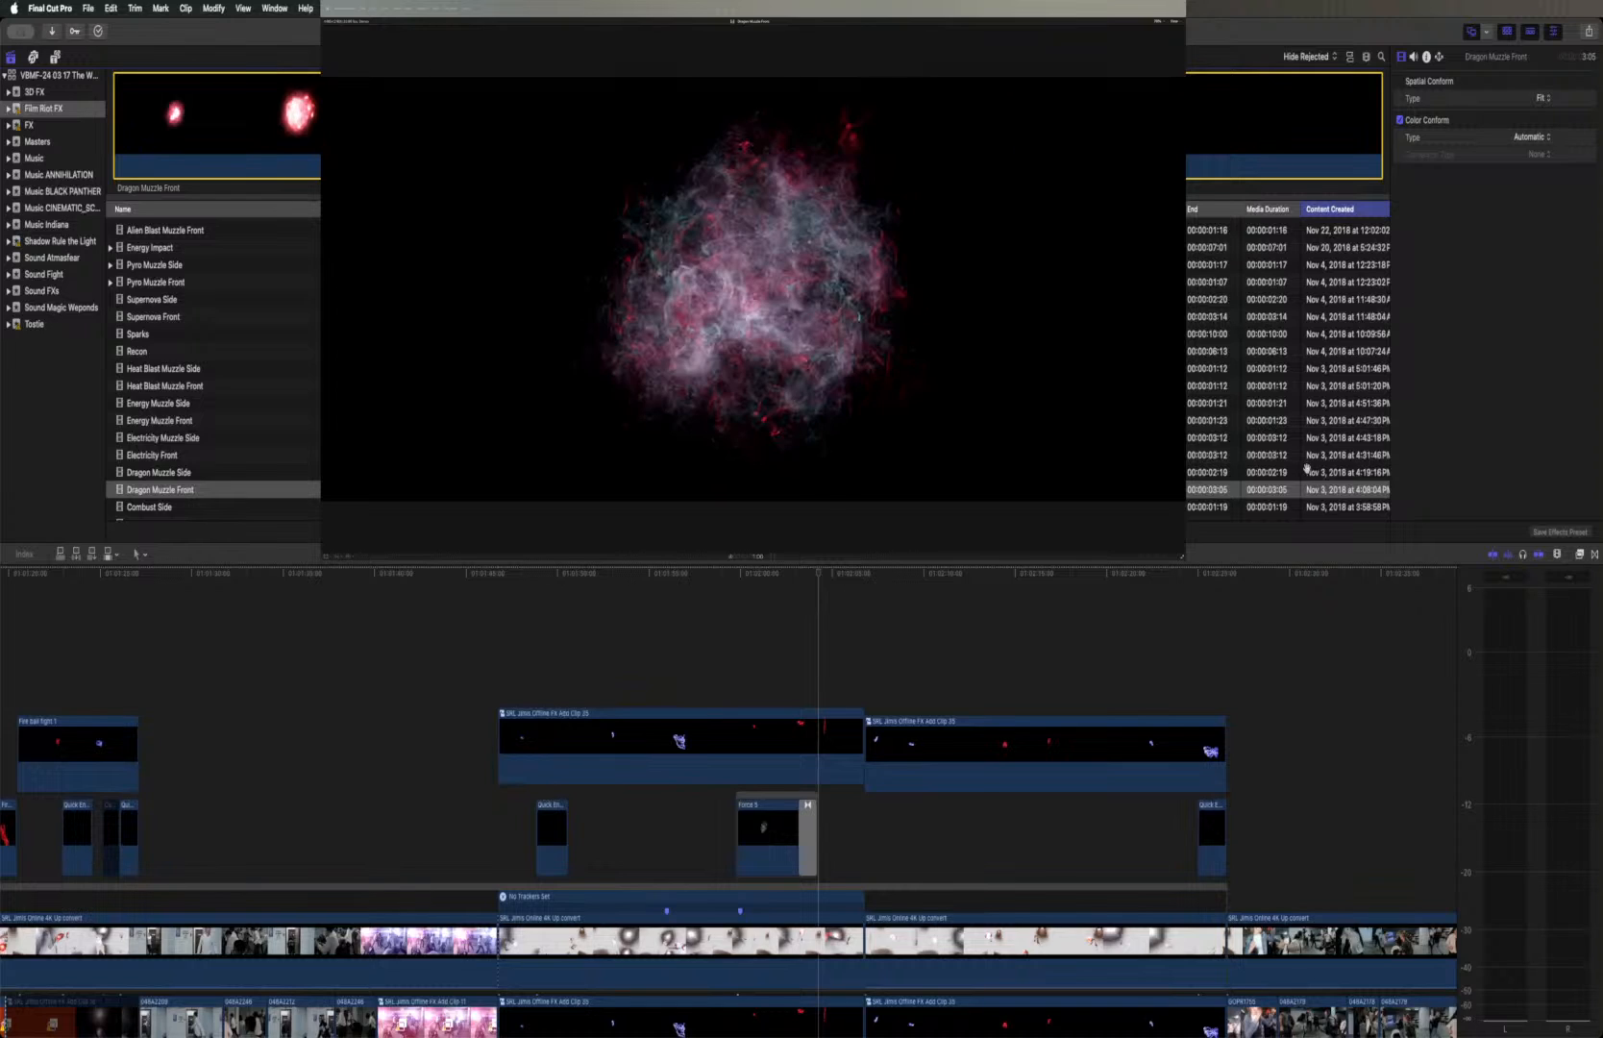
click(1596, 8)
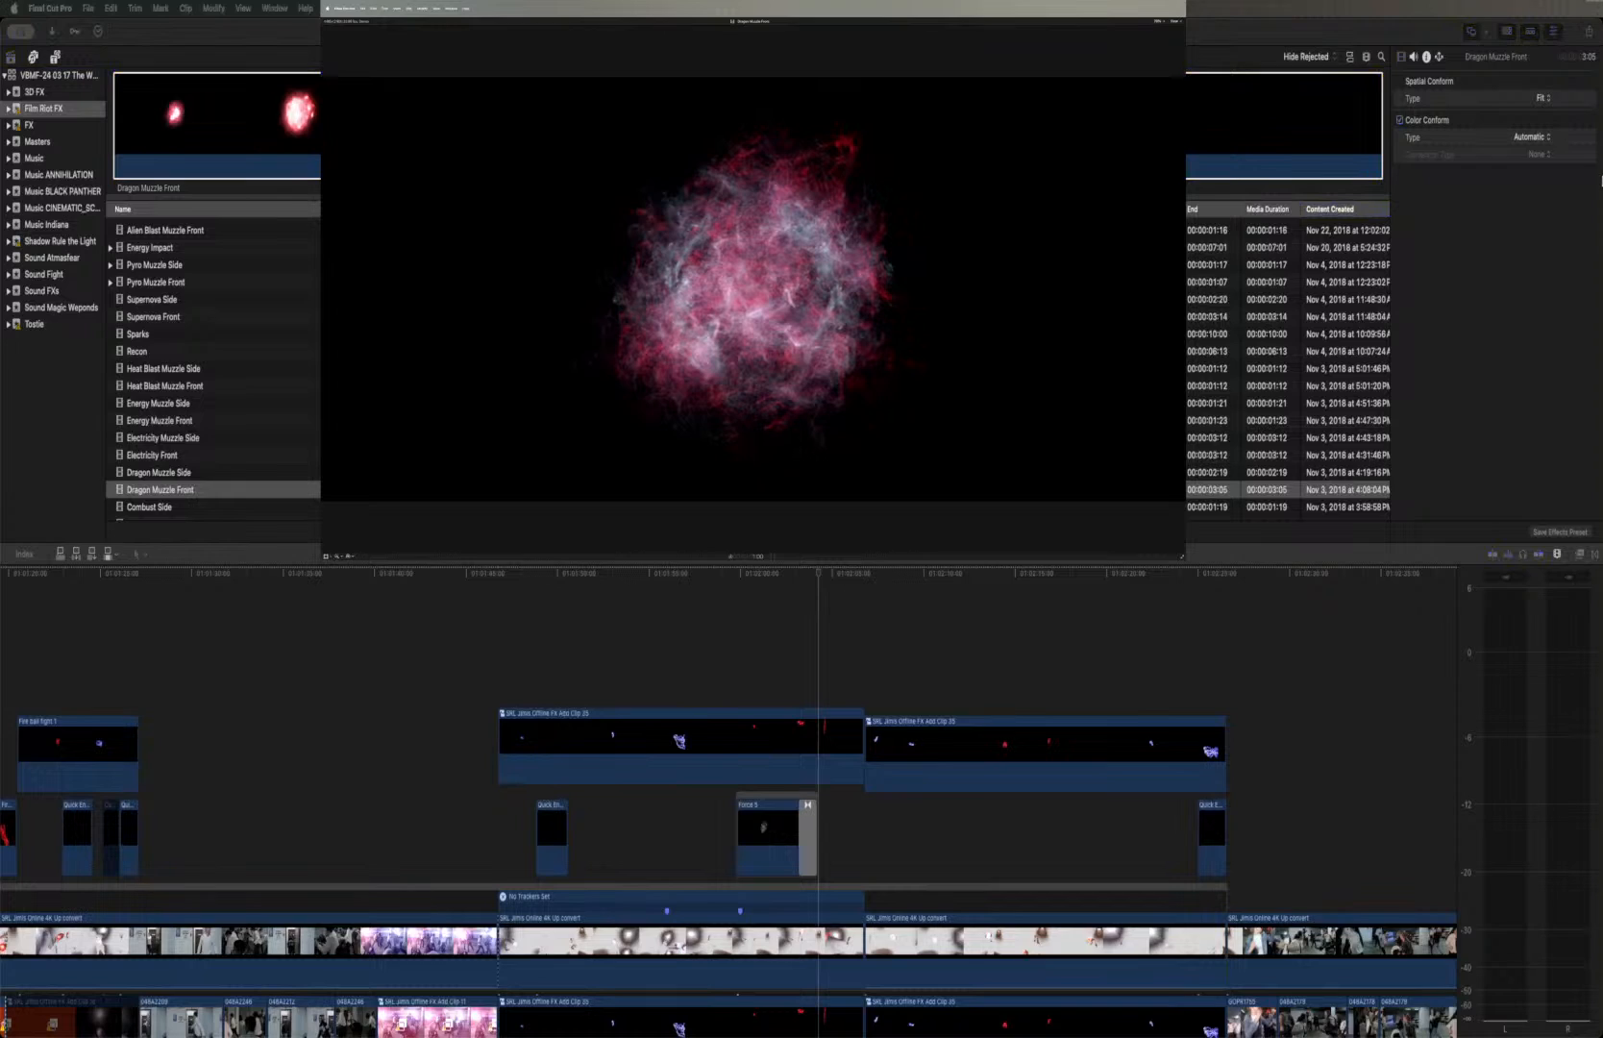